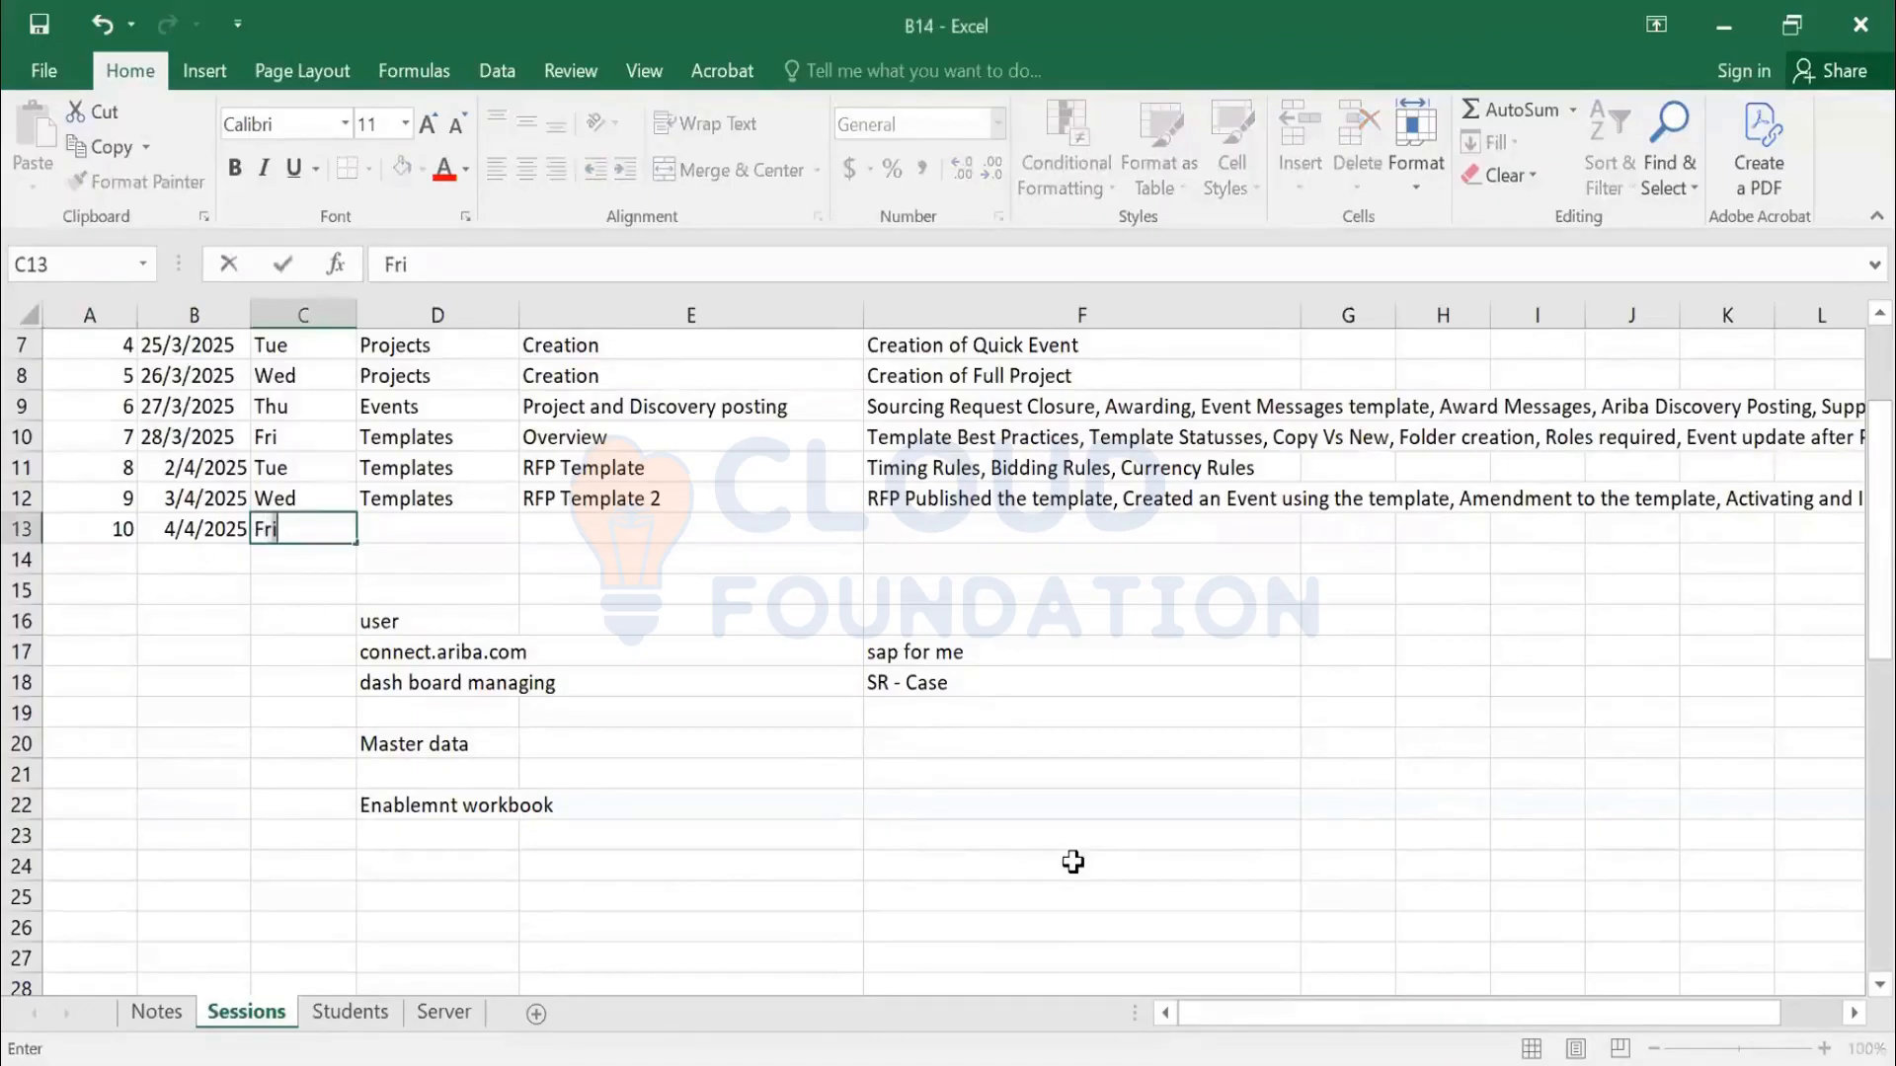
Confirm Fri for session 10 and change sessions 8 and 9 to Wed and Thu
key(Return)
key(Up)
key(Left)
key(Left)
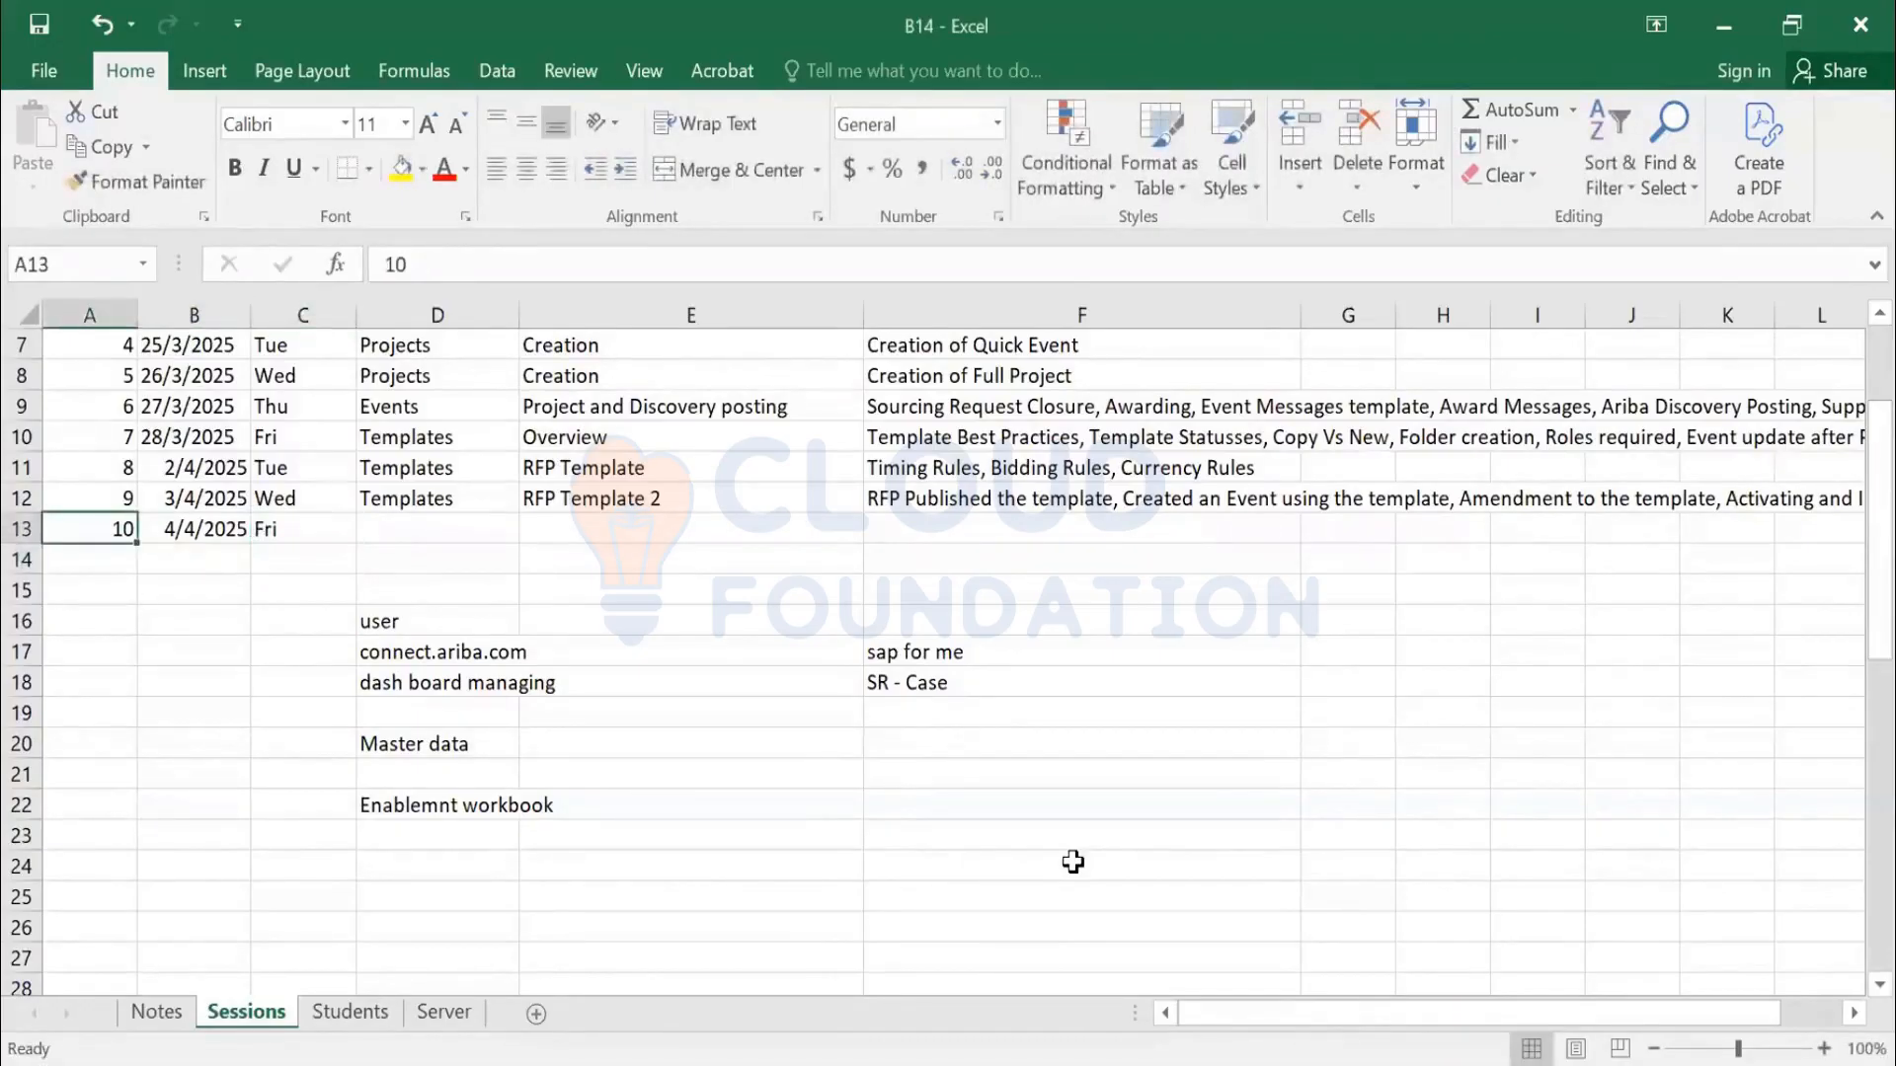
key(Up)
key(Up)
key(Up)
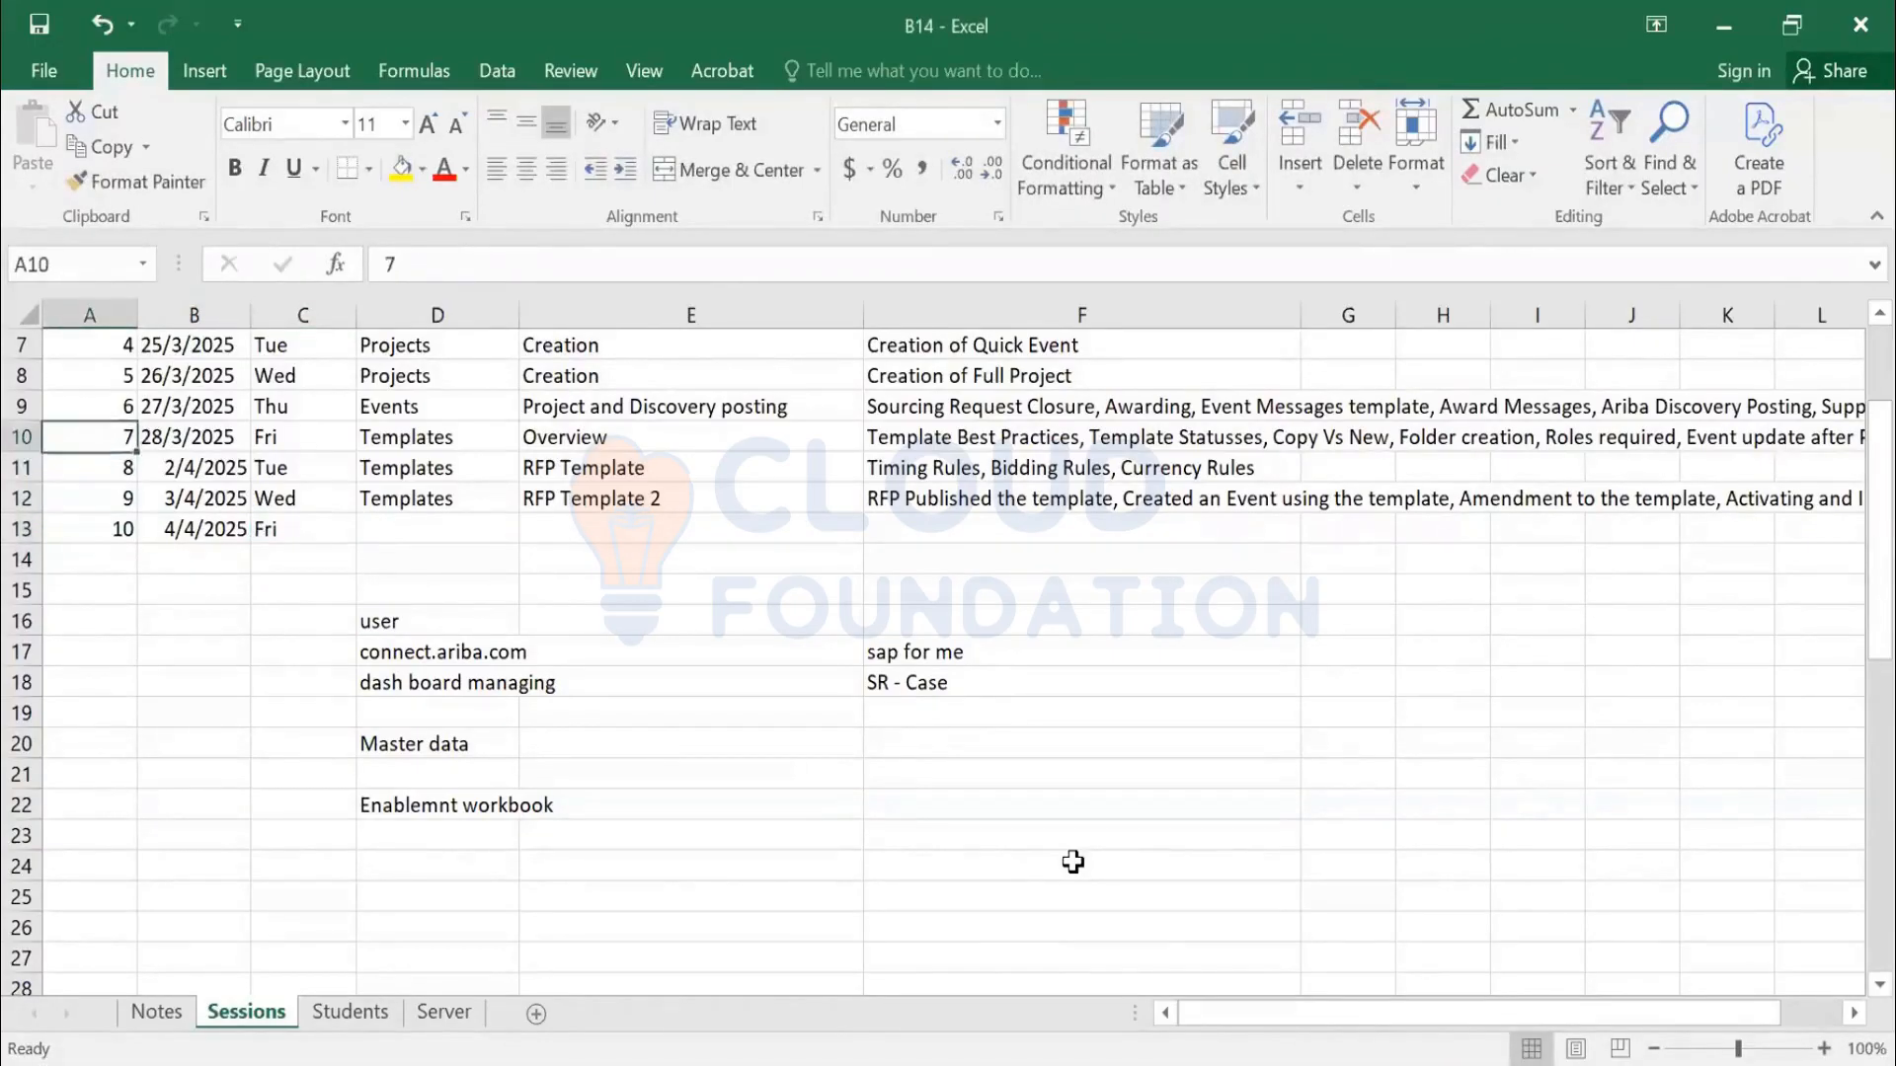
key(Right)
key(Right)
key(Down)
text(Wed)
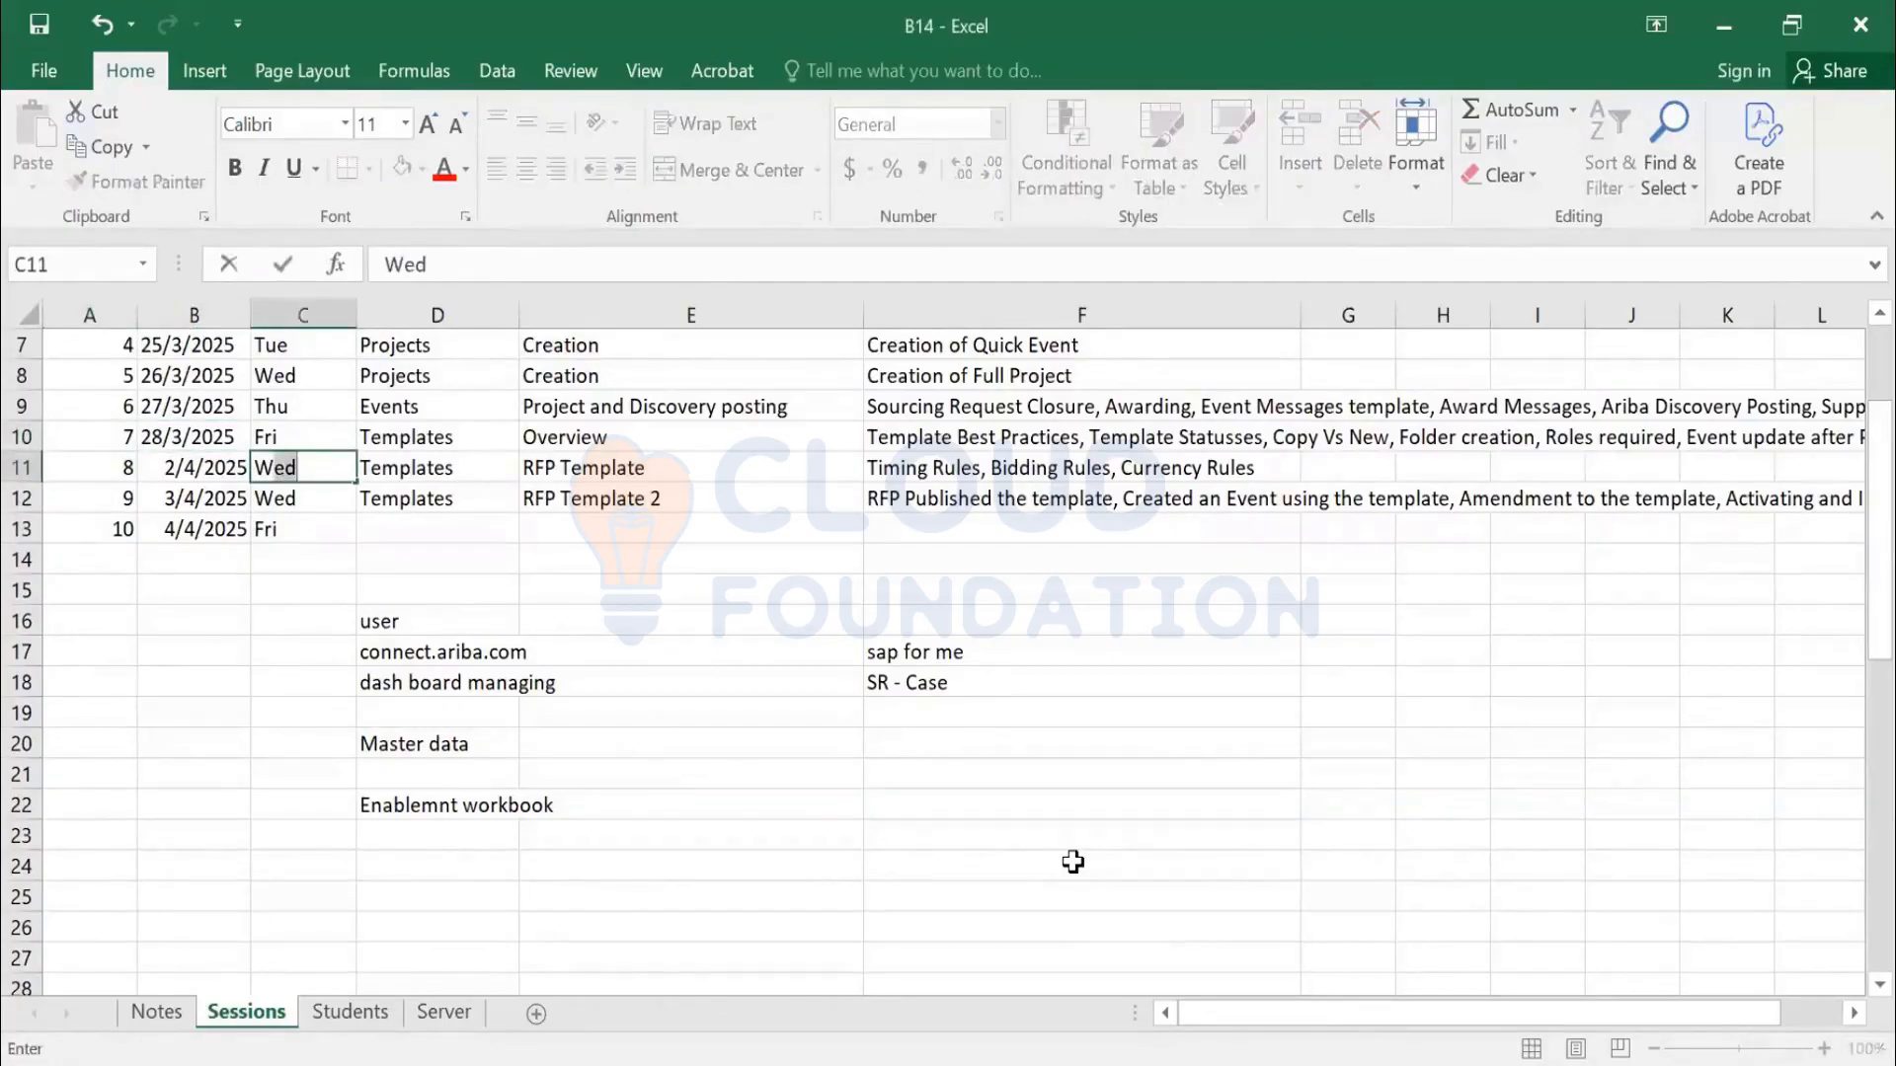
key(Return)
text(Thu)
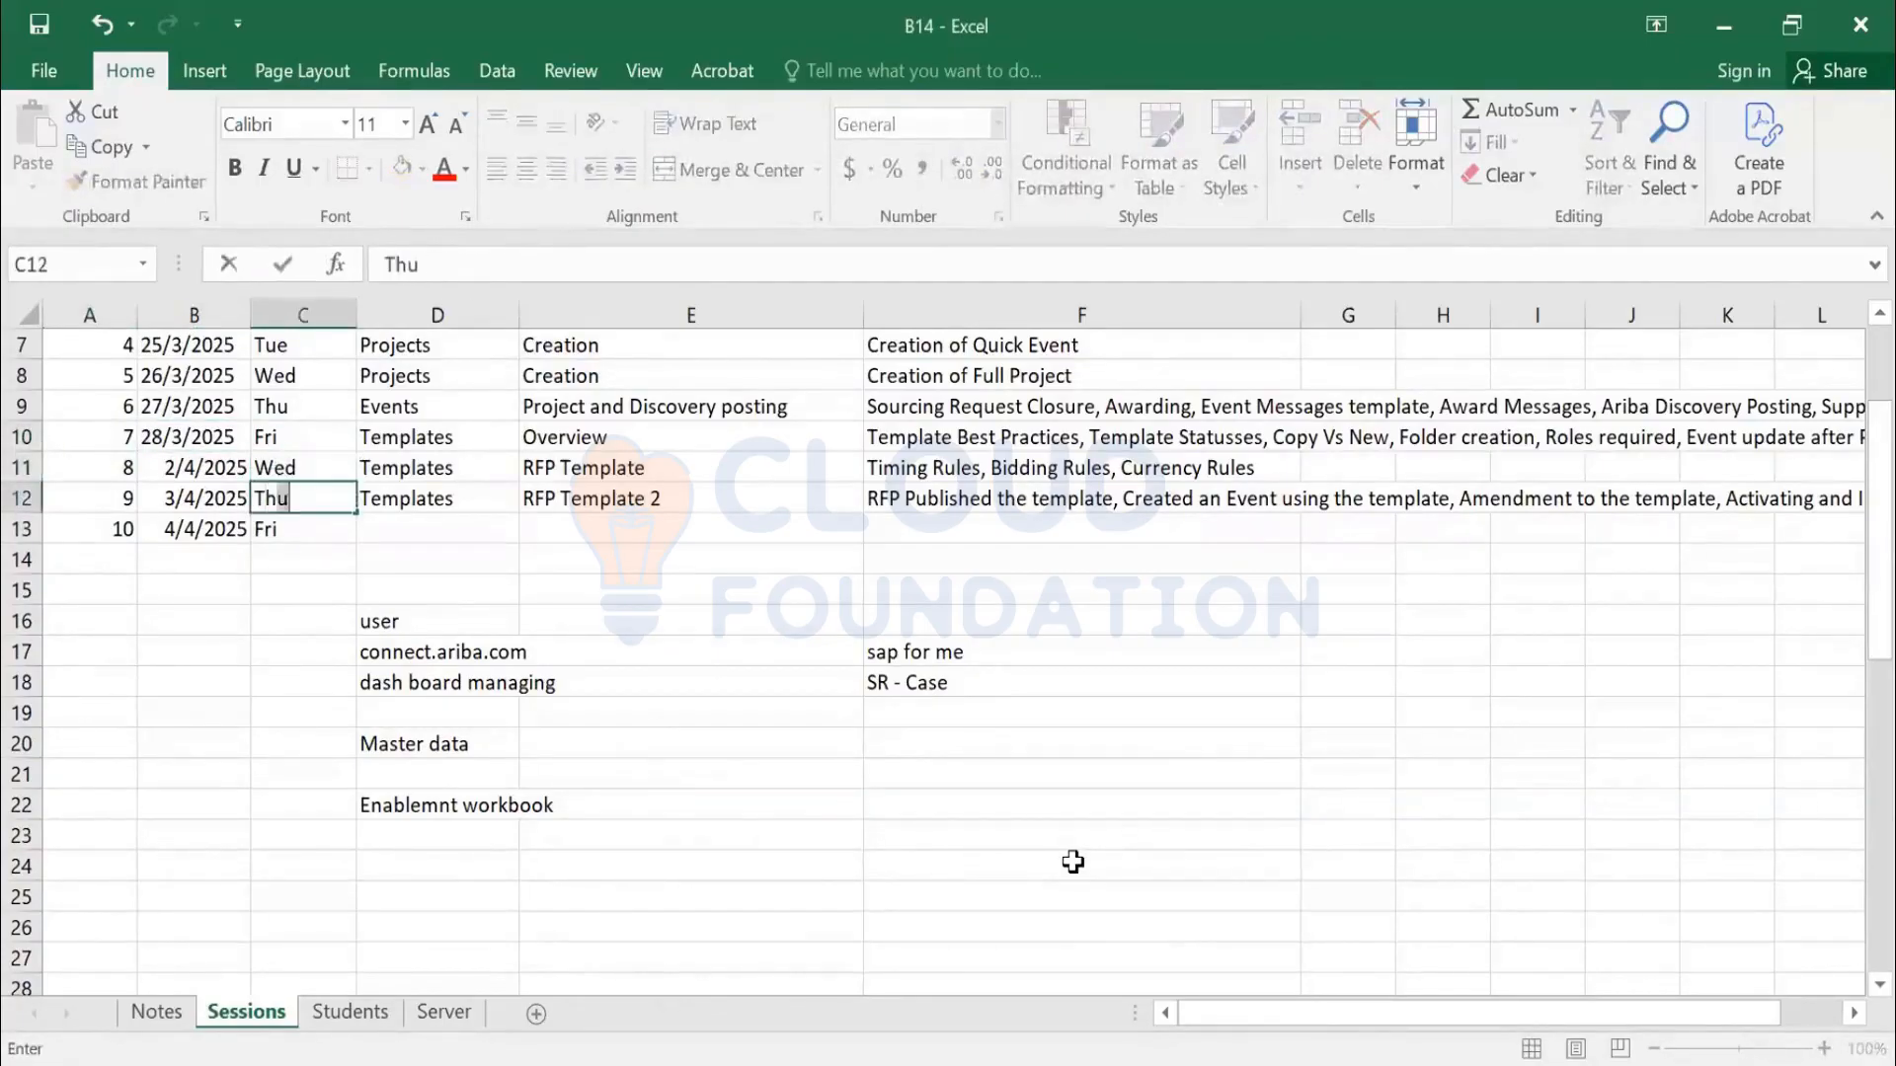
key(Return)
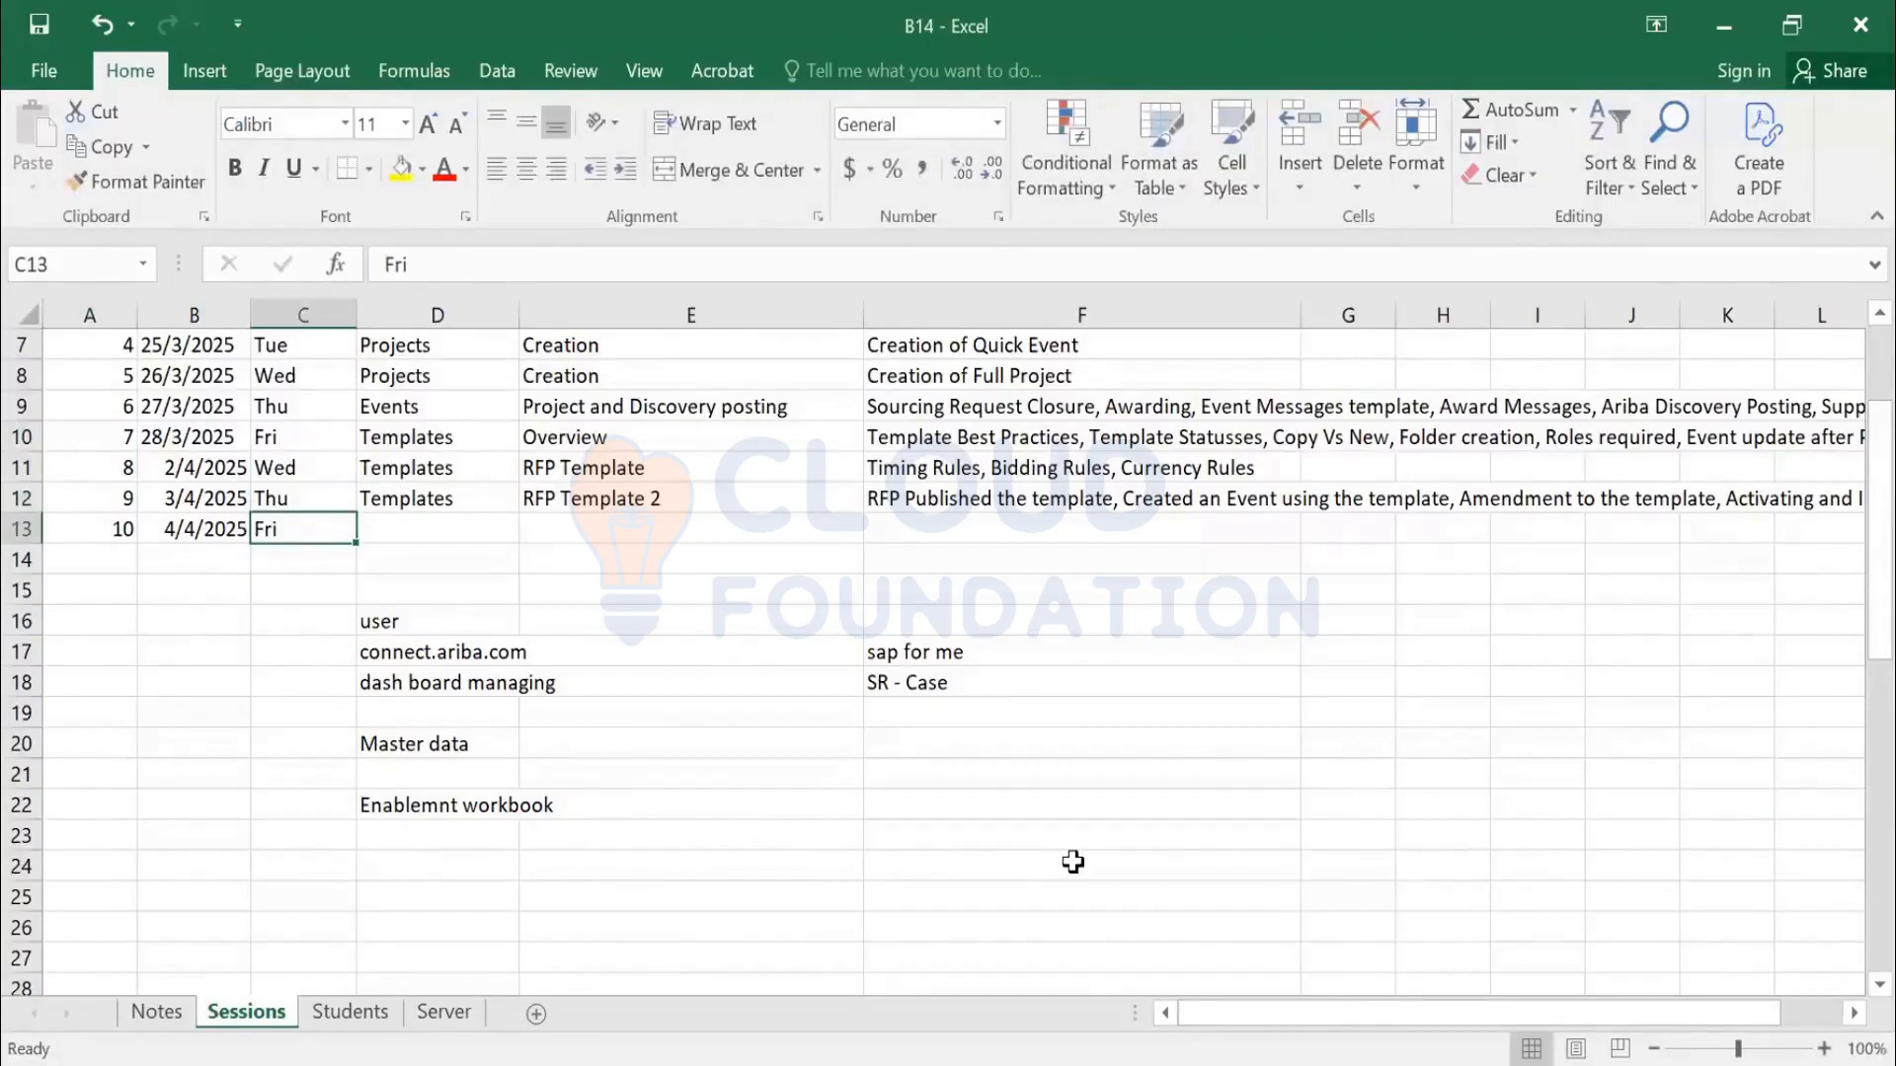
Insert a row above session 8 noting 'Tue - Session cancelled due to laptop issue'
key(Up)
key(Up)
key(Up)
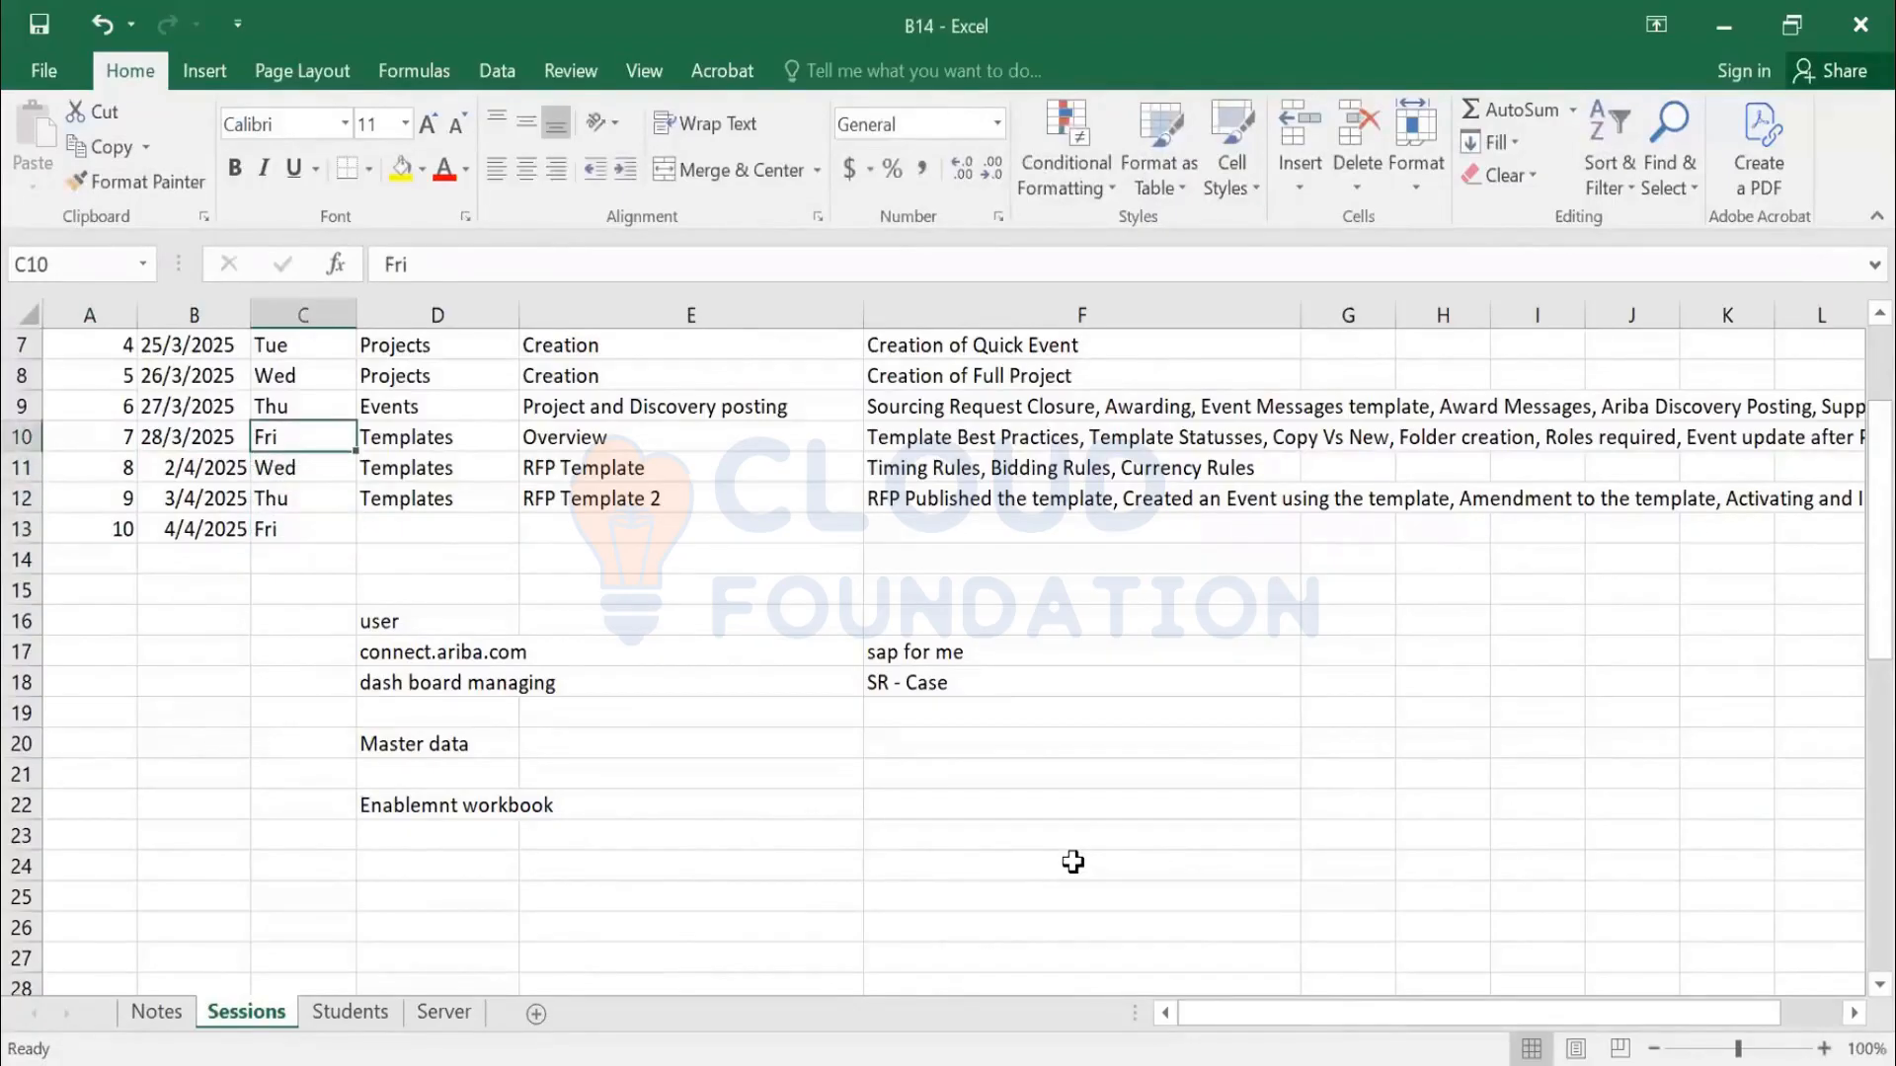
key(Down)
key(Down)
key(Down)
key(Left)
key(Left)
key(Up)
key(Up)
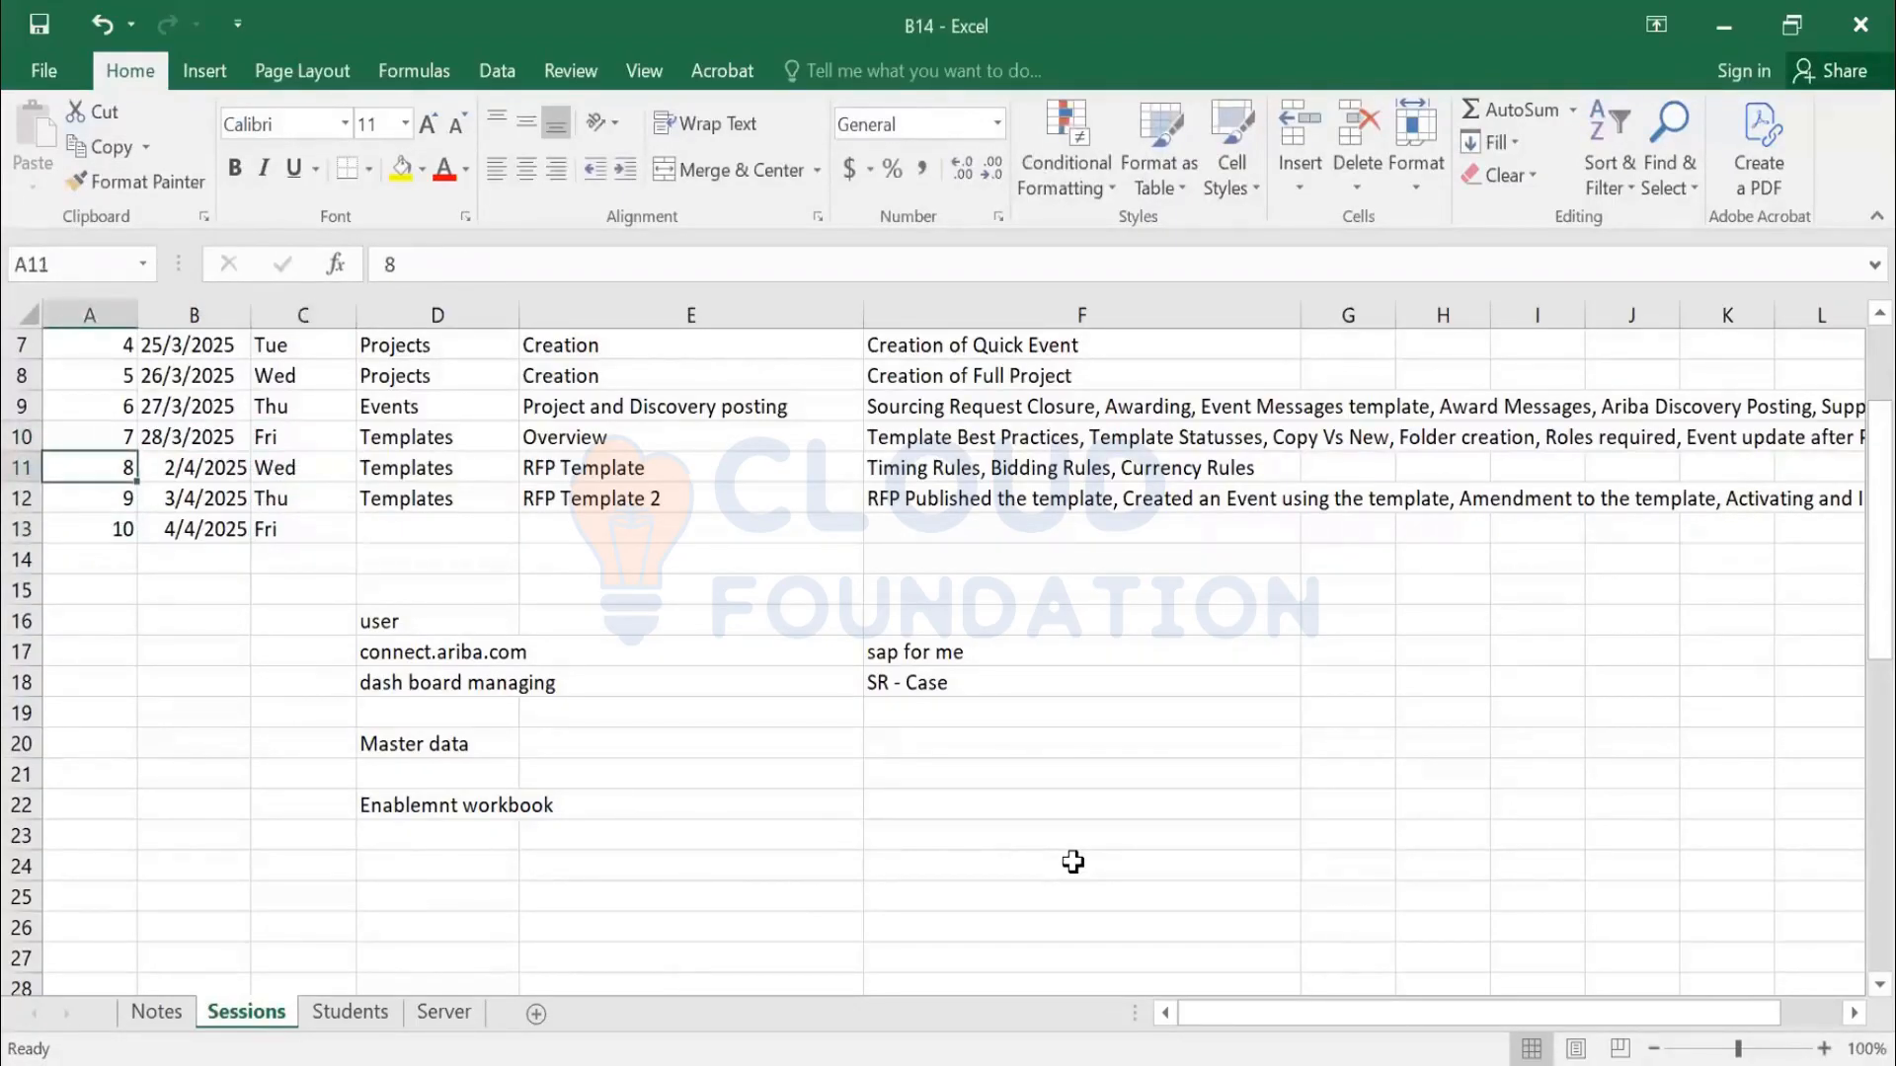
key(shift+space)
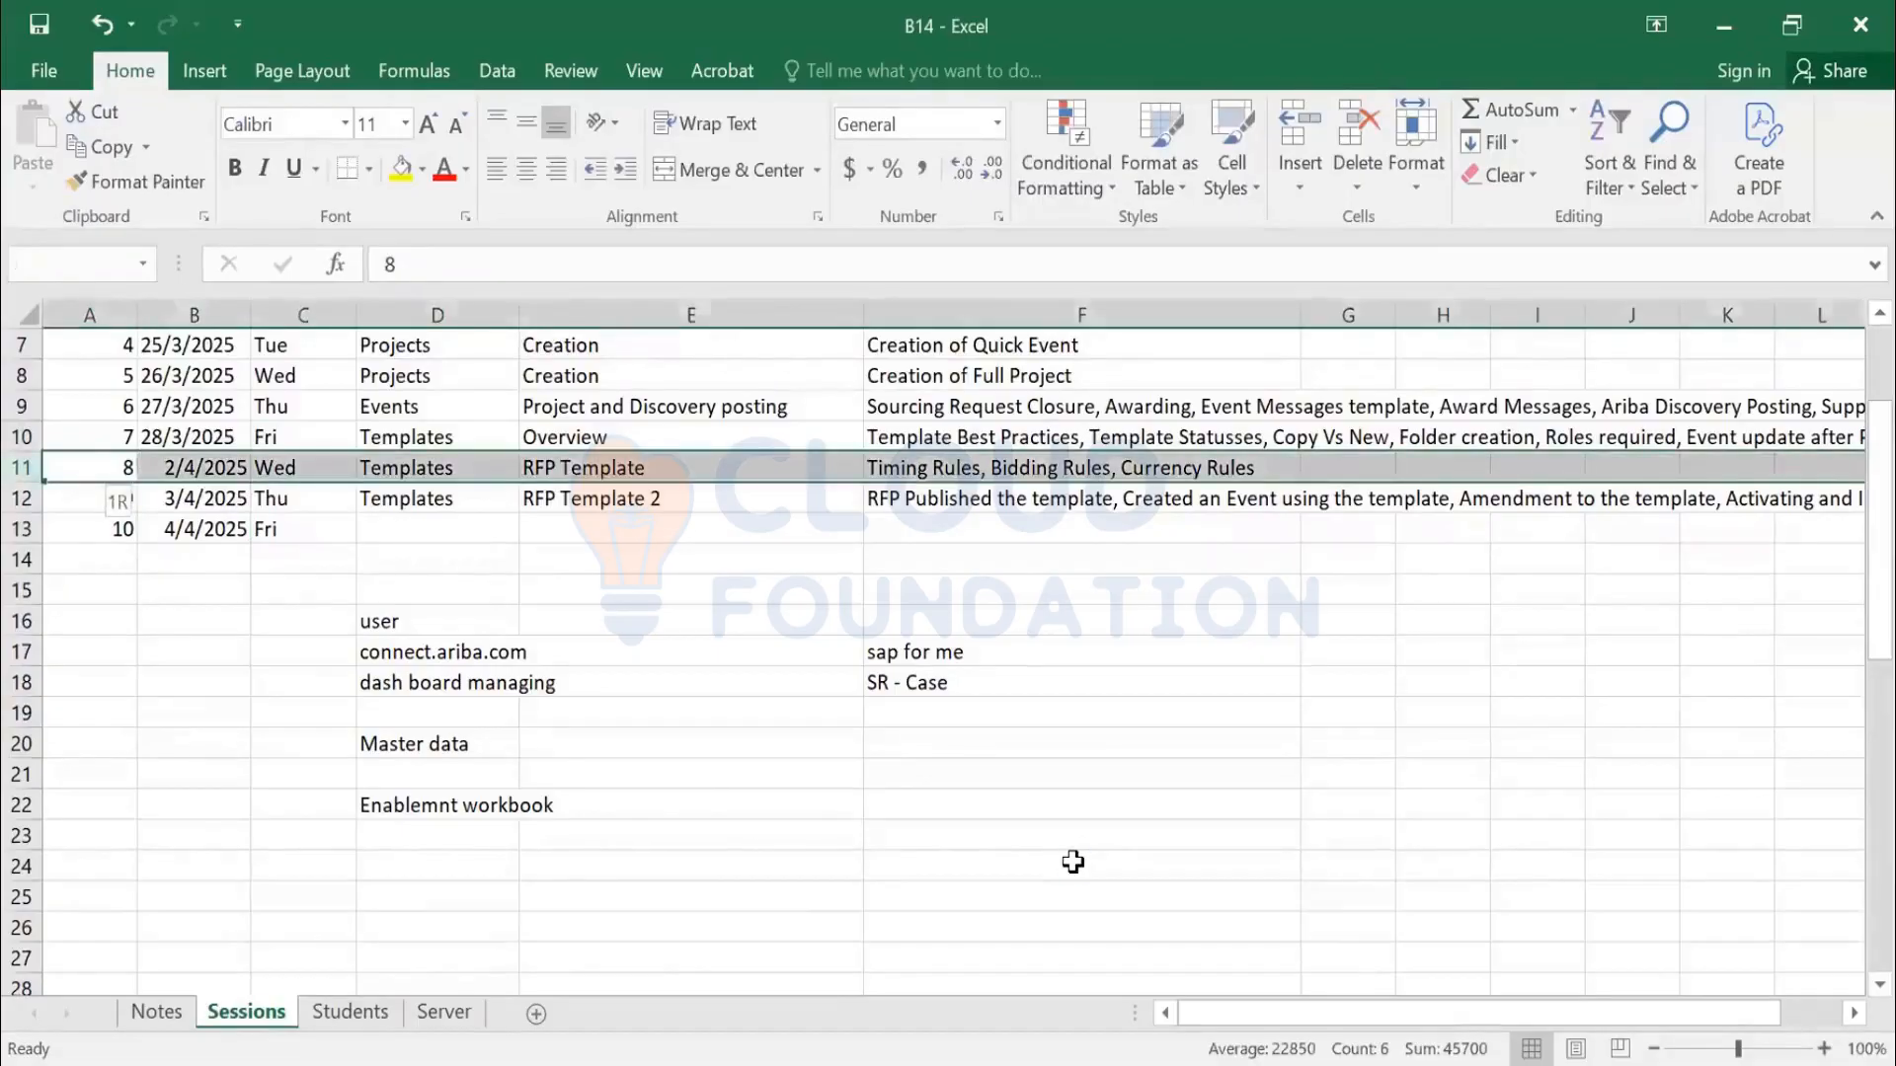
key(ctrl+shift+plus)
key(Right)
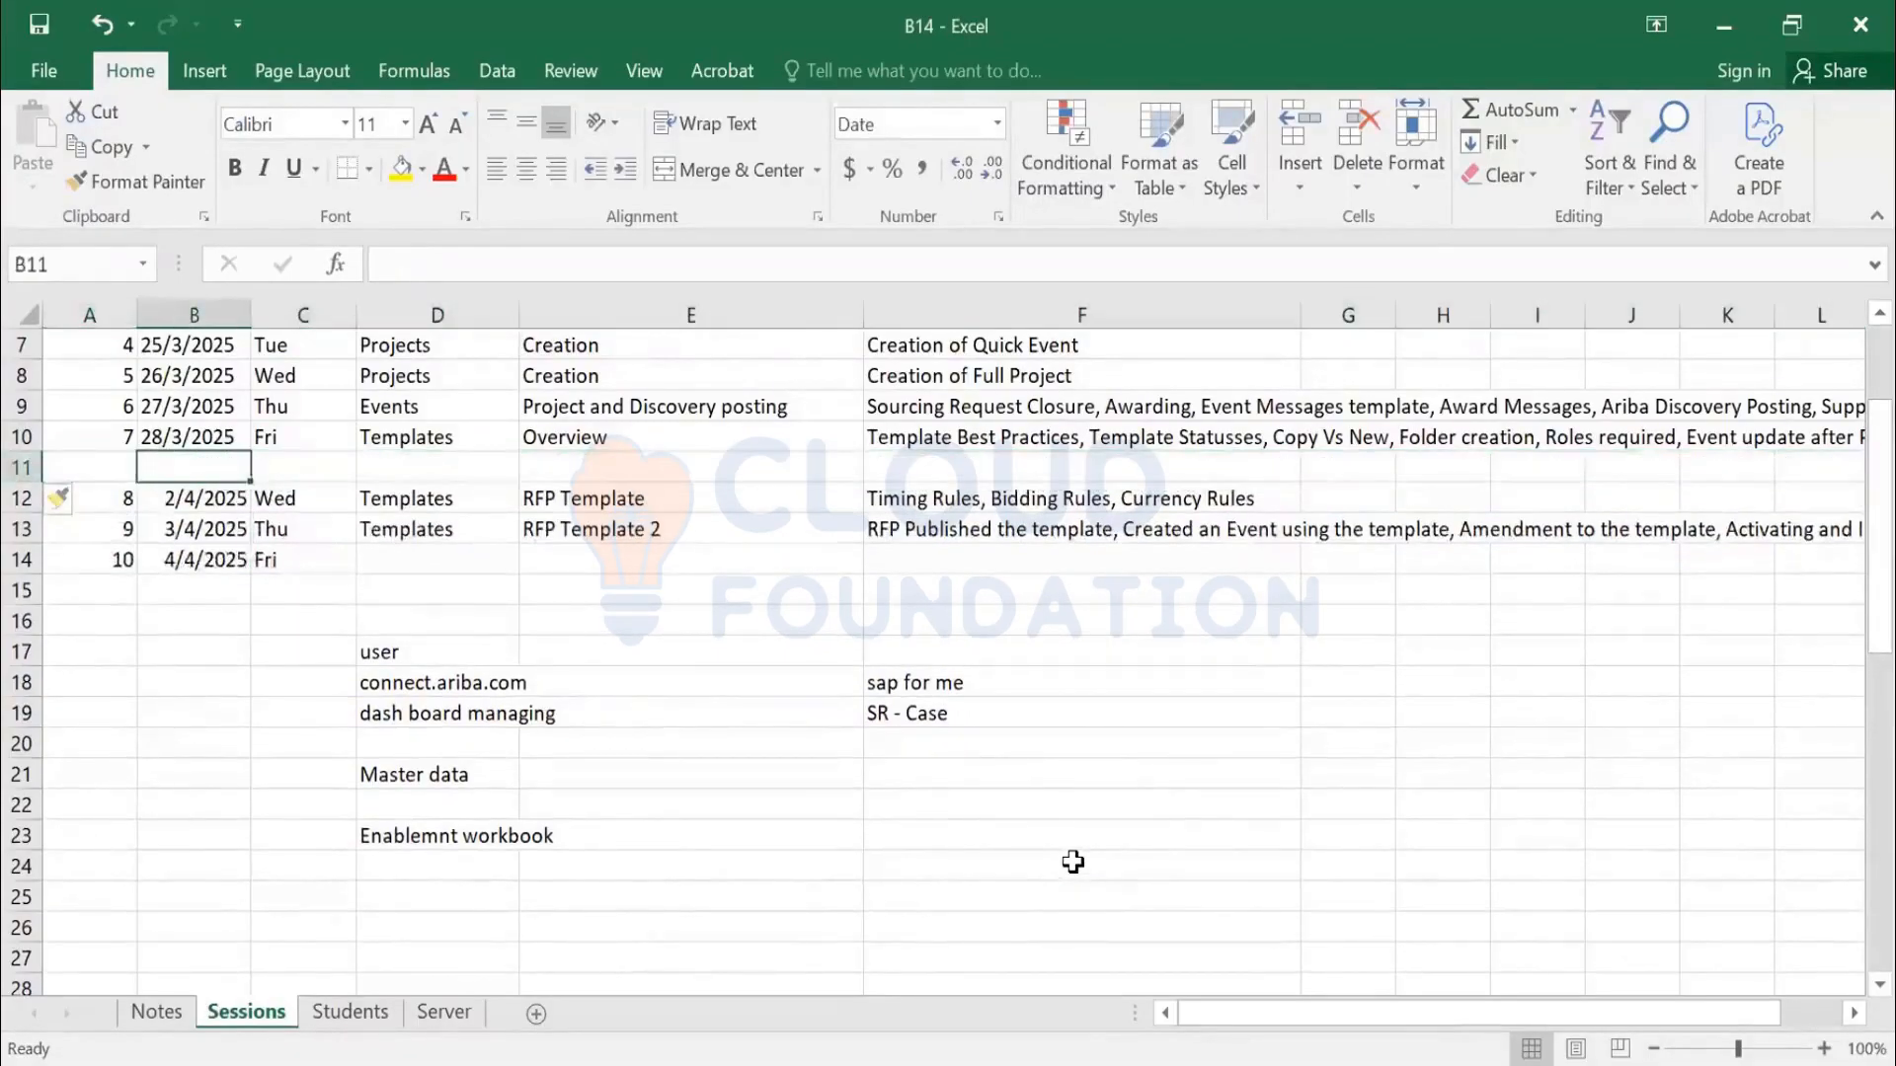
key(Right)
text(Tue)
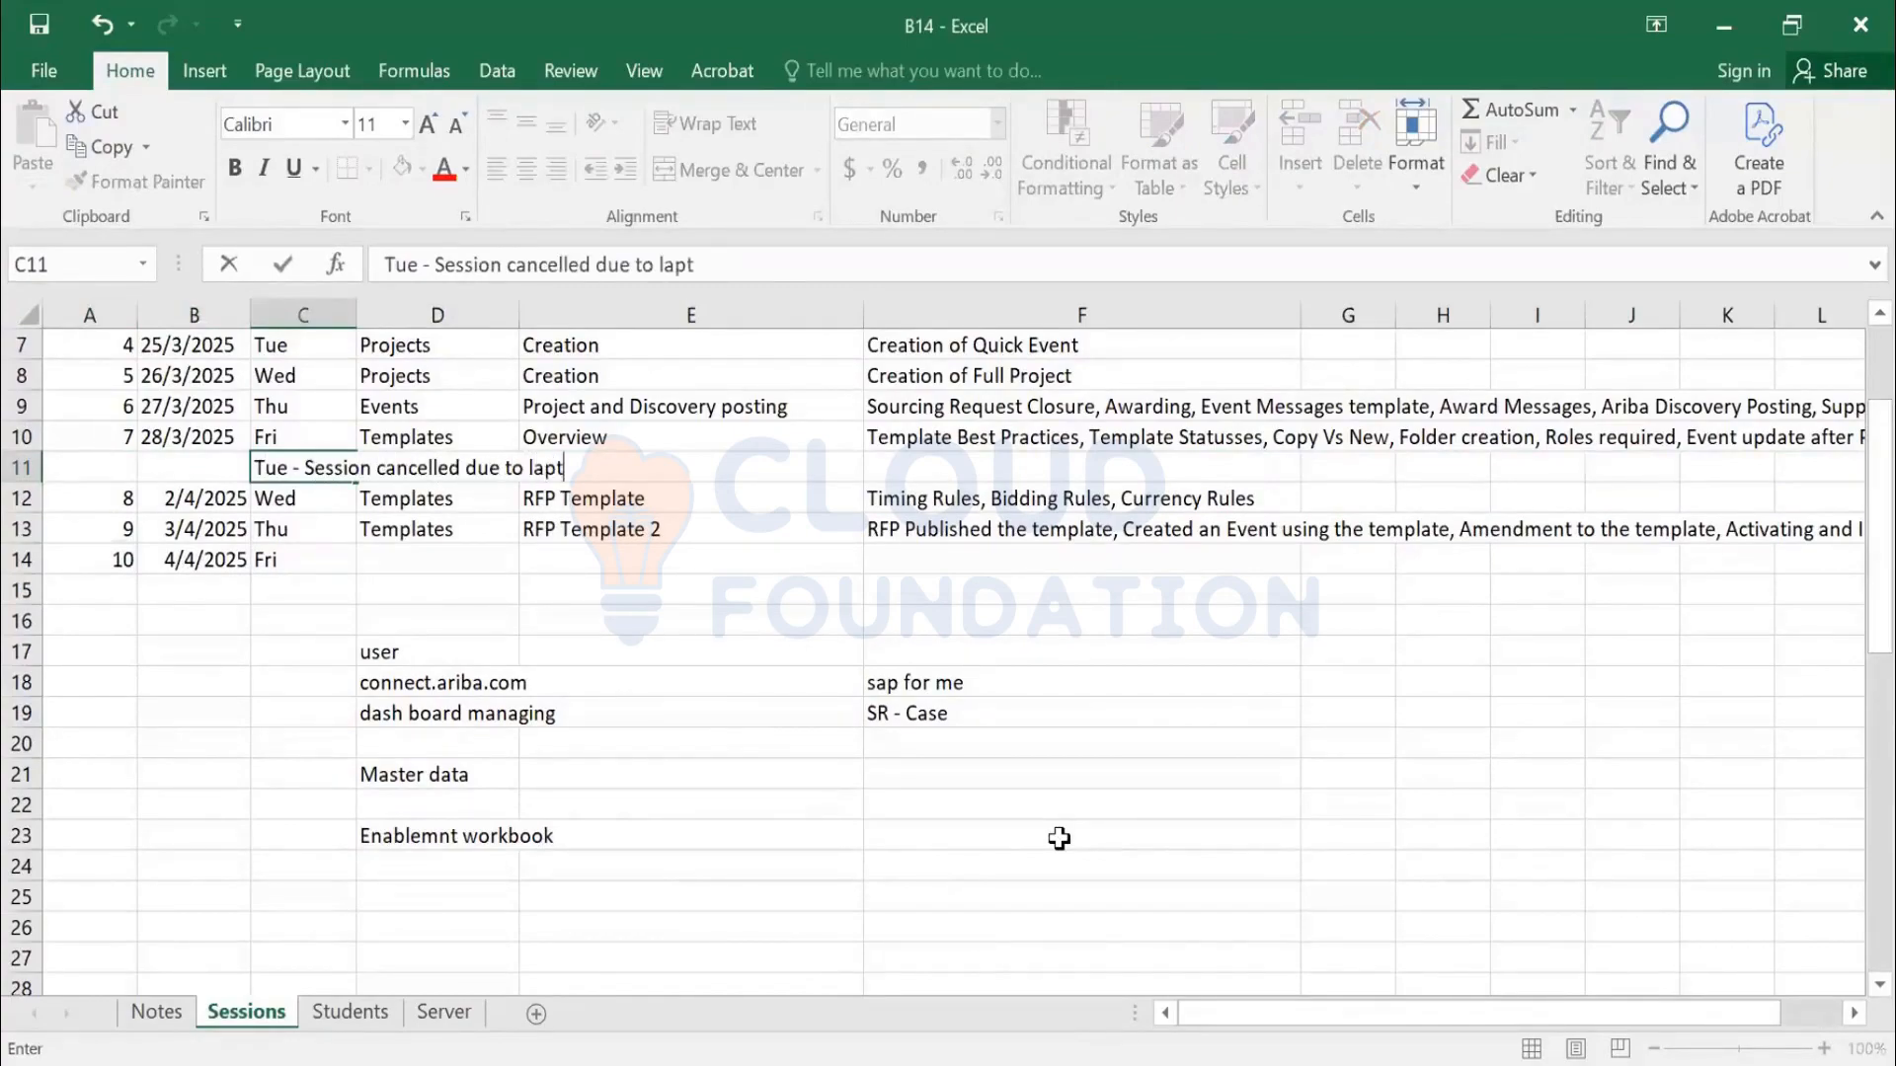
text(- Session cancelled due to laptop issue)
key(Return)
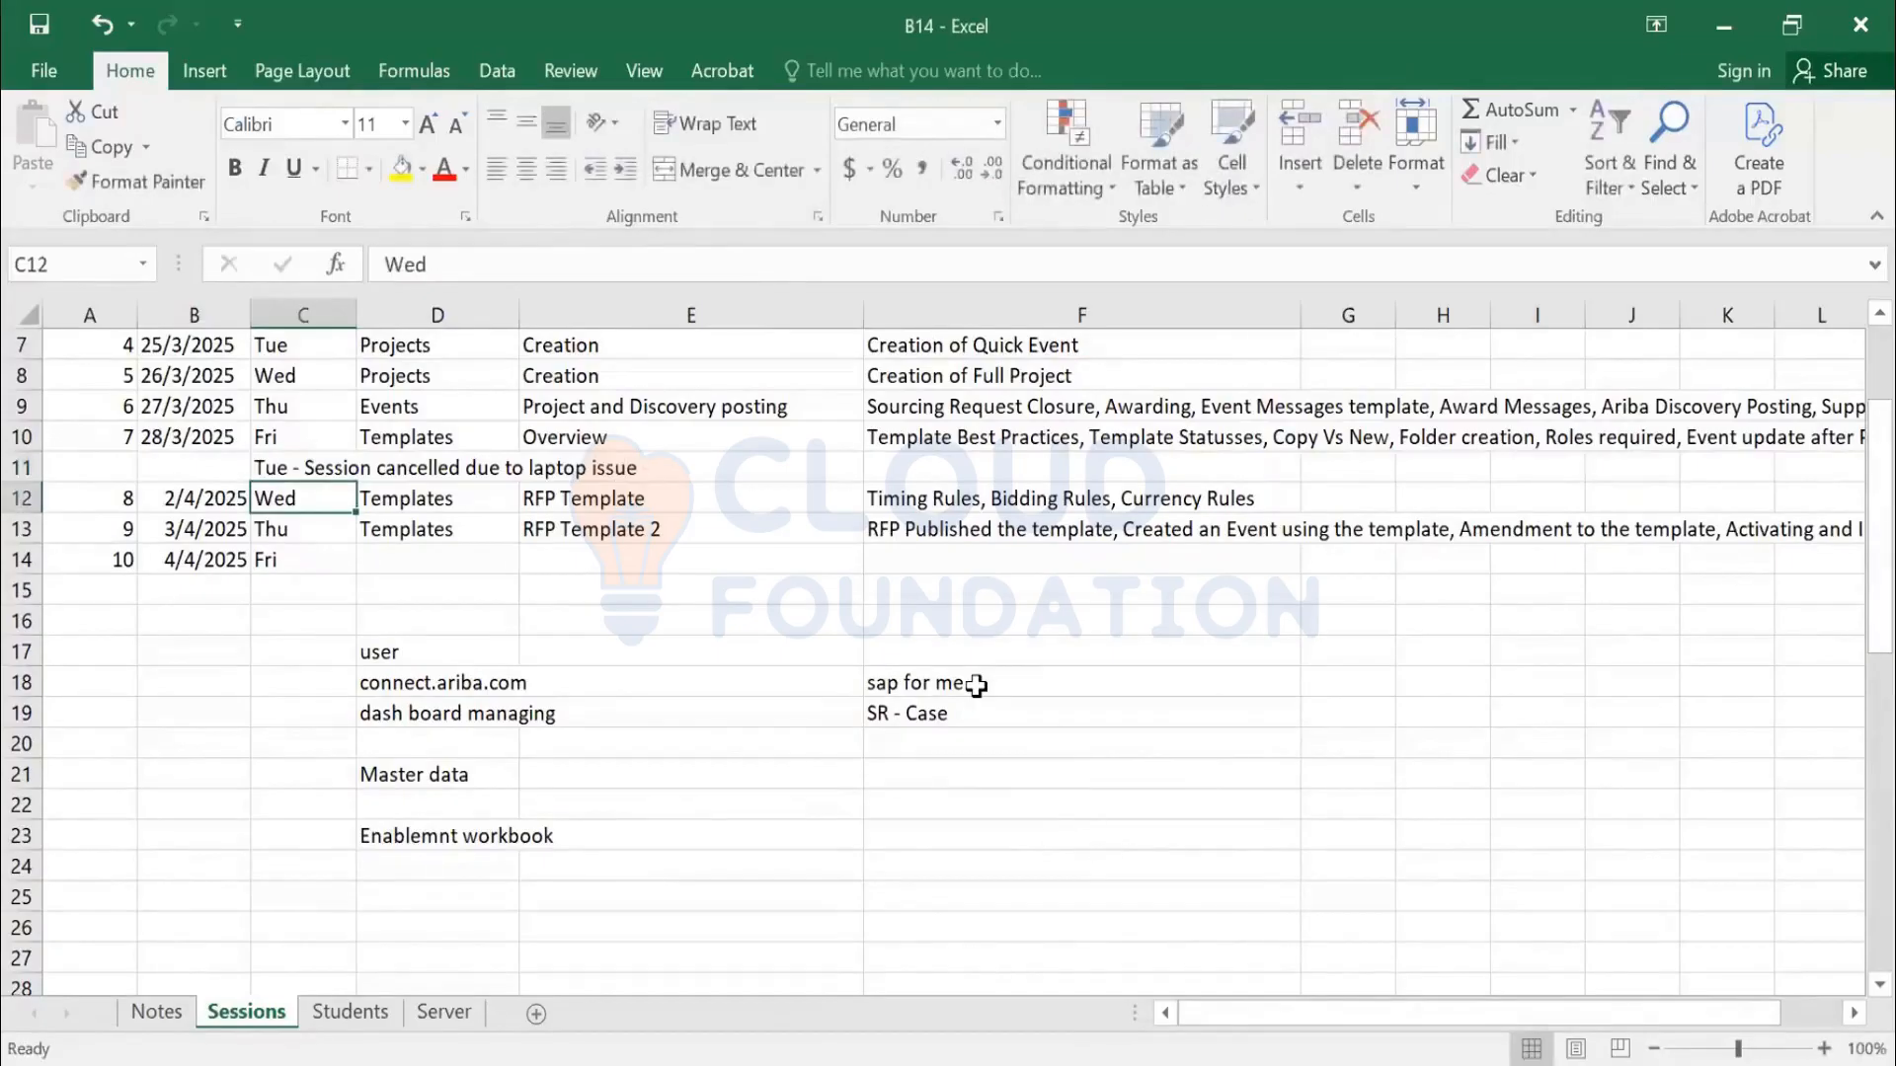
Fill session 10's category and topic with Templates and Sourcing Request Template
click(364, 567)
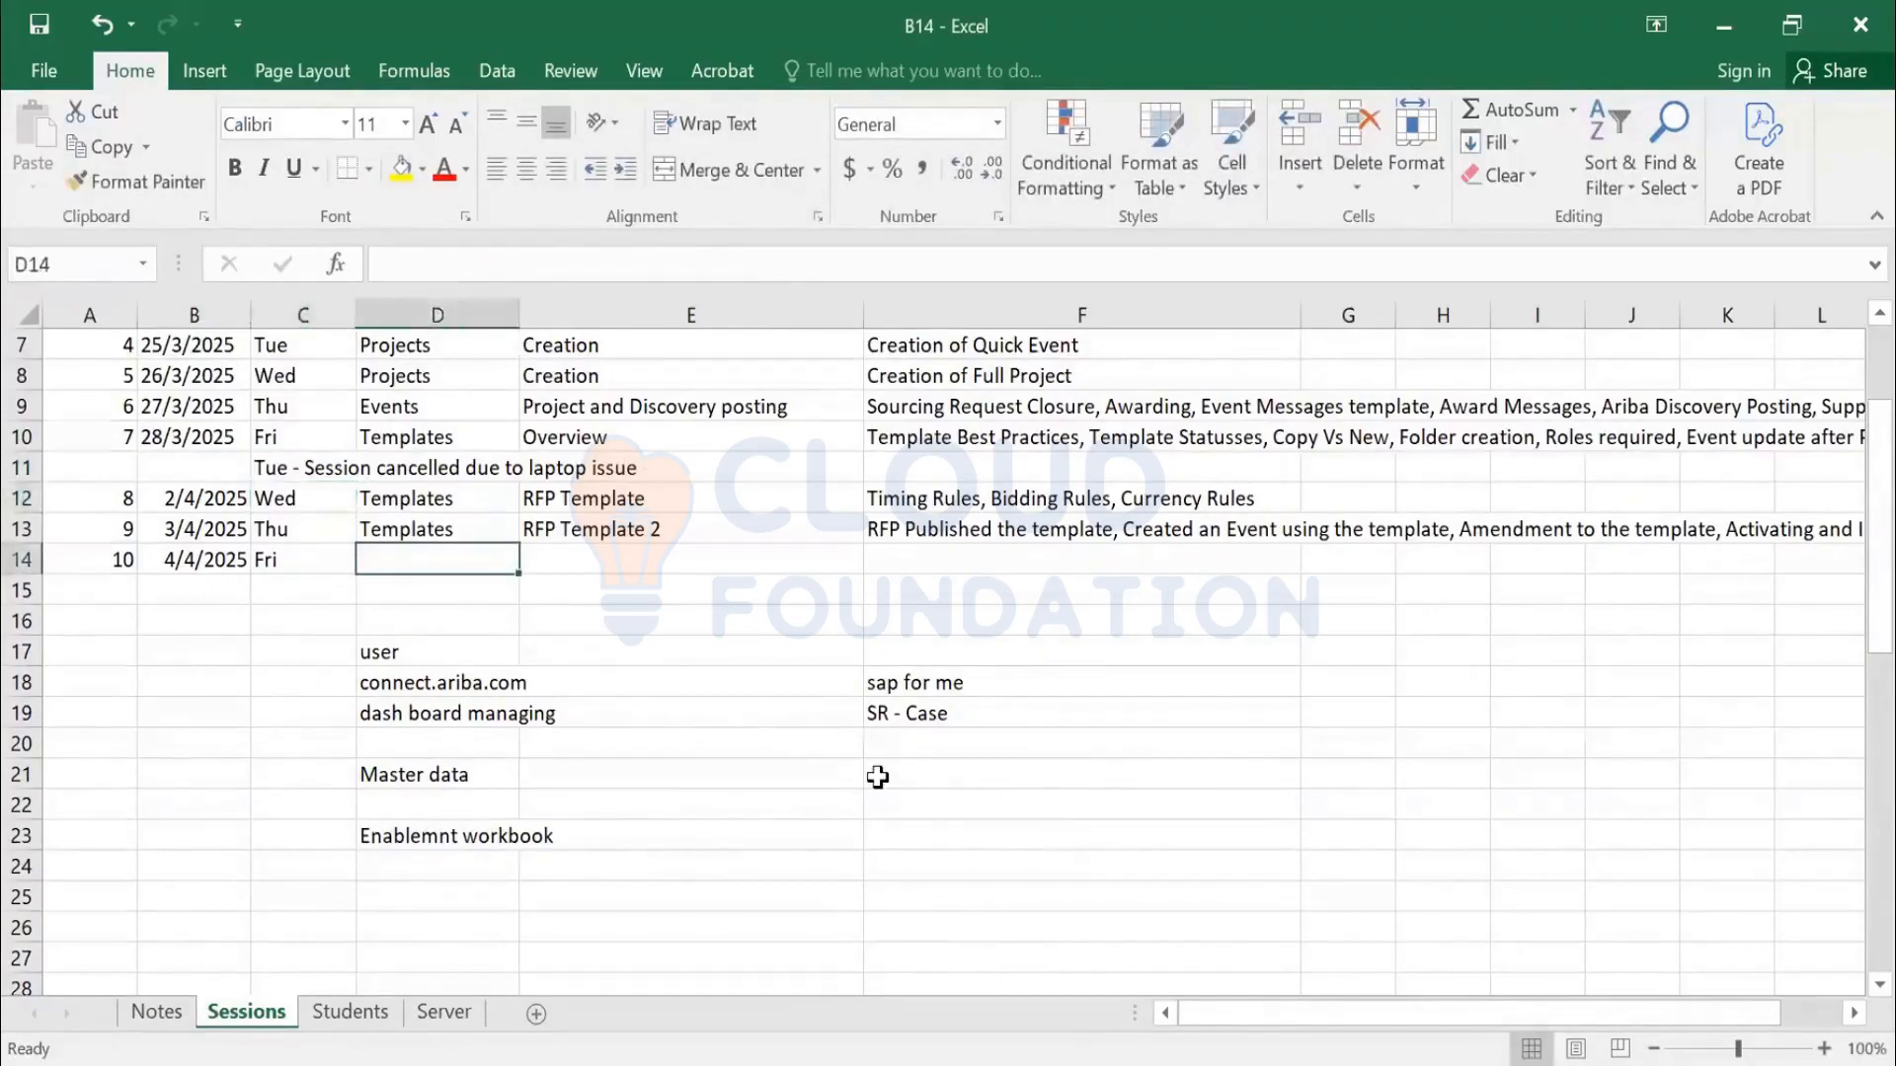
text(Templates)
key(Tab)
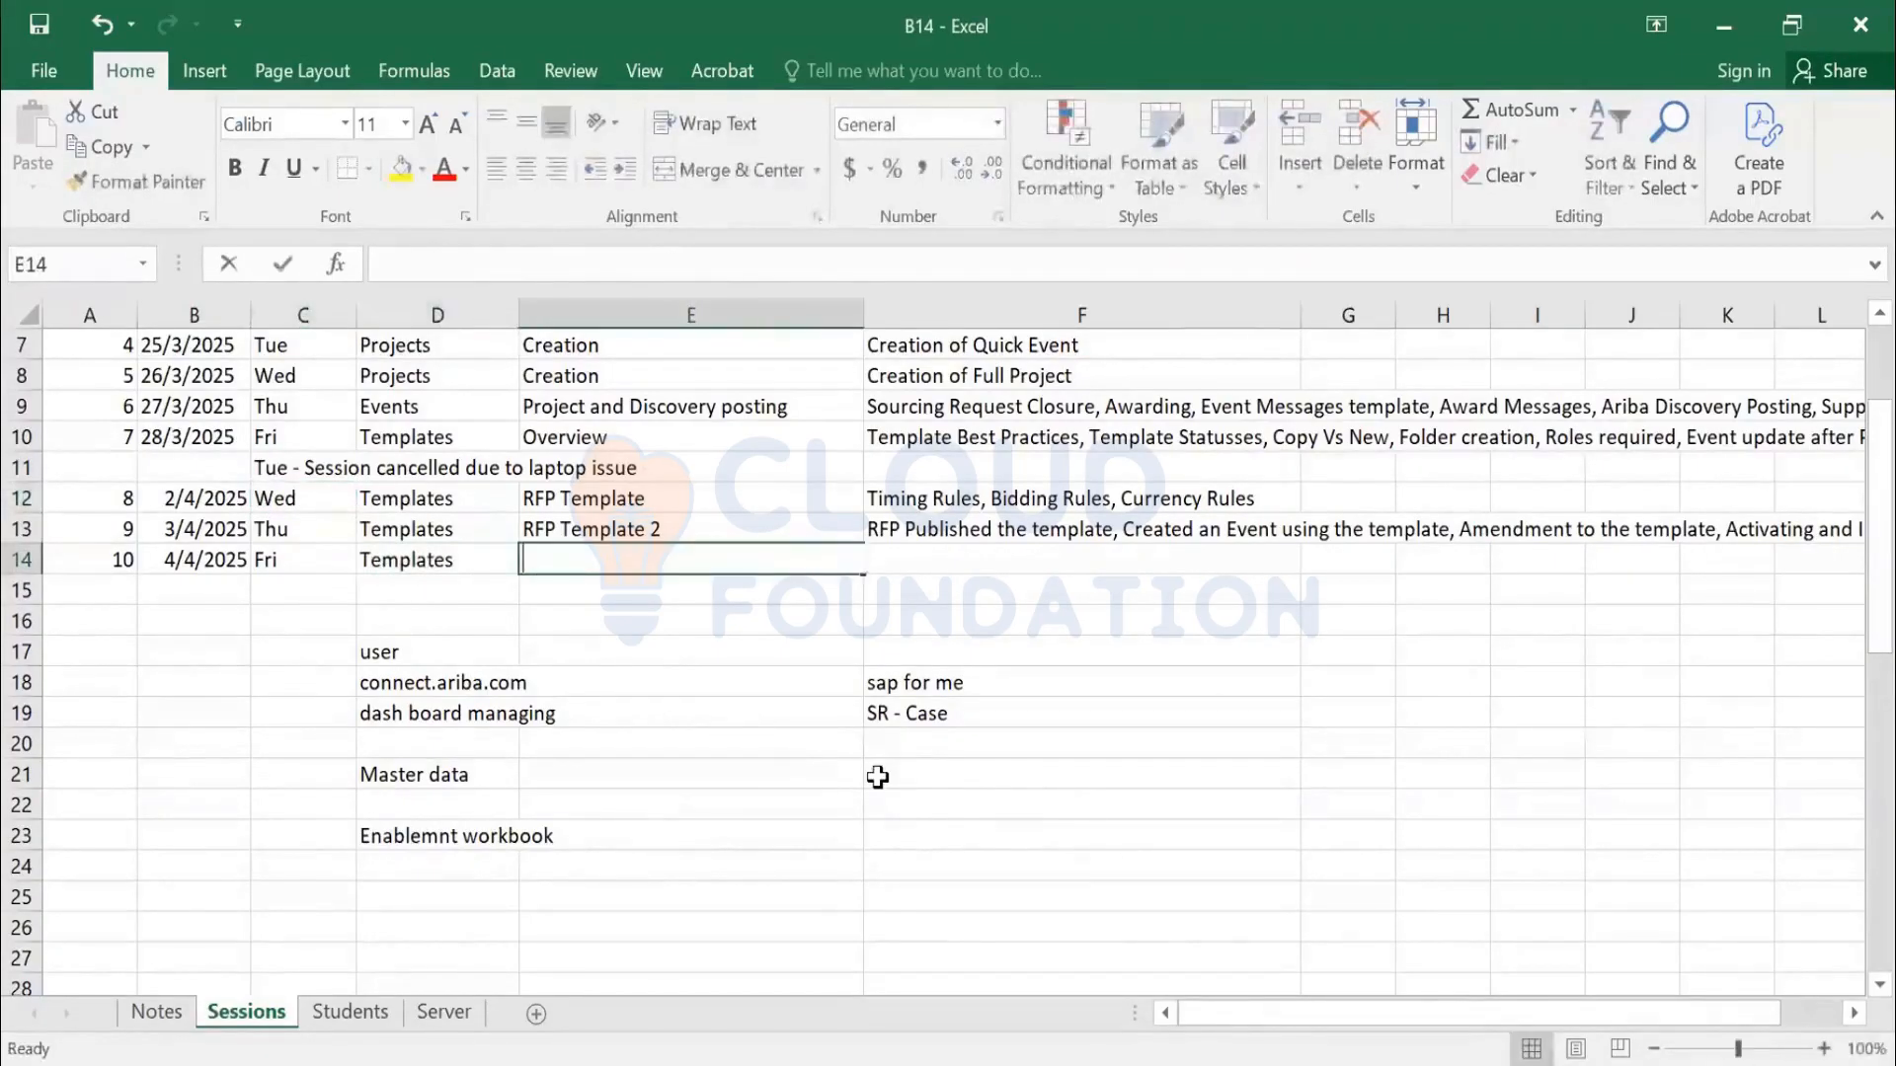
text(Sourcing Request and Sourcing Project)
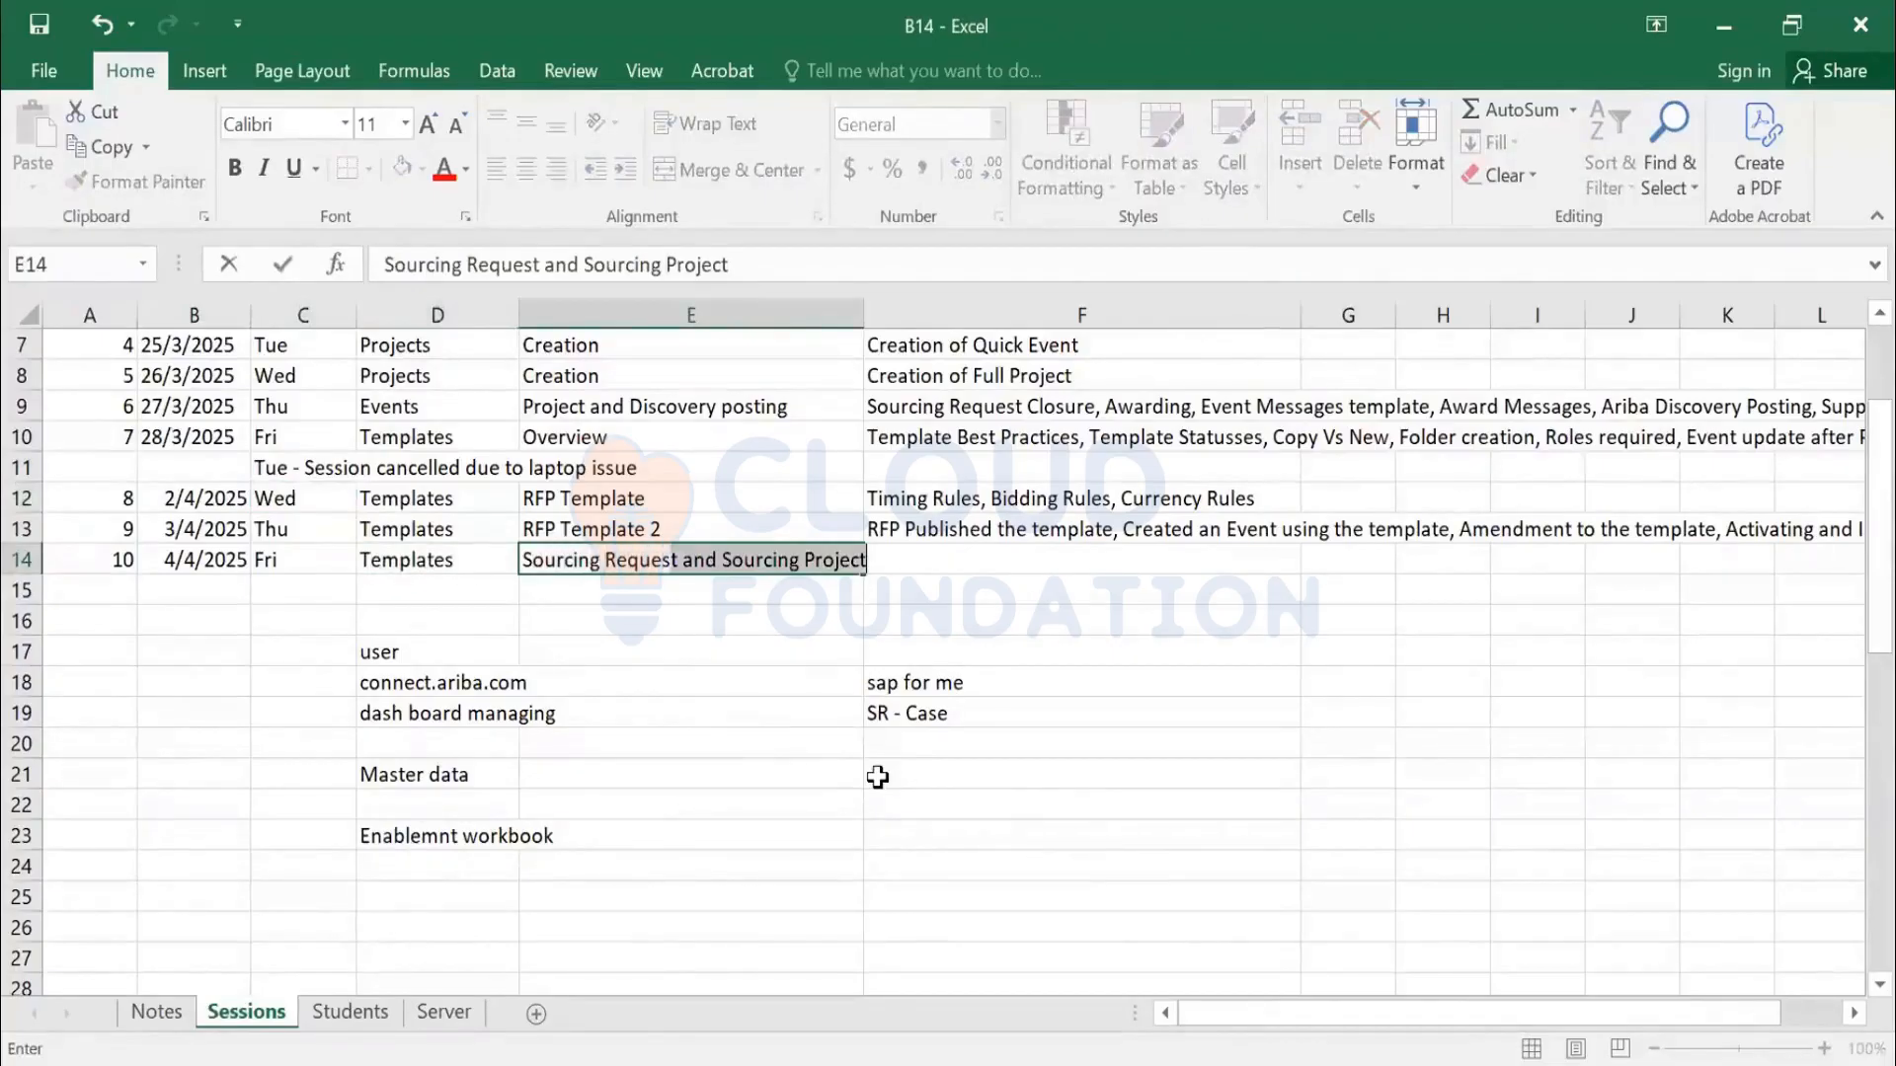
key(BackSpace)
key(BackSpace)
key(BackSpace)
key(BackSpace)
key(BackSpace)
key(BackSpace)
key(BackSpace)
key(BackSpace)
key(BackSpace)
key(BackSpace)
key(BackSpace)
key(BackSpace)
key(BackSpace)
key(BackSpace)
key(BackSpace)
key(BackSpace)
key(BackSpace)
key(BackSpace)
key(BackSpace)
key(BackSpace)
text(Template)
key(Return)
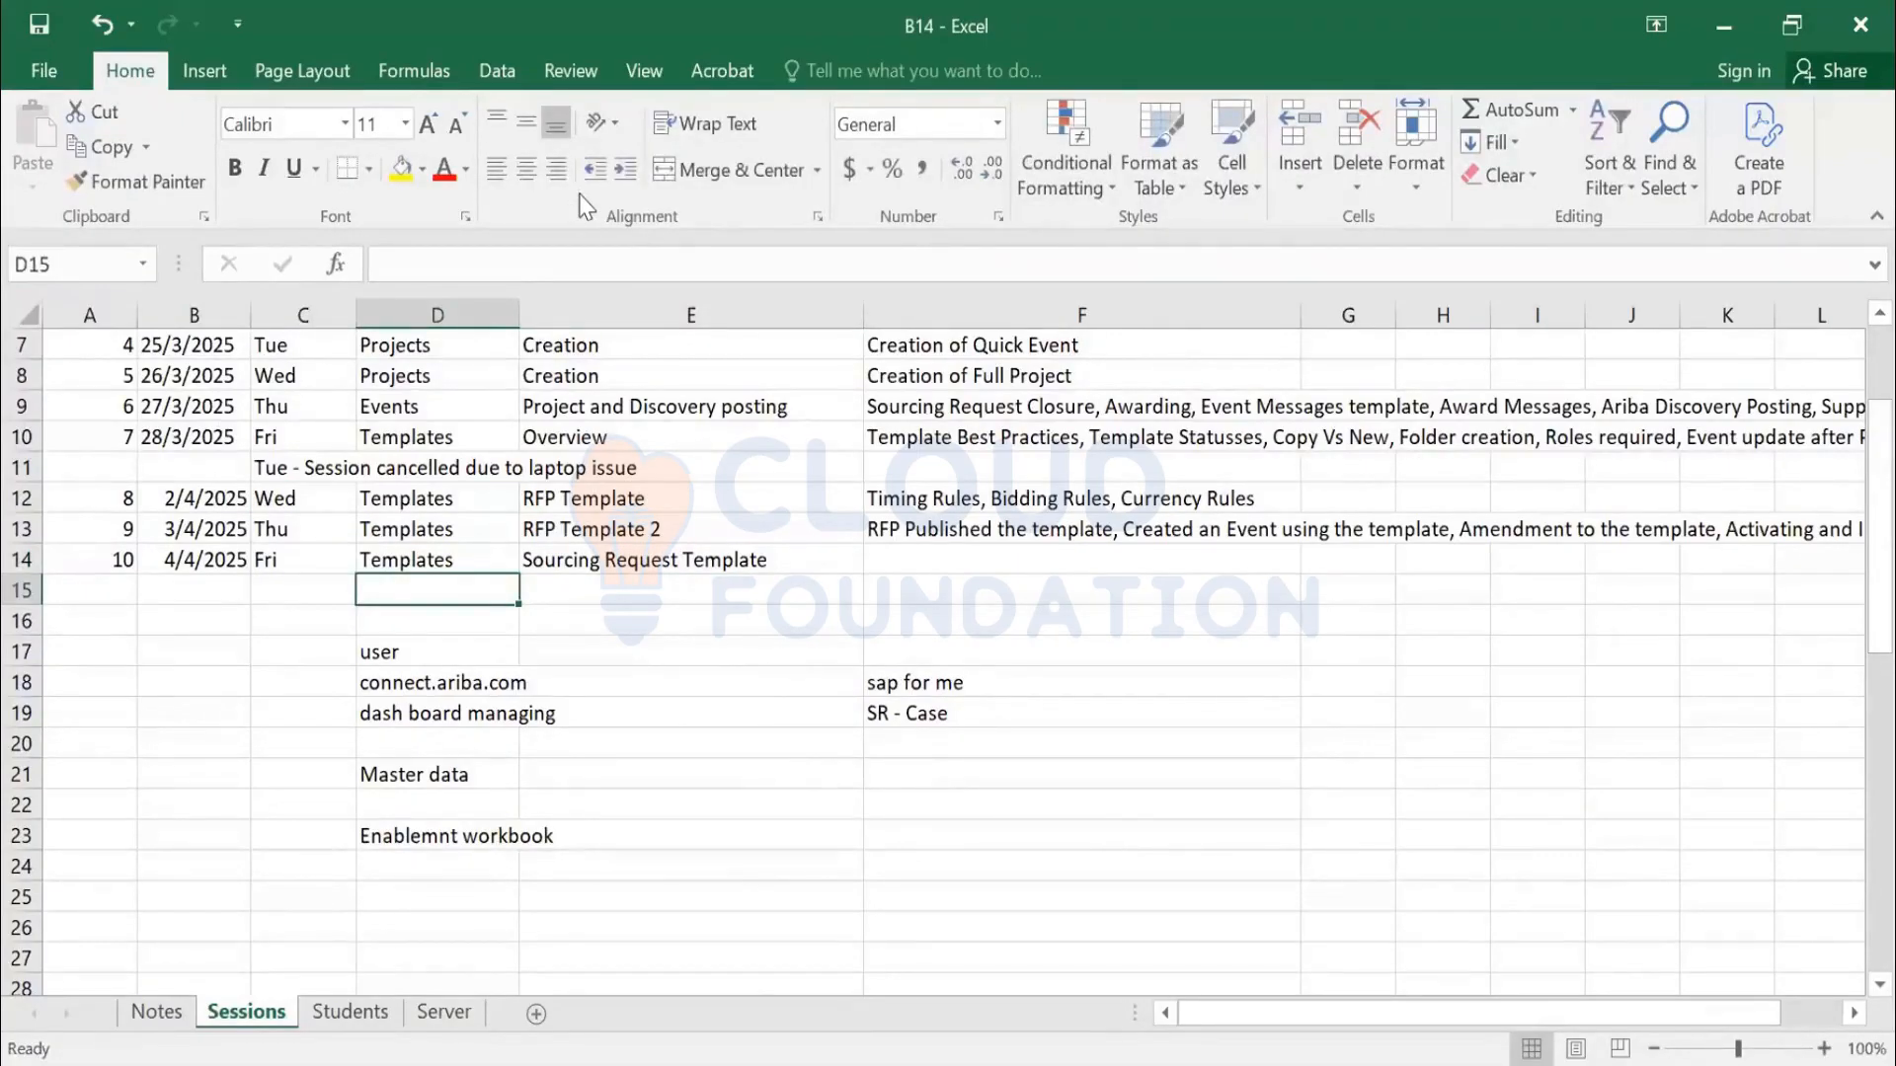
key(alt+Tab)
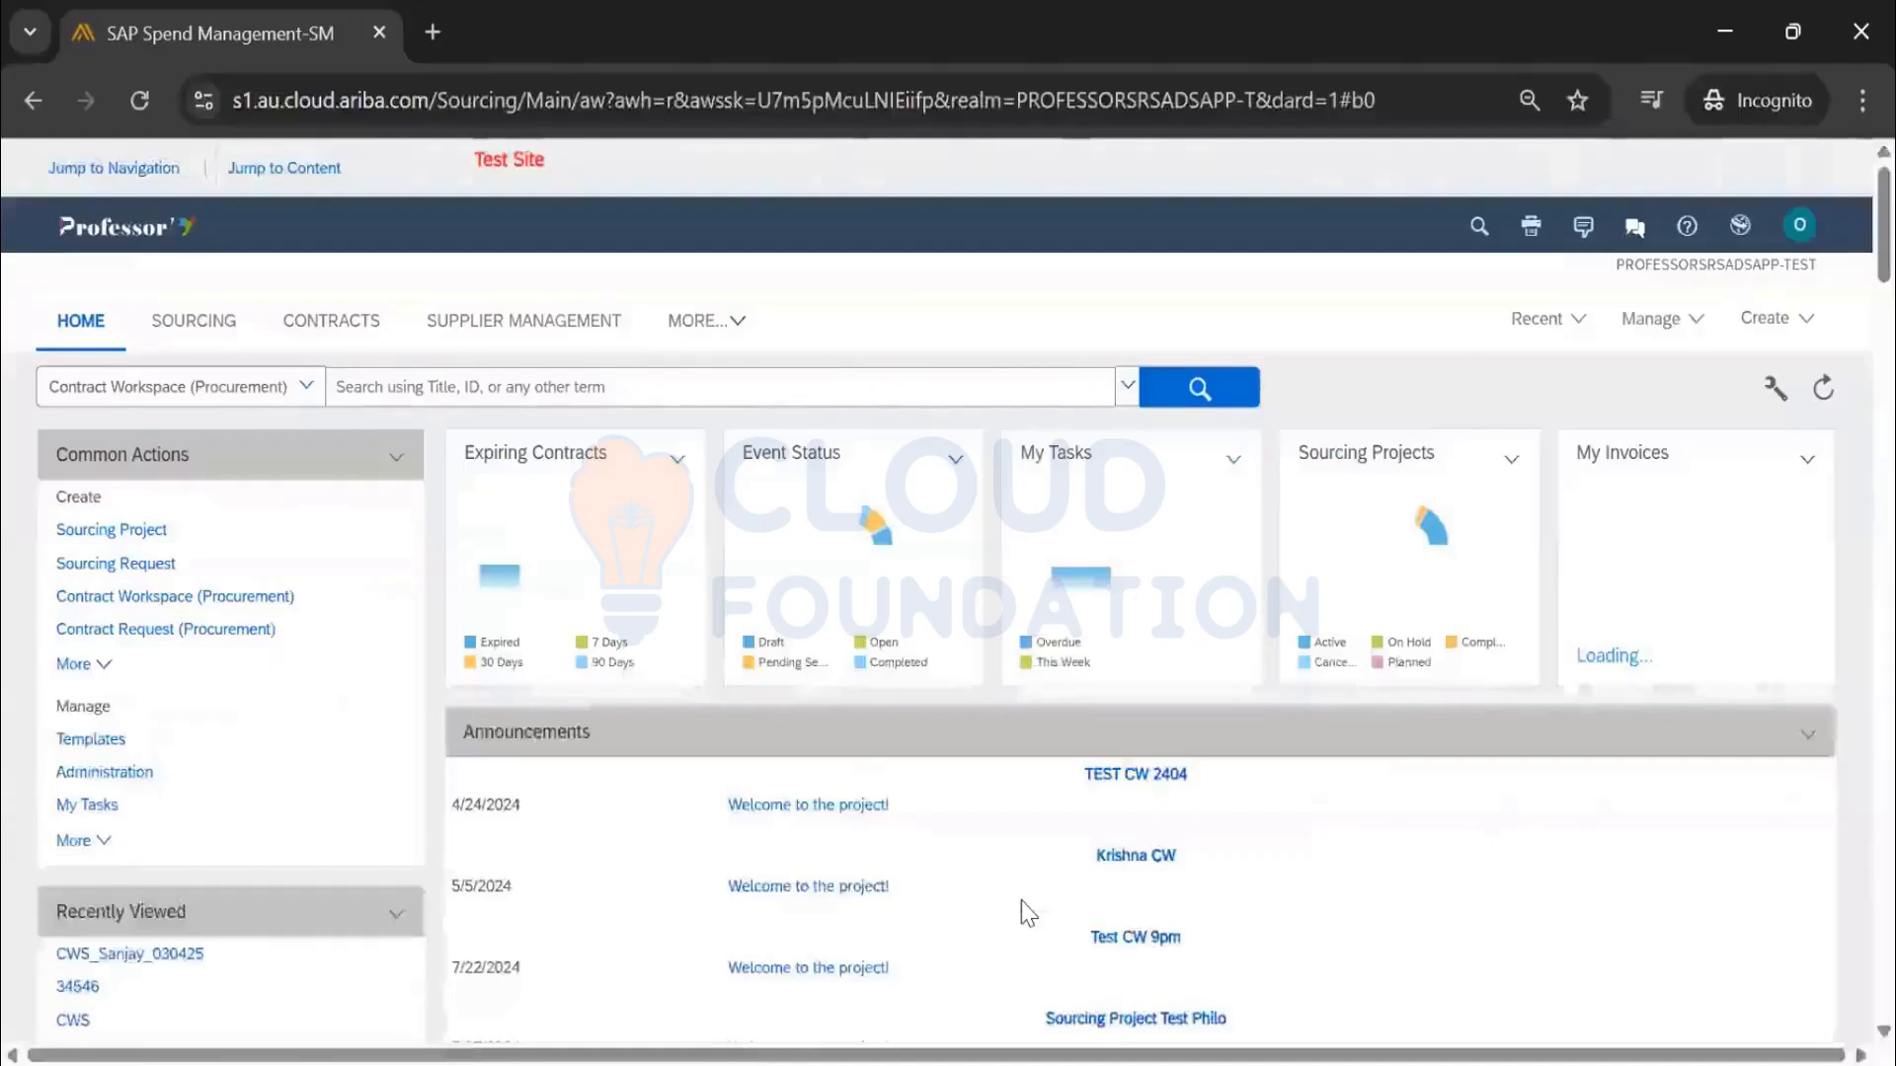
Open Sourcing Request_ZPO_HSP from the Manage > Templates Documents list
click(1644, 326)
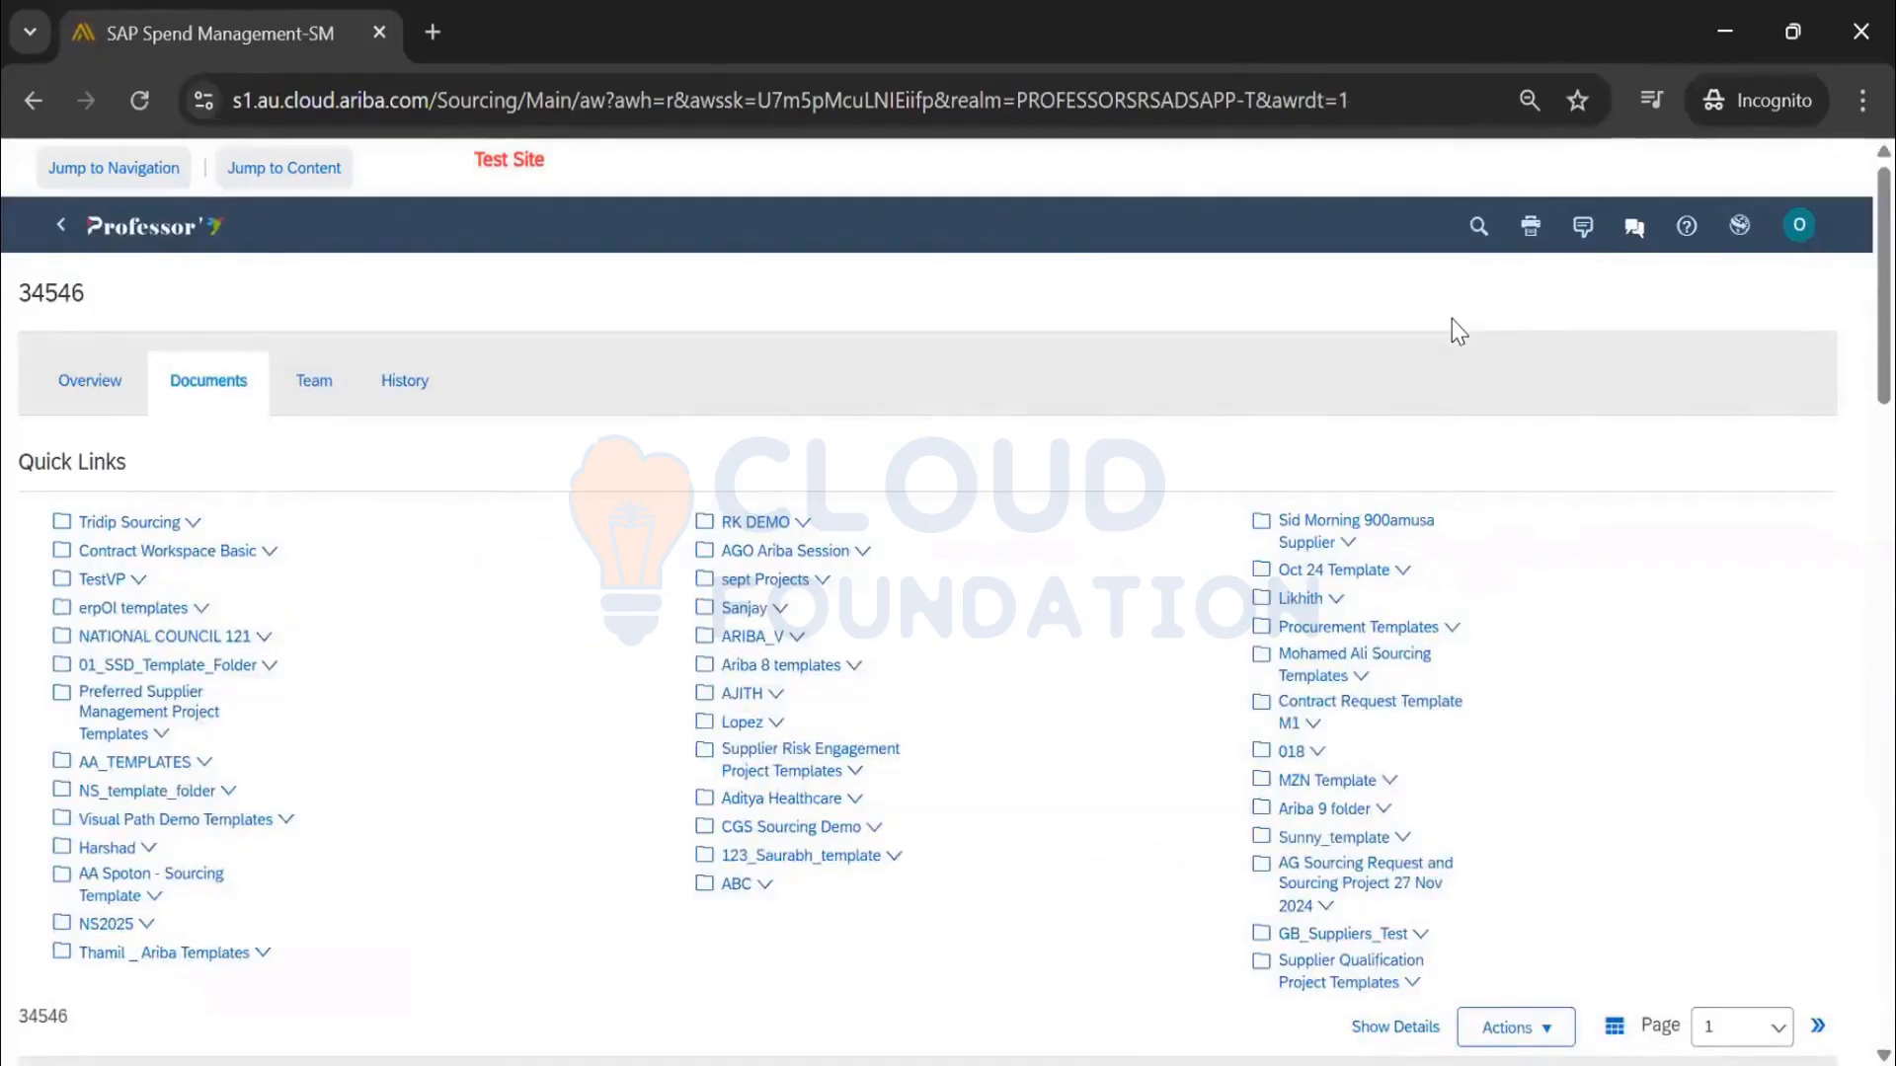
scroll(1353, 671, down, 5)
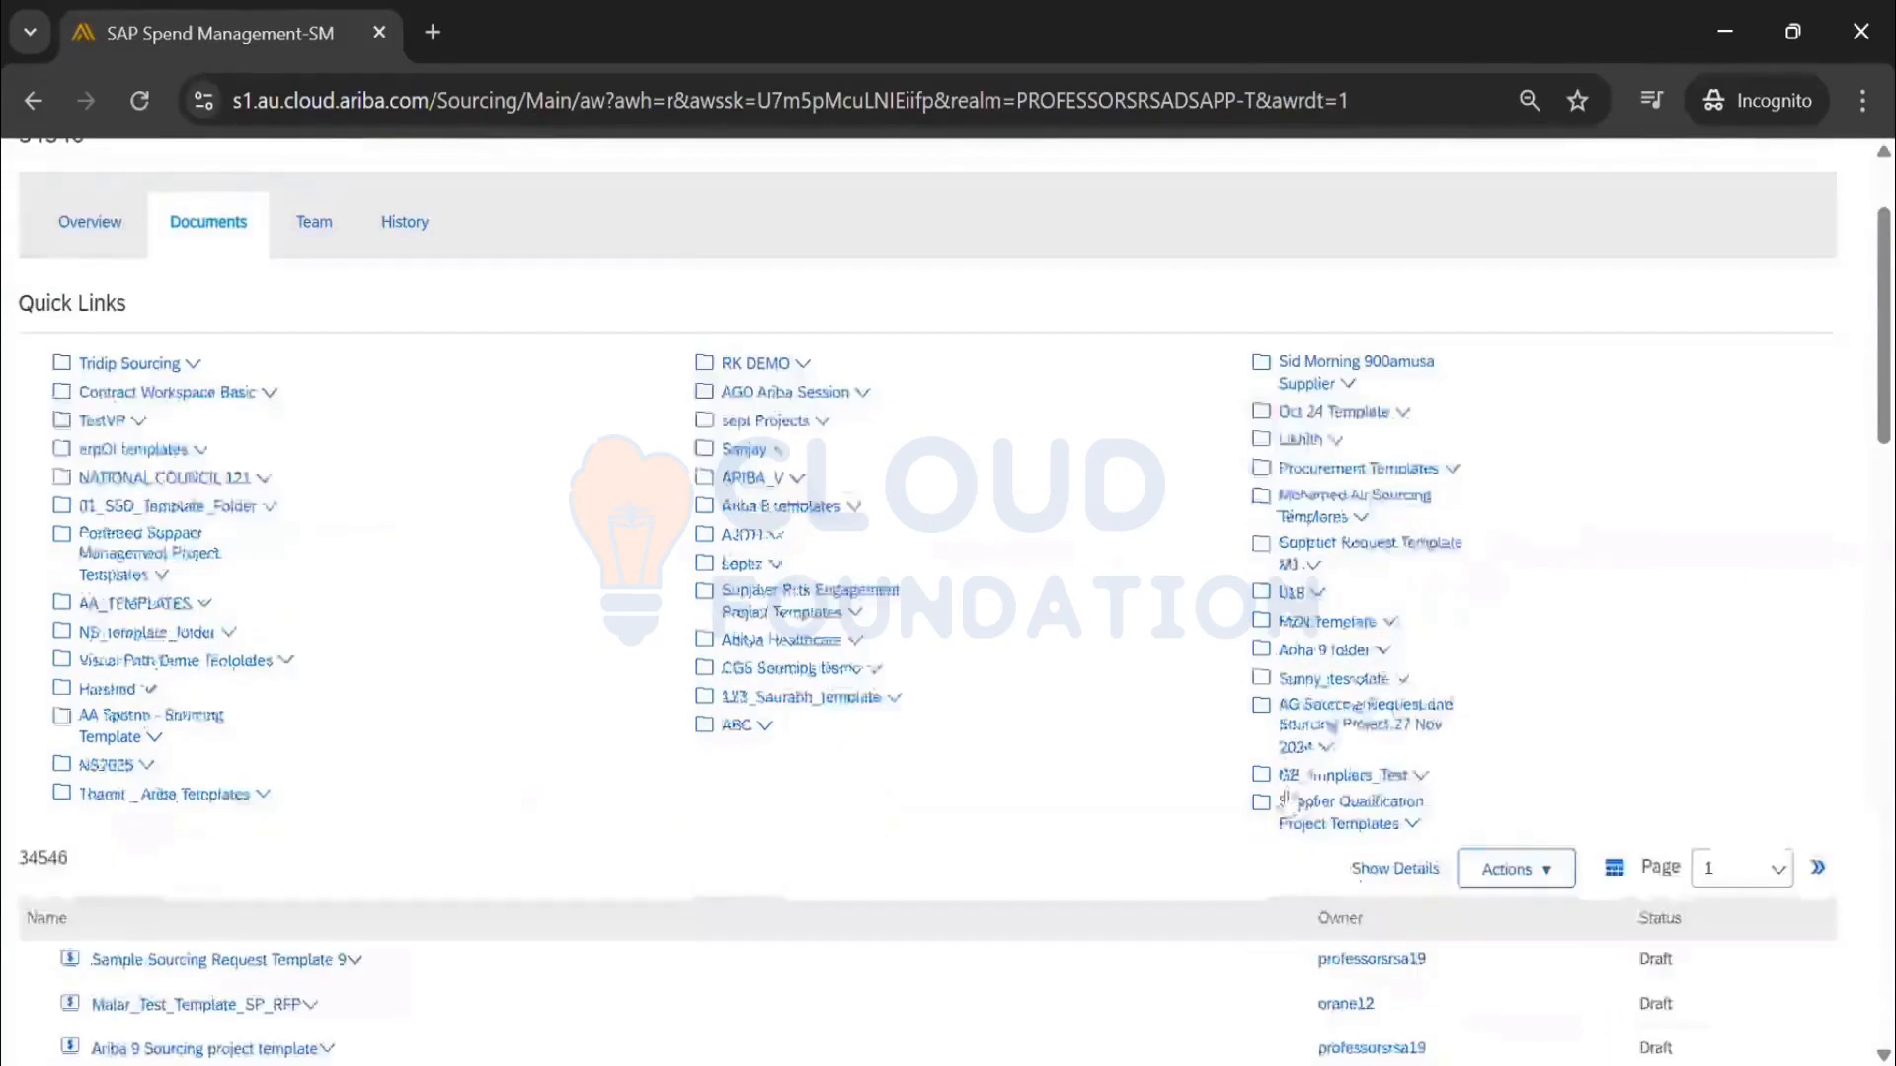
scroll(897, 669, down, 4)
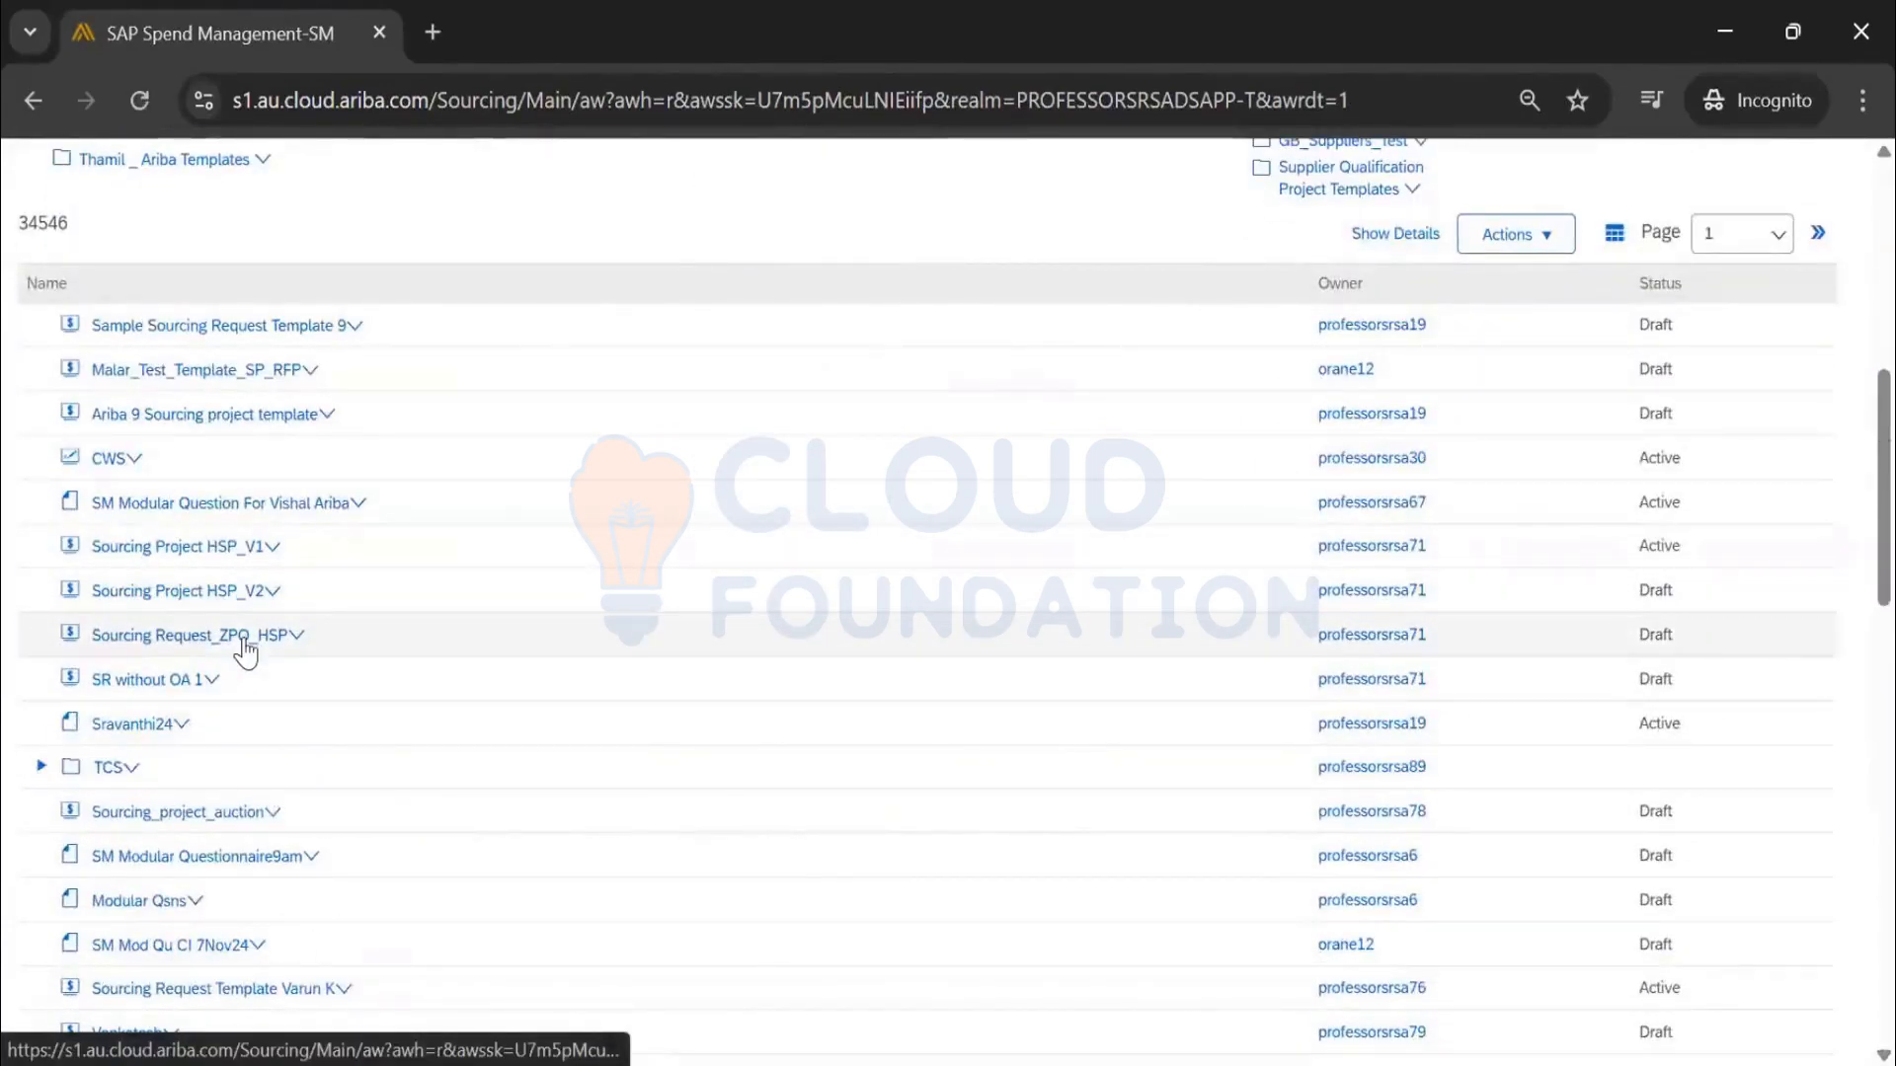
click(244, 644)
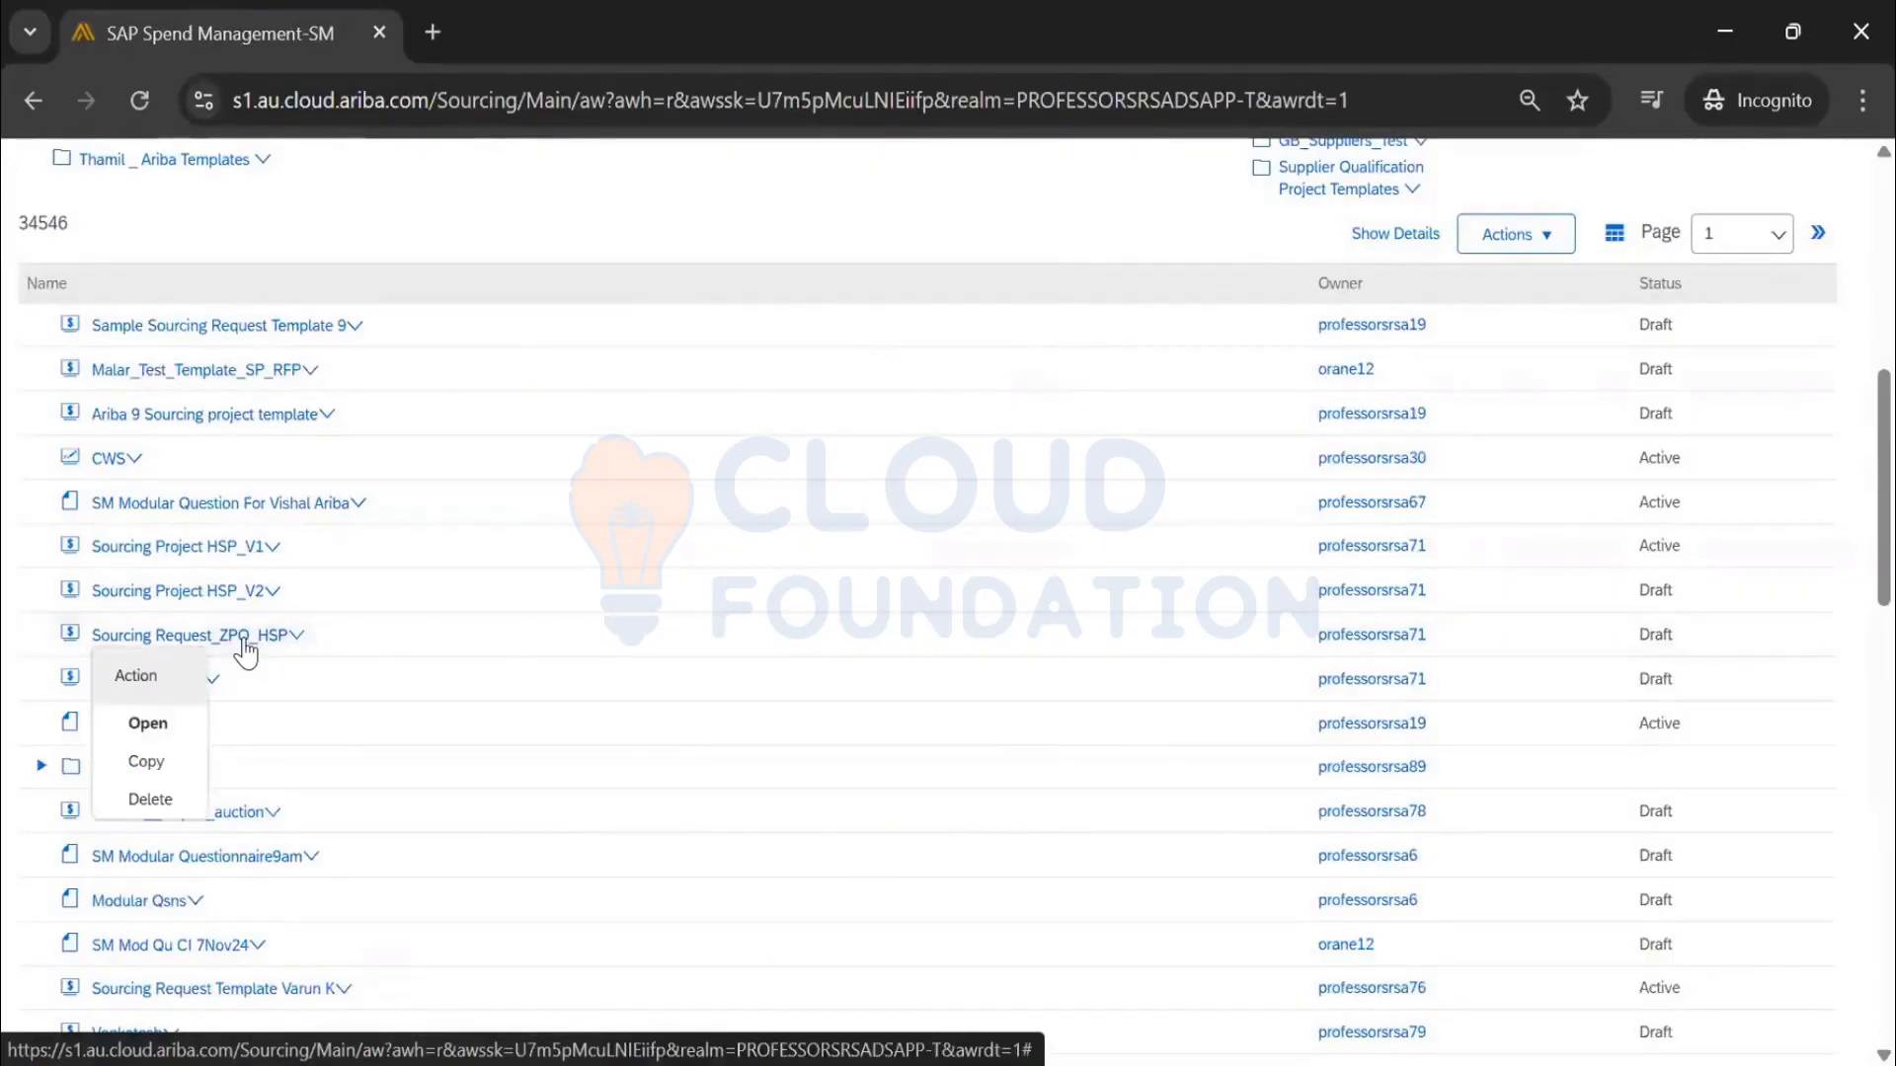
click(148, 728)
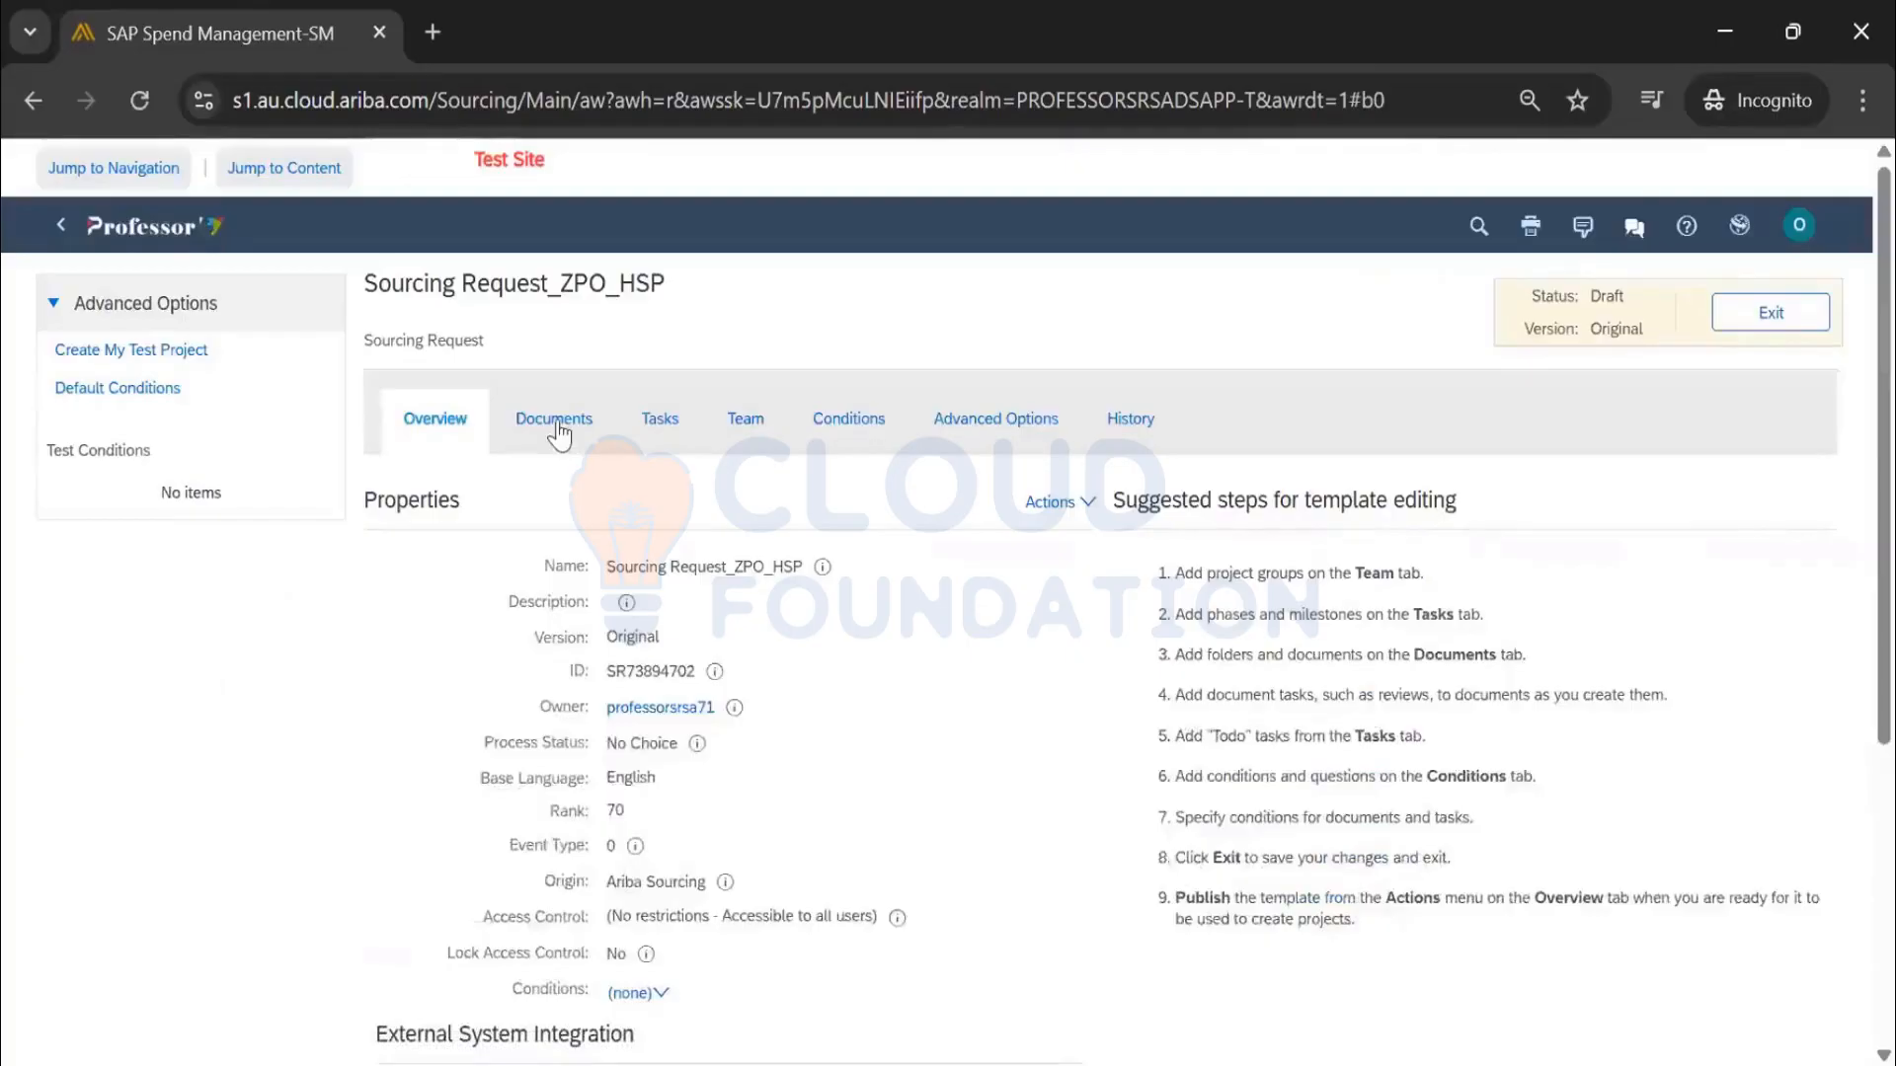
Review the Sourcing Request_ZPO_HSP template's Documents, Tasks and available actions
click(555, 423)
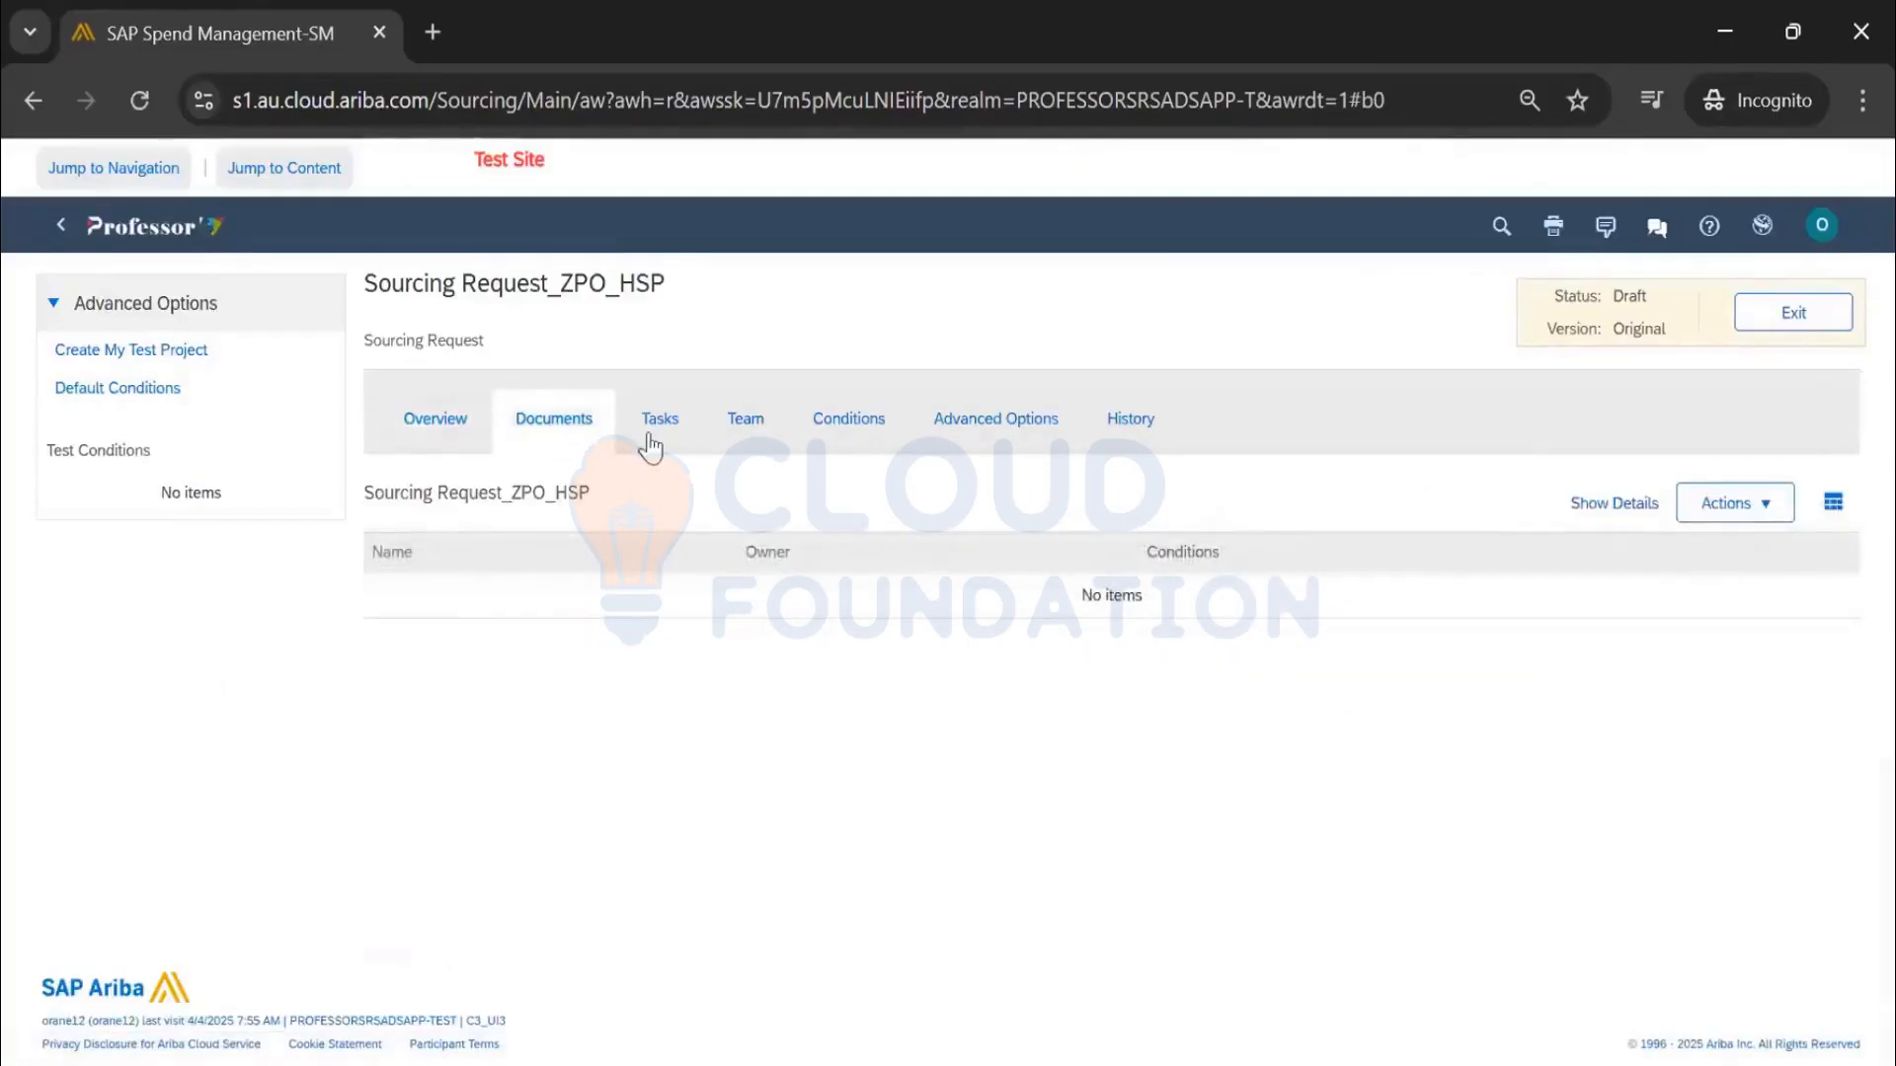
click(670, 419)
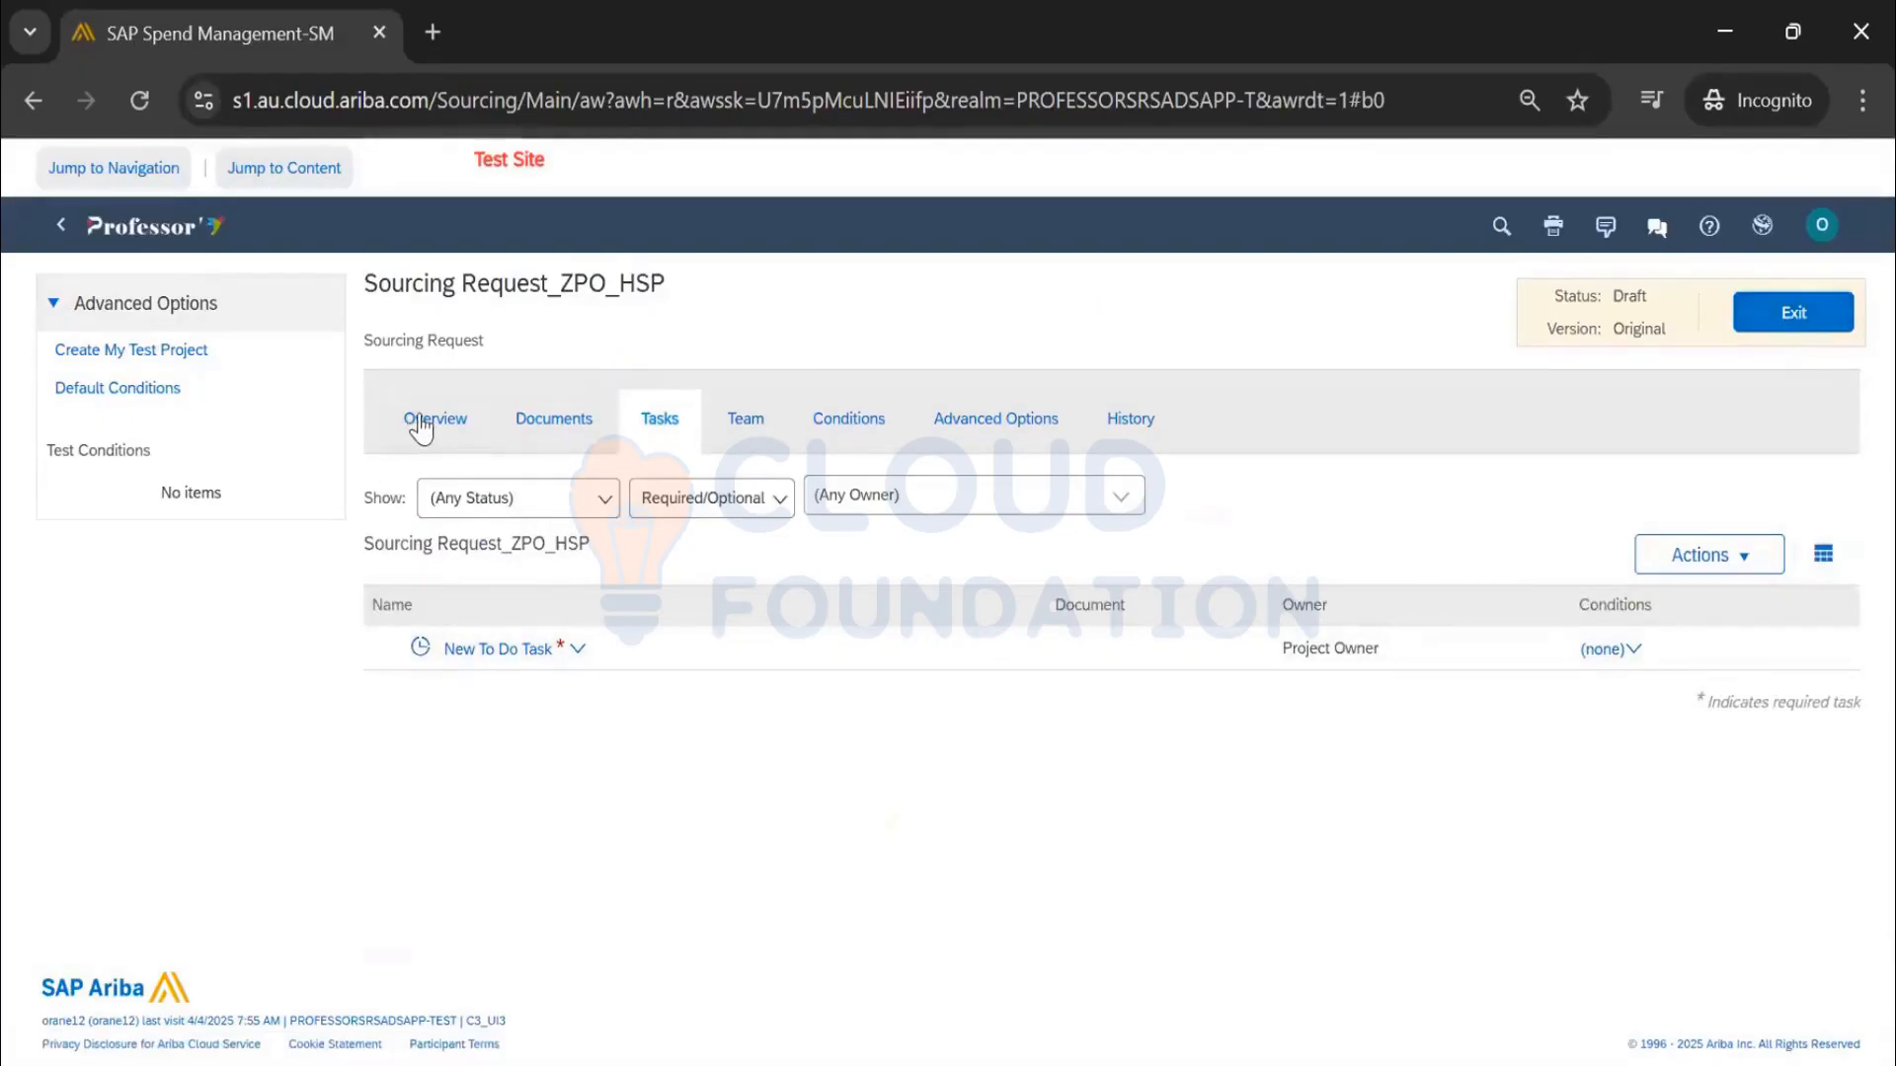
click(1052, 505)
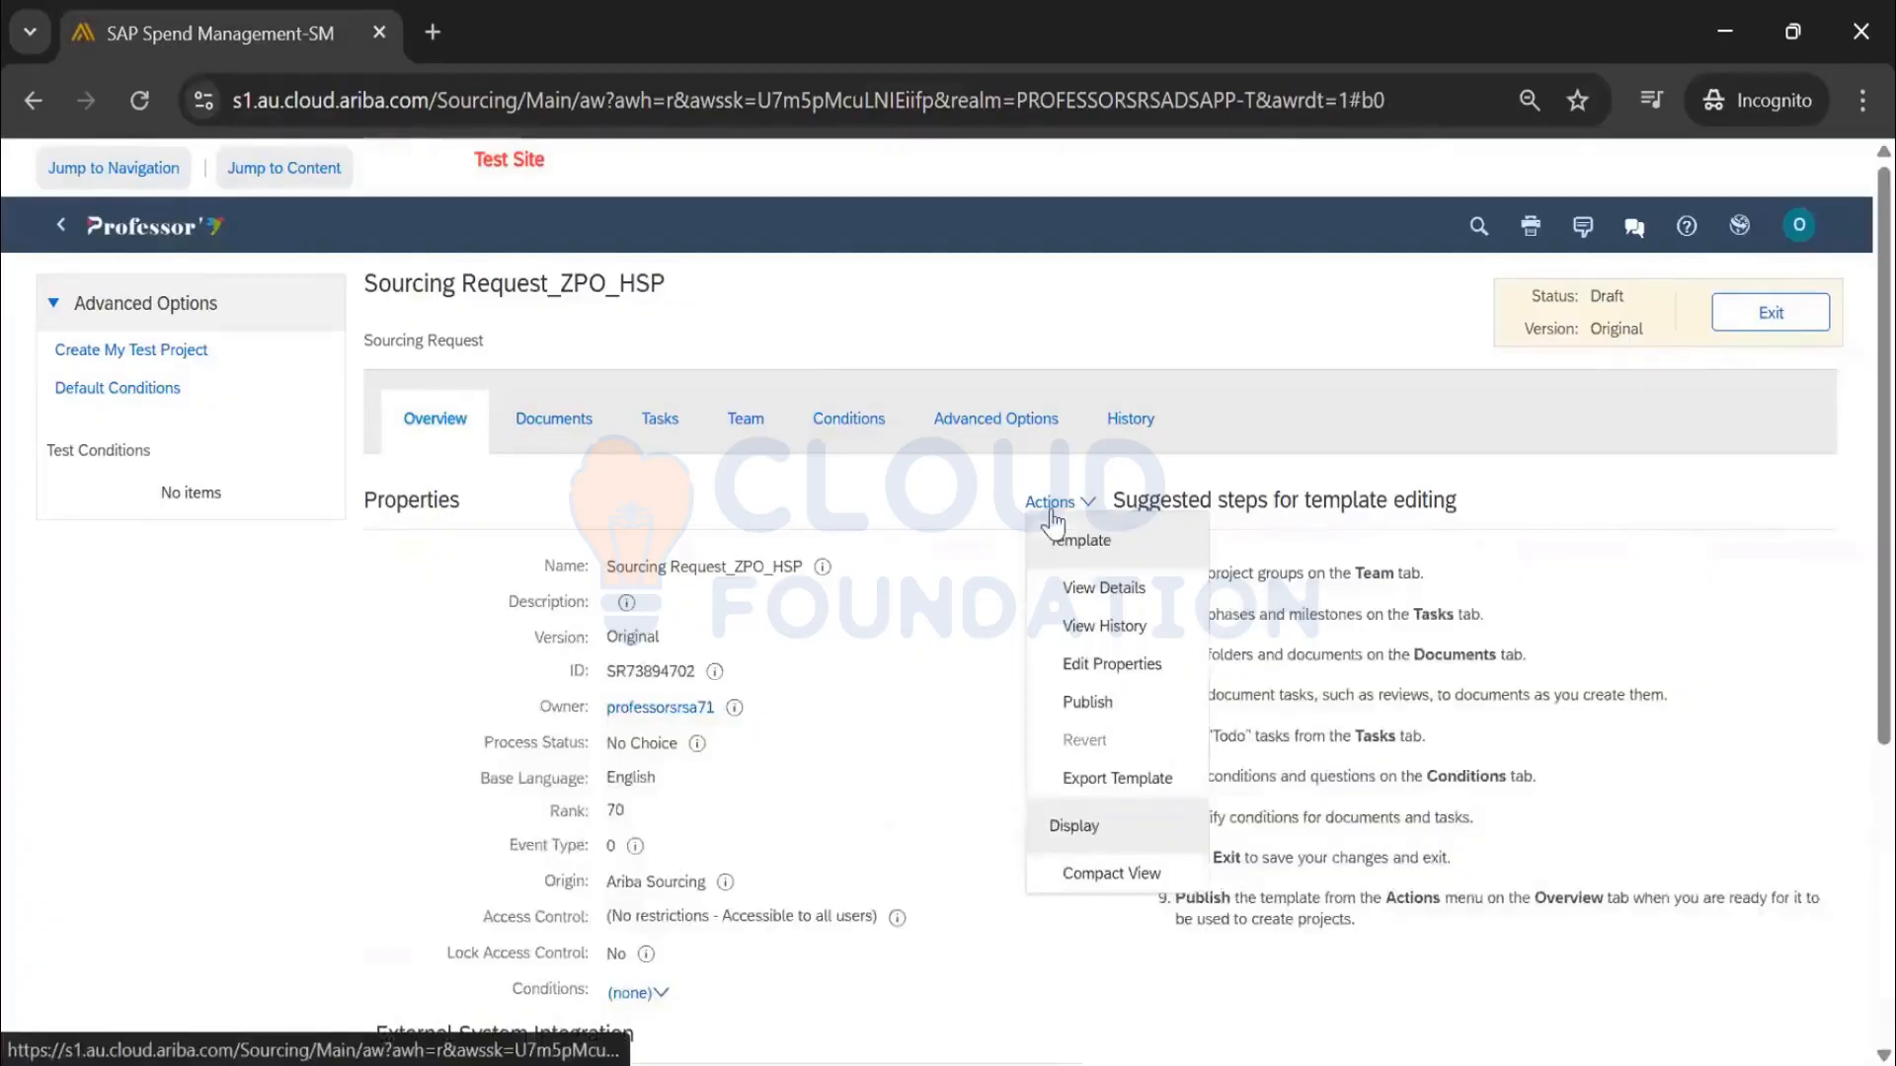
Exit the template and delete Sourcing Request_ZPO_HSP from the list, confirming with OK
click(1737, 318)
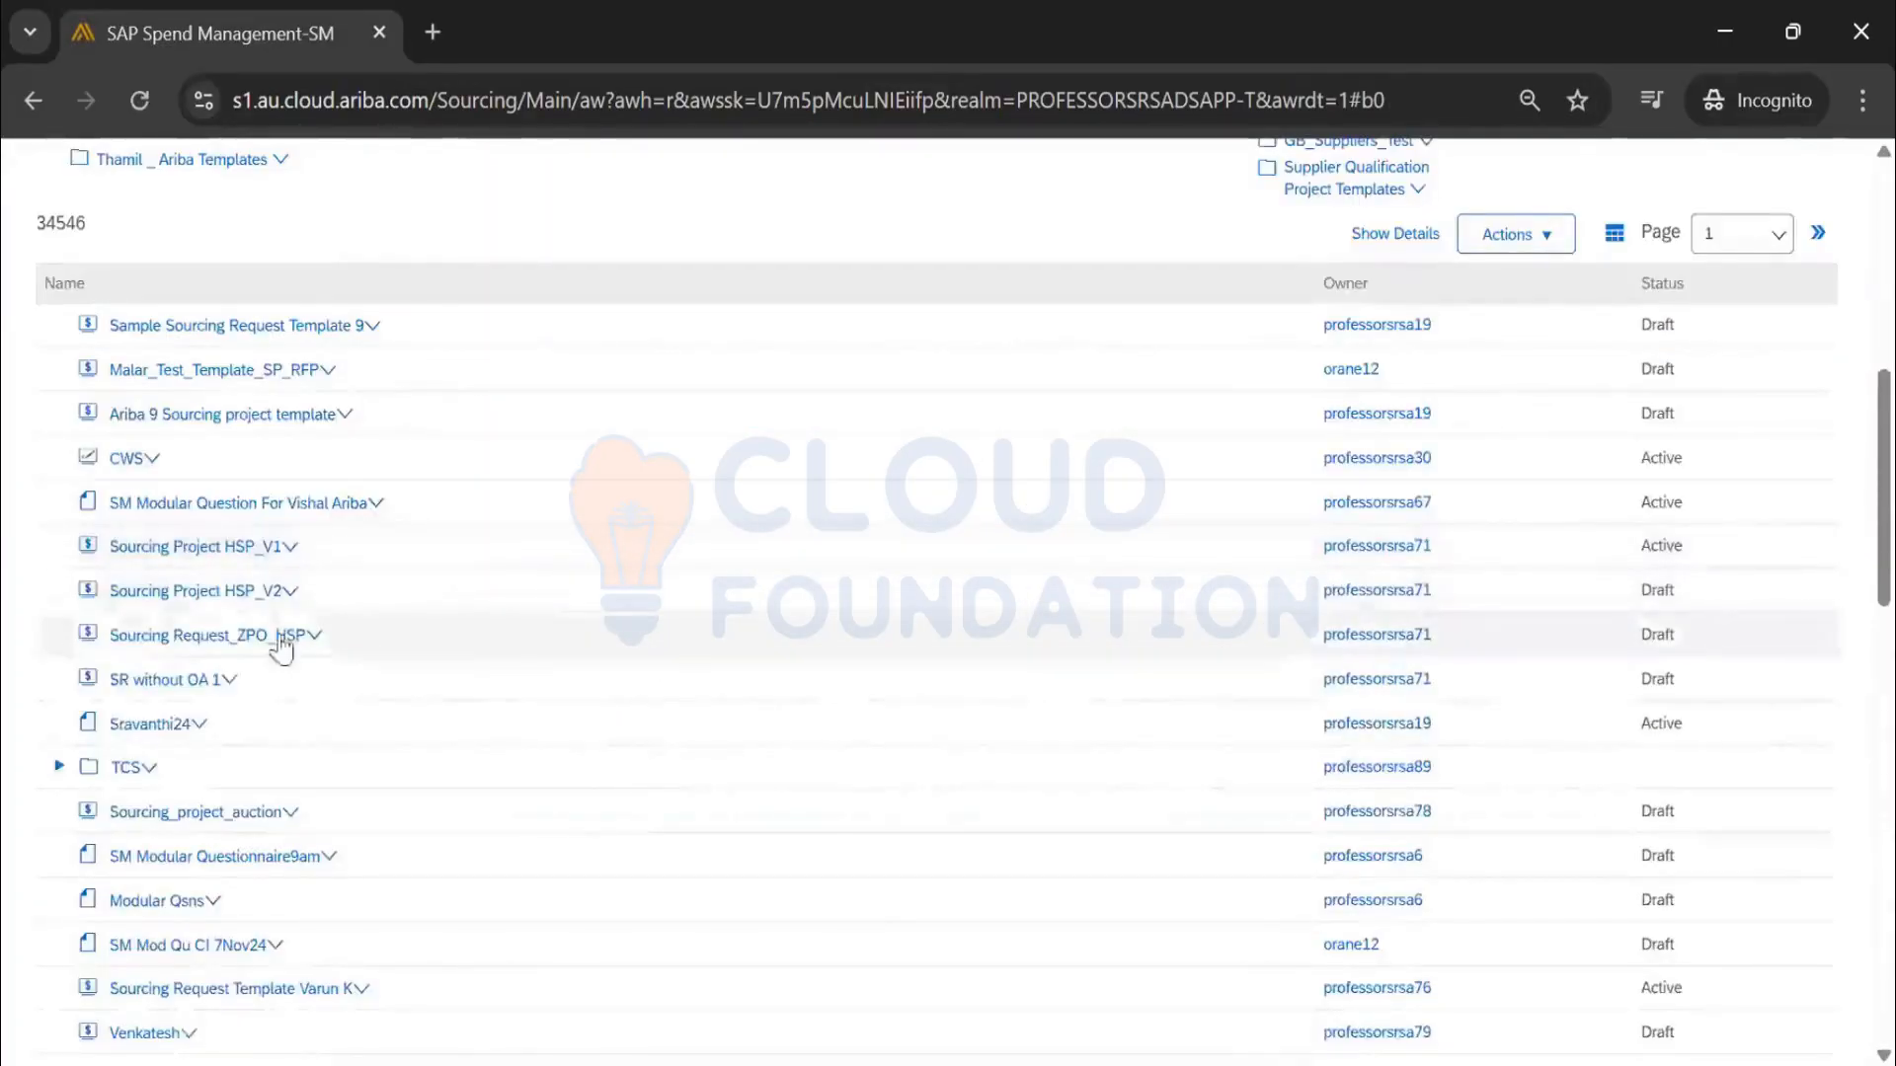
click(280, 642)
click(193, 768)
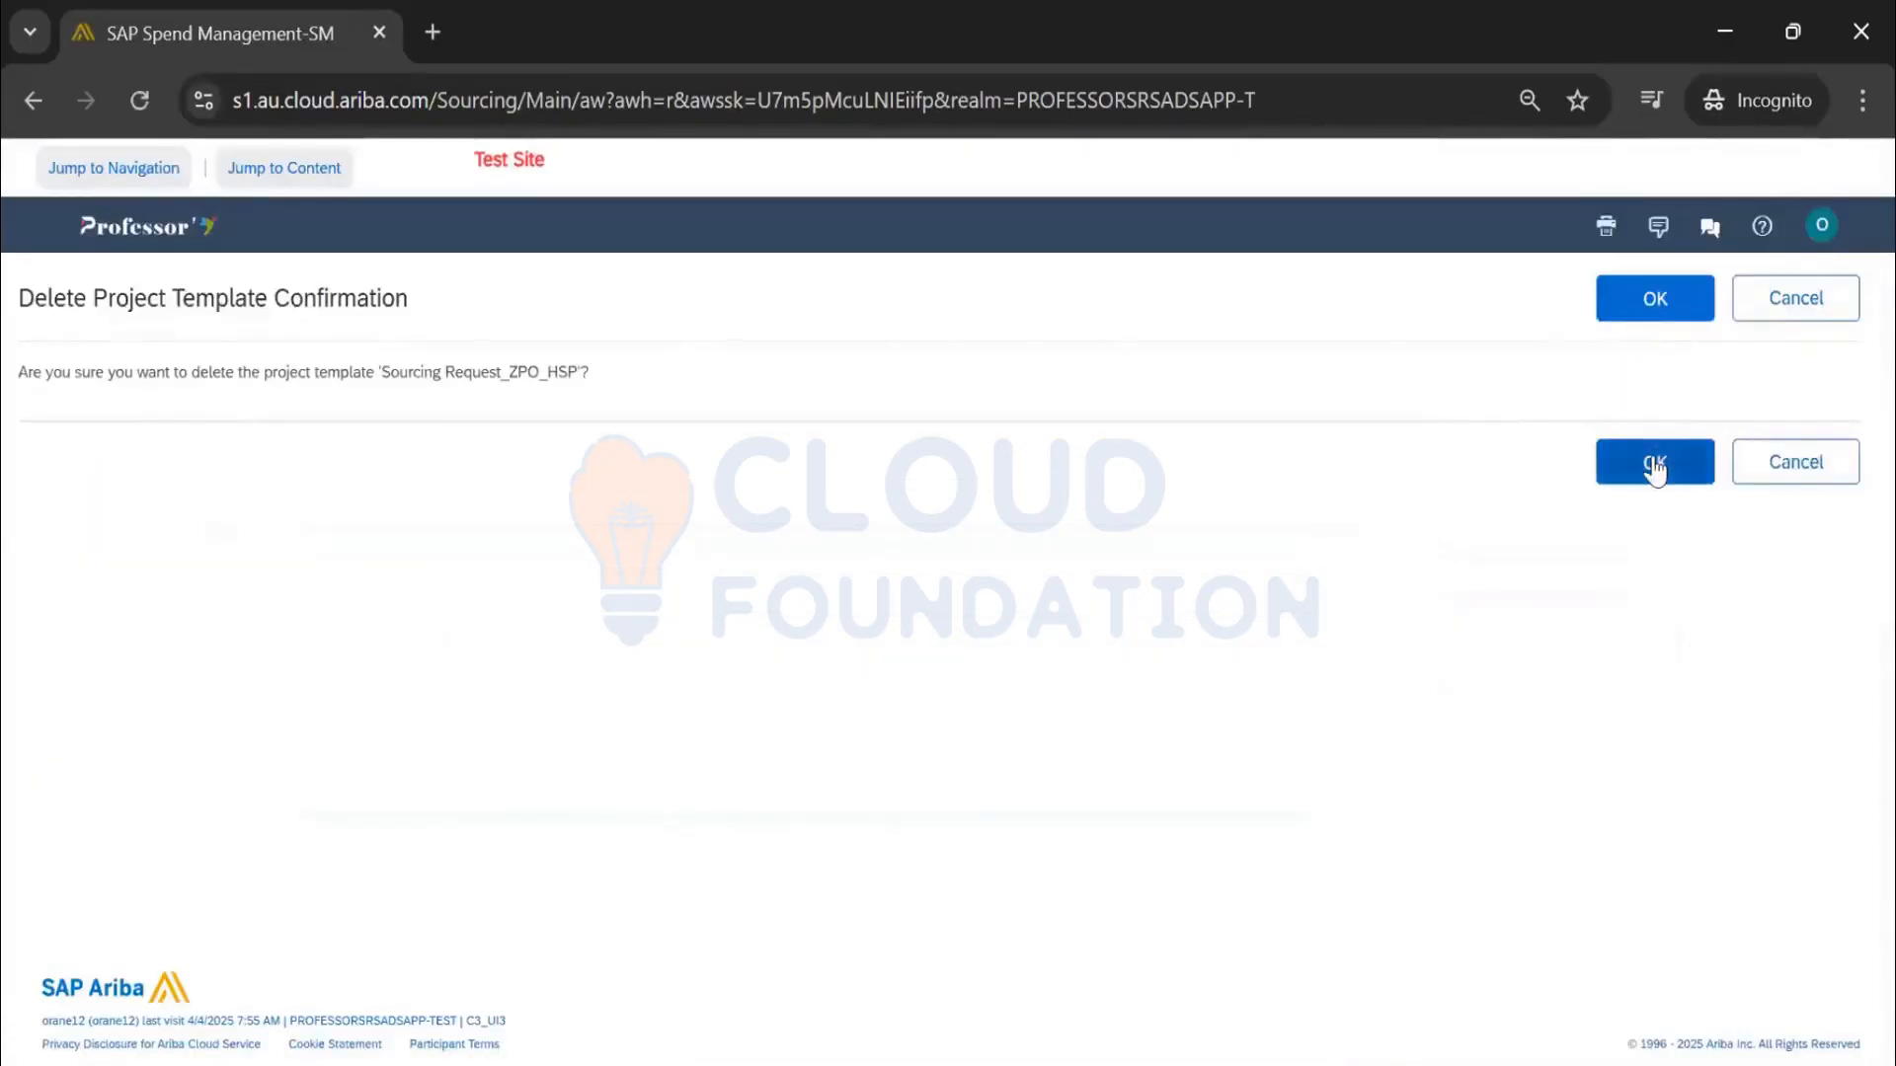
click(1655, 462)
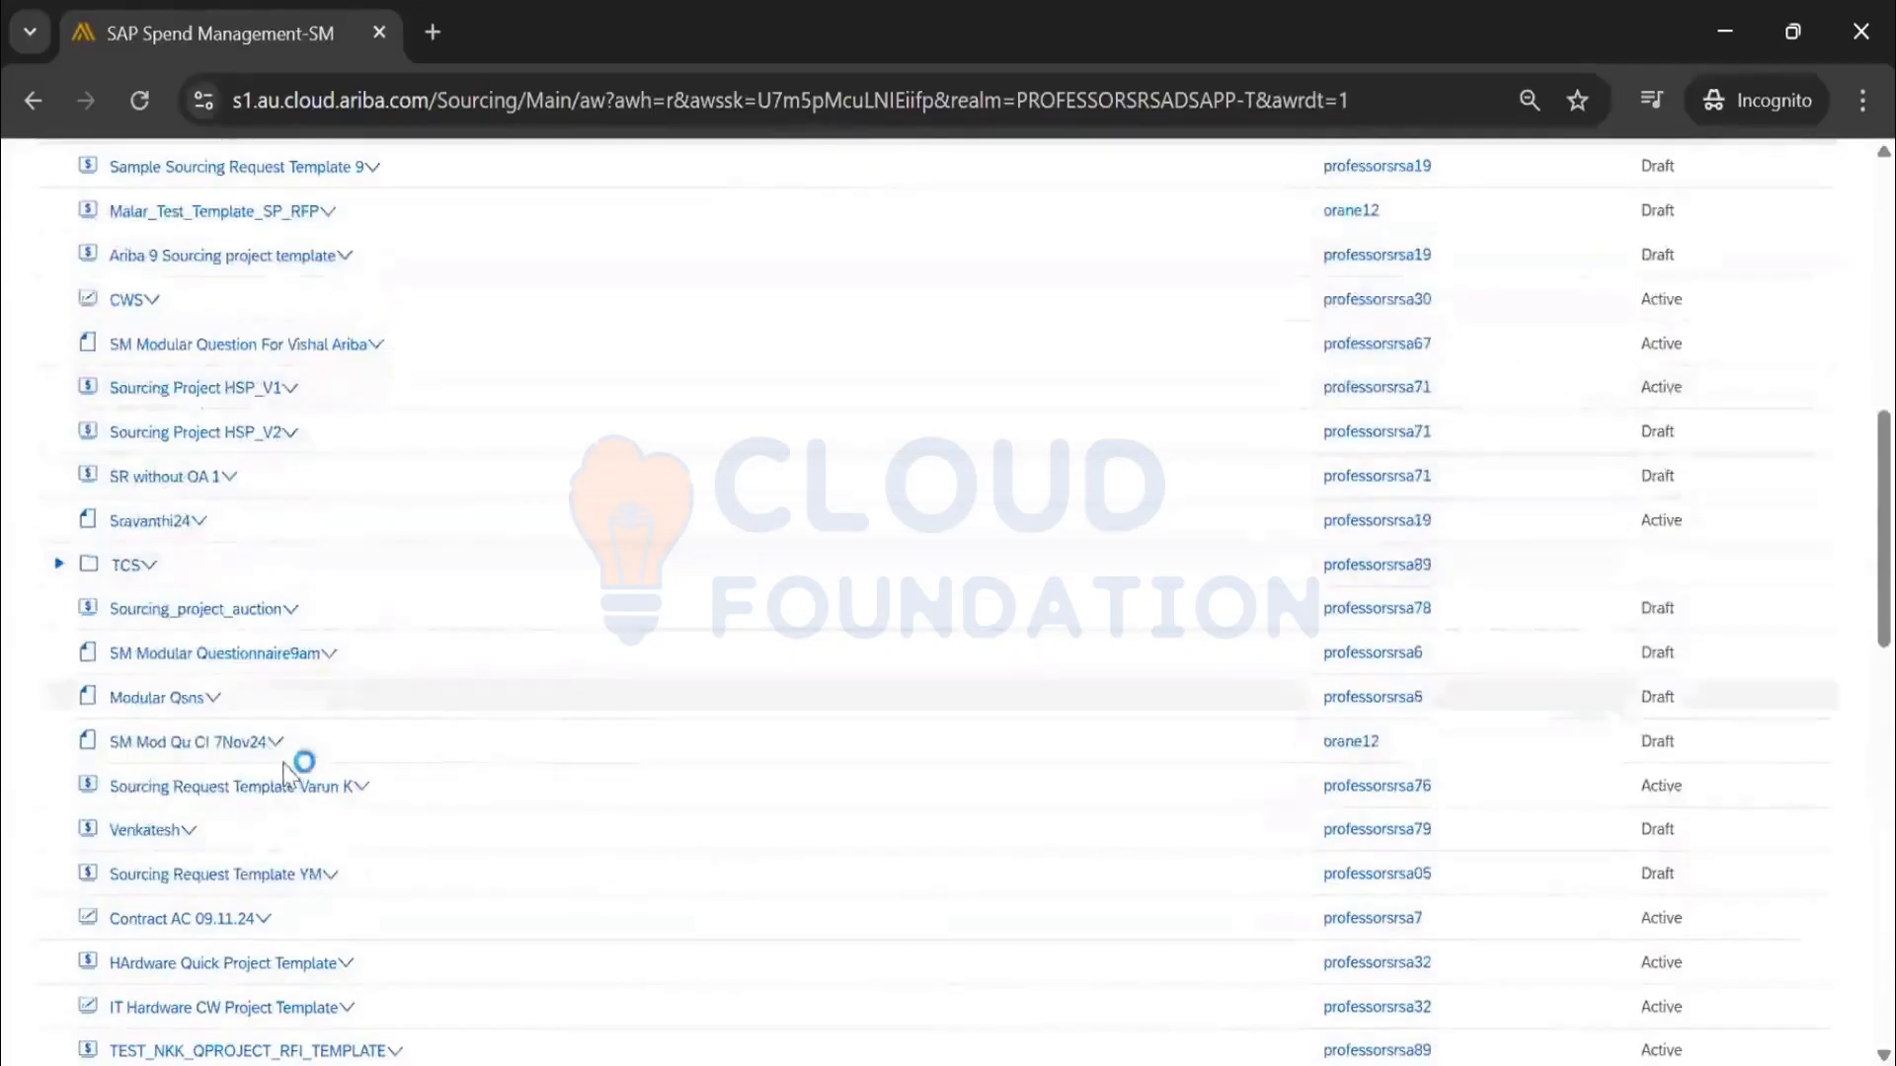
click(286, 802)
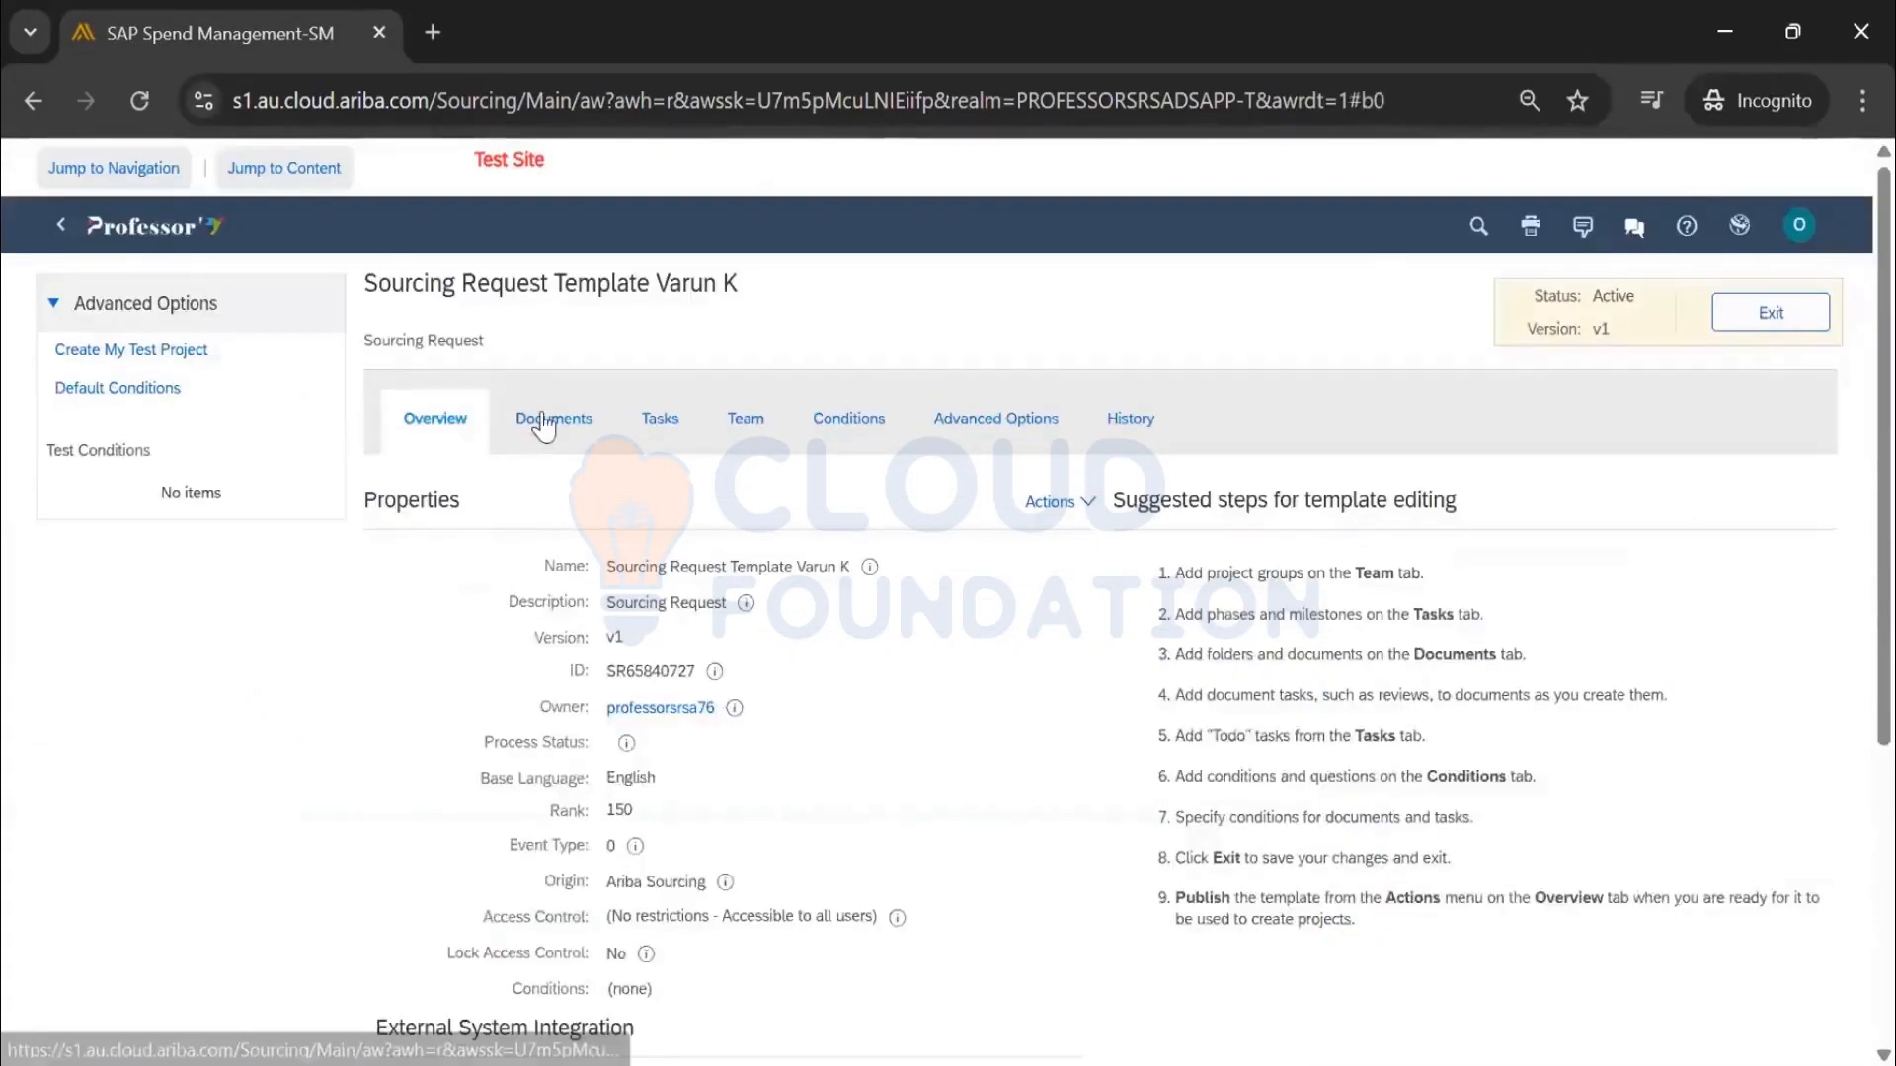
click(541, 422)
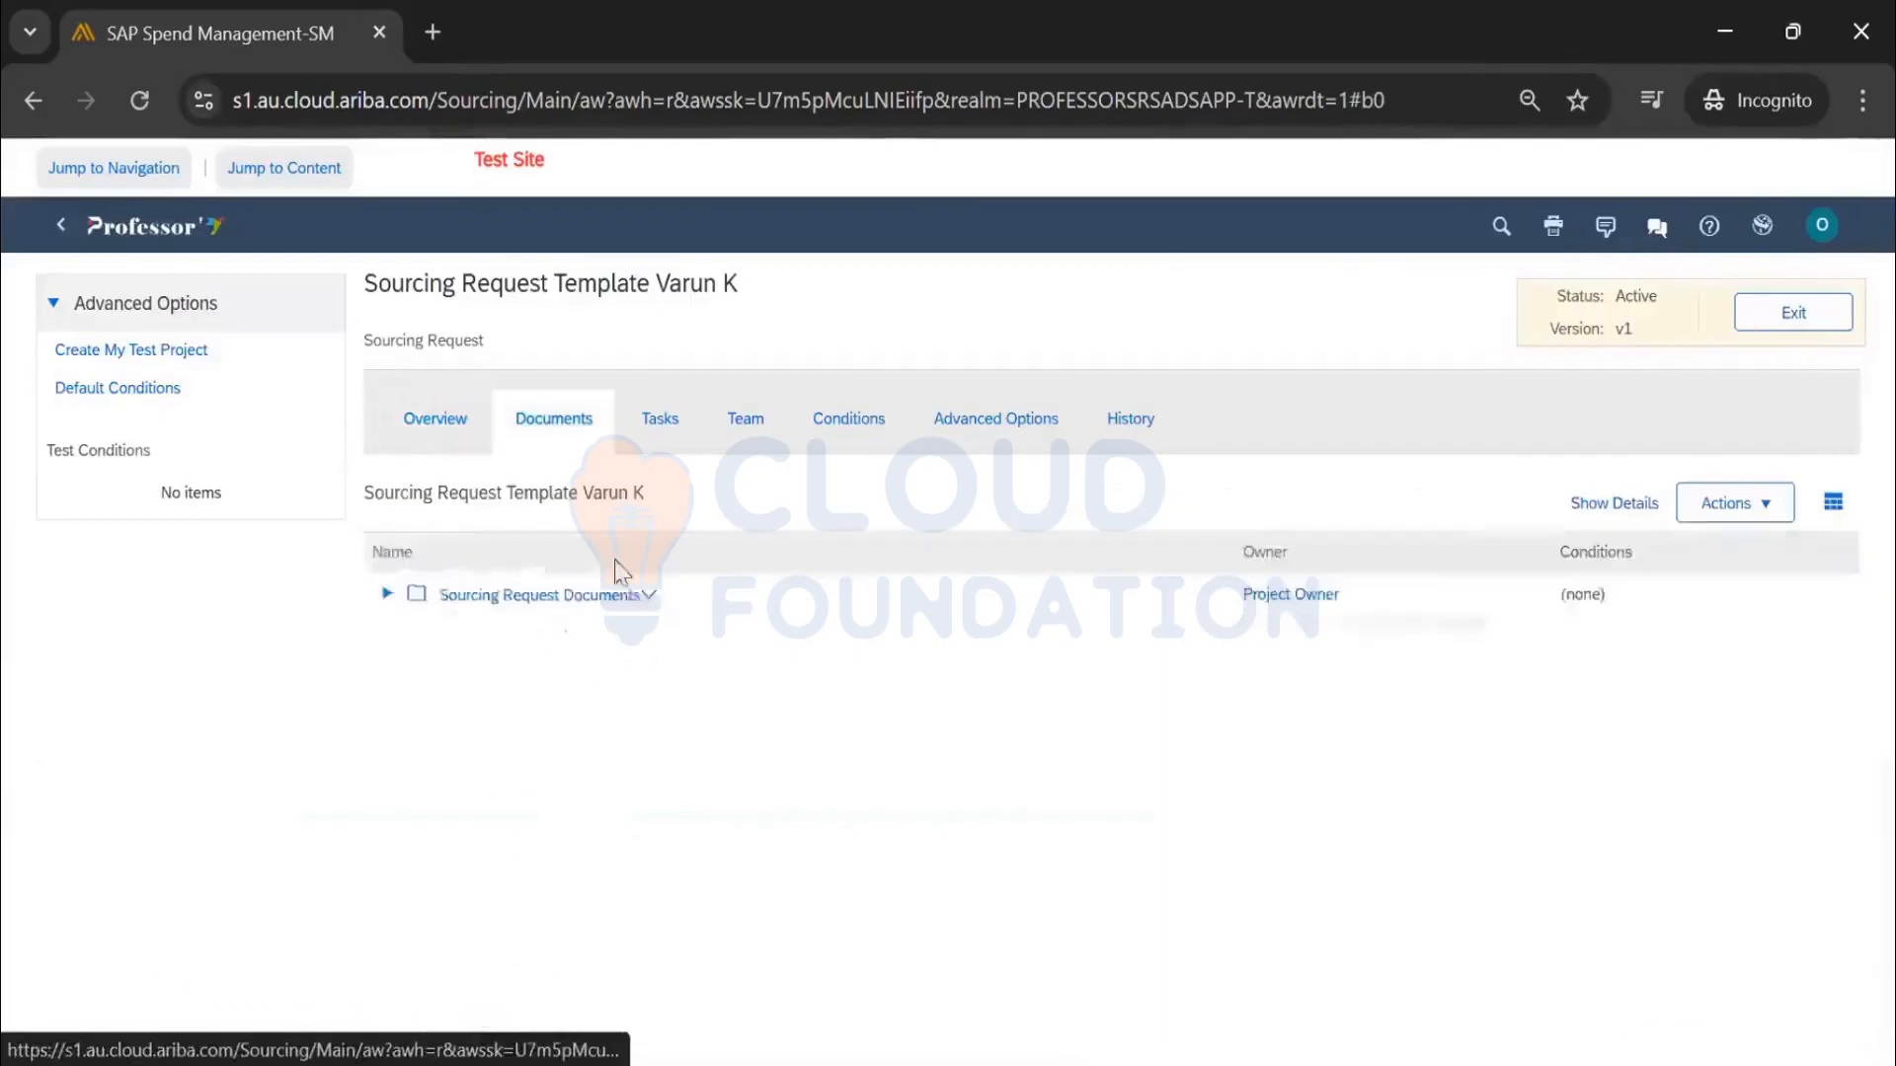
click(387, 594)
click(664, 420)
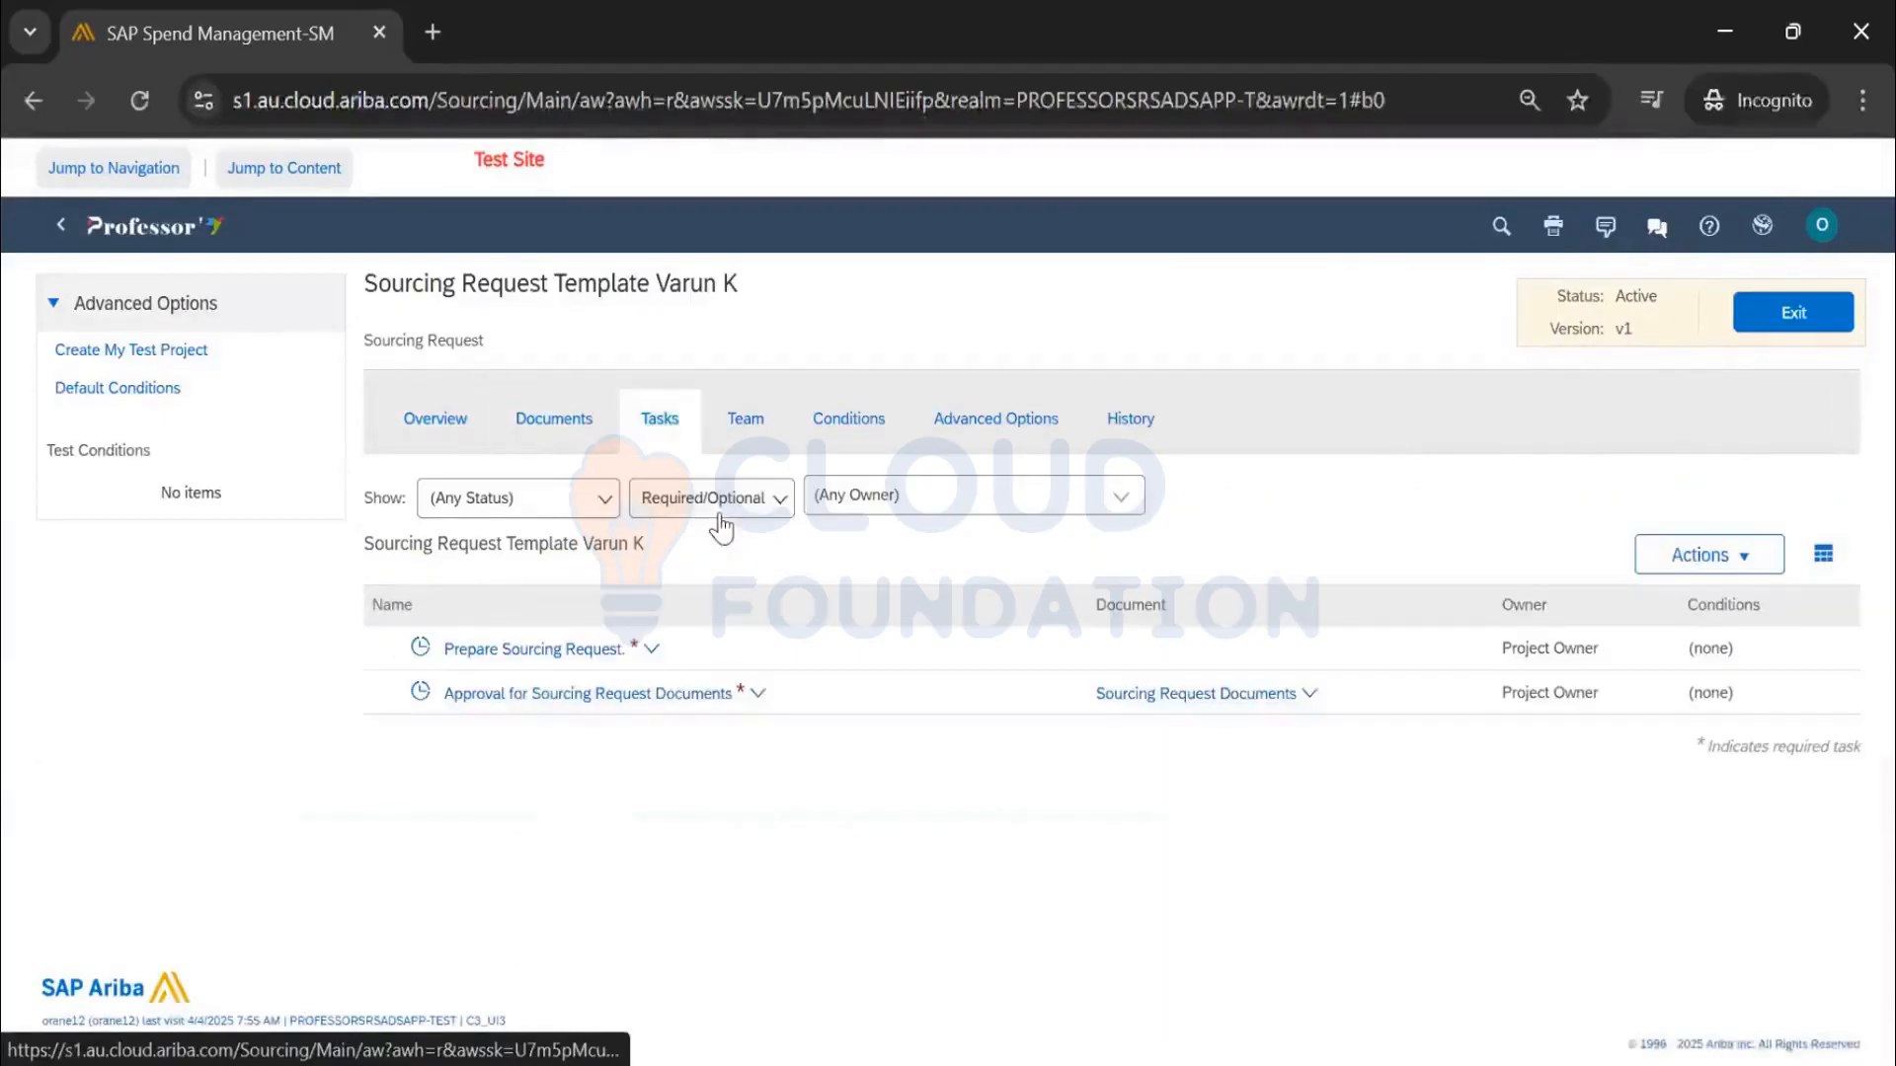
click(1786, 332)
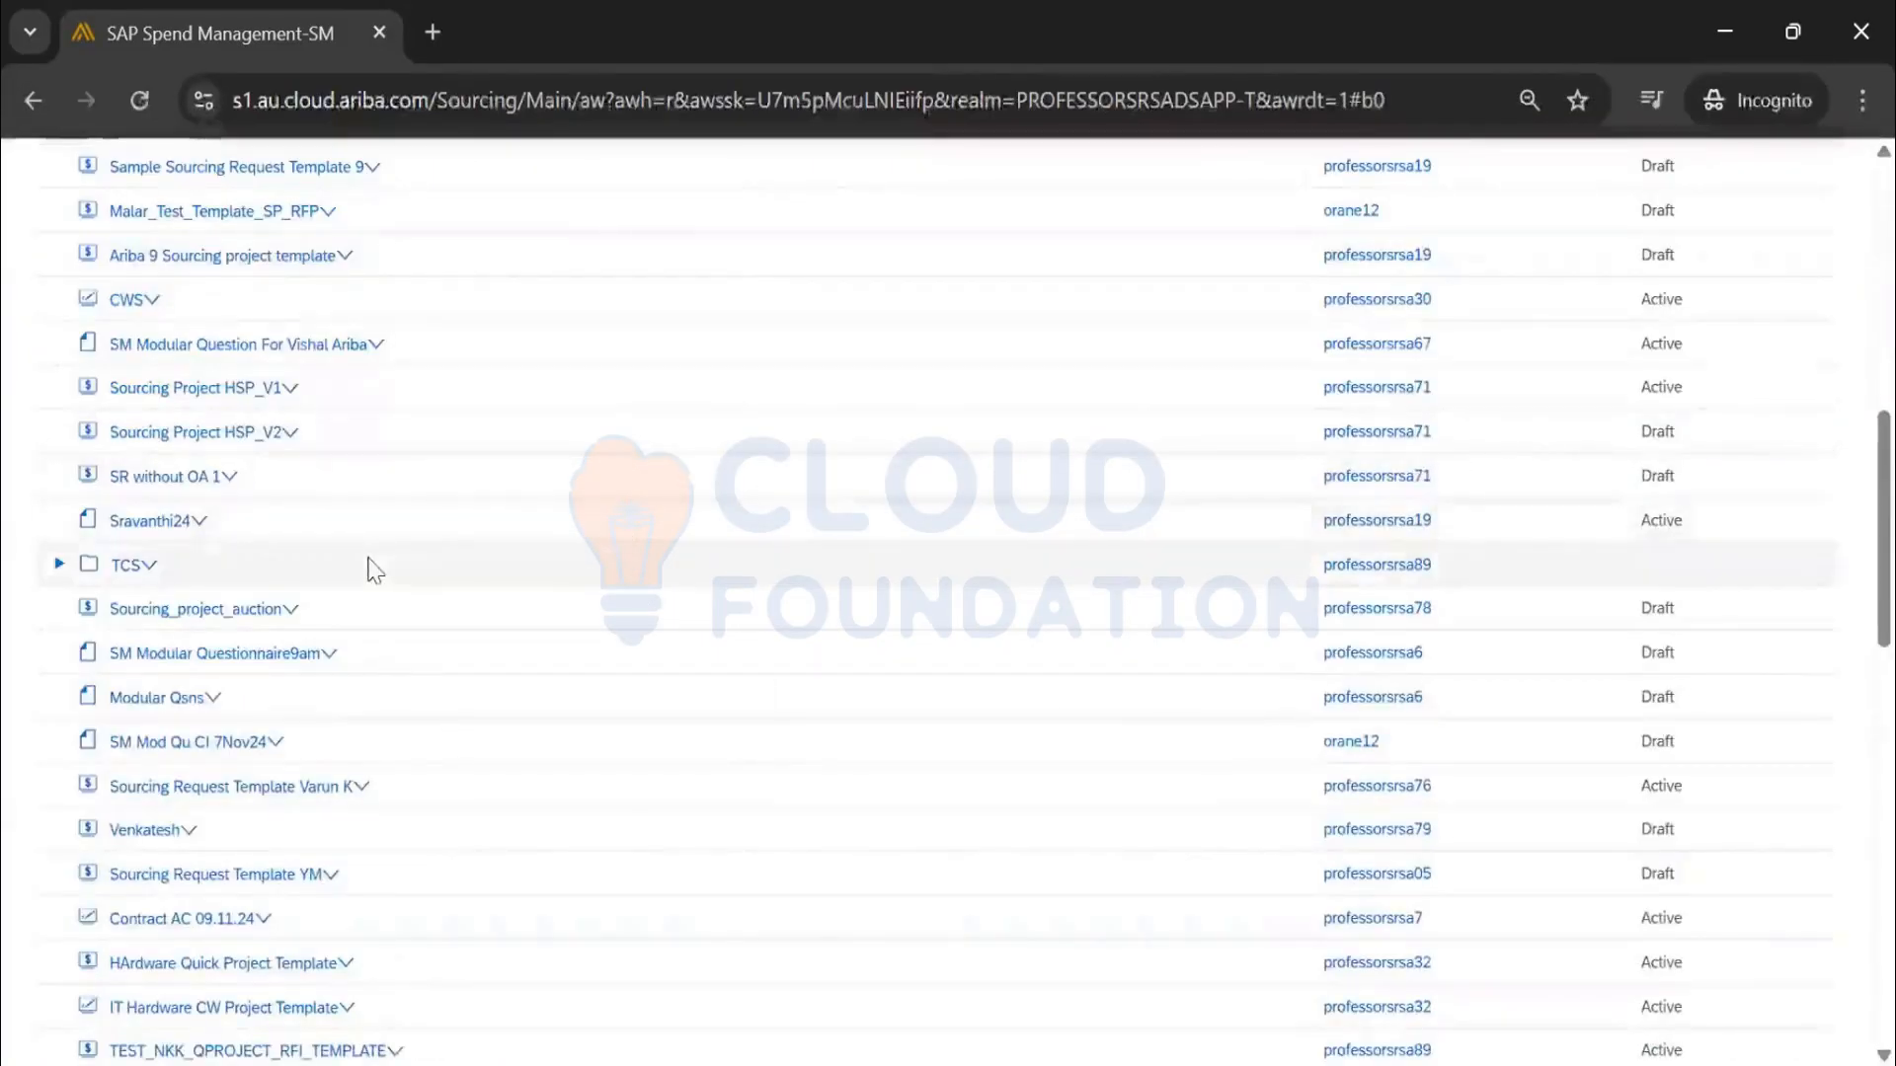
Try opening Sourcing Request Template YM, back out of the error, and return to Manage > Templates
scroll(360, 576, down, 2)
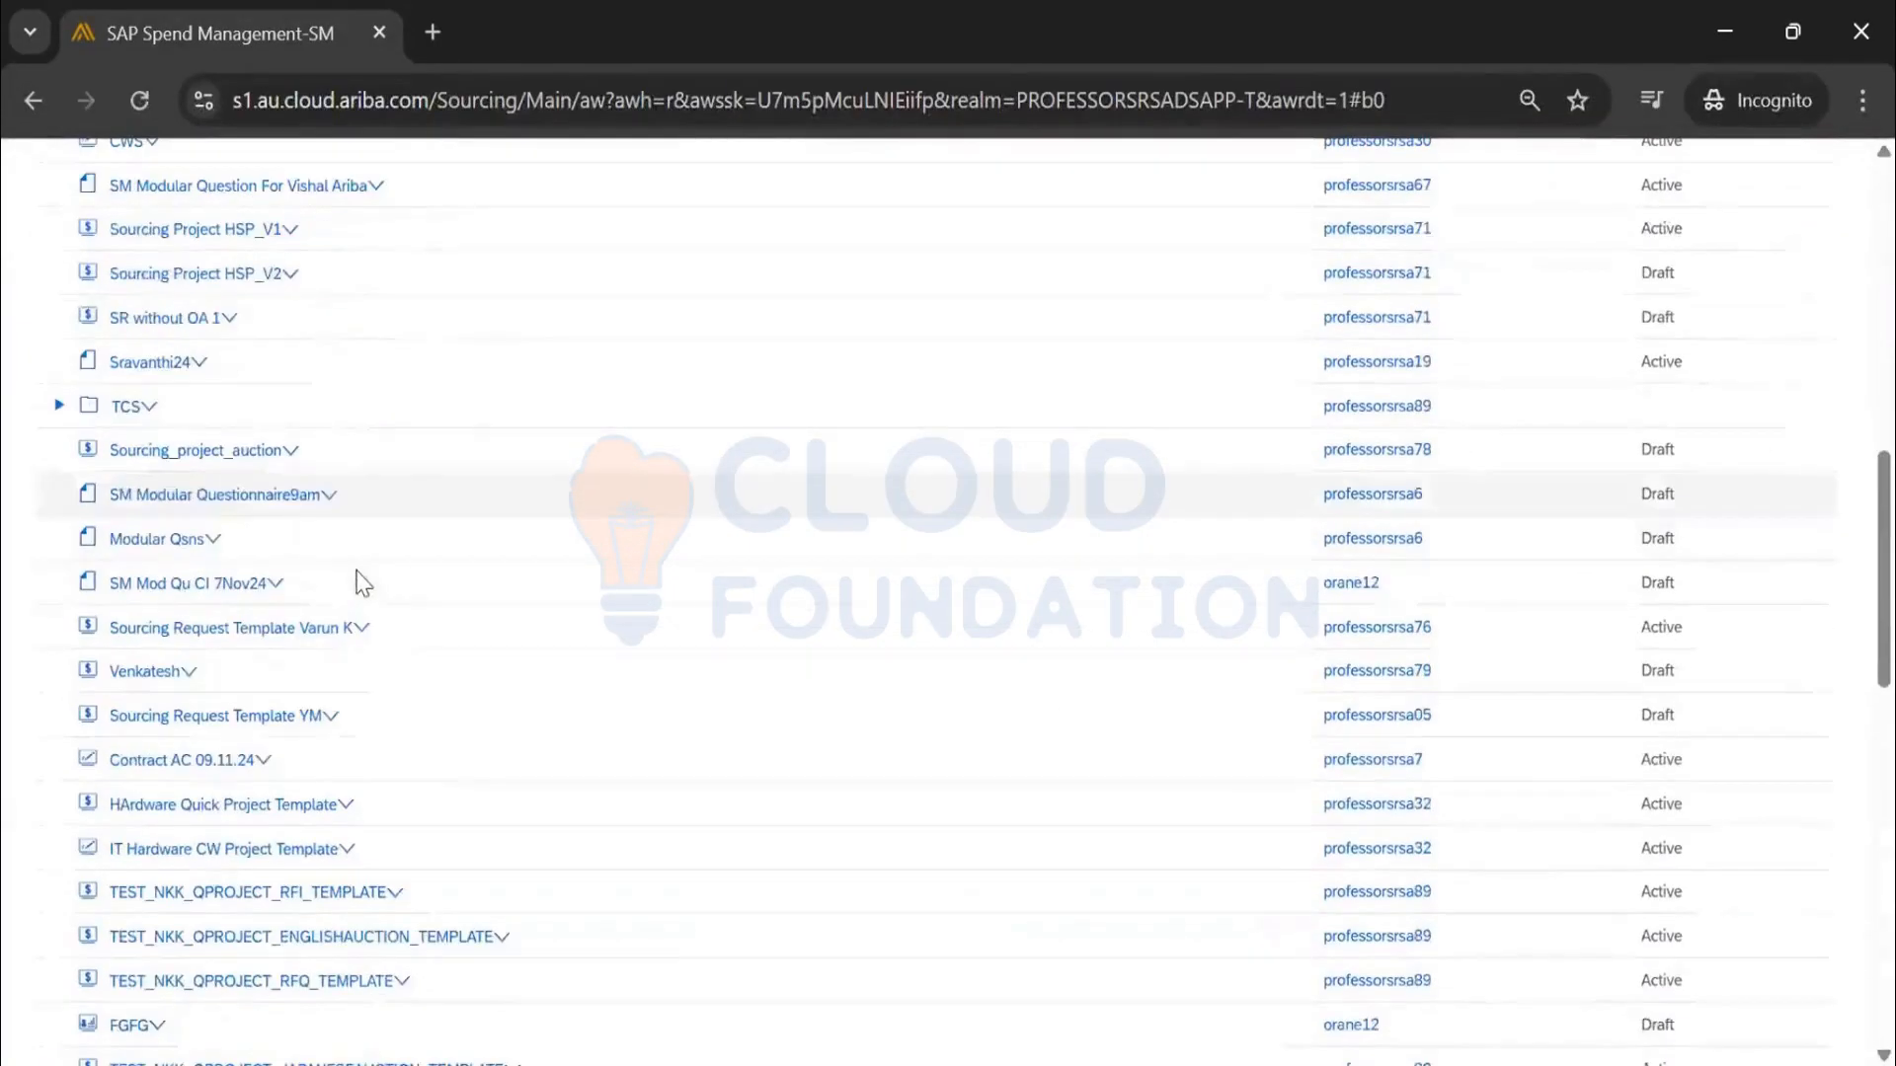
click(307, 718)
click(183, 802)
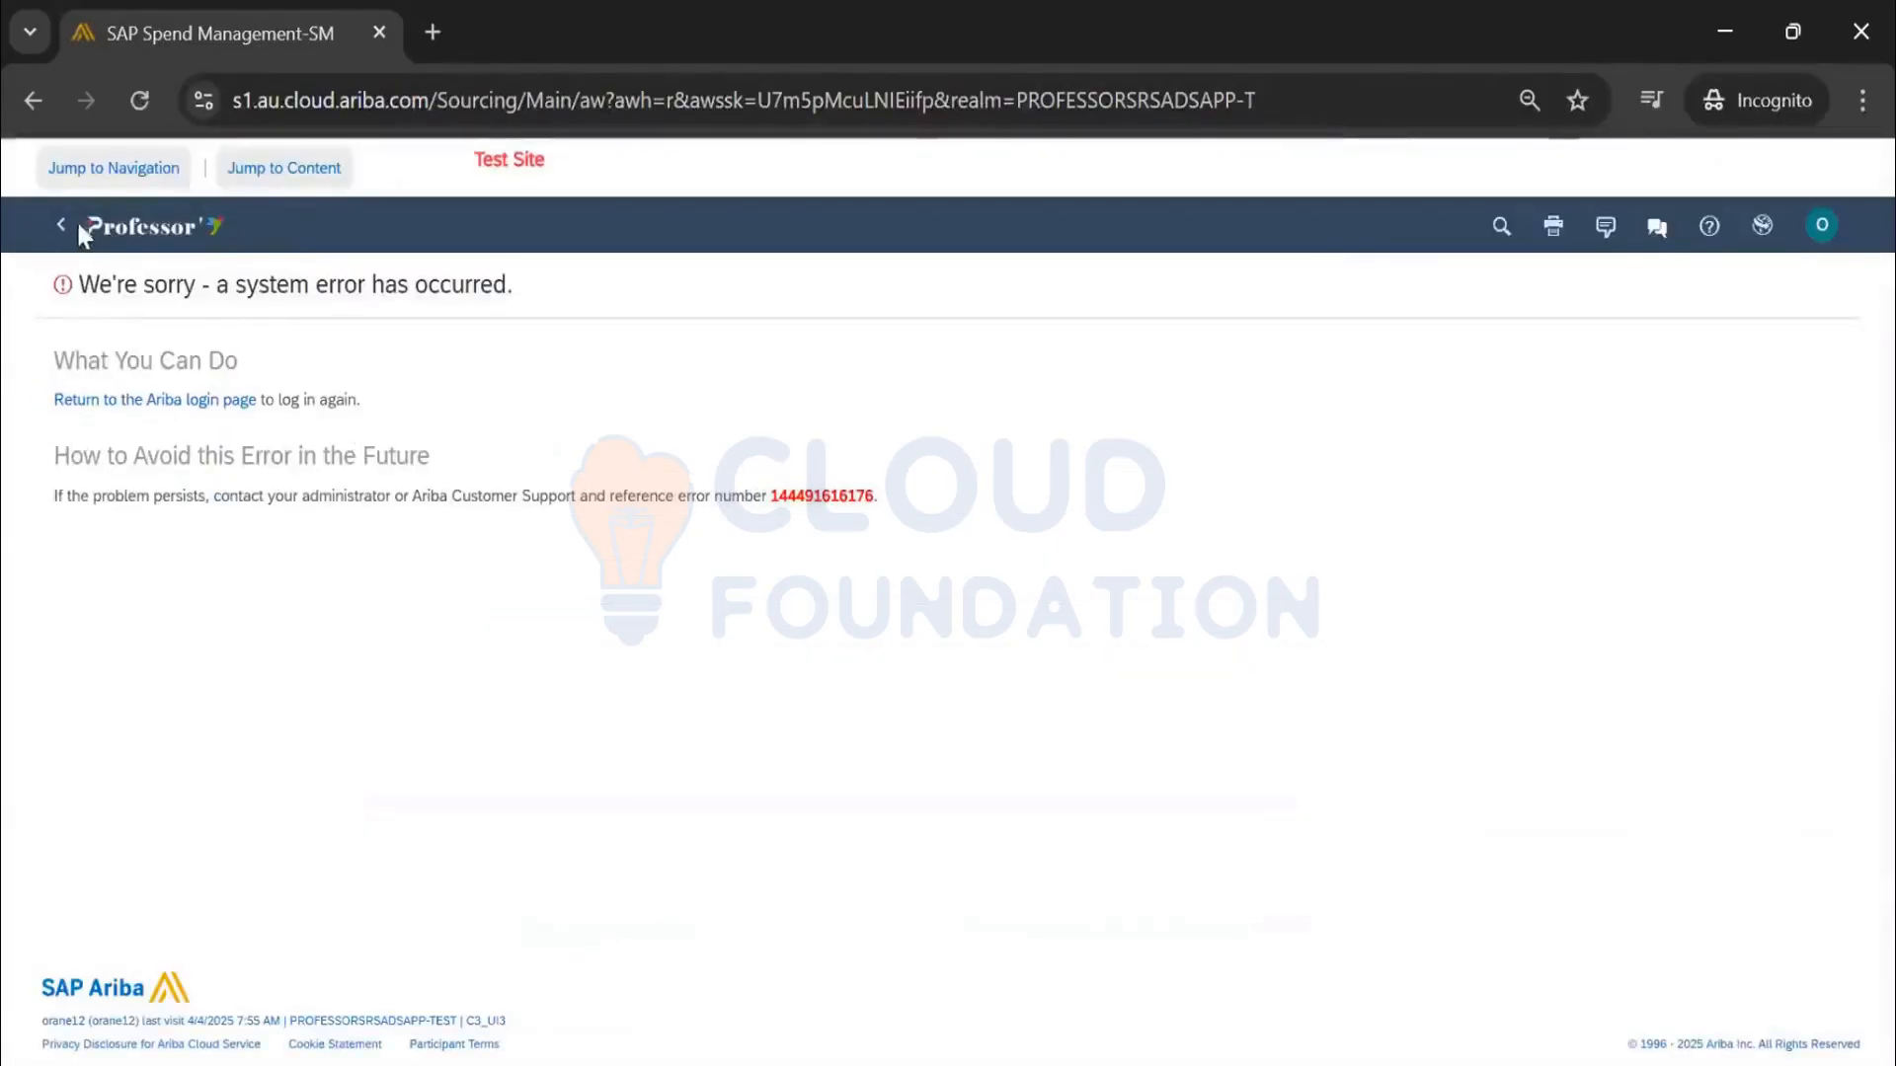
click(60, 226)
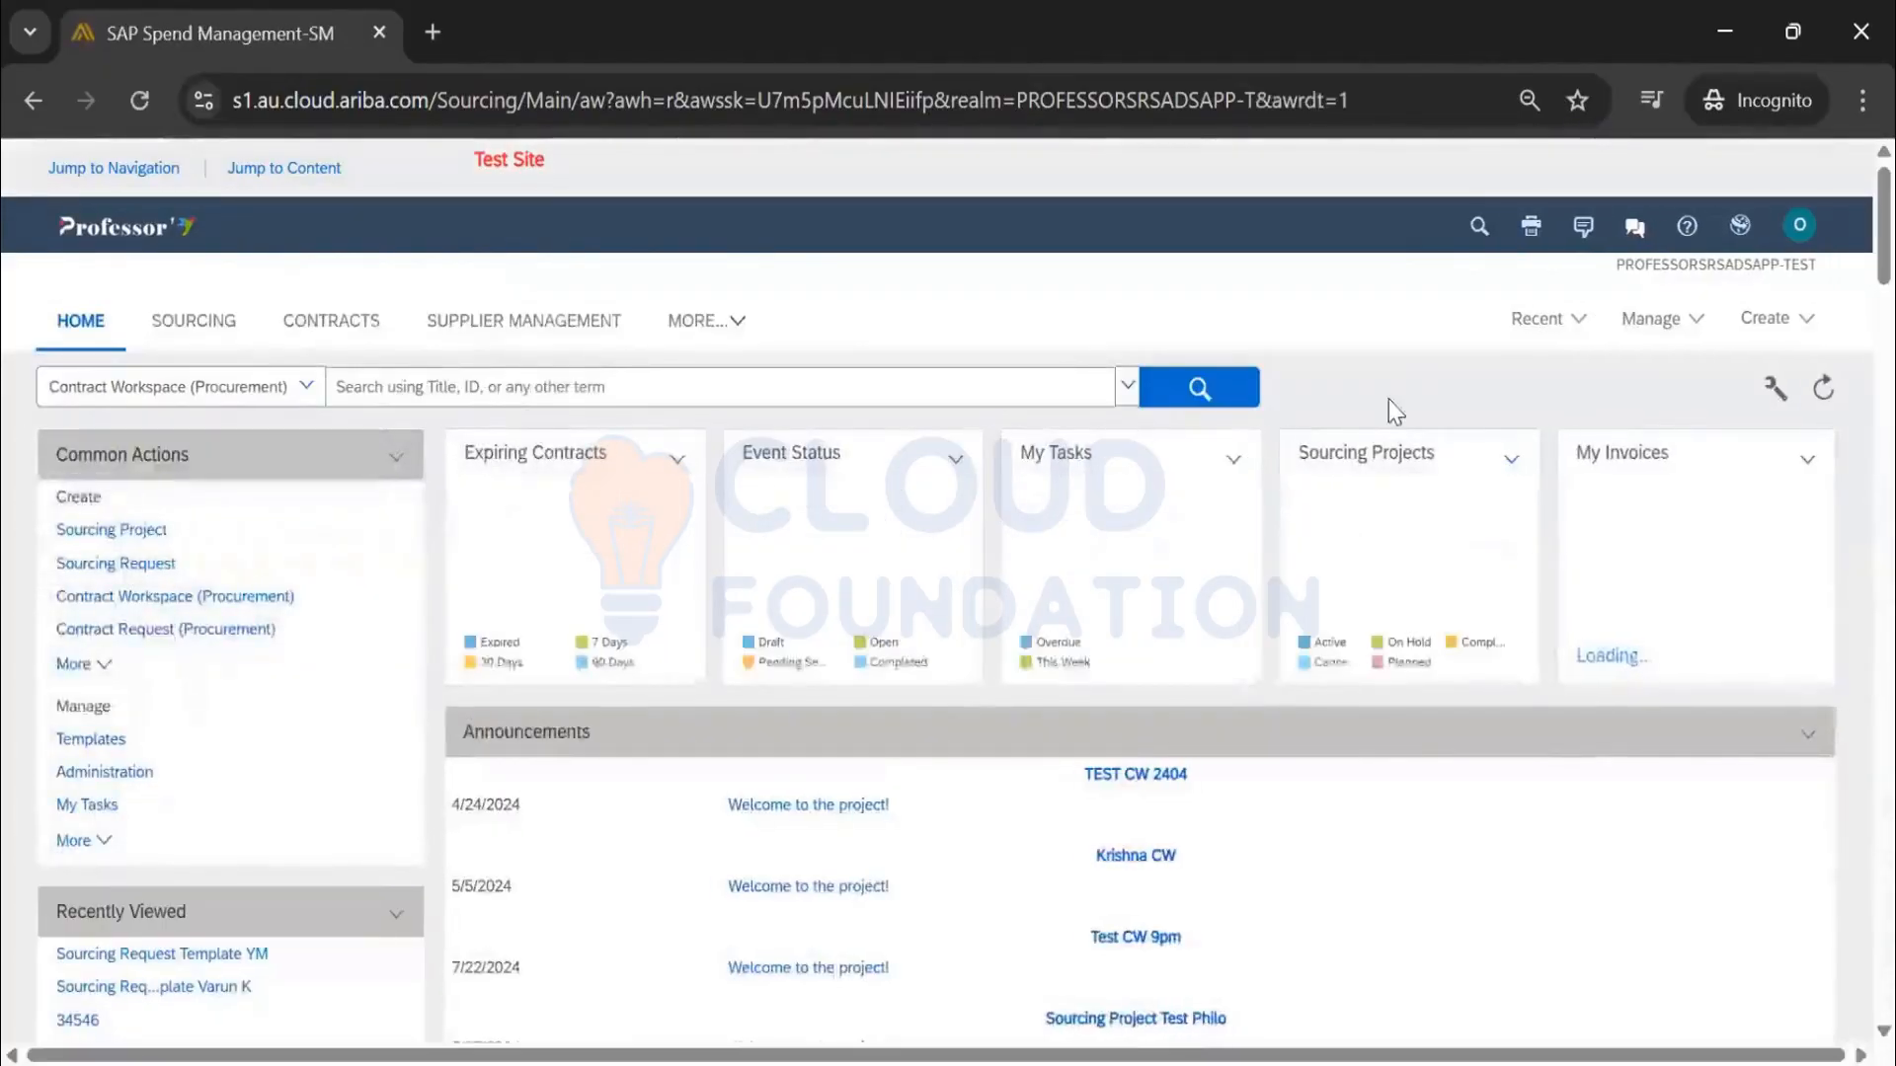
click(1657, 321)
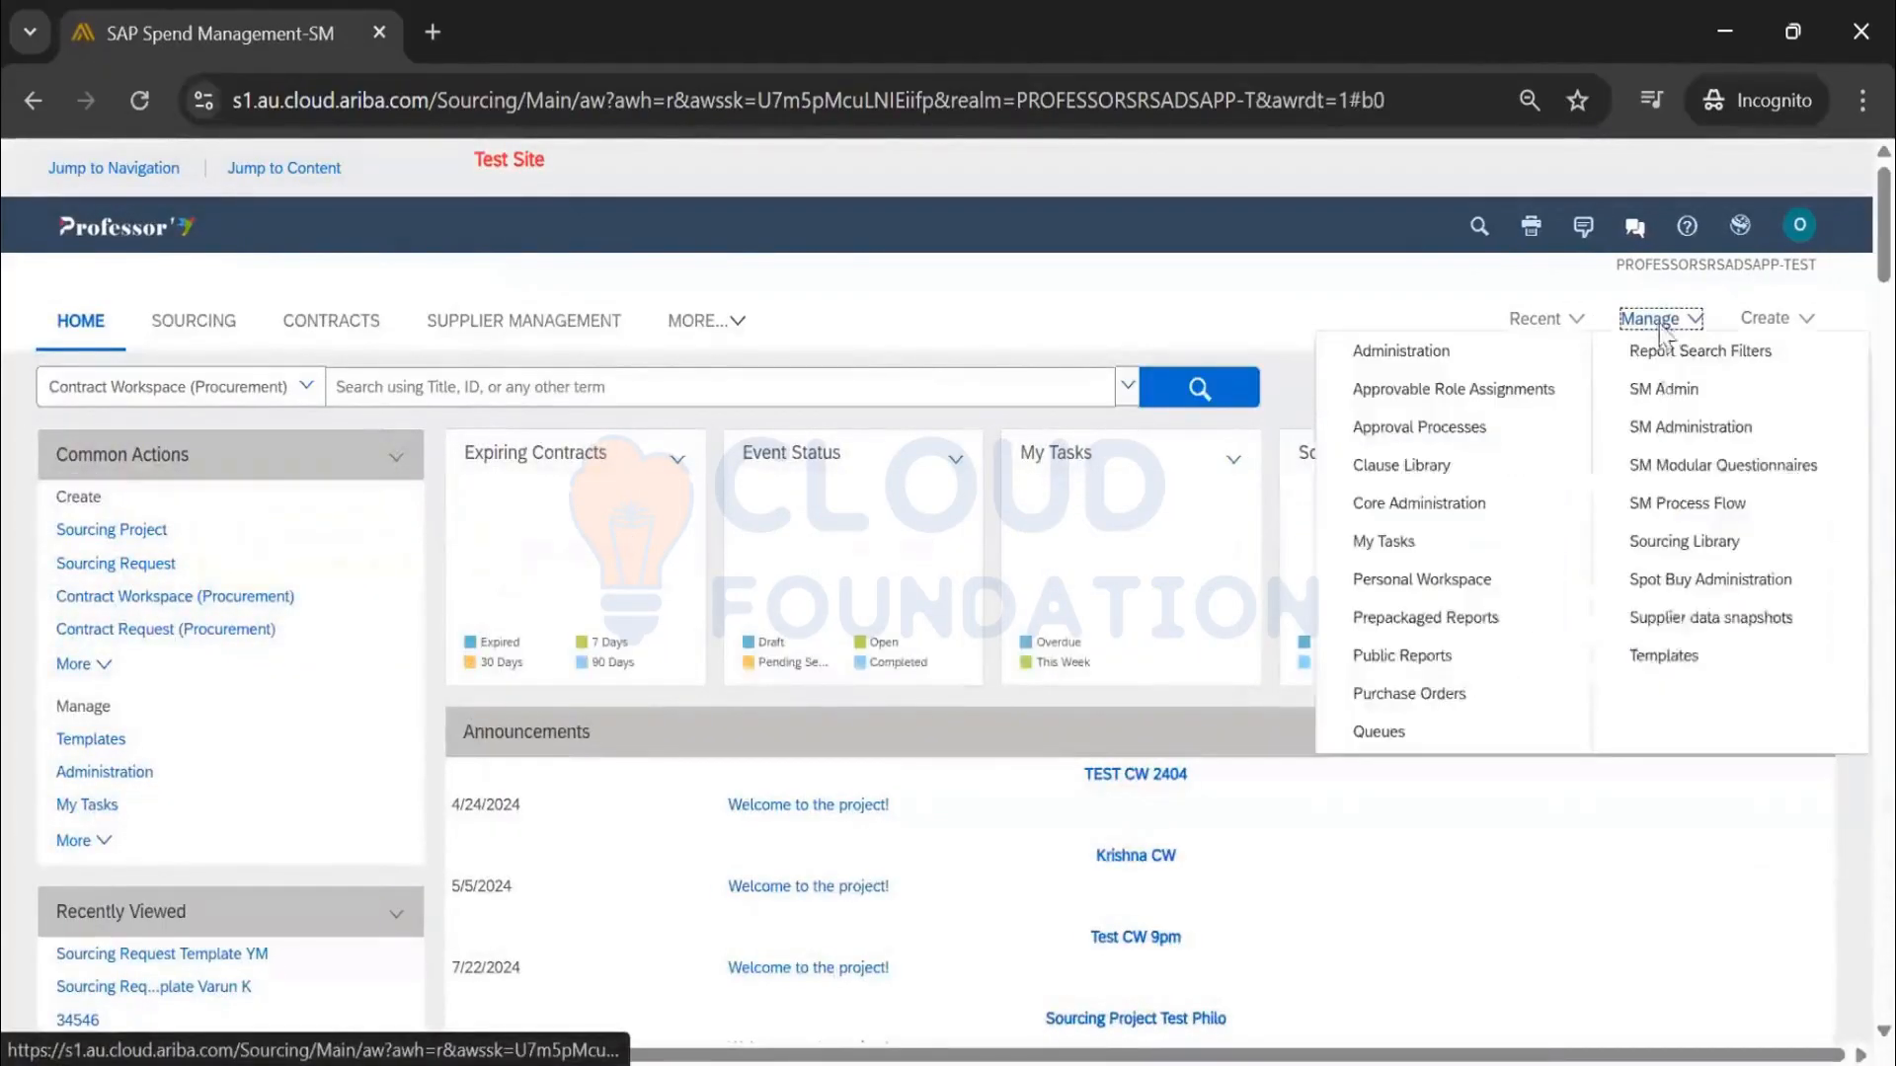
click(1689, 671)
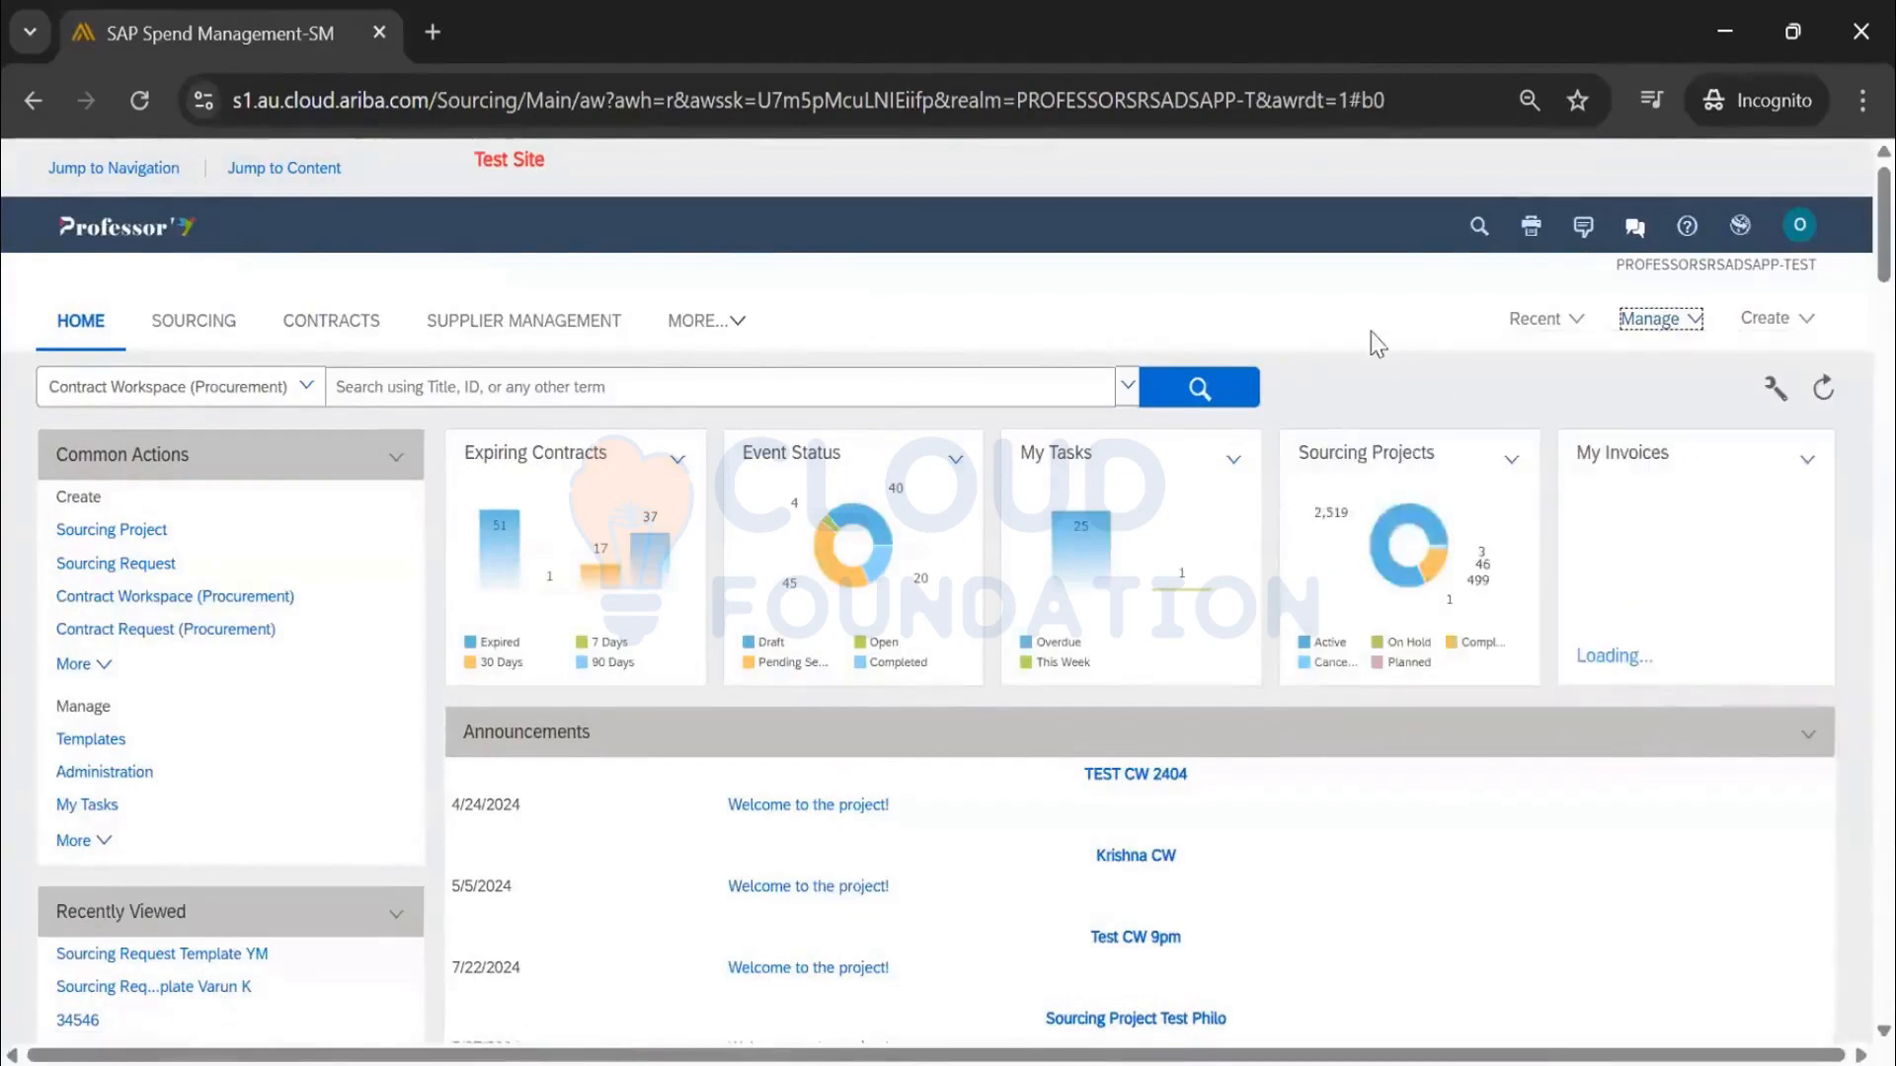
Scroll the 34546 folder page and search it for 'sourcing requ'
scroll(1155, 418, down, 5)
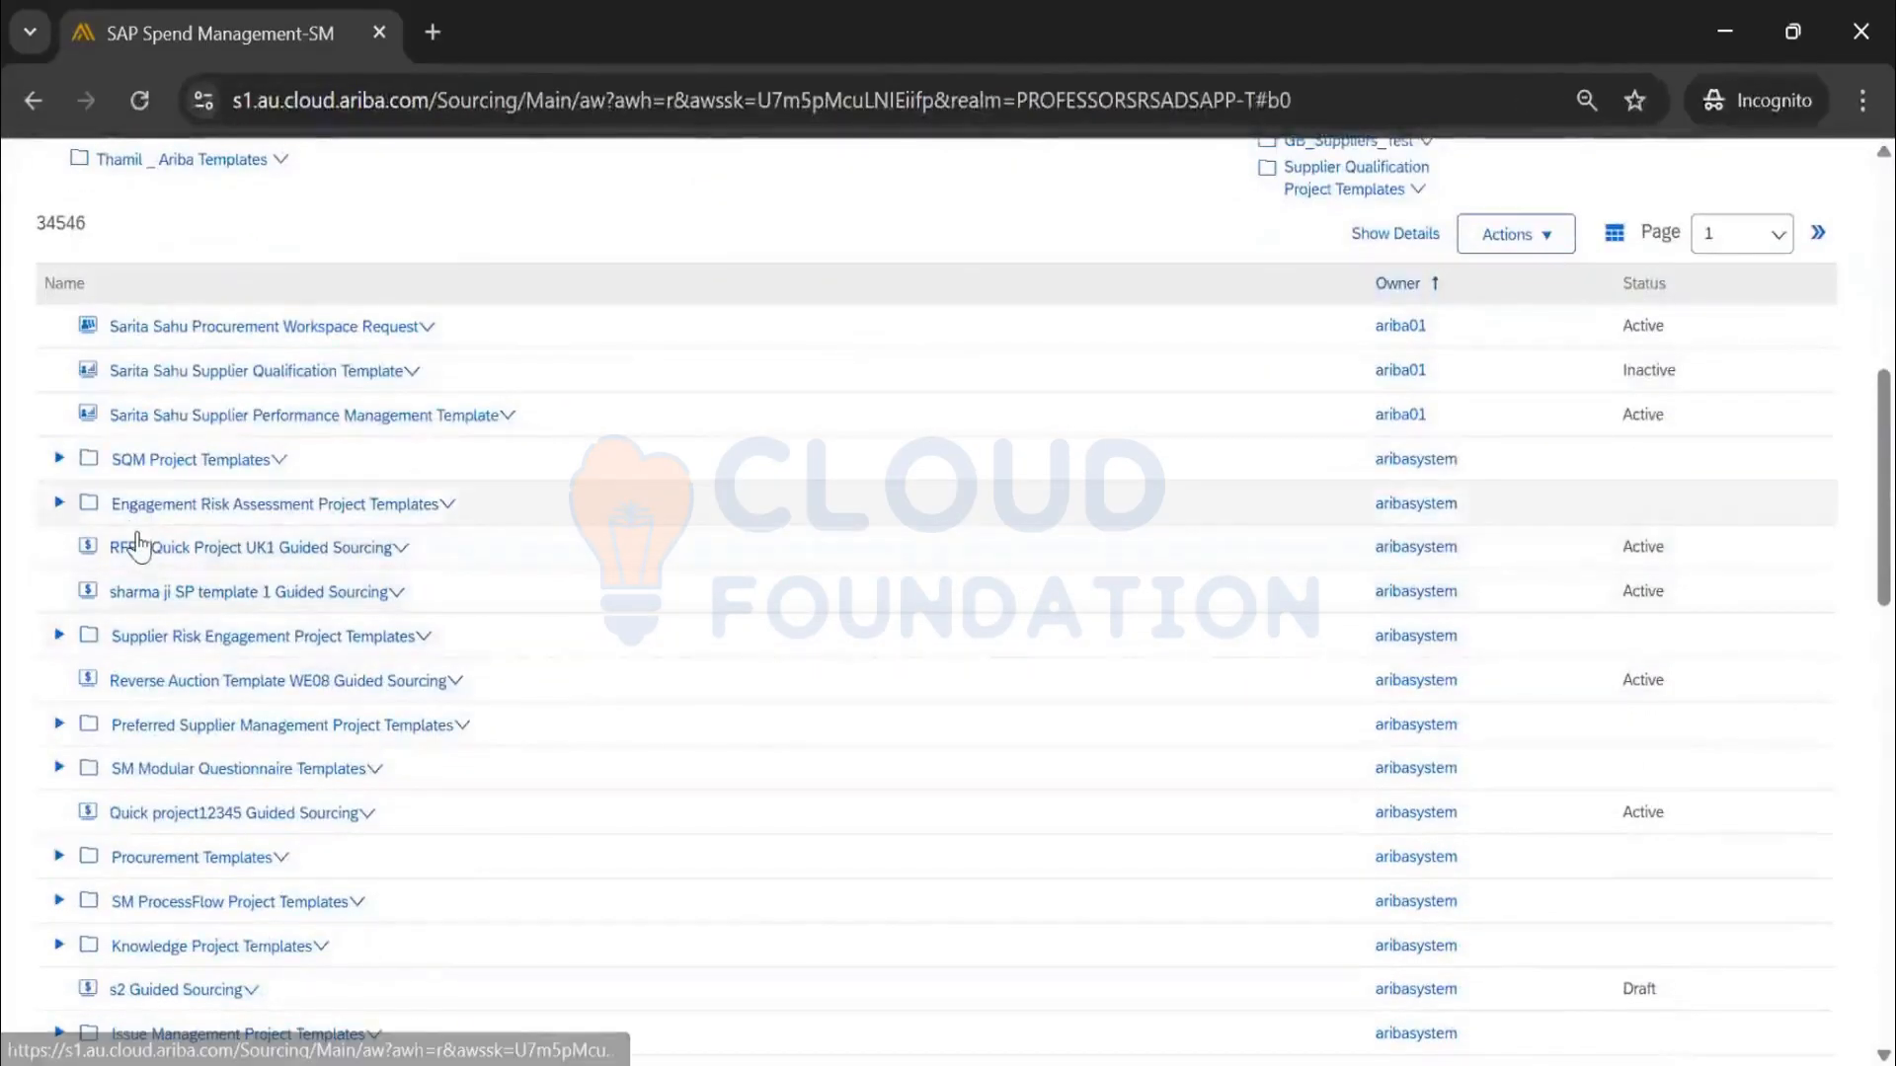
scroll(141, 541, down, 3)
scroll(140, 546, down, 2)
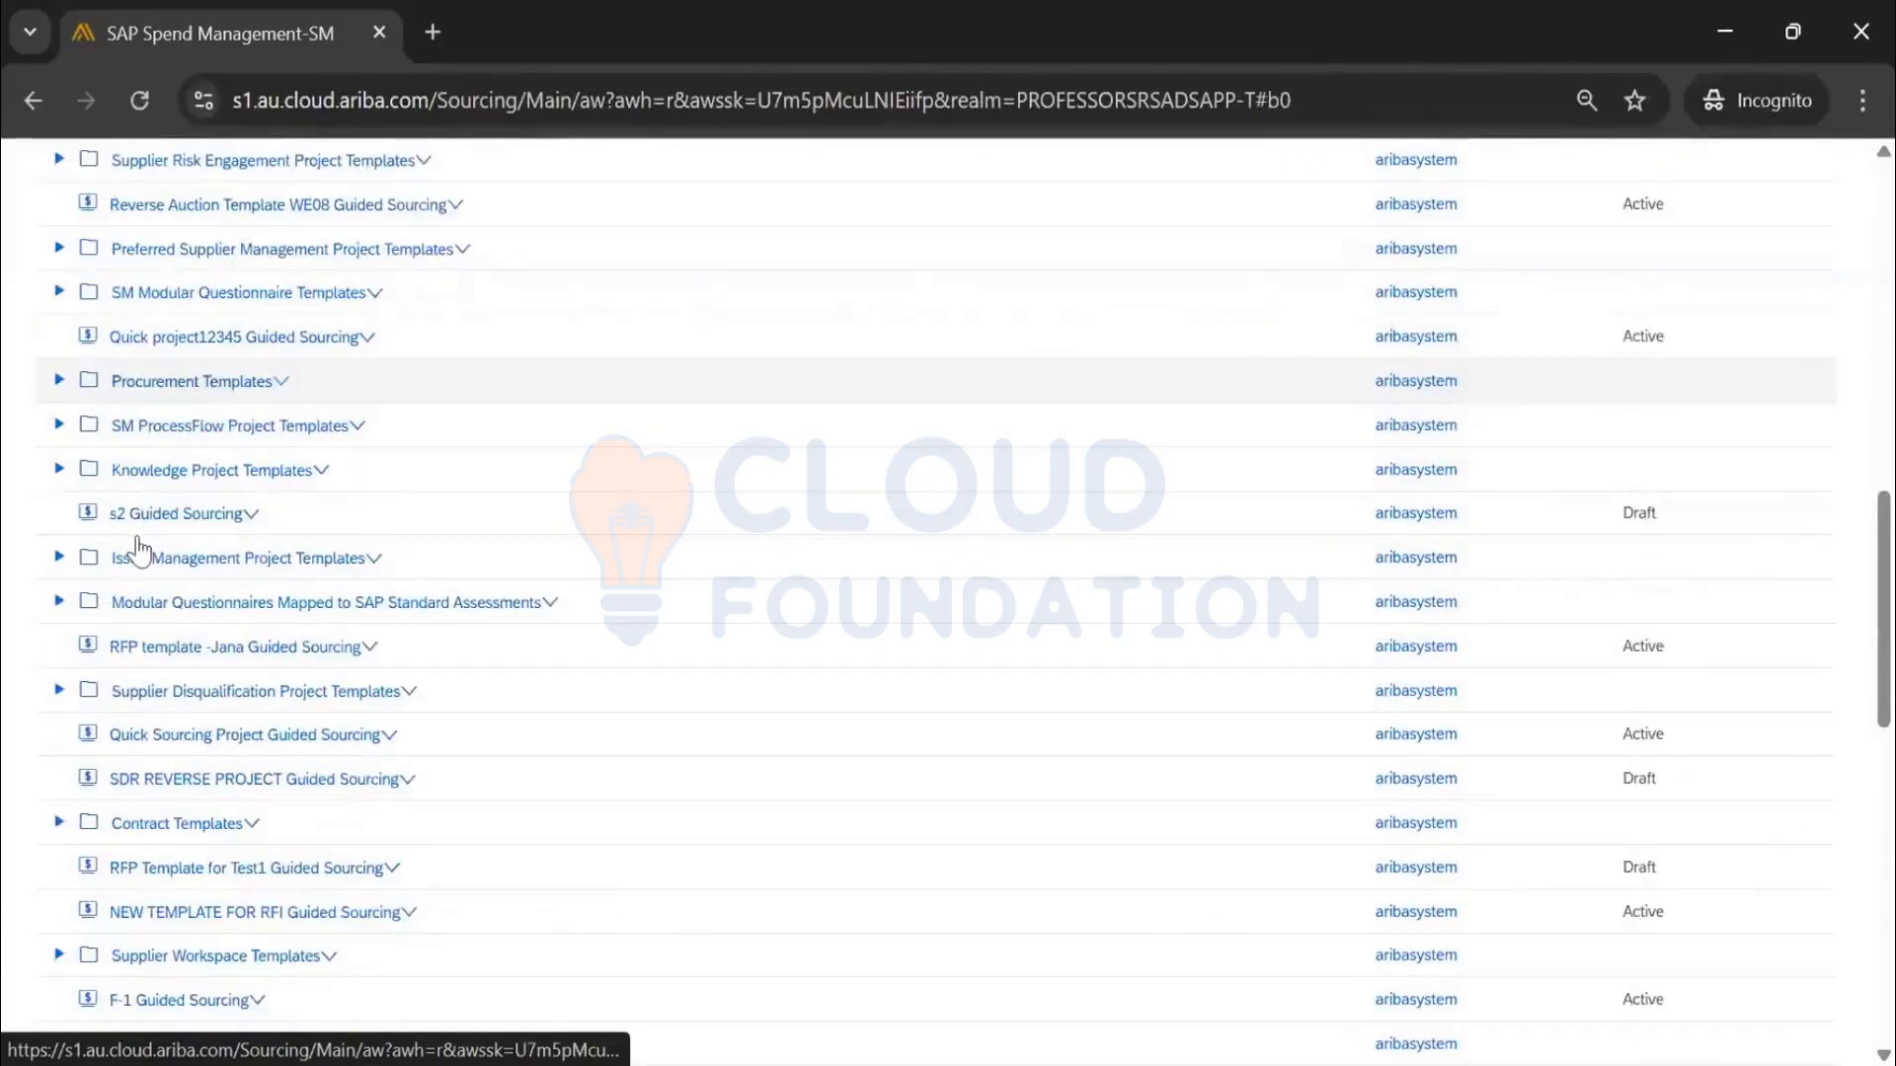
scroll(140, 546, down, 3)
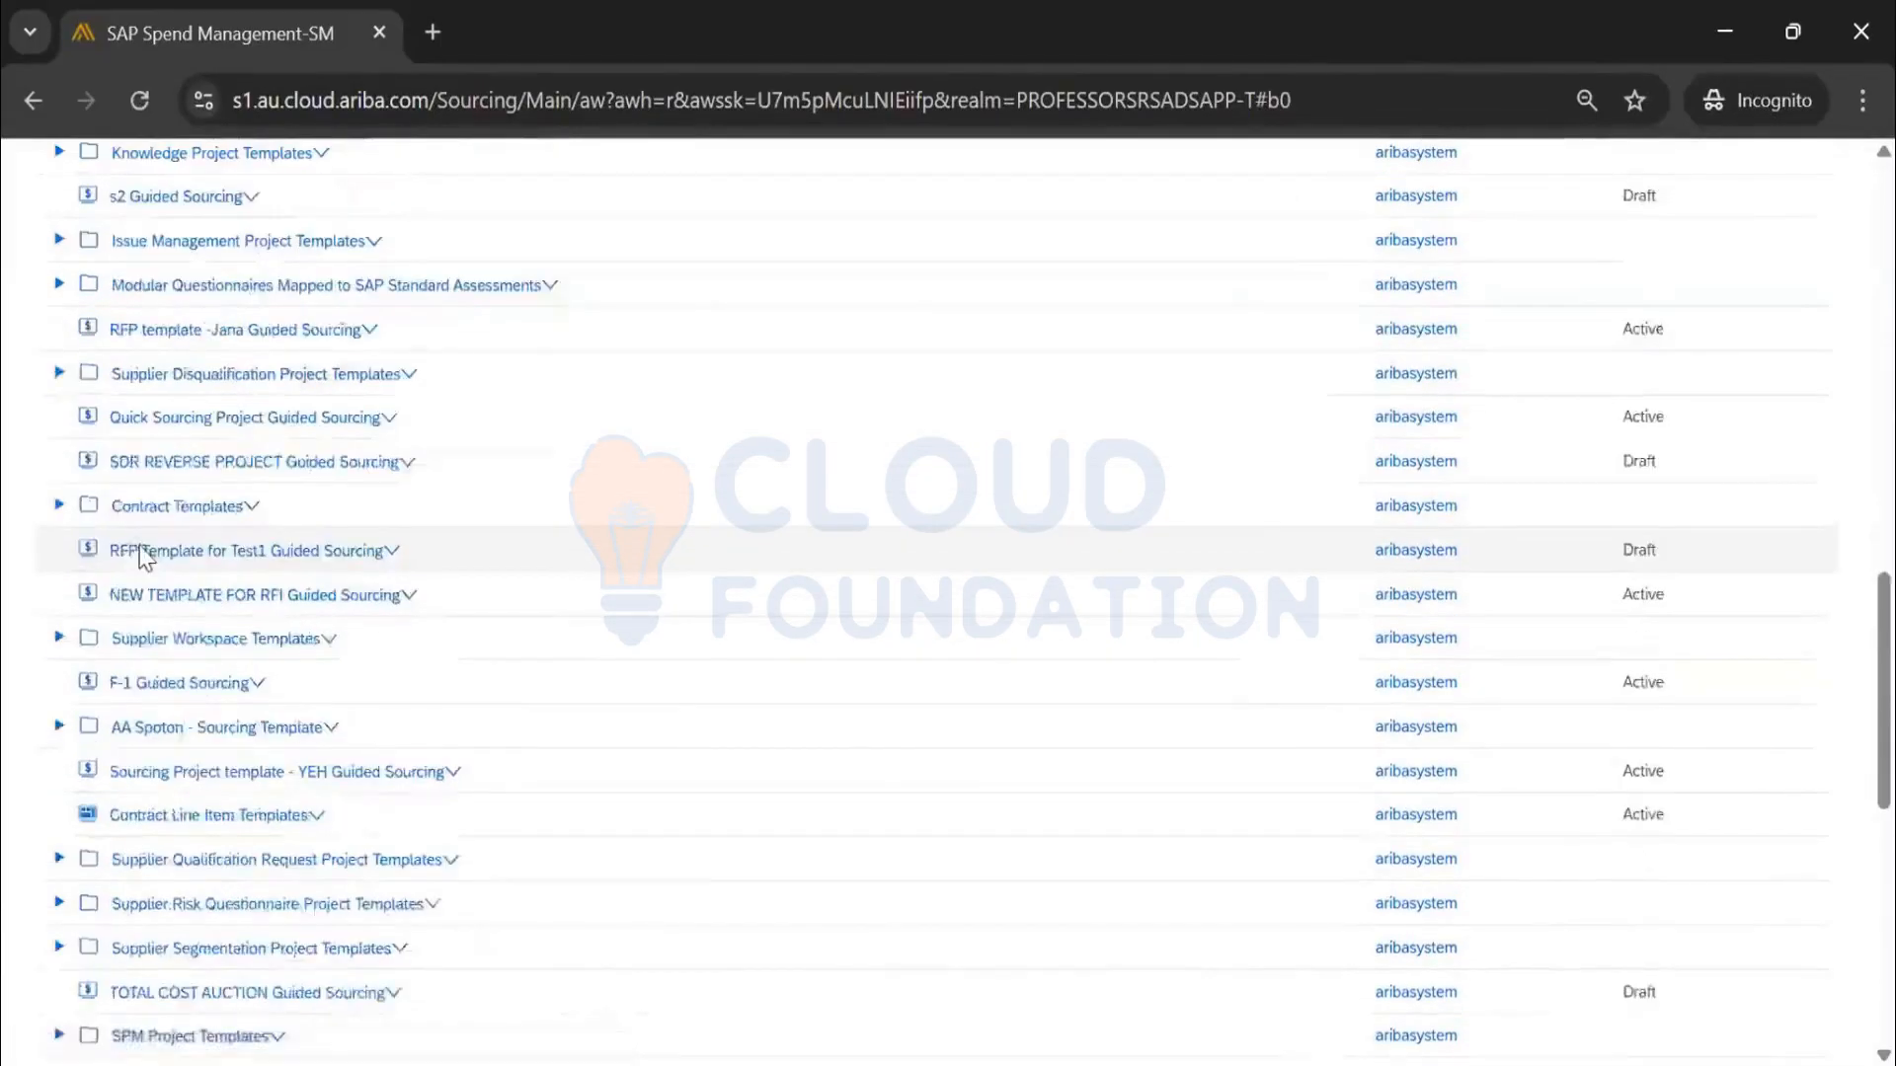
scroll(148, 548, down, 2)
scroll(153, 551, down, 2)
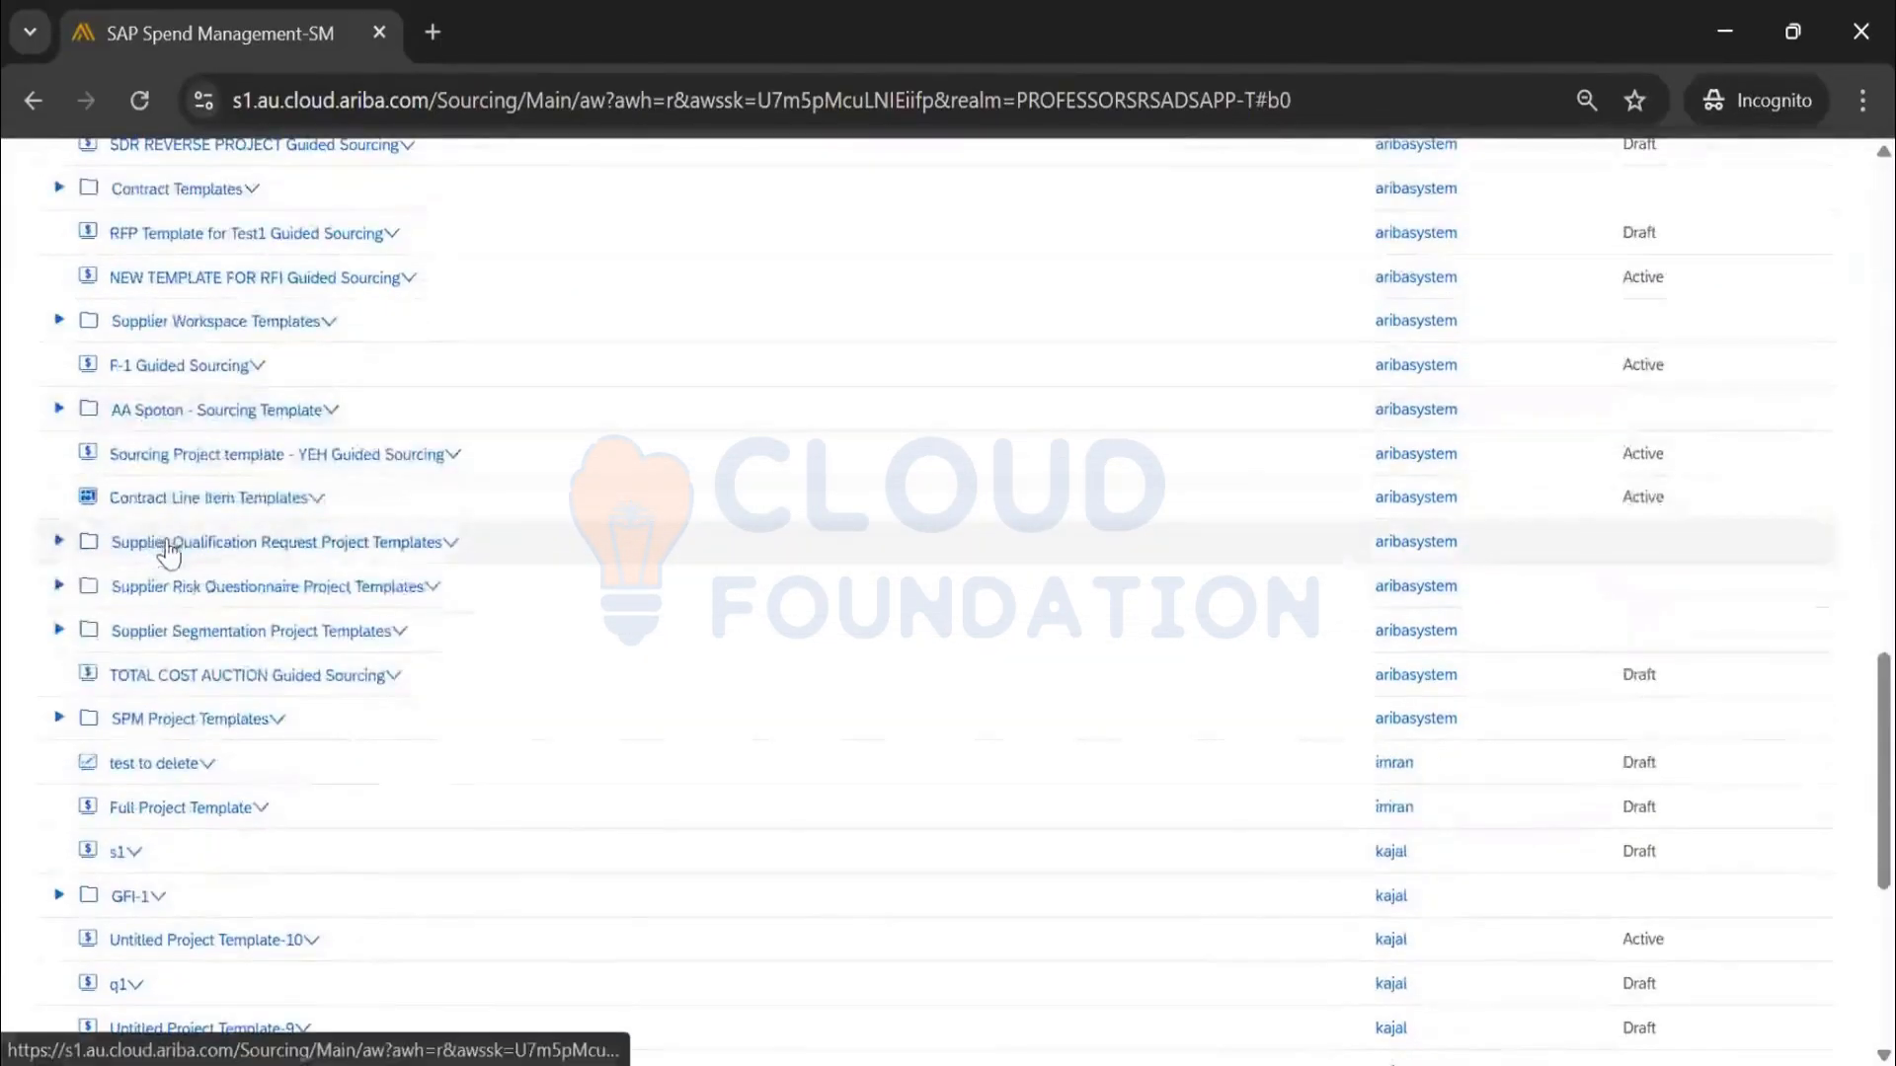
key(ctrl+f)
text(s)
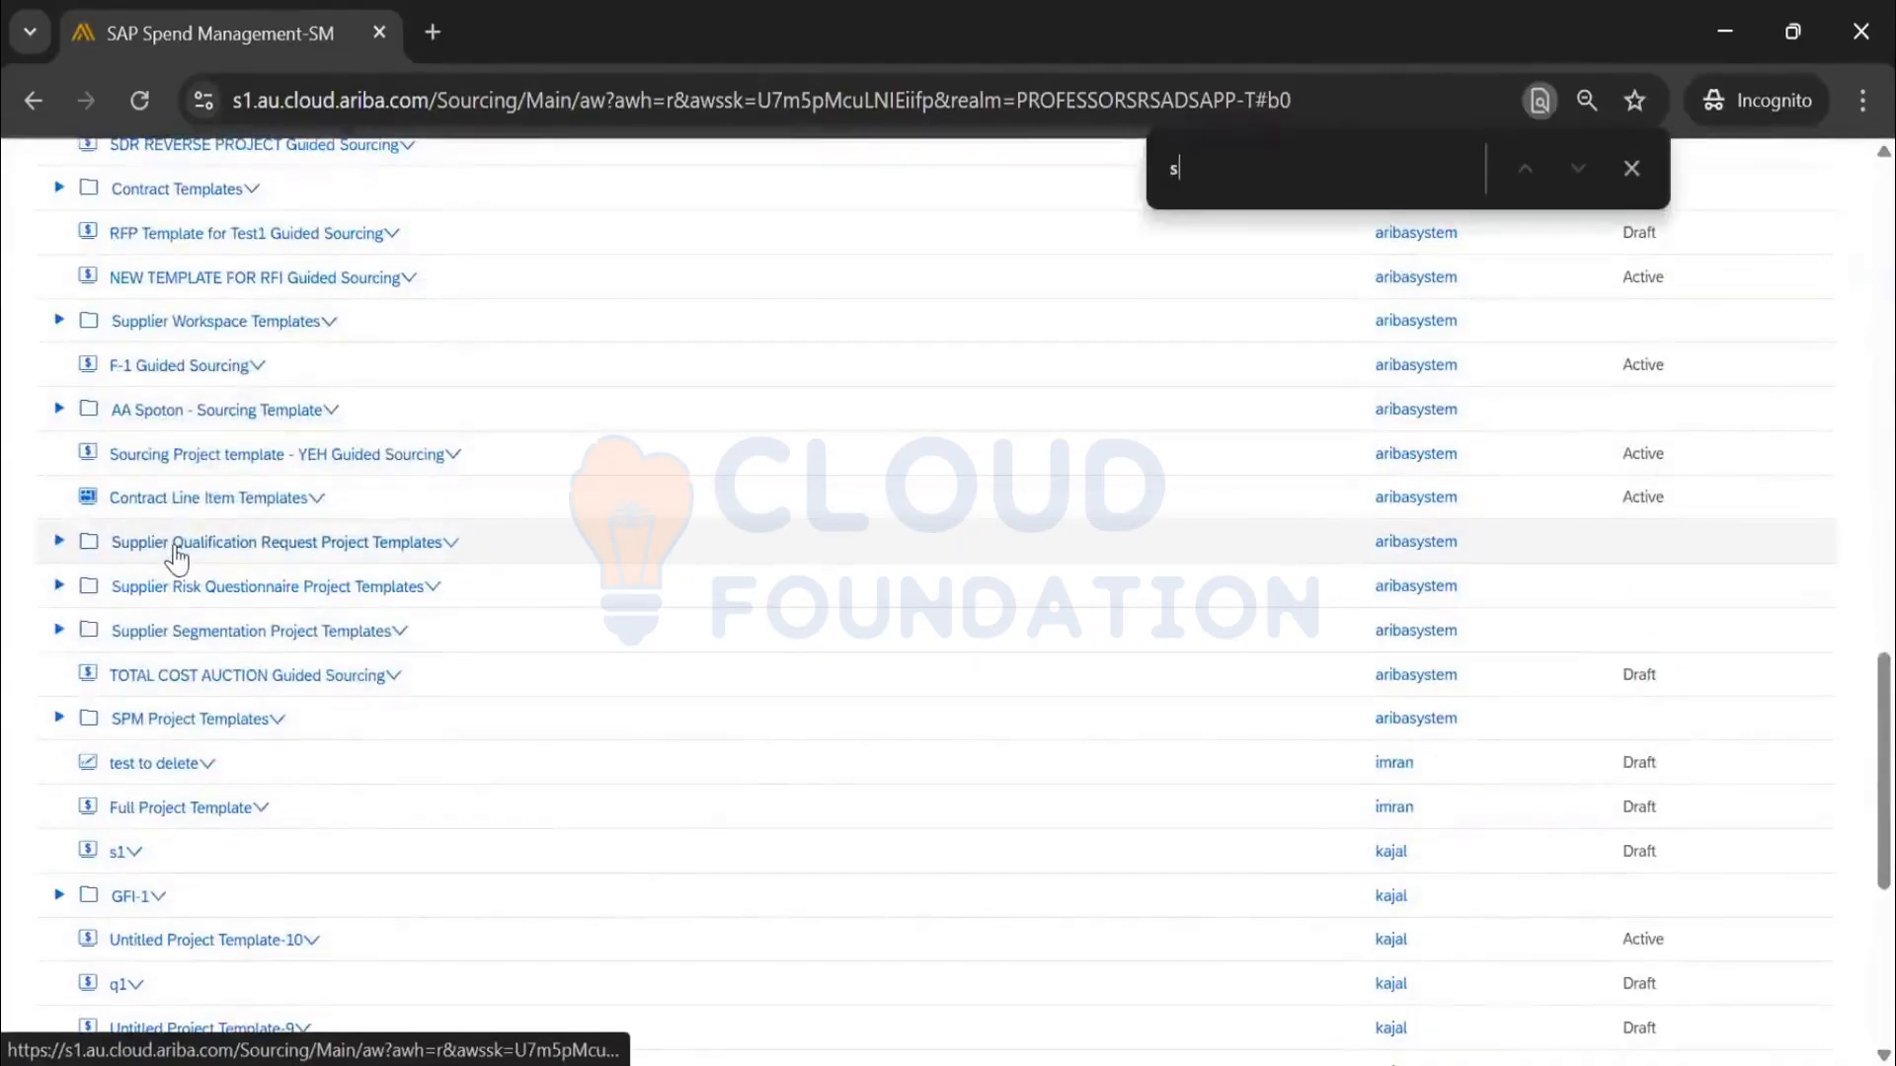
text(ourcin)
key(Return)
key(Return)
key(Return)
key(Return)
key(Return)
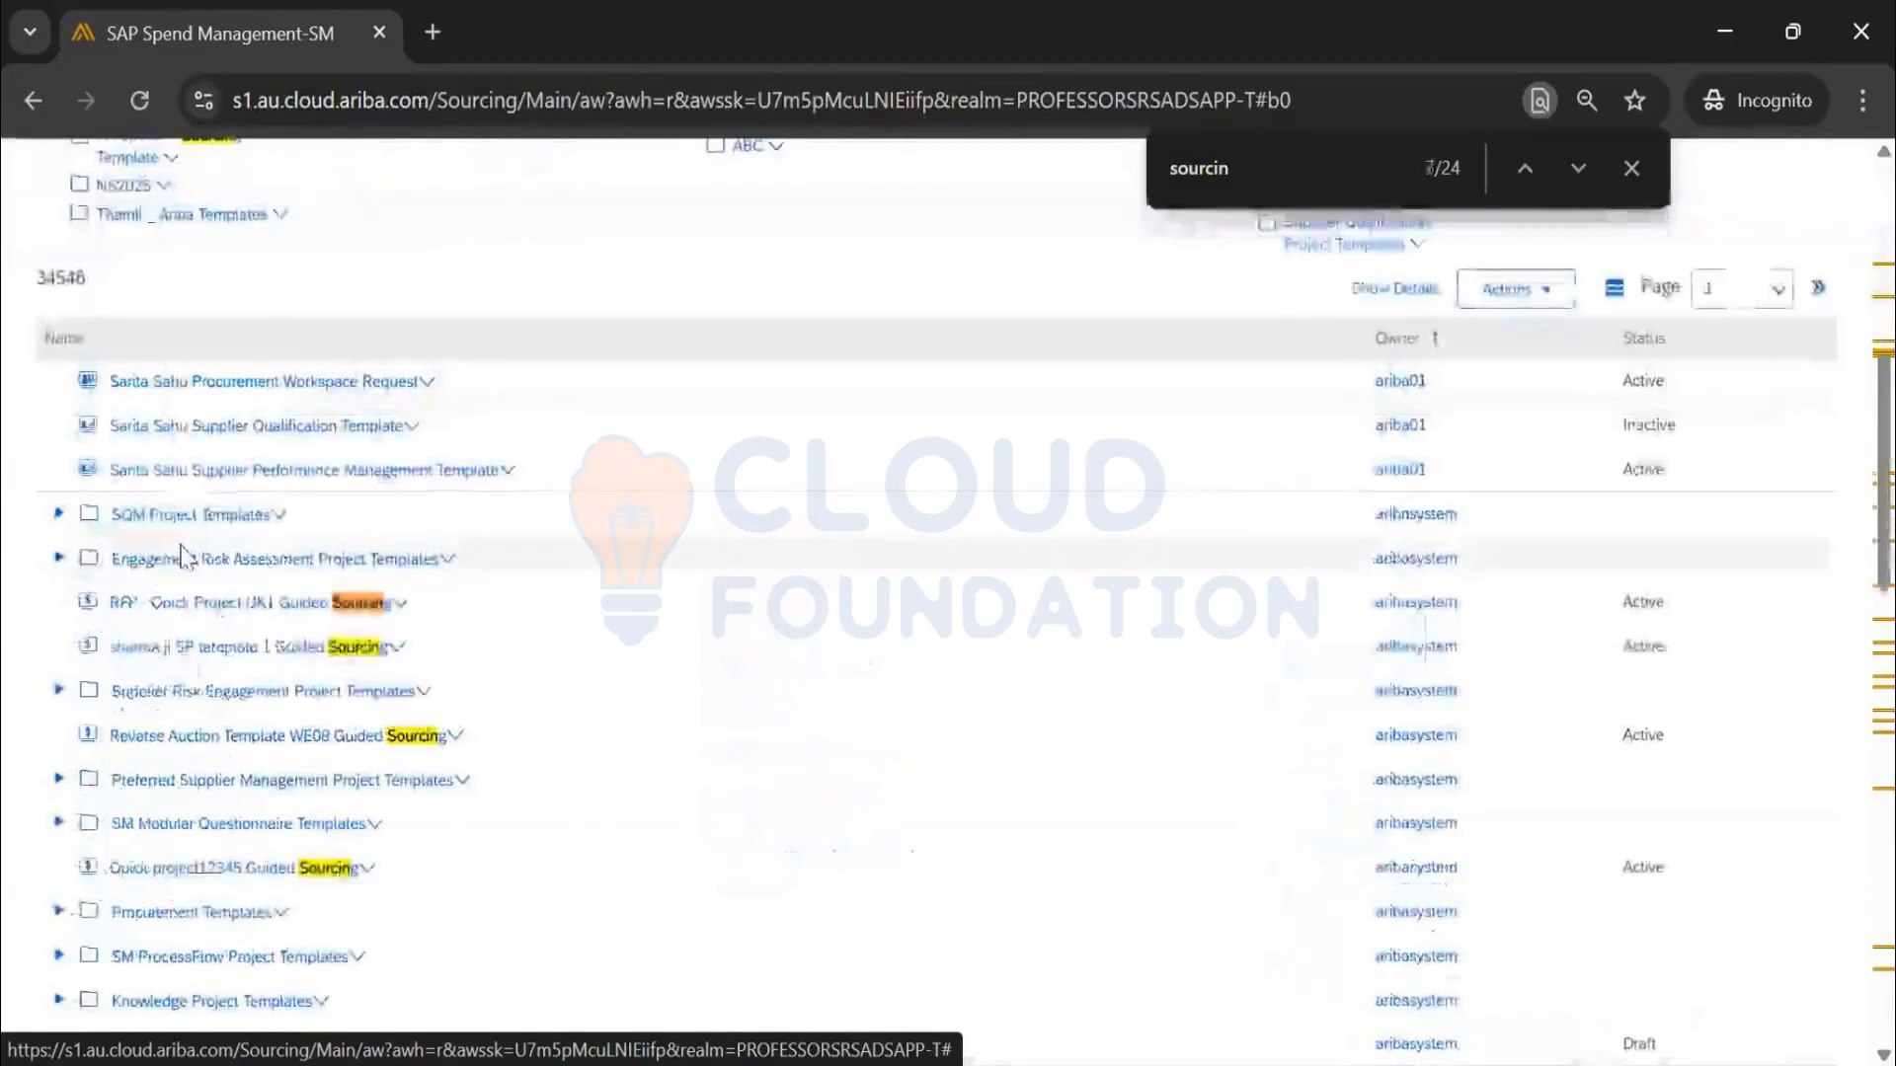
key(Return)
key(Return)
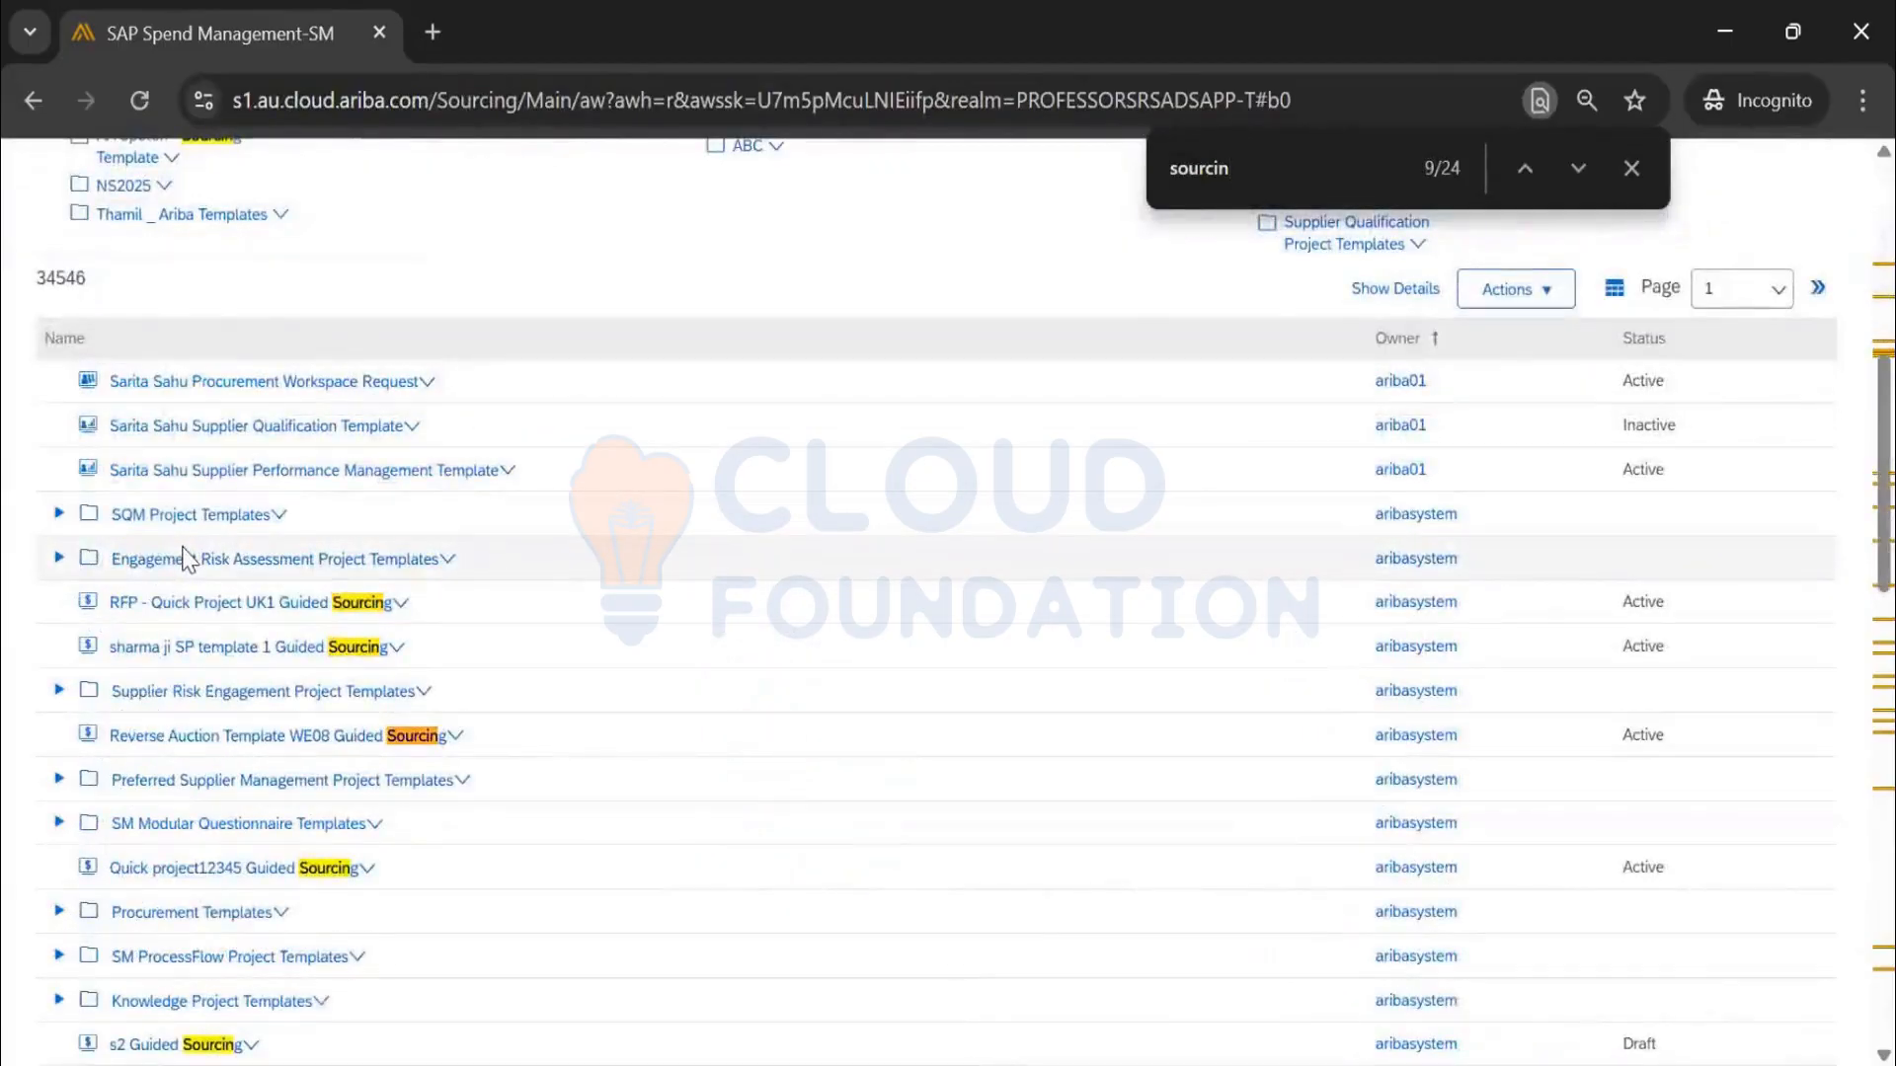
text(g requ)
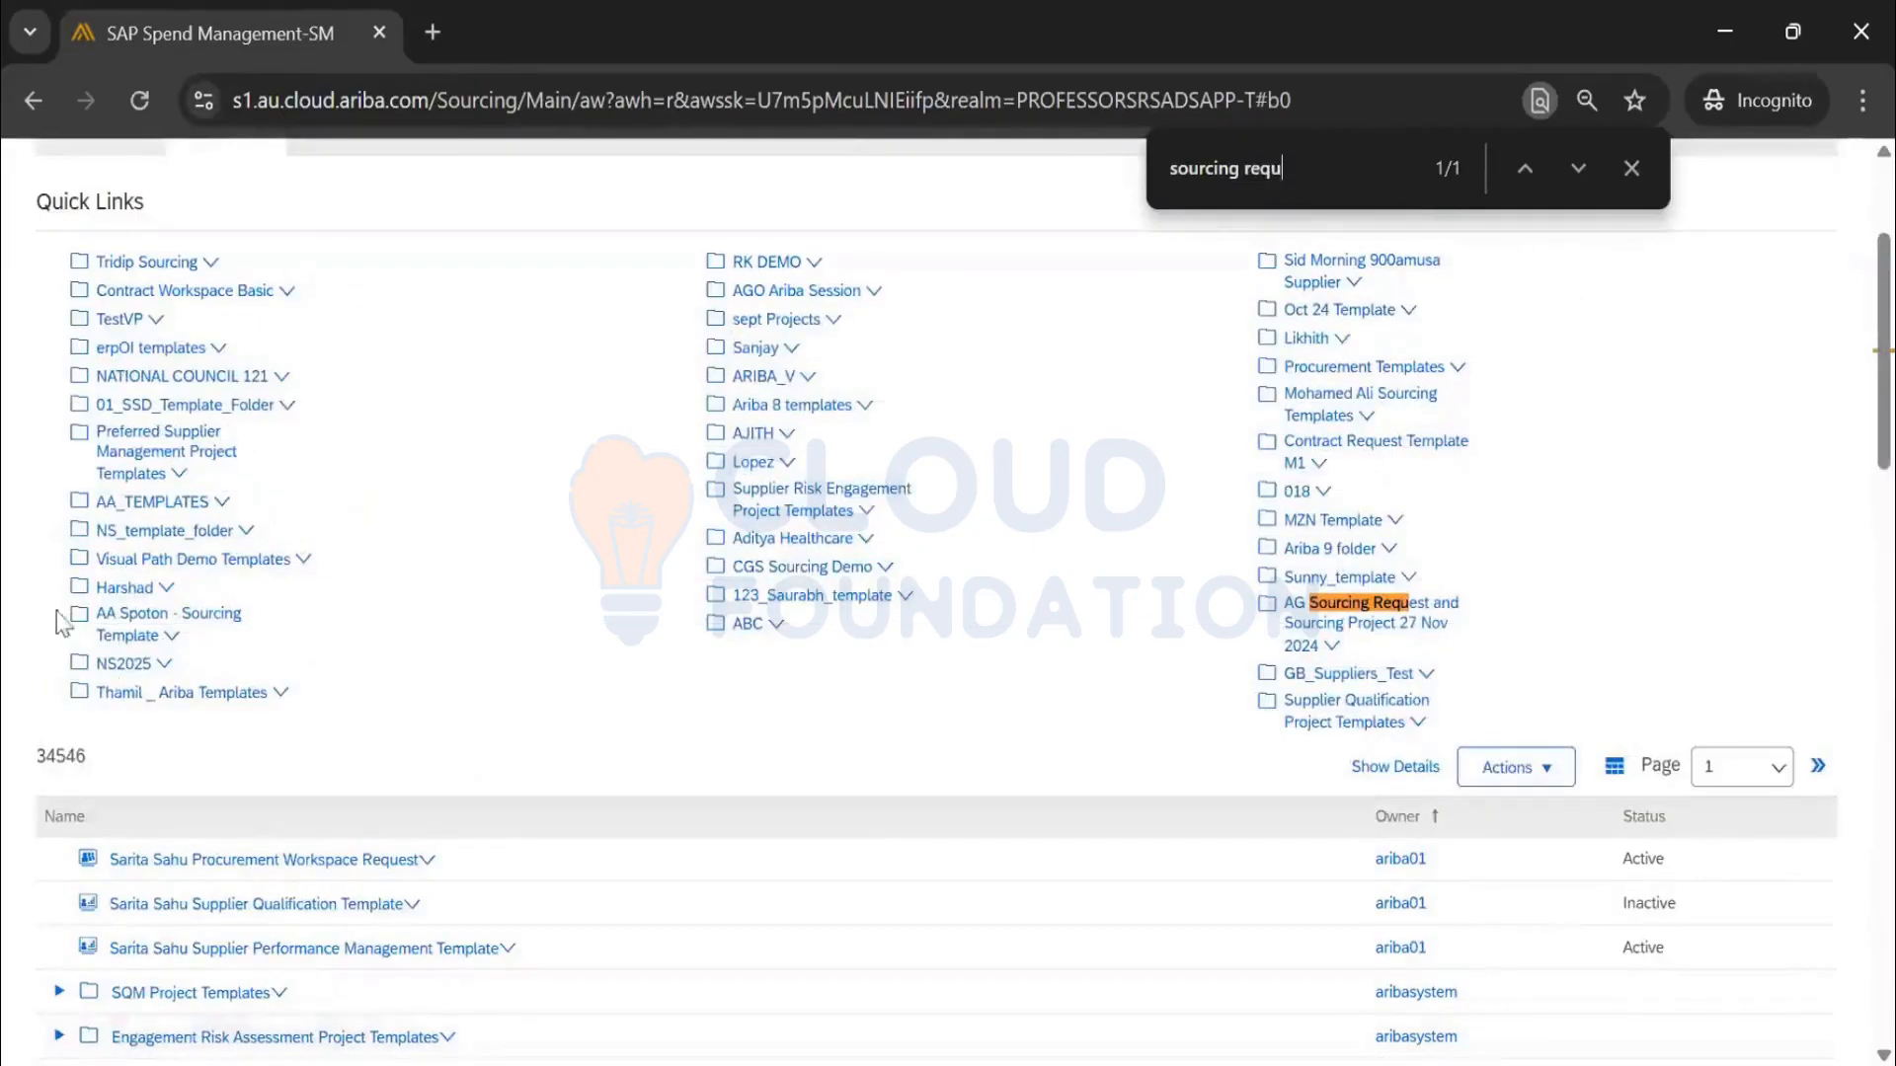
Scroll through the 34546 document list and back up to the template table header
scroll(339, 837, down, 8)
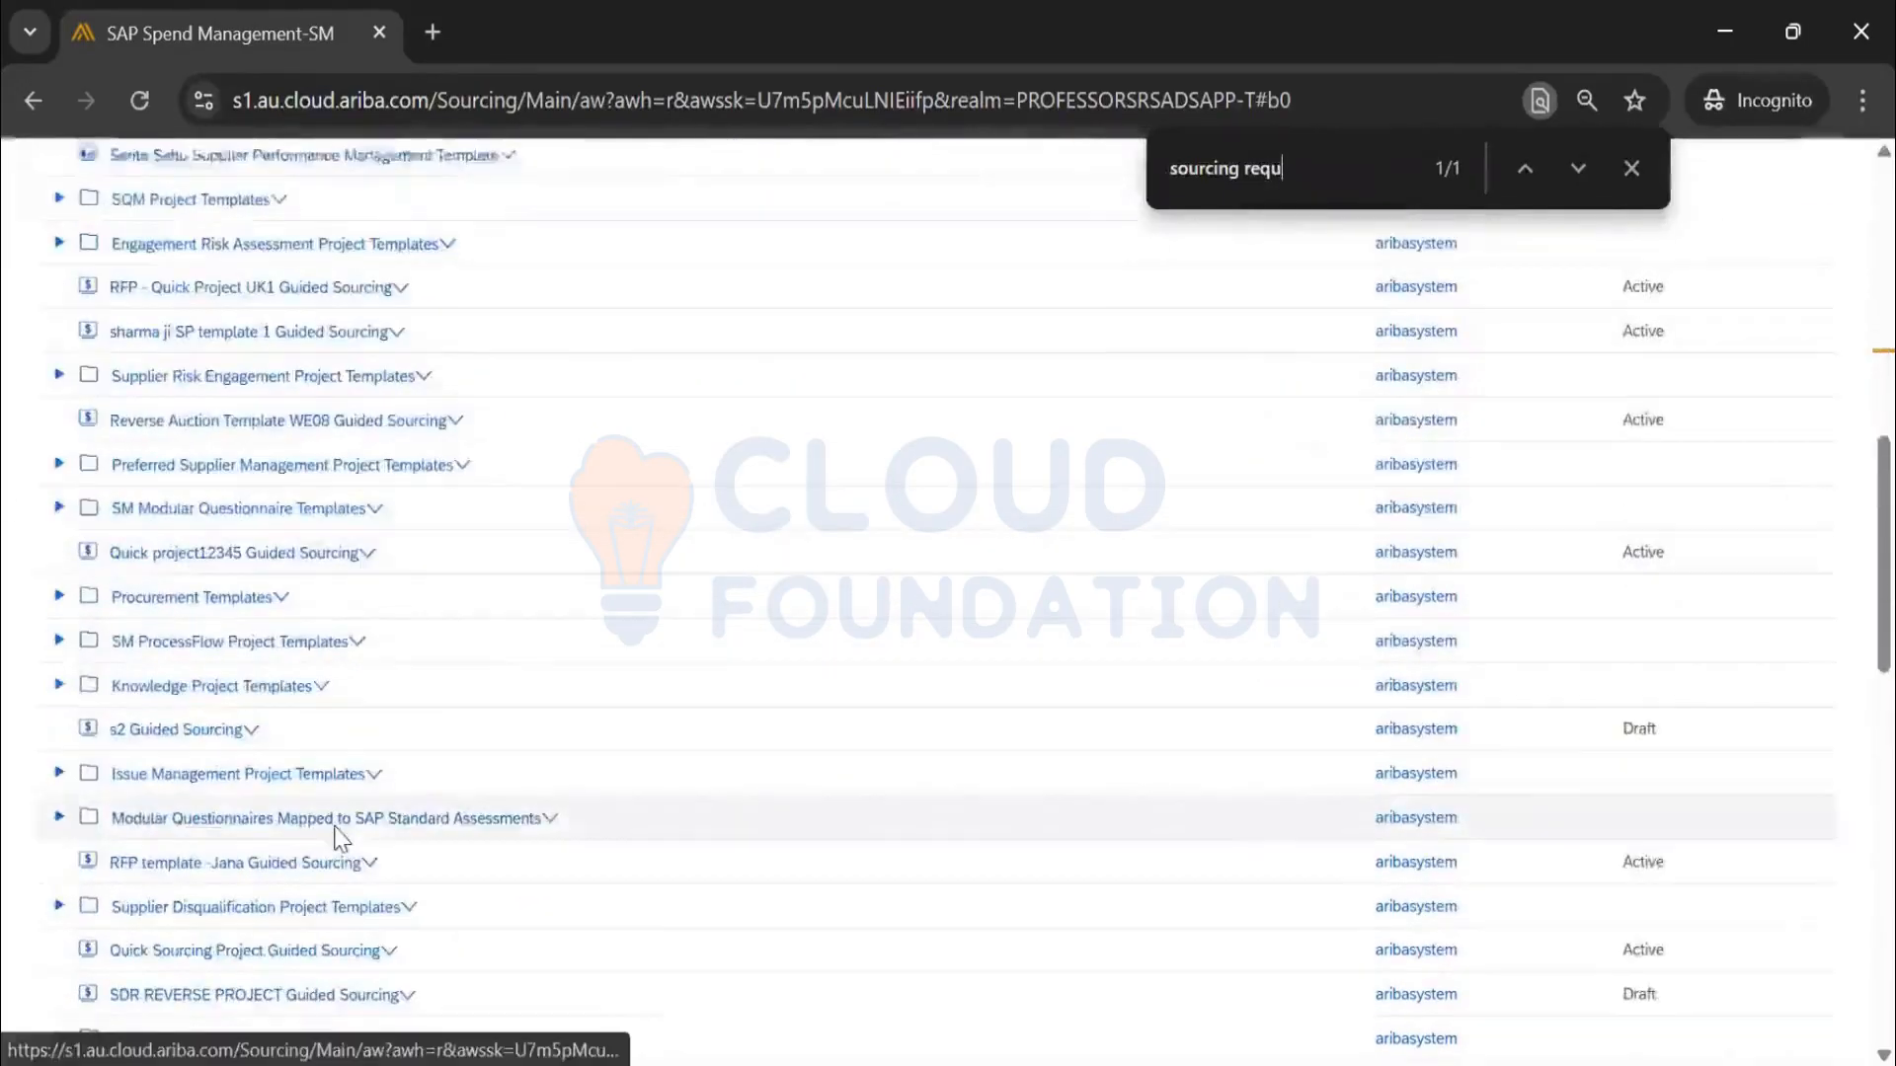
scroll(339, 838, down, 6)
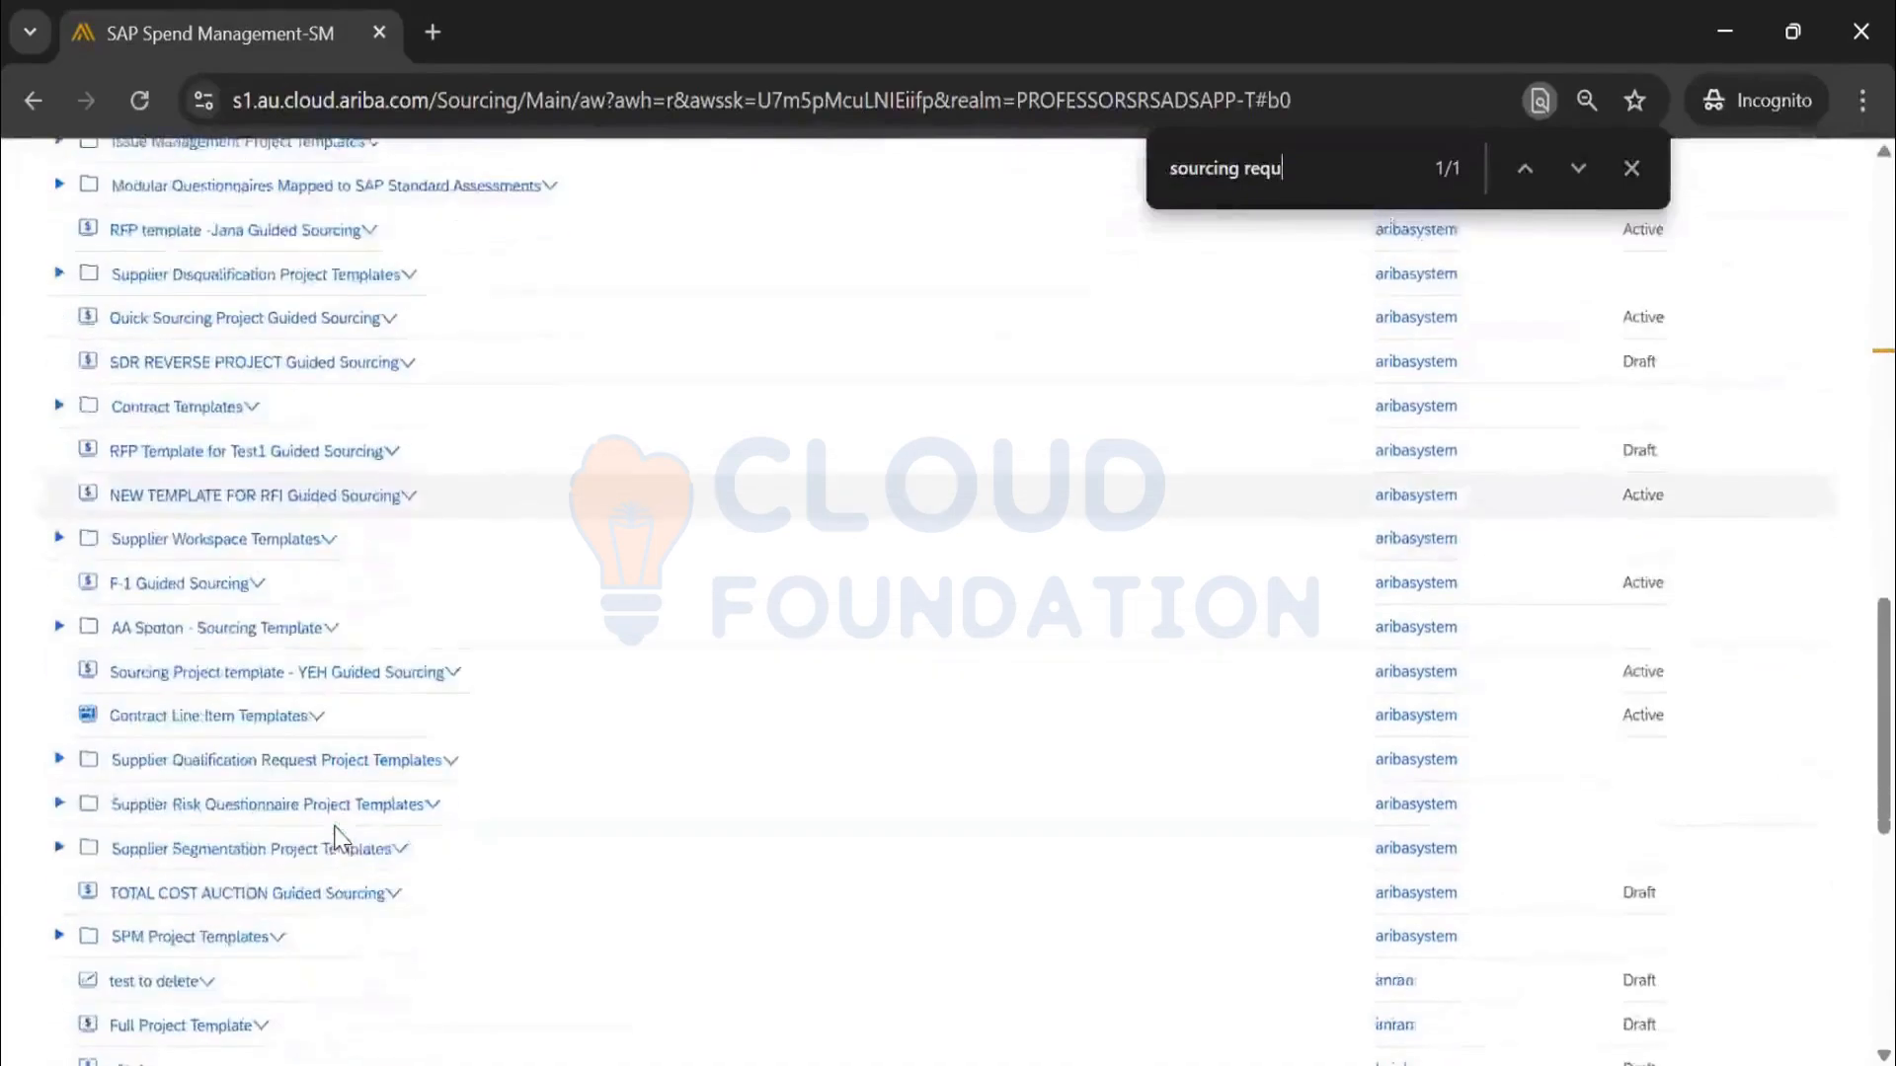
scroll(338, 837, down, 3)
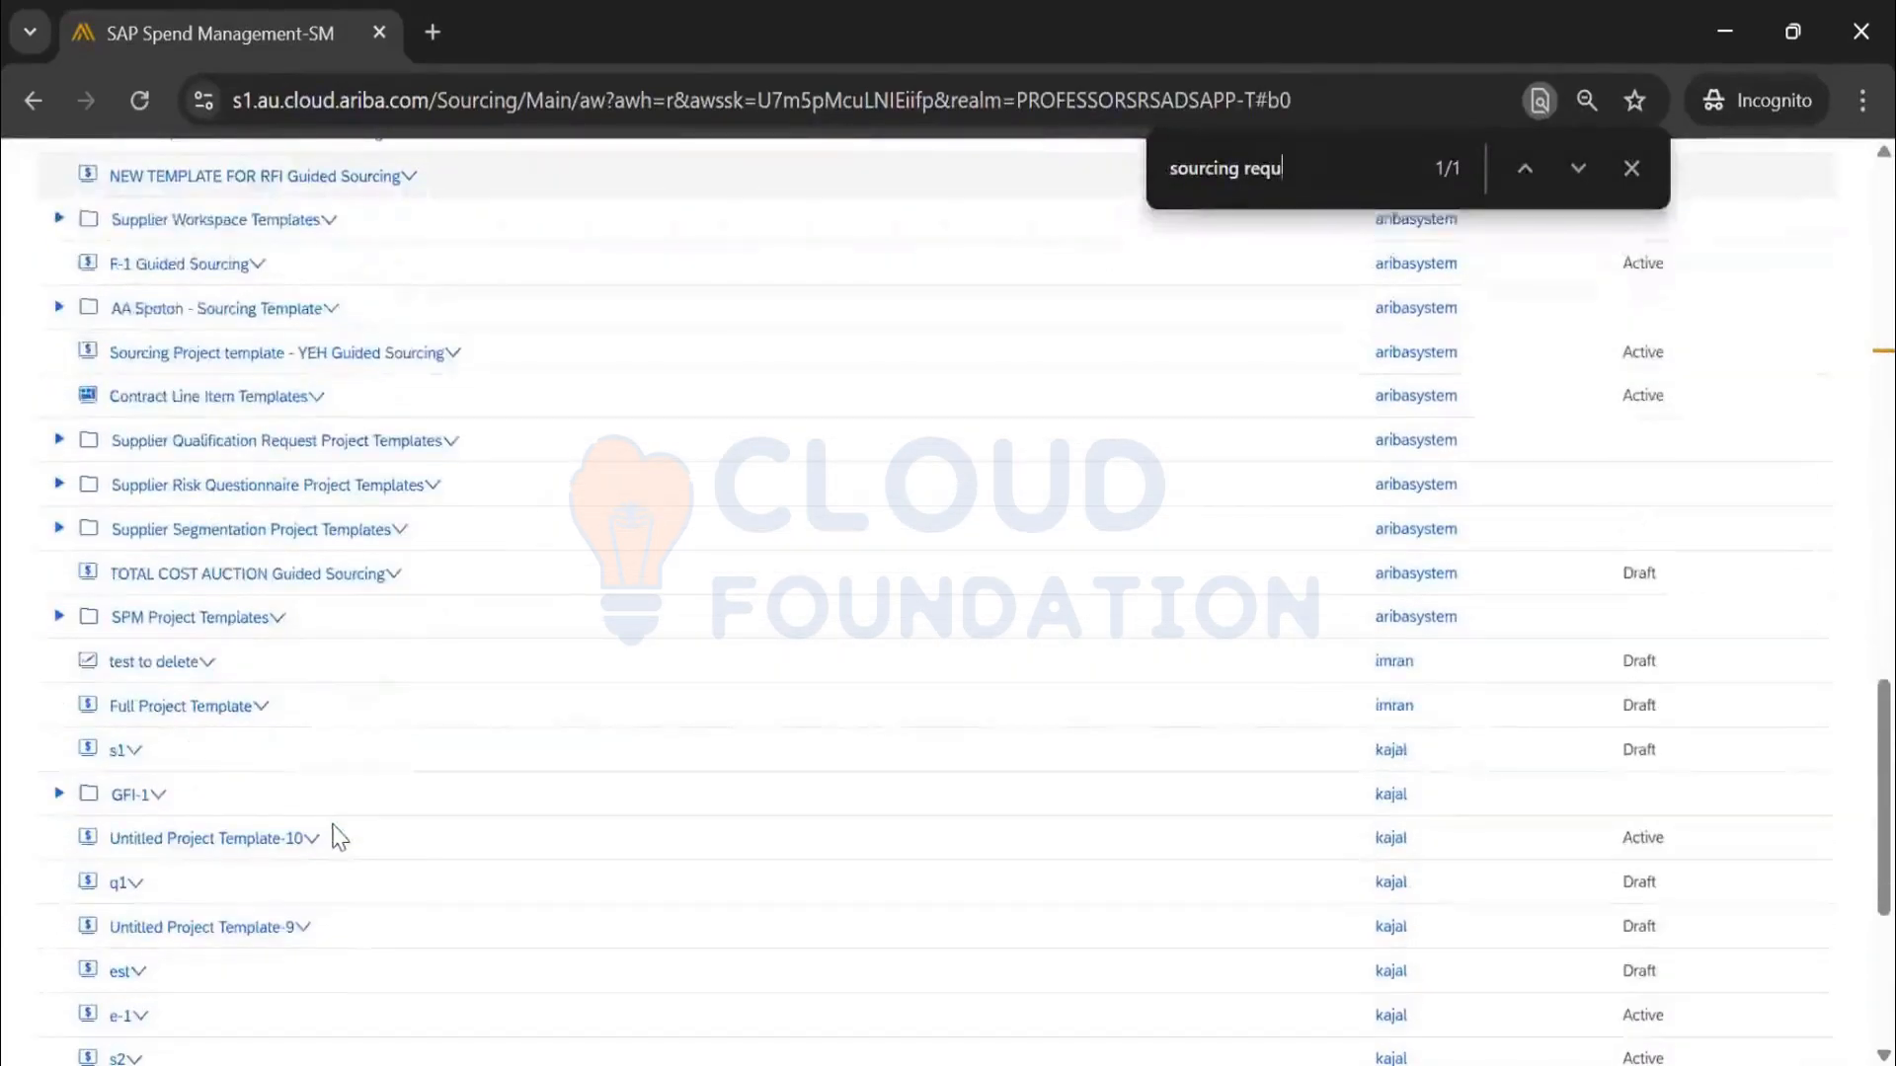
scroll(339, 837, down, 5)
scroll(632, 815, up, 3)
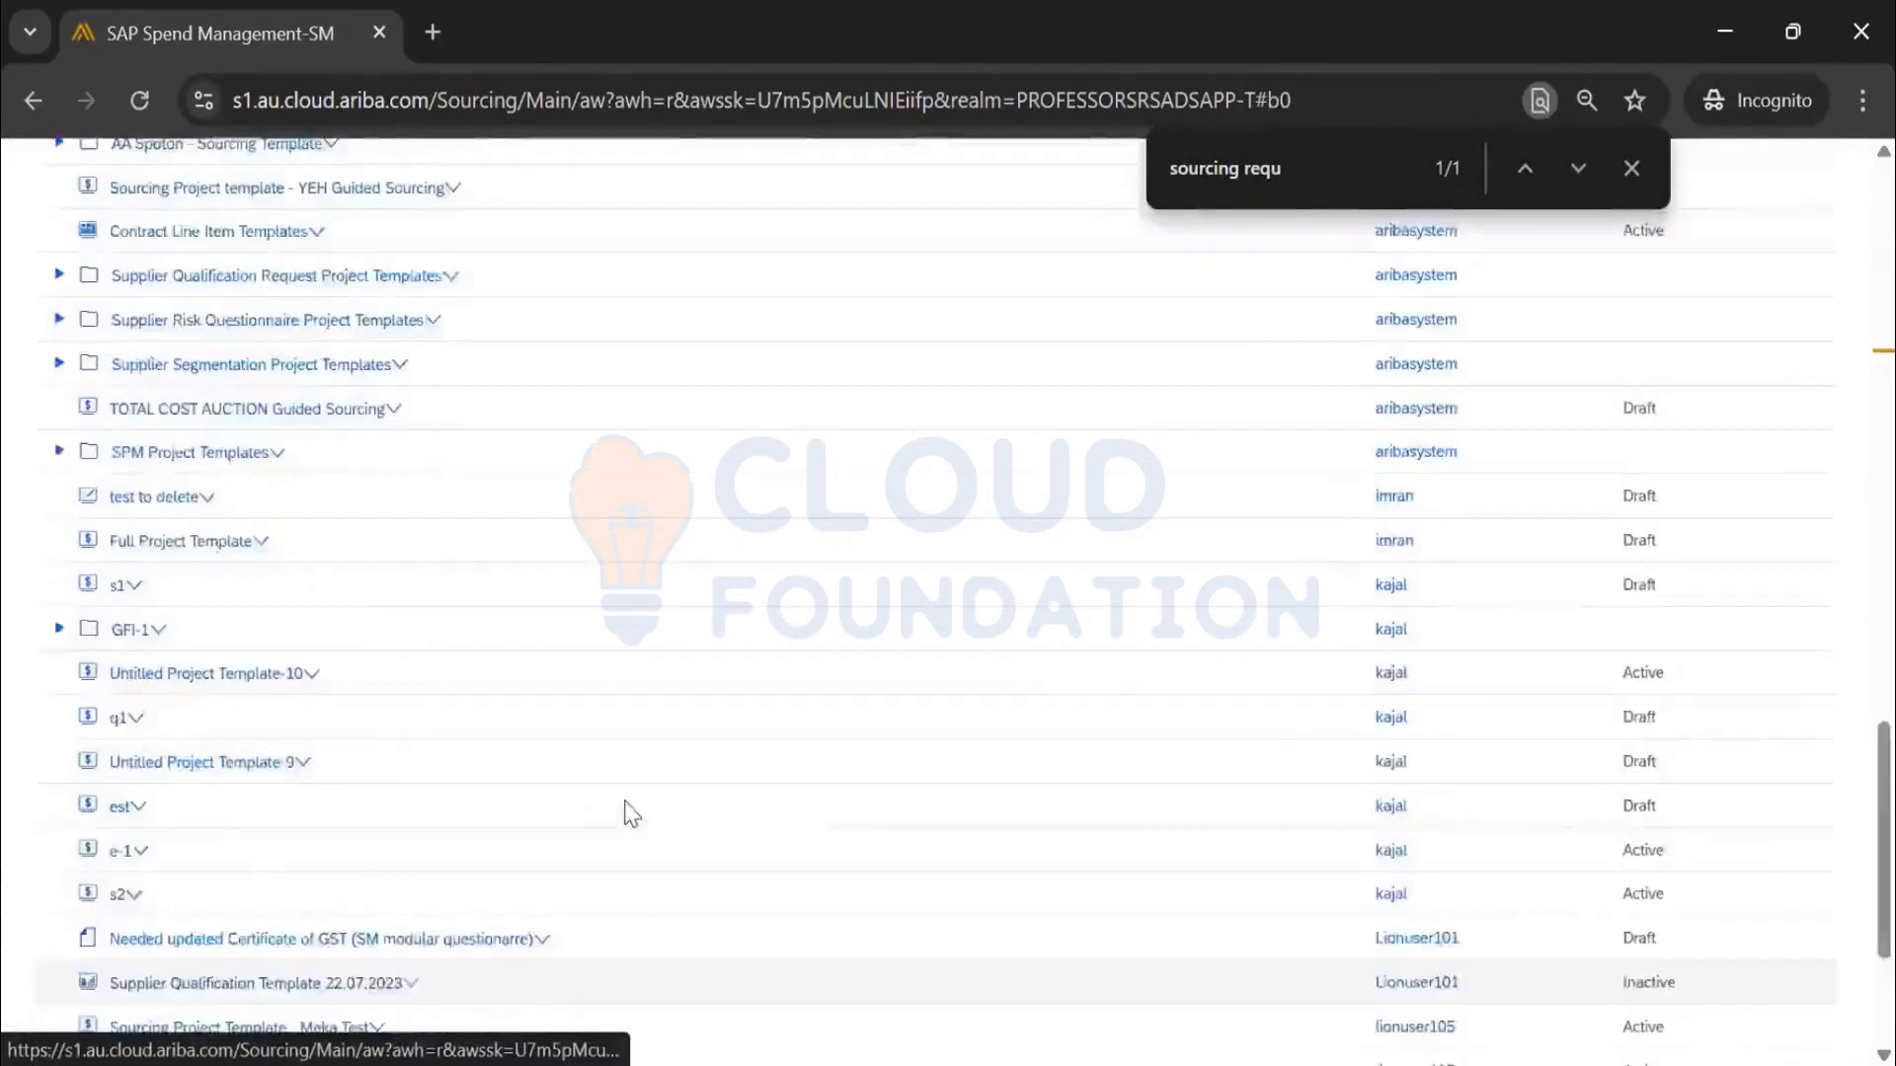
scroll(631, 815, up, 10)
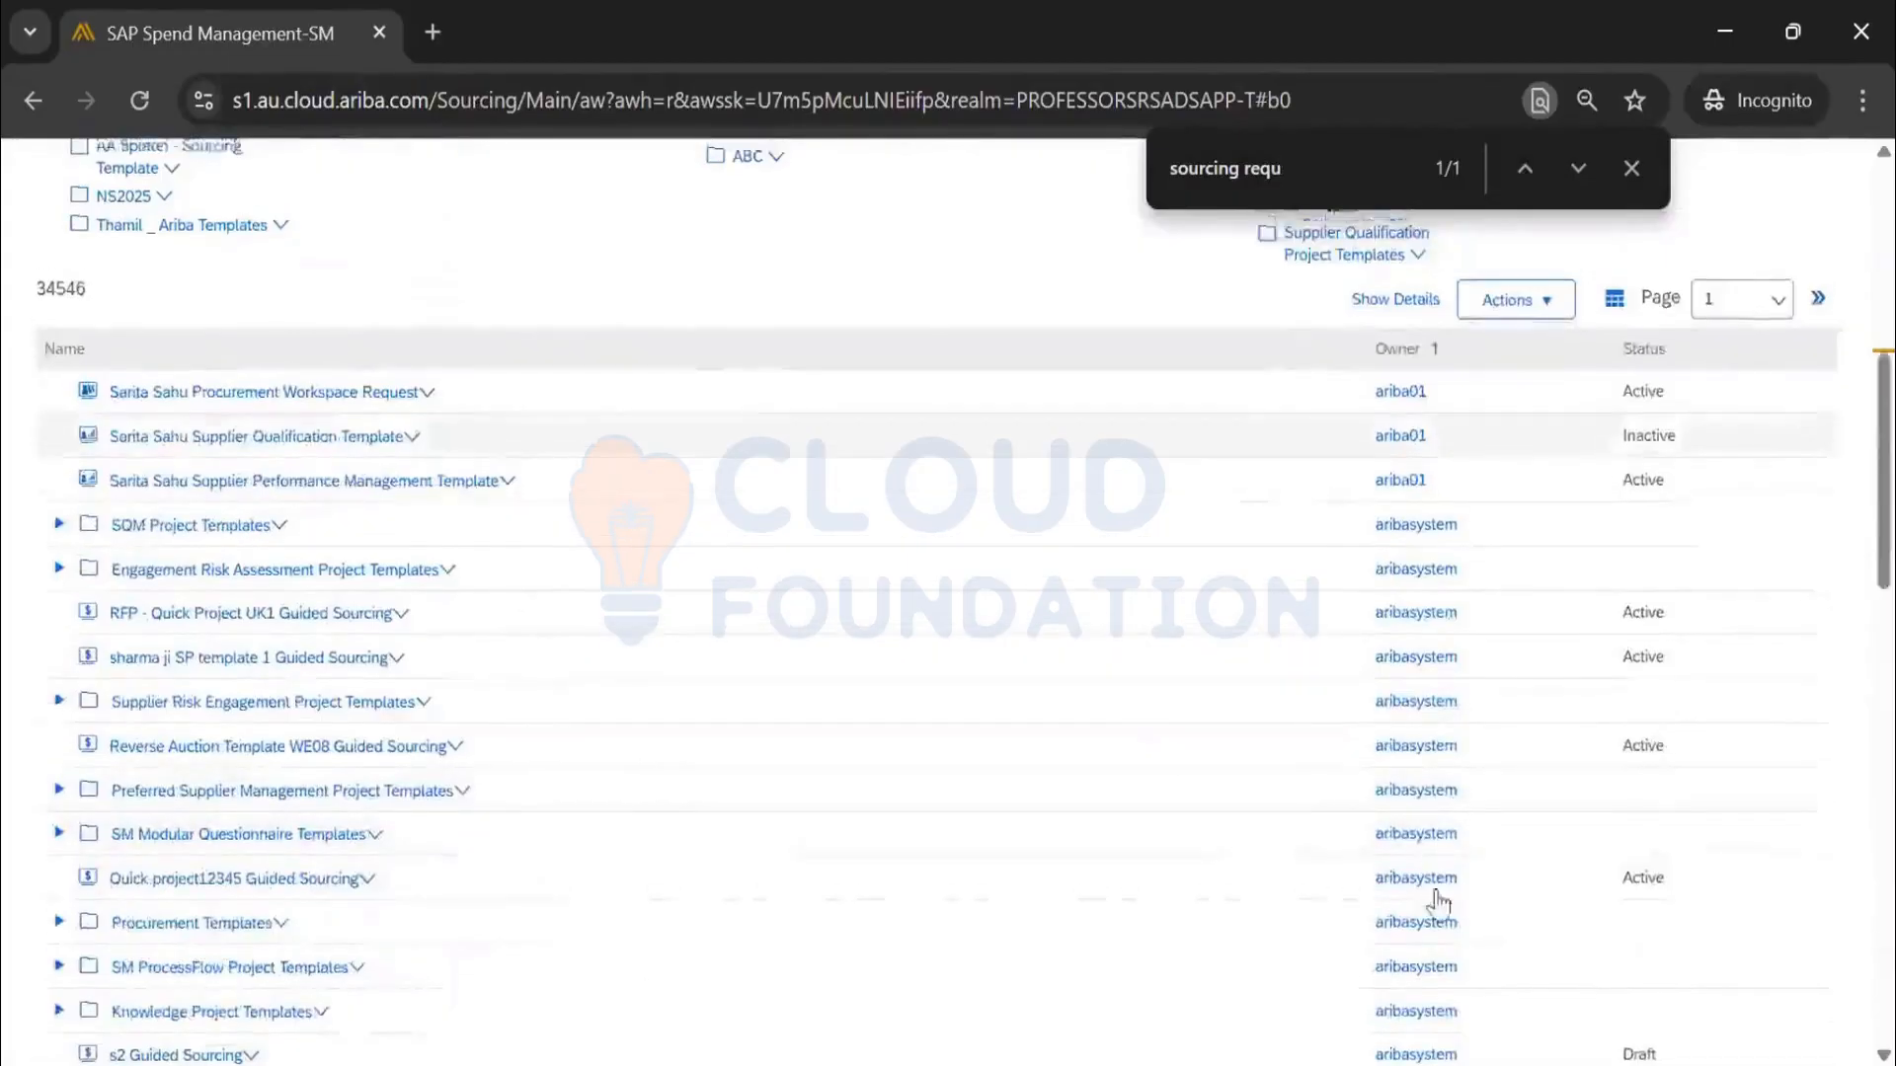
scroll(1439, 902, up, 6)
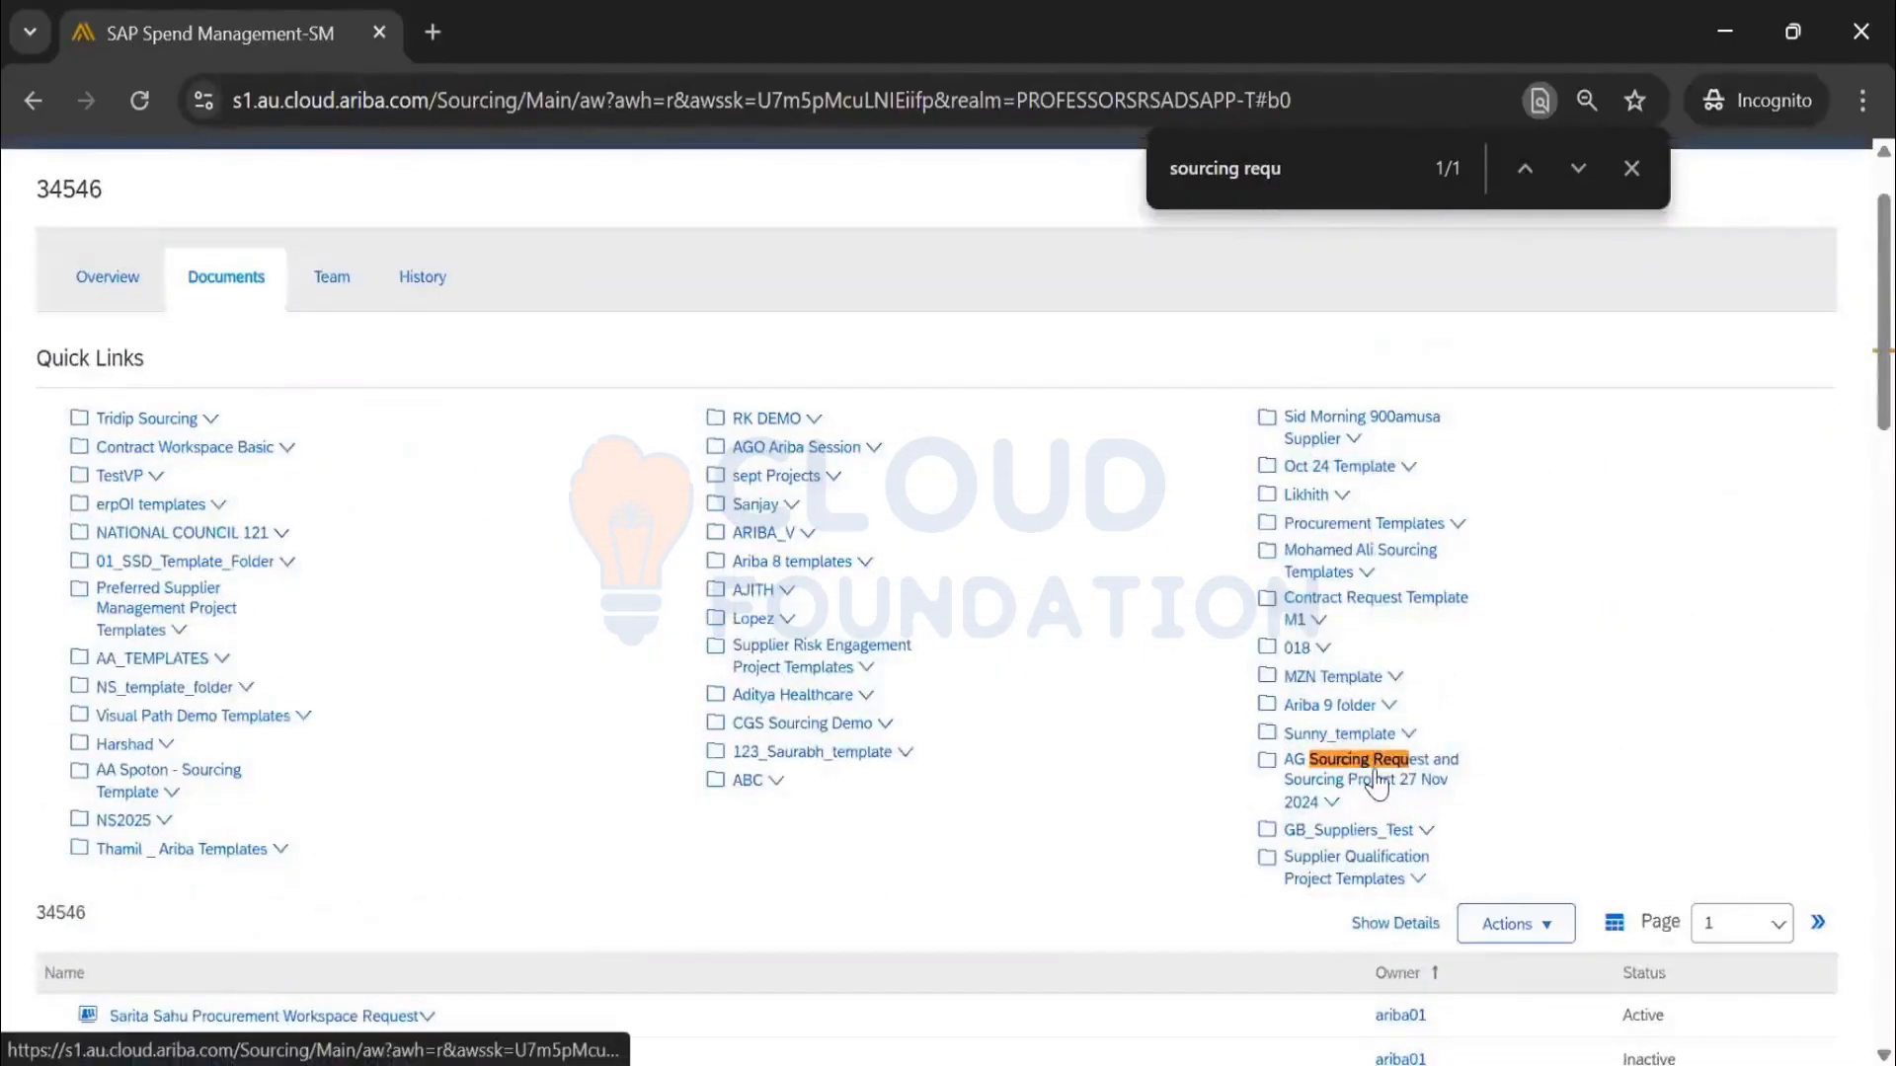
click(1379, 768)
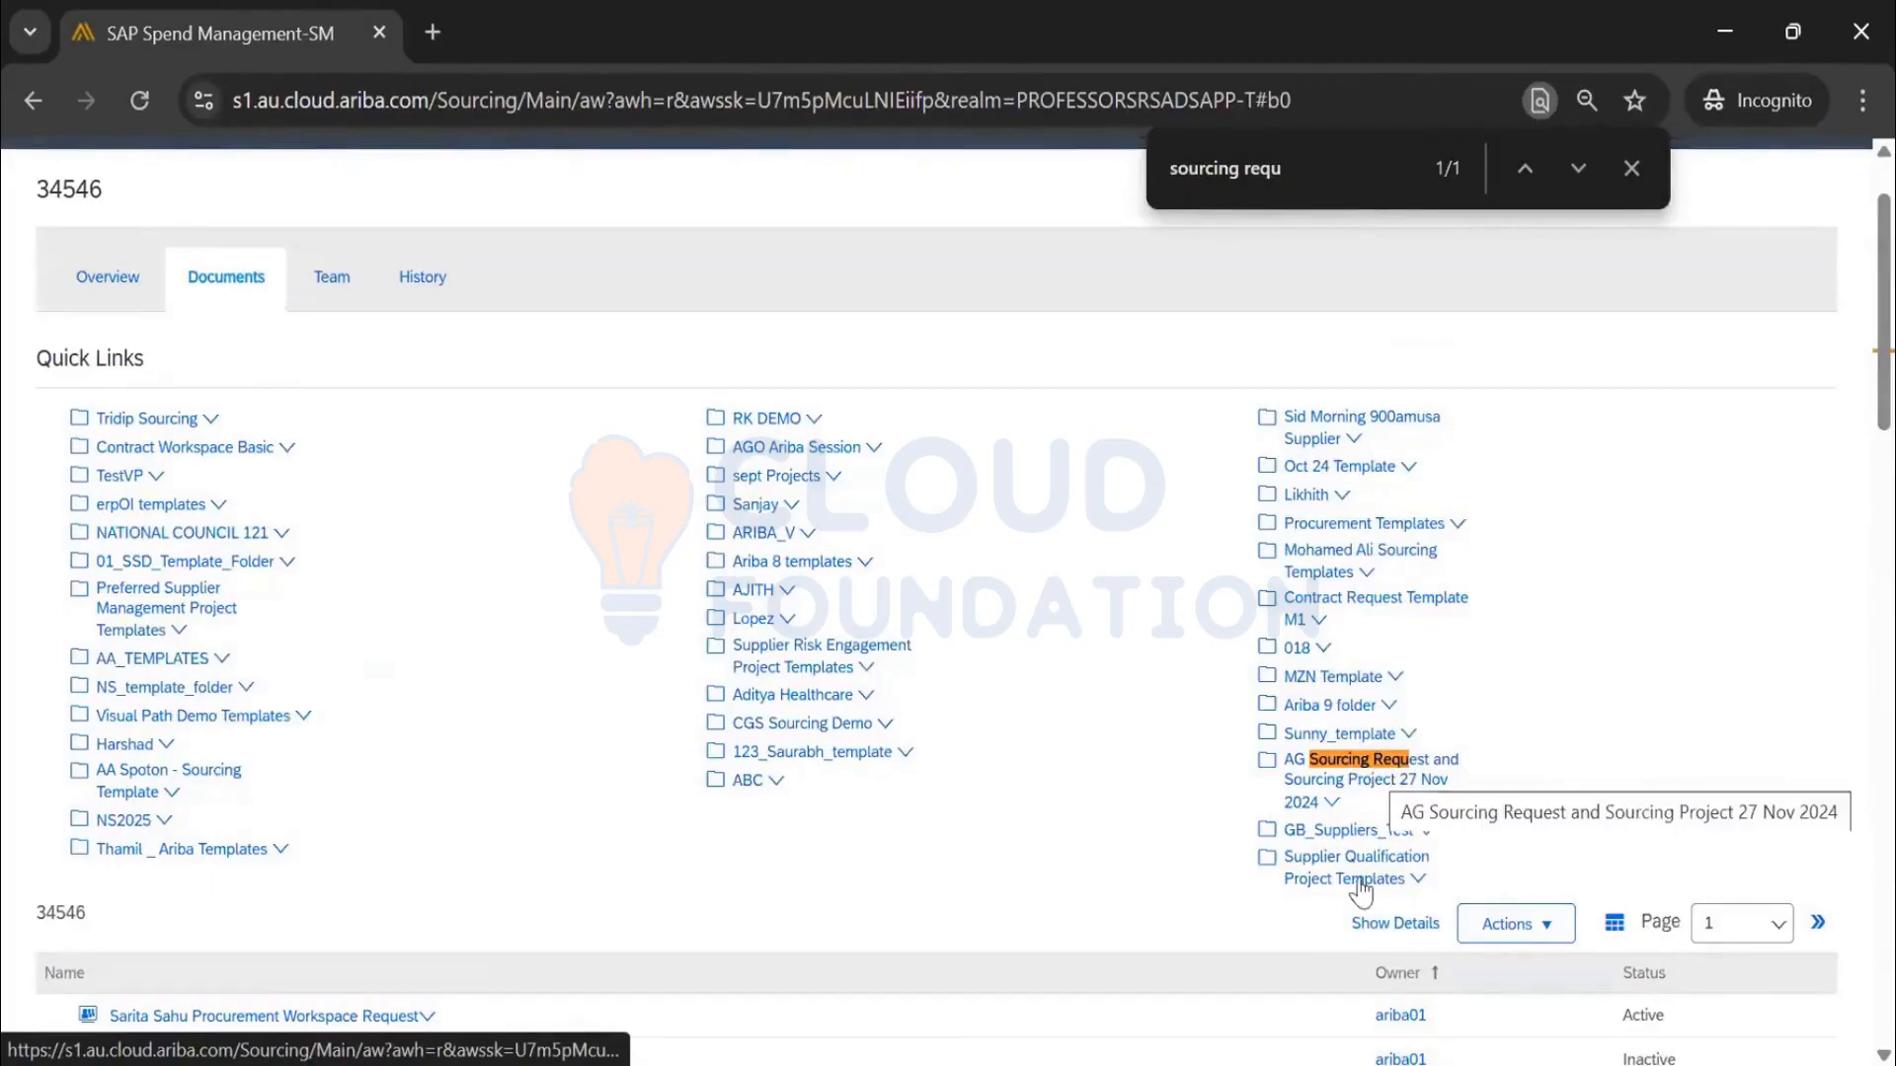
click(1506, 741)
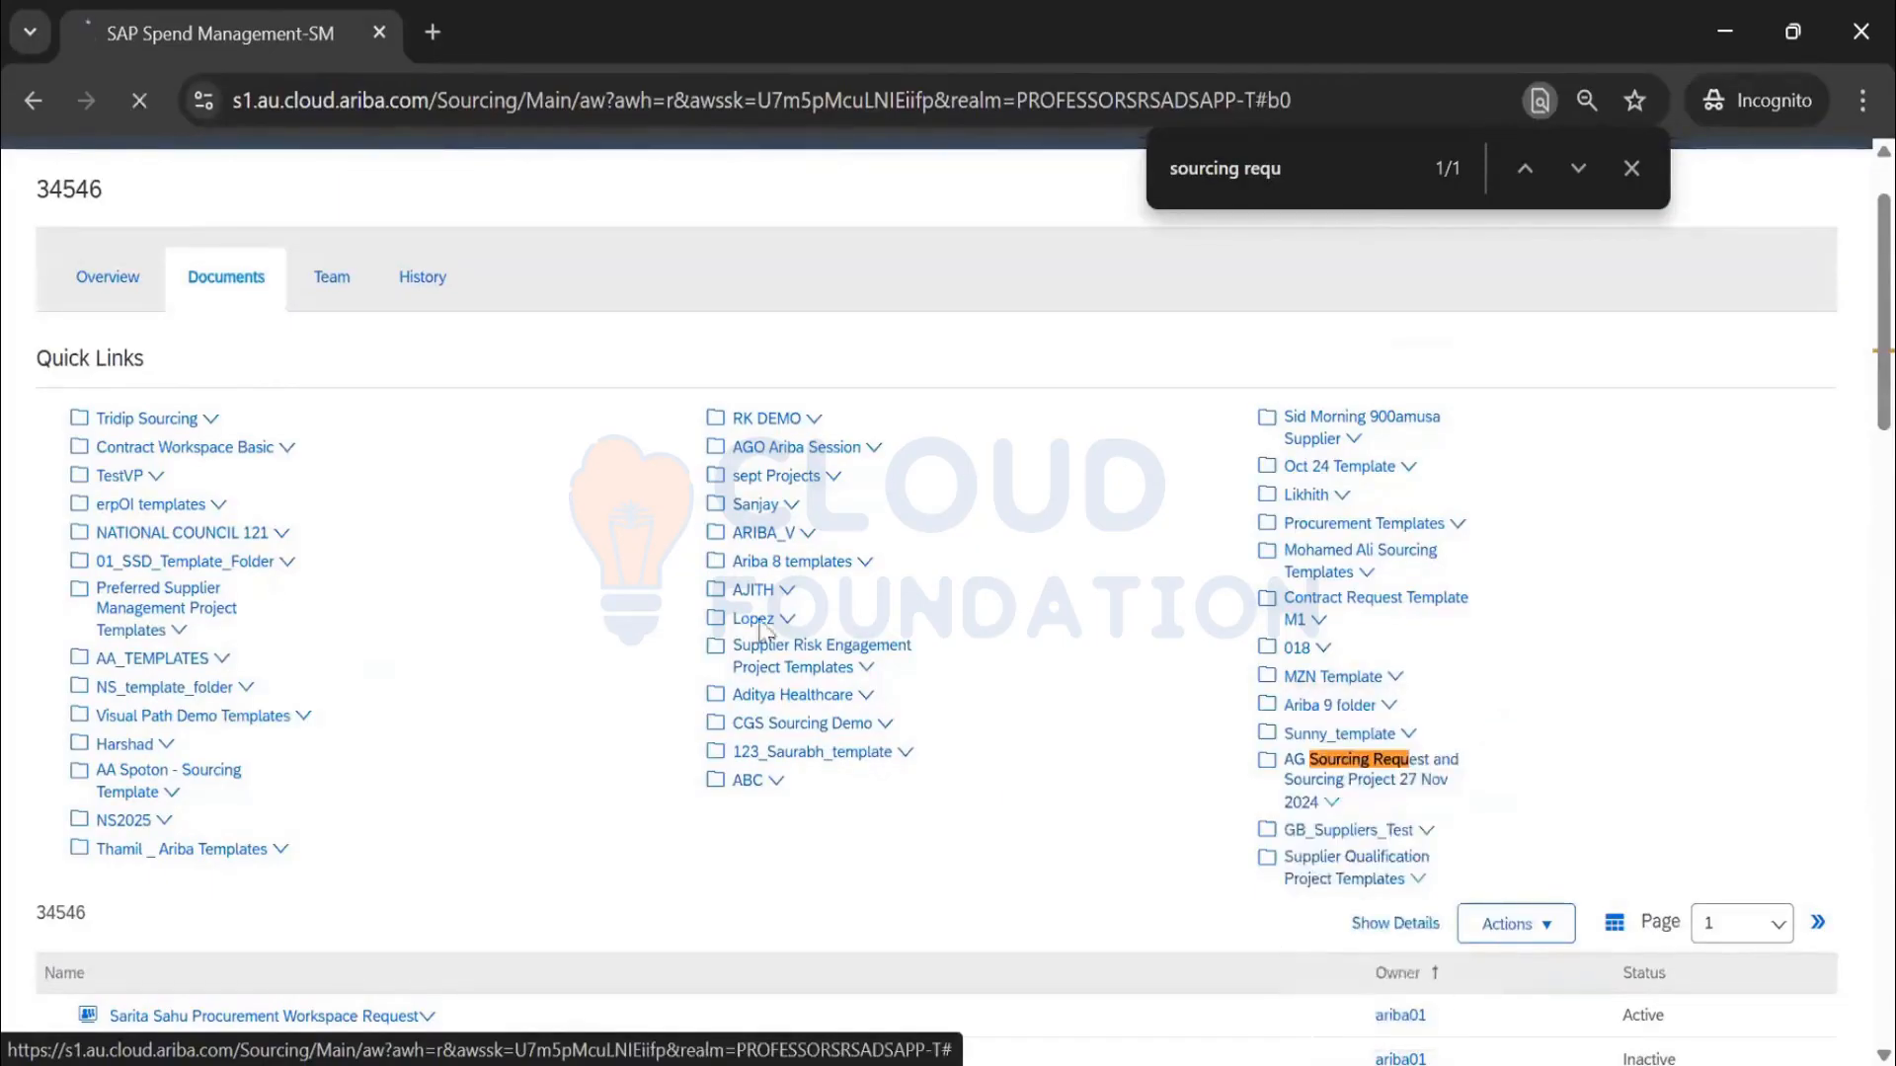
click(1795, 308)
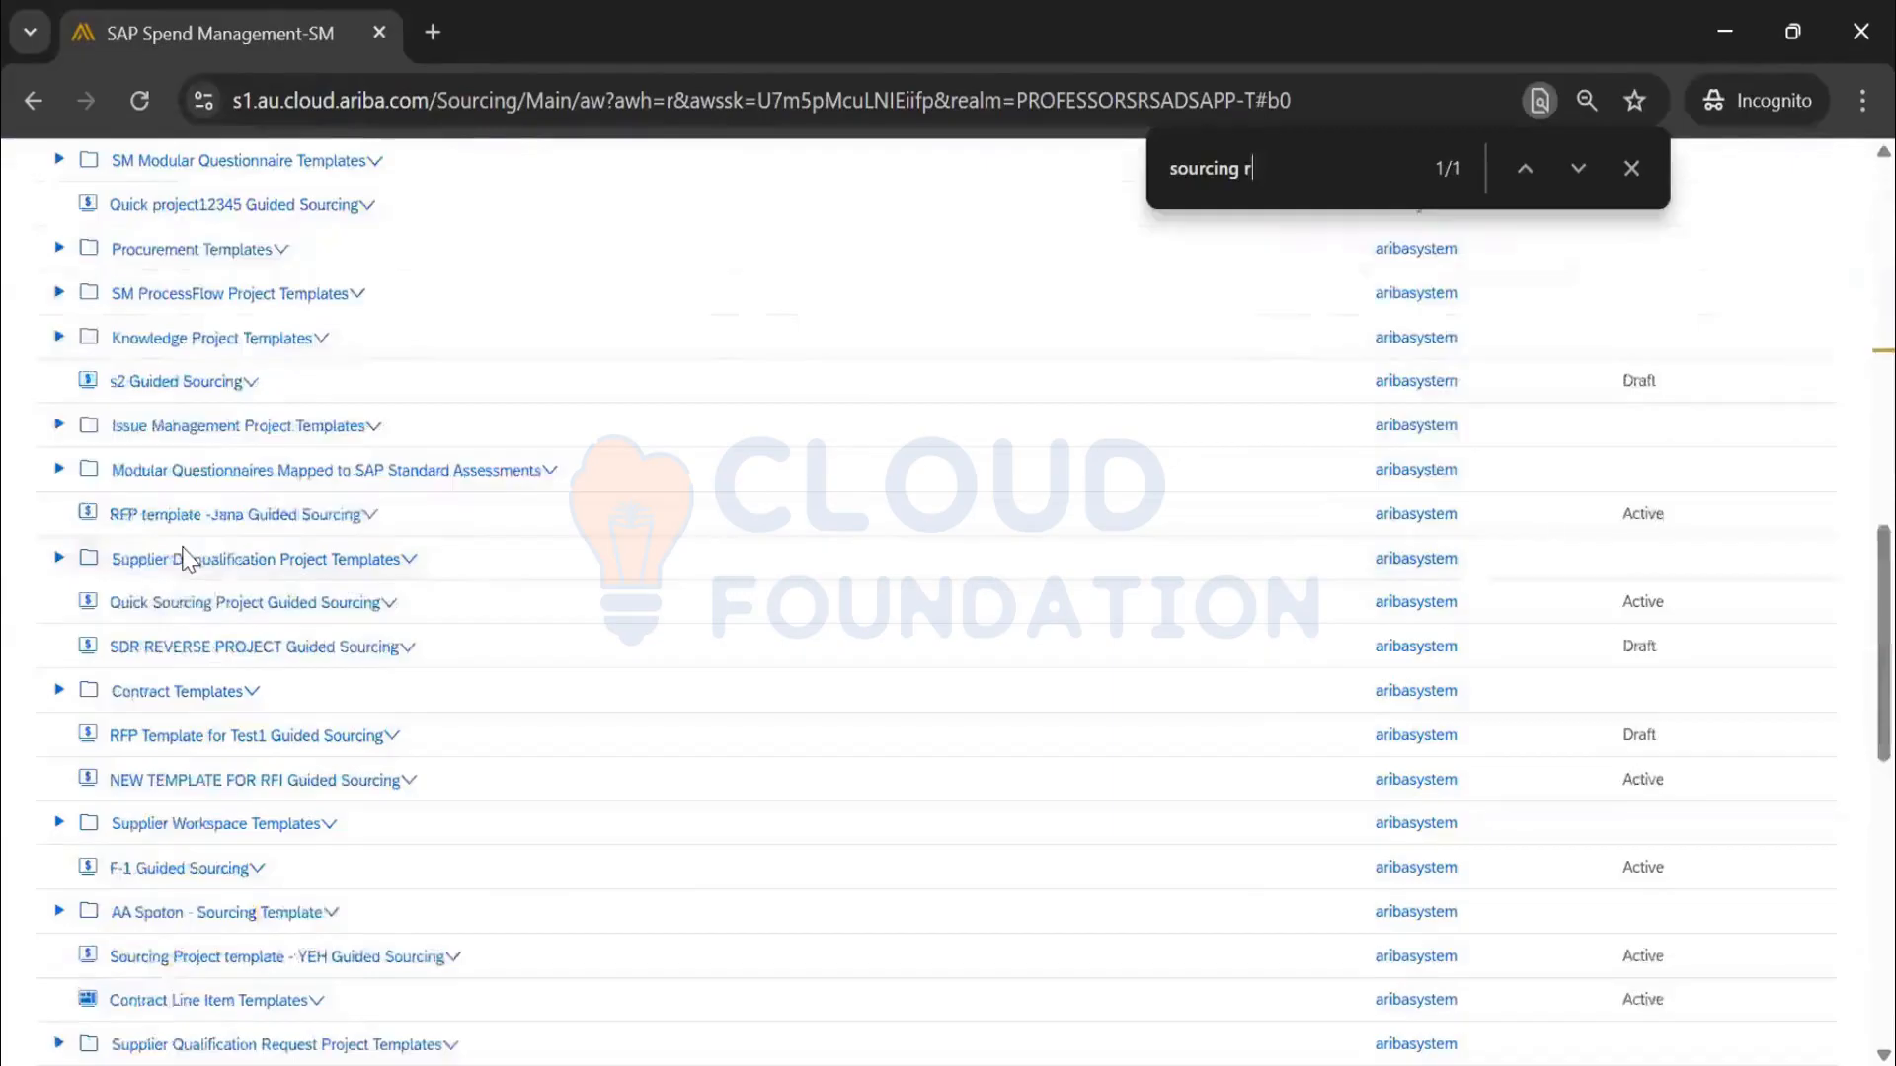
text(equ)
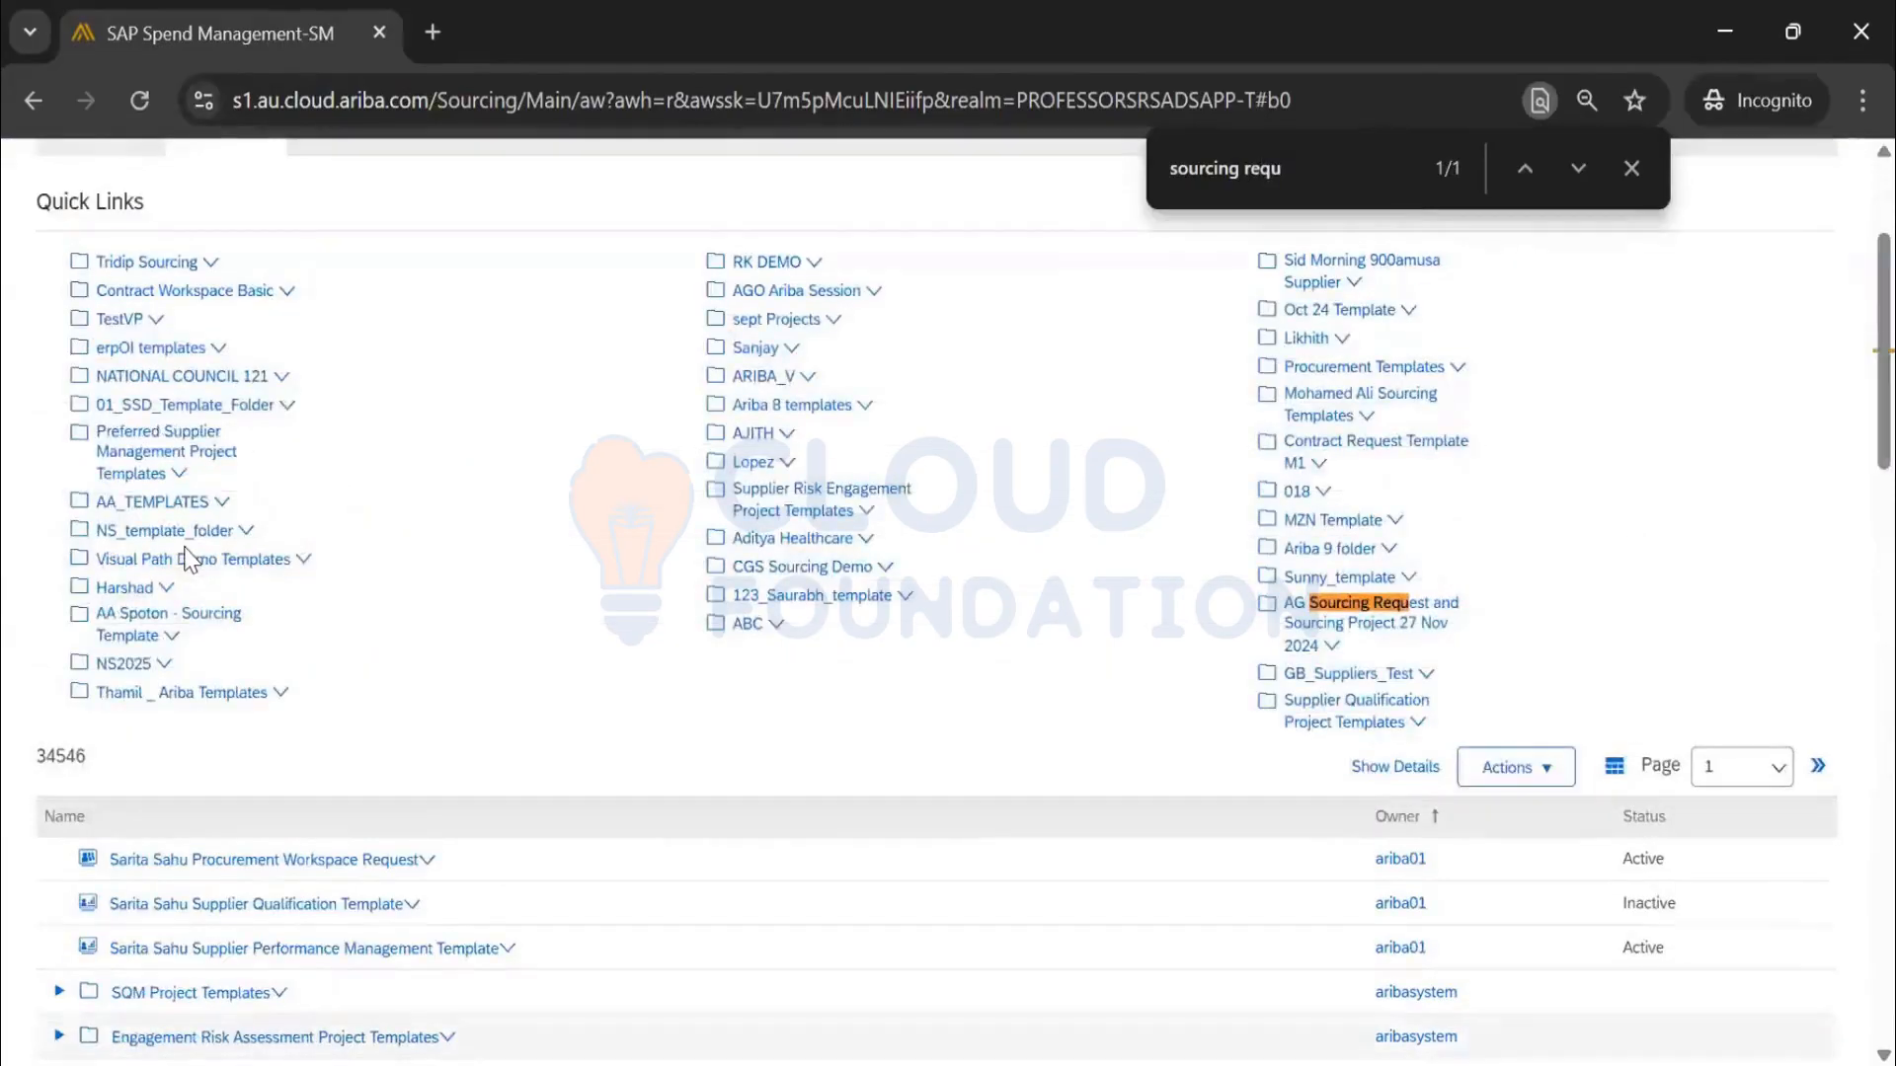
scroll(339, 839, down, 8)
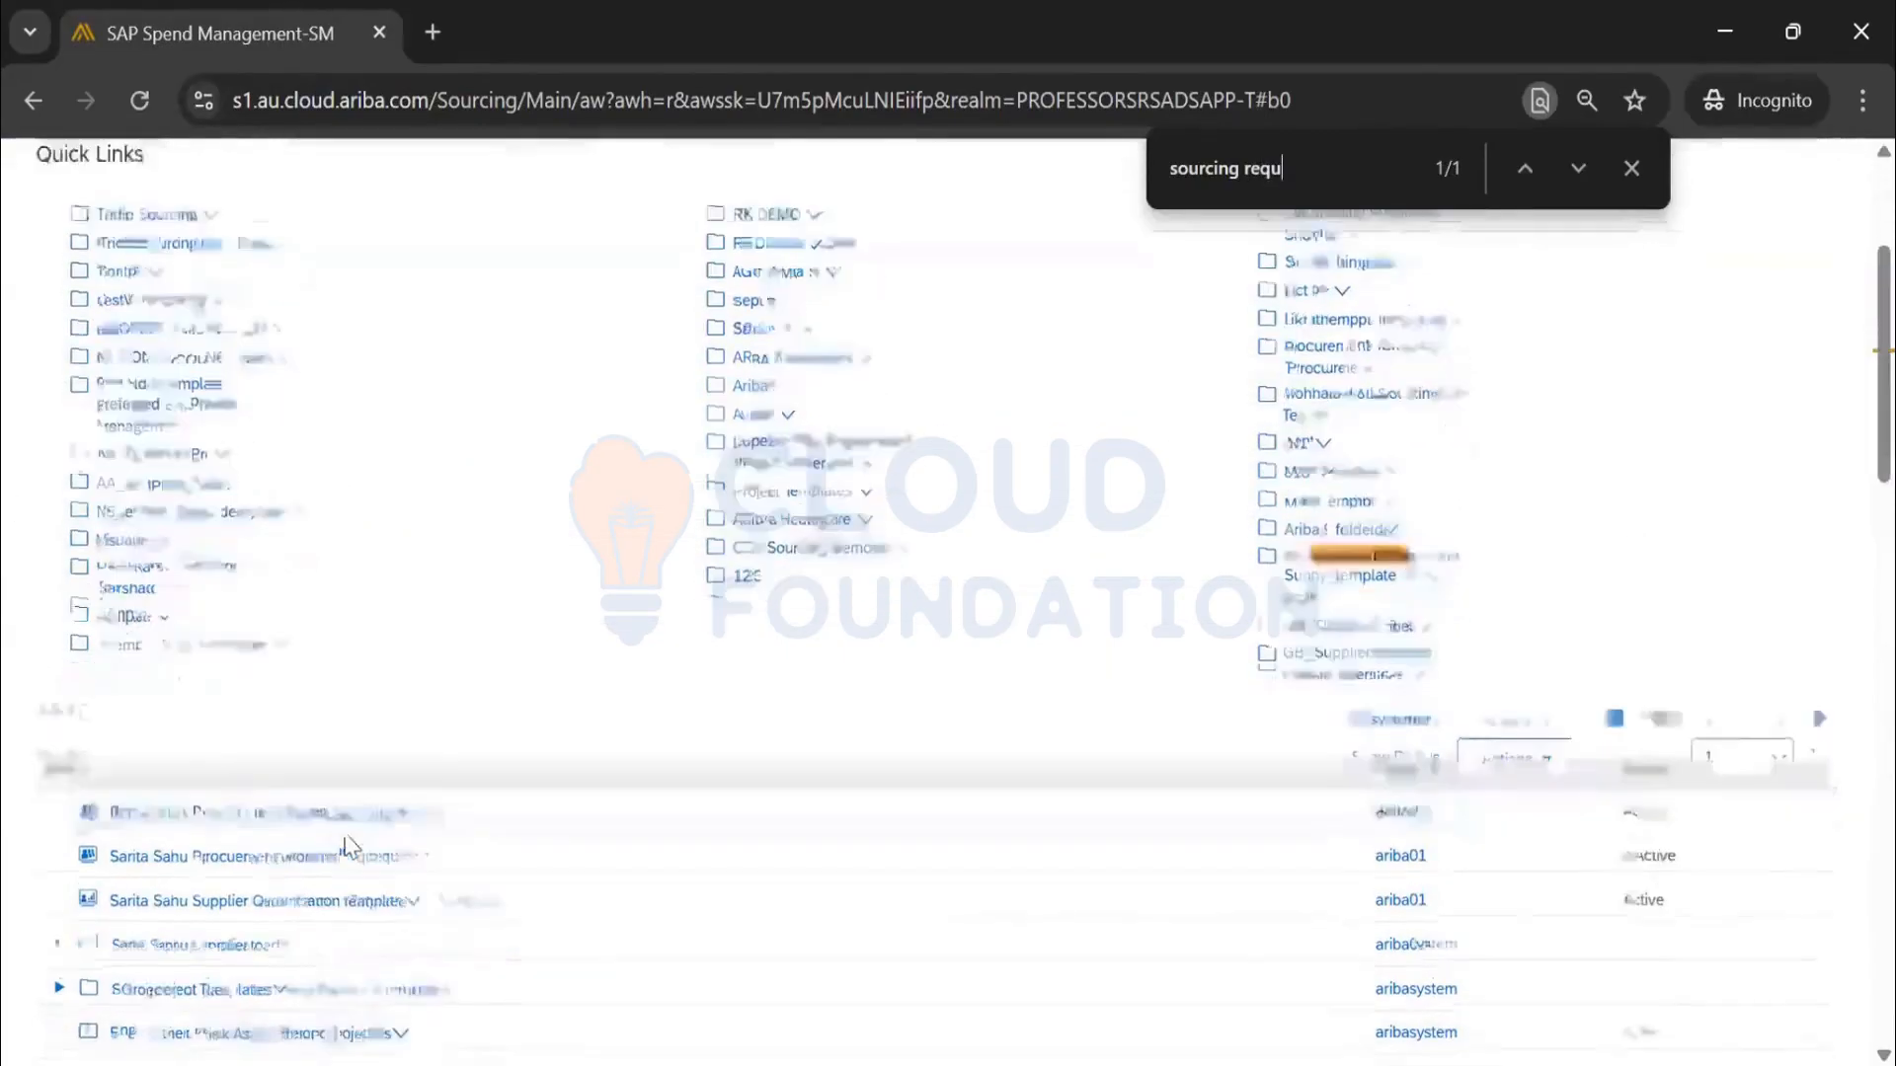
scroll(339, 839, down, 6)
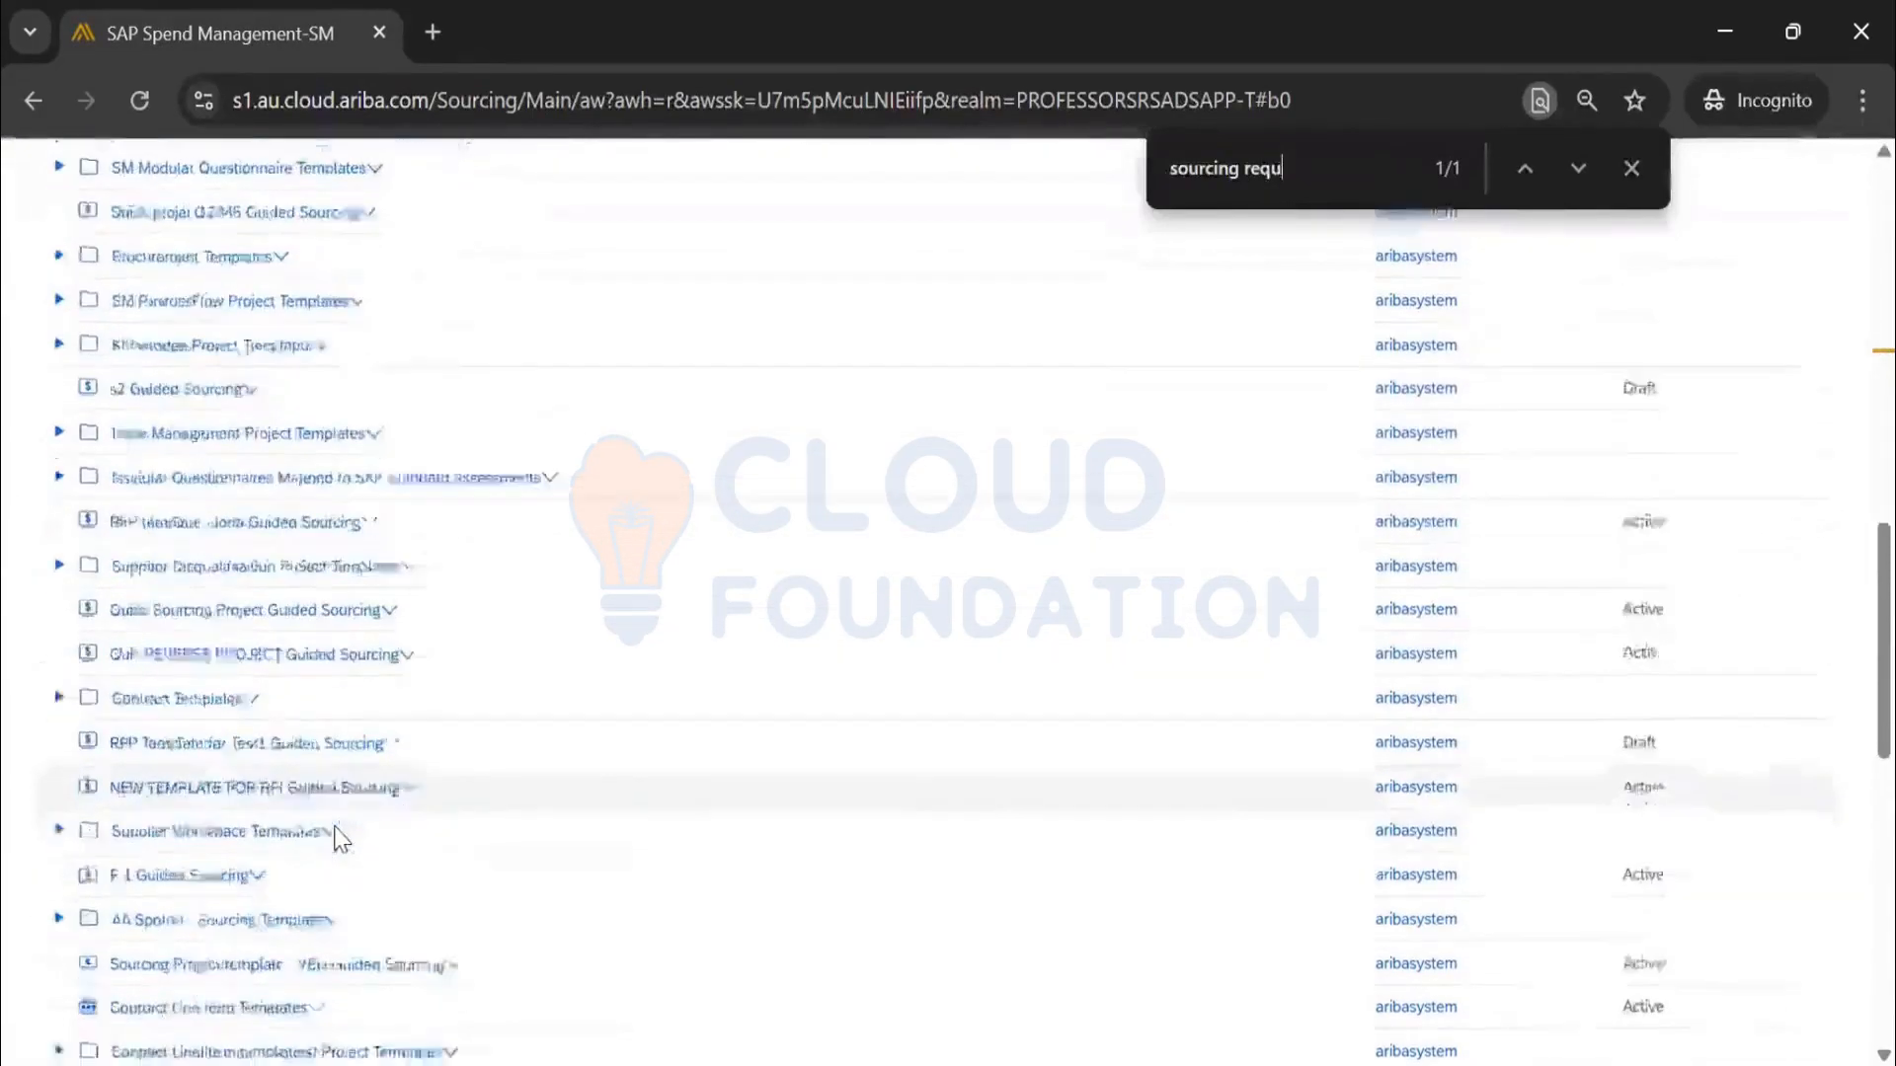
scroll(336, 839, down, 3)
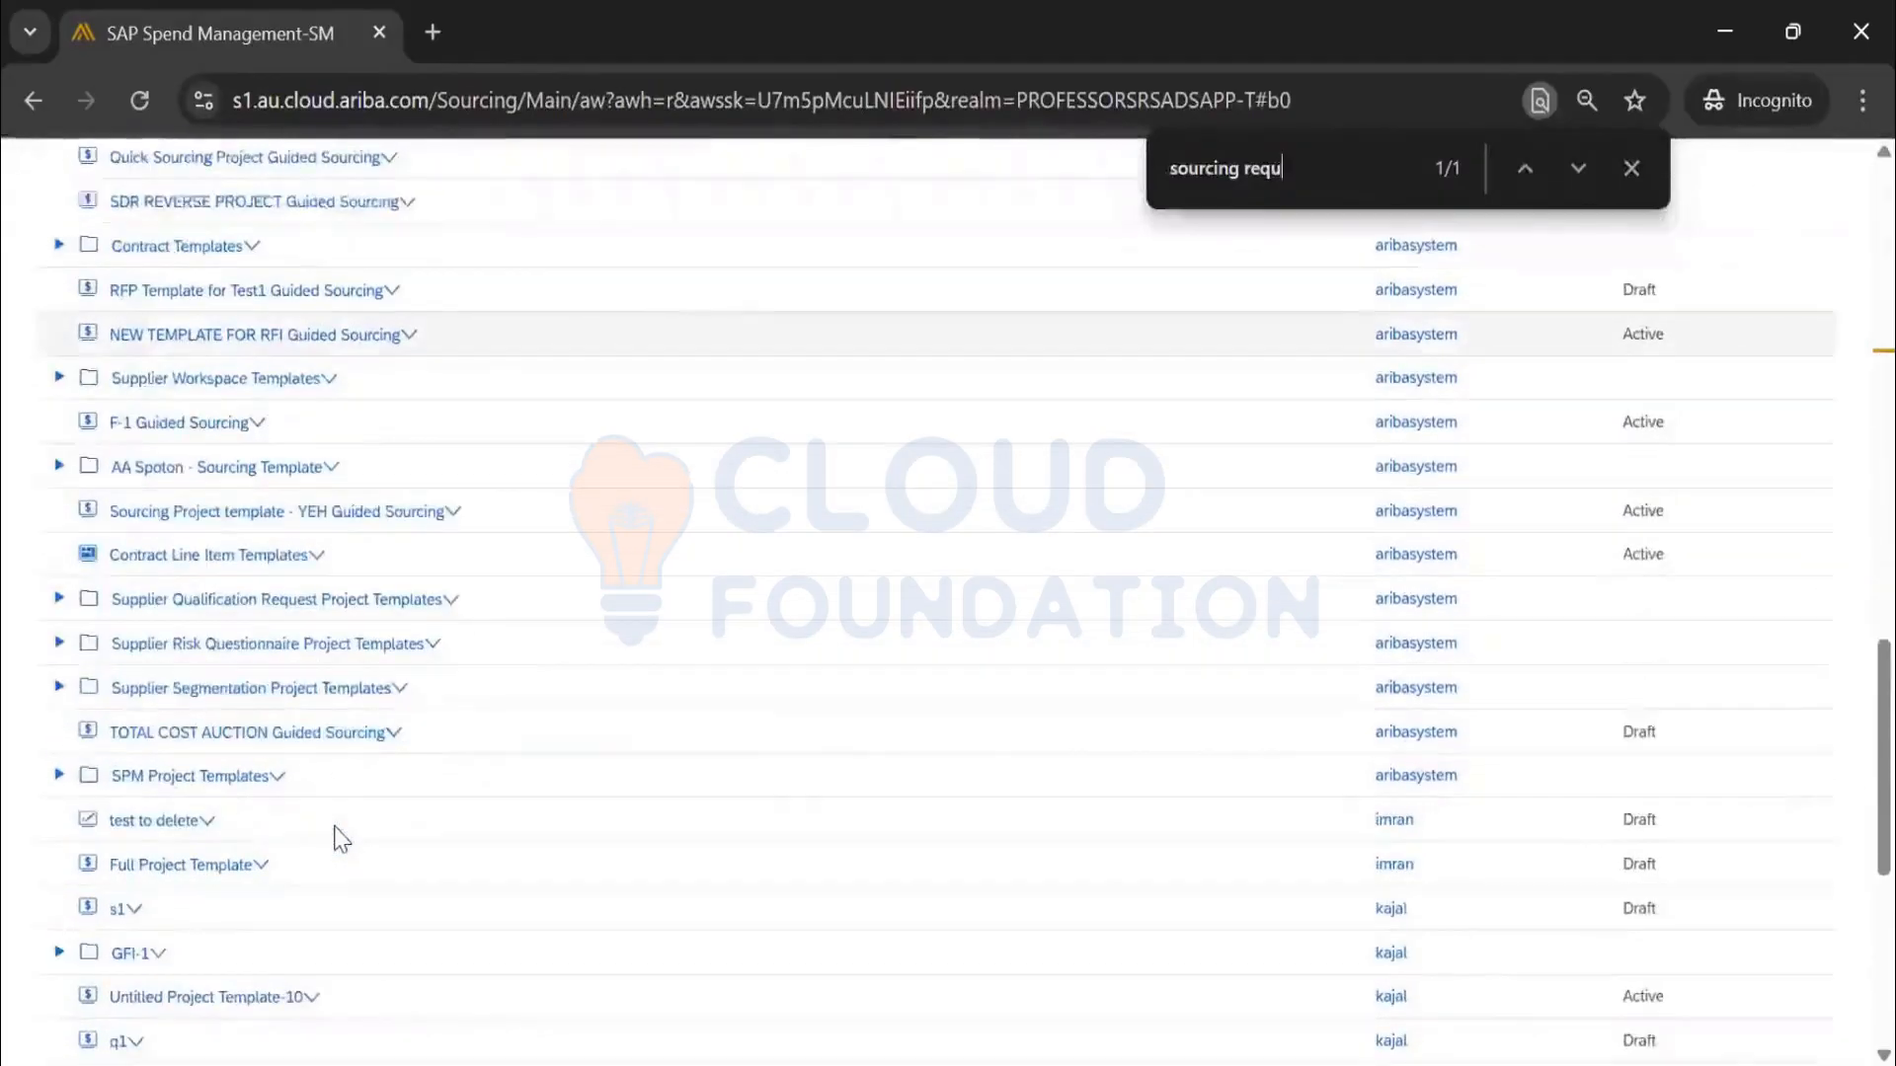
scroll(338, 837, down, 5)
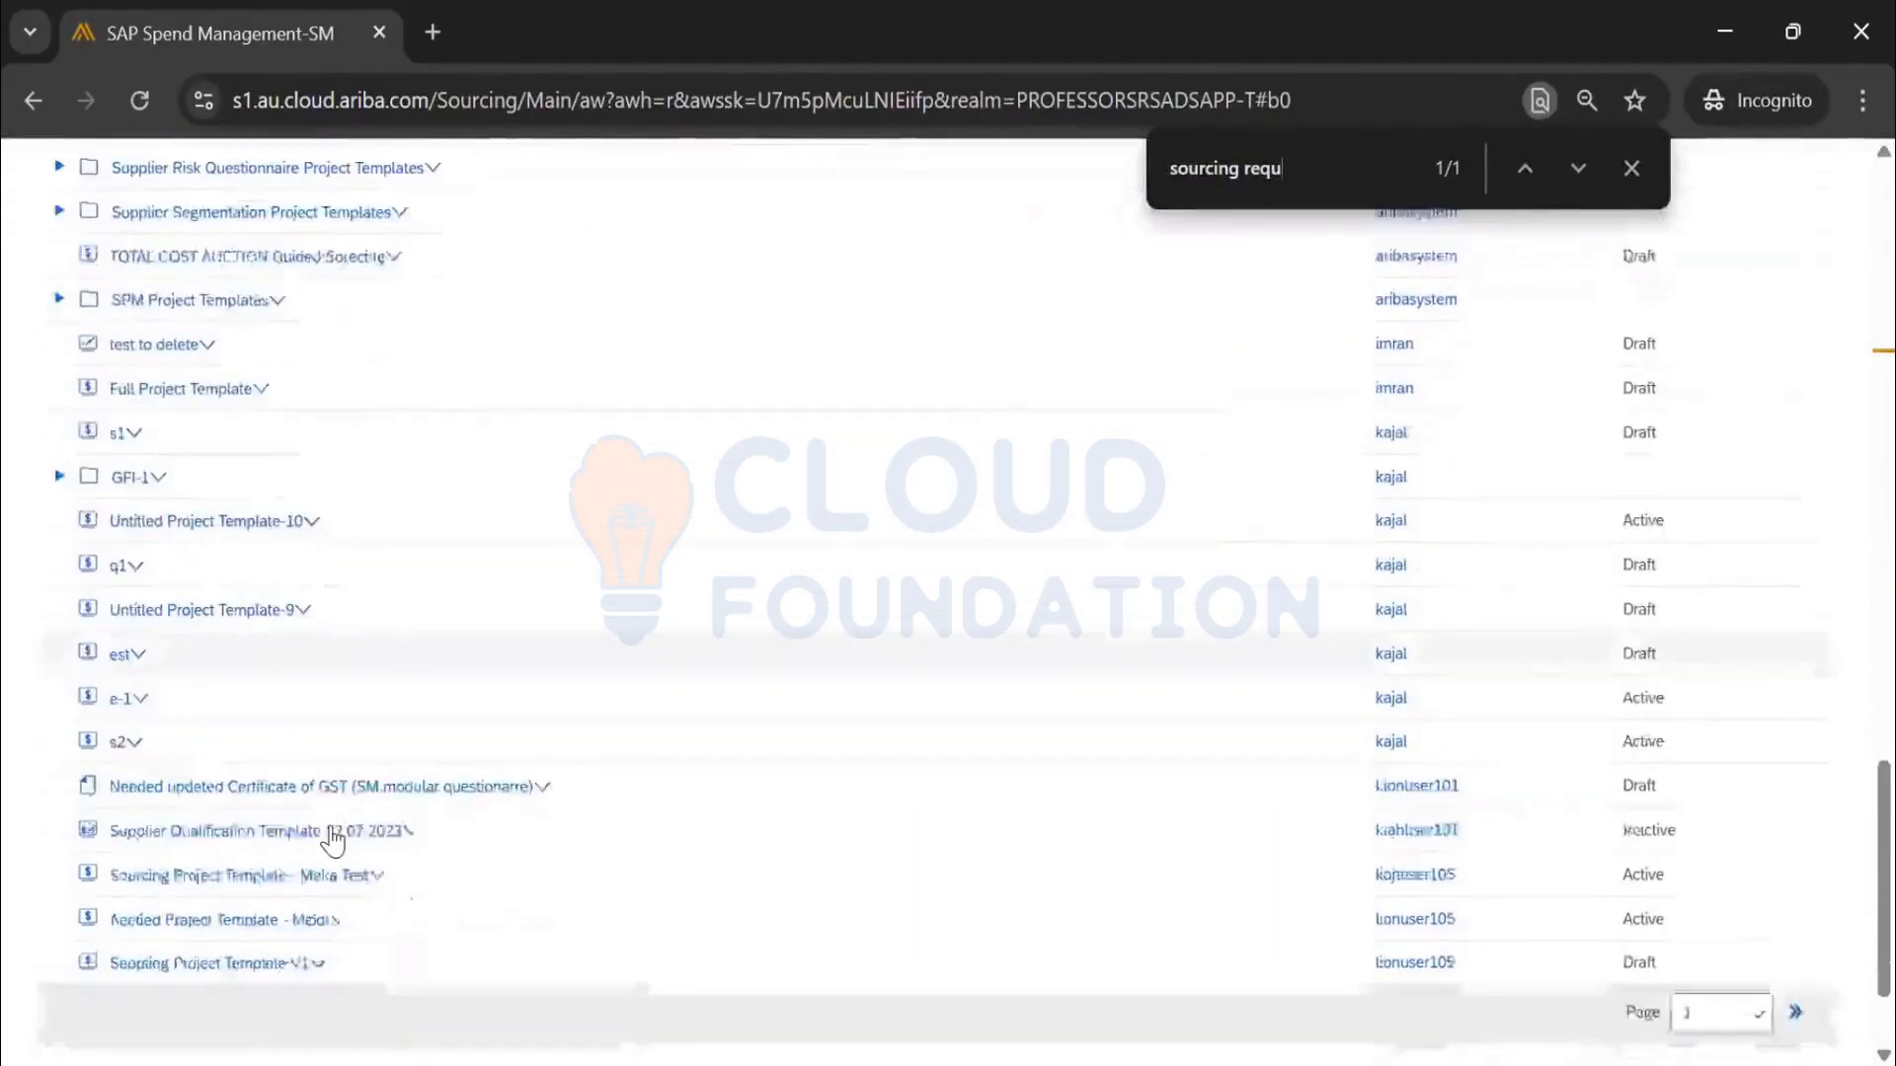
scroll(628, 824, up, 3)
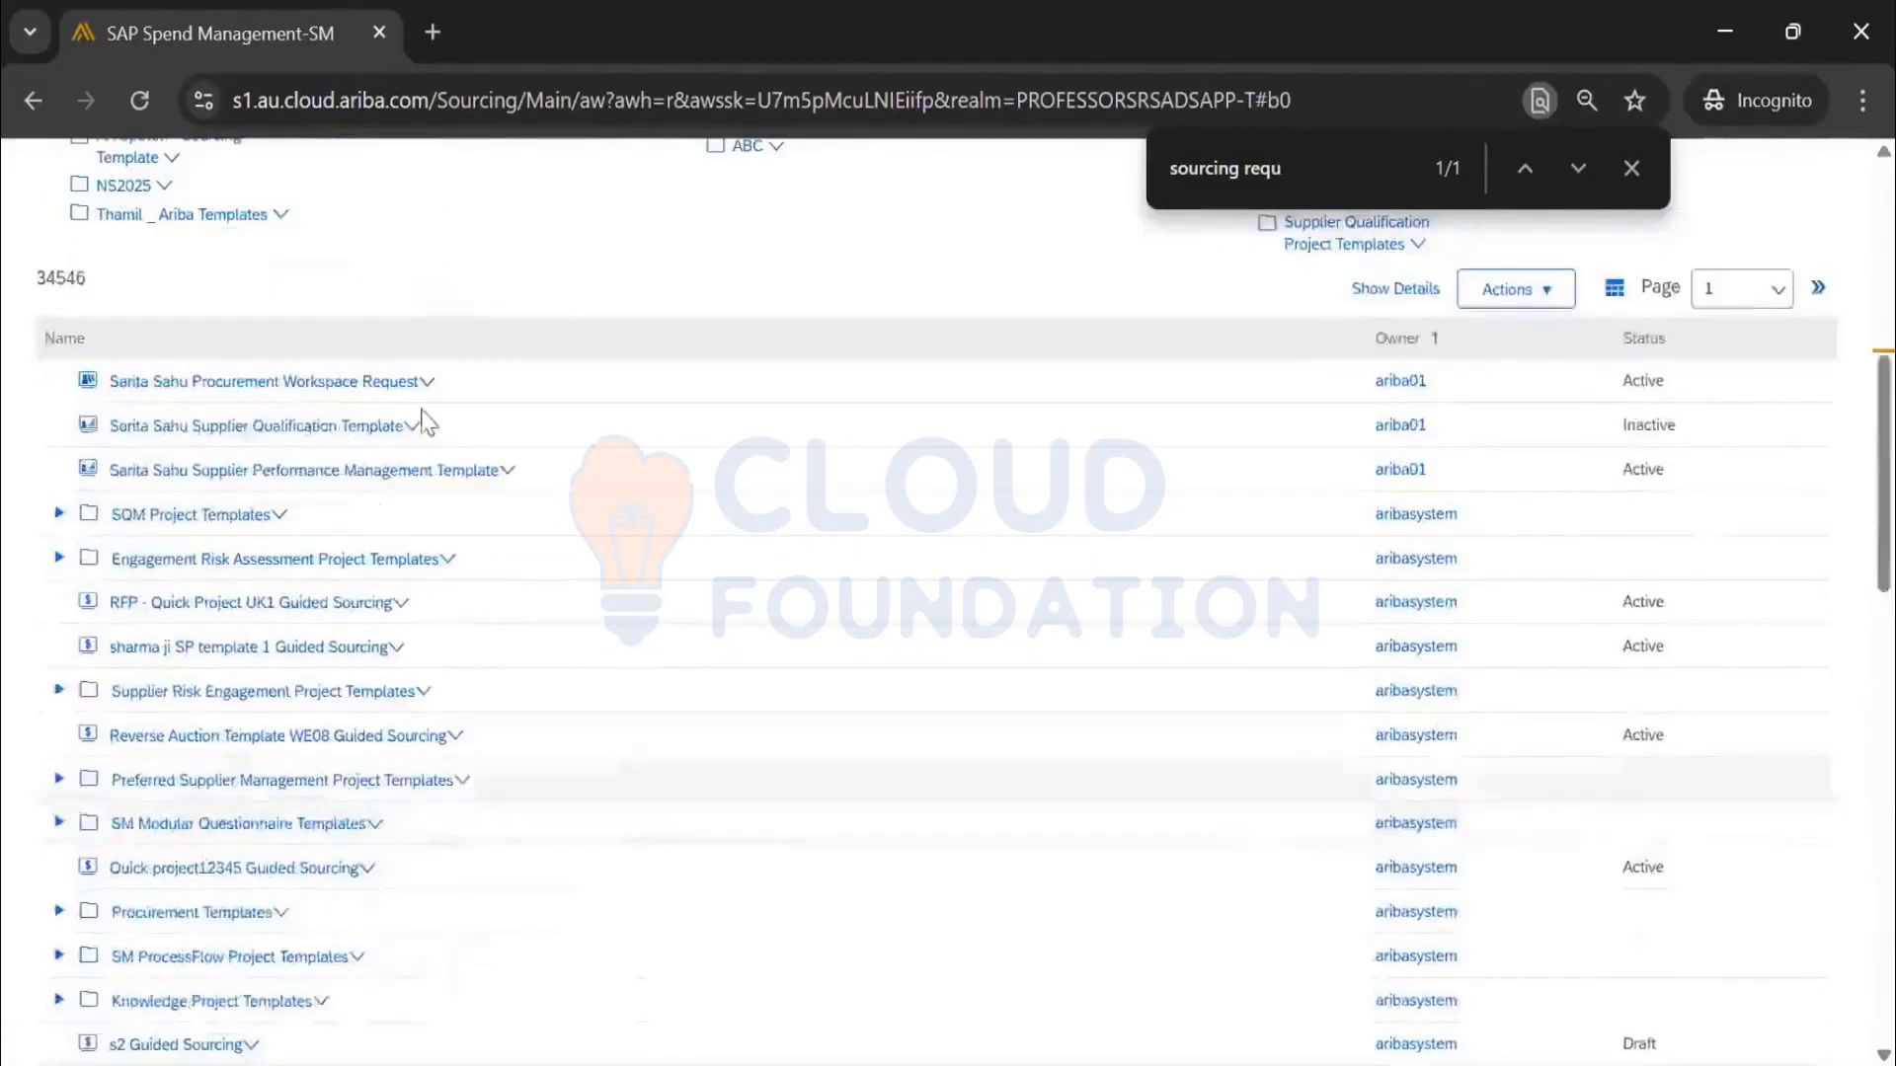
scroll(1373, 810, up, 6)
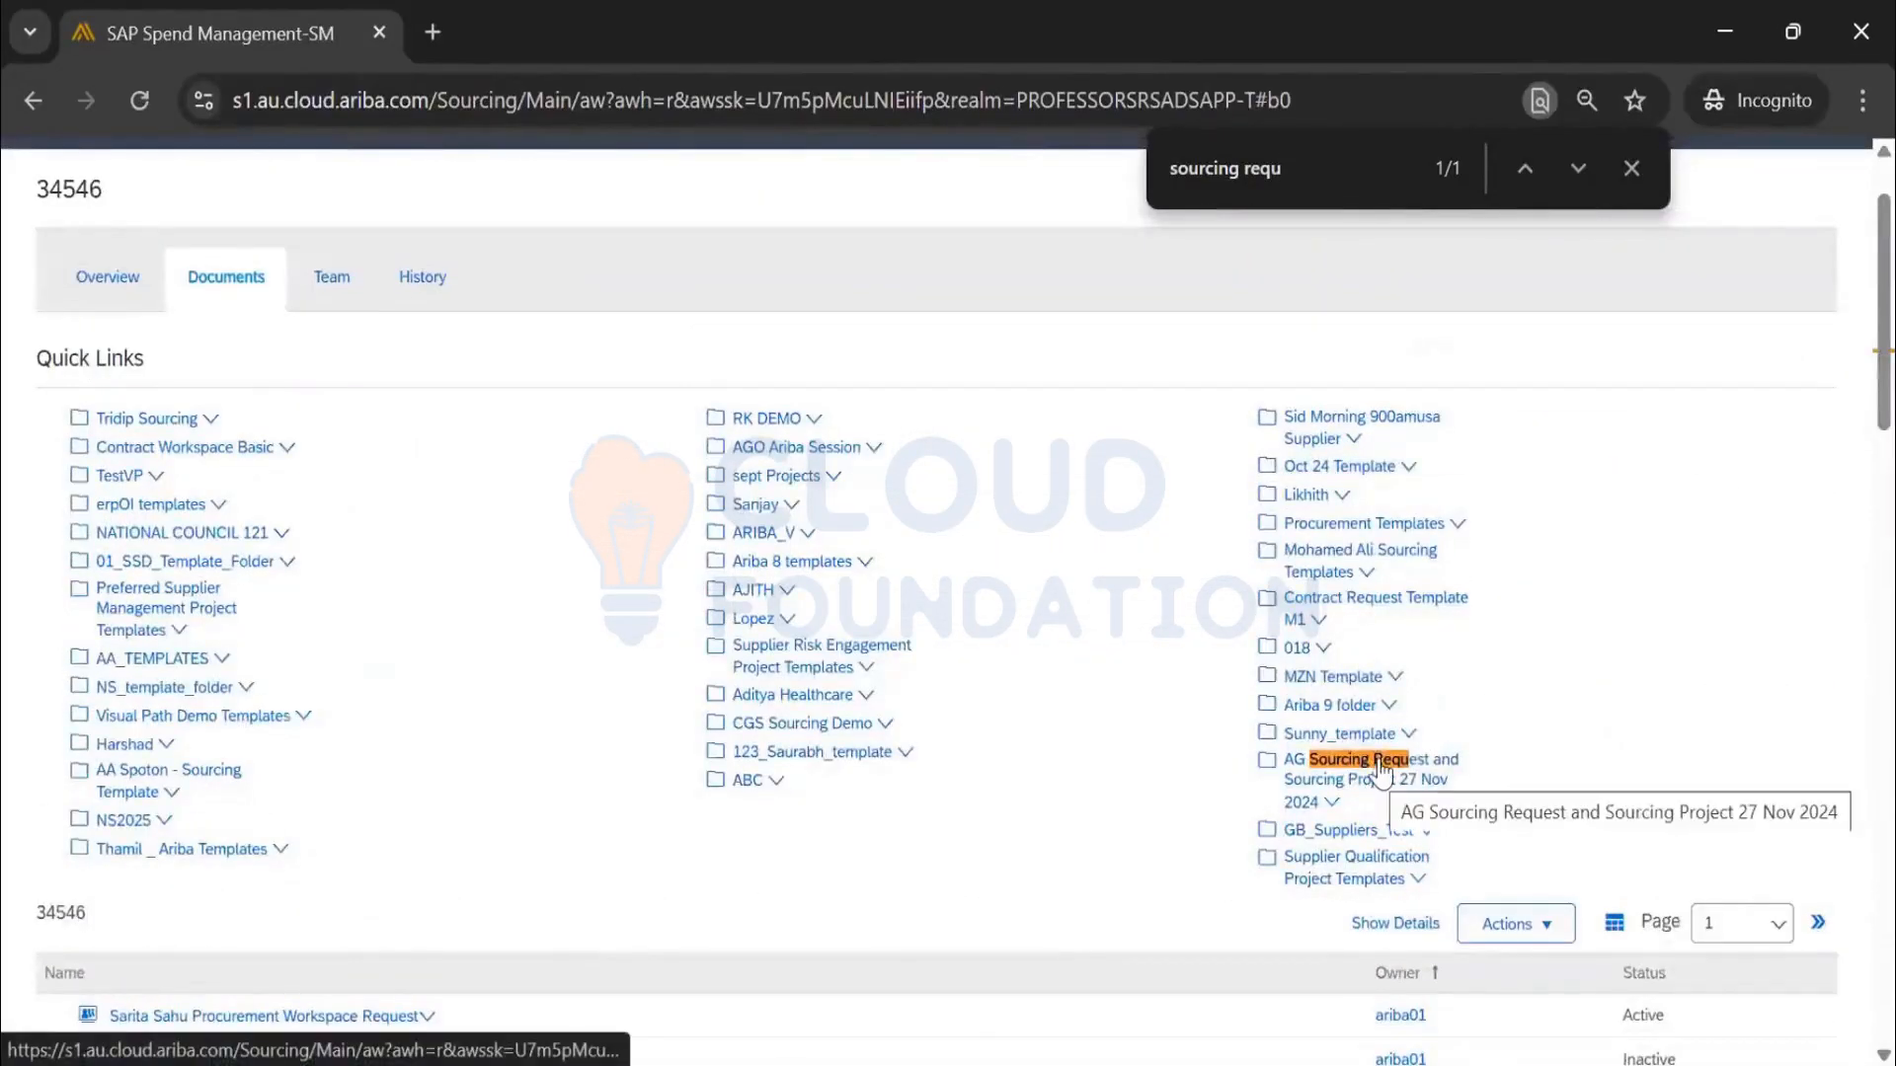
click(1360, 894)
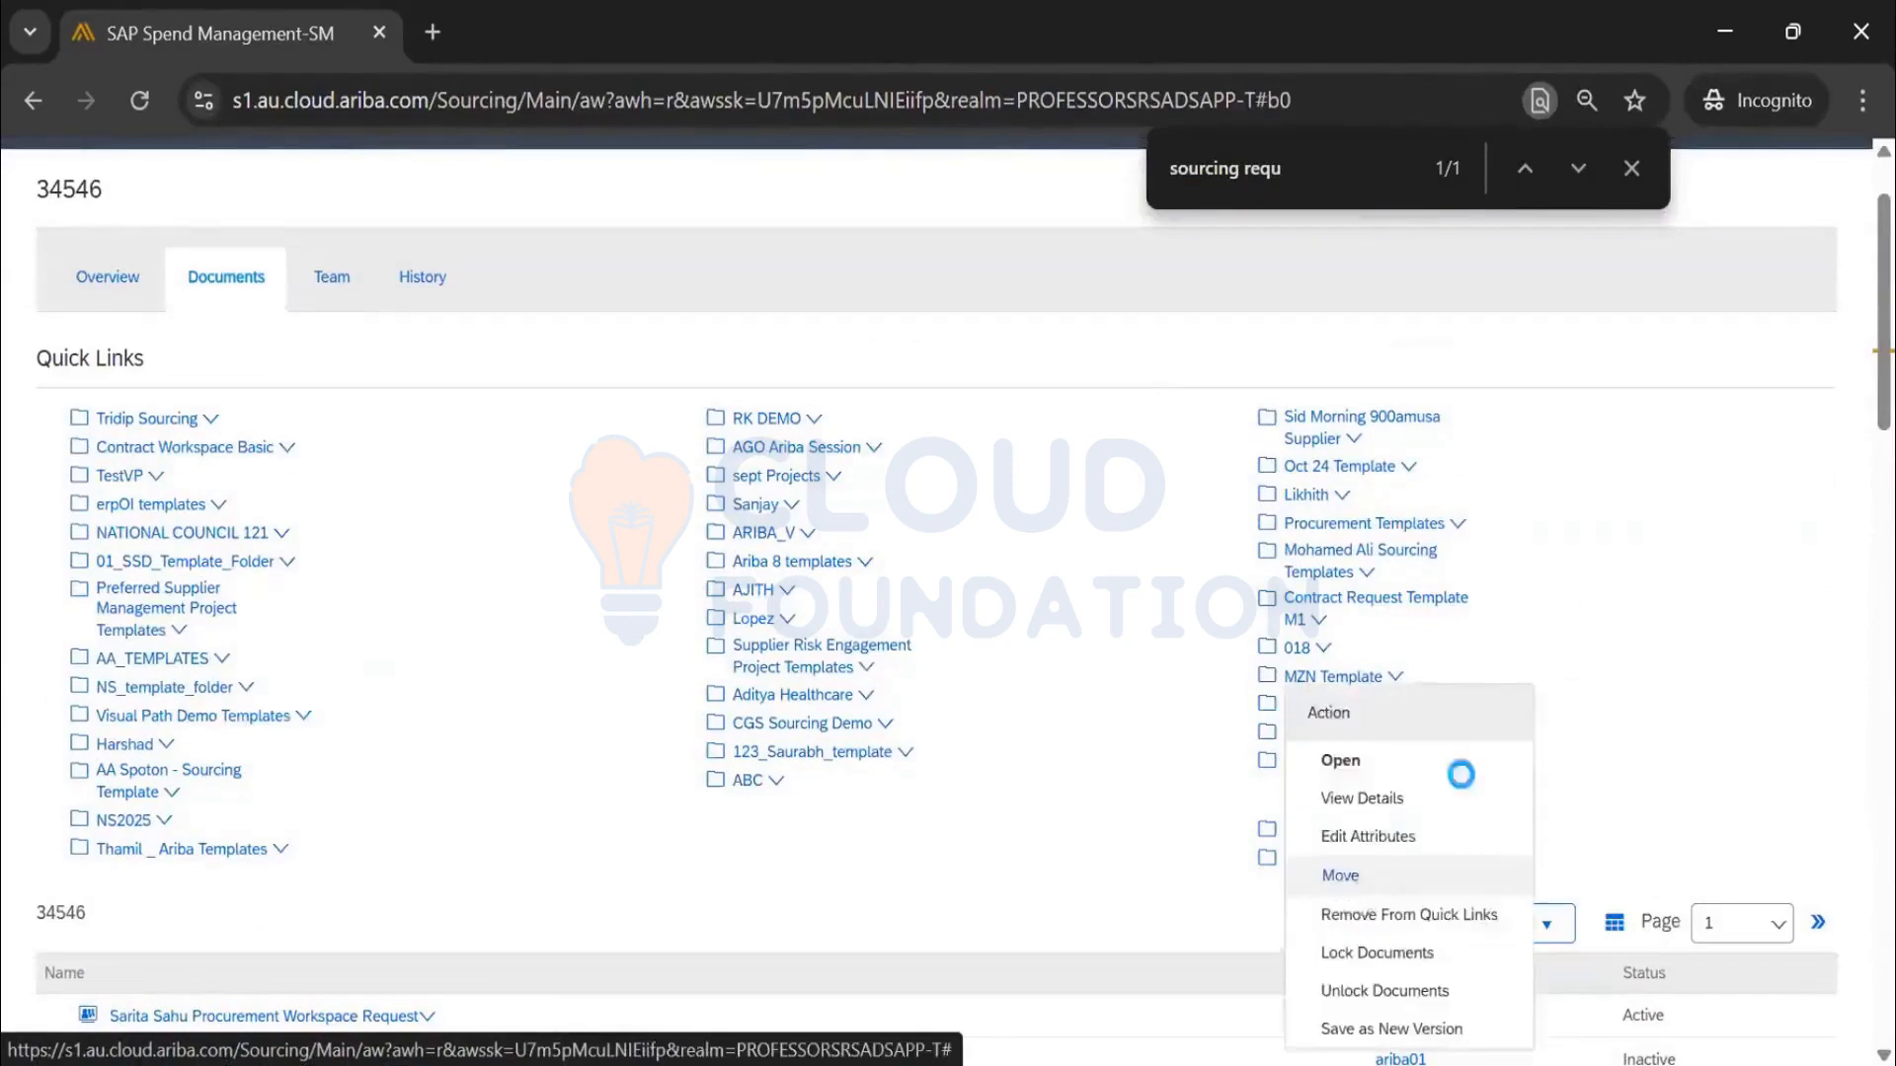
click(1341, 767)
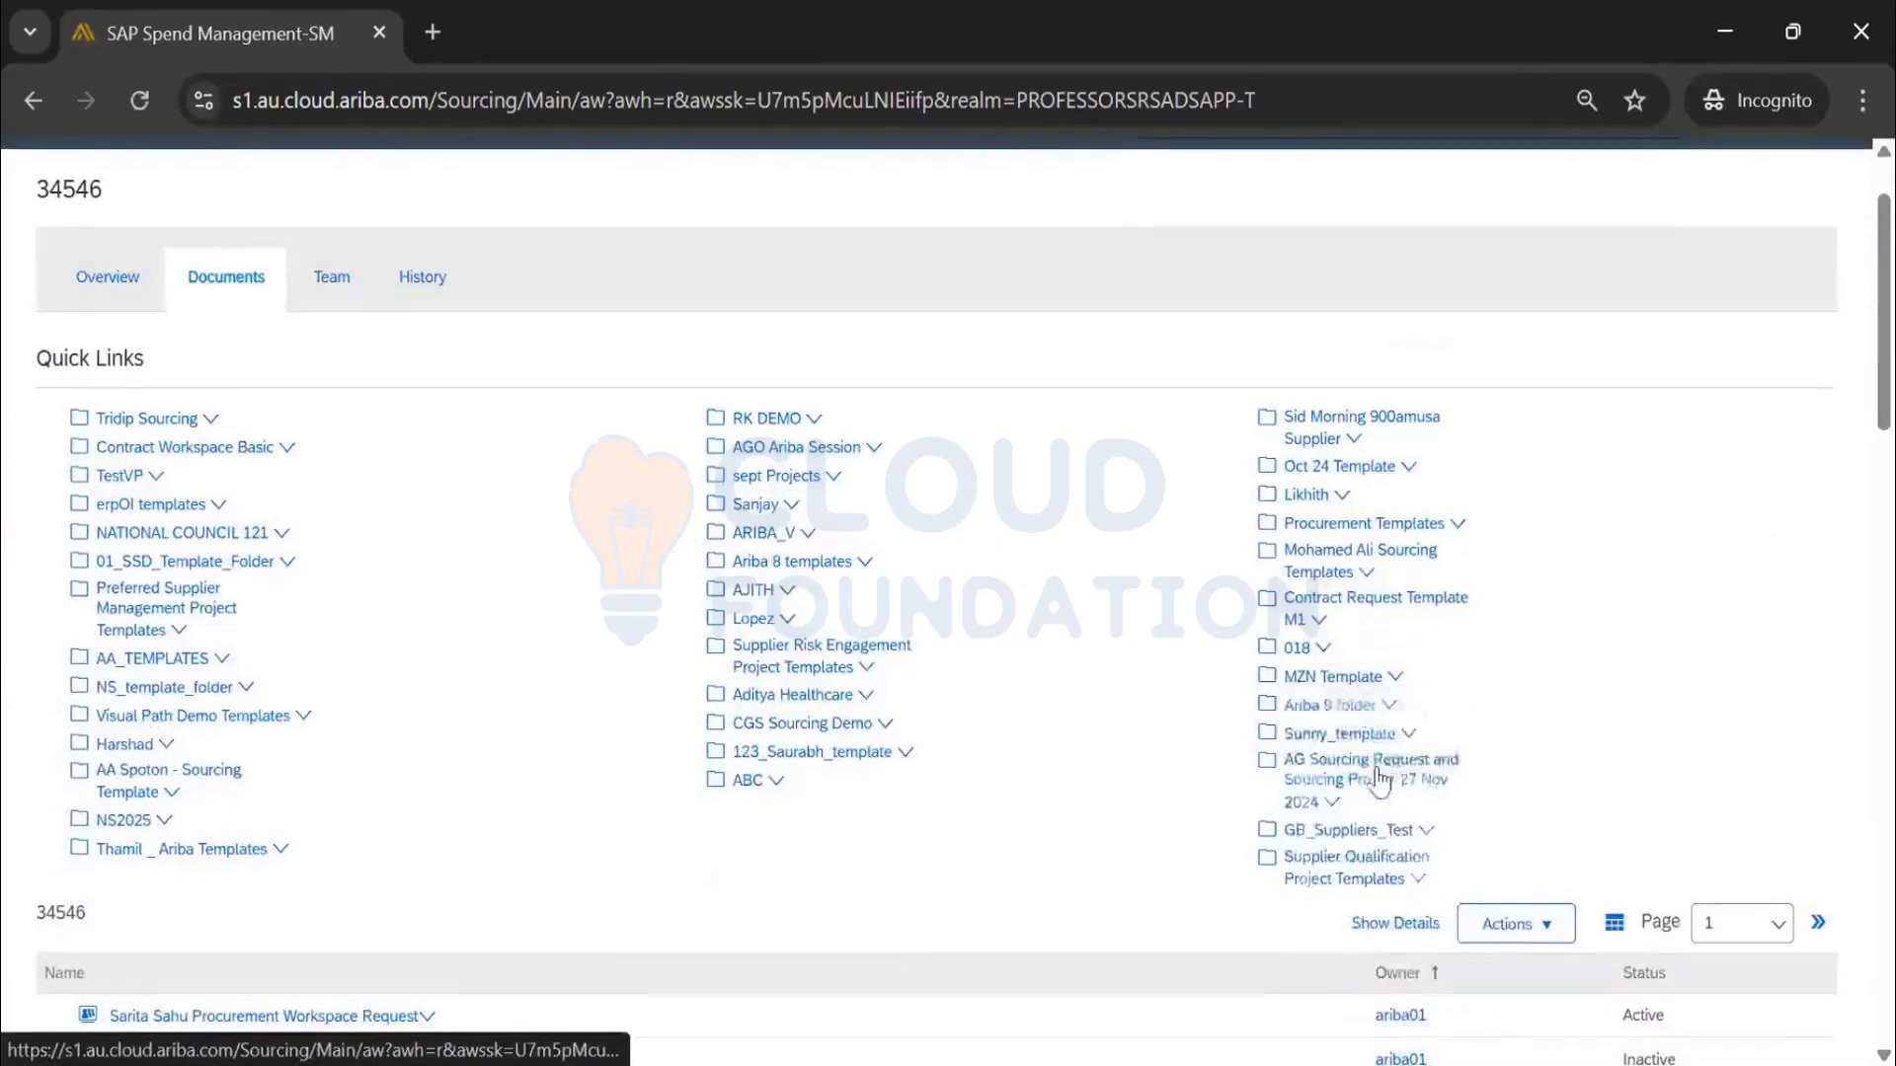
Open the AG Sourcing Request and Sourcing Project 27 Nov 2024 folder and show its Document Type column
click(1407, 766)
click(1417, 766)
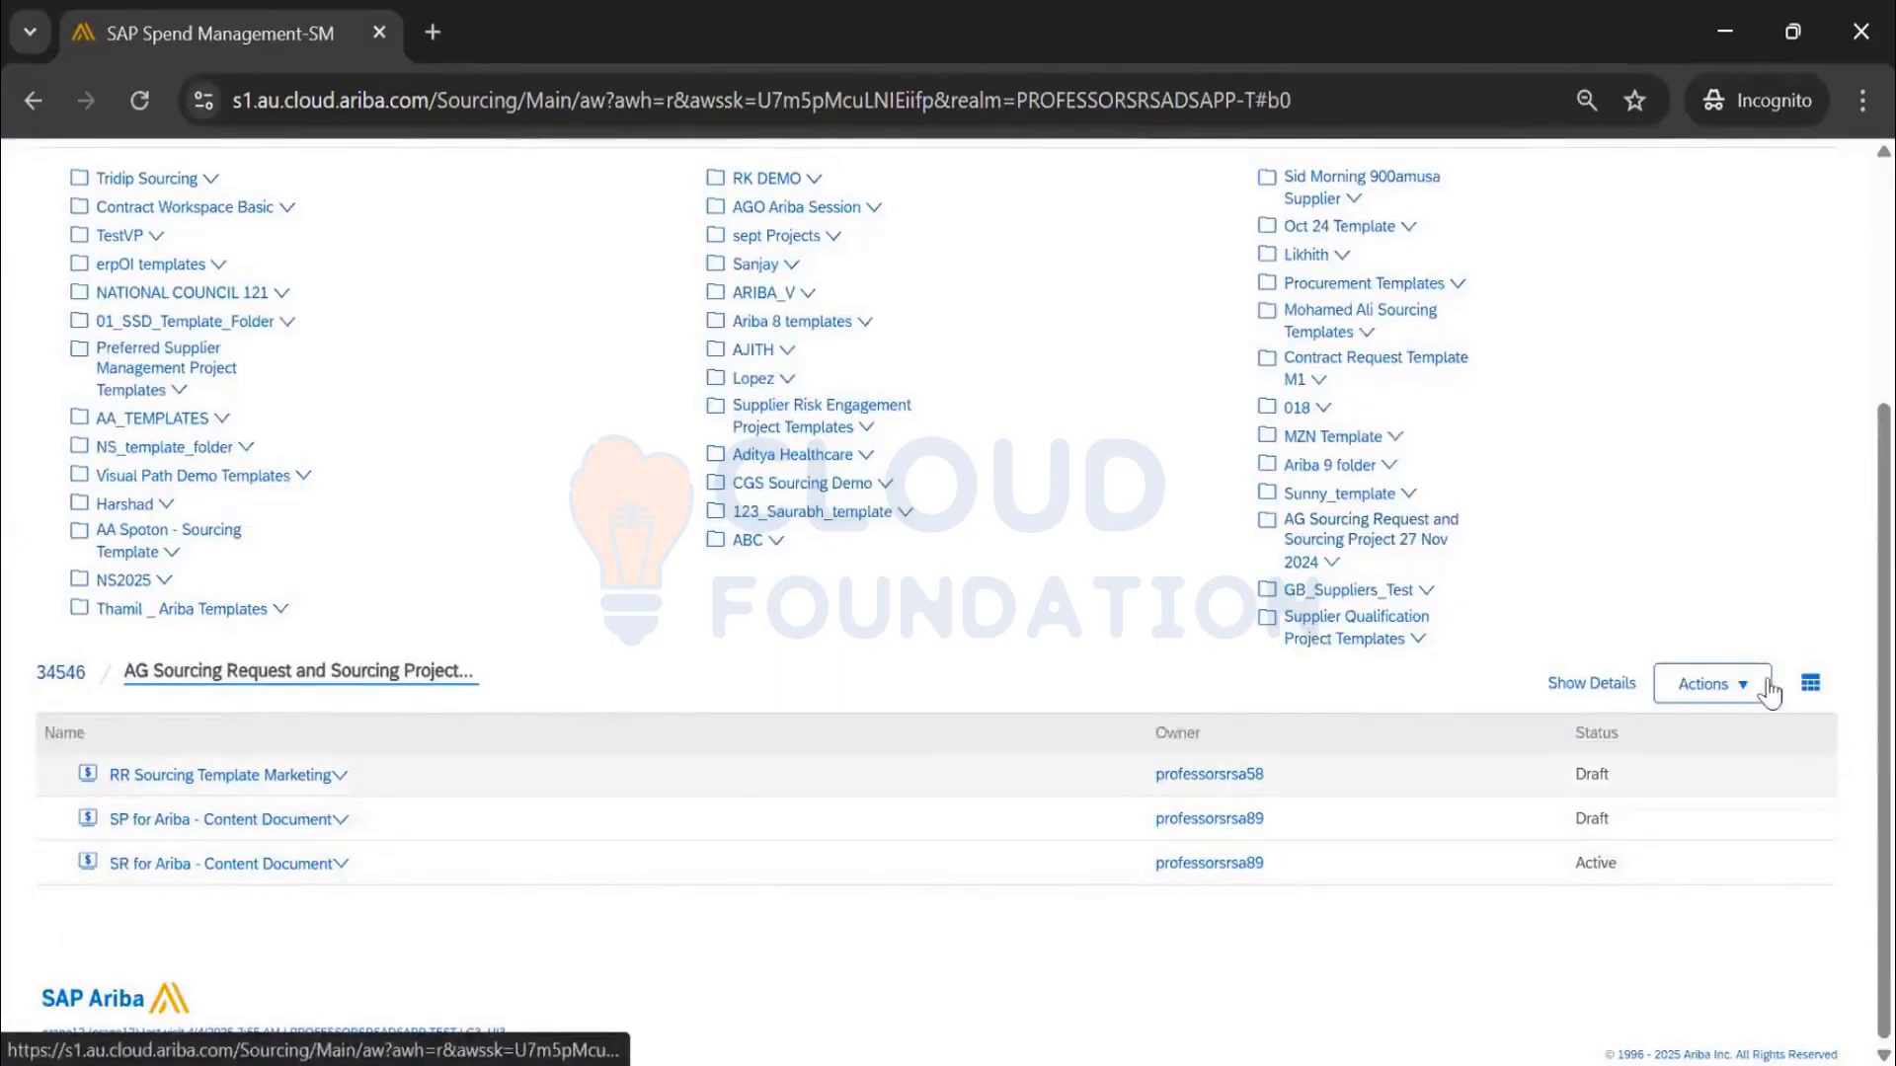
click(1810, 683)
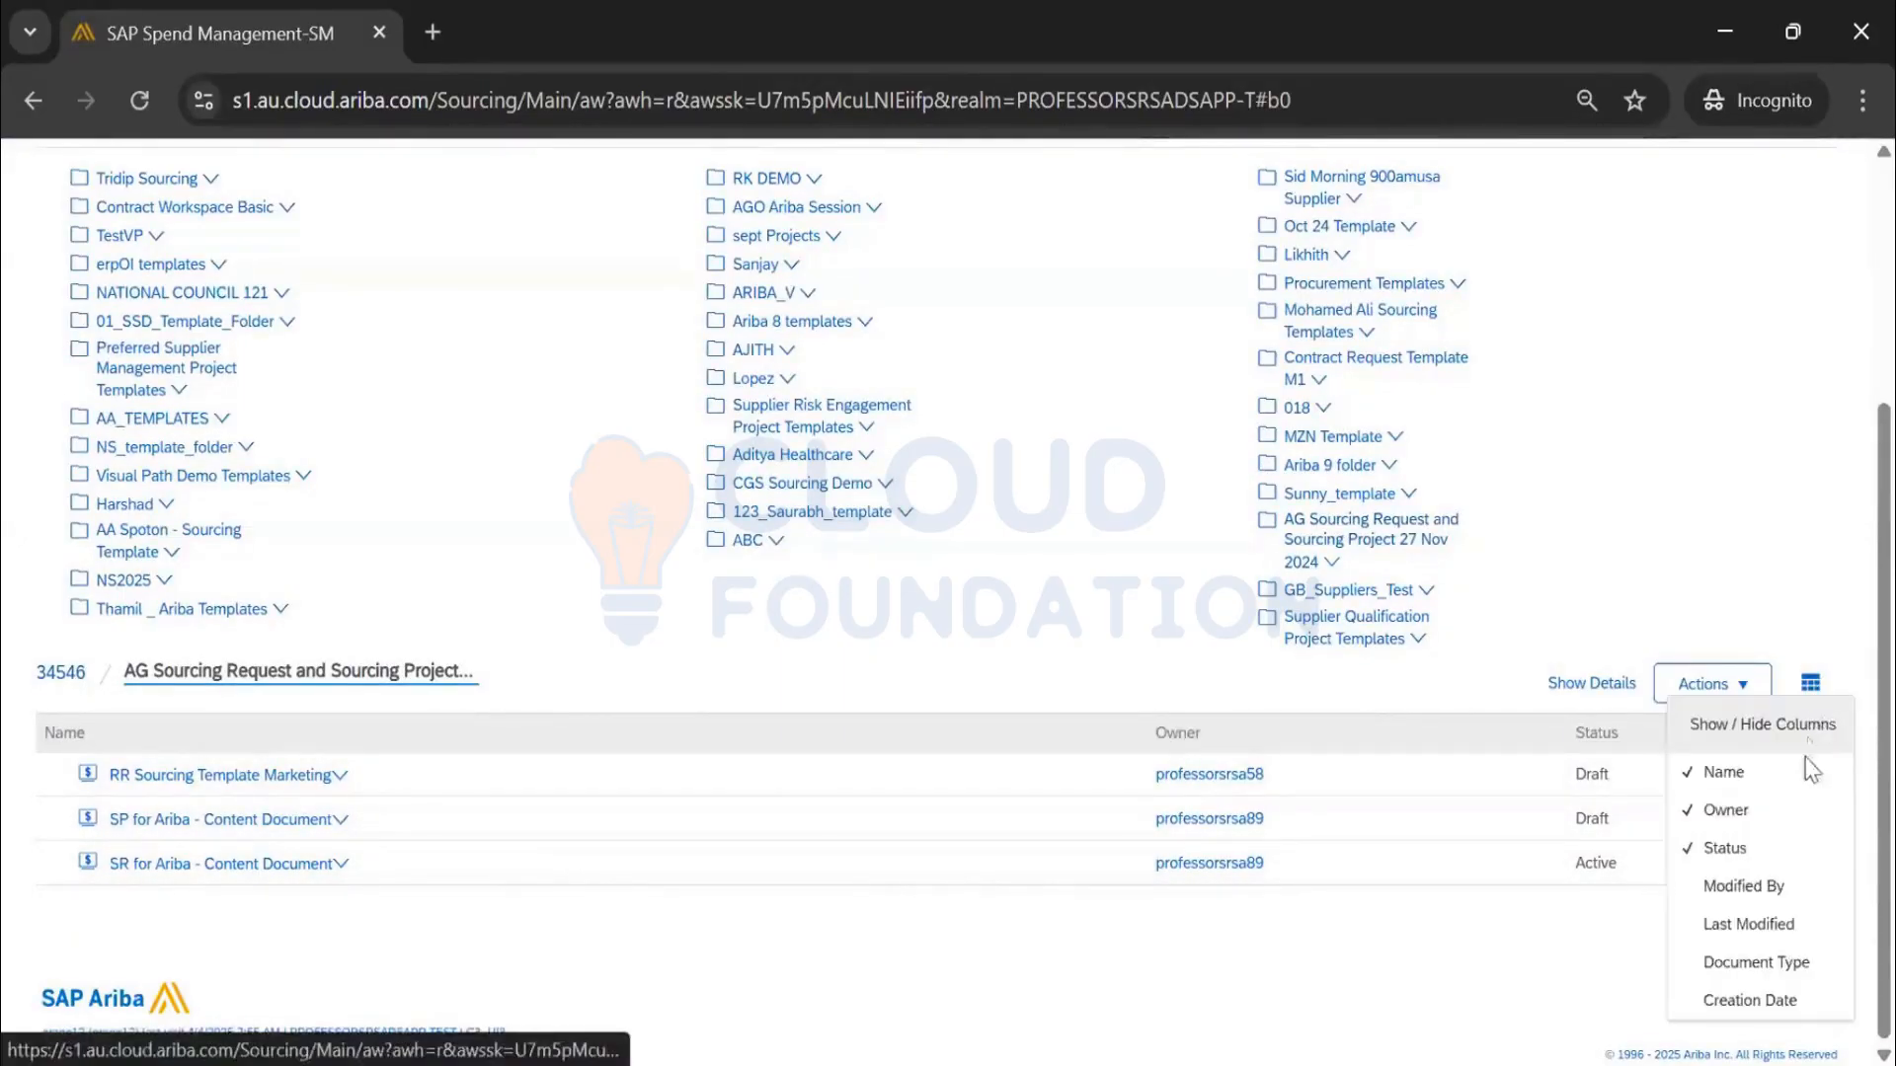
click(1758, 964)
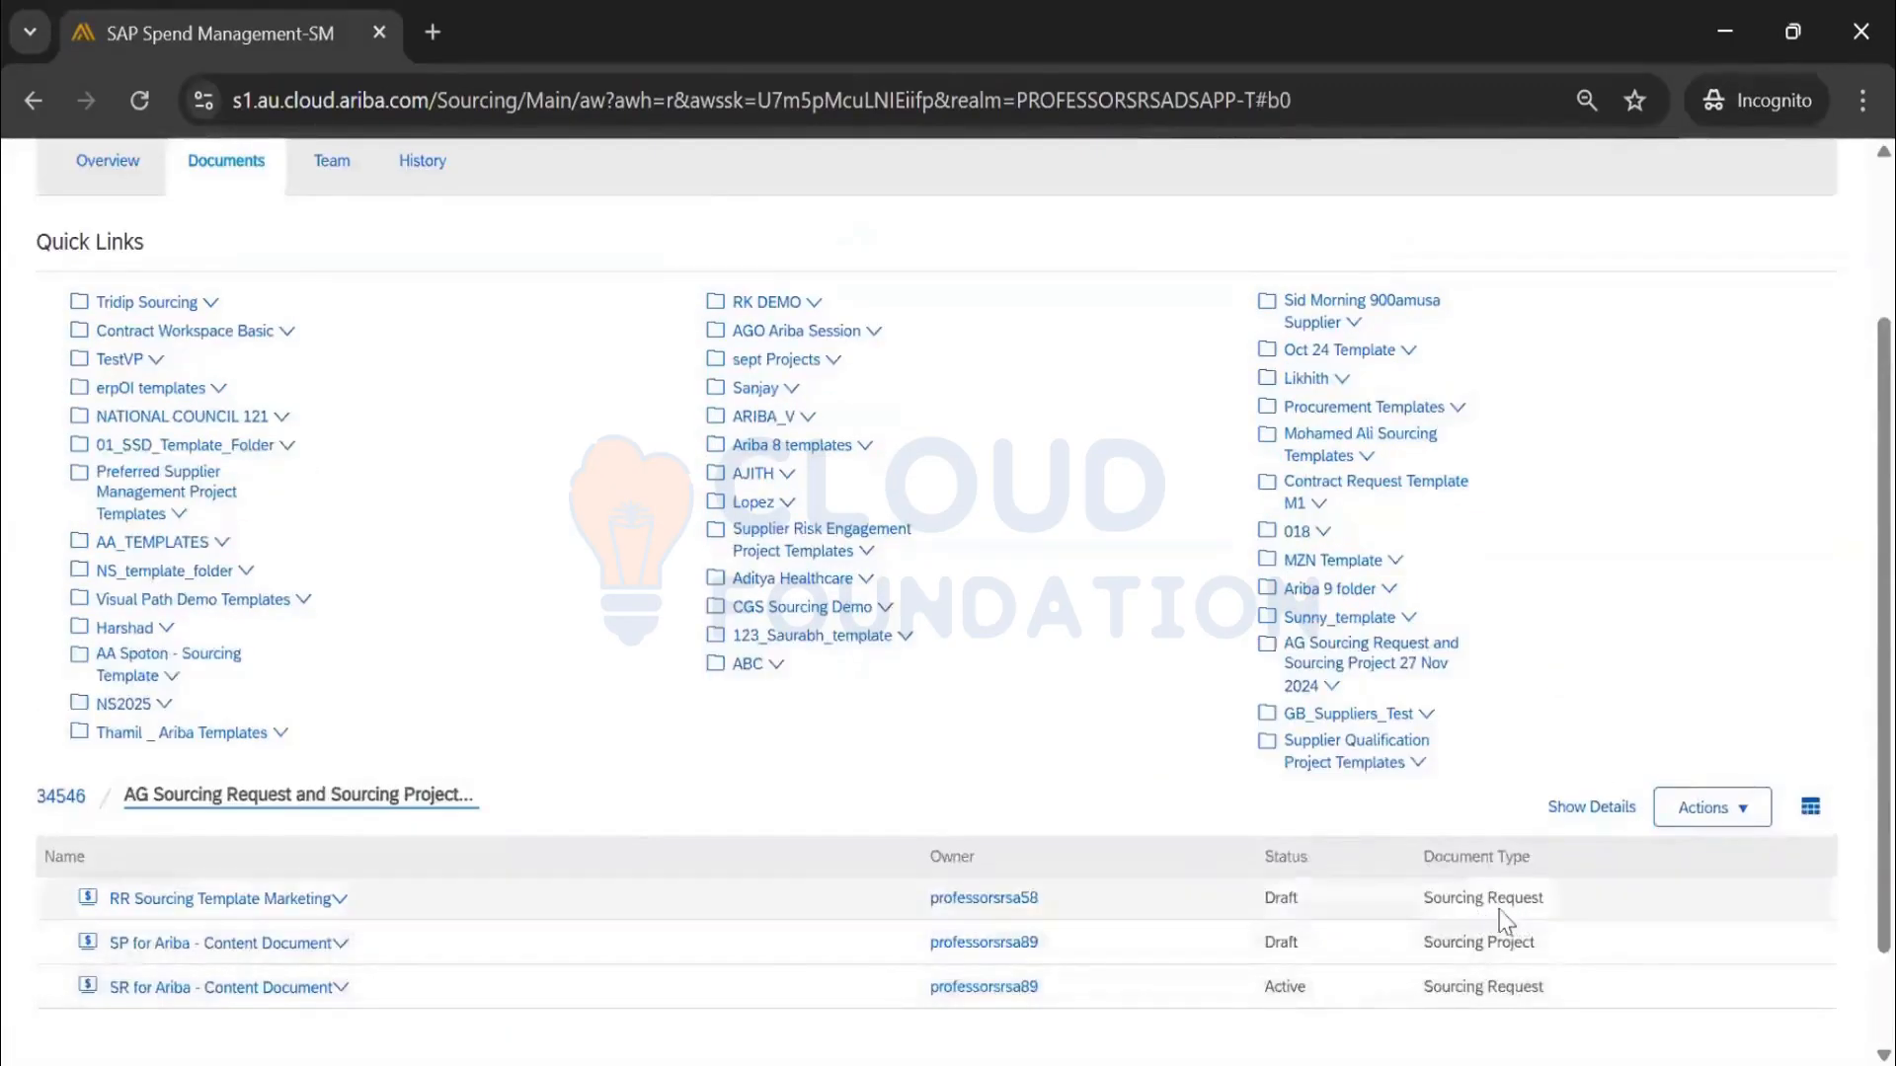
scroll(165, 675, down, 2)
click(177, 778)
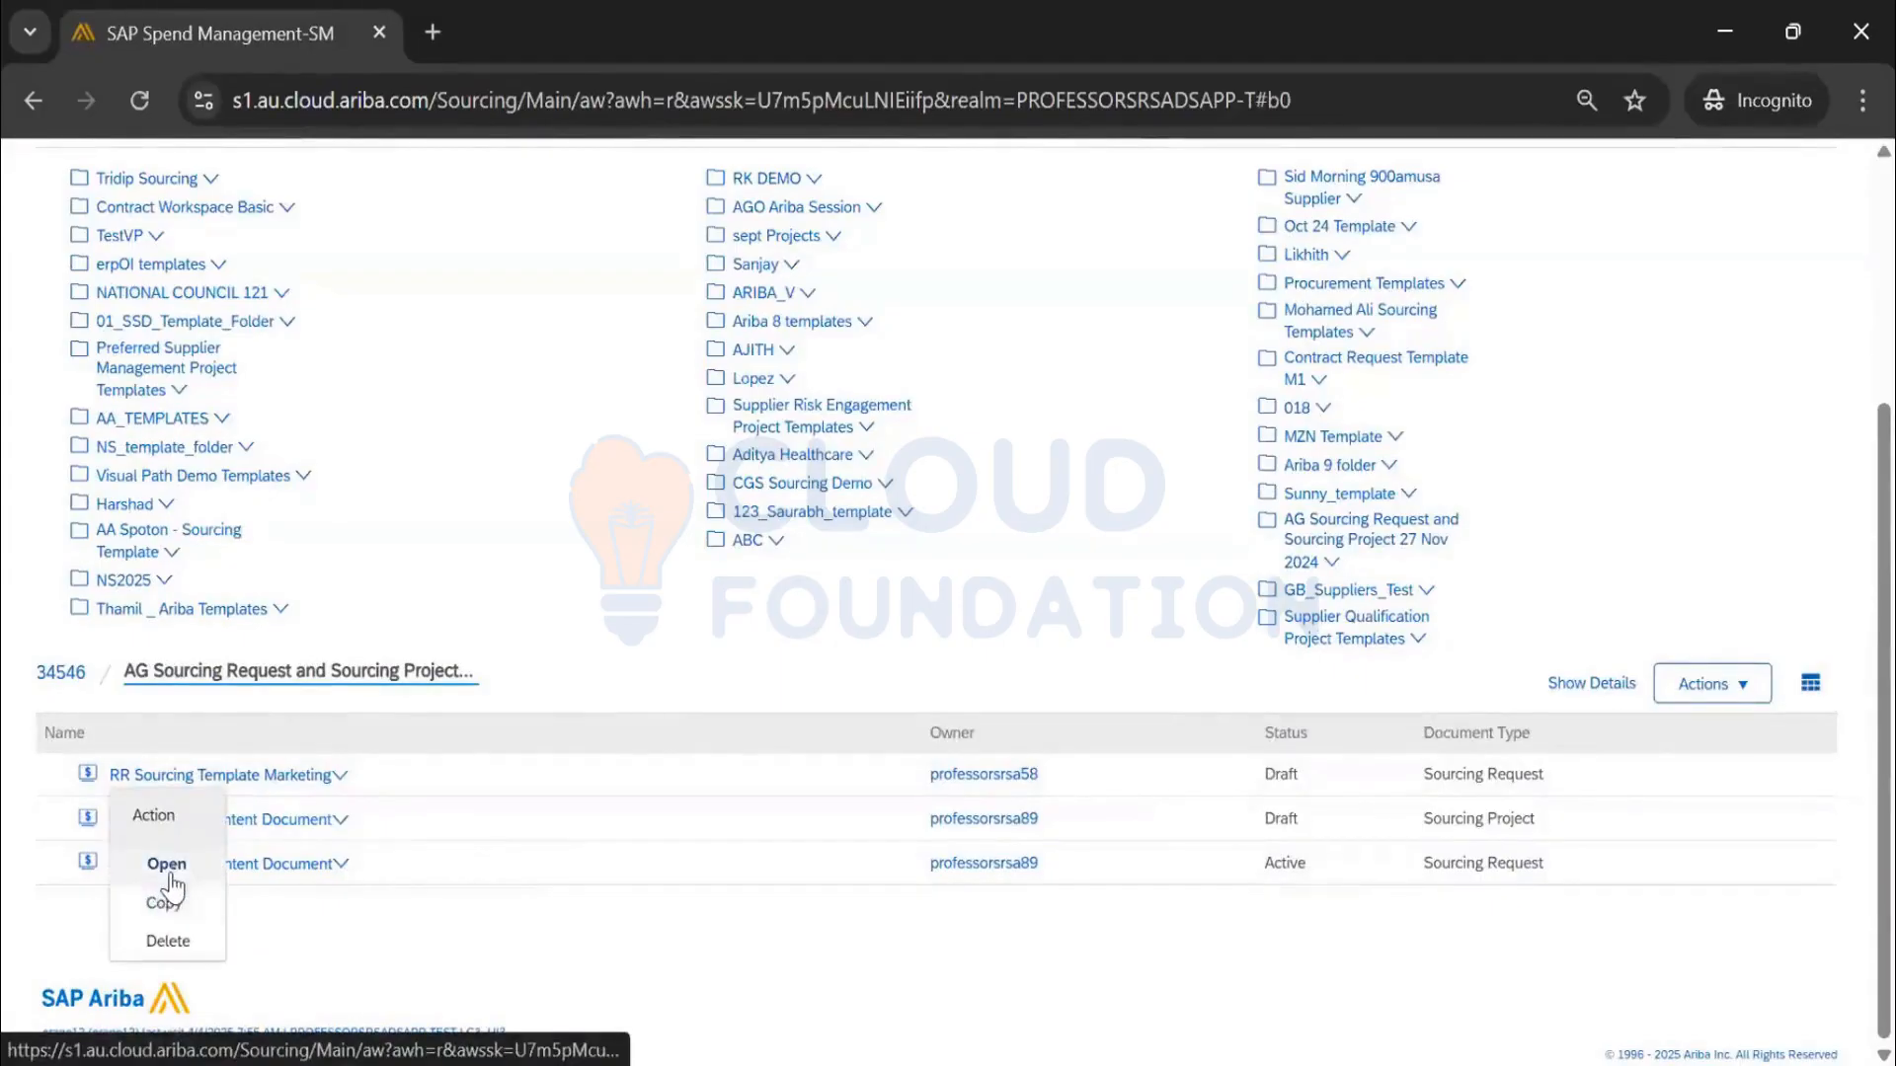
click(163, 866)
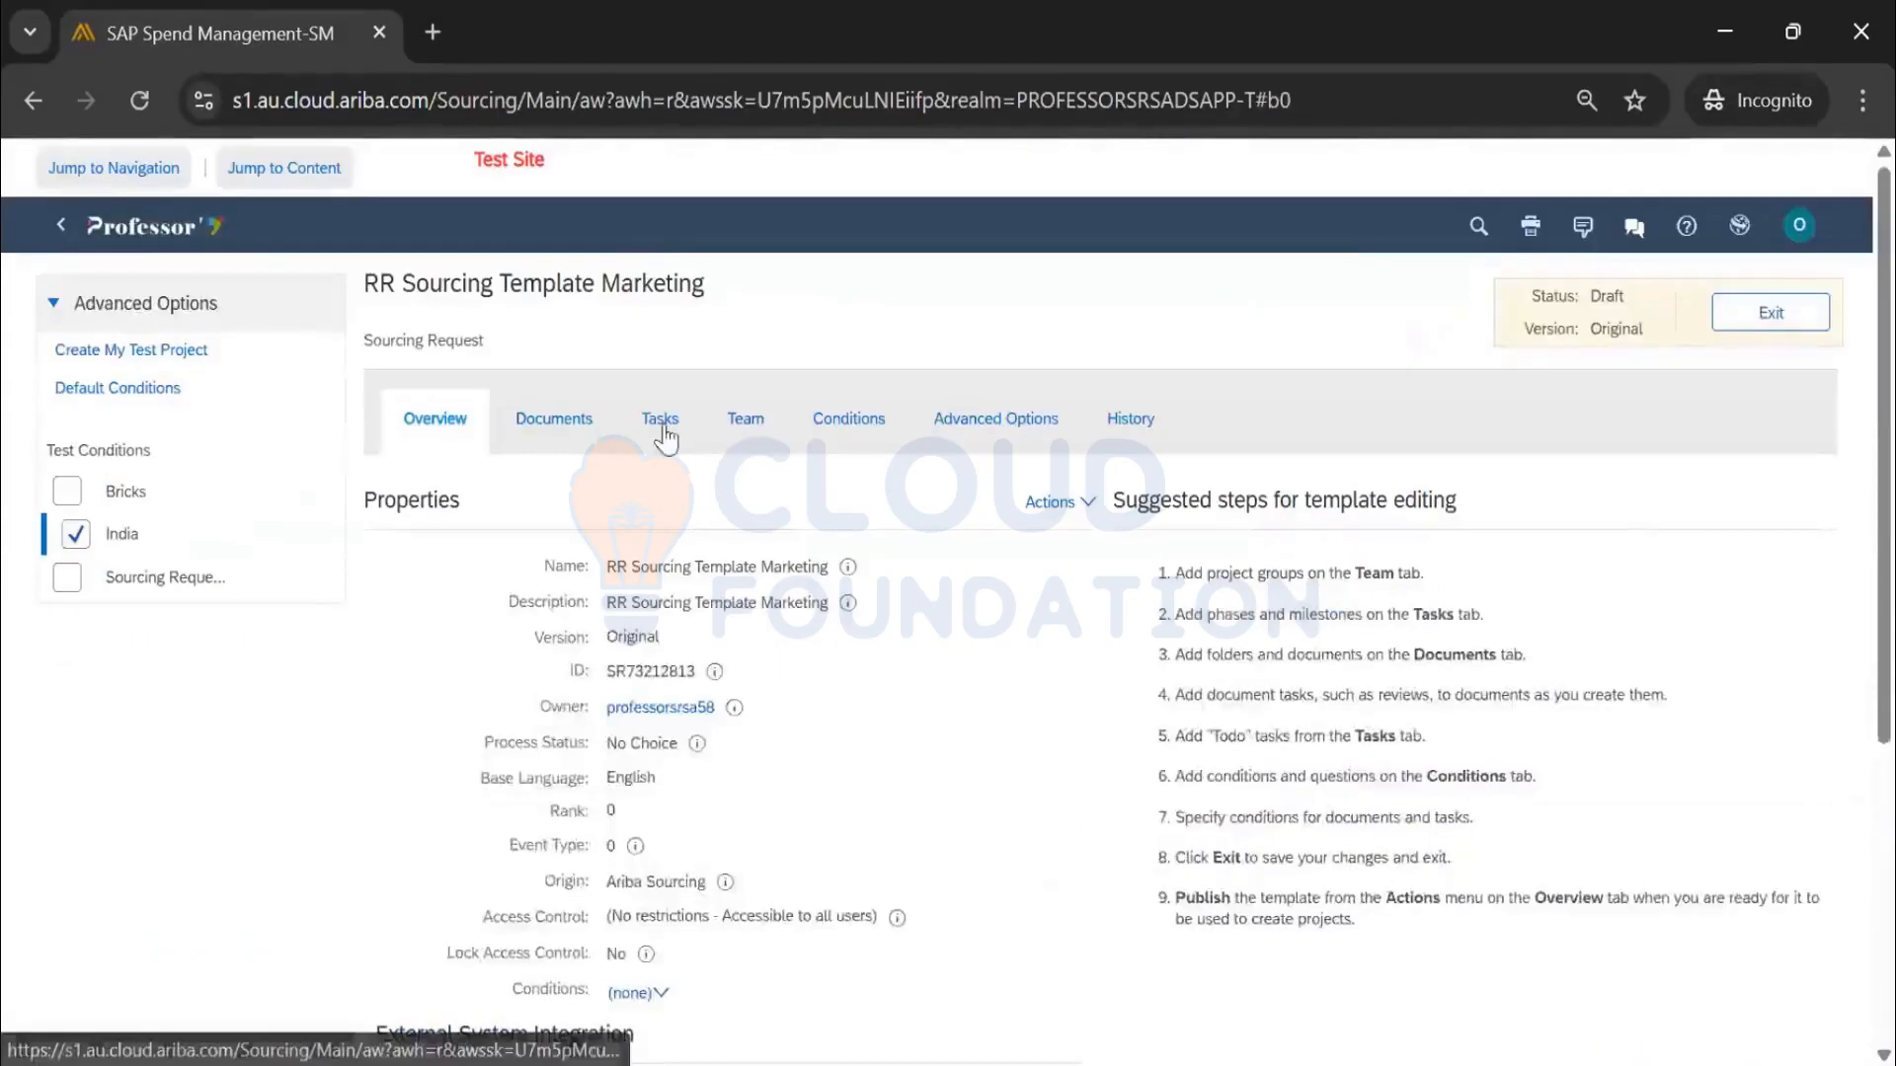
click(661, 422)
click(554, 419)
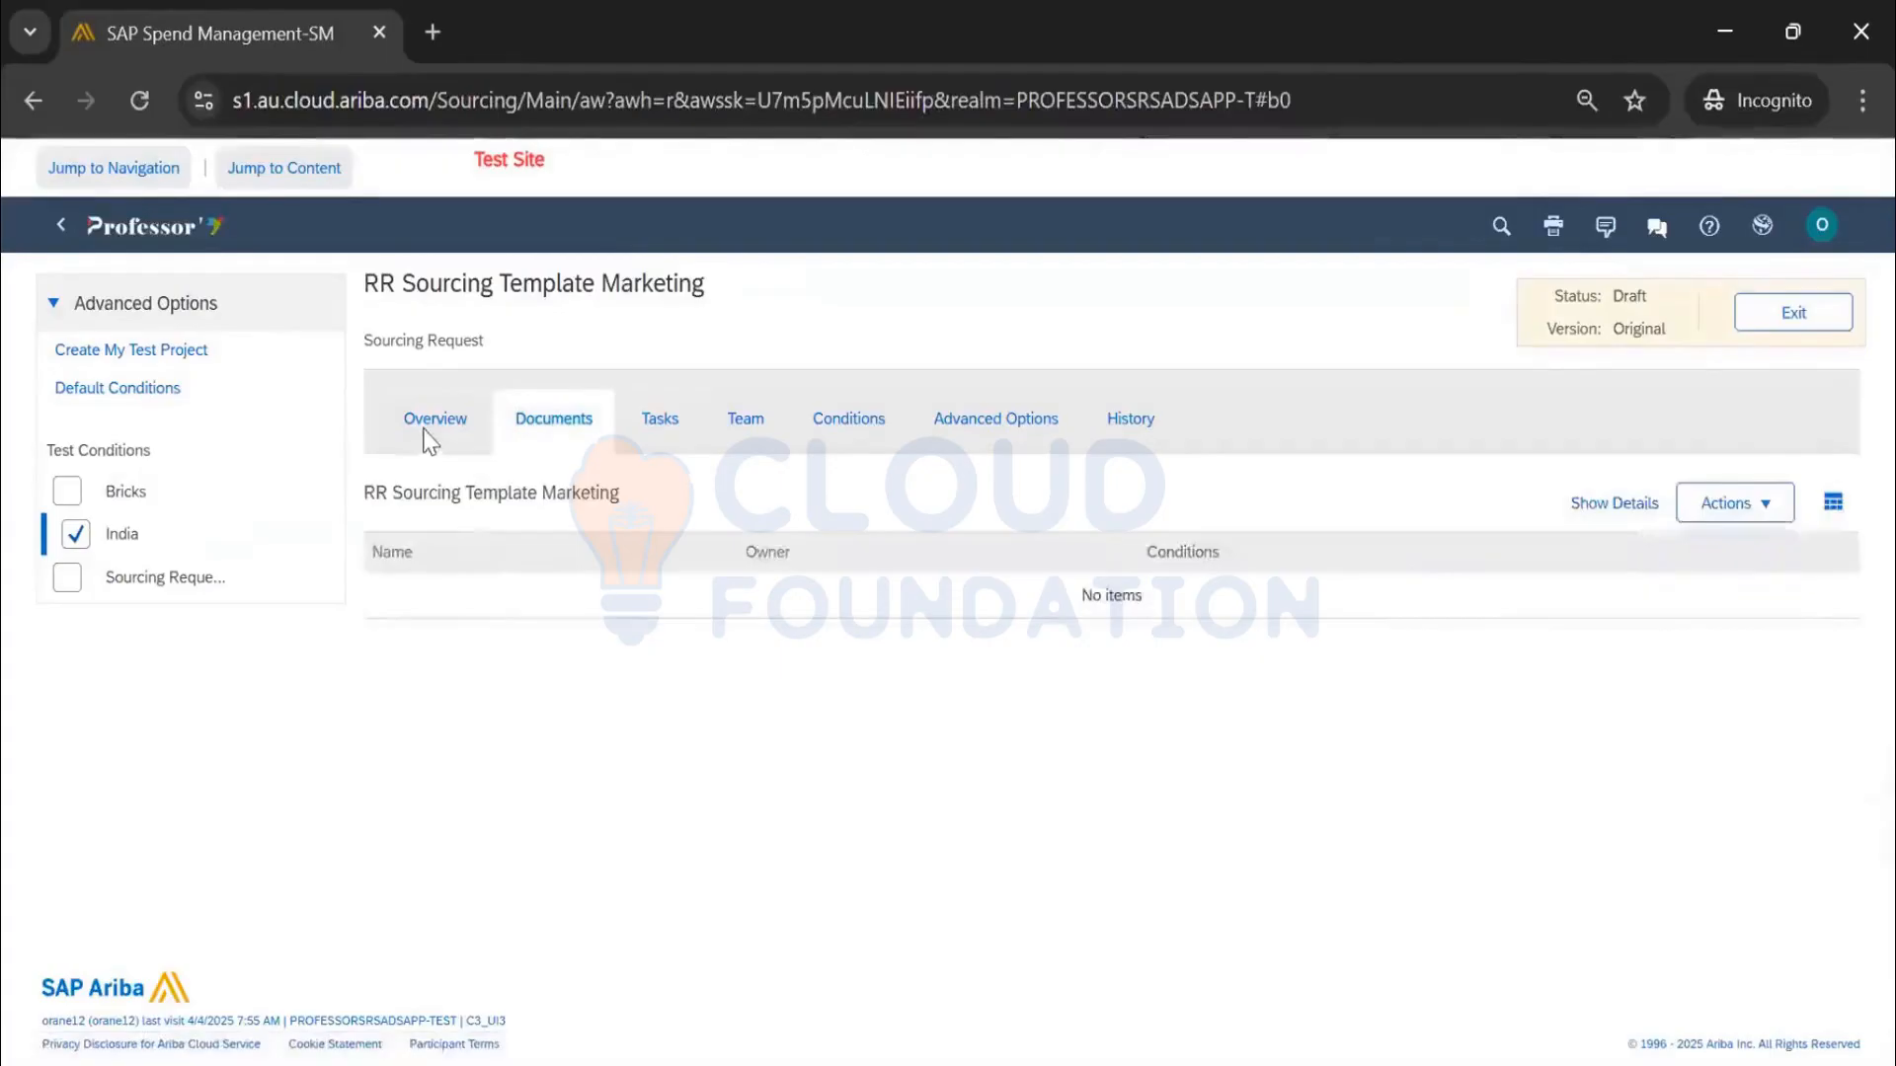
click(430, 420)
click(1772, 314)
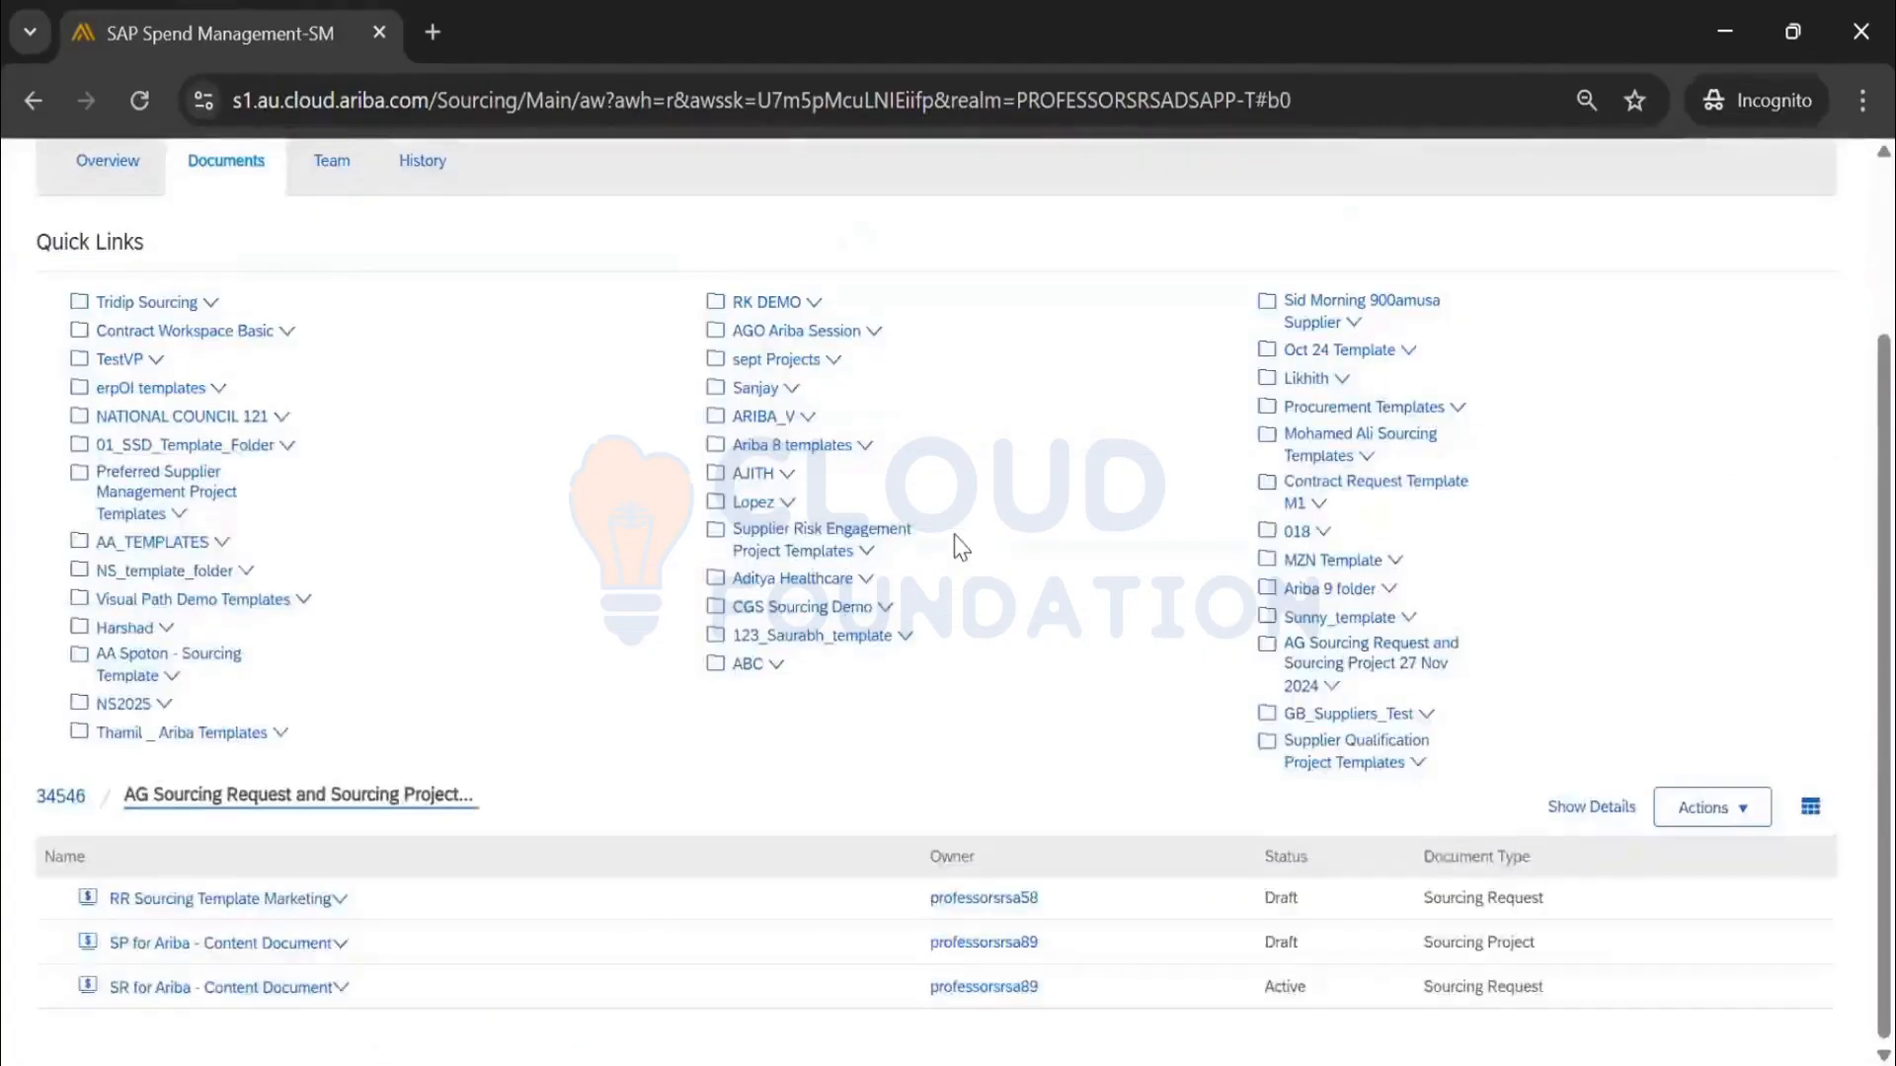
scroll(948, 541, down, 1)
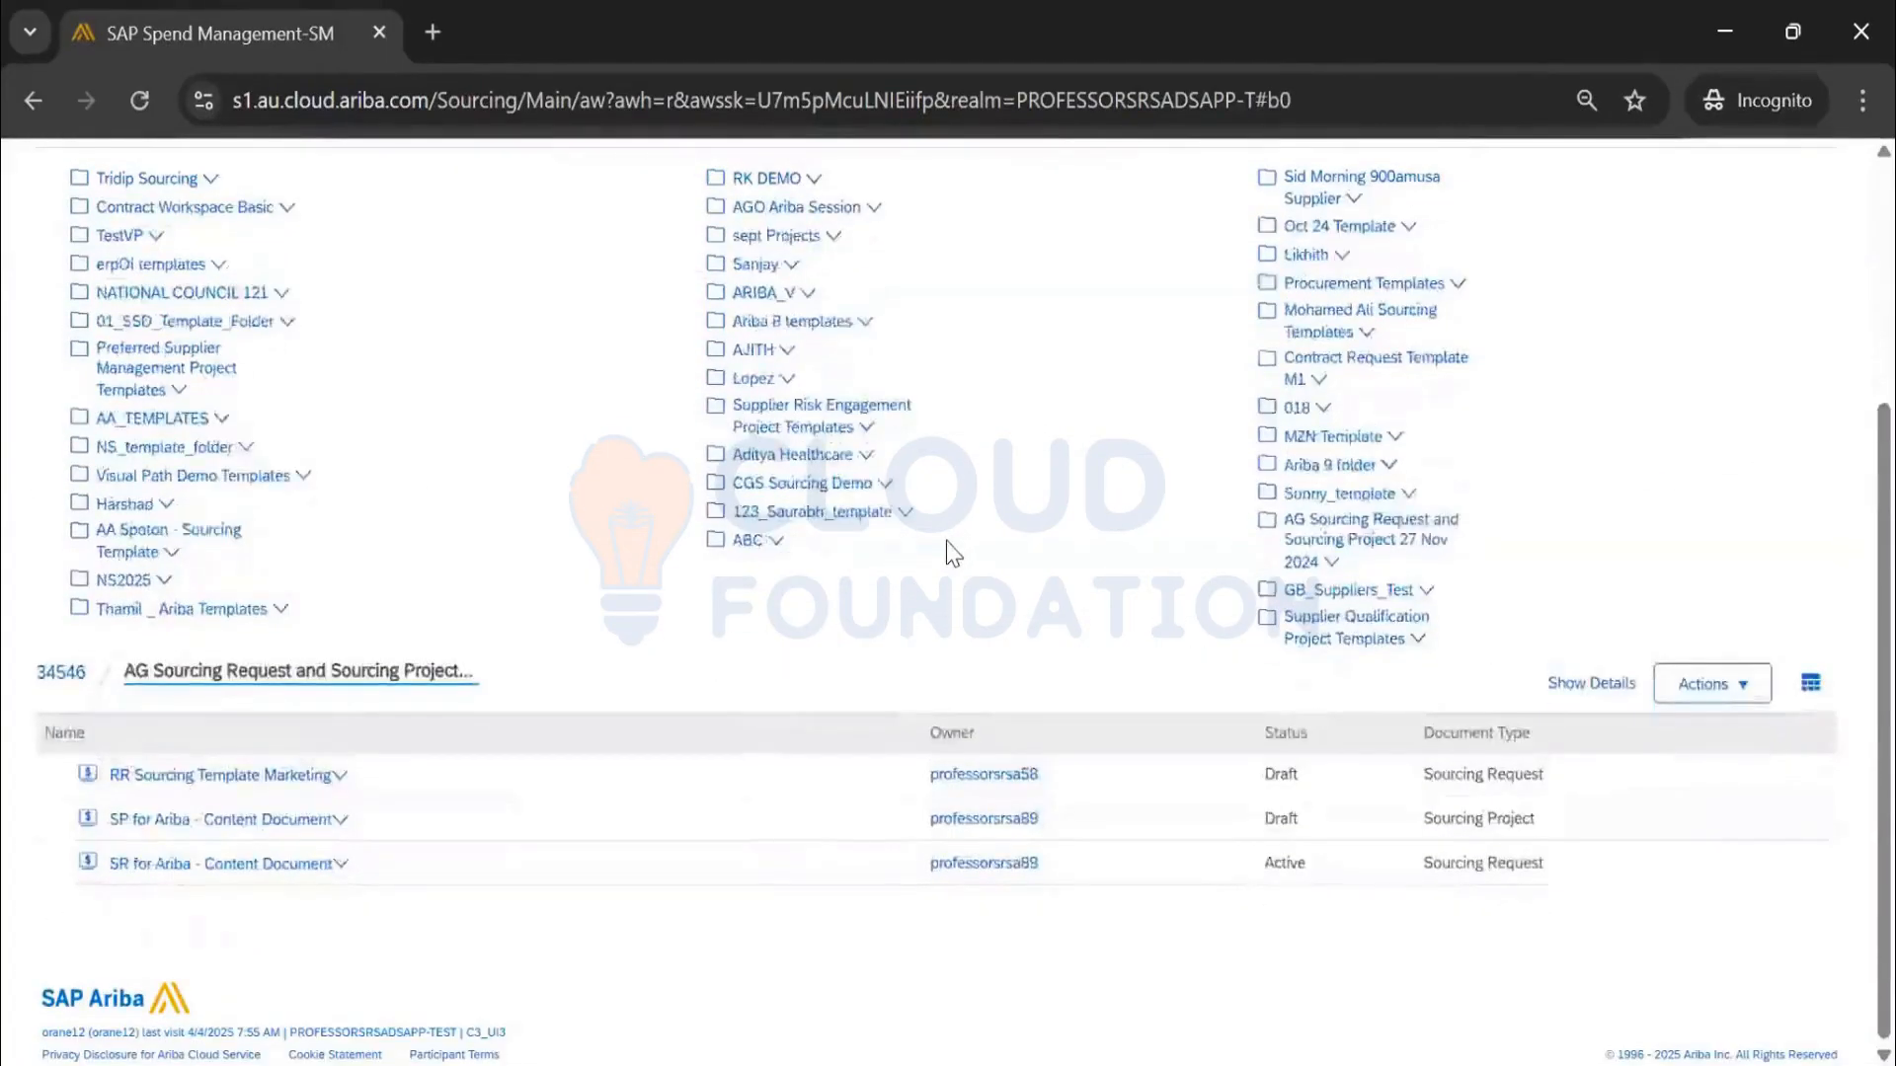
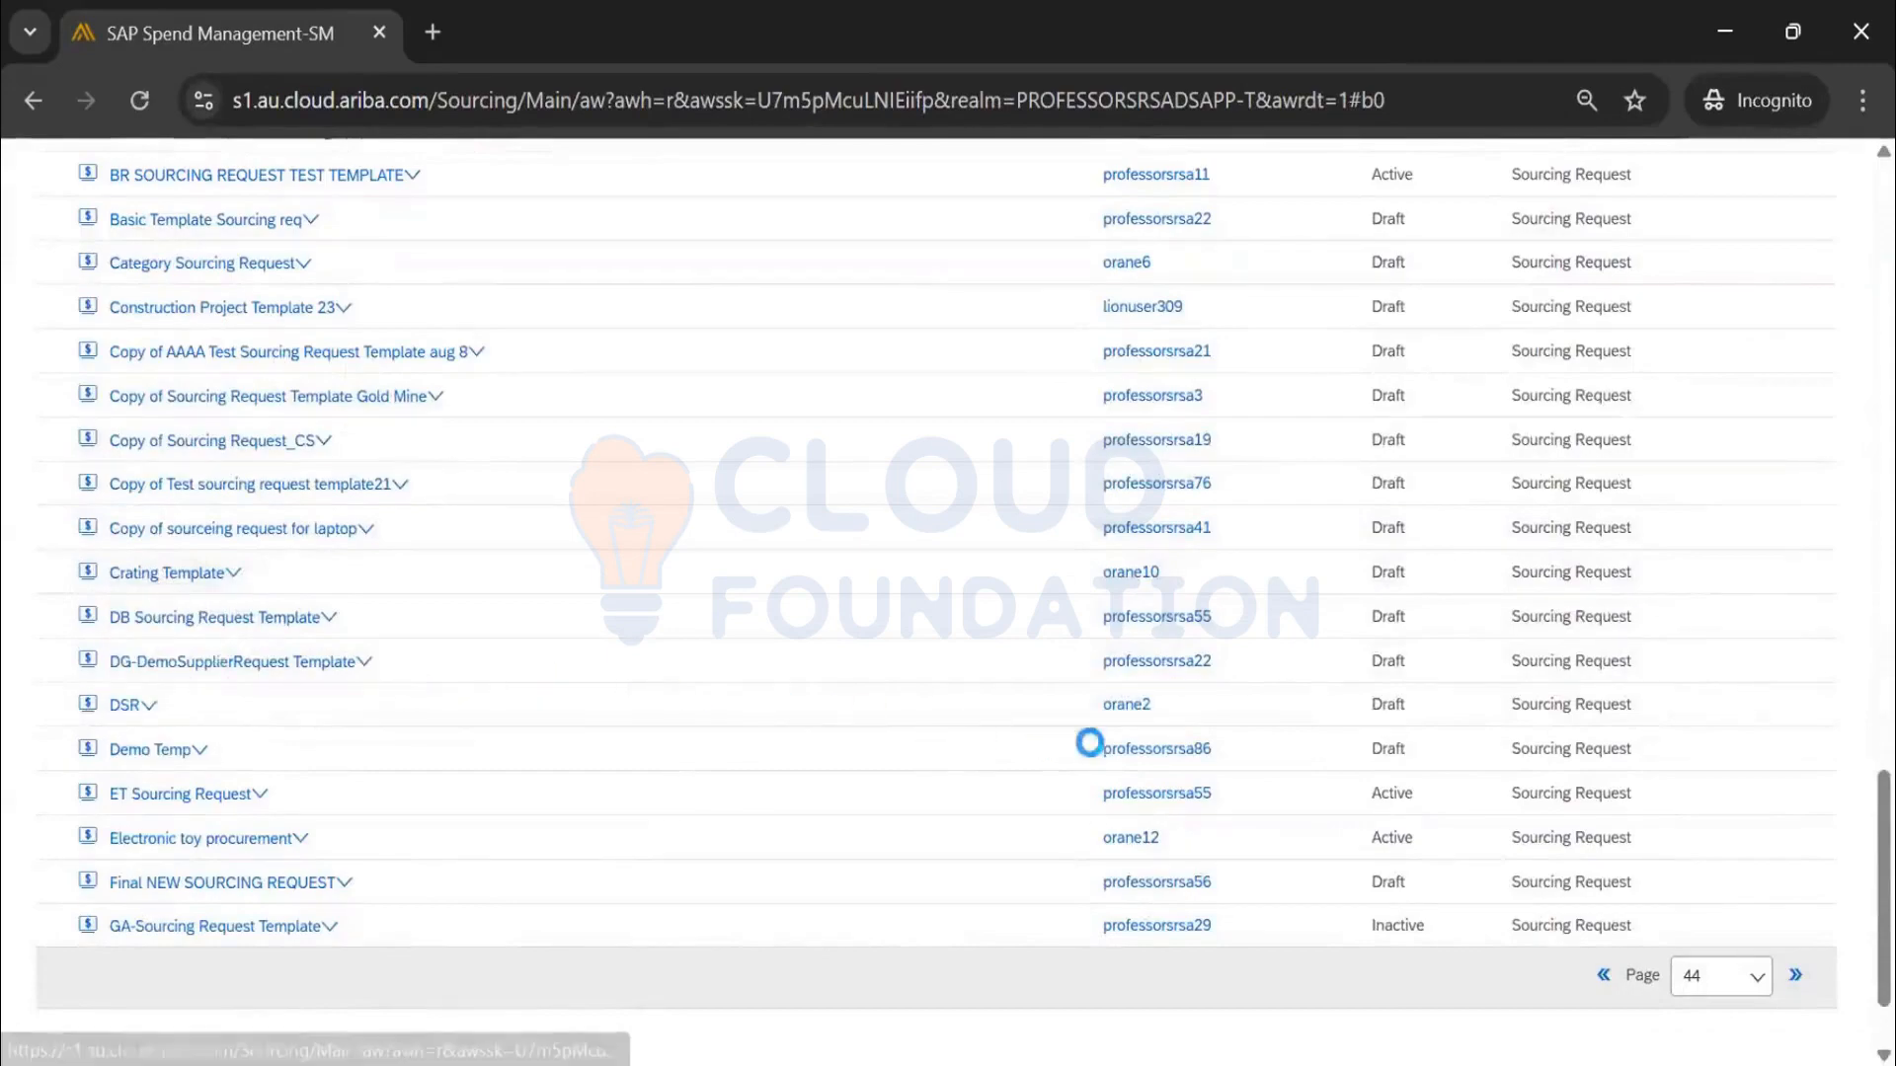
Confirm the dialog so the sourcing request template list loads
click(1654, 464)
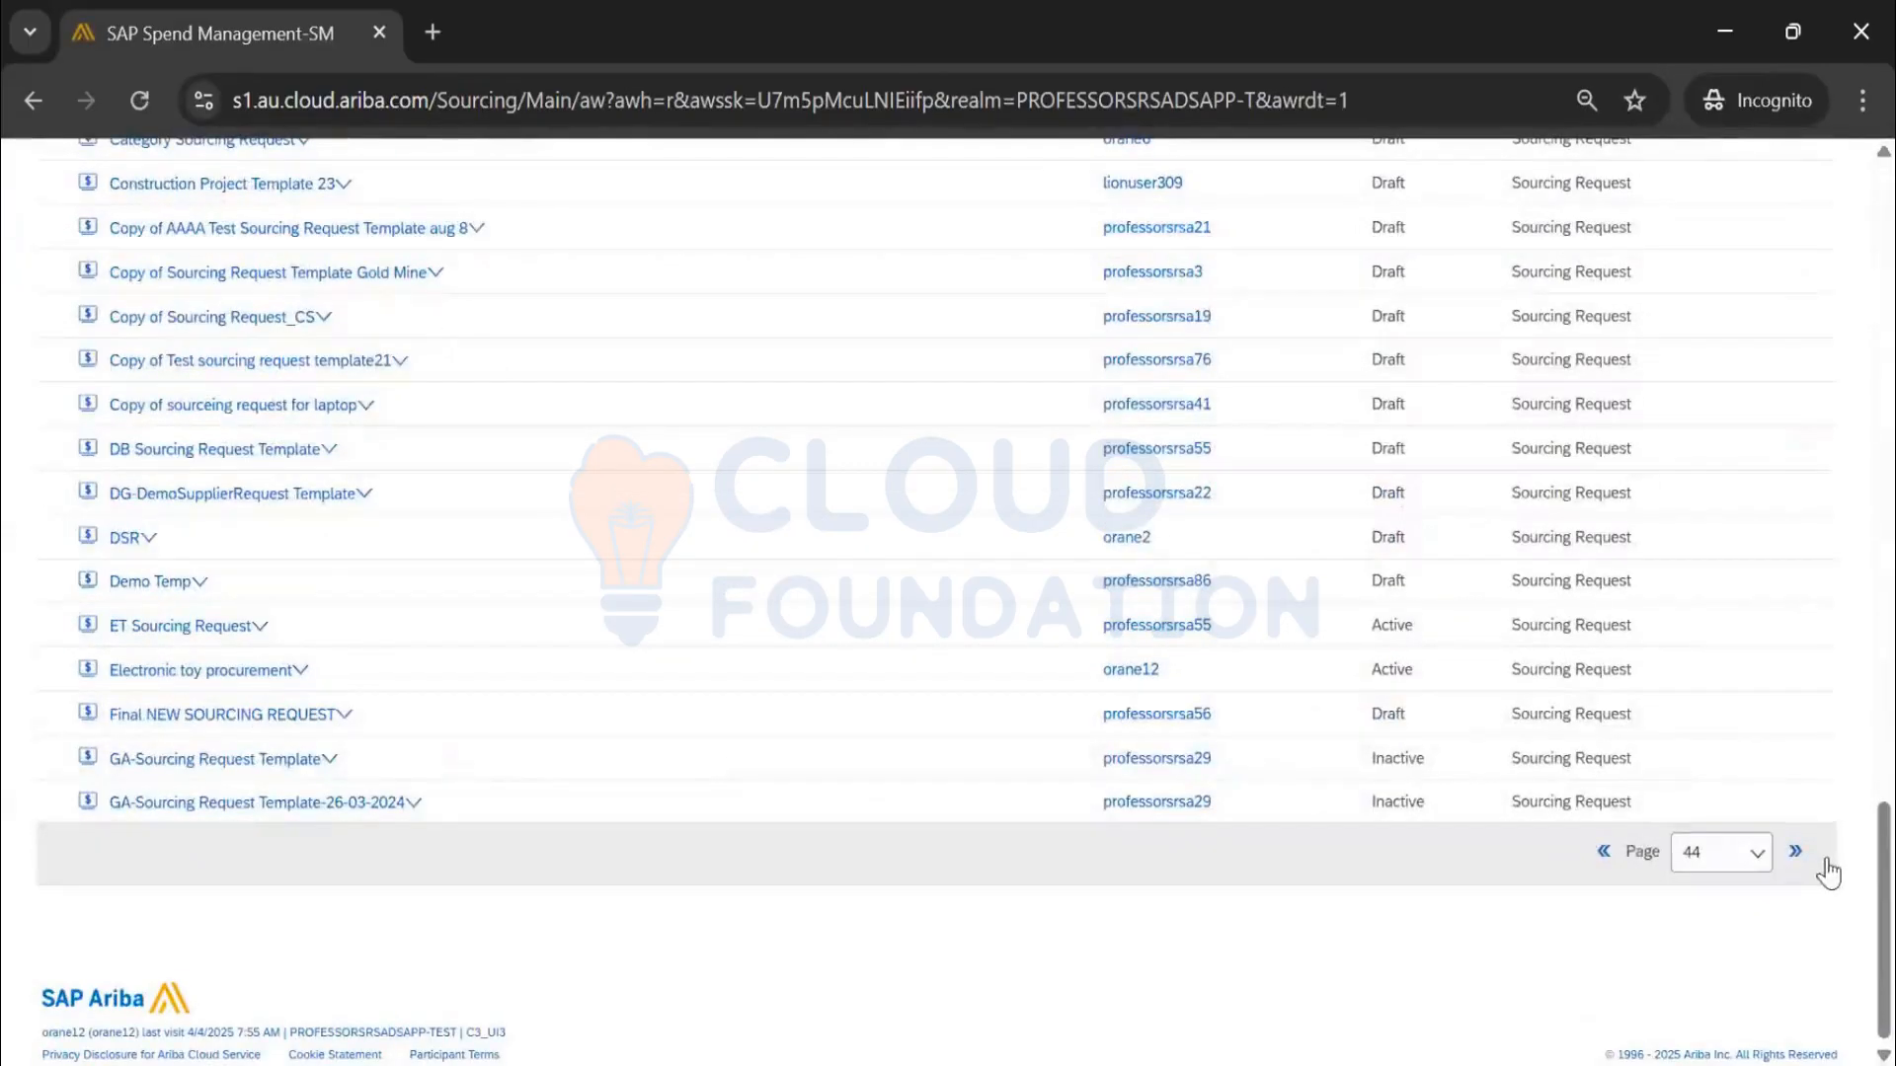
Move to the next page and review Sourcing Project Template 0602's documents, then close it
click(1796, 853)
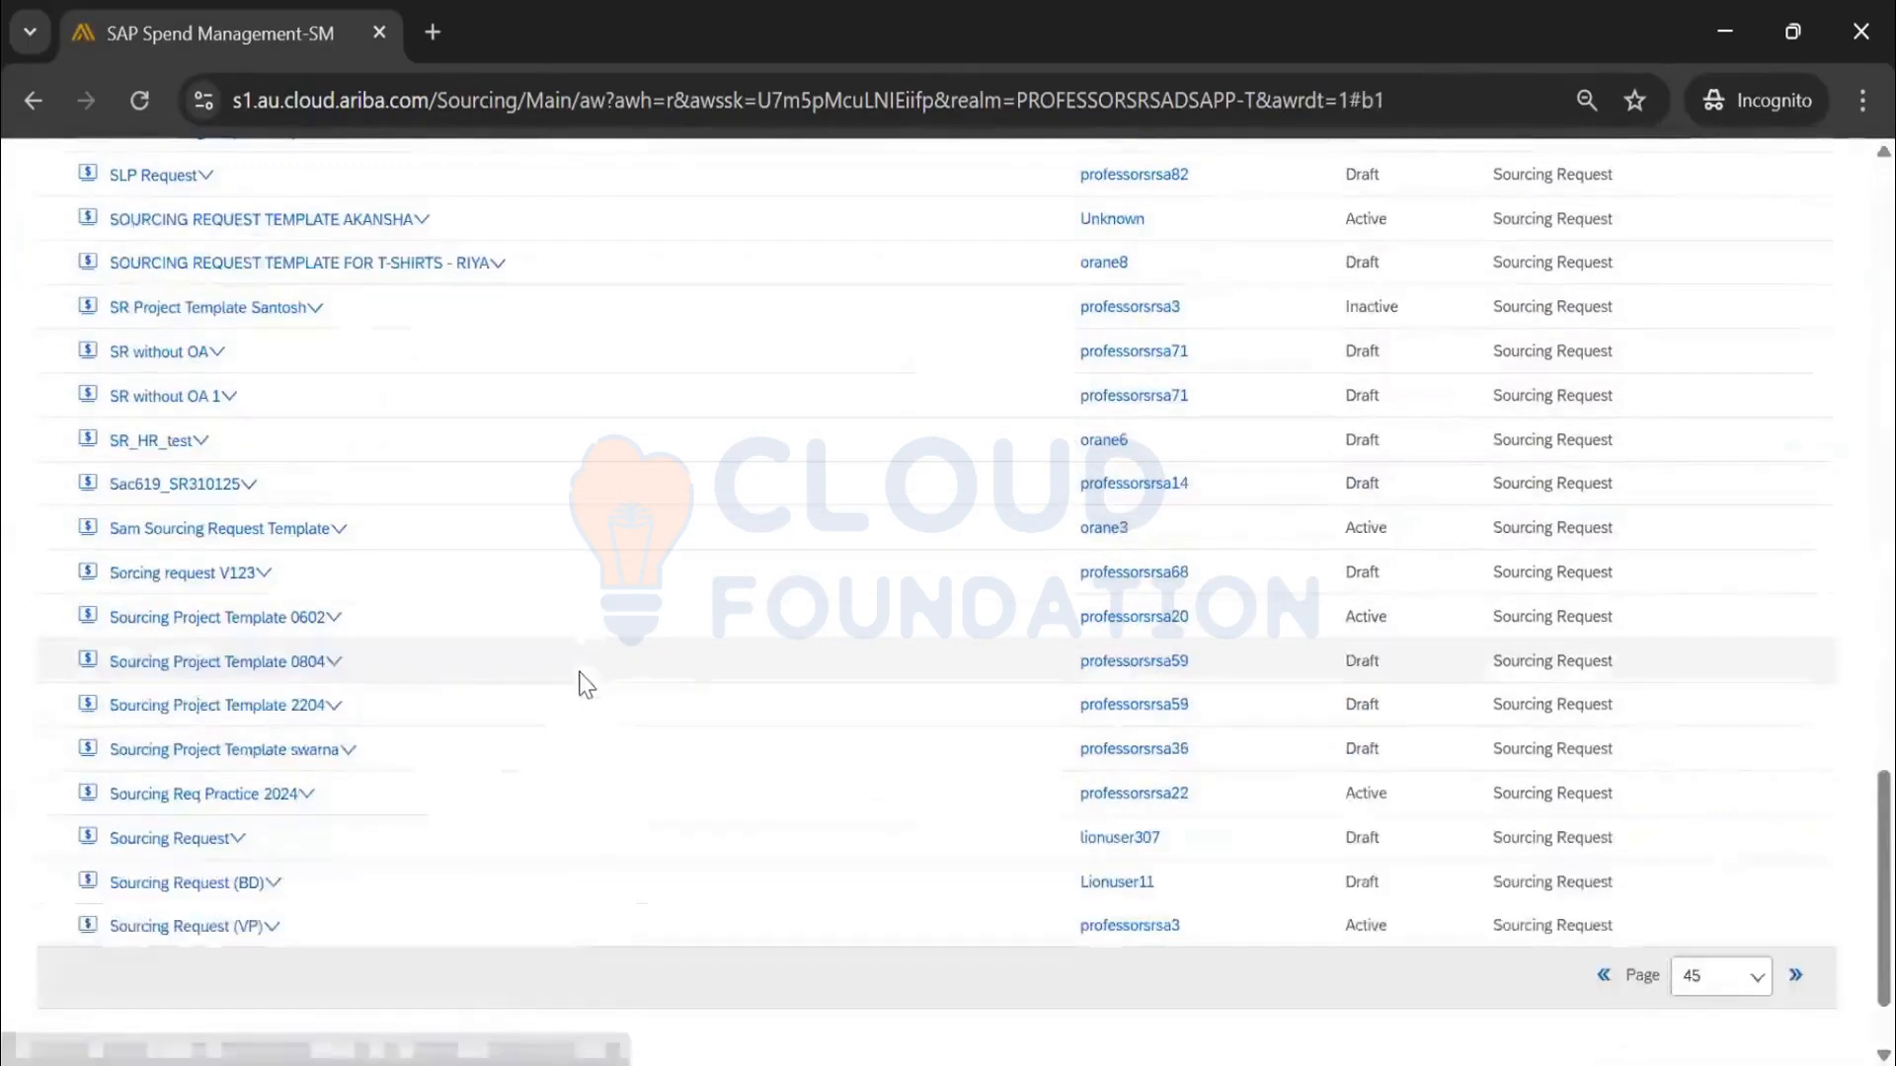
click(254, 619)
click(193, 709)
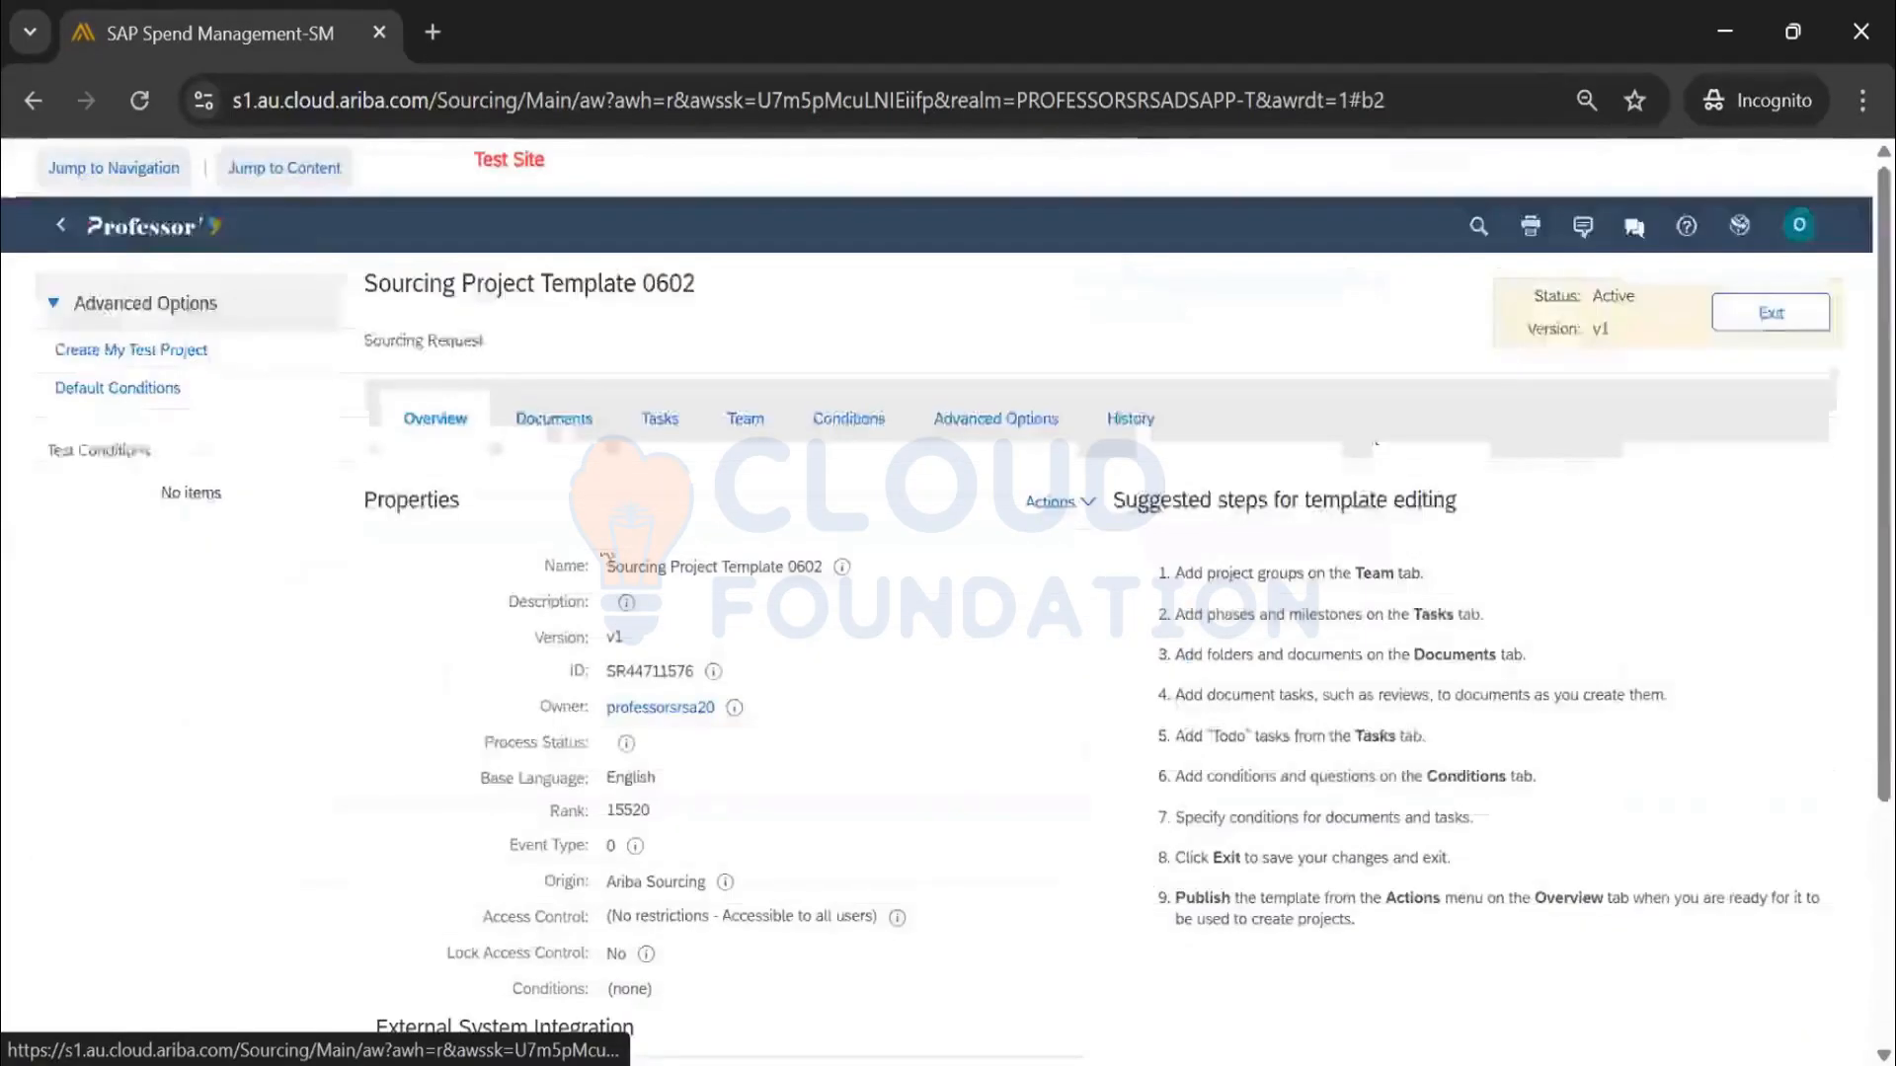
click(589, 431)
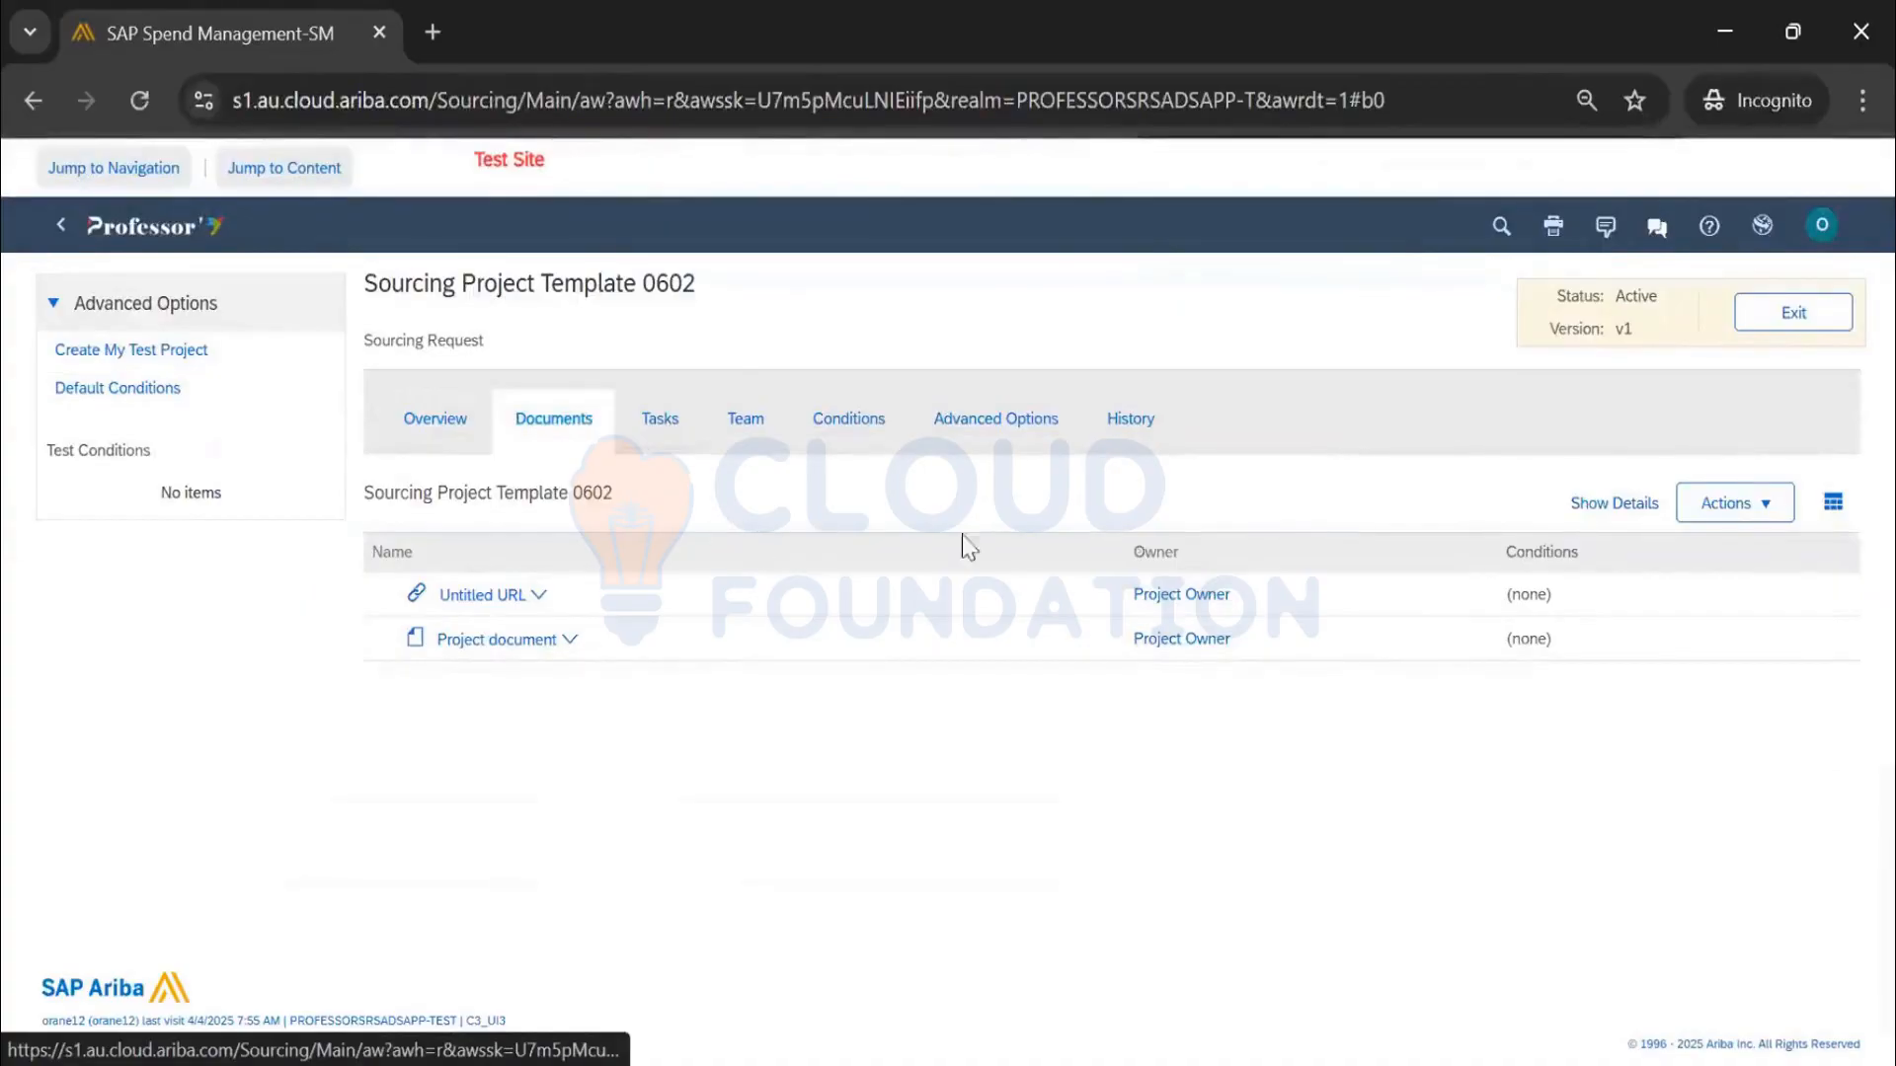
click(1816, 324)
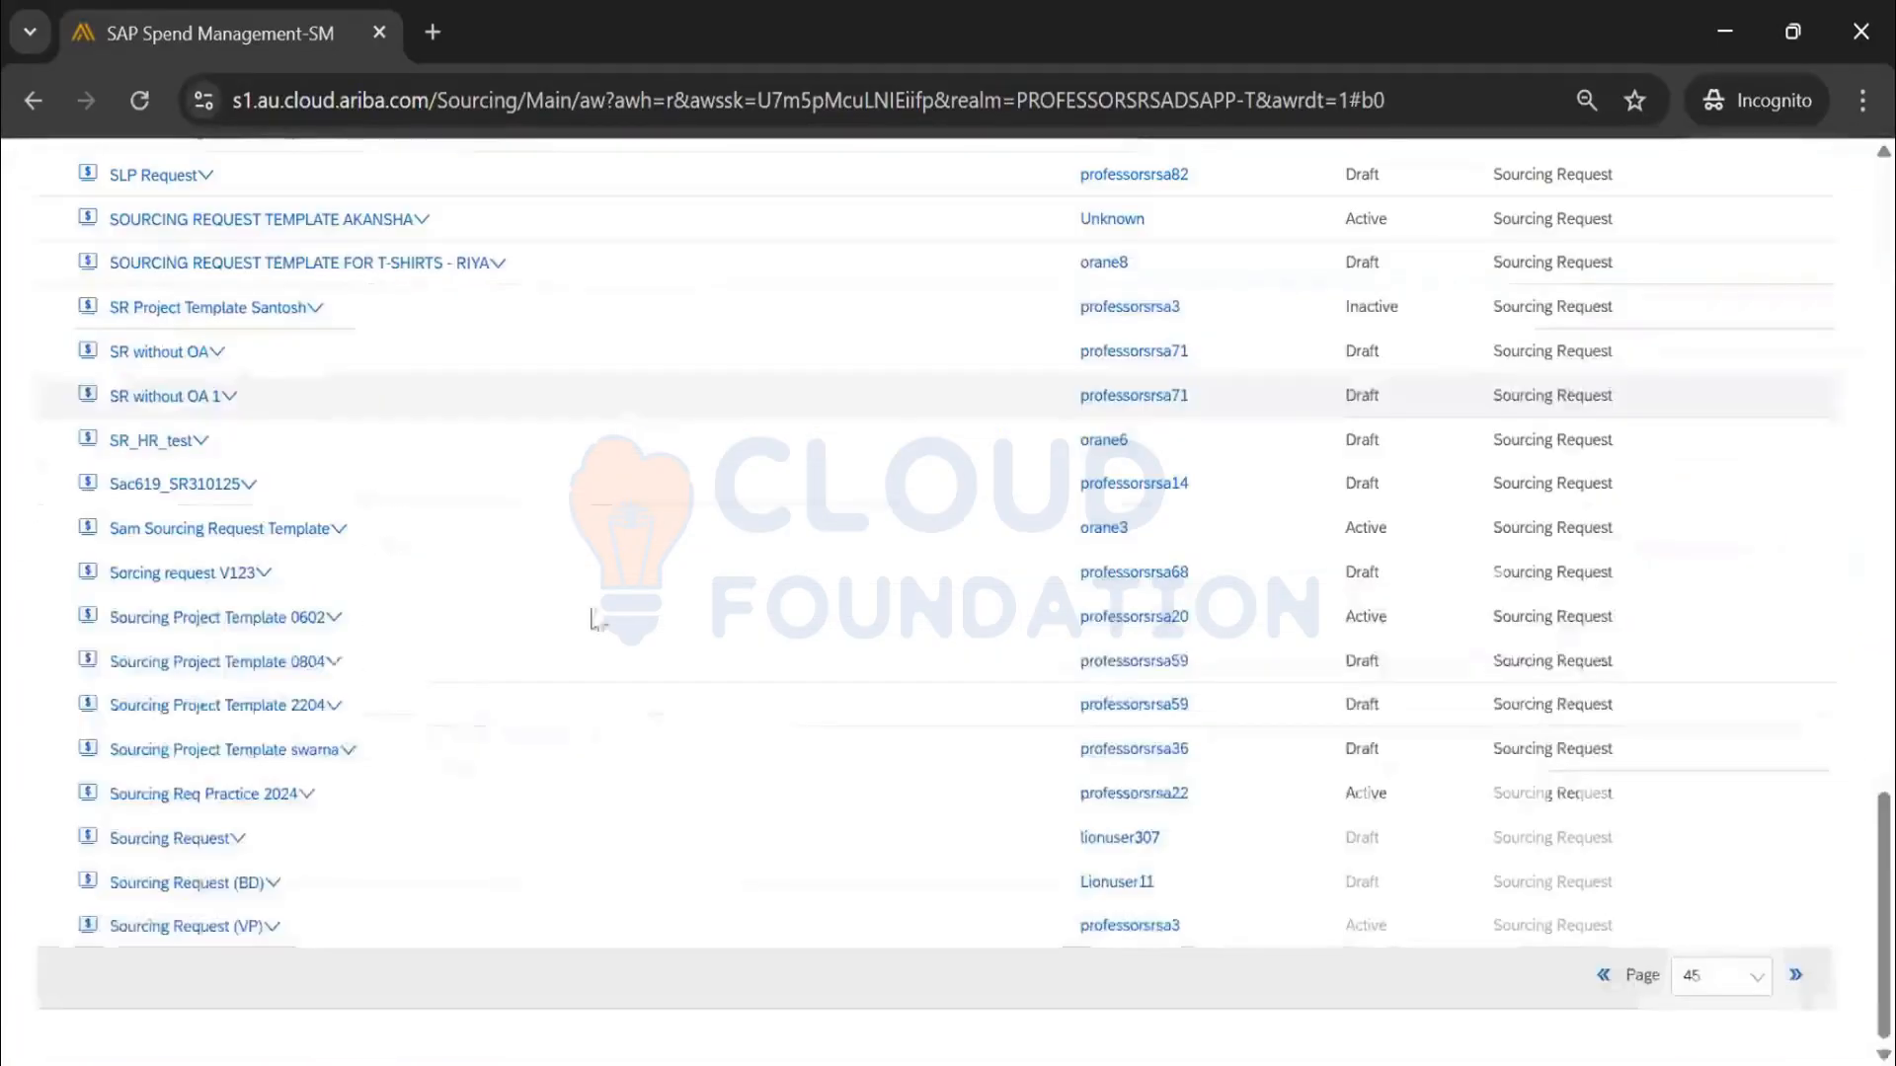
Review the Sam Sourcing Request Template's tasks and documents, then close it
click(223, 533)
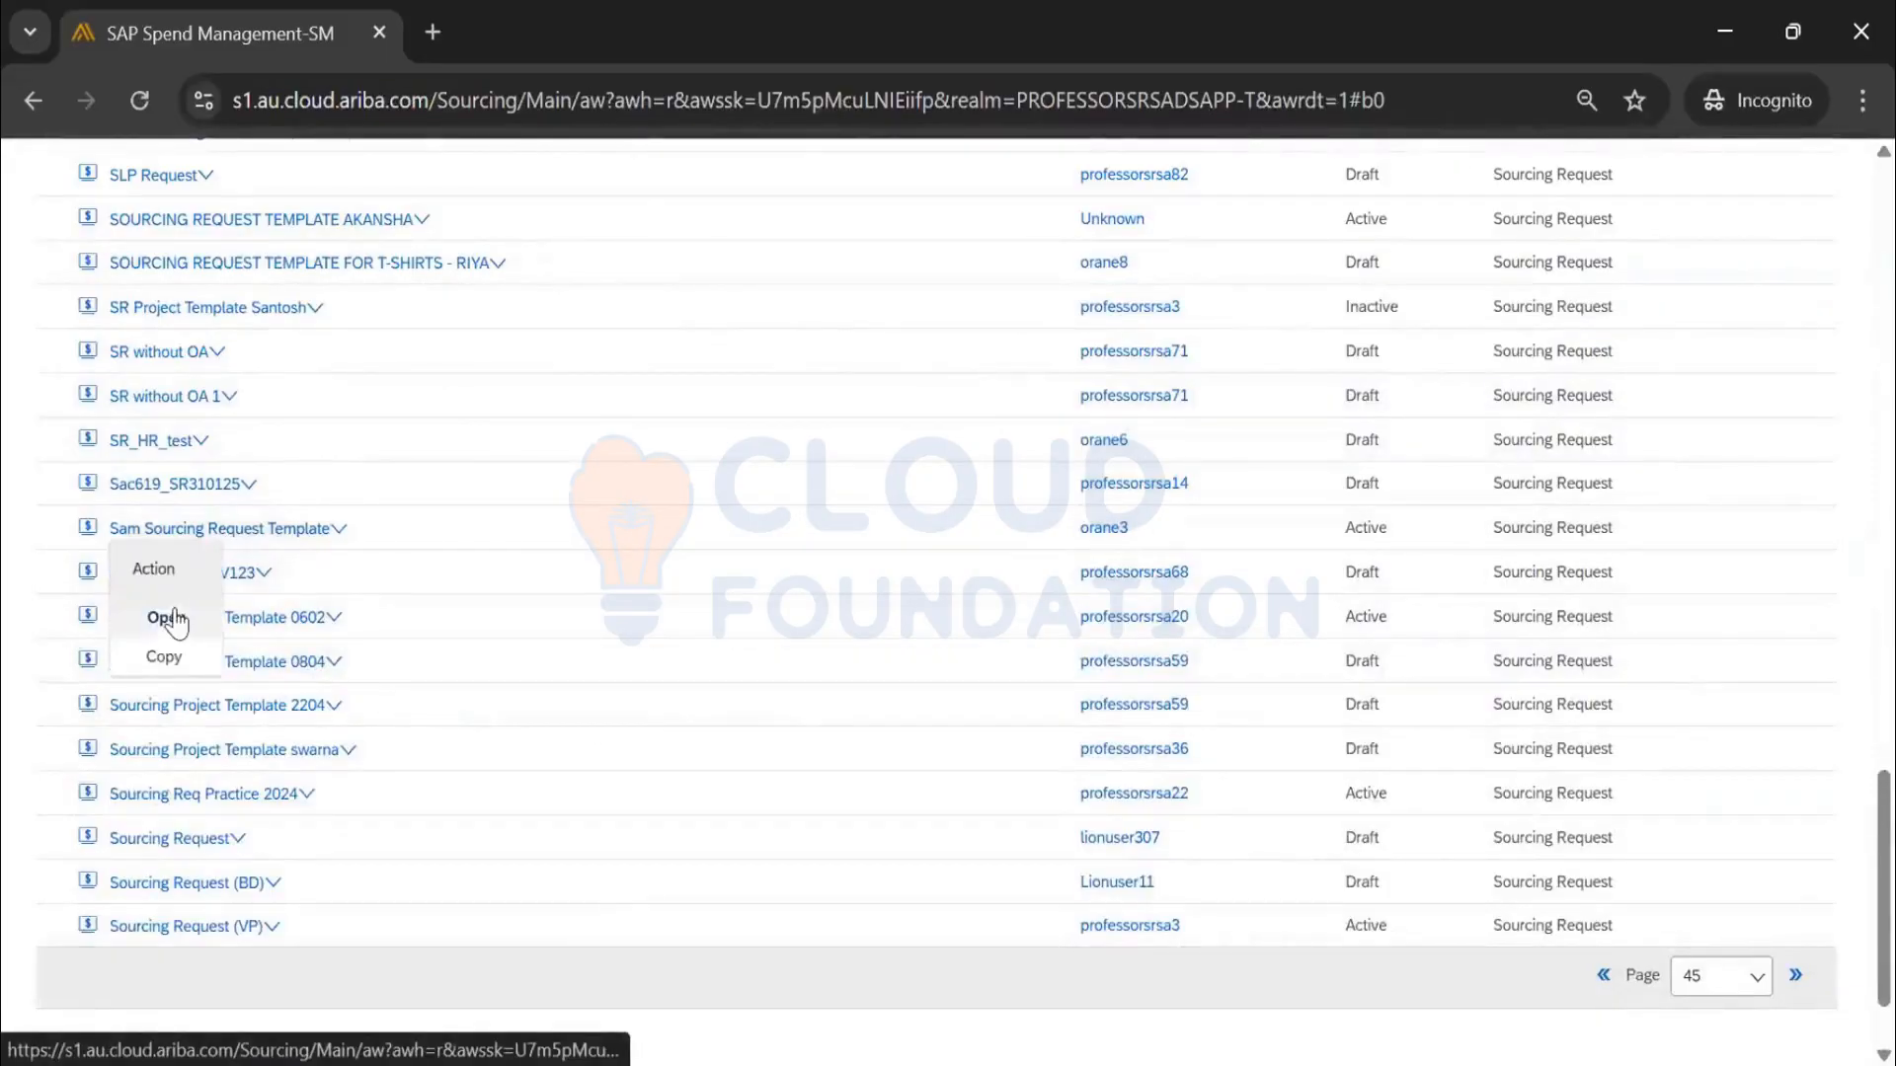
click(170, 618)
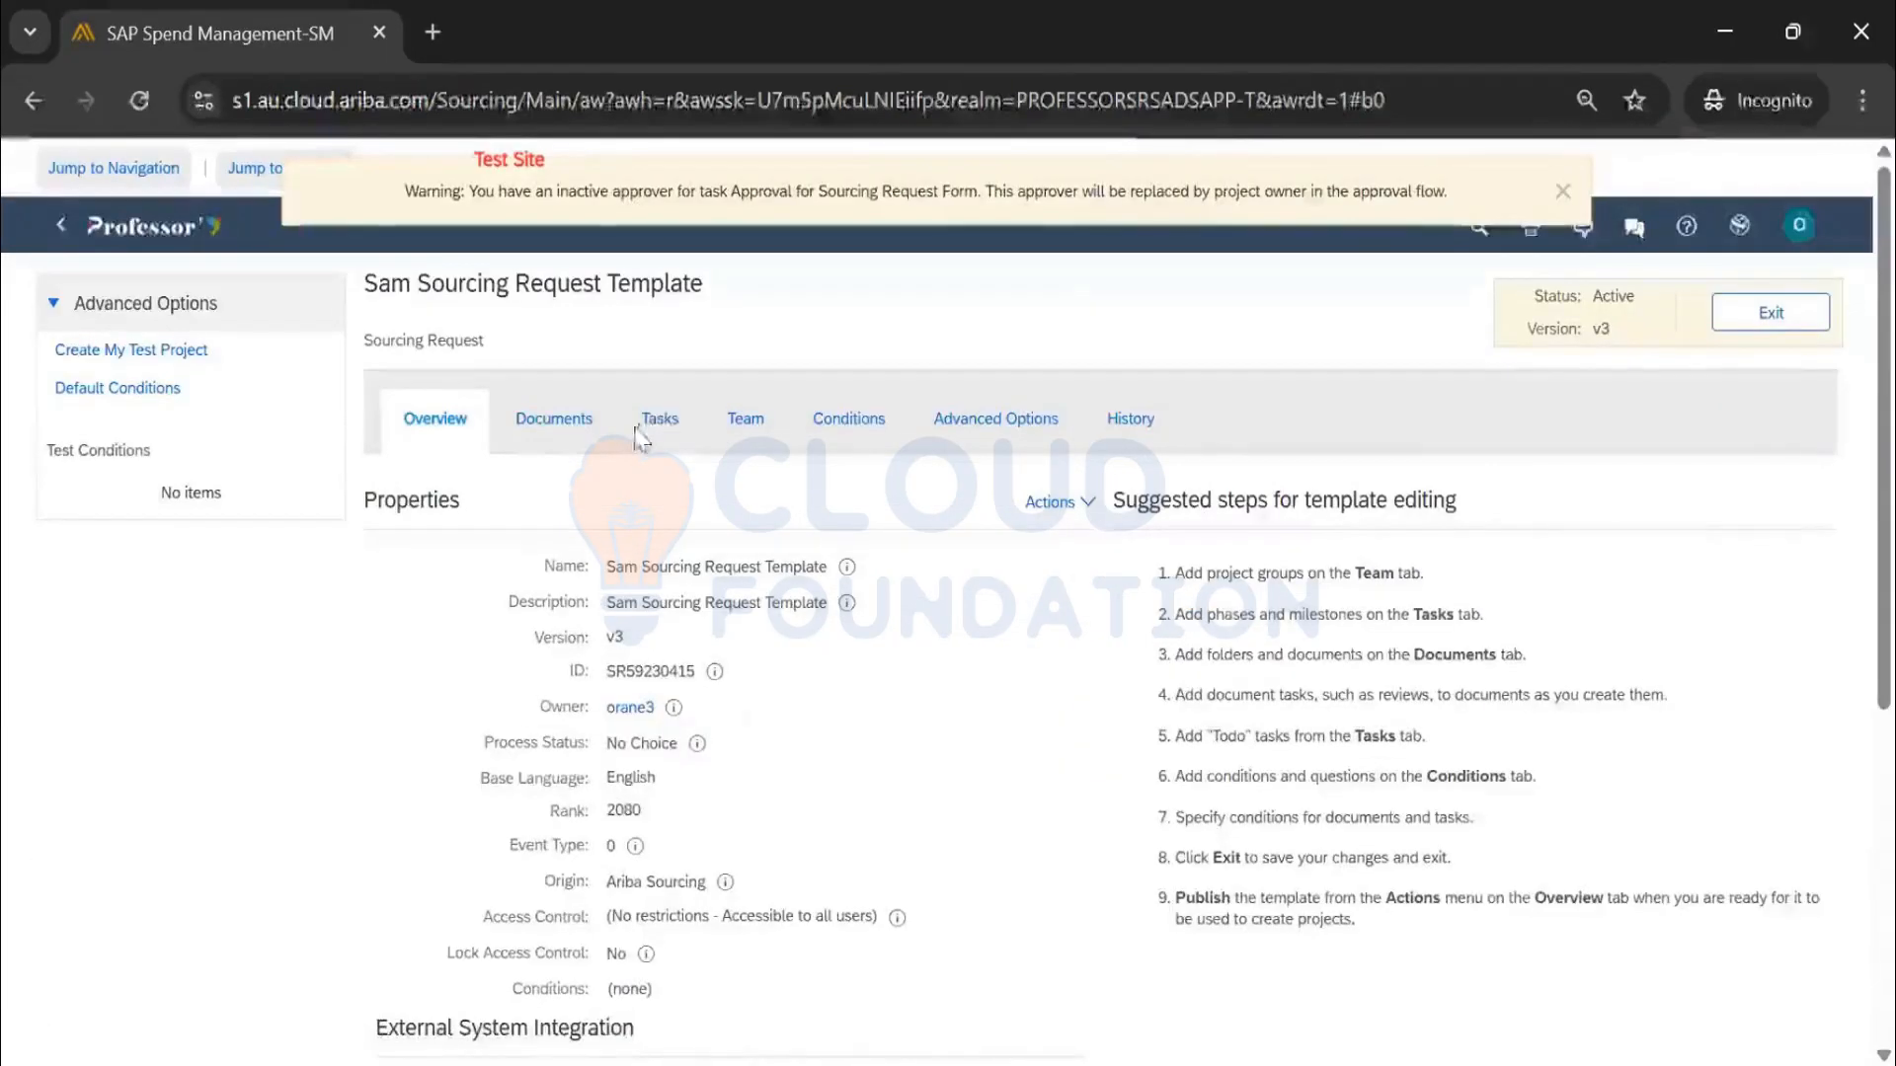
click(637, 435)
click(554, 424)
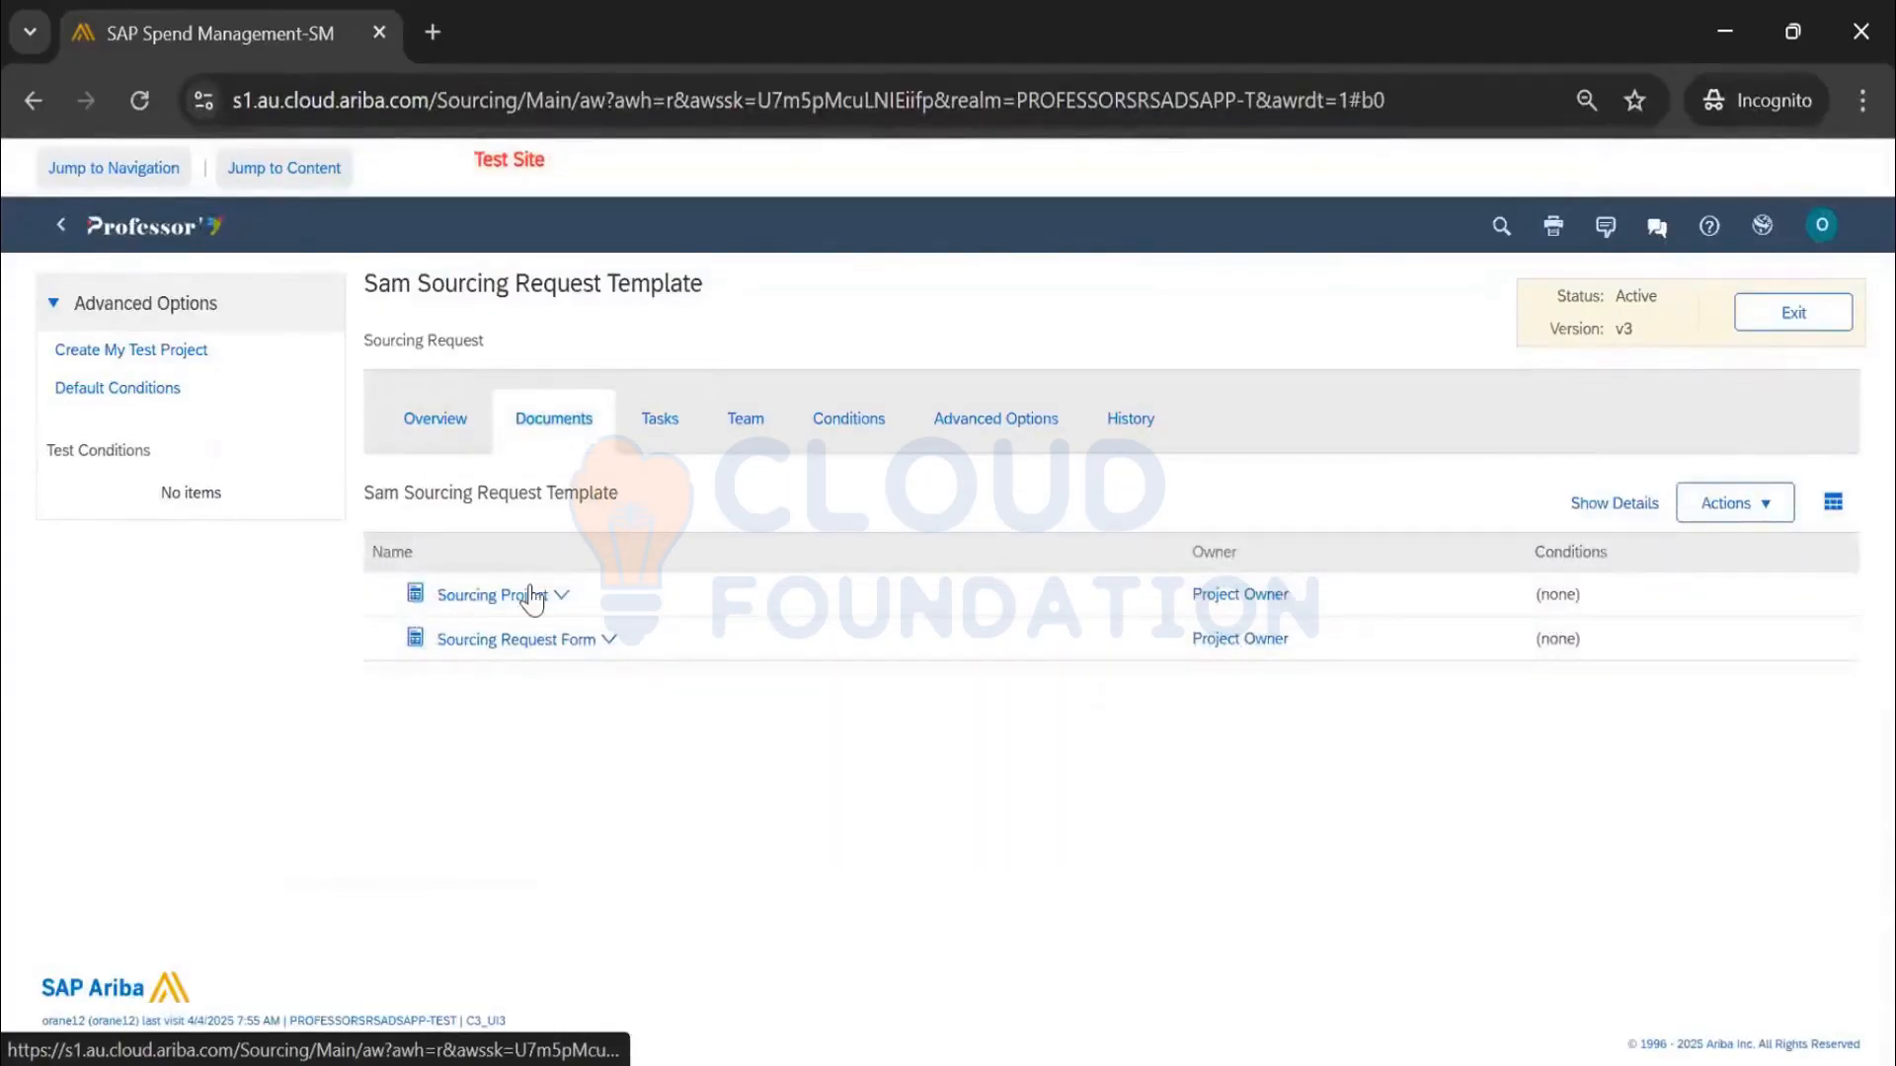
click(1813, 322)
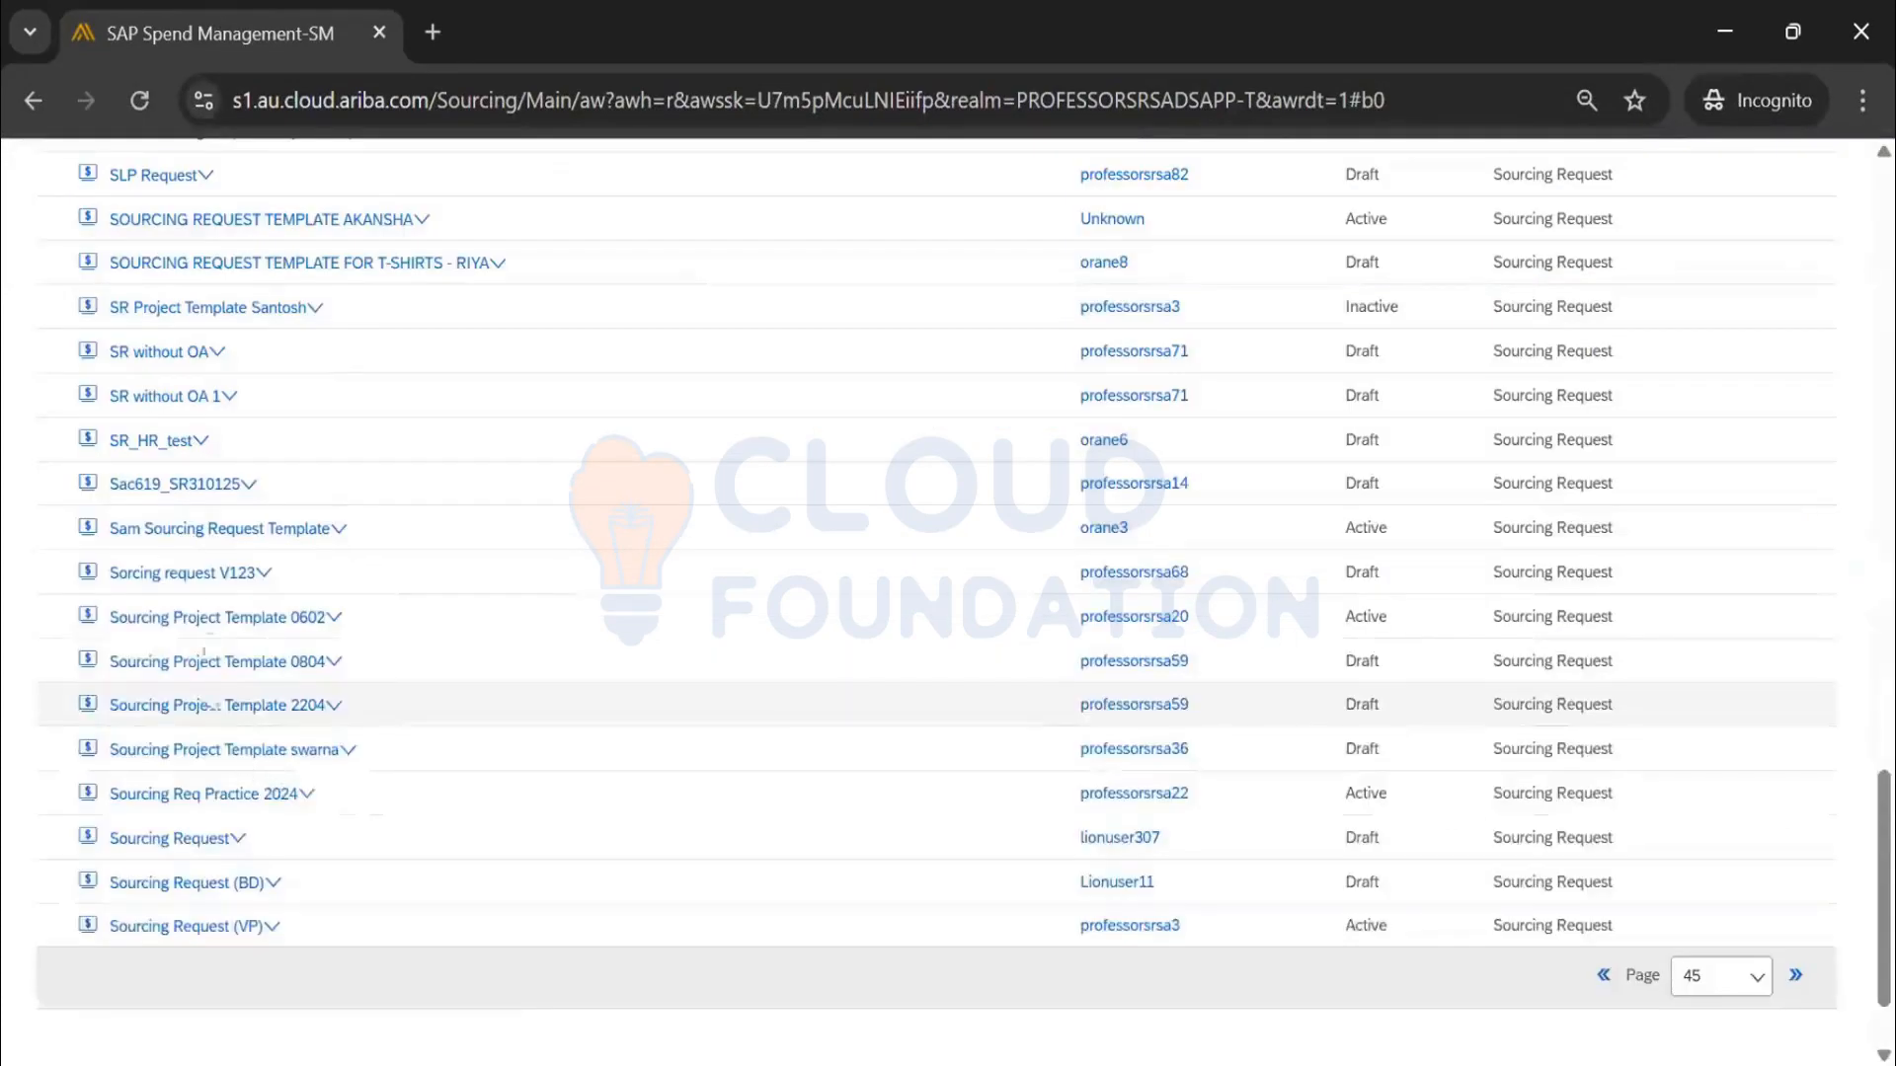
click(230, 309)
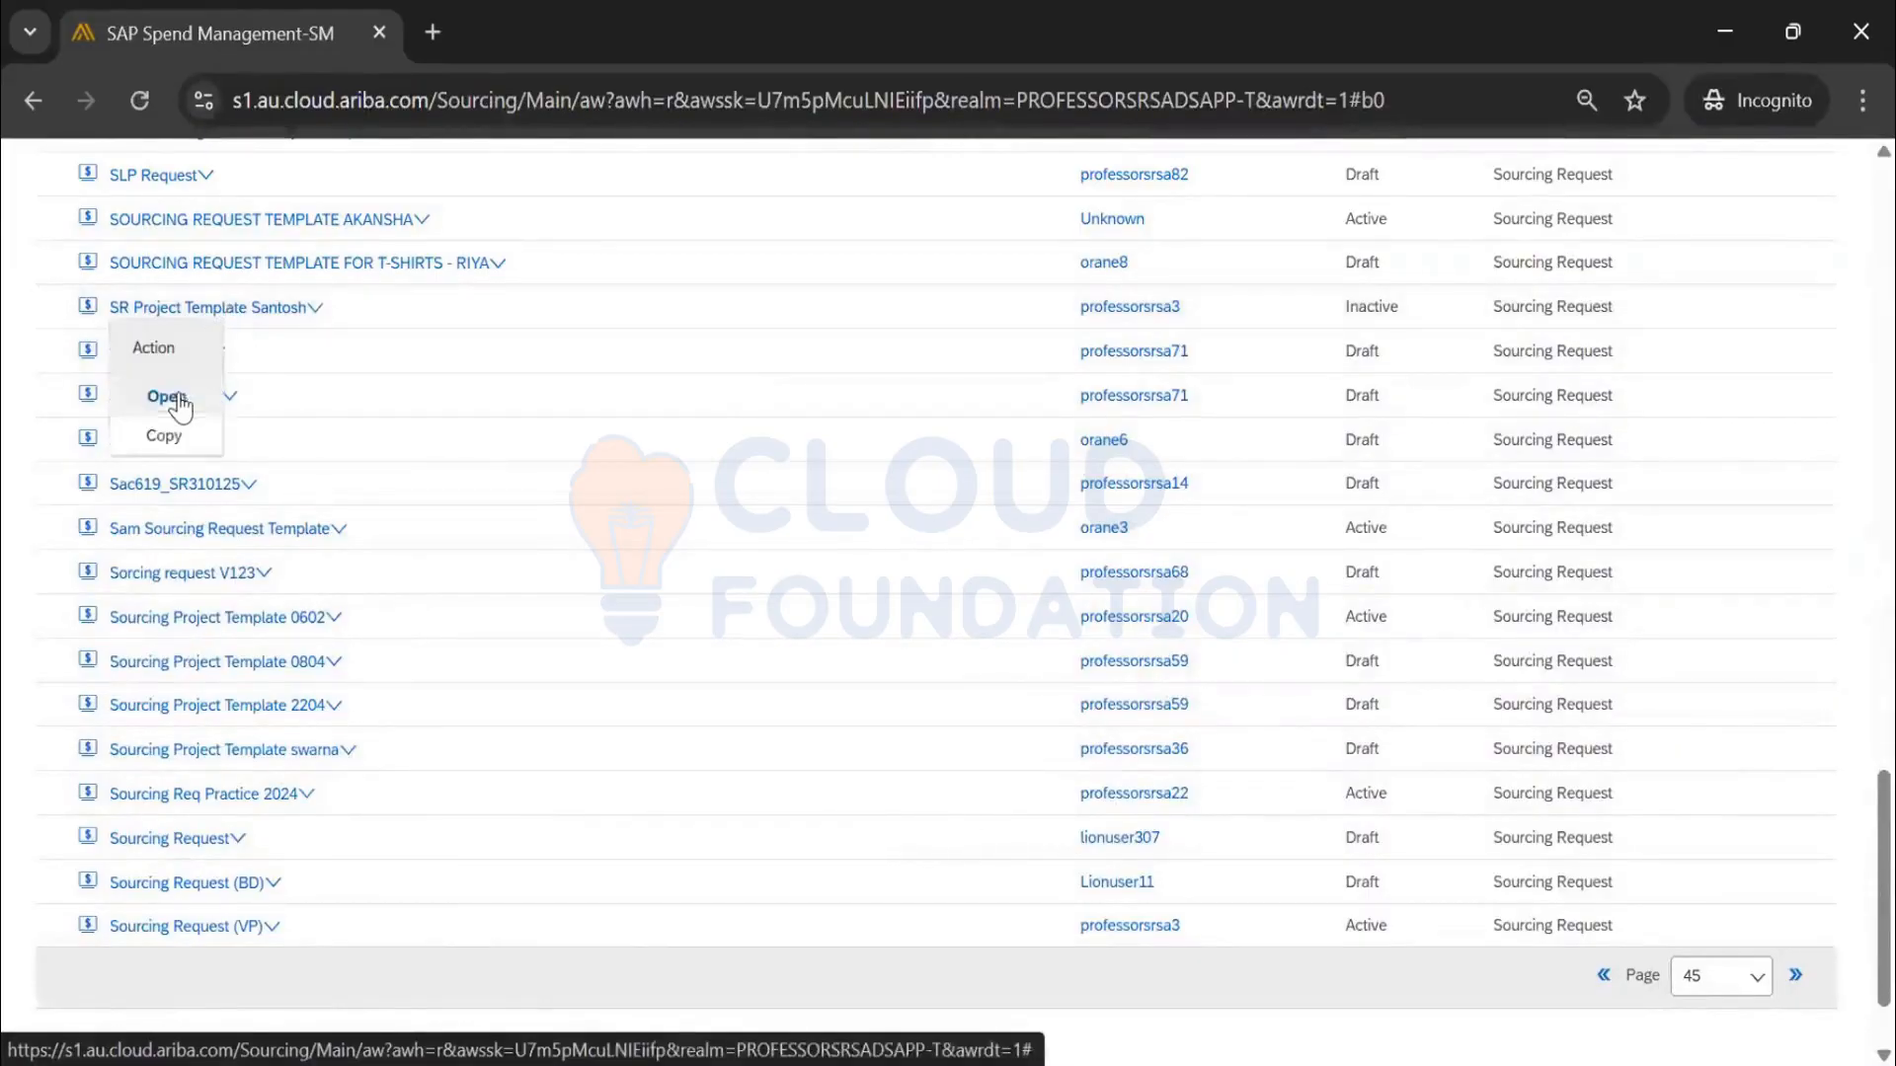
click(176, 394)
scroll(610, 440, down, 5)
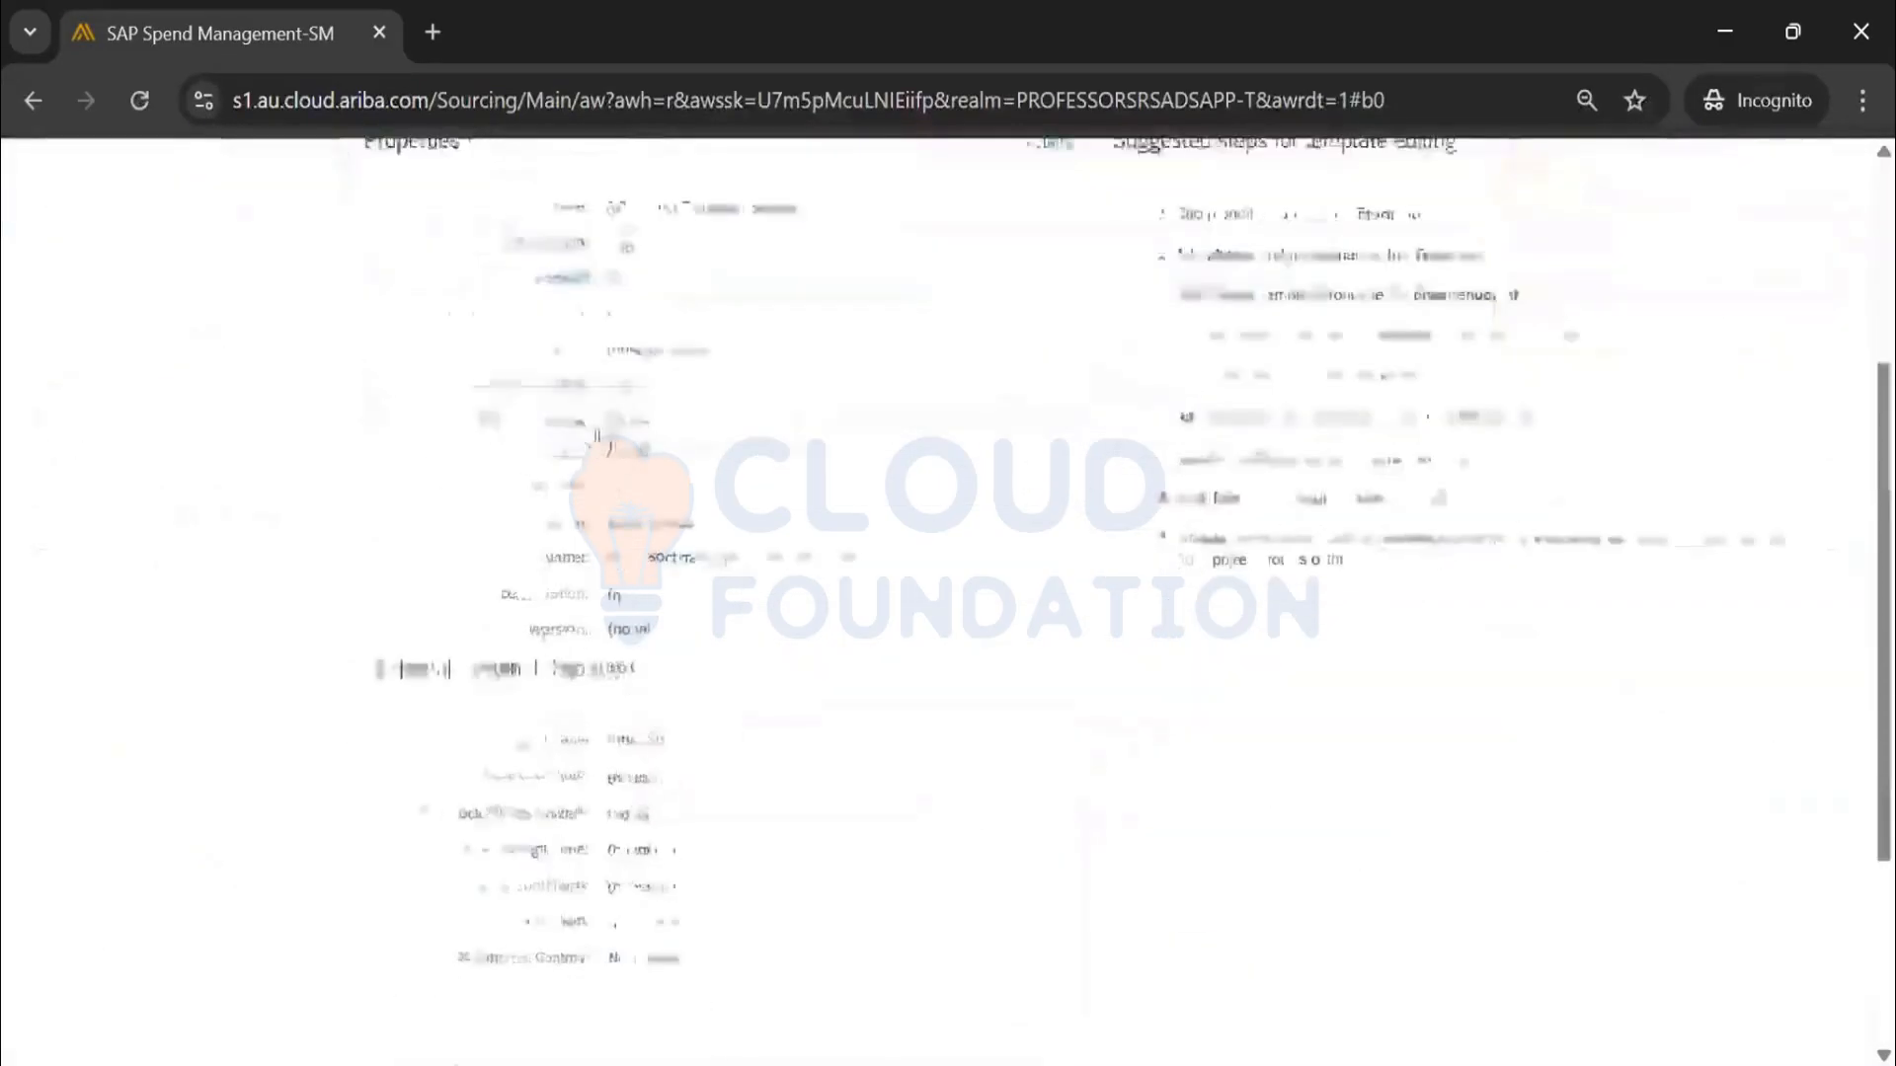
scroll(622, 464, up, 5)
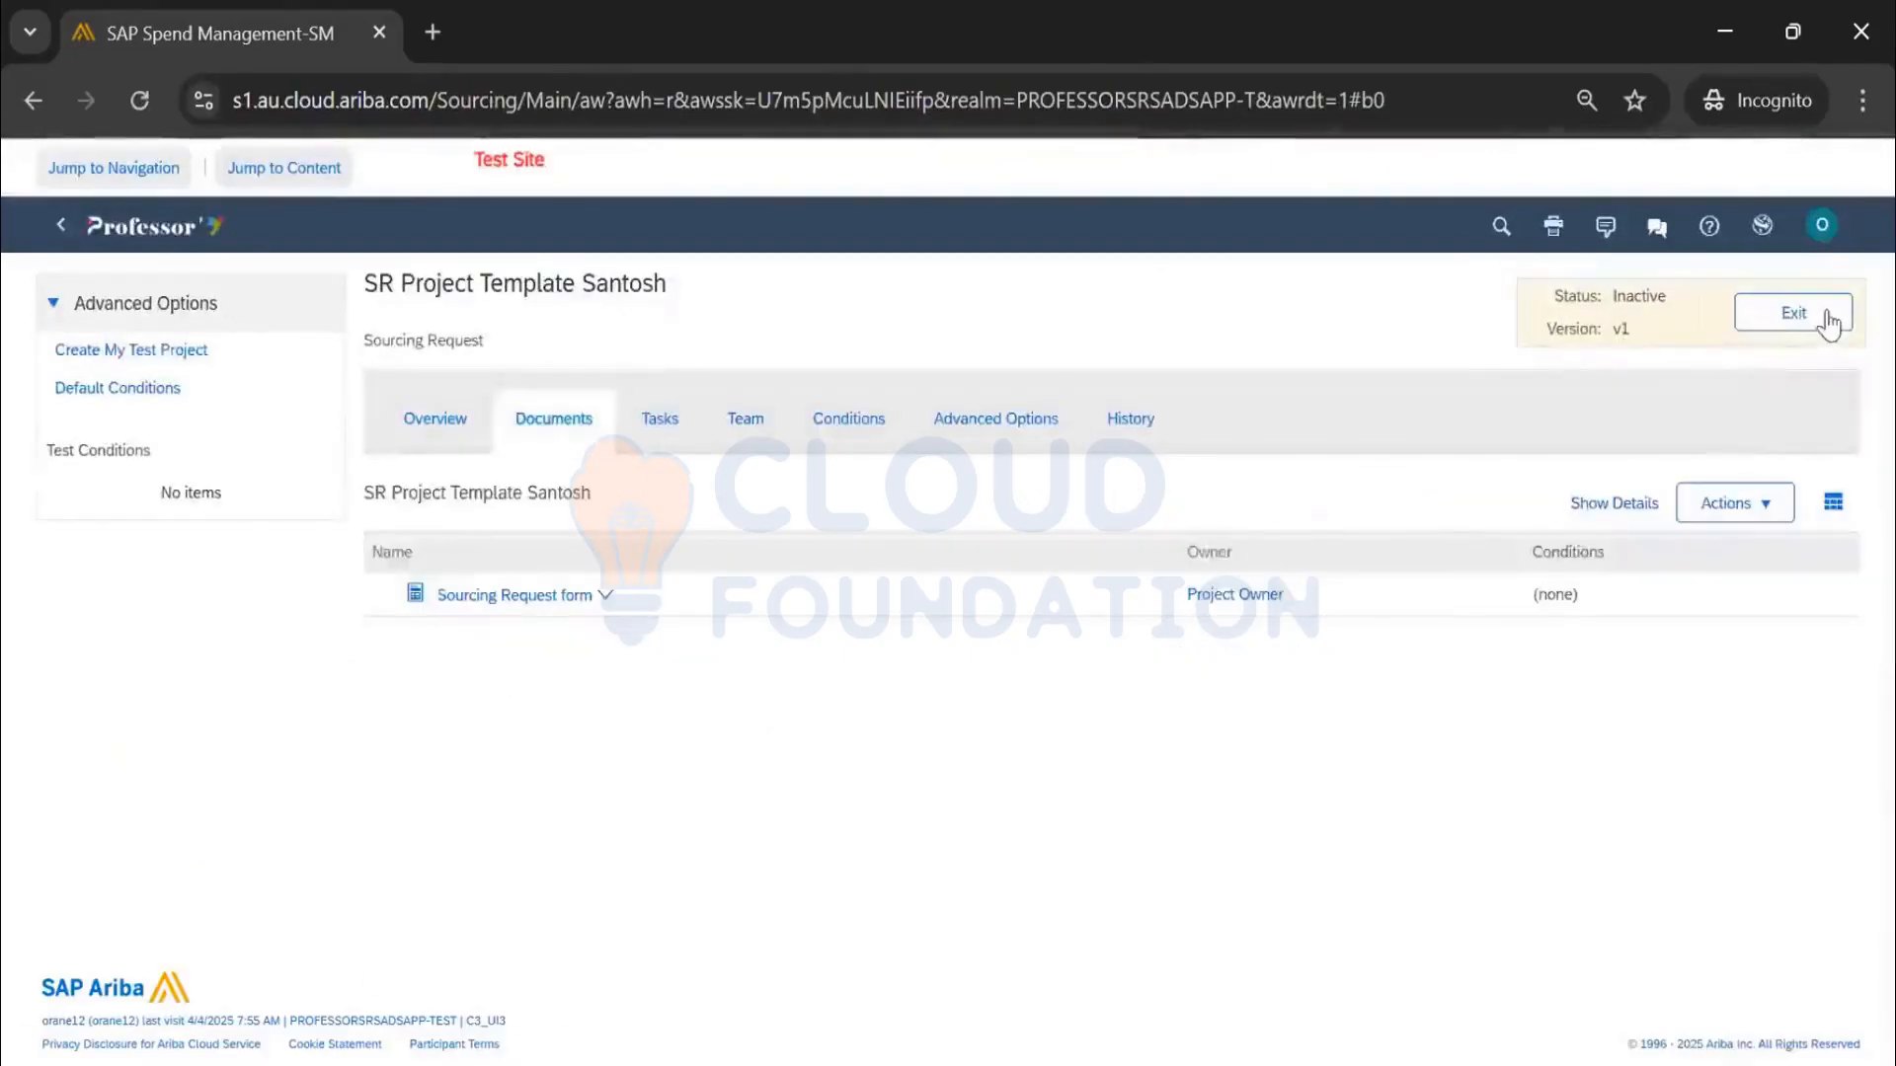
click(1828, 324)
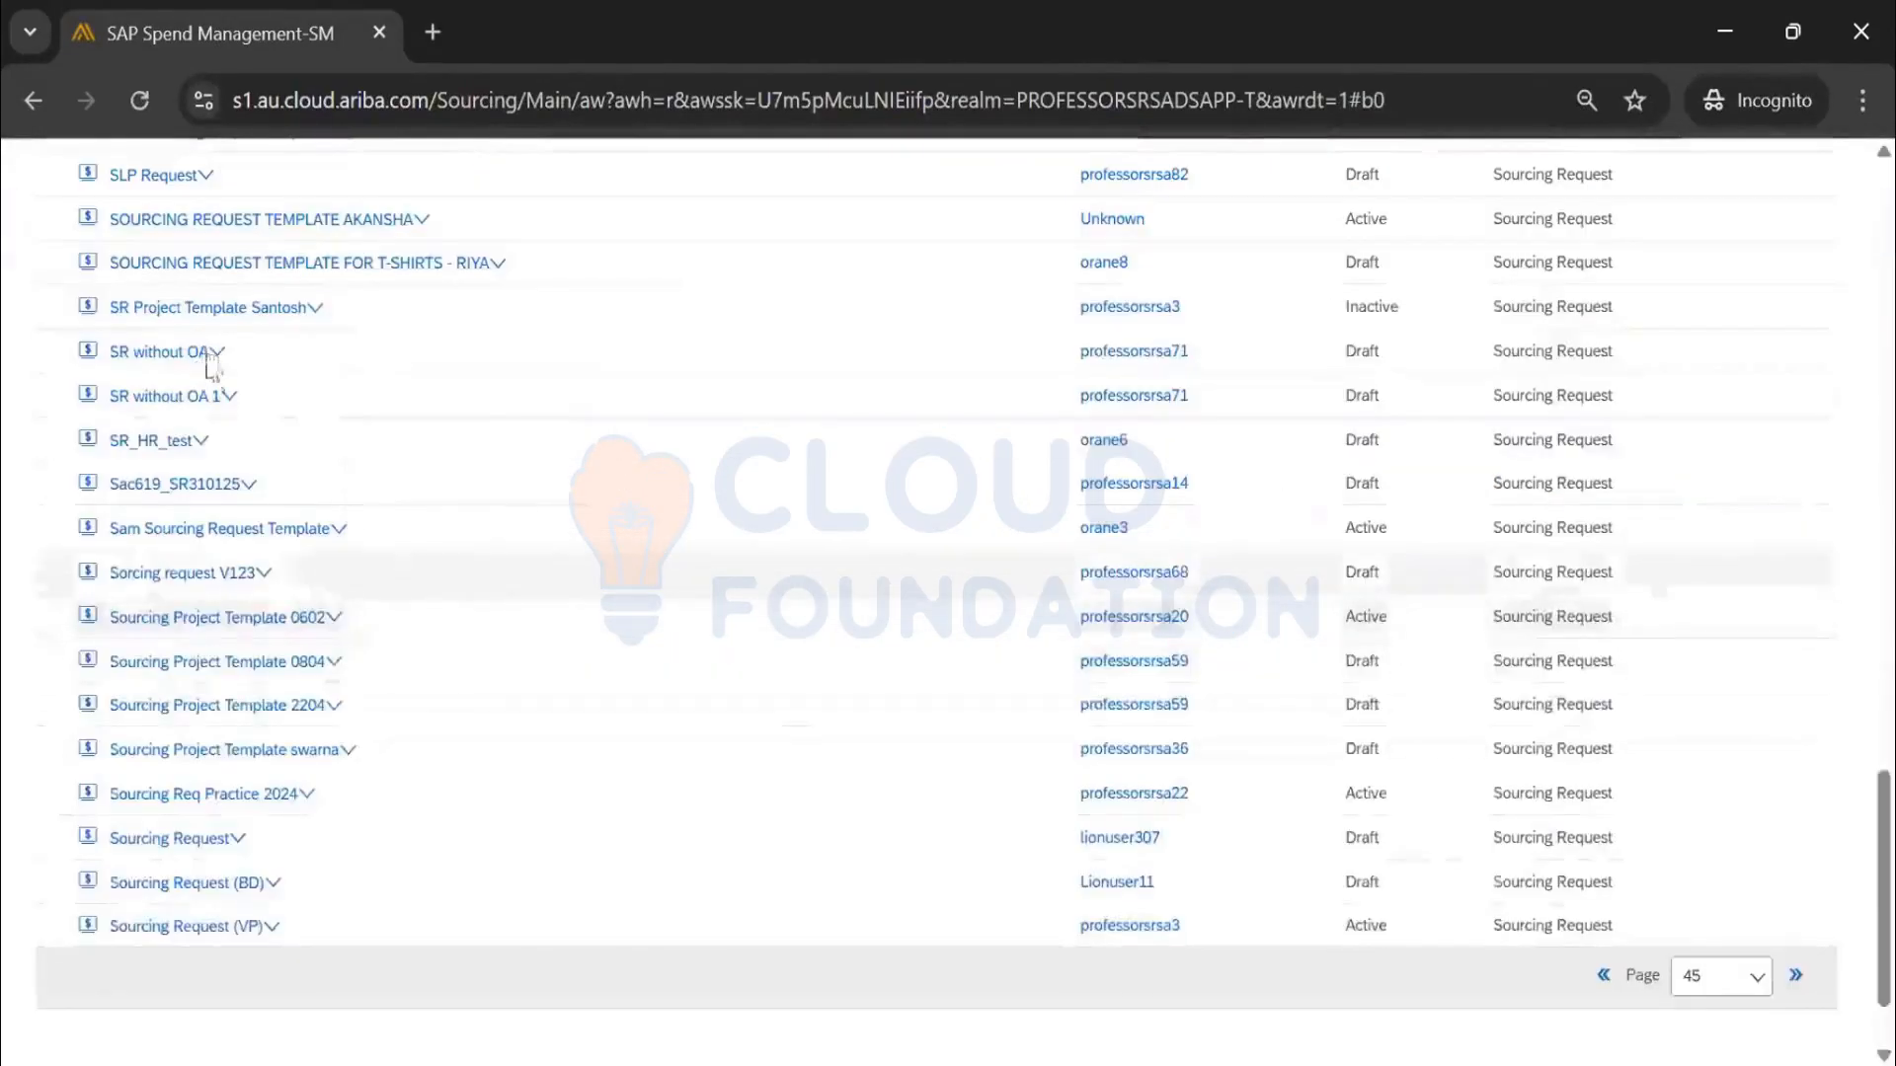
scroll(220, 403, up, 2)
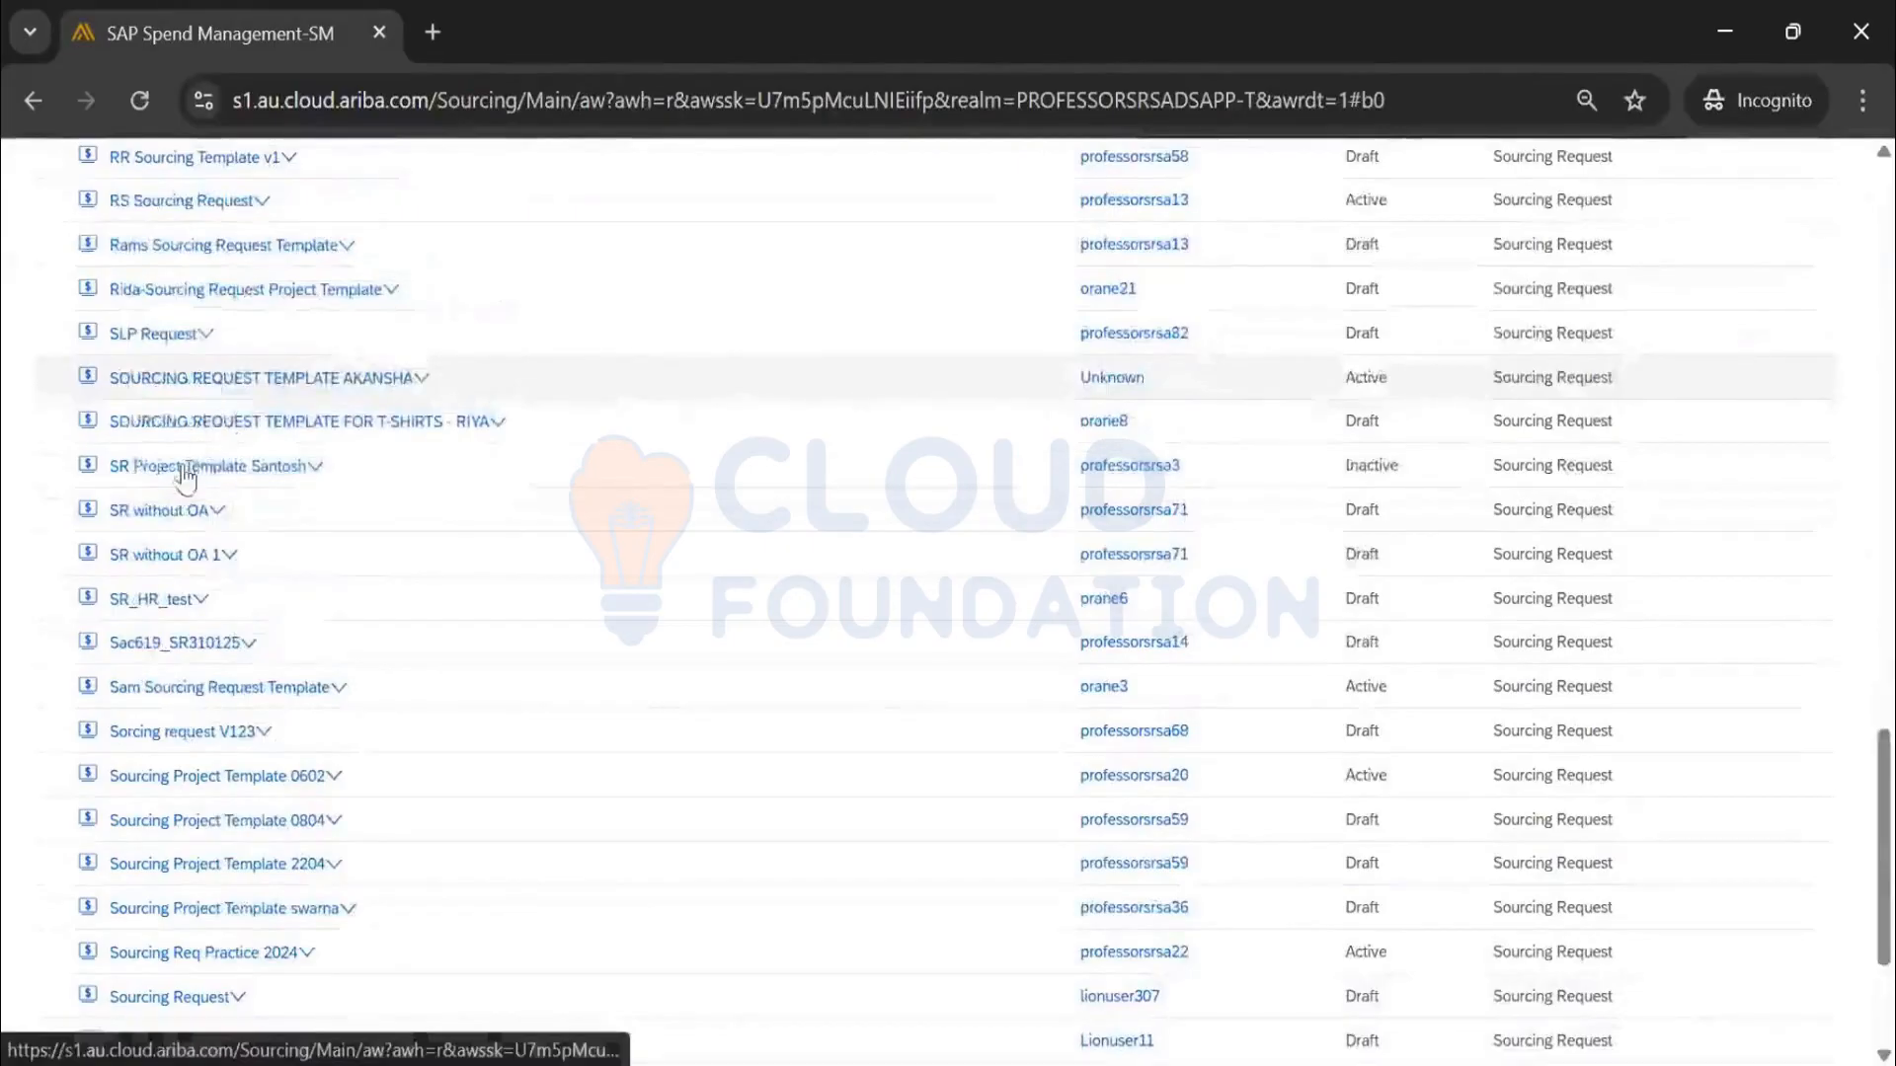
click(312, 467)
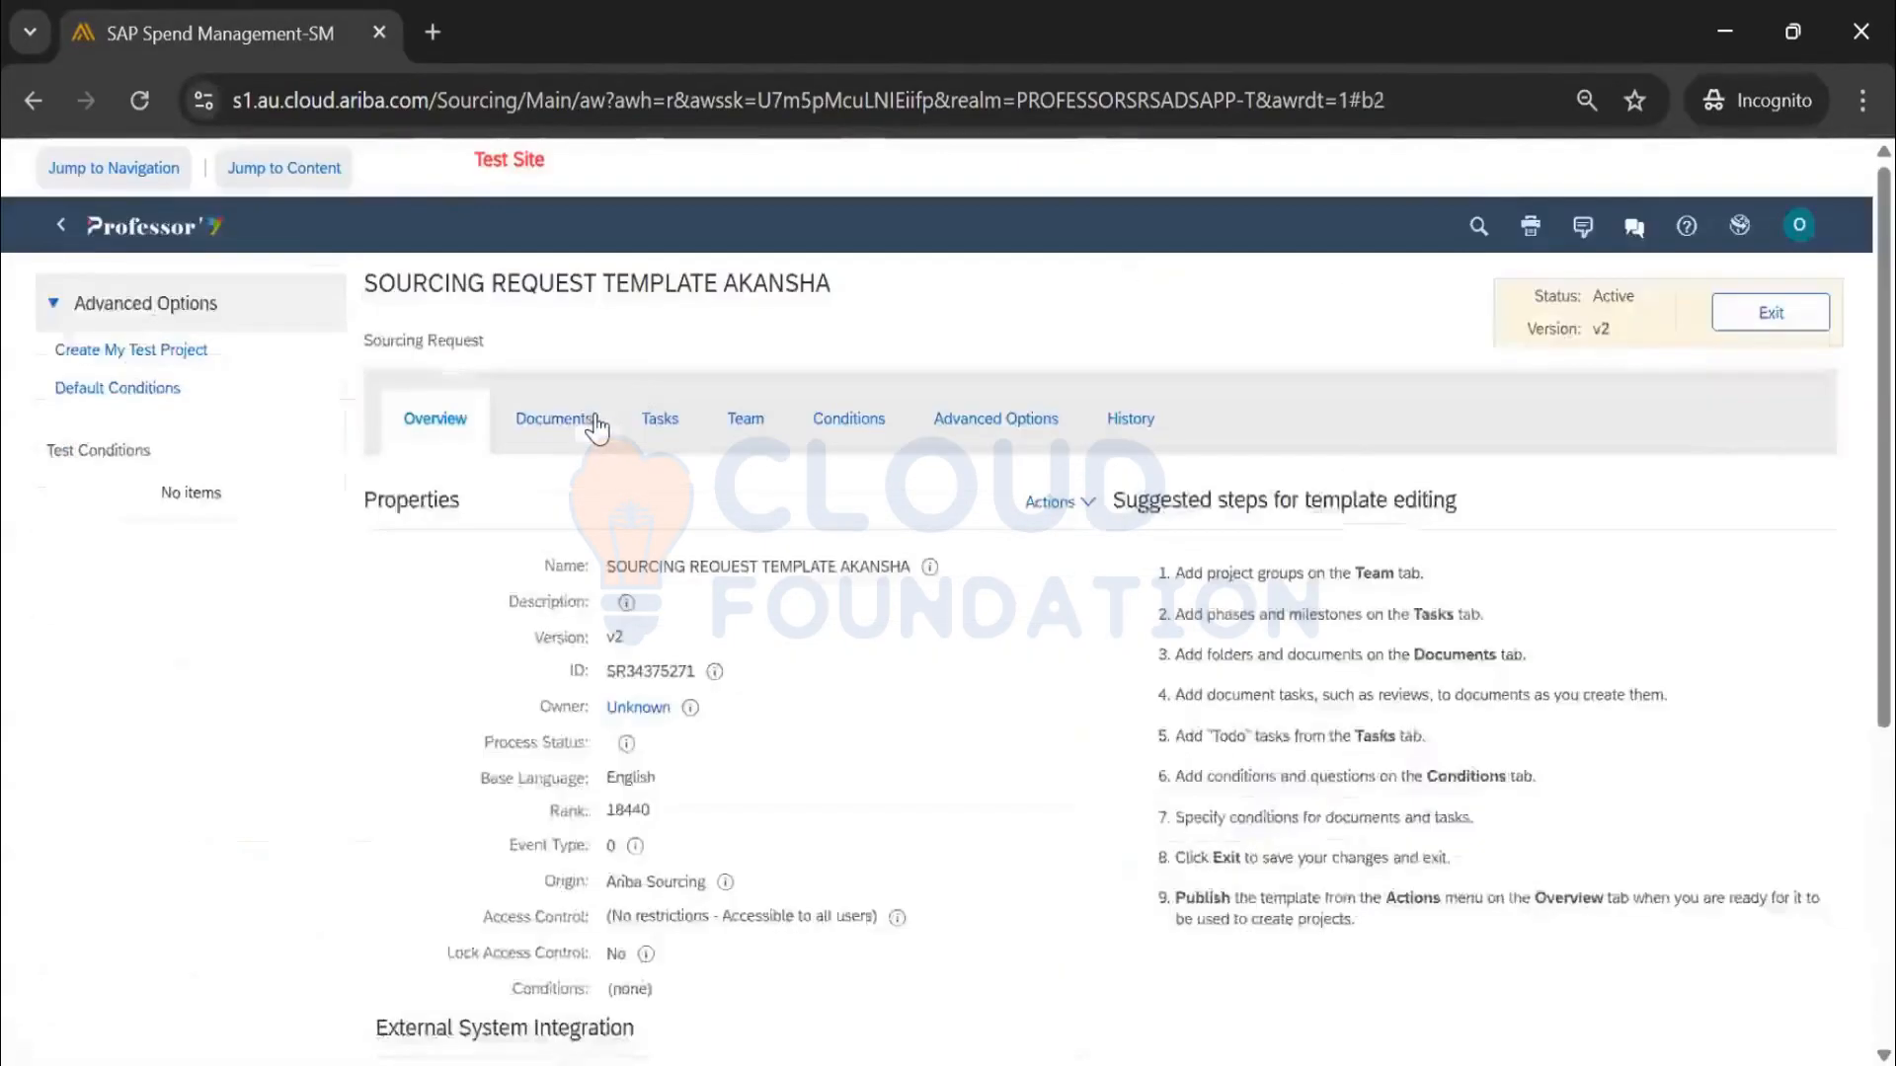
click(610, 439)
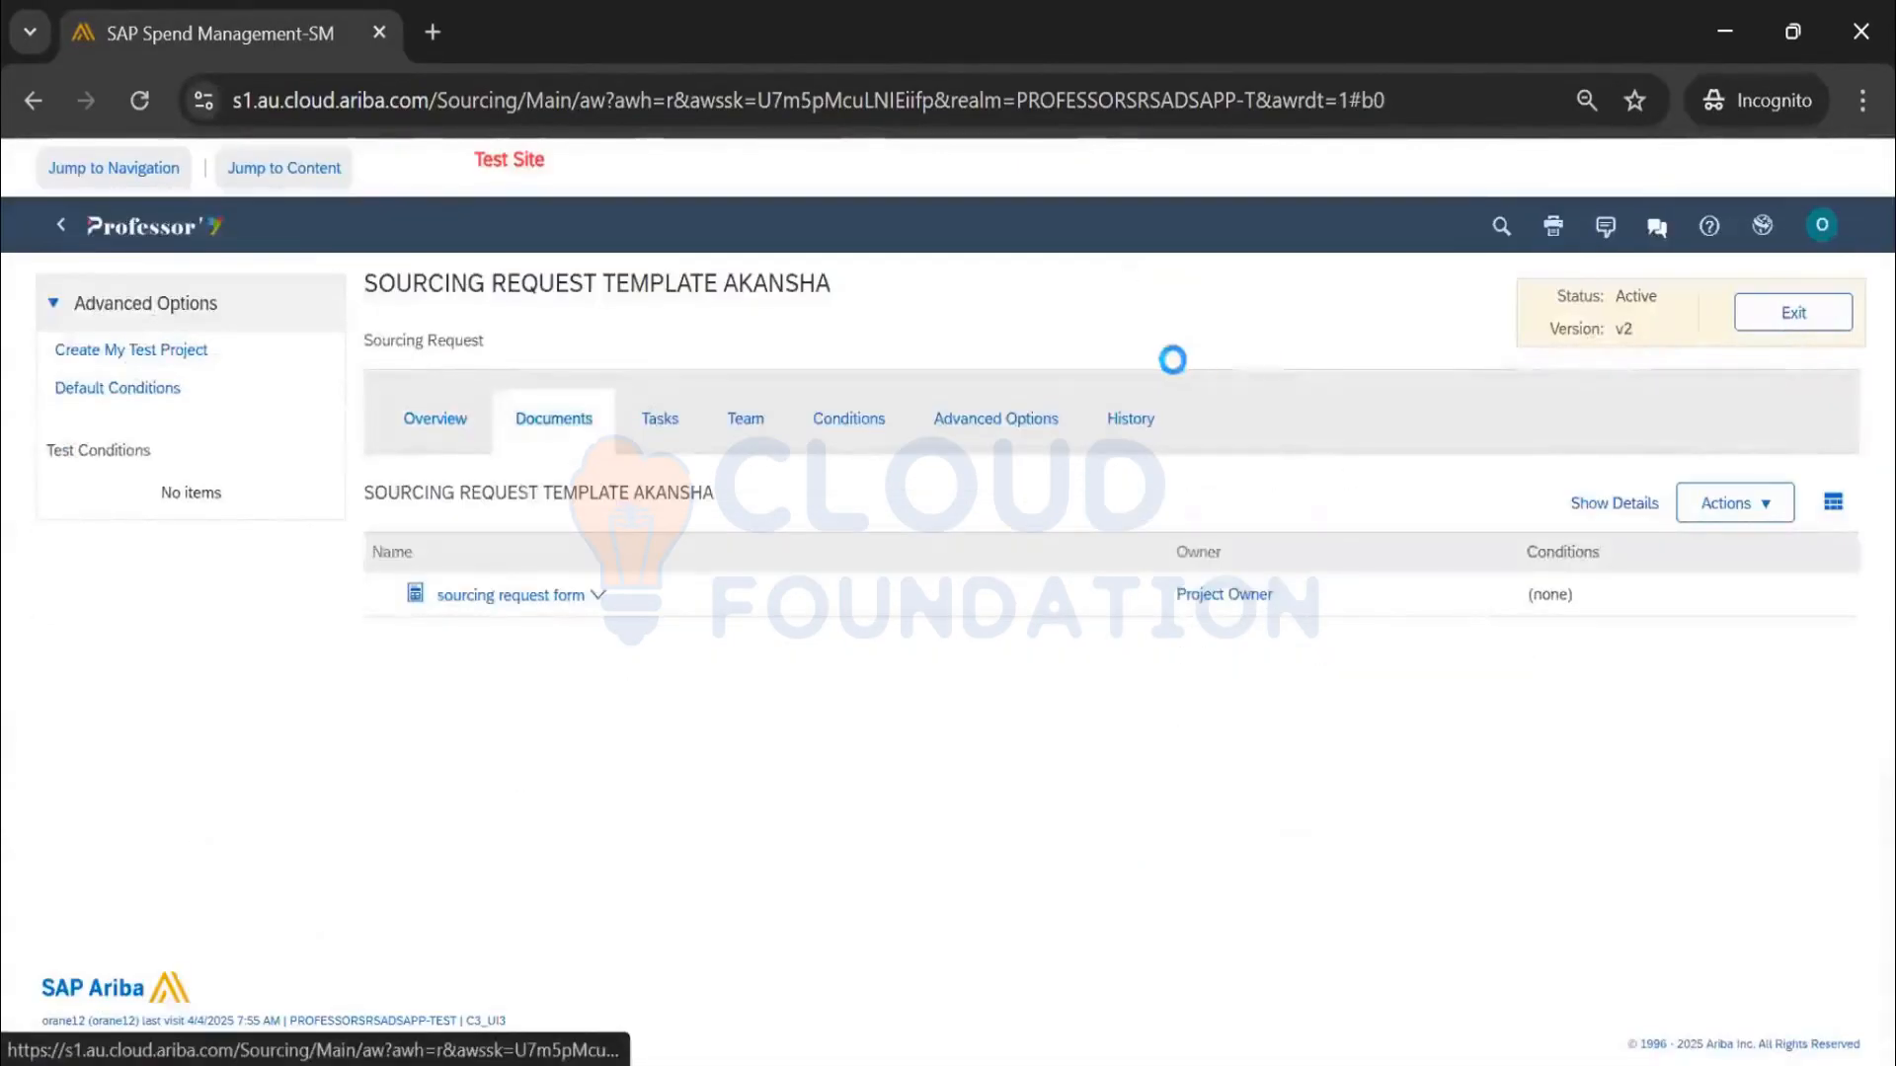
click(1793, 312)
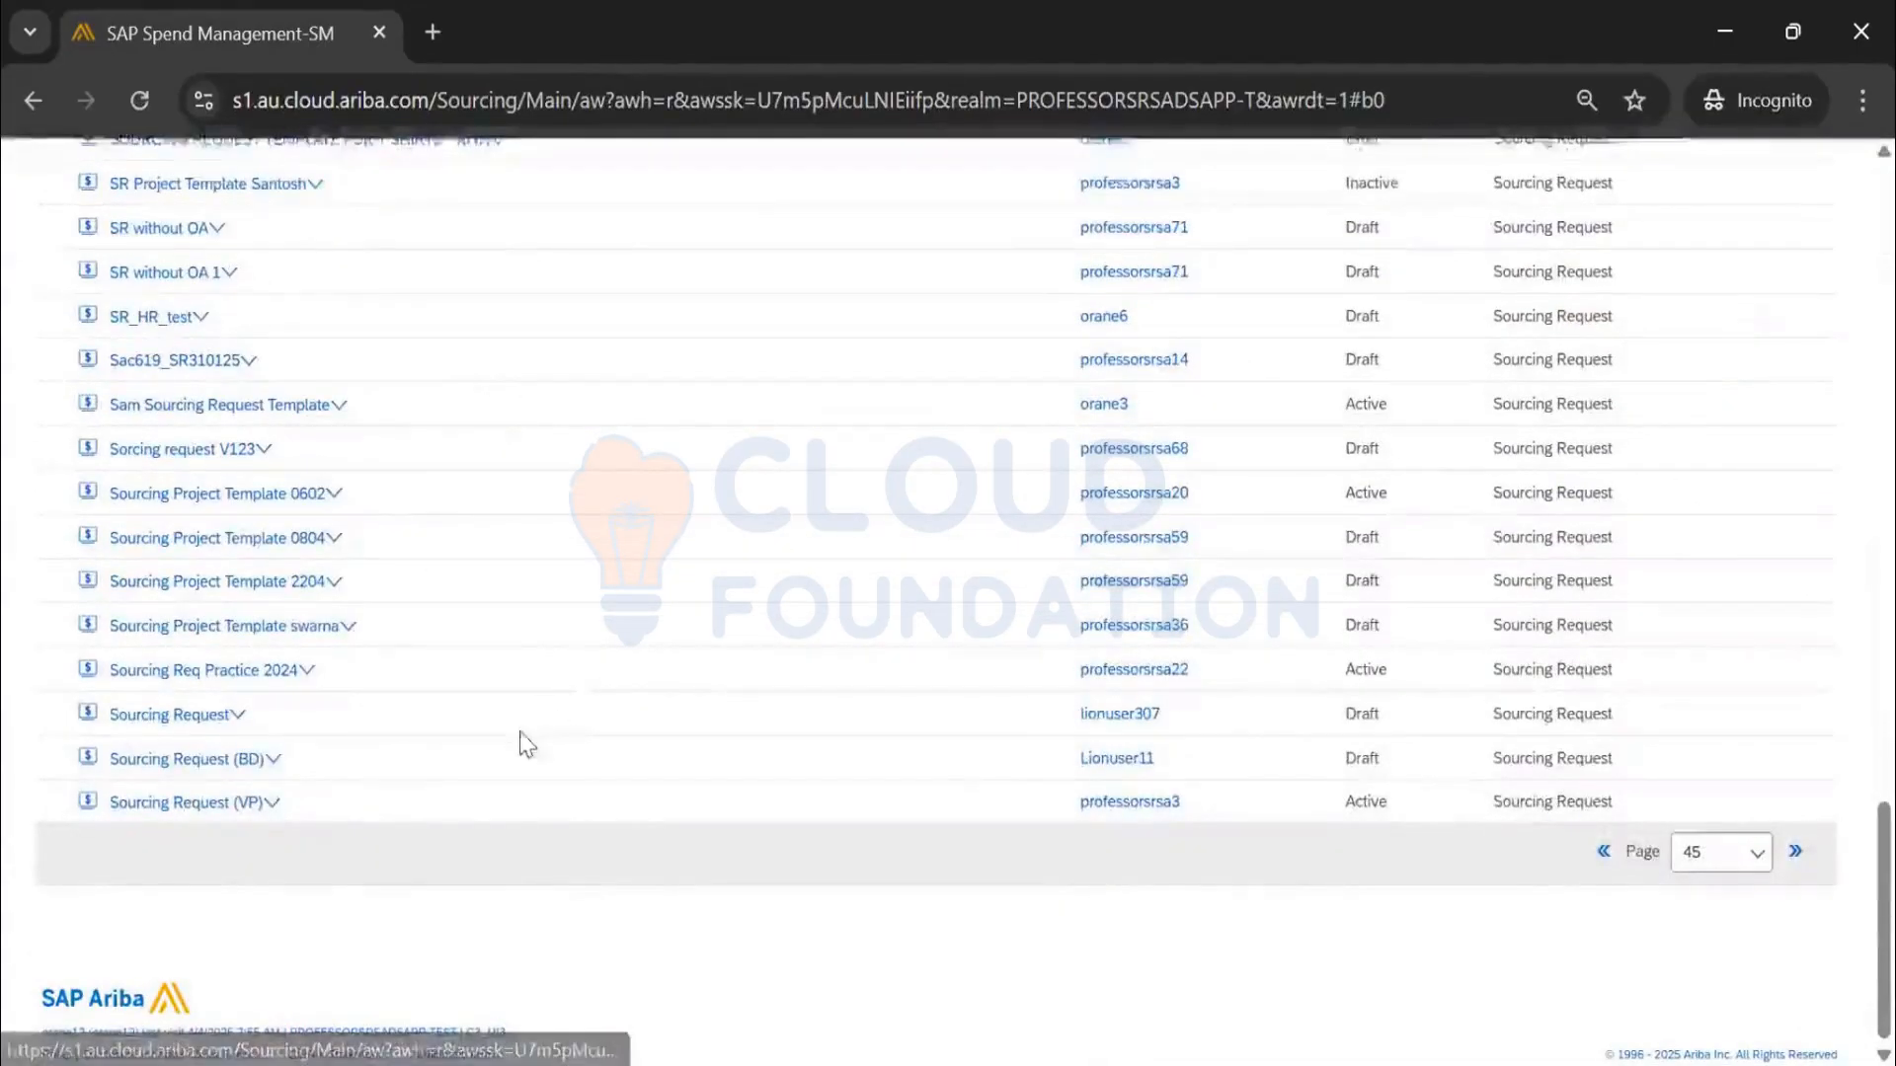
Review the Sourcing Request Sanjay 10Oct24 template's documents and tasks, then show its actions
scroll(417, 832, up, 2)
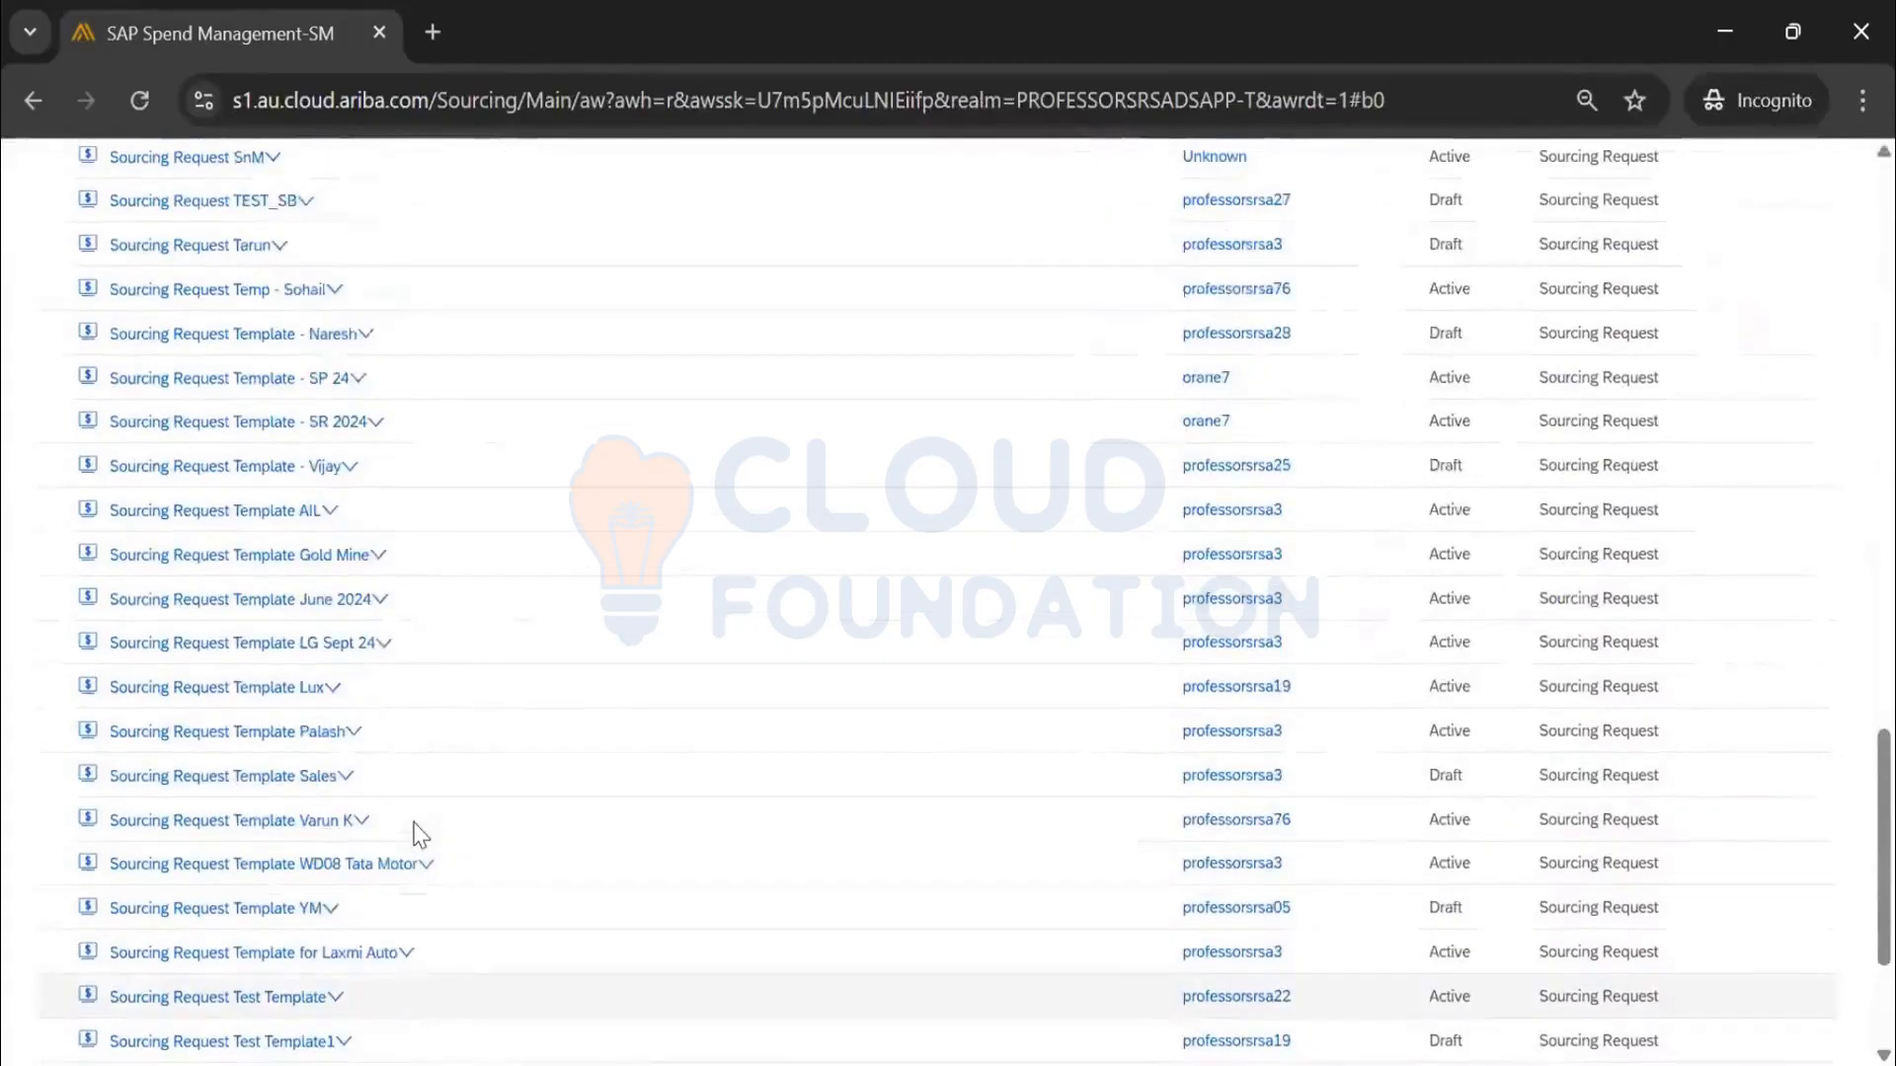
scroll(419, 835, up, 3)
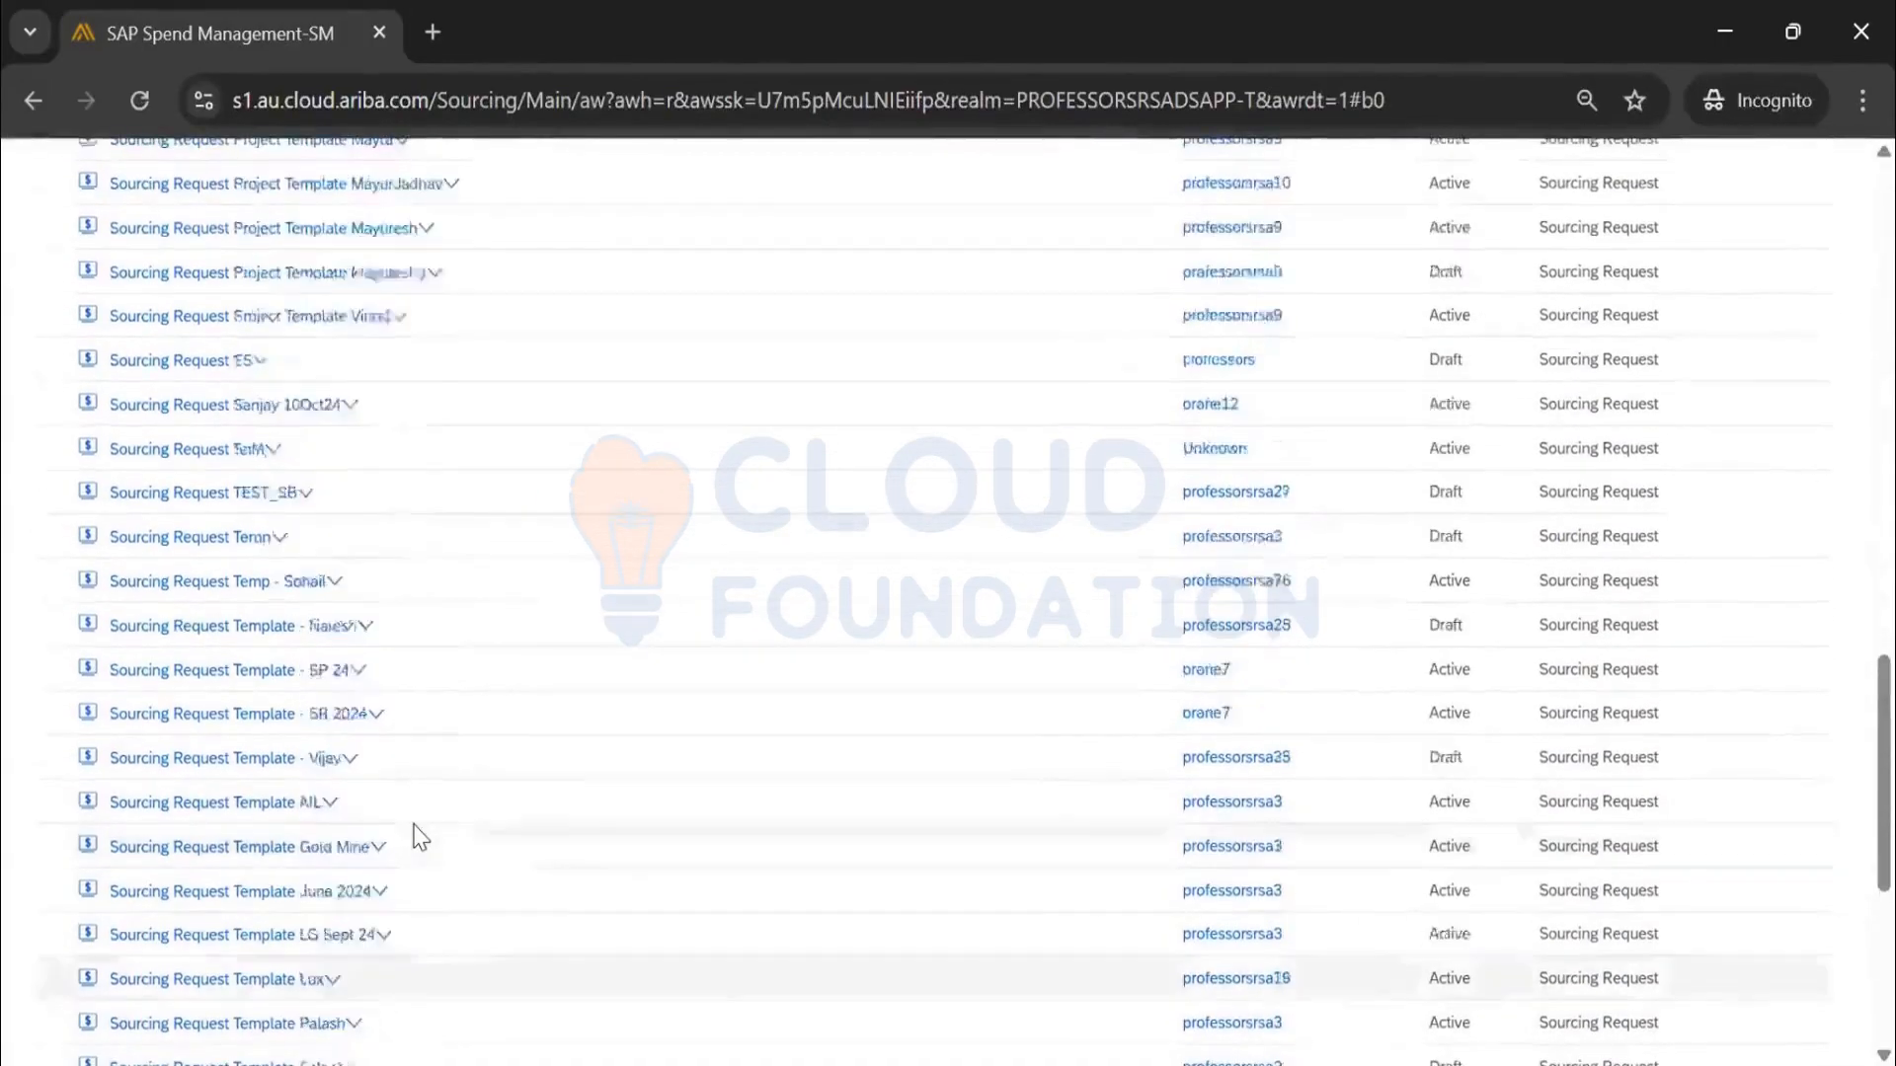
scroll(421, 837, up, 2)
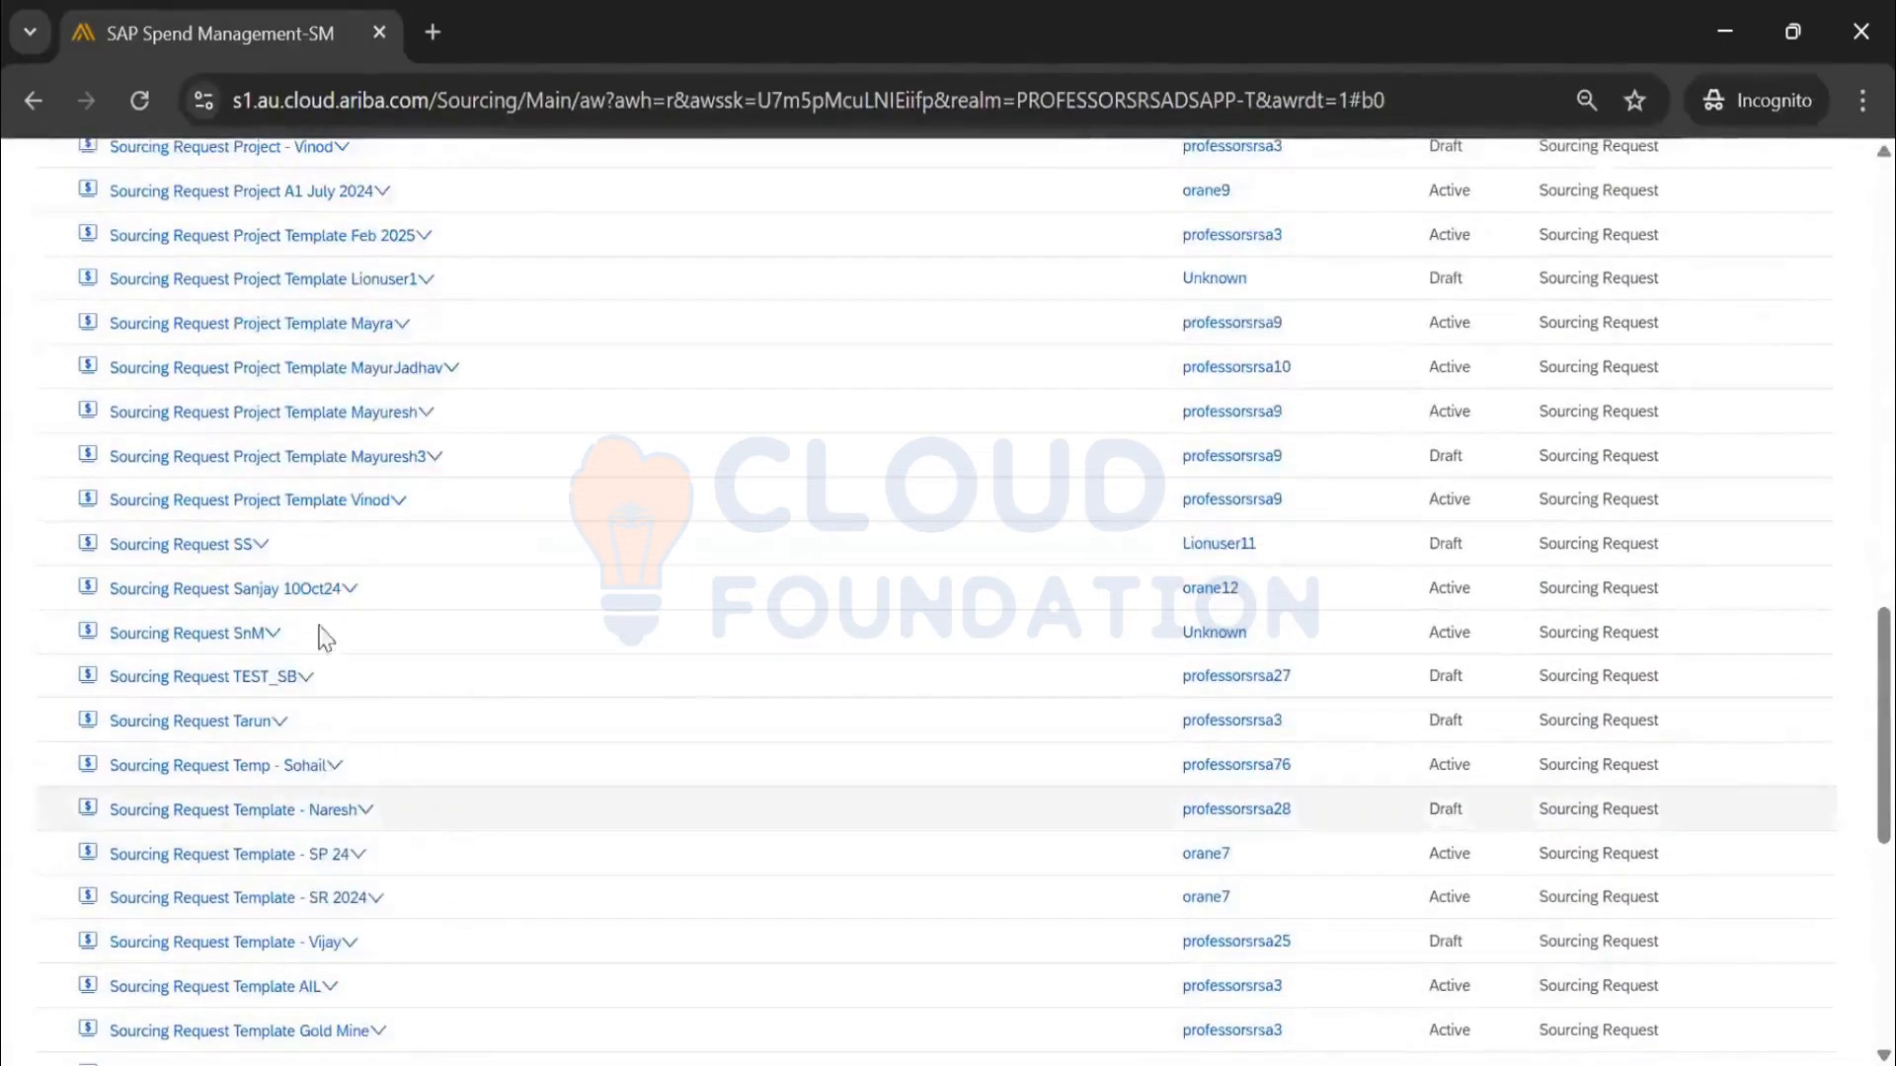
click(181, 681)
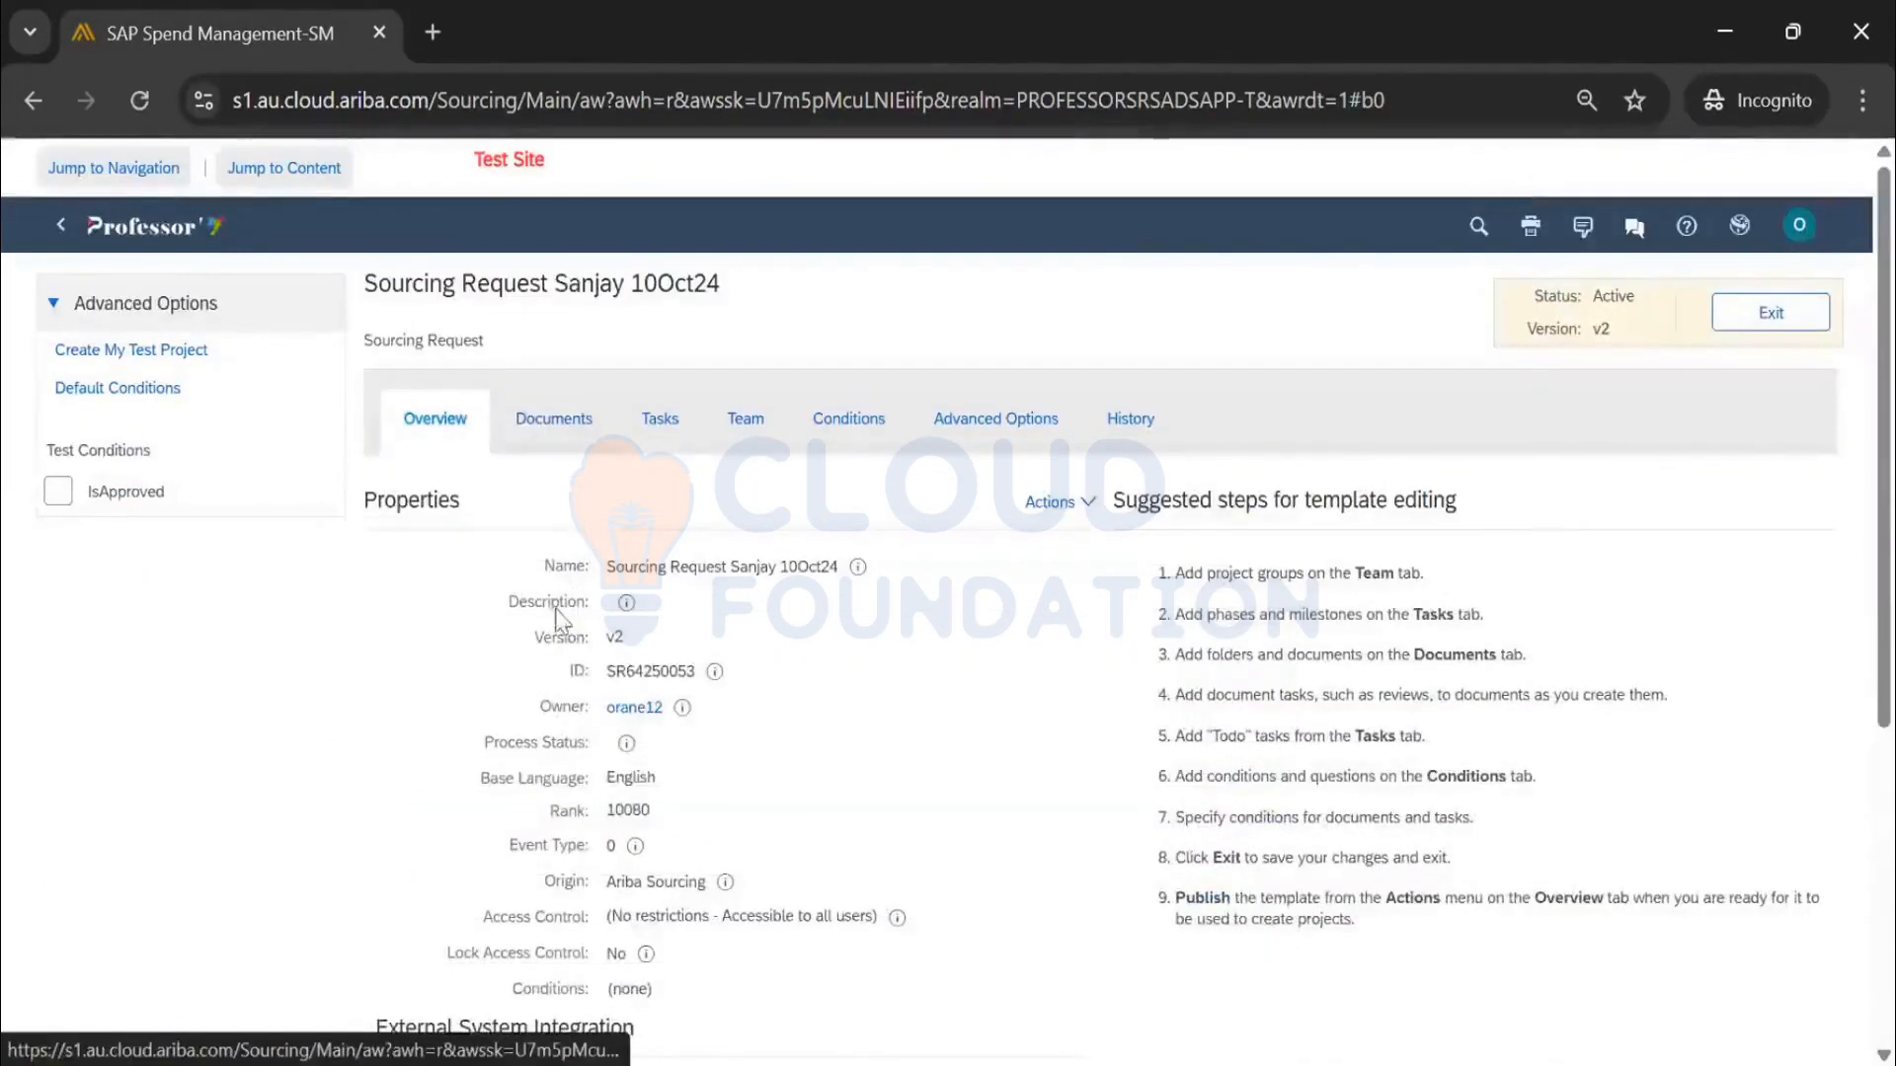
click(553, 423)
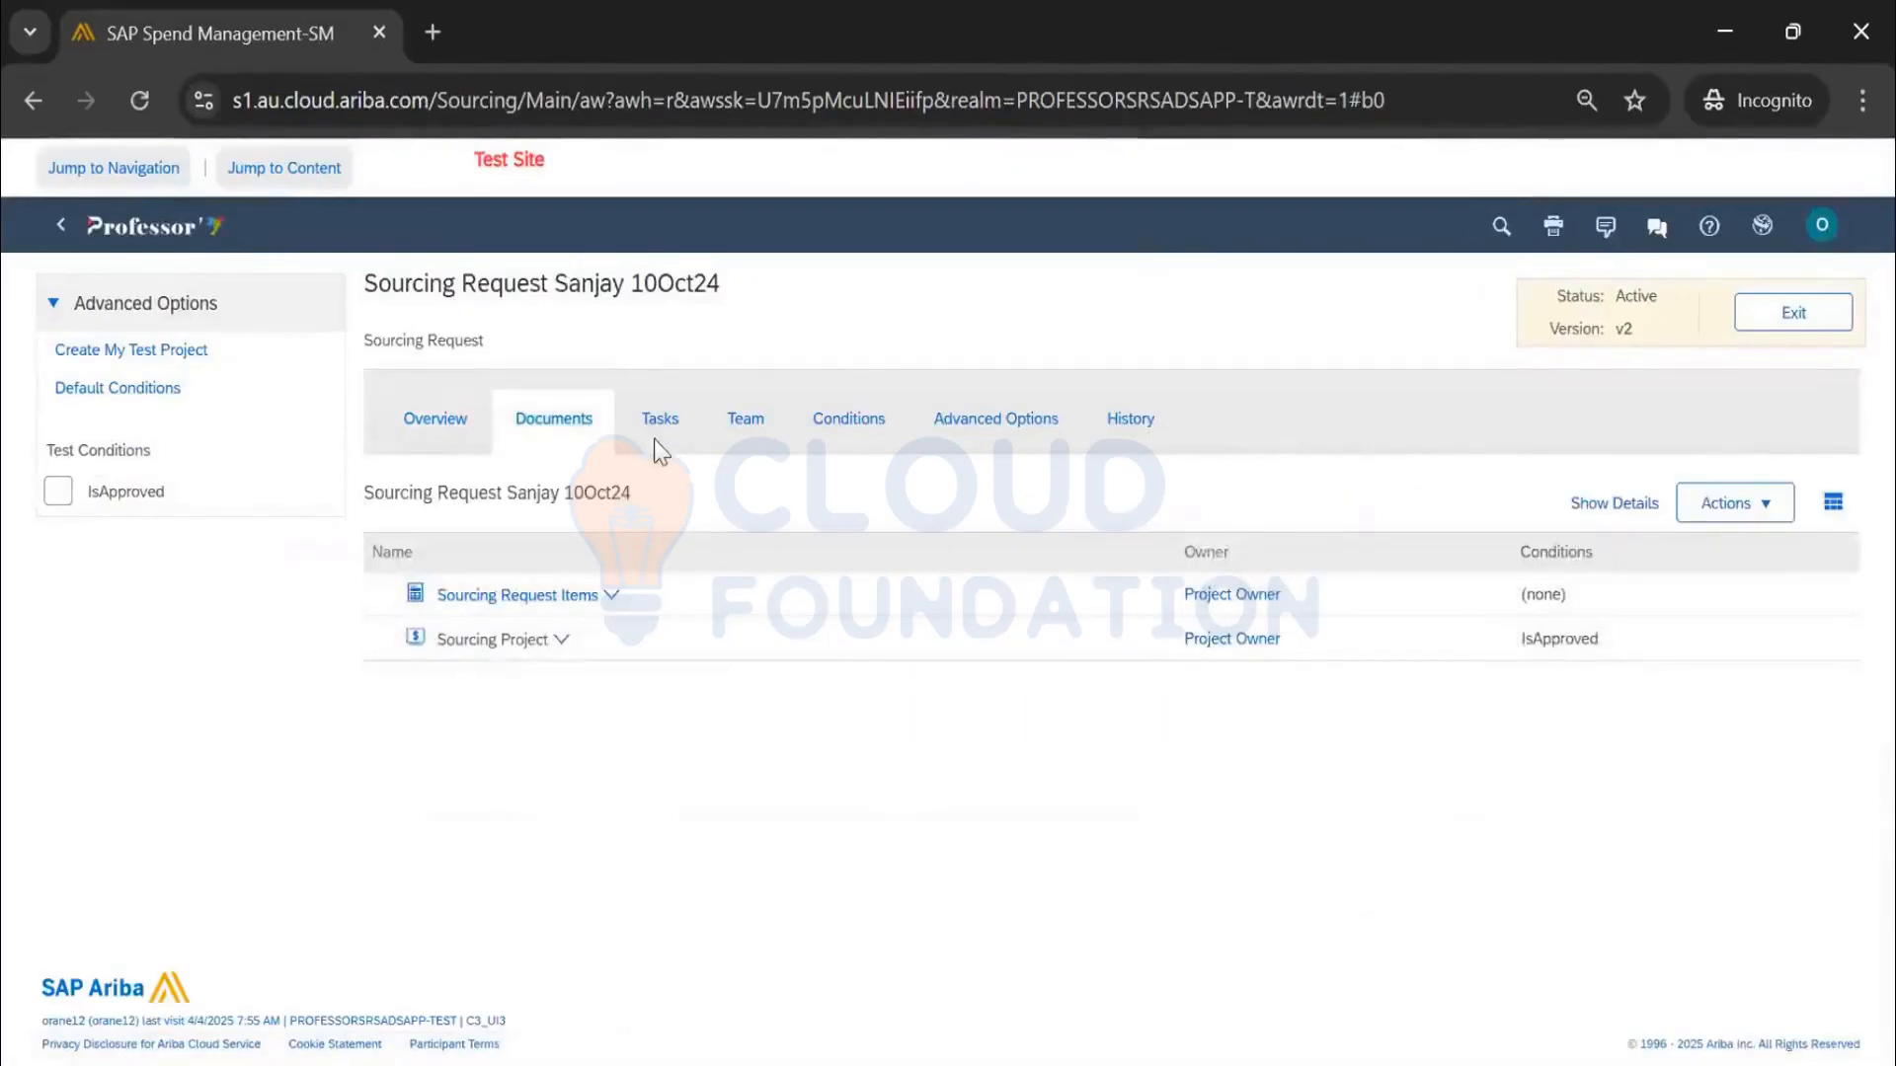
click(657, 431)
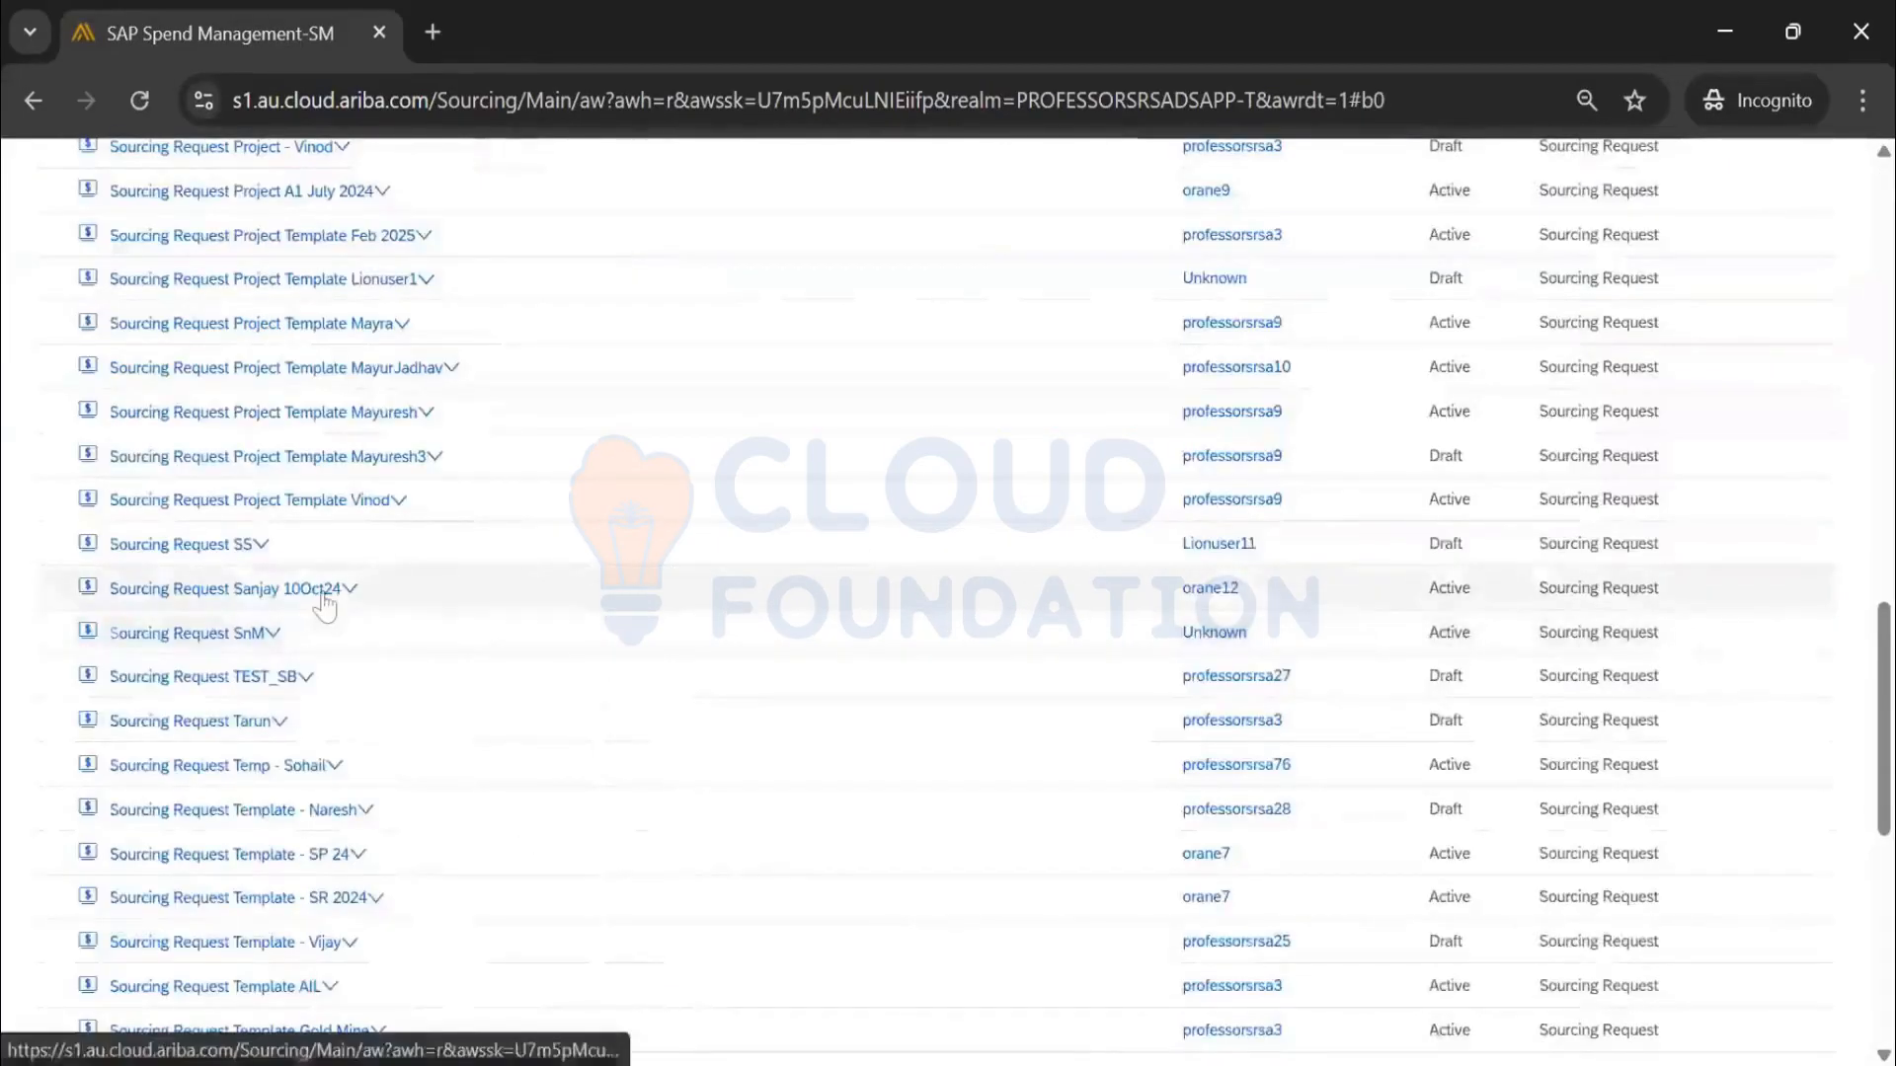
click(319, 593)
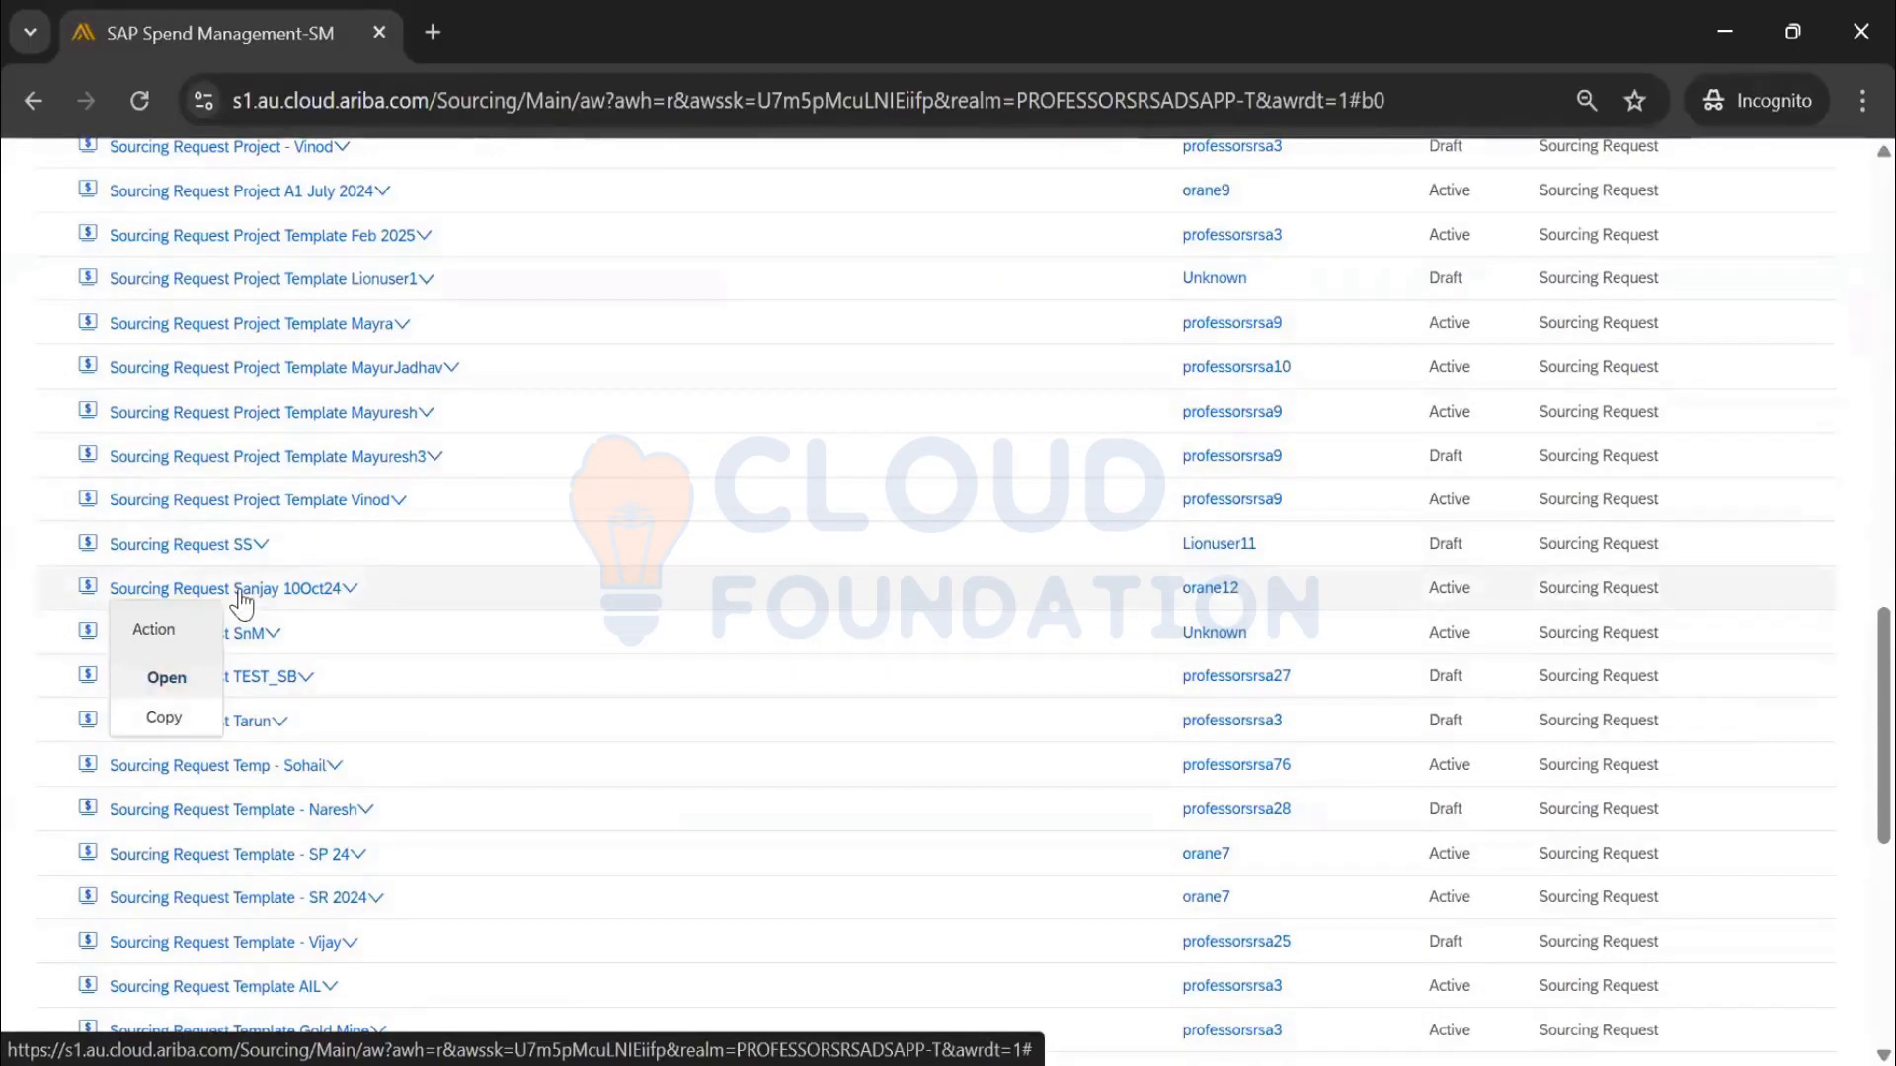
Copy the 10Oct24 template, retitling the copy 'Sourcing Request Template_Sanjay_4Apr25'
click(173, 726)
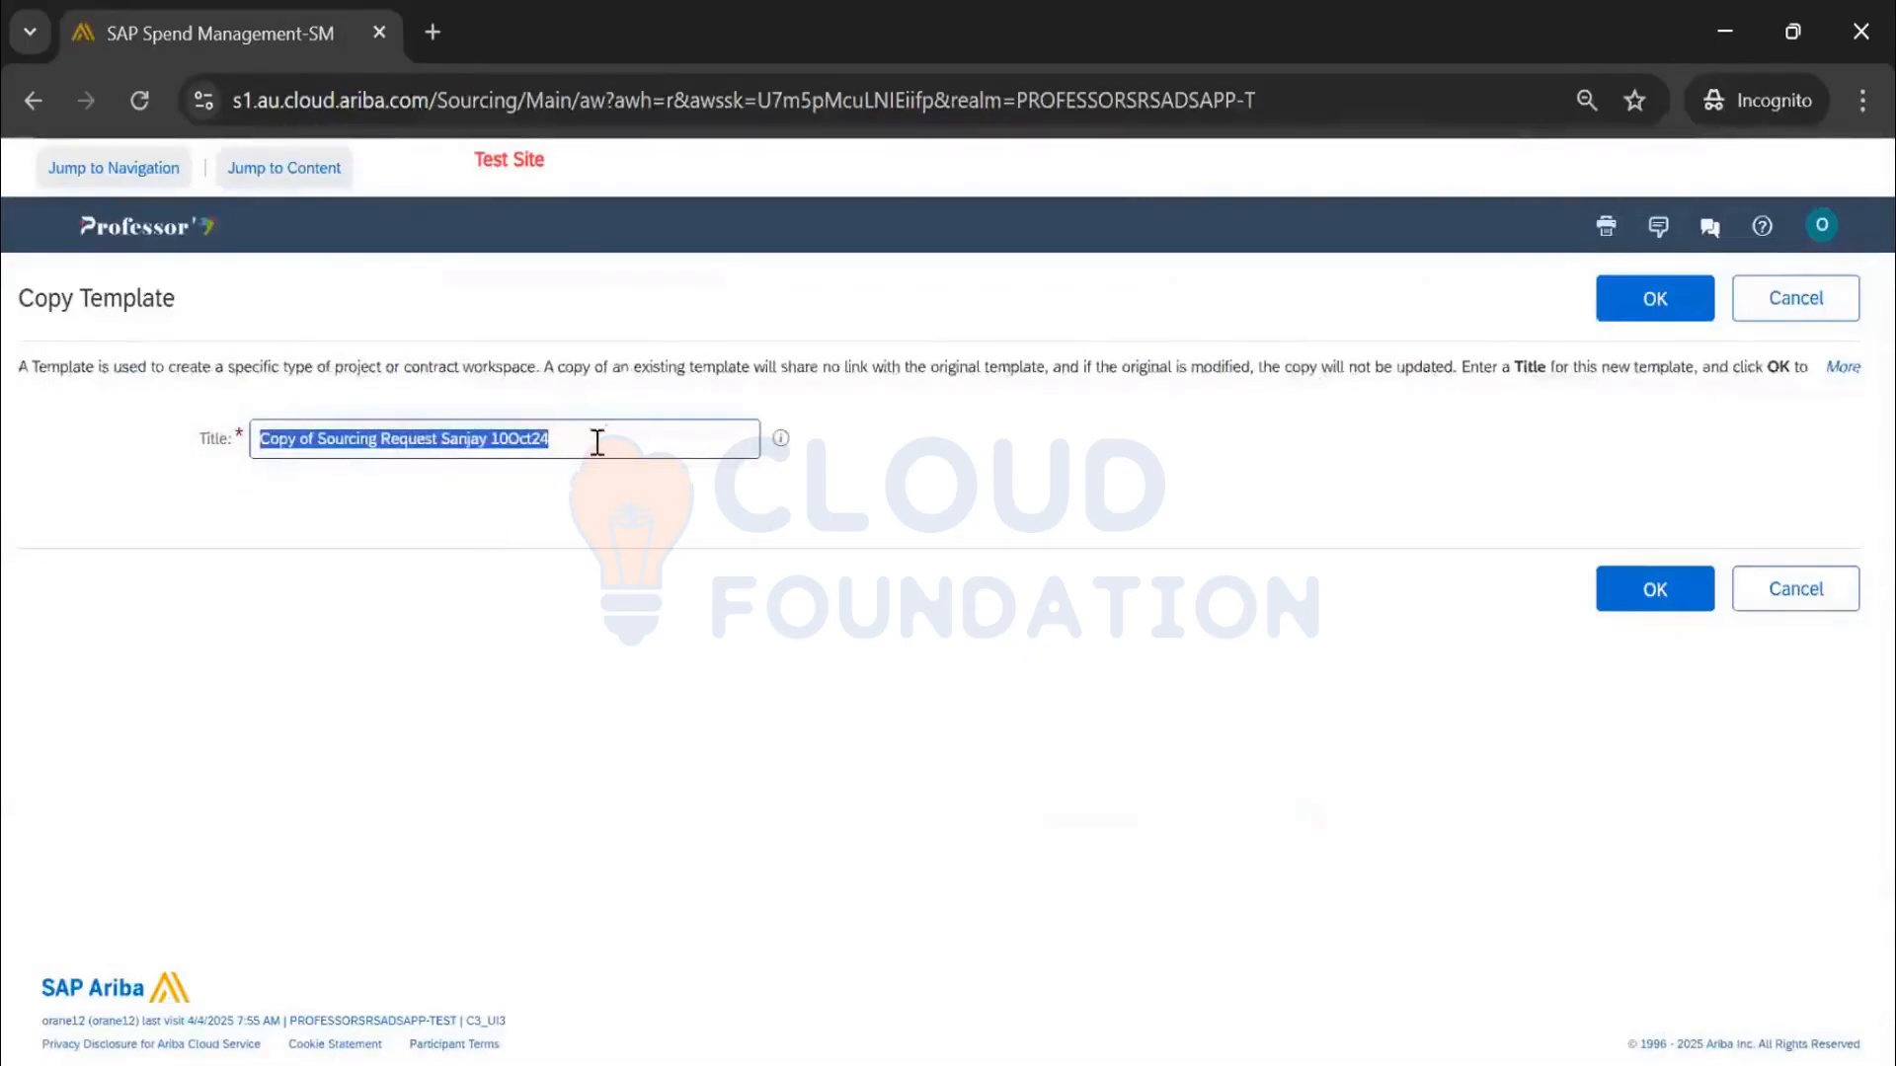
click(597, 442)
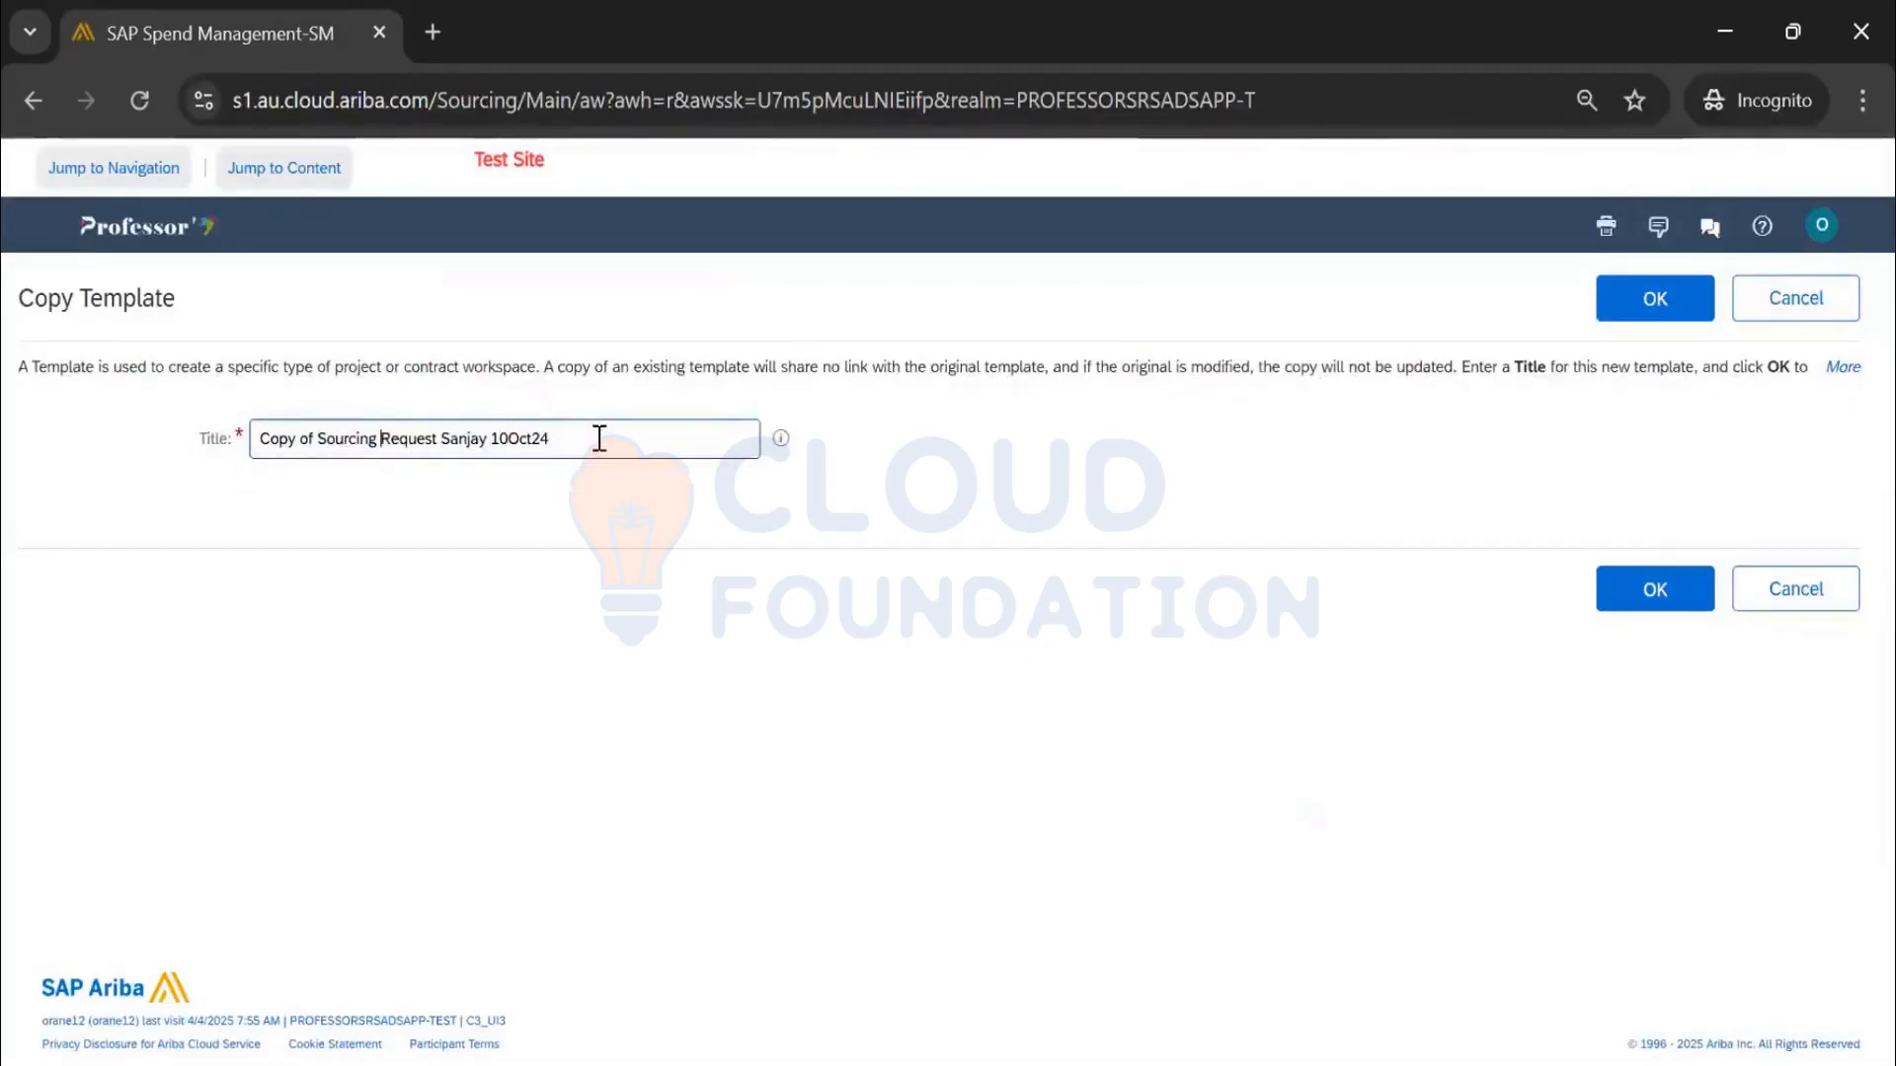
key(ctrl+shift+Left)
key(BackSpace)
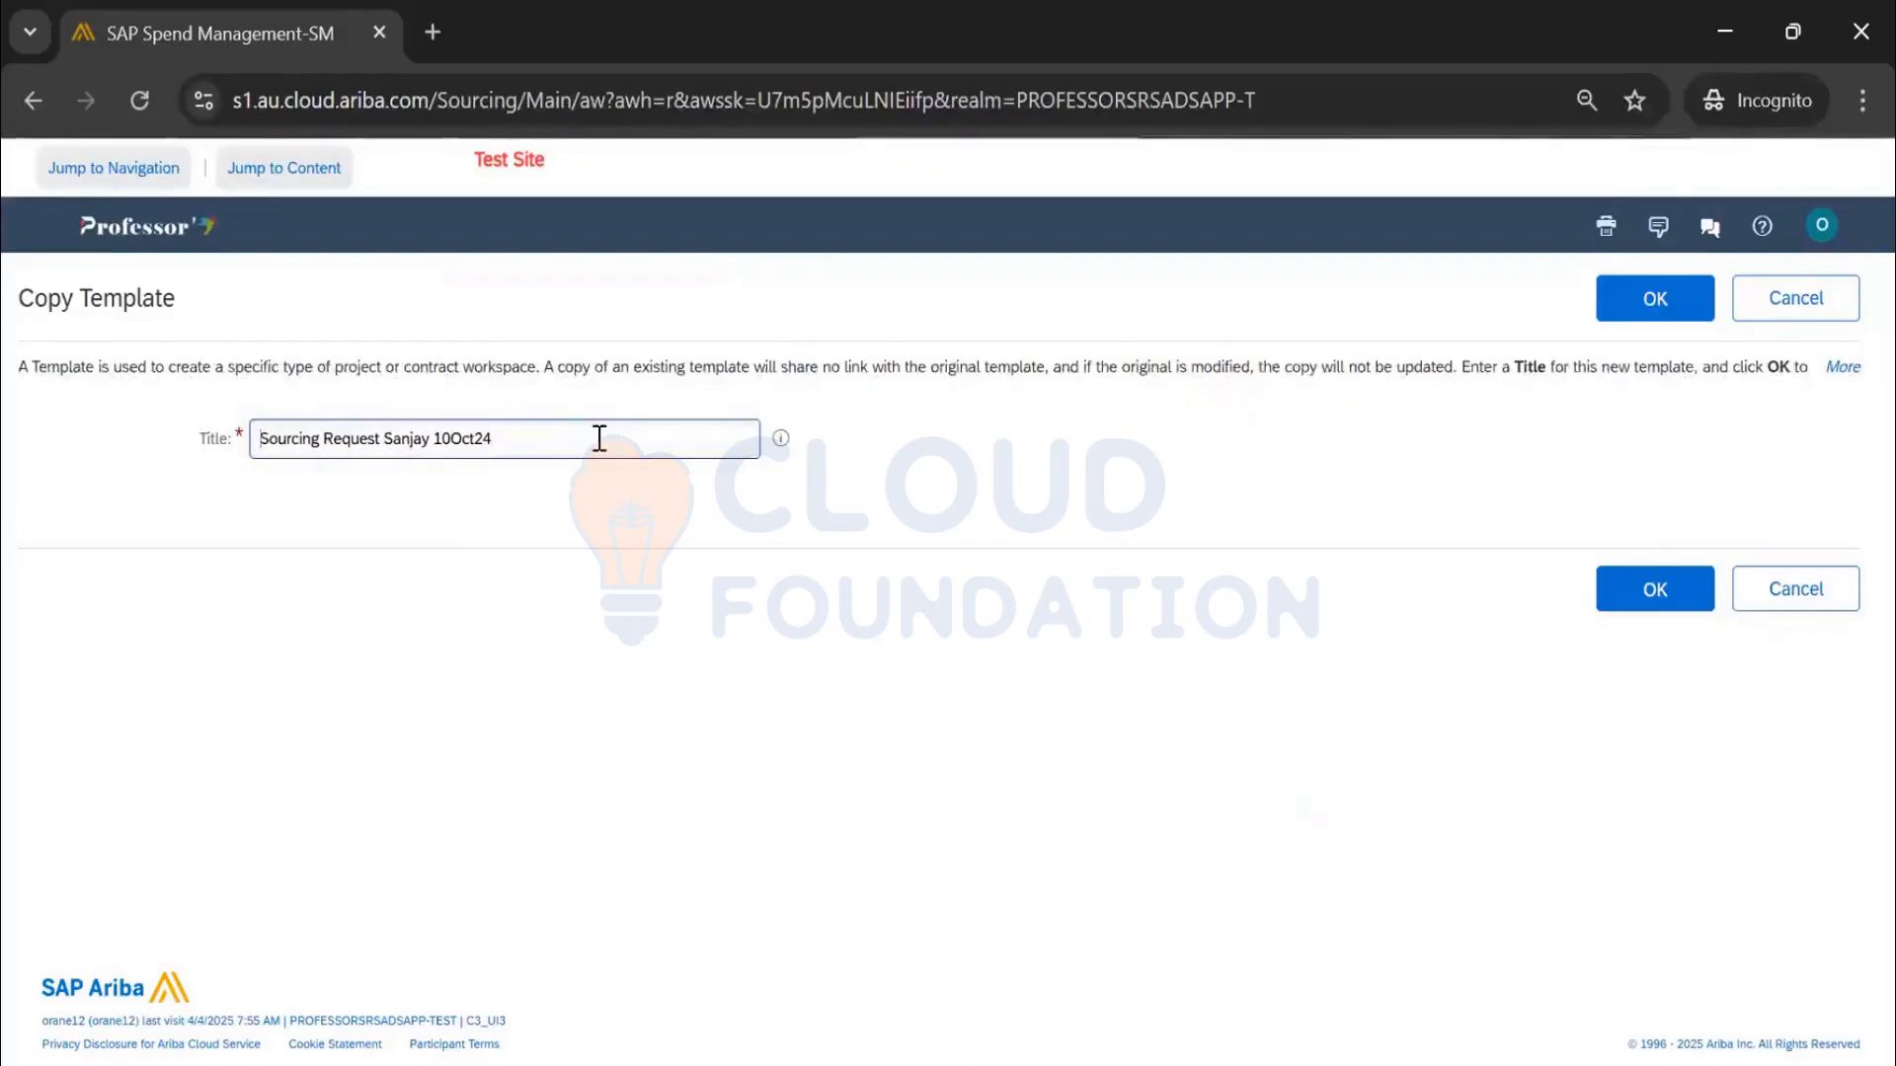
text(Templat)
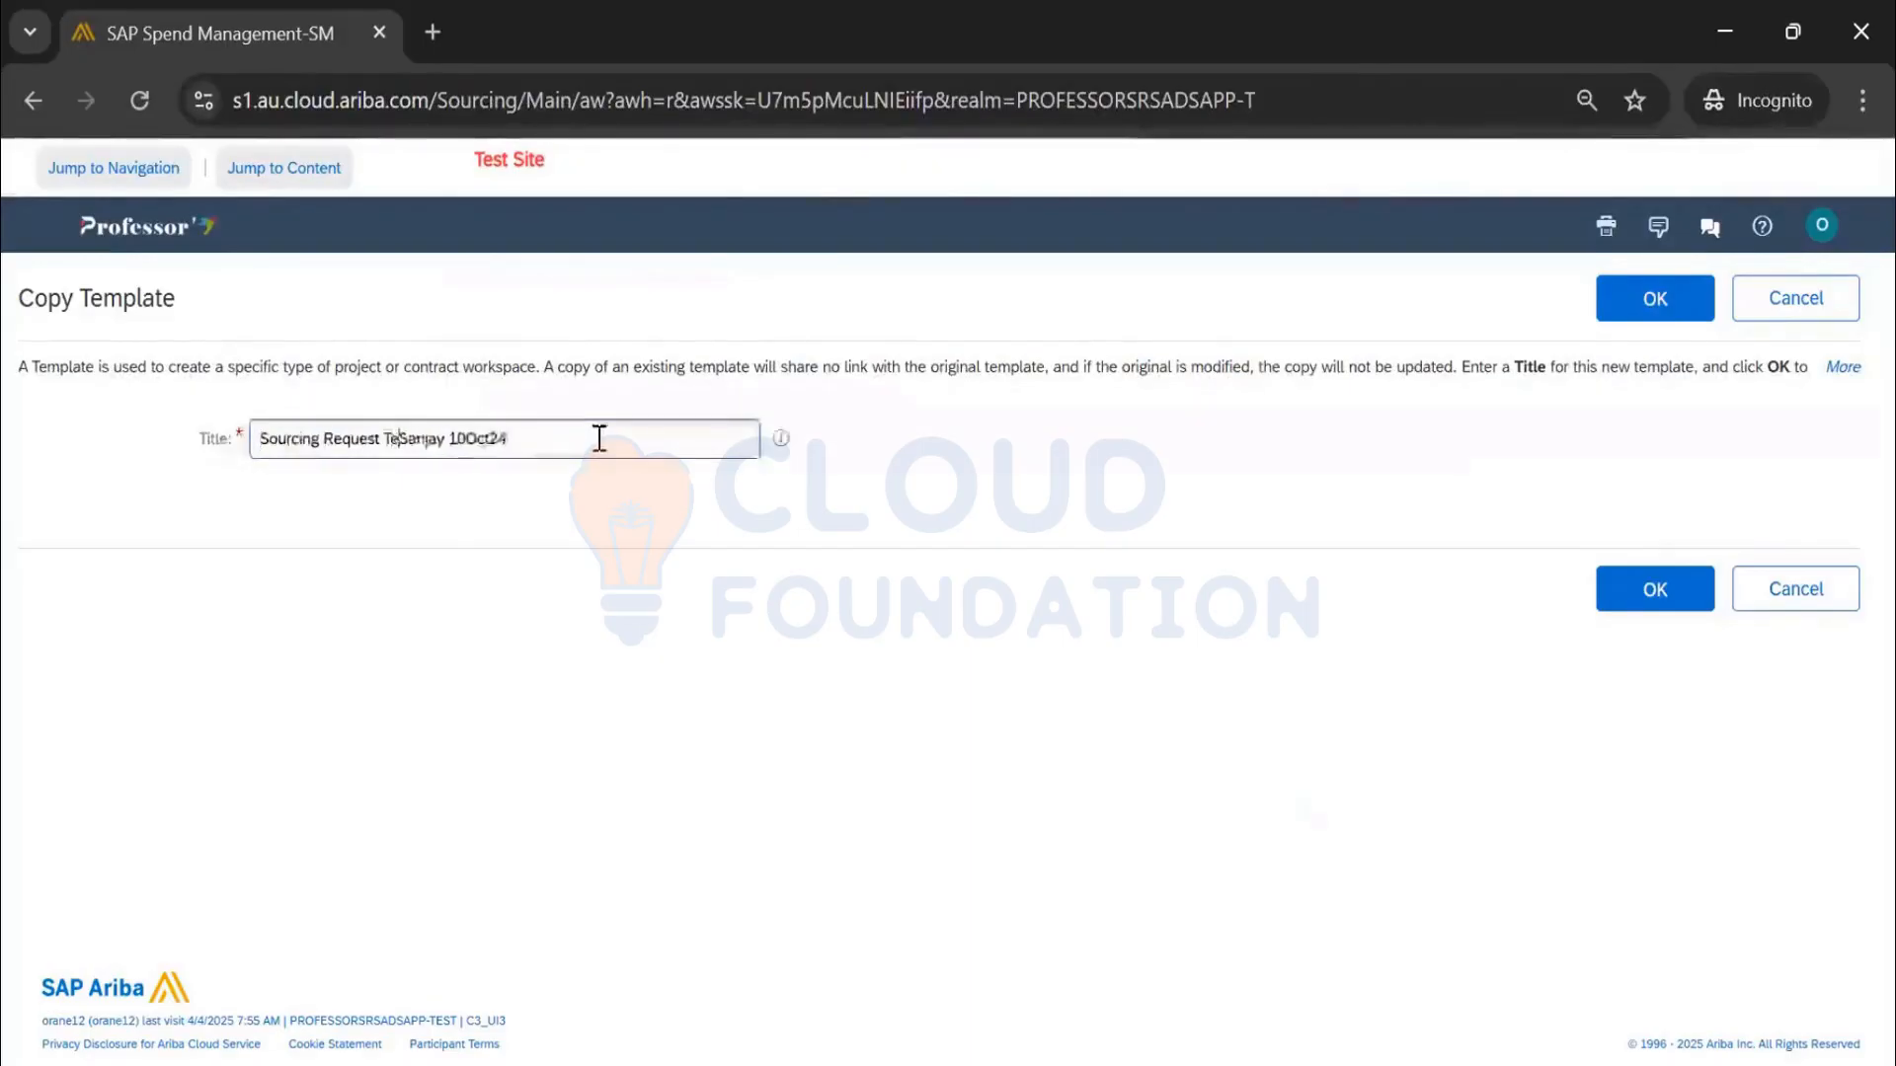
text(e_)
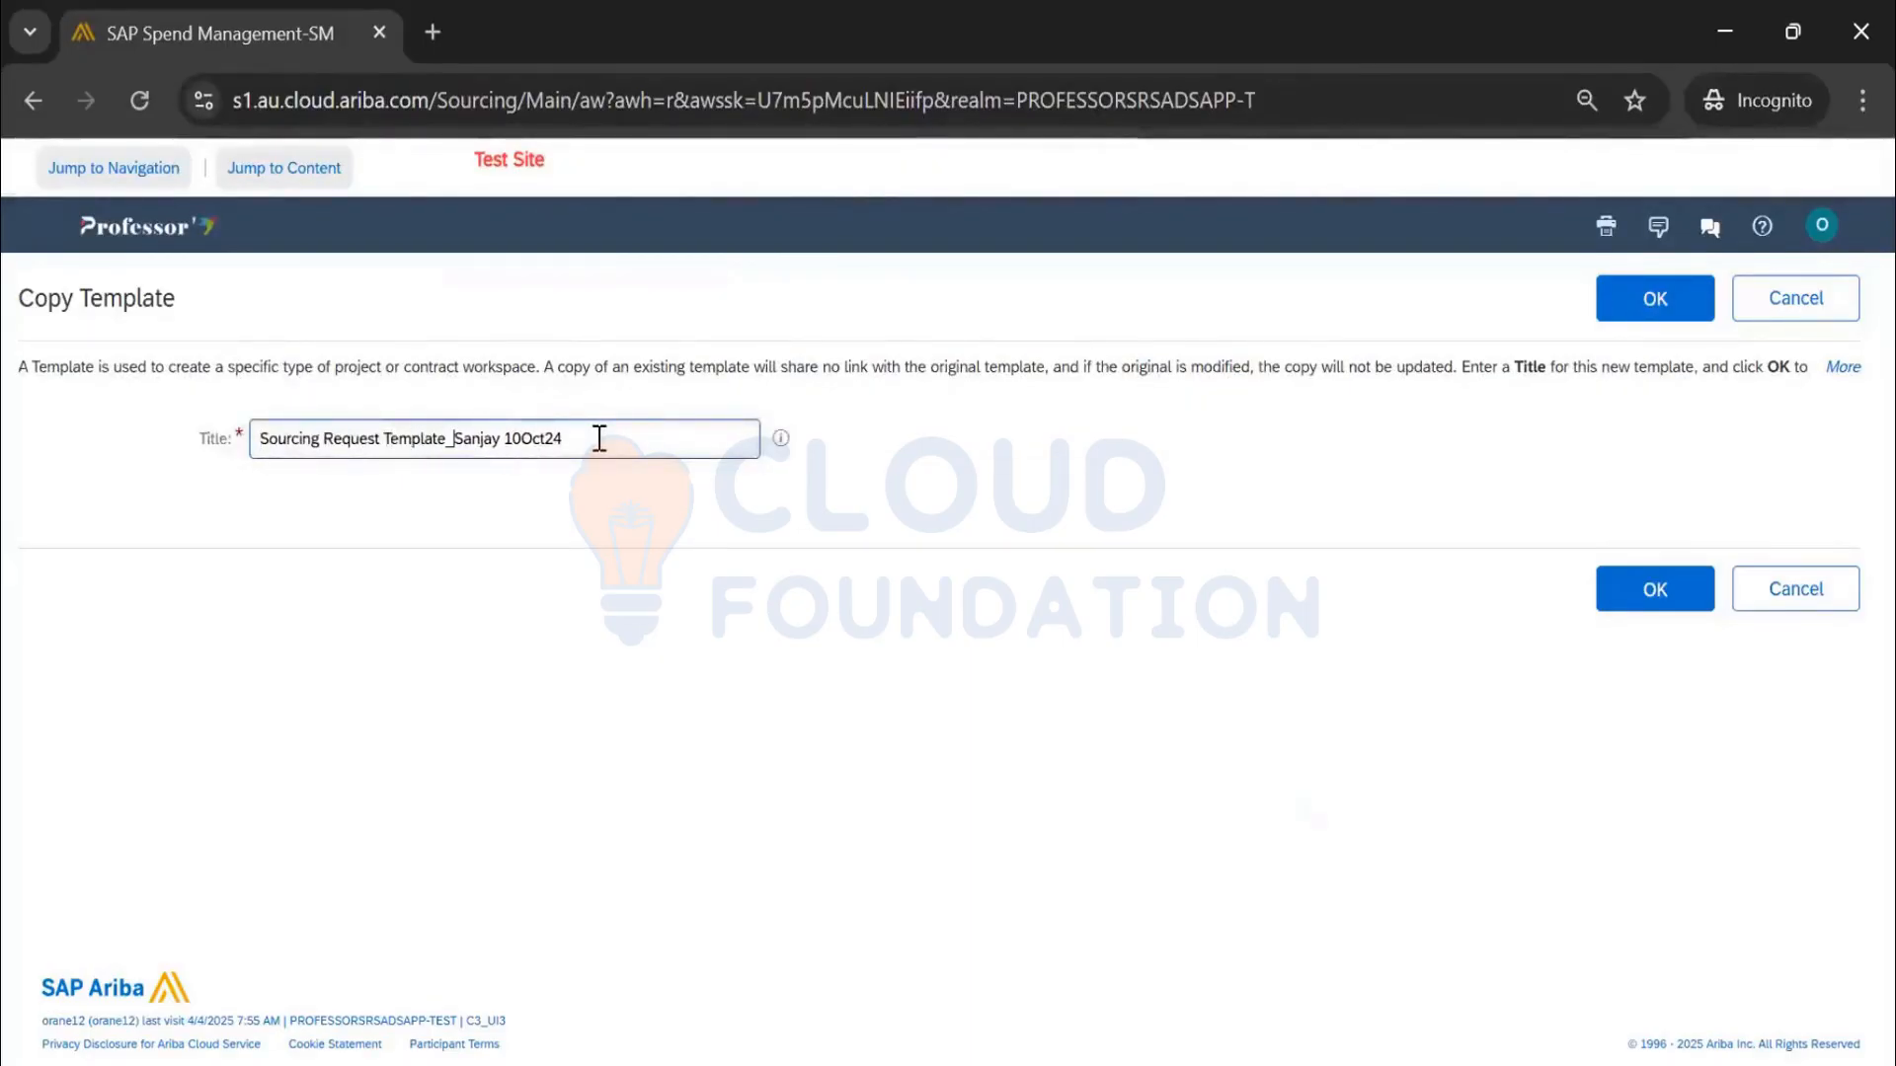
key(ctrl+shift+Right)
click(1693, 603)
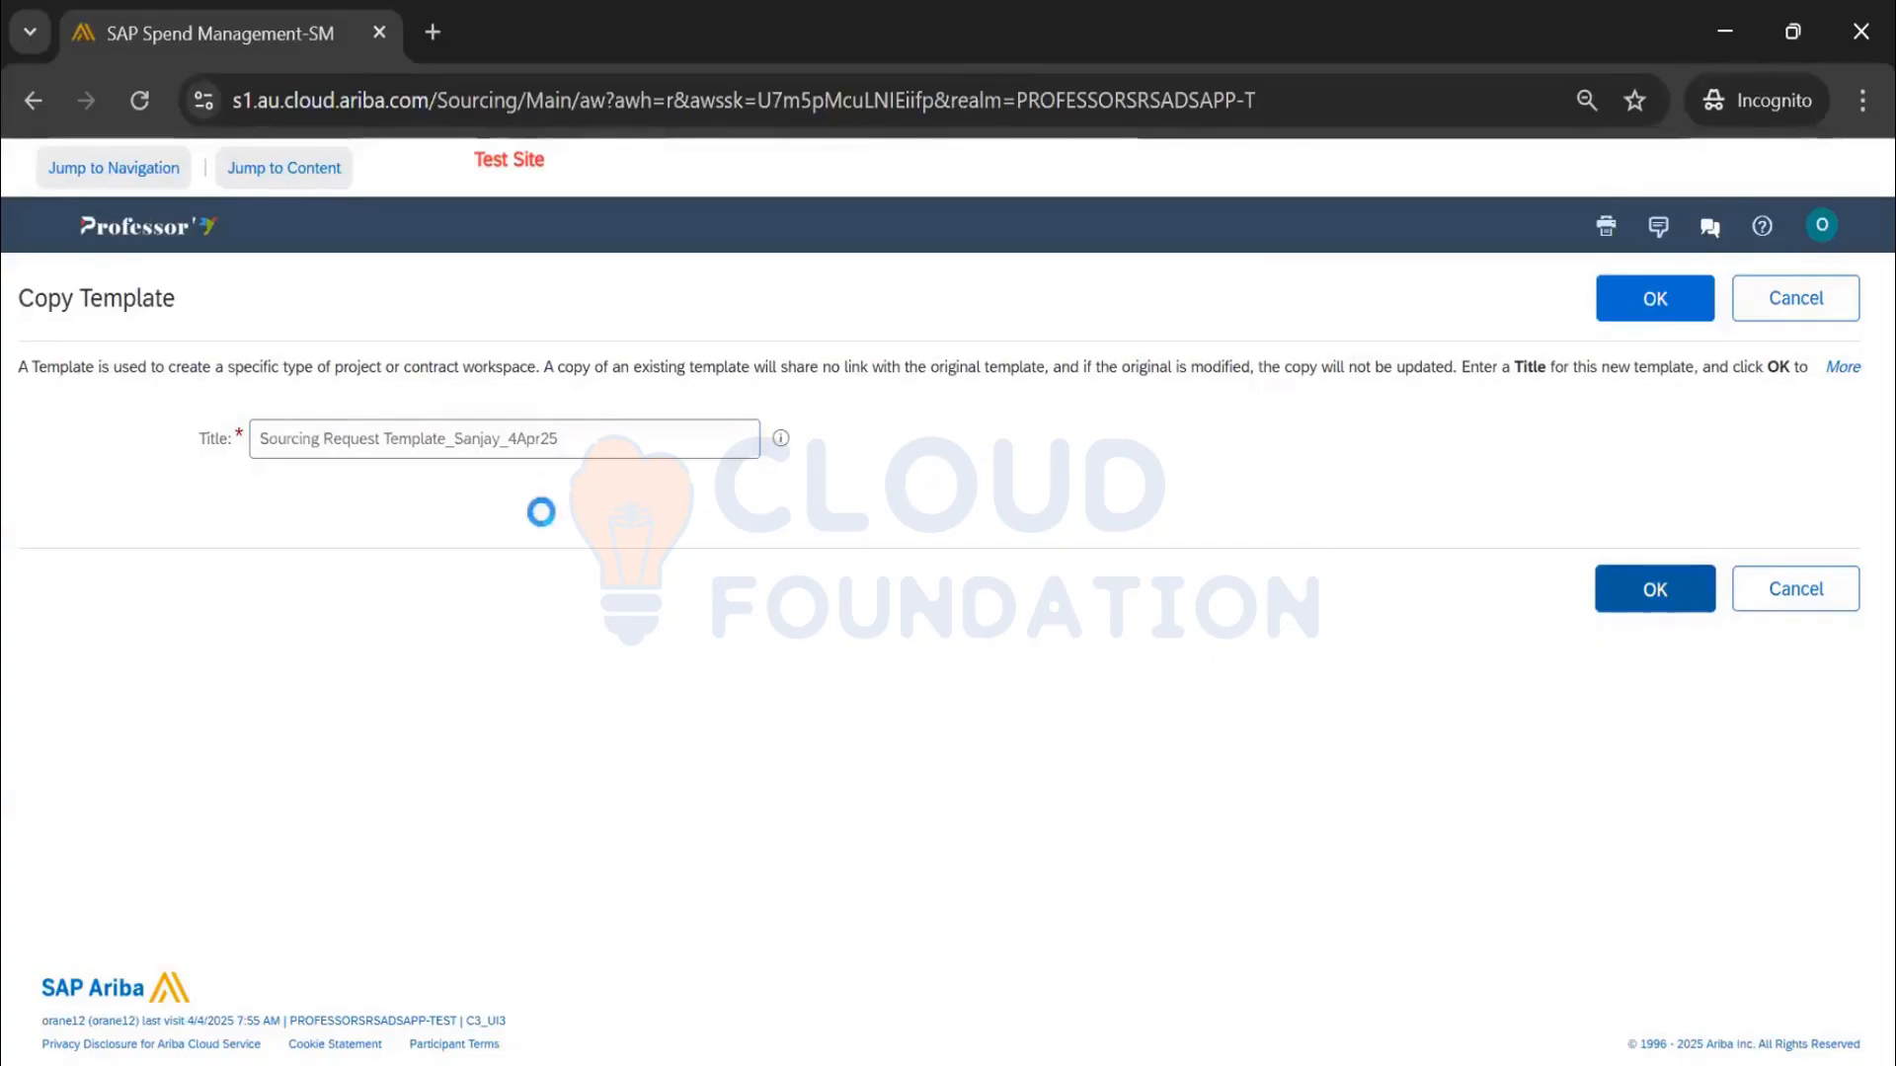
Add a Creation Date column and sort the template list newest first, showing page 1
scroll(542, 525, down, 15)
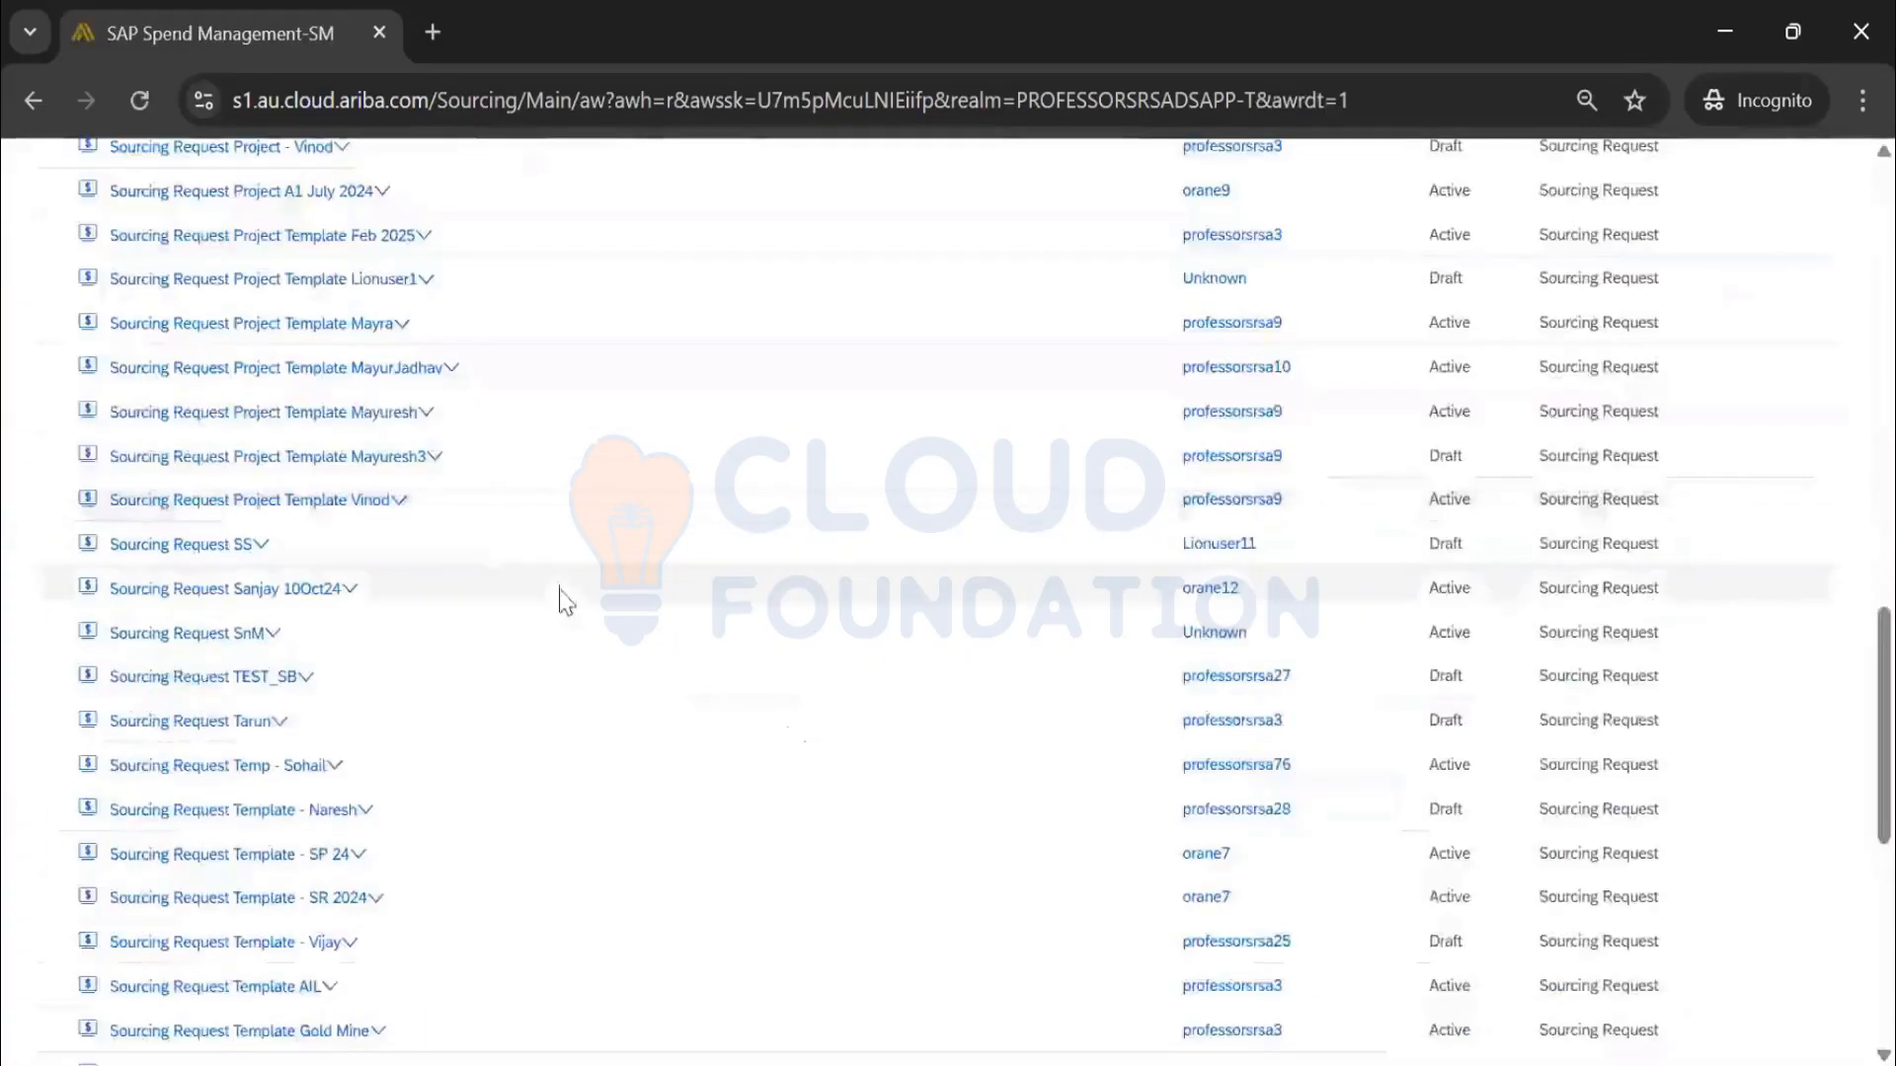
scroll(678, 834, up, 10)
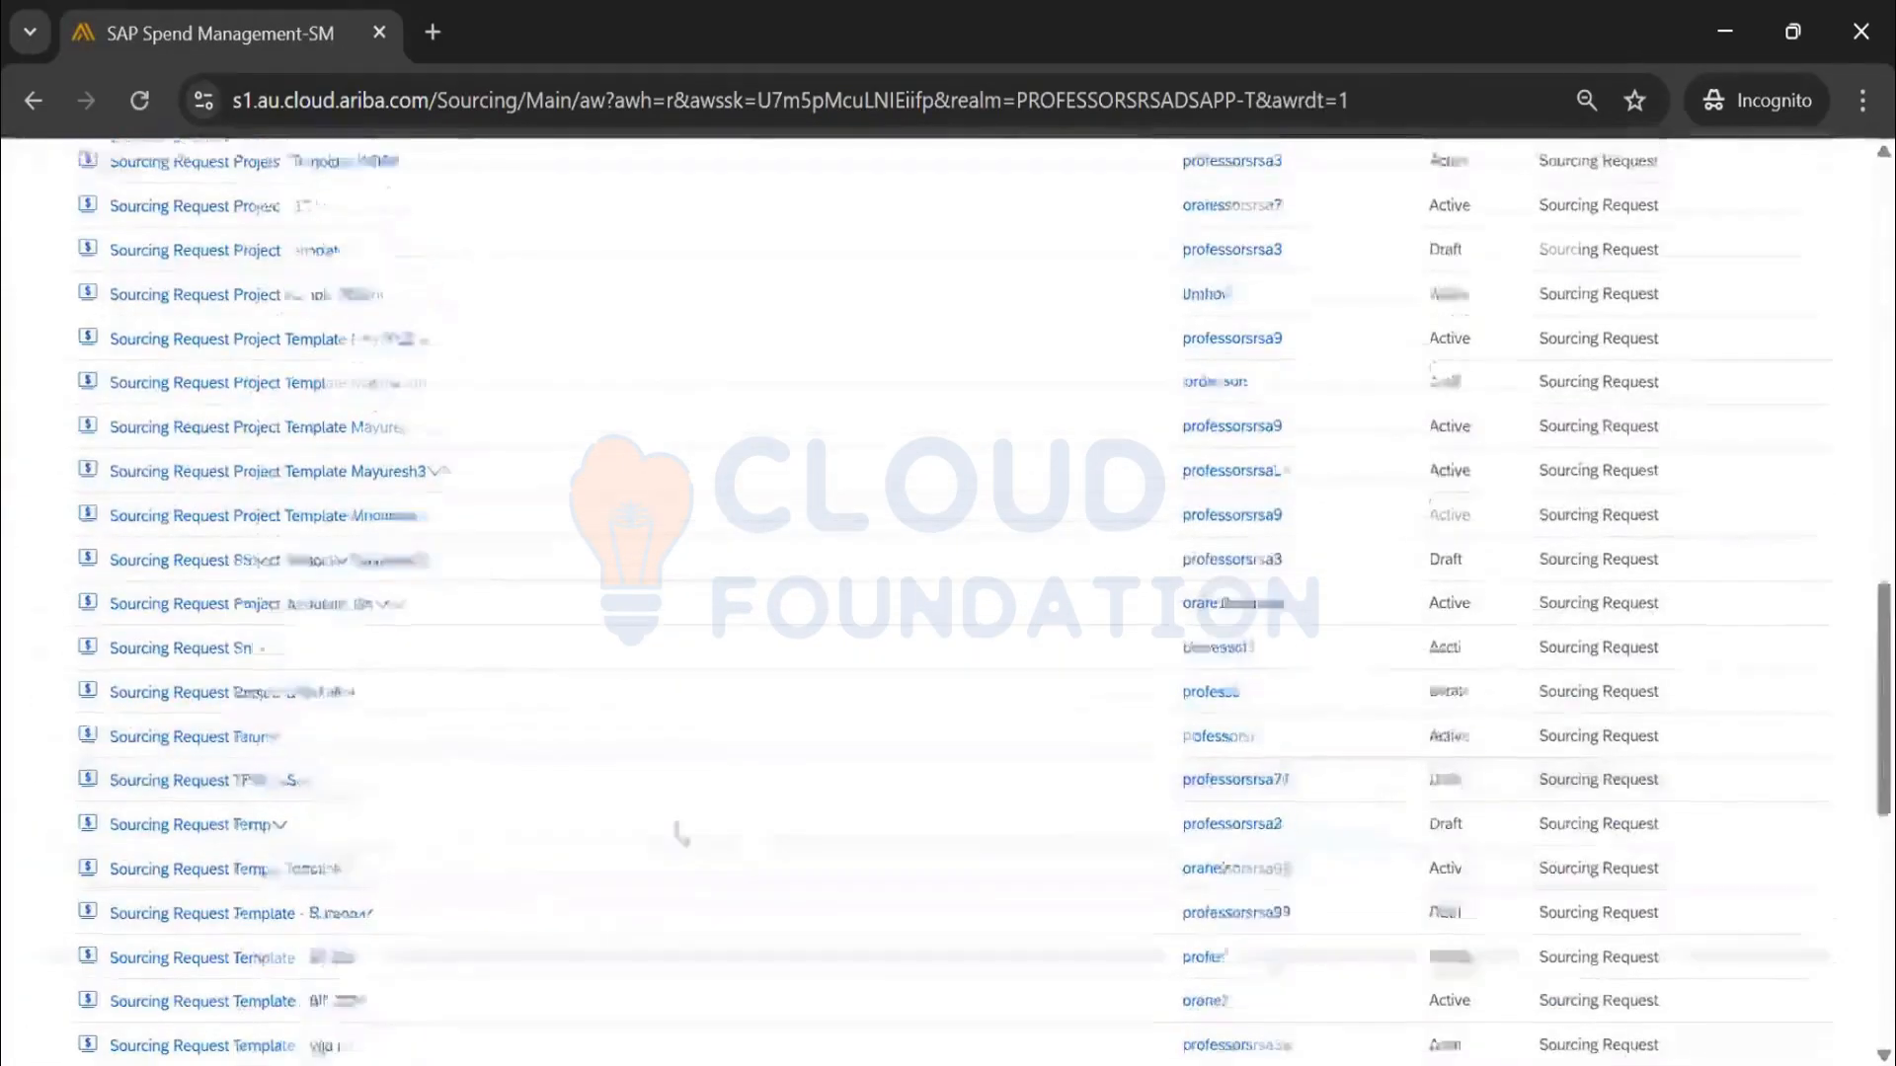
scroll(856, 773, up, 4)
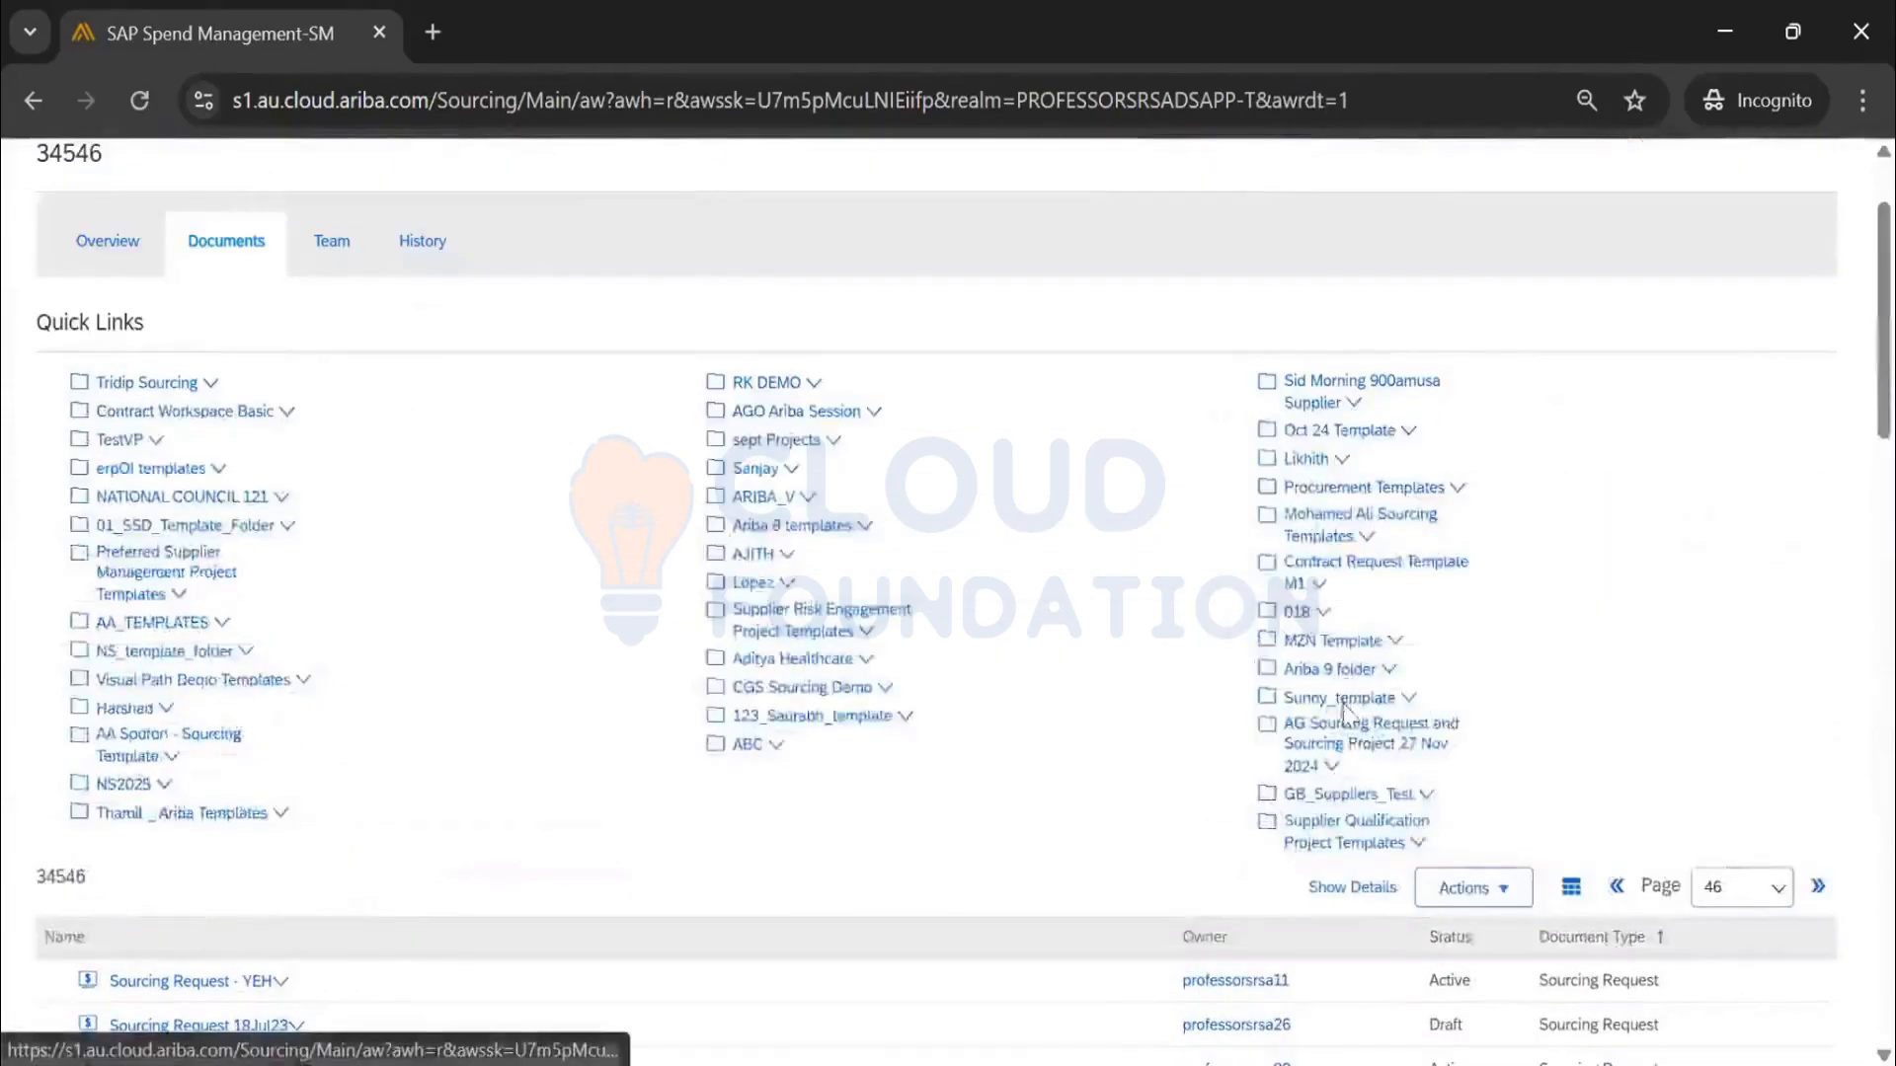
scroll(1353, 691, down, 3)
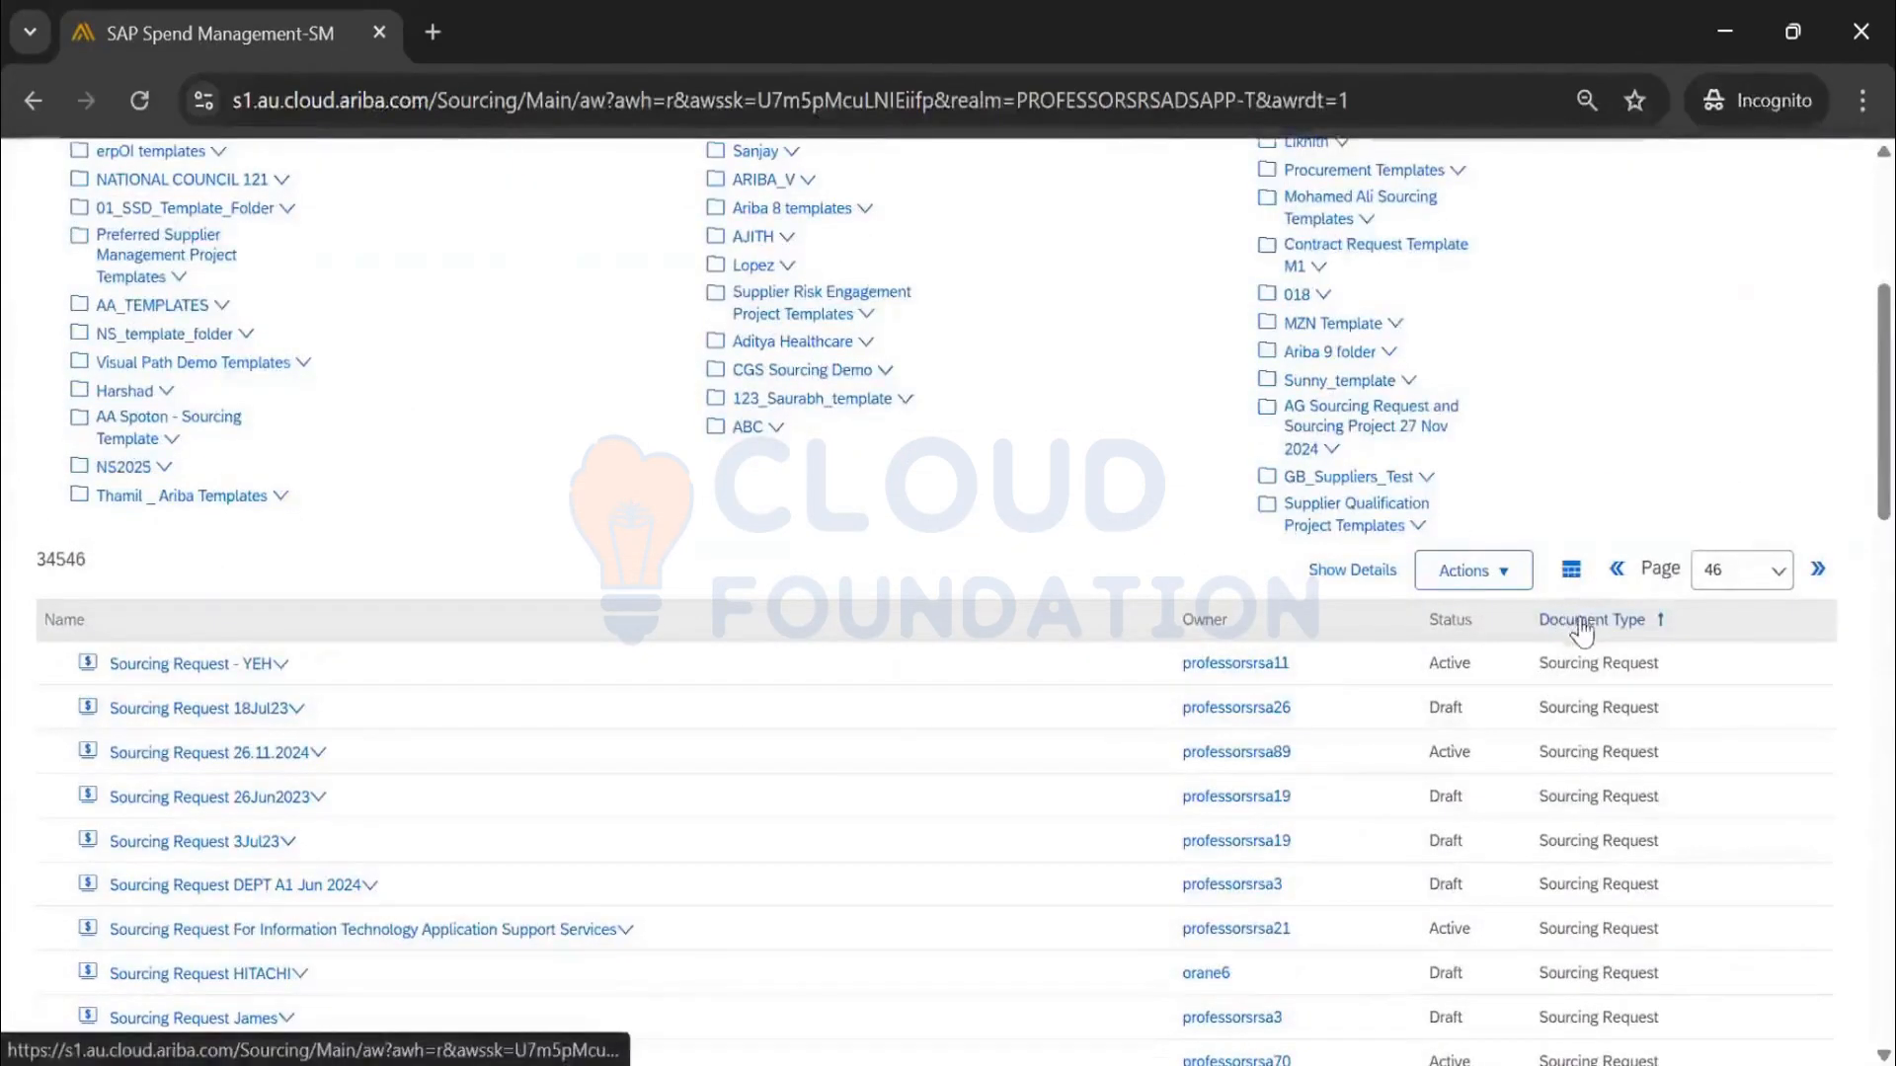
click(1571, 570)
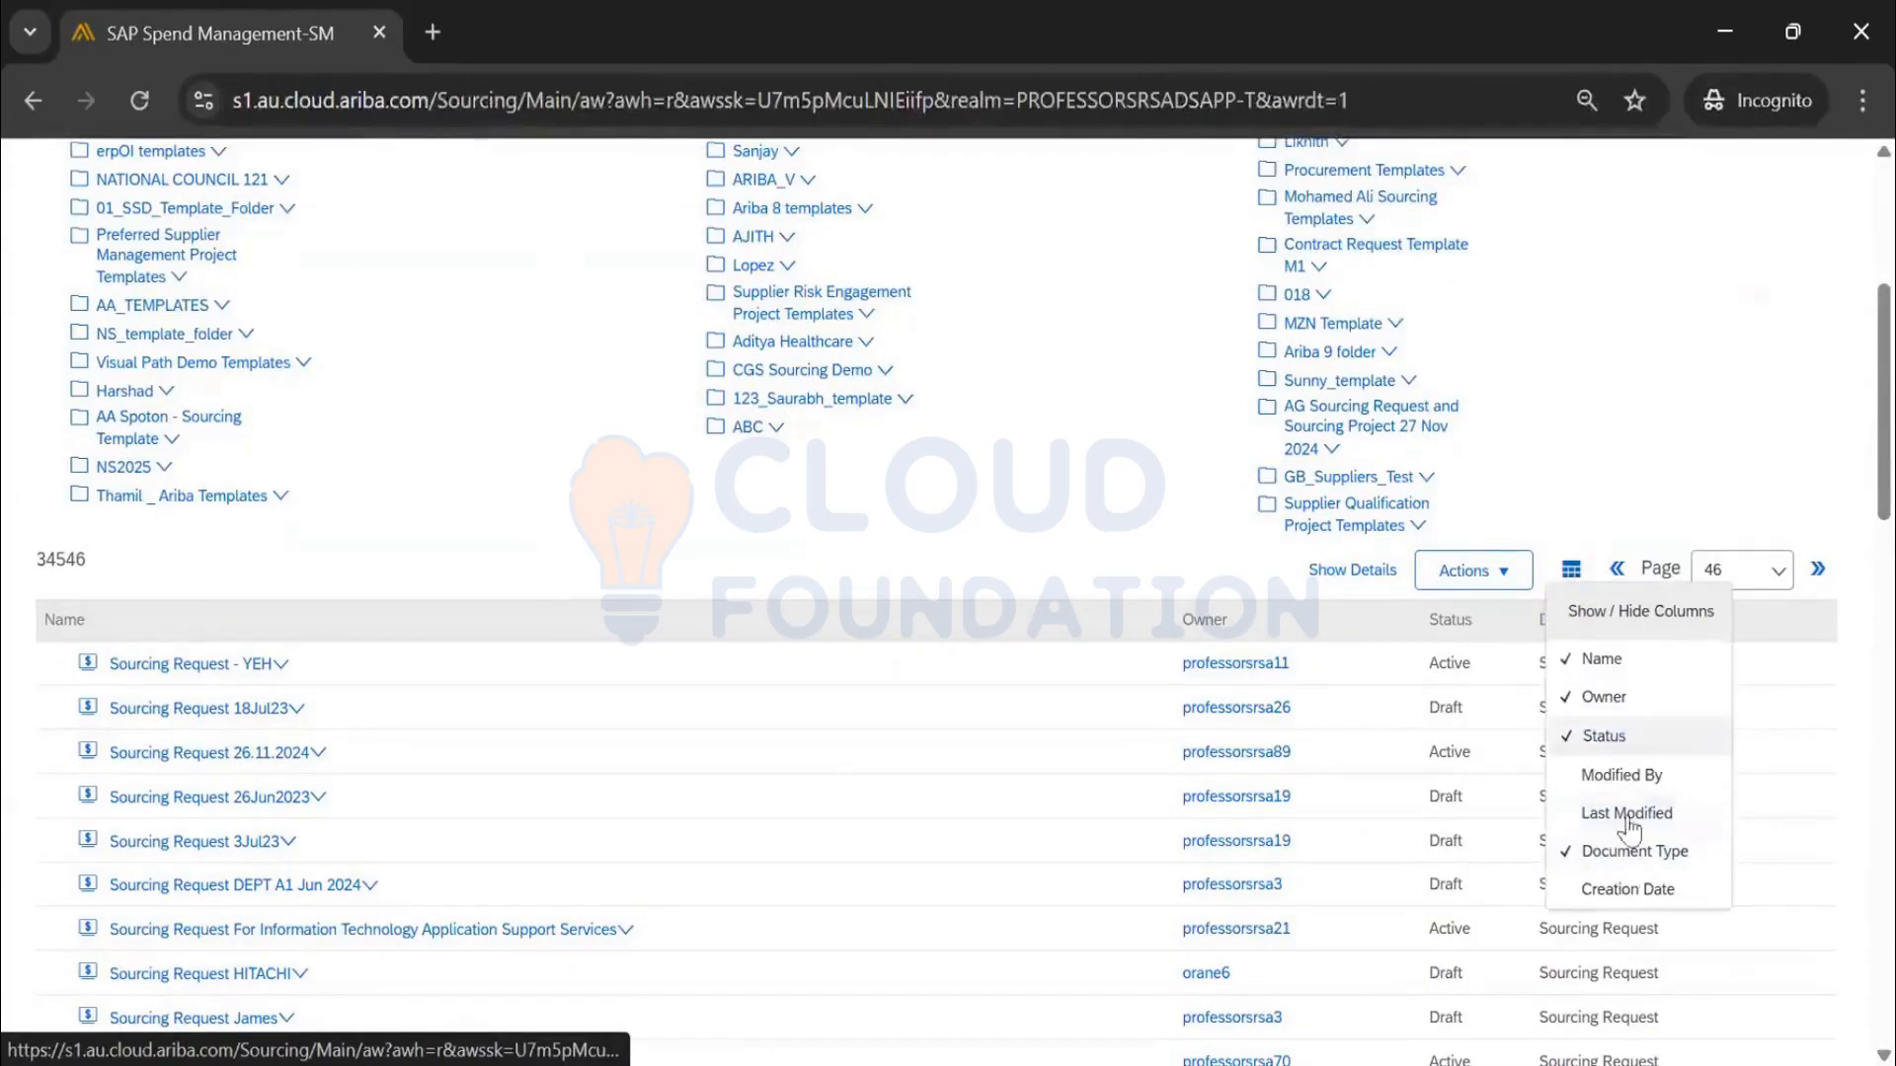
click(1628, 888)
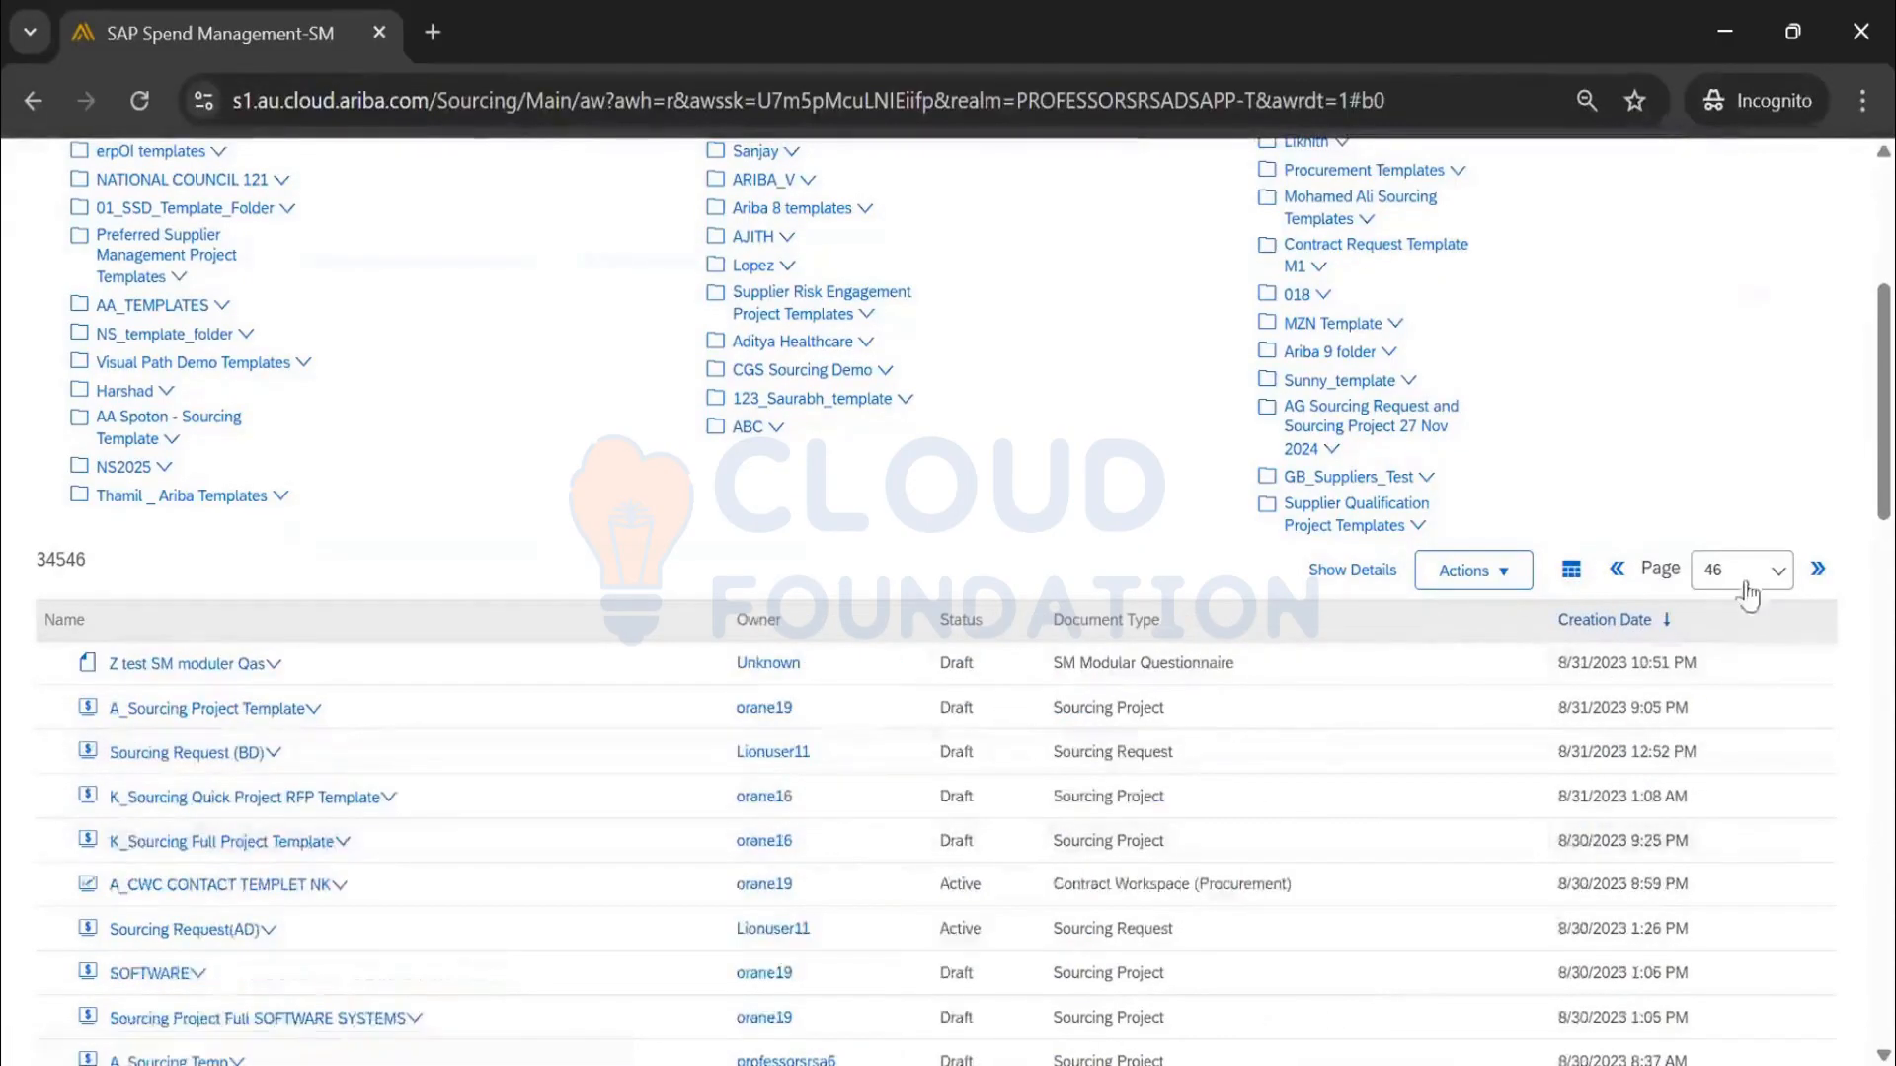
click(1748, 577)
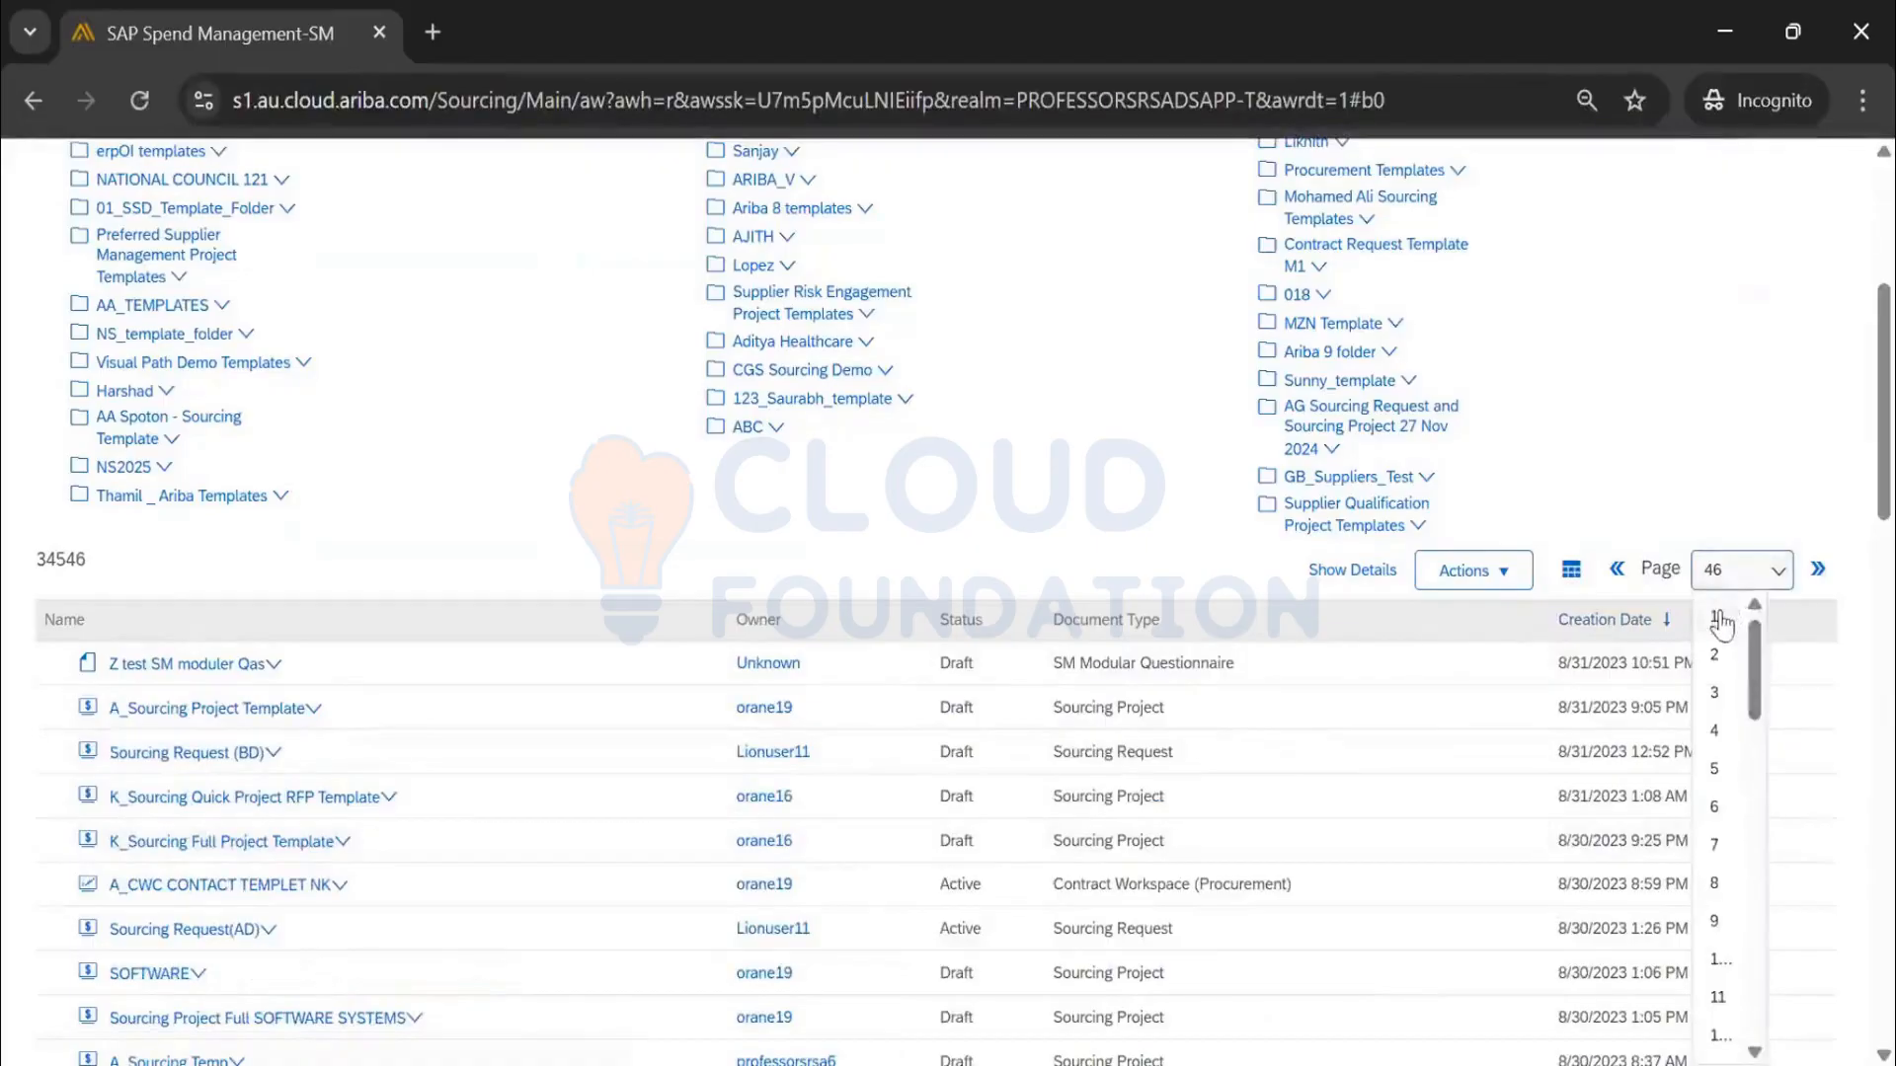
click(1716, 620)
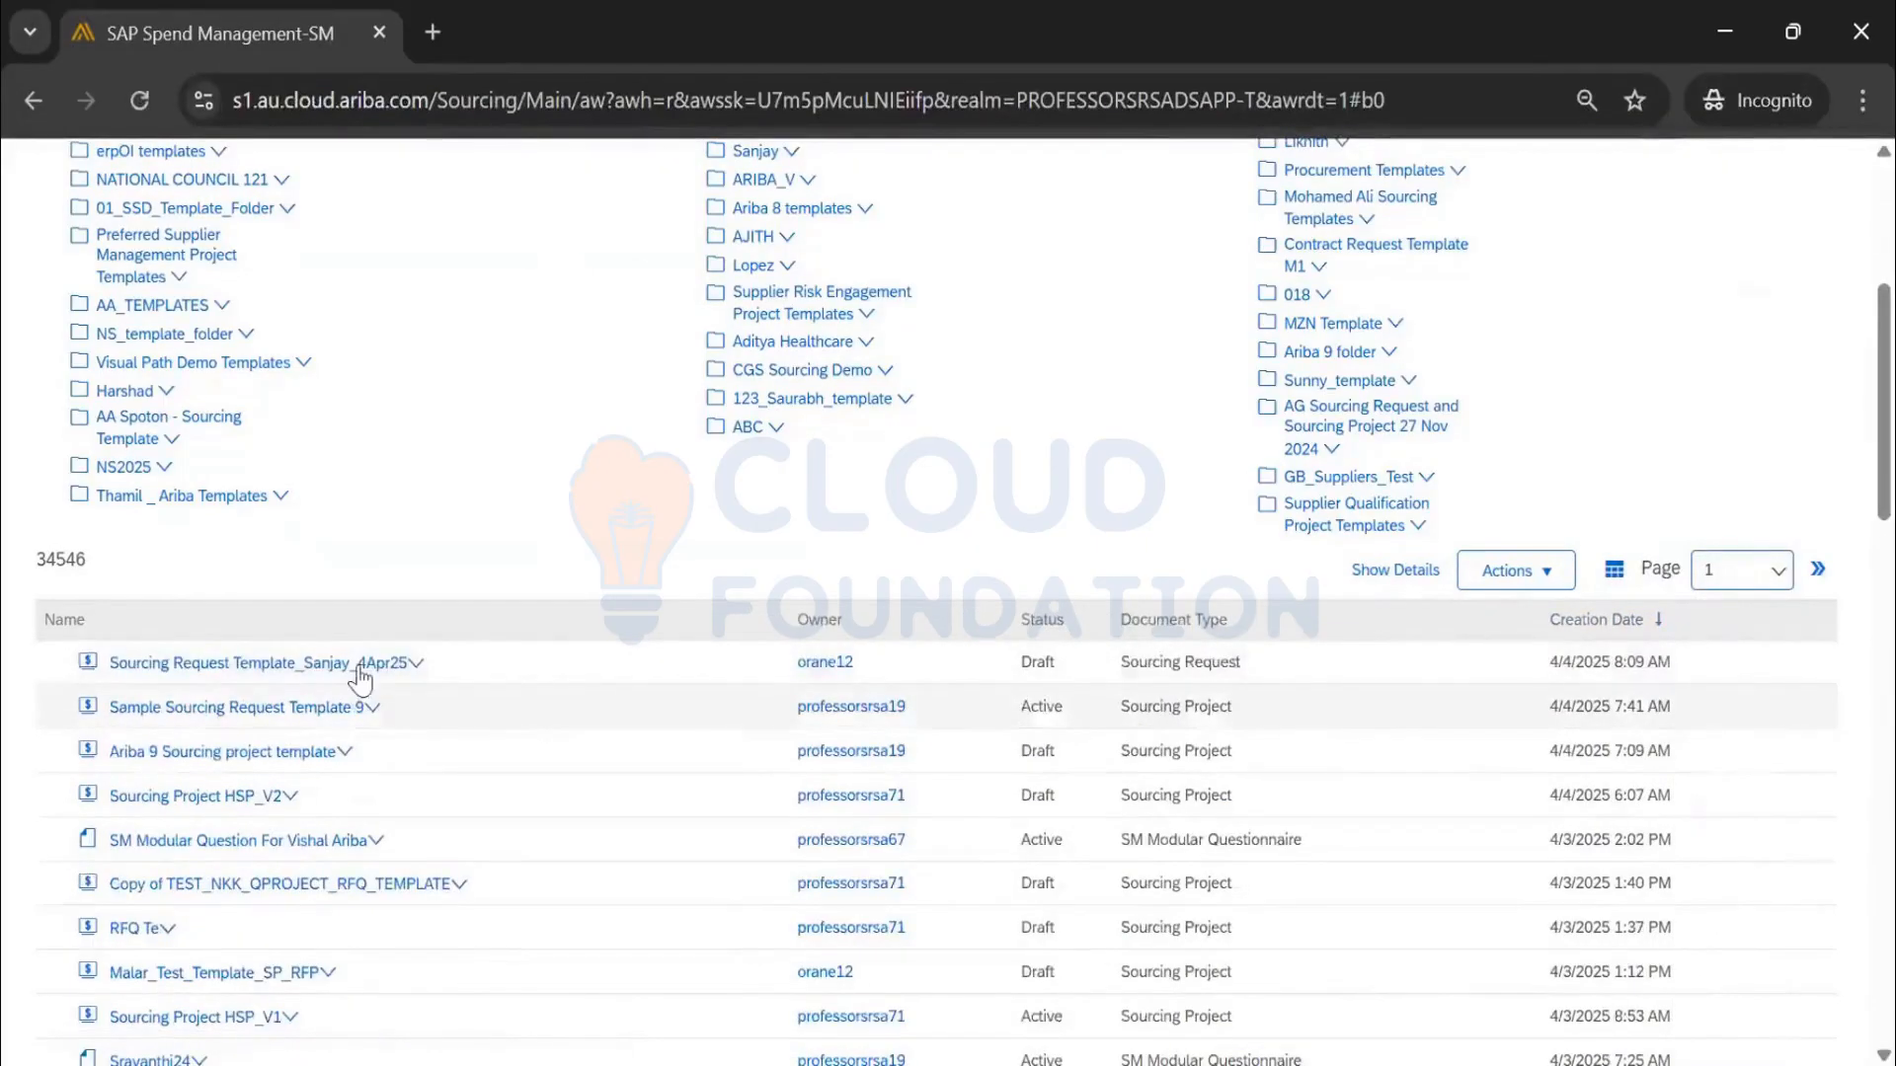
Bring up the actions for Sourcing Request Template_Sanjay_4Apr25
scroll(363, 675, down, 2)
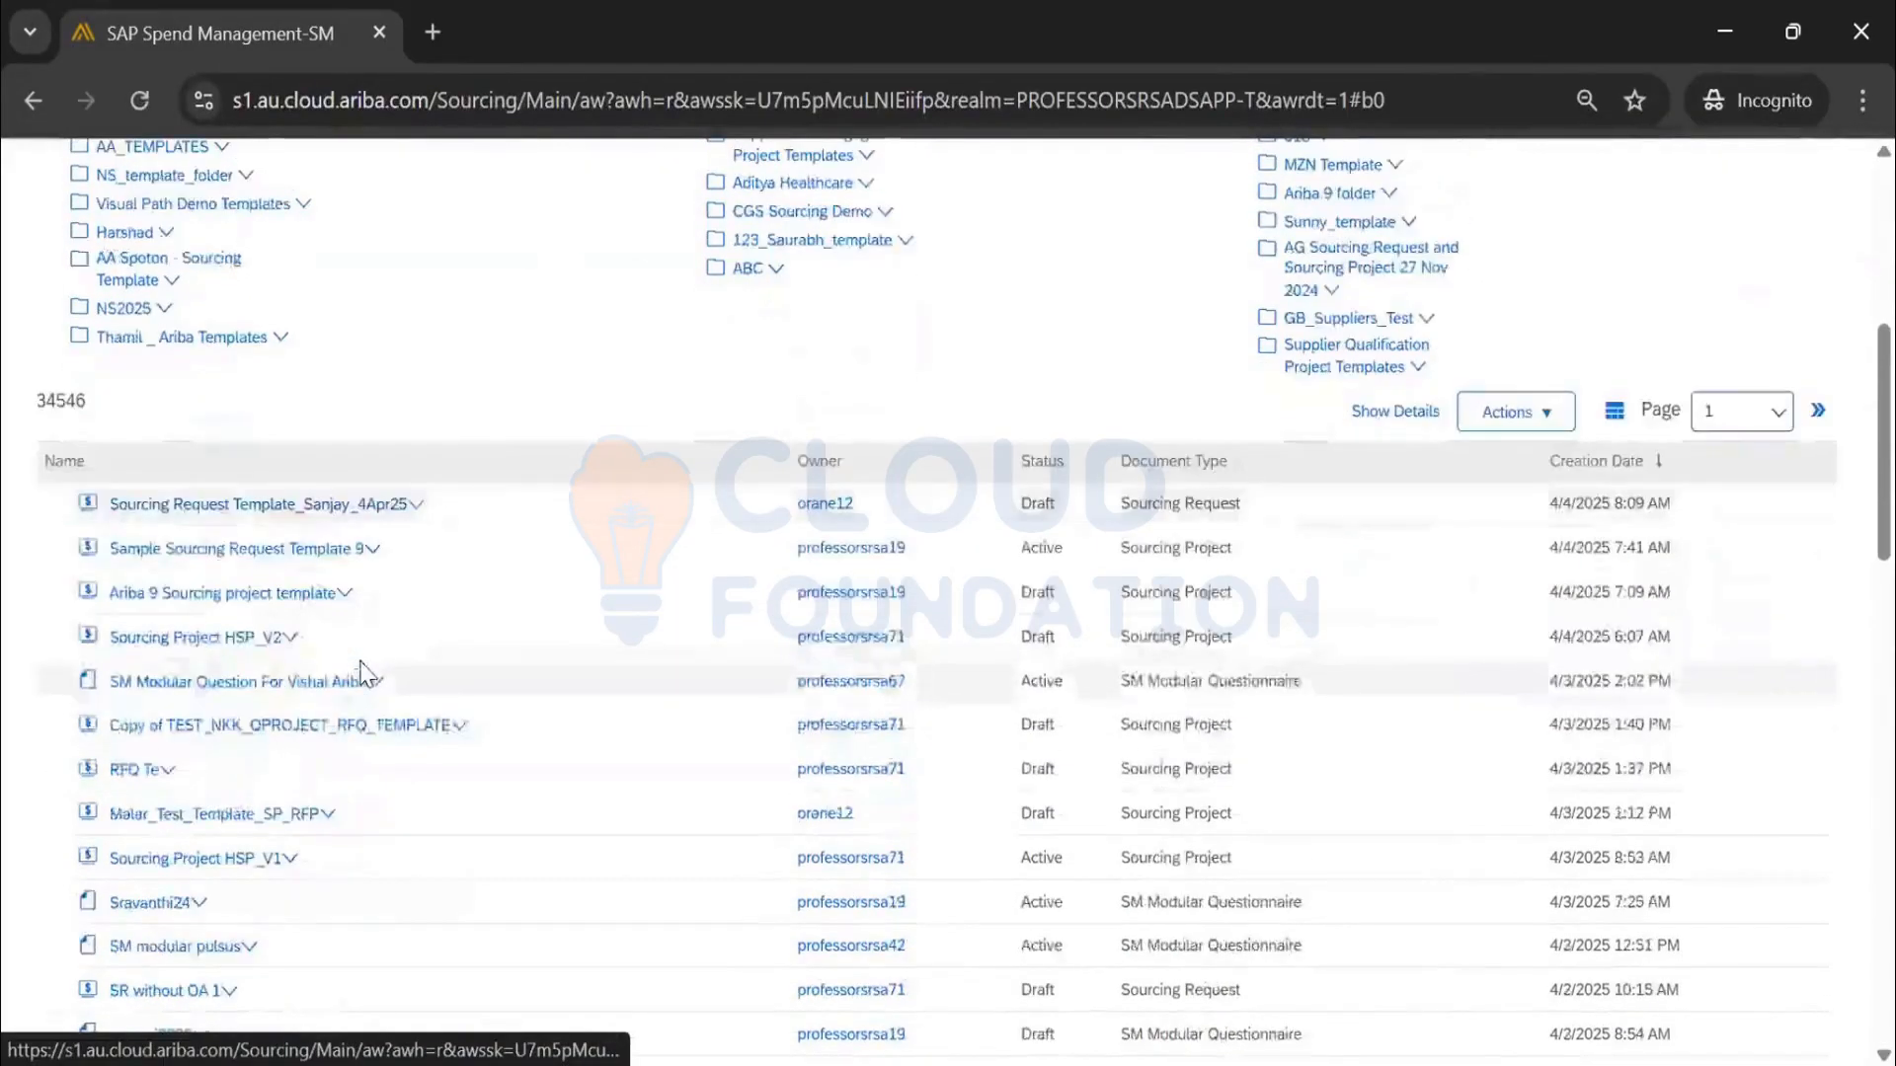
scroll(363, 674, down, 8)
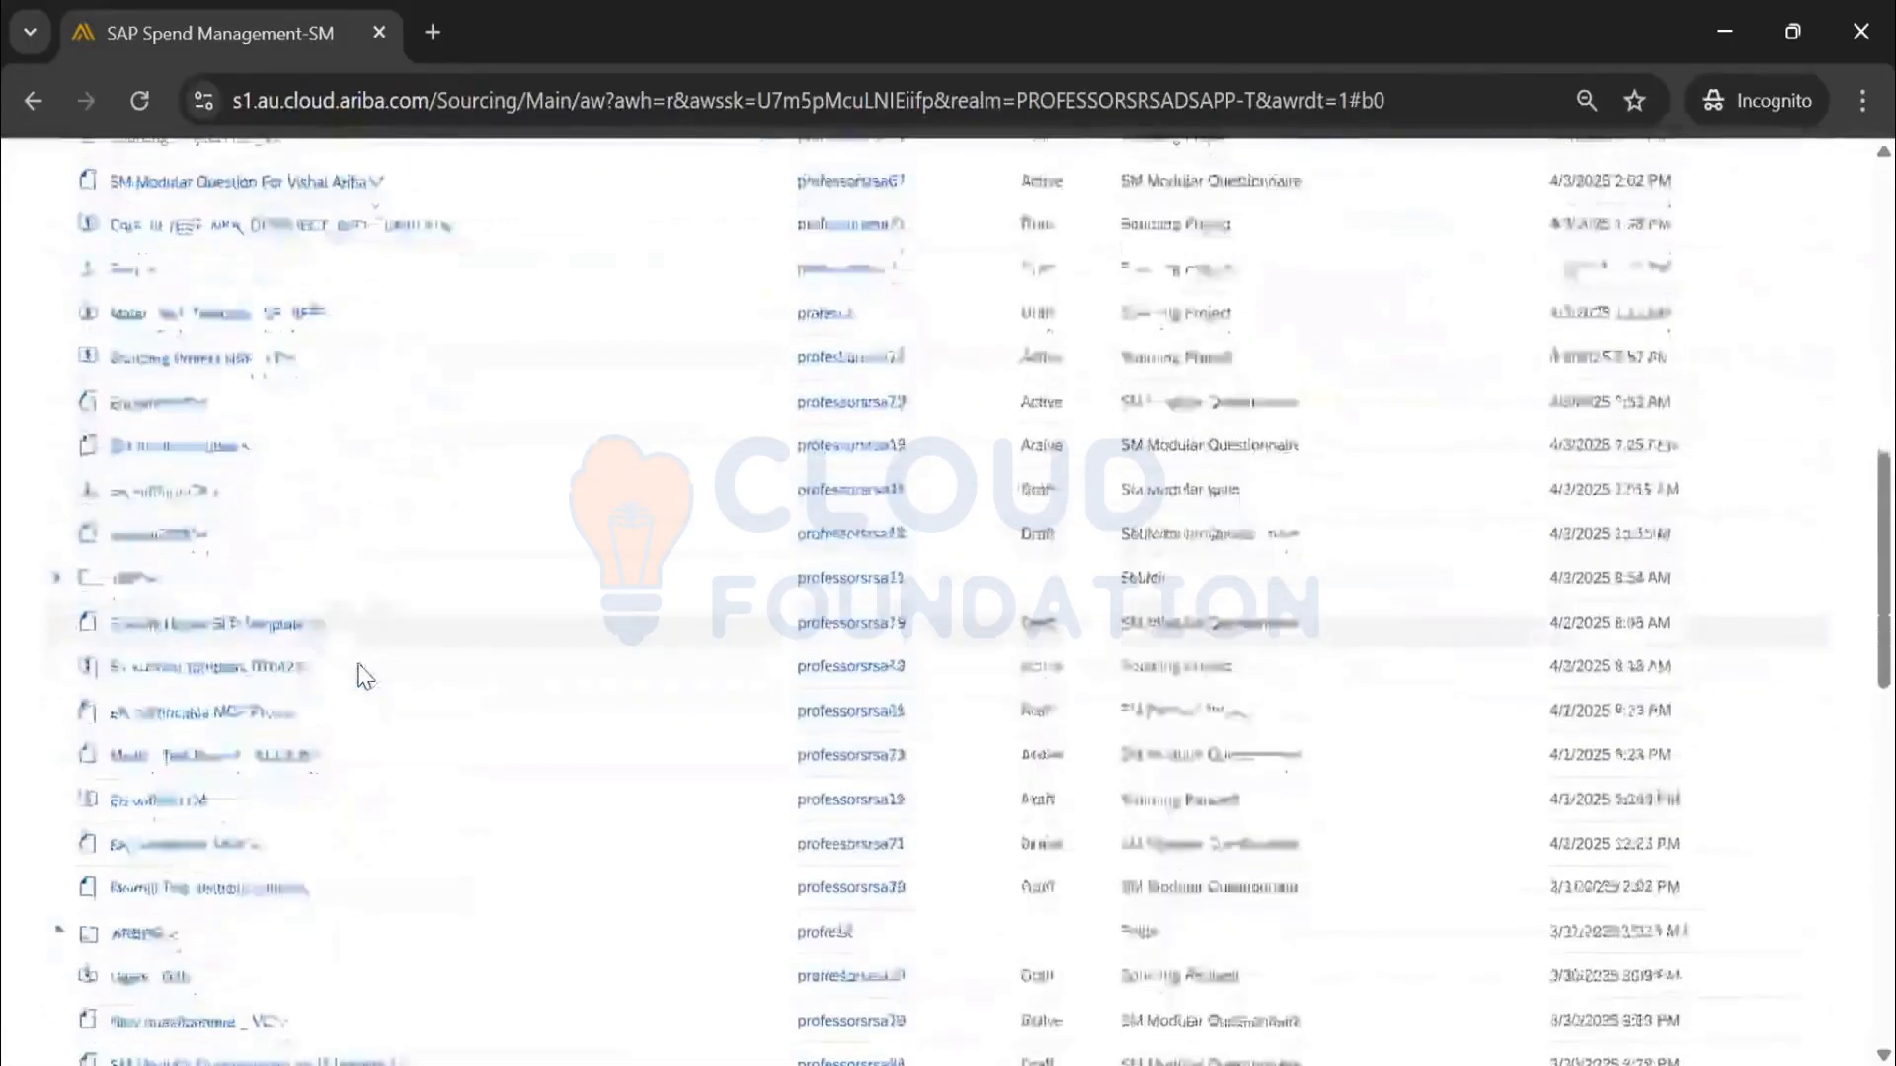
scroll(156, 752, up, 10)
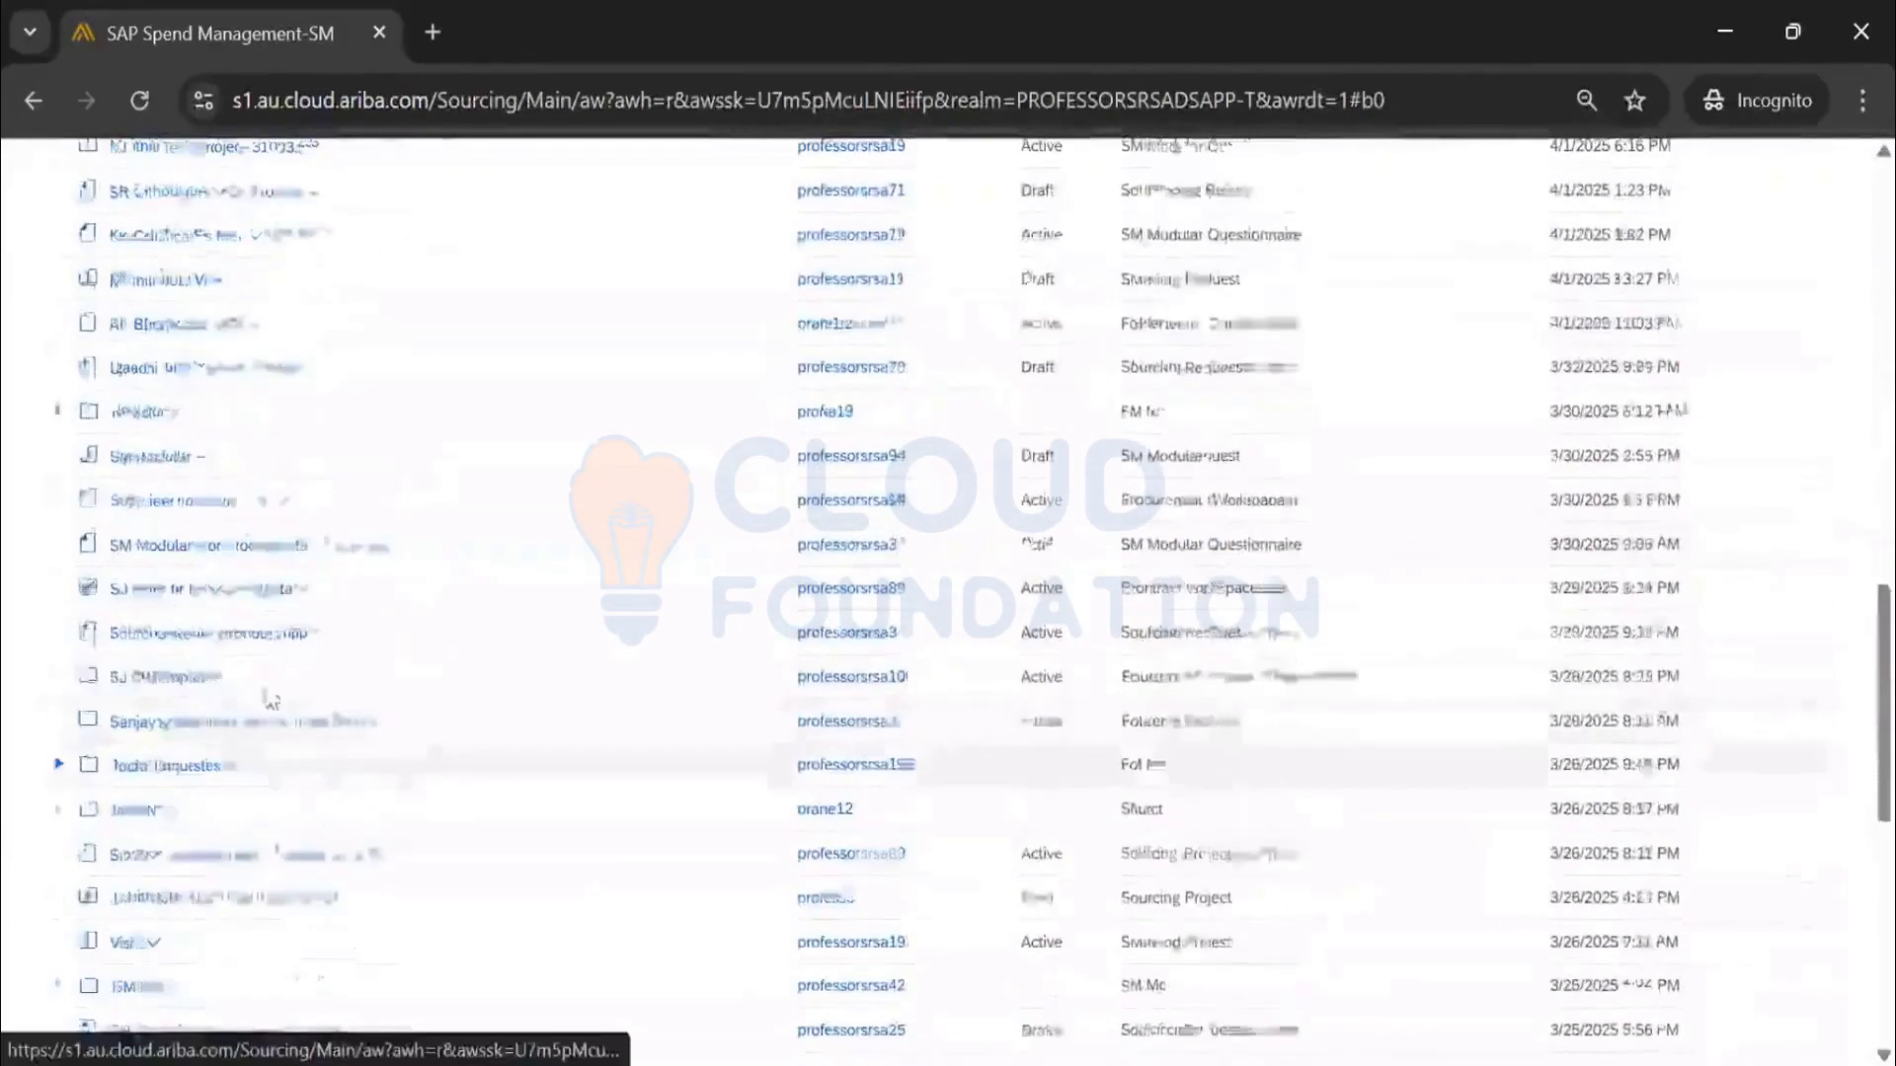
click(302, 824)
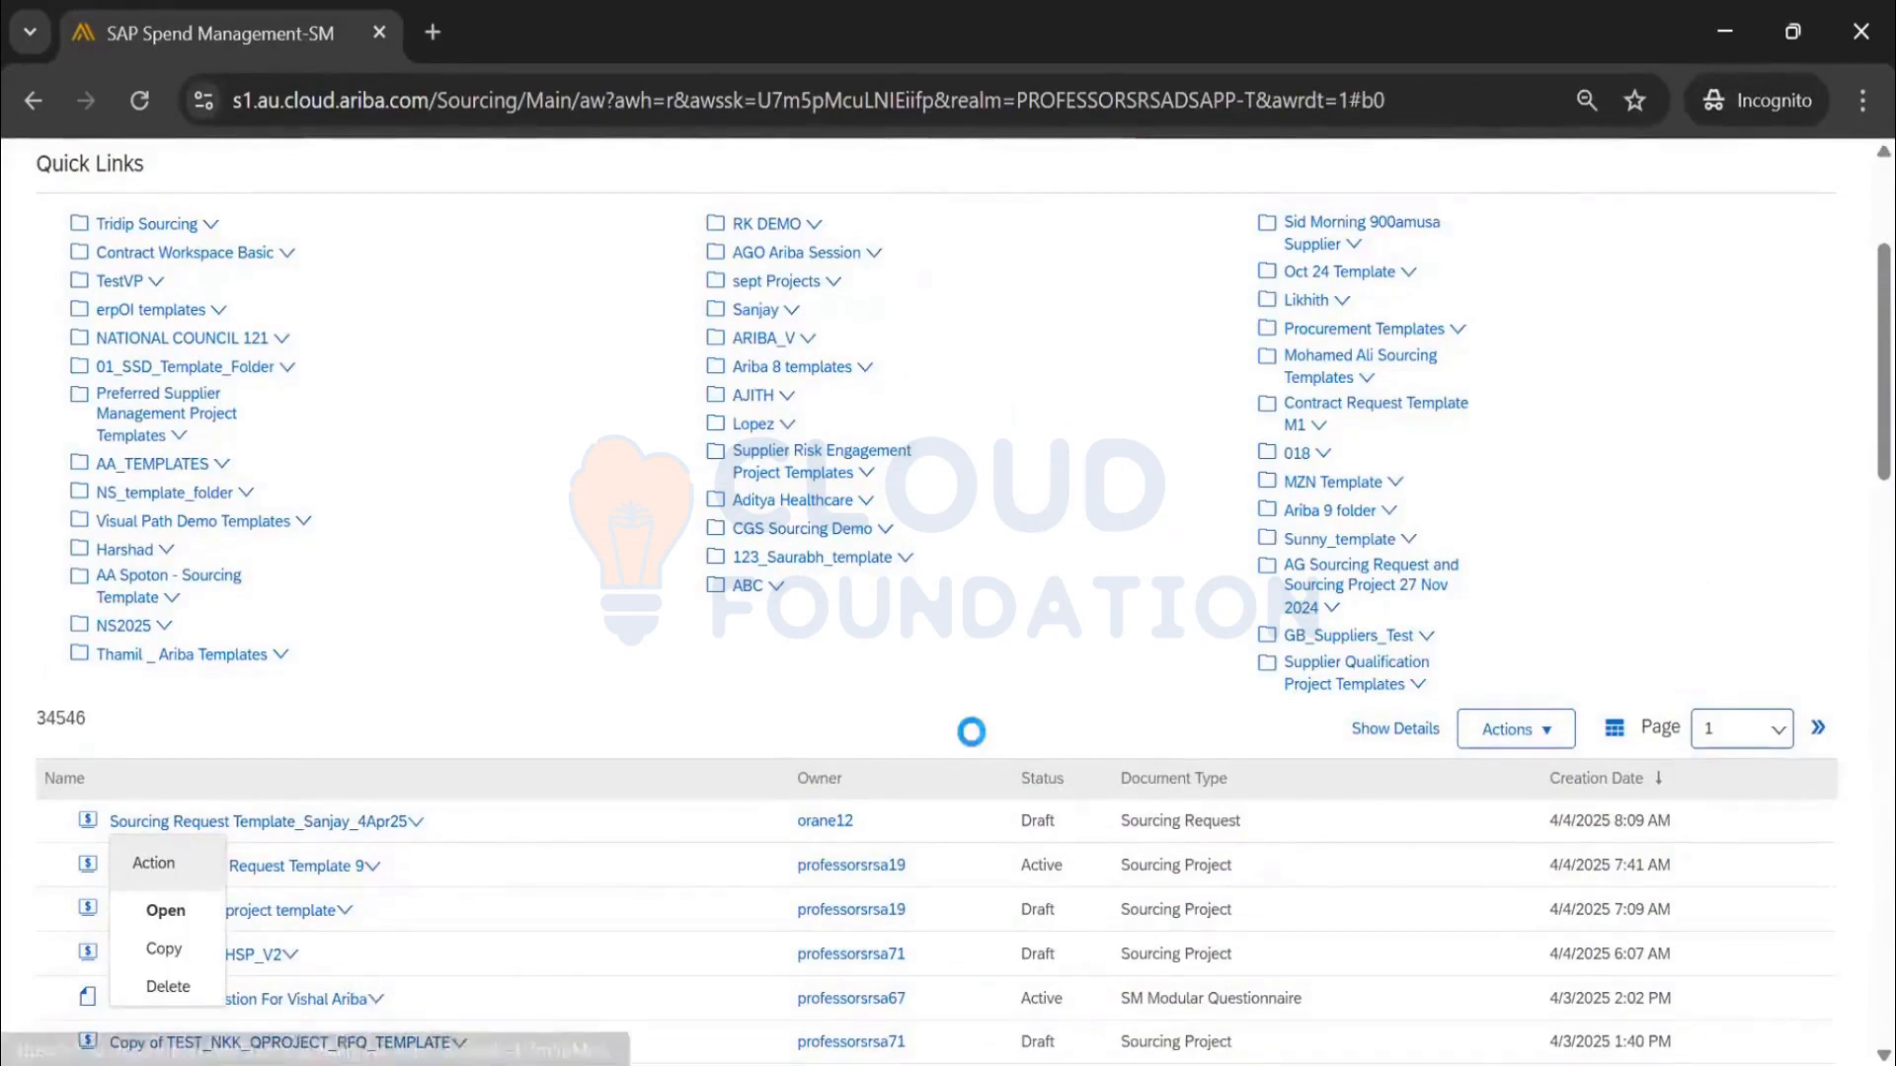
Drag the Sourcing Request Template_Sanjay_4Apr25 row down the table toward a folder
scroll(478, 506, down, 5)
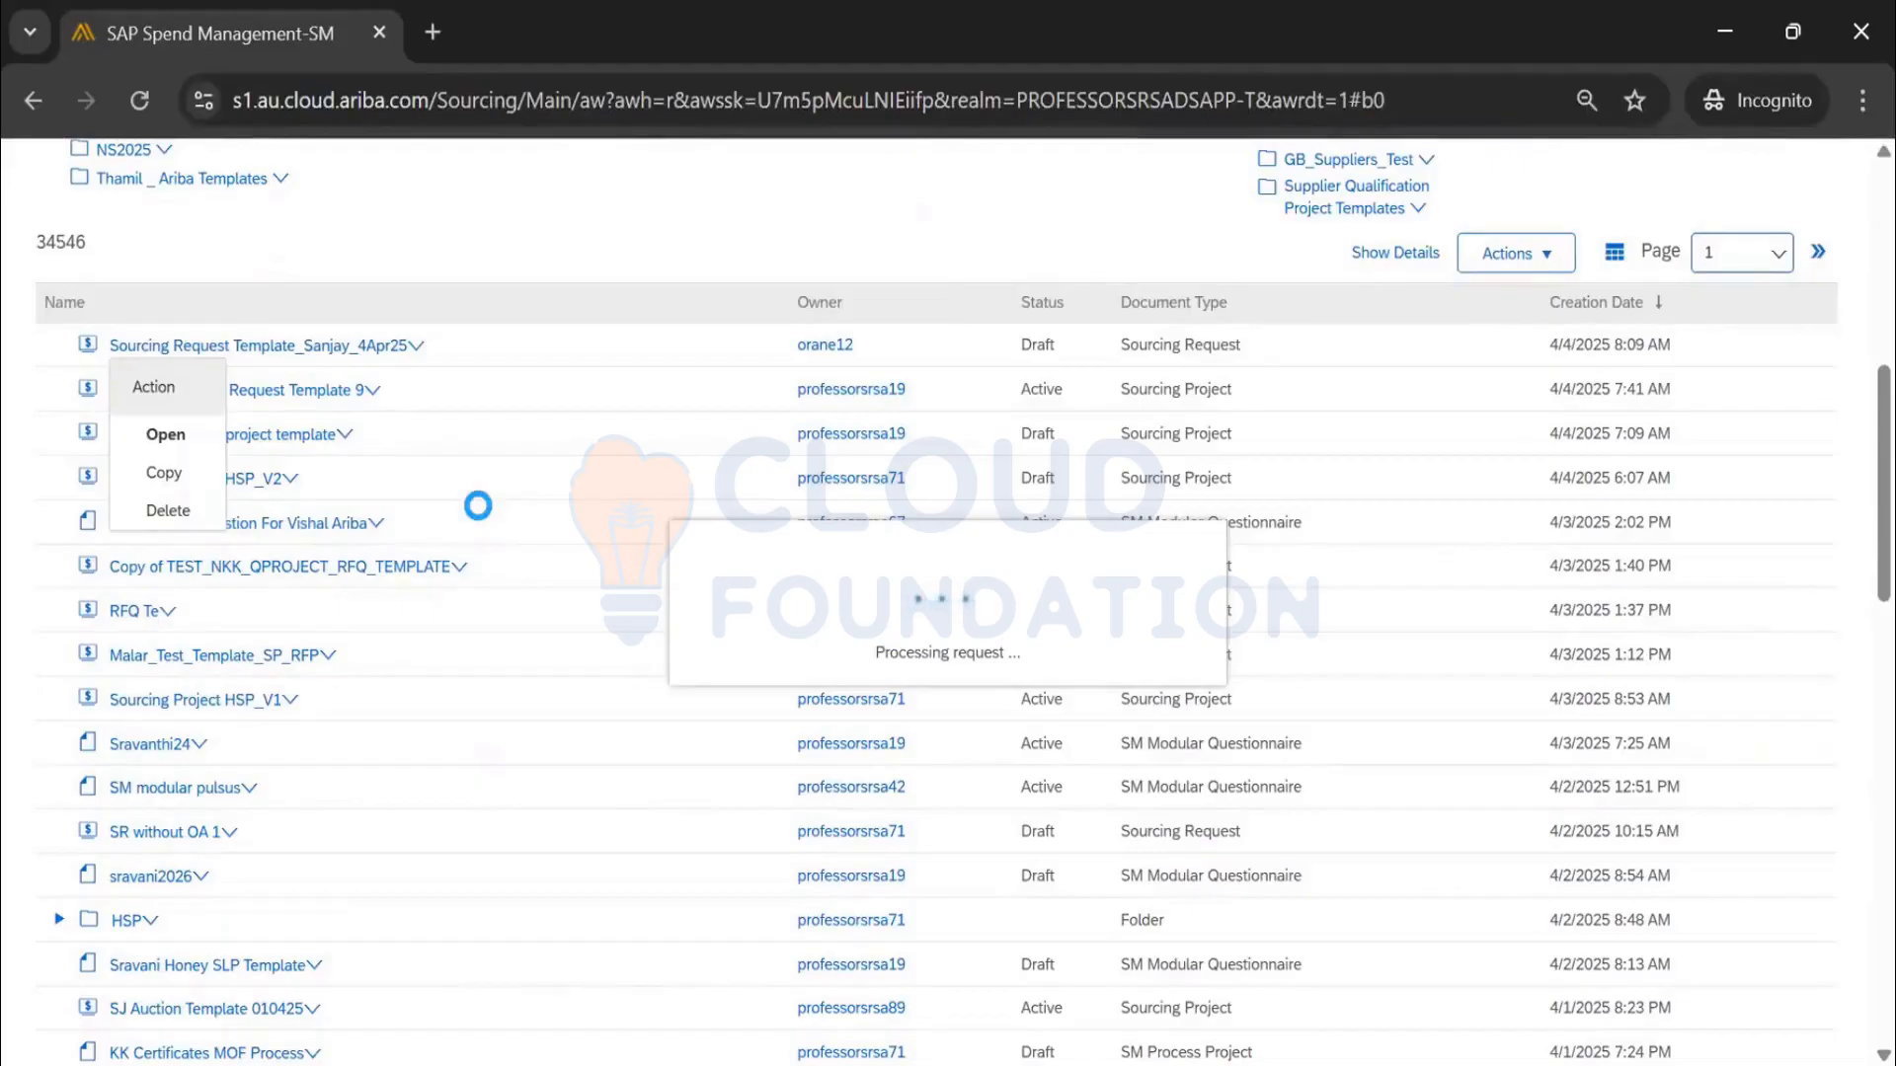
scroll(478, 505, down, 3)
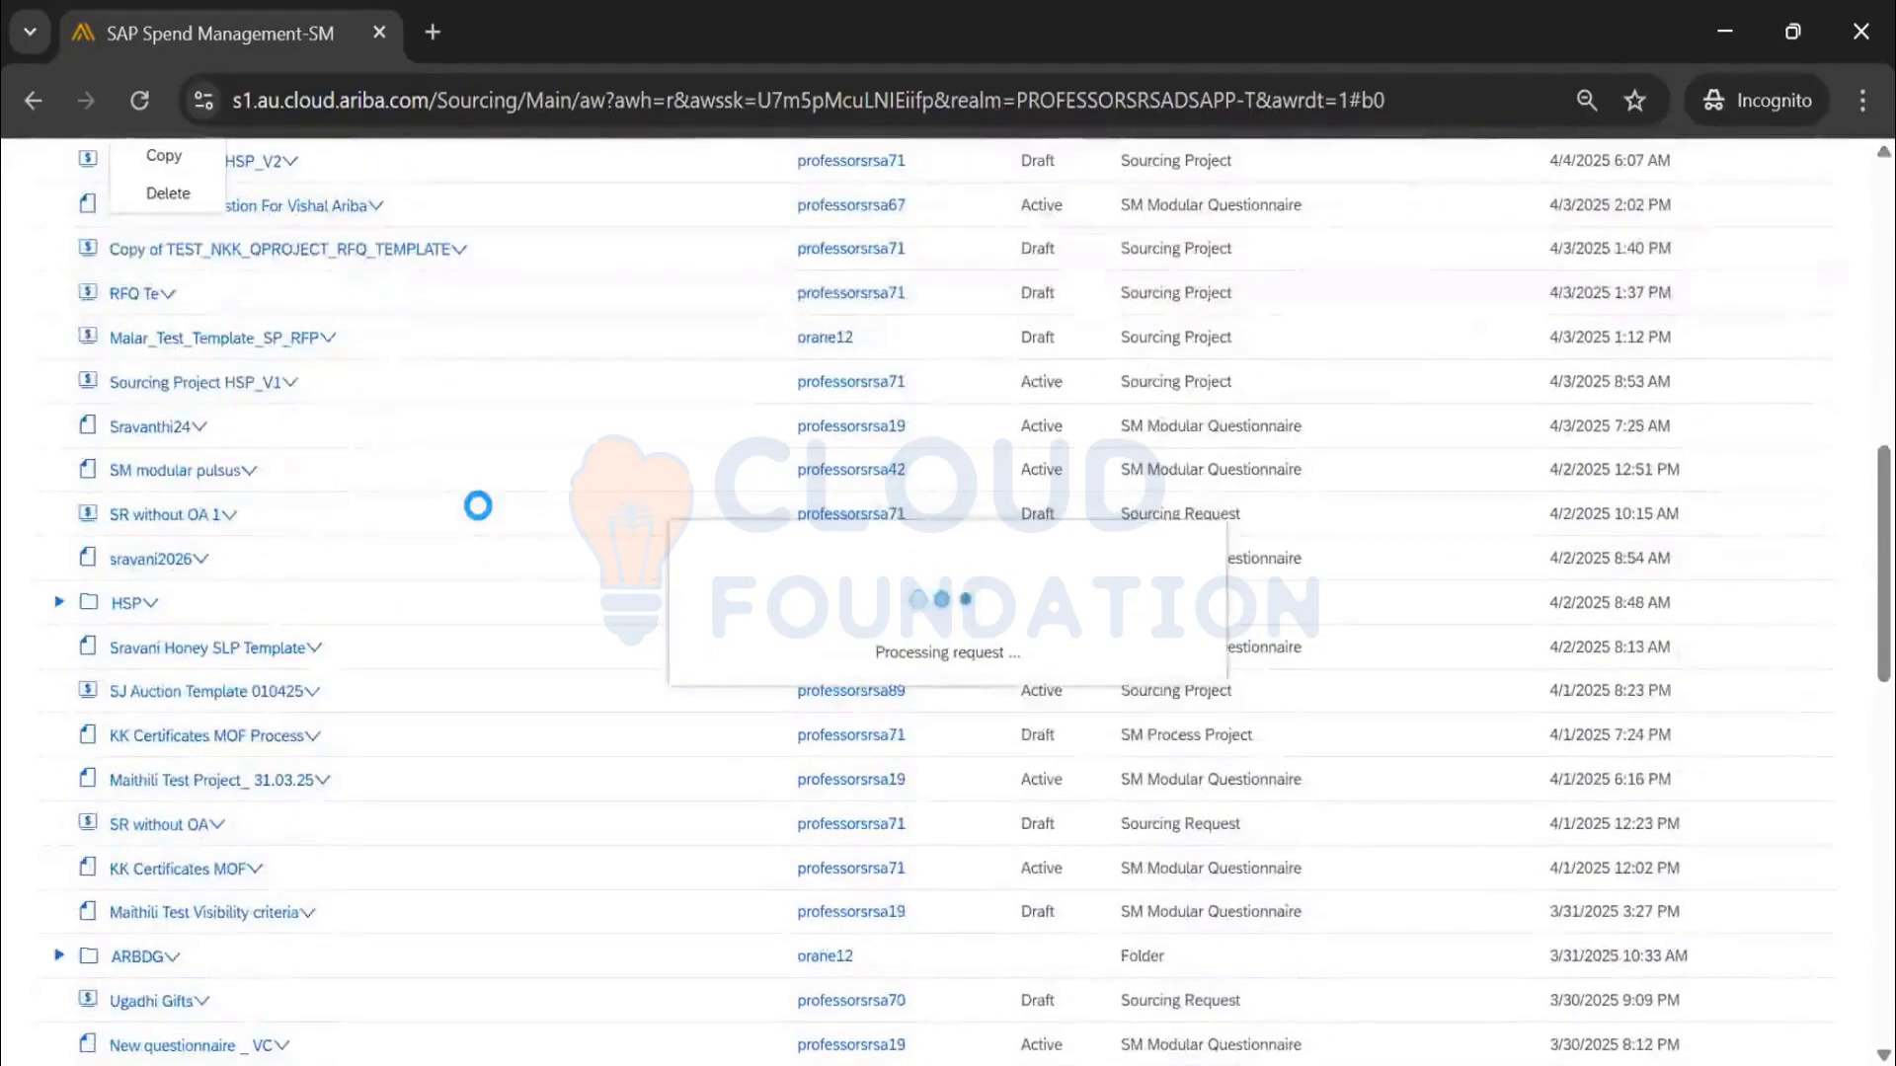
scroll(478, 506, down, 2)
scroll(478, 506, up, 5)
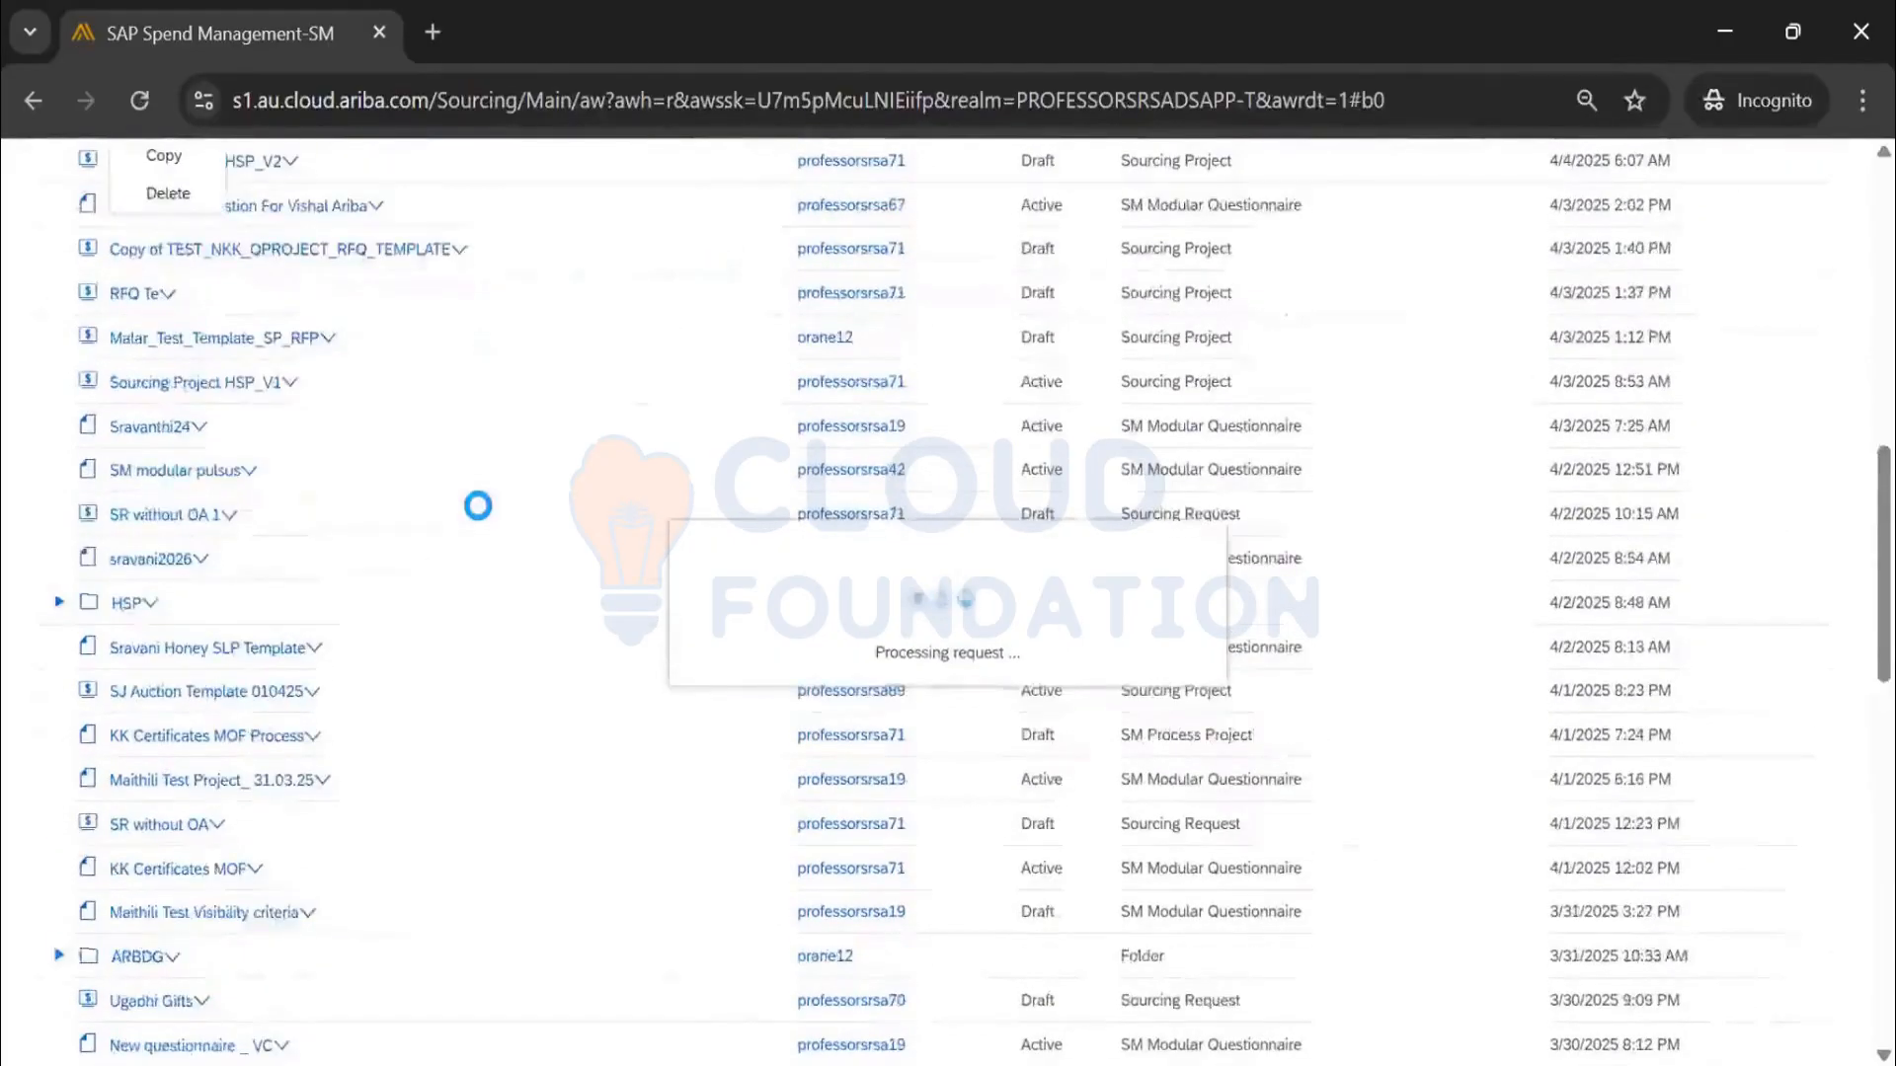
scroll(478, 519, up, 5)
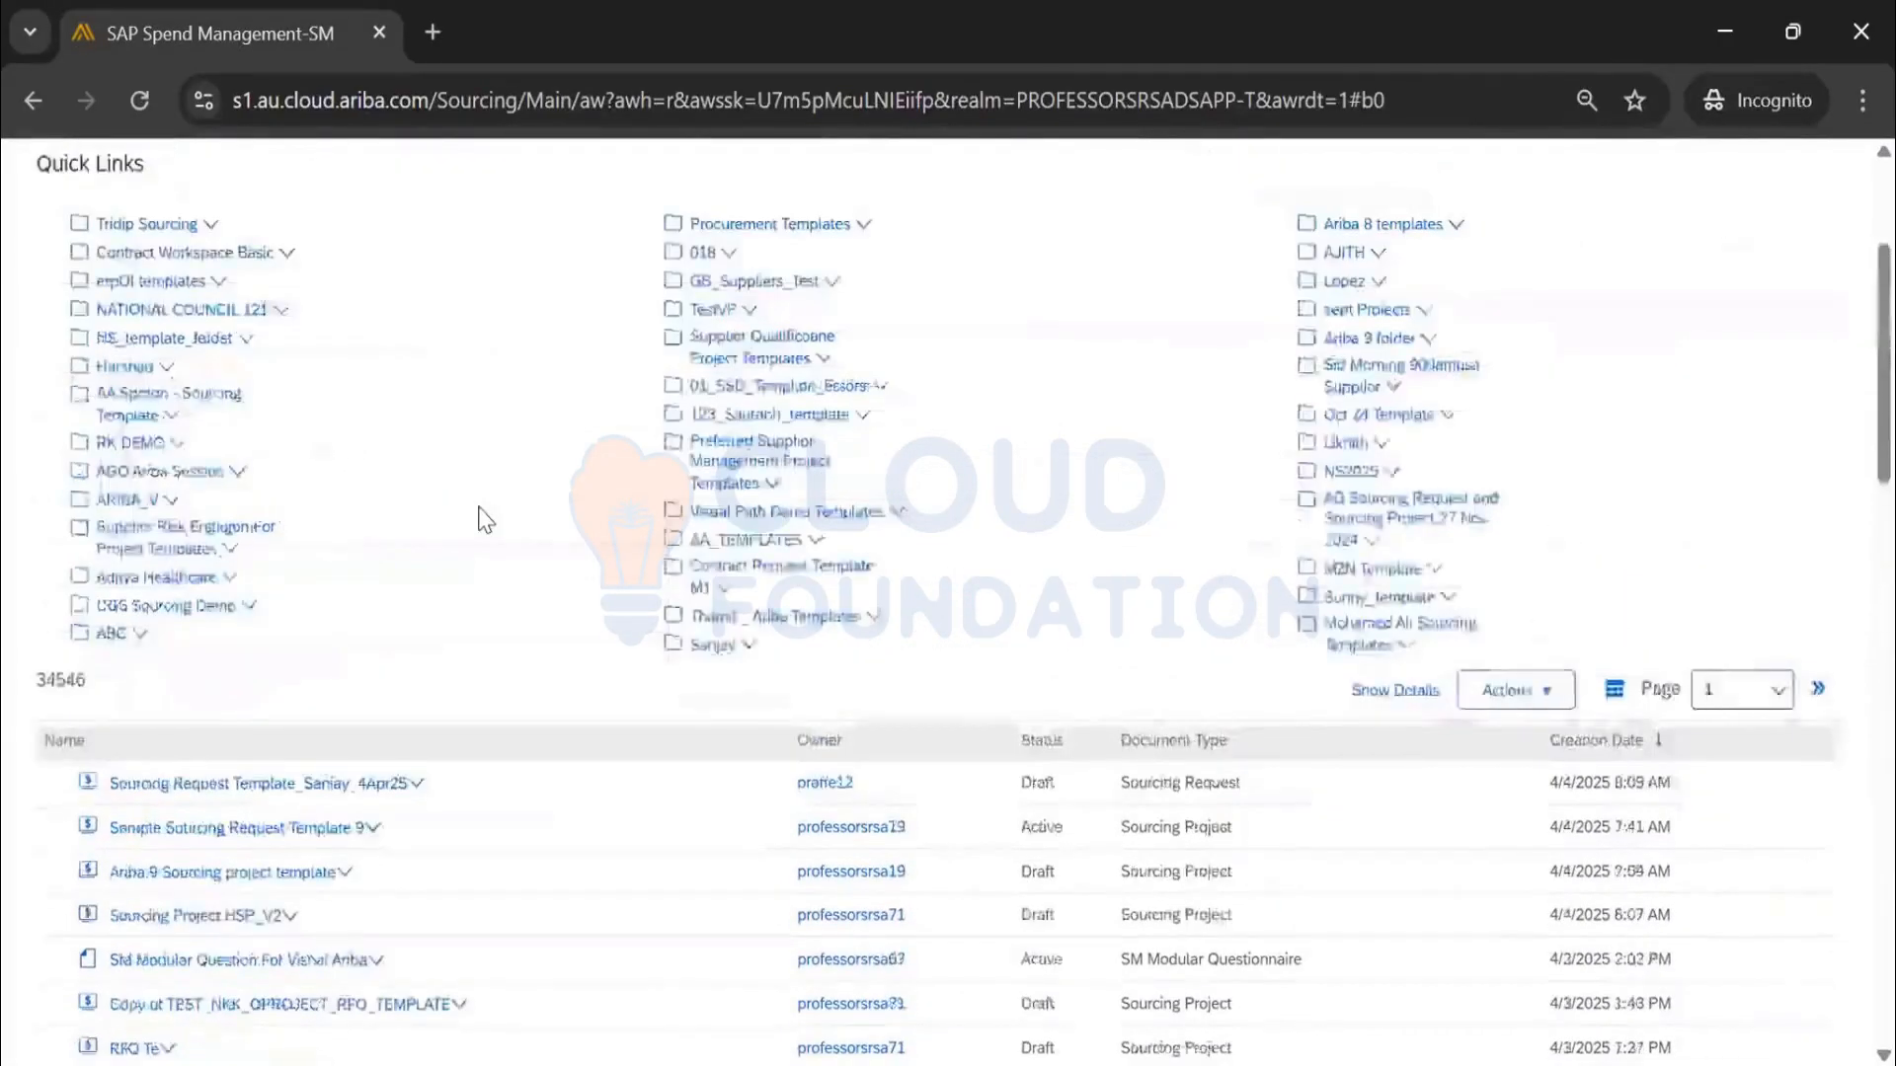
scroll(487, 517, down, 10)
scroll(465, 516, up, 3)
scroll(410, 543, up, 3)
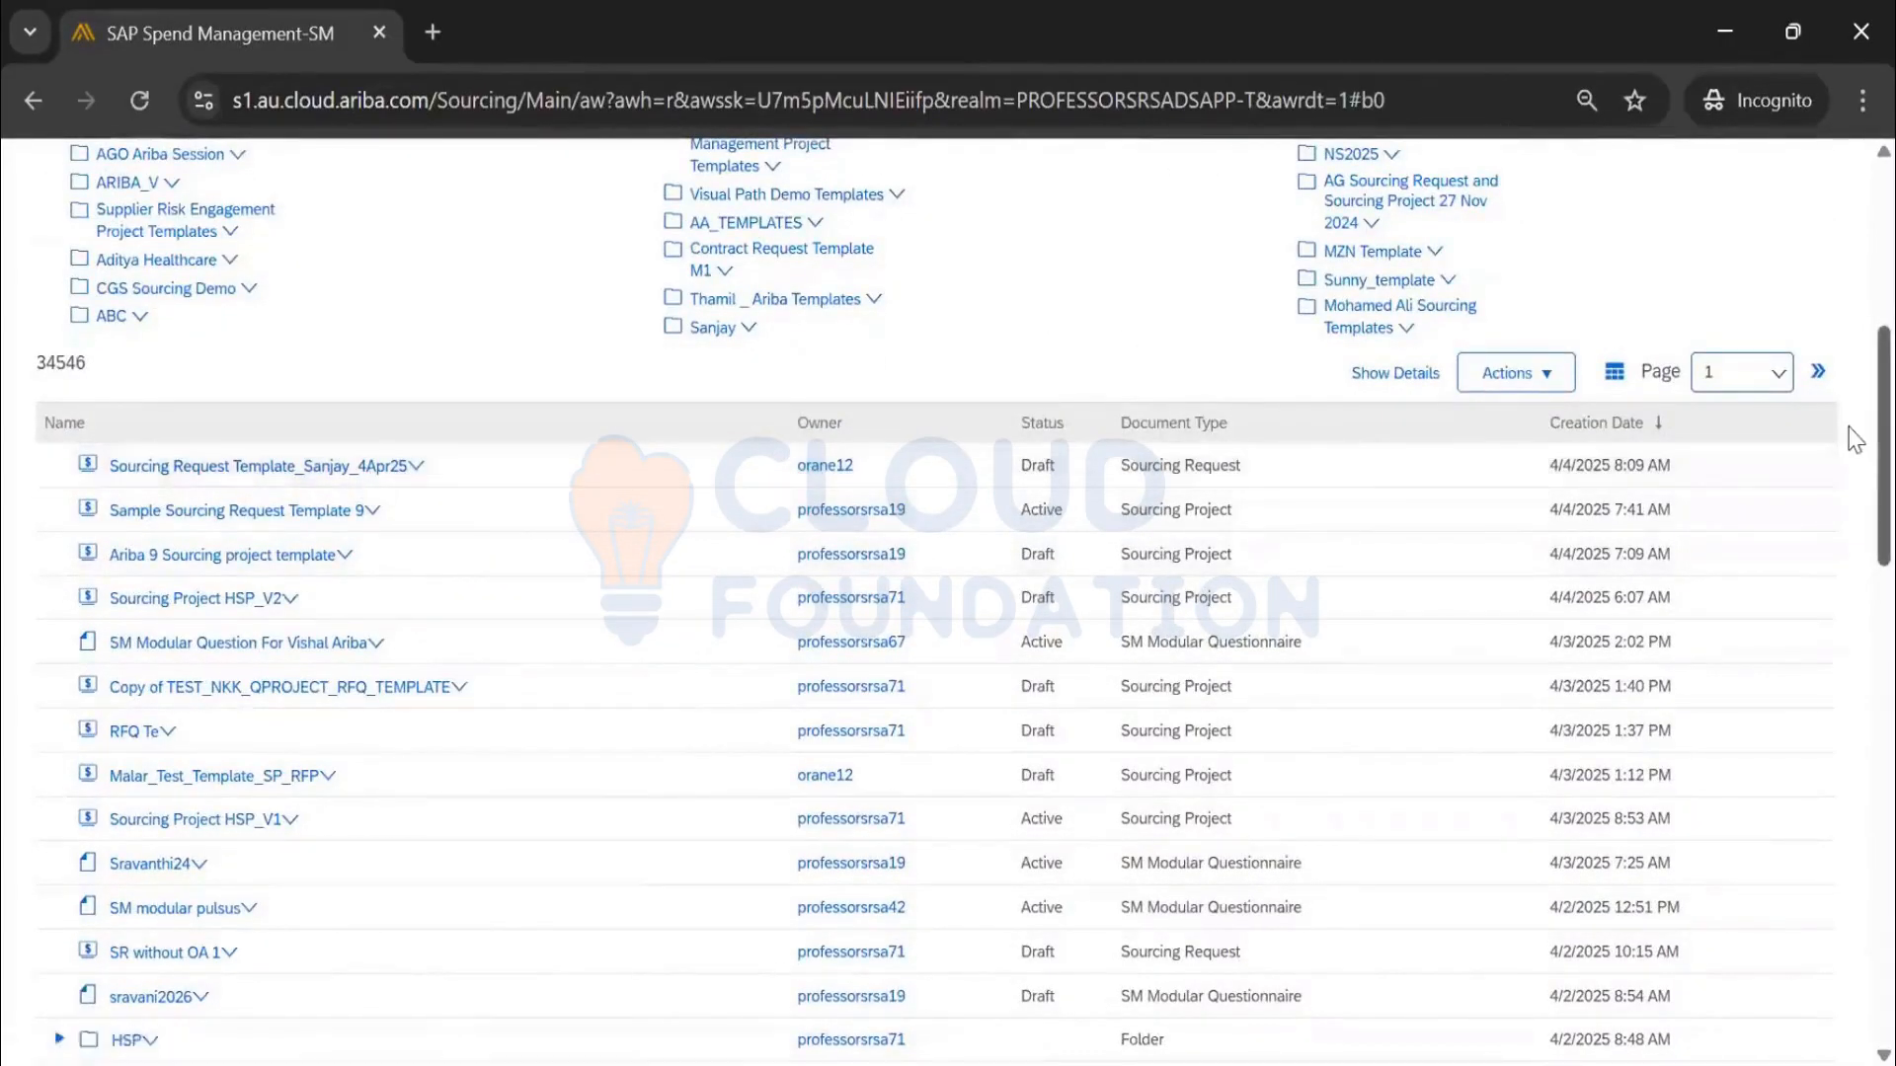
scroll(1855, 462, down, 2)
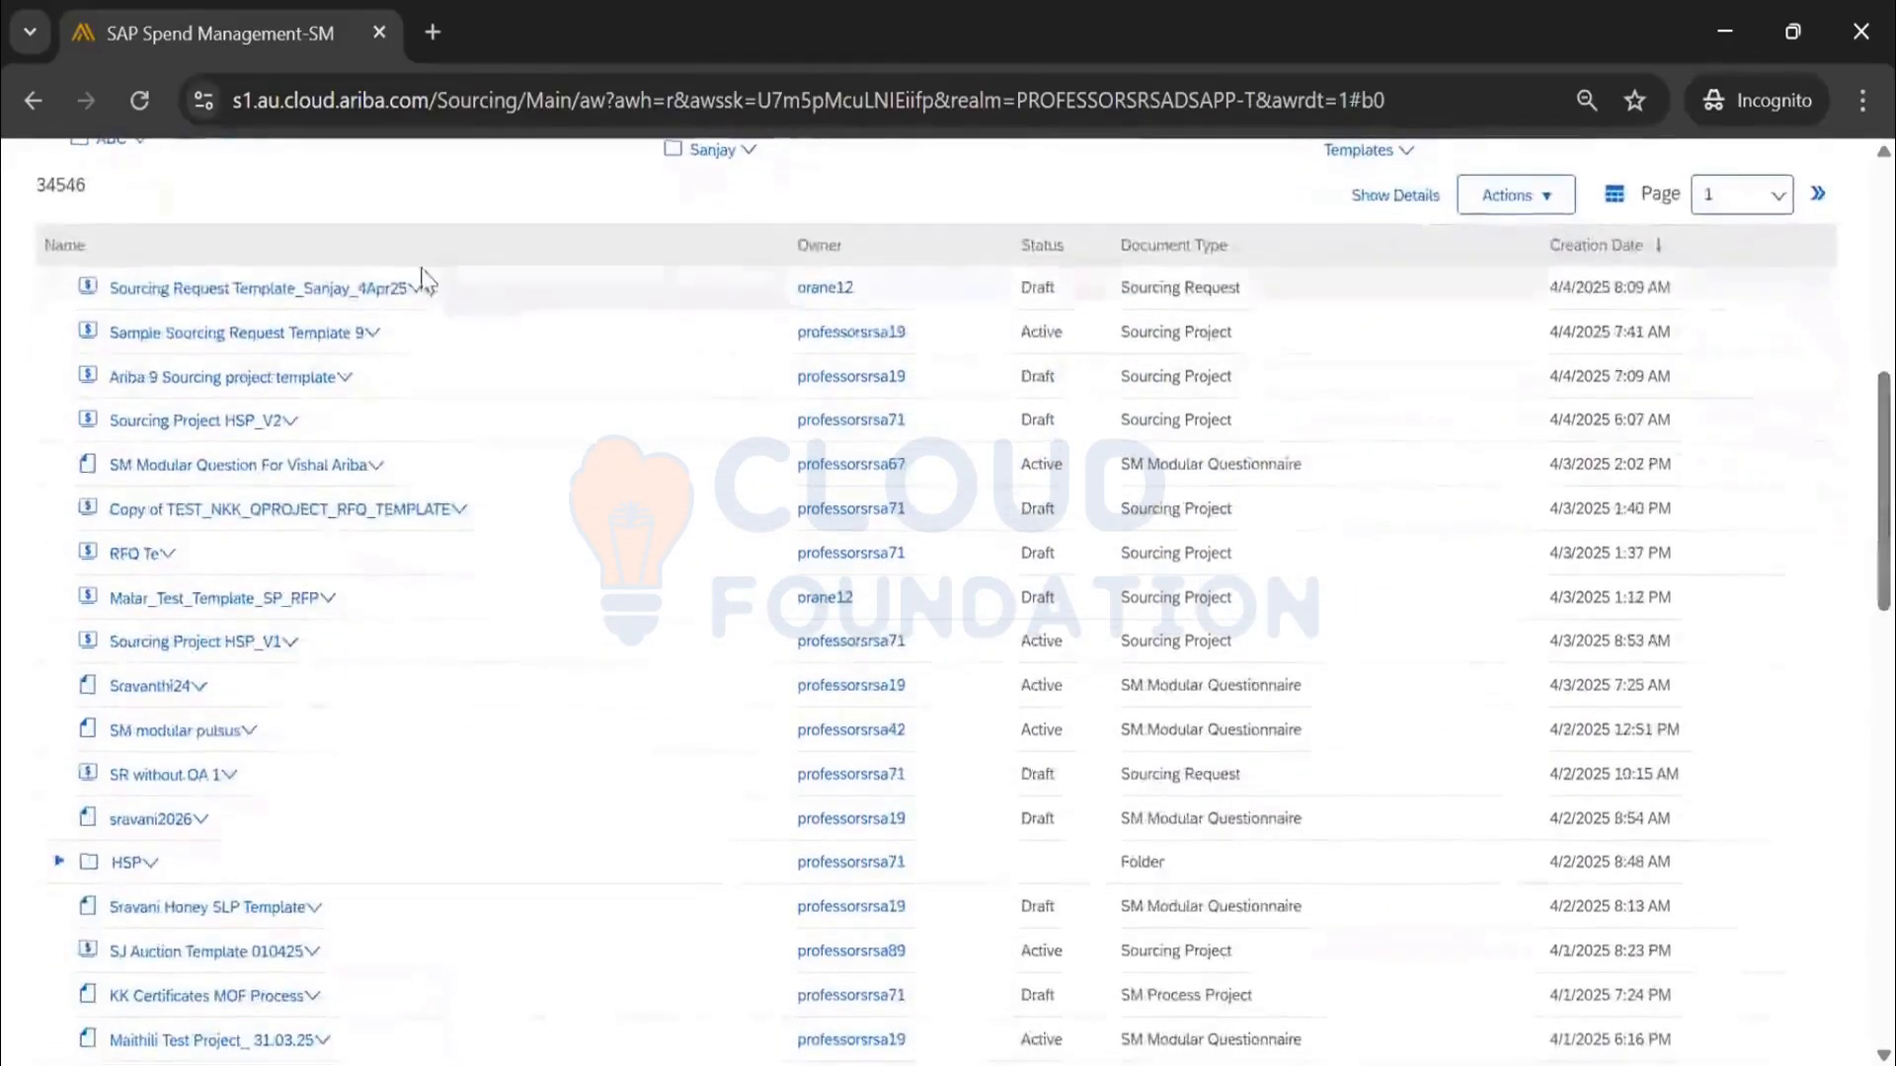
drag(371, 298, 246, 971)
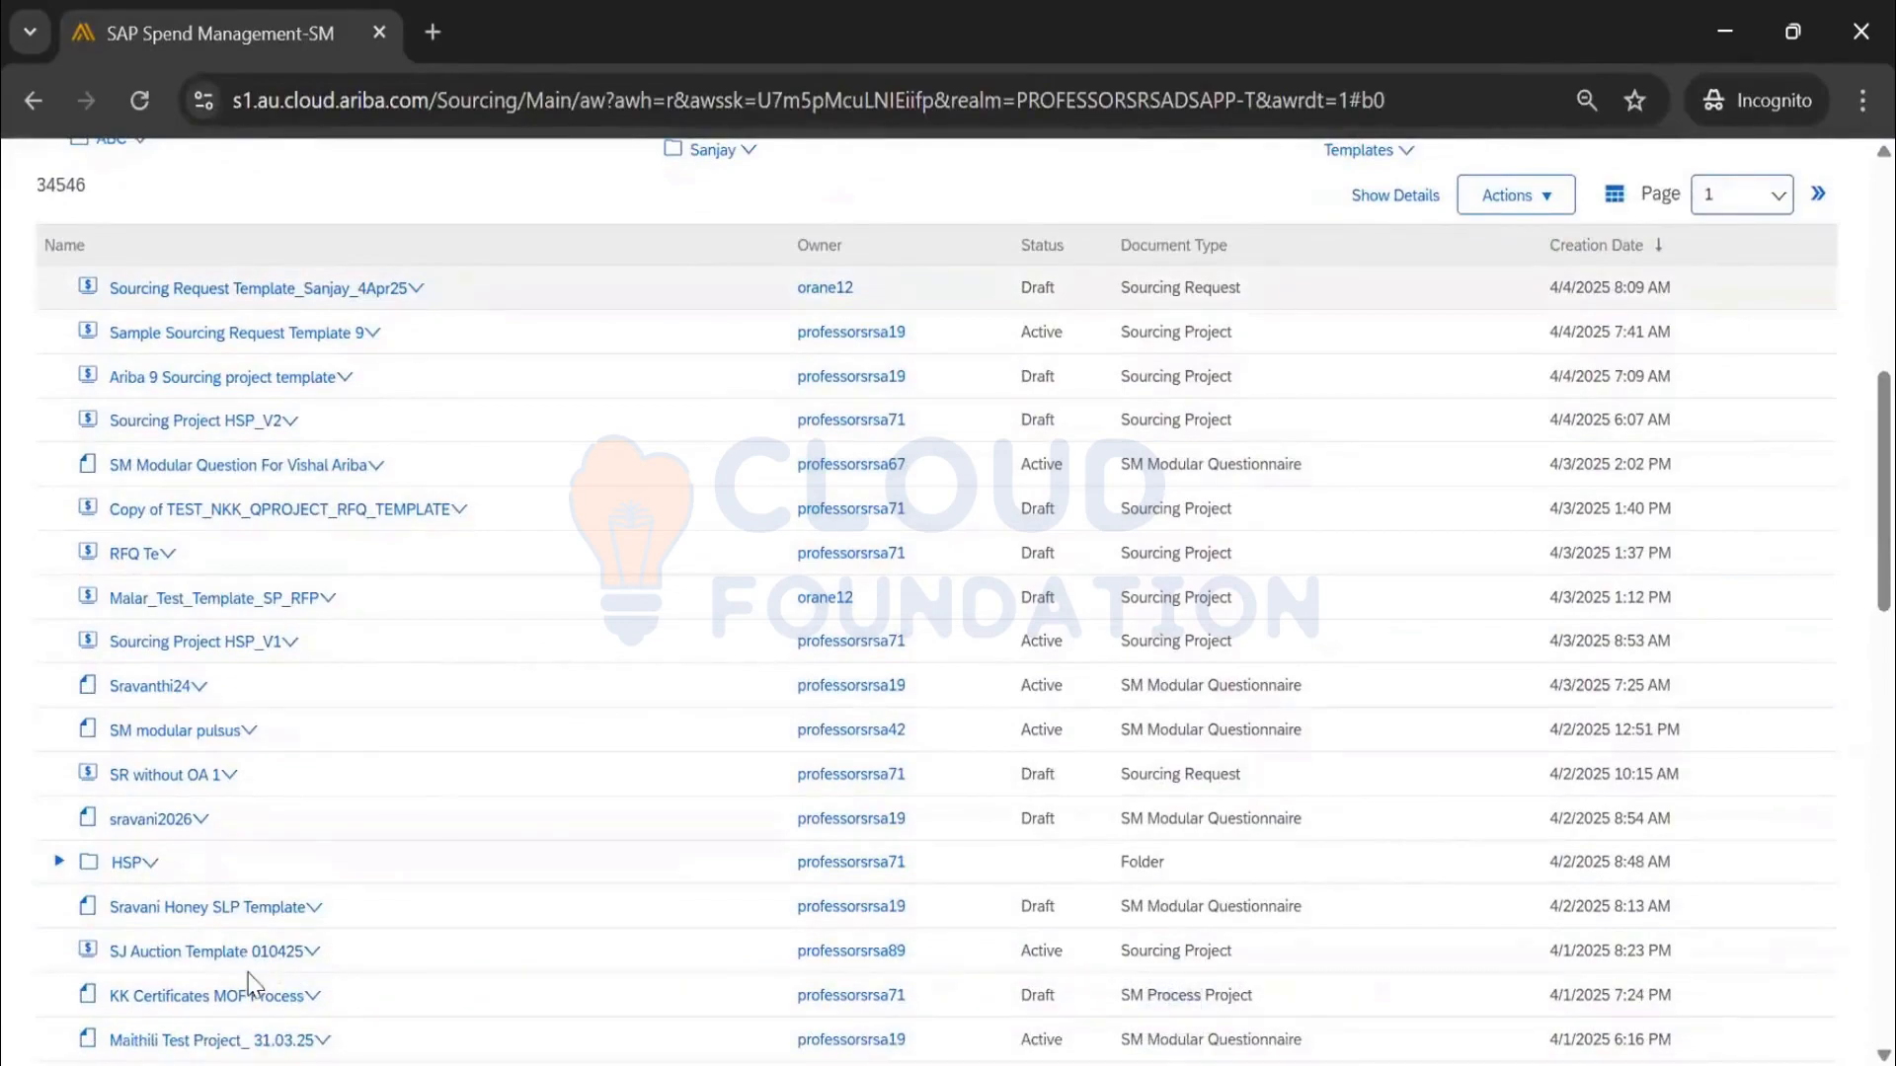
scroll(505, 649, down, 5)
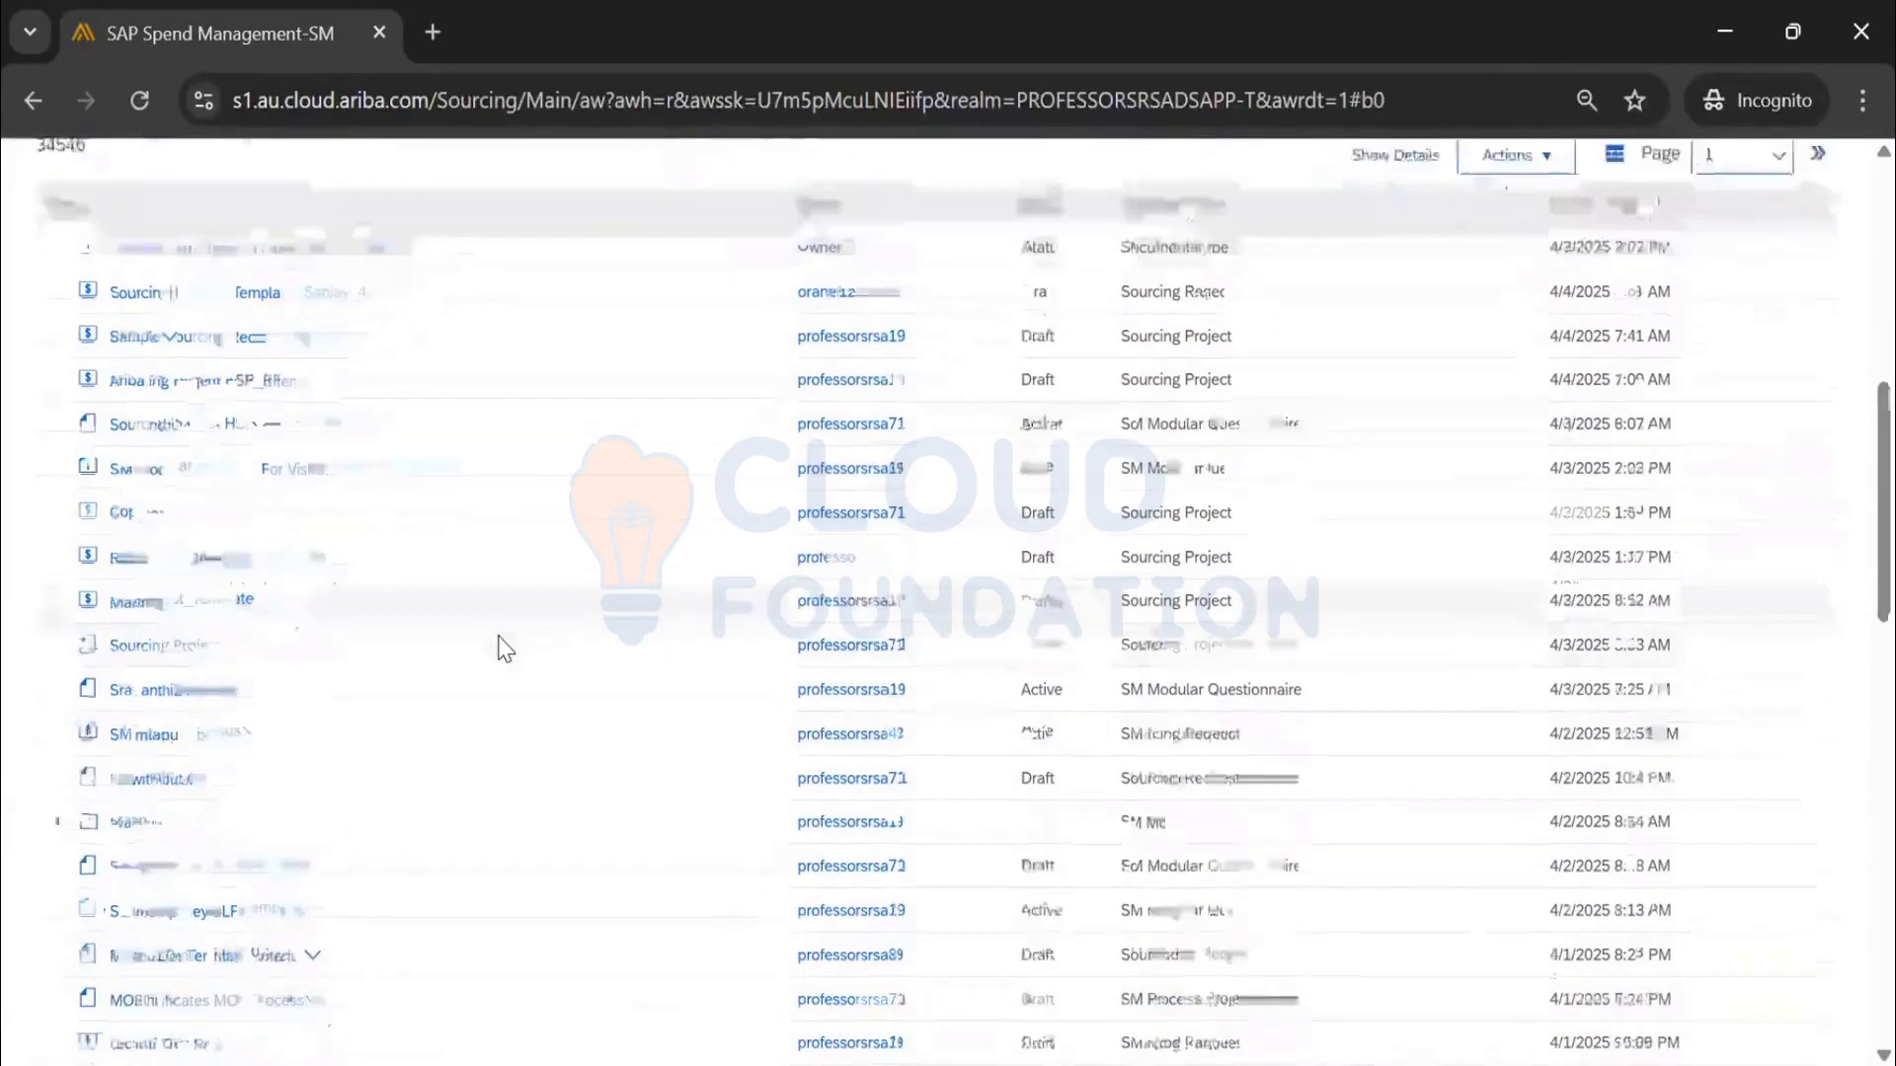
scroll(496, 632, up, 3)
scroll(474, 592, up, 3)
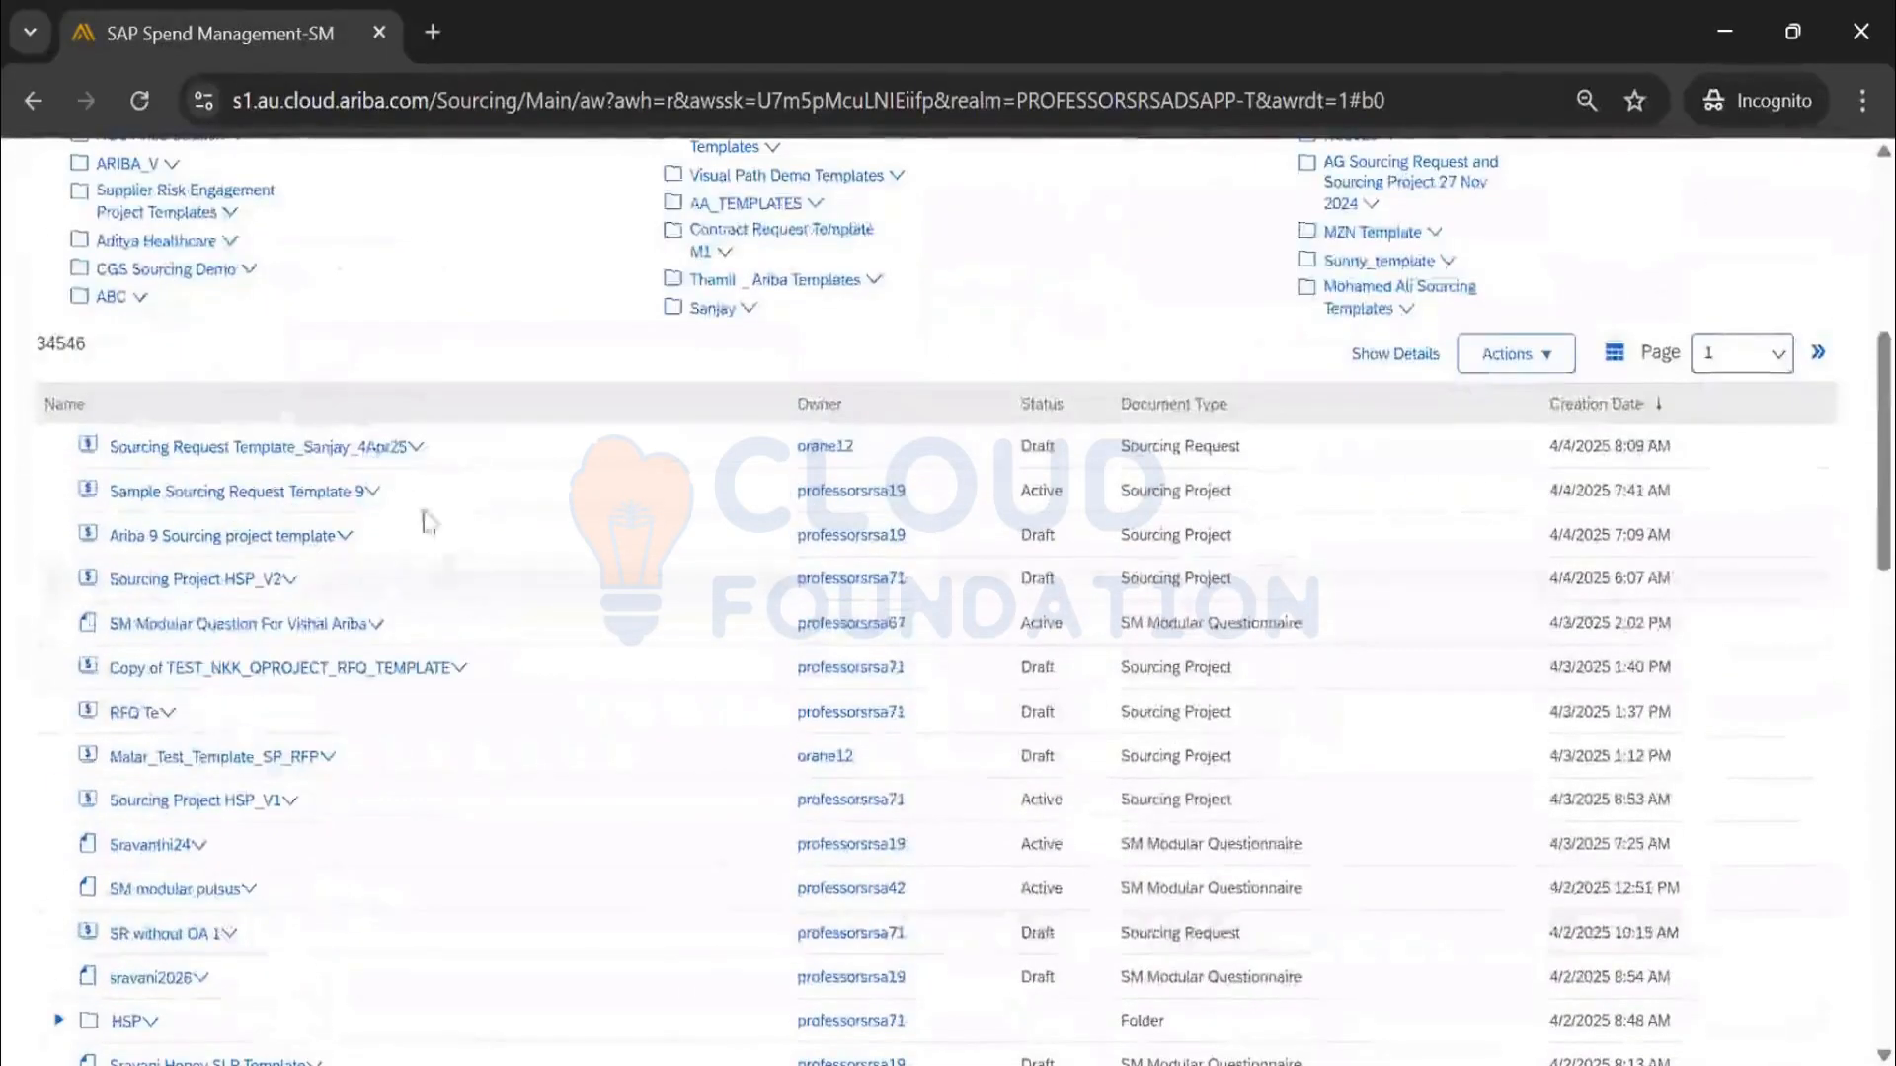
scroll(389, 512, down, 8)
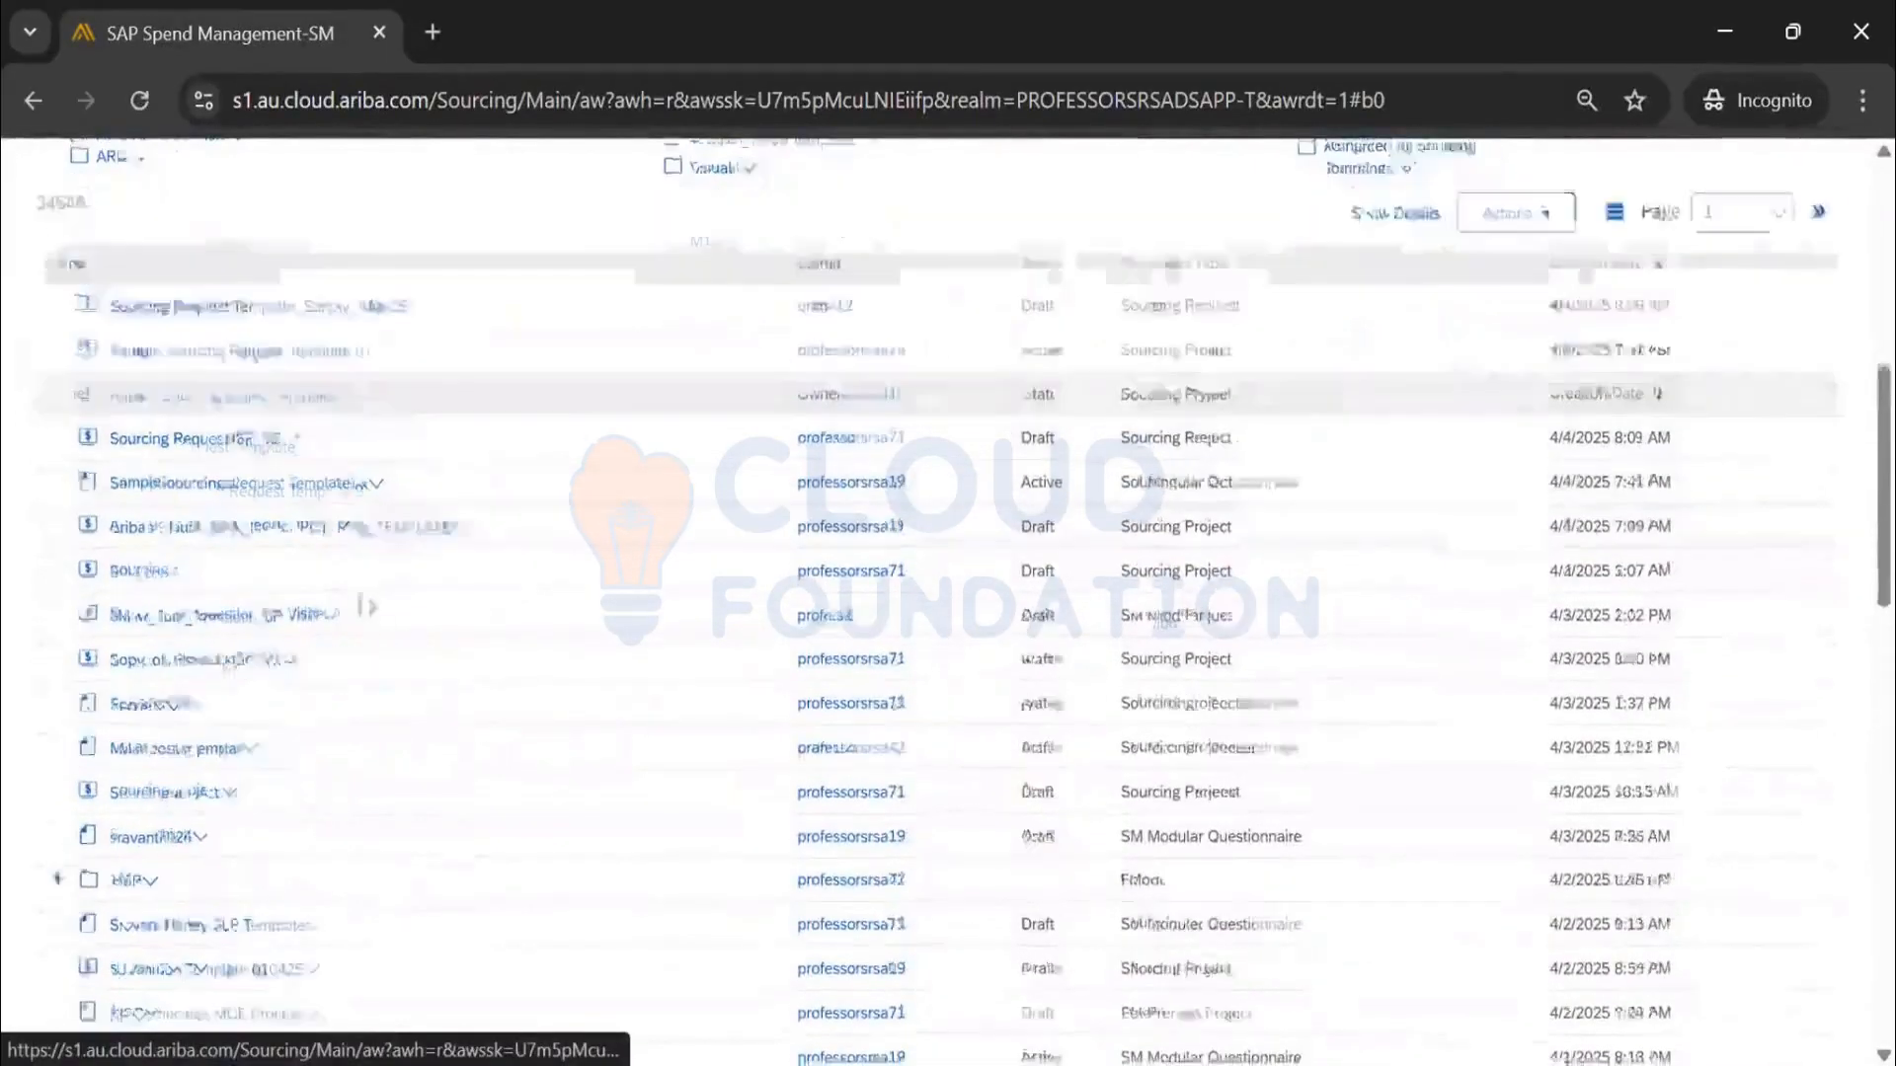
Drop the new template onto the Sanjay folder row to file it there
drag(134, 984, 146, 281)
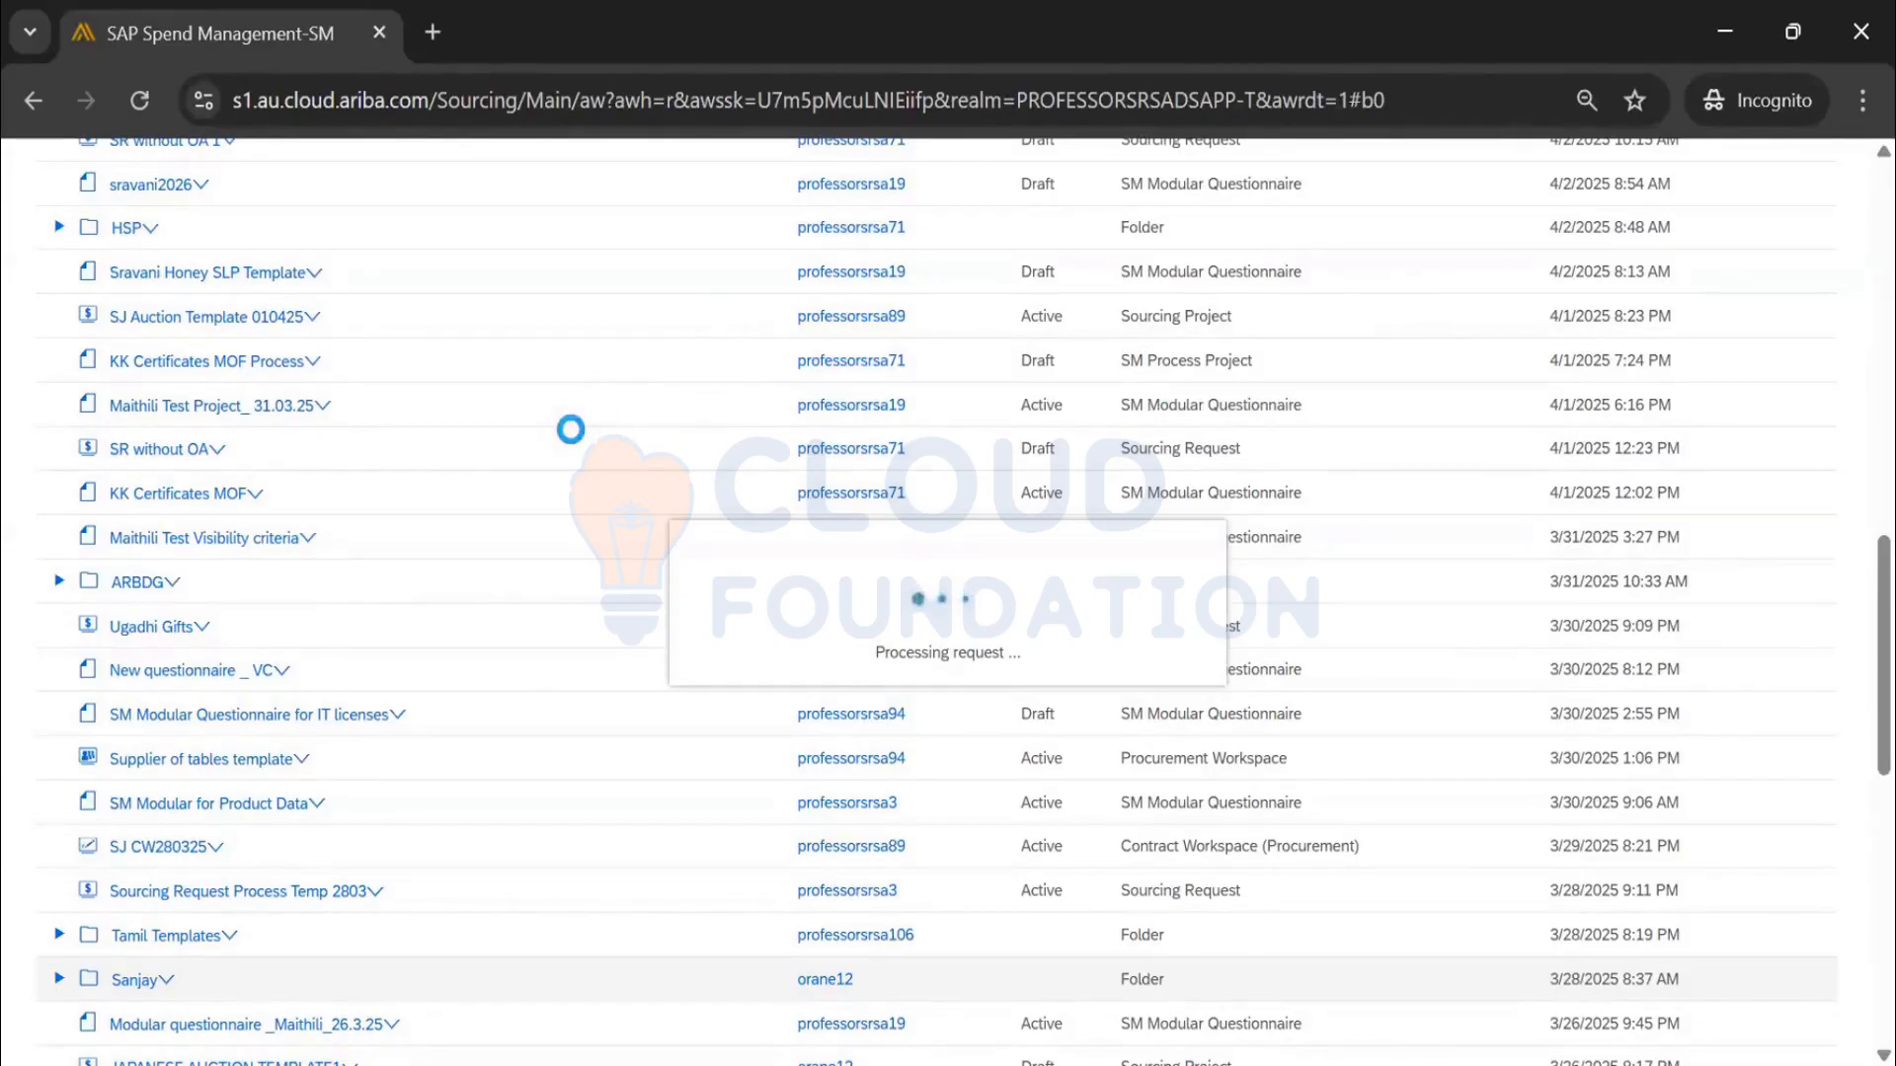
Scroll the 34546 documents list to find the draft Sourcing Request Template_Sanjay_4Apr25
scroll(571, 429, up, 15)
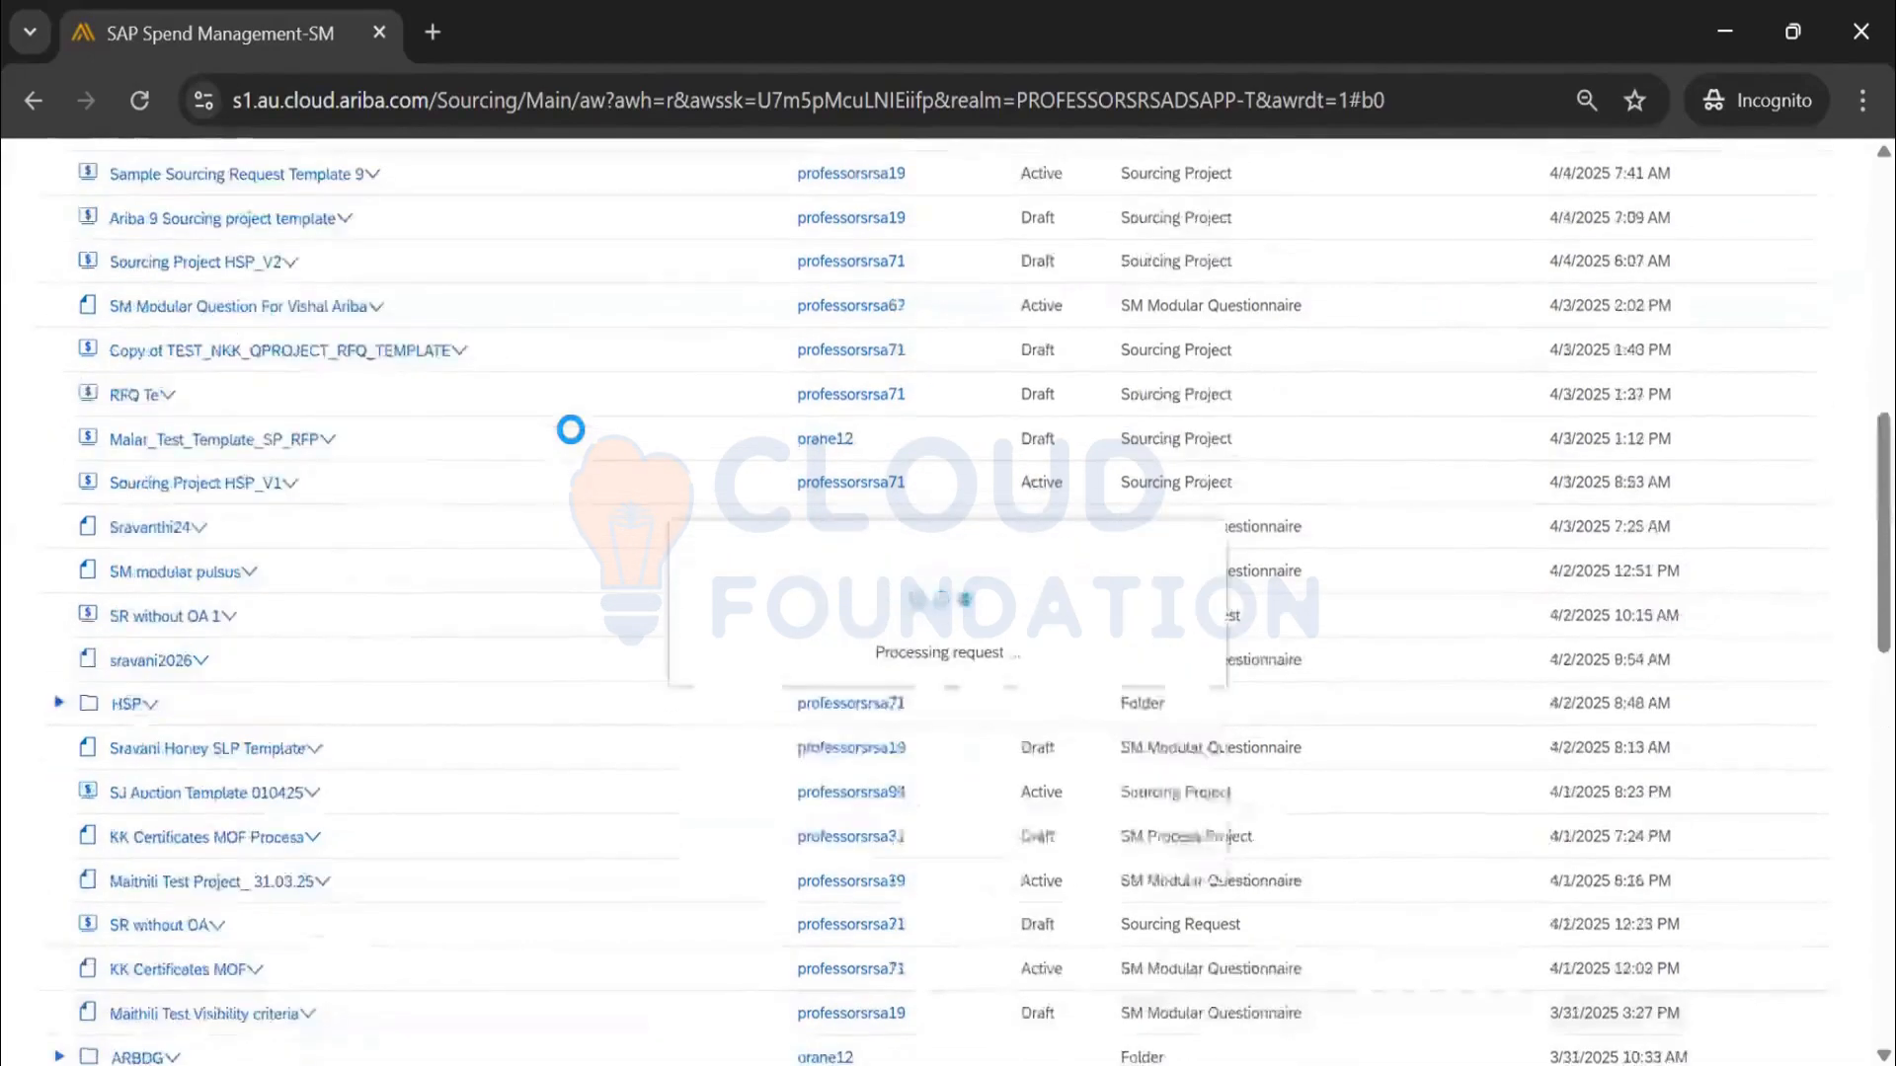
scroll(570, 430, down, 10)
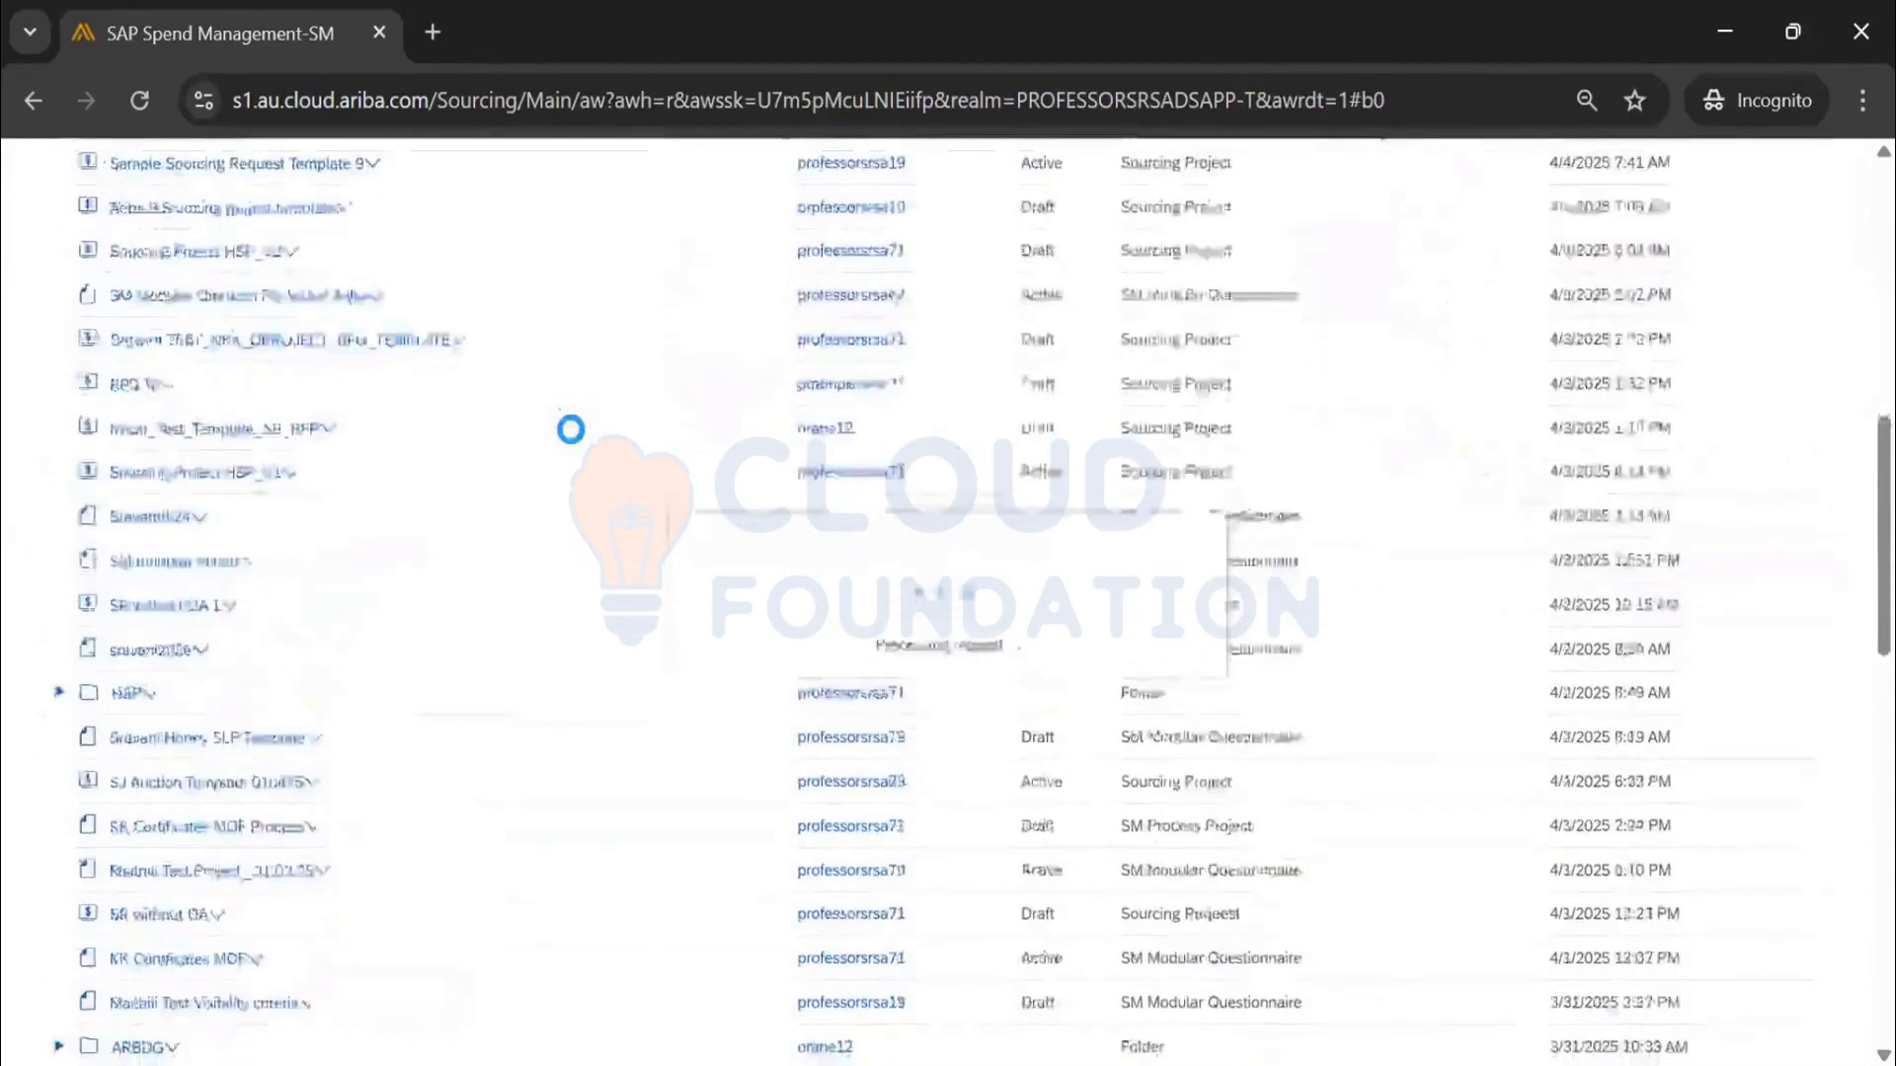
scroll(570, 429, down, 3)
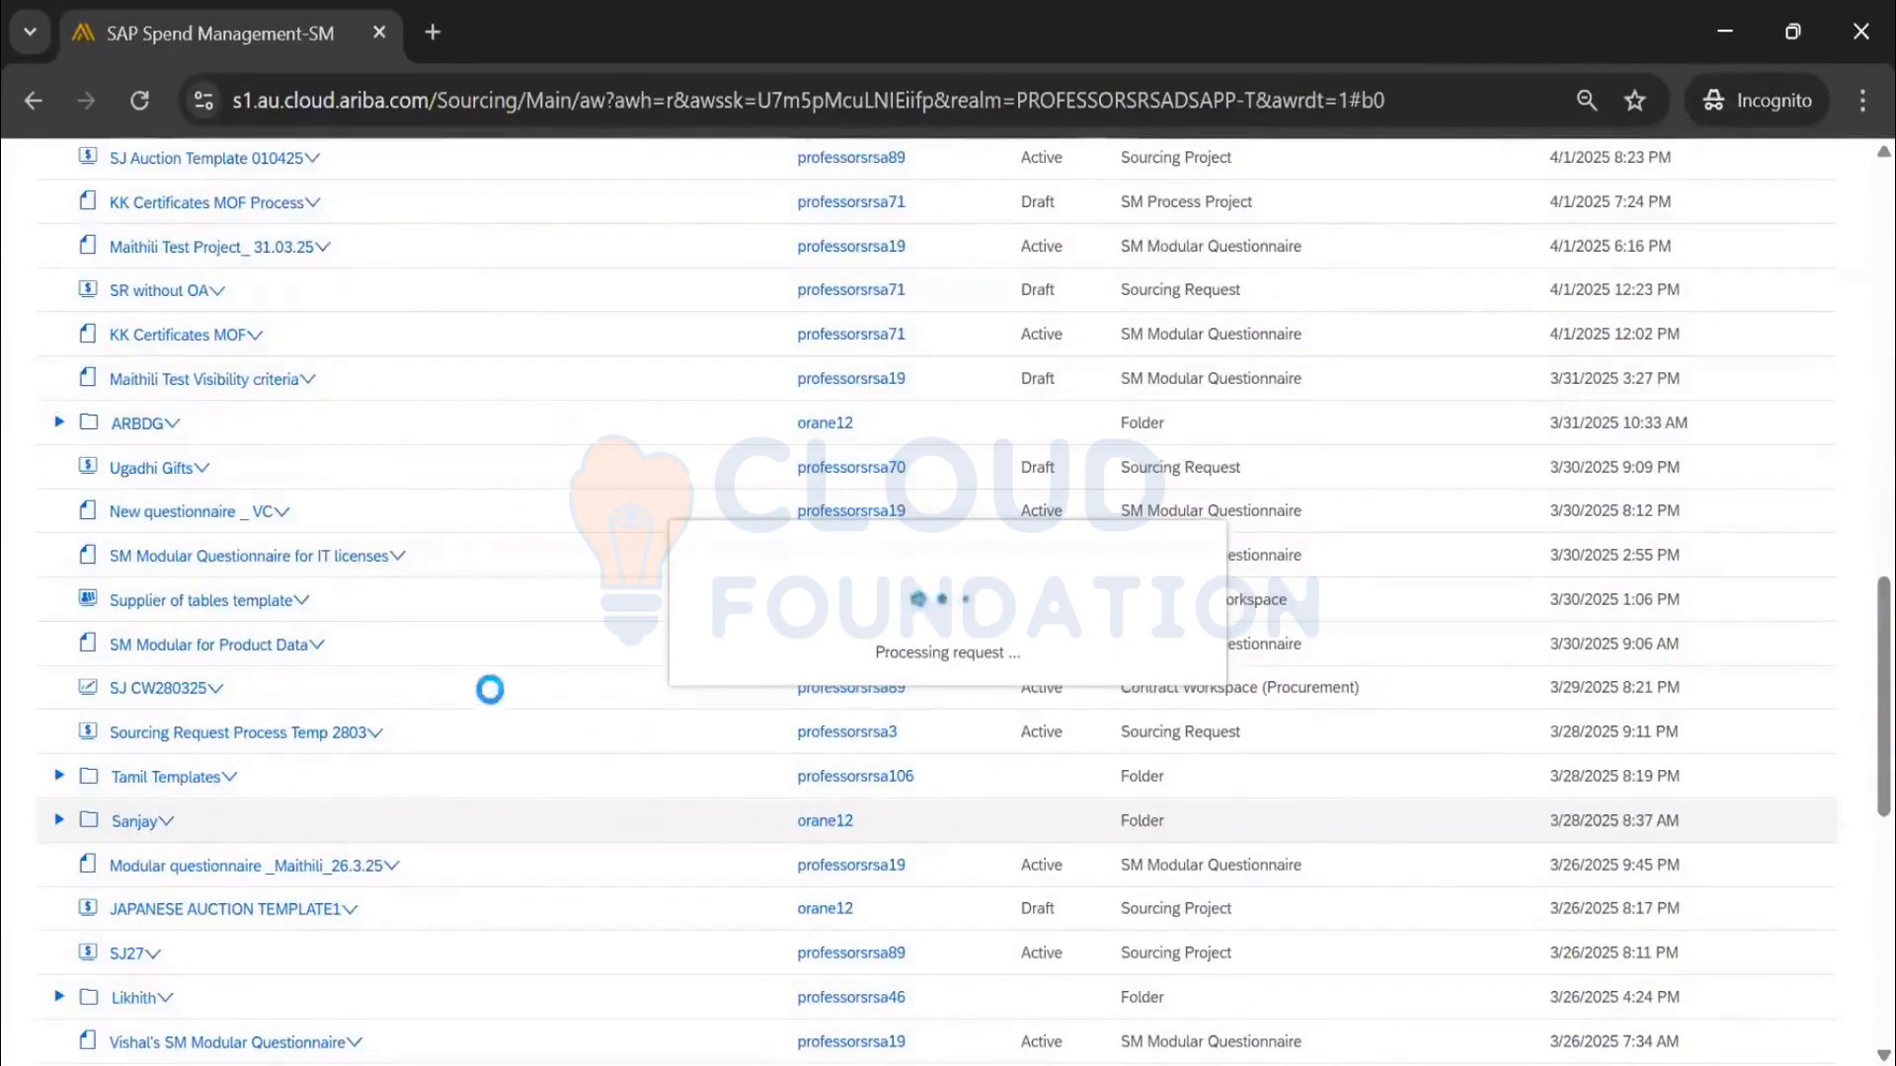
scroll(488, 666, down, 7)
scroll(488, 667, up, 12)
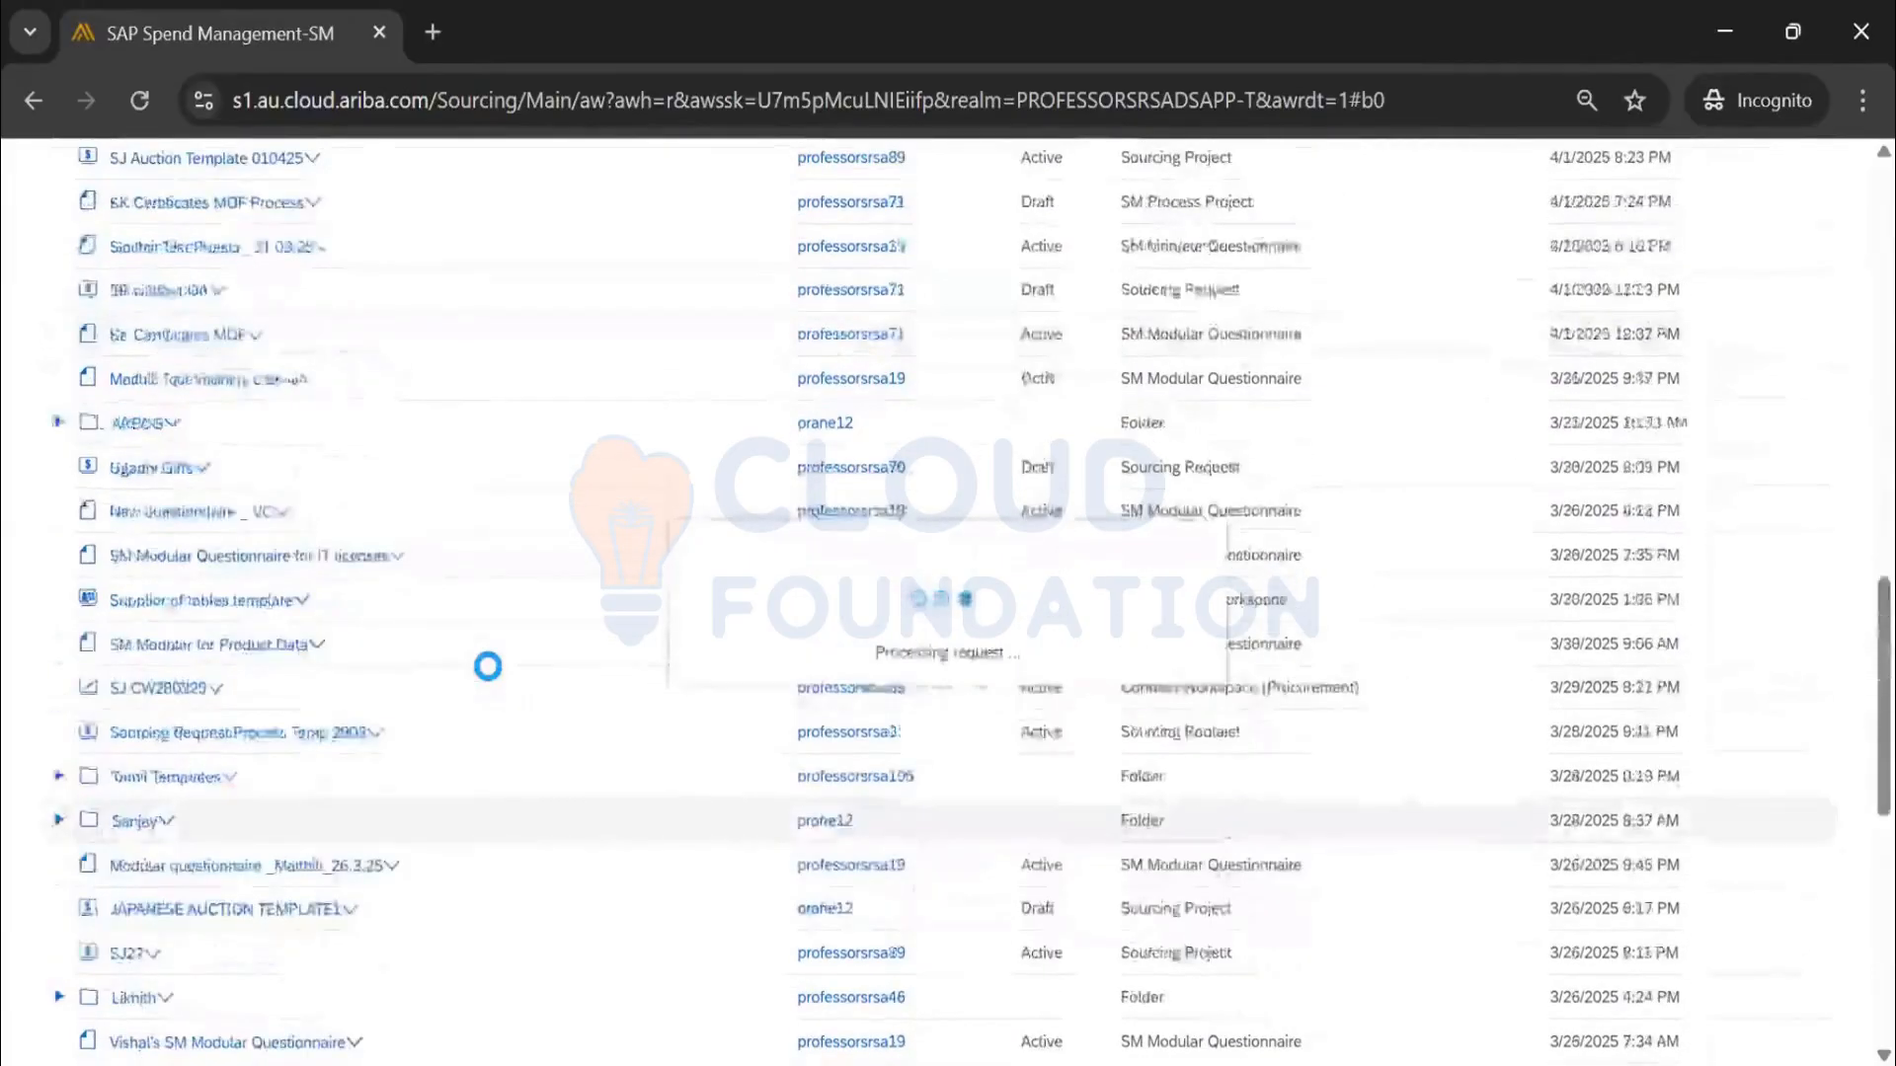
scroll(488, 666, down, 2)
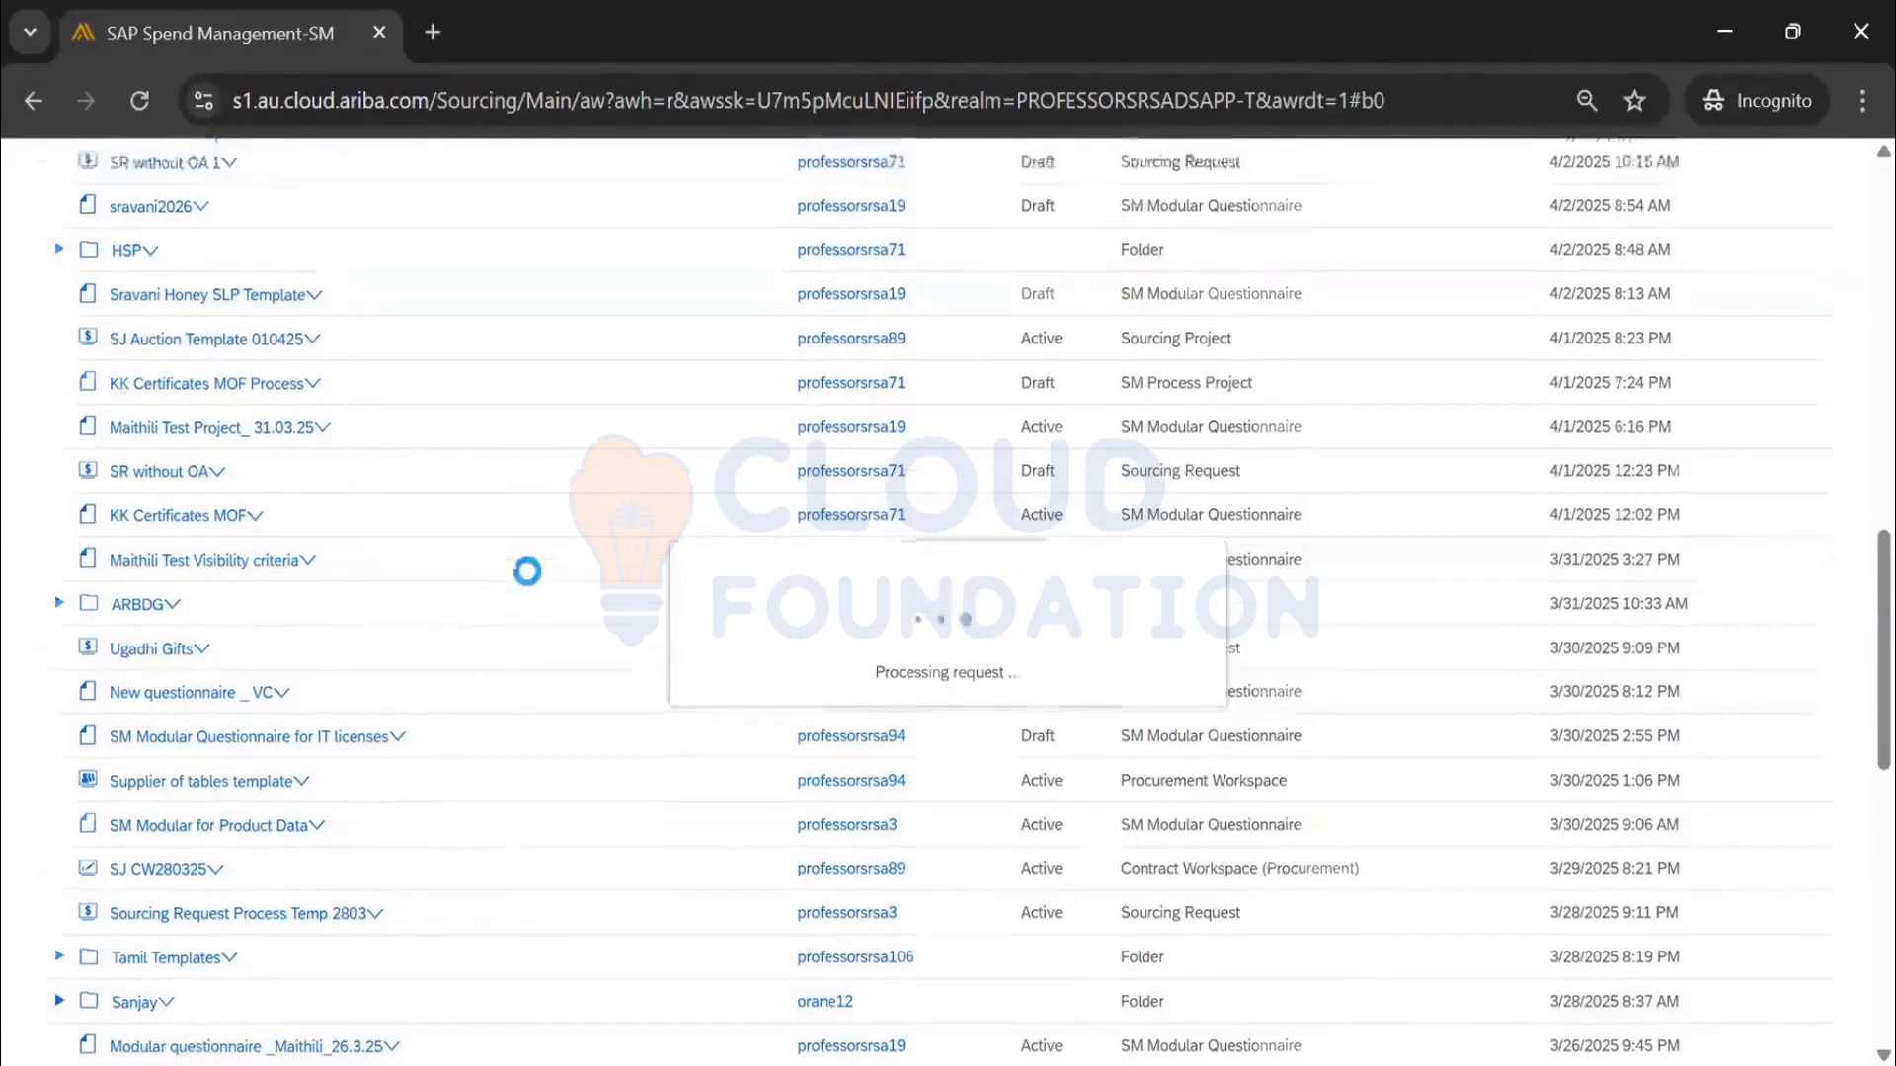
scroll(527, 572, up, 8)
scroll(483, 598, down, 2)
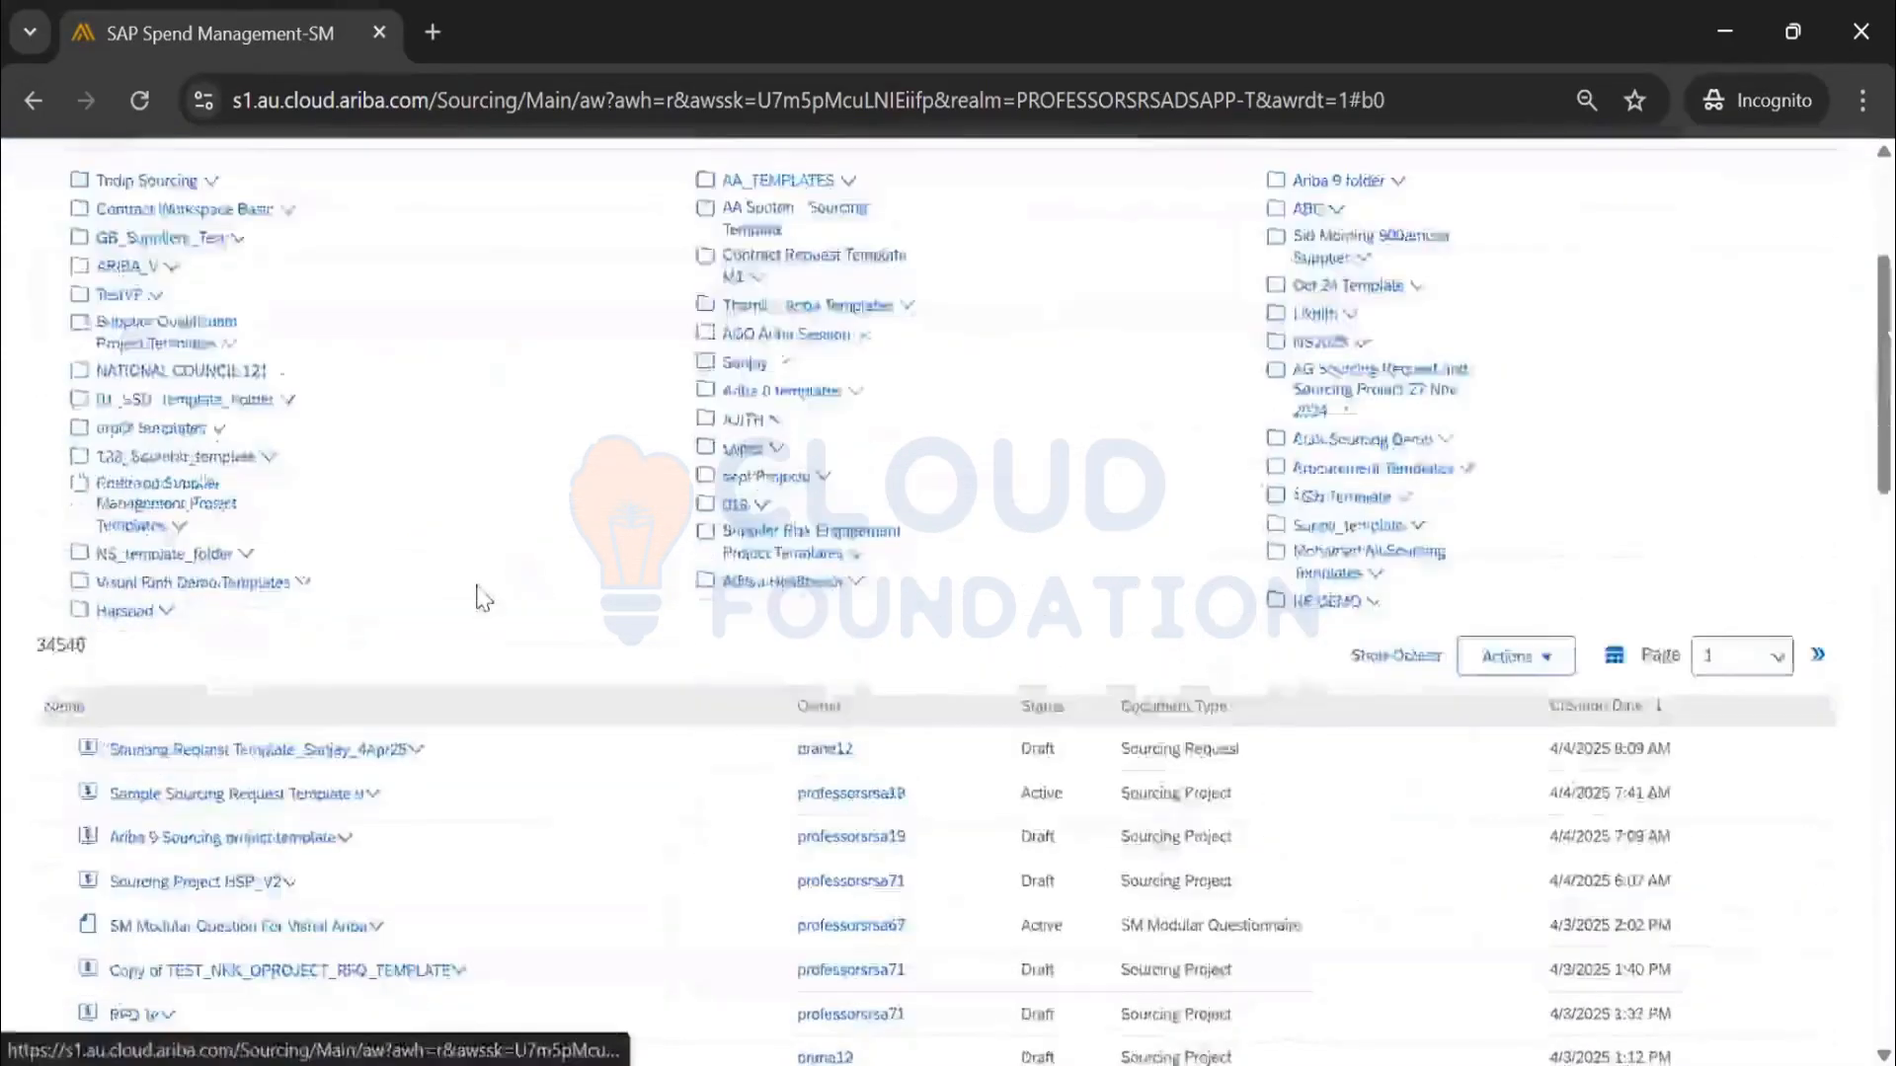
scroll(476, 599, down, 15)
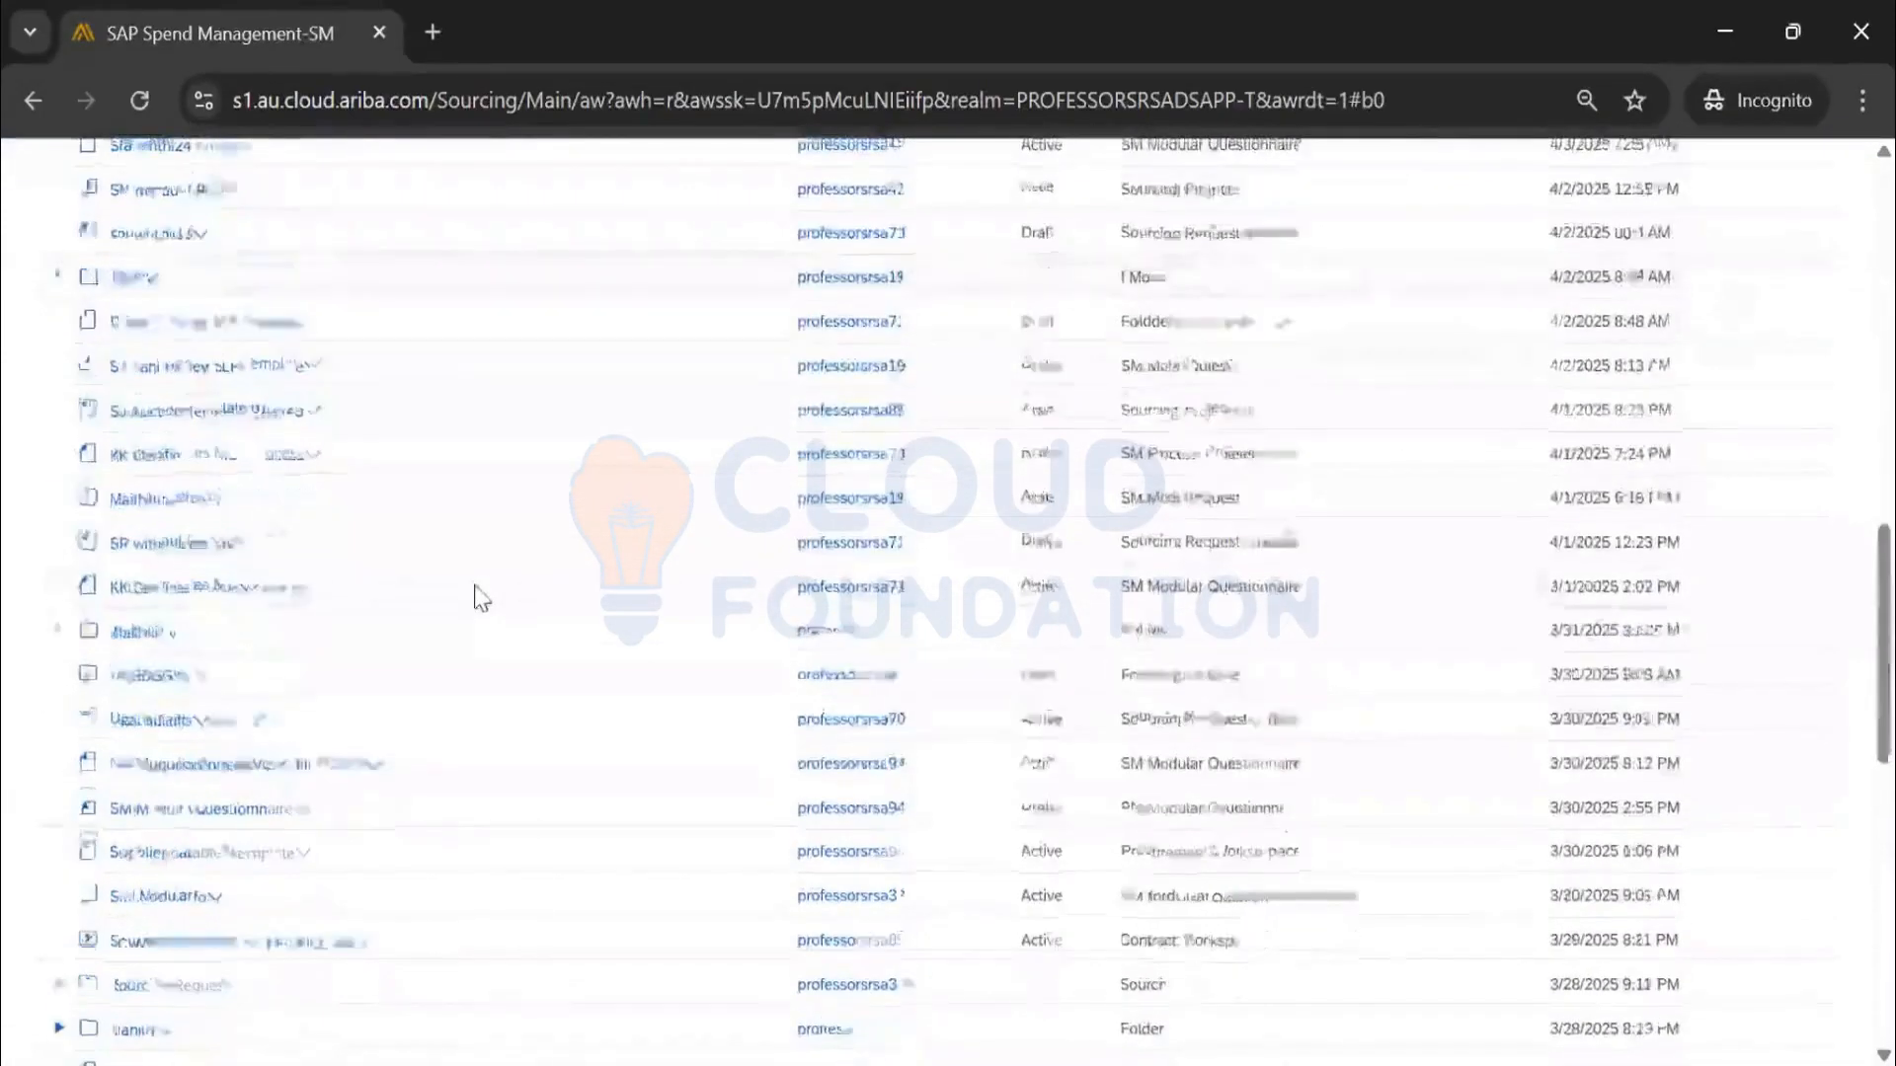
scroll(478, 592, up, 10)
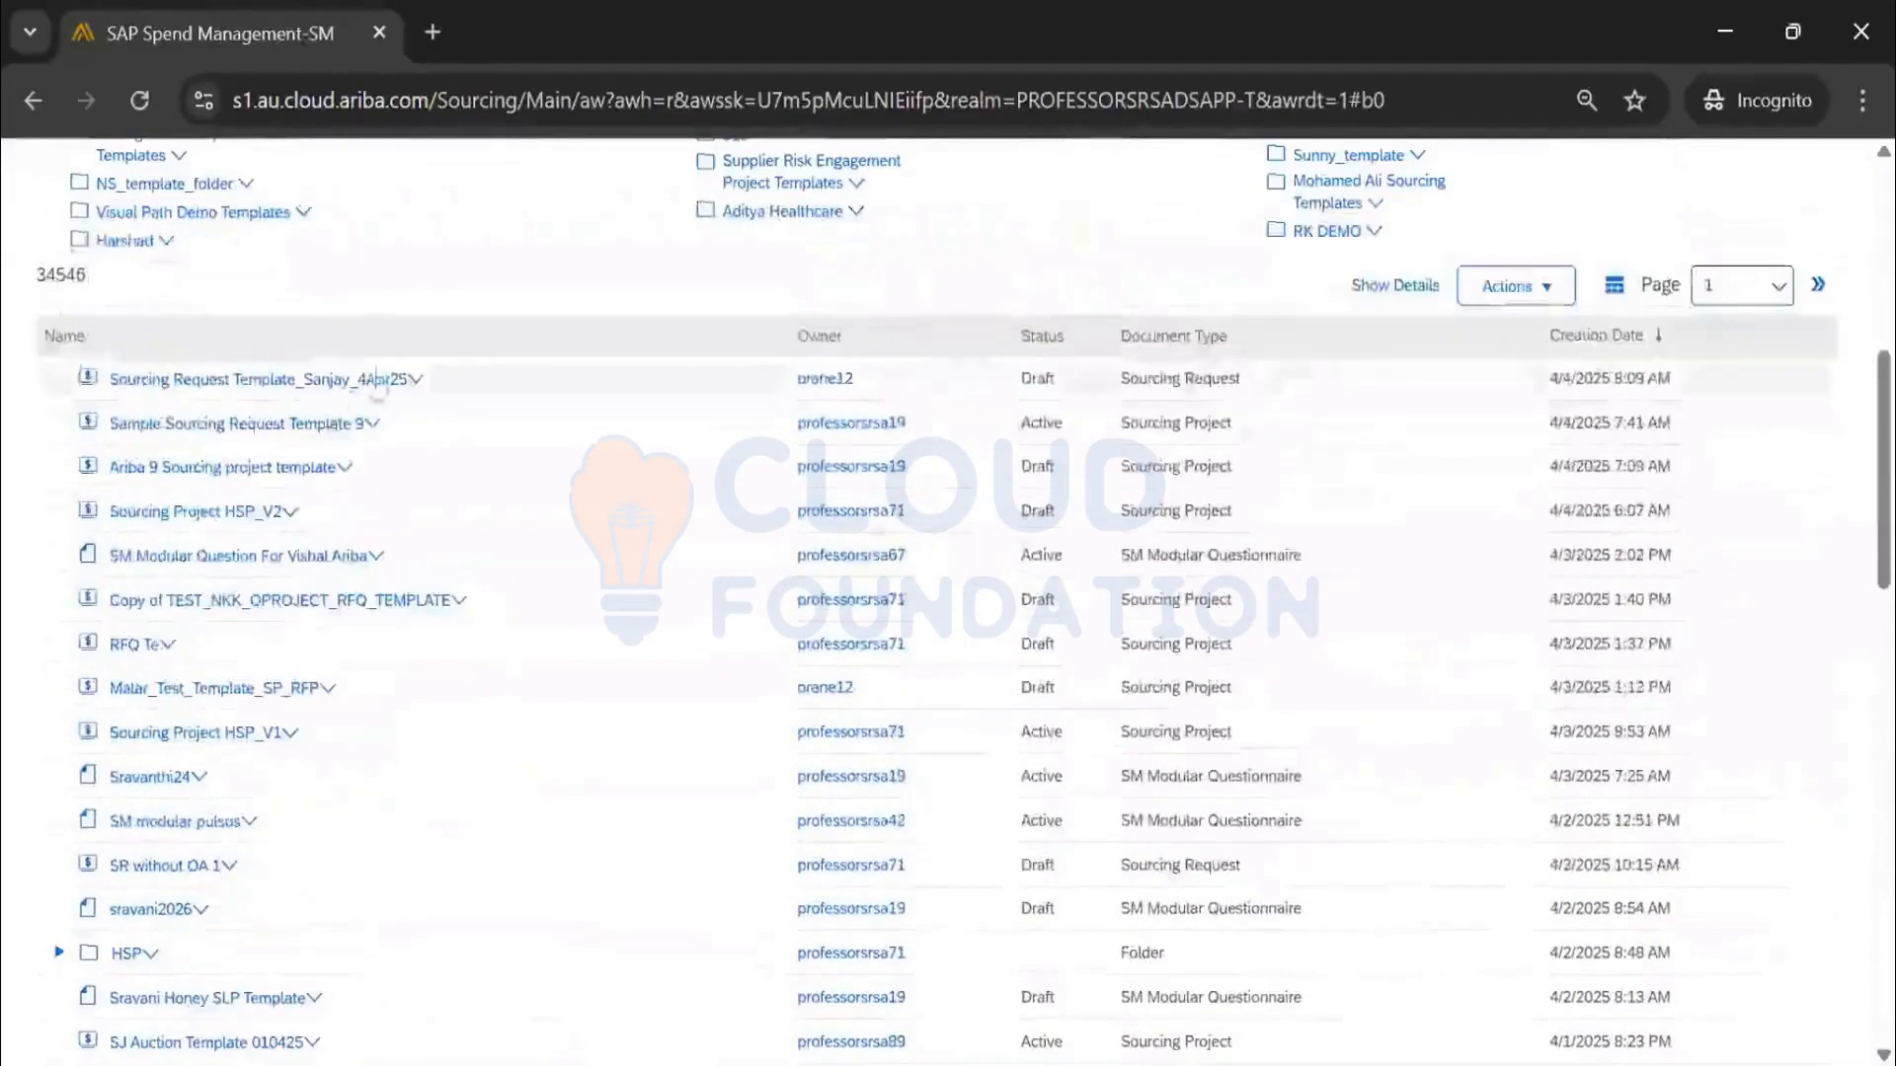
click(412, 380)
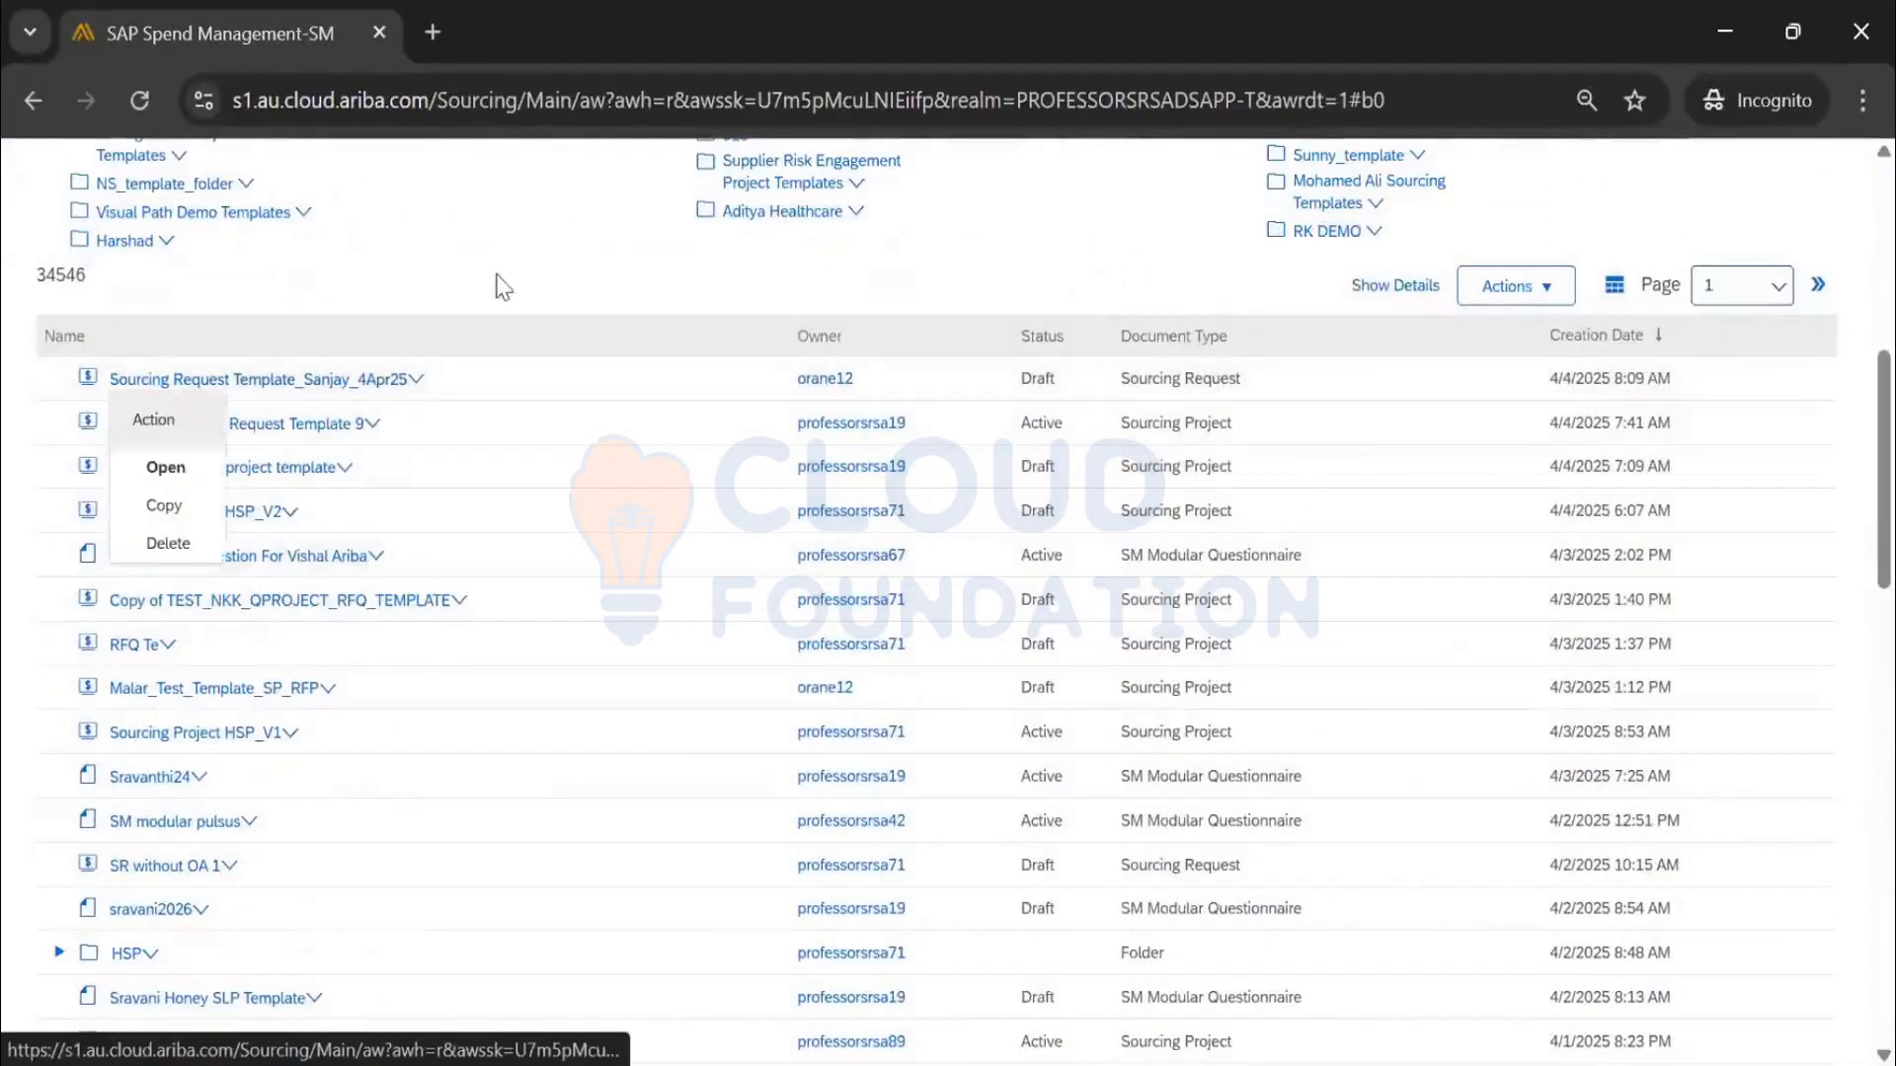
scroll(529, 276, down, 10)
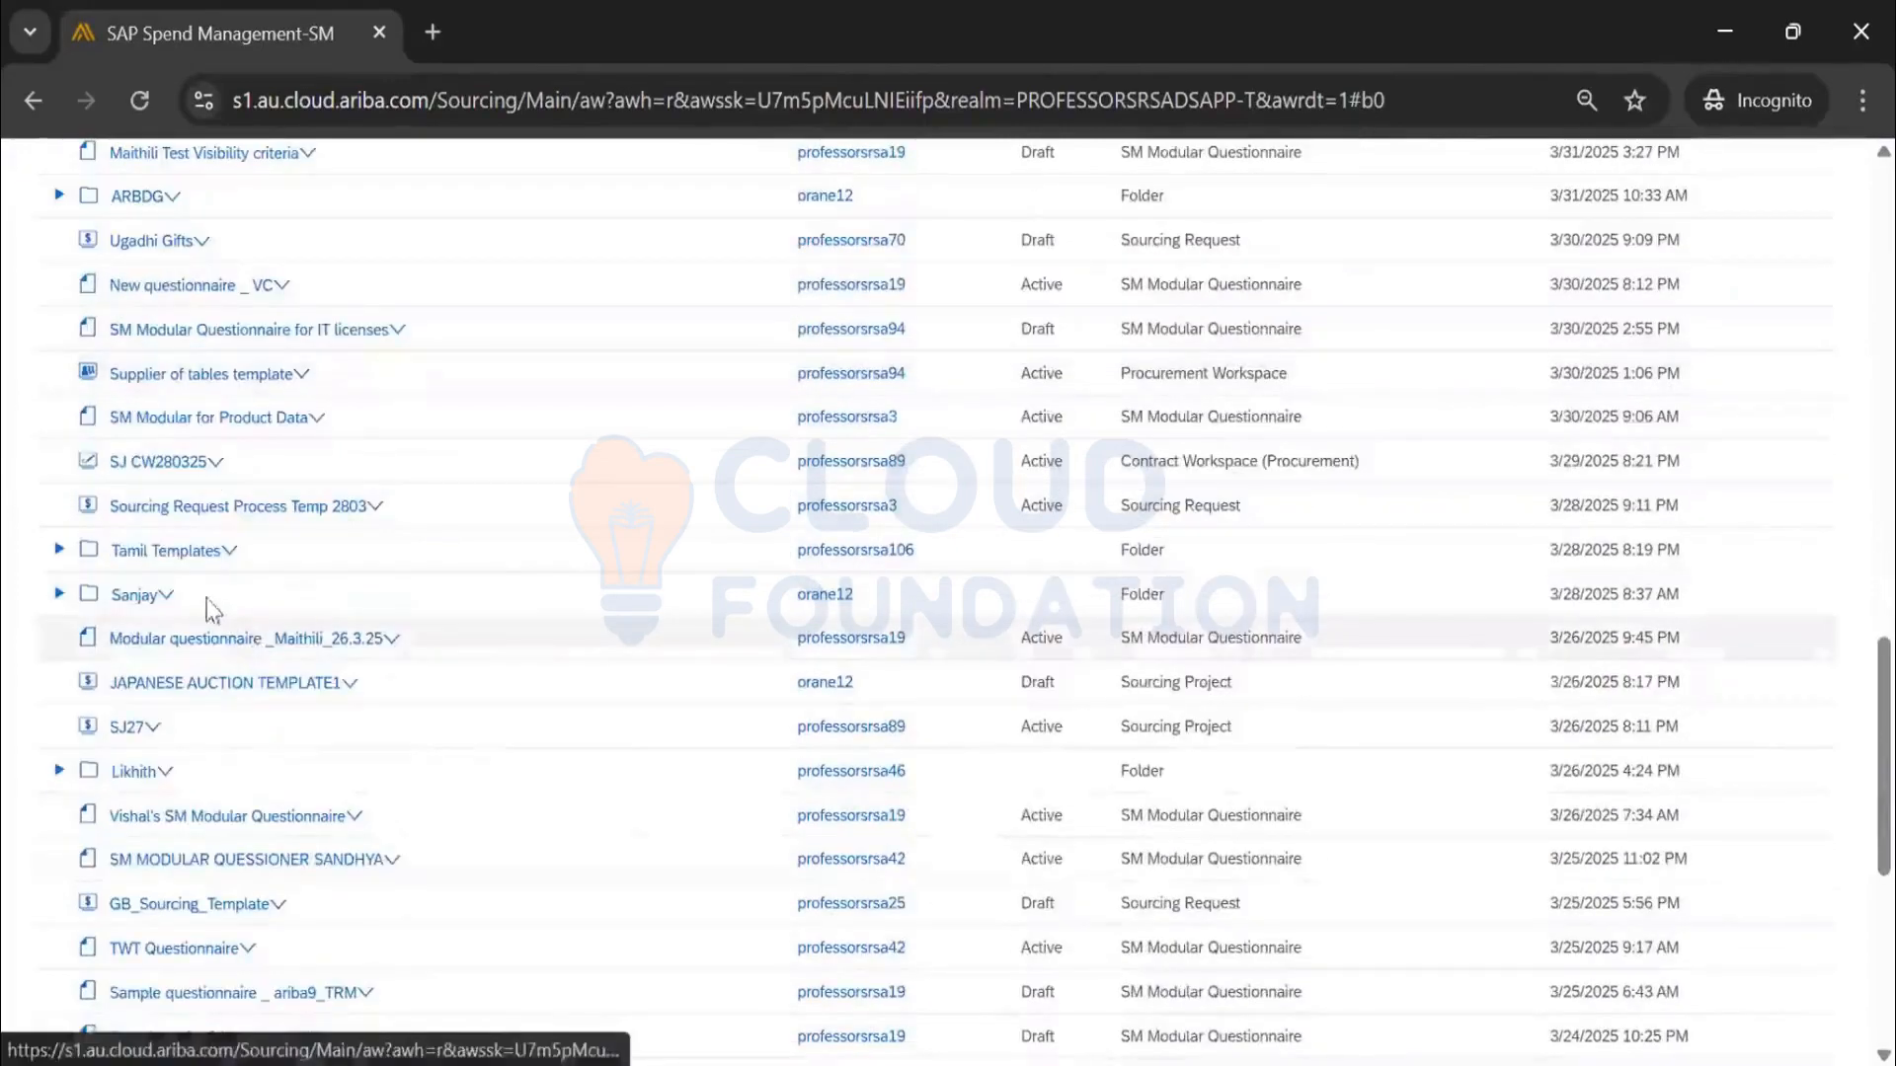
click(161, 595)
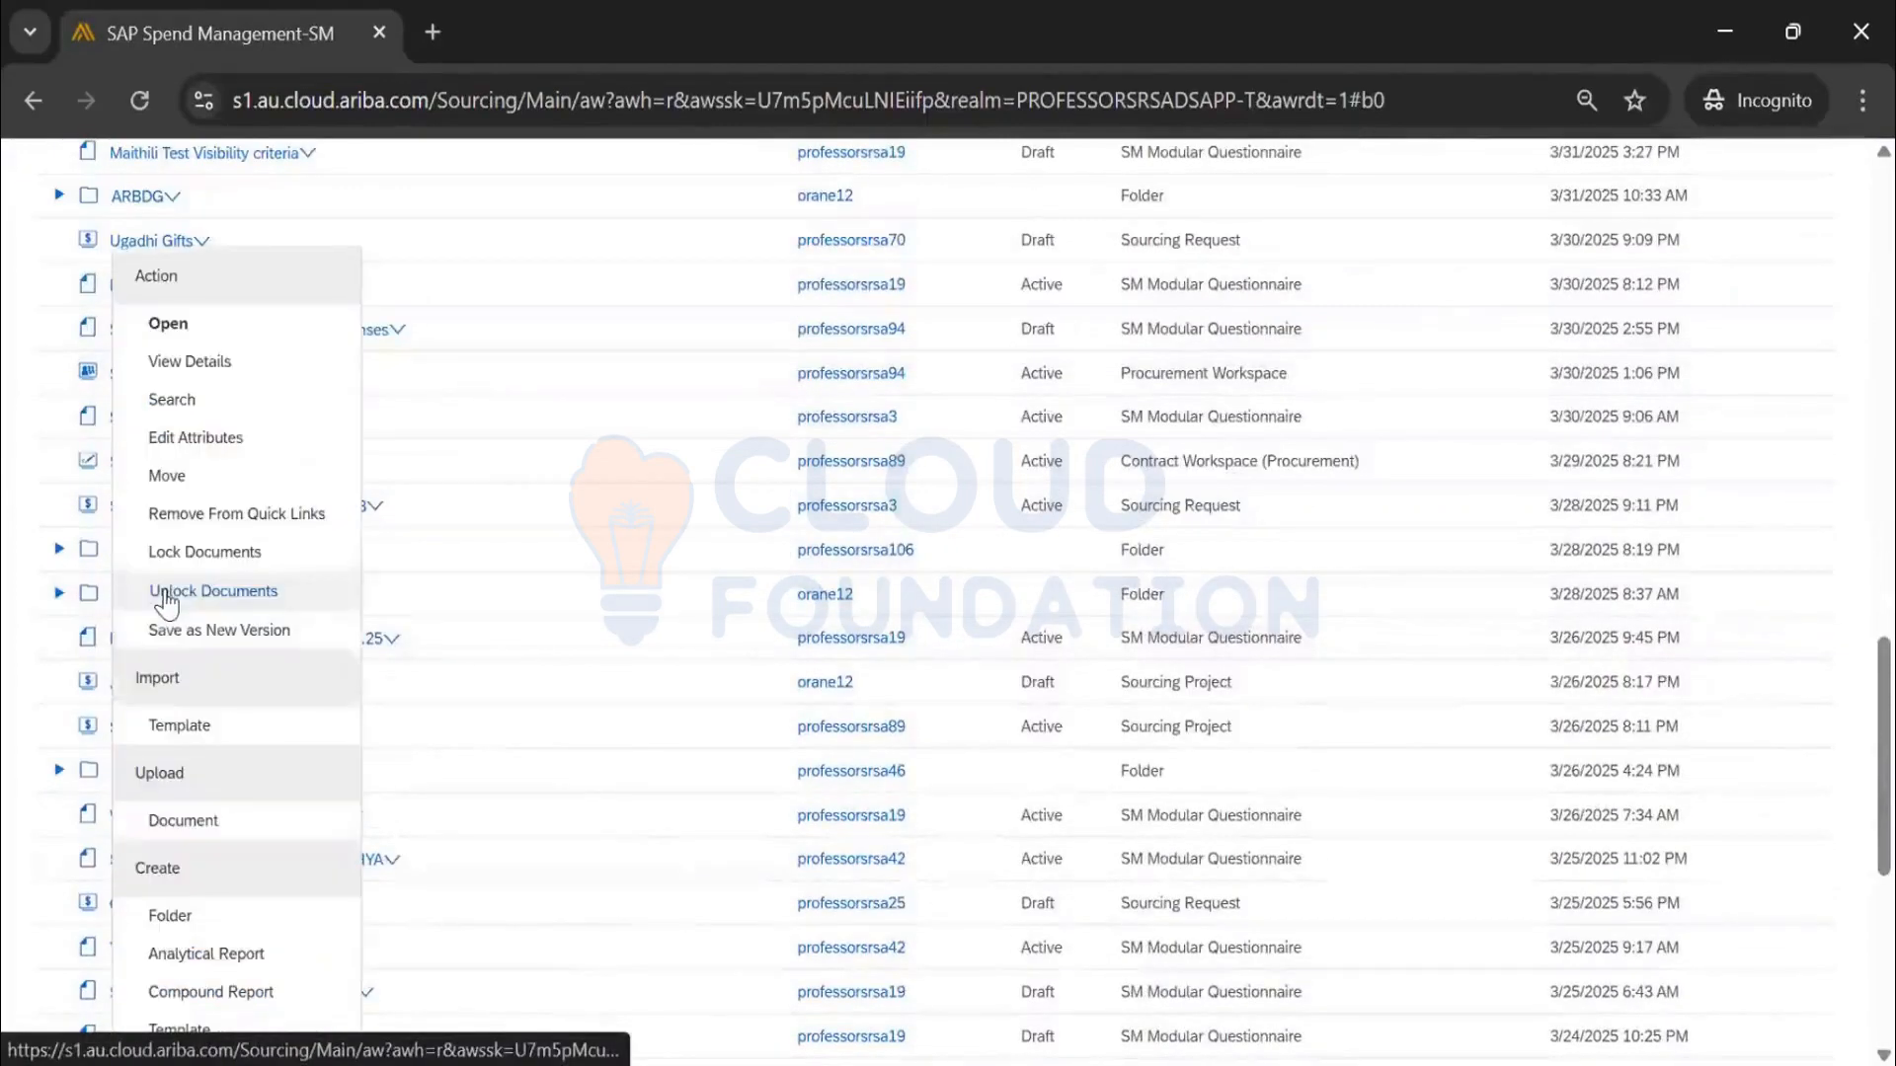
click(247, 478)
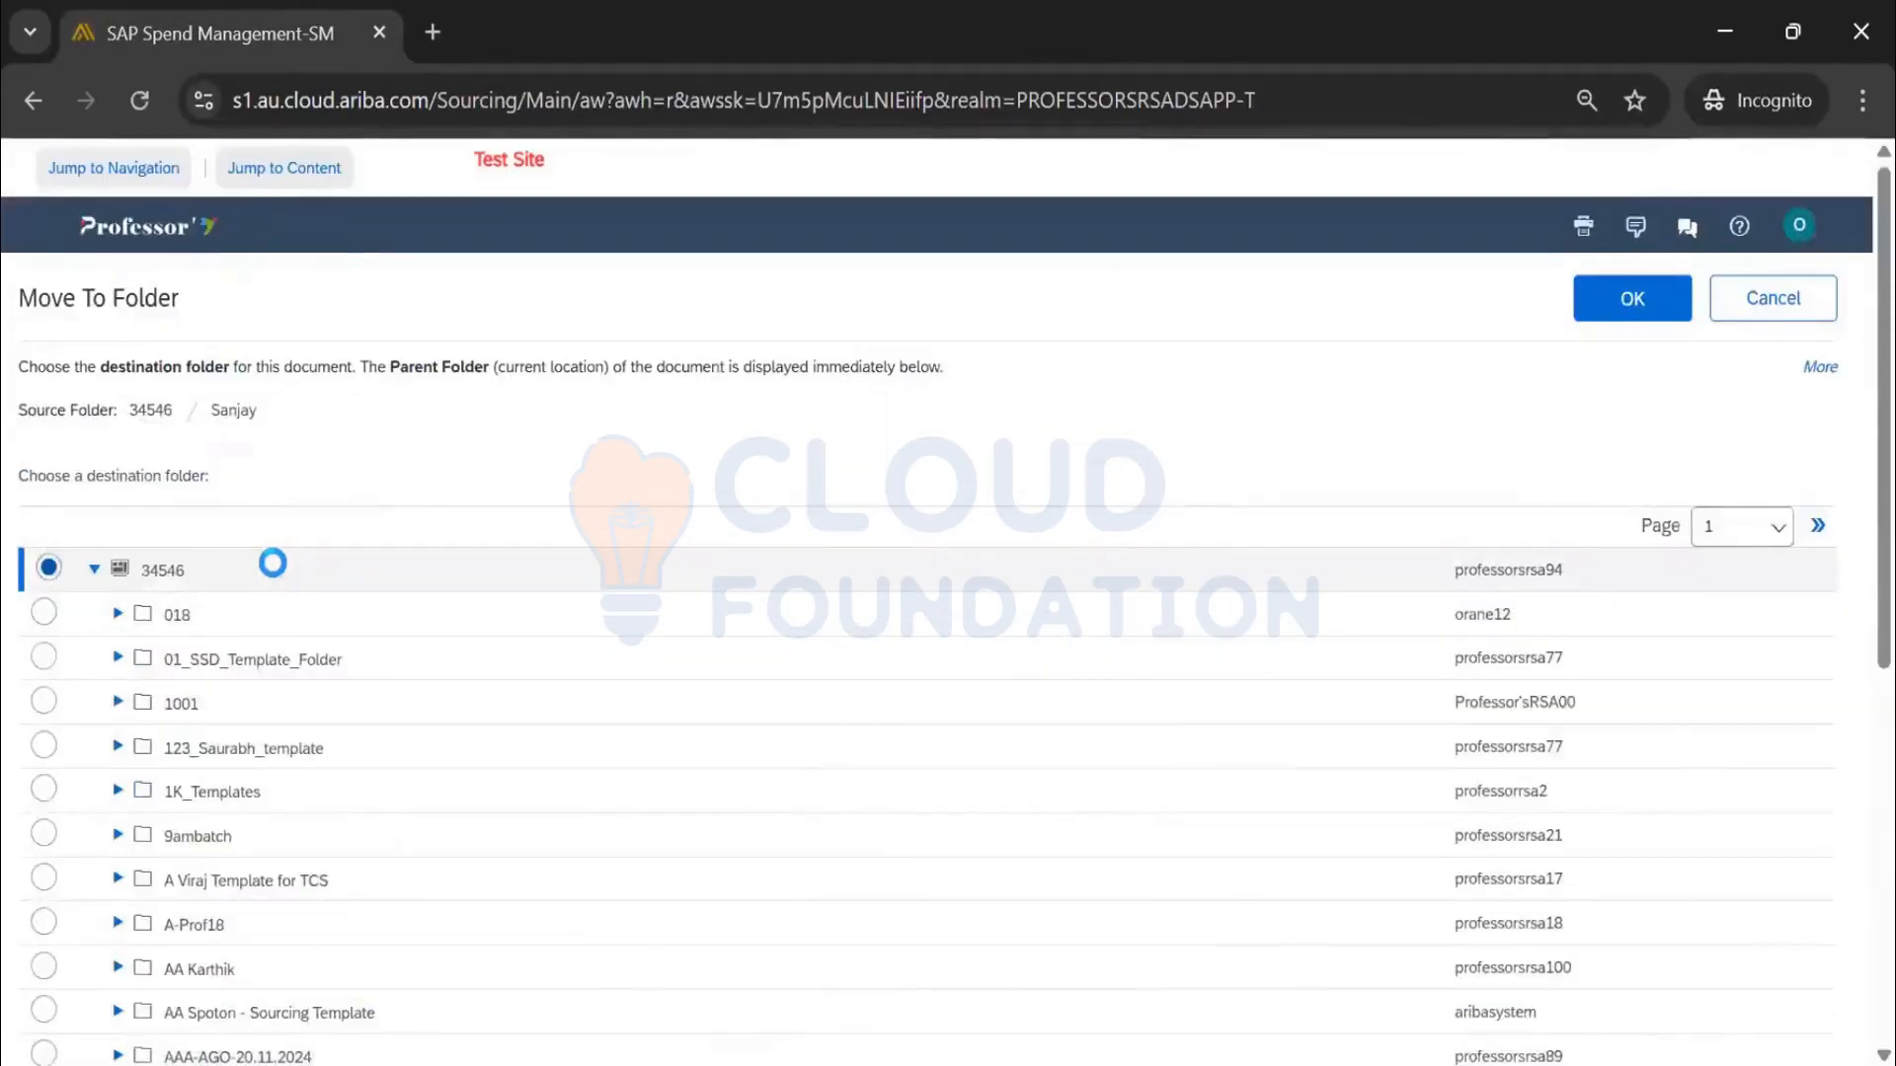
scroll(272, 563, down, 2)
scroll(272, 563, down, 4)
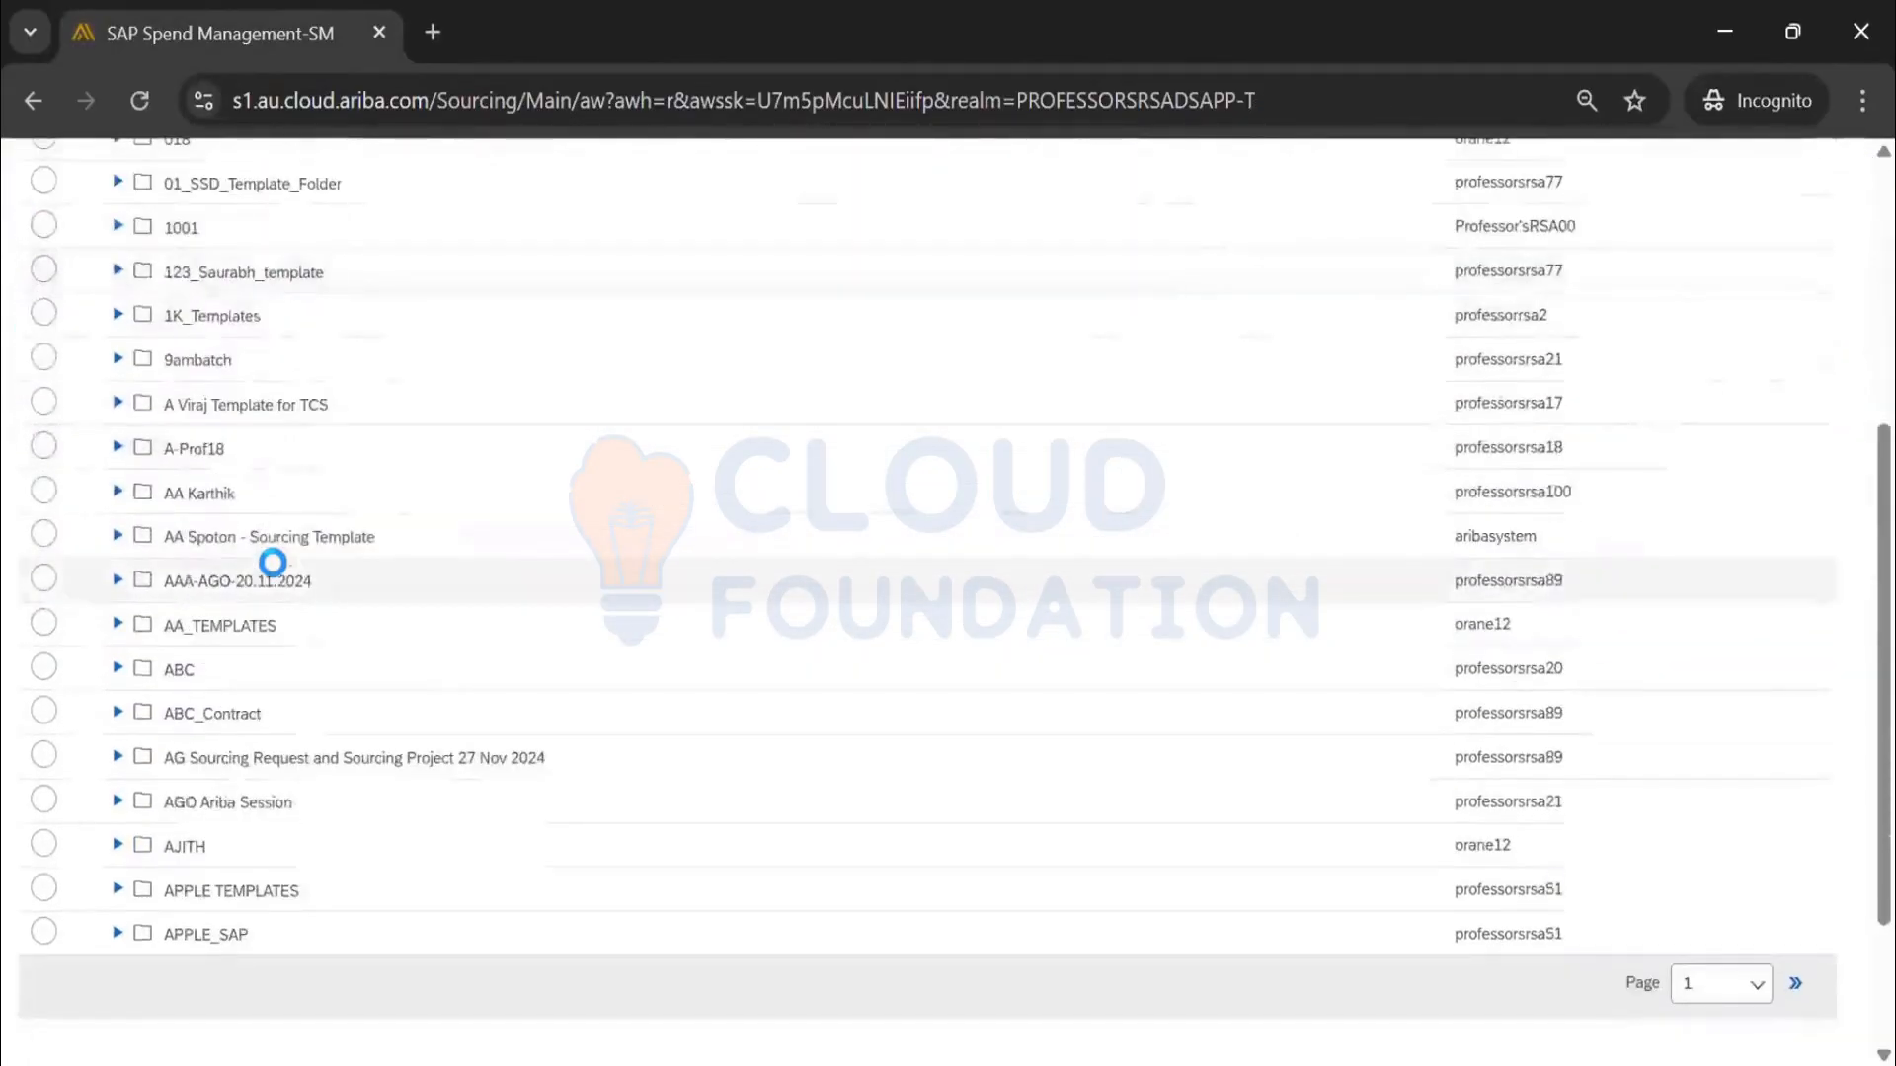
scroll(273, 563, up, 5)
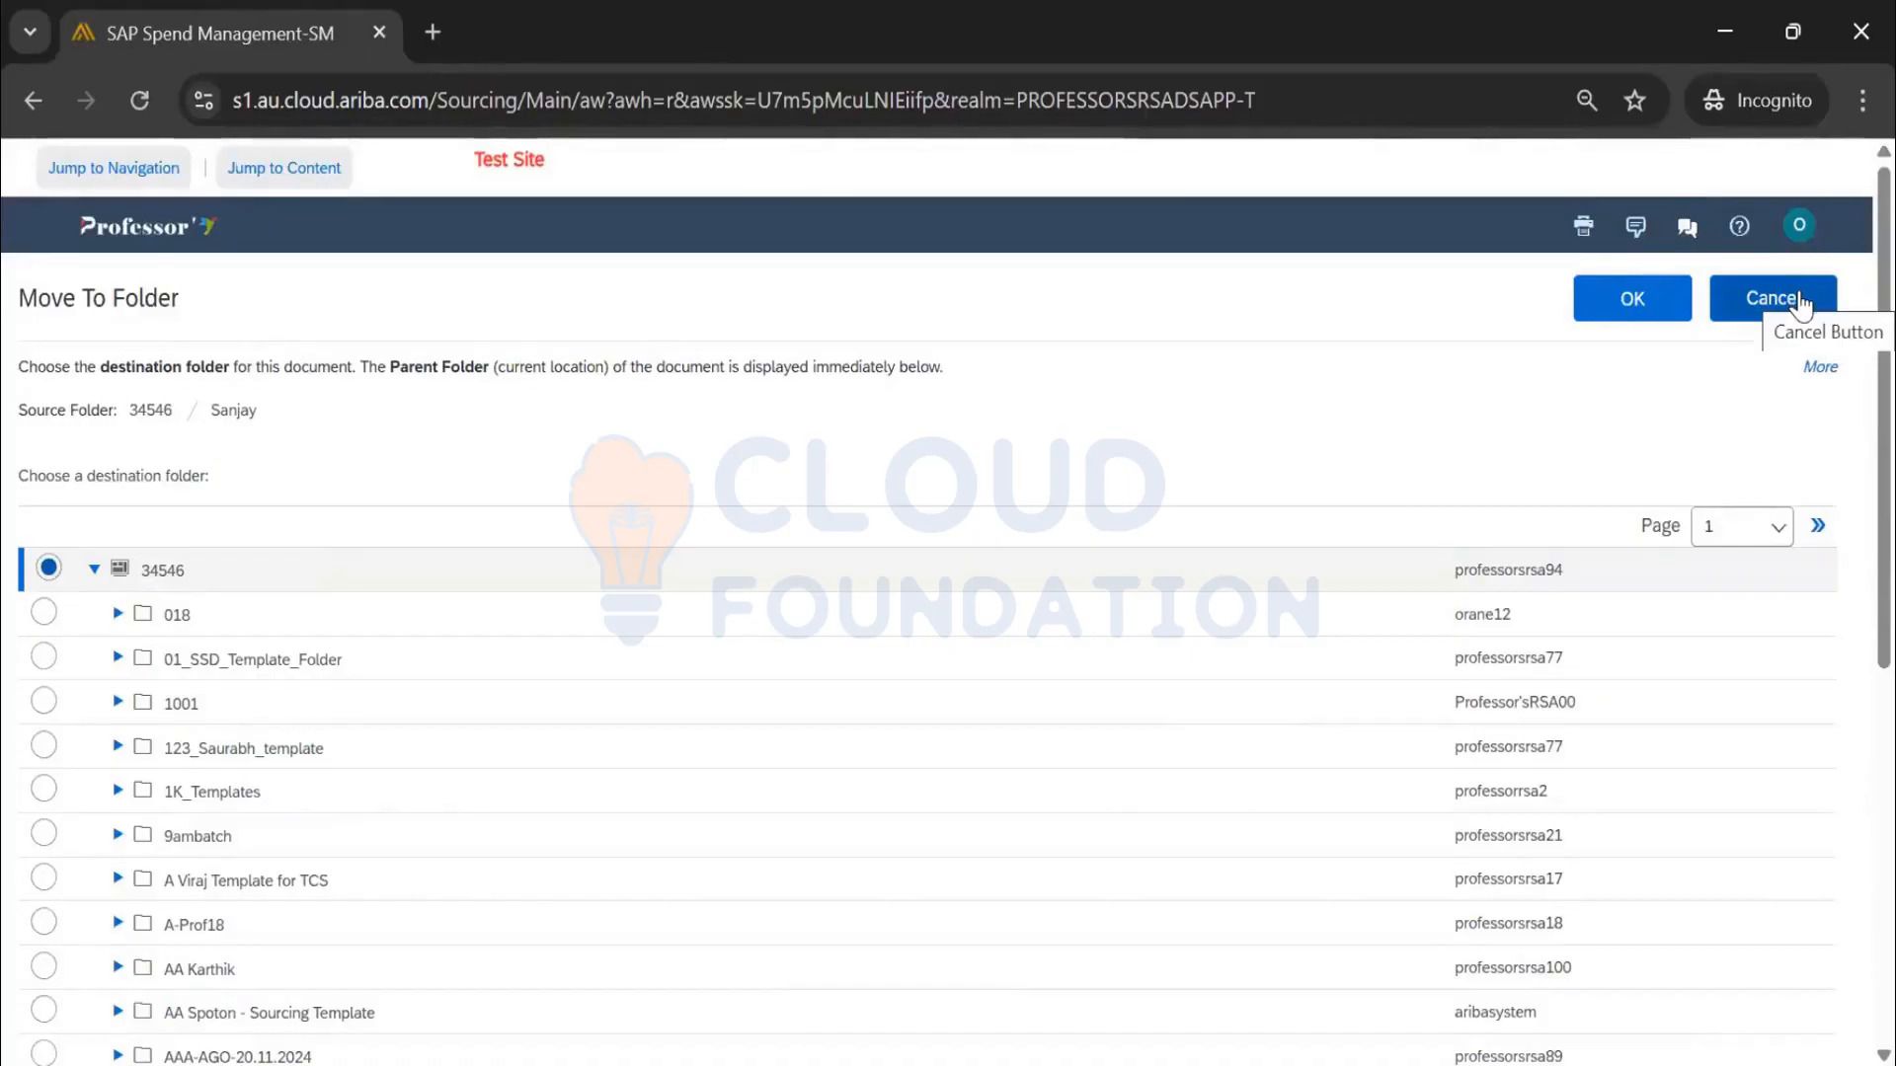
click(1800, 306)
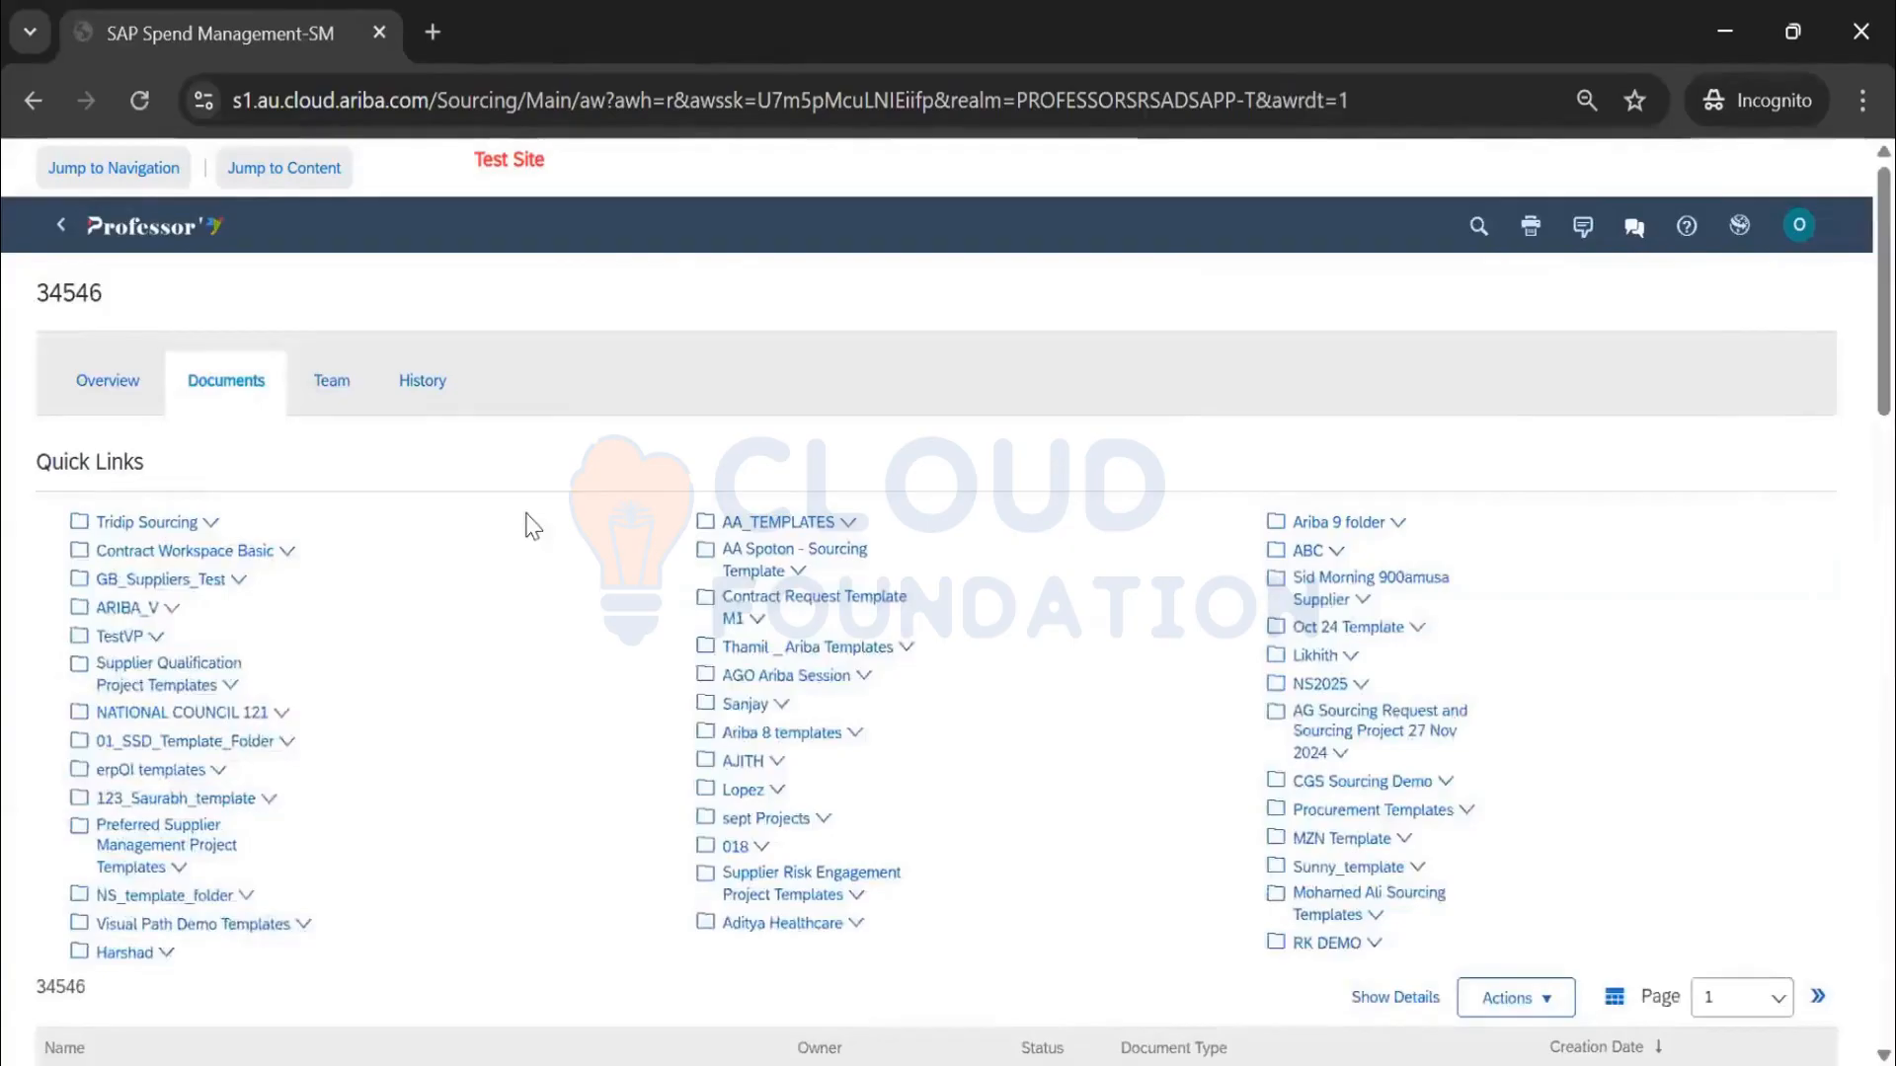
Add a Last Modified column to the documents table
scroll(402, 393, down, 12)
scroll(162, 484, up, 6)
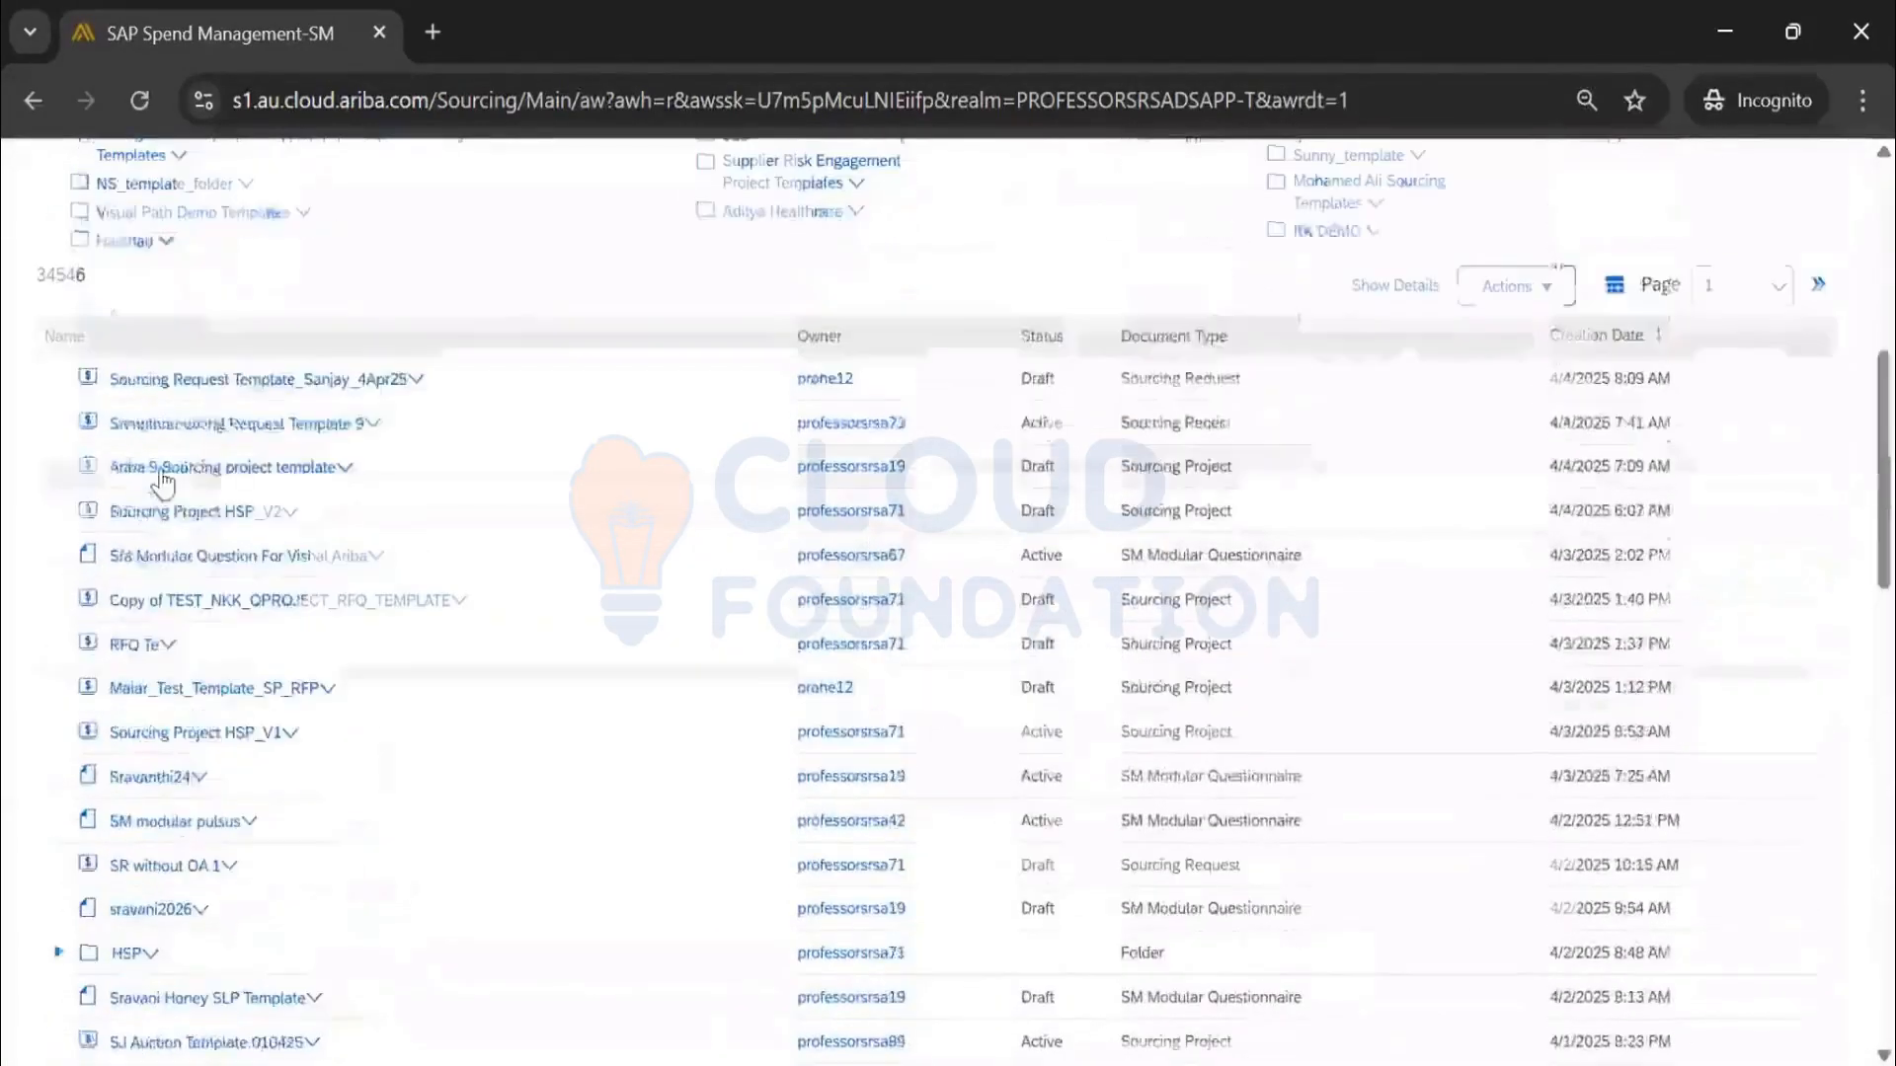
click(161, 470)
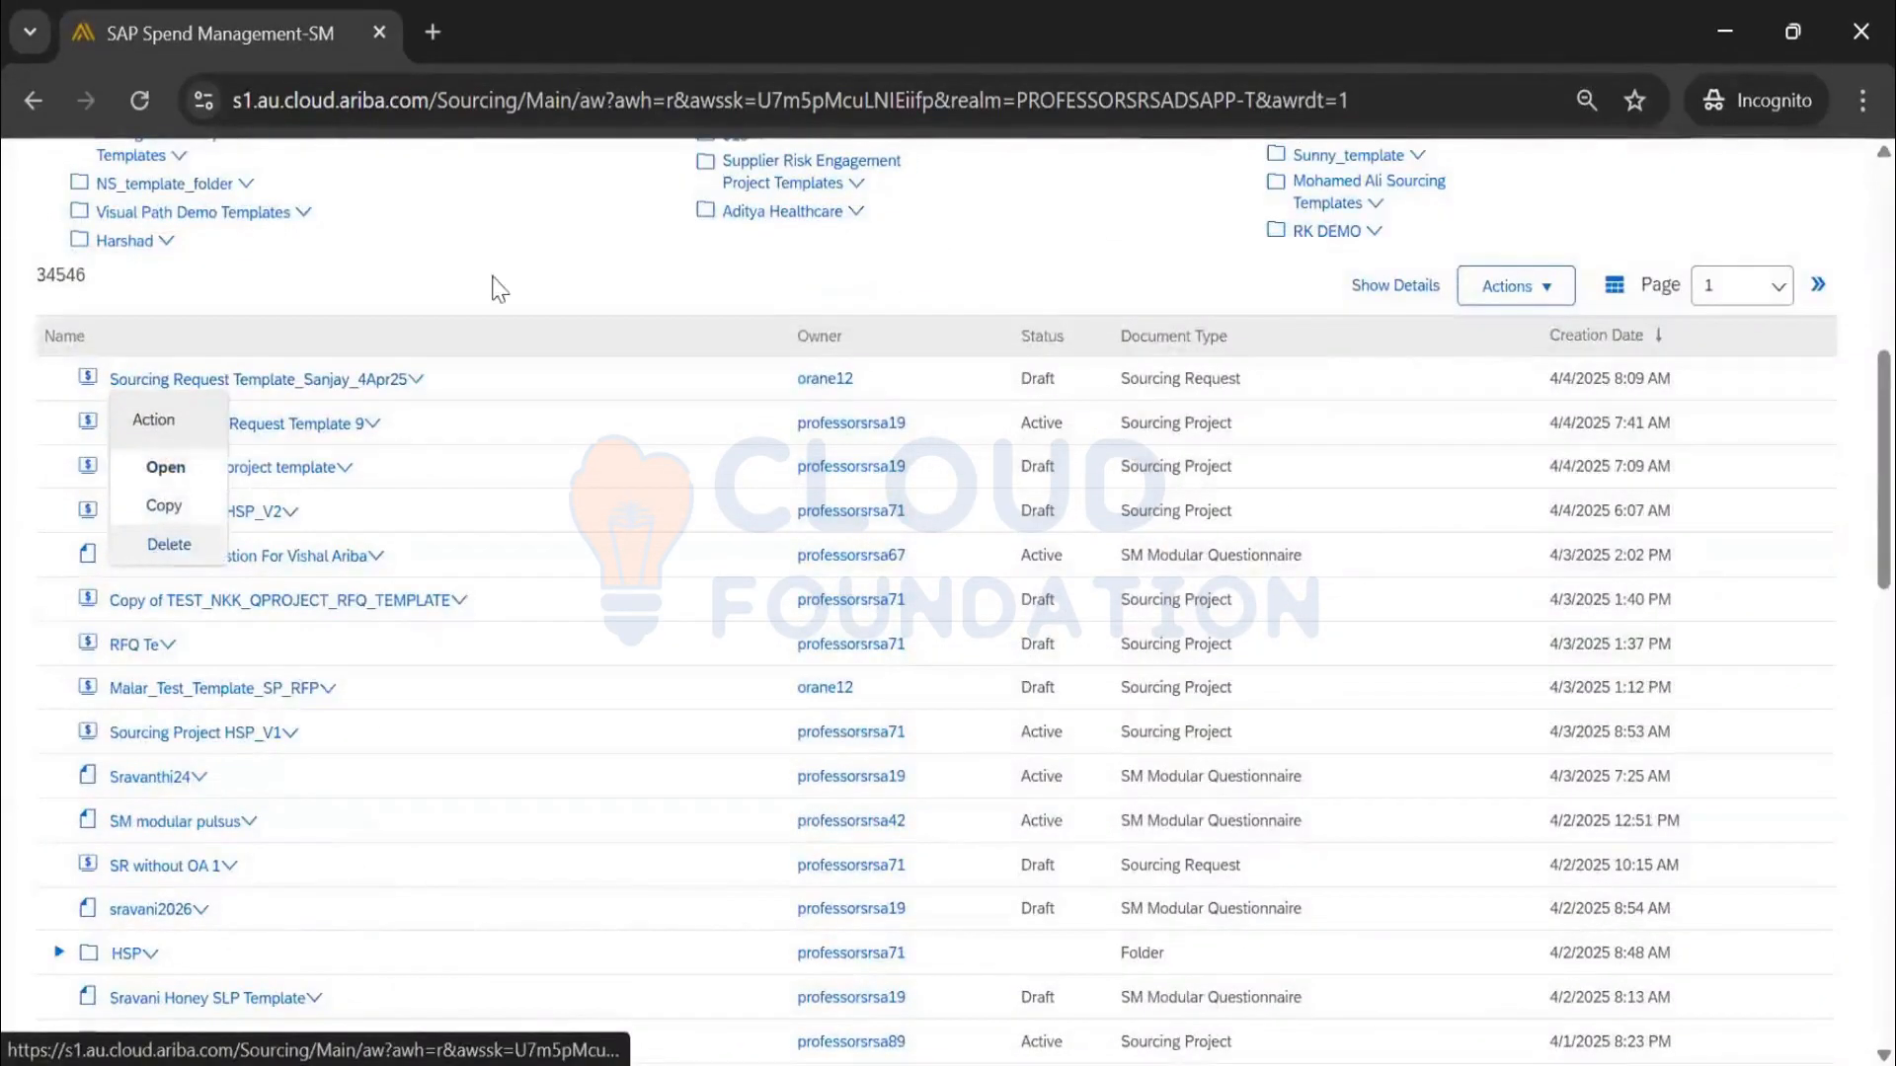
click(366, 391)
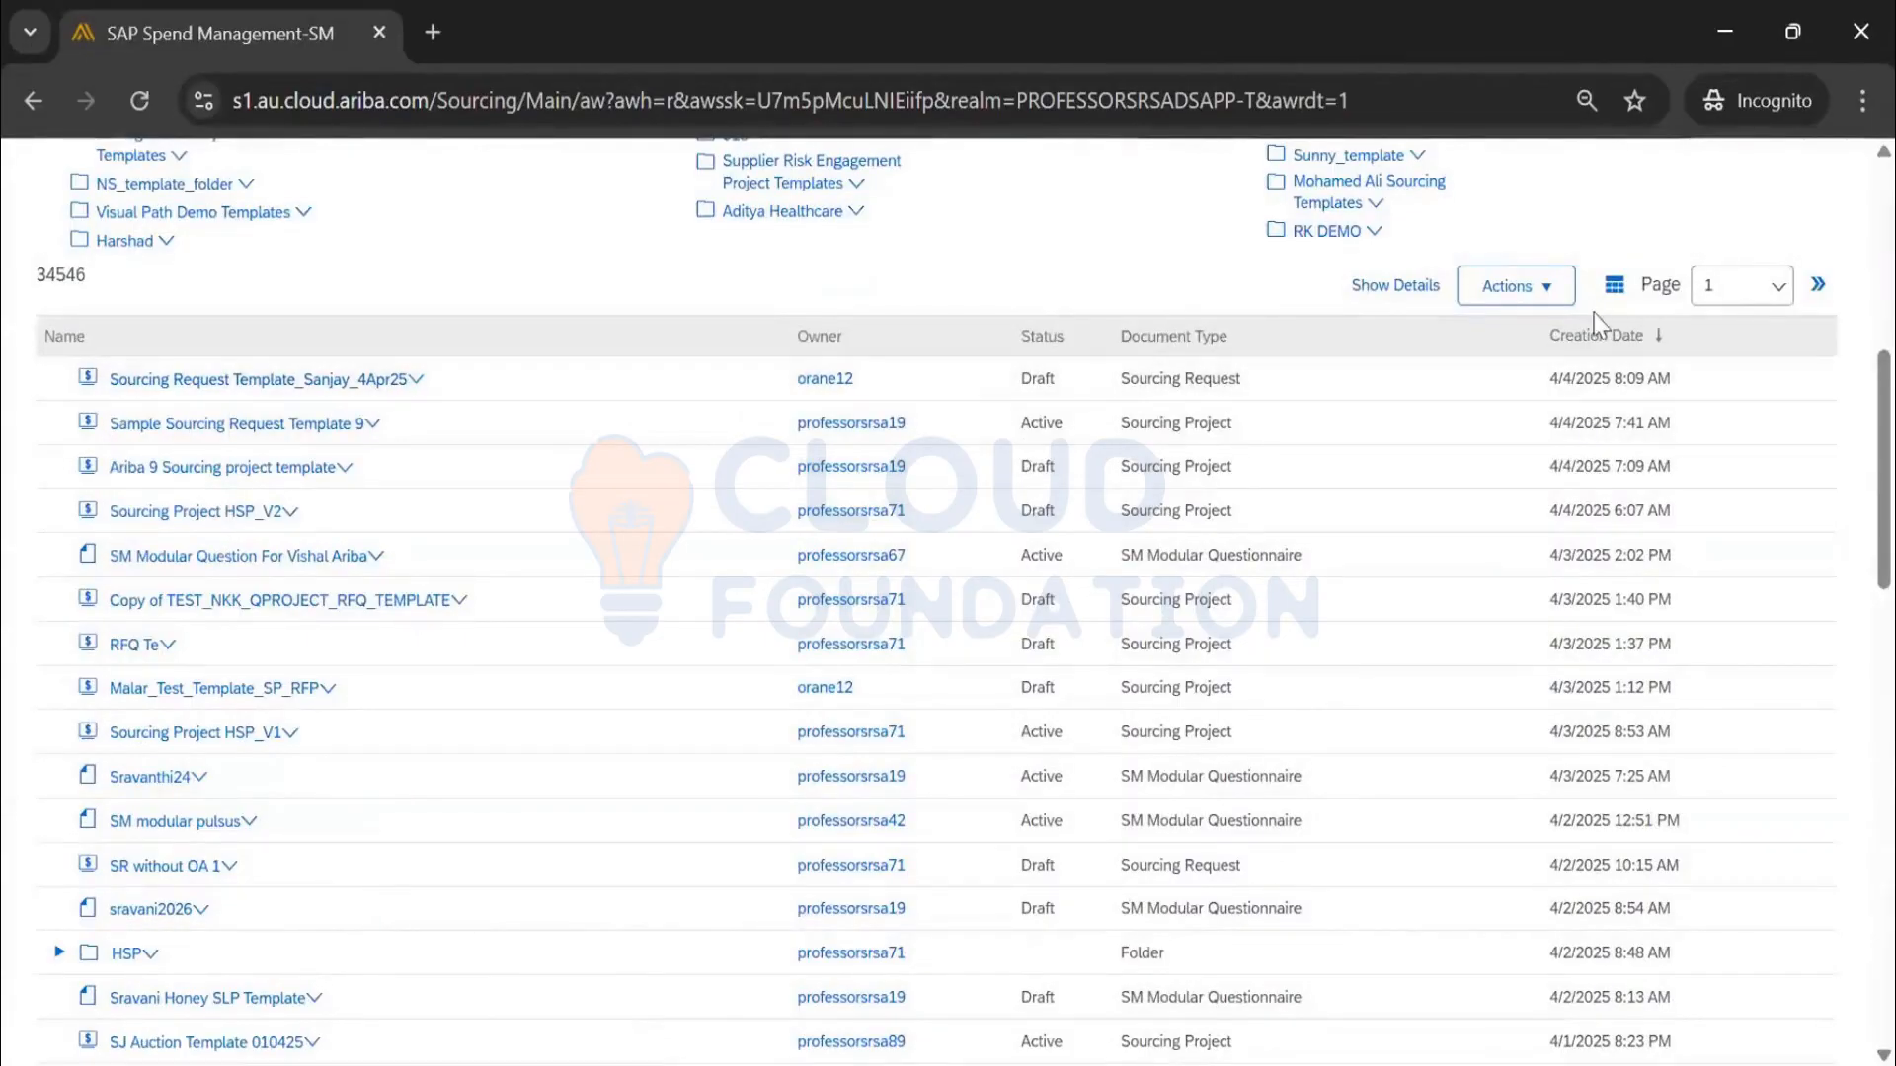
click(1613, 289)
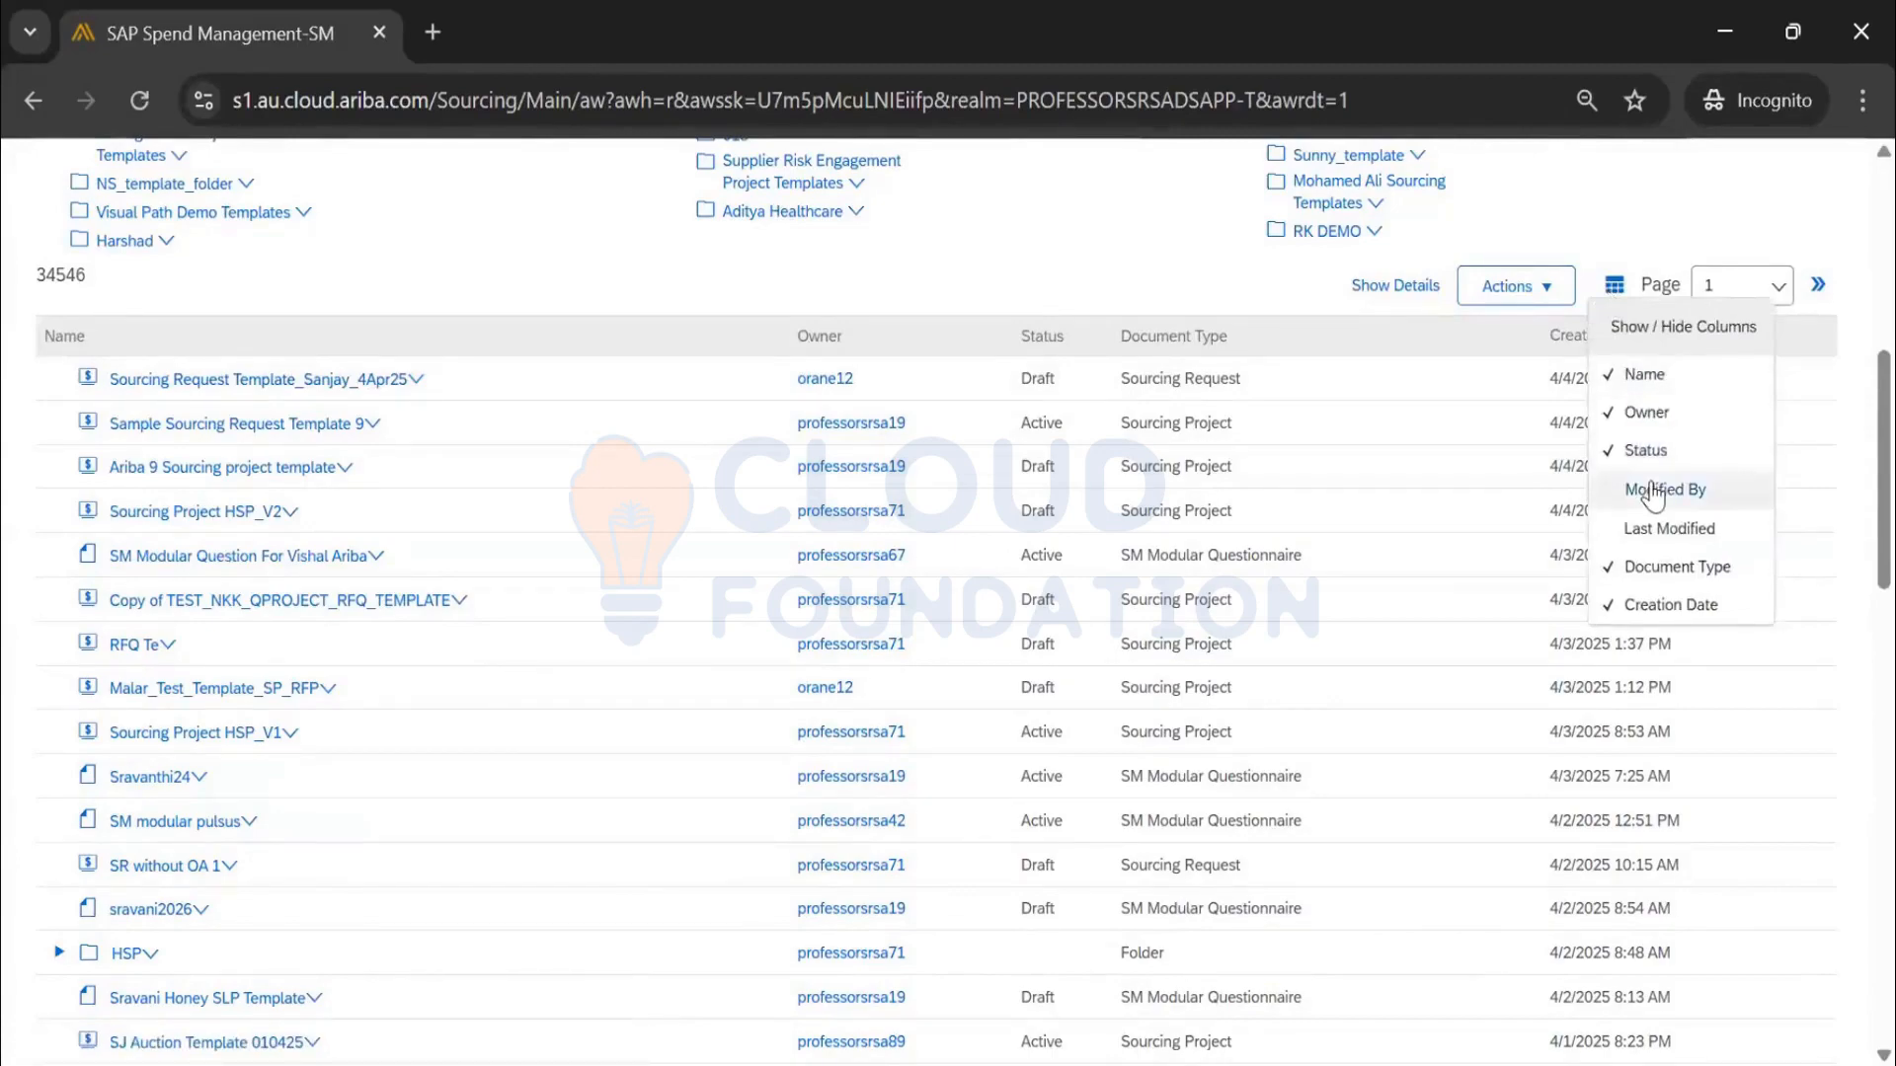
click(1644, 527)
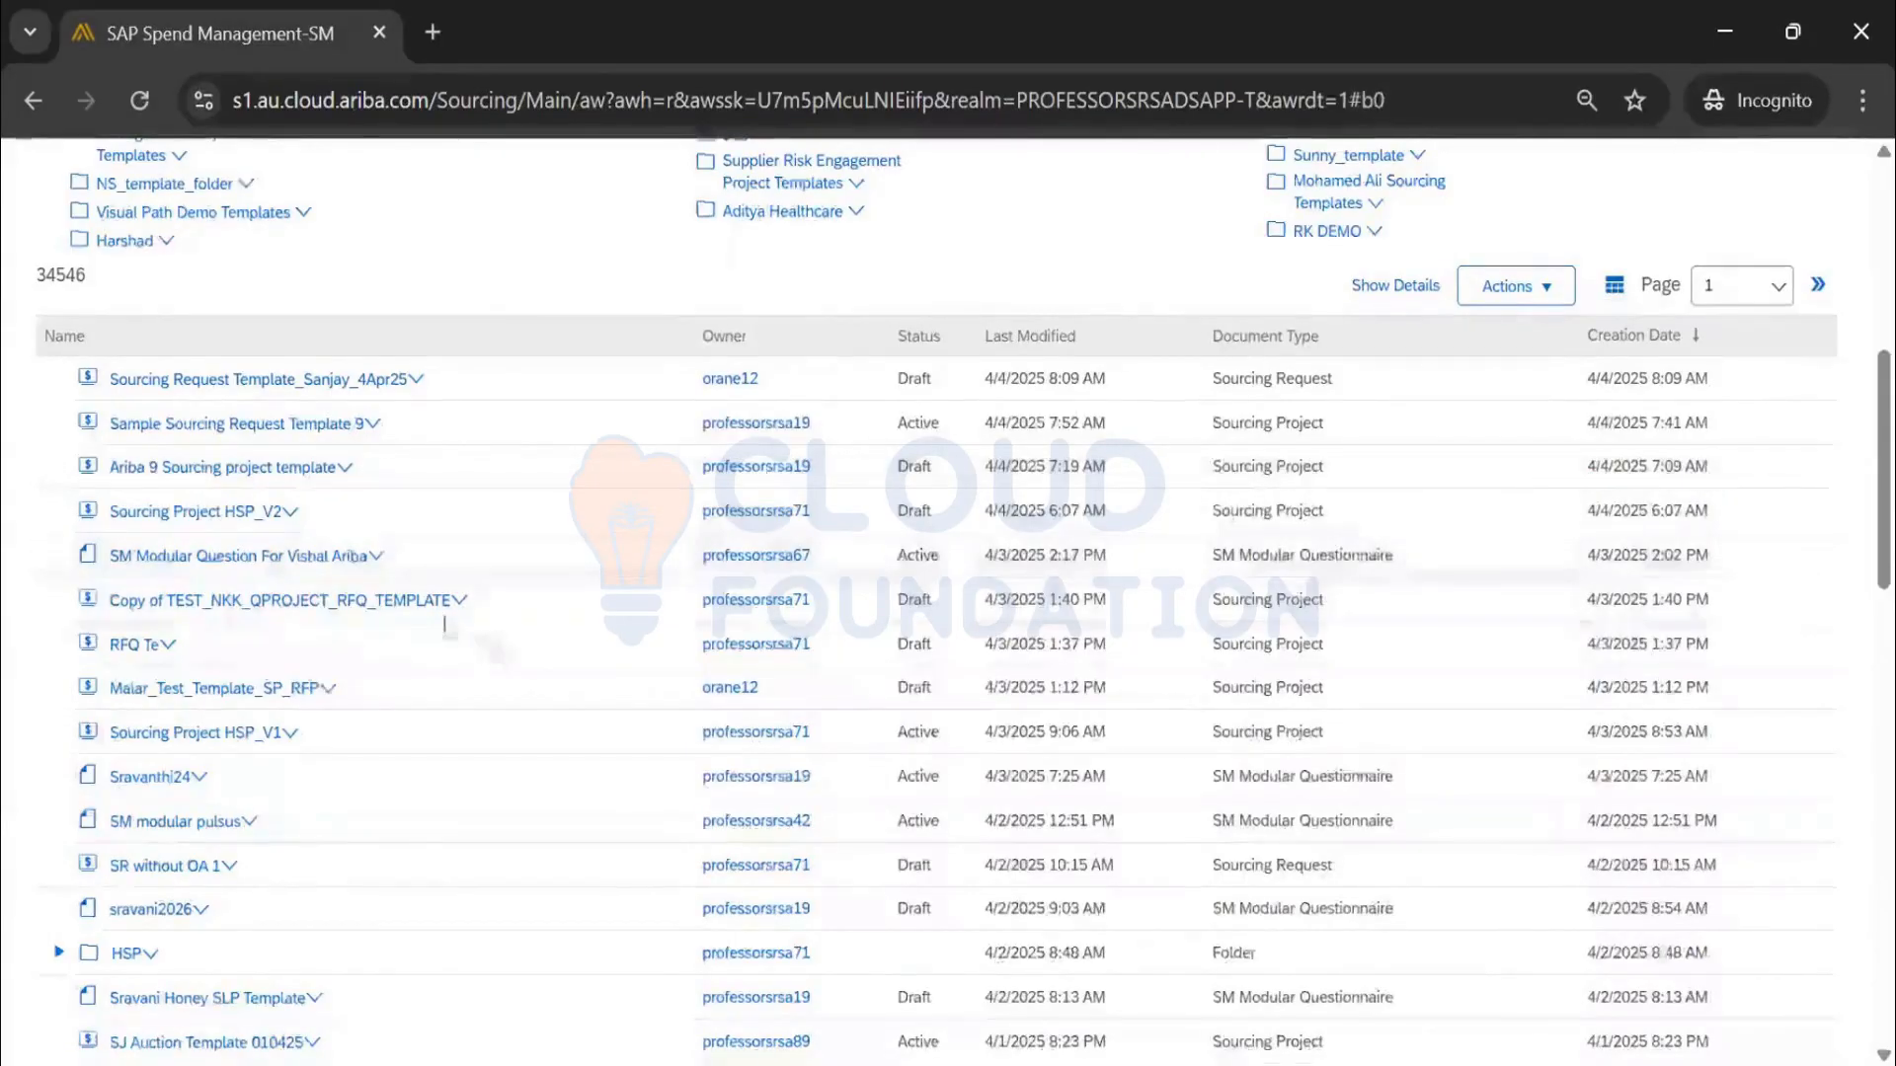
Open the Sanjay folder's Edit Attributes page
scroll(444, 624, down, 1)
scroll(166, 770, down, 9)
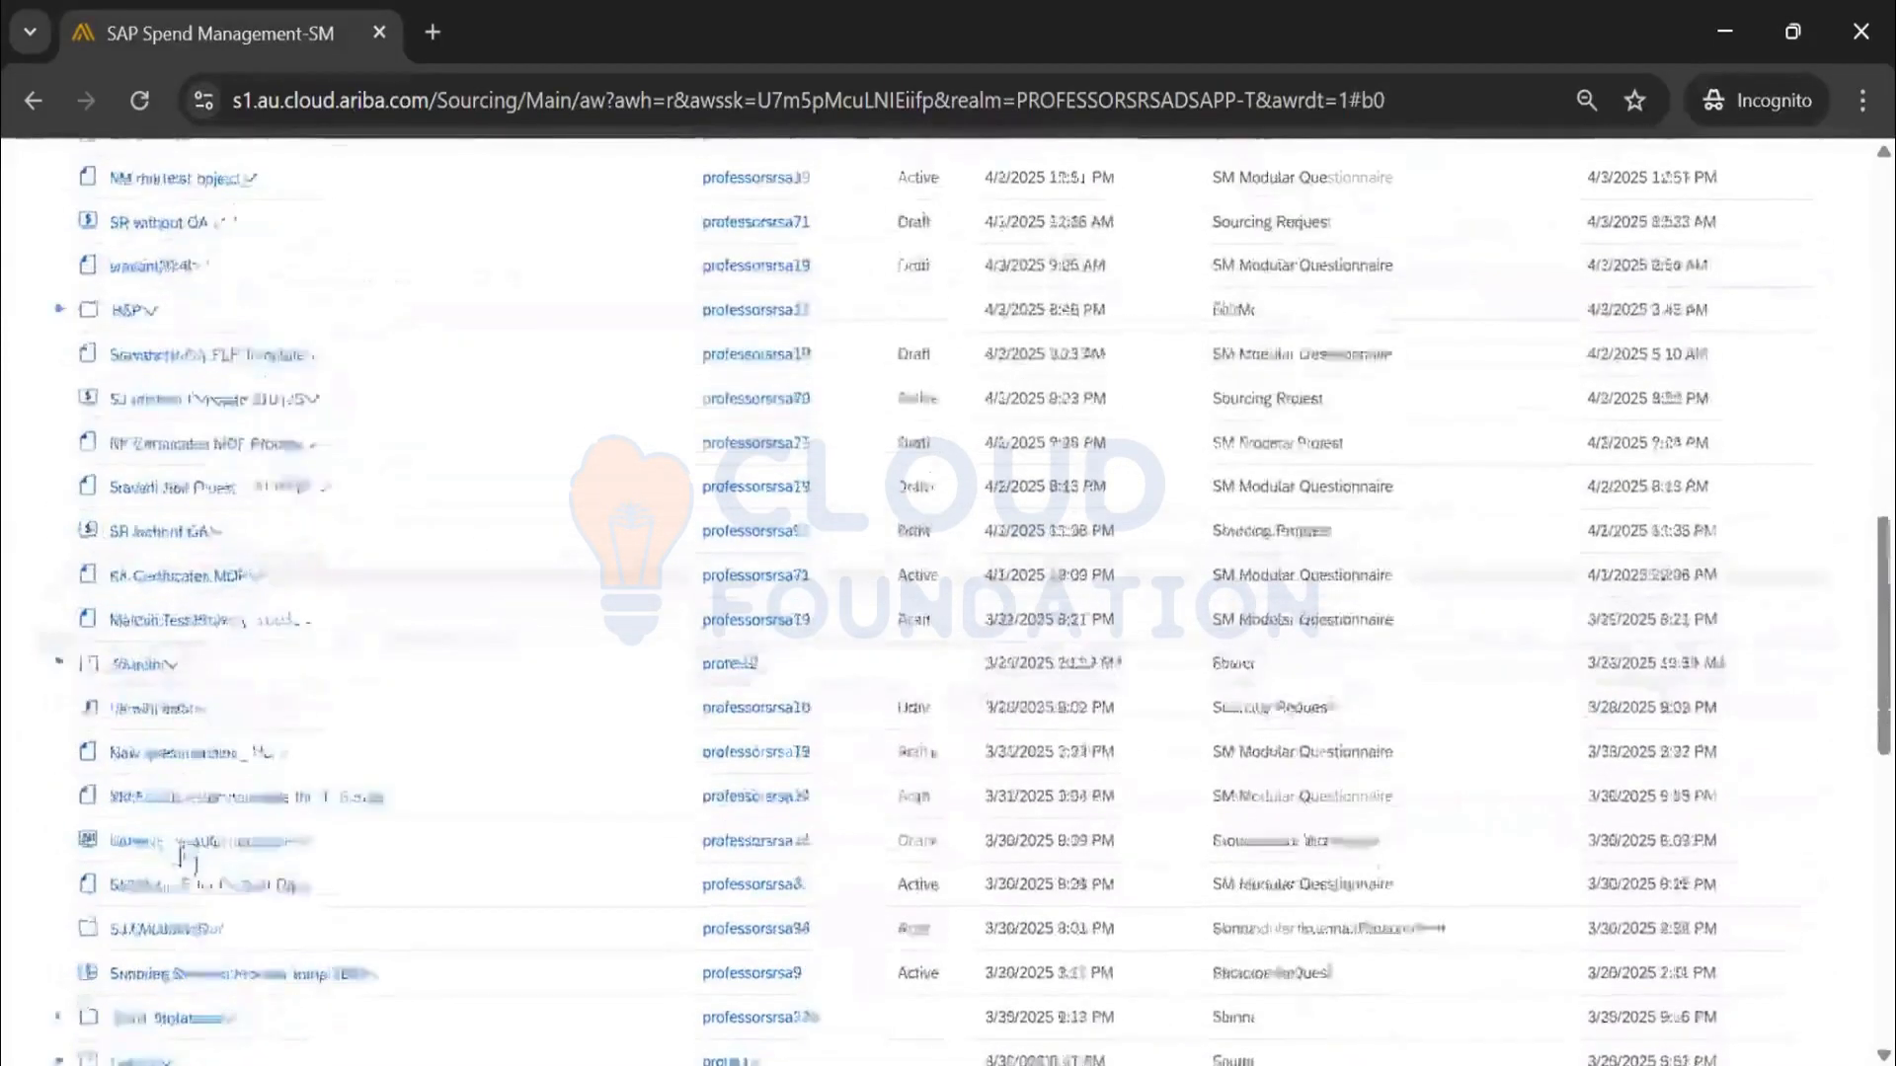
click(166, 762)
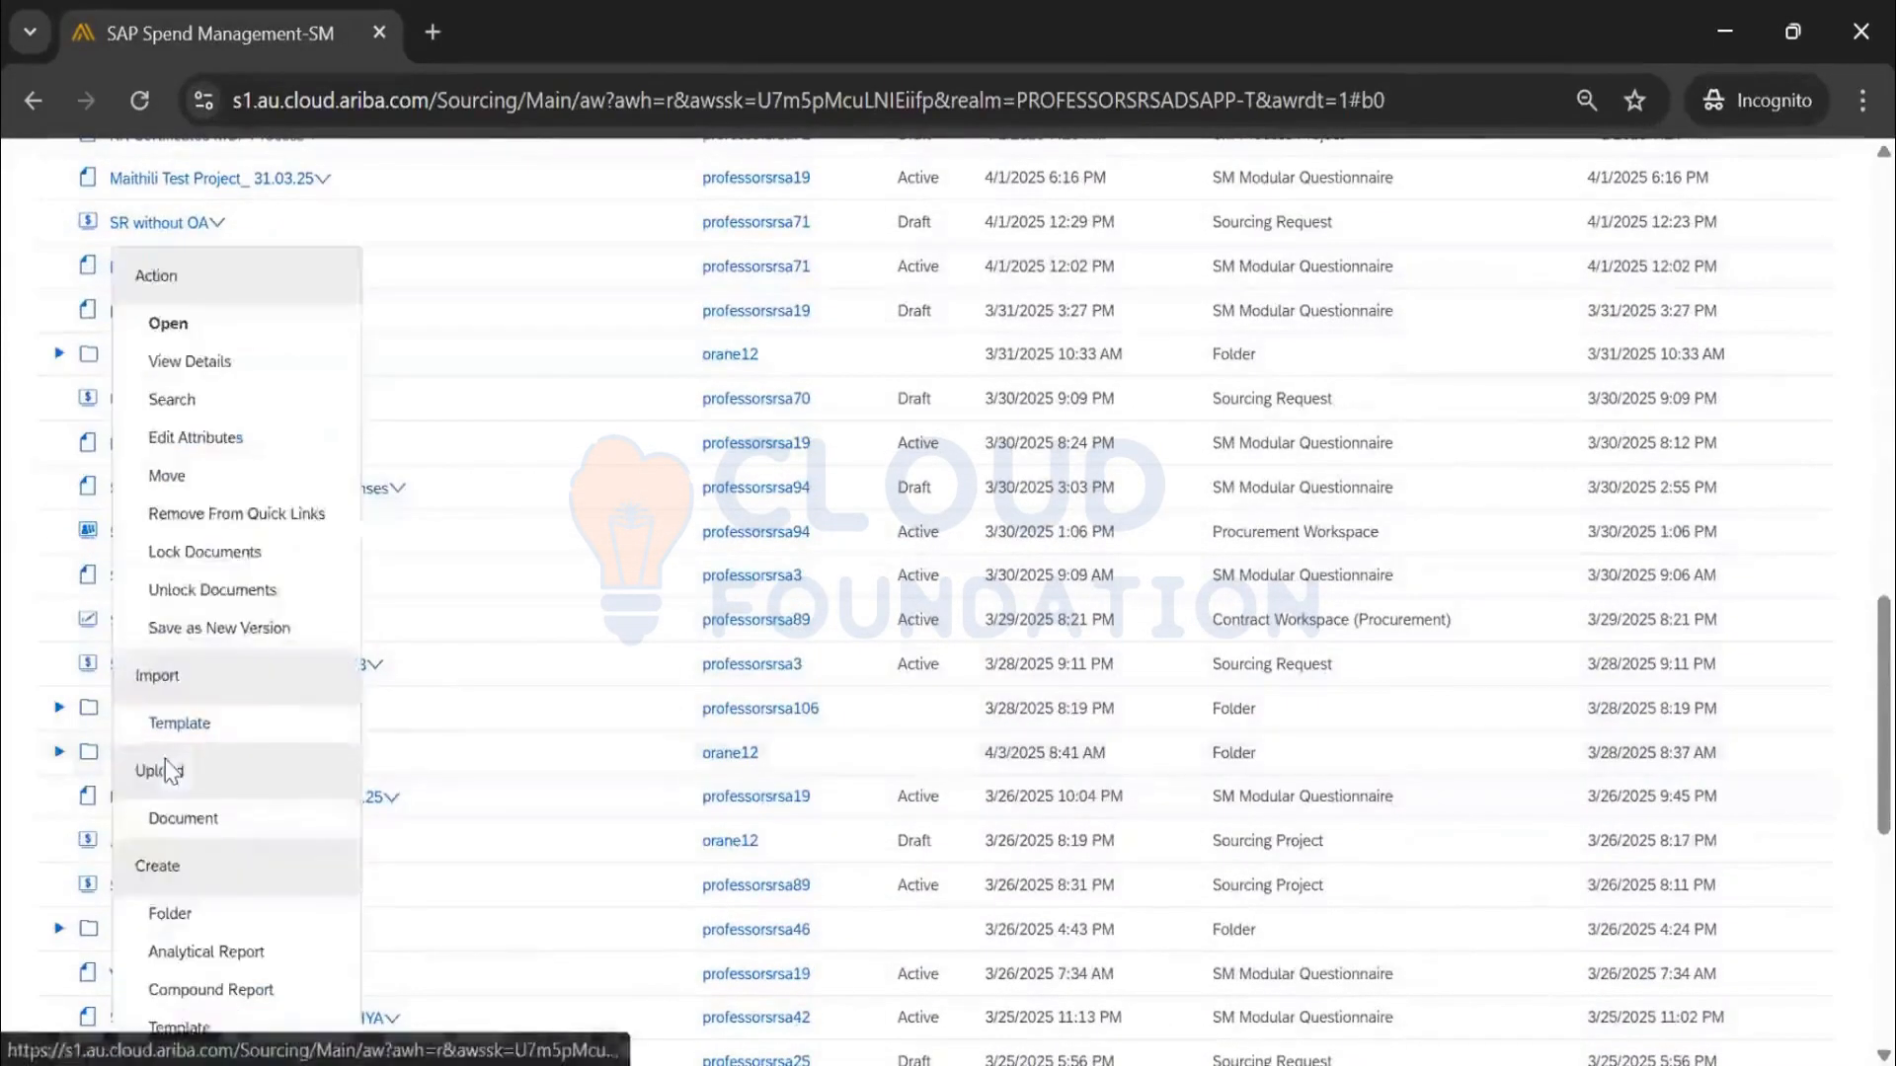
click(262, 450)
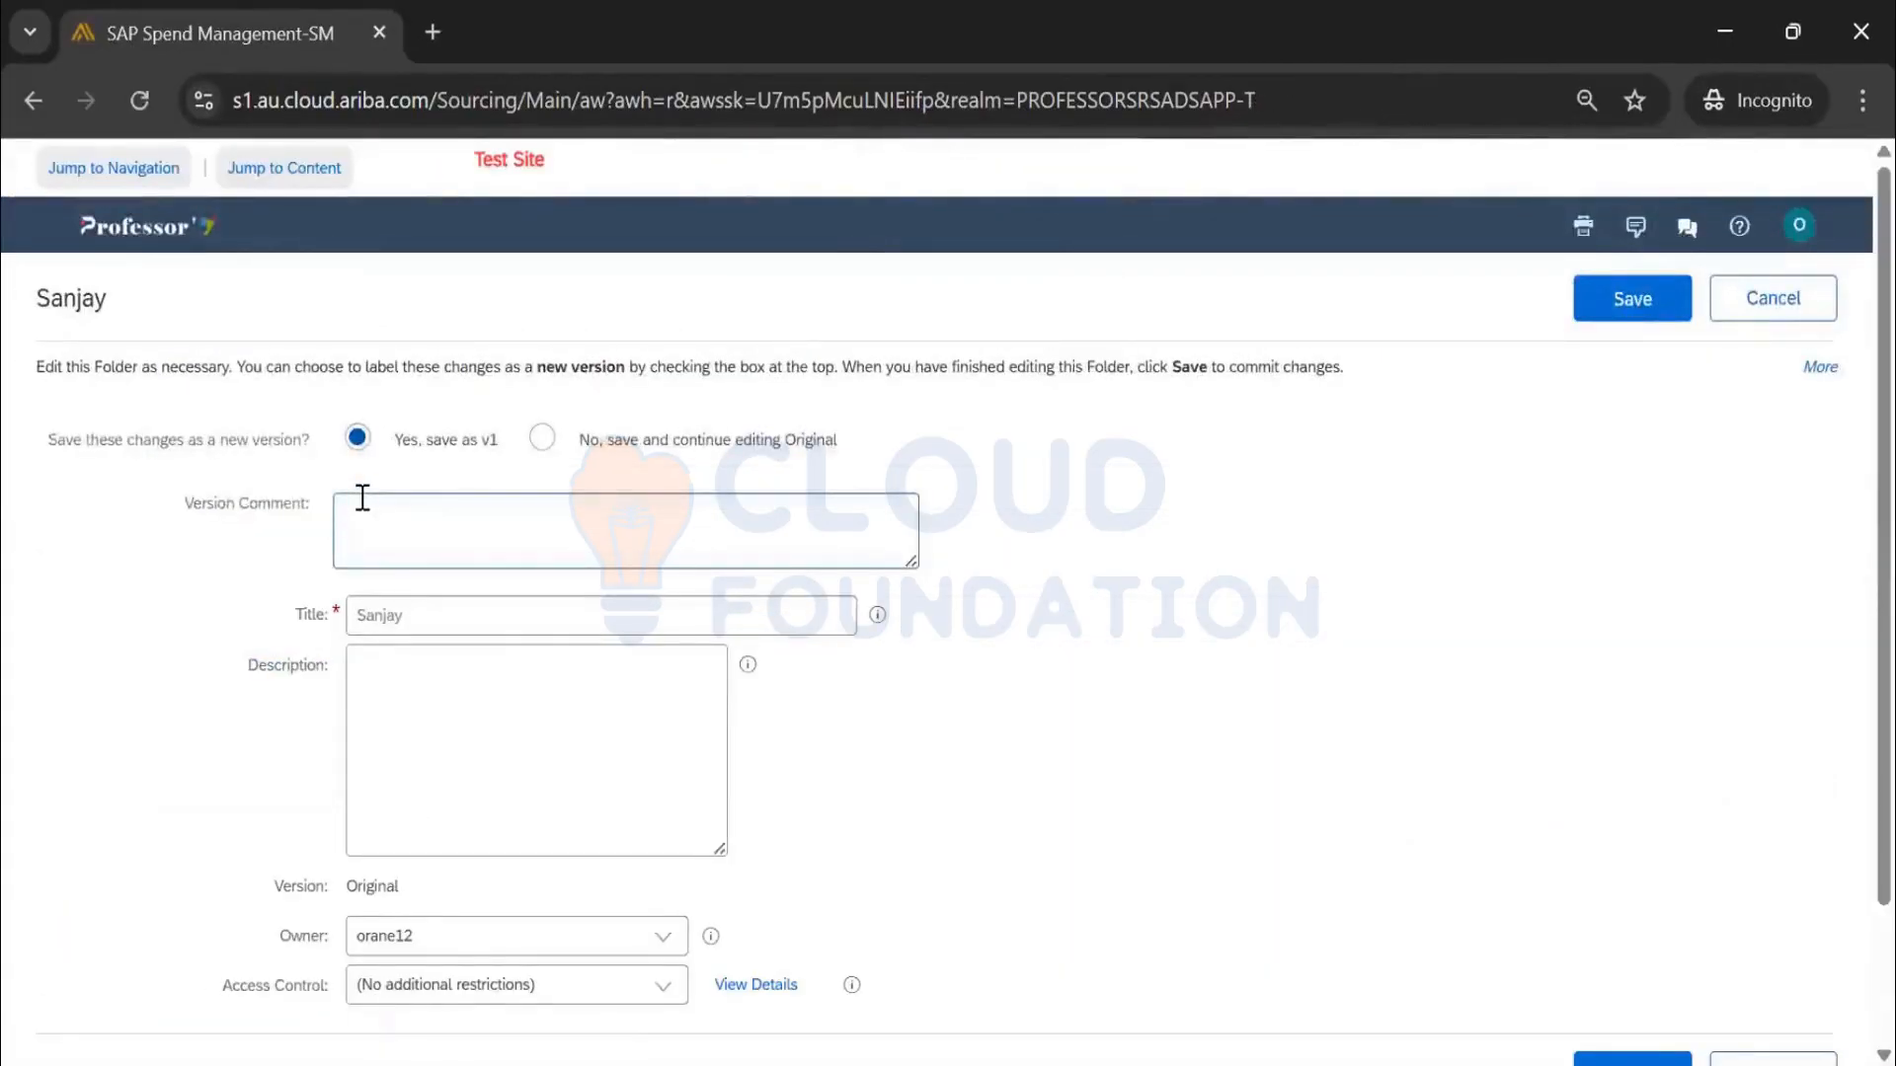
Append '_V1' to the Sanjay folder title and save it as Sanjay_V1
click(508, 640)
click(498, 633)
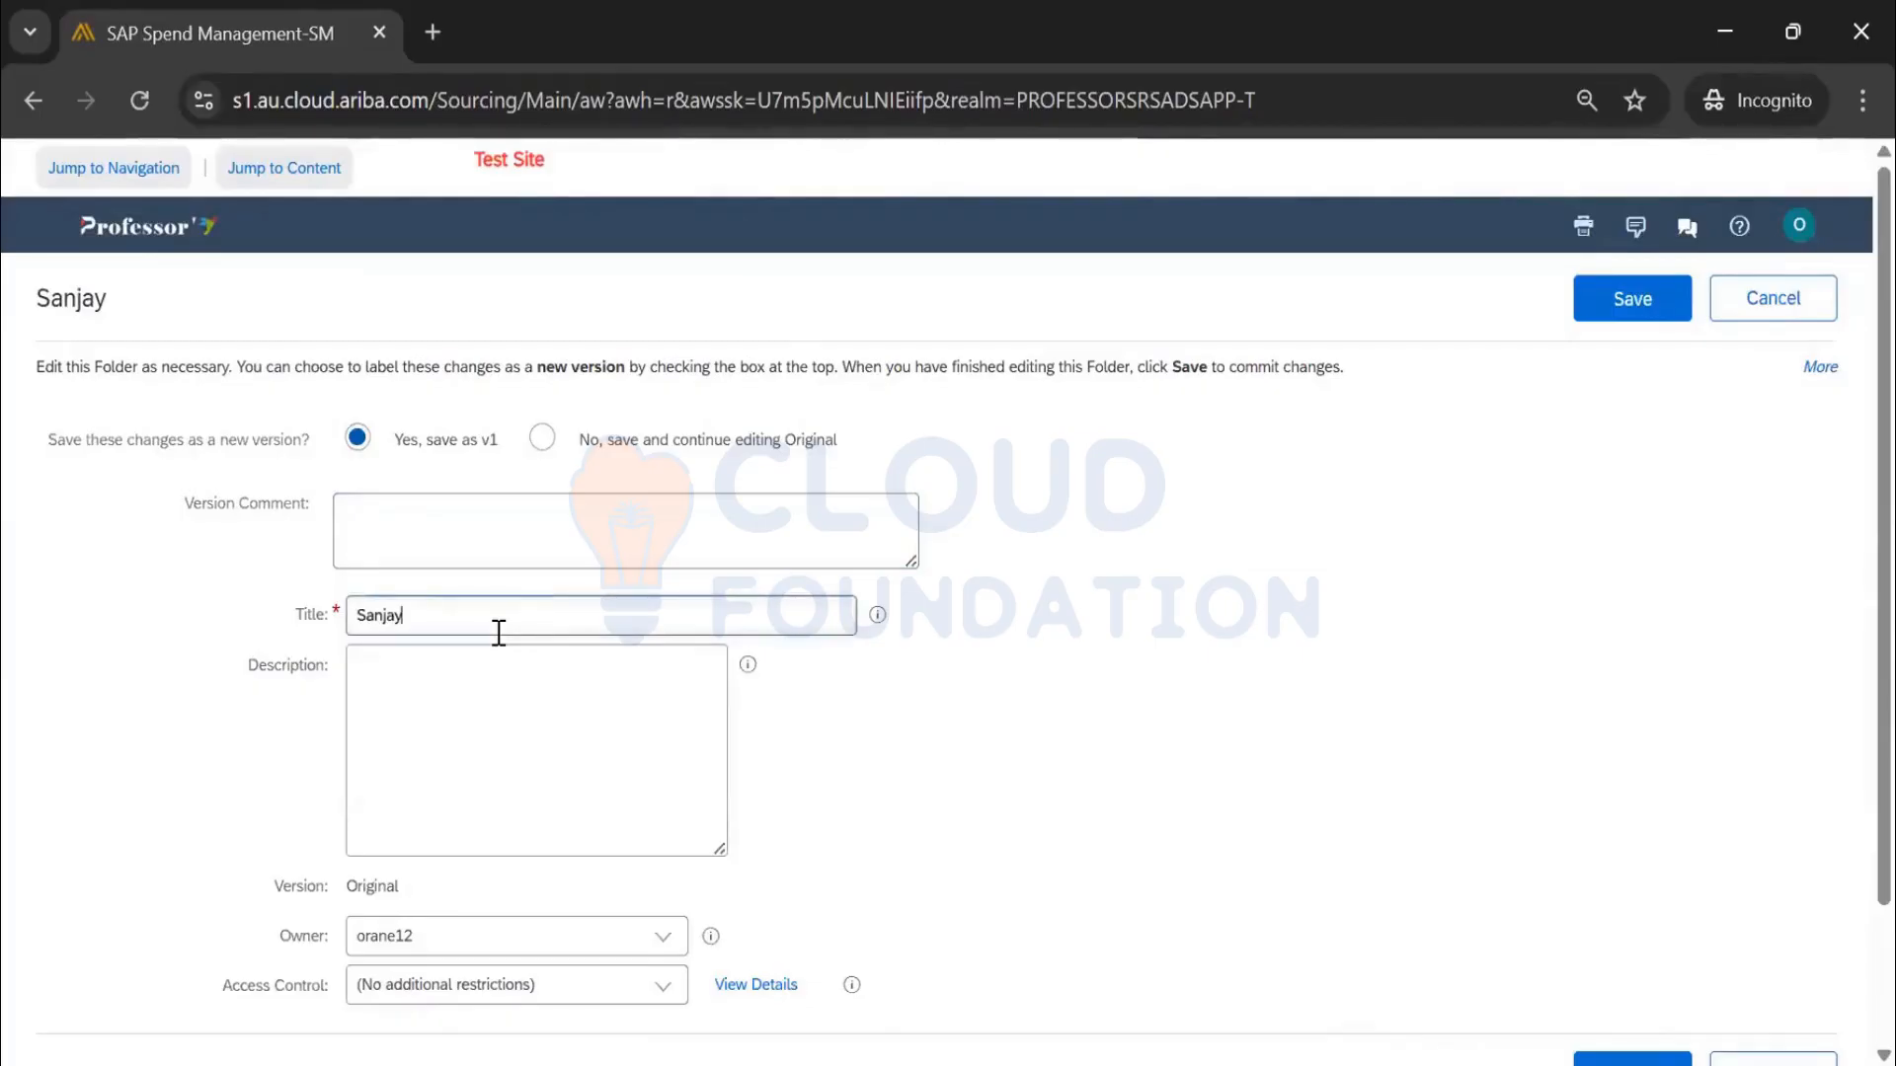
text(_V1)
click(1676, 320)
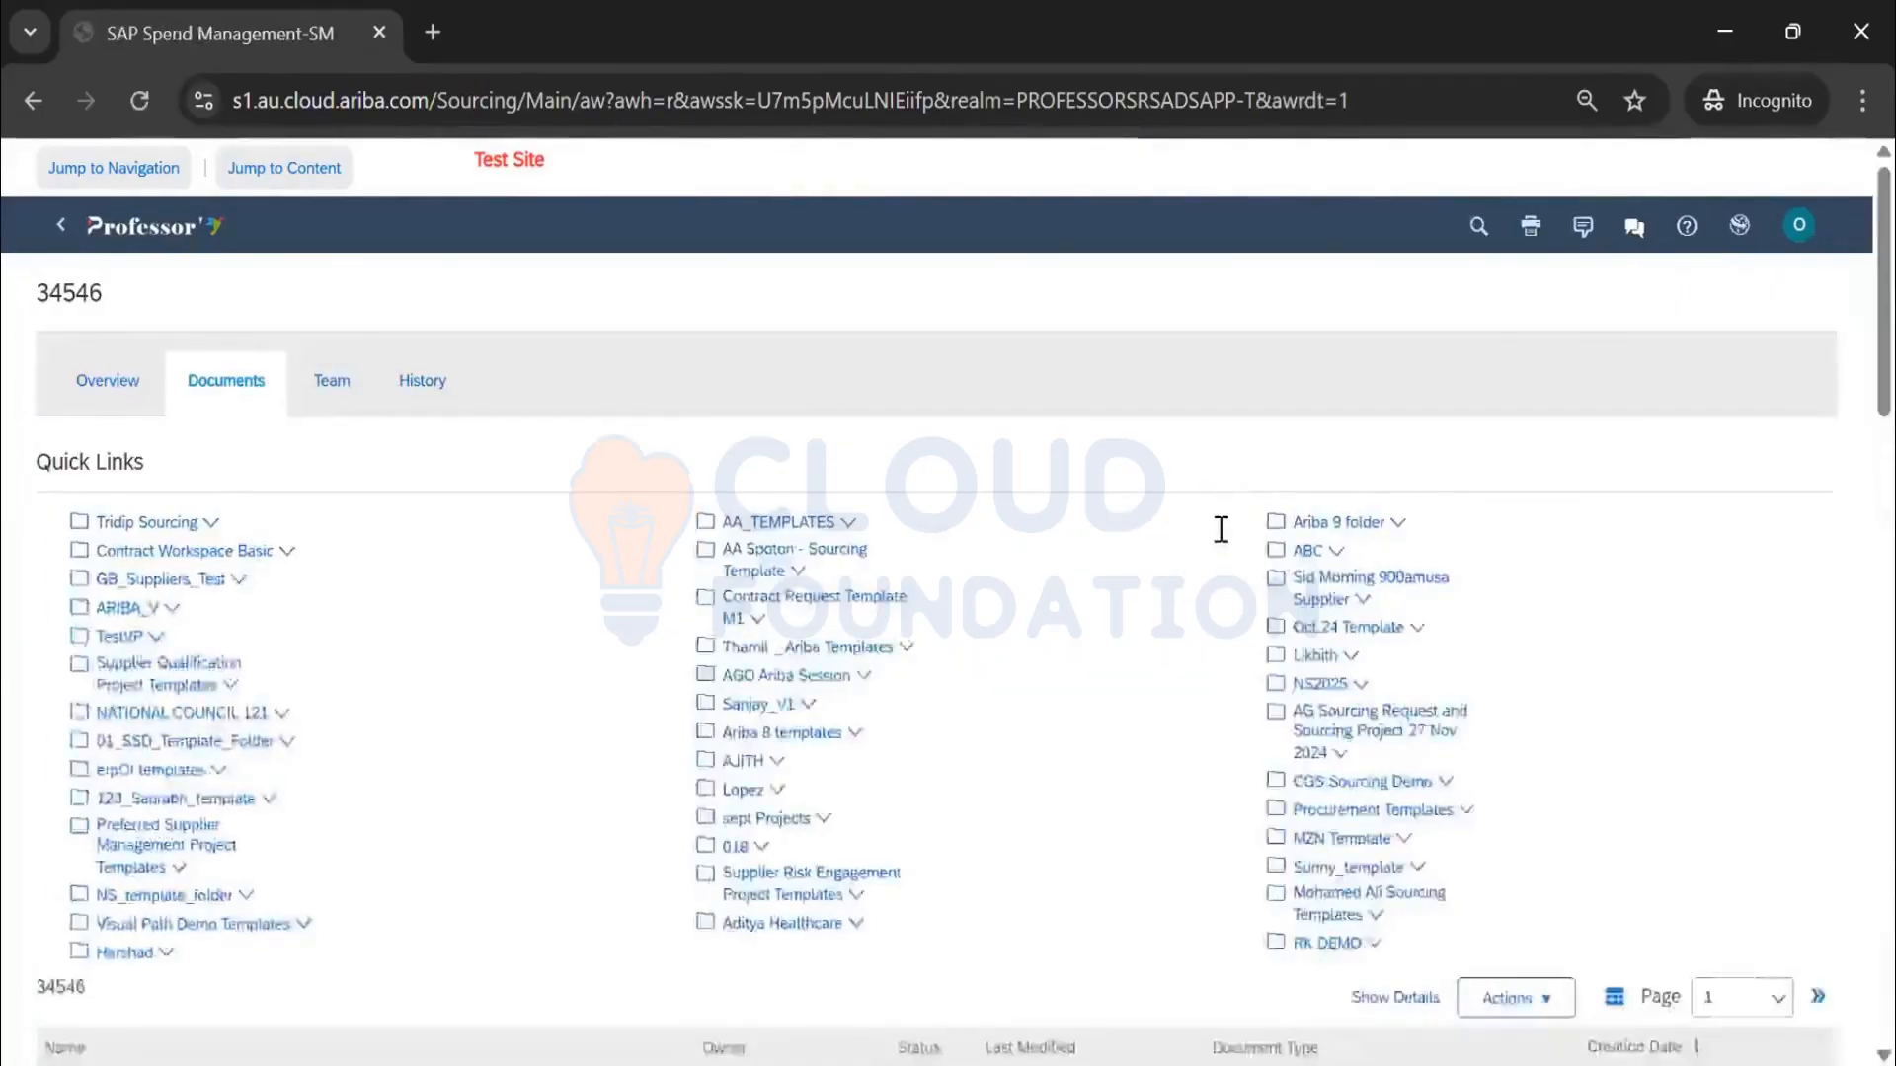
Sort documents by Last Modified, newest first, and drag Sourcing Request Template_Sanjay_4Apr25 into Sanjay_V1
scroll(1220, 533, down, 15)
scroll(1571, 654, up, 10)
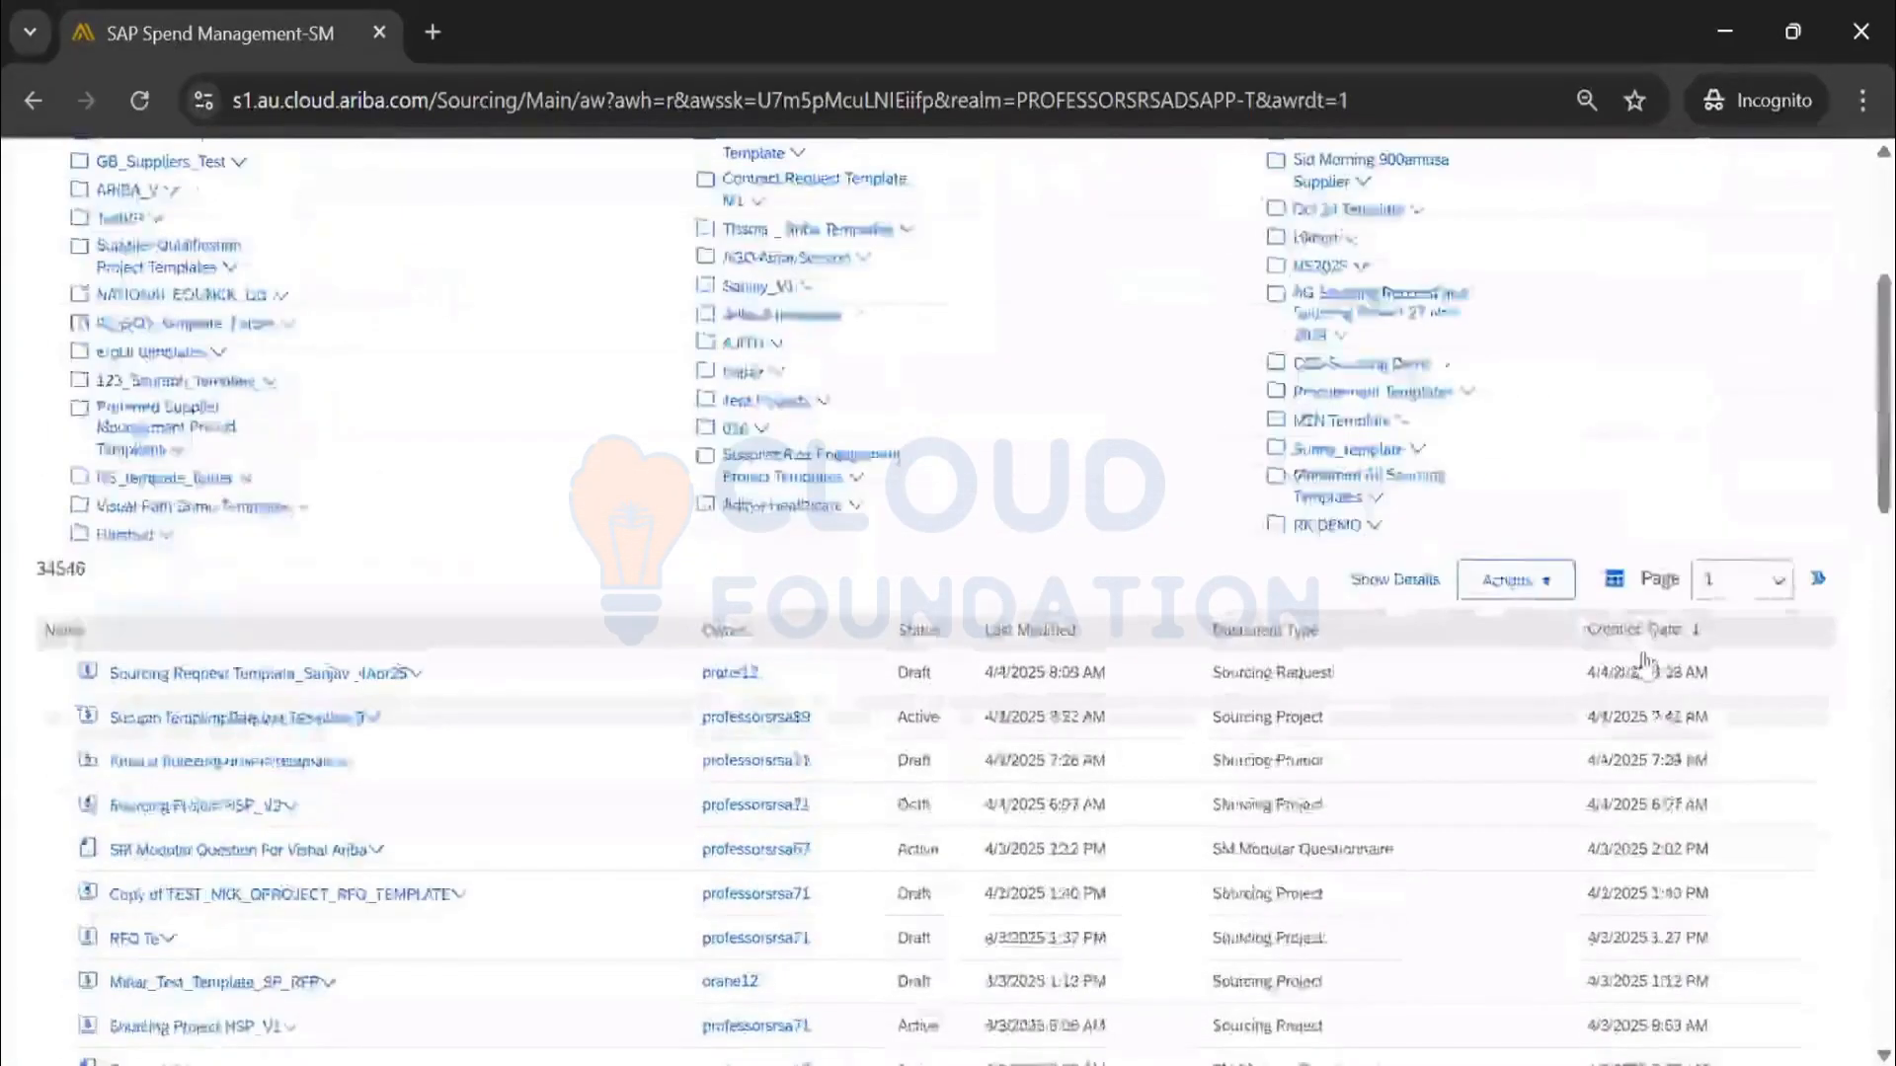
click(1642, 654)
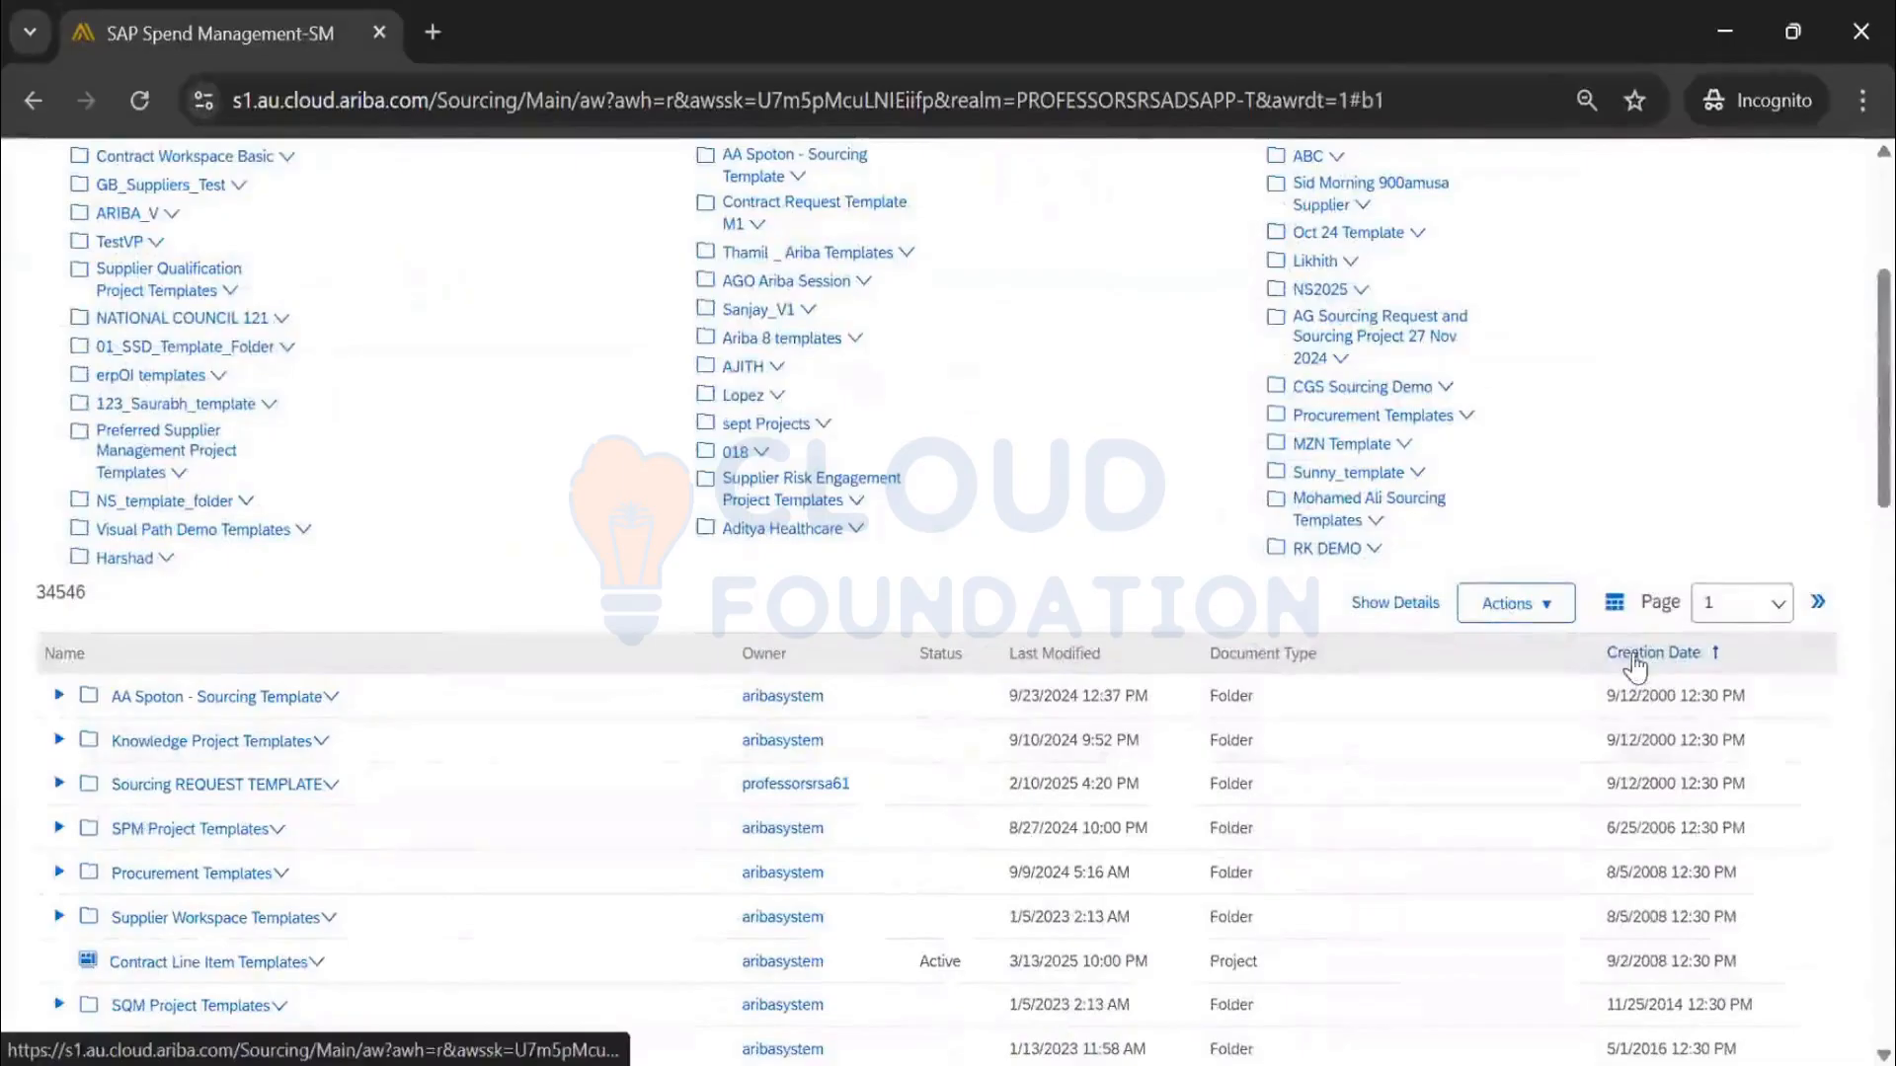
click(1633, 660)
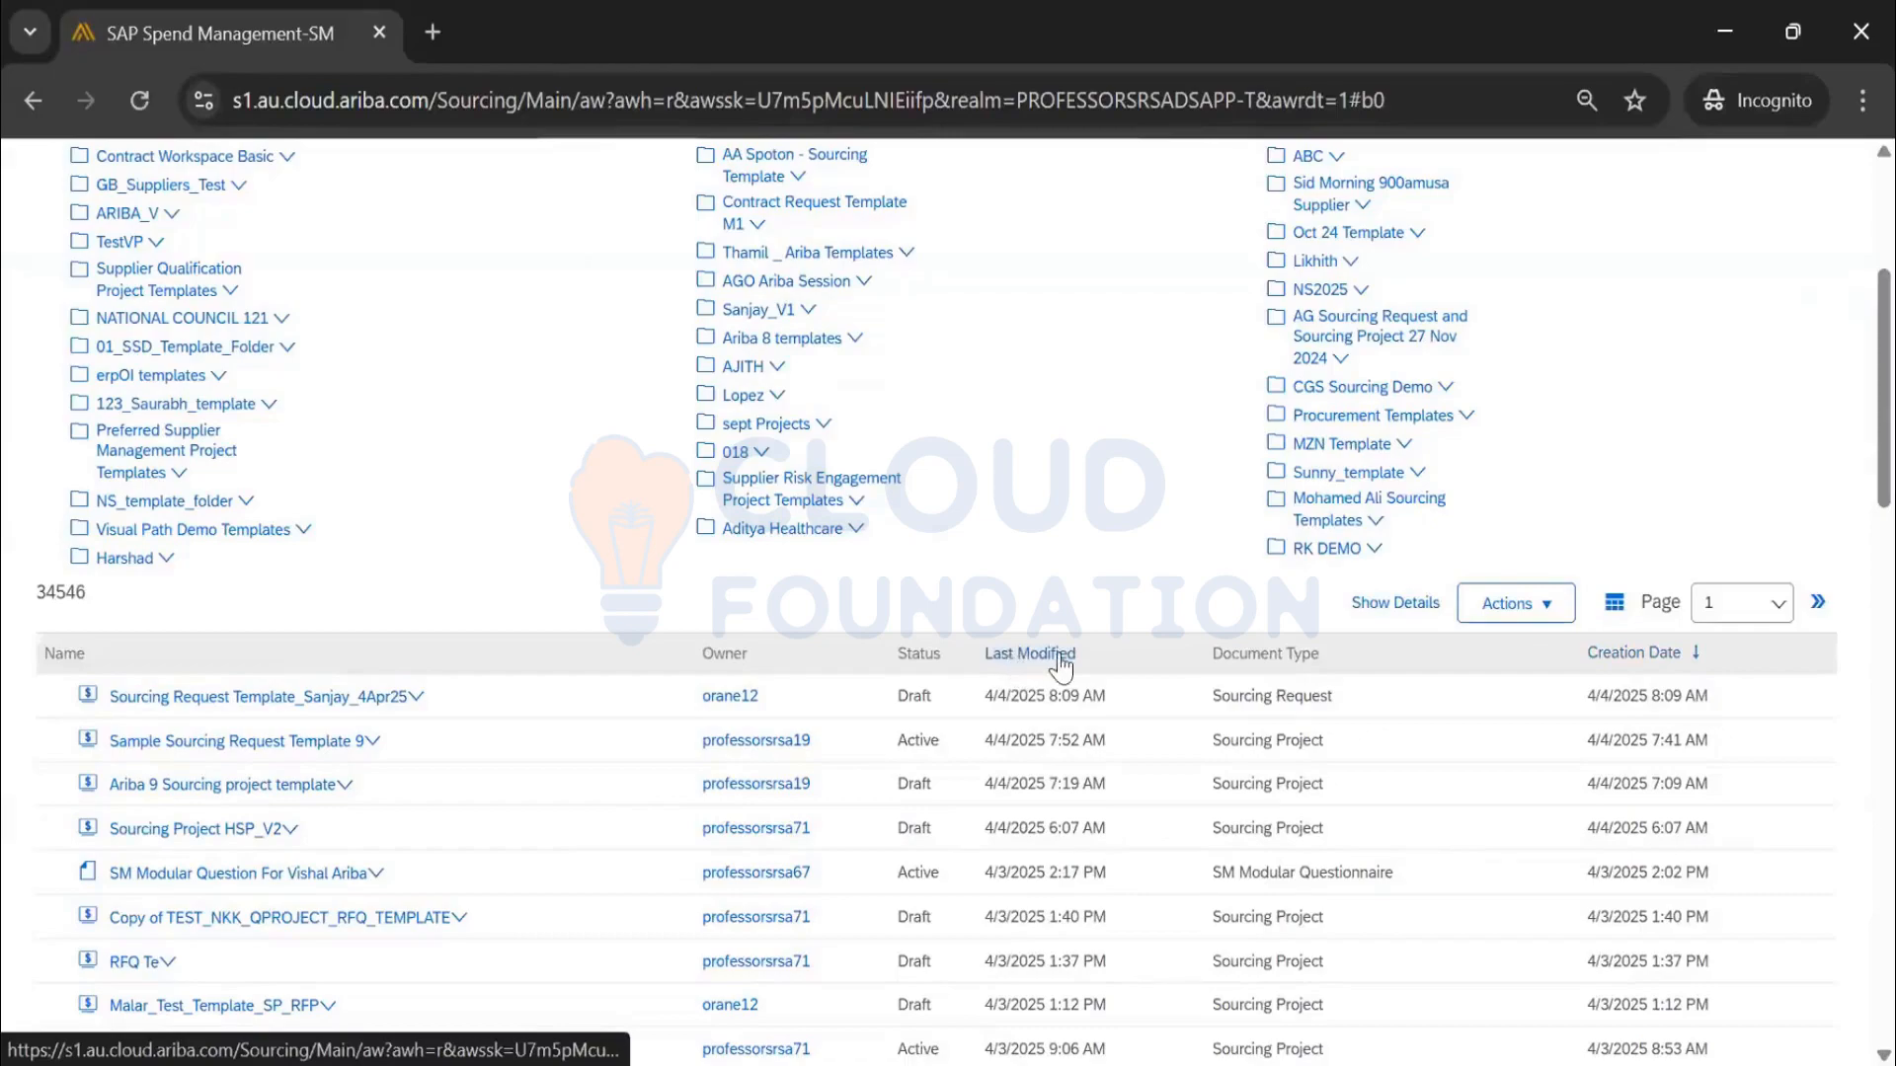
click(1062, 668)
scroll(474, 477, down, 3)
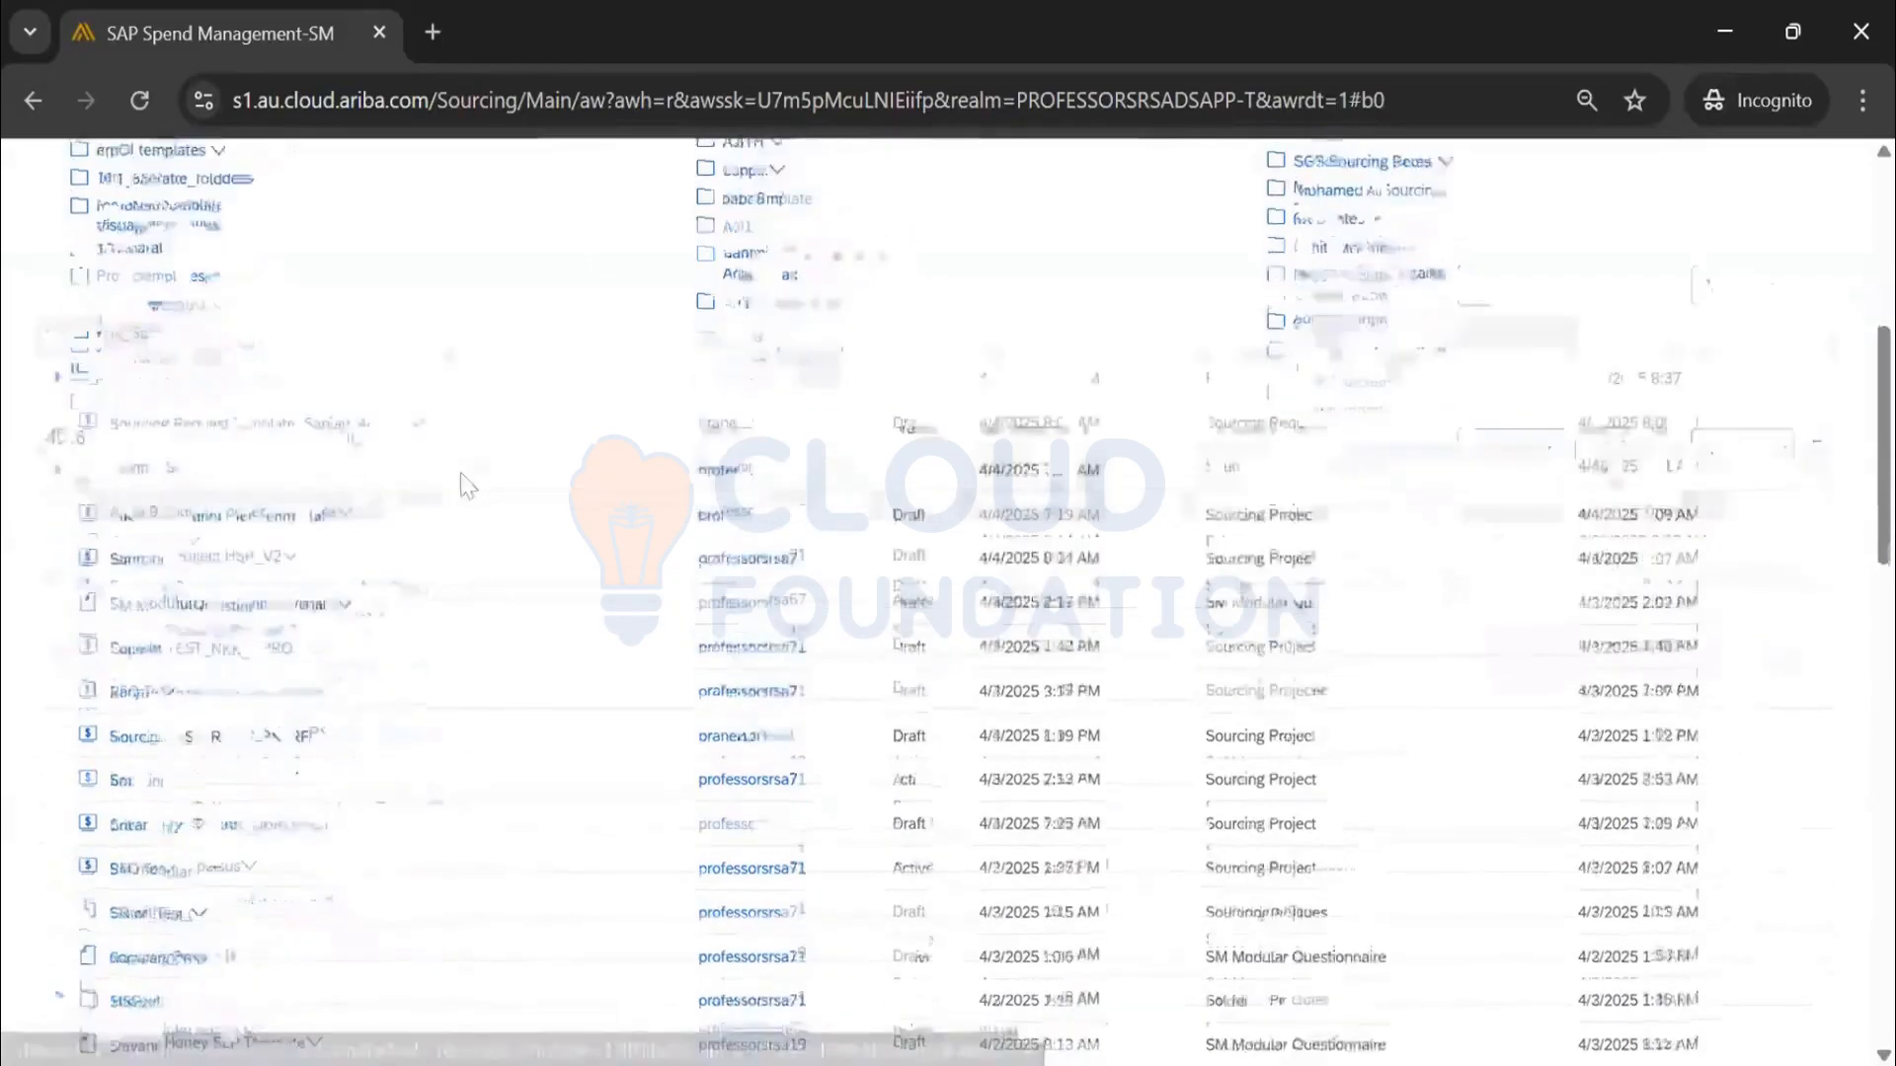
drag(306, 435, 89, 392)
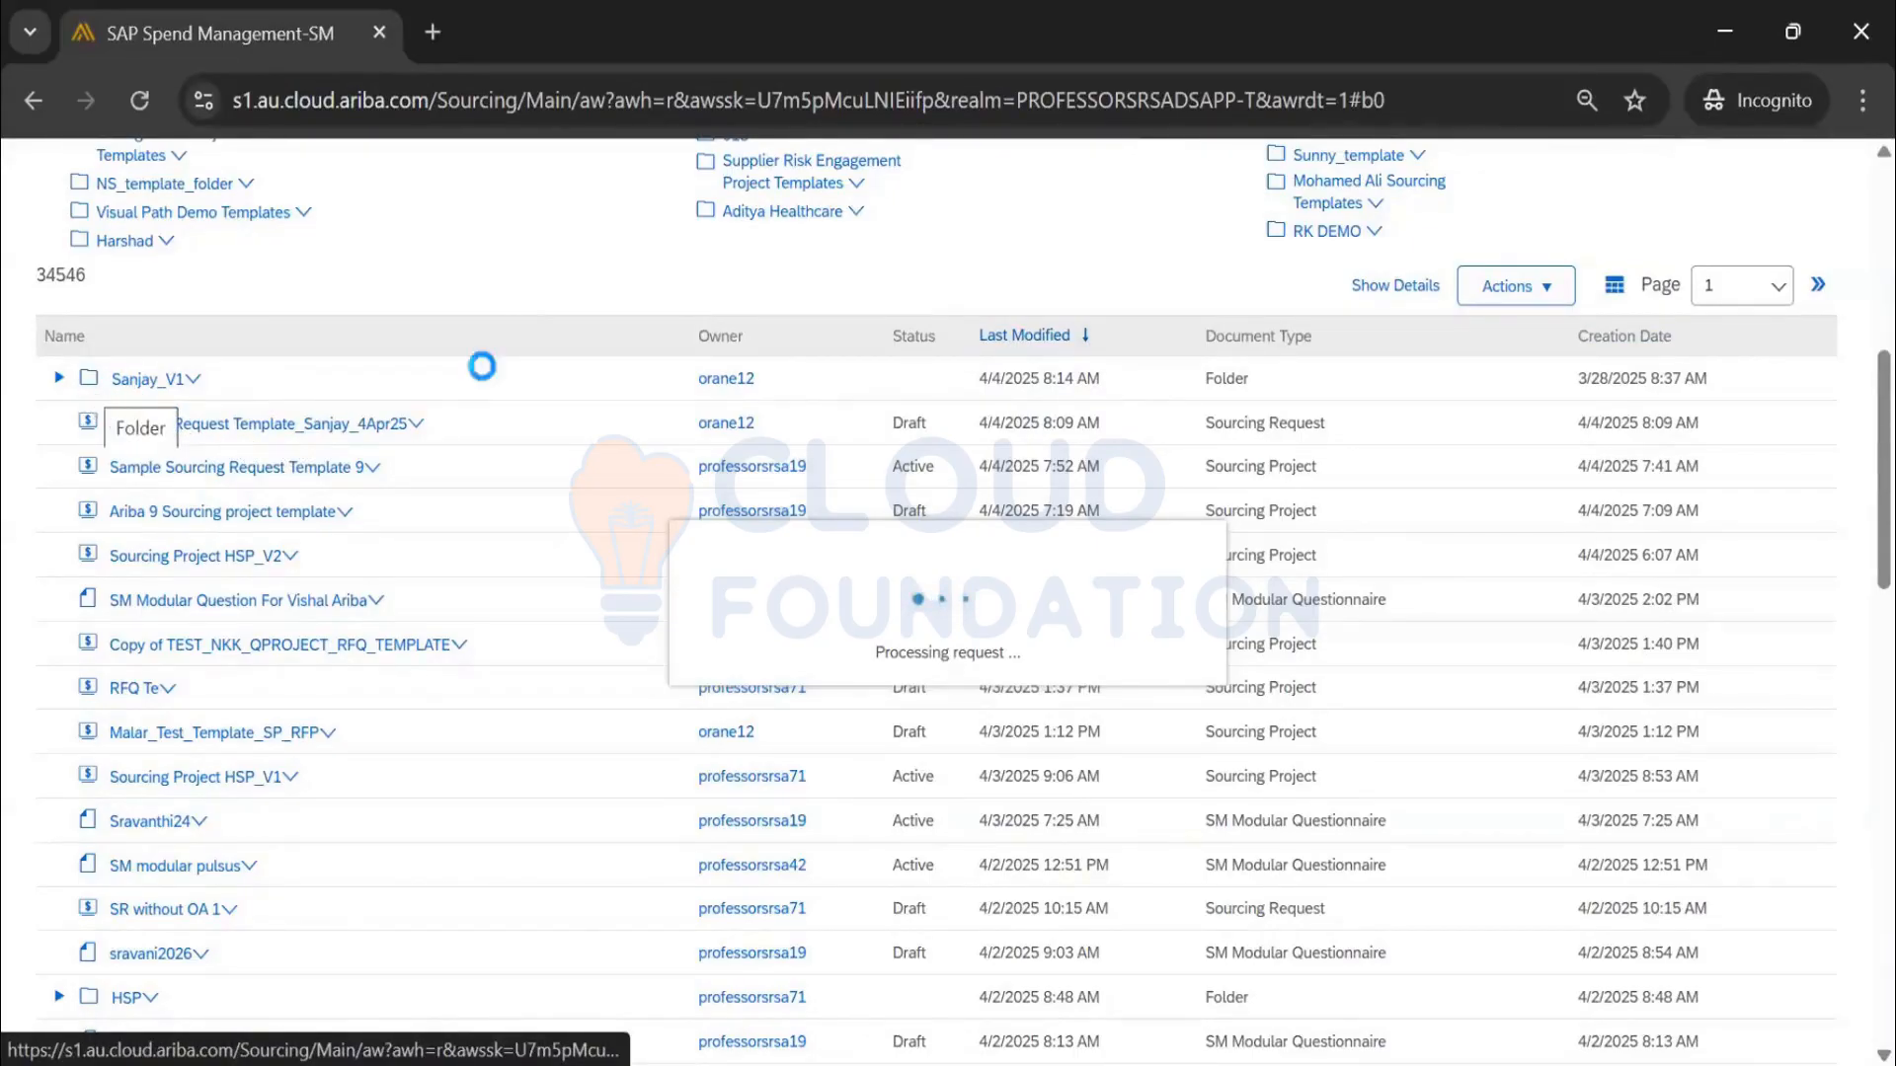
scroll(511, 342, up, 2)
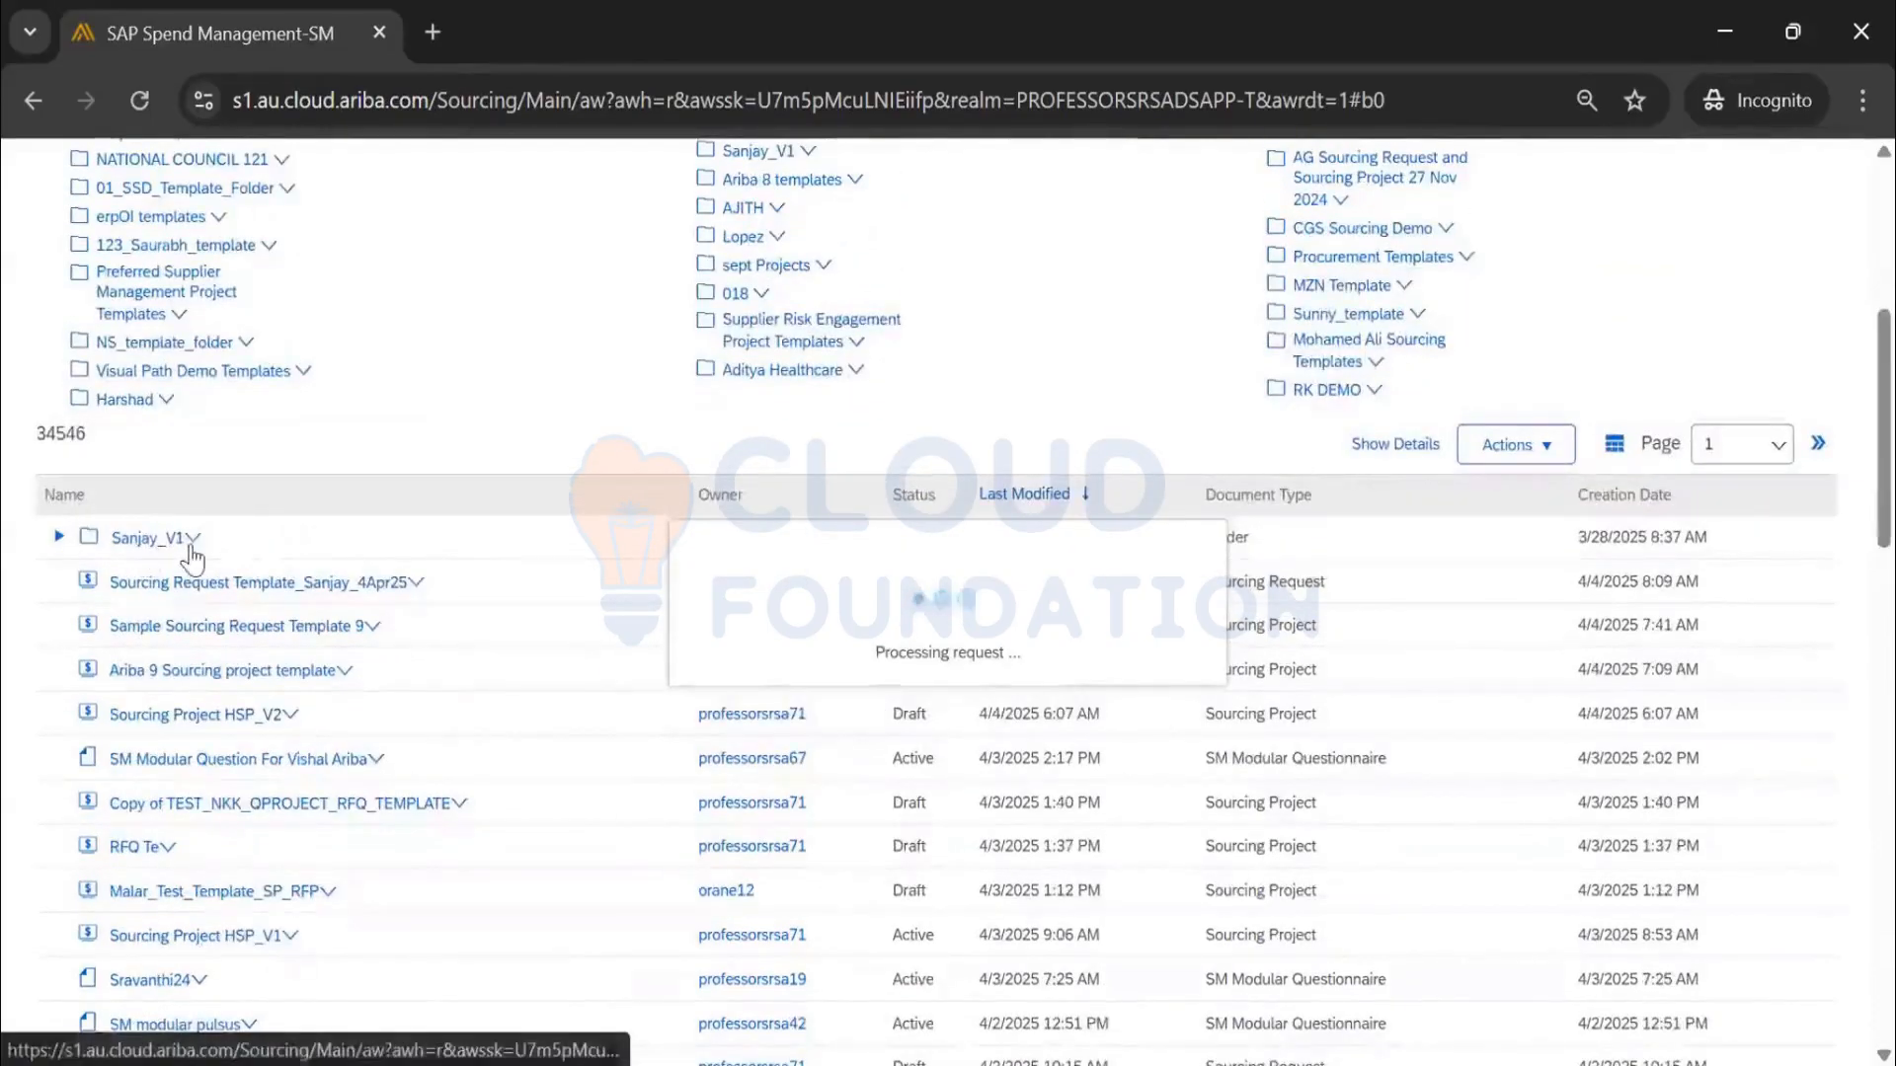
scroll(1565, 370, up, 1)
scroll(1565, 371, up, 3)
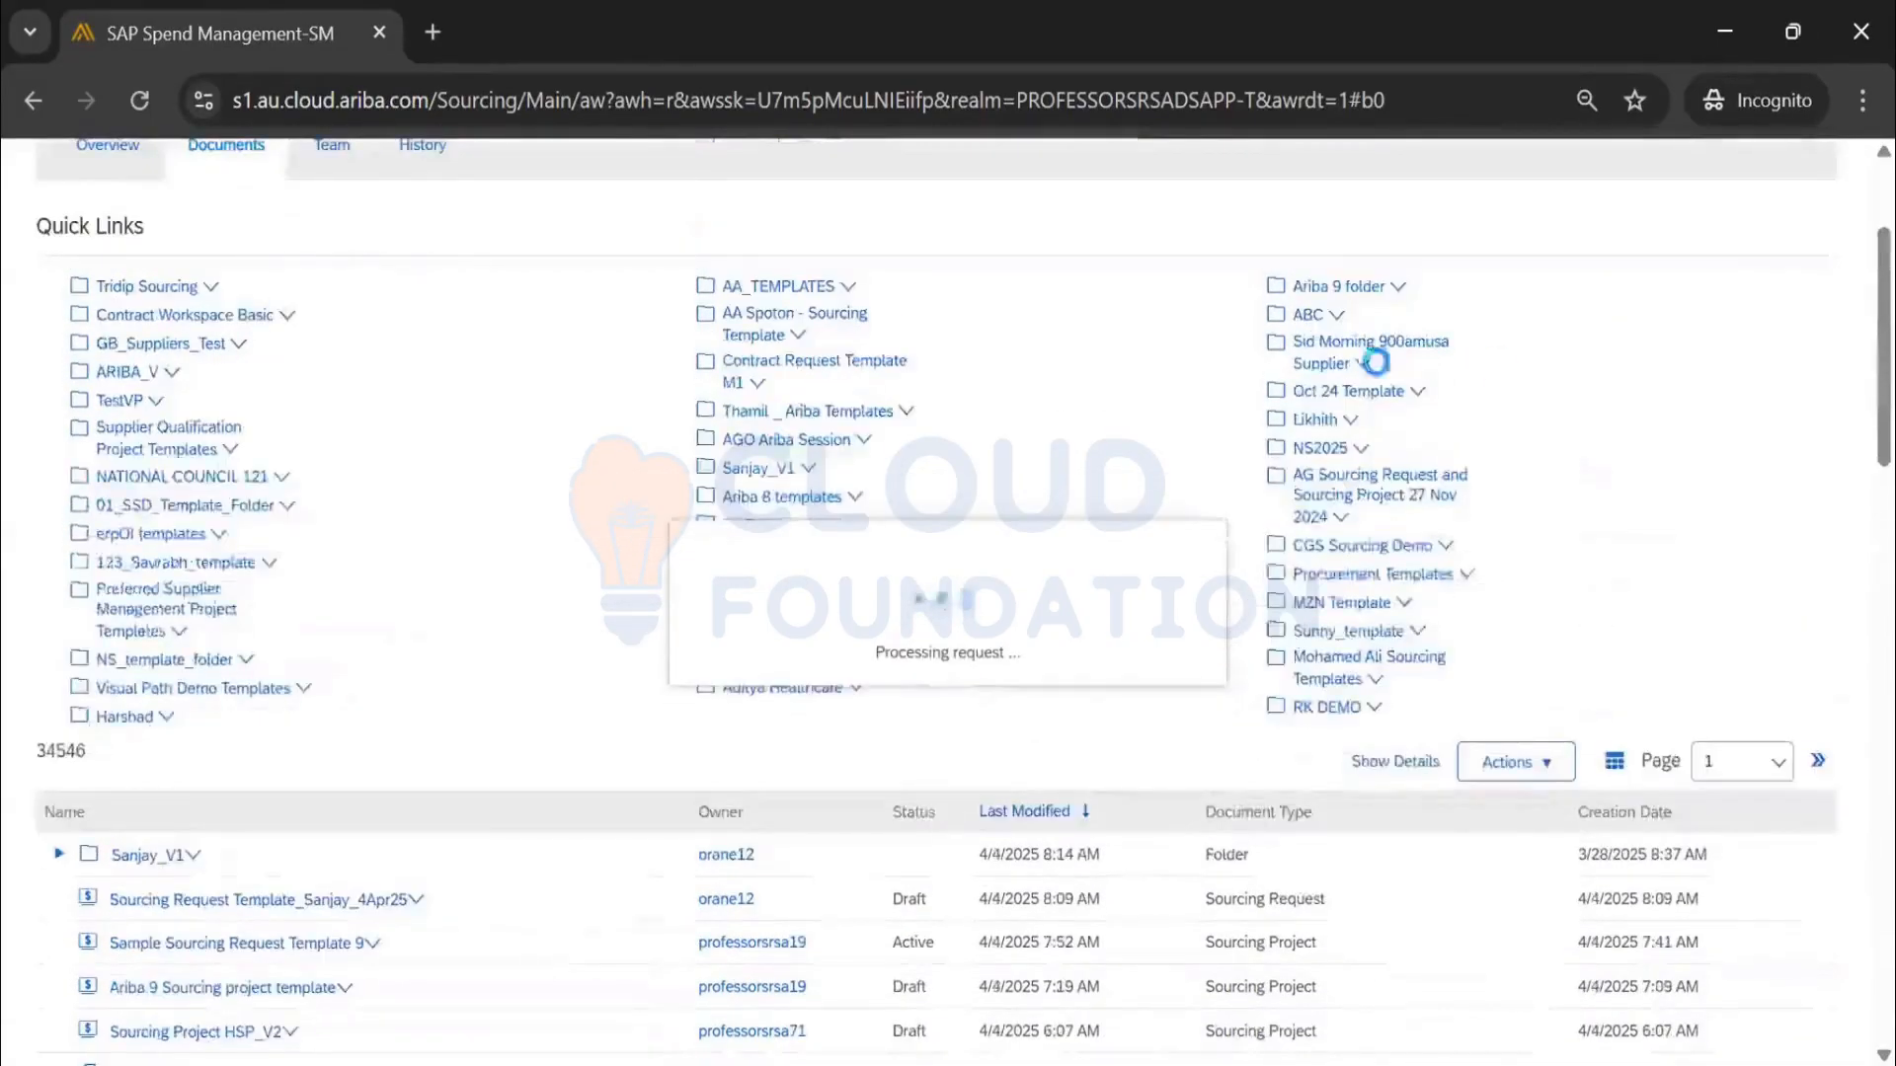
scroll(277, 492, down, 2)
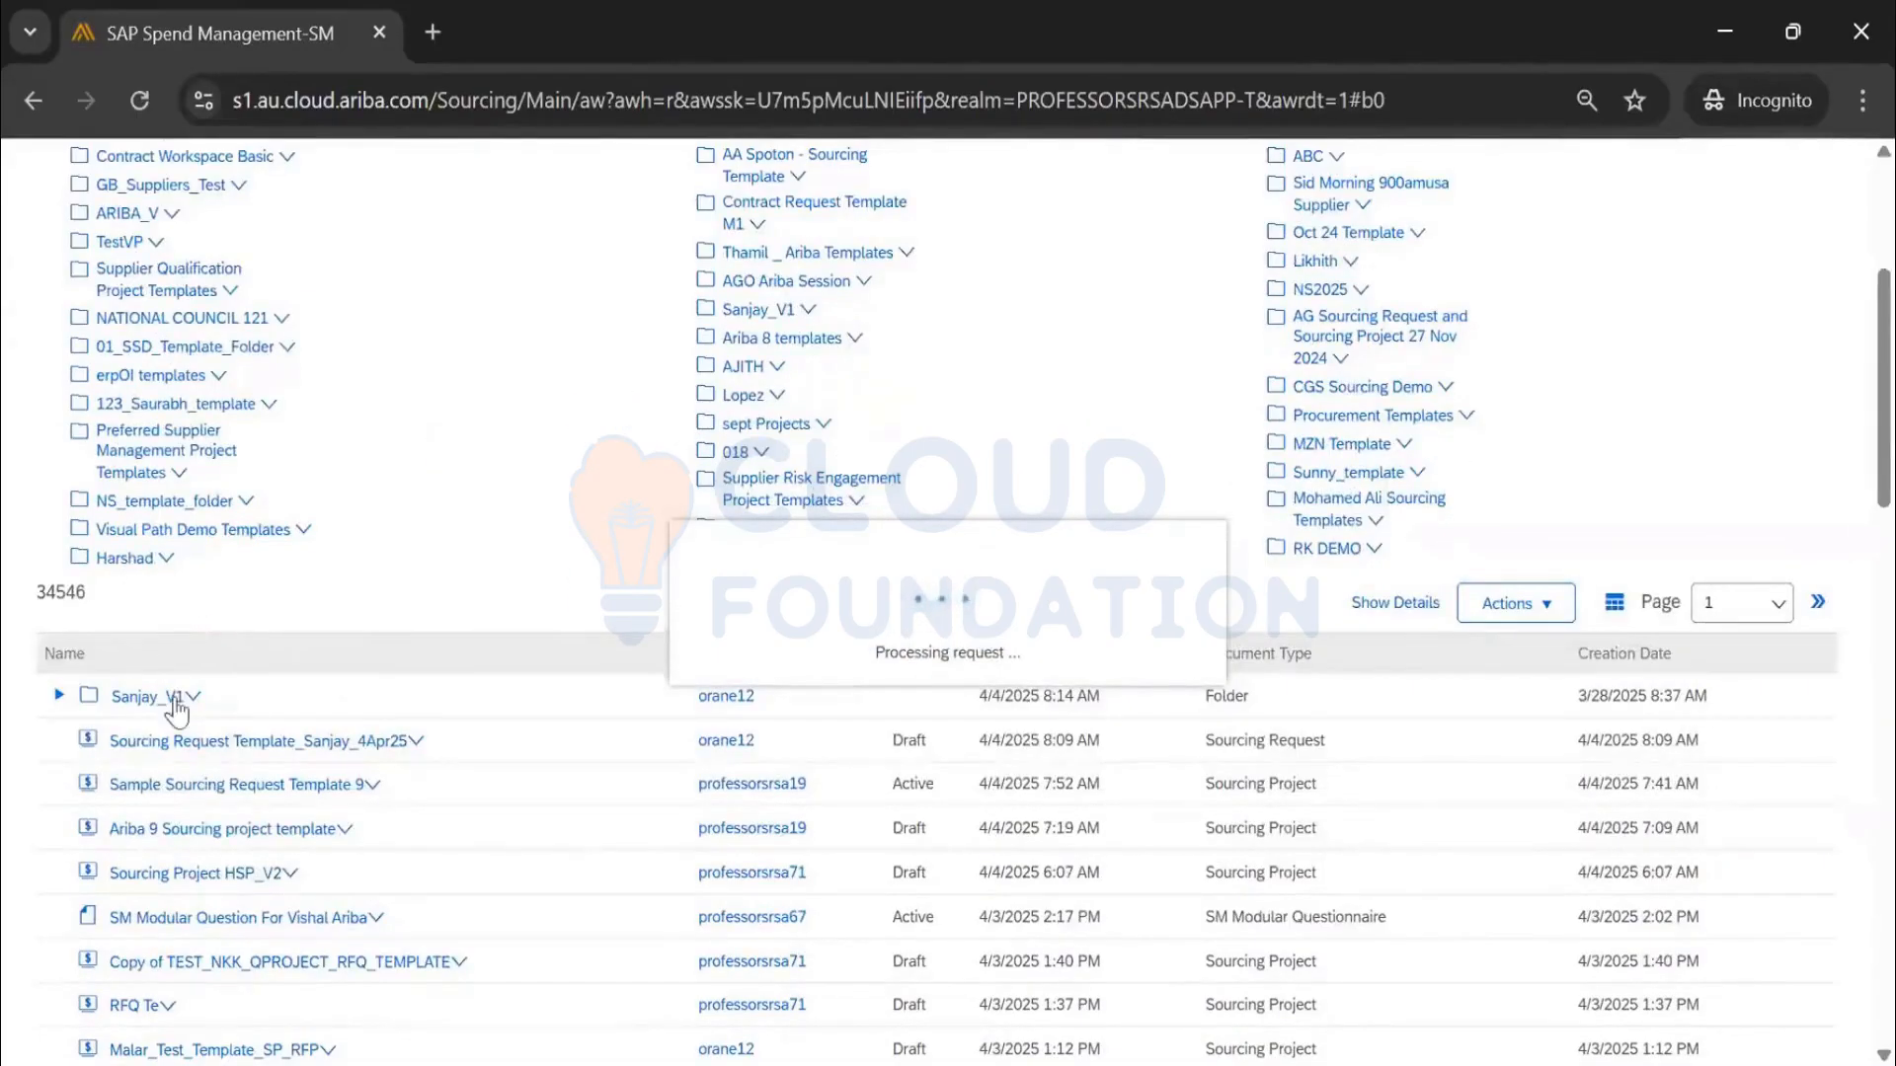
scroll(1567, 419, up, 3)
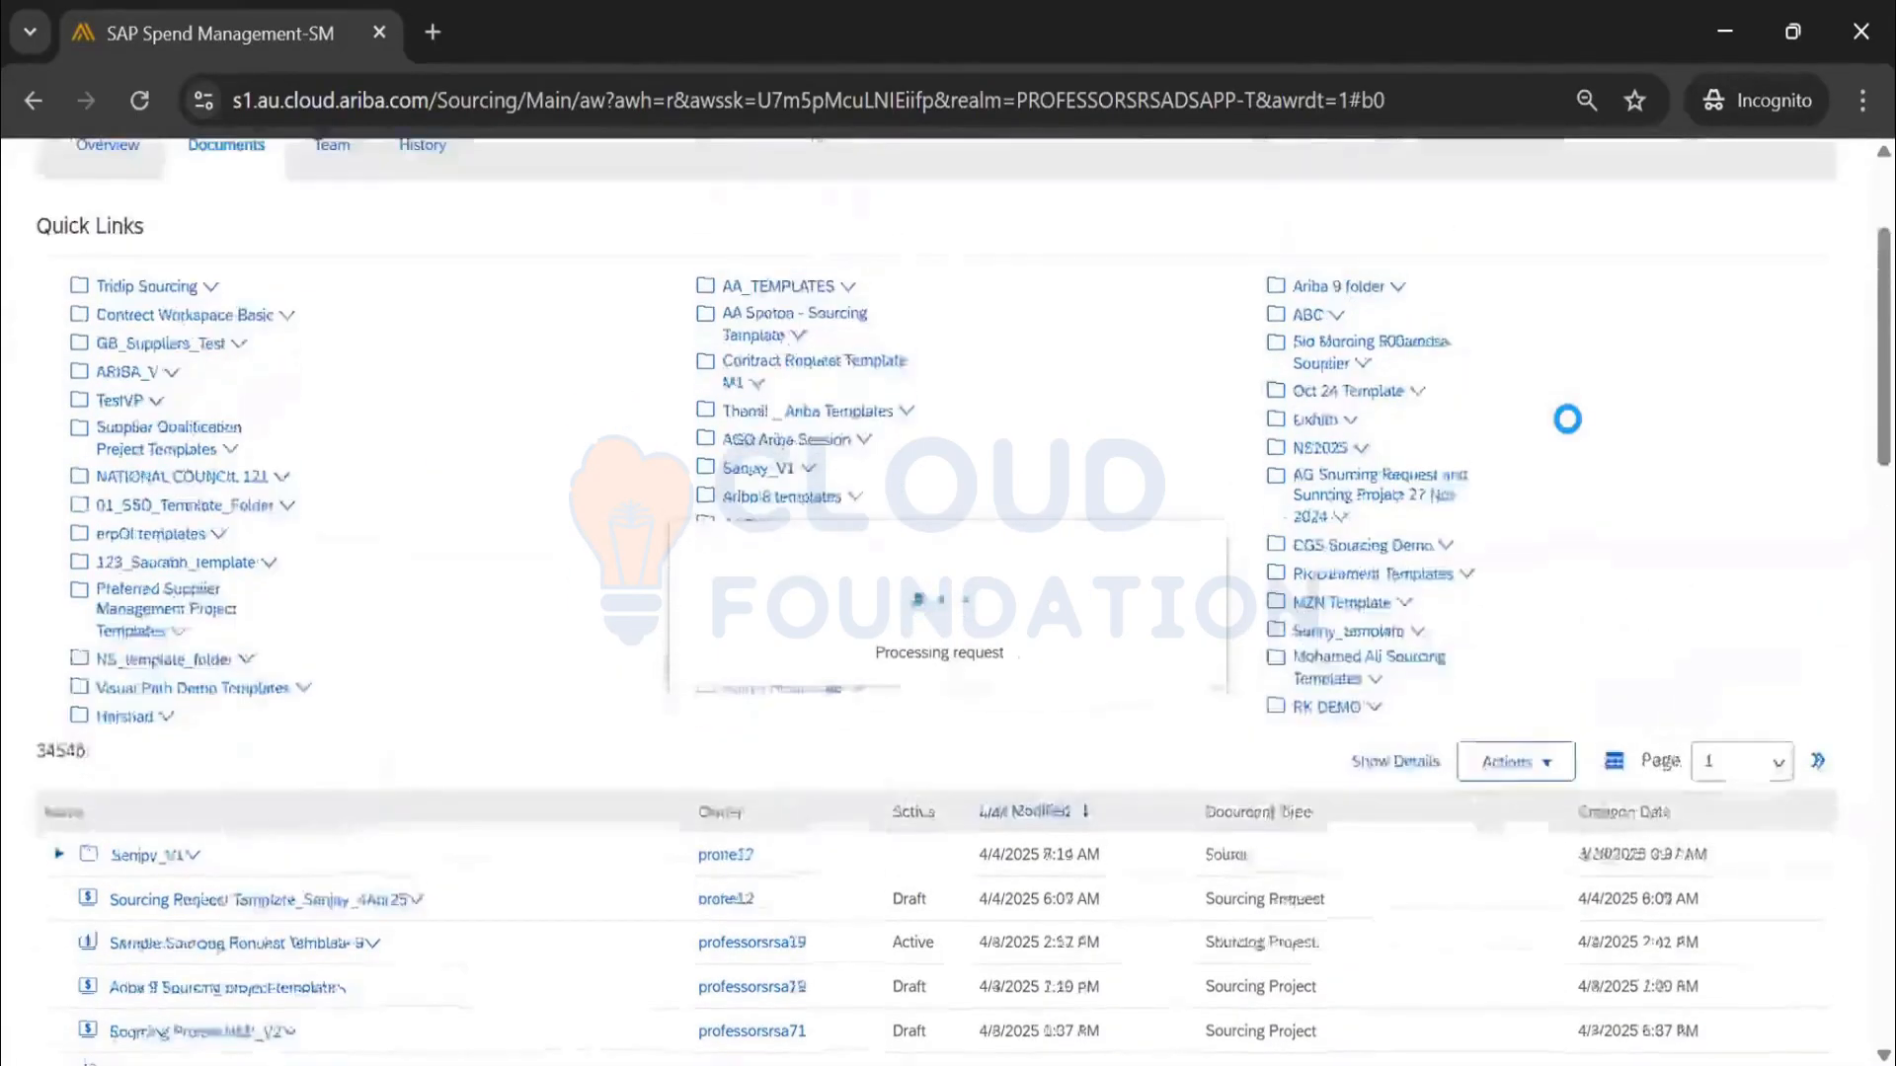
scroll(1561, 435, down, 2)
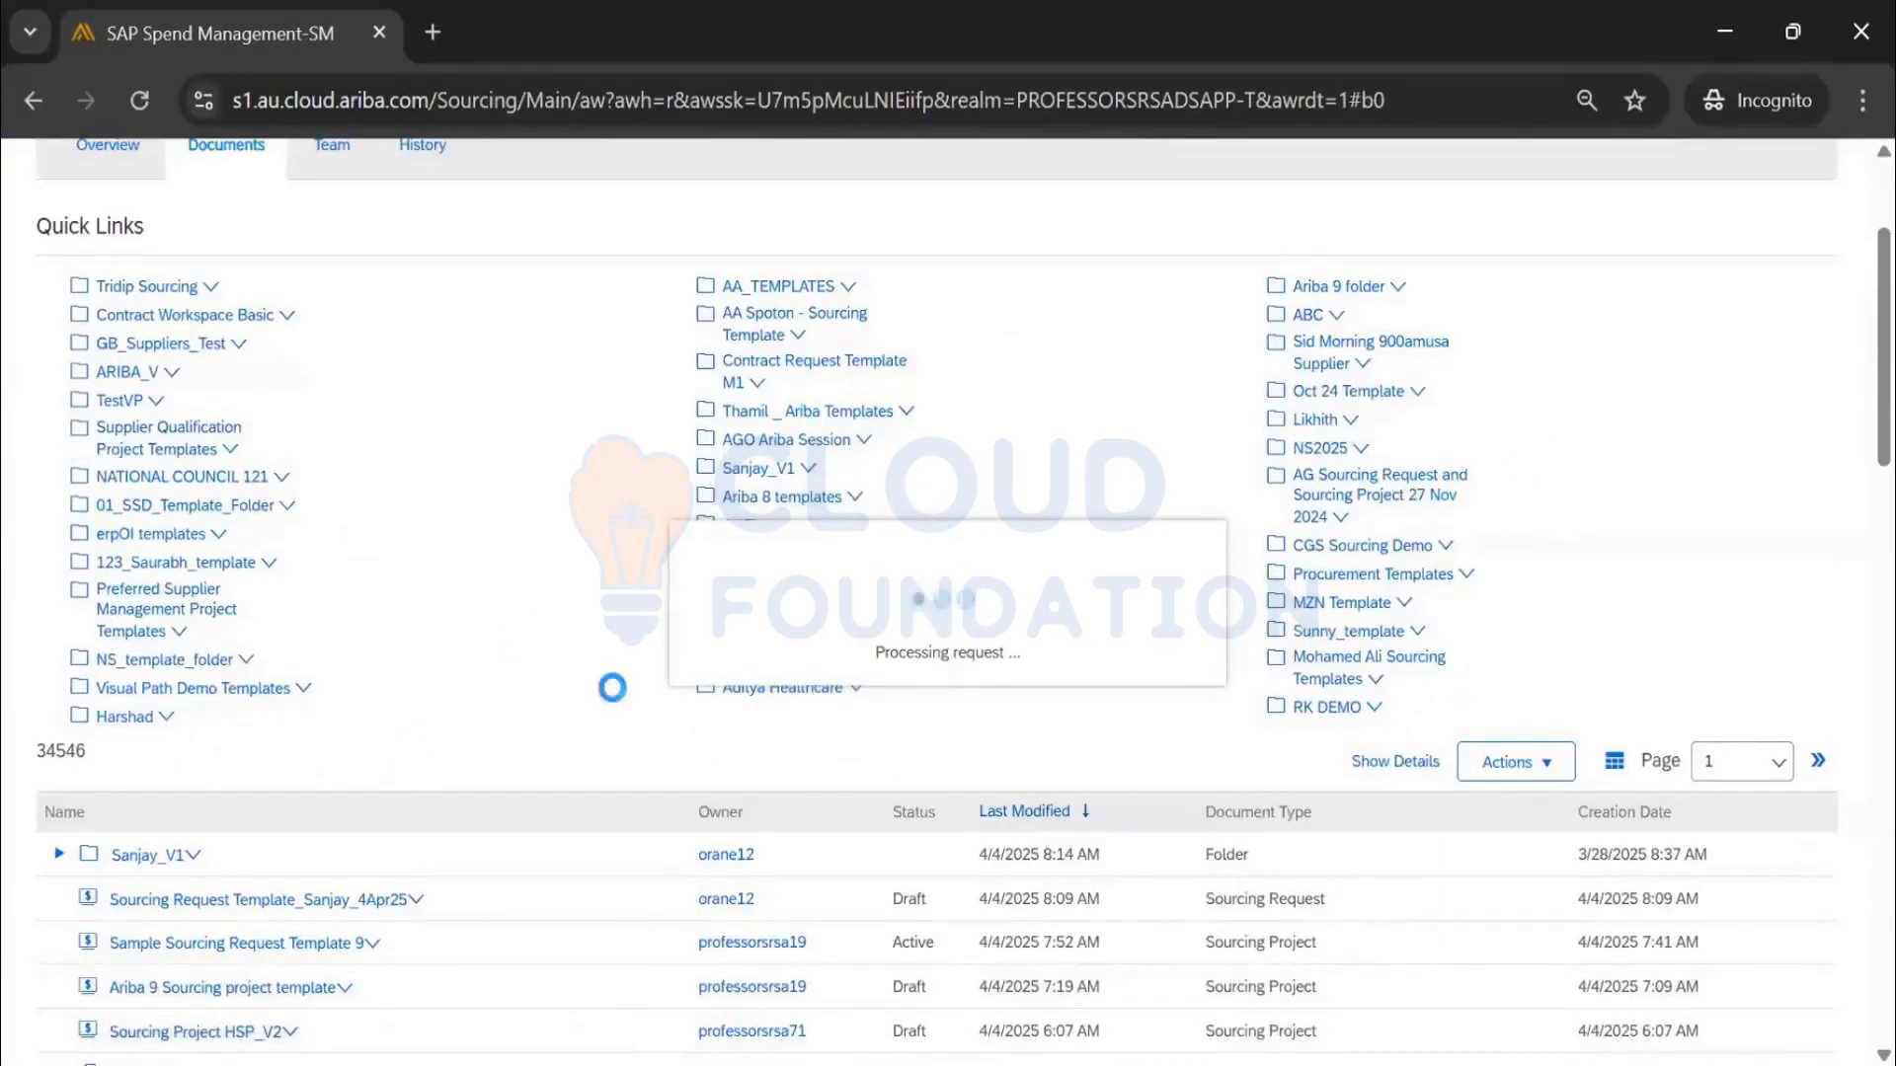
scroll(271, 659, down, 1)
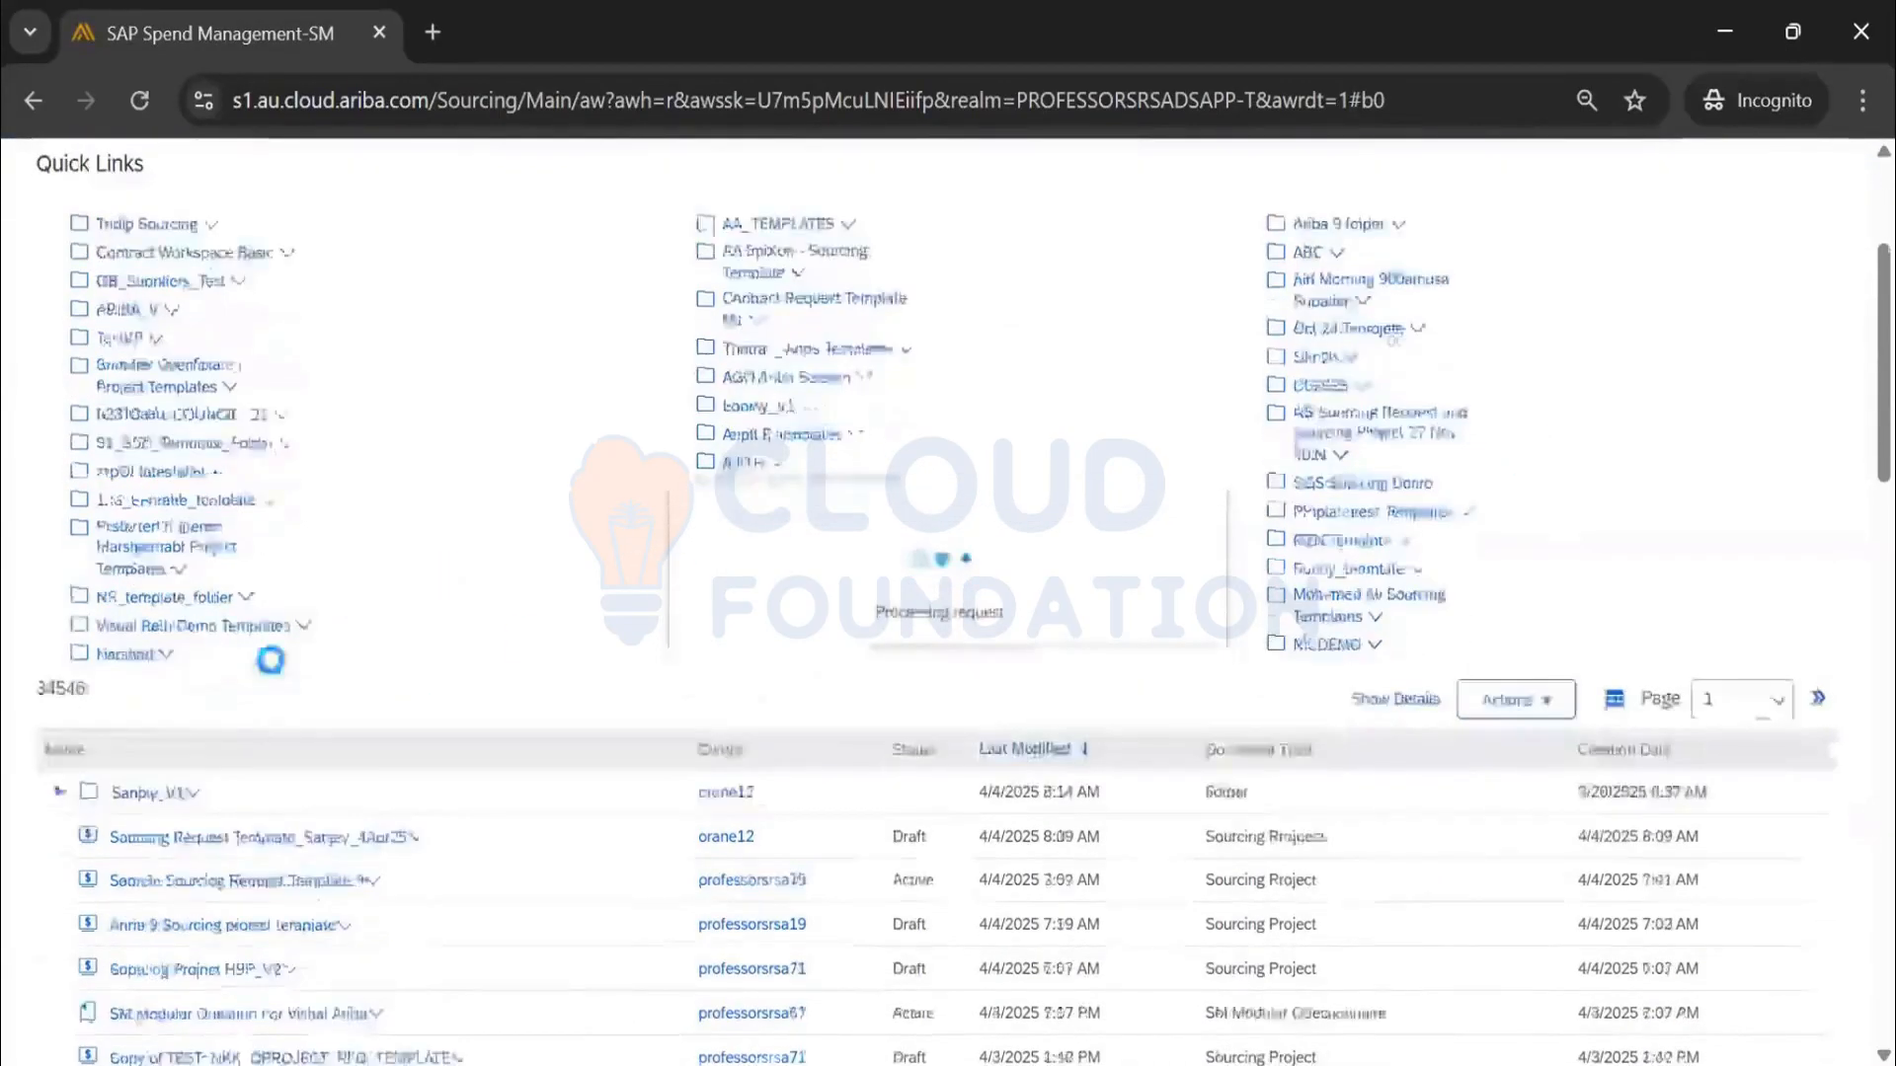
scroll(270, 659, down, 1)
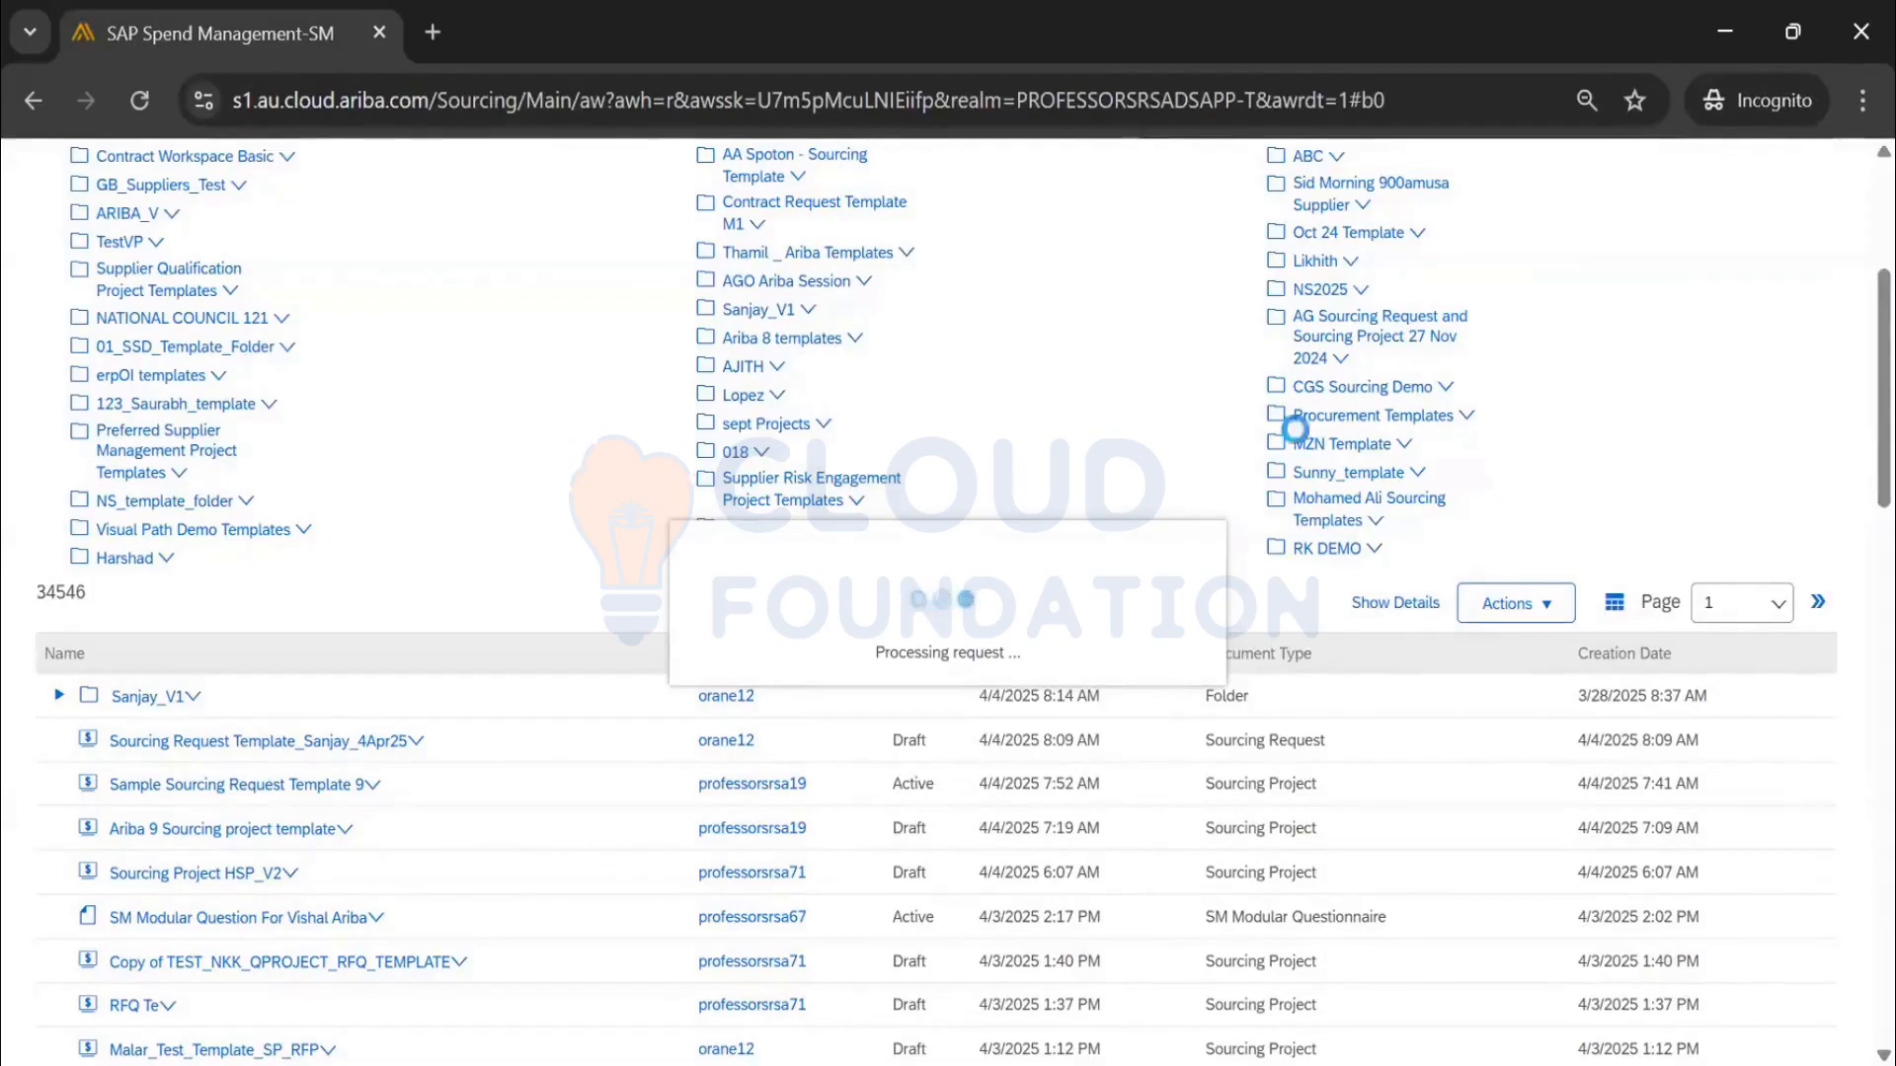
scroll(403, 510, down, 2)
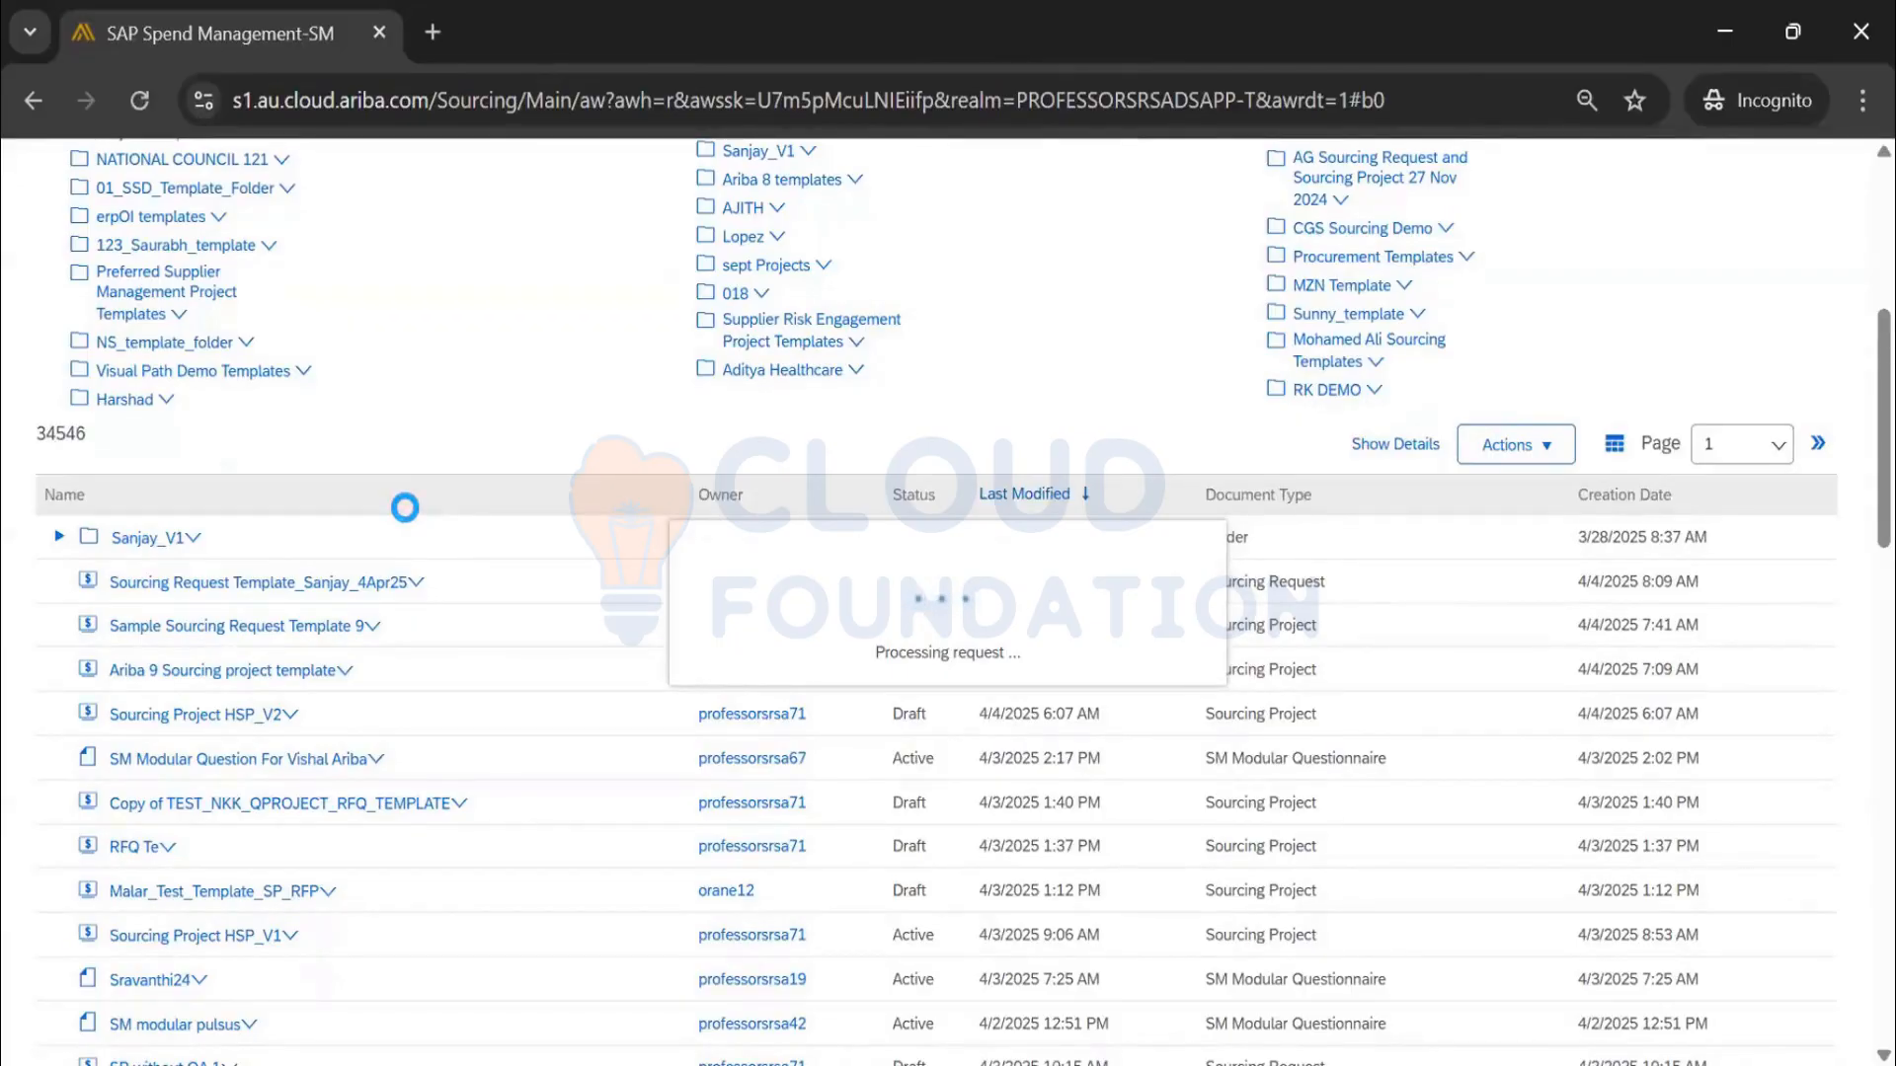
scroll(405, 507, up, 2)
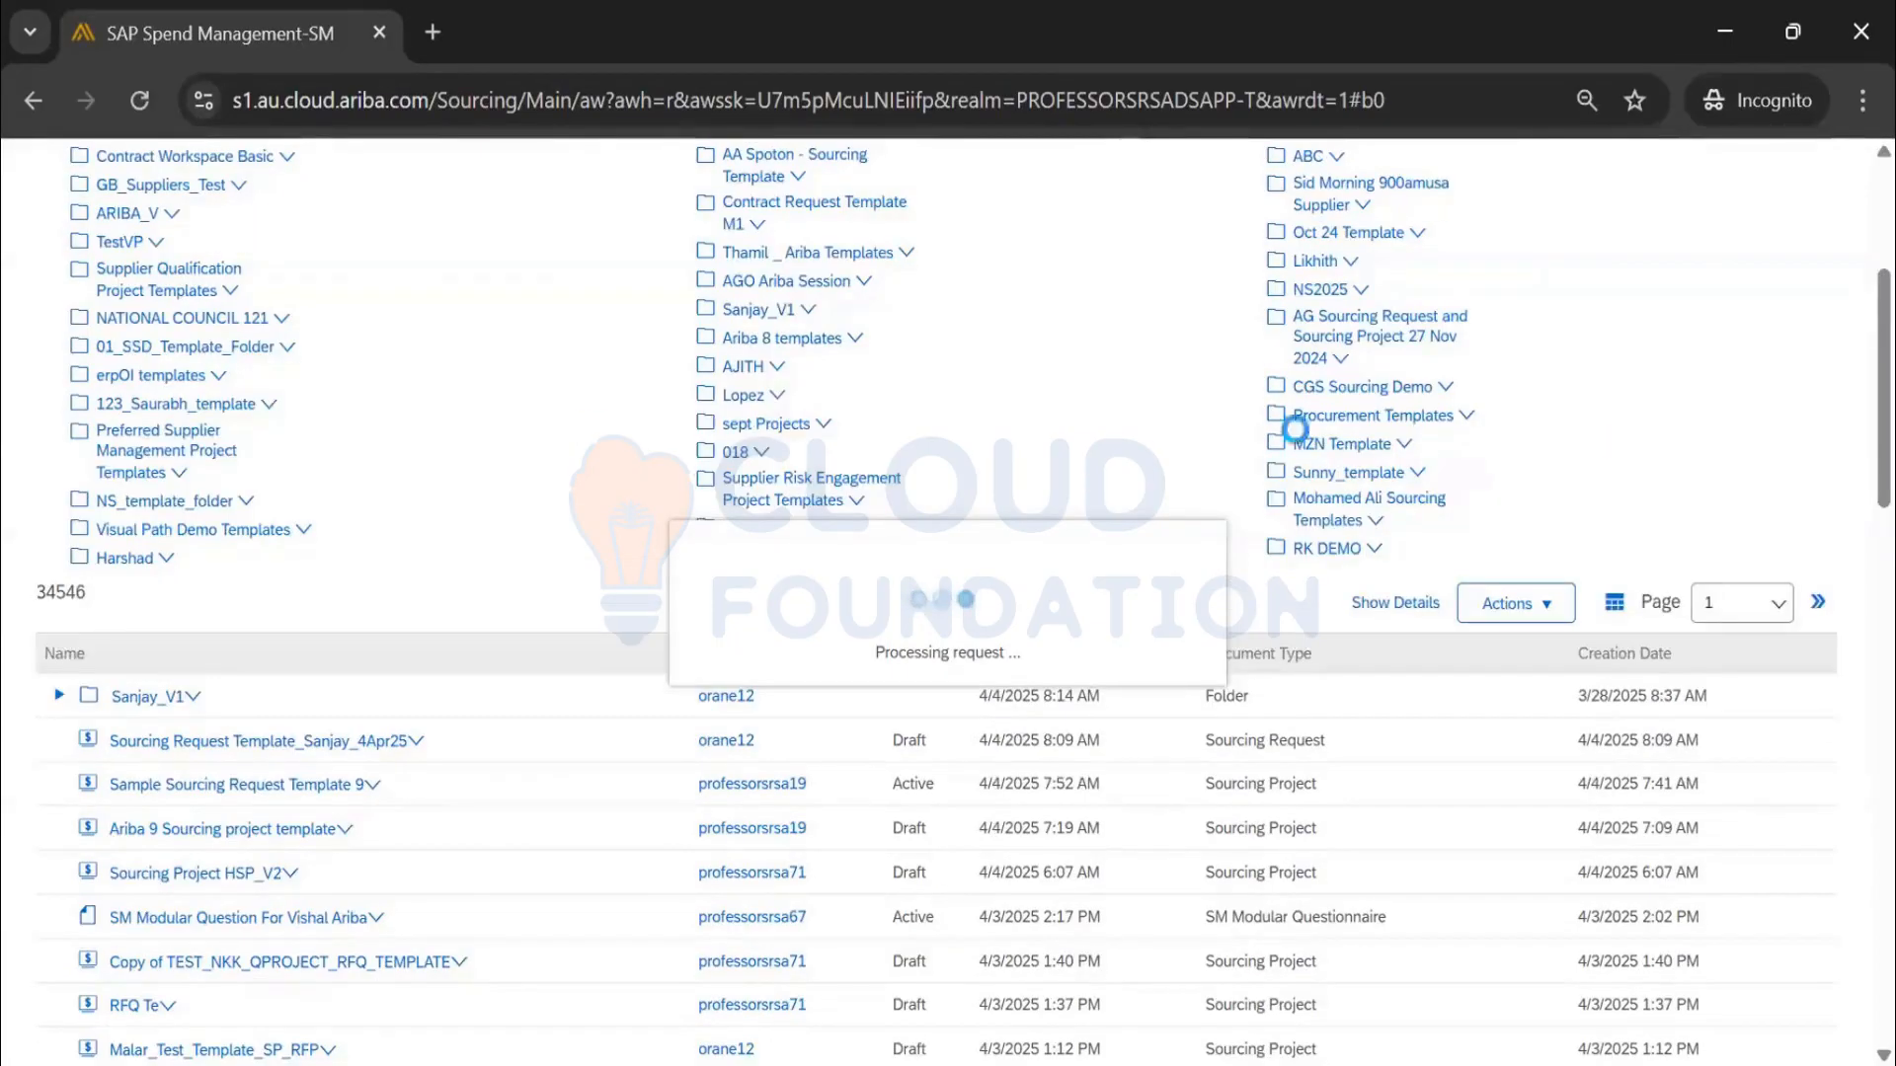
Scroll the Documents table to see the template inside the expanded Sanjay_V1 folder
scroll(402, 511, down, 2)
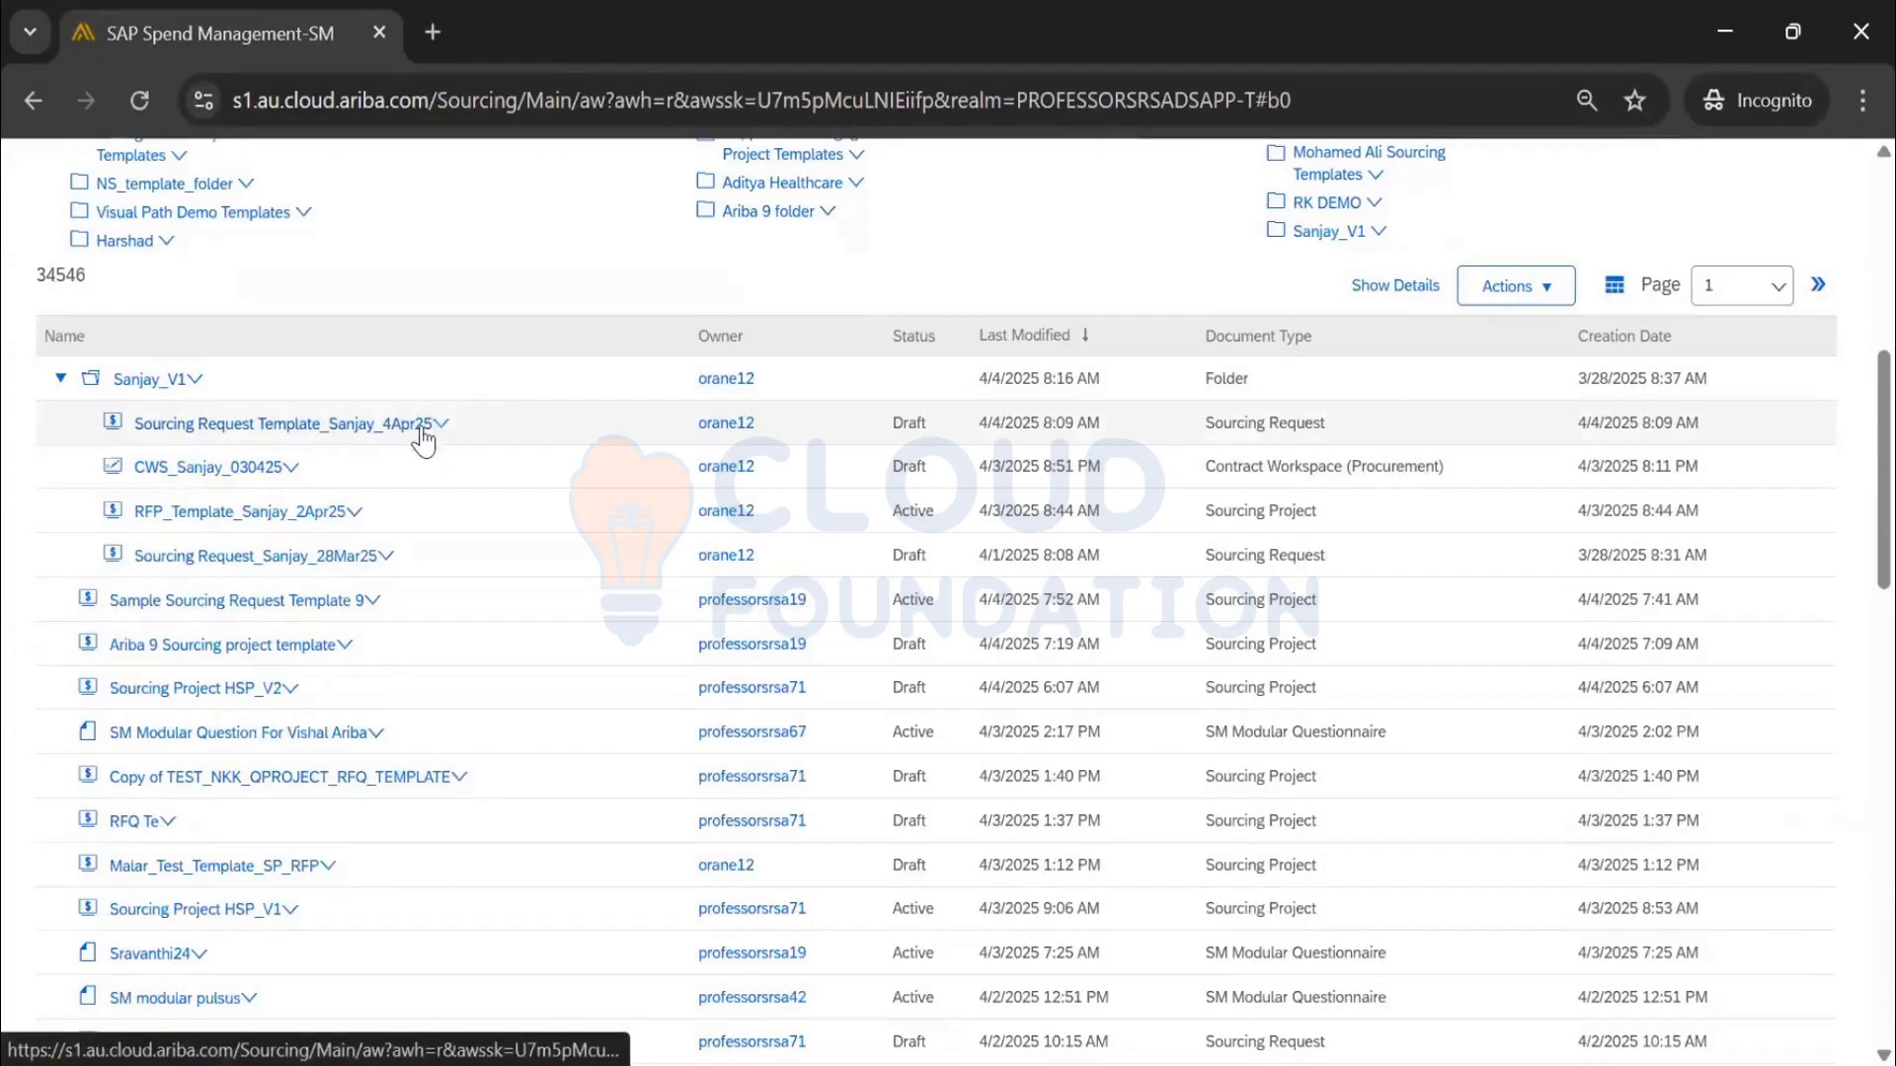
Open Sourcing Request Template_Sanjay_4Apr25, switch to Compact View, then return to Full View
click(420, 426)
click(210, 517)
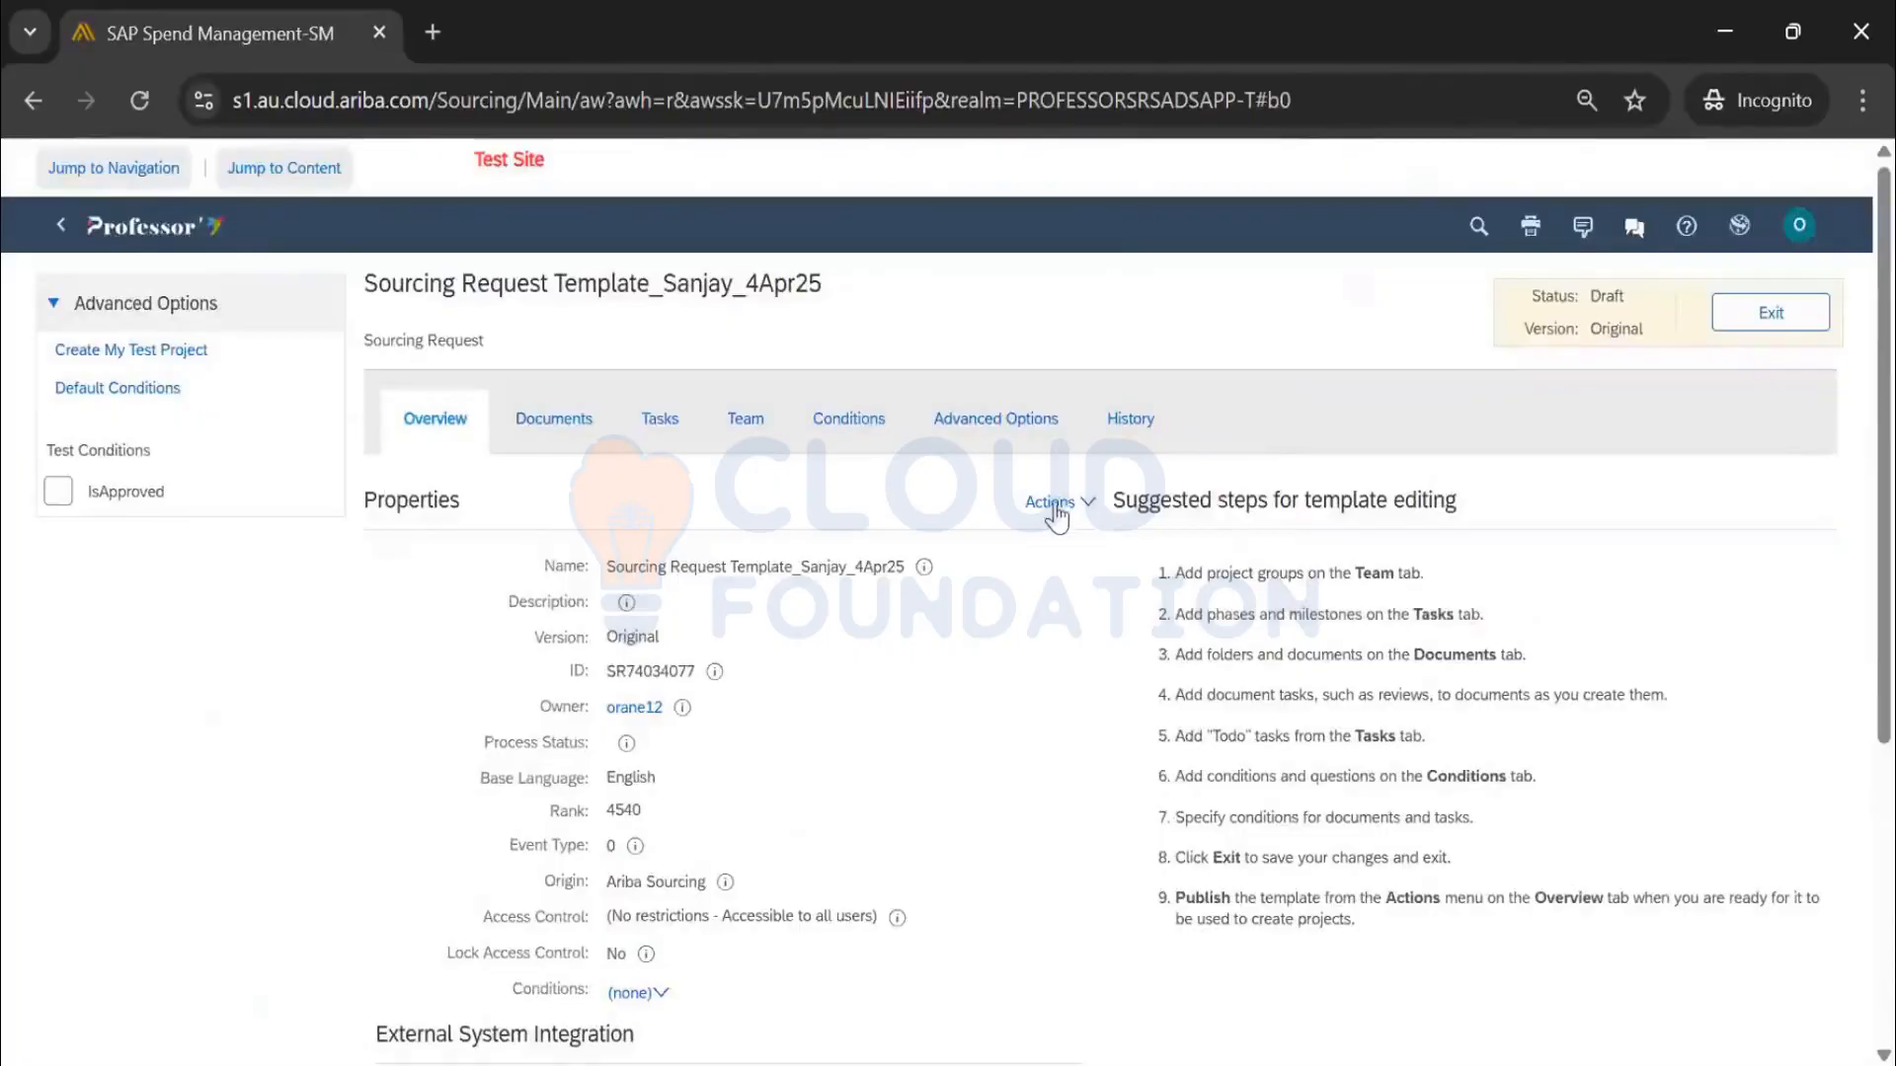
click(1052, 508)
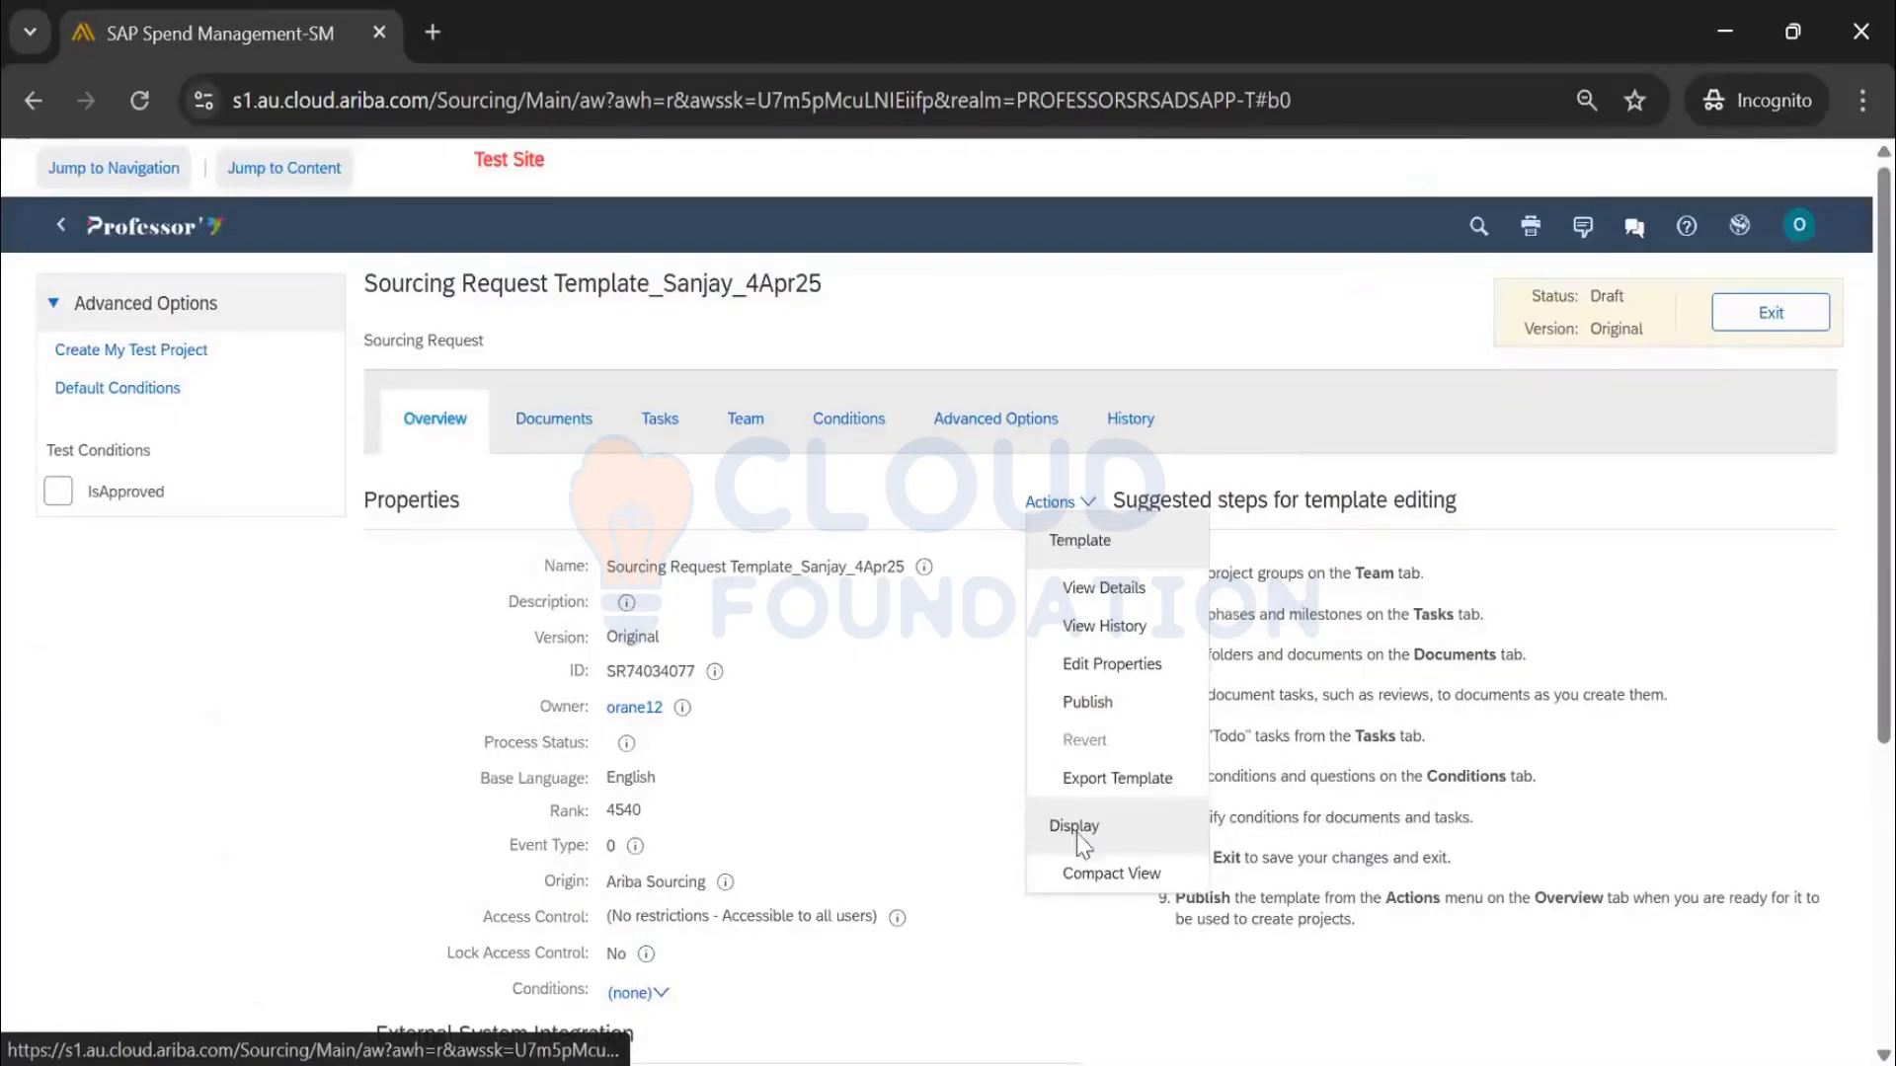
click(1096, 874)
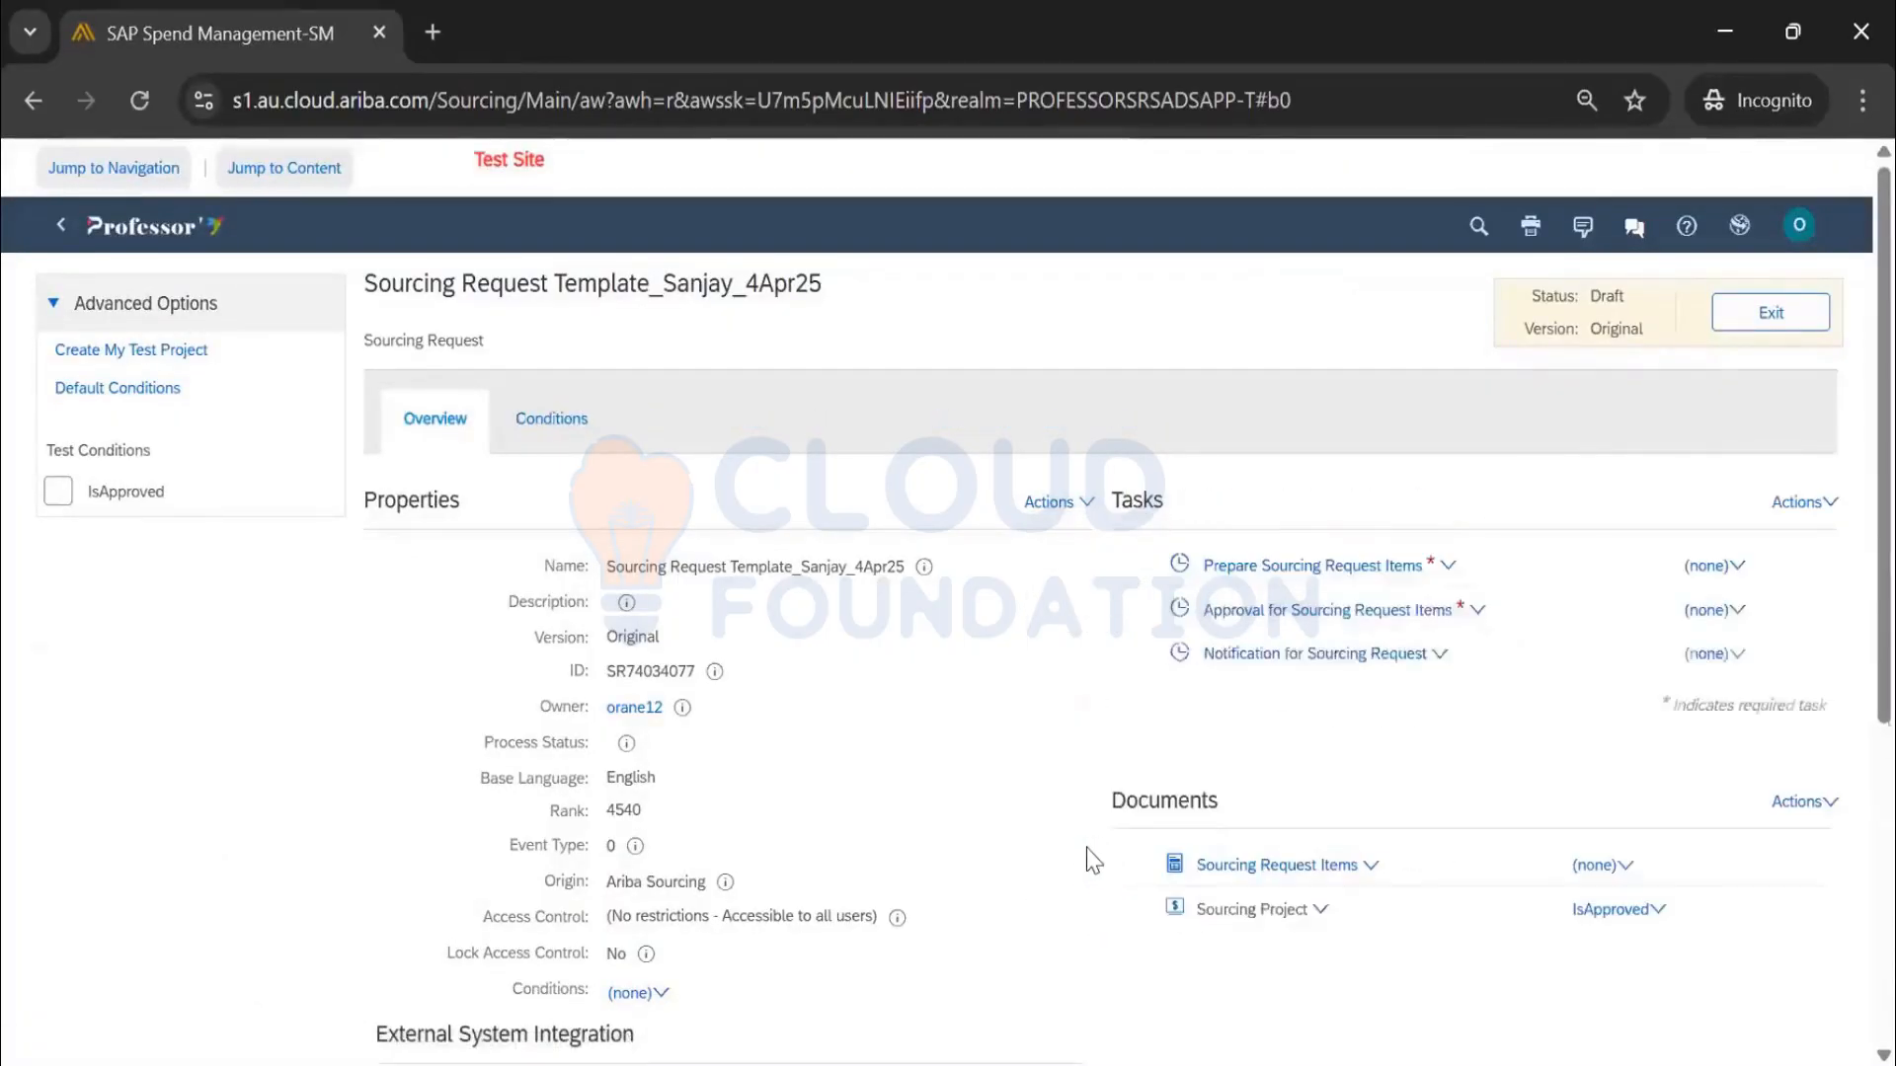
scroll(1432, 654, down, 5)
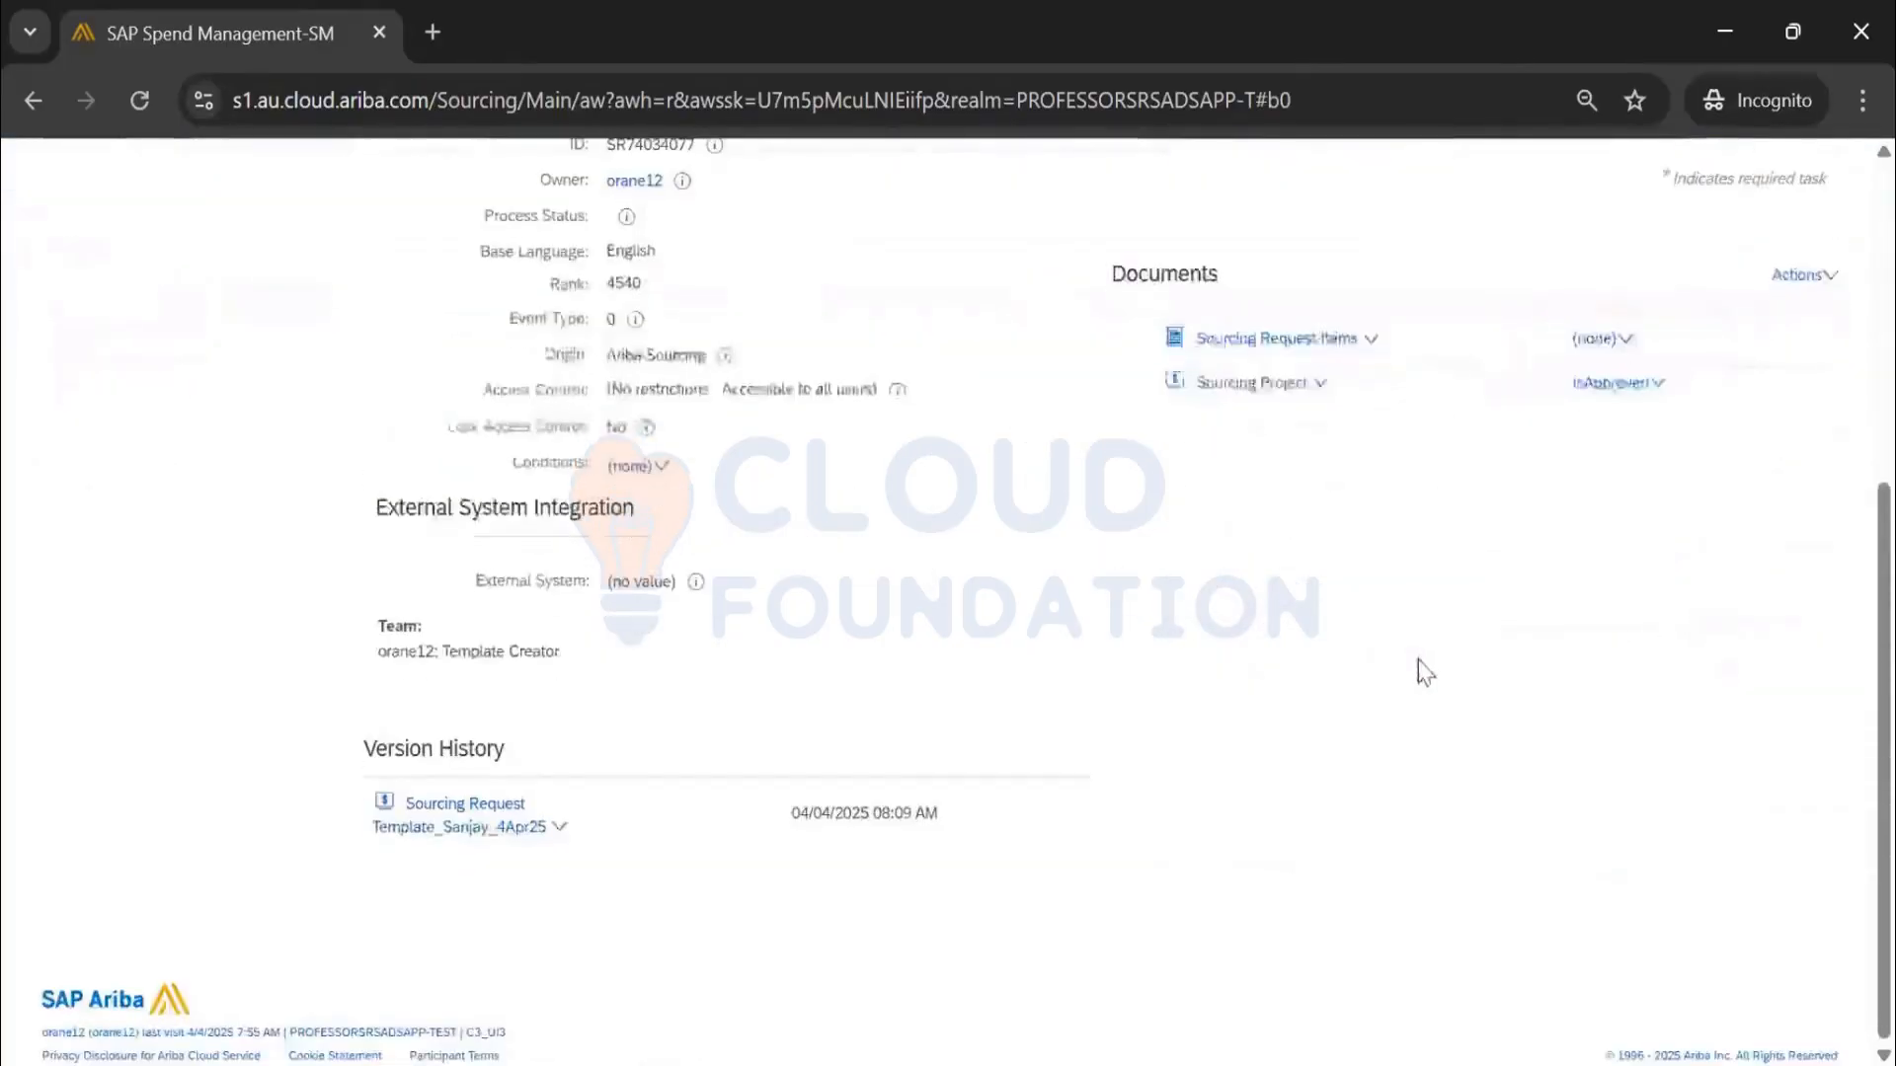
scroll(1418, 660, up, 5)
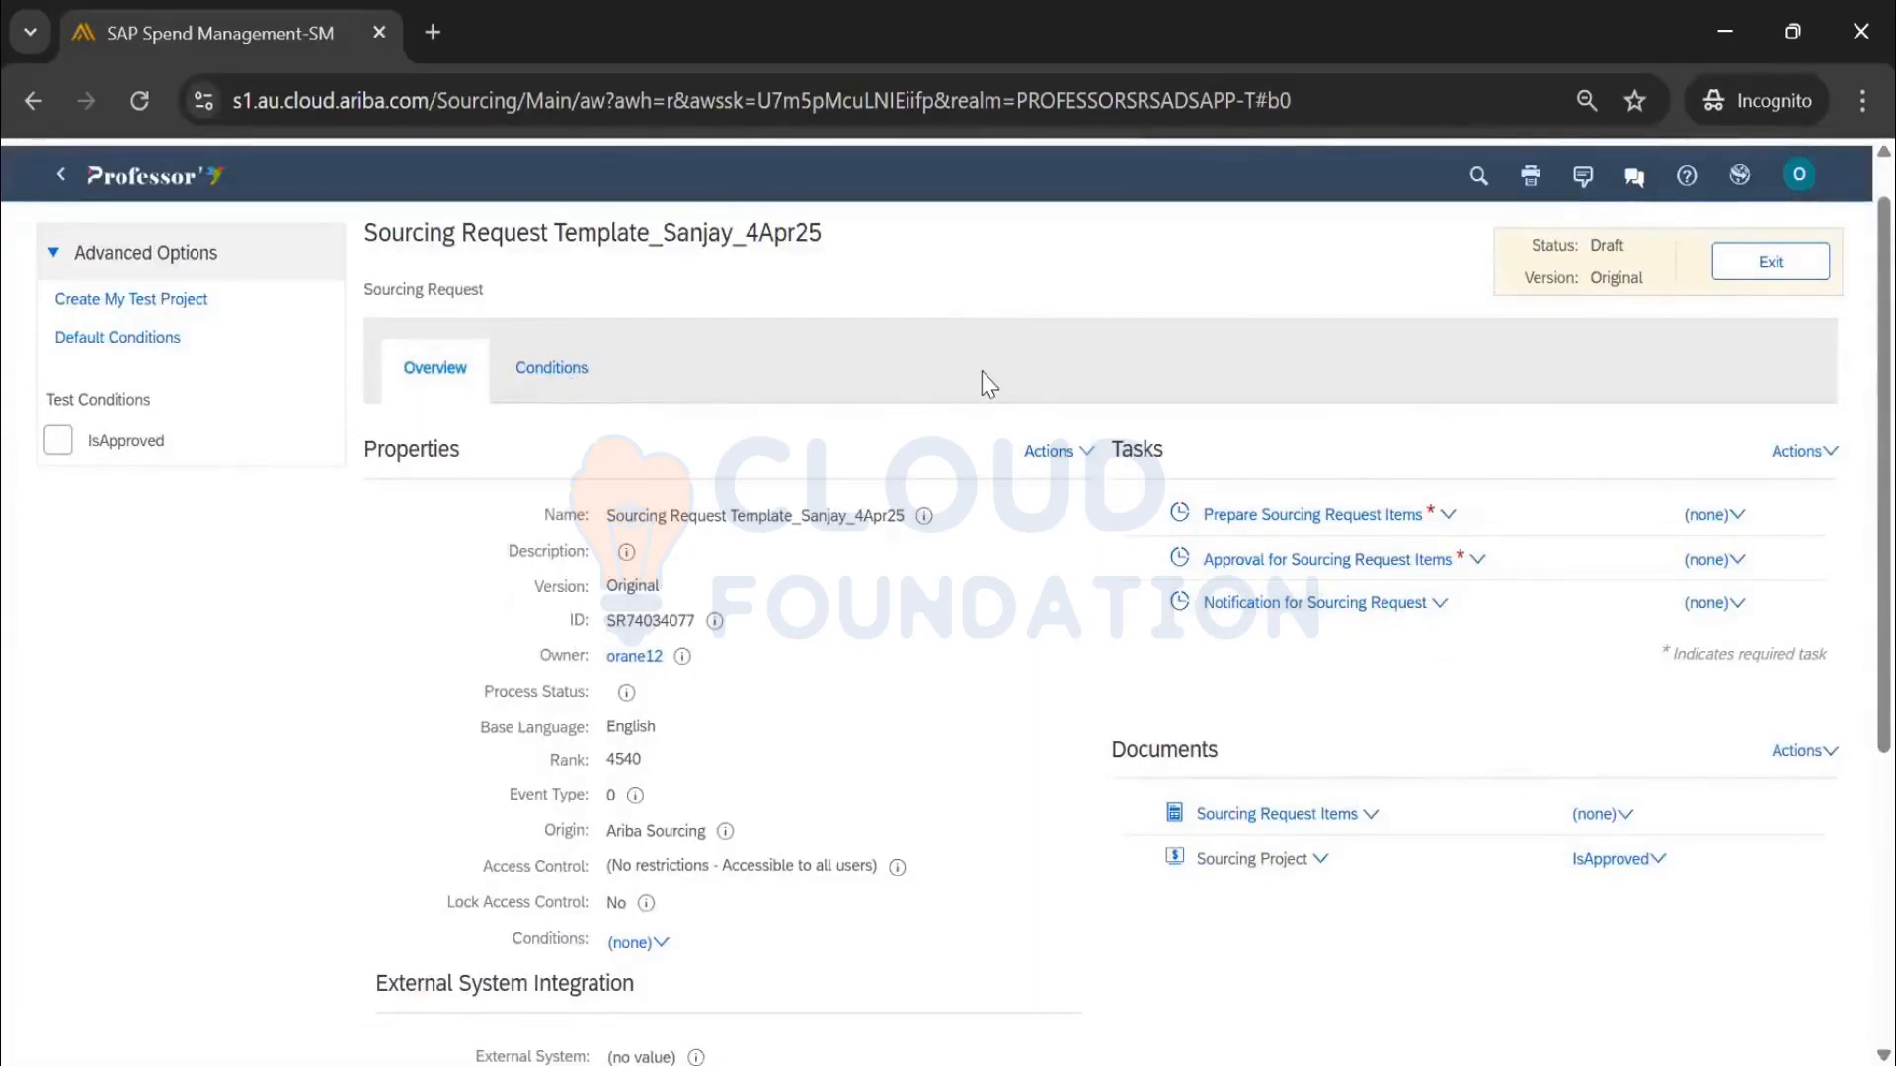
click(1070, 457)
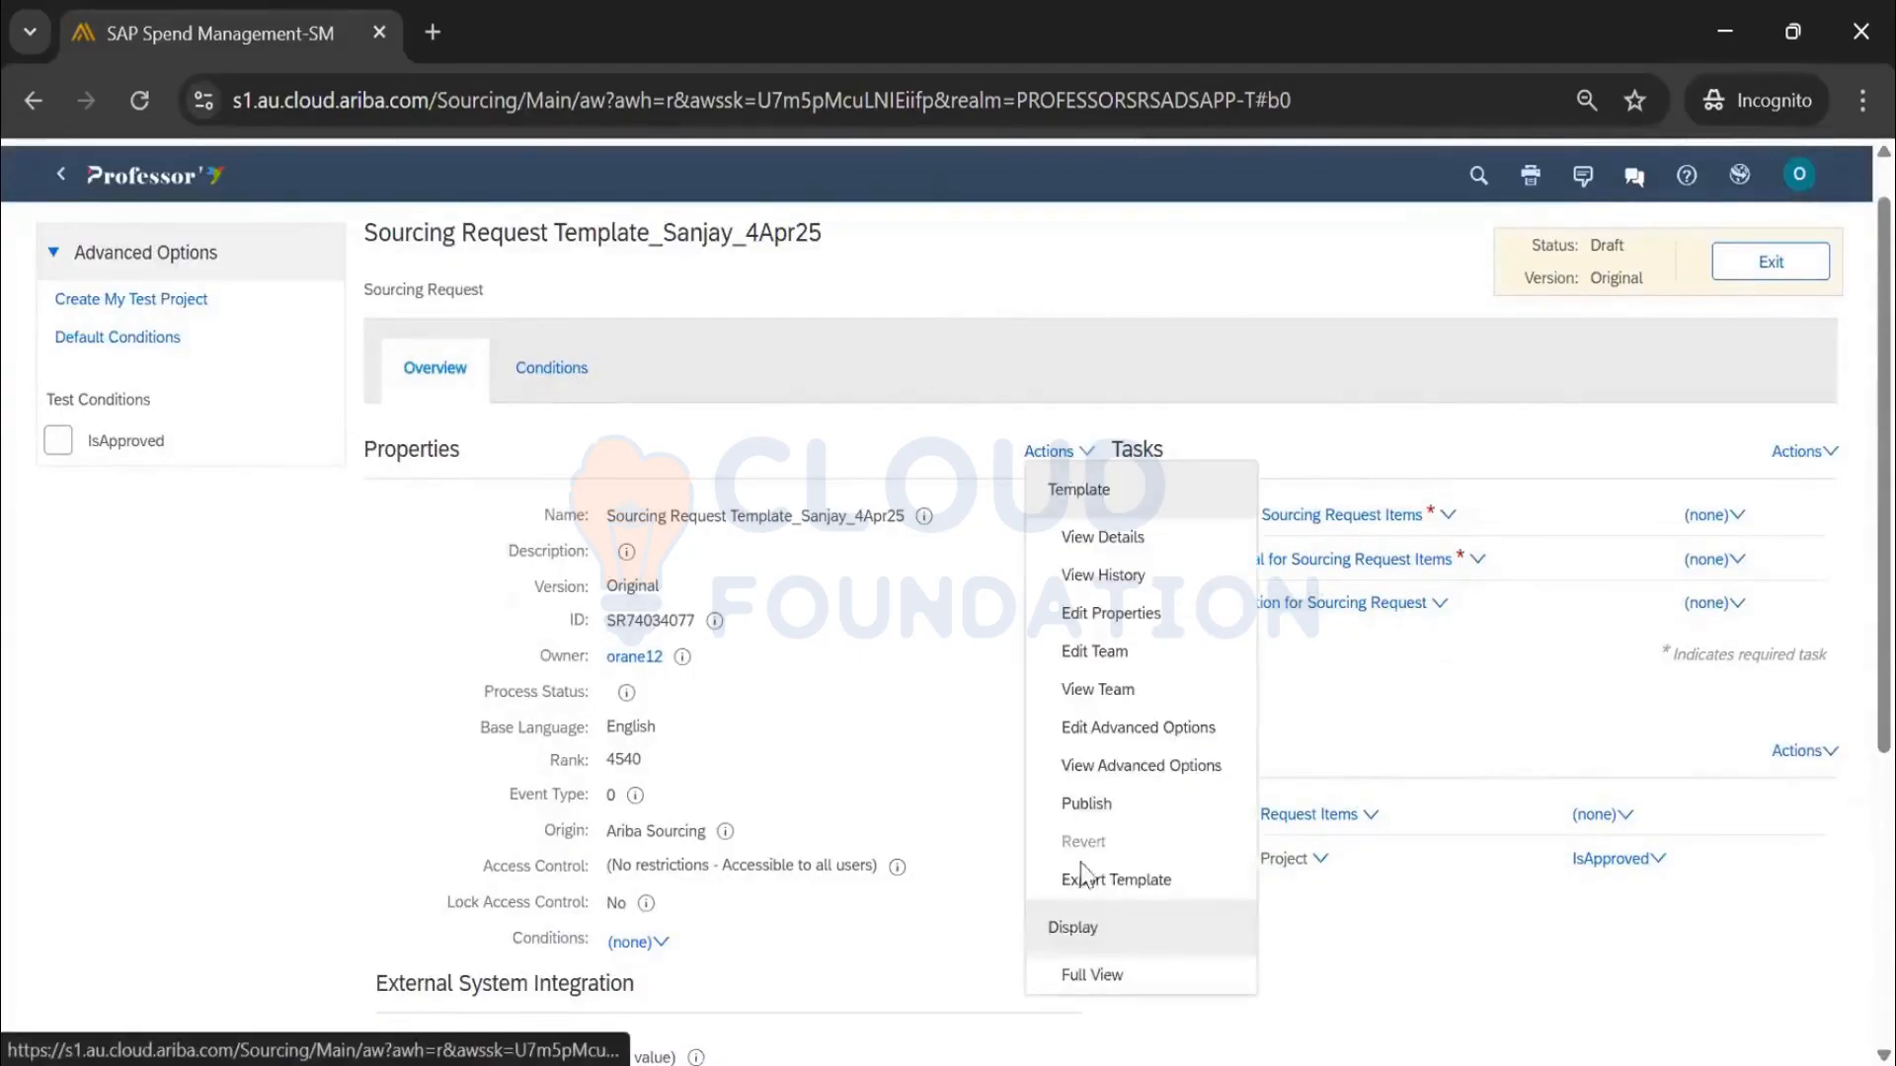
click(1089, 975)
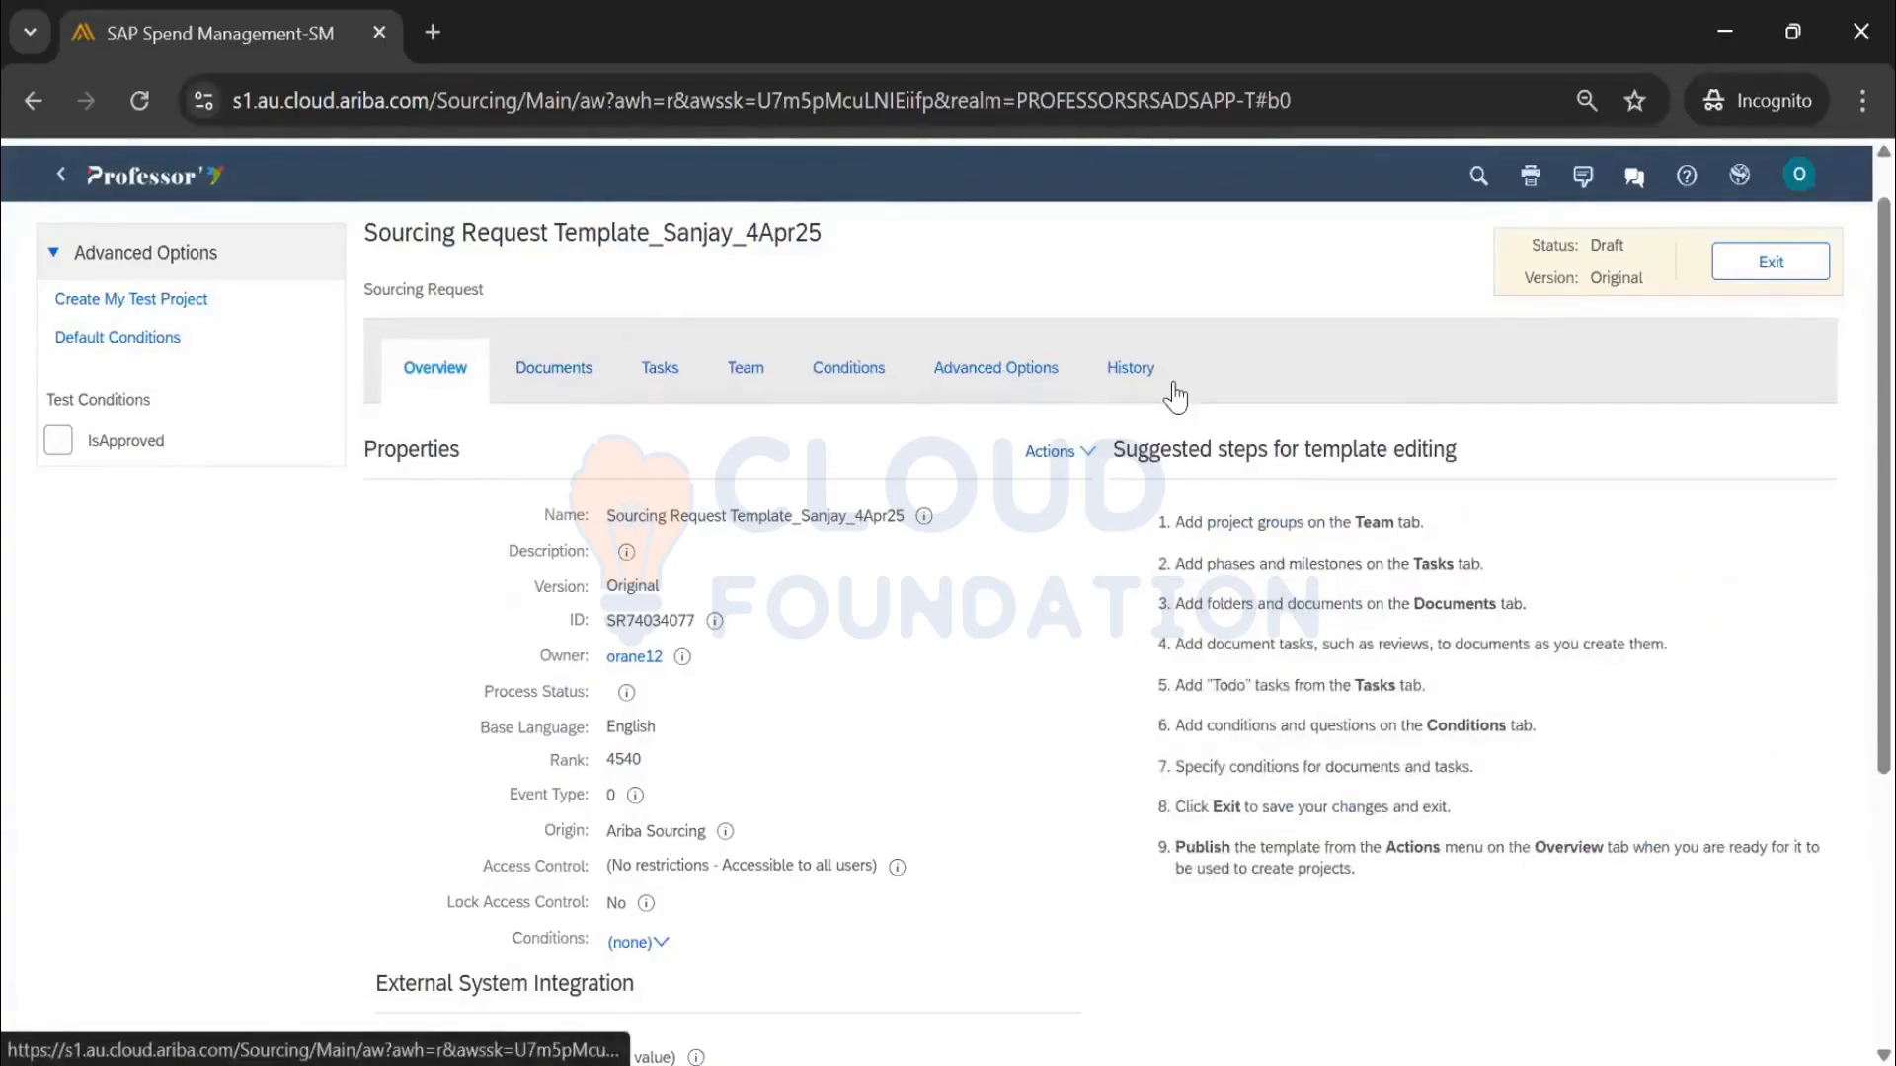
Review the template's Sourcing Request document type, its ID and the Version value Original
click(451, 304)
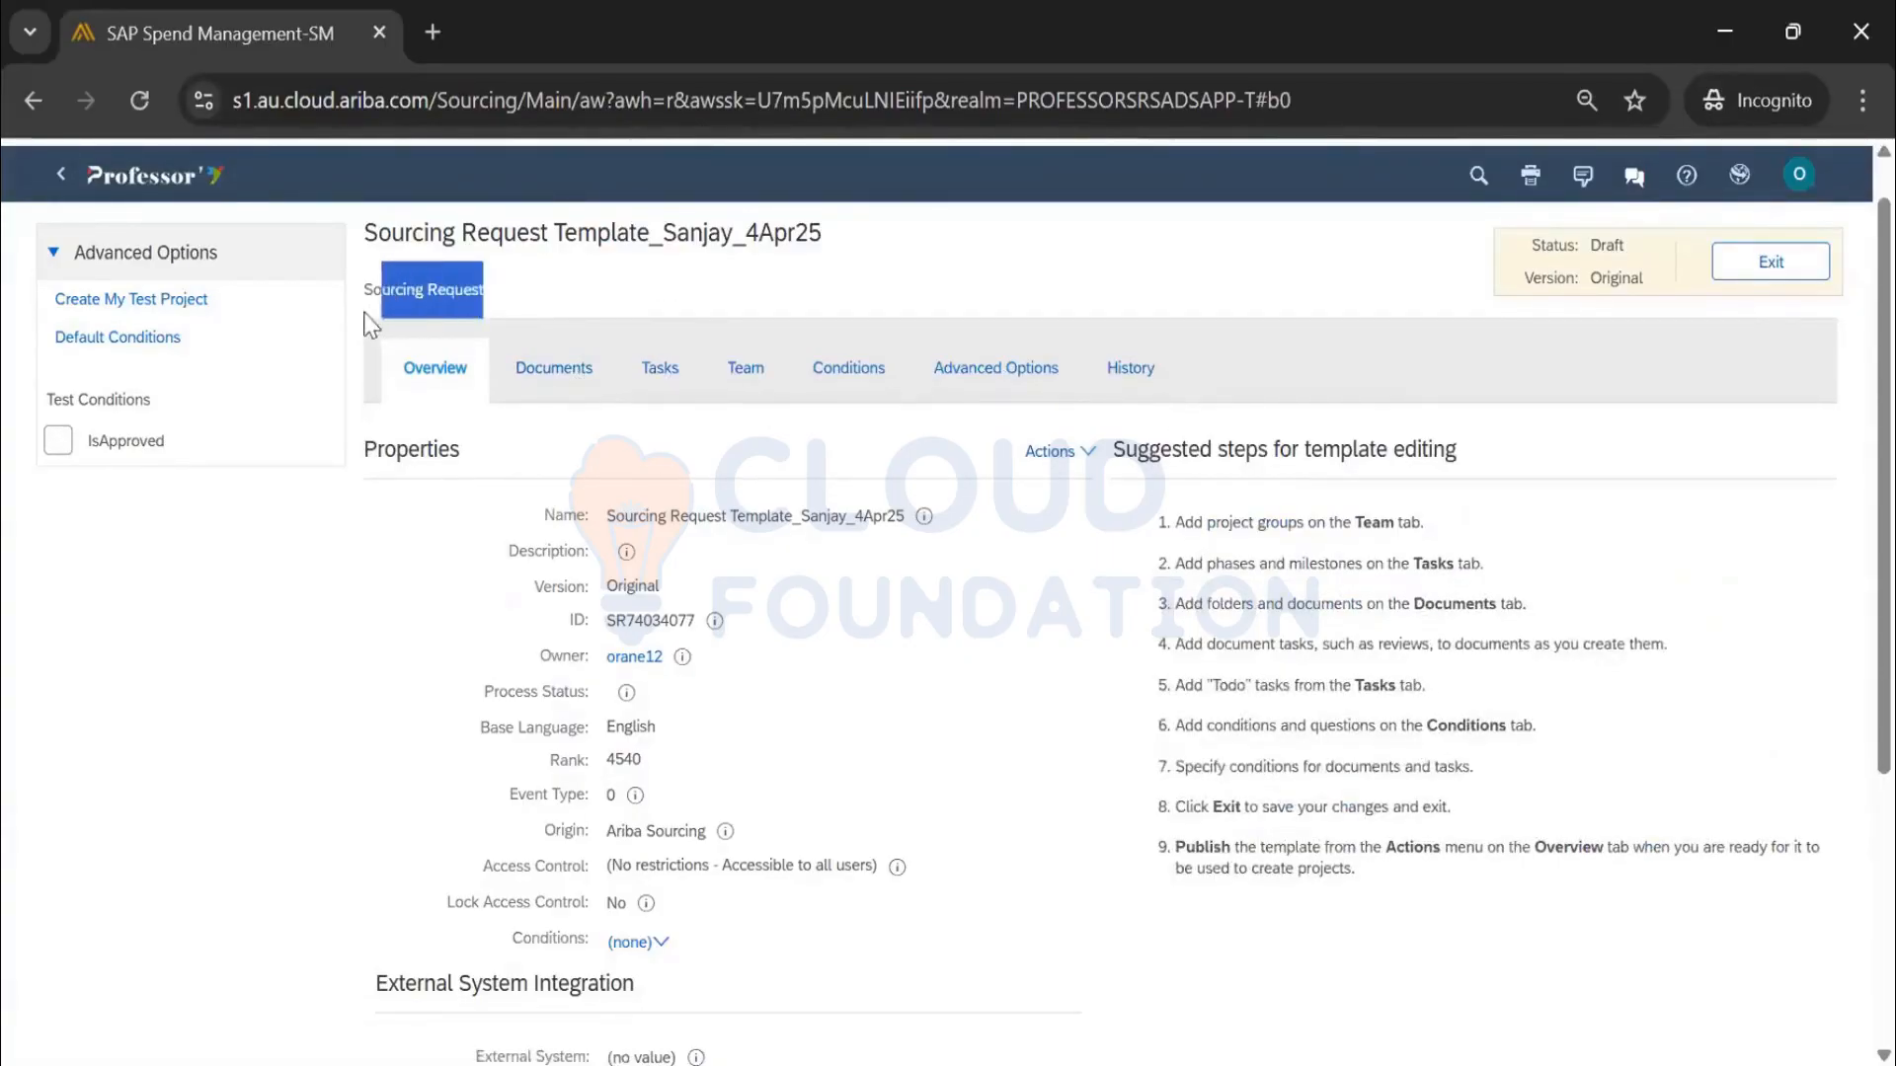
double_click(639, 633)
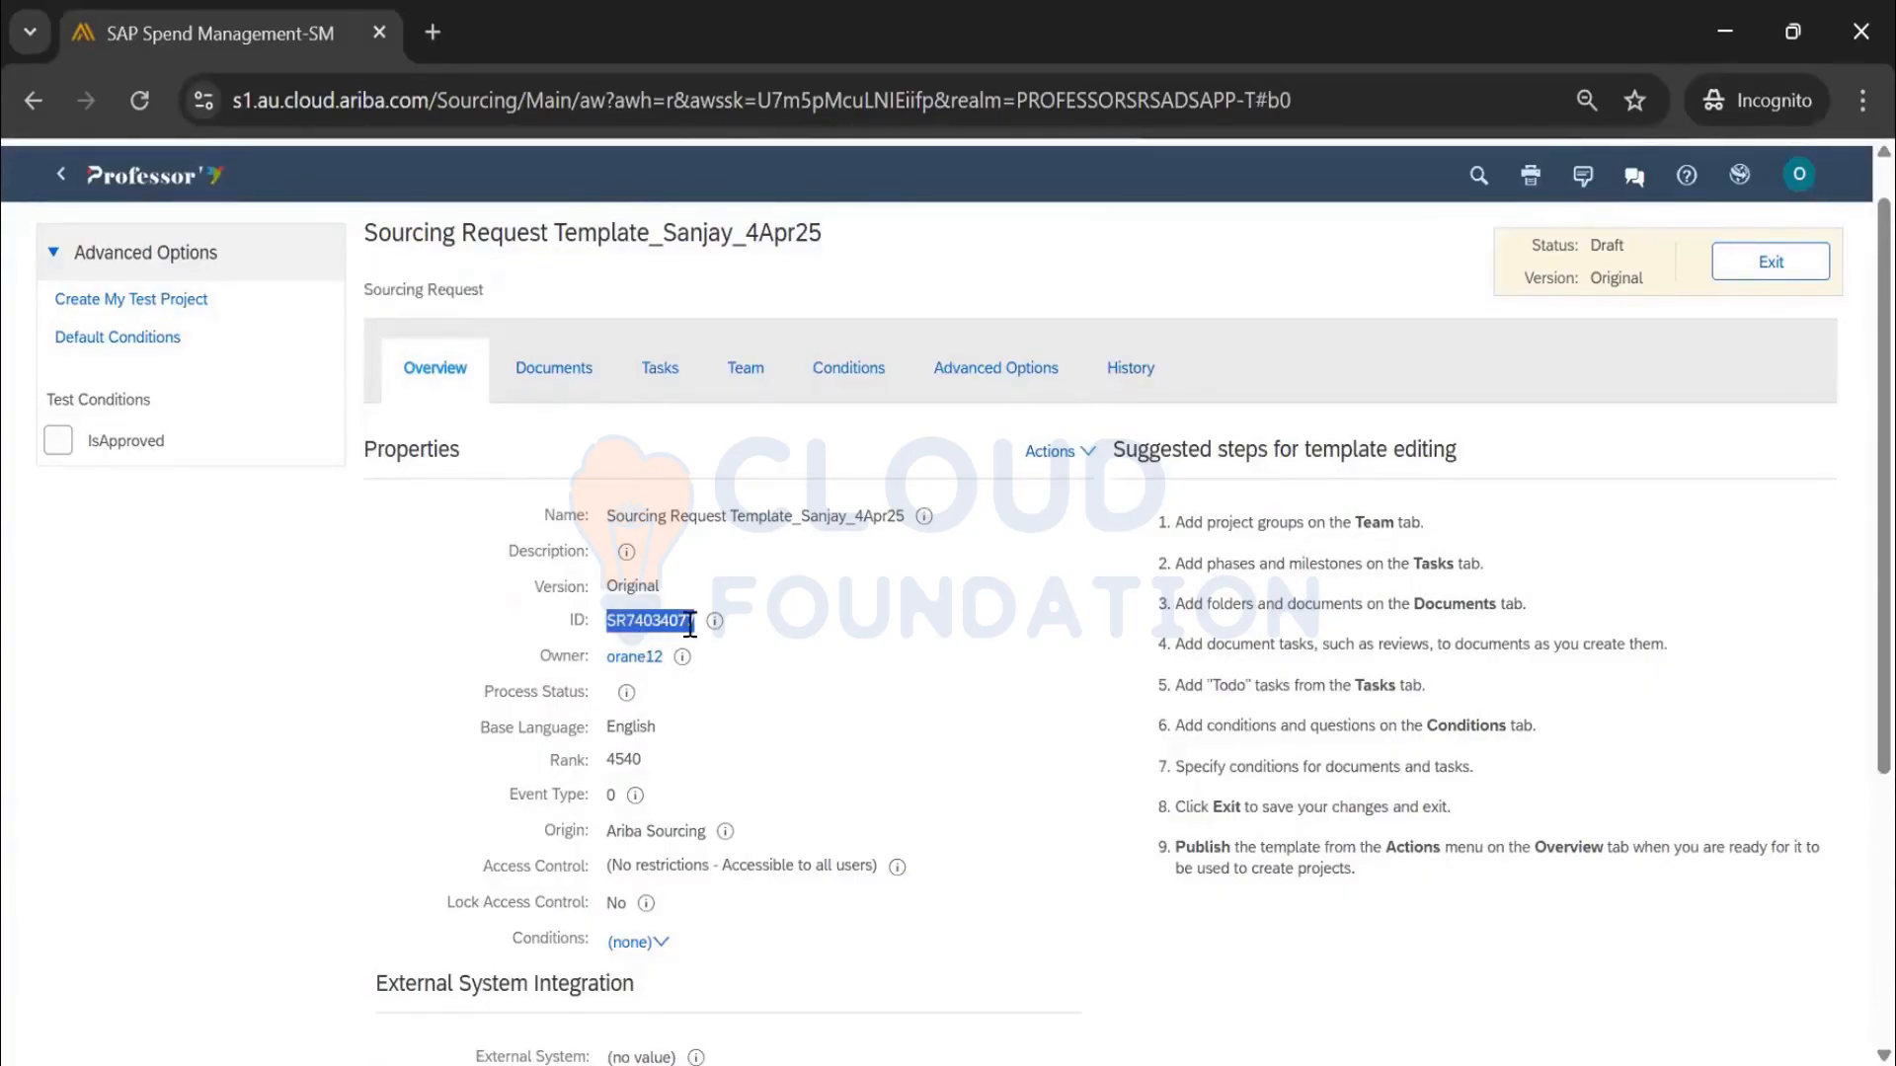
scroll(760, 492, down, 2)
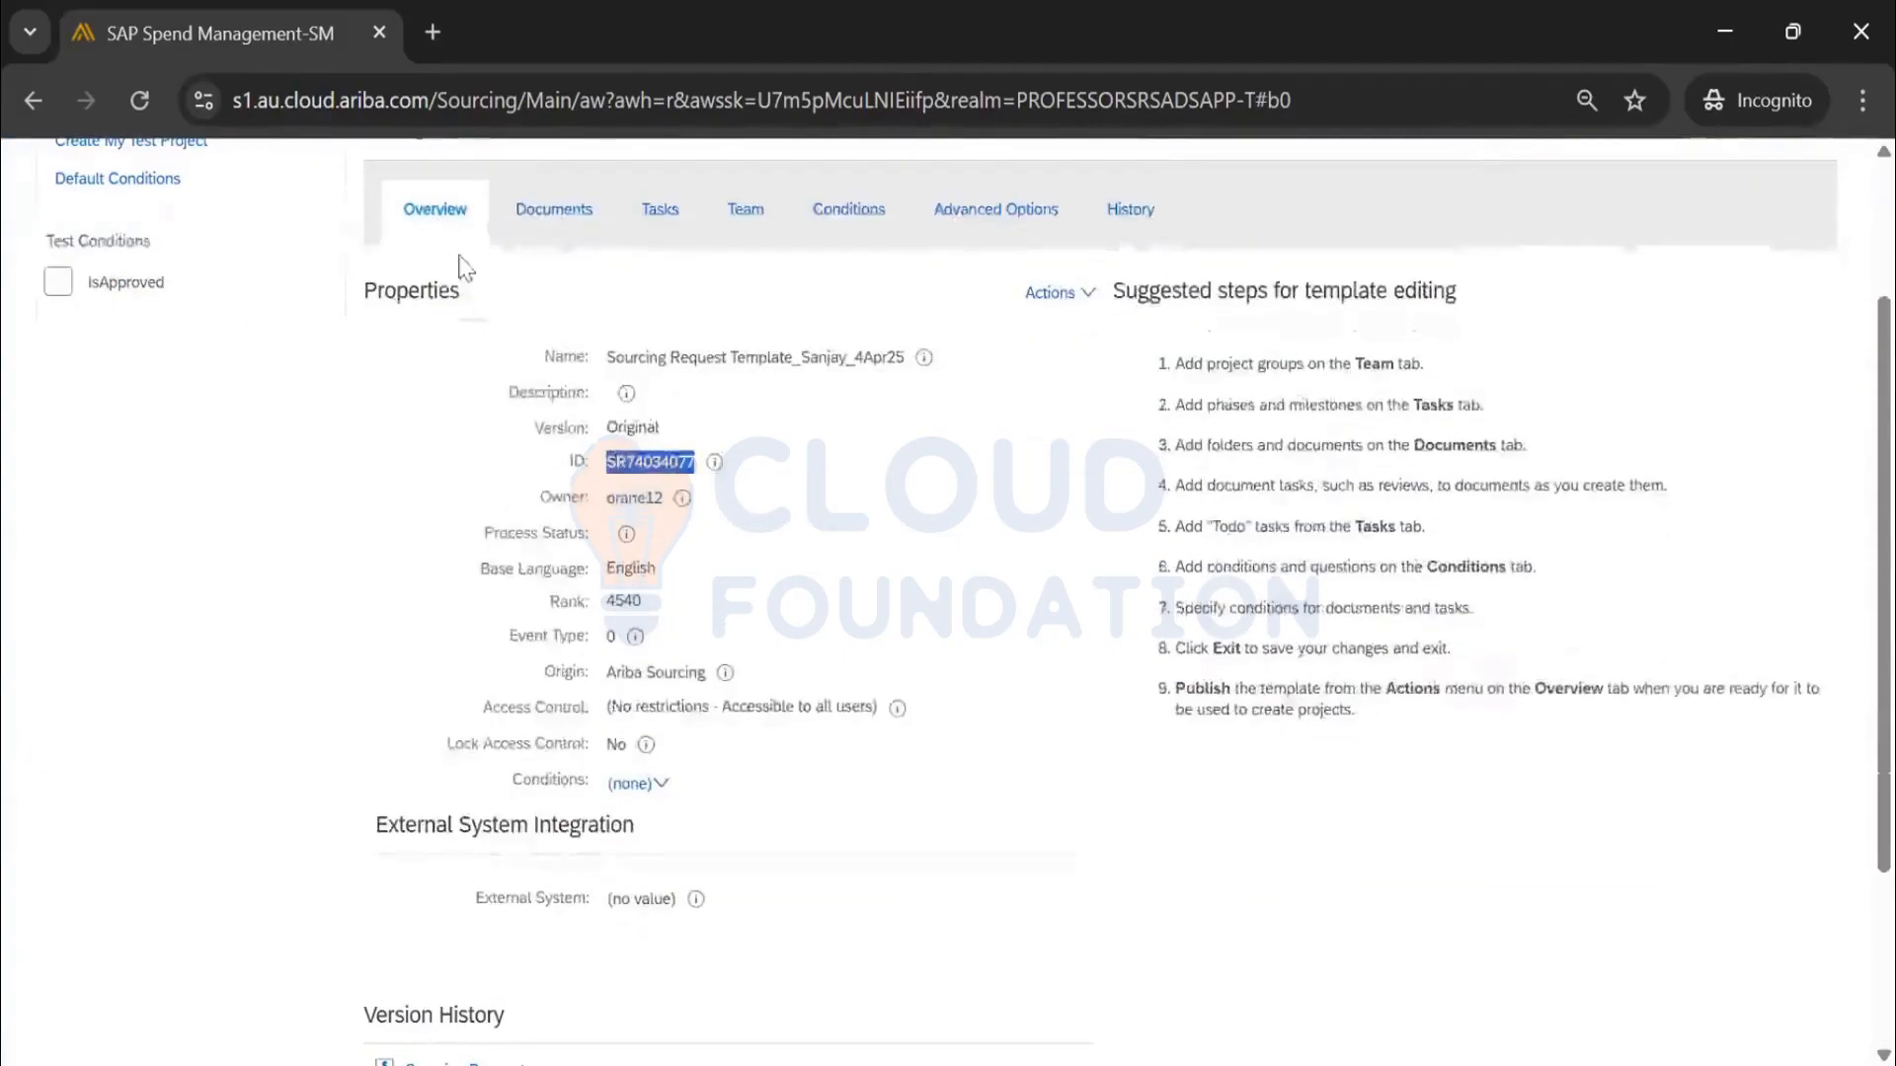
click(804, 472)
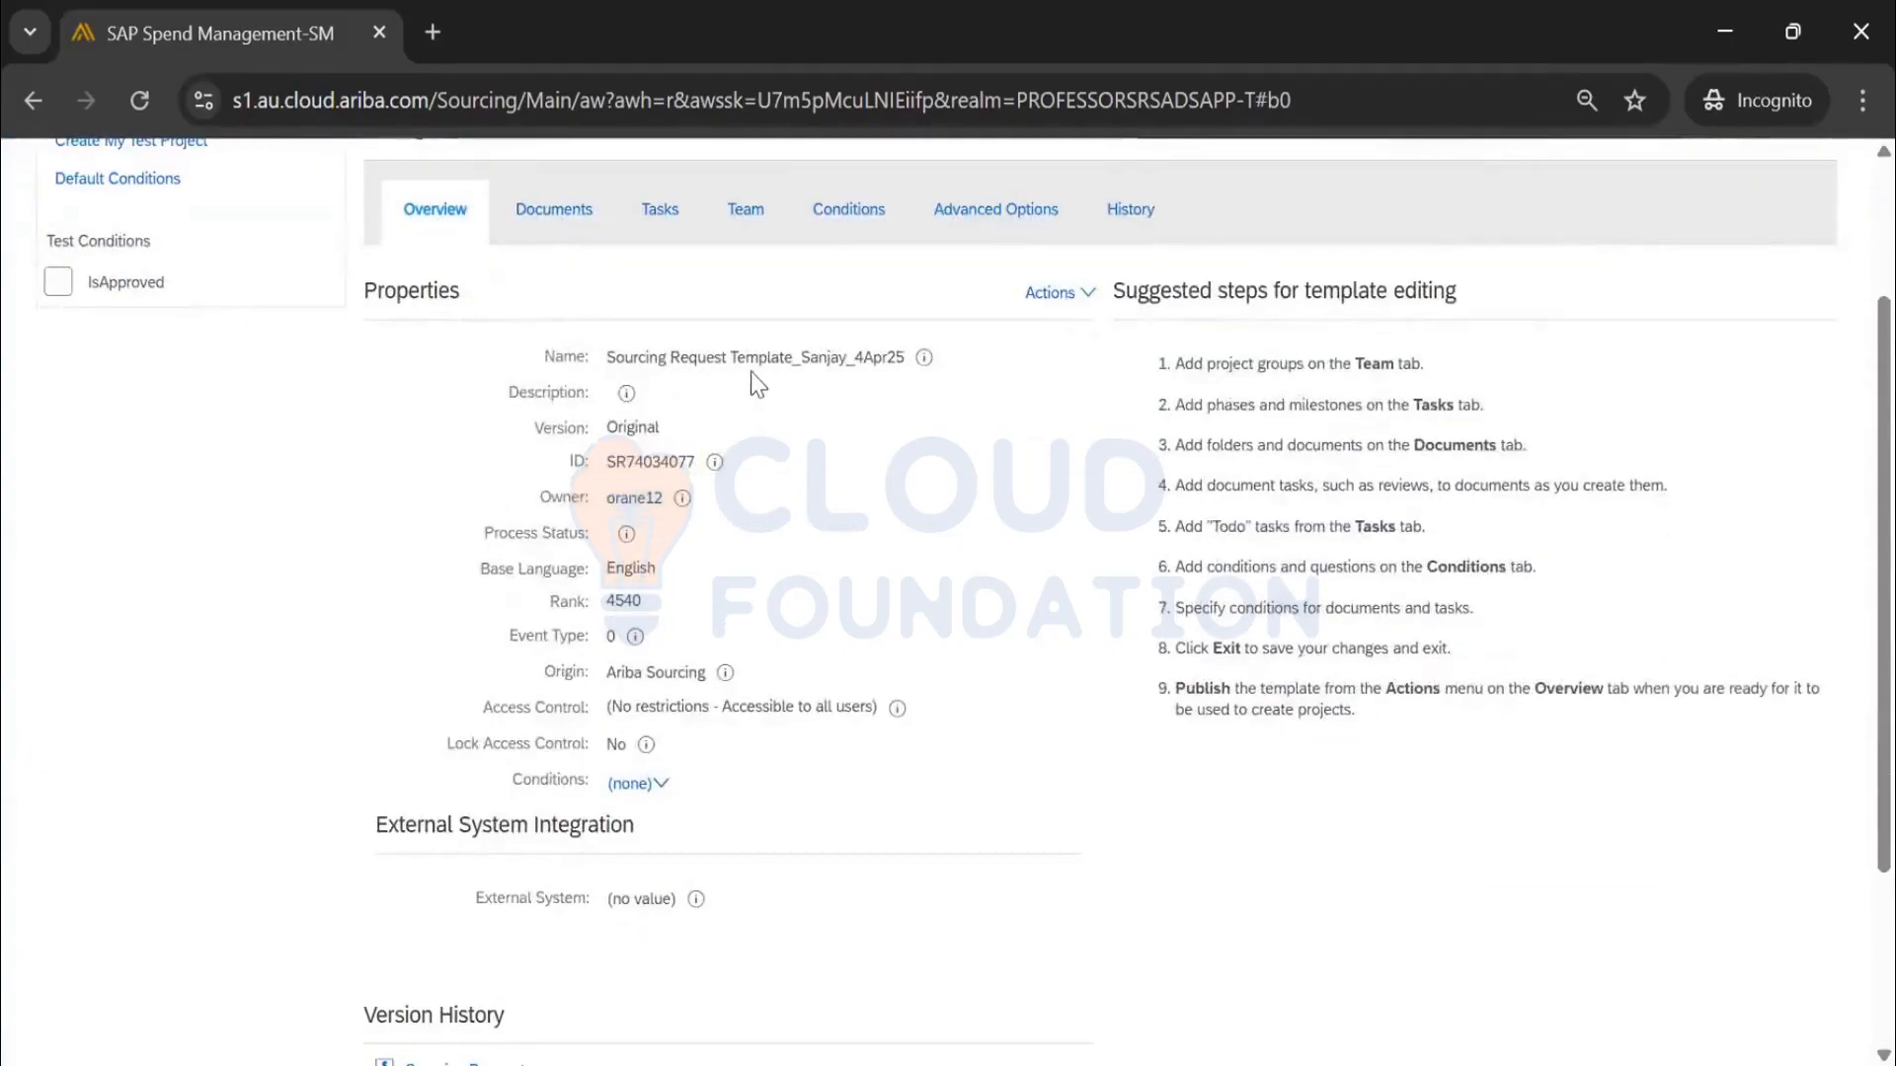
double_click(619, 428)
scroll(748, 708, down, 2)
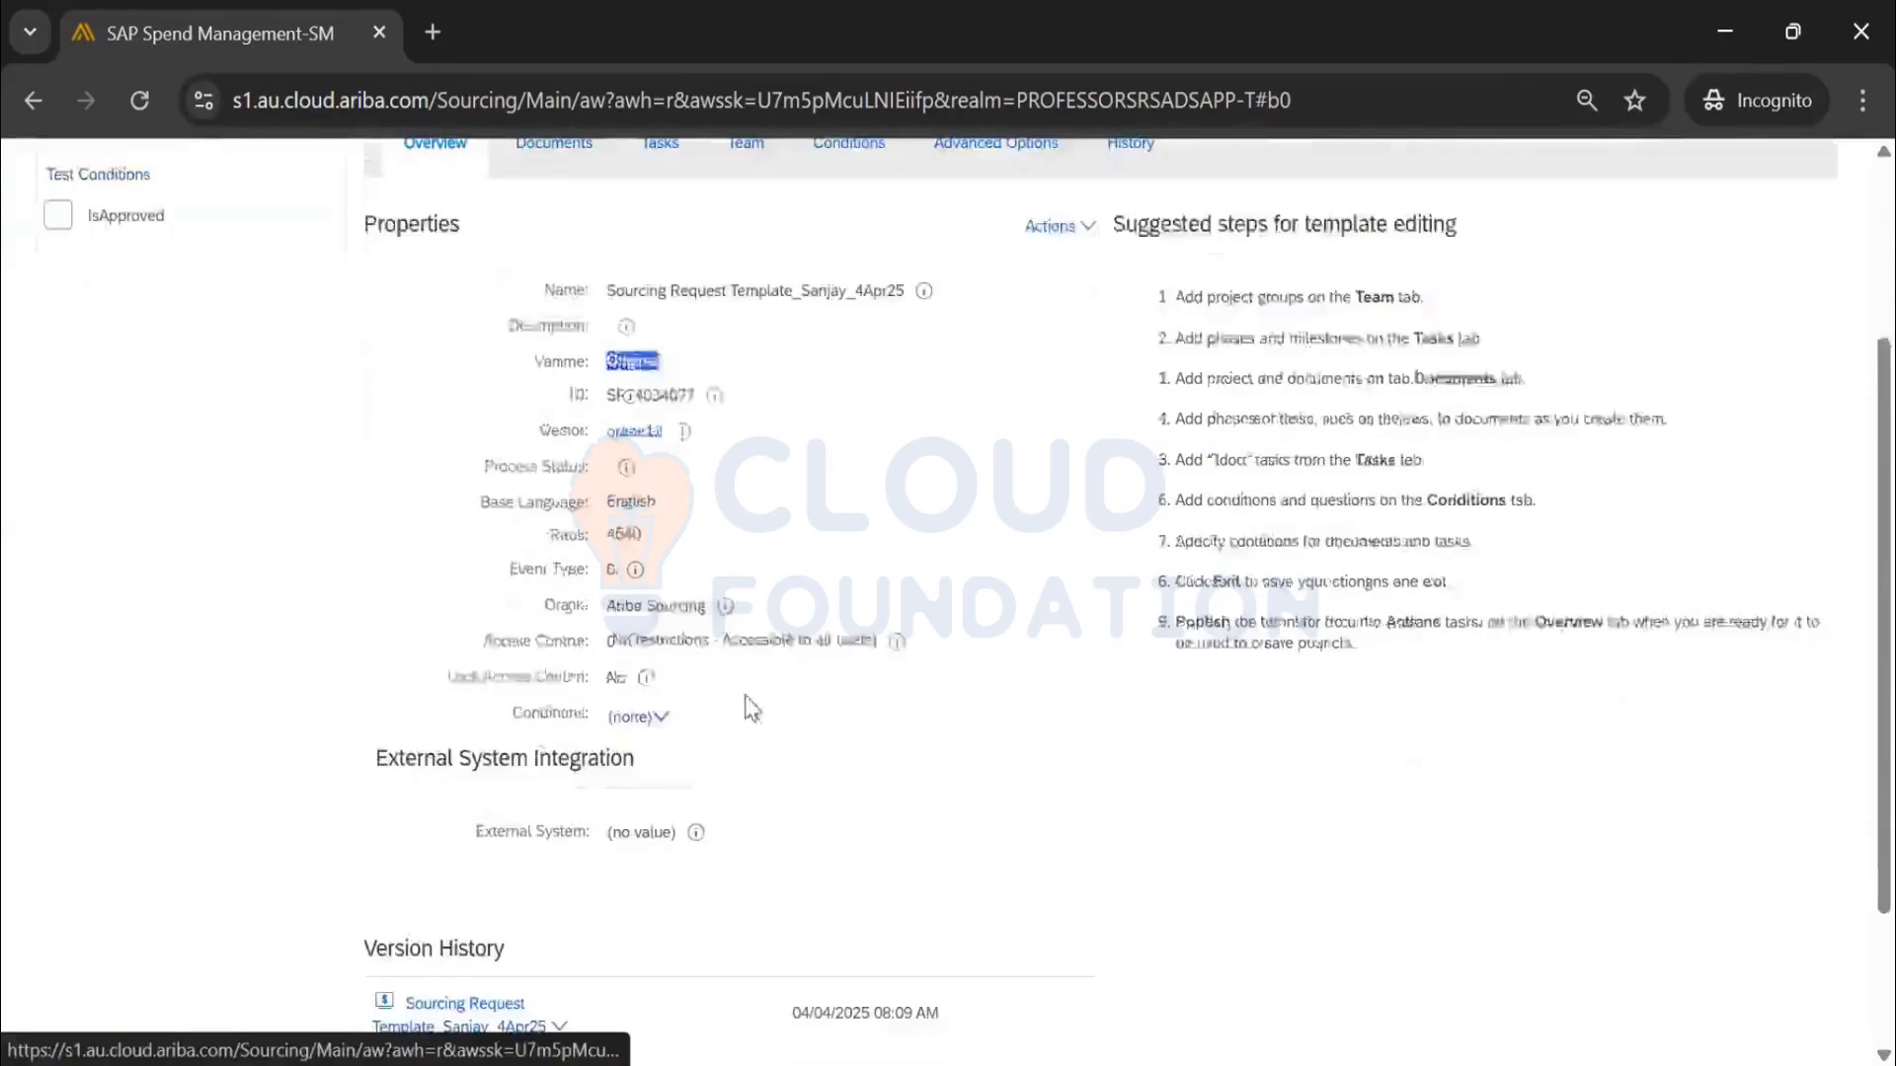
scroll(745, 710, up, 2)
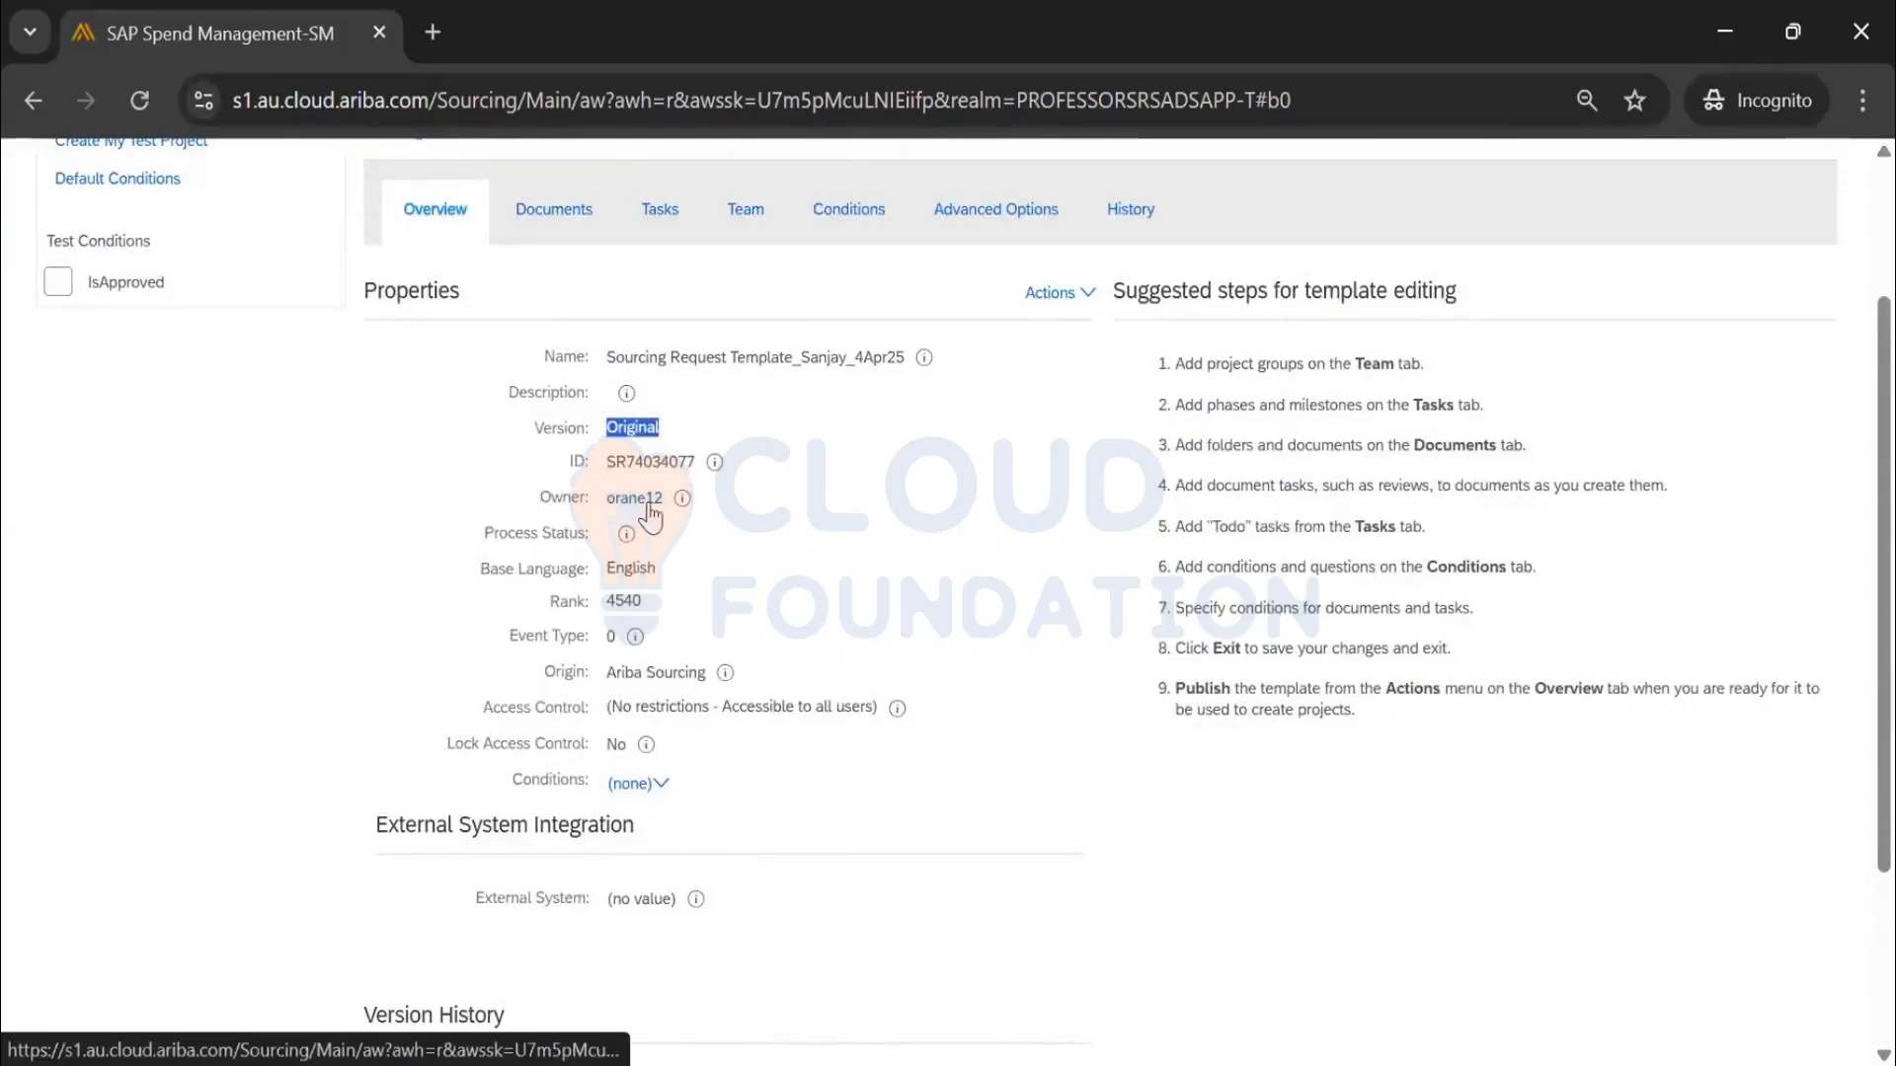
Highlight the Rank value 4540 and the template title for review
double_click(635, 601)
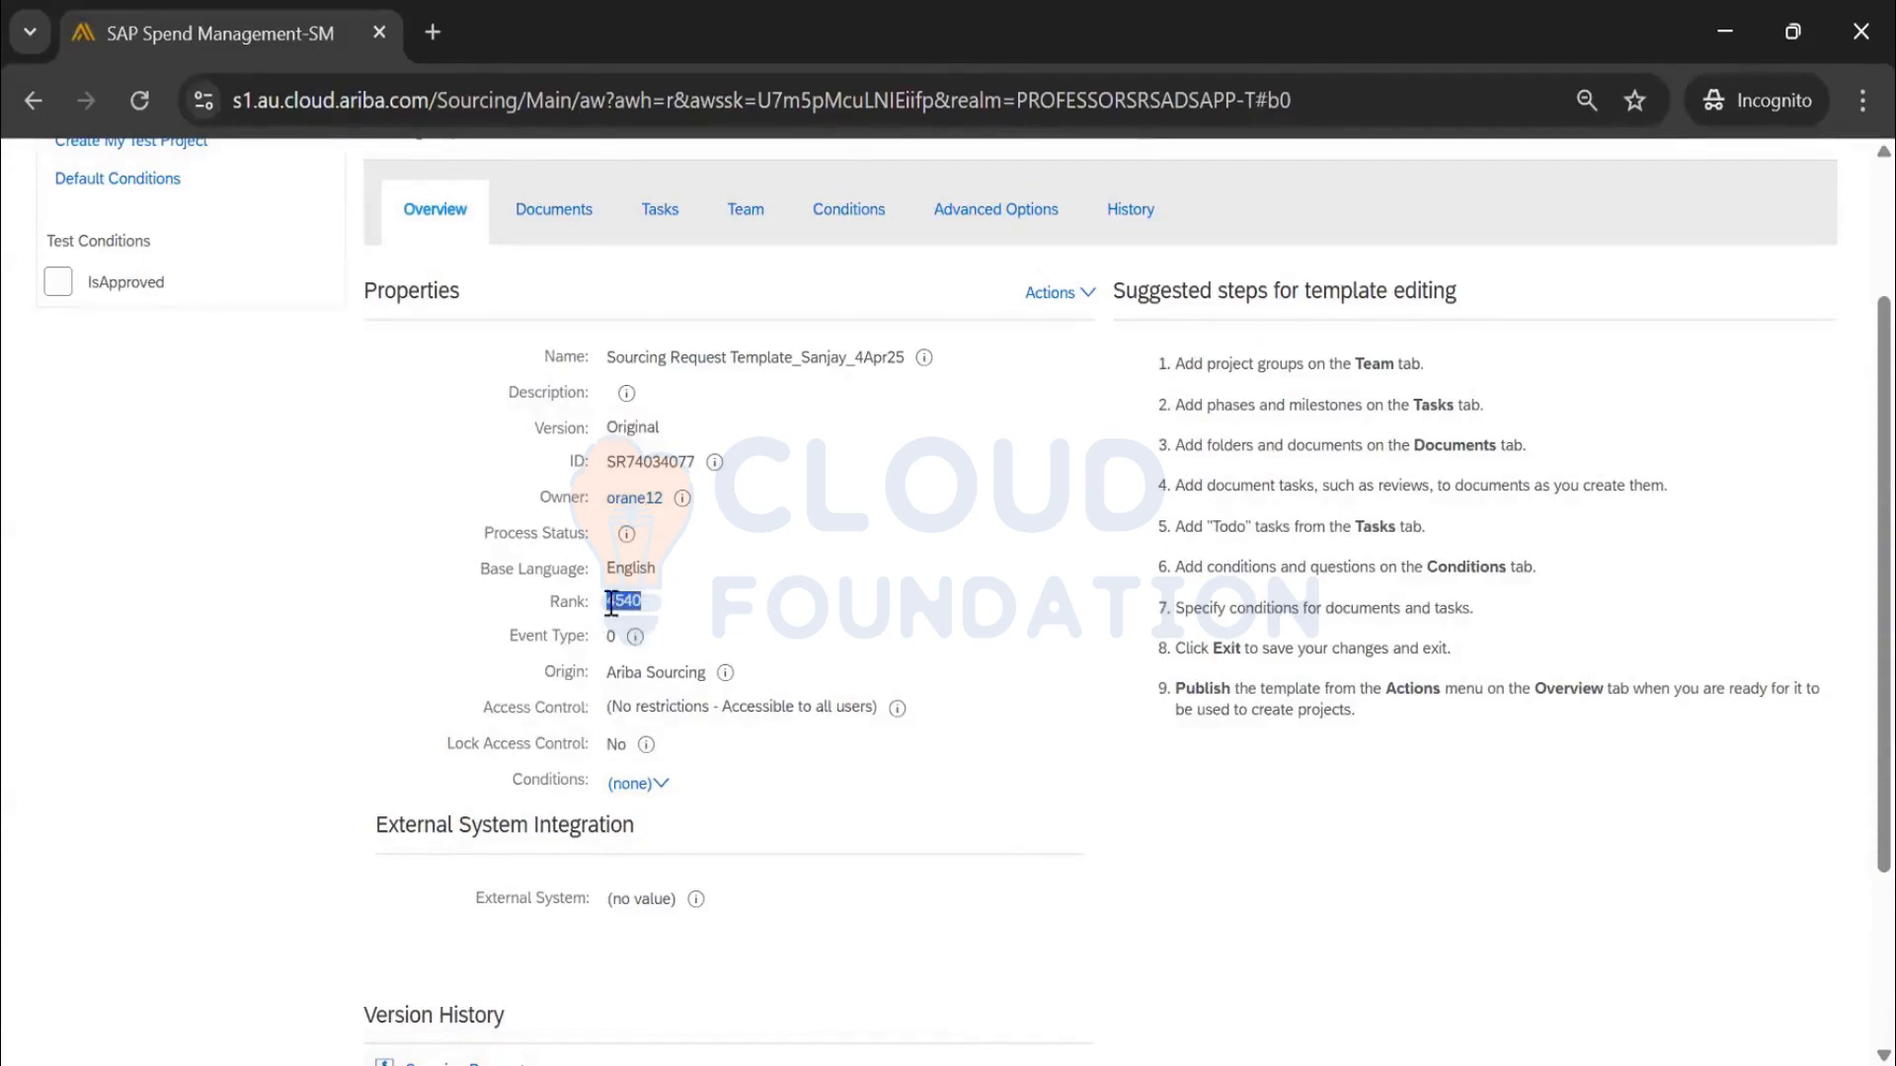
scroll(635, 632, up, 3)
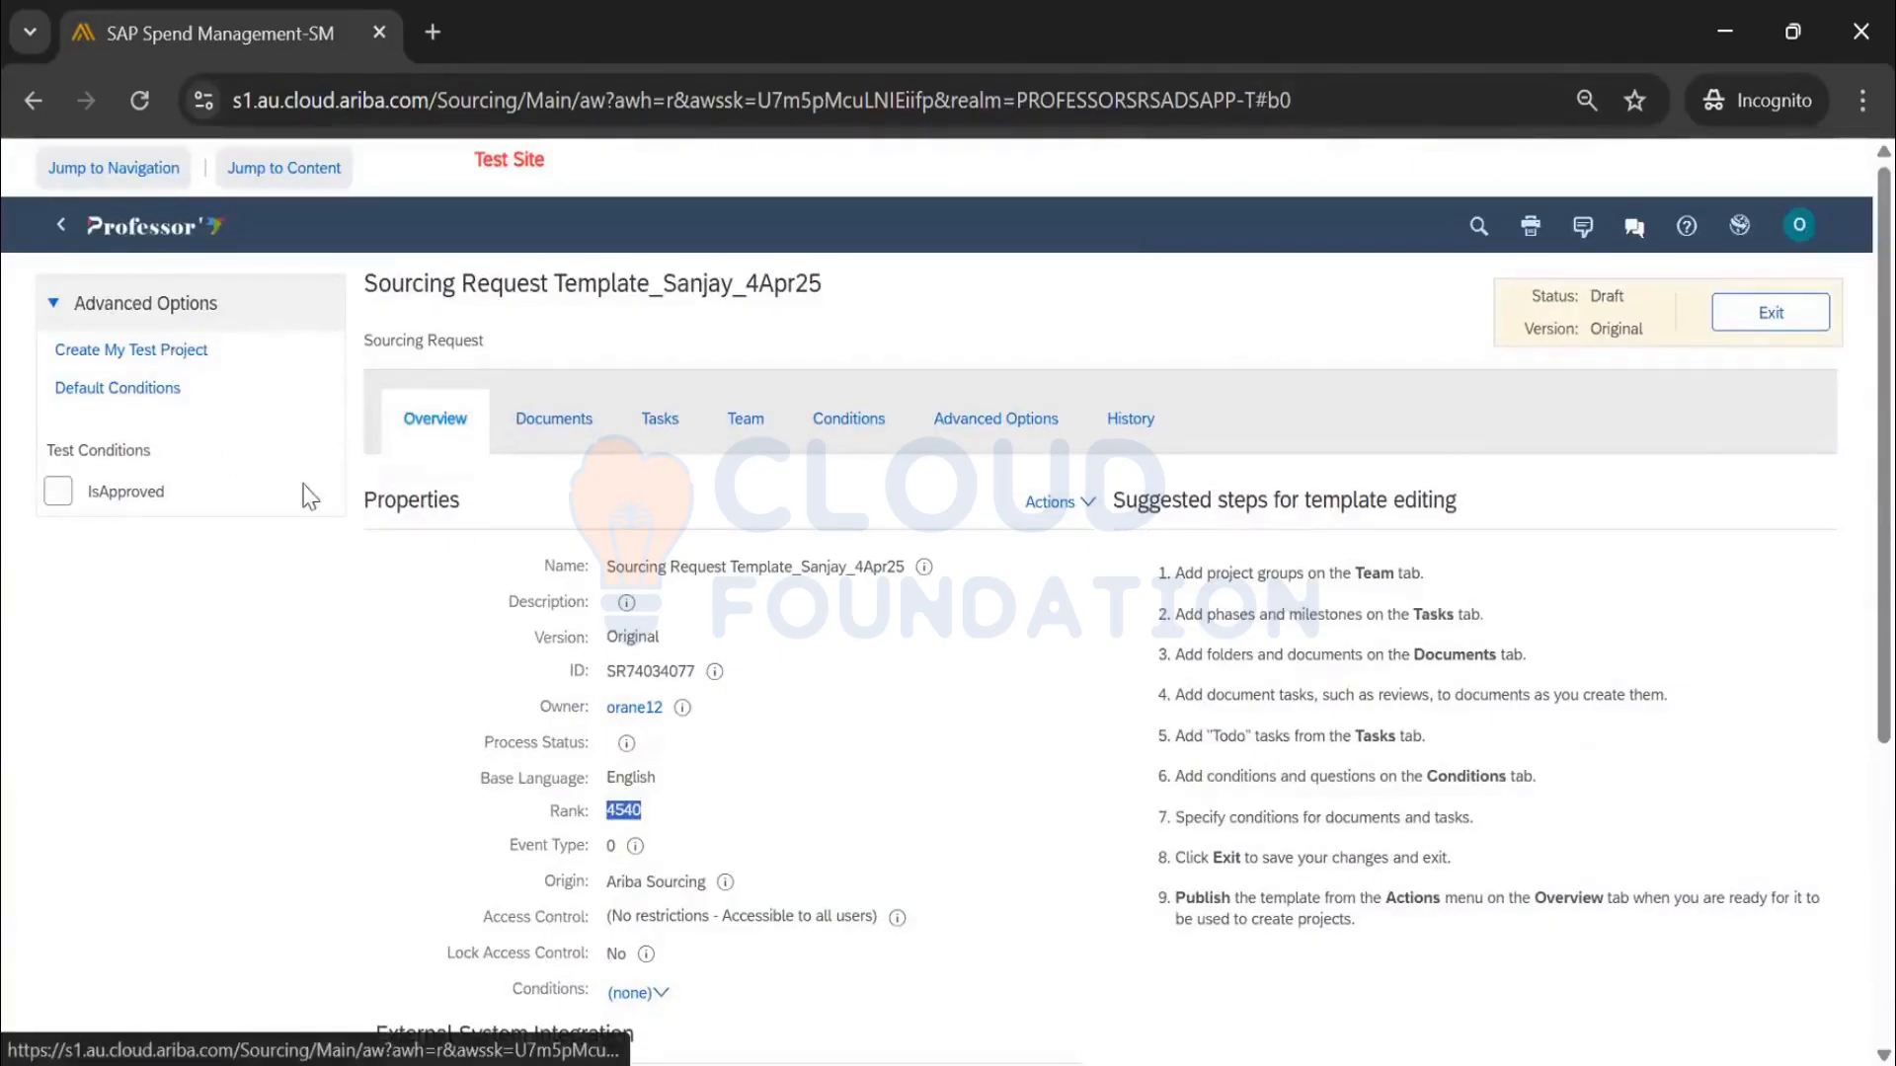
drag(367, 273, 732, 294)
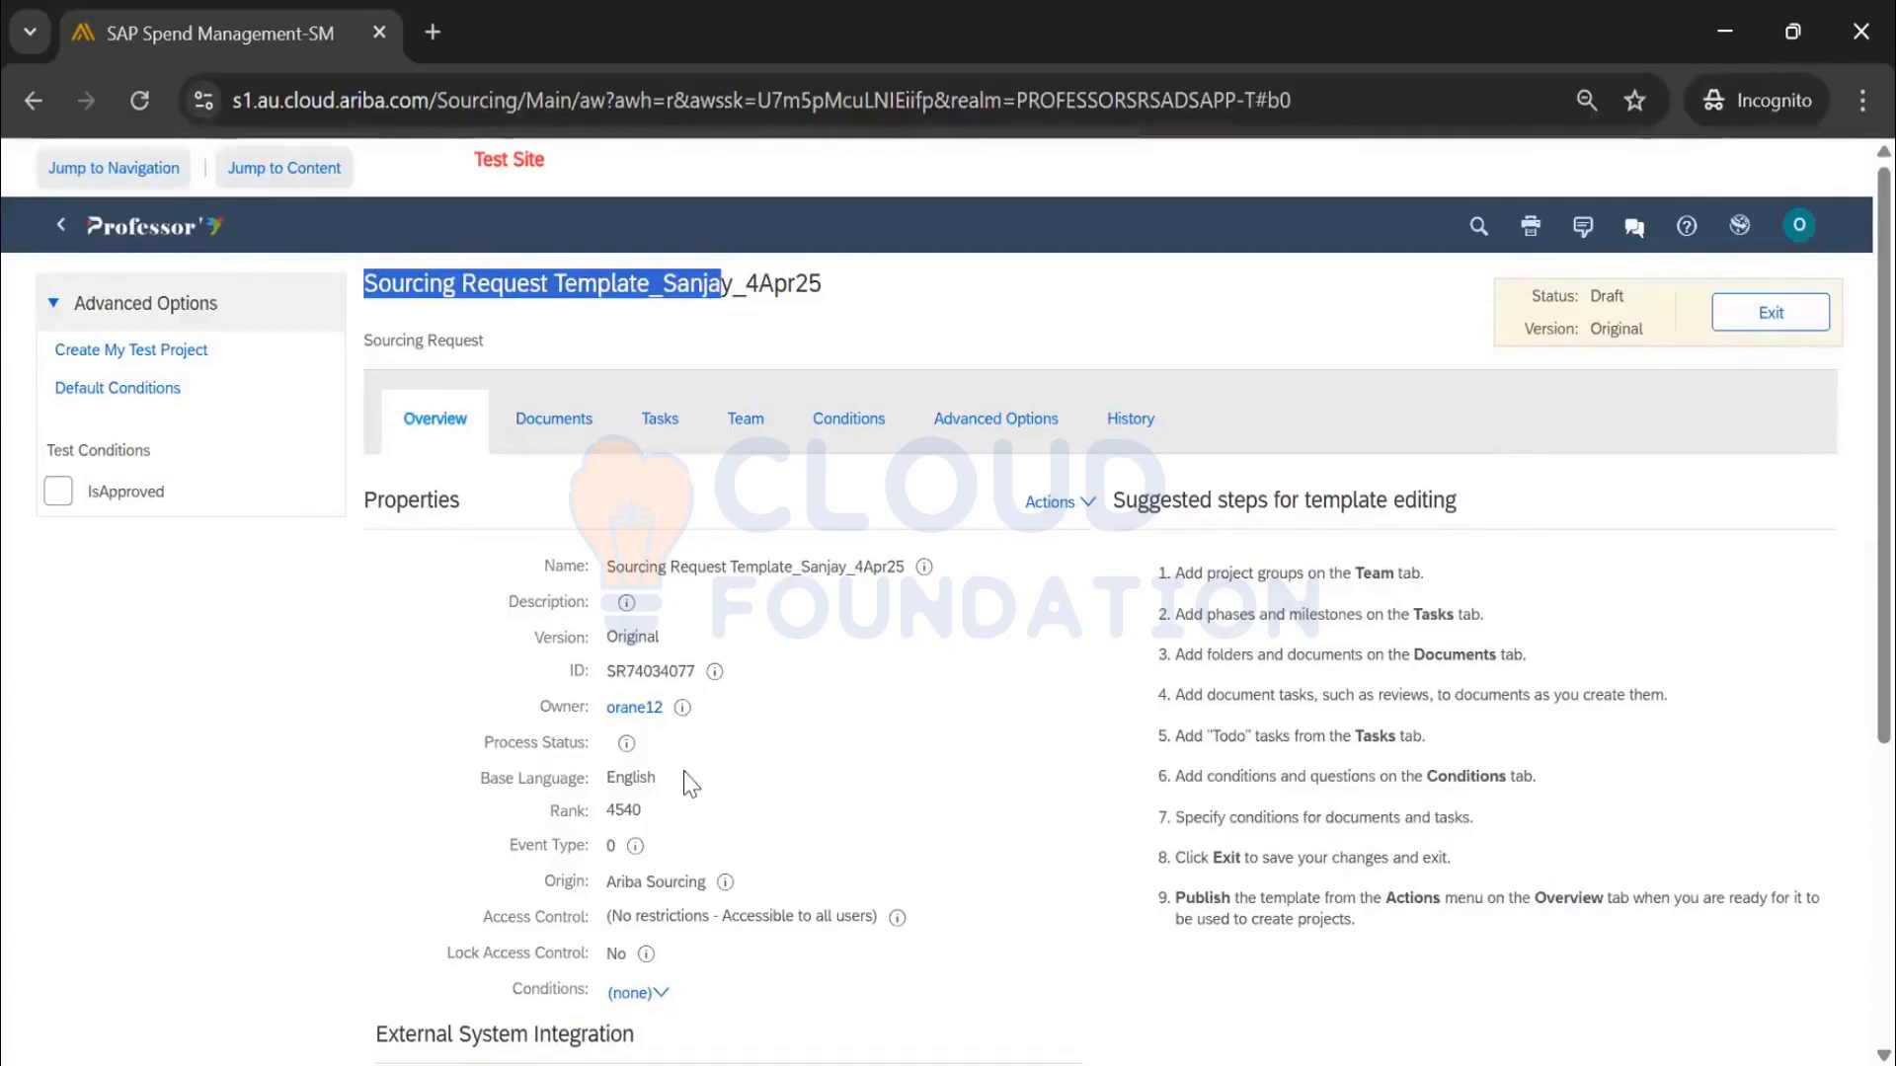
drag(640, 812, 613, 811)
double_click(625, 811)
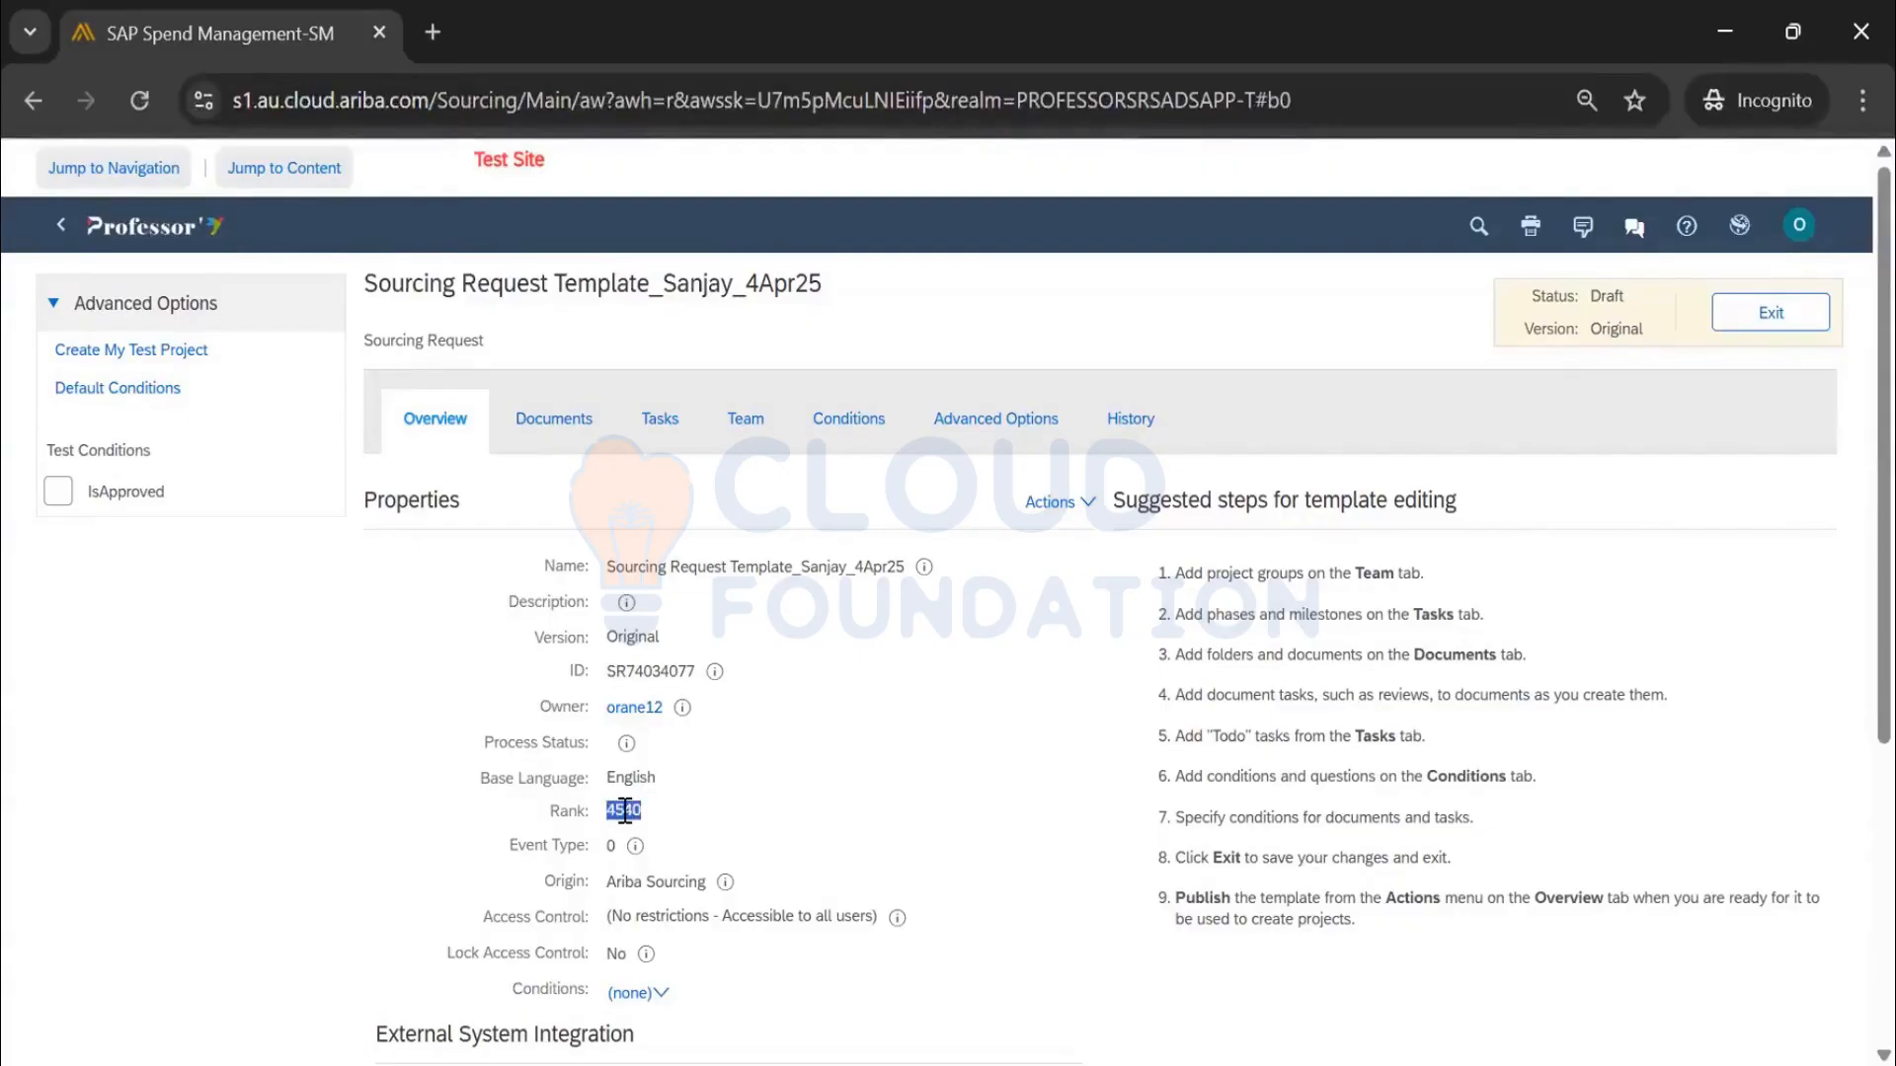
scroll(1126, 326, down, 2)
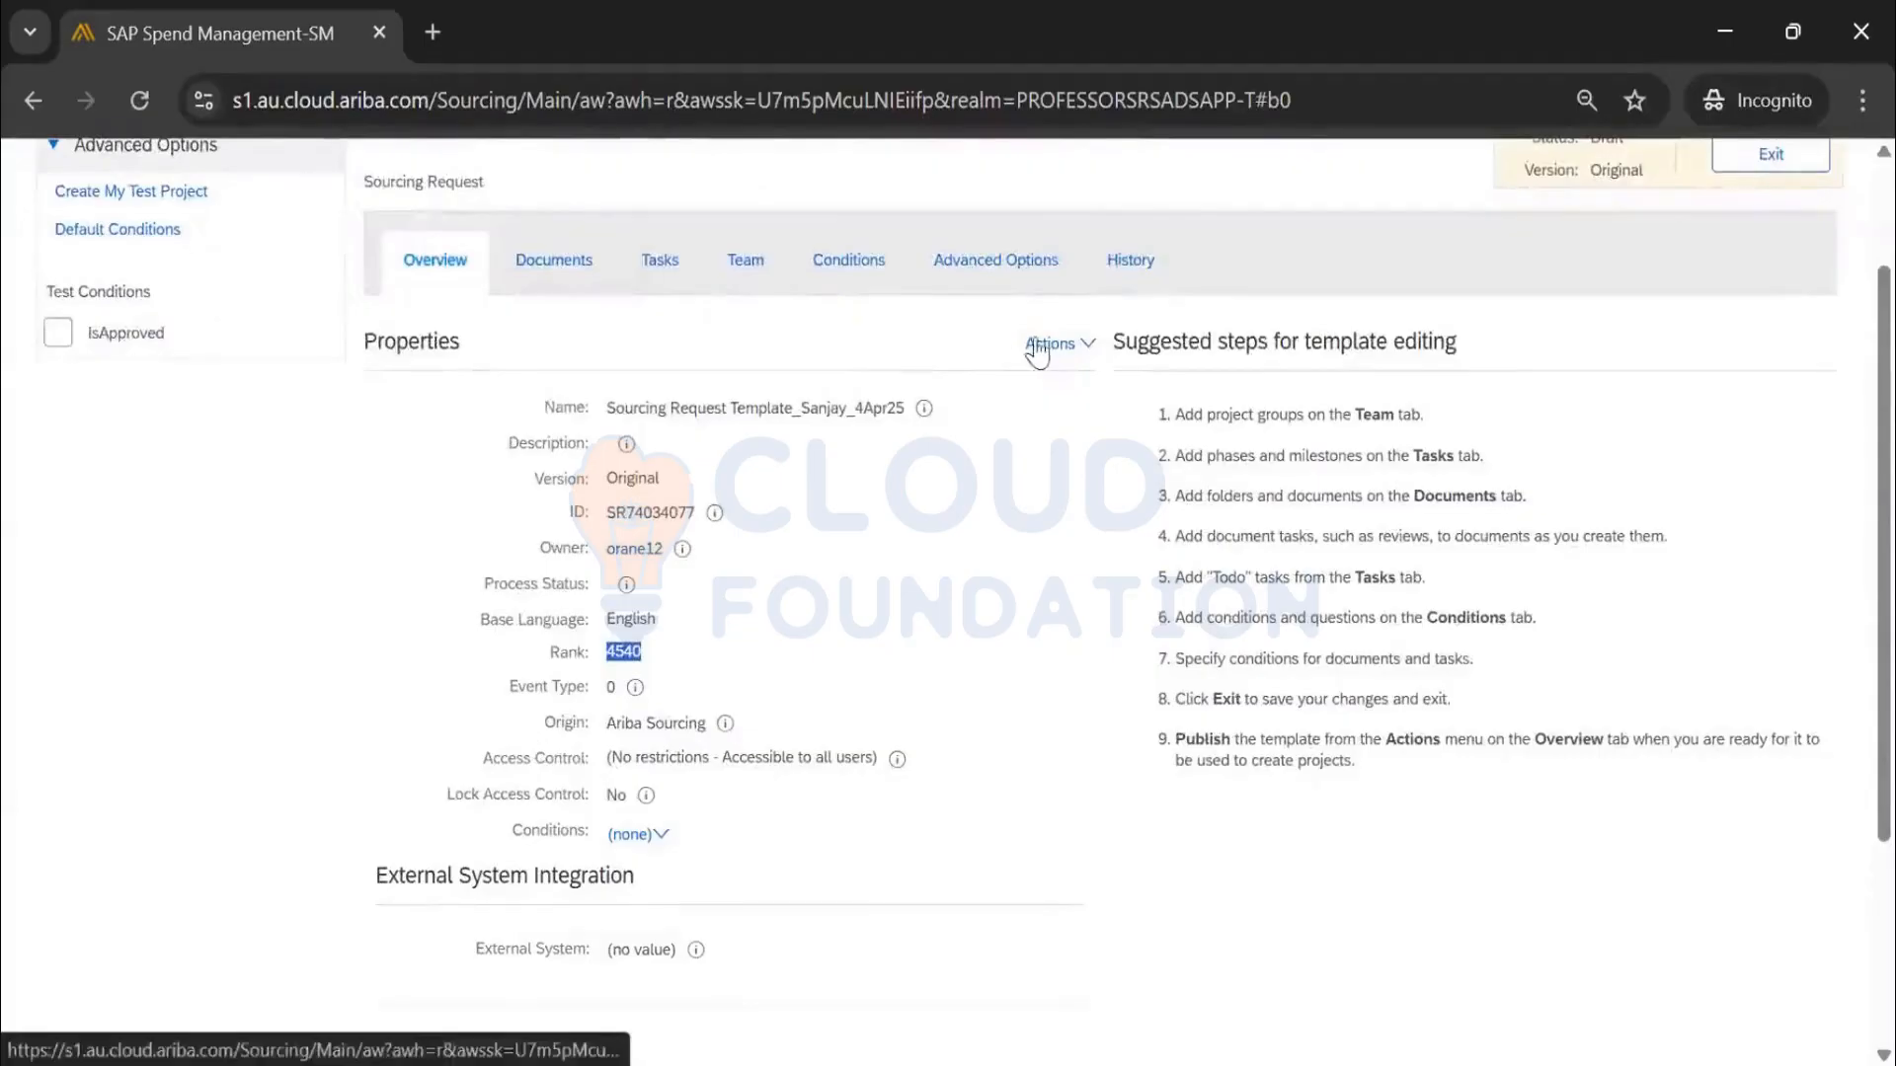
Open the template's Edit Properties page and place the cursor in the empty Description field
click(1045, 351)
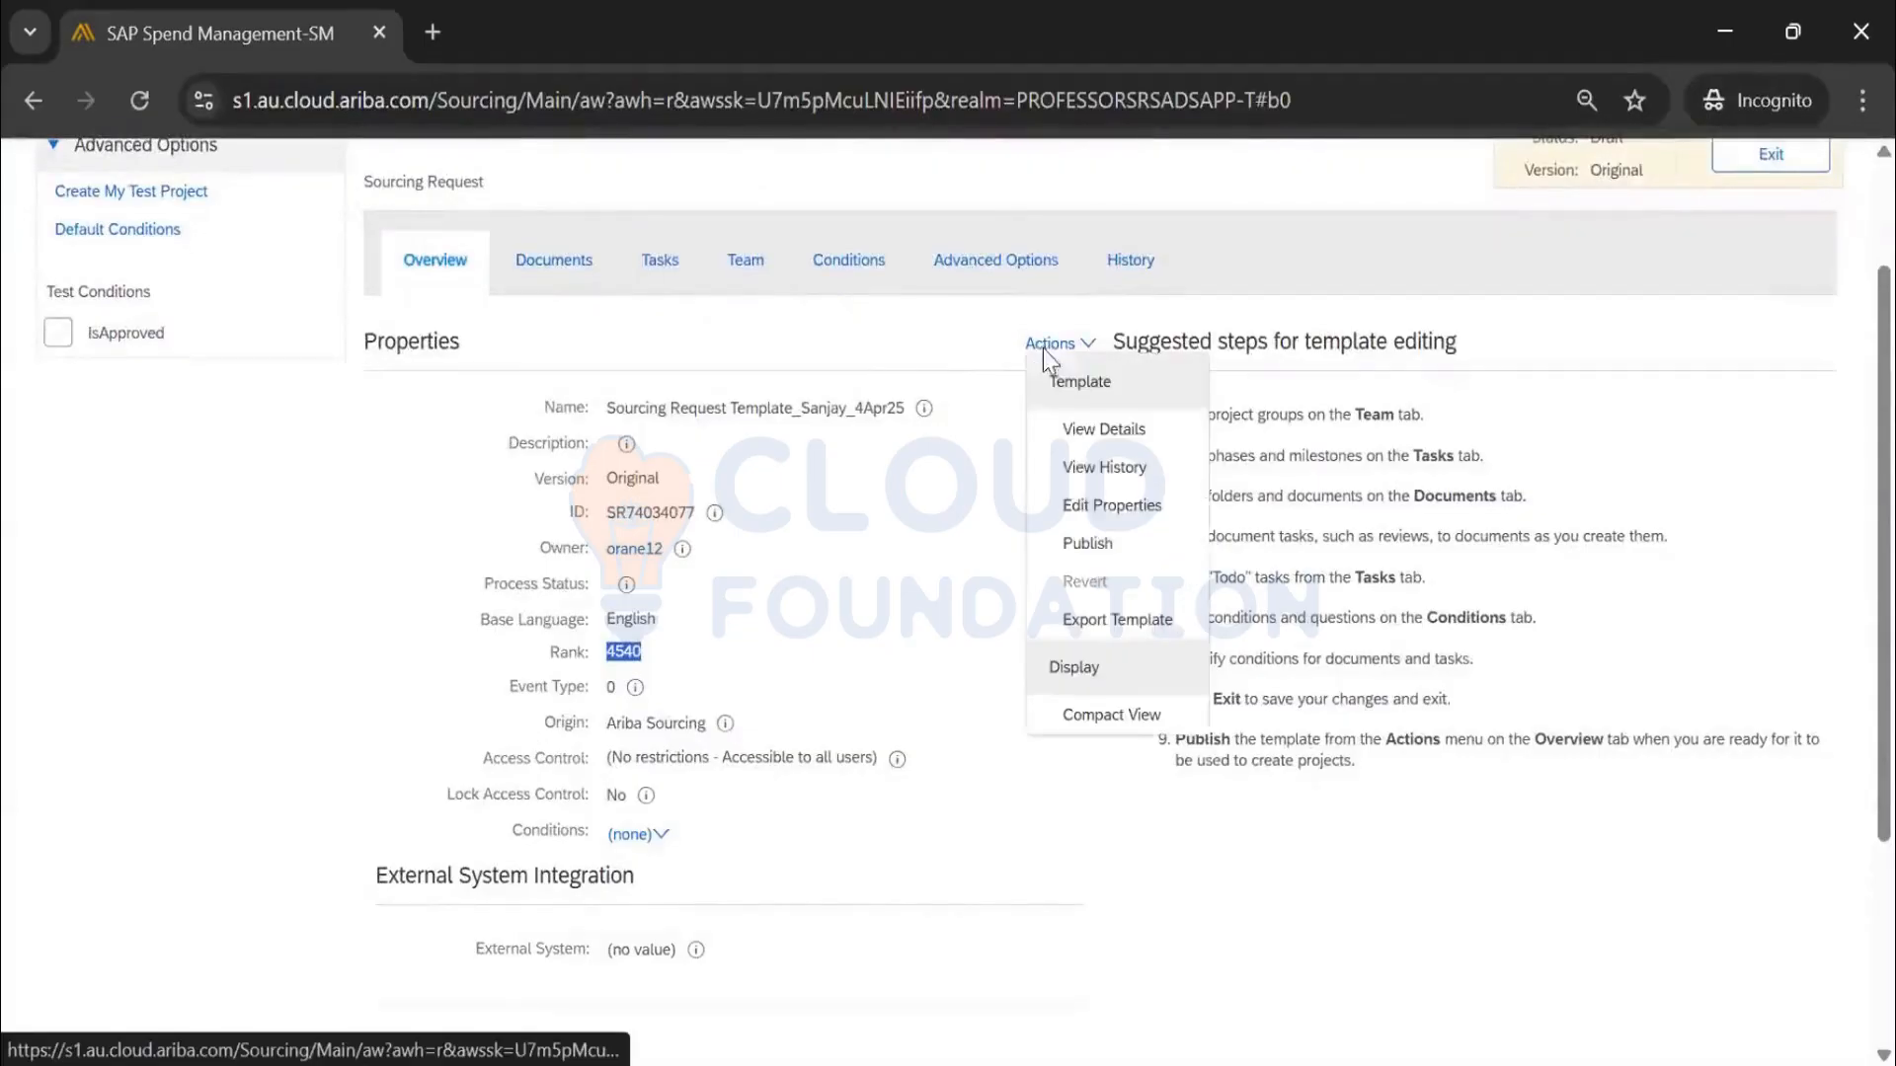
click(1094, 510)
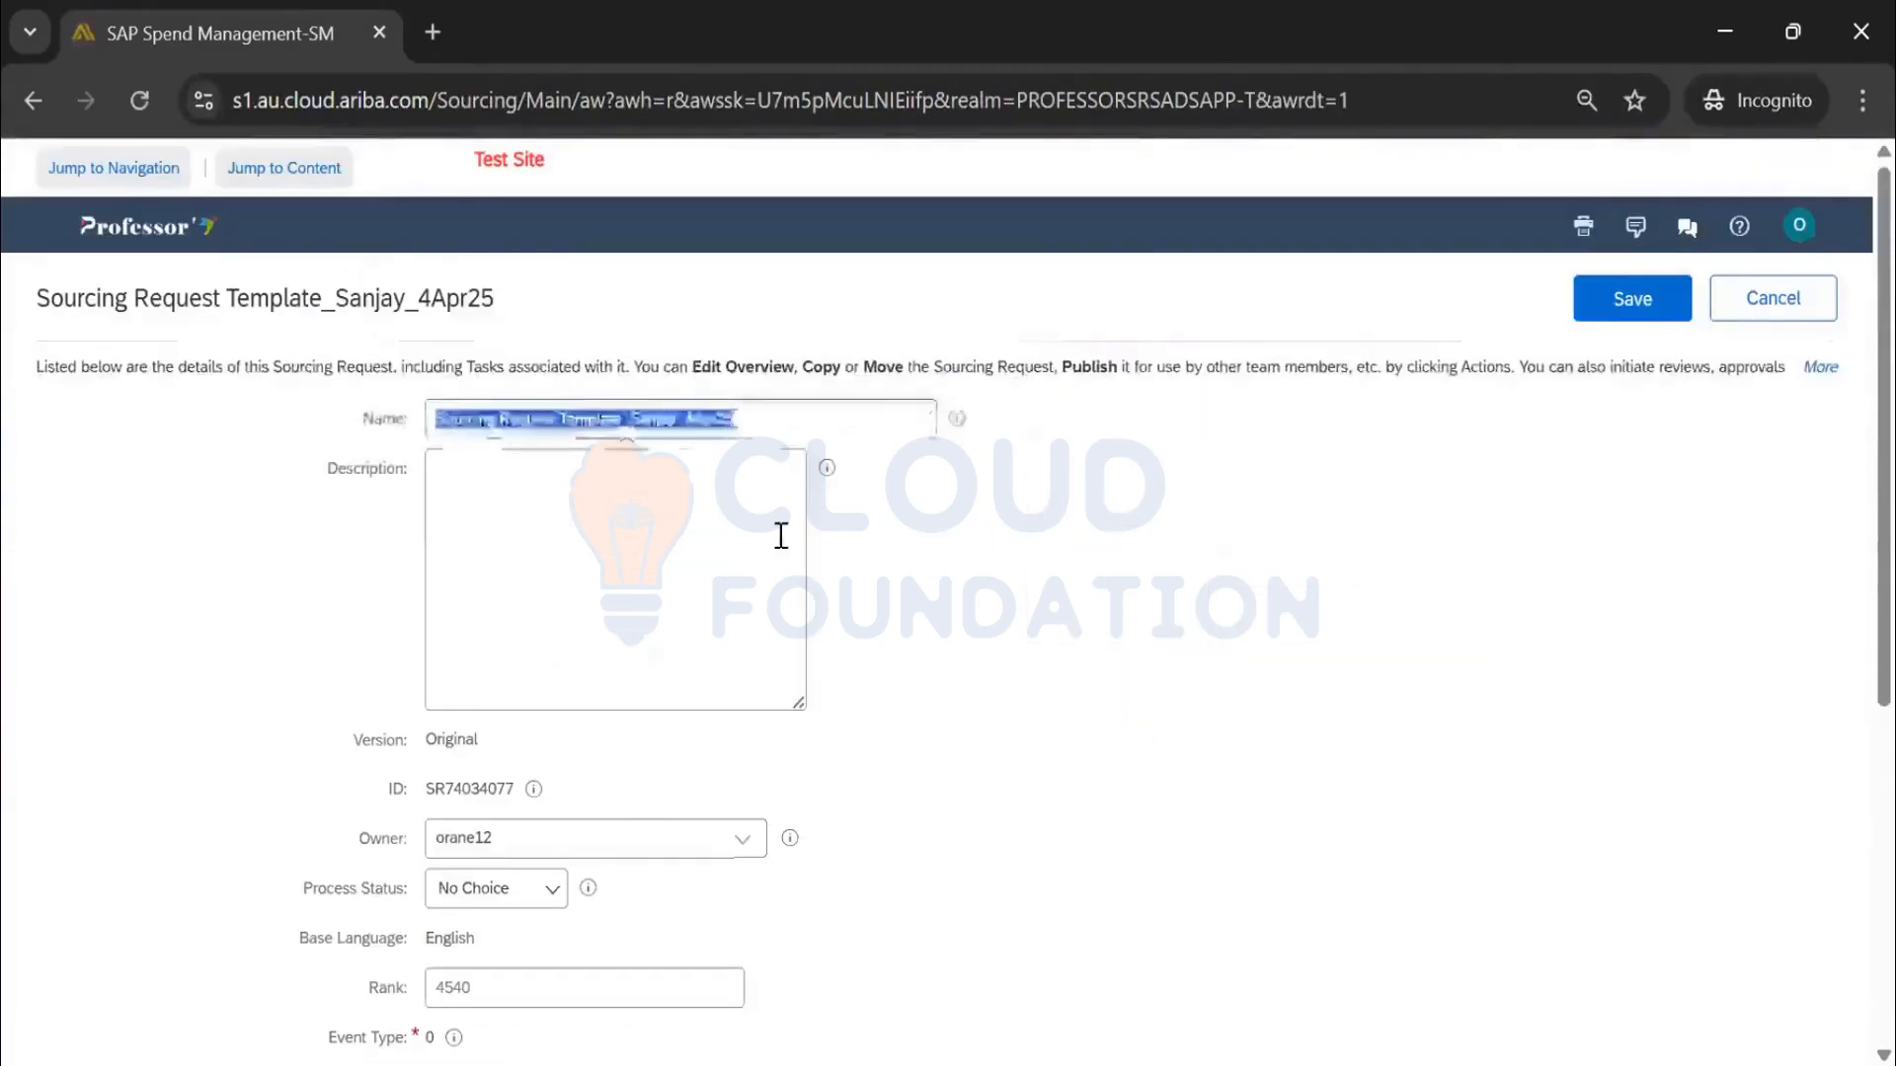
click(779, 533)
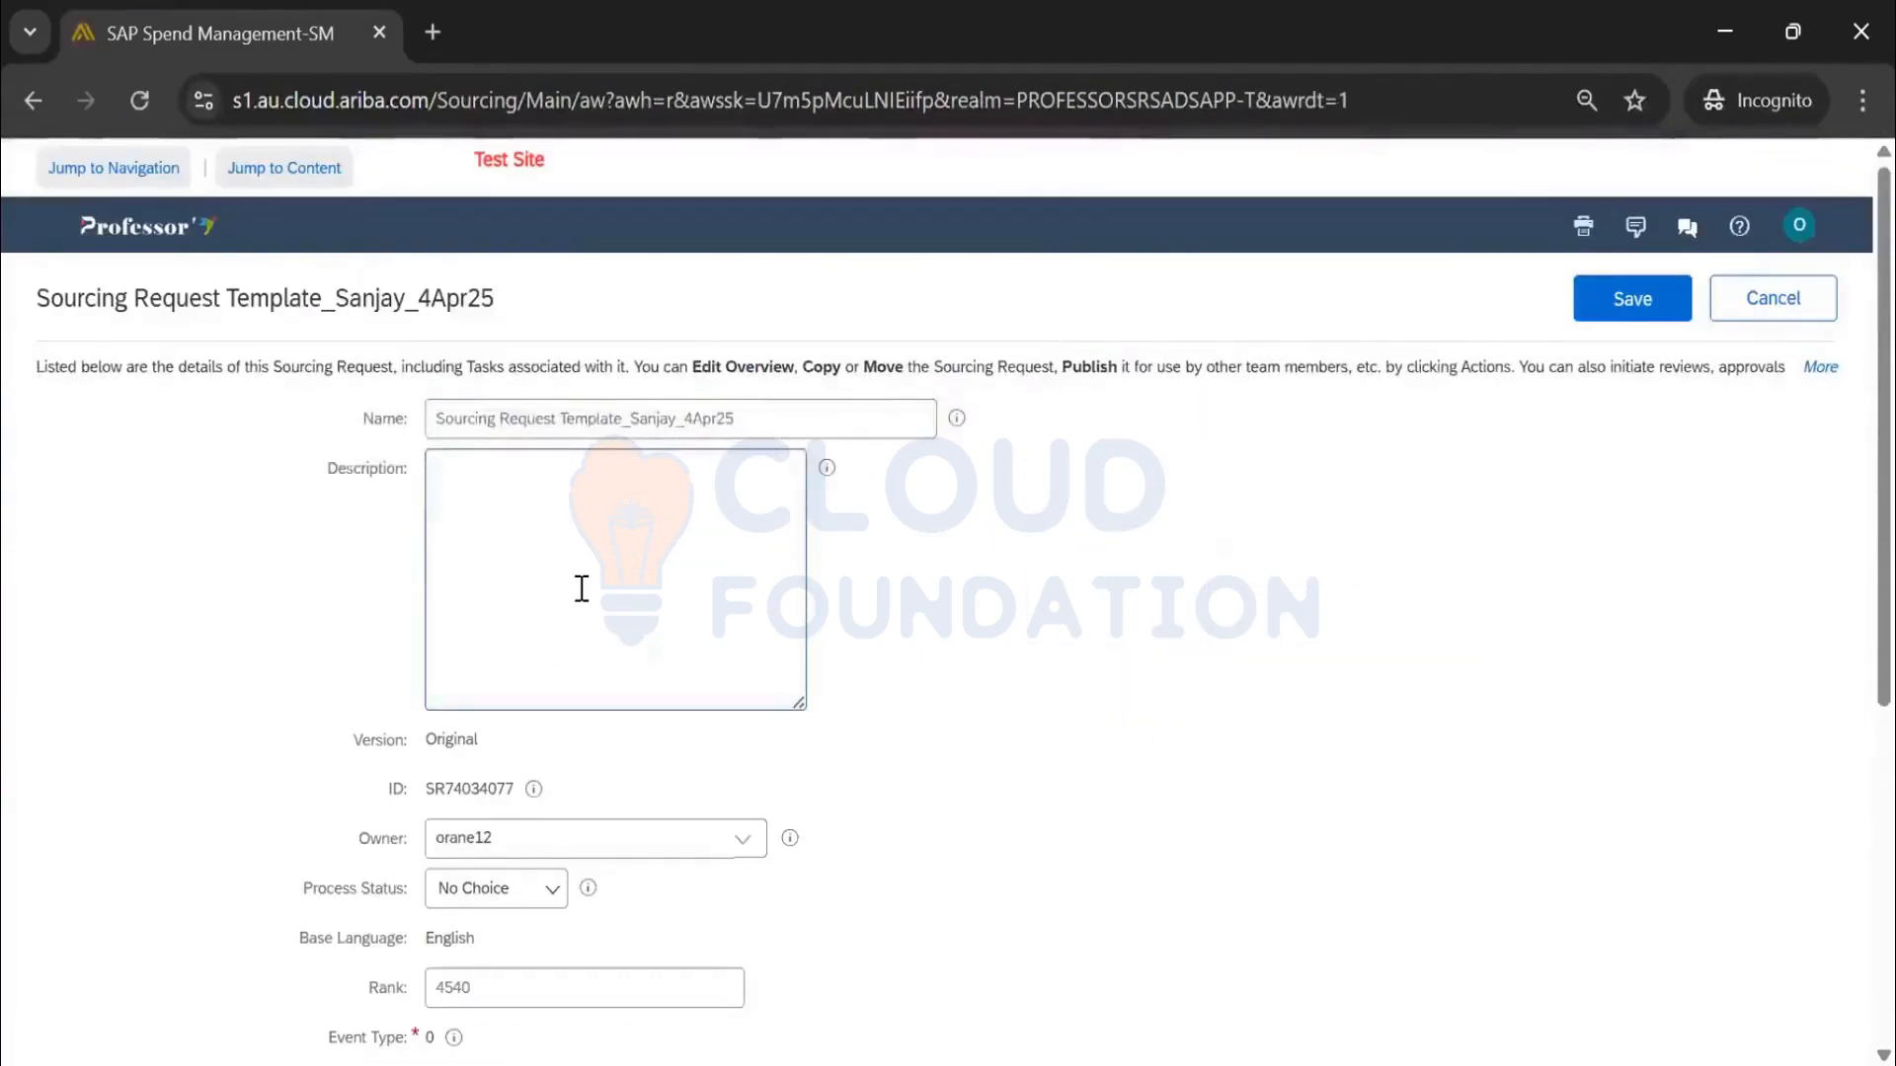
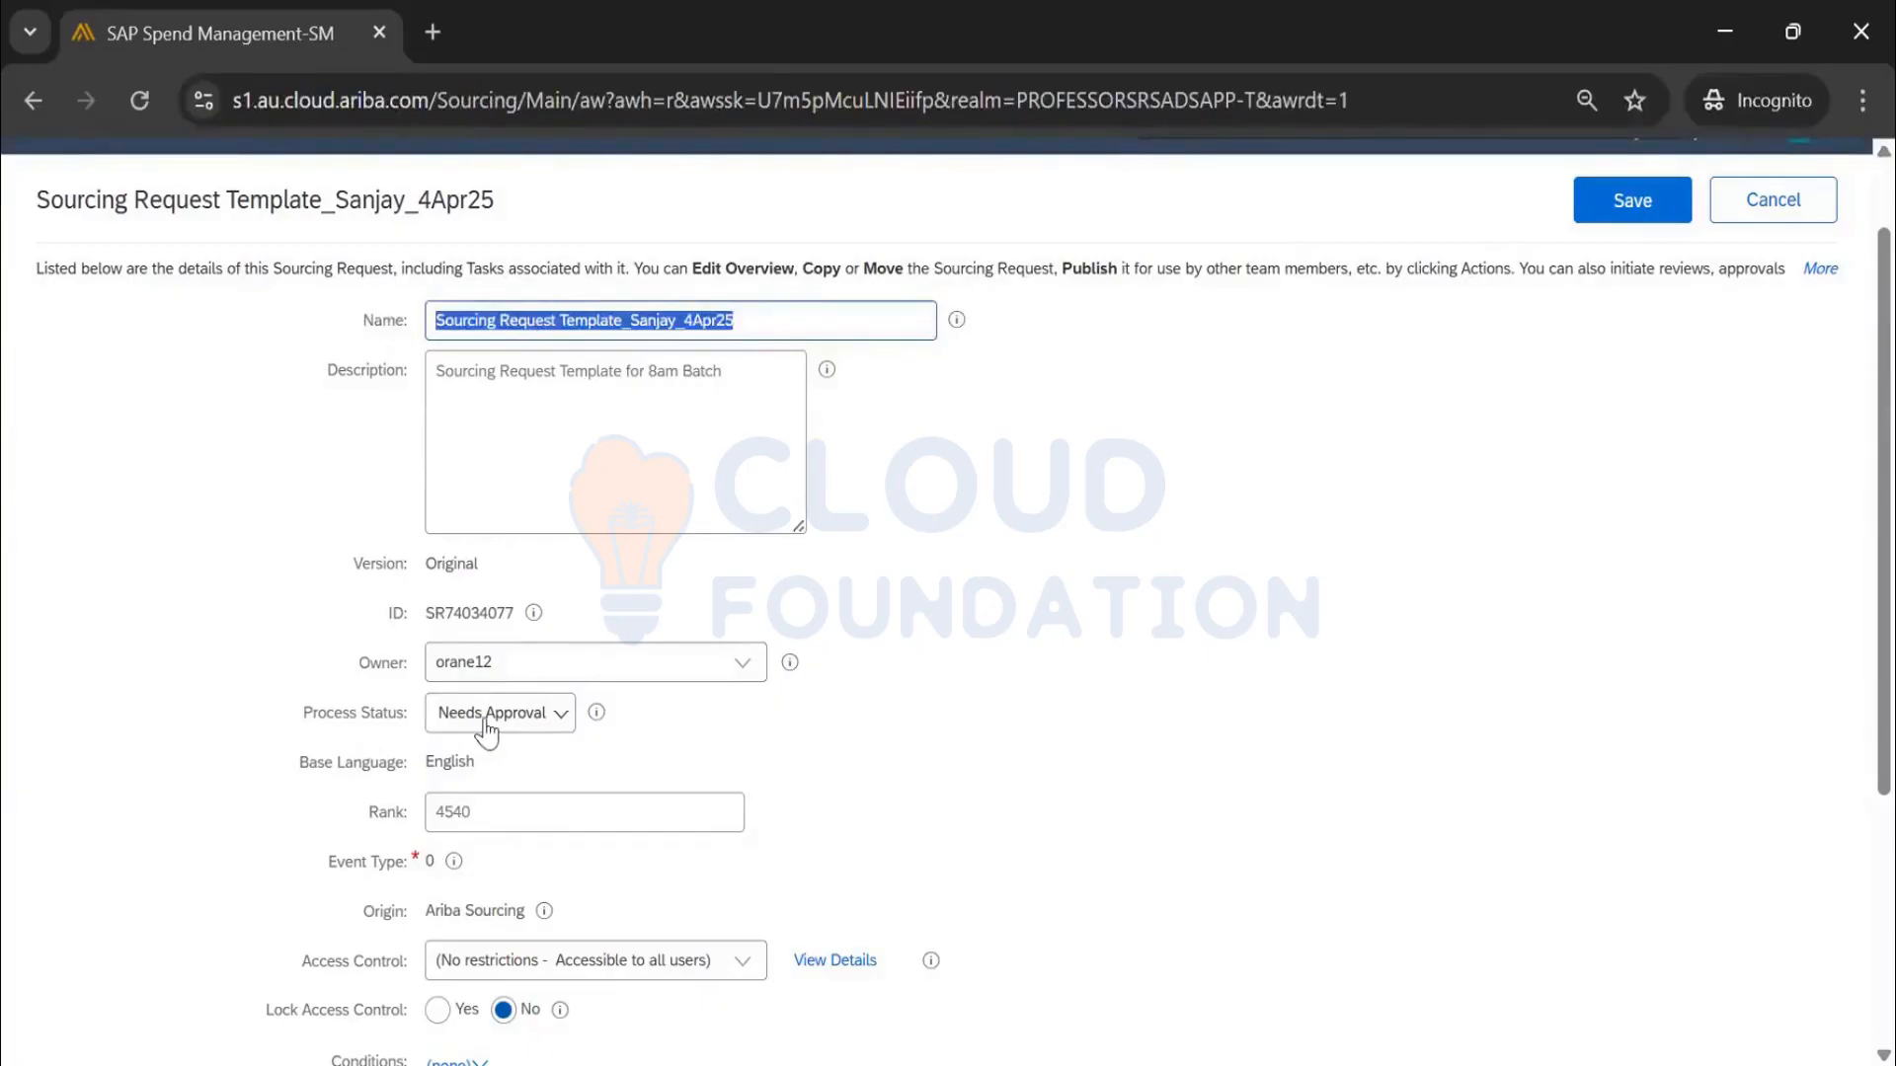
Save the template's properties with Rank kept at 4540, then launch a test sourcing request
scroll(530, 661, down, 2)
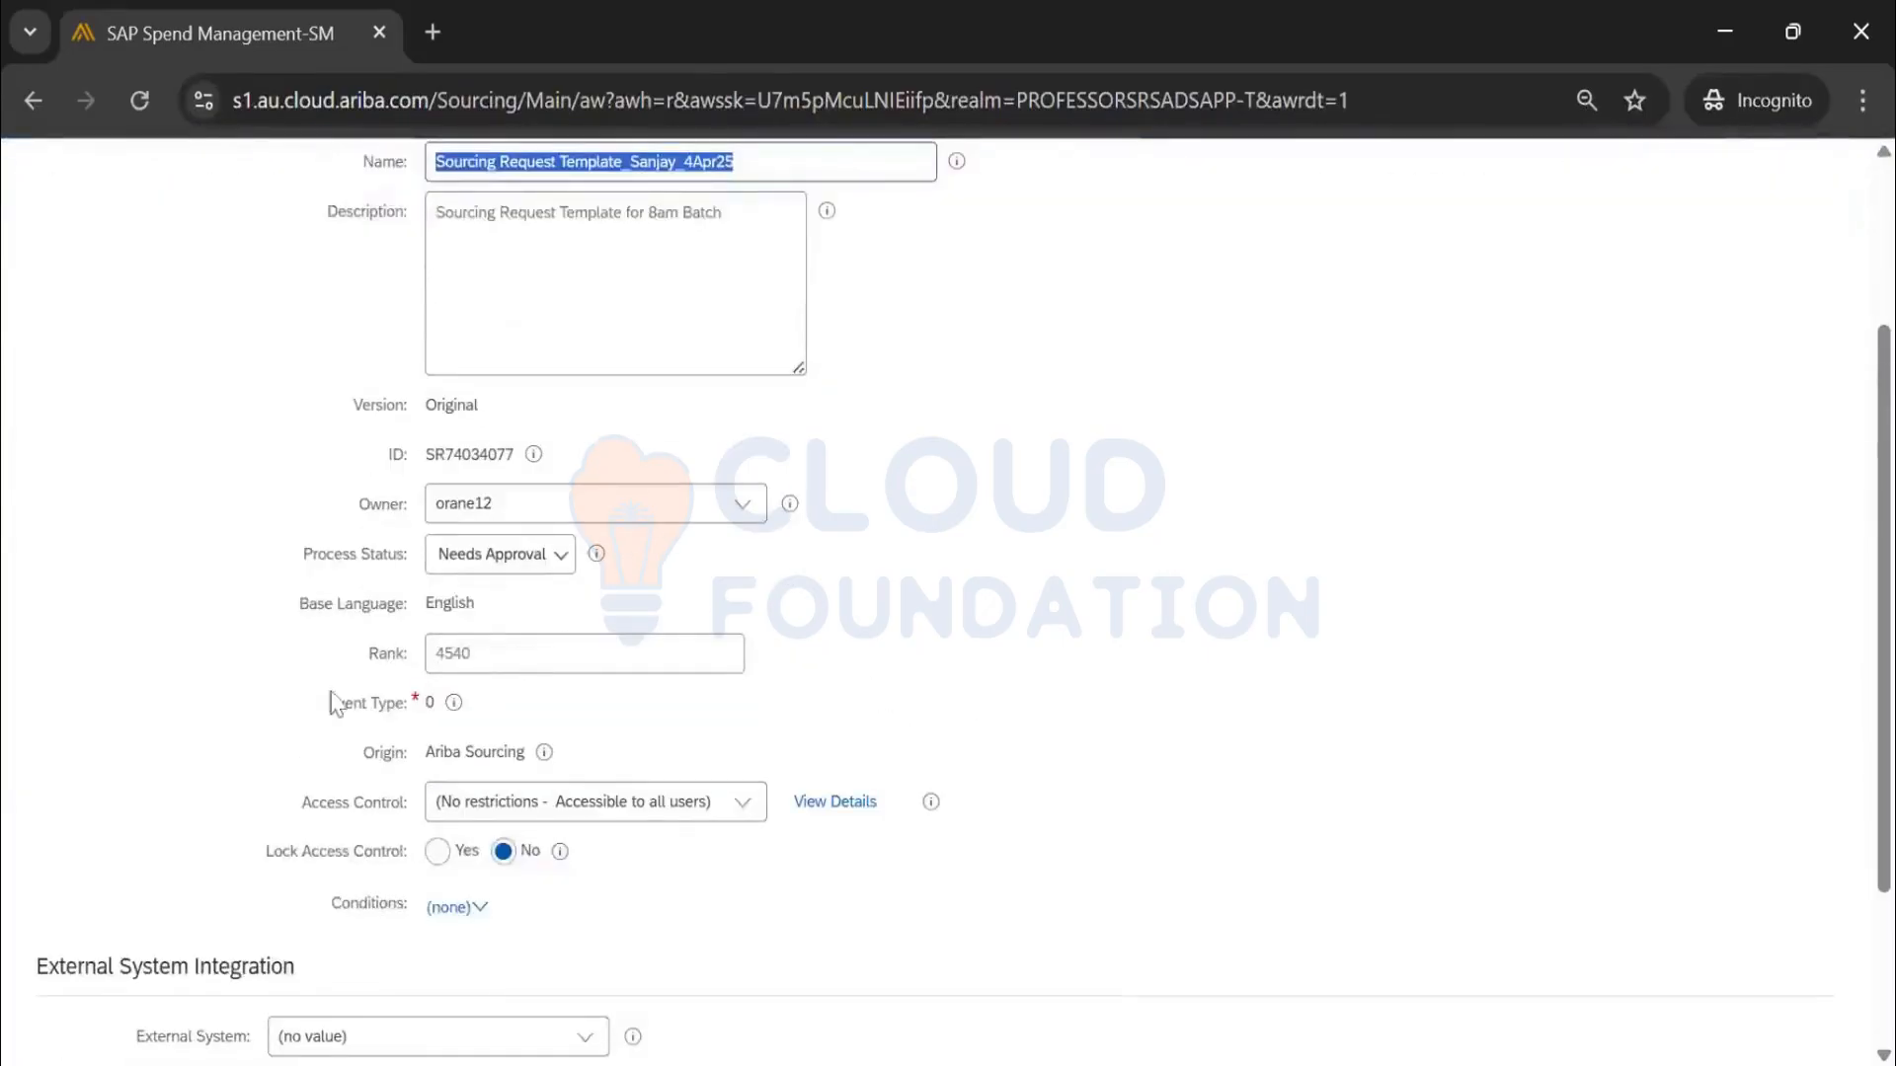
click(505, 660)
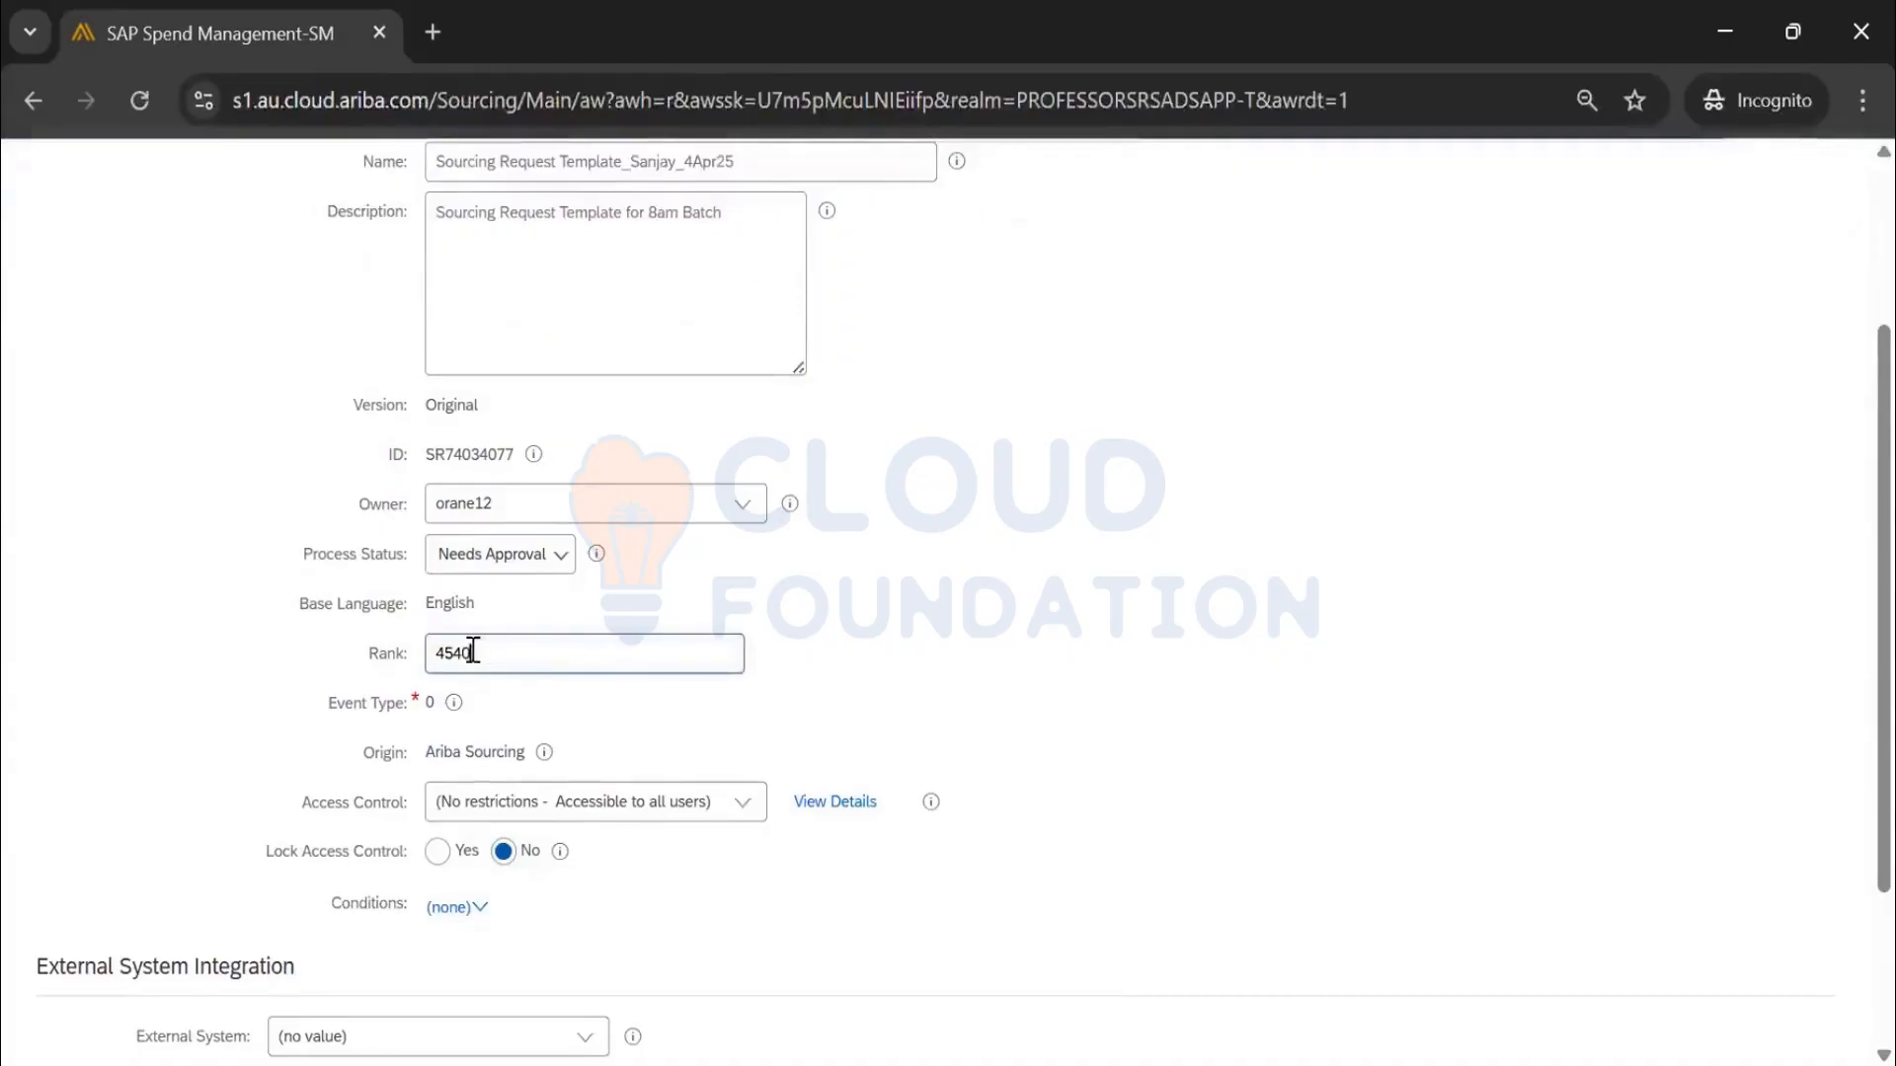
drag(413, 660, 415, 662)
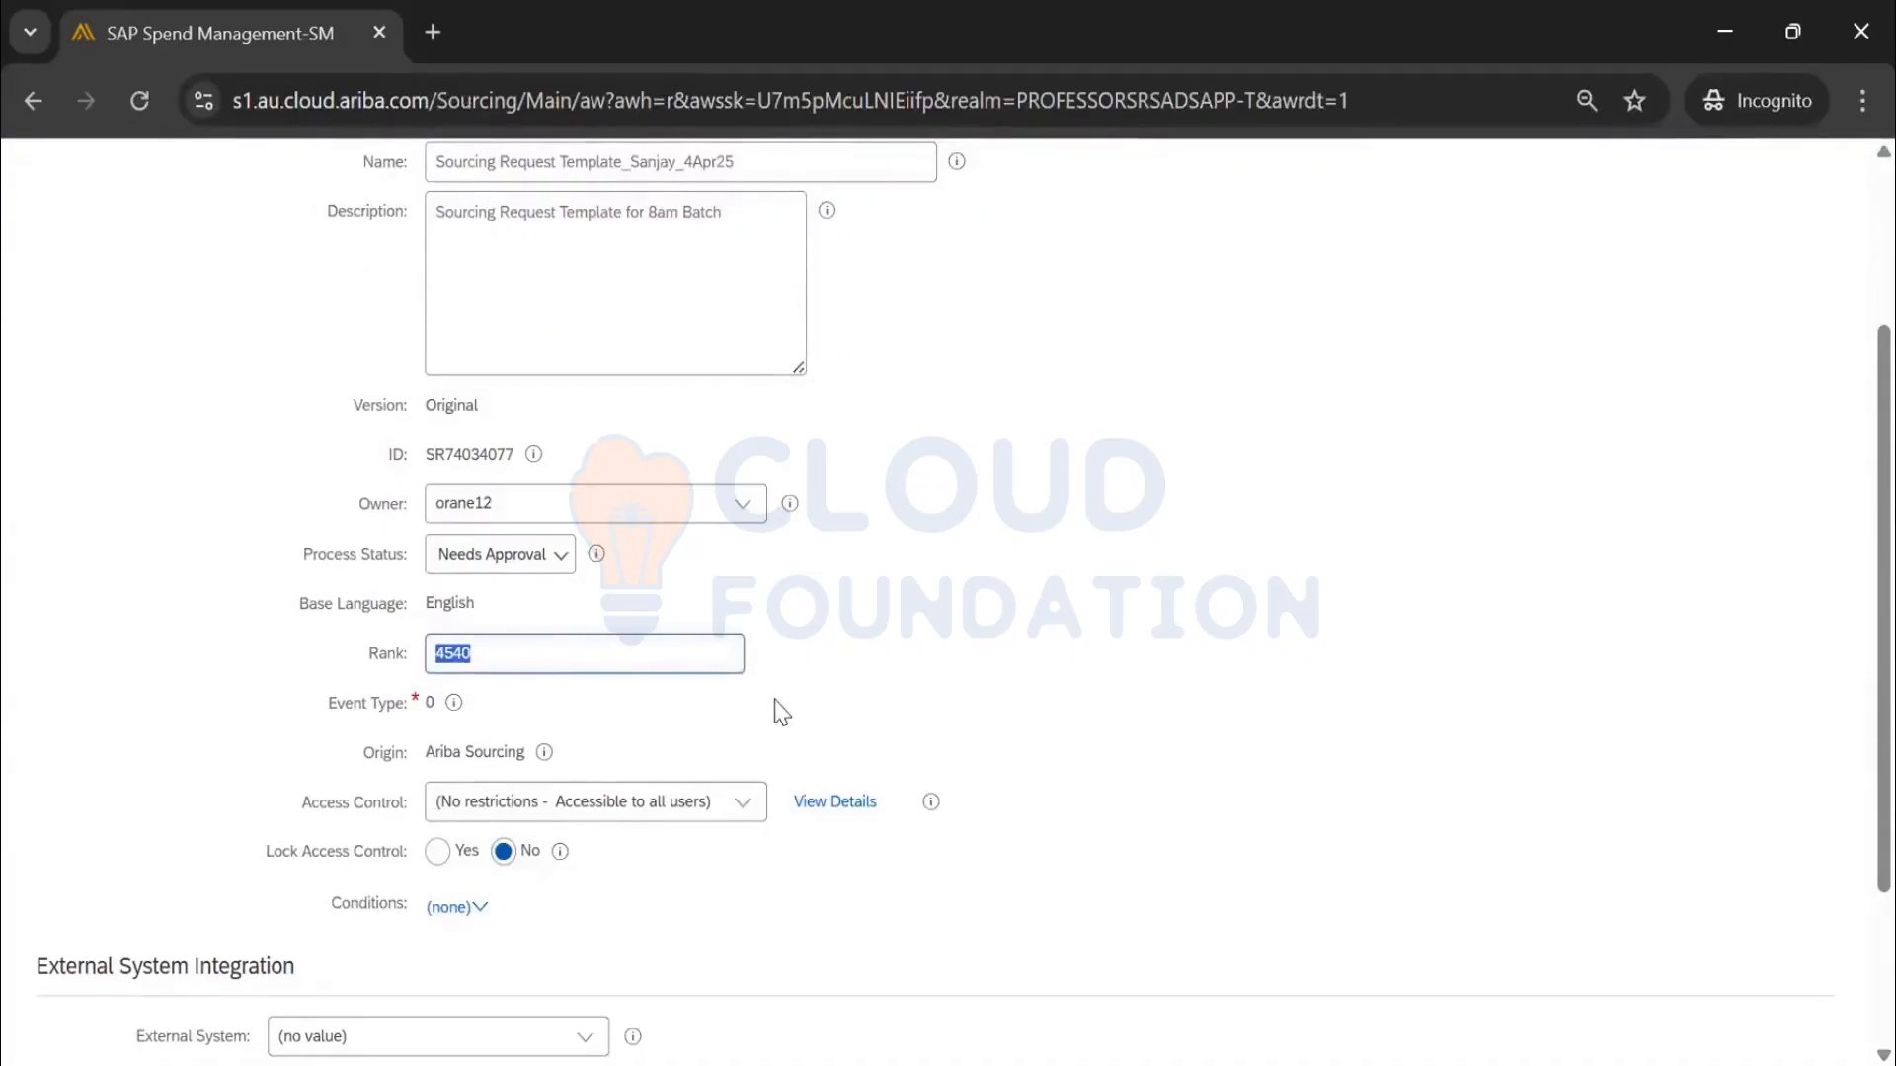
scroll(403, 761, down, 2)
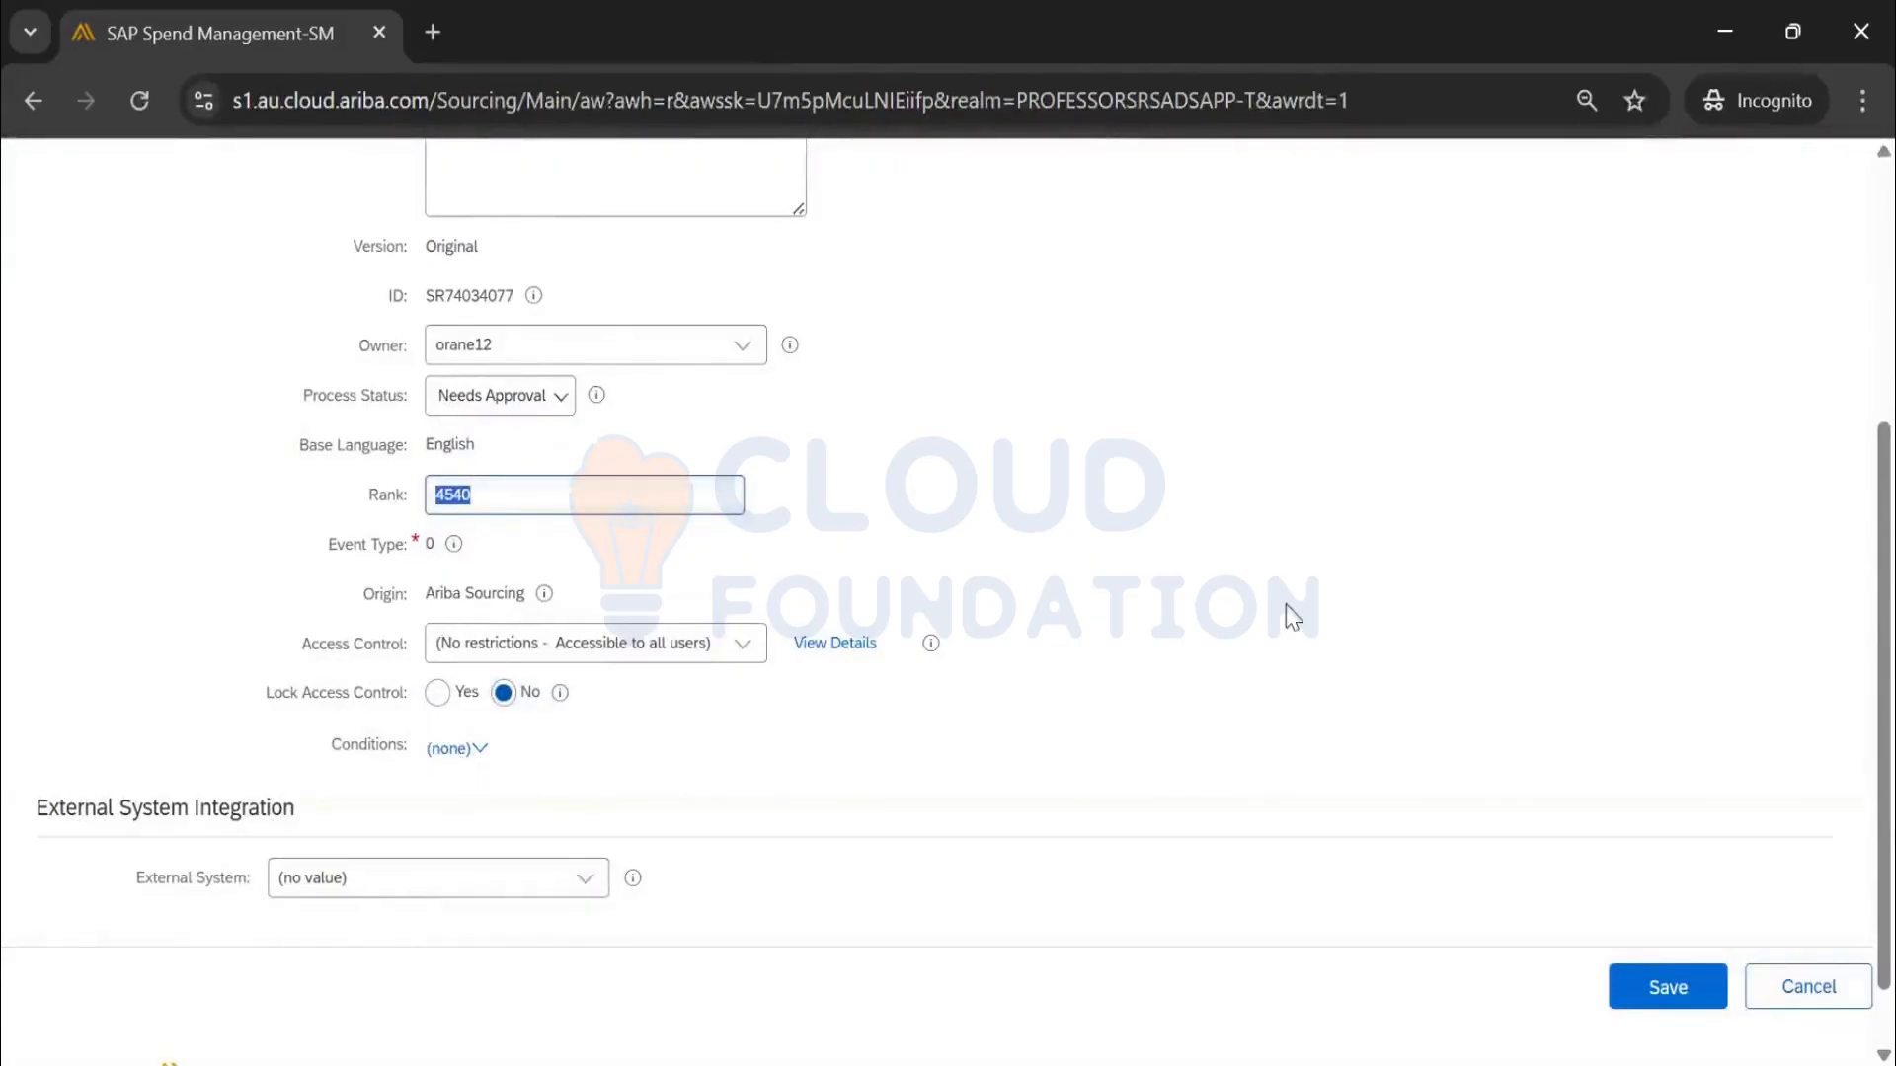
scroll(1098, 610, up, 5)
click(1659, 298)
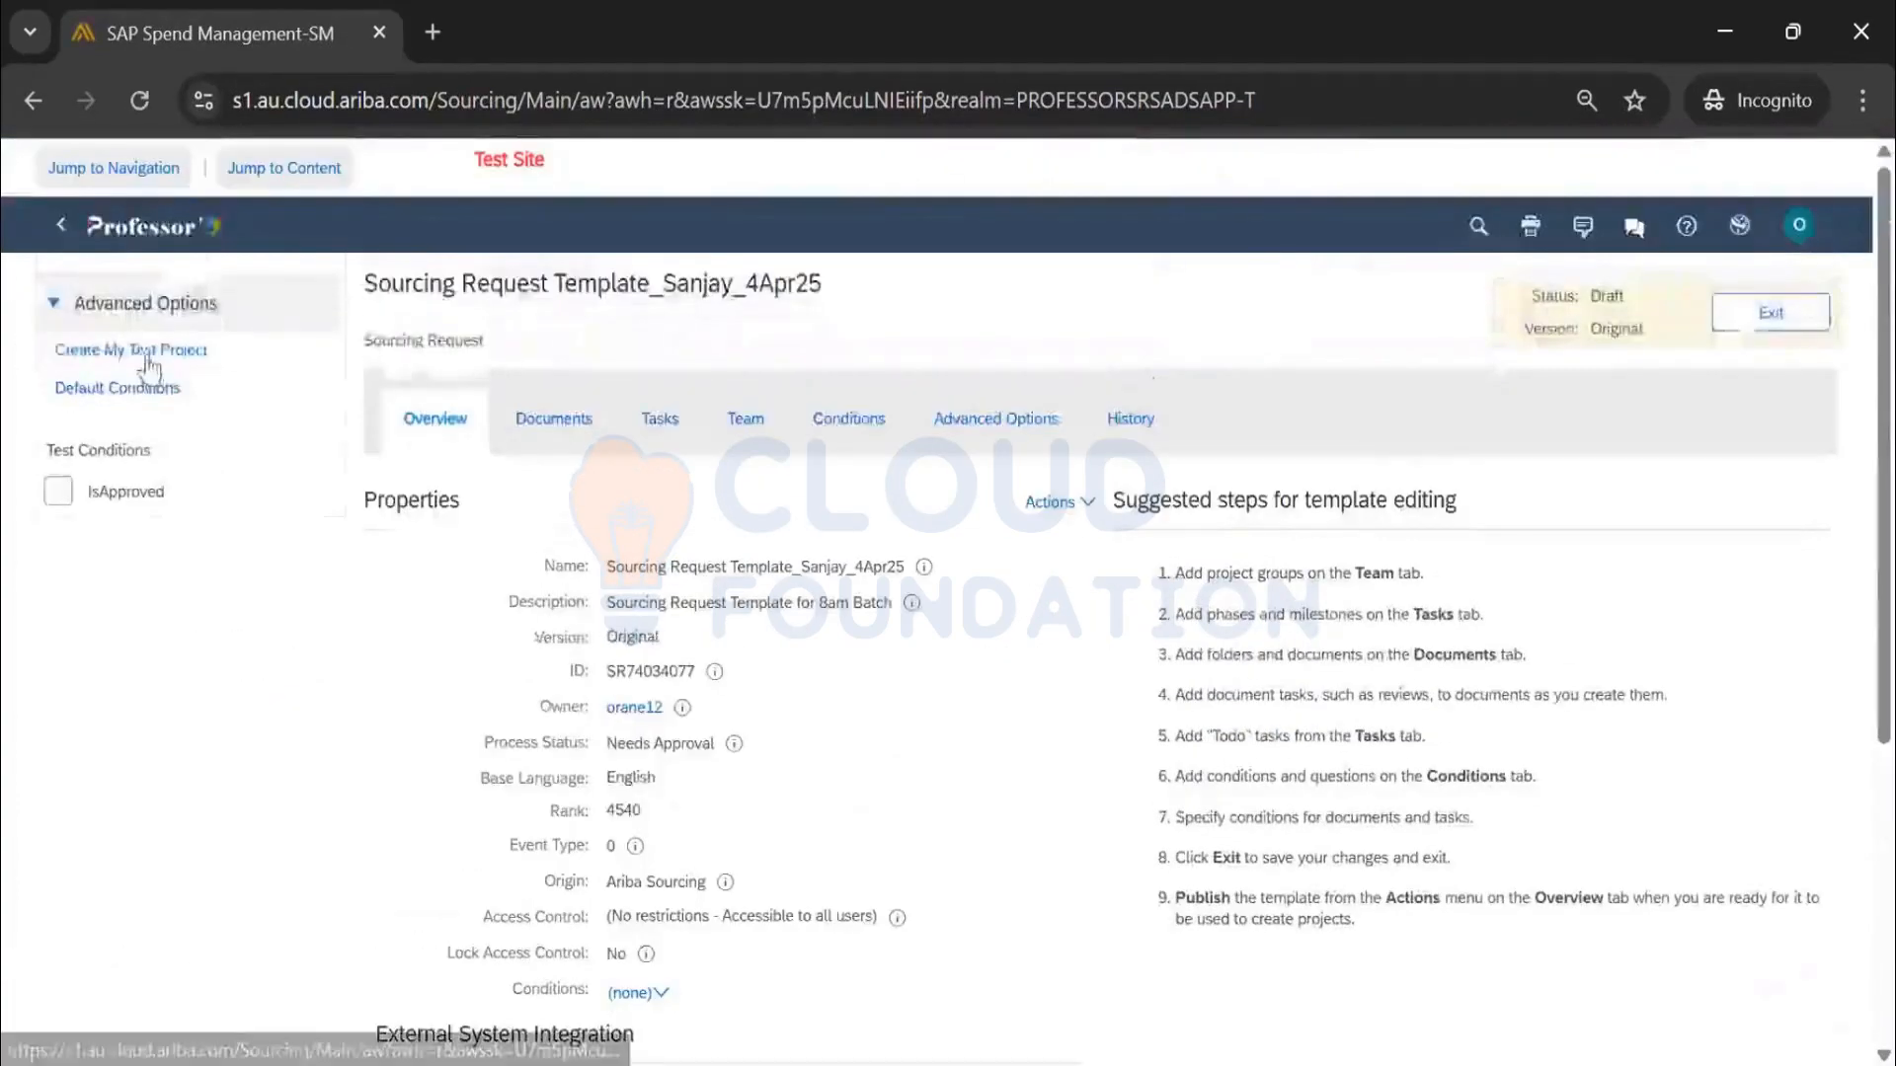
click(149, 358)
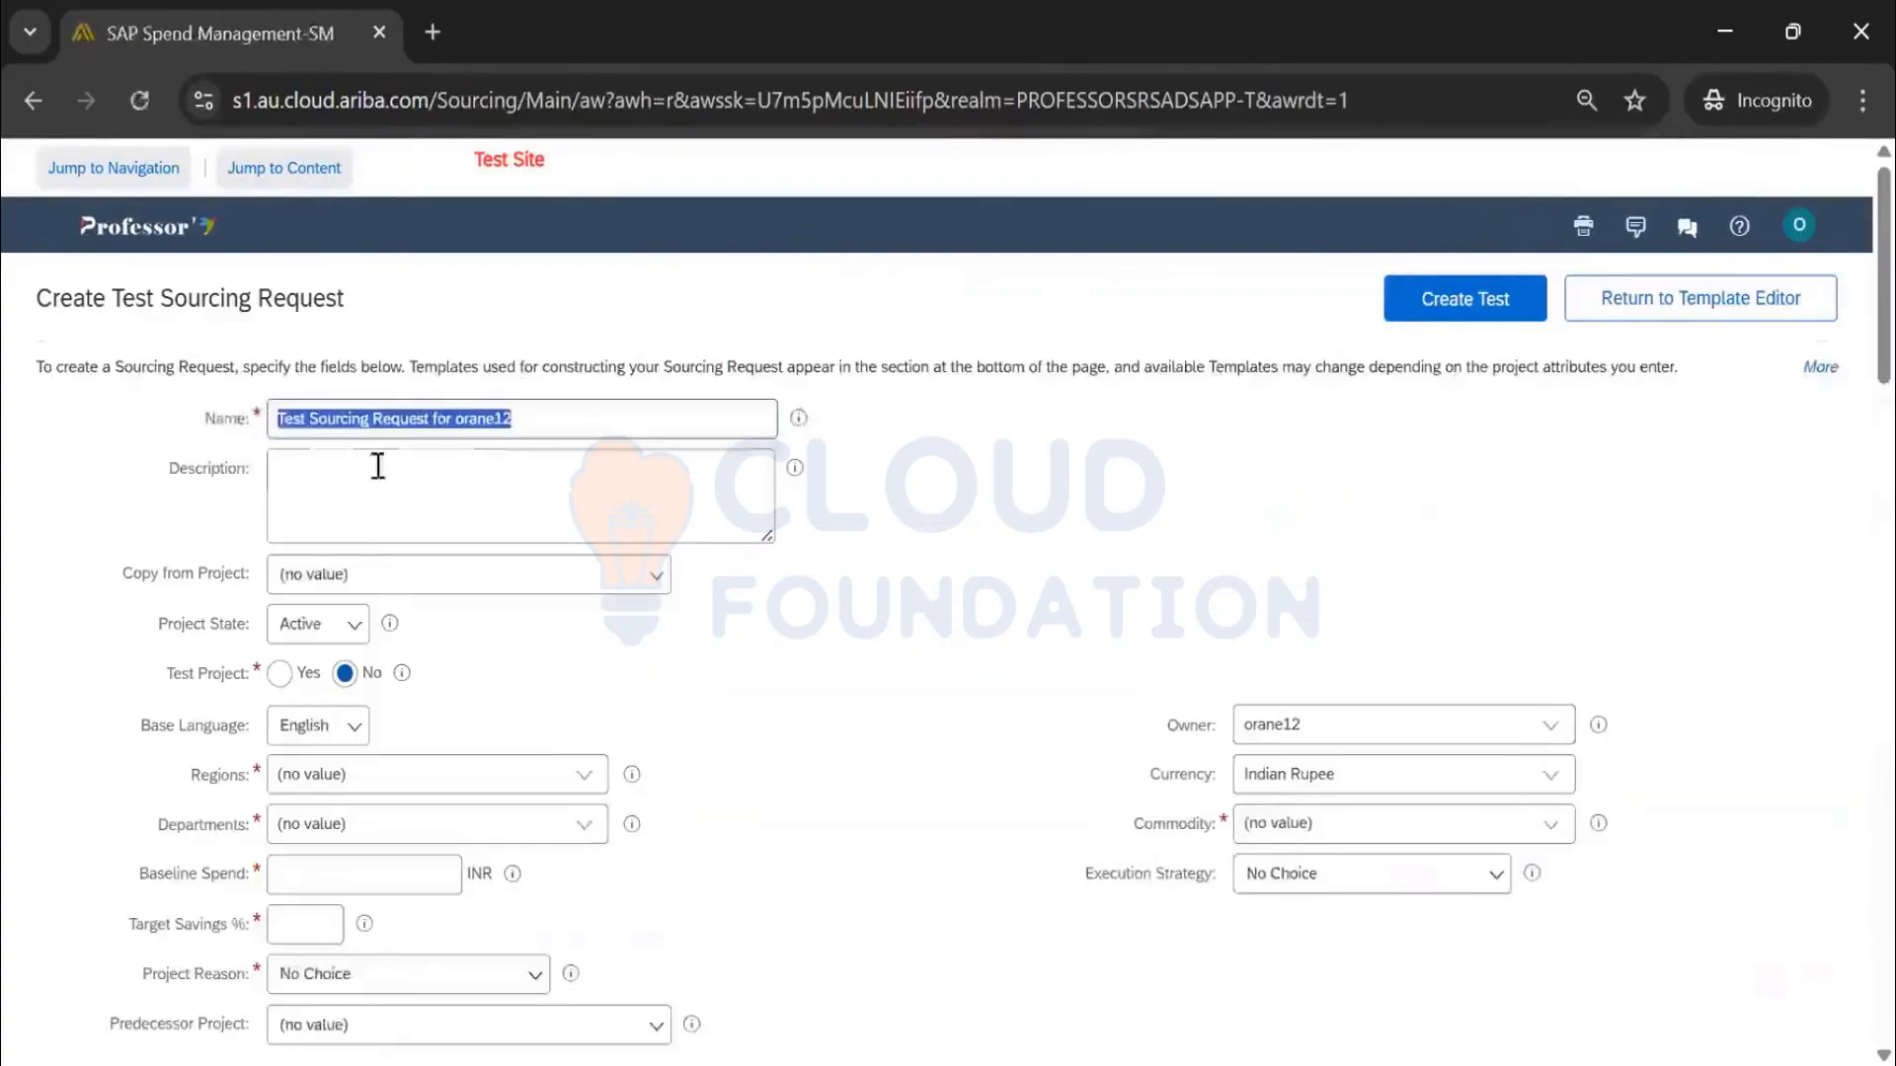
scroll(461, 451, down, 7)
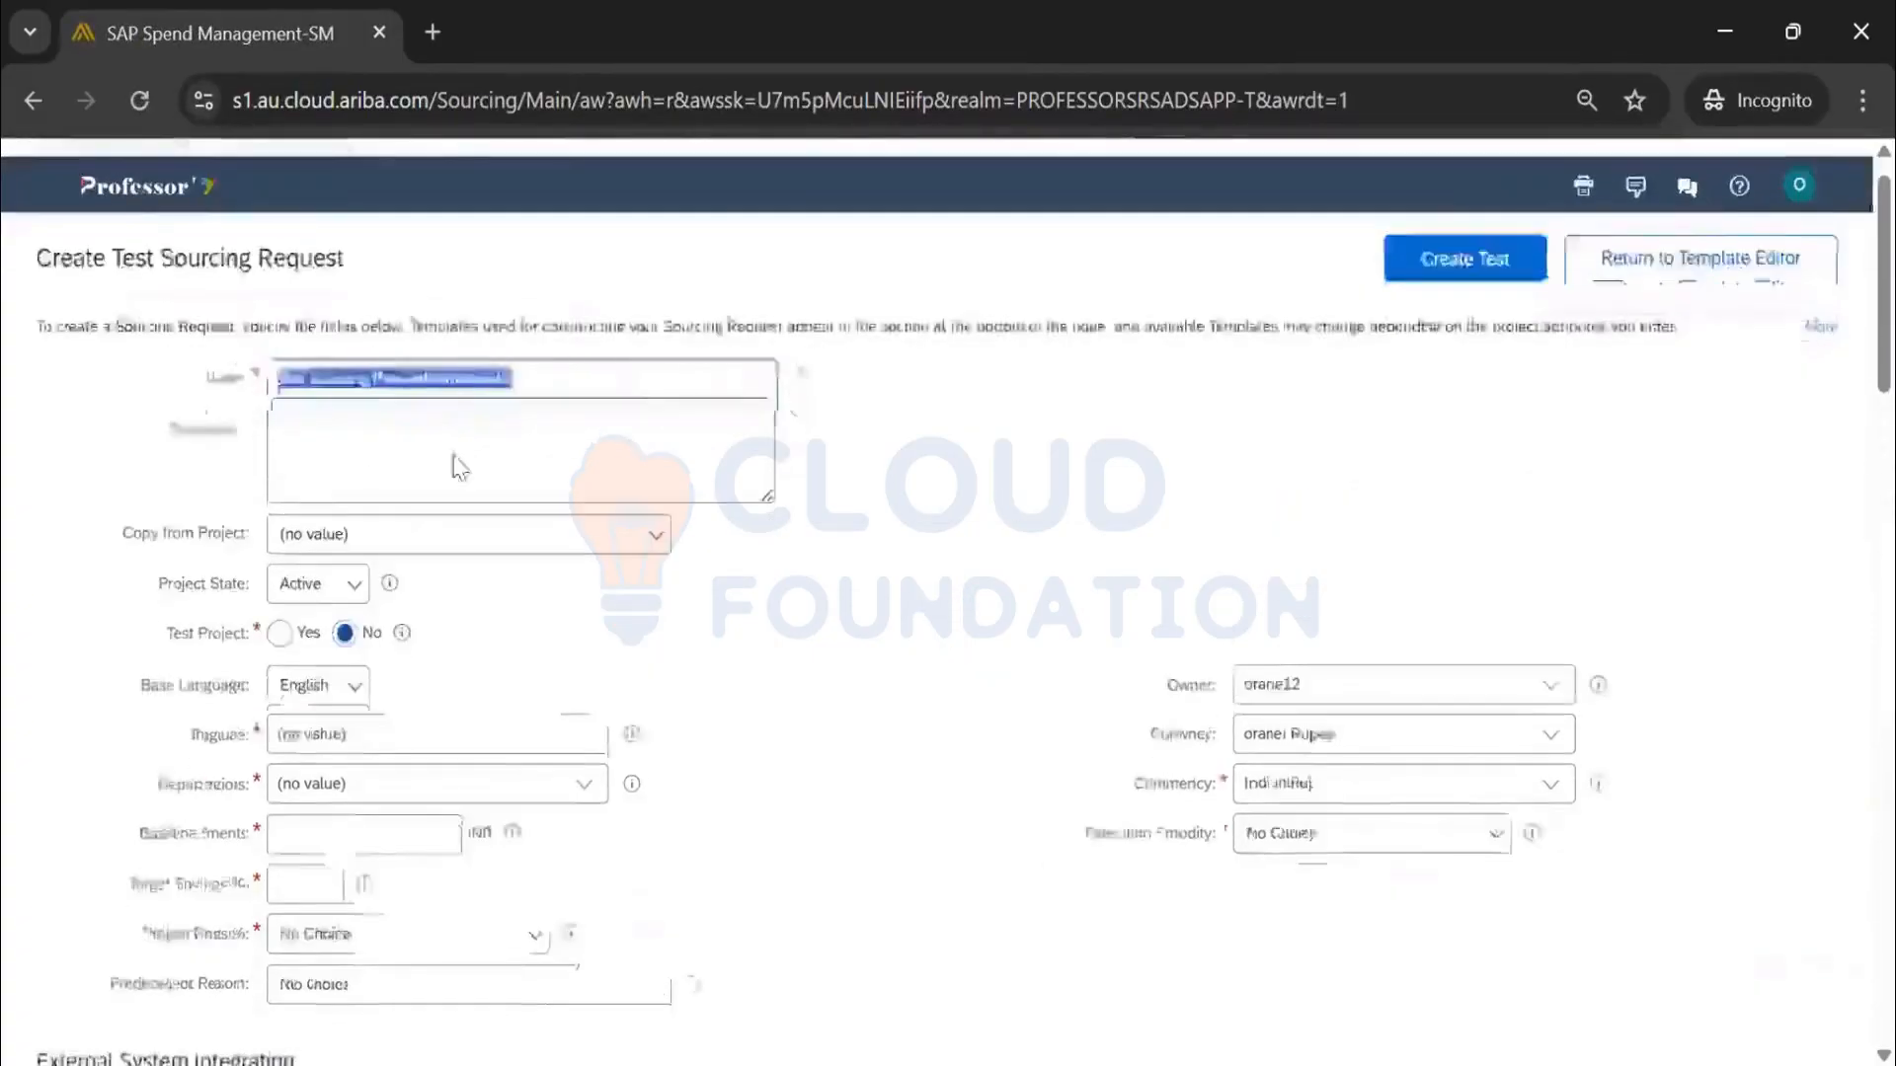
scroll(698, 507, down, 20)
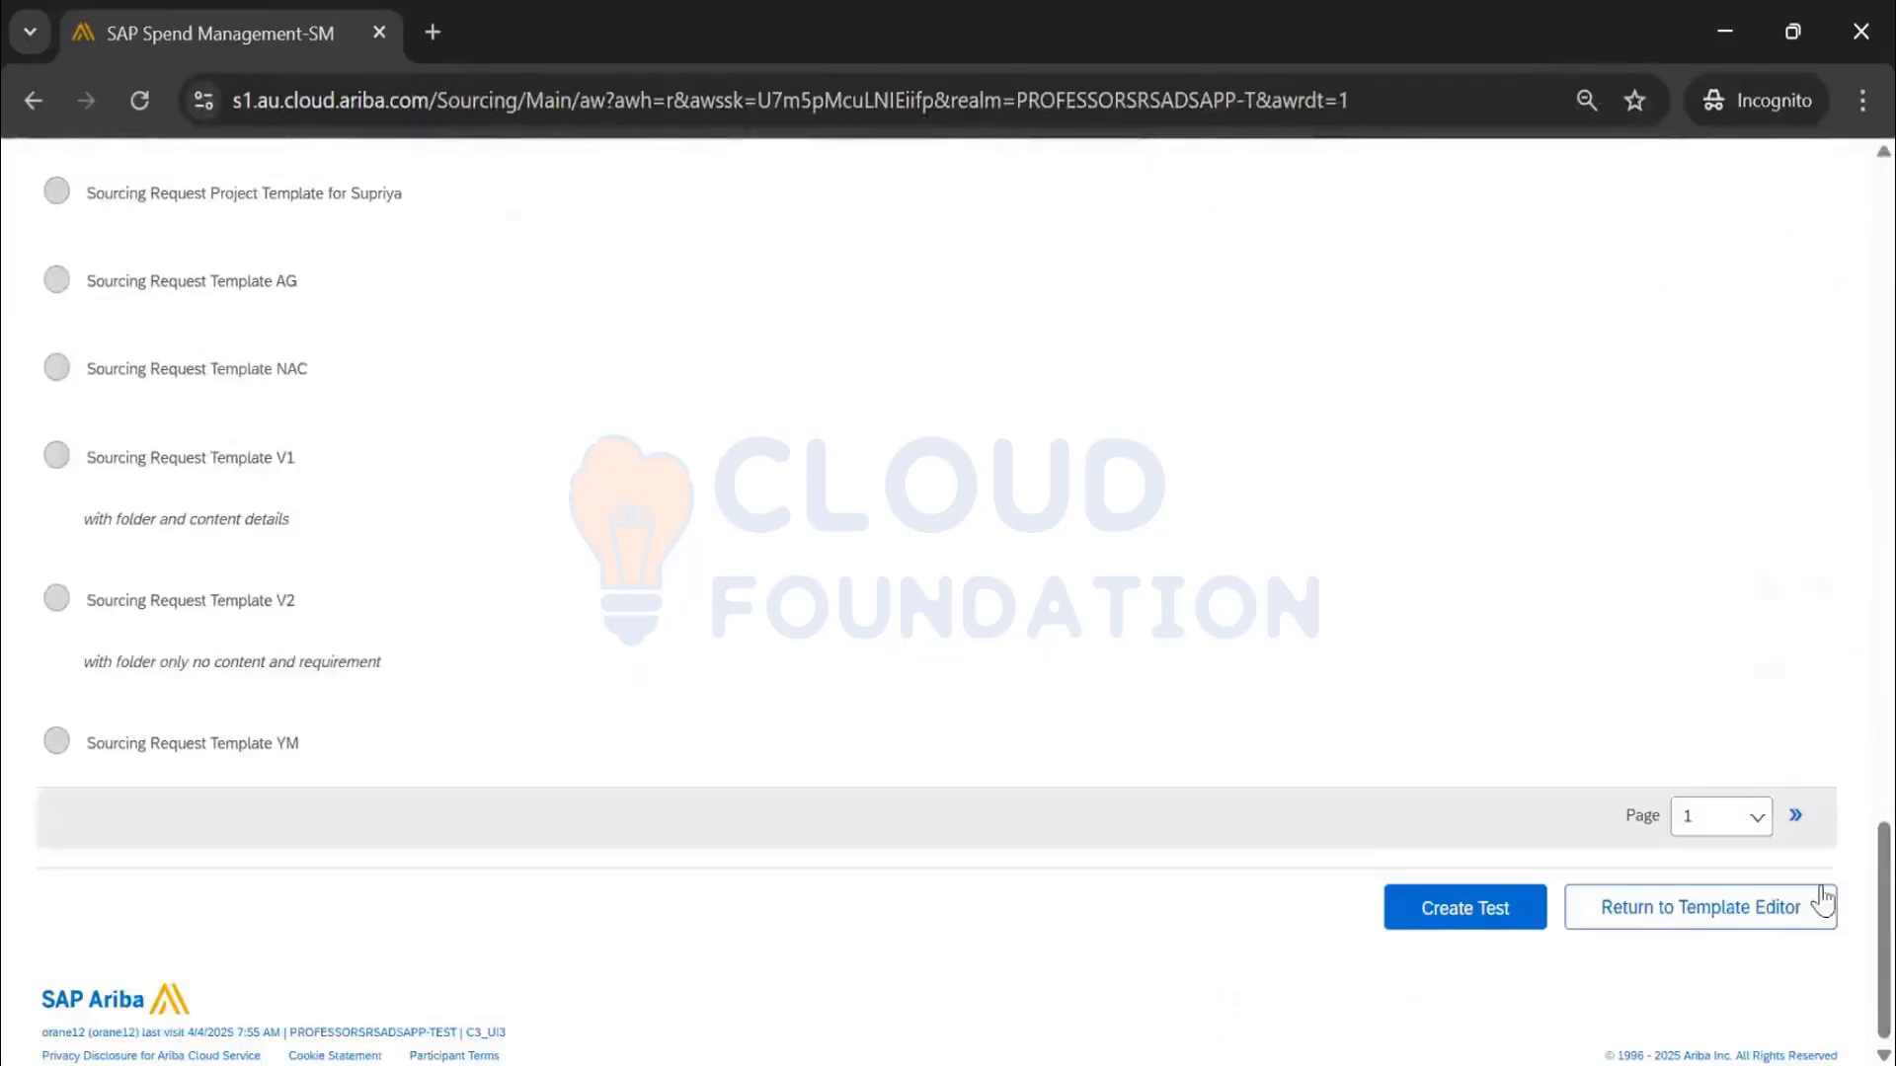
click(1795, 815)
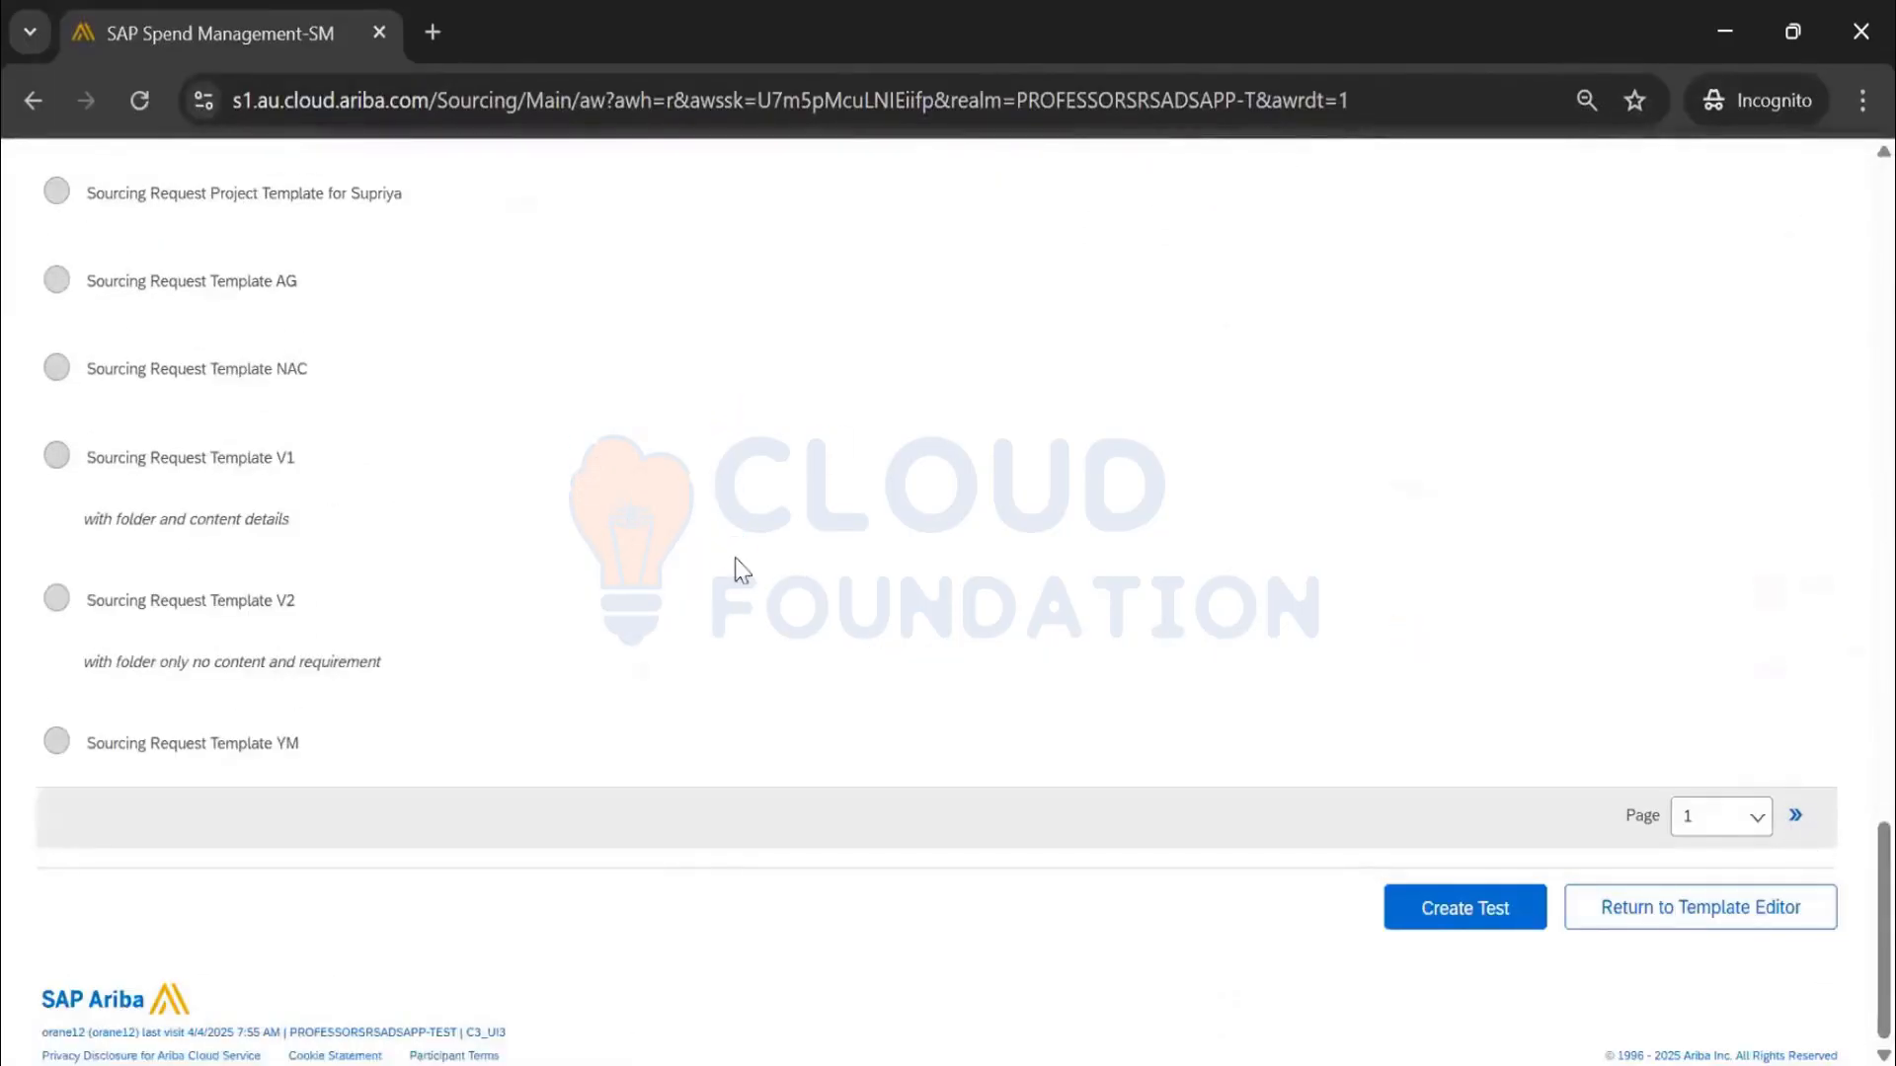
scroll(739, 563, up, 20)
scroll(747, 573, up, 5)
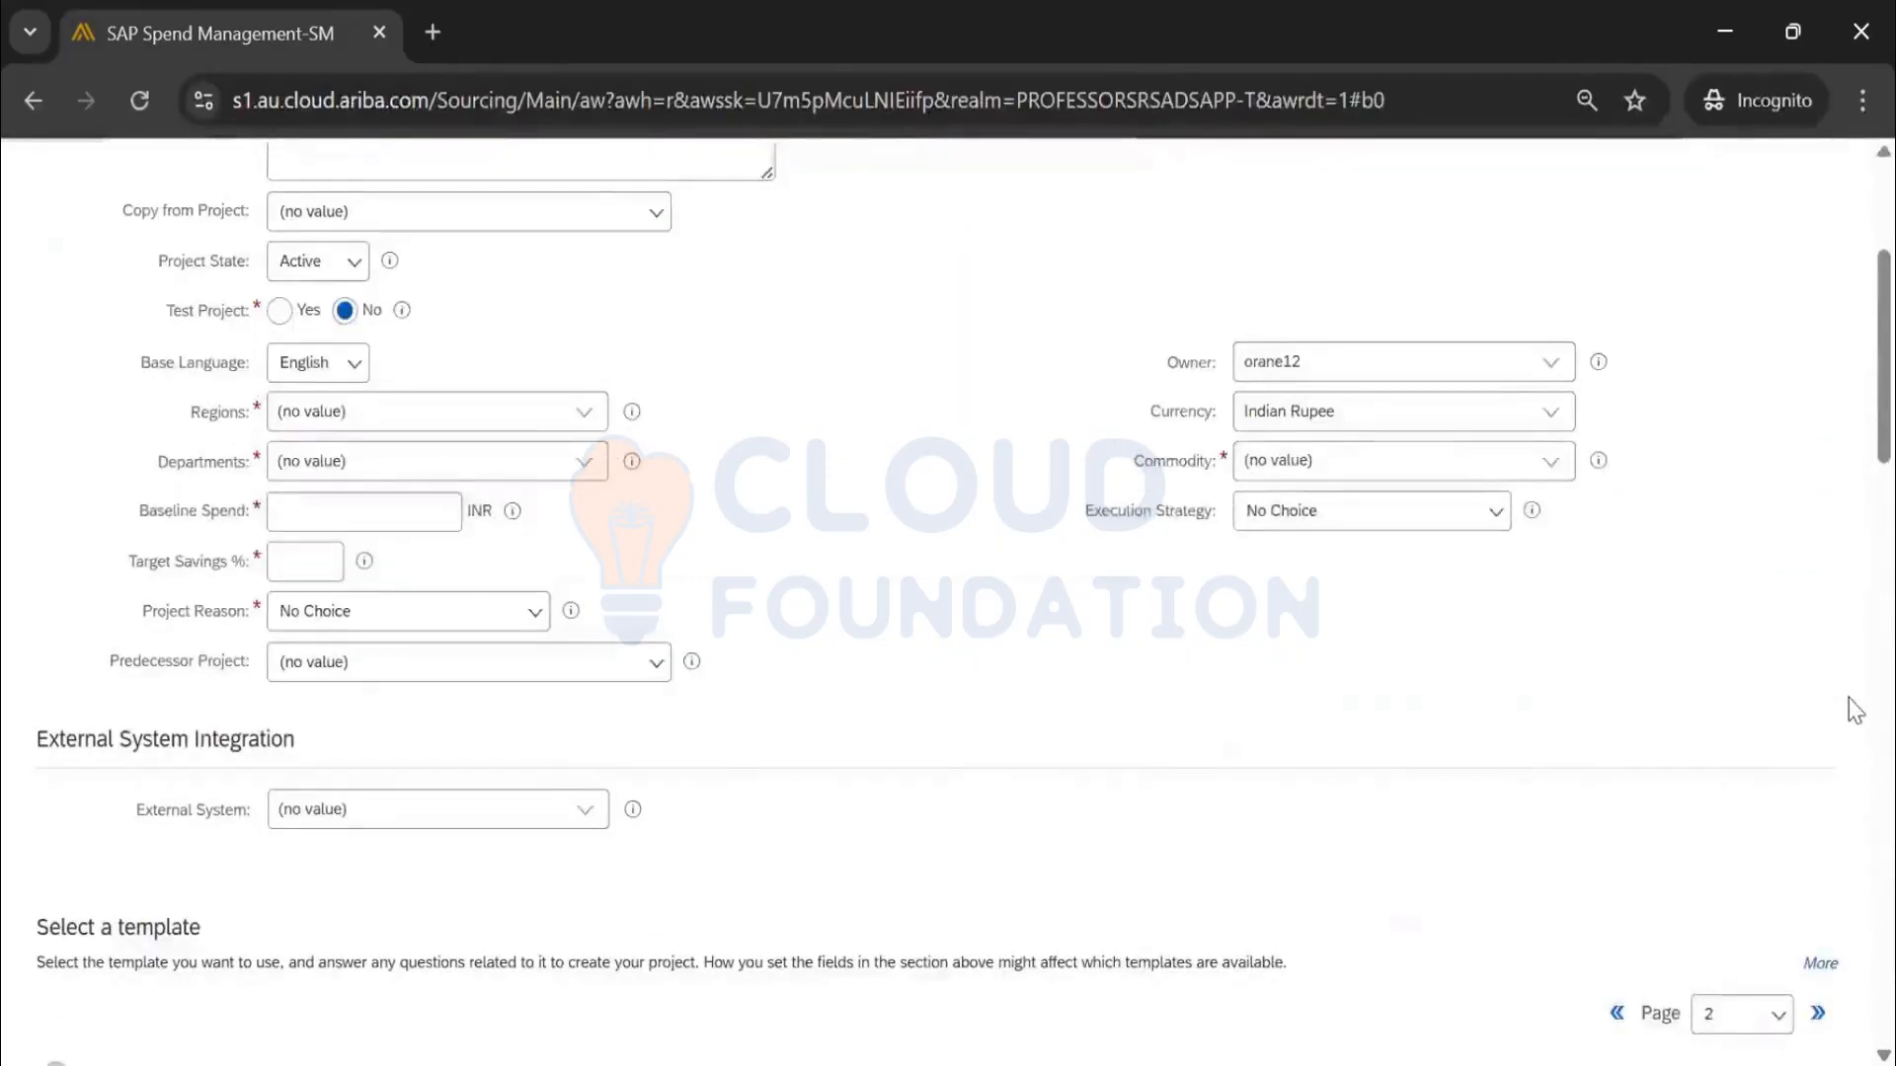
scroll(1842, 612, down, 8)
scroll(1826, 582, up, 3)
click(1816, 541)
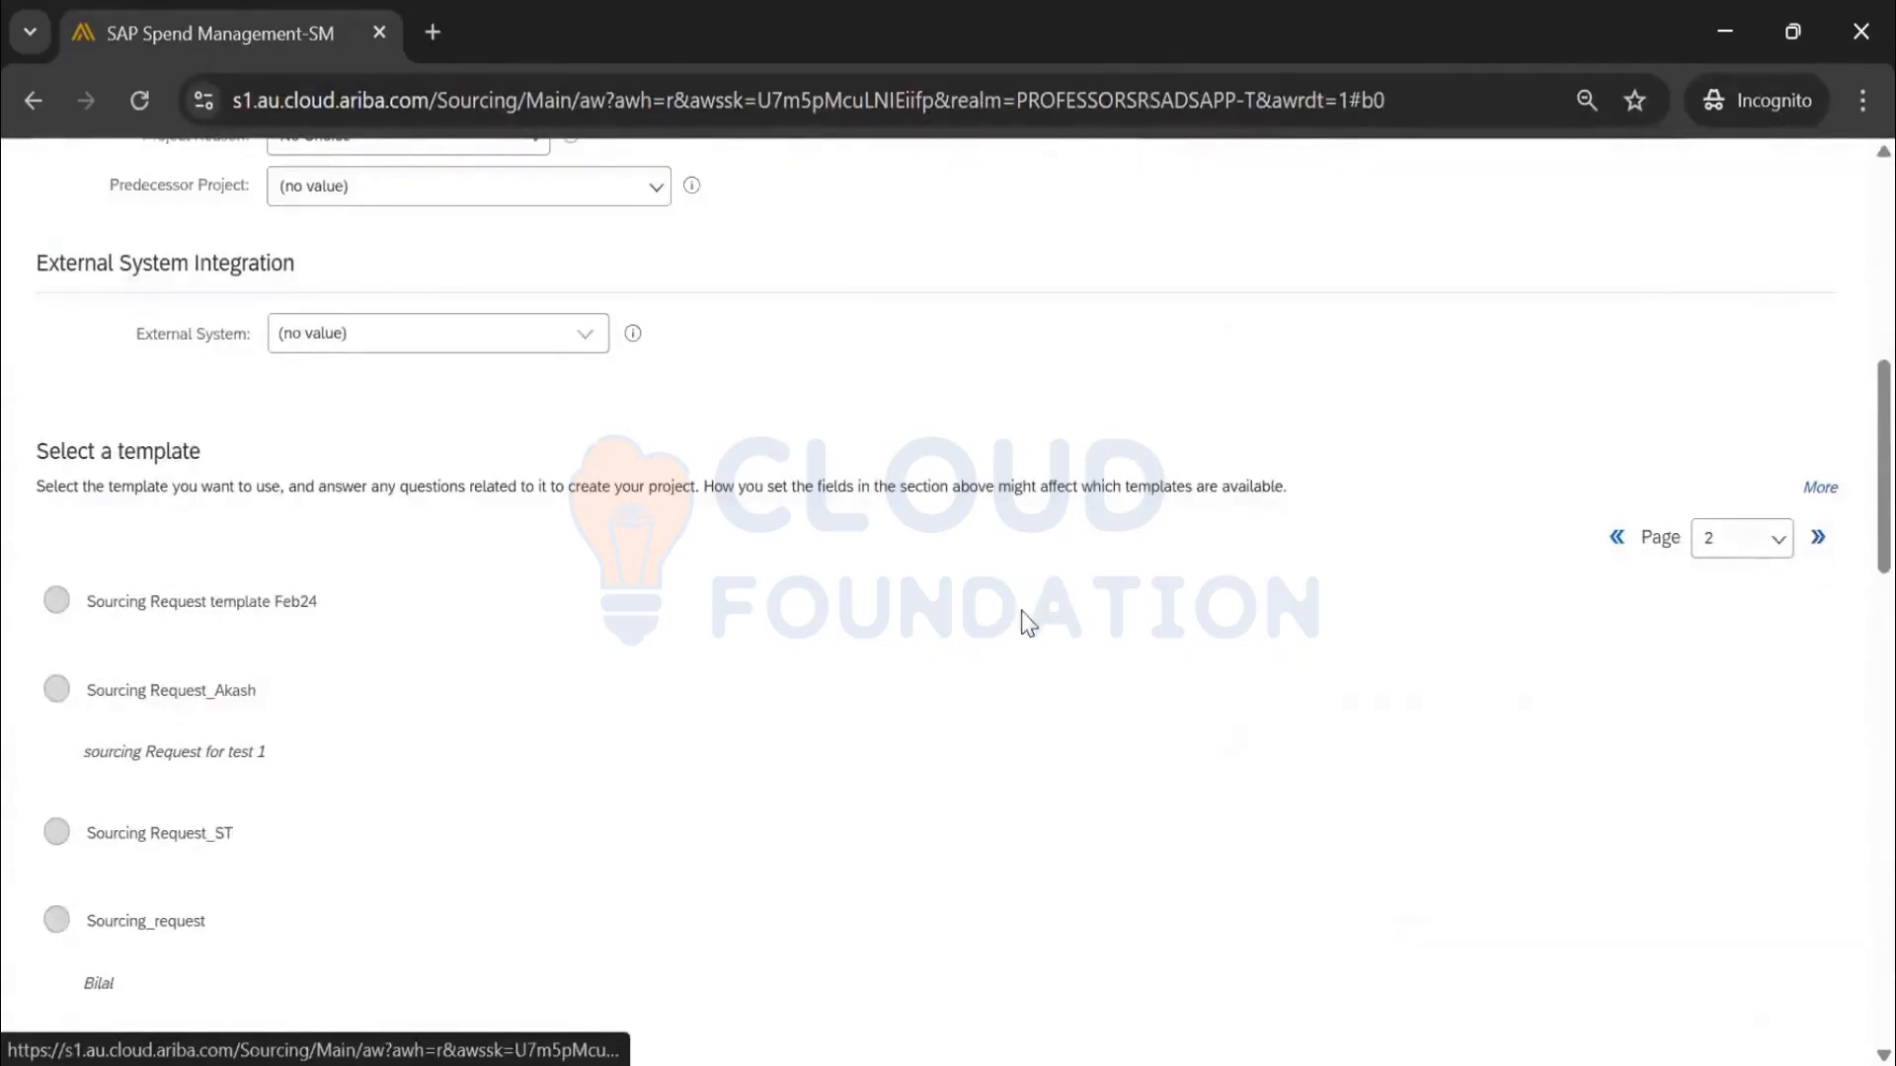
scroll(1013, 618, down, 10)
scroll(1017, 624, down, 12)
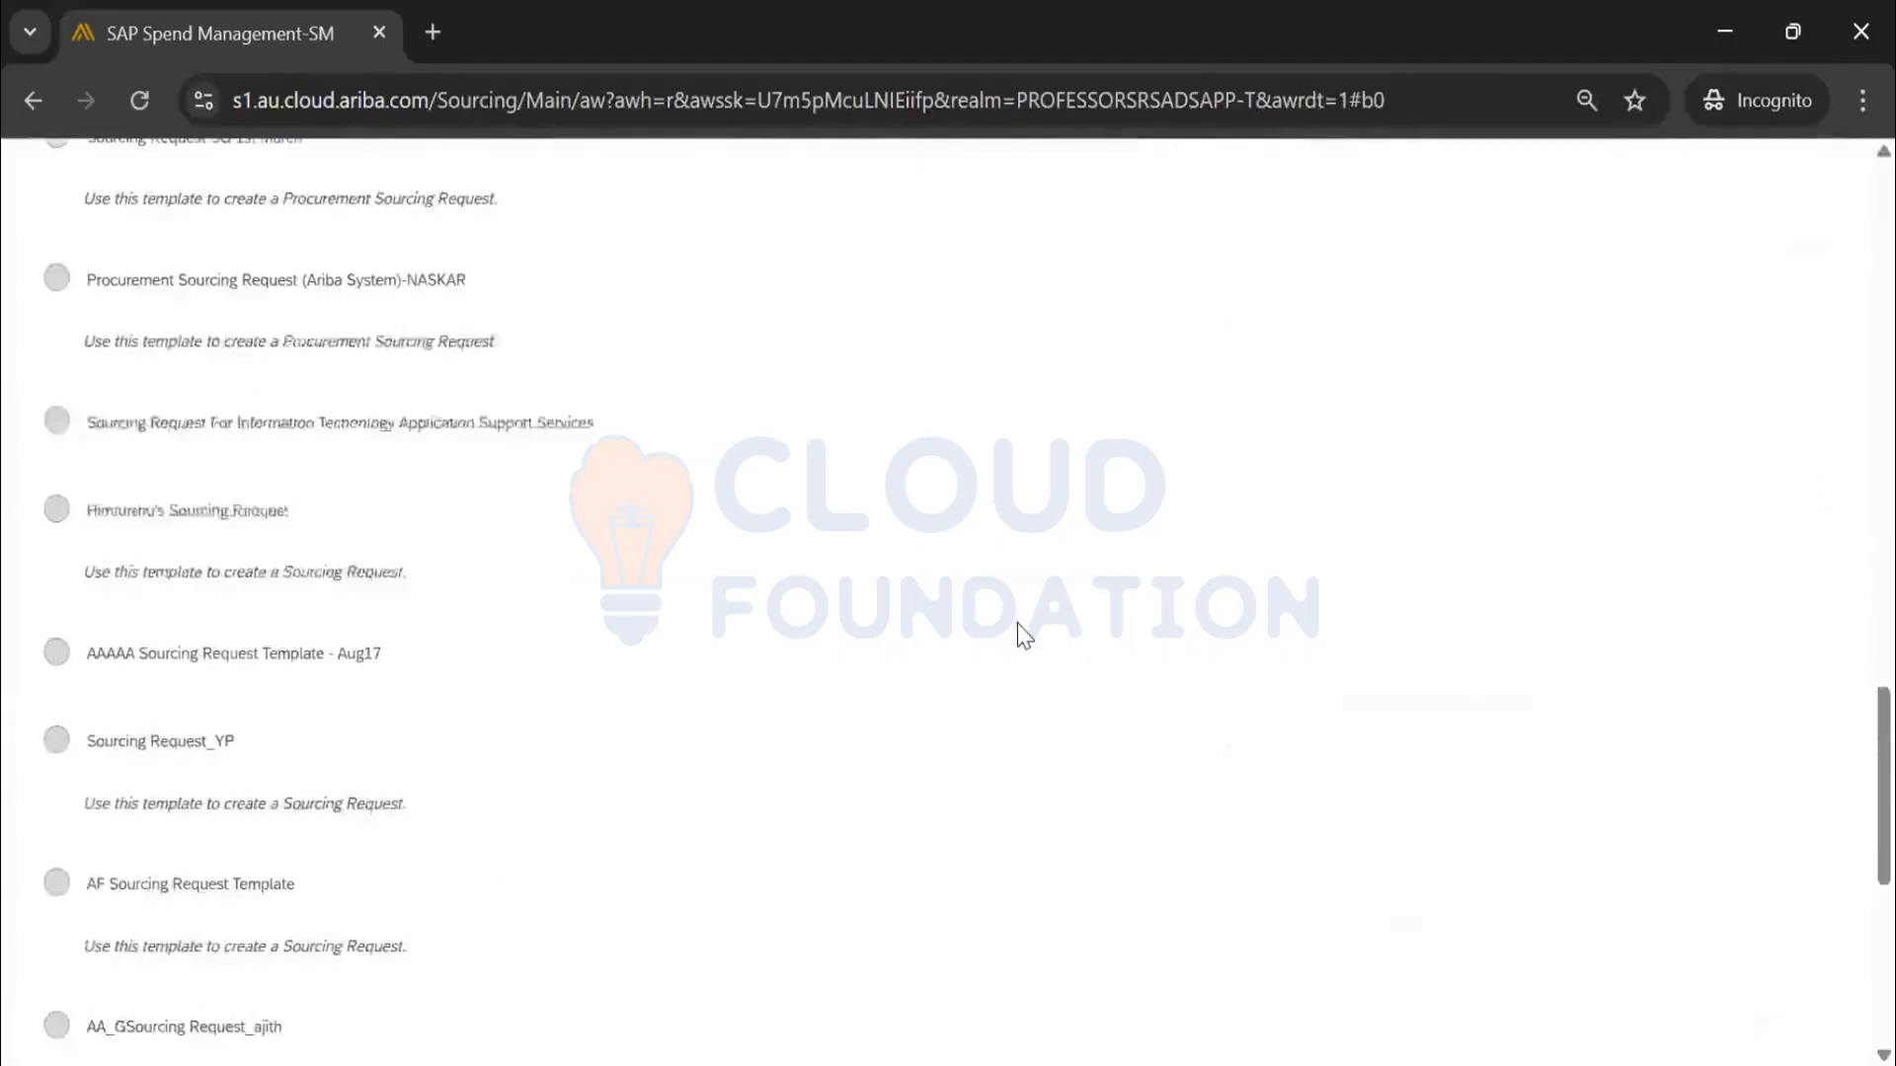
click(1795, 893)
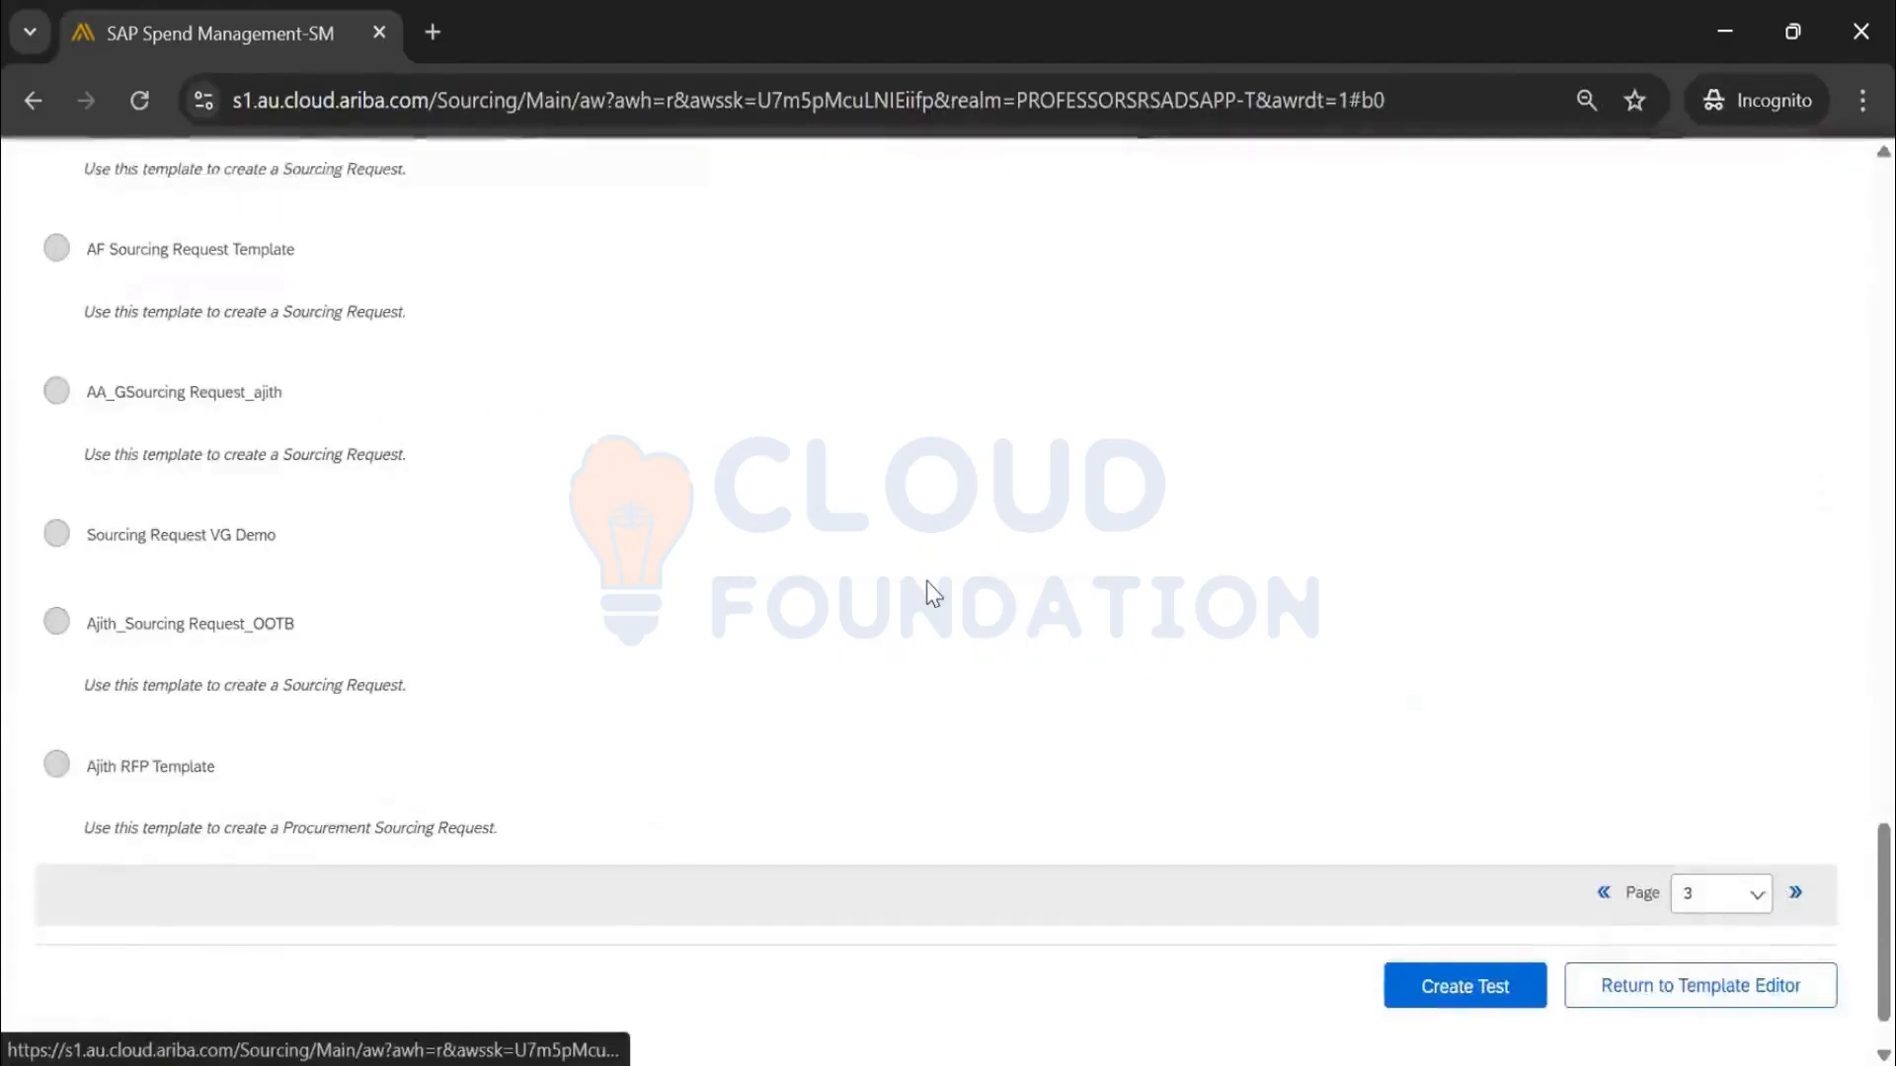
scroll(284, 649, up, 20)
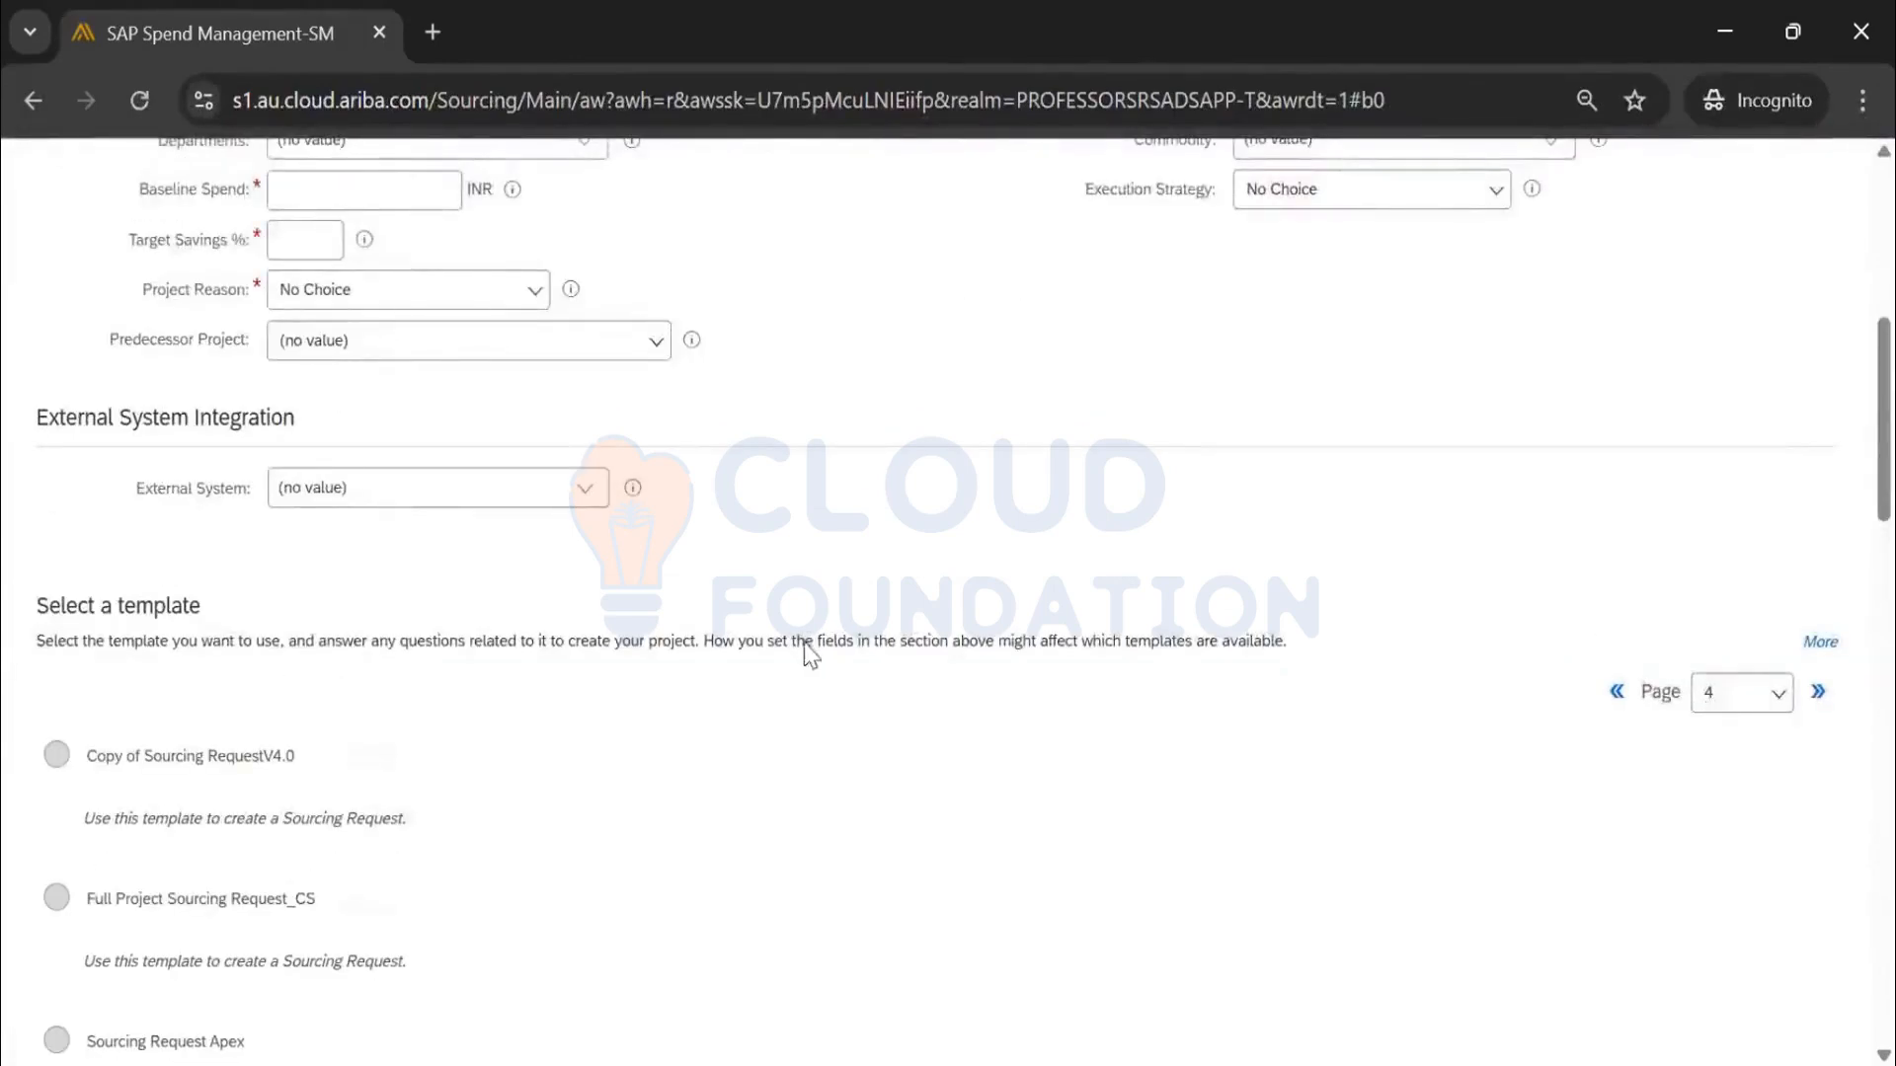
scroll(809, 654, down, 20)
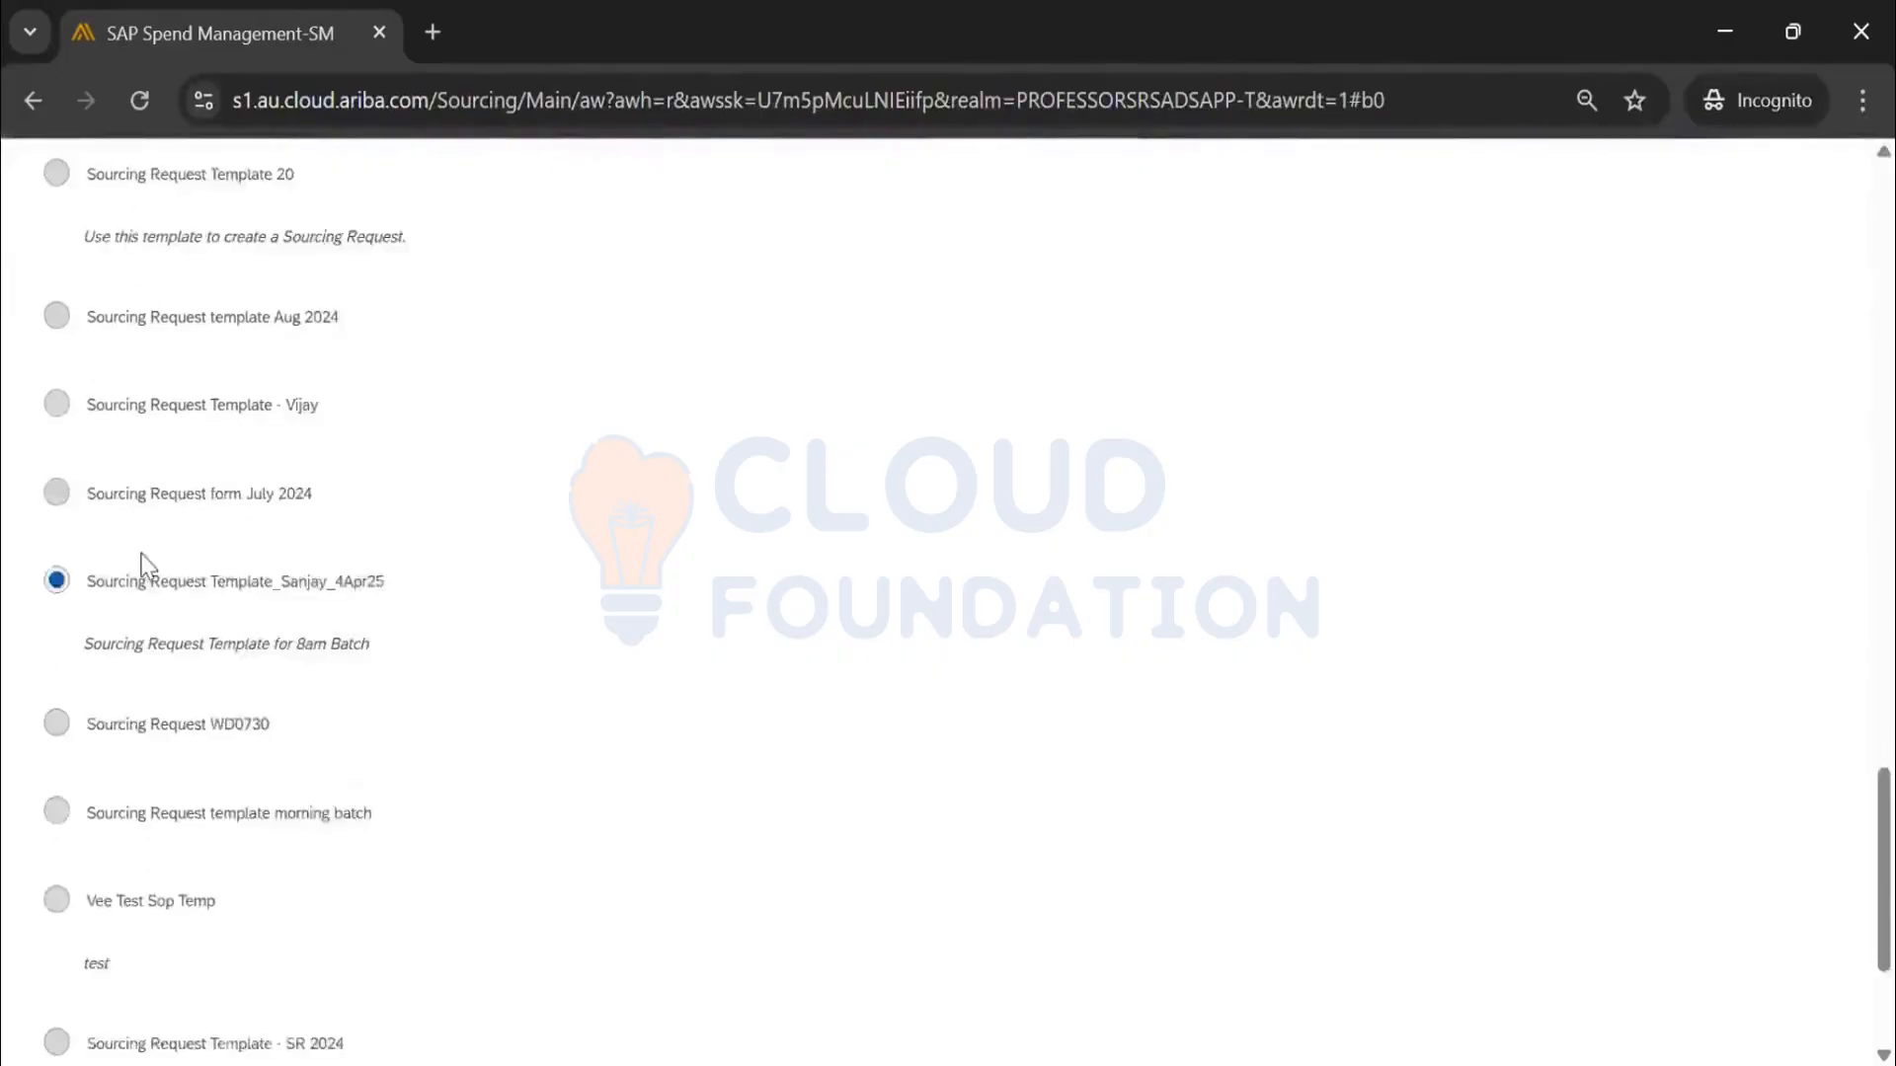
scroll(143, 565, down, 2)
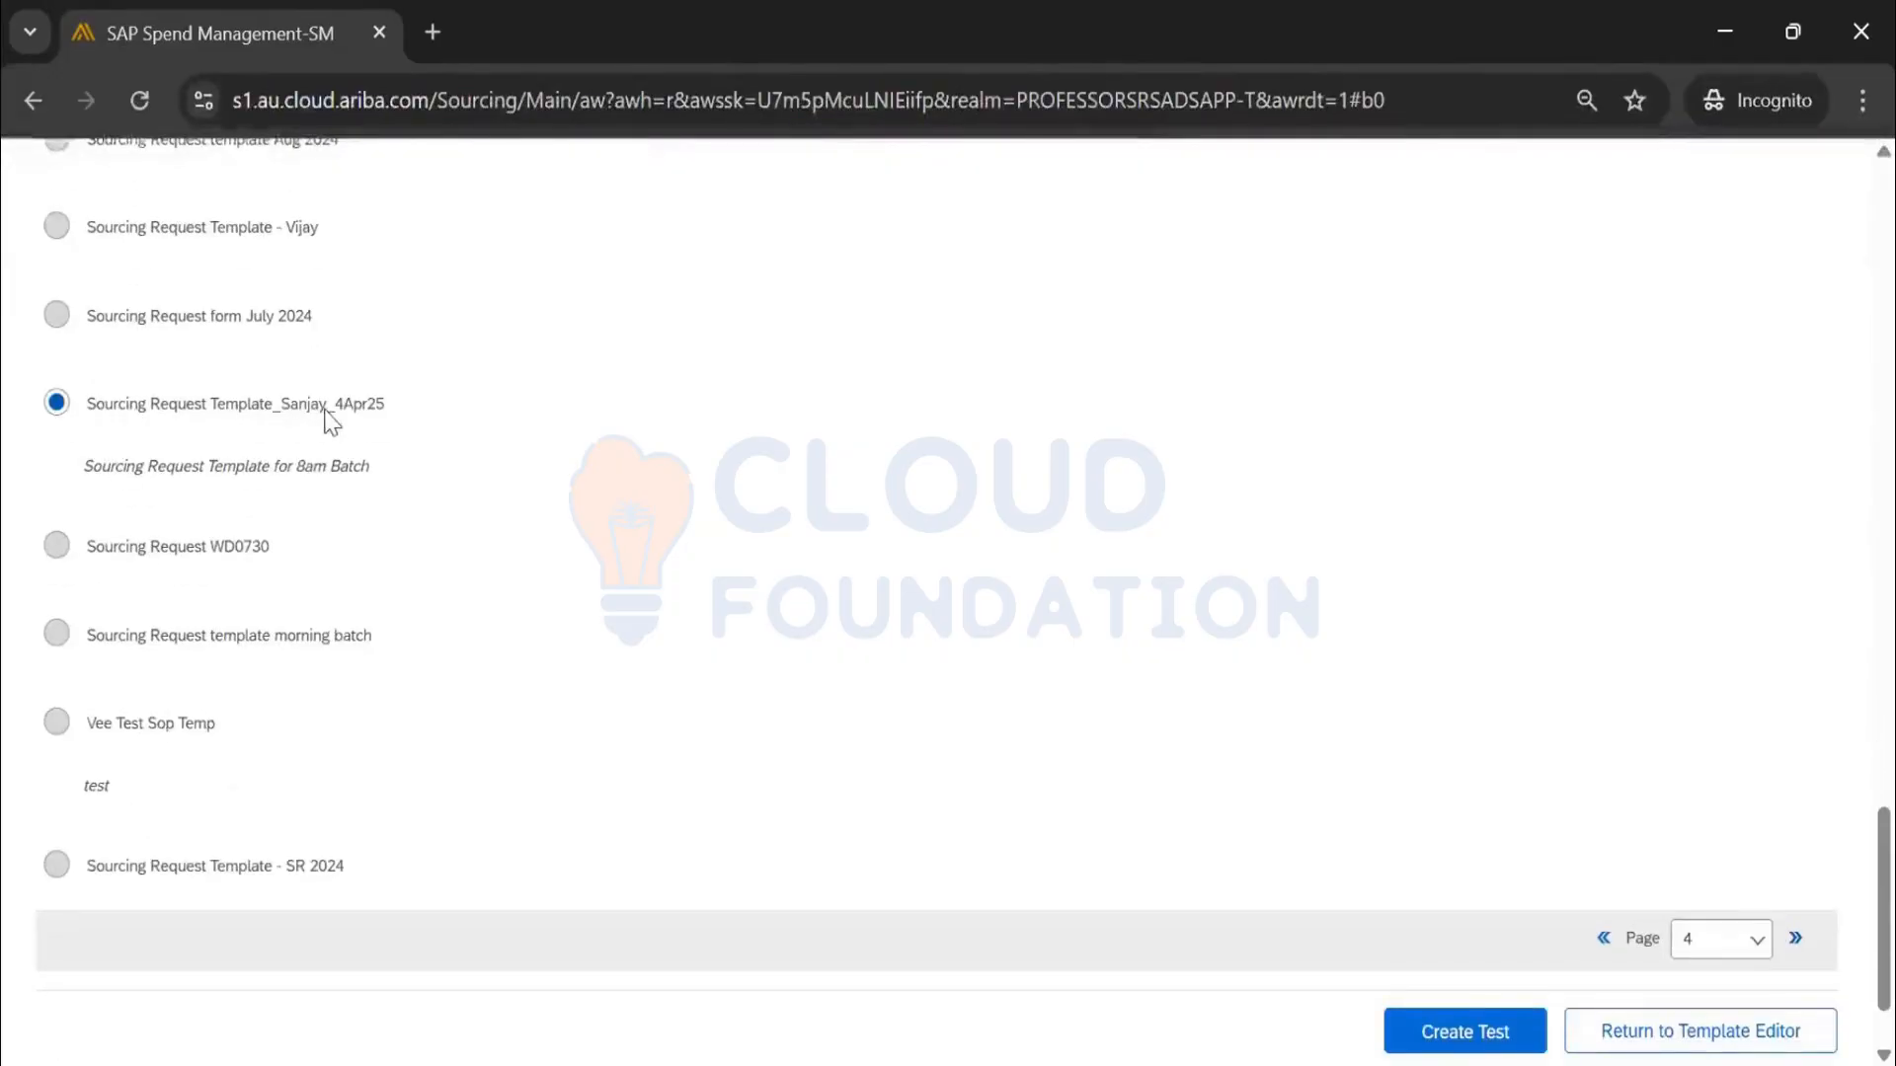
drag(314, 478, 401, 482)
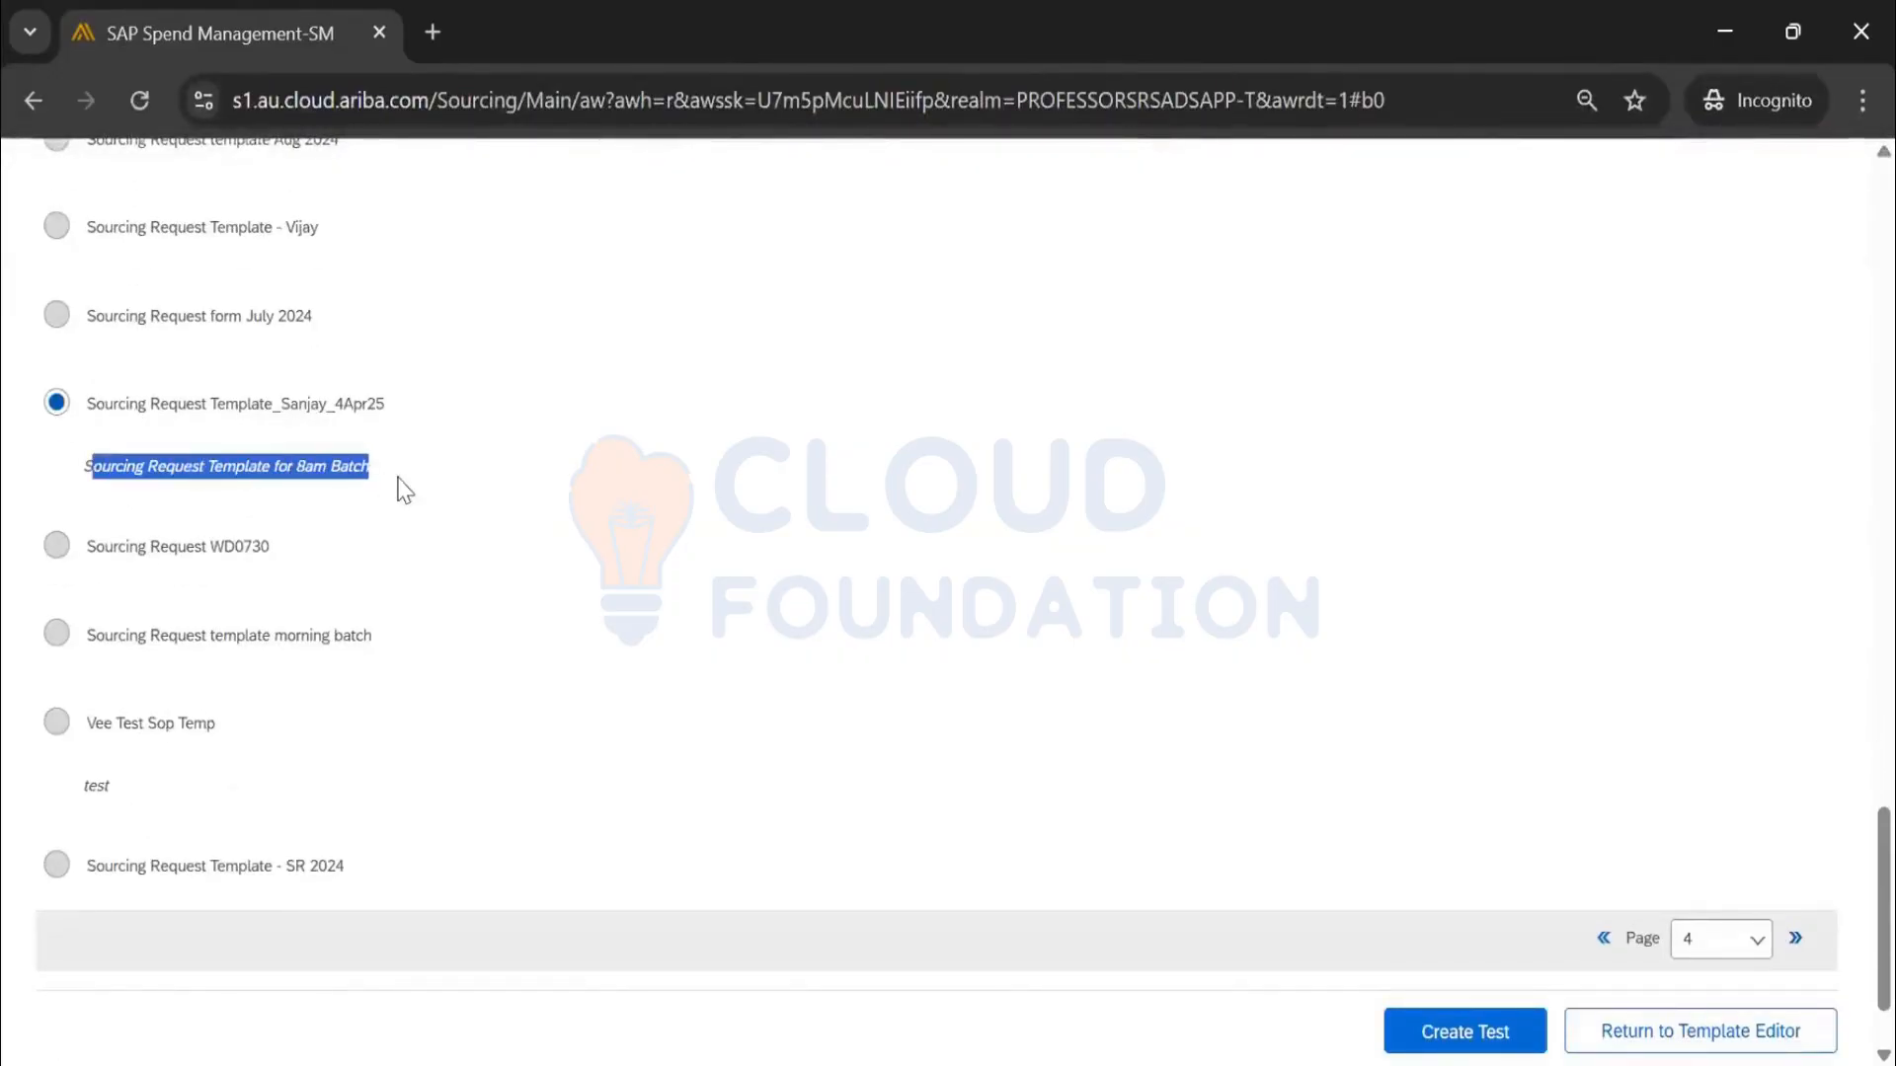
scroll(1099, 590, up, 15)
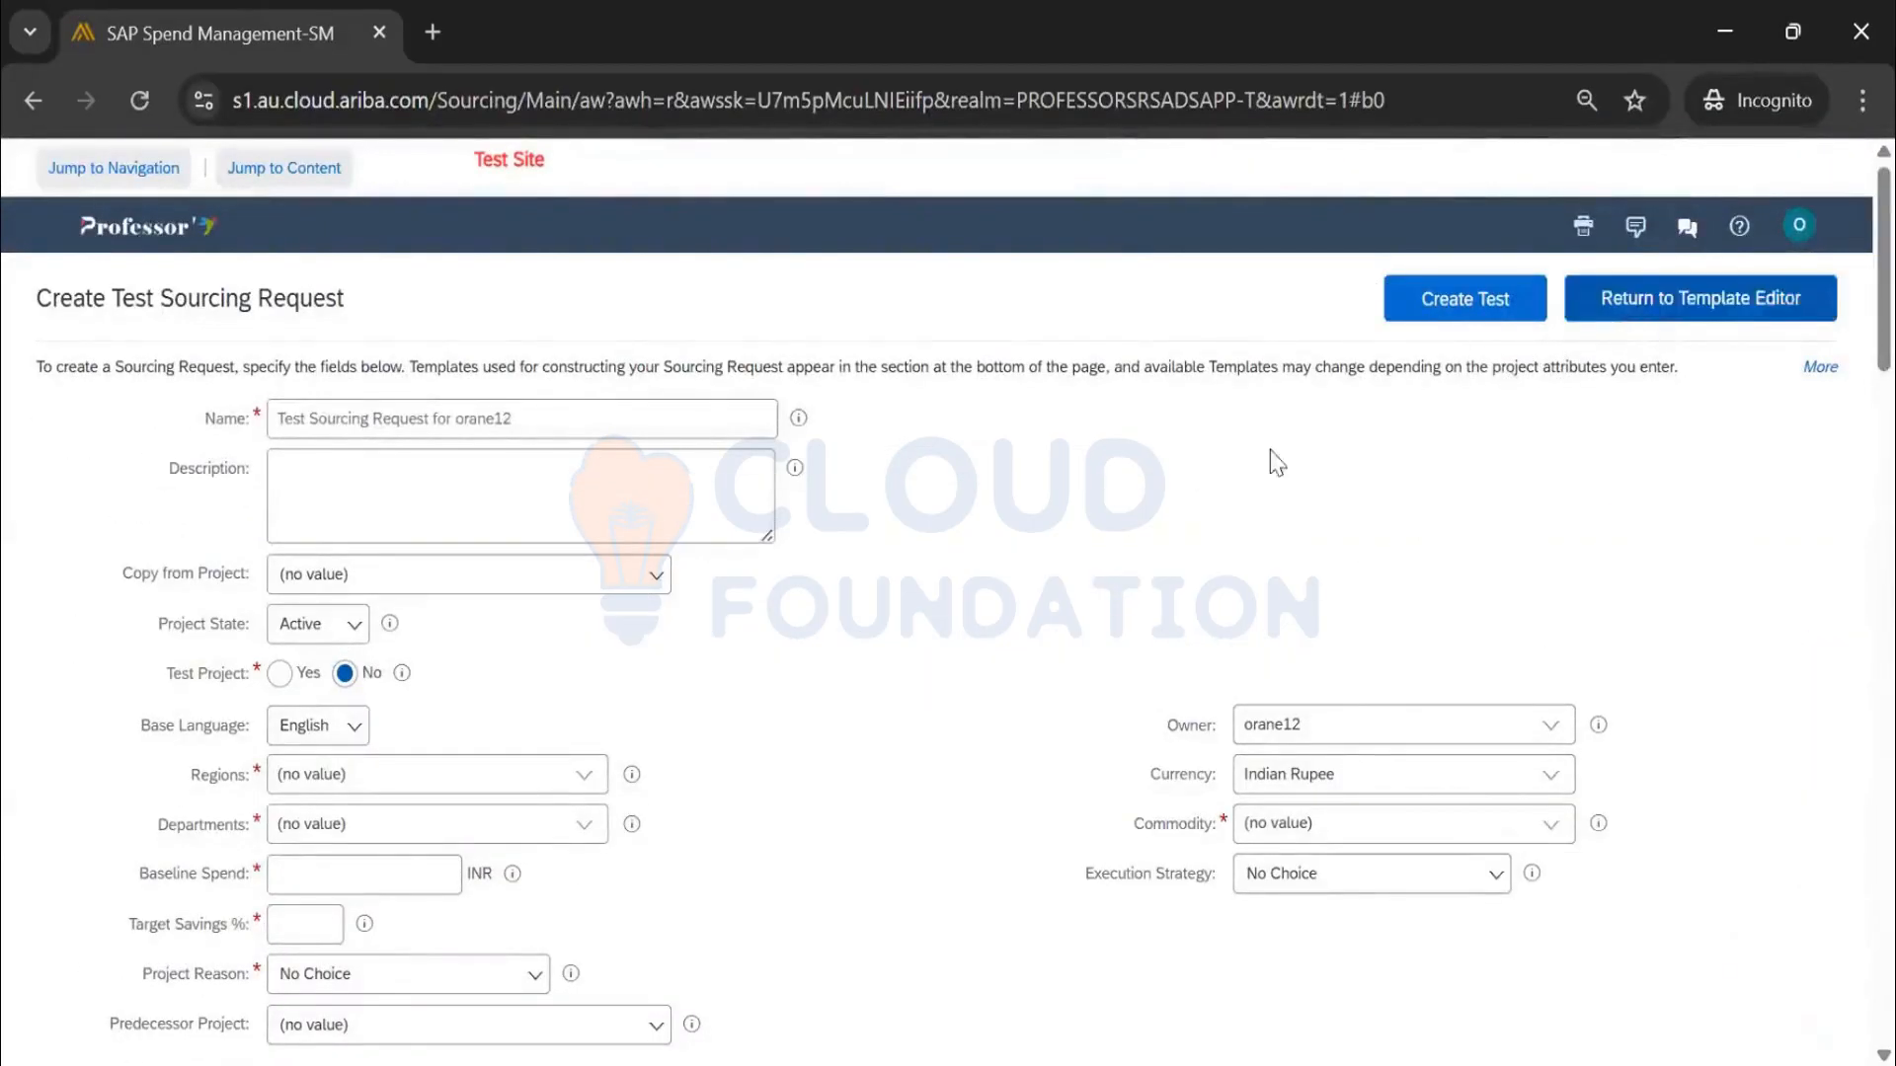
scroll(1502, 457, down, 15)
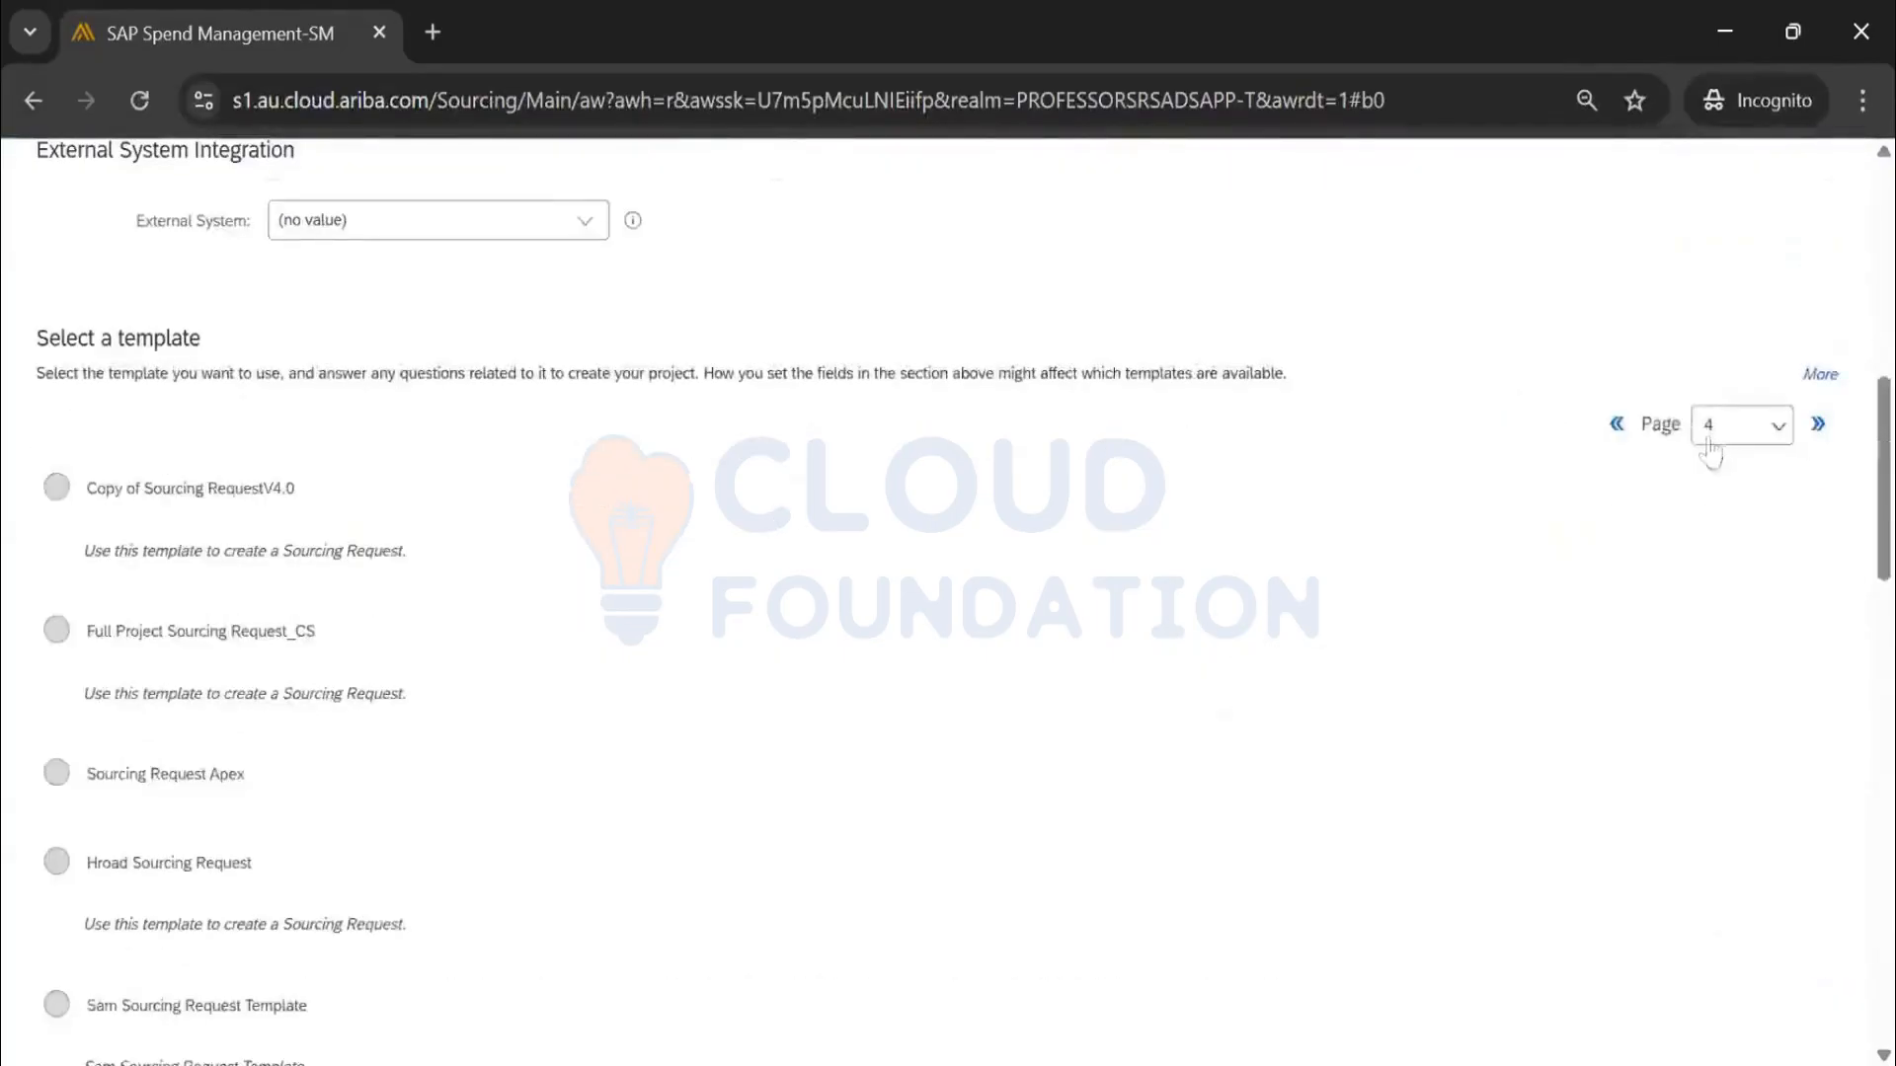
scroll(1709, 457, up, 15)
click(1675, 314)
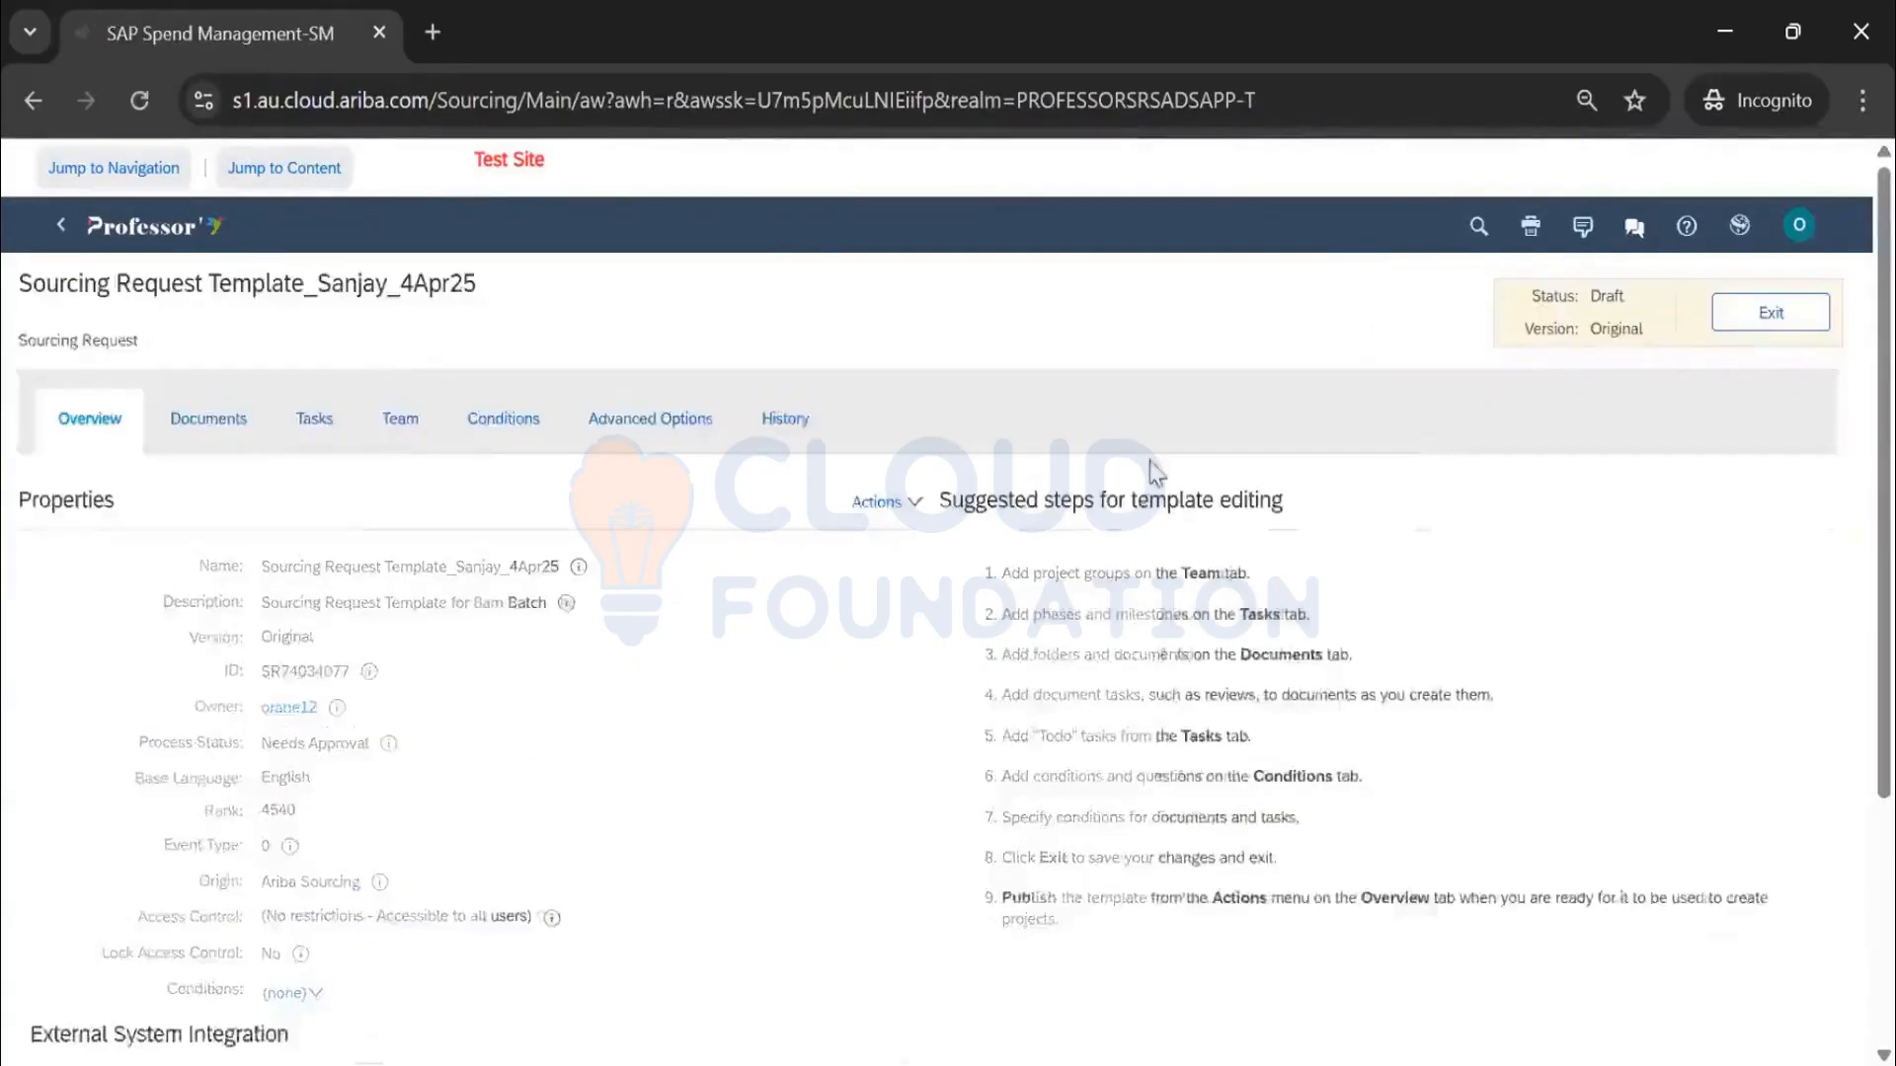
Replace the template's Rank 4540 with 10 via Edit Properties, save, and start a test request
click(1049, 506)
click(1086, 660)
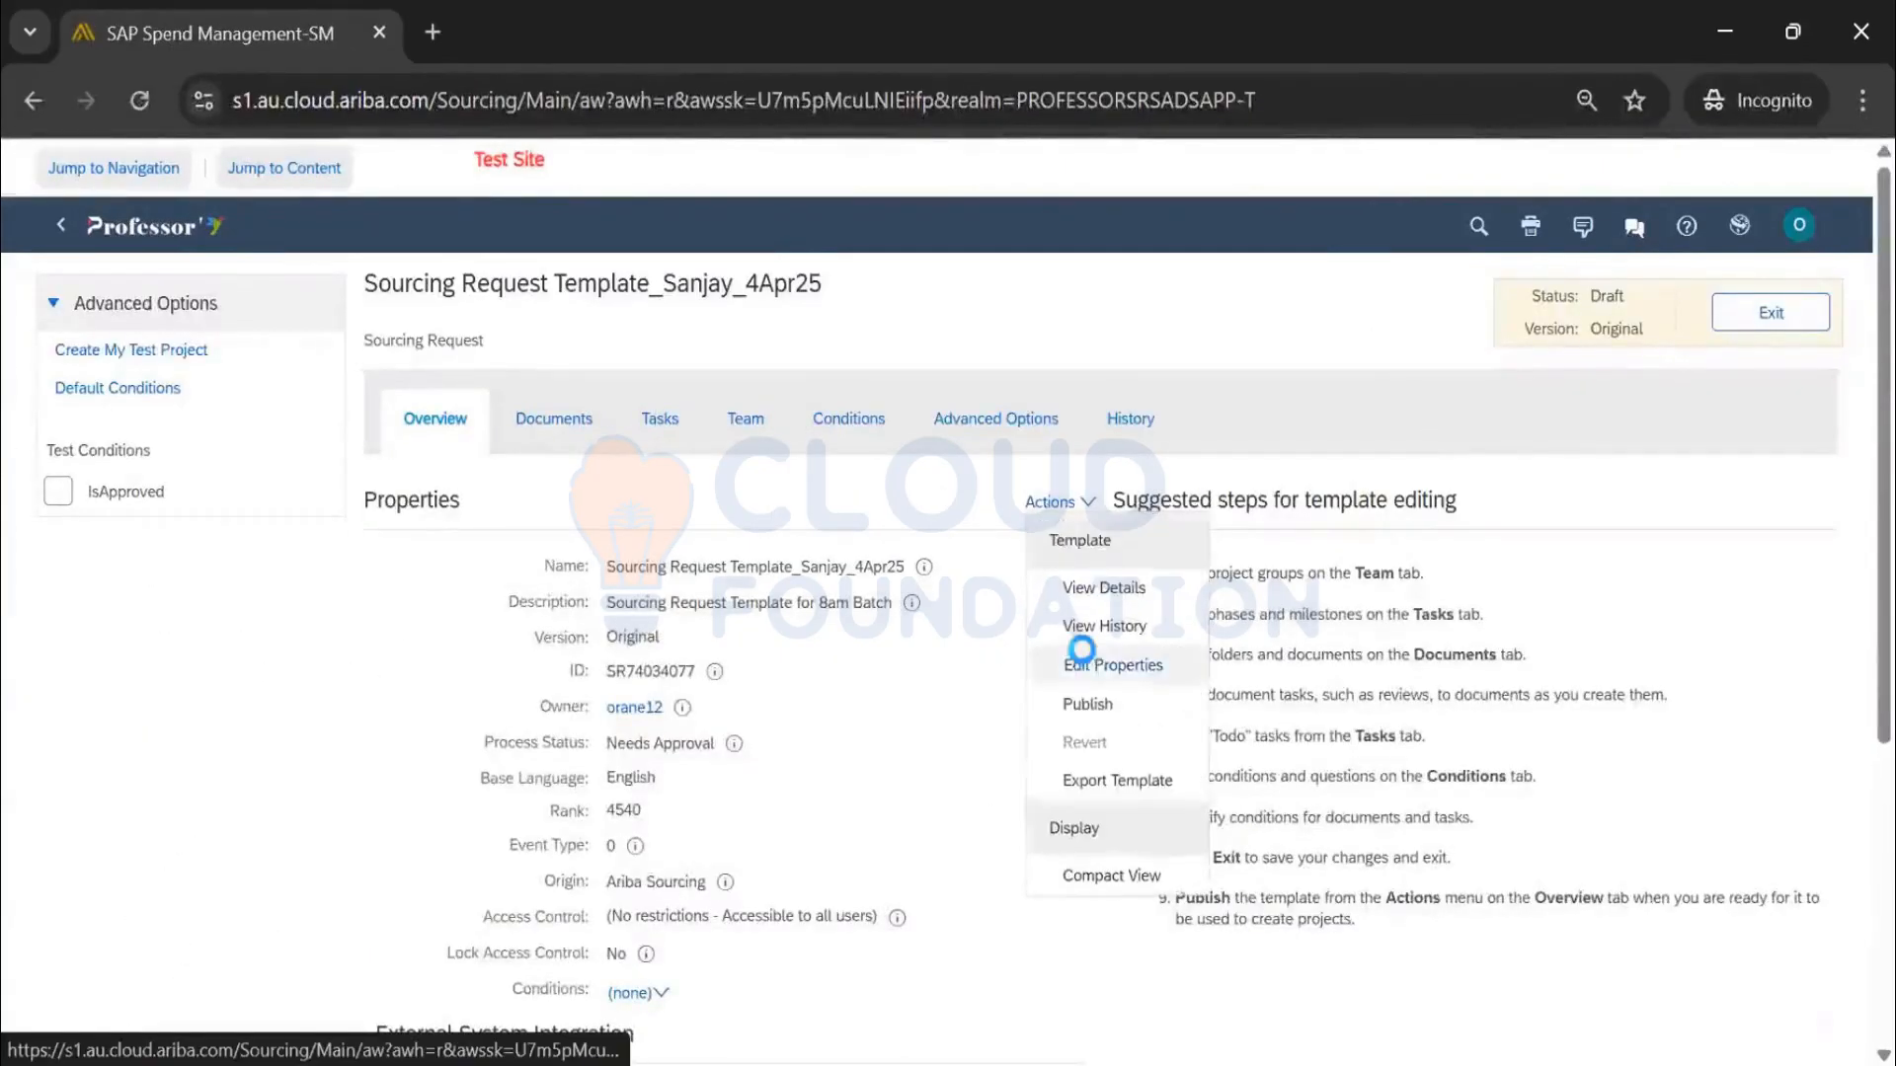
scroll(478, 682, down, 5)
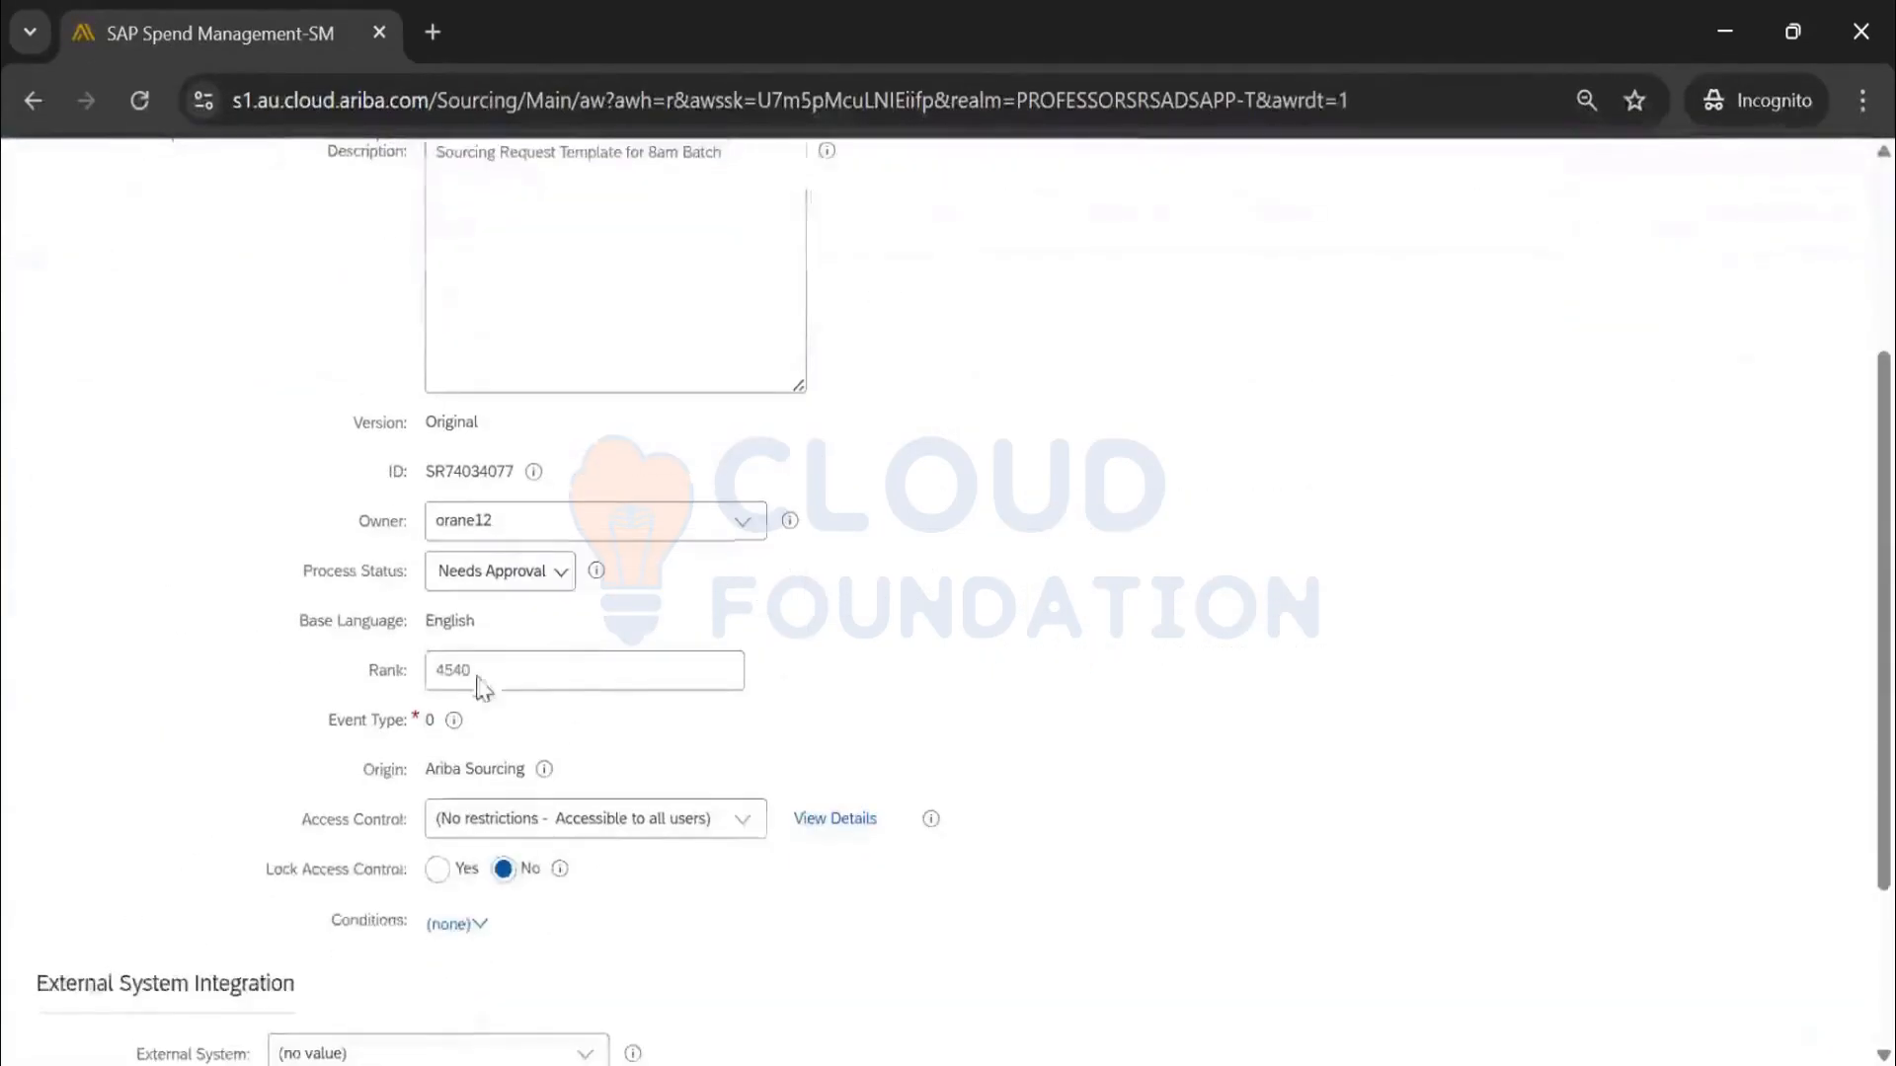
double_click(454, 671)
text(0)
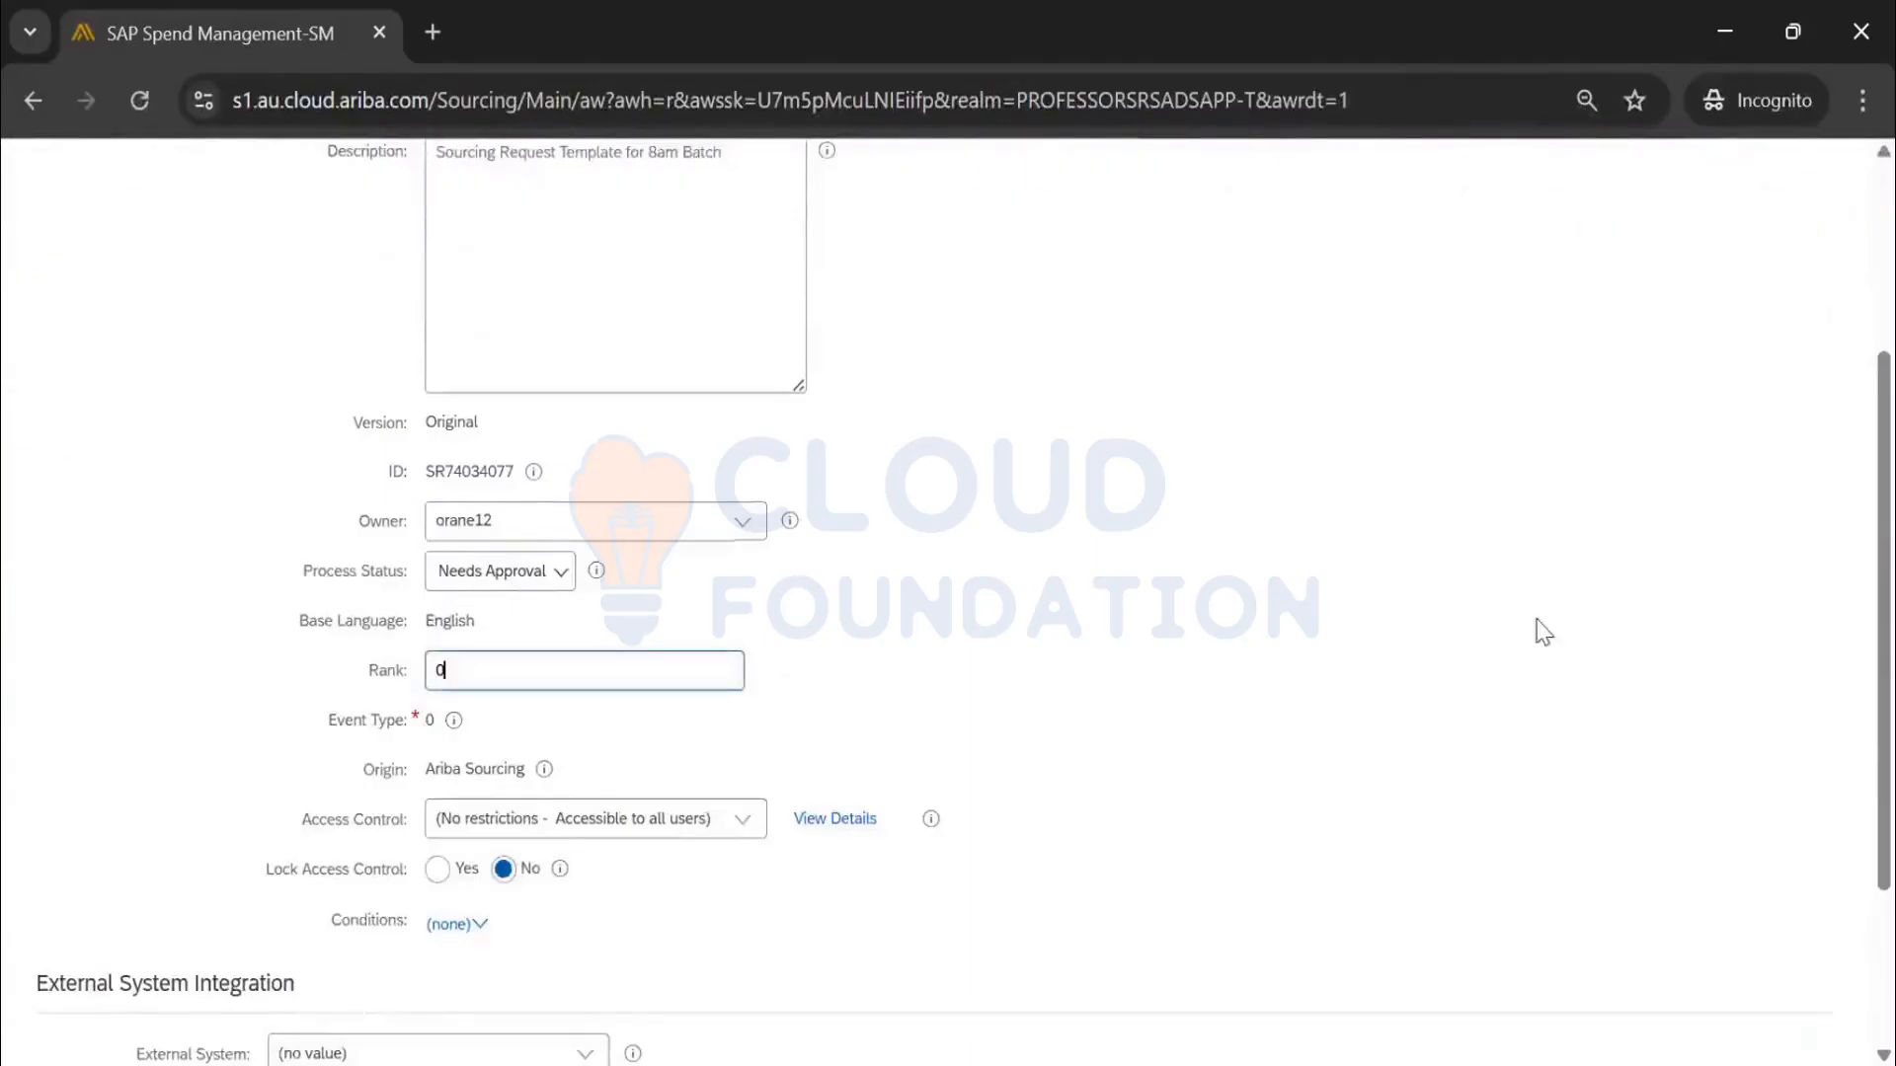
scroll(1432, 632, up, 2)
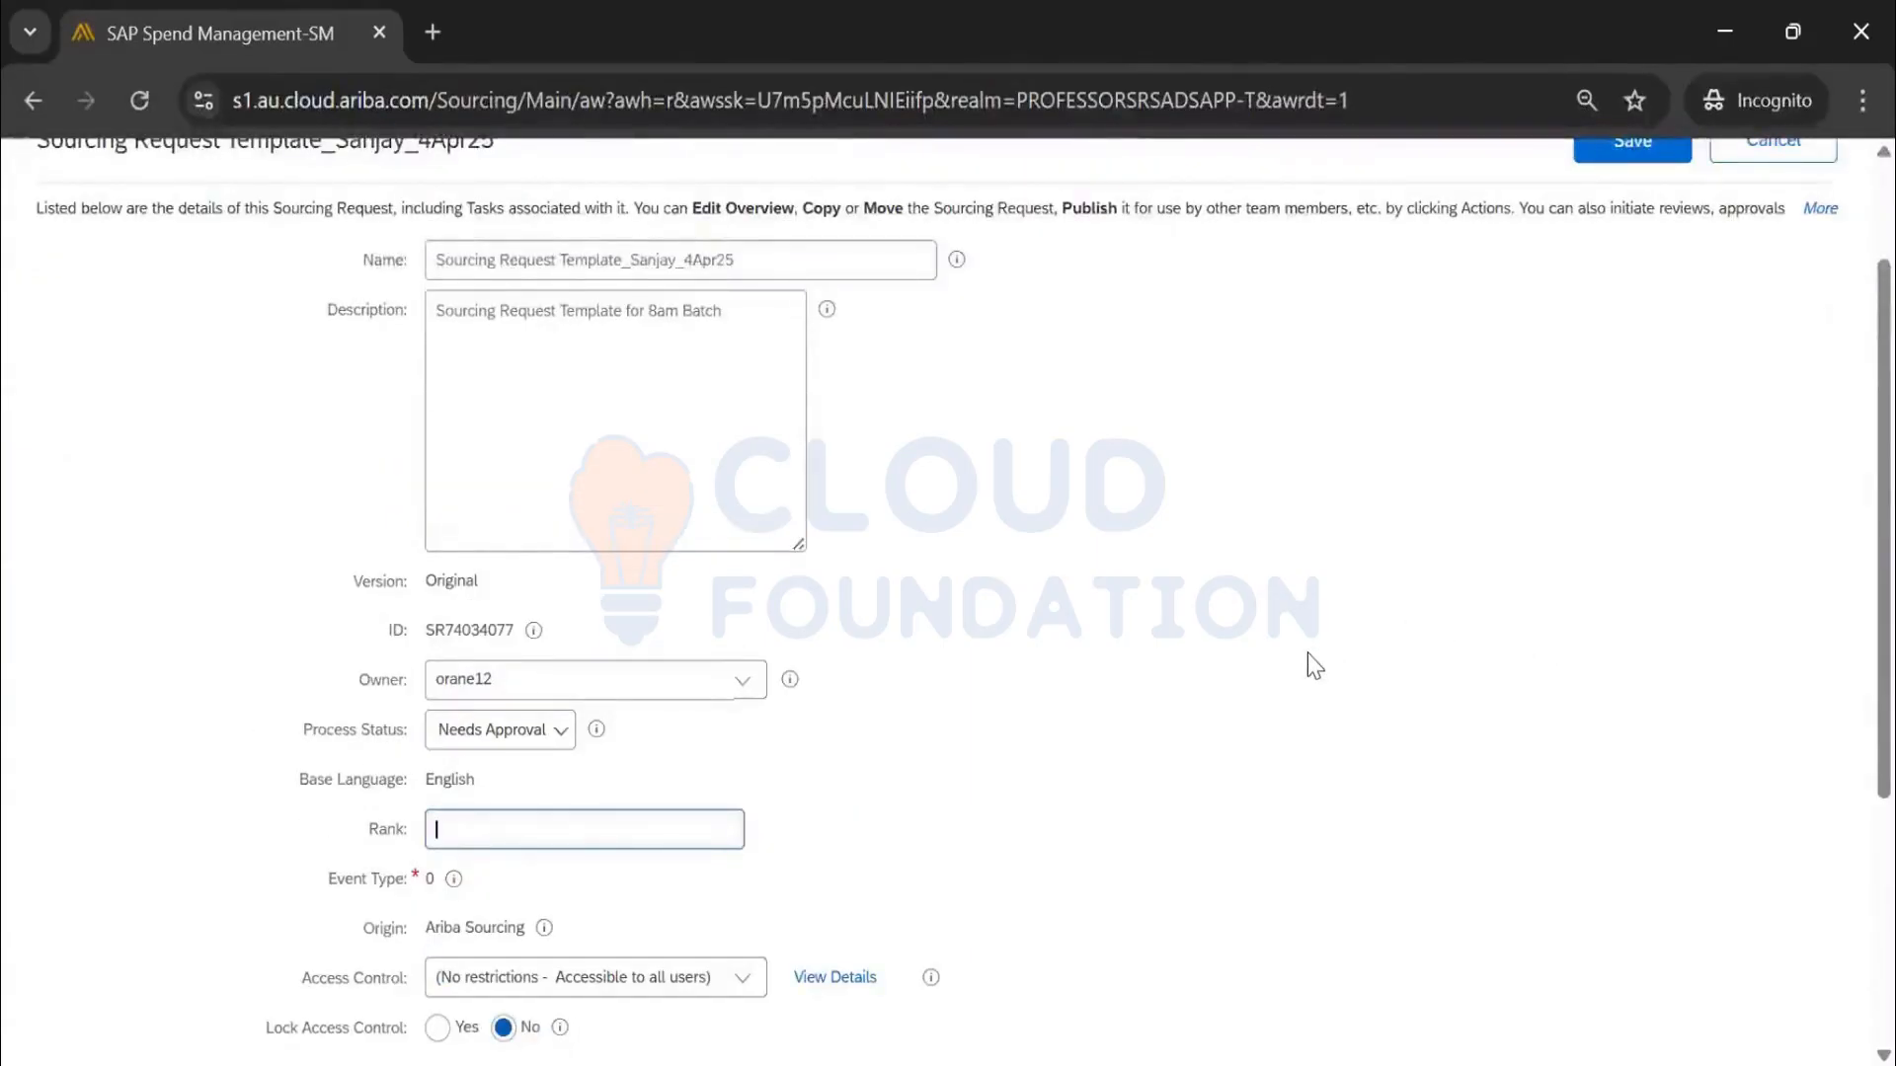
text(0)
scroll(1850, 571, up, 3)
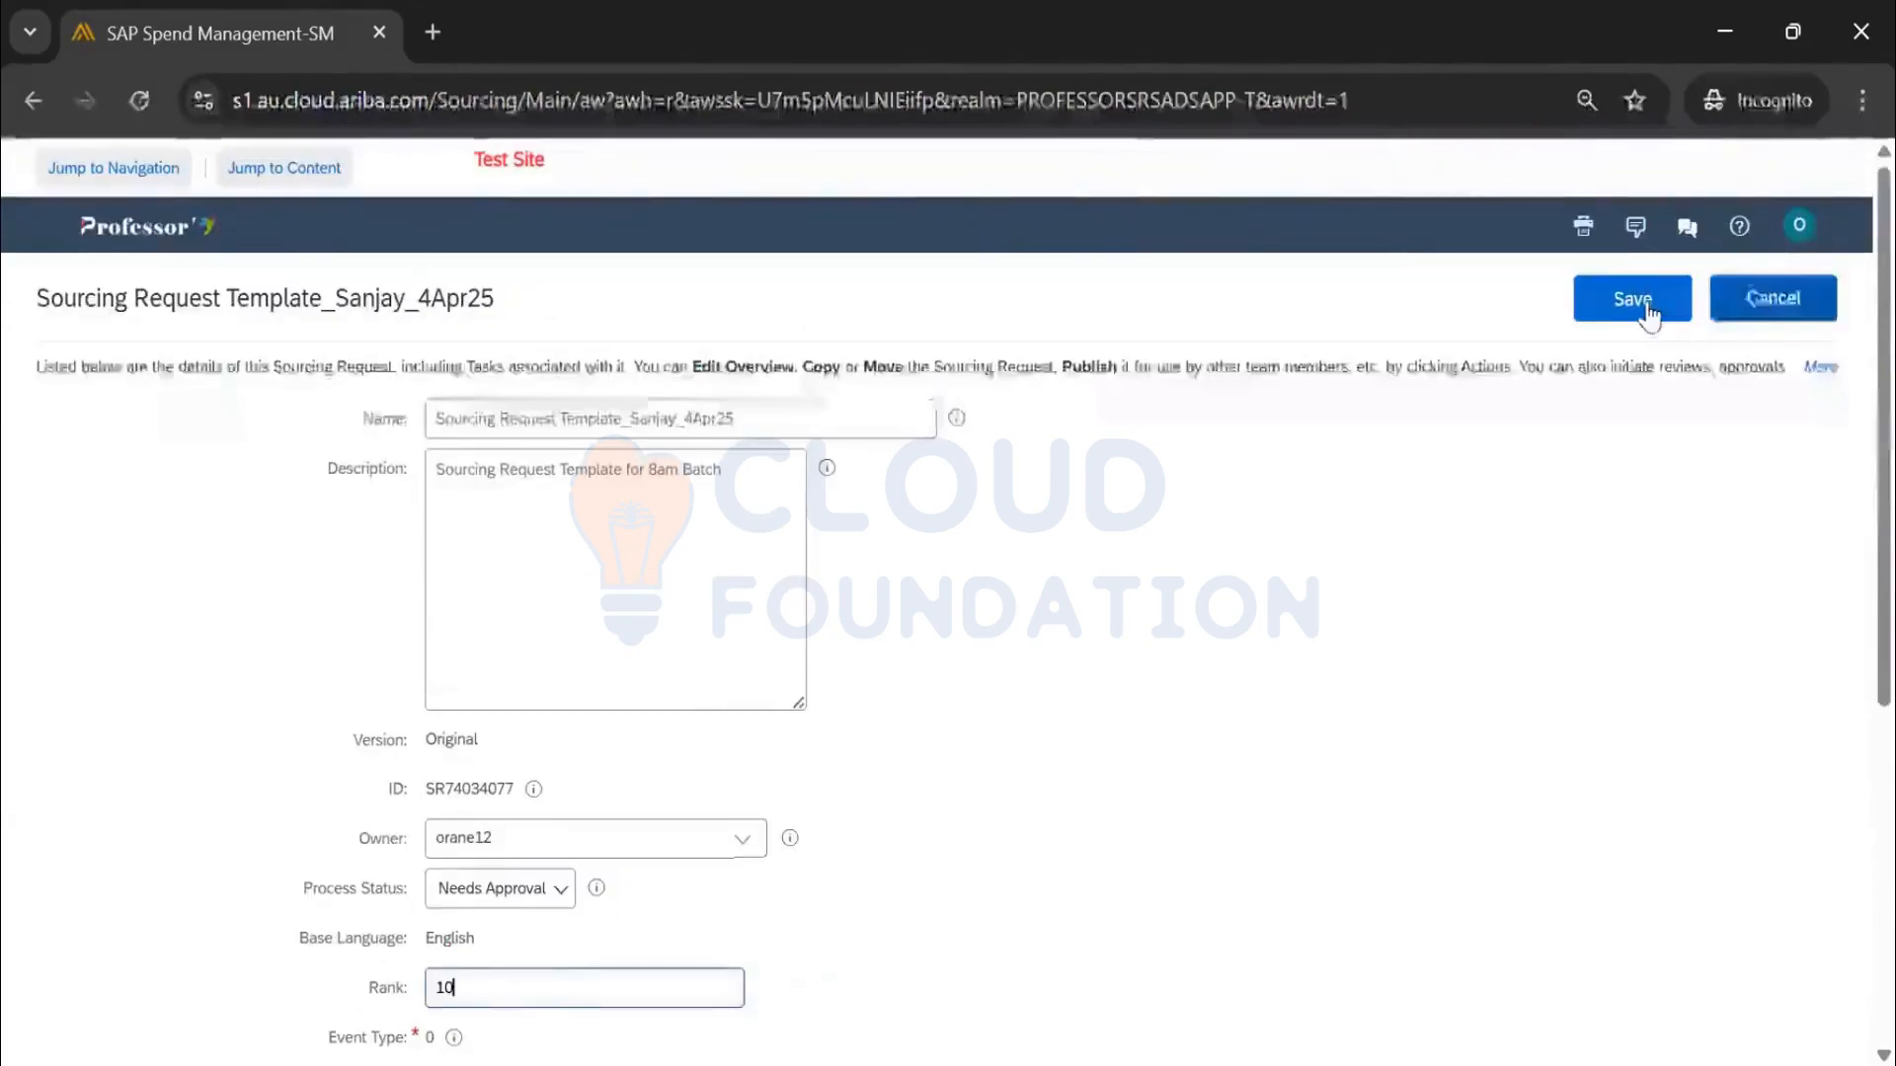
click(1647, 301)
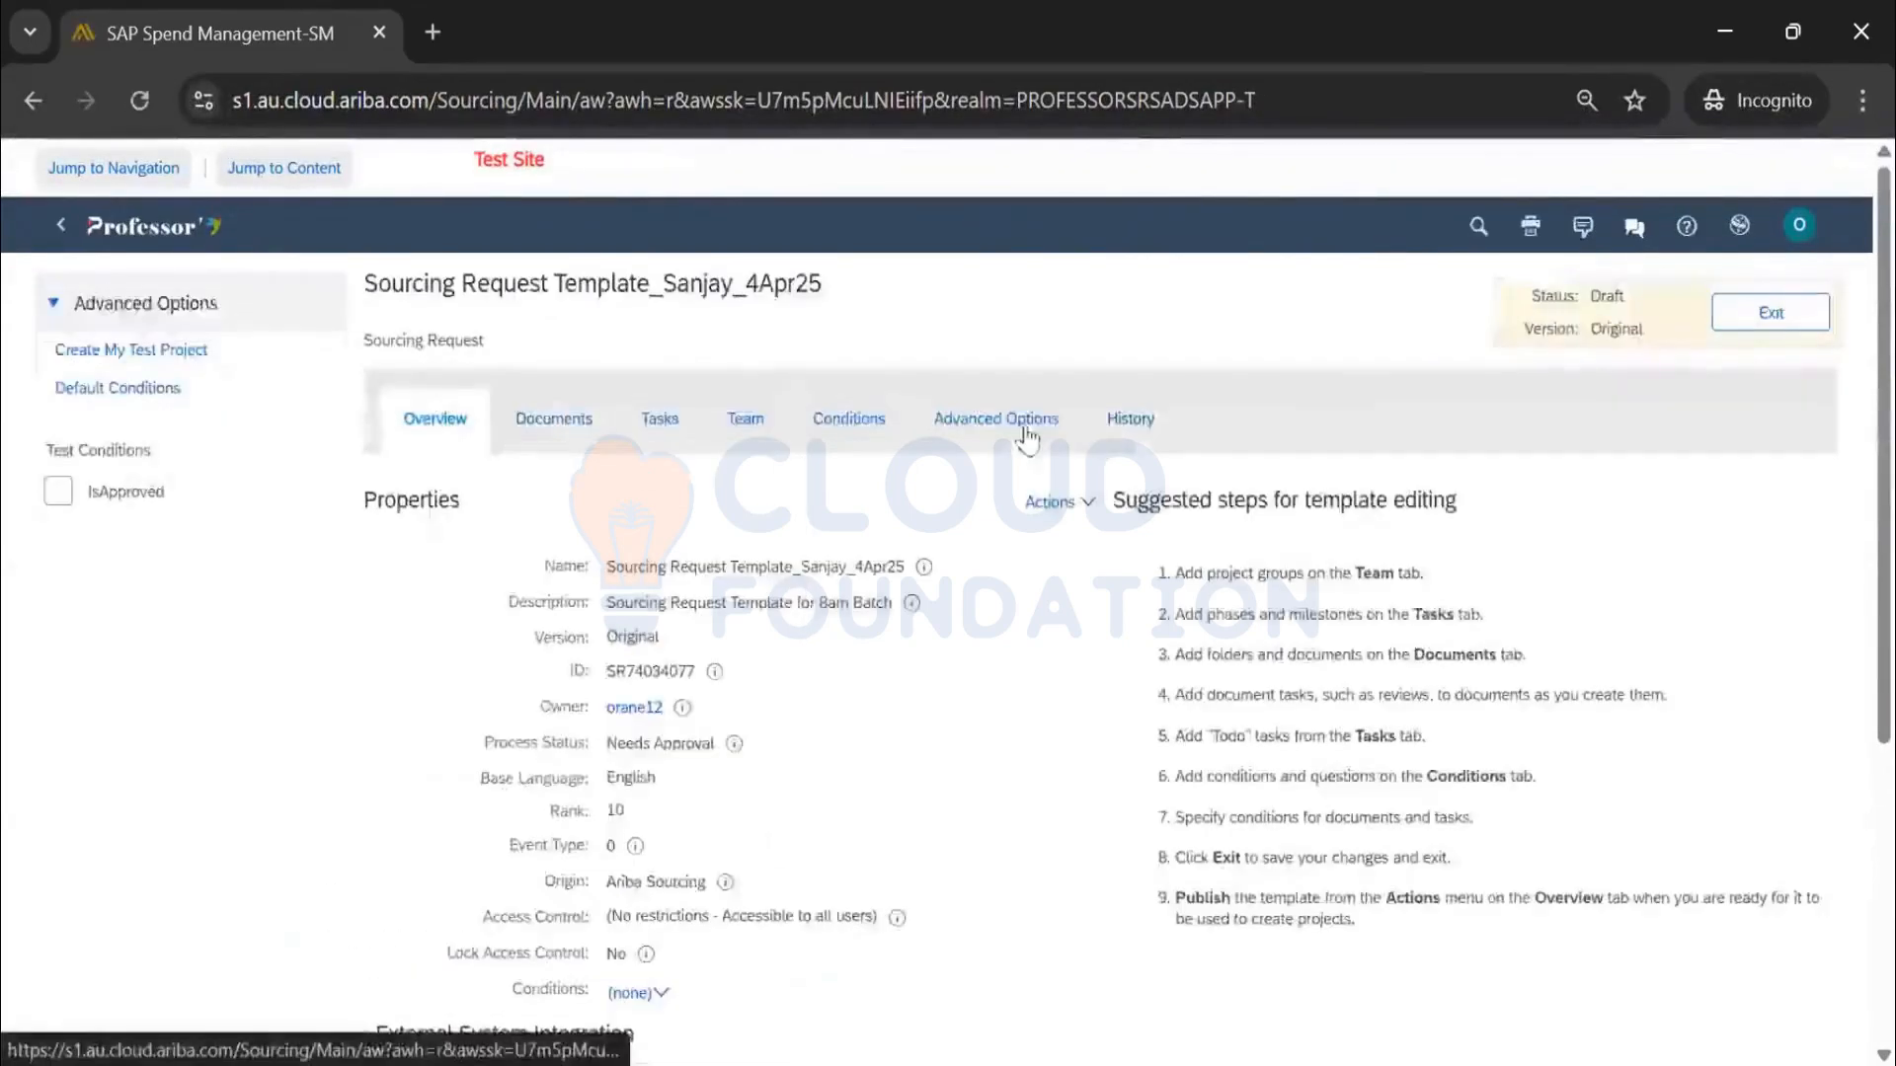
click(205, 341)
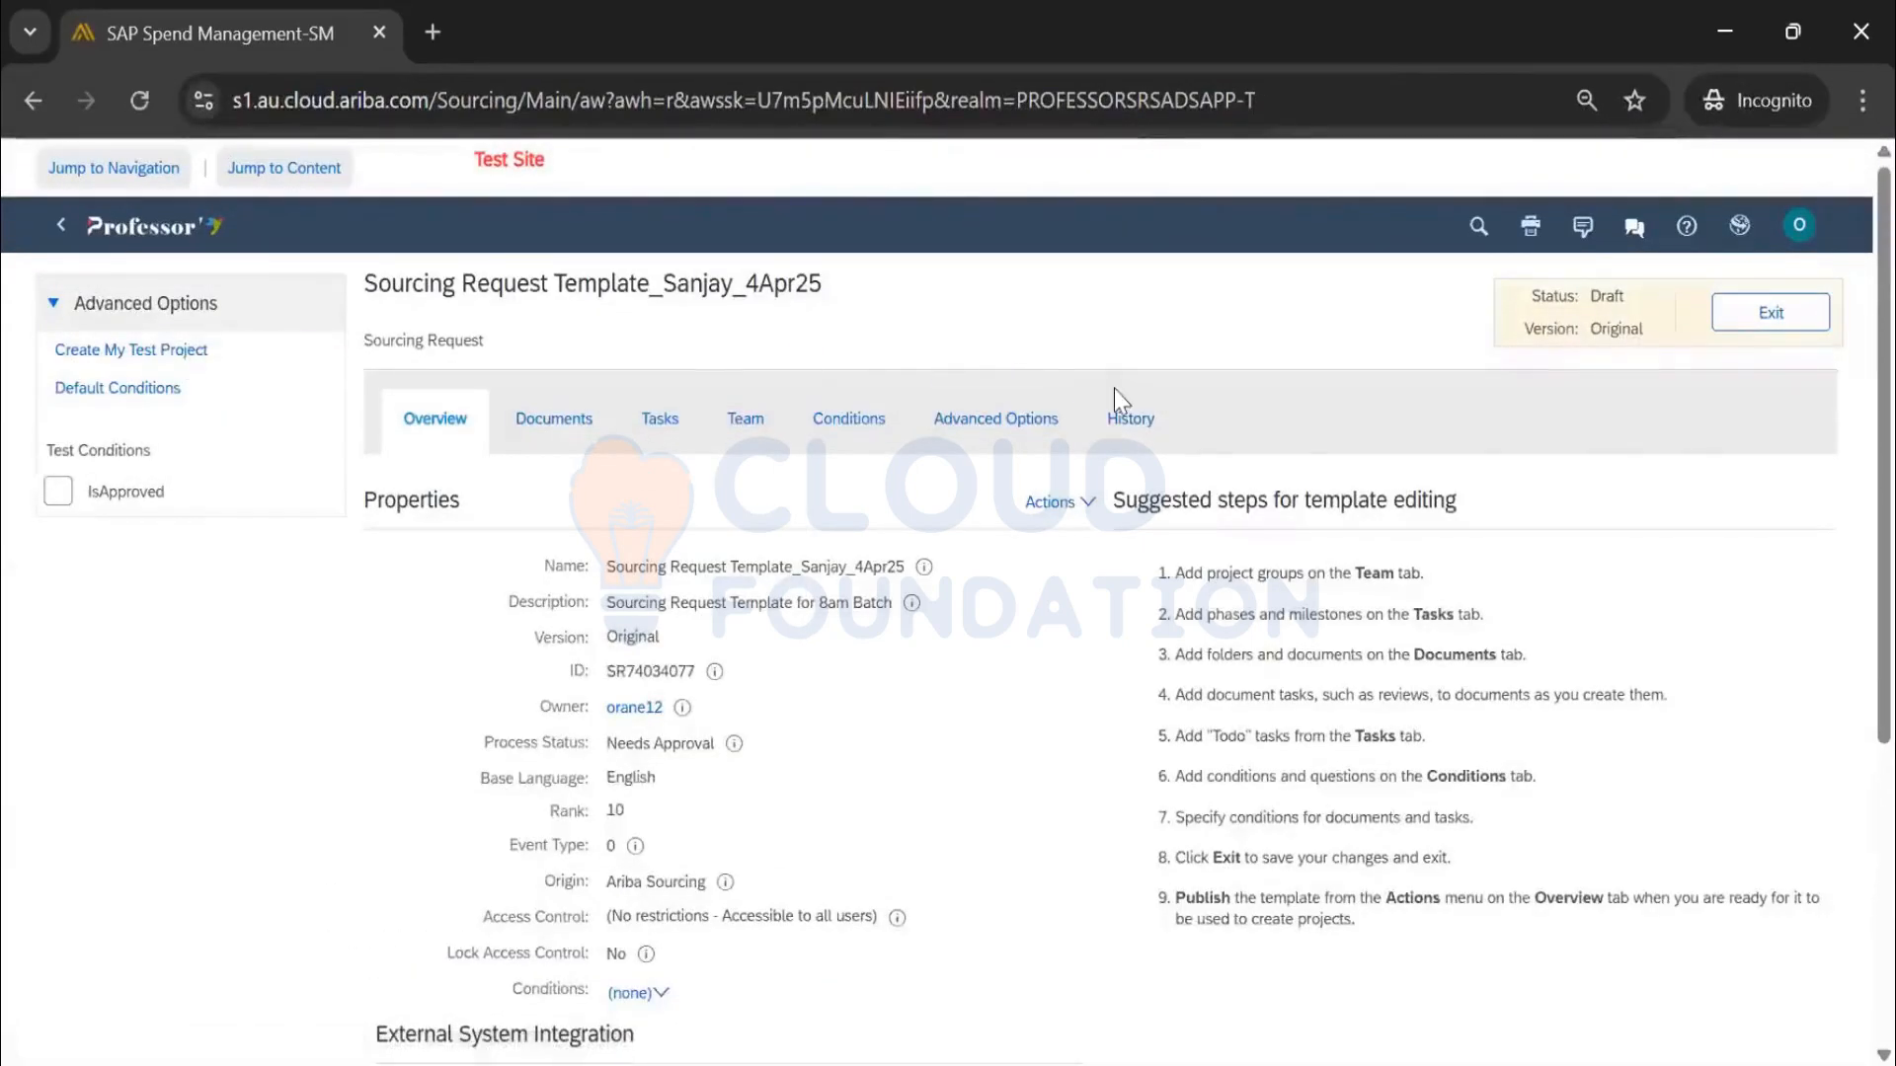
Page through the Select a template list to find Sourcing Request Template_Sanjay_4Apr25
scroll(1219, 538, down, 15)
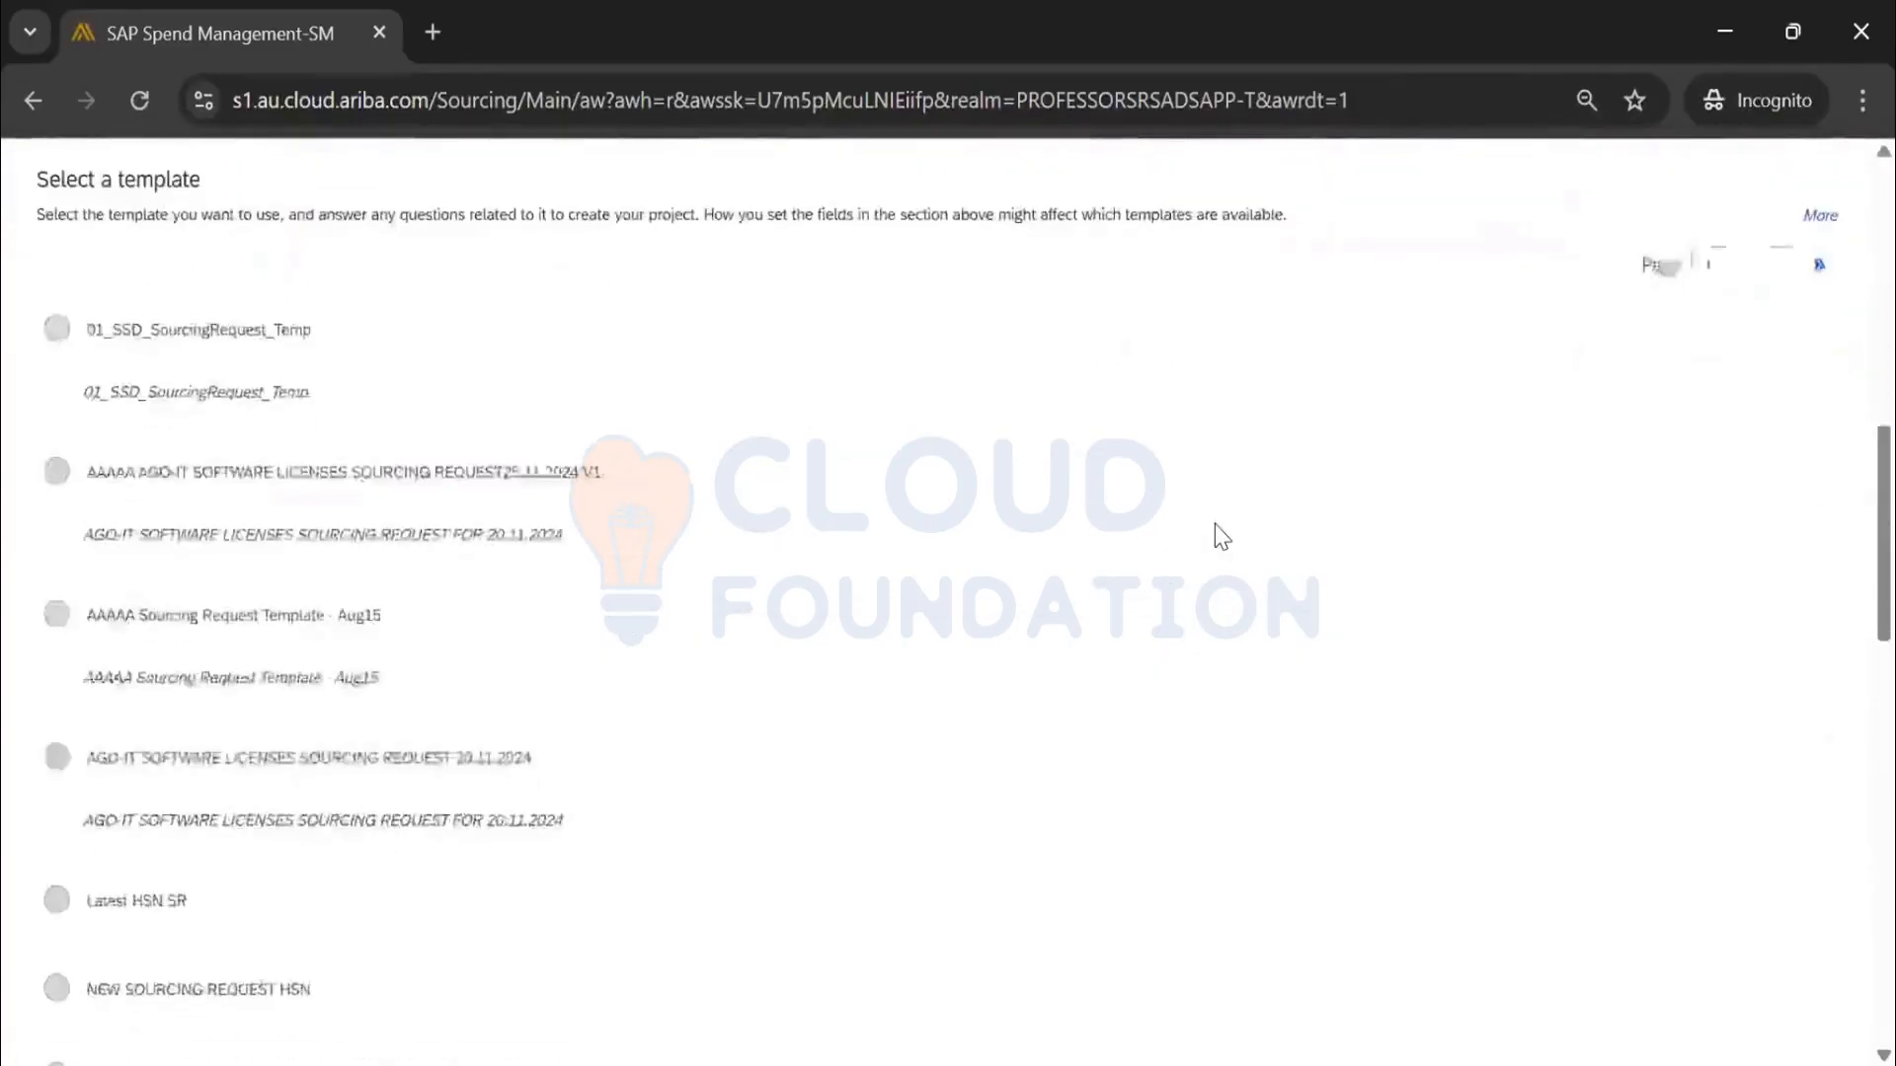
scroll(1219, 538, down, 10)
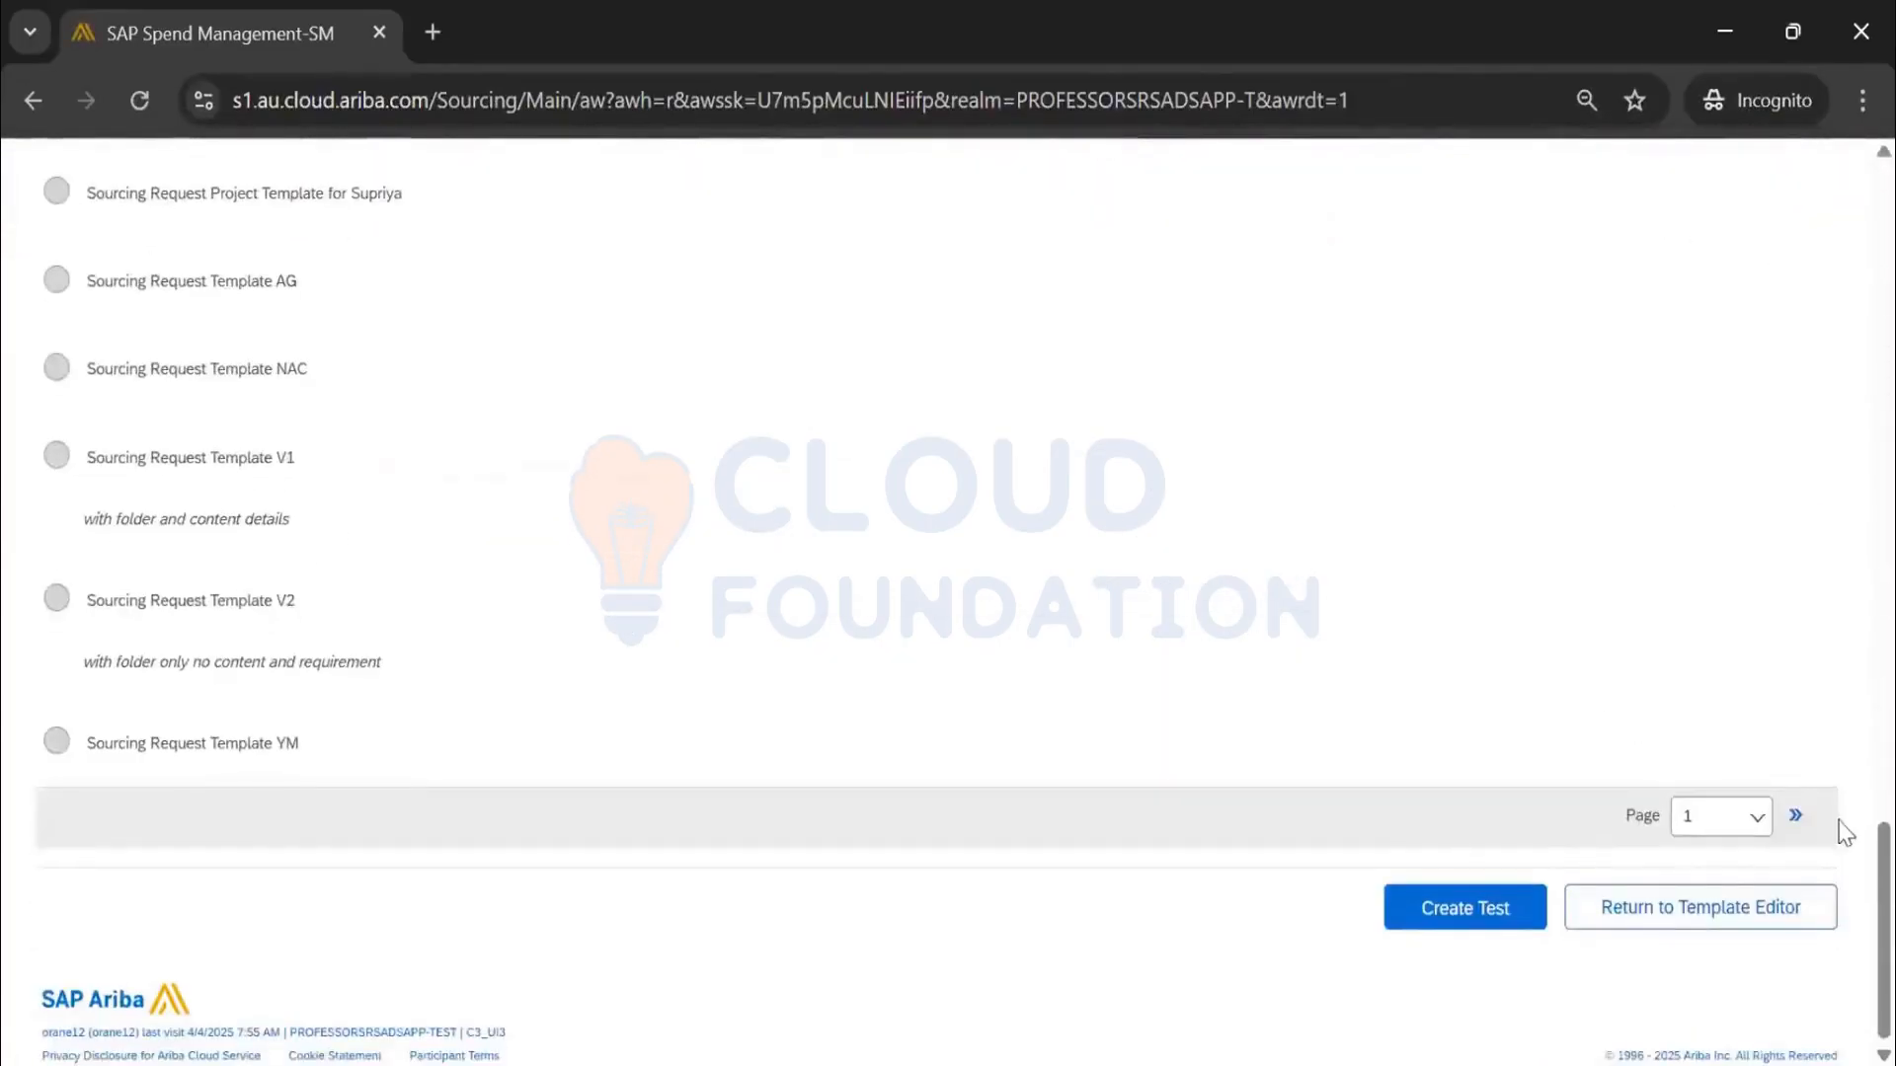
click(1793, 819)
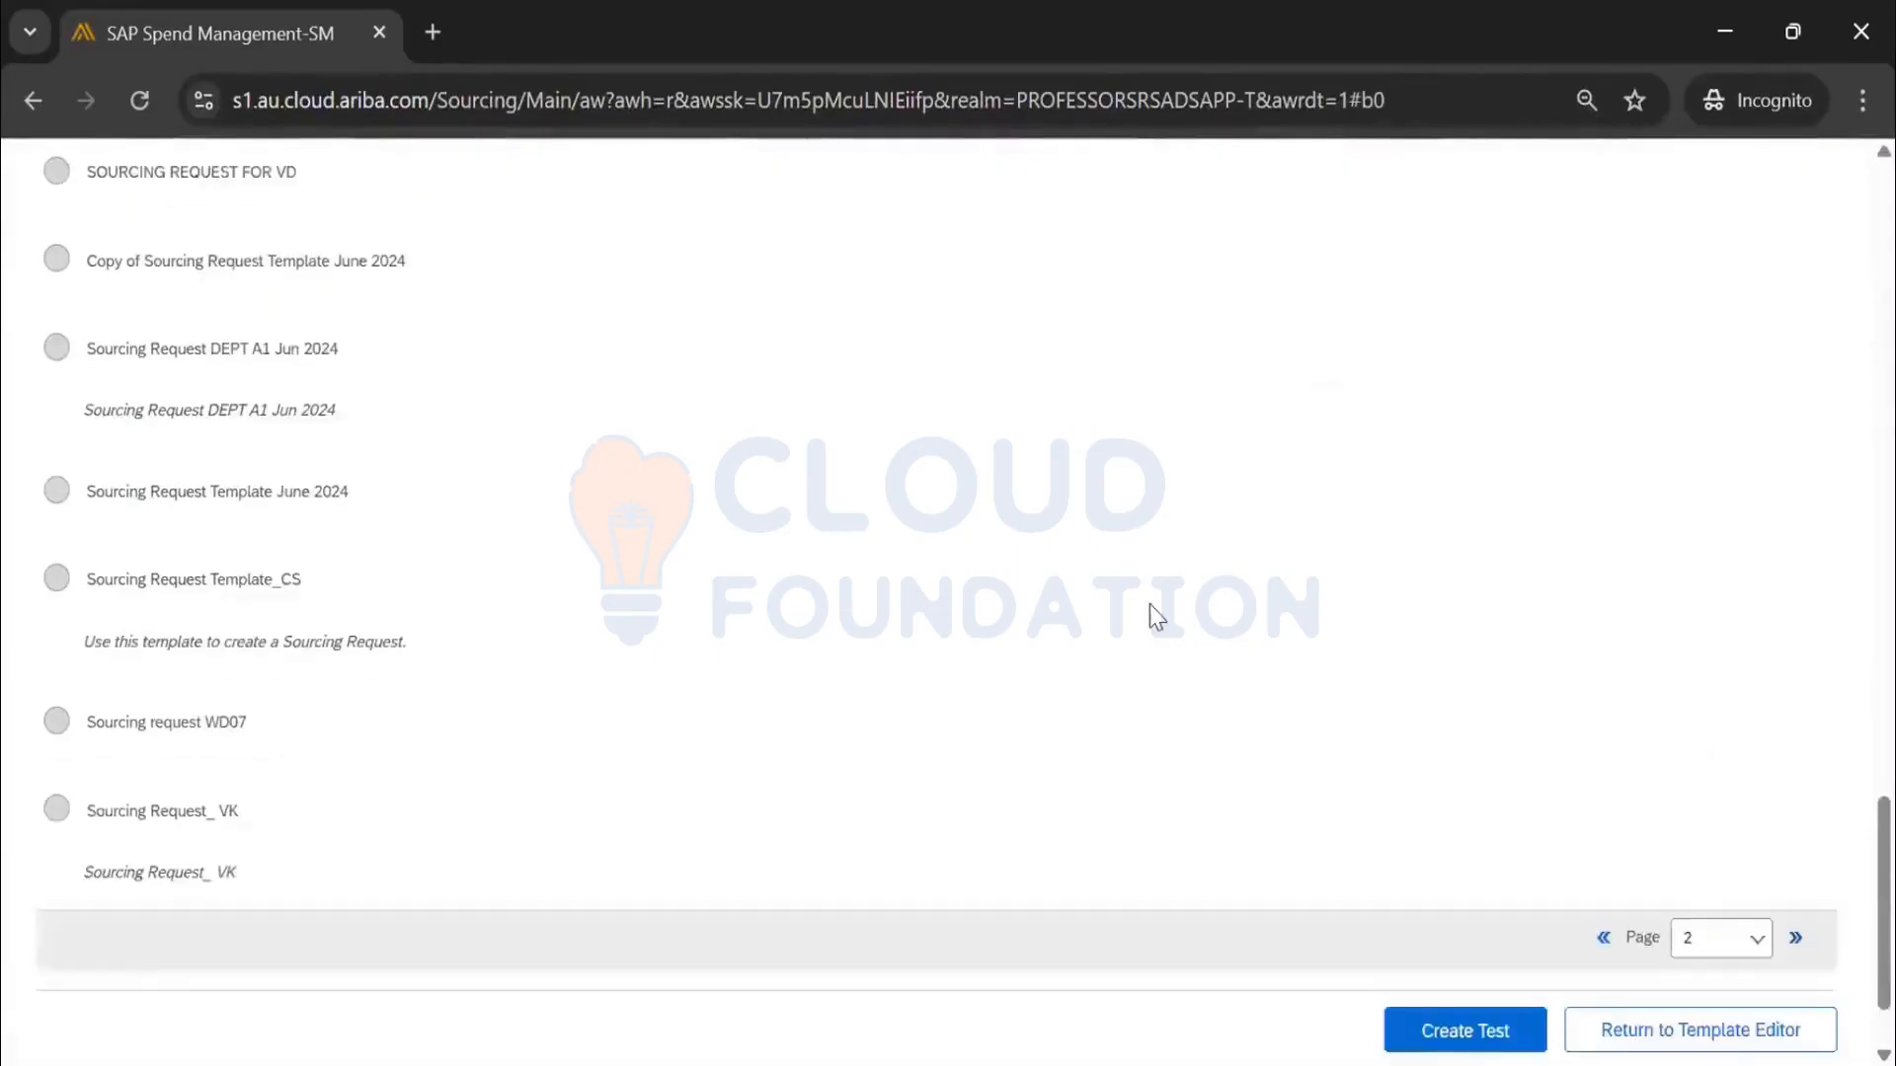
scroll(1150, 615, up, 8)
scroll(1153, 615, up, 2)
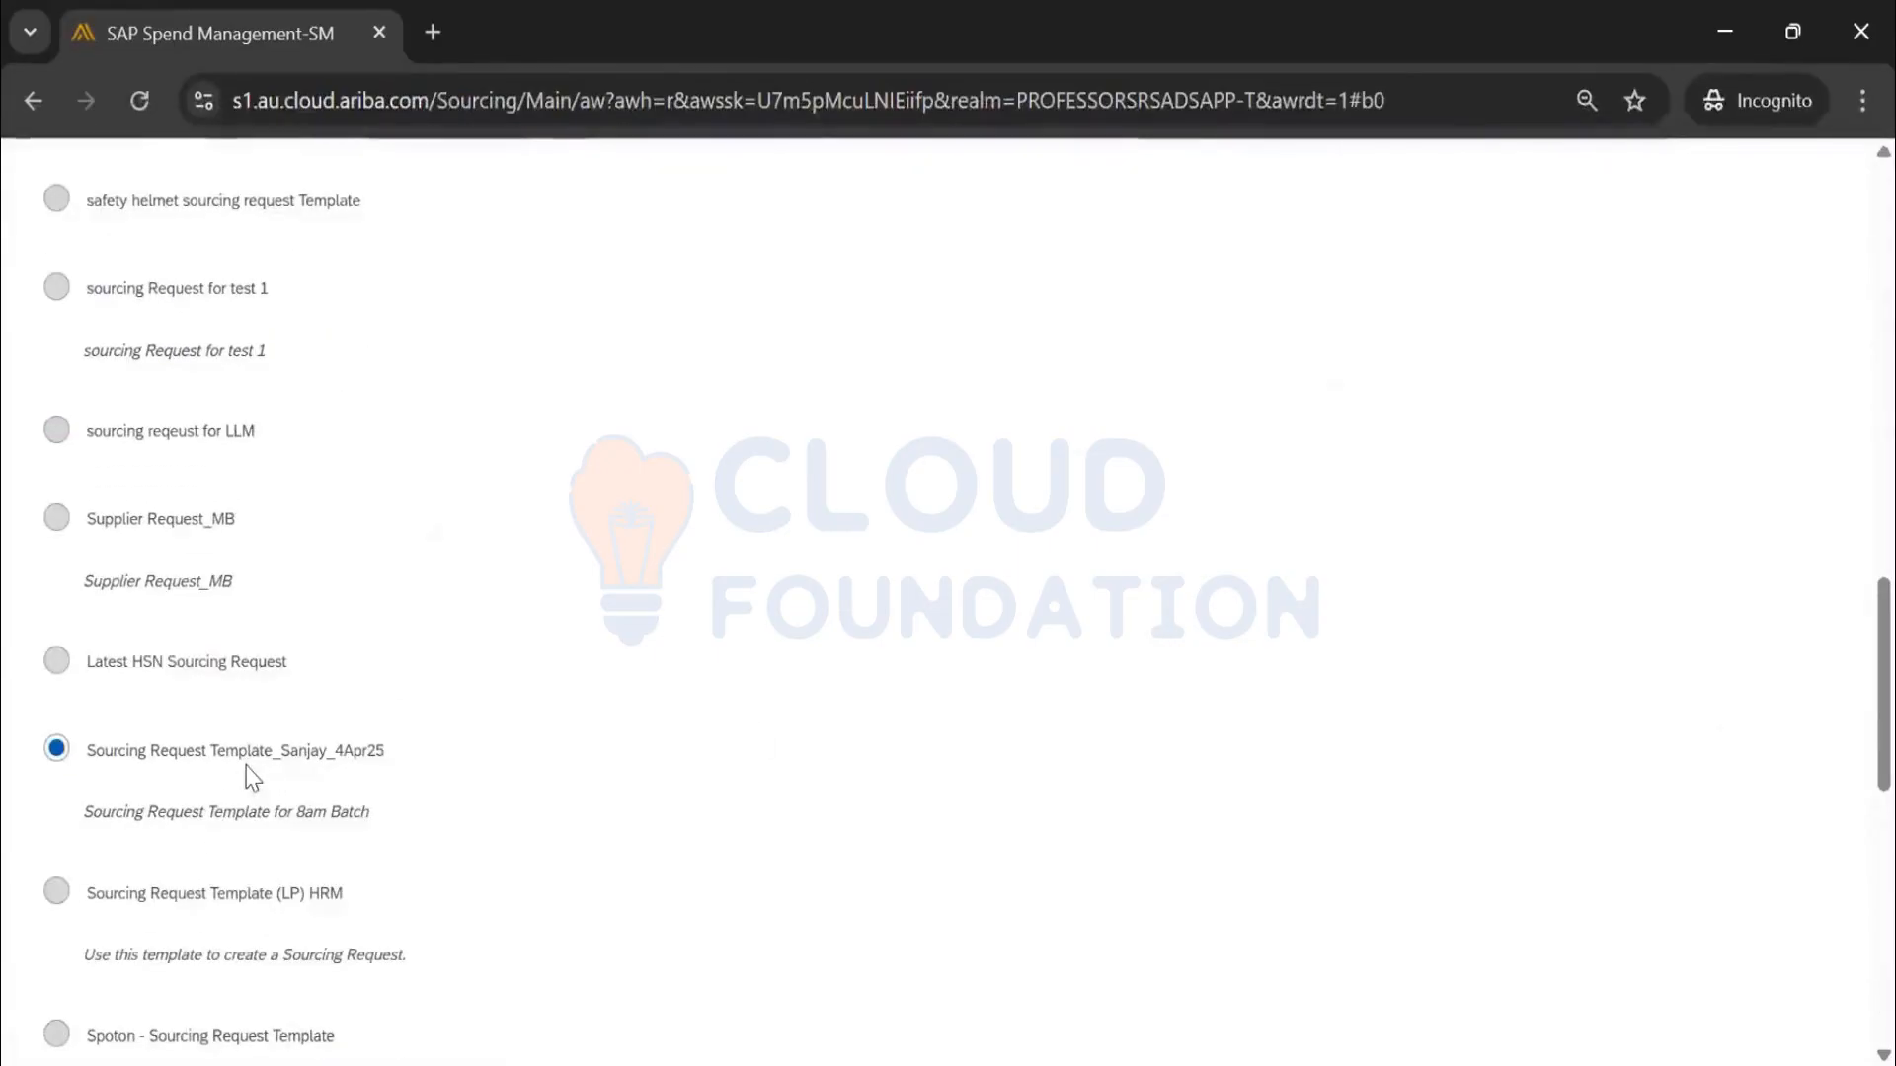
scroll(219, 763, down, 2)
scroll(208, 770, up, 2)
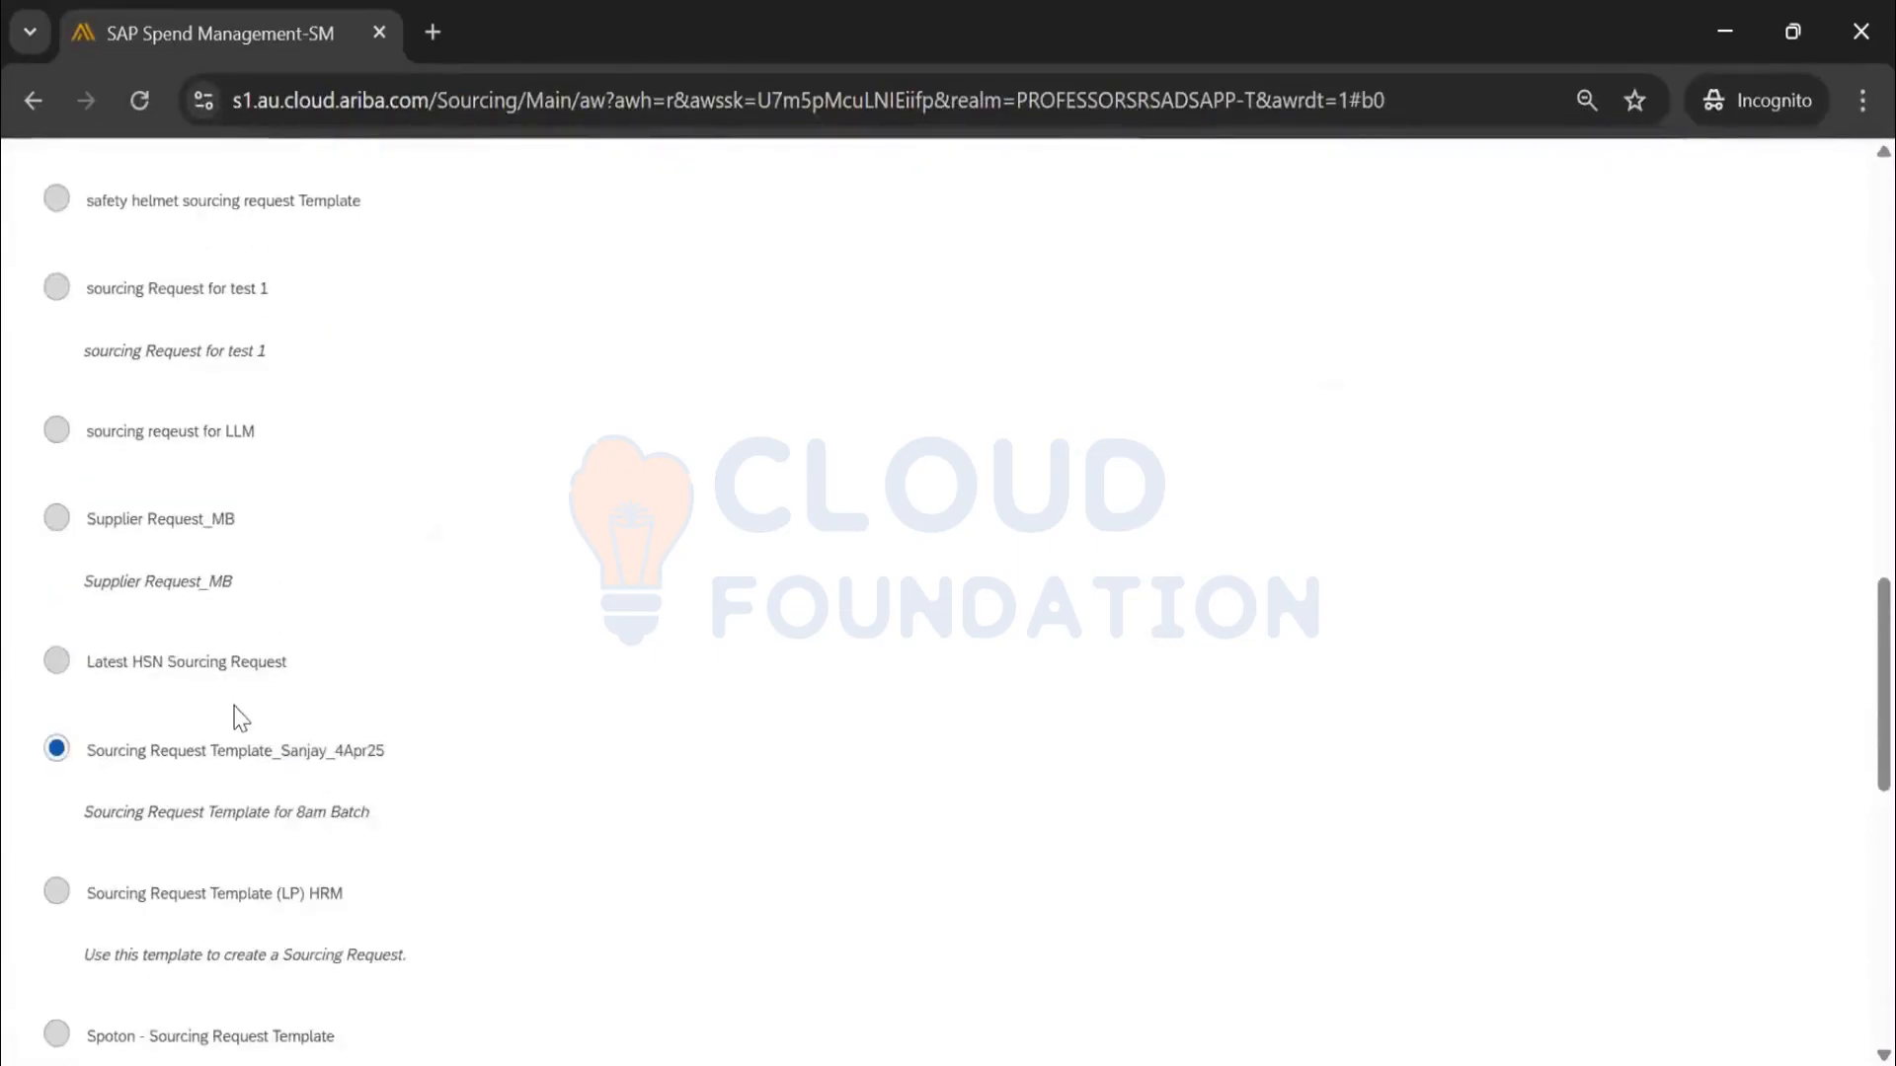
scroll(237, 717, down, 2)
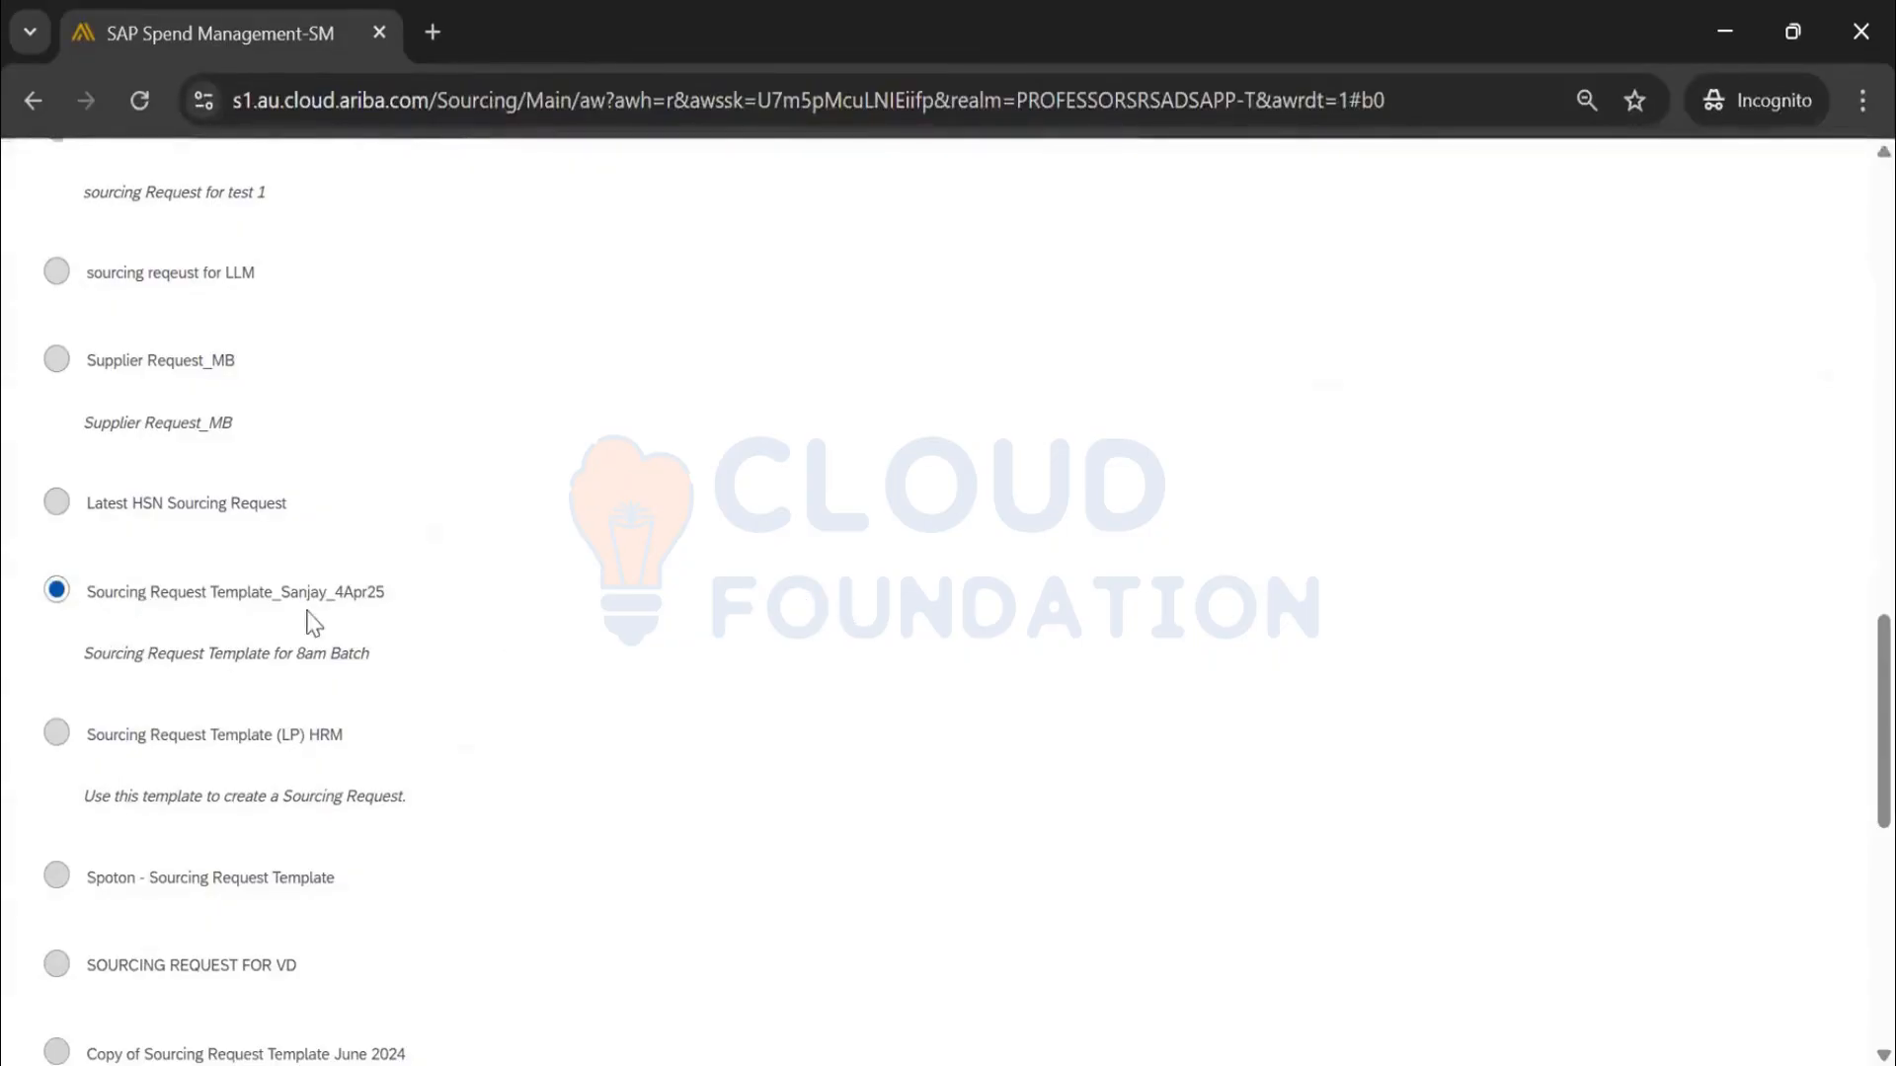
Abandon the test request for the template editor, then go to the Ariba home dashboard
scroll(119, 770, up, 2)
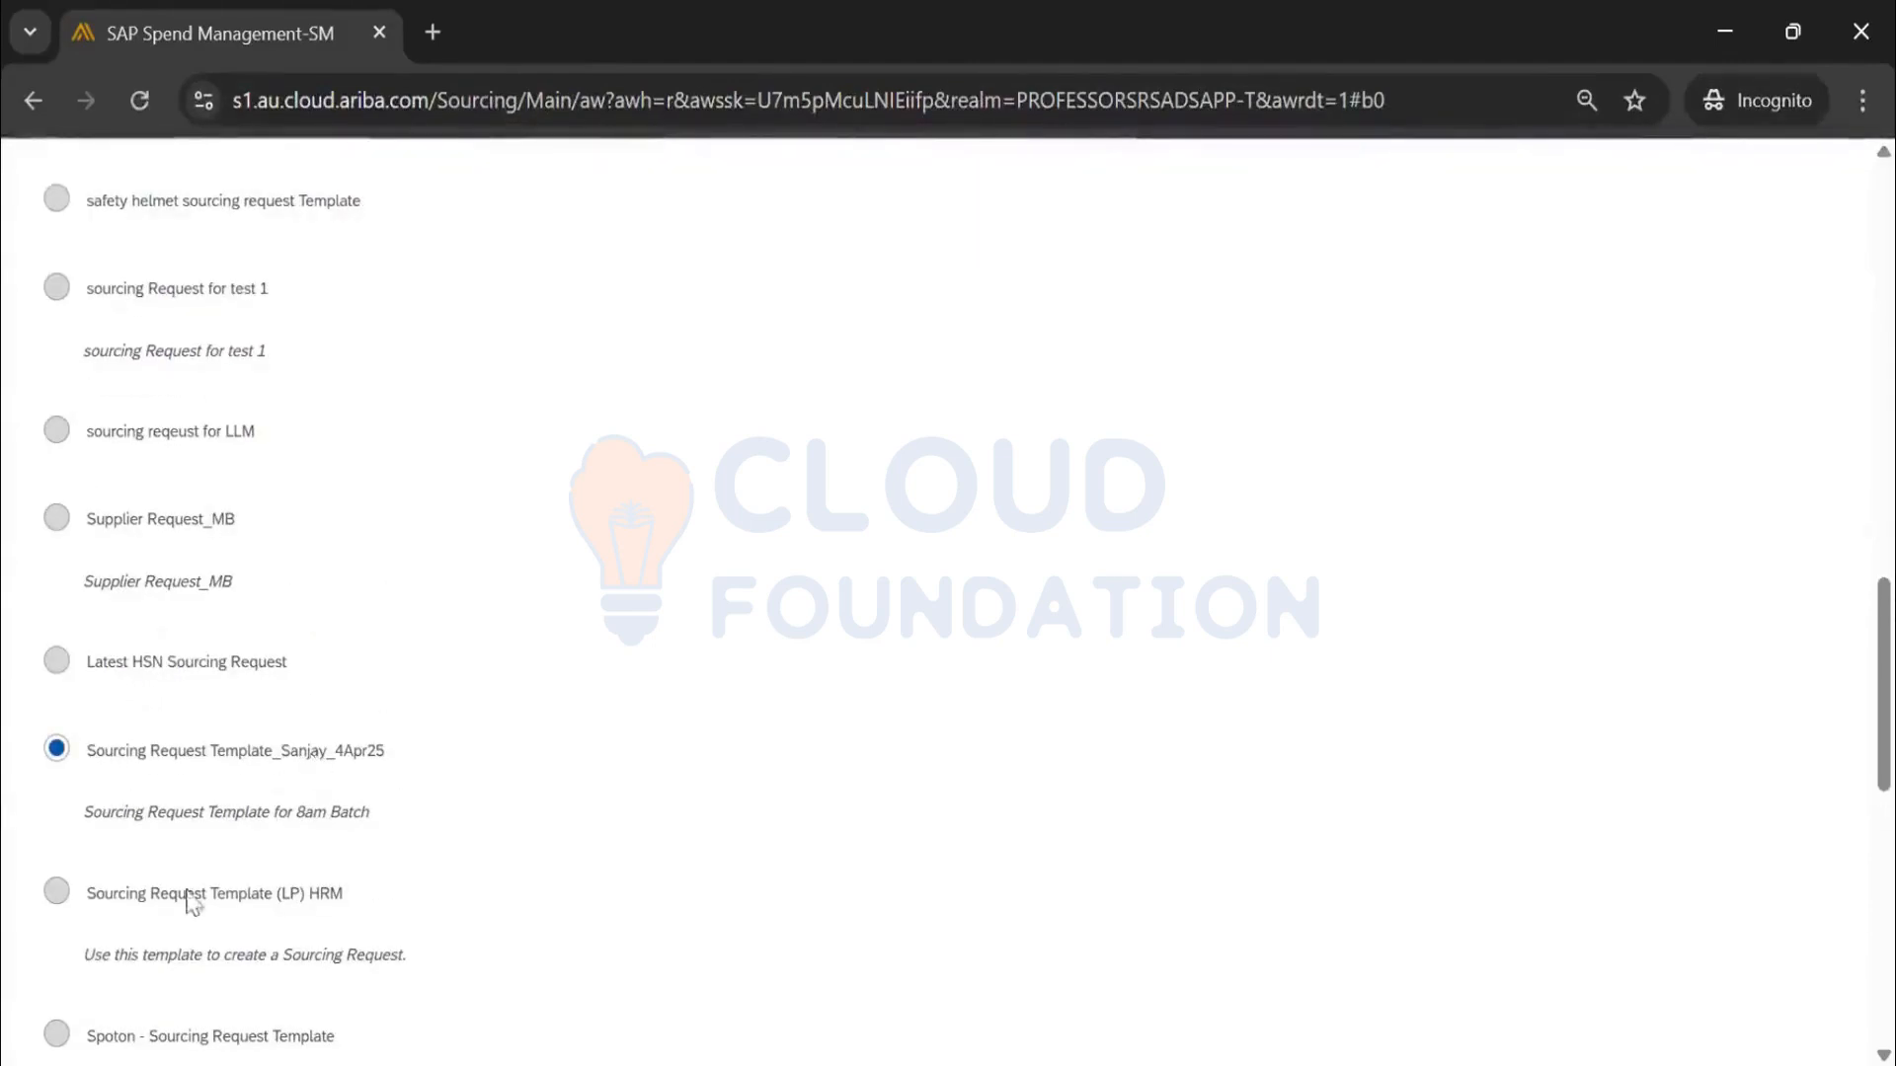
scroll(136, 472, up, 10)
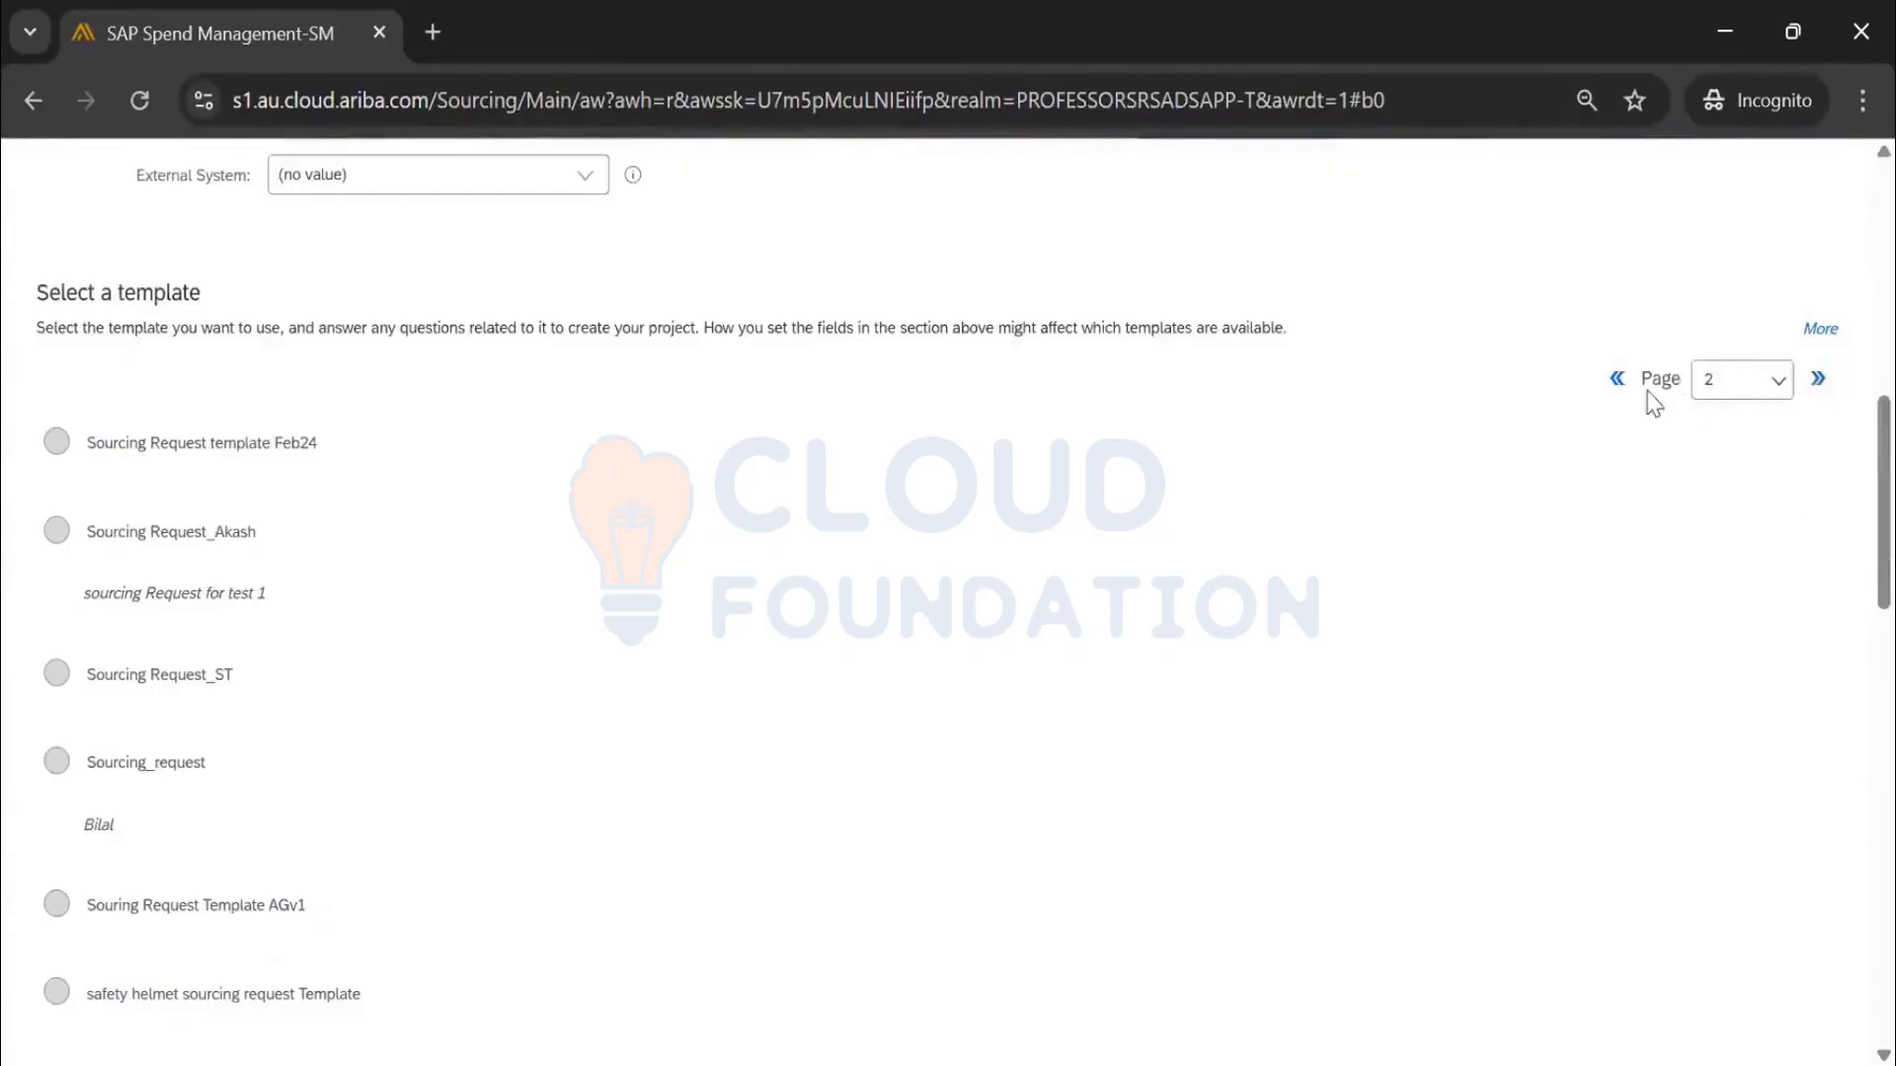
scroll(1146, 474, up, 10)
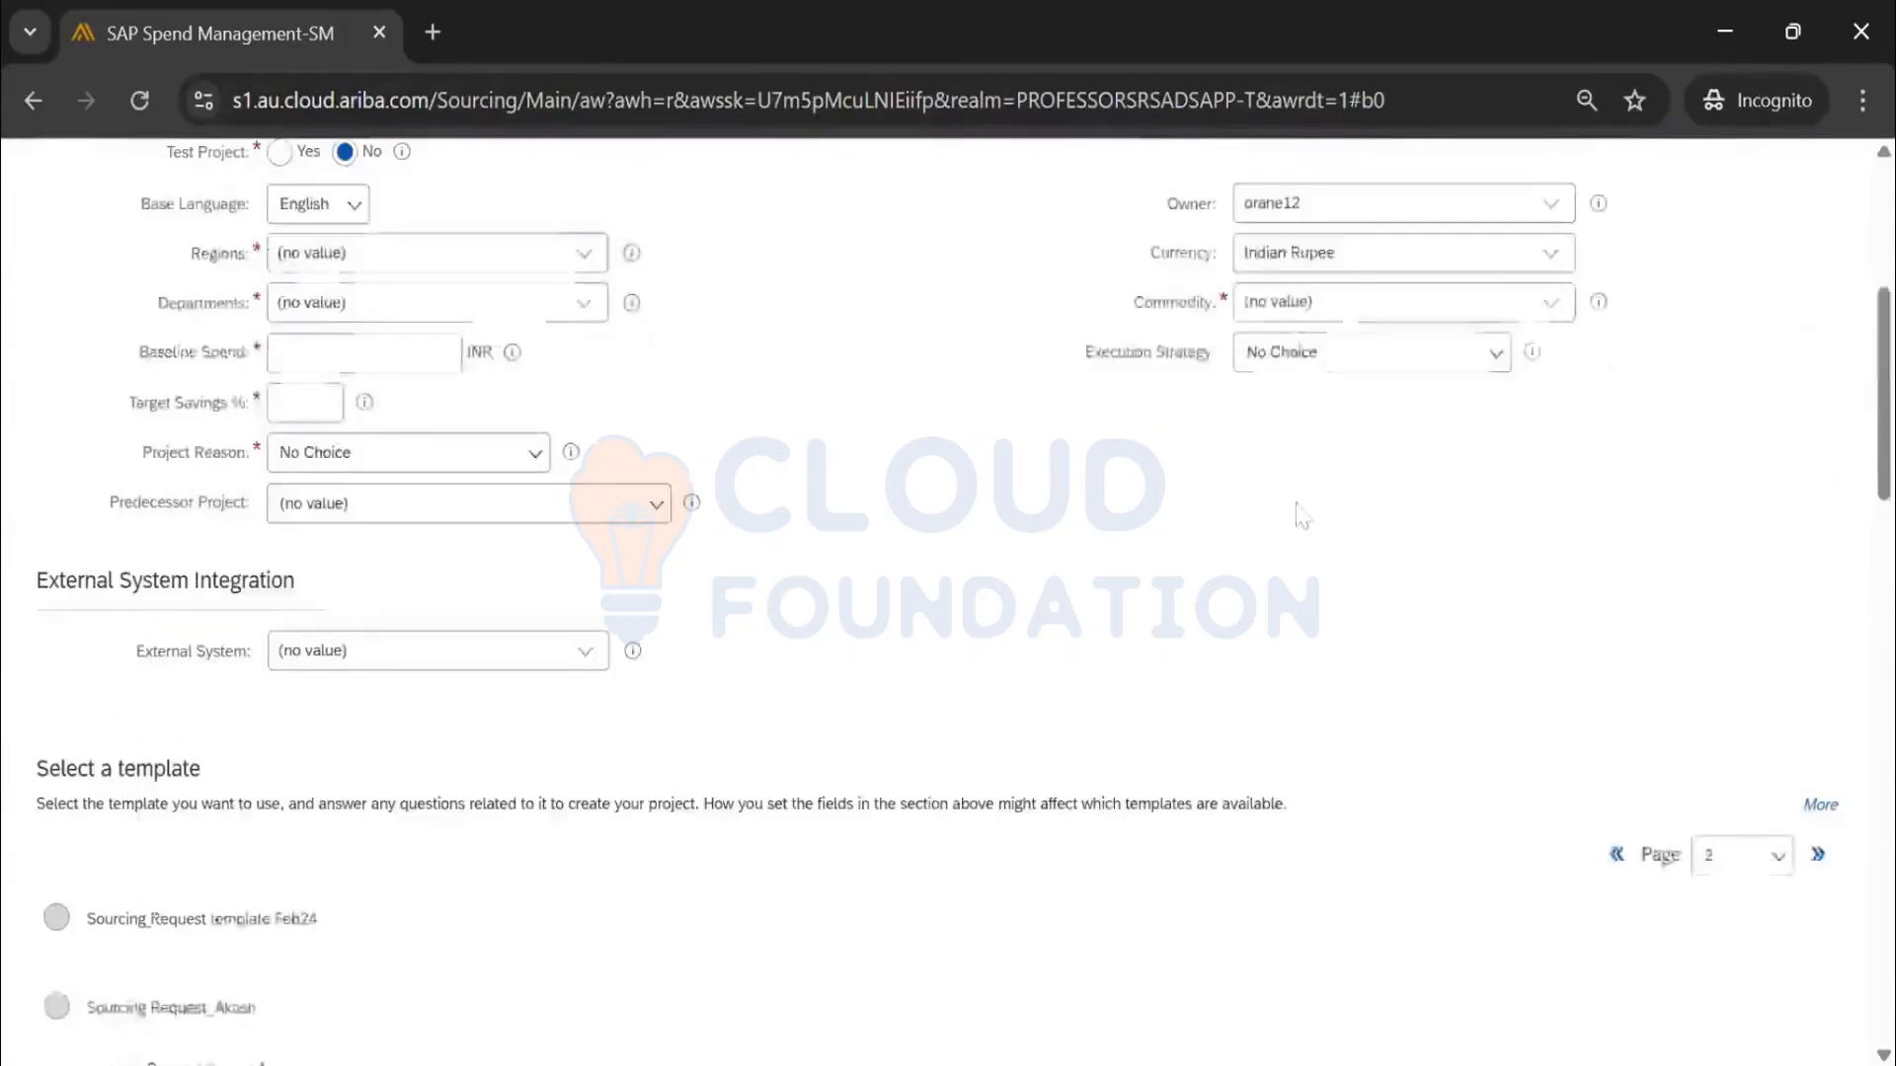
click(1711, 314)
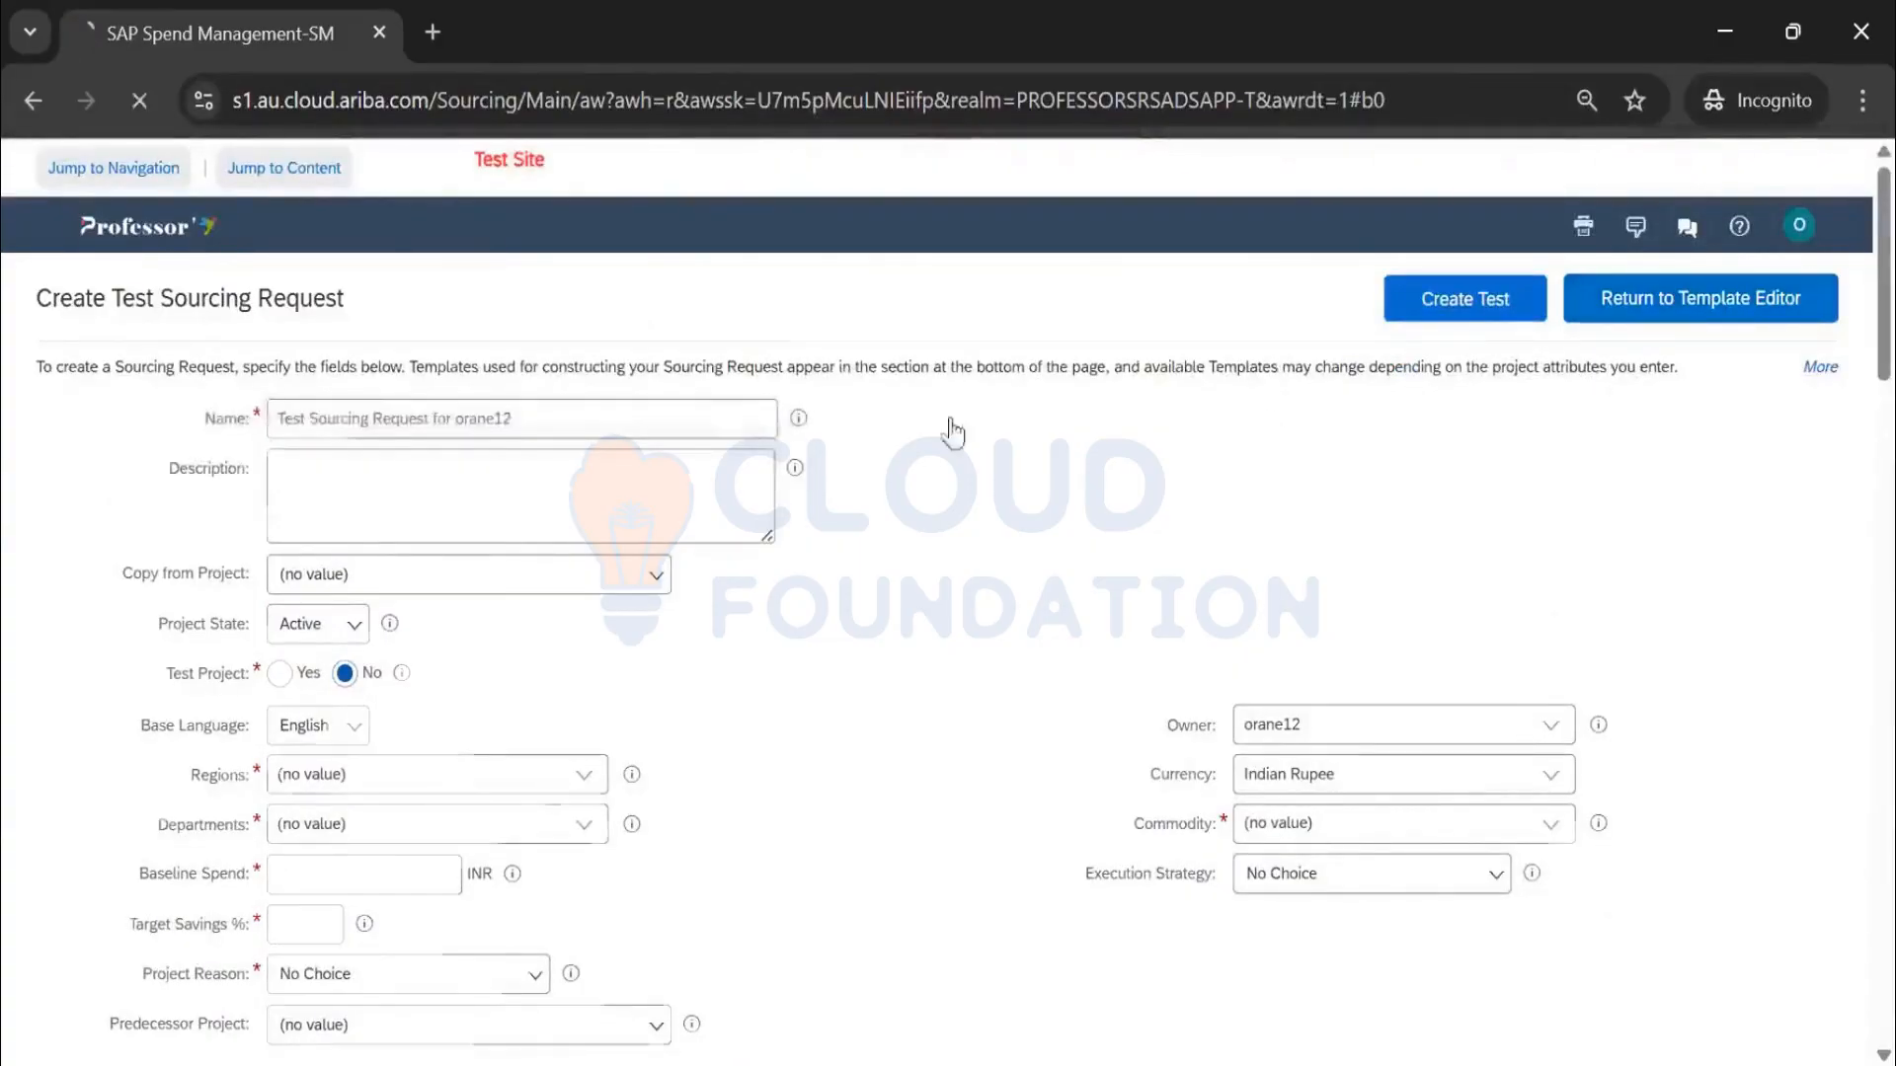
click(176, 237)
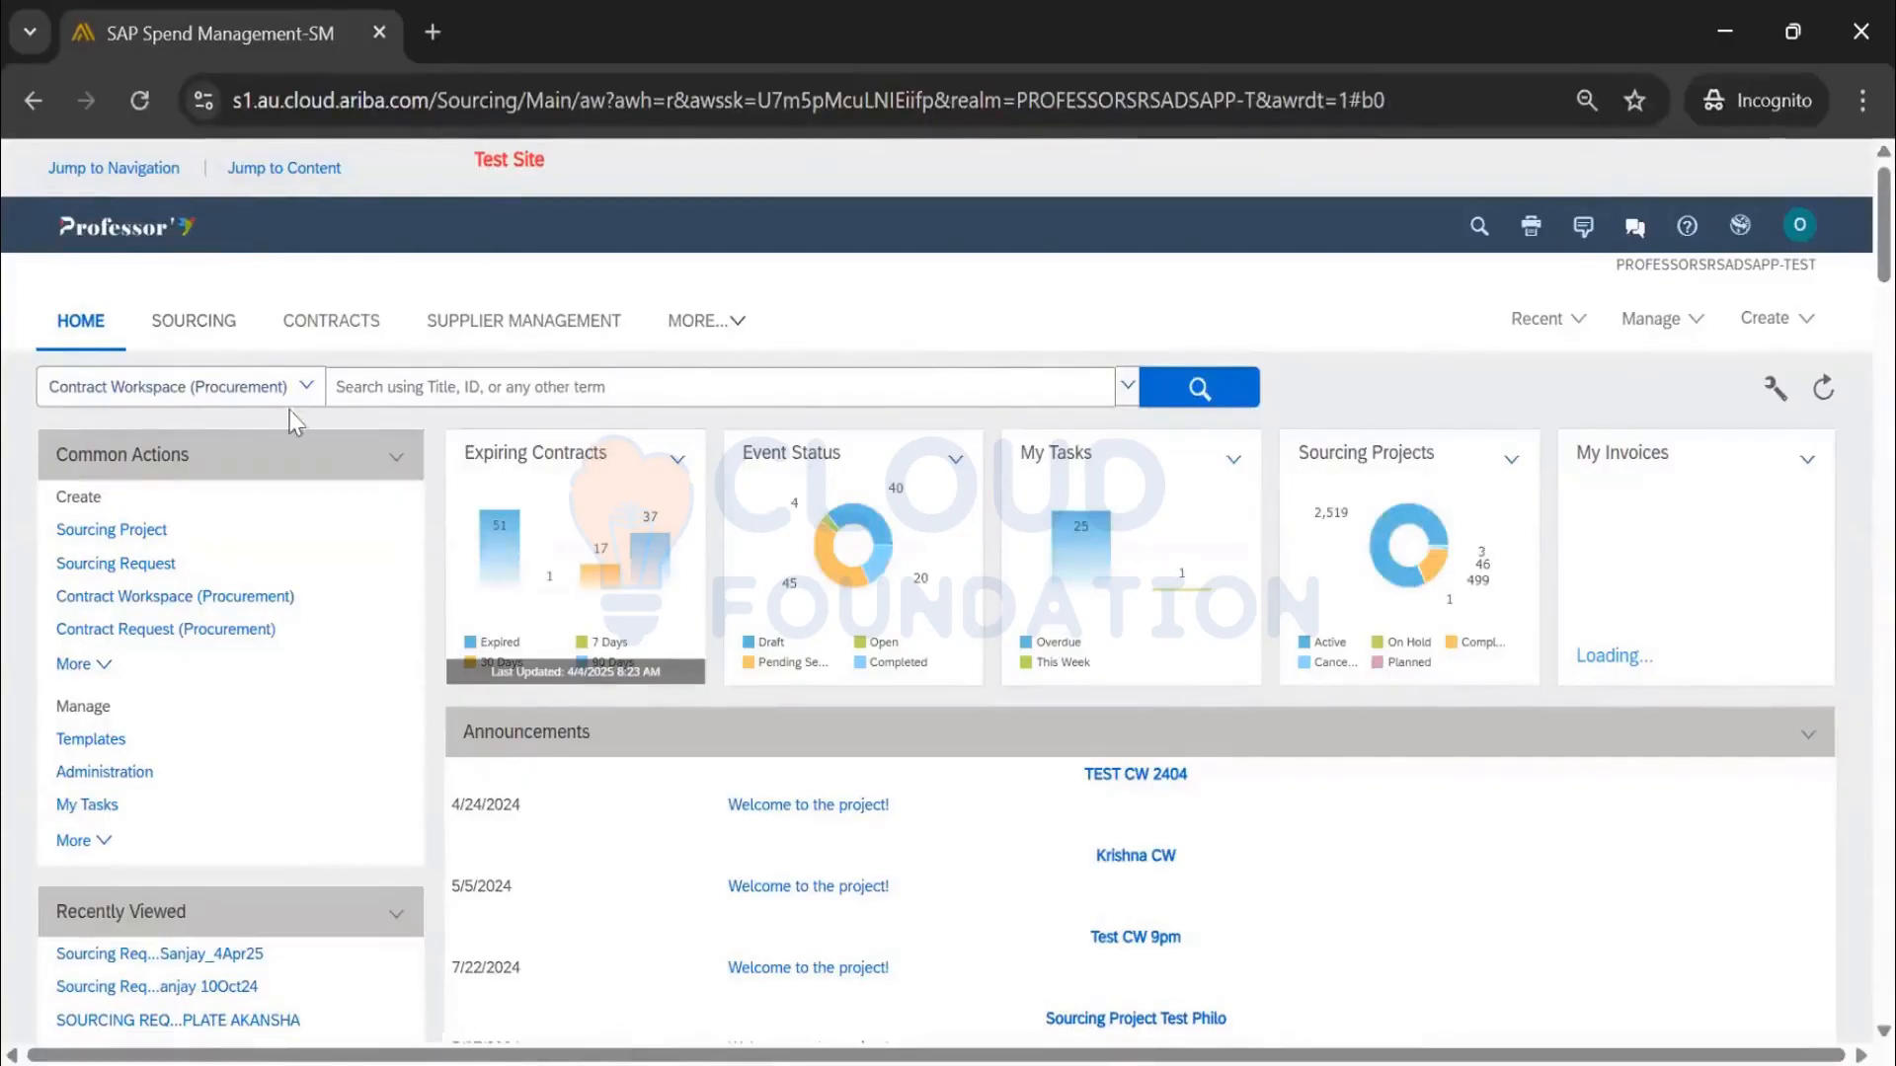
Browse the Sourcing area, then return to the sourcing dashboard
click(211, 336)
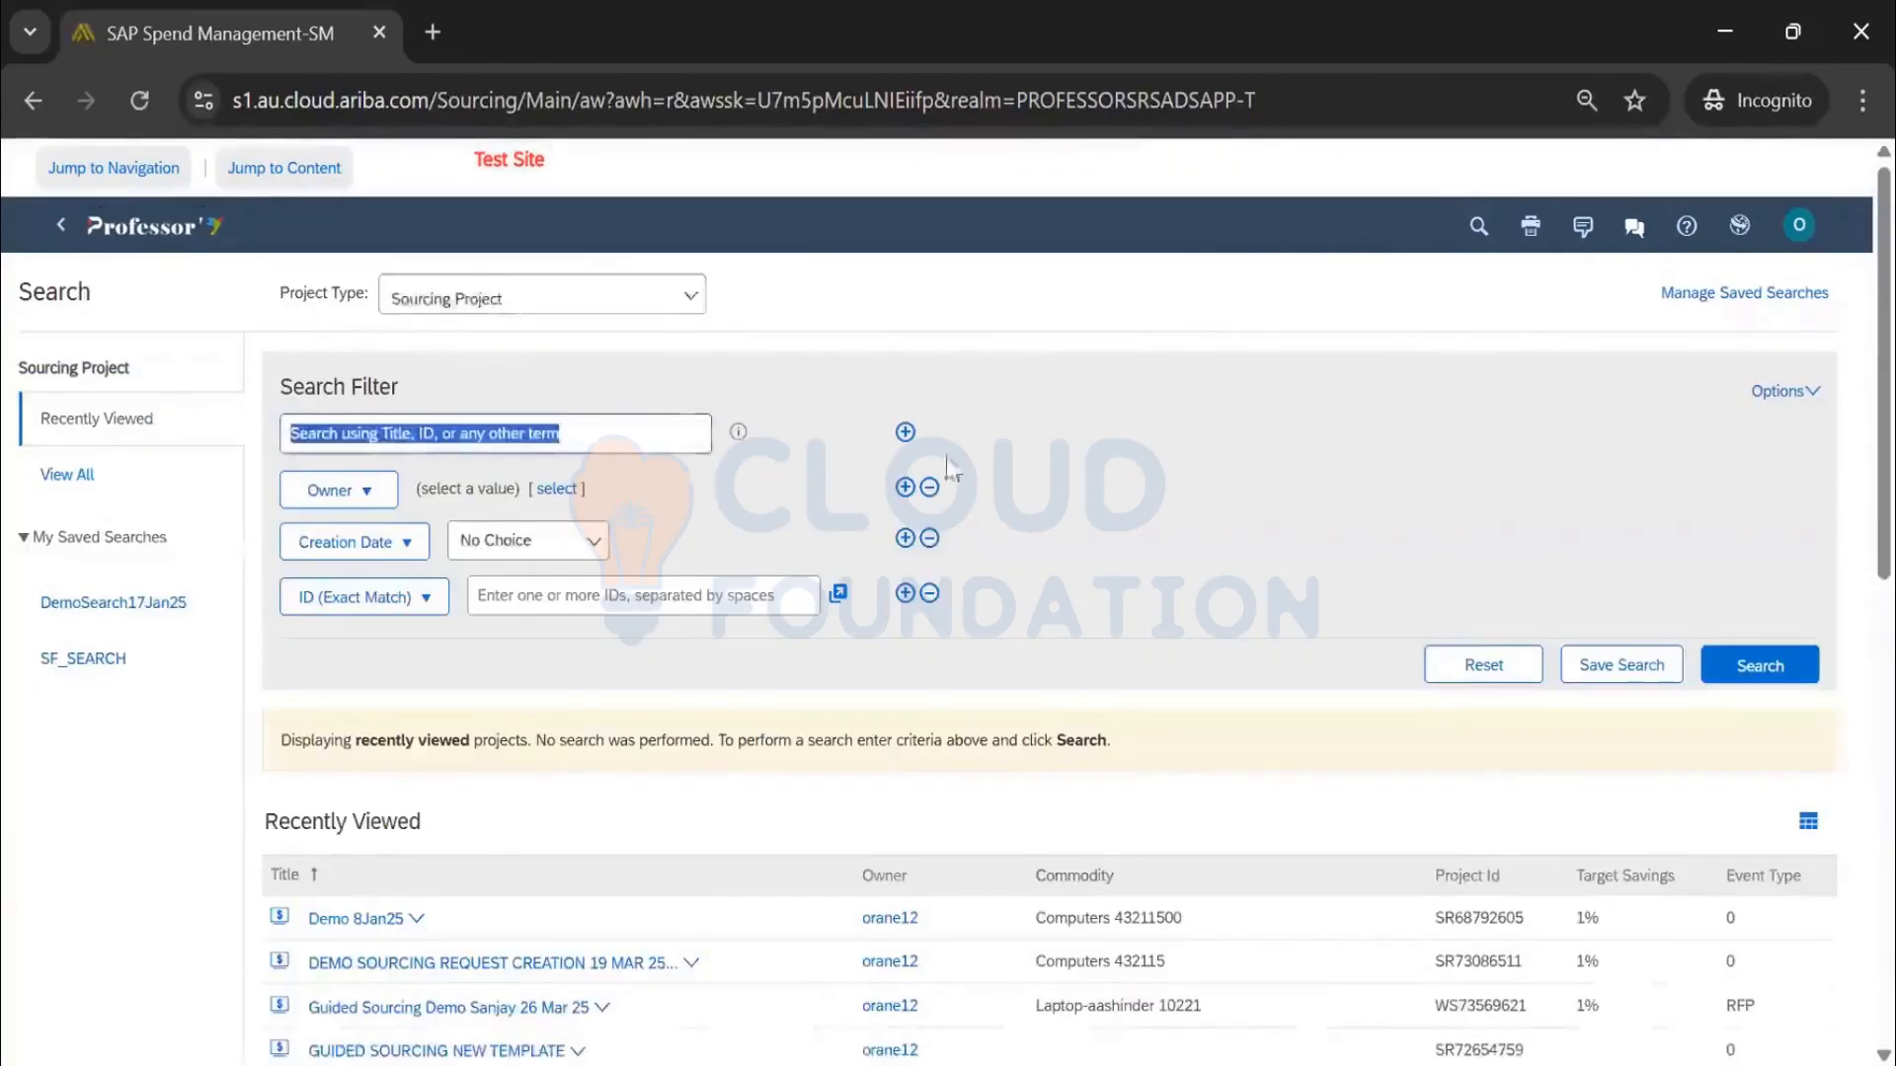
scroll(946, 464, down, 2)
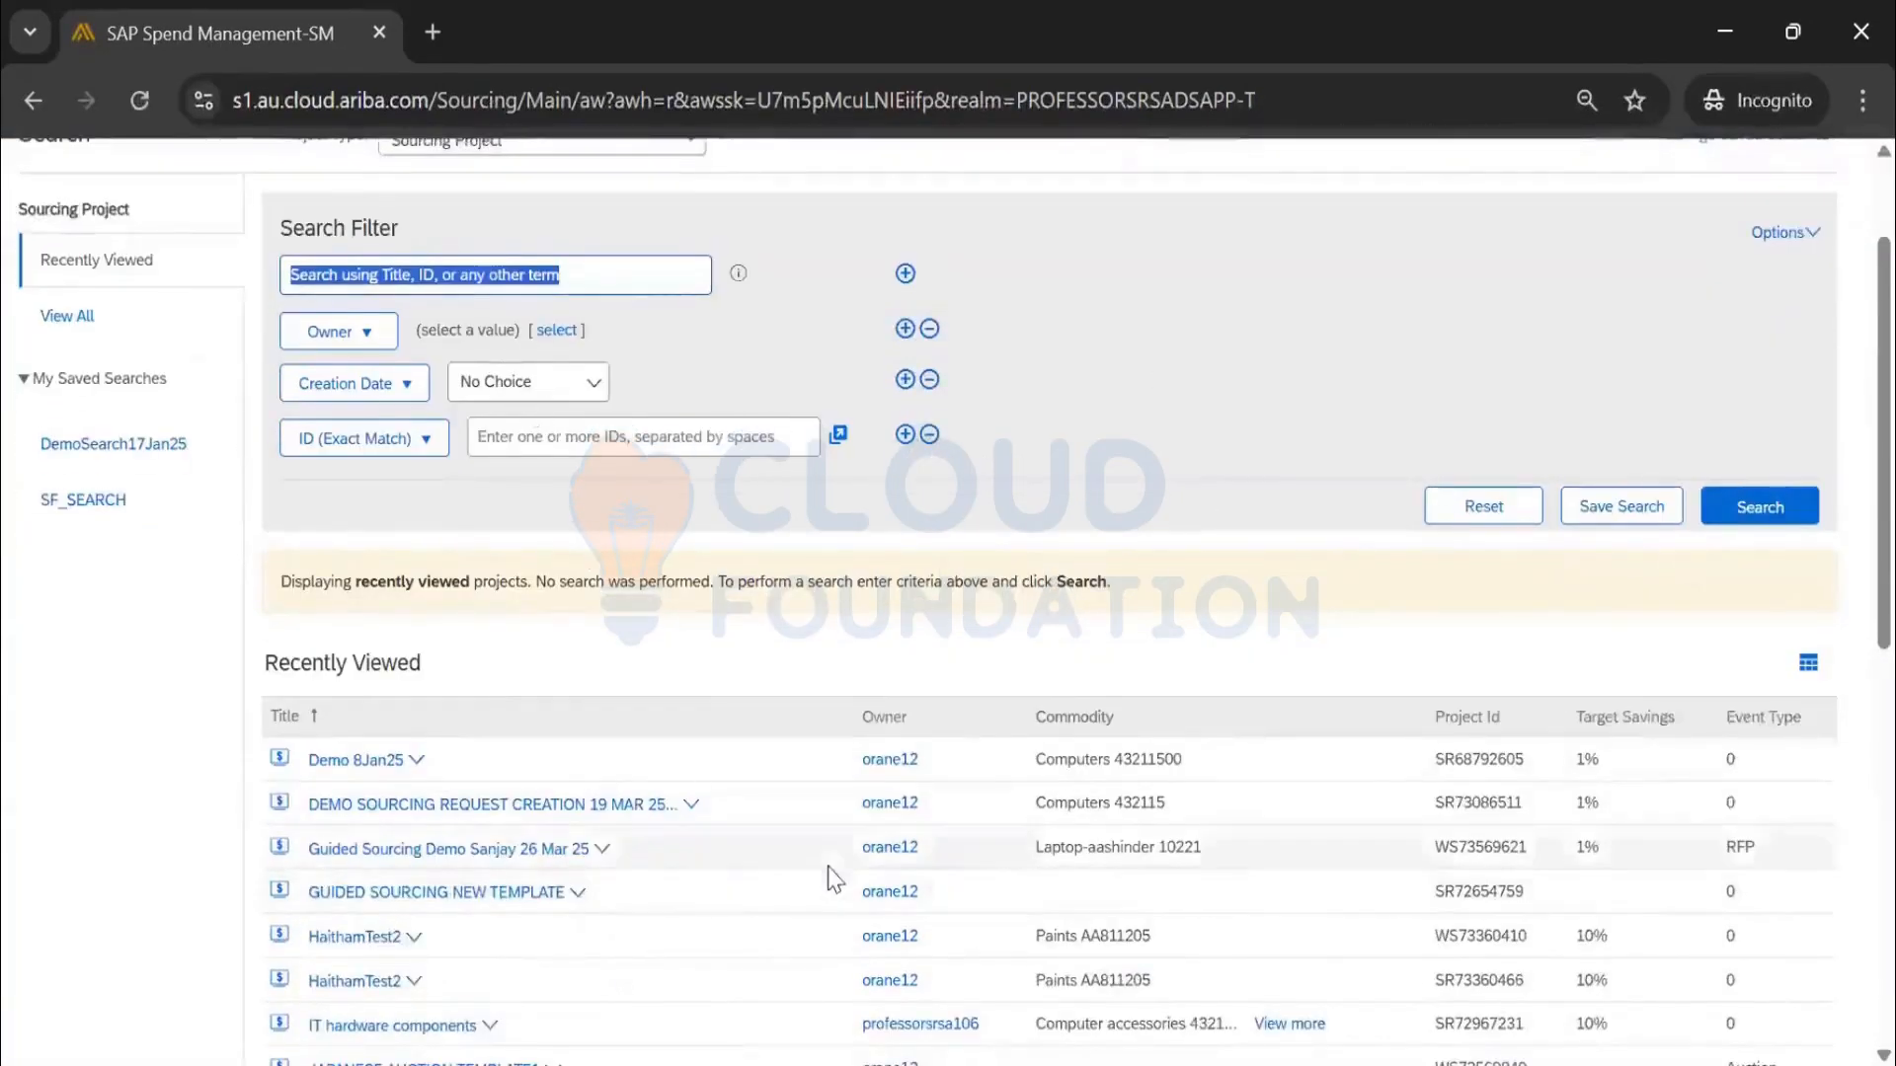
scroll(830, 877, down, 5)
scroll(888, 839, up, 7)
scroll(1795, 408, down, 1)
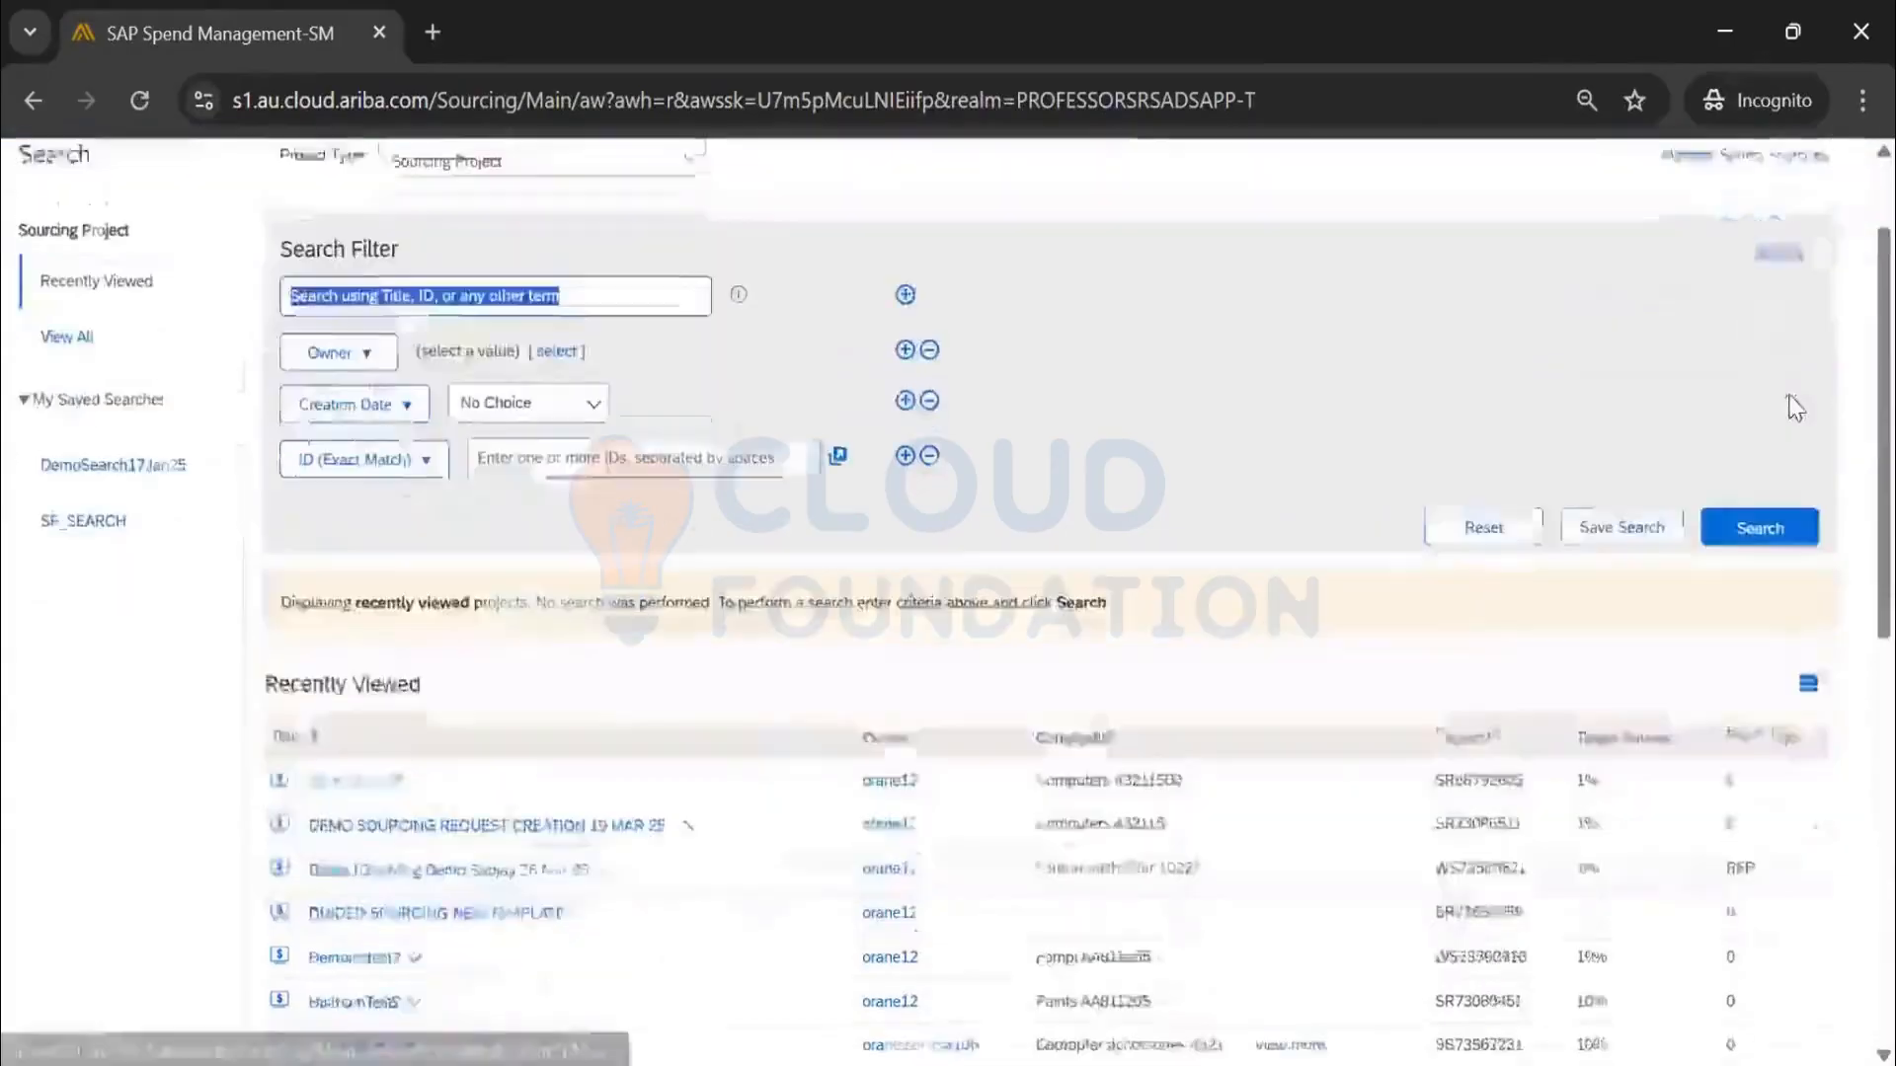
scroll(1239, 481, up, 2)
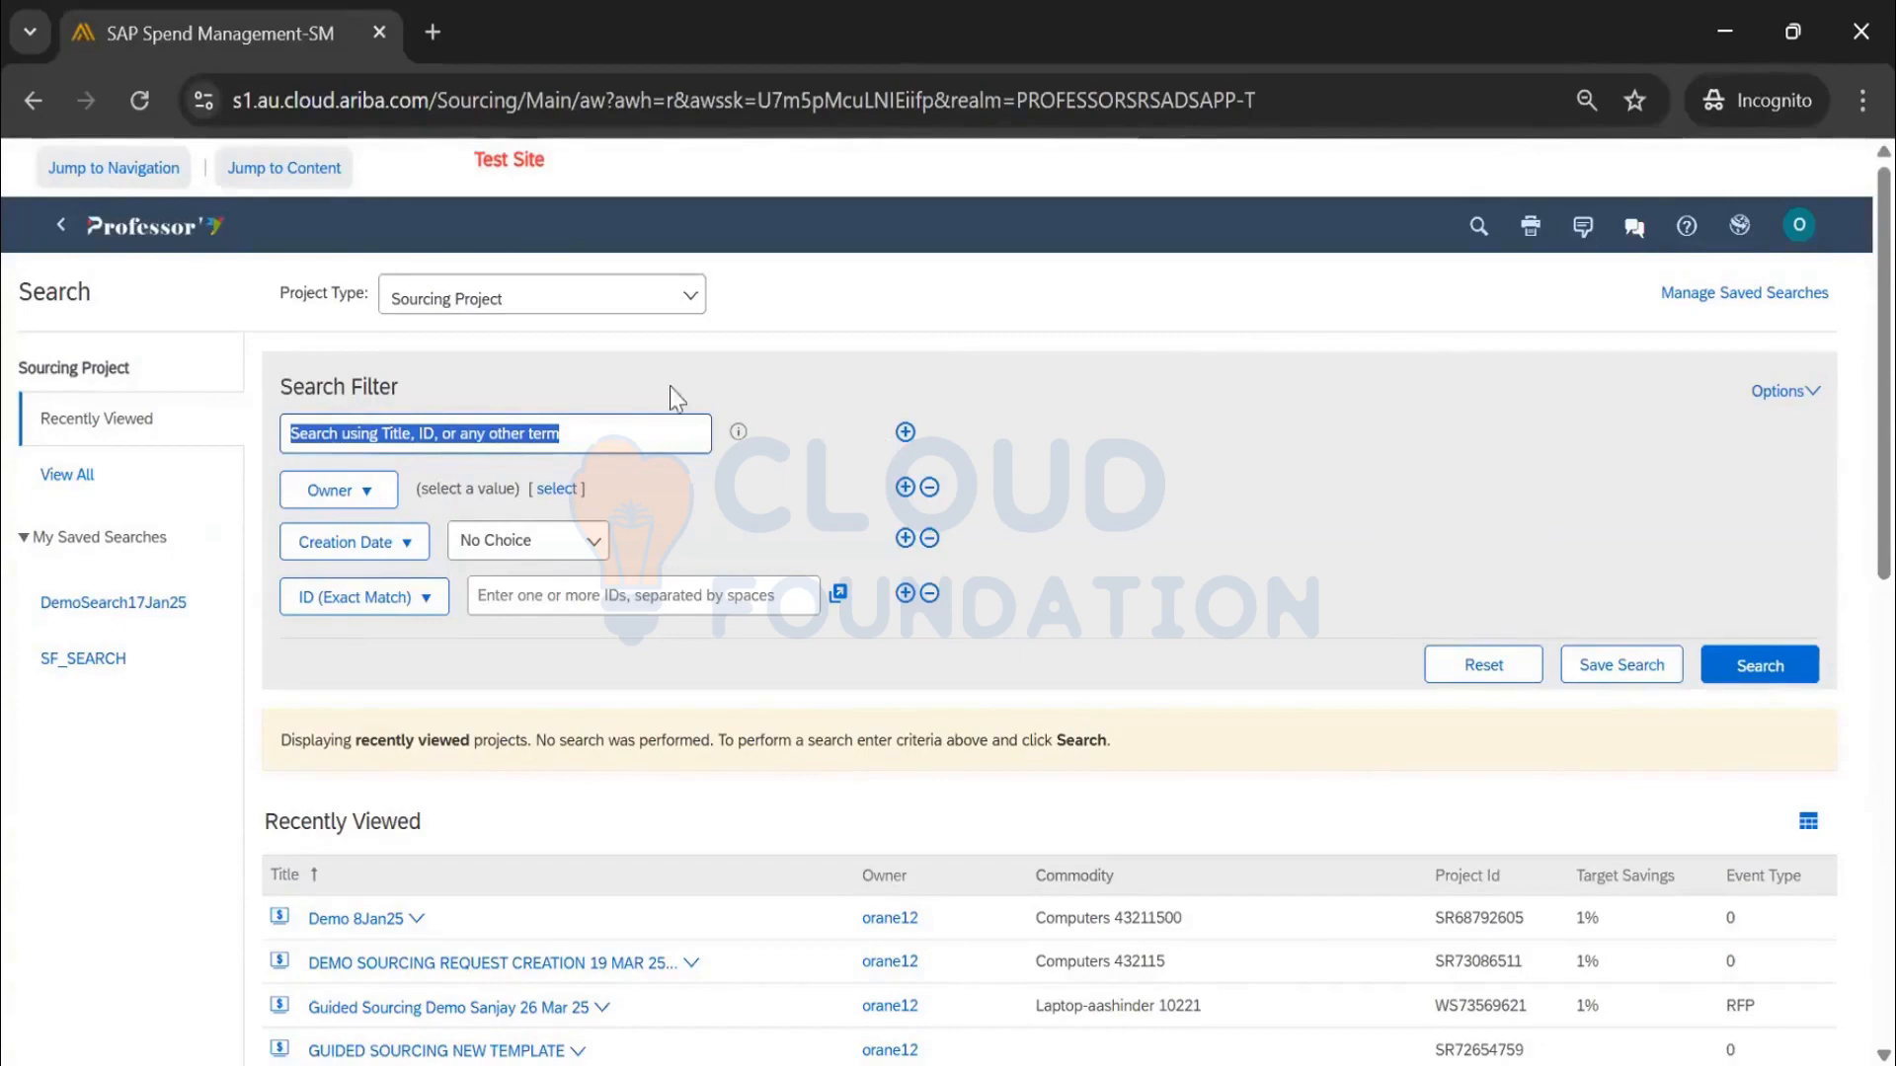
click(152, 237)
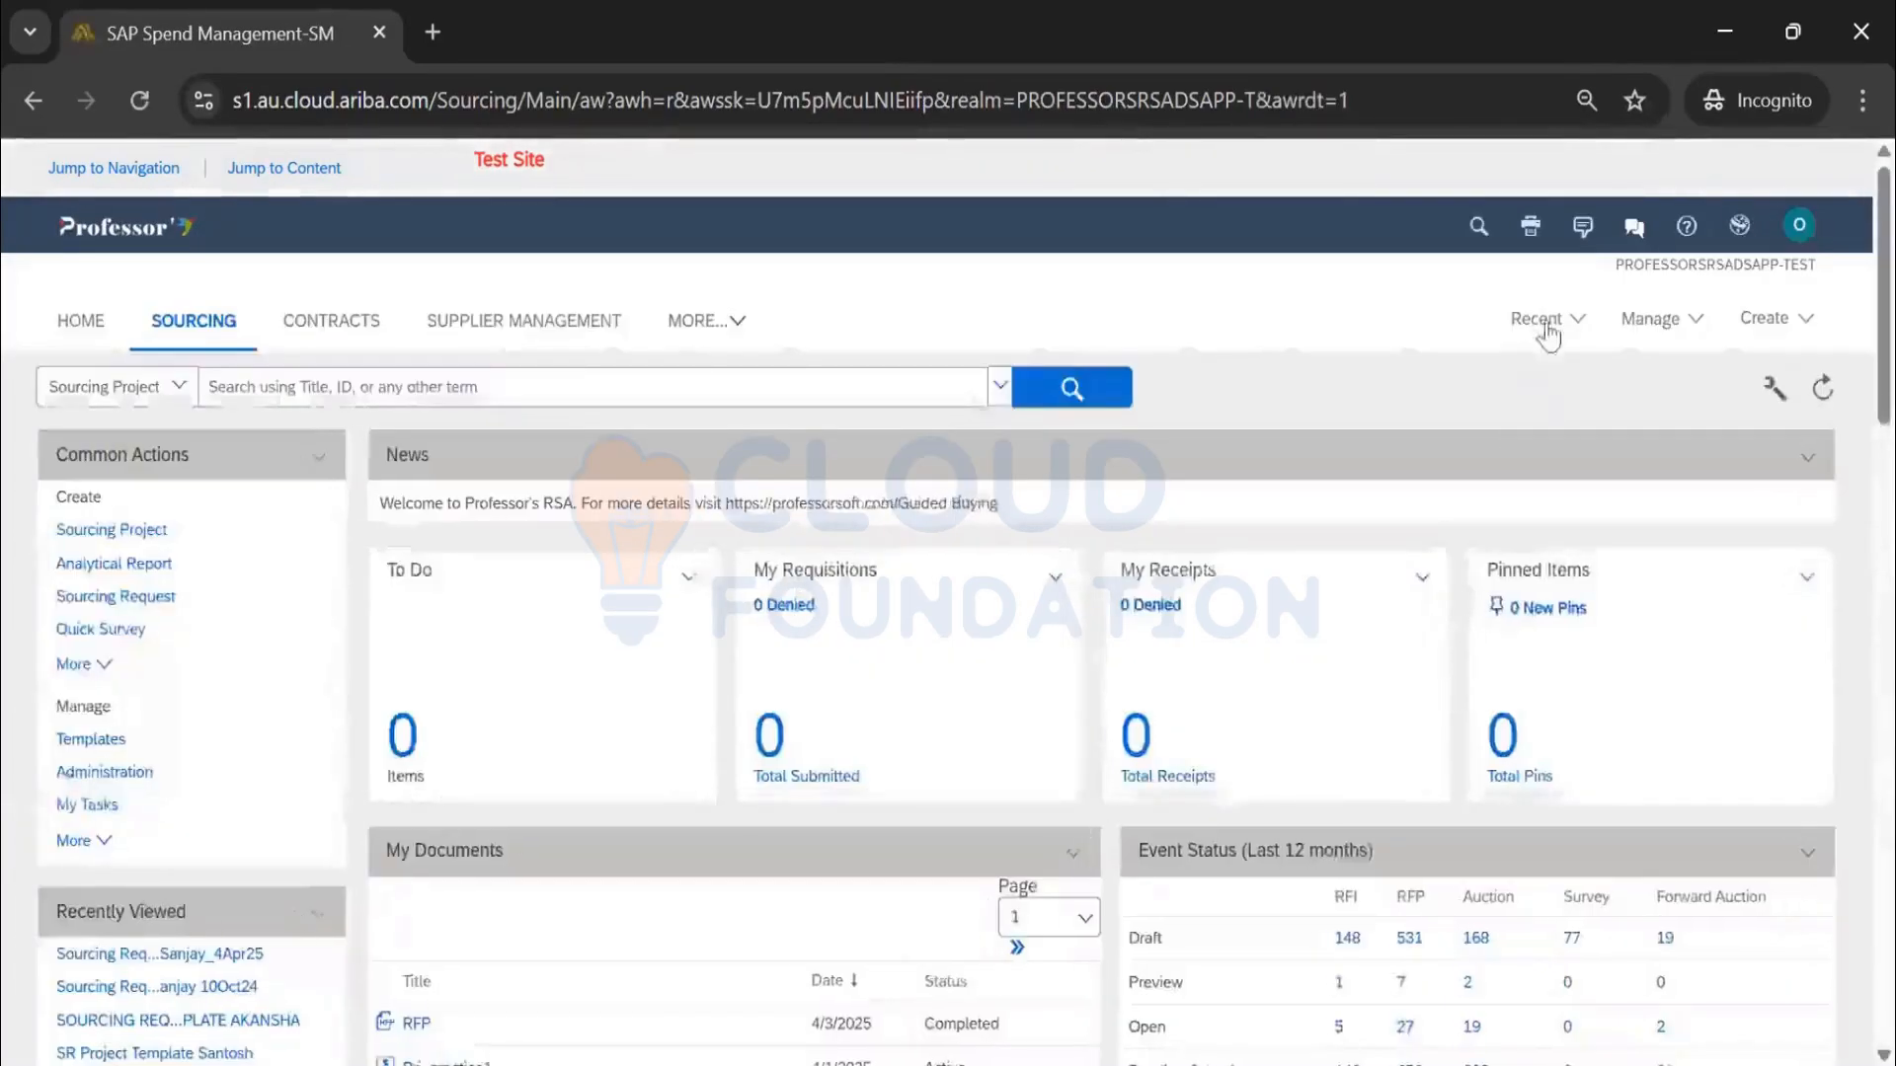
Reopen Sourcing Request Template_Sanjay_4Apr25 from Recent and bring up its Edit Properties form
click(1542, 326)
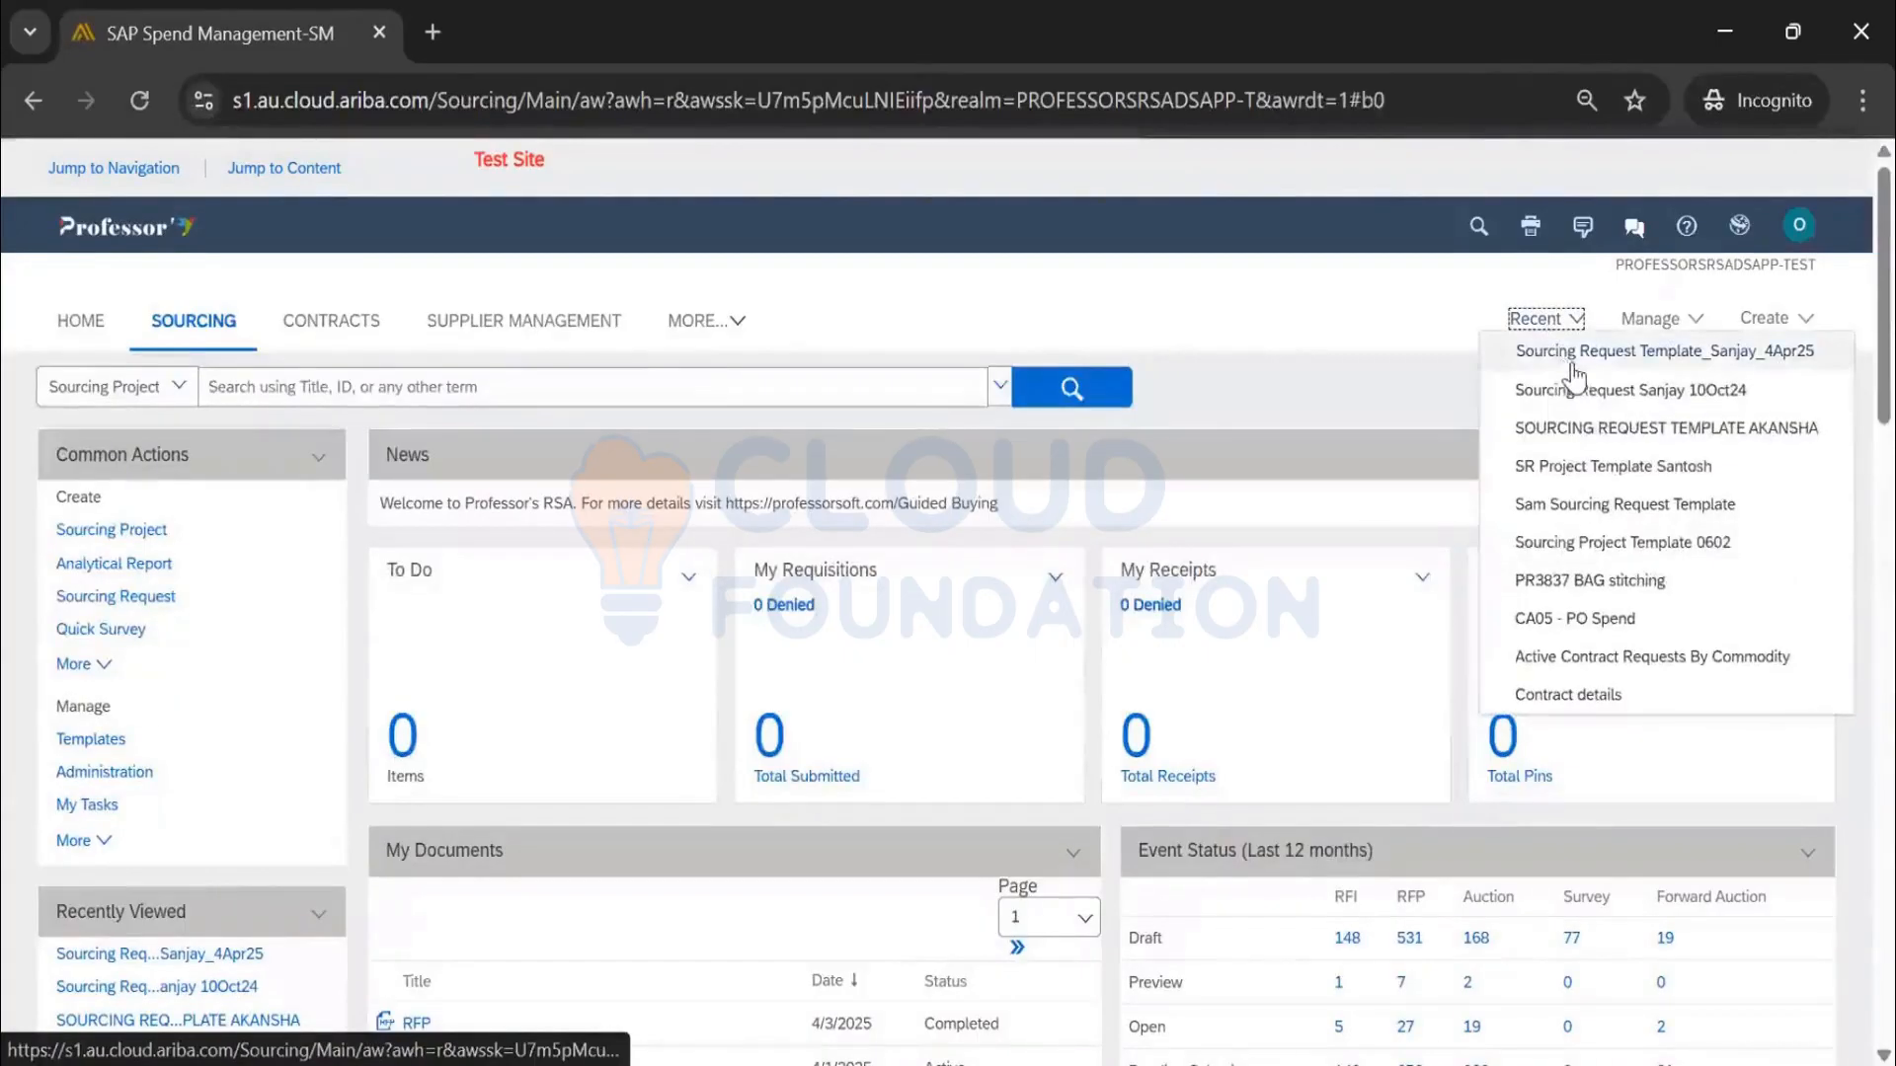
click(1577, 363)
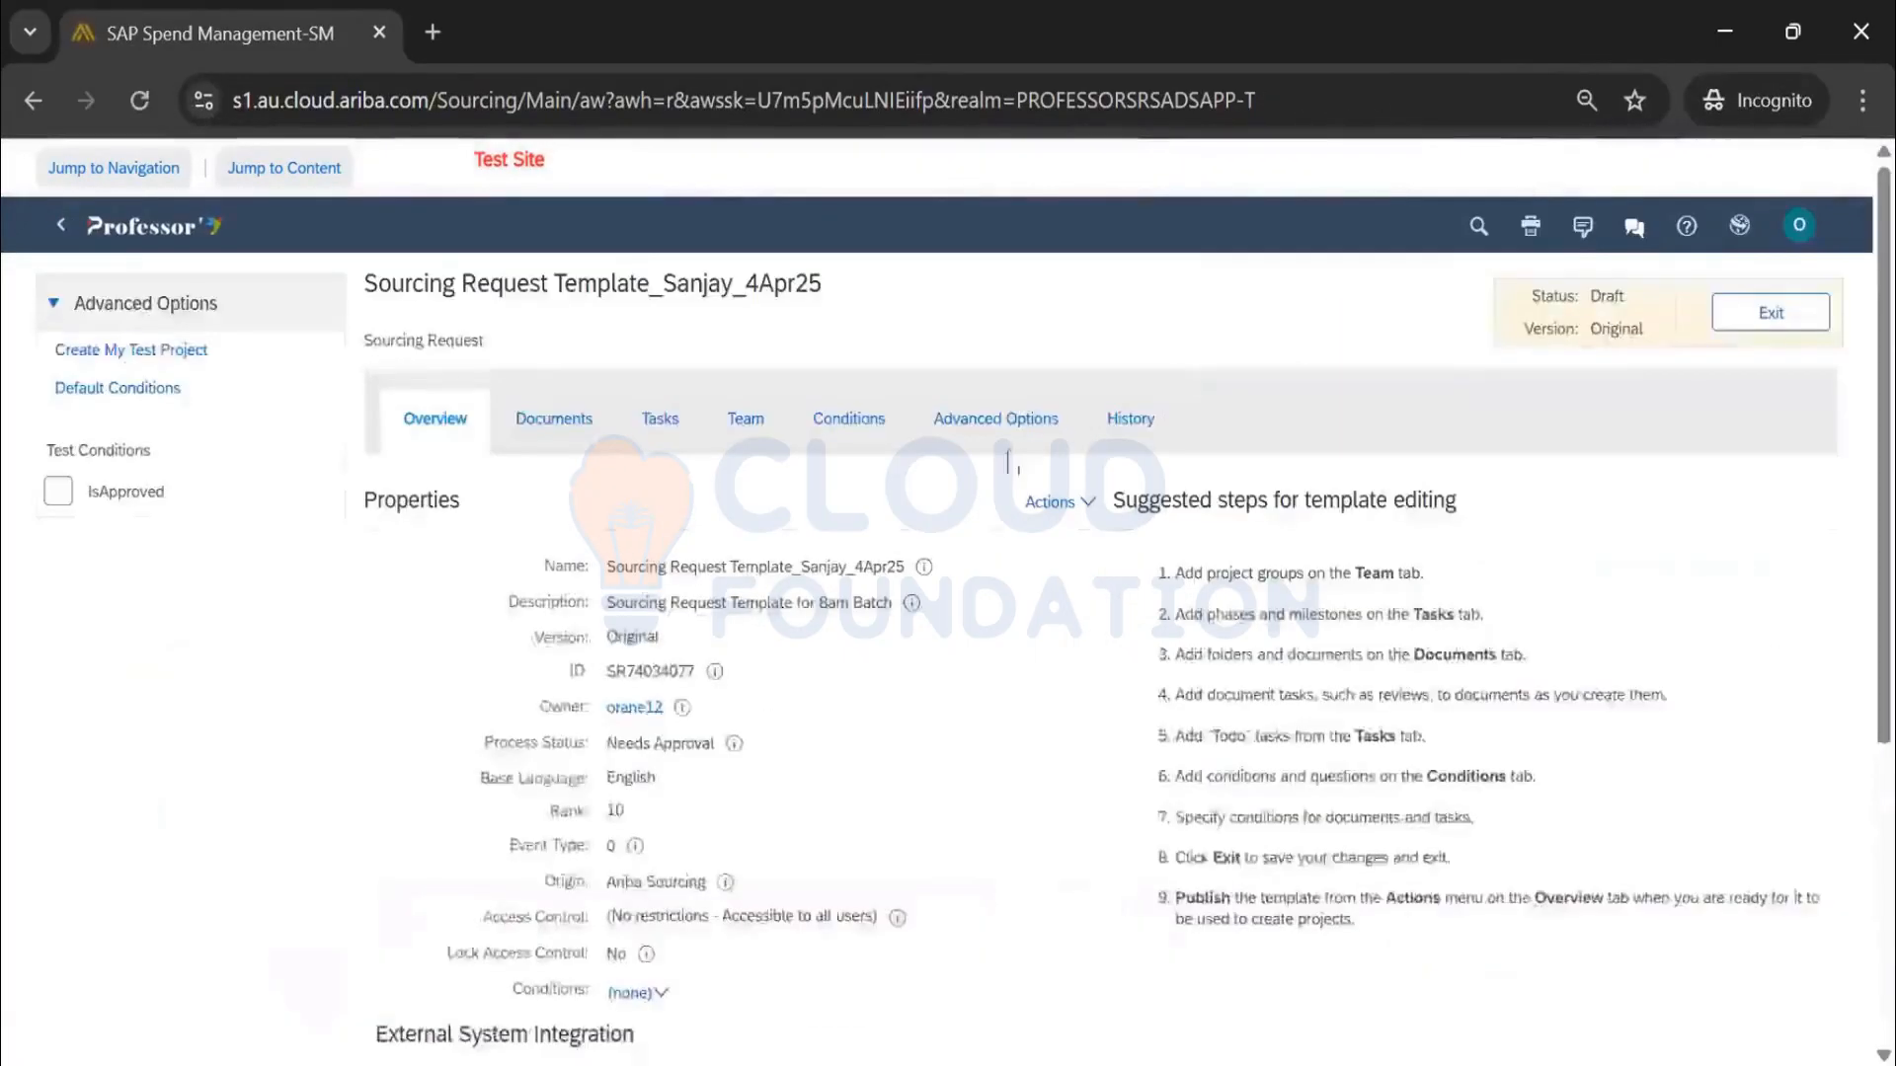
click(1049, 501)
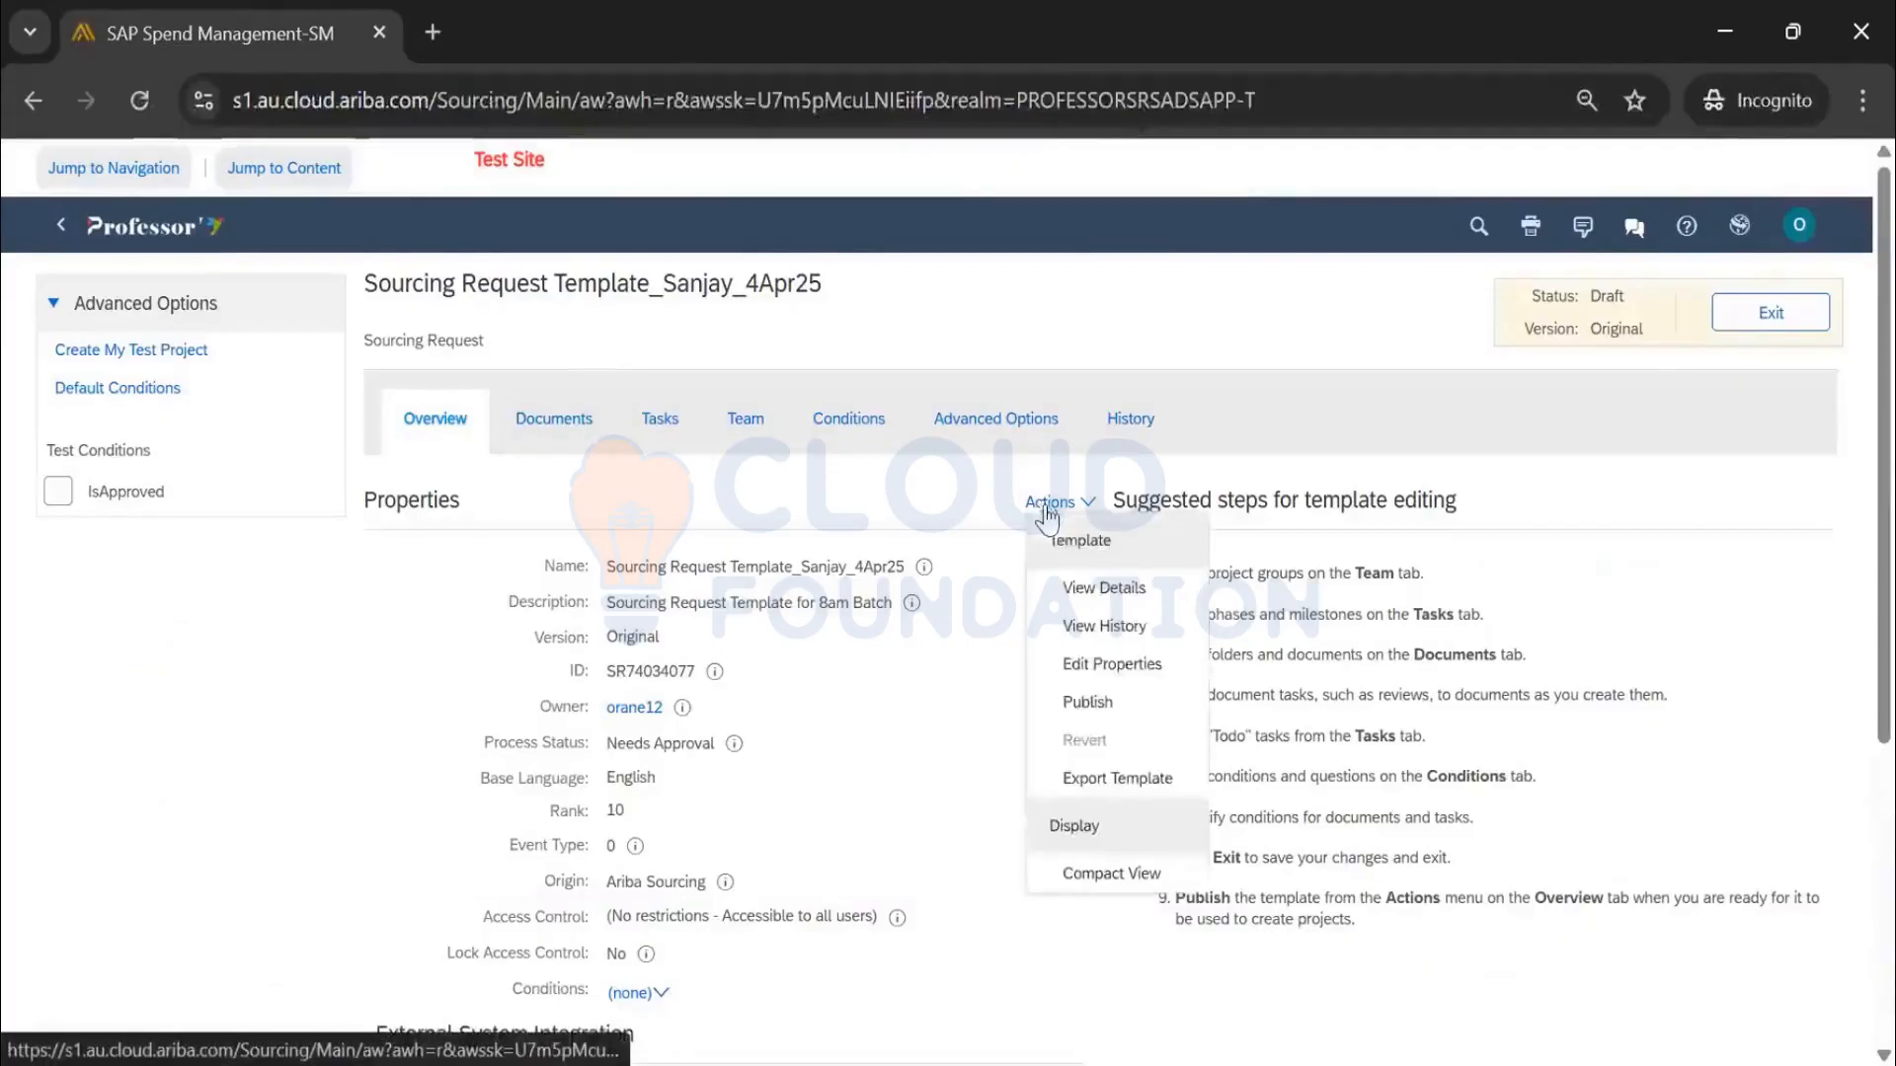
click(1091, 663)
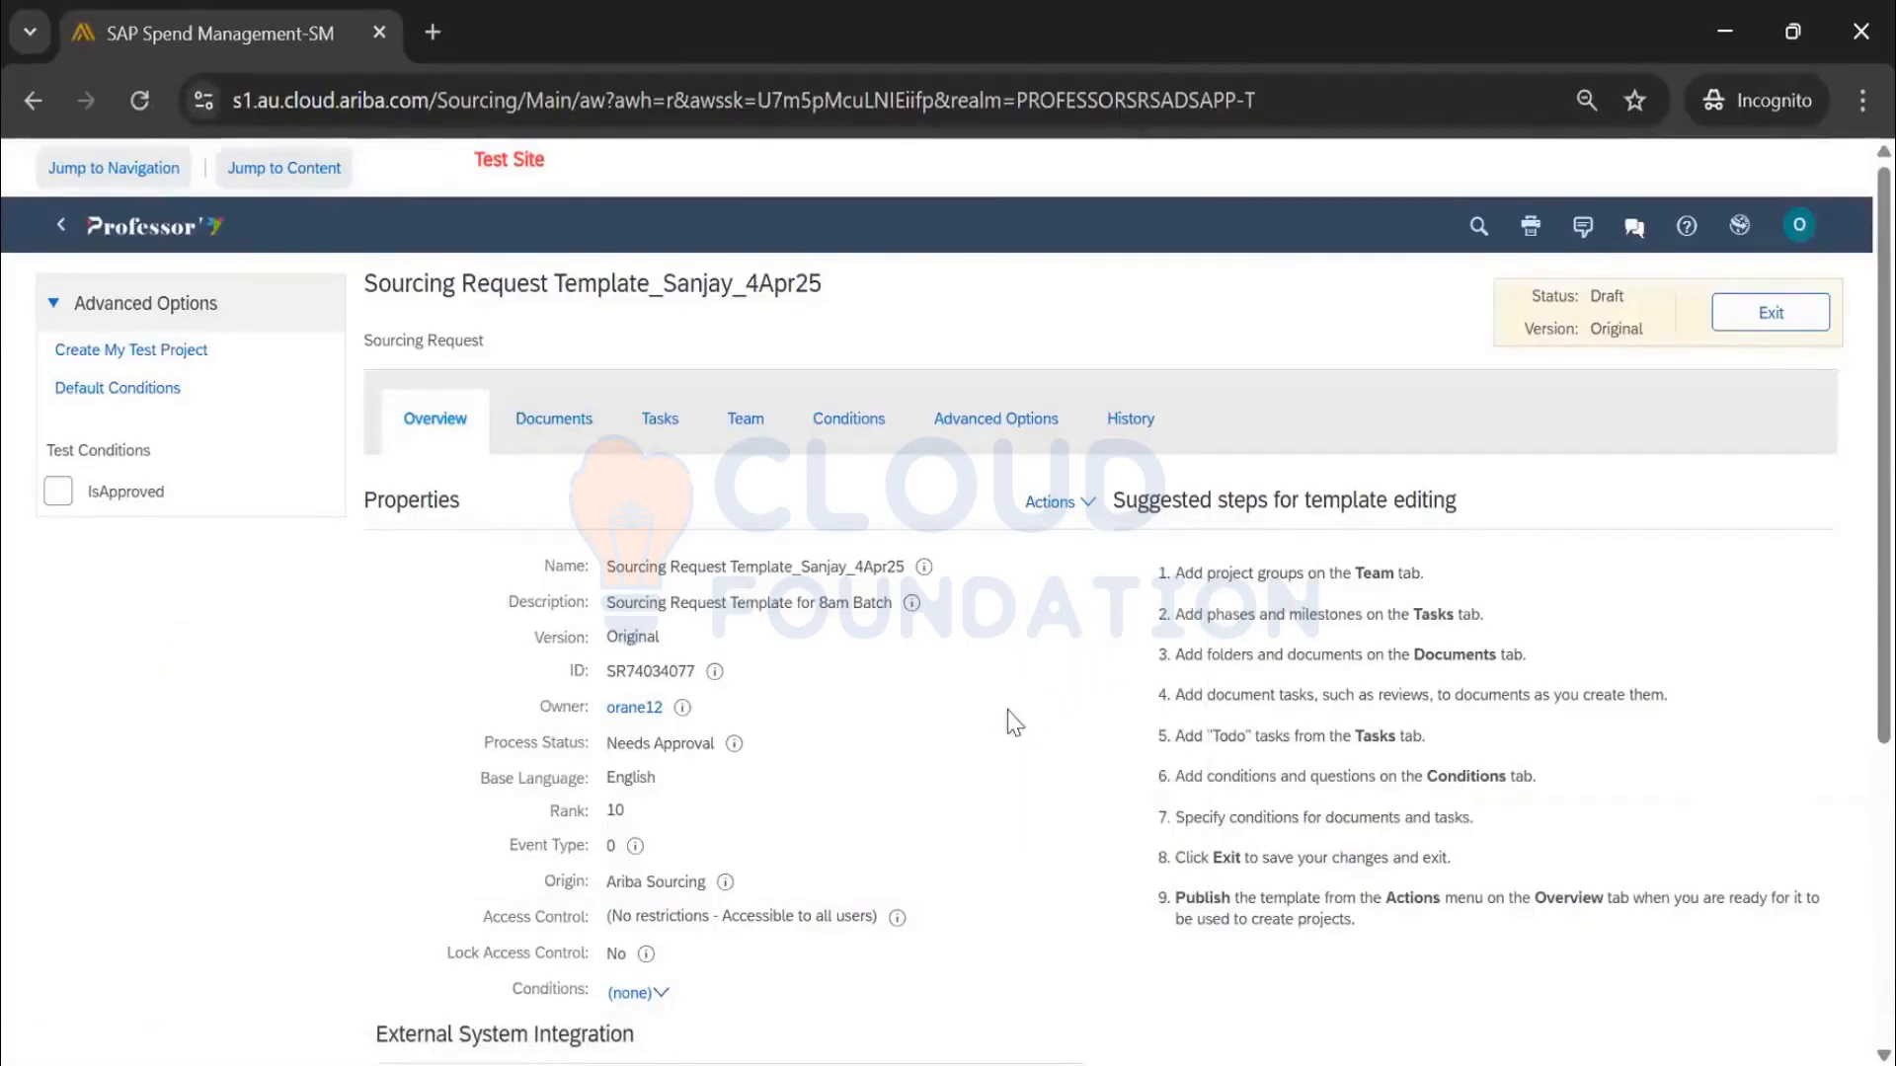
scroll(948, 711, down, 4)
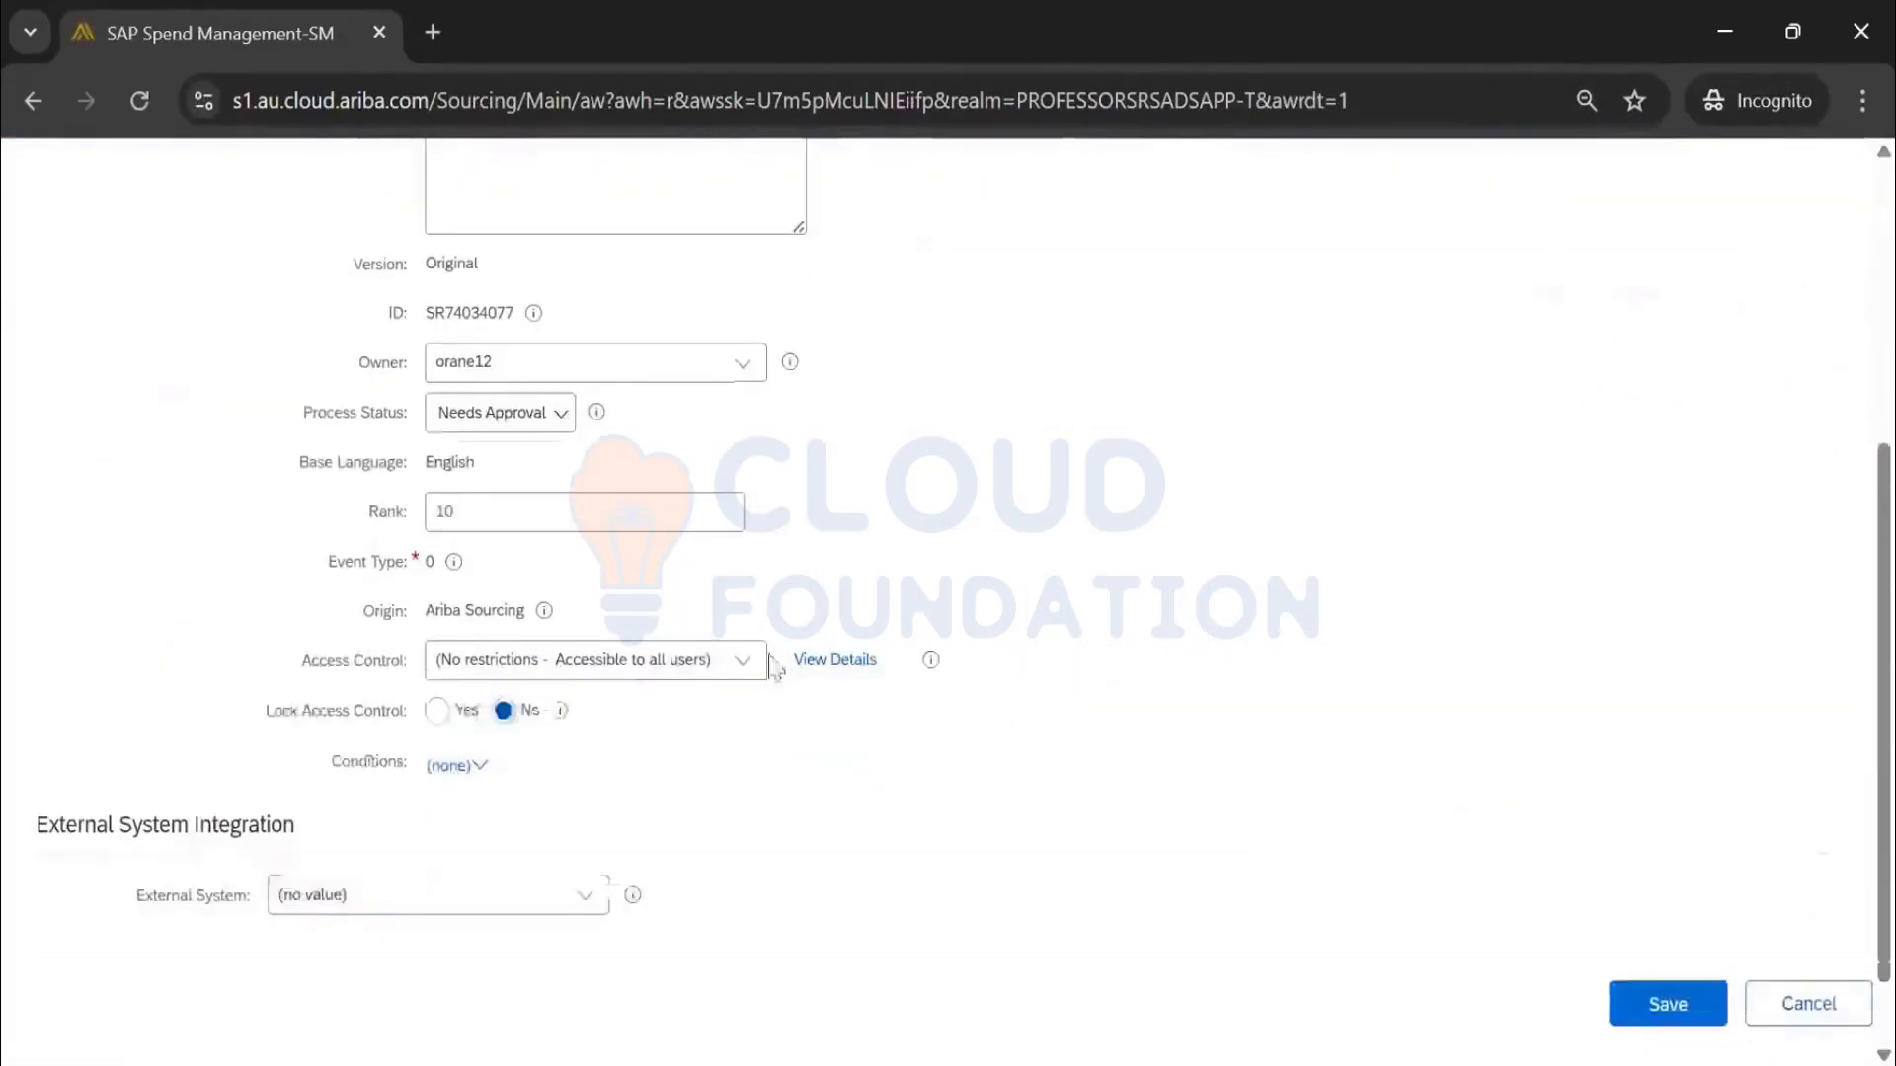
Set the template's Access Control to Private To Team Members and save the properties
click(742, 660)
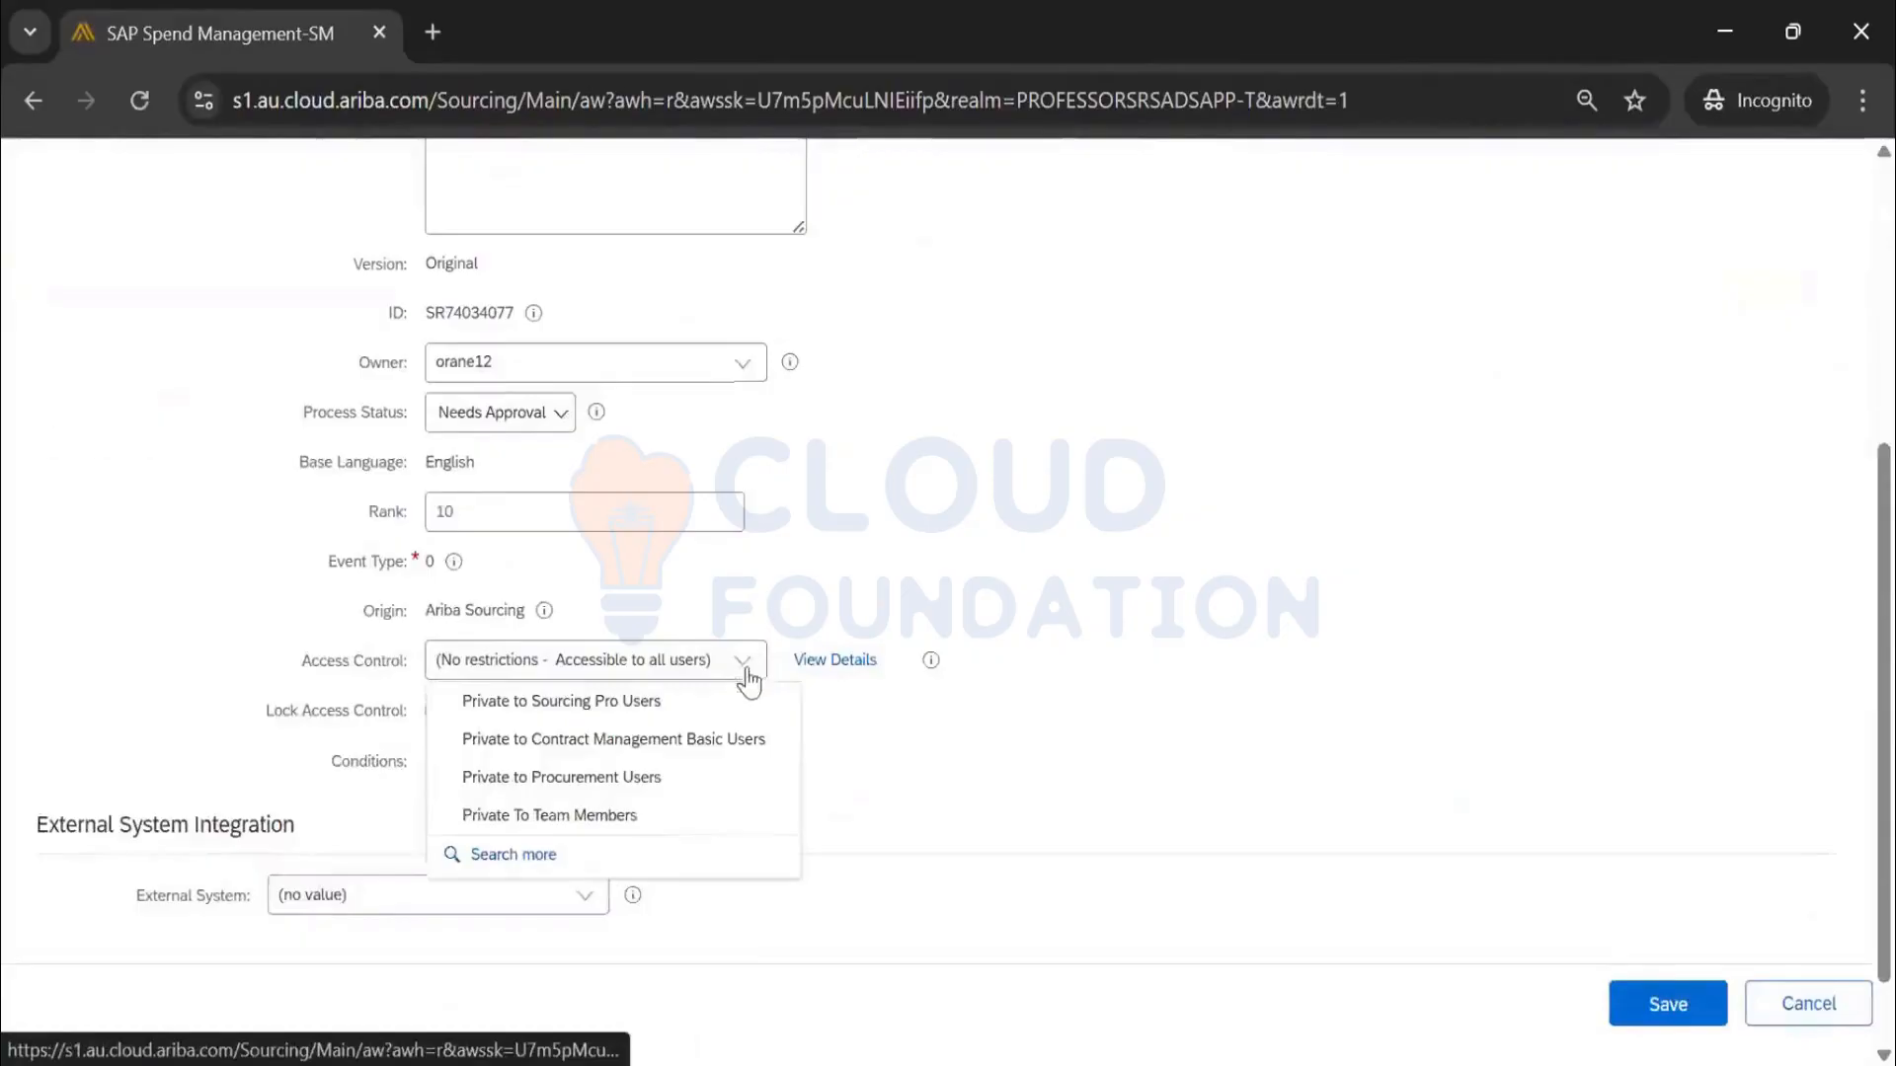
click(628, 817)
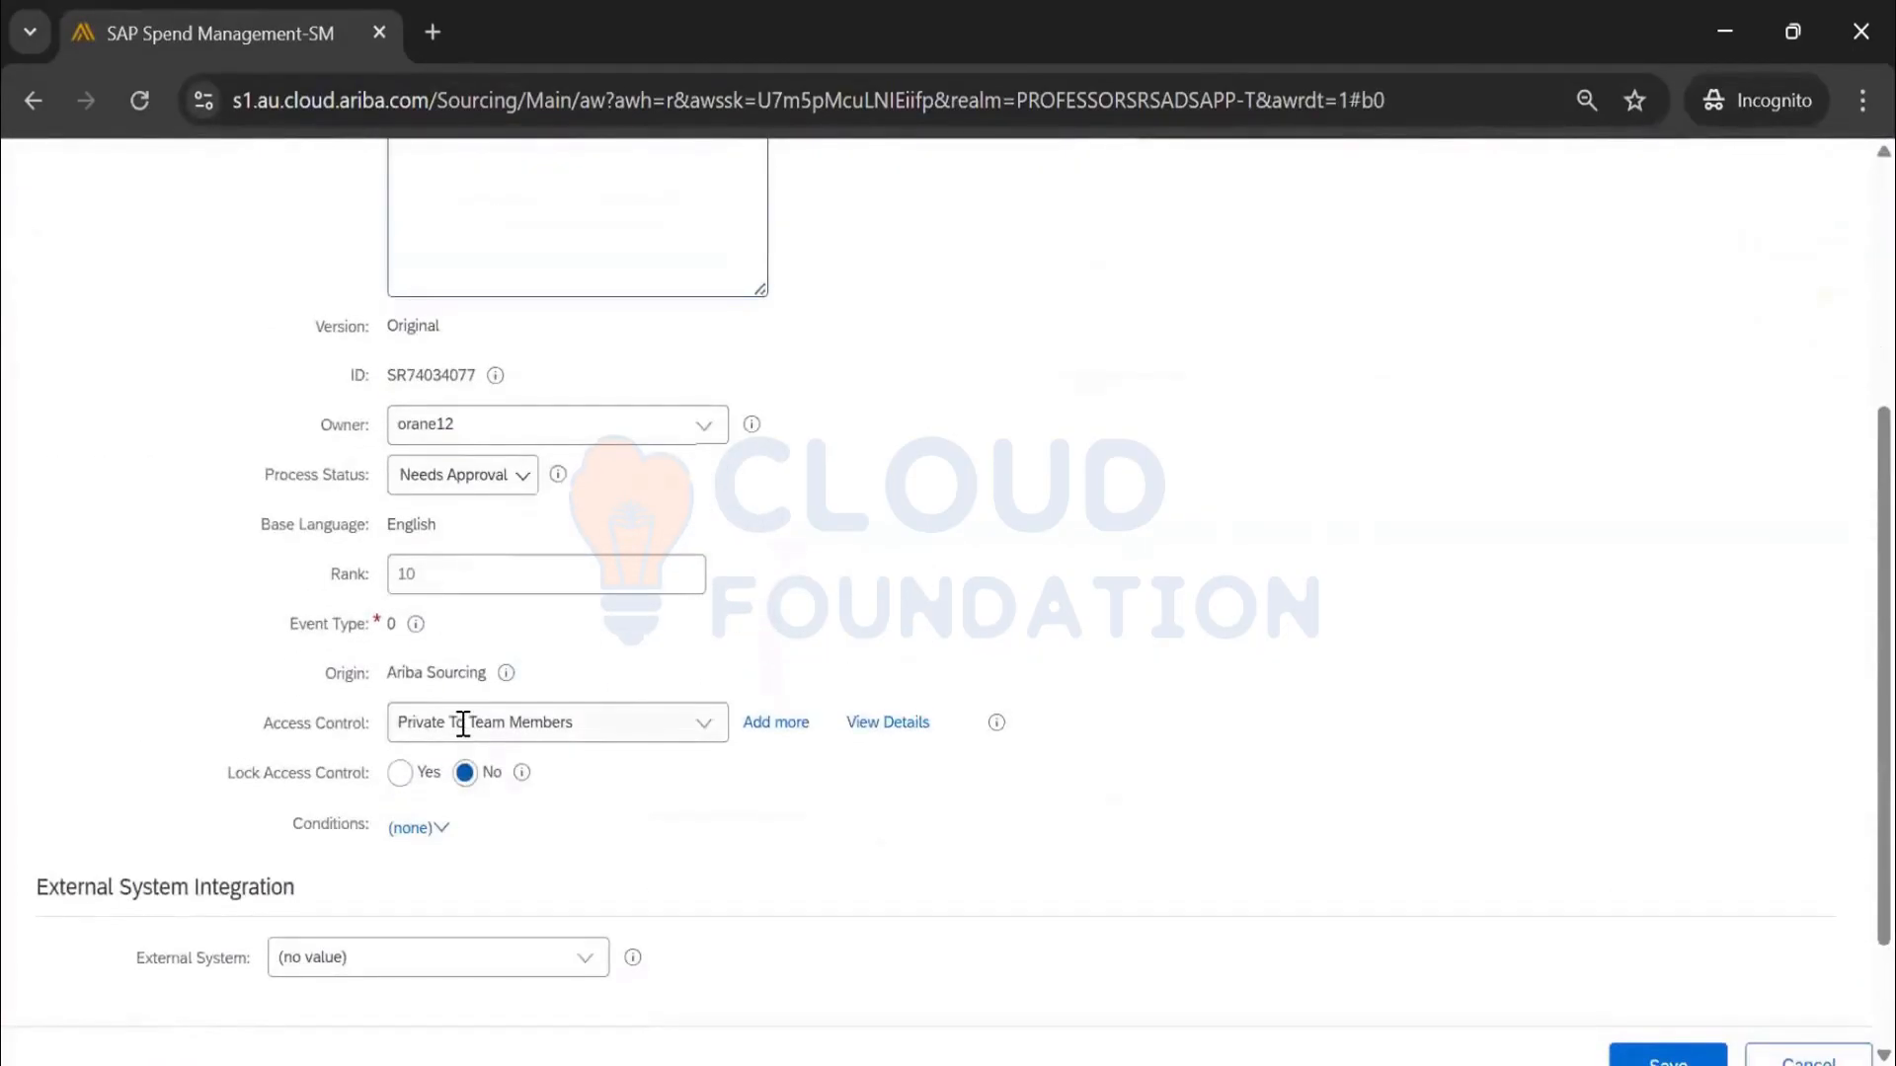
drag(467, 724, 553, 724)
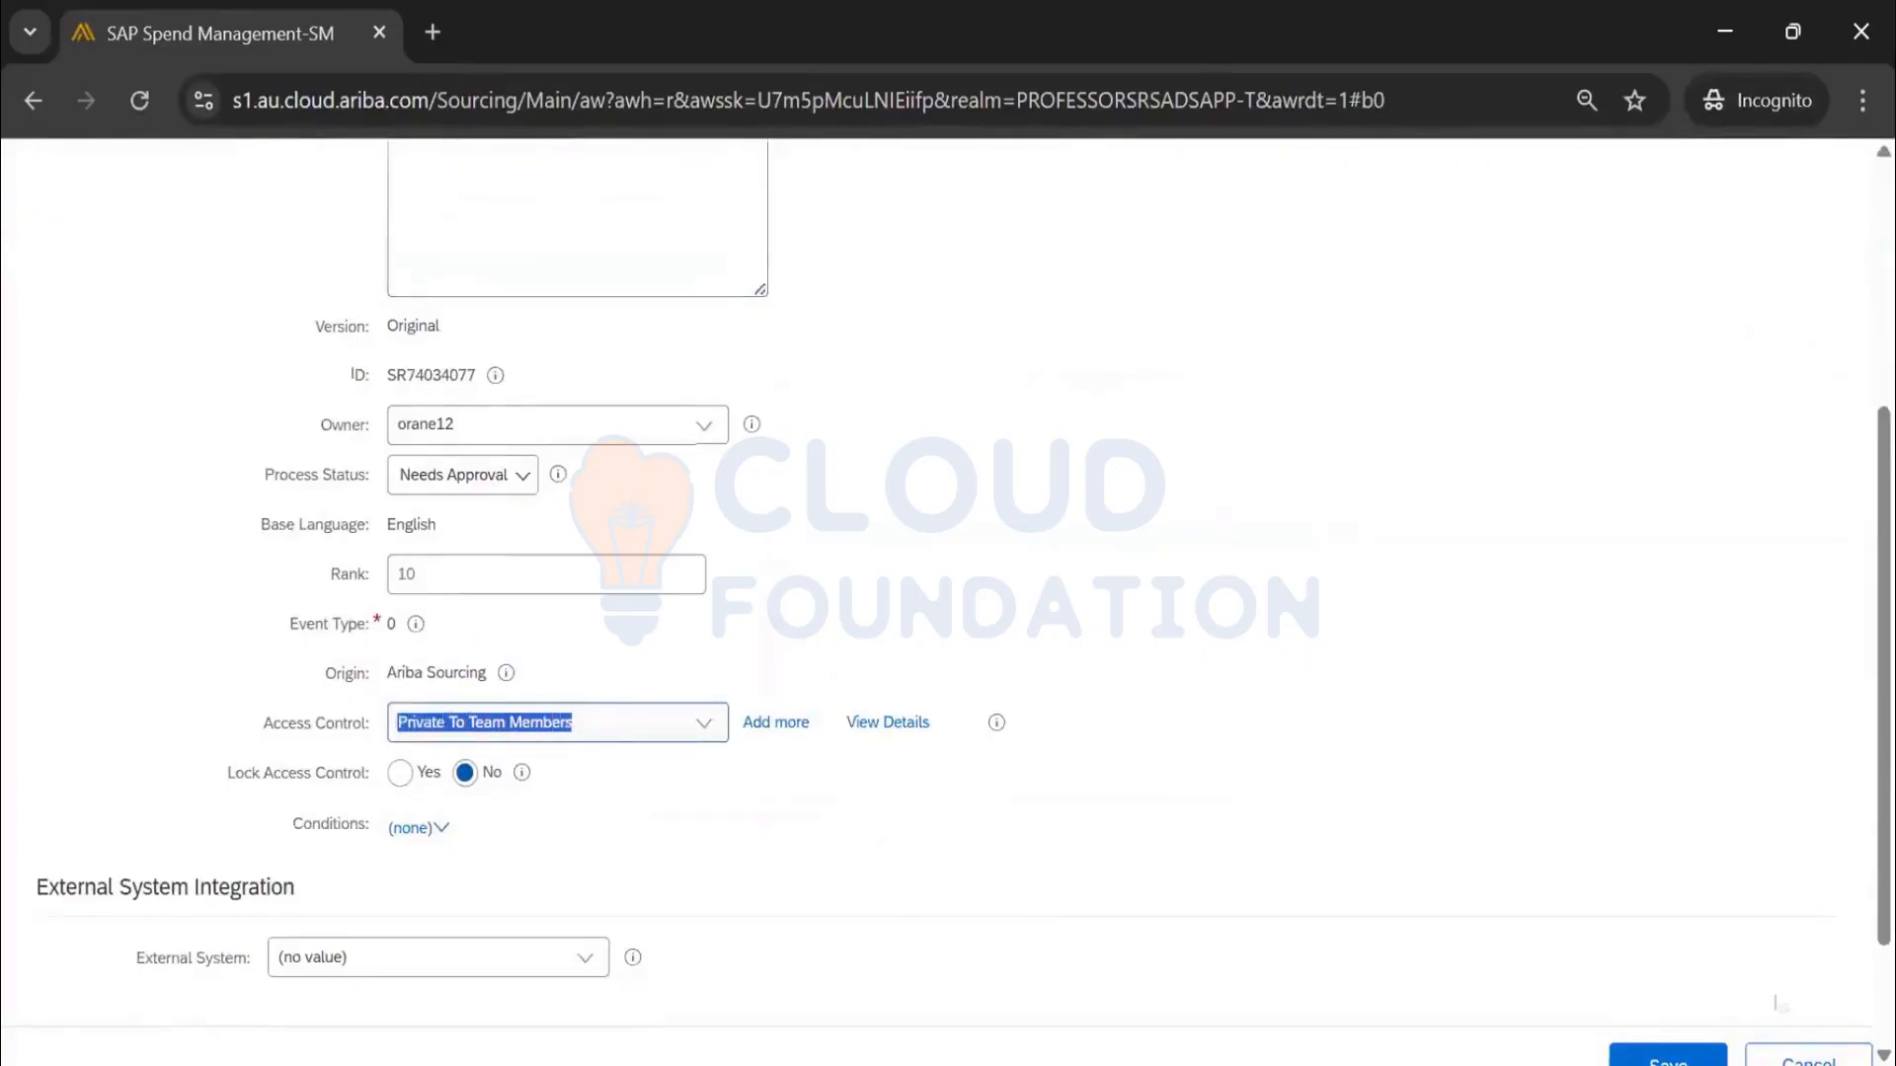
scroll(1779, 1003, down, 2)
click(1694, 929)
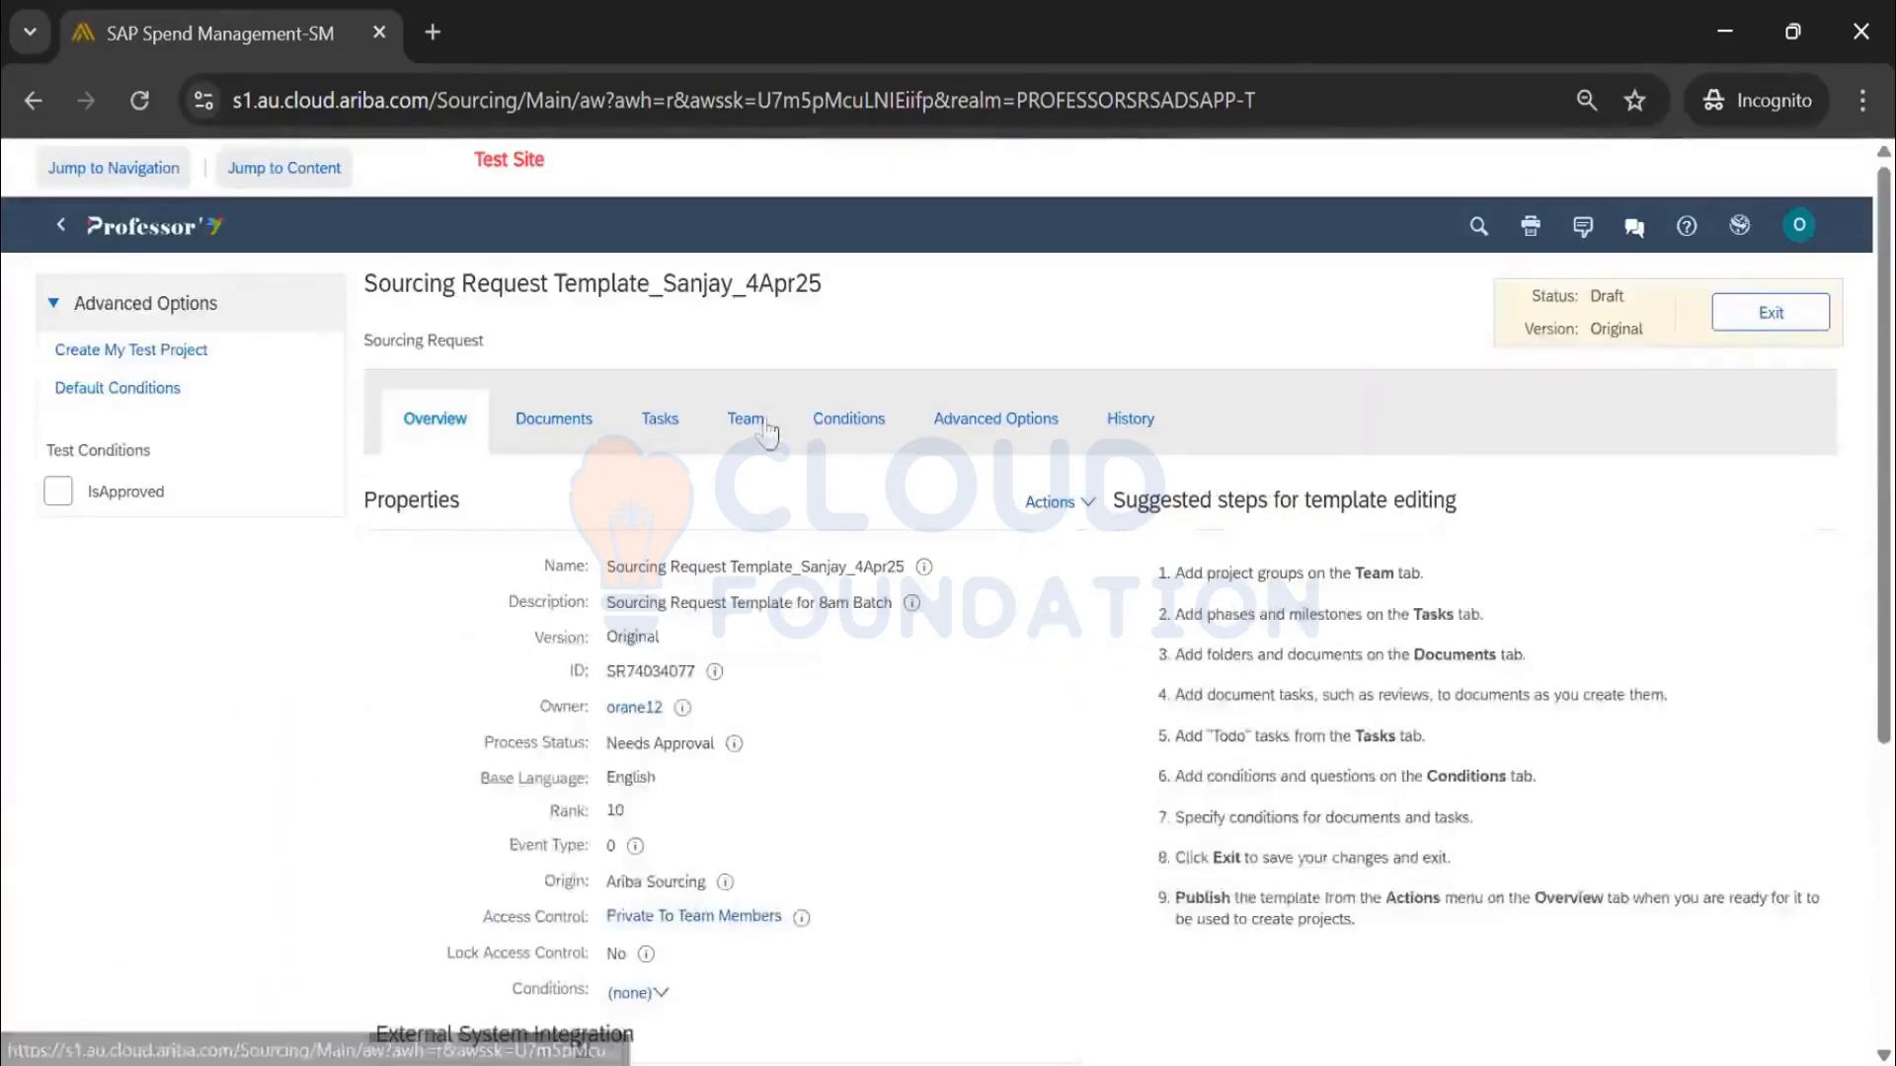
Review the template's team members and Overview, then go to the Conditions tab
click(759, 431)
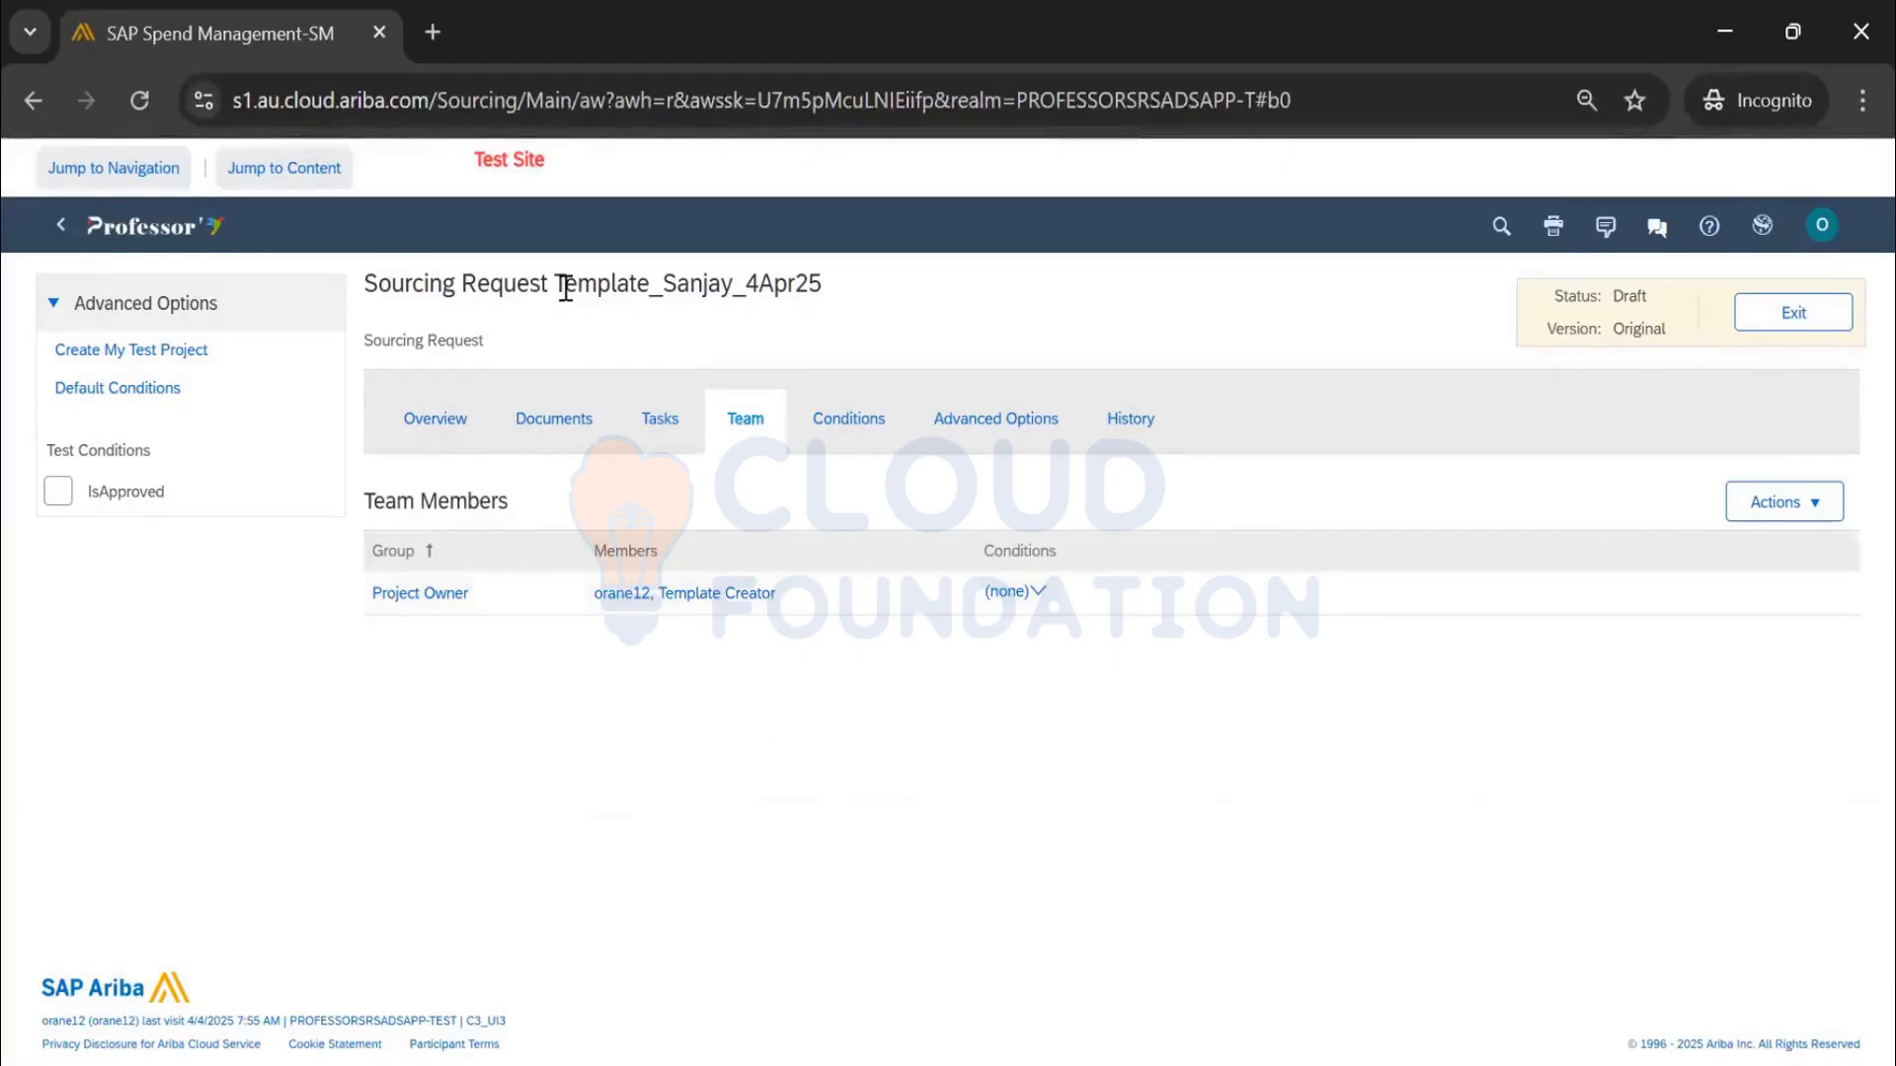
click(435, 419)
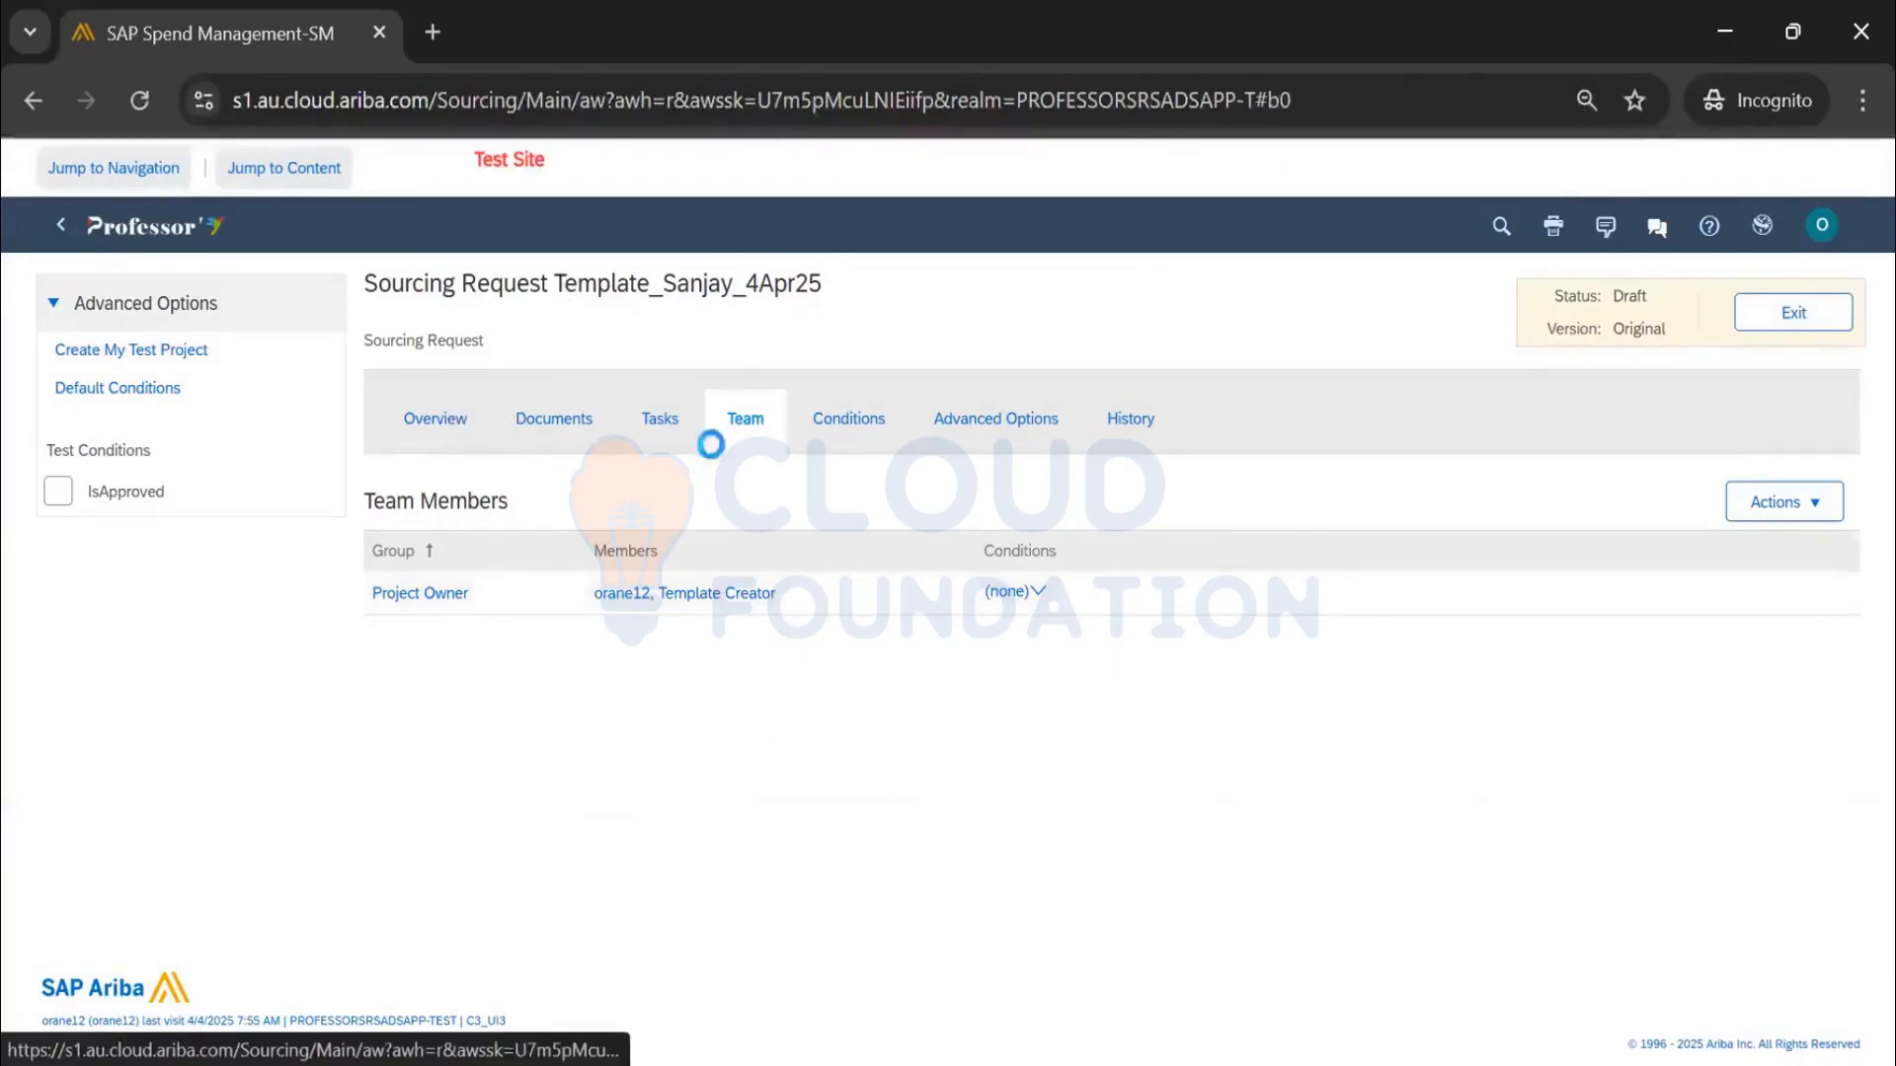
scroll(523, 837, down, 1)
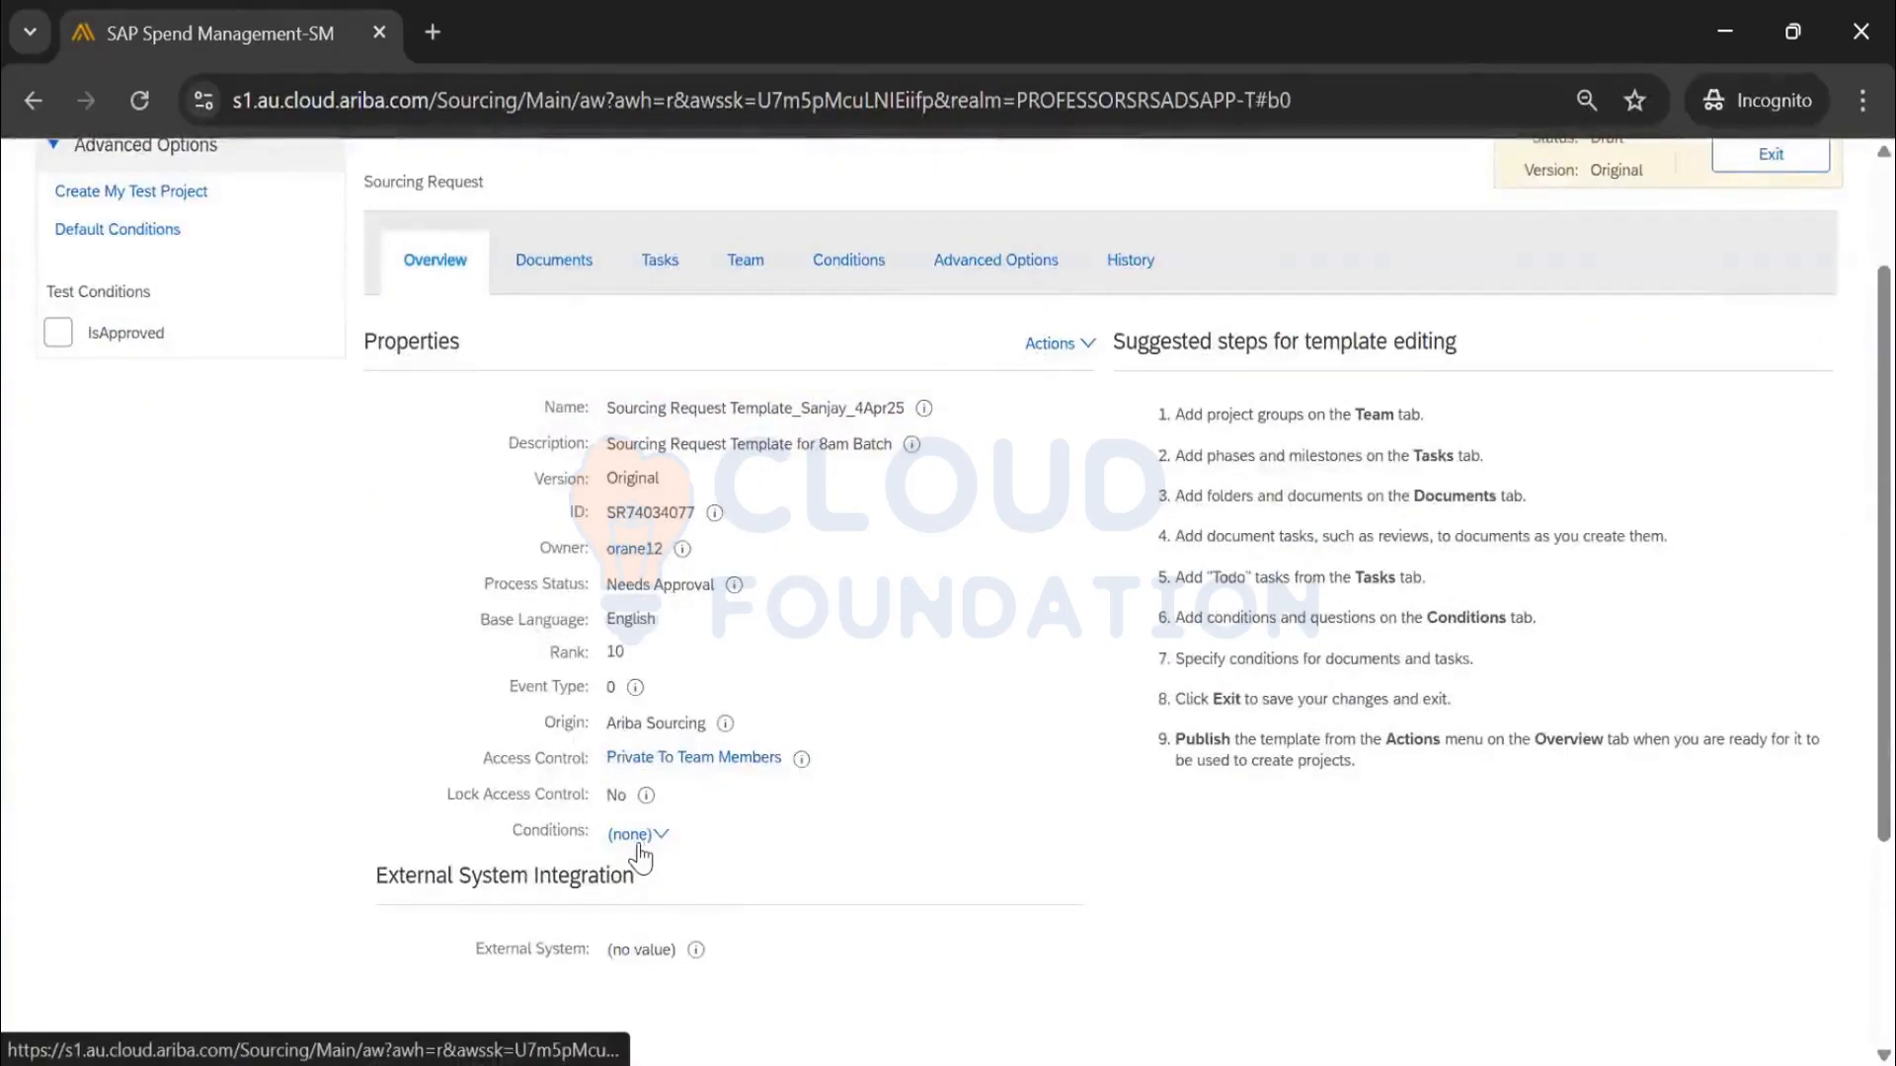
scroll(847, 272, up, 1)
drag(847, 270, 392, 280)
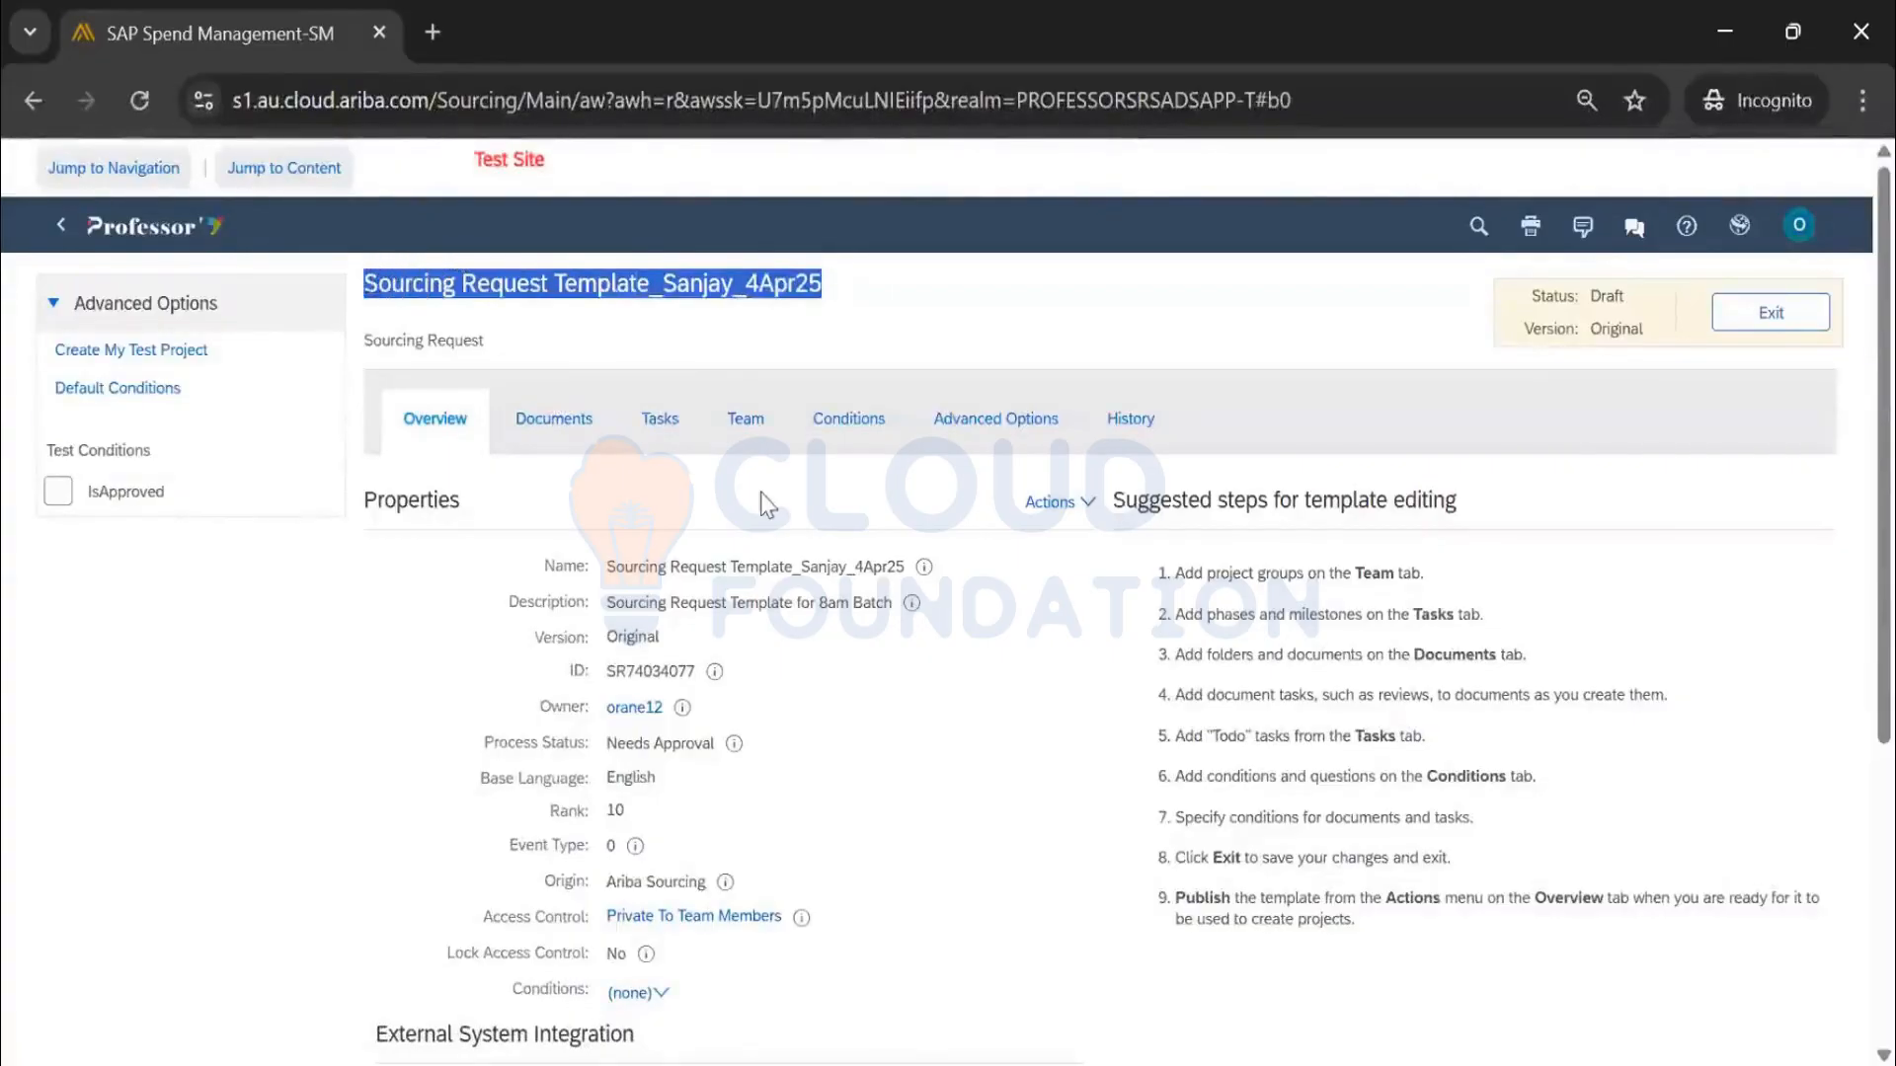
scroll(765, 506, down, 1)
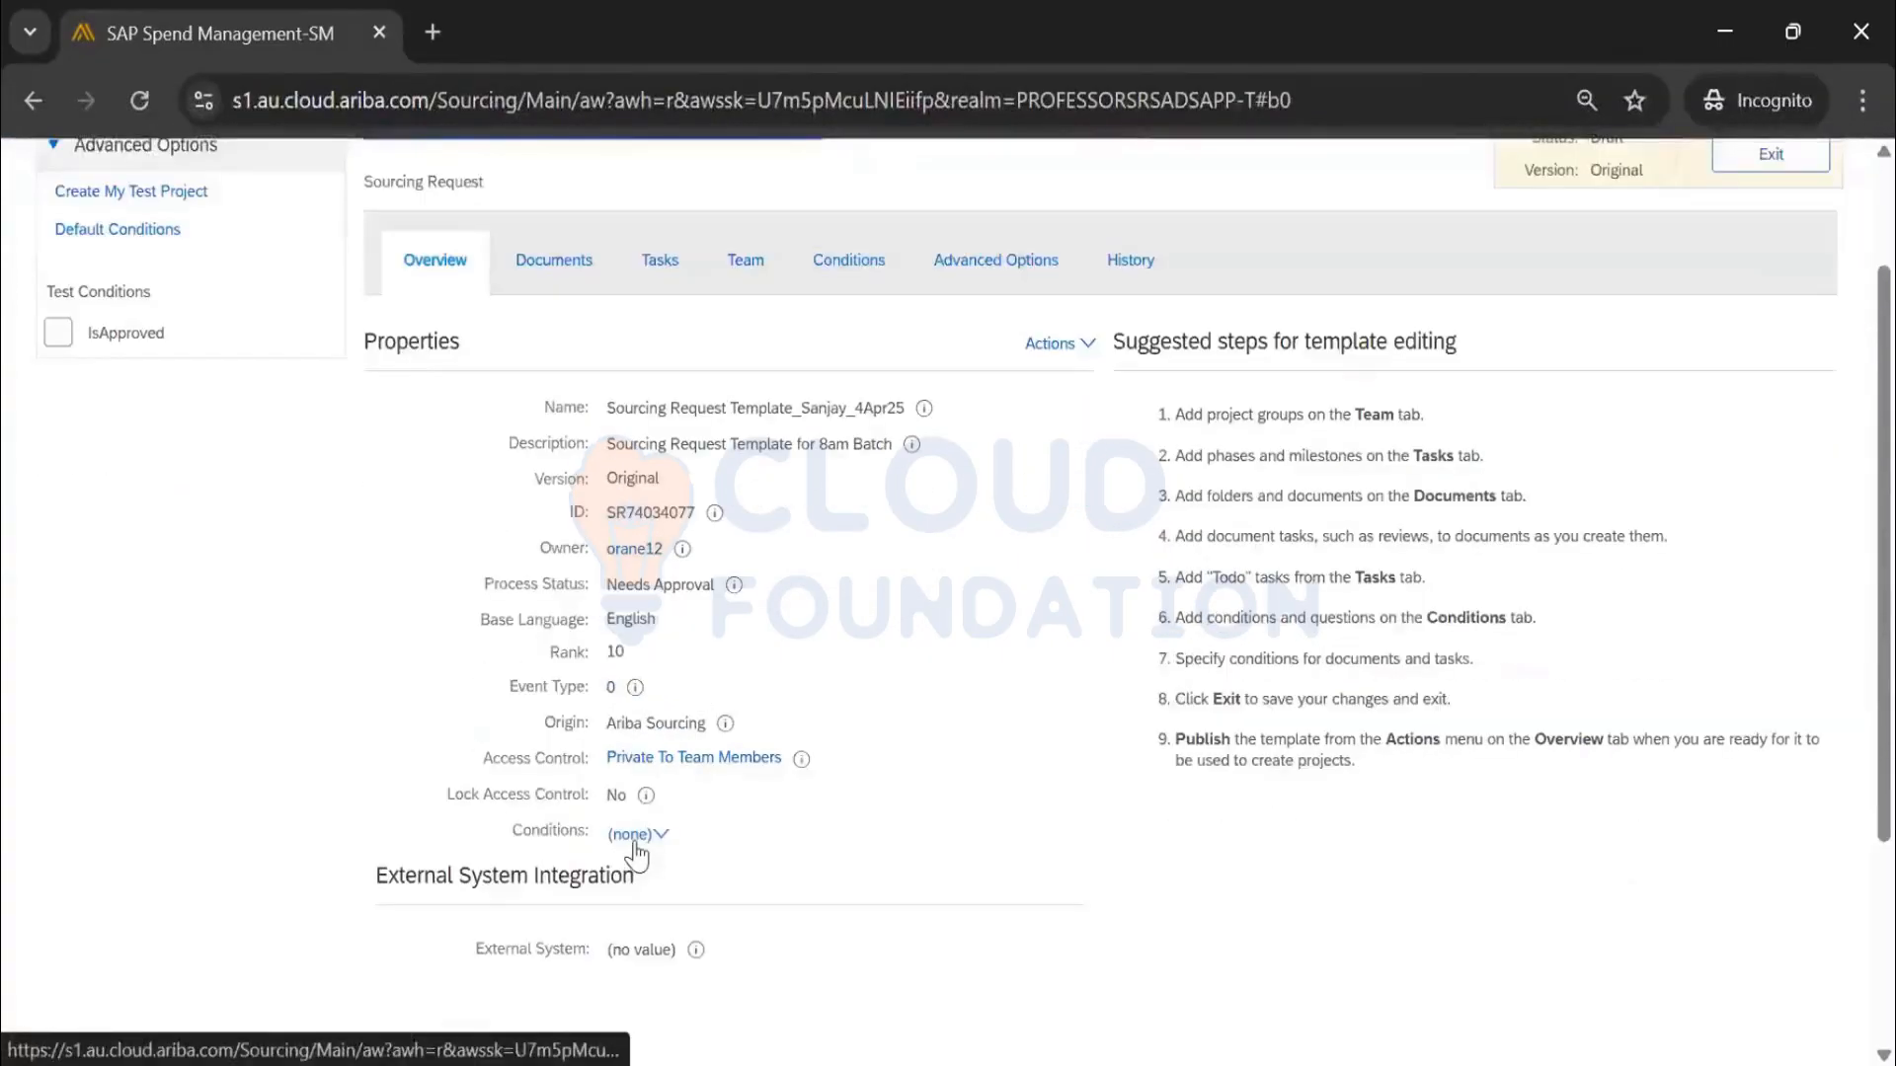
scroll(641, 716, up, 1)
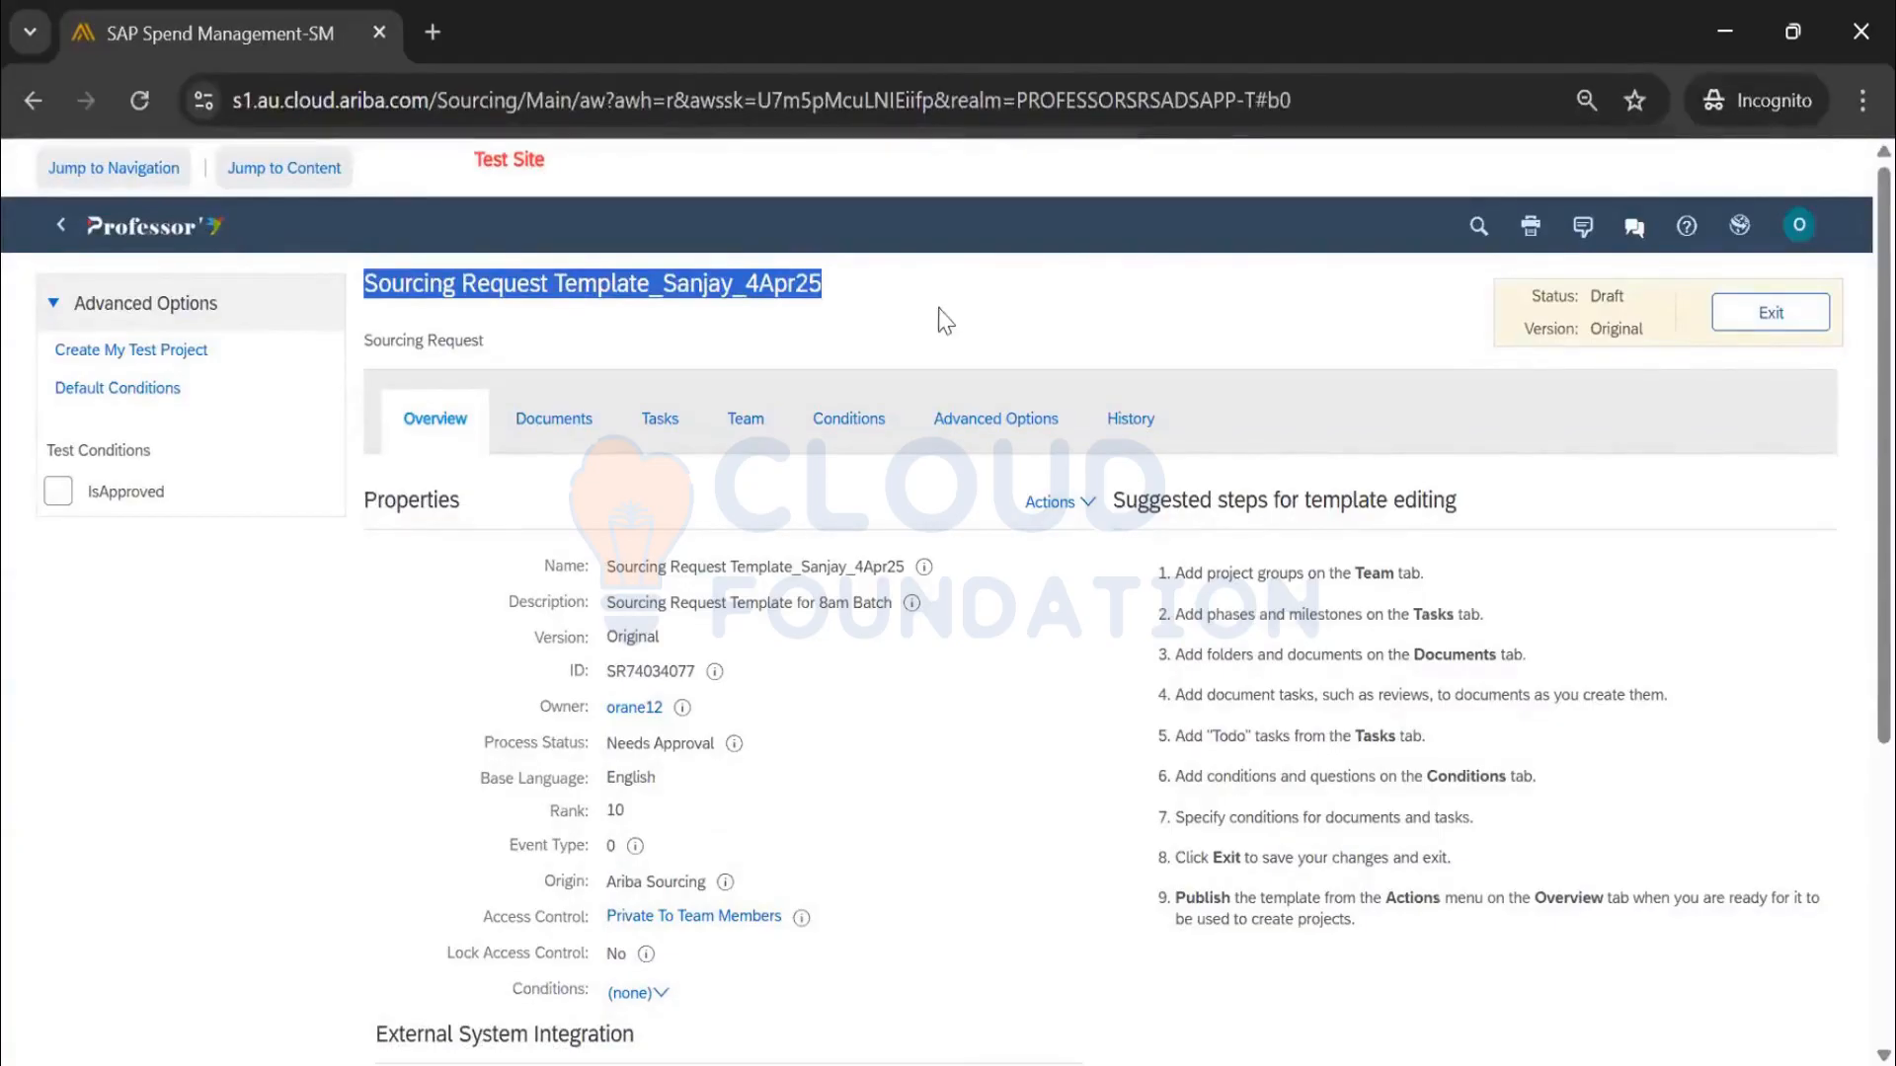
click(852, 441)
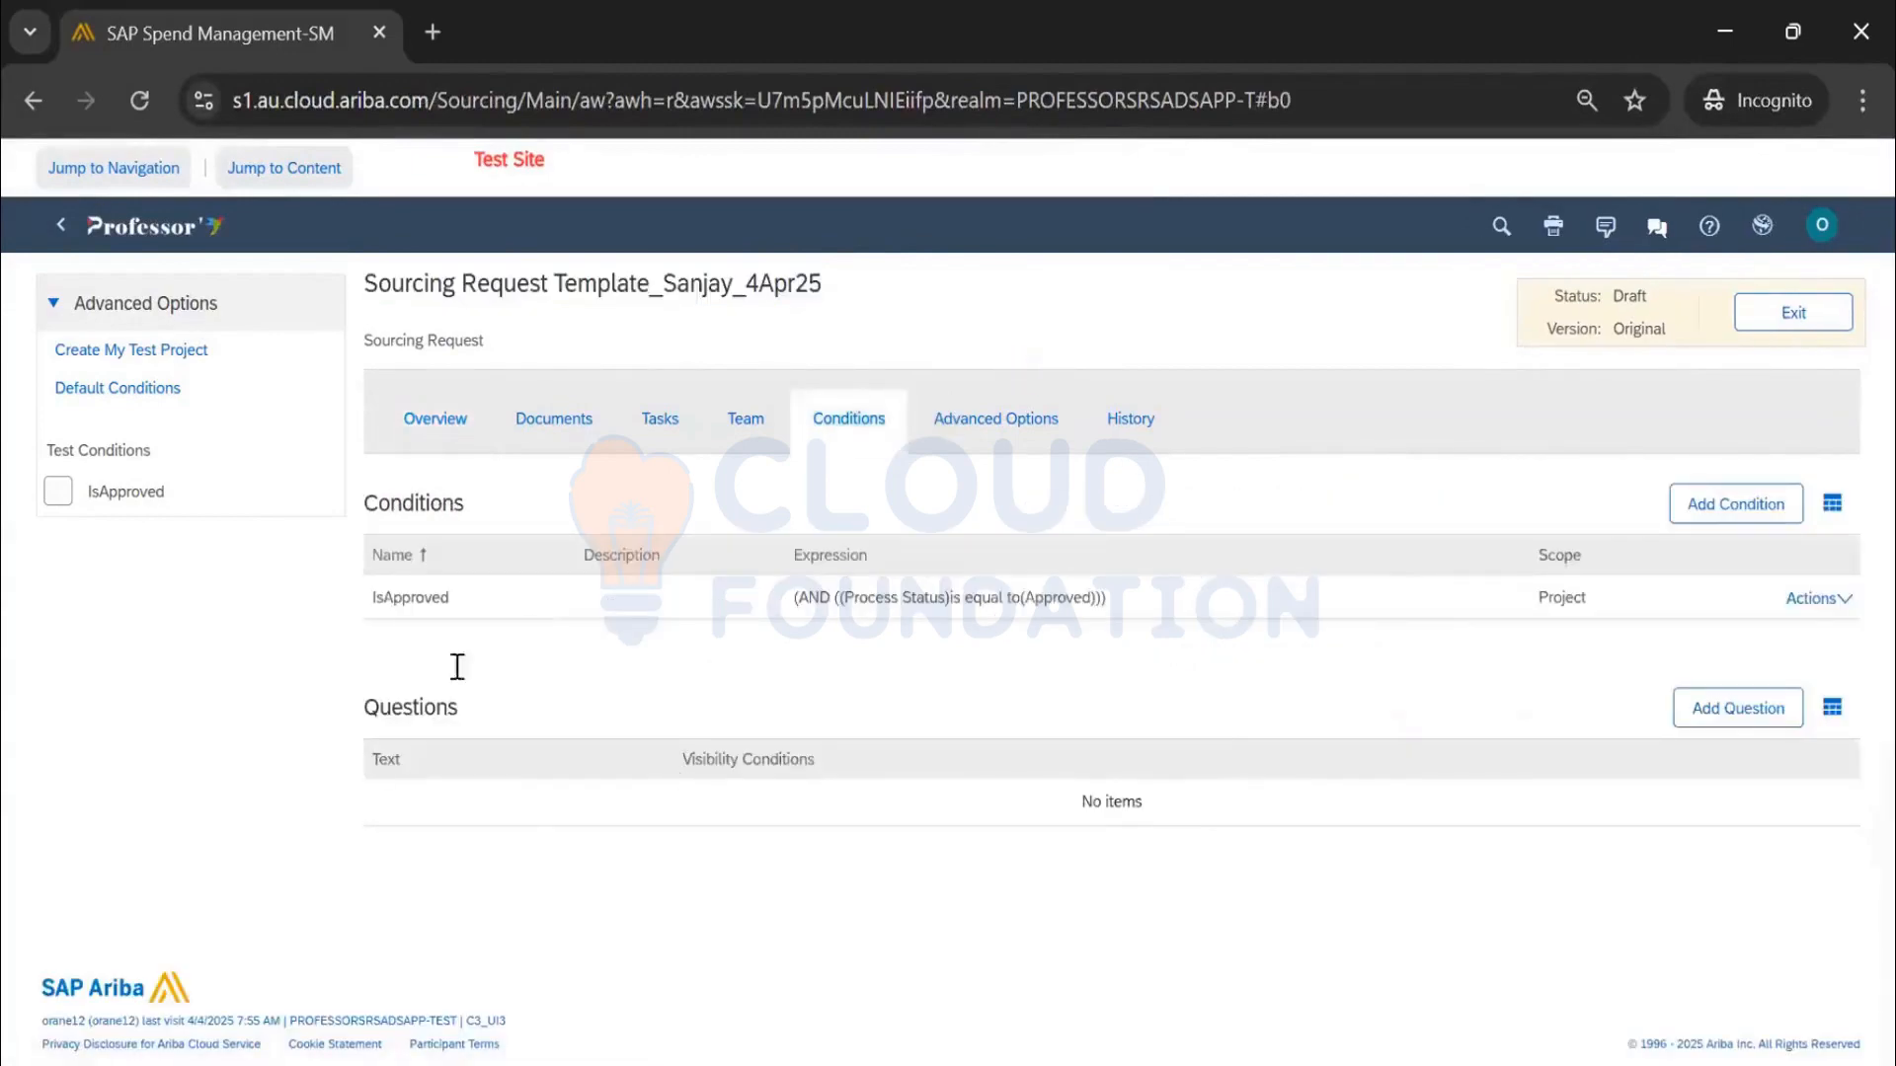
Start a new condition with a field-match rule testing the Regions field
click(1736, 505)
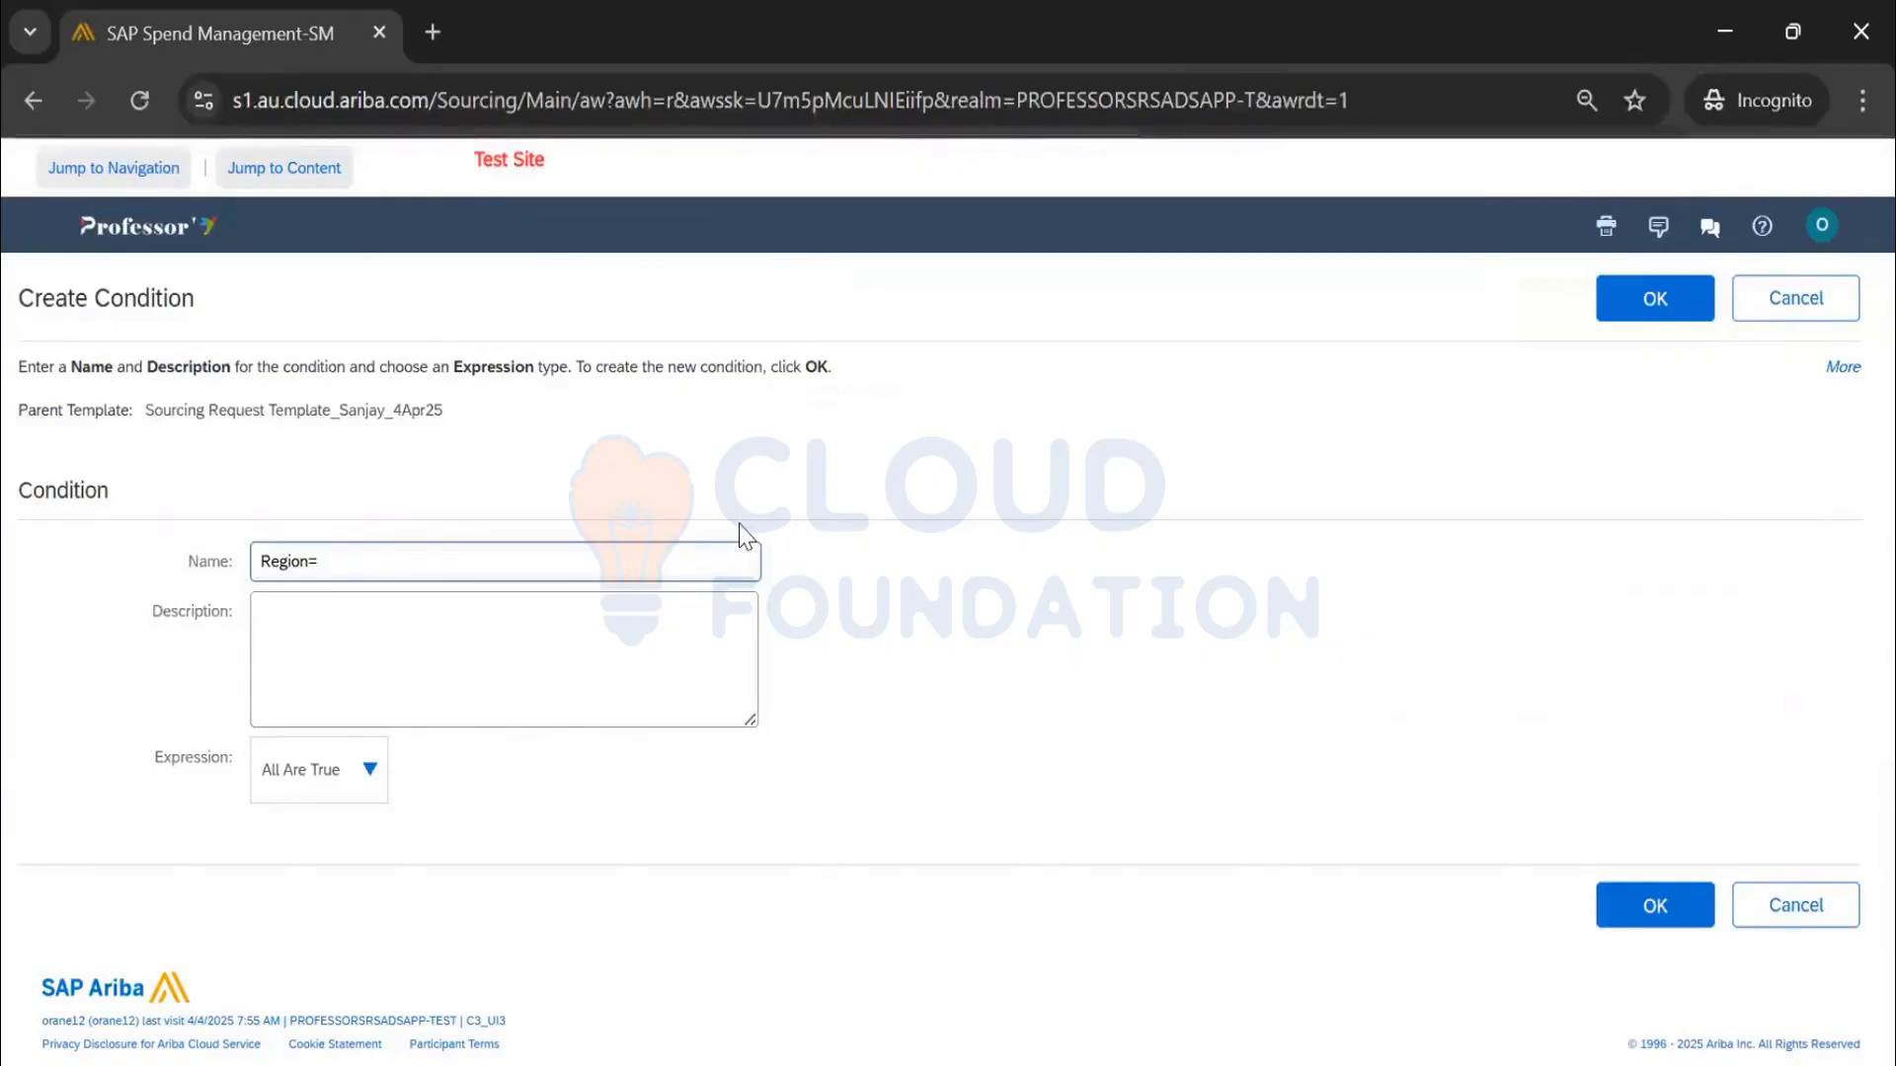
text(l)
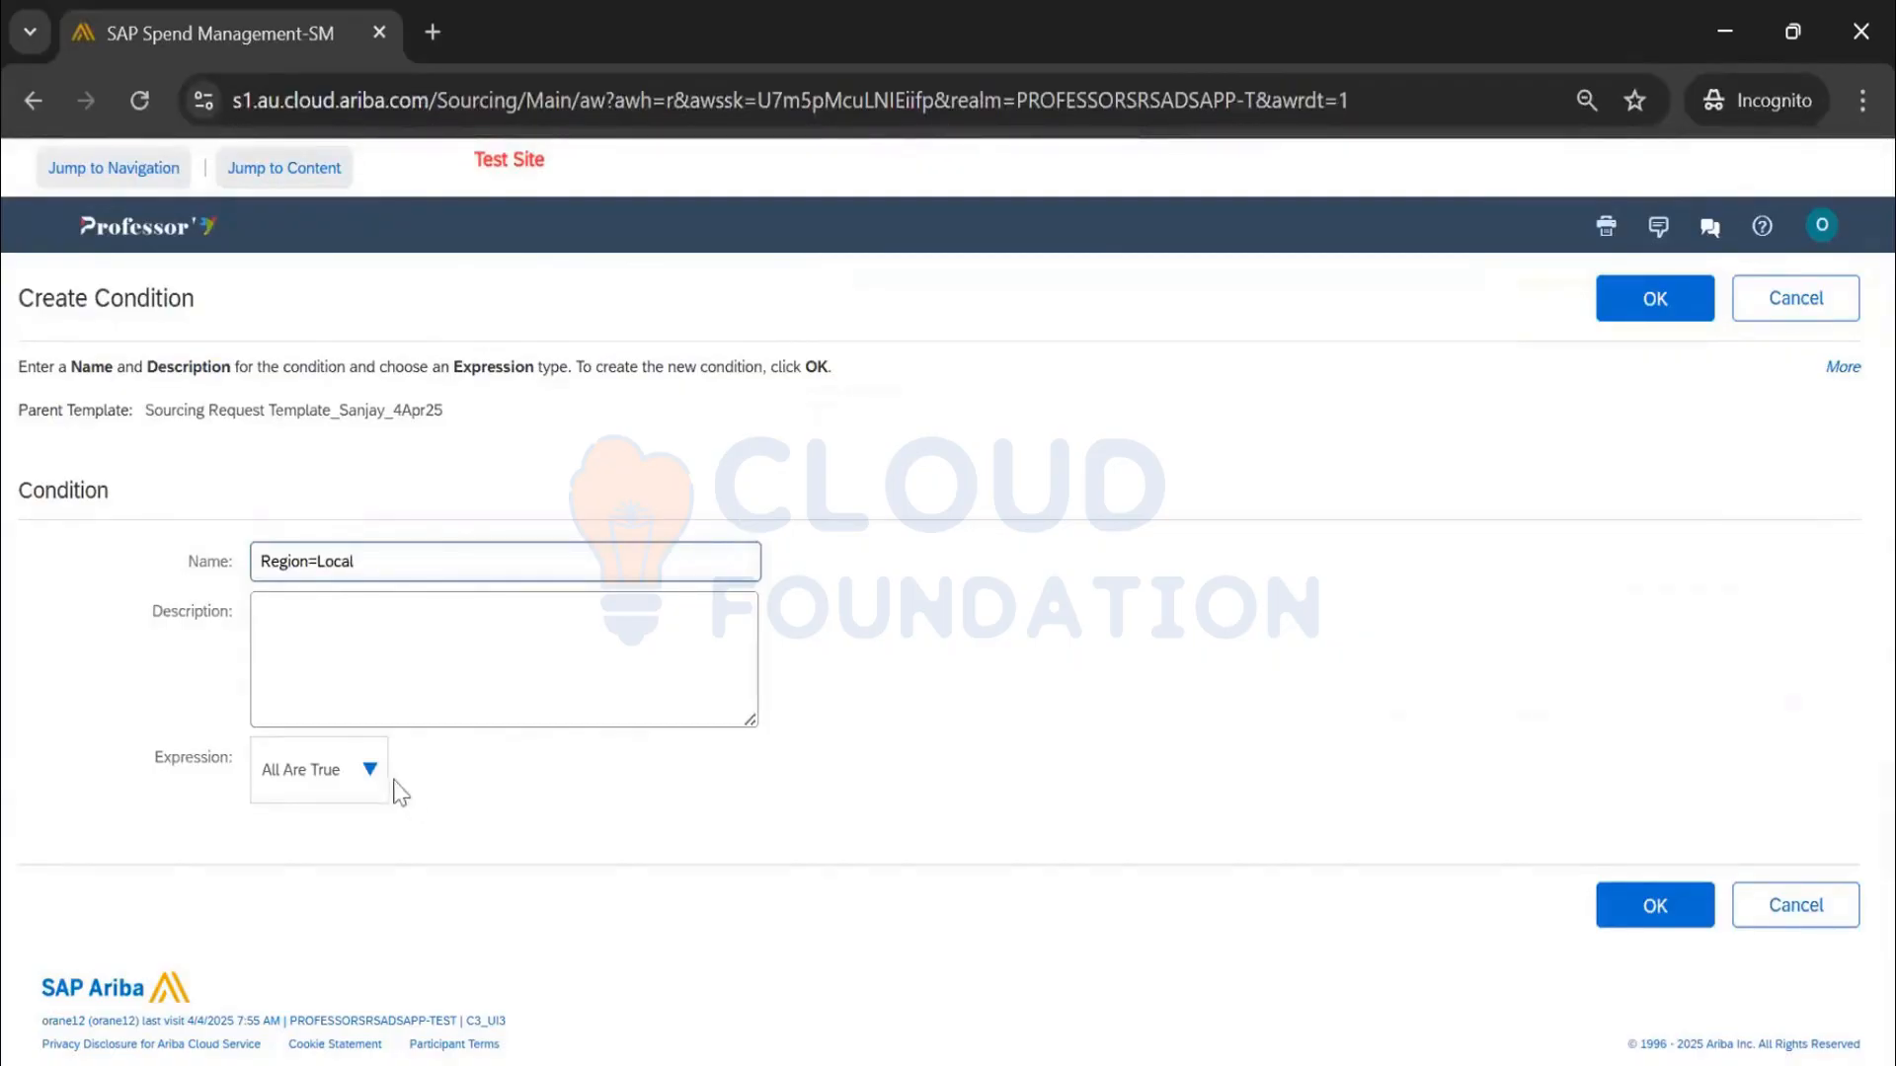
click(381, 785)
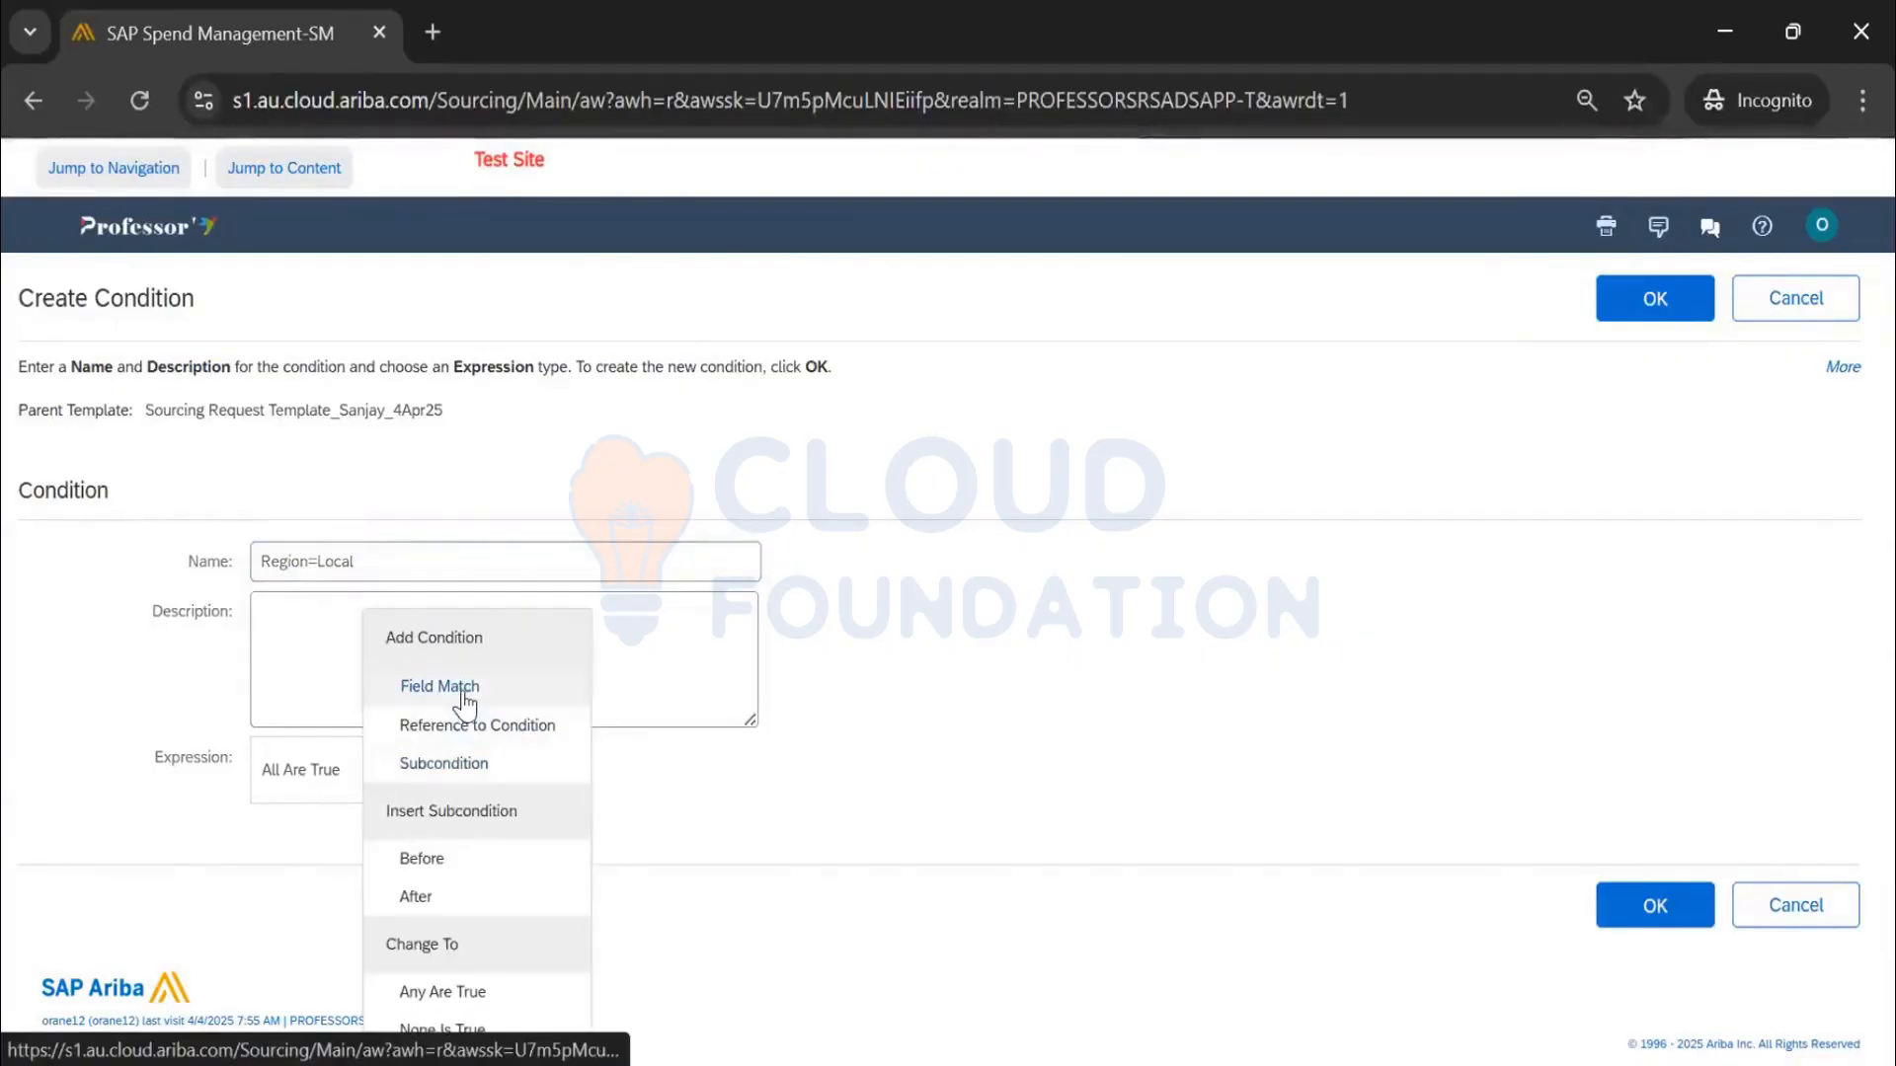
click(455, 702)
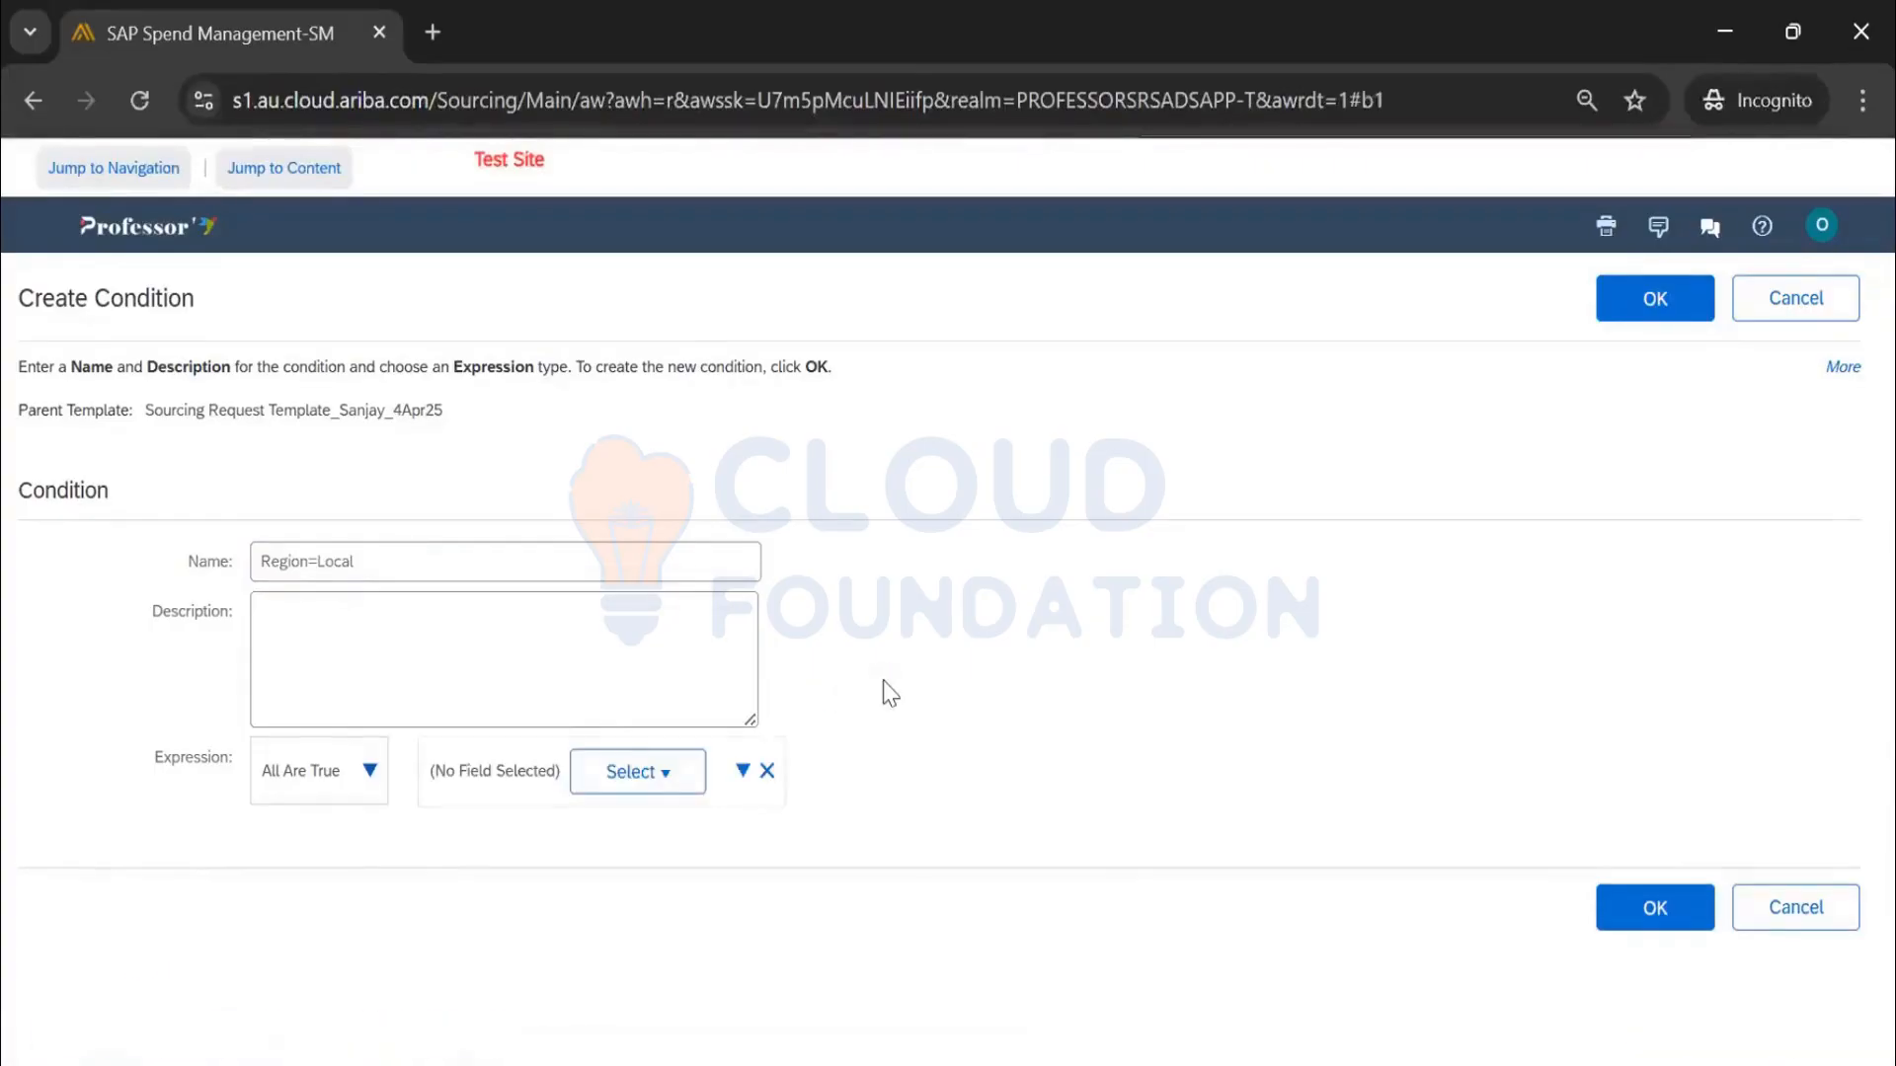
click(677, 780)
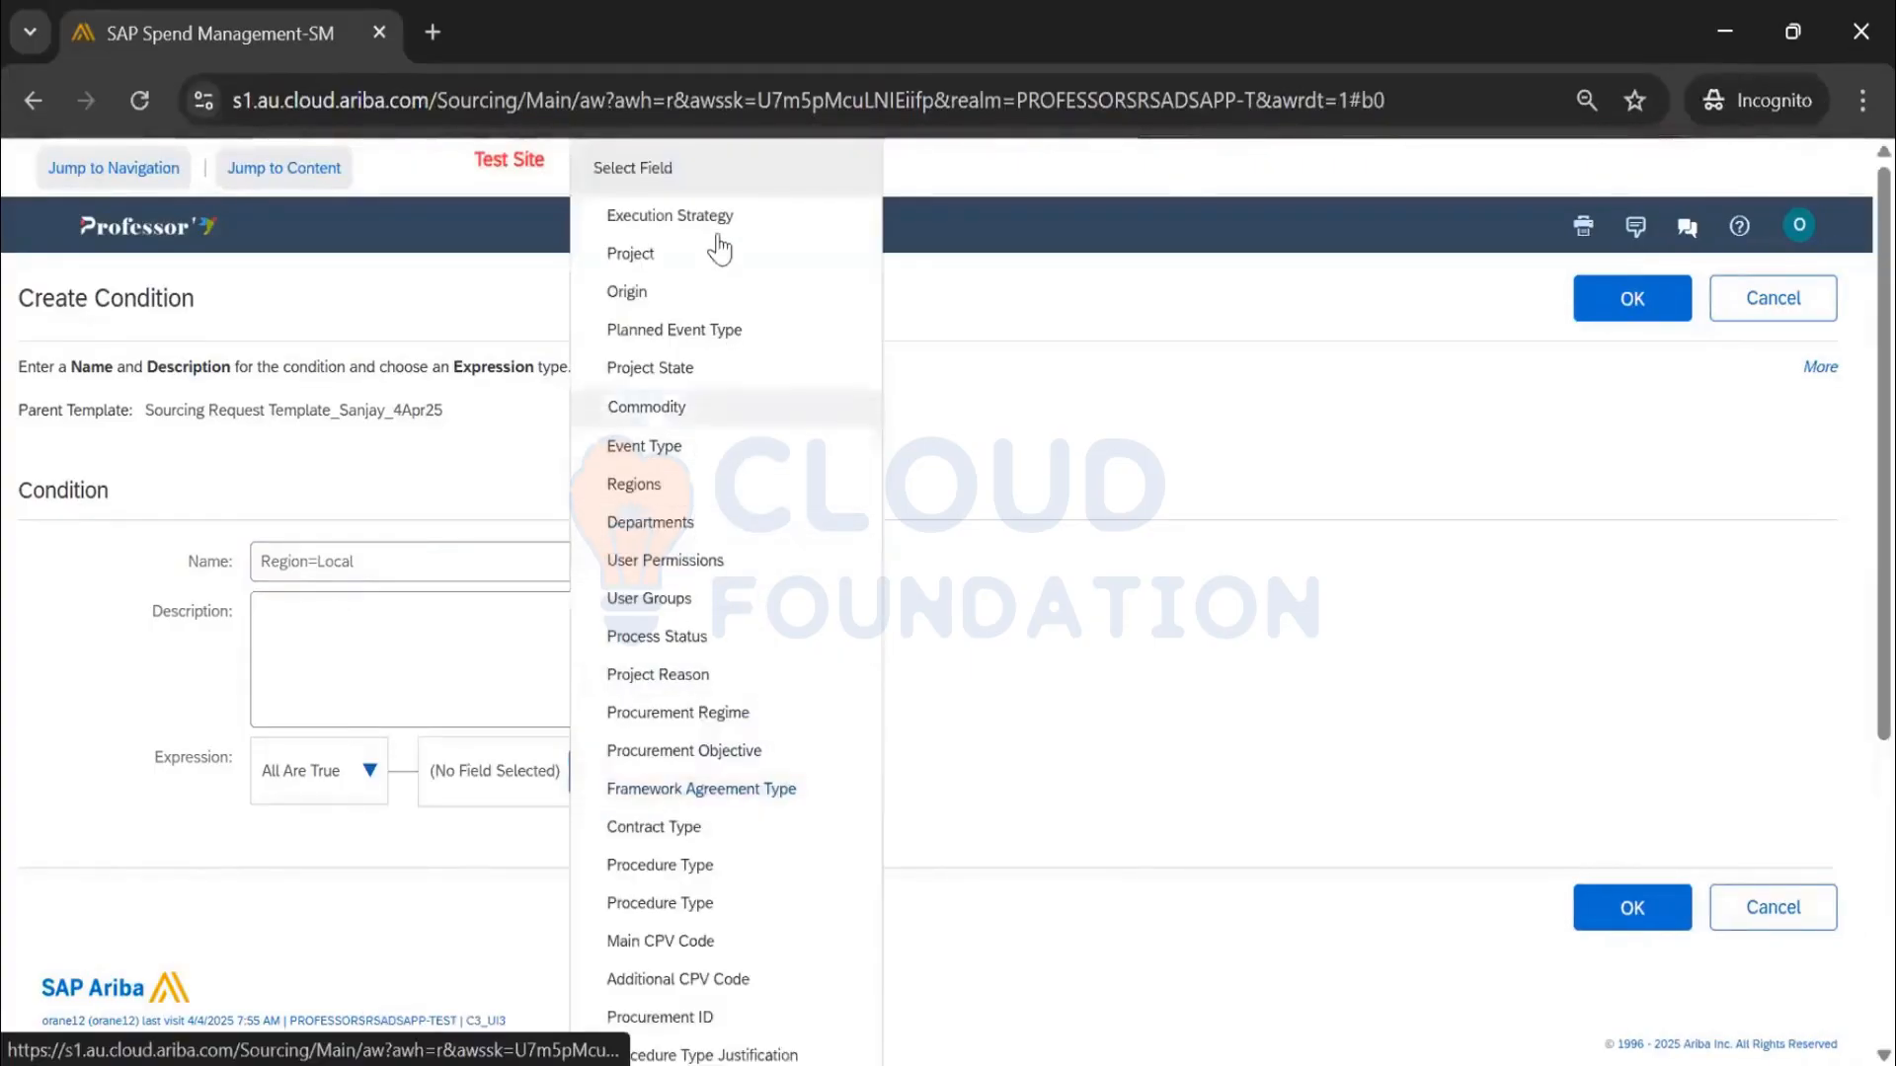
click(662, 486)
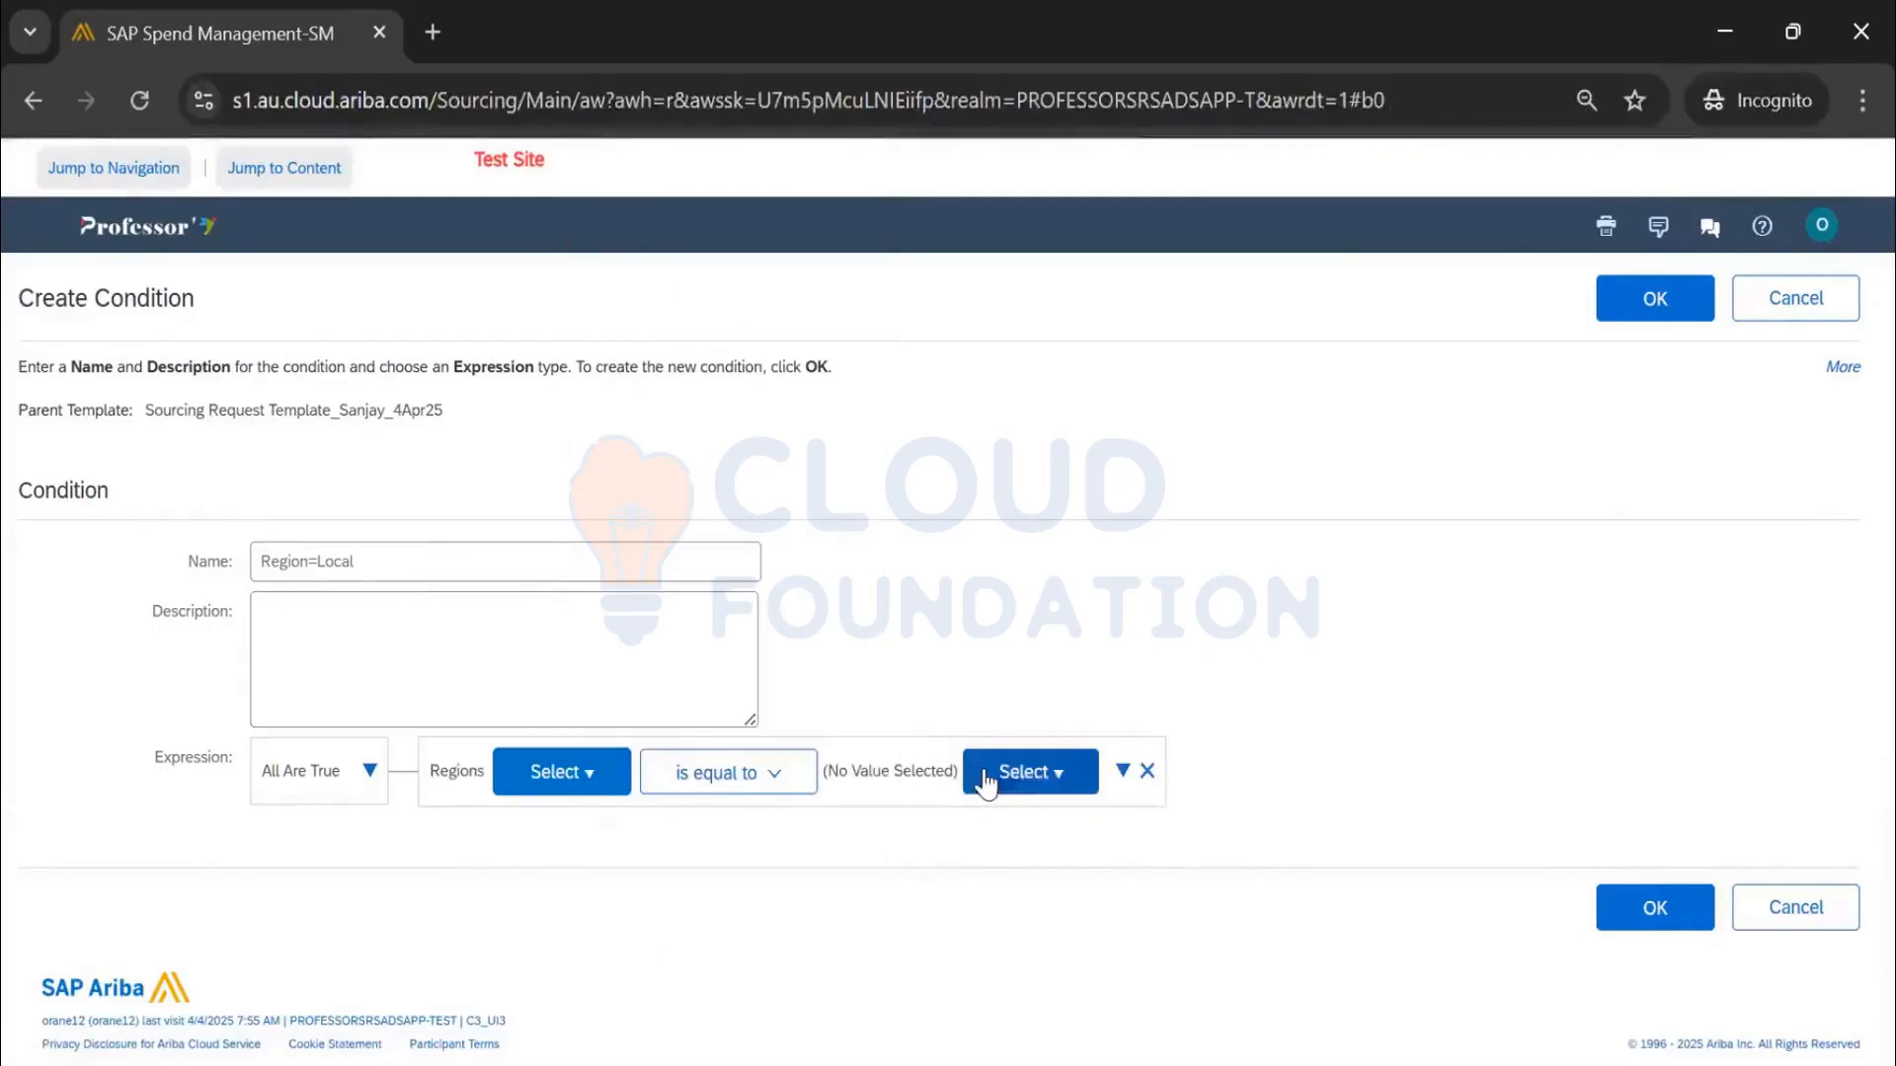
Set the match value to IND India and save the Region=Local condition
click(985, 780)
click(1017, 804)
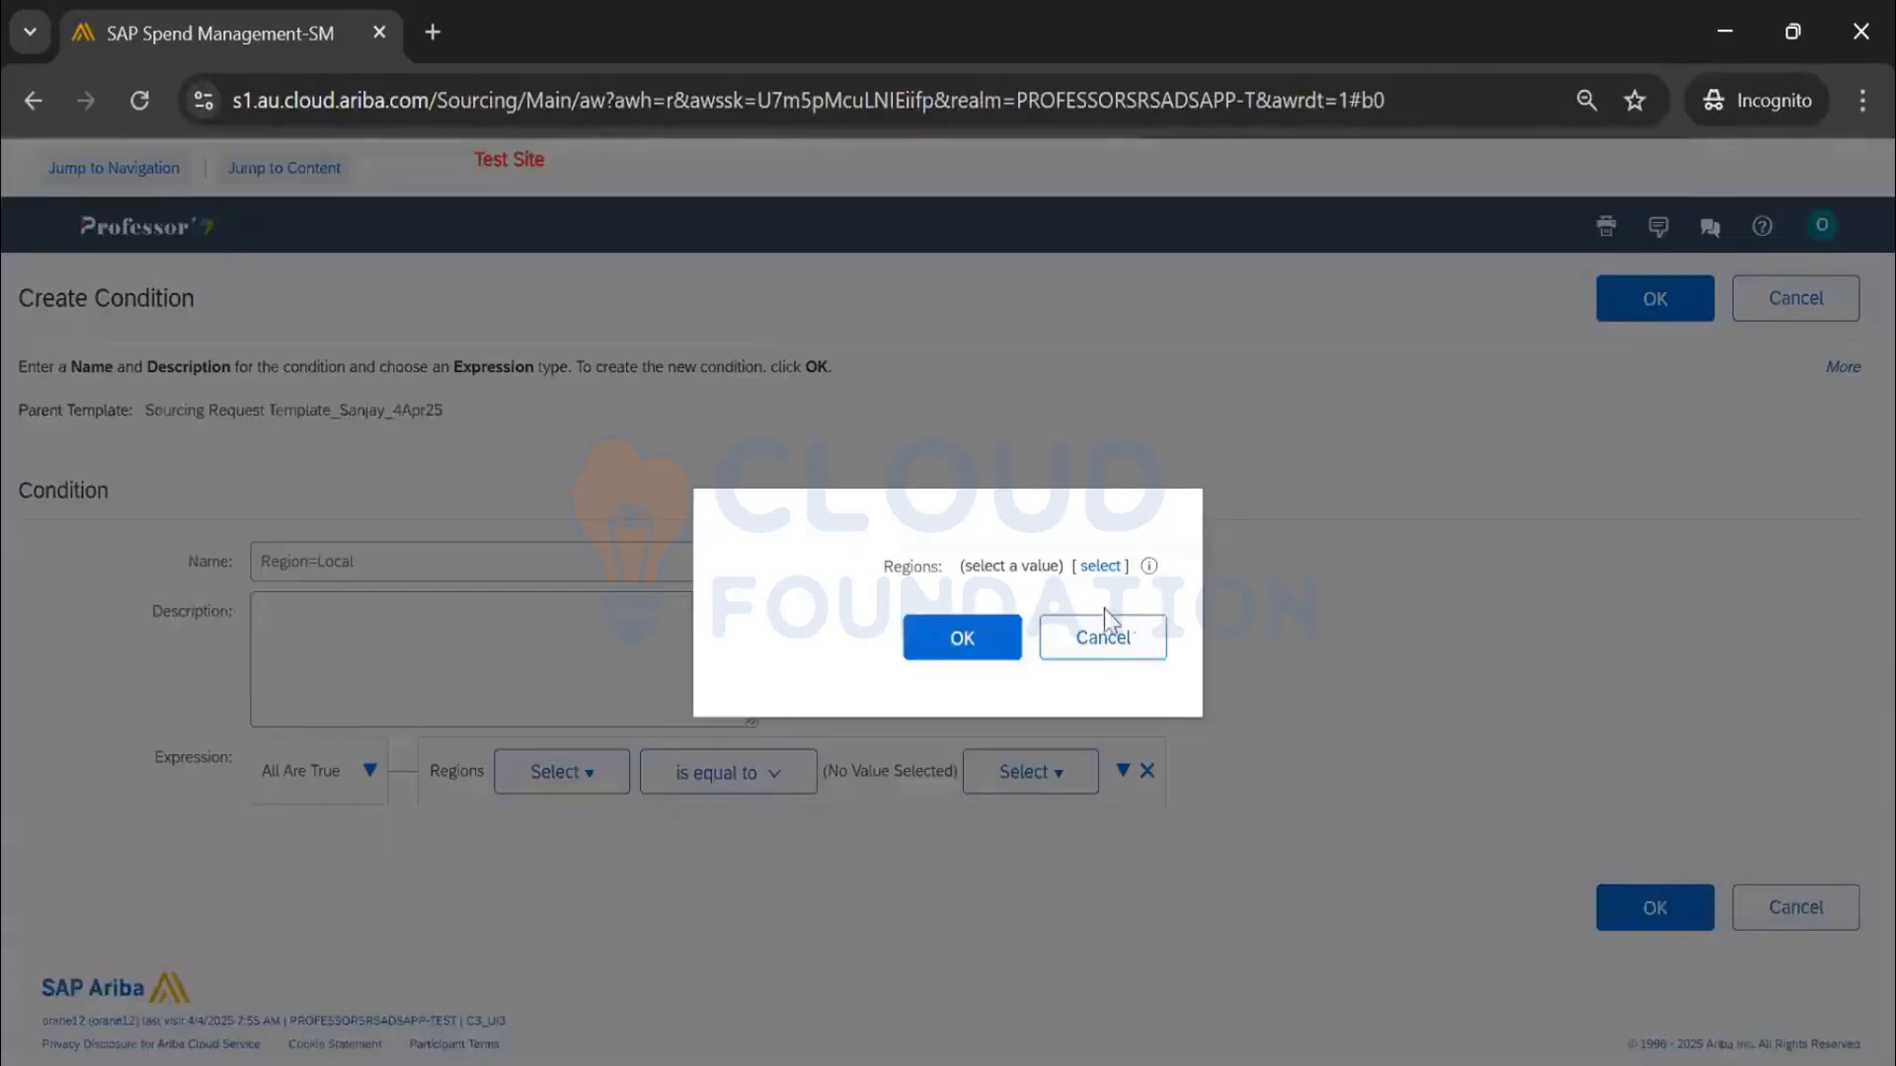
click(1088, 573)
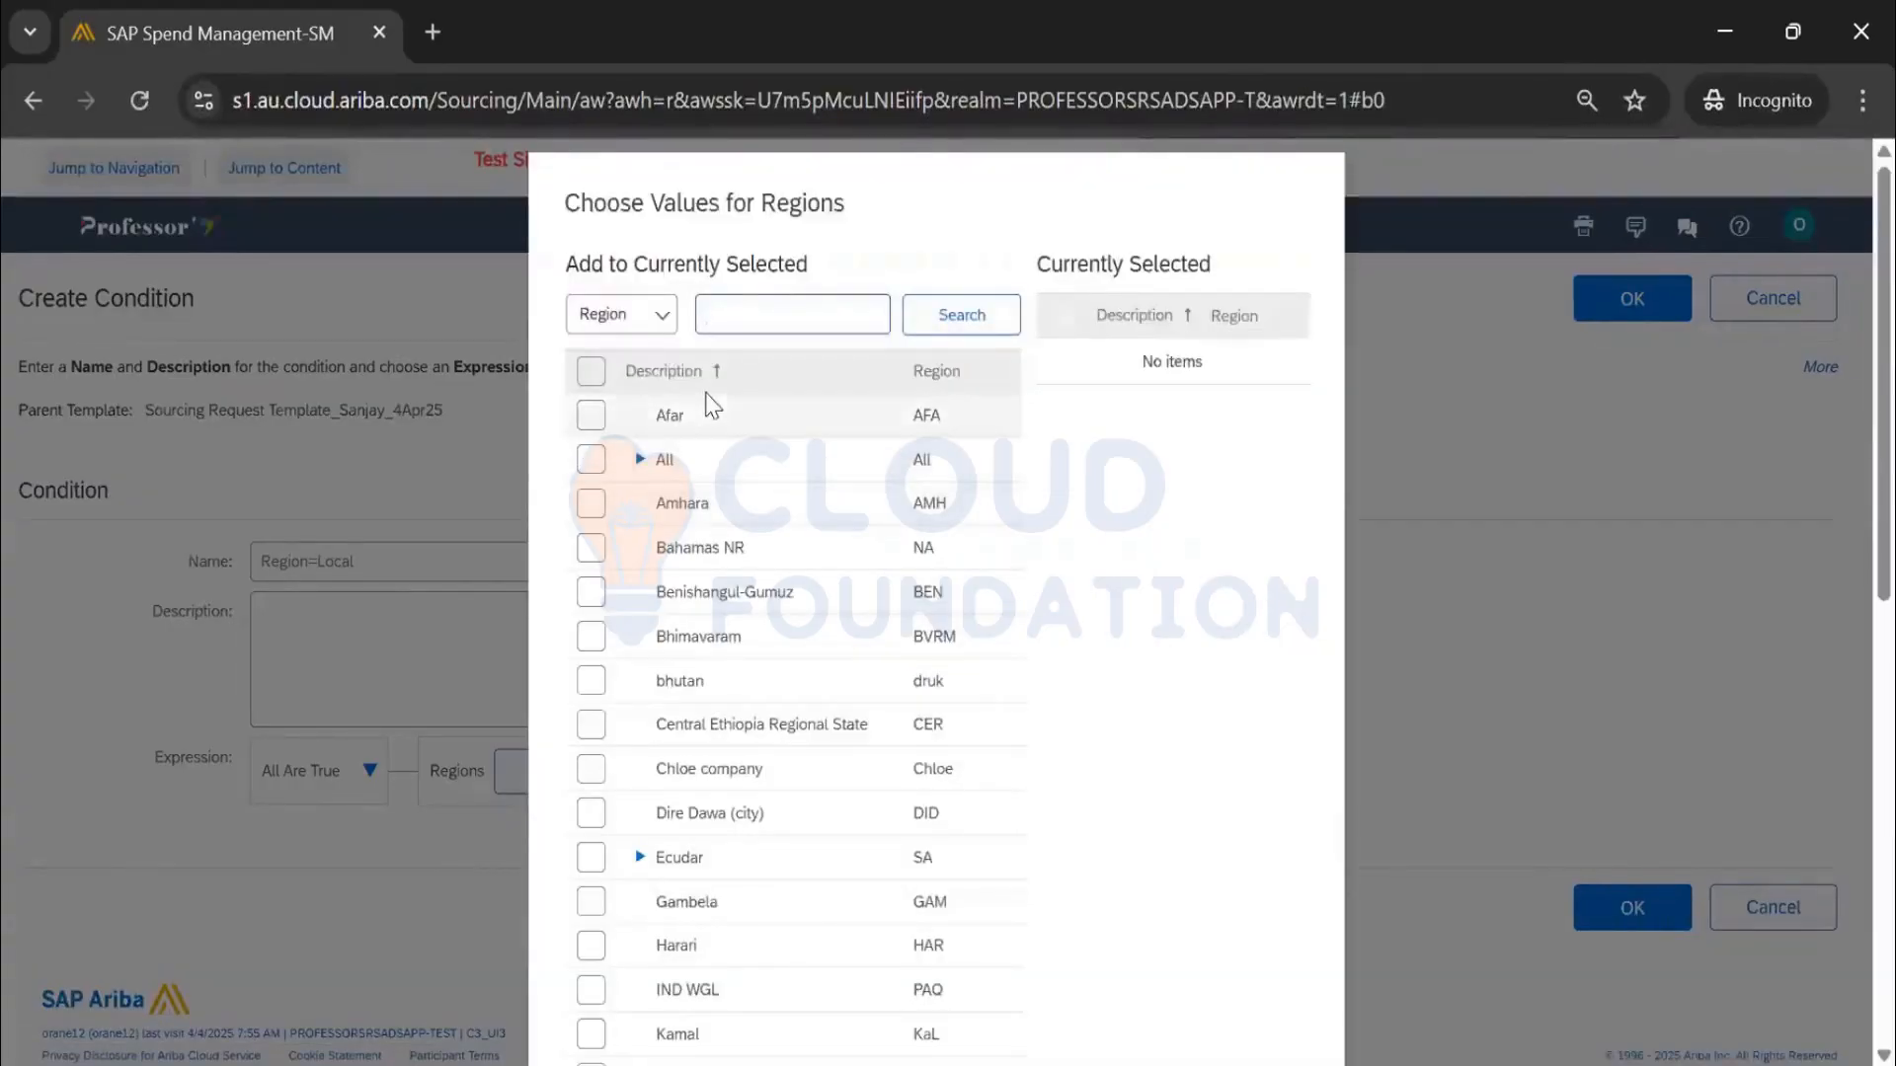
text(ind)
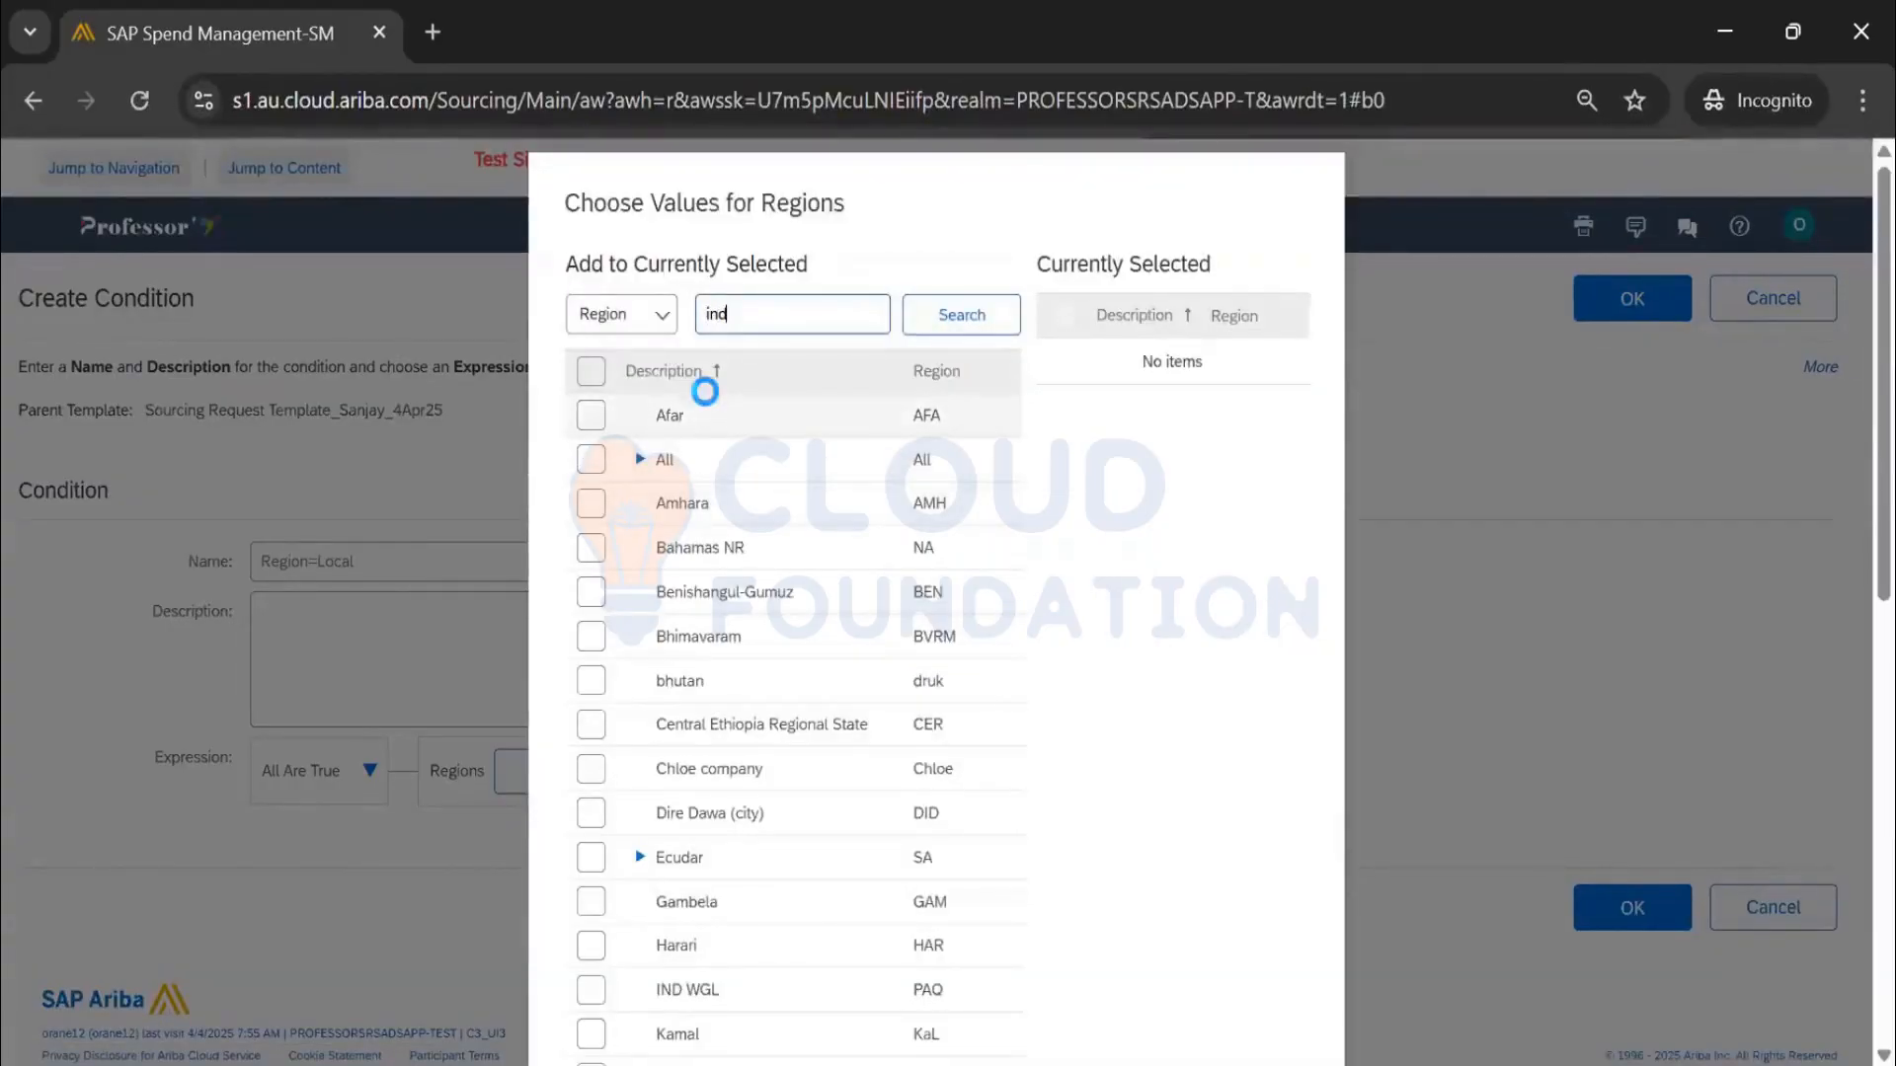
key(Return)
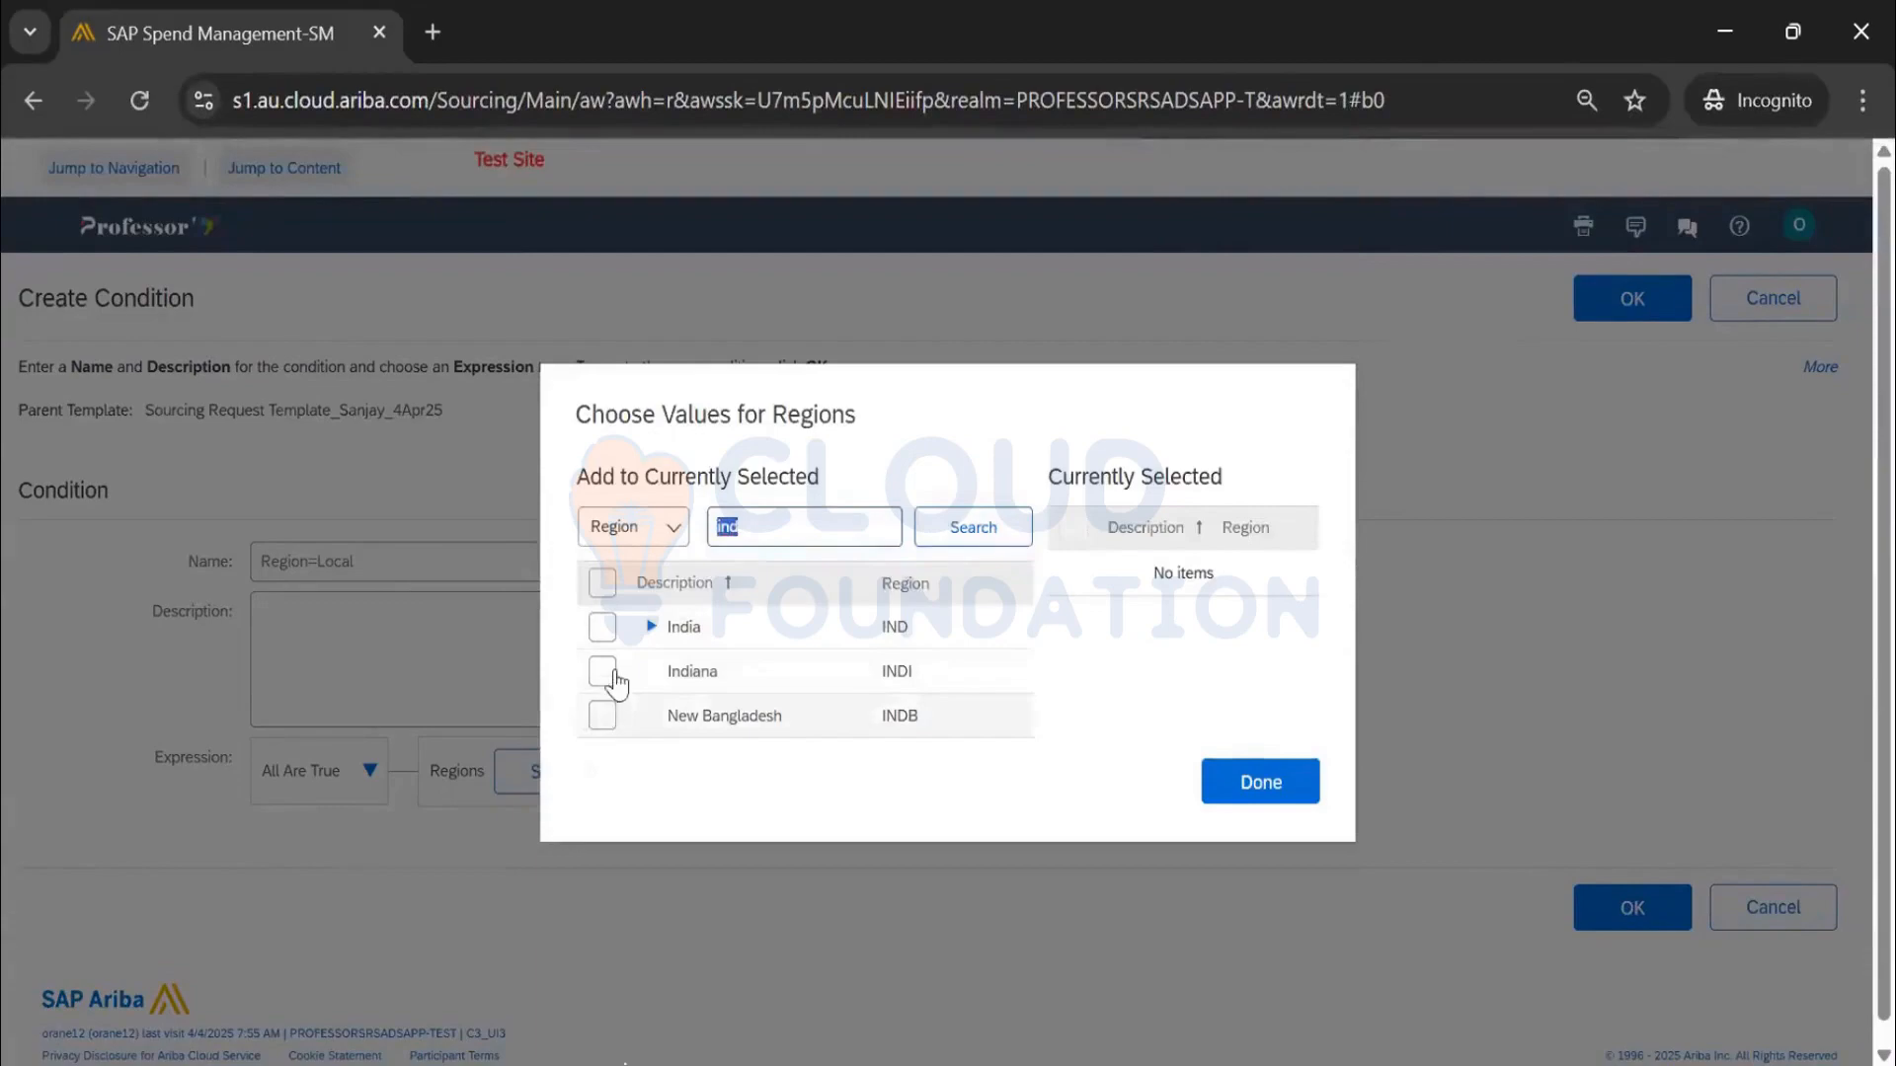
click(603, 629)
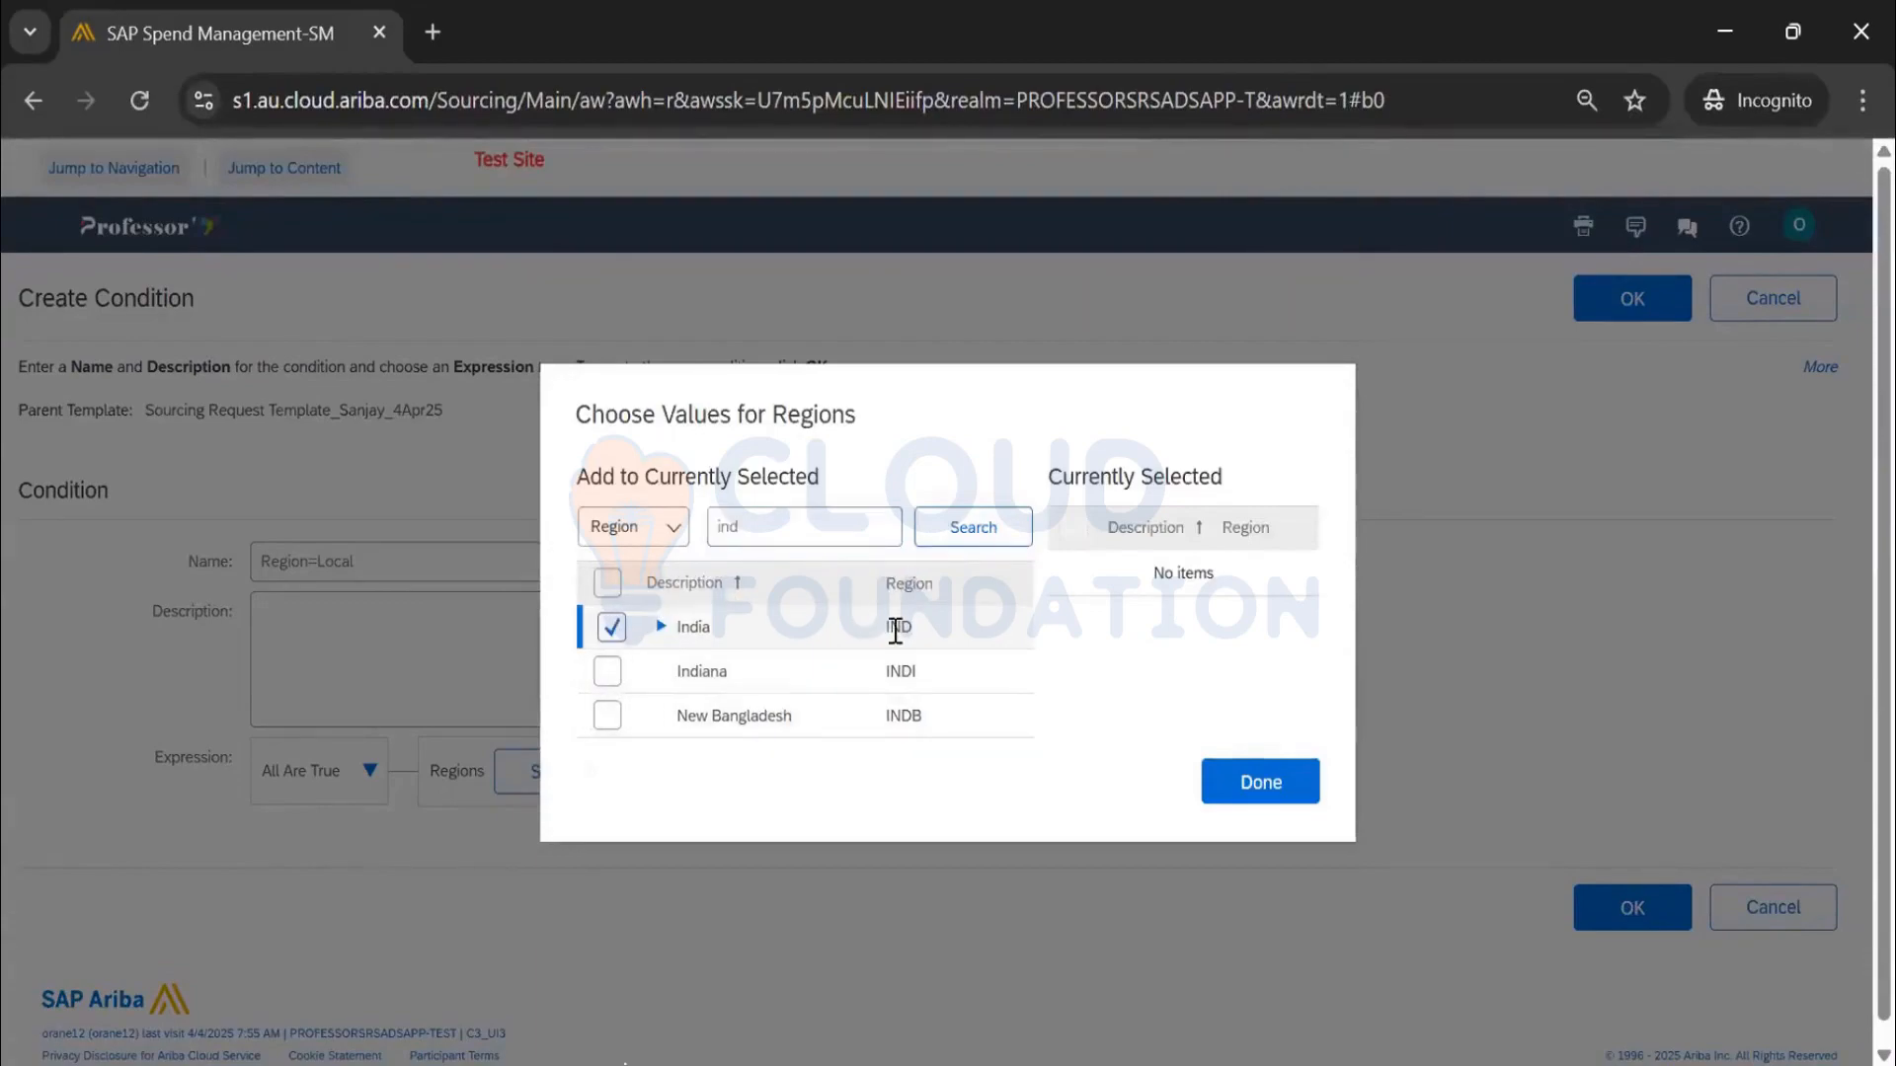
click(1299, 783)
click(995, 635)
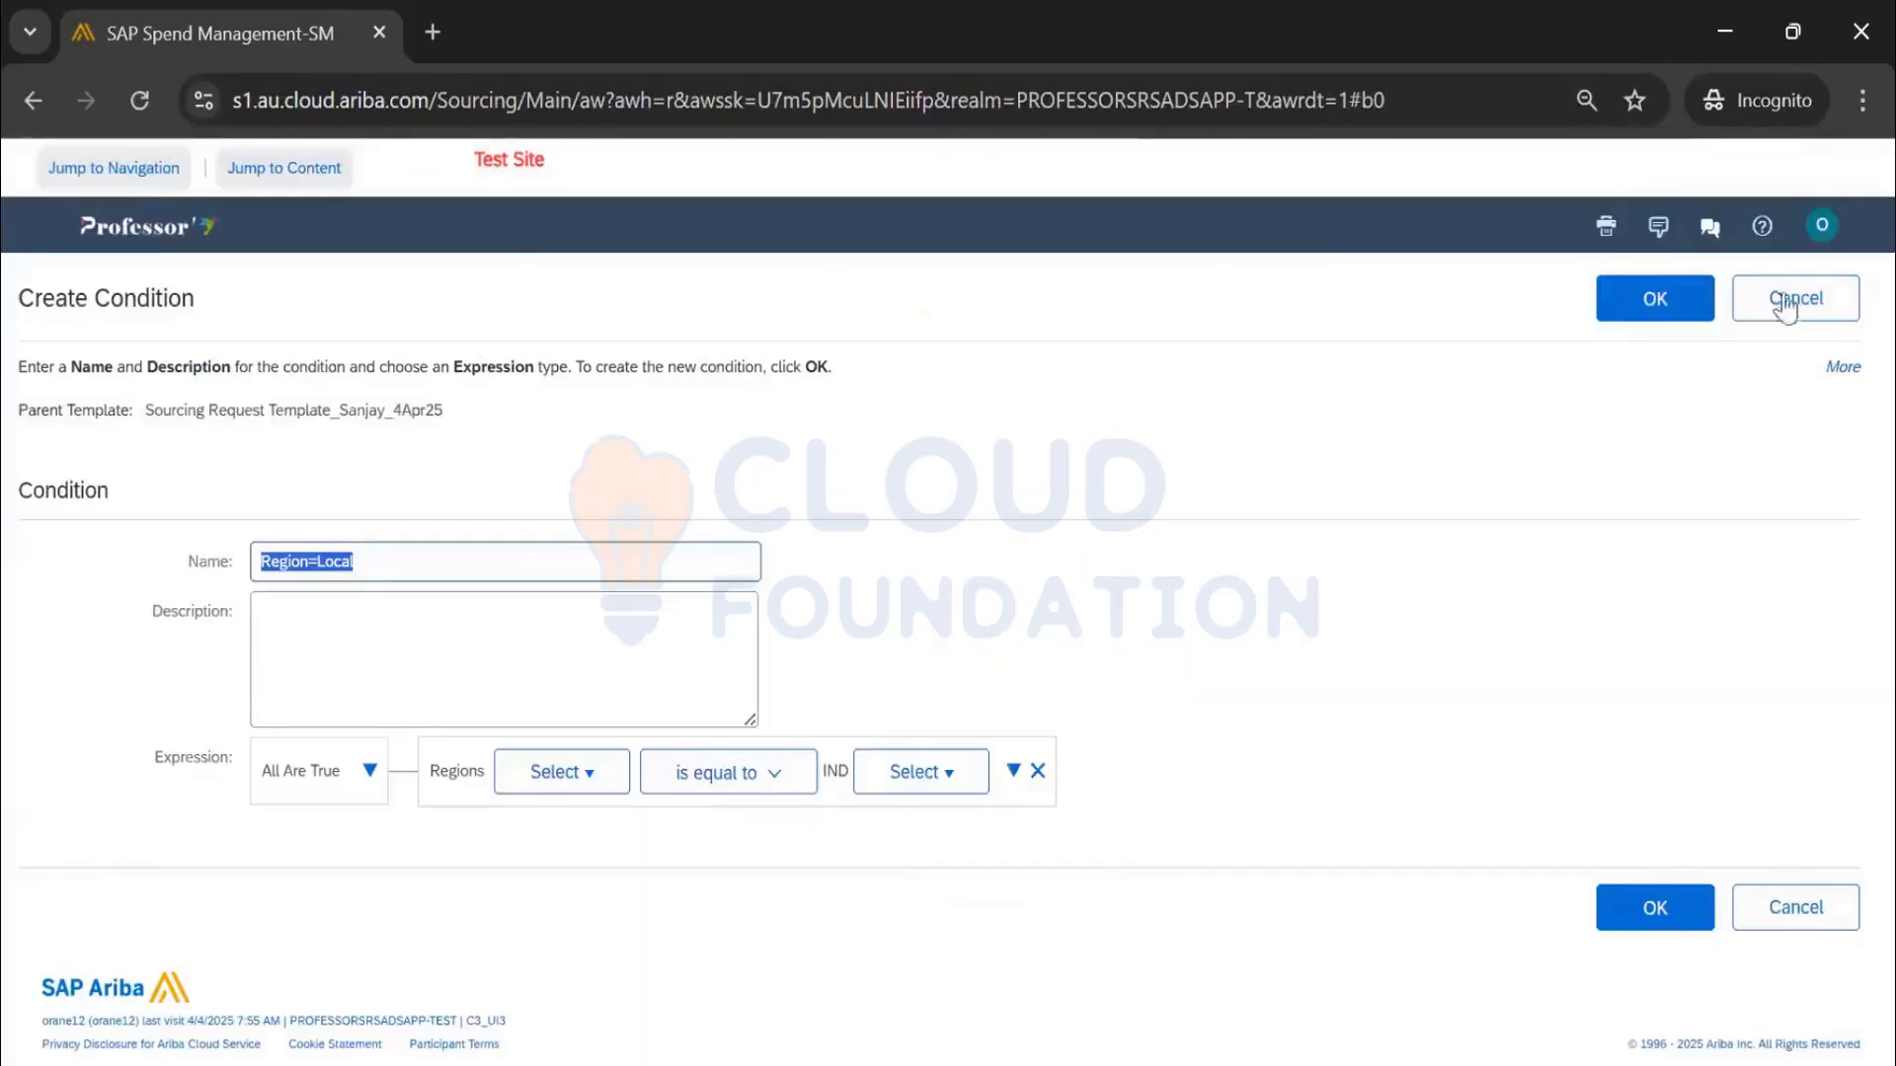
click(1673, 309)
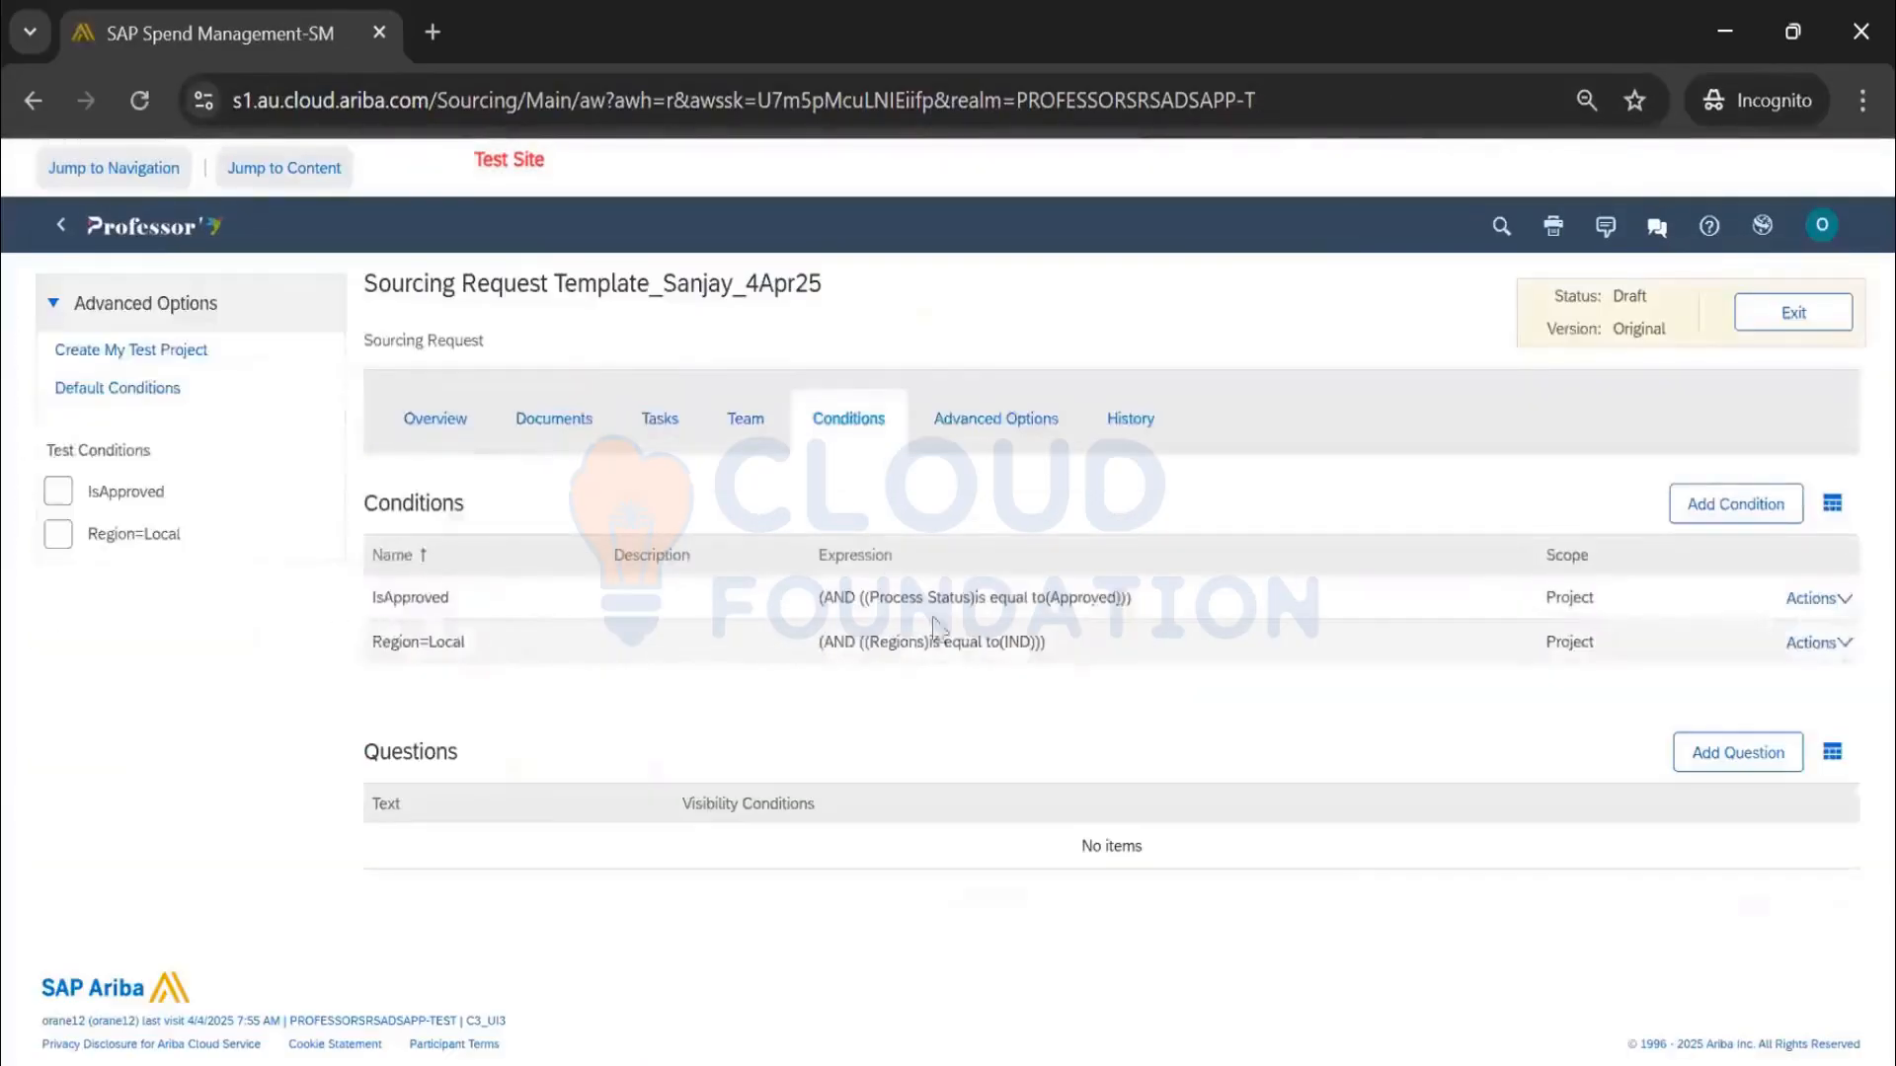
Set the template's Conditions property on the Overview to Region=Local
click(443, 425)
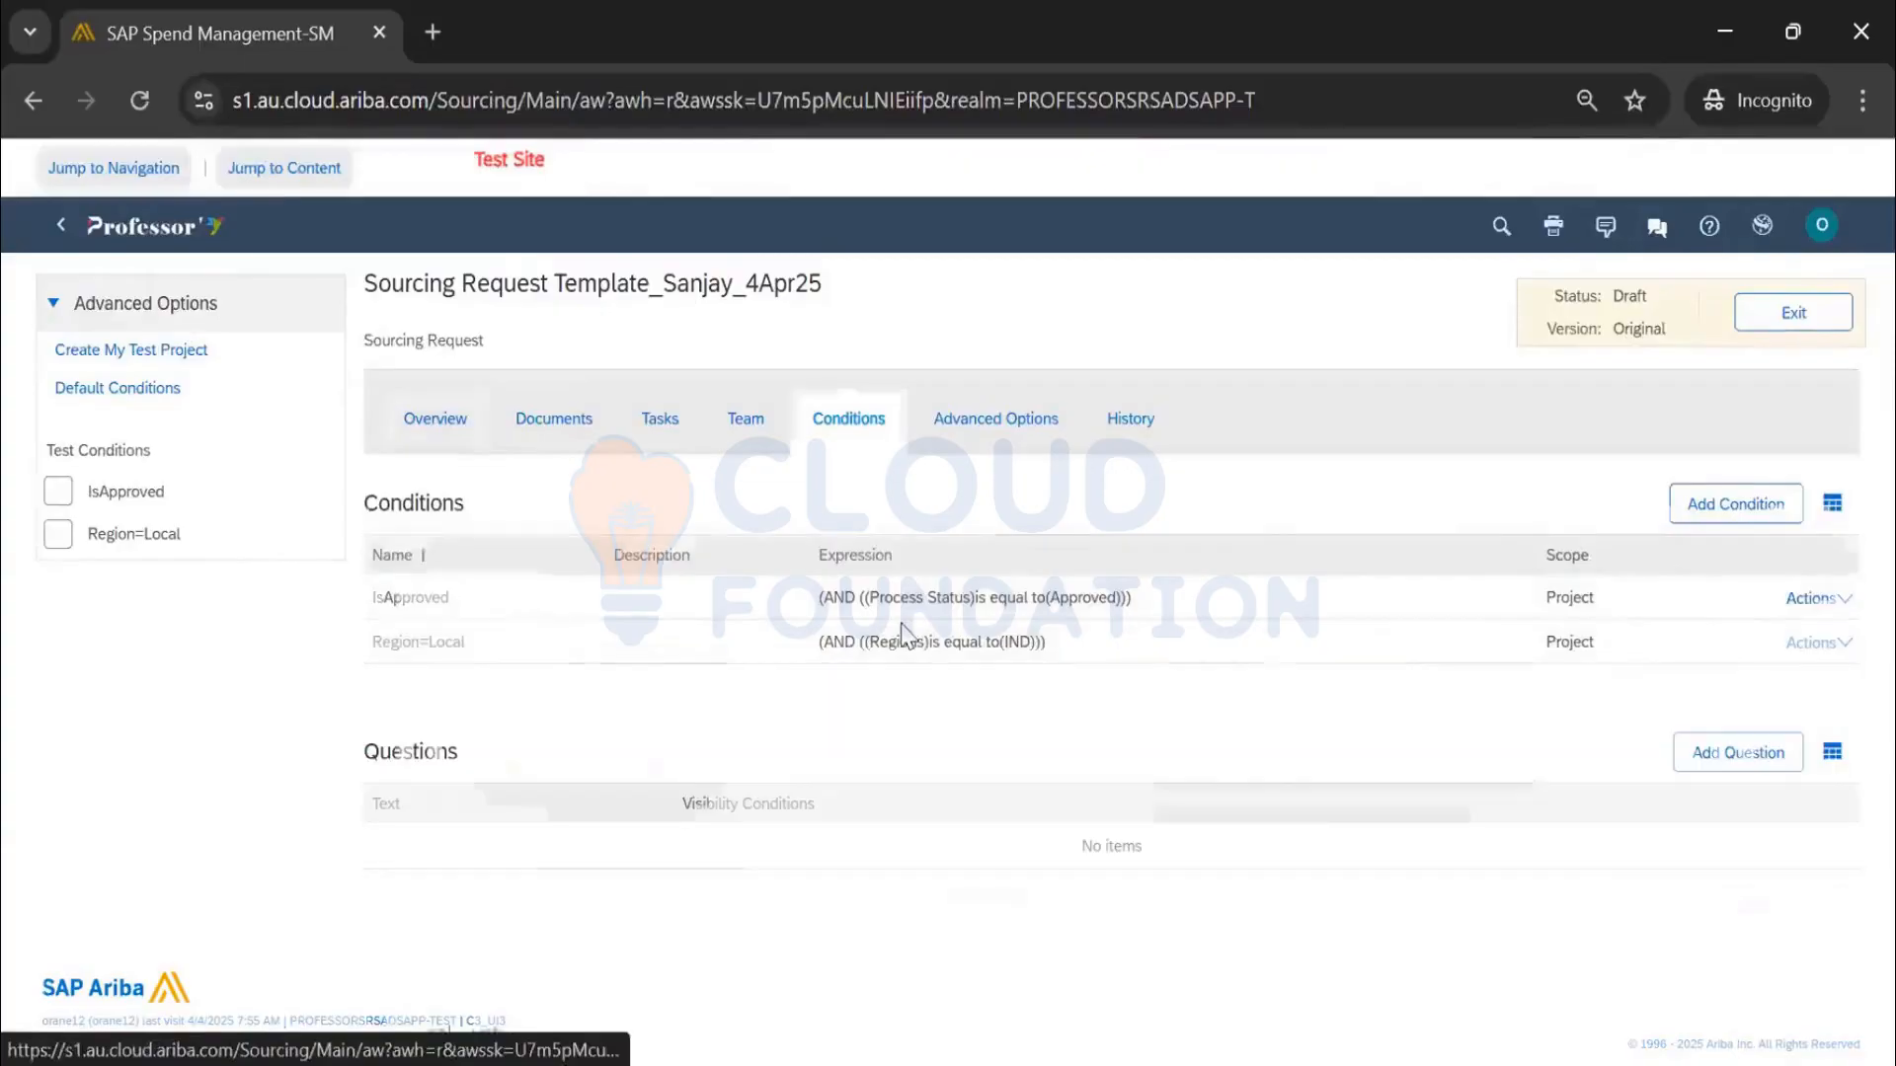
click(655, 677)
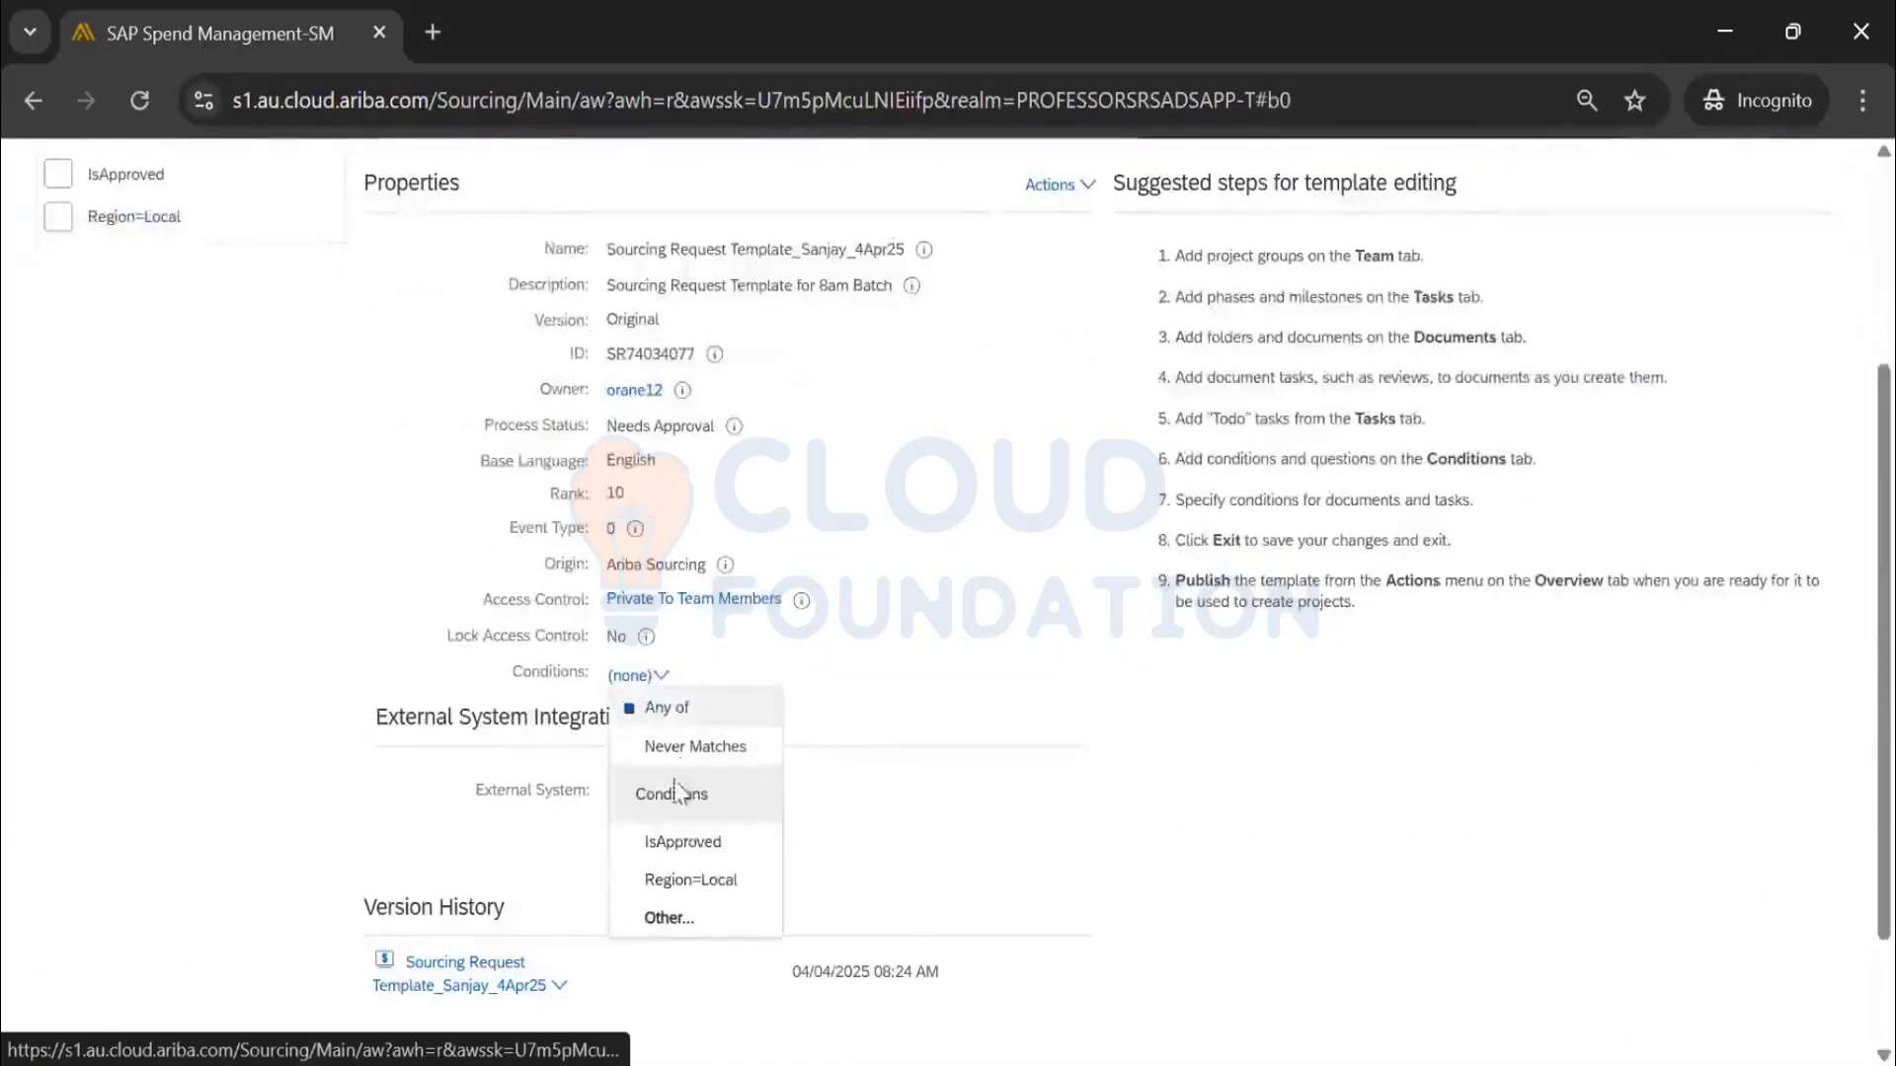
click(703, 887)
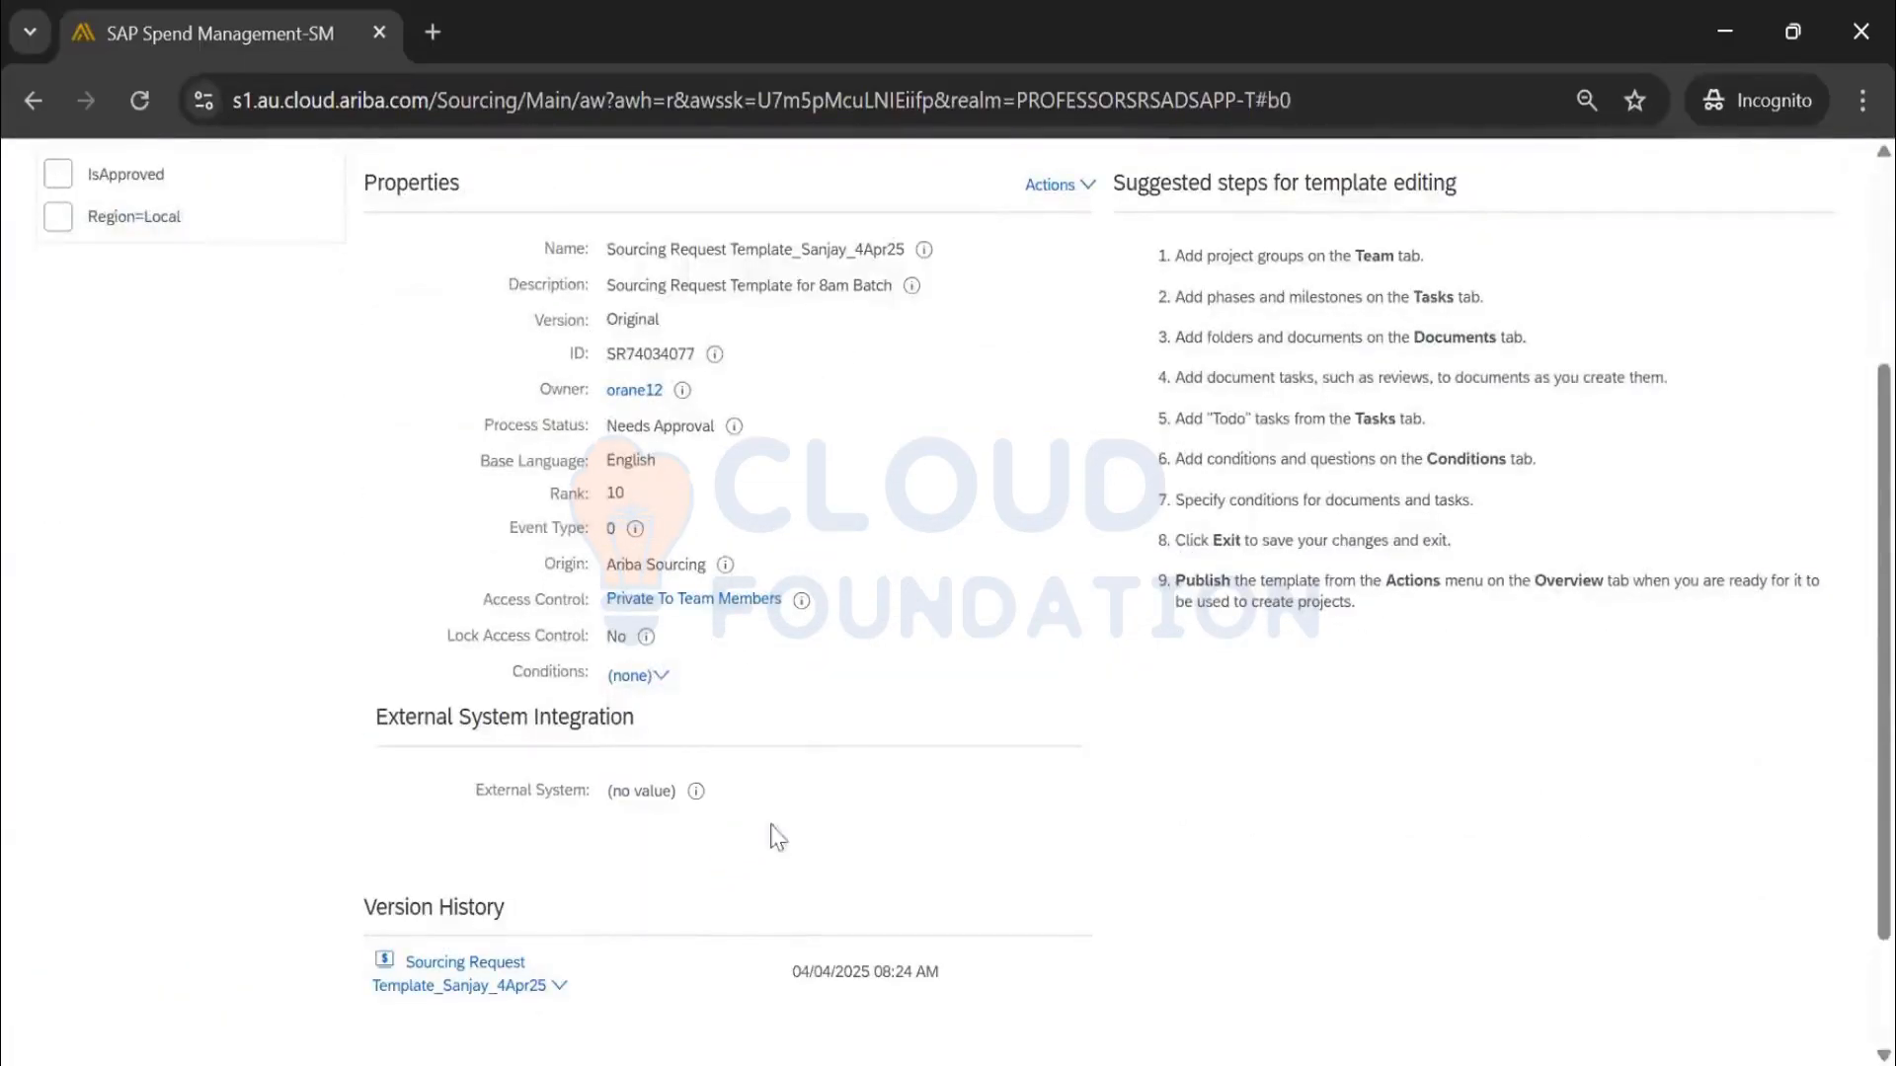
scroll(804, 763, up, 3)
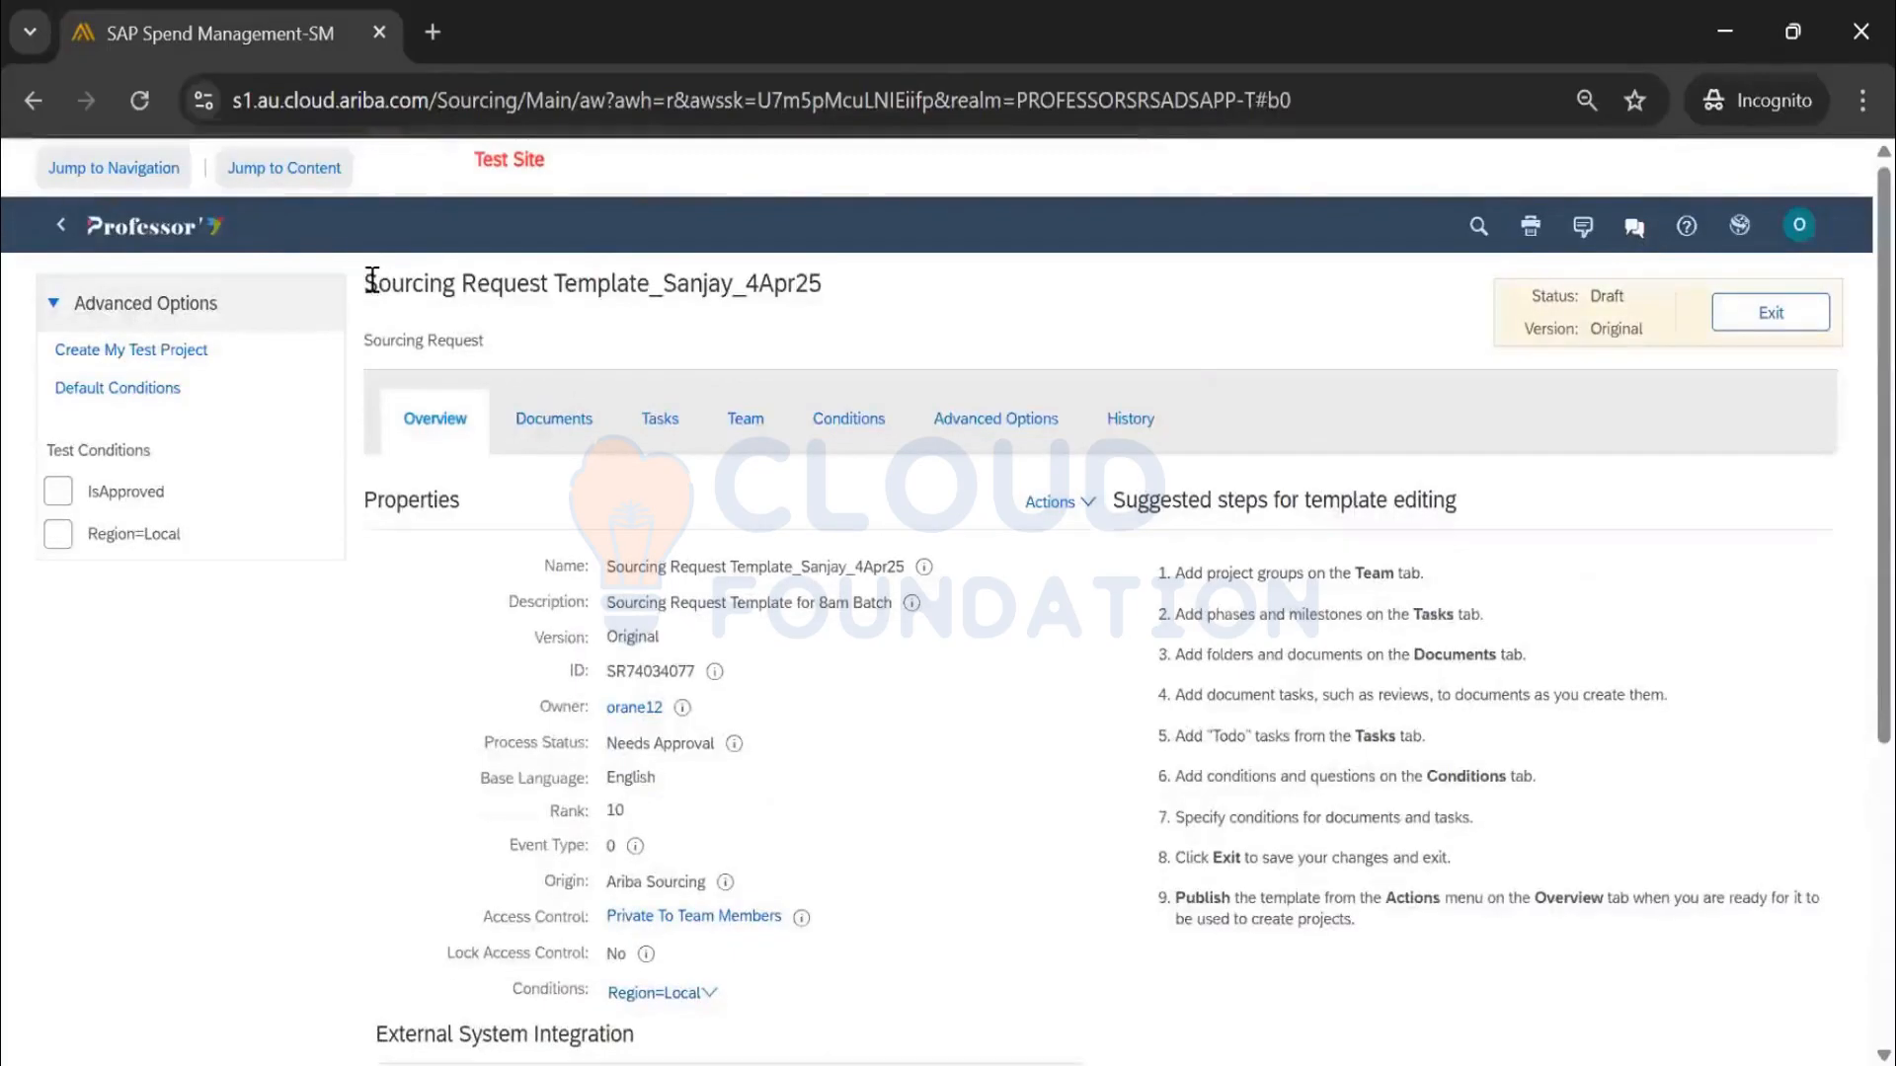
drag(363, 284, 857, 293)
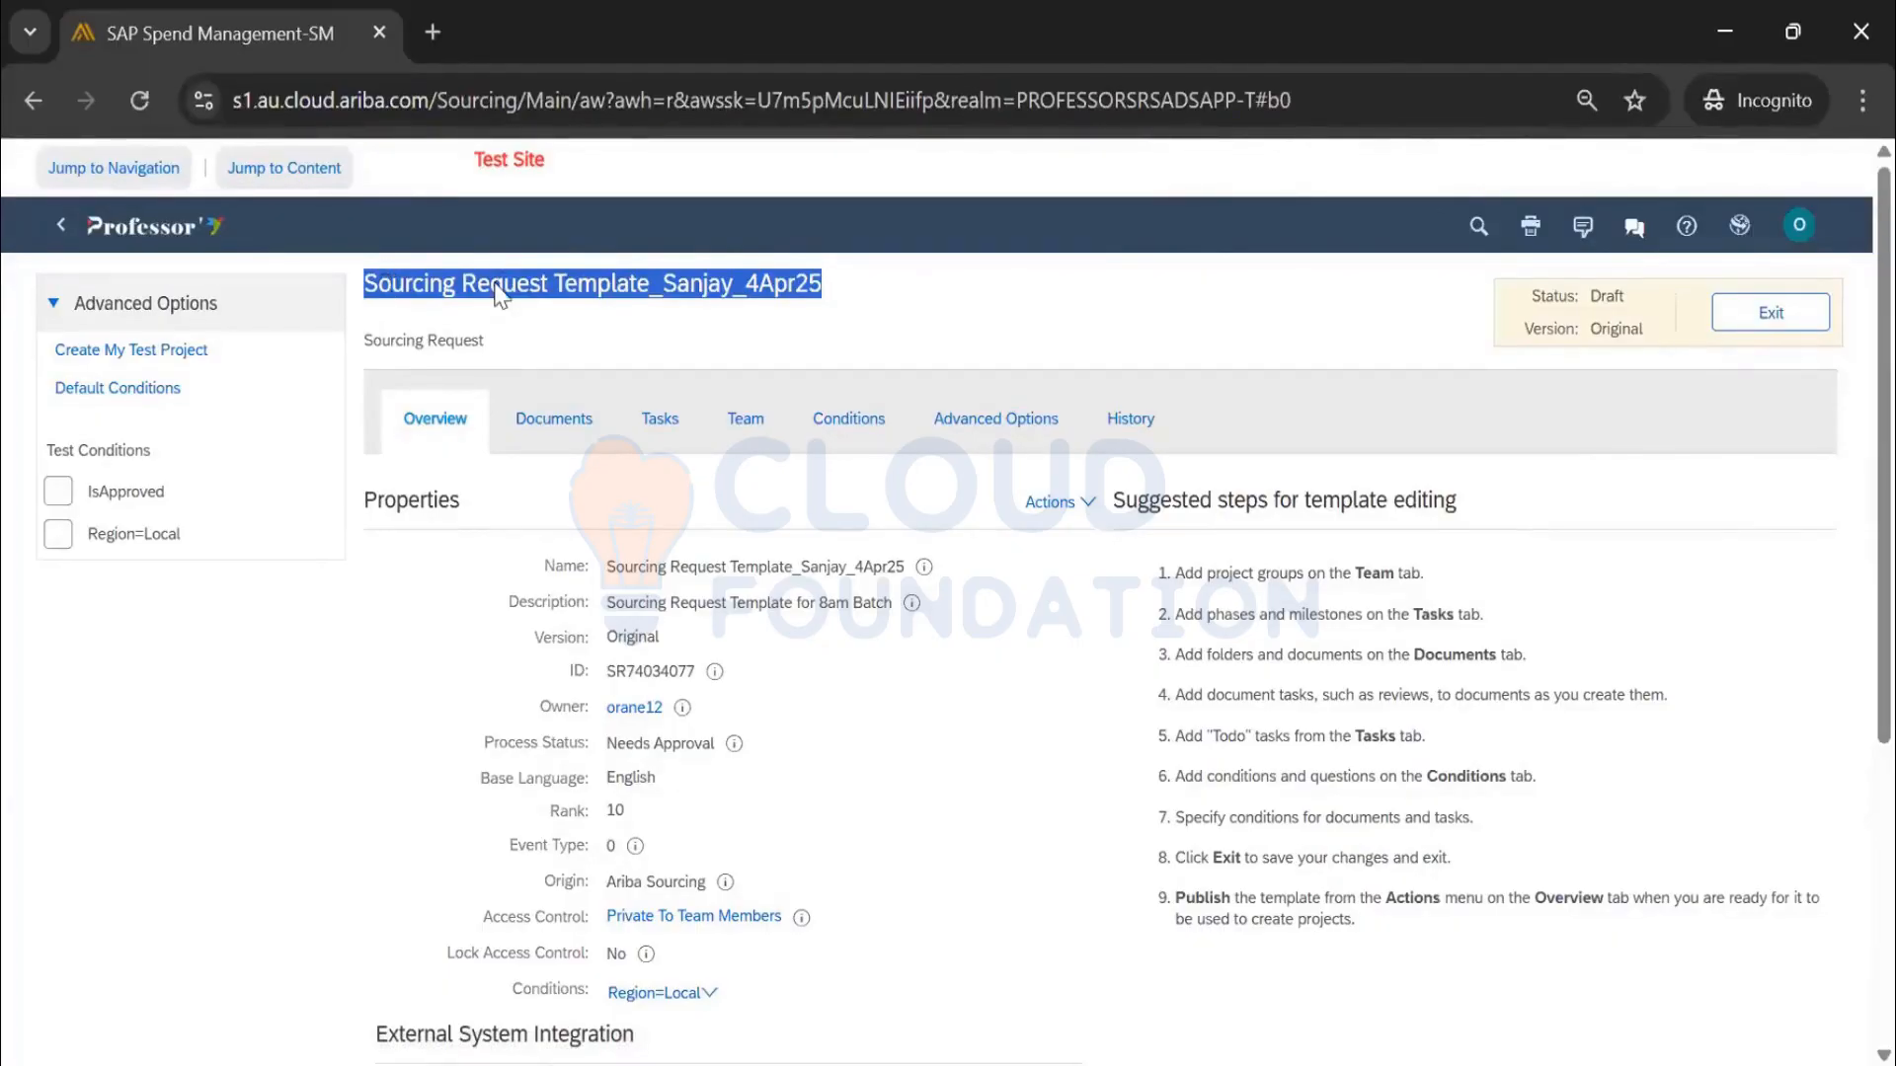
Launch Create My Test Project and scroll through the Create Test Sourcing Request form
click(178, 366)
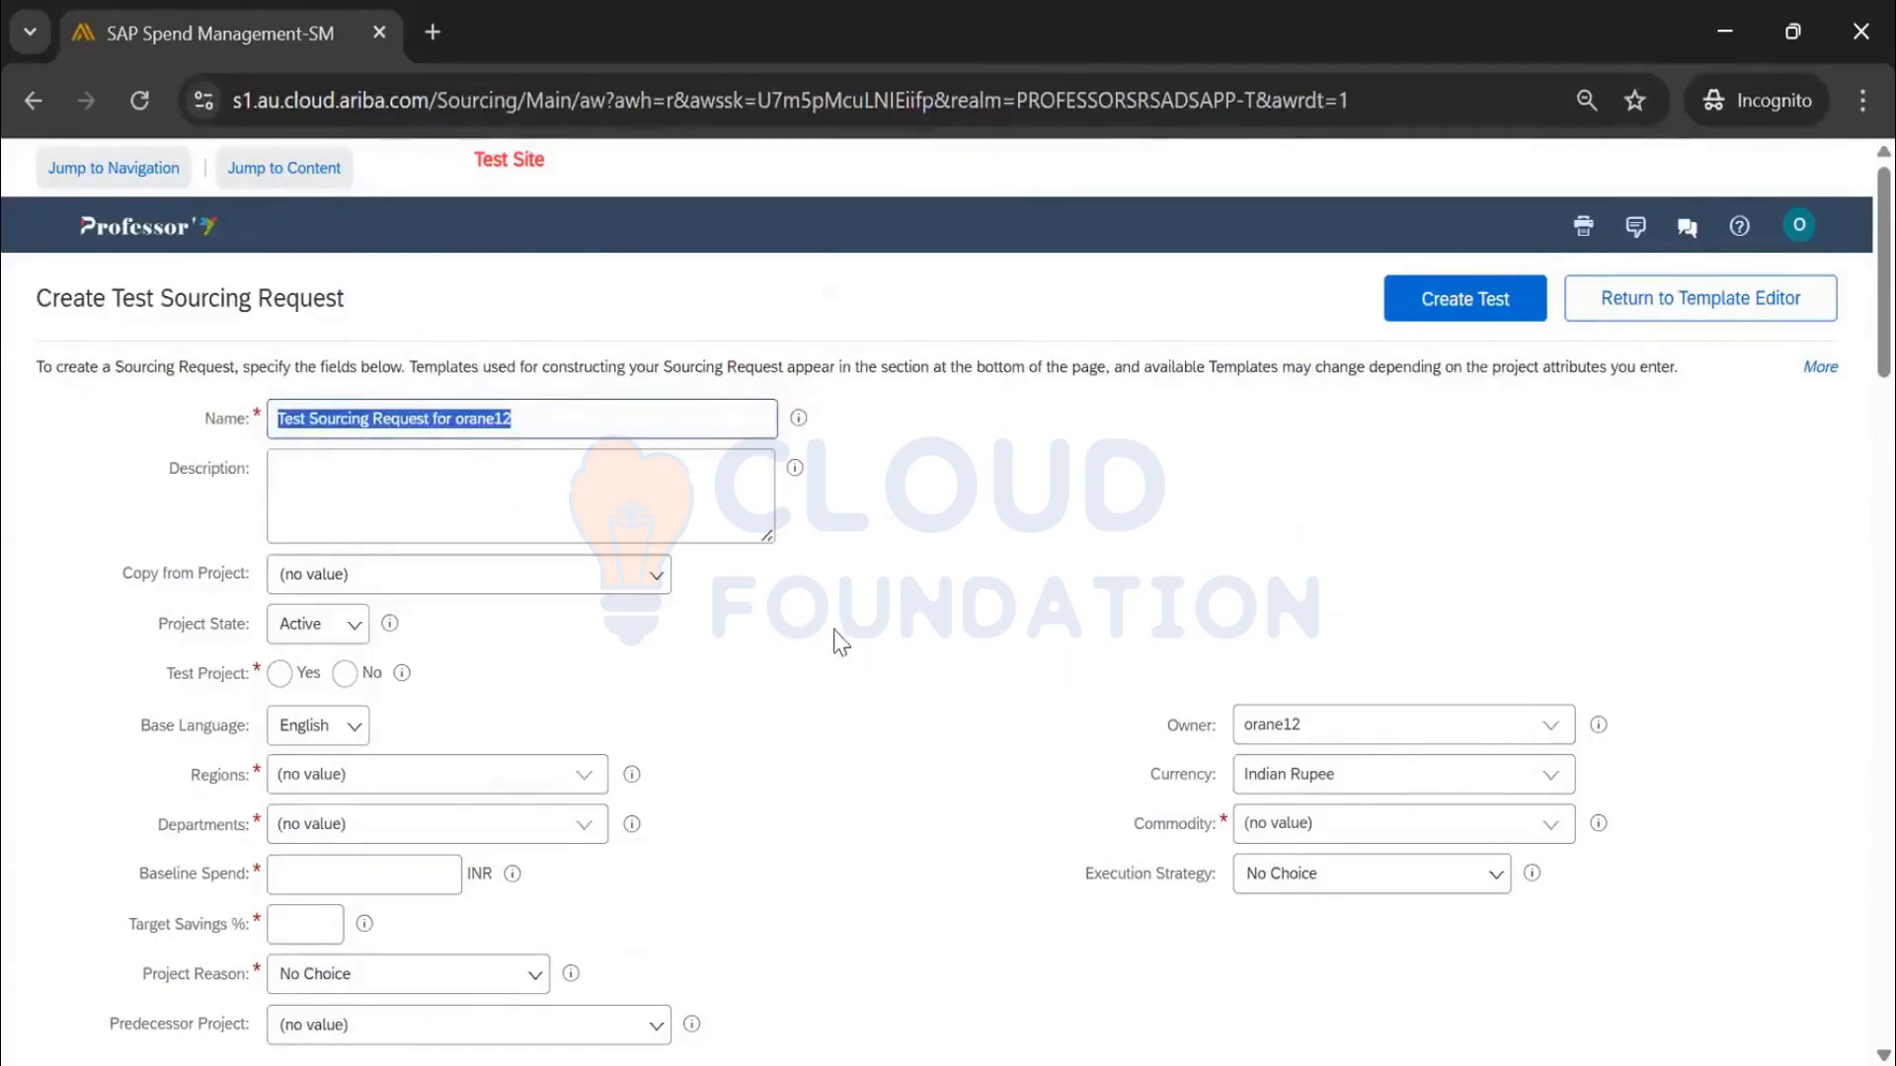
scroll(679, 637, down, 5)
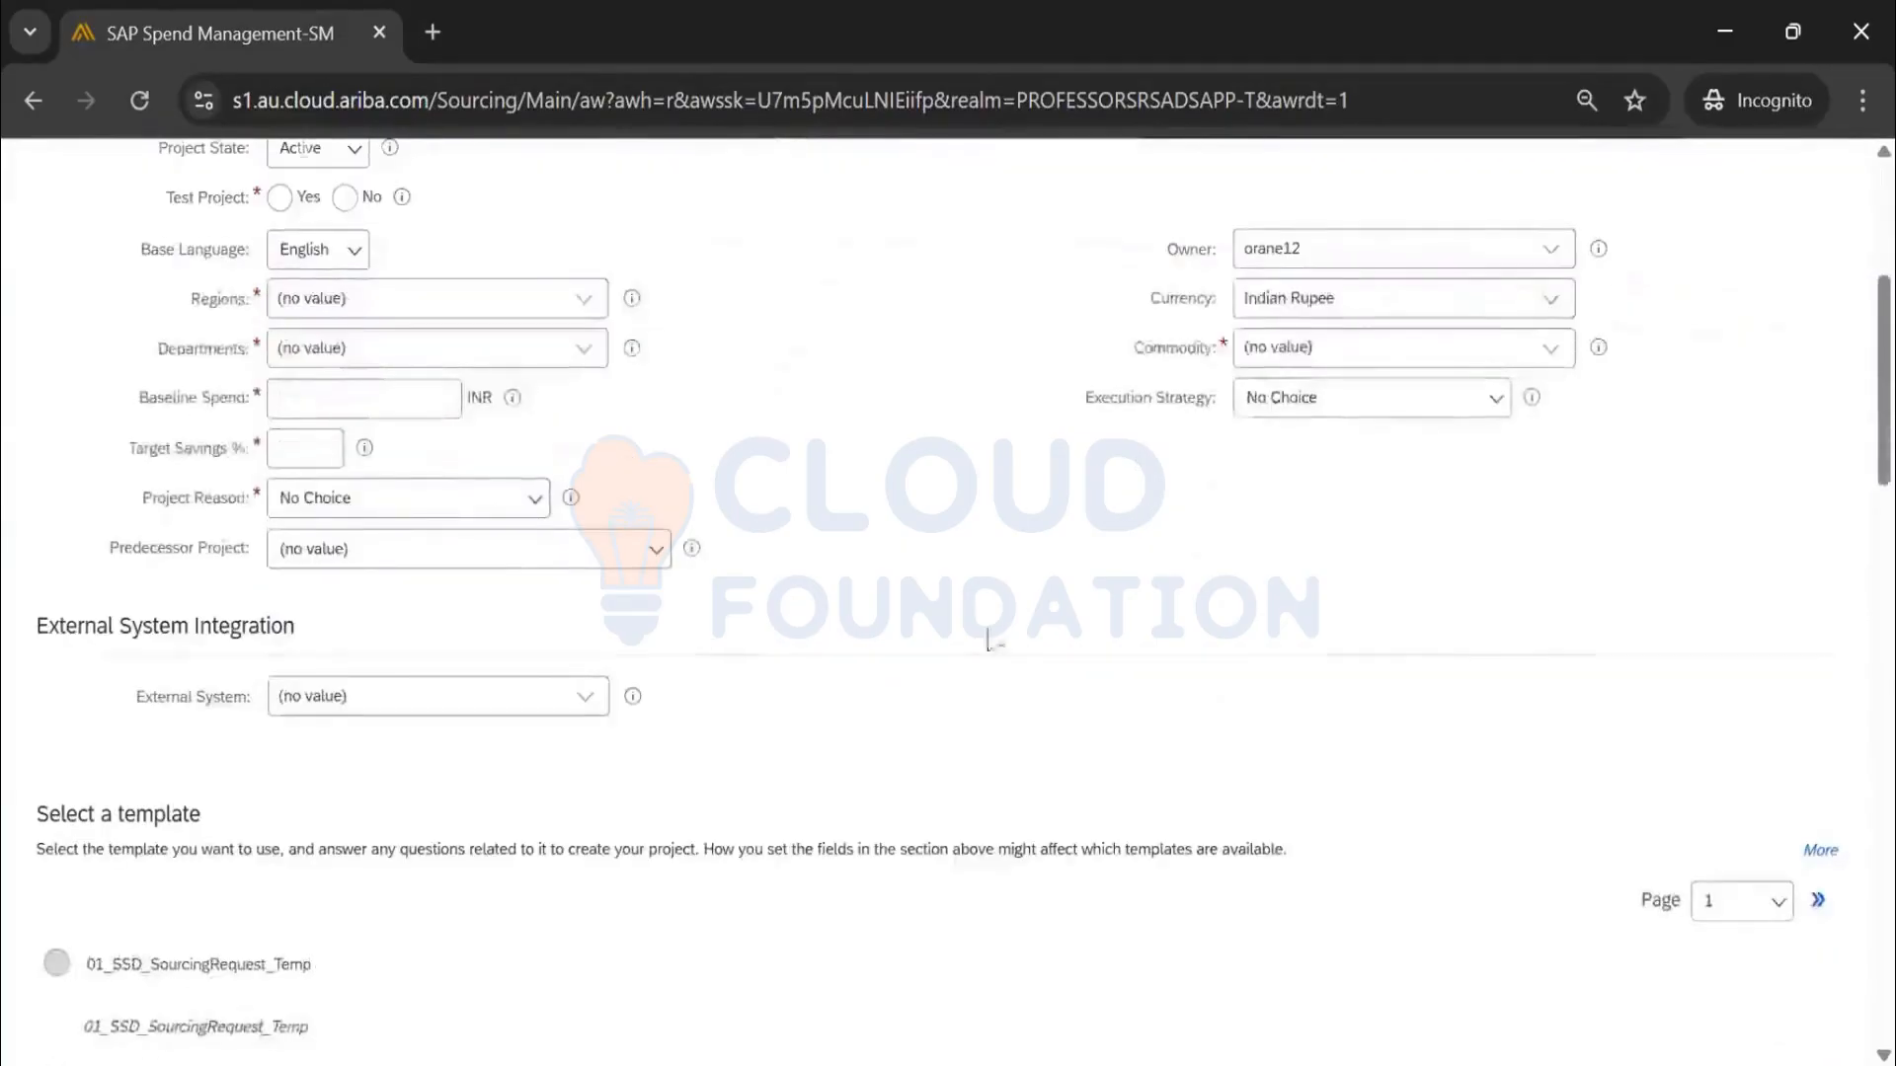
scroll(1384, 643, down, 20)
scroll(1383, 648, down, 3)
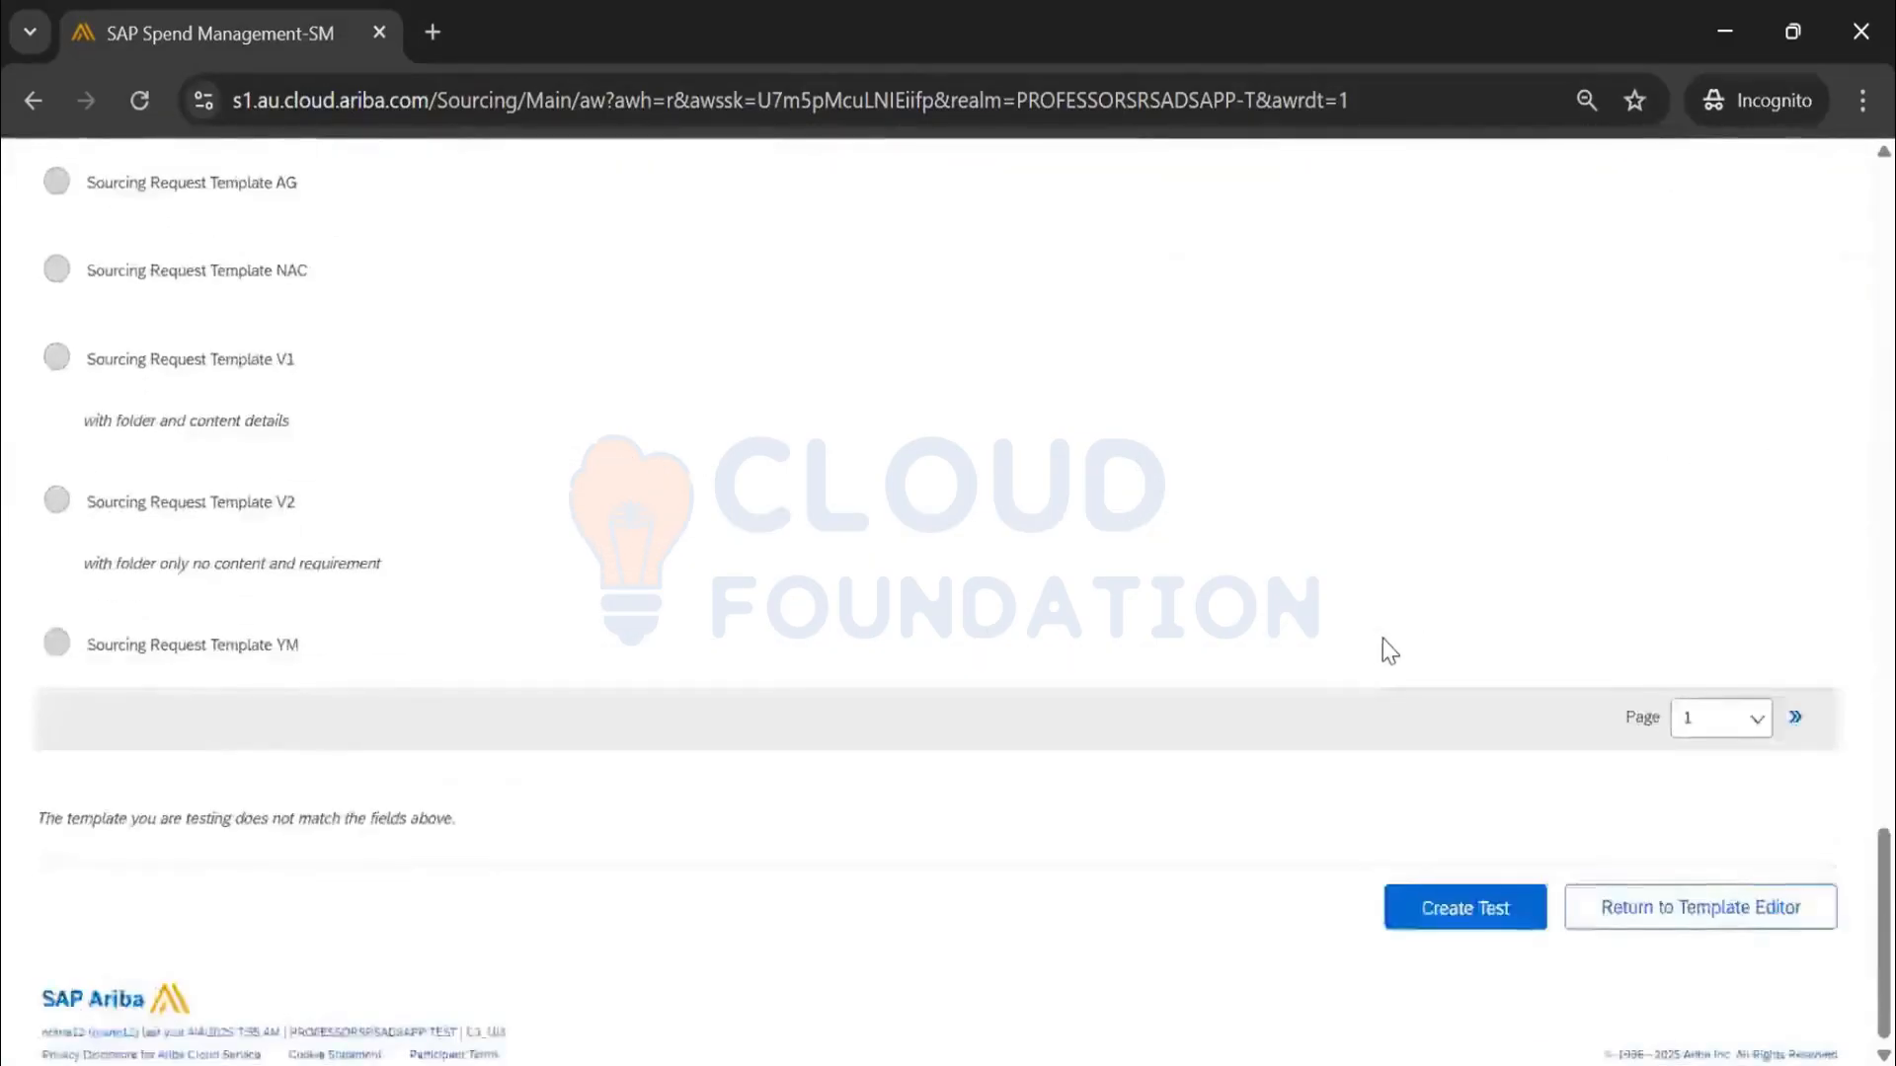
scroll(1636, 615, up, 15)
scroll(1748, 804, up, 6)
scroll(1734, 592, down, 5)
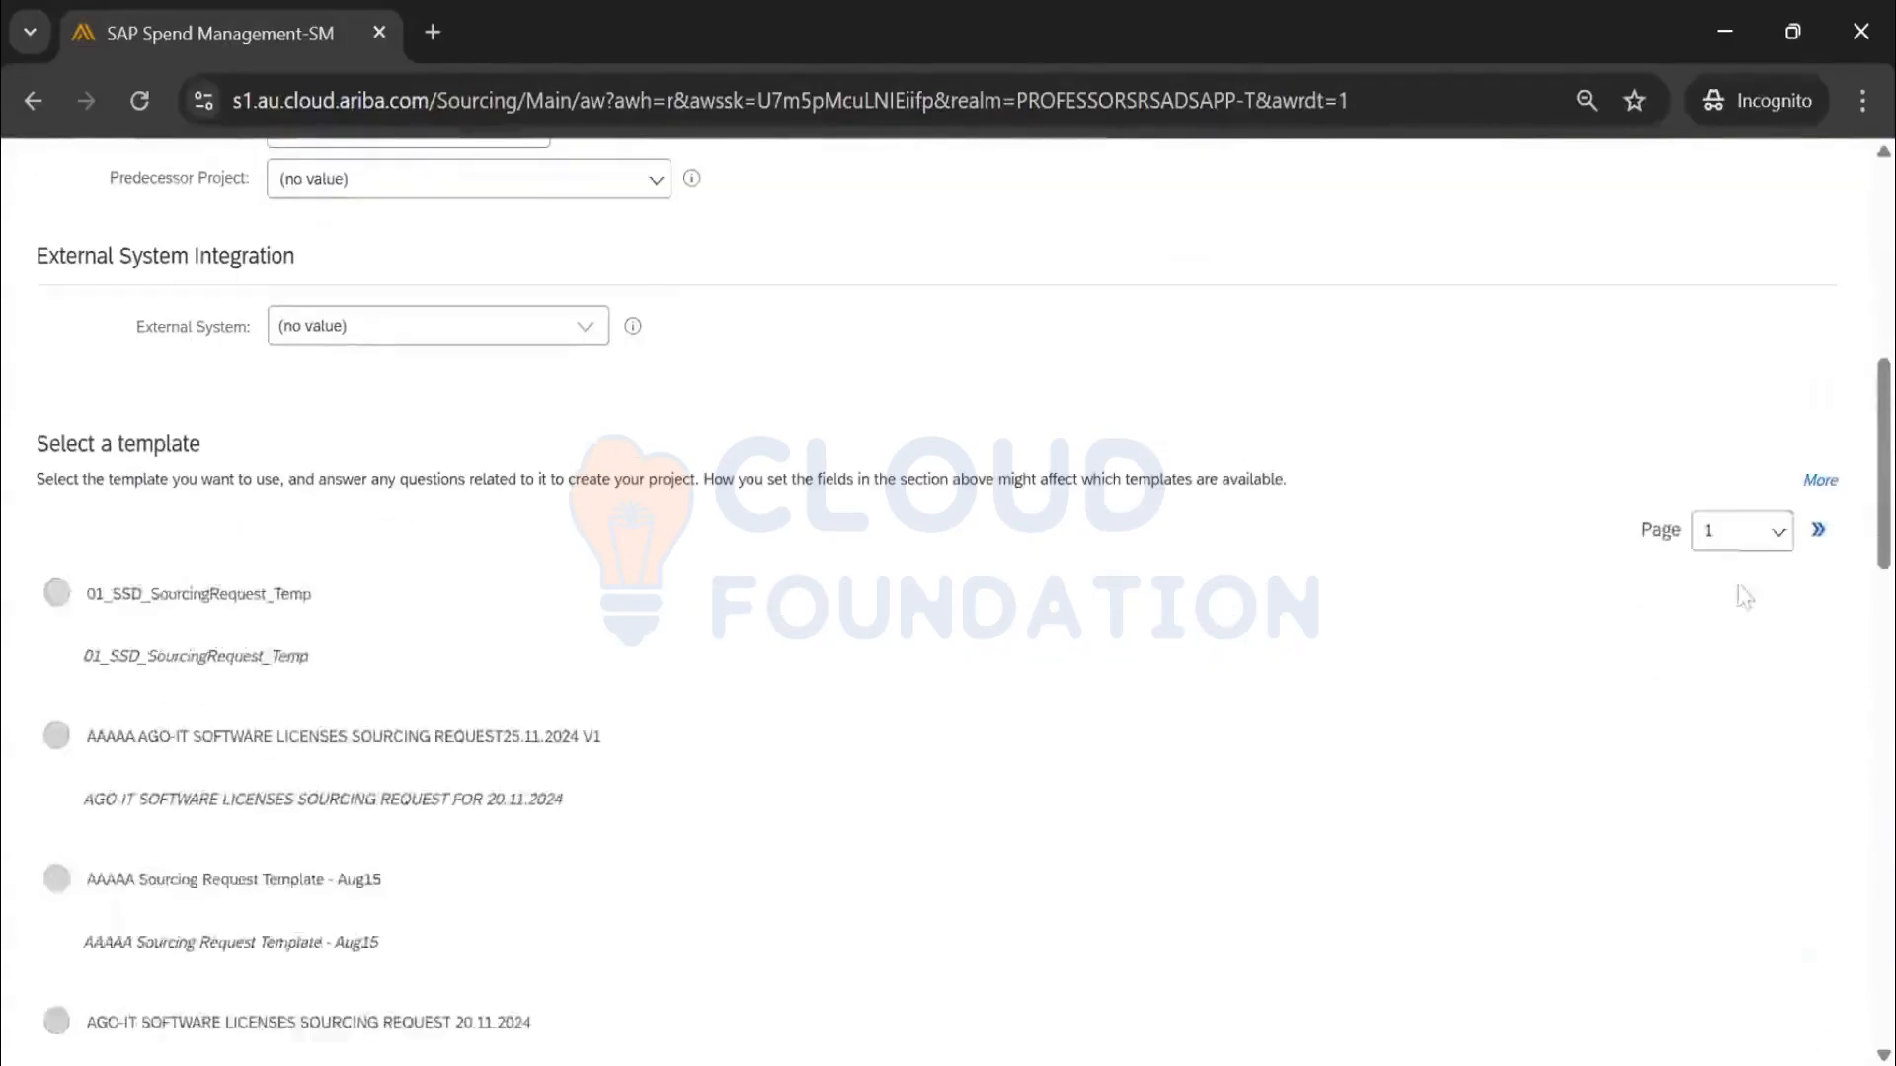
Show page 2 of the Select a template list and look through it
click(1739, 530)
click(1735, 613)
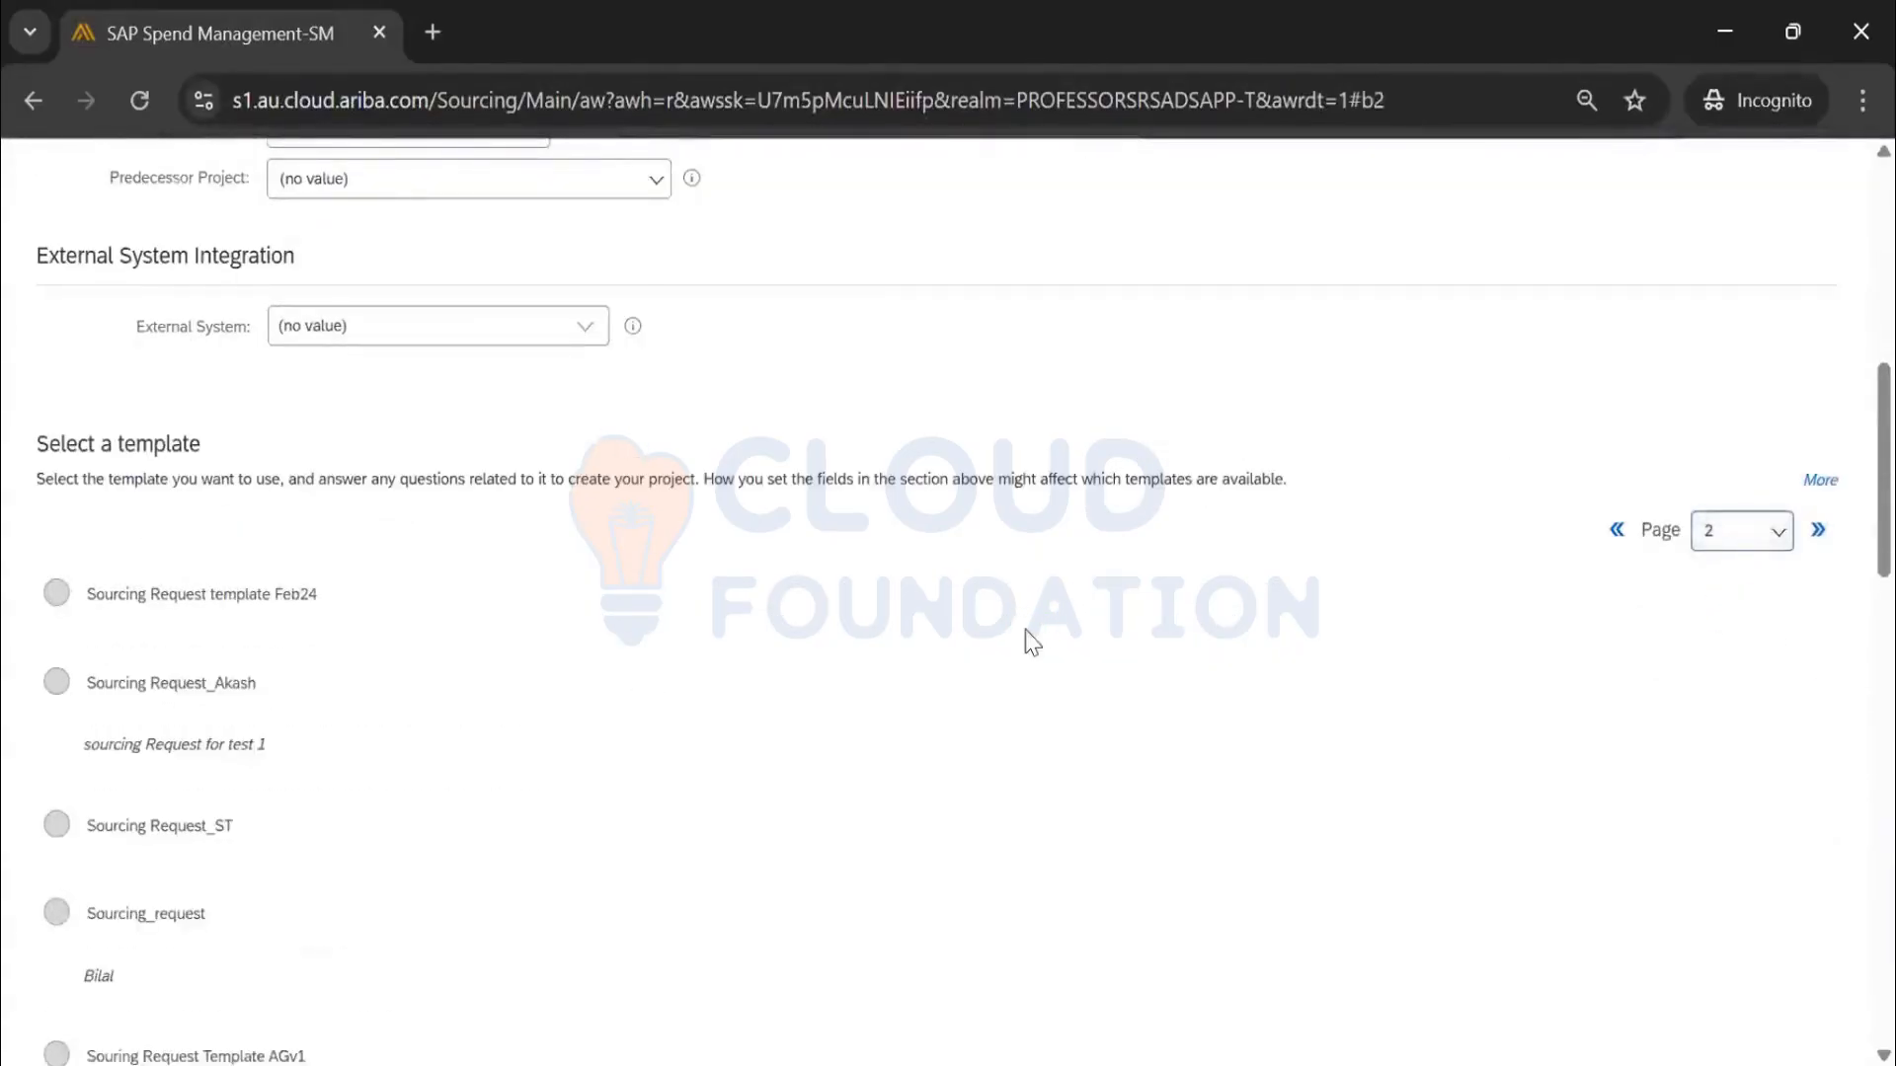
scroll(1026, 632, down, 6)
scroll(1032, 642, down, 12)
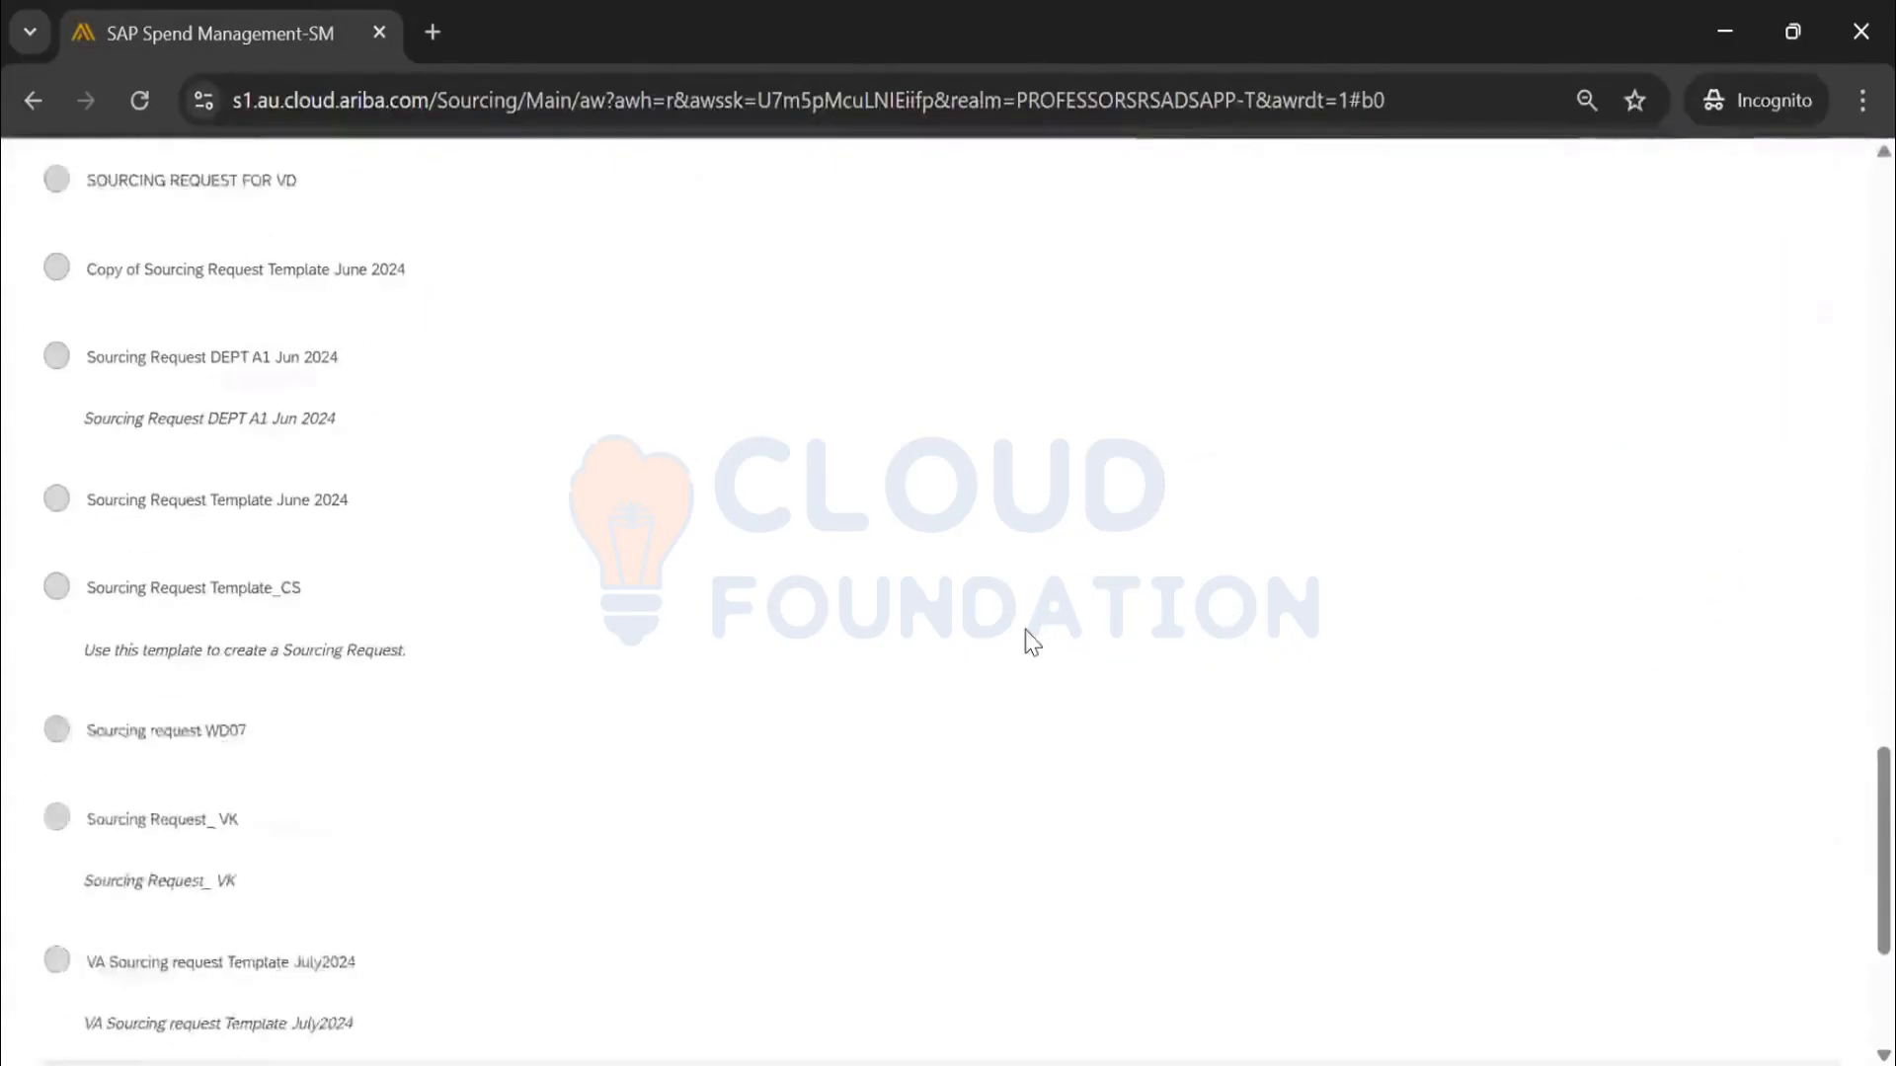
scroll(1032, 641, up, 5)
scroll(1032, 642, up, 10)
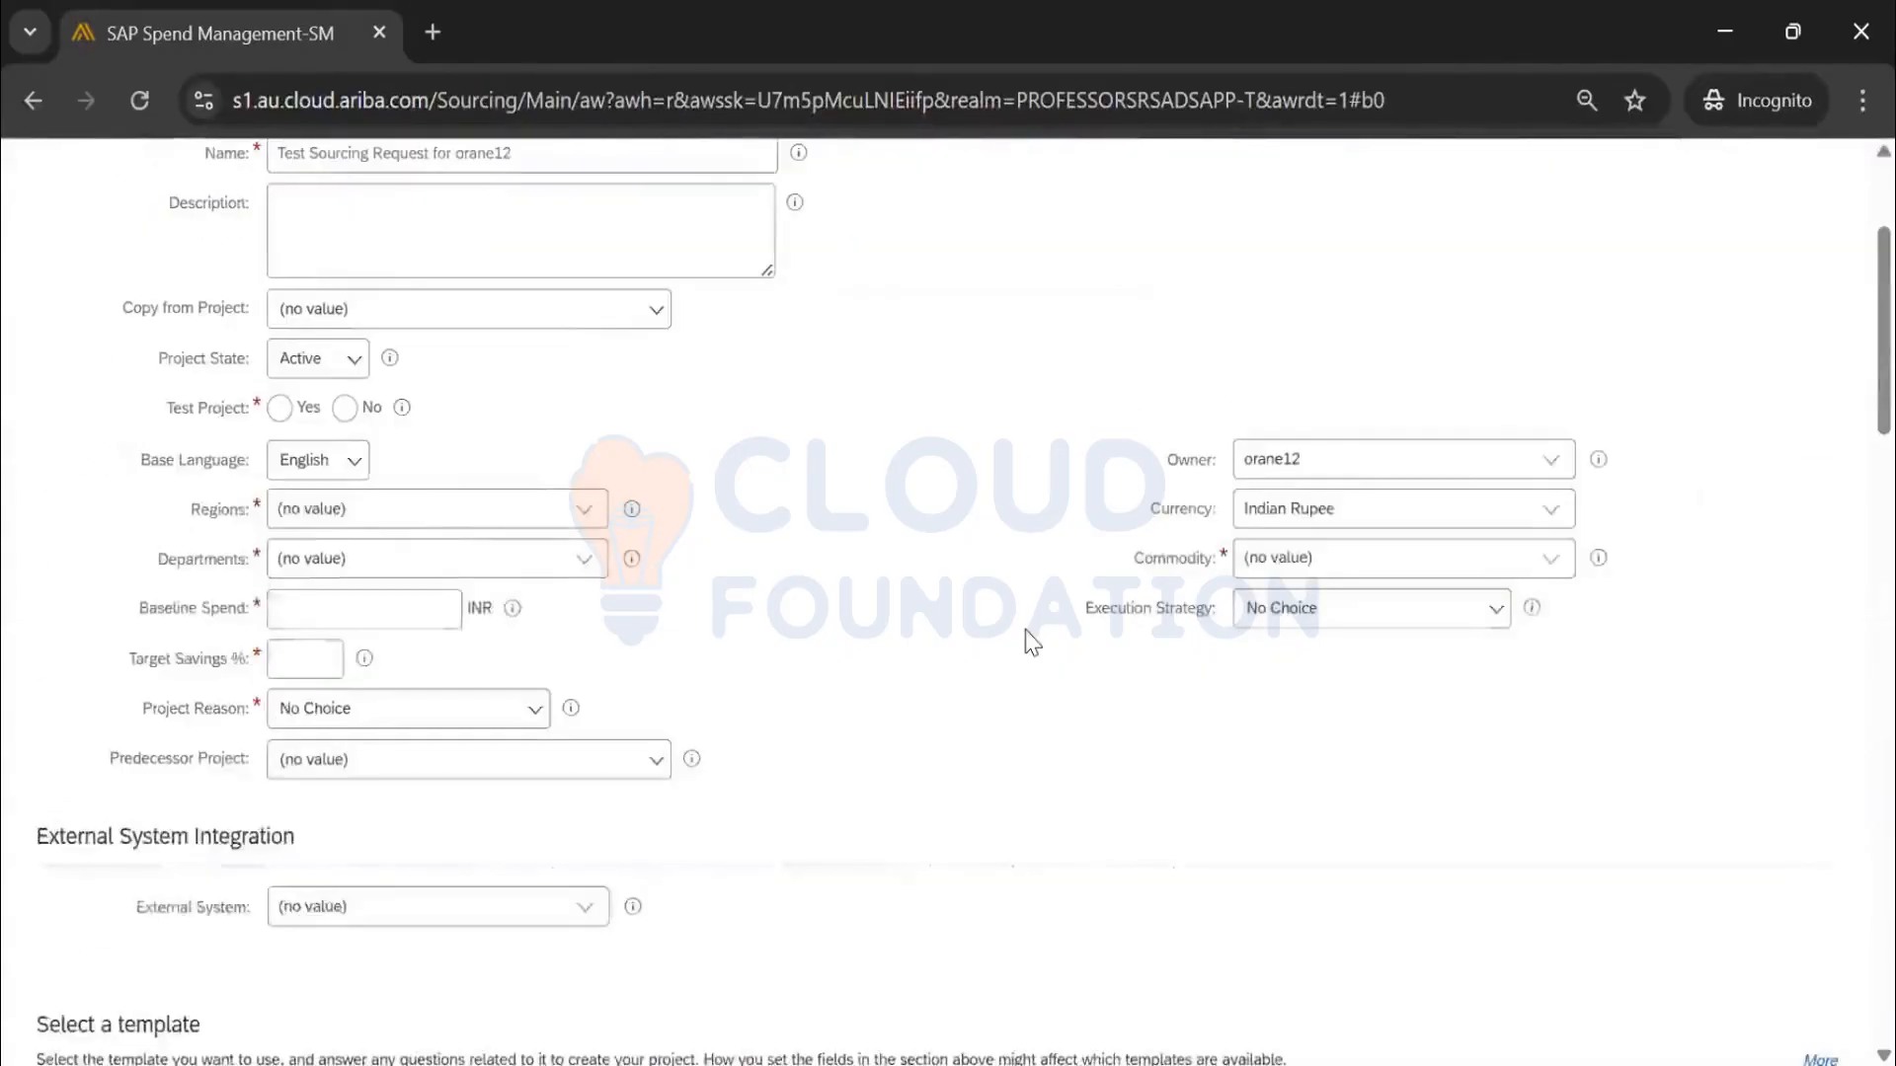
Set the test request's Regions to IND India and check the next page of templates
click(586, 513)
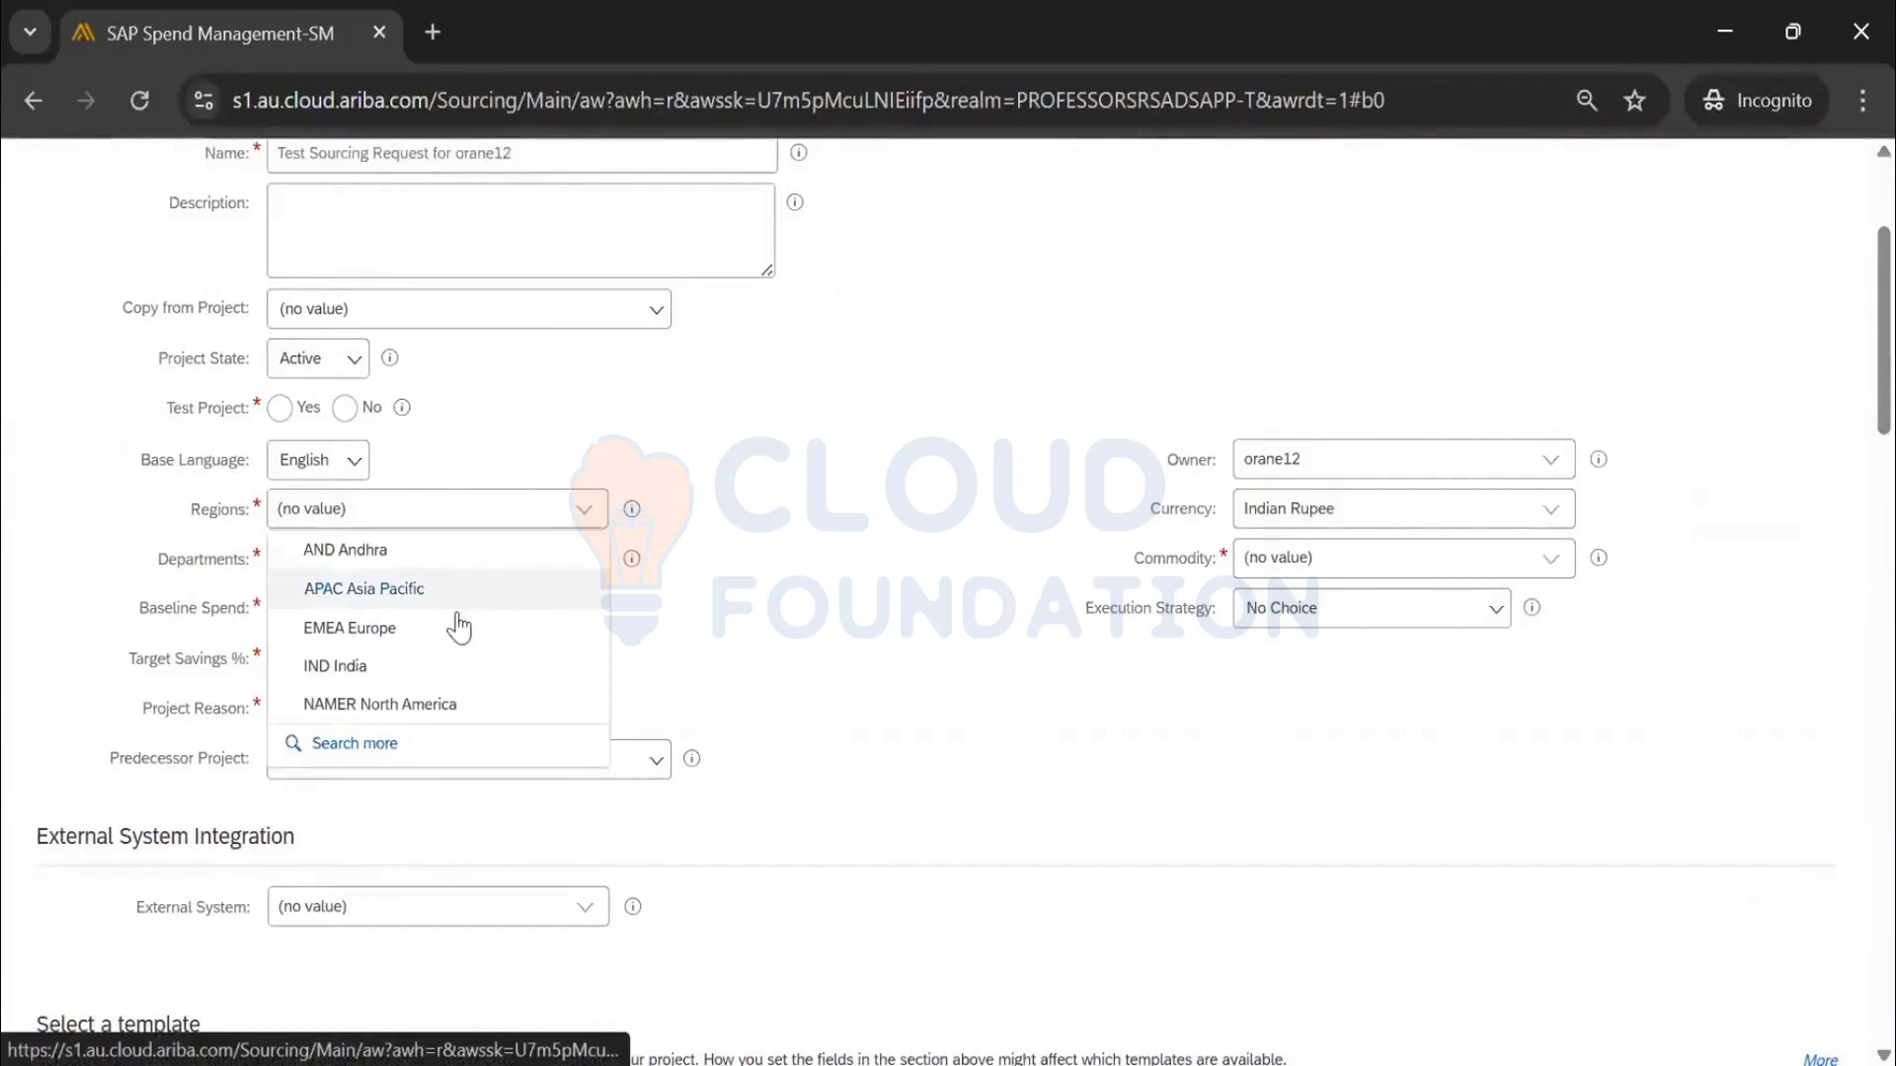
click(326, 667)
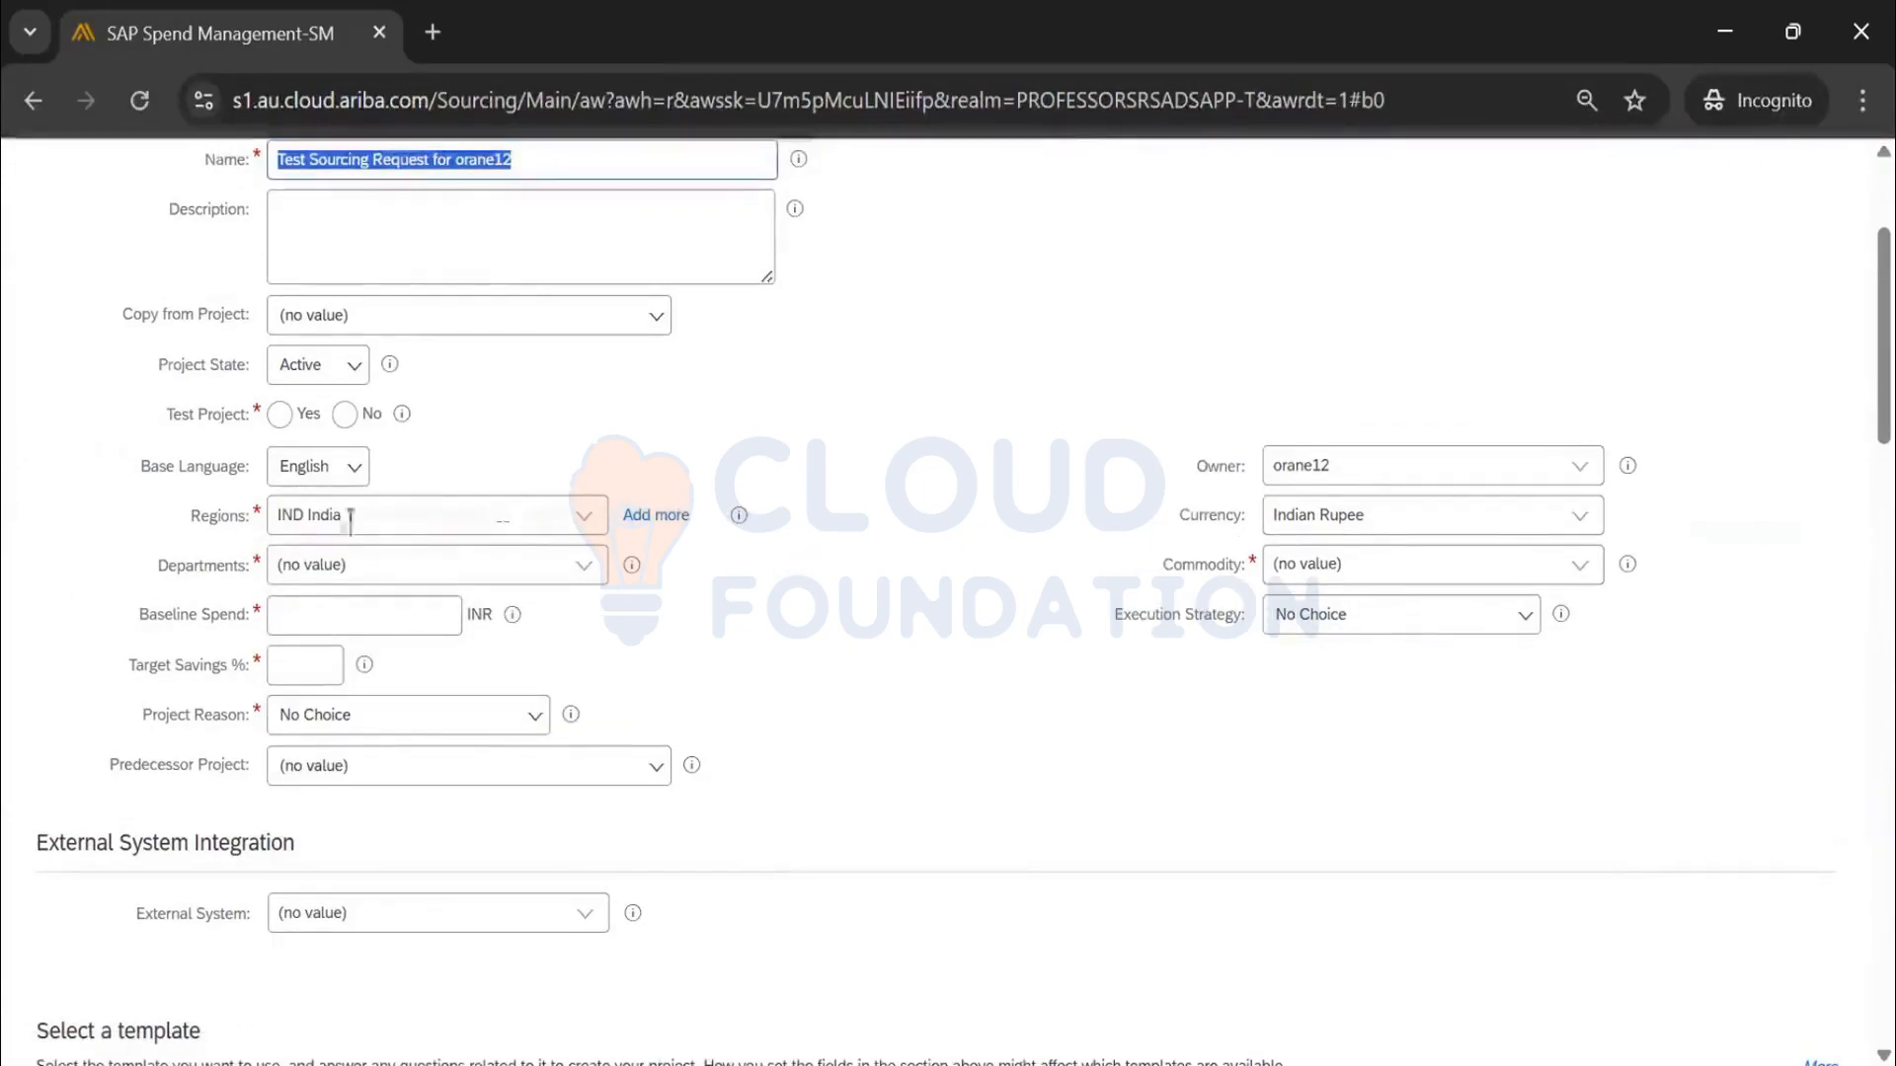
scroll(837, 539, down, 20)
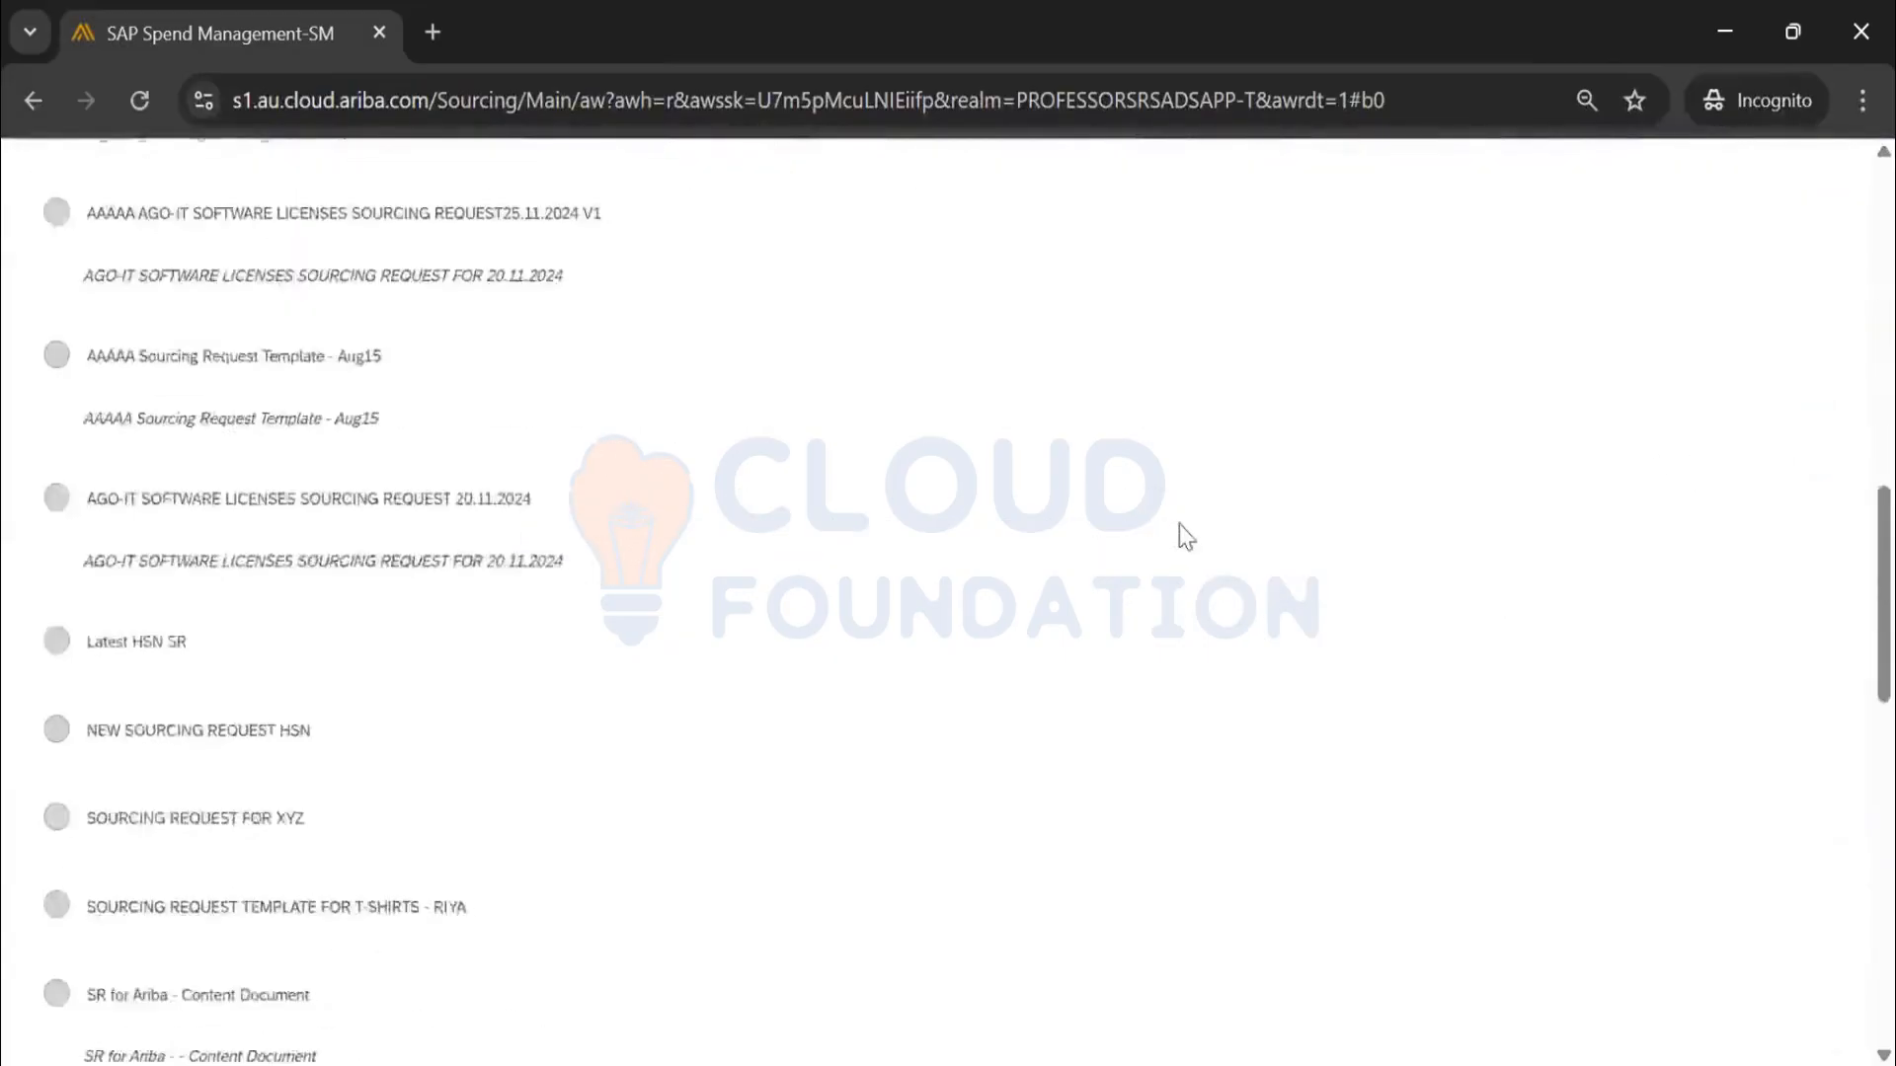
scroll(1185, 541, down, 5)
scroll(1790, 897, up, 1)
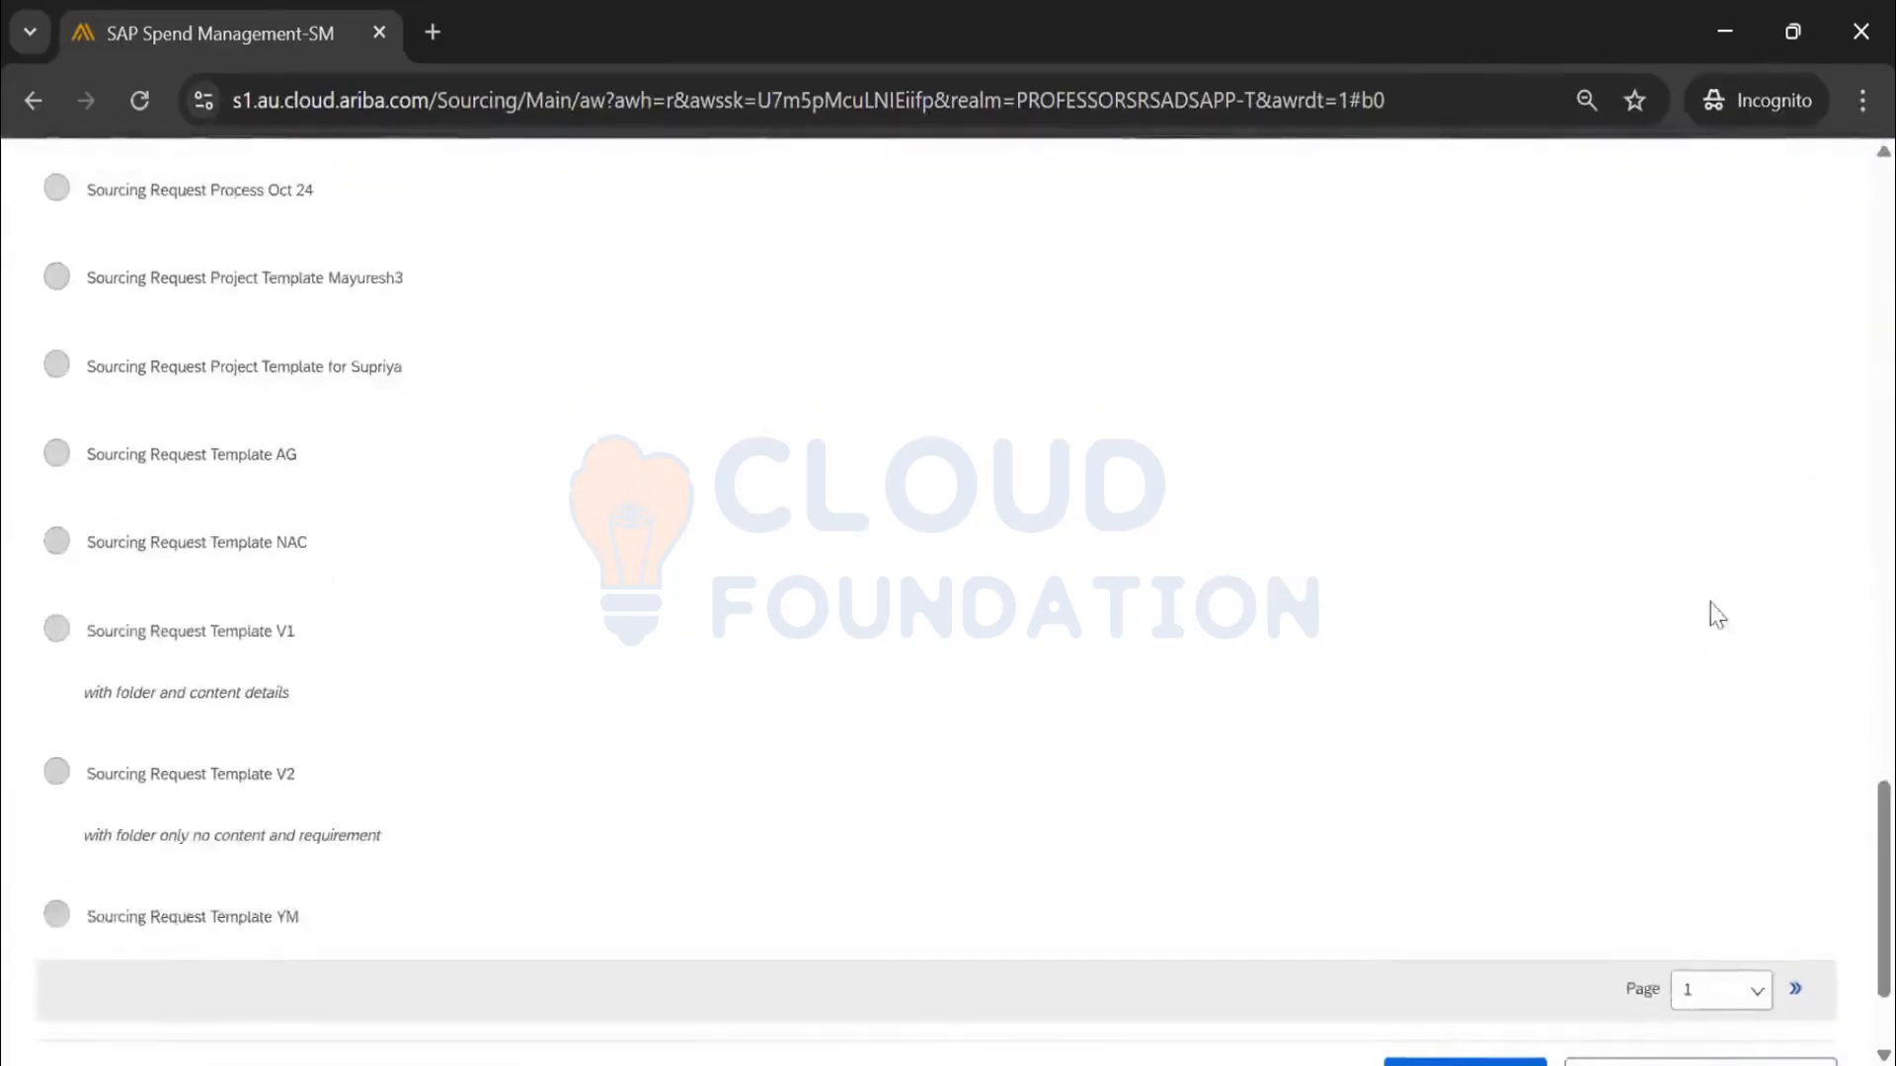
scroll(1709, 618, up, 15)
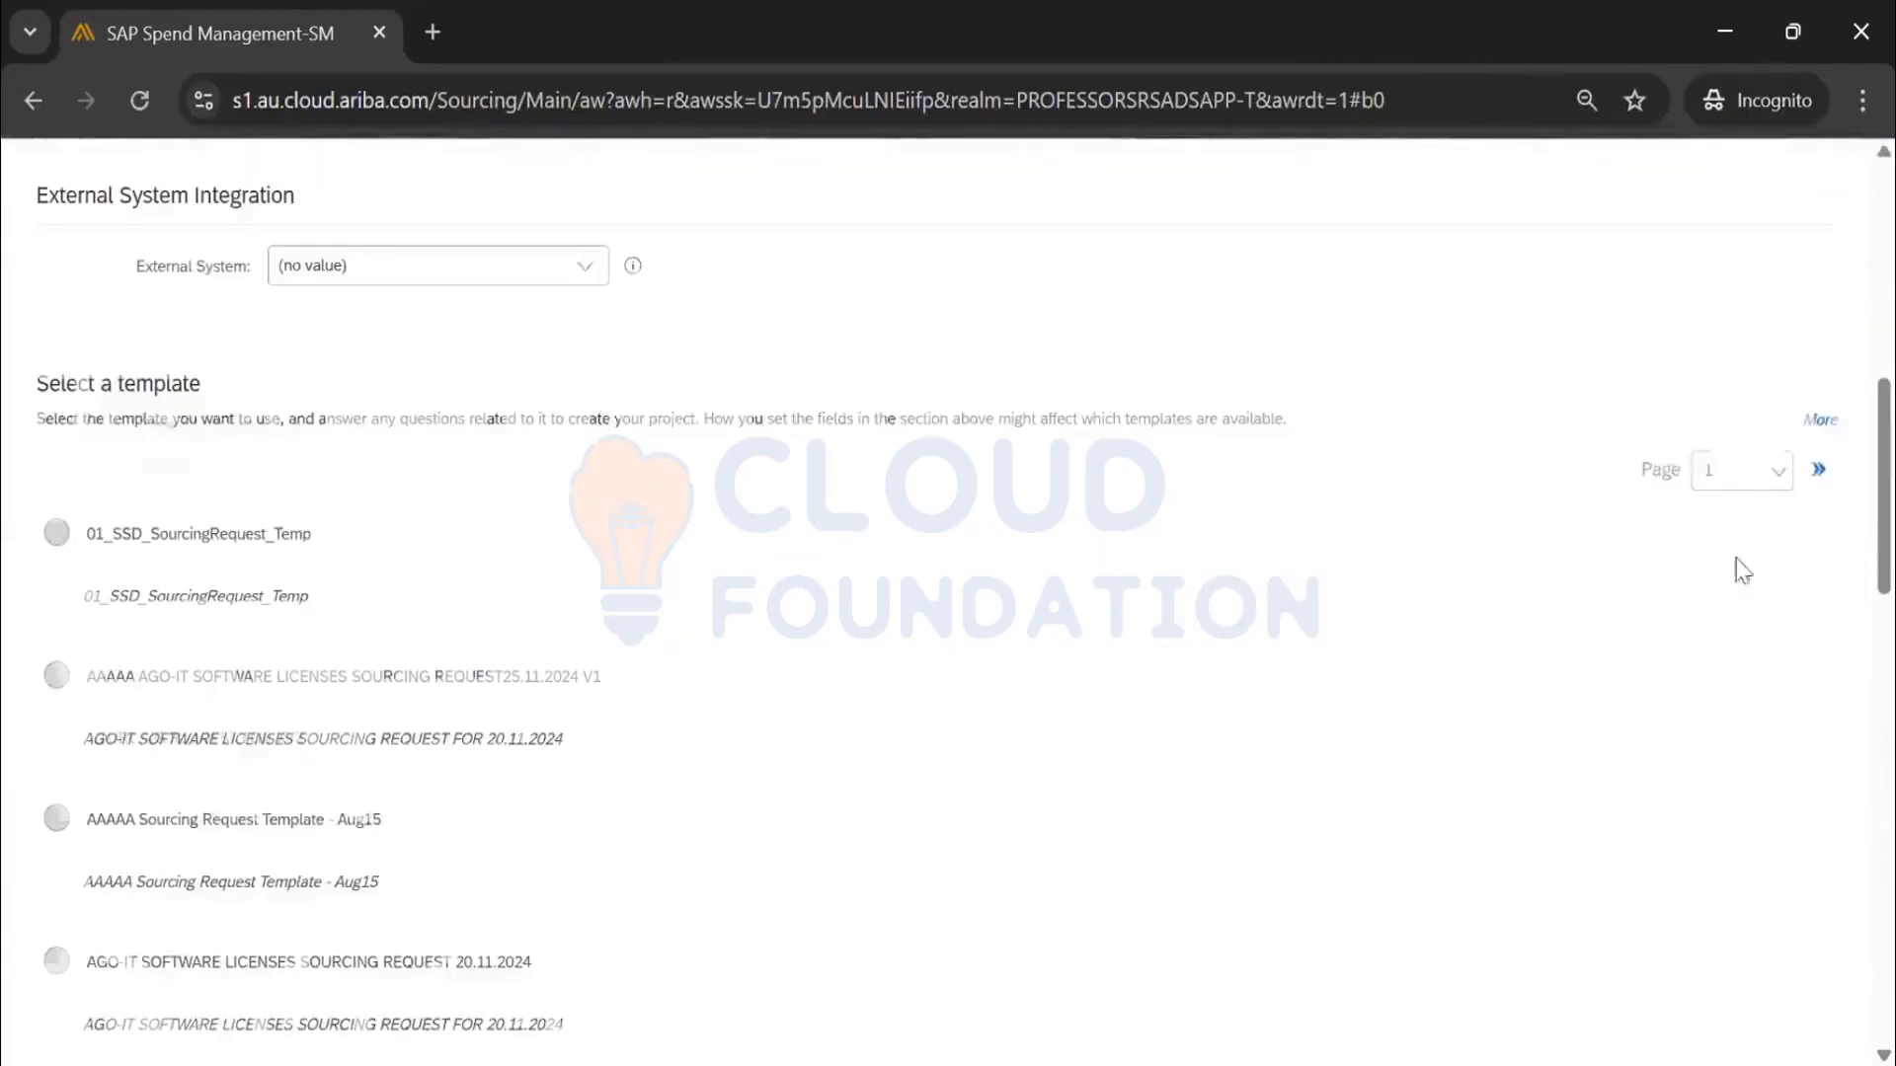
click(1817, 471)
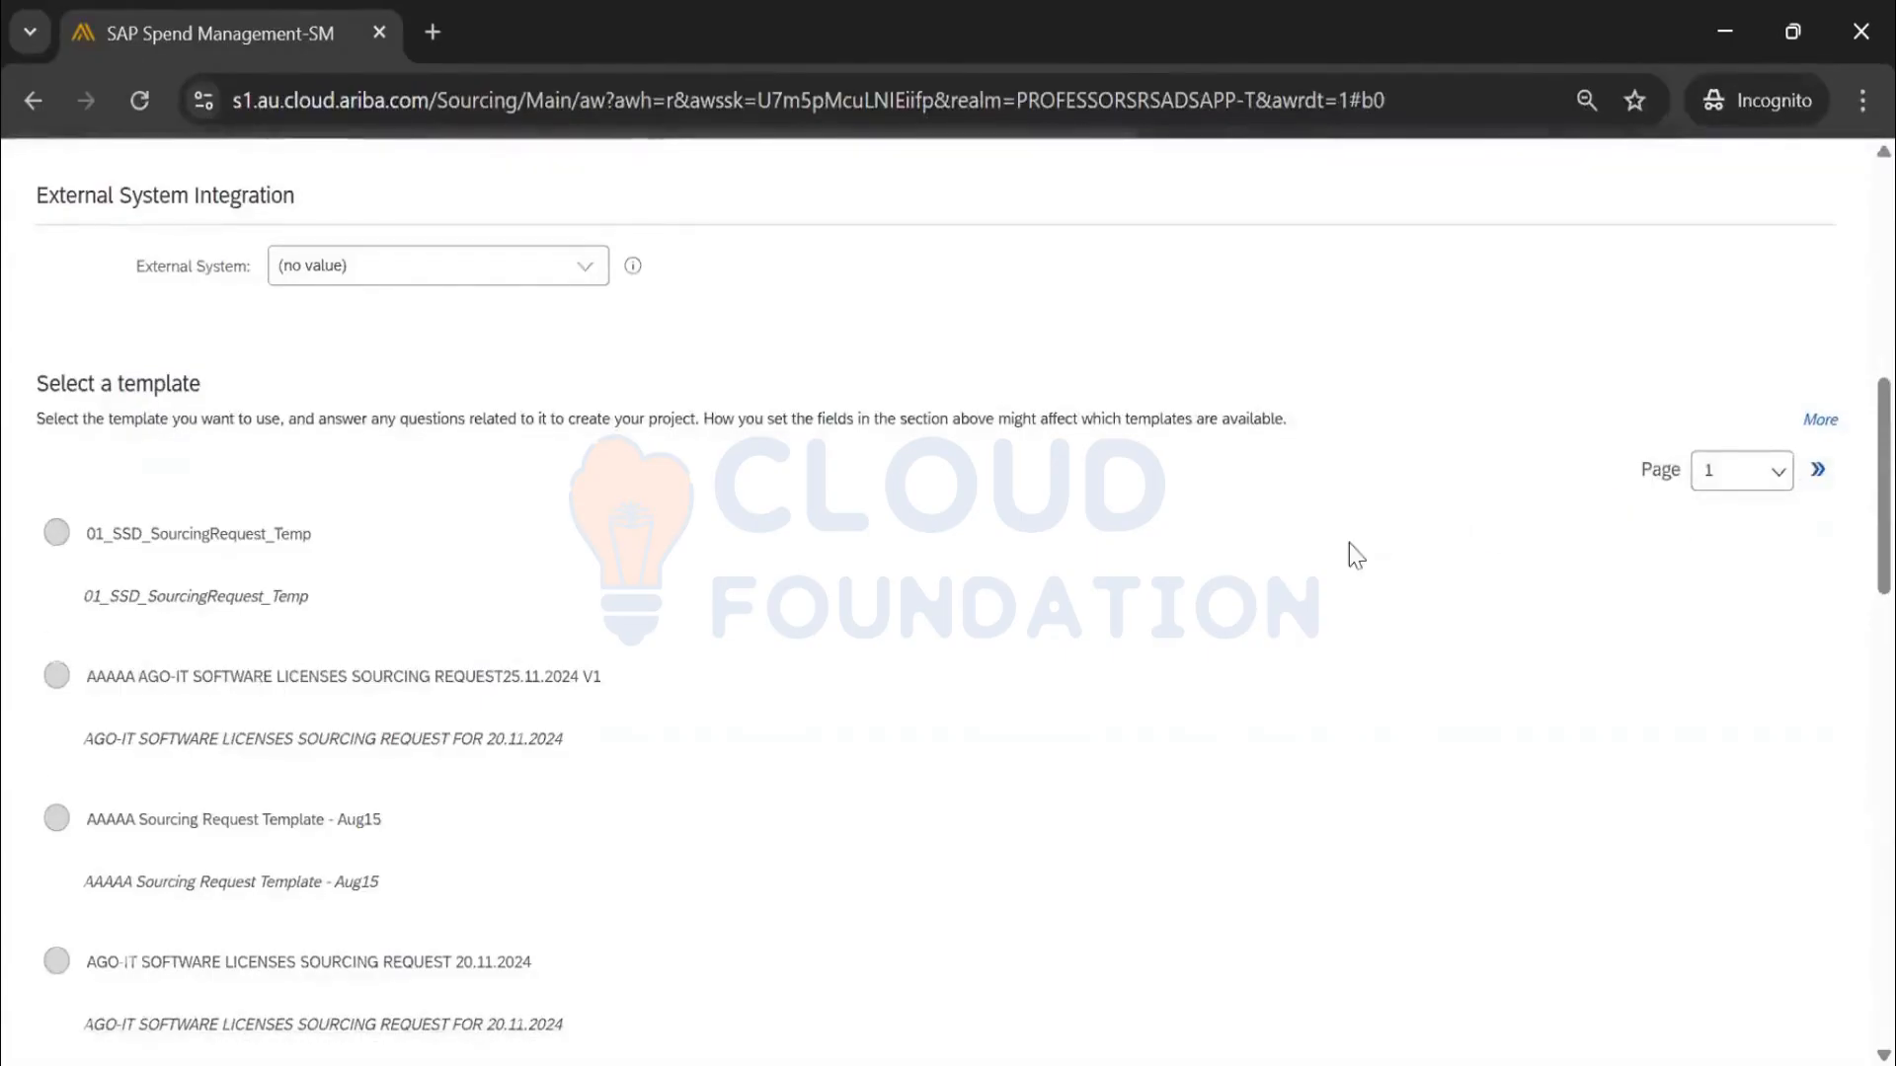
scroll(1221, 585, down, 12)
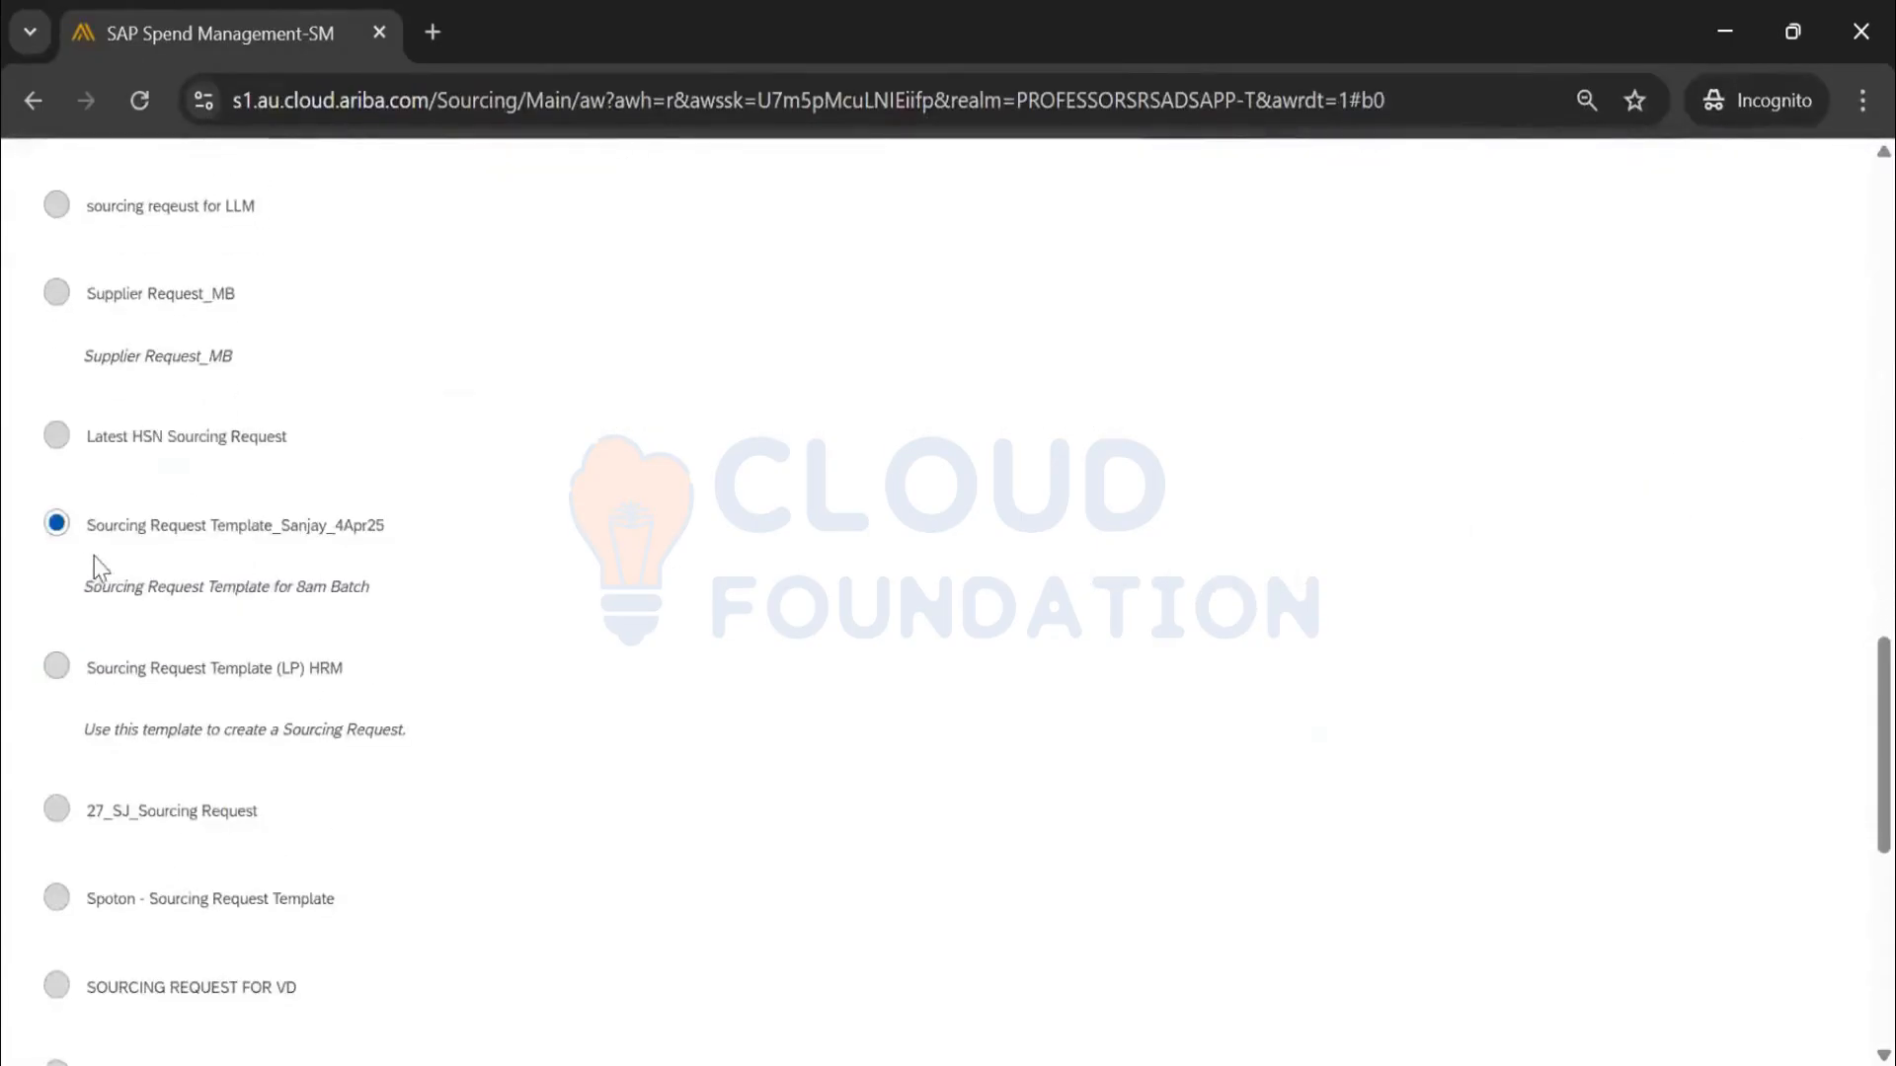
scroll(482, 549, up, 15)
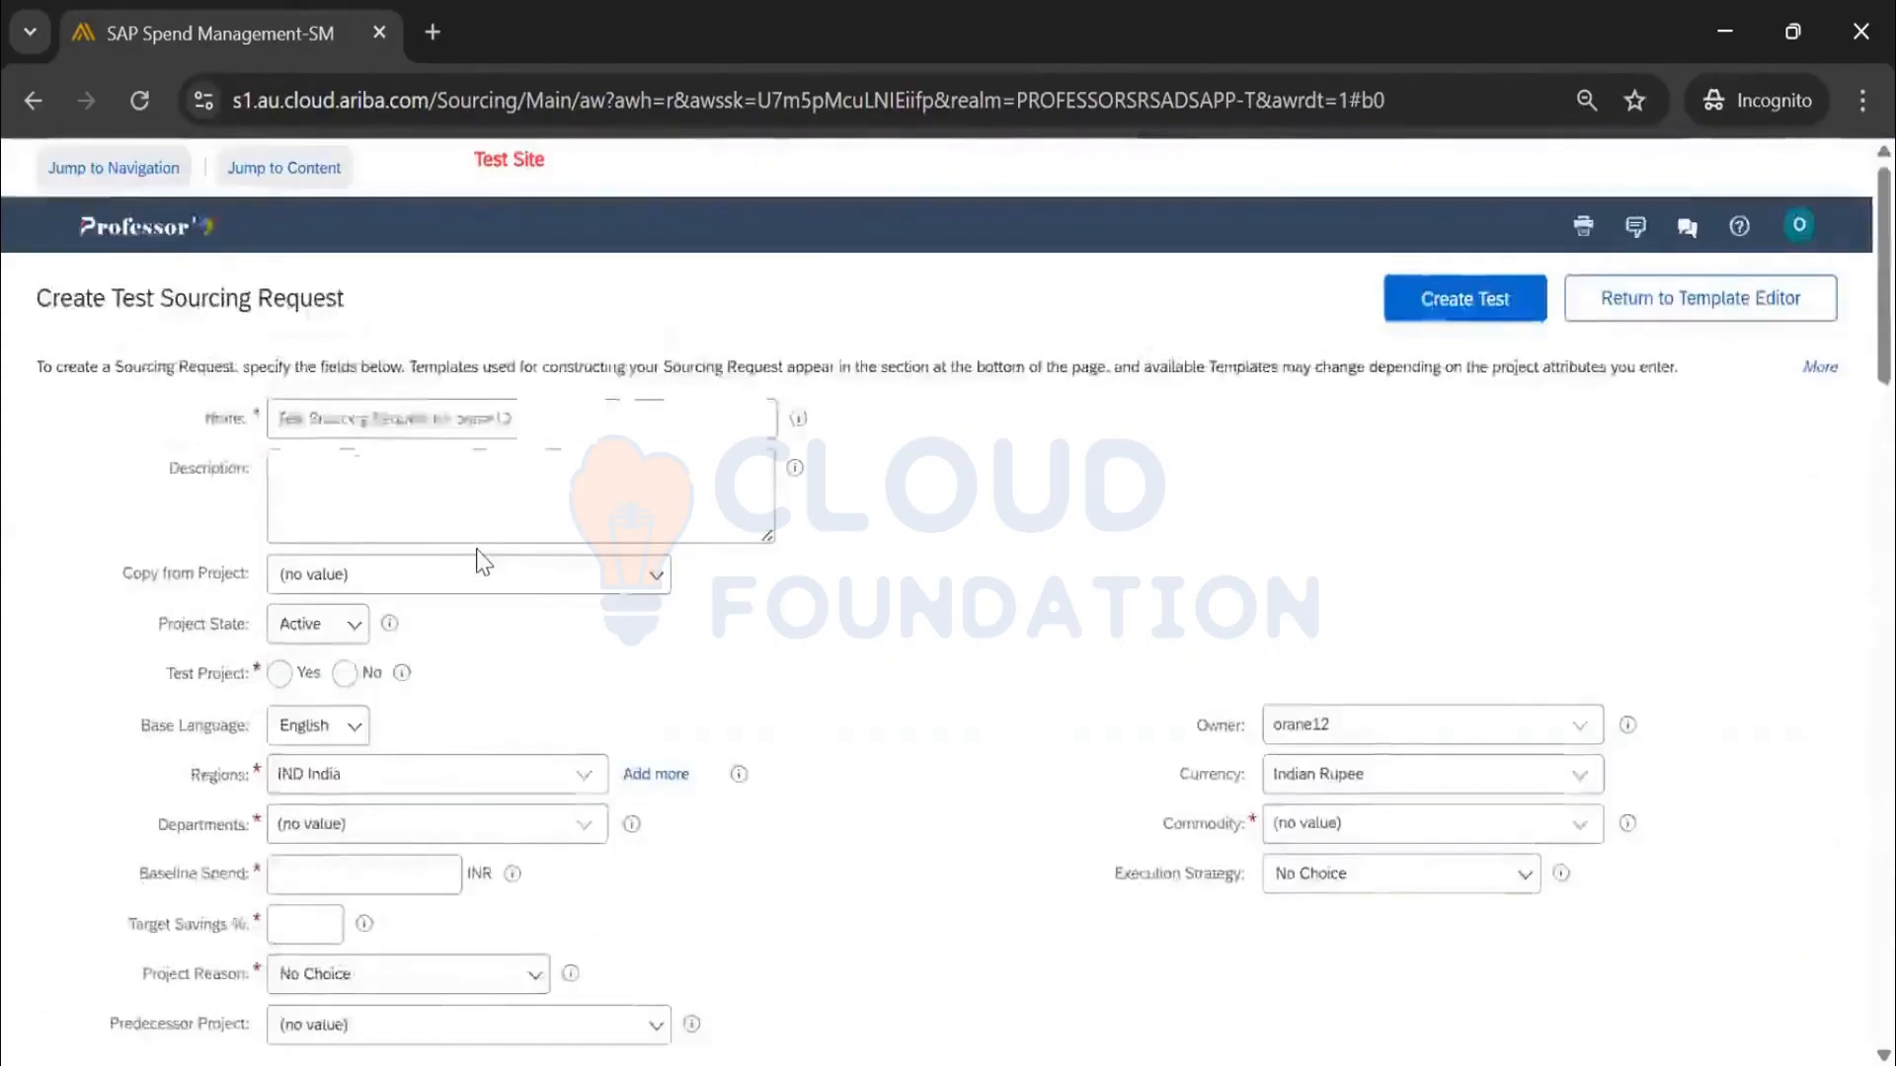
Reopen the region choices and browse the next page of the template list
click(474, 639)
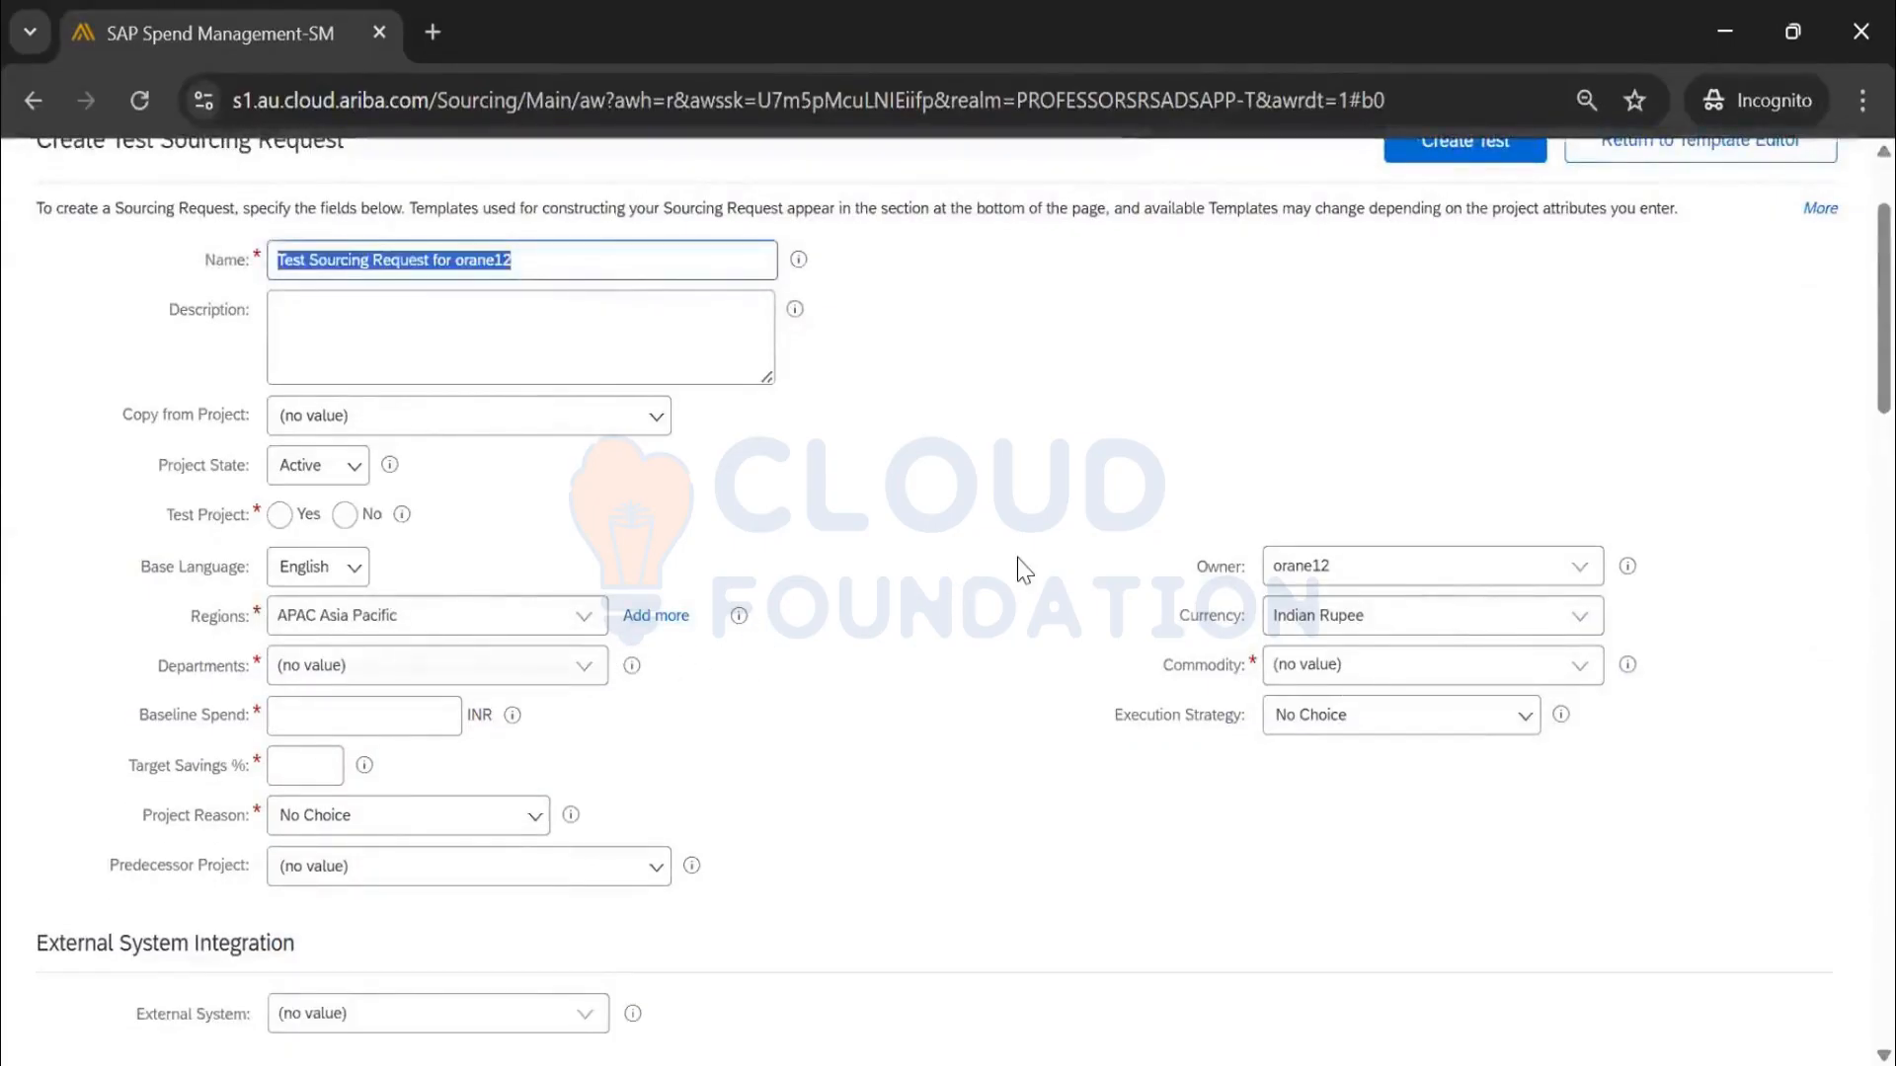
scroll(1024, 570, down, 10)
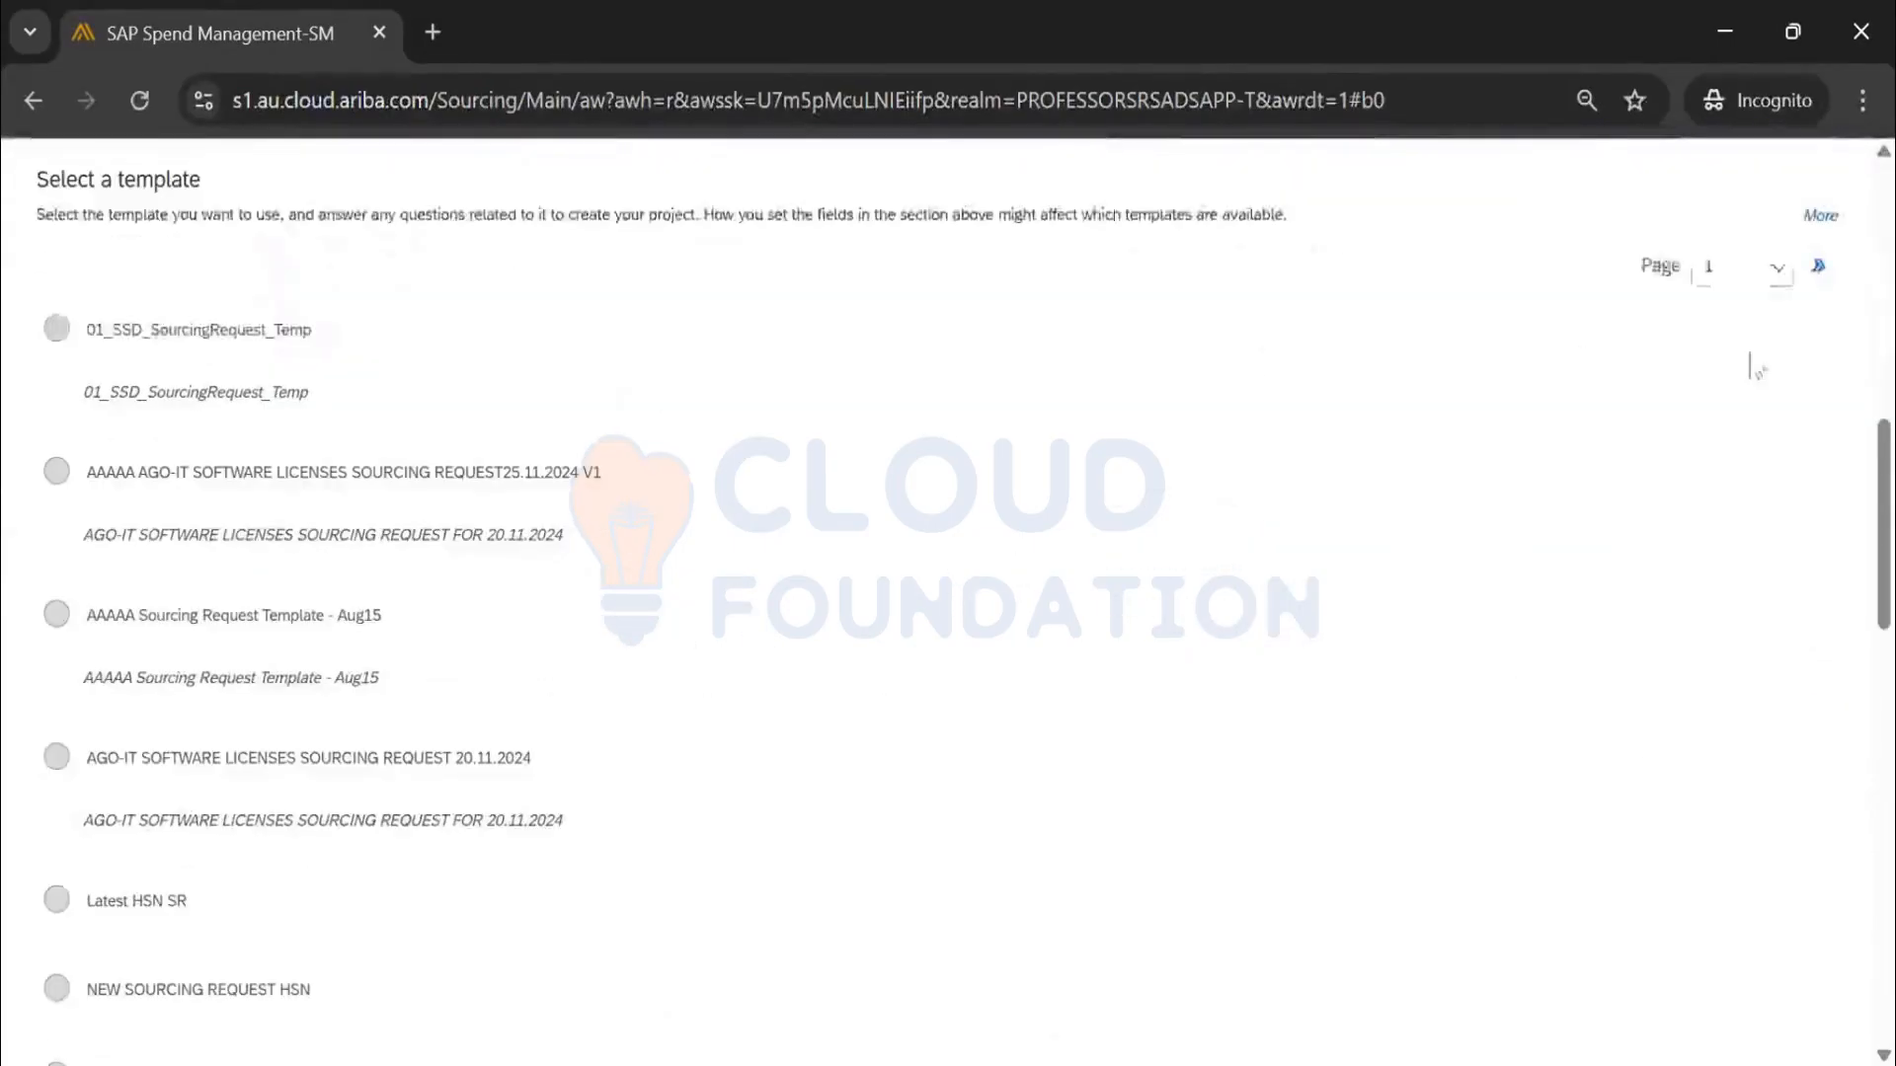
click(1815, 266)
scroll(1142, 504, down, 7)
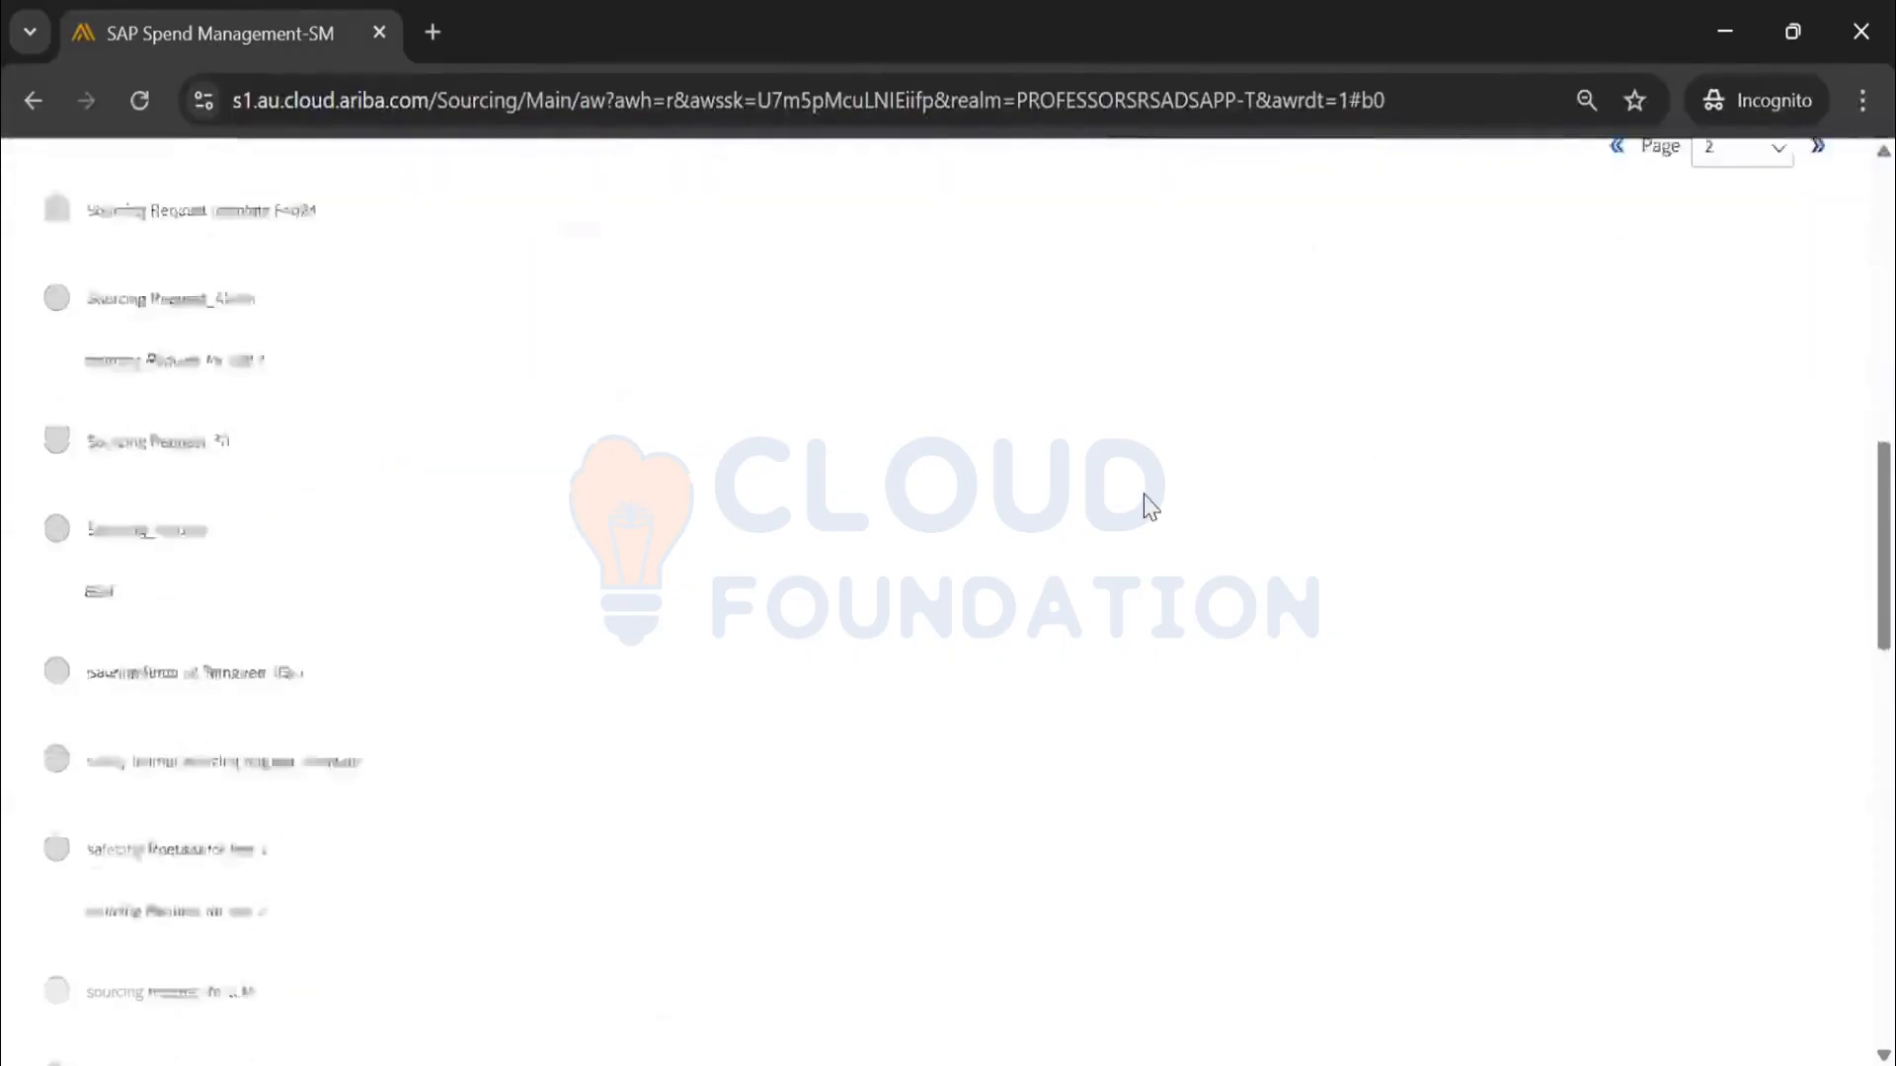
scroll(1151, 509, down, 10)
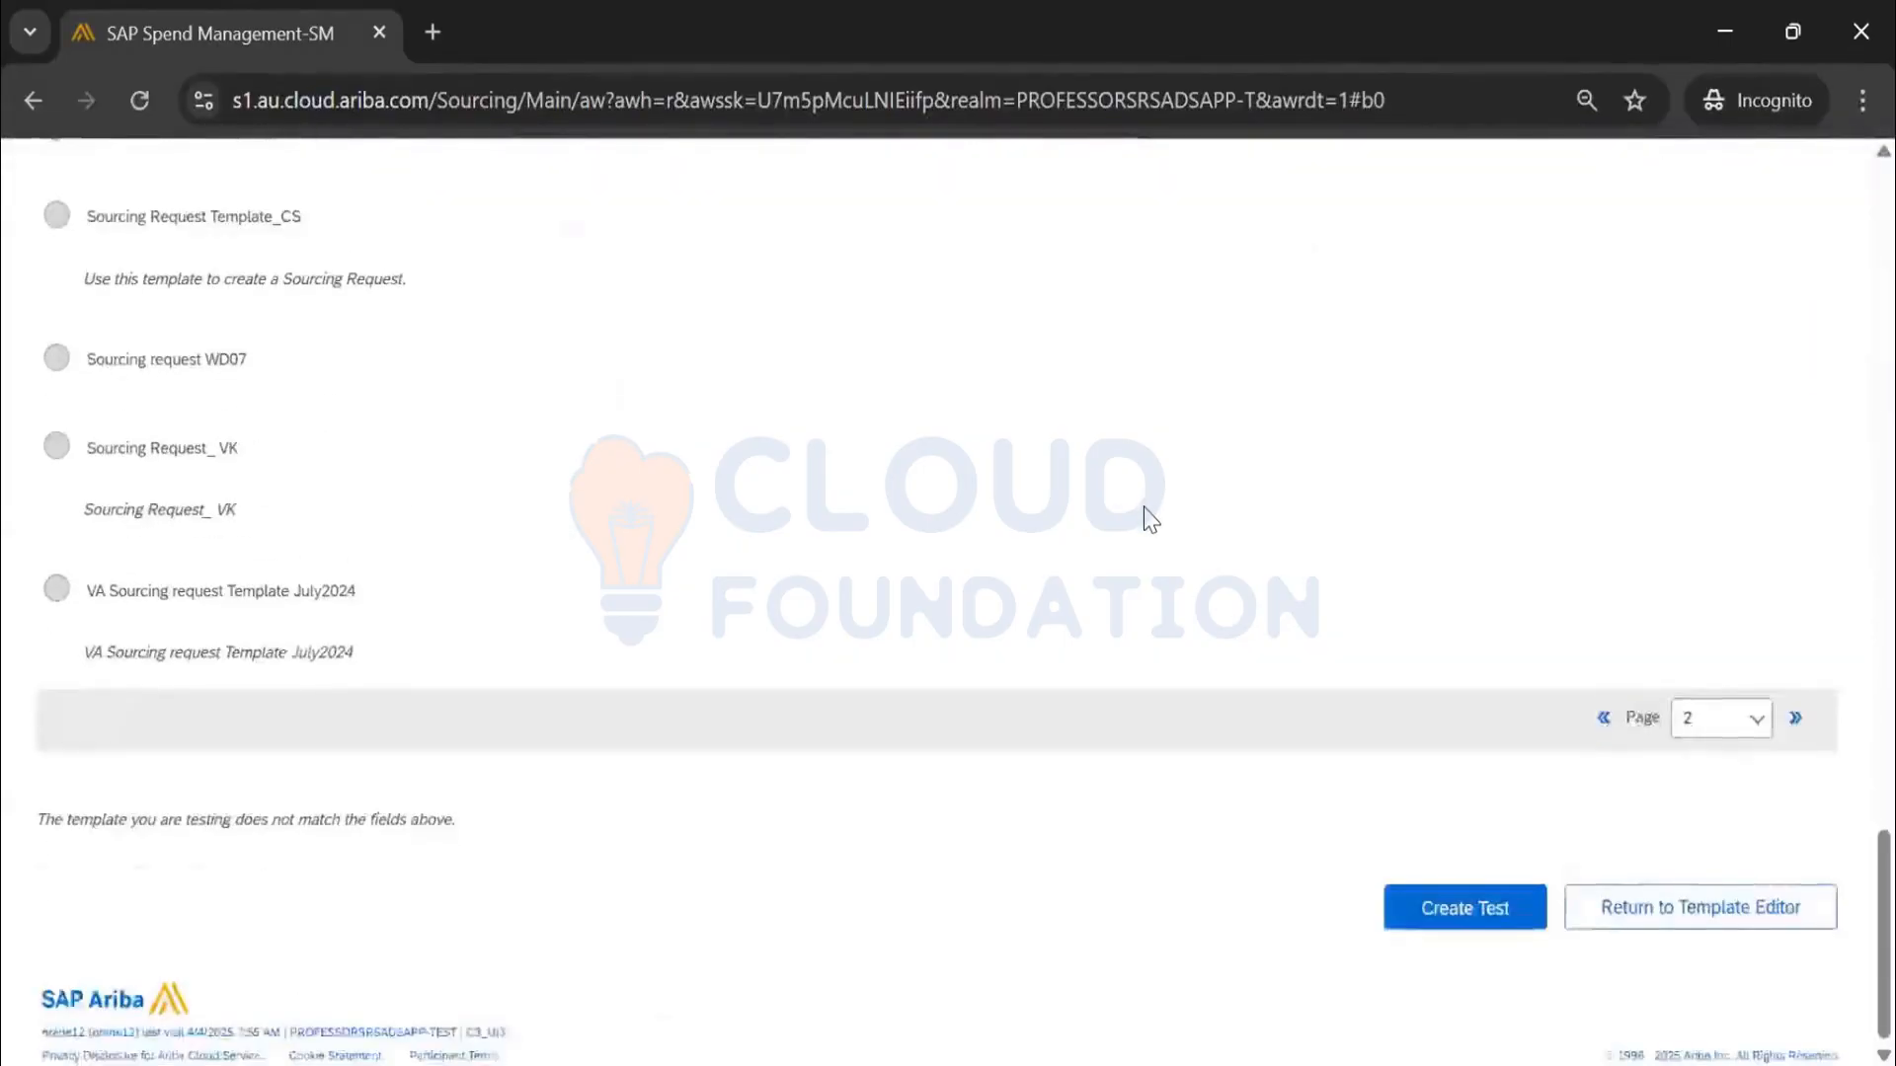
scroll(1152, 523, up, 12)
scroll(1152, 529, up, 8)
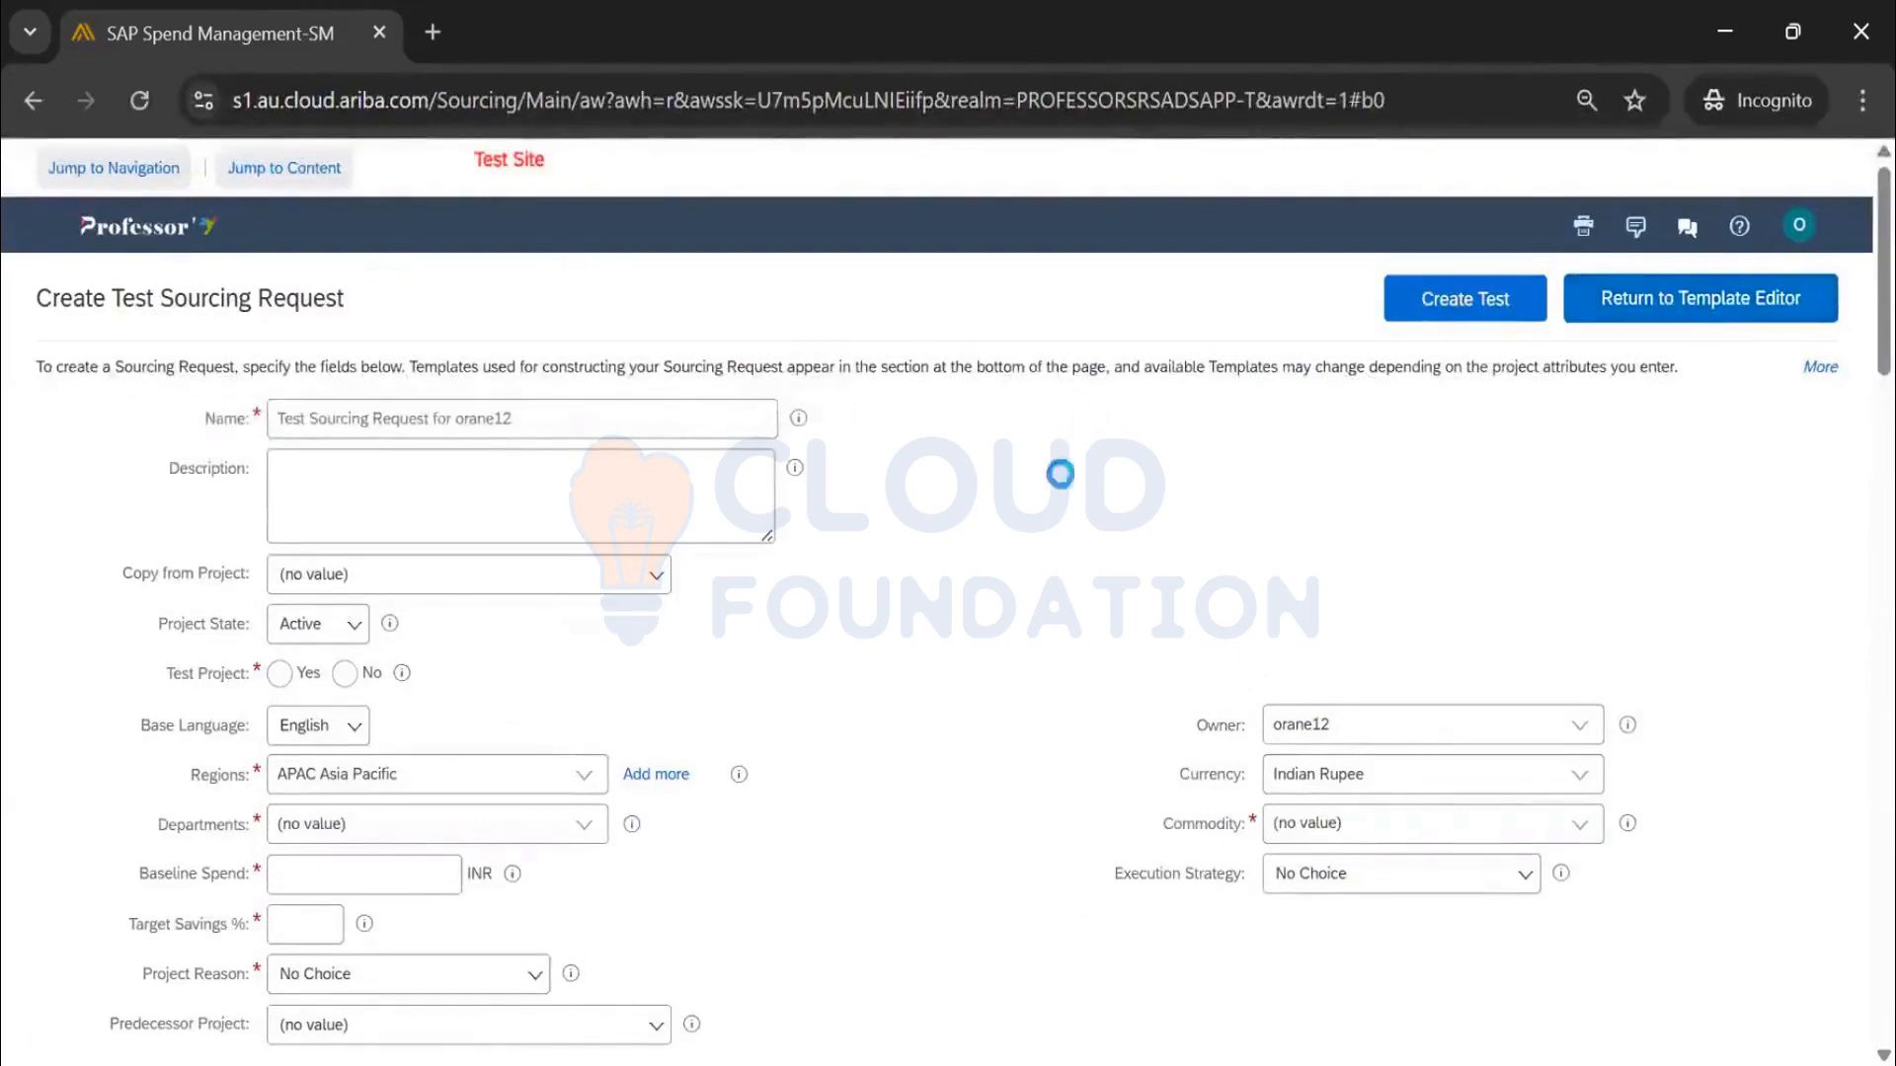
scroll(499, 839, down, 1)
scroll(514, 848, down, 1)
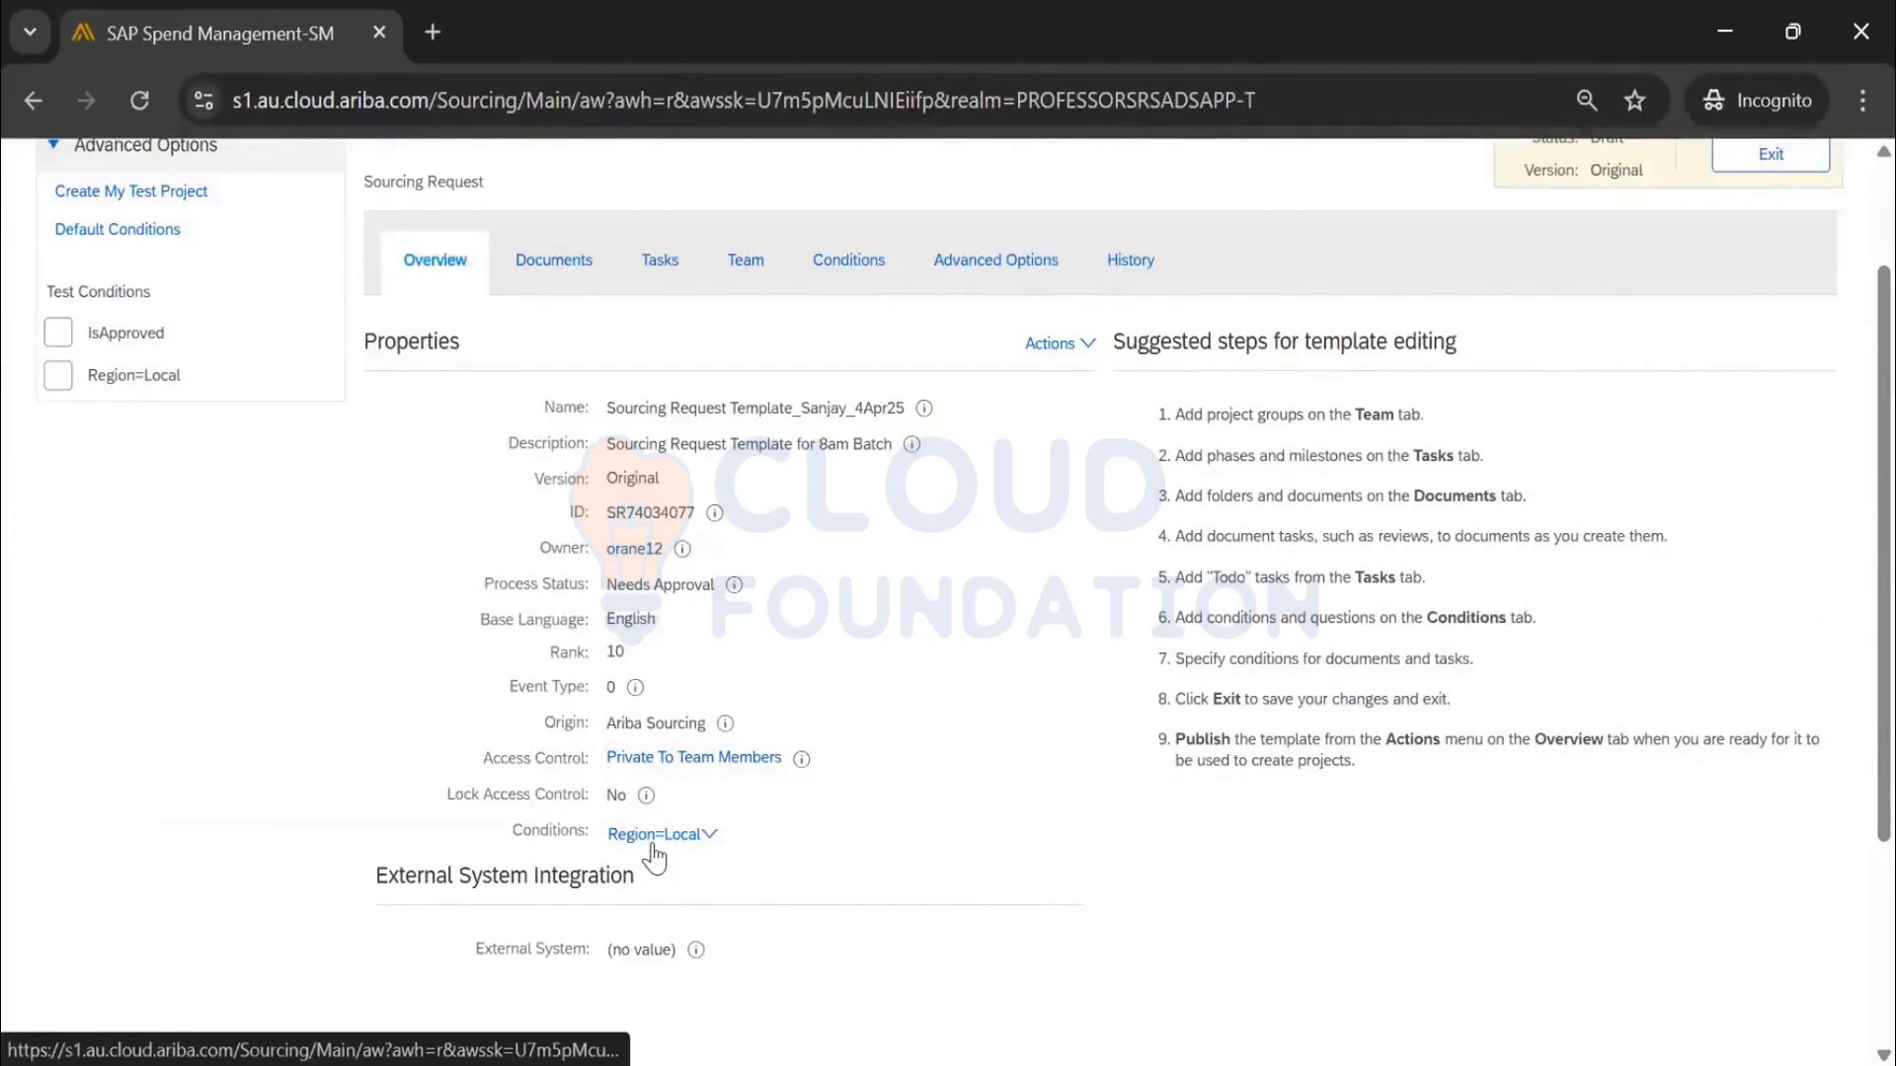
scroll(962, 536, up, 2)
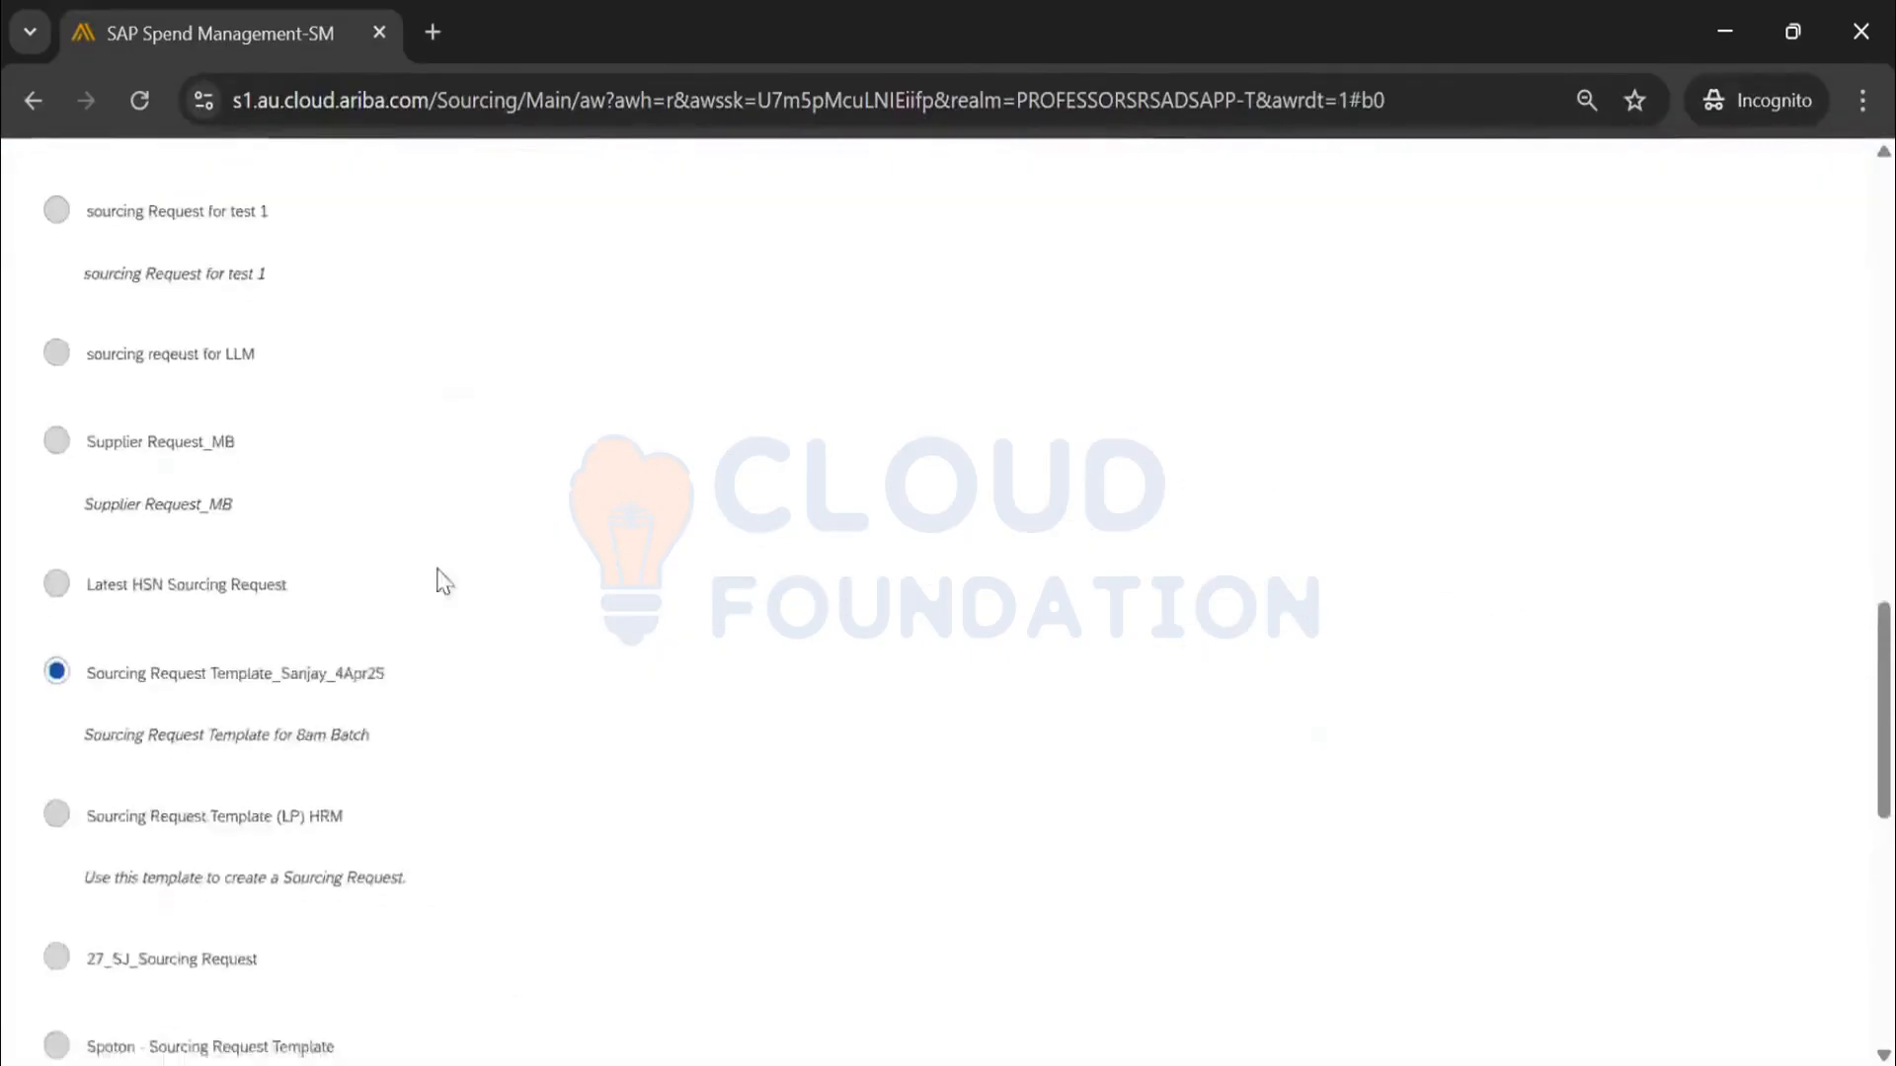
scroll(435, 580, down, 2)
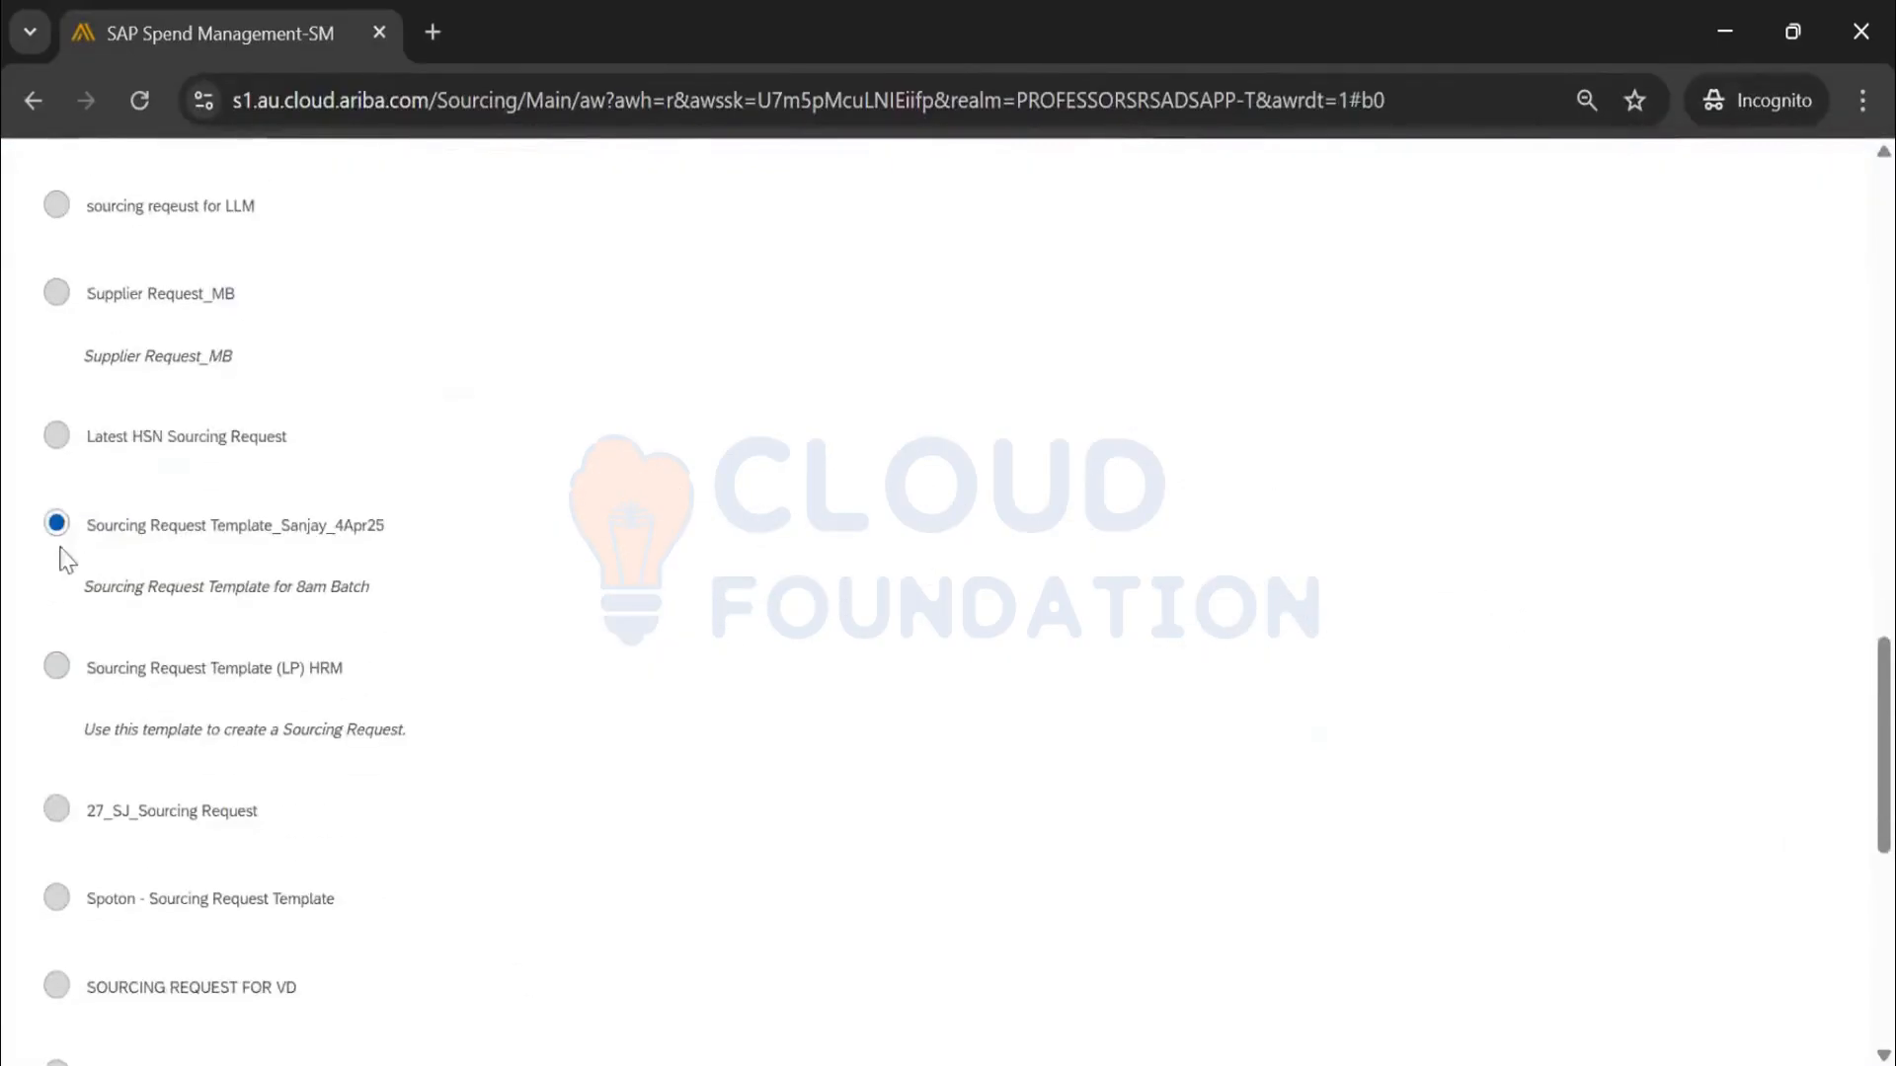
scroll(482, 549, up, 10)
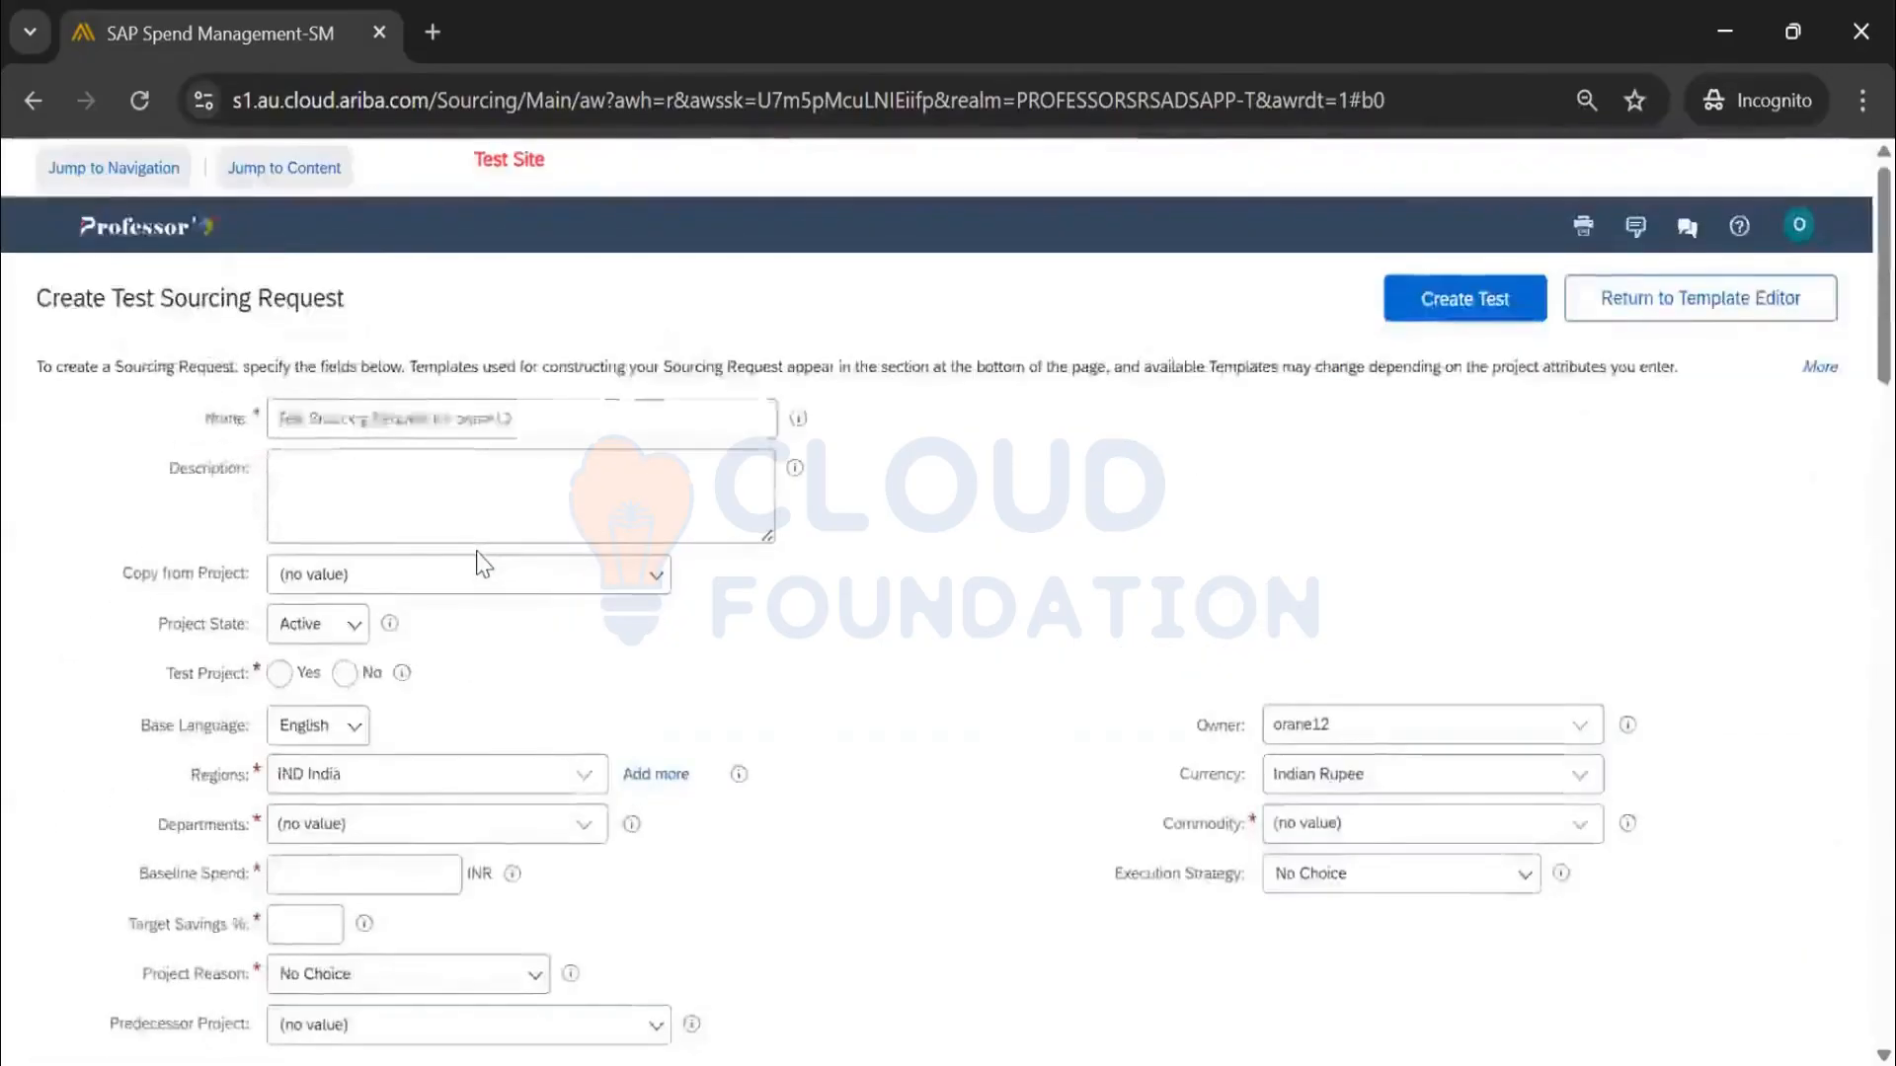
scroll(479, 553, down, 1)
scroll(482, 564, down, 1)
Switch the region from IND India to APAC Asia Pacific and recheck the template list
click(575, 628)
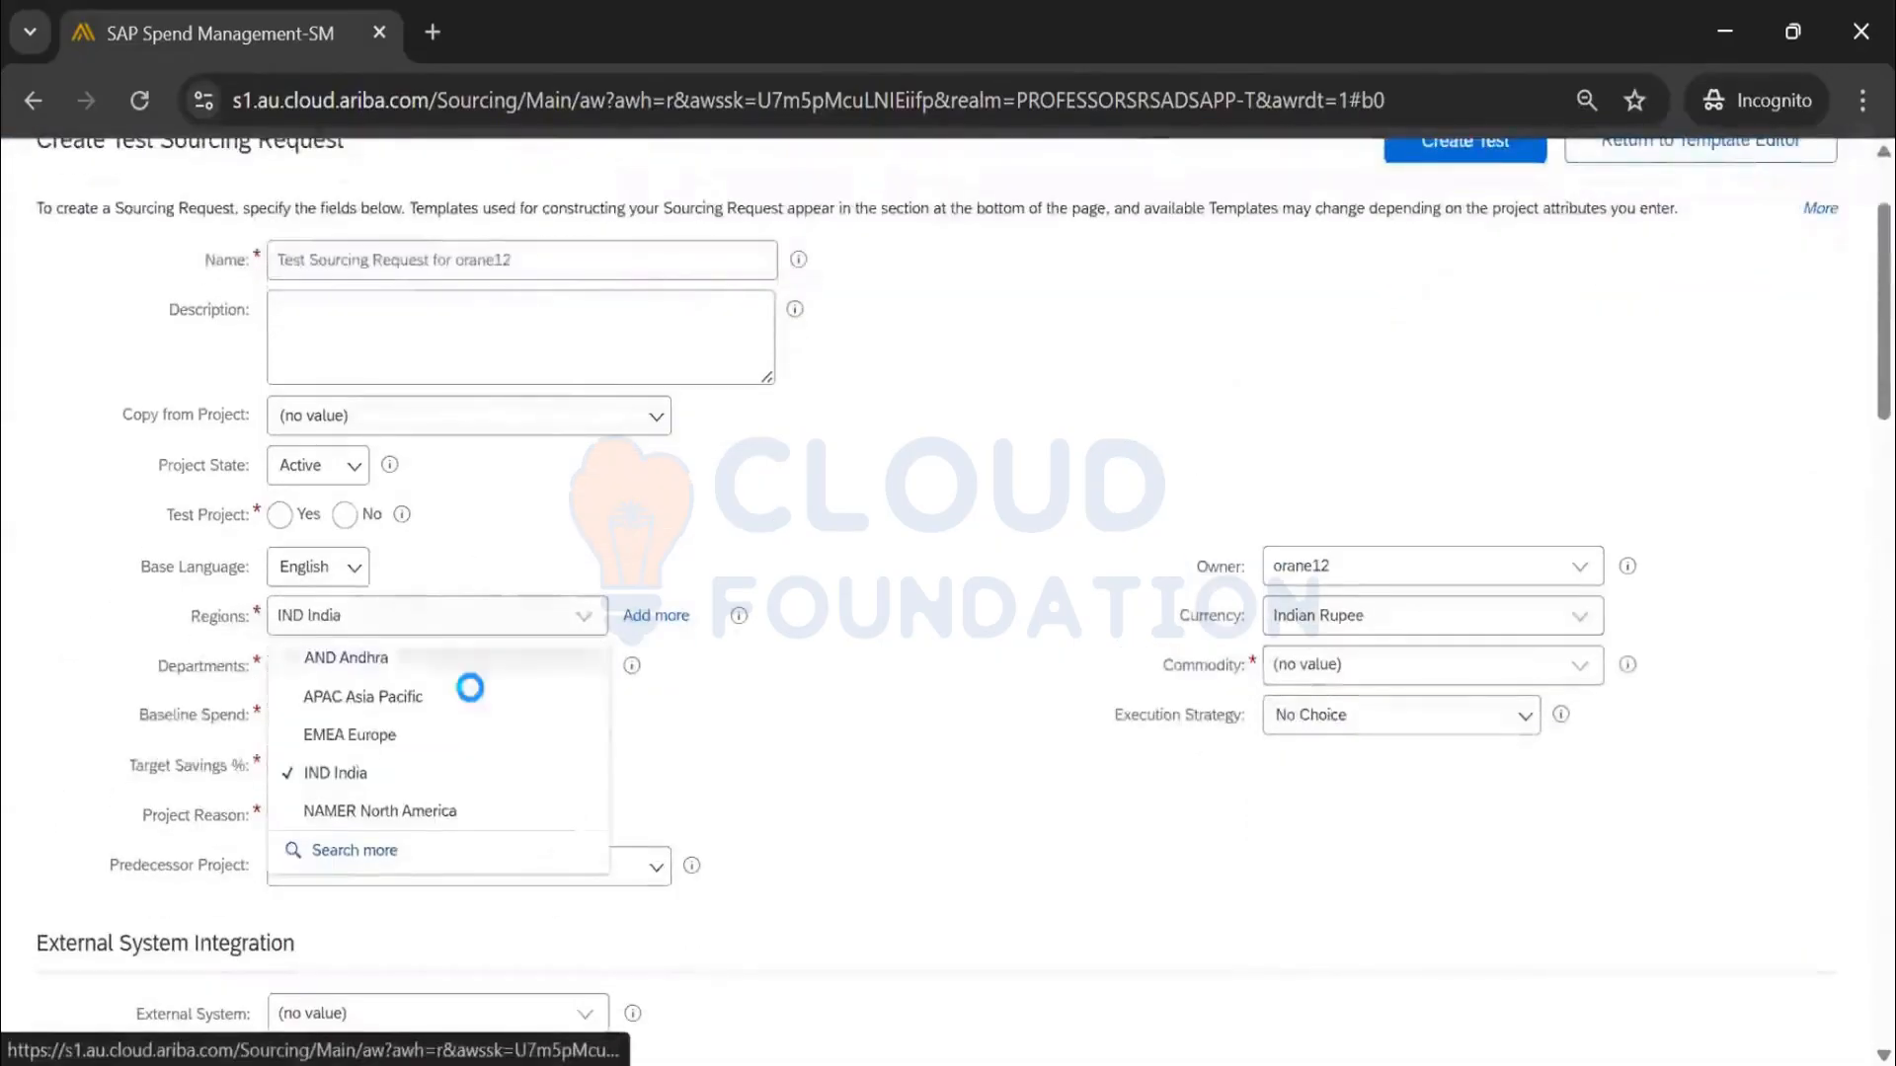
click(470, 689)
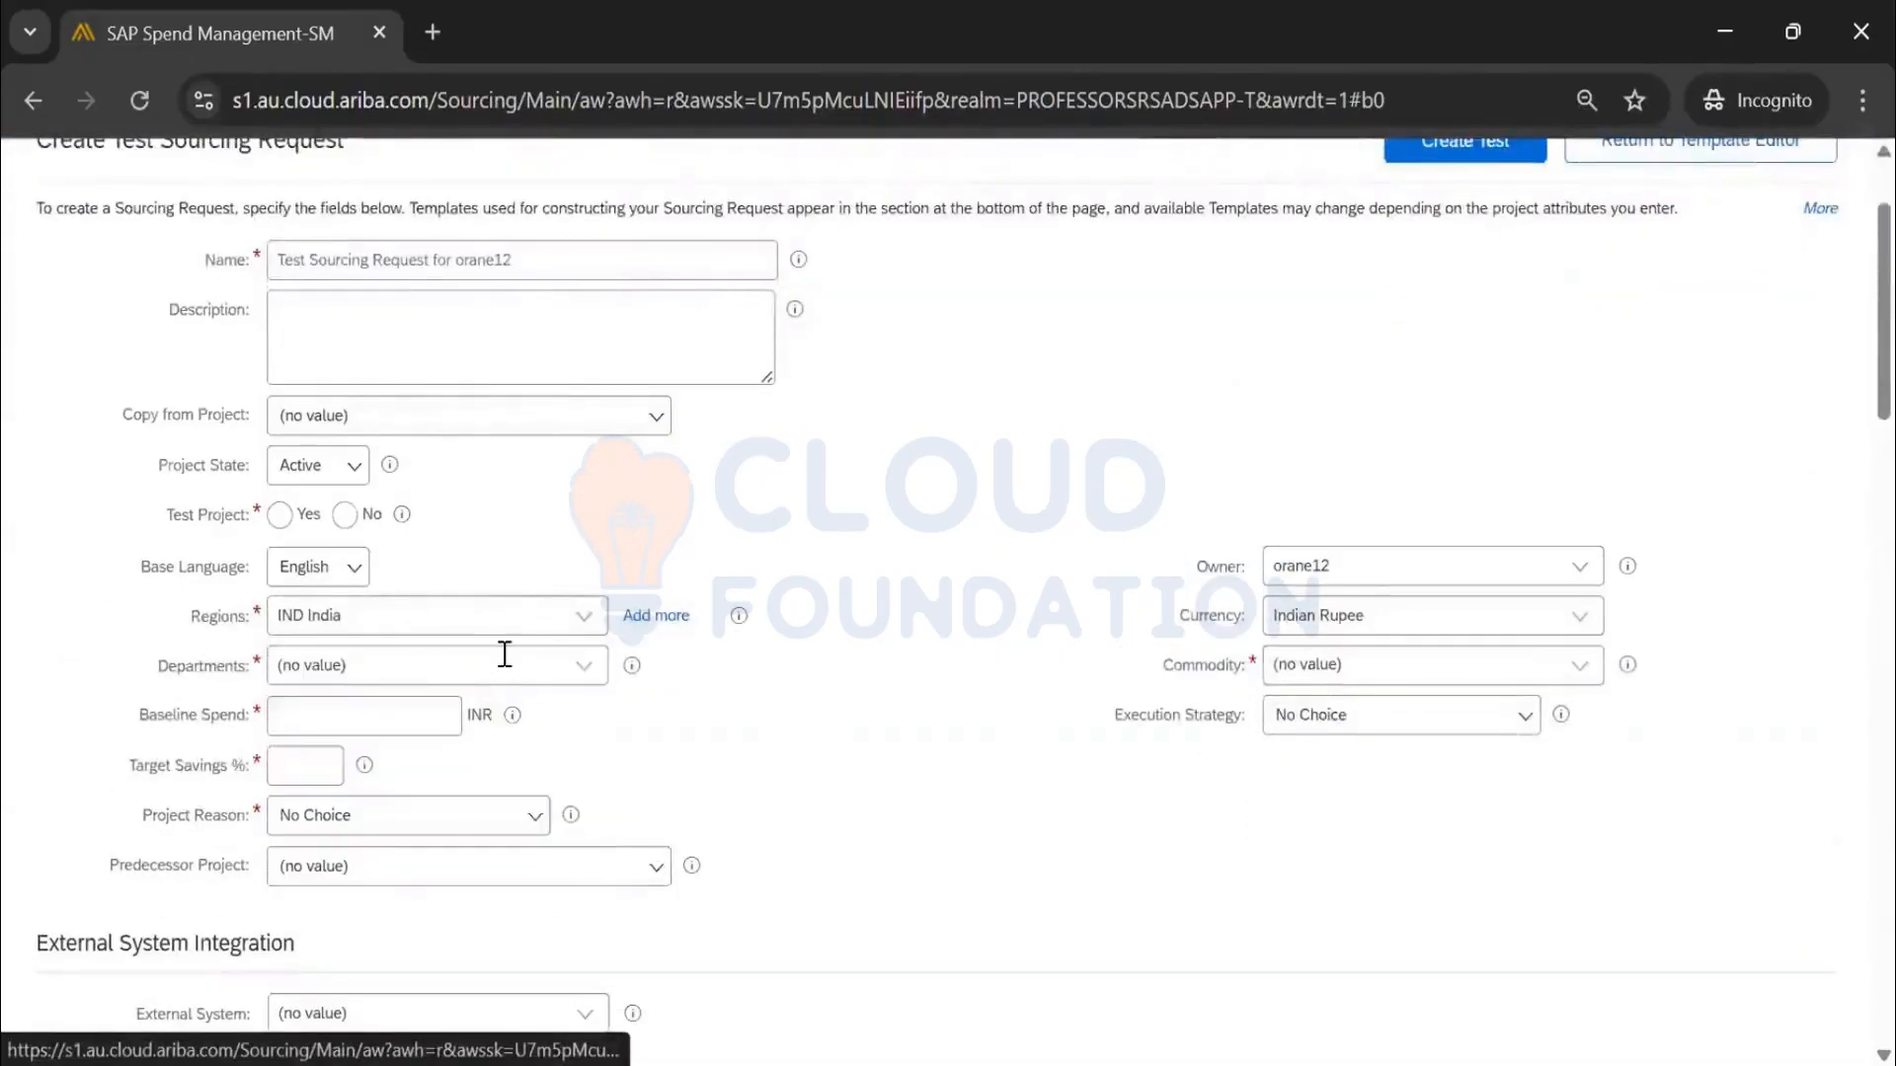
click(585, 657)
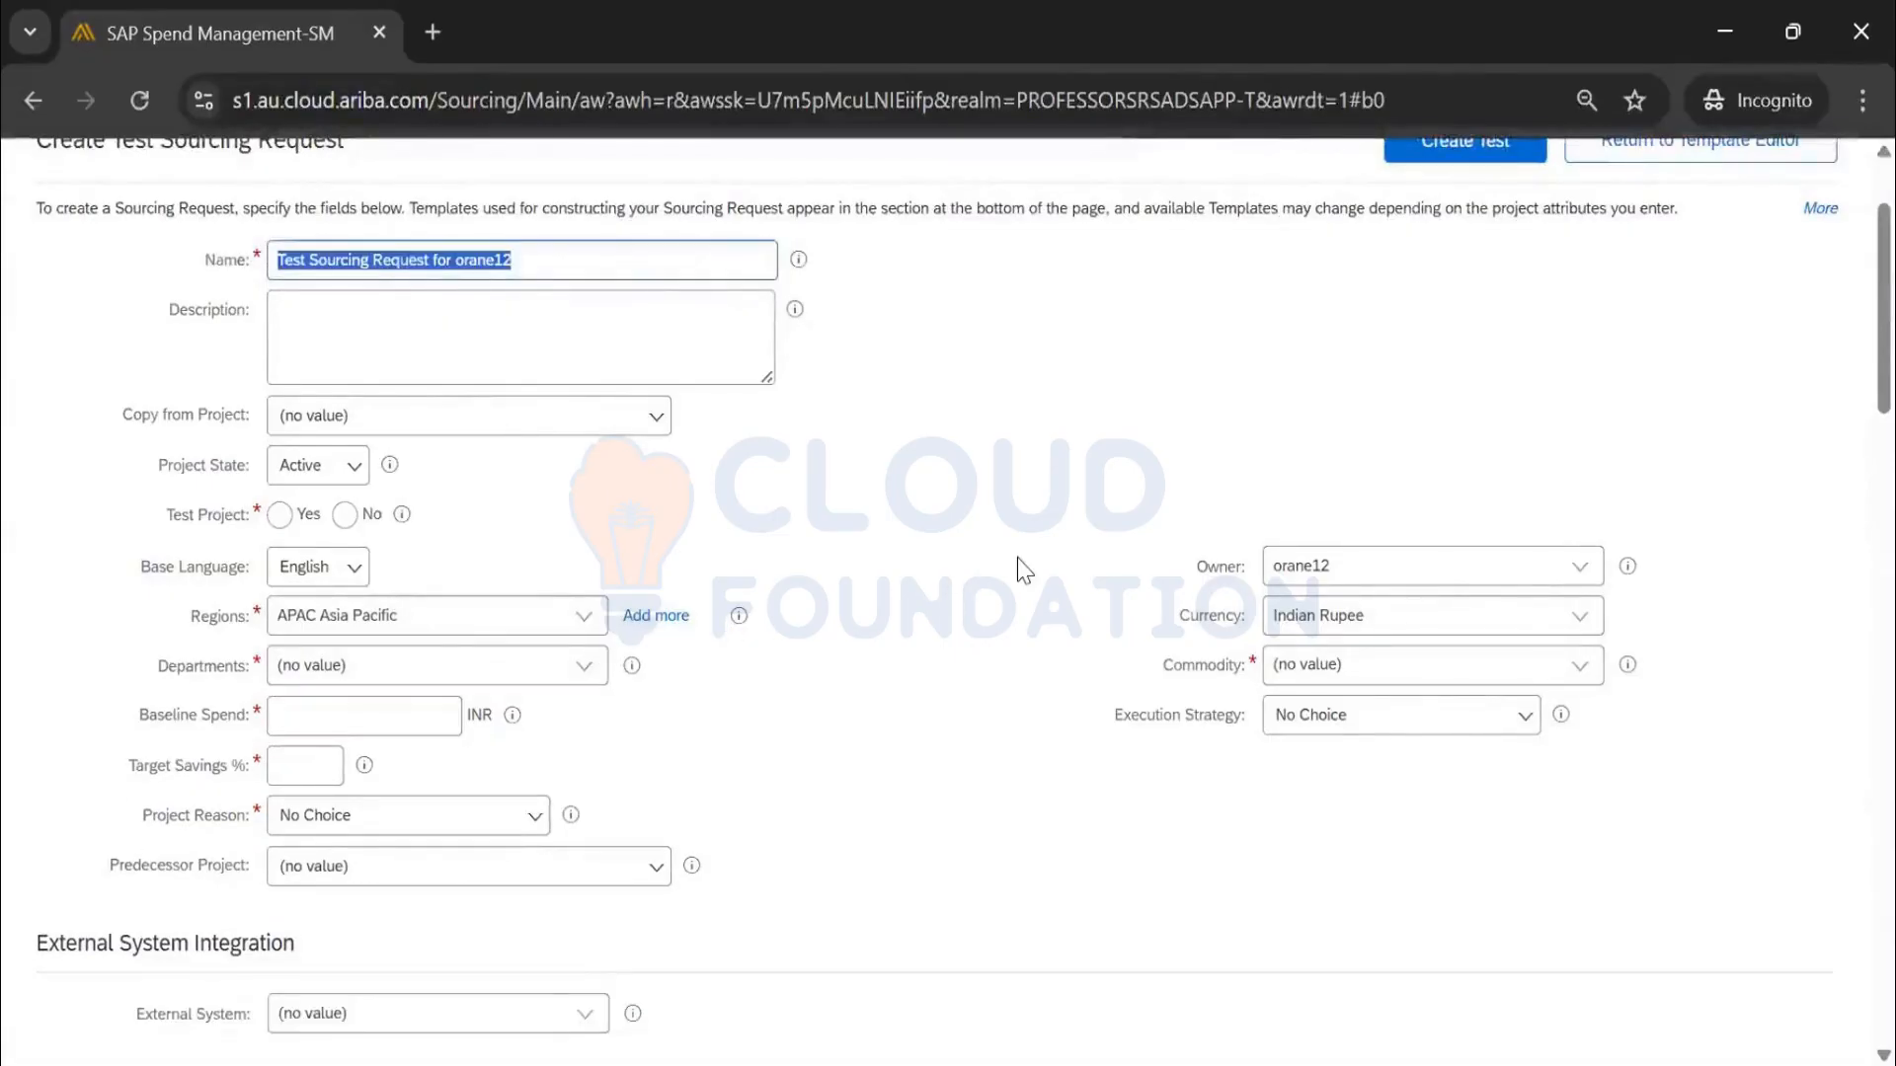
scroll(1017, 559, down, 2)
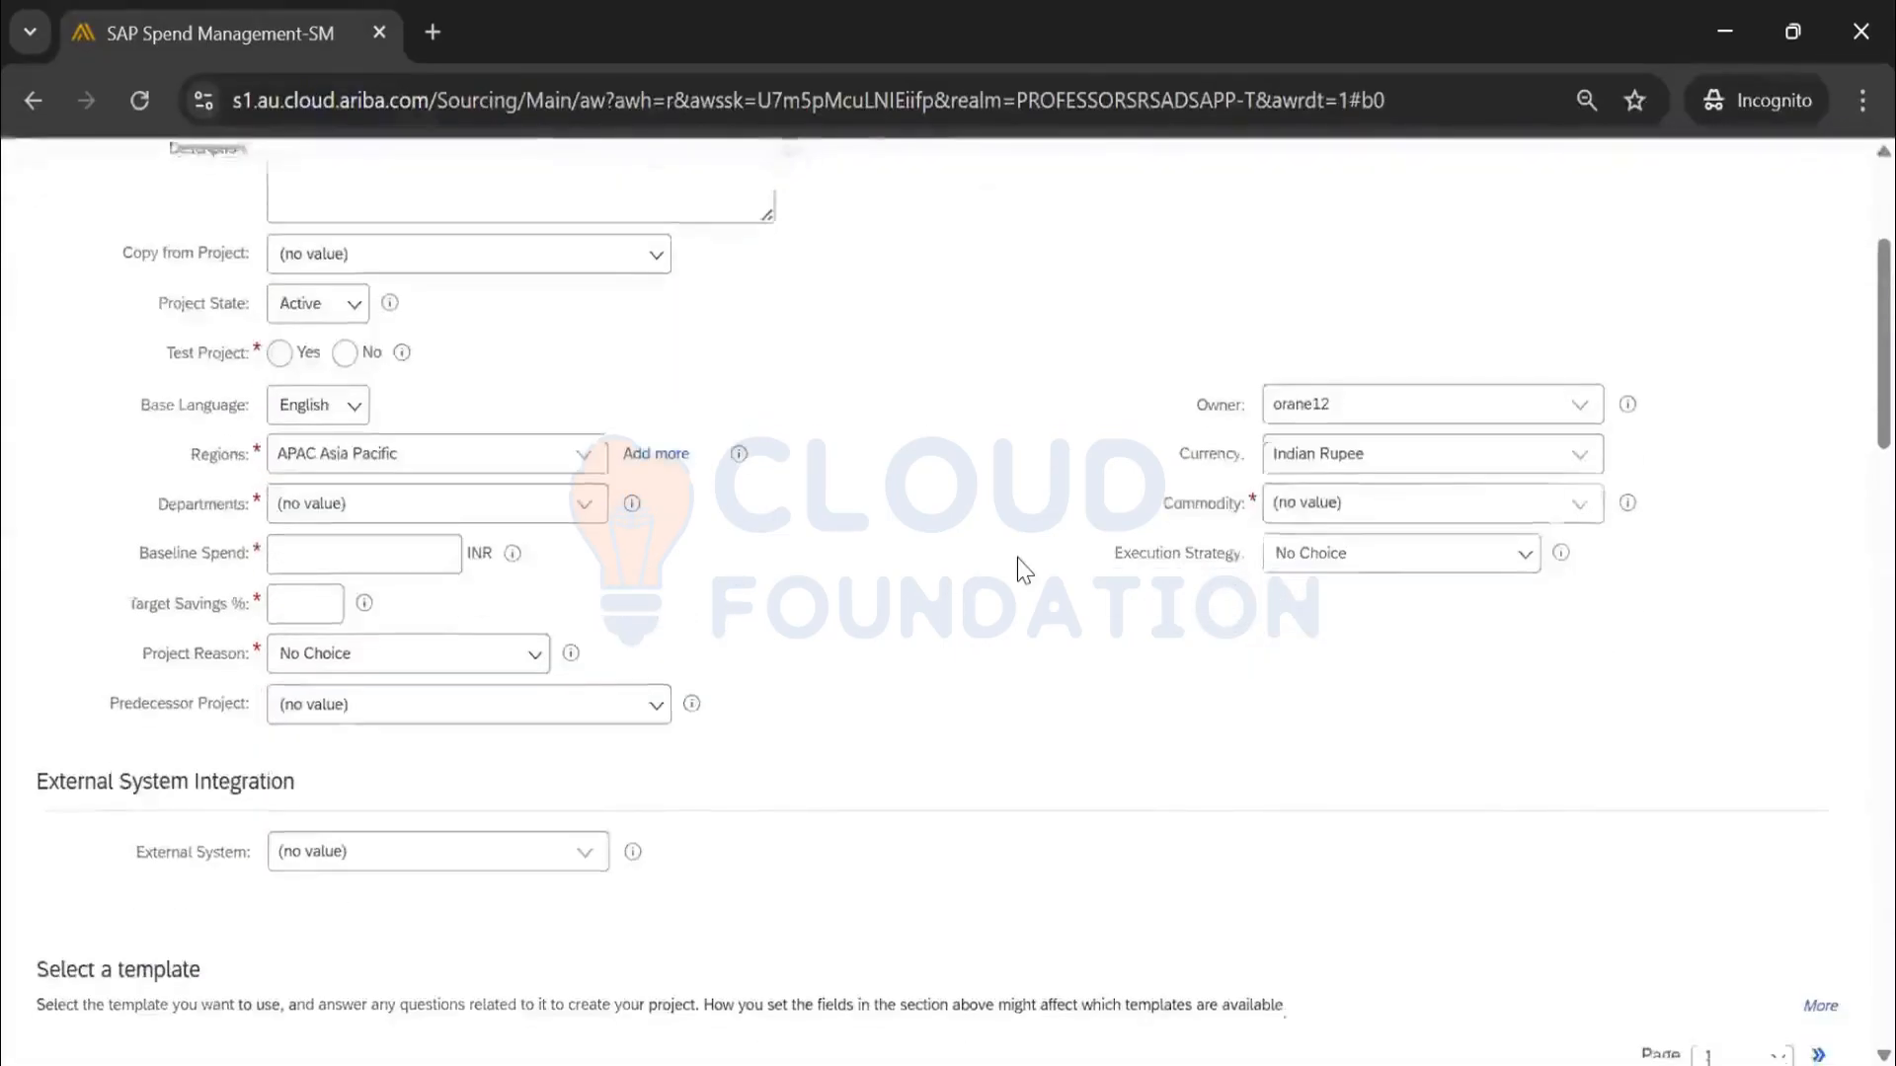
scroll(1017, 558, down, 8)
click(1818, 265)
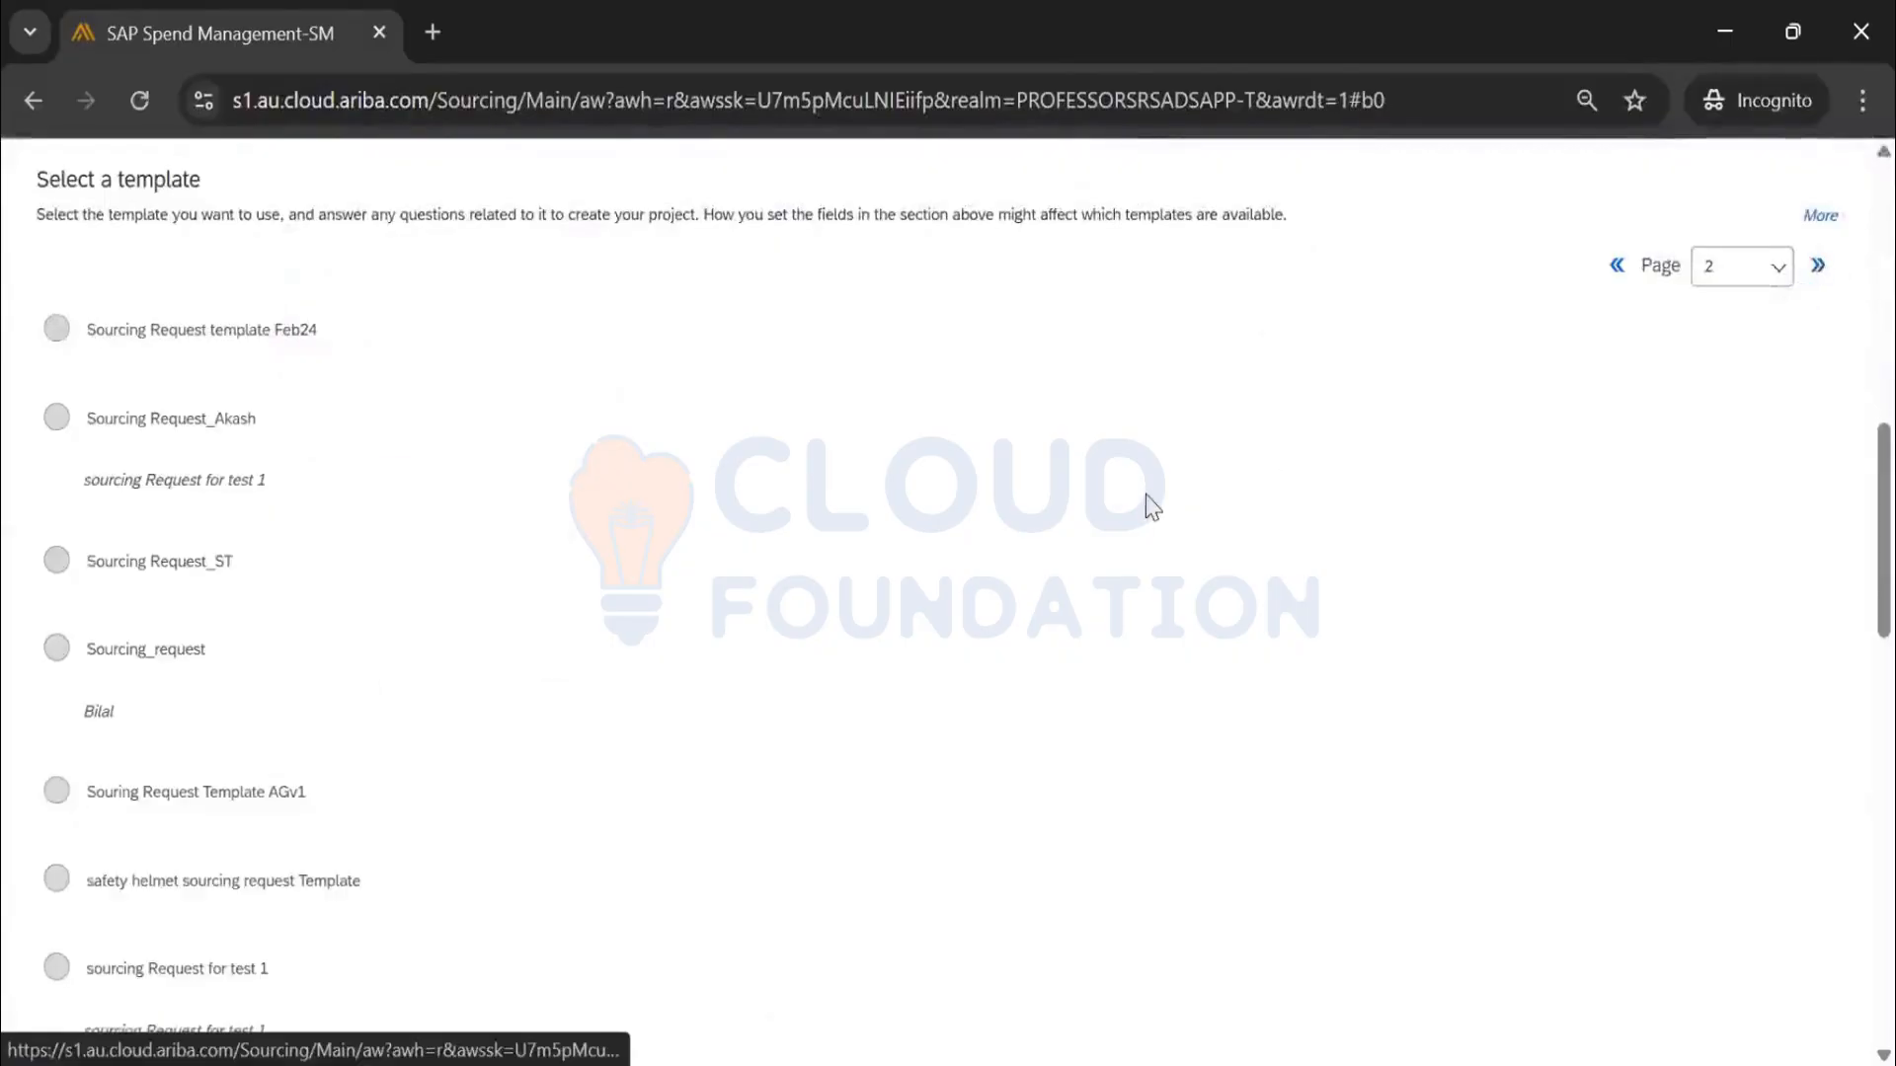
scroll(1150, 507, down, 20)
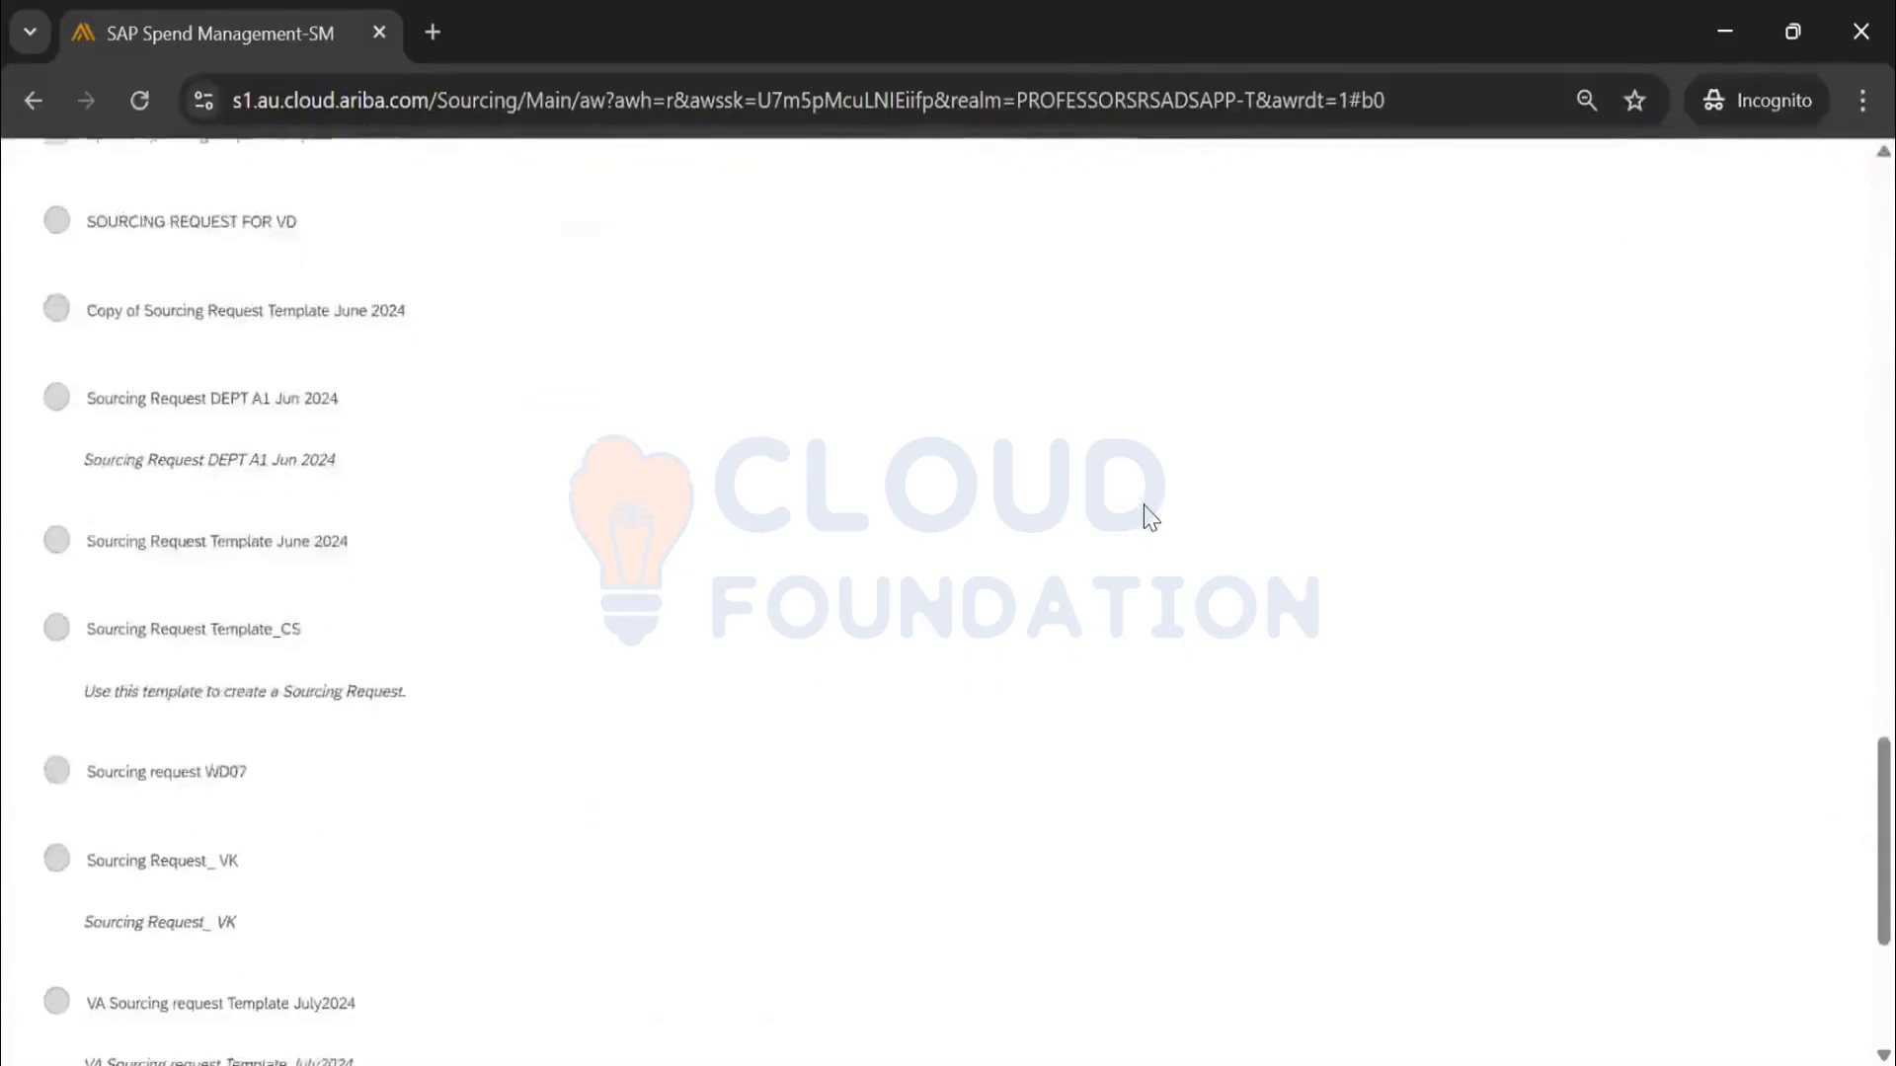
scroll(1145, 522, up, 20)
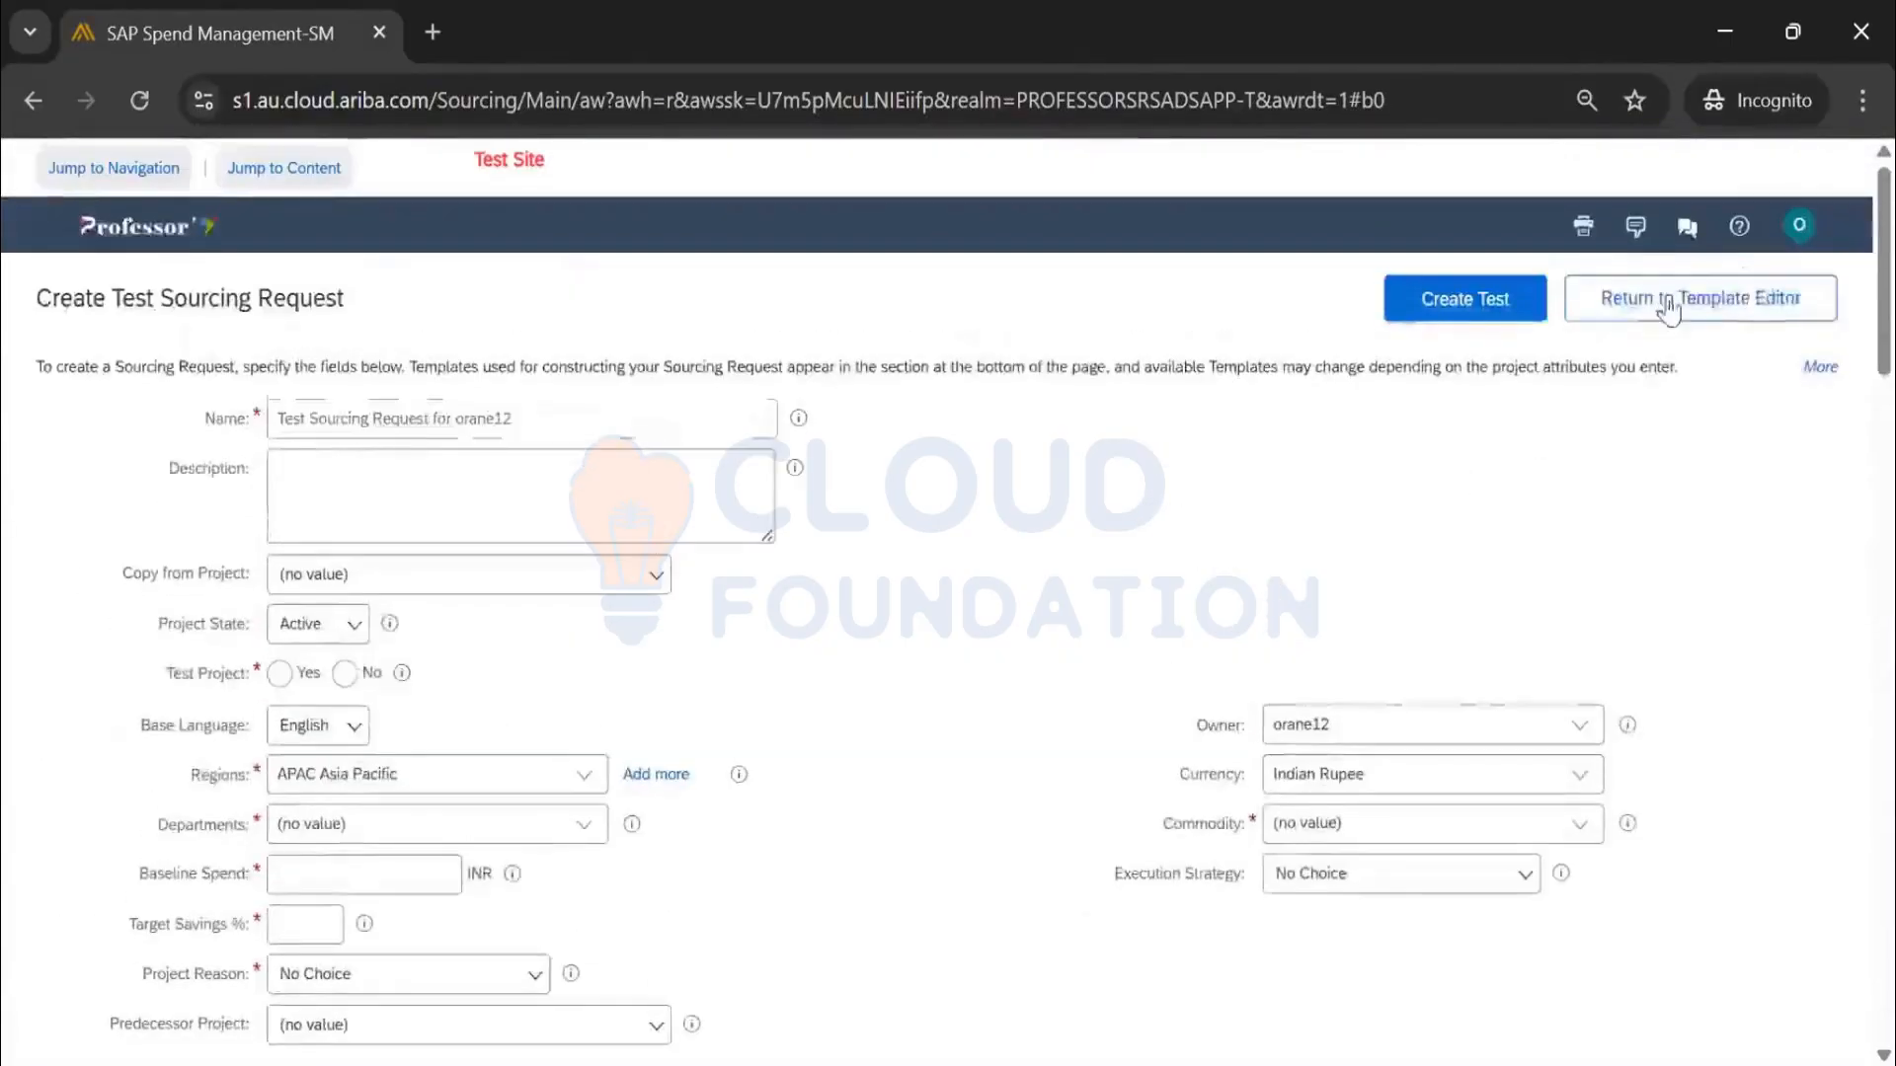
Return to the template editor and review the Sourcing Request Template_Sanjay_4Apr25 overview
click(1667, 302)
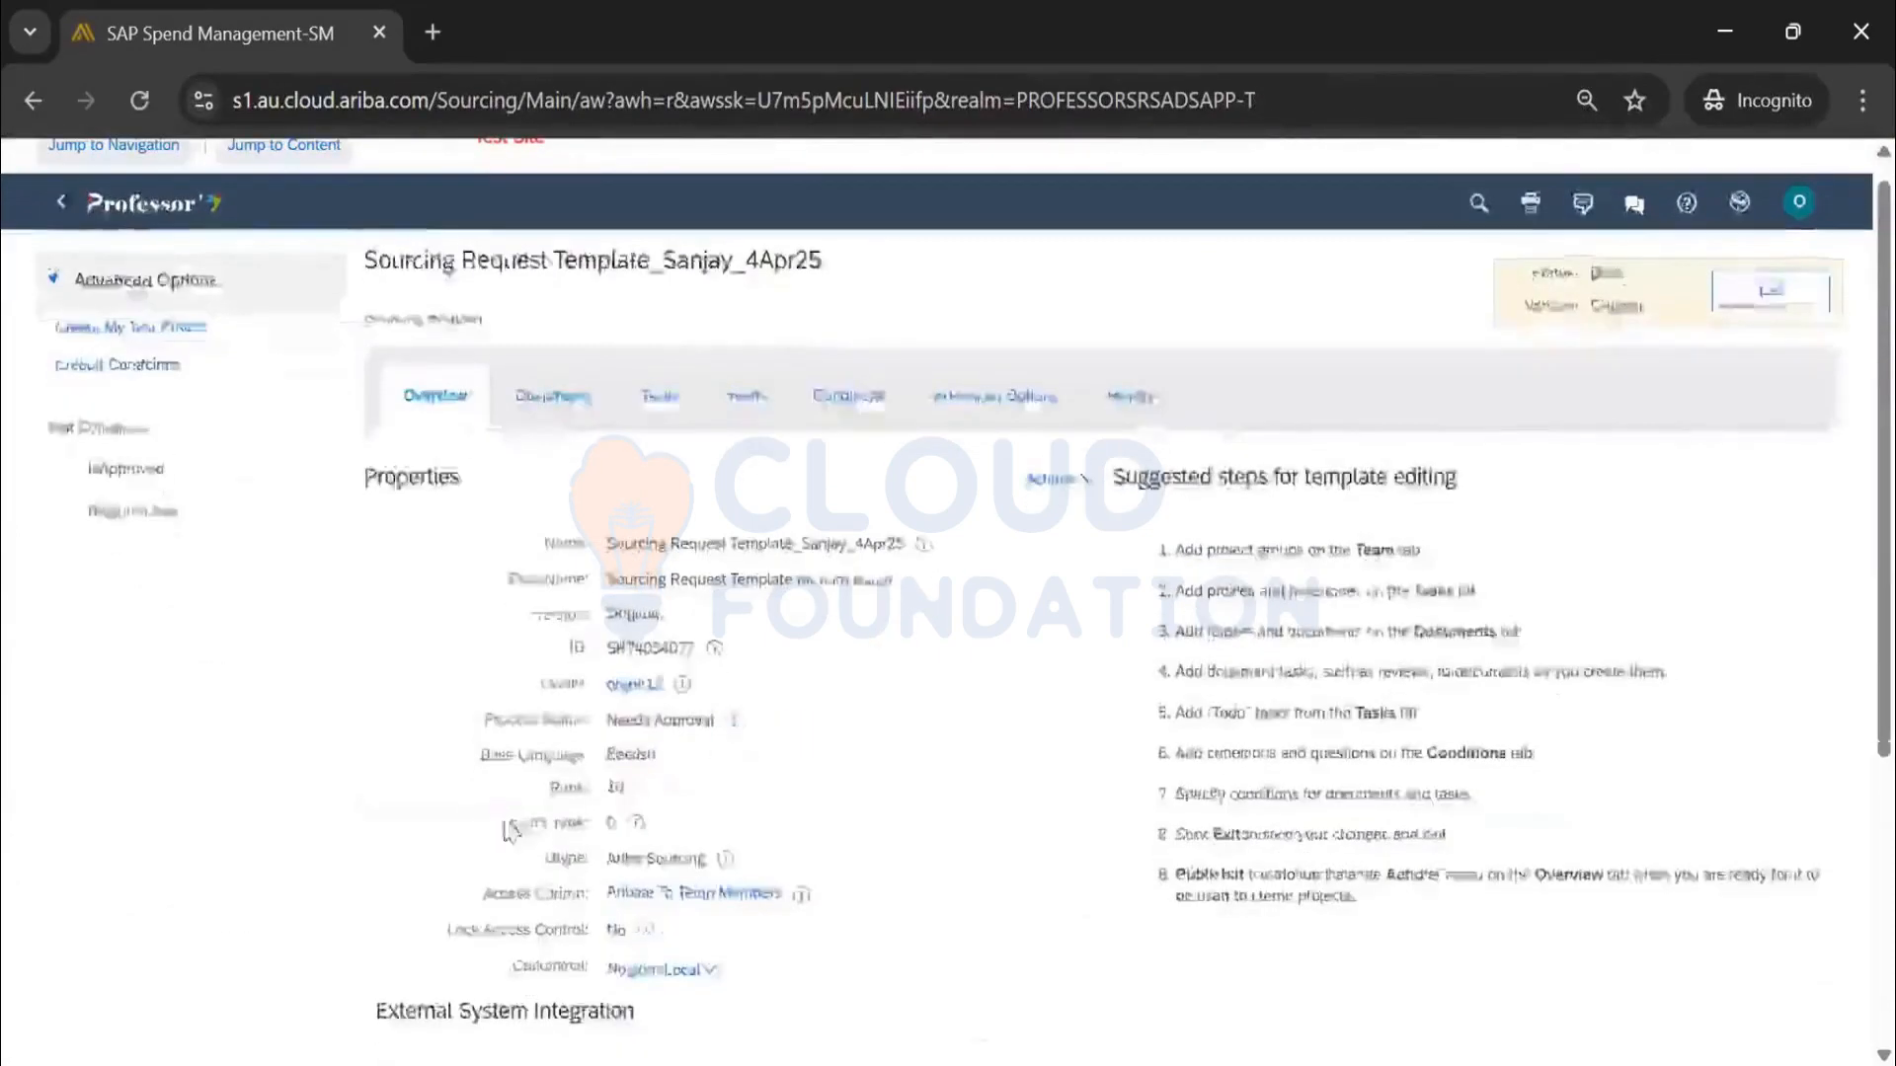
scroll(512, 832, down, 2)
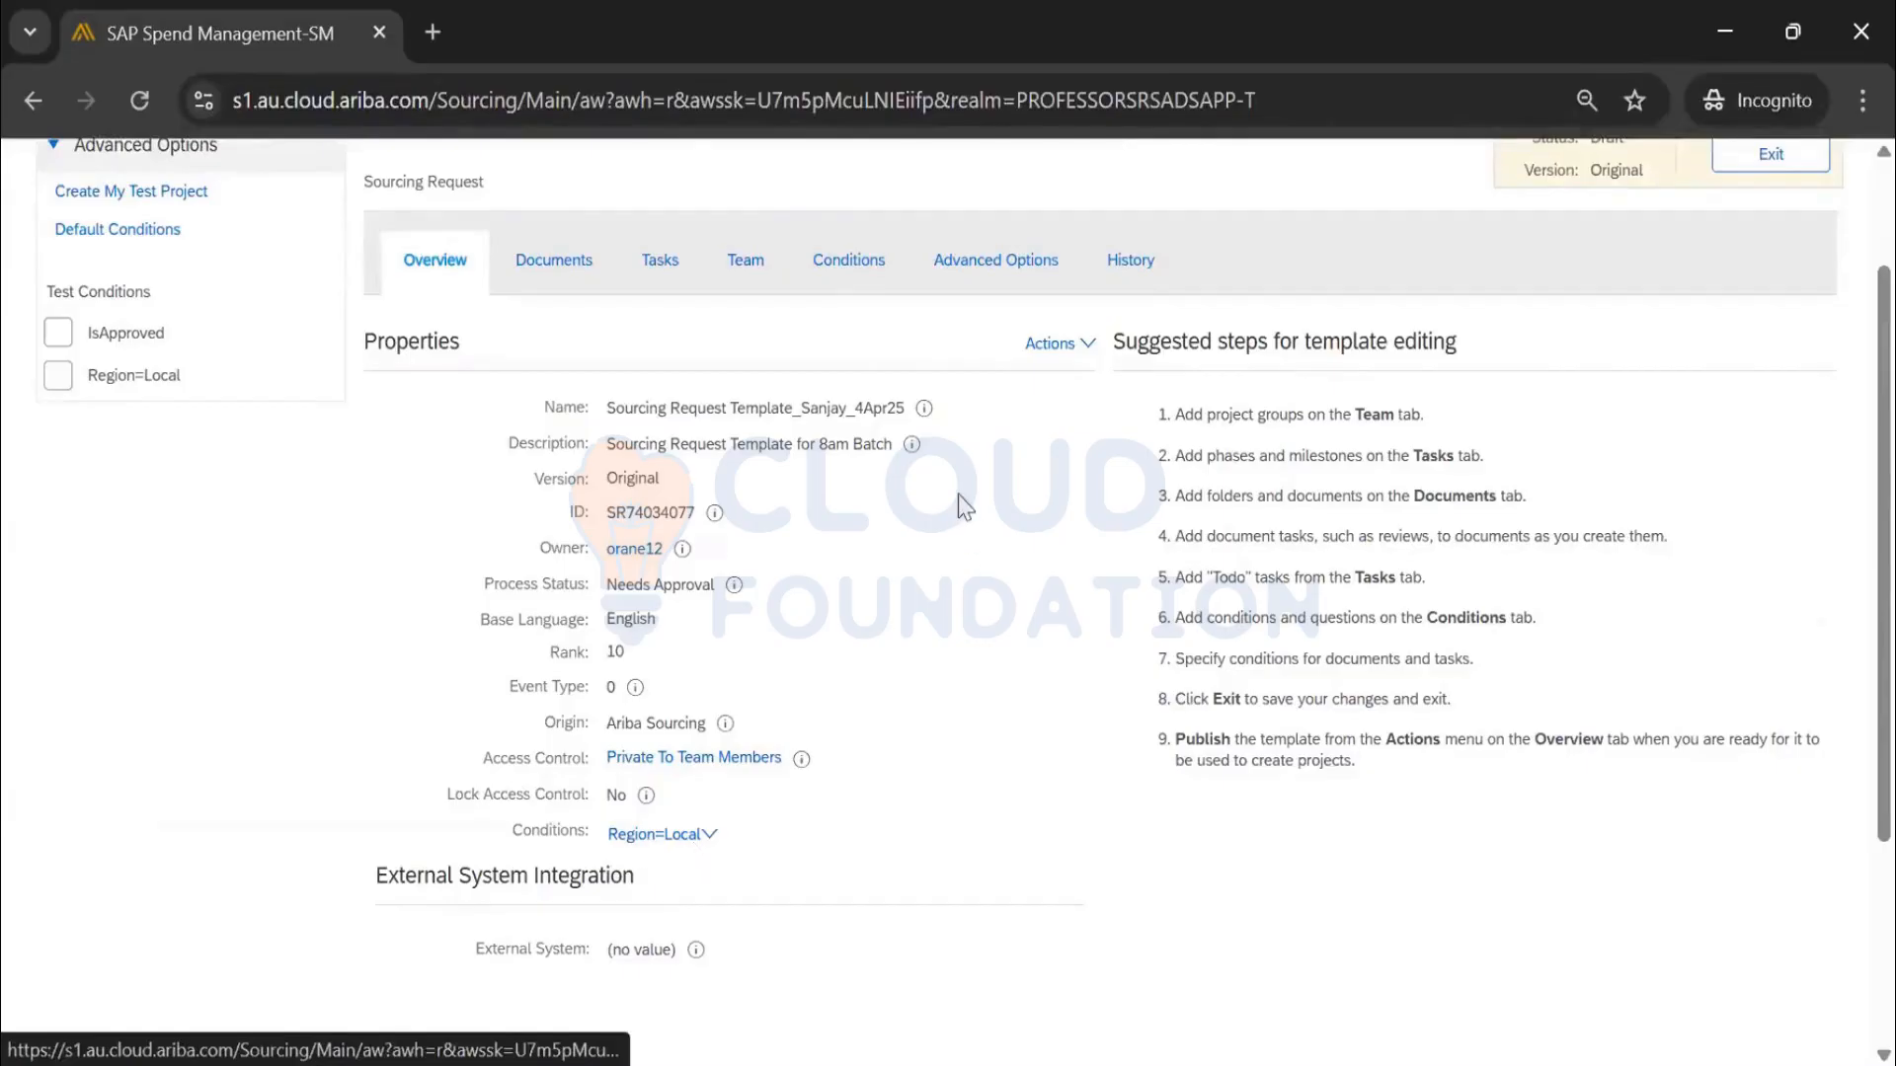
scroll(965, 507, up, 2)
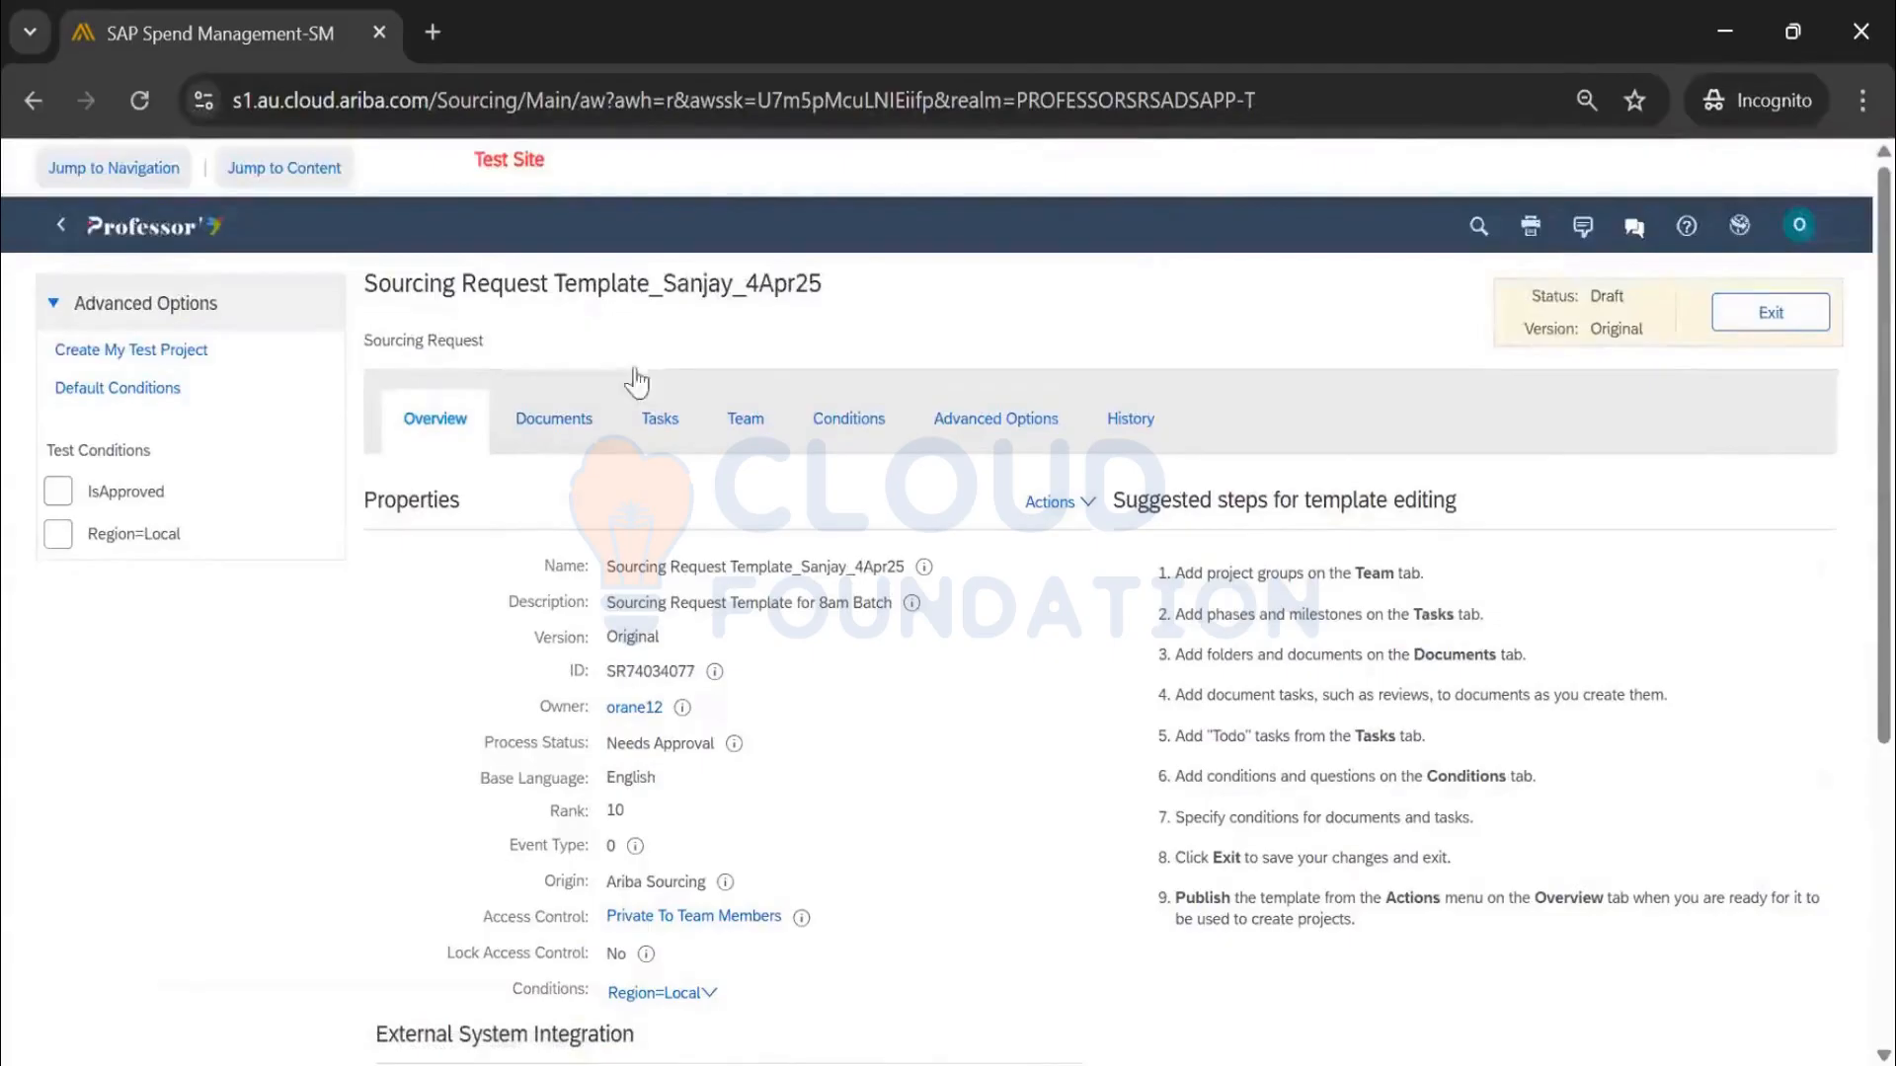
Open the Documents tab and review the Sourcing Request Items details
click(571, 424)
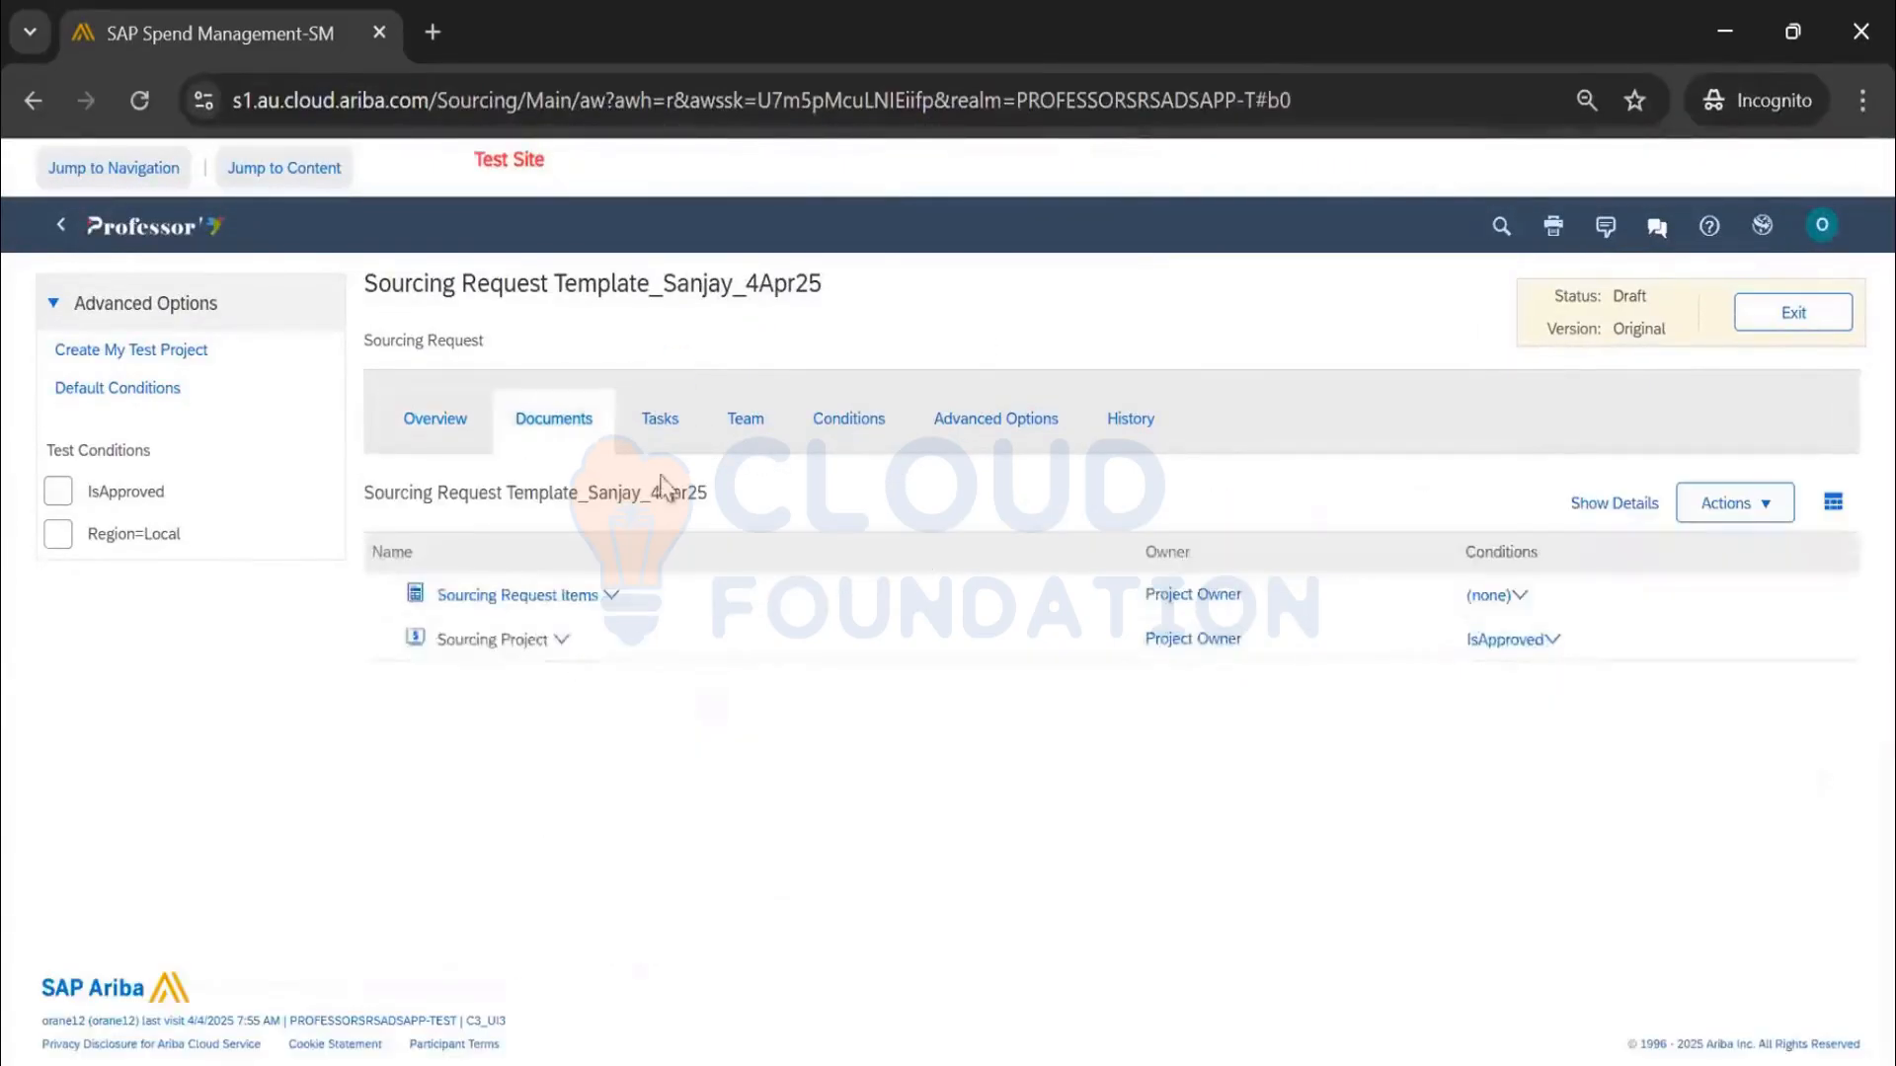
click(586, 599)
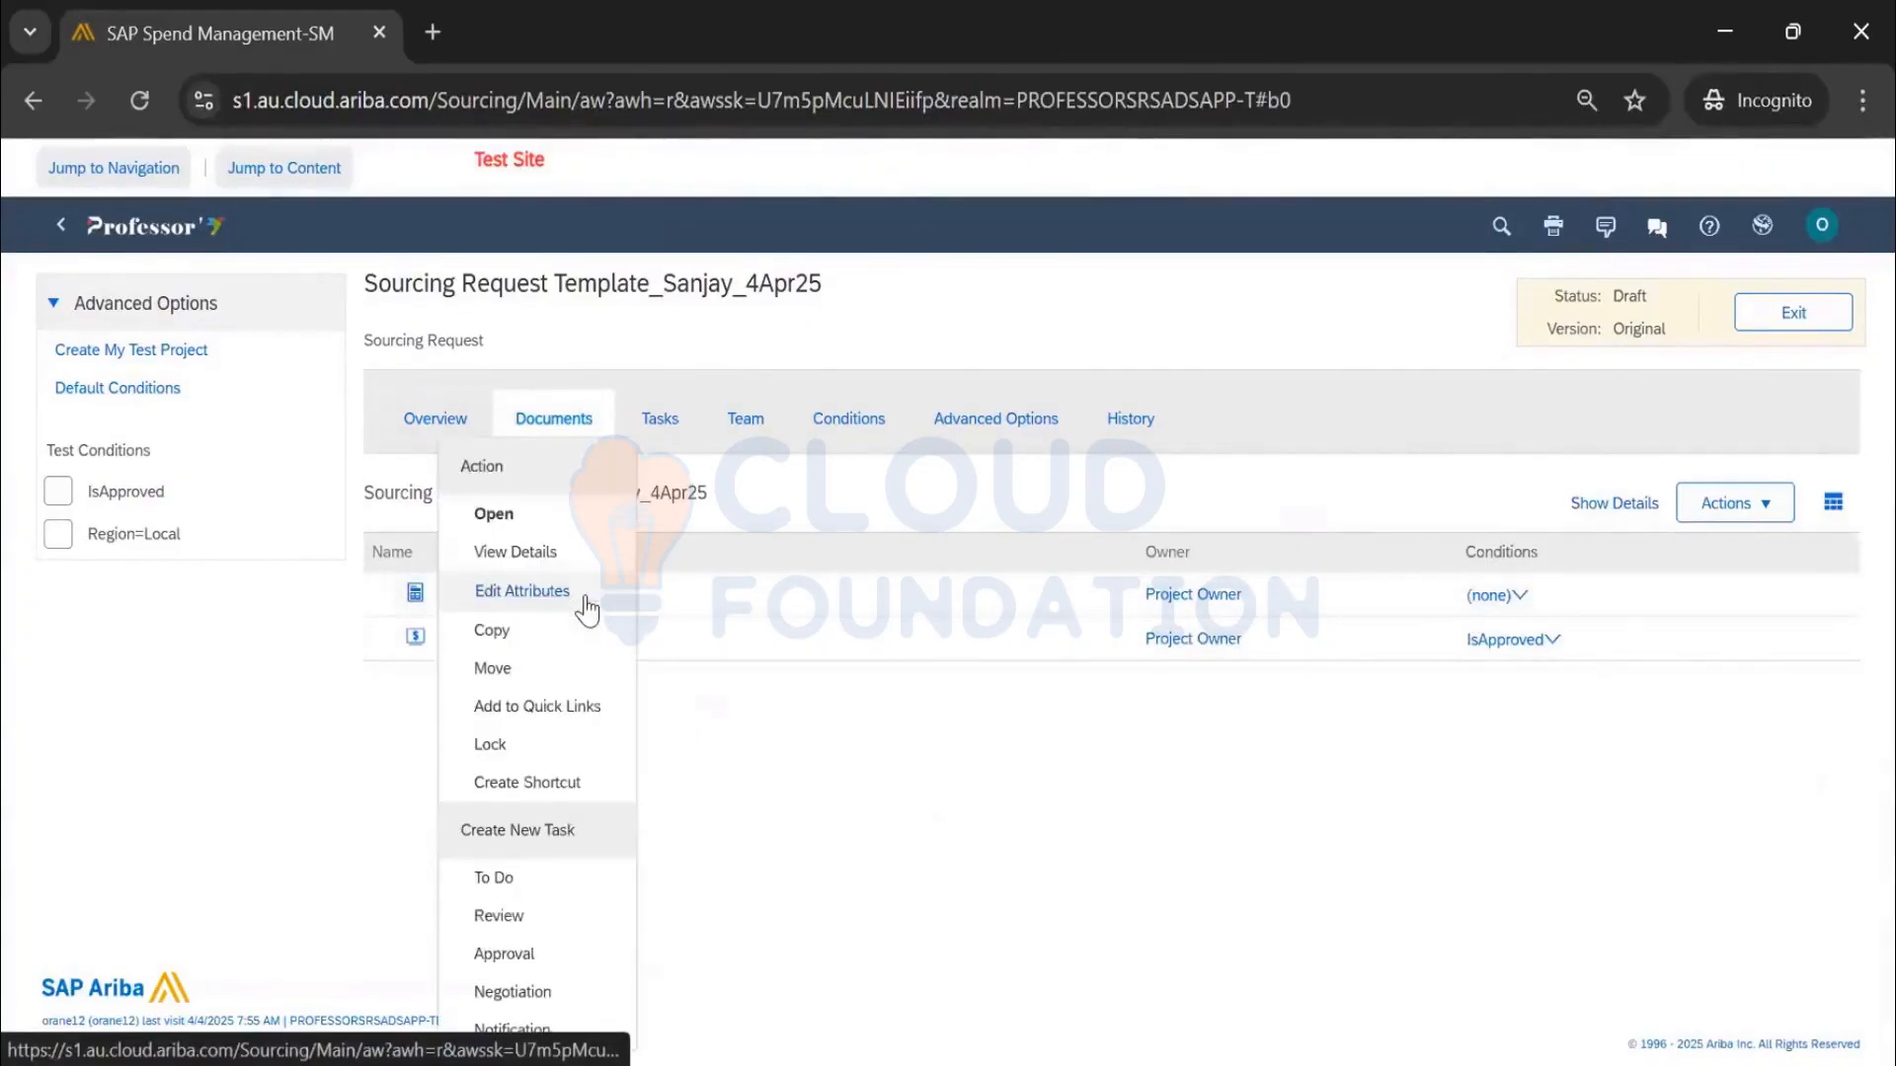
click(553, 553)
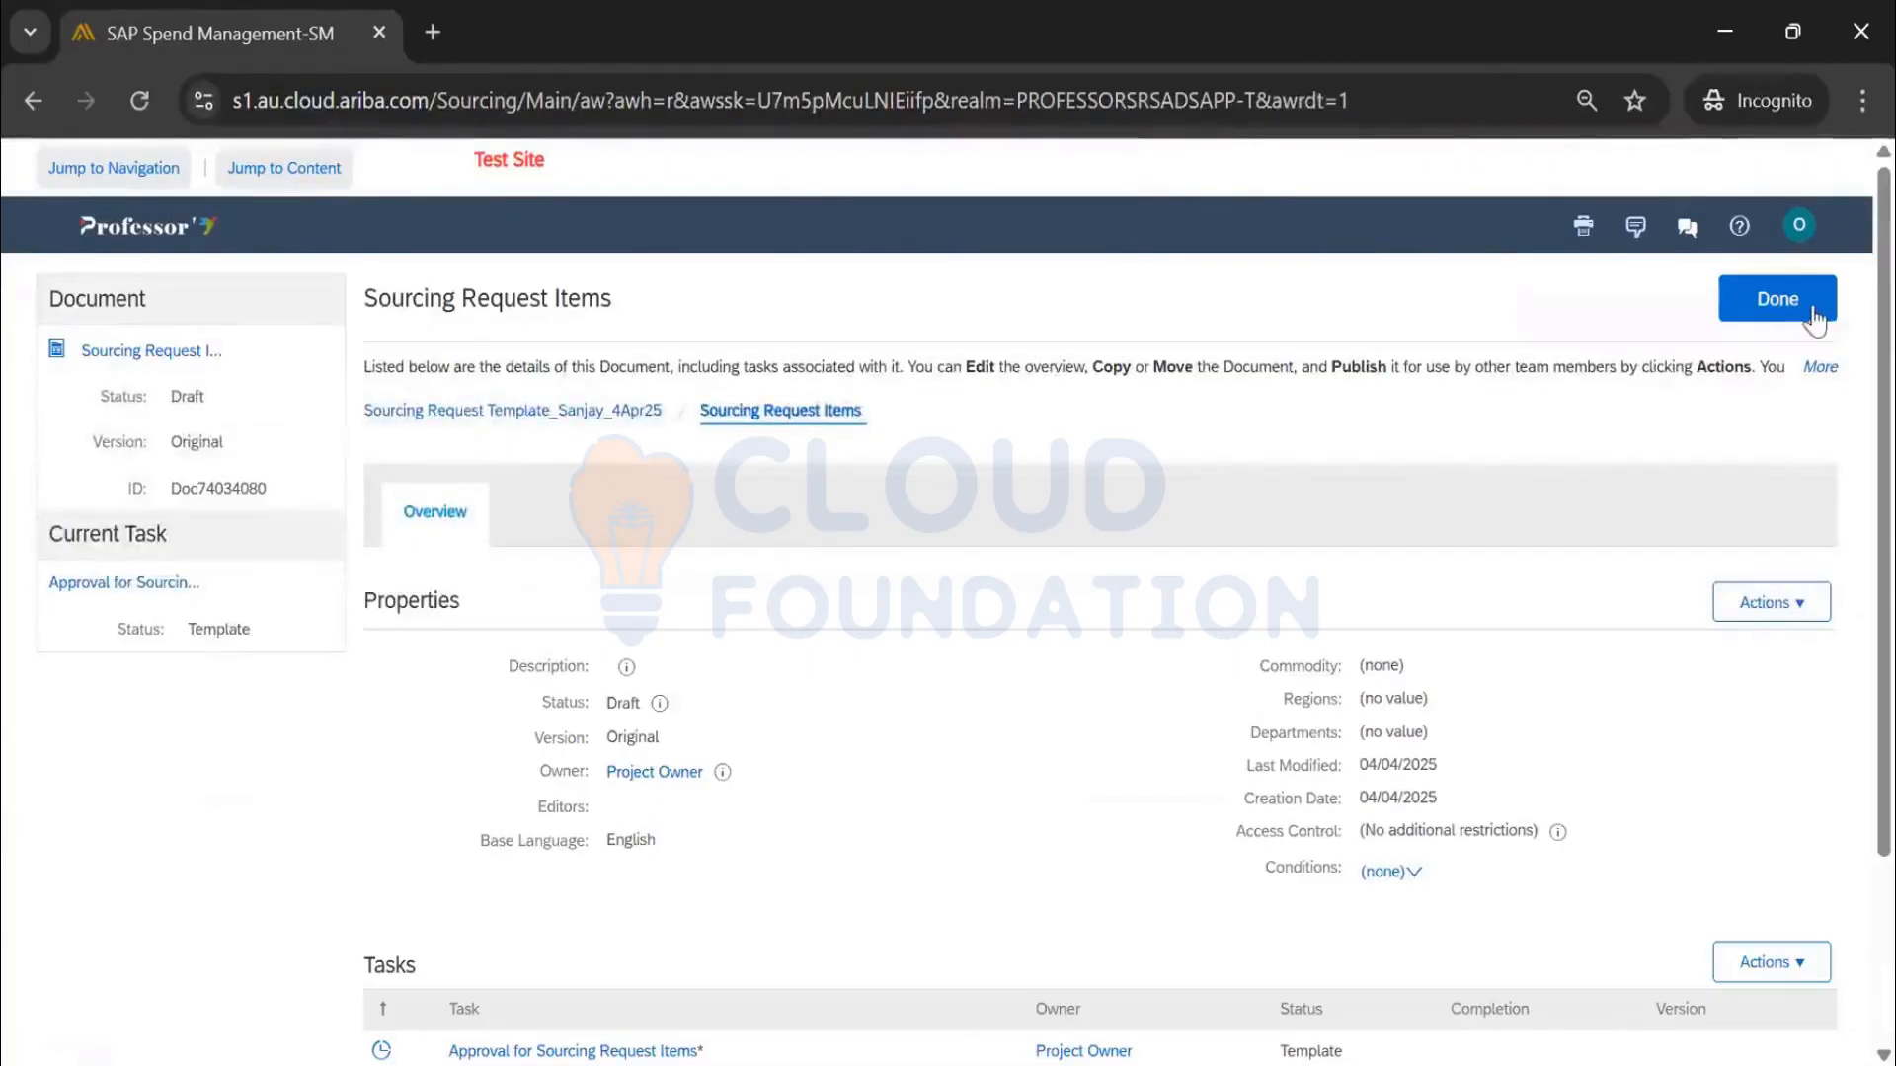
click(1777, 299)
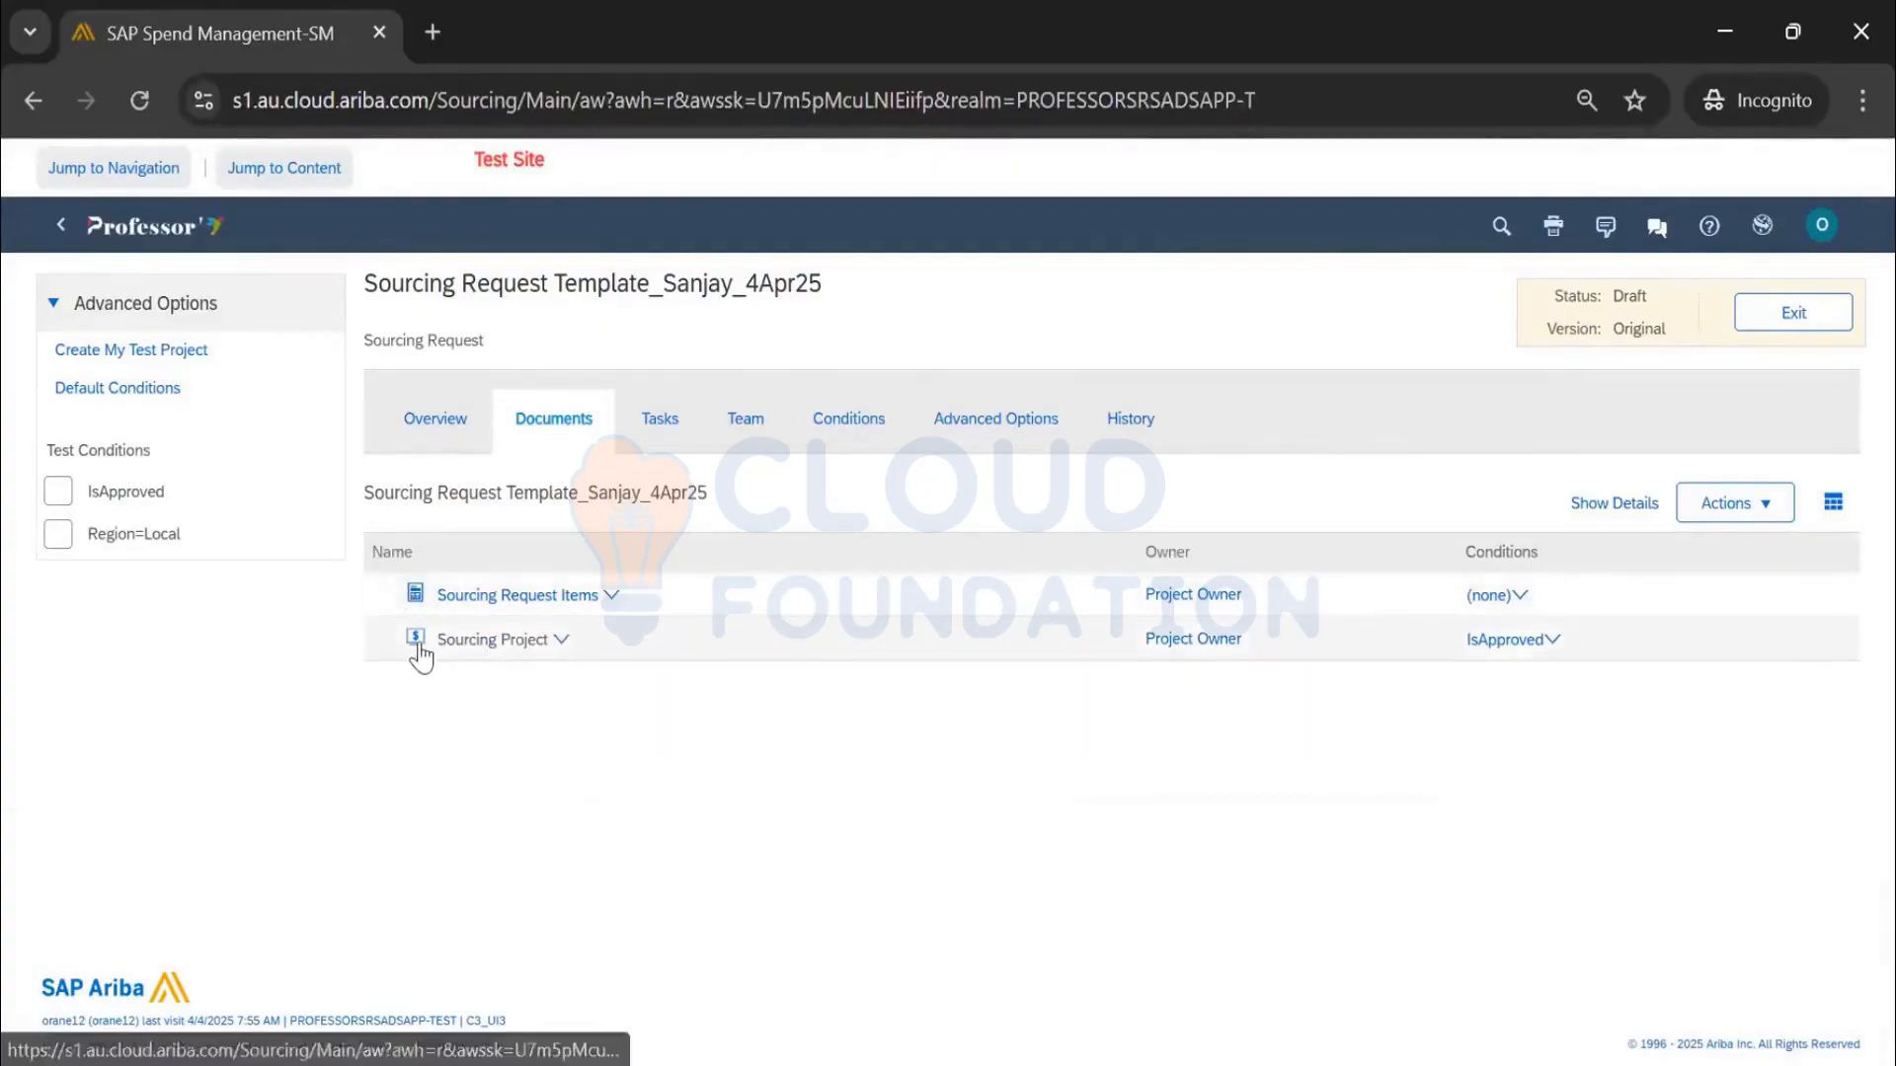
Review the Sourcing Project document details and return to the documents list
click(477, 642)
click(509, 553)
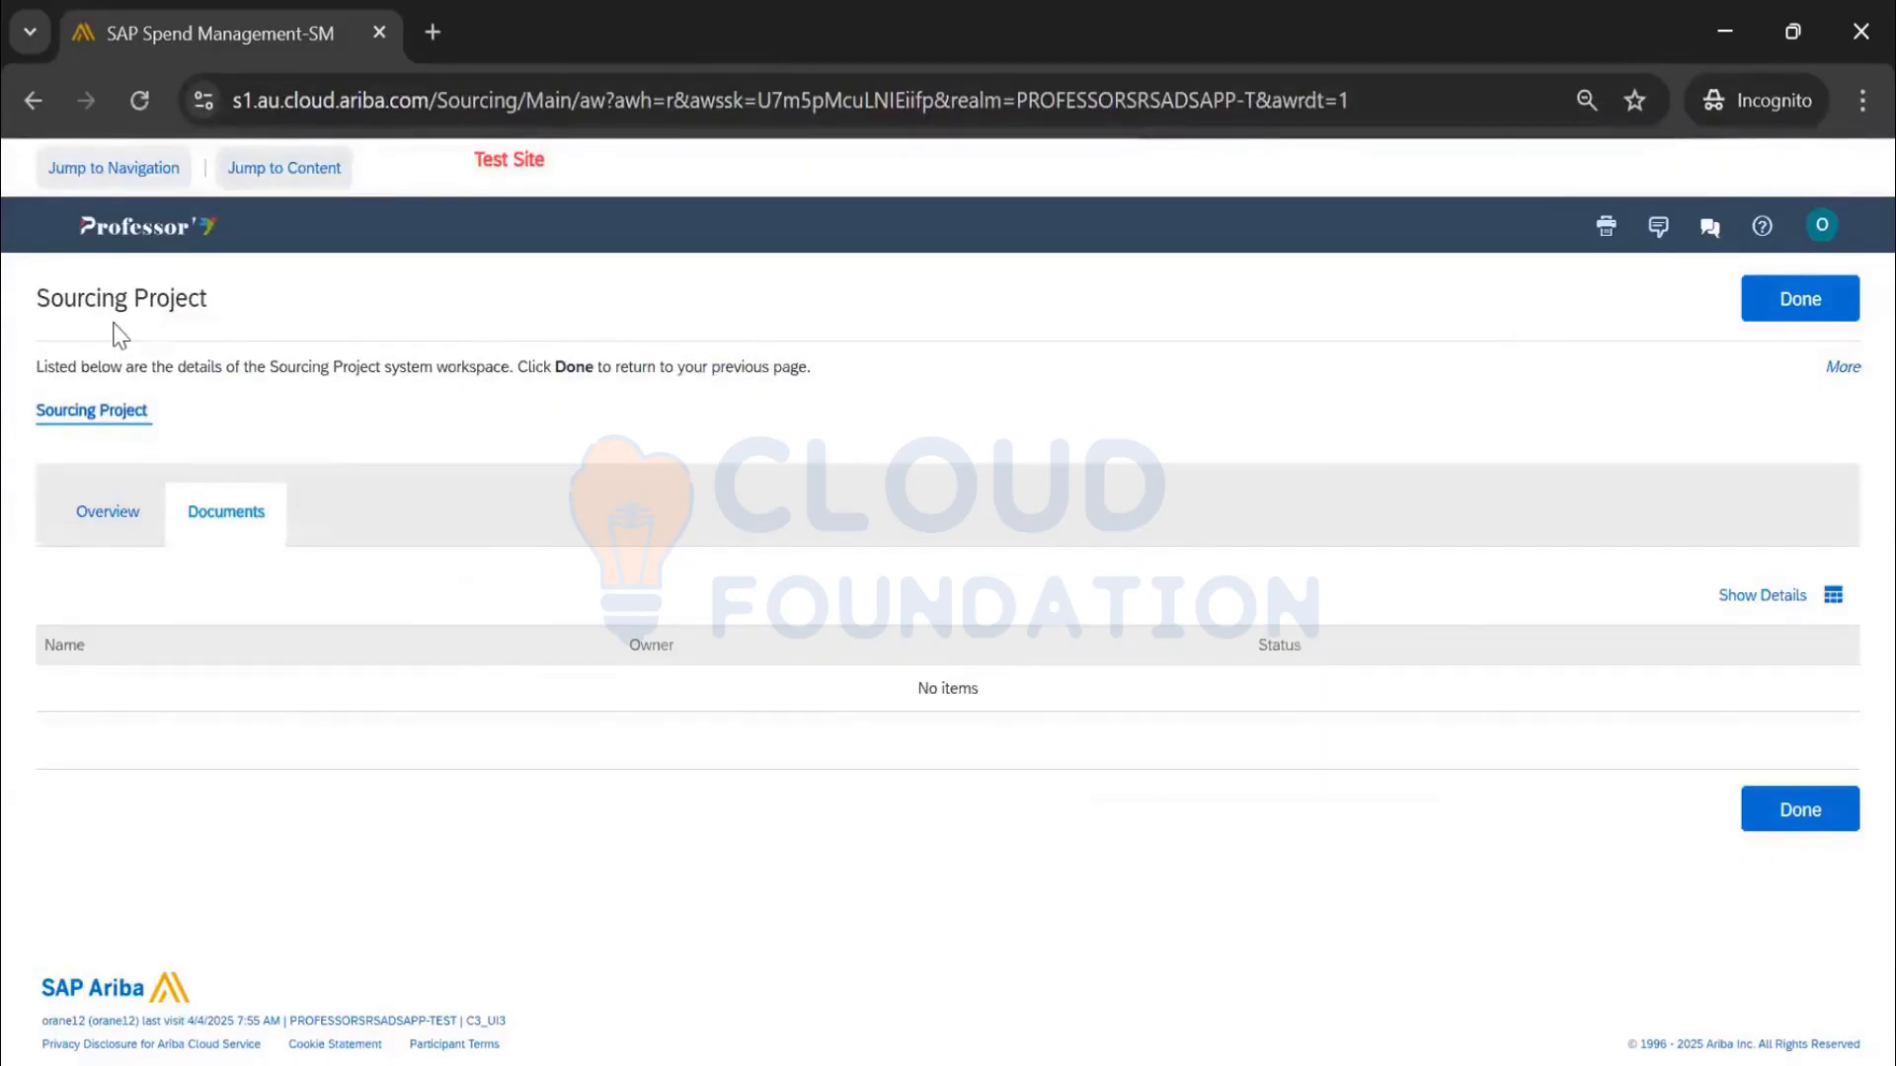
click(1803, 298)
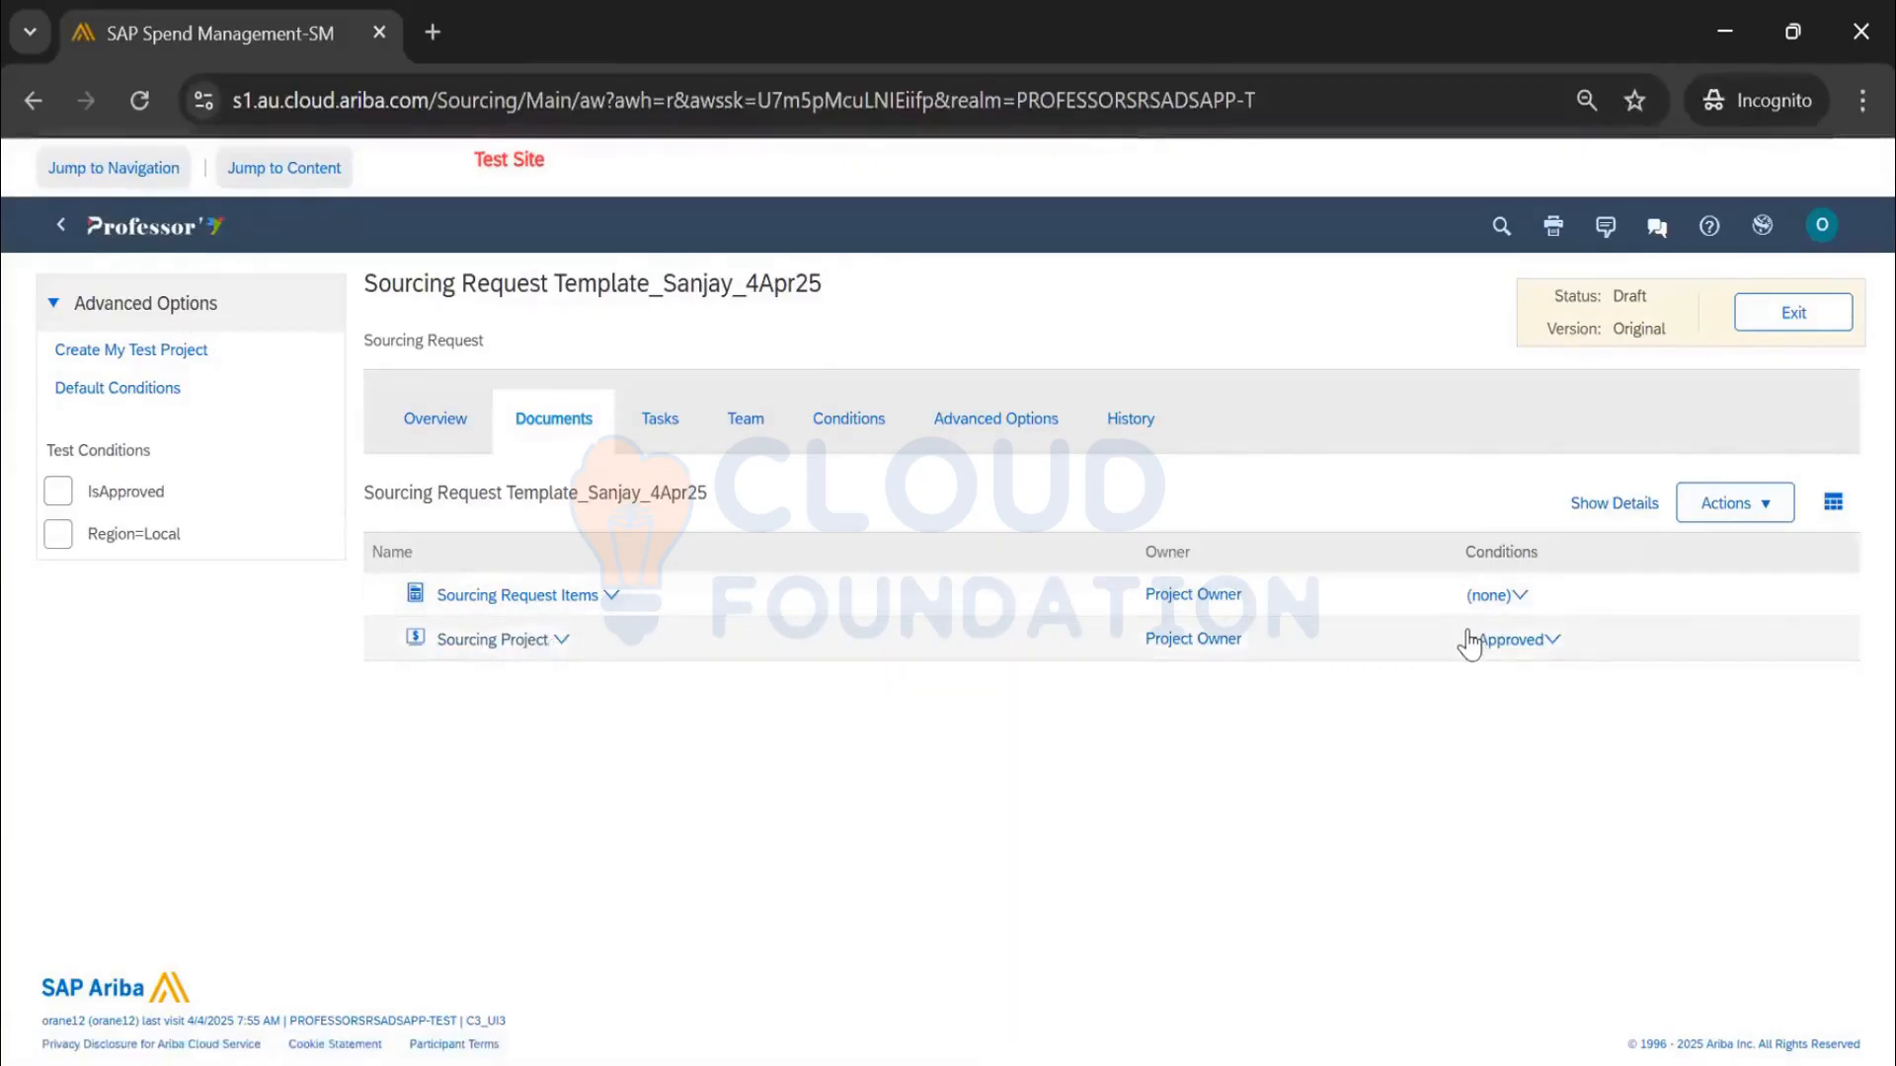
click(671, 434)
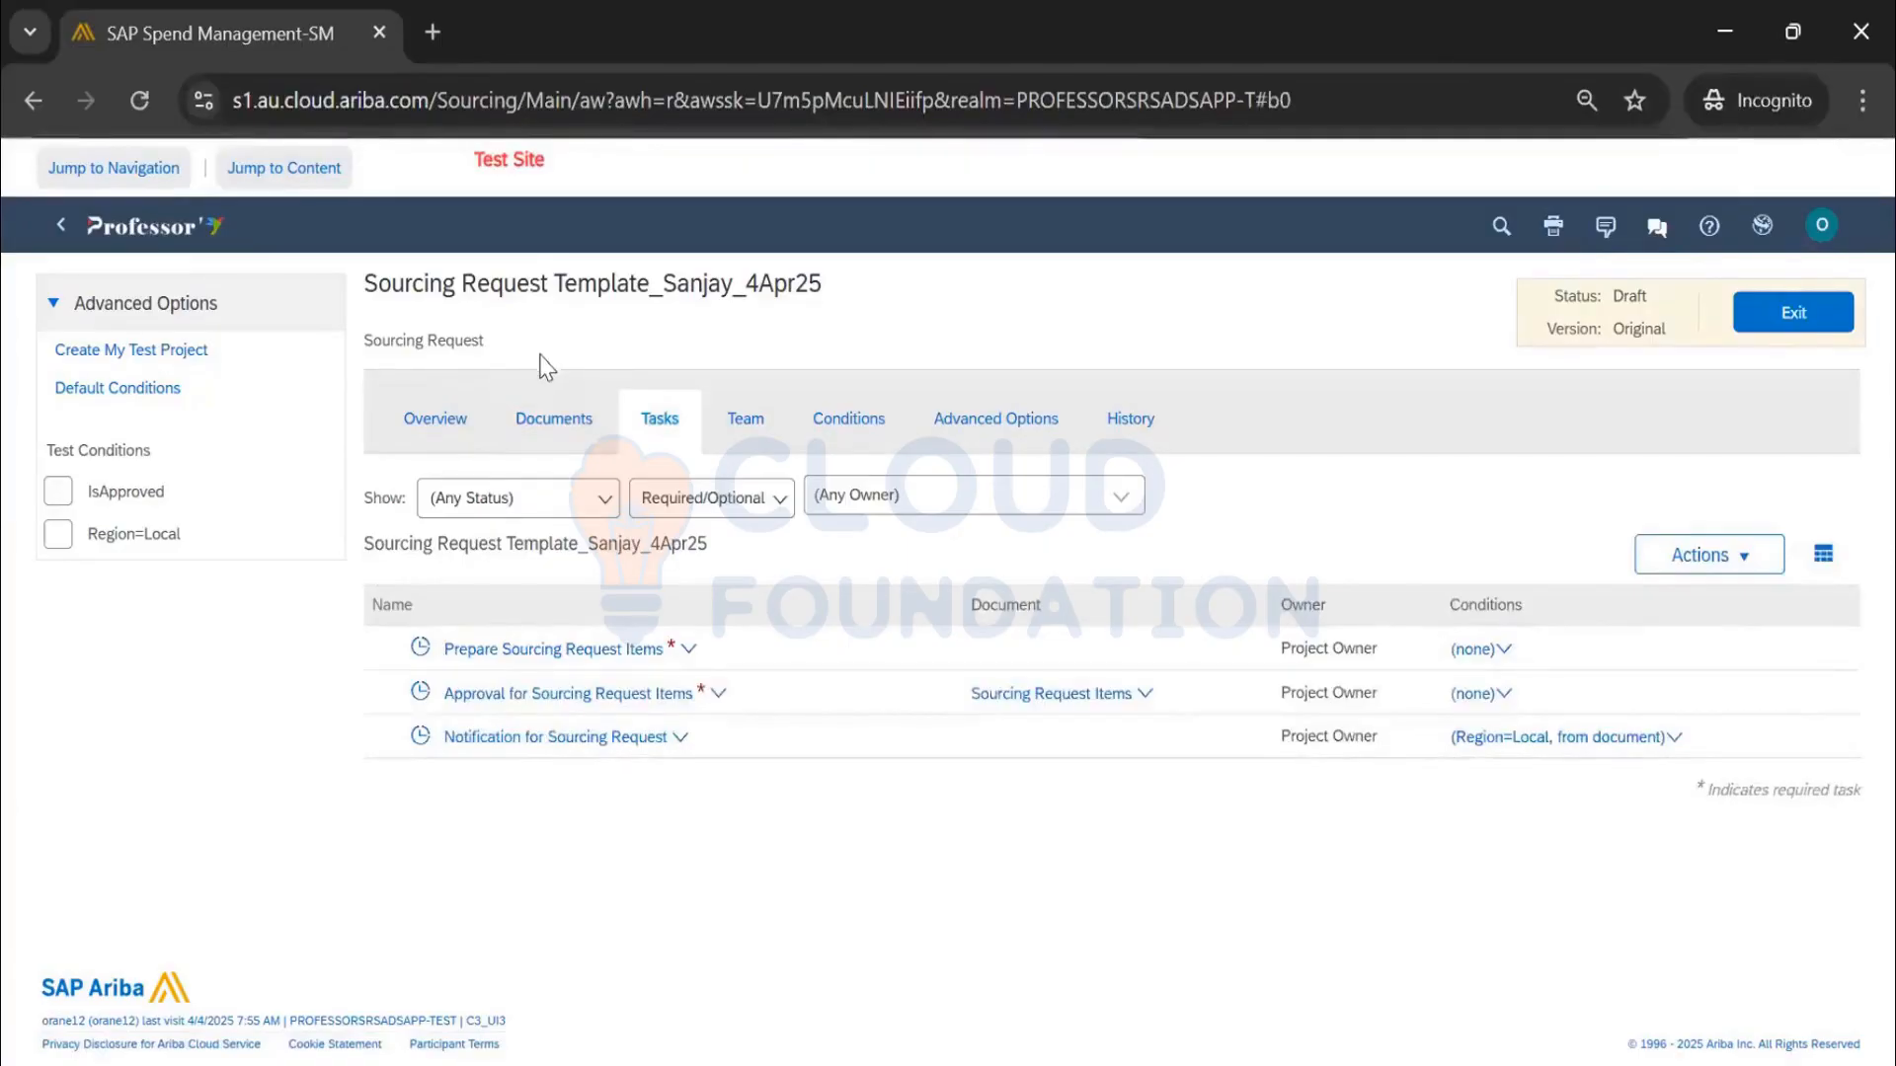
click(561, 432)
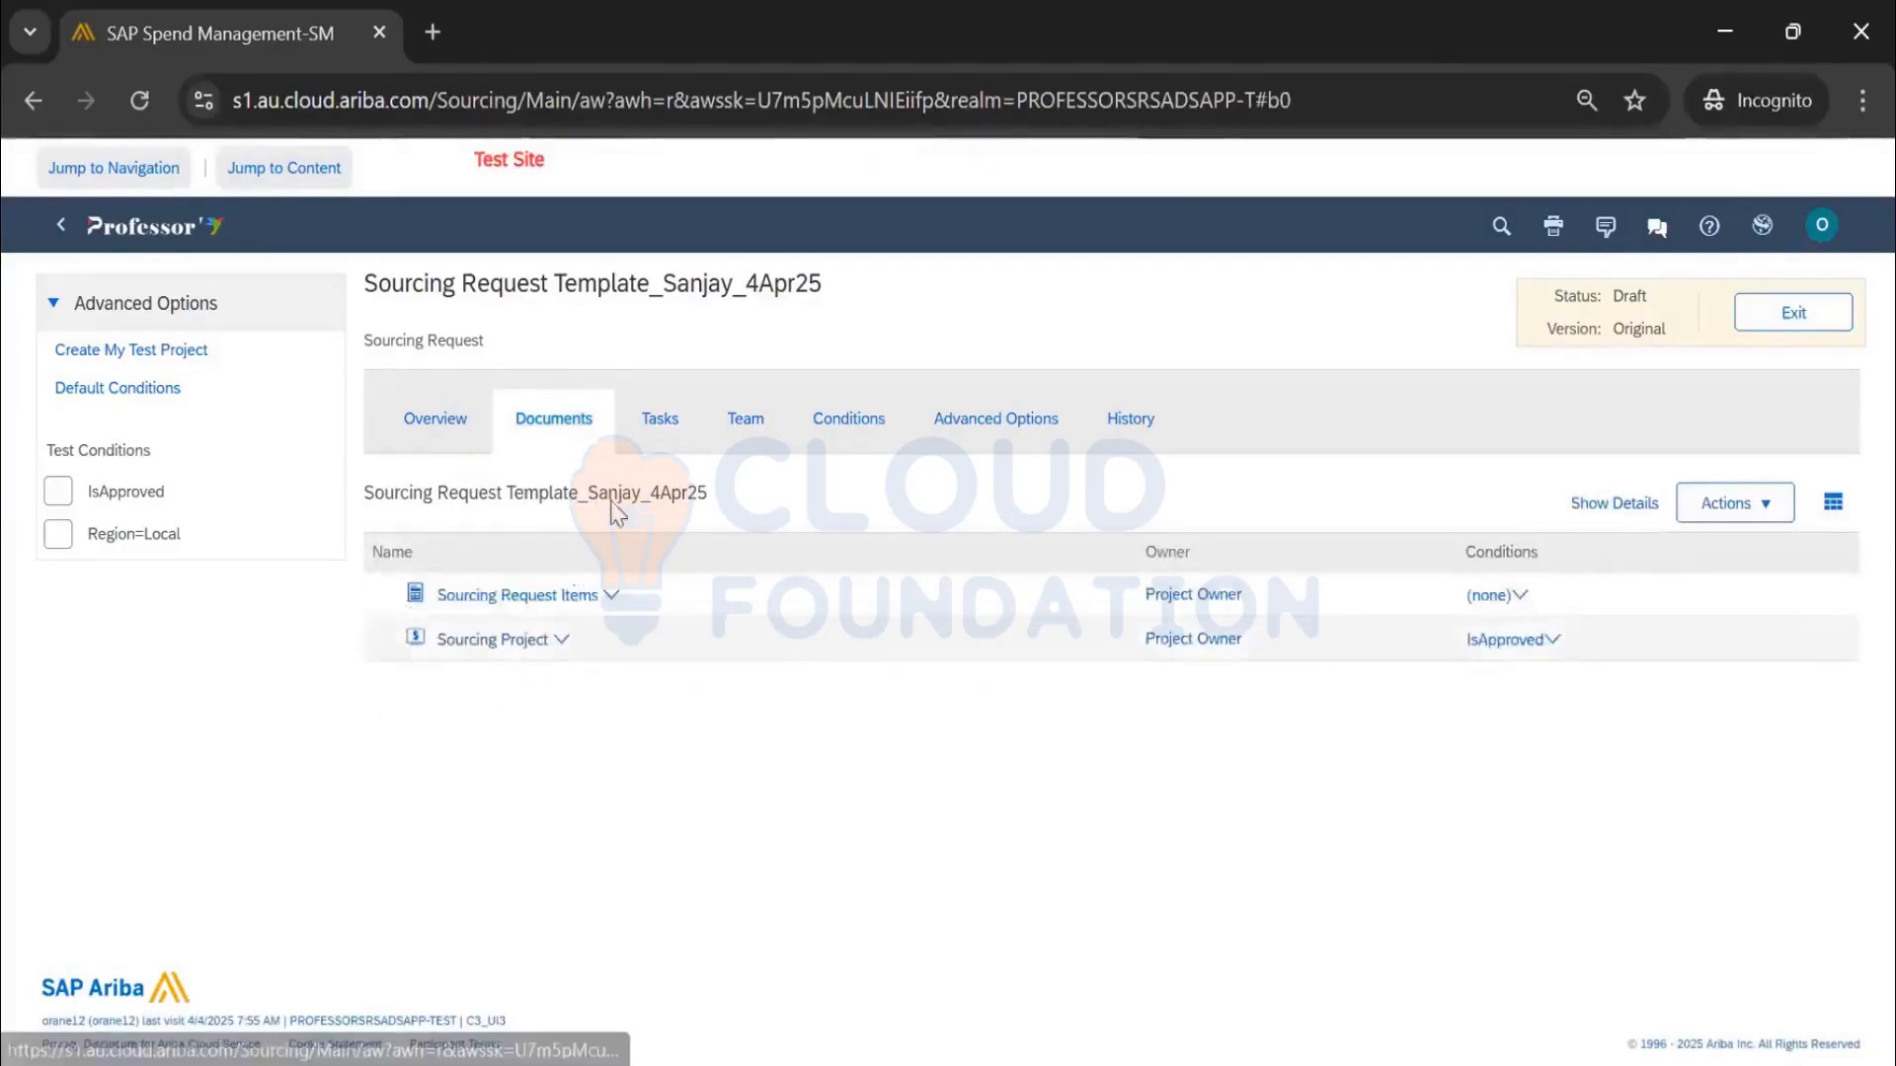
click(643, 432)
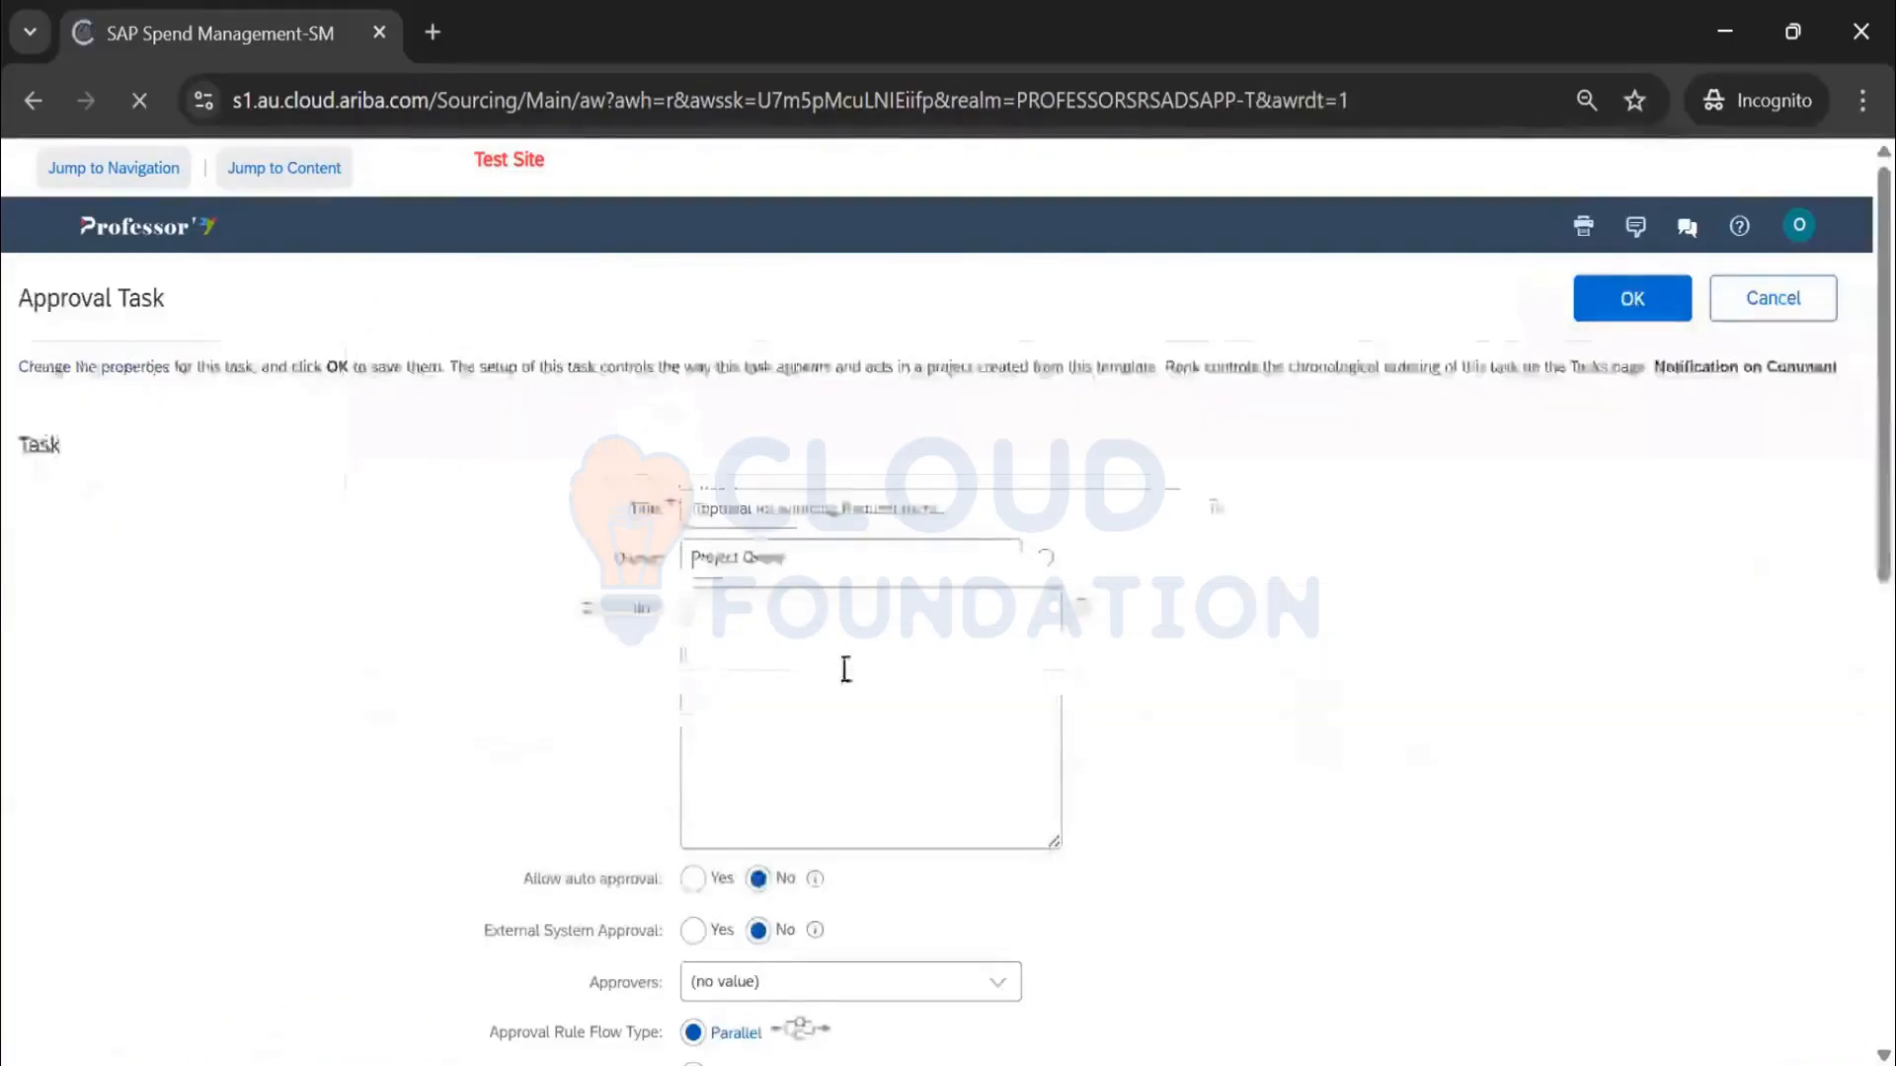
scroll(869, 594, down, 10)
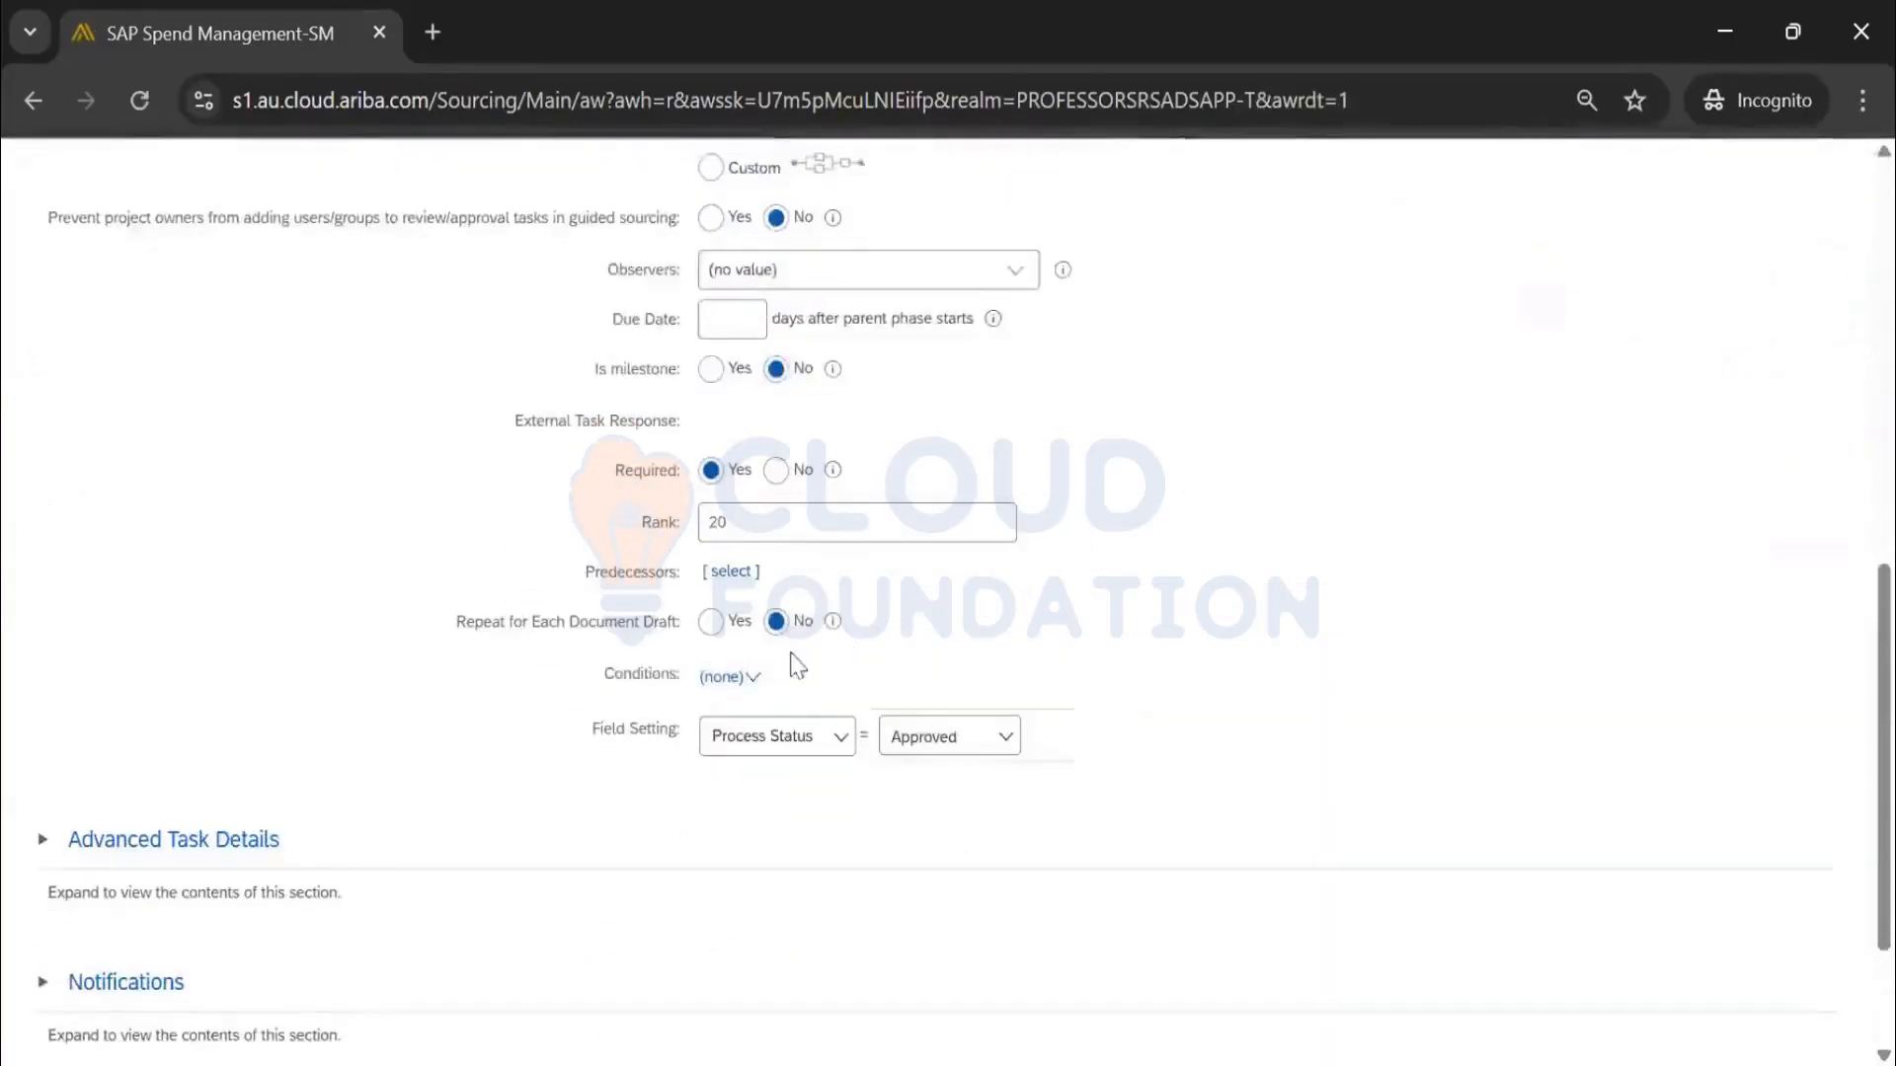
scroll(785, 646, up, 10)
scroll(785, 622, down, 8)
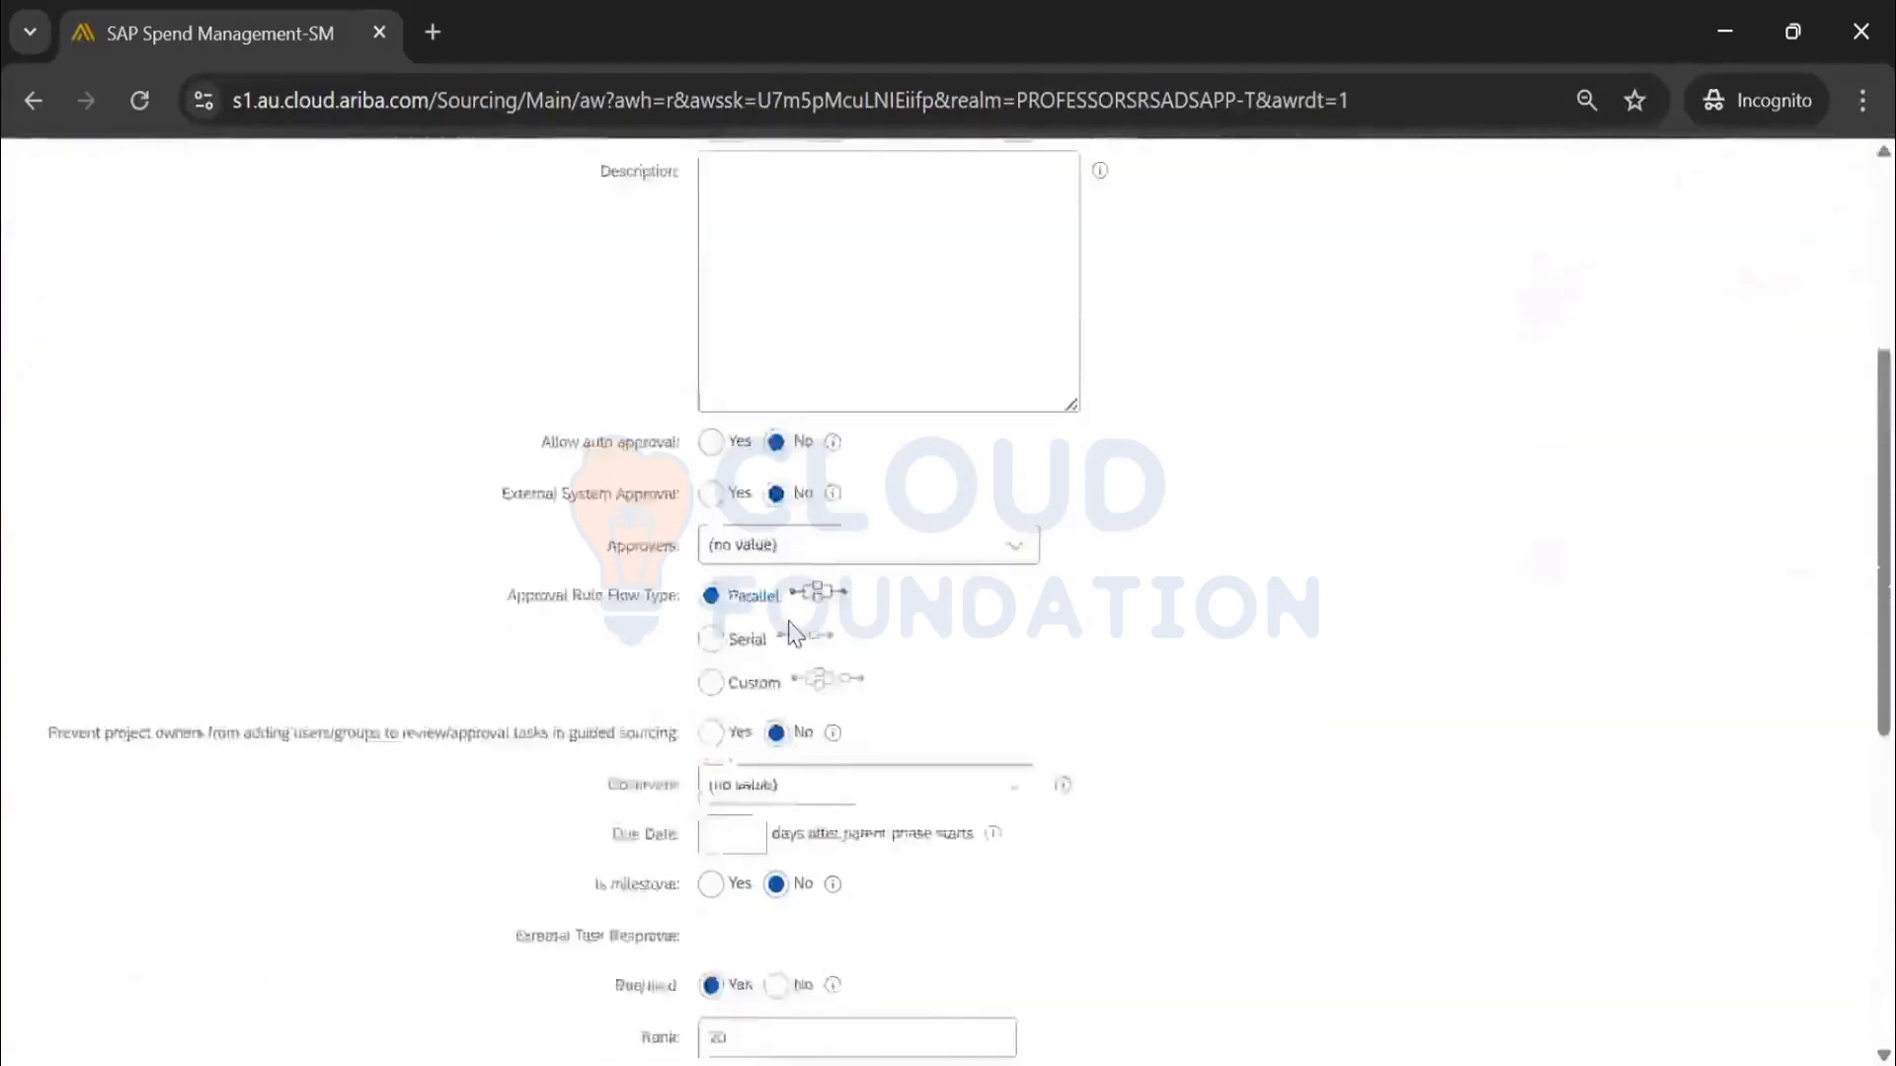
scroll(790, 632, down, 2)
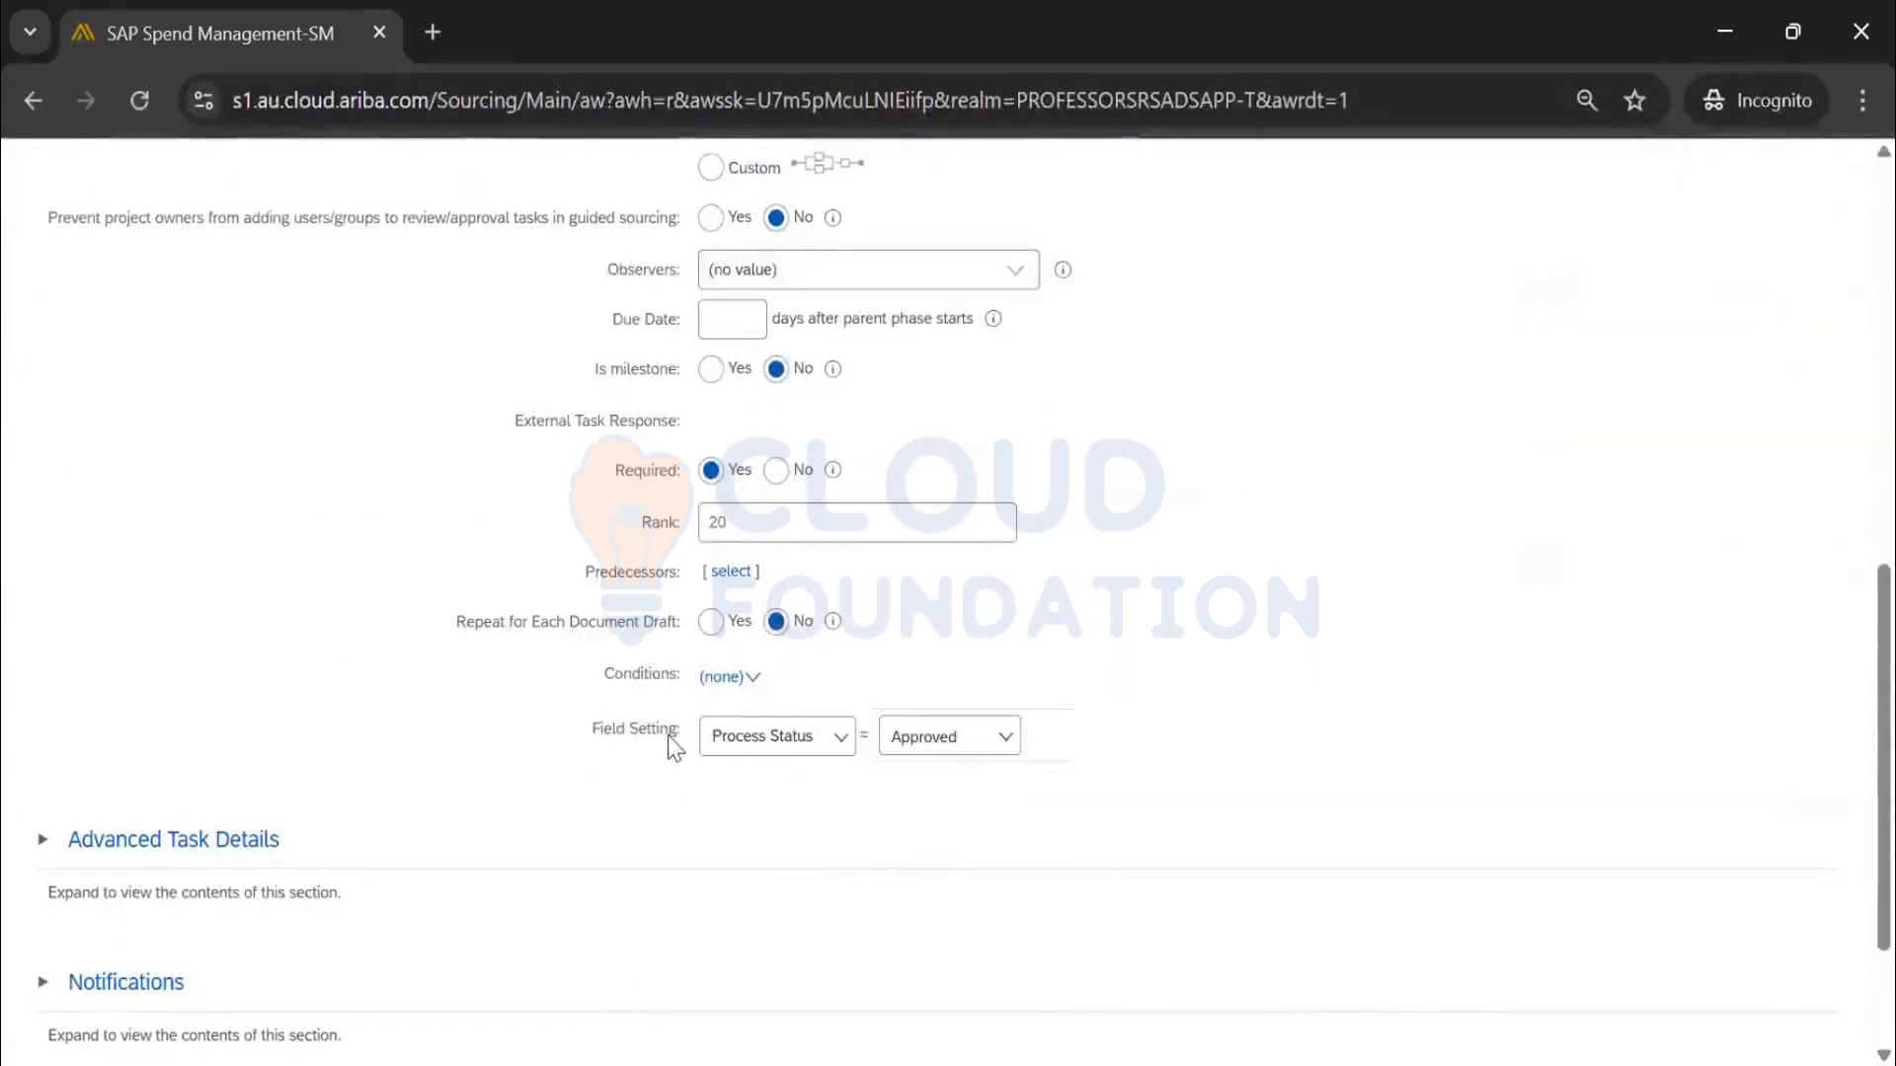
click(755, 752)
click(1076, 795)
scroll(1503, 760, up, 15)
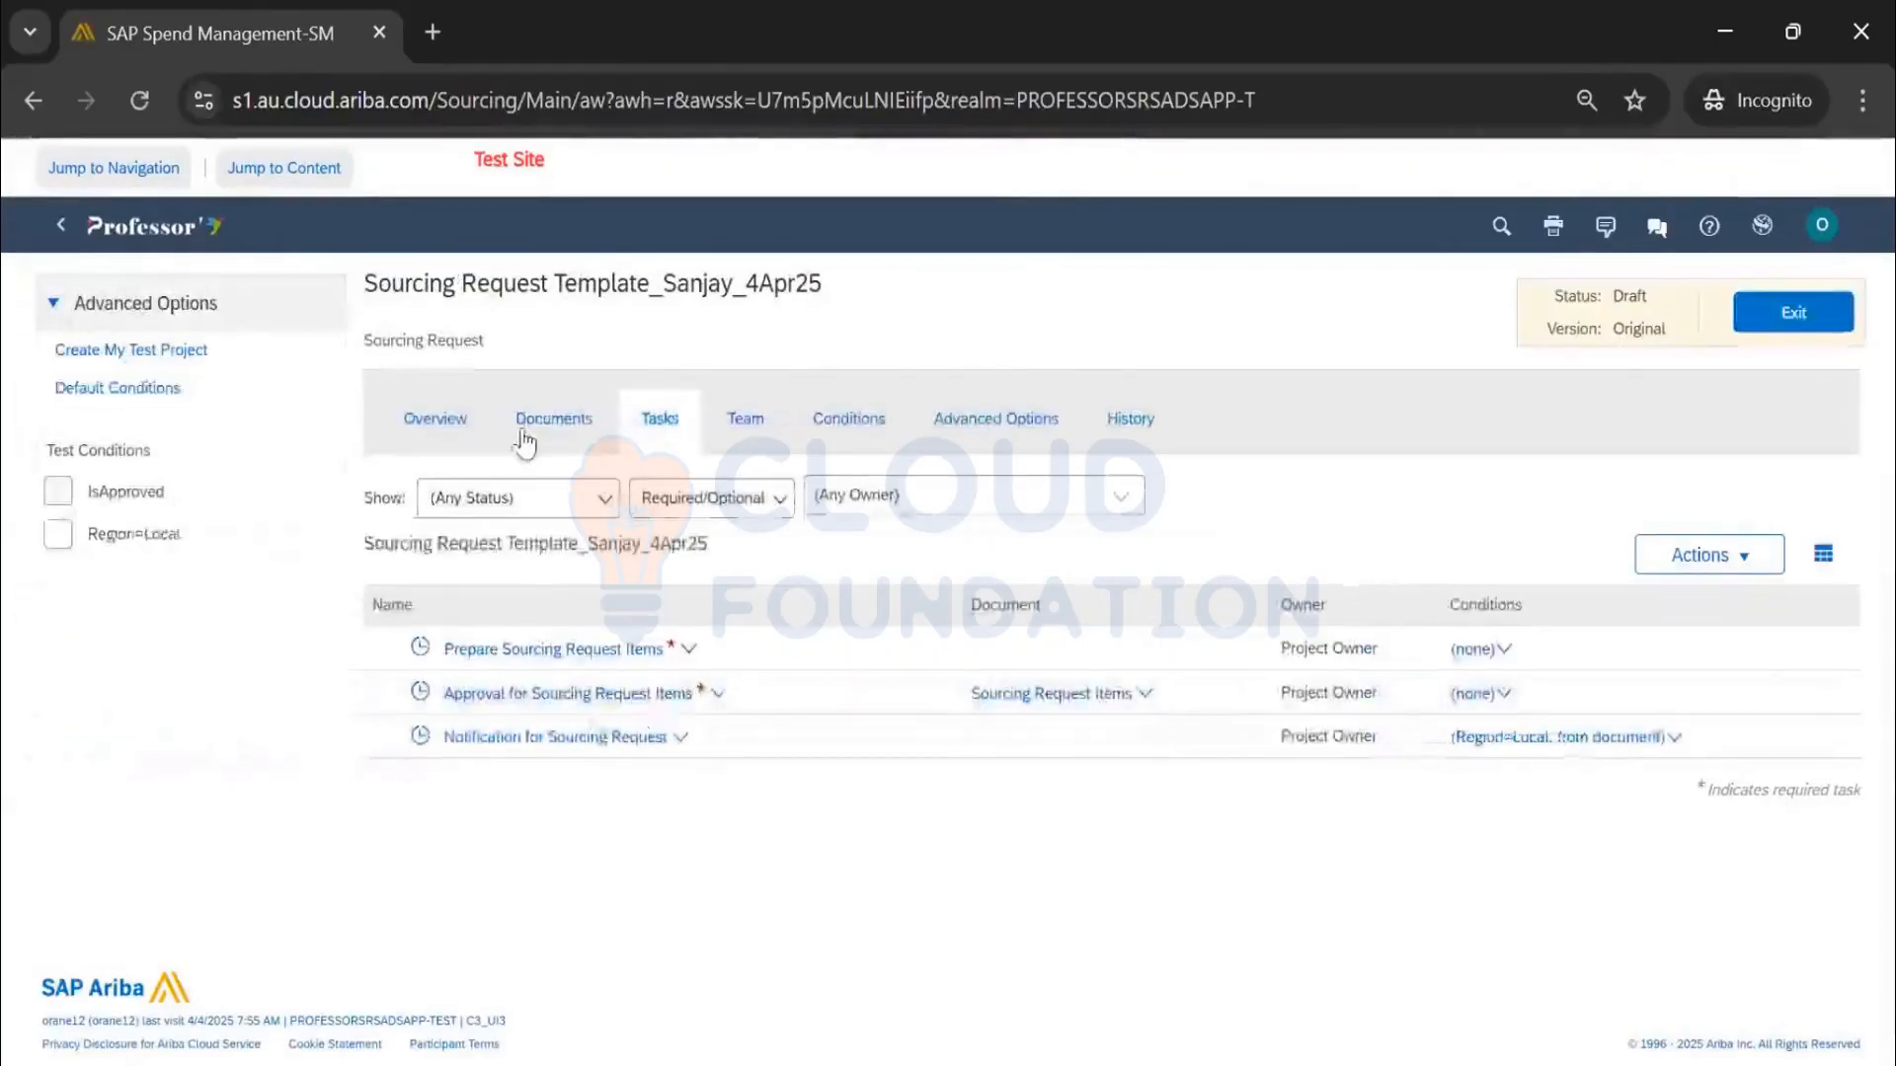
click(523, 434)
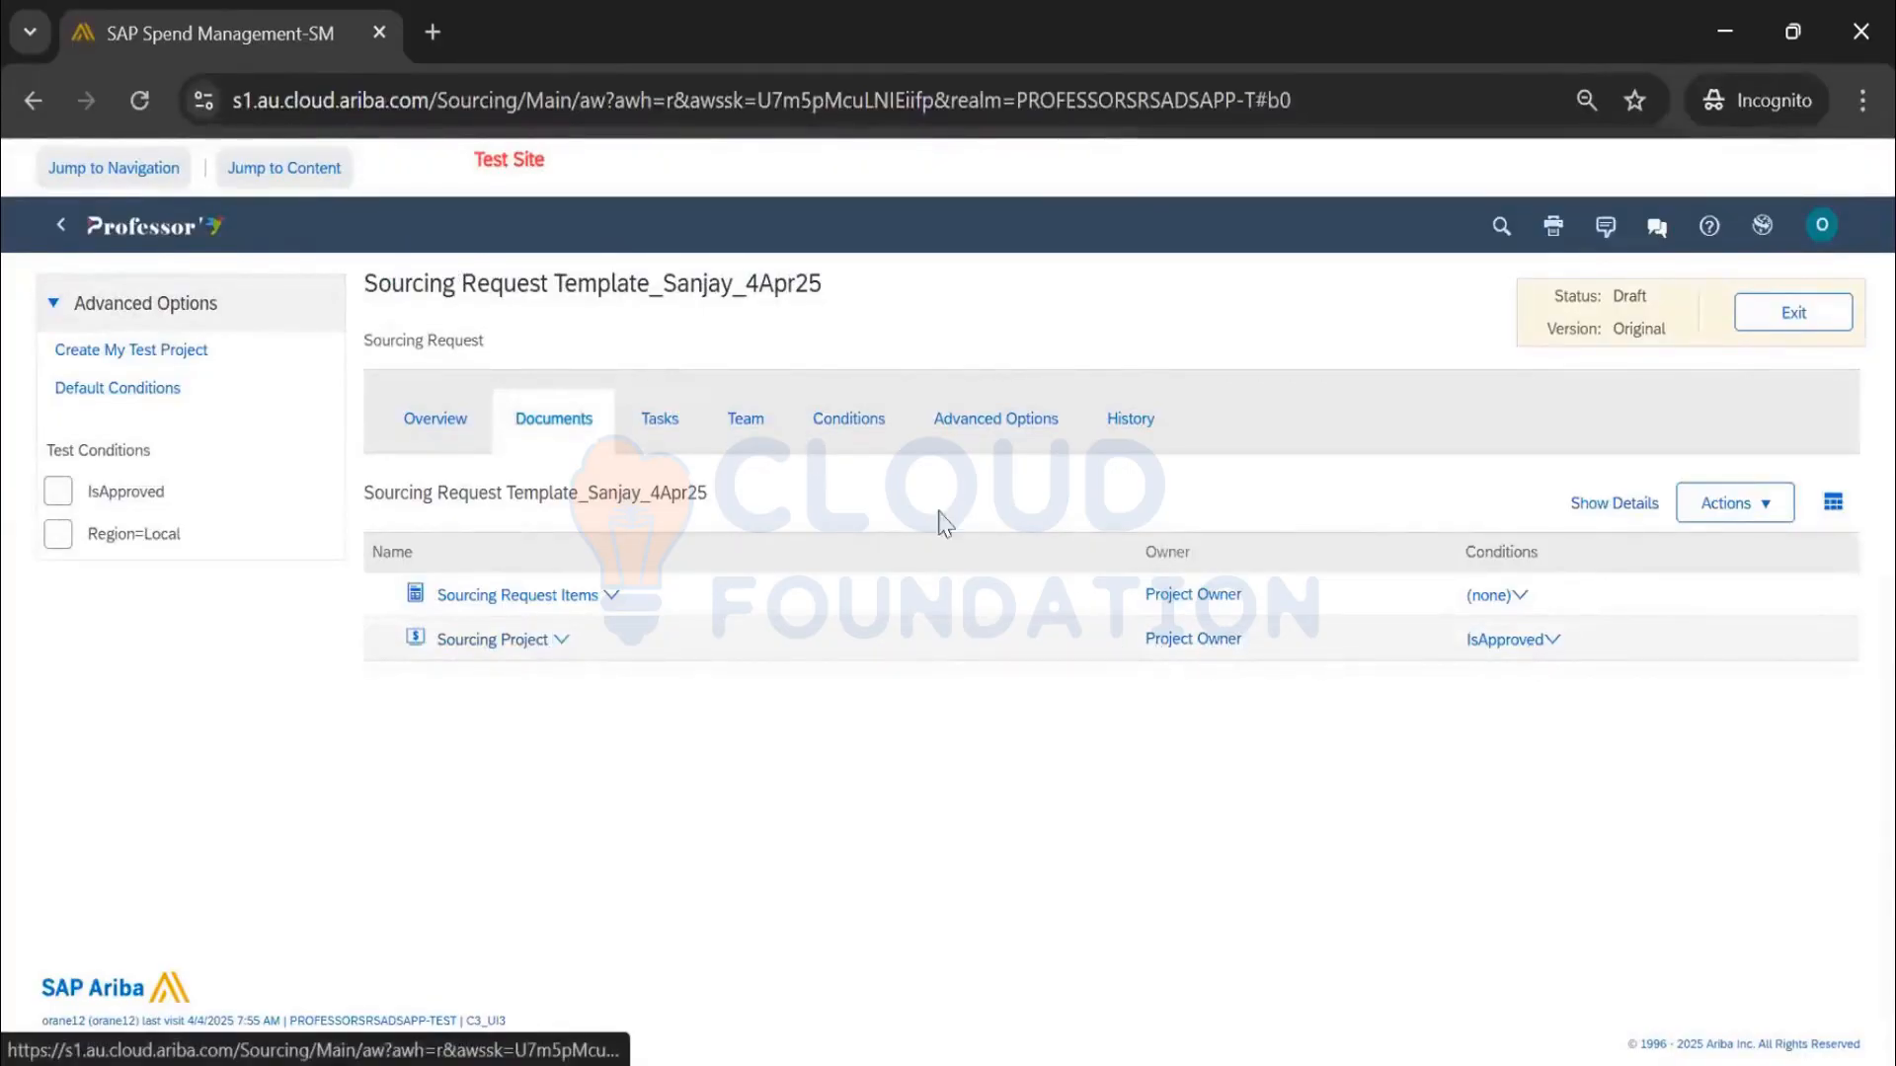
click(663, 429)
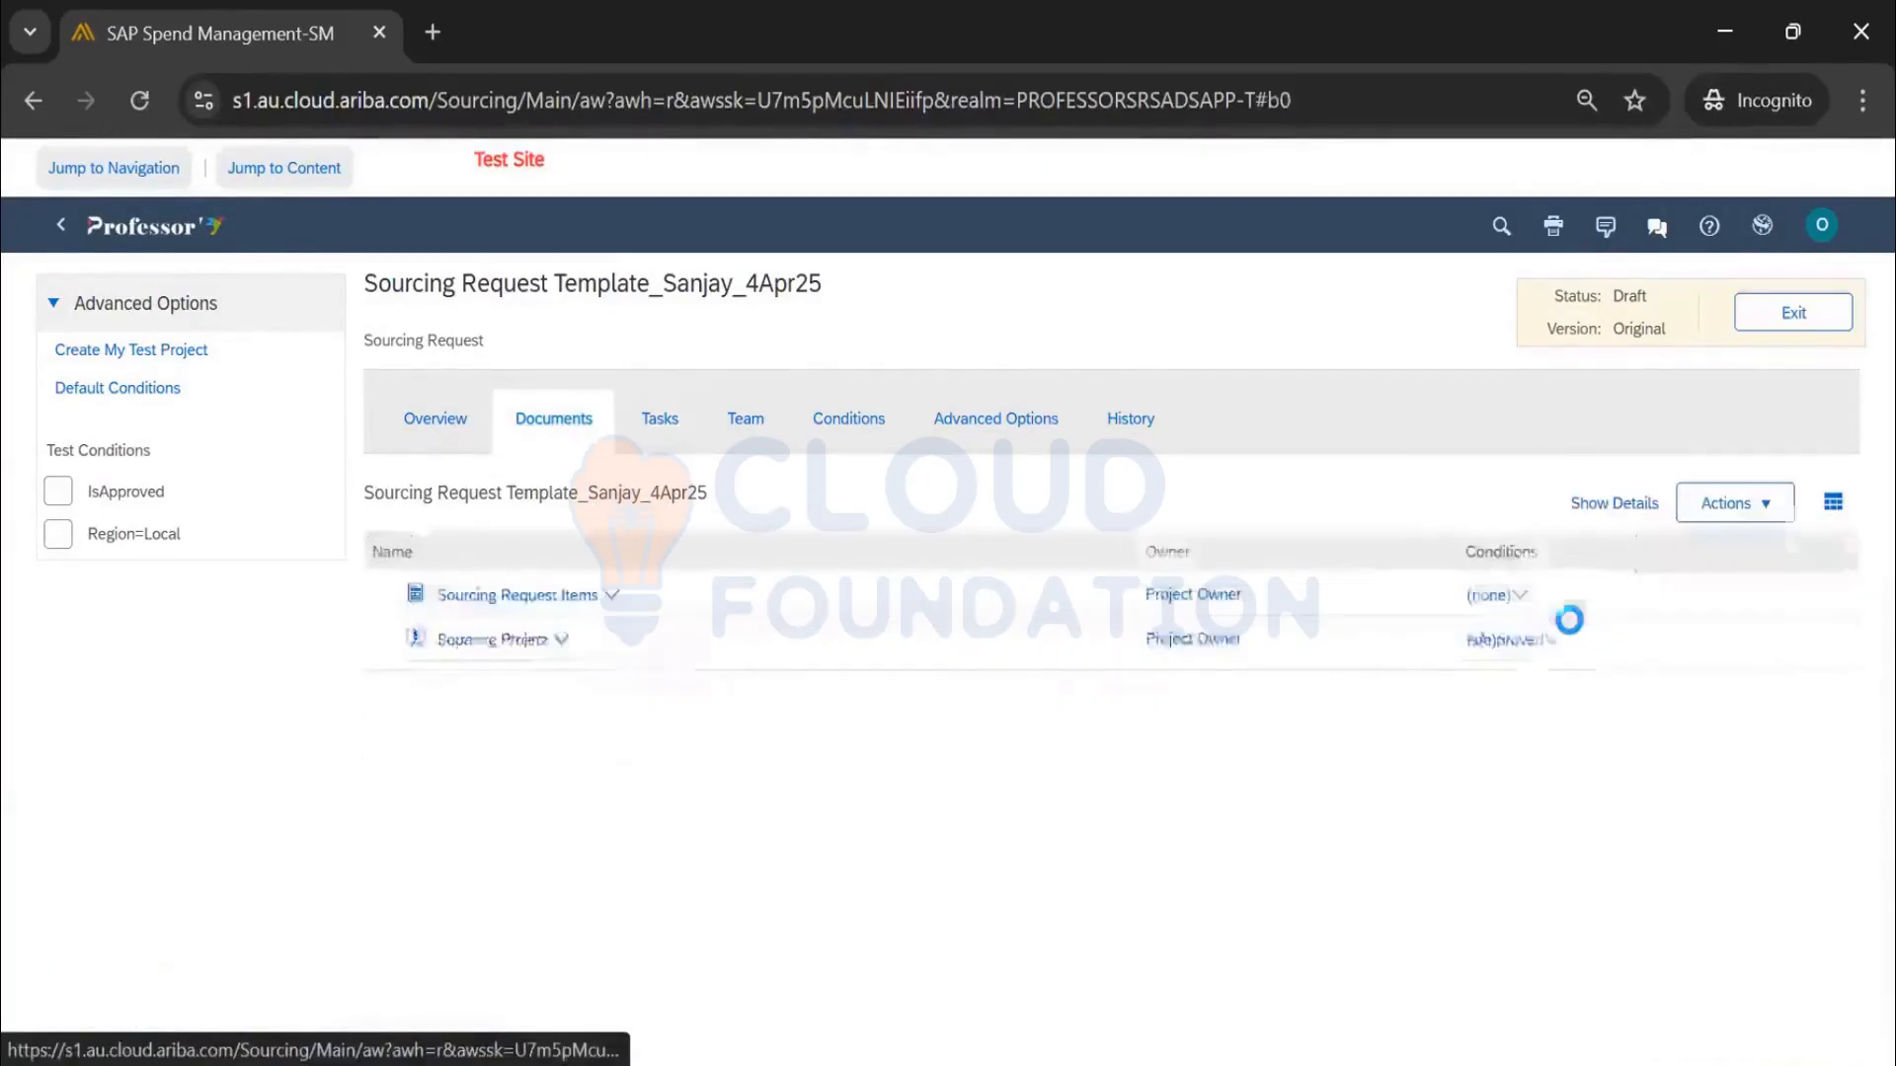
Remove the IsApproved condition from the Sourcing Project document
click(1507, 640)
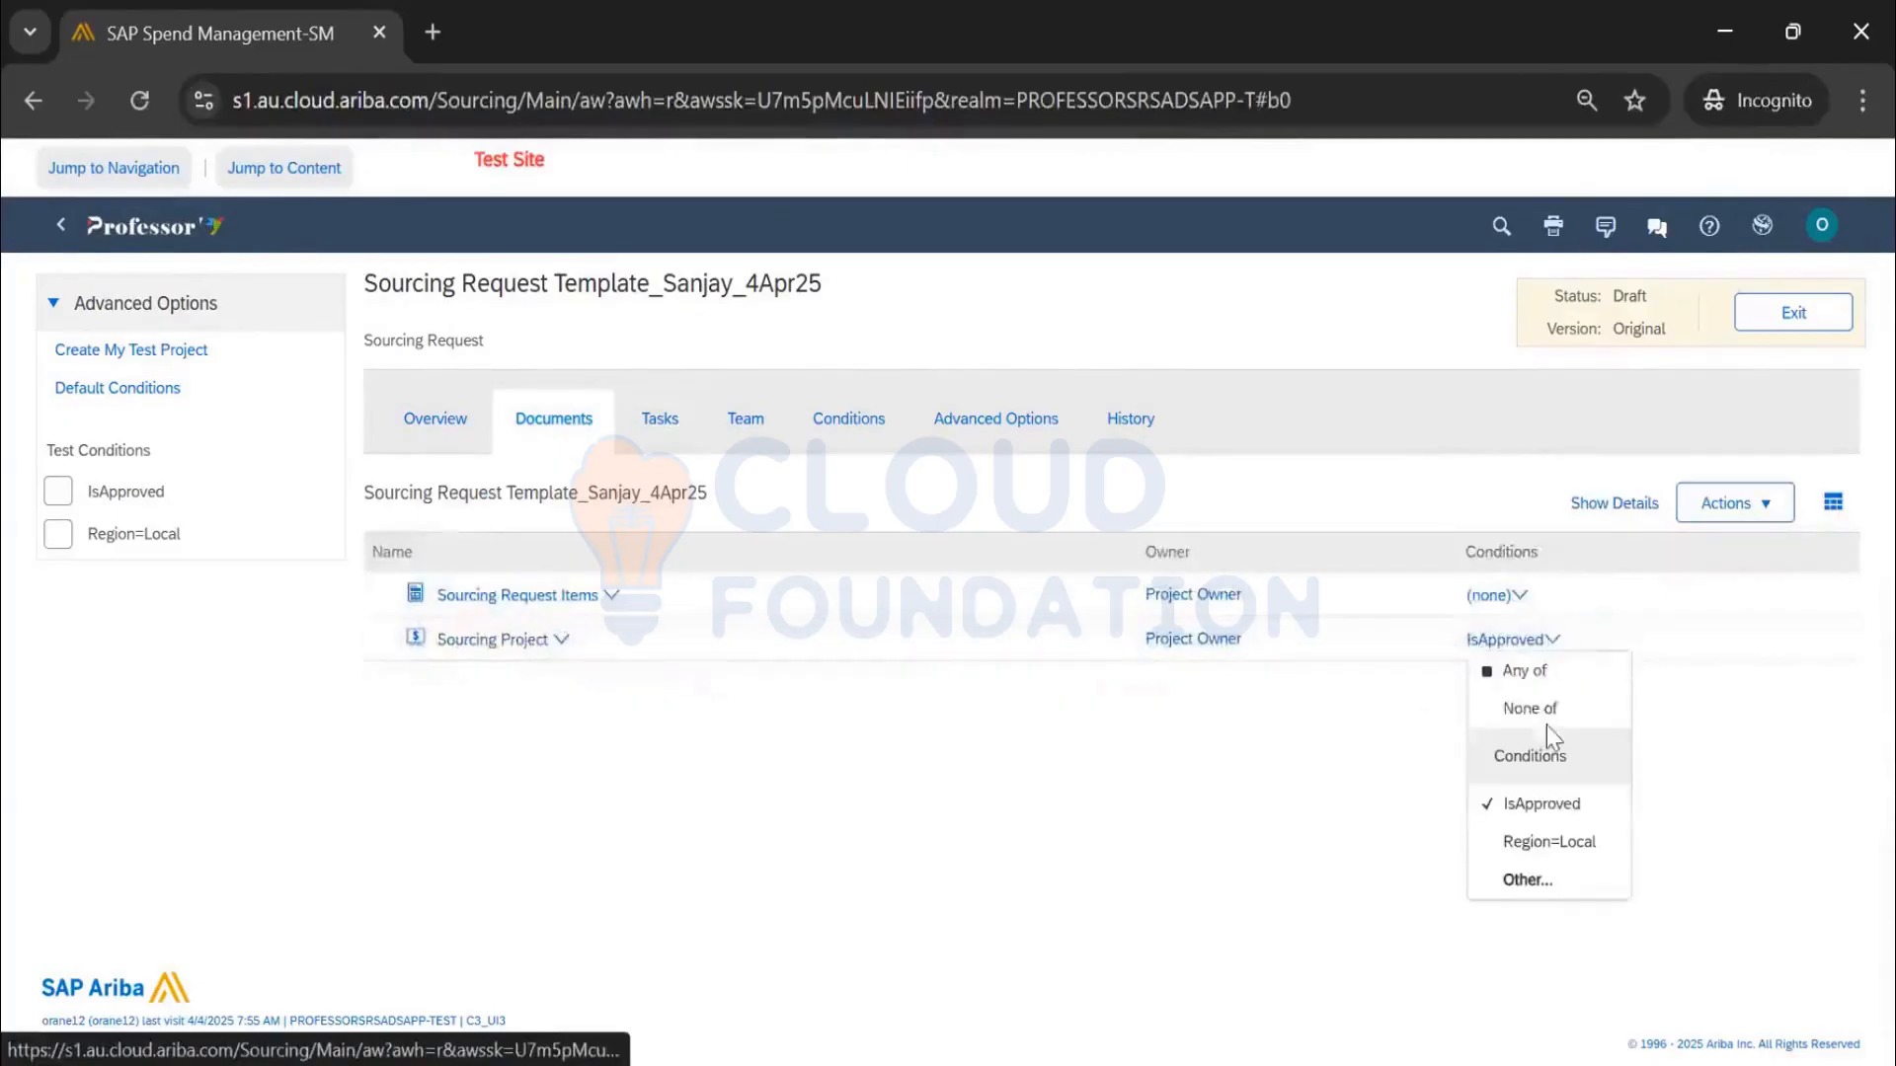
click(1544, 805)
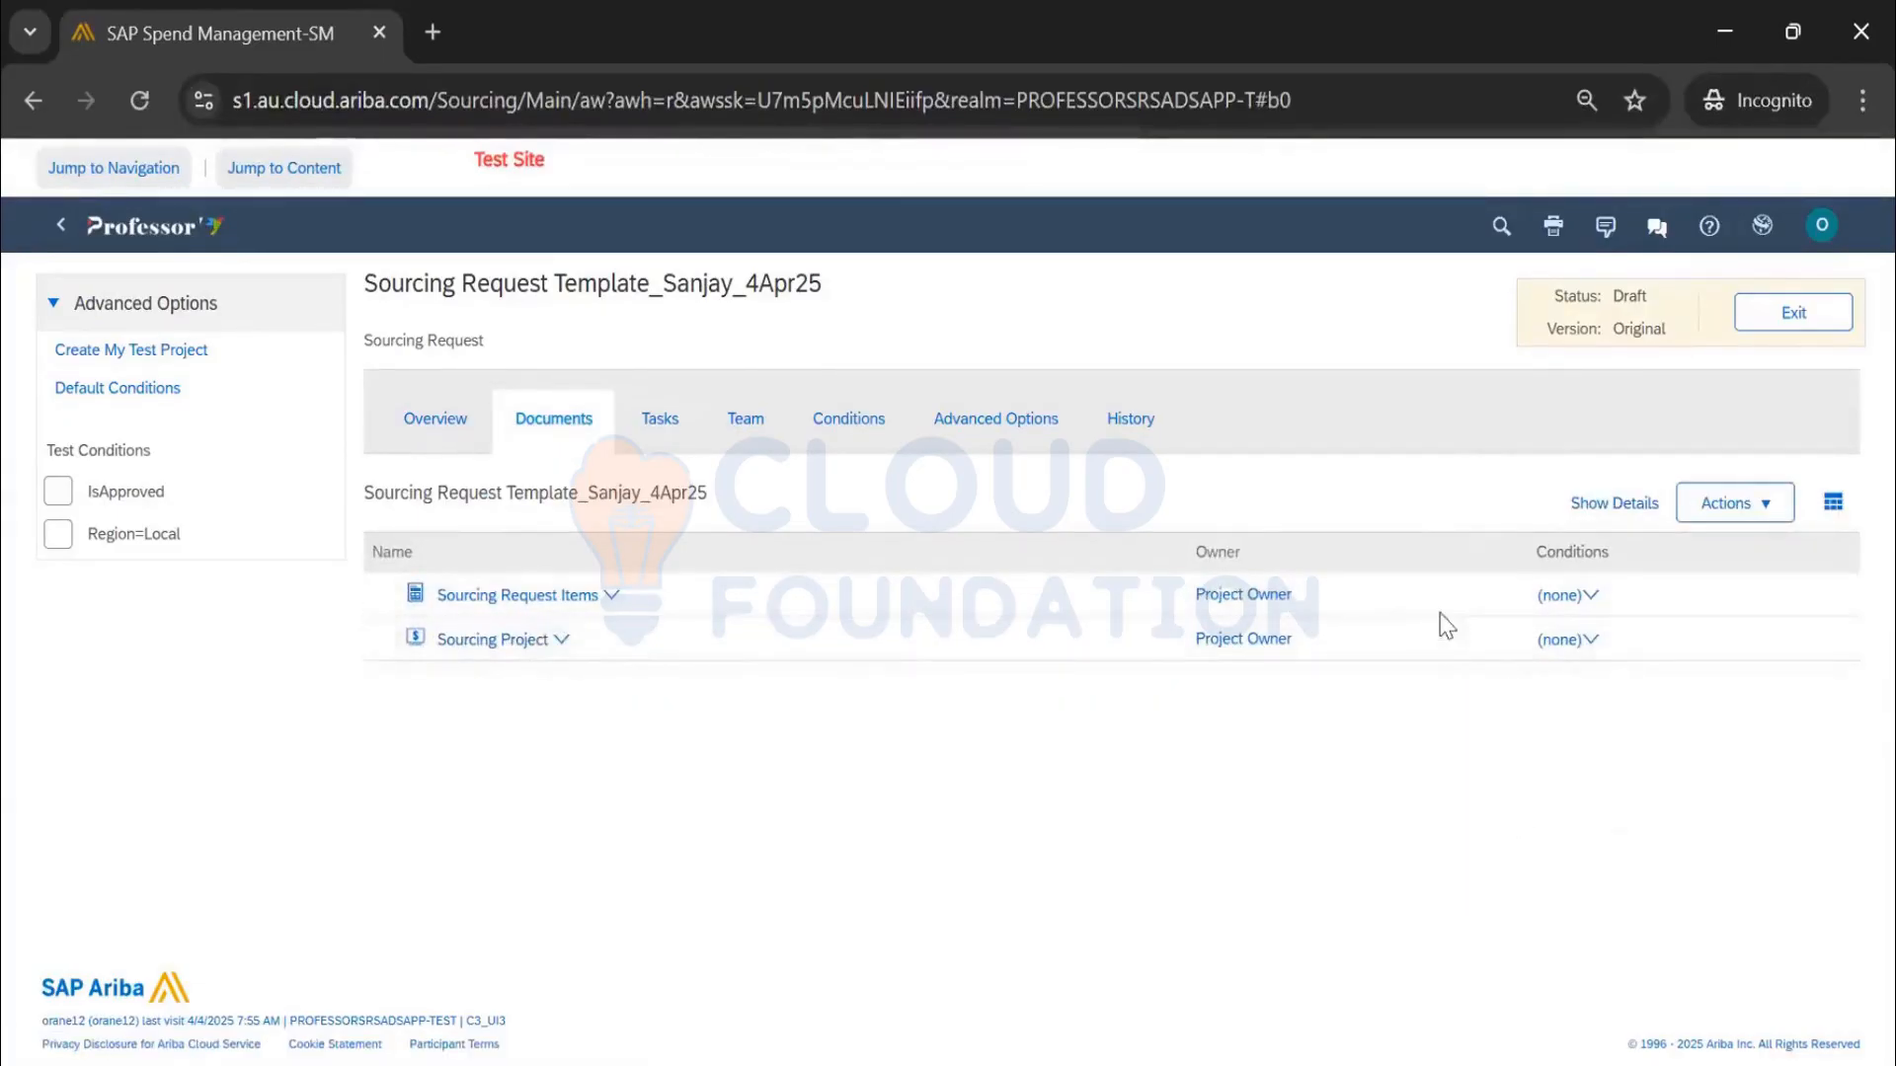
drag(485, 347, 367, 341)
click(531, 342)
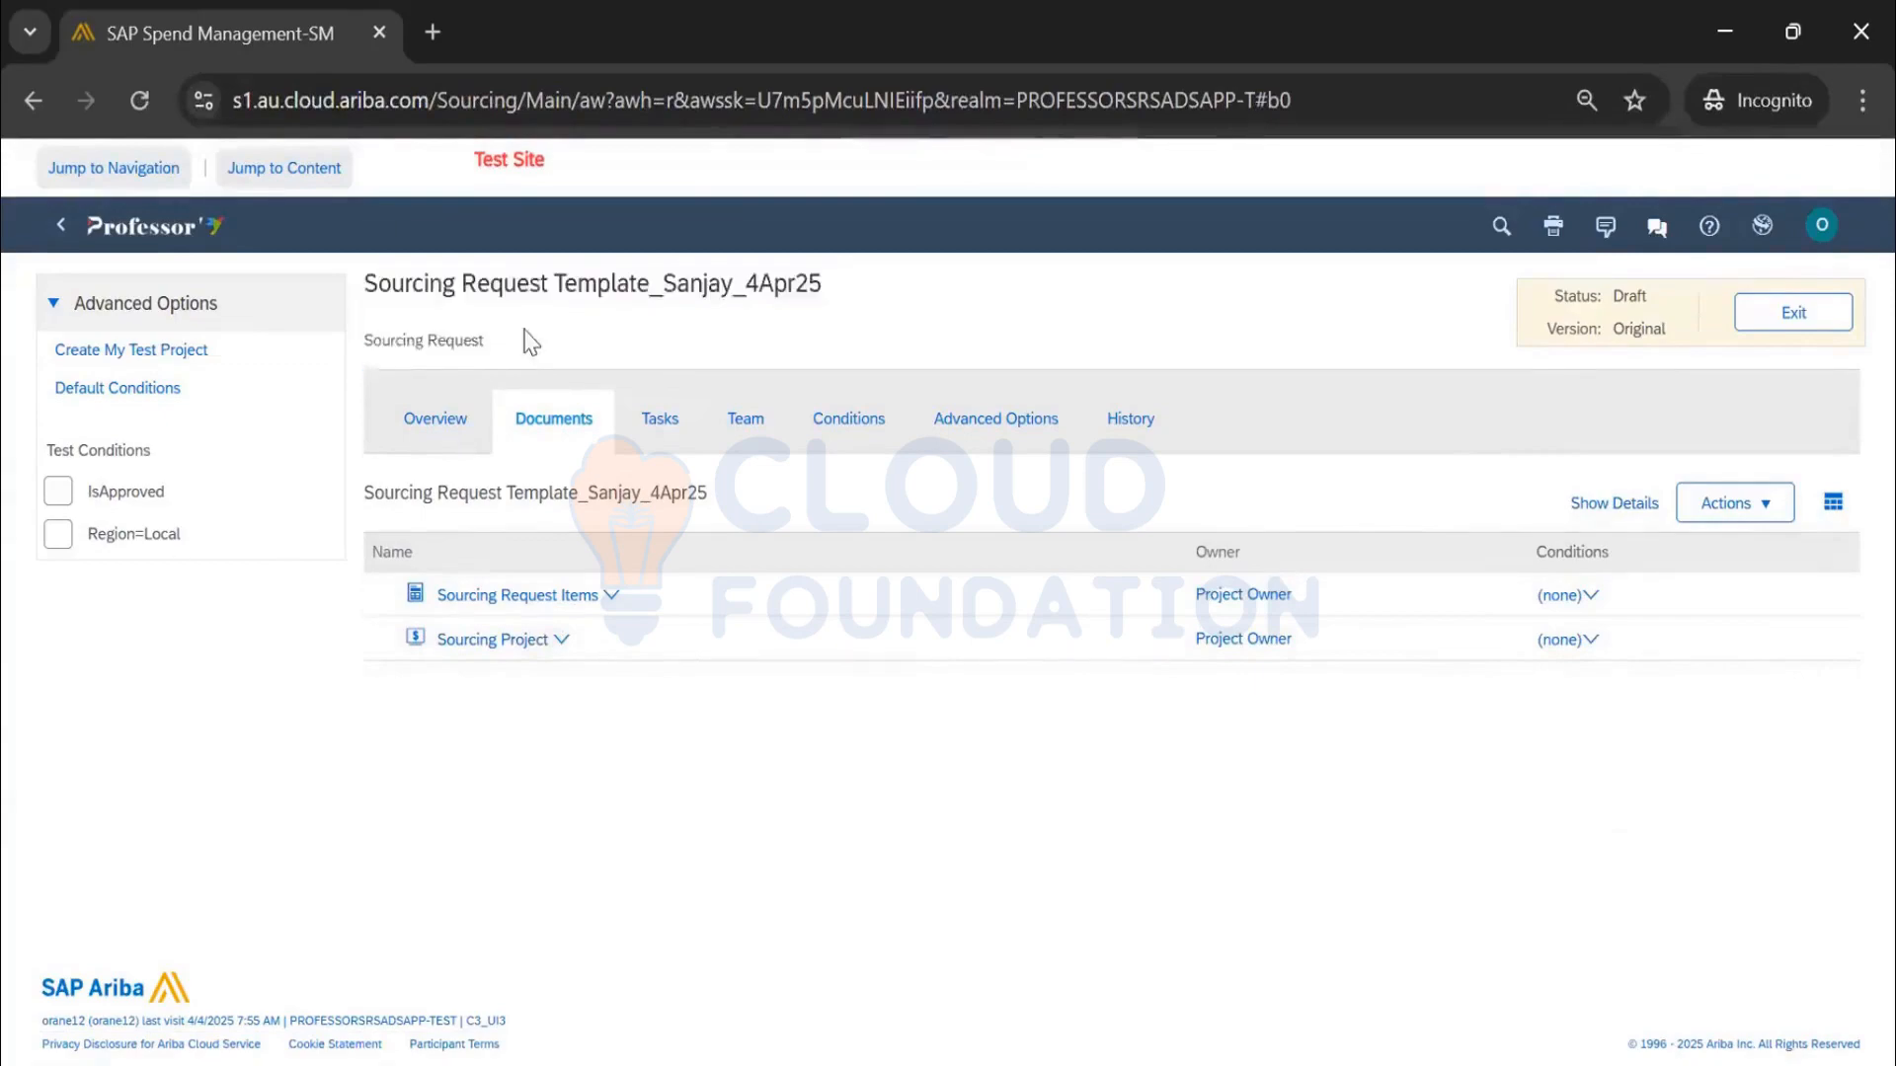
click(541, 644)
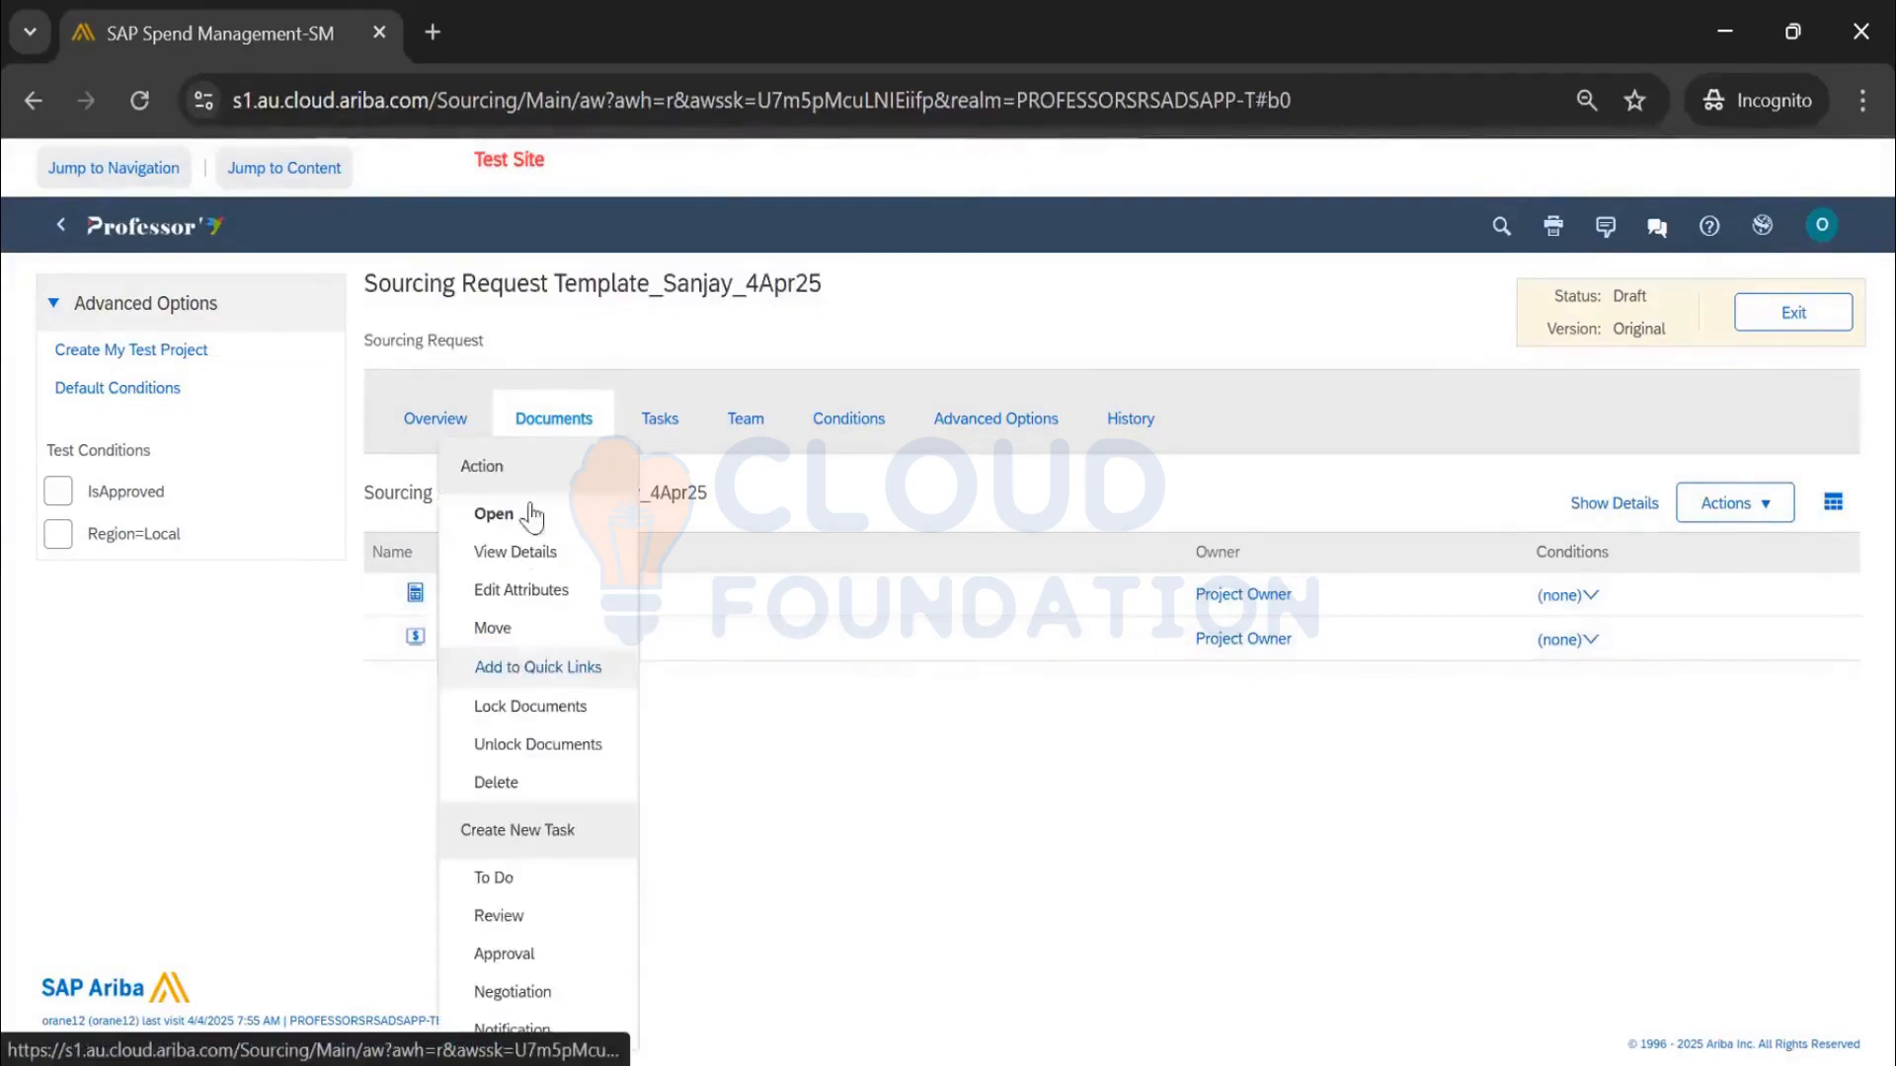
click(939, 752)
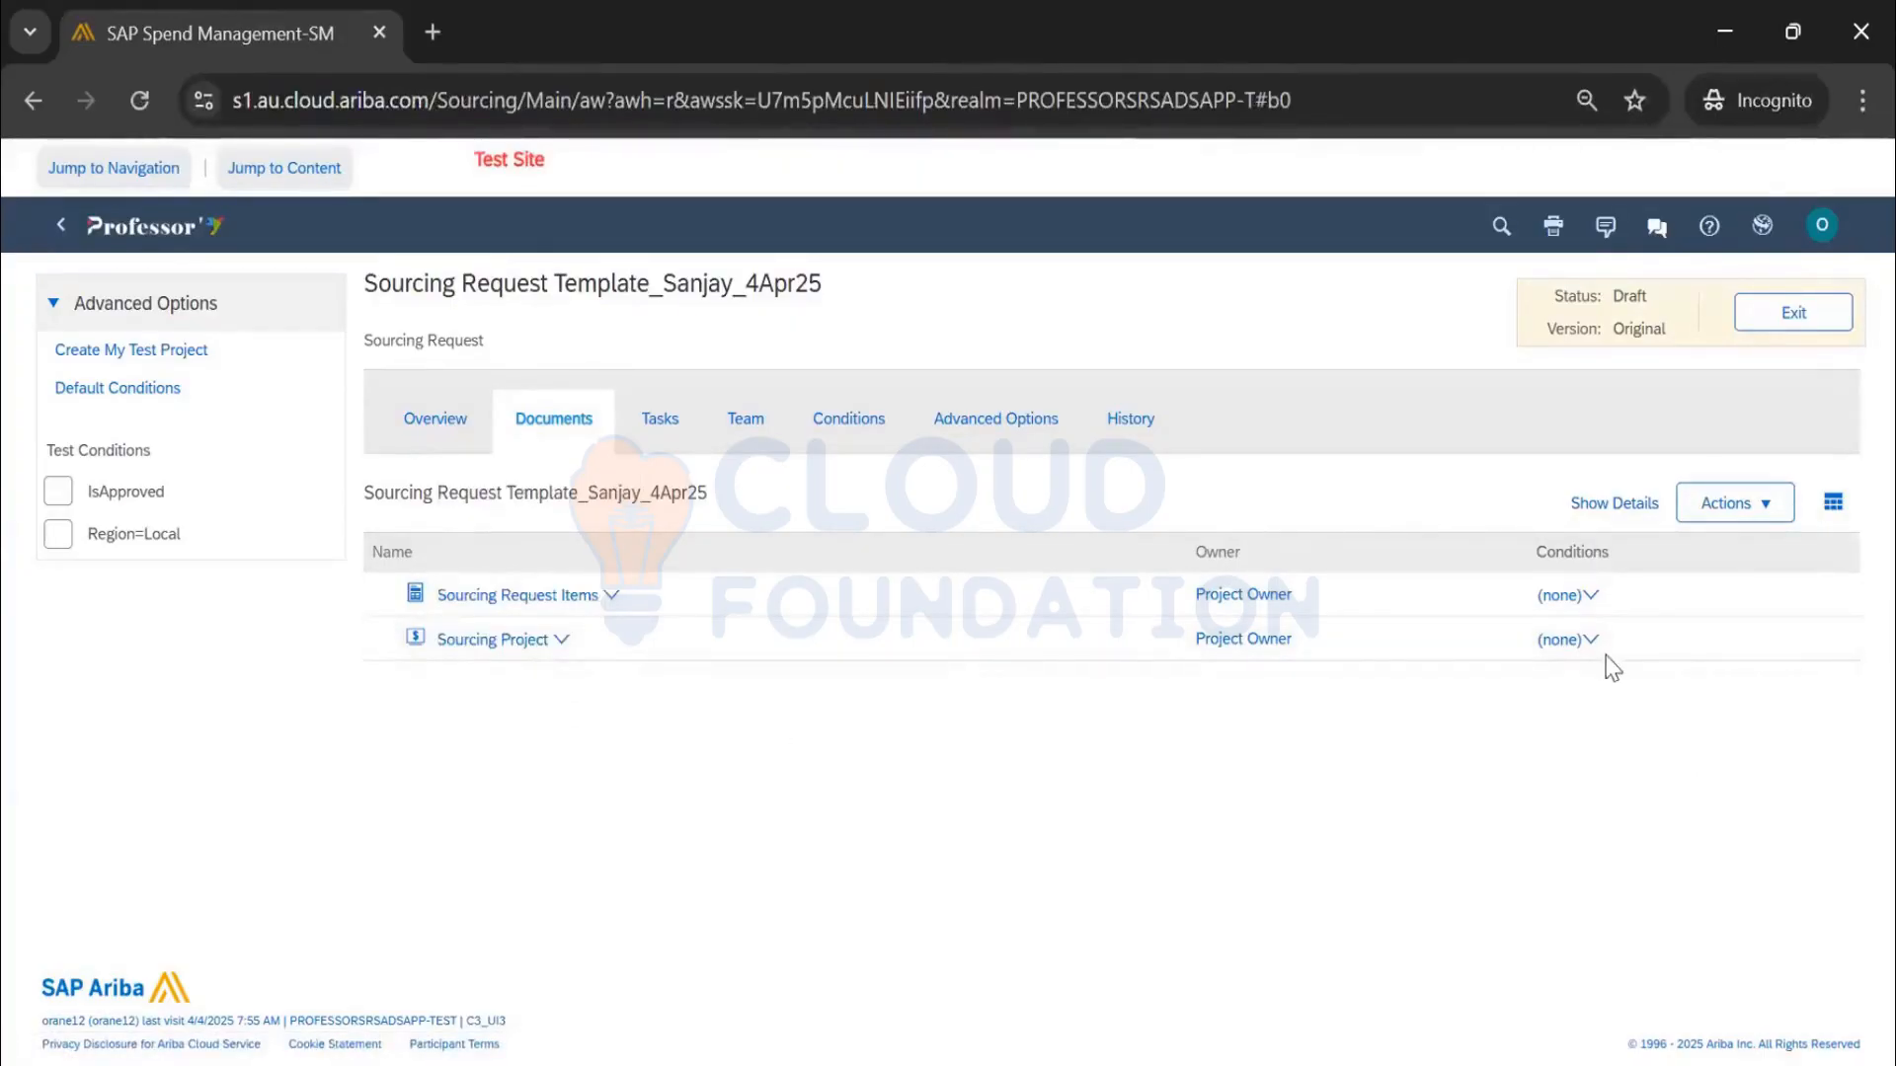
Reapply and then clear IsApproved so Sourcing Project's condition shows (none), and begin a test project
click(1585, 642)
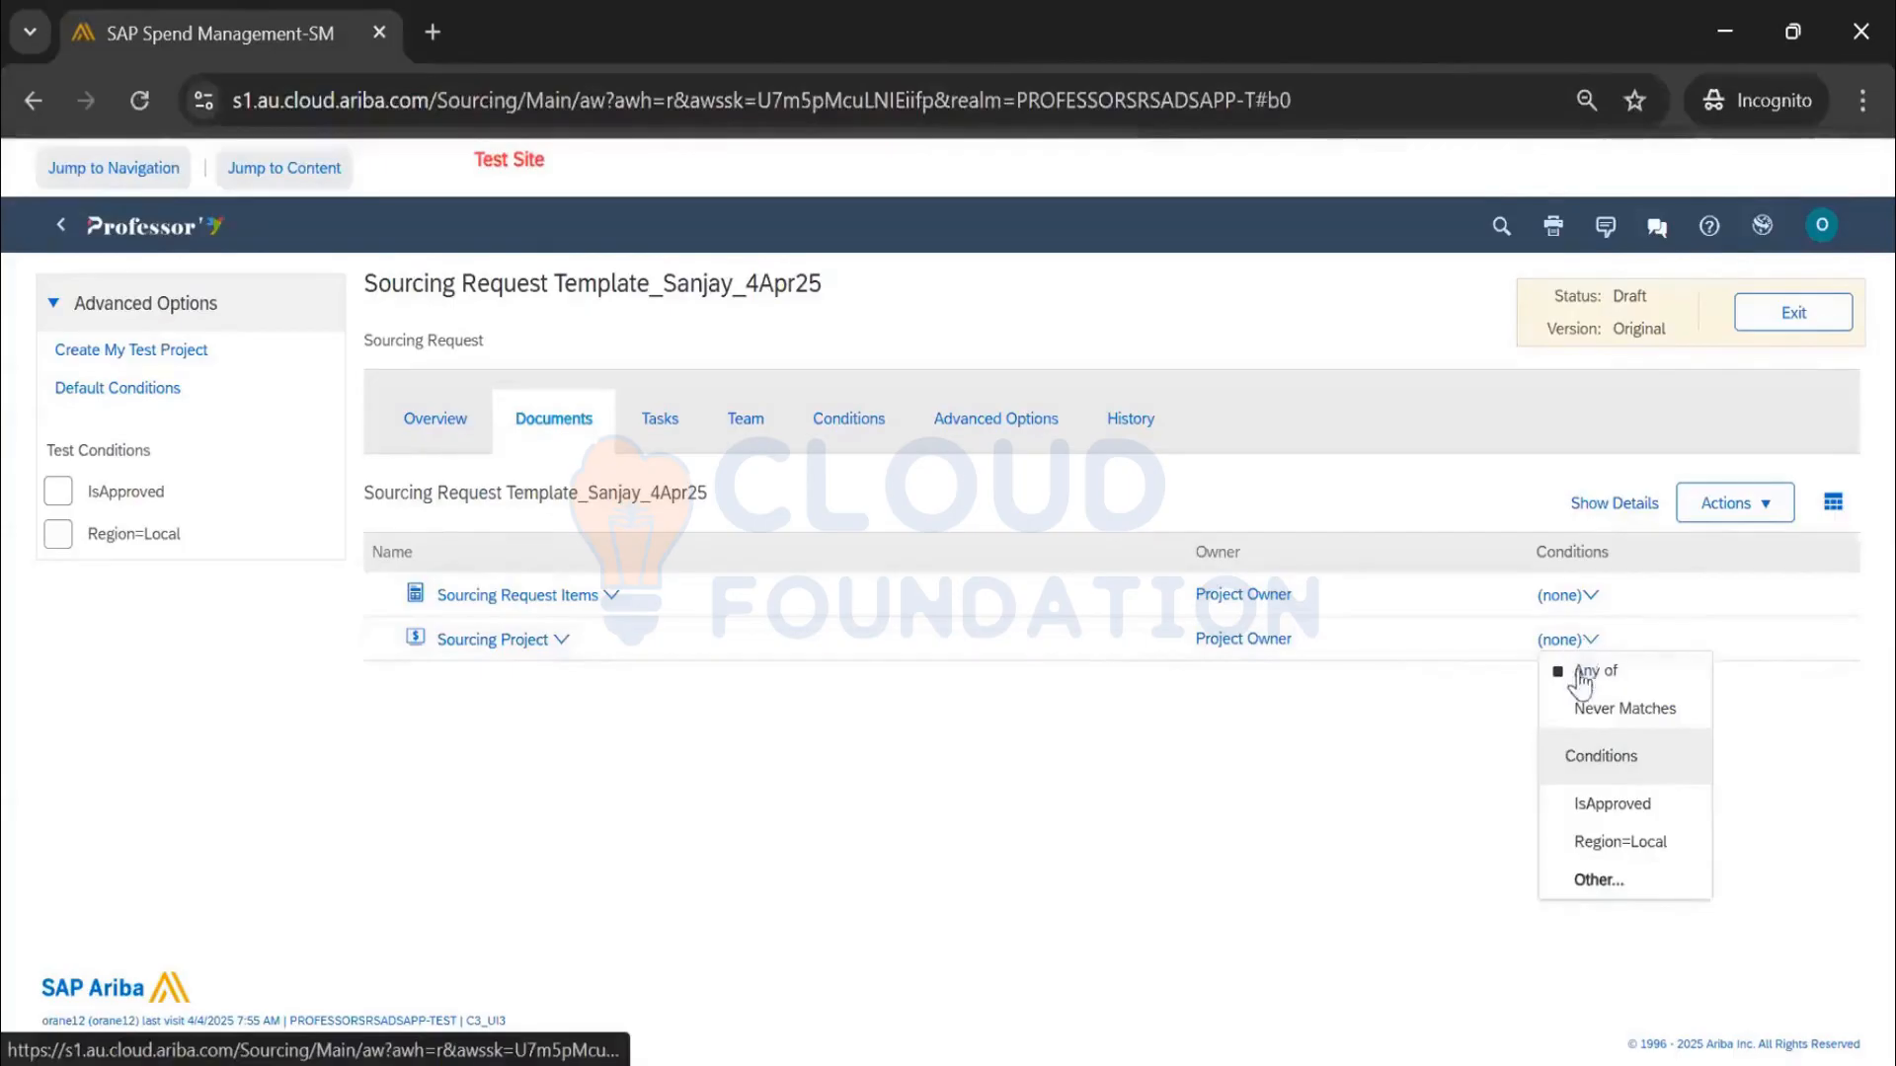
click(1593, 814)
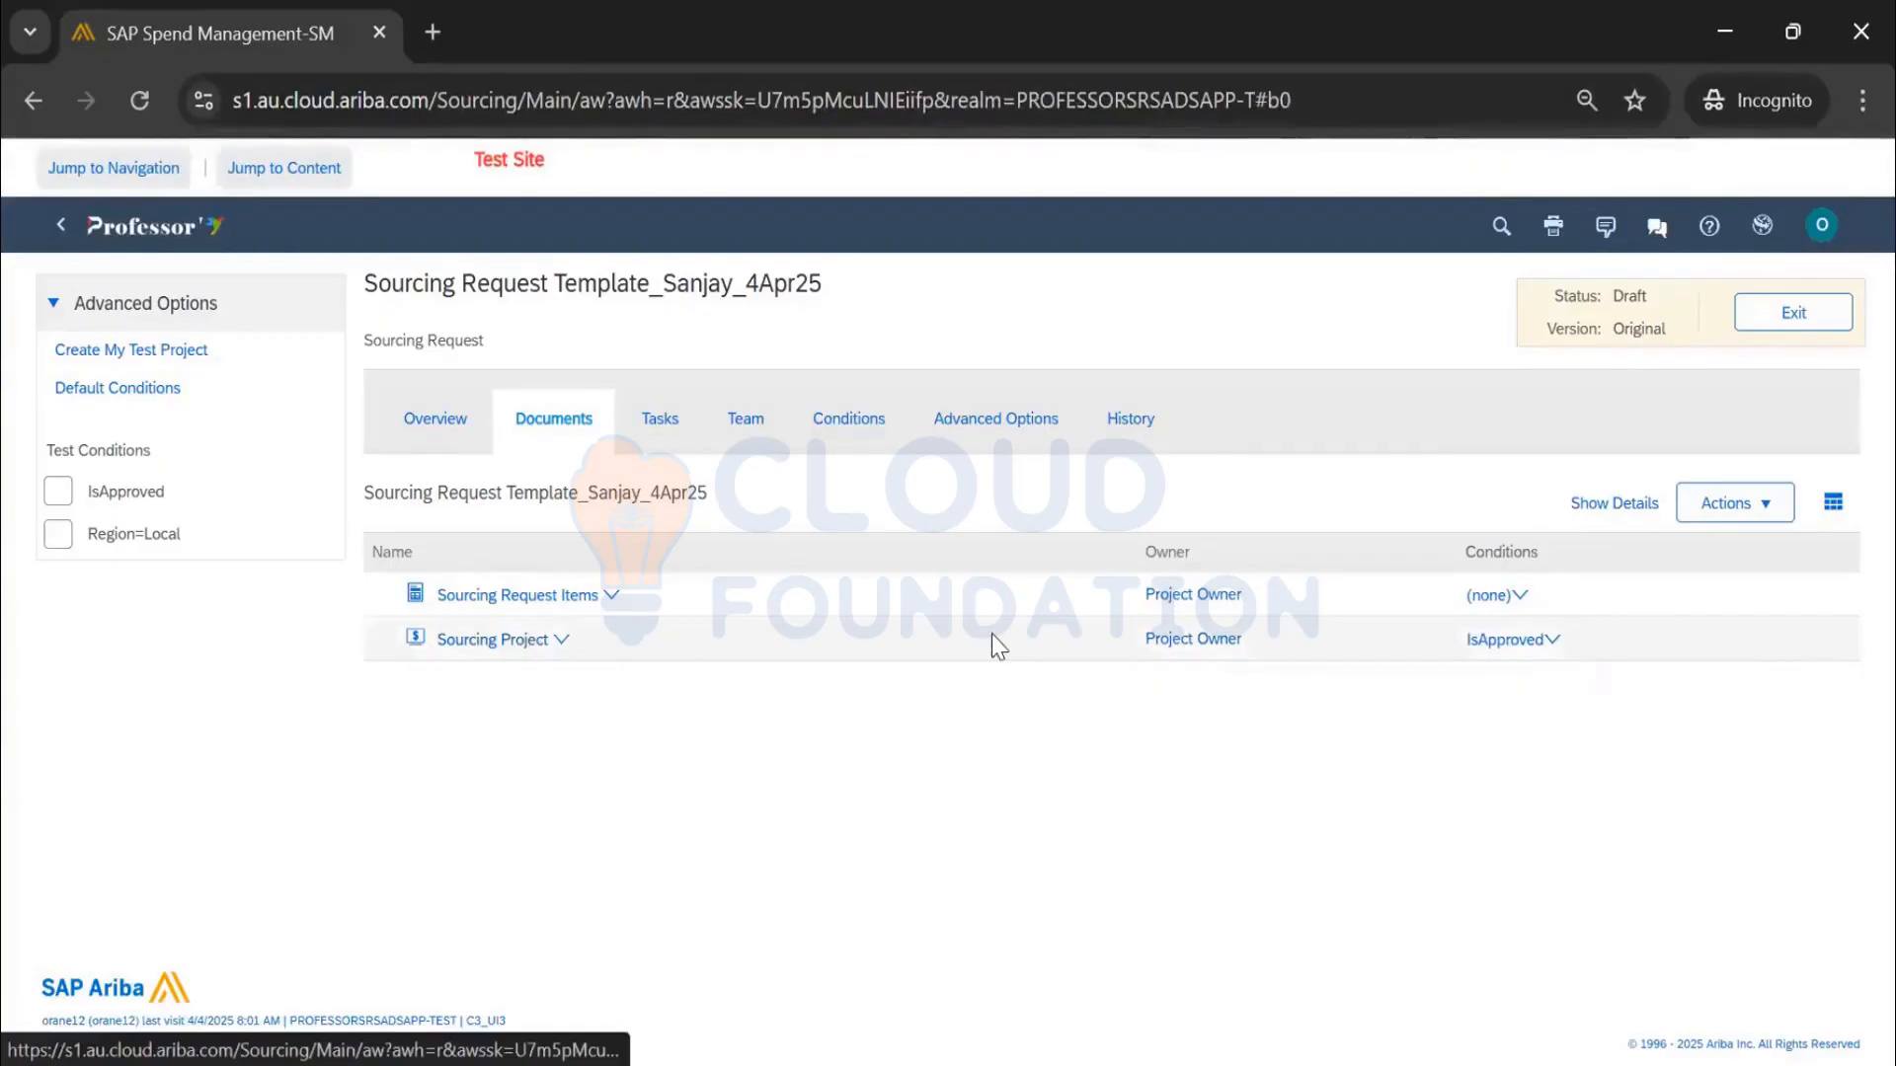
click(1509, 642)
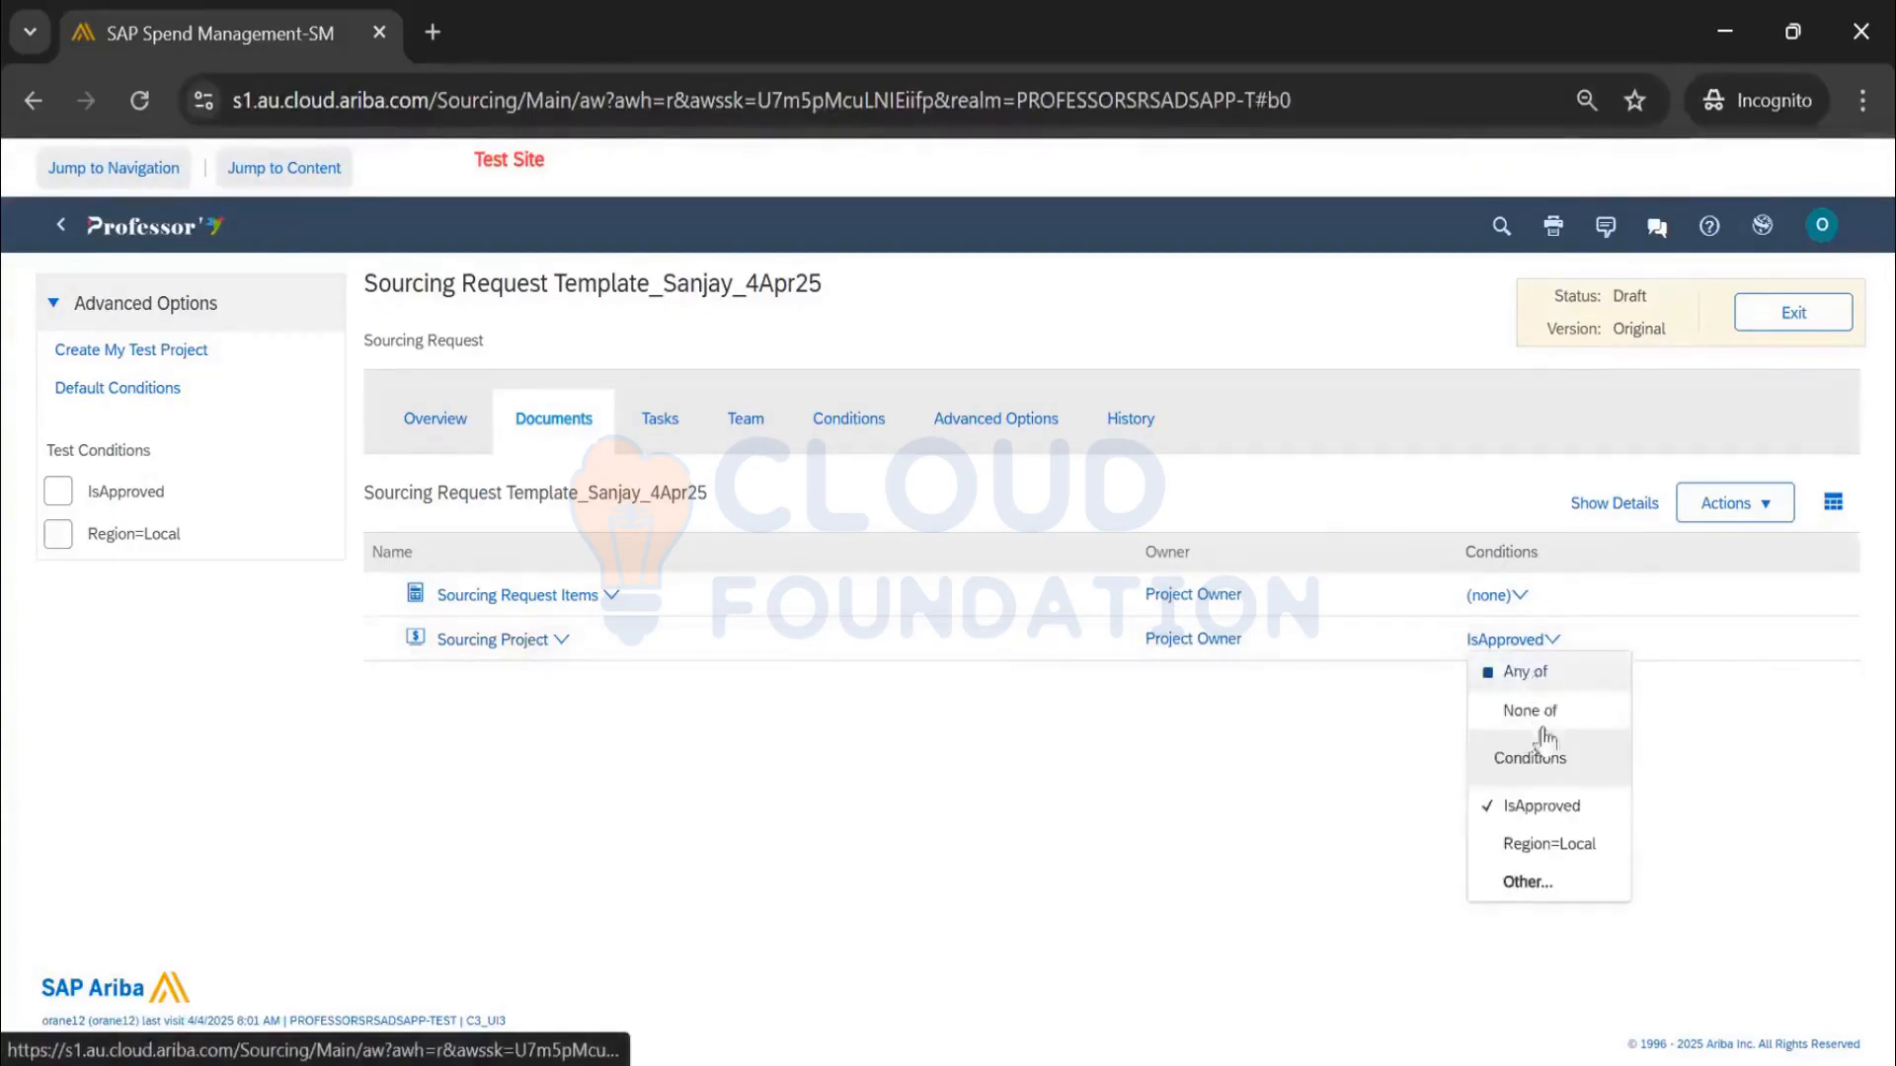
click(1557, 810)
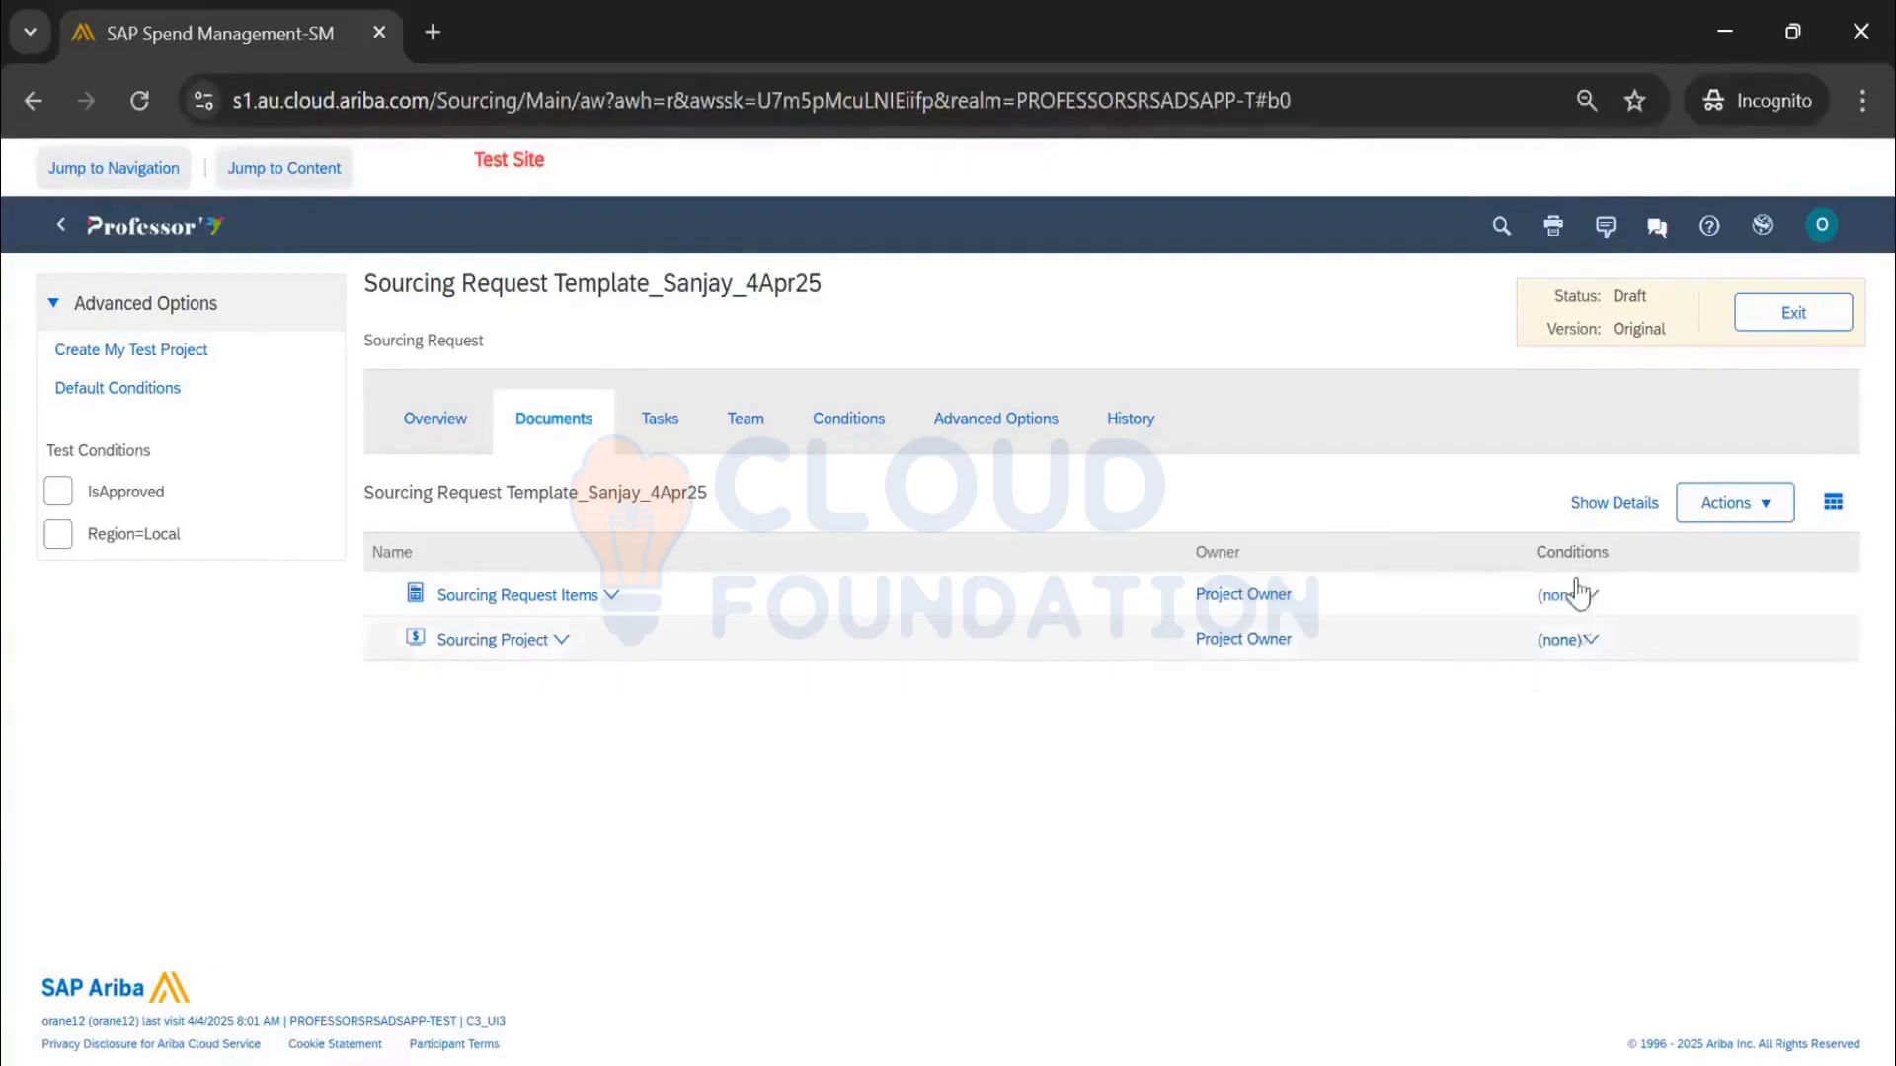
click(131, 352)
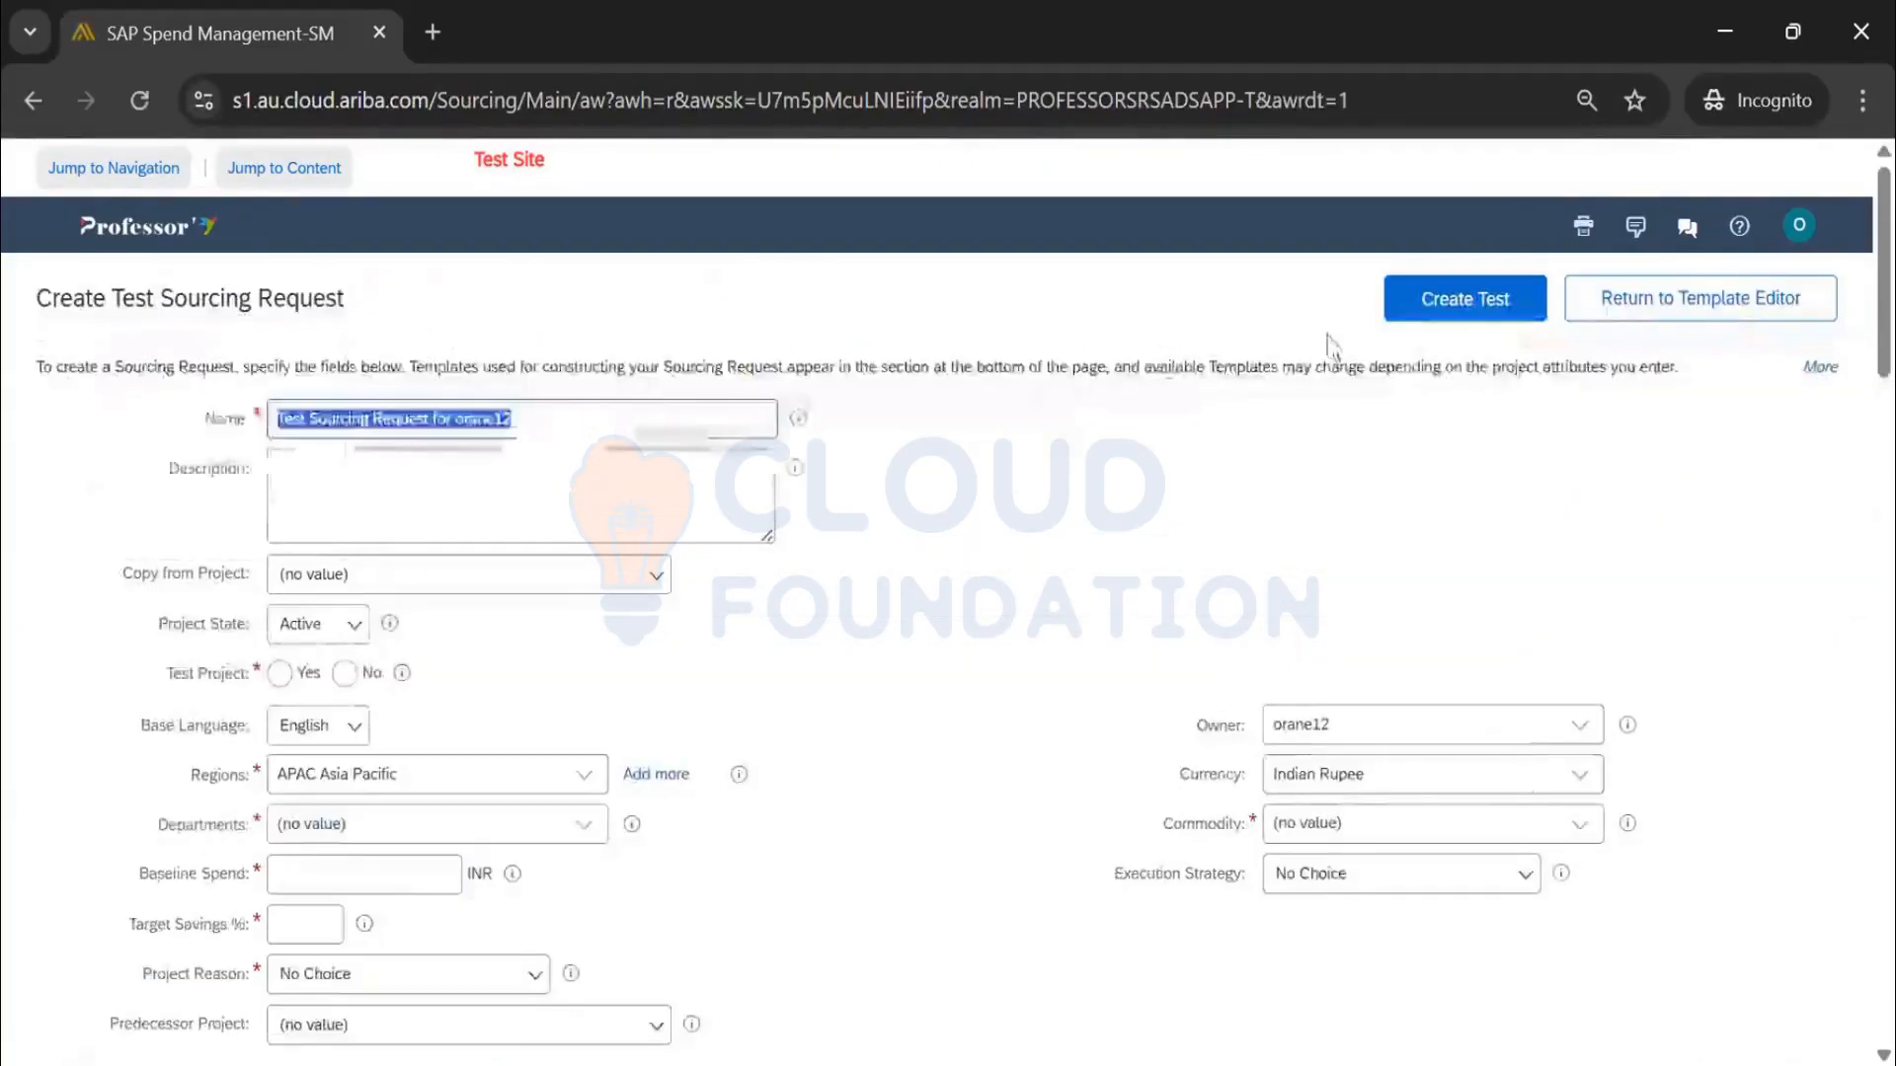
Try copying values from 2024_07_02 Sourcing Request, then revert to copying from no project
scroll(586, 634, down, 3)
scroll(554, 347, up, 2)
click(656, 416)
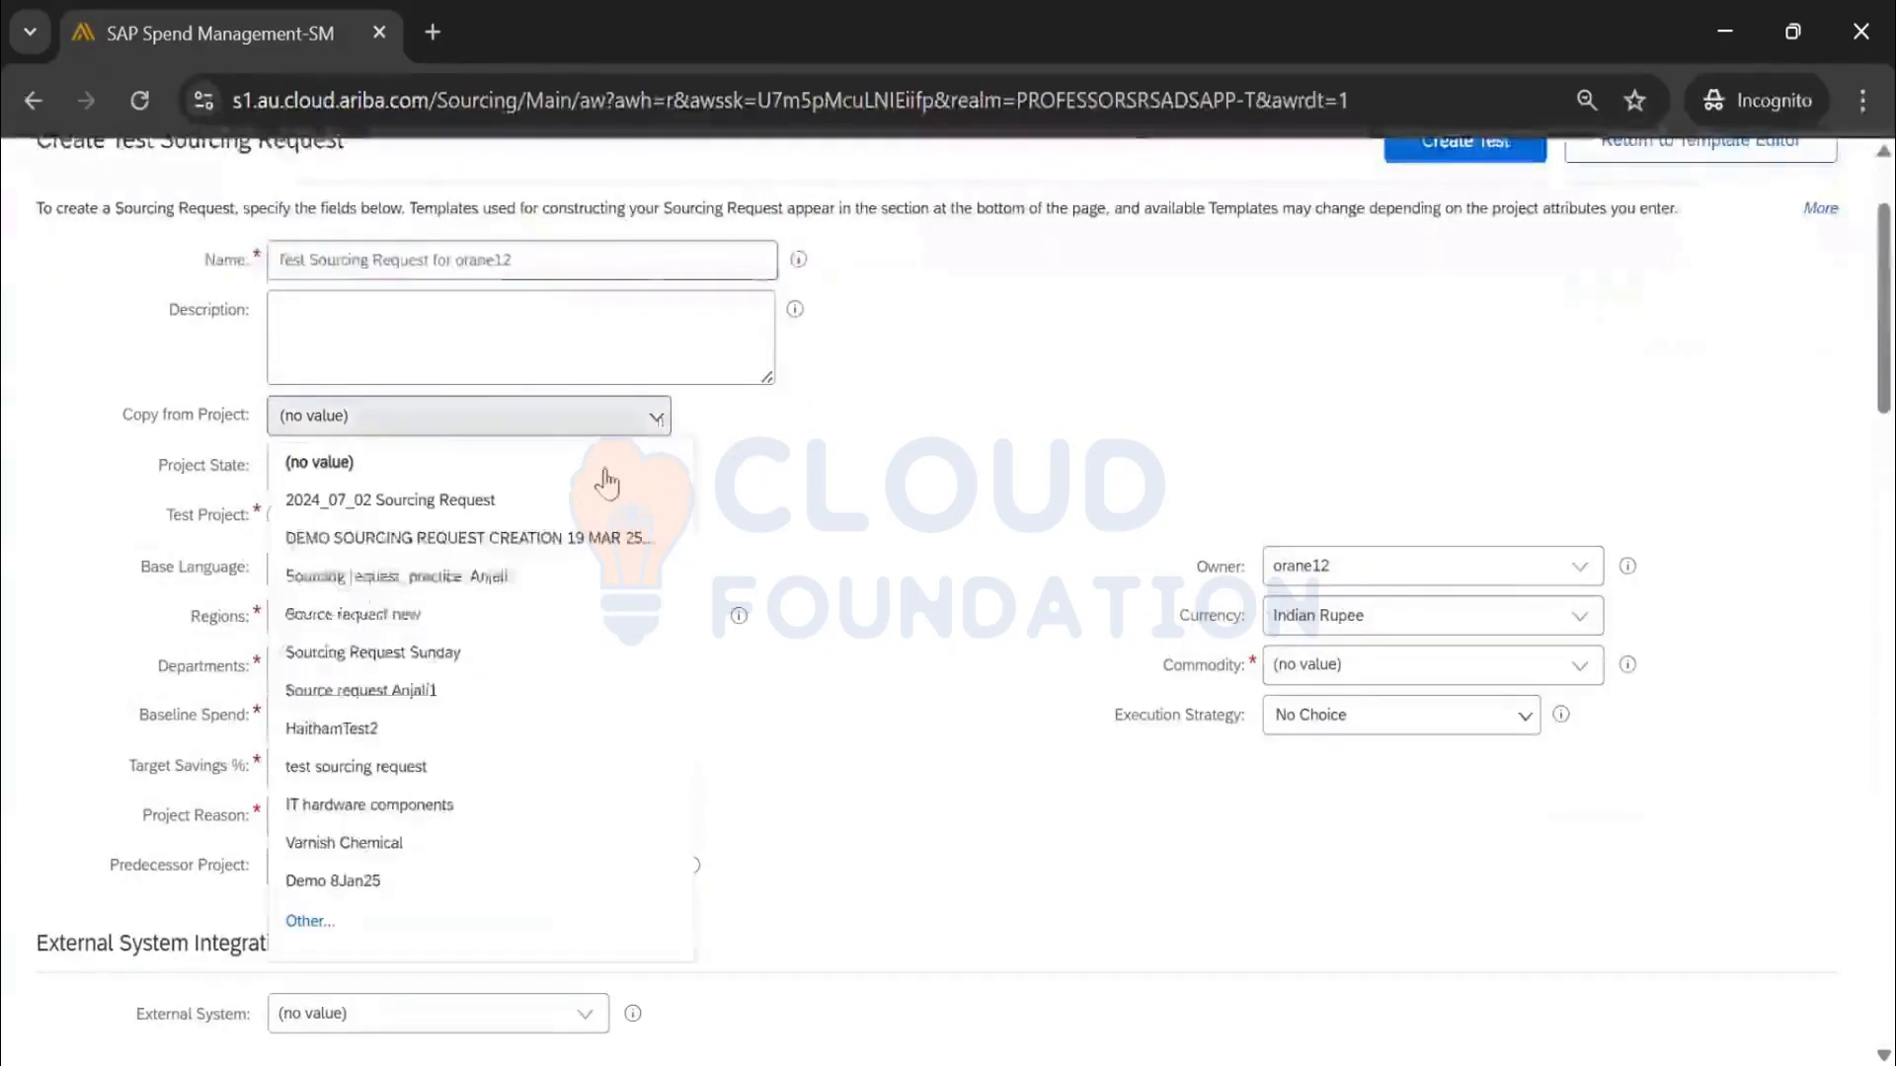
click(593, 491)
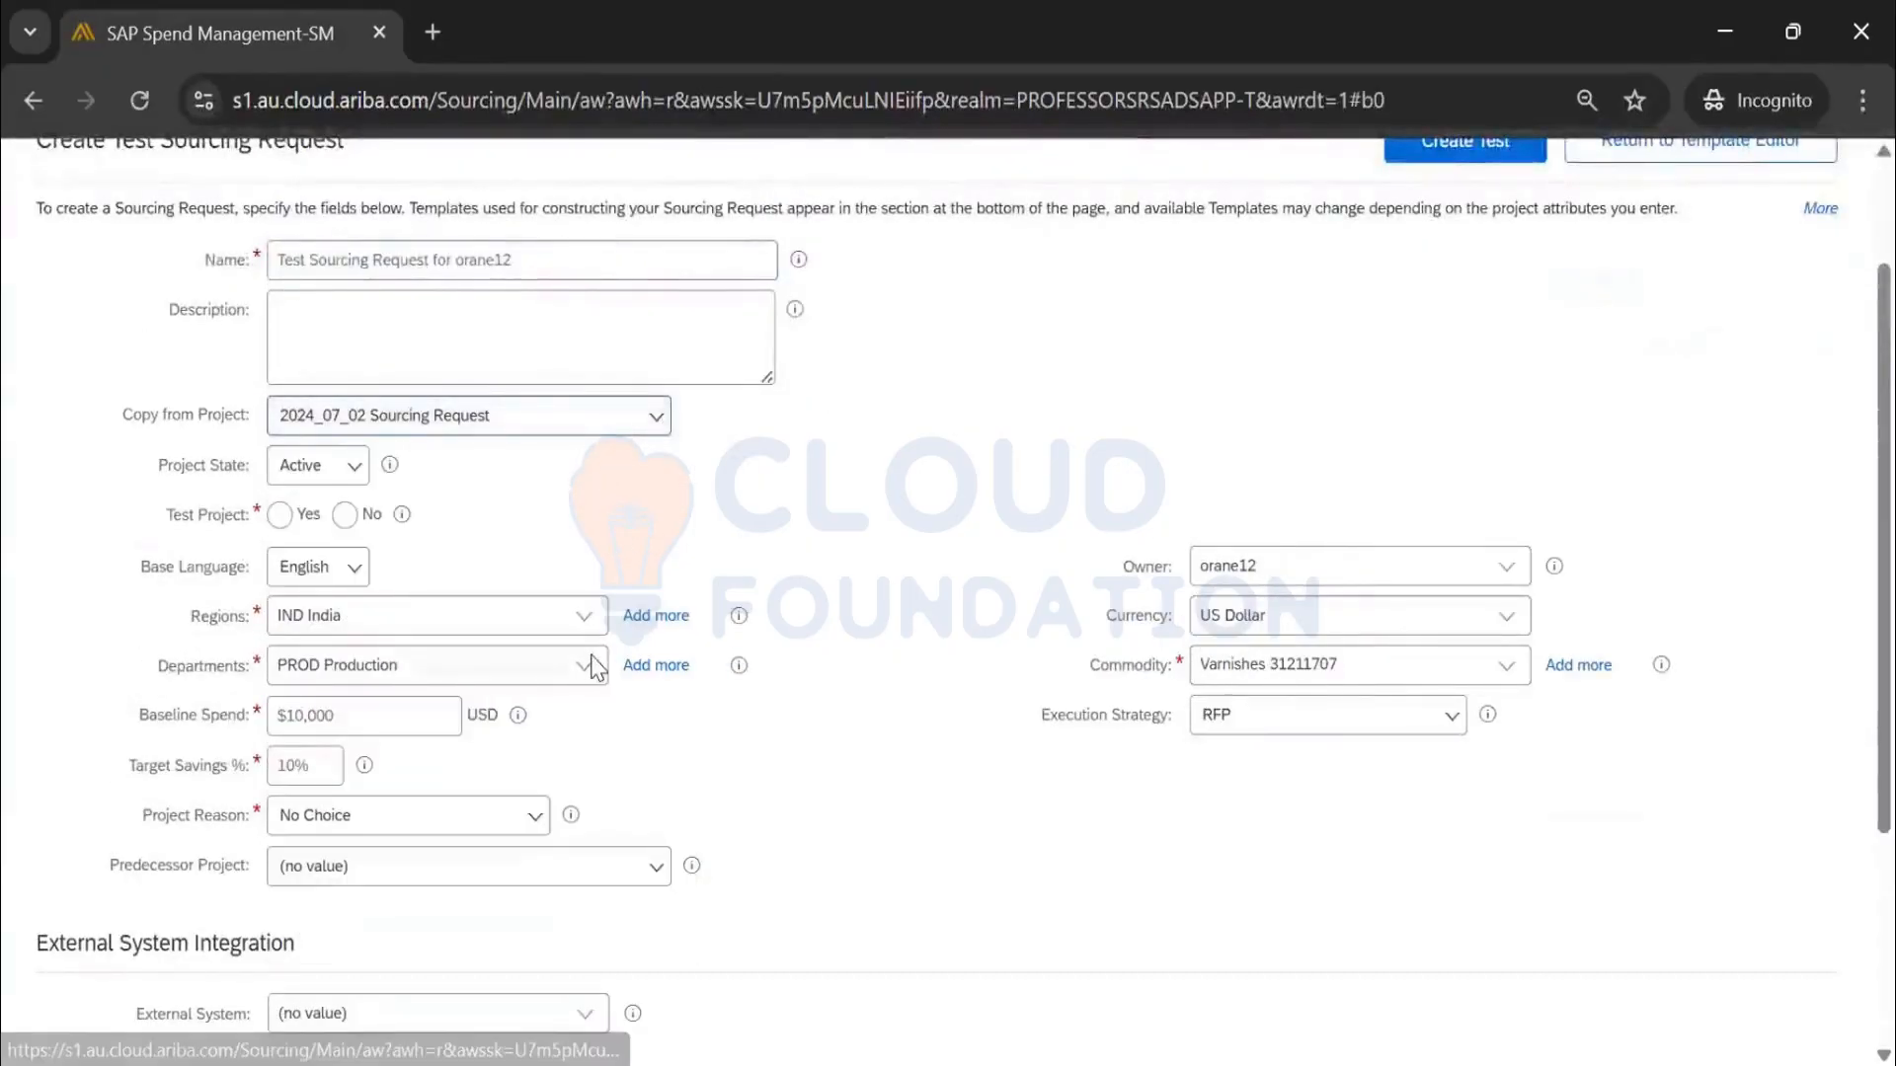
scroll(595, 667, down, 3)
scroll(596, 665, up, 5)
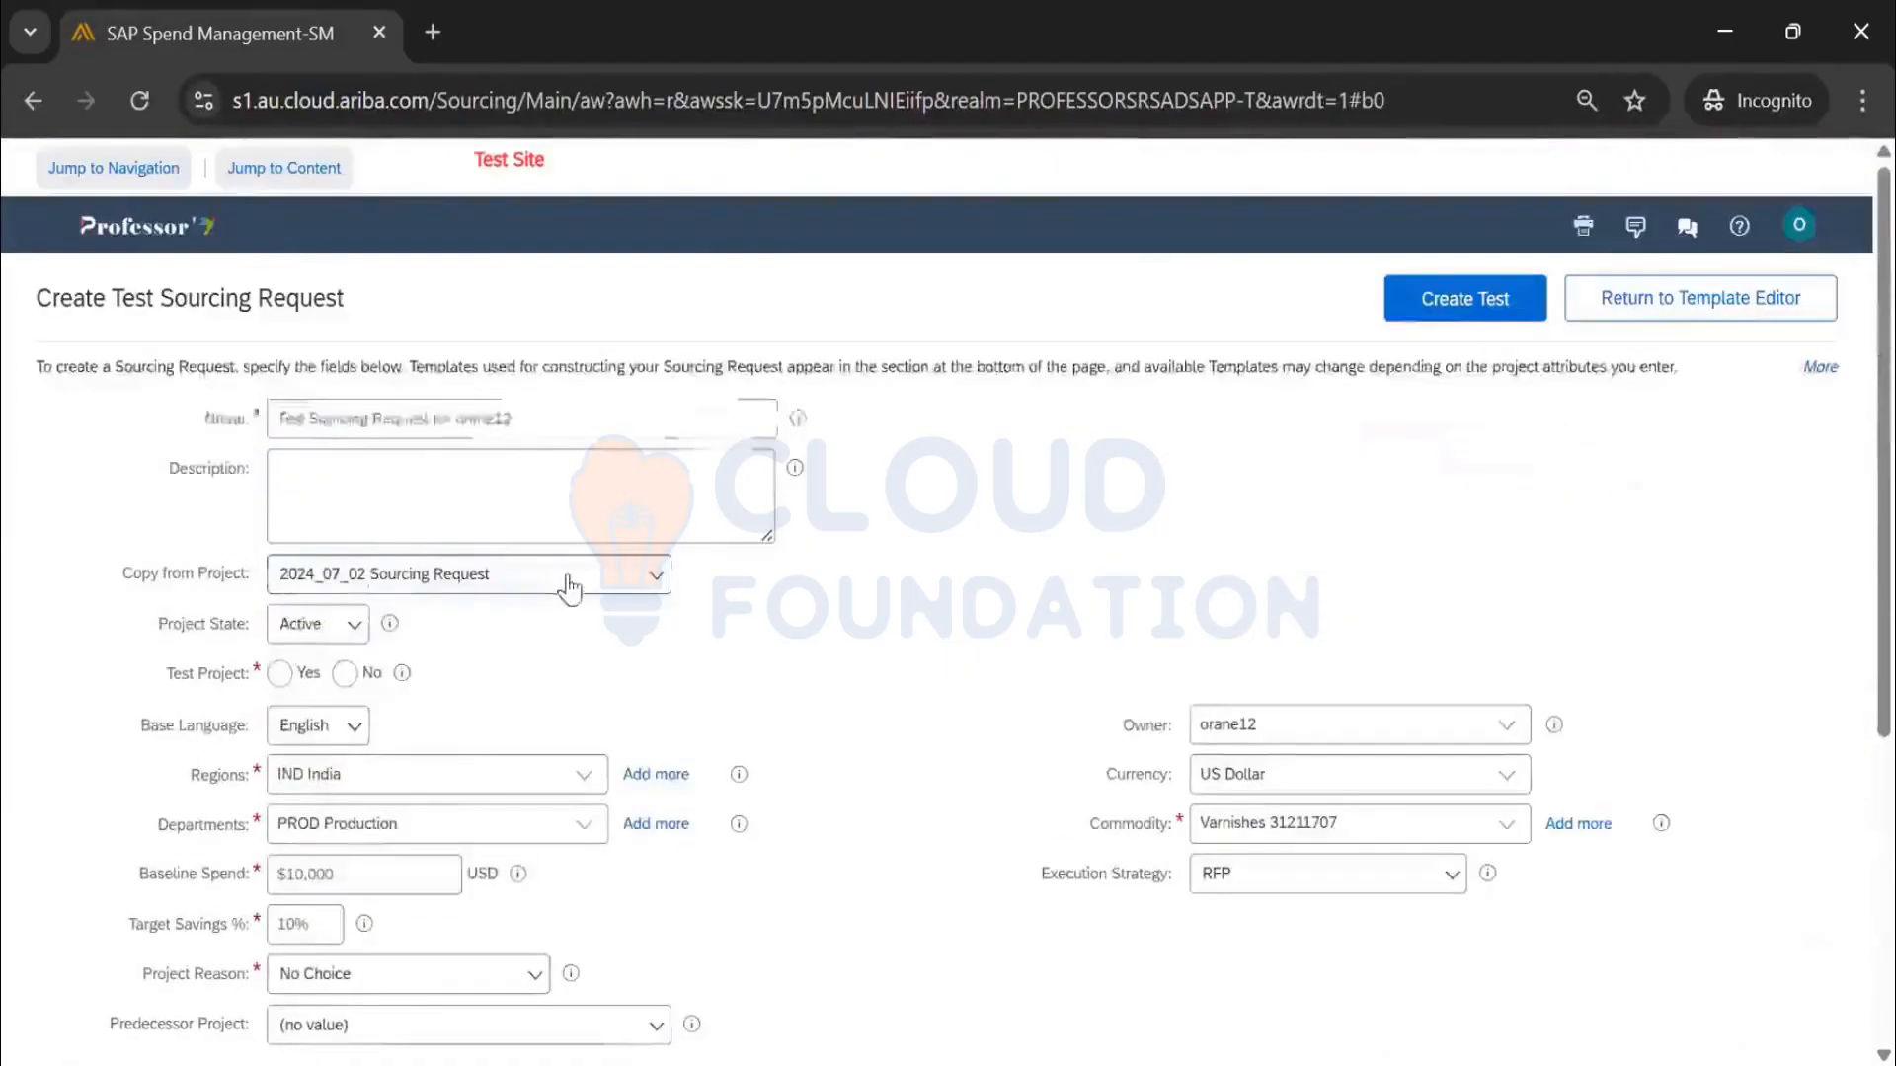
click(563, 583)
click(526, 622)
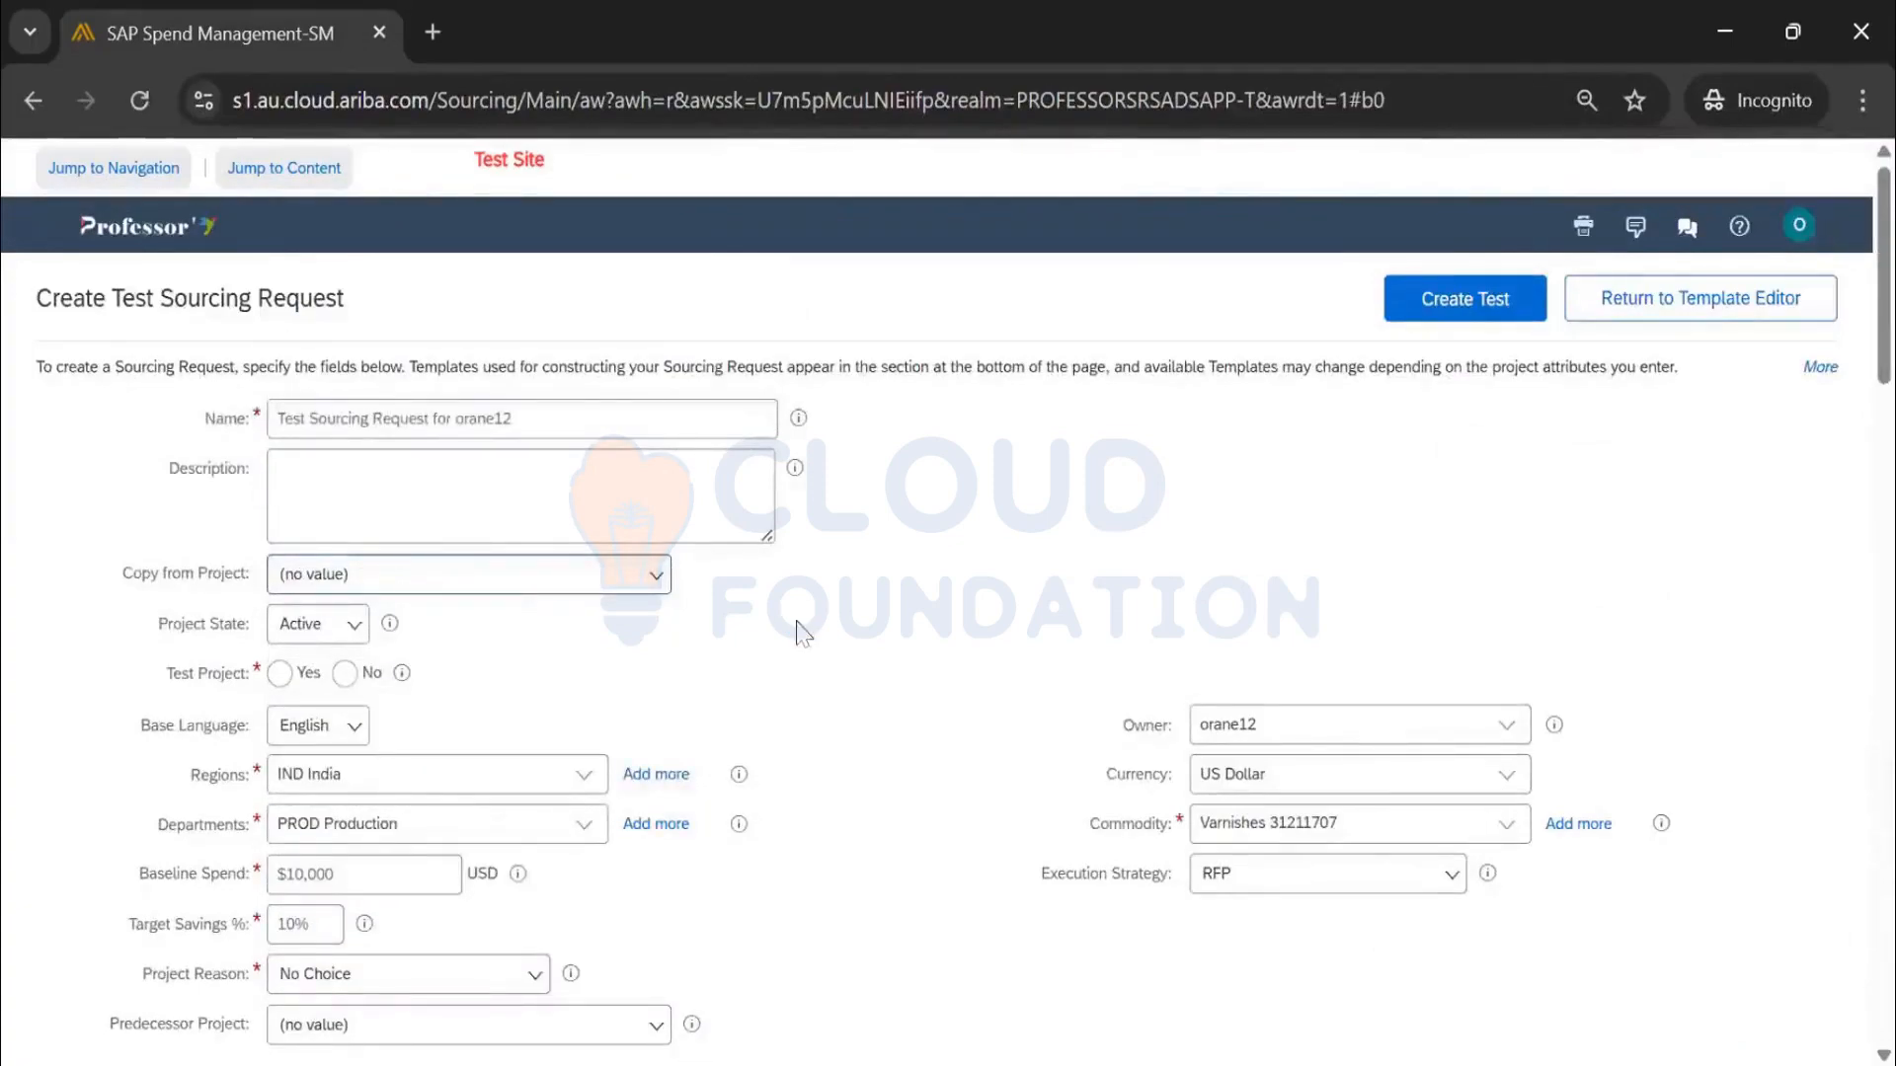
Choose the Sourcing Request Template_Sanjay_4Apr25 template from the second page of templates
scroll(882, 617, down, 10)
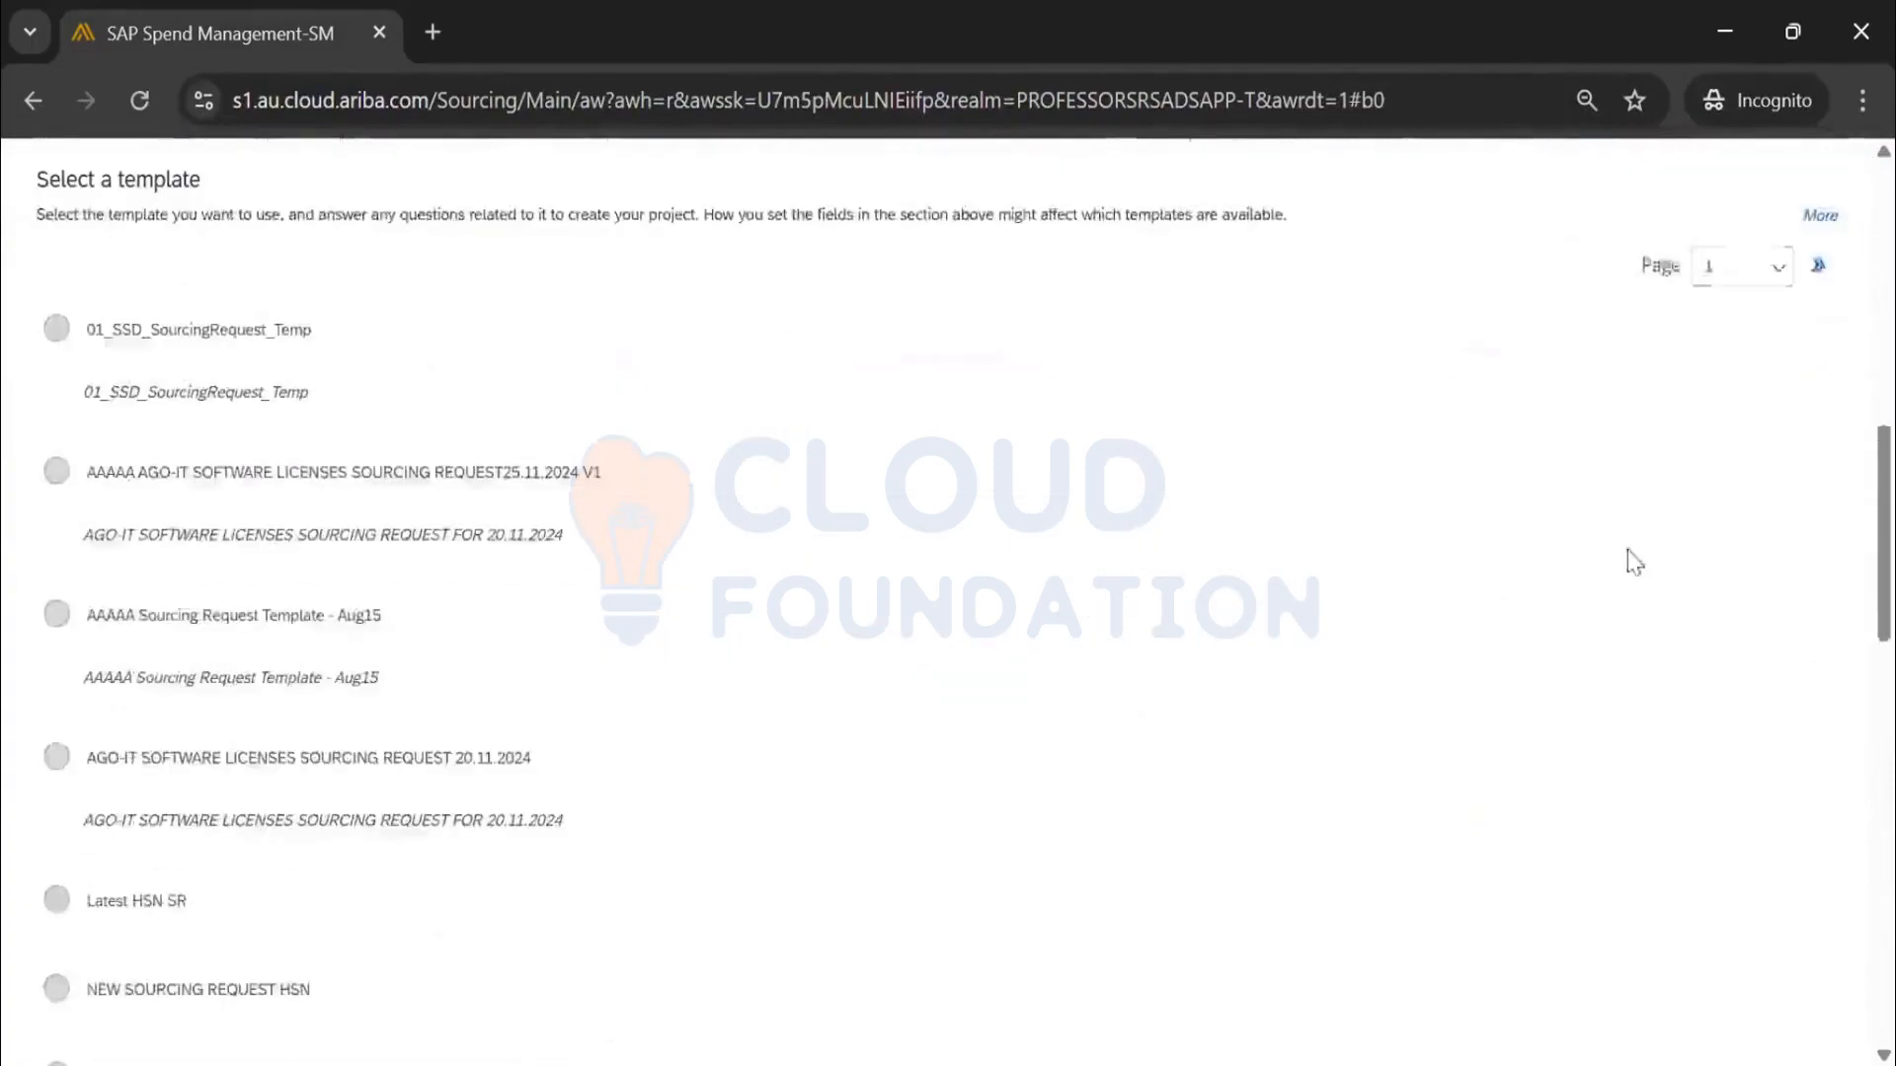
click(1818, 277)
scroll(296, 771, down, 5)
click(220, 793)
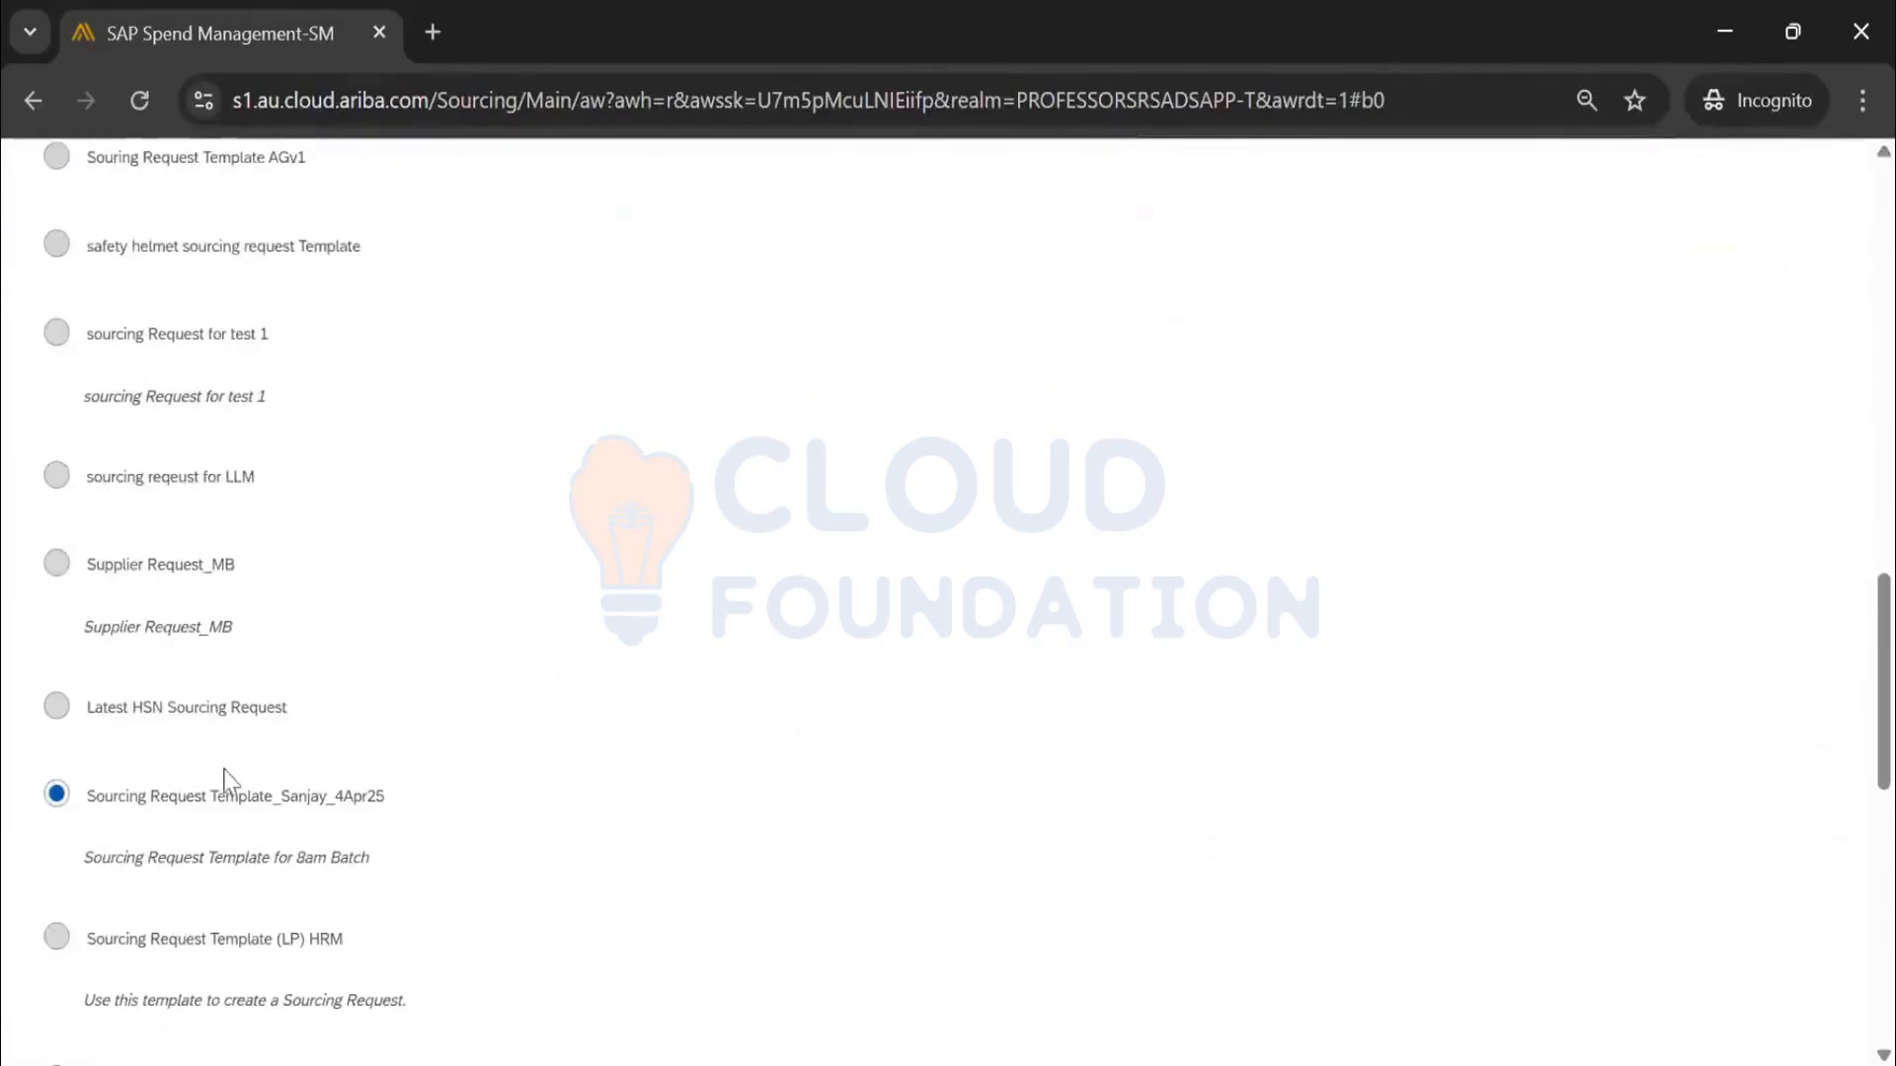
scroll(1299, 830, up, 15)
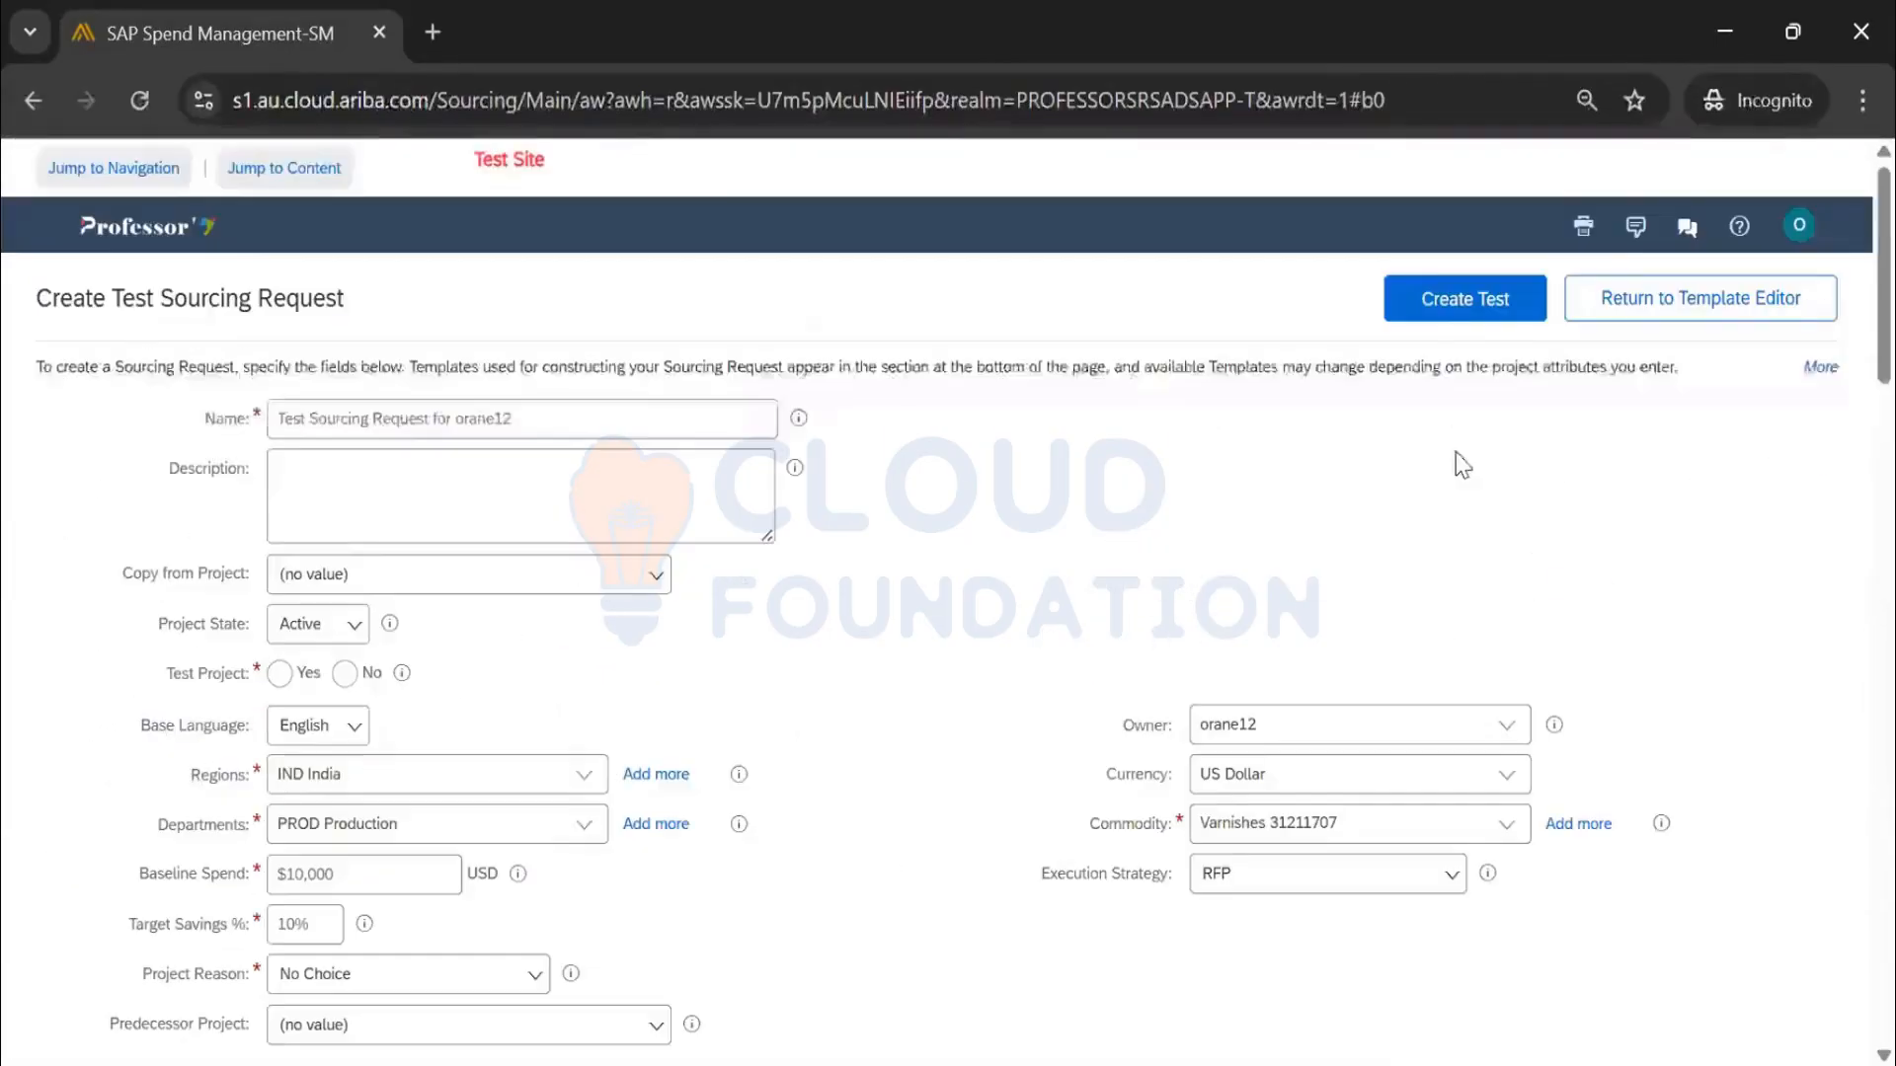
Set Test Project to No and reason Additional Requirement, then create the test sourcing request
click(1462, 322)
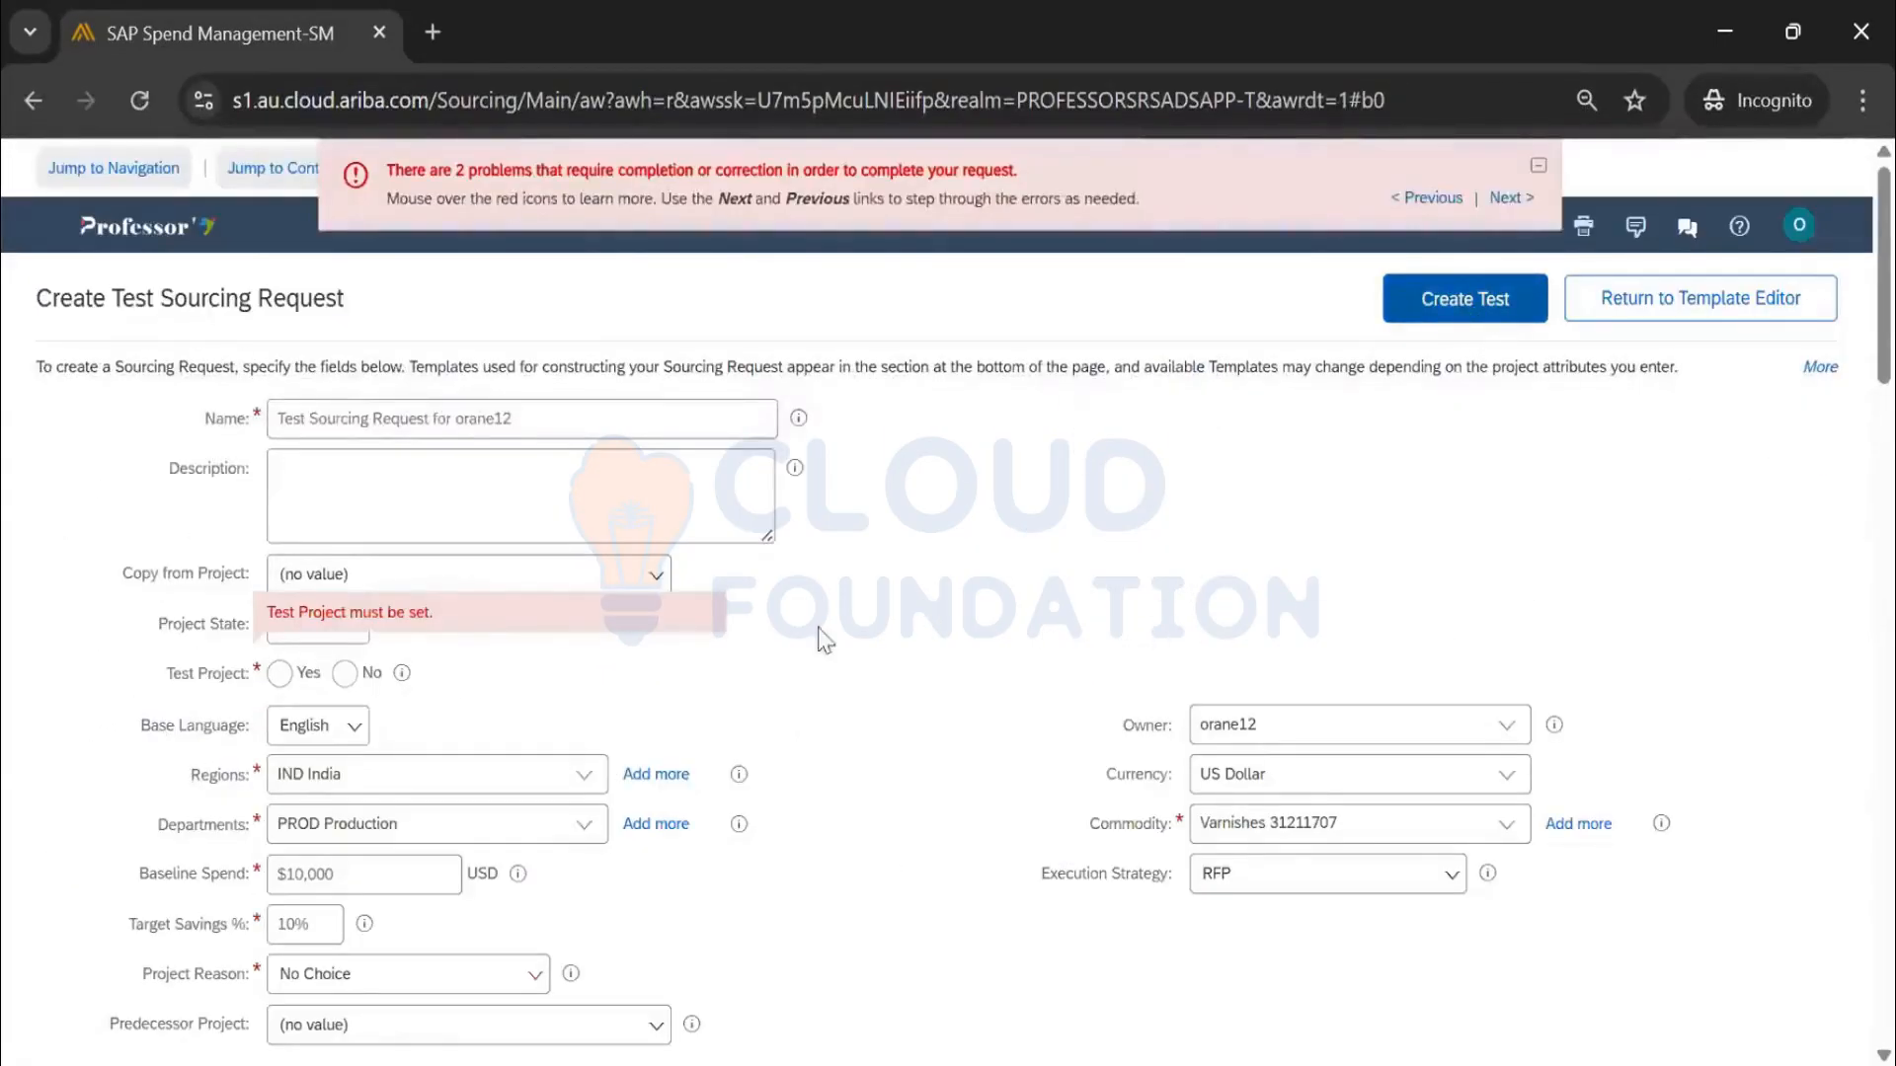
click(347, 675)
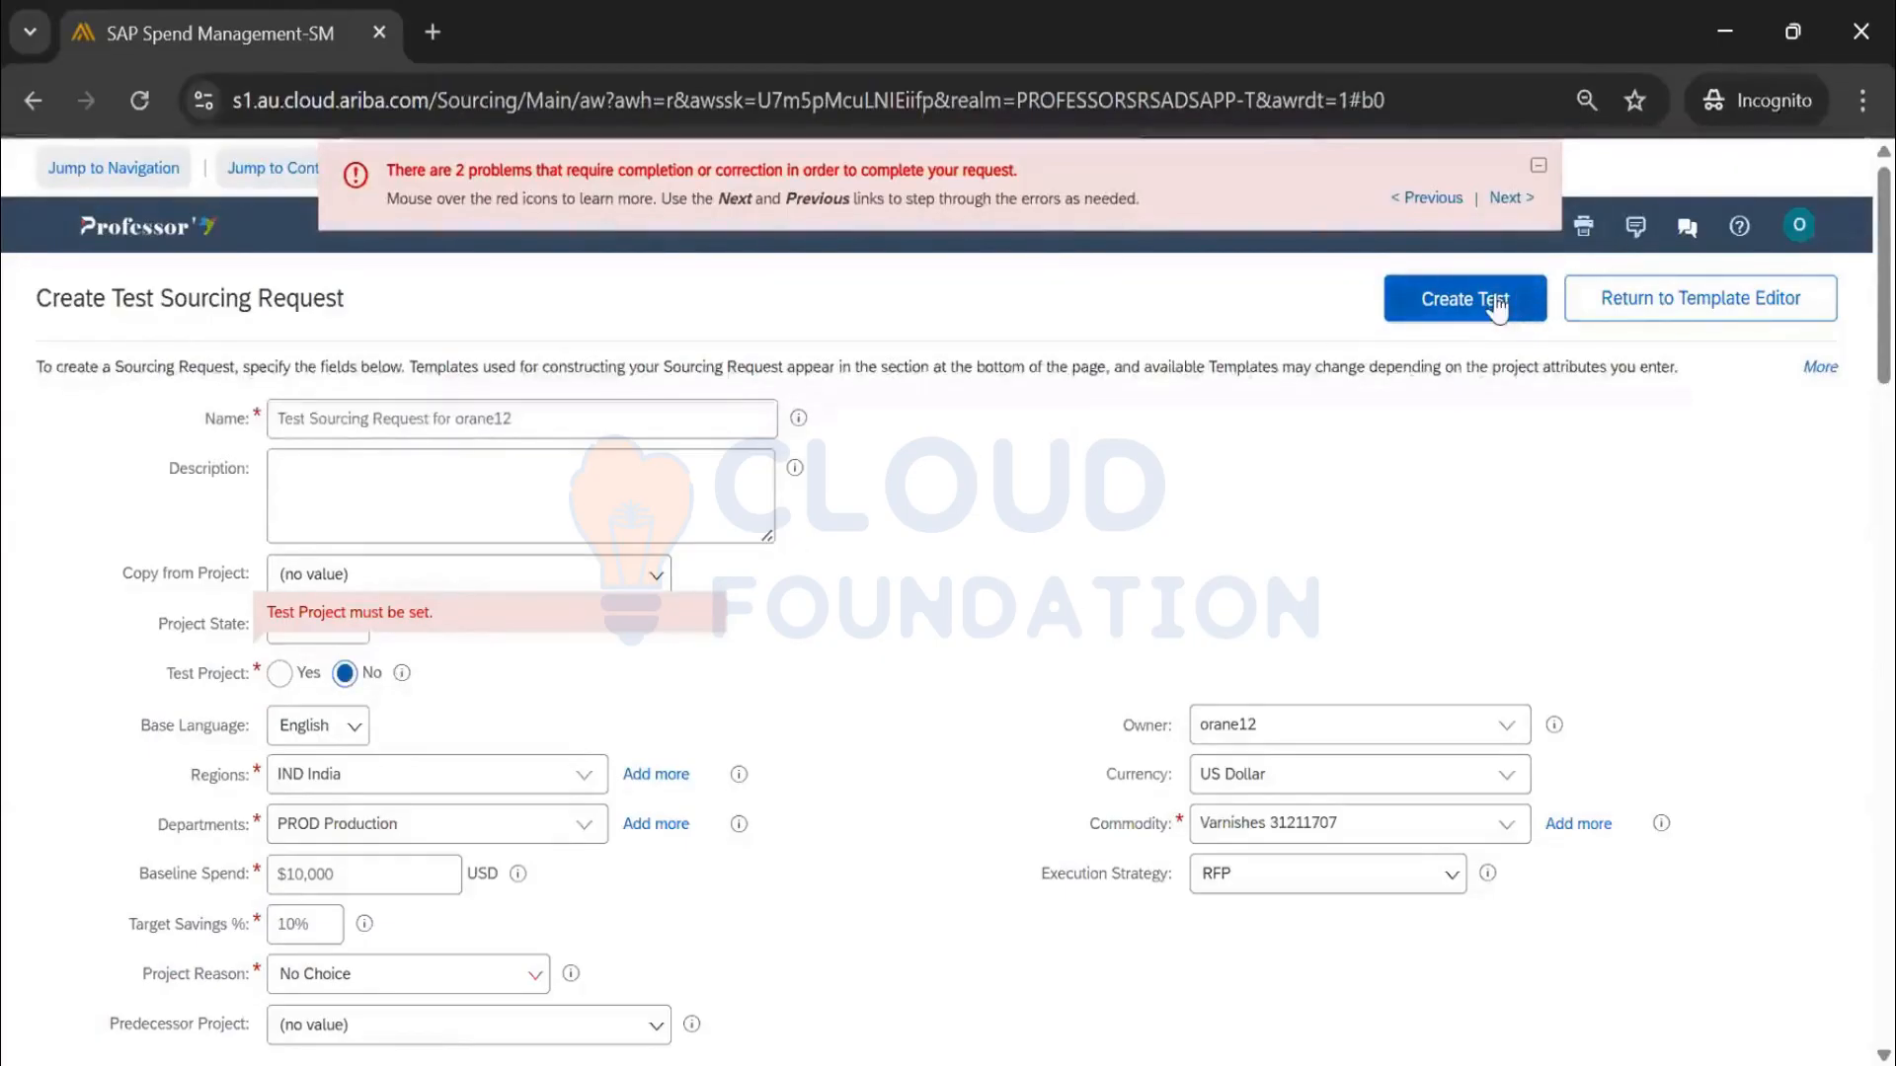
click(1452, 304)
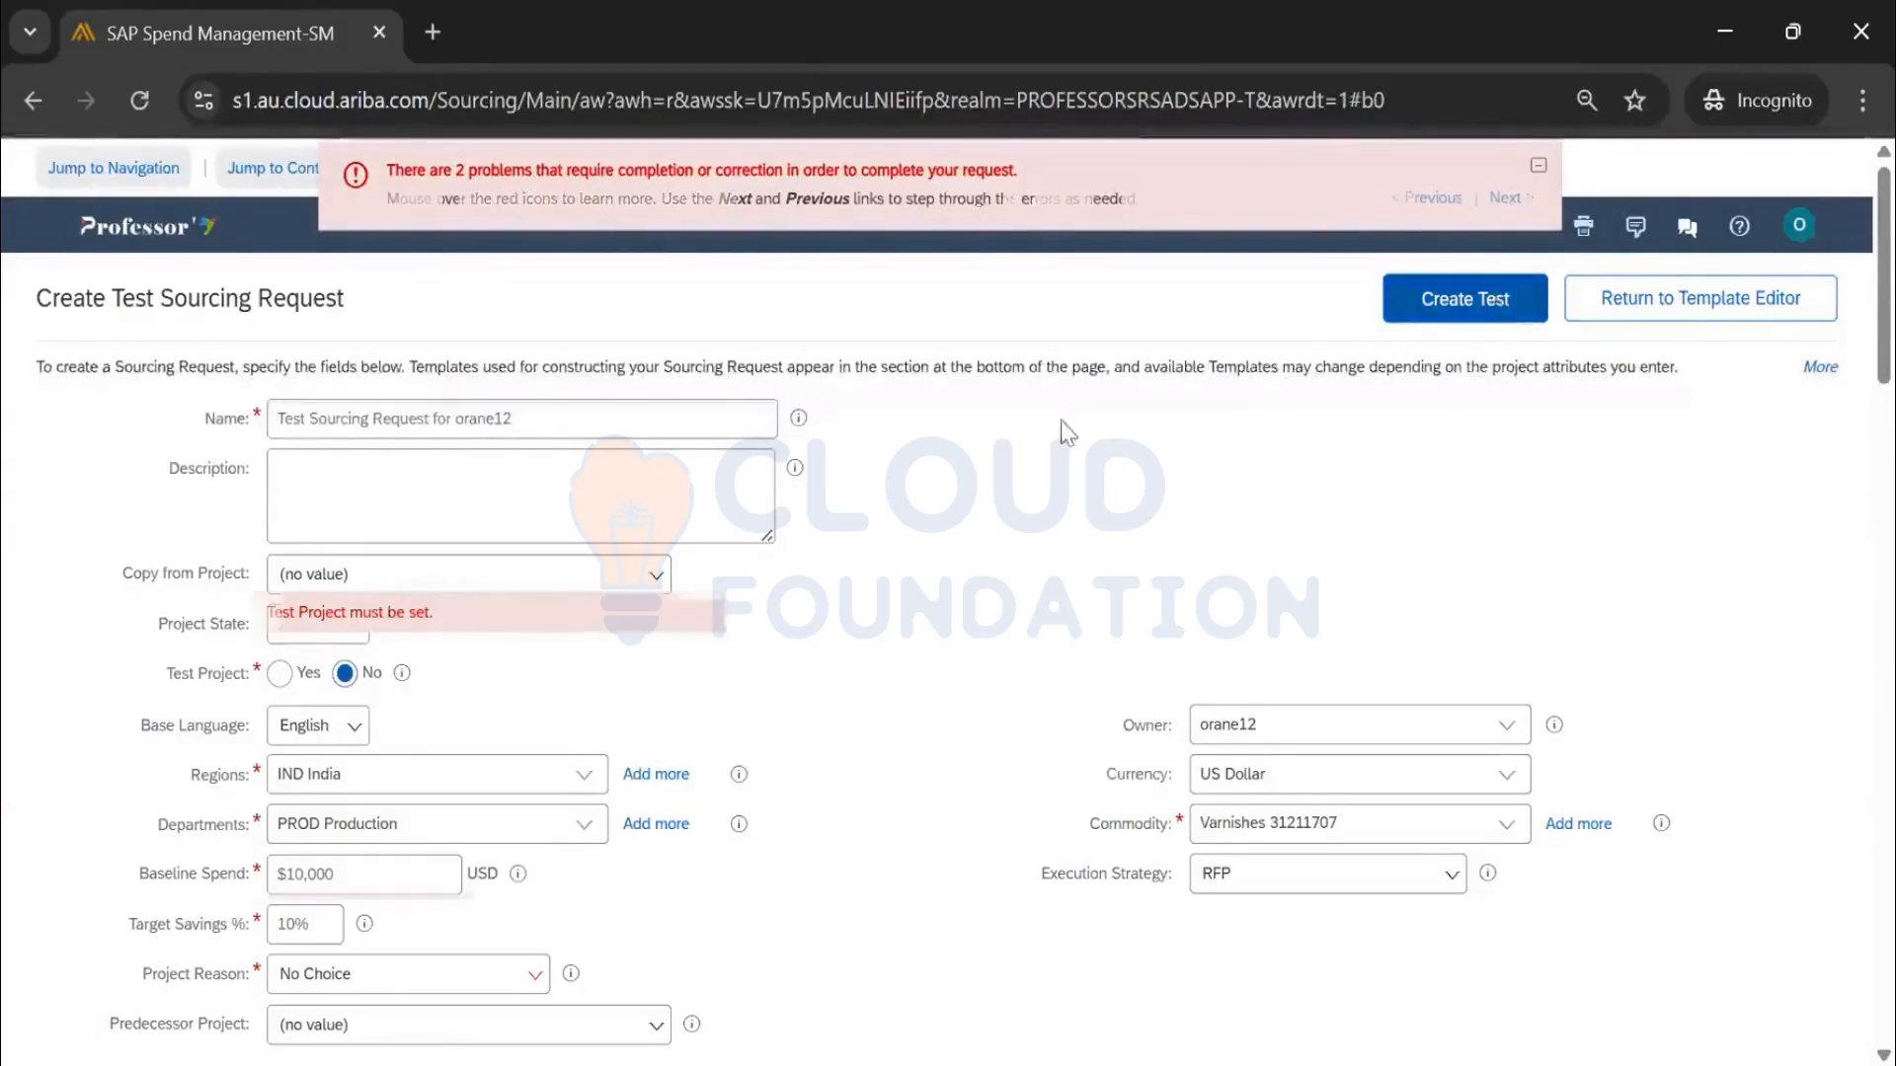
click(351, 978)
click(364, 827)
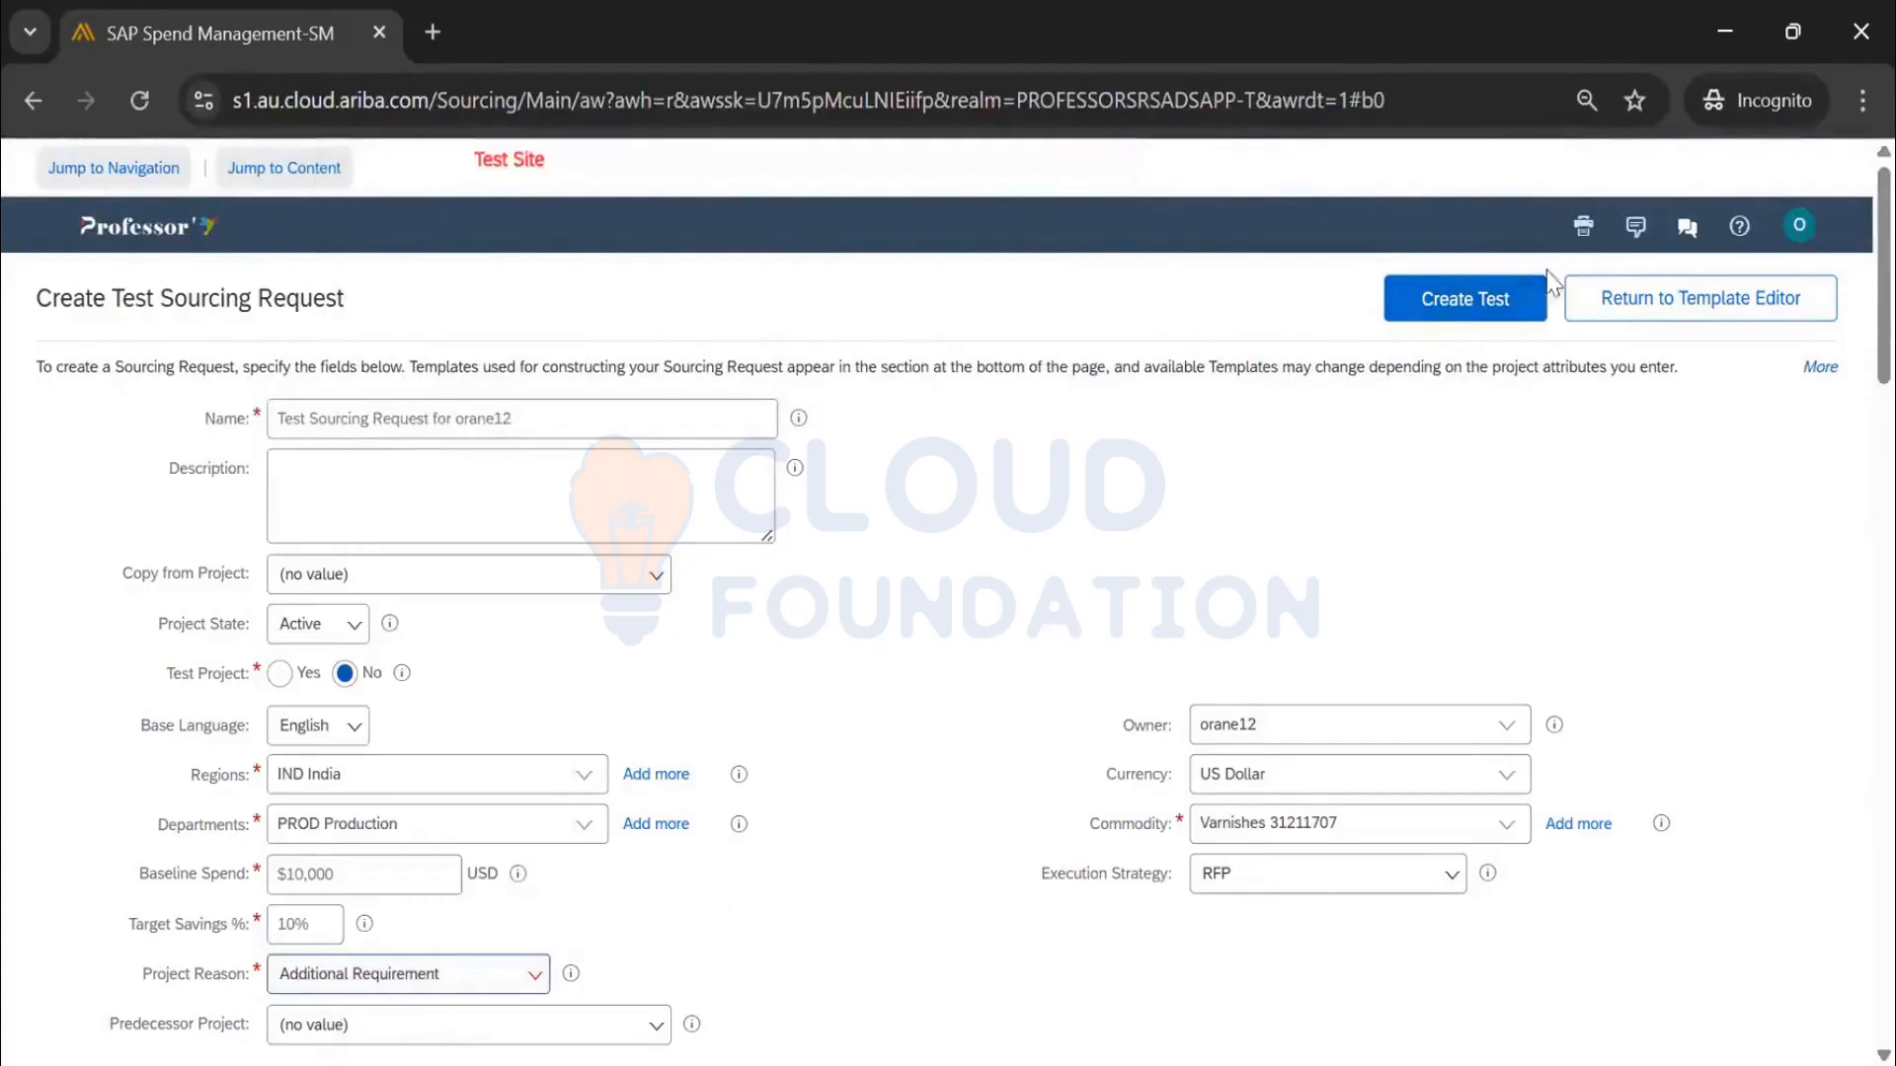
click(1464, 298)
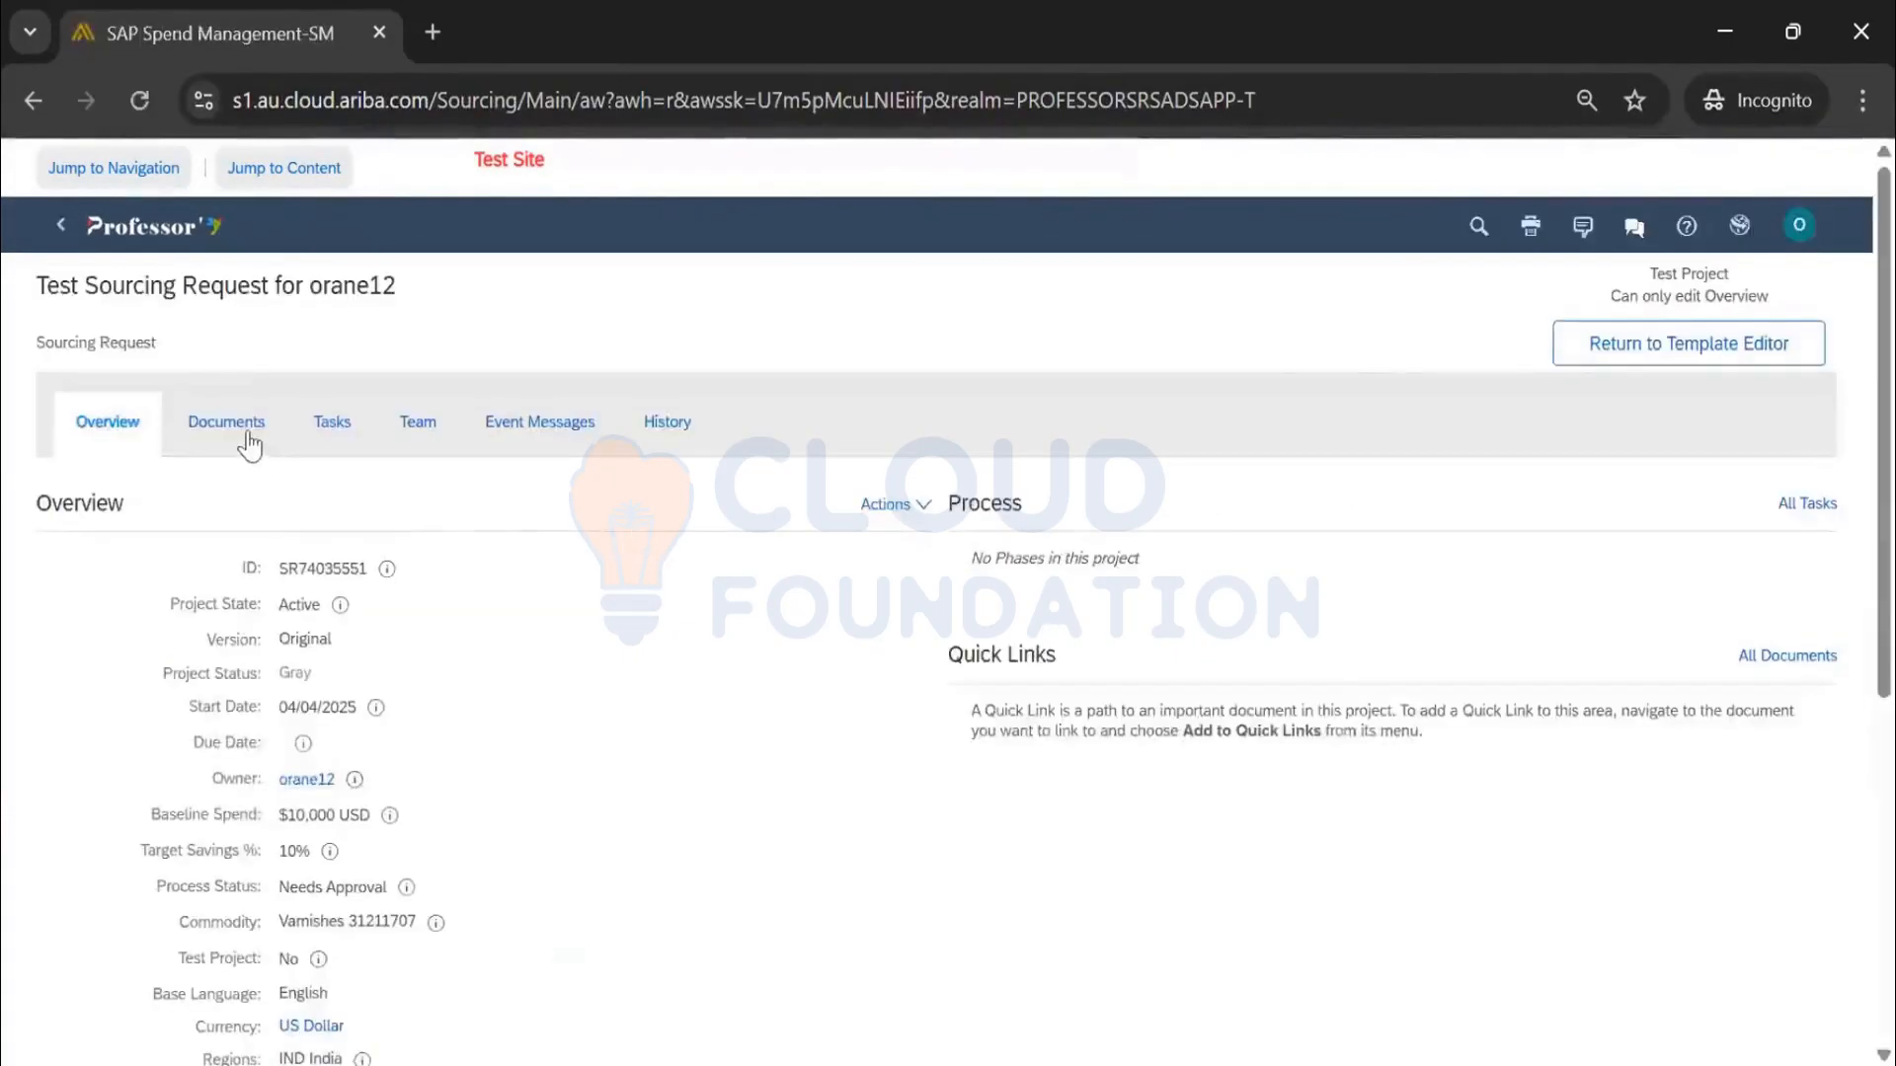
Check the test request lists Sourcing Request Items and Sourcing Project, then return to the template editor
click(241, 434)
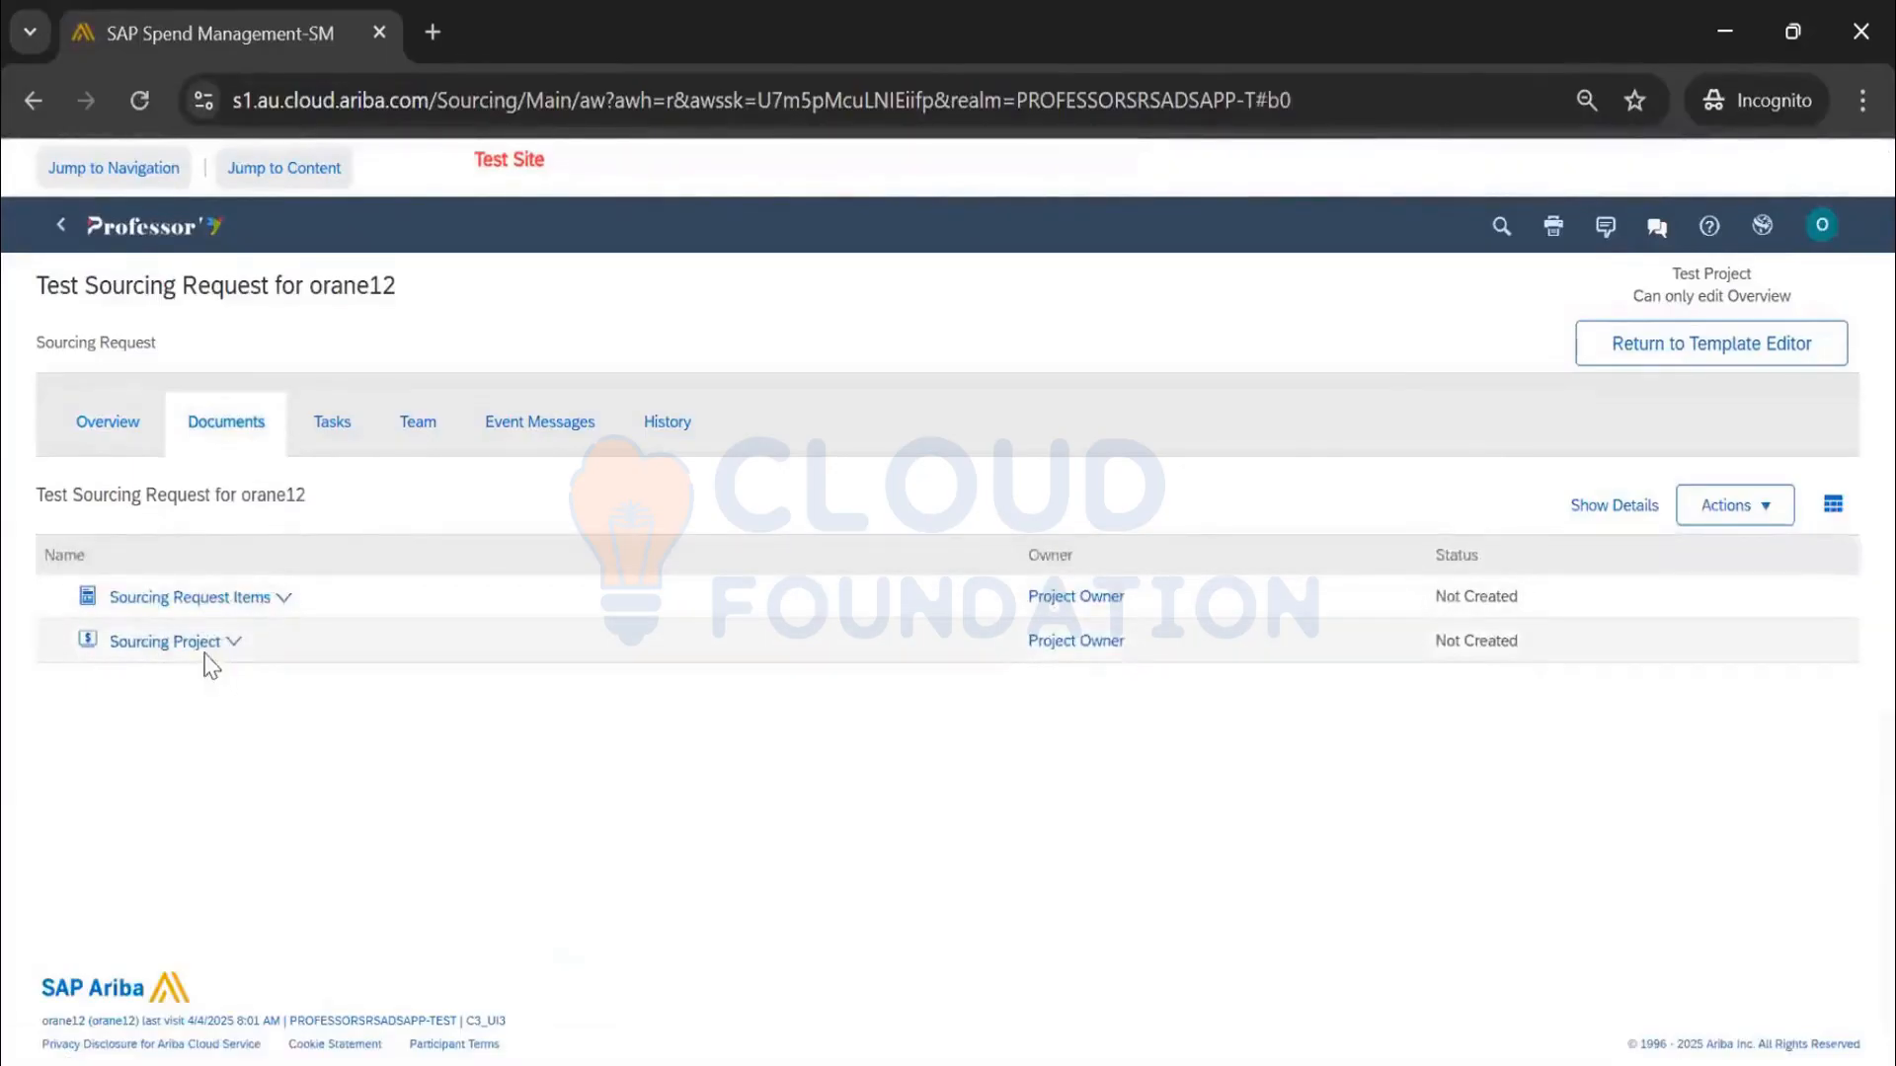
click(203, 648)
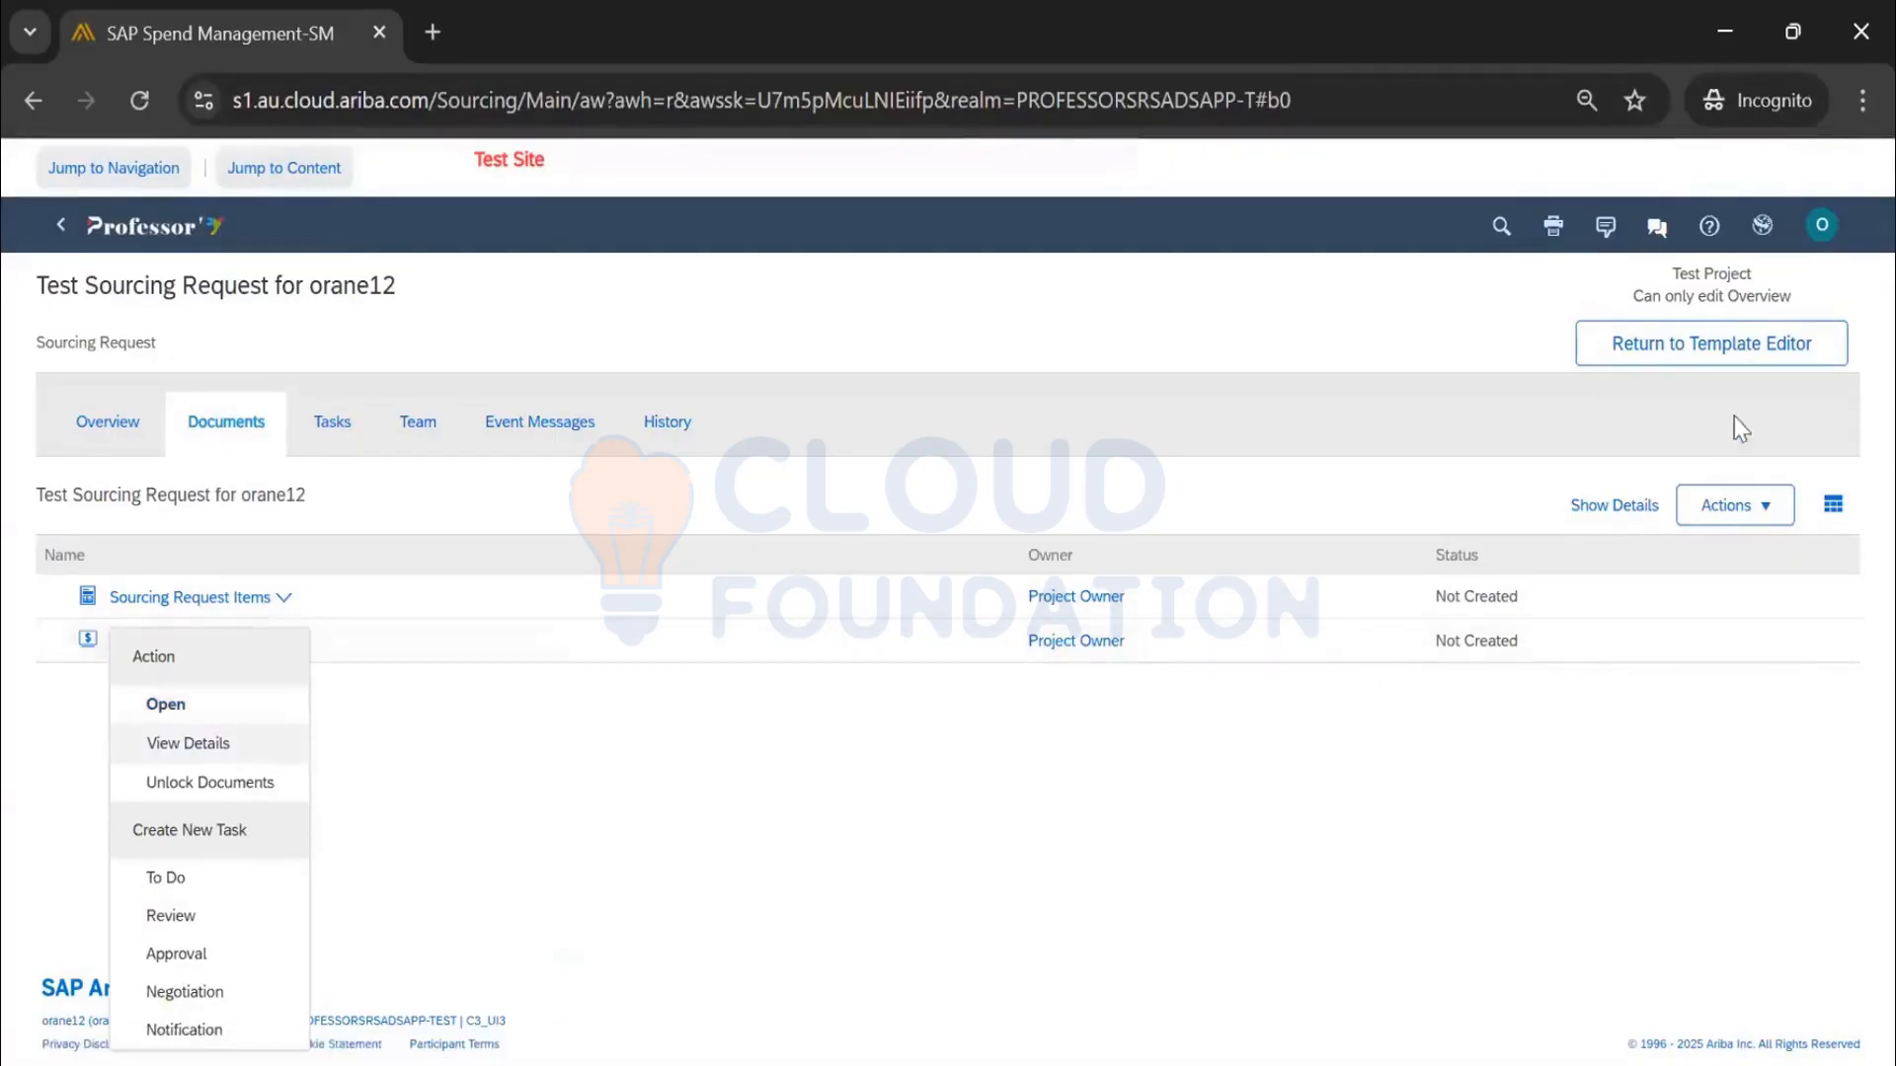
click(1711, 346)
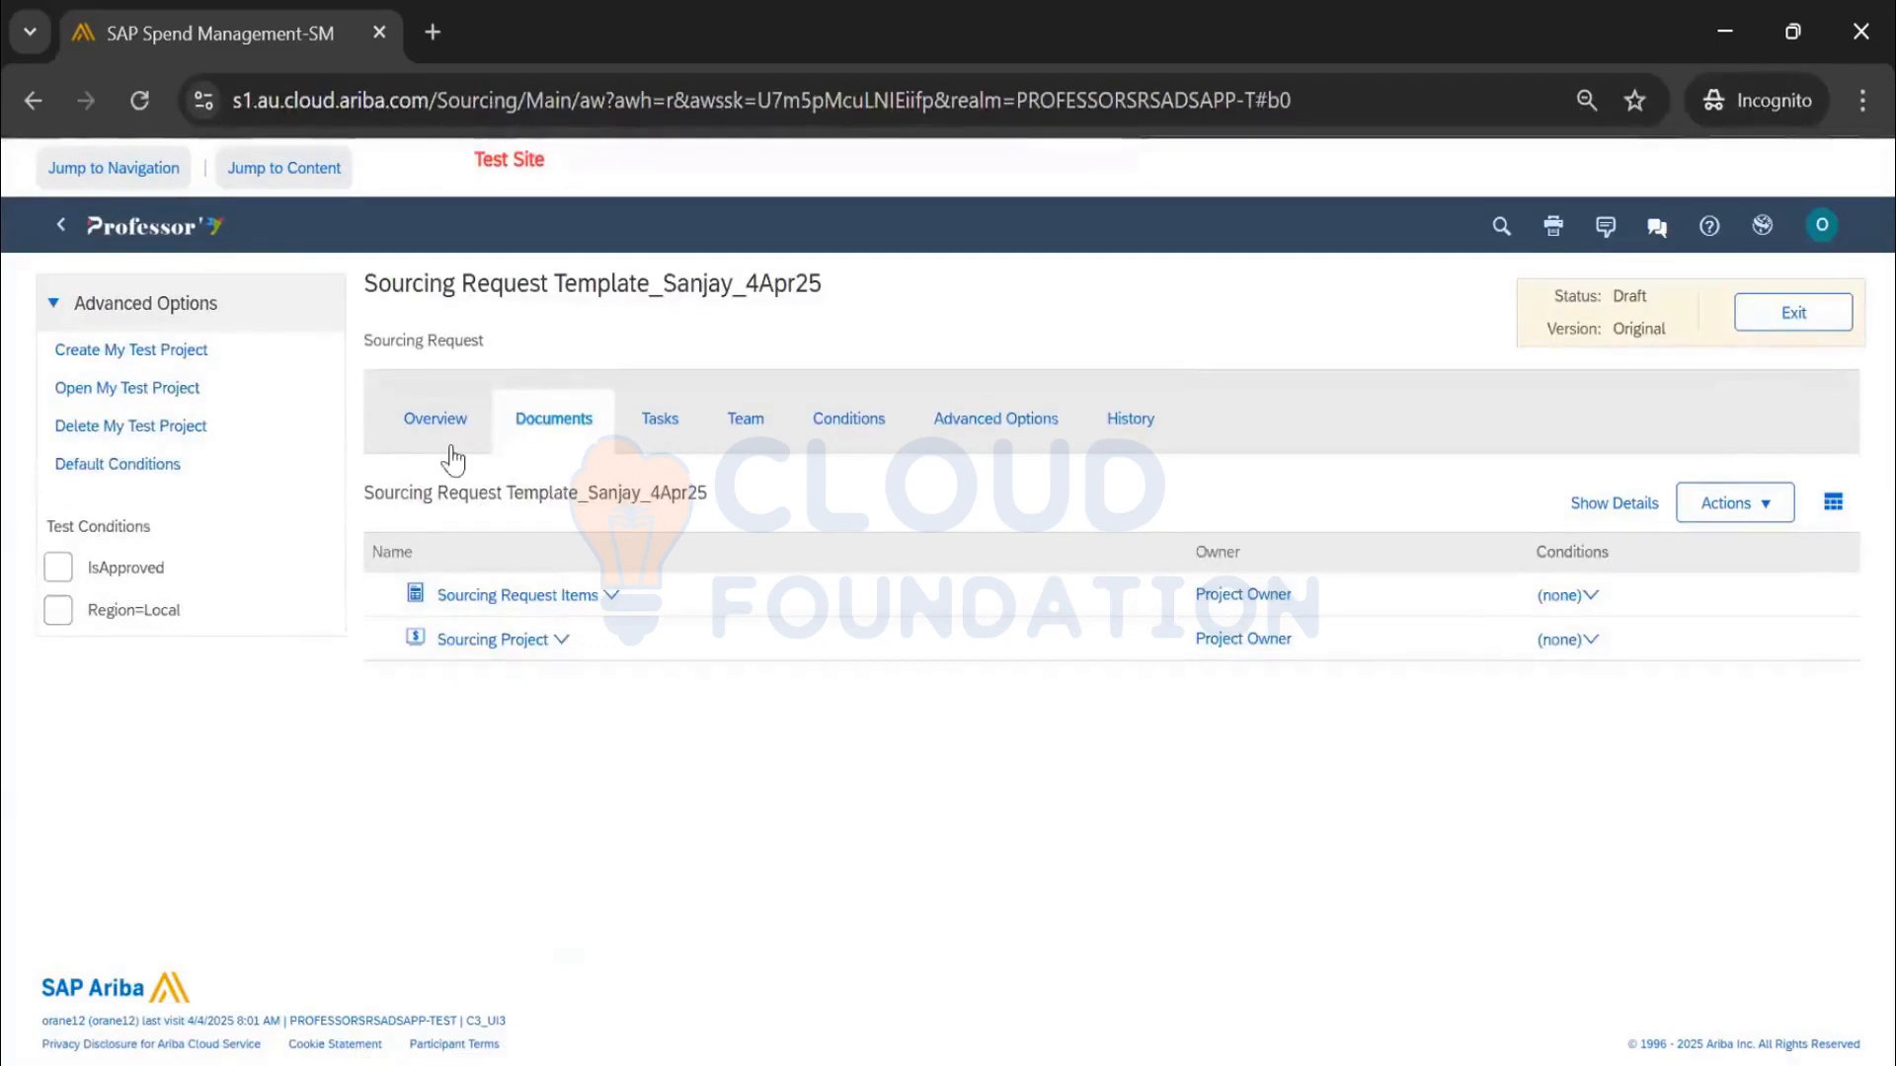
click(1578, 642)
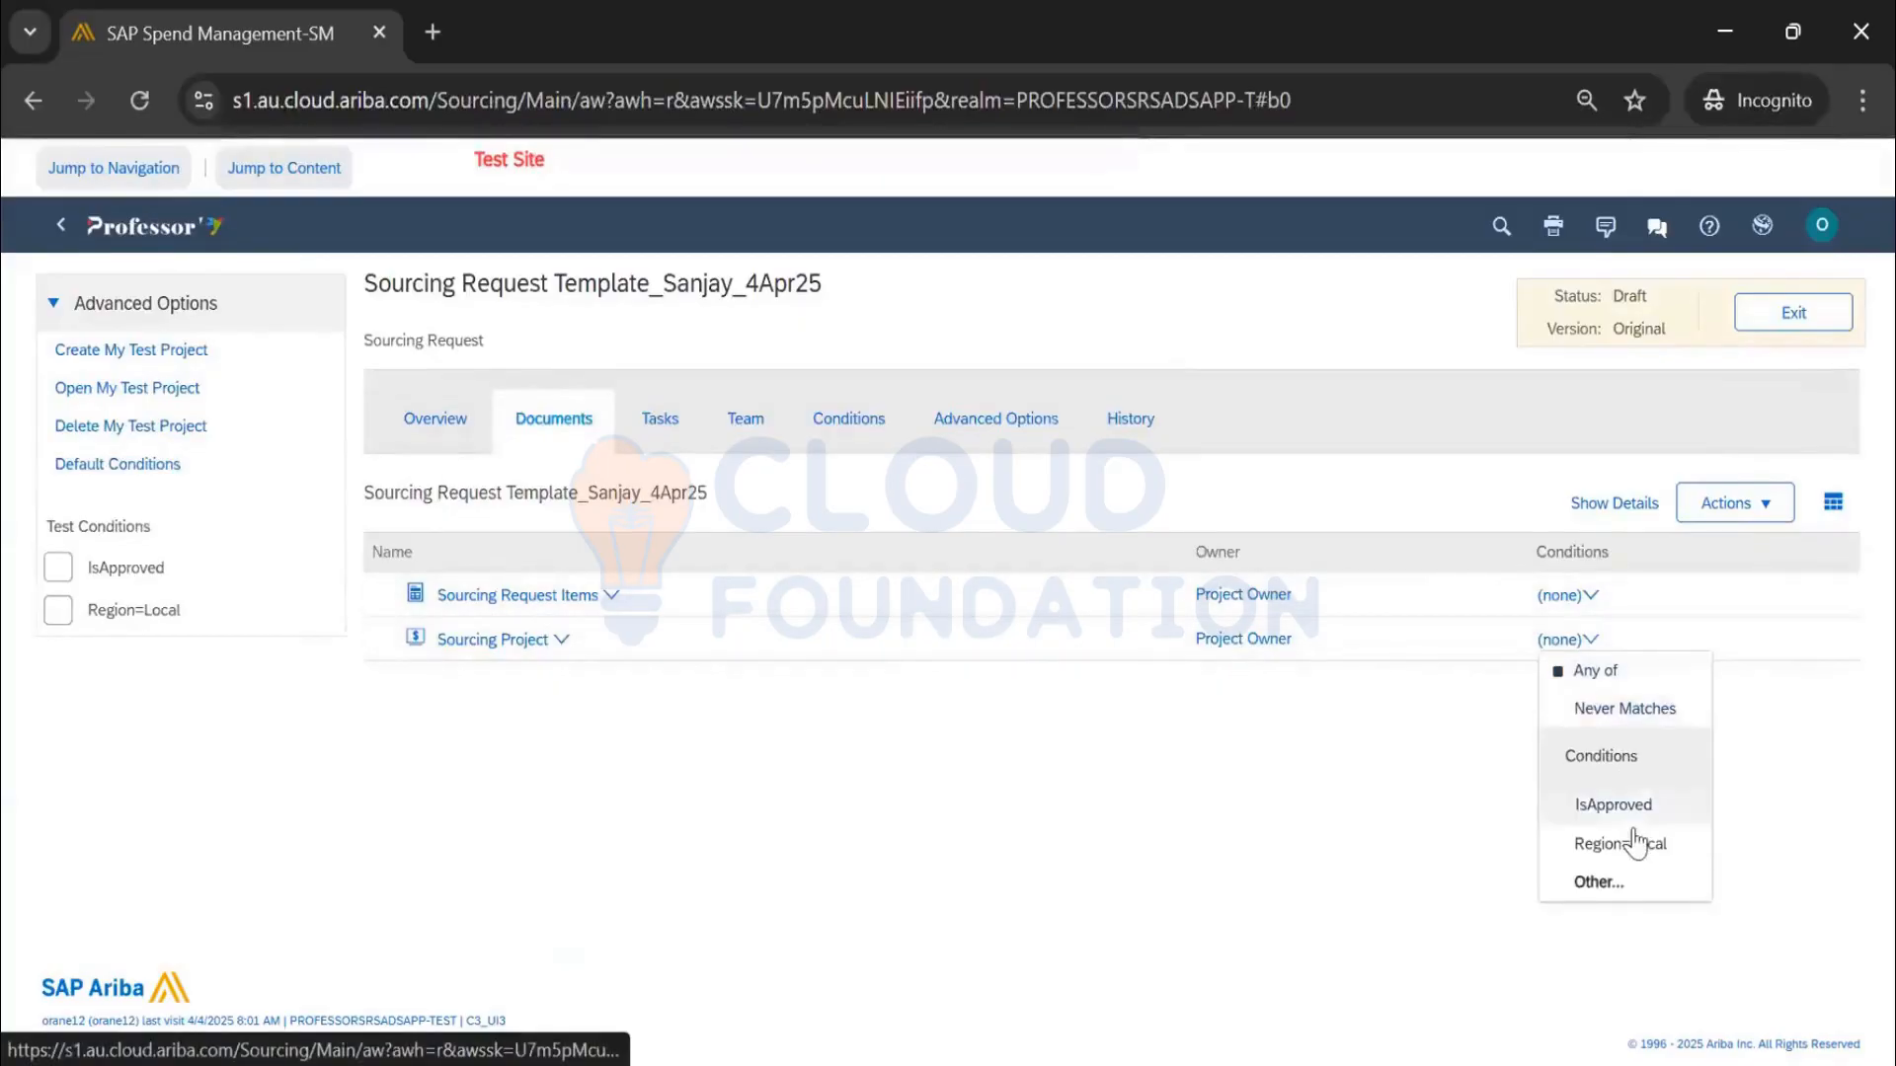
Gate Sourcing Project on IsApproved, check the test request's tasks, and return to the template's tasks
click(1637, 807)
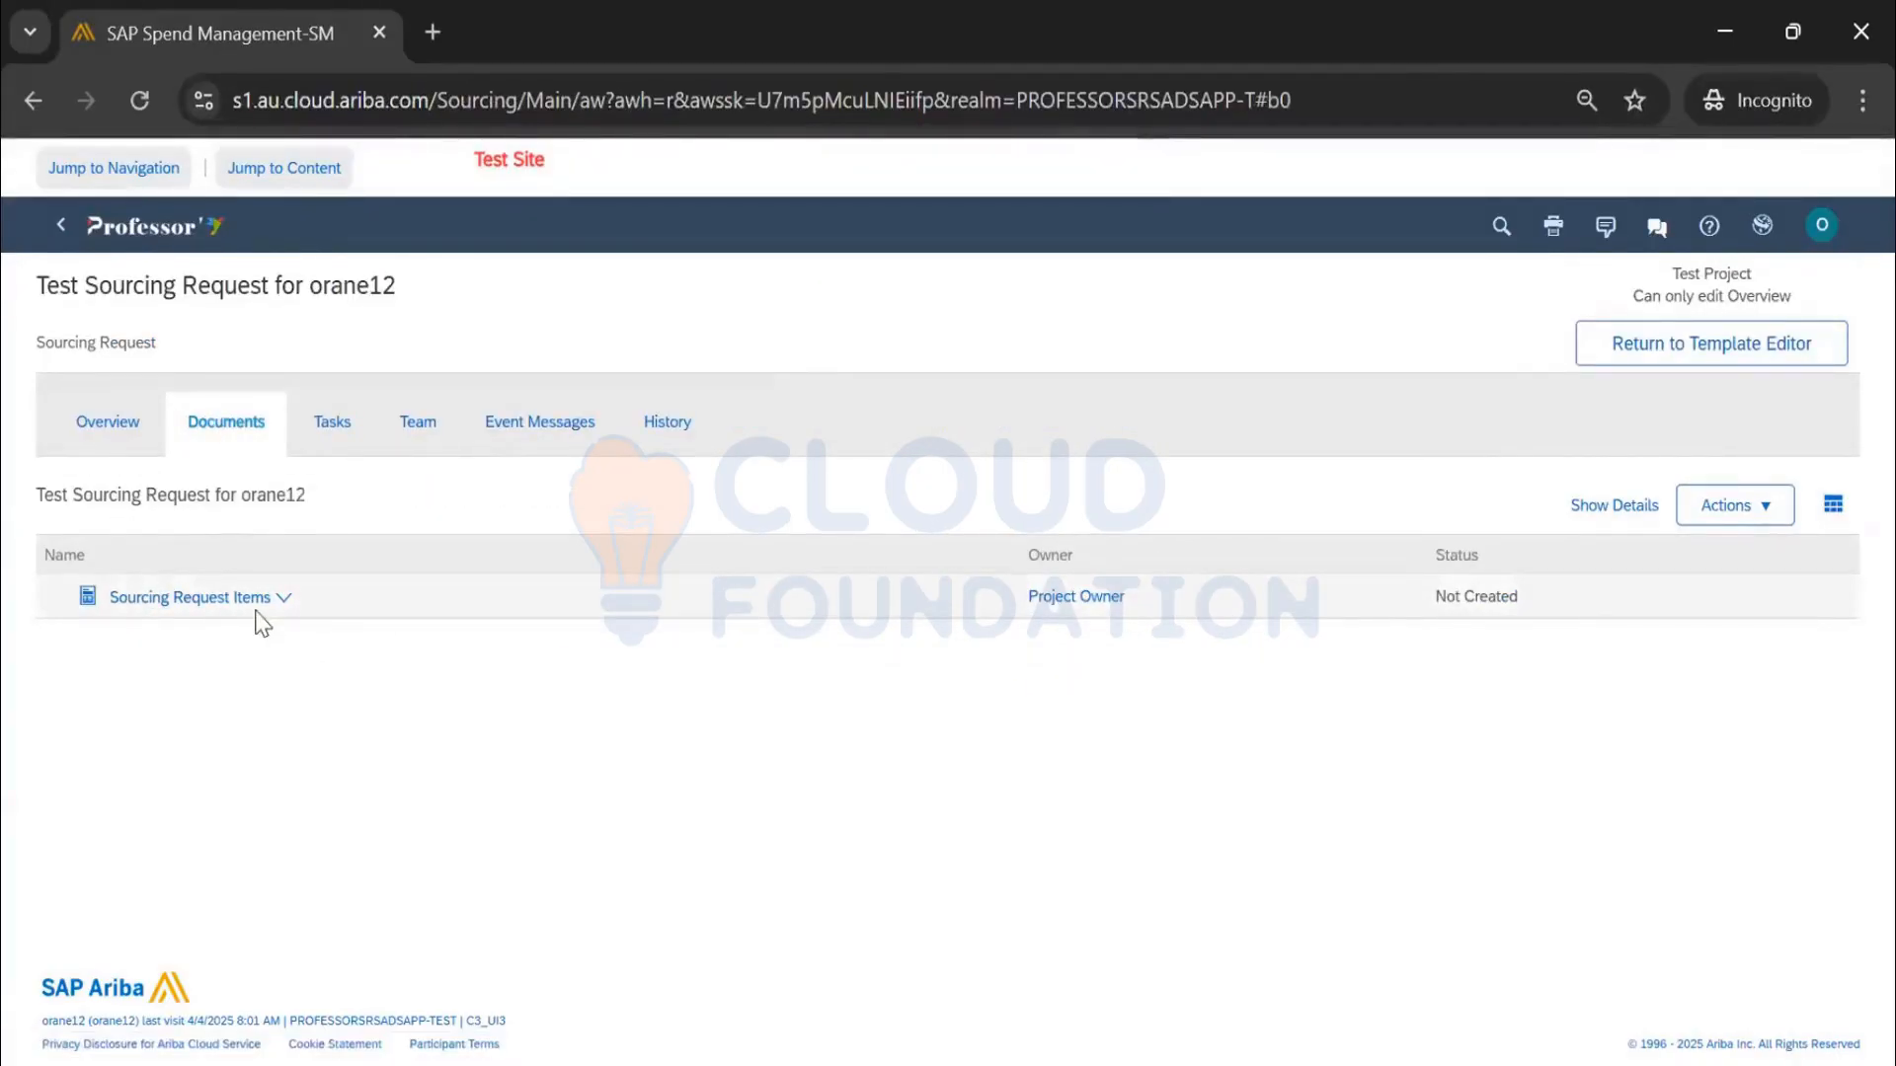
click(333, 420)
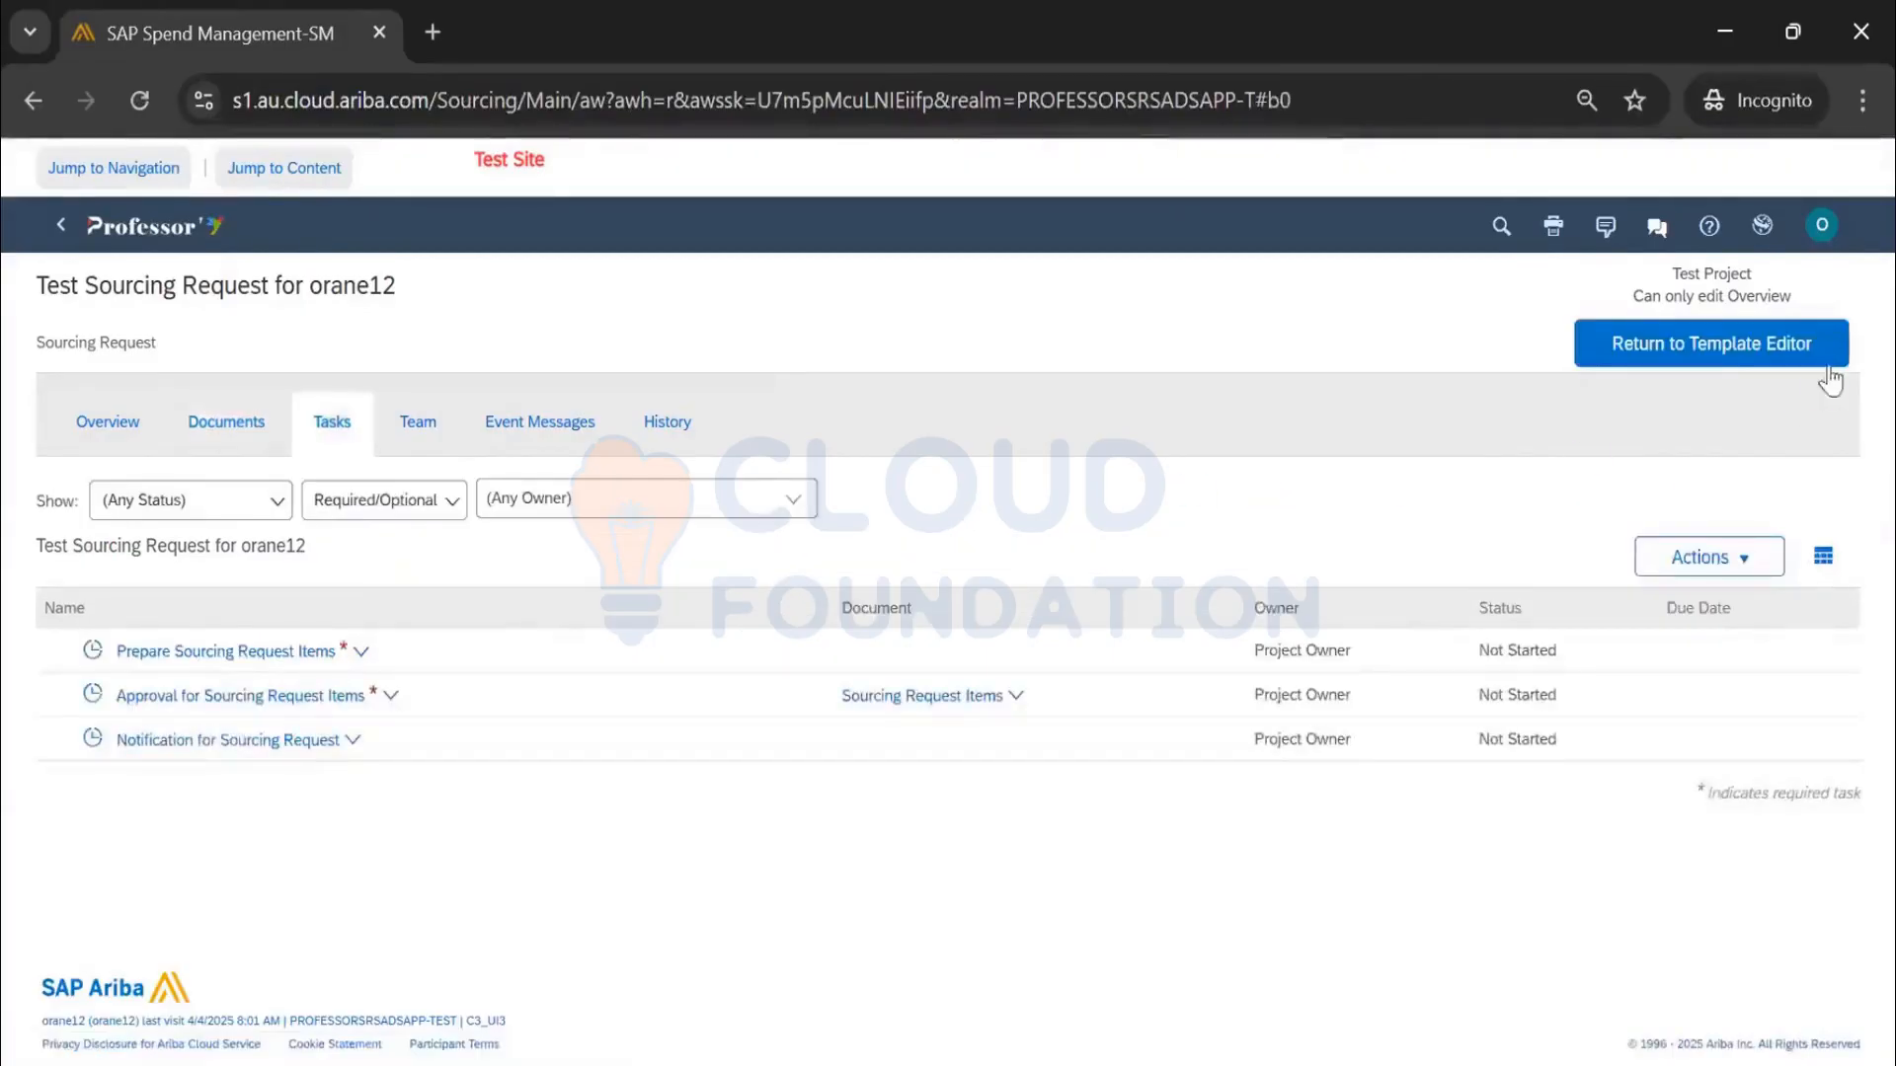
click(1703, 354)
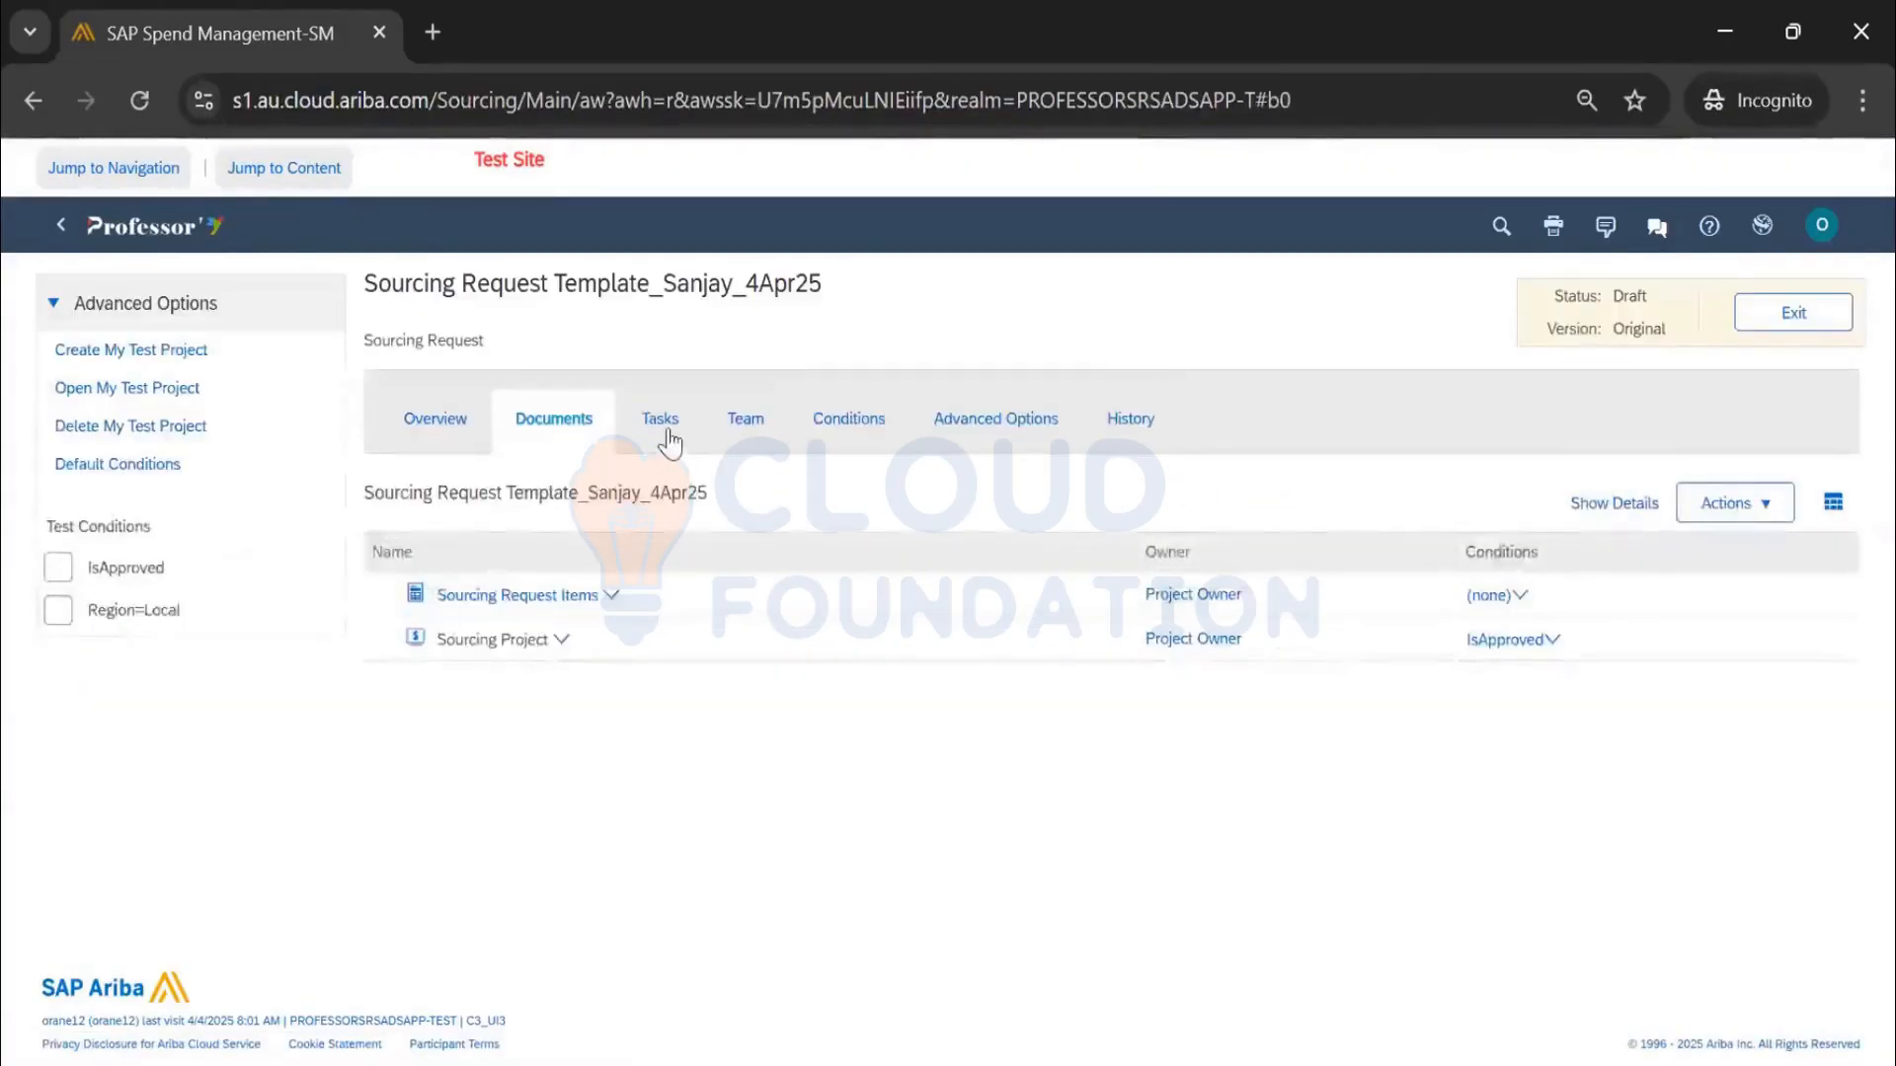
click(669, 434)
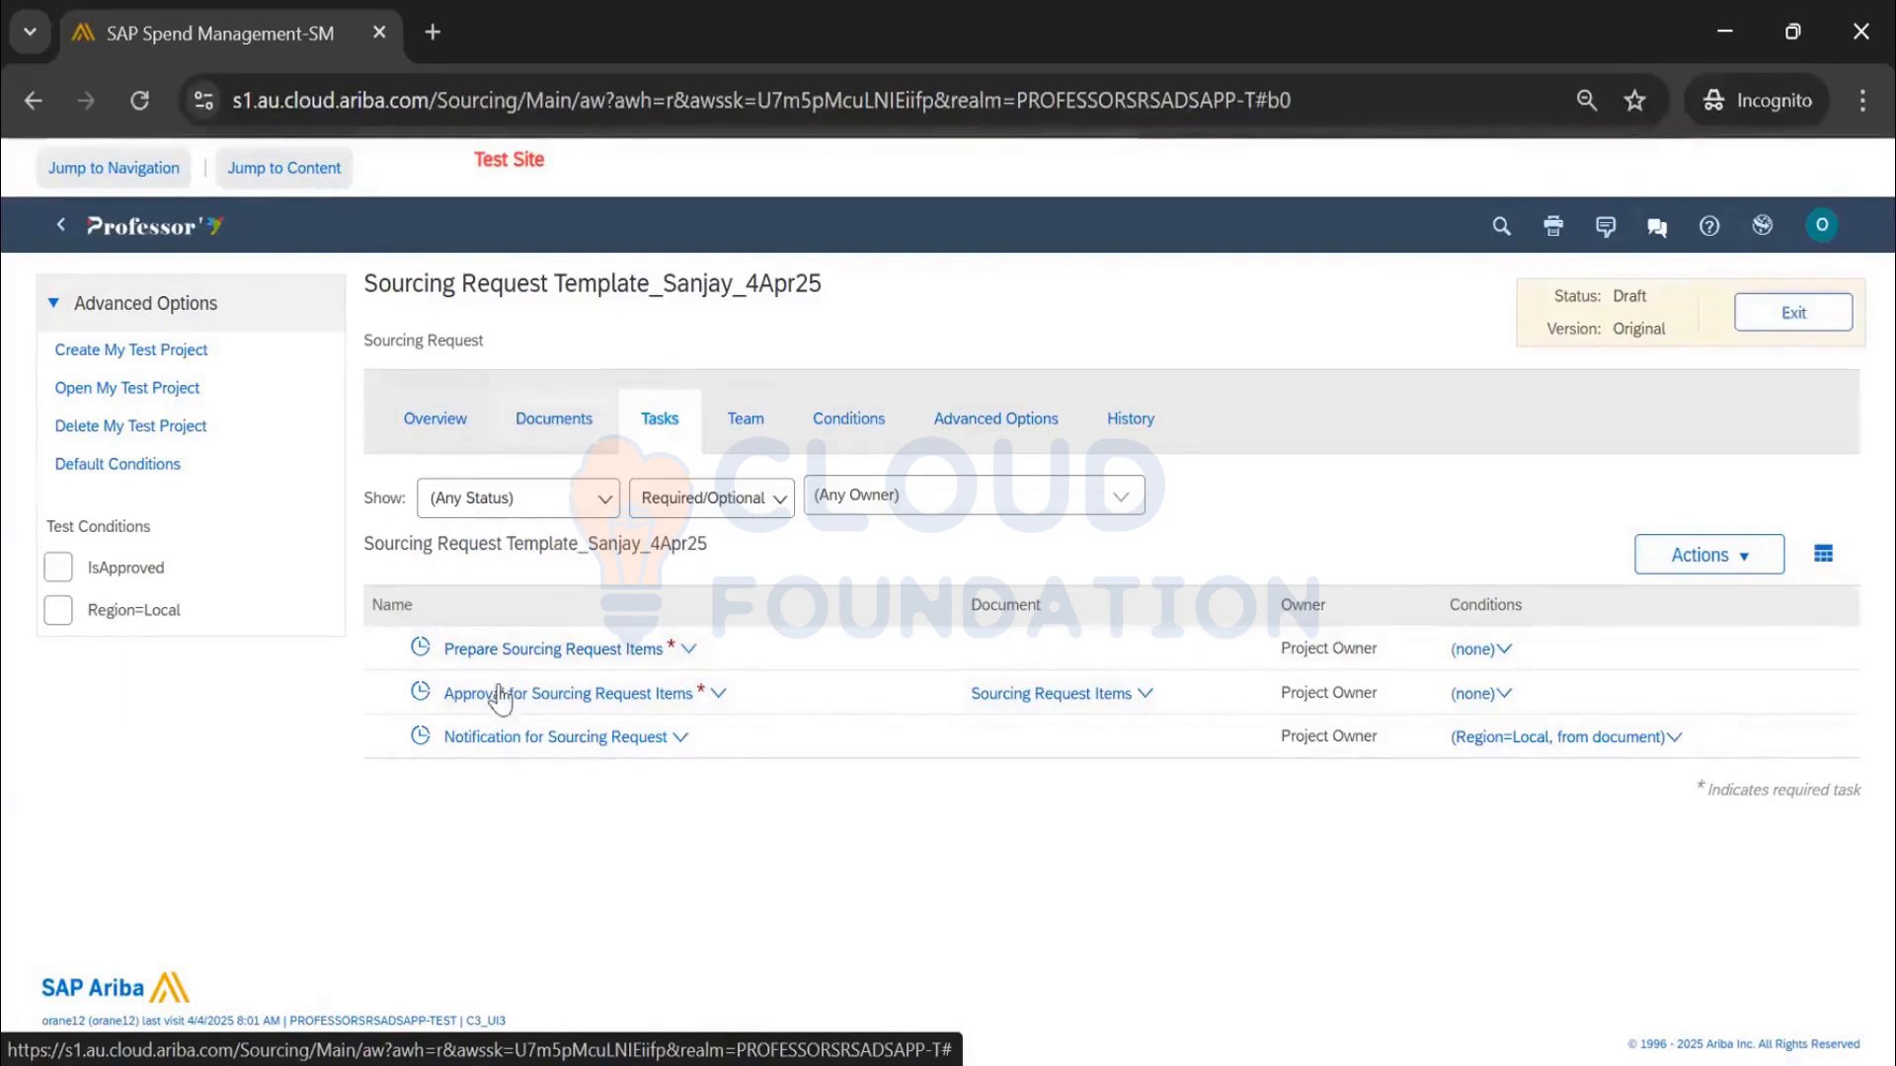
Make the Prepare Sourcing Request Items task optional instead of required
click(658, 423)
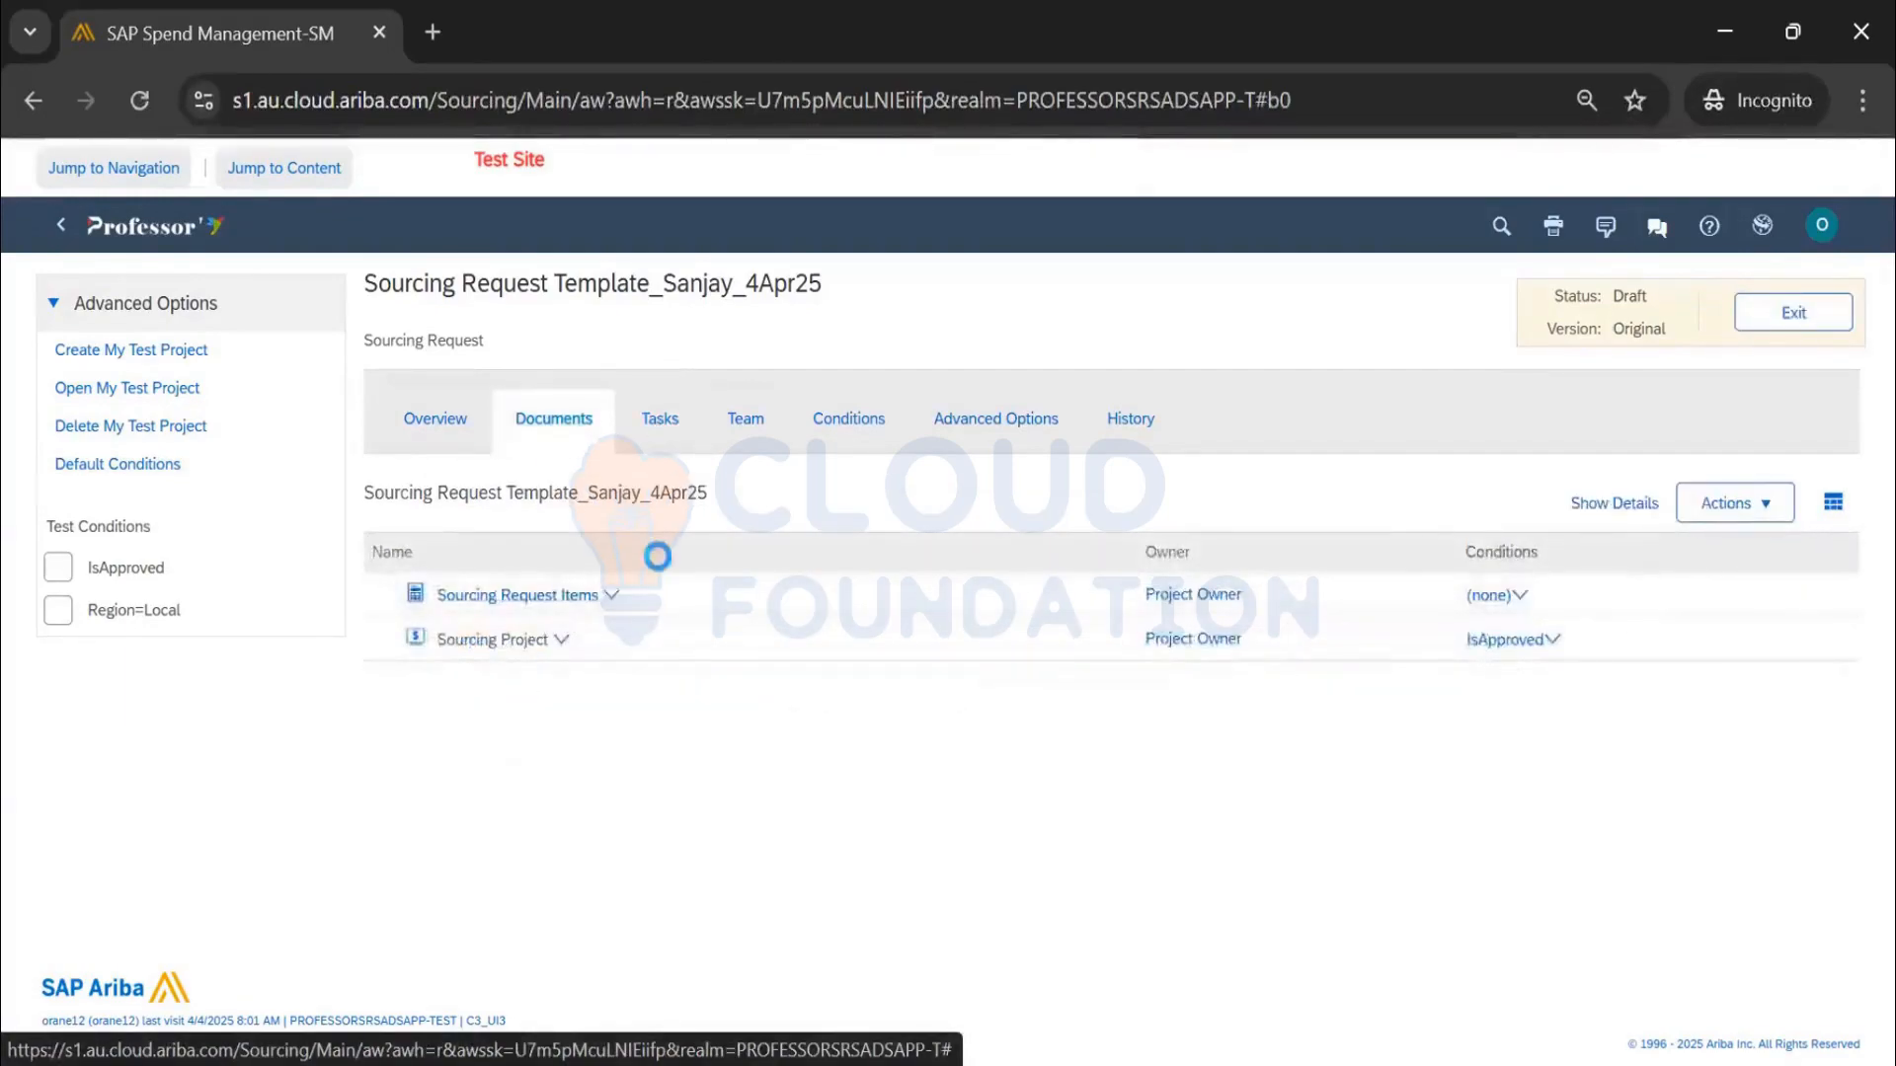
click(640, 651)
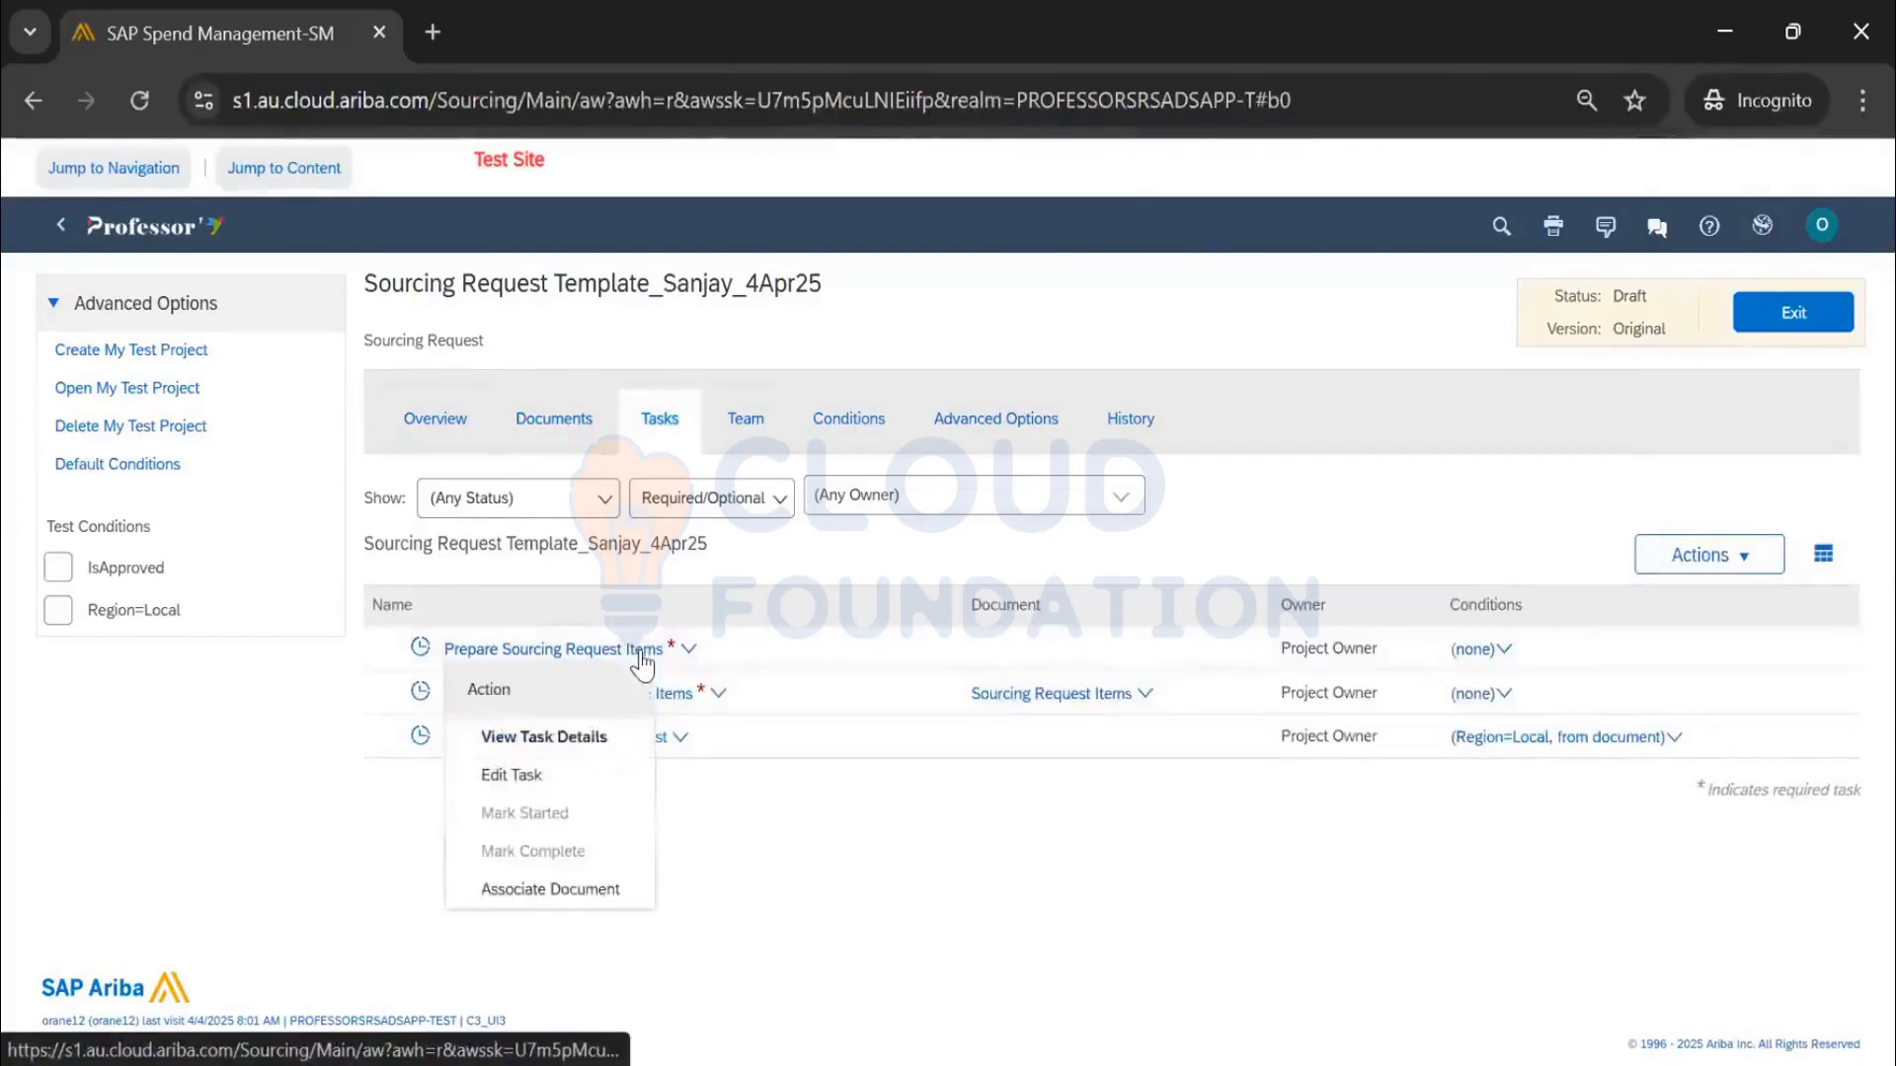
click(550, 781)
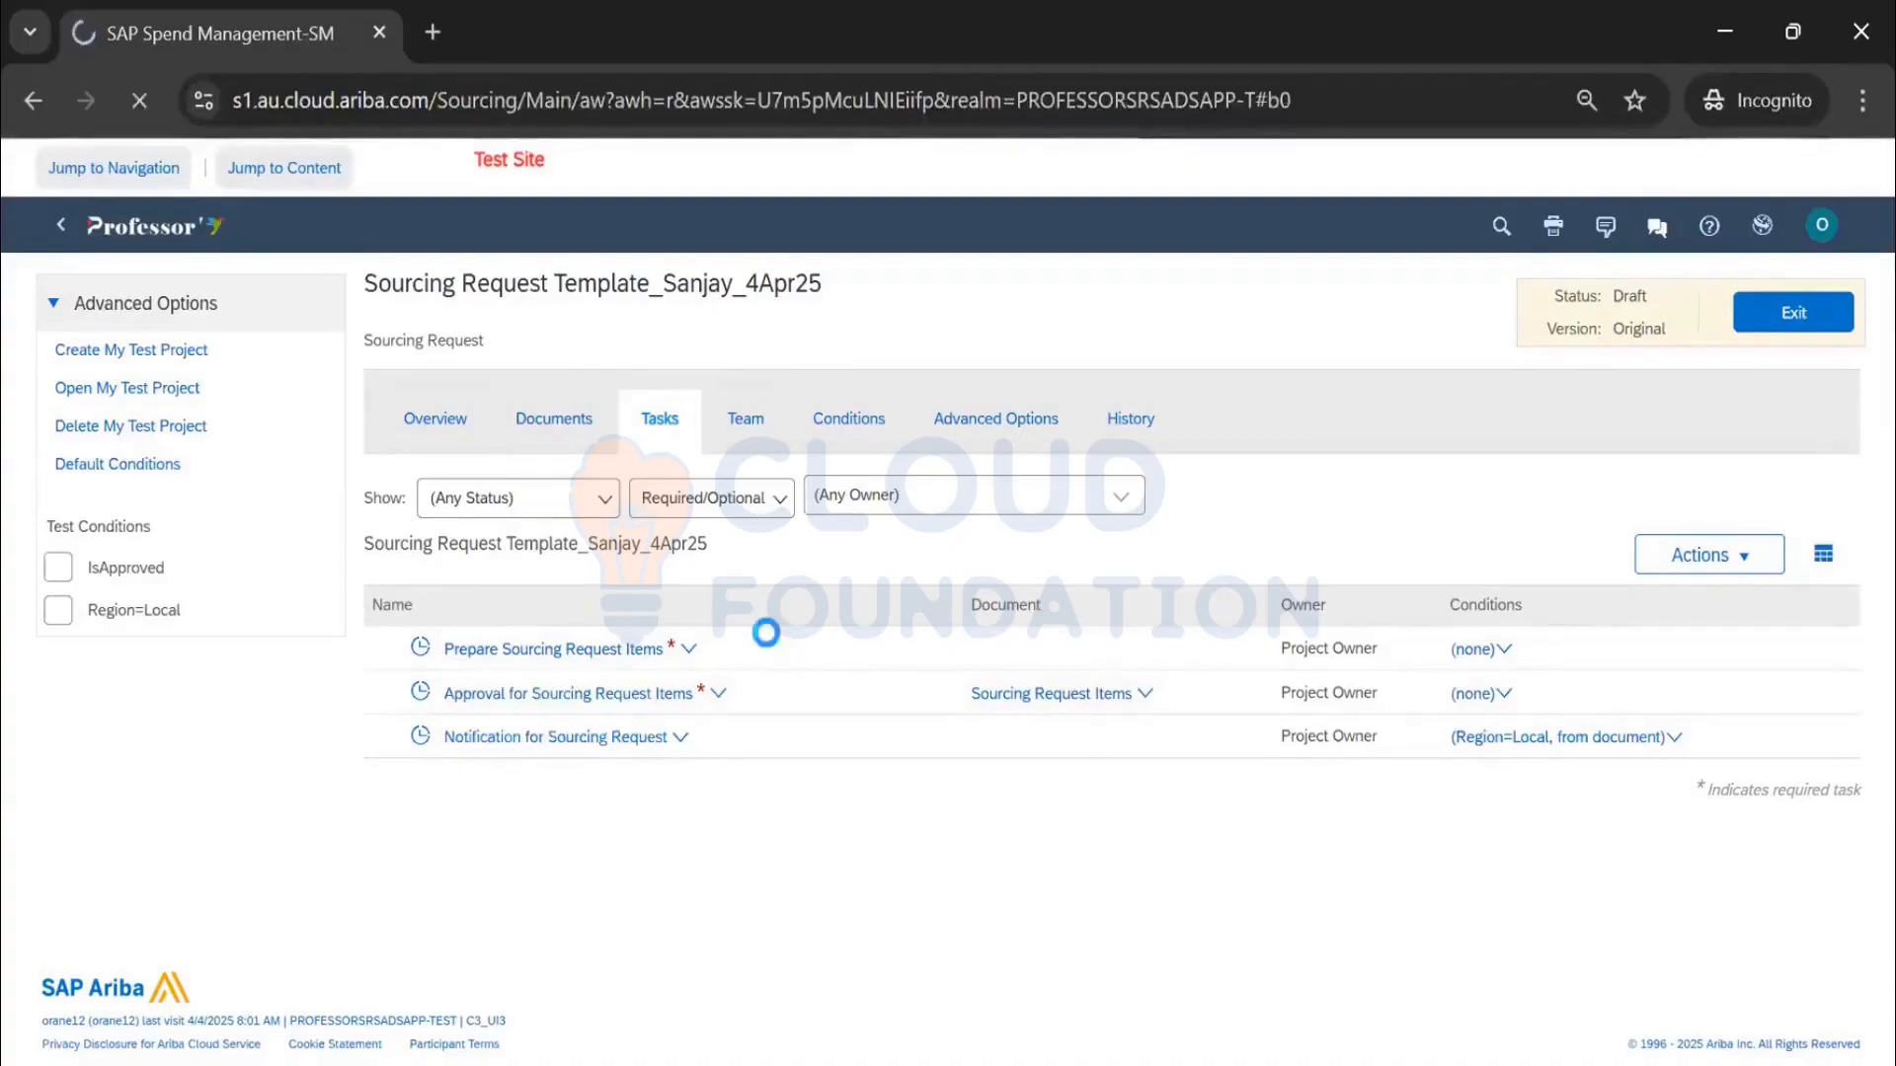
scroll(588, 642, down, 6)
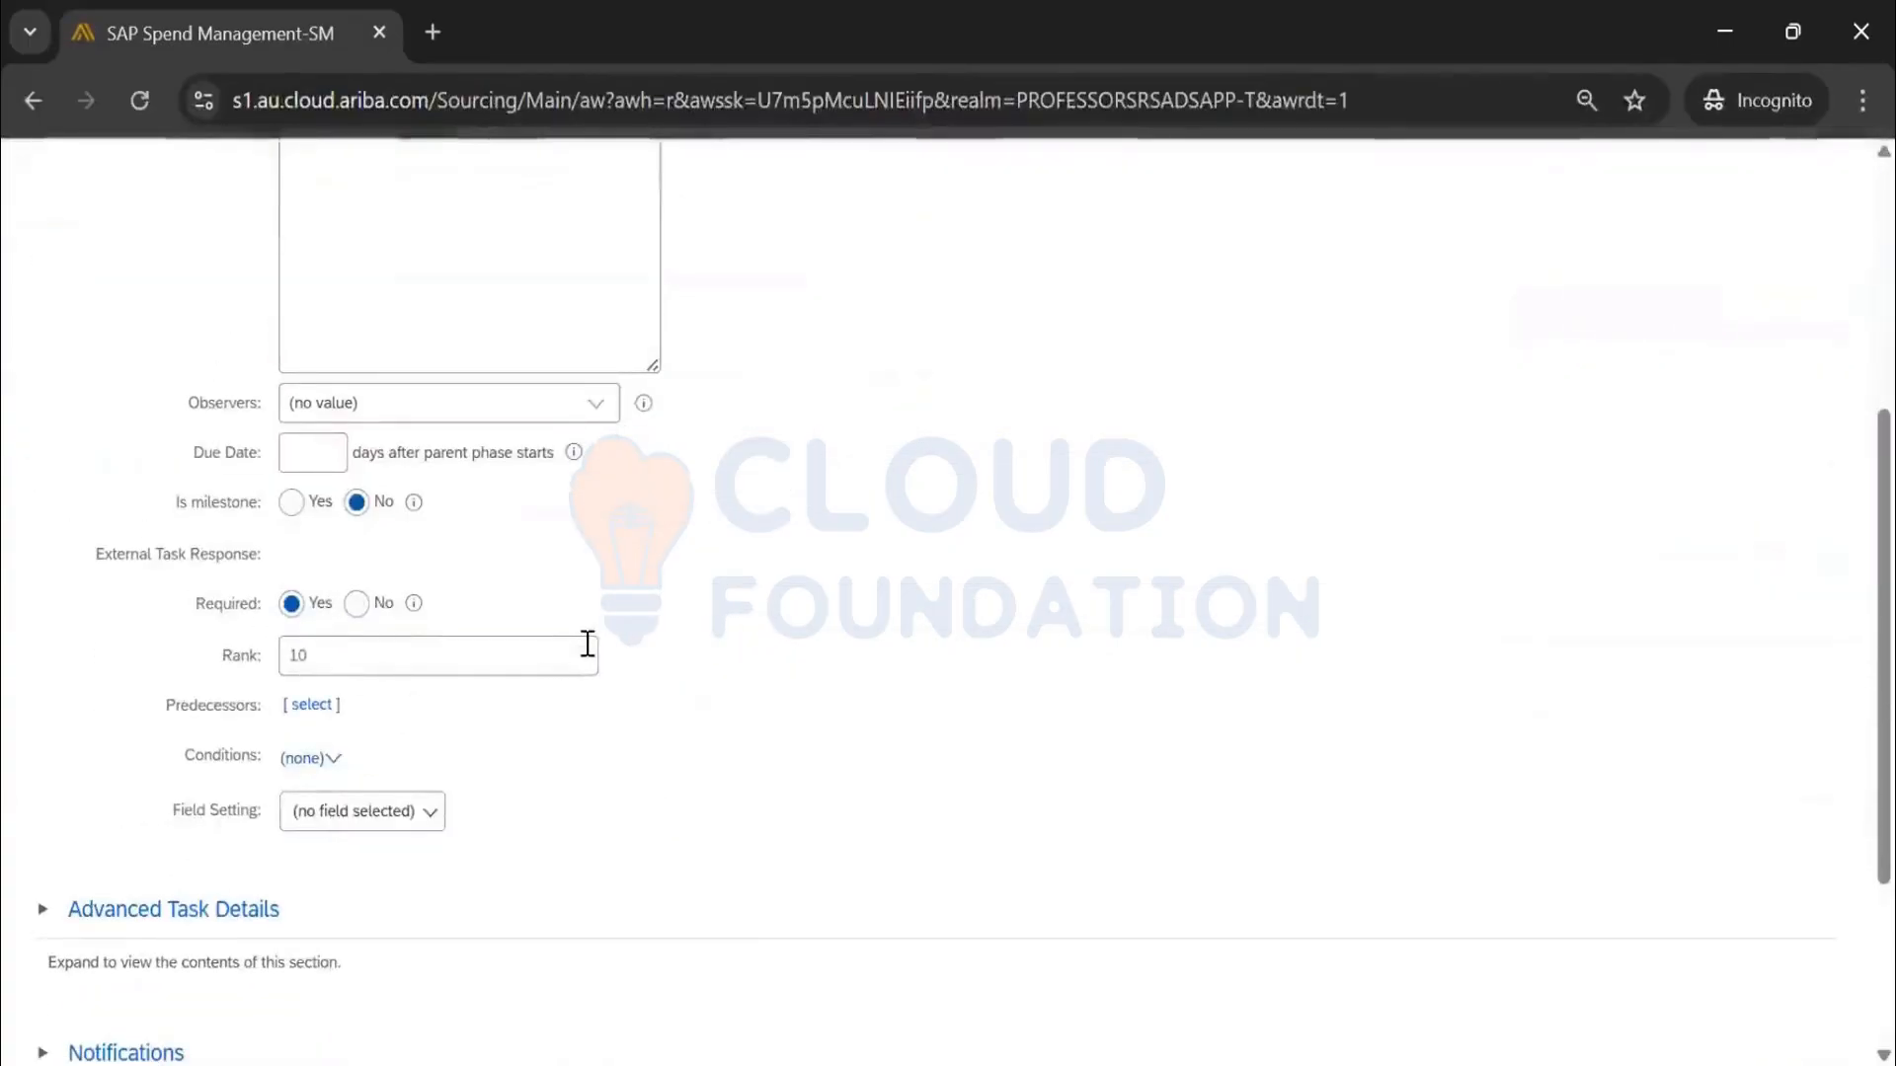
click(357, 444)
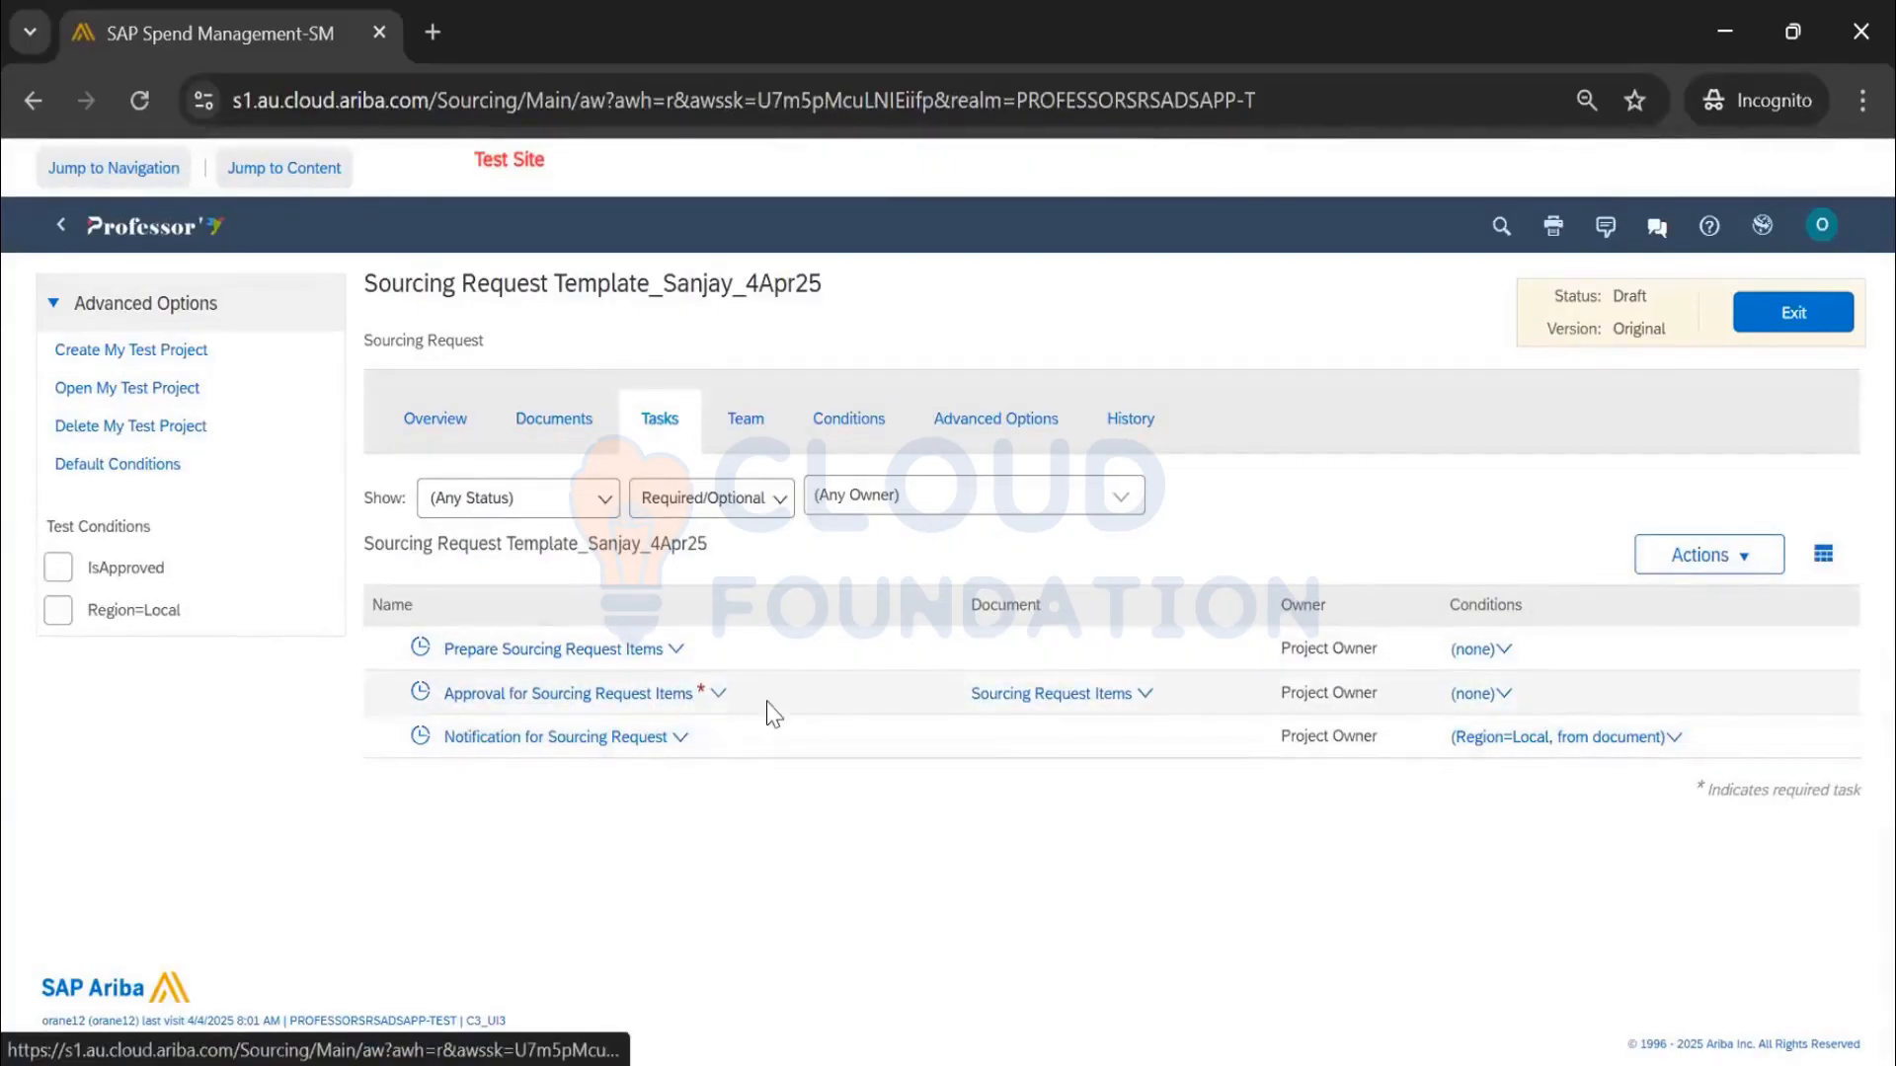
click(564, 443)
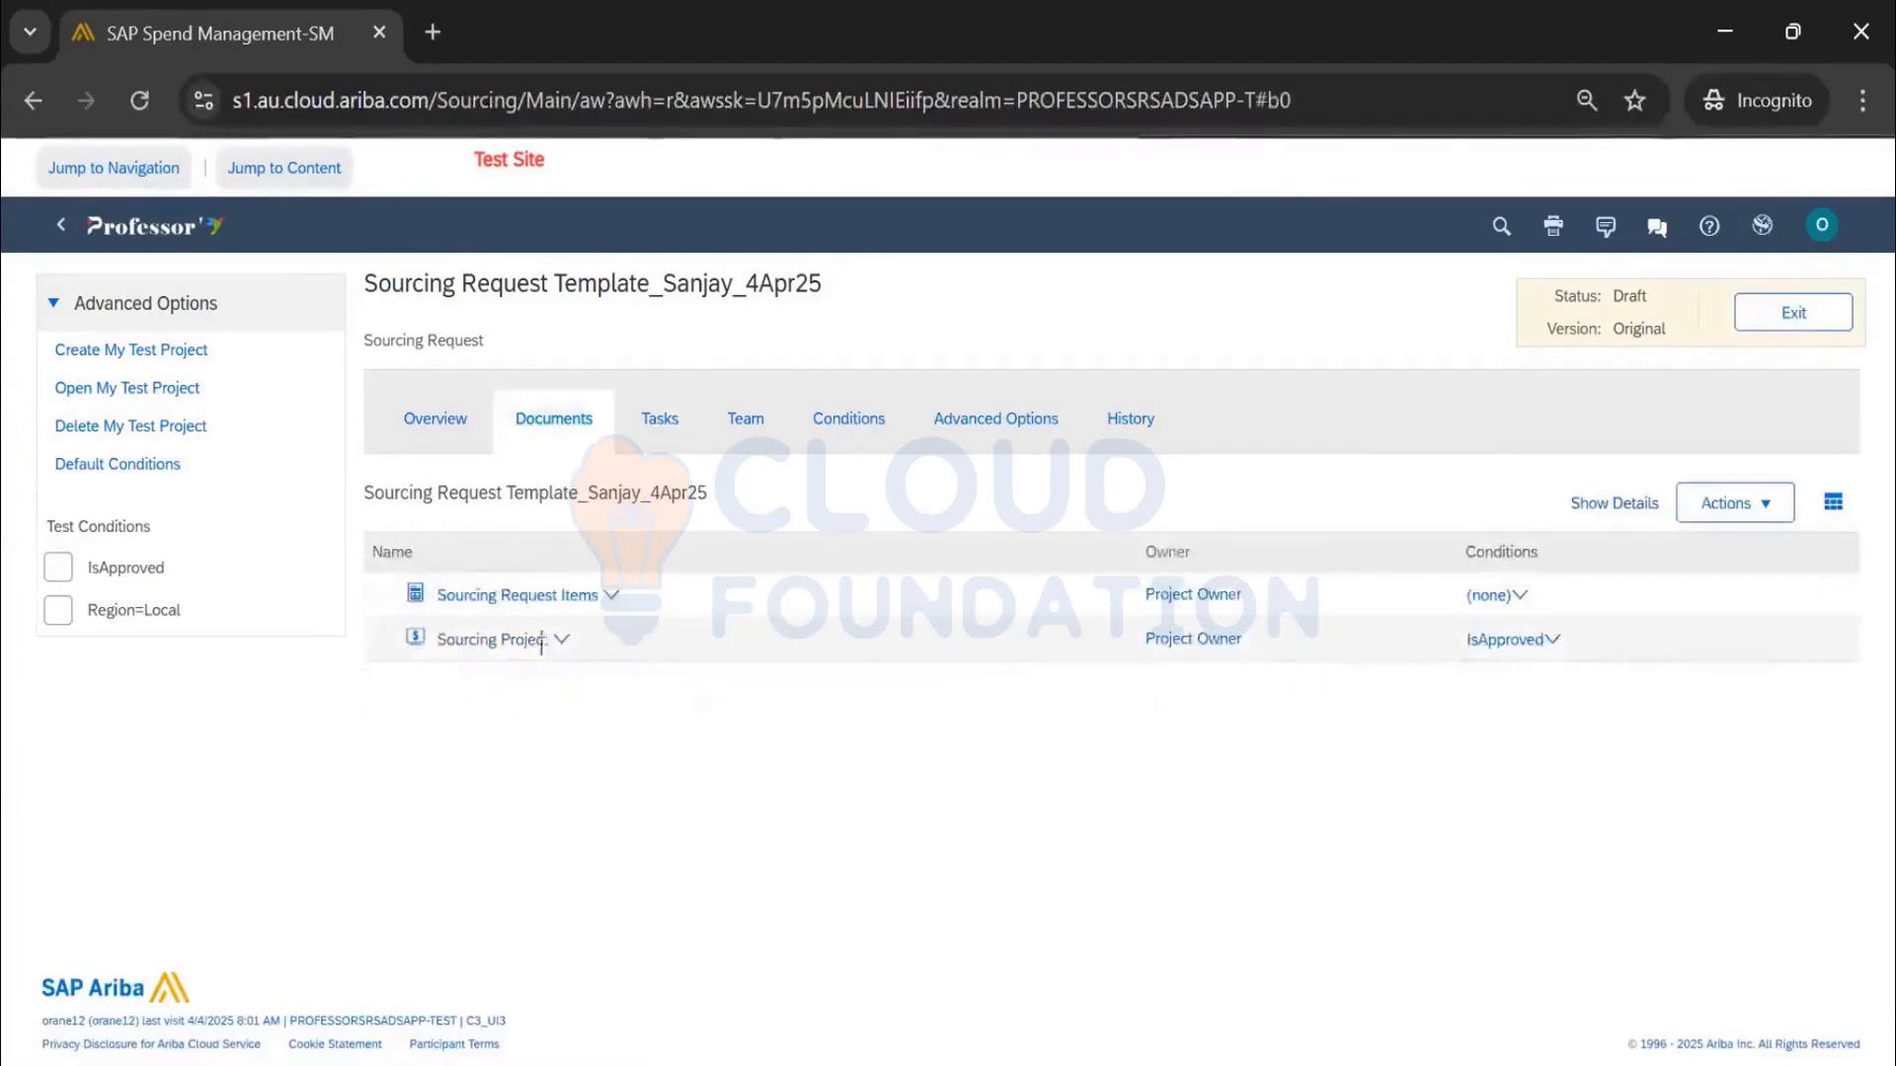
Open the Notification for Sourcing Request task for editing from the Tasks tab
click(662, 422)
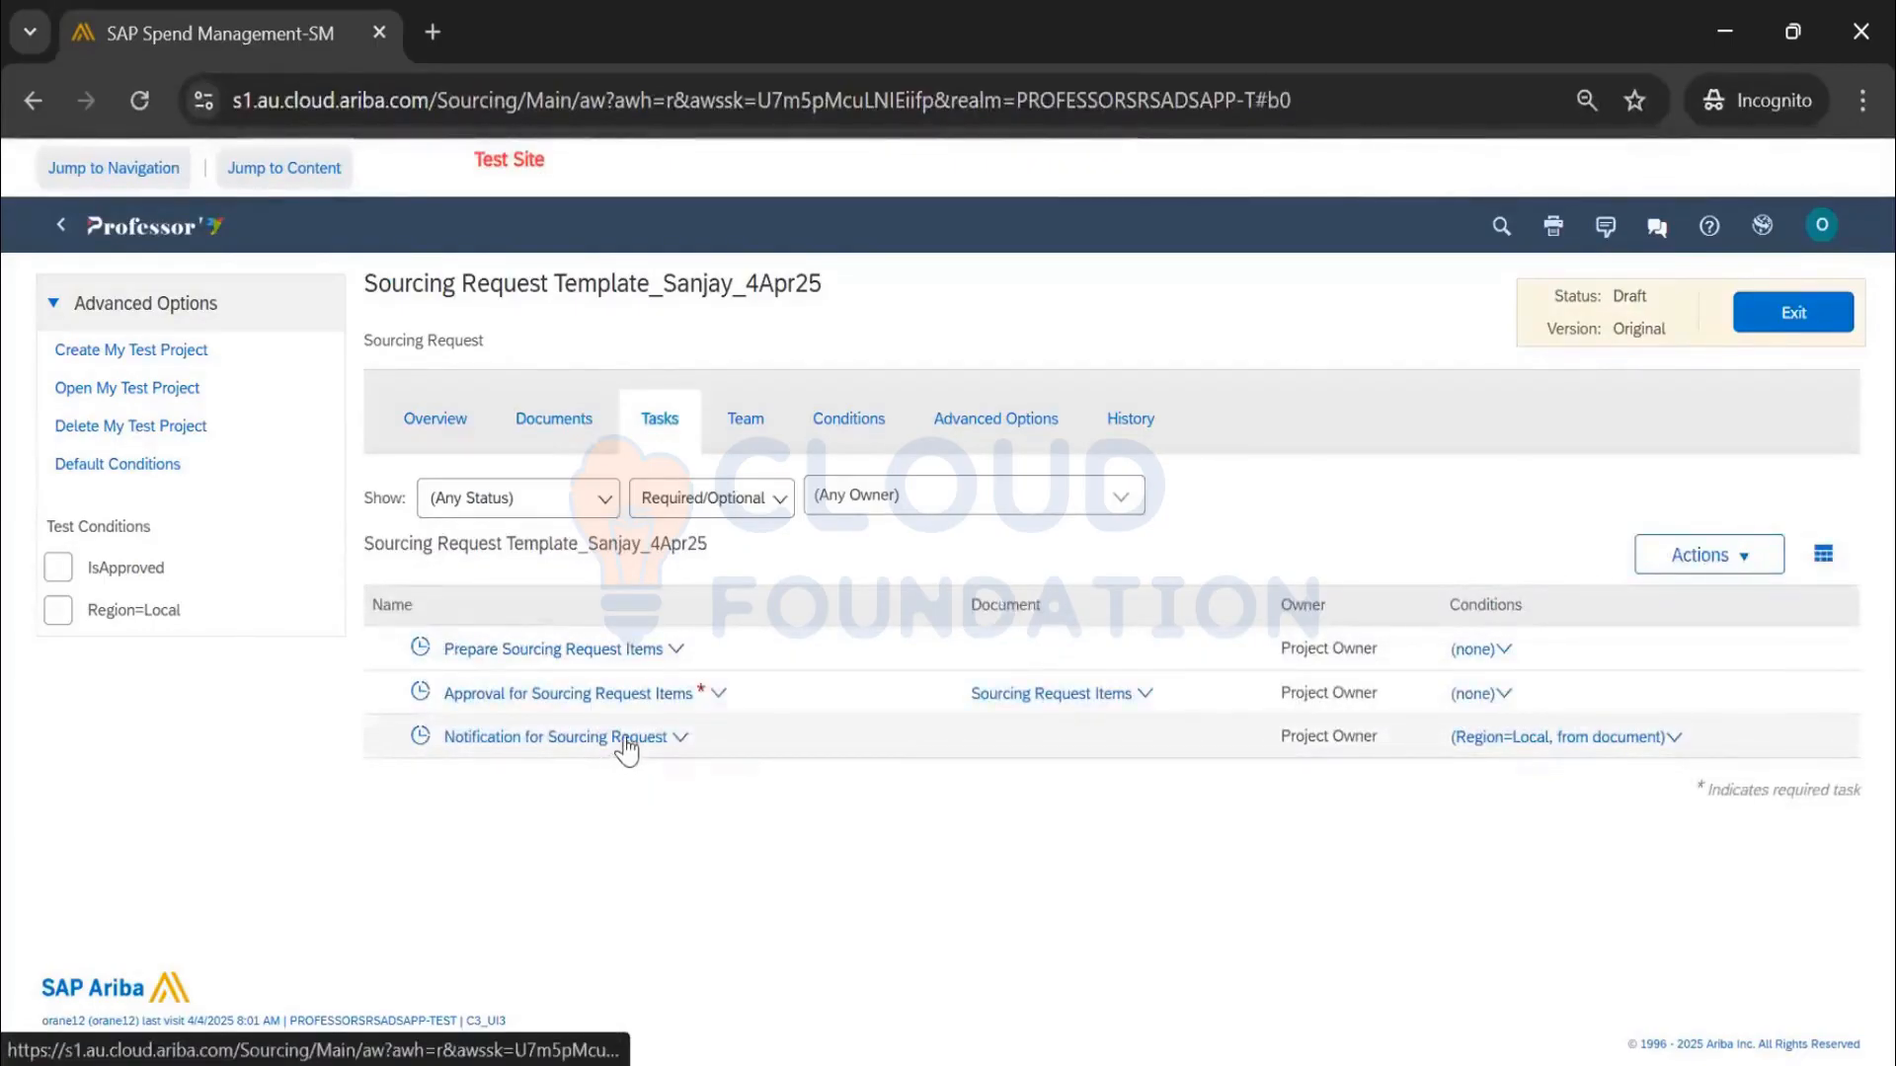
click(626, 747)
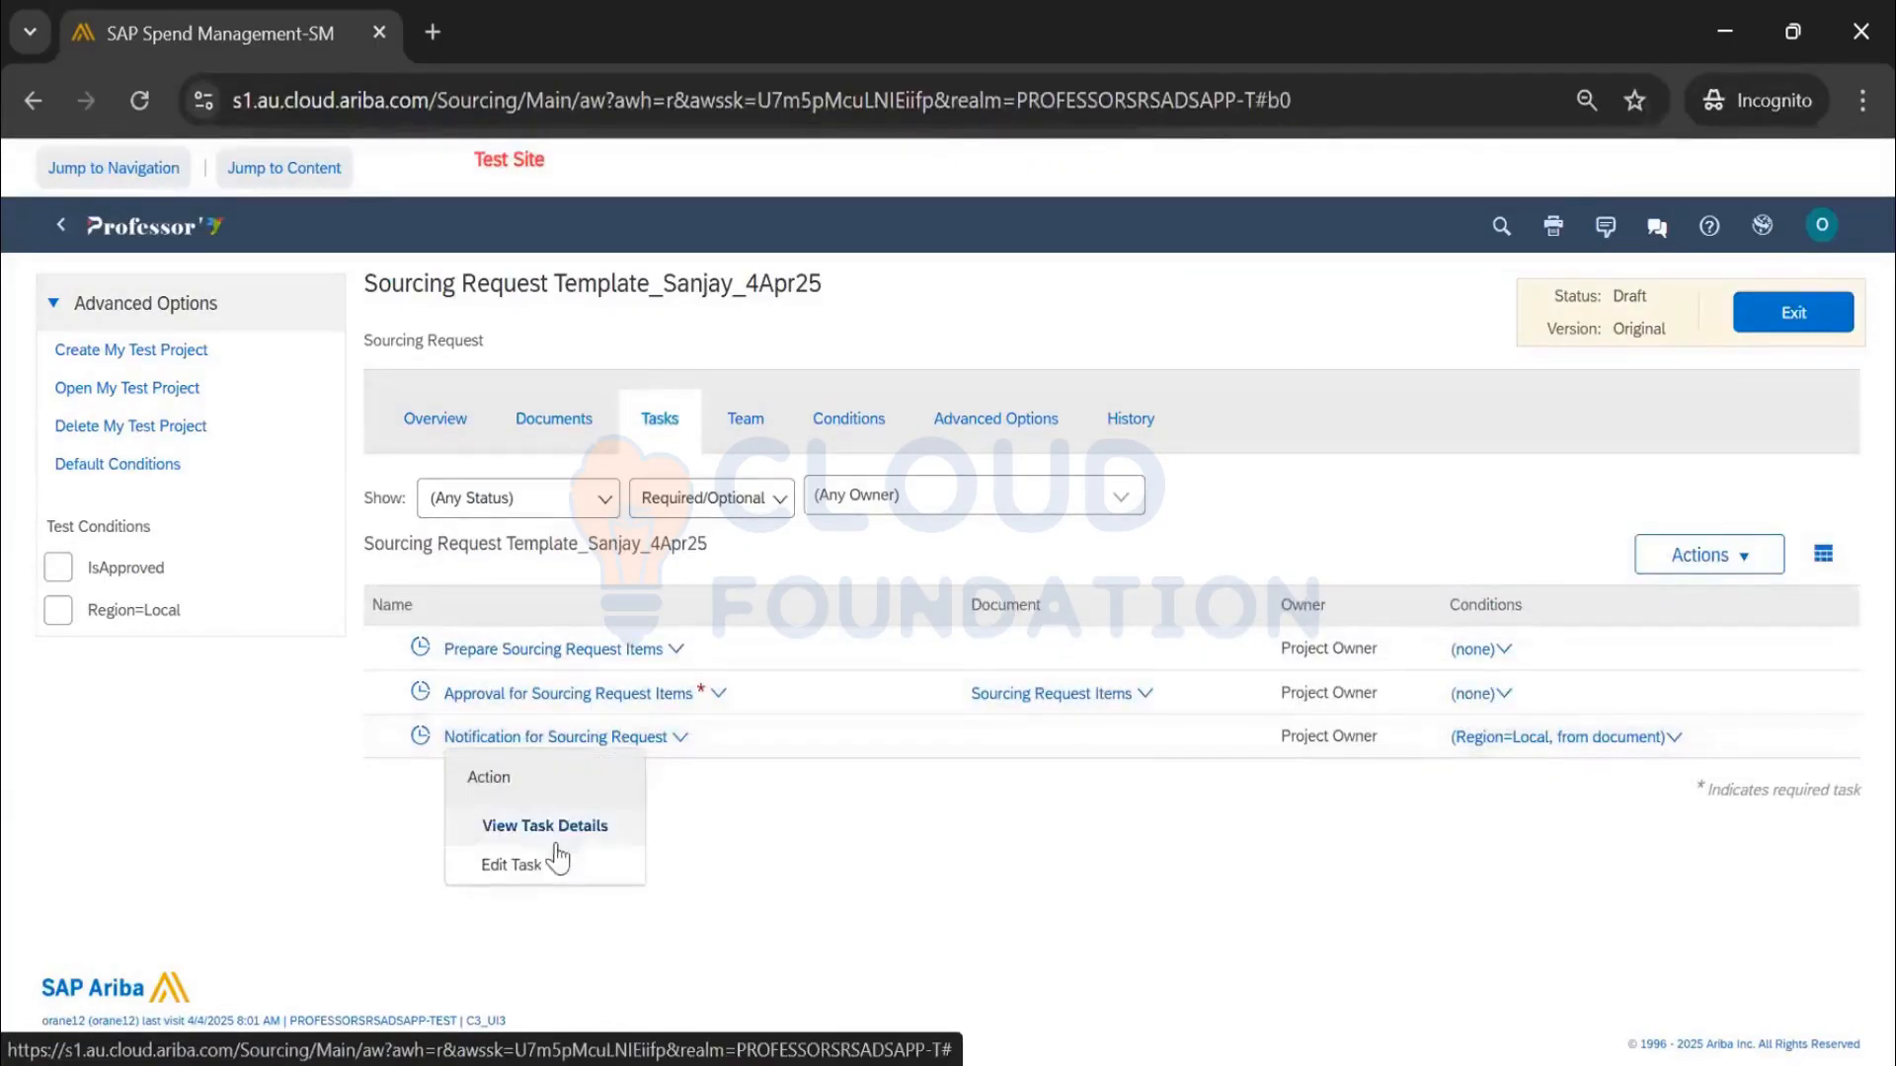
click(551, 863)
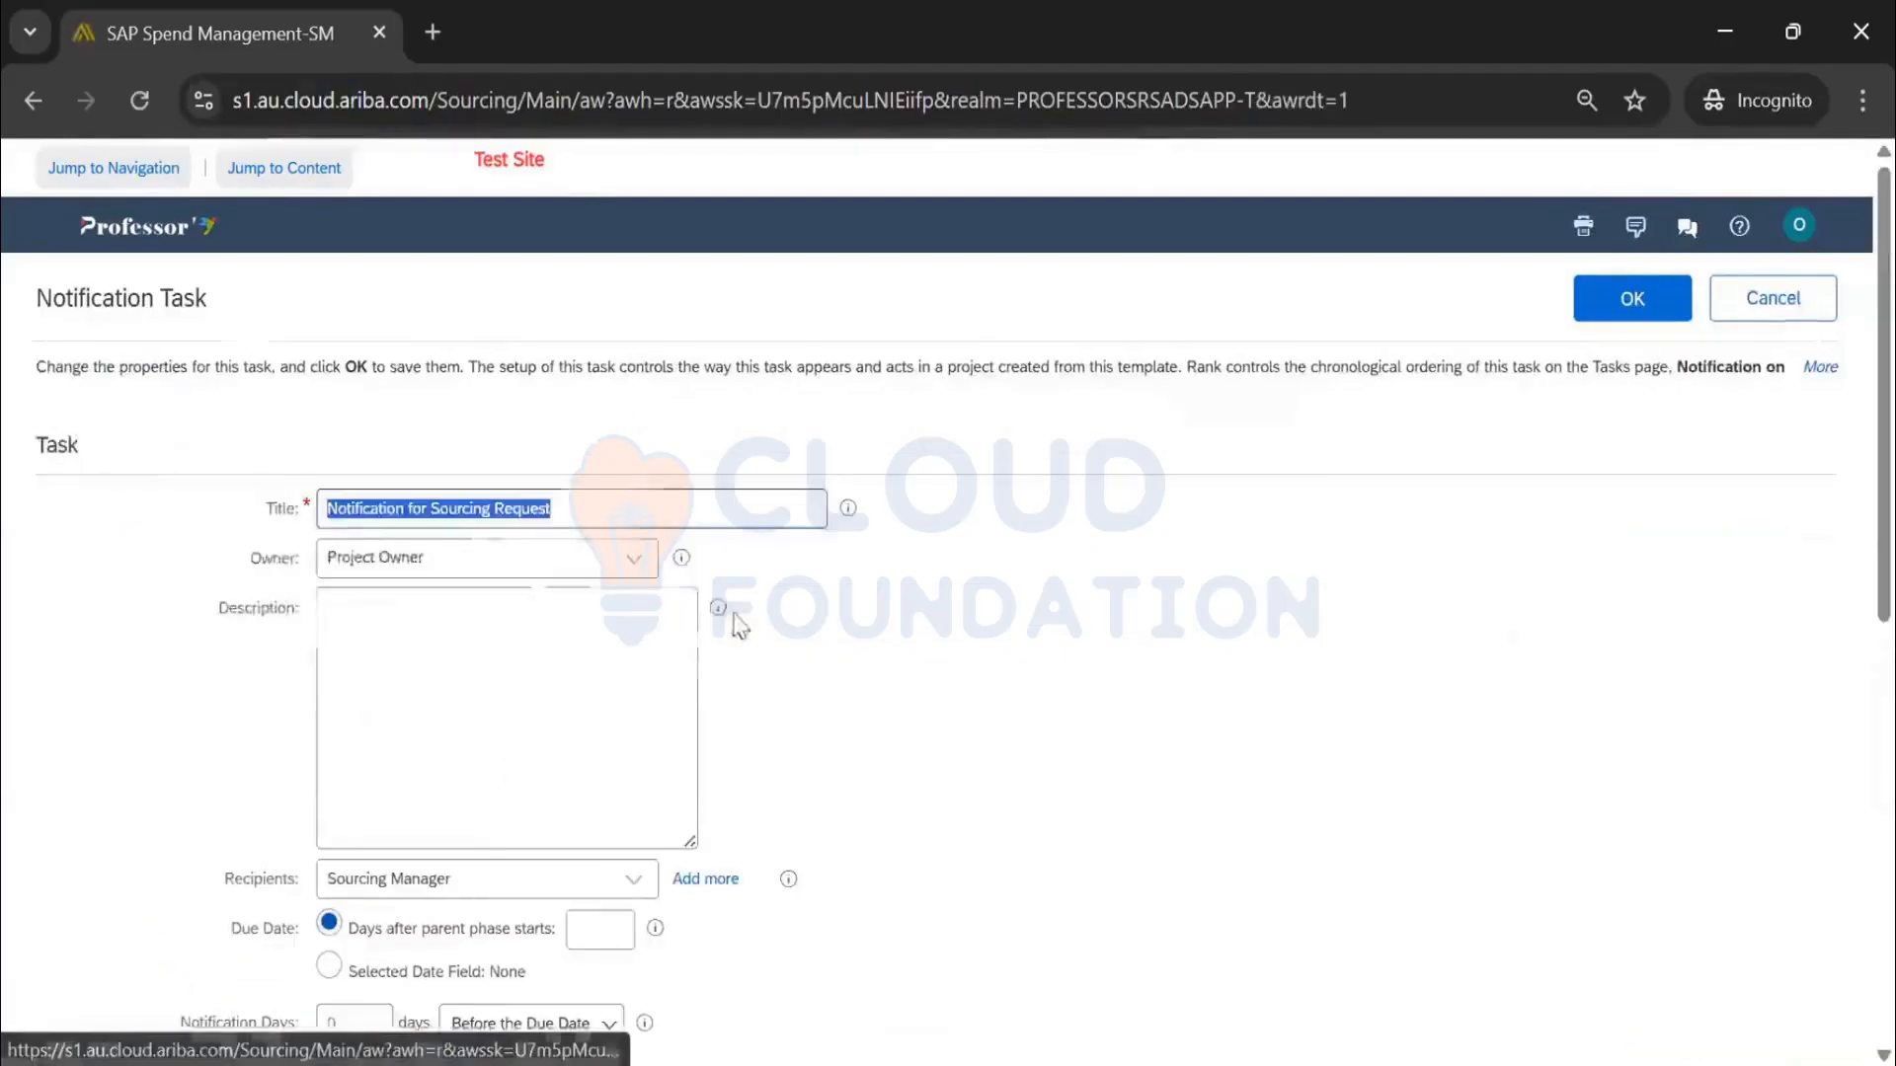
Review the Notification Task's heading, Recipients and the Approval for Sourcing Request Items predecessor
drag(219, 302, 36, 306)
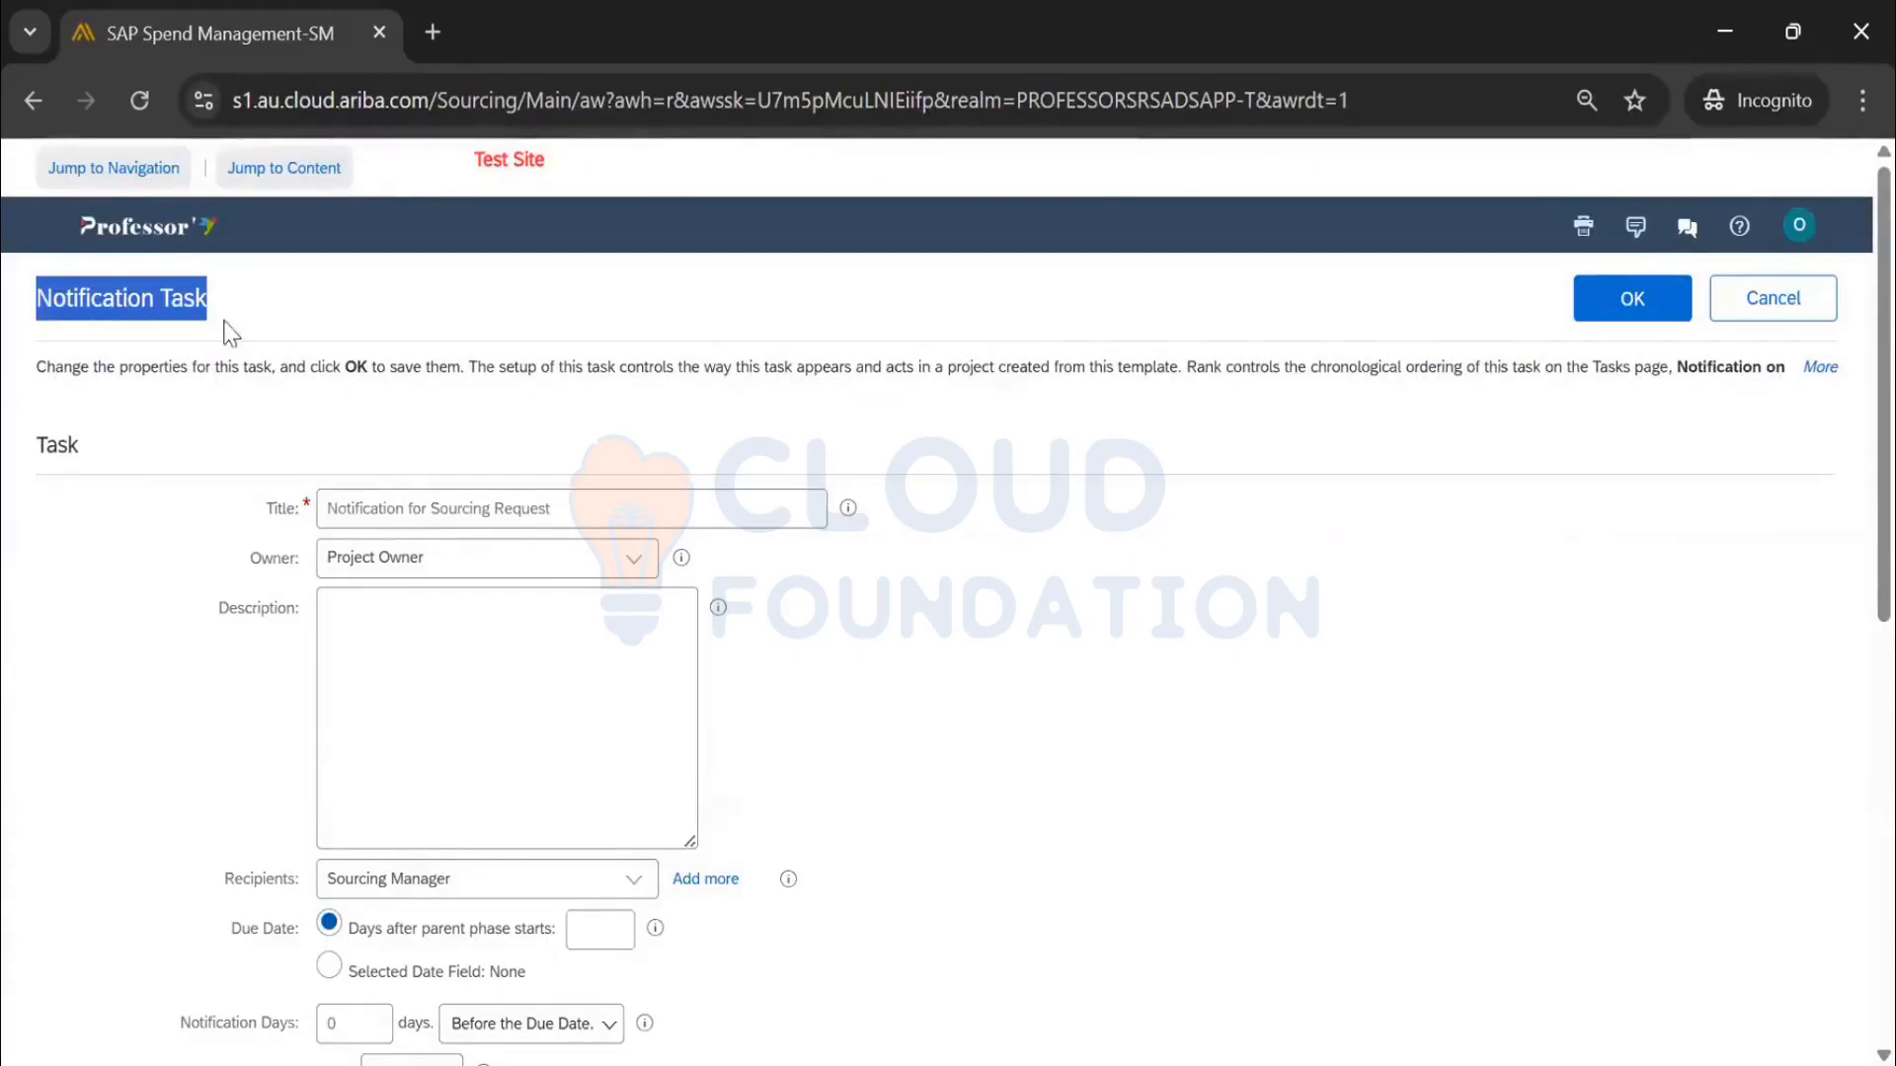
scroll(227, 332, down, 2)
scroll(376, 550, down, 2)
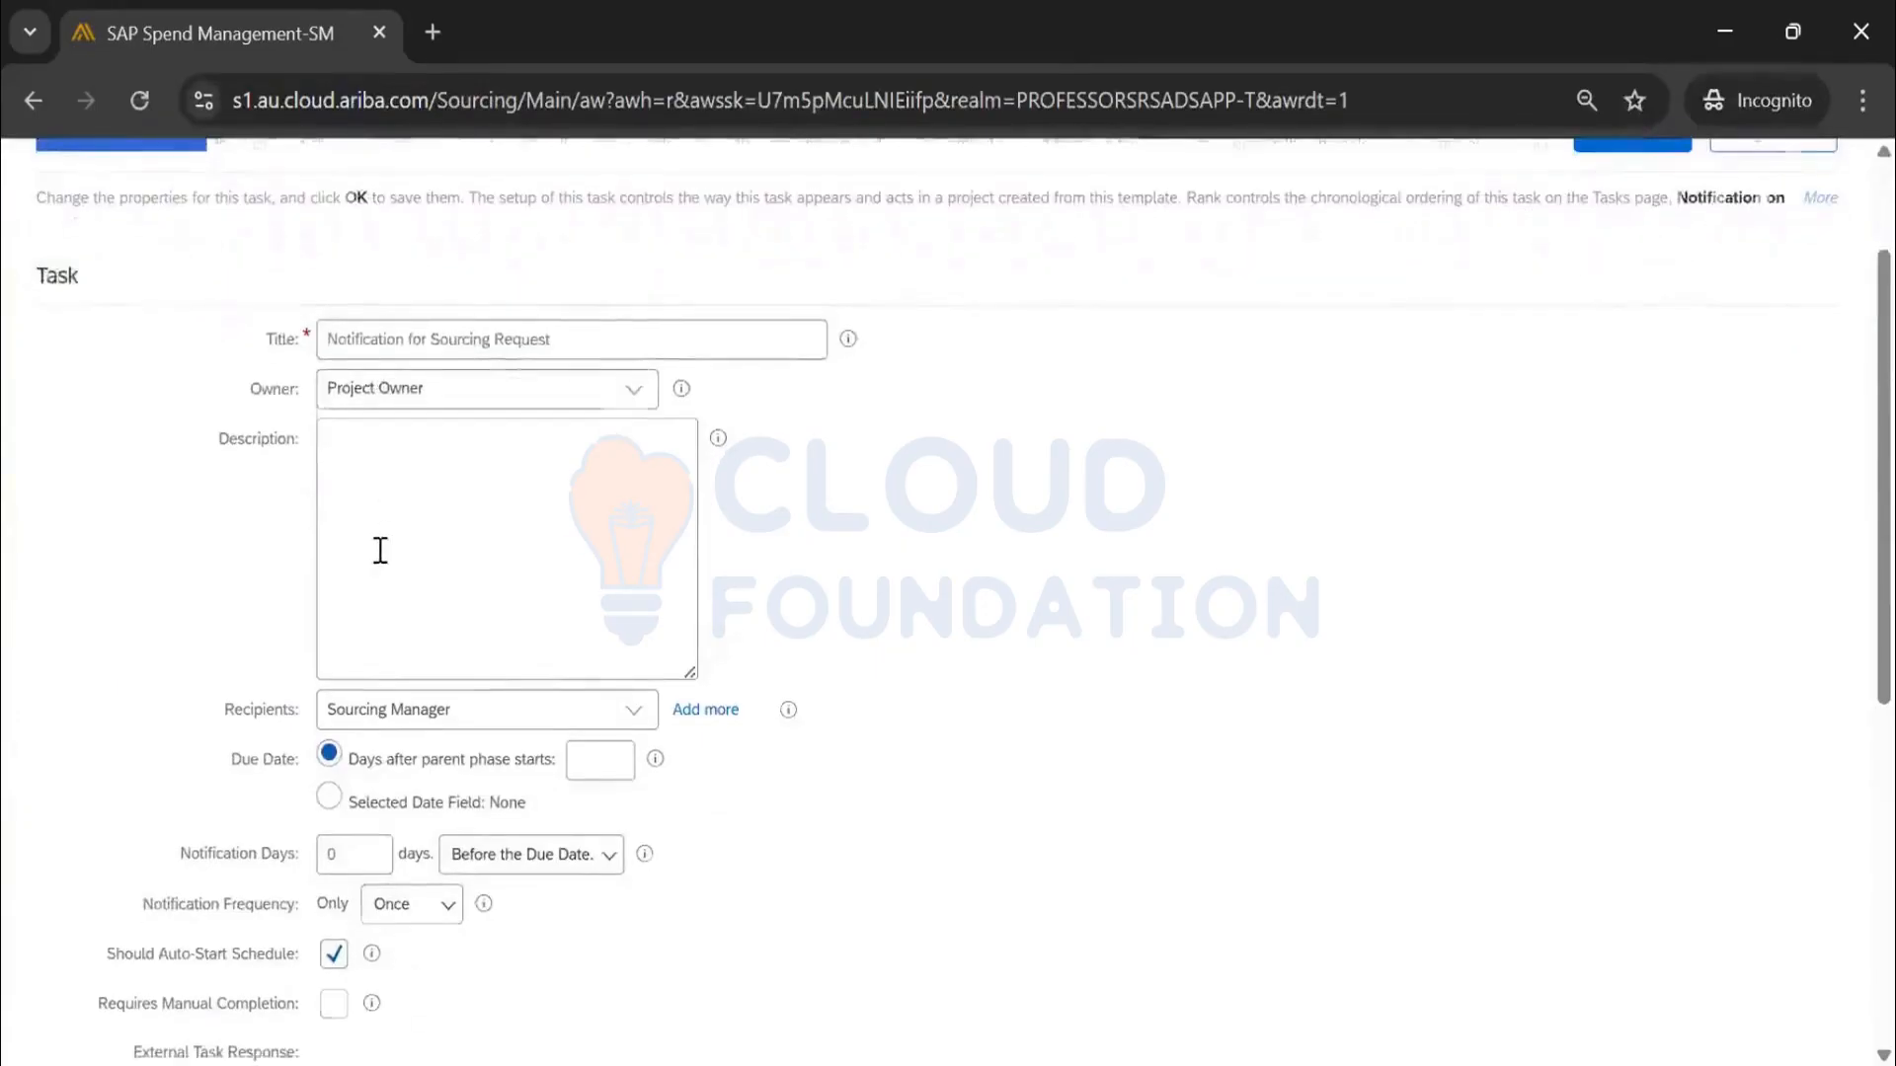
drag(223, 562, 287, 563)
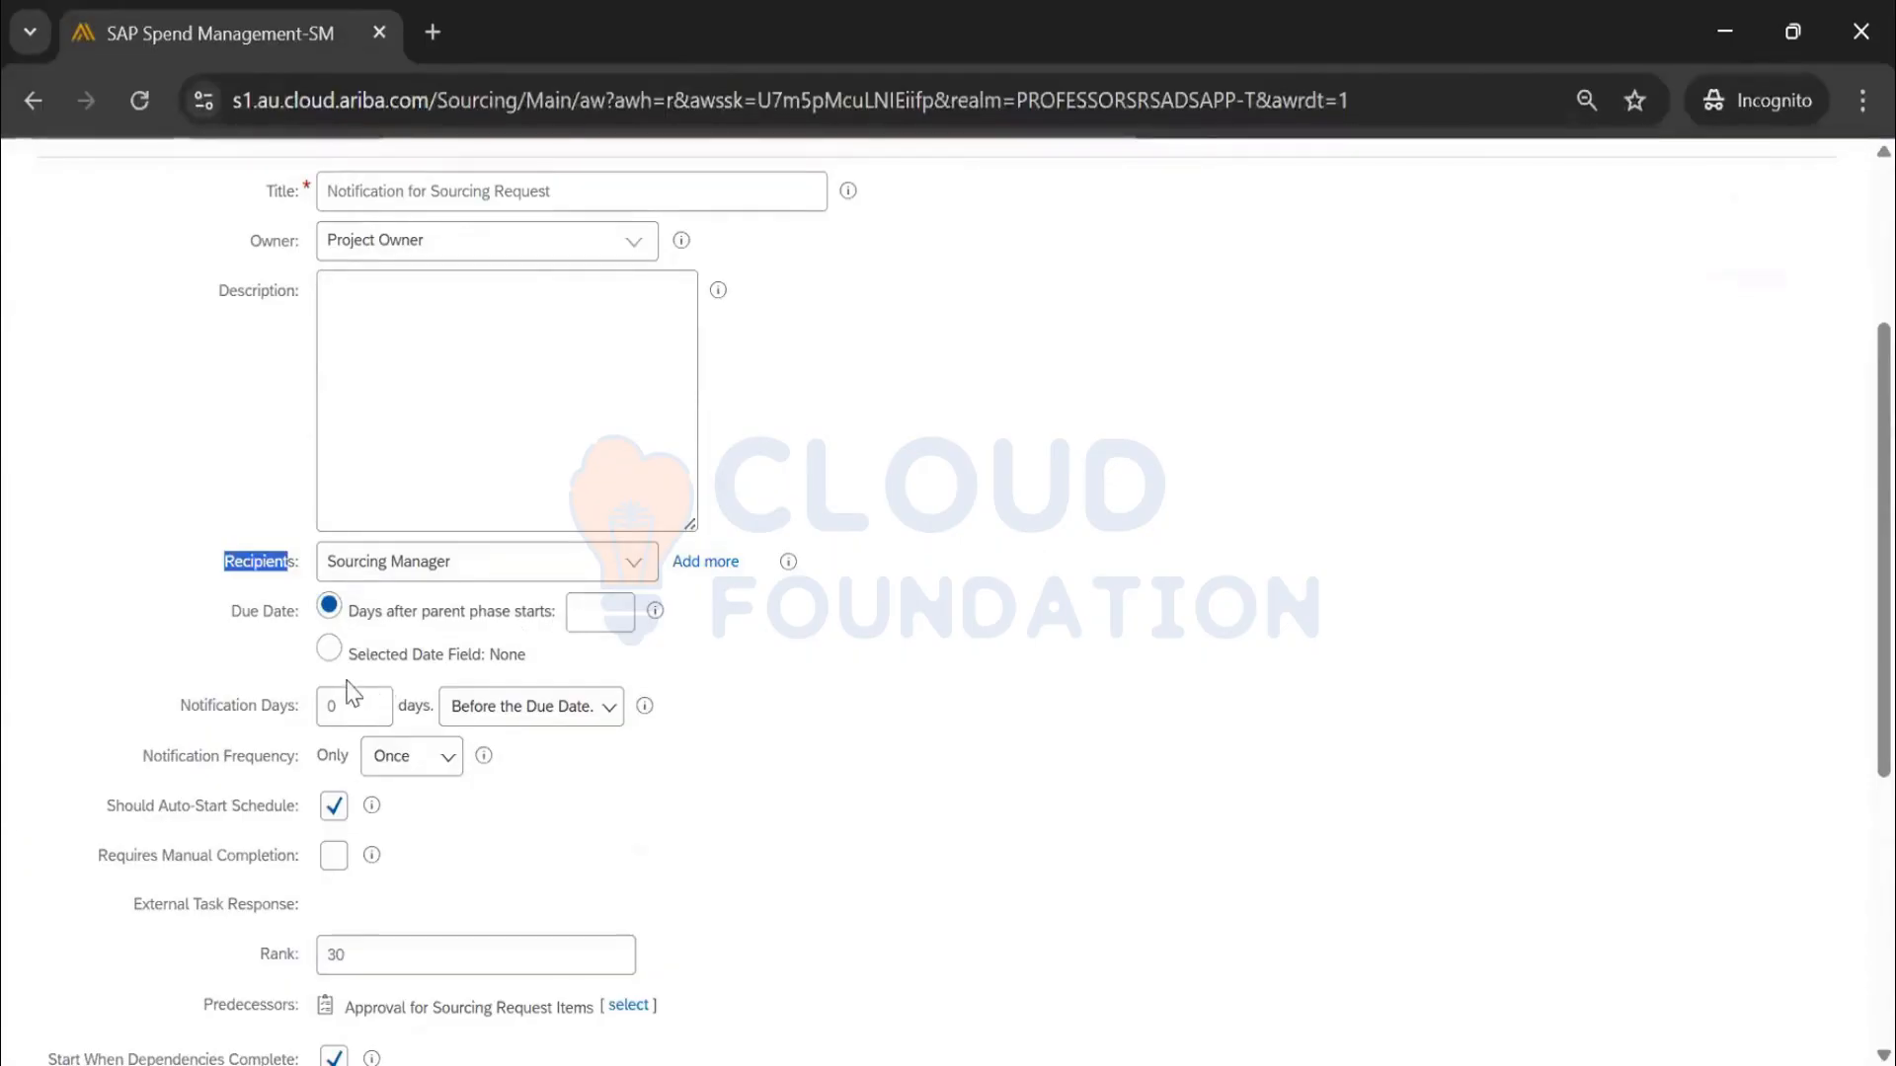
scroll(543, 676, down, 2)
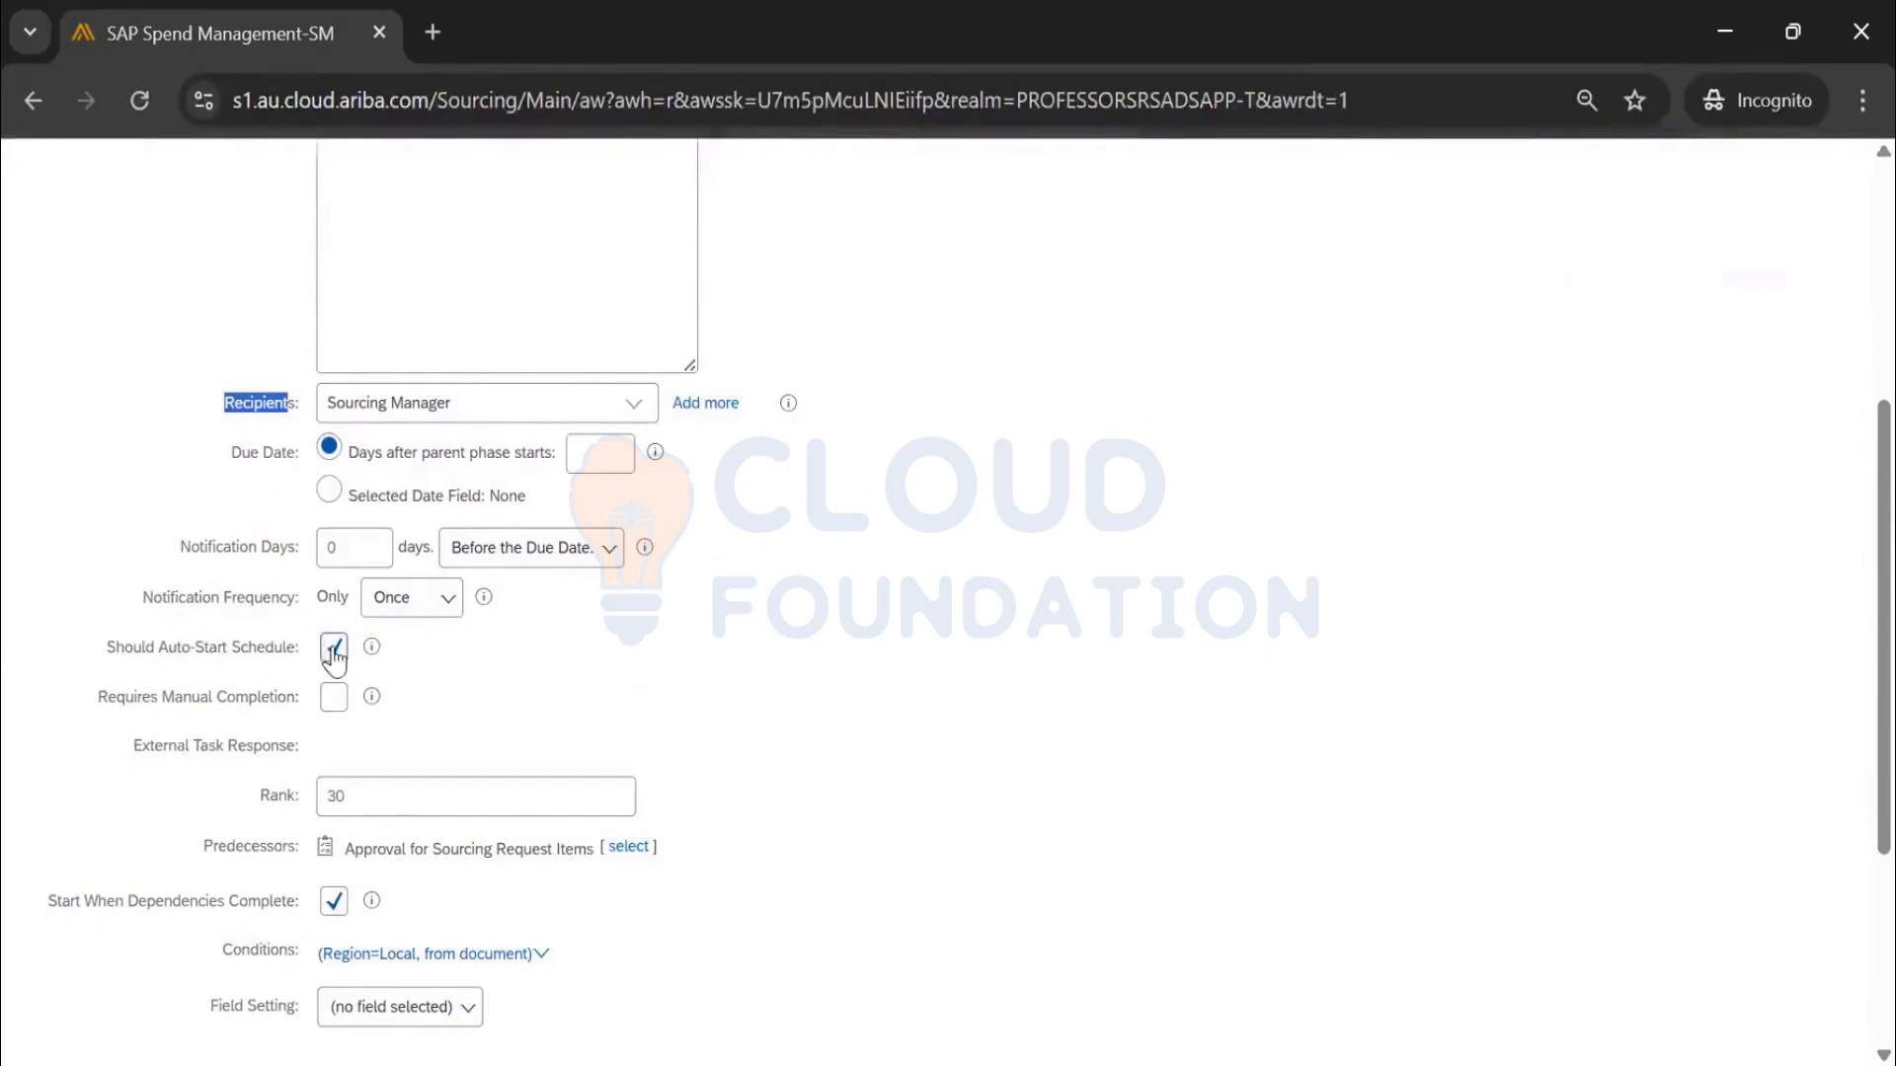
scroll(326, 666, down, 2)
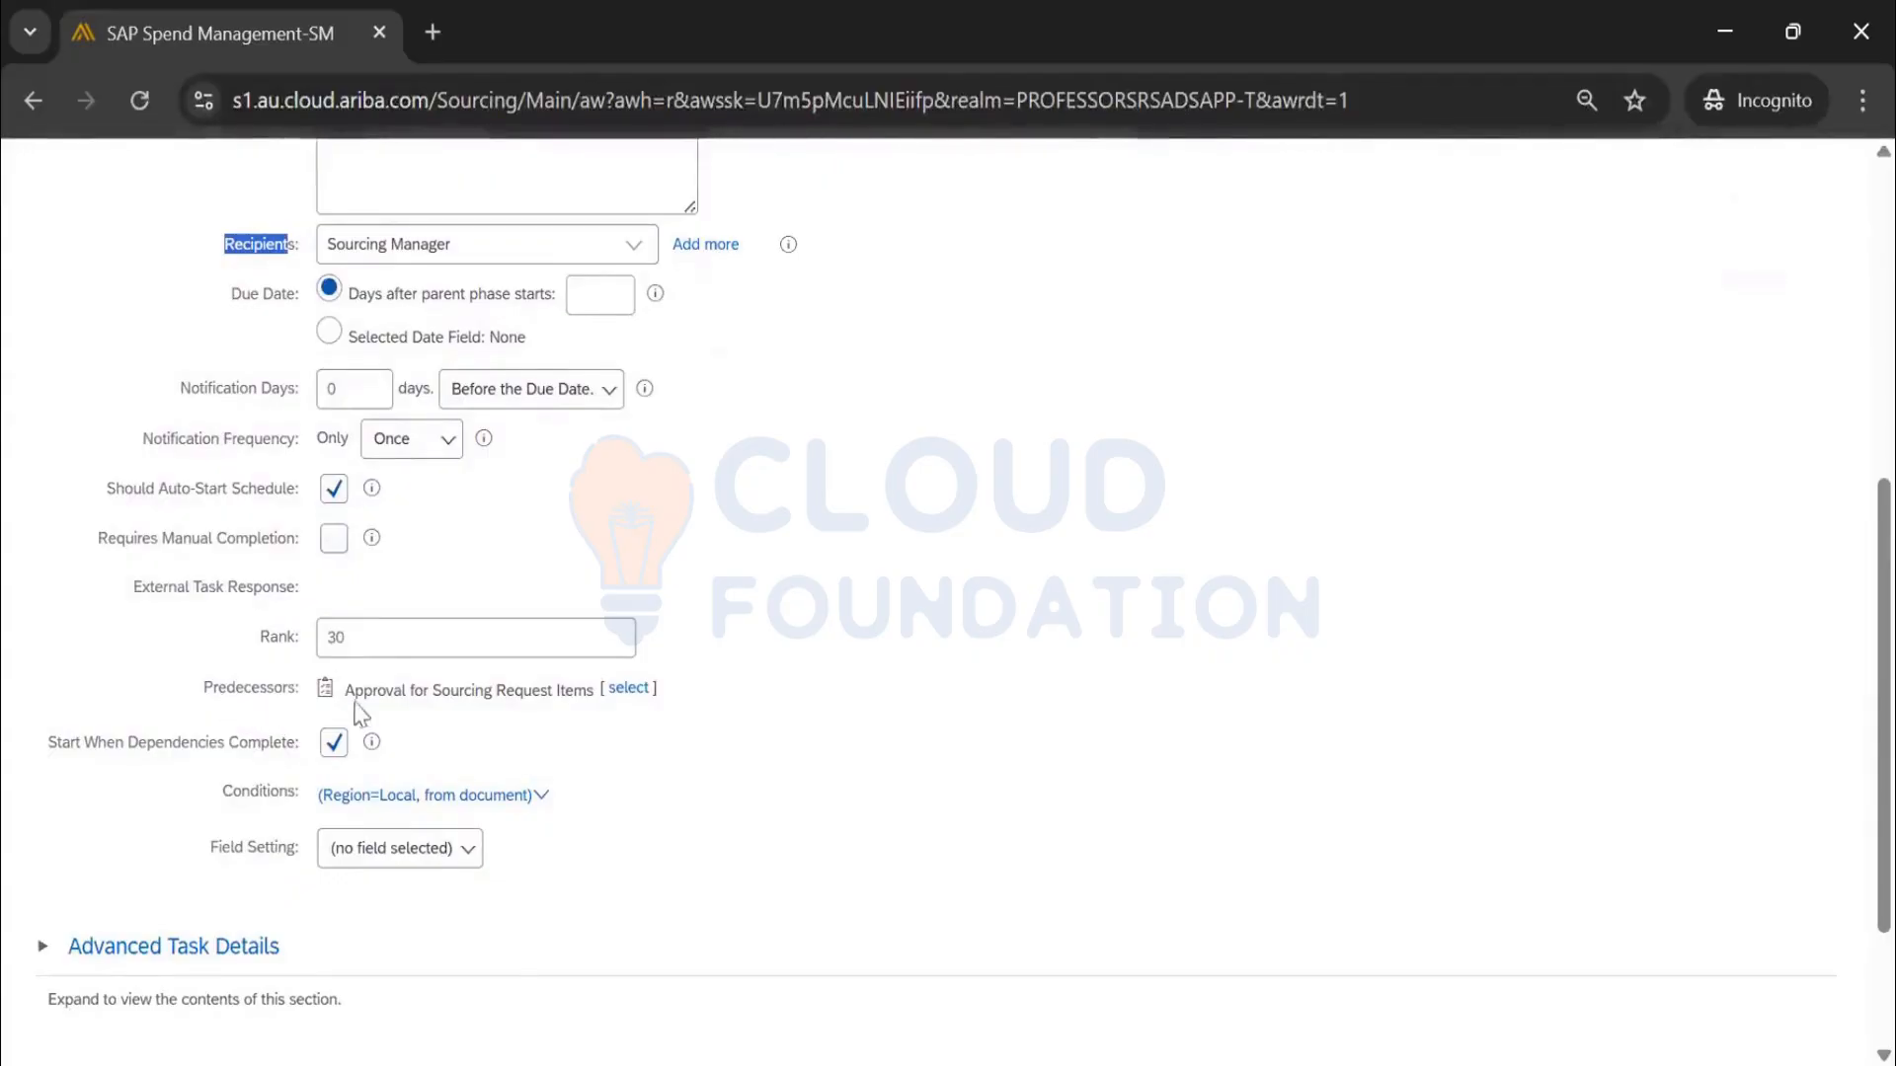
drag(354, 688, 595, 691)
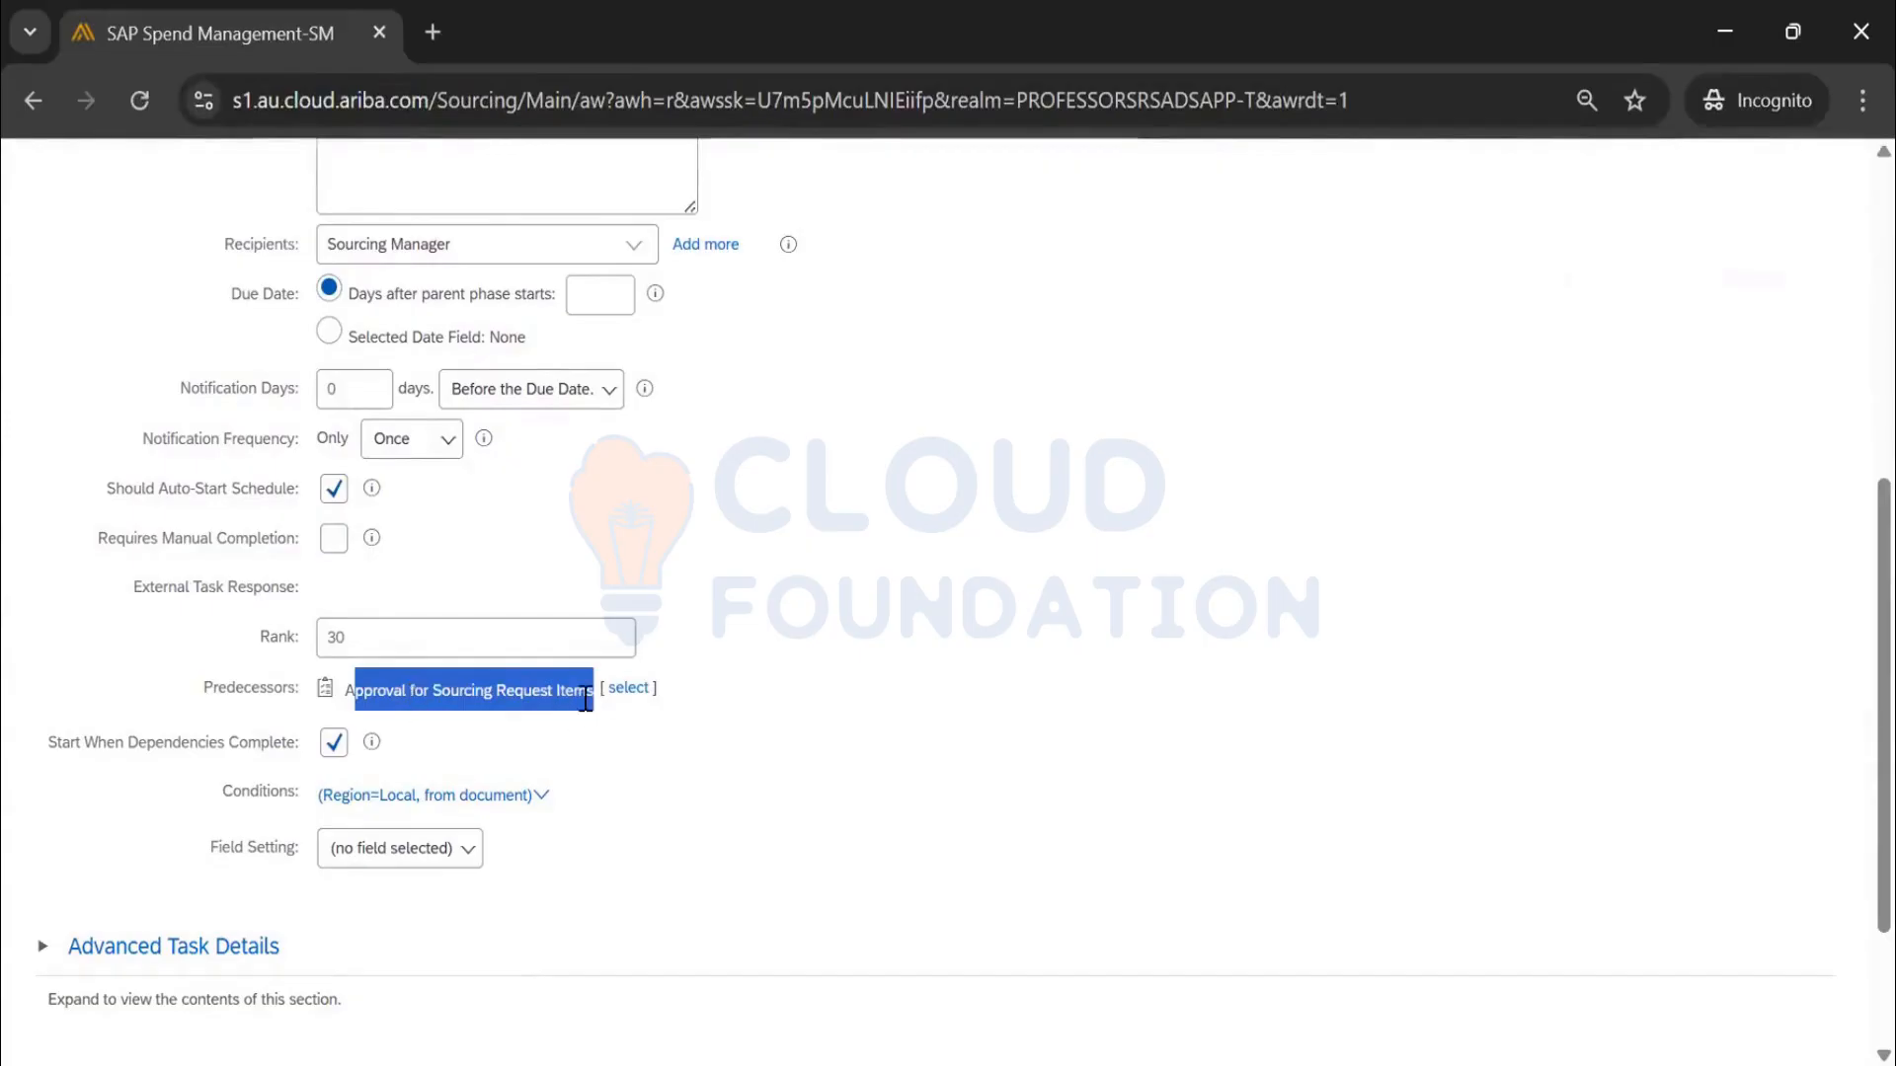
Scroll back up to the task title and close the form with OK
scroll(521, 720, up, 2)
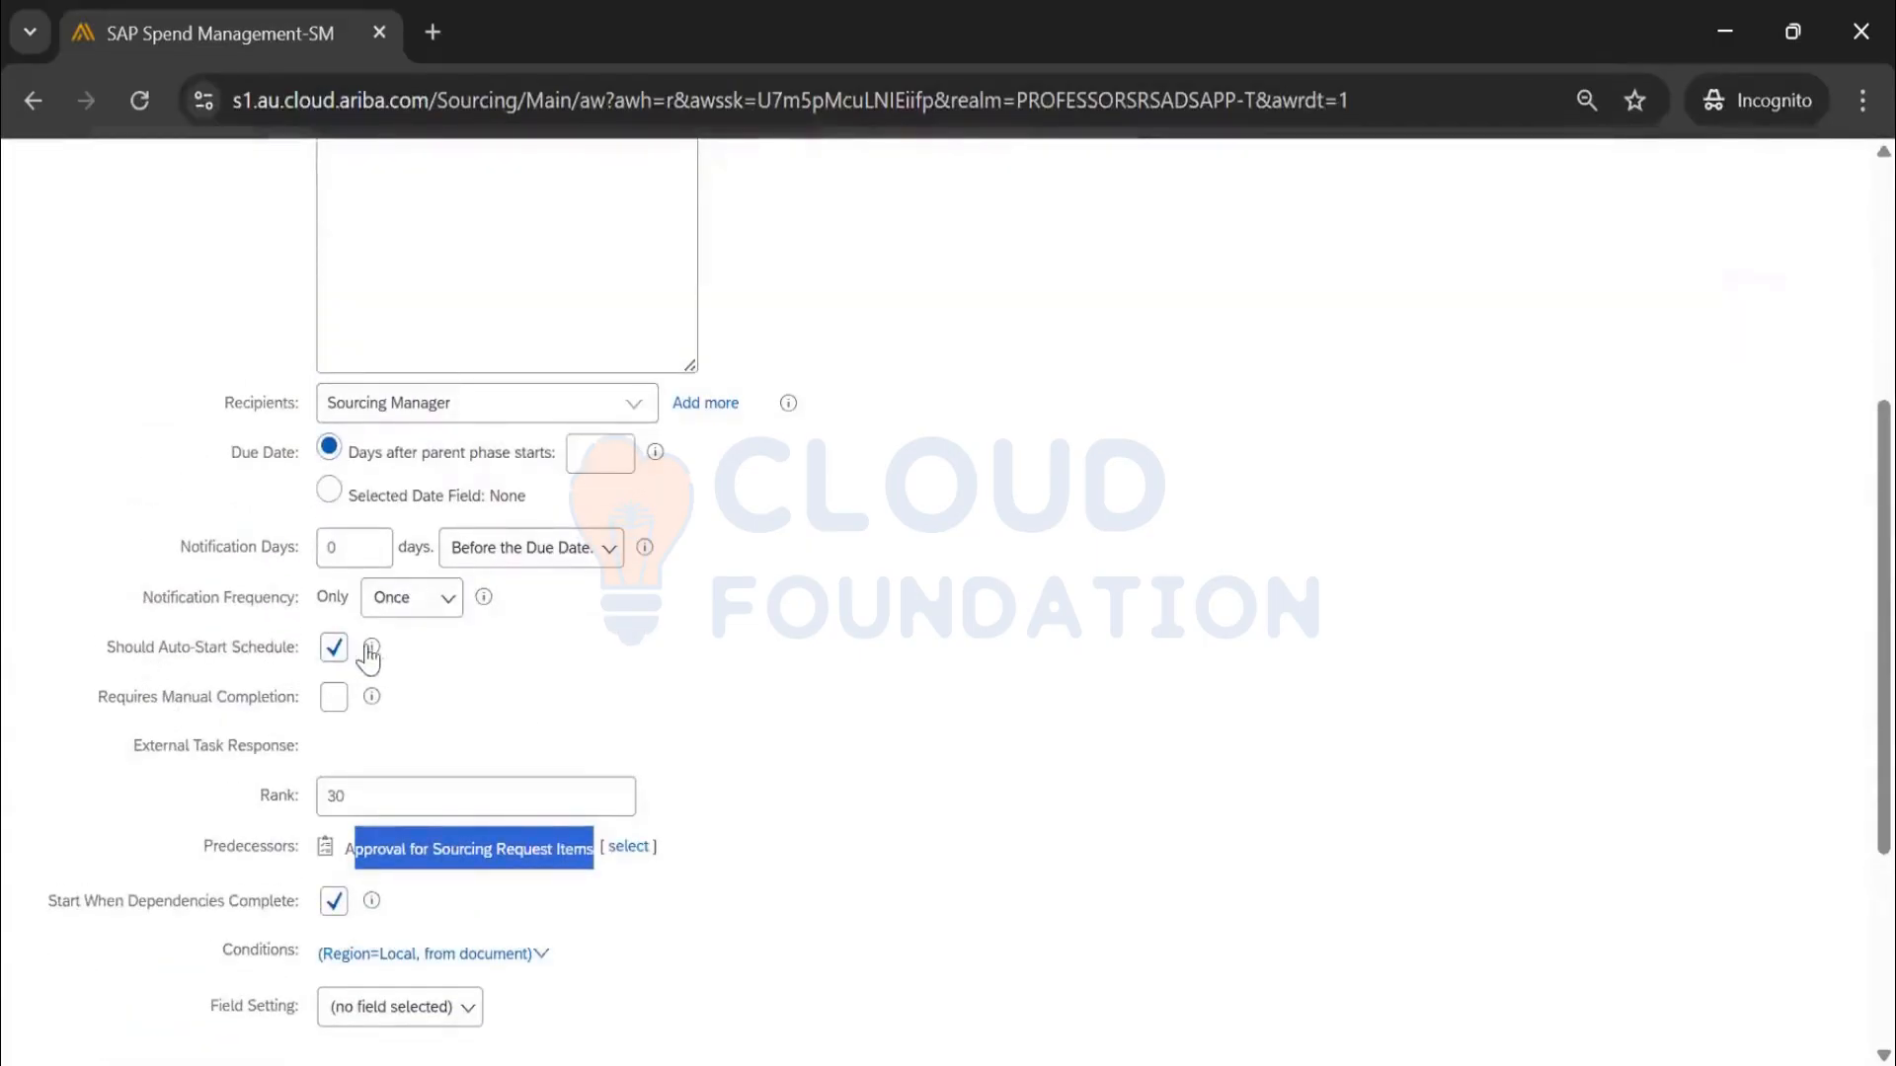
scroll(313, 686, up, 2)
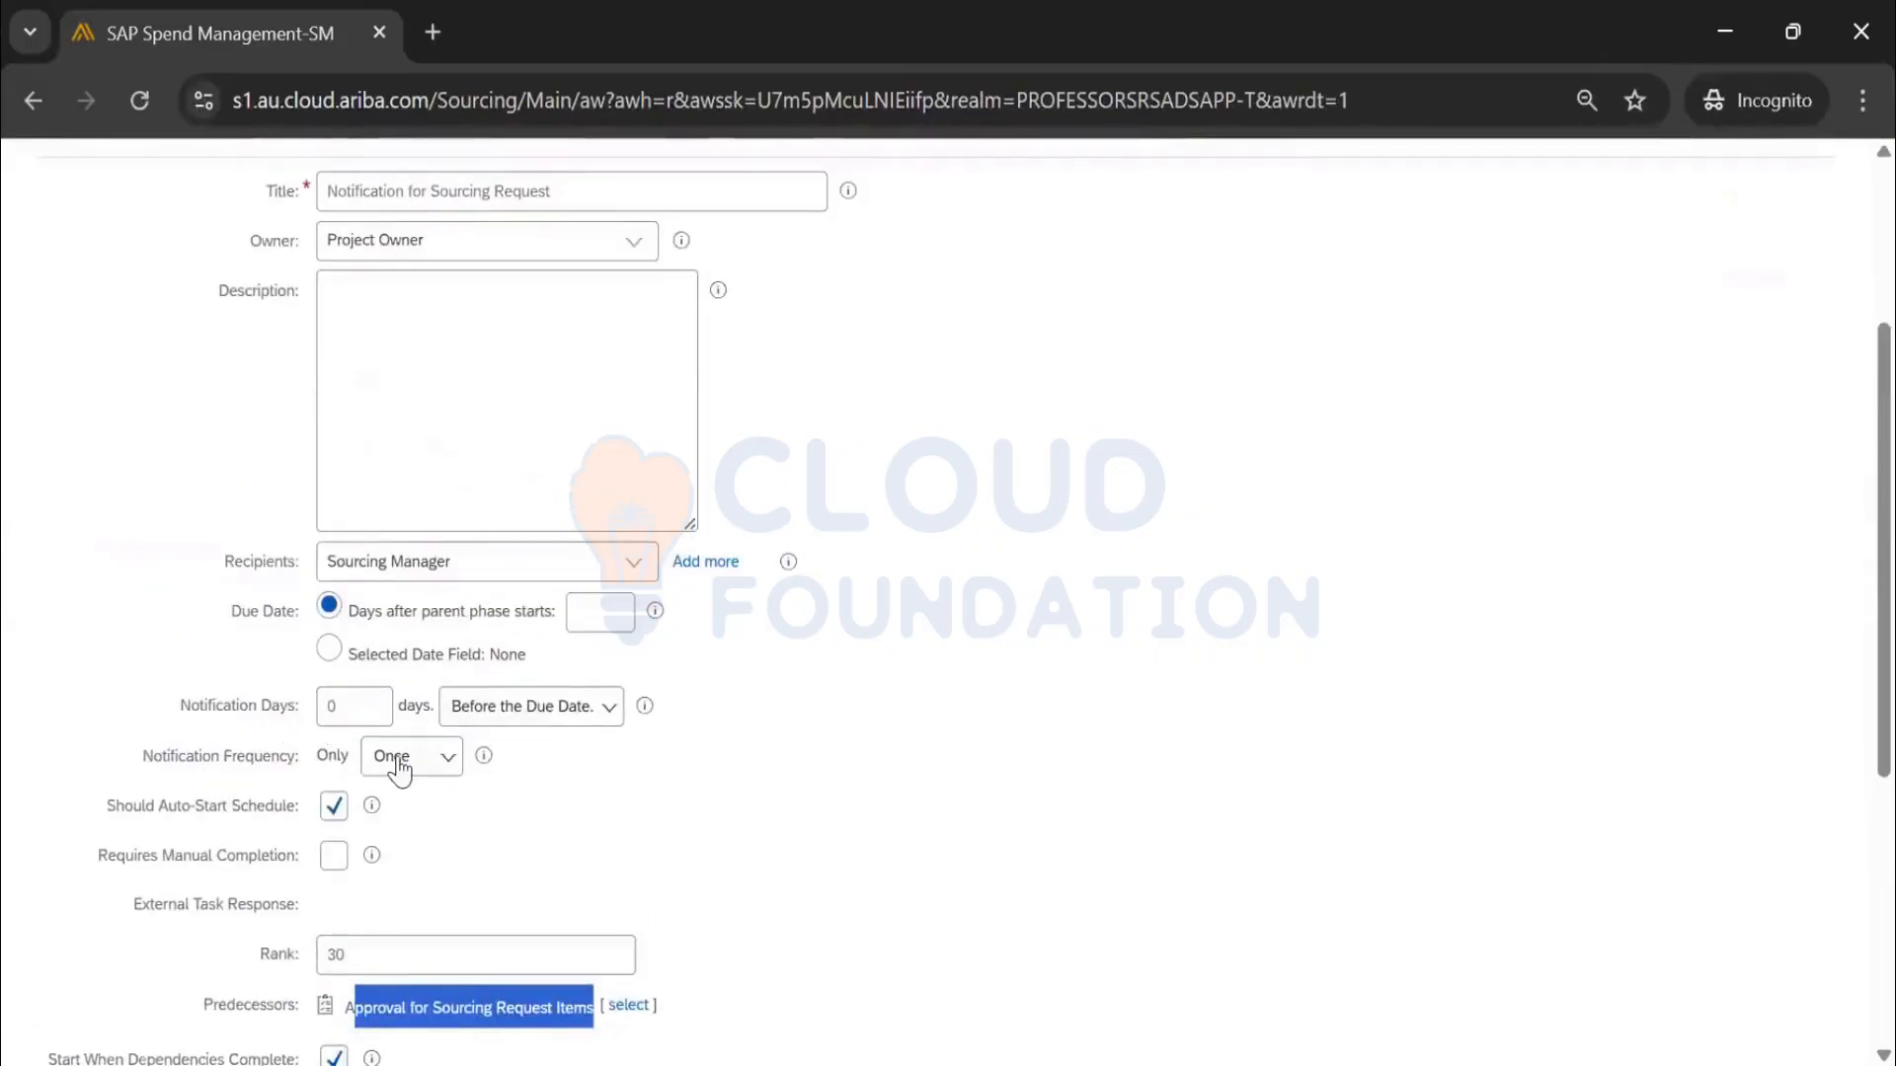
scroll(353, 722, up, 2)
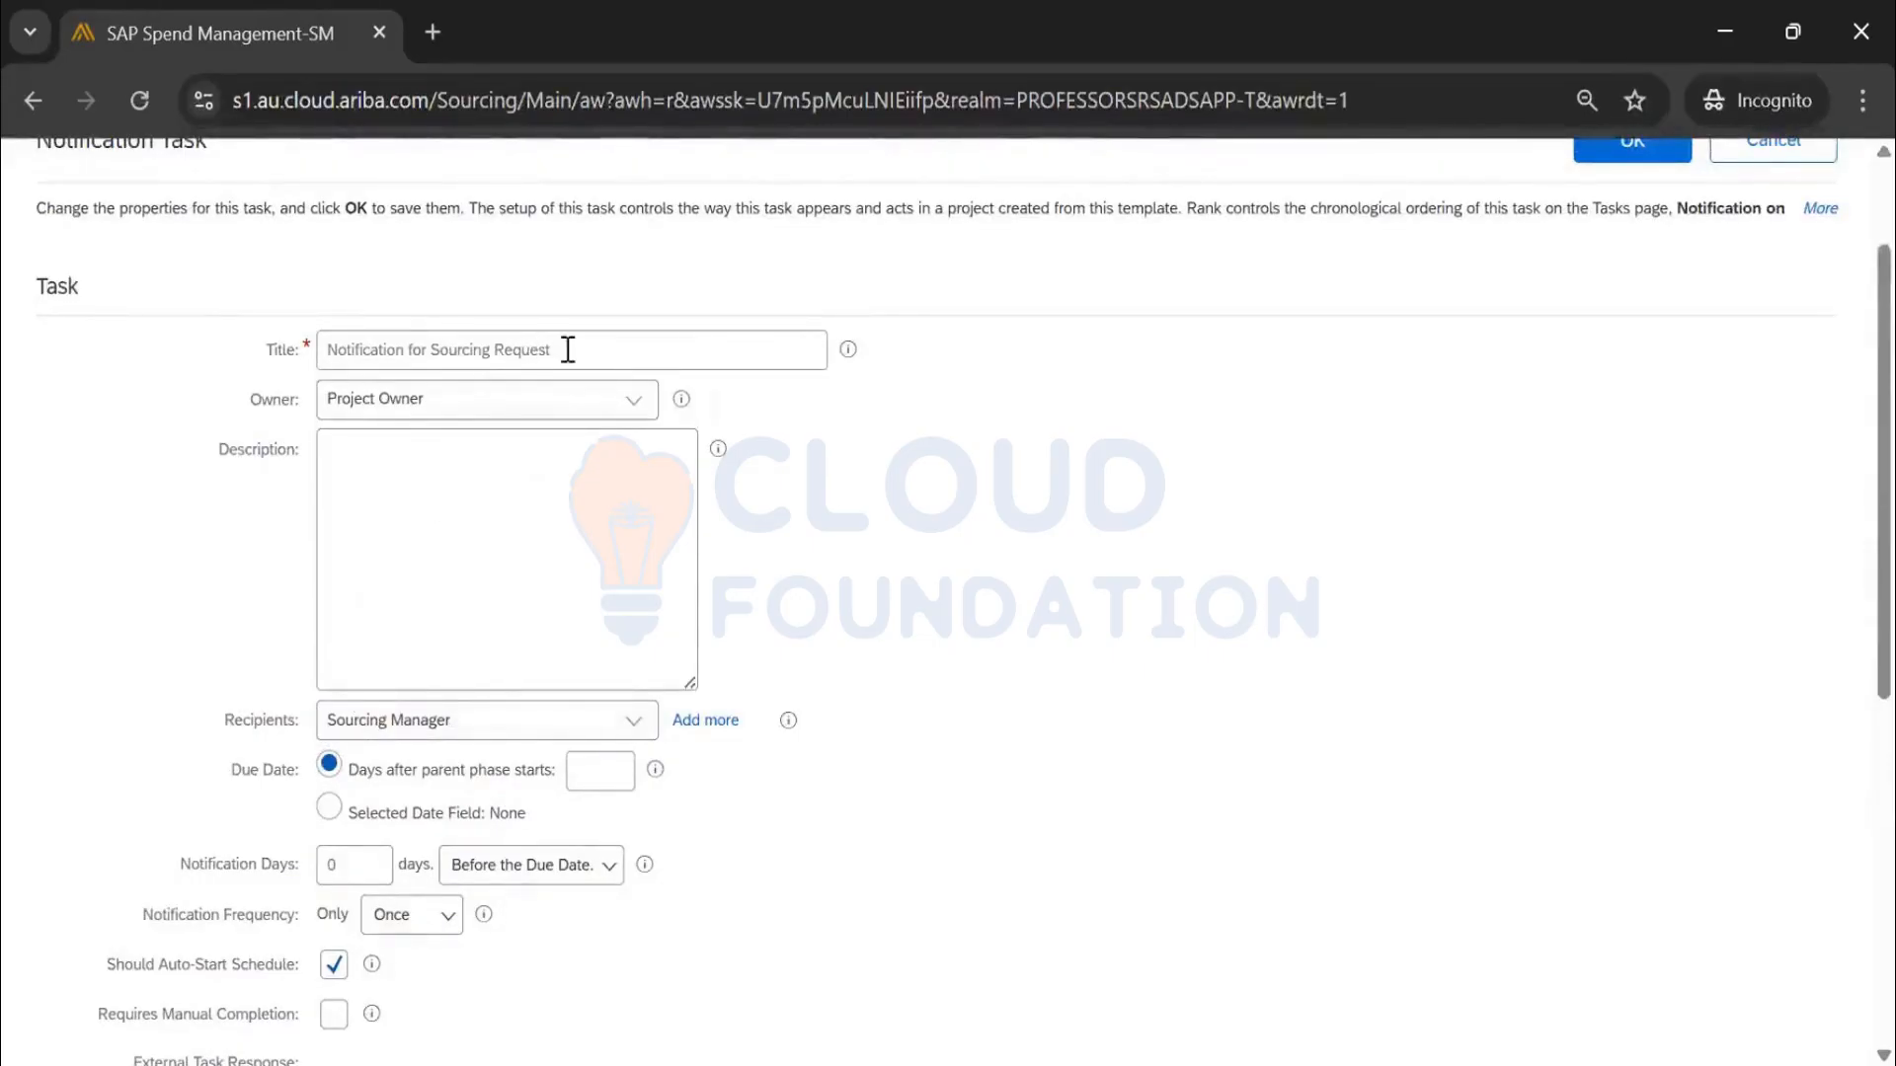
drag(572, 350, 263, 345)
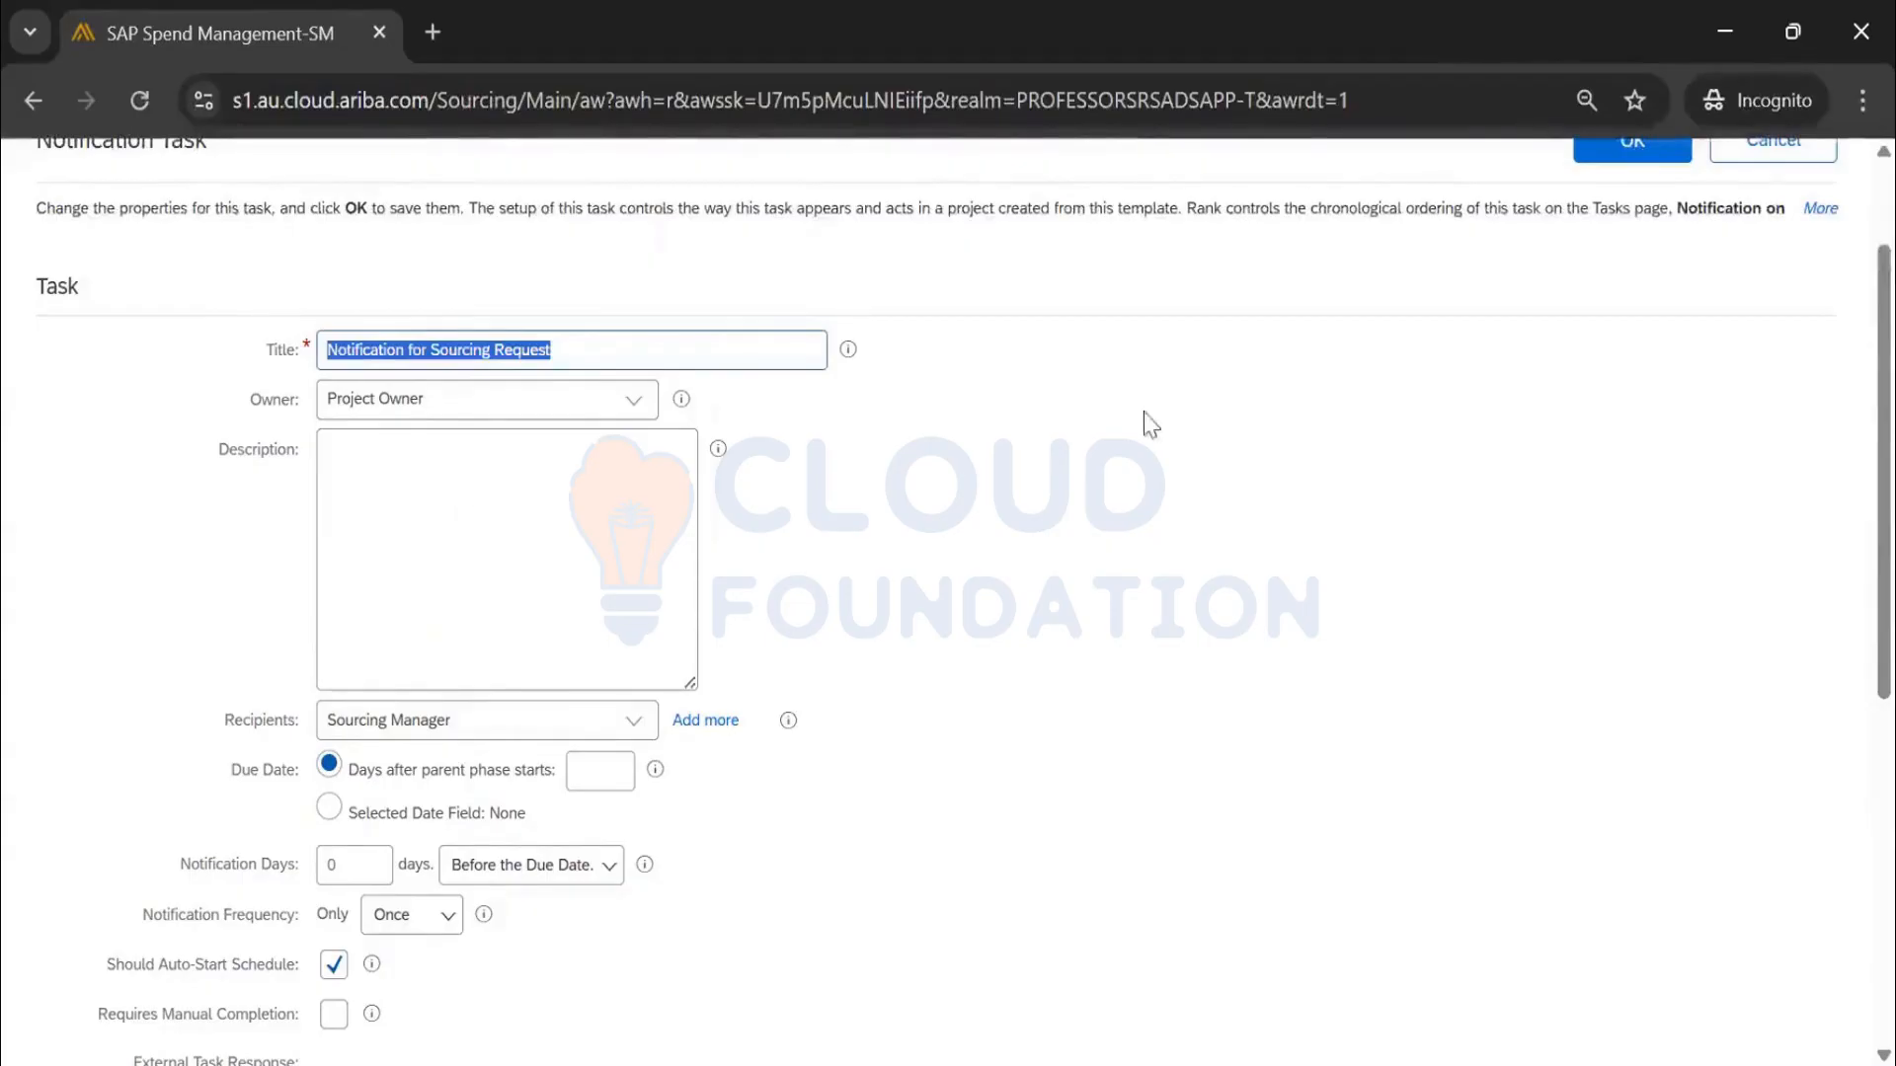
scroll(1198, 420, up, 2)
click(1628, 314)
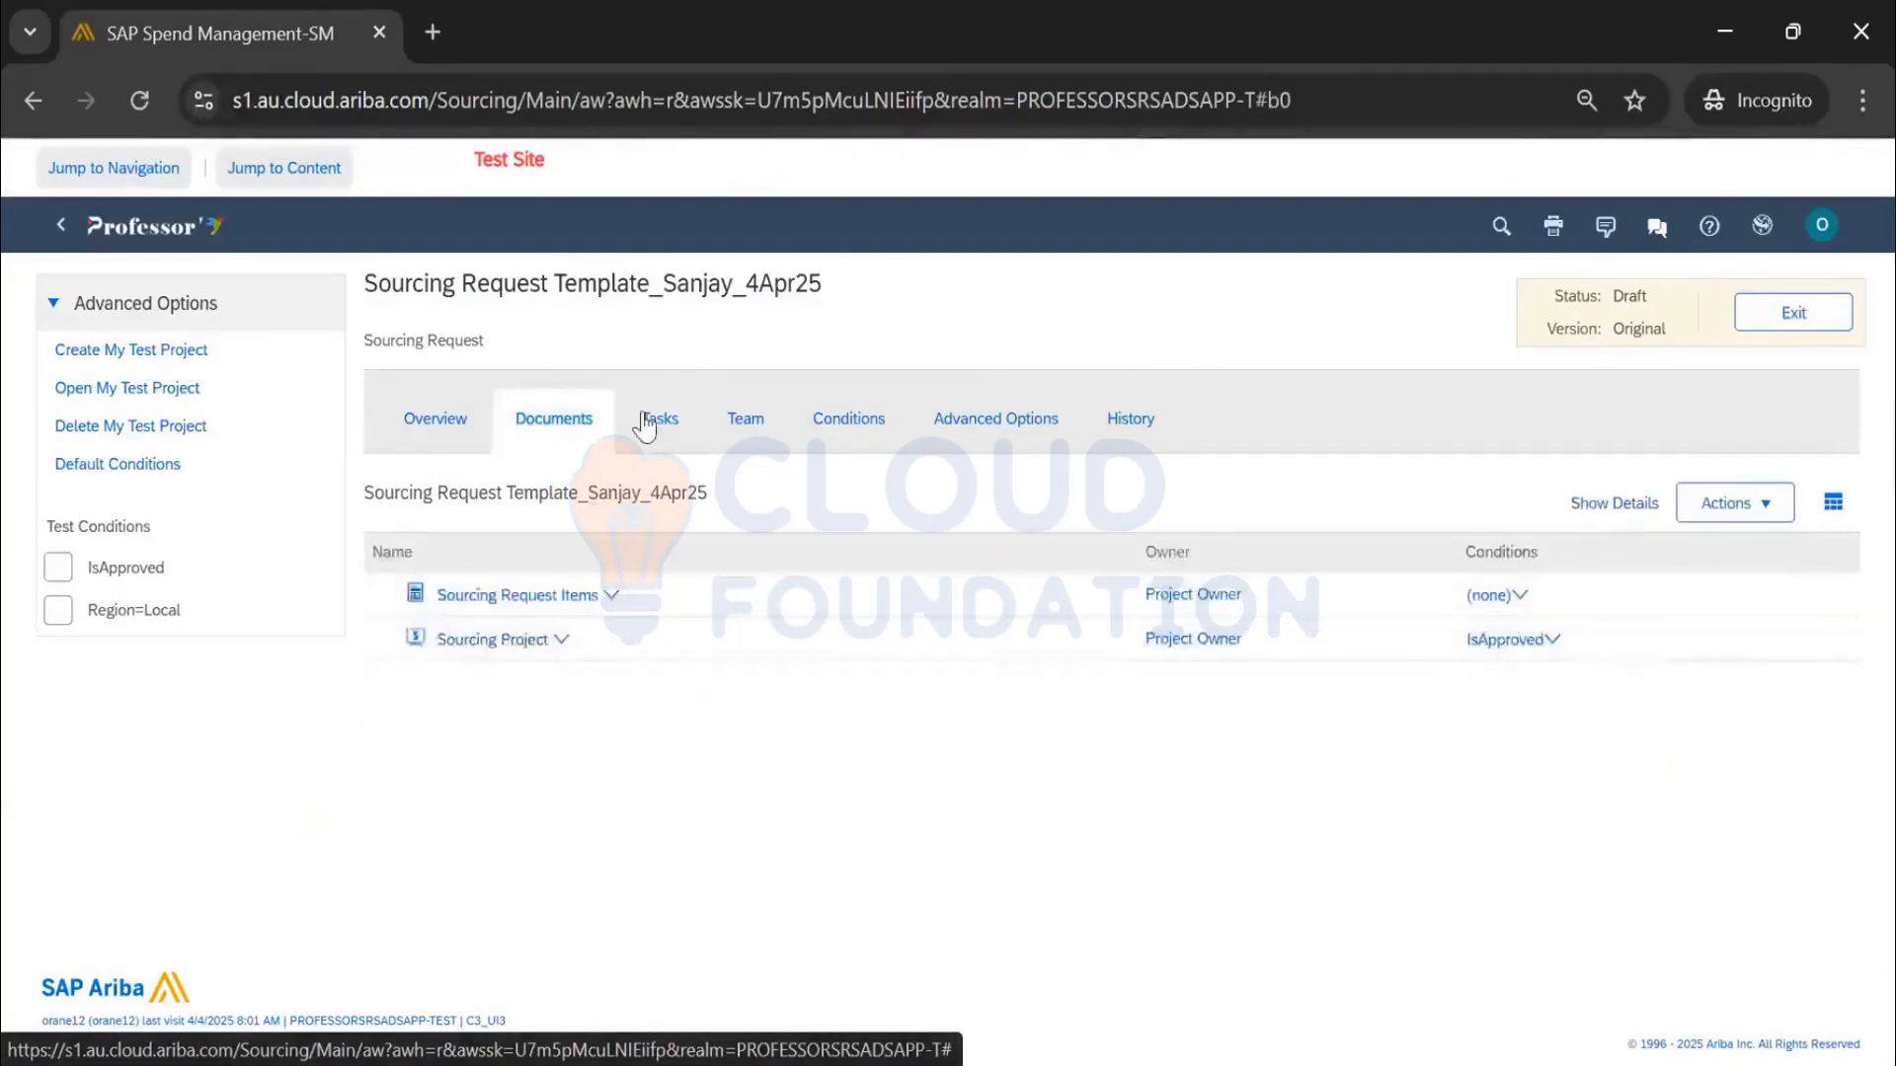
Compare the template's three-task list with its Overview properties, then view the Team members
click(678, 419)
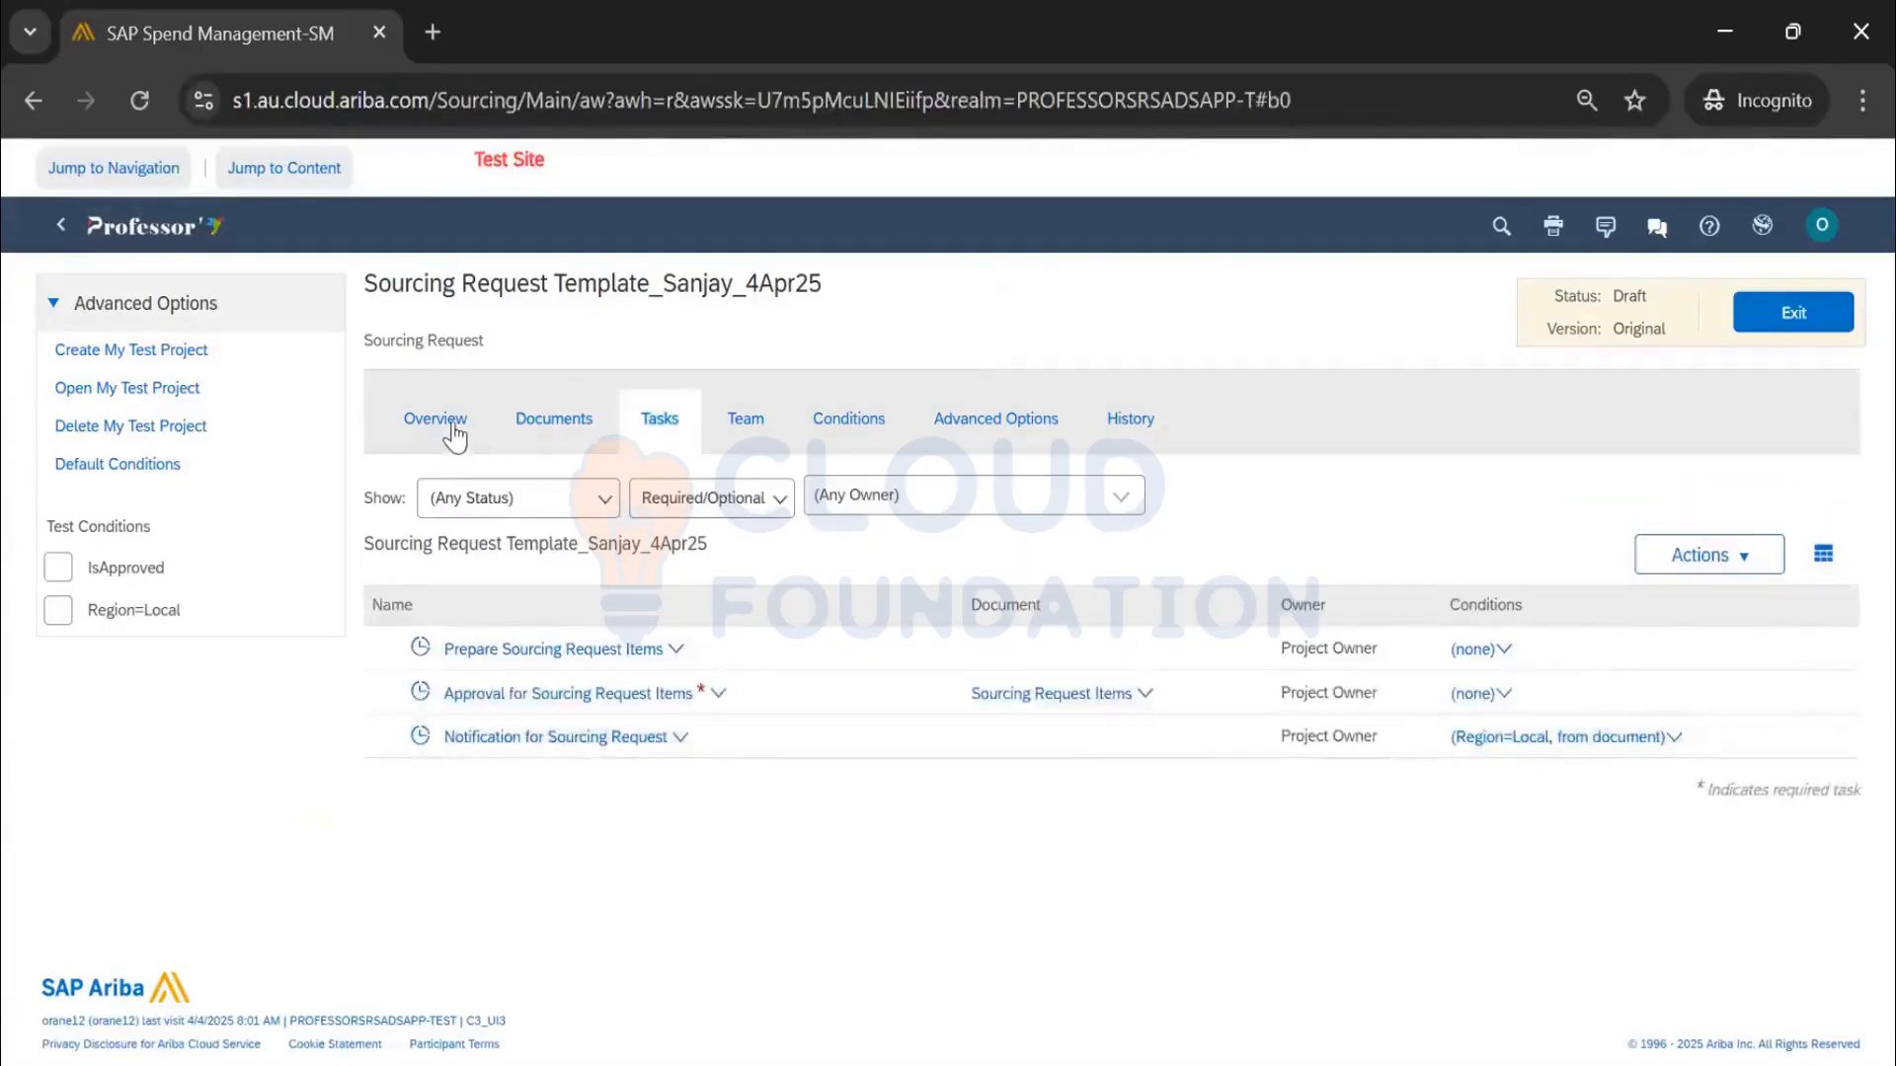
click(452, 422)
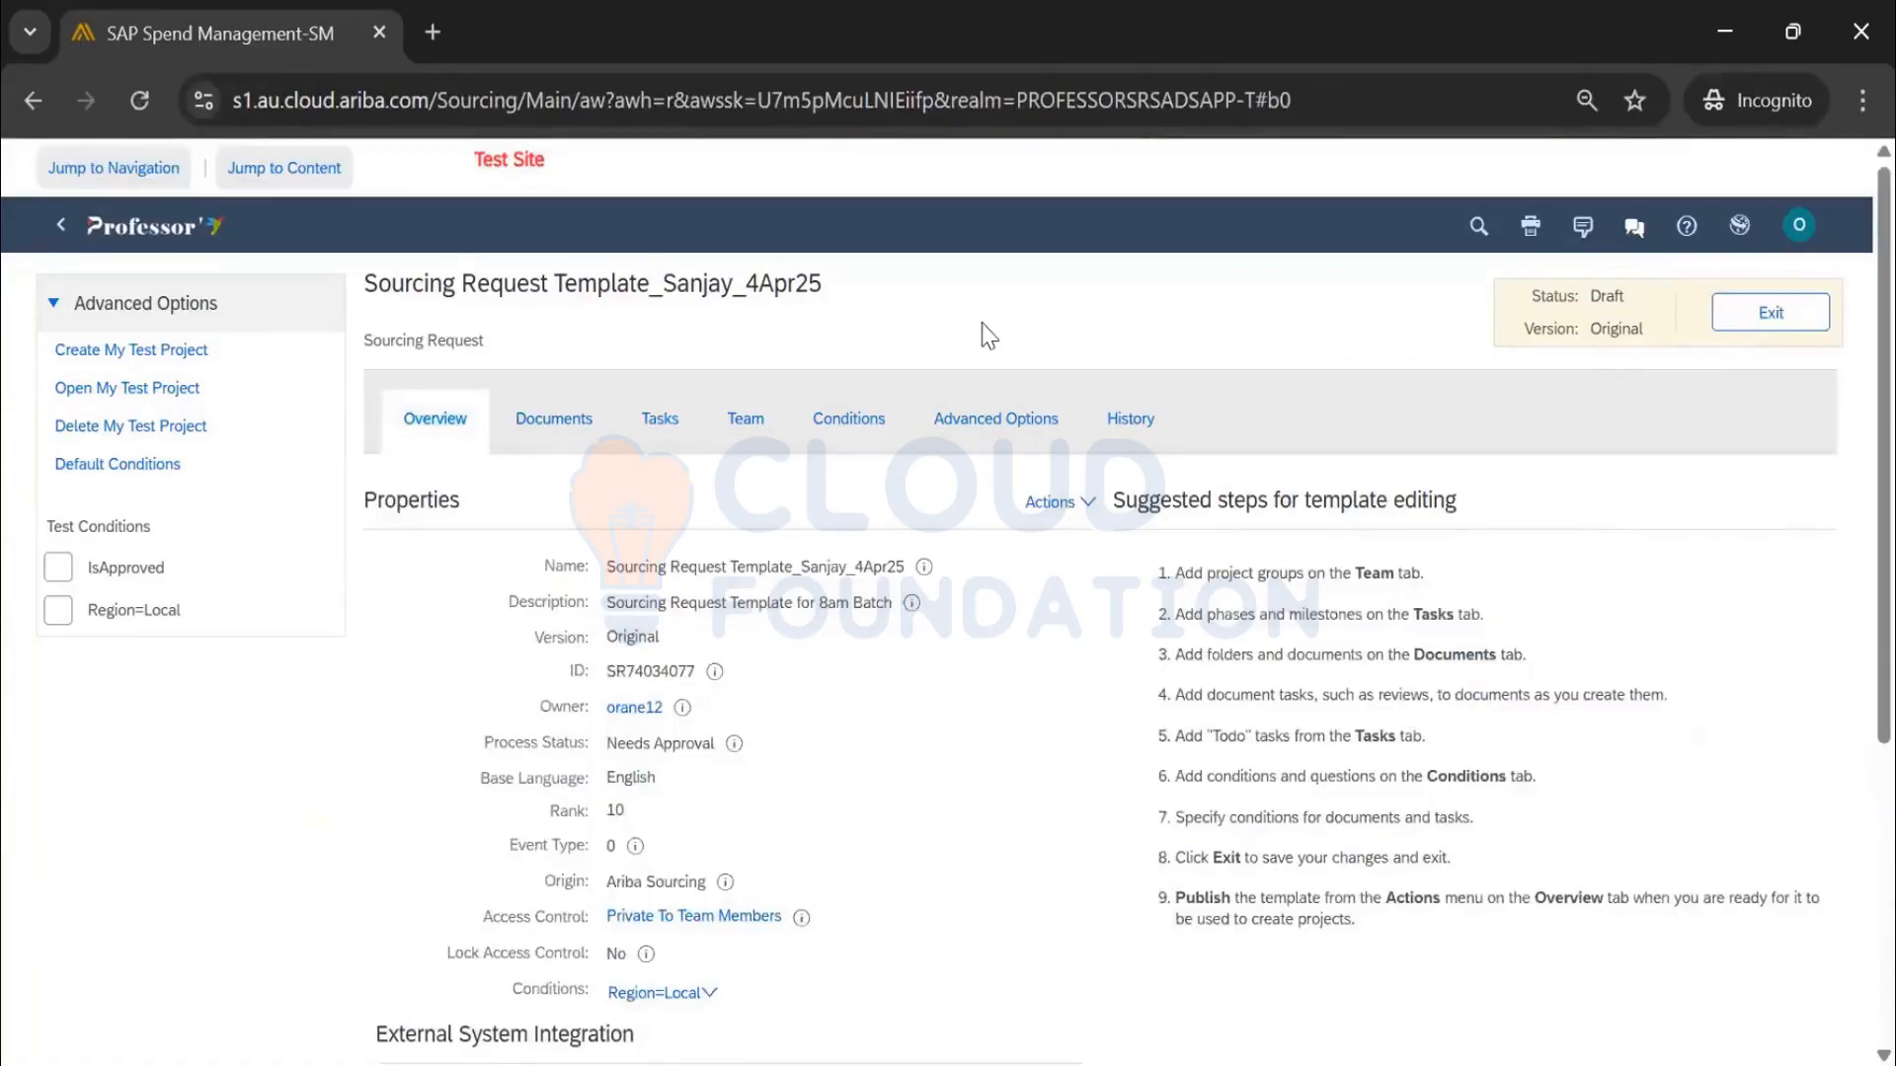
click(657, 423)
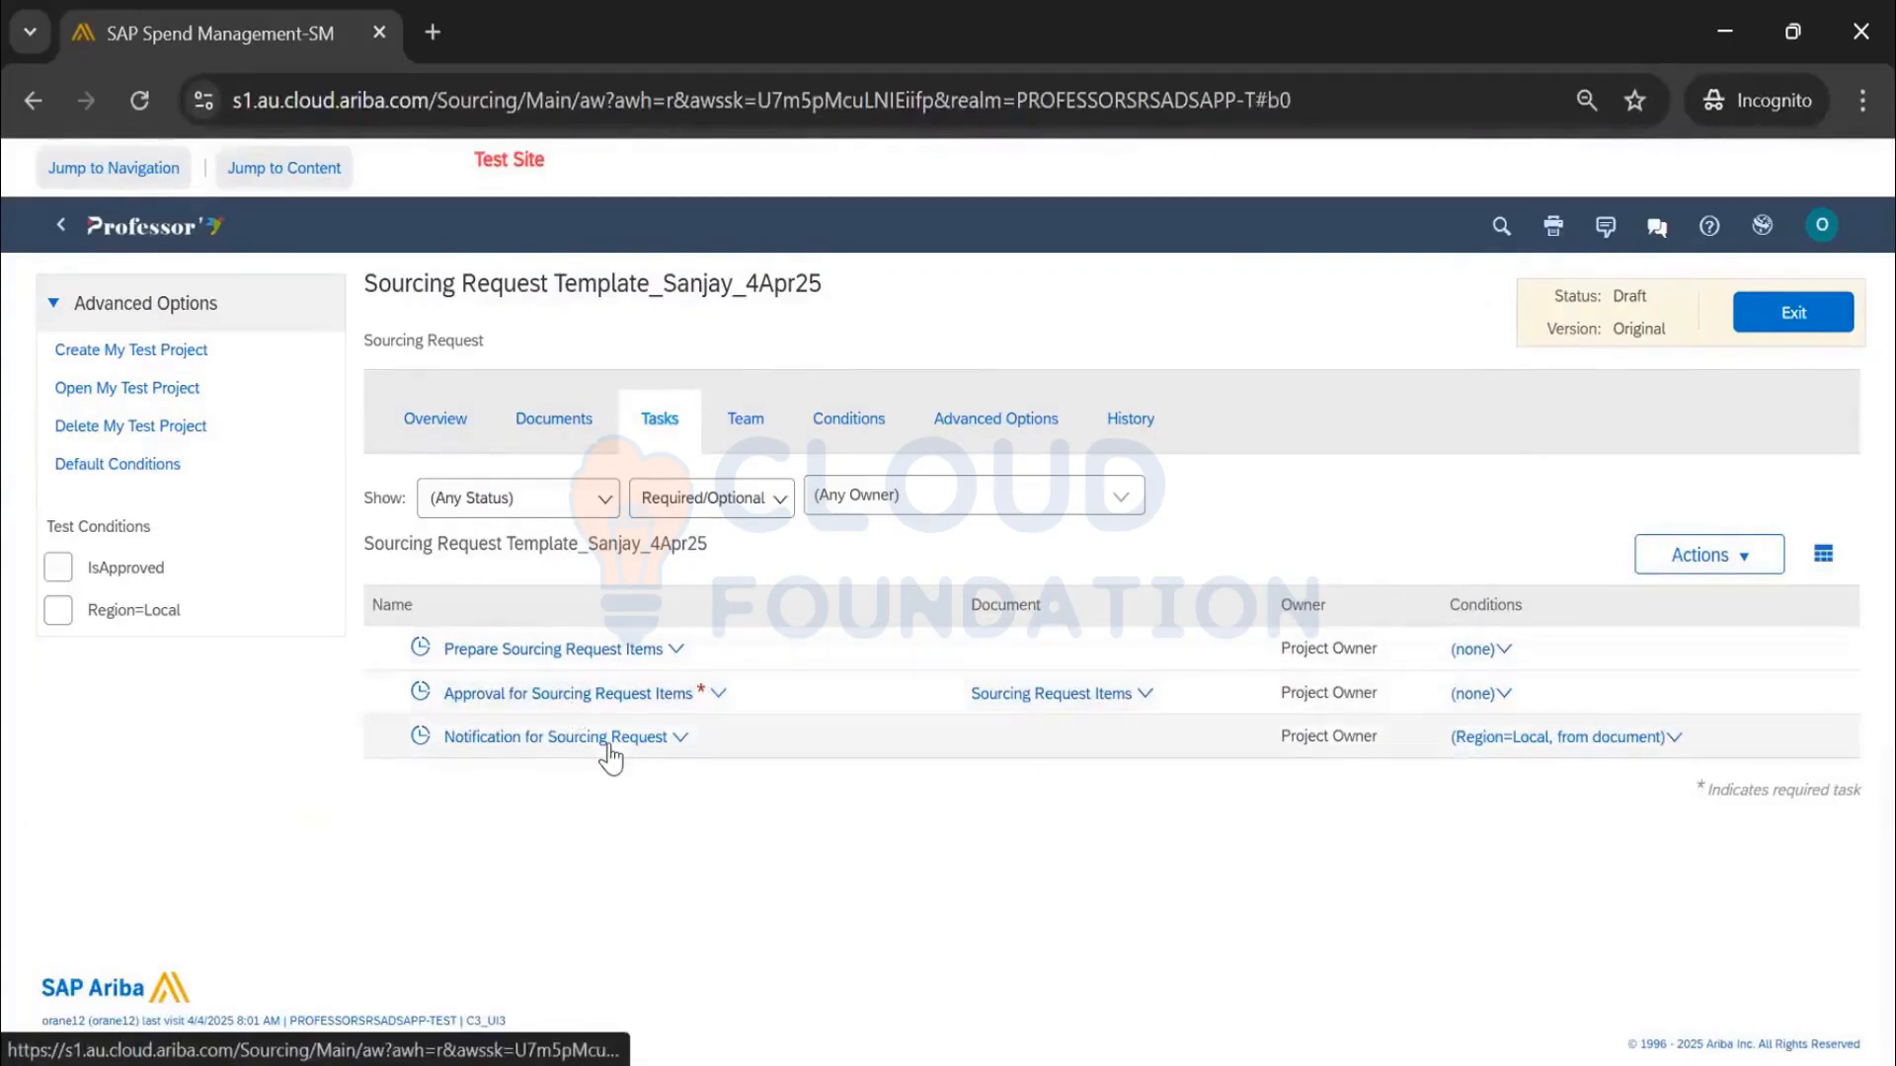
click(417, 426)
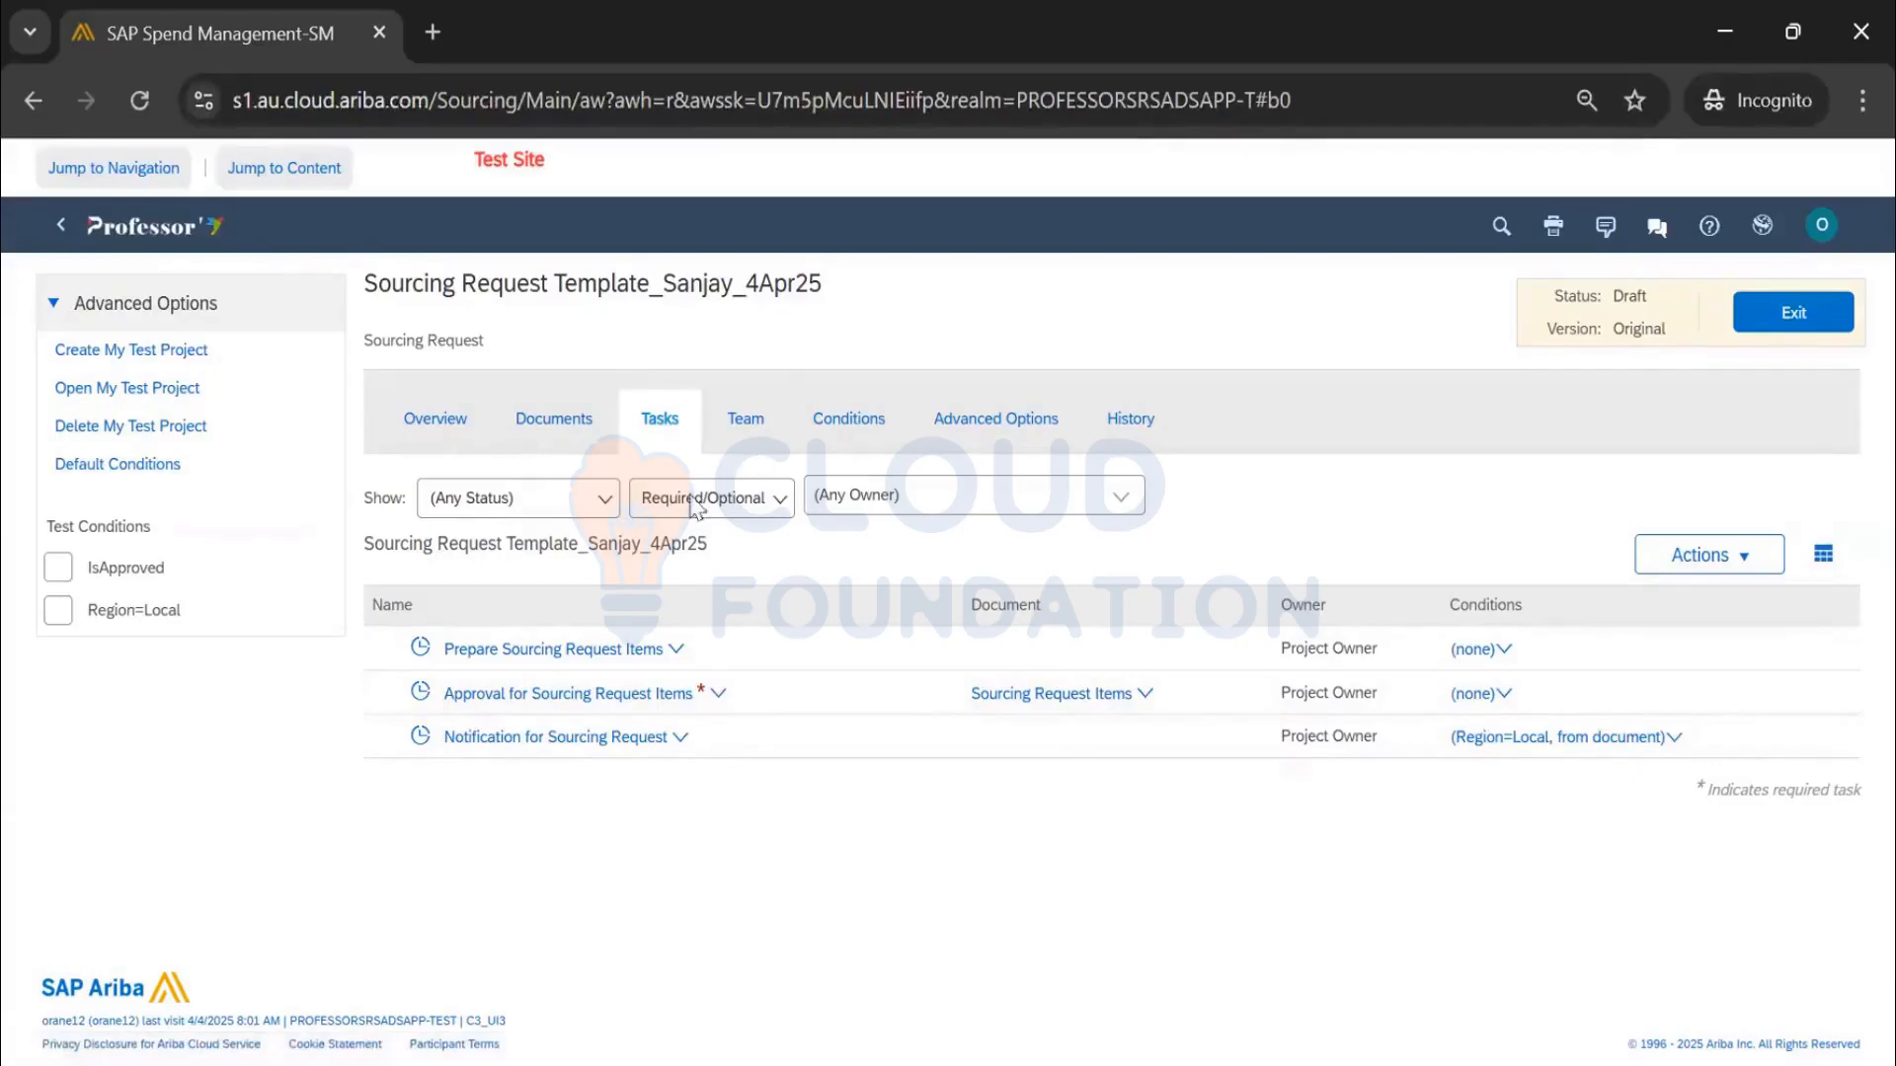
click(744, 425)
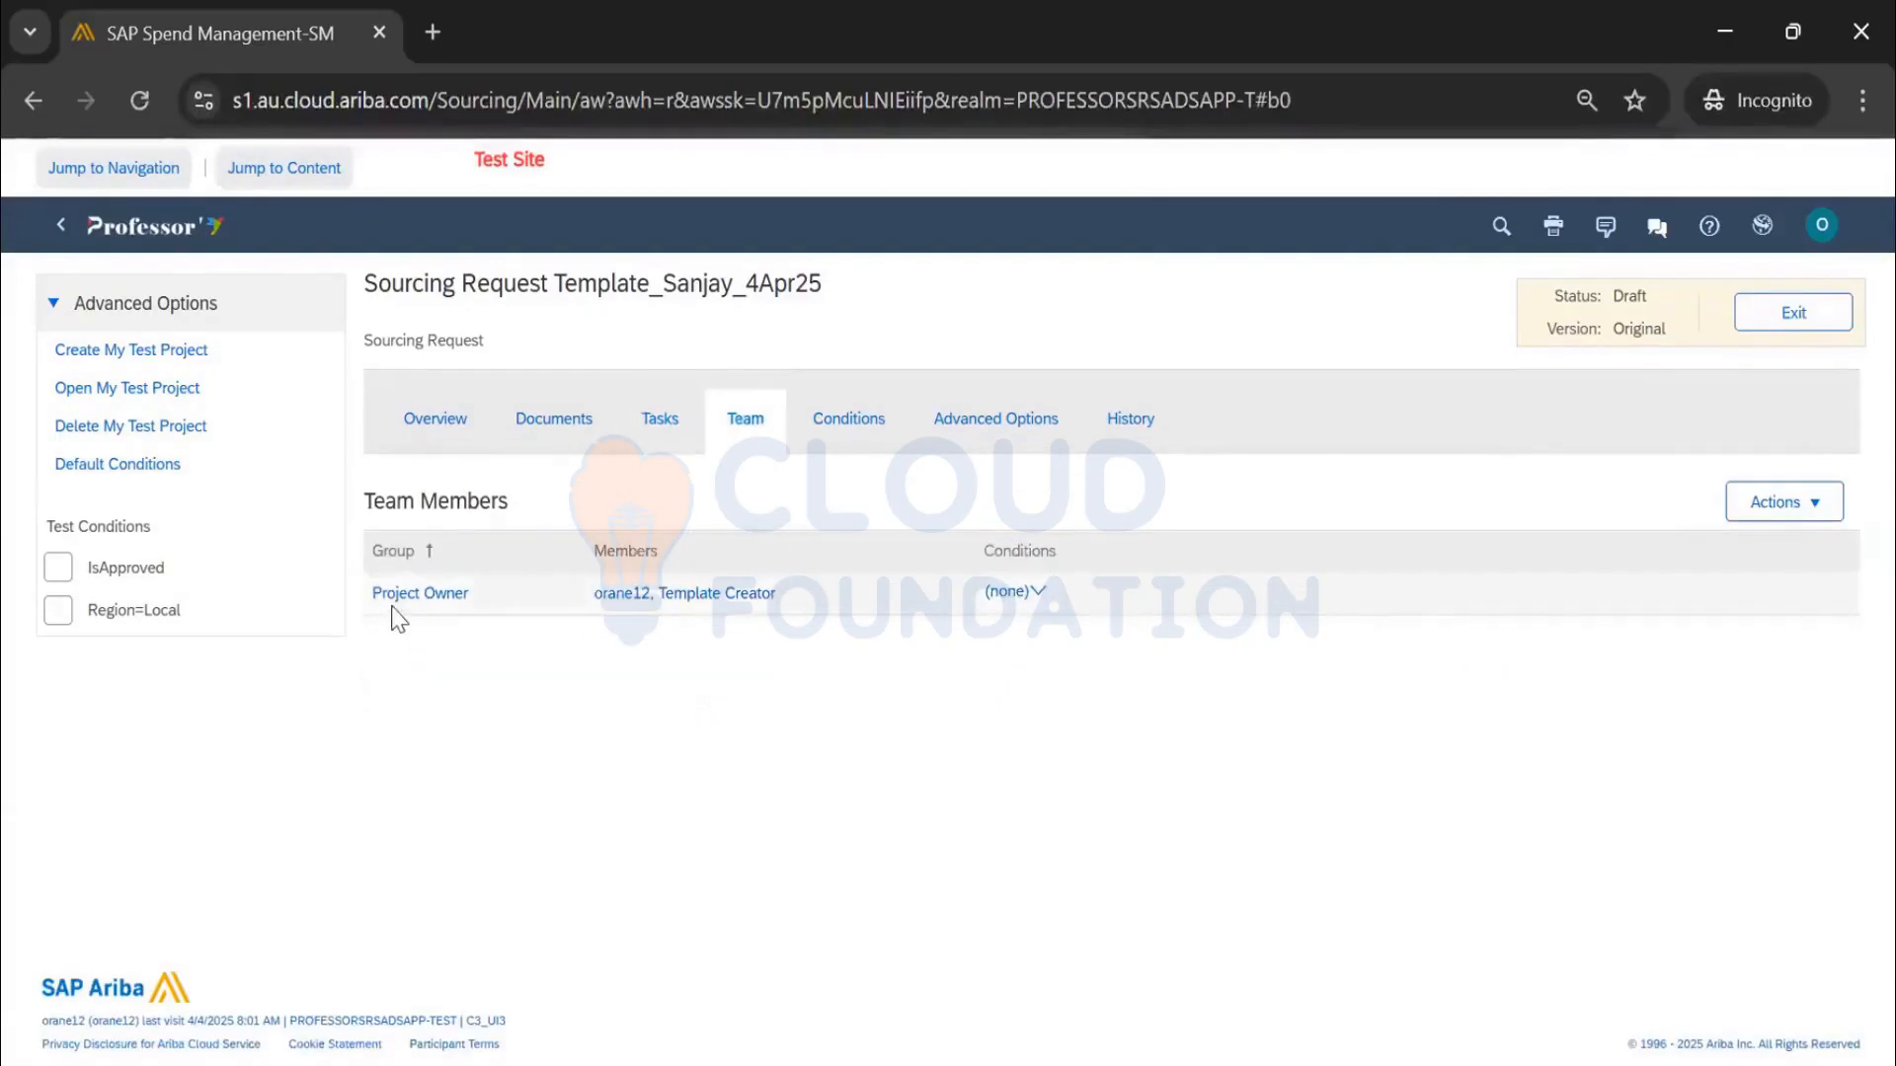
Add a project group titled 'Sourcing Manager' with the Active Team Member role
click(1795, 503)
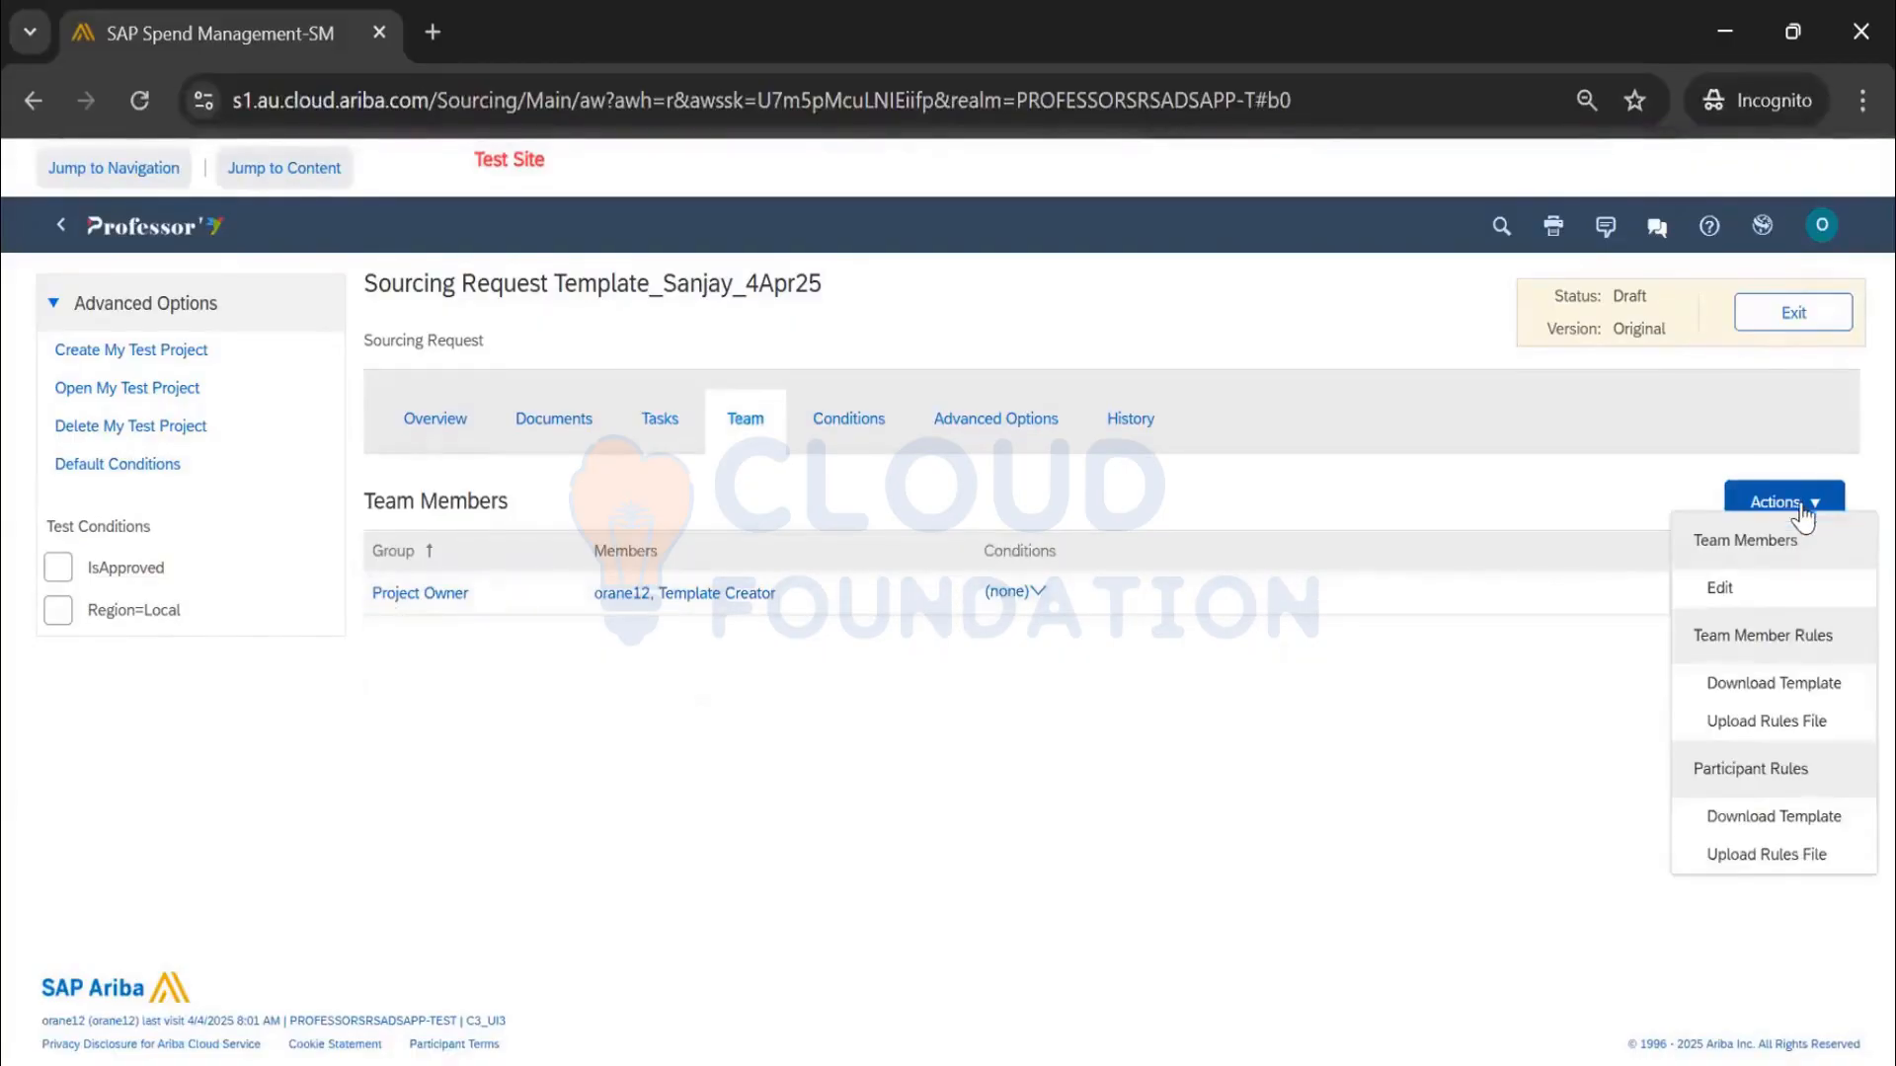
click(1760, 598)
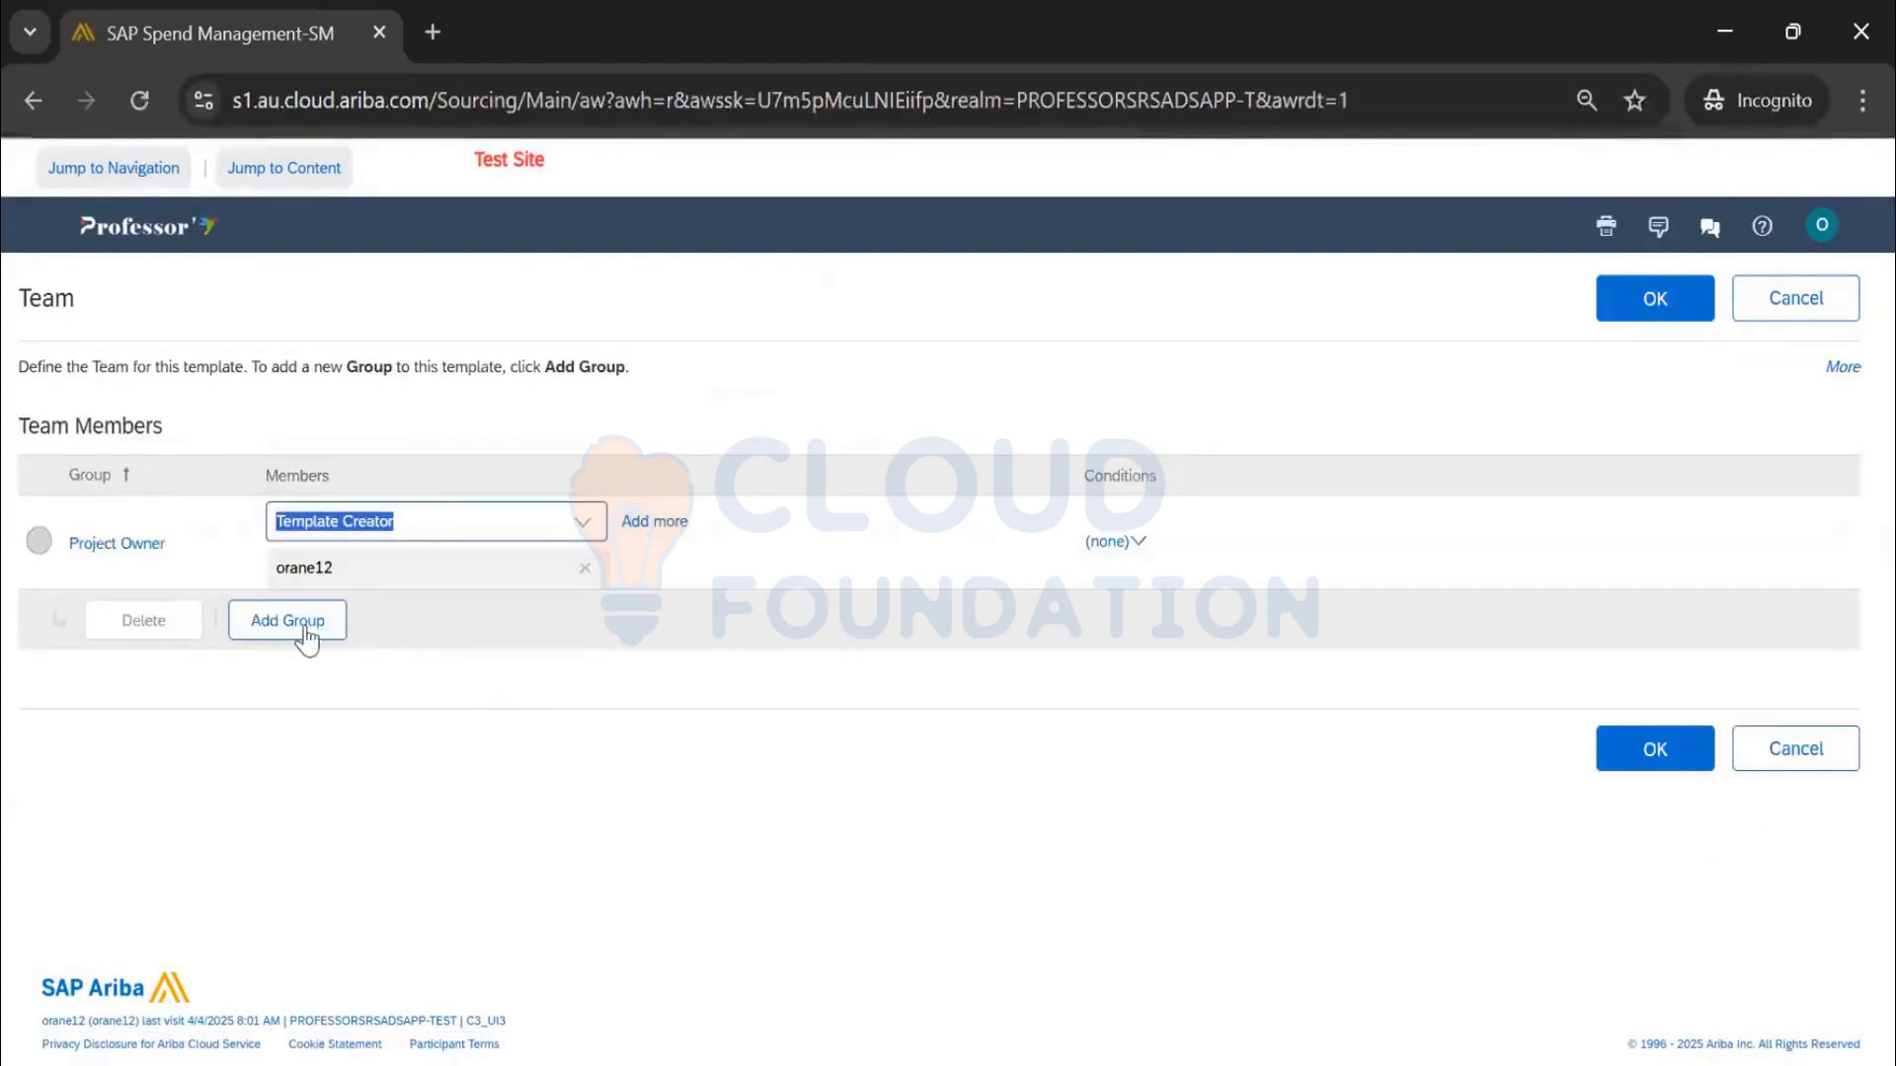
click(297, 626)
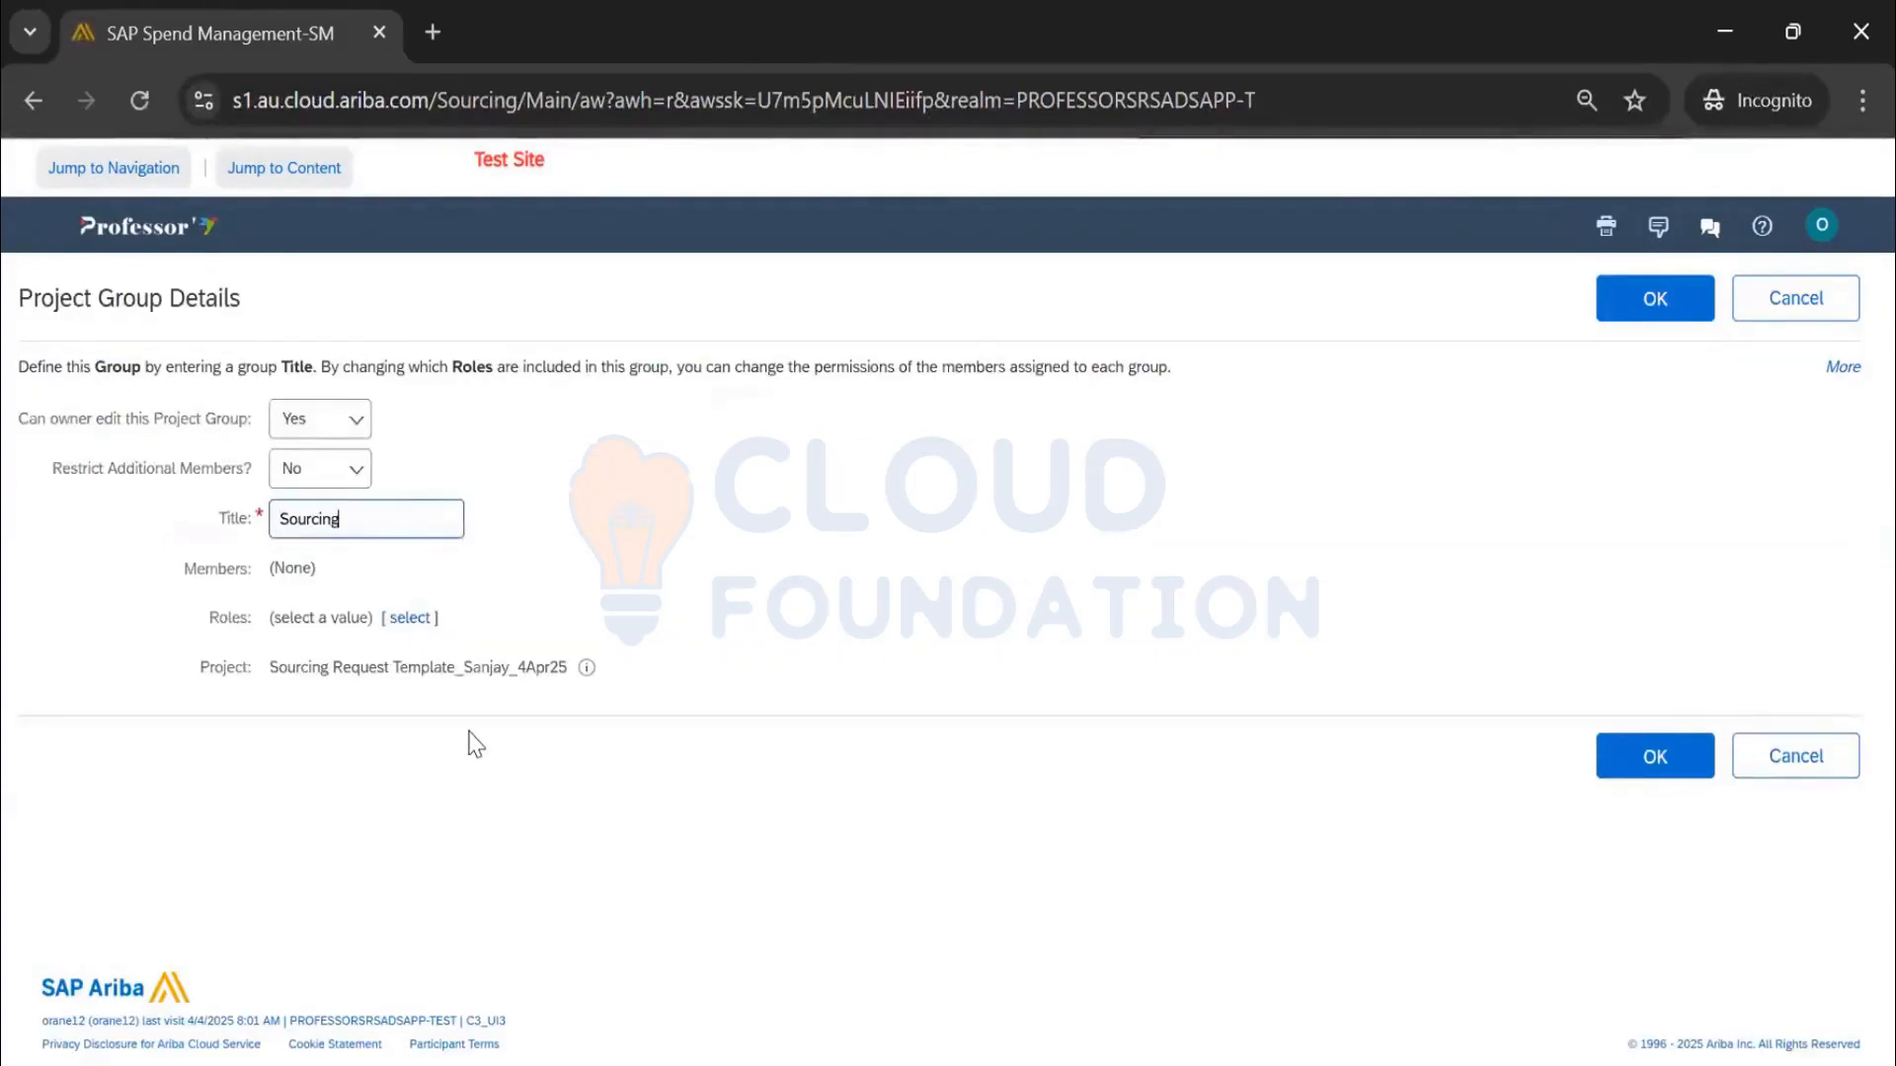
text(Sourcing Manager)
click(412, 617)
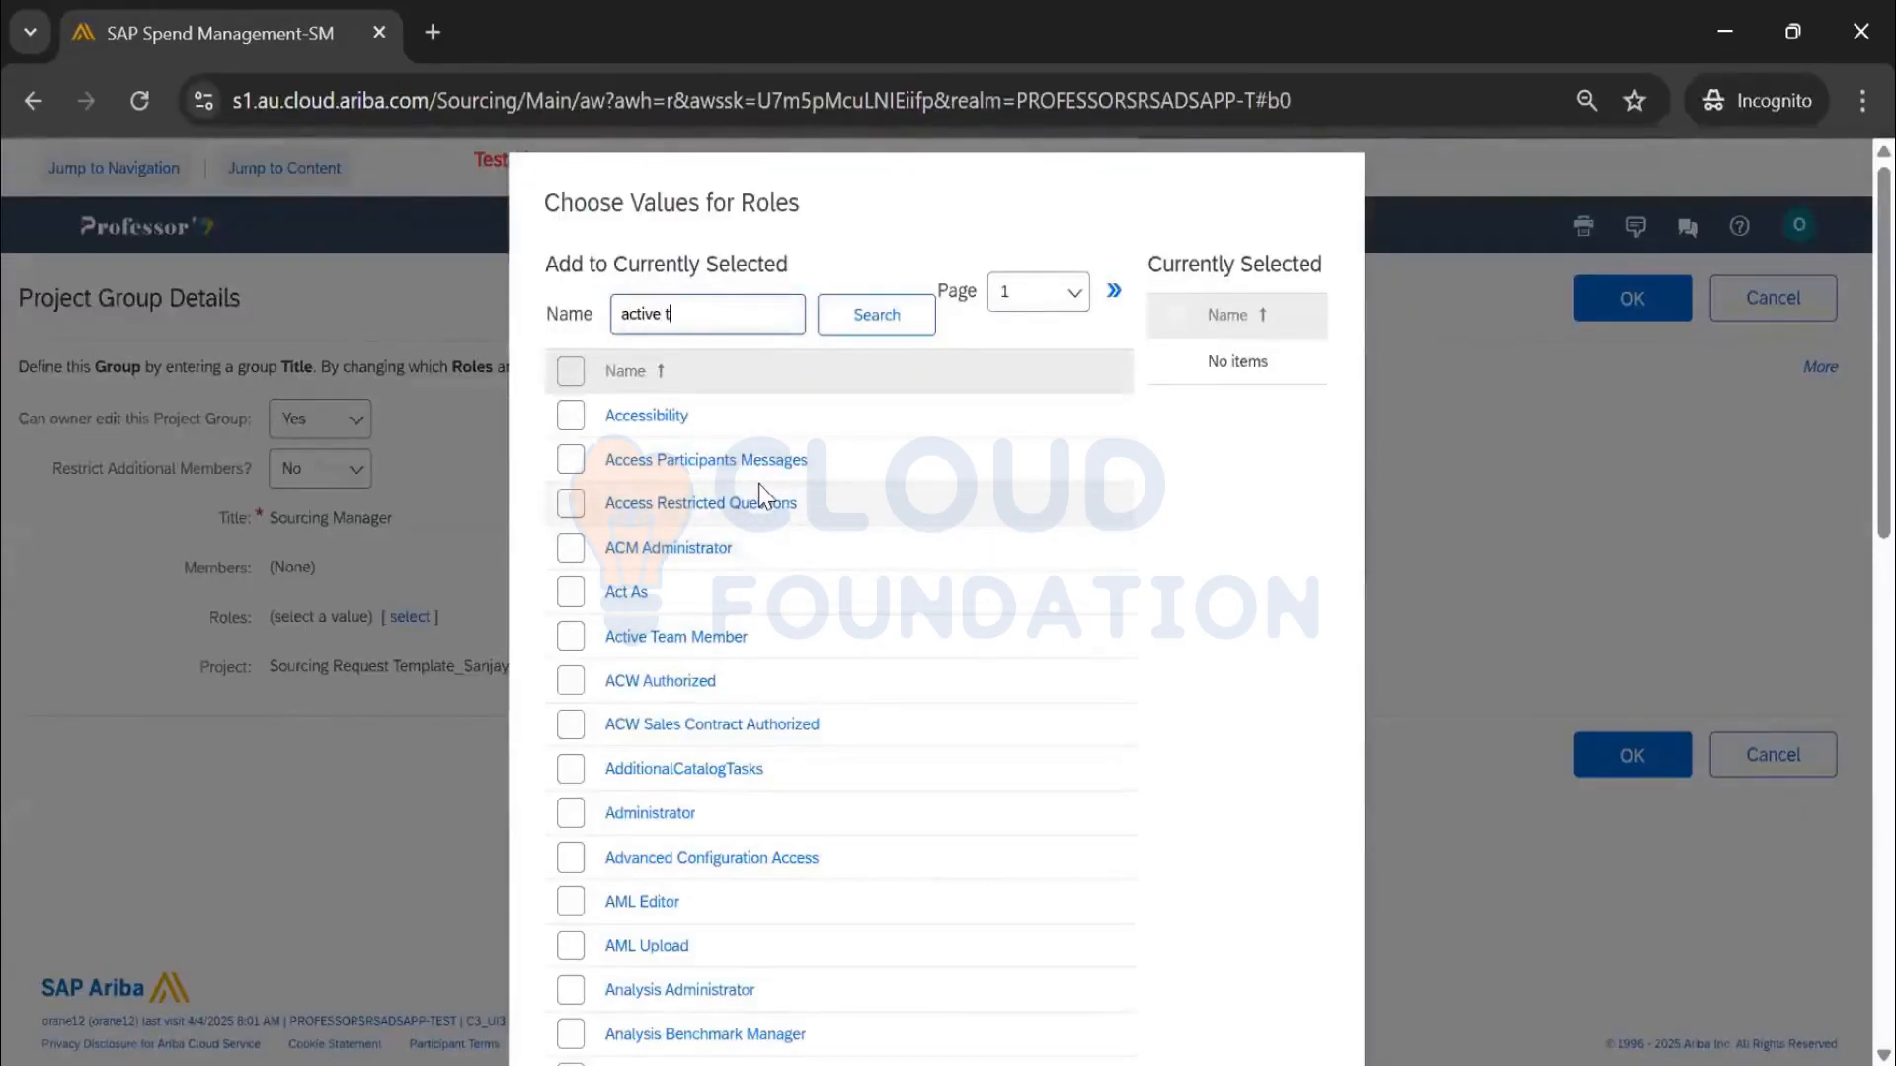
key(Return)
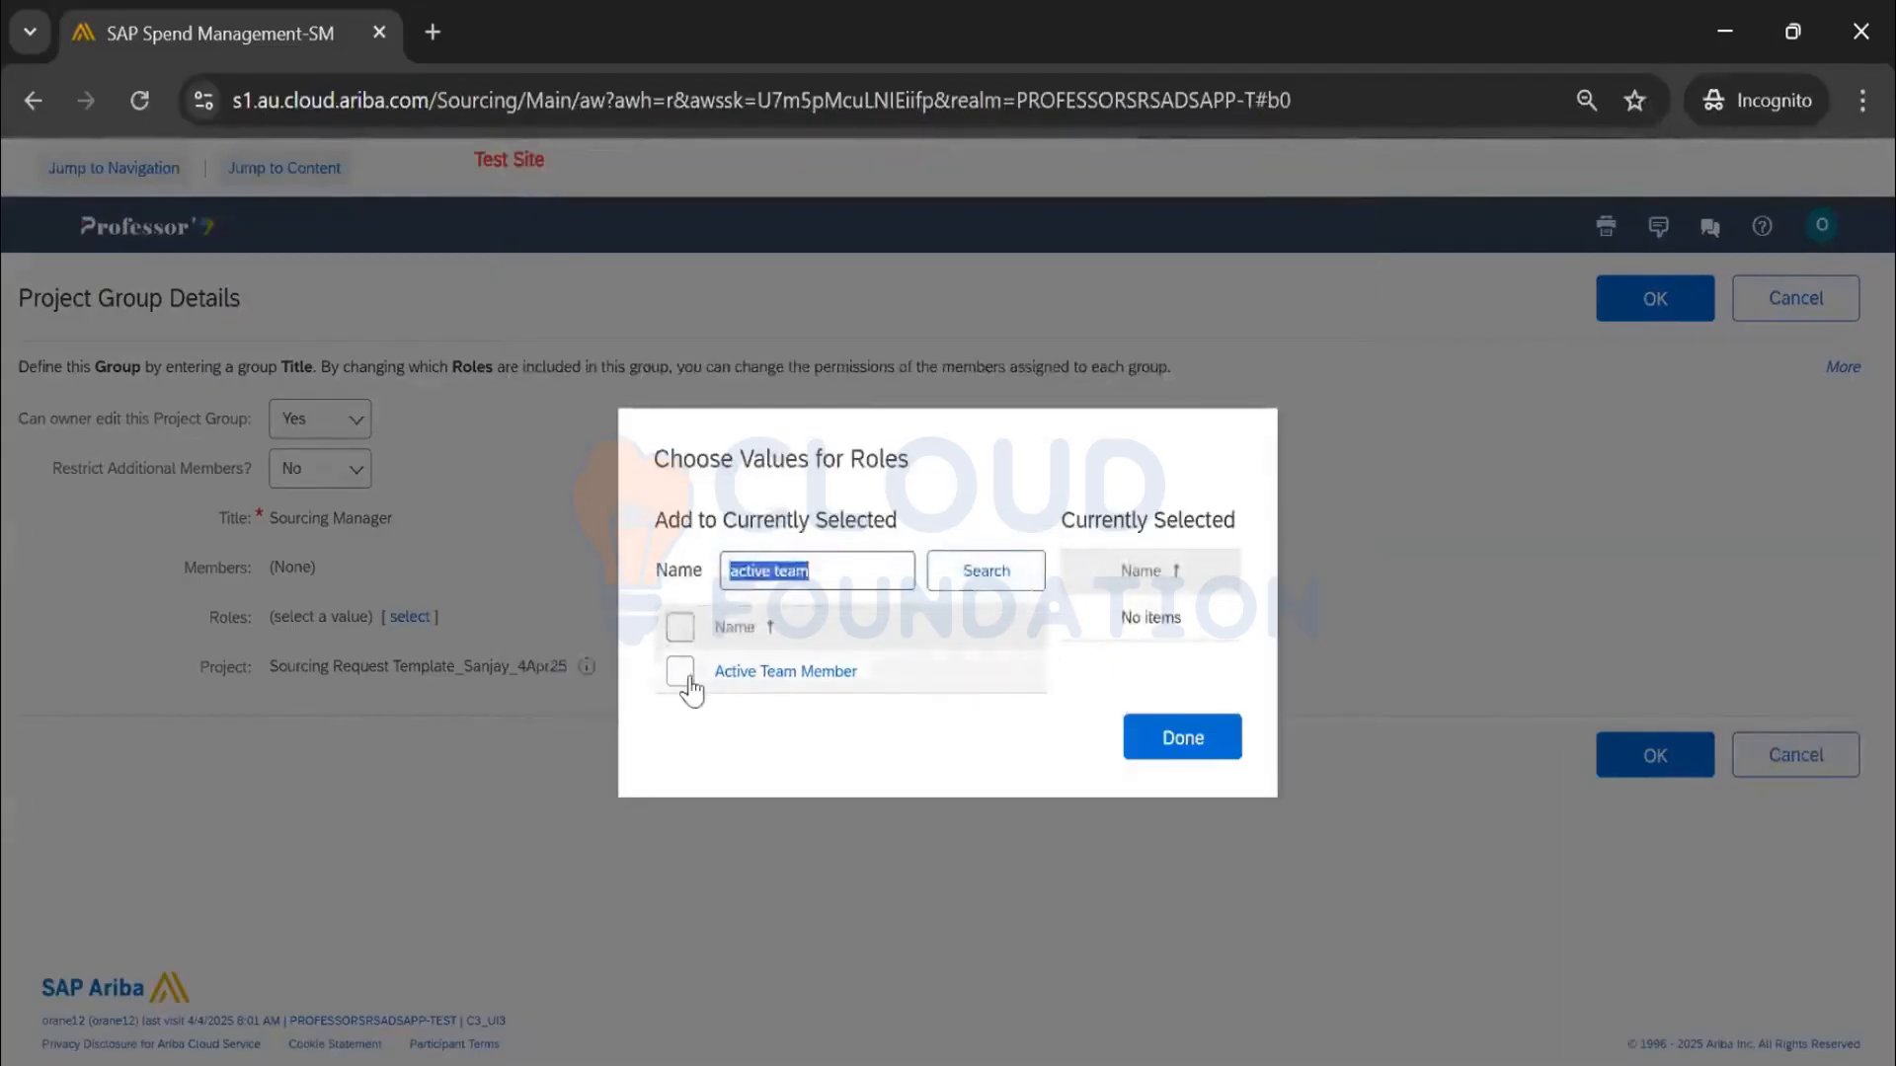
click(688, 673)
click(1214, 752)
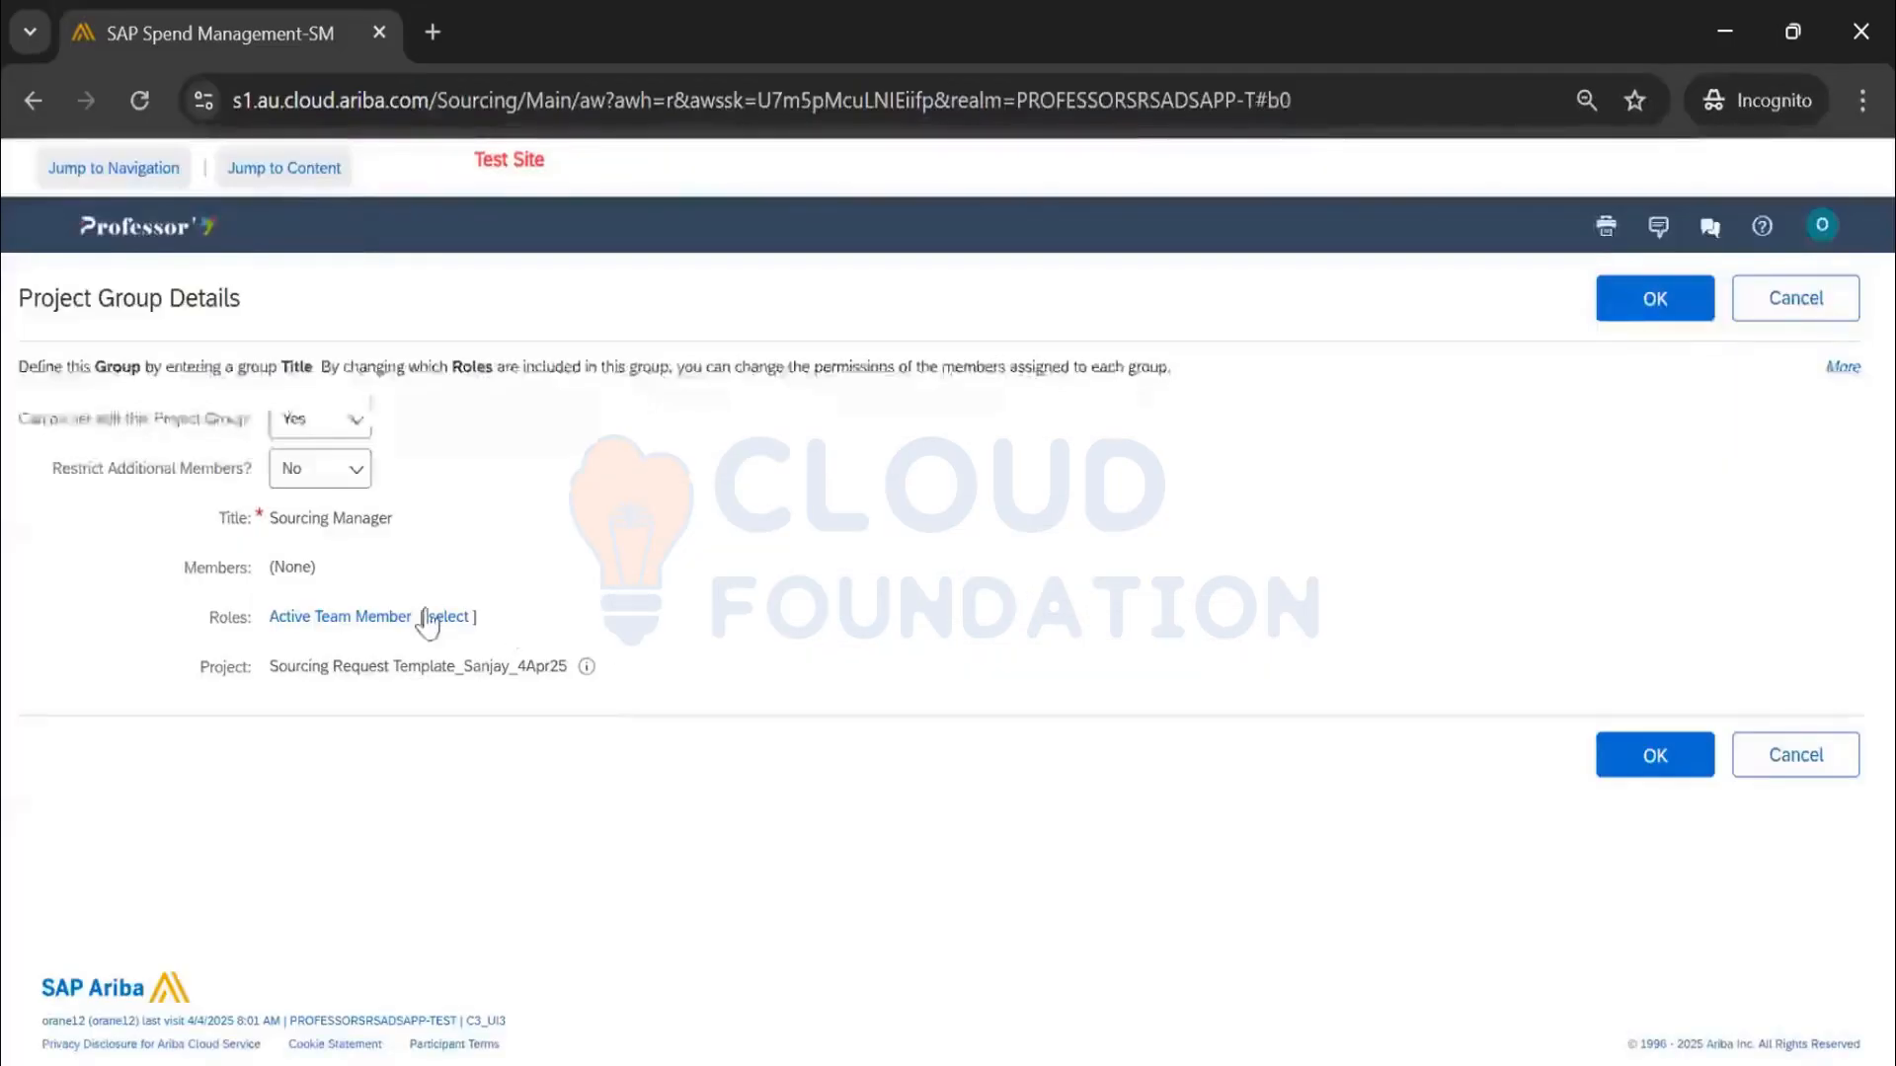
Review the Active Team Member permissions, then save the Sourcing Manager group and team changes
click(351, 619)
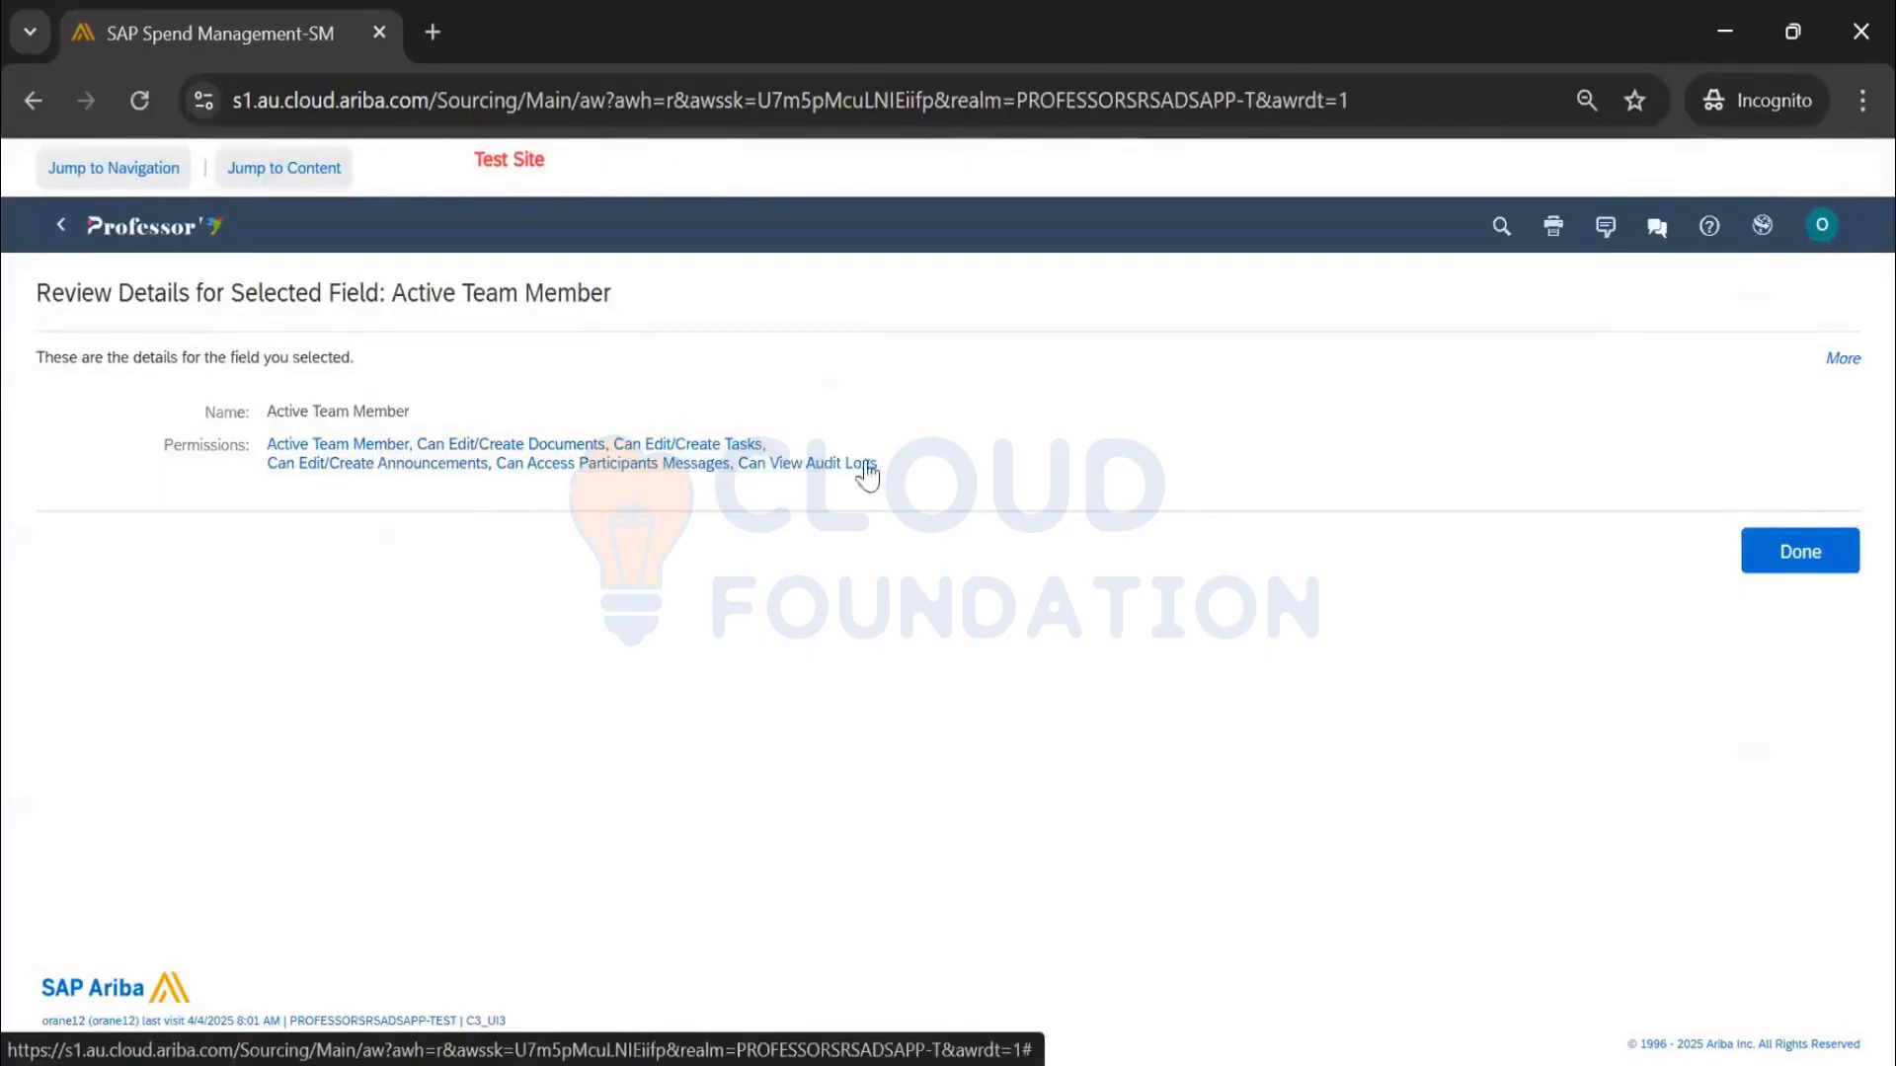
click(1798, 559)
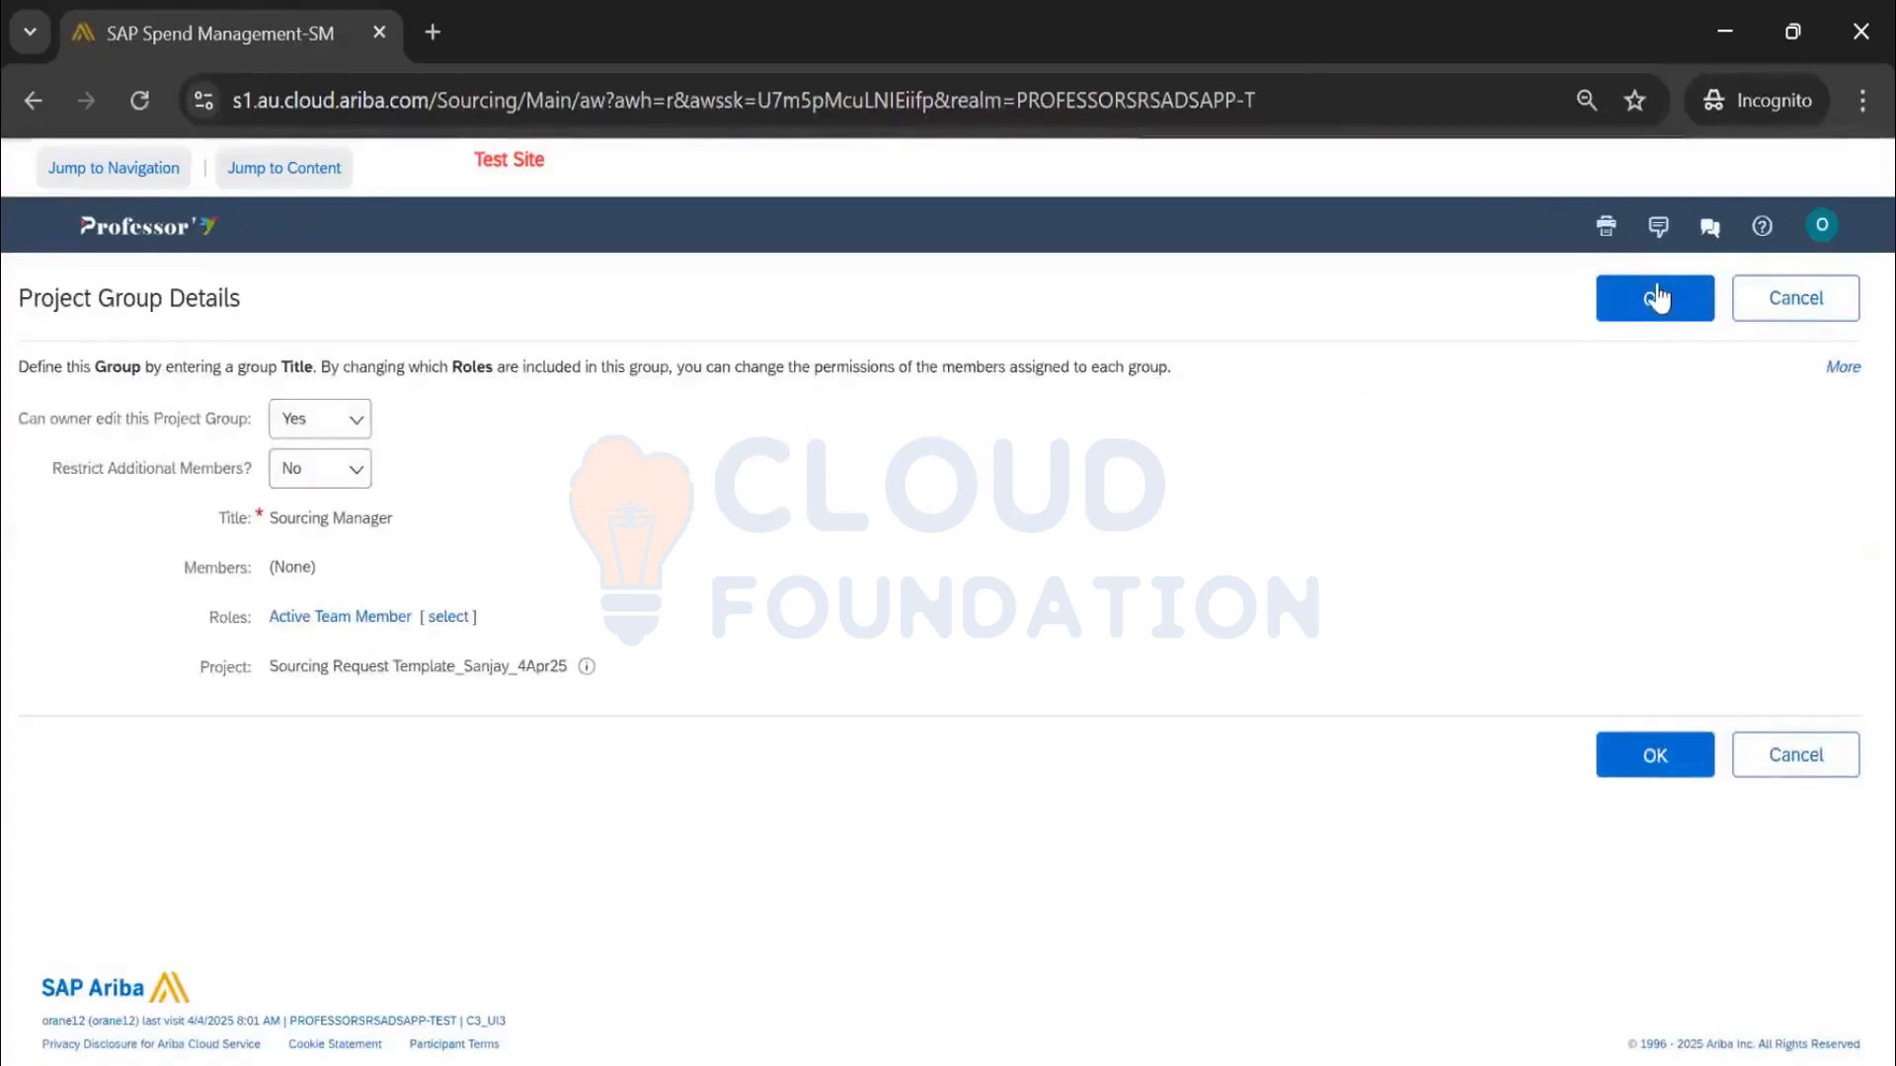
click(1658, 301)
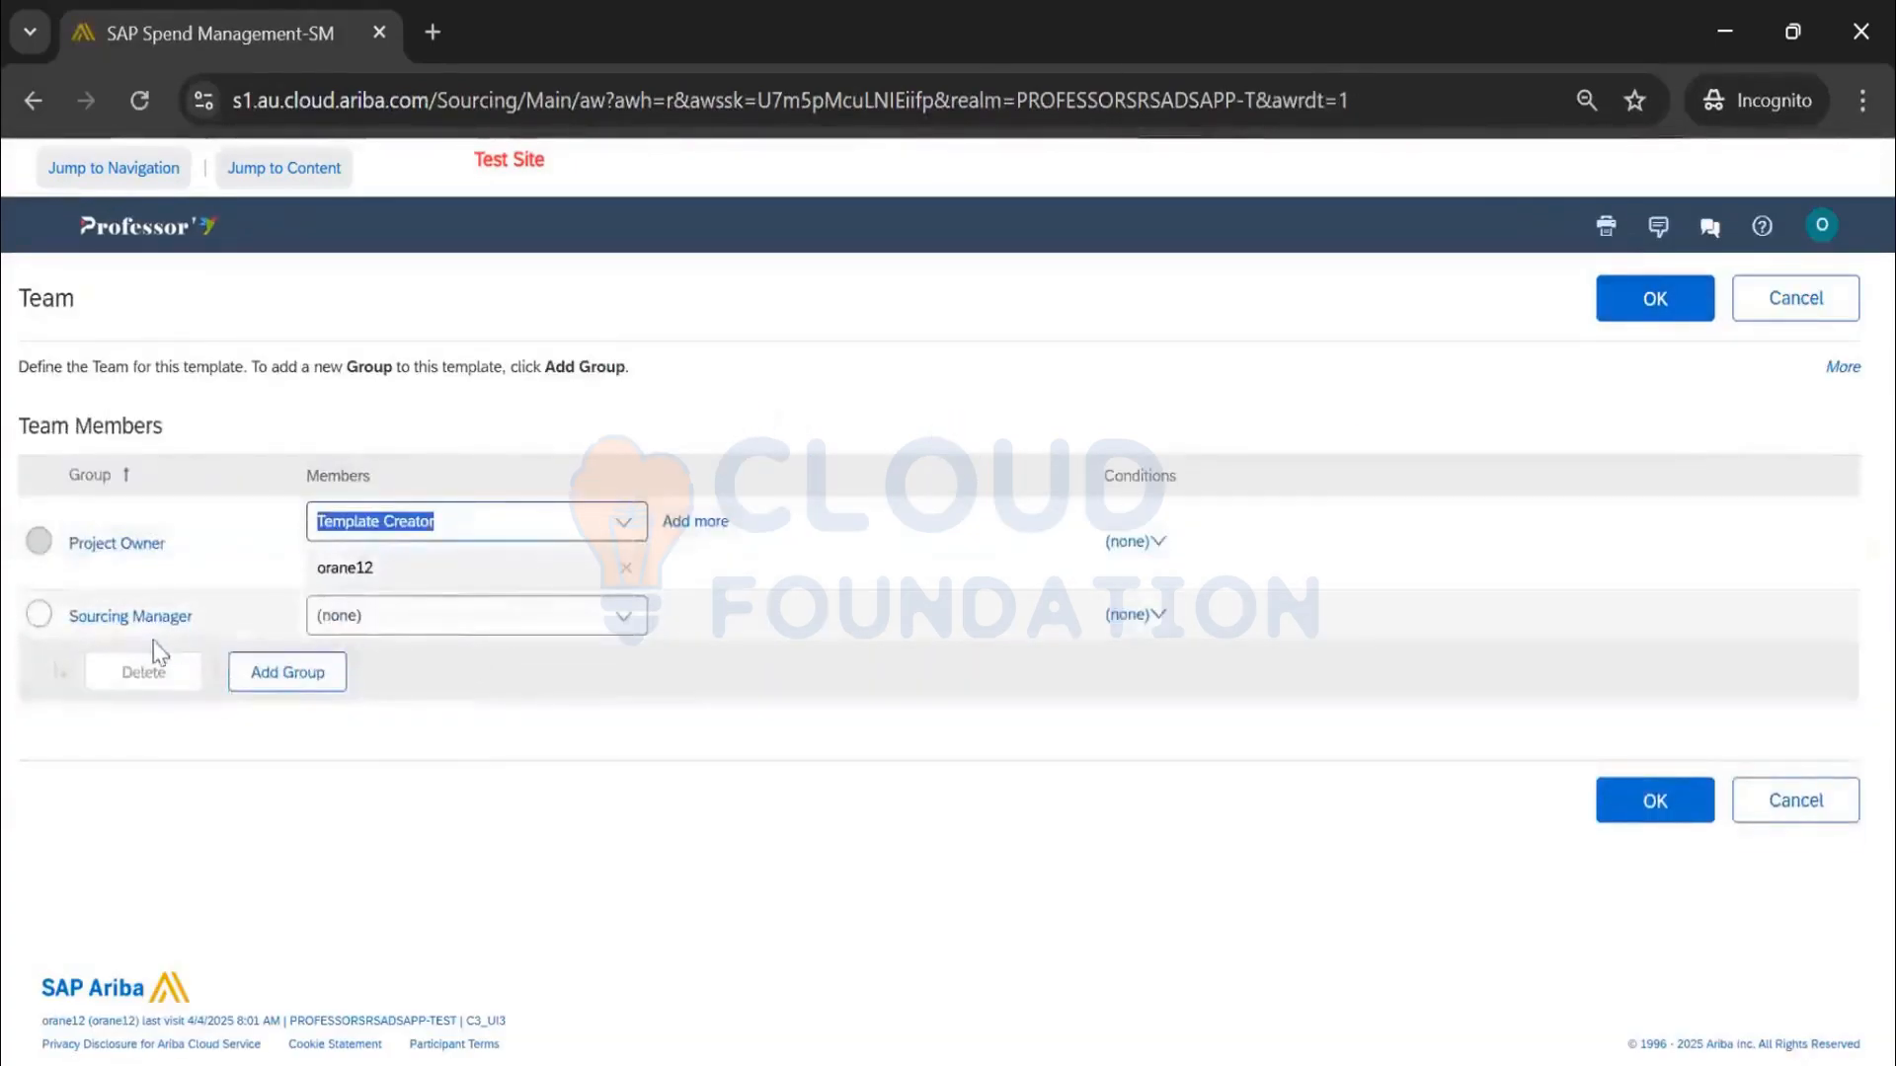
click(1662, 308)
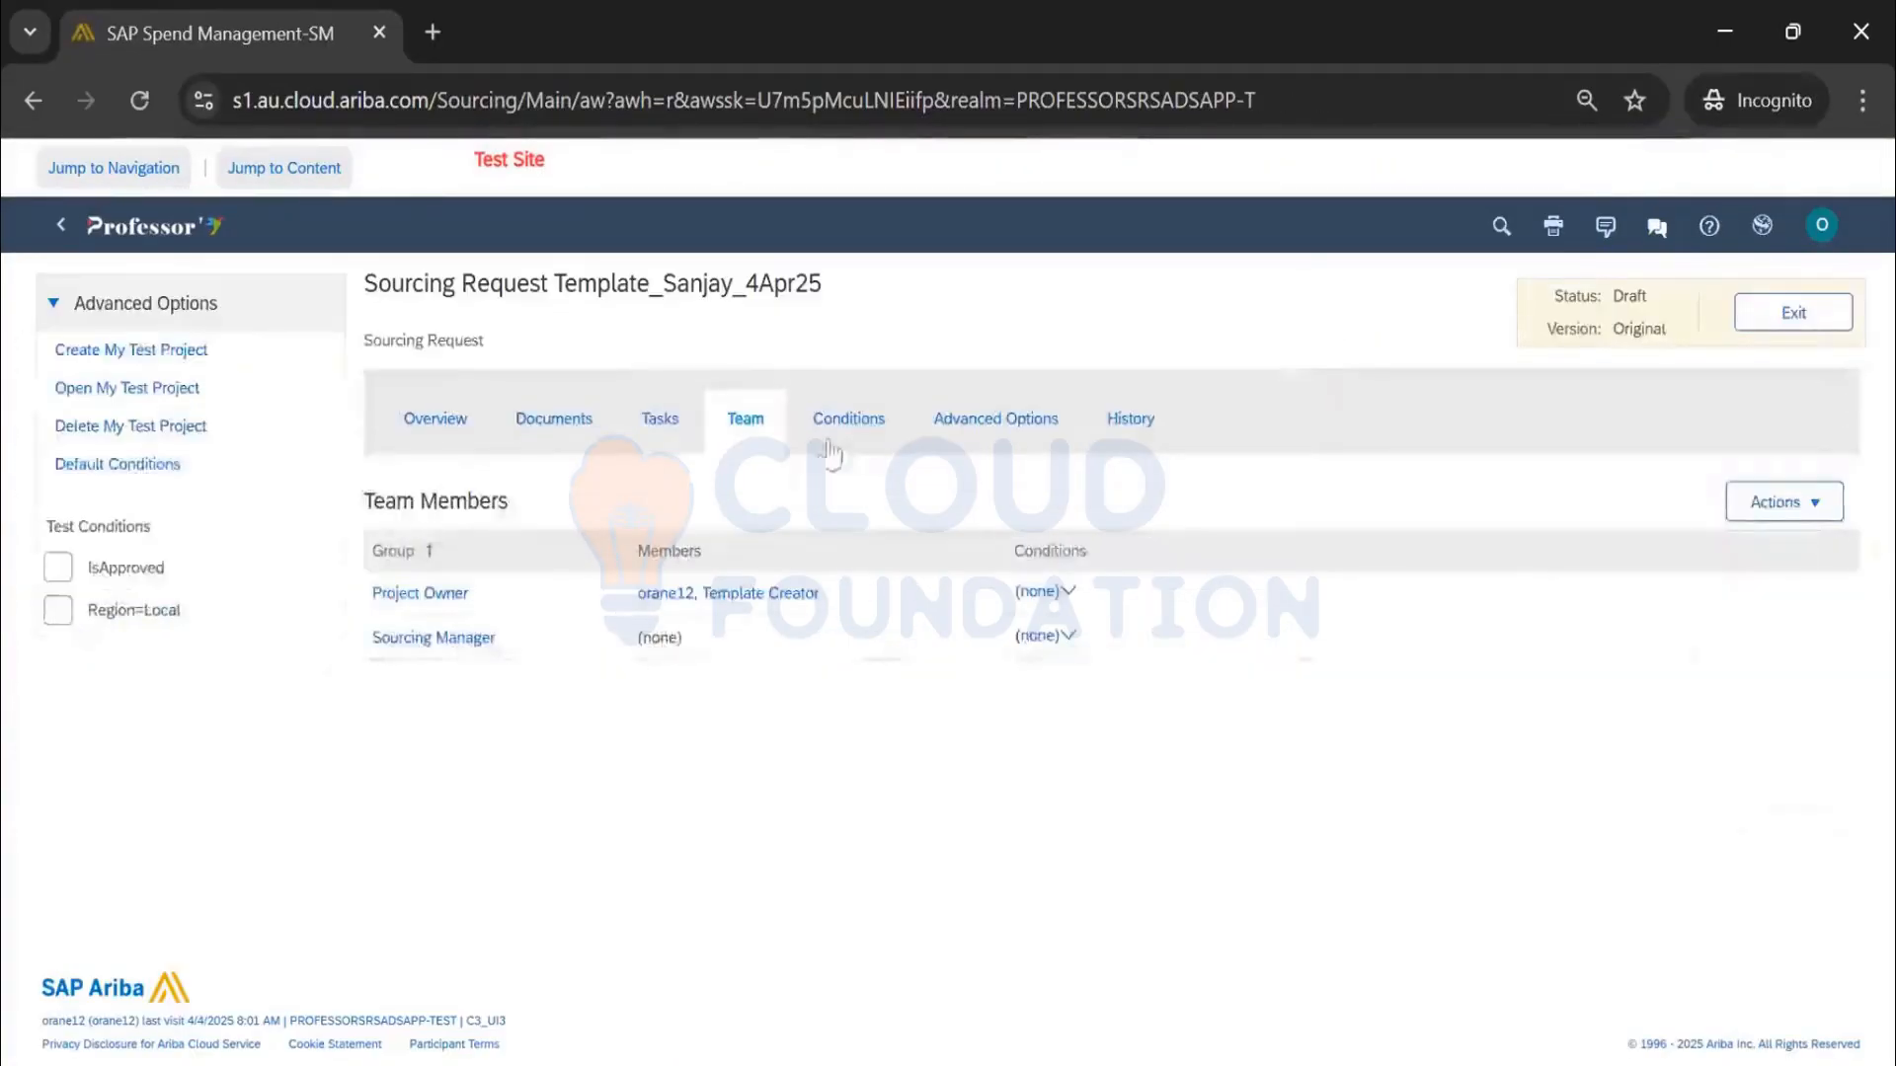
click(673, 426)
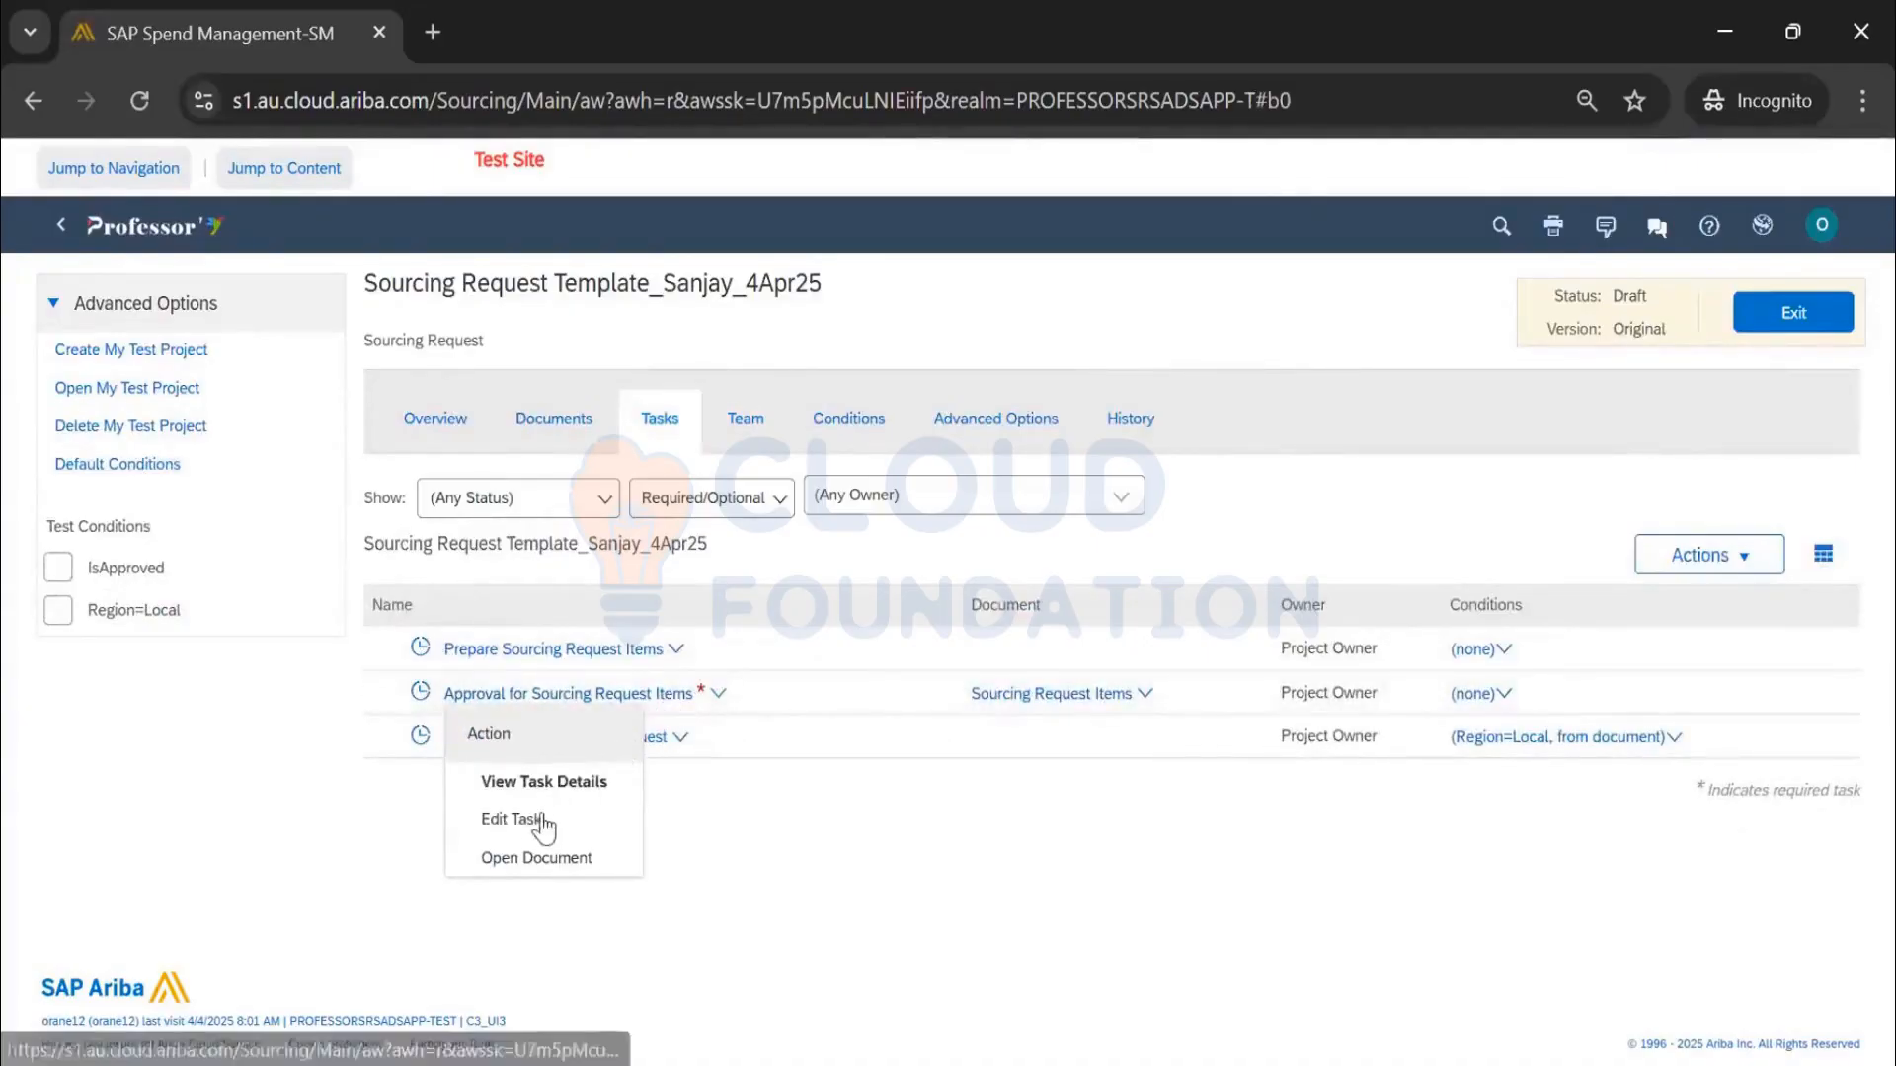
click(511, 819)
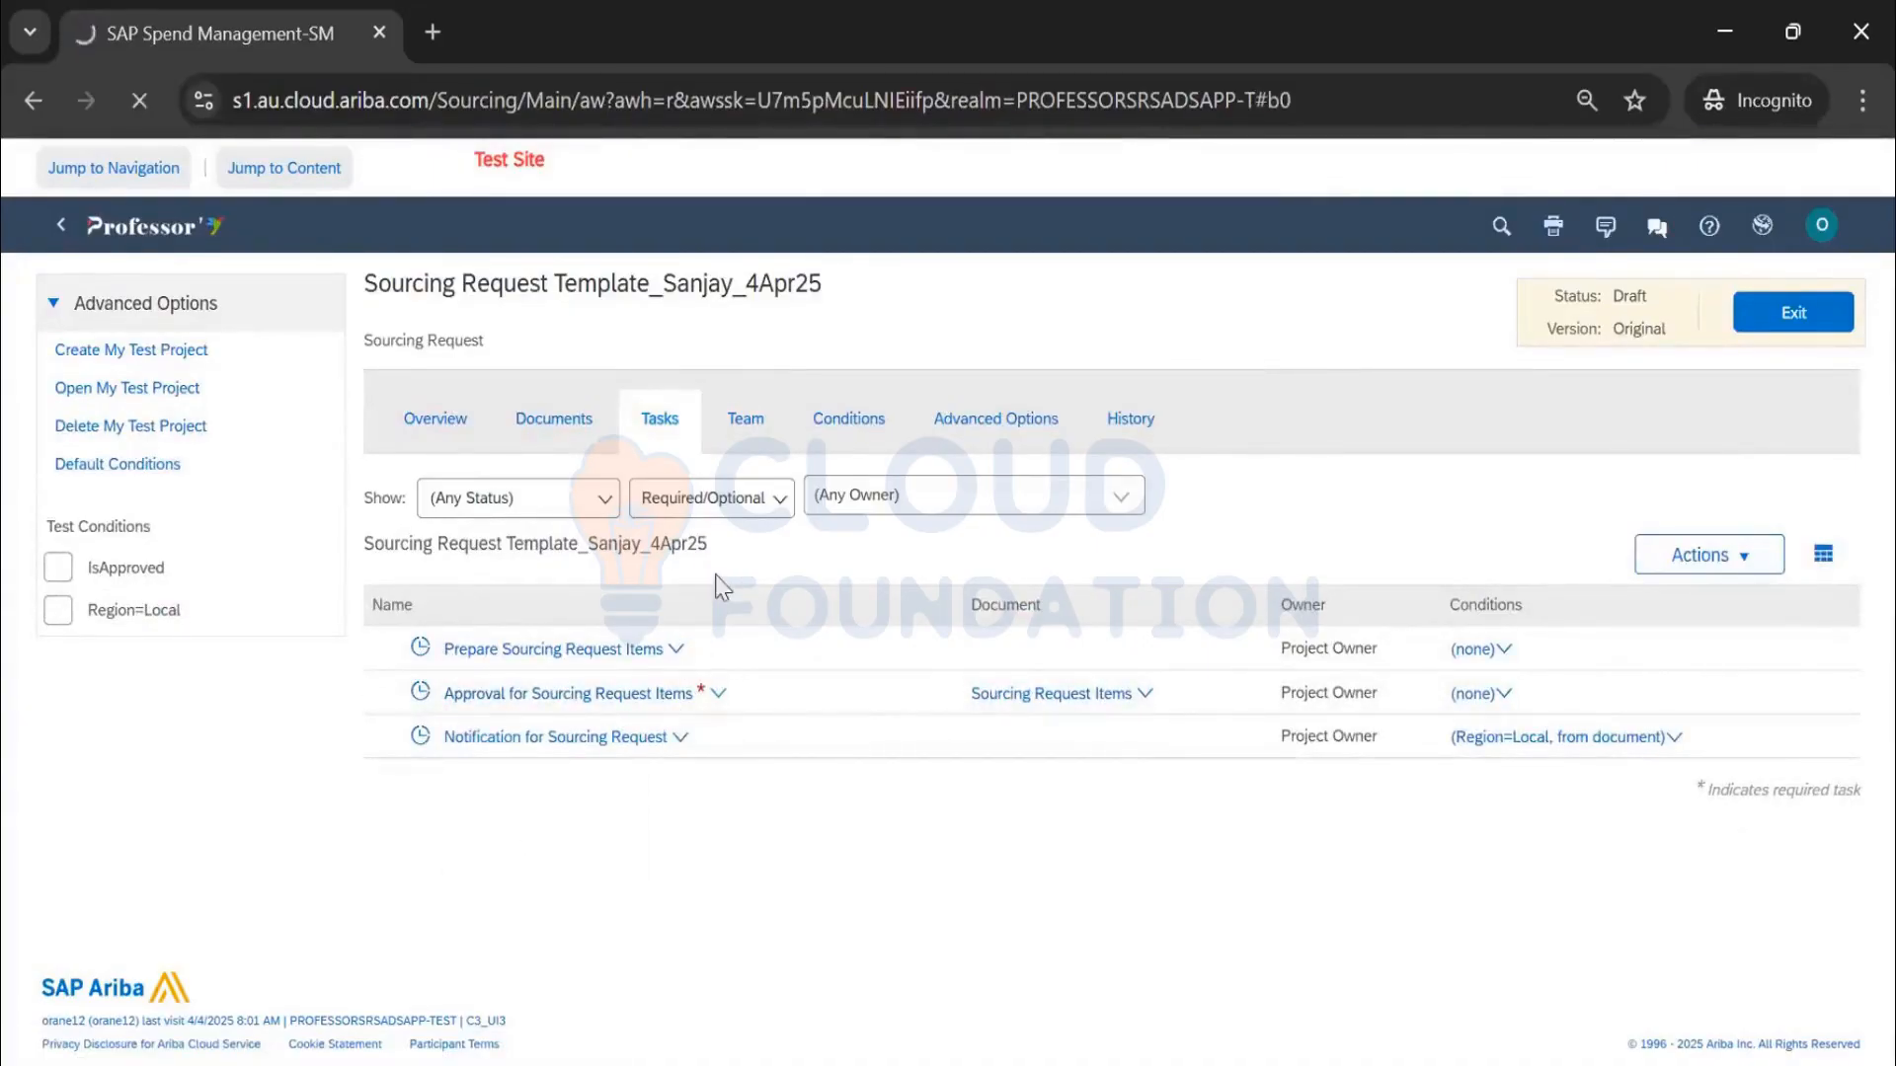
Back out of the custom approval flow and open the approver search for the approval task
scroll(837, 563, down, 2)
scroll(837, 563, down, 2)
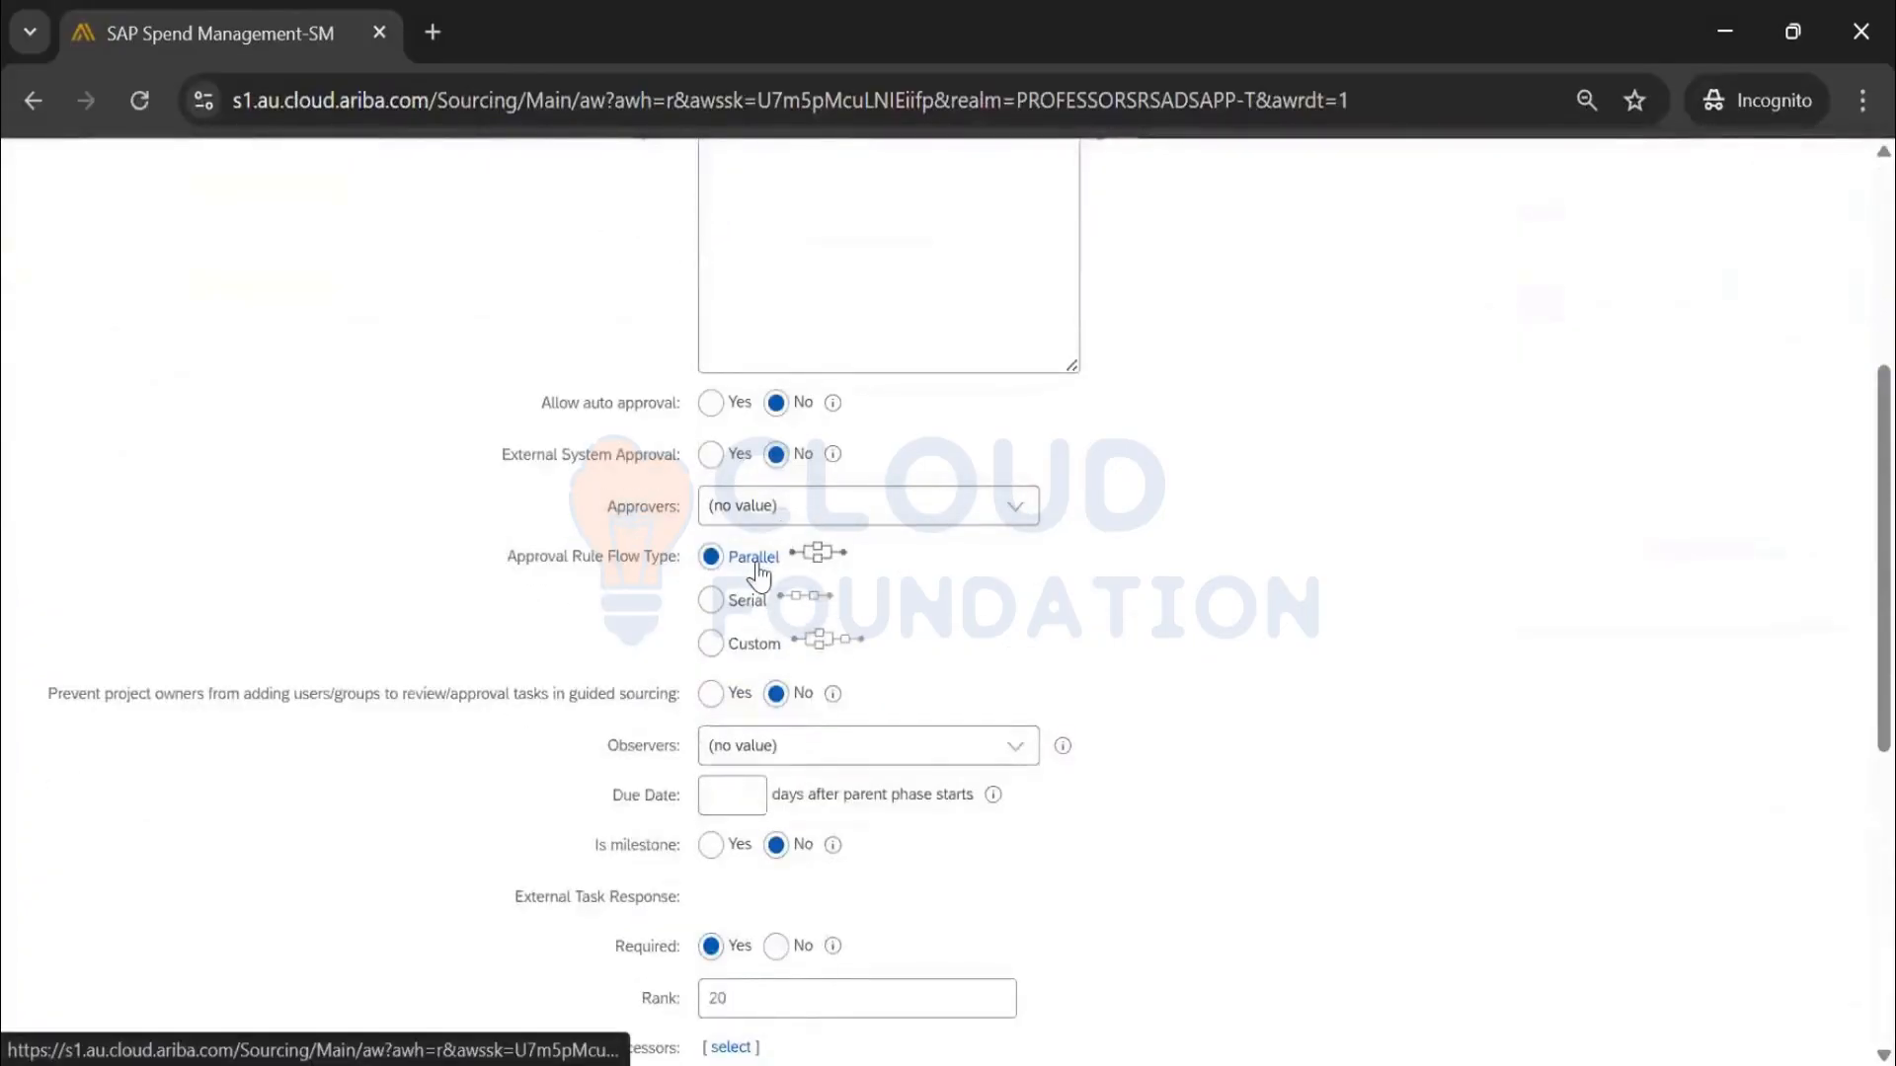
click(754, 644)
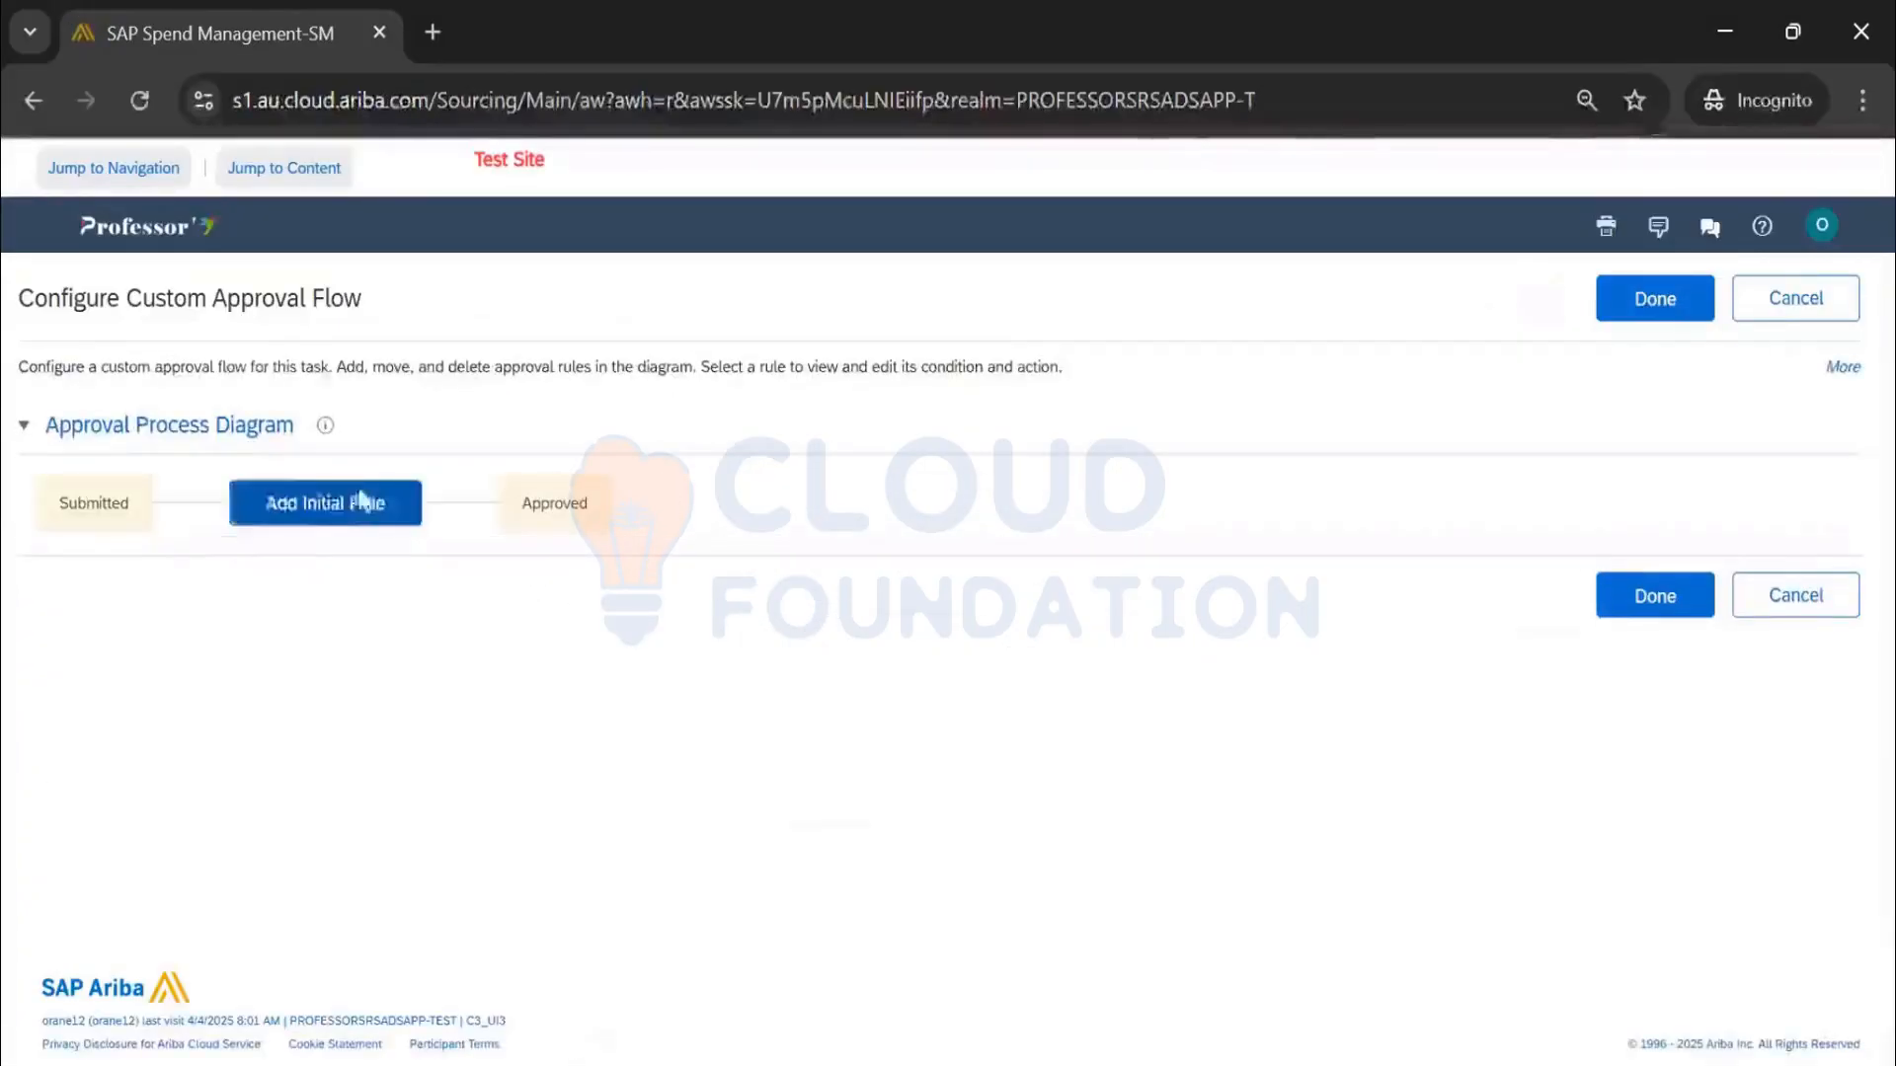
click(1795, 307)
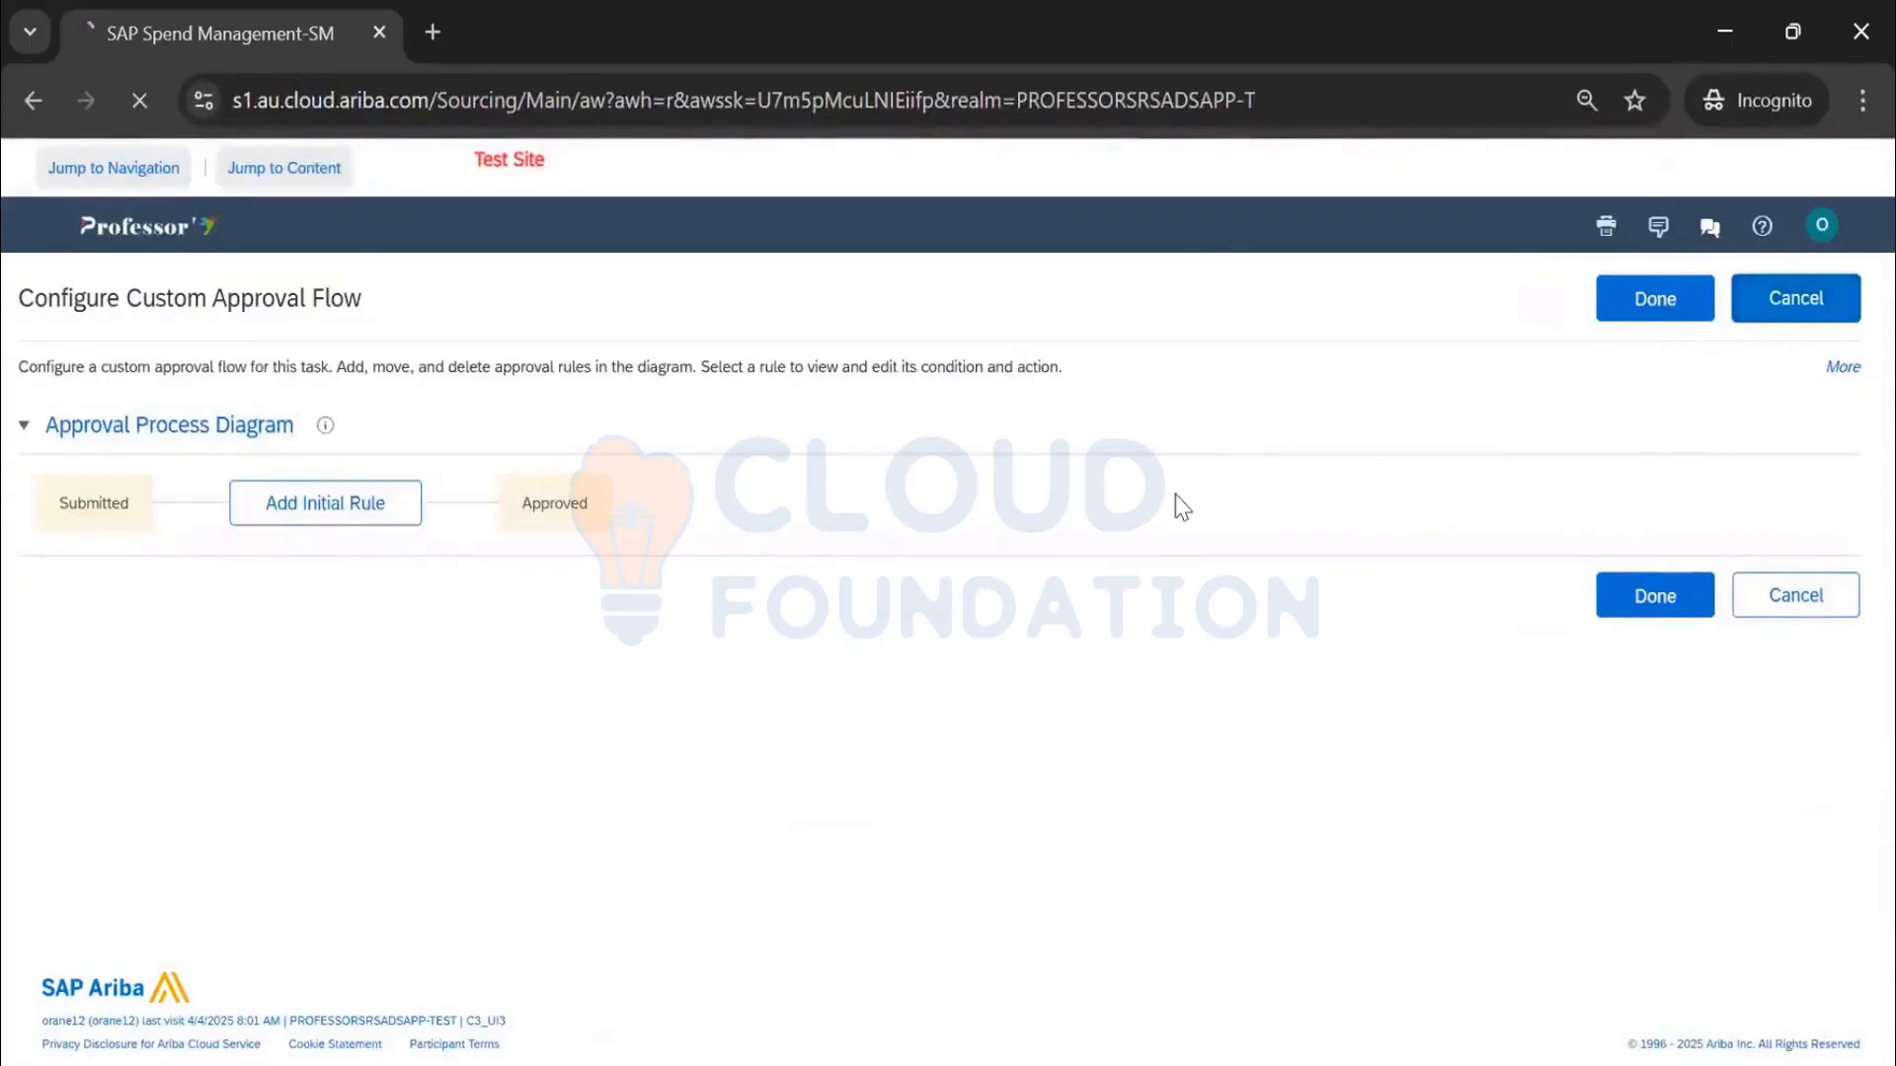
click(1015, 524)
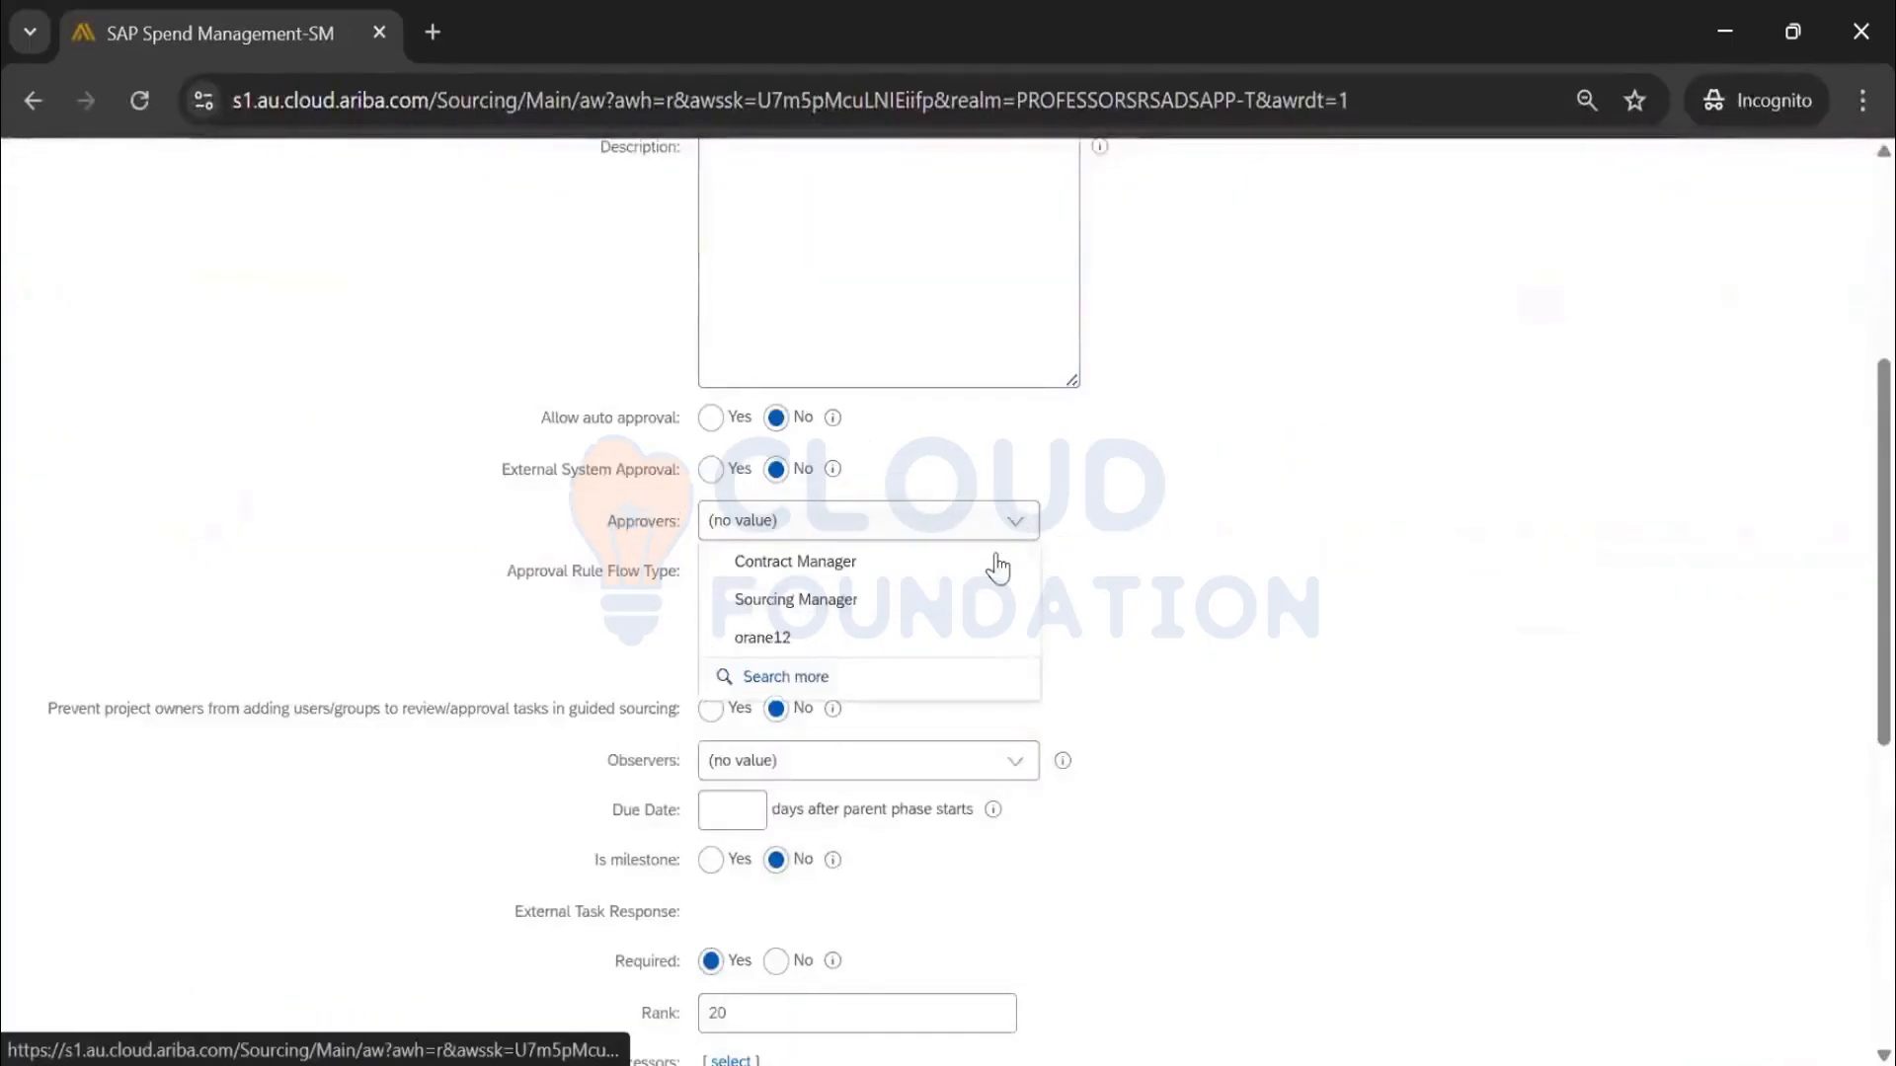
click(928, 604)
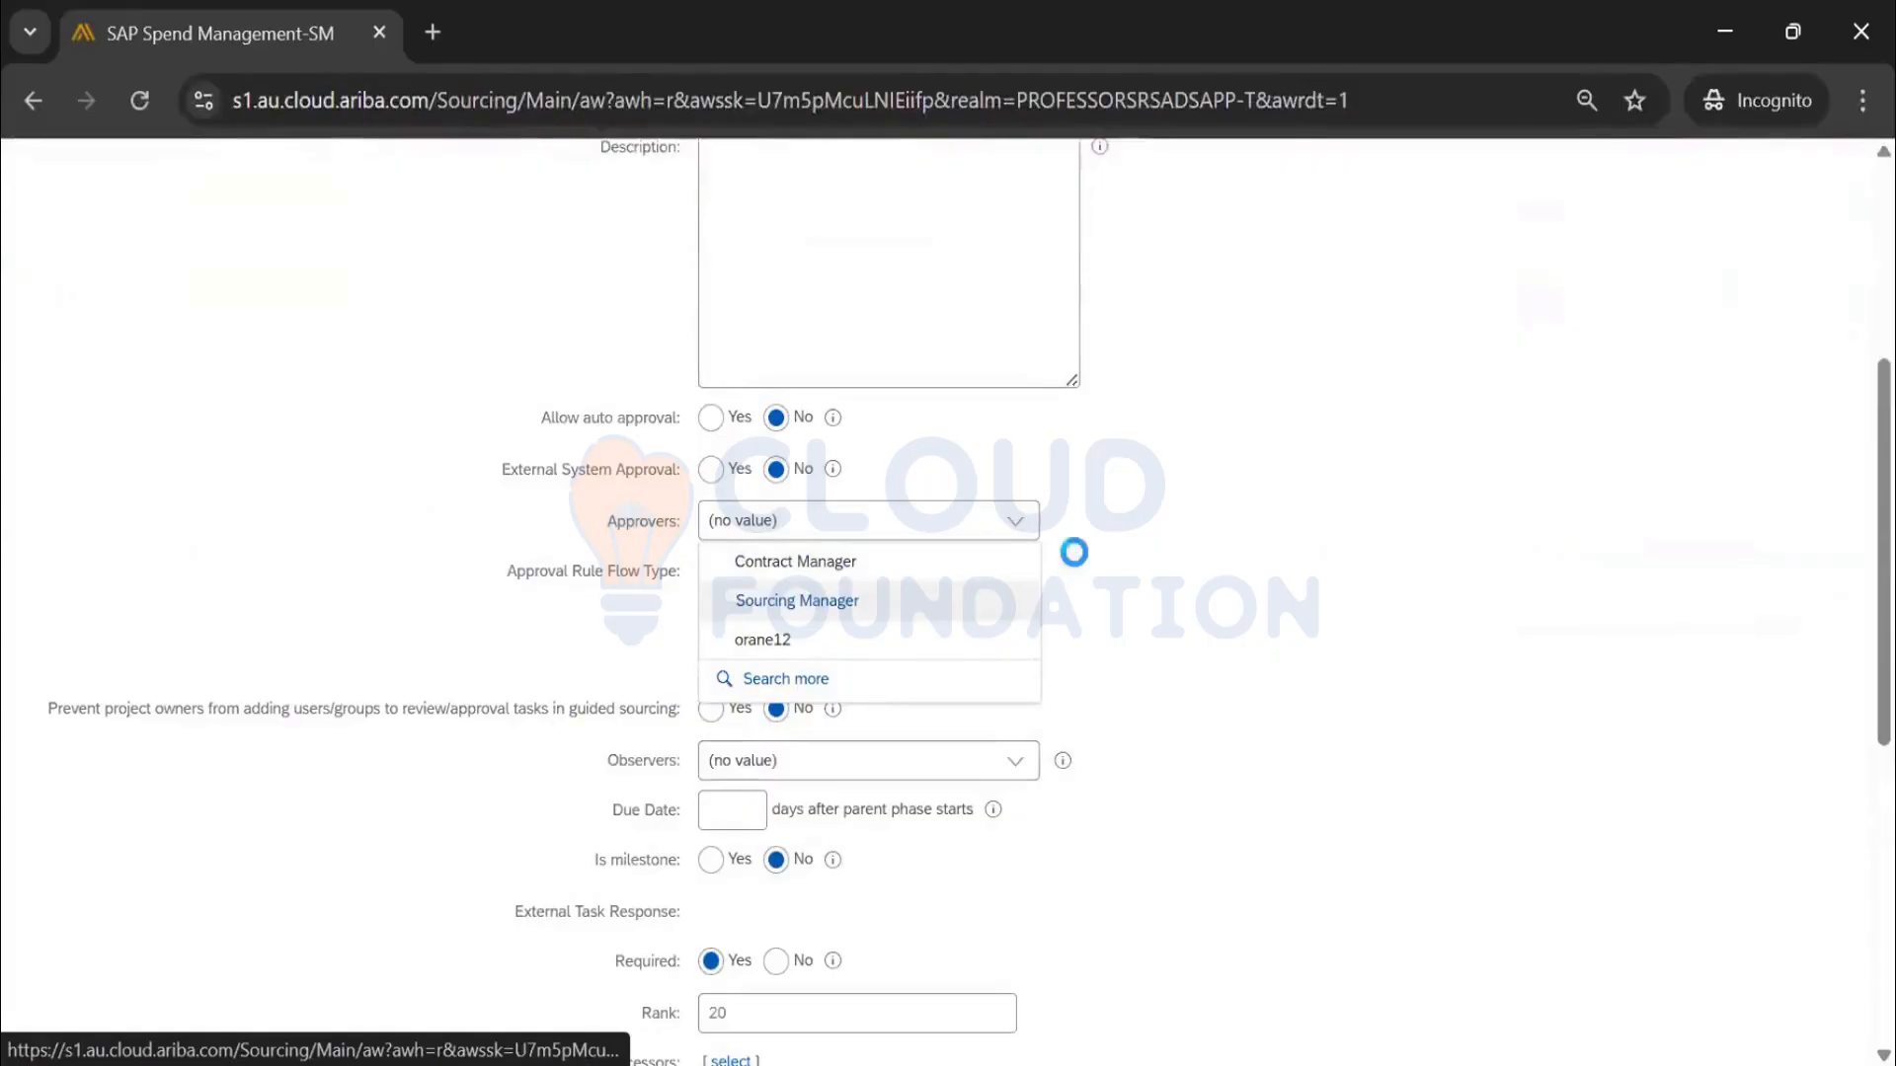
Search 'sourcing manager', pick the Sourcing Manager project group as approver, and save the task
text(sou)
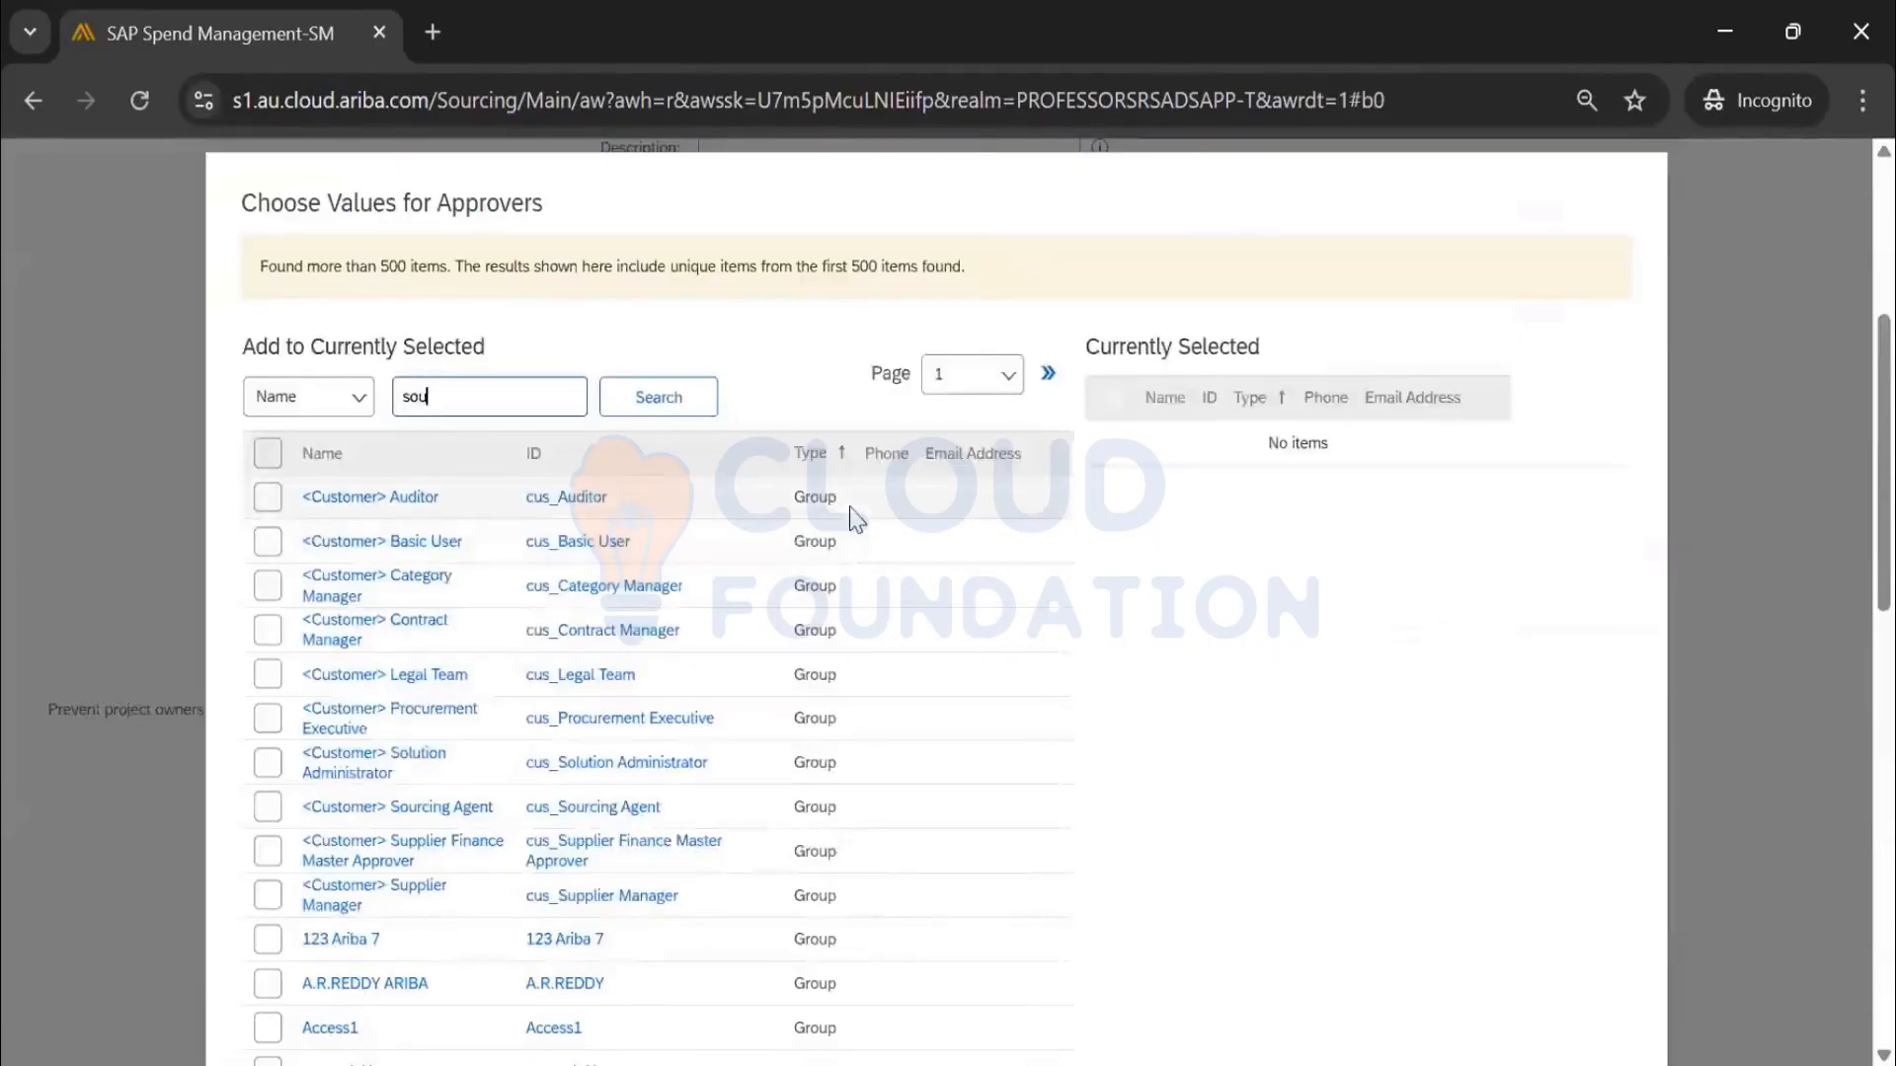
text(rcing manager)
key(Return)
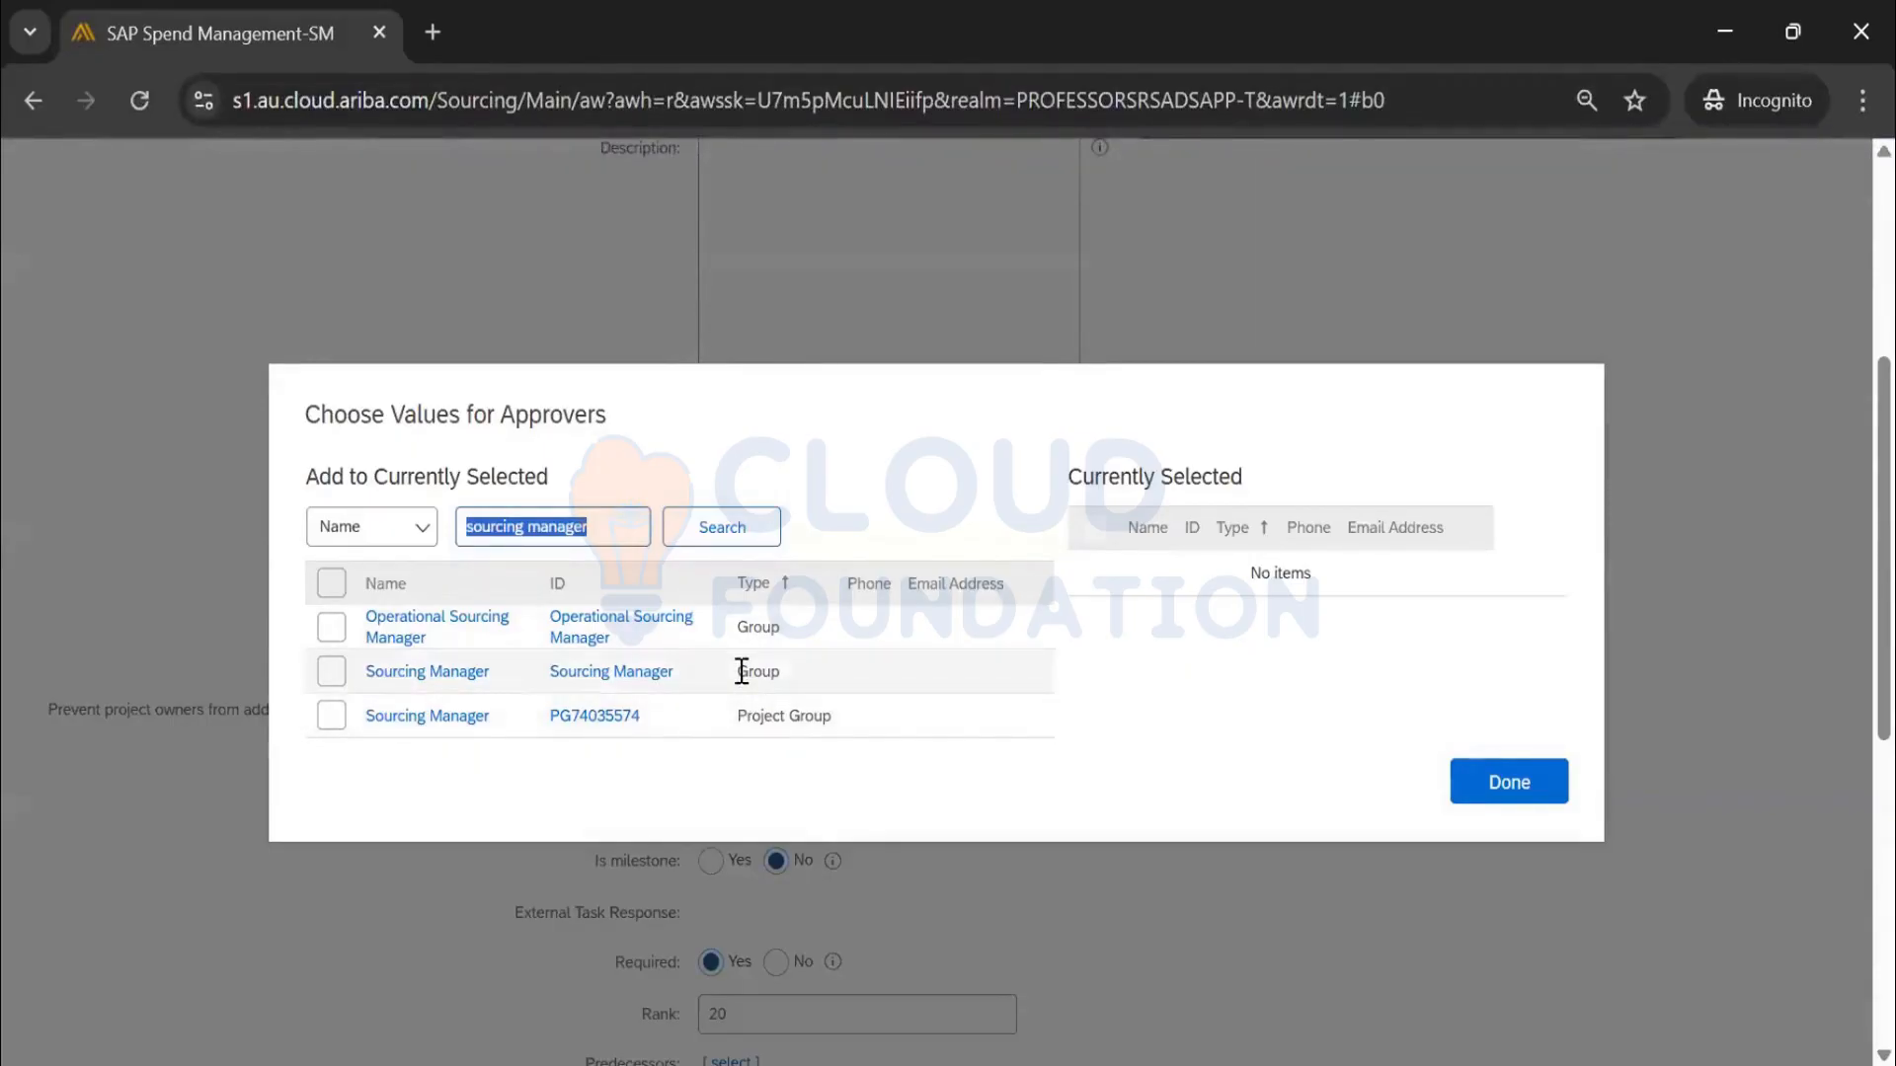
drag(740, 669, 782, 673)
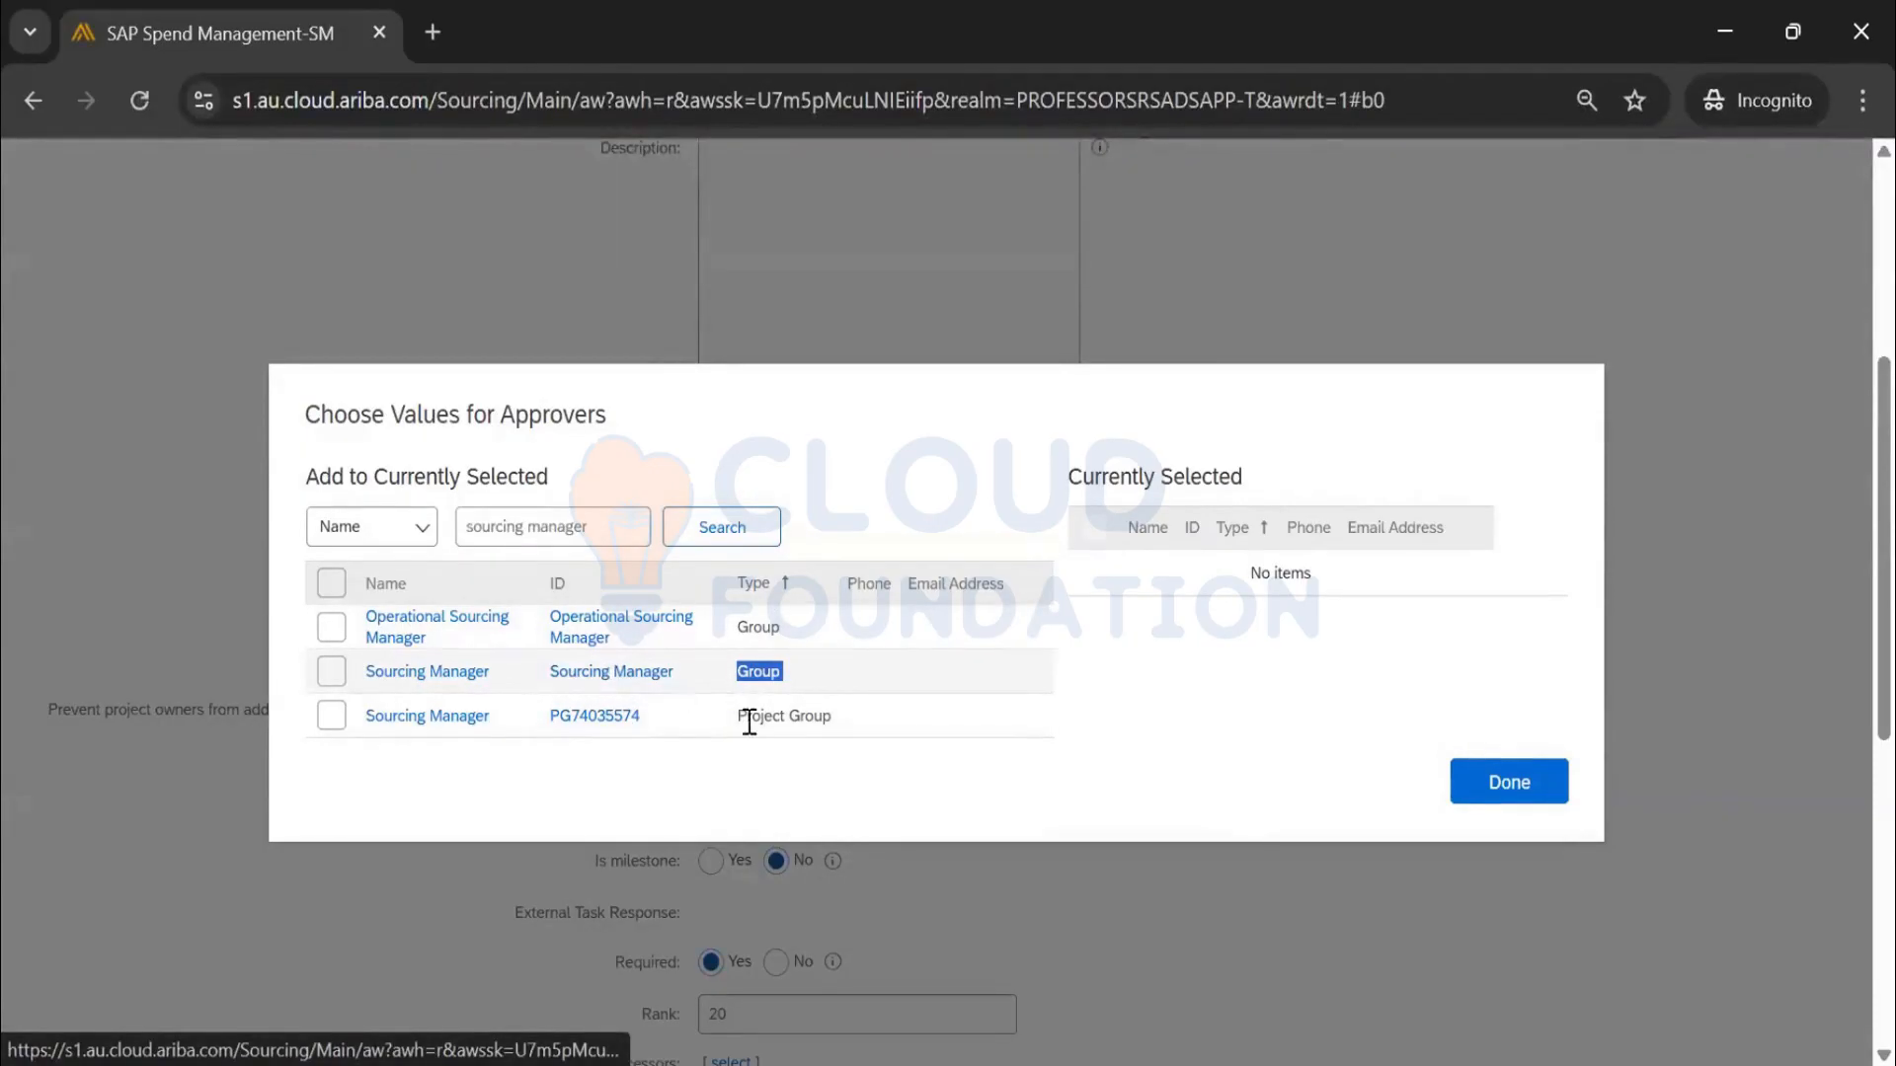
drag(739, 719, 833, 727)
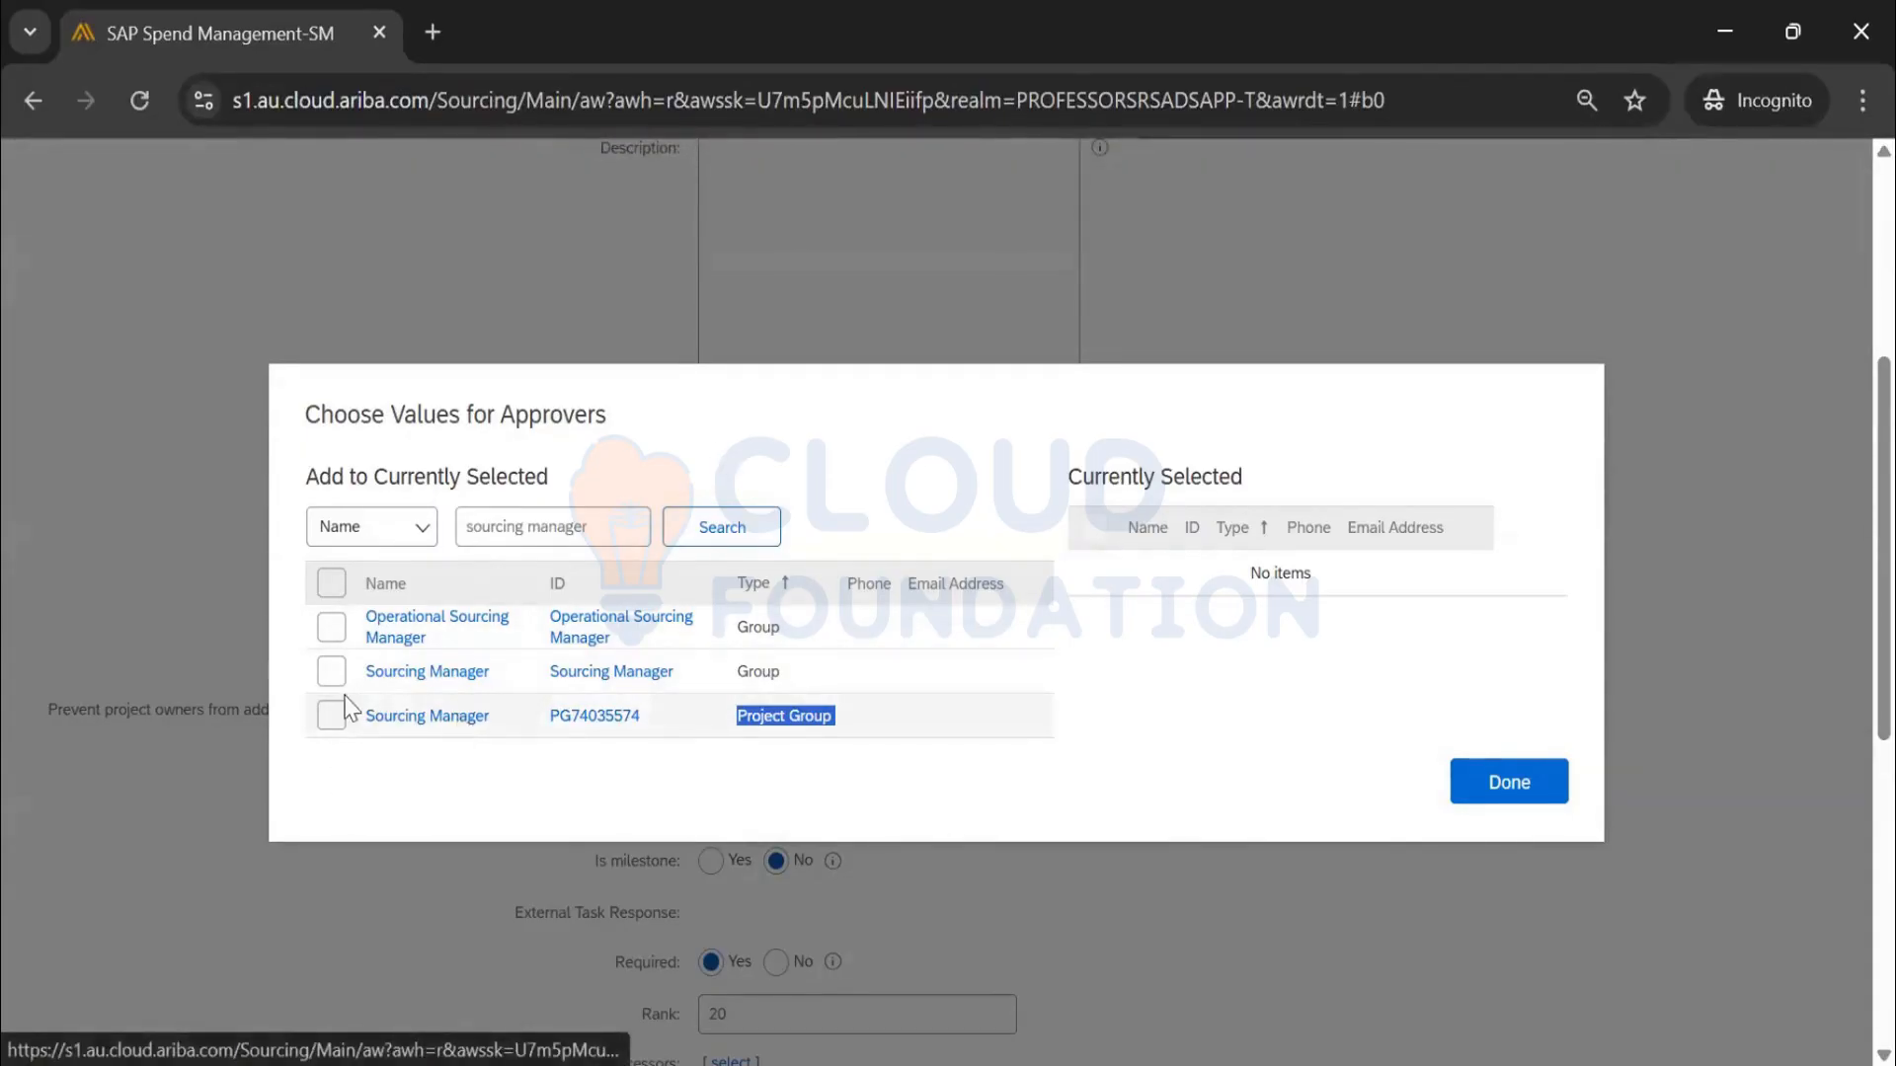
click(327, 730)
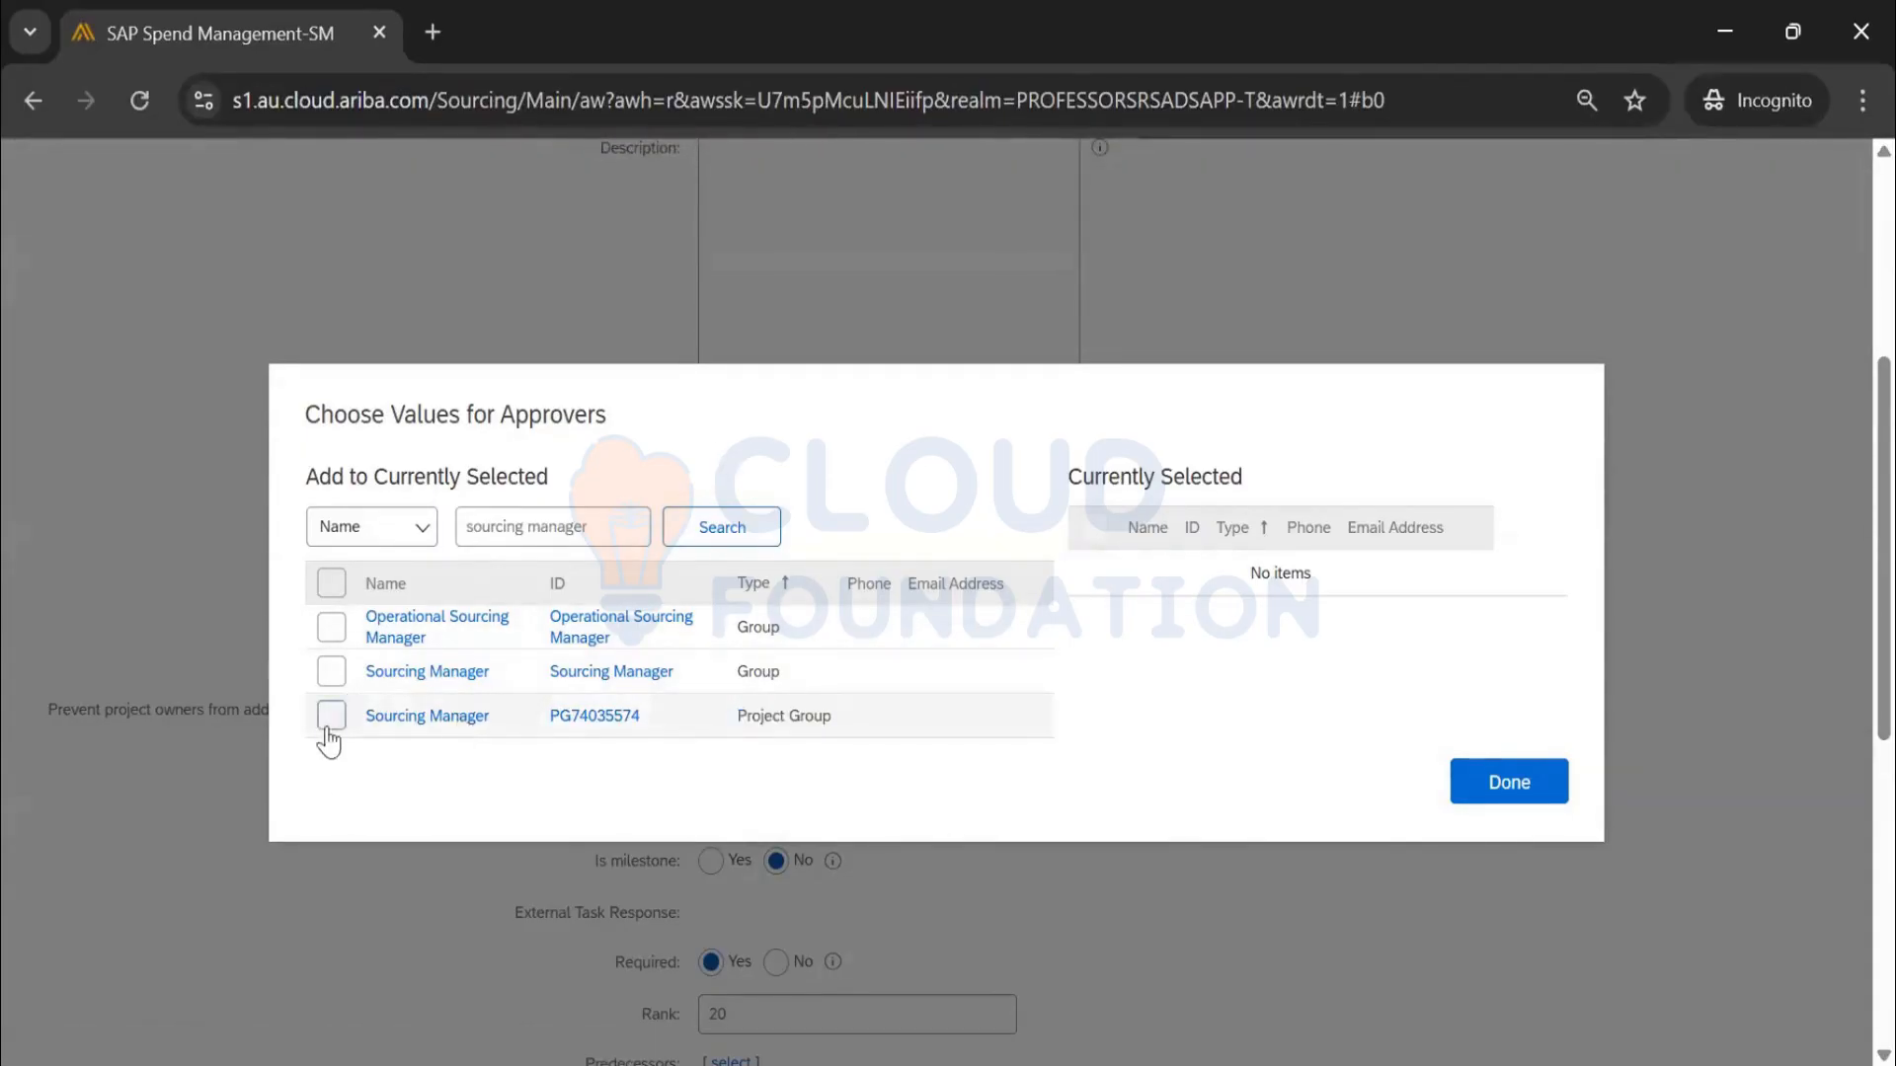
click(1486, 790)
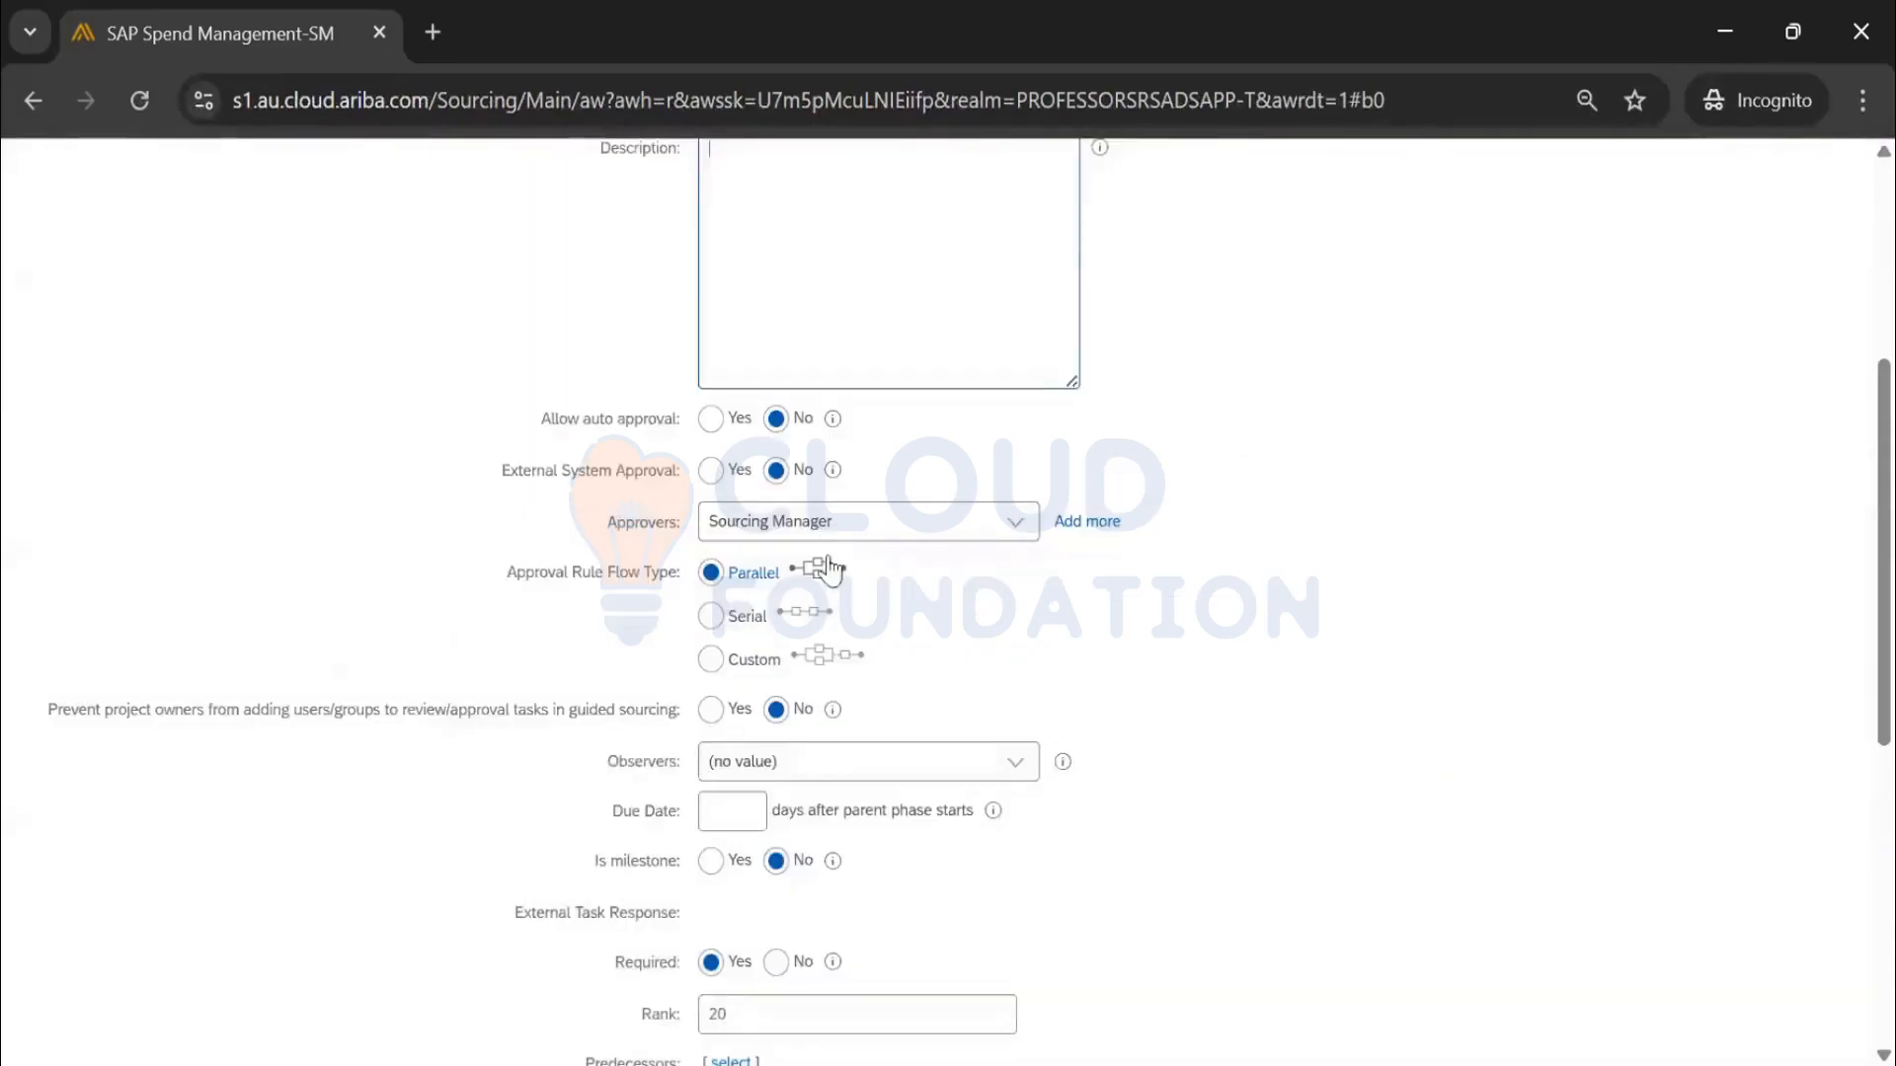
scroll(1329, 643, up, 5)
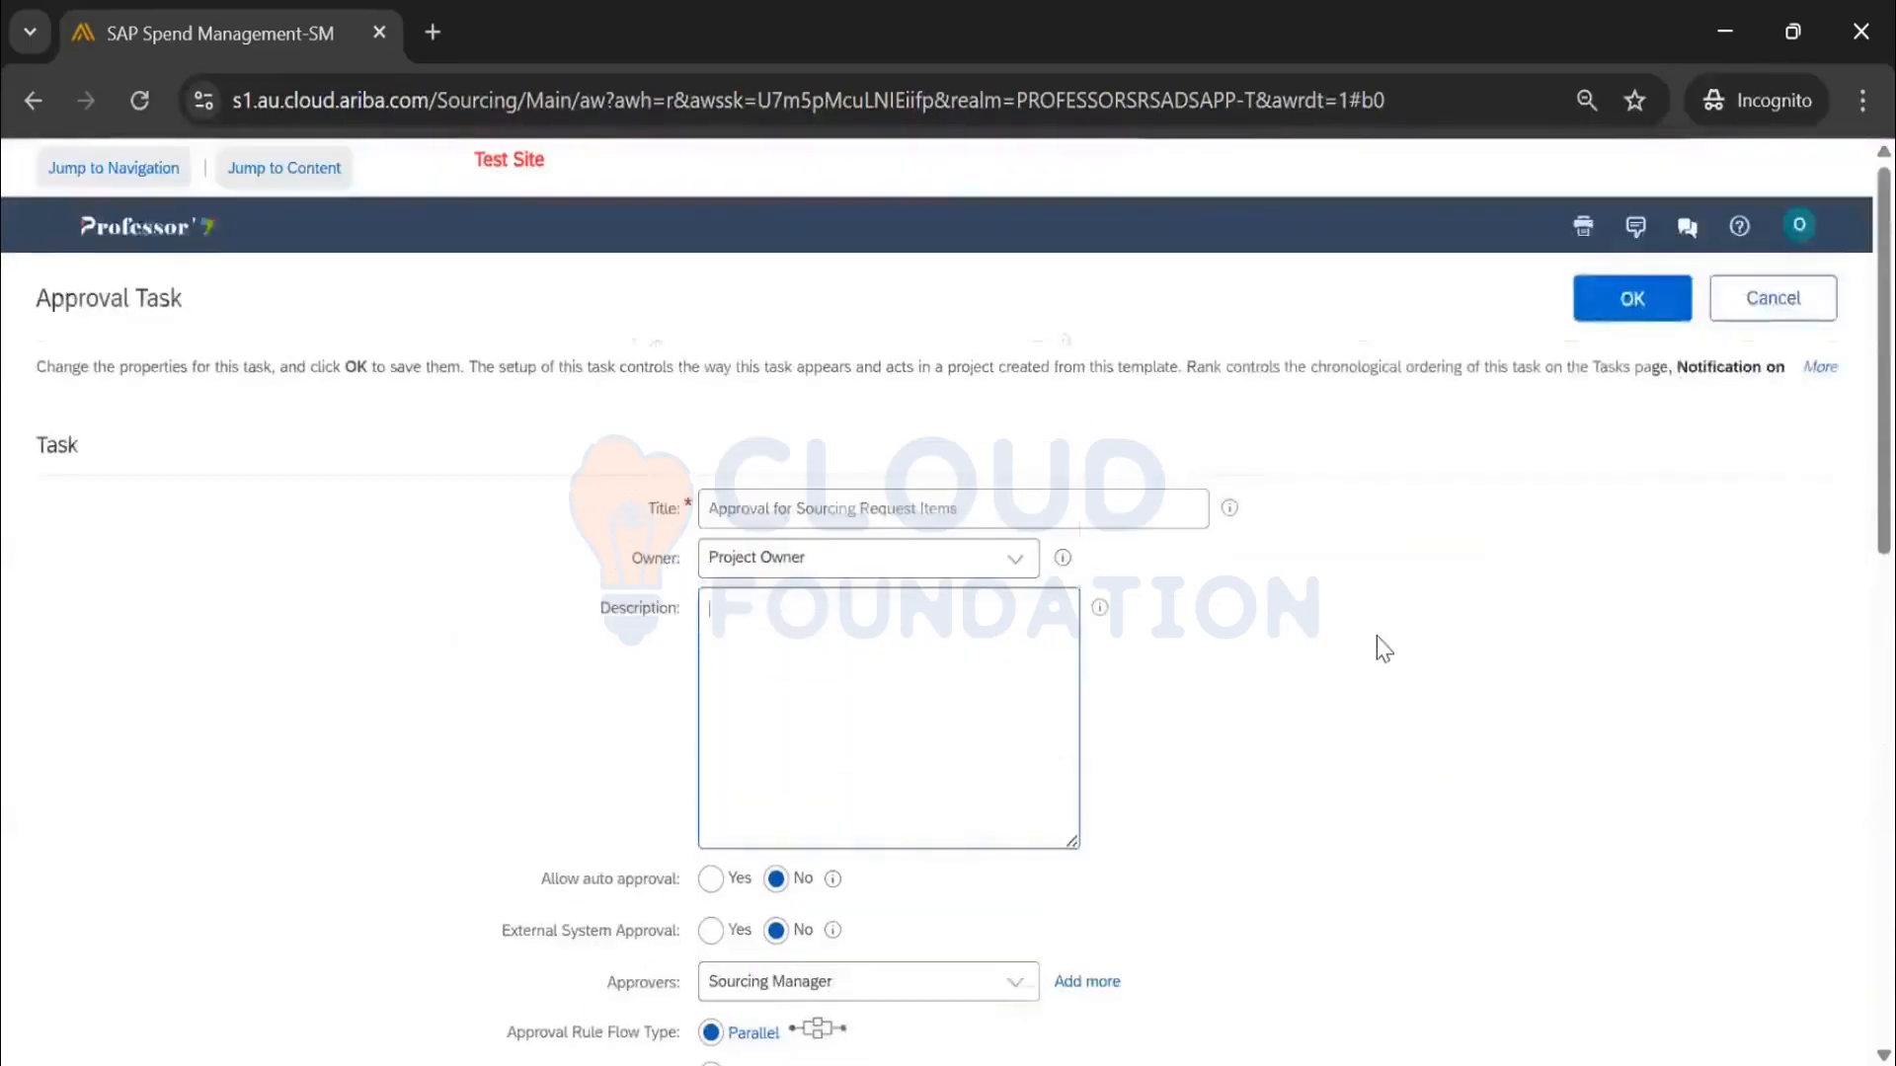
click(1619, 298)
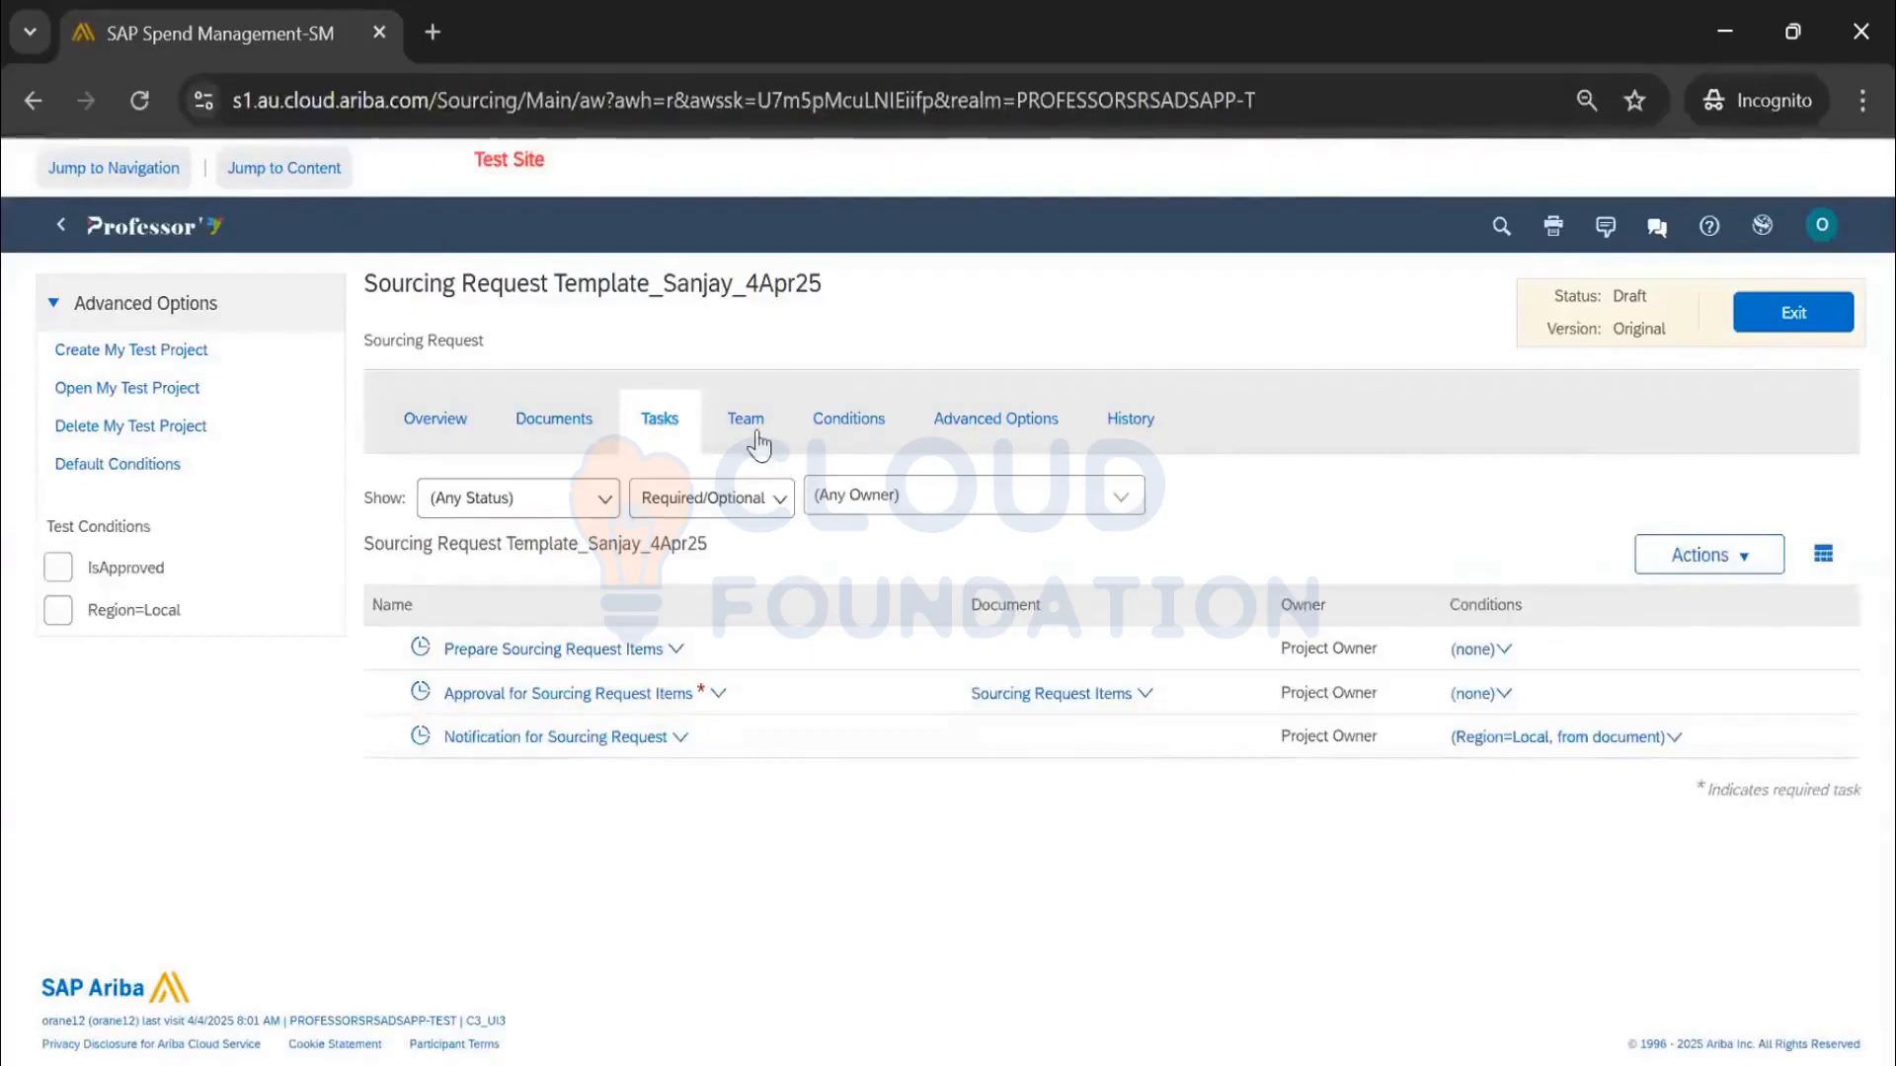
View the template's Team members, Project Owner and Sourcing Manager, and open the team actions
click(423, 652)
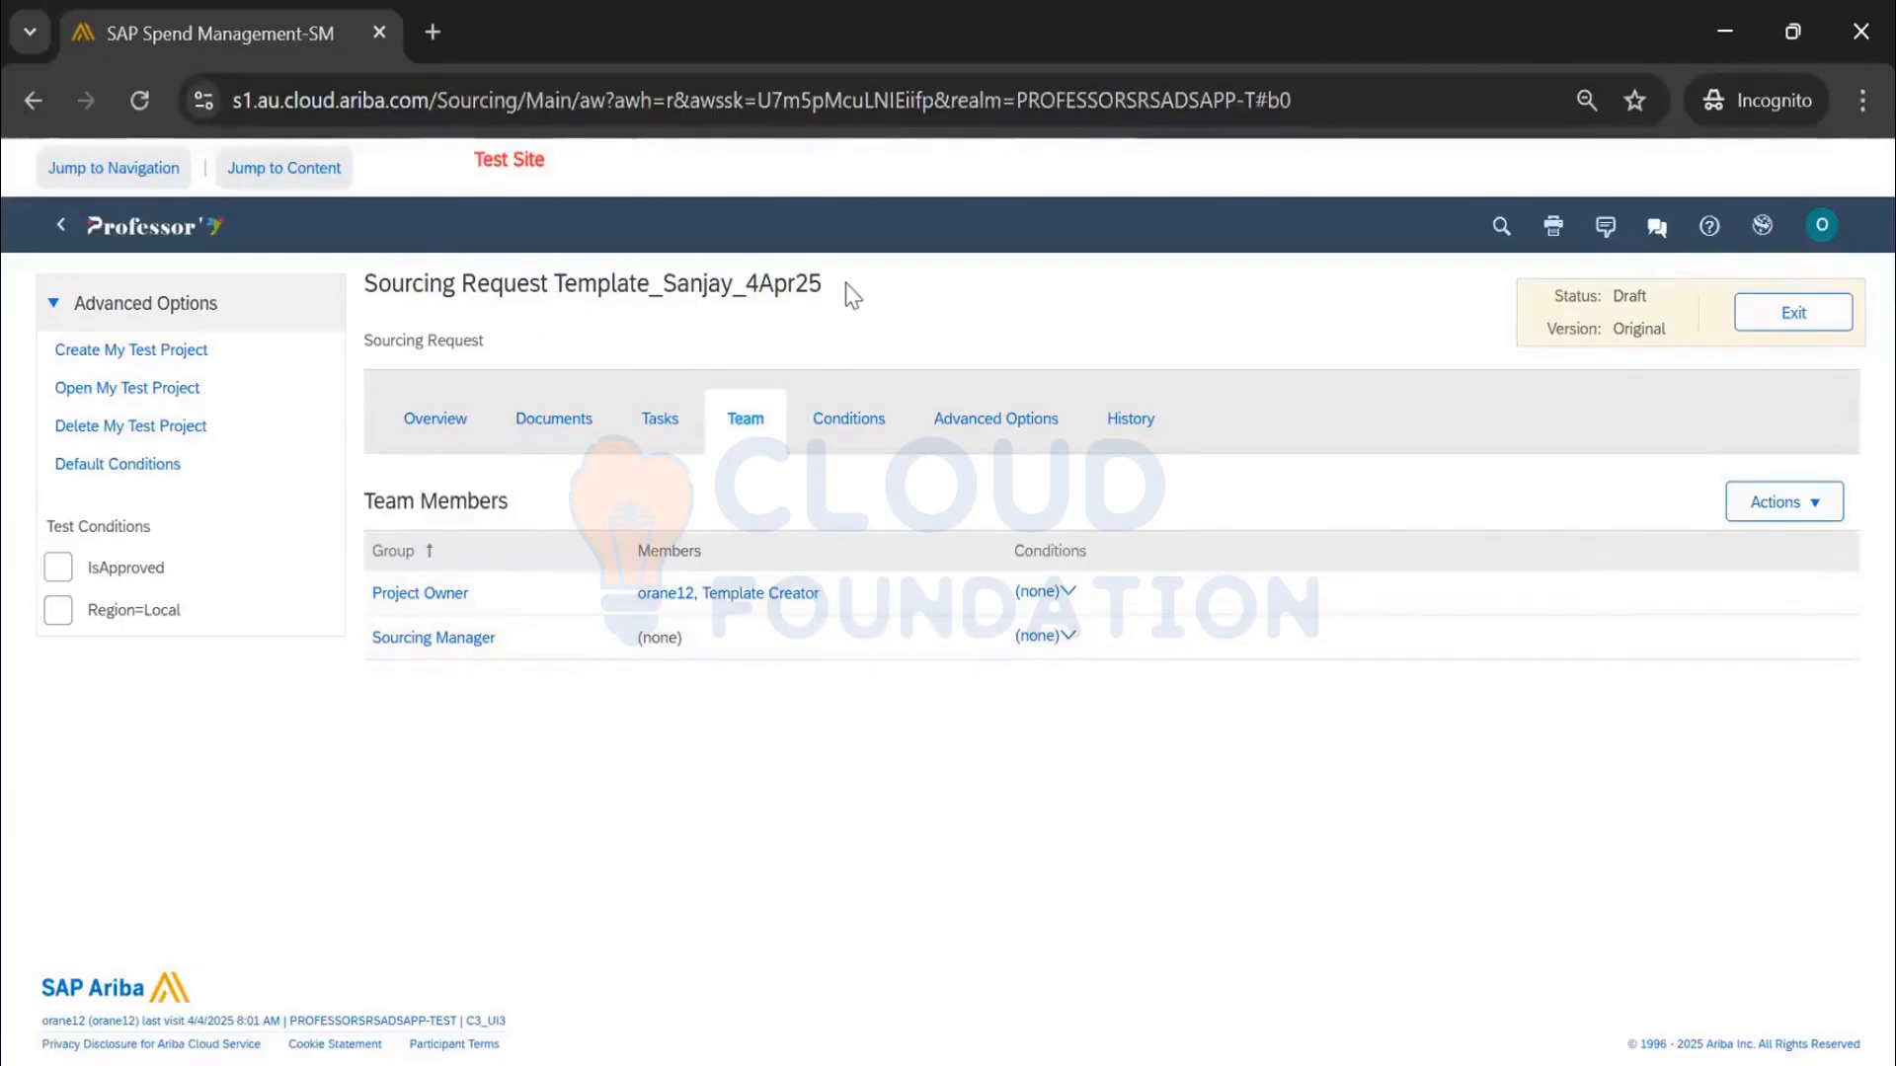
drag(851, 292, 376, 286)
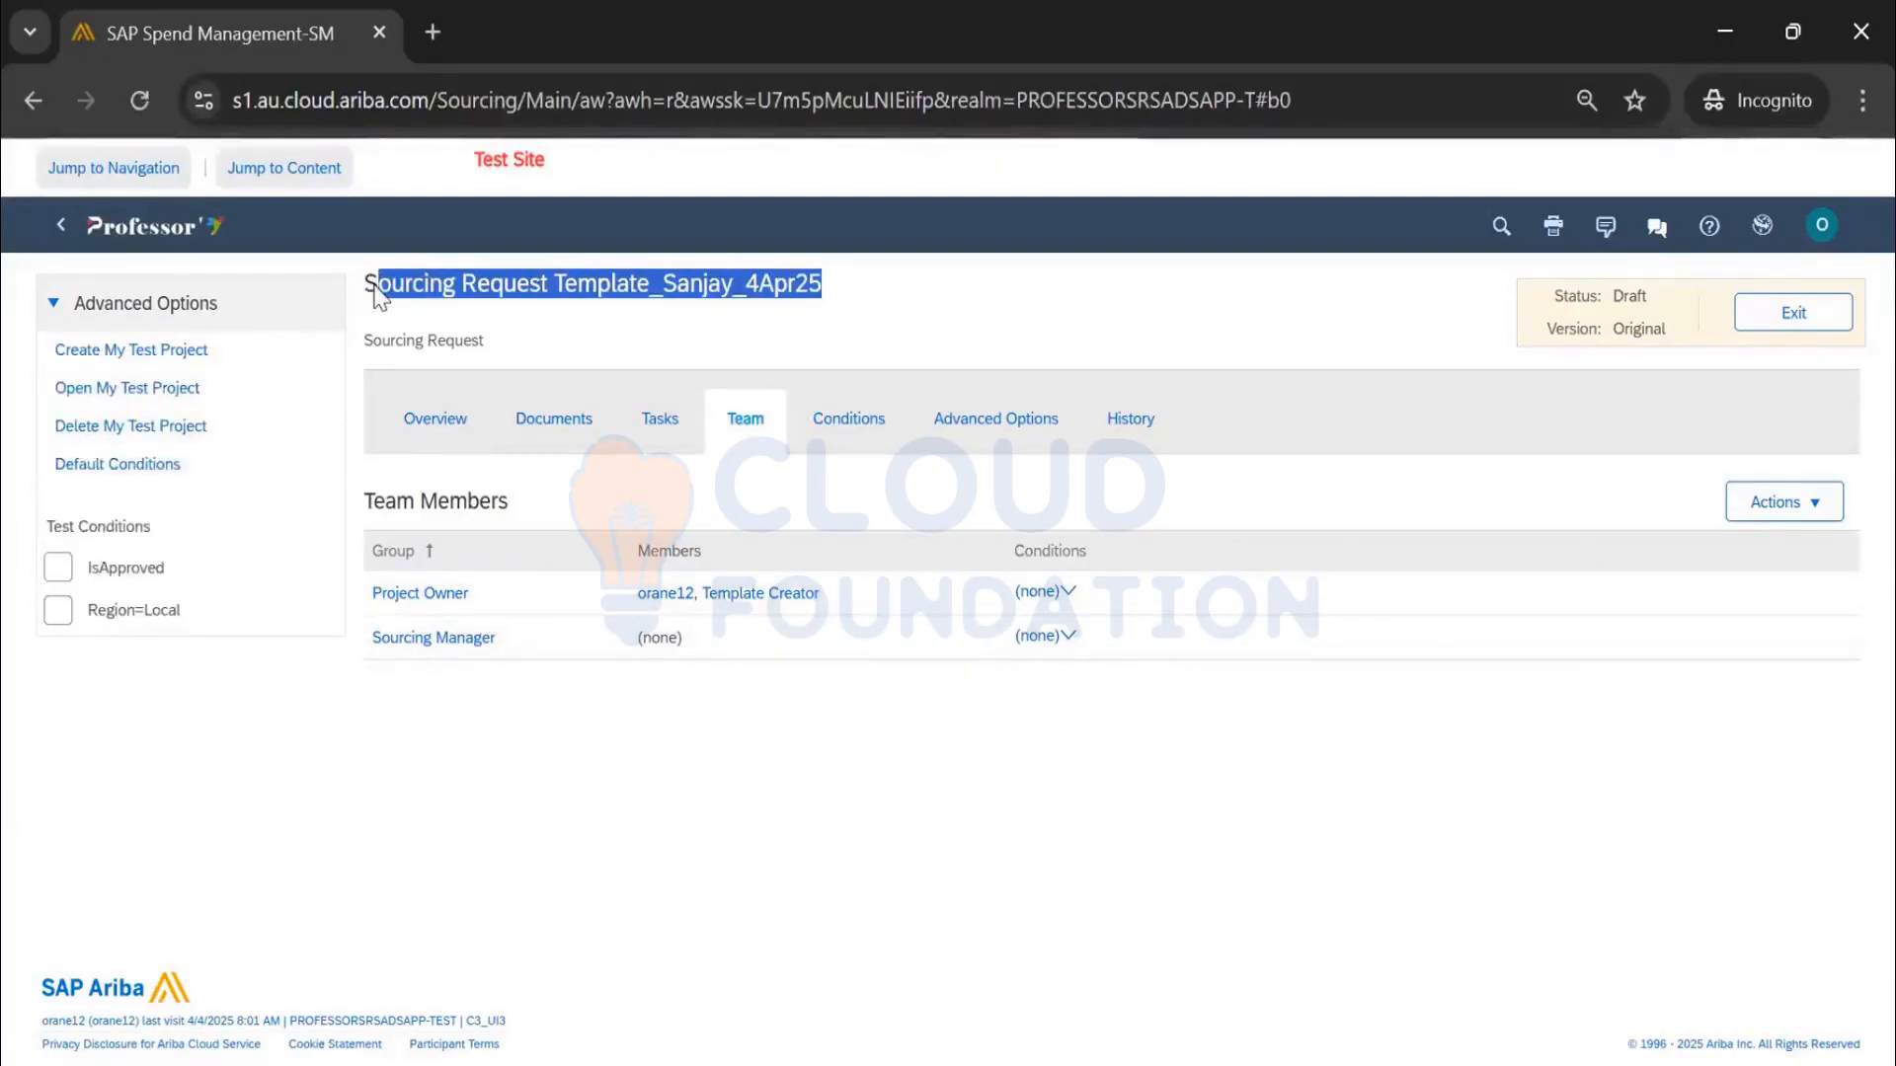
click(1771, 505)
Add an empty 'Finance' group to the template team, save the team, and return to Overview
click(1764, 580)
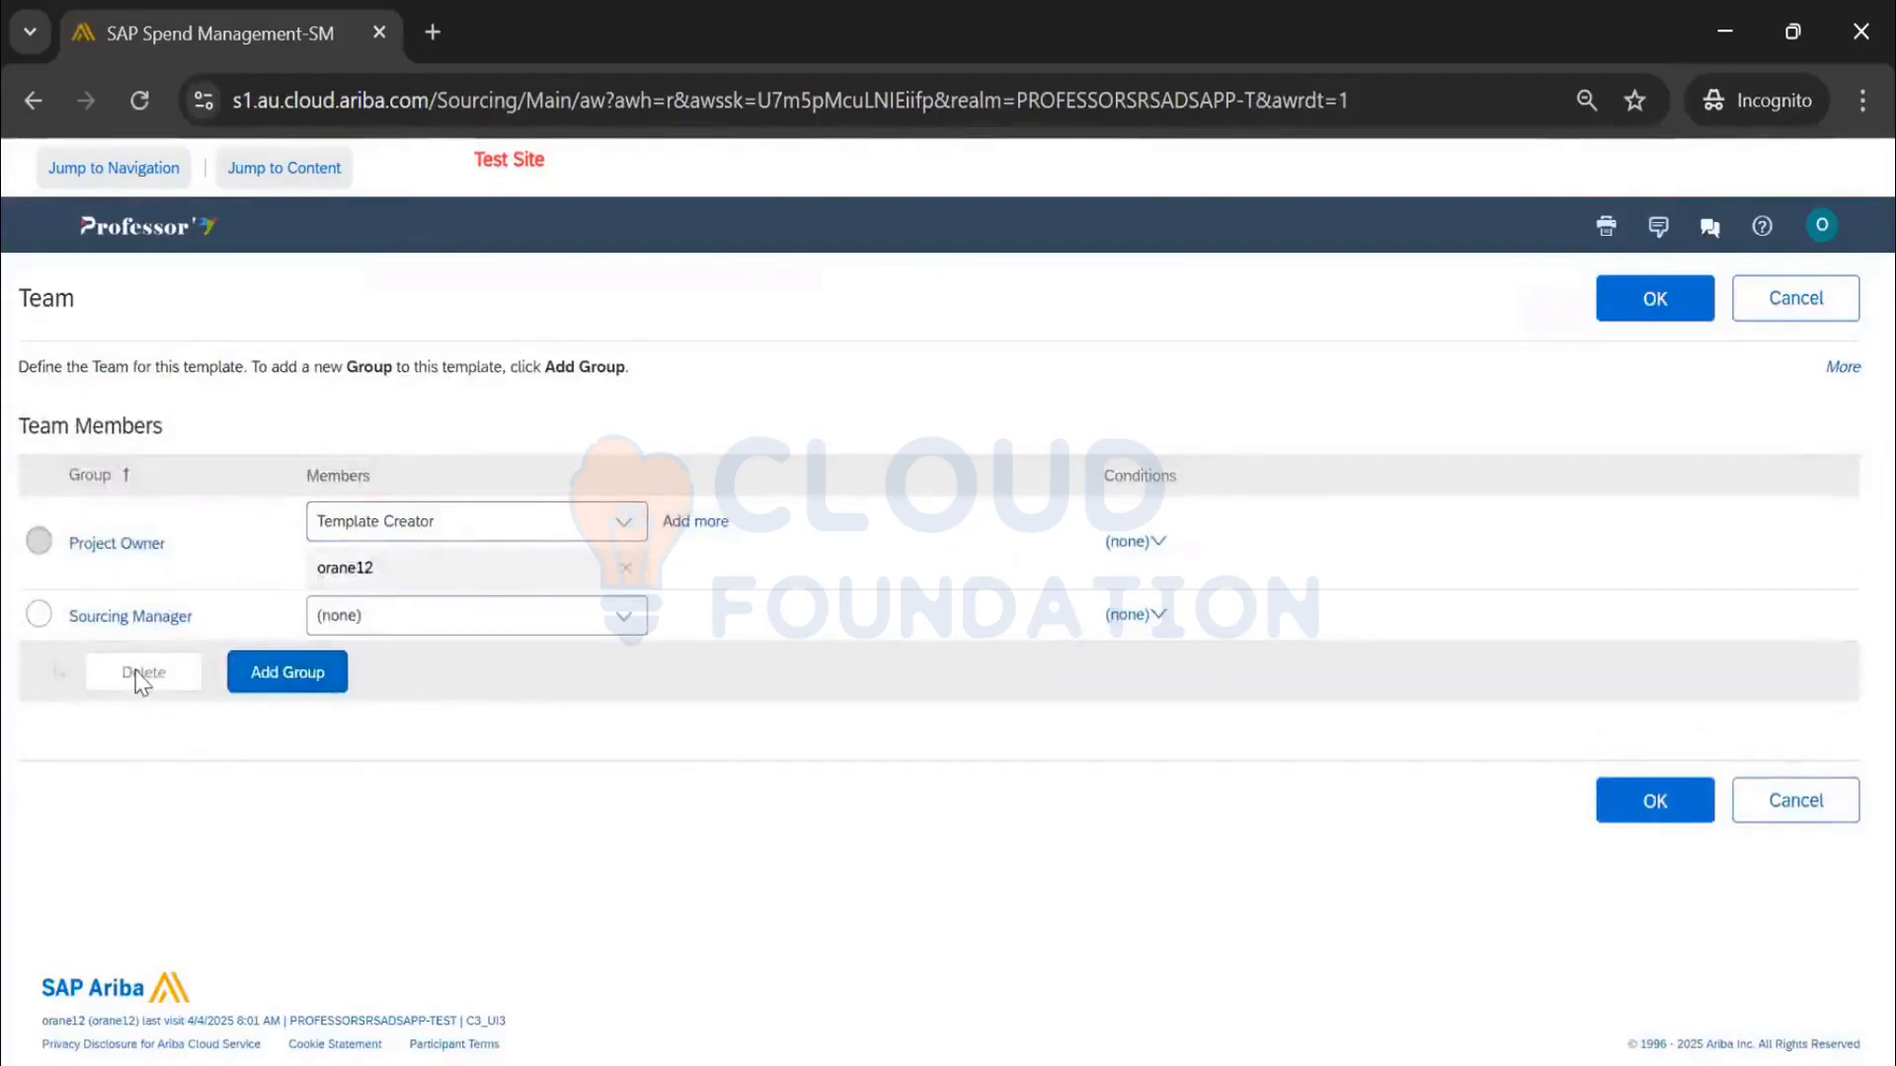
click(291, 669)
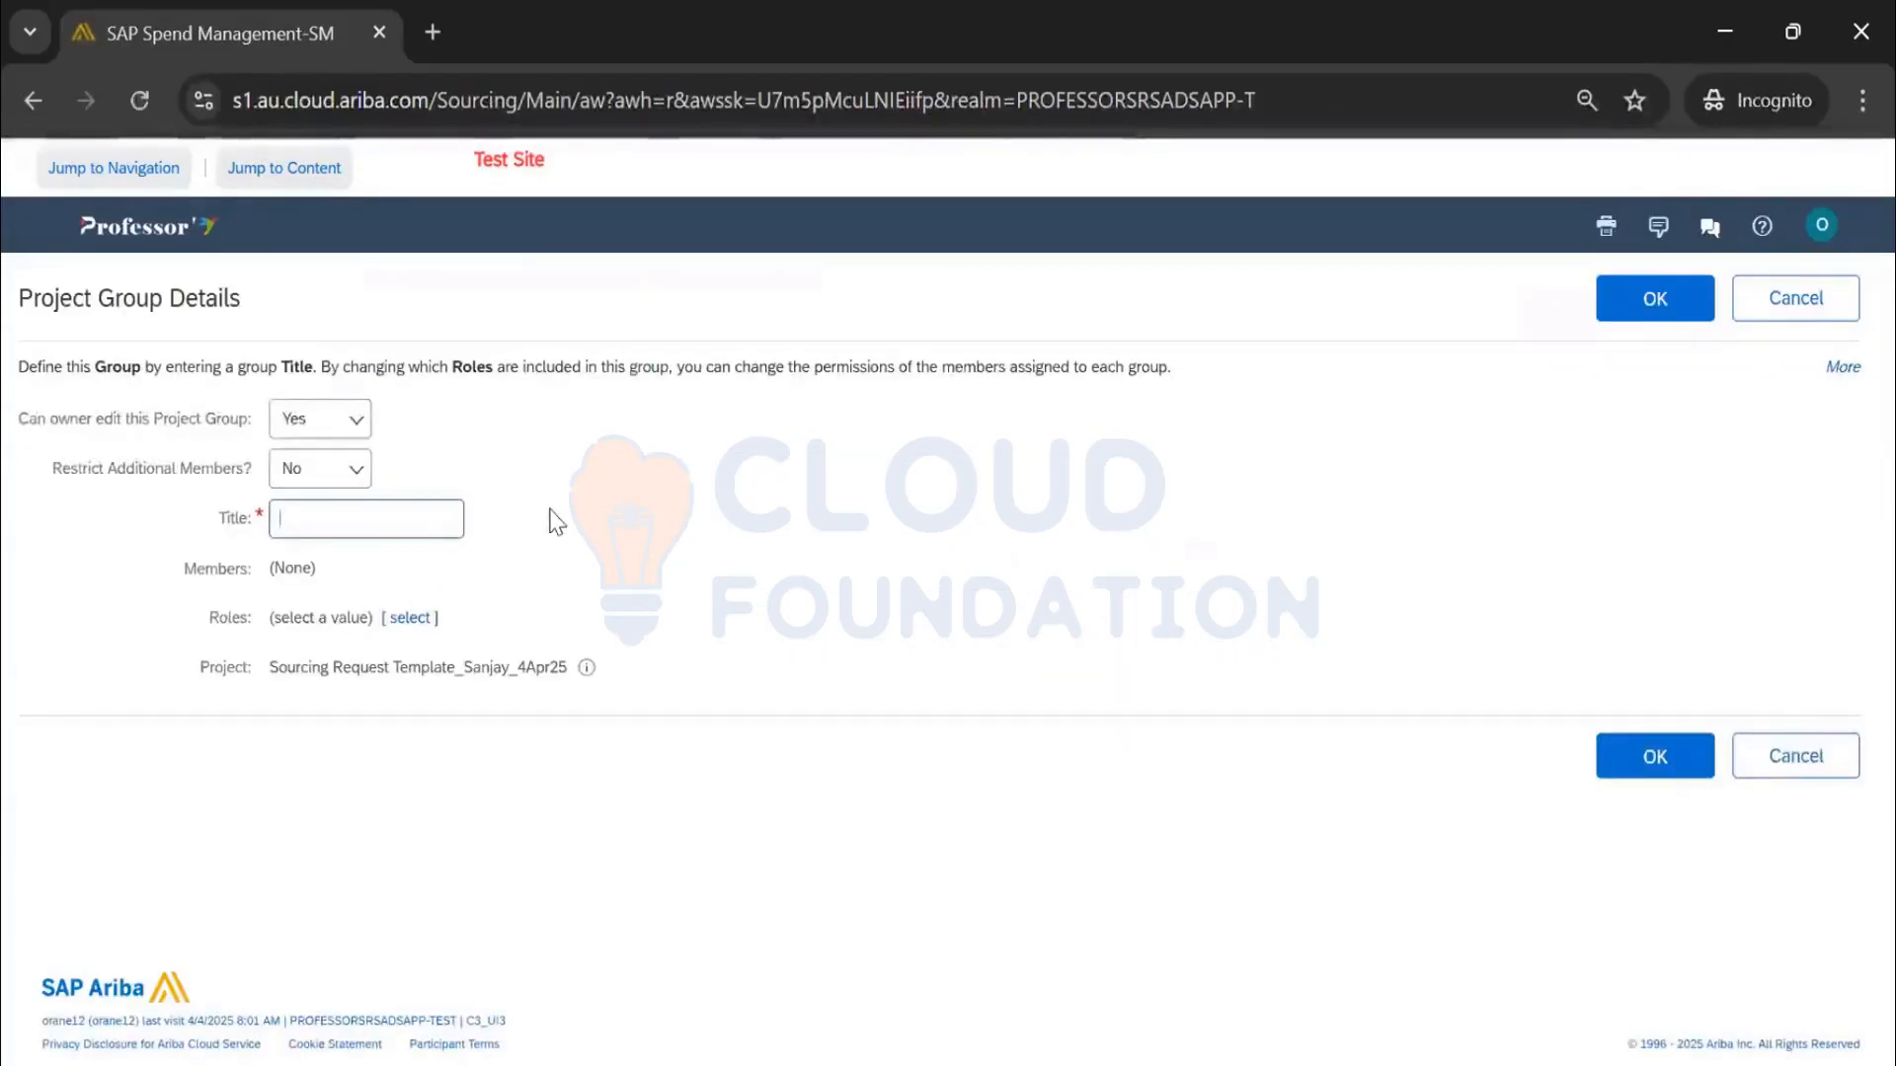
text(Finance)
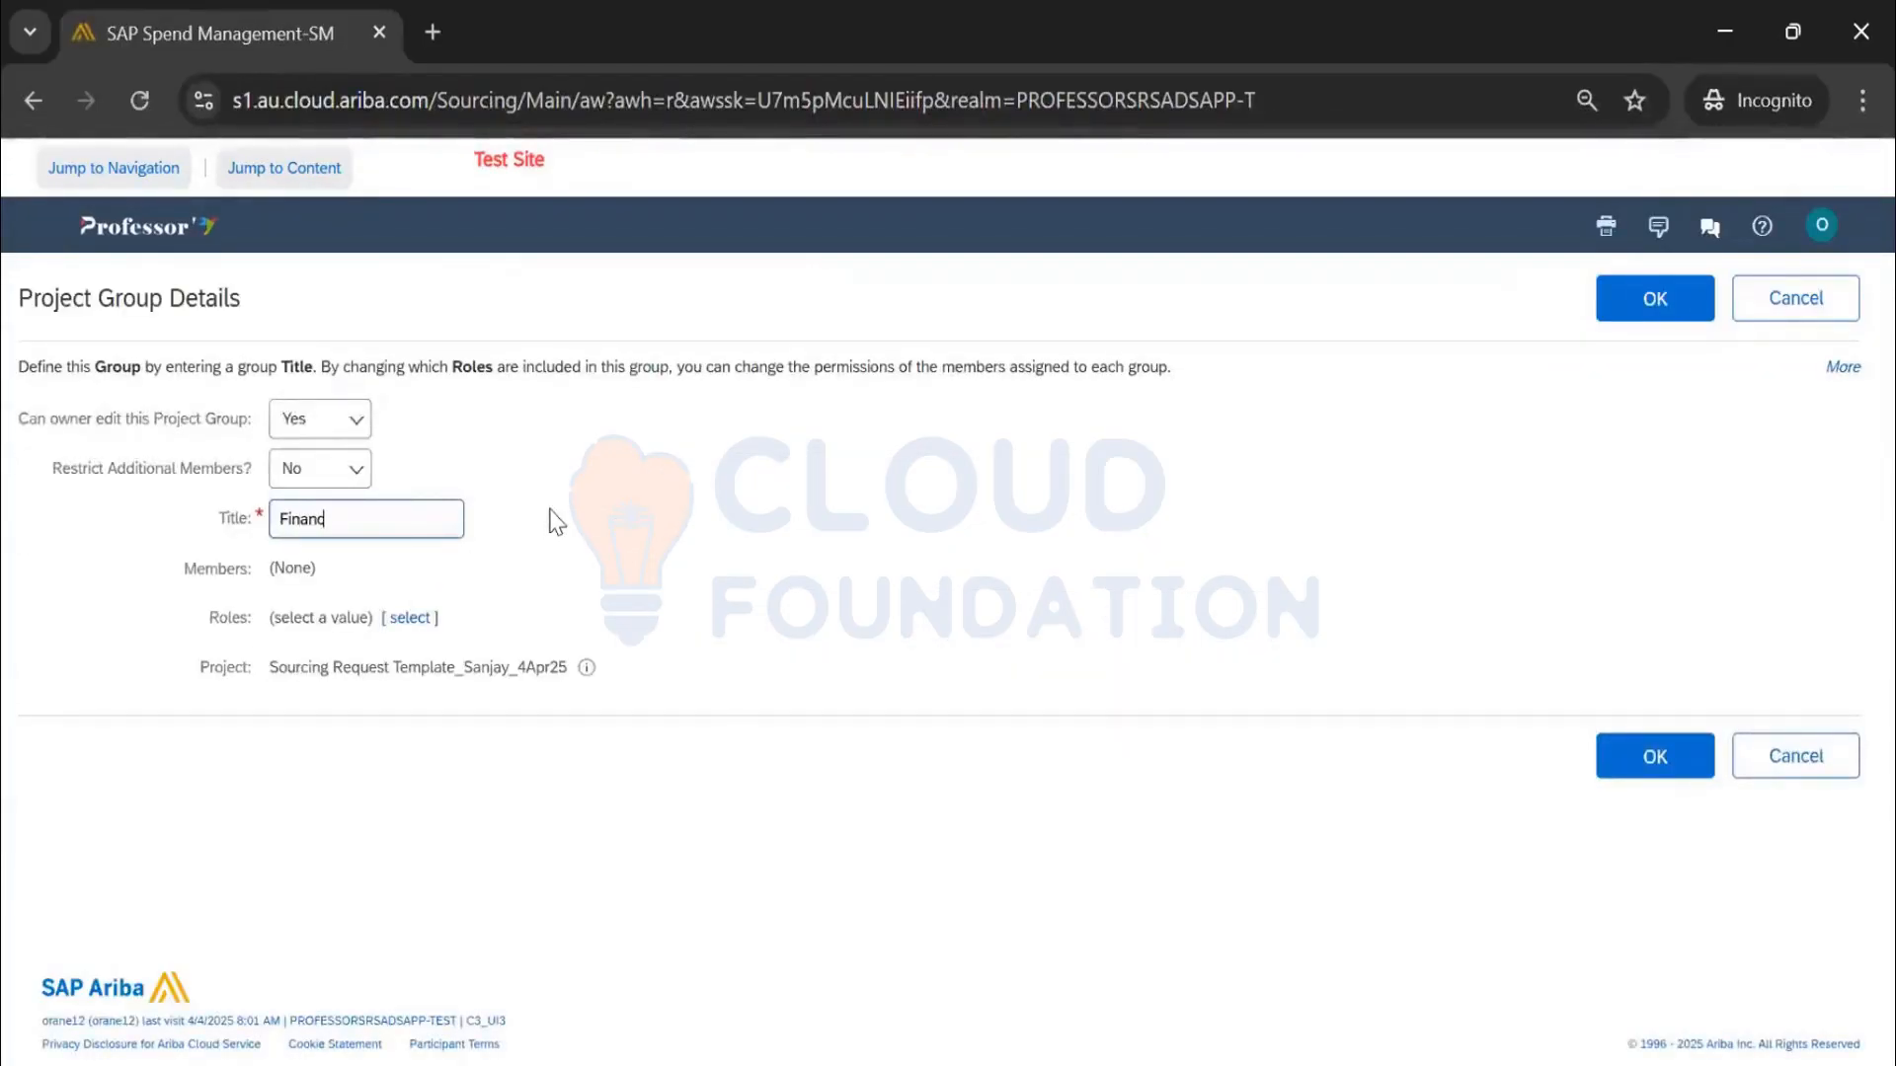
click(1689, 775)
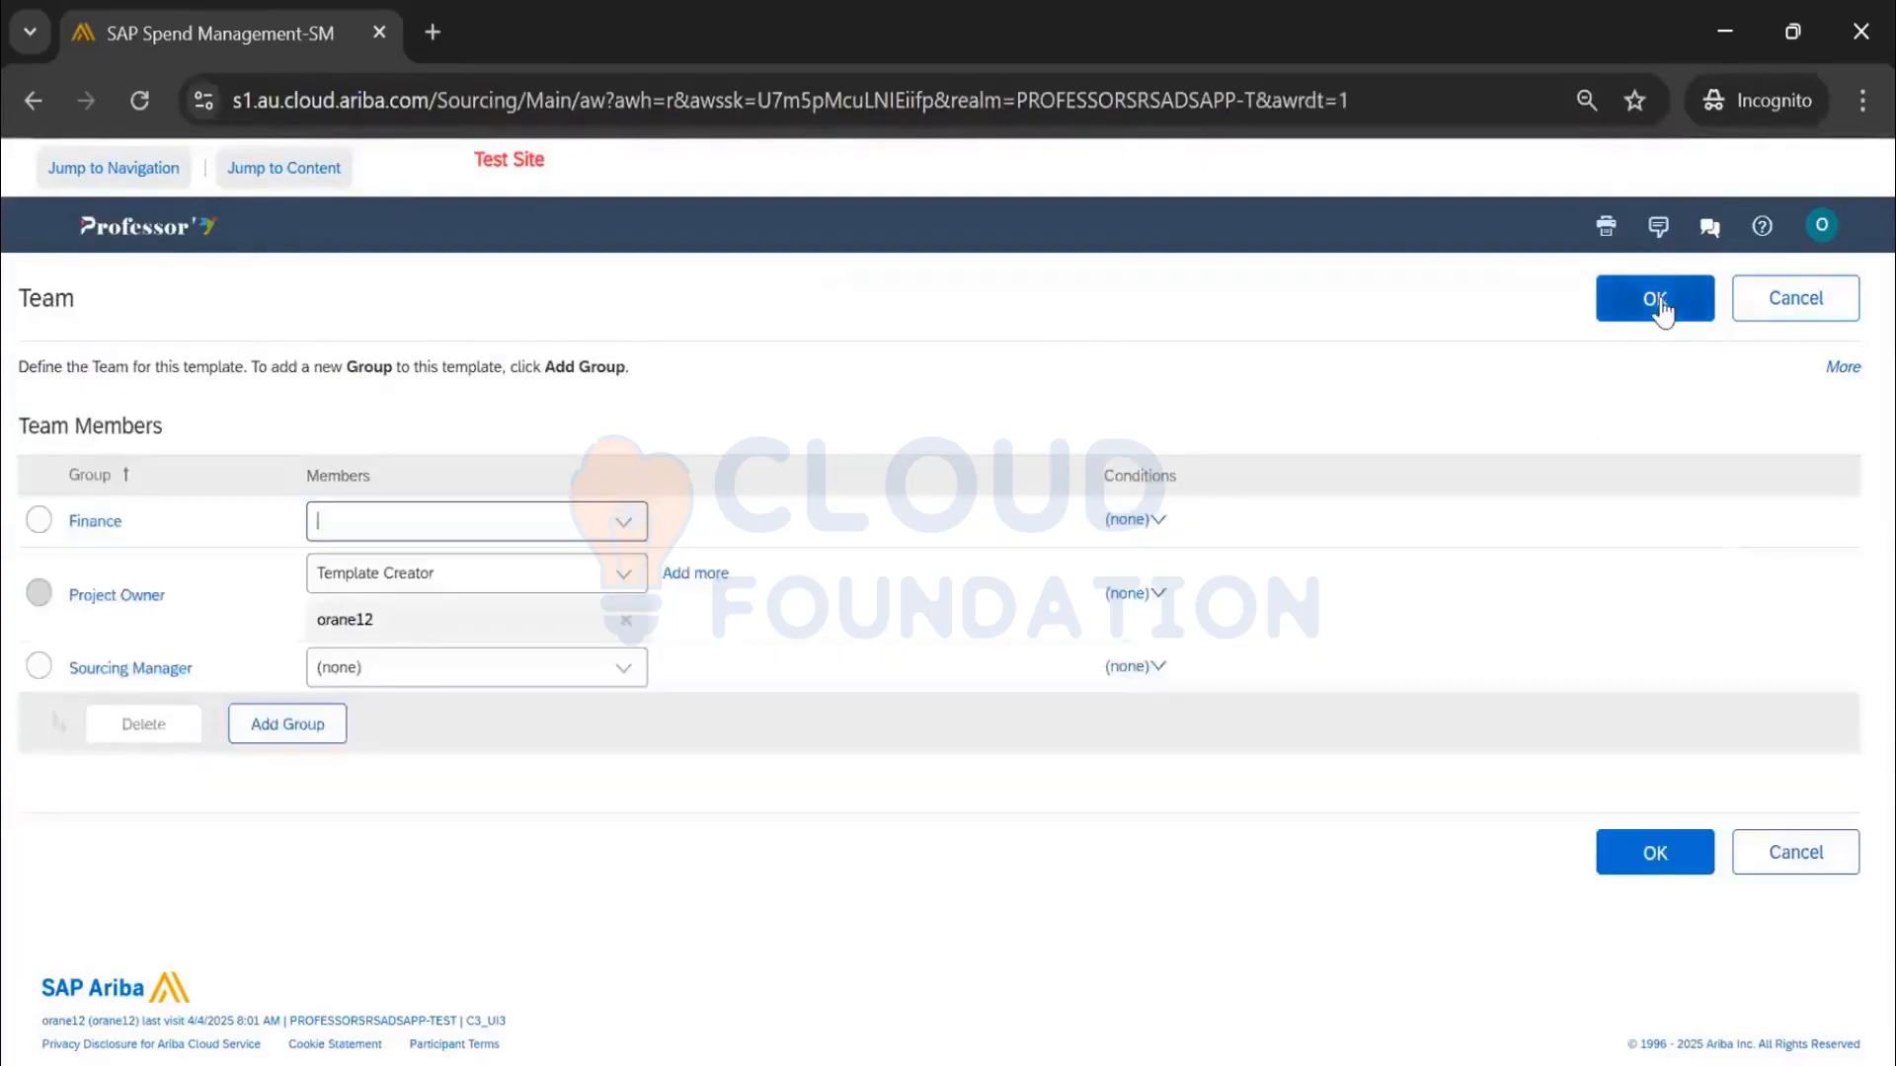
click(1659, 298)
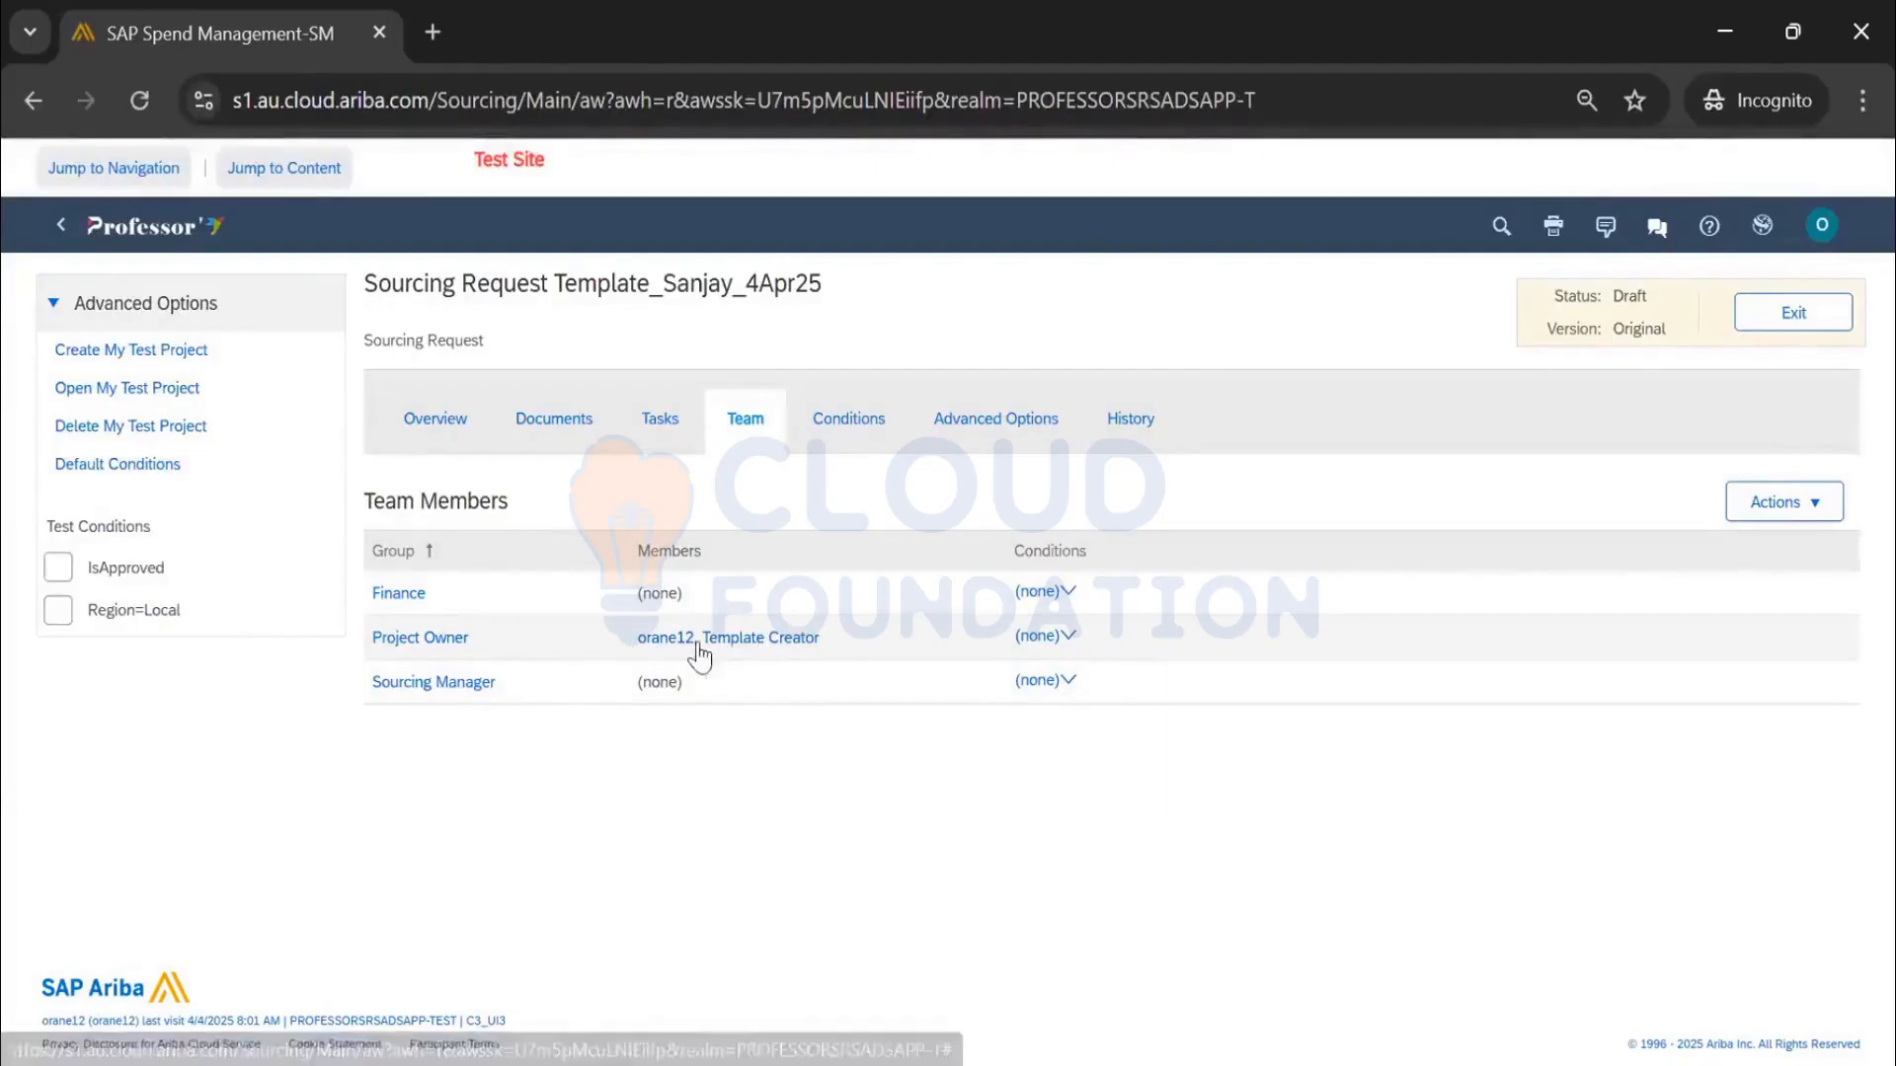
click(503, 454)
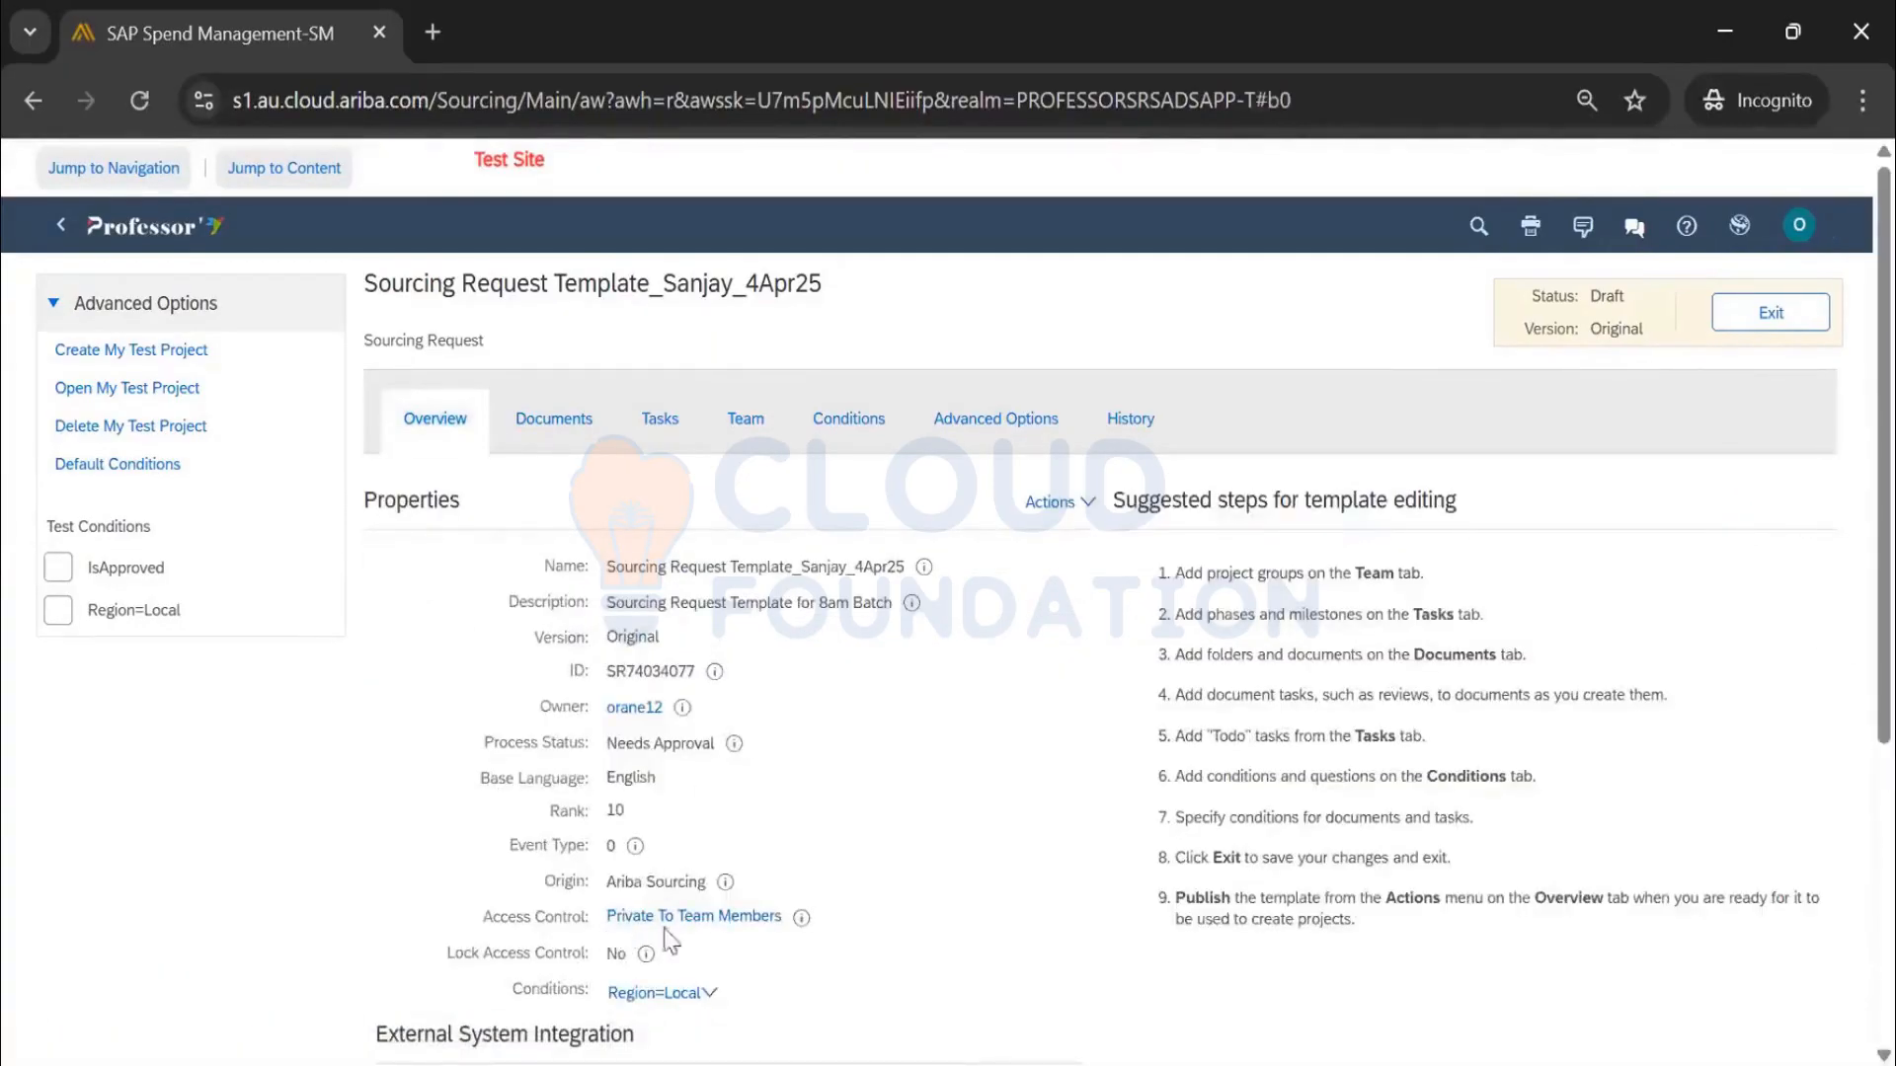
click(755, 438)
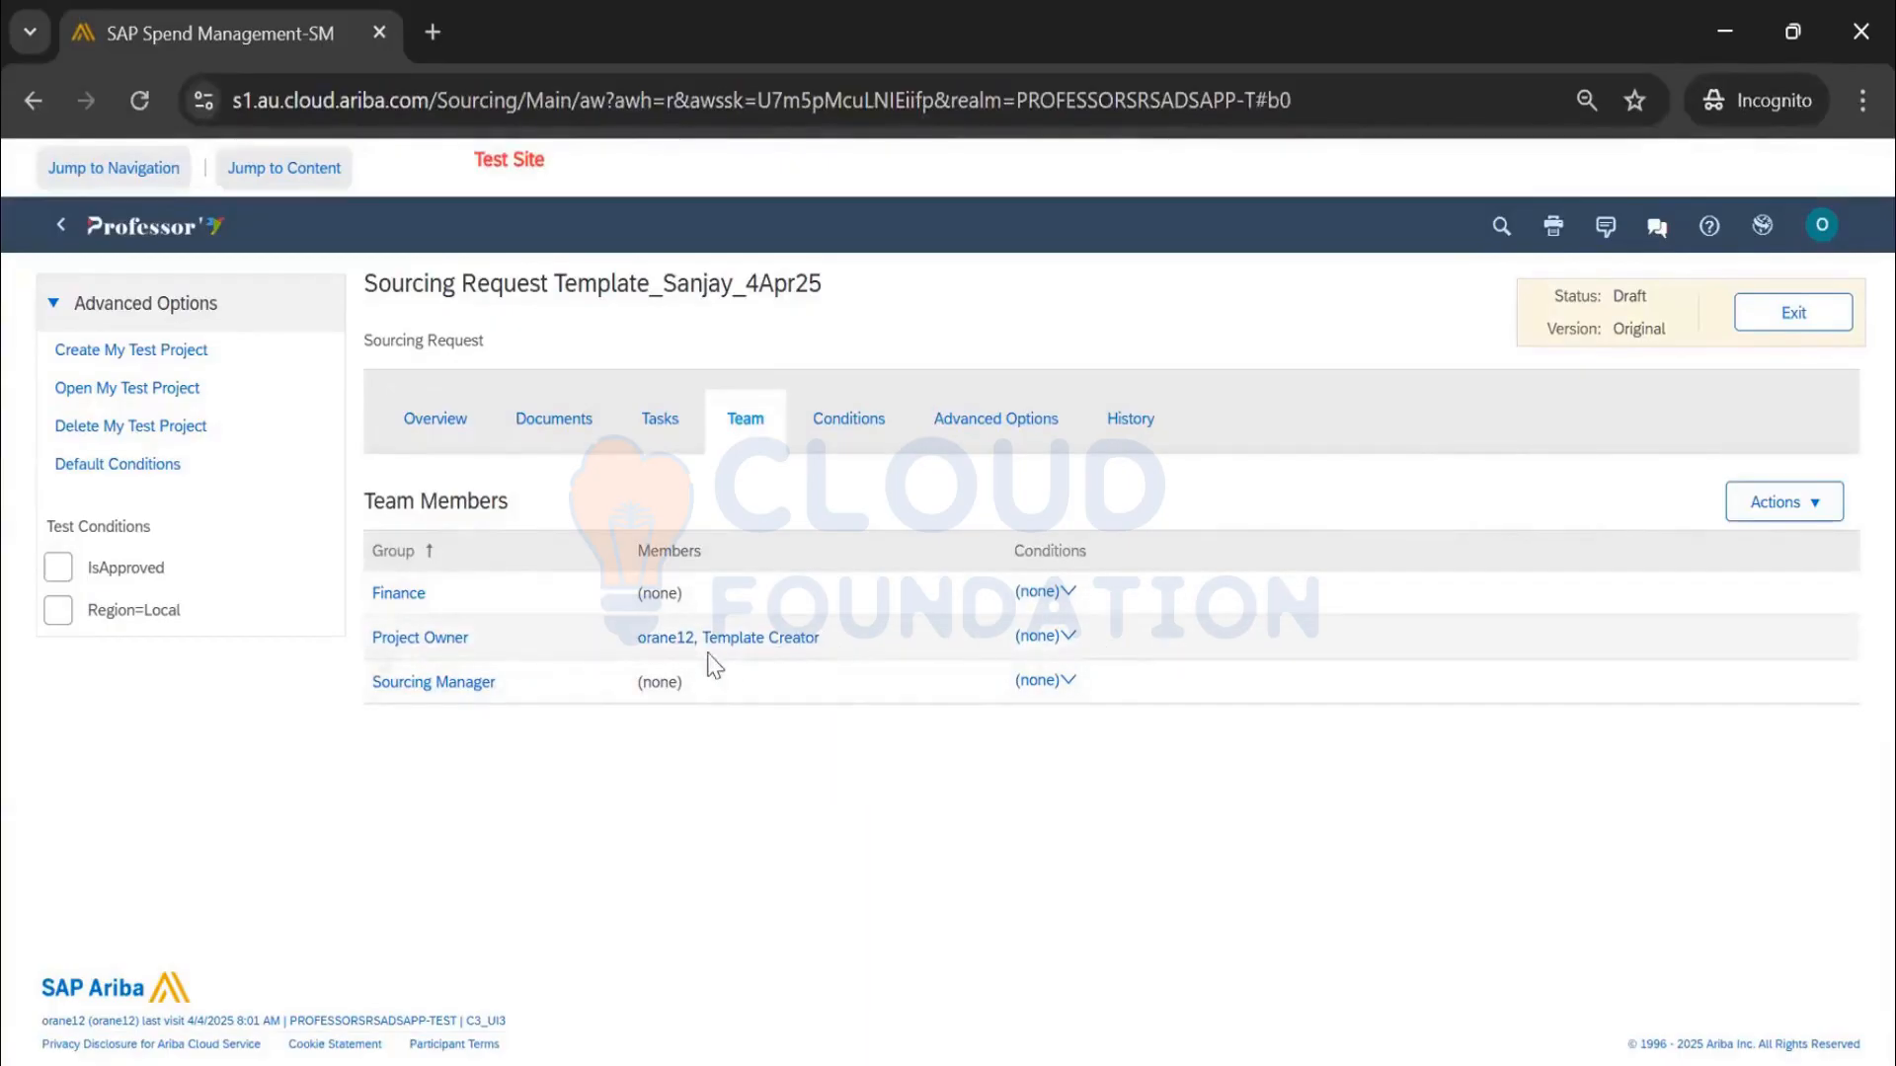
click(1764, 509)
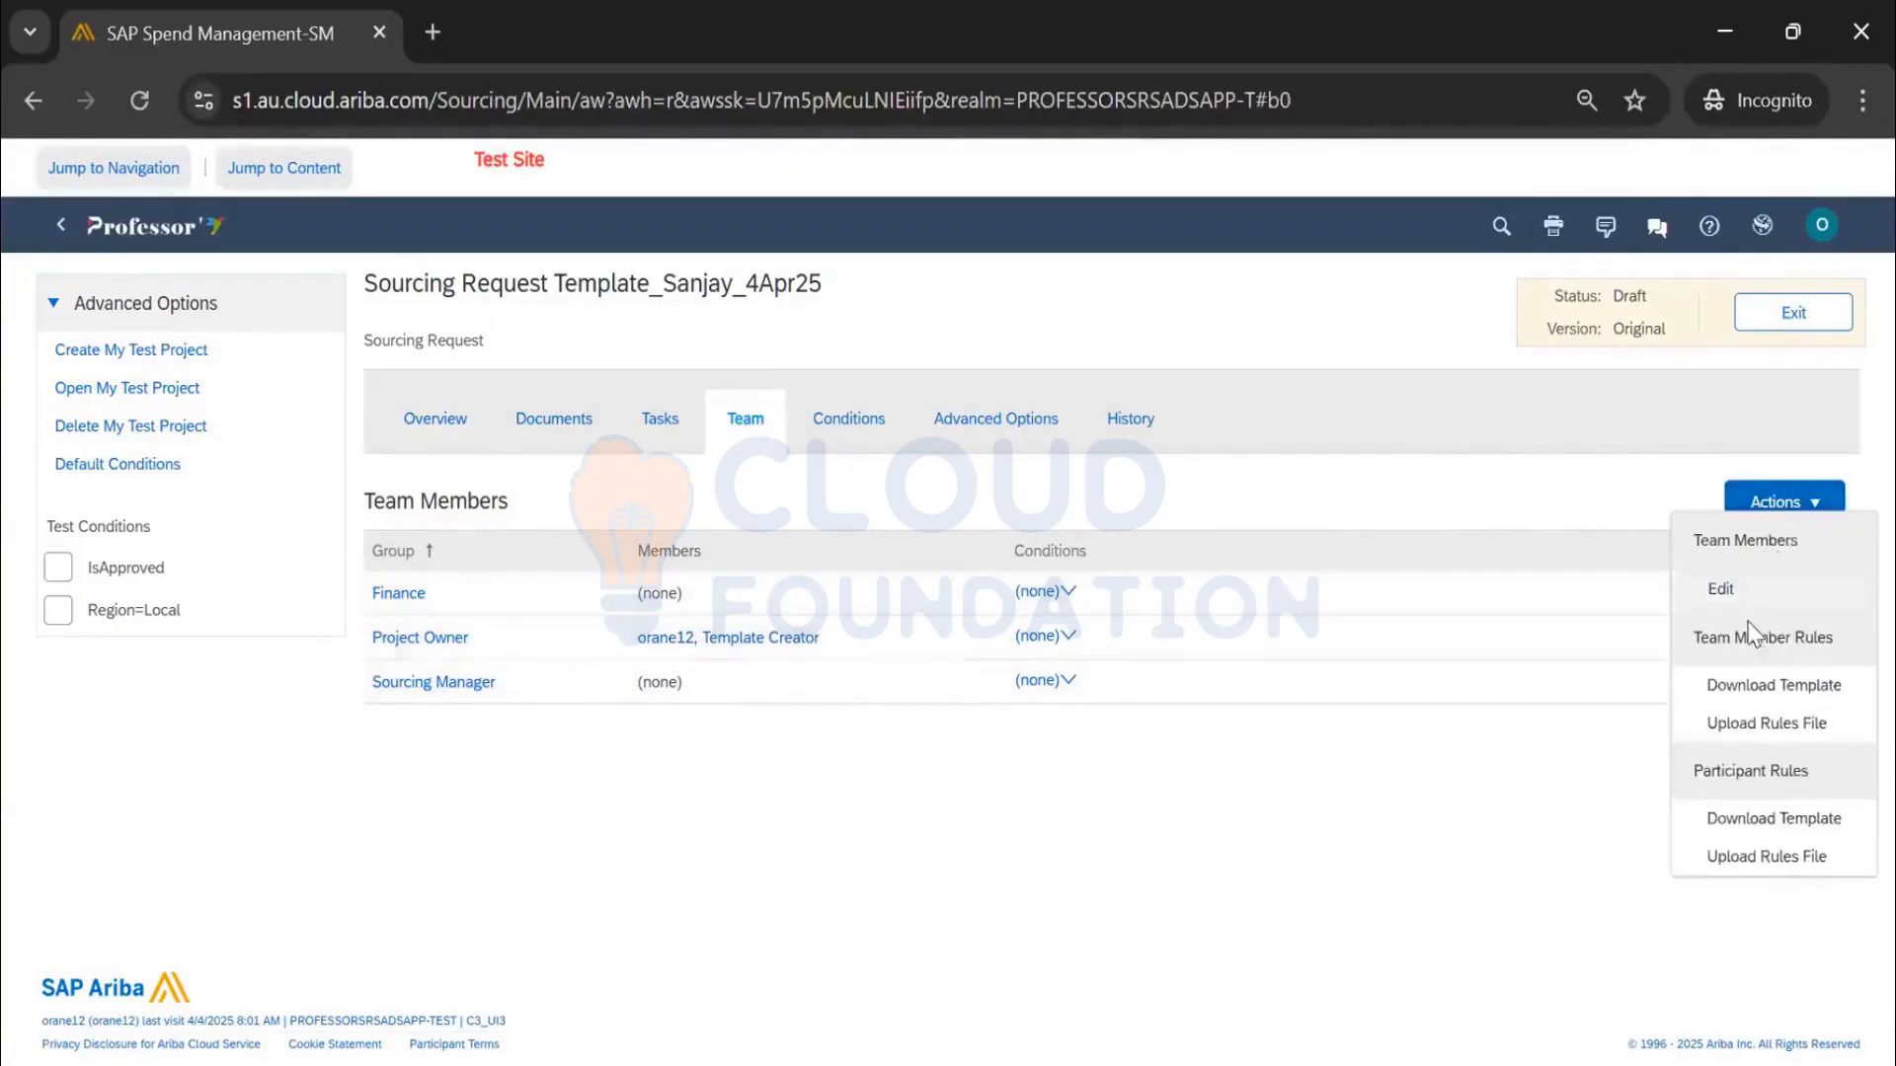
click(1726, 589)
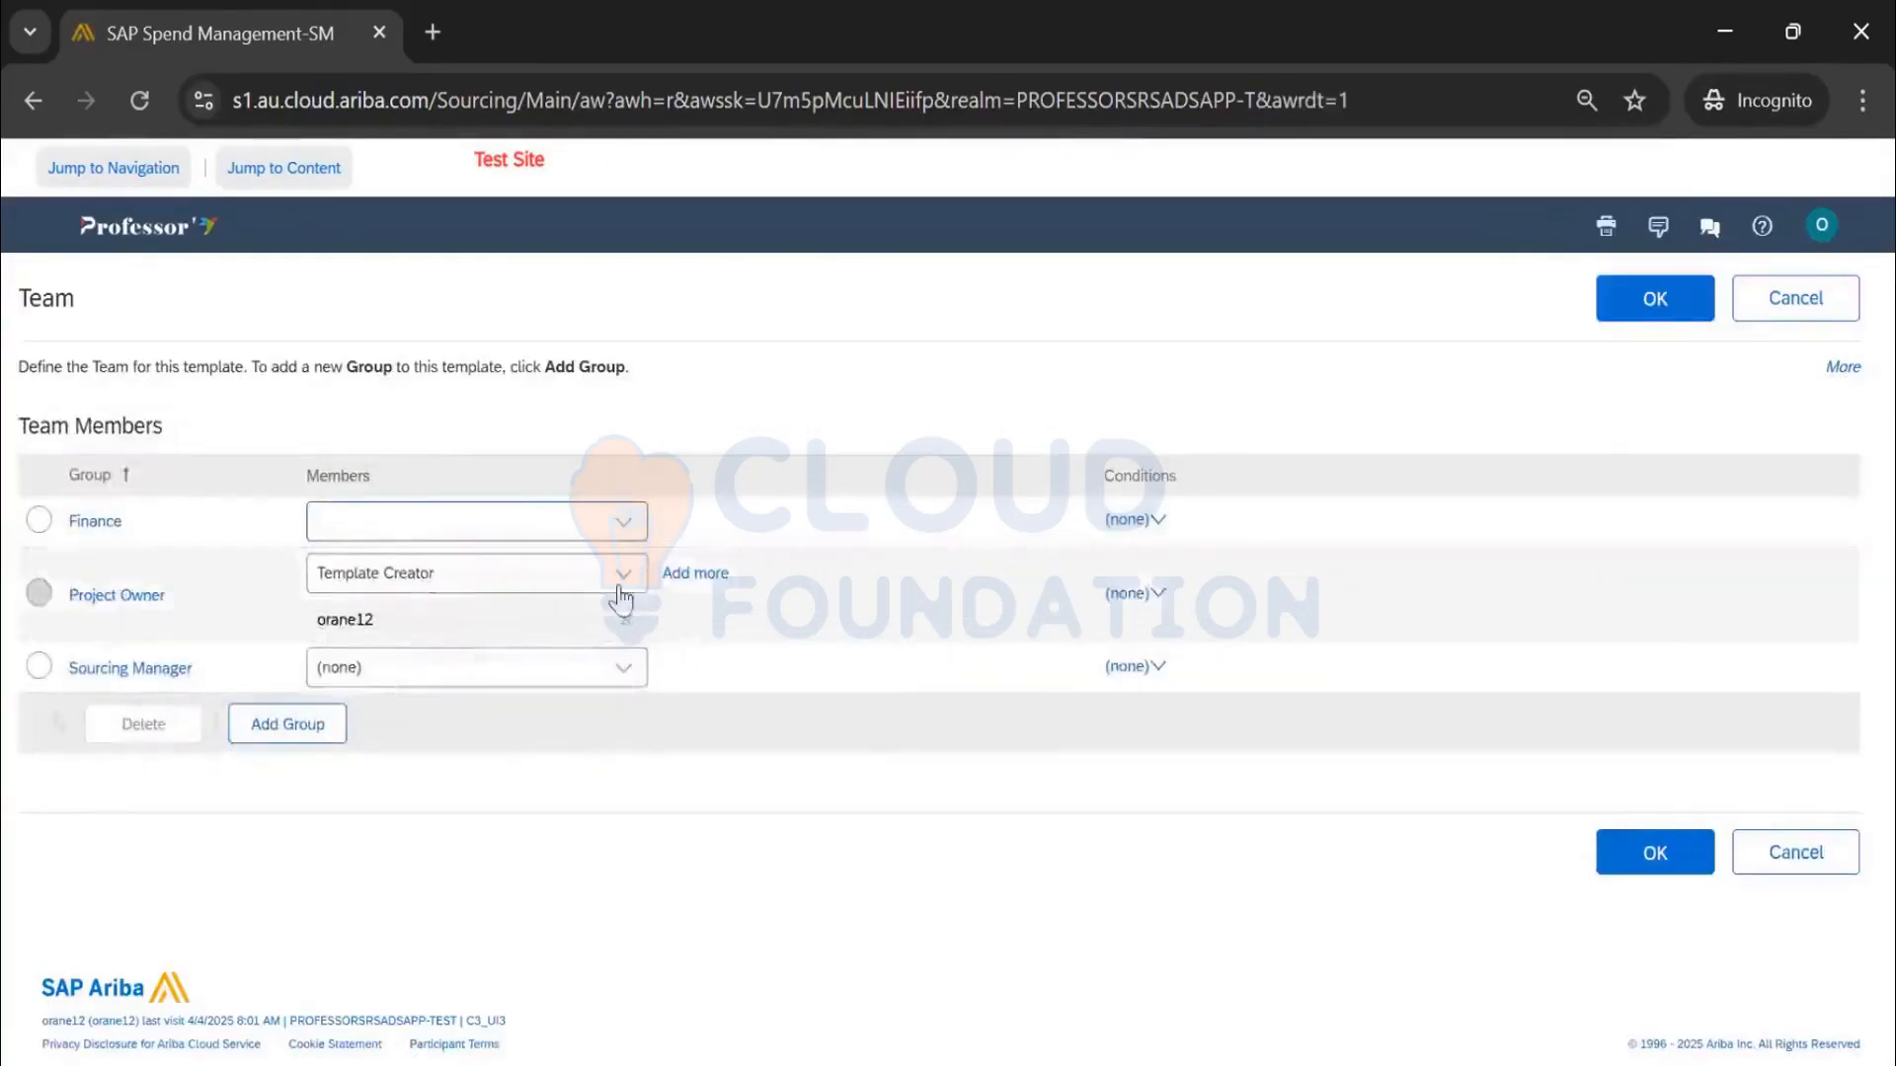
click(624, 581)
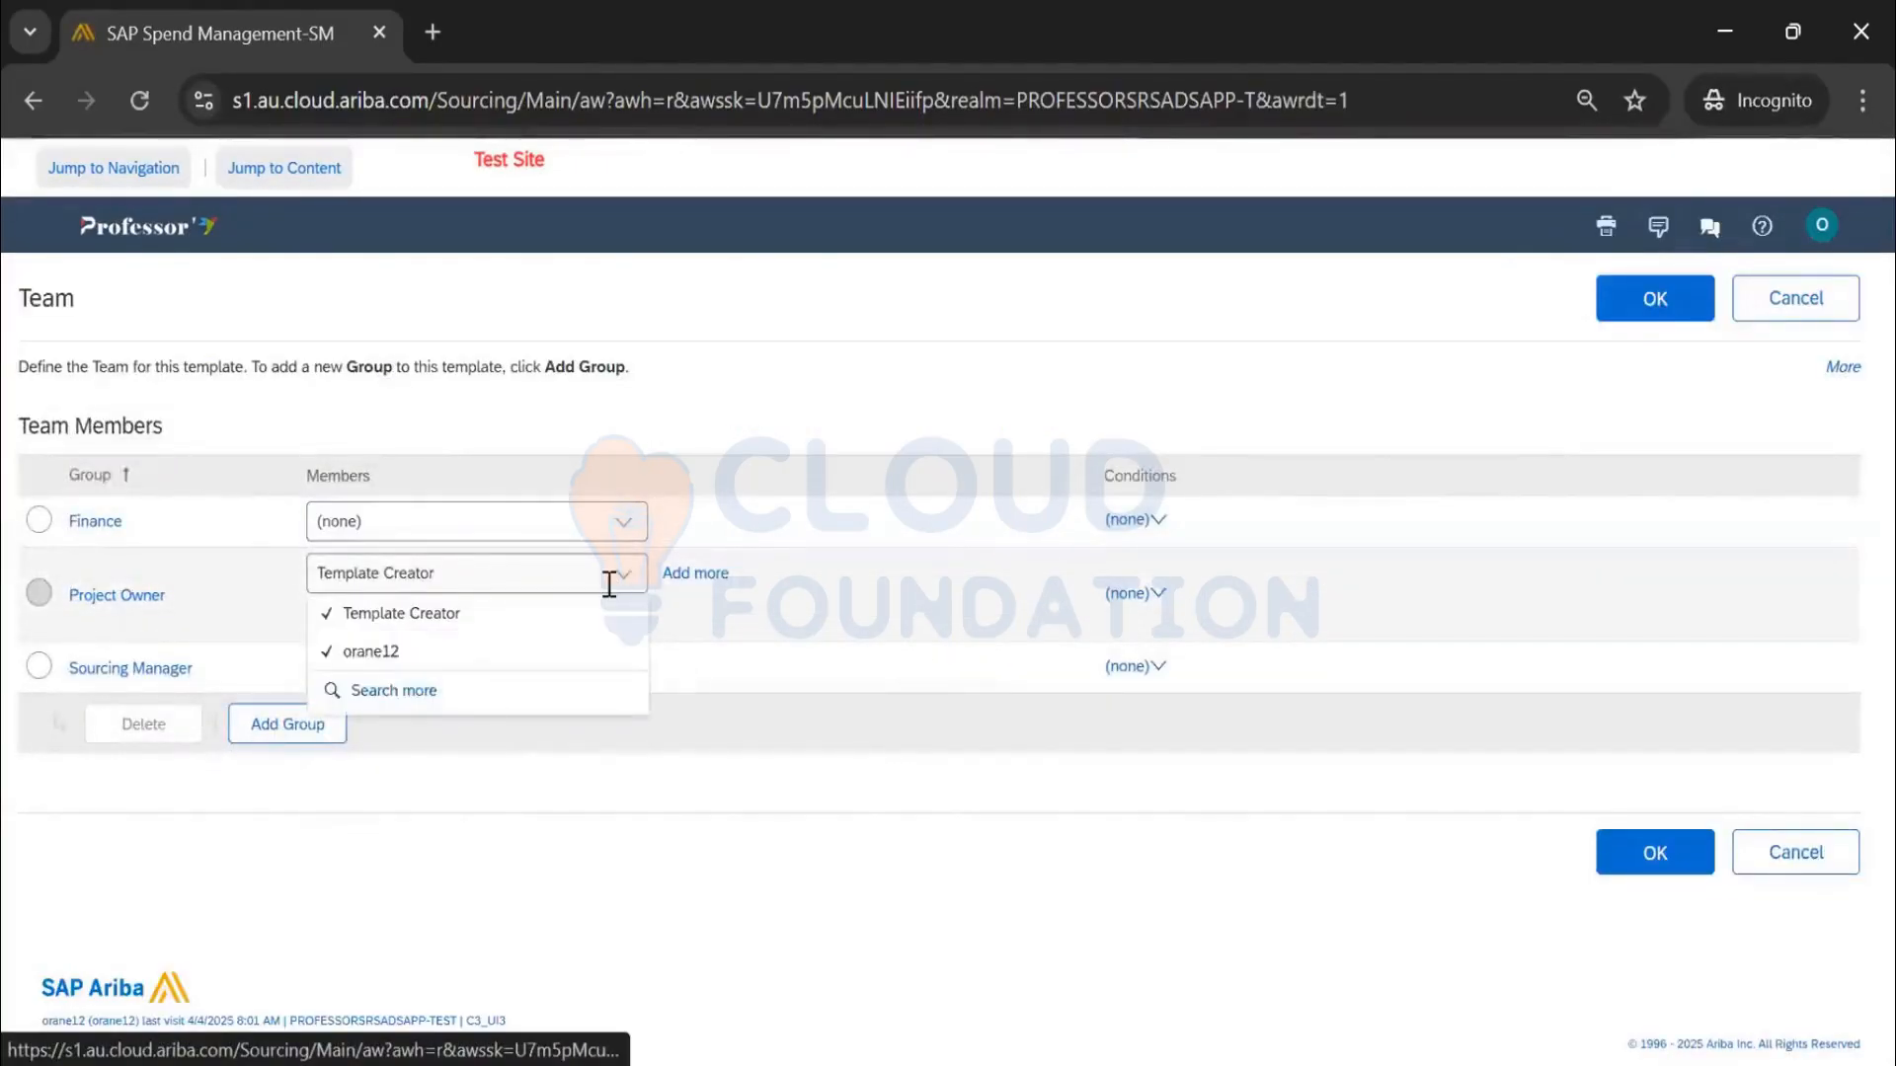
click(480, 608)
click(1655, 299)
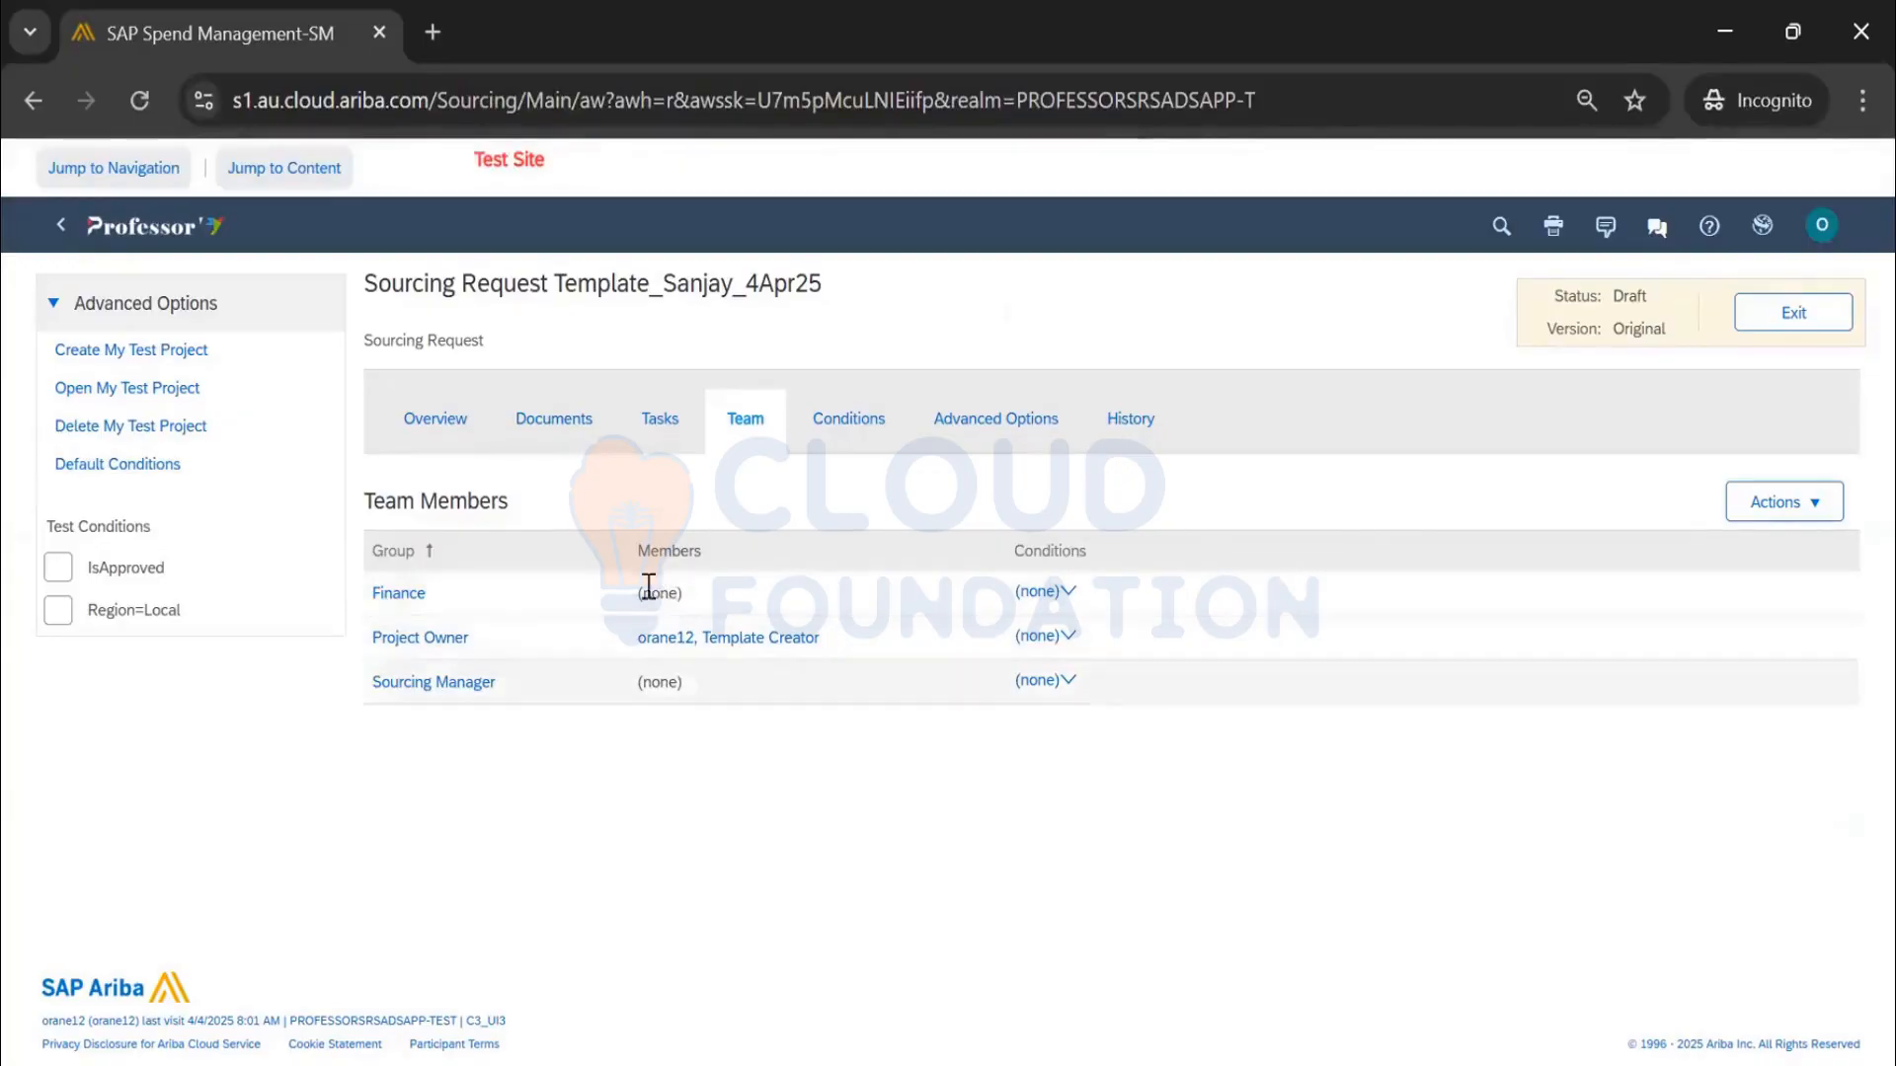
click(660, 422)
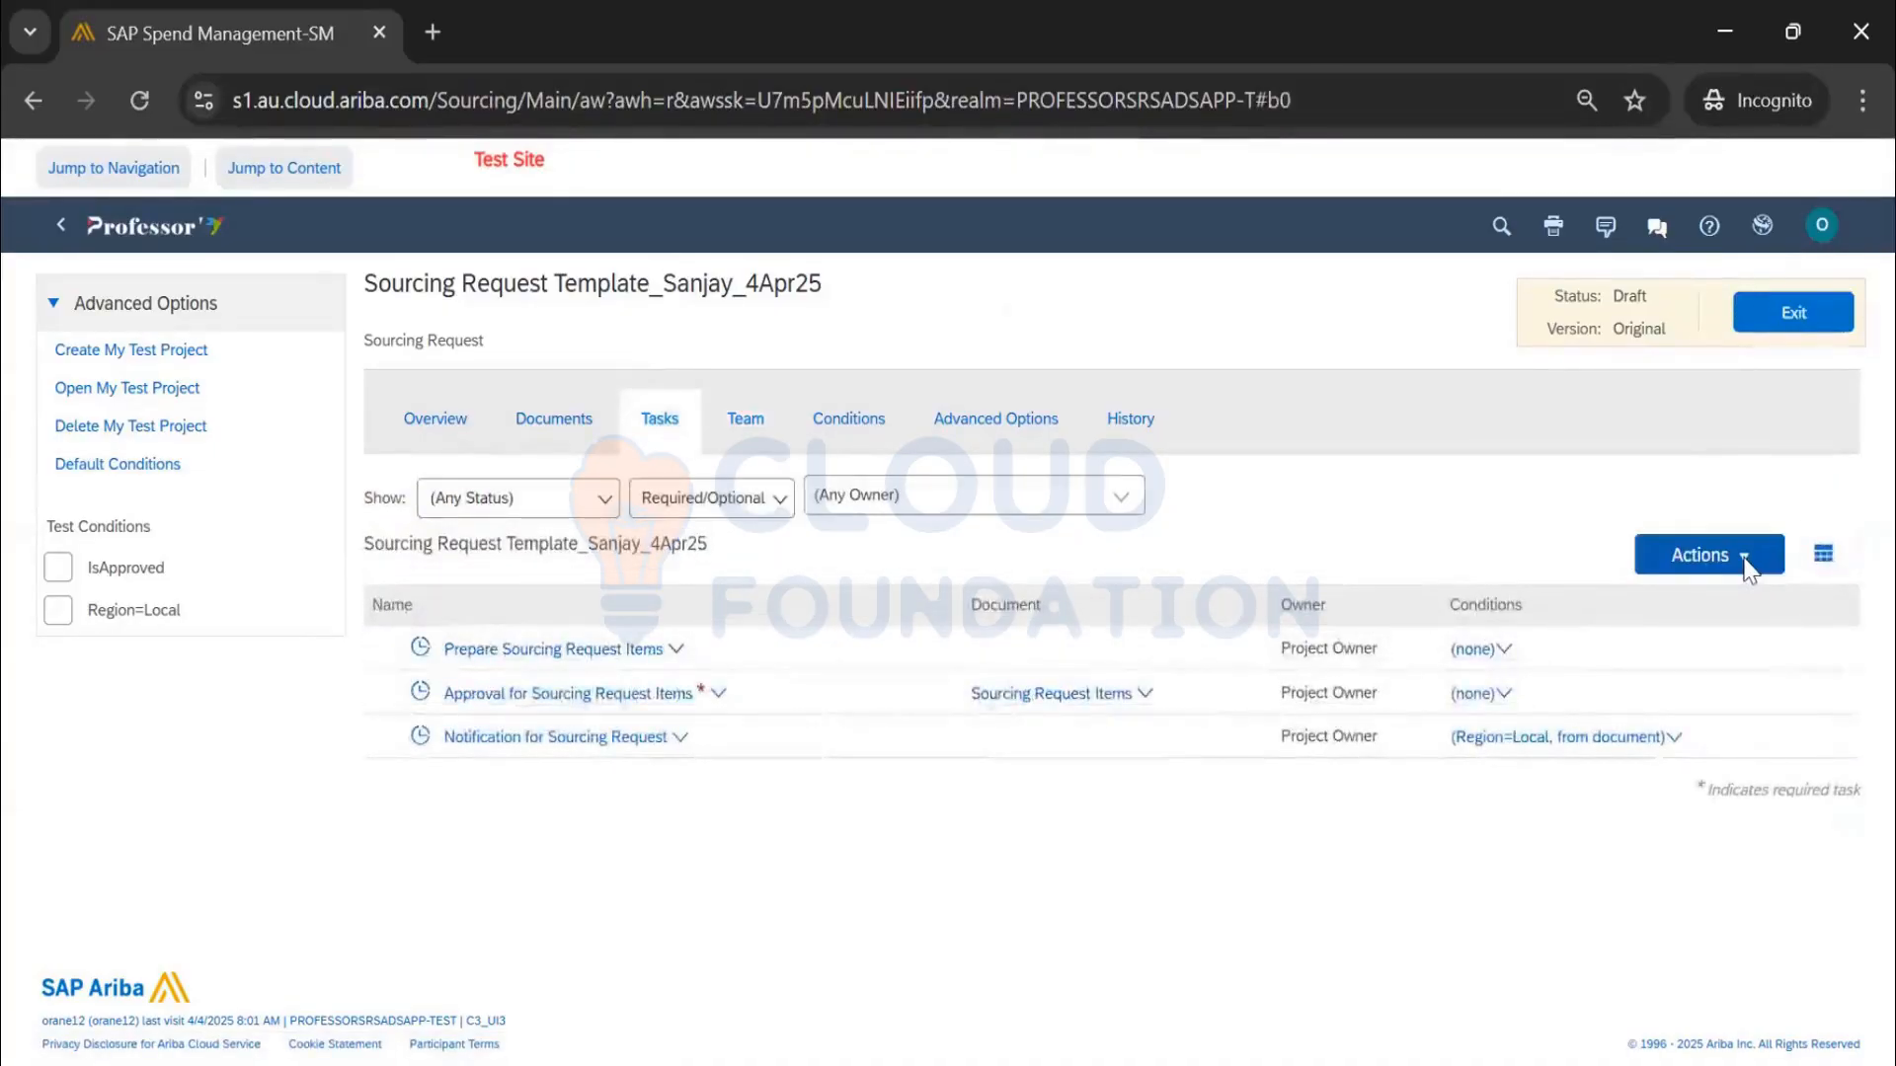
Create a to-do task 'Check Team Members' with a description explaining team access requests
click(1700, 566)
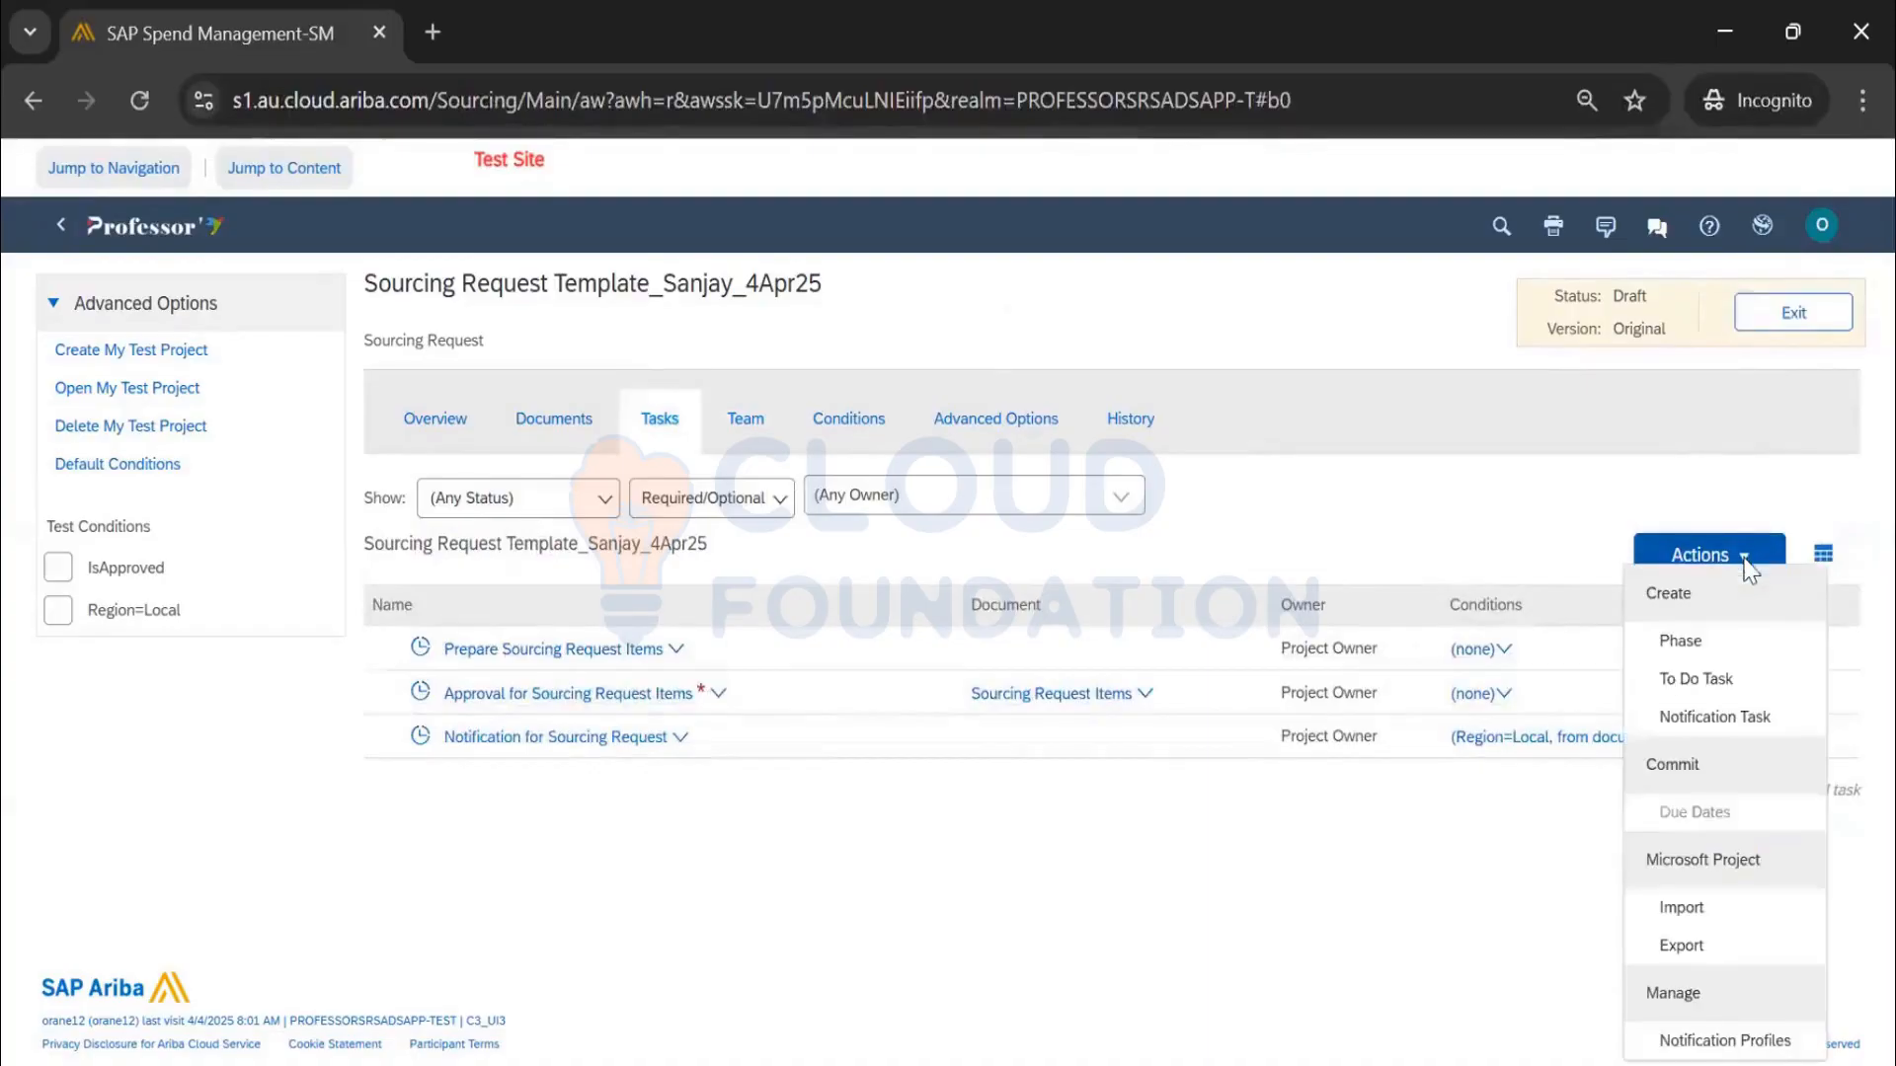
click(1700, 680)
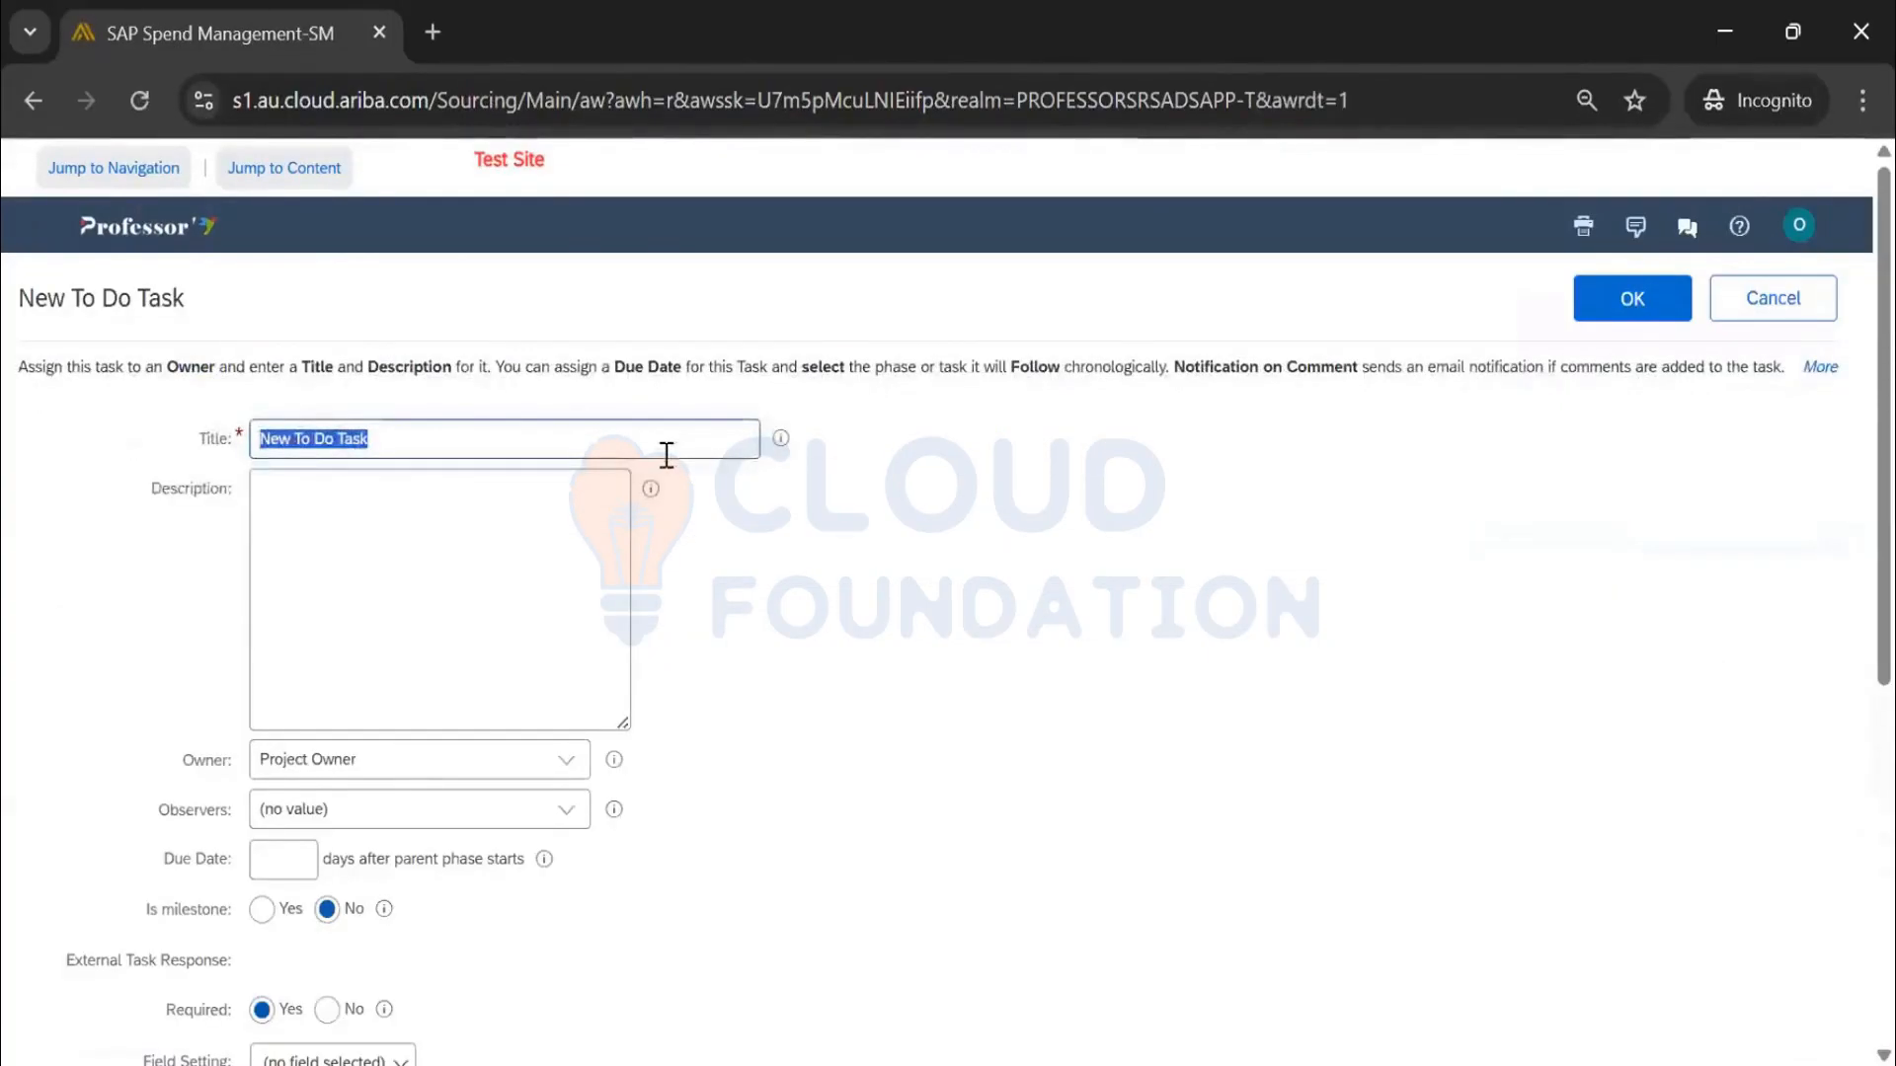
text(C)
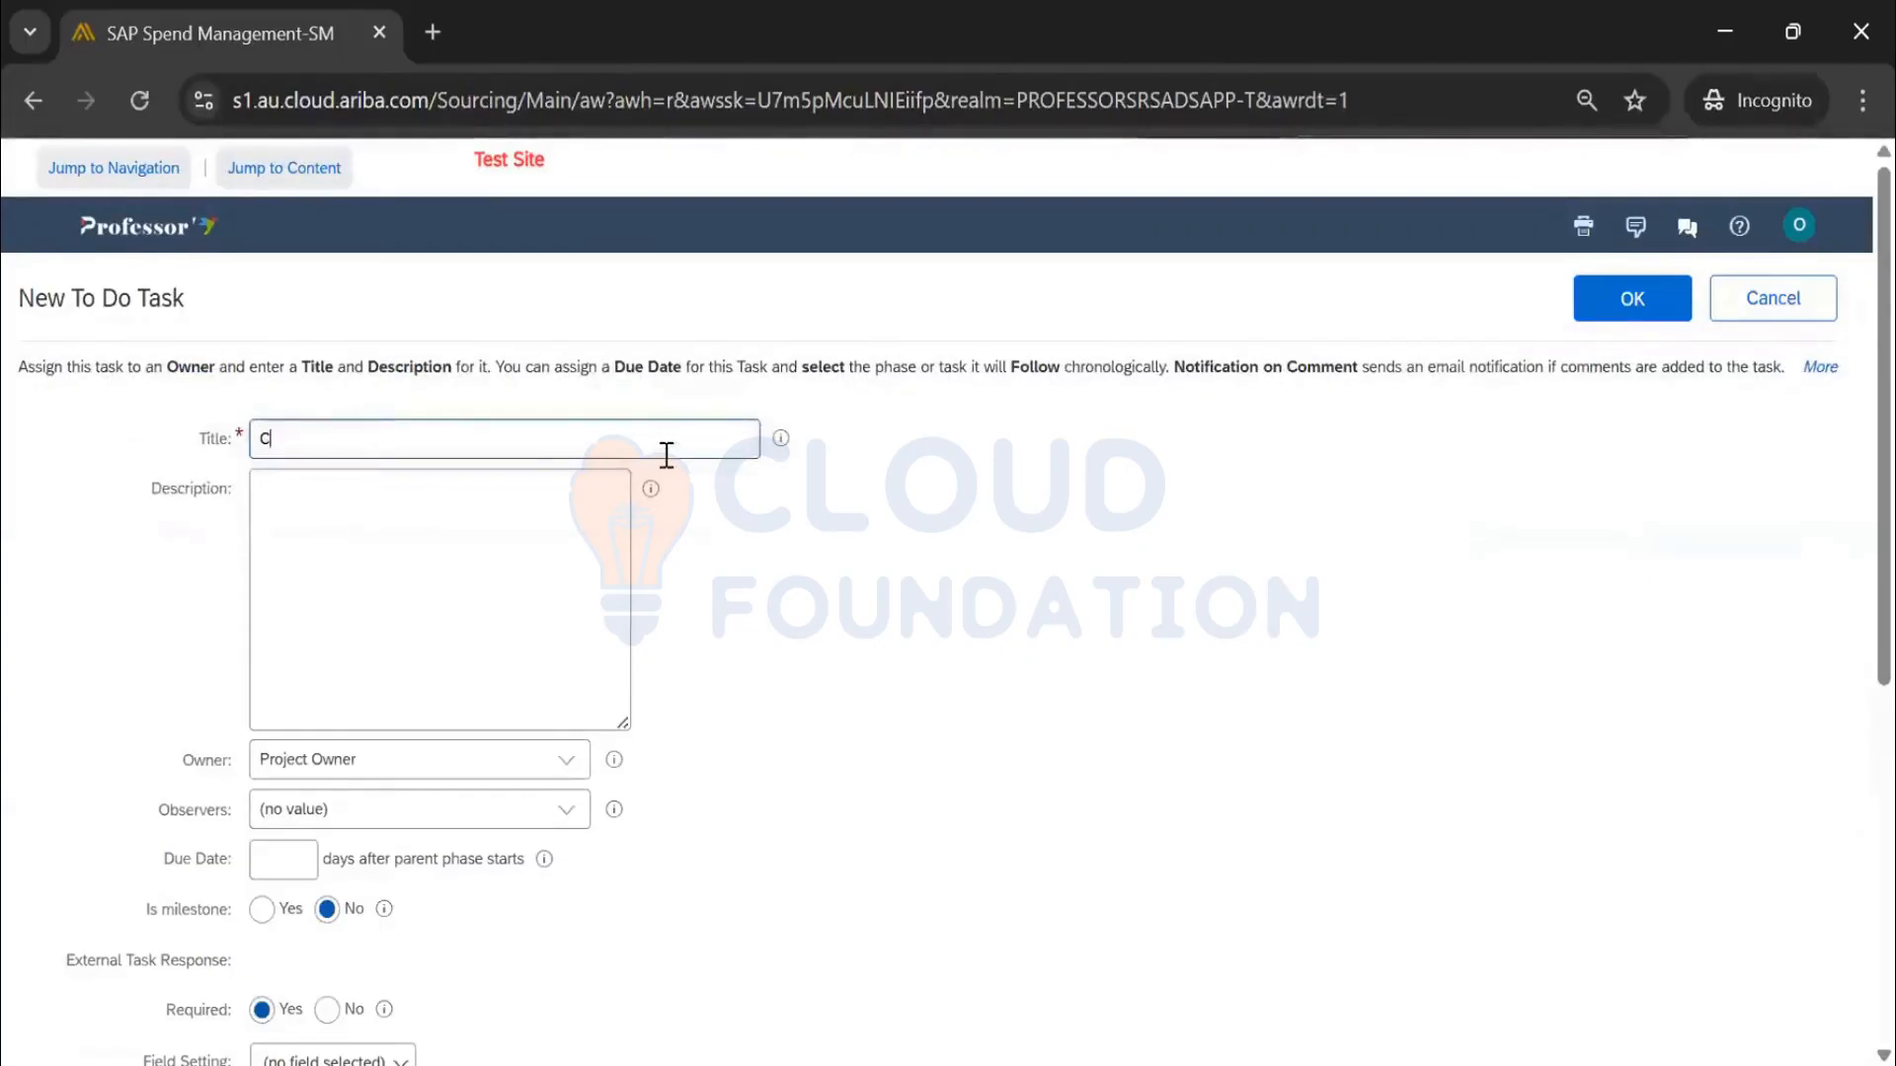
text(heck Team)
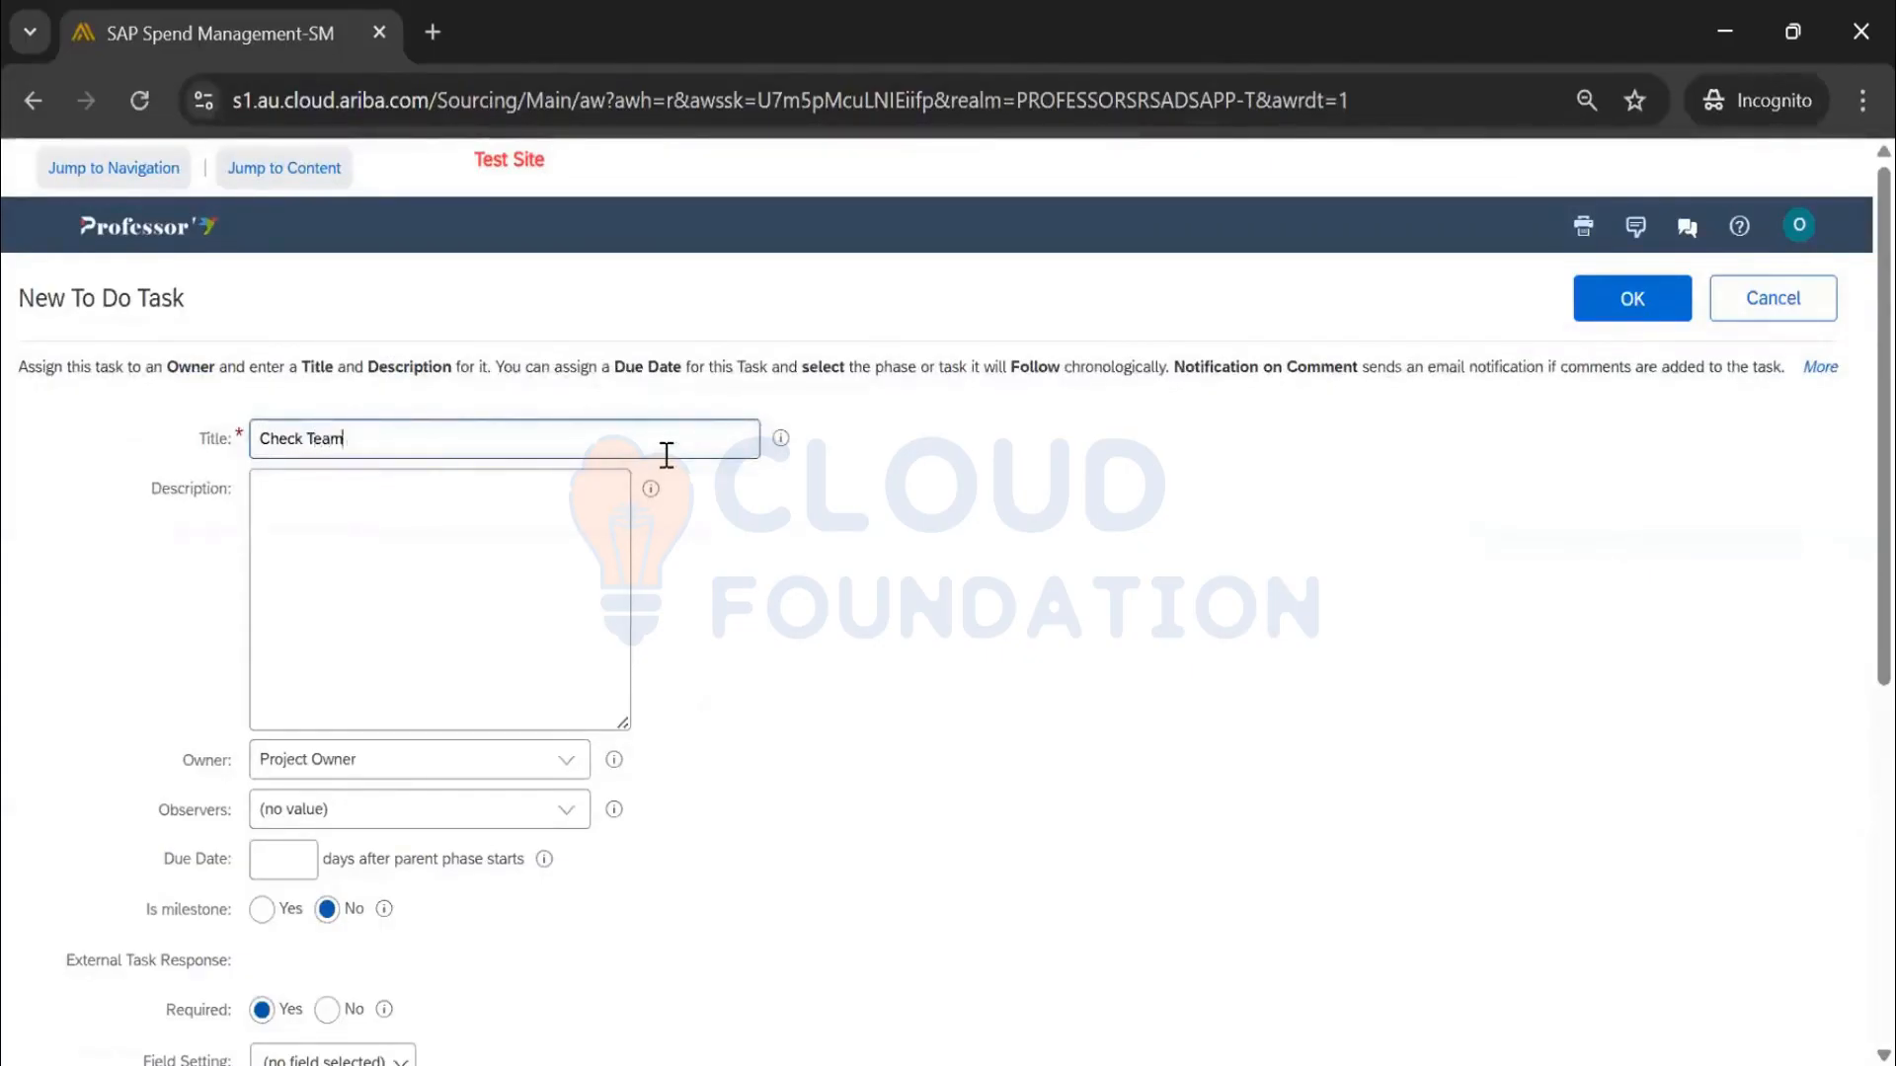
text( Members)
click(497, 592)
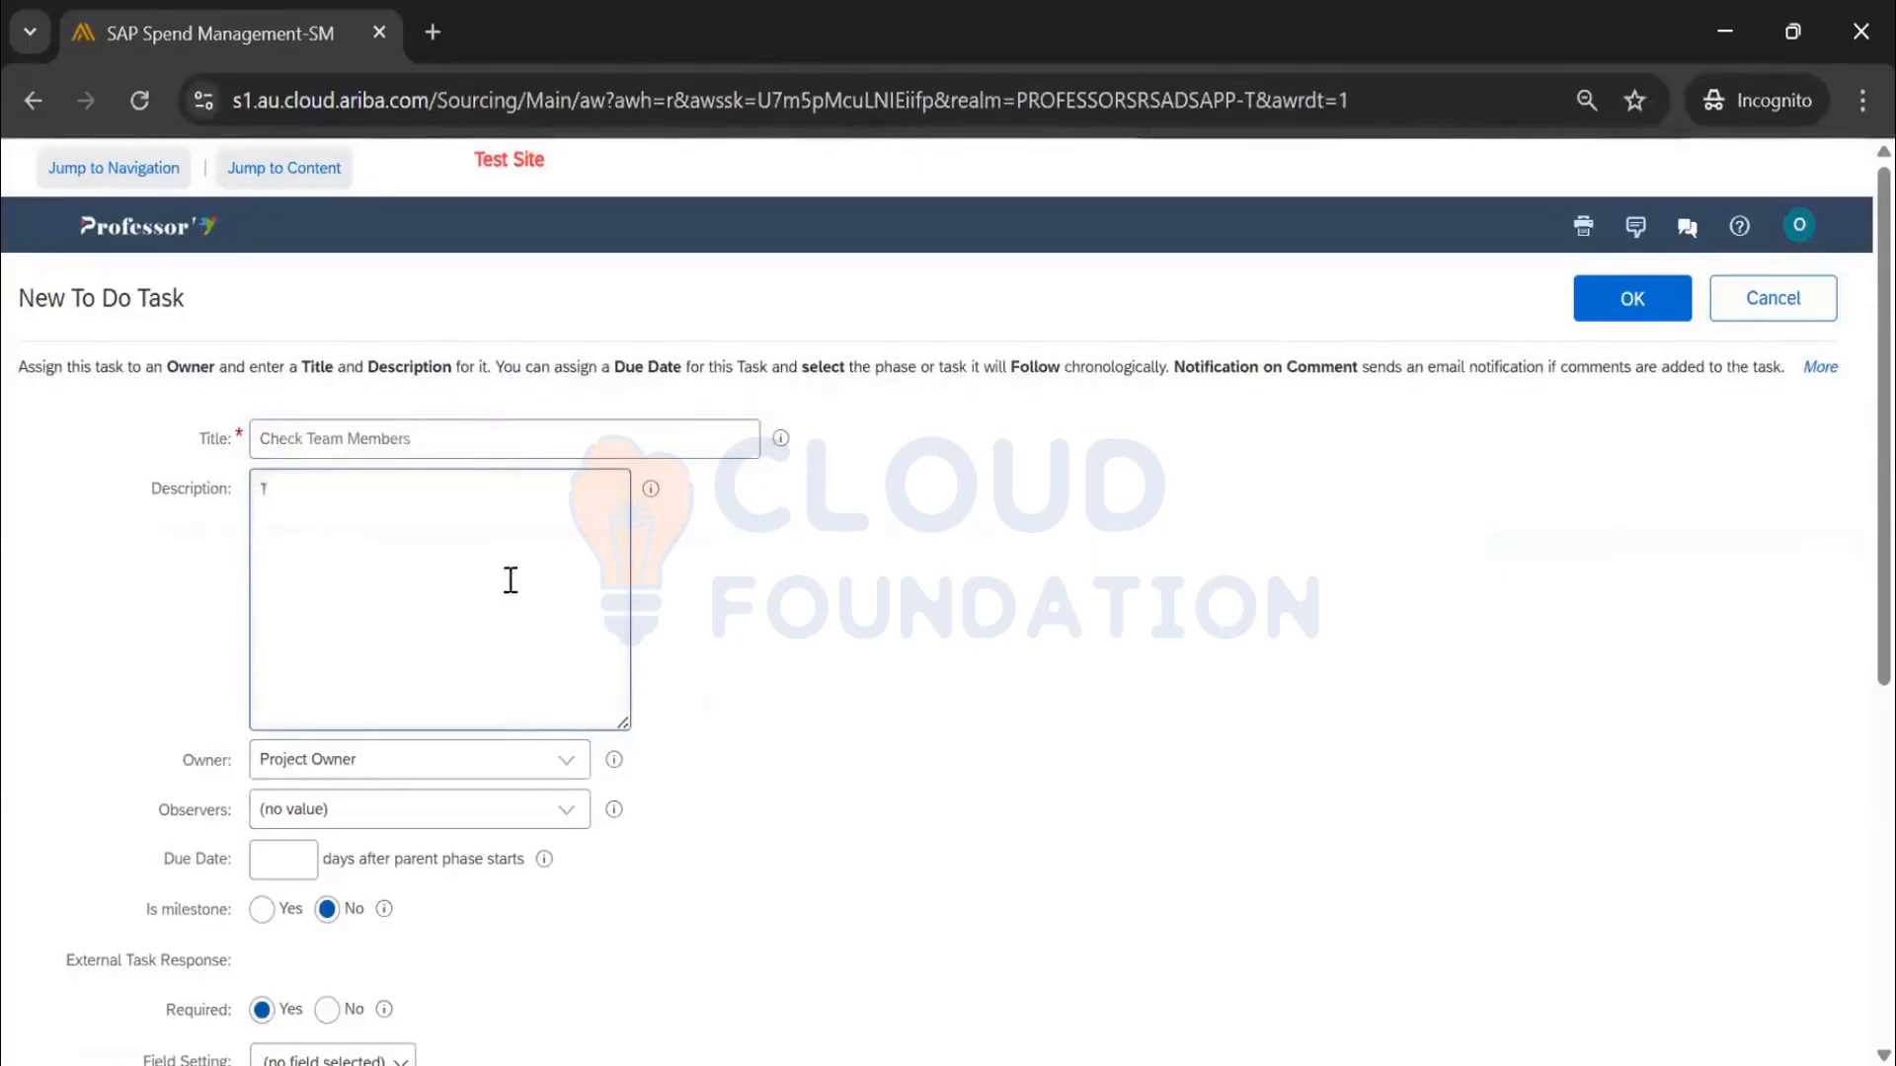
text(This project is )
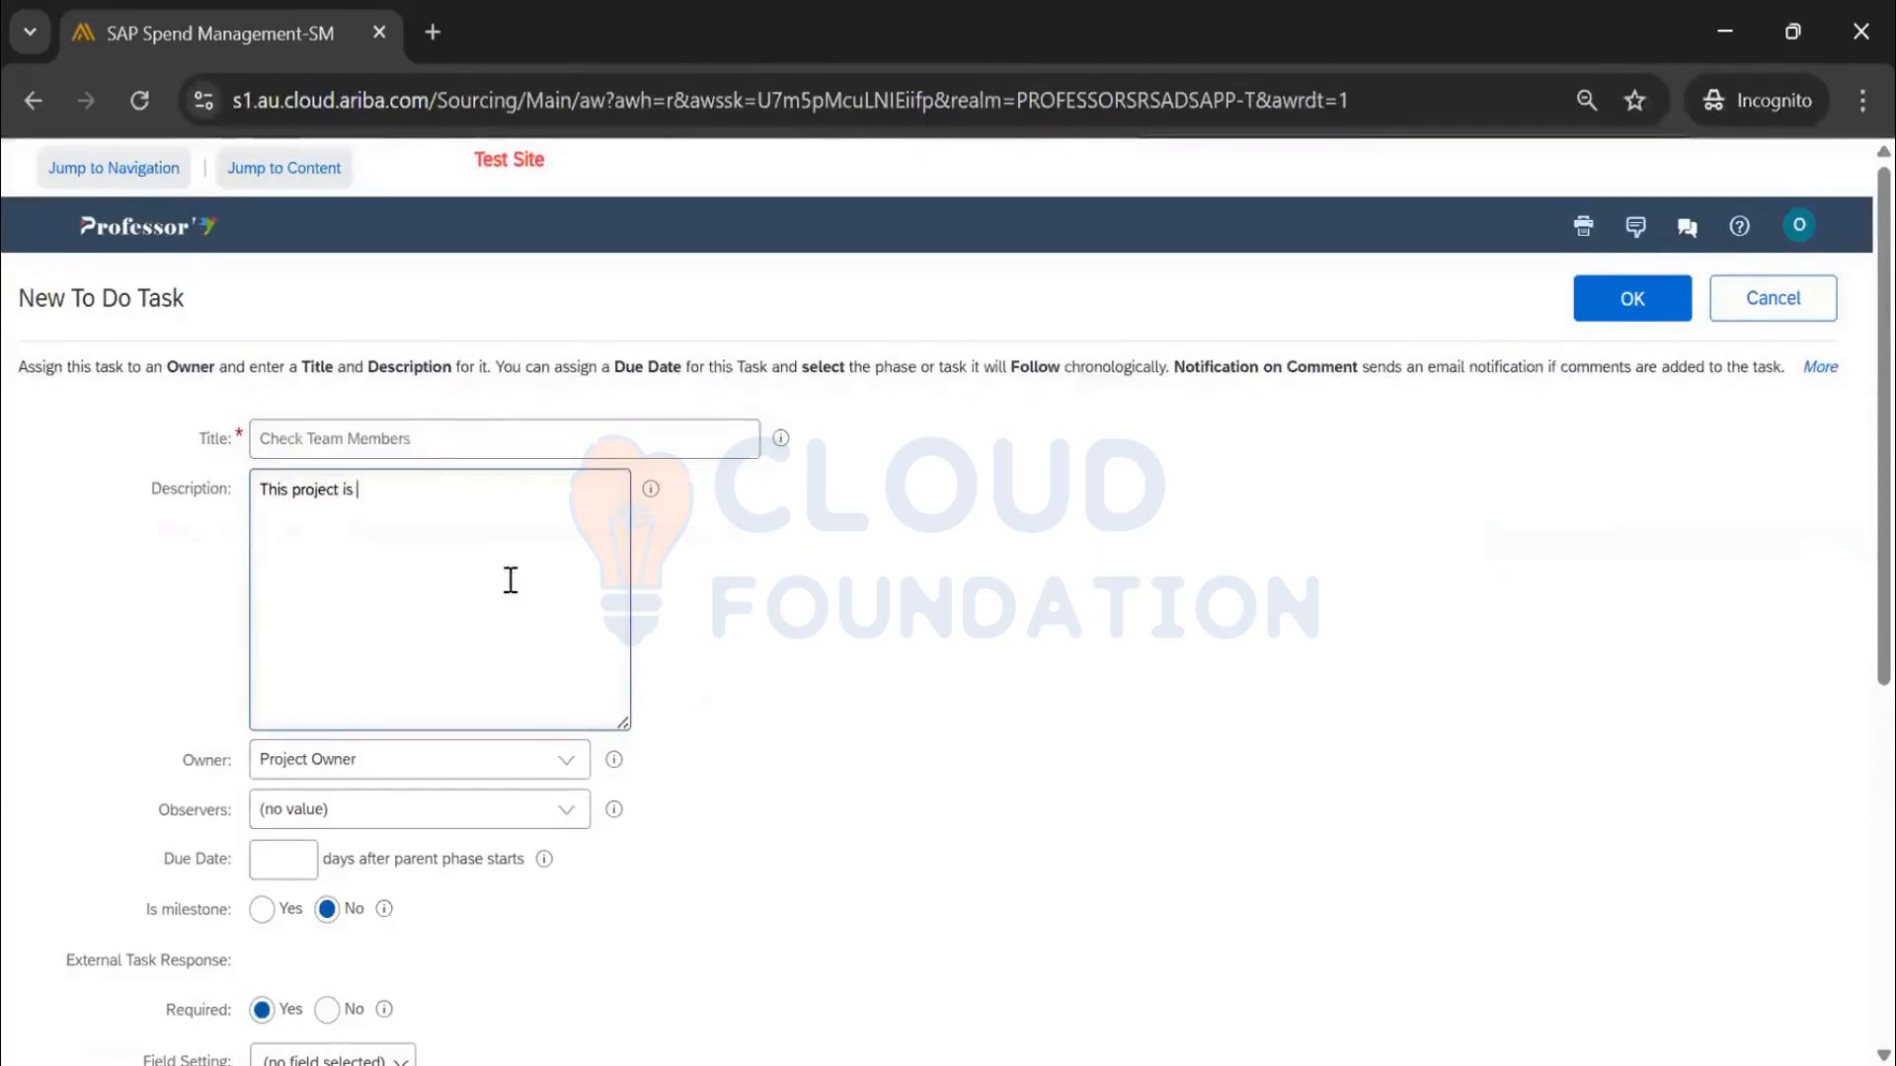
text(restricted t)
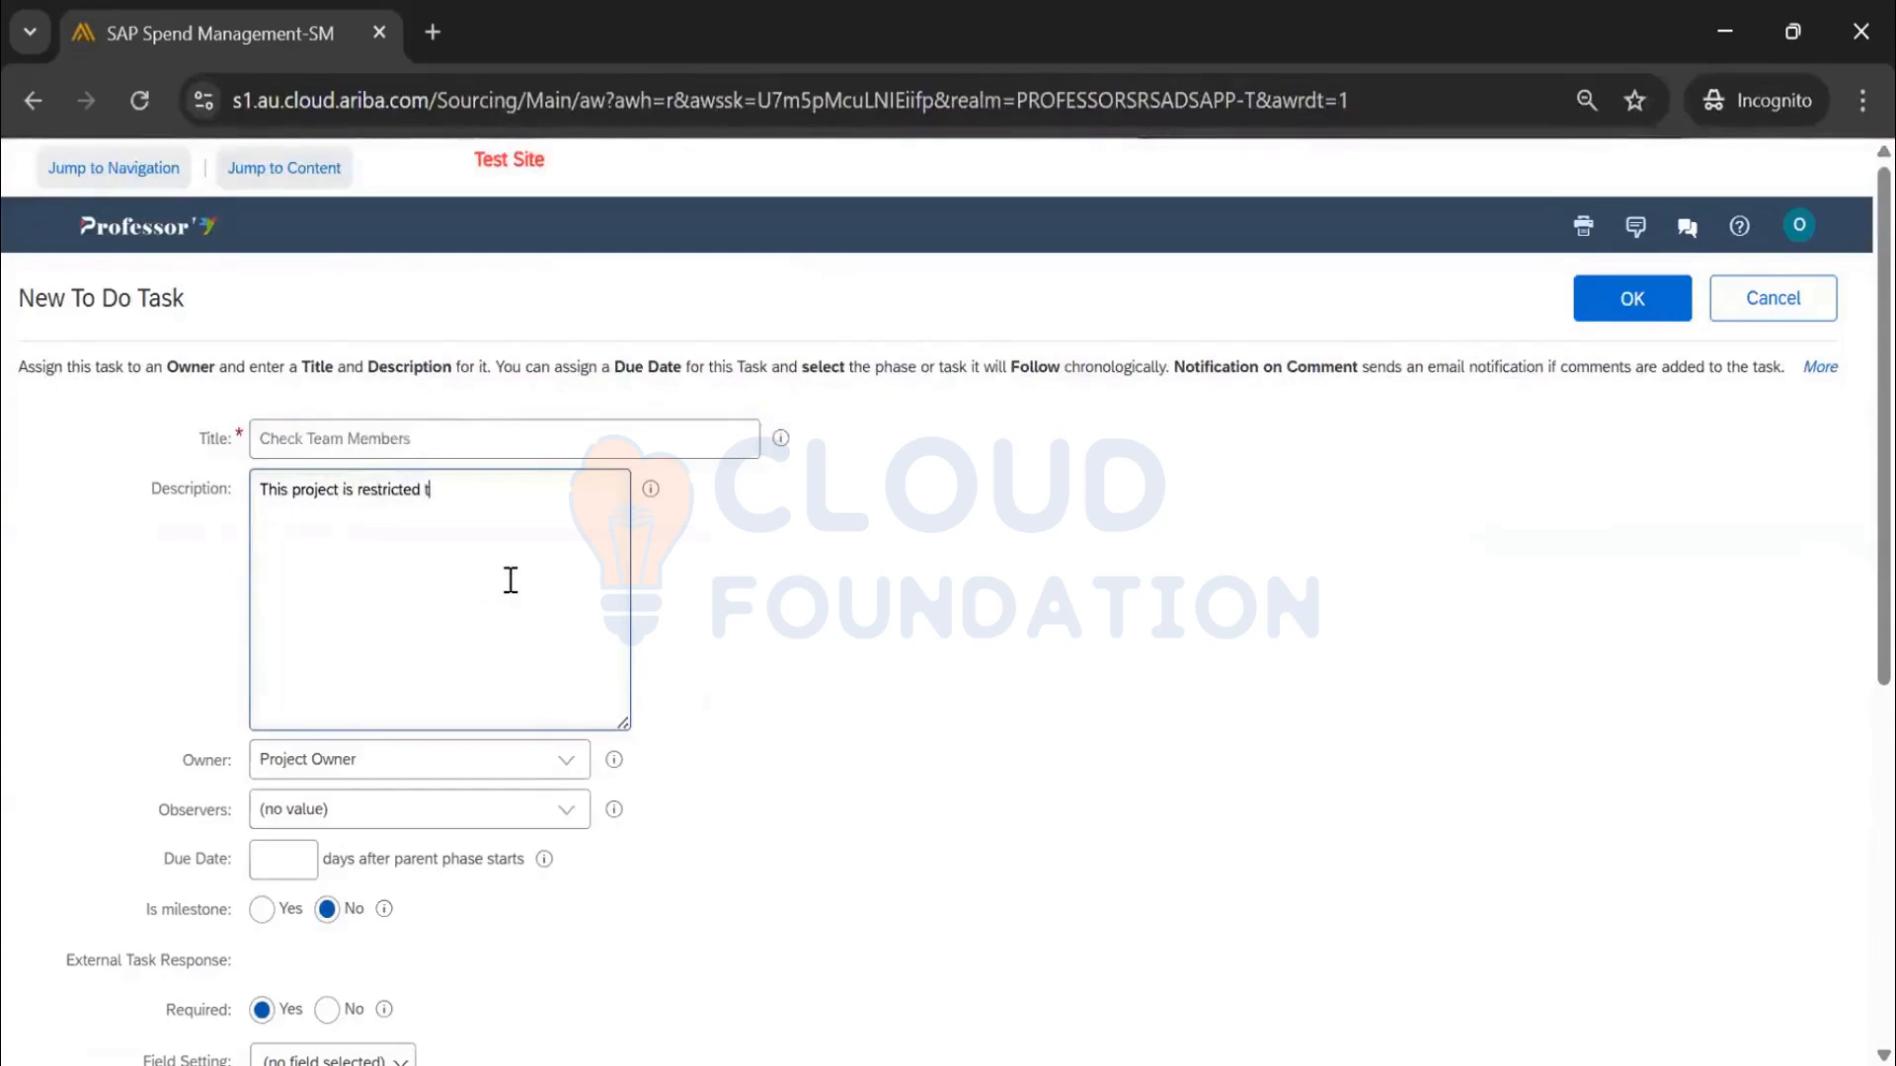
text(o team members hence who )
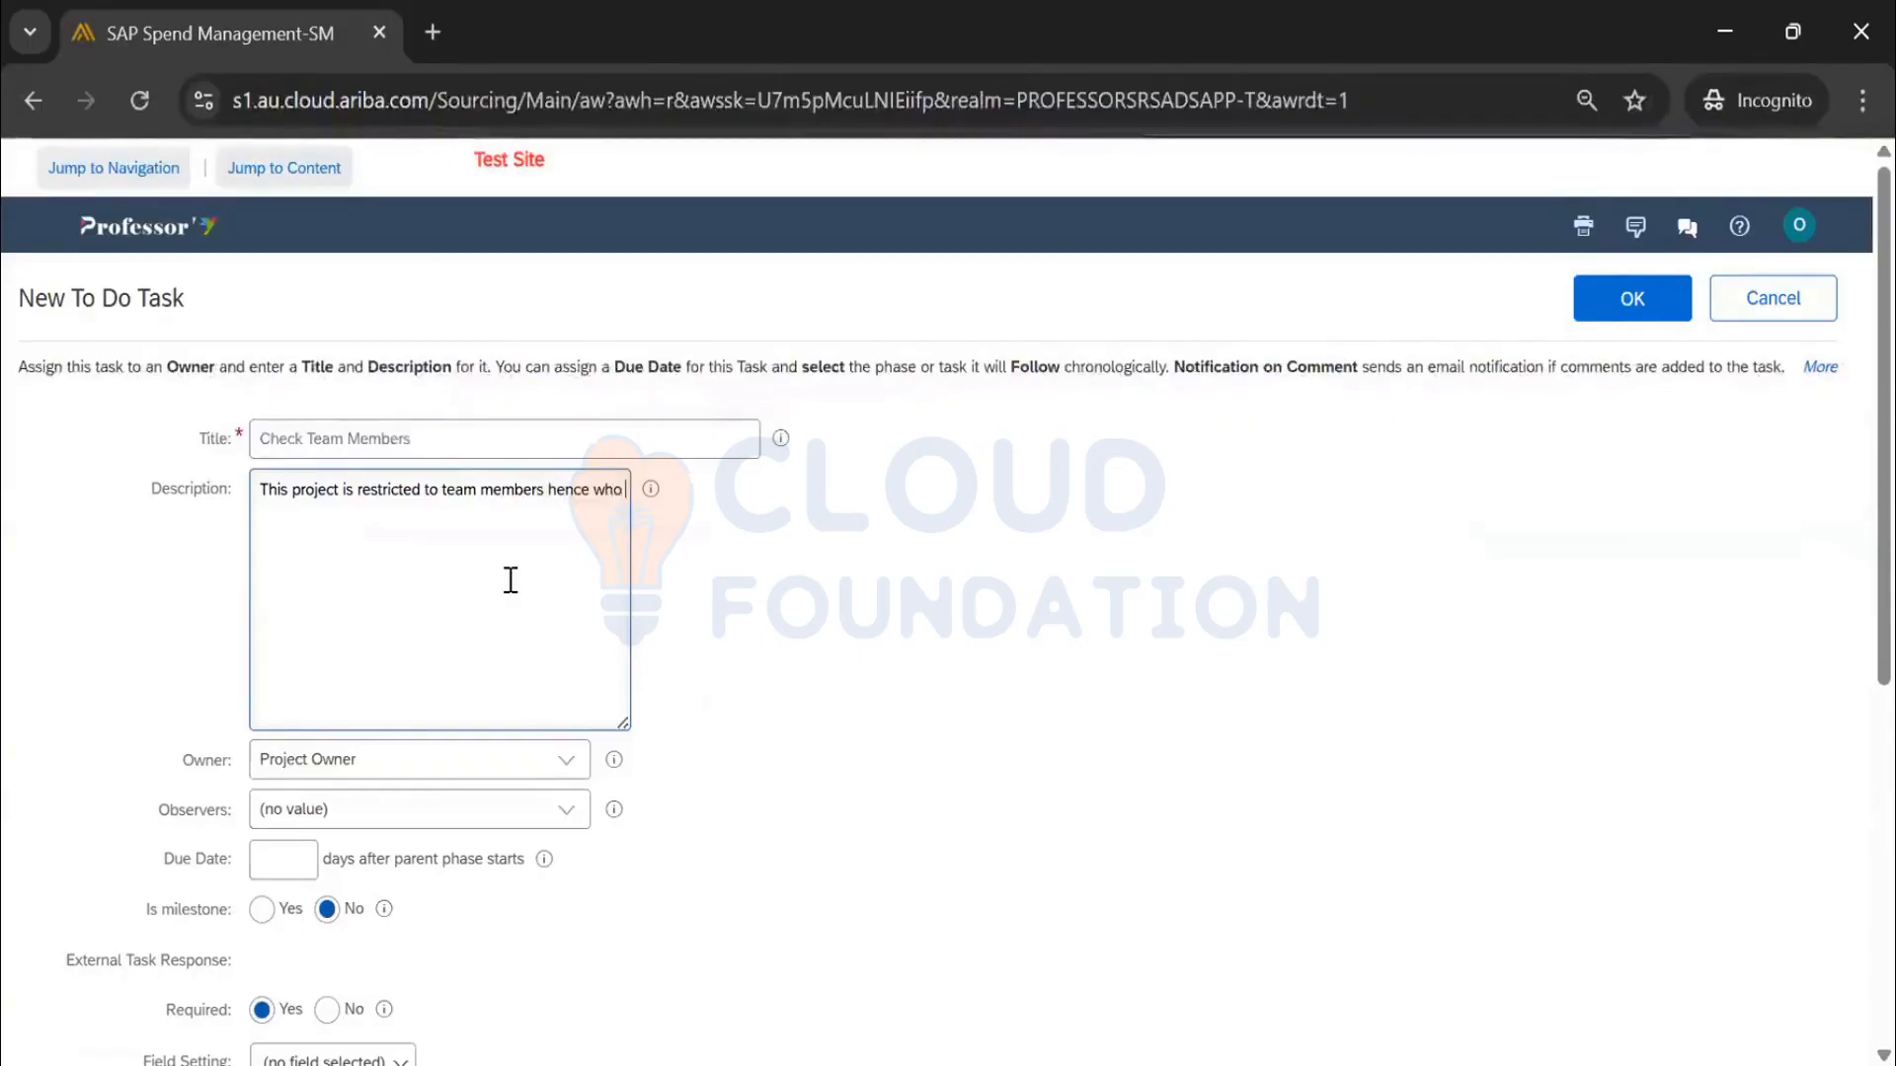
text(ever n)
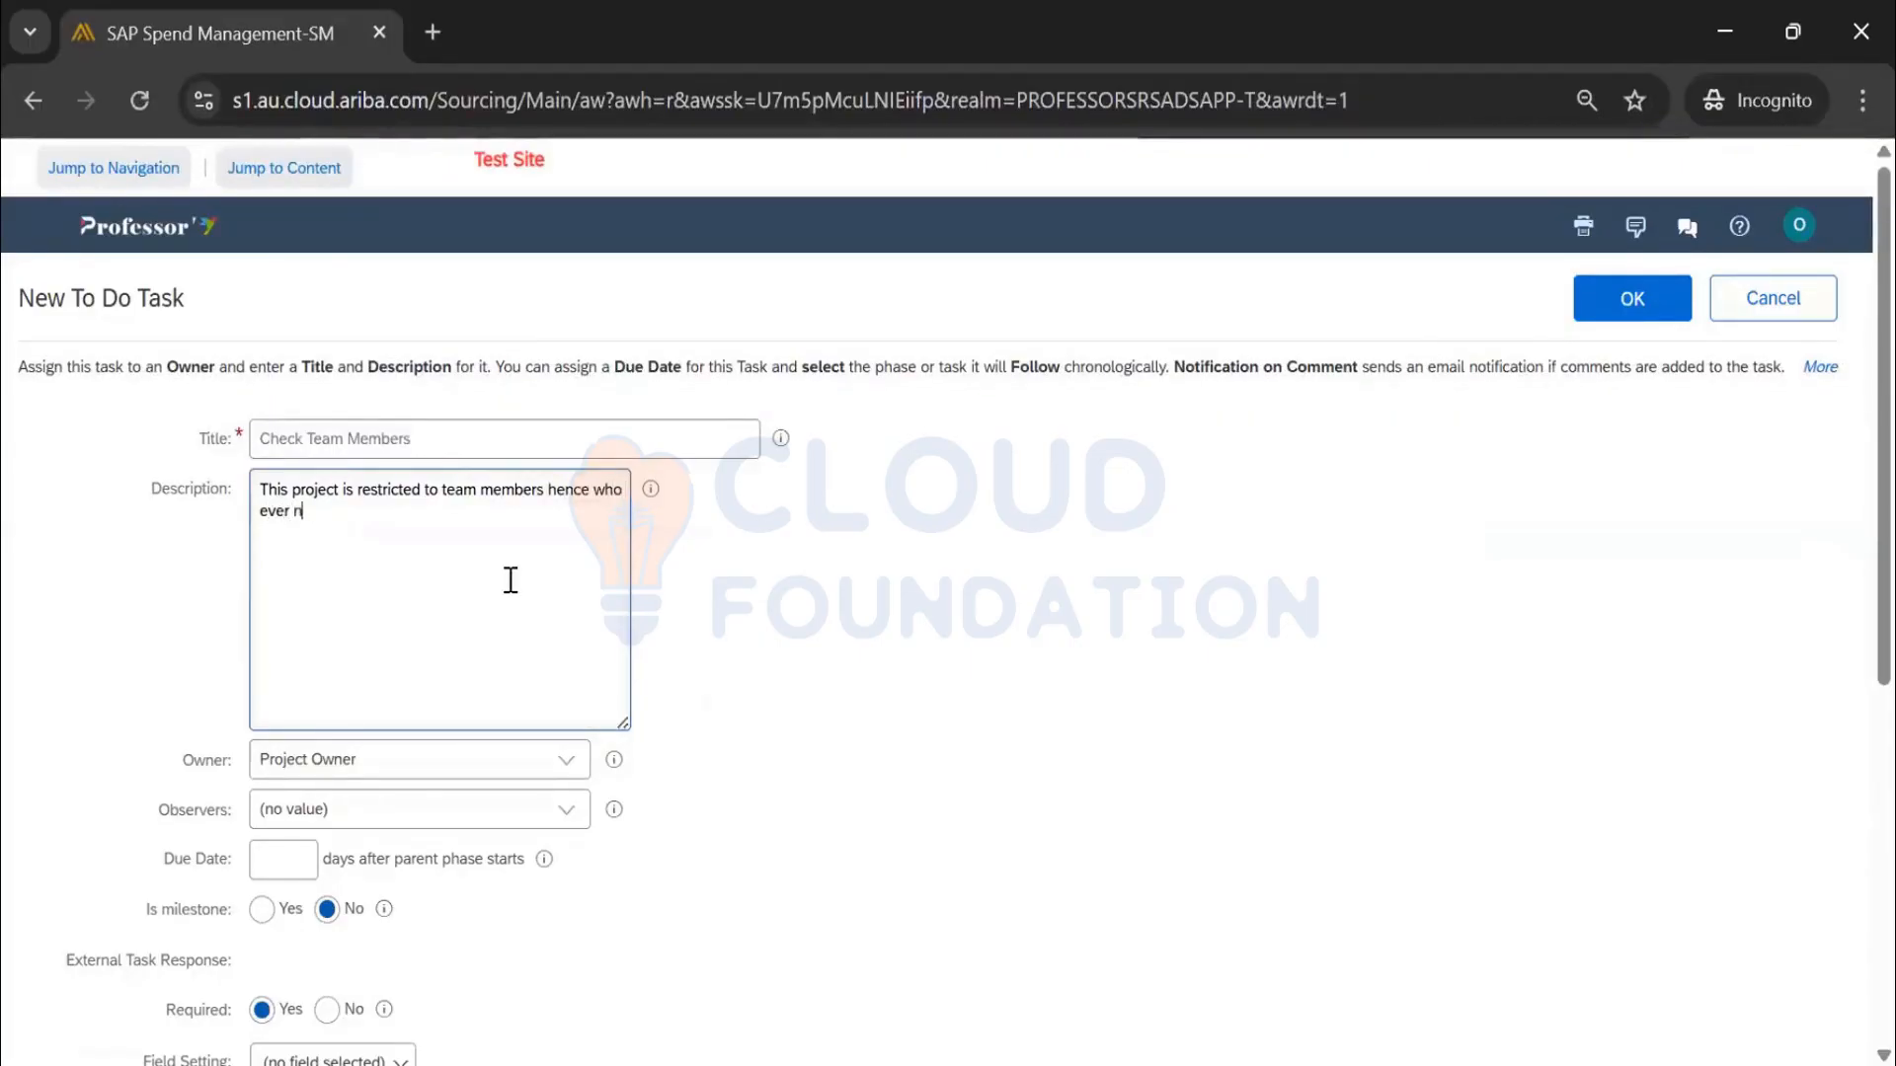
text(eeded access please)
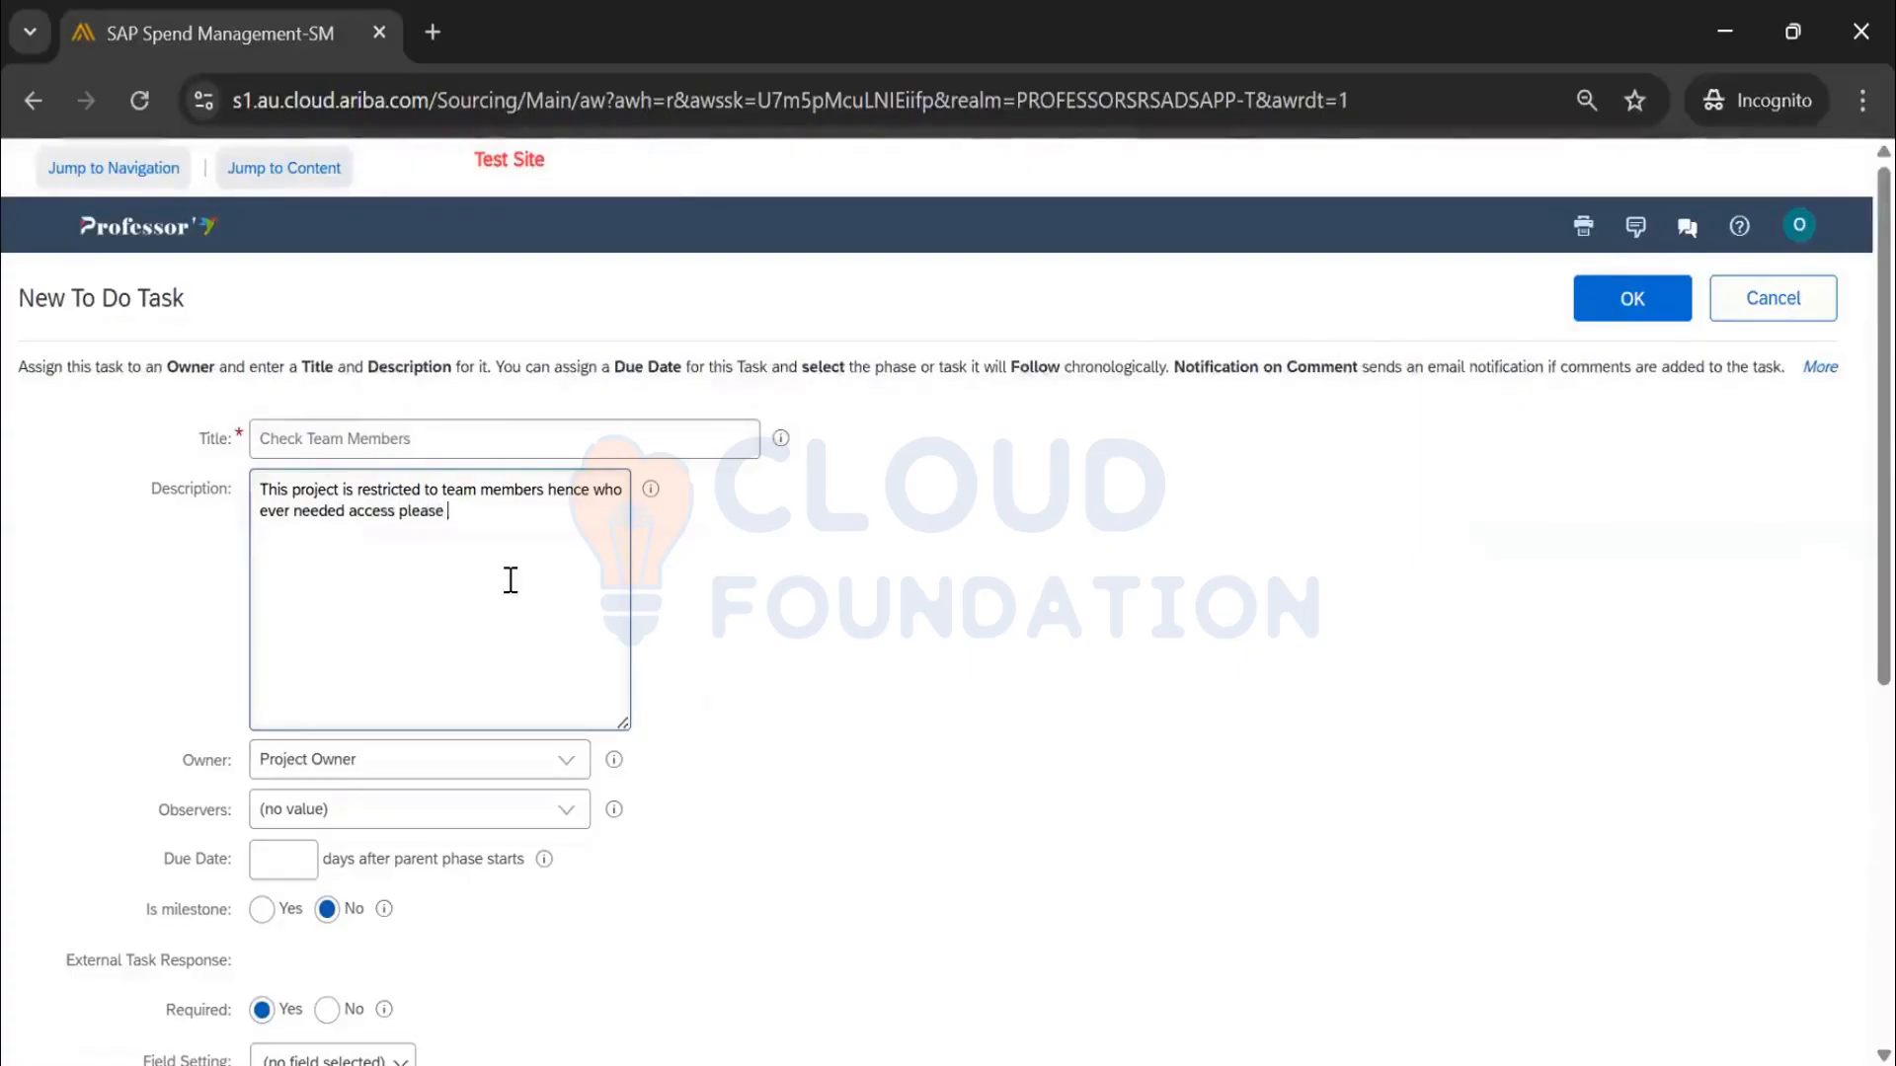
text( include them as)
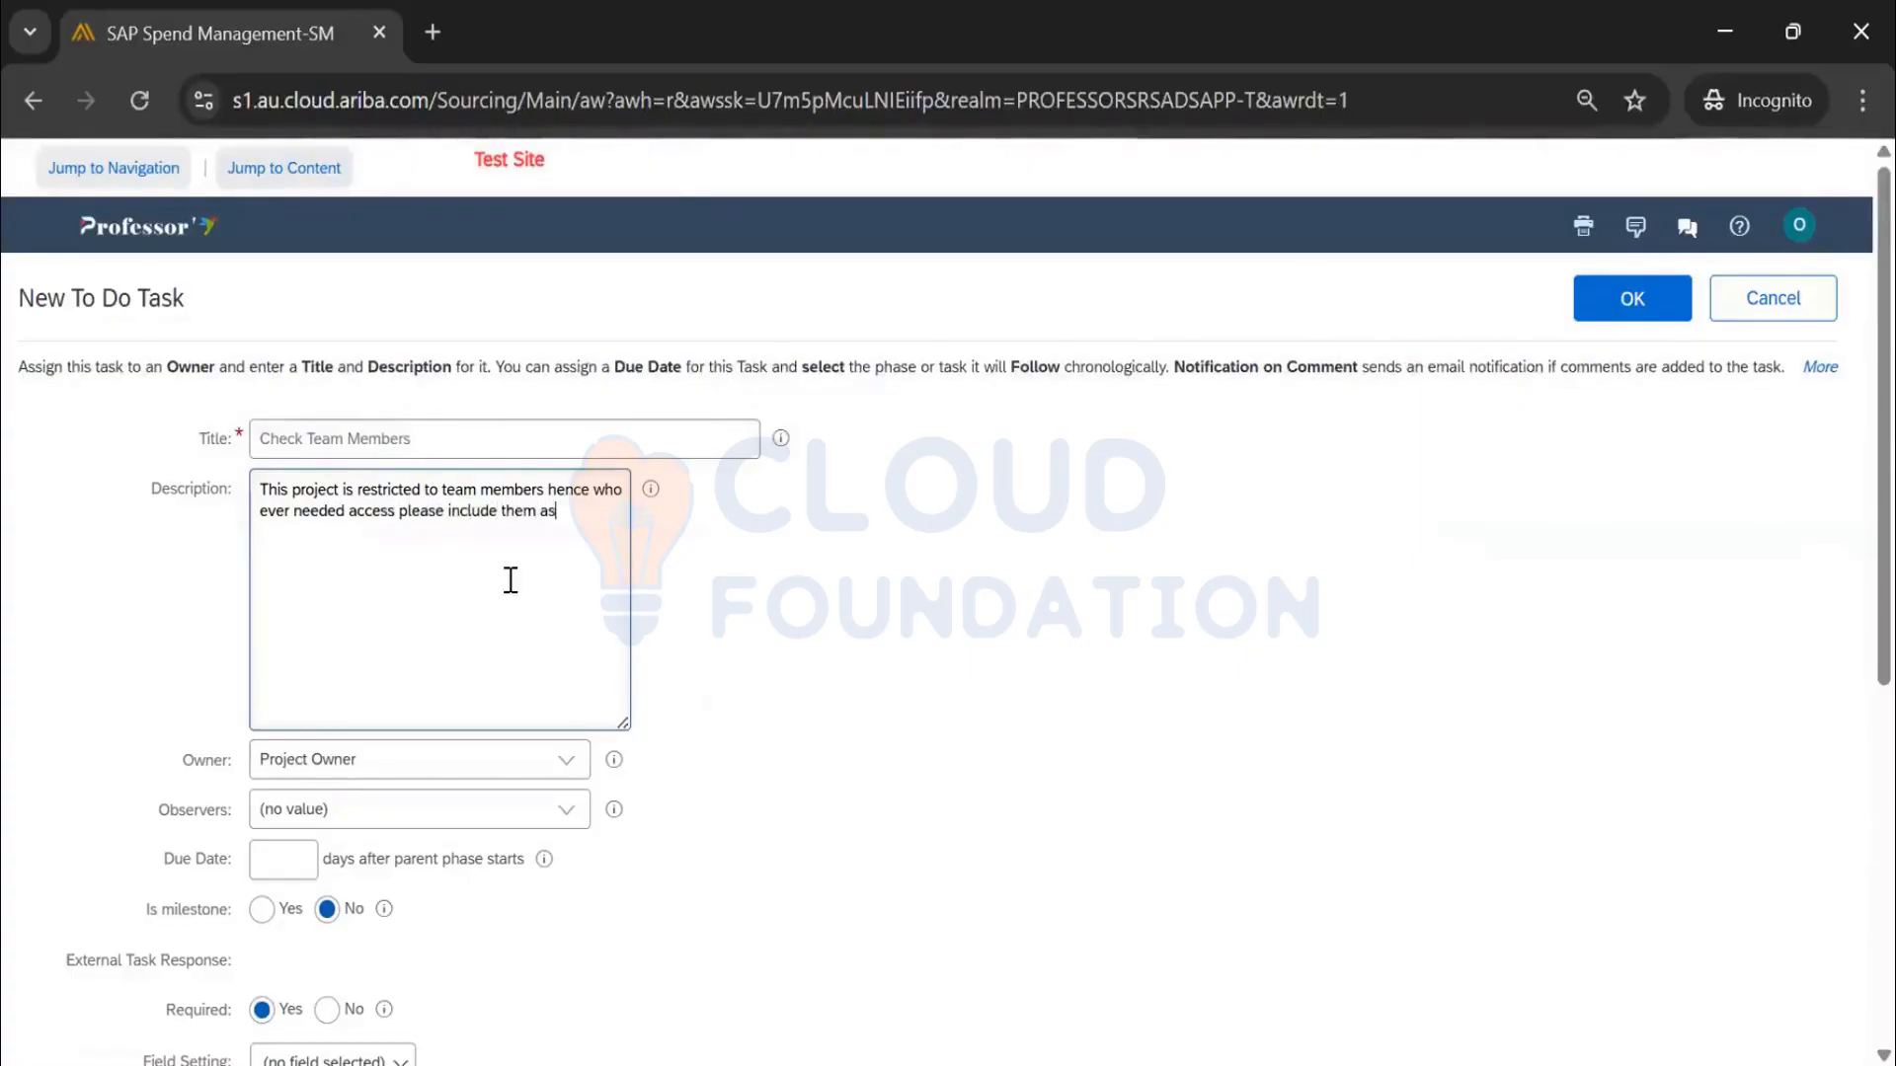
text( members in Team.  )
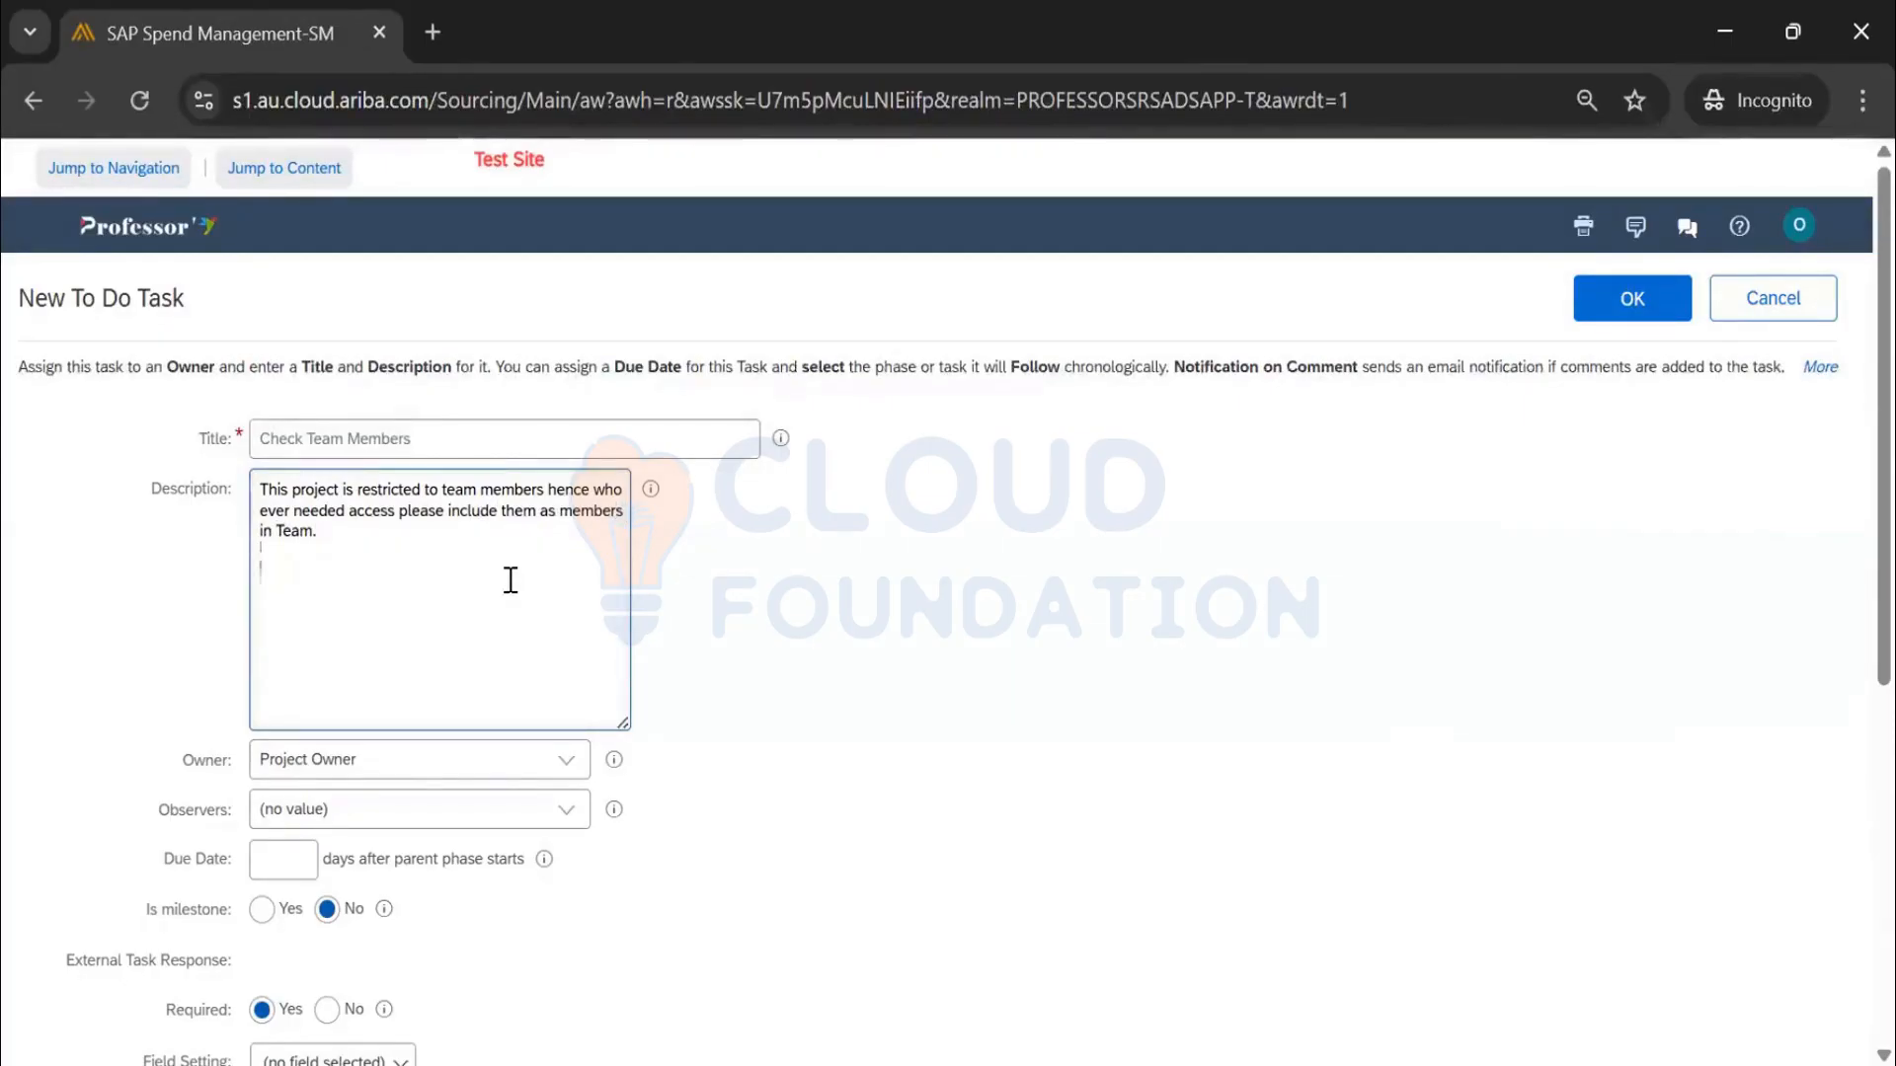
text(S)
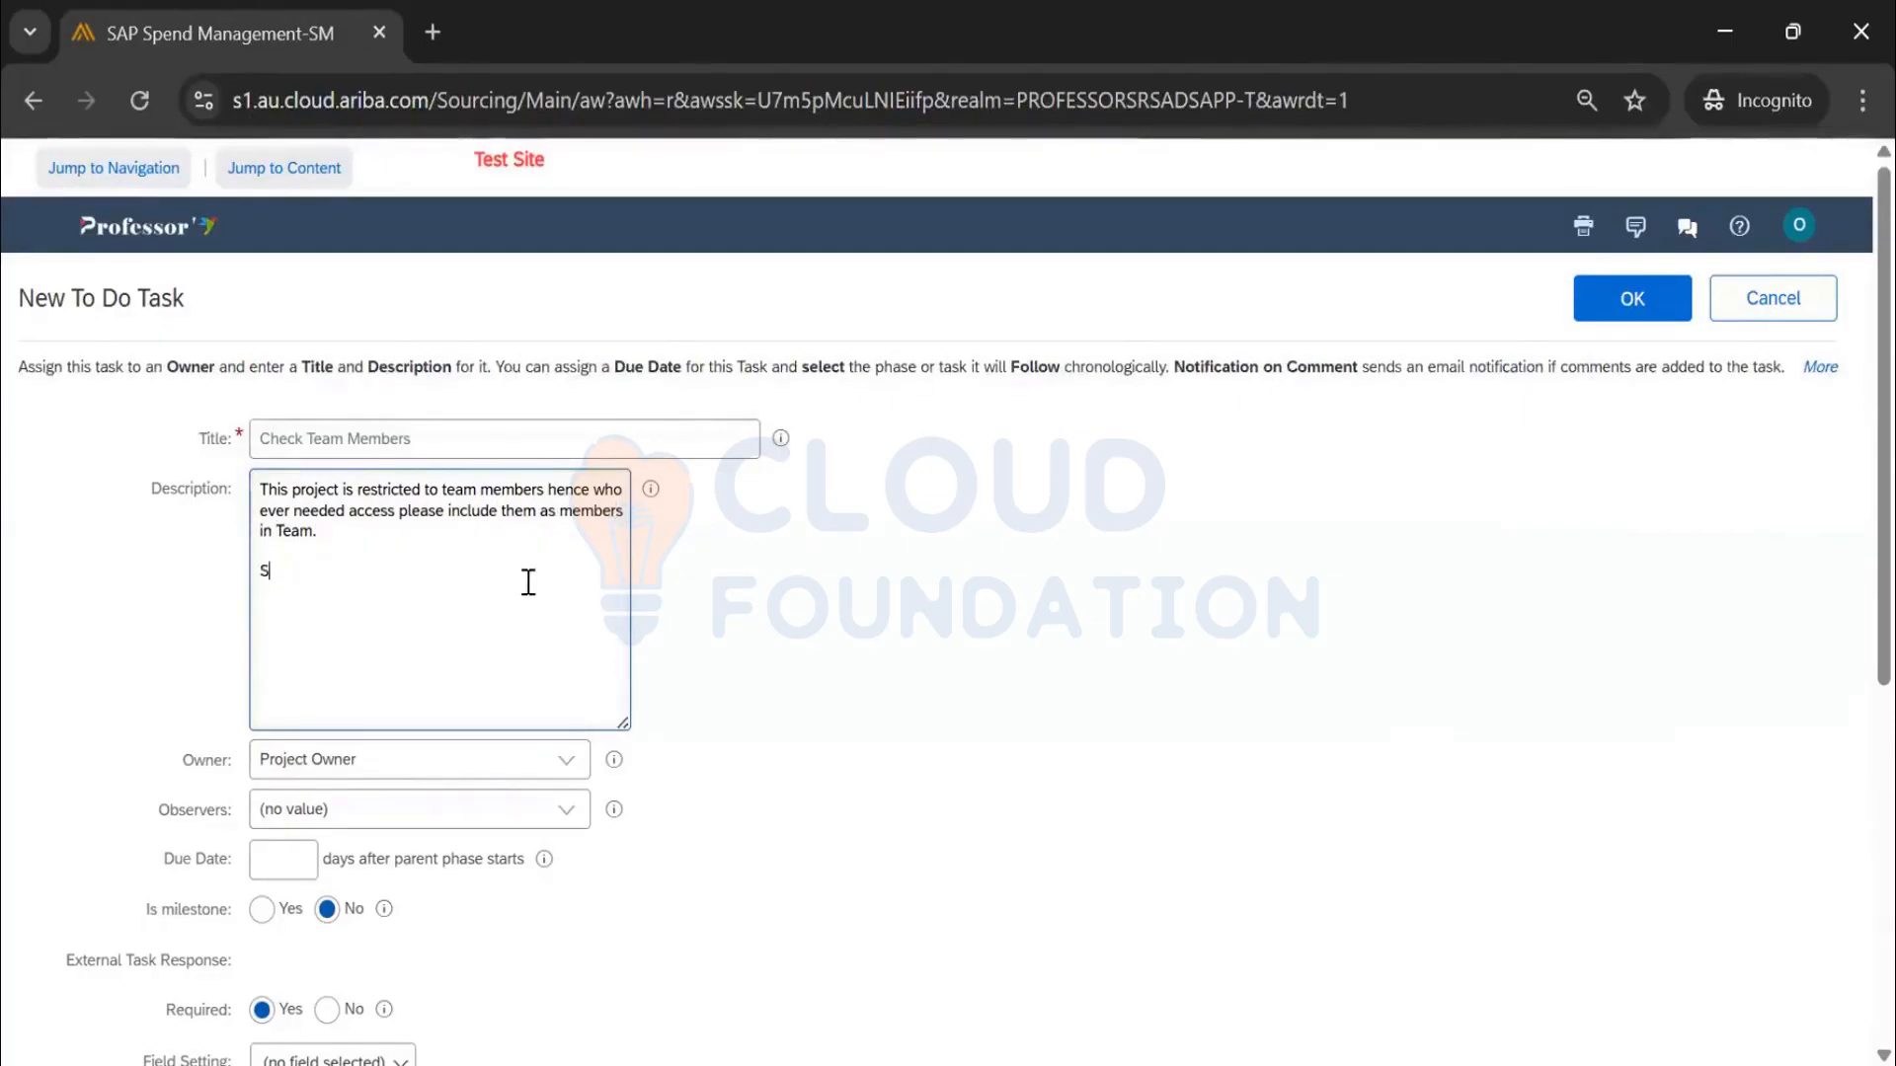
text(tep)
key(BackSpace)
text(Team Tab >)
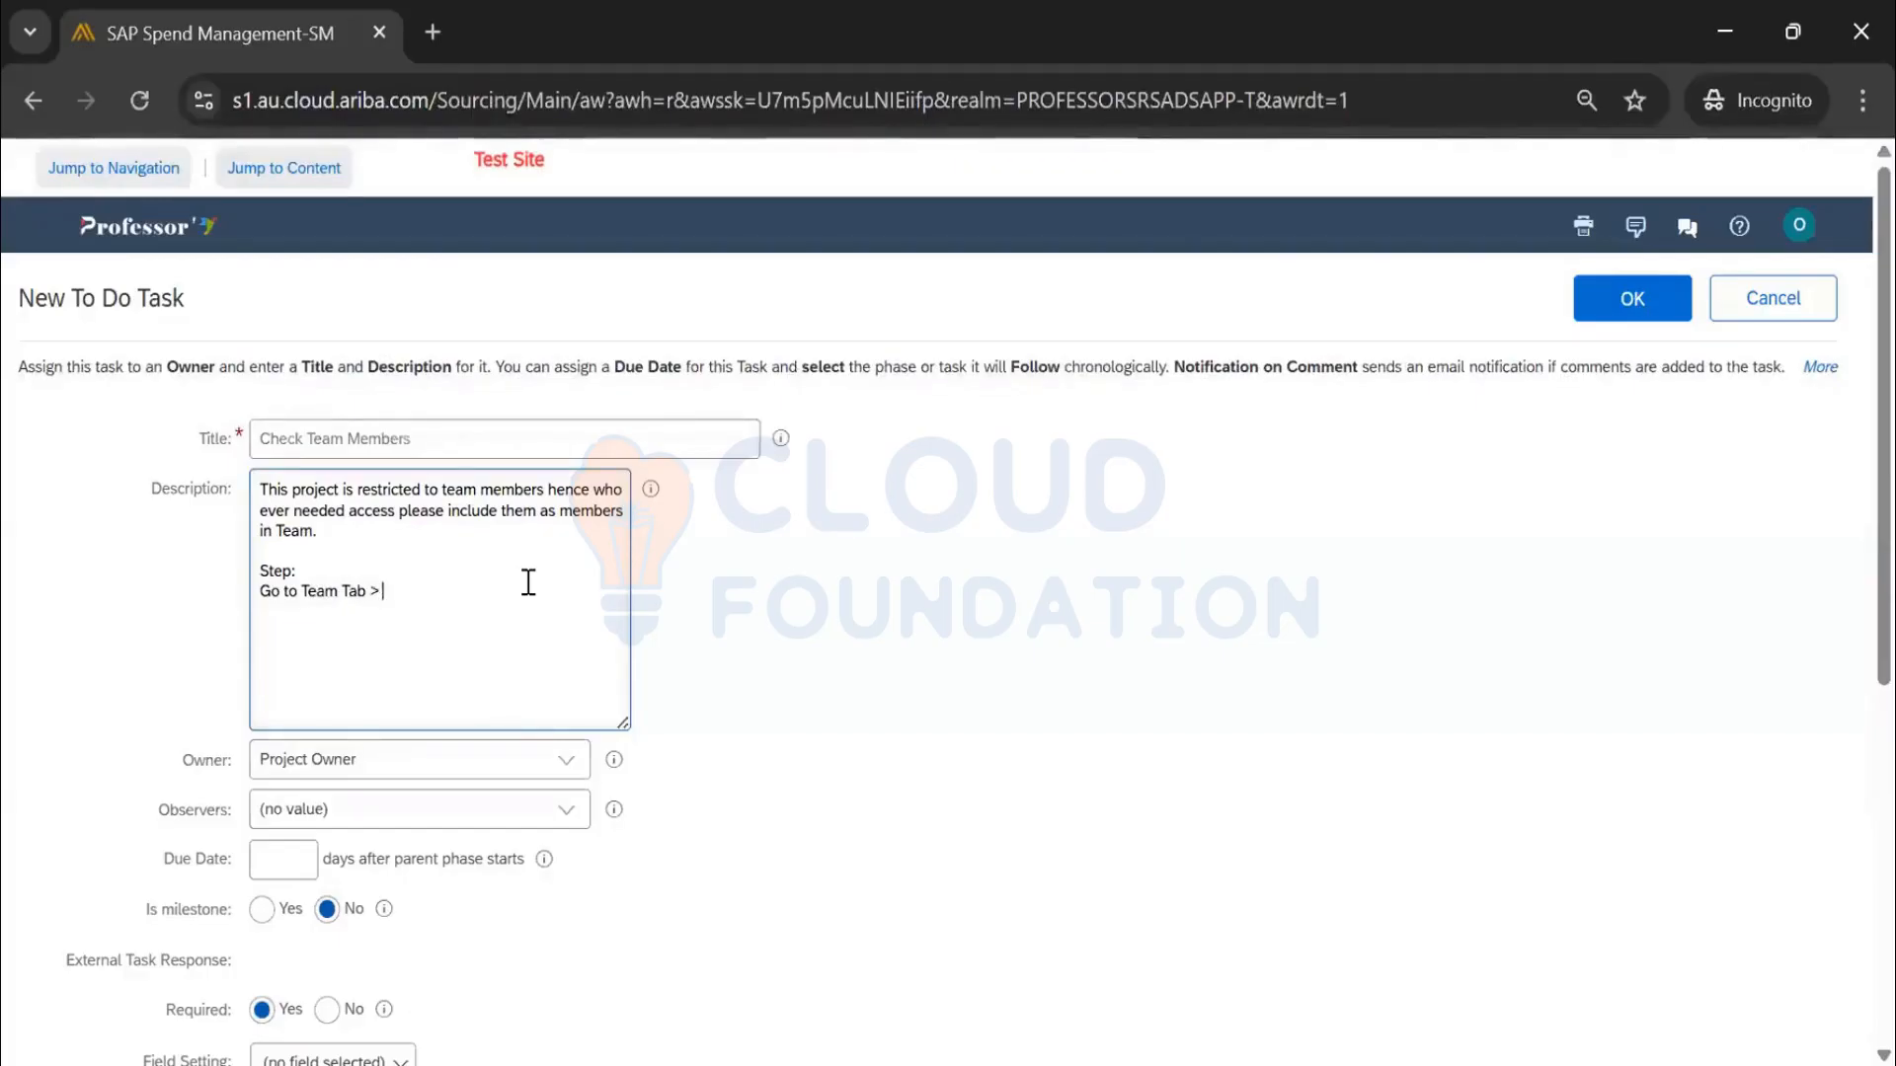
key(BackSpace)
key(BackSpace)
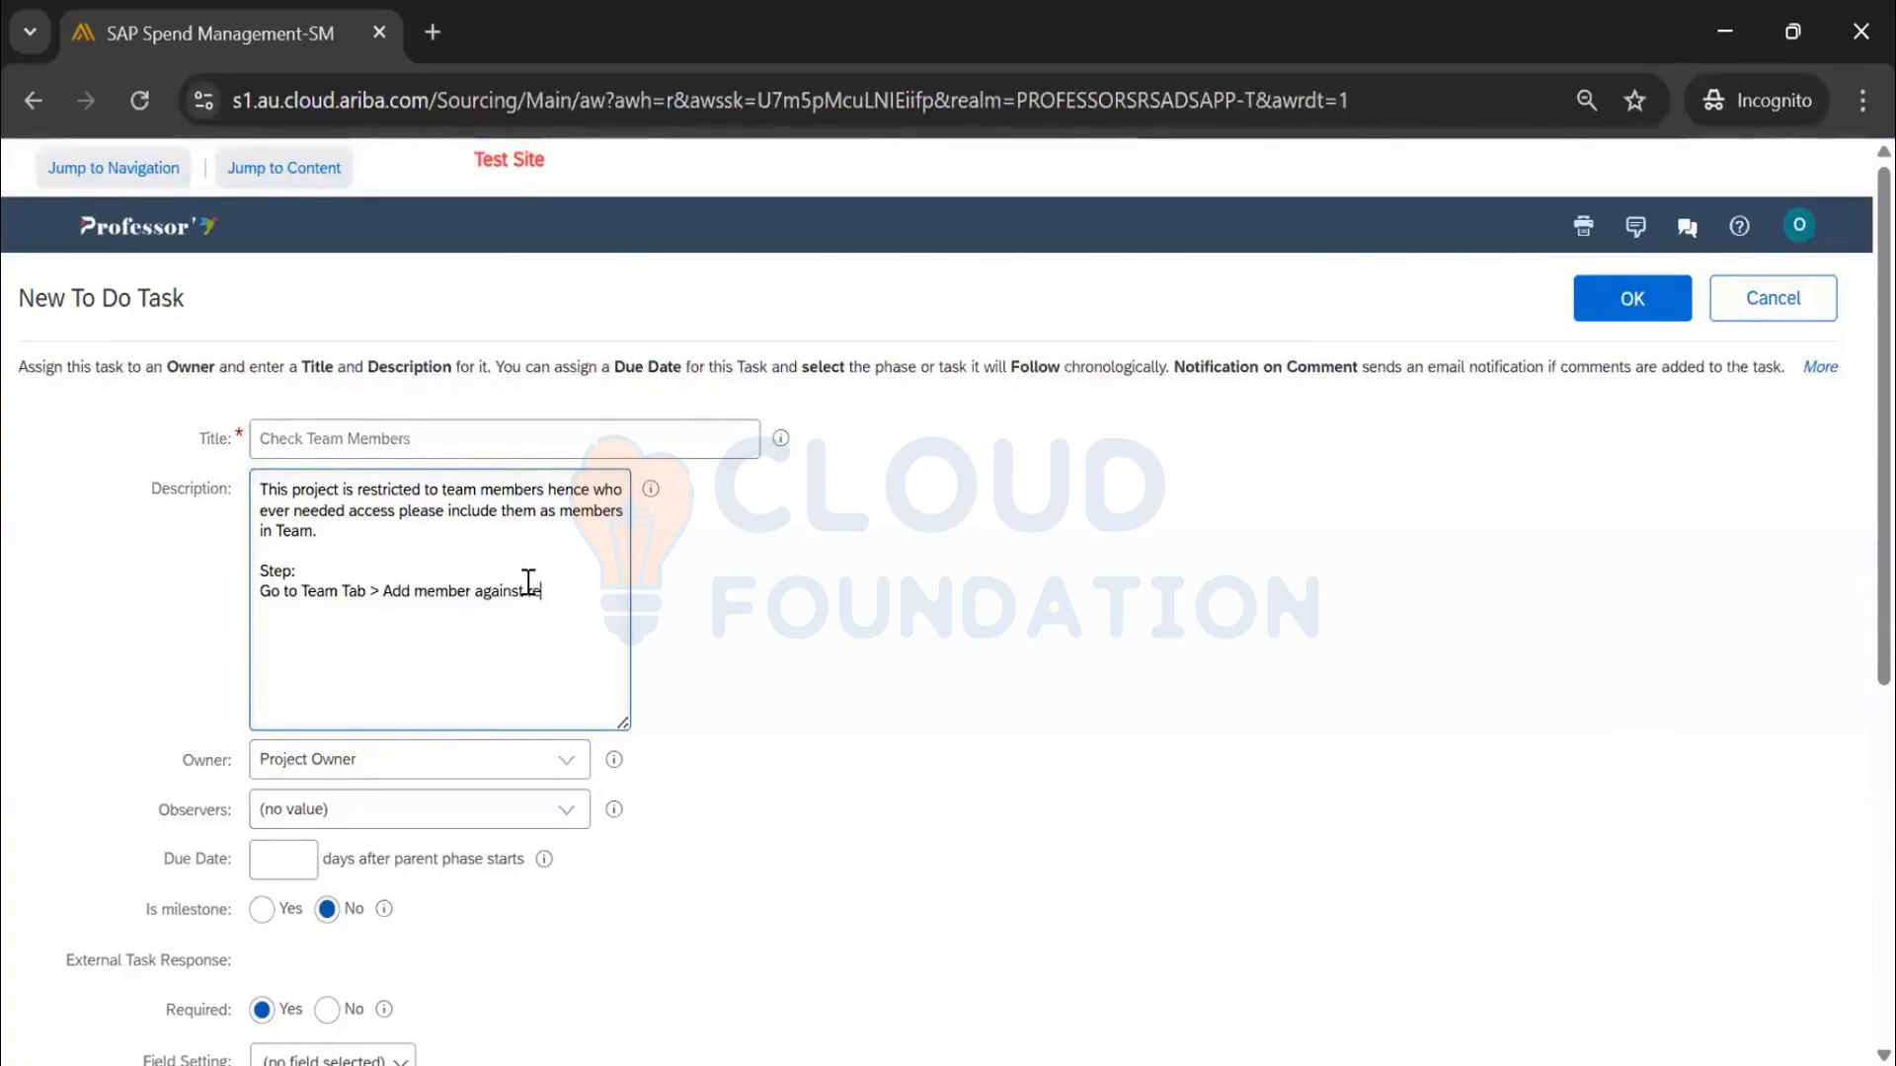
text(vant group)
Set External Task Response Required to No and save the task with rank 40
scroll(1333, 580, down, 2)
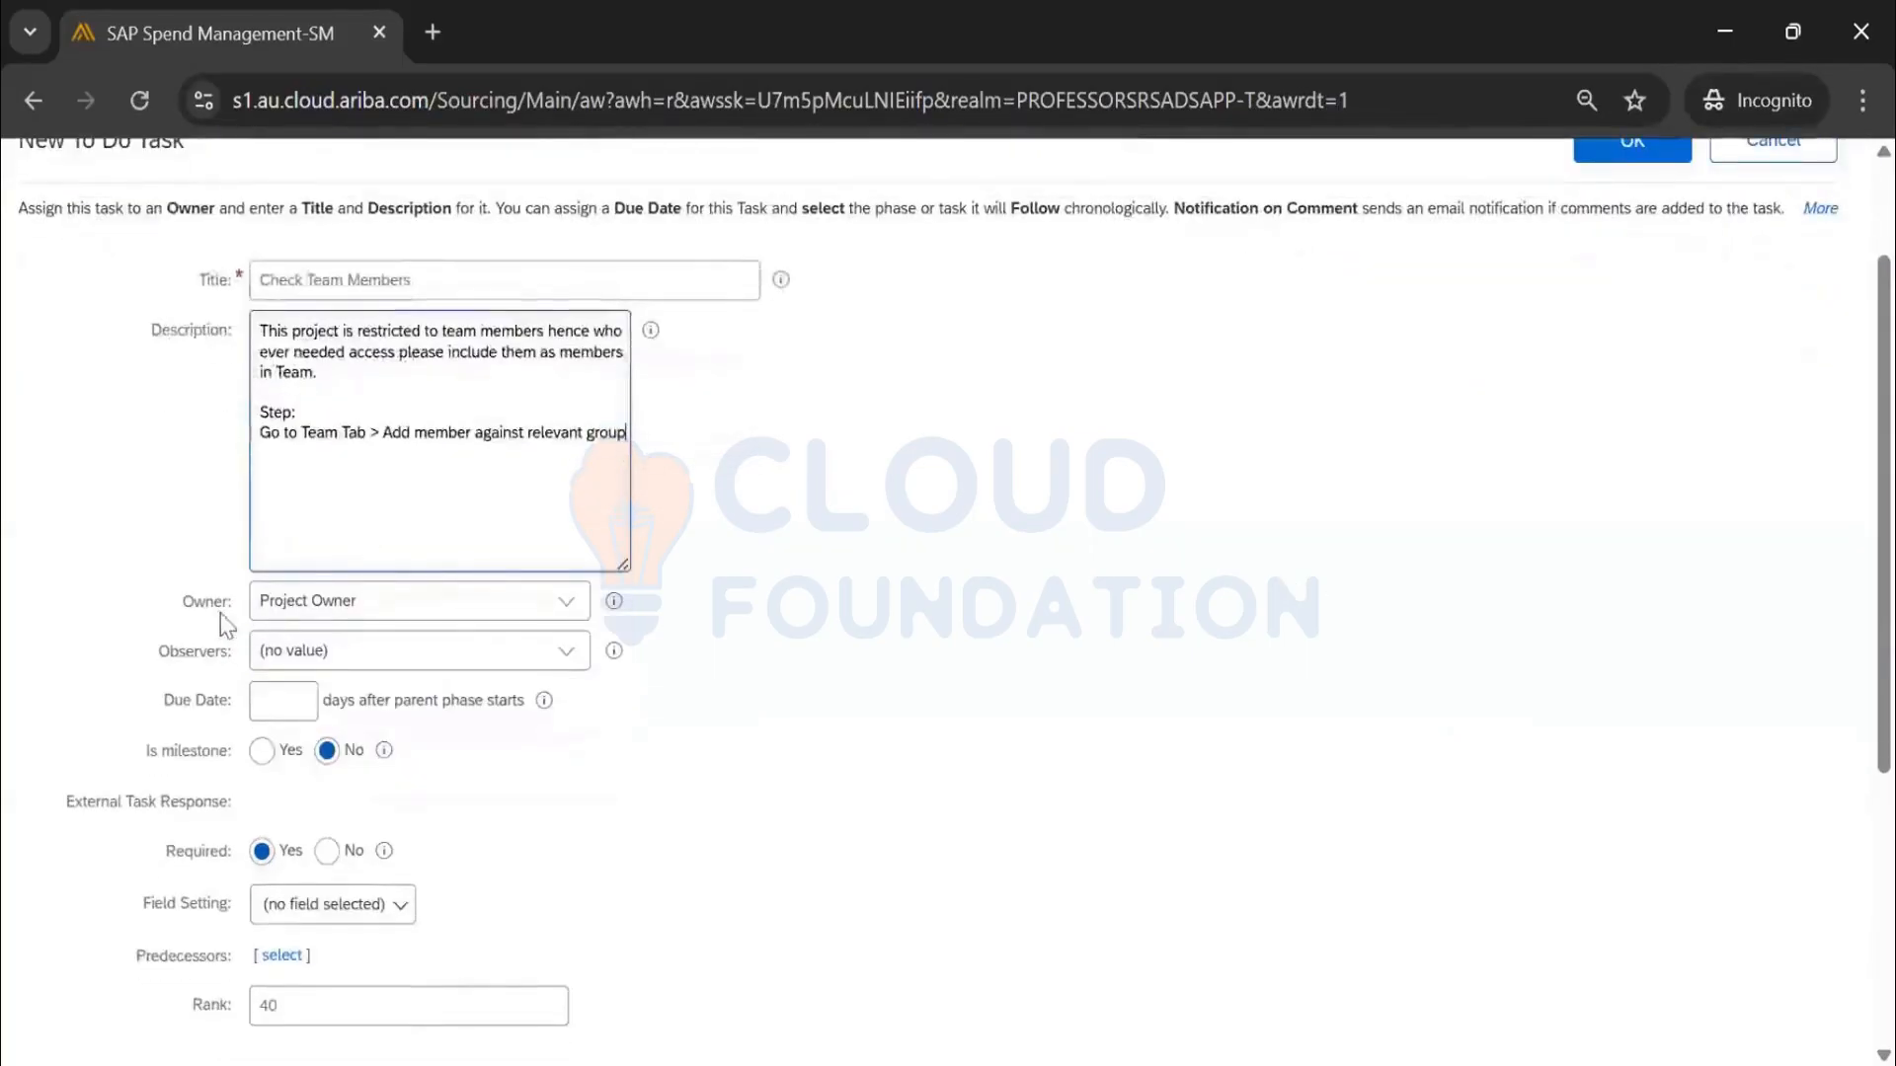
triple_click(189, 604)
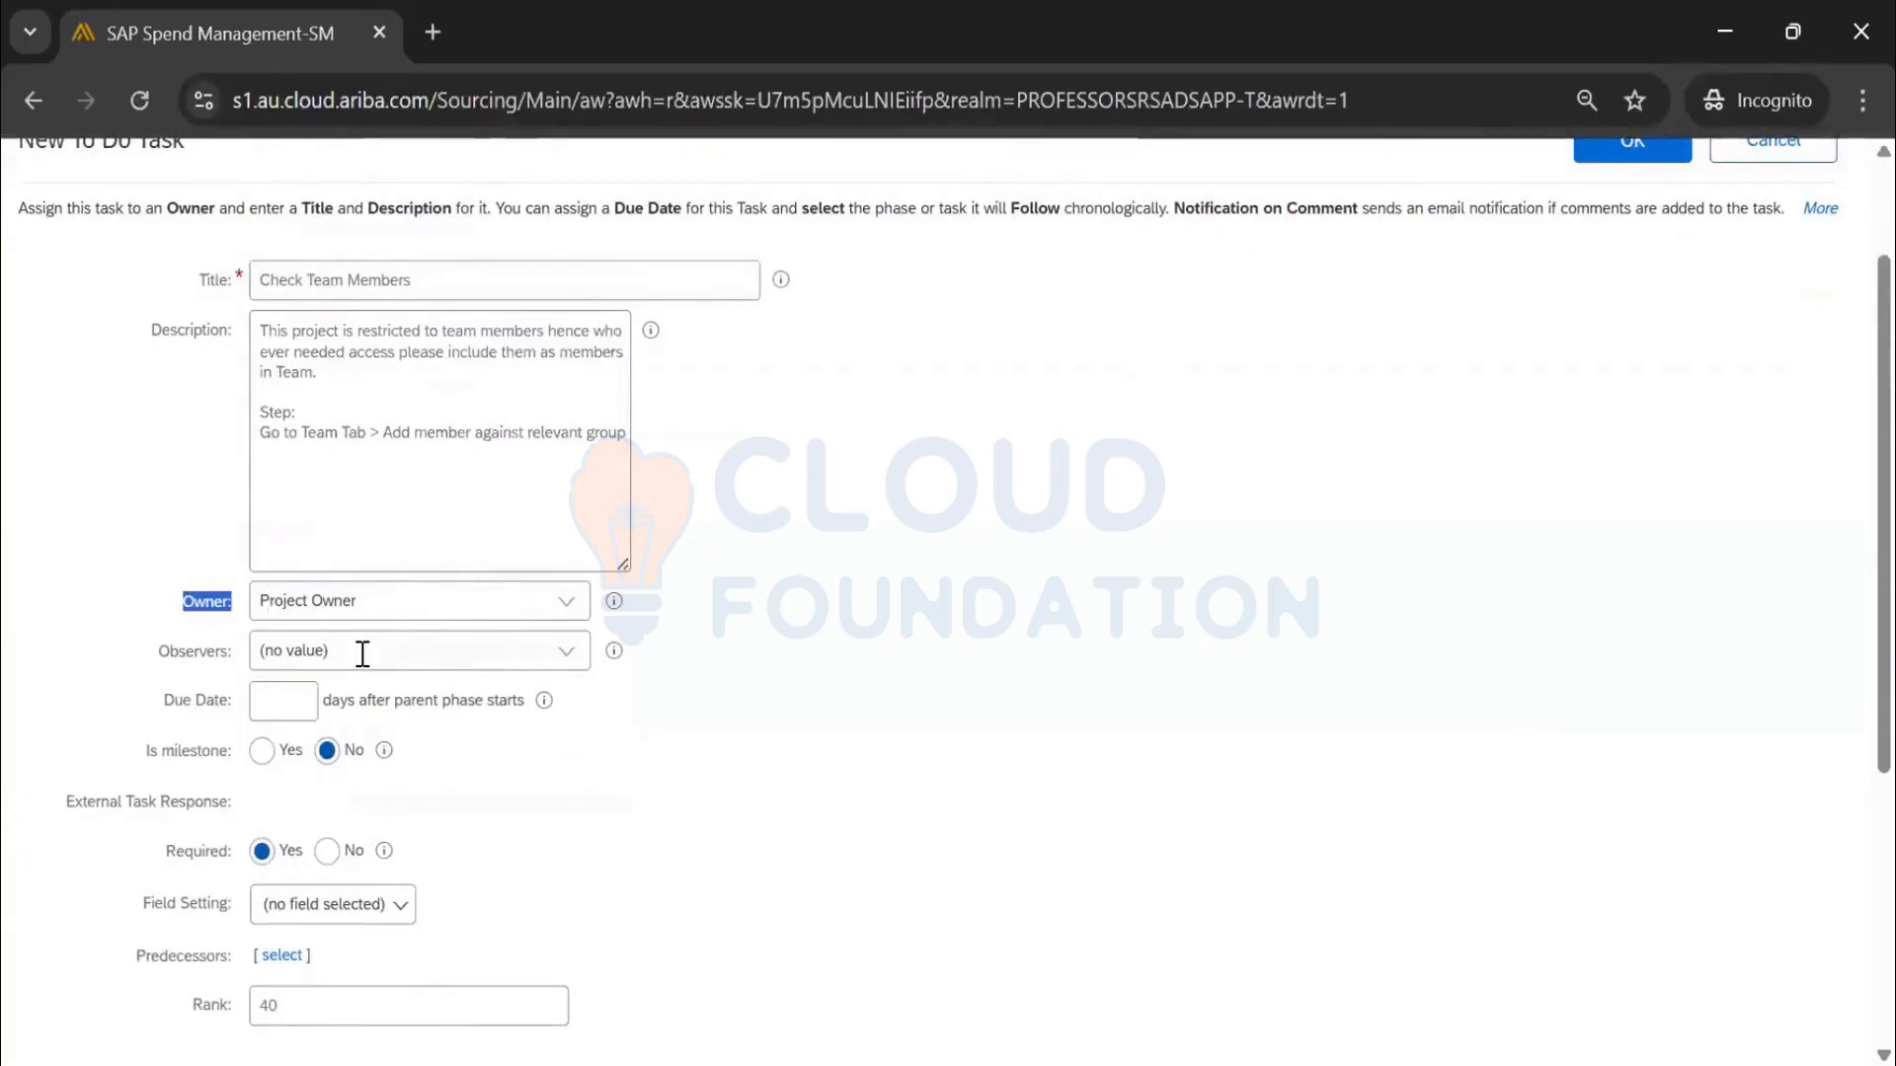
scroll(362, 654, down, 2)
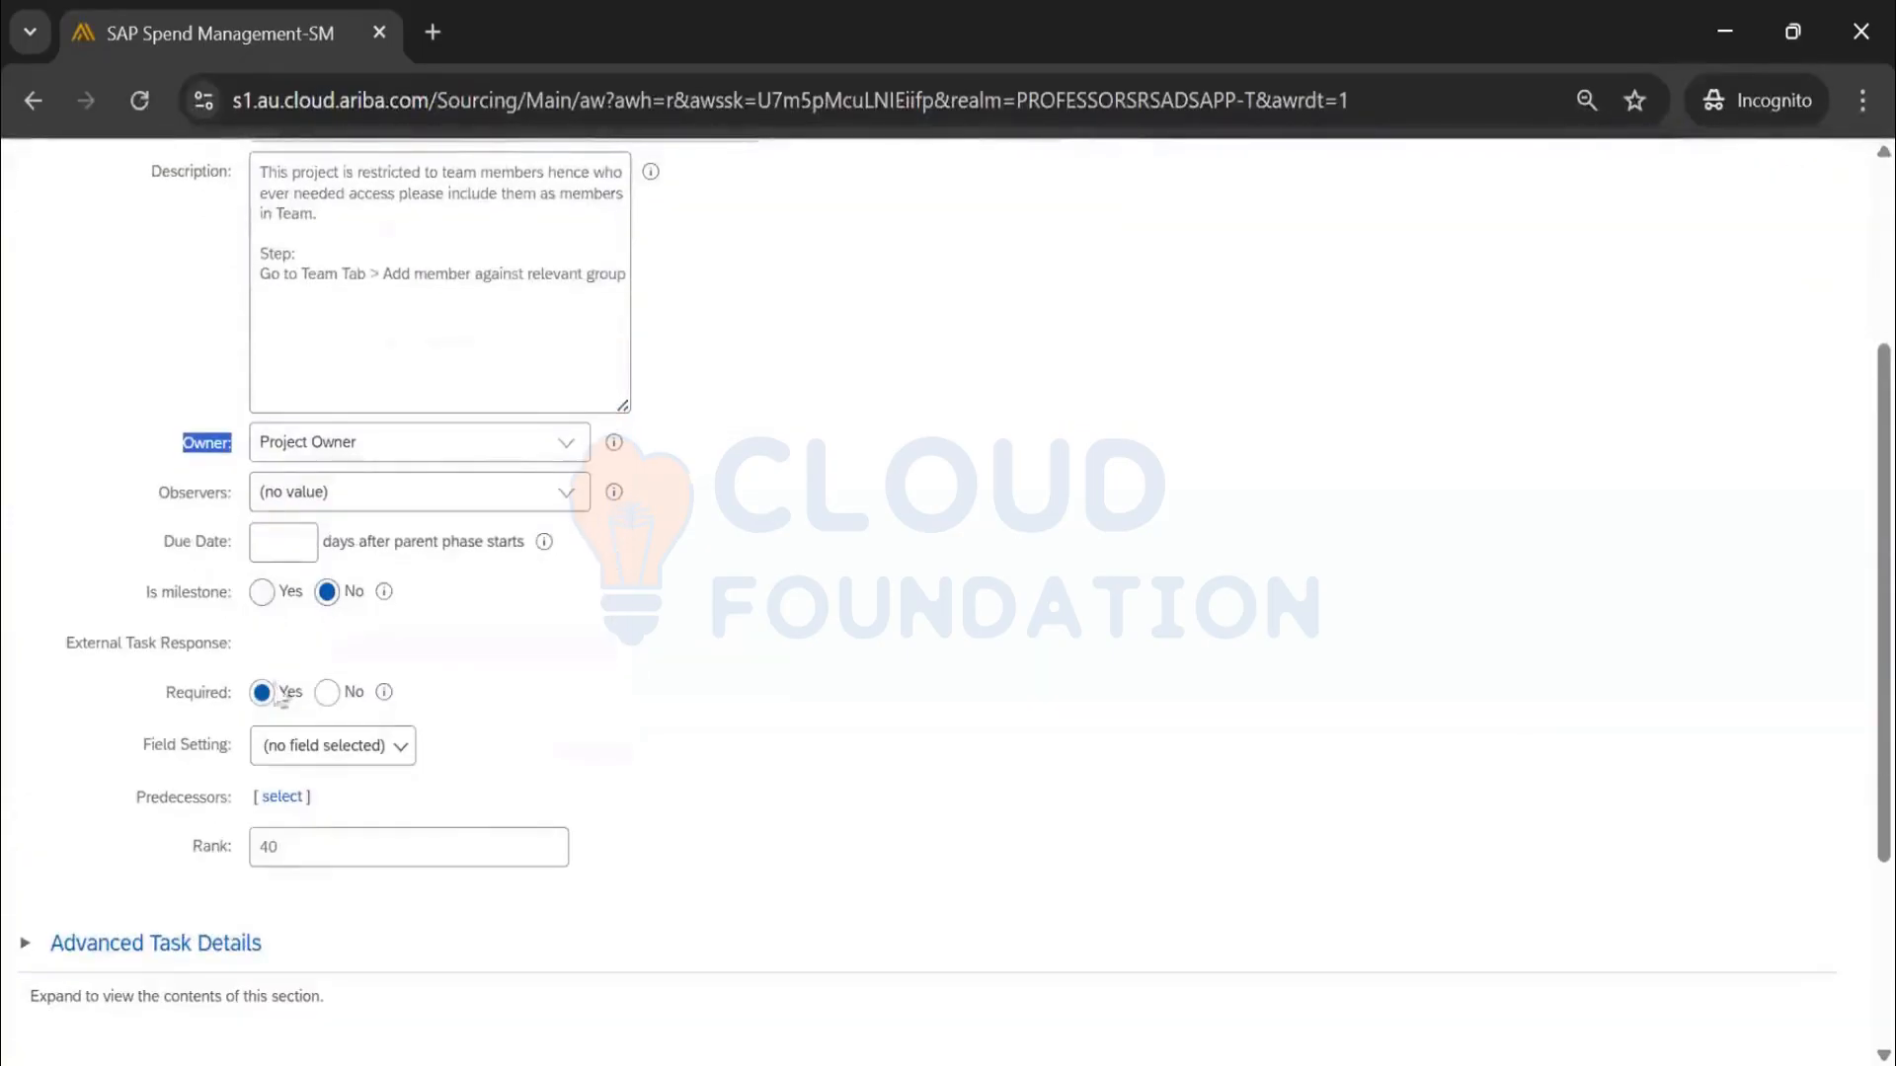
click(328, 695)
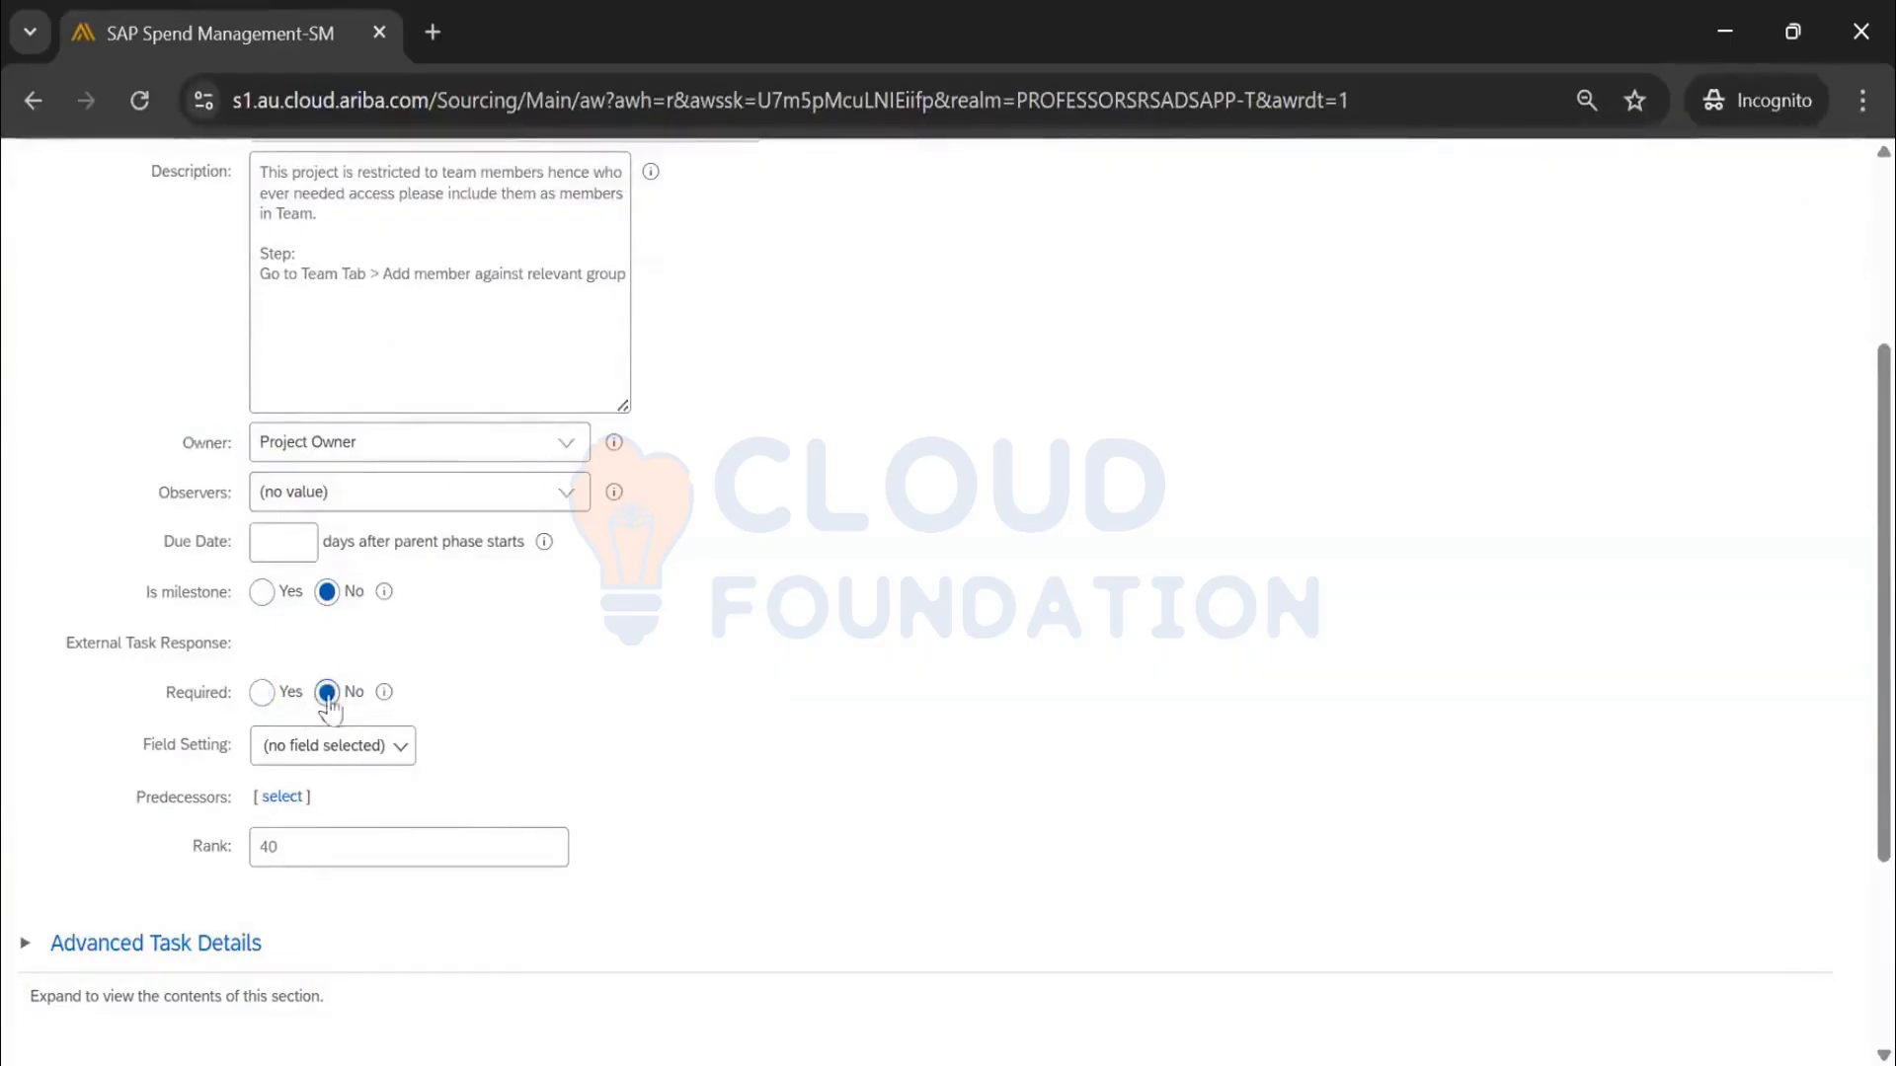
scroll(572, 707, down, 2)
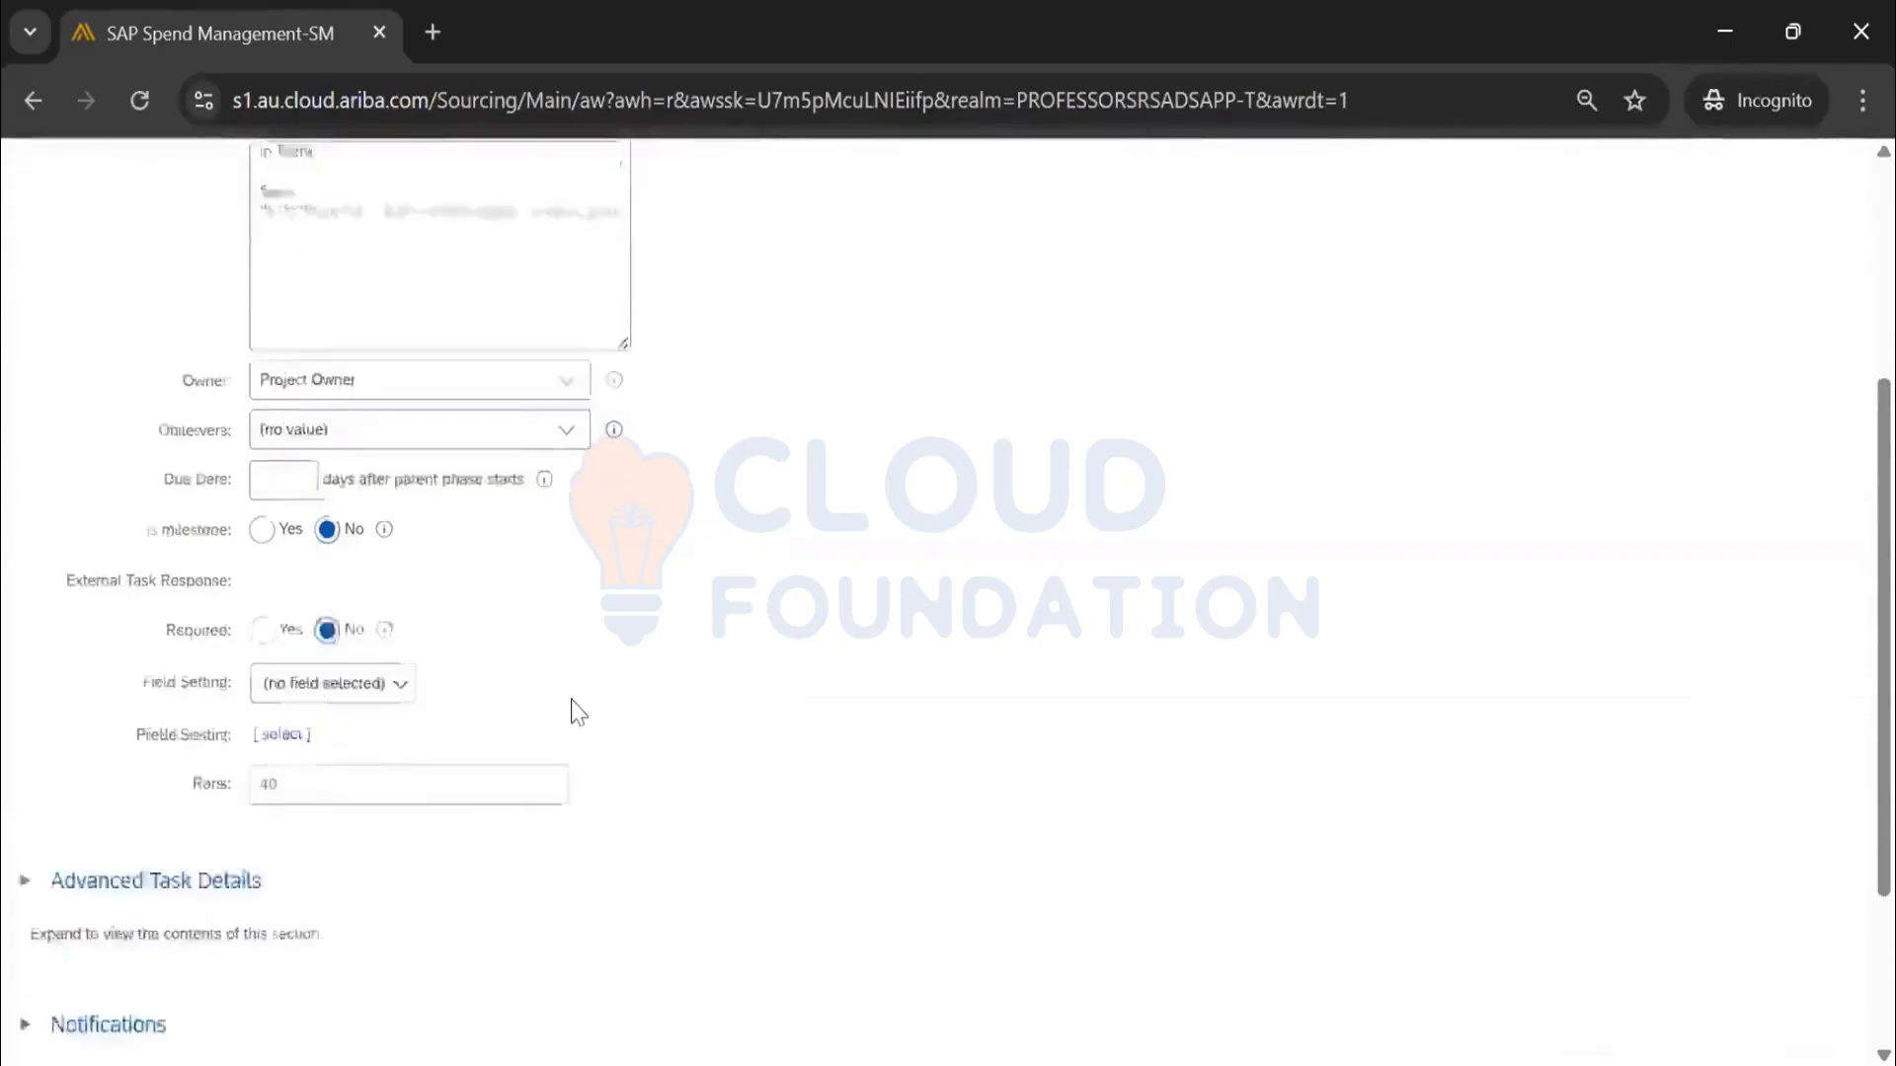
drag(299, 686, 210, 699)
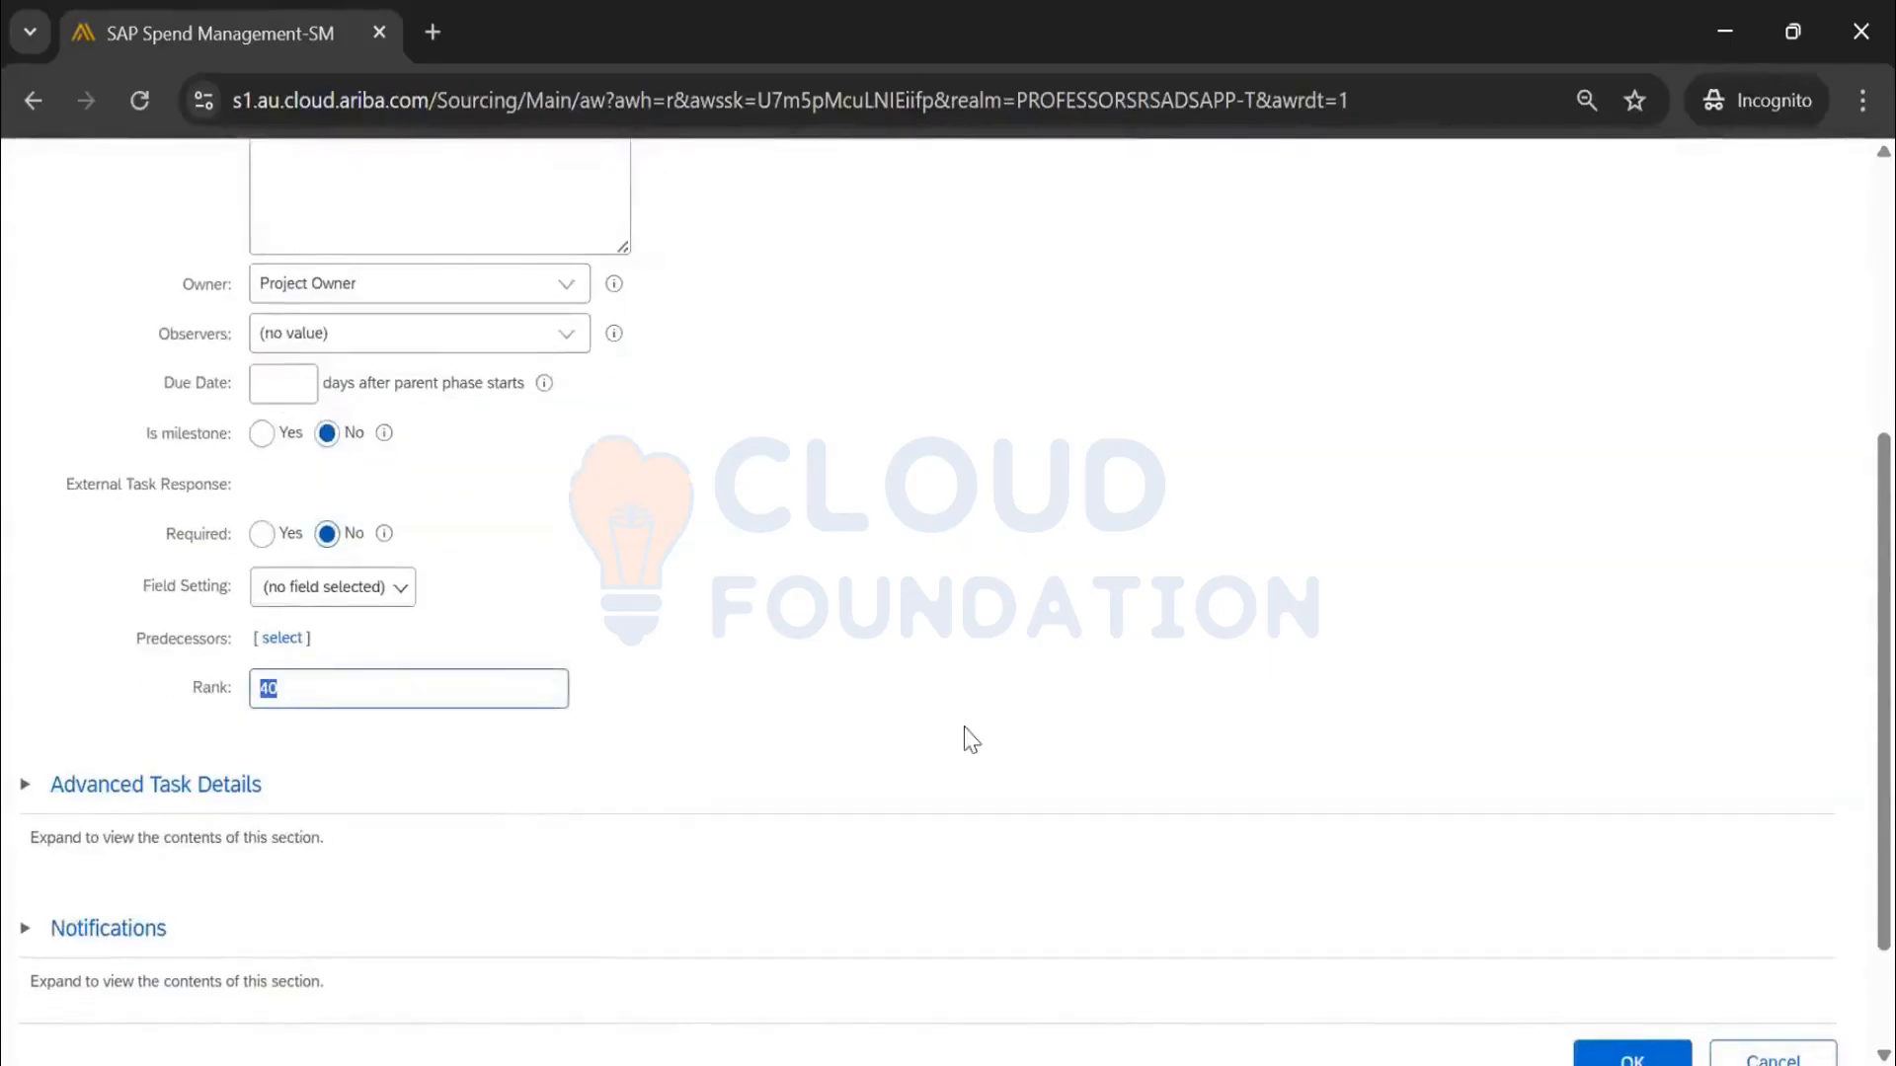
scroll(963, 727, down, 2)
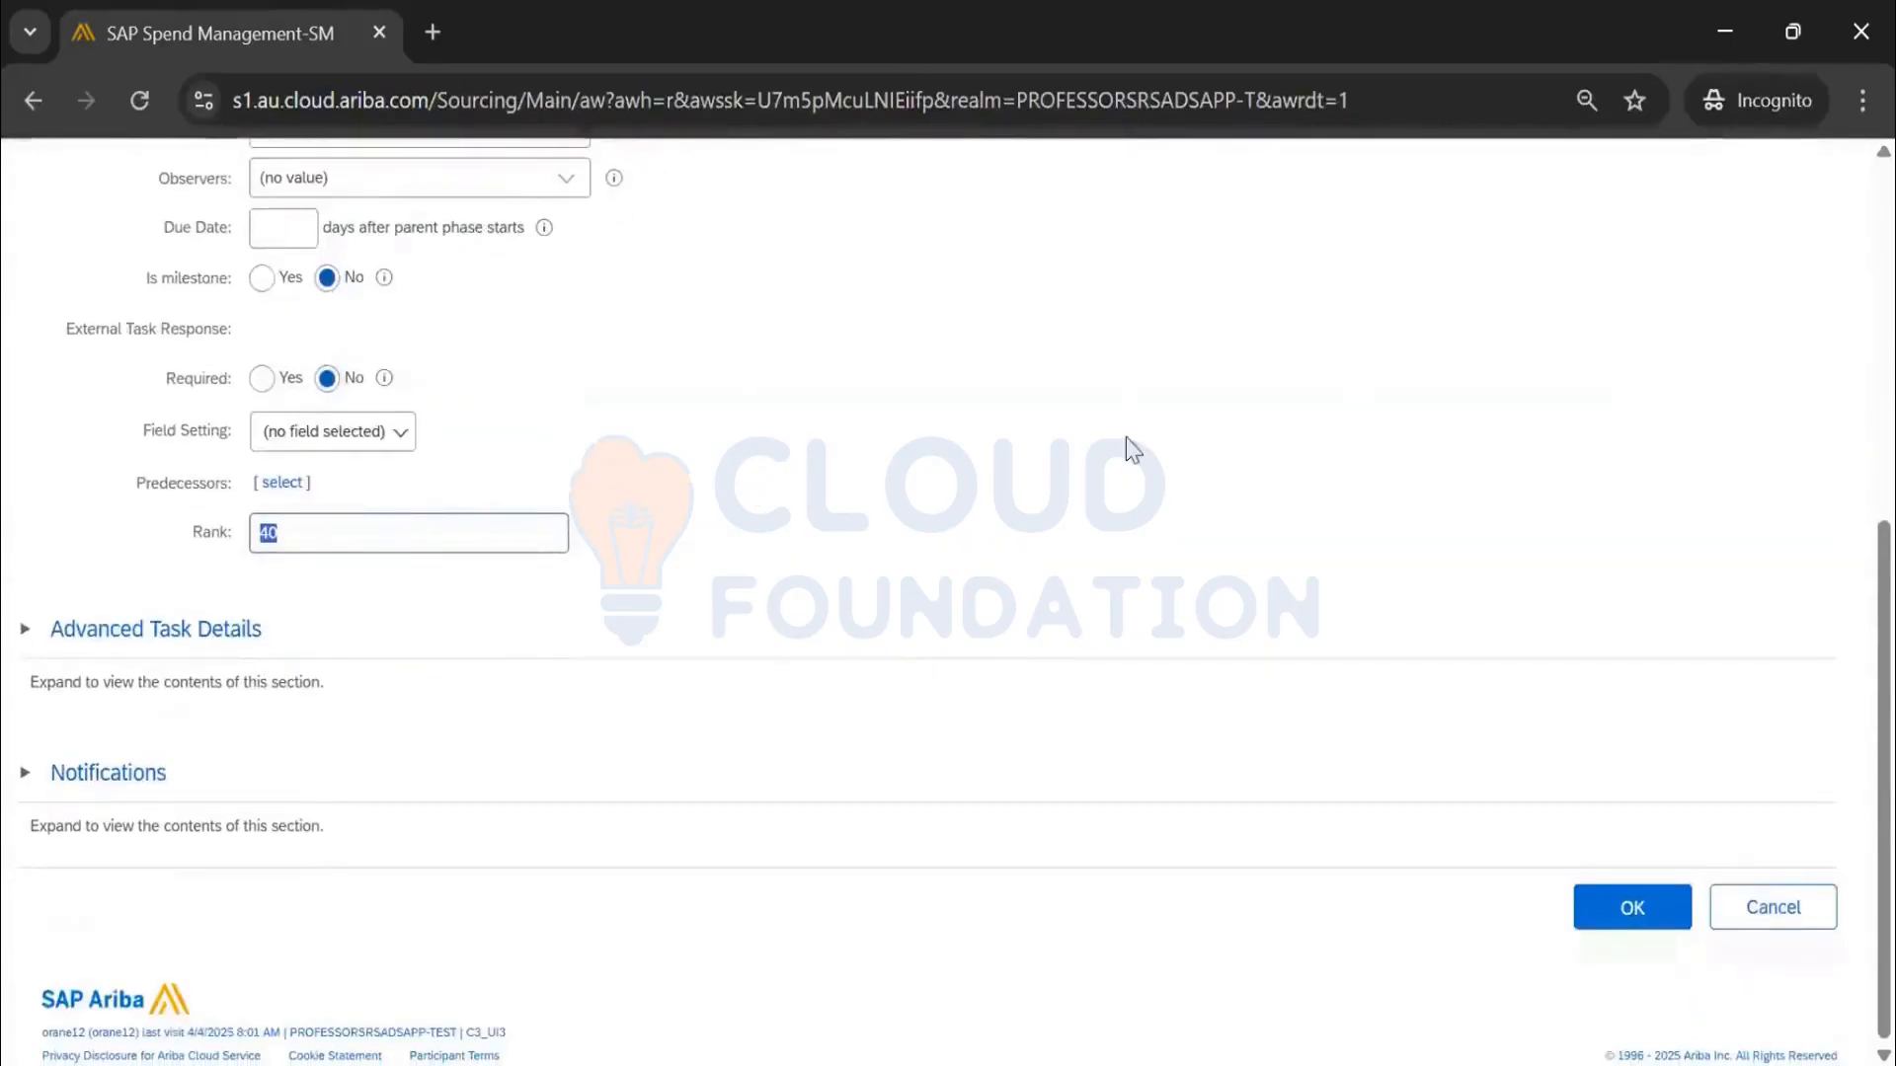
click(1617, 917)
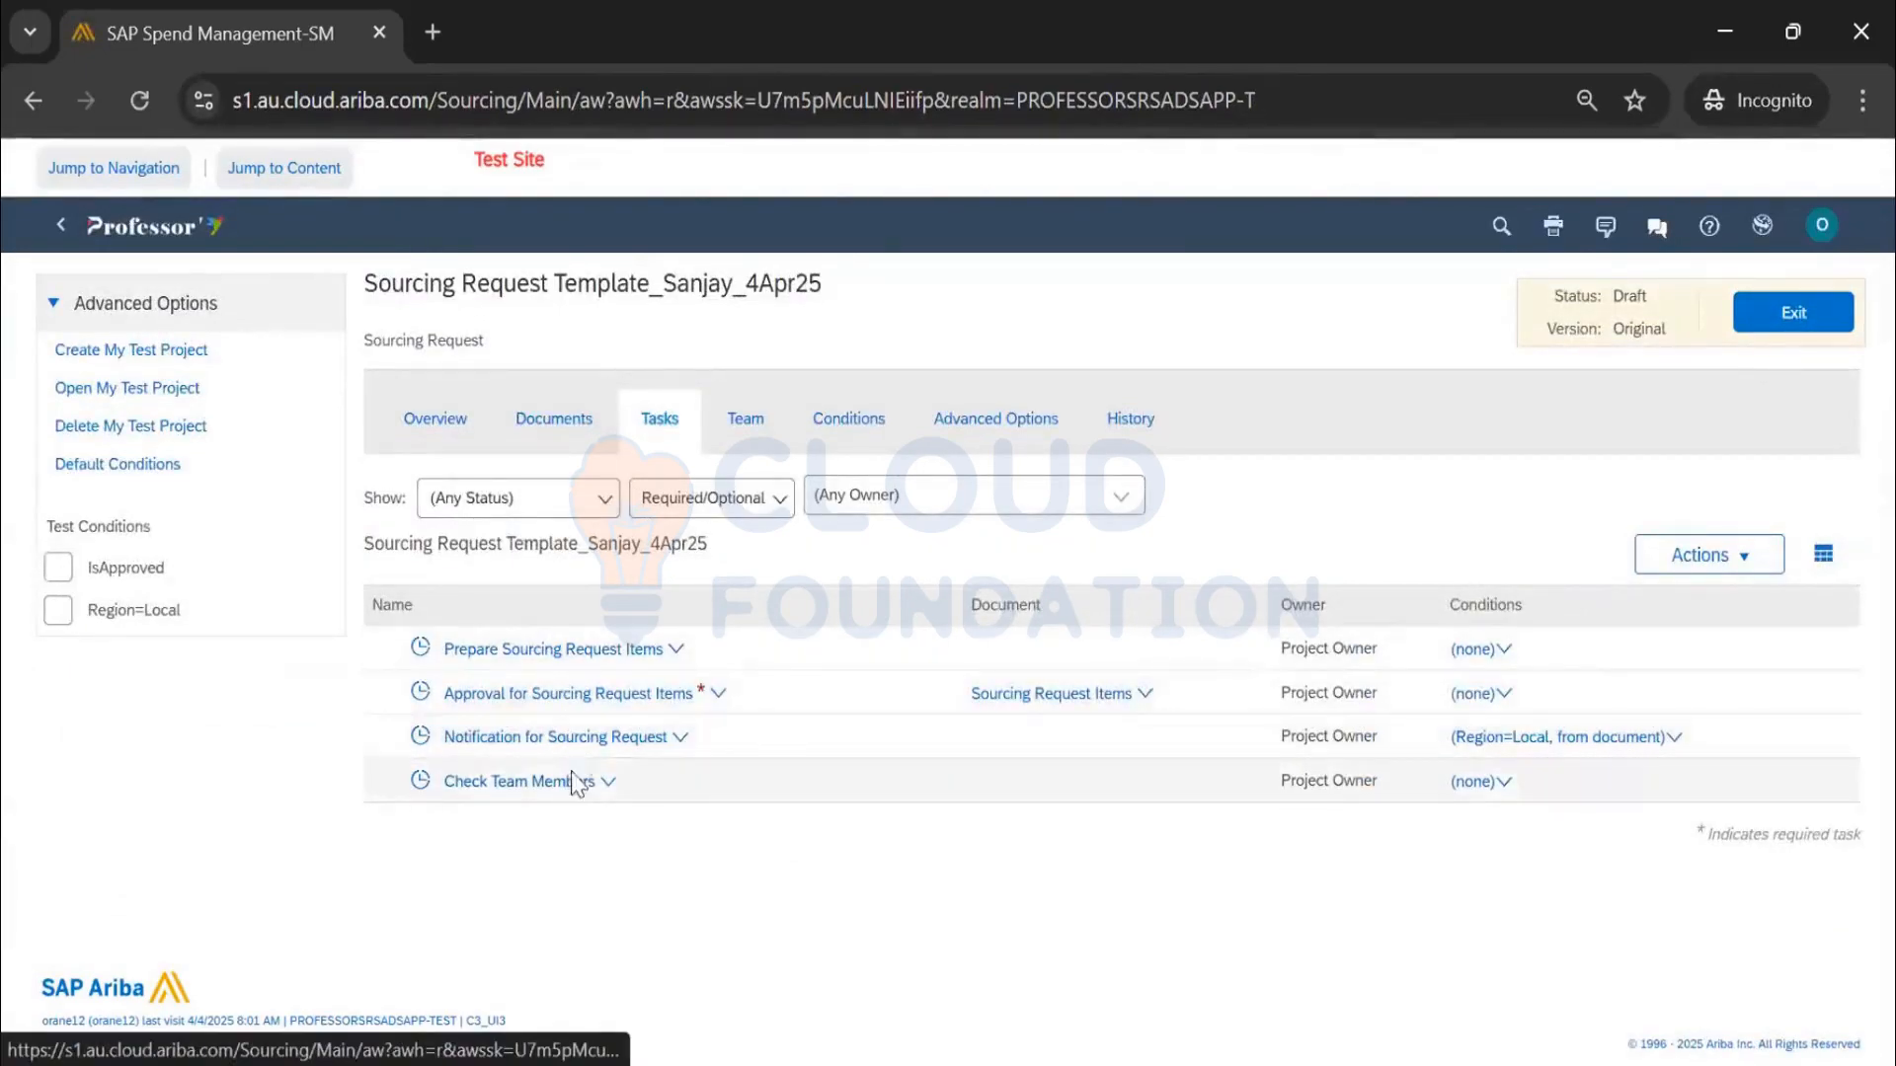
click(593, 652)
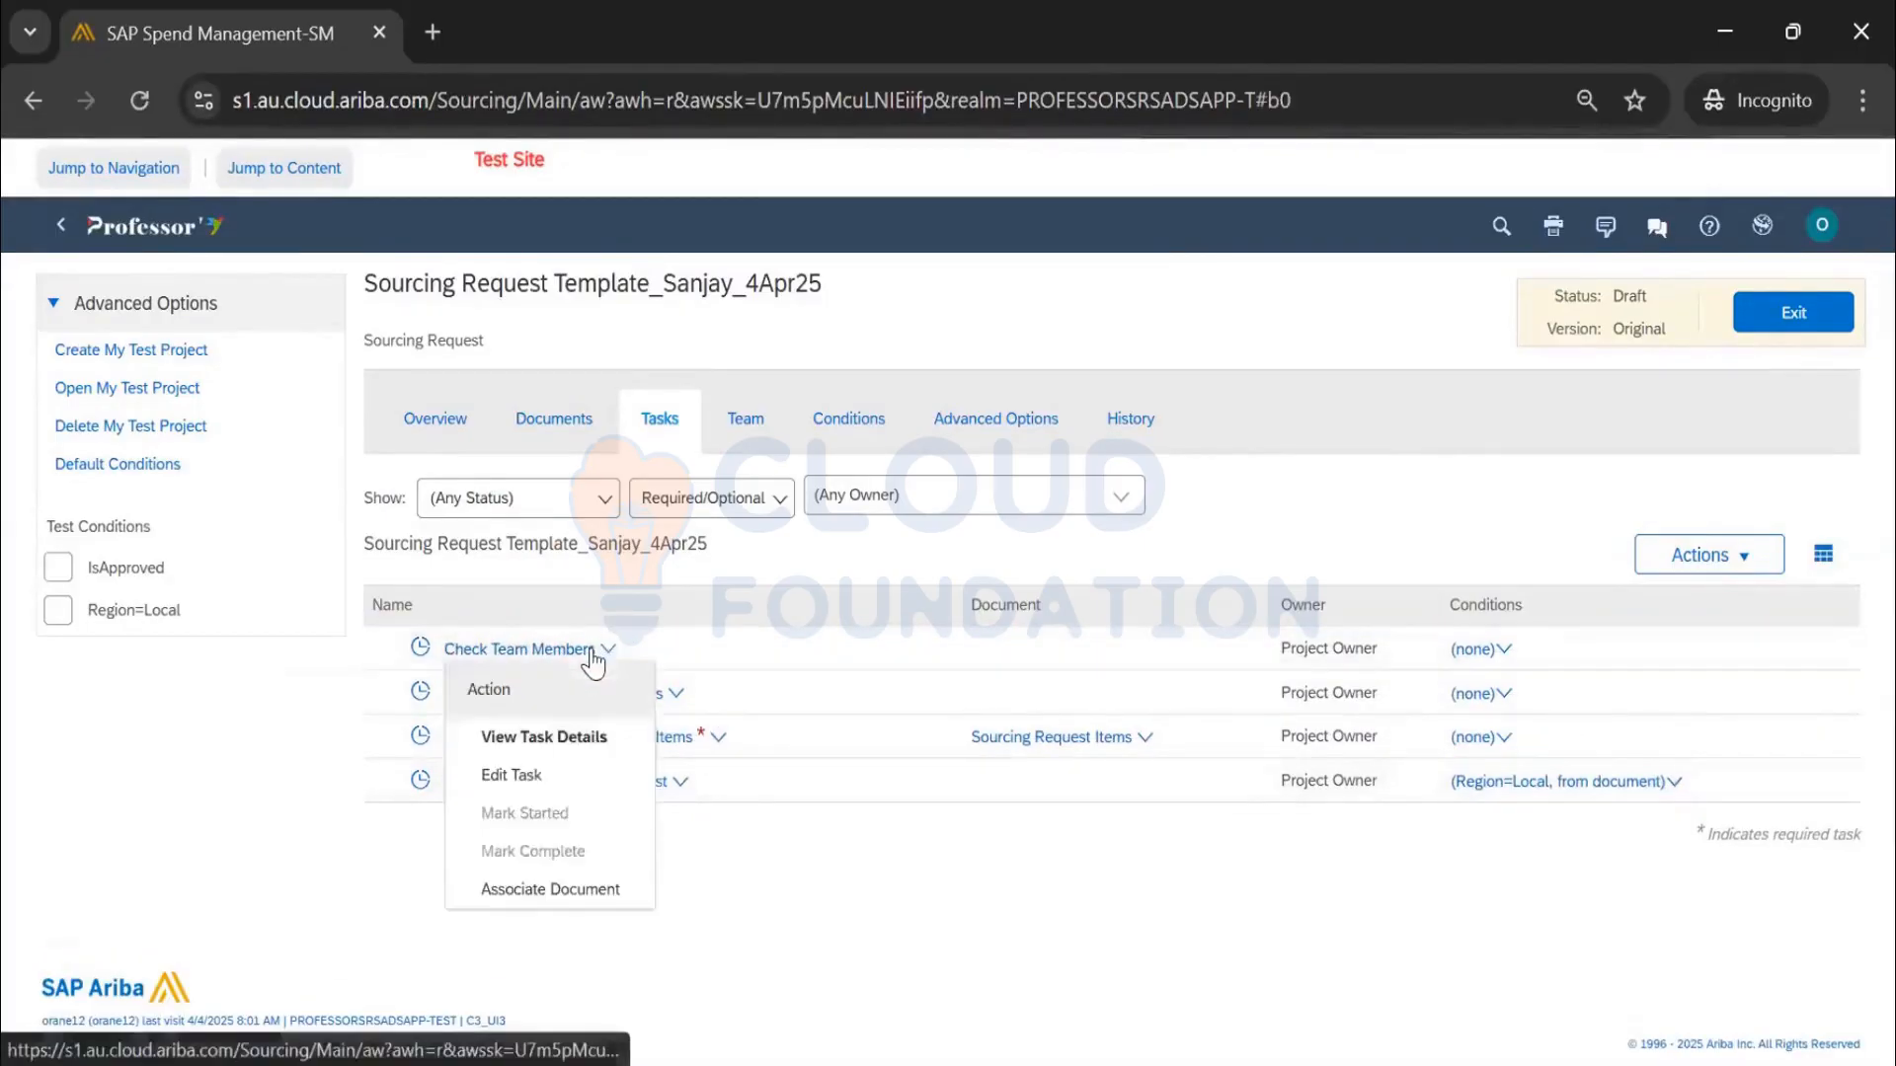
Change the Check Team Members task rank to 10, save it, and view the template Overview
click(548, 775)
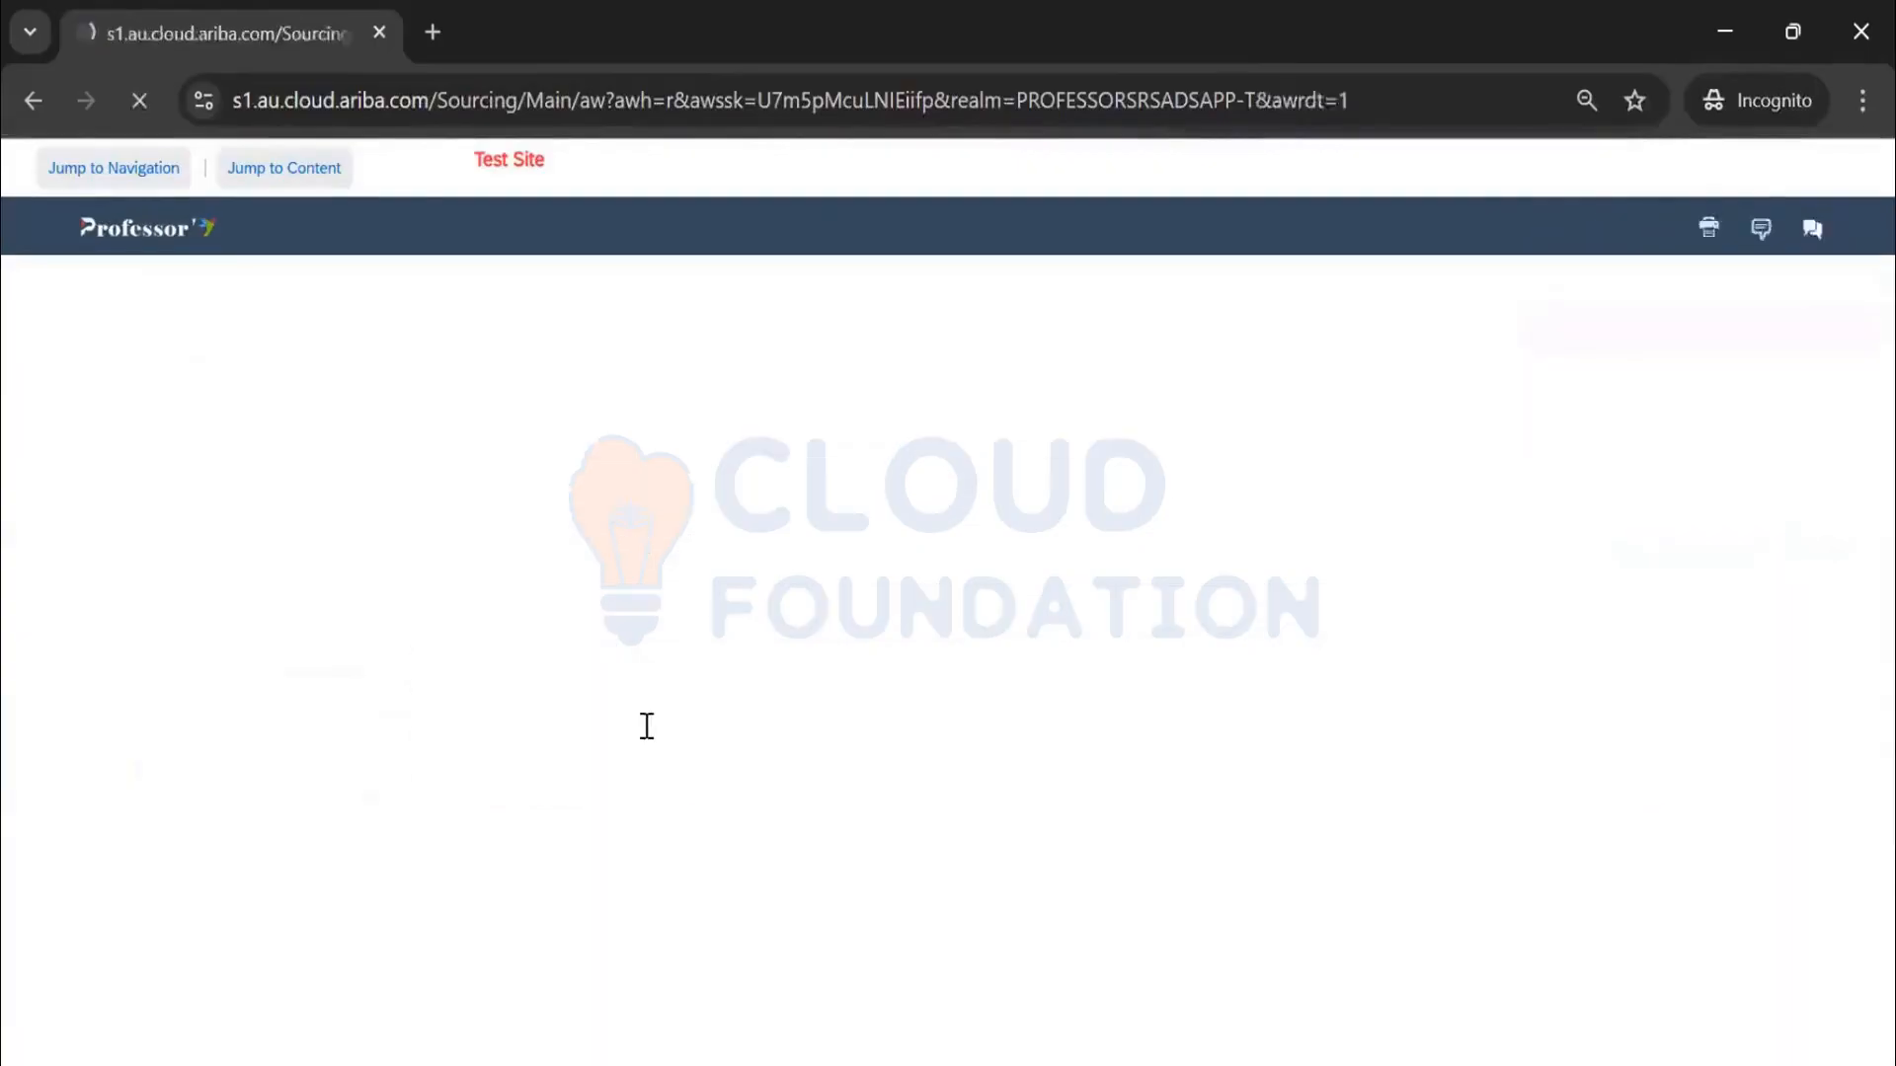
scroll(656, 762, down, 5)
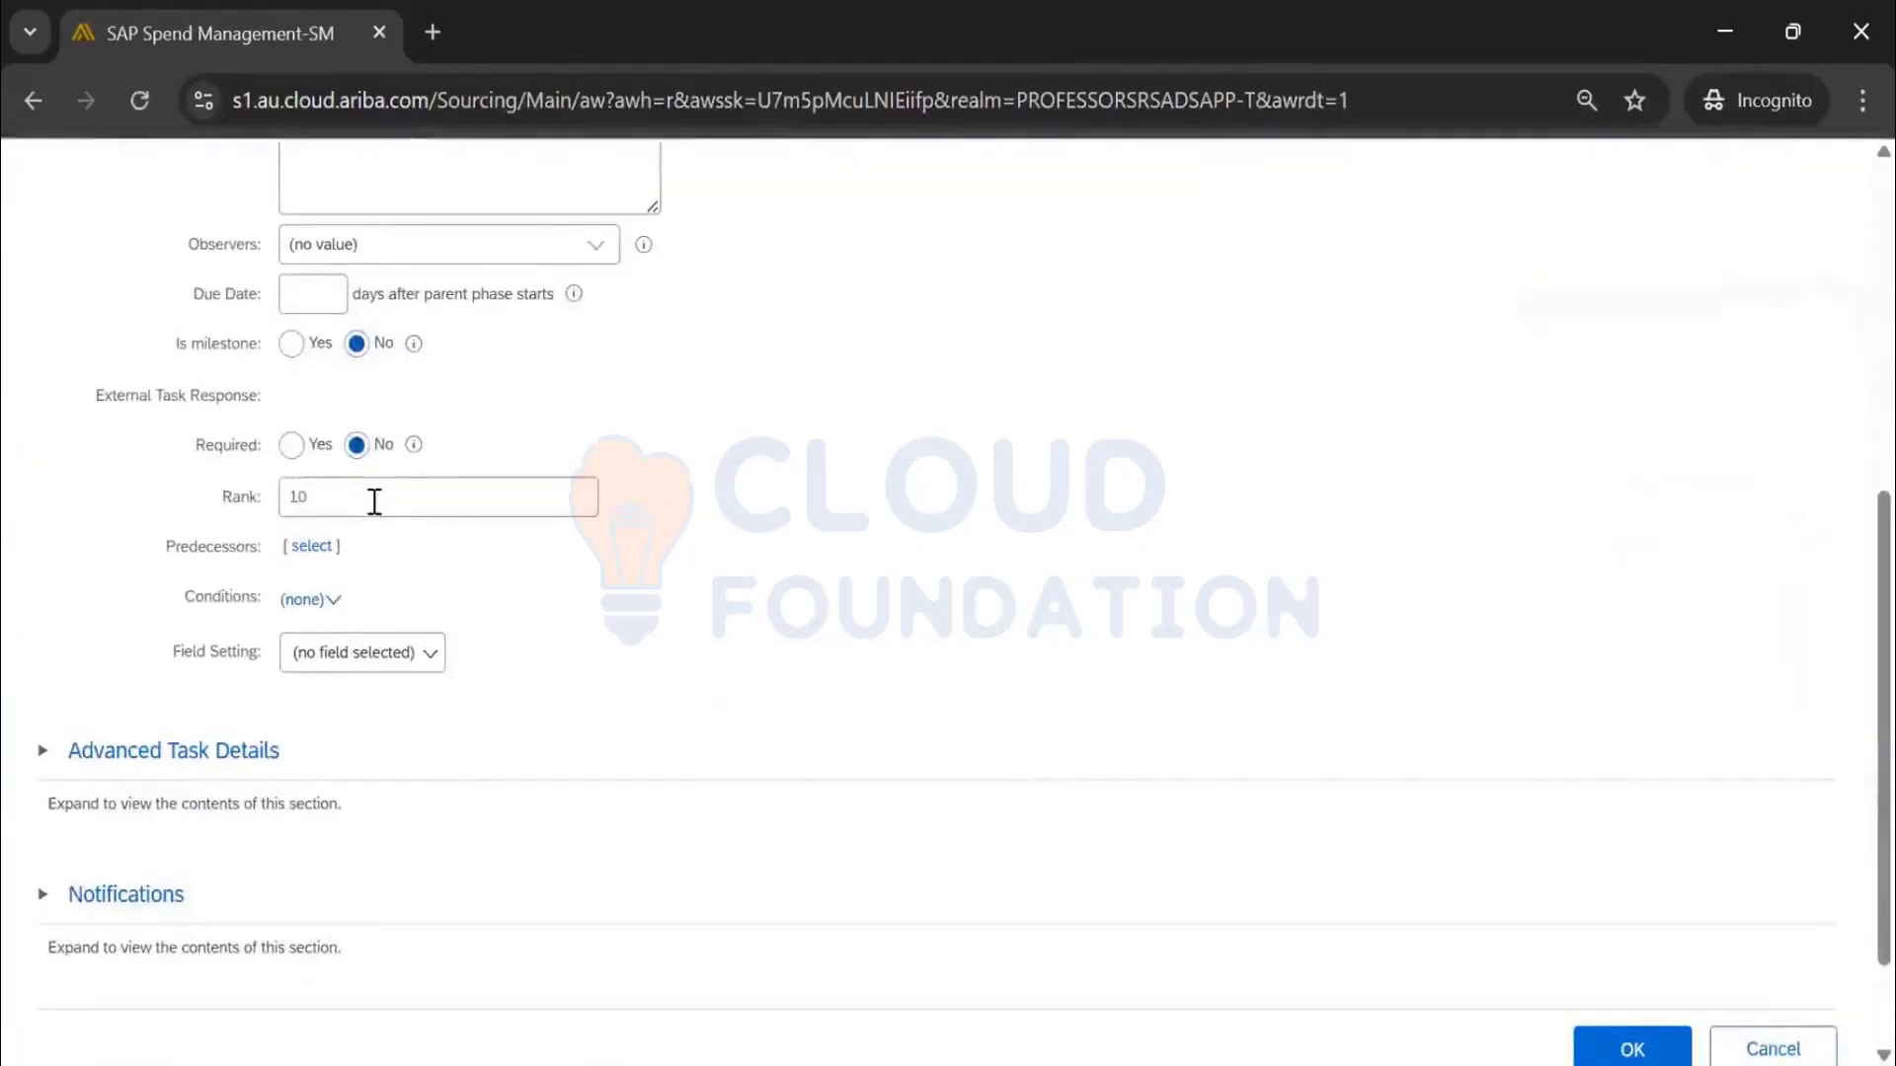
drag(374, 502, 264, 494)
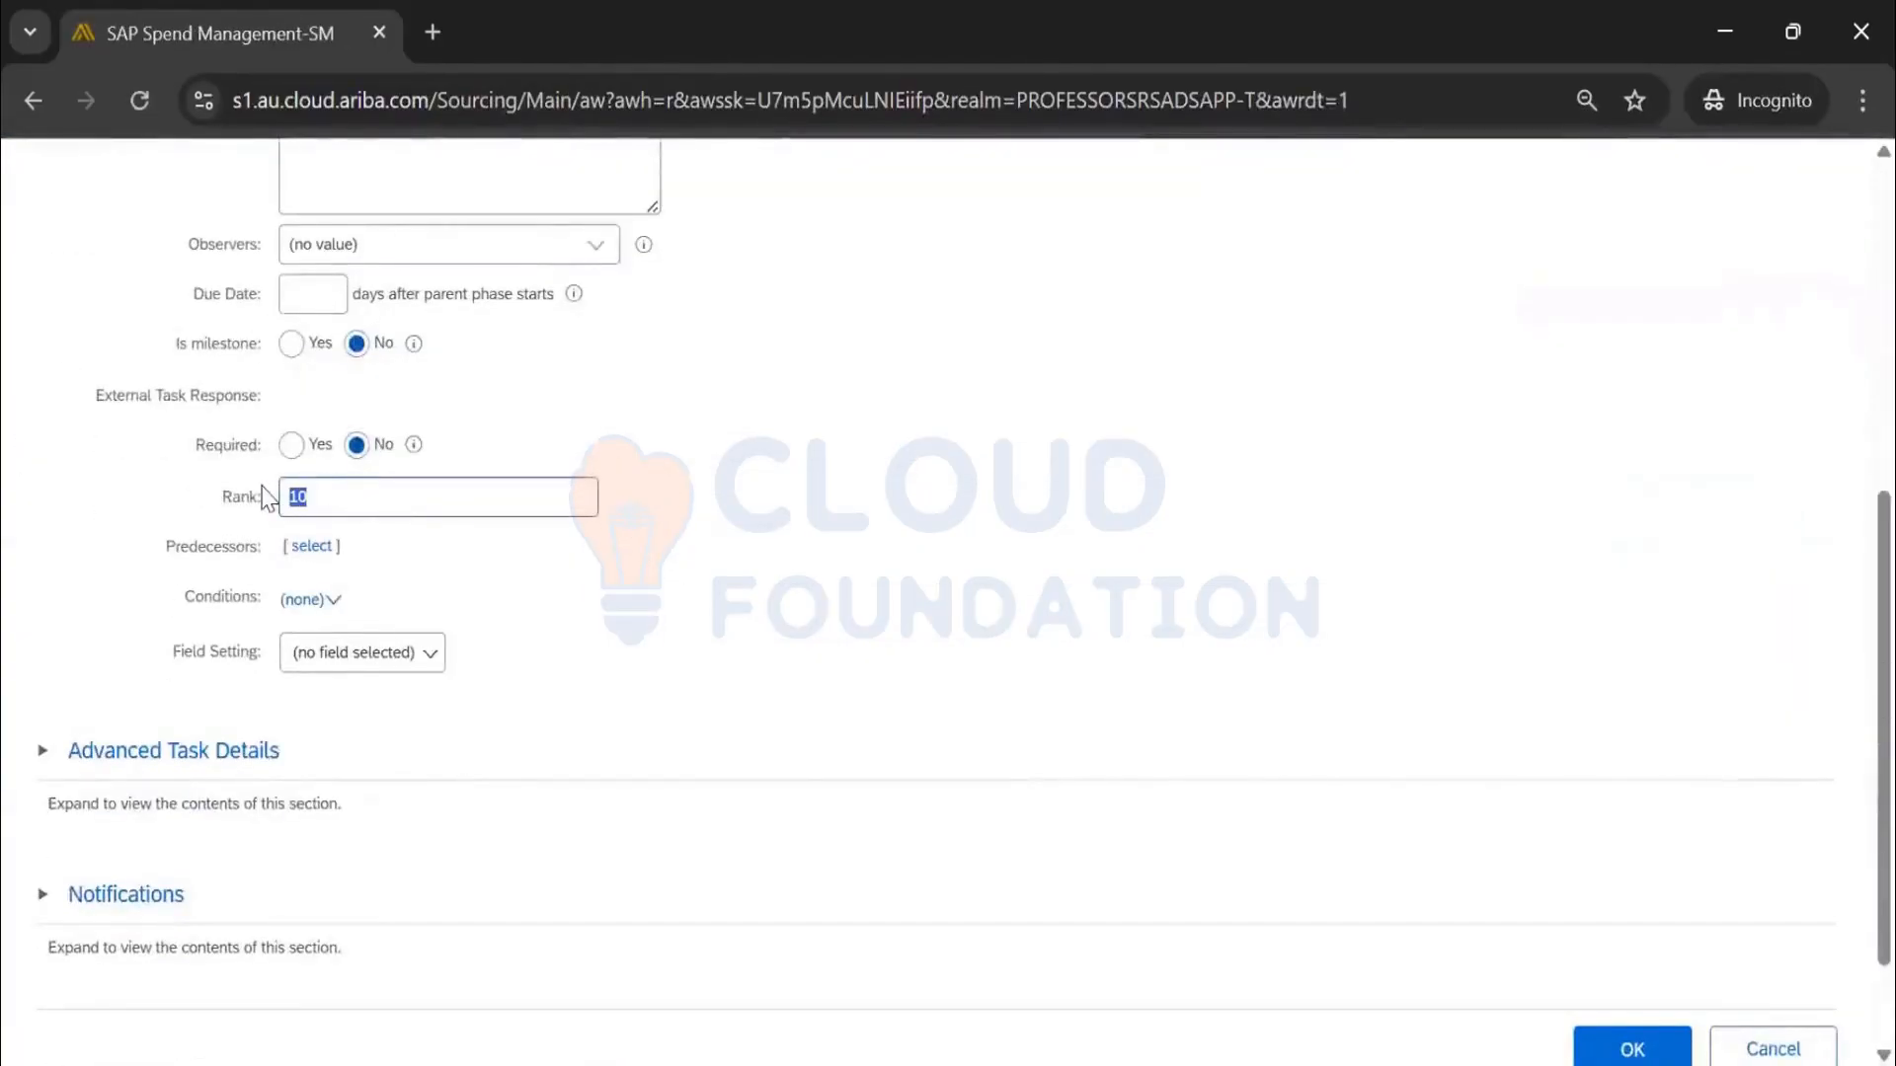
click(1608, 1035)
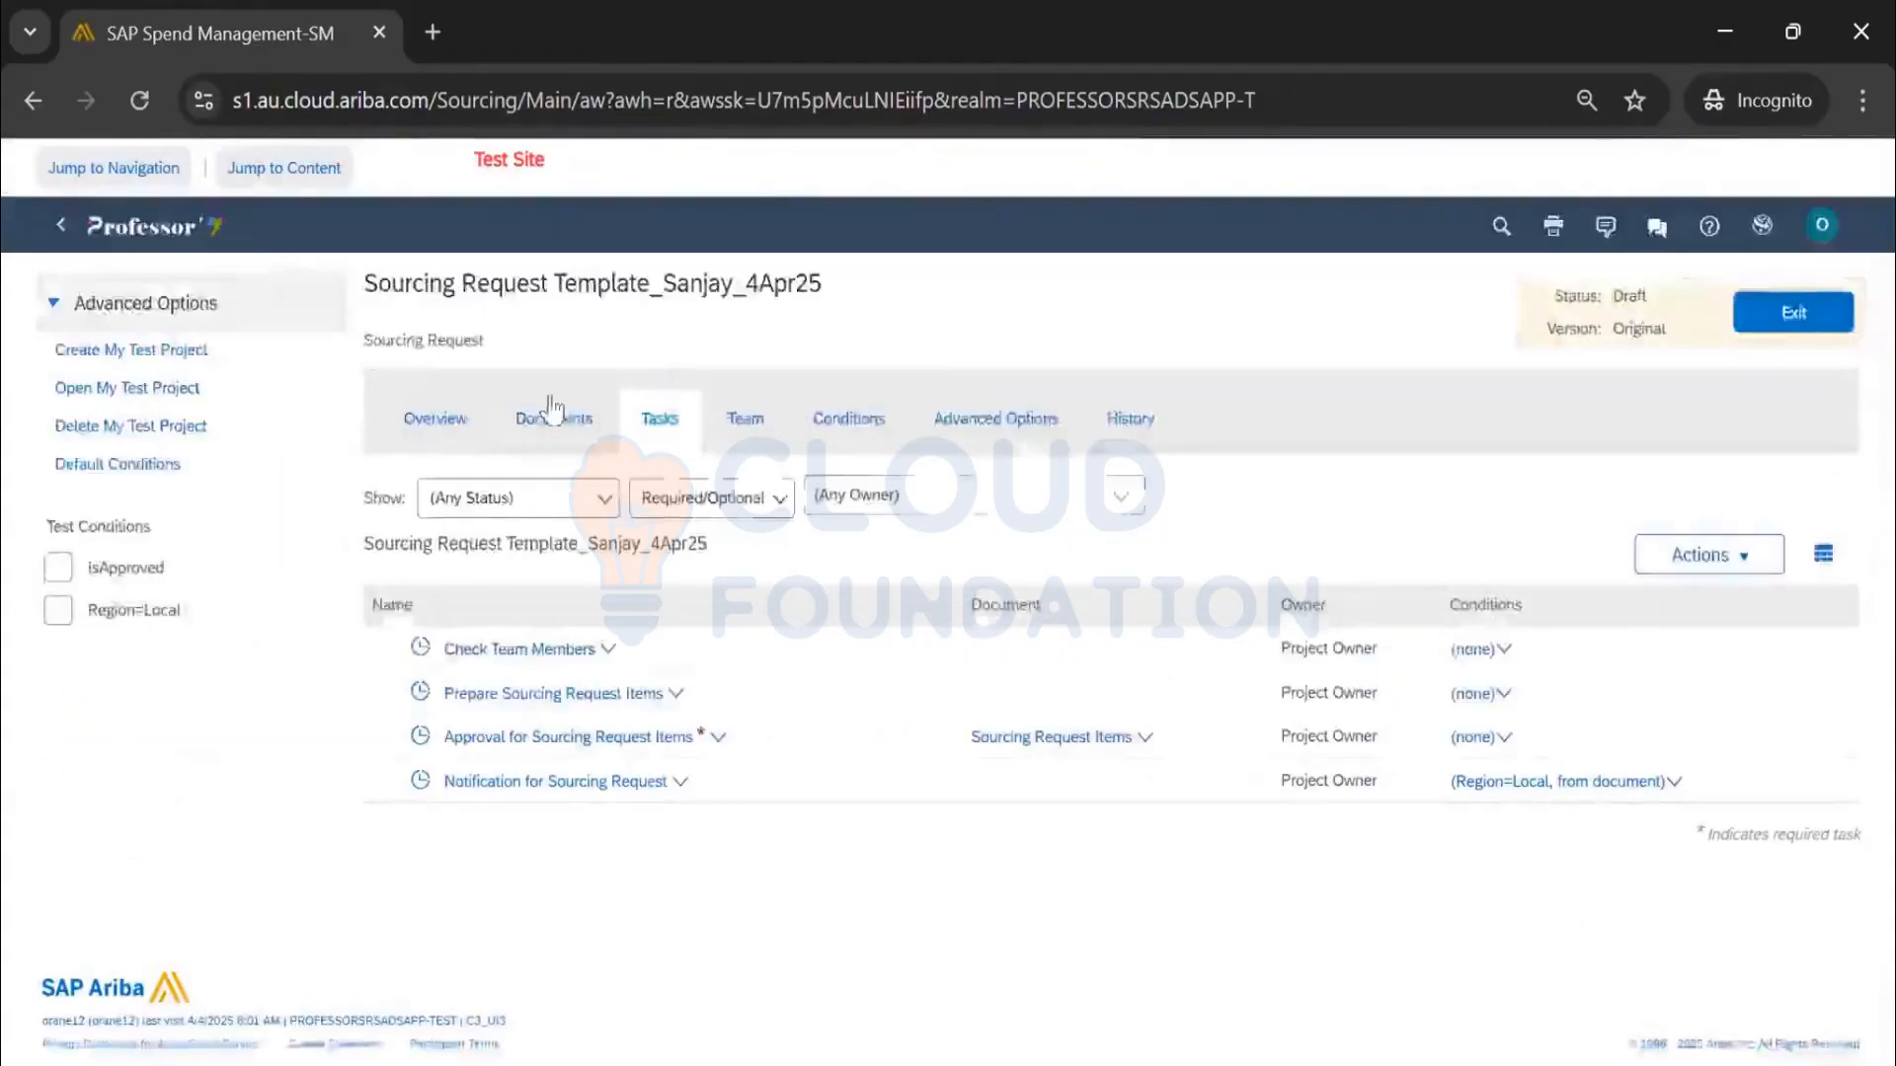
click(410, 424)
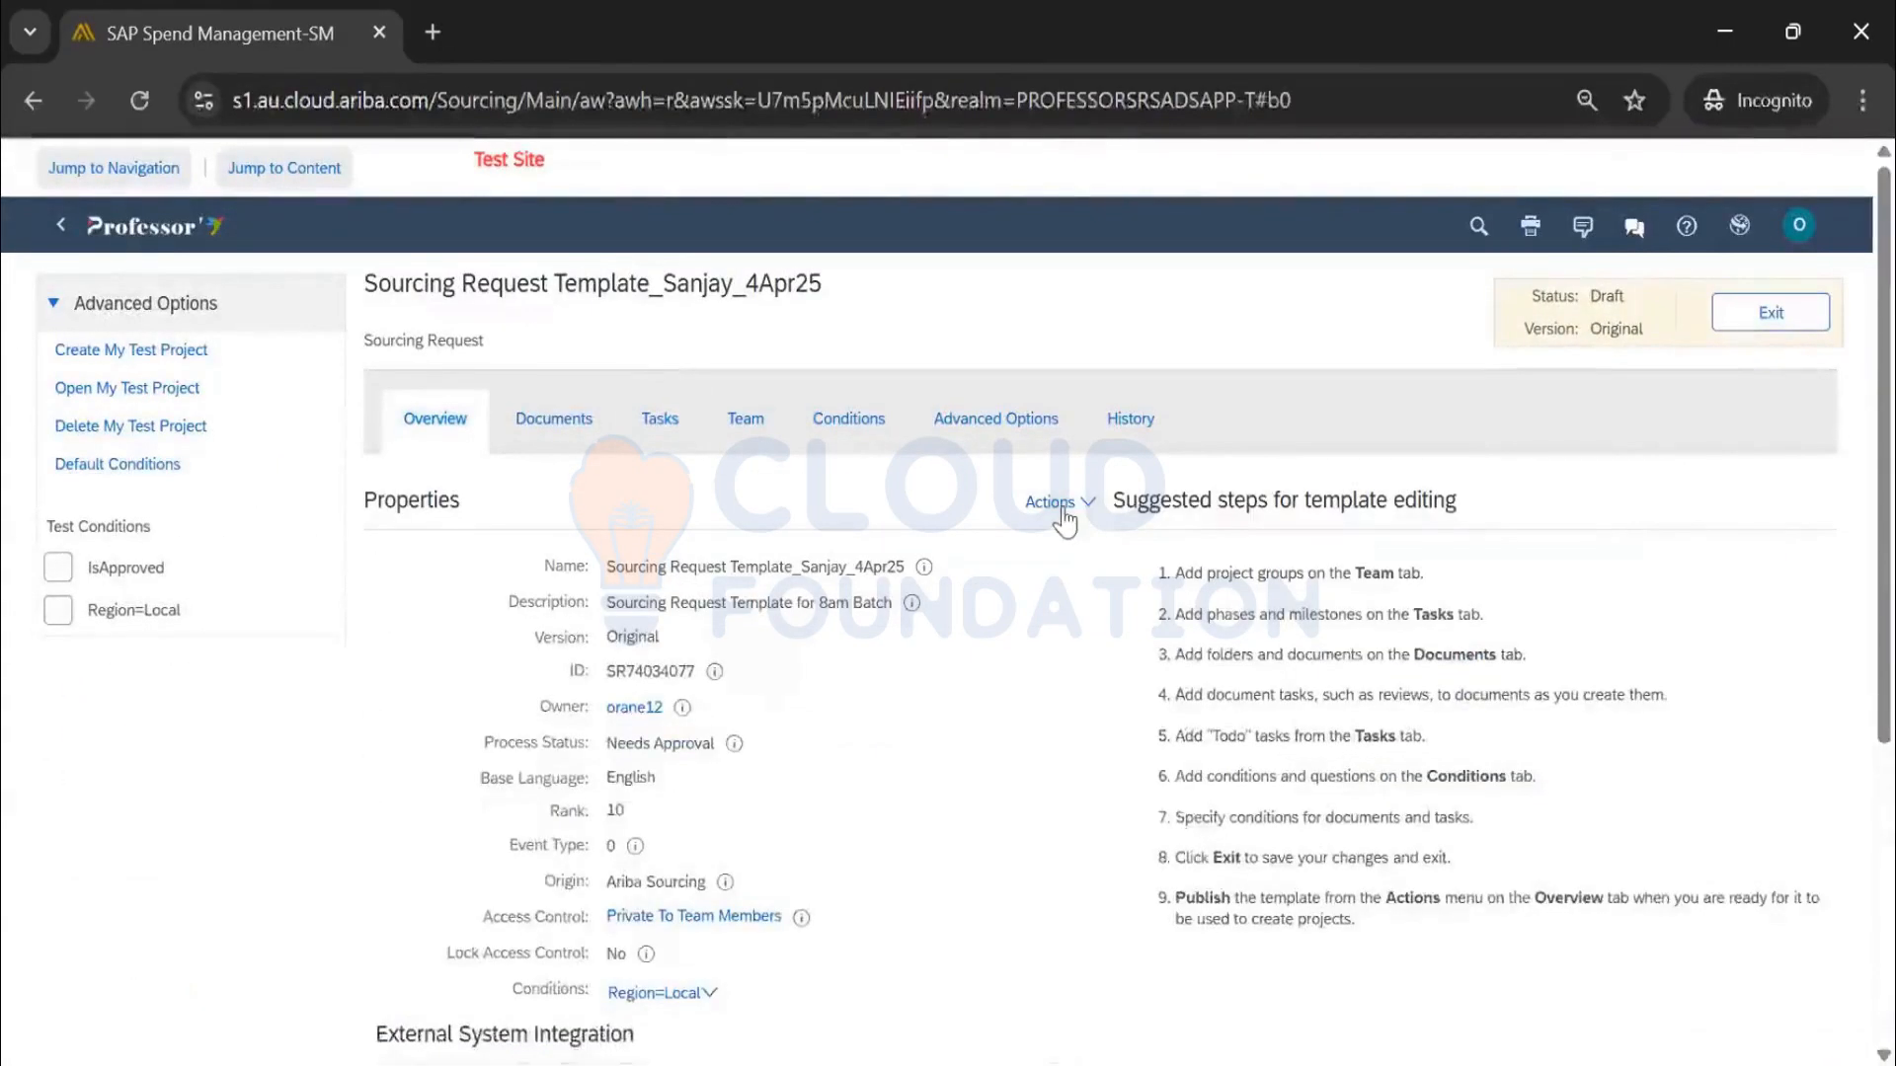
click(1077, 504)
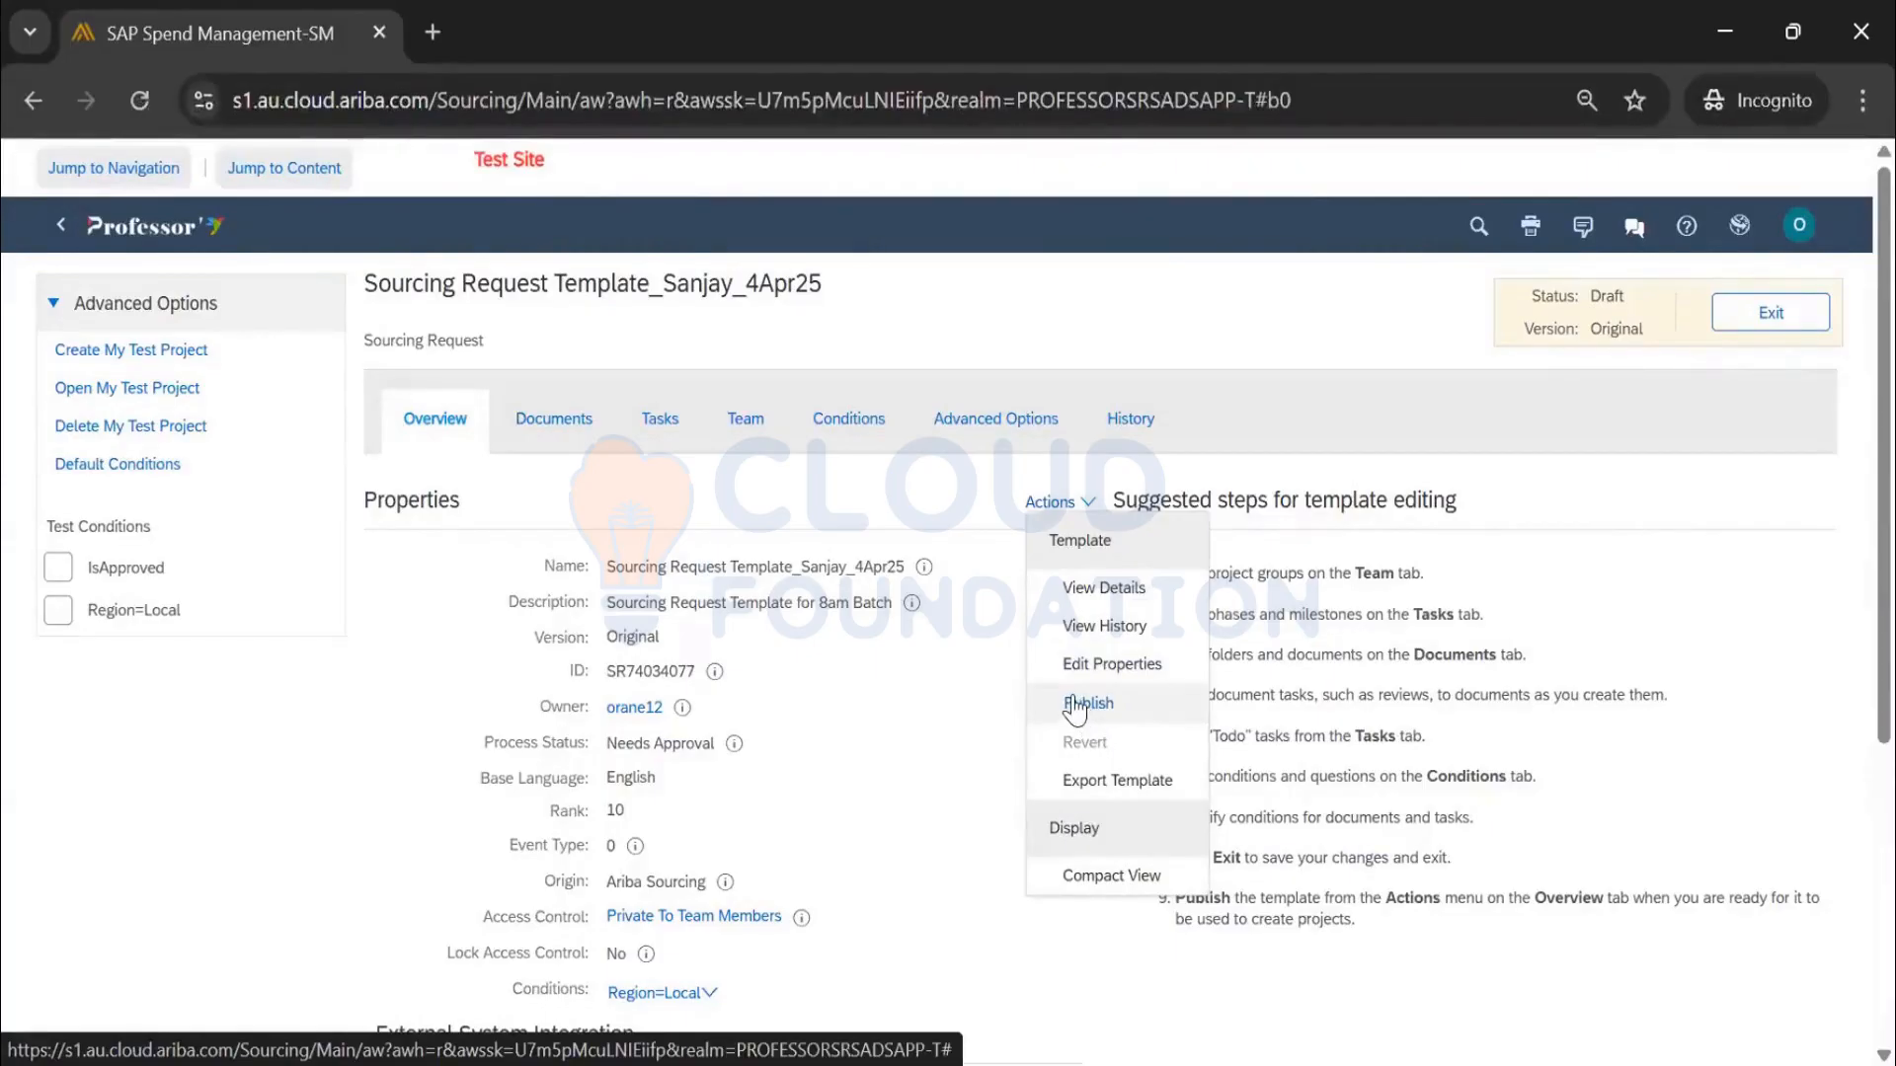
Publish Sourcing Request Template_Sanjay_4Apr25 as Active v1 and exit to the Sourcing dashboard
scroll(1076, 708, down, 2)
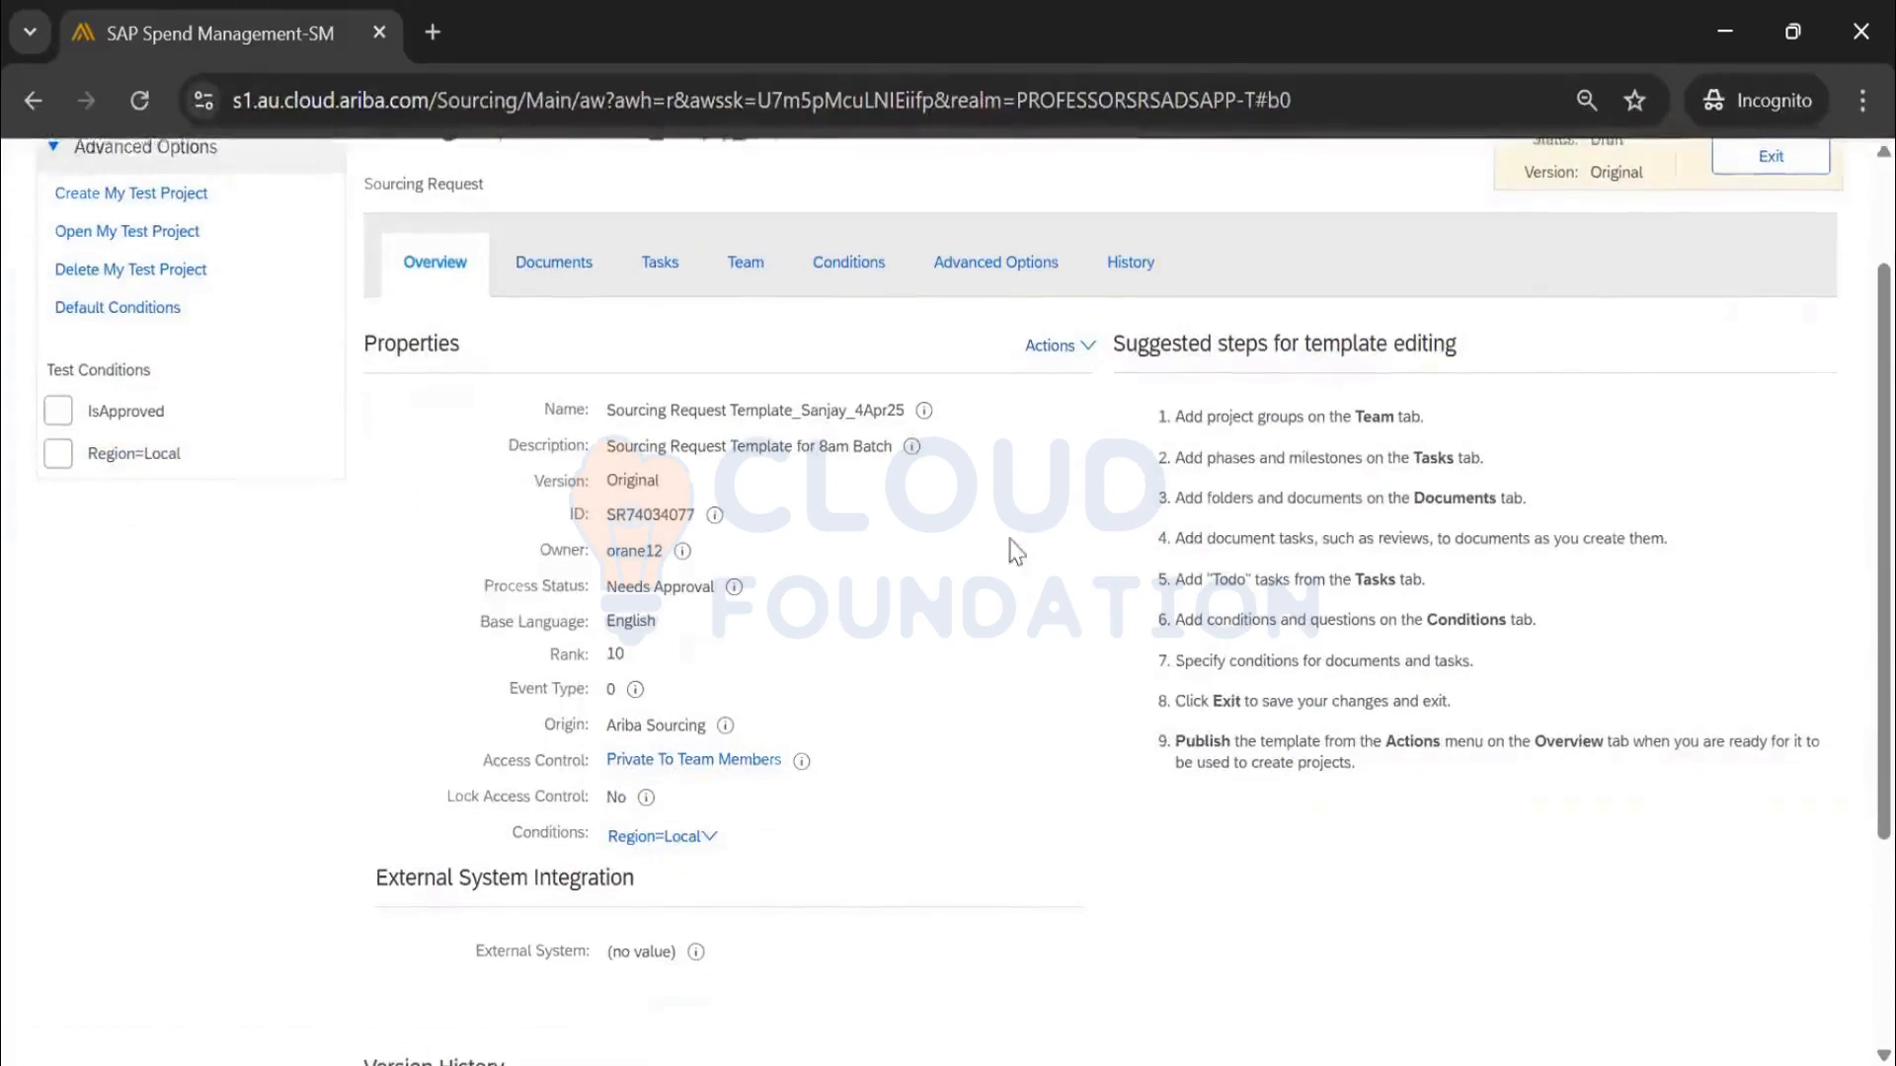
scroll(1353, 444, up, 2)
click(1050, 501)
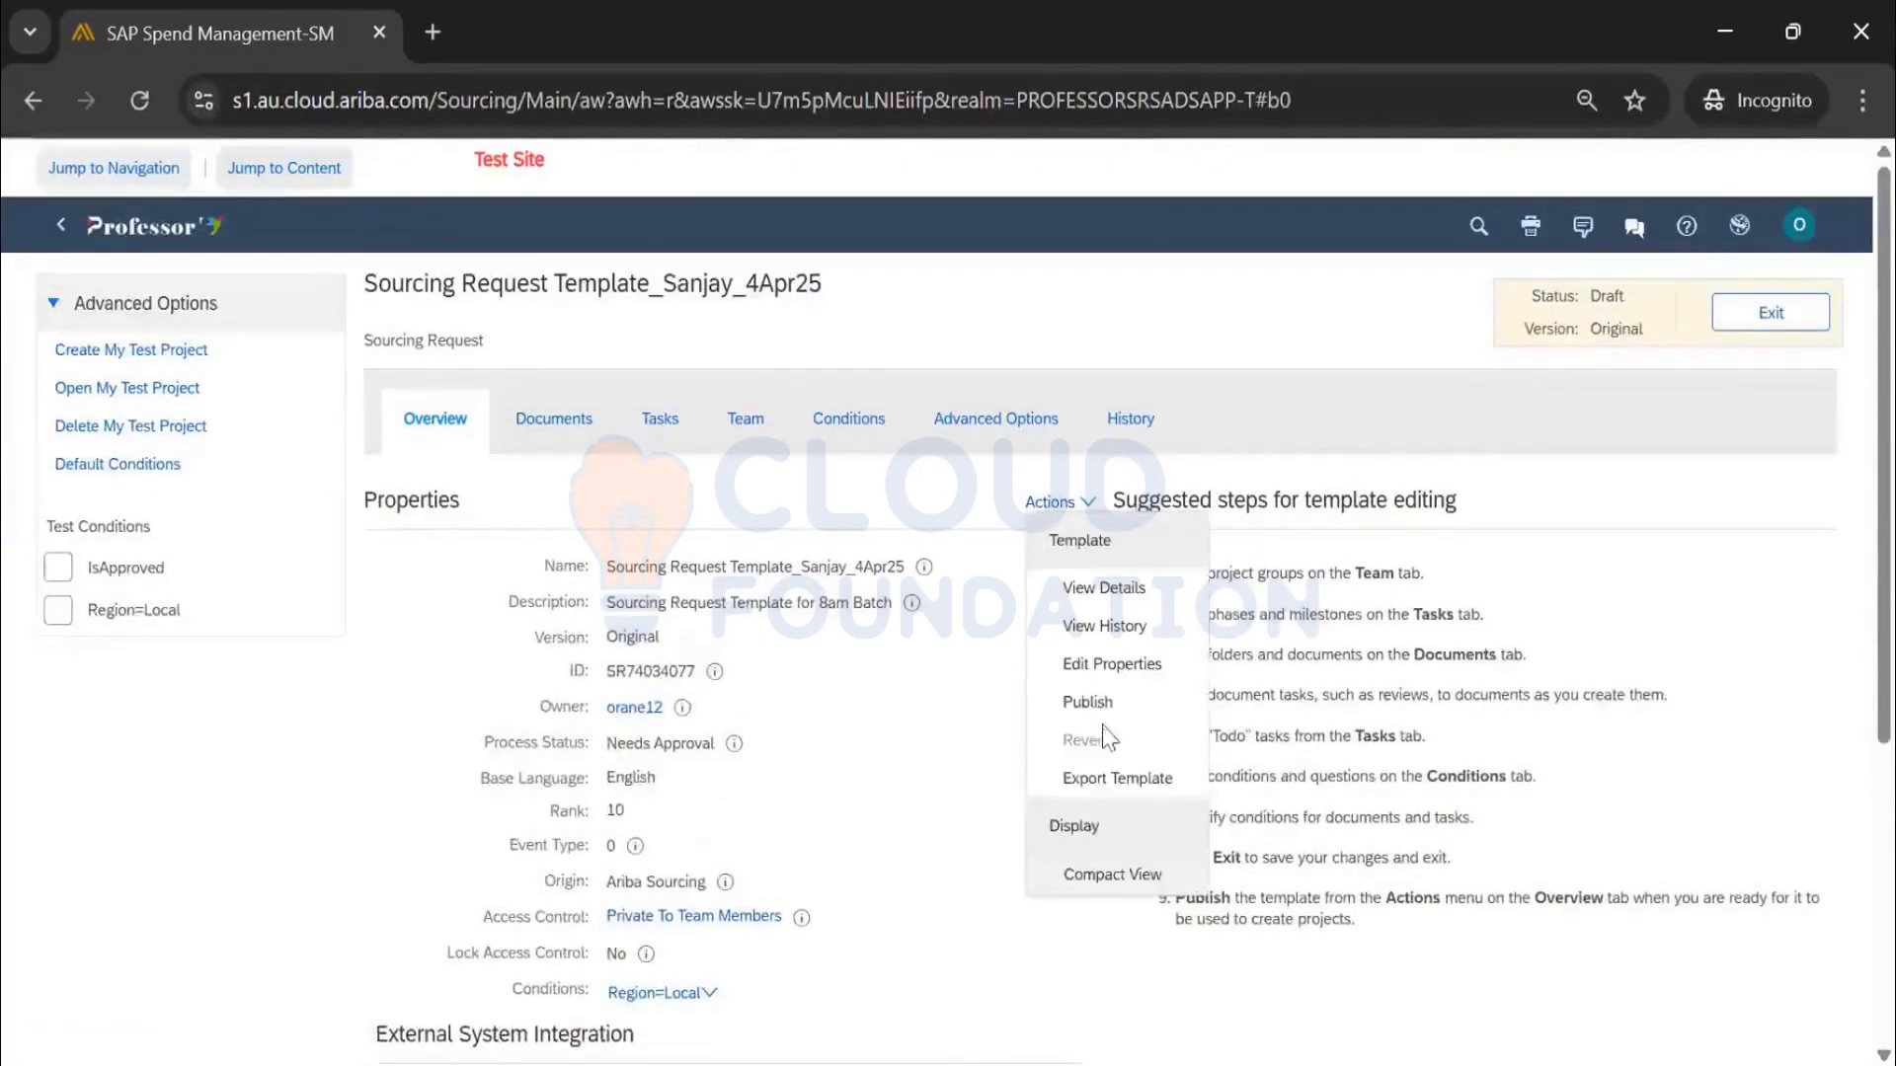
click(1086, 702)
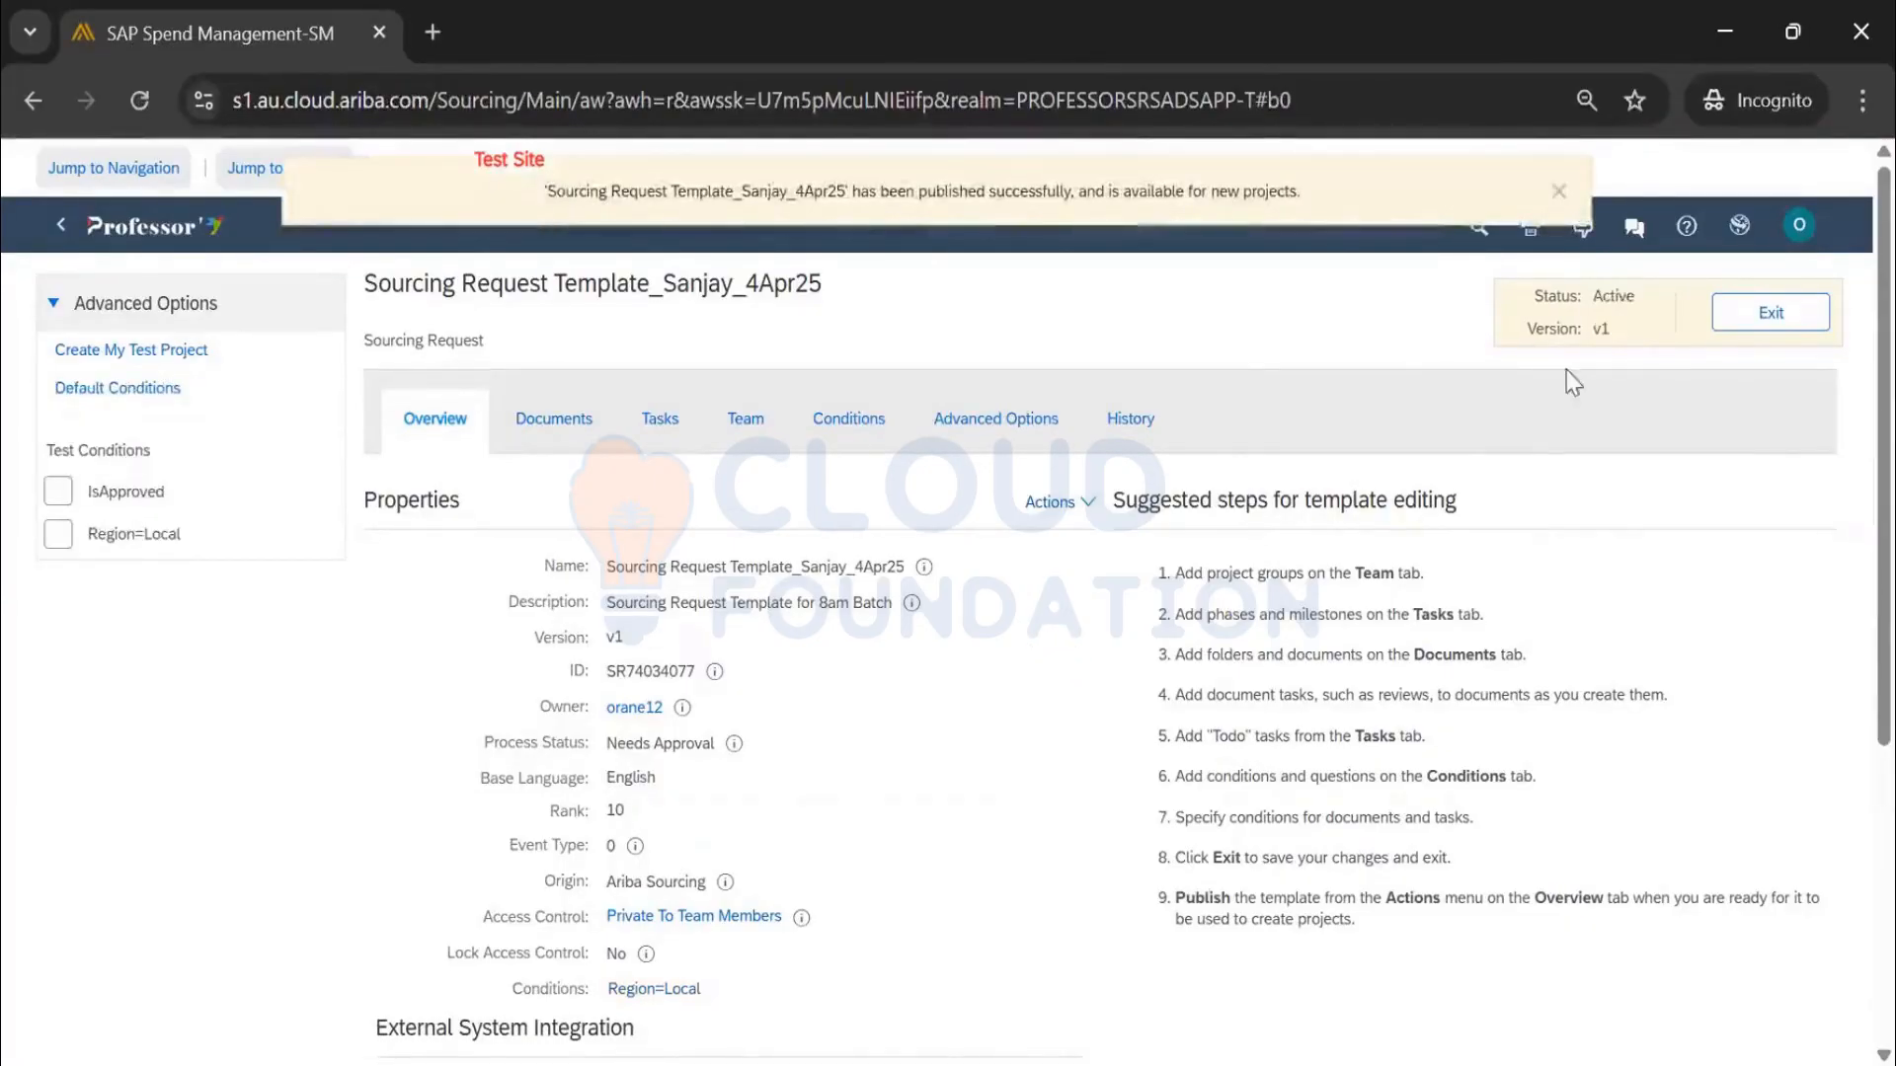
click(1777, 314)
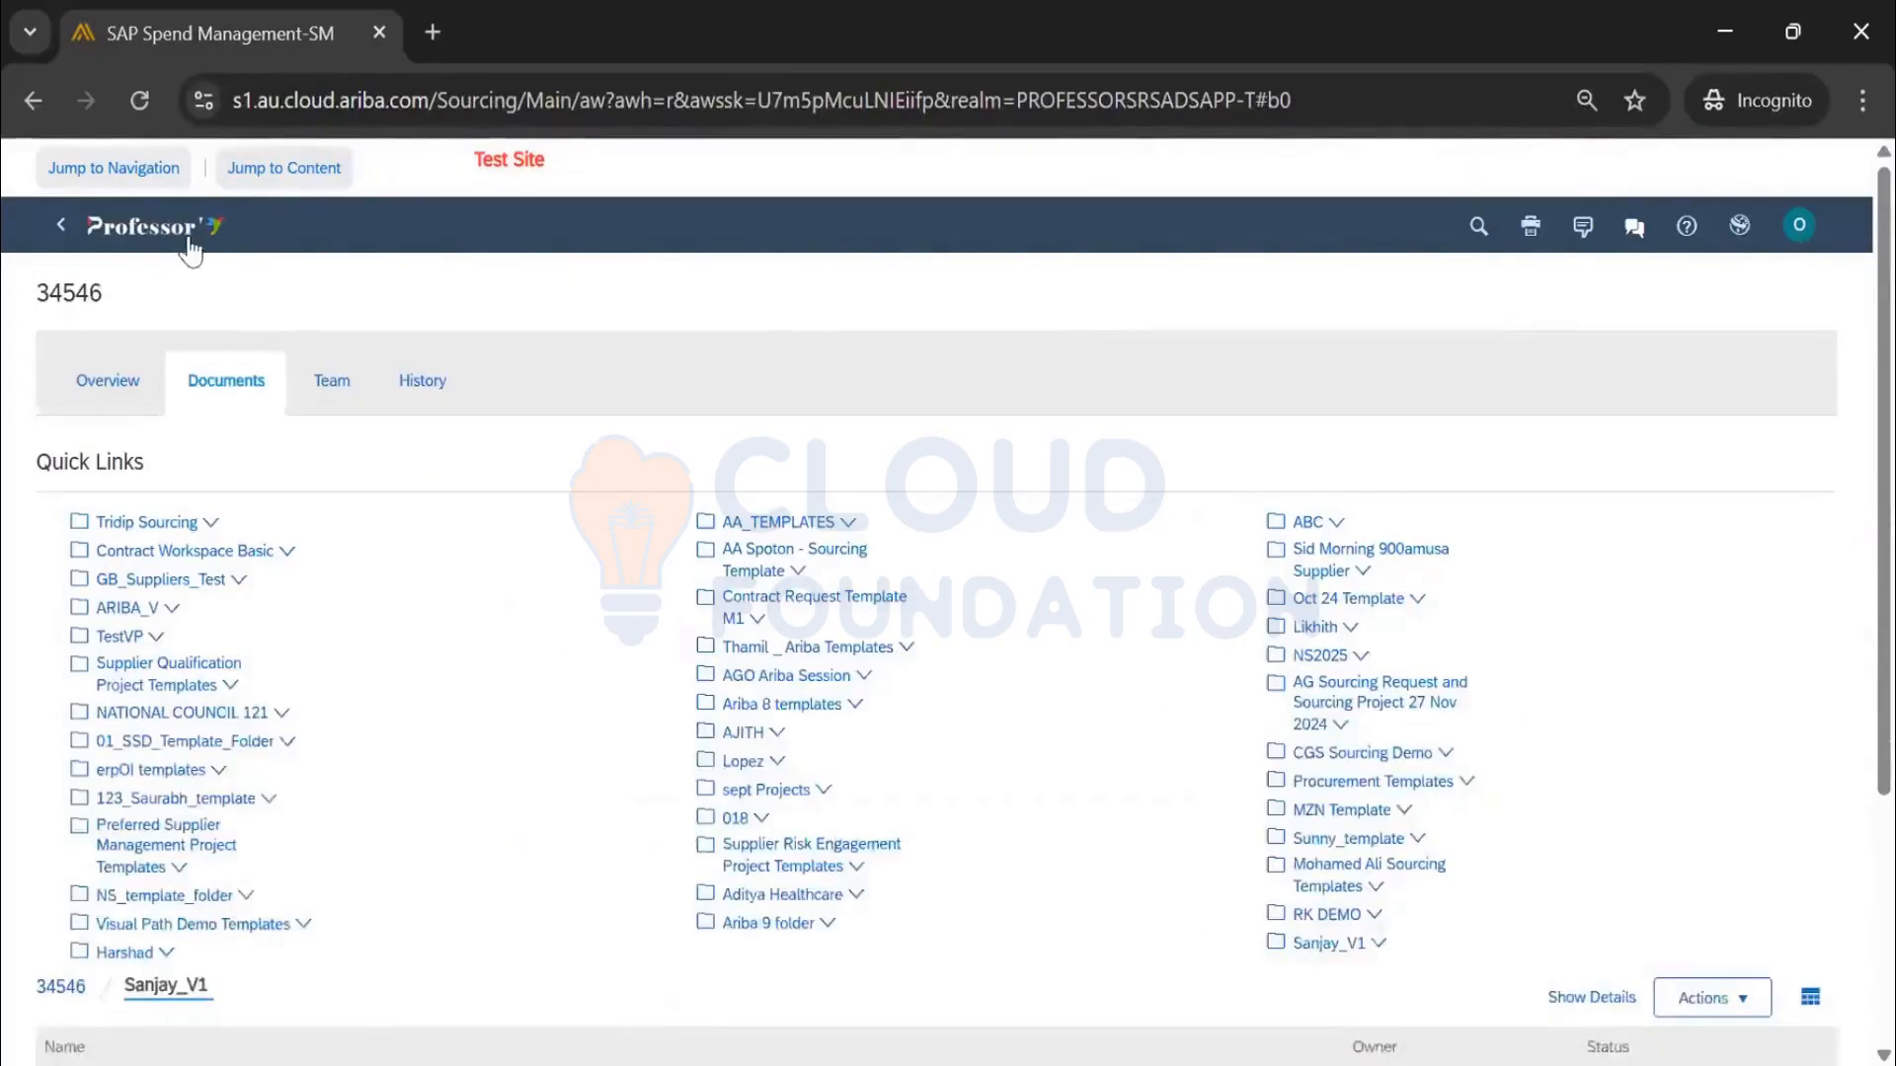
click(188, 235)
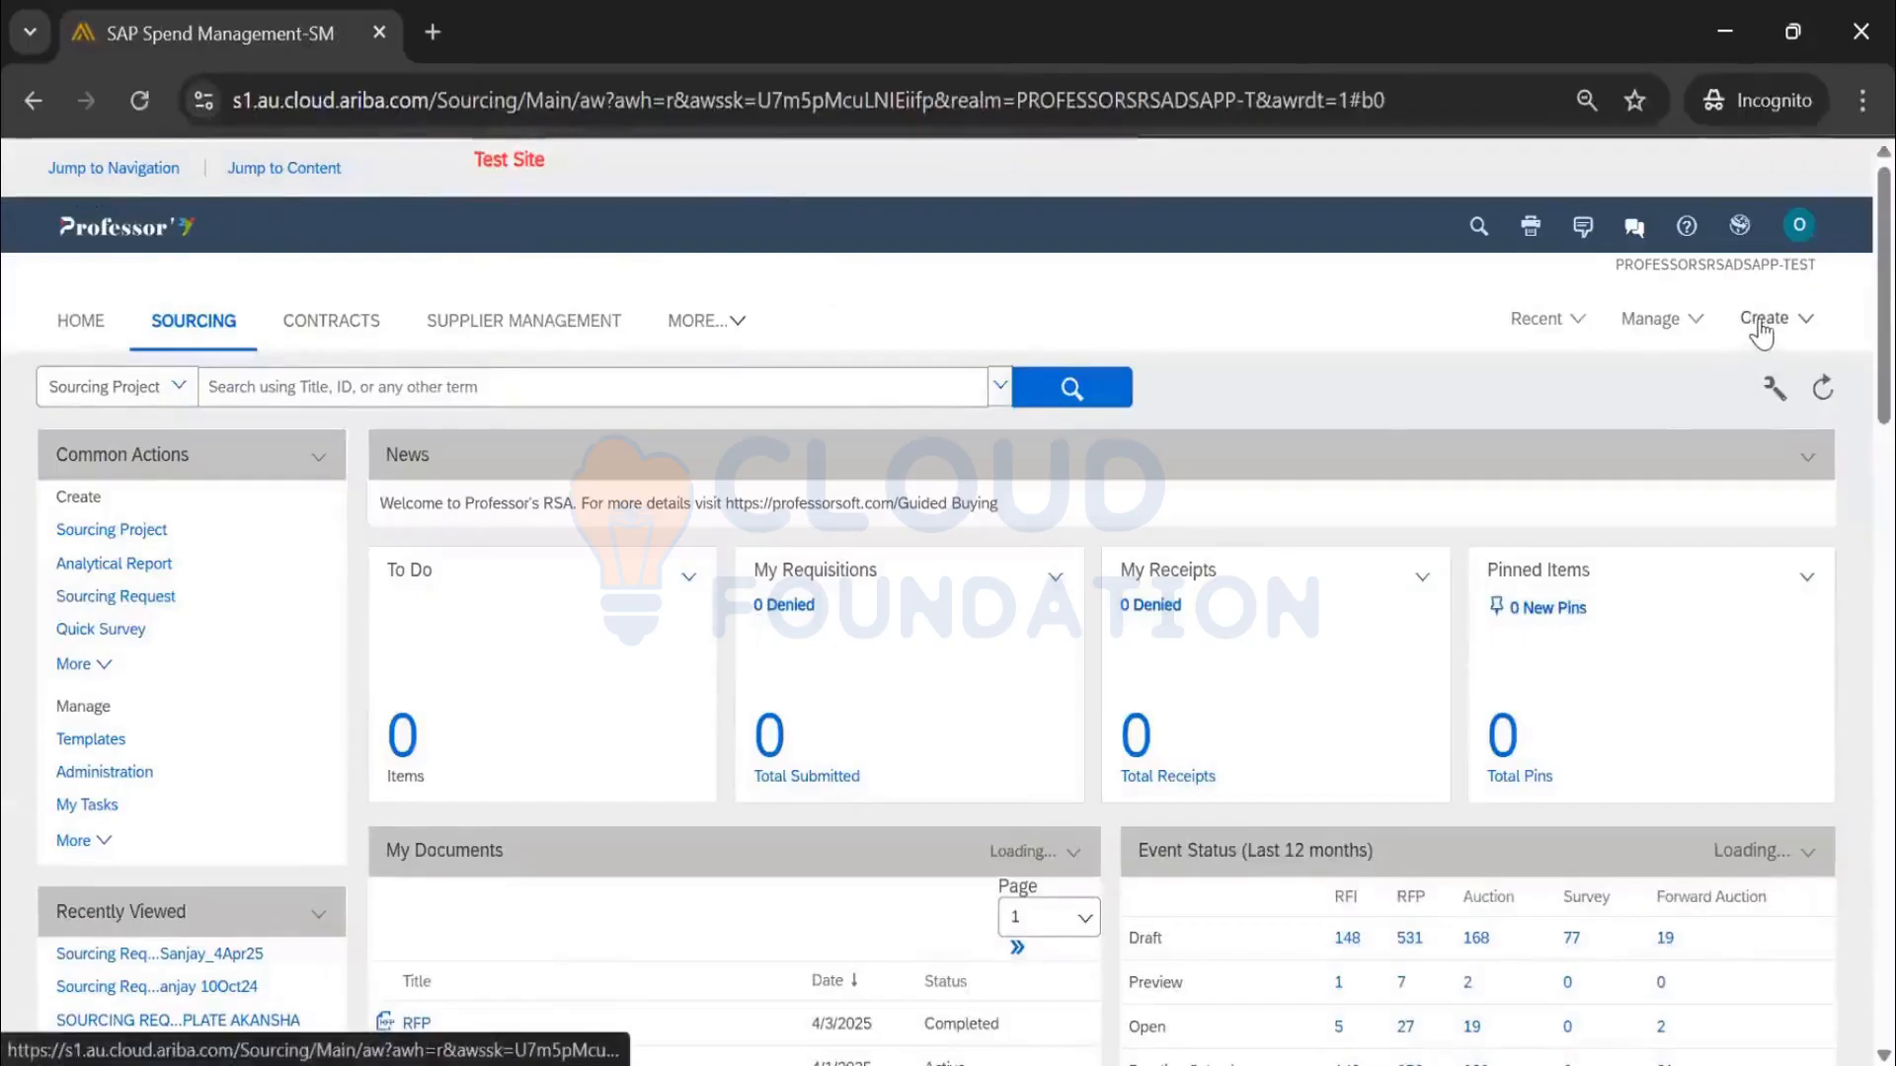
Start a new sourcing request named 'SR using own template_4Apr25', marked as not a test project
click(1759, 326)
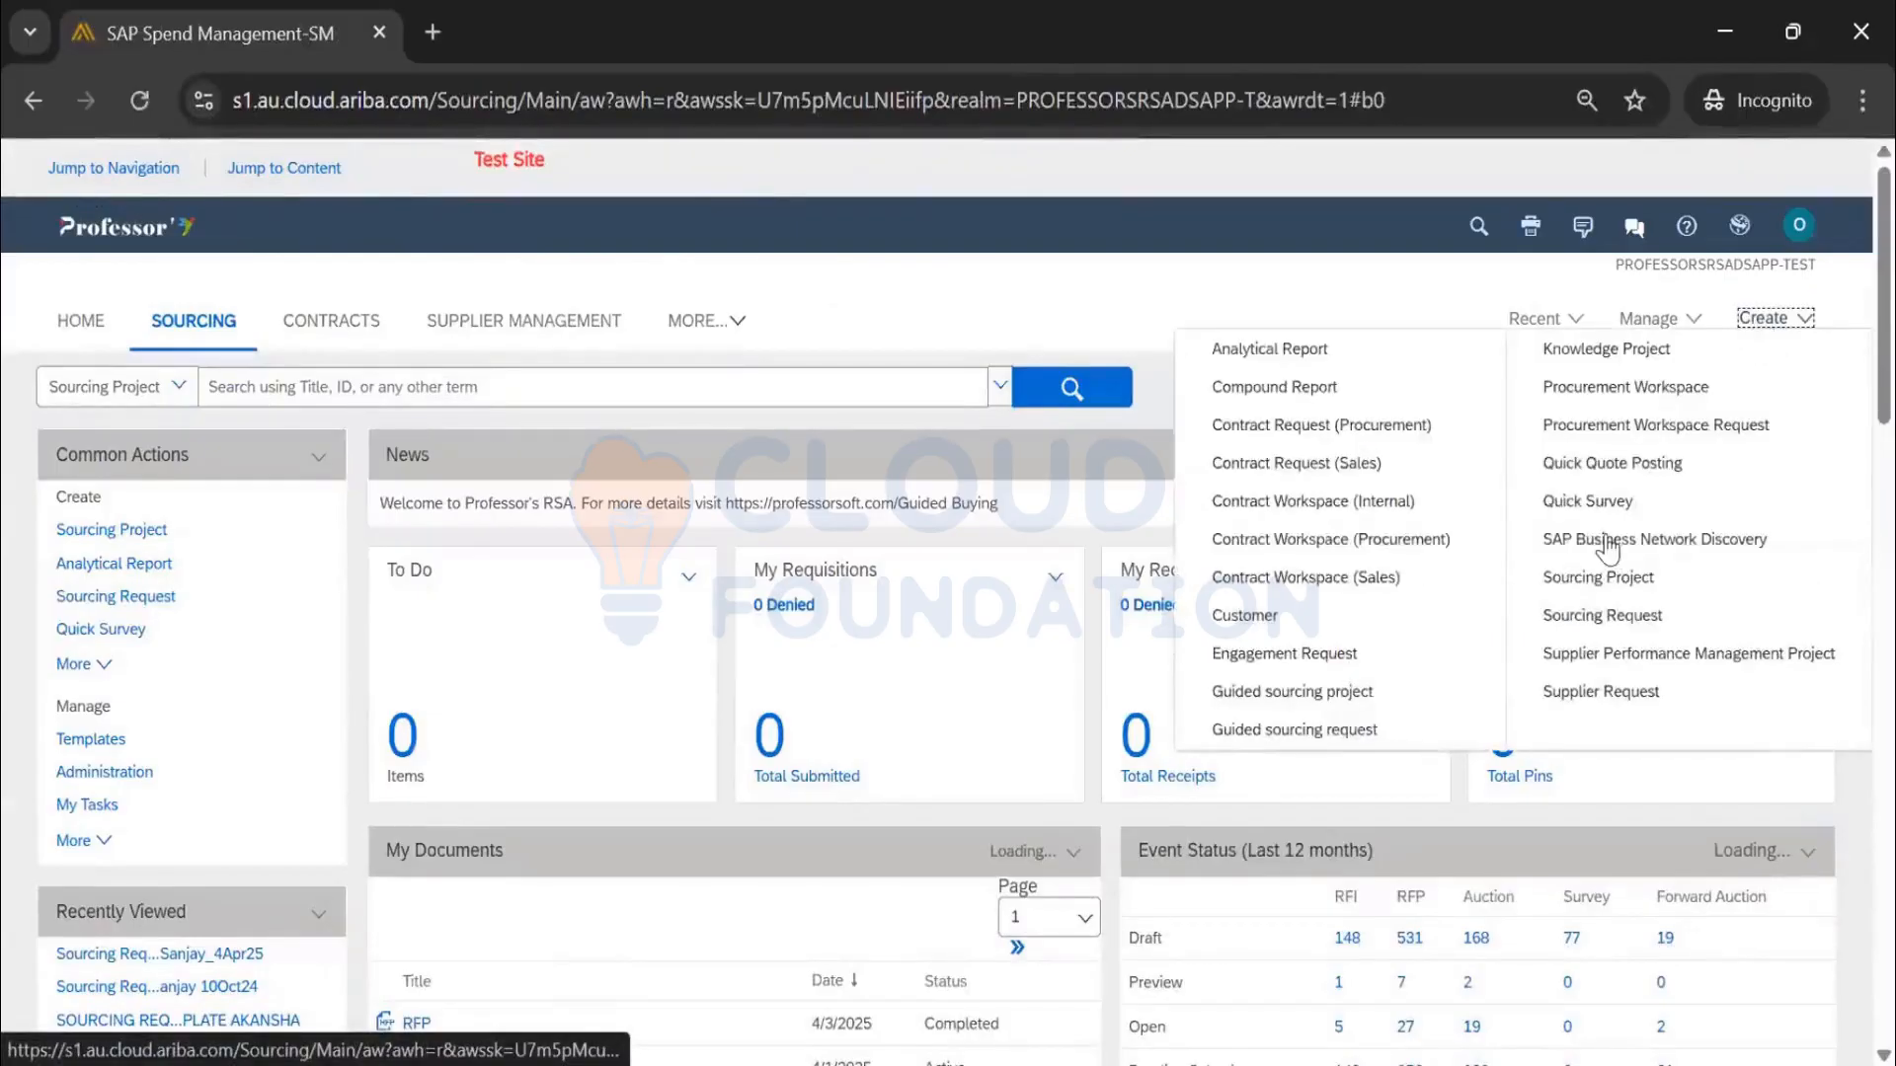
click(1600, 615)
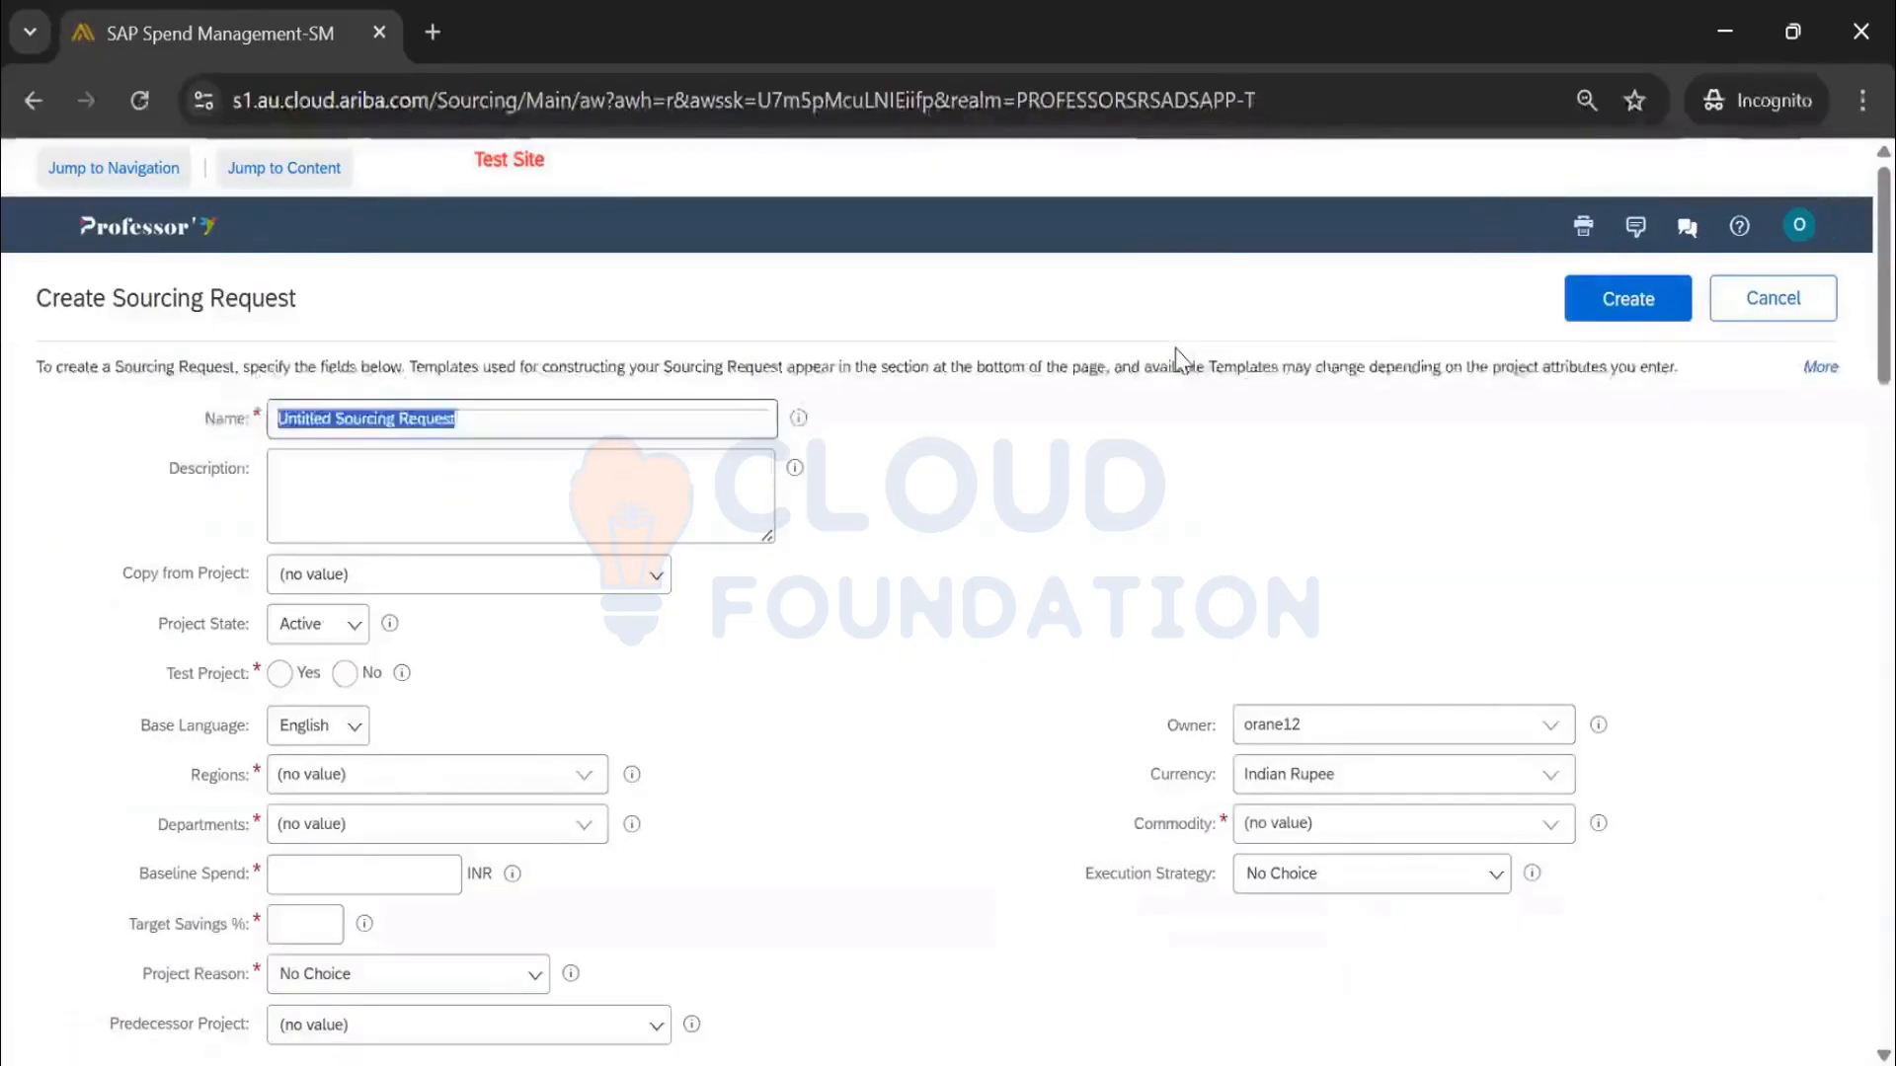
text(SR)
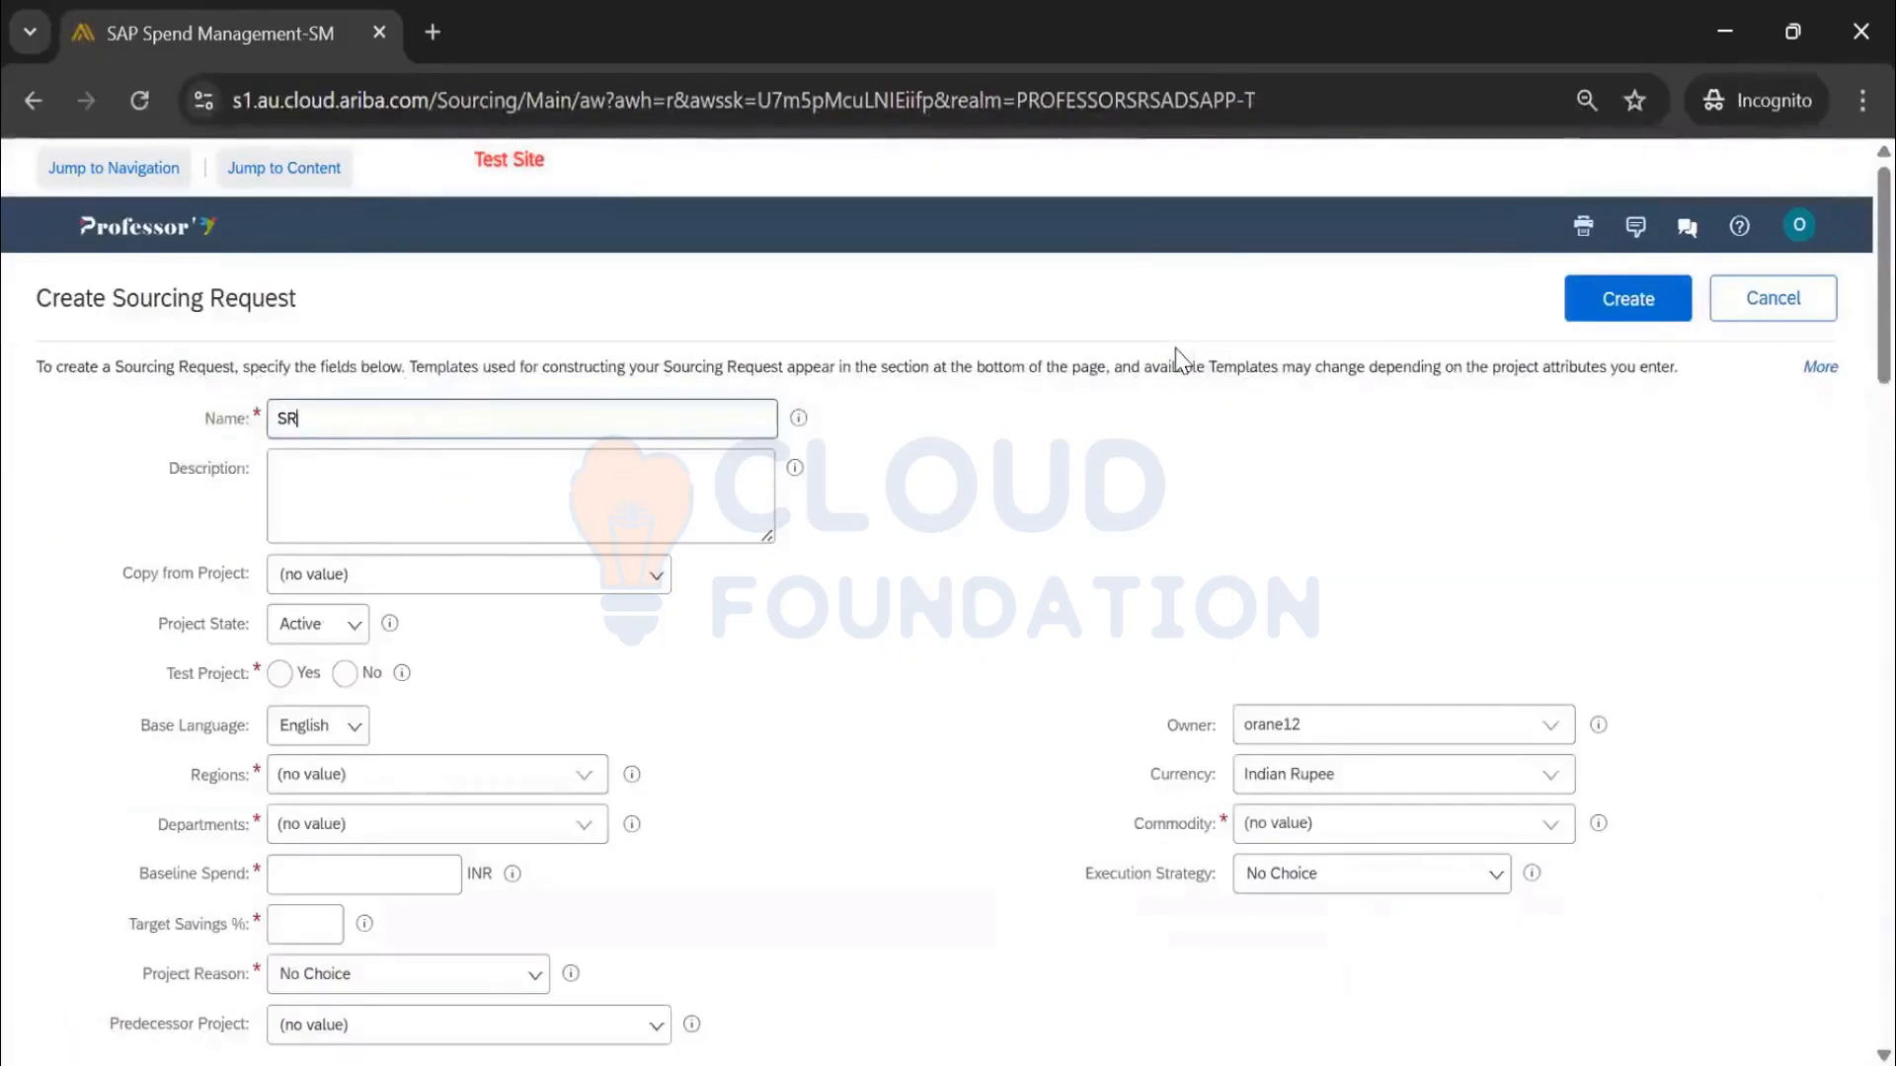
text( using own templat)
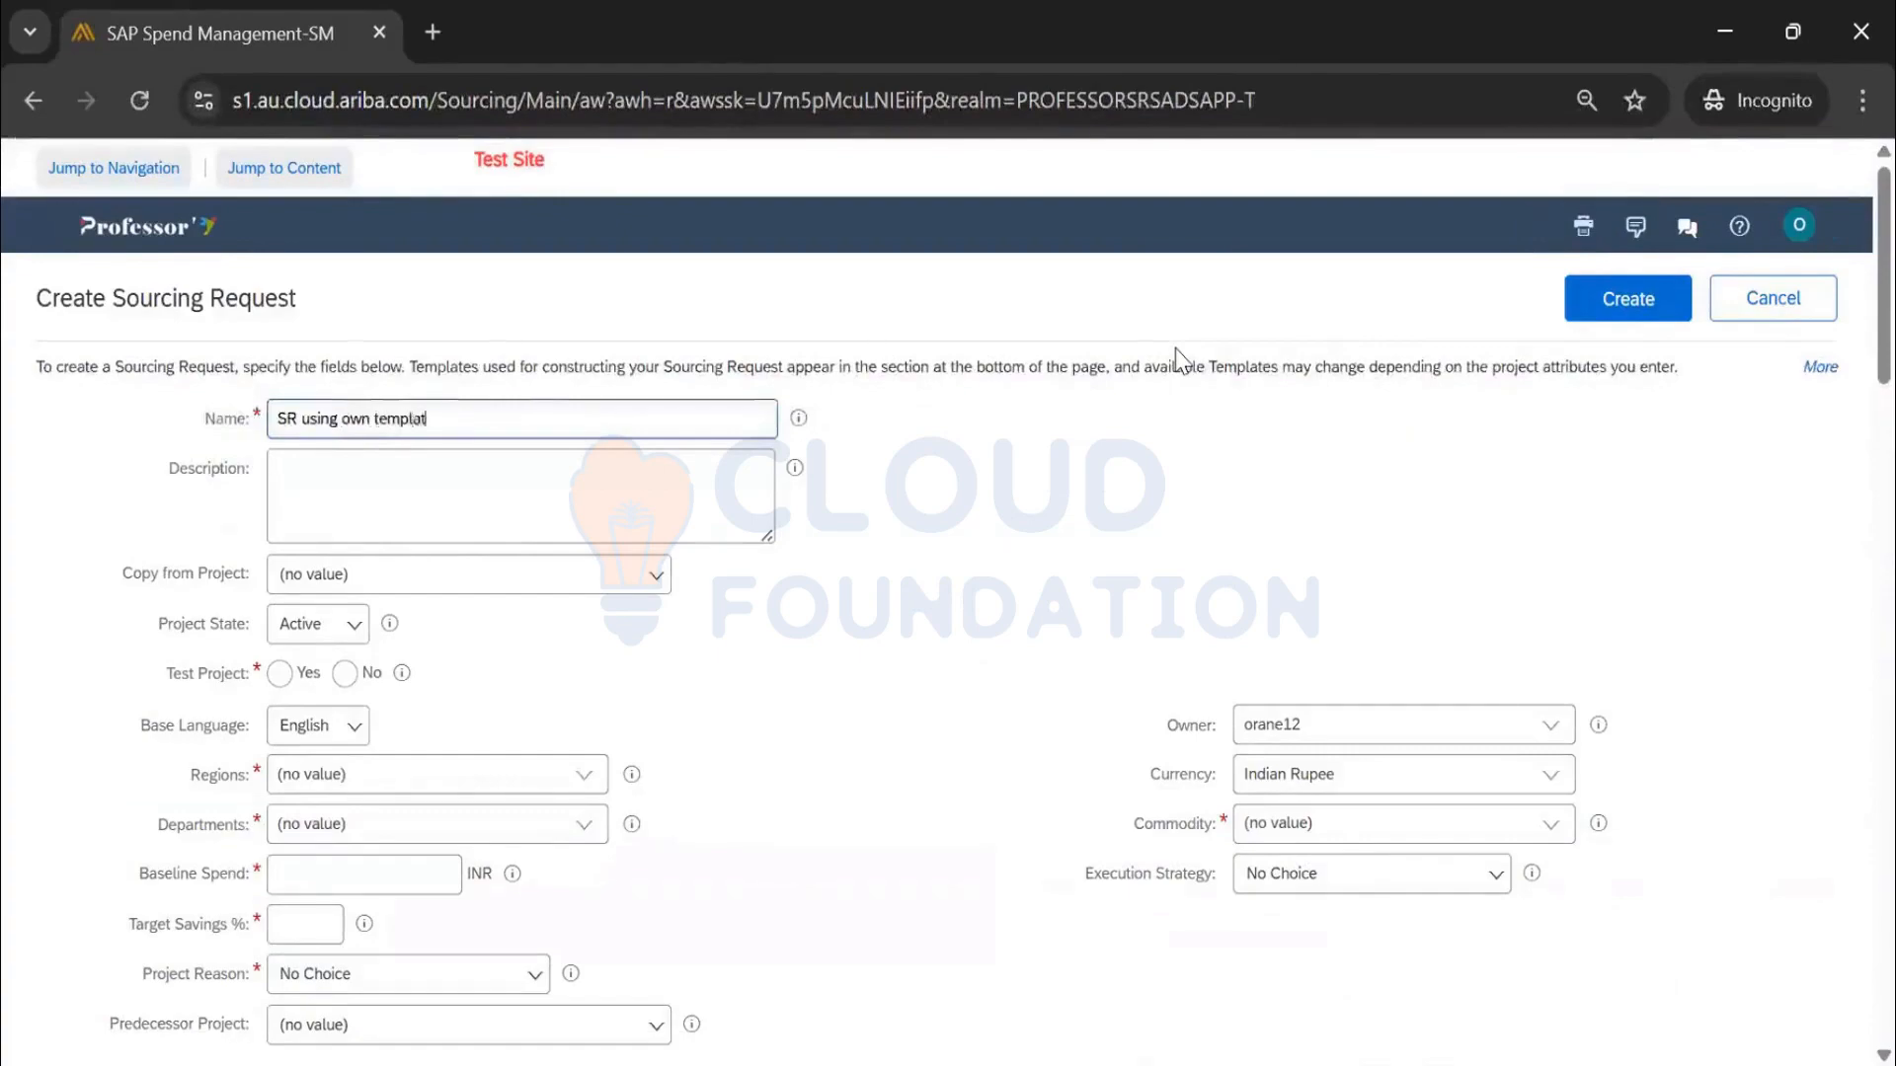
text(e_4Apr25)
click(364, 672)
Leave Copy from Project empty and set the project reason to Contract Renewal
scroll(529, 637, down, 2)
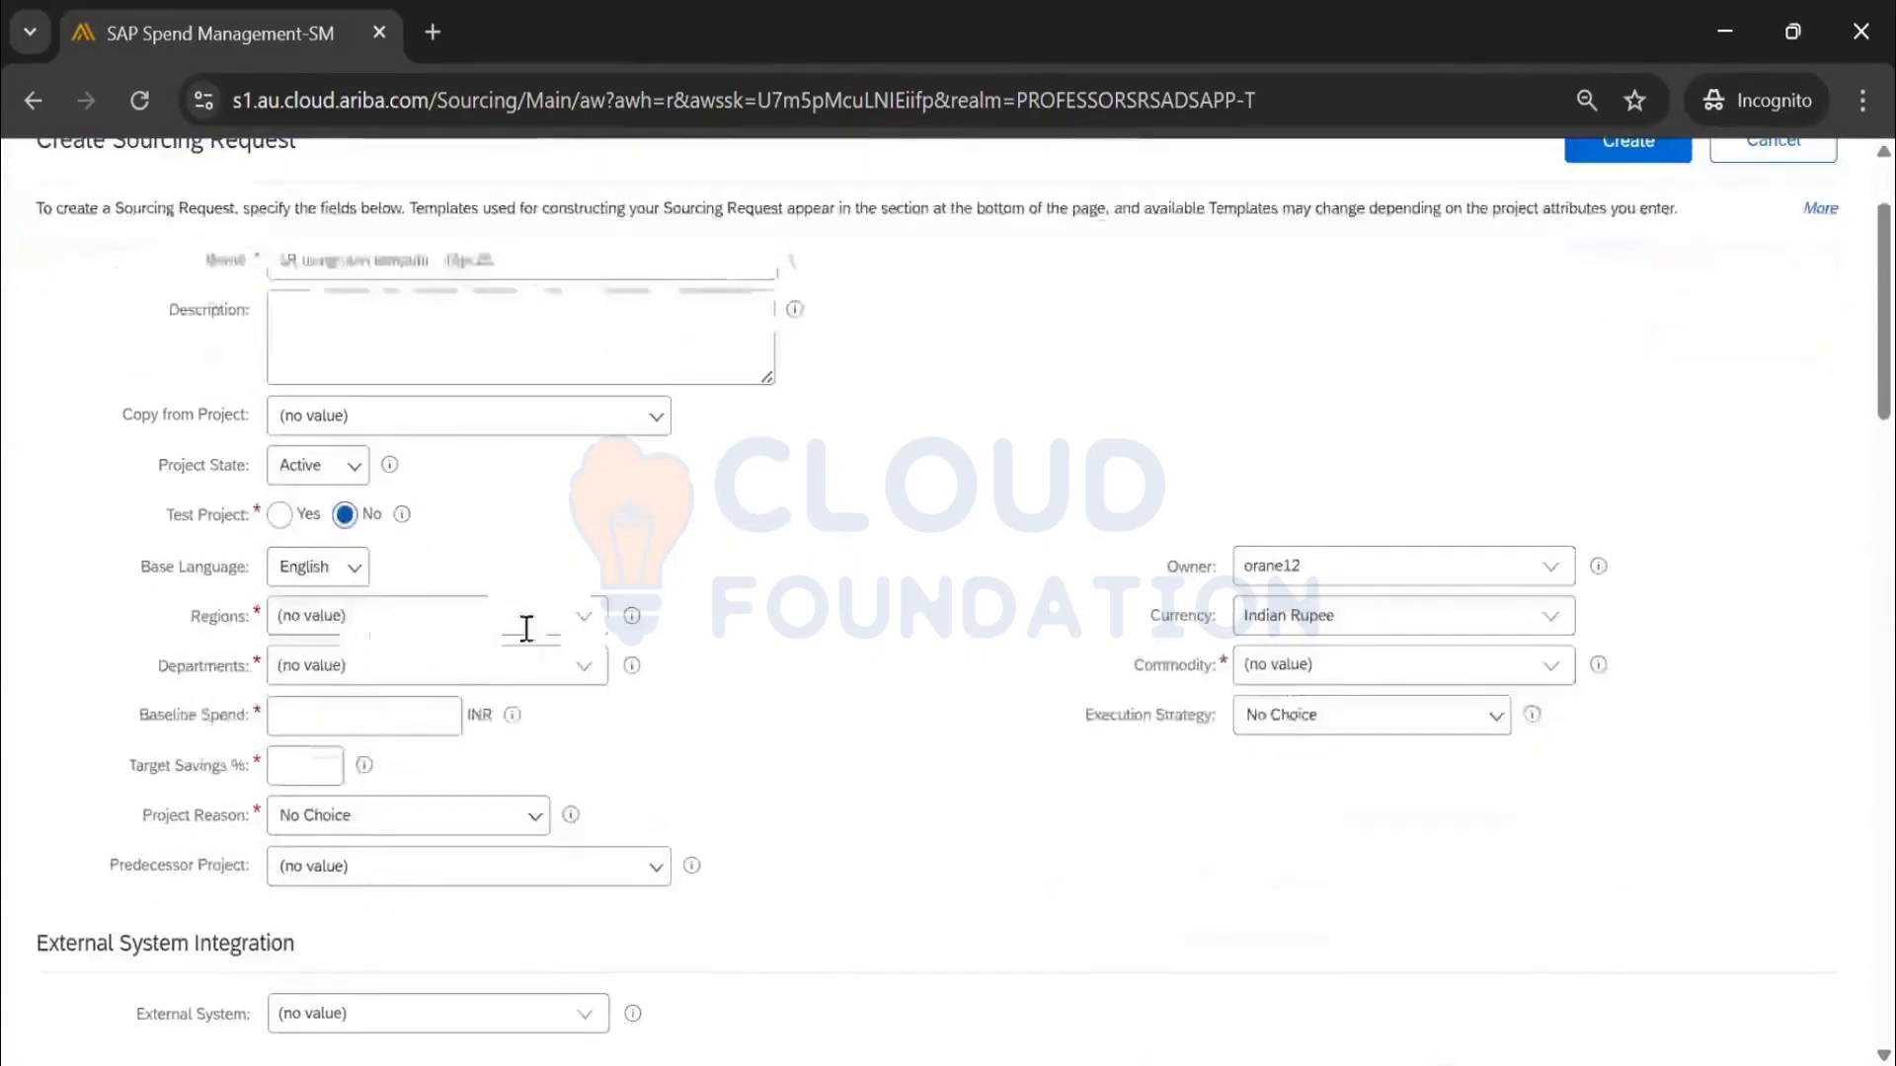
scroll(523, 553, down, 2)
scroll(497, 454, up, 2)
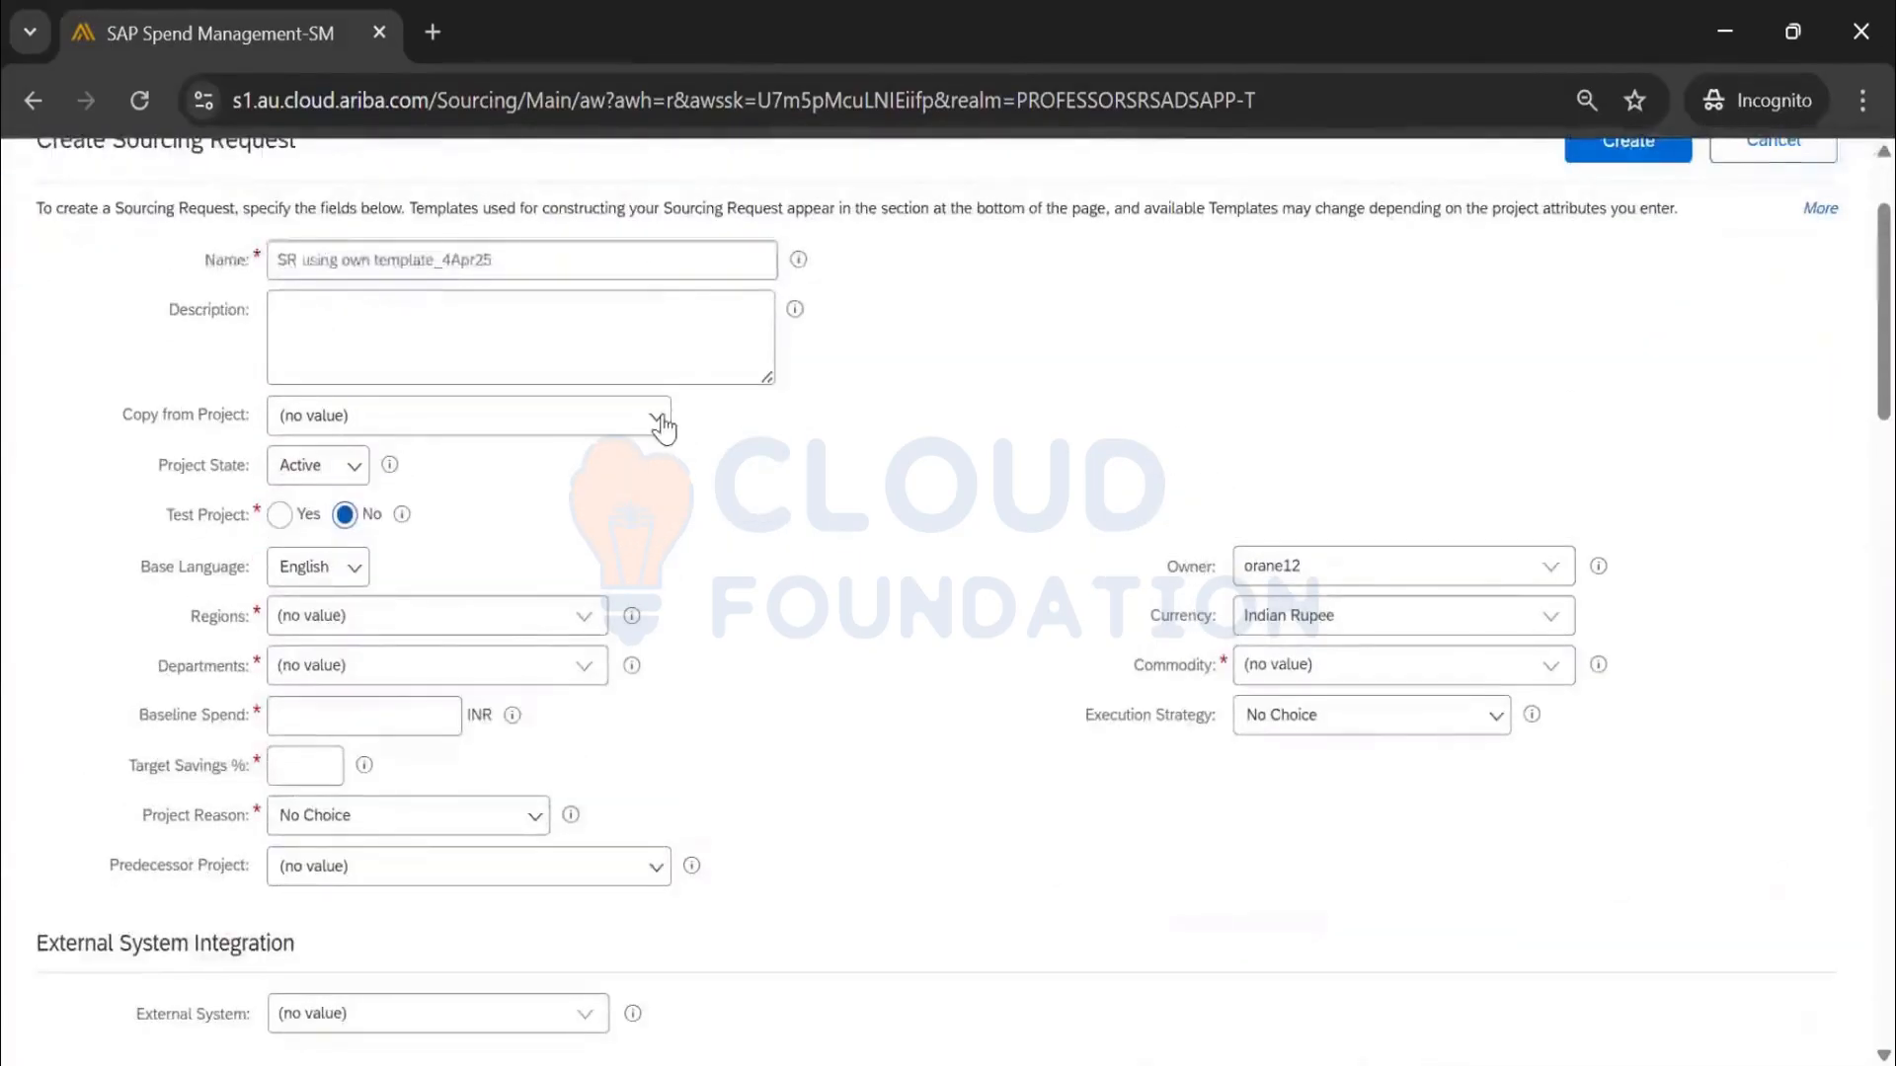
click(656, 416)
click(577, 502)
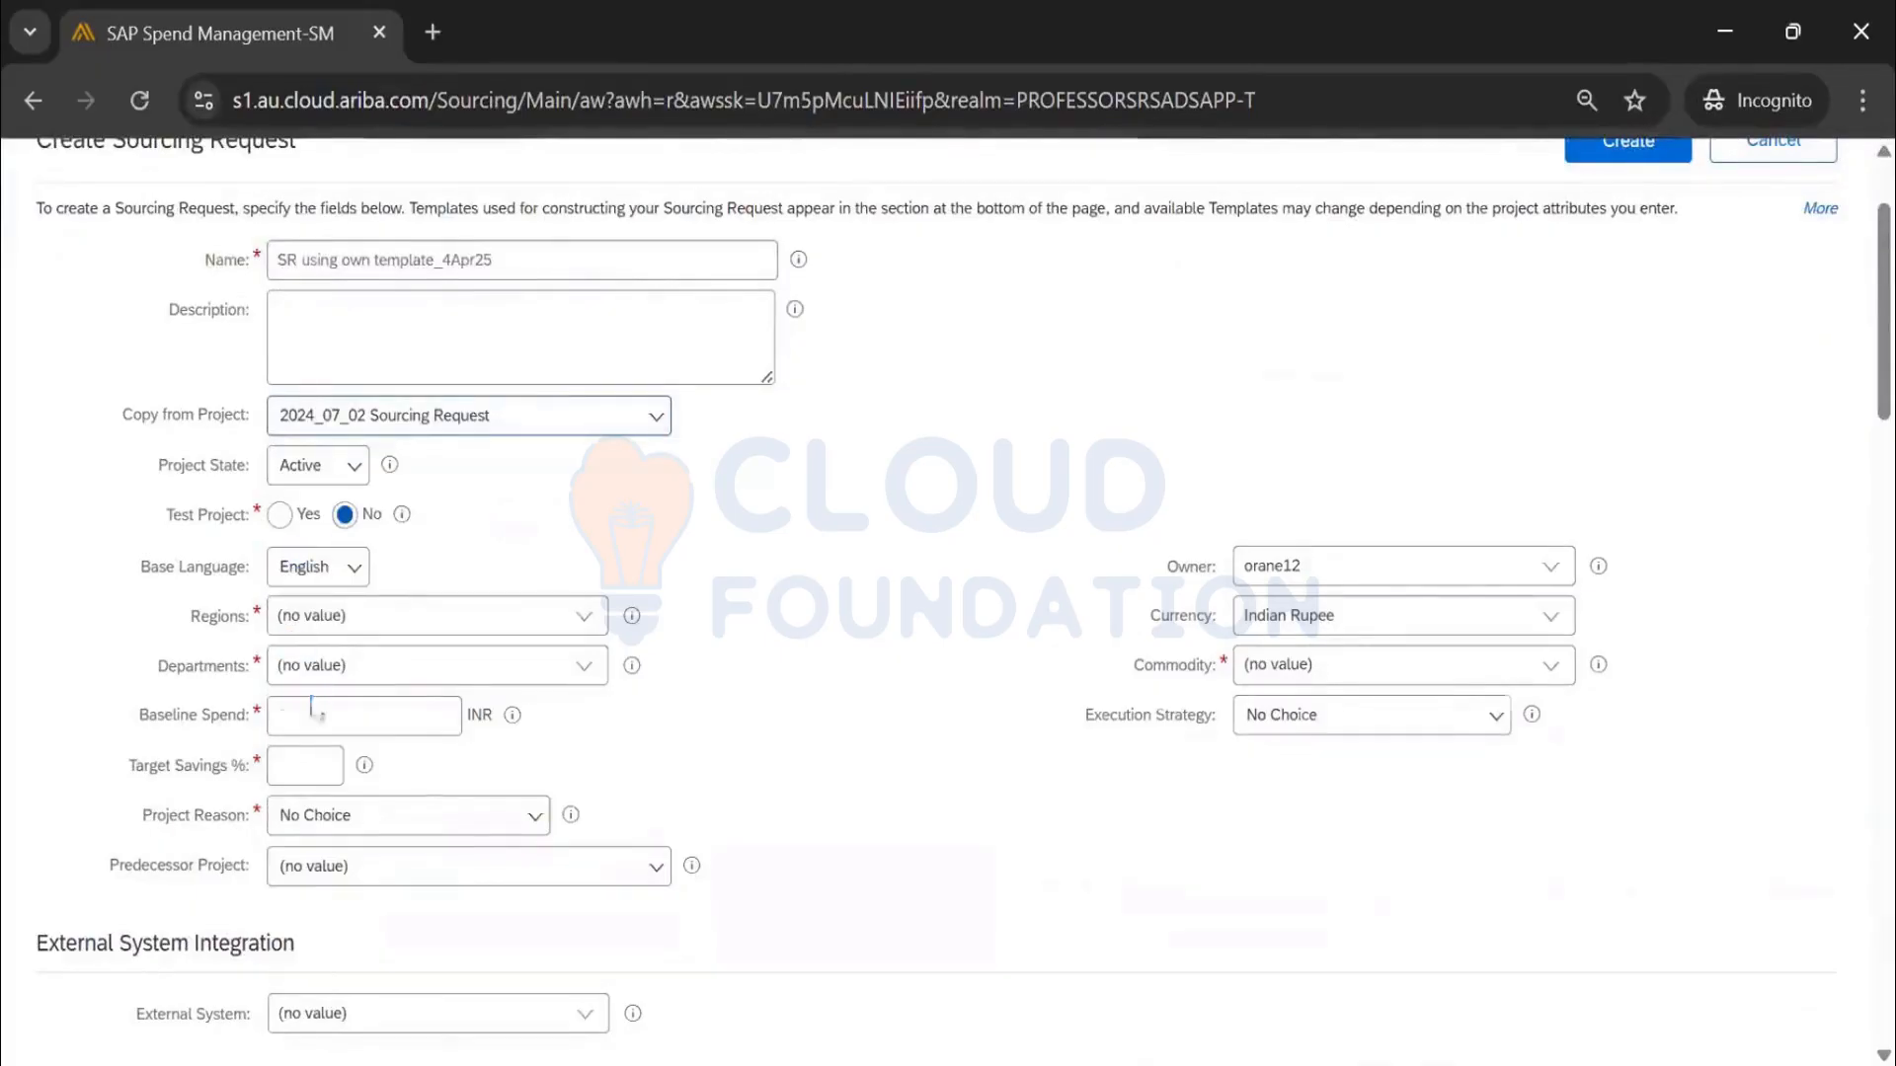
click(549, 418)
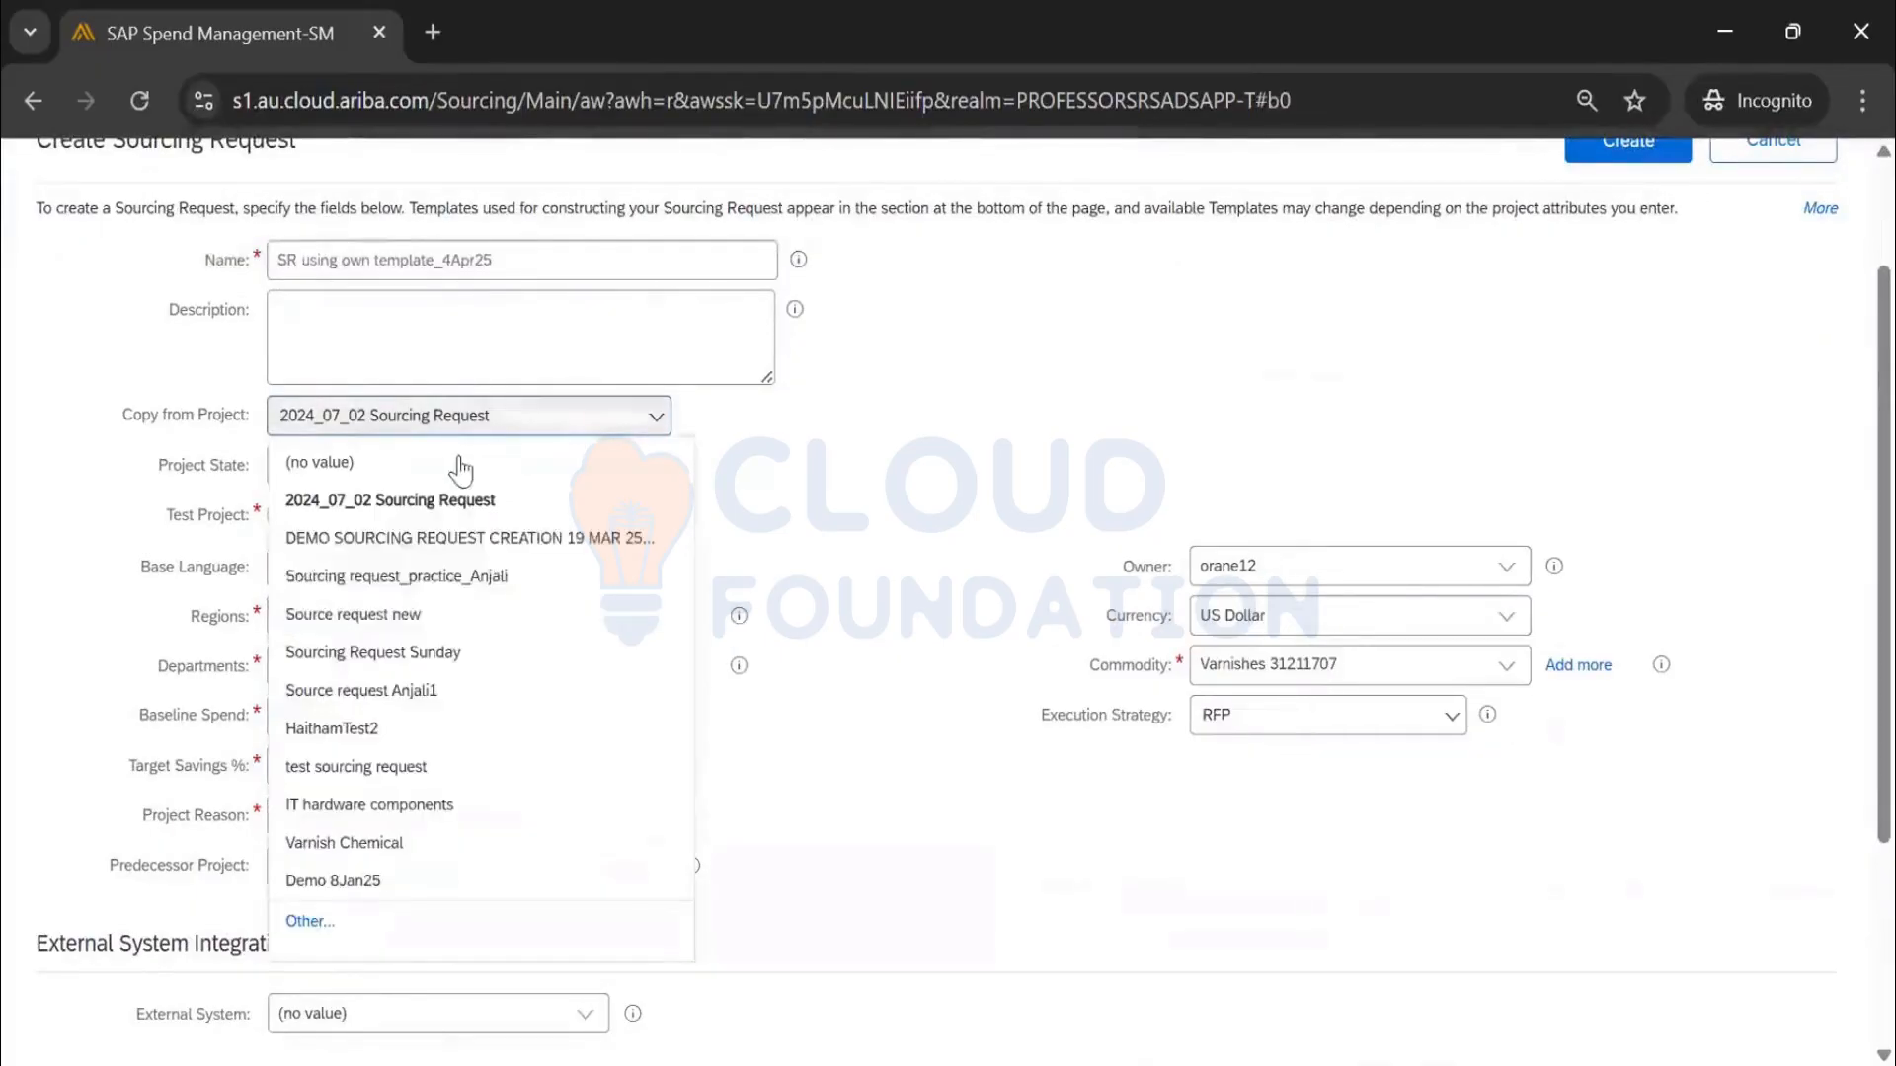
click(506, 466)
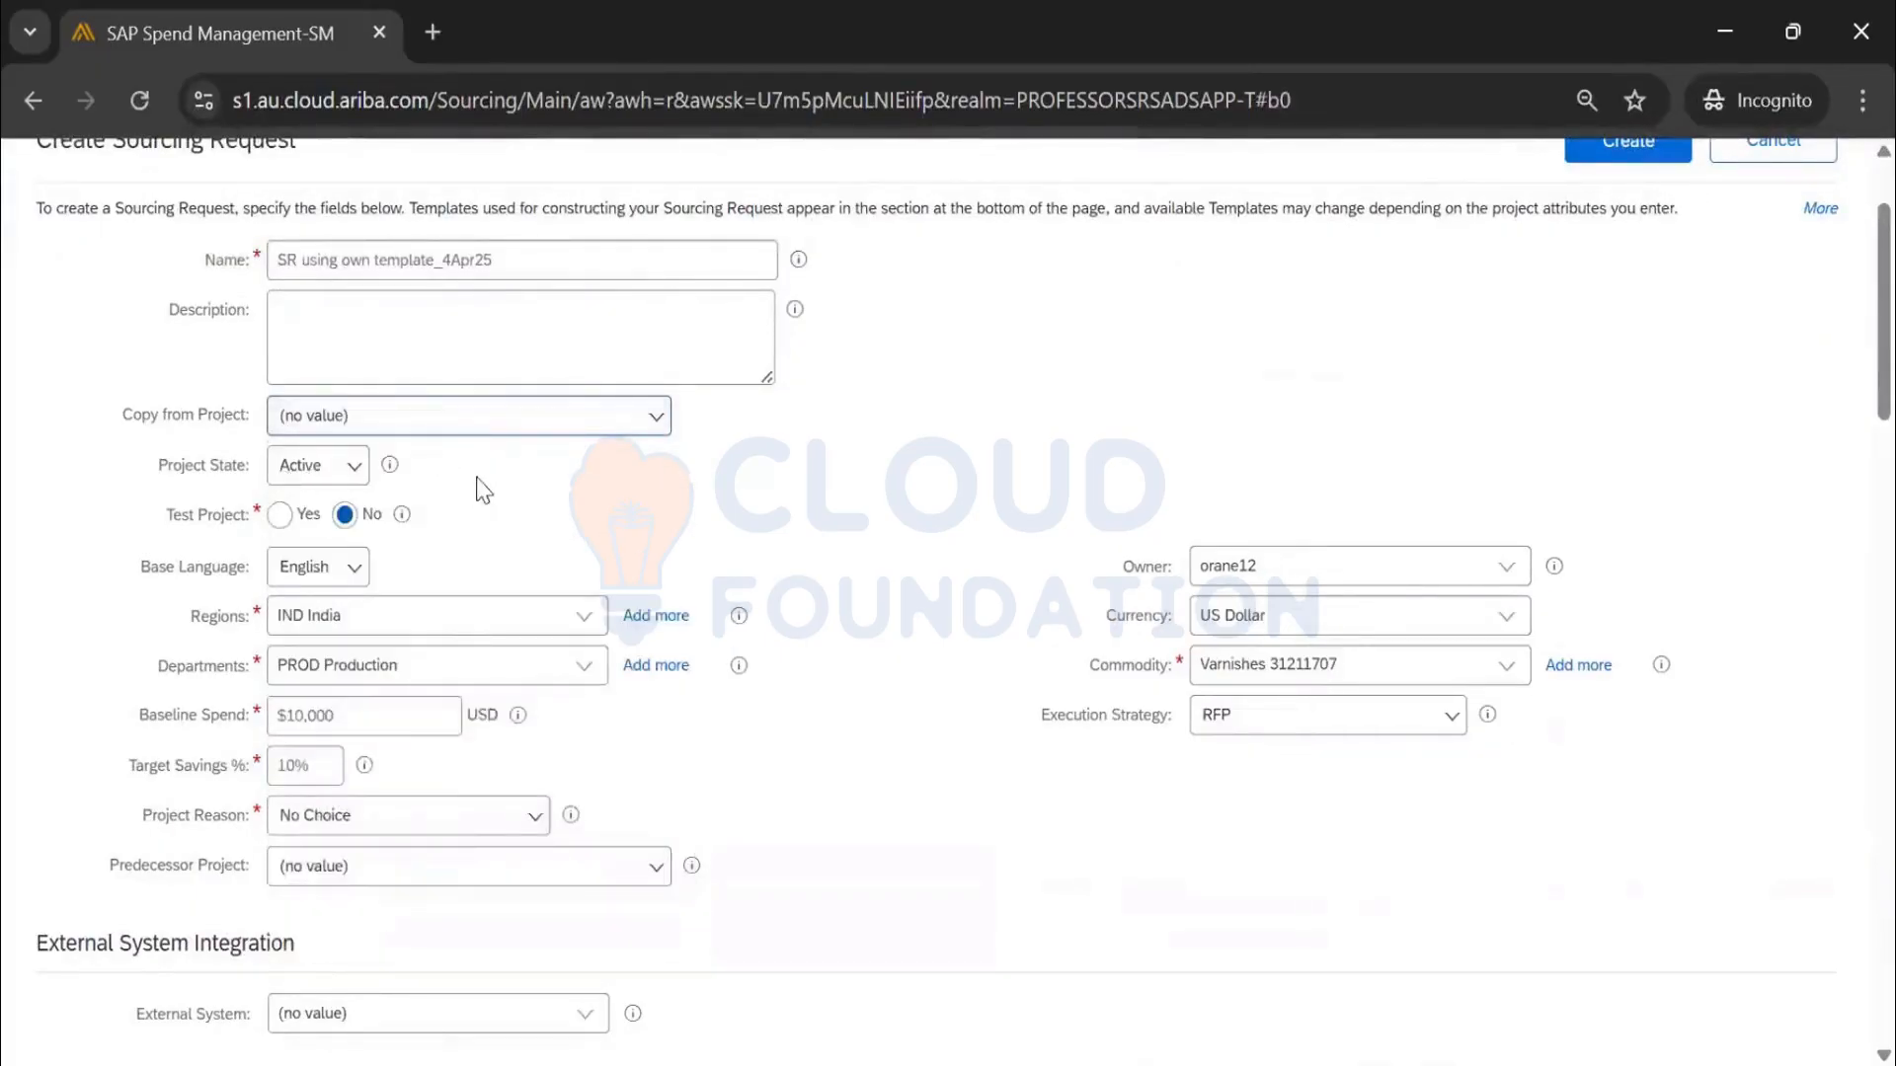
scroll(483, 491, down, 2)
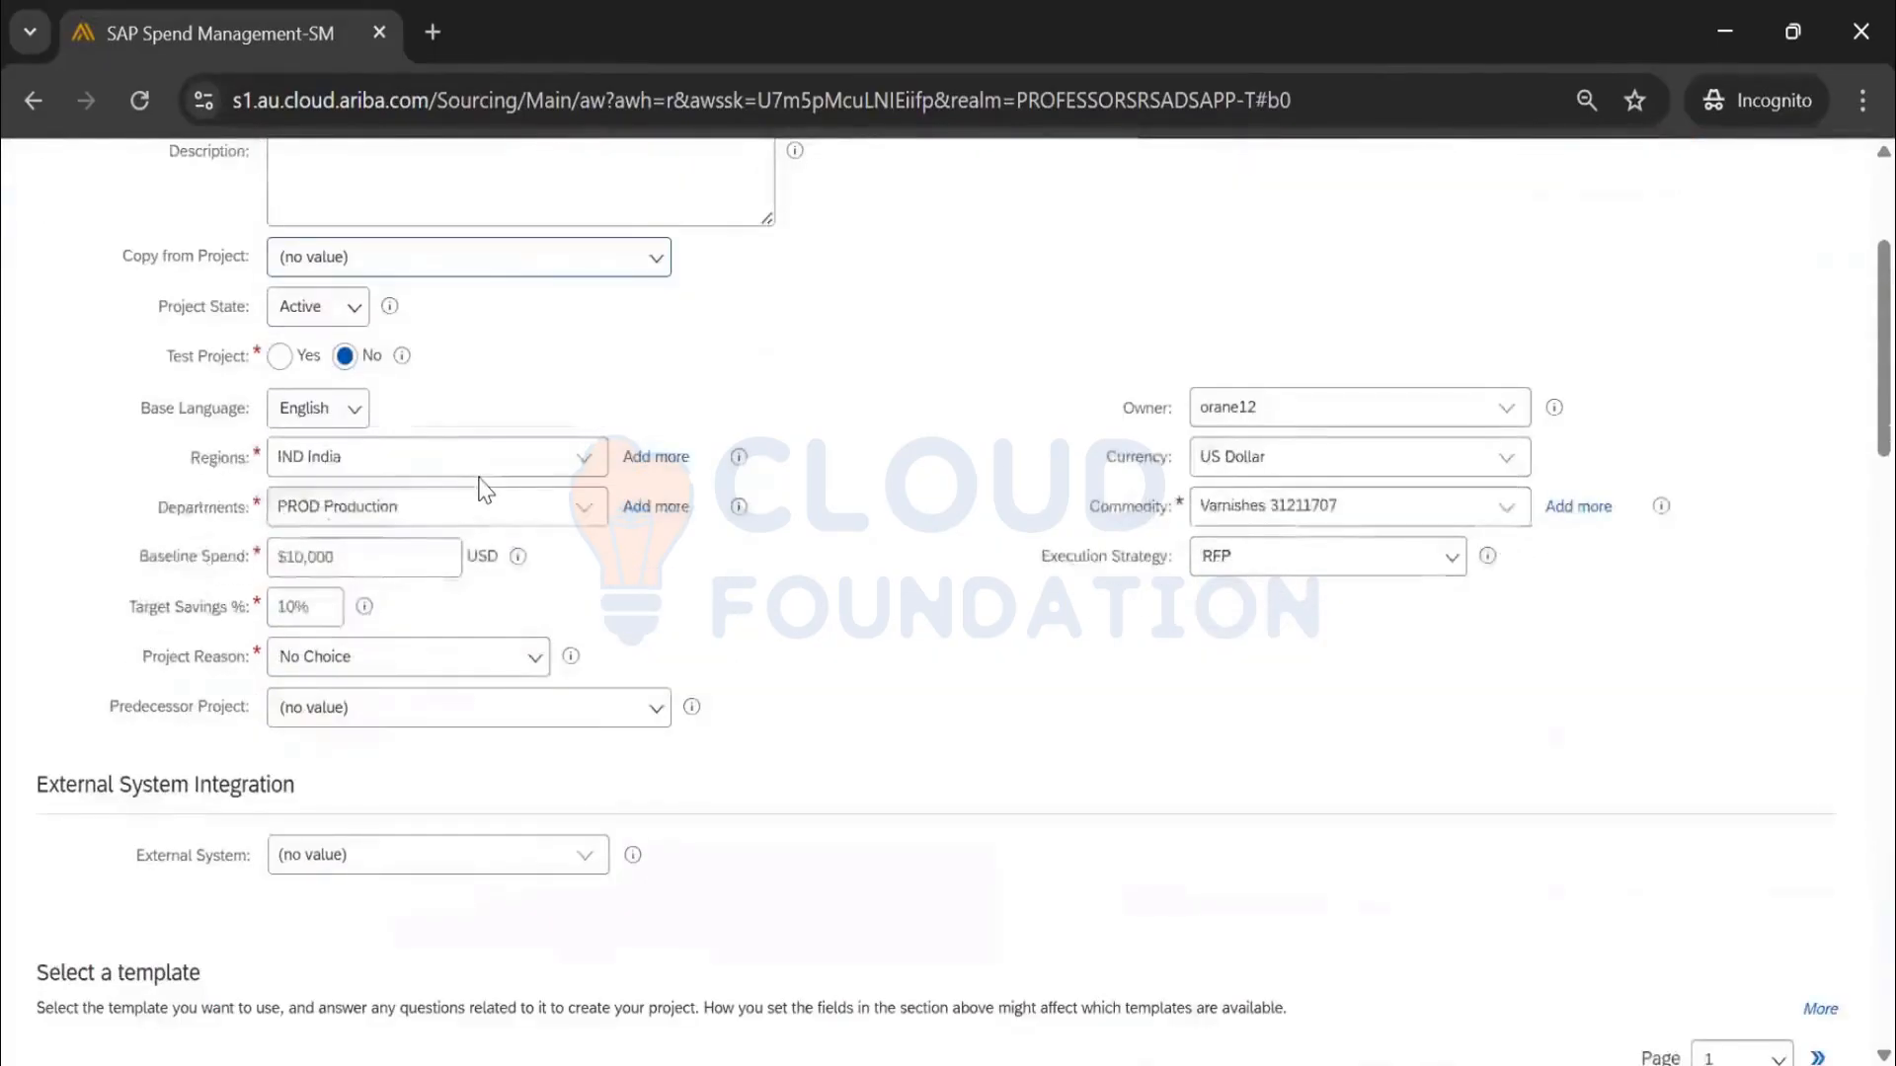
click(380, 668)
click(400, 780)
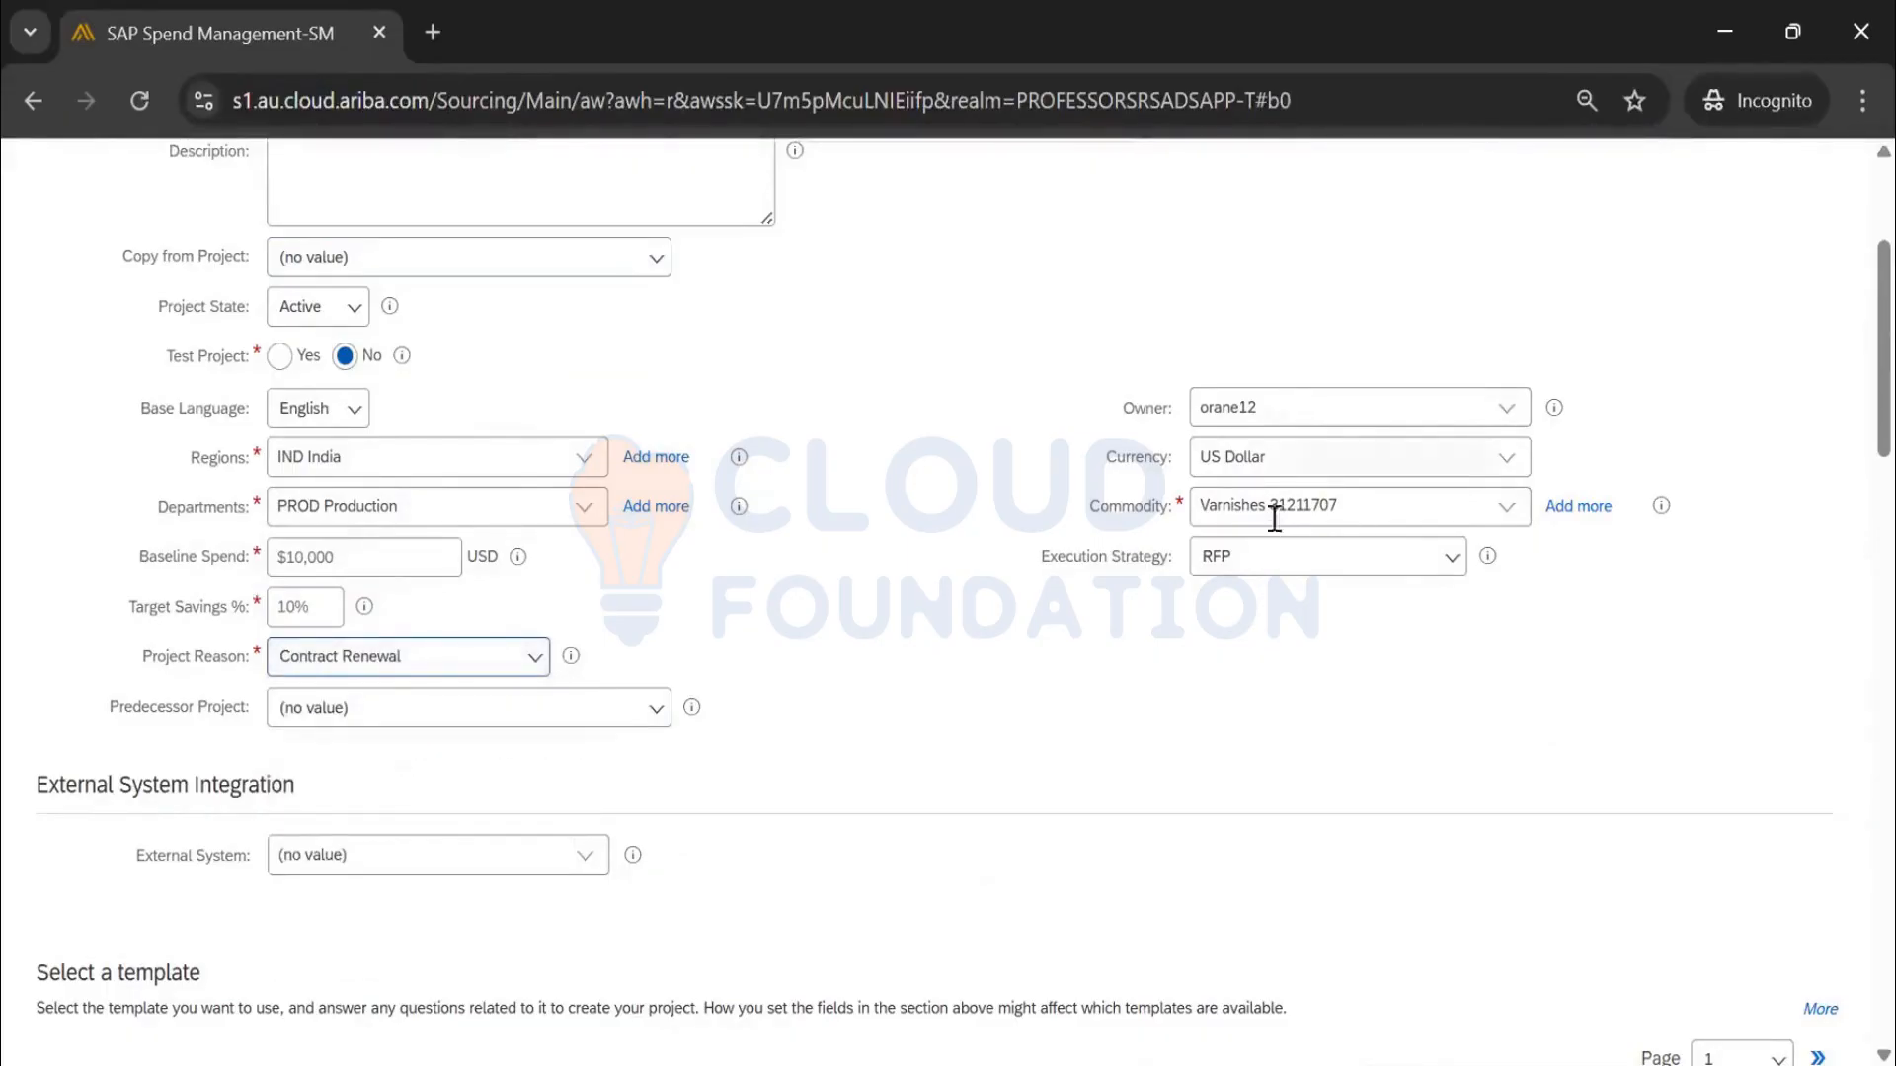
Pick Sourcing Request Template_Sanjay_4Apr25 from the second template page and create the request
scroll(972, 602, down, 5)
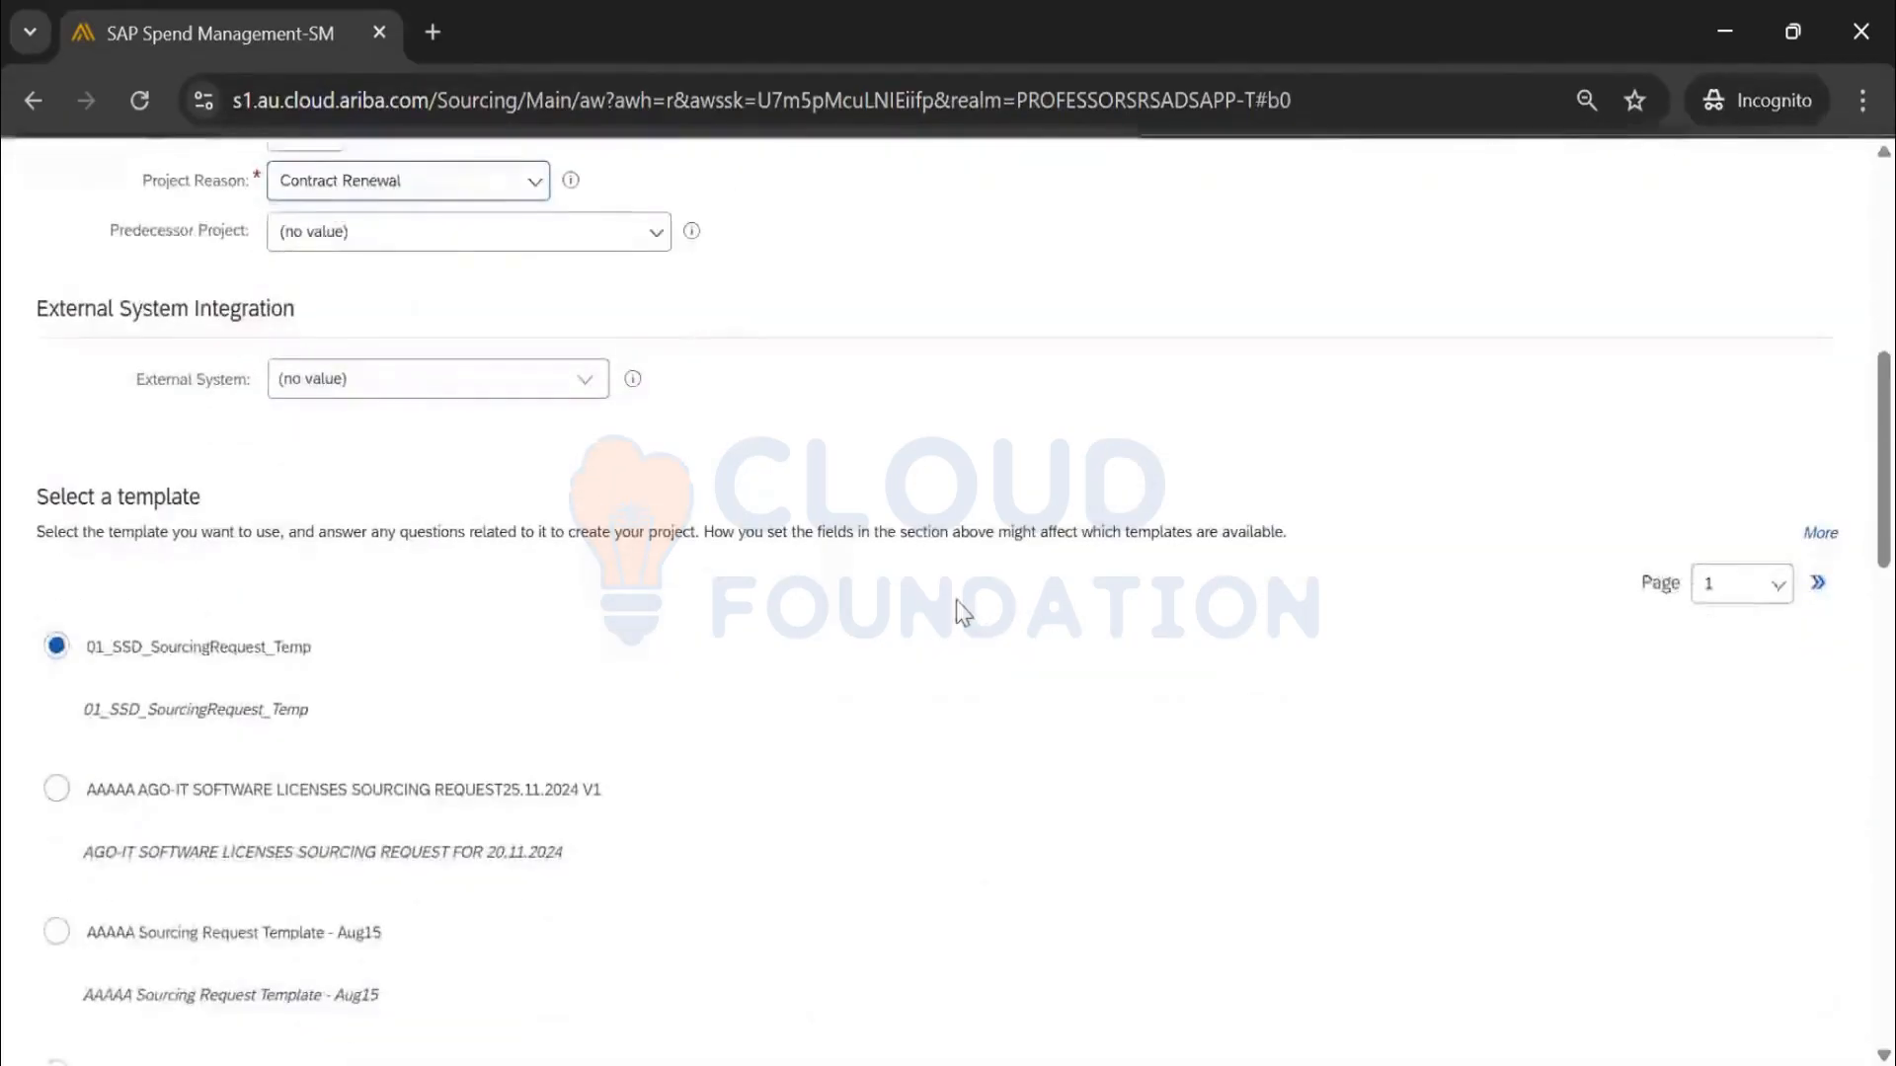
scroll(952, 600, up, 5)
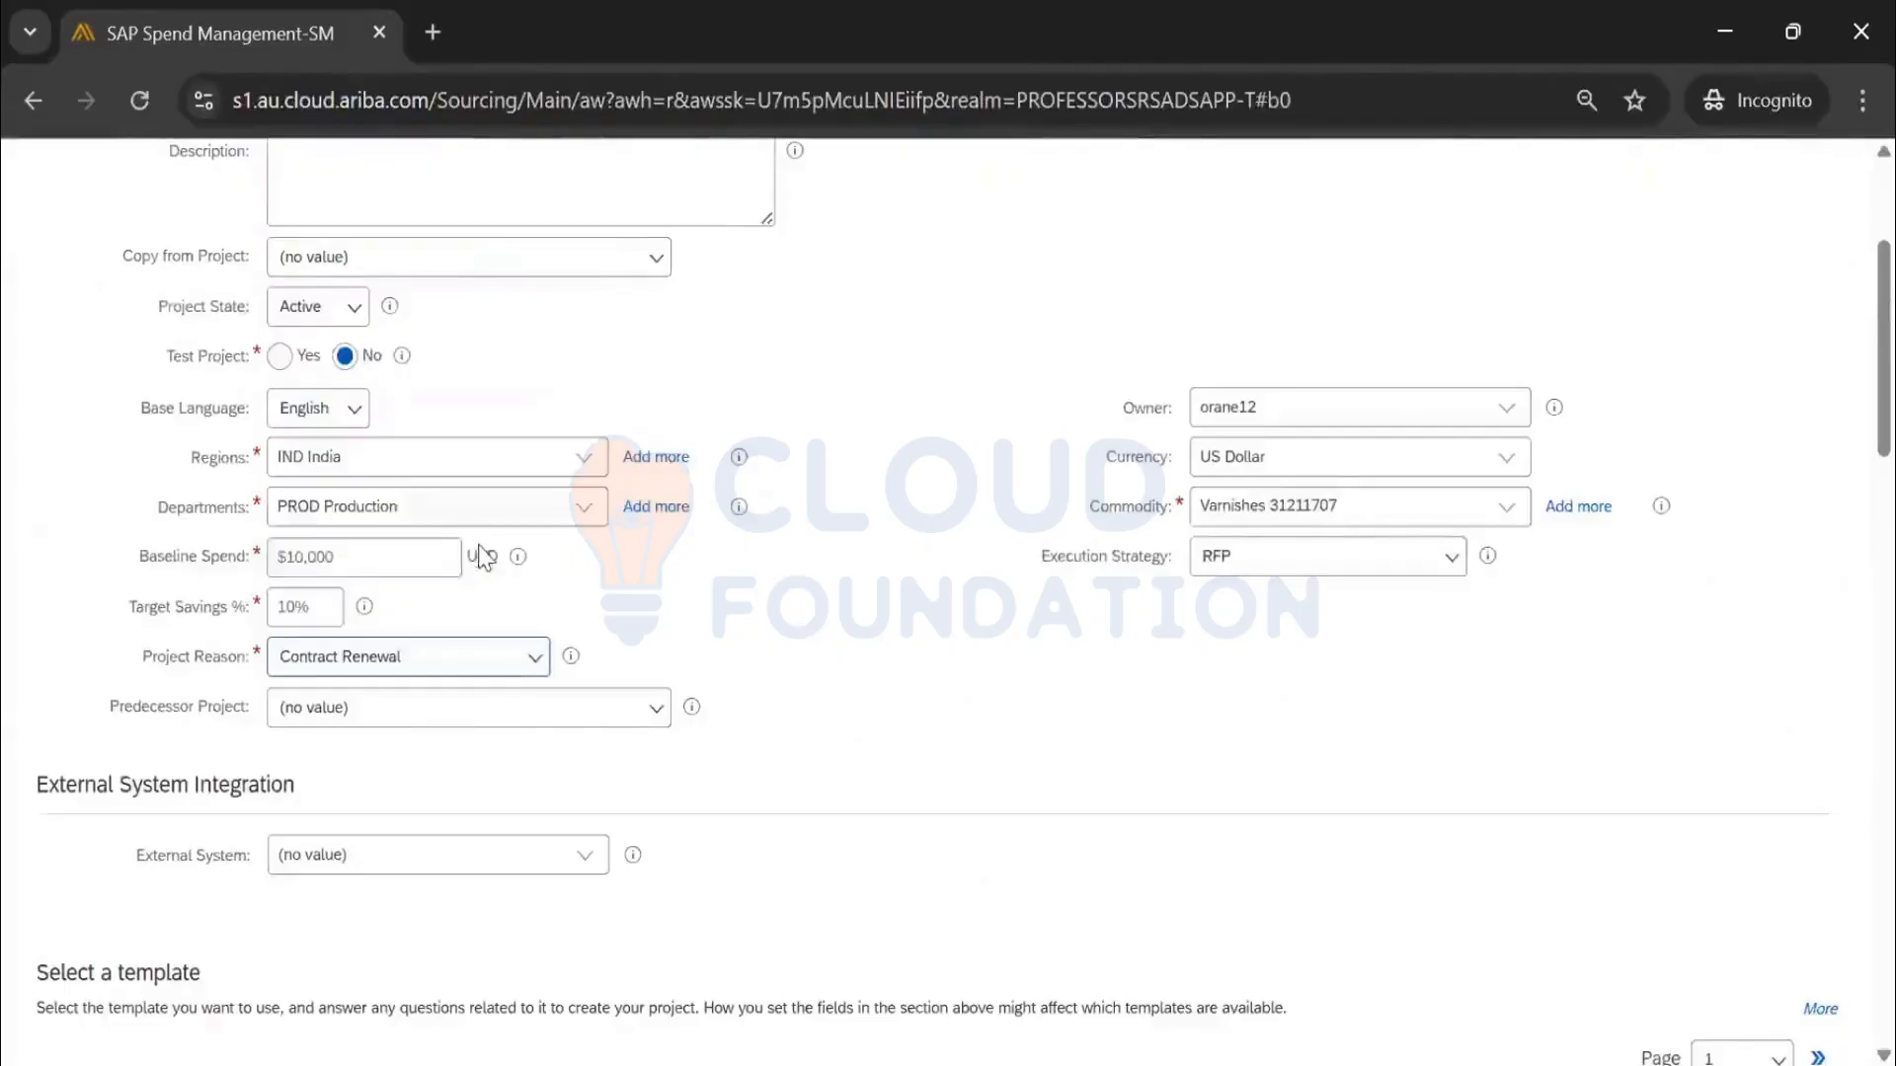
scroll(489, 551, down, 11)
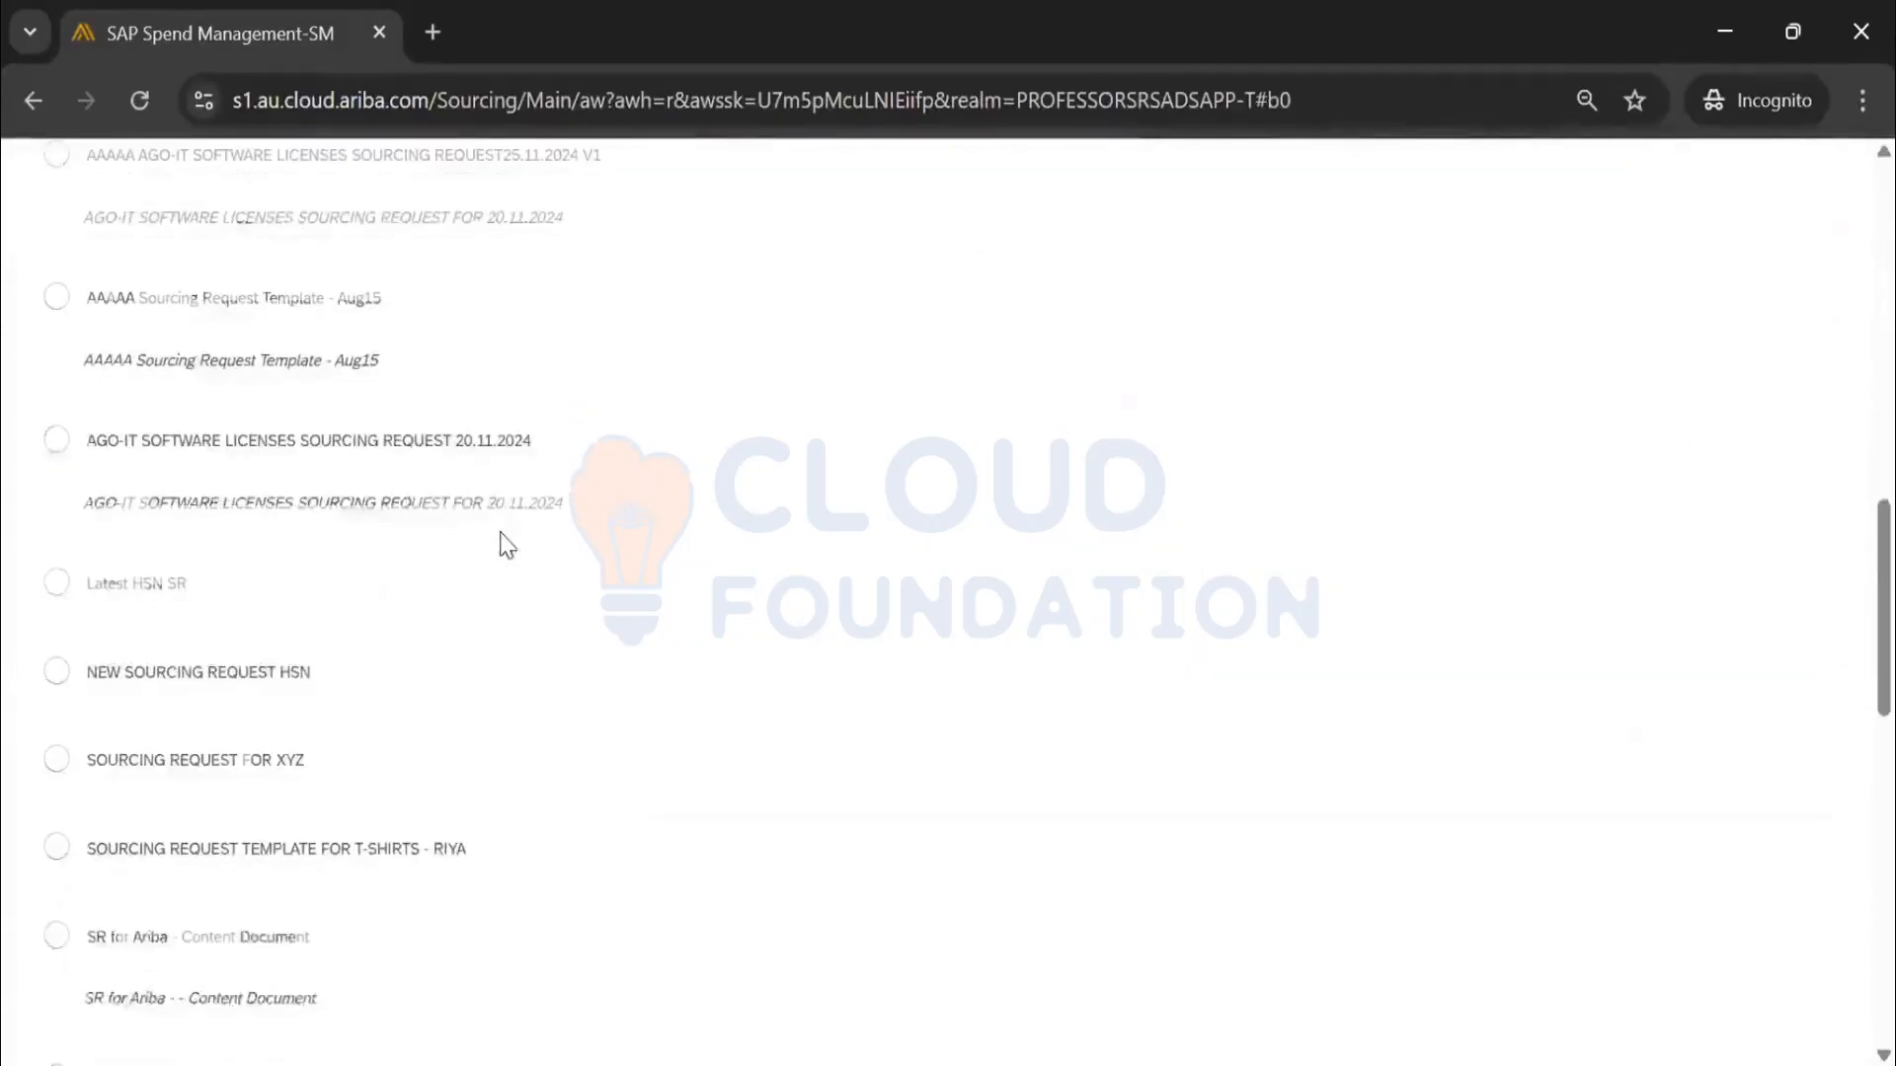
scroll(506, 545, down, 8)
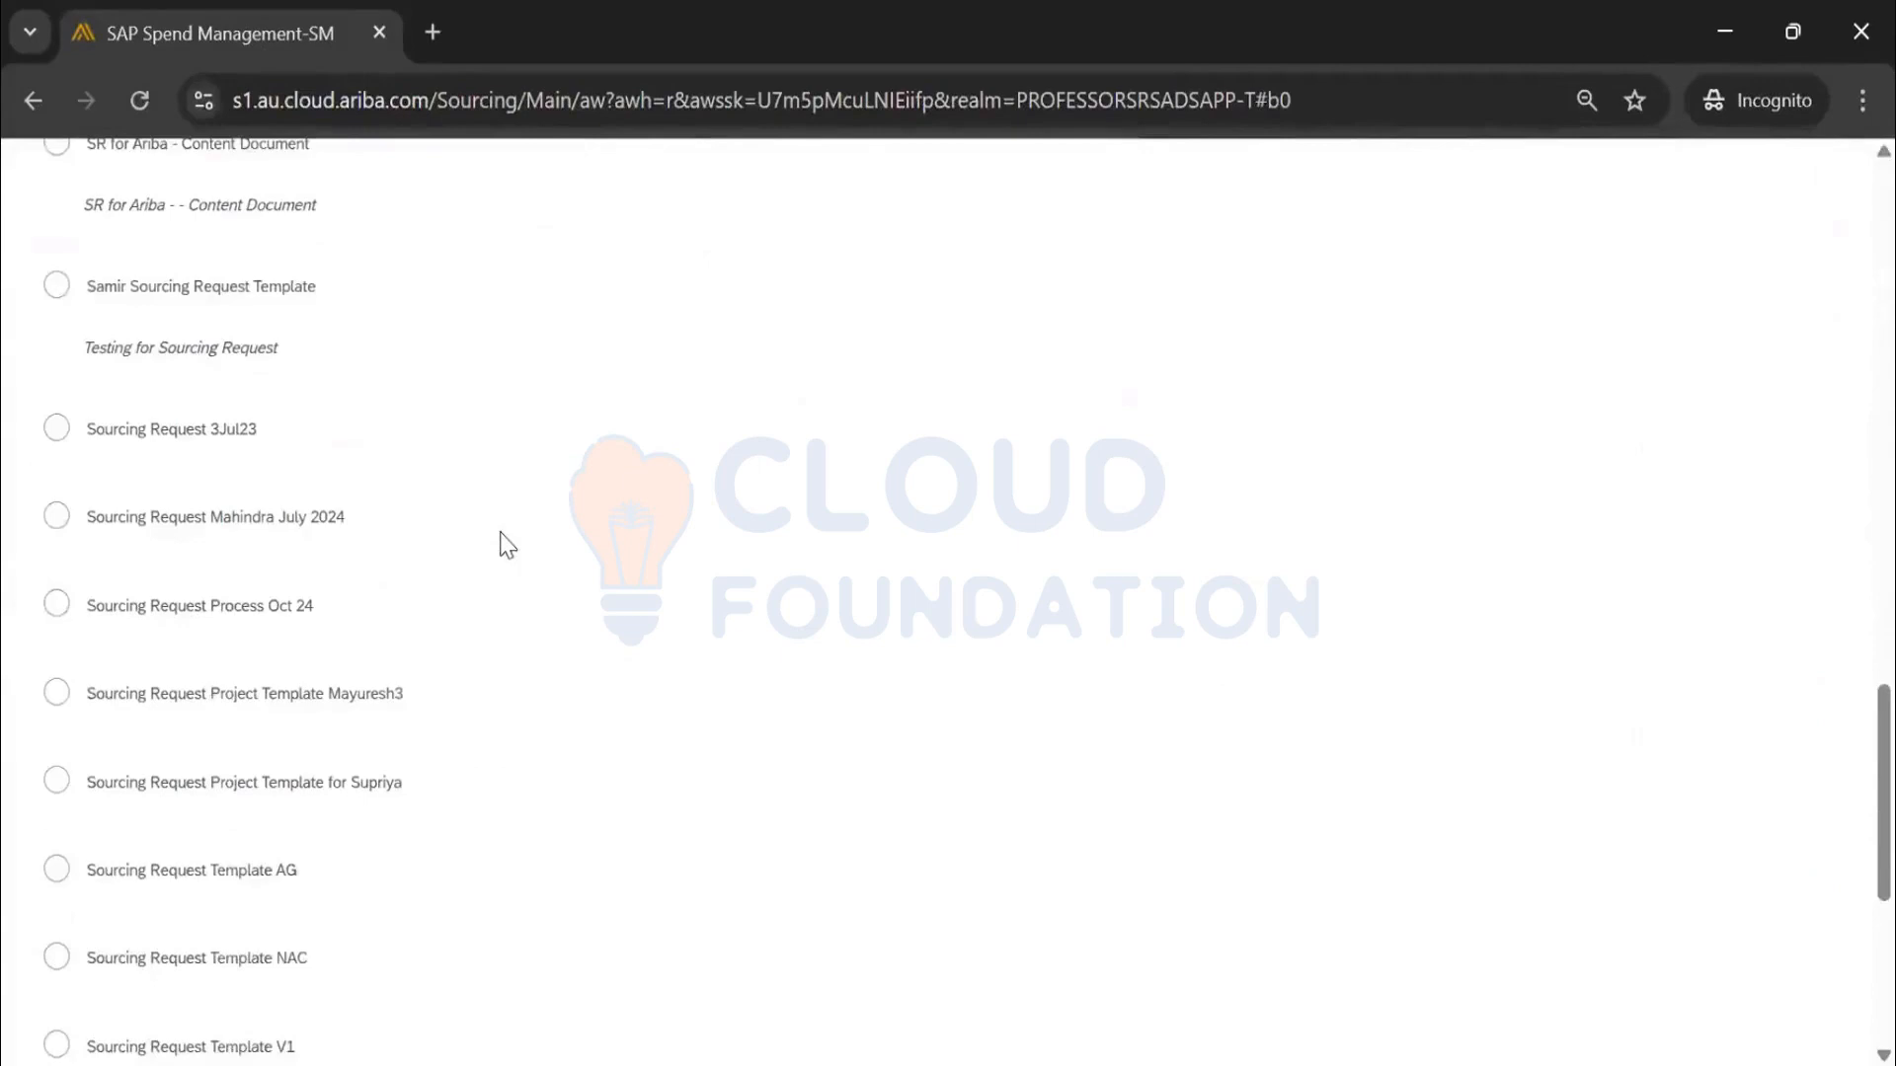
scroll(507, 545, down, 6)
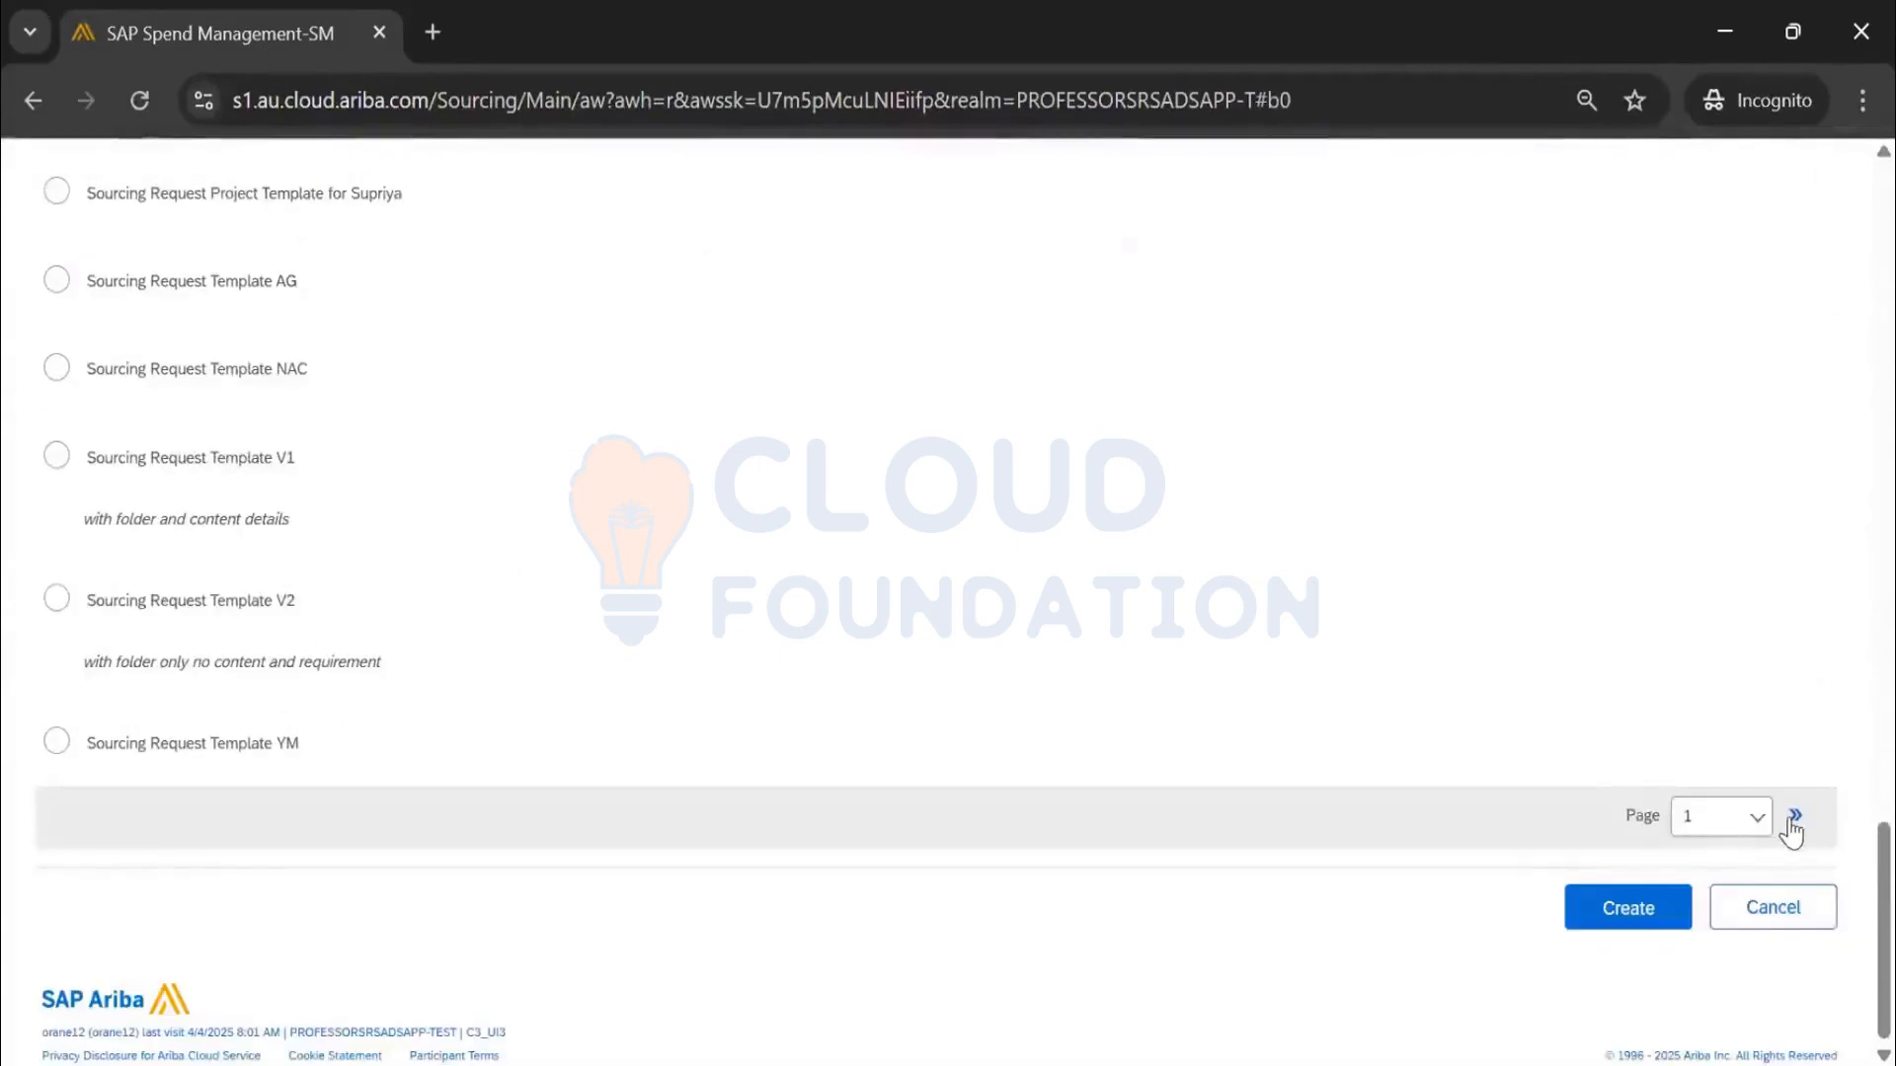
click(1796, 817)
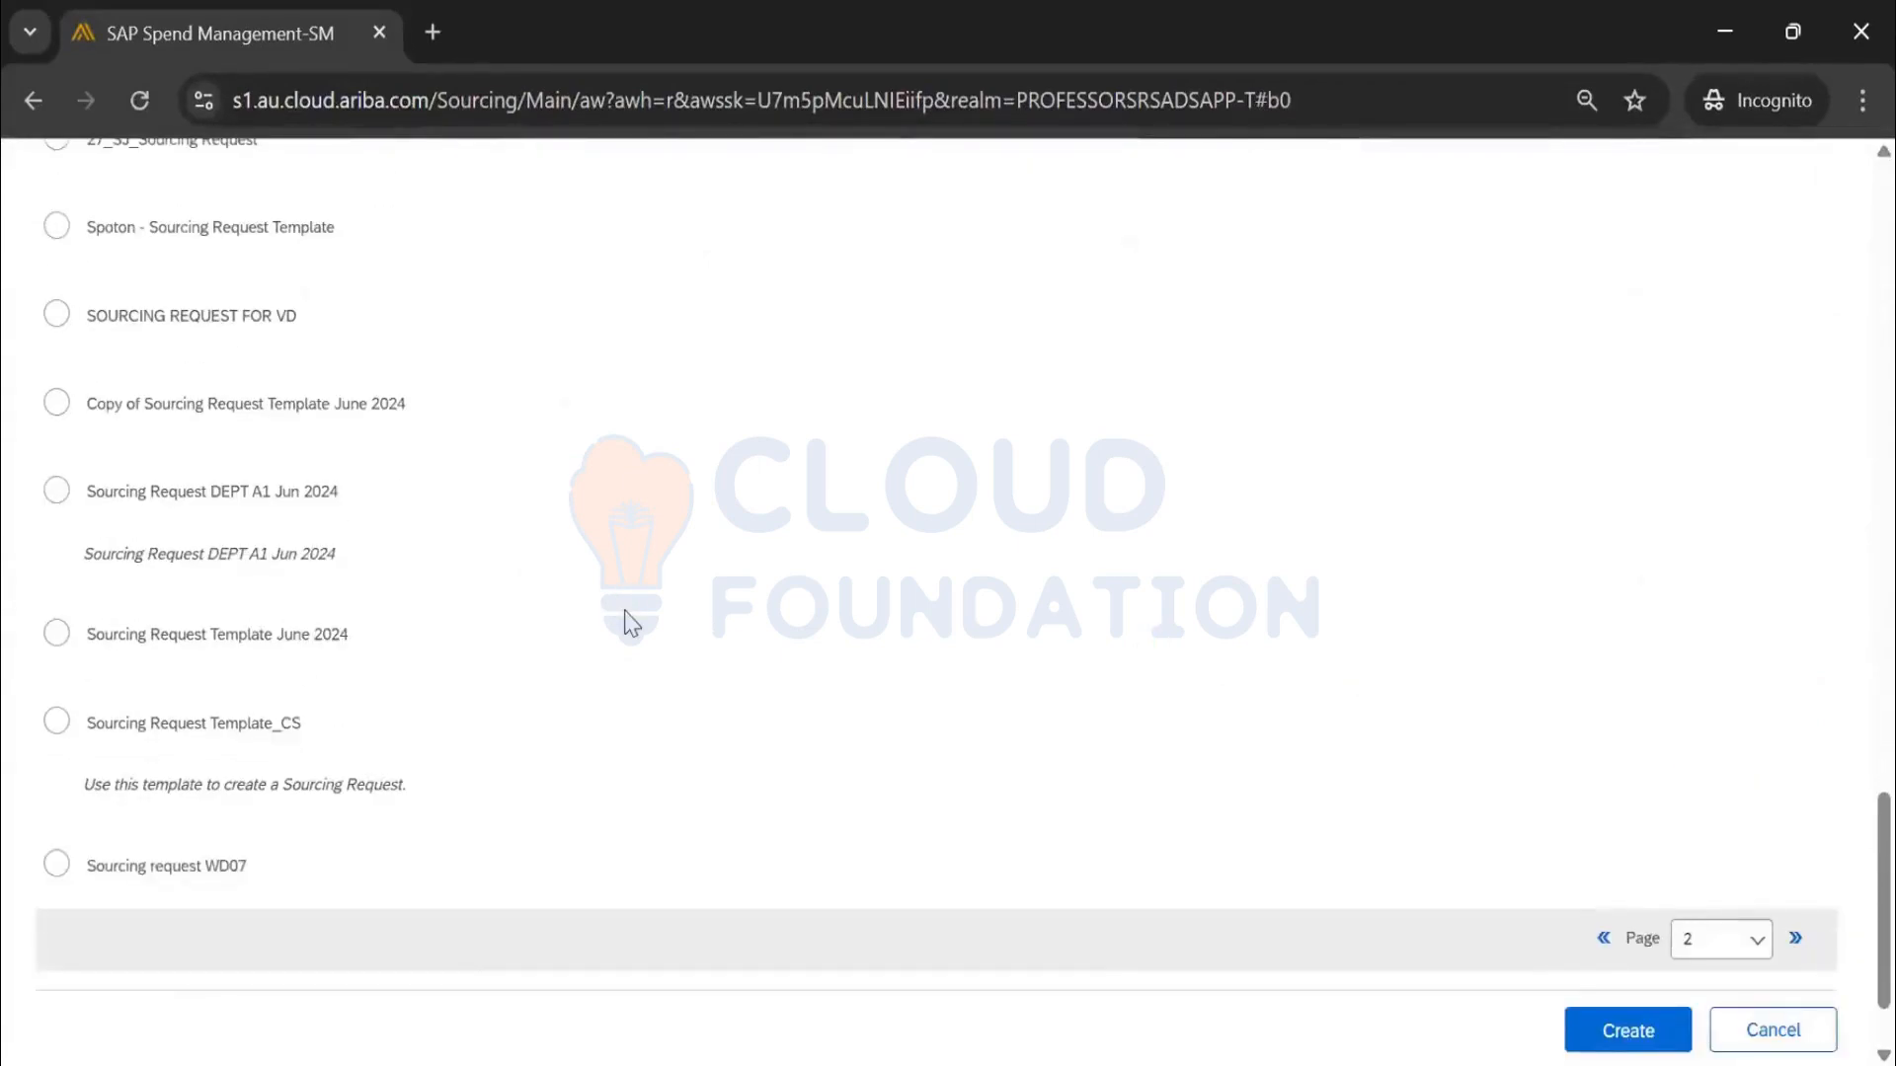
scroll(632, 624, up, 3)
scroll(632, 624, up, 3)
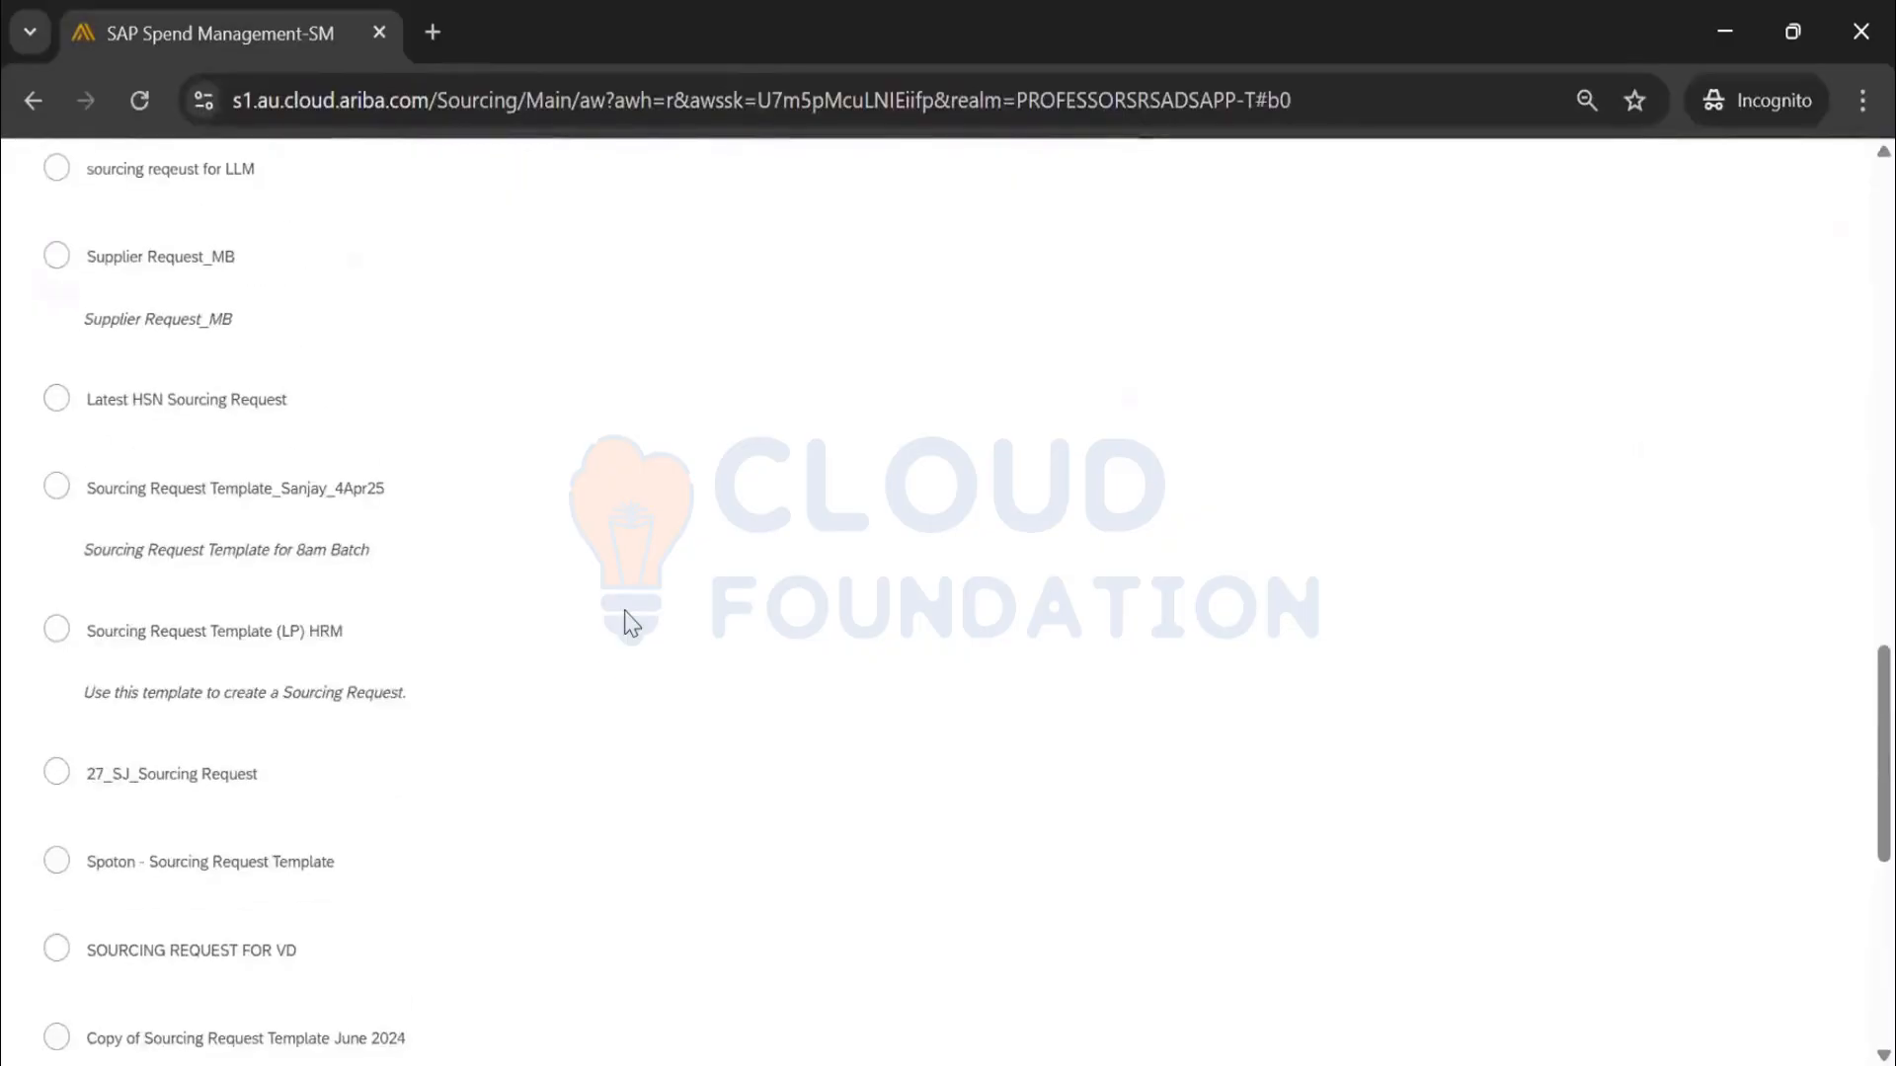
click(57, 488)
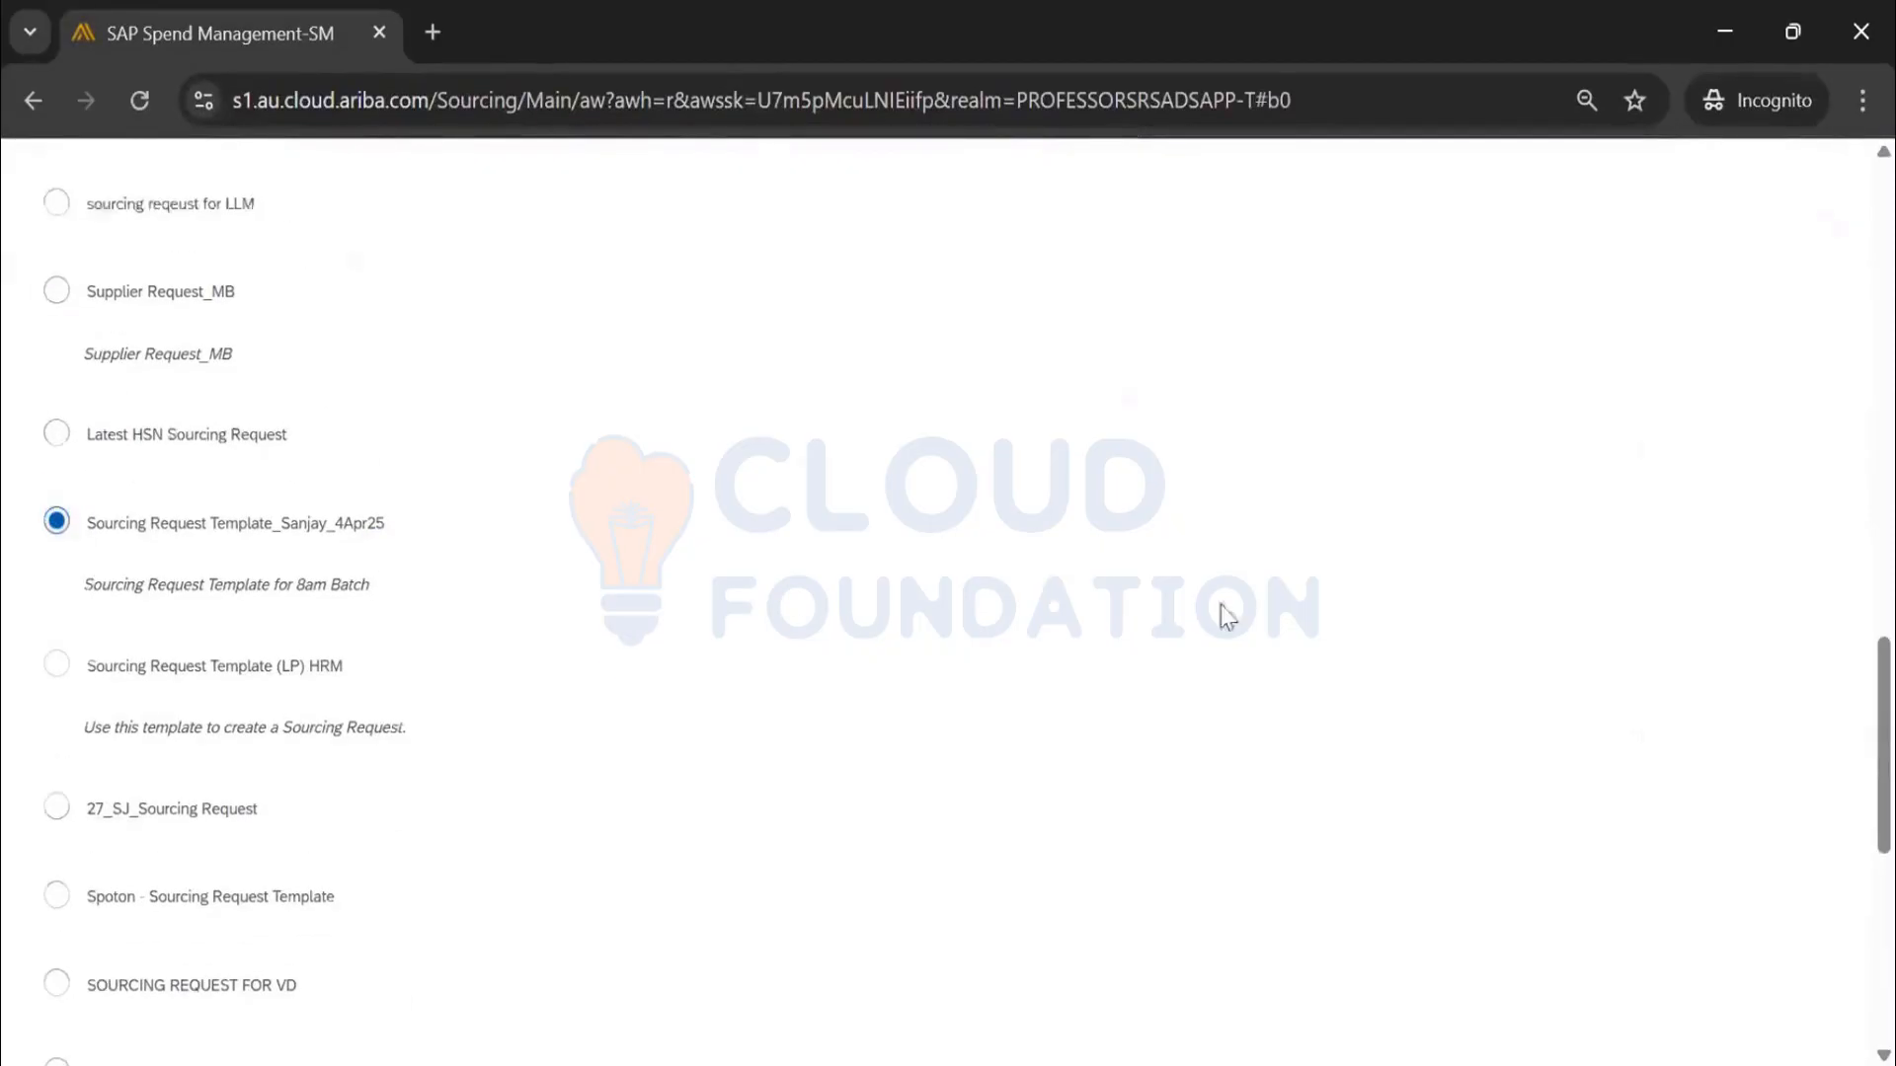
scroll(1383, 610, up, 15)
click(1607, 309)
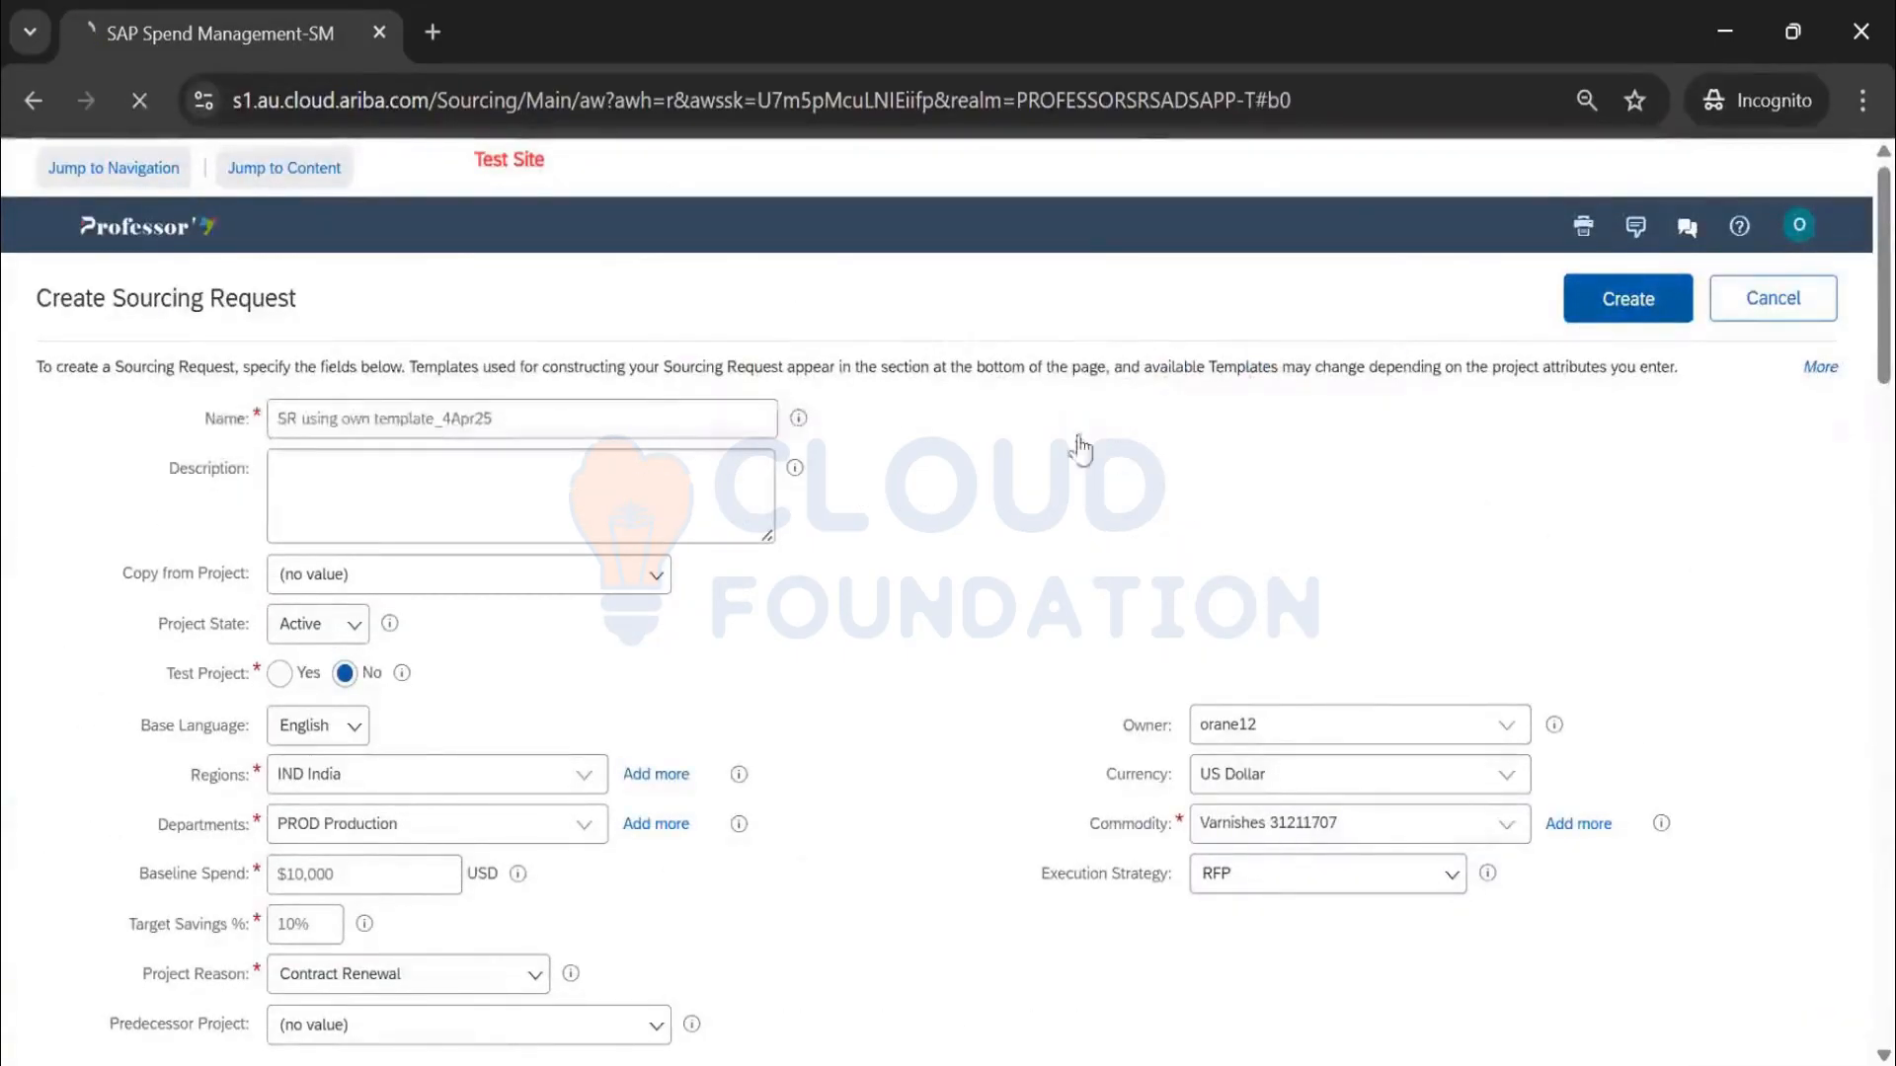
scroll(902, 570, down, 2)
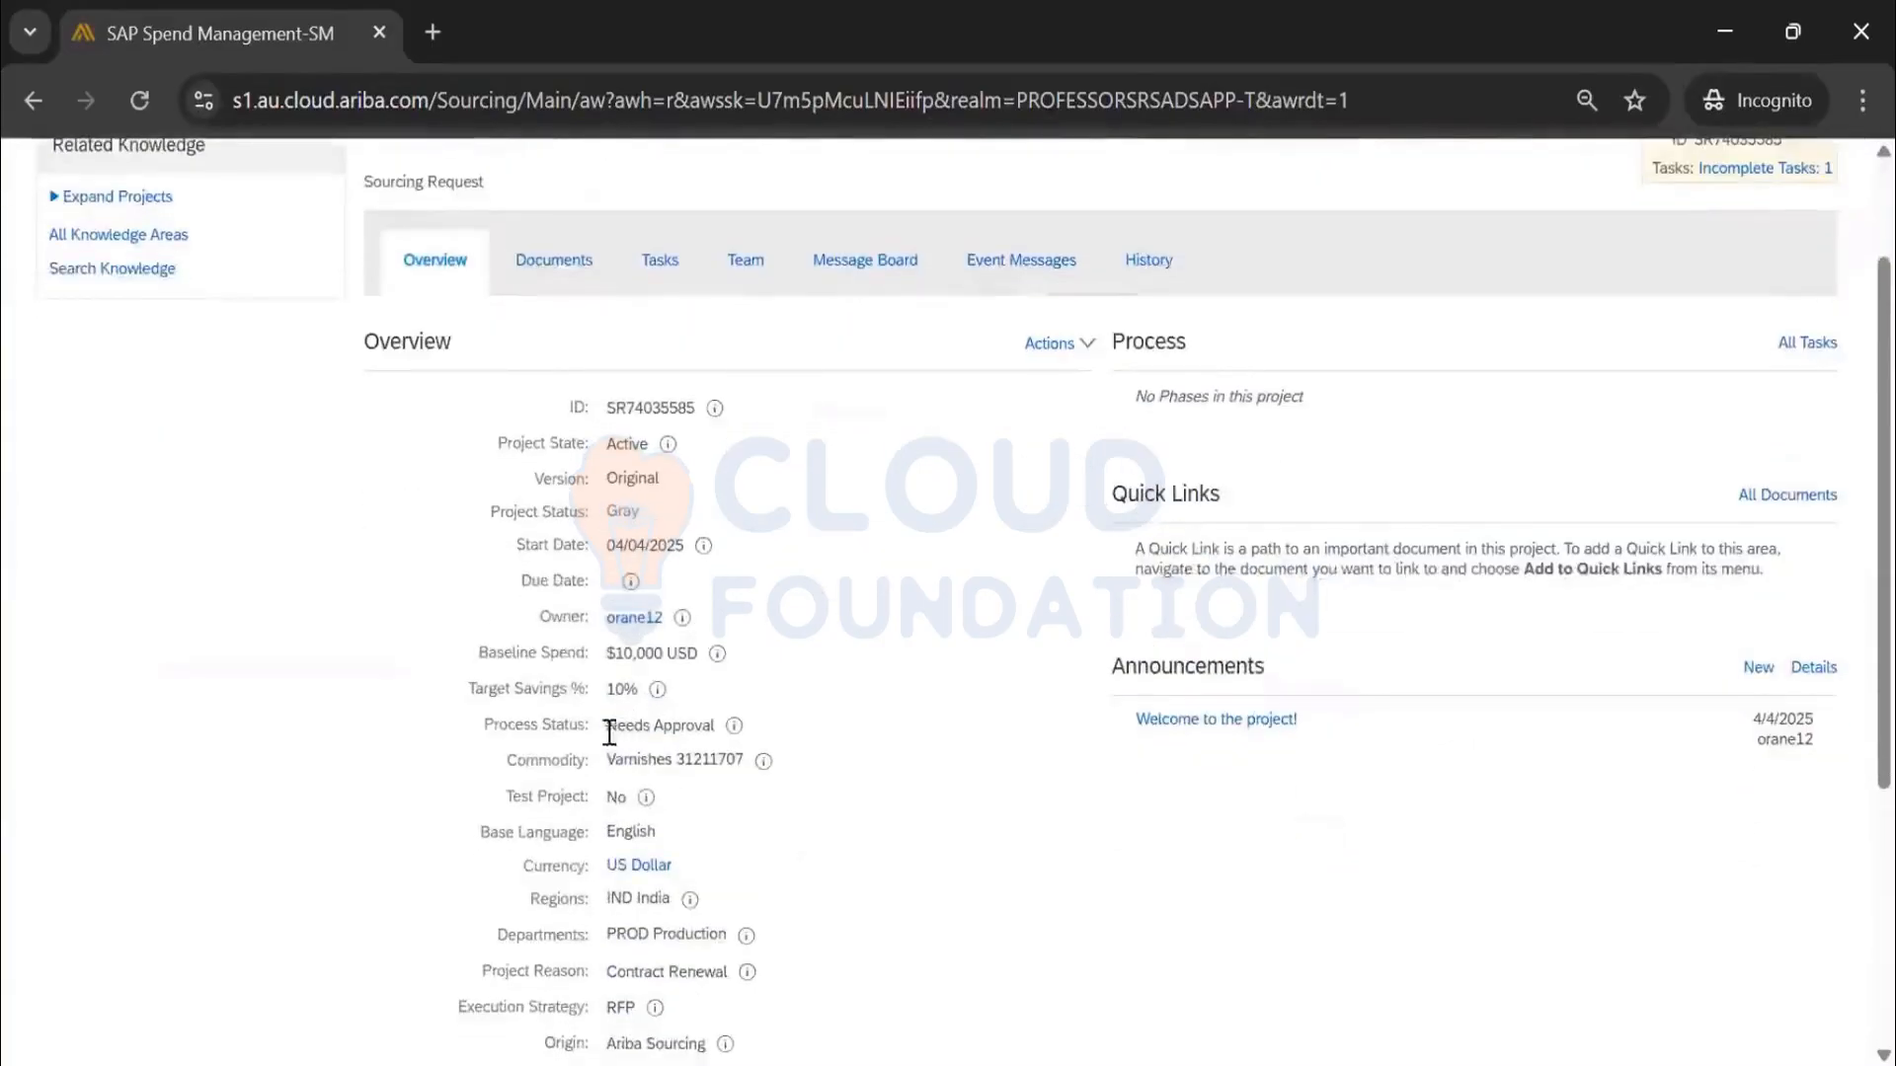
Go to the request's Tasks tab and view details of the inherited Check Team Members task
drag(607, 726, 714, 728)
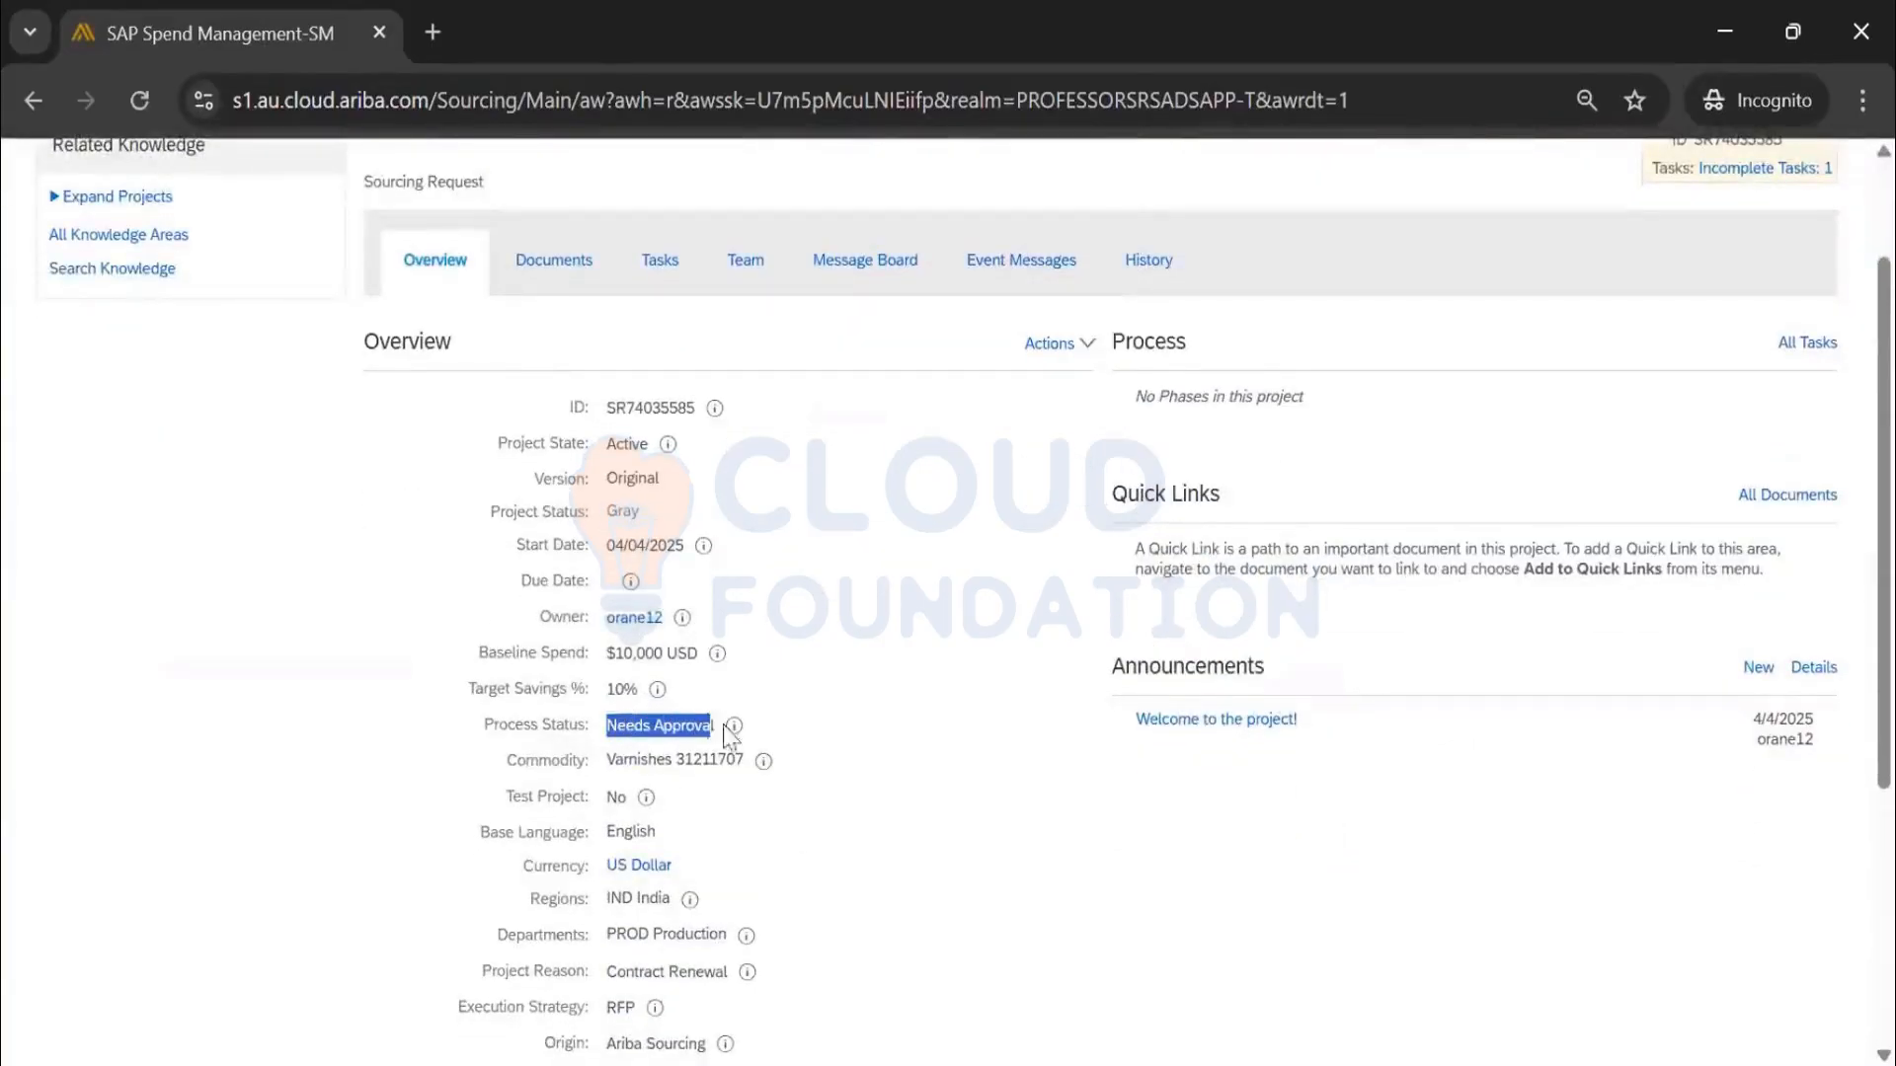
scroll(863, 684, down, 2)
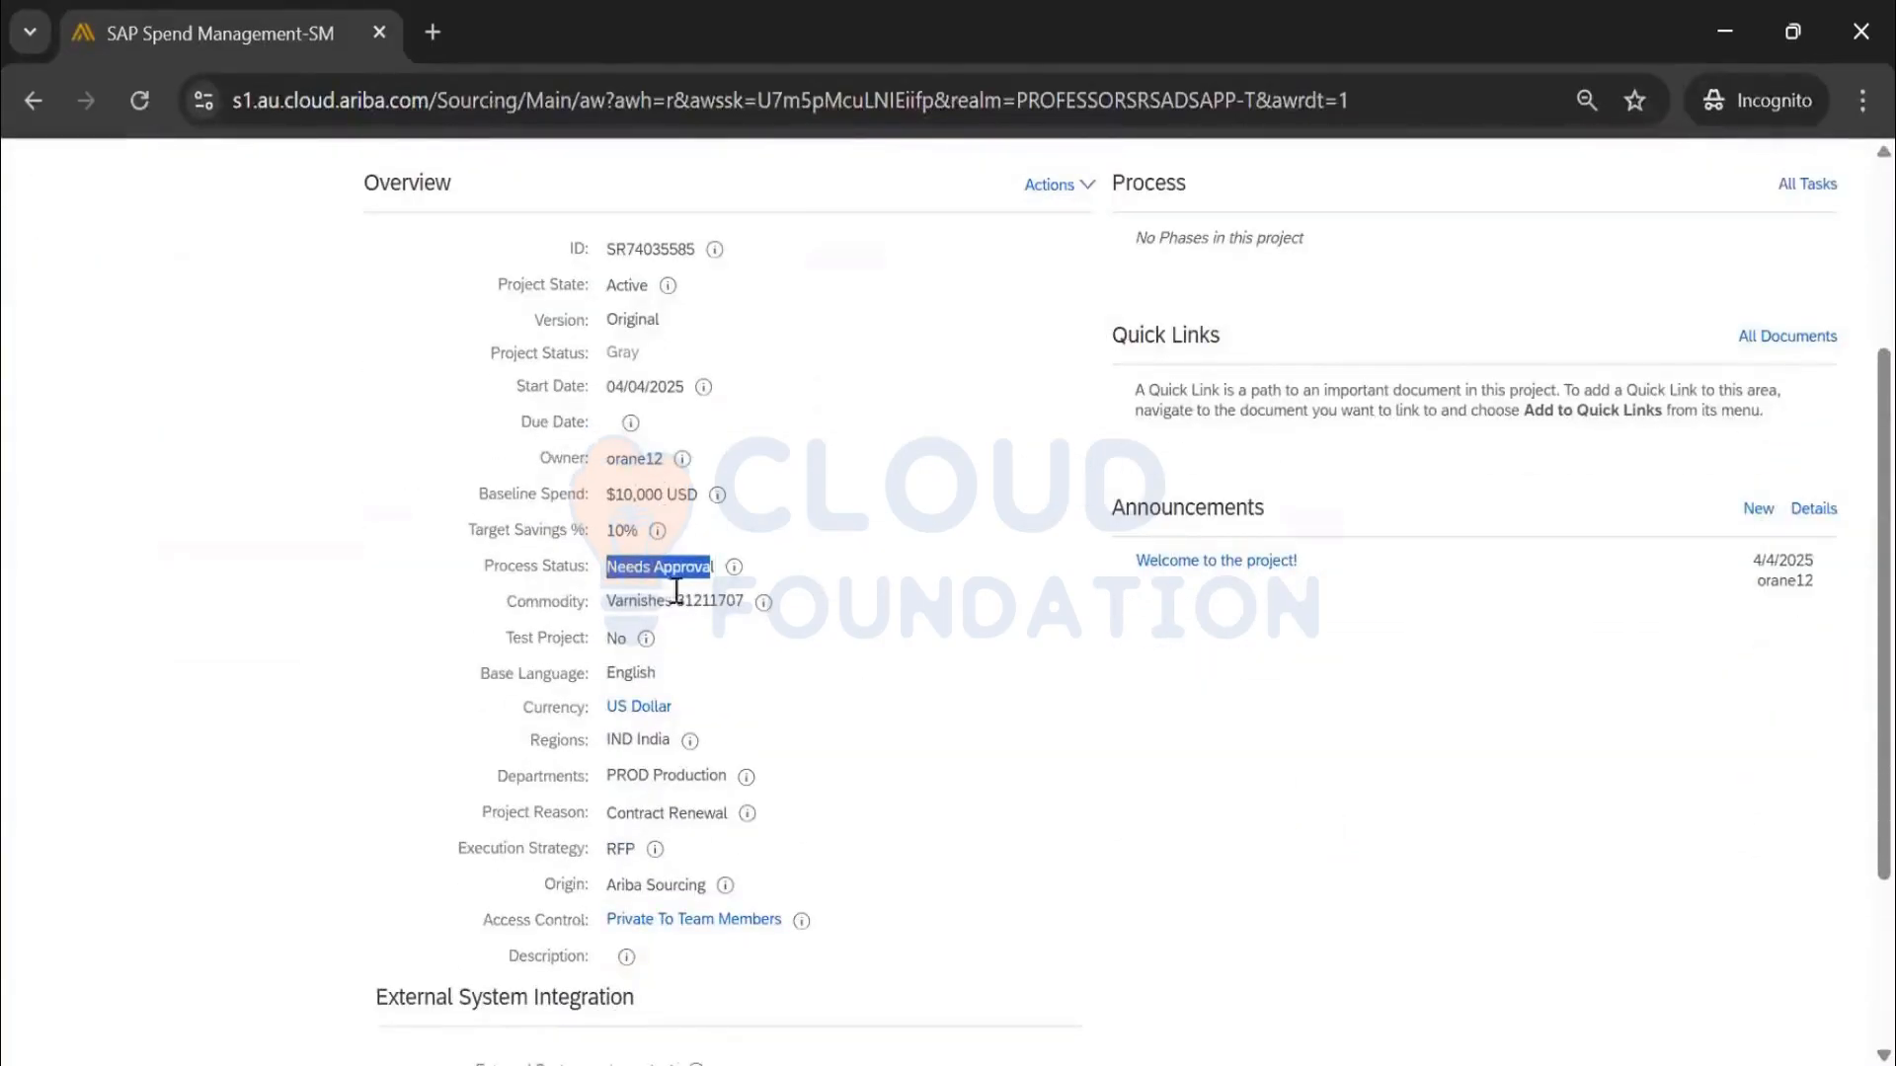
scroll(827, 807, up, 4)
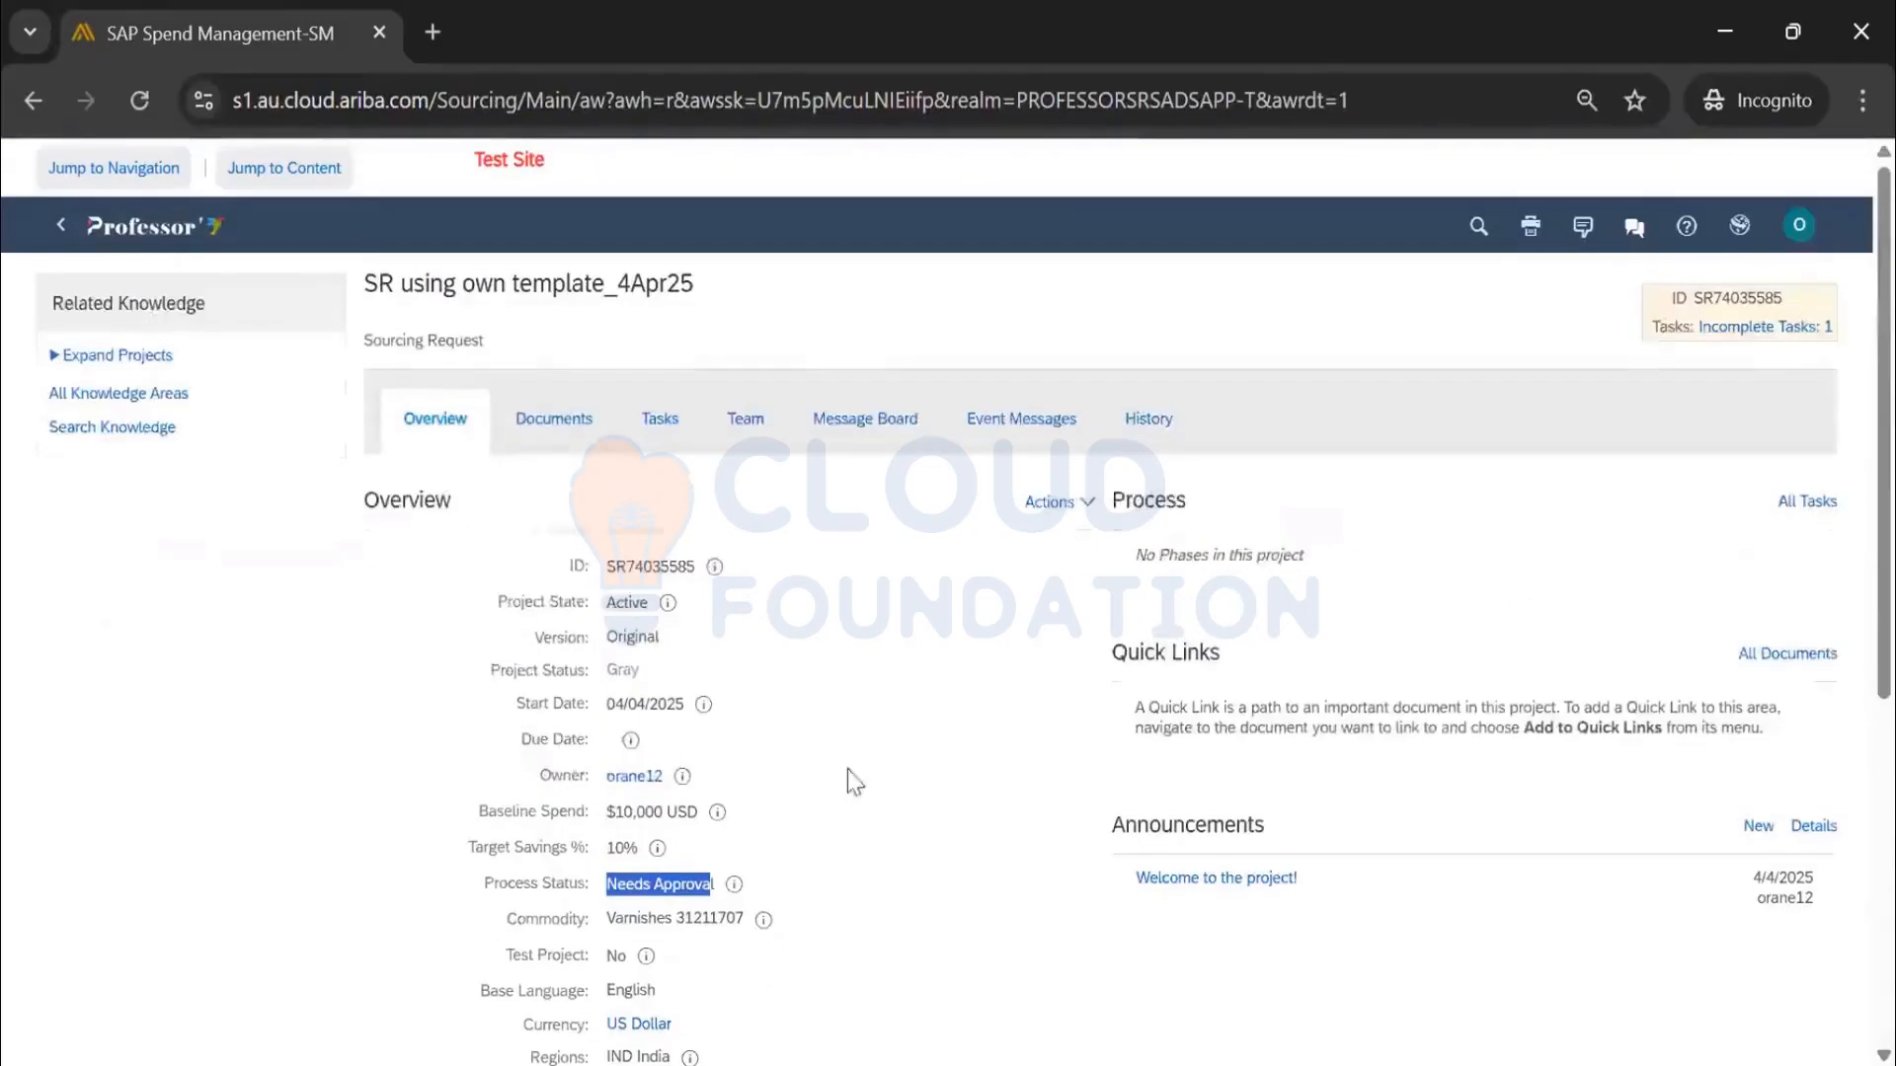
click(585, 421)
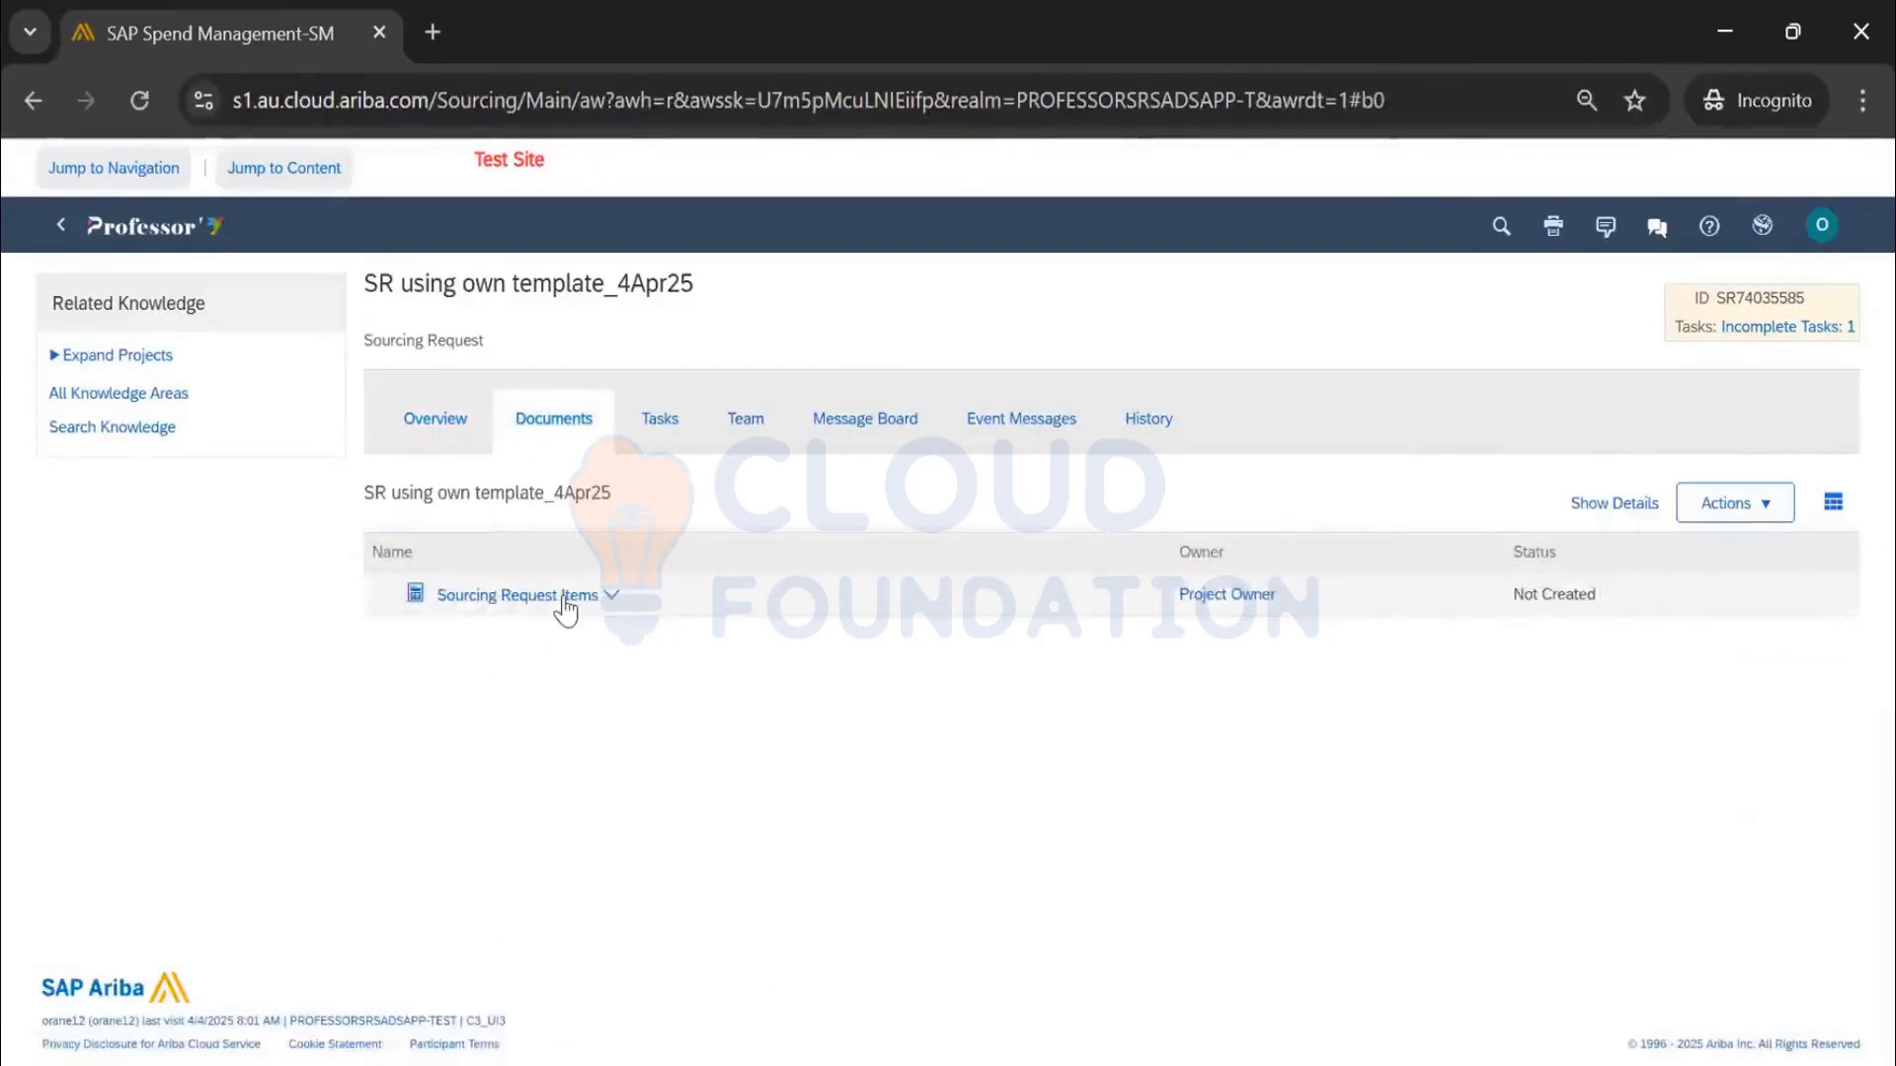
click(655, 421)
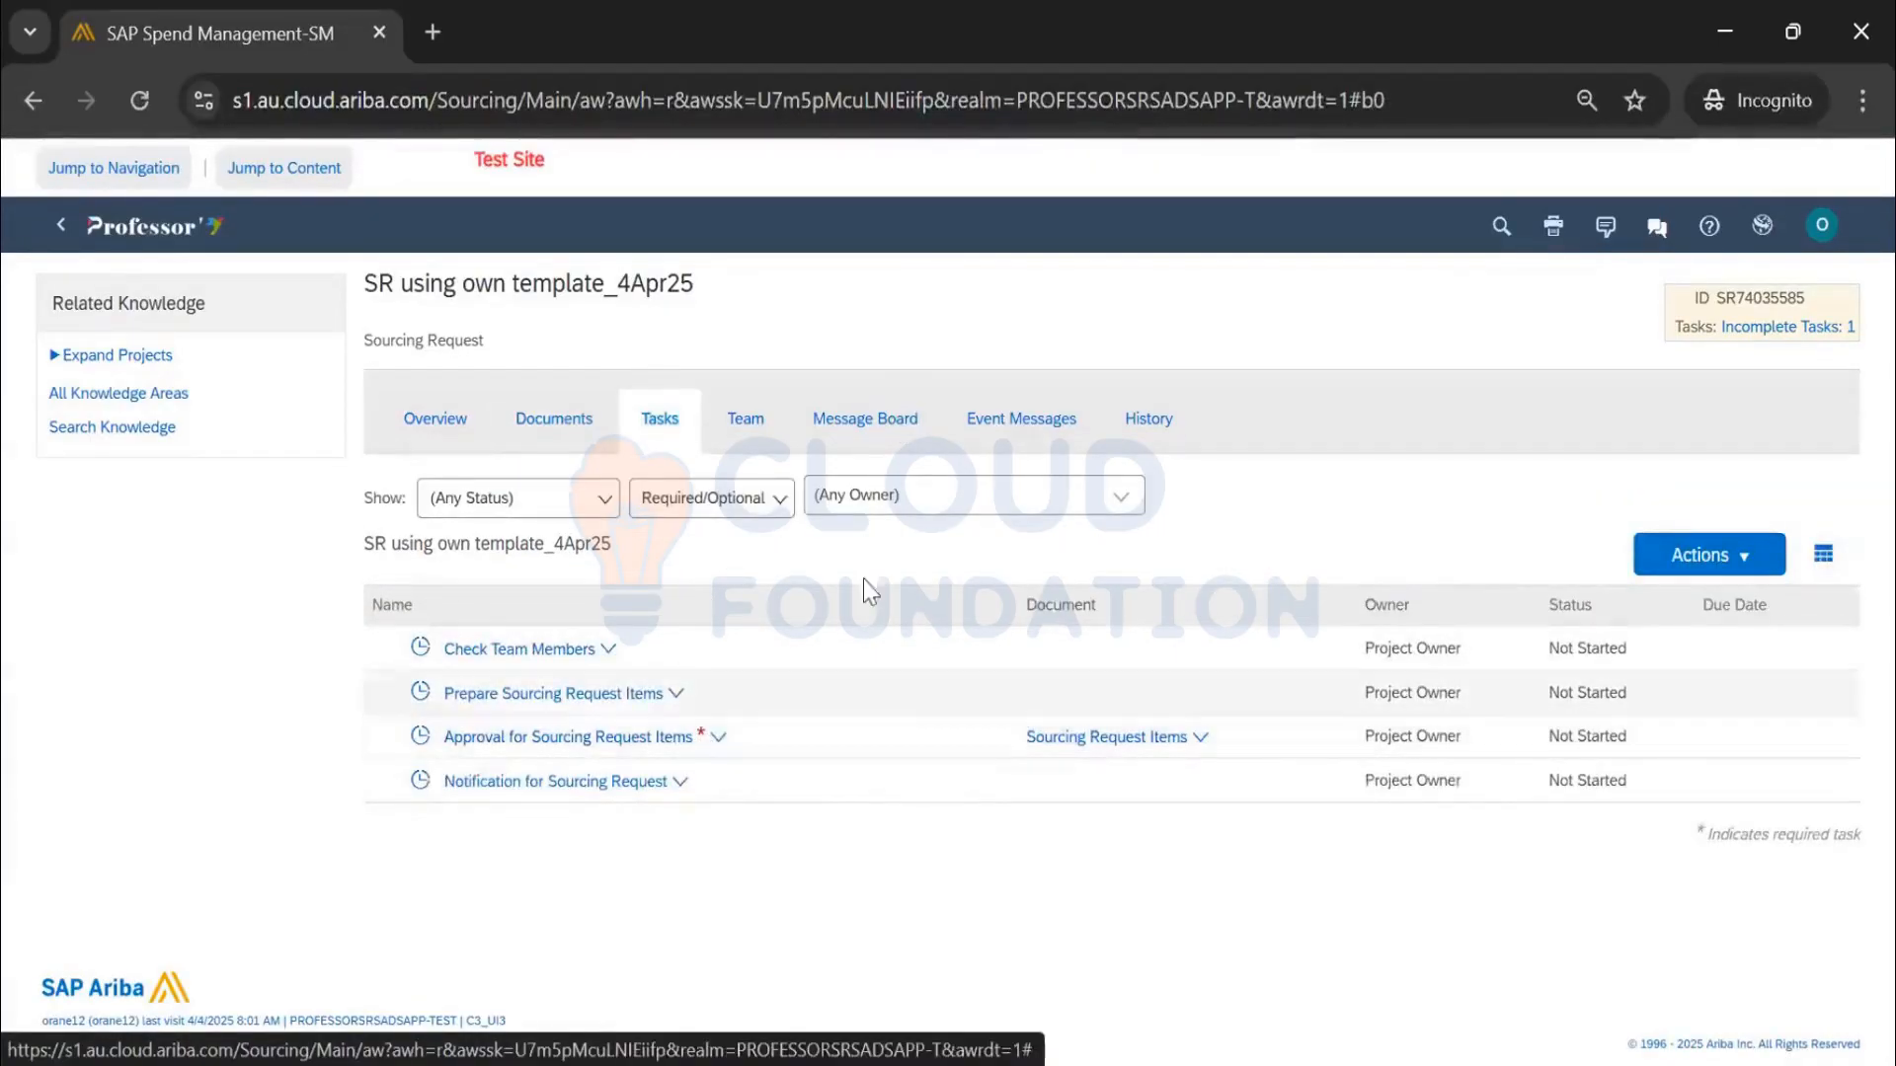
click(560, 652)
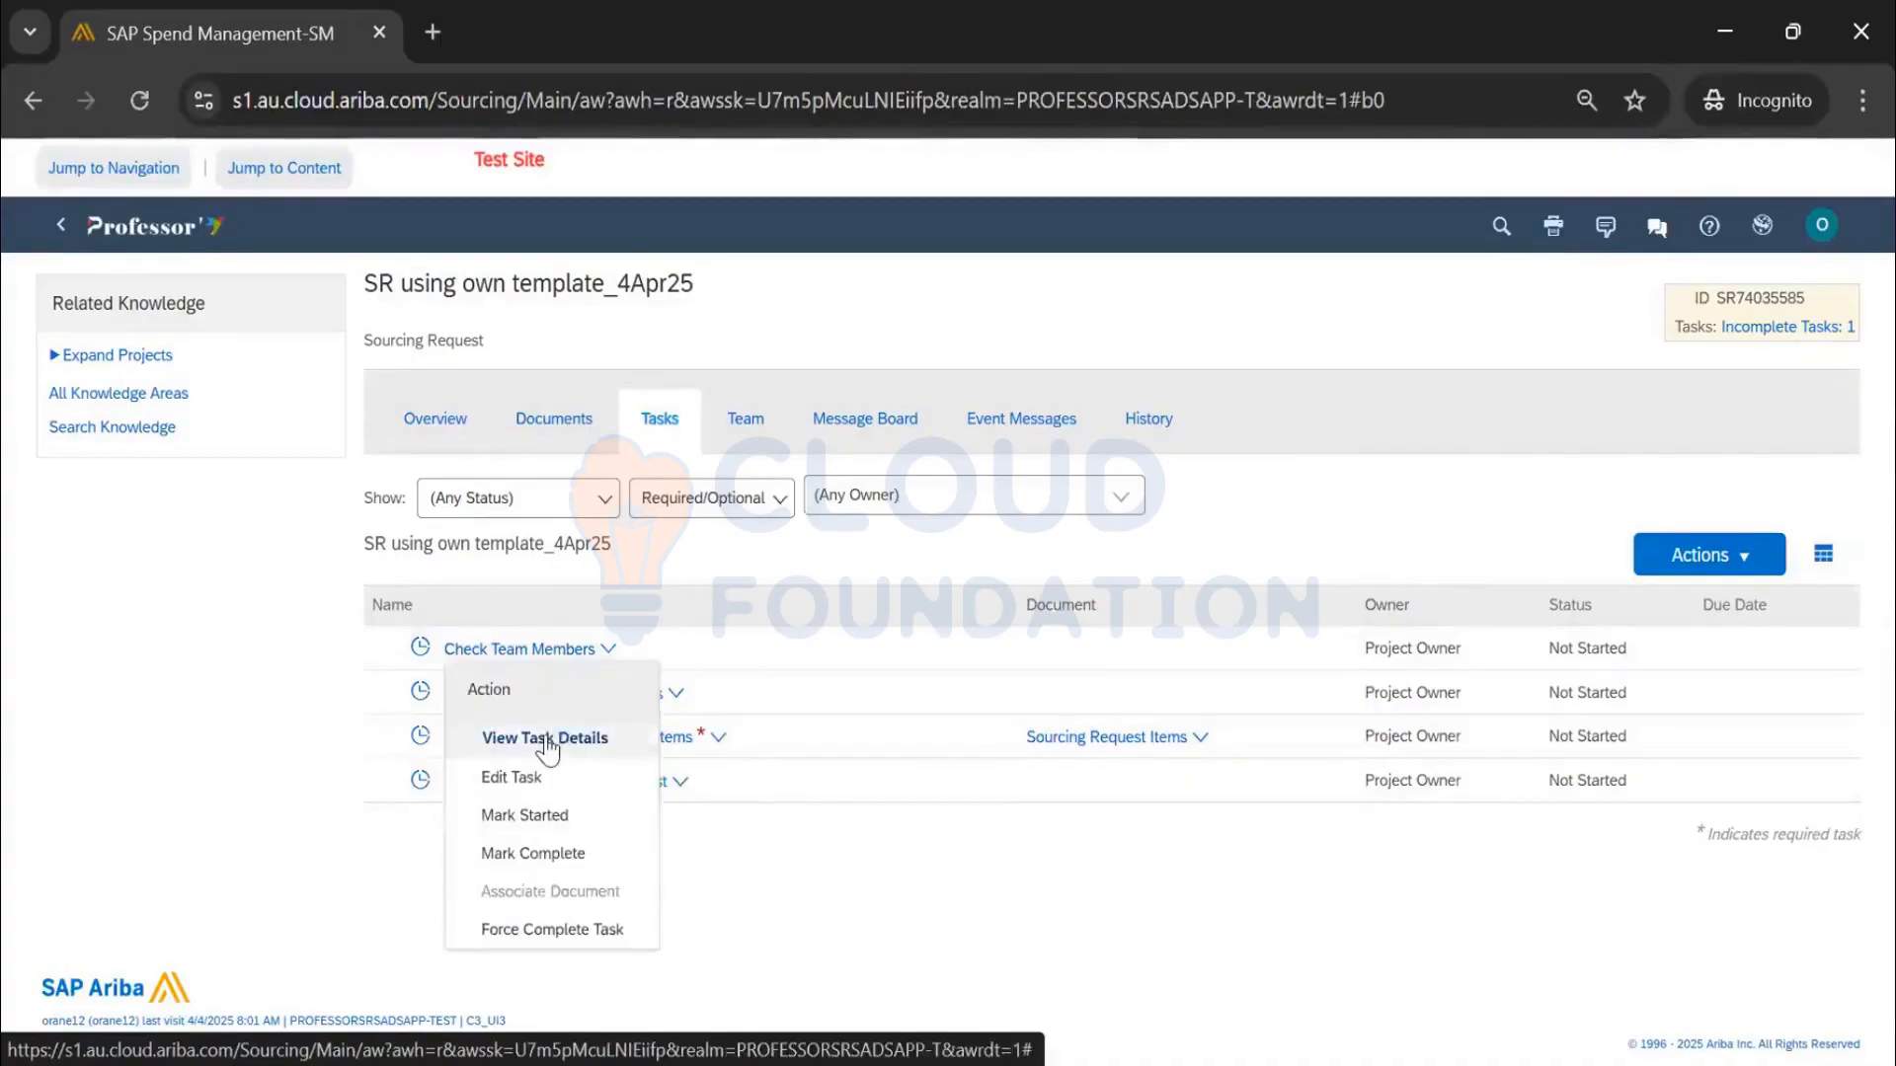
click(546, 741)
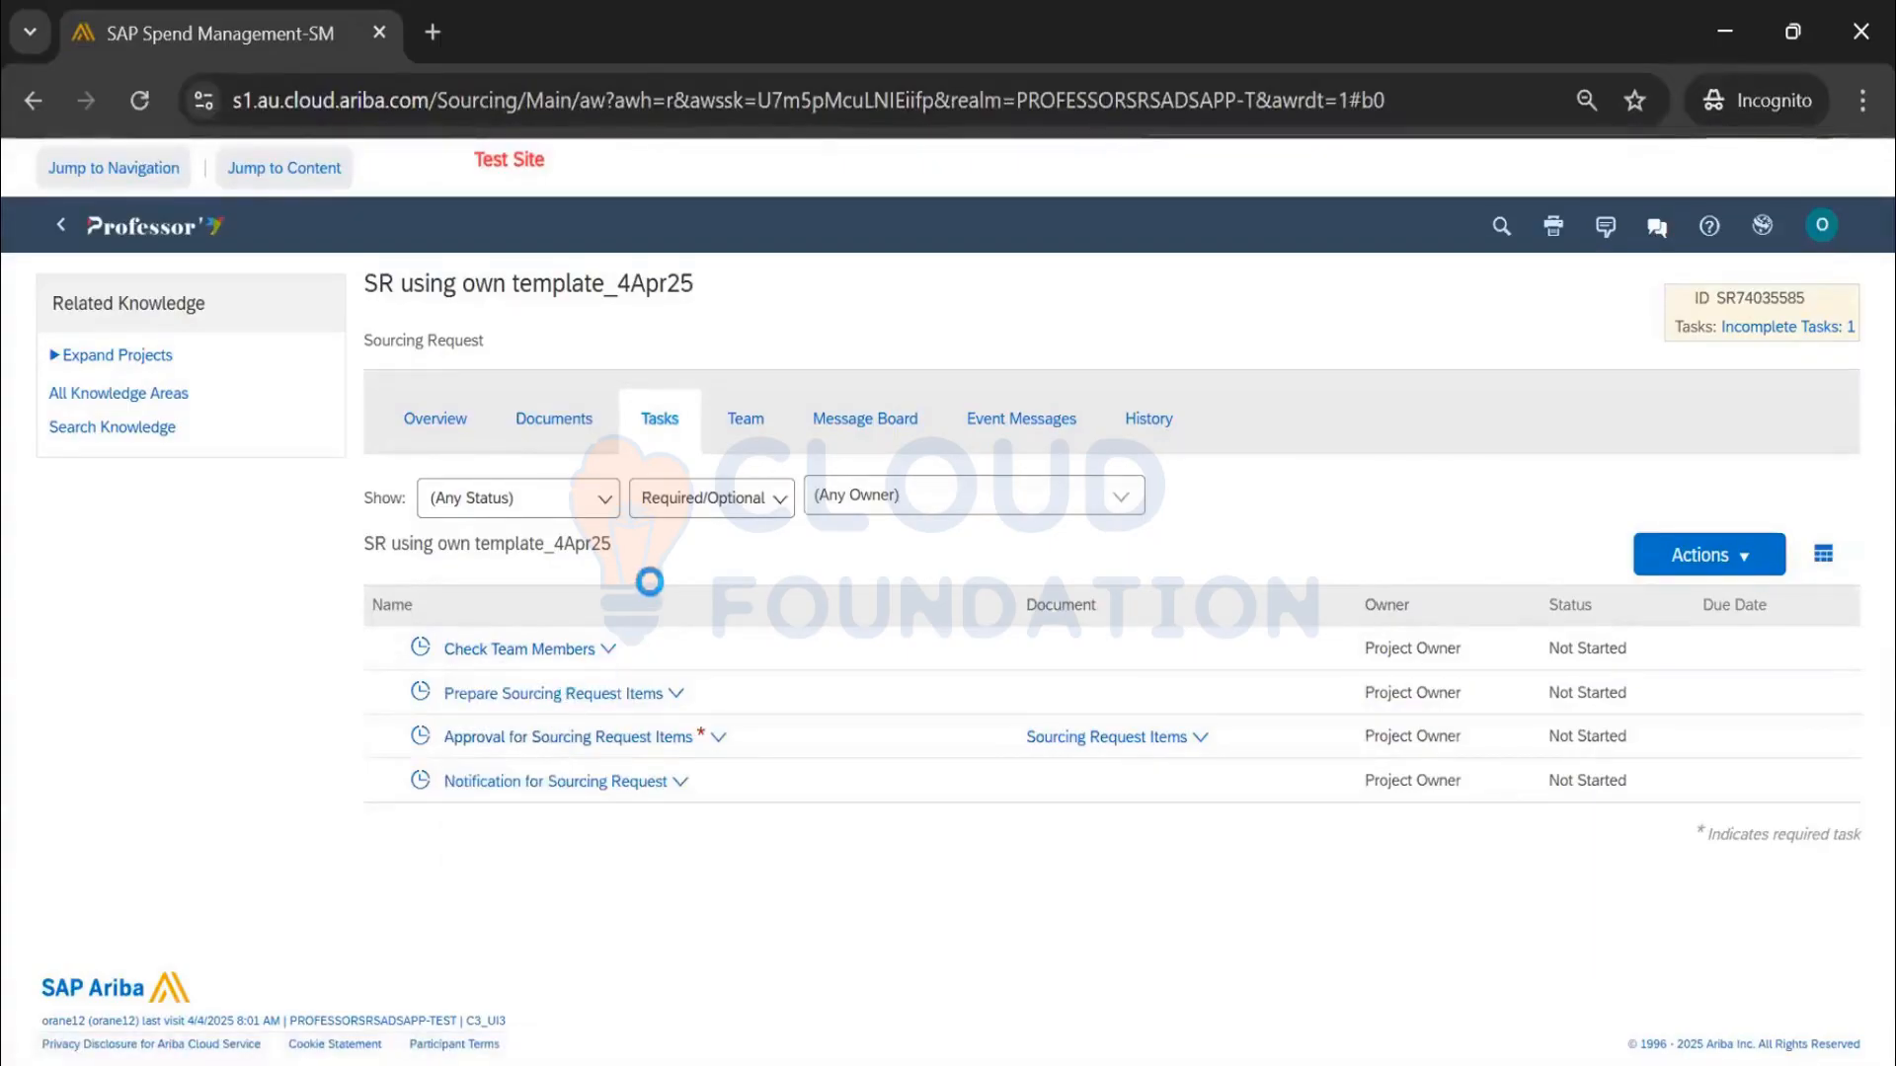
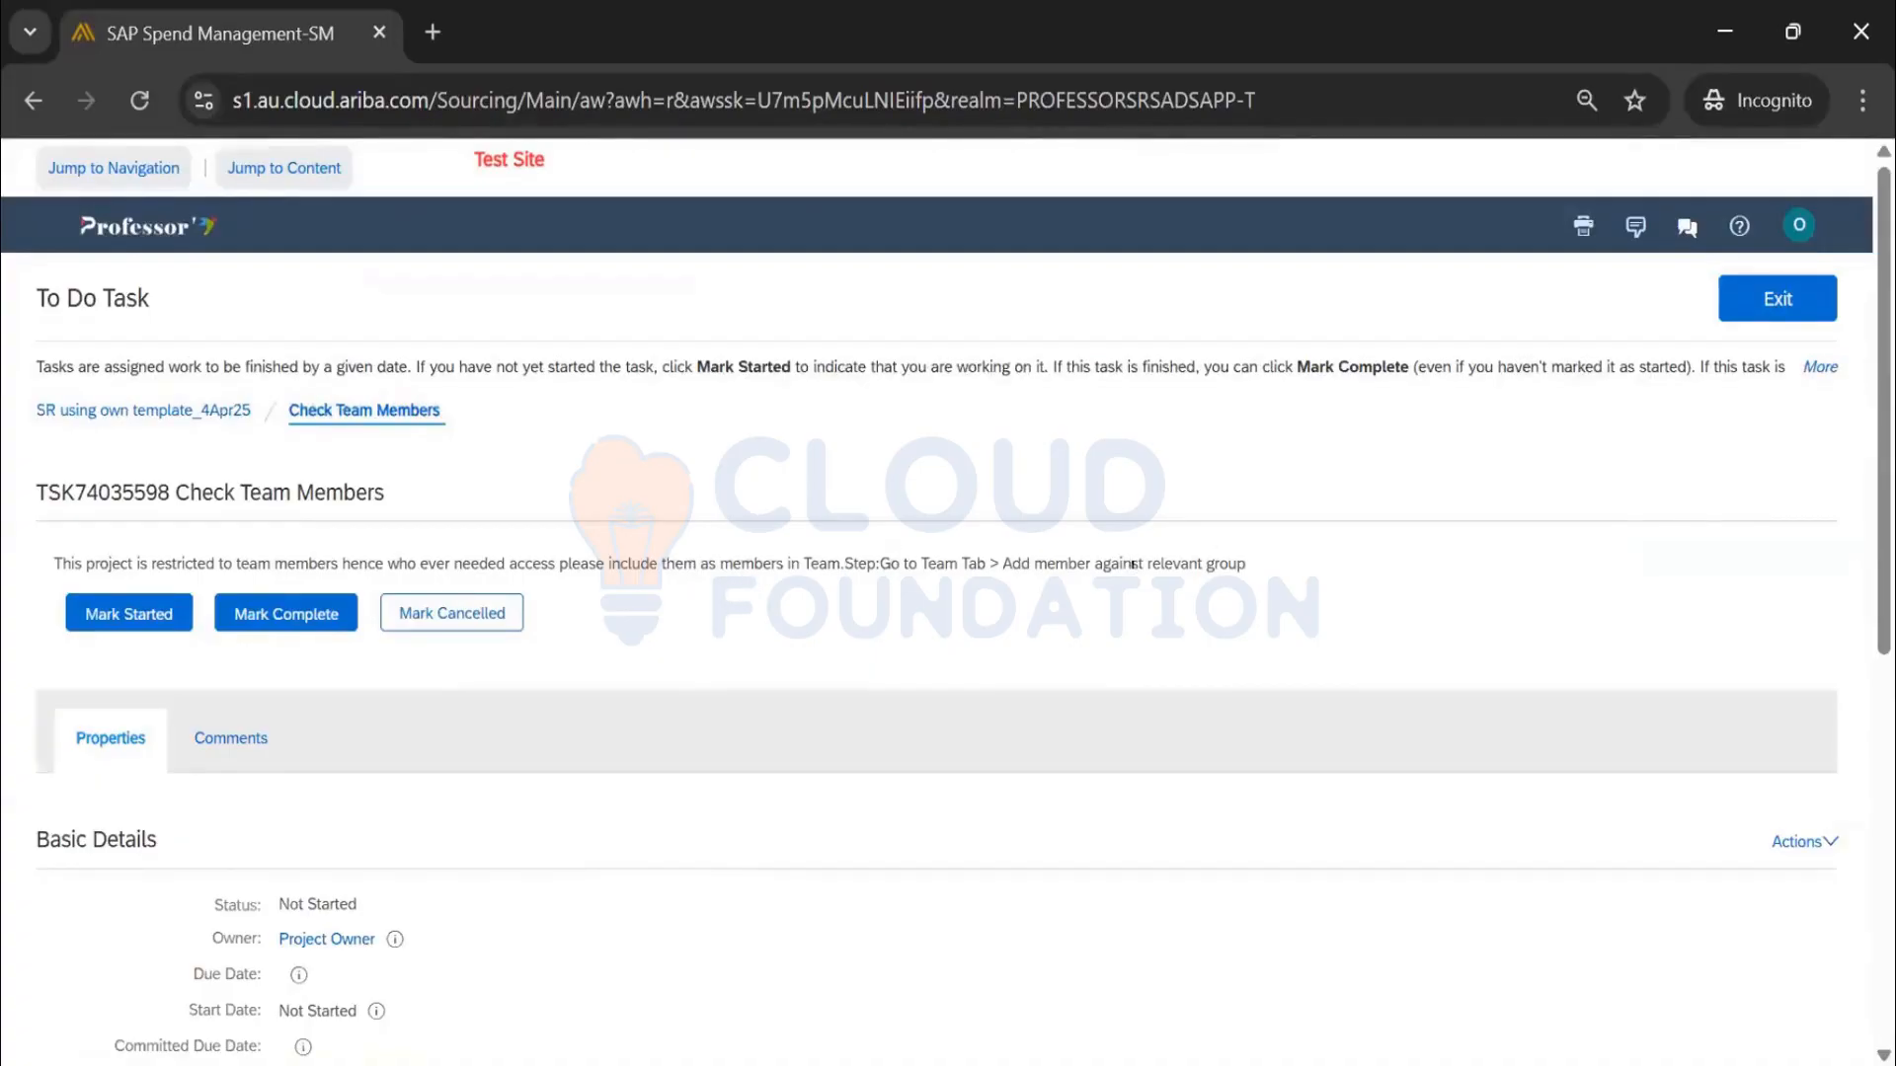
Mark the Check Team Members task started and choose Actions > Edit on the request's team
click(145, 609)
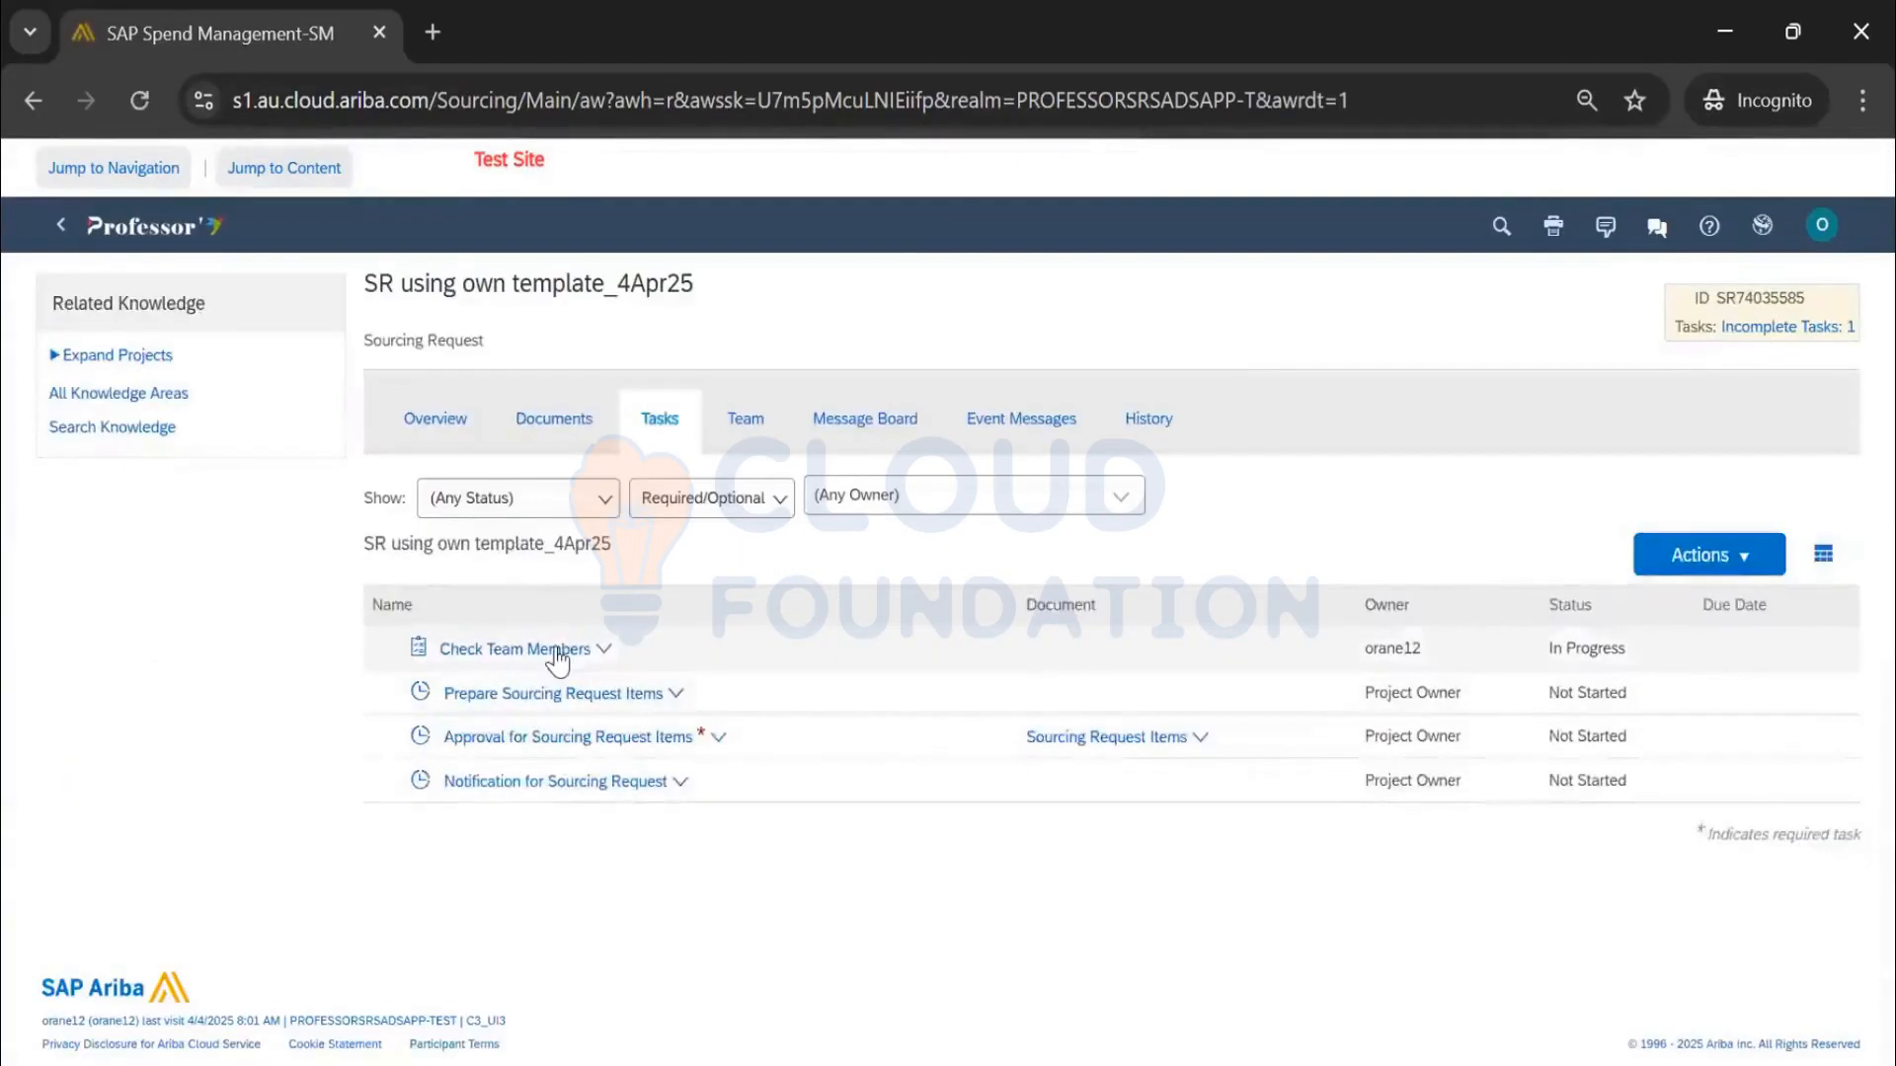
mouse_move(558, 660)
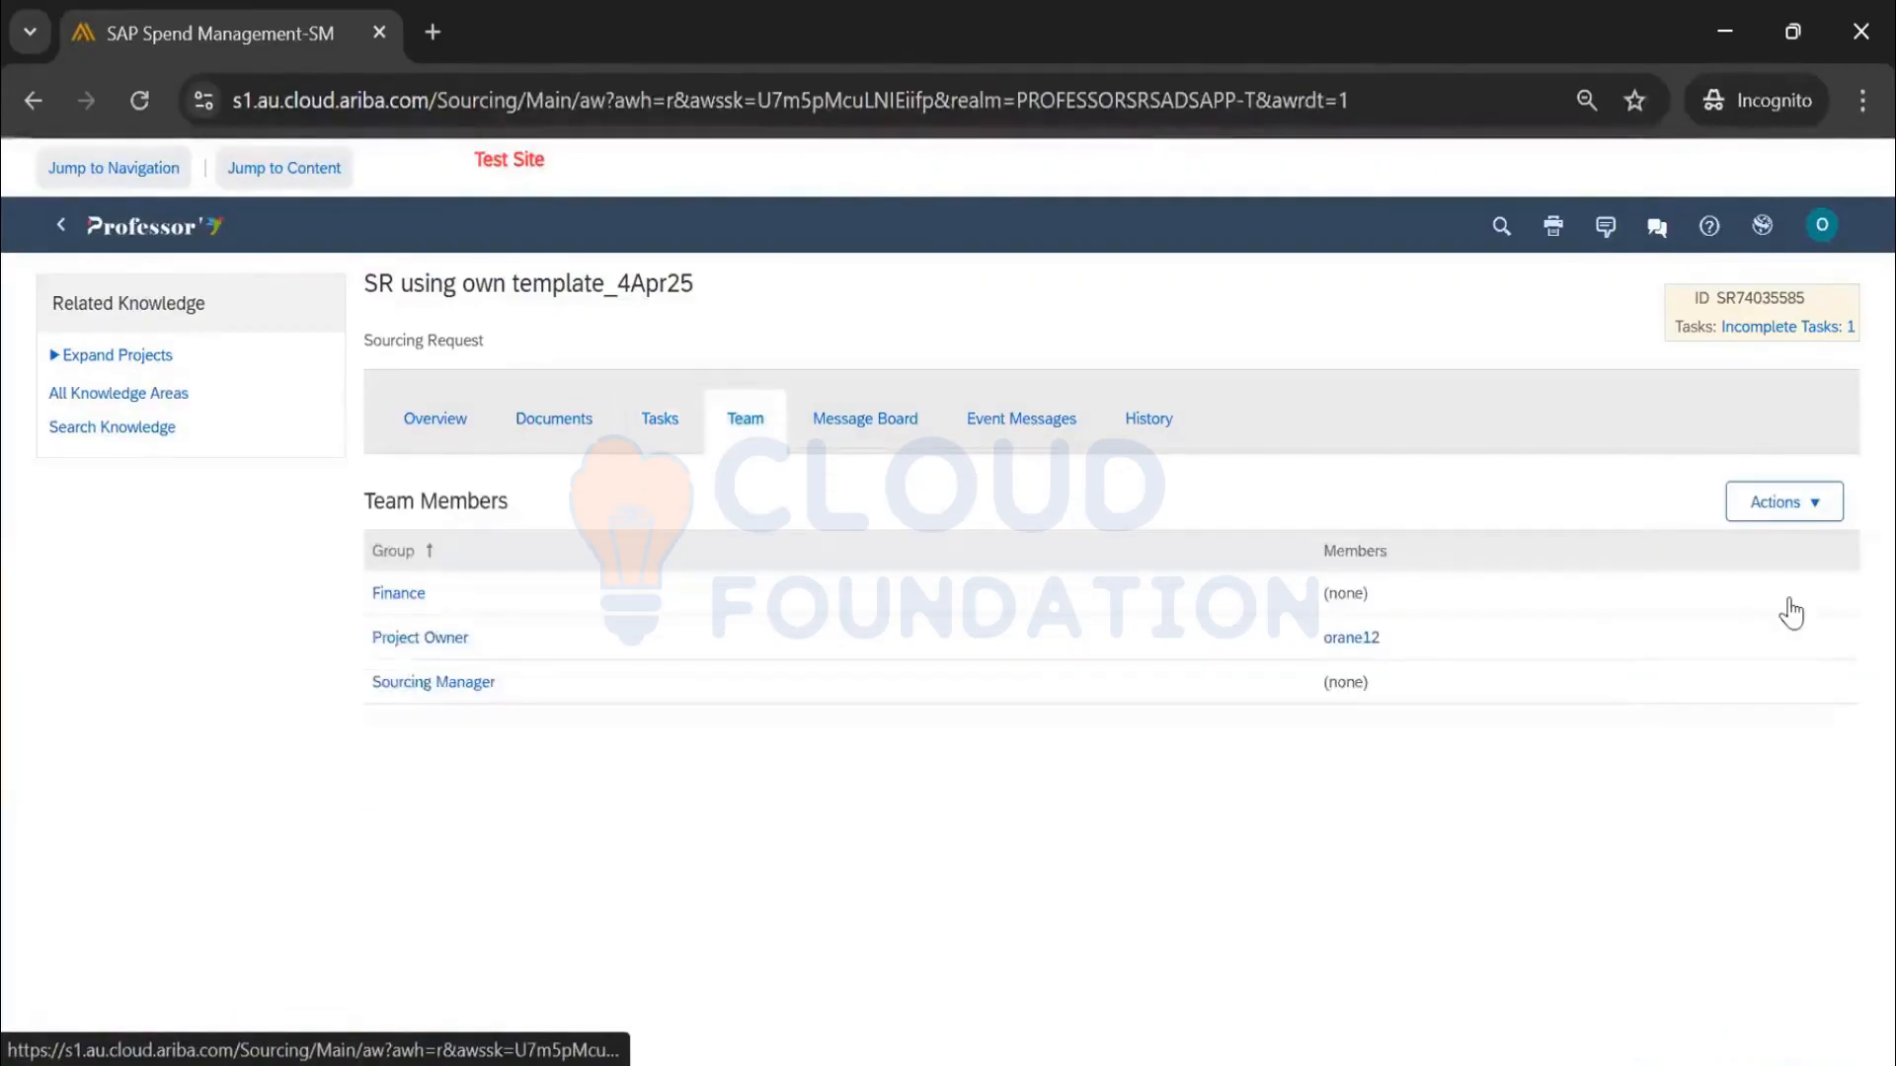
click(1785, 506)
click(1788, 587)
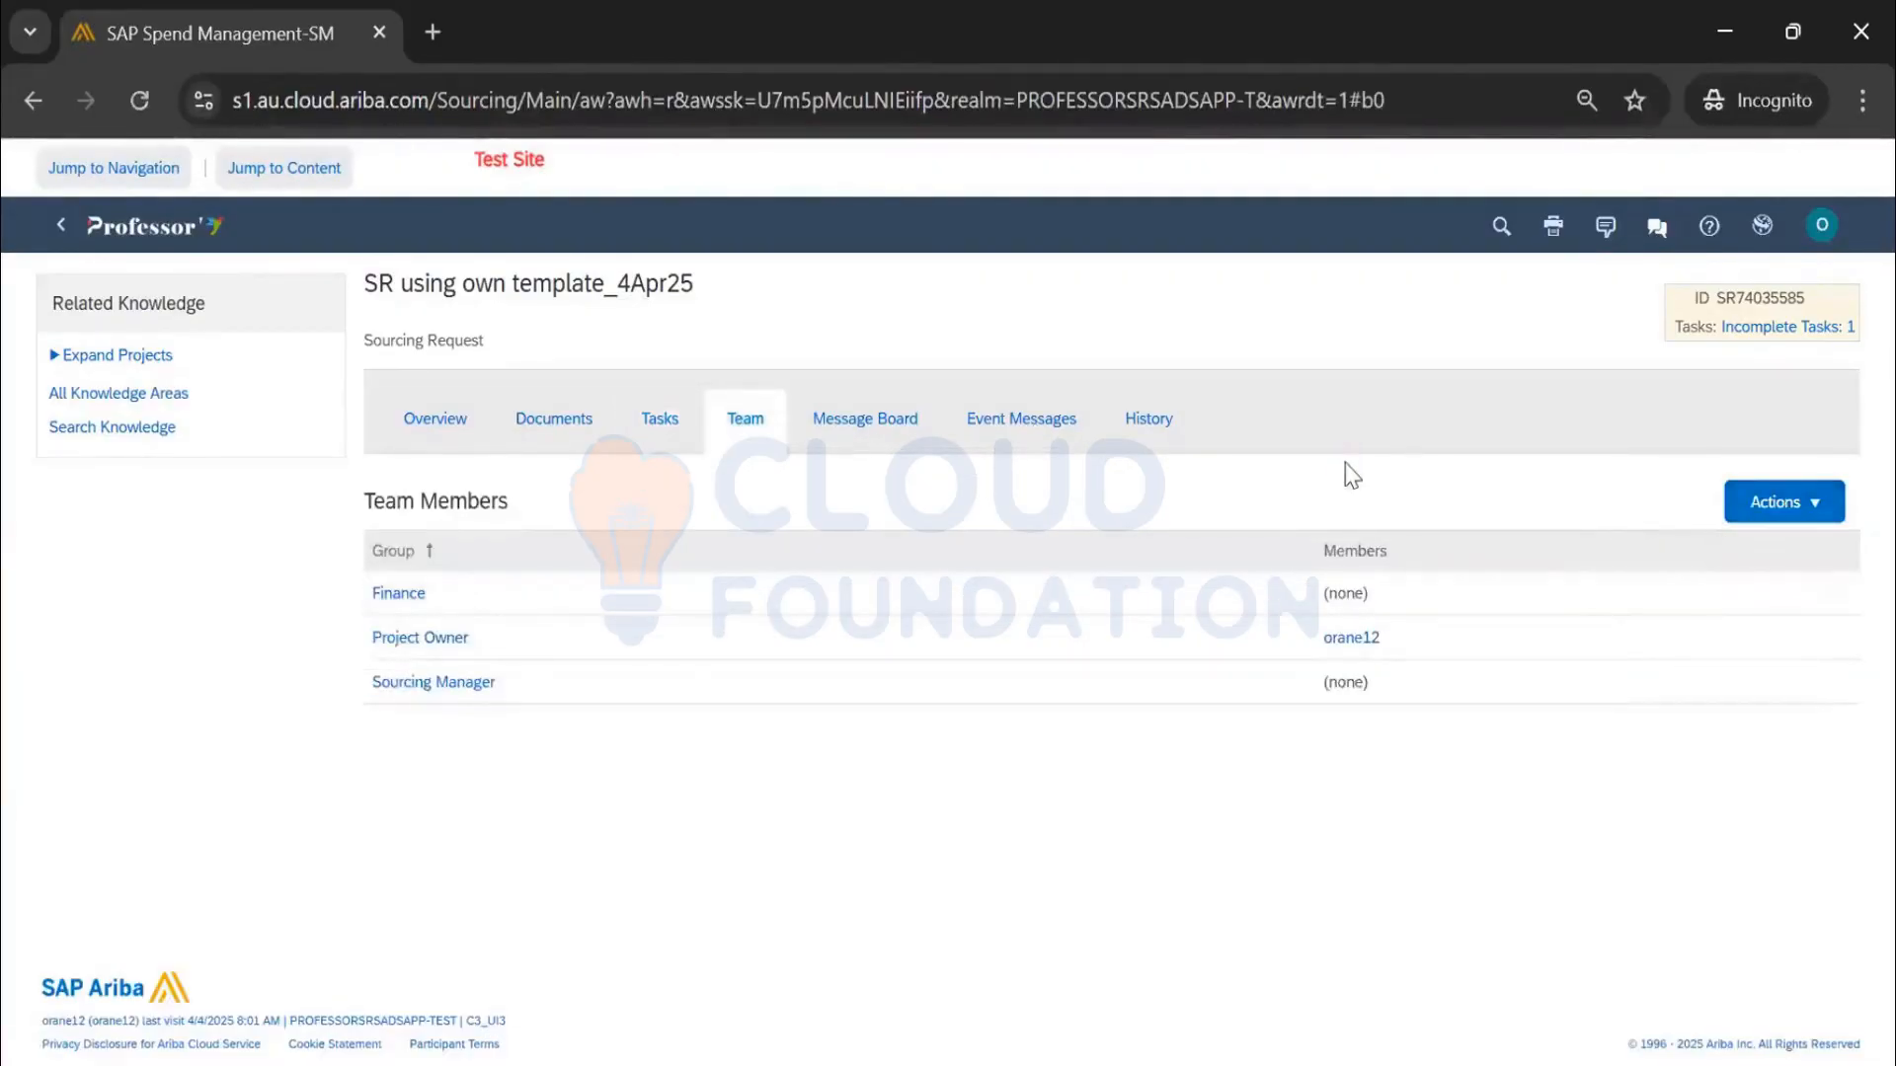
Search the full member list and add a group to the Finance role
click(796, 522)
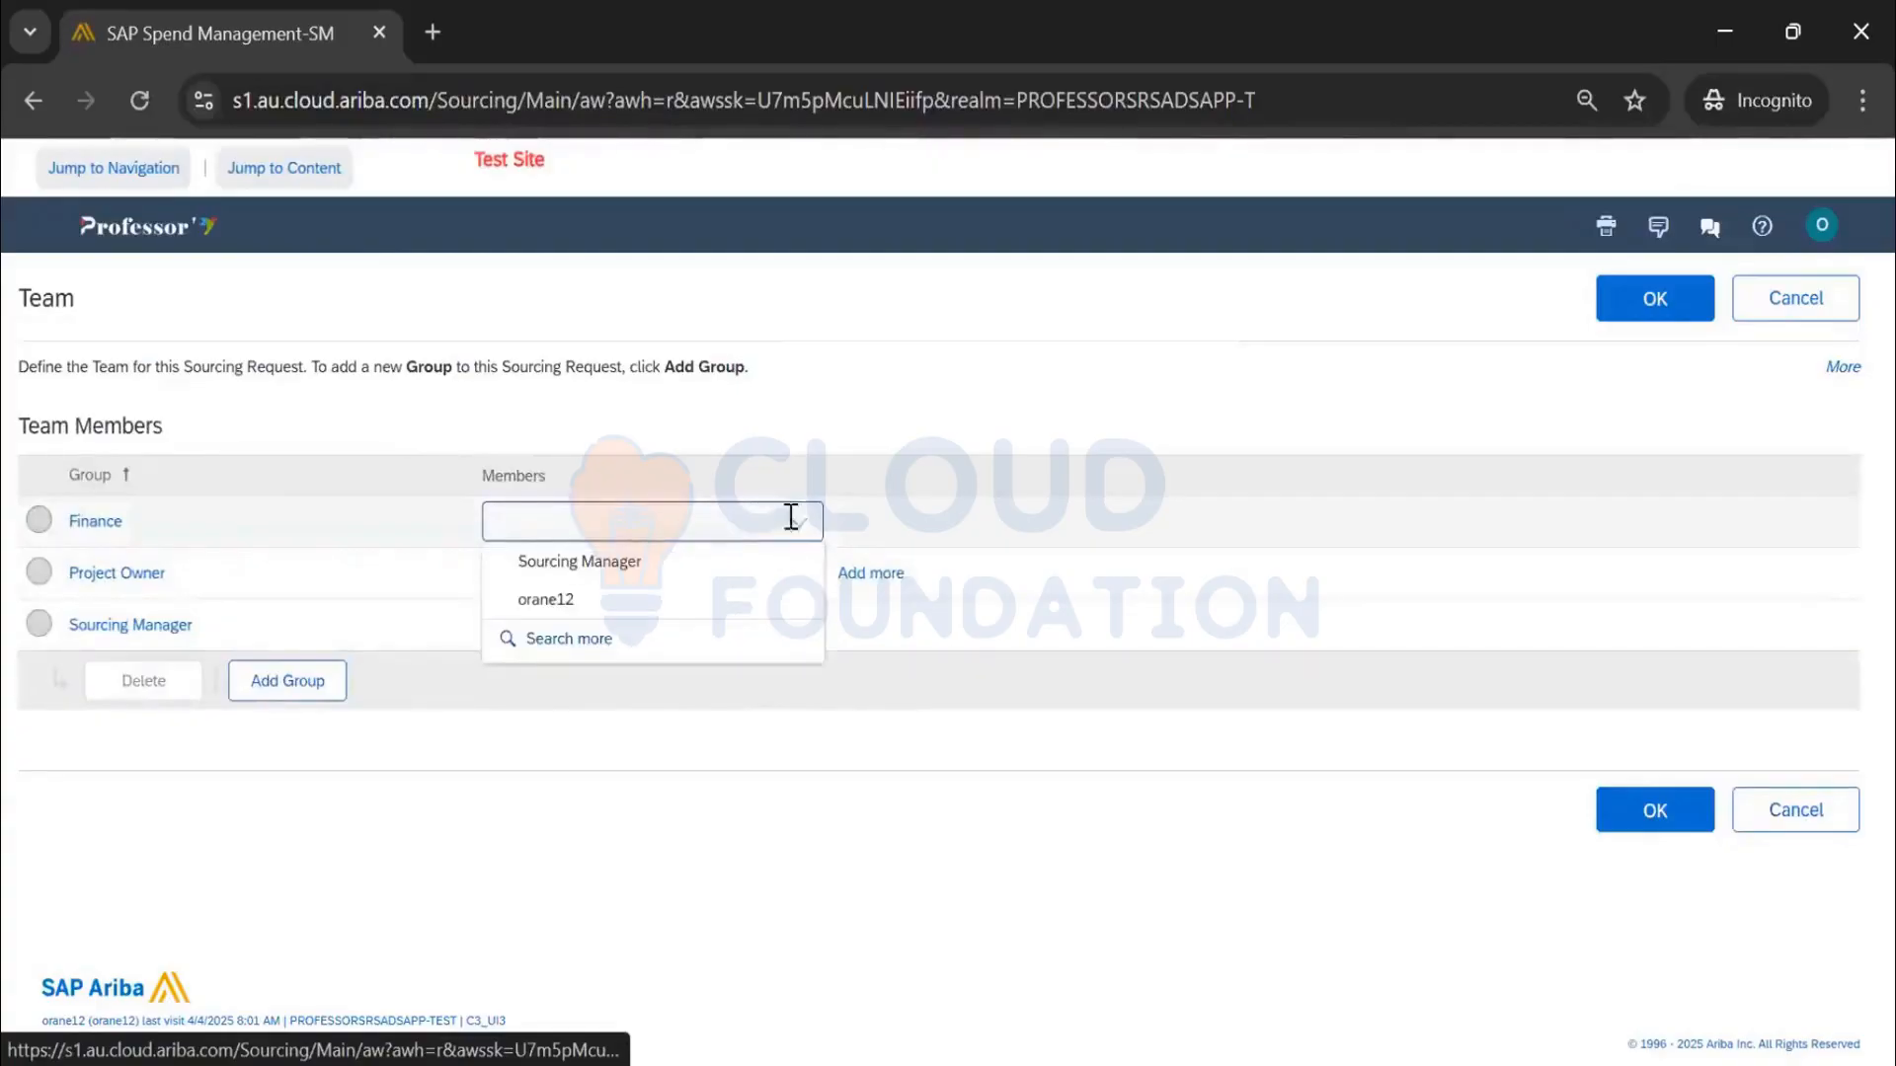
click(754, 646)
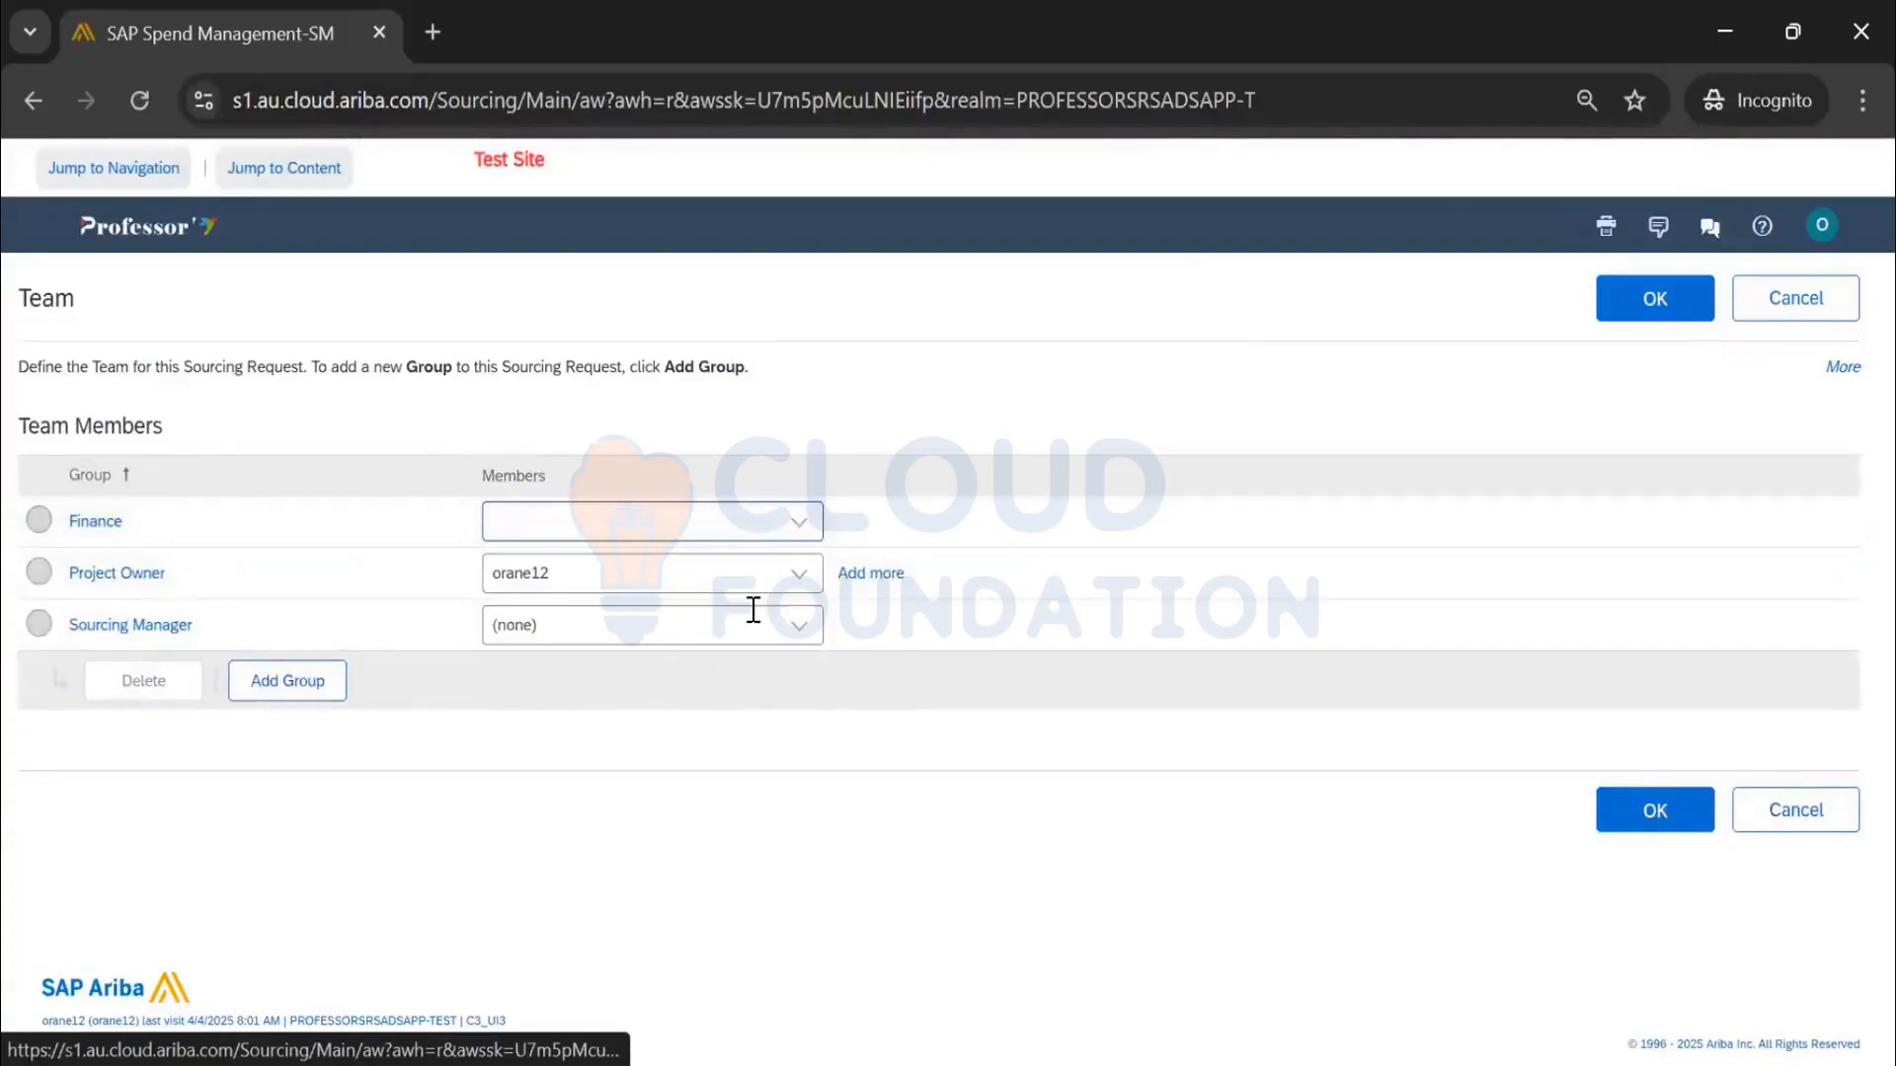
click(946, 625)
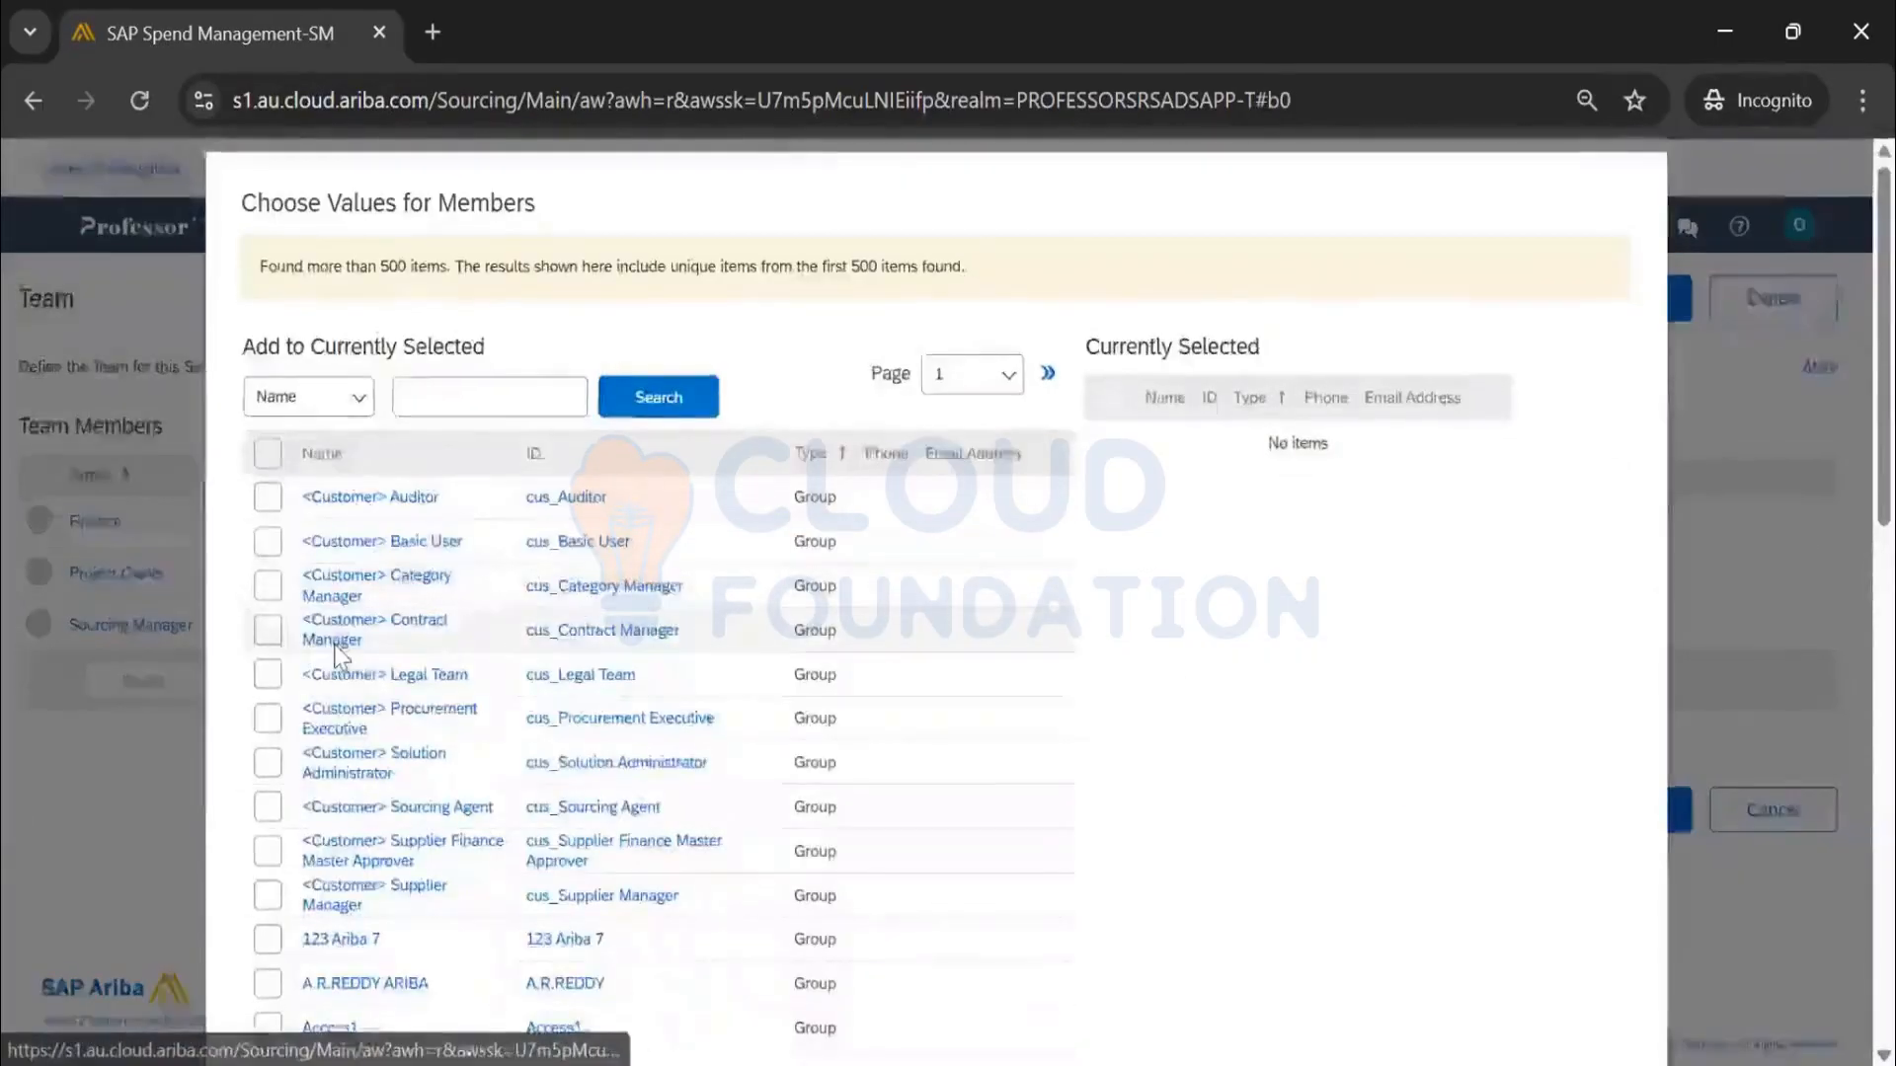
scroll(315, 612, down, 5)
click(270, 500)
scroll(270, 499, down, 1)
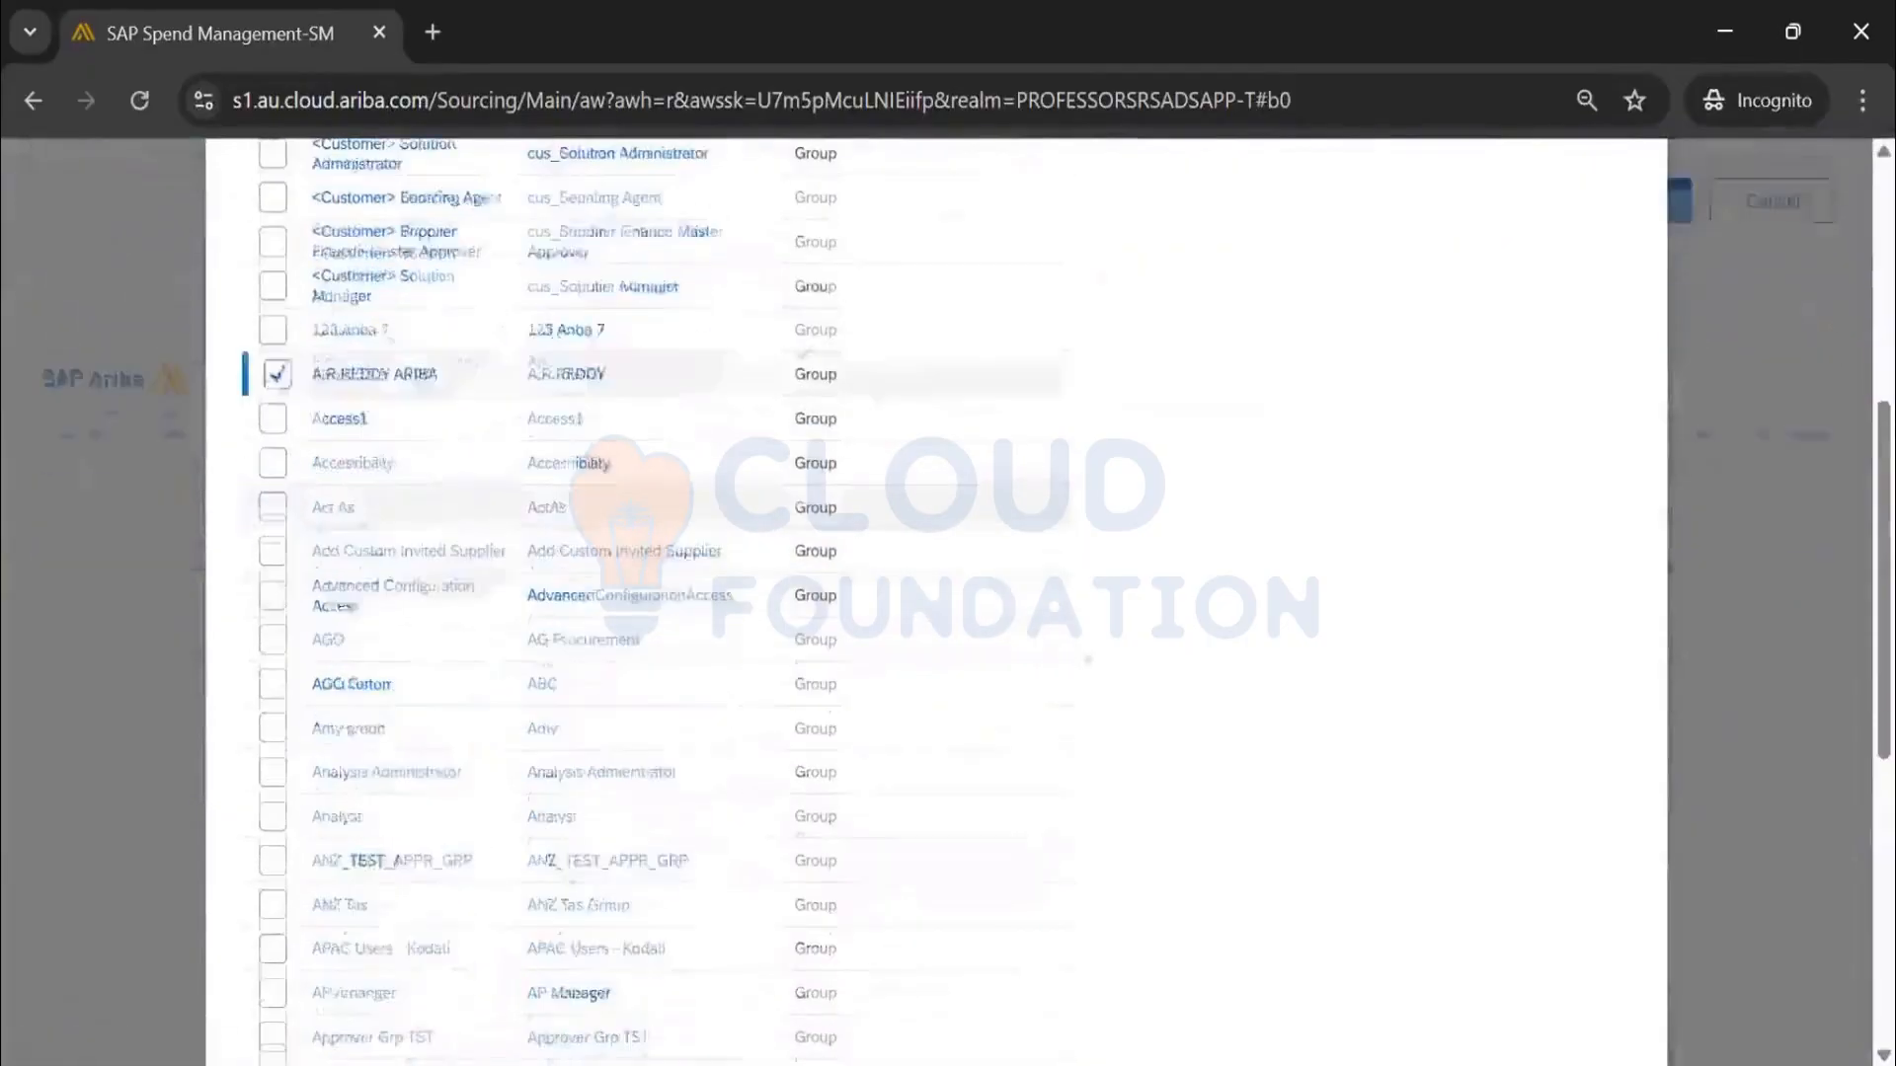
click(1608, 964)
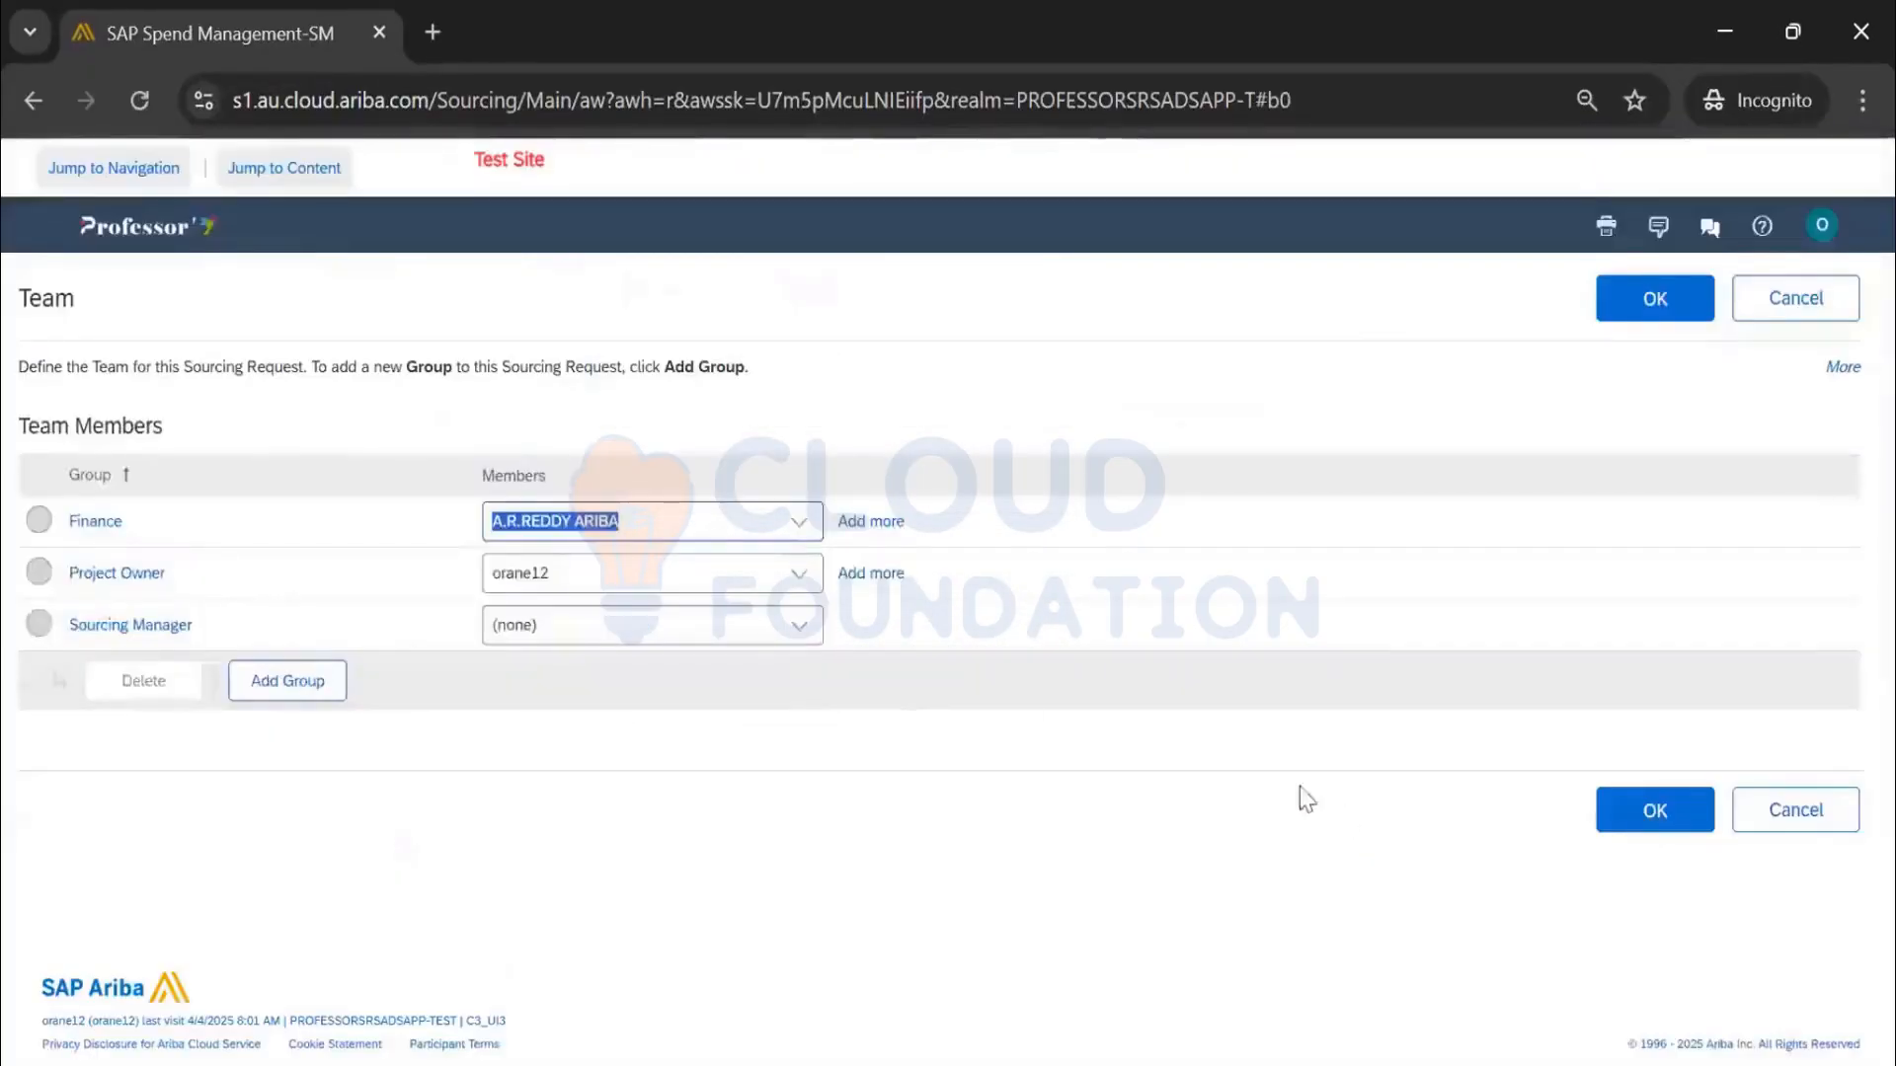
Search all candidates for Sourcing Manager and browse the result pages
click(797, 632)
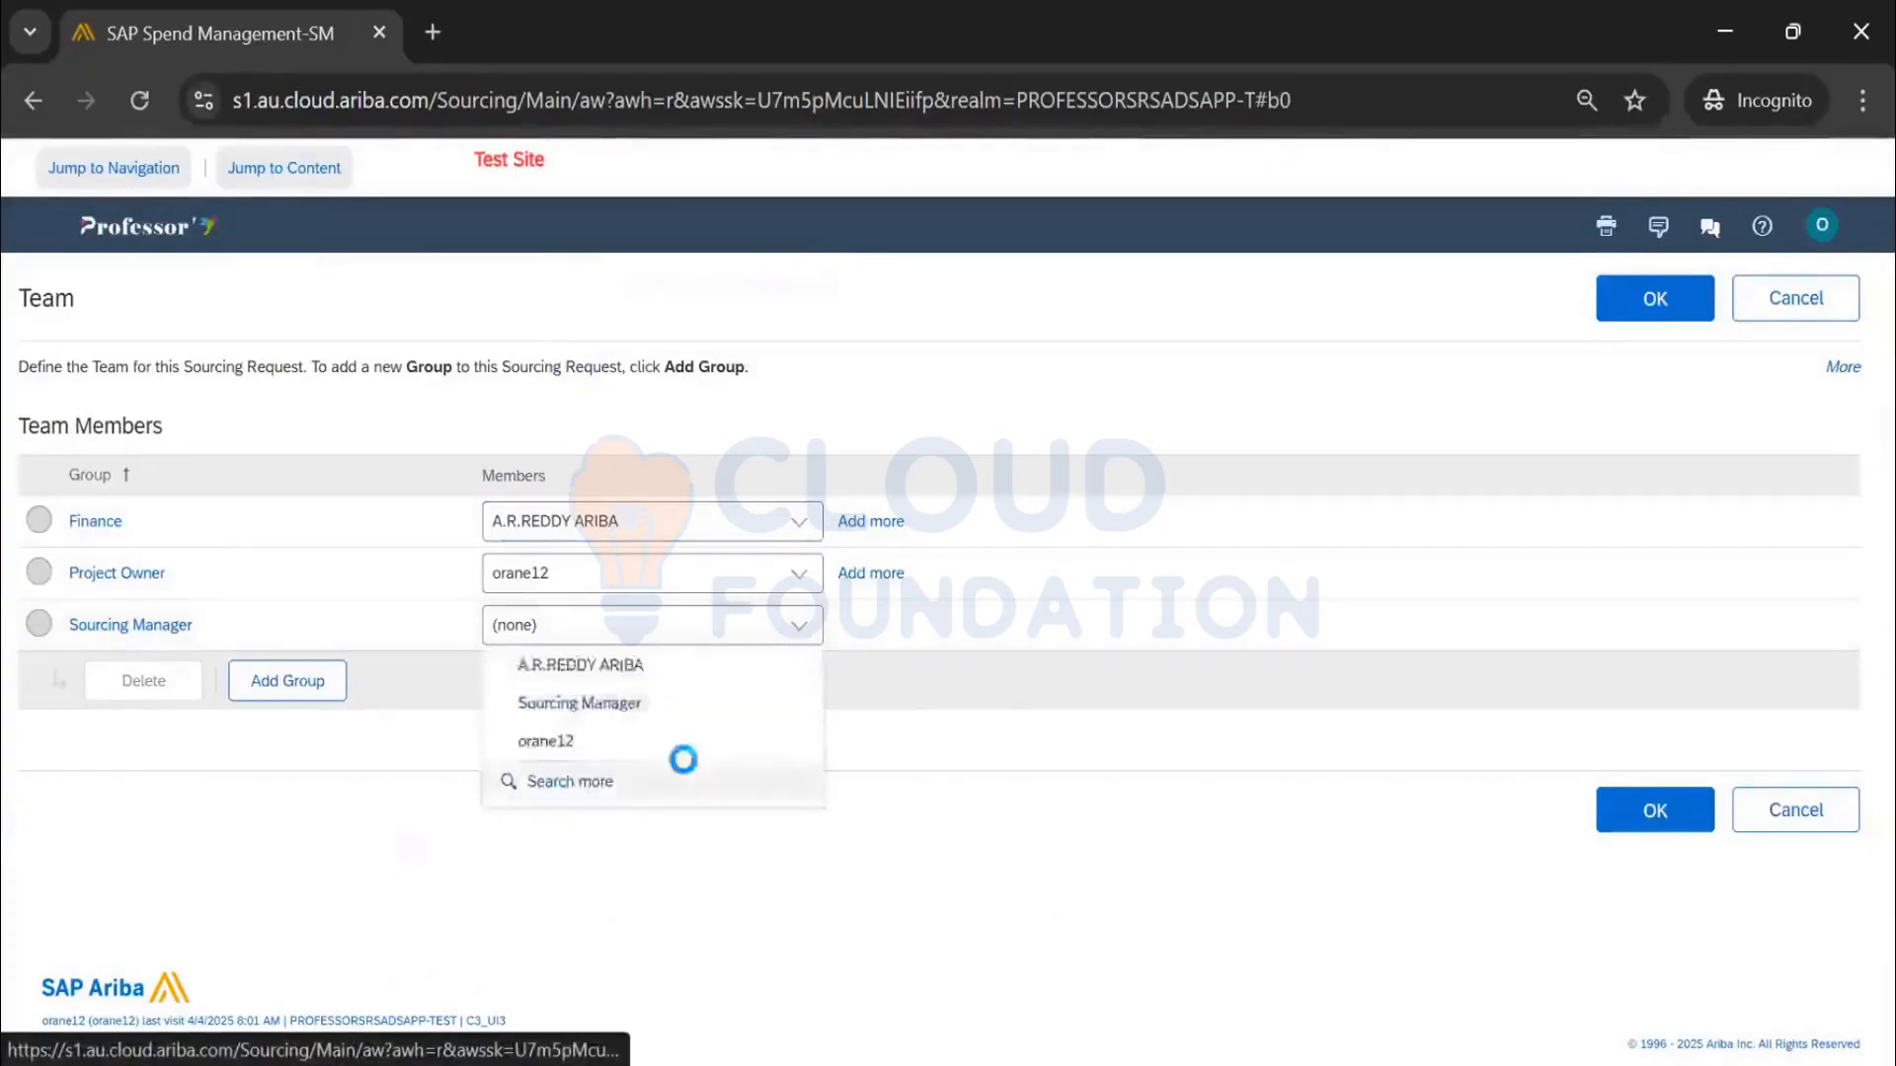
click(681, 761)
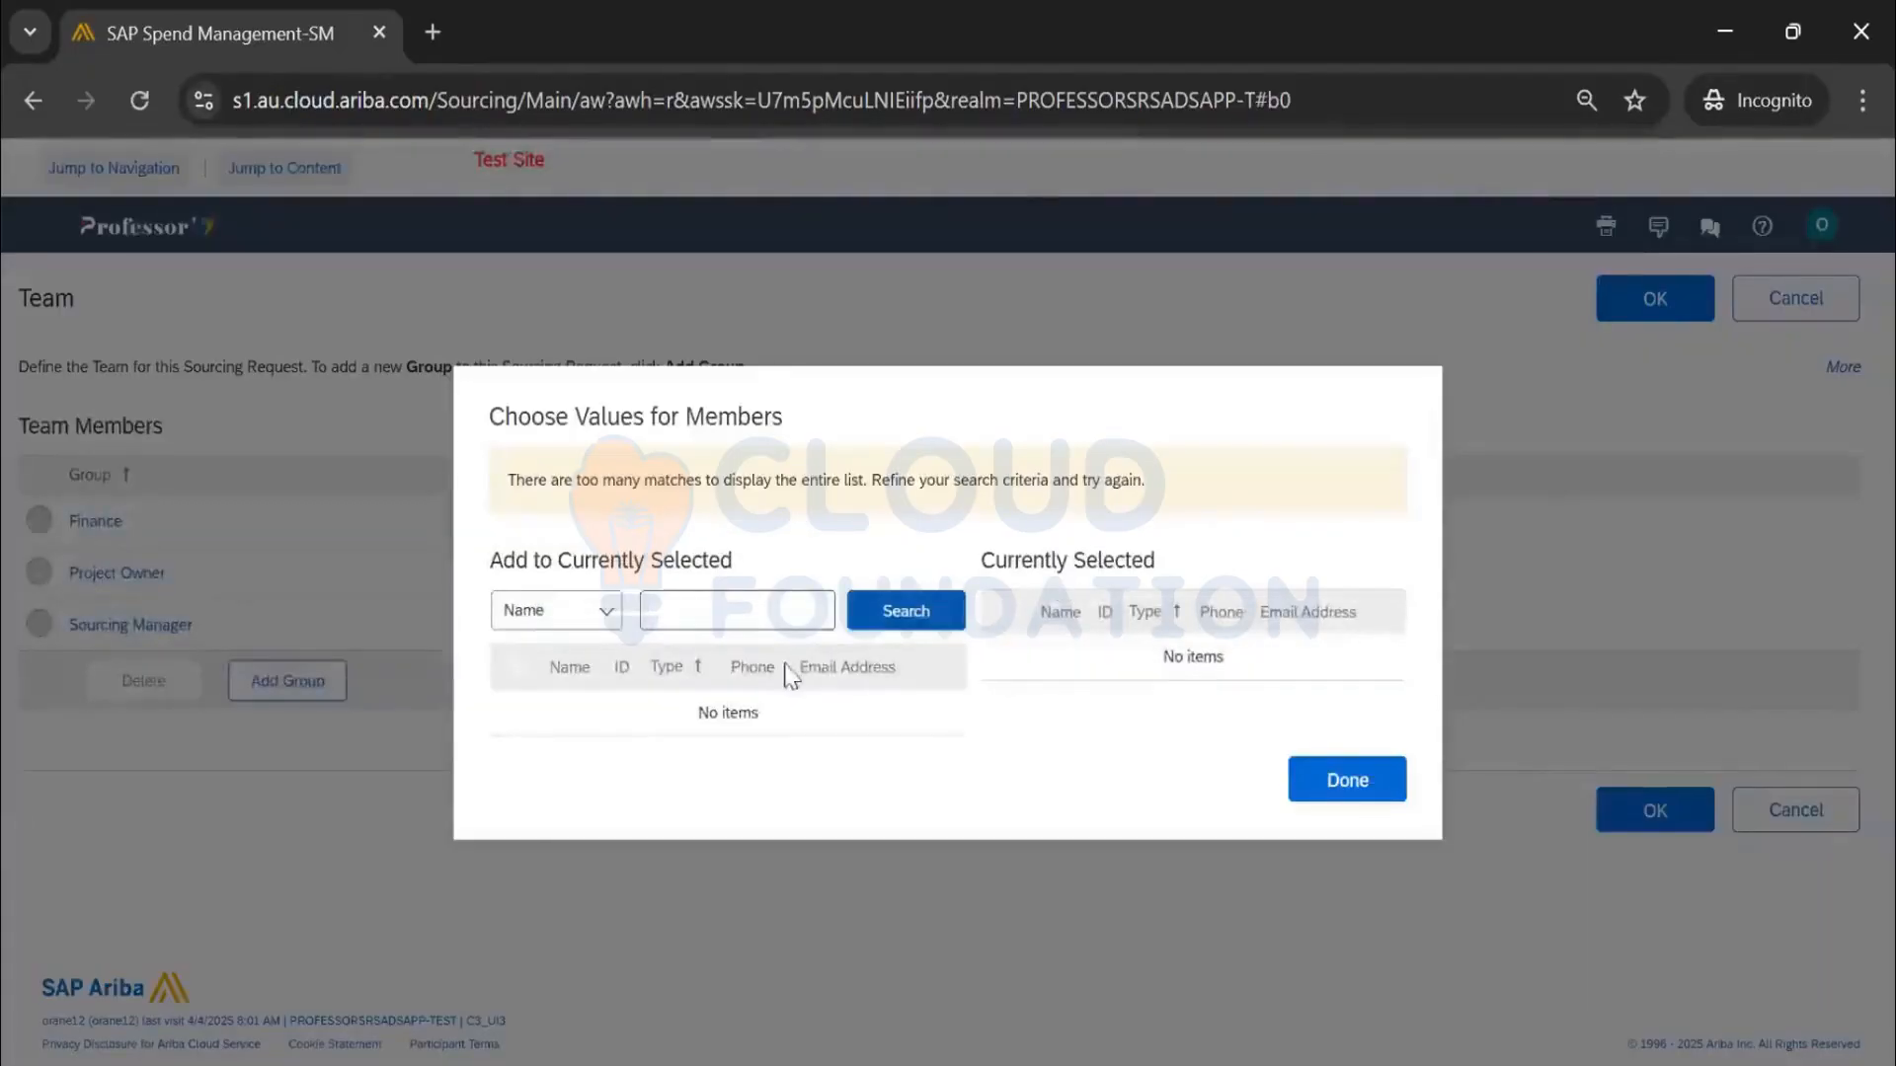
click(906, 611)
scroll(790, 711, down, 10)
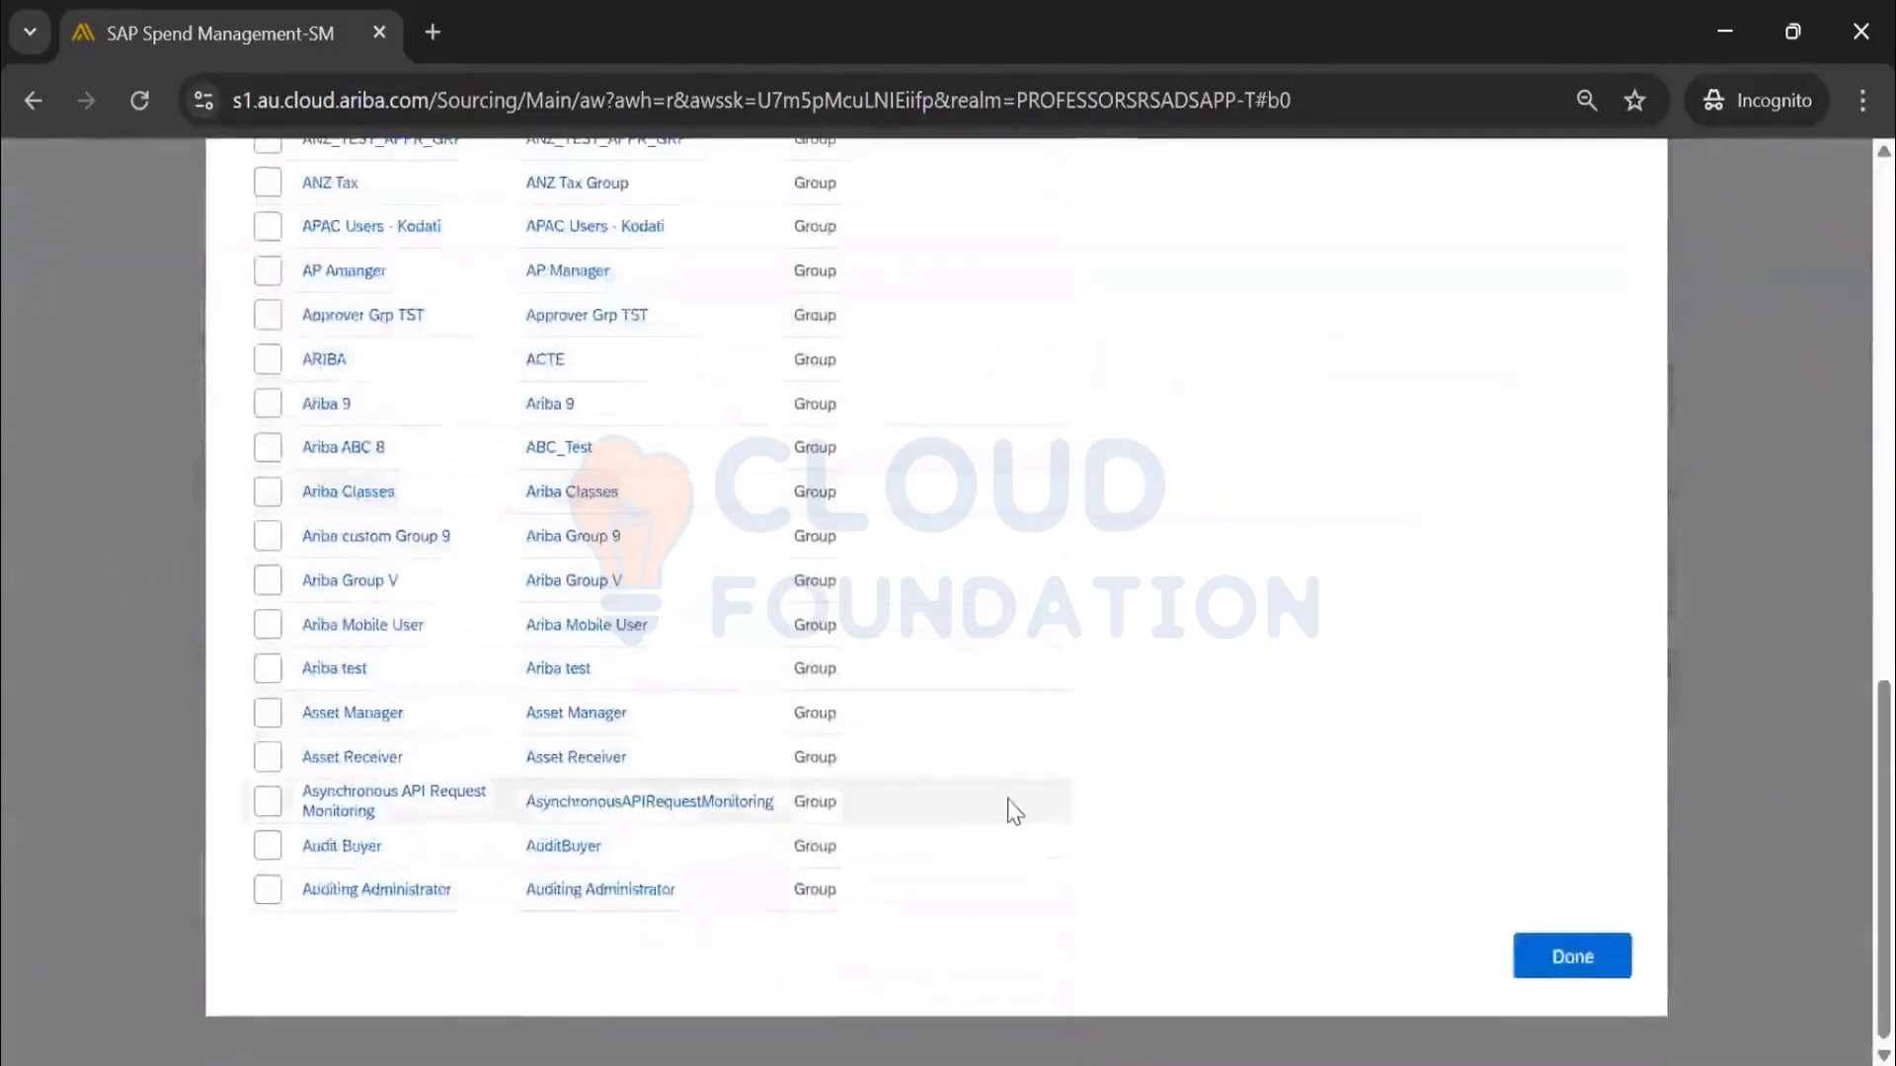
scroll(1008, 808, up, 10)
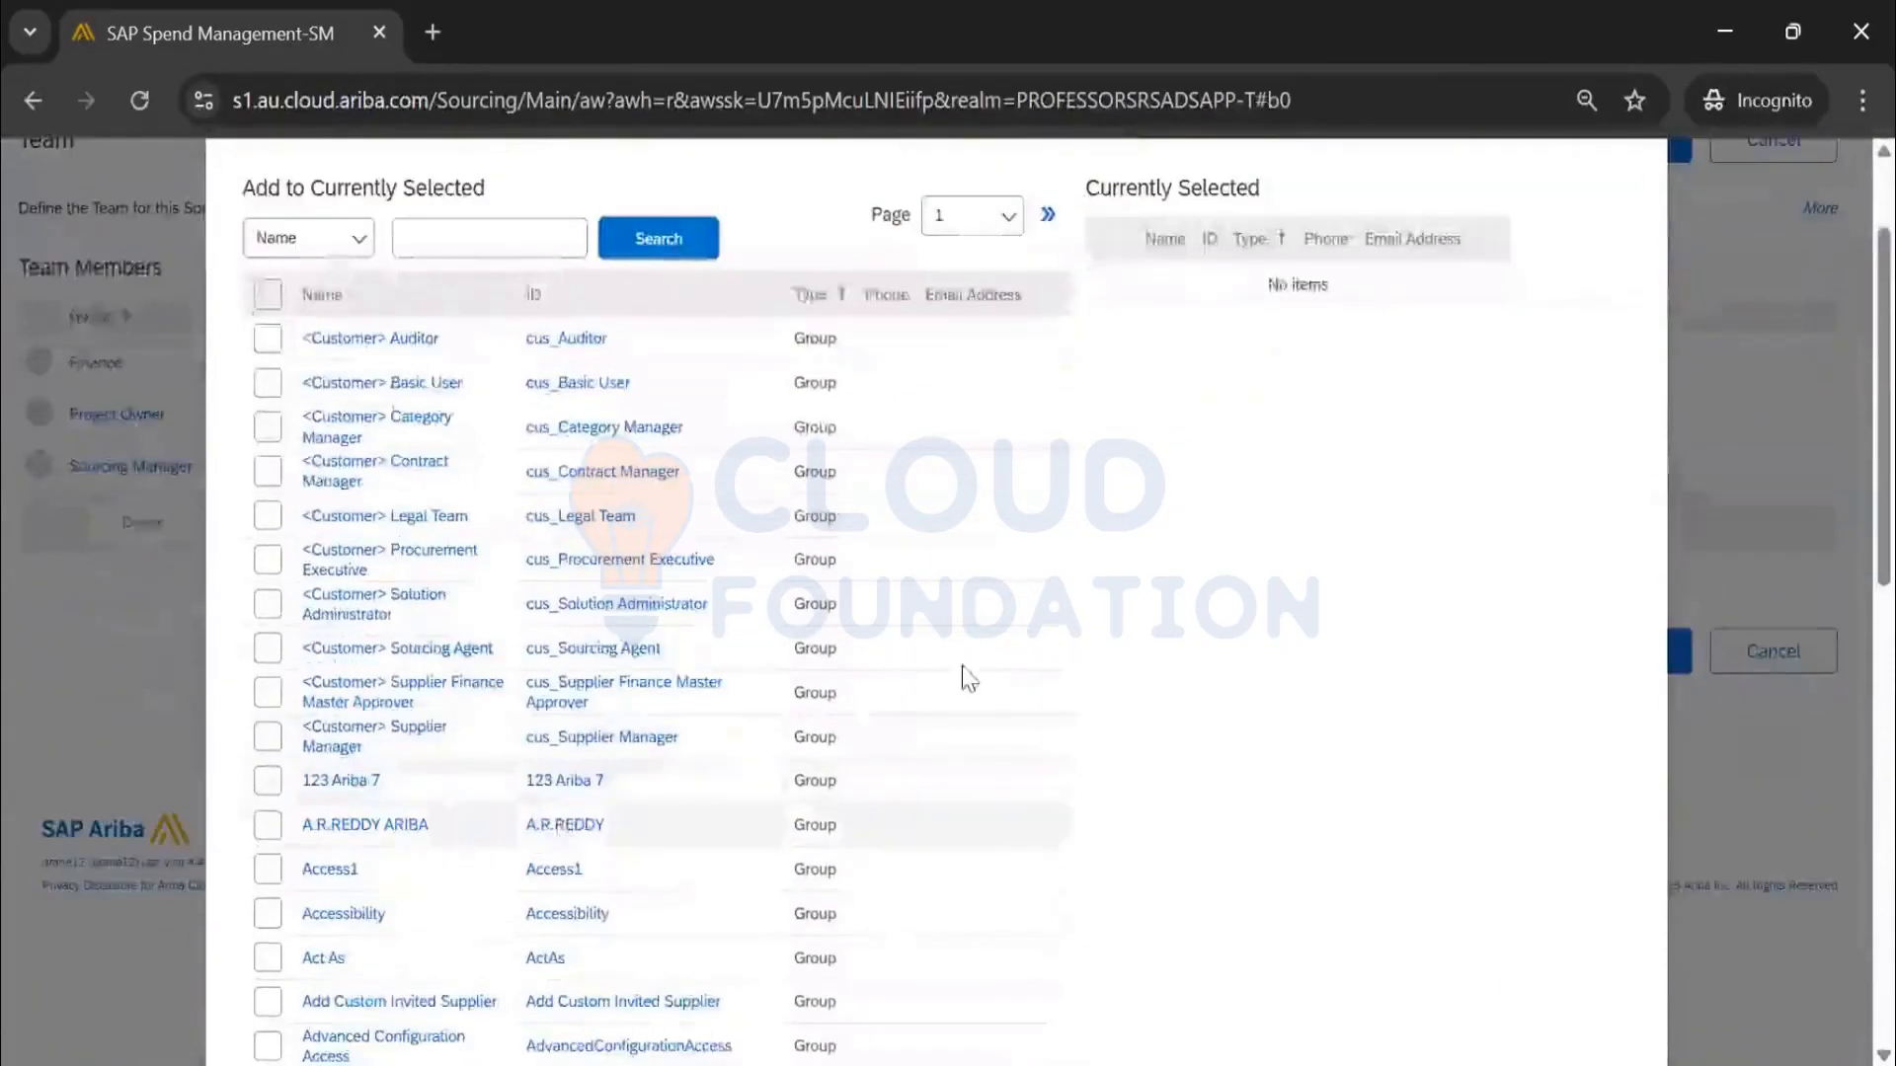
scroll(965, 677, up, 3)
click(1000, 398)
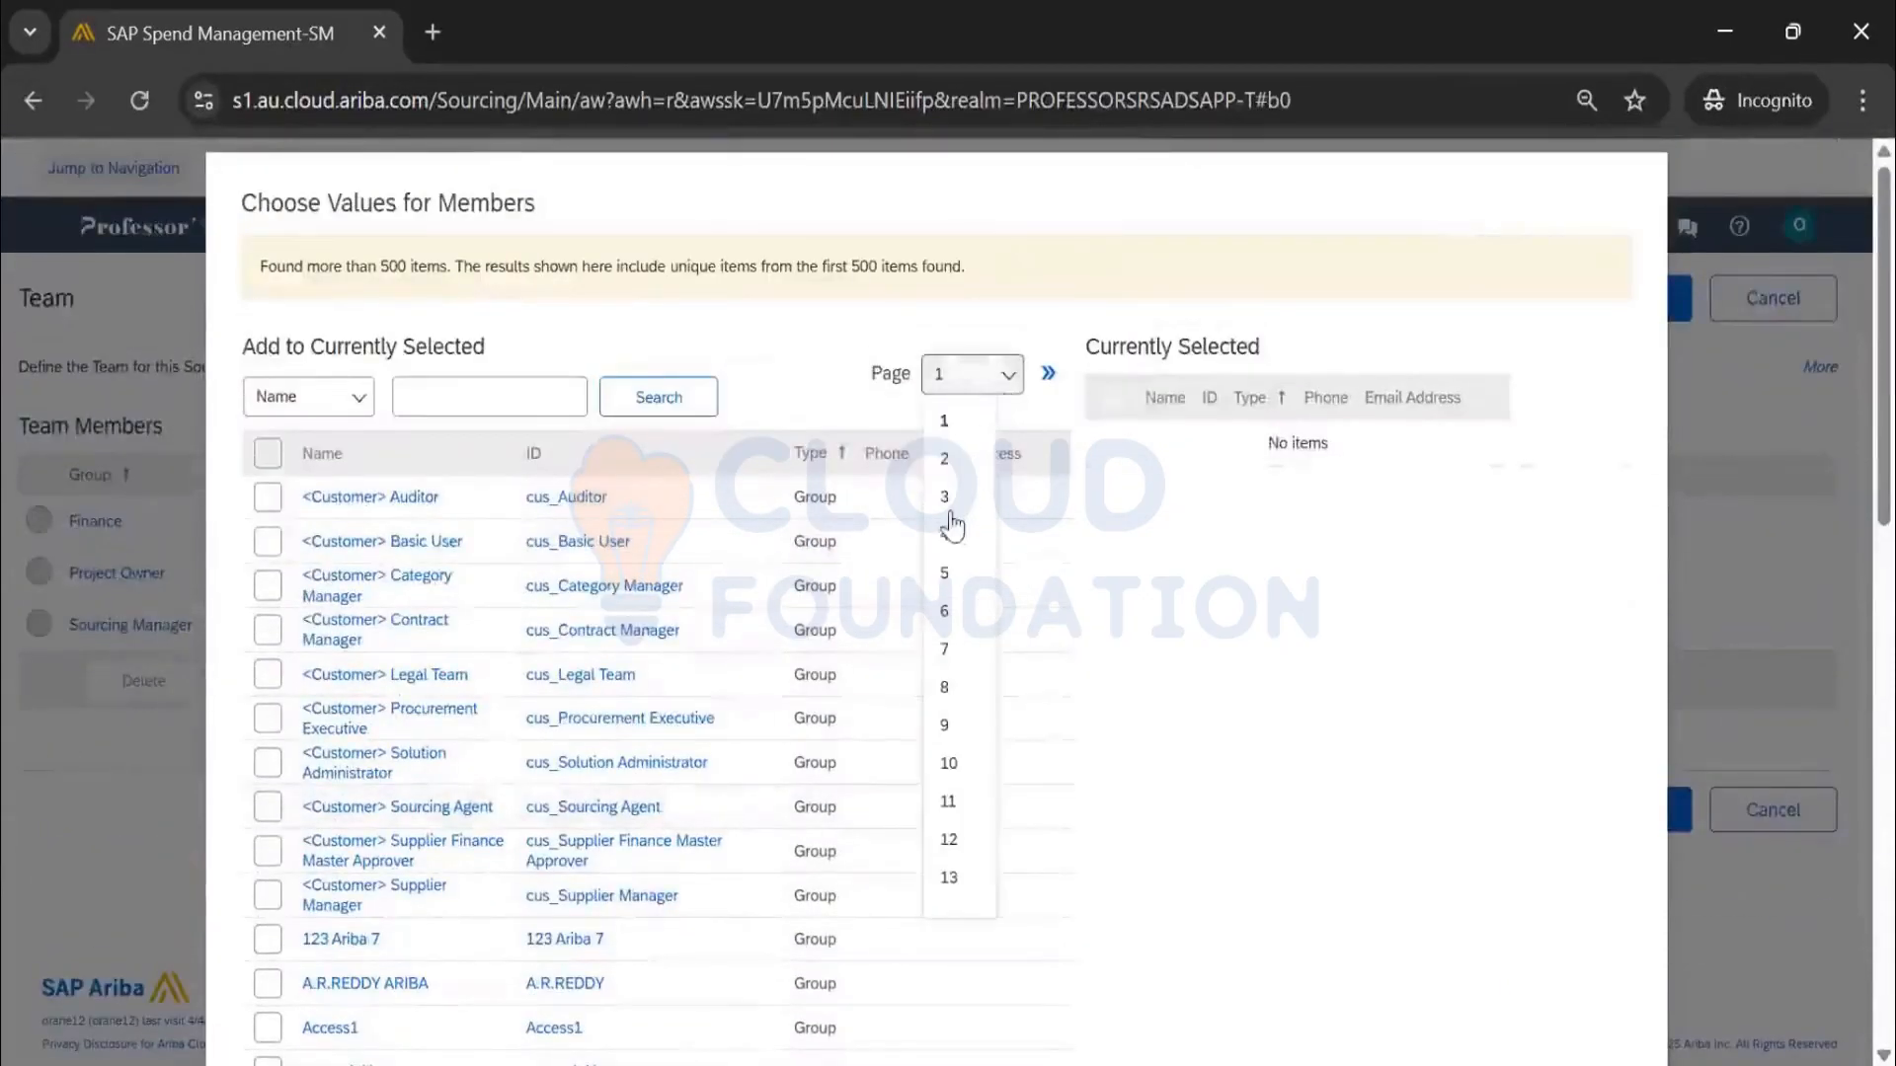
click(952, 525)
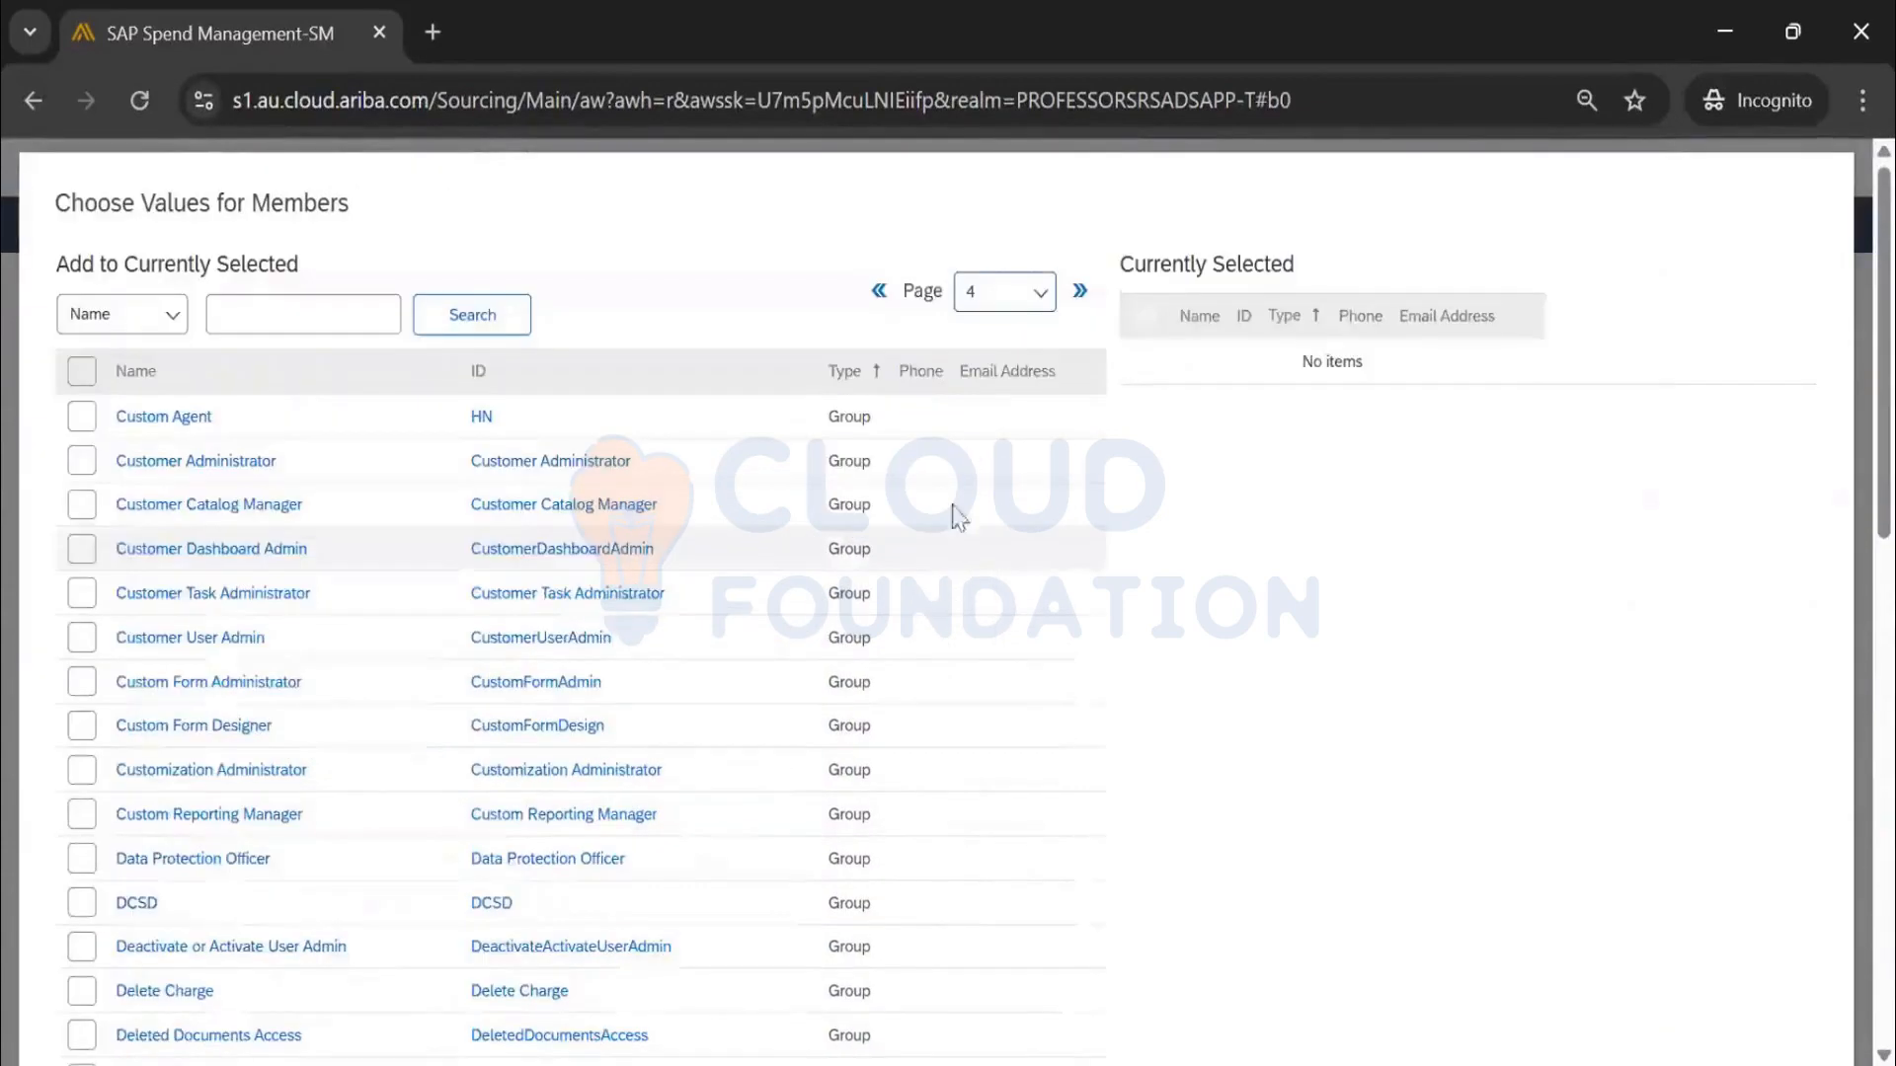
Go to the last result pages and add the enterprise user to Sourcing Manager
click(1002, 297)
click(981, 720)
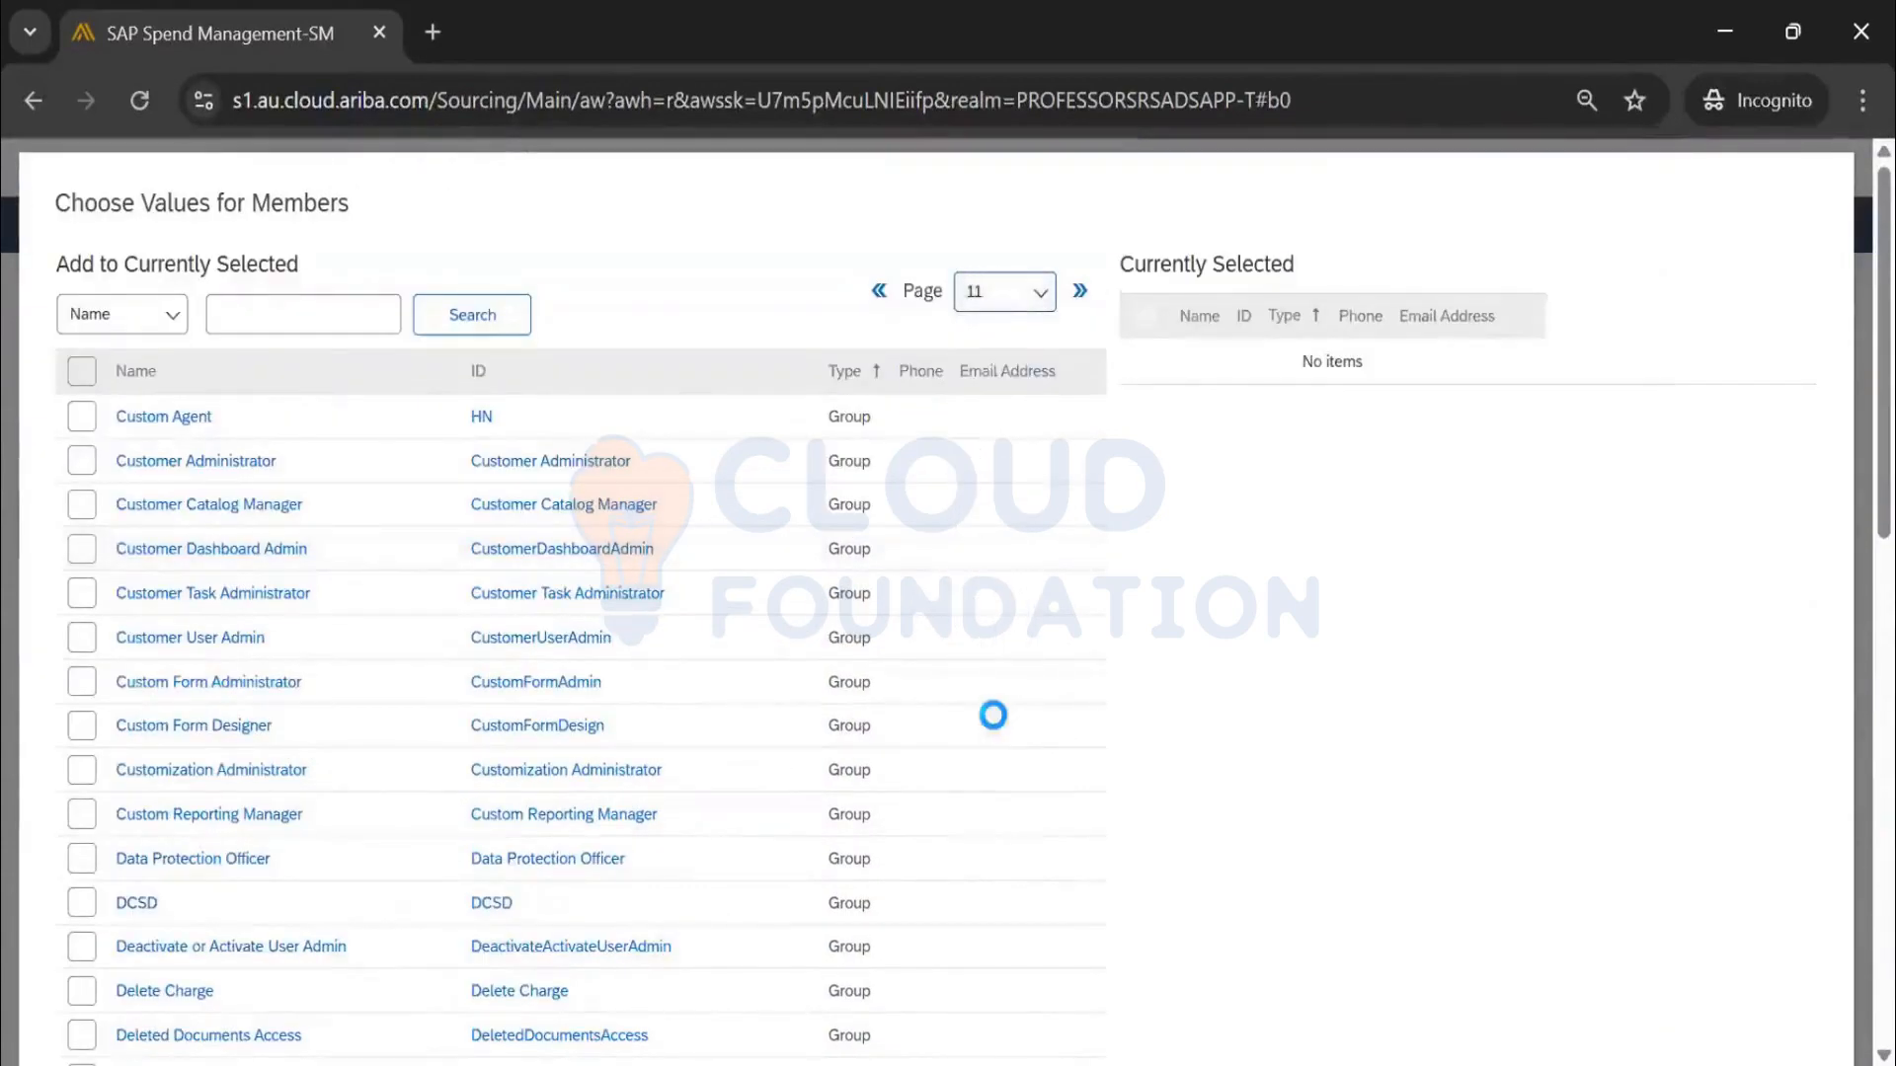
scroll(988, 705, down, 7)
scroll(986, 703, up, 7)
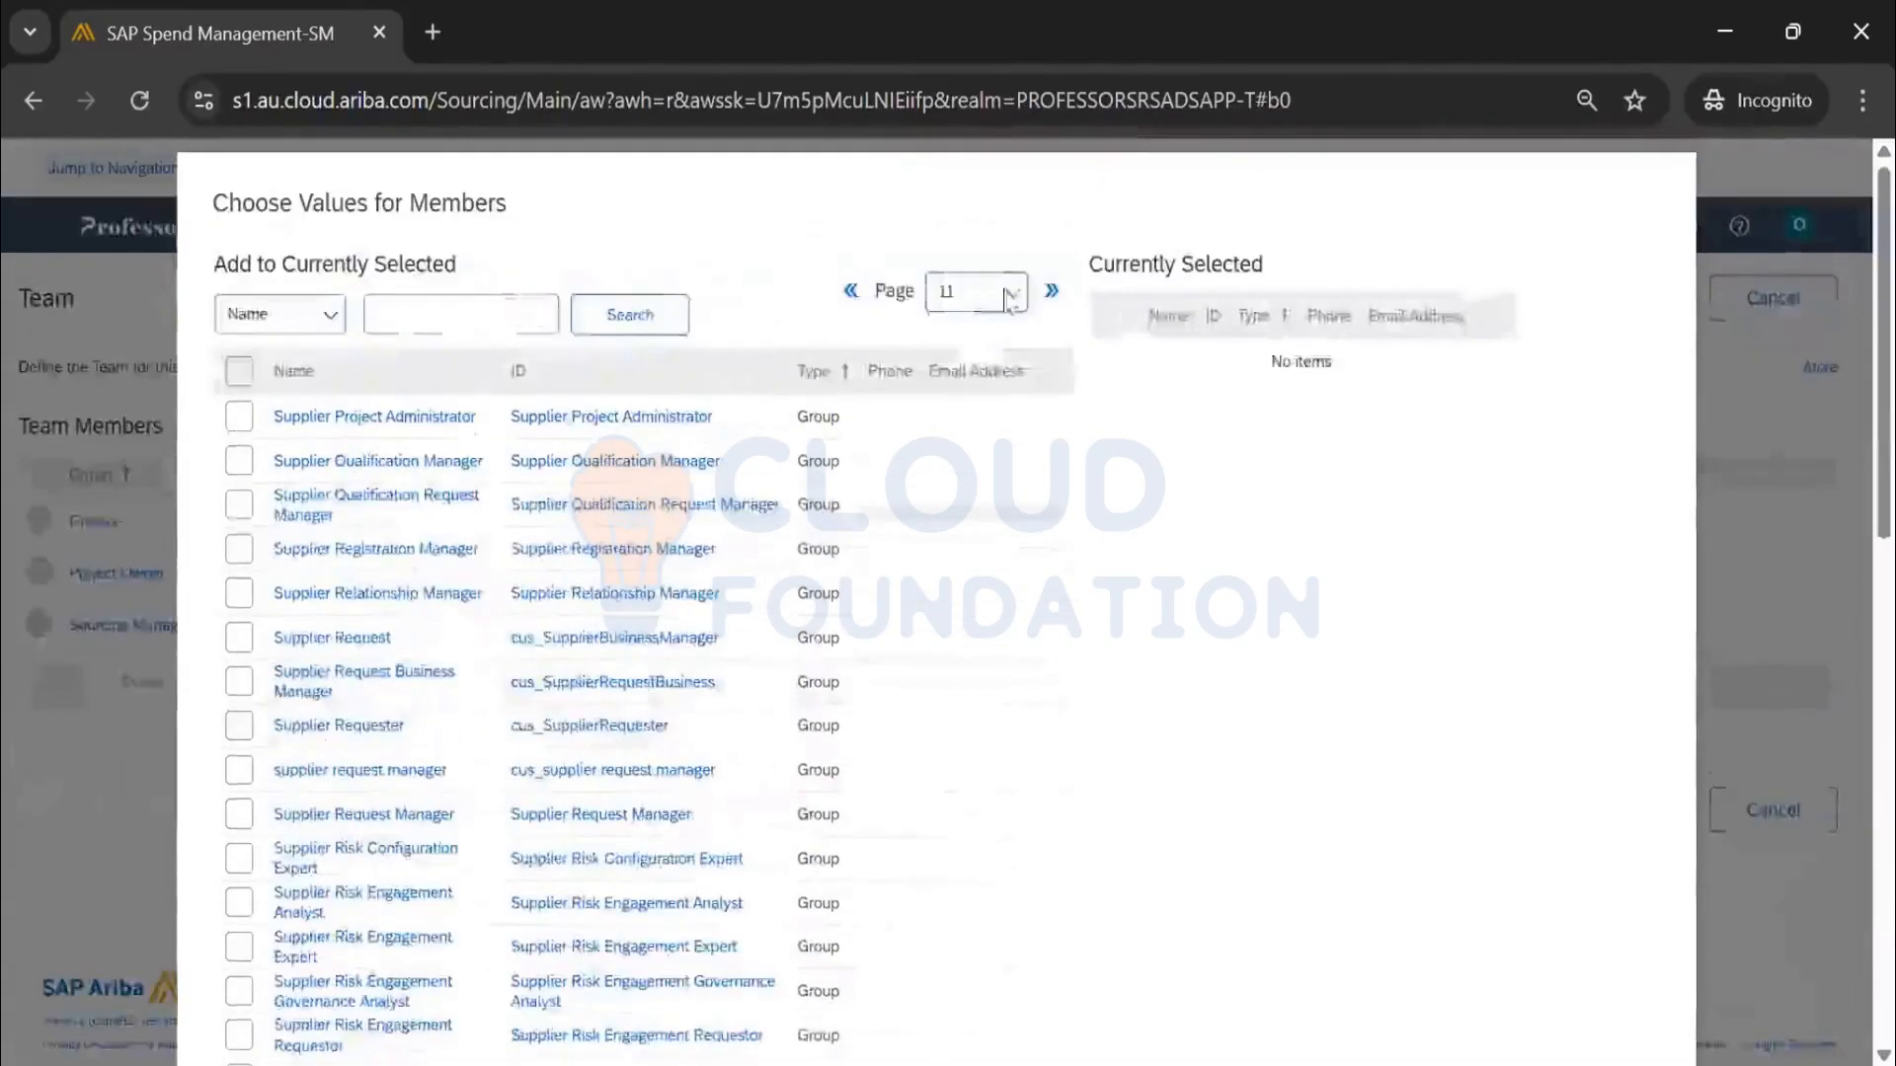
click(1008, 295)
click(953, 796)
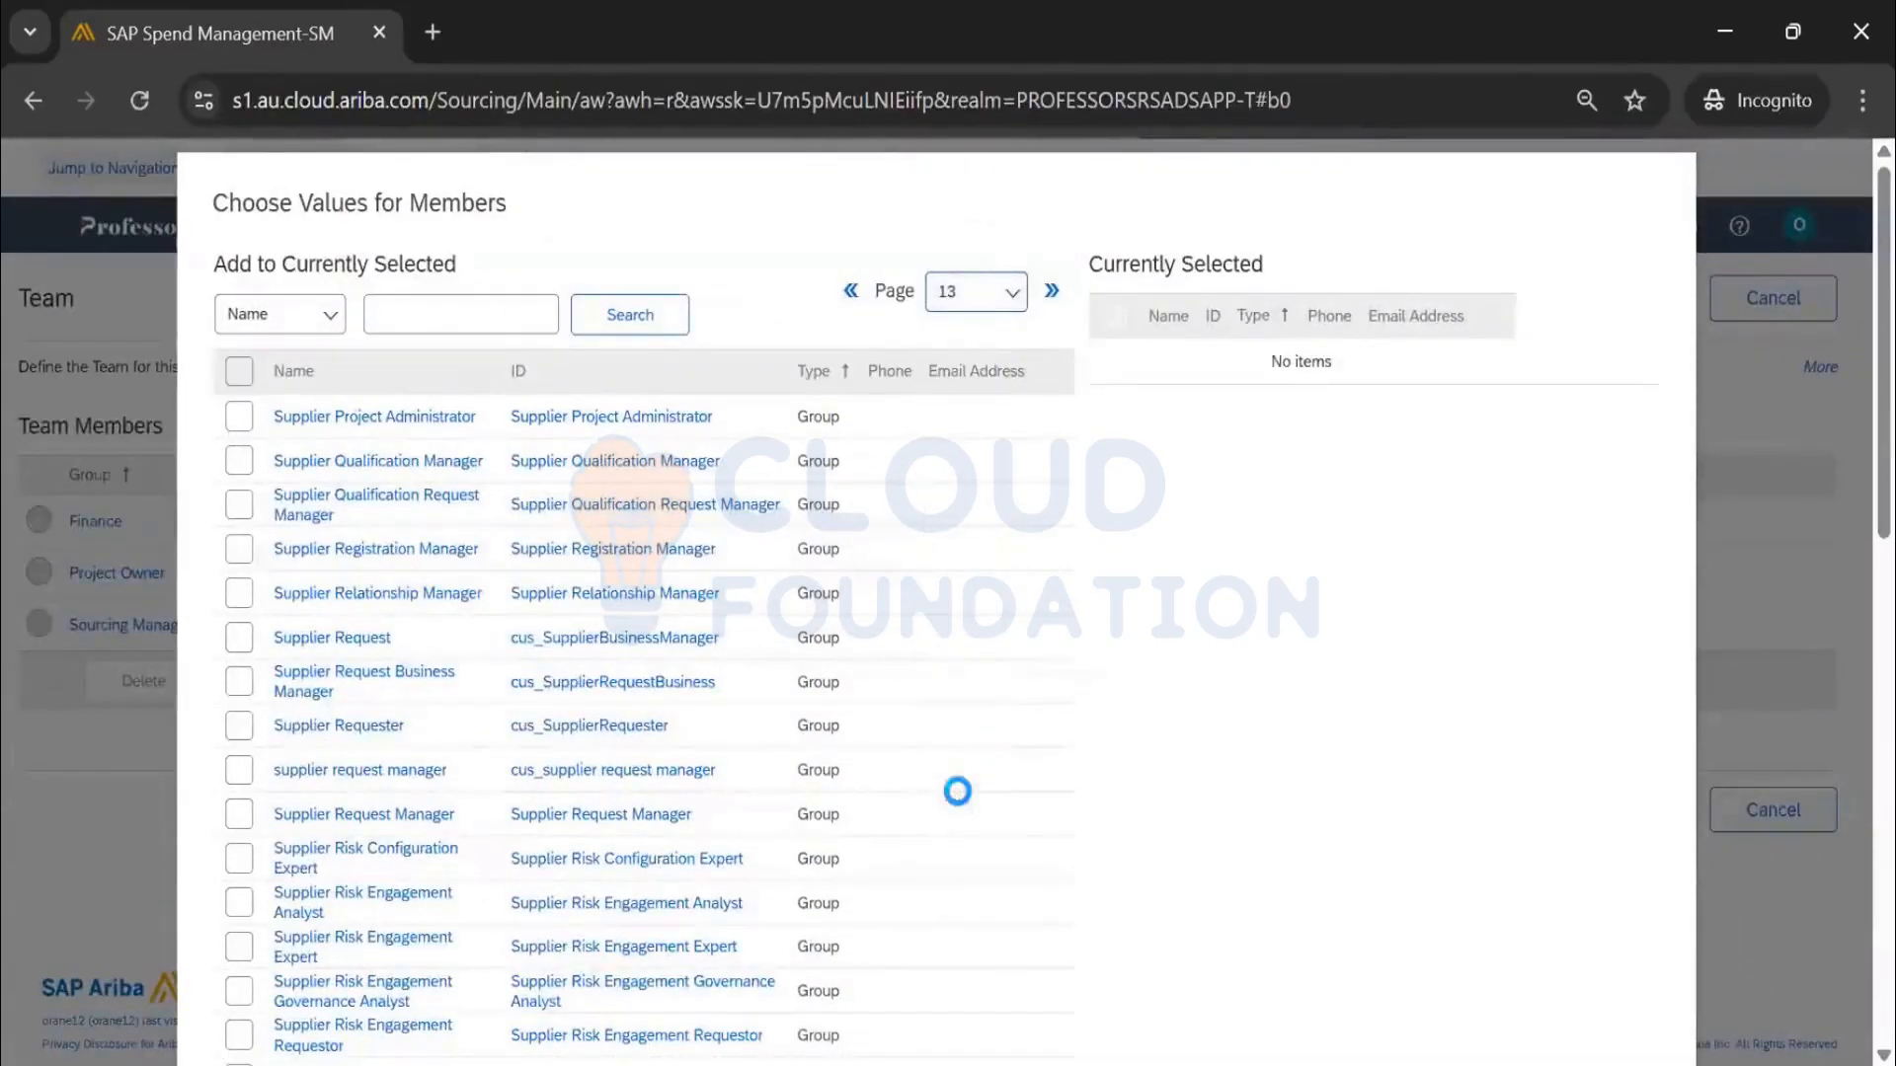
click(963, 298)
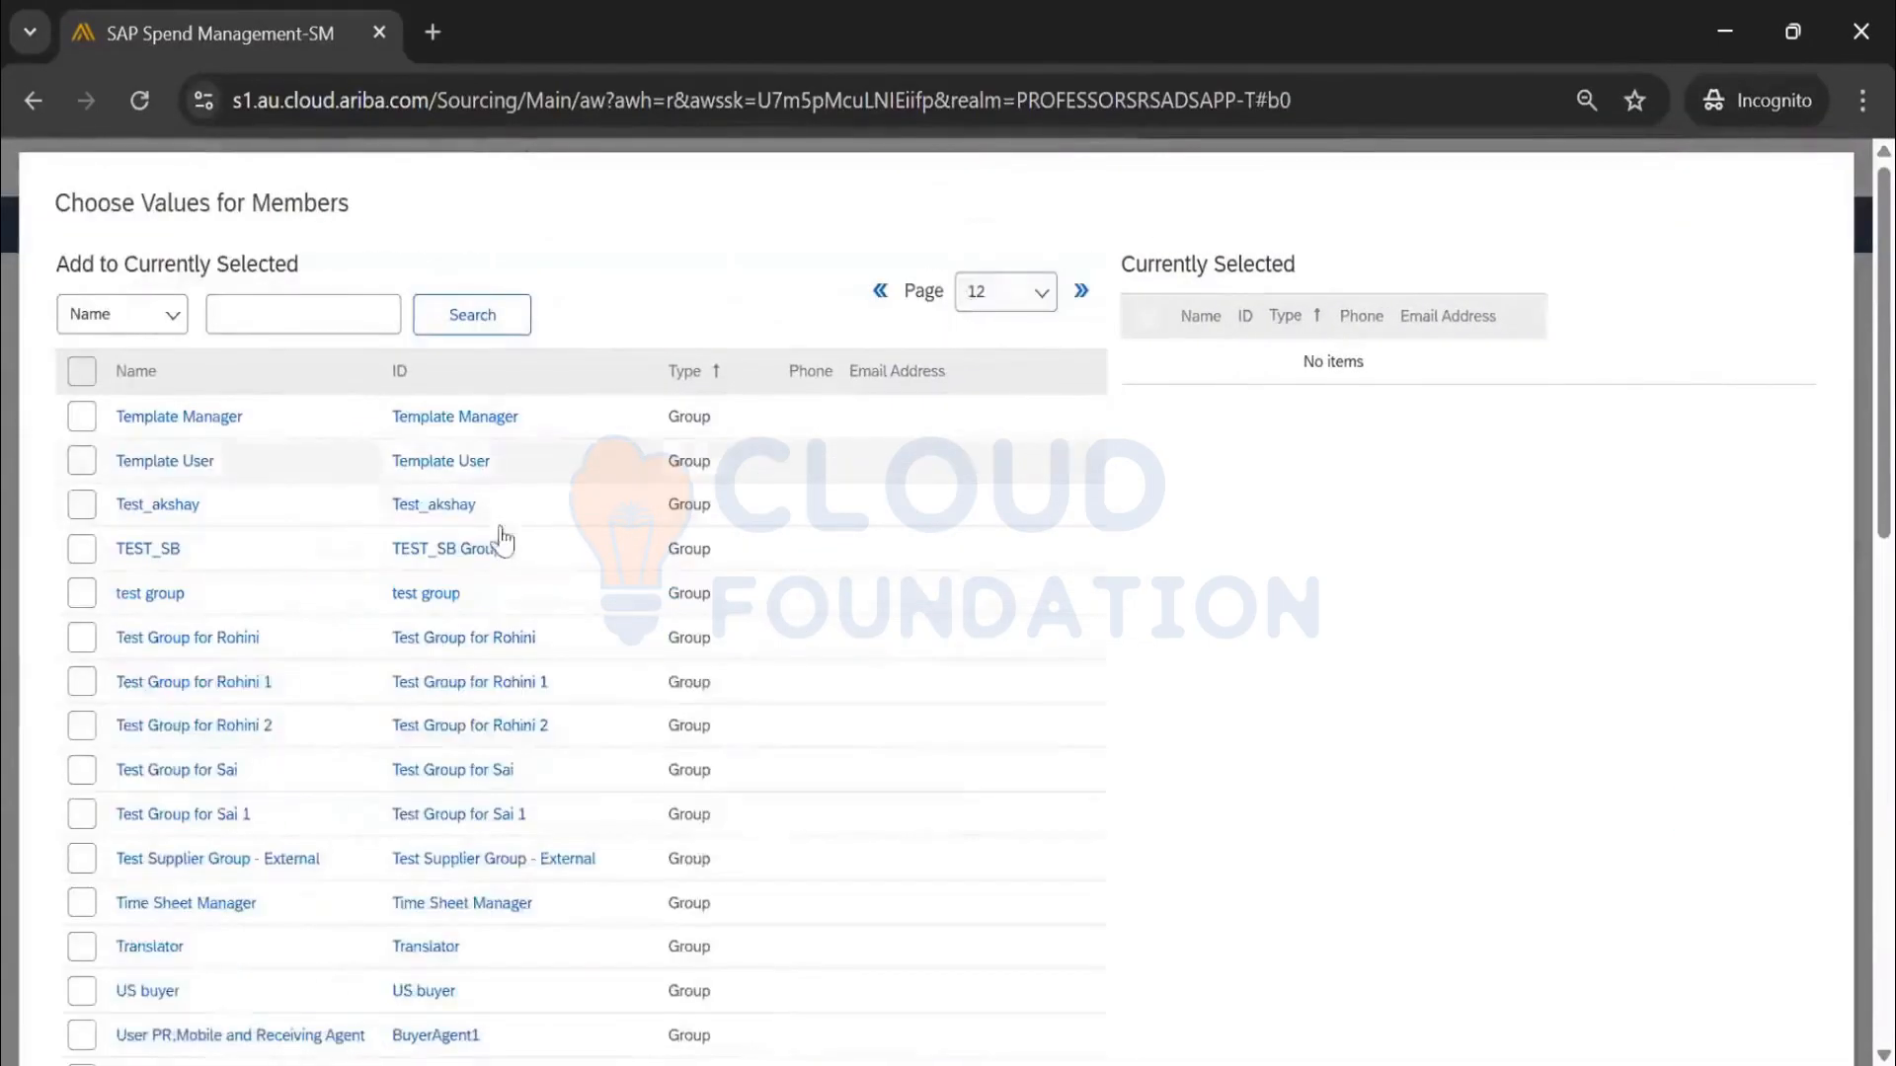
scroll(504, 543, down, 15)
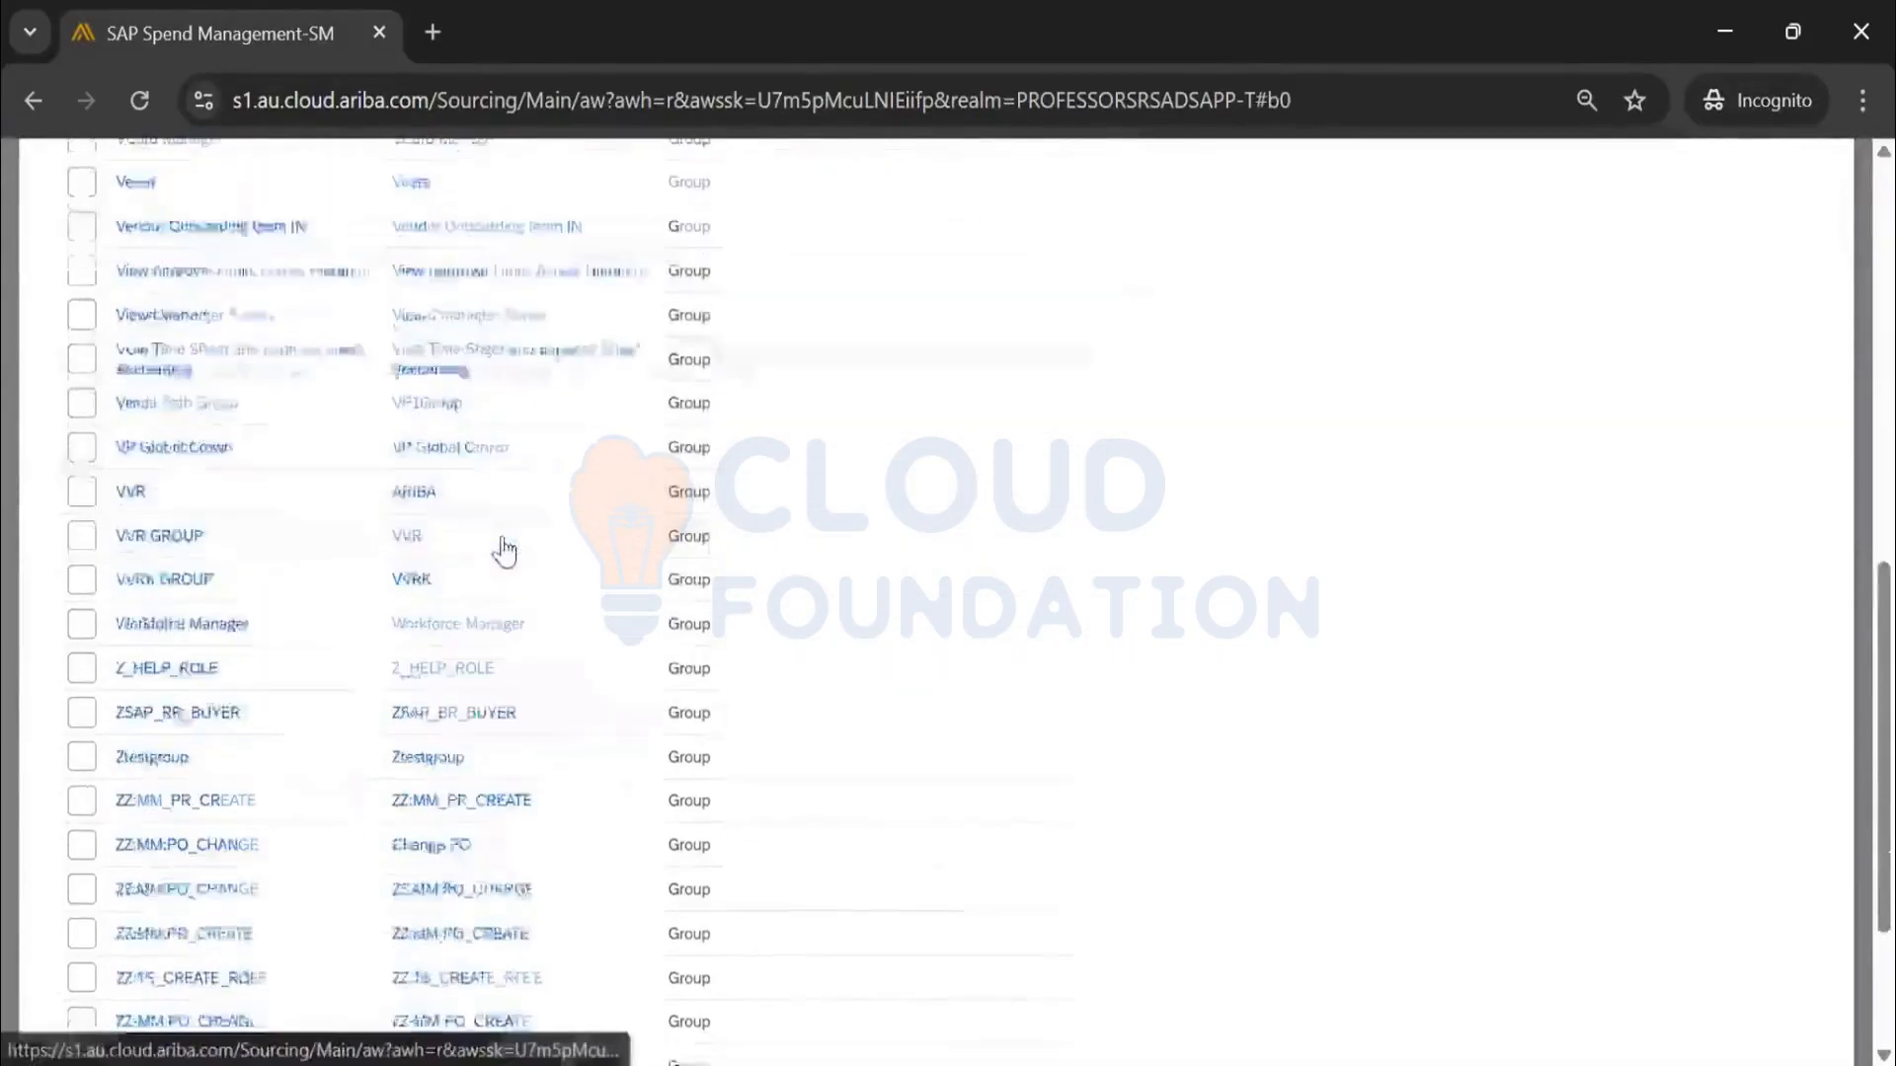
scroll(504, 551, down, 3)
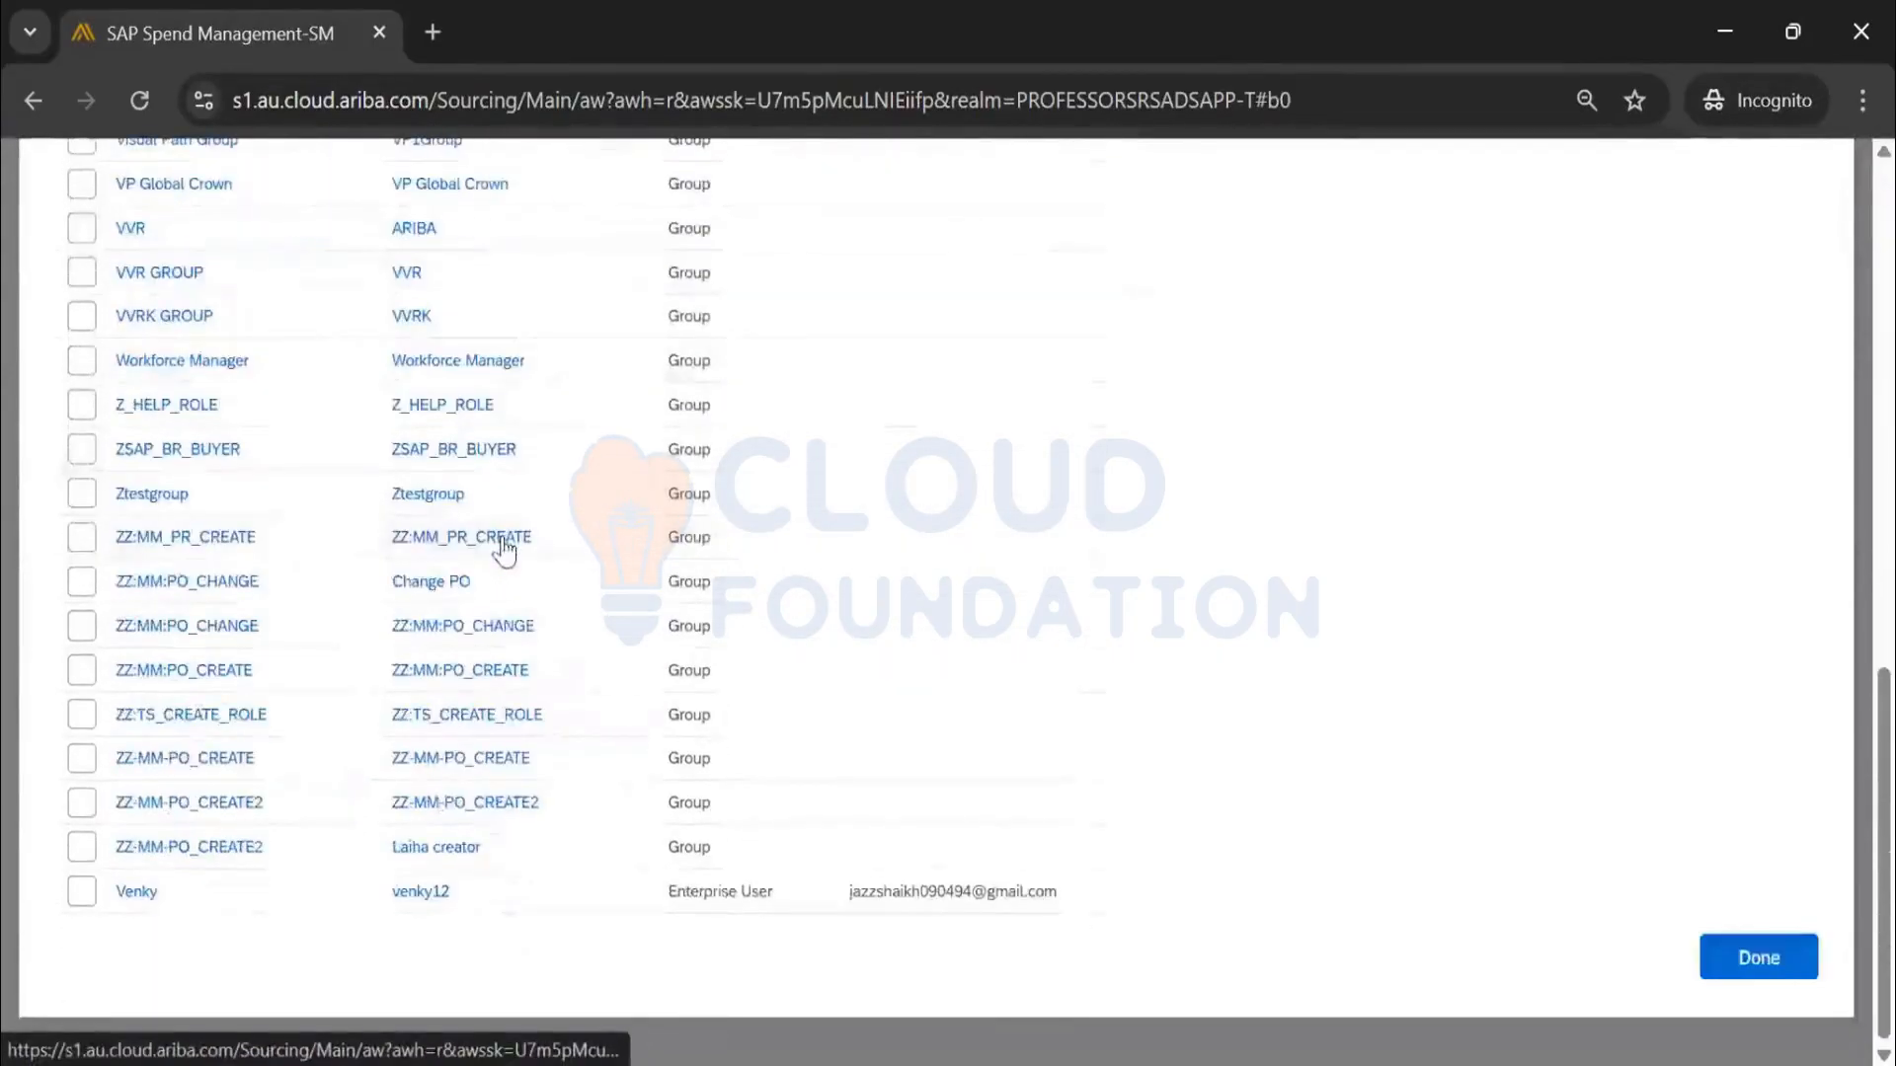
click(83, 891)
click(1763, 963)
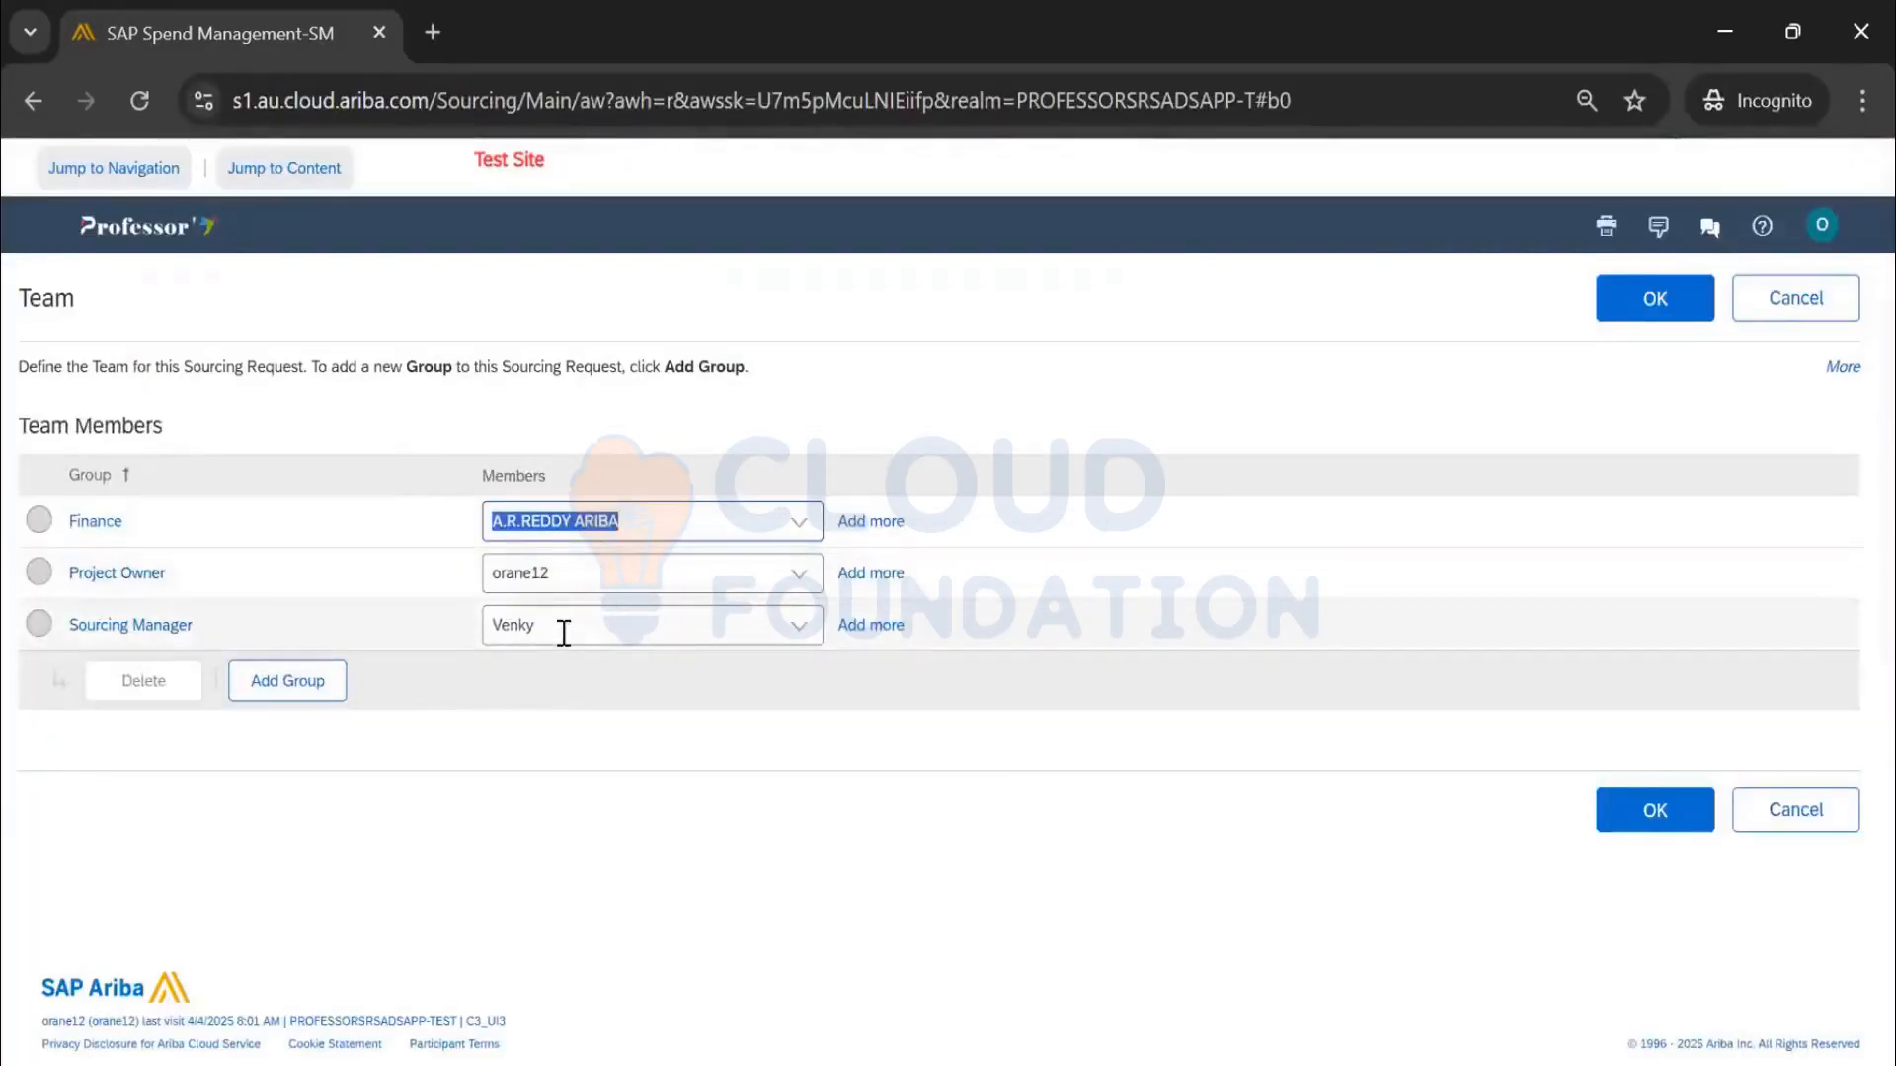
double_click(508, 625)
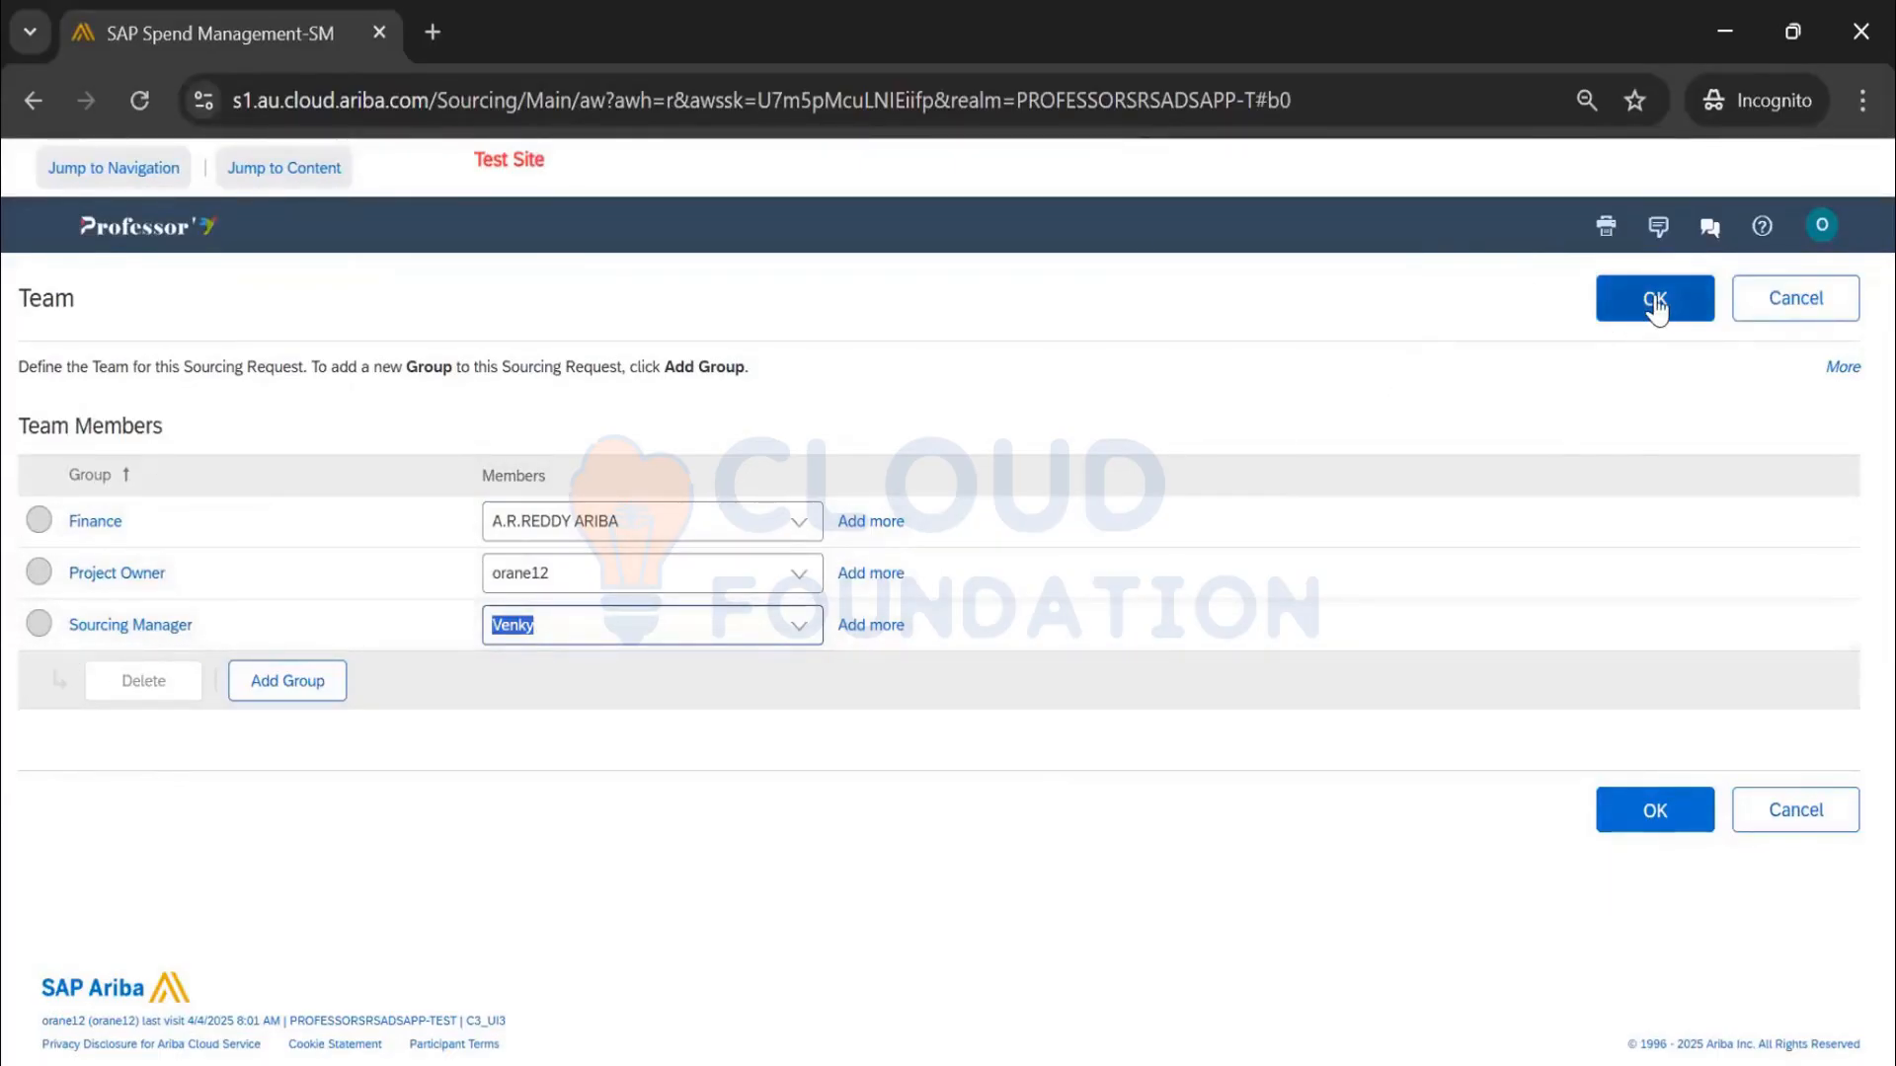
click(591, 842)
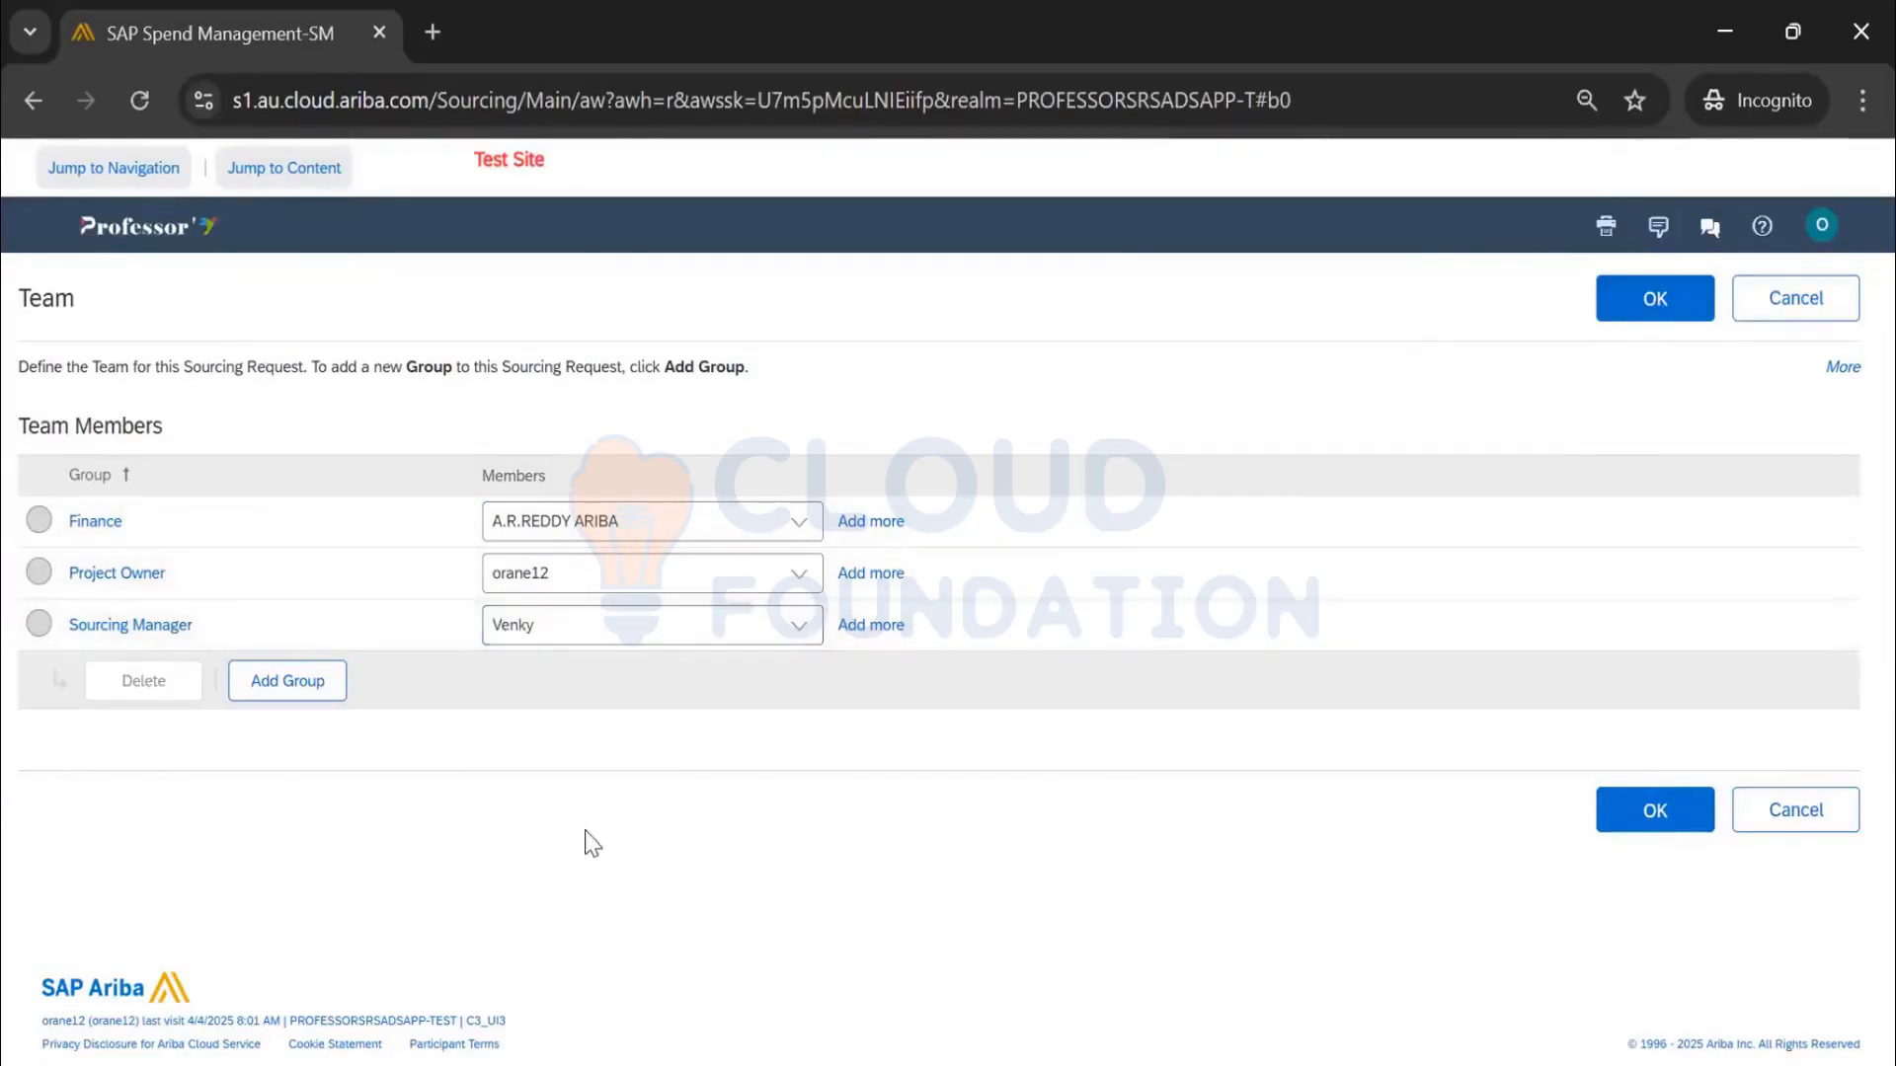
click(795, 625)
click(626, 752)
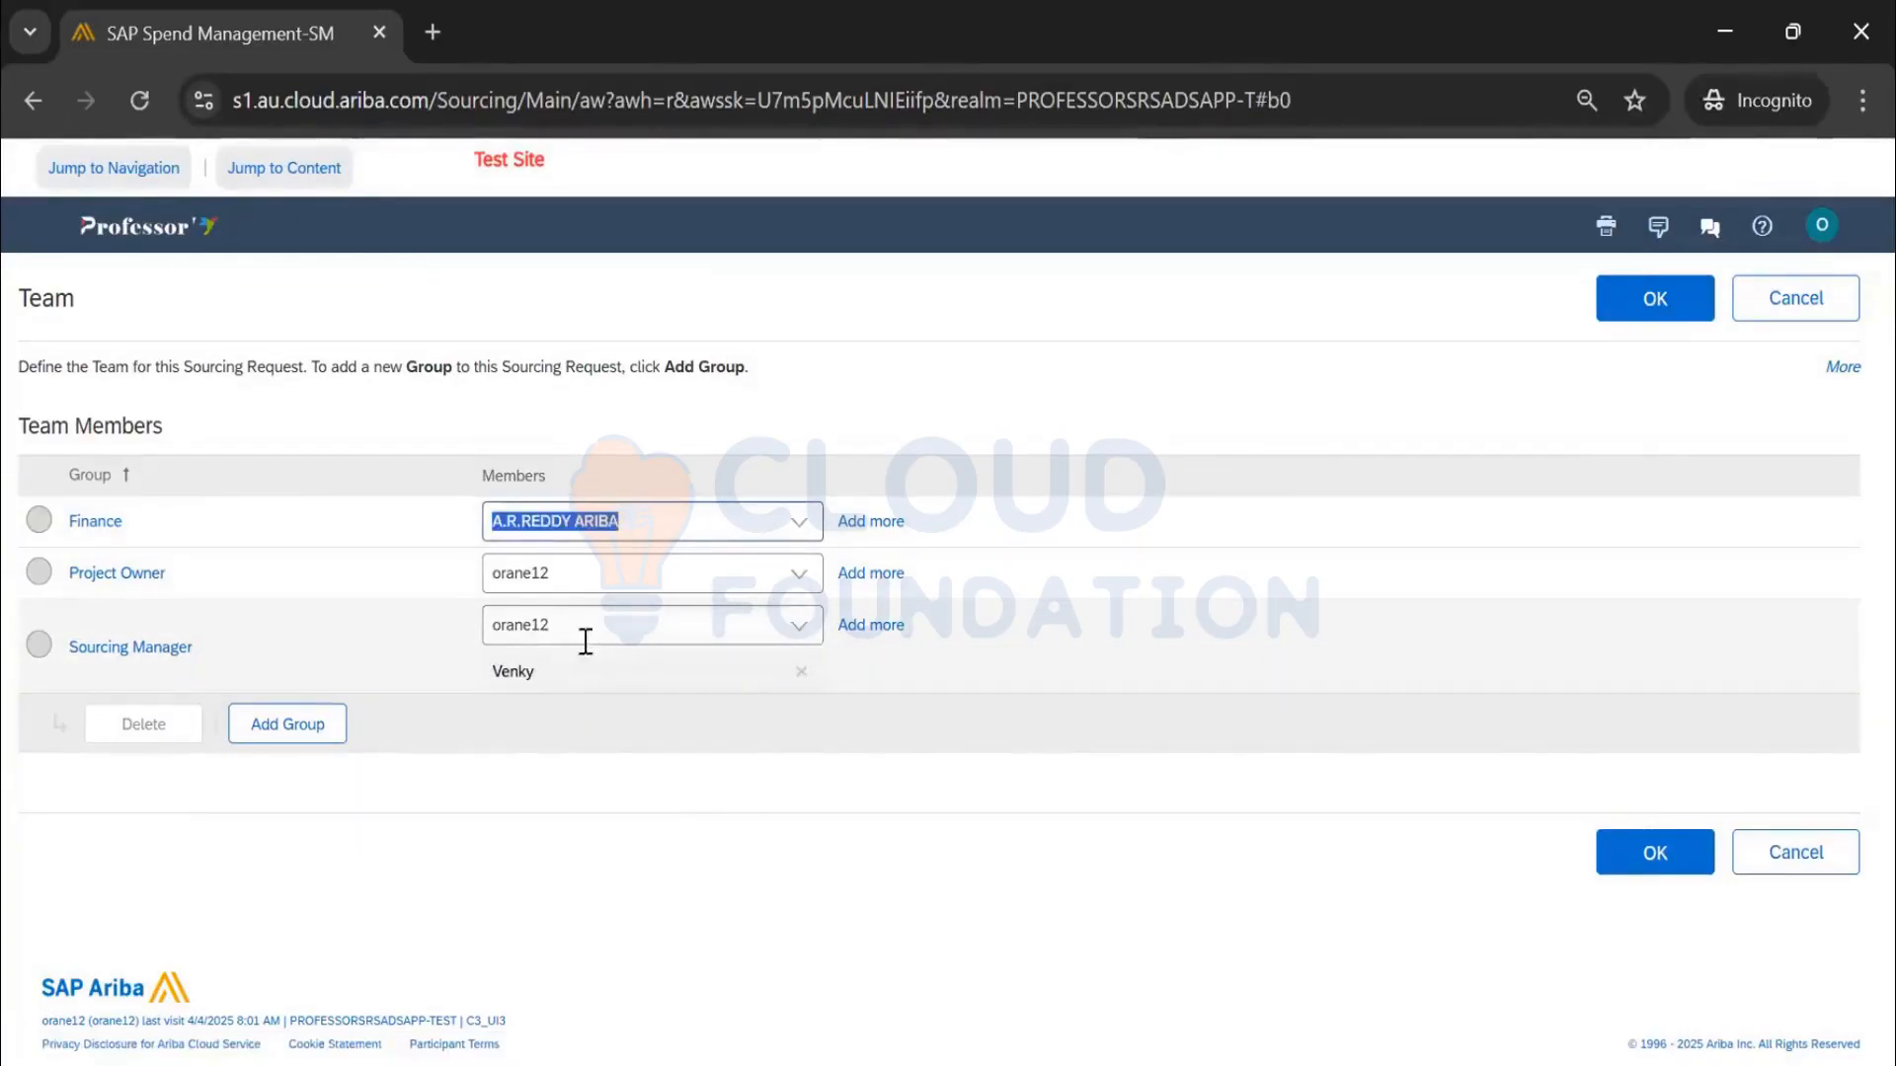
click(798, 522)
click(692, 630)
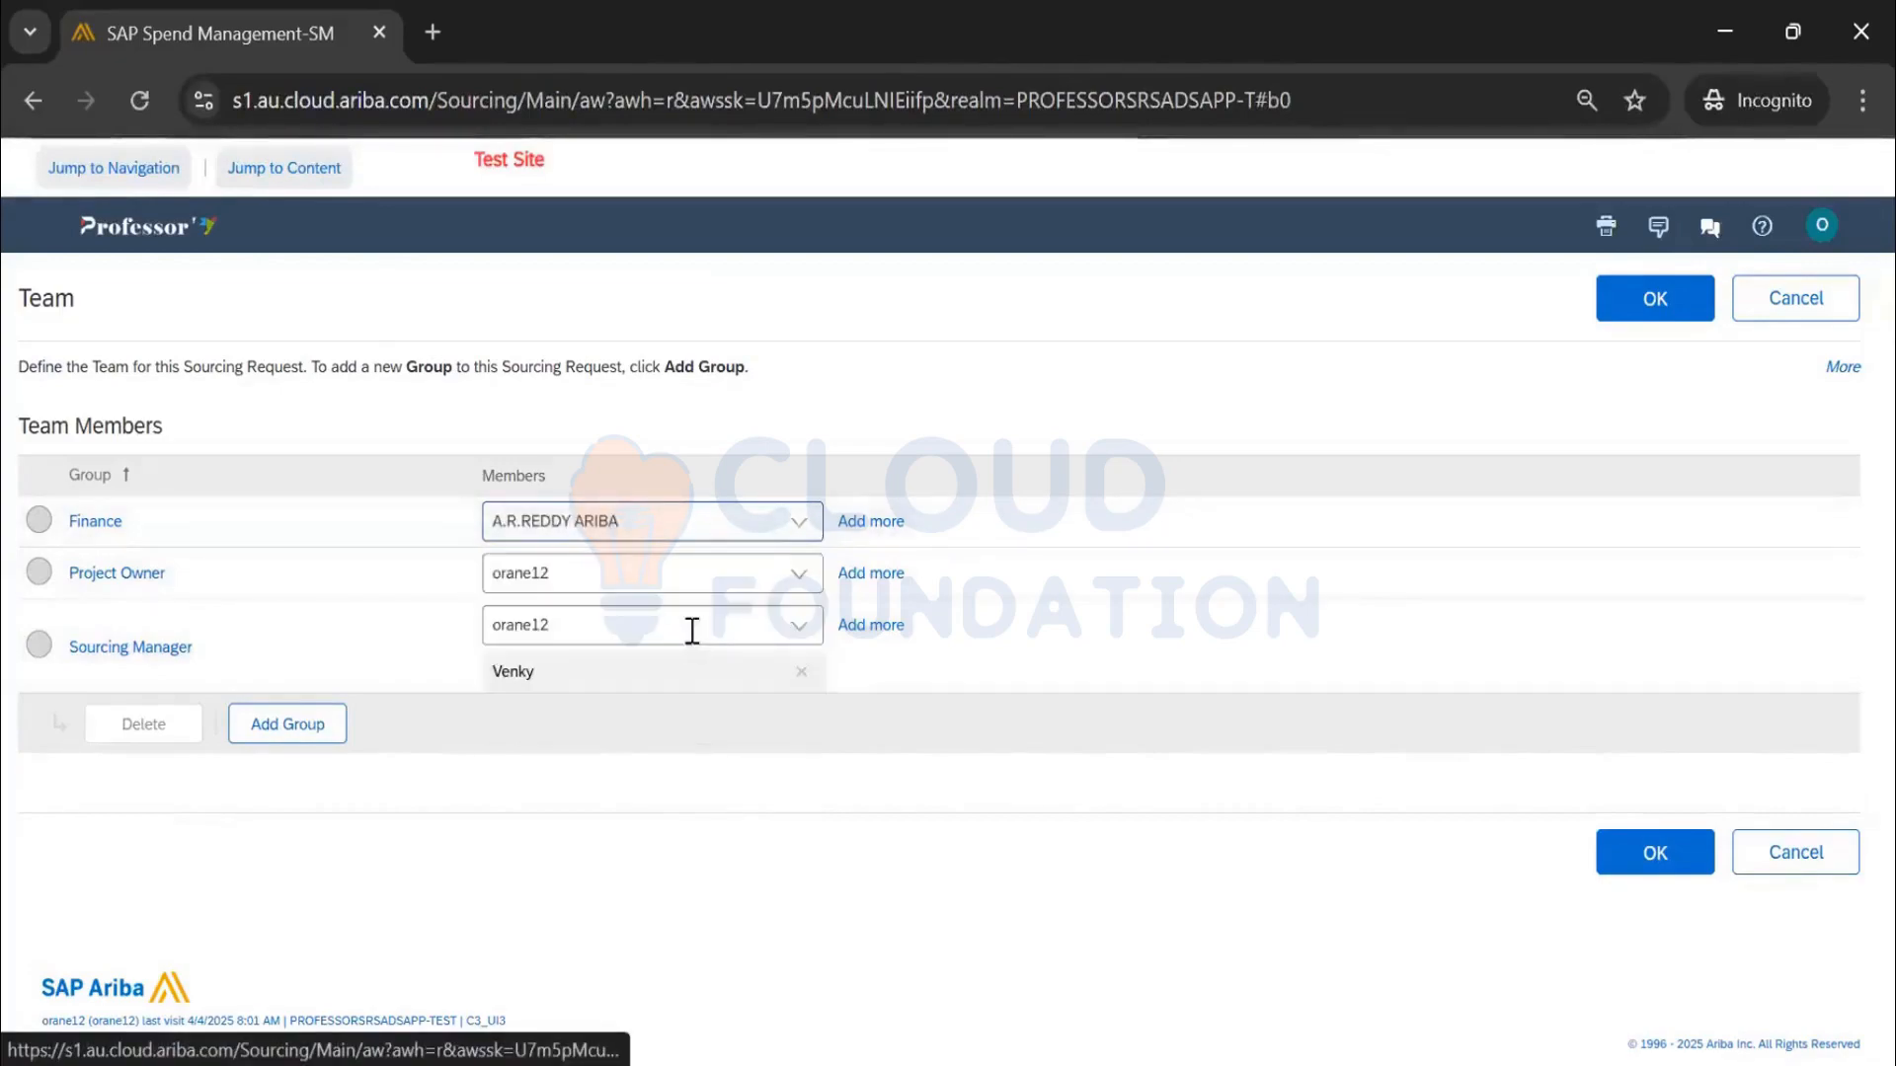
click(1656, 304)
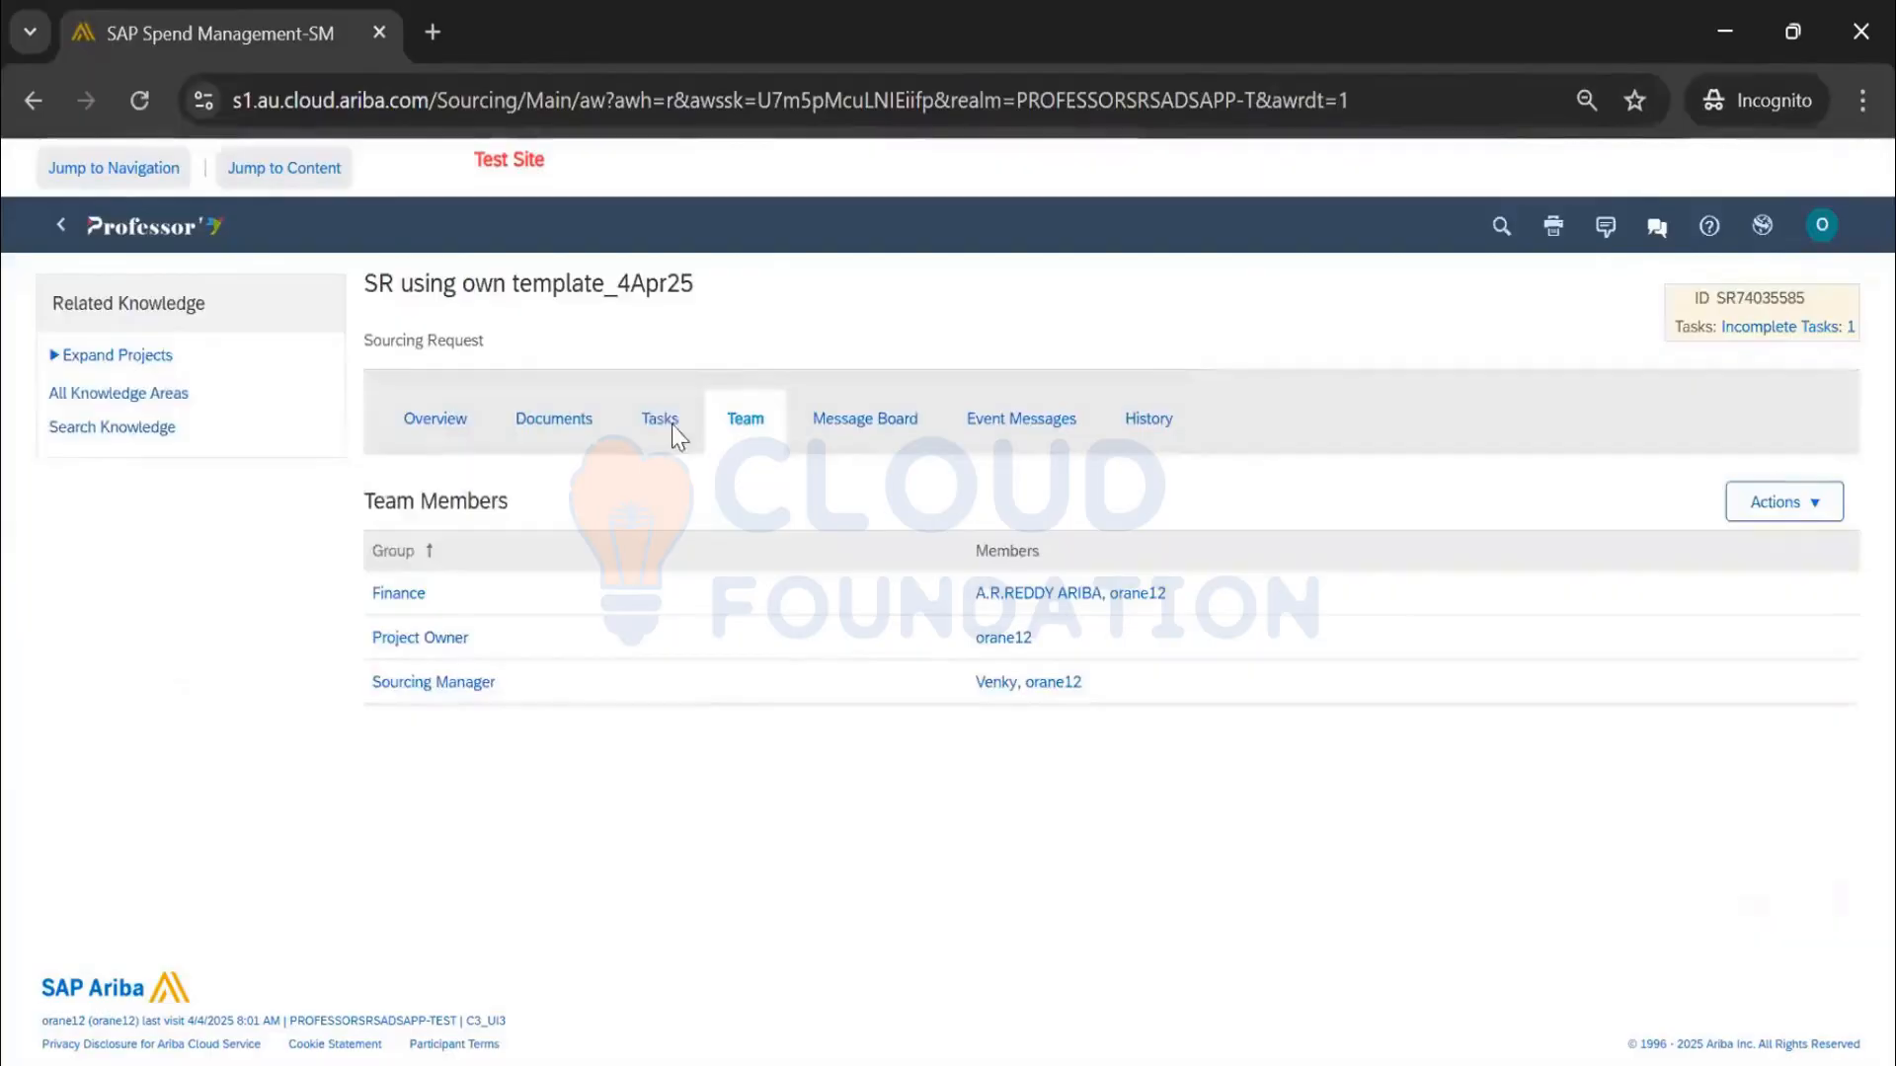
Mark the Check Team Members task complete
click(664, 425)
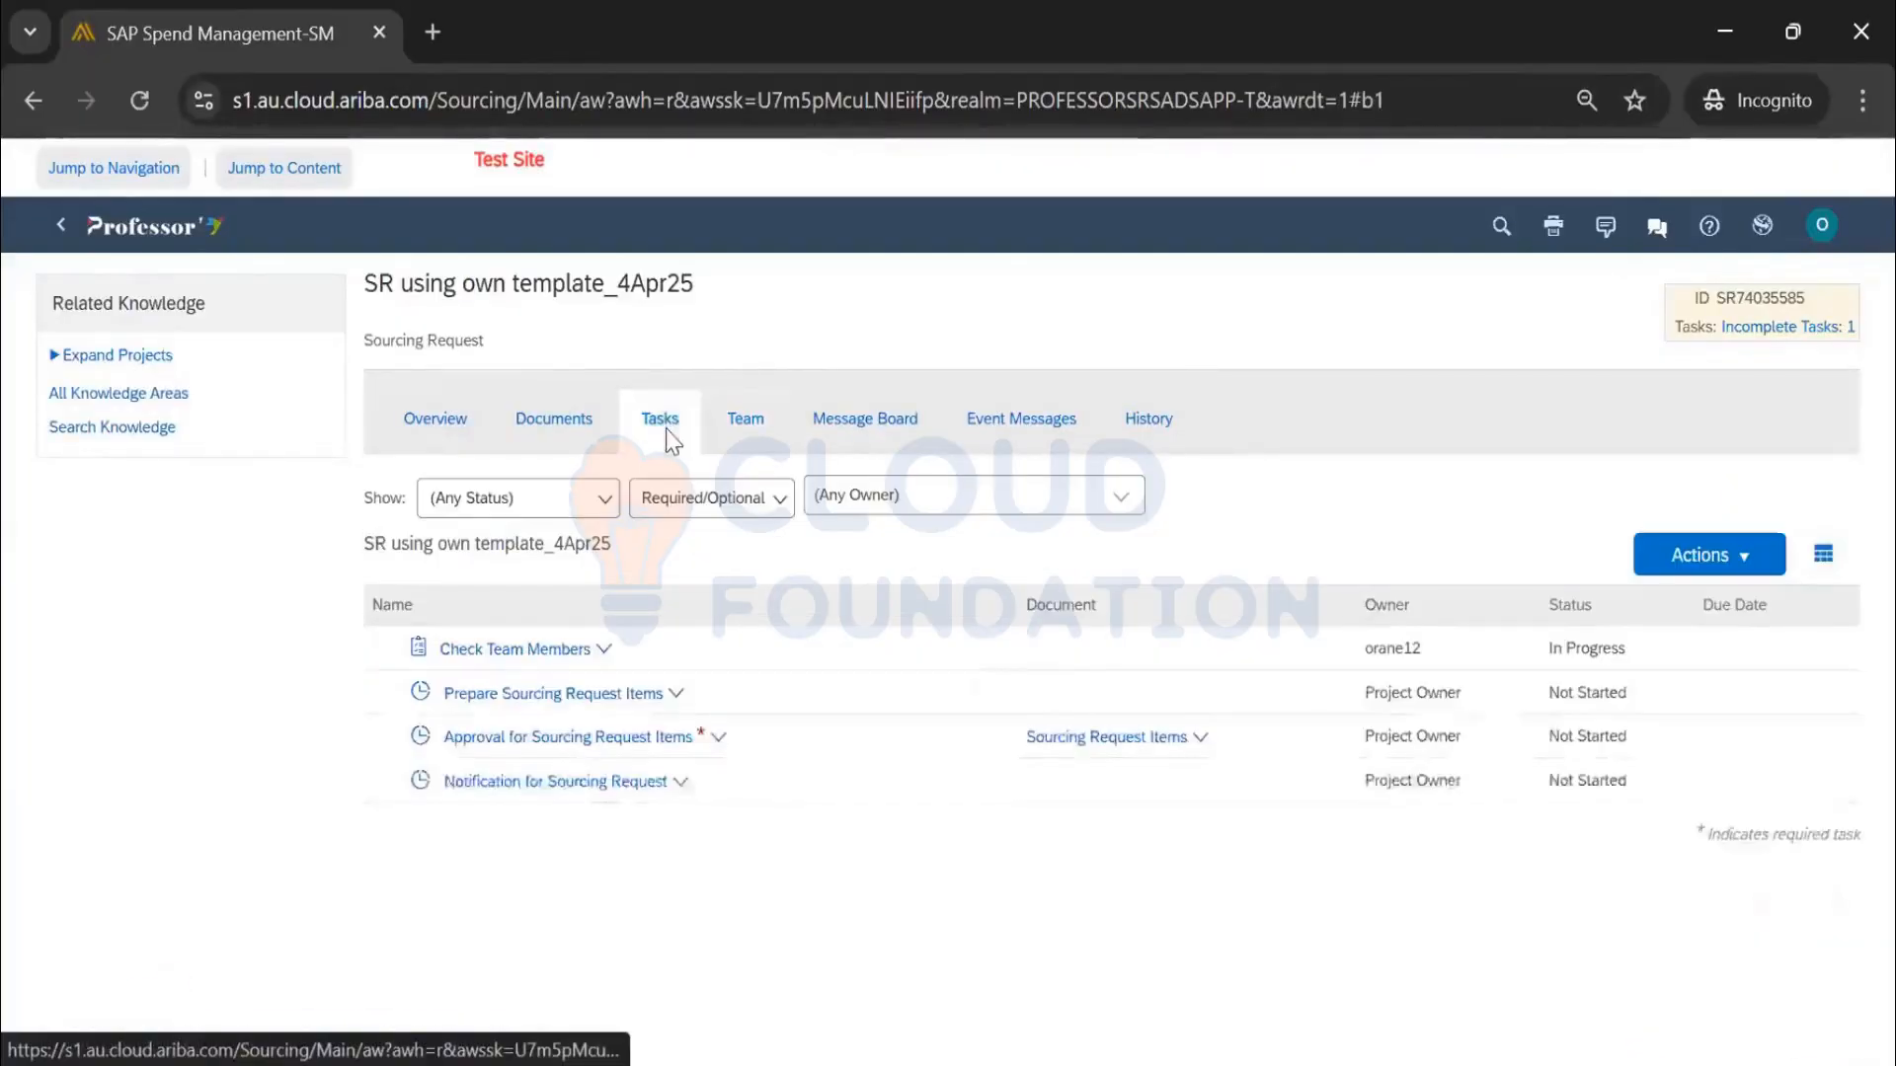
click(560, 652)
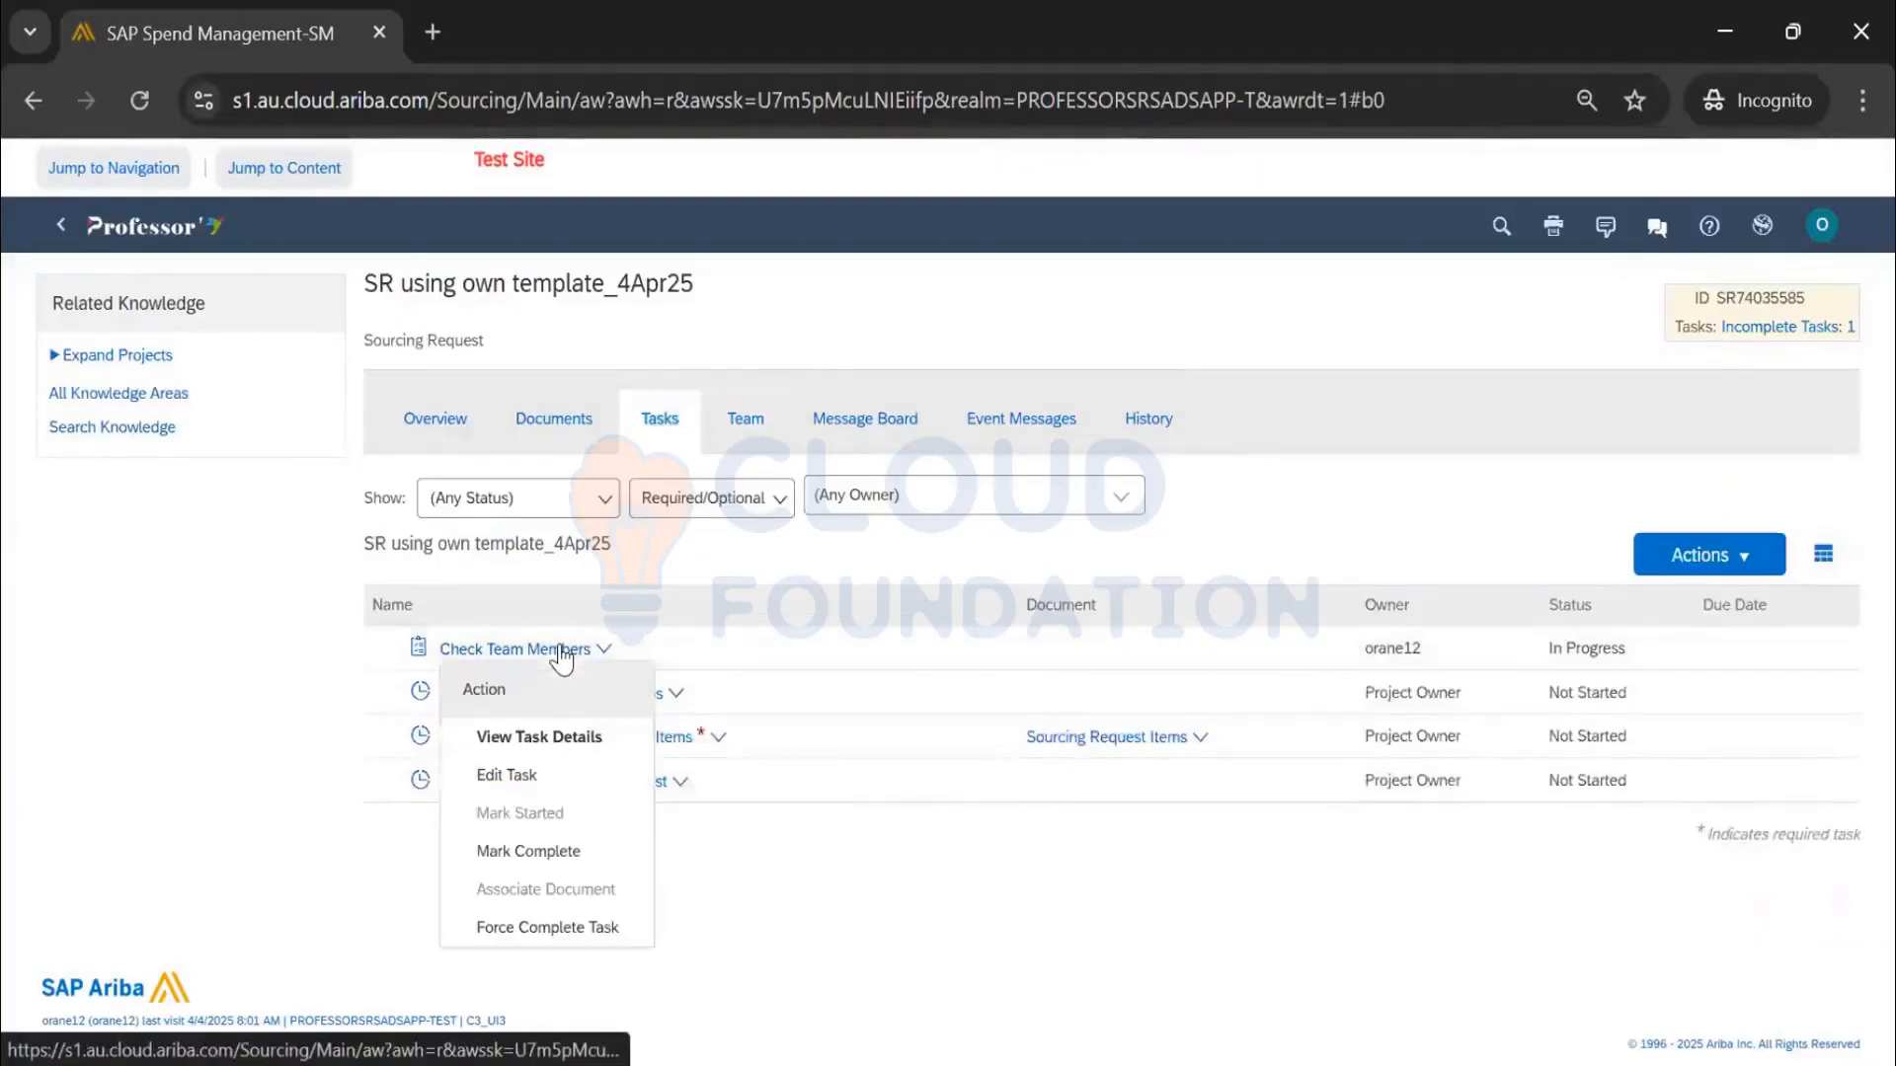
click(542, 855)
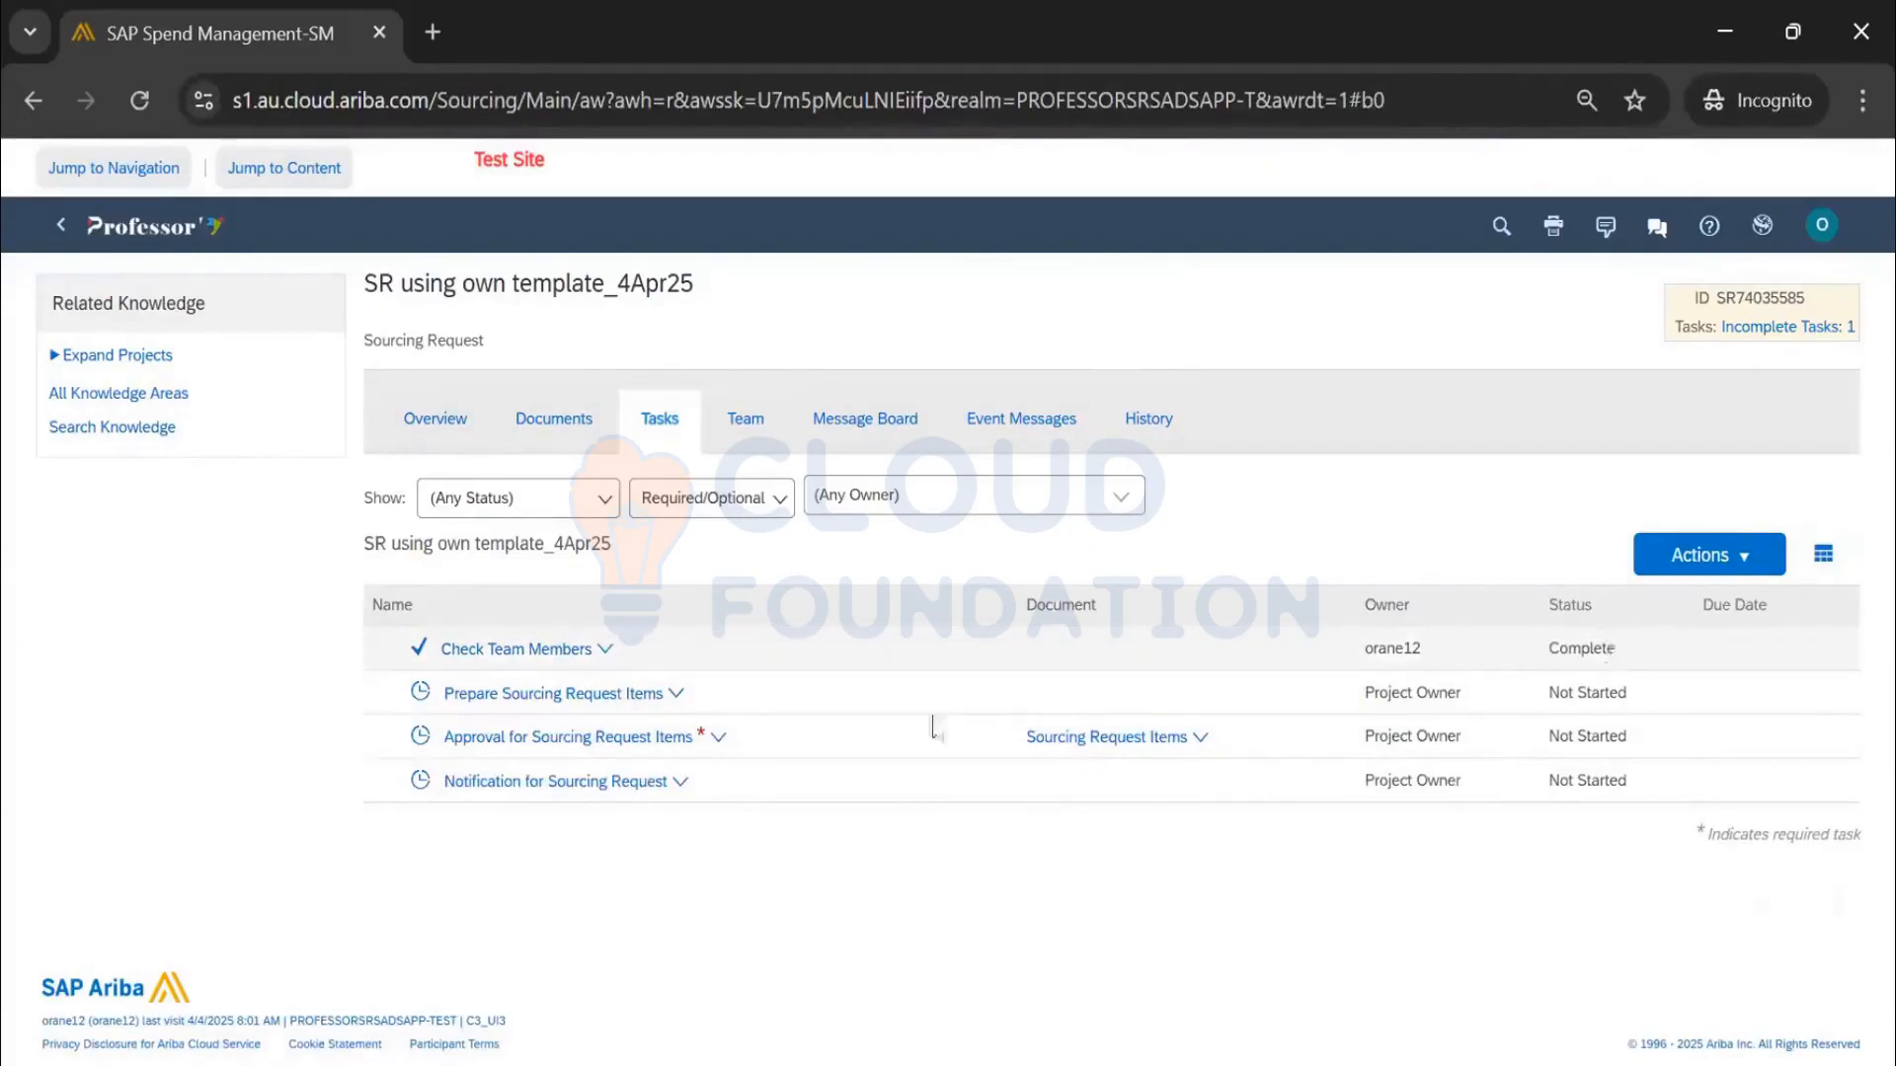
Start the Prepare Sourcing Request Items task and view the request's documents
click(605, 694)
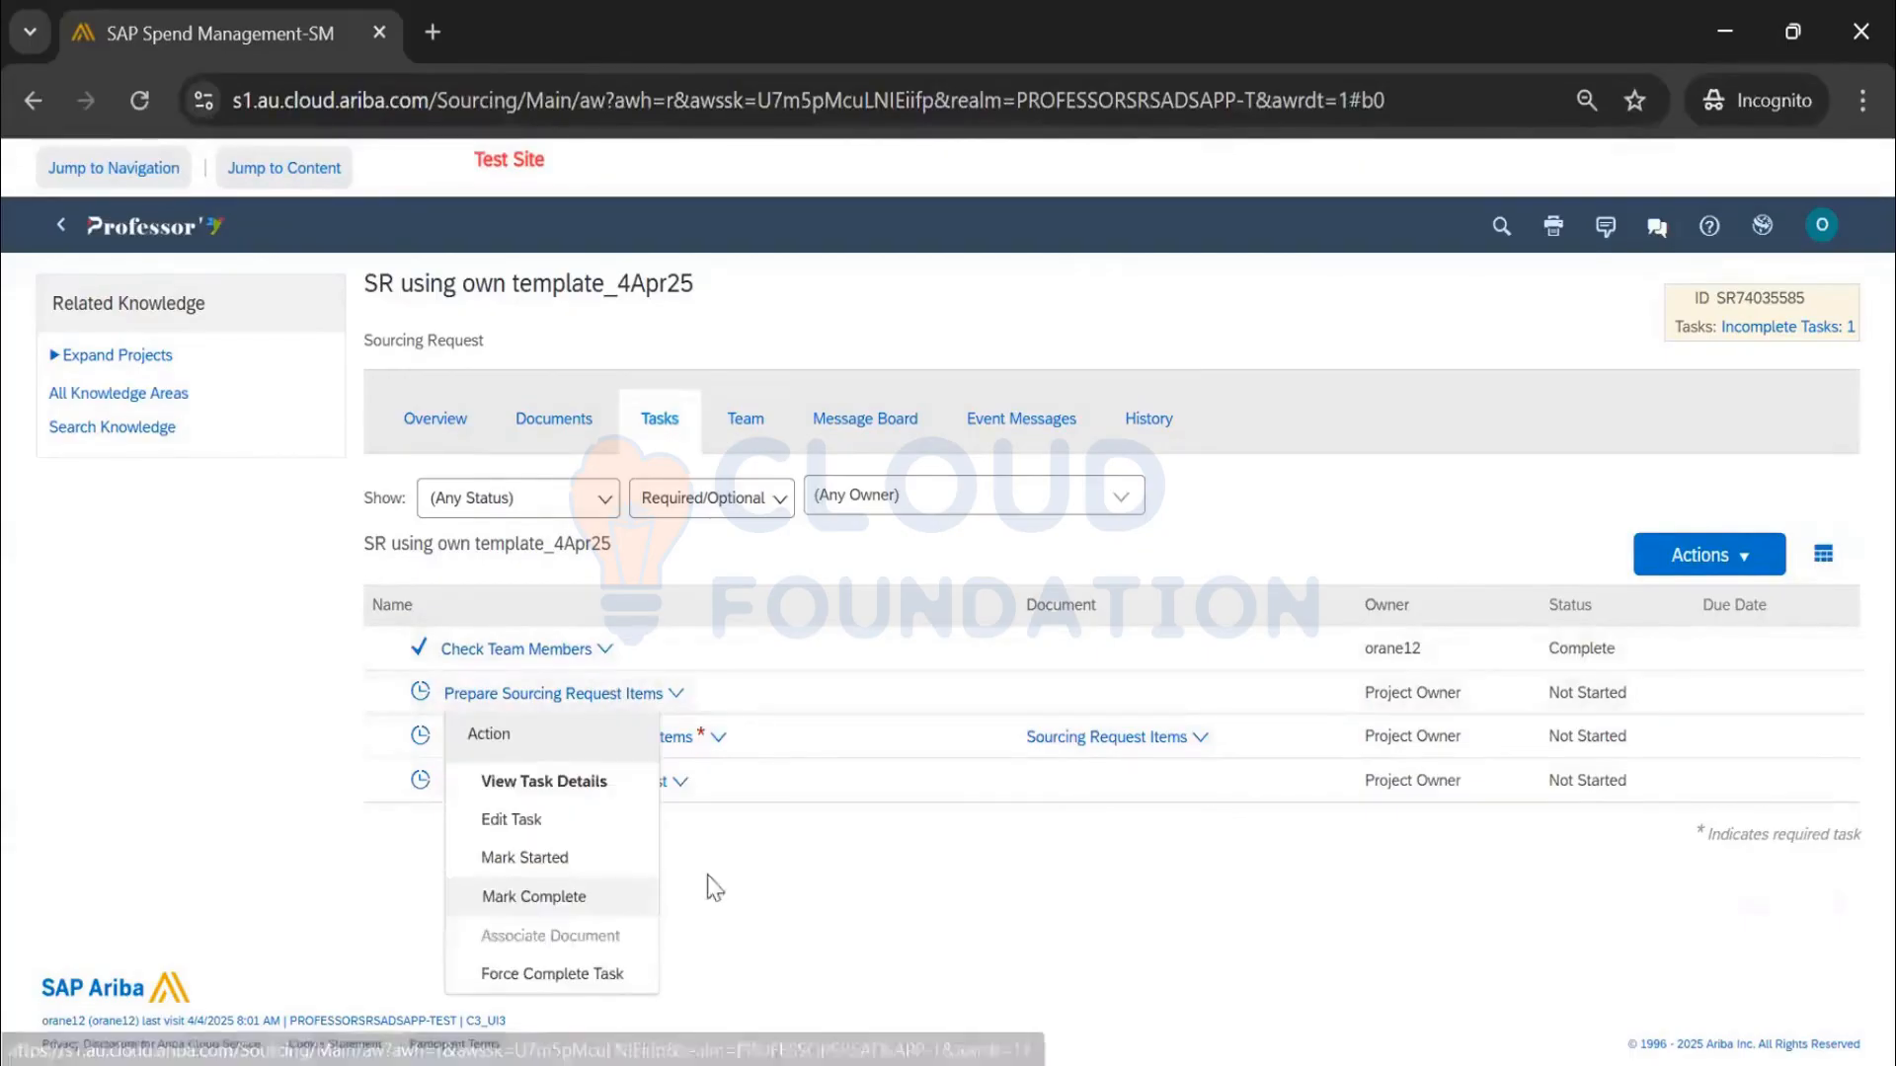
click(418, 699)
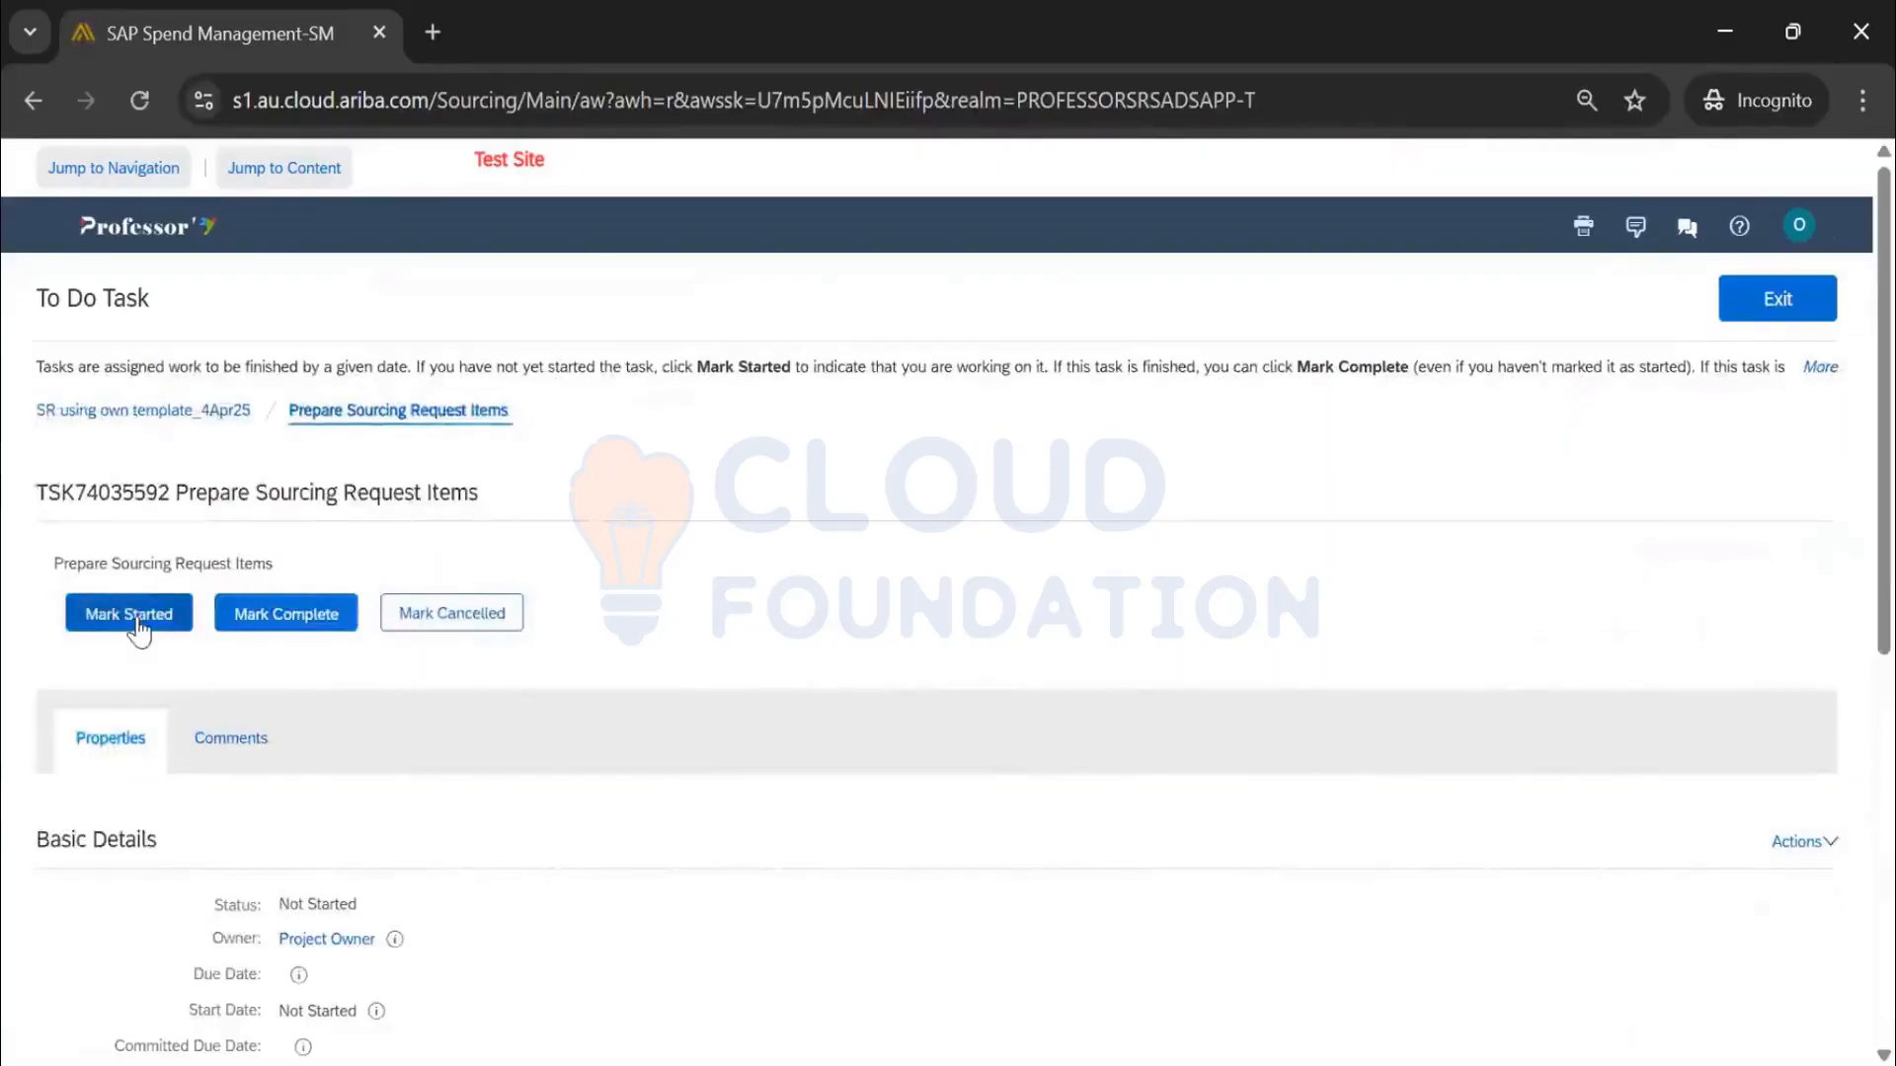
click(138, 620)
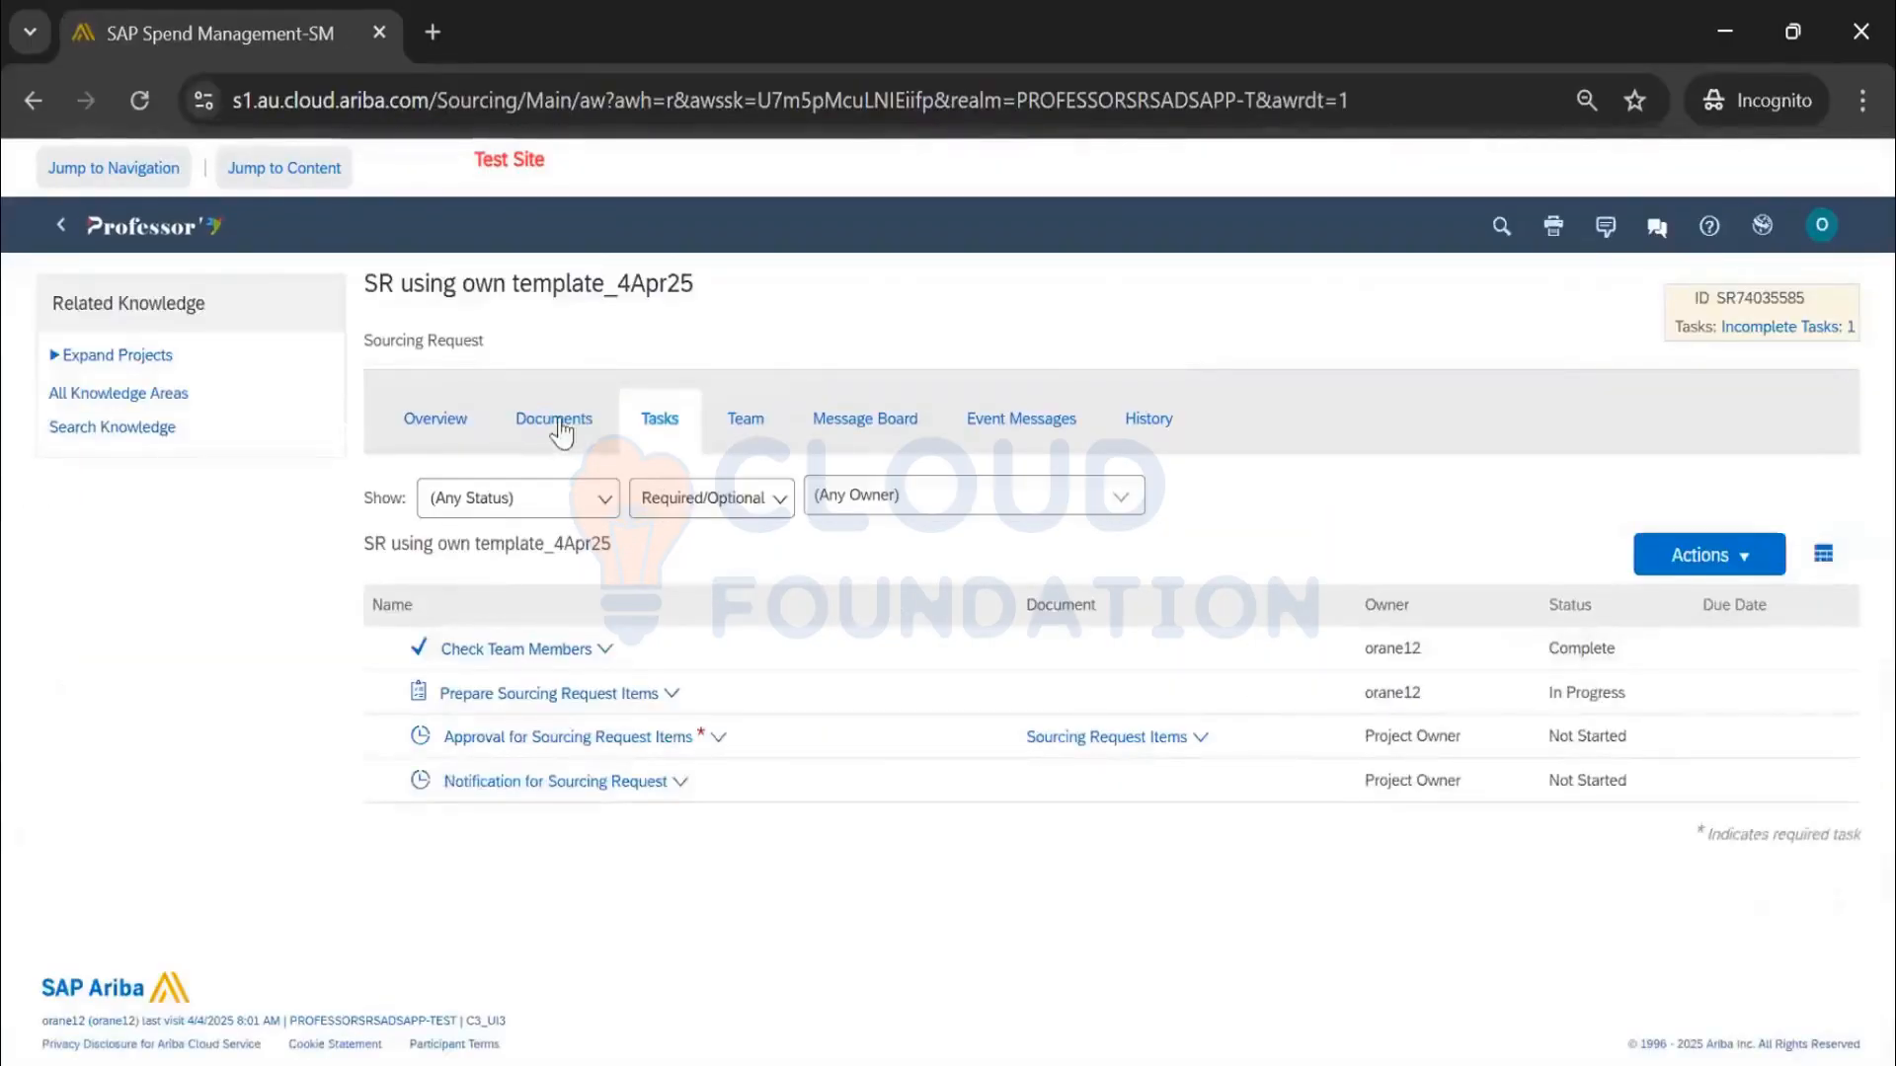
click(559, 425)
Open the Sourcing Request Items document, give it the description 'test', and save it
click(567, 599)
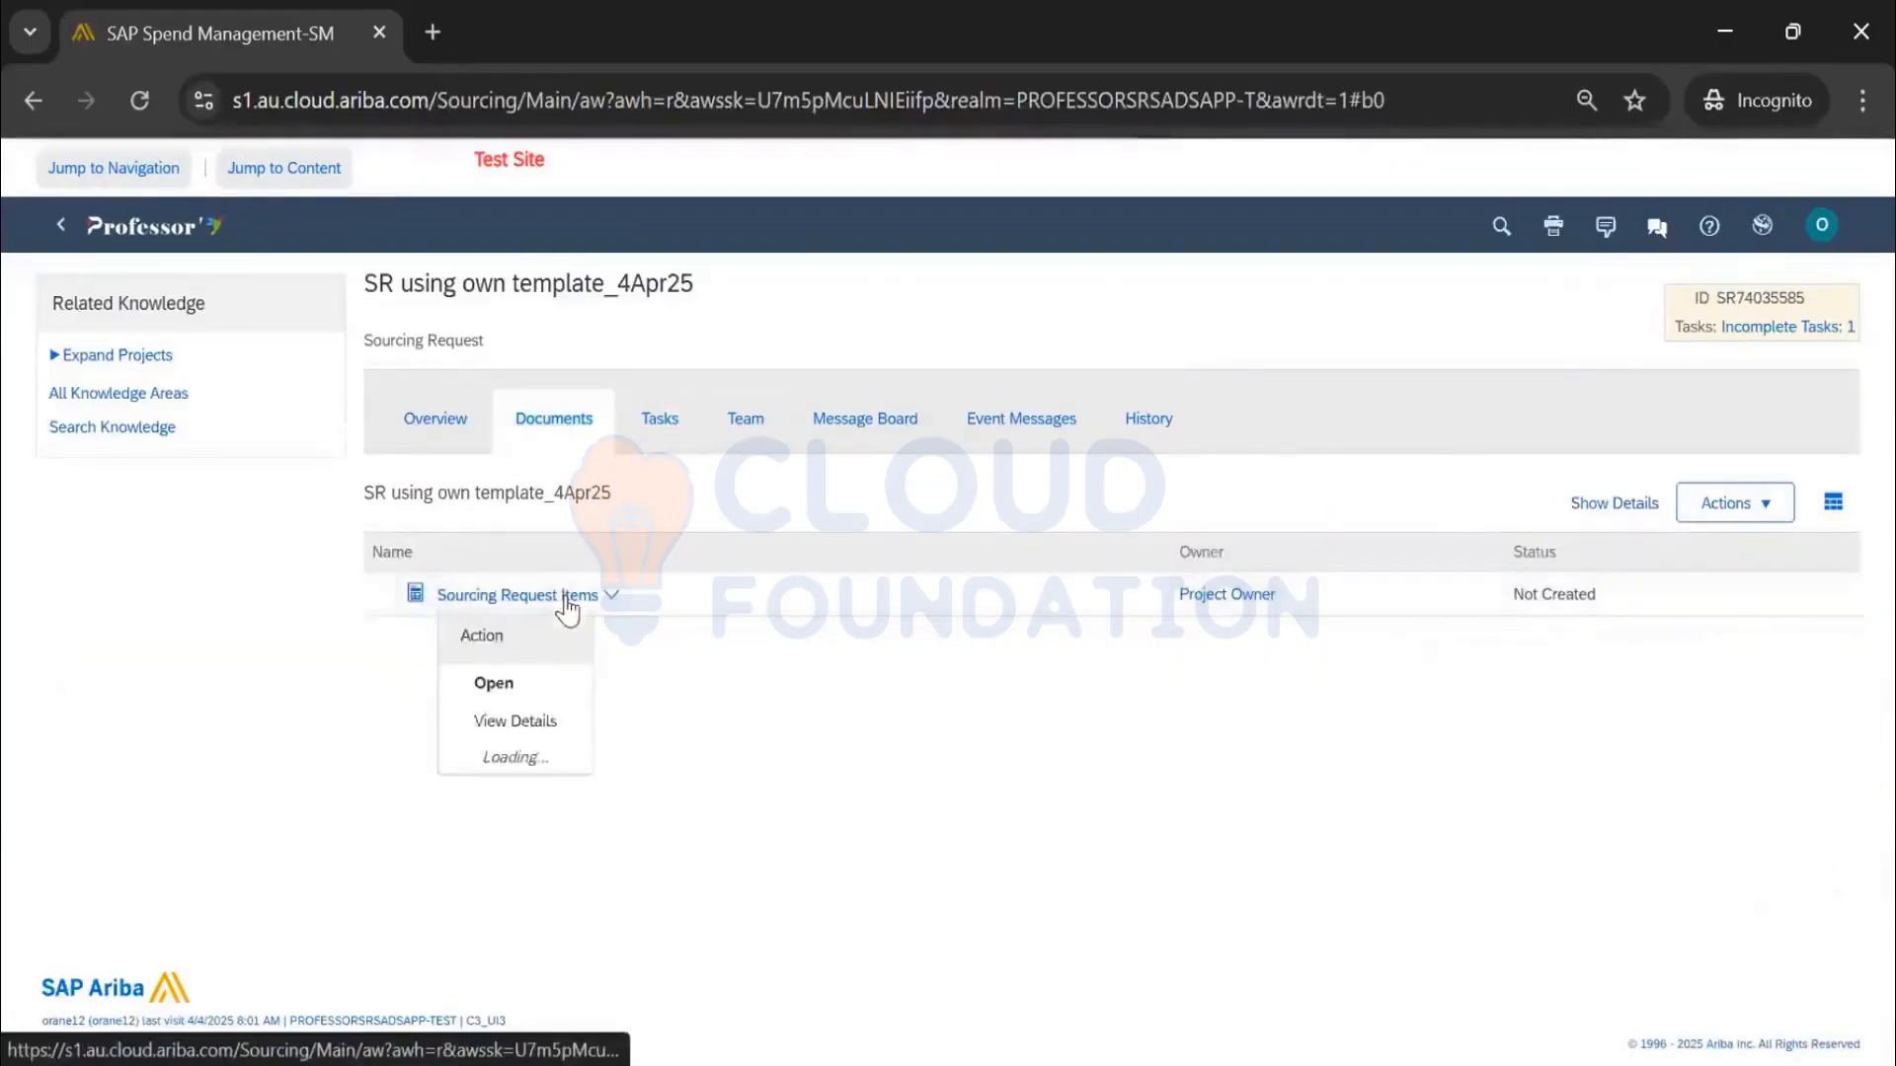
click(548, 592)
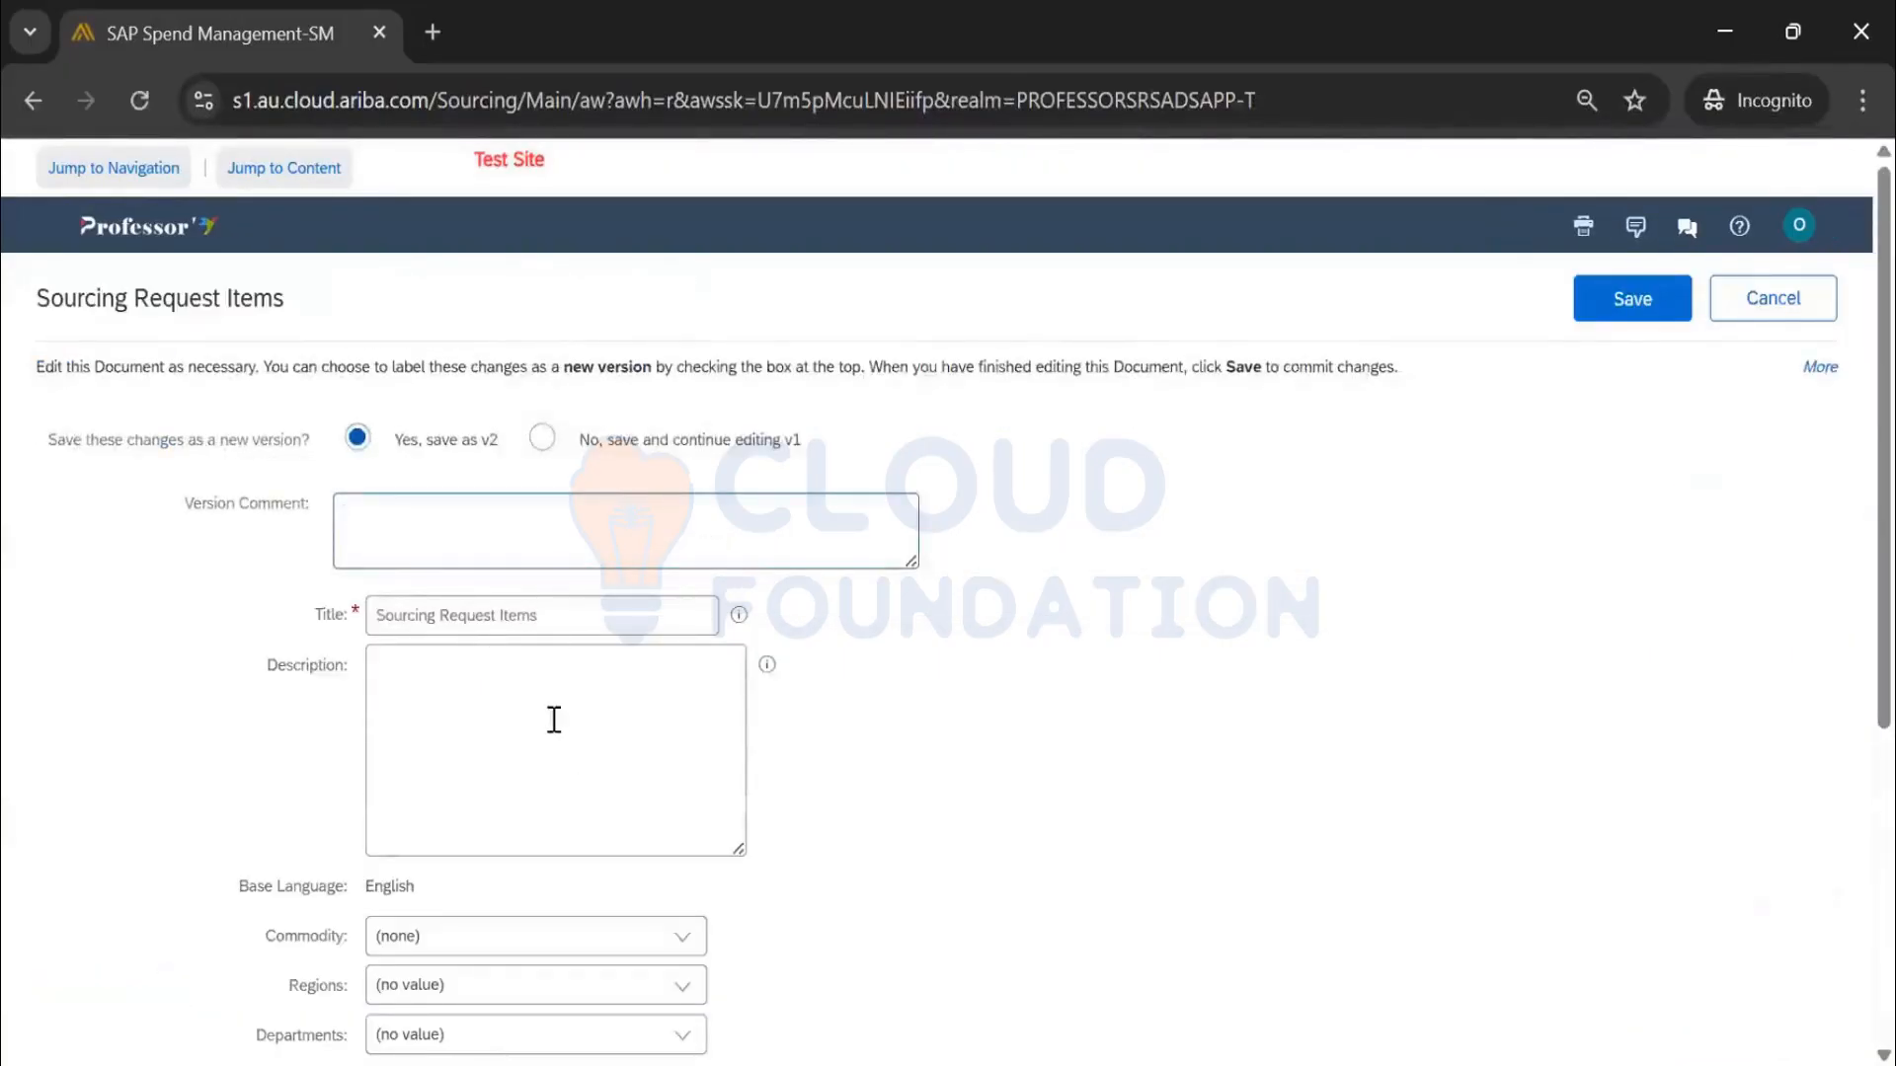
click(554, 720)
text(test)
click(1606, 314)
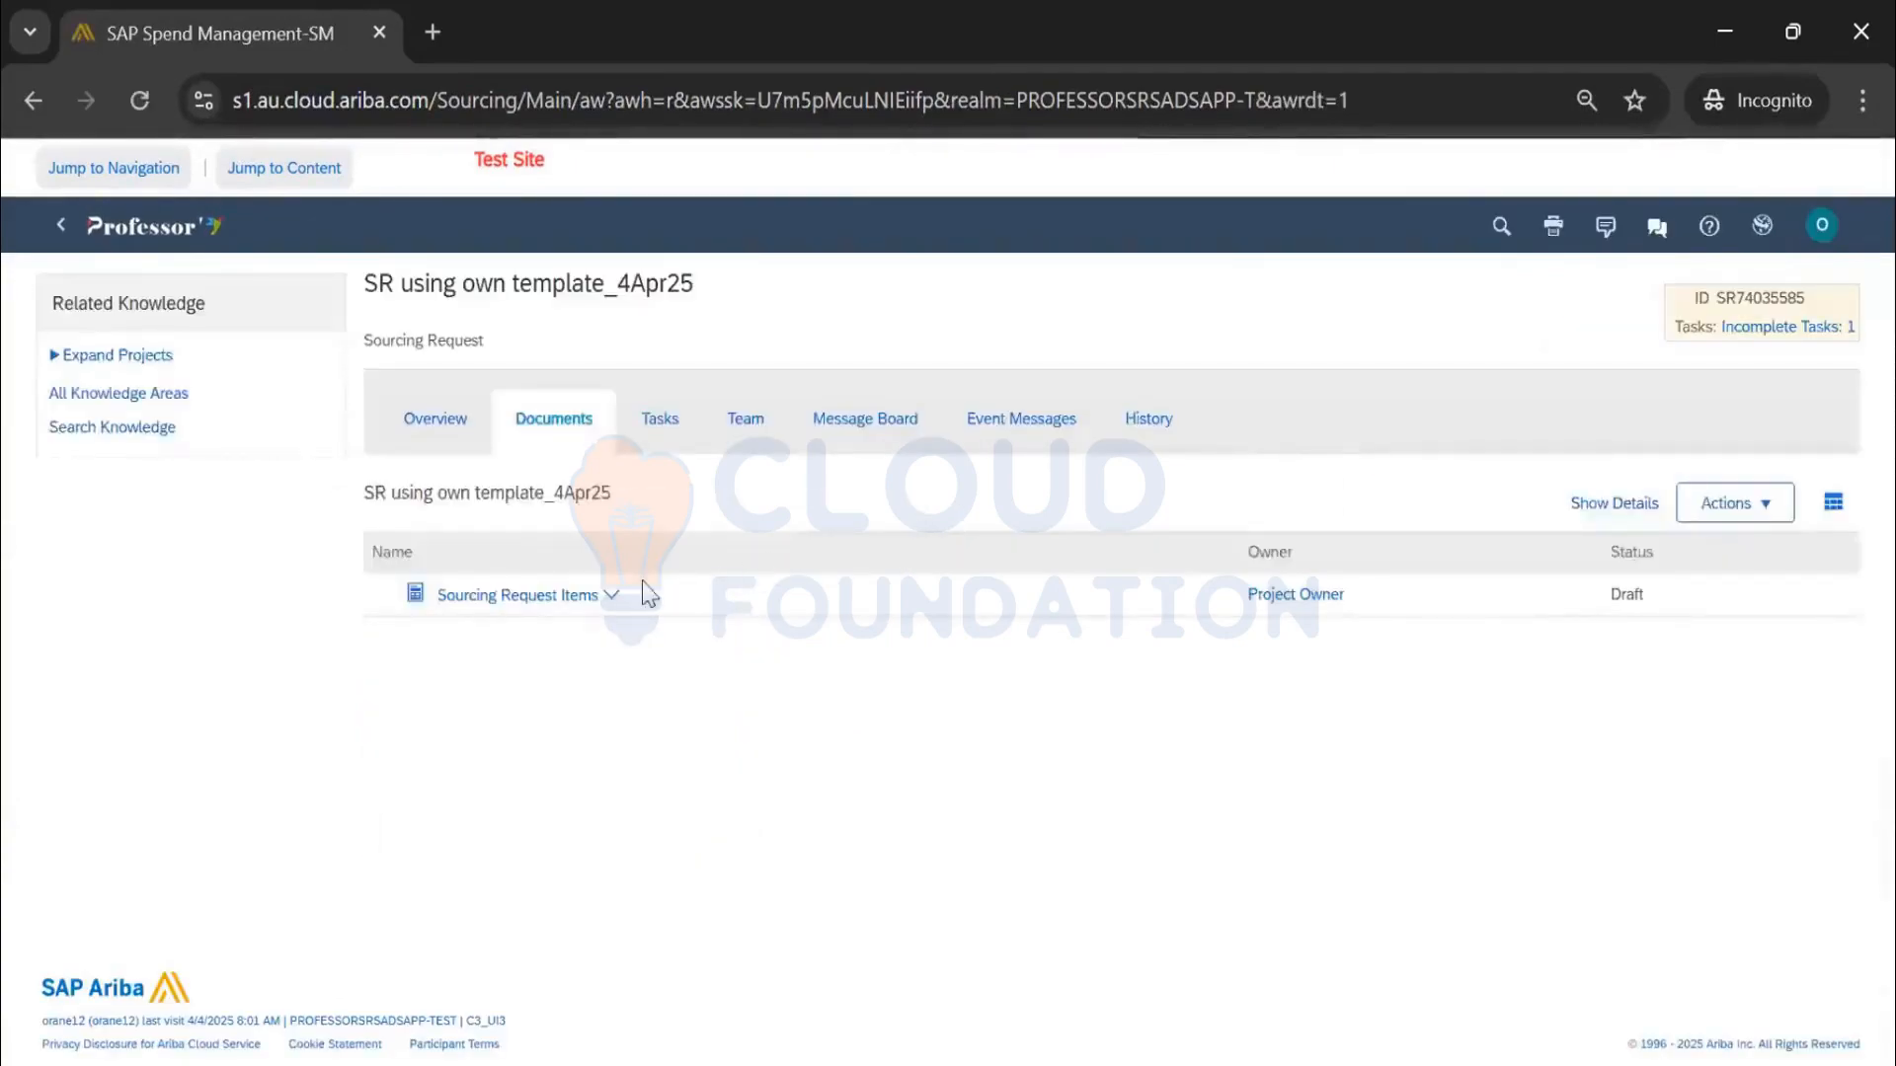
Reopen the Sourcing Request Items actions, then go back to the task list
click(610, 595)
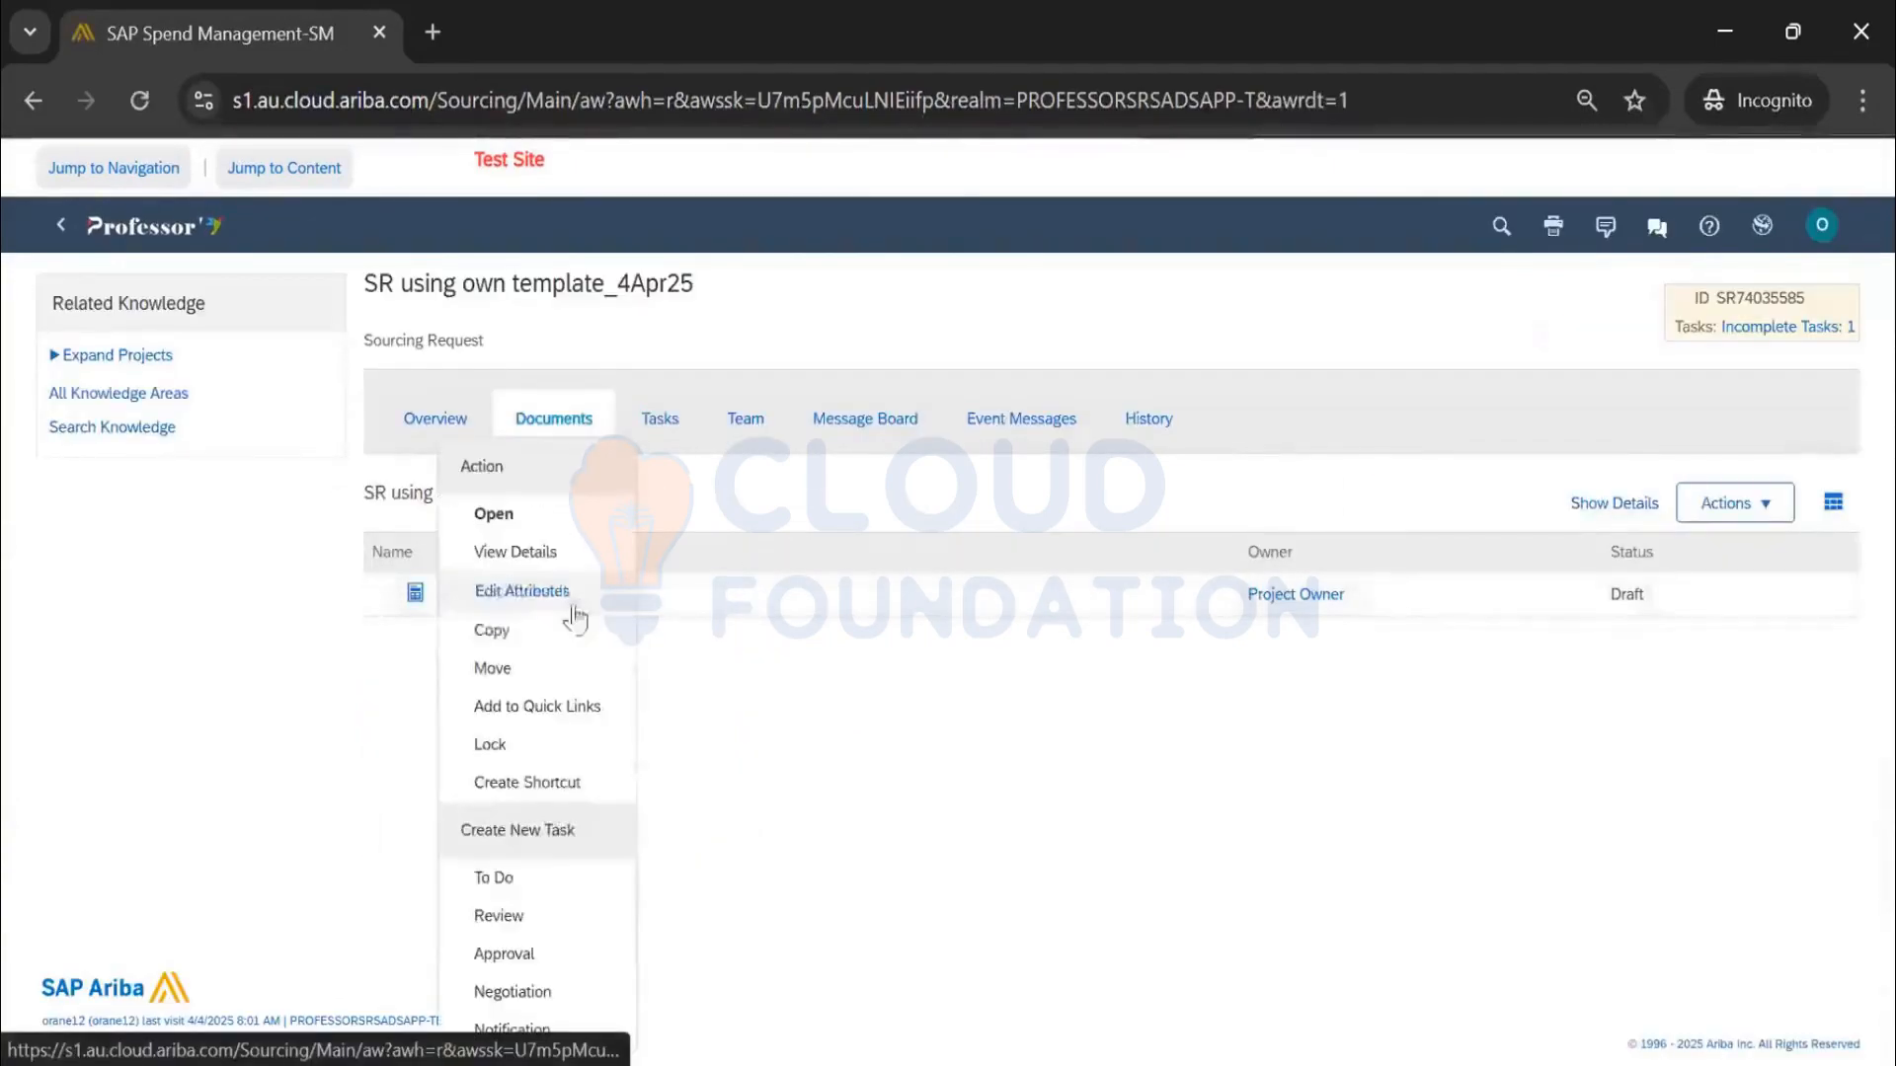
click(503, 519)
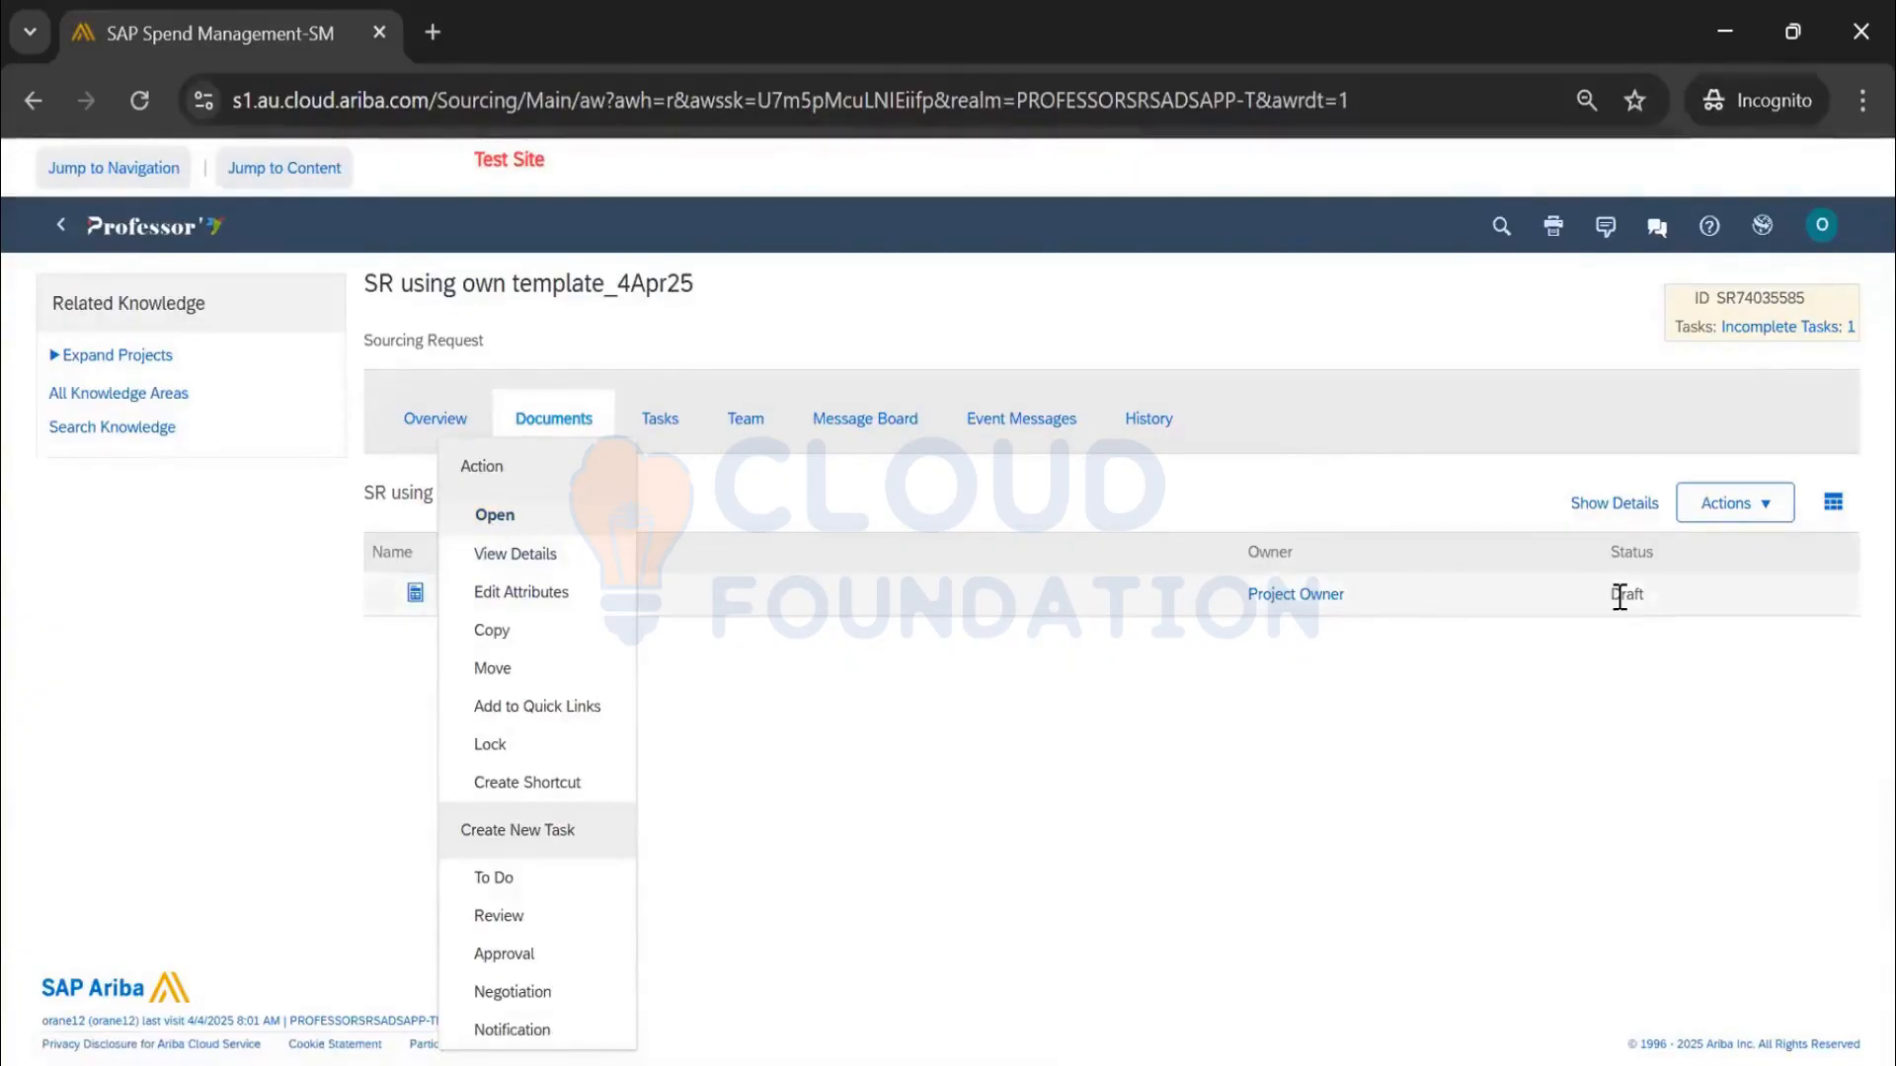
click(835, 620)
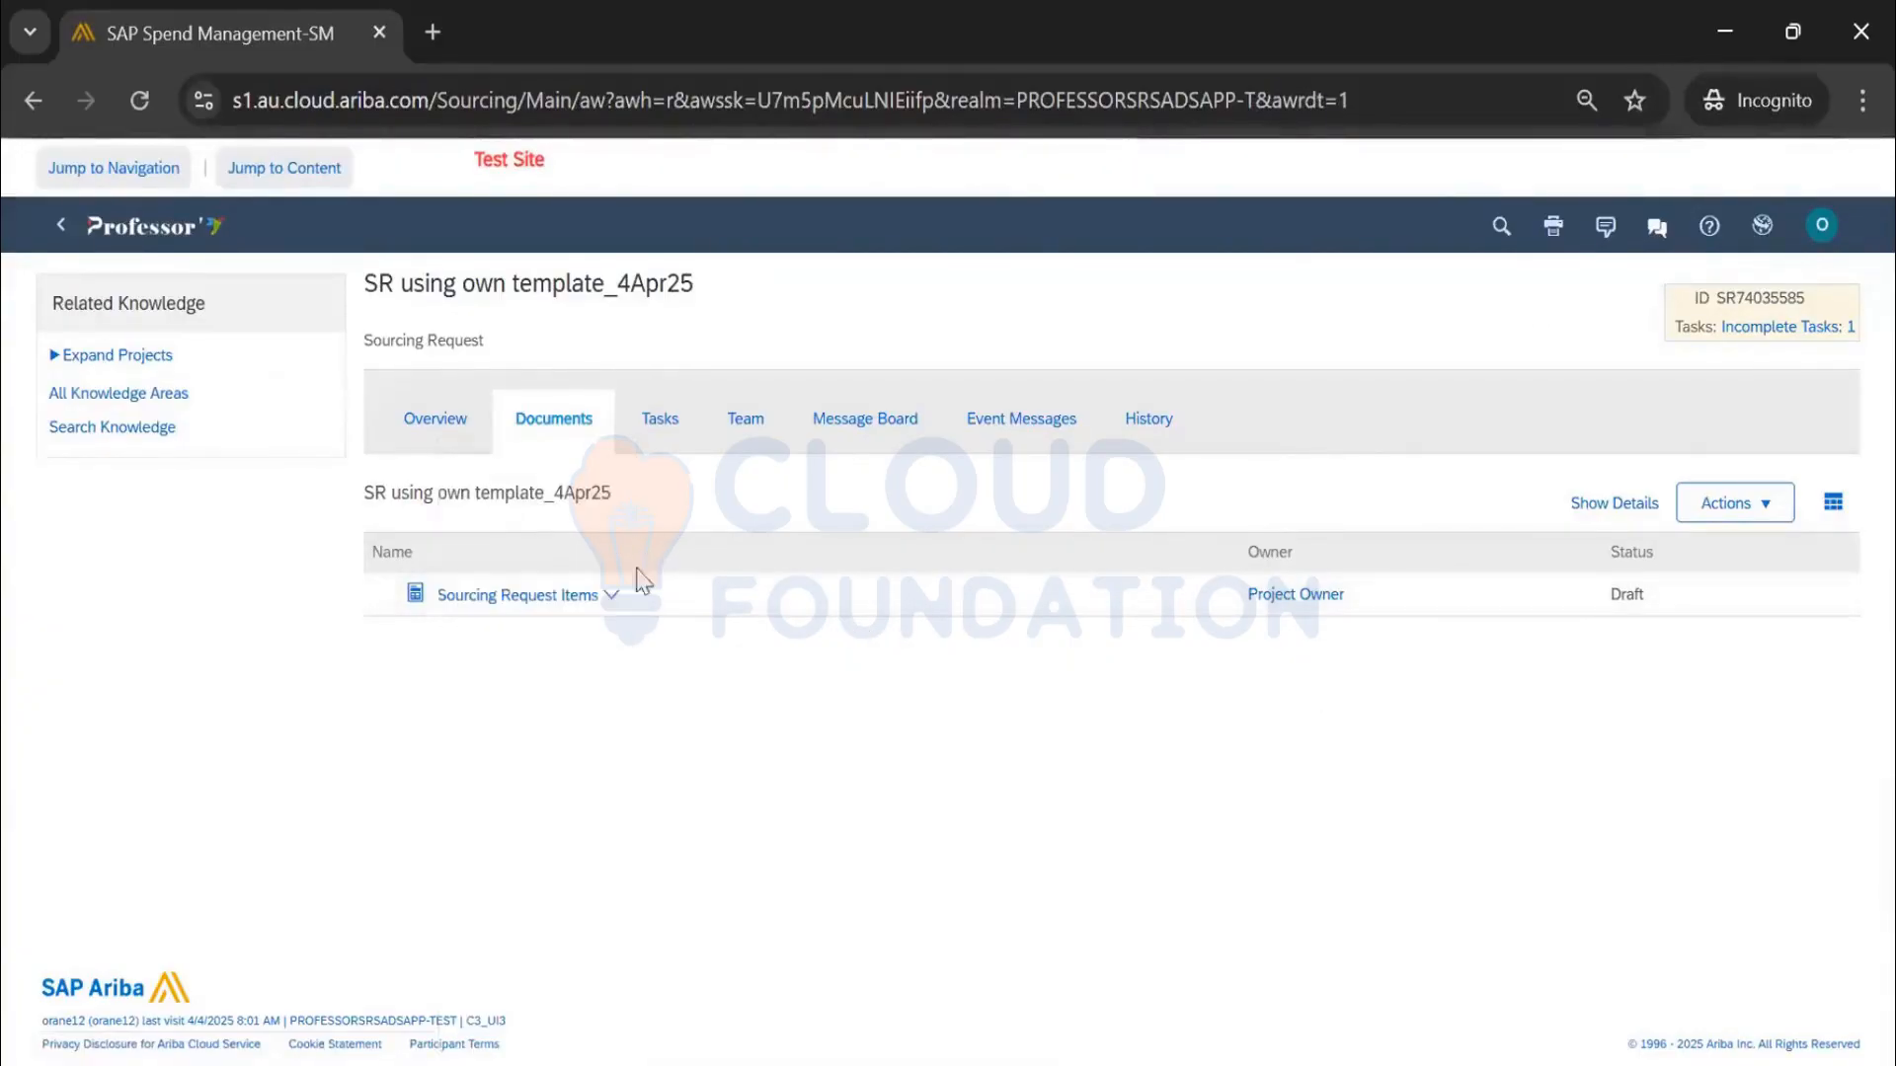
click(658, 425)
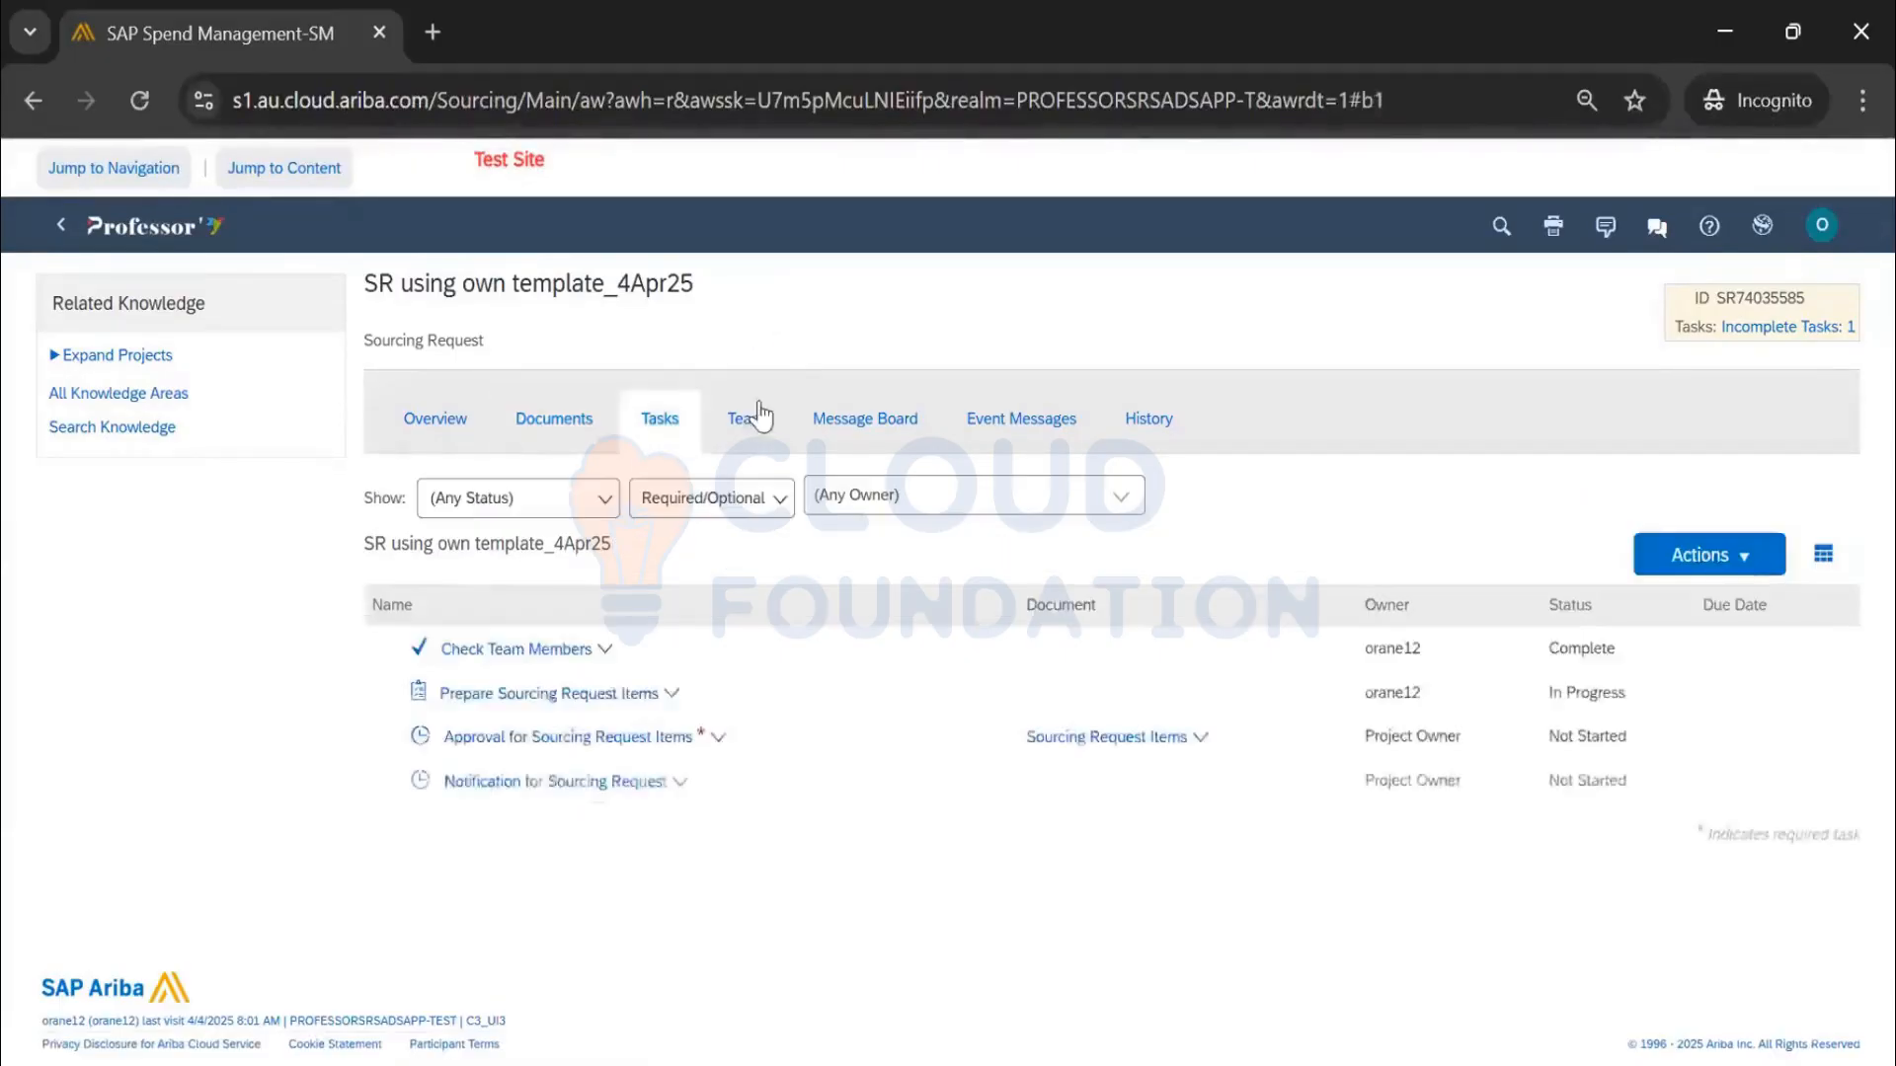
Mark Prepare Sourcing Request Items complete and set the approval due date to 04/04/2025
click(575, 696)
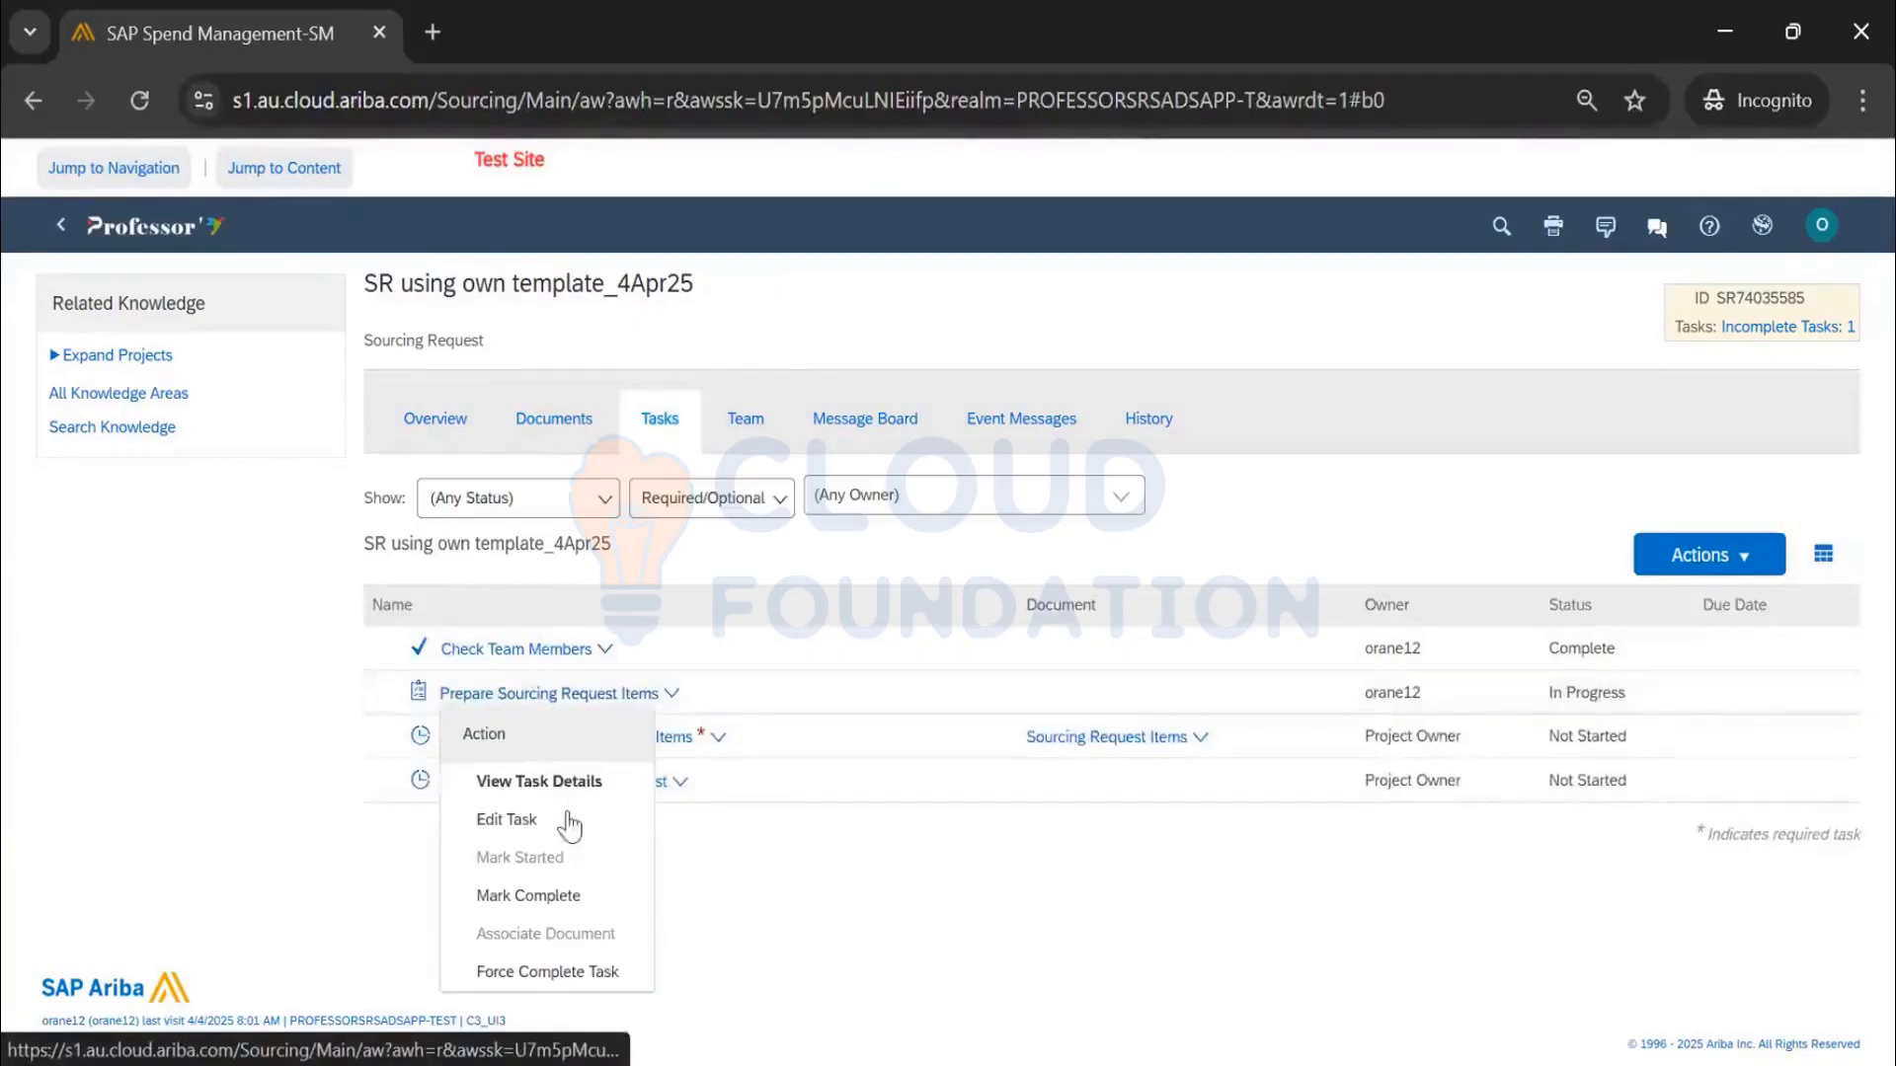
click(556, 907)
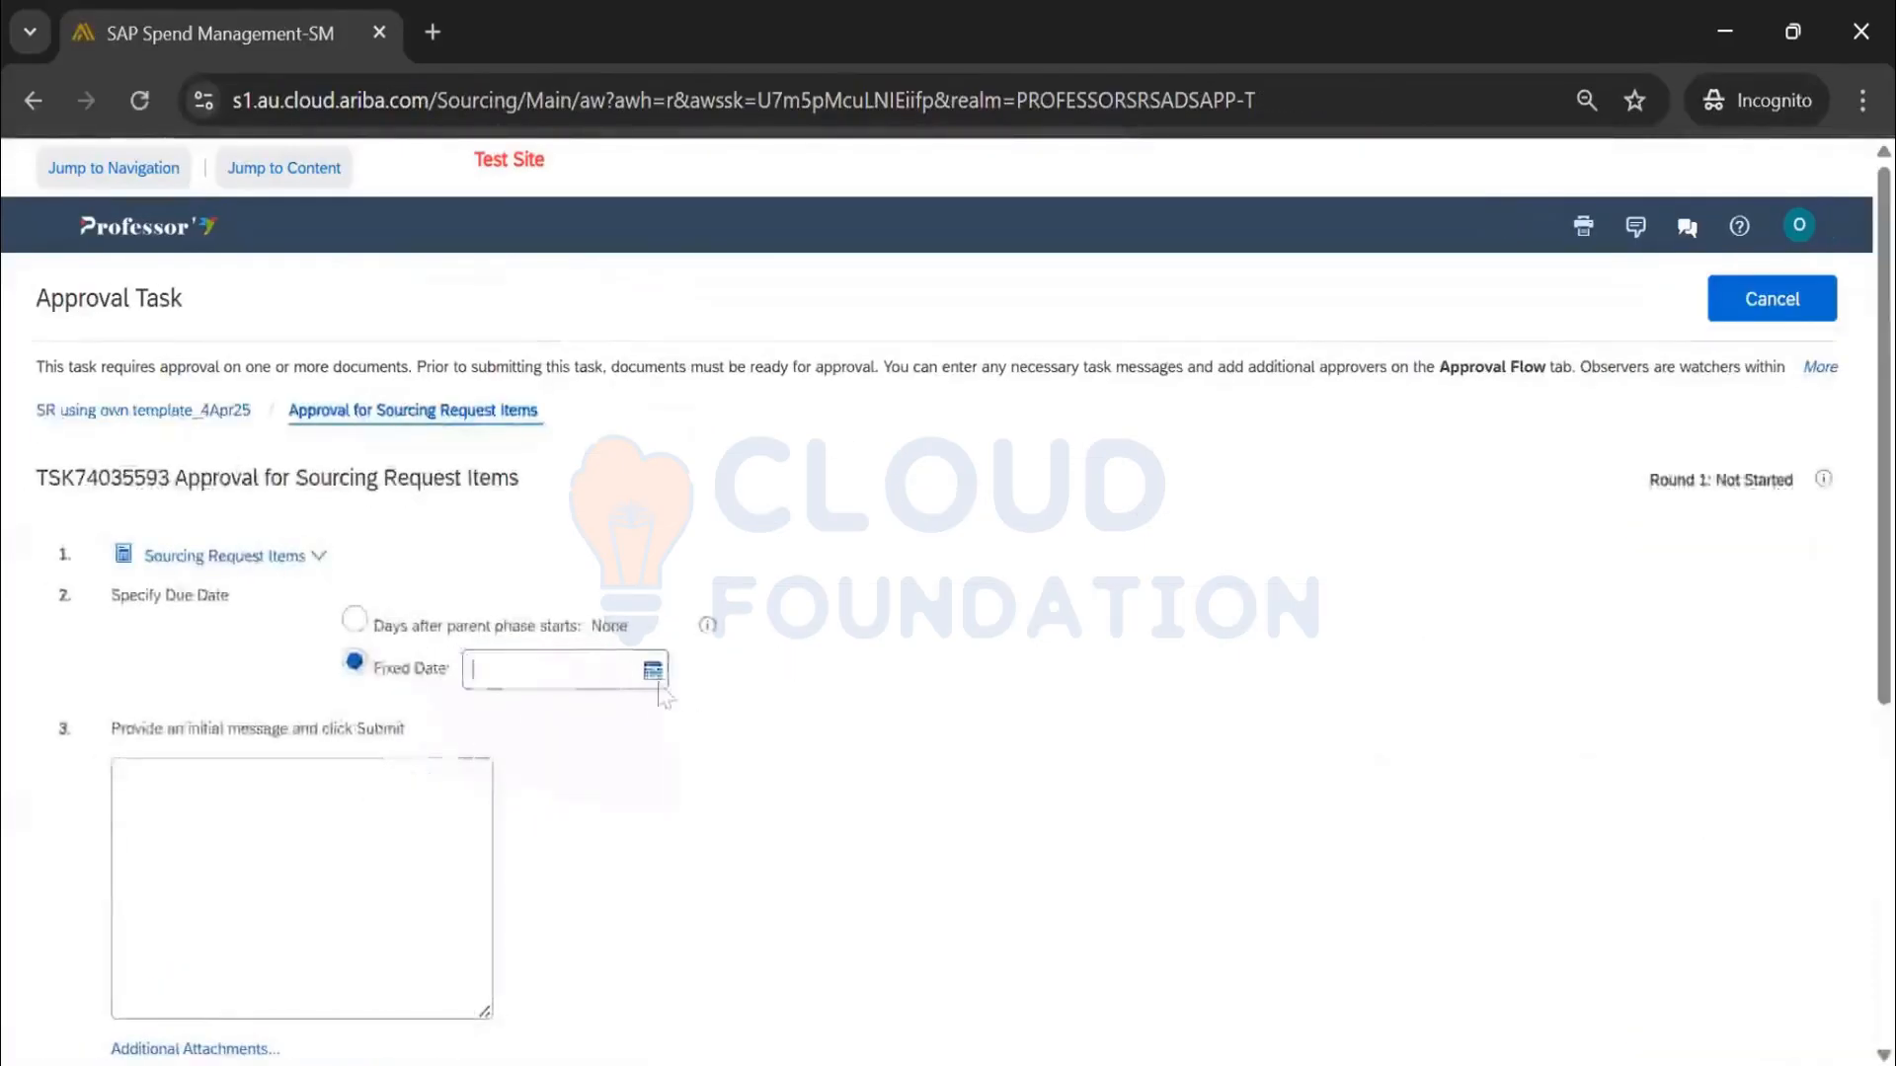
click(651, 671)
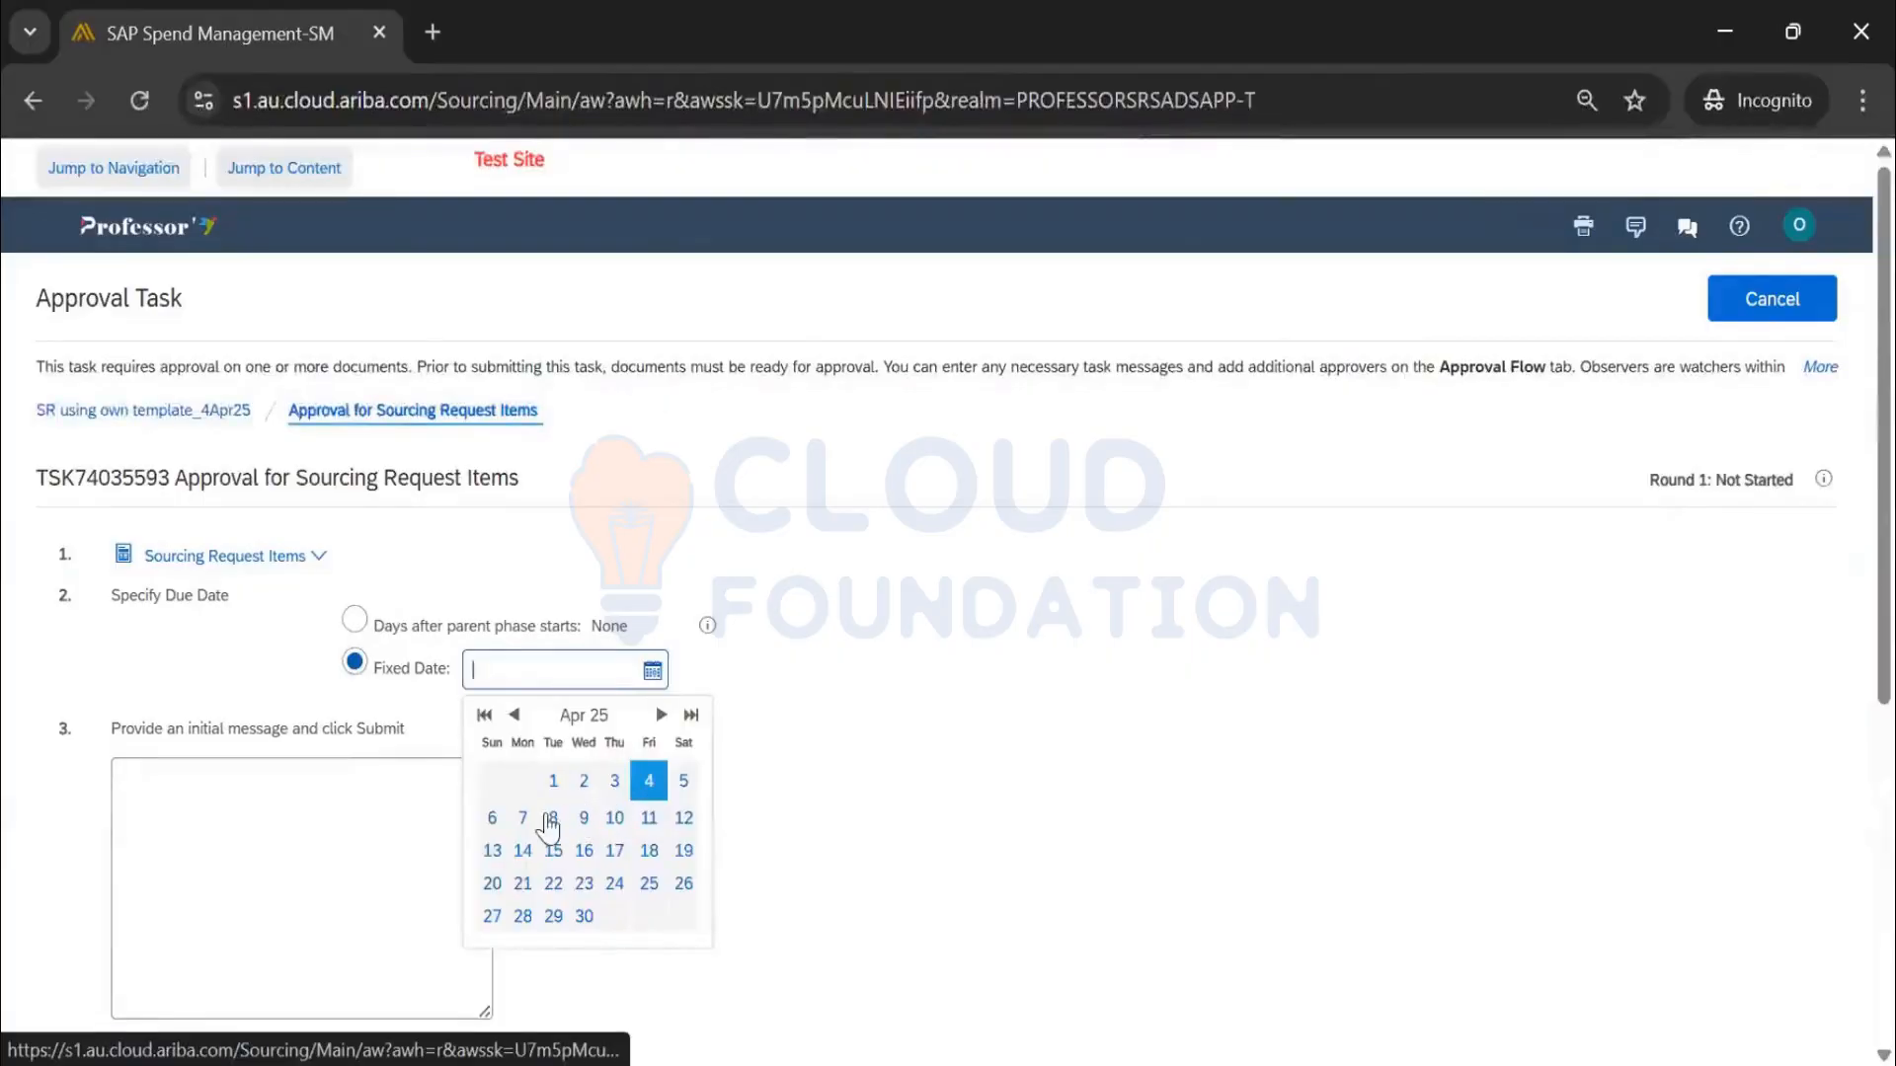
click(649, 781)
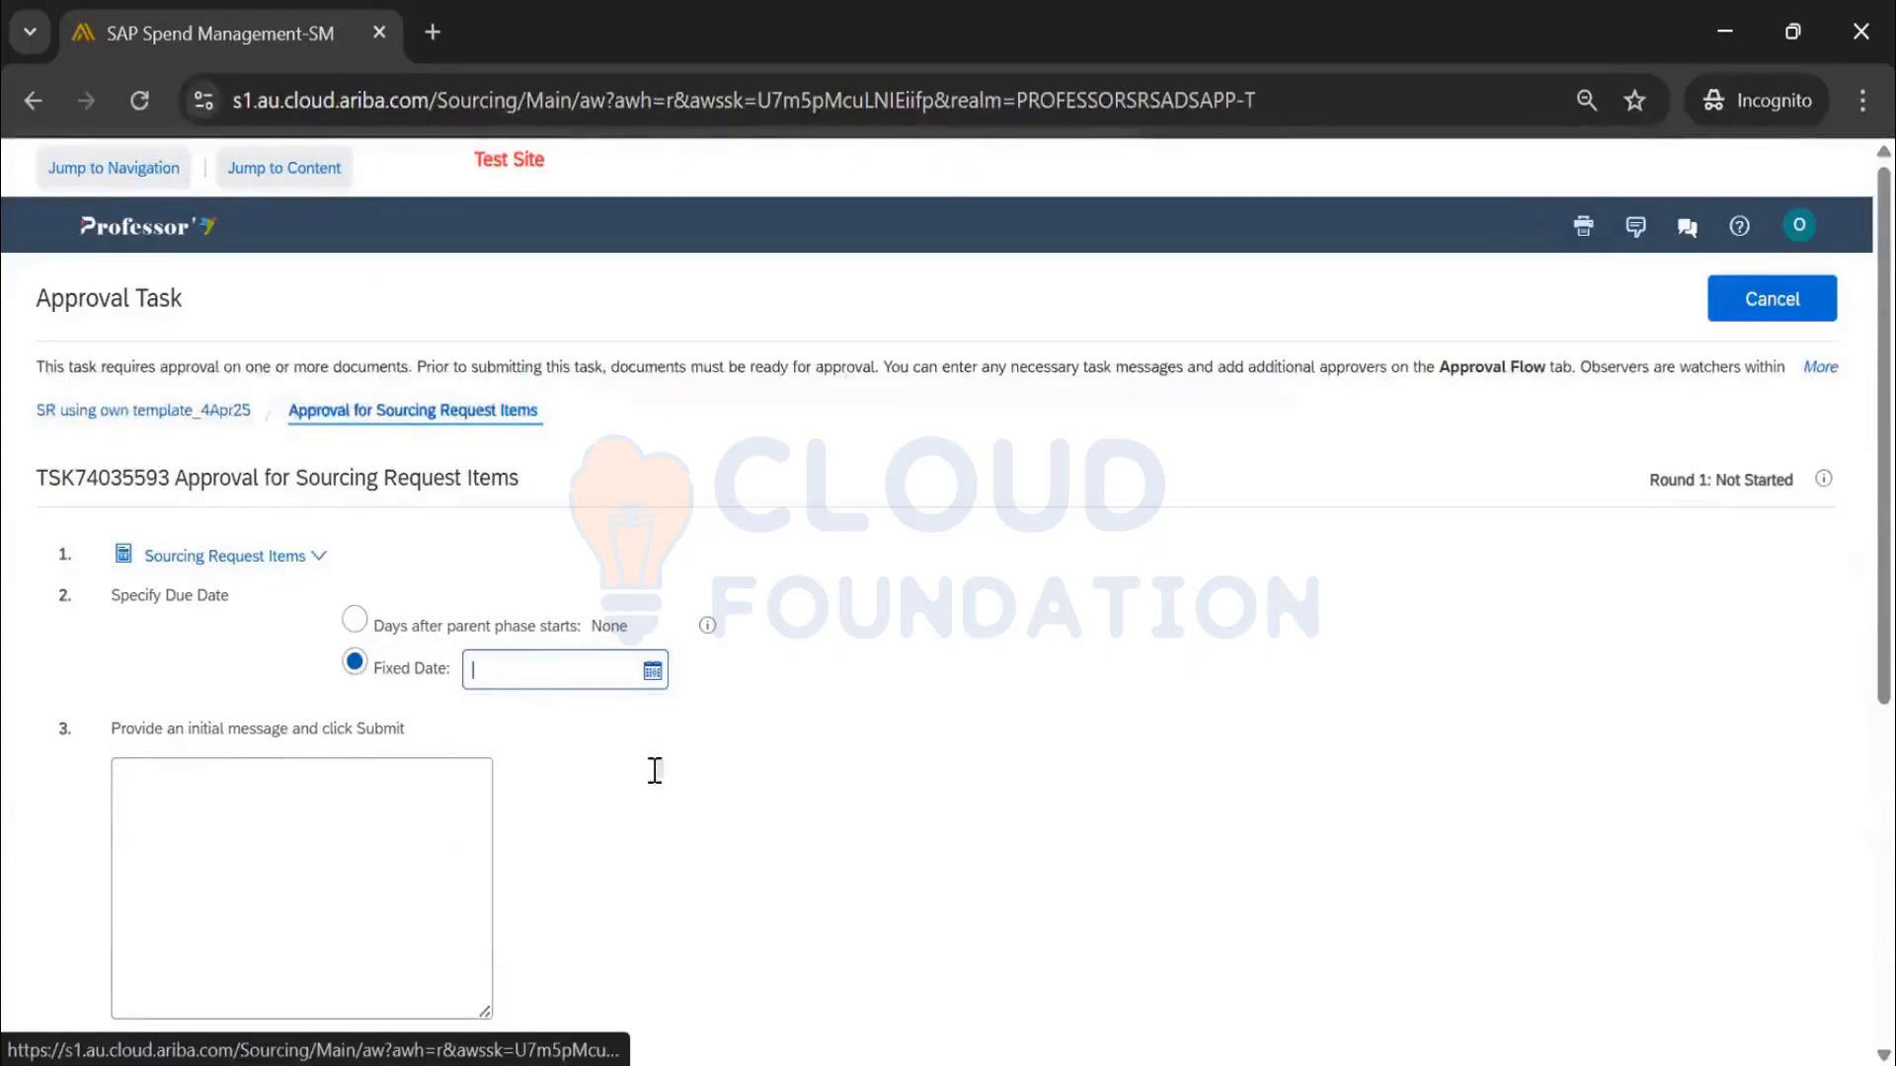
Enter the approval message 'Please approve' and submit the approval task
click(266, 838)
scroll(265, 839, down, 2)
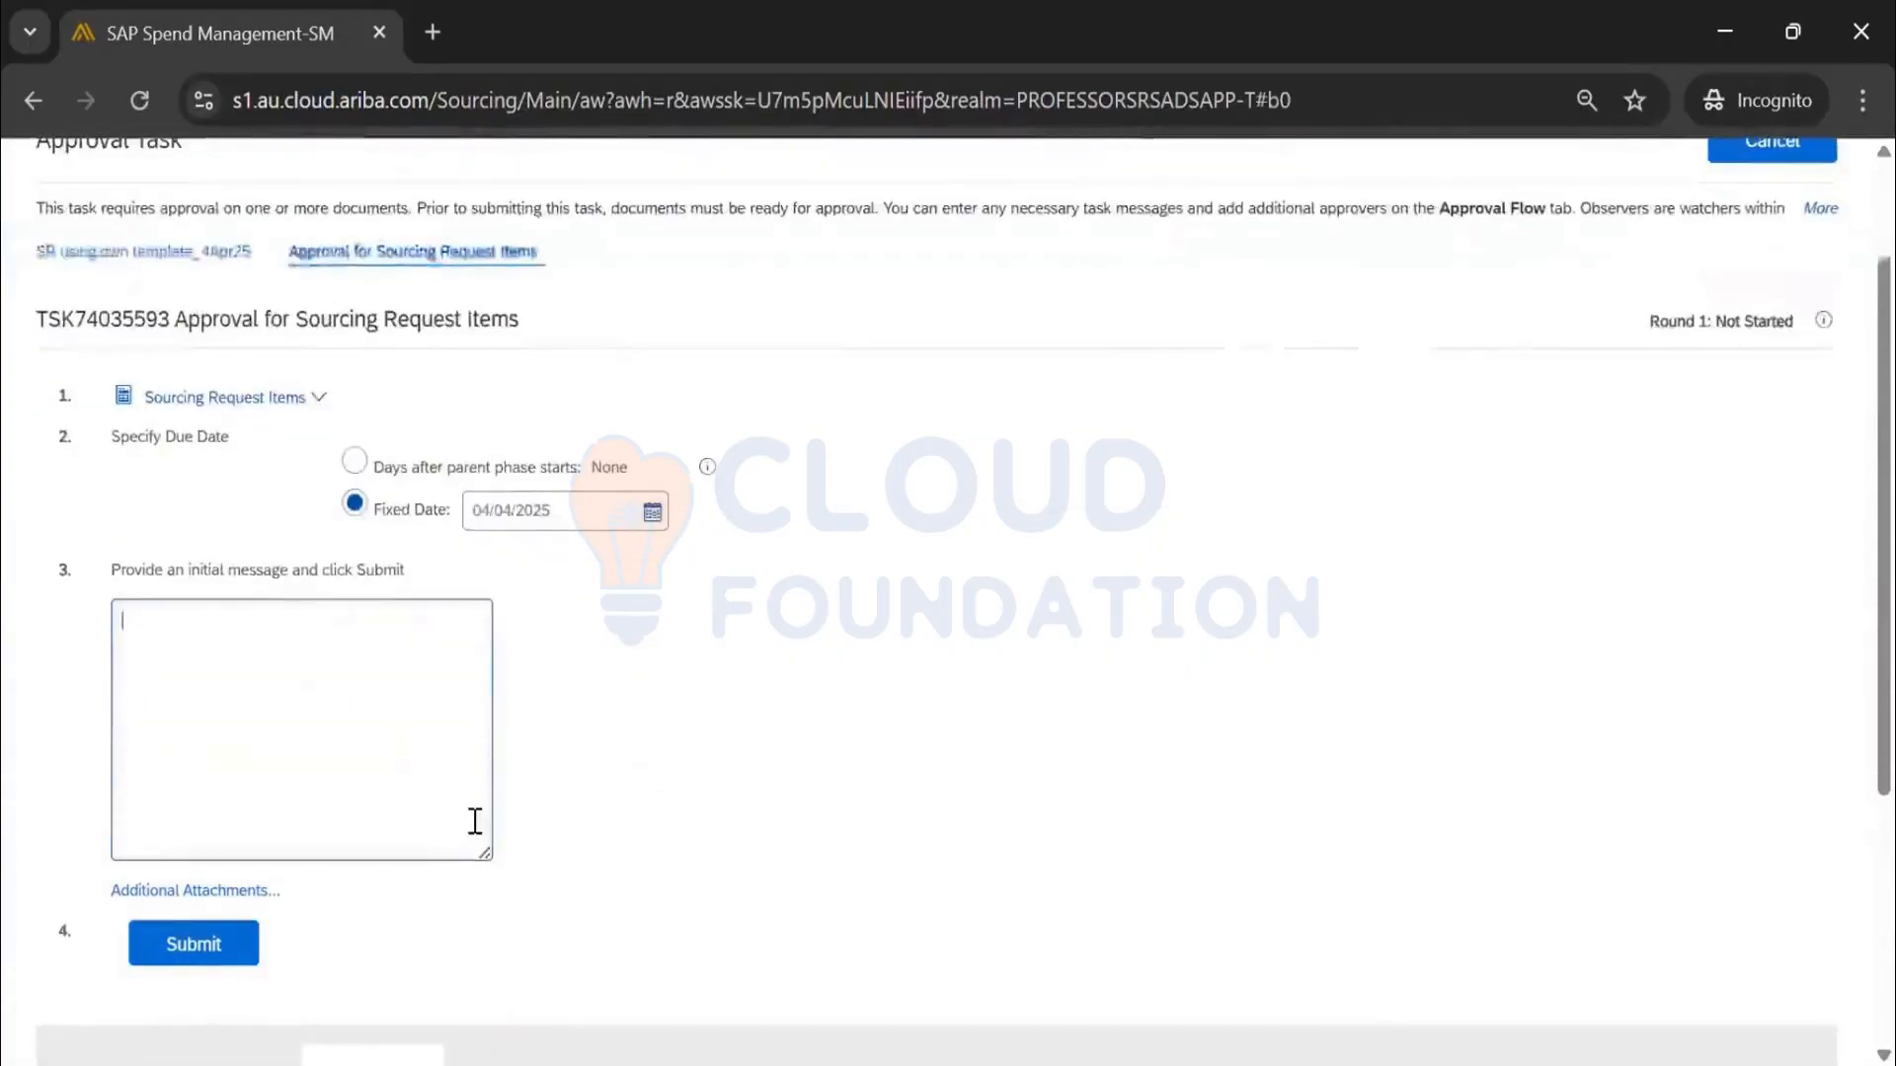
text(Plea)
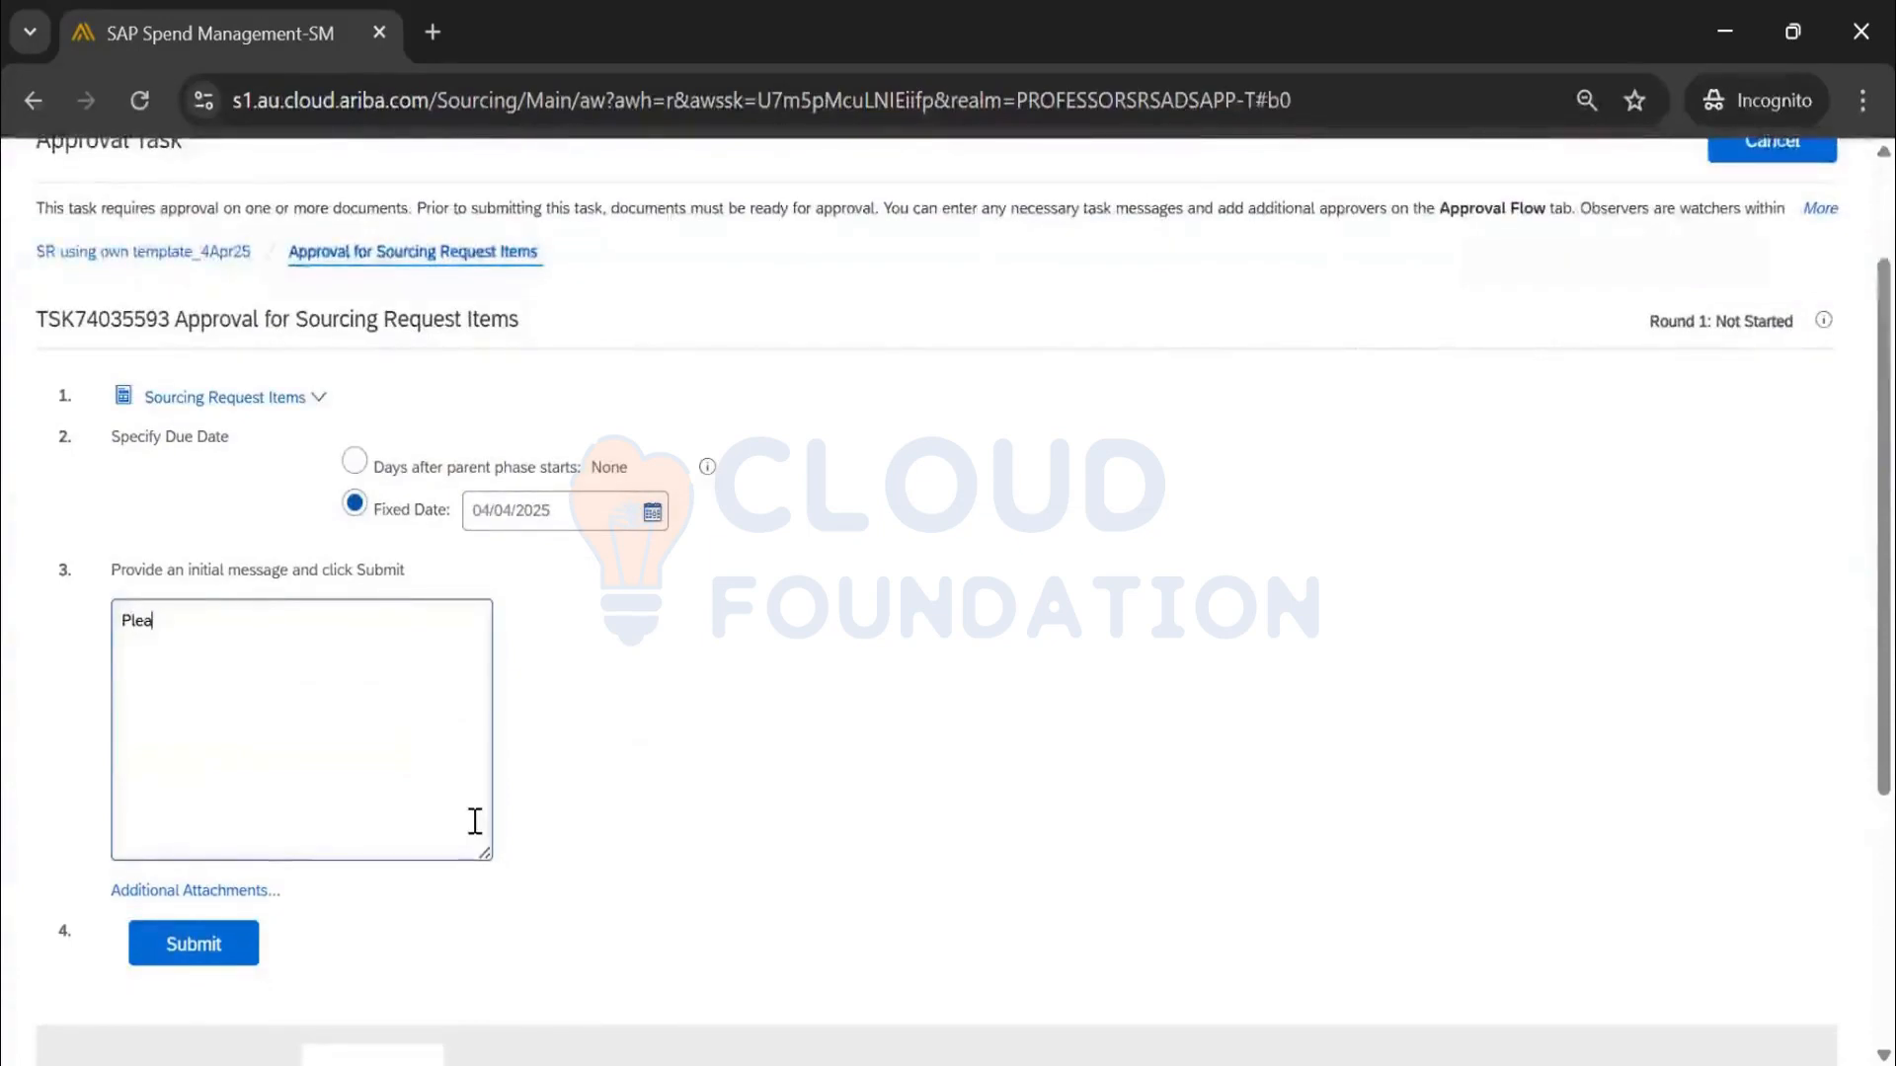
text(se approve)
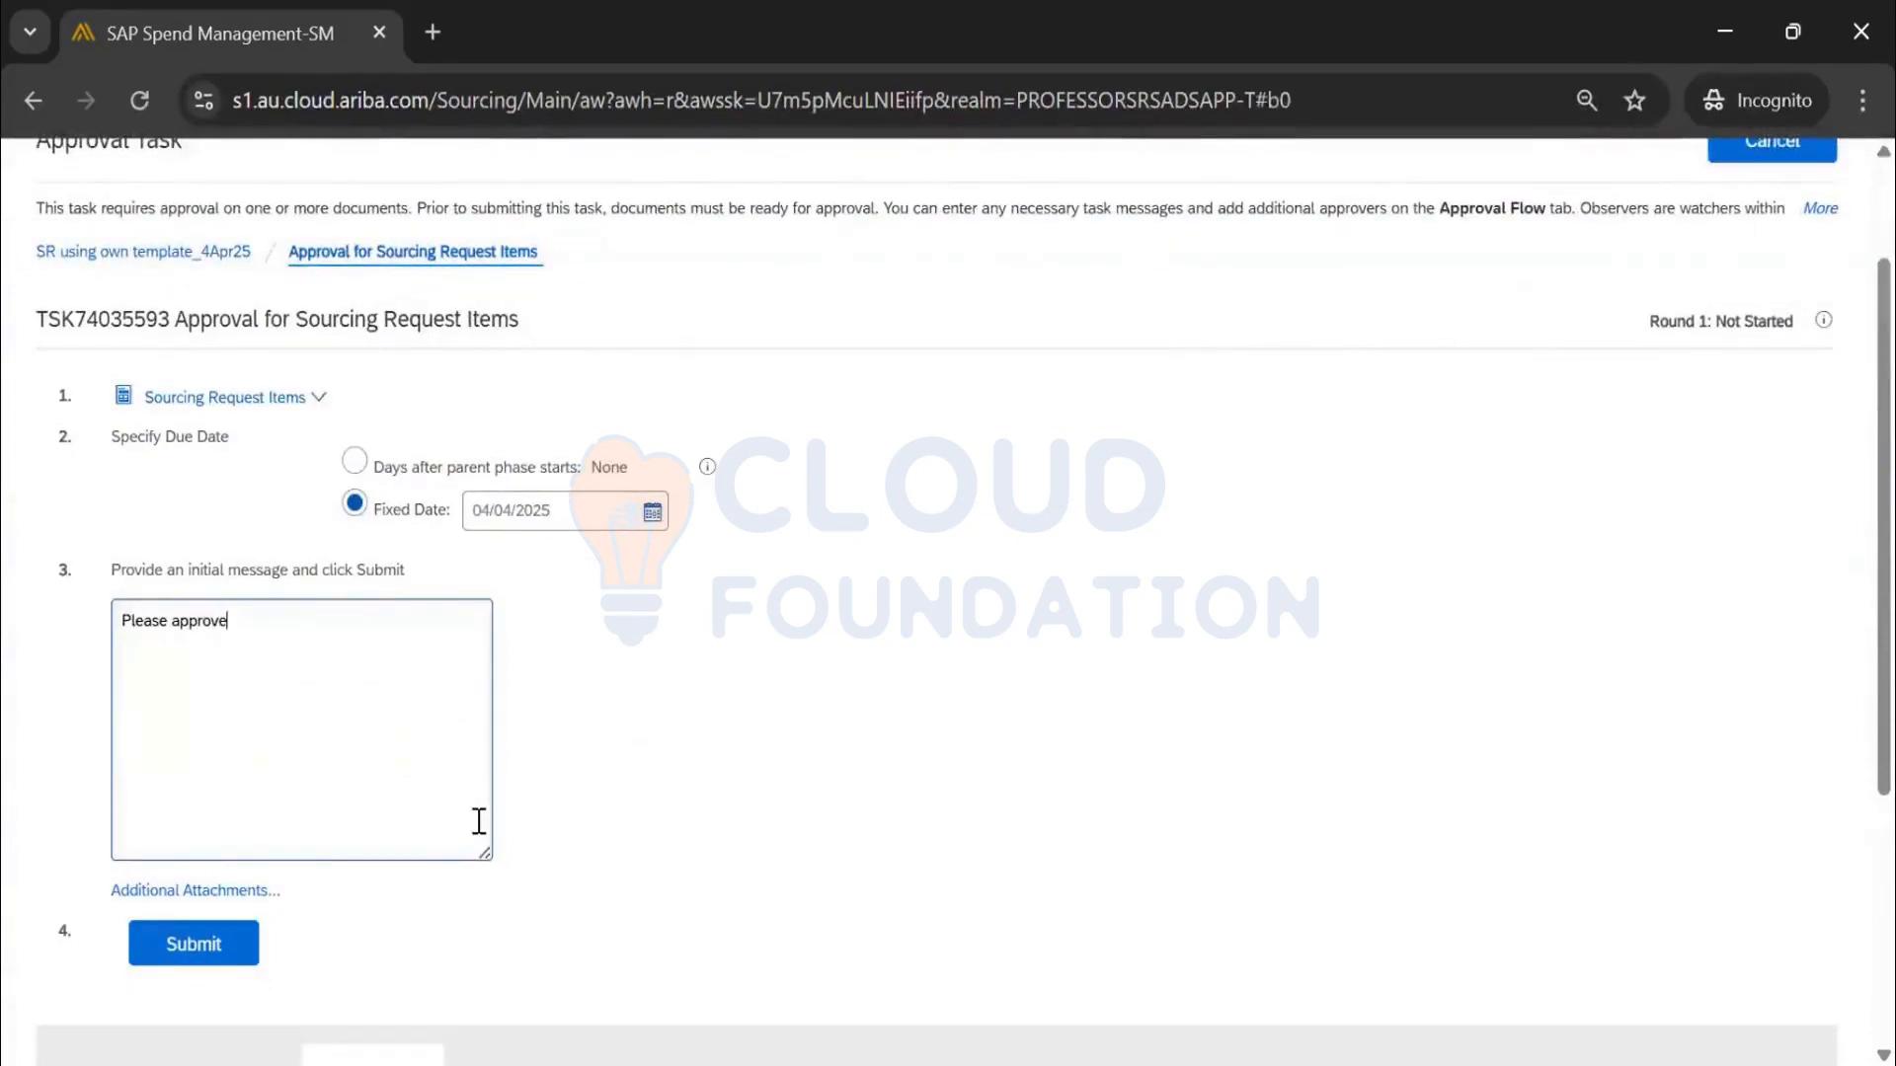
scroll(479, 821, down, 2)
click(241, 787)
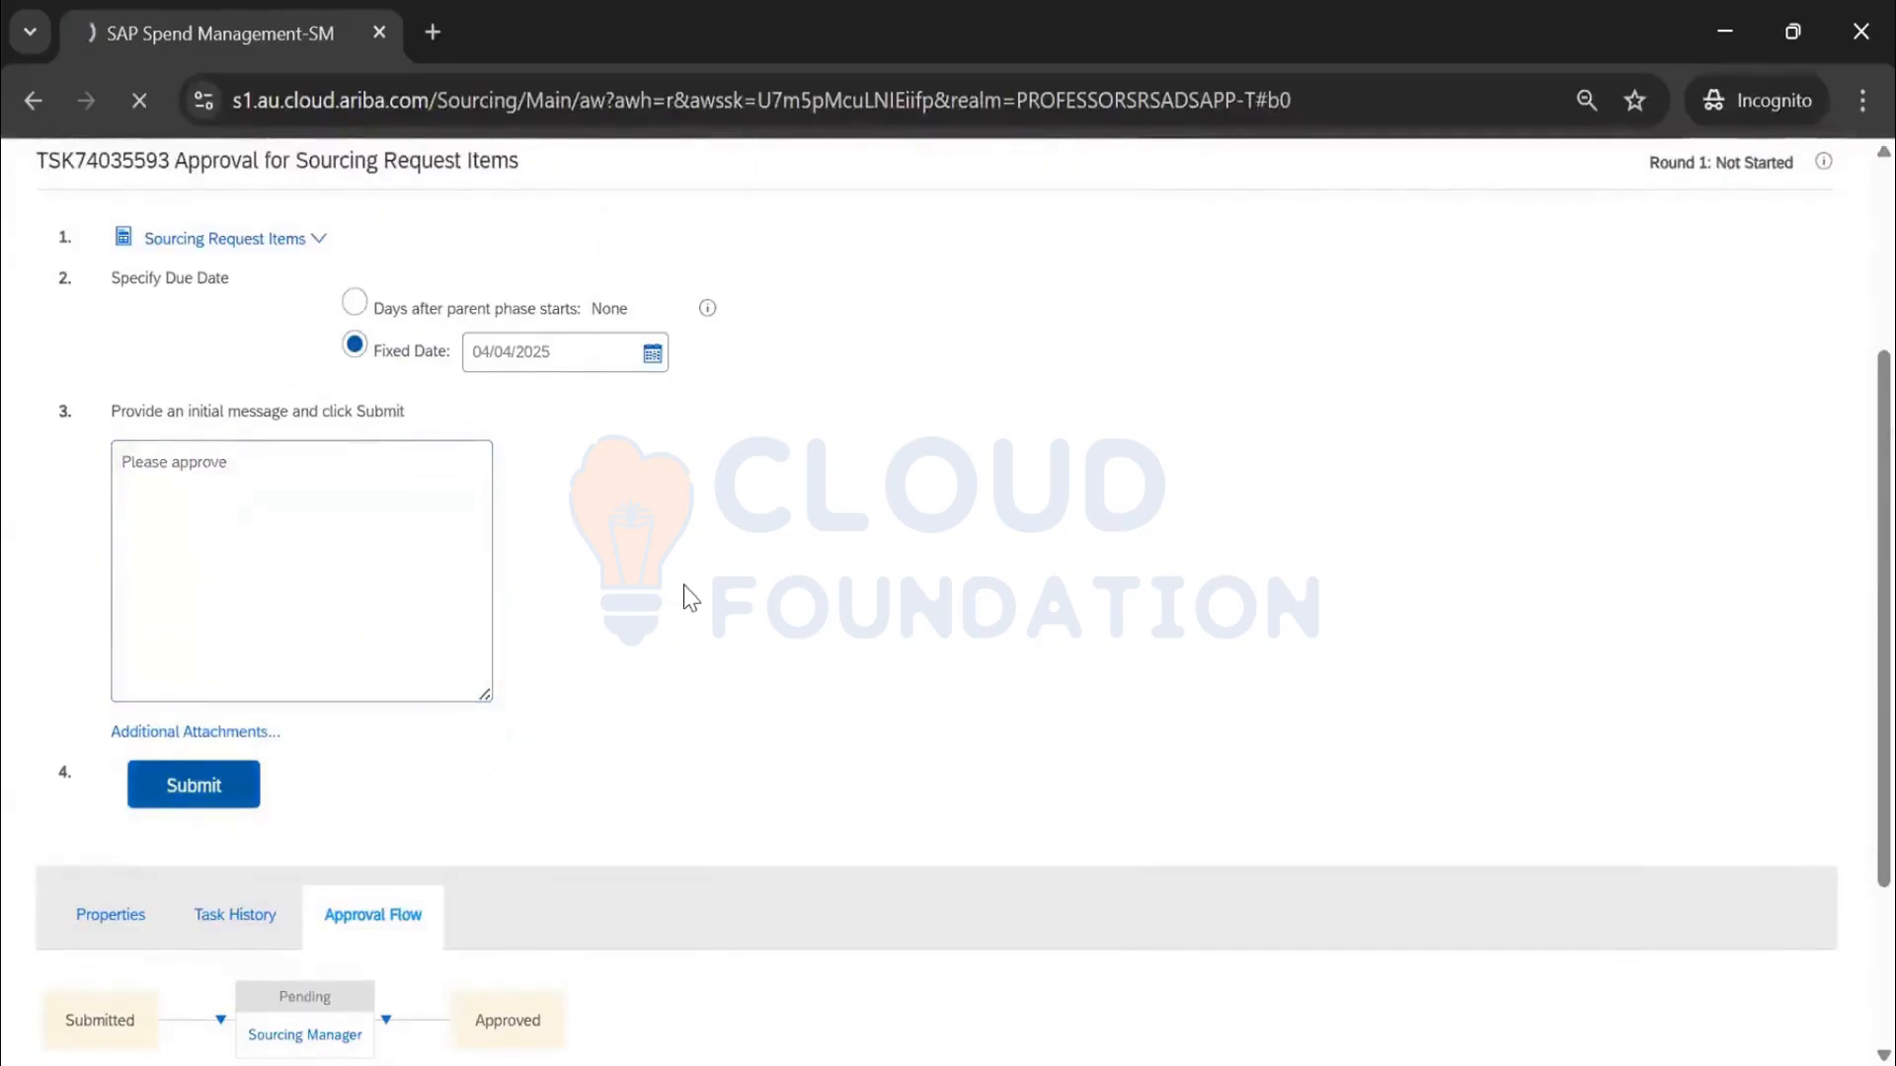
click(576, 430)
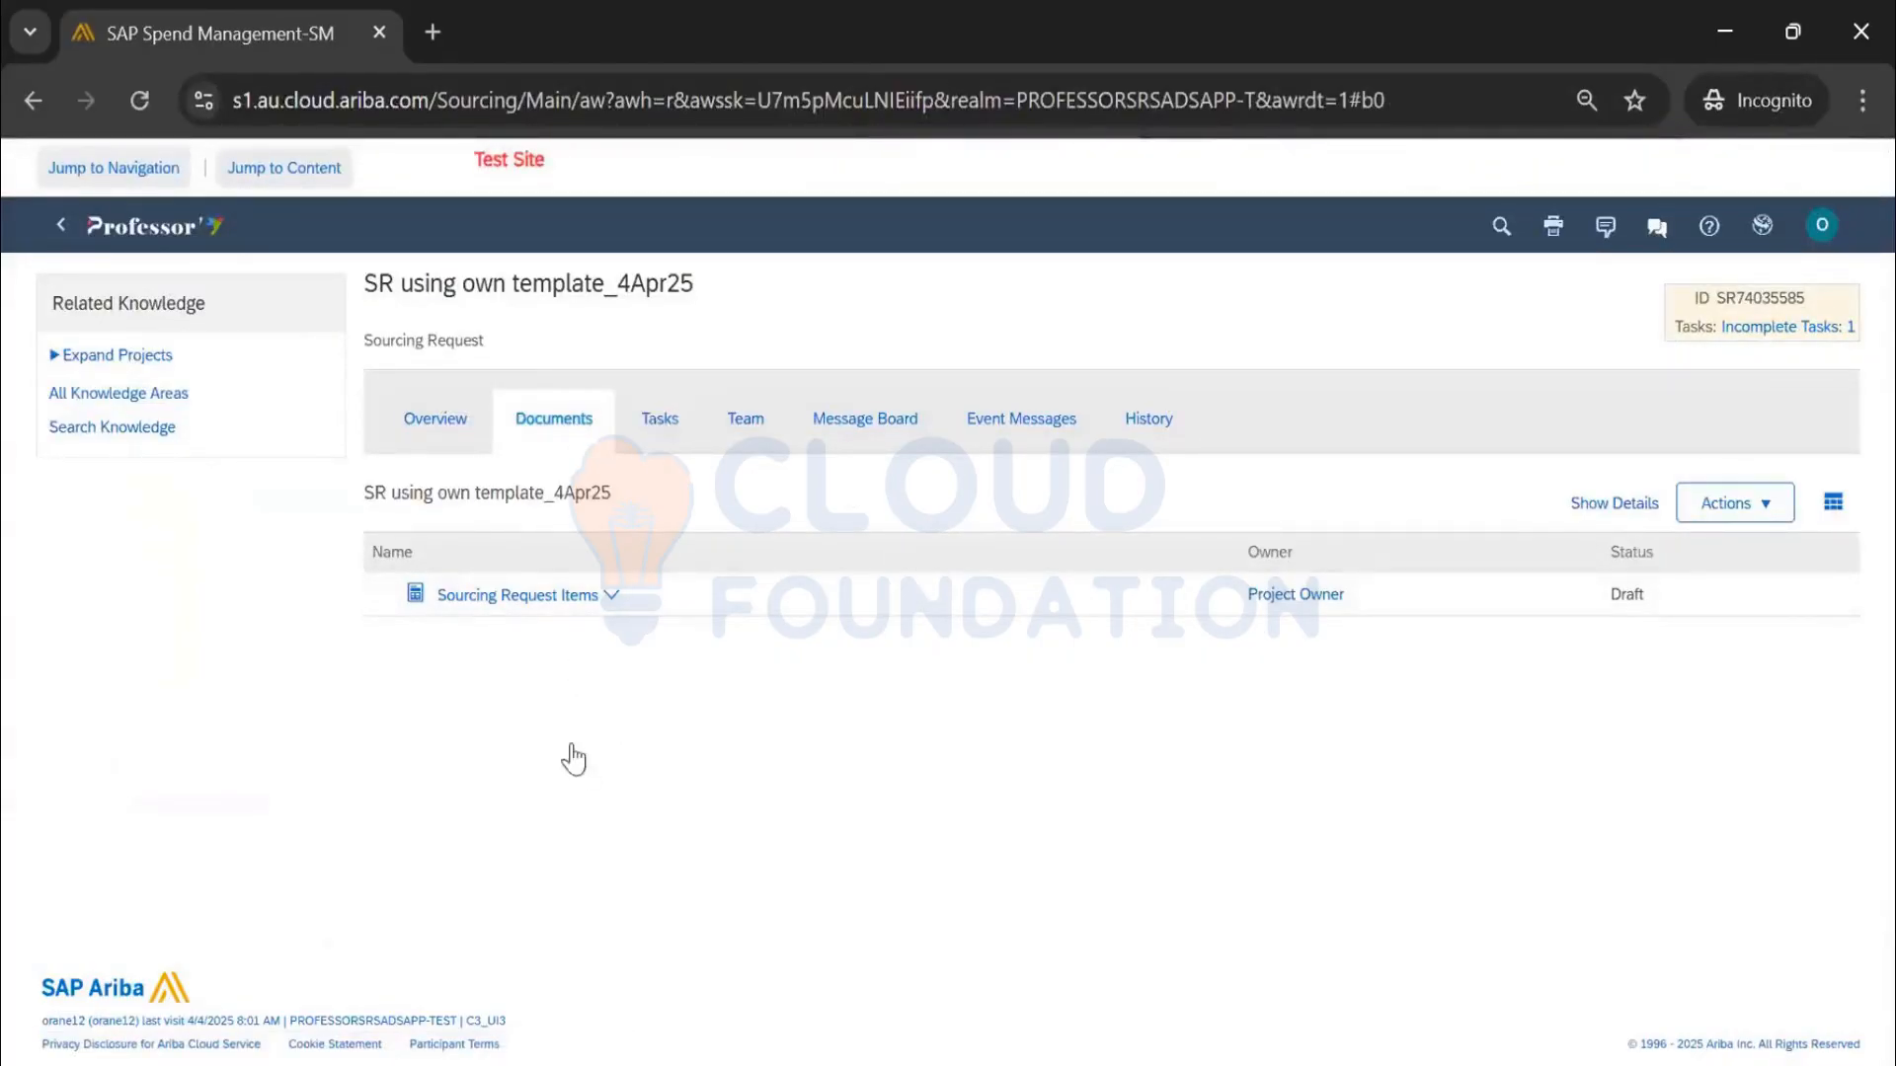
Check the overview's Process Status reads Needs Approval, then return to the Sourcing dashboard
click(659, 418)
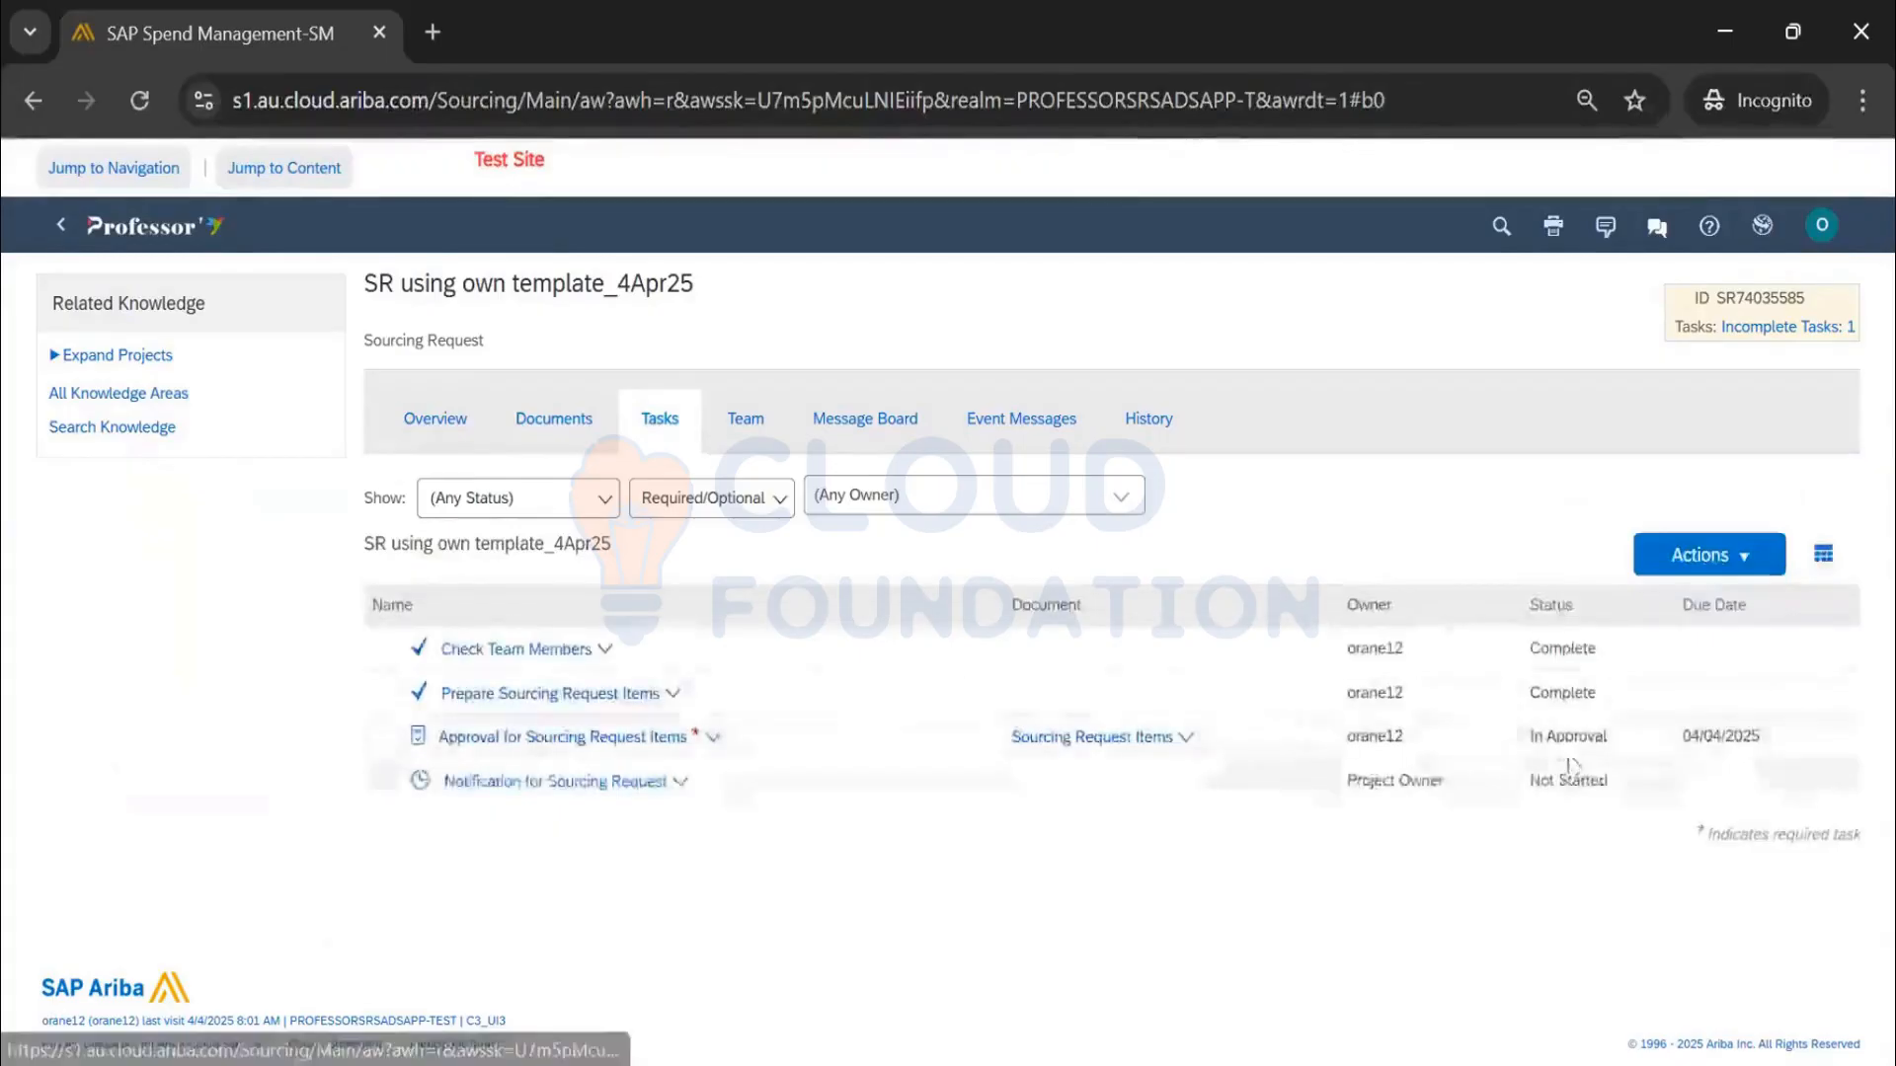
click(474, 427)
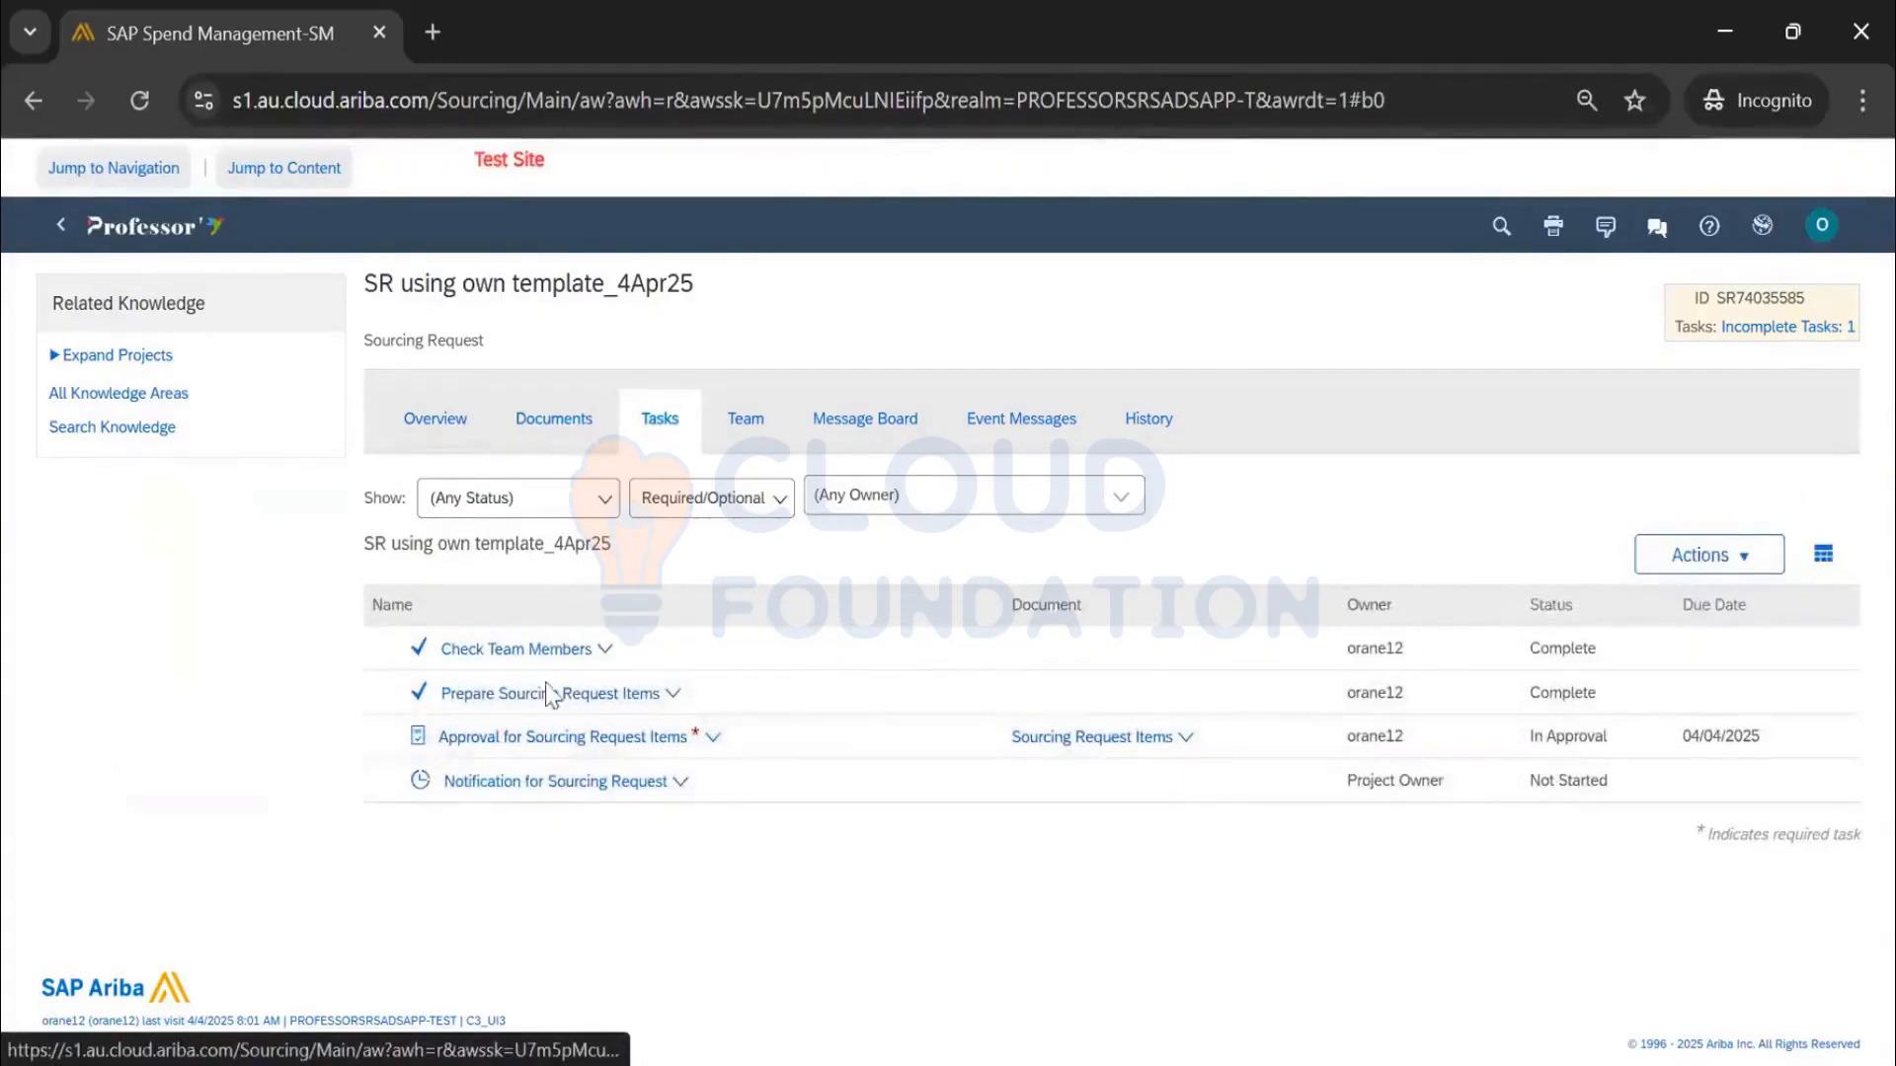
scroll(667, 606, down, 2)
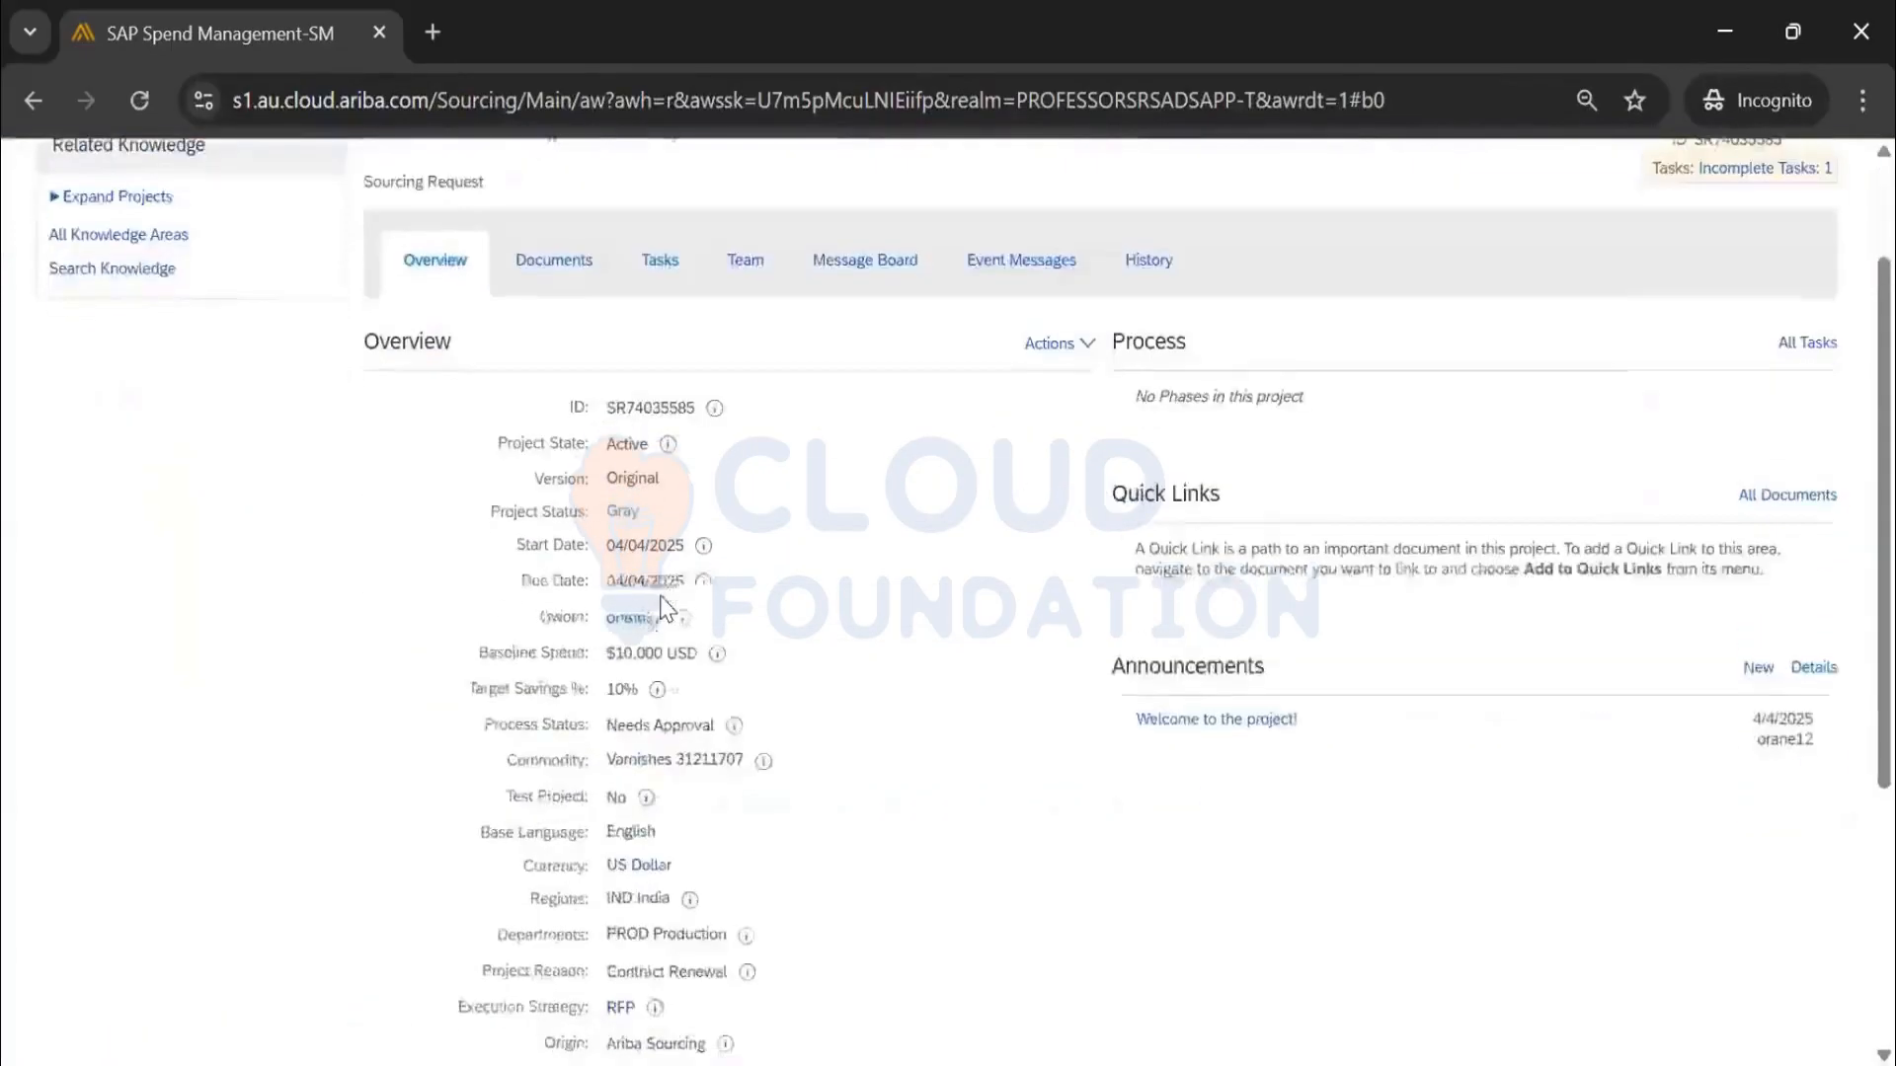
scroll(618, 632, down, 2)
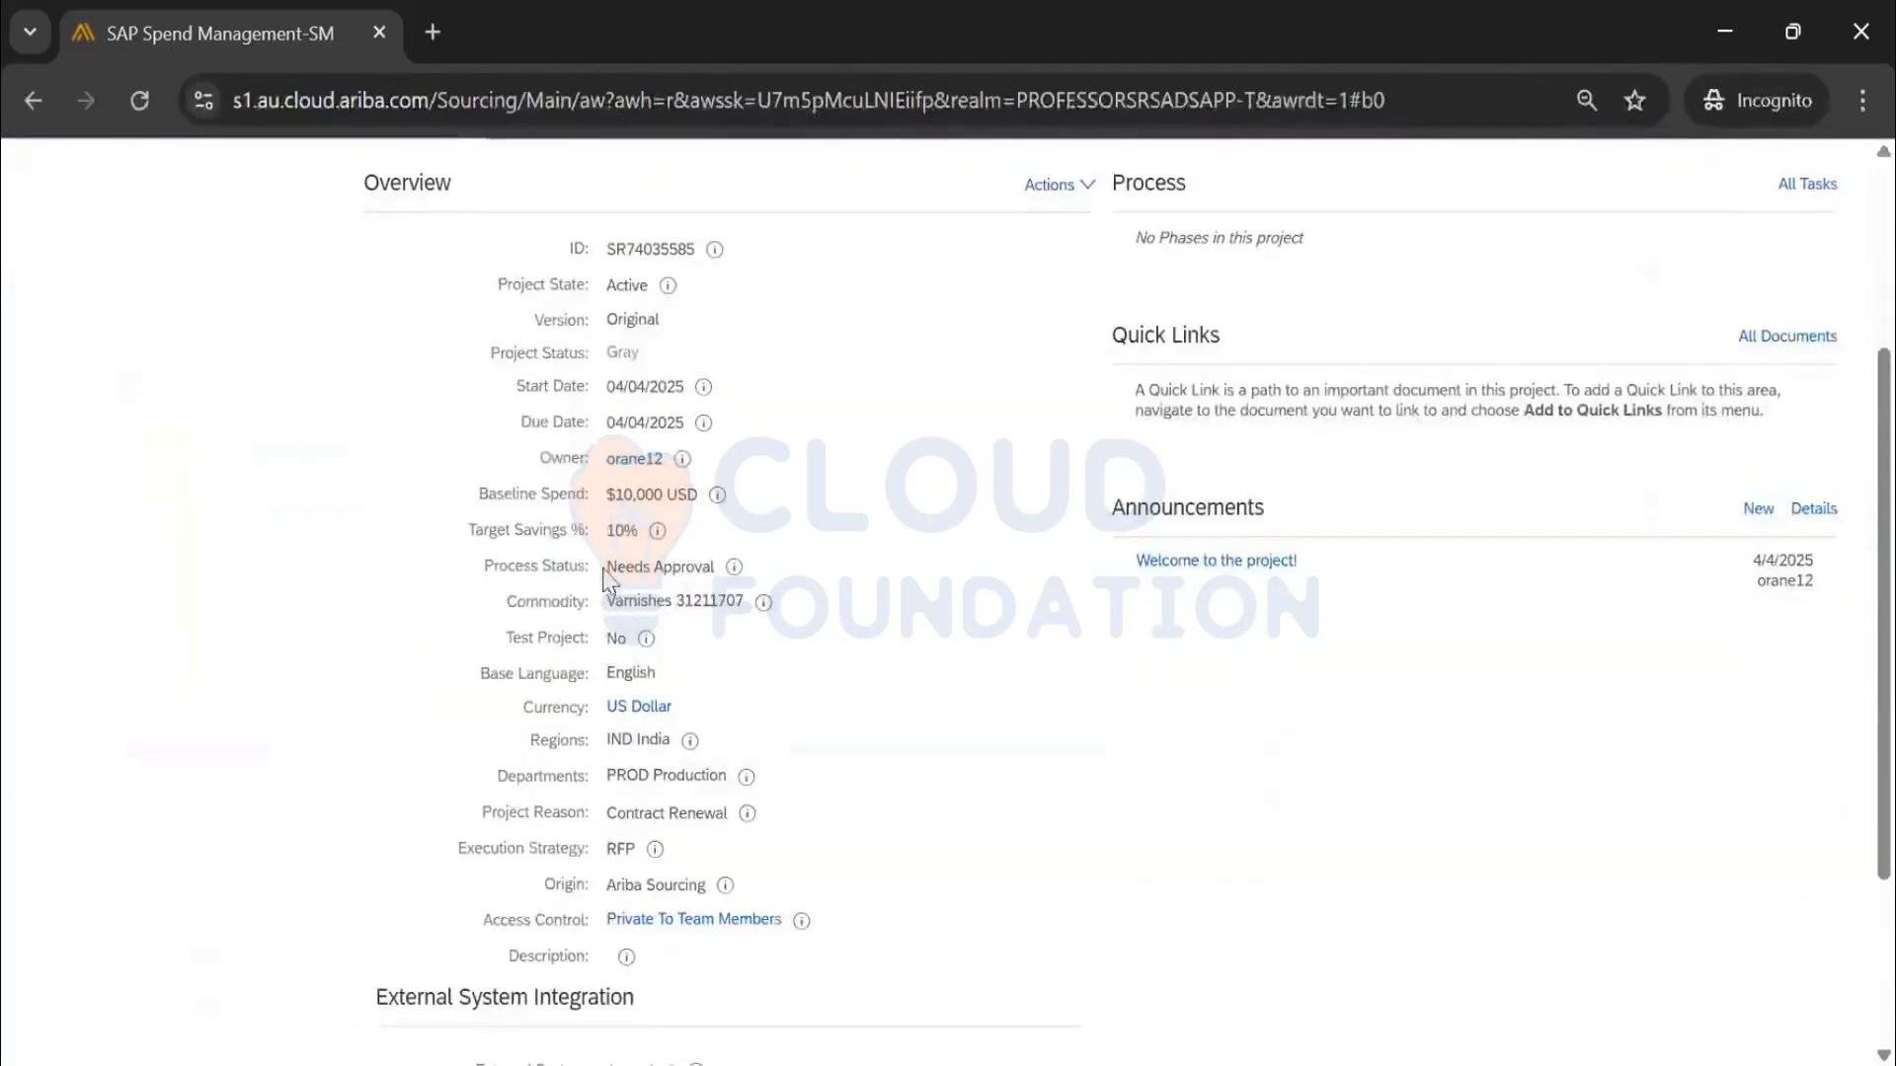
triple_click(720, 561)
scroll(164, 247, up, 4)
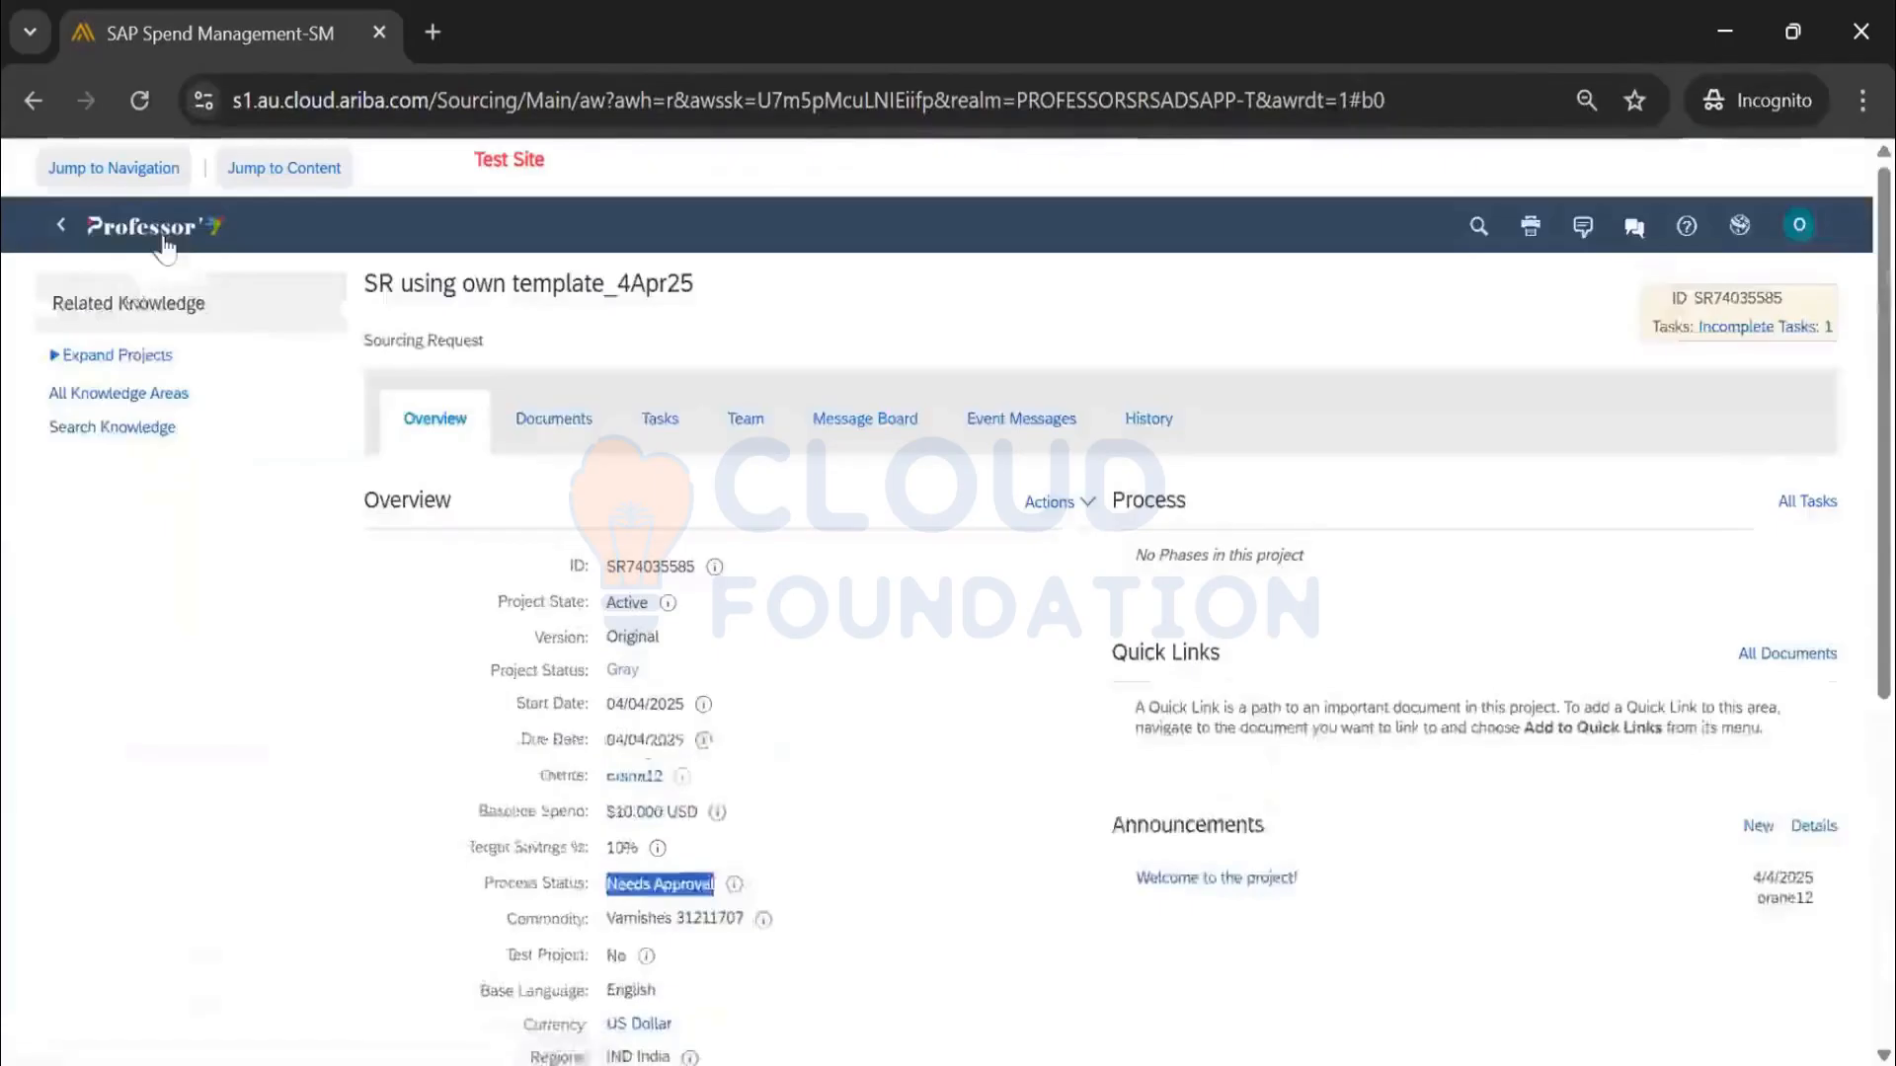
click(164, 245)
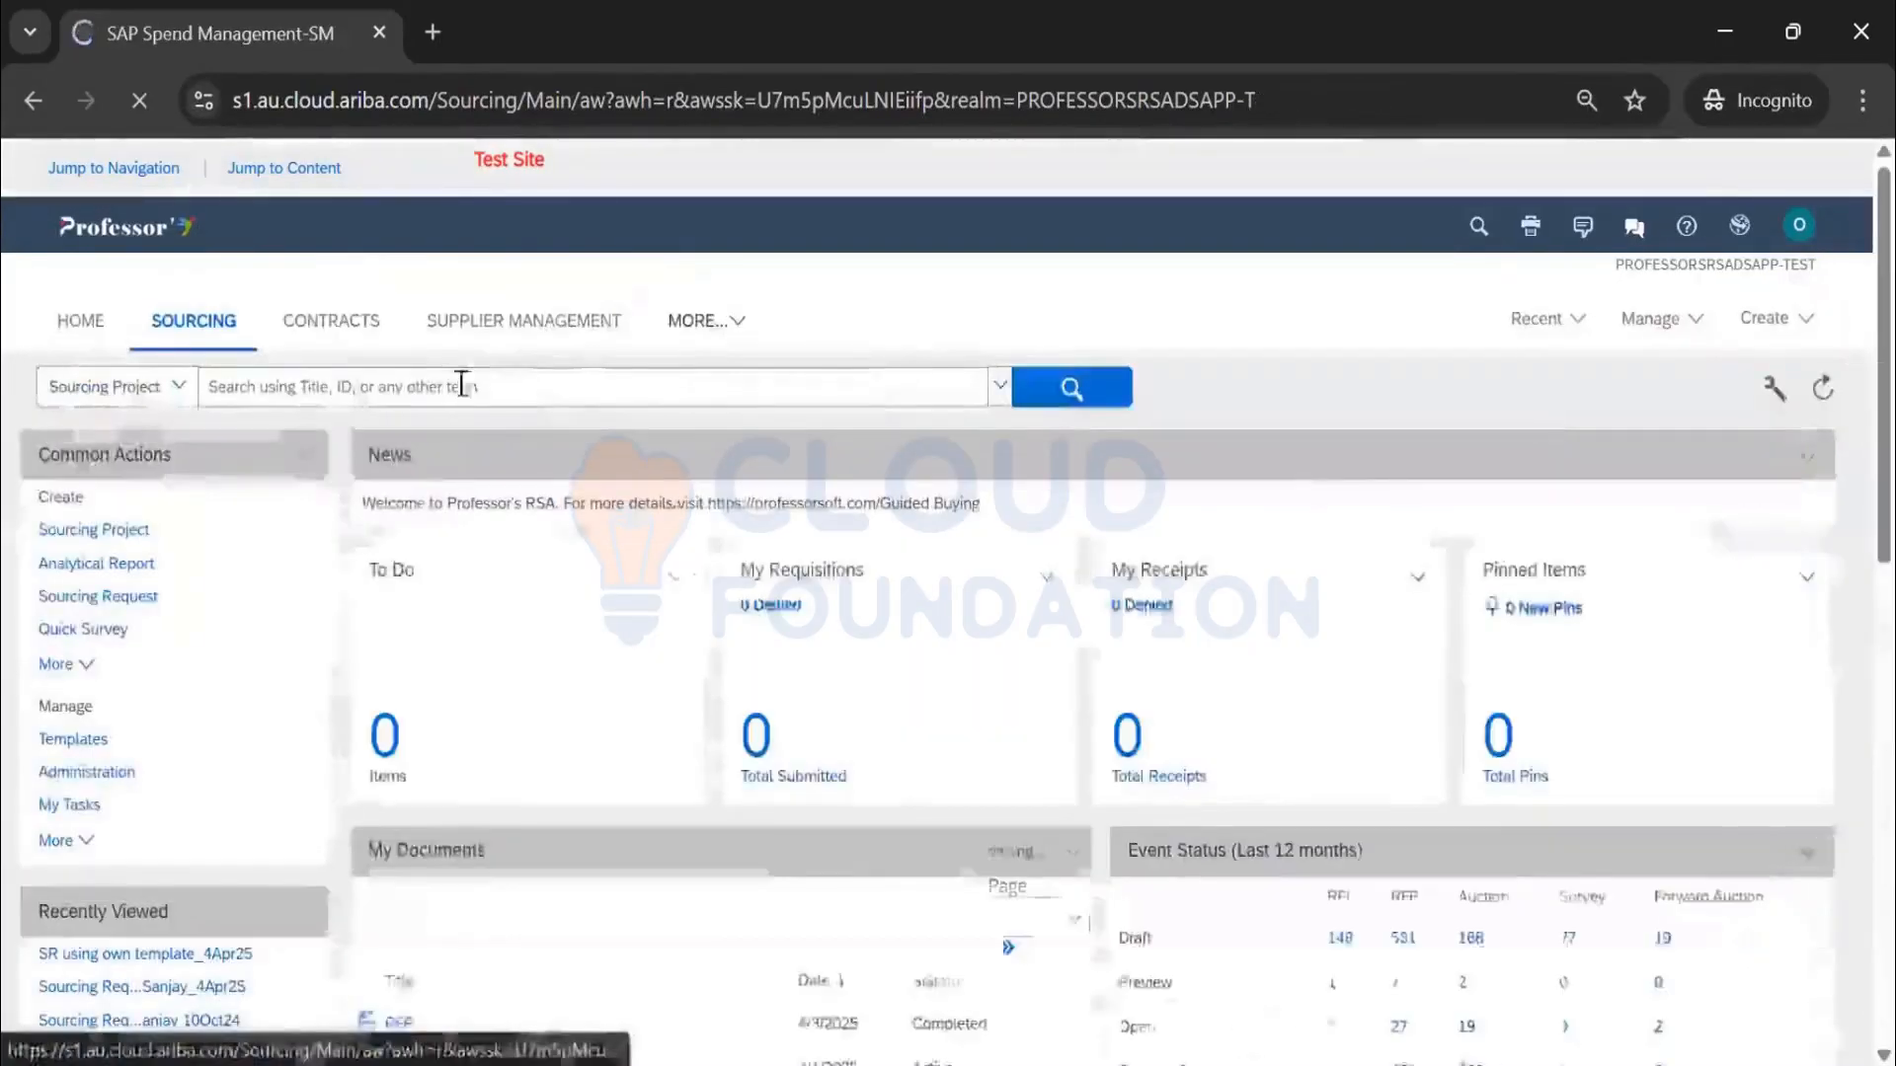
Search sourcing requests filtered to Needs Approval process status
click(137, 400)
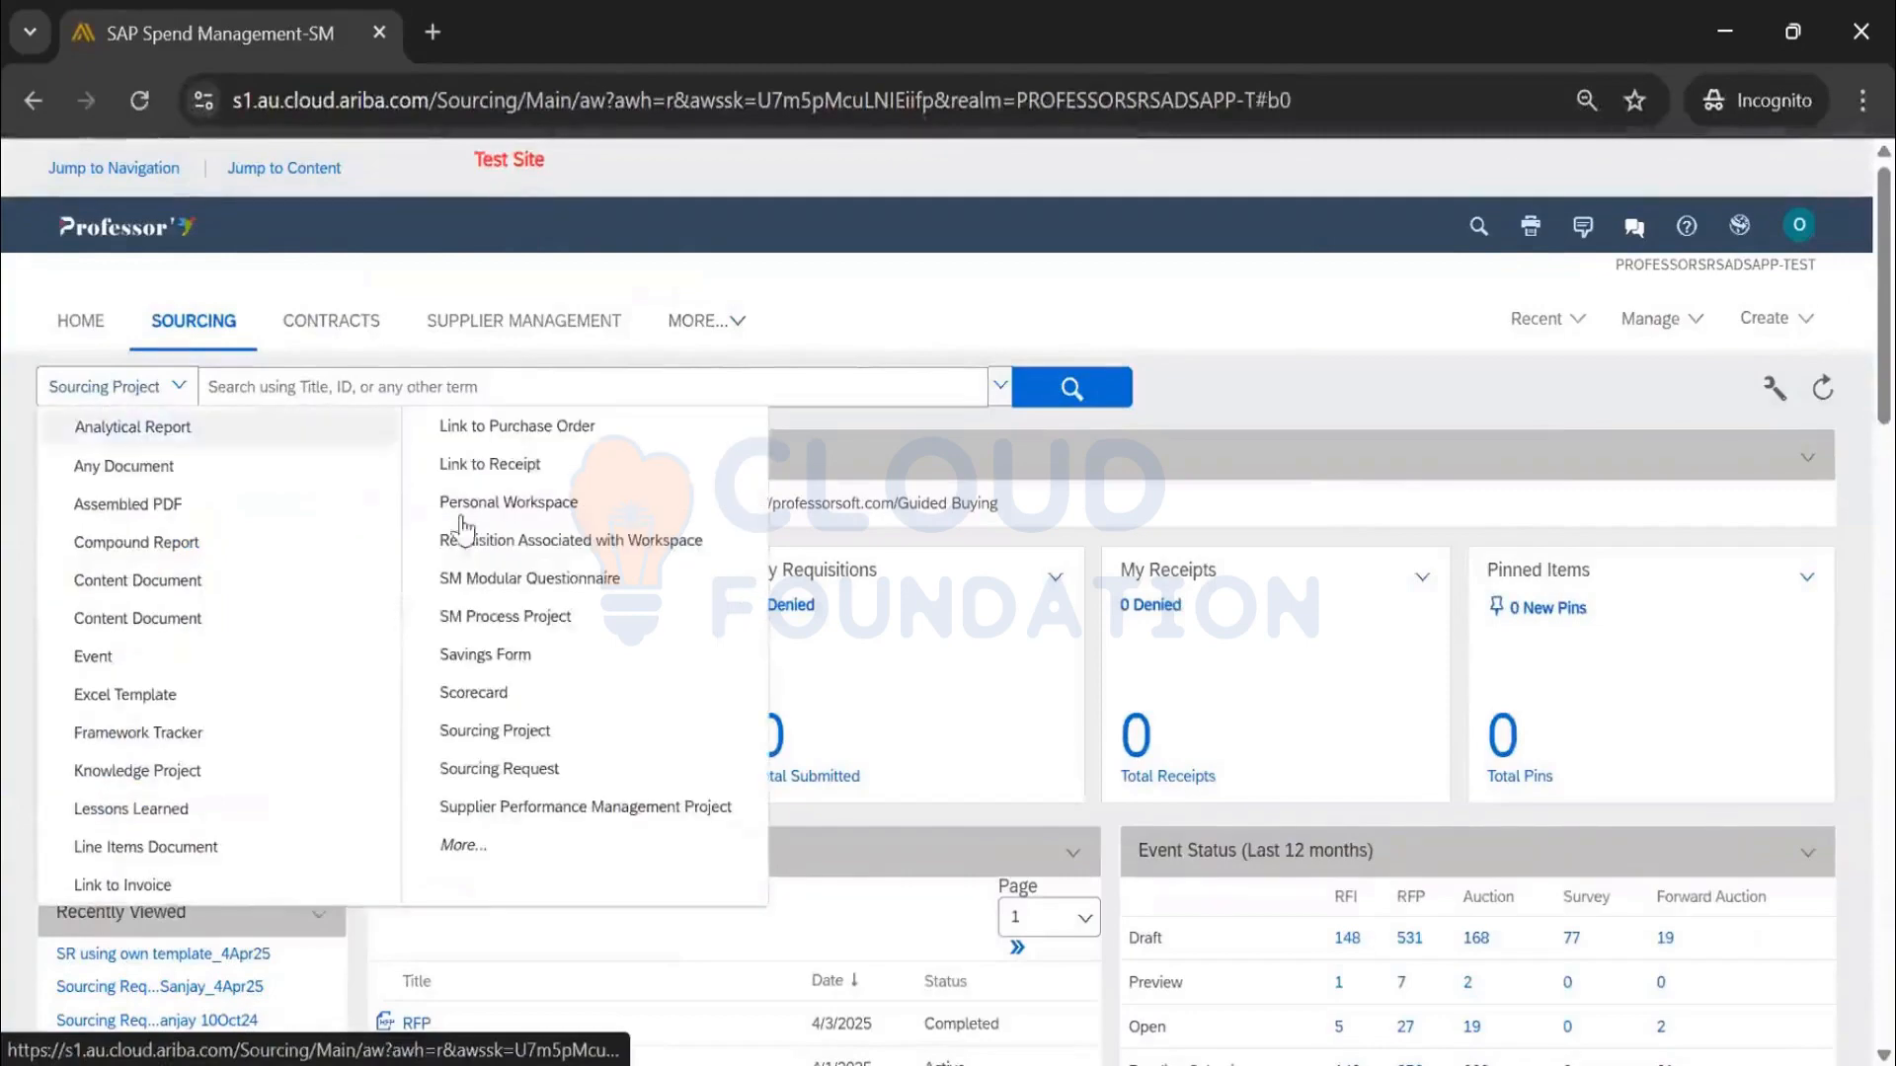
click(500, 770)
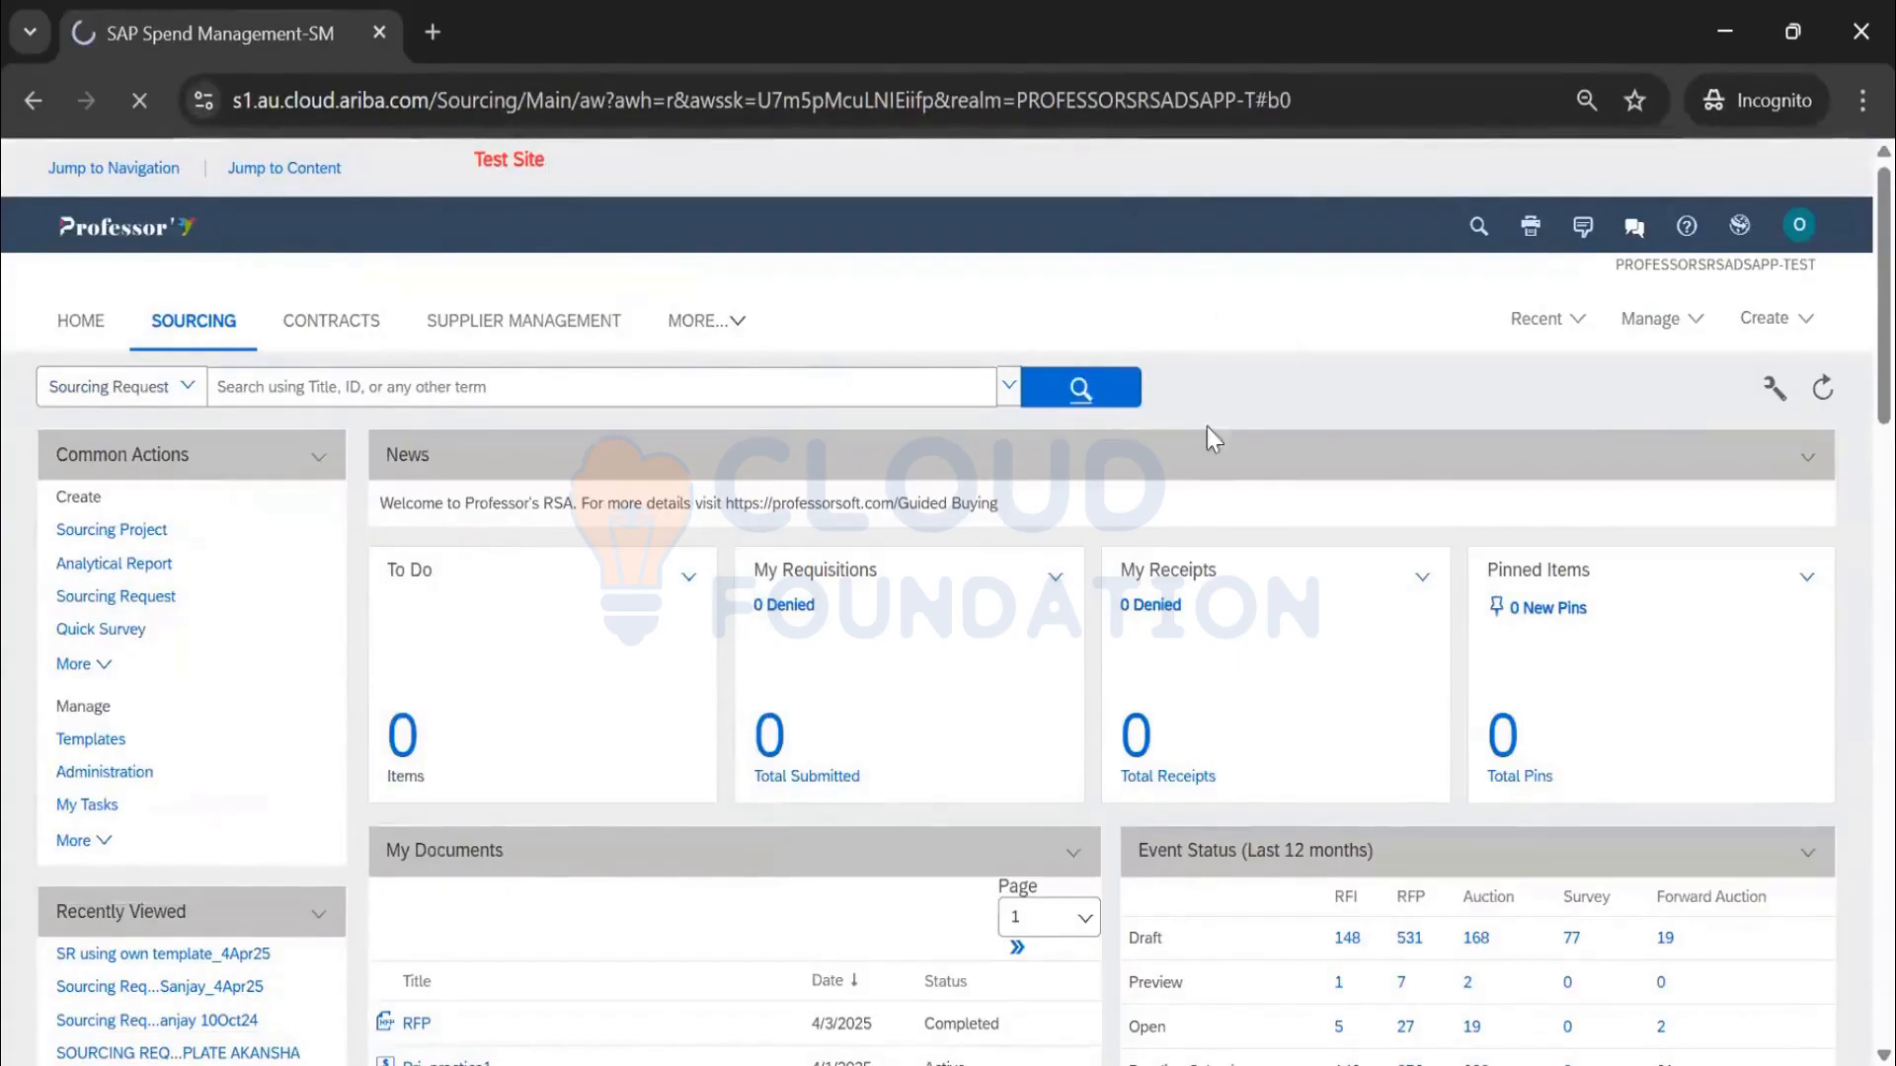
scroll(1244, 549, down, 4)
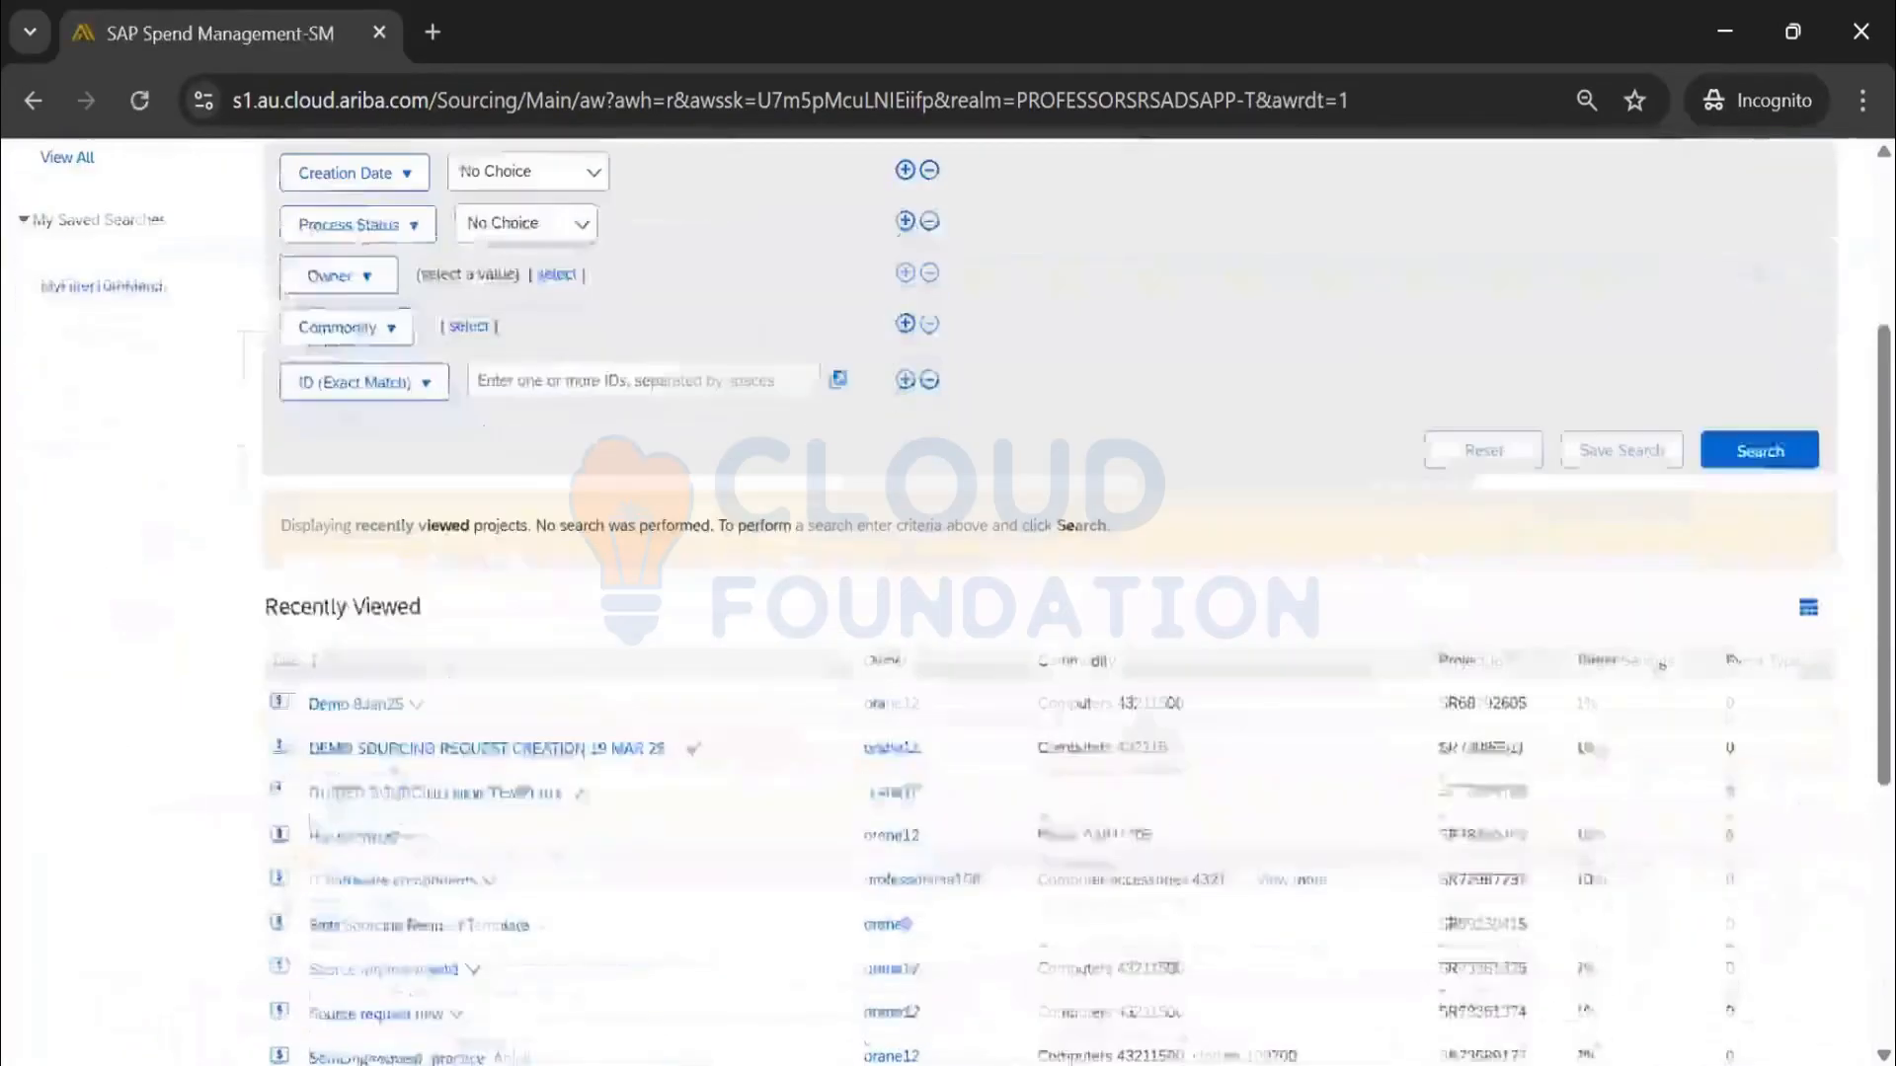
click(1761, 452)
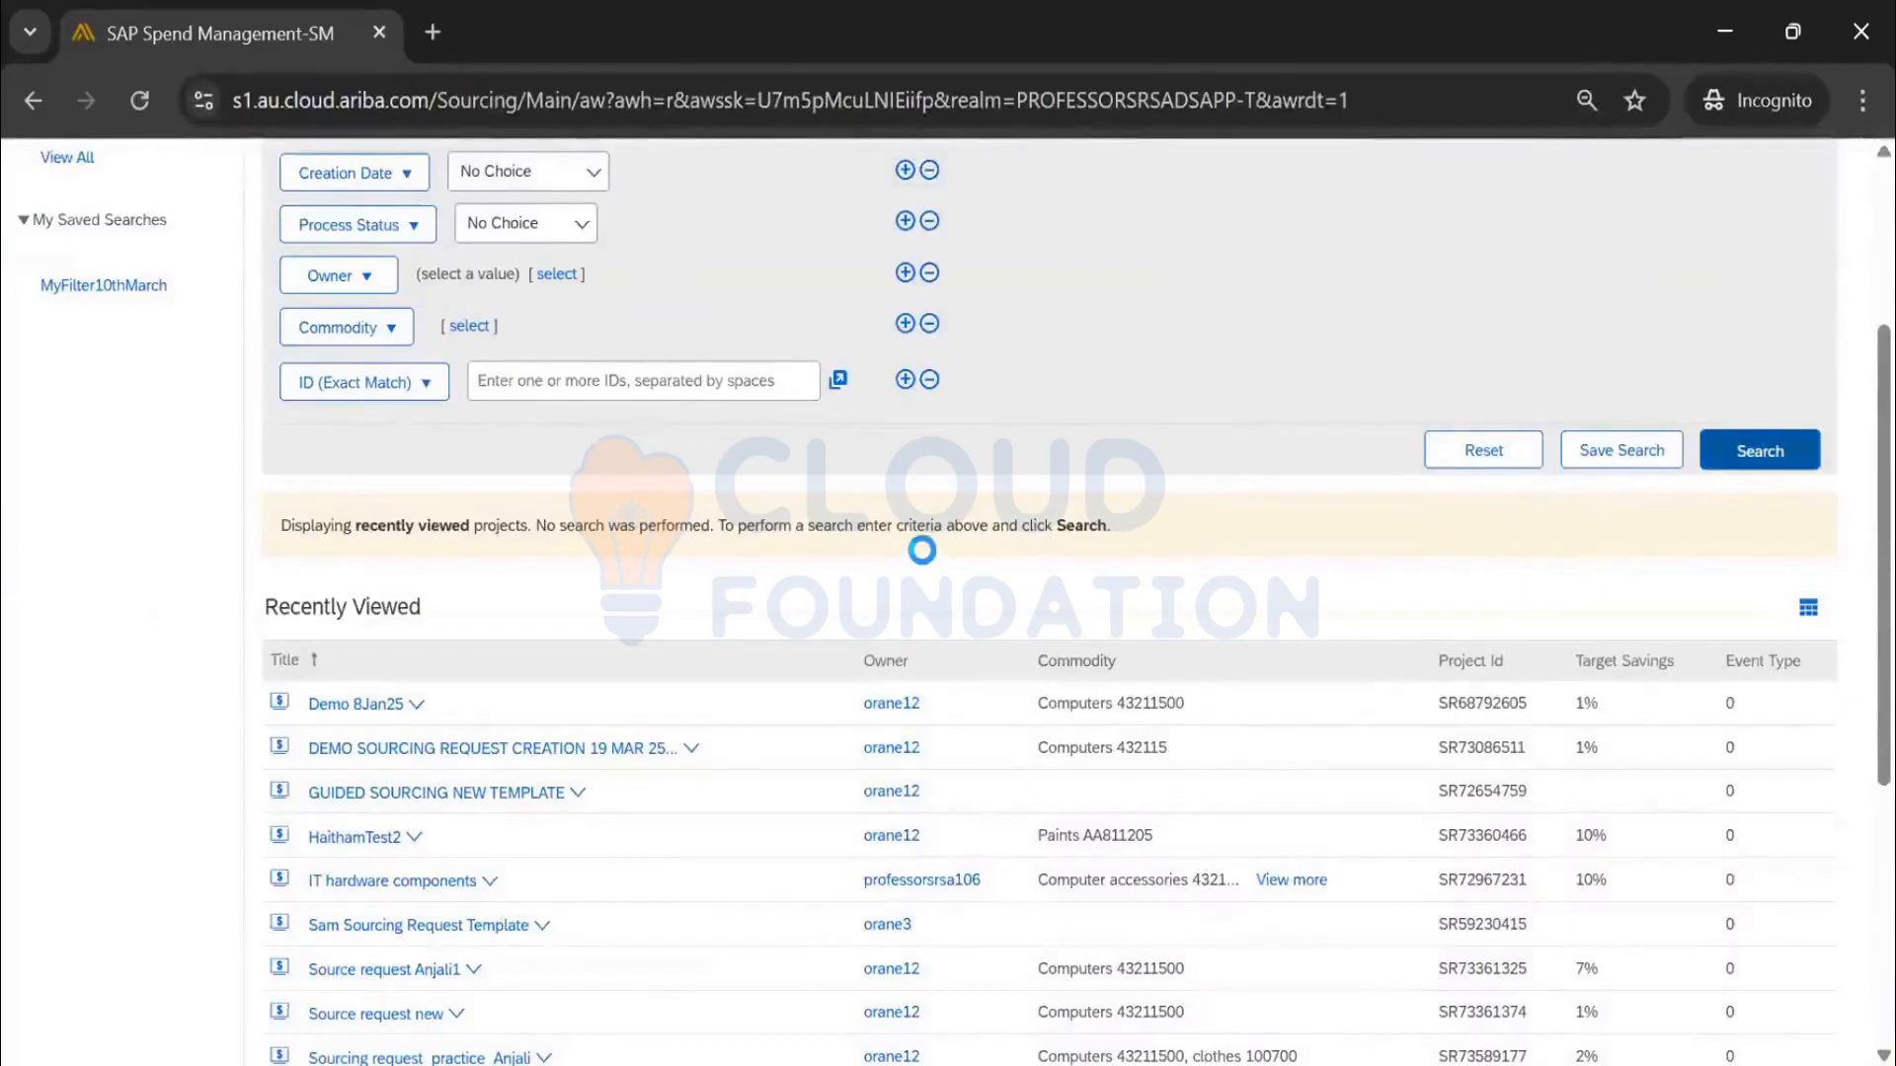
click(512, 240)
click(531, 308)
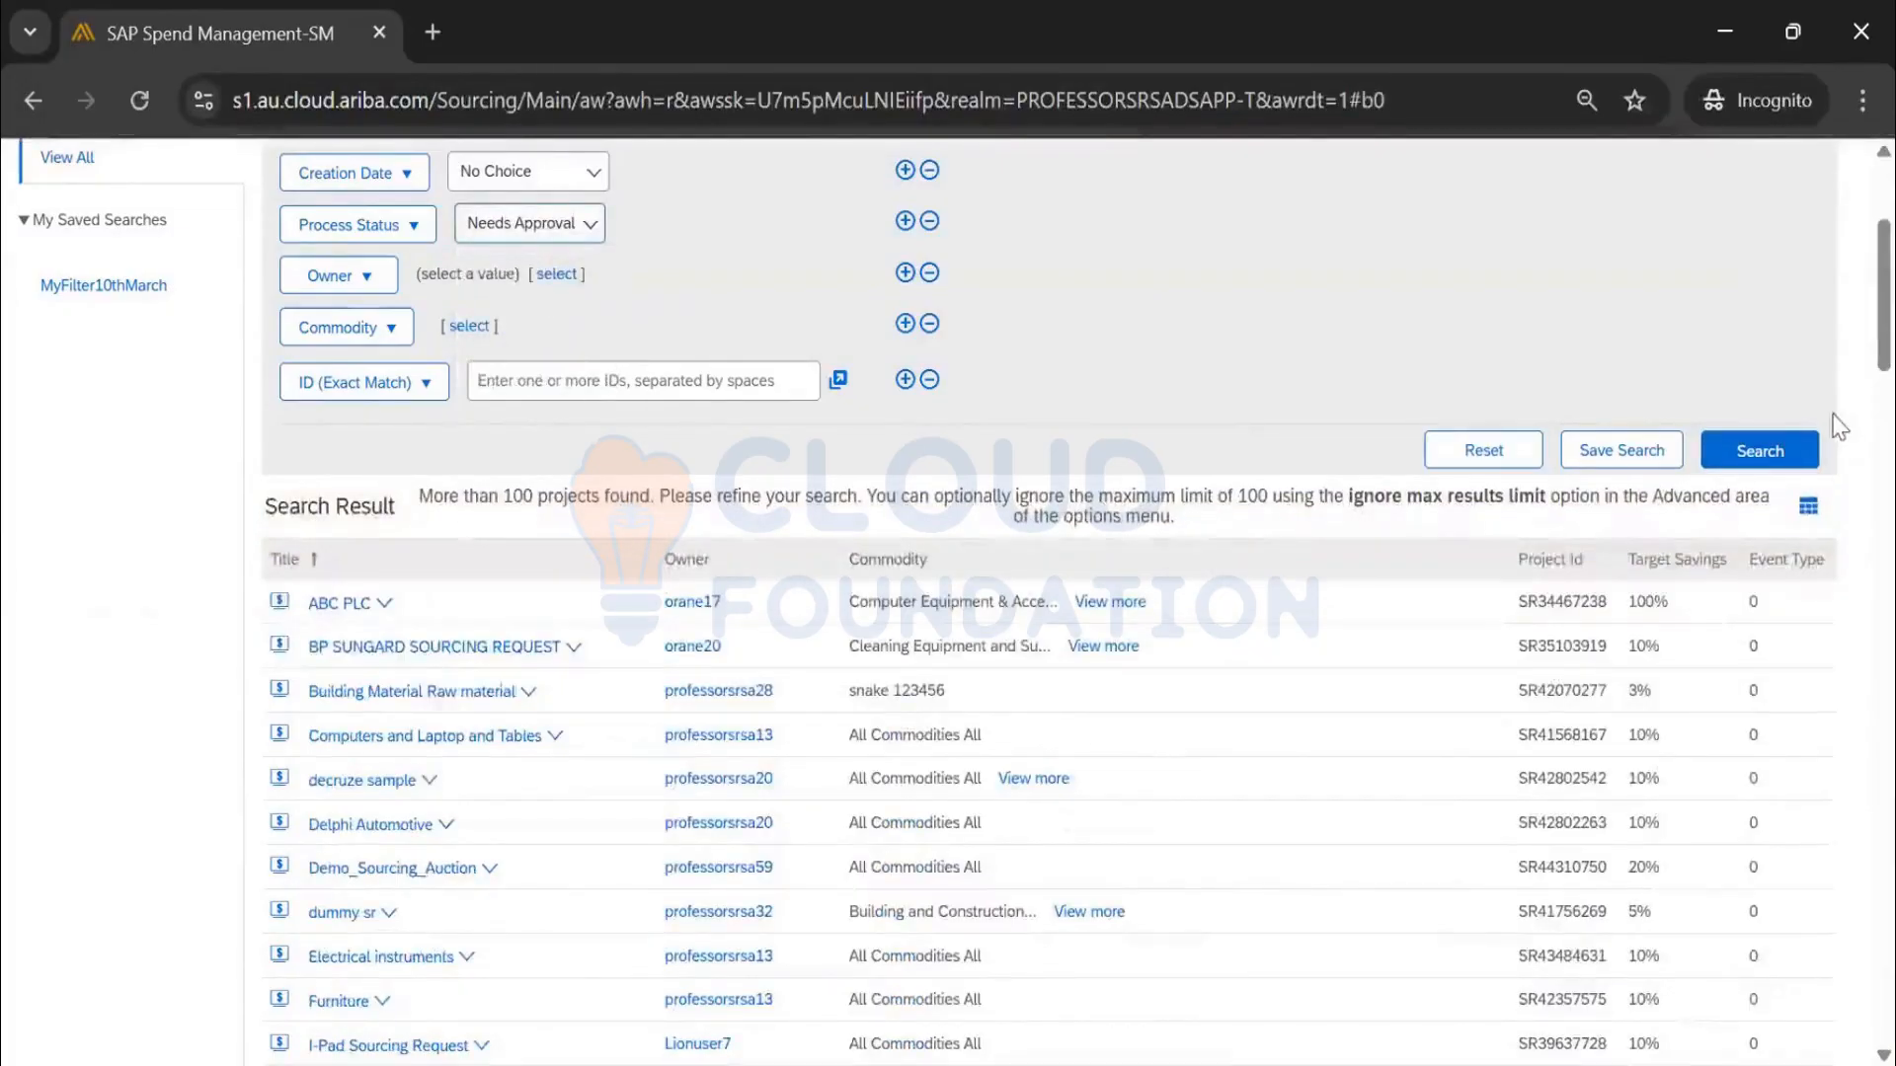
click(1777, 450)
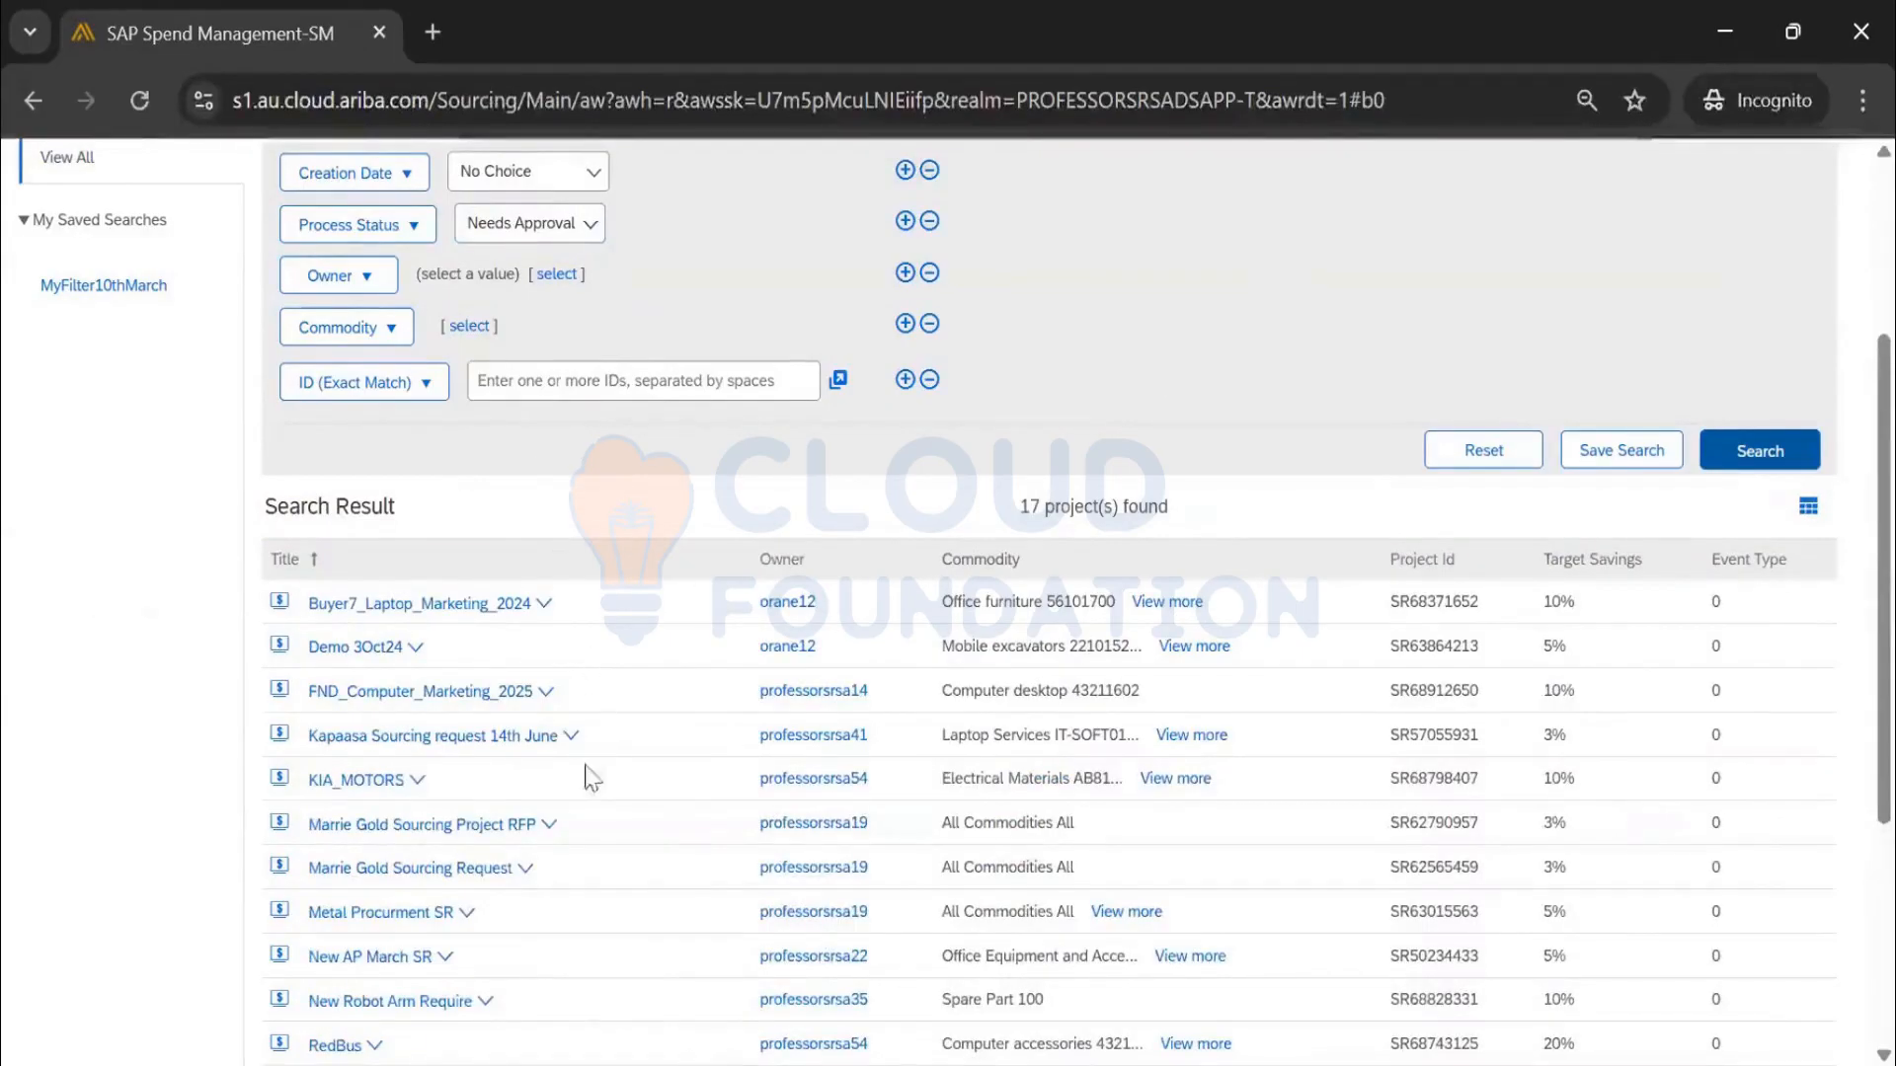
Sort results by Project Id descending and open SR using own template_4Apr25
scroll(591, 778, down, 3)
scroll(589, 827, down, 1)
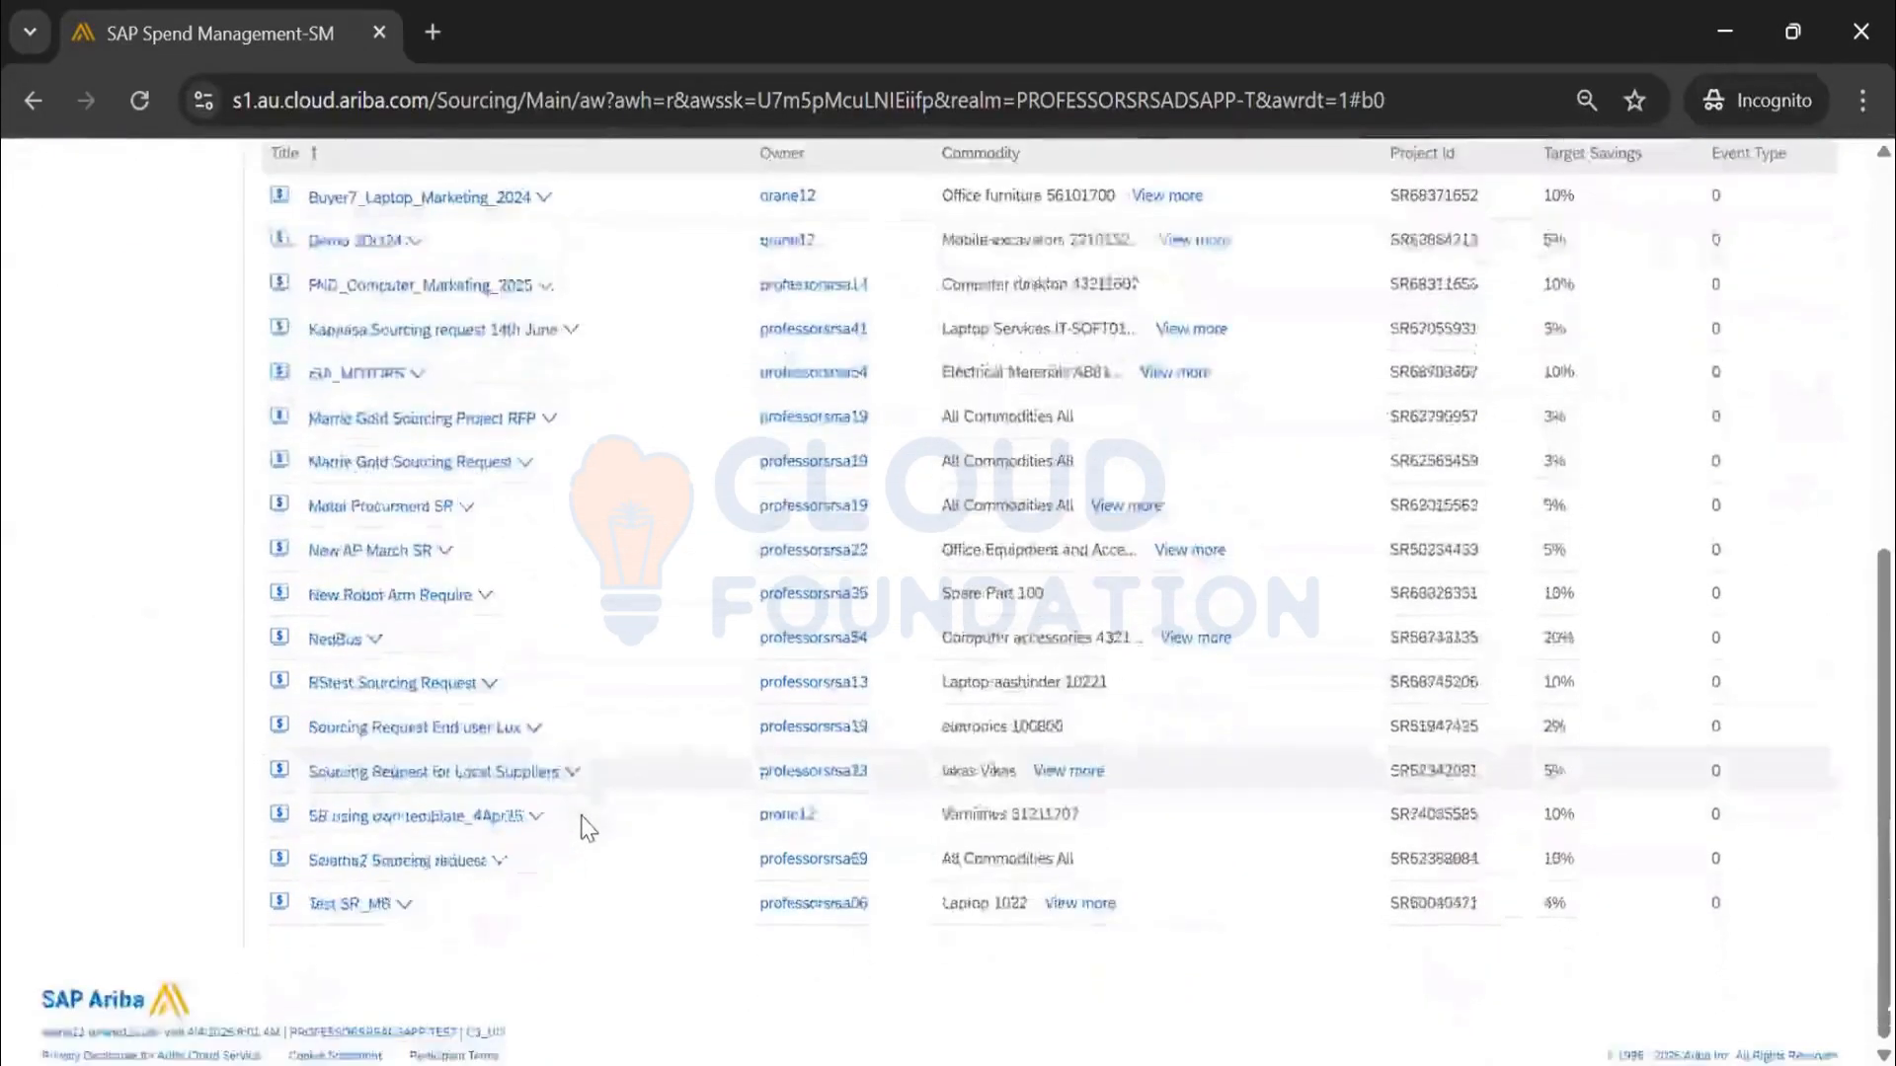
scroll(588, 828, up, 6)
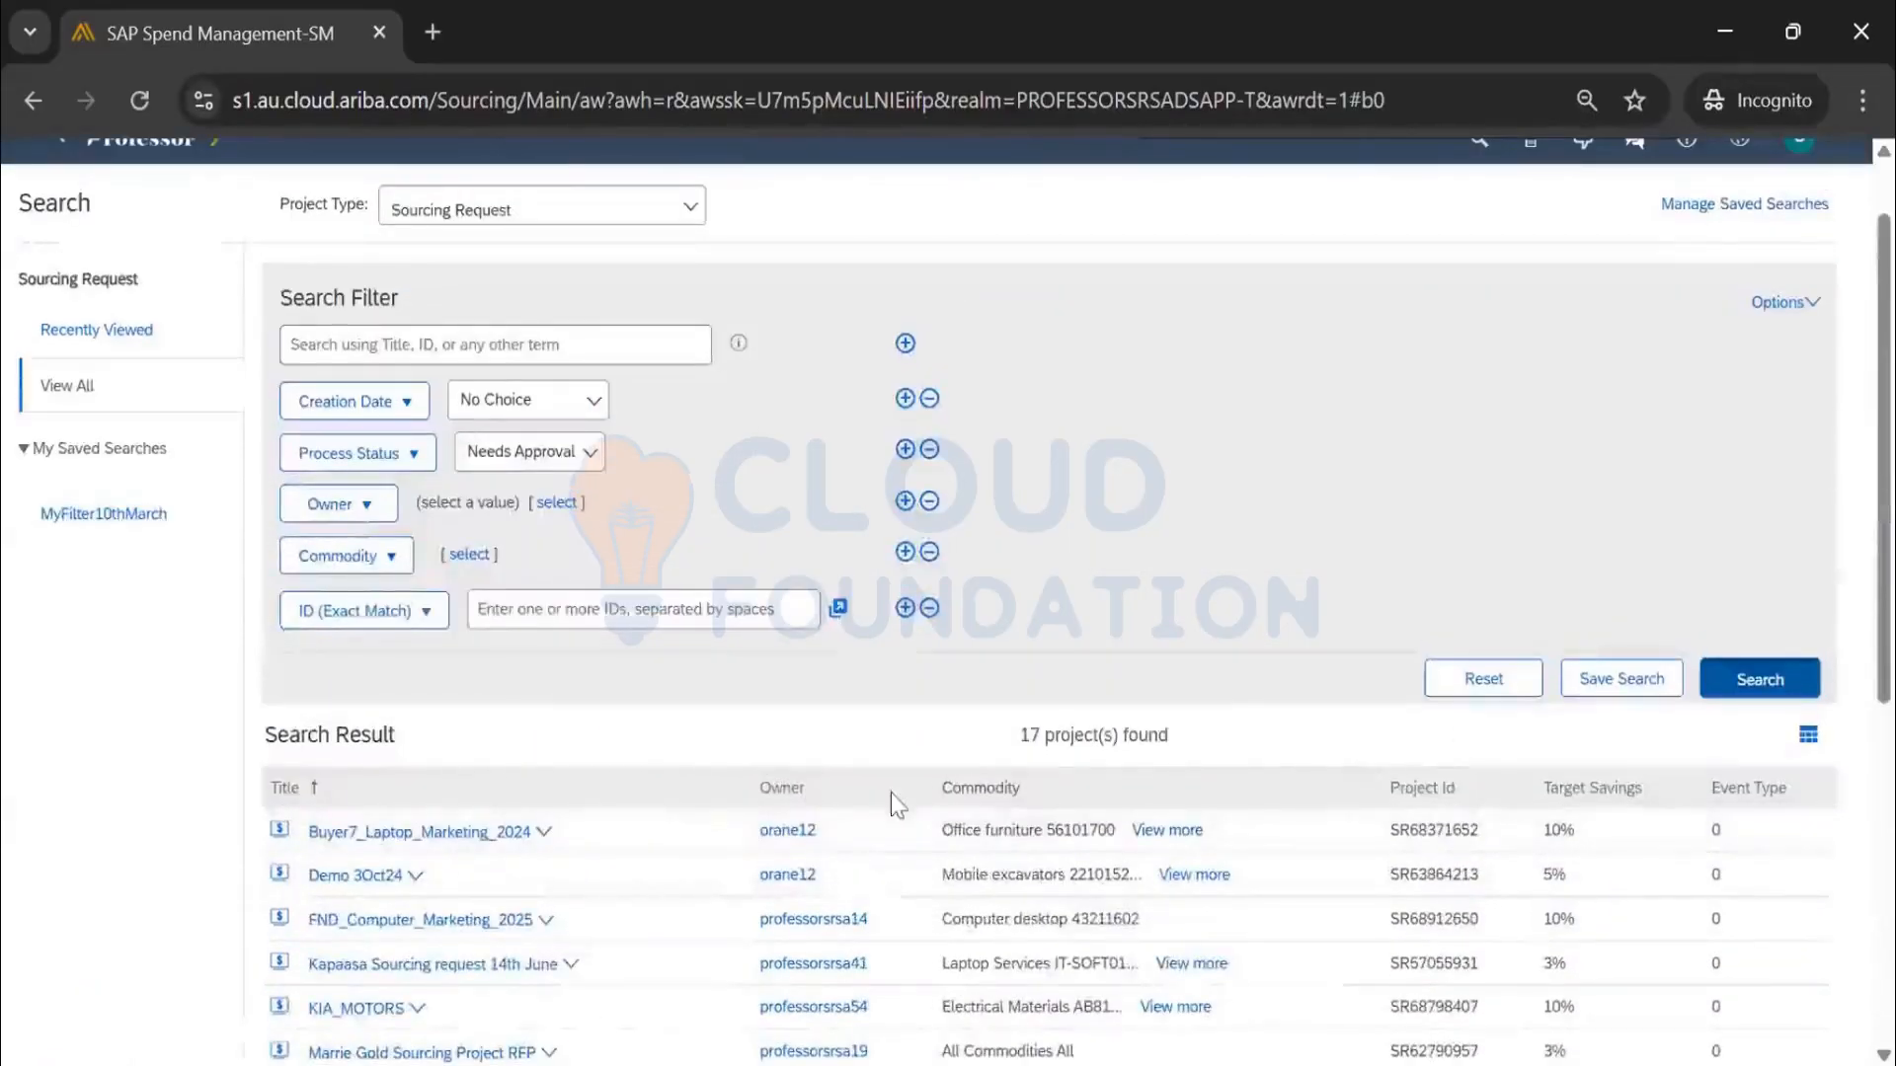
click(1419, 790)
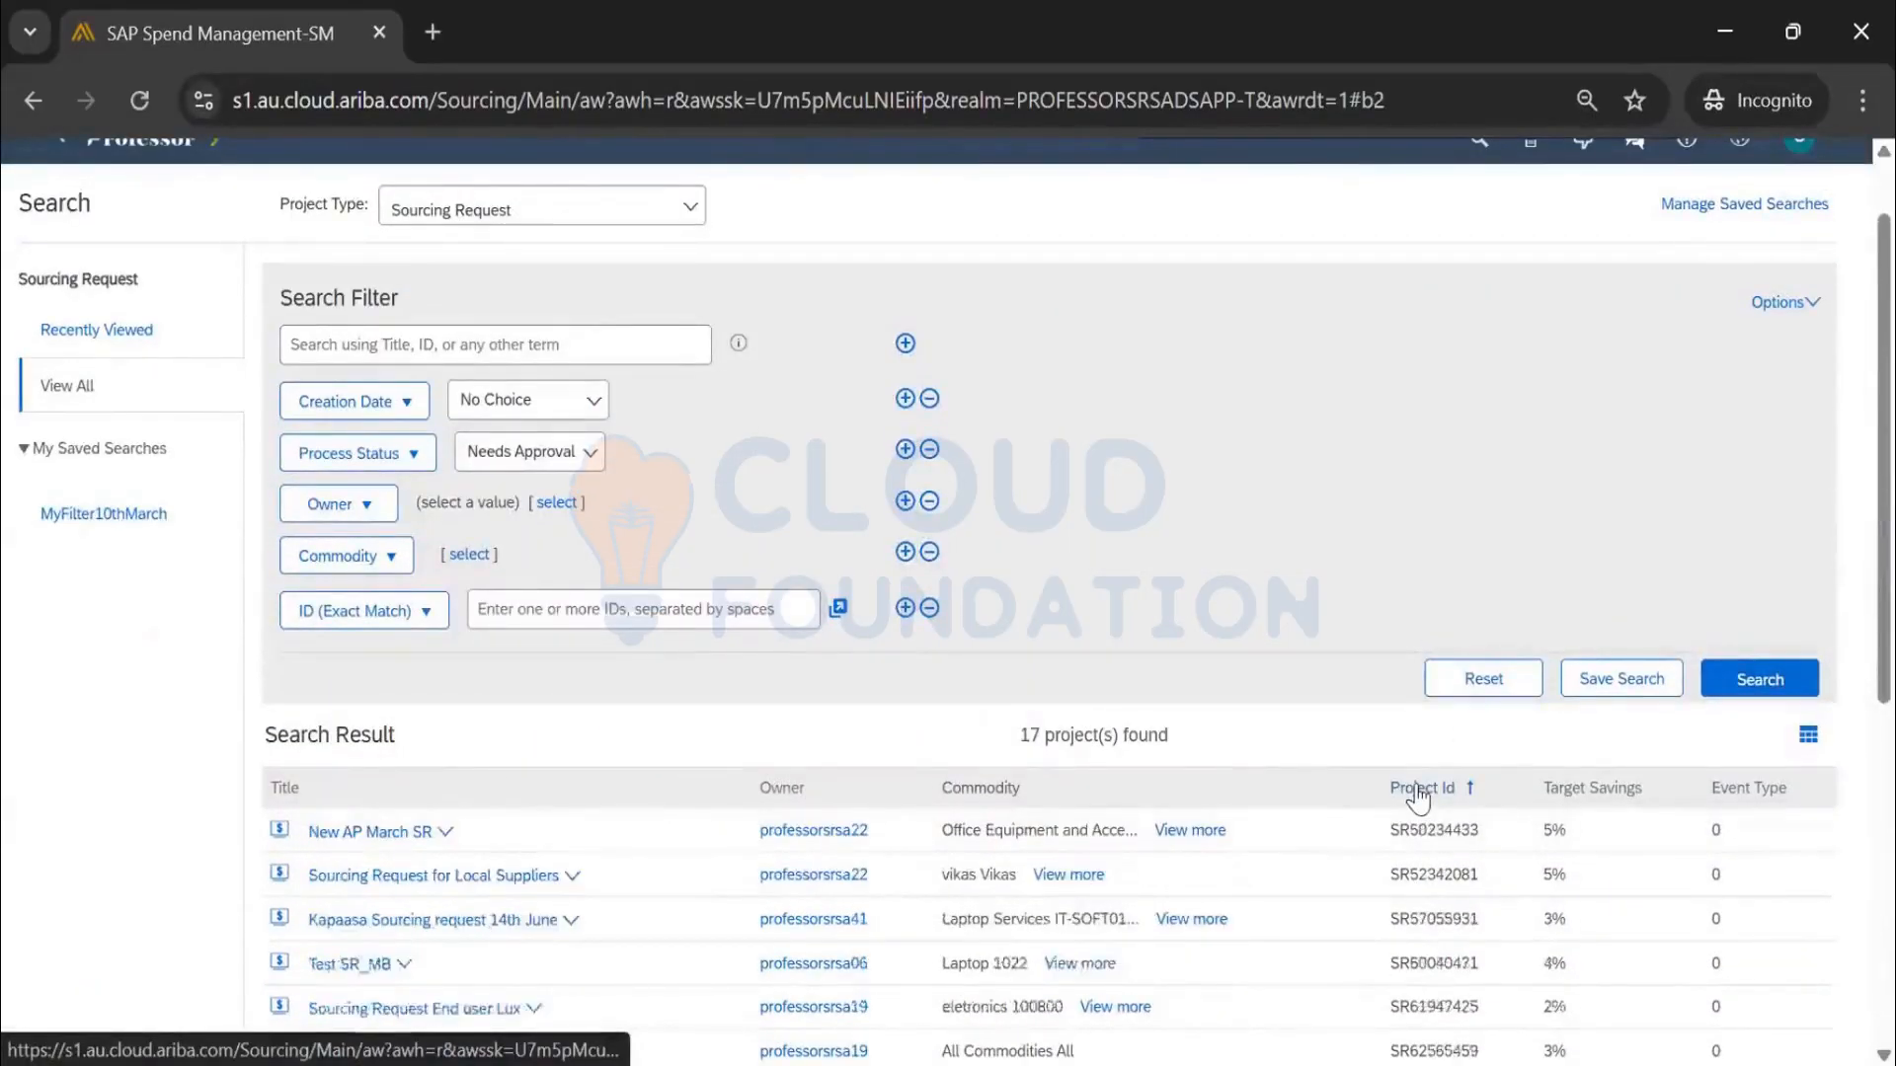
click(1428, 788)
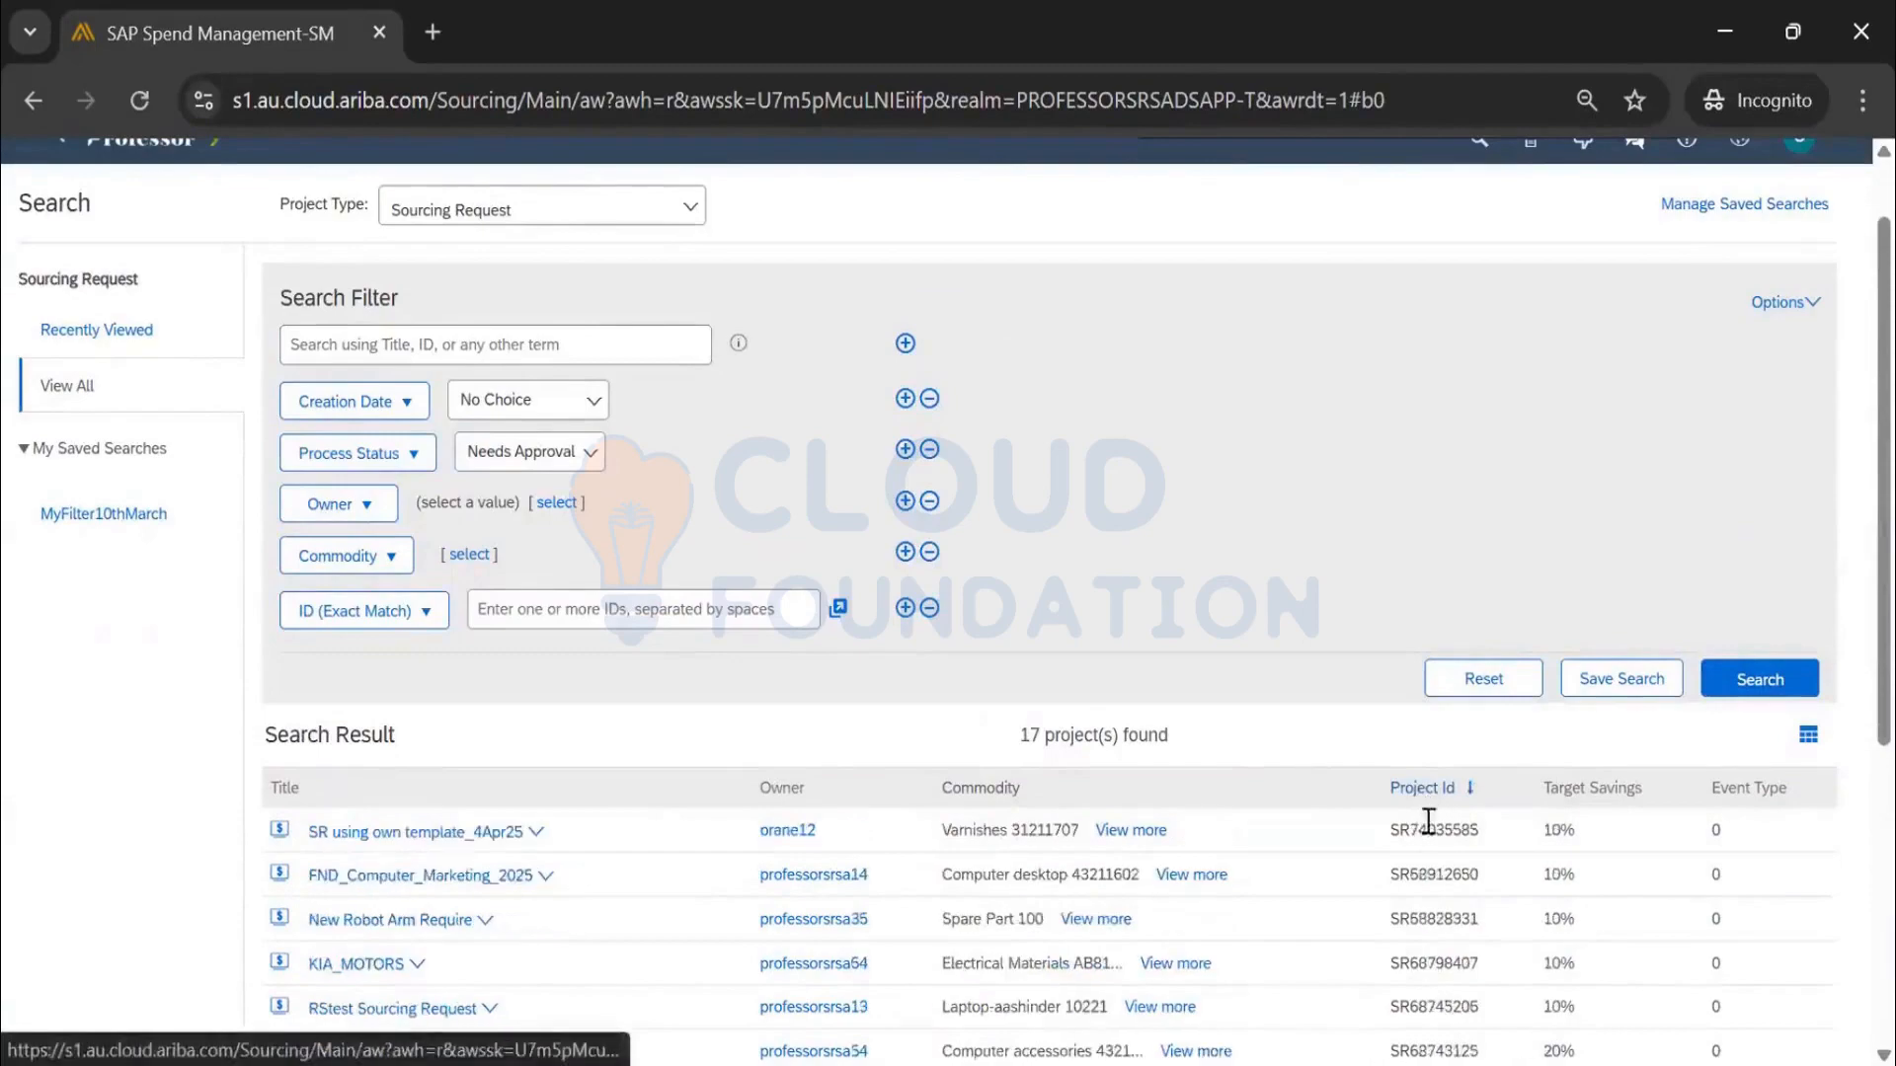
scroll(487, 690, down, 2)
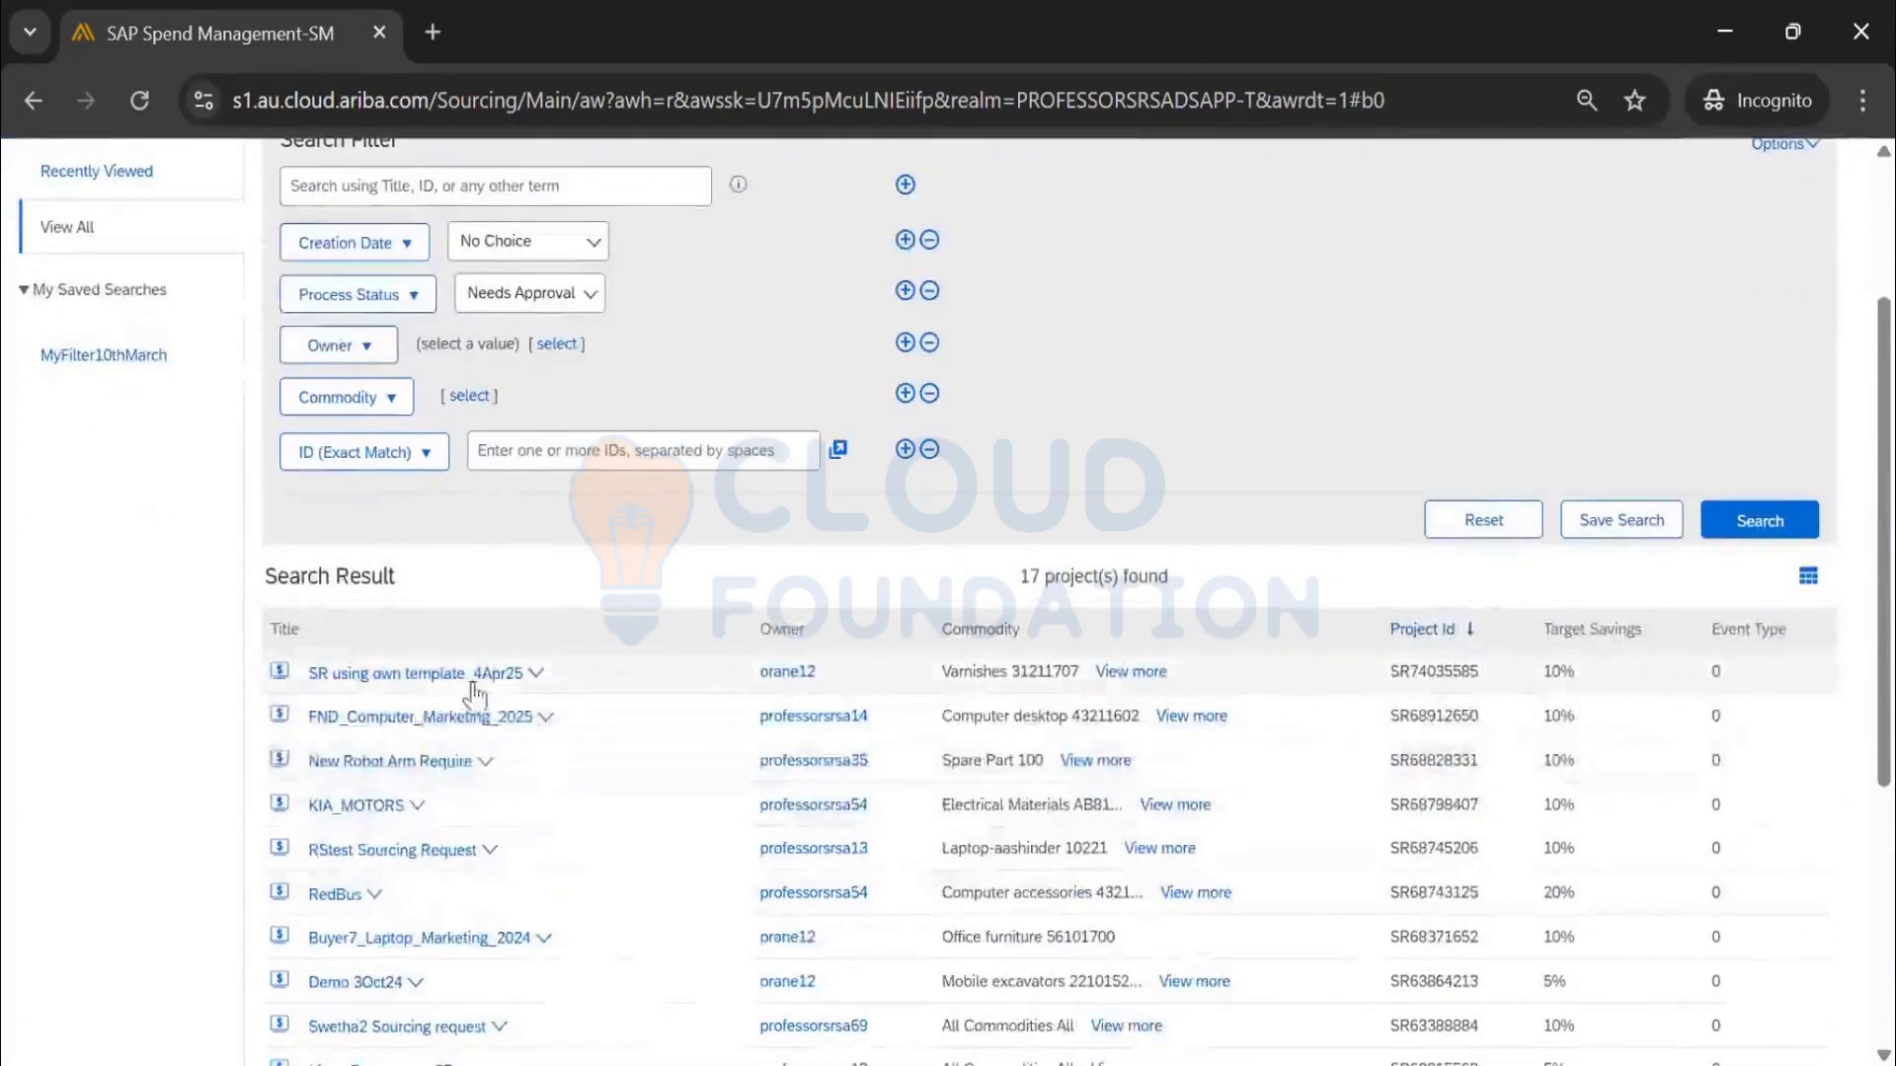
scroll(1019, 685, up, 2)
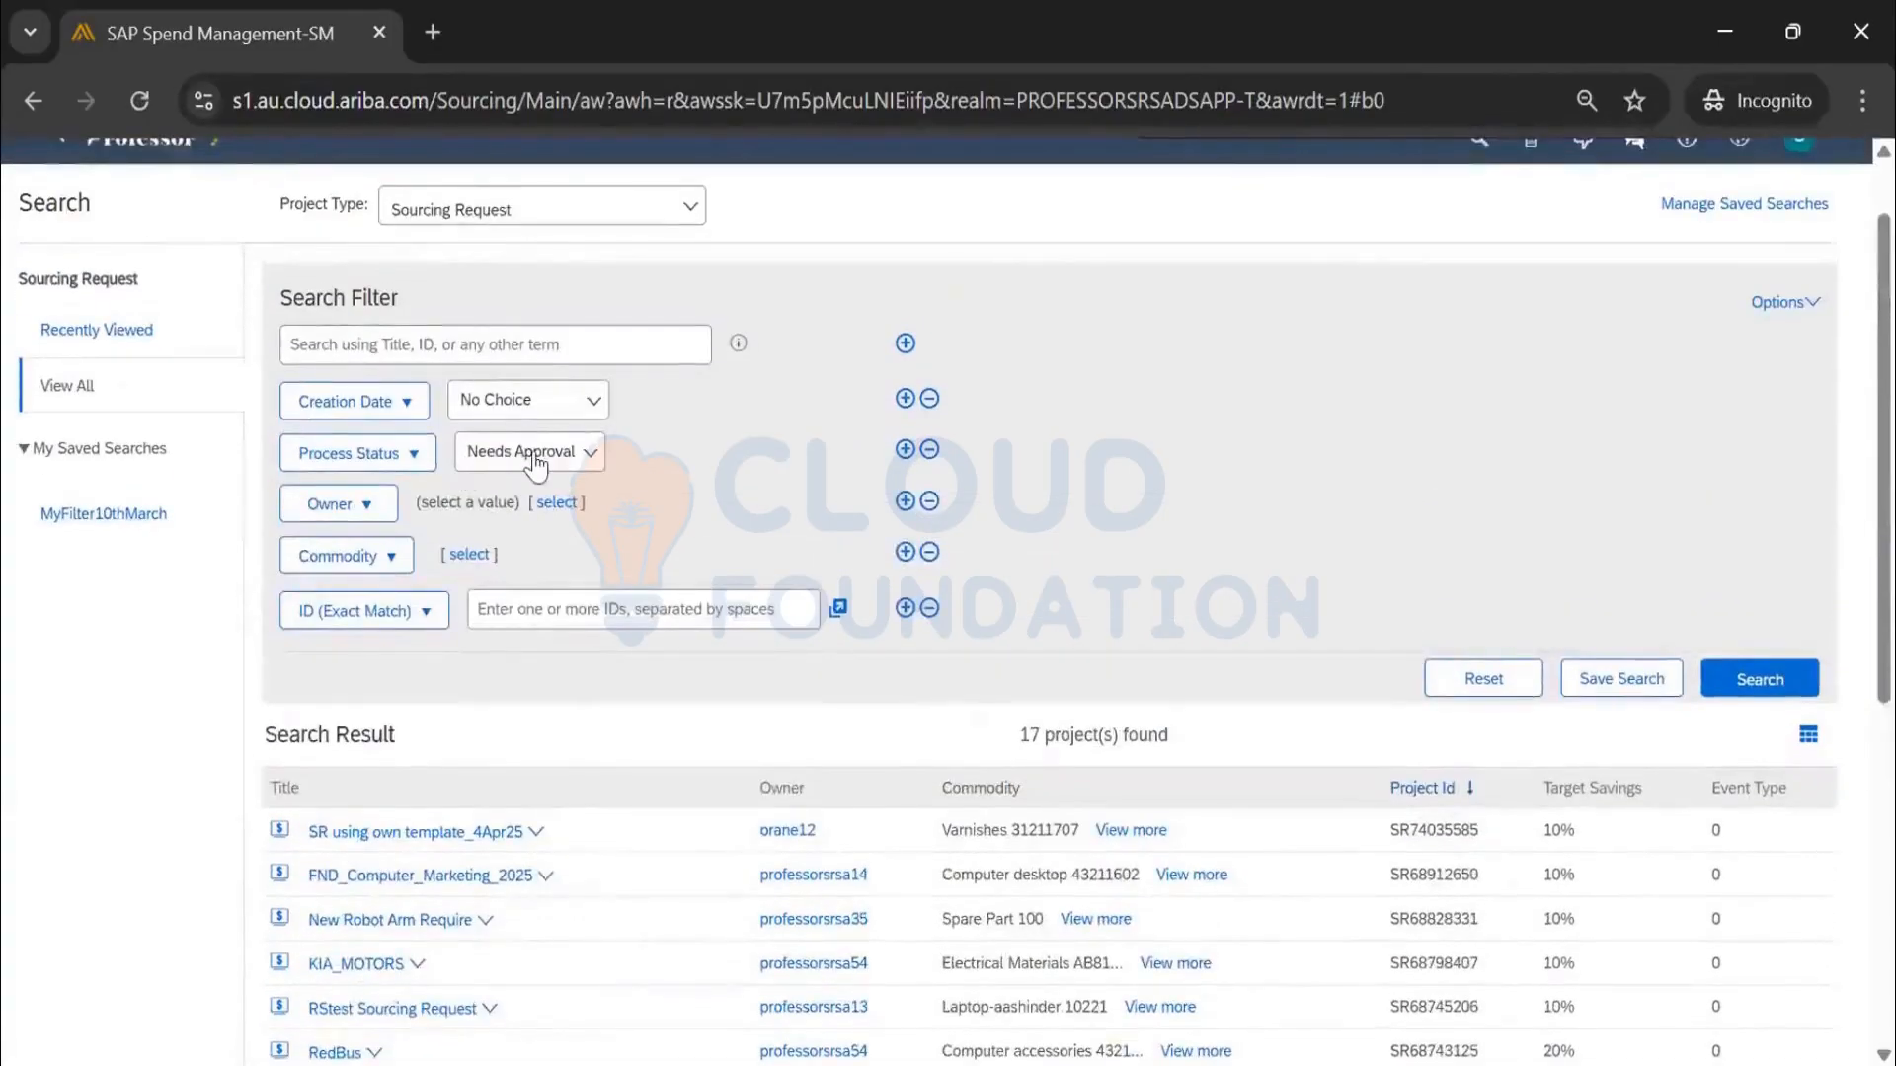
scroll(543, 484, up, 1)
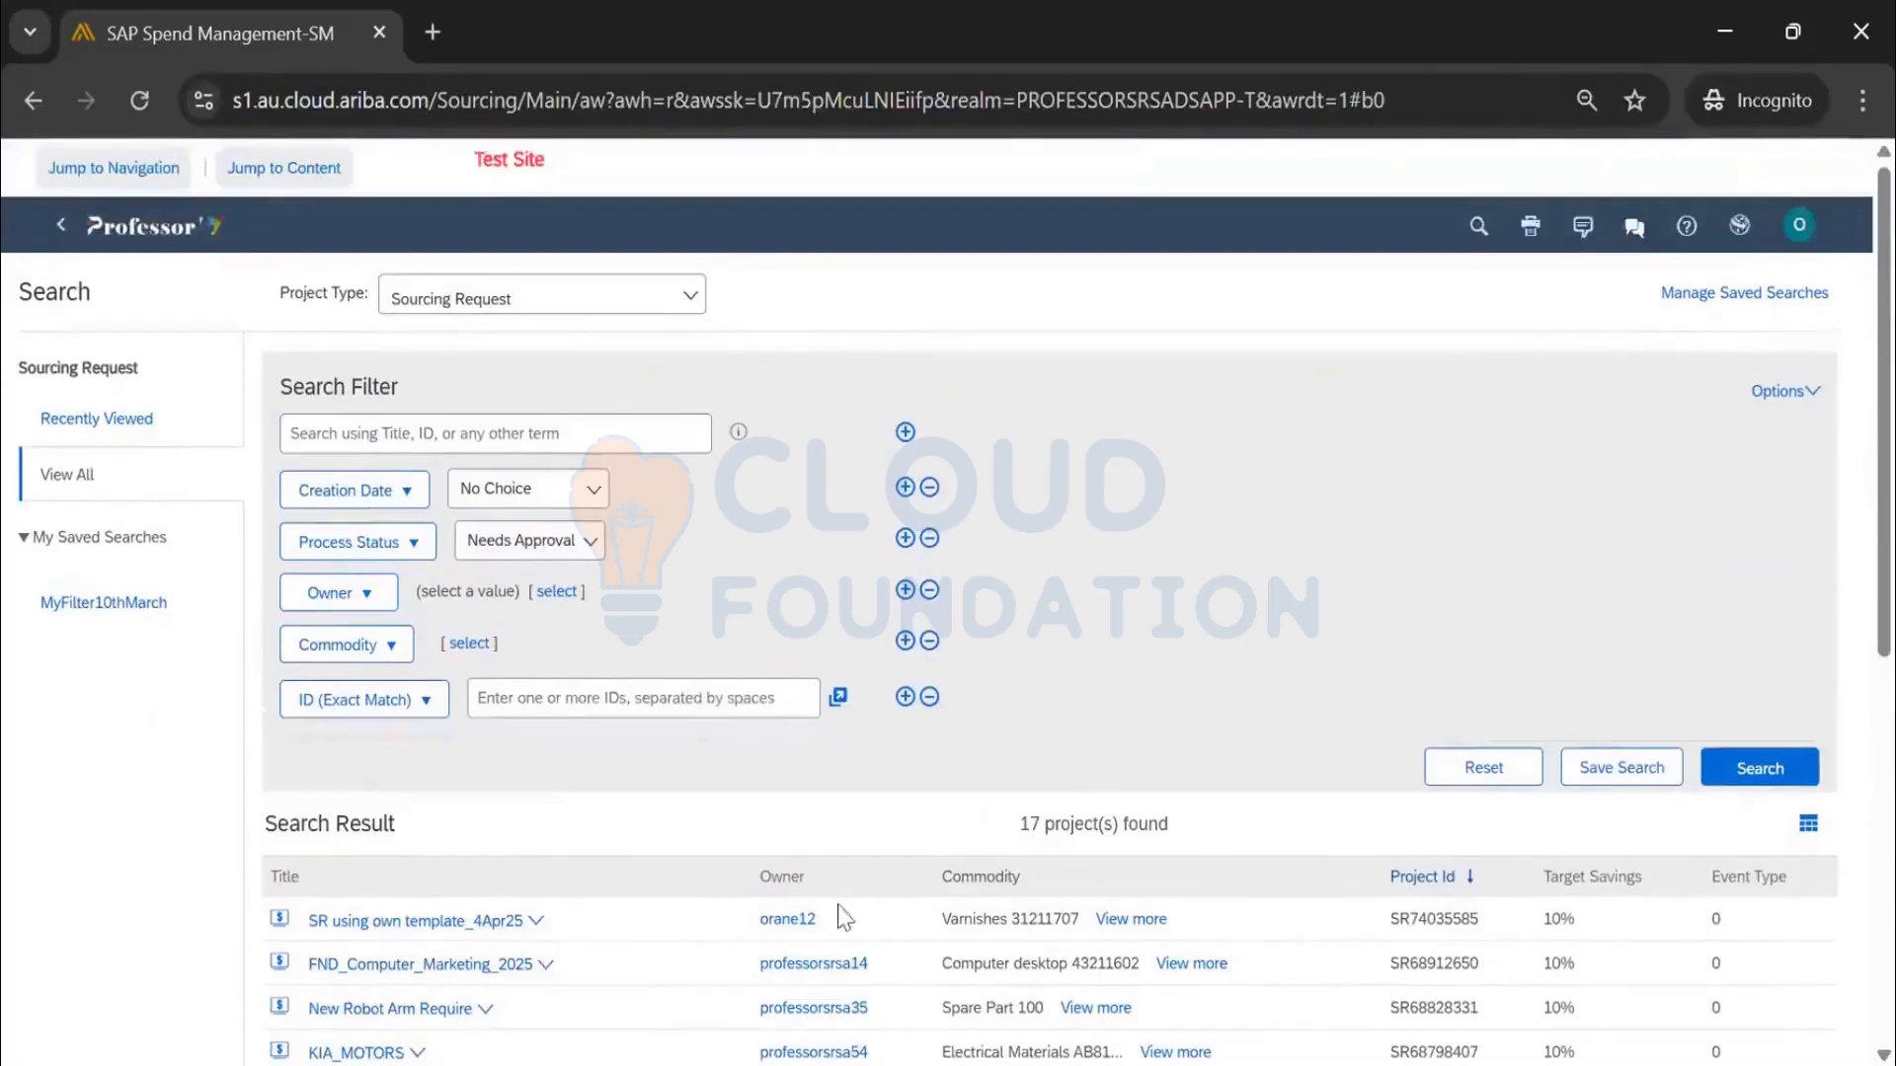
click(553, 562)
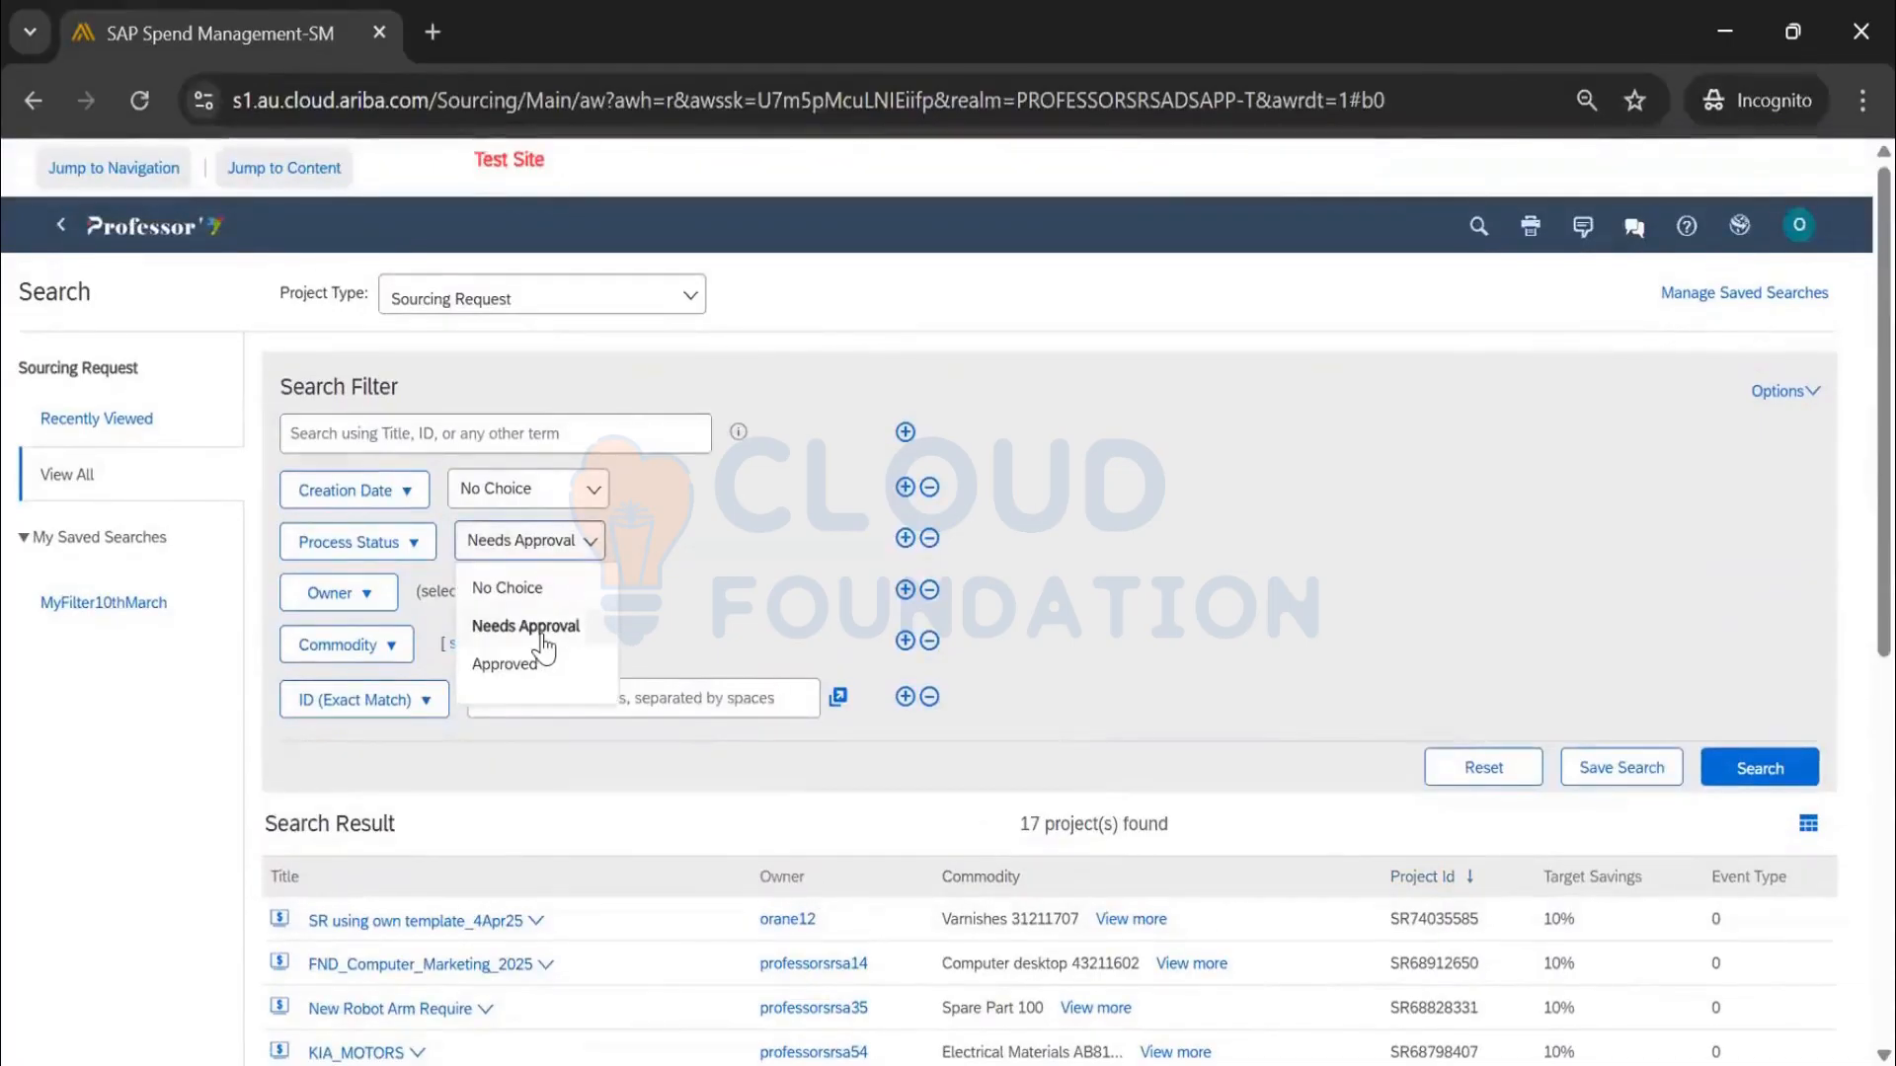
click(1248, 547)
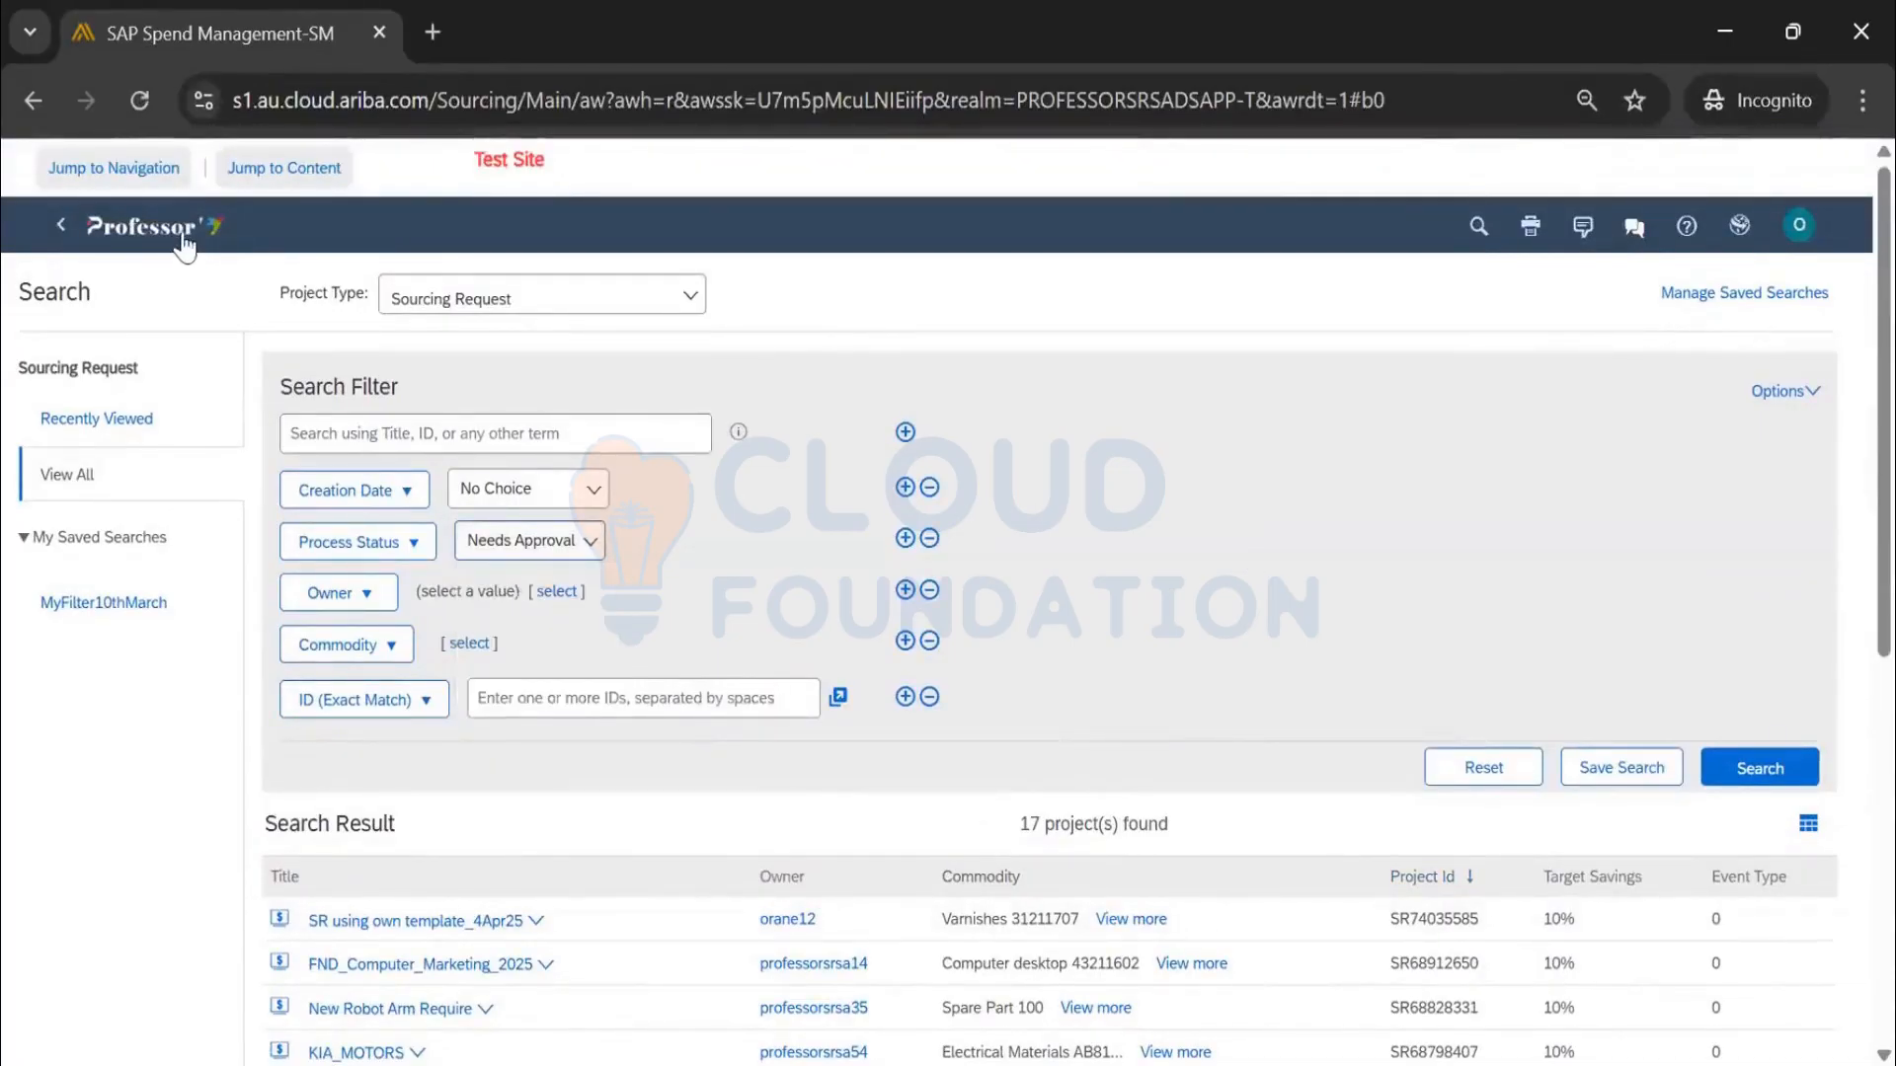
click(469, 946)
click(366, 952)
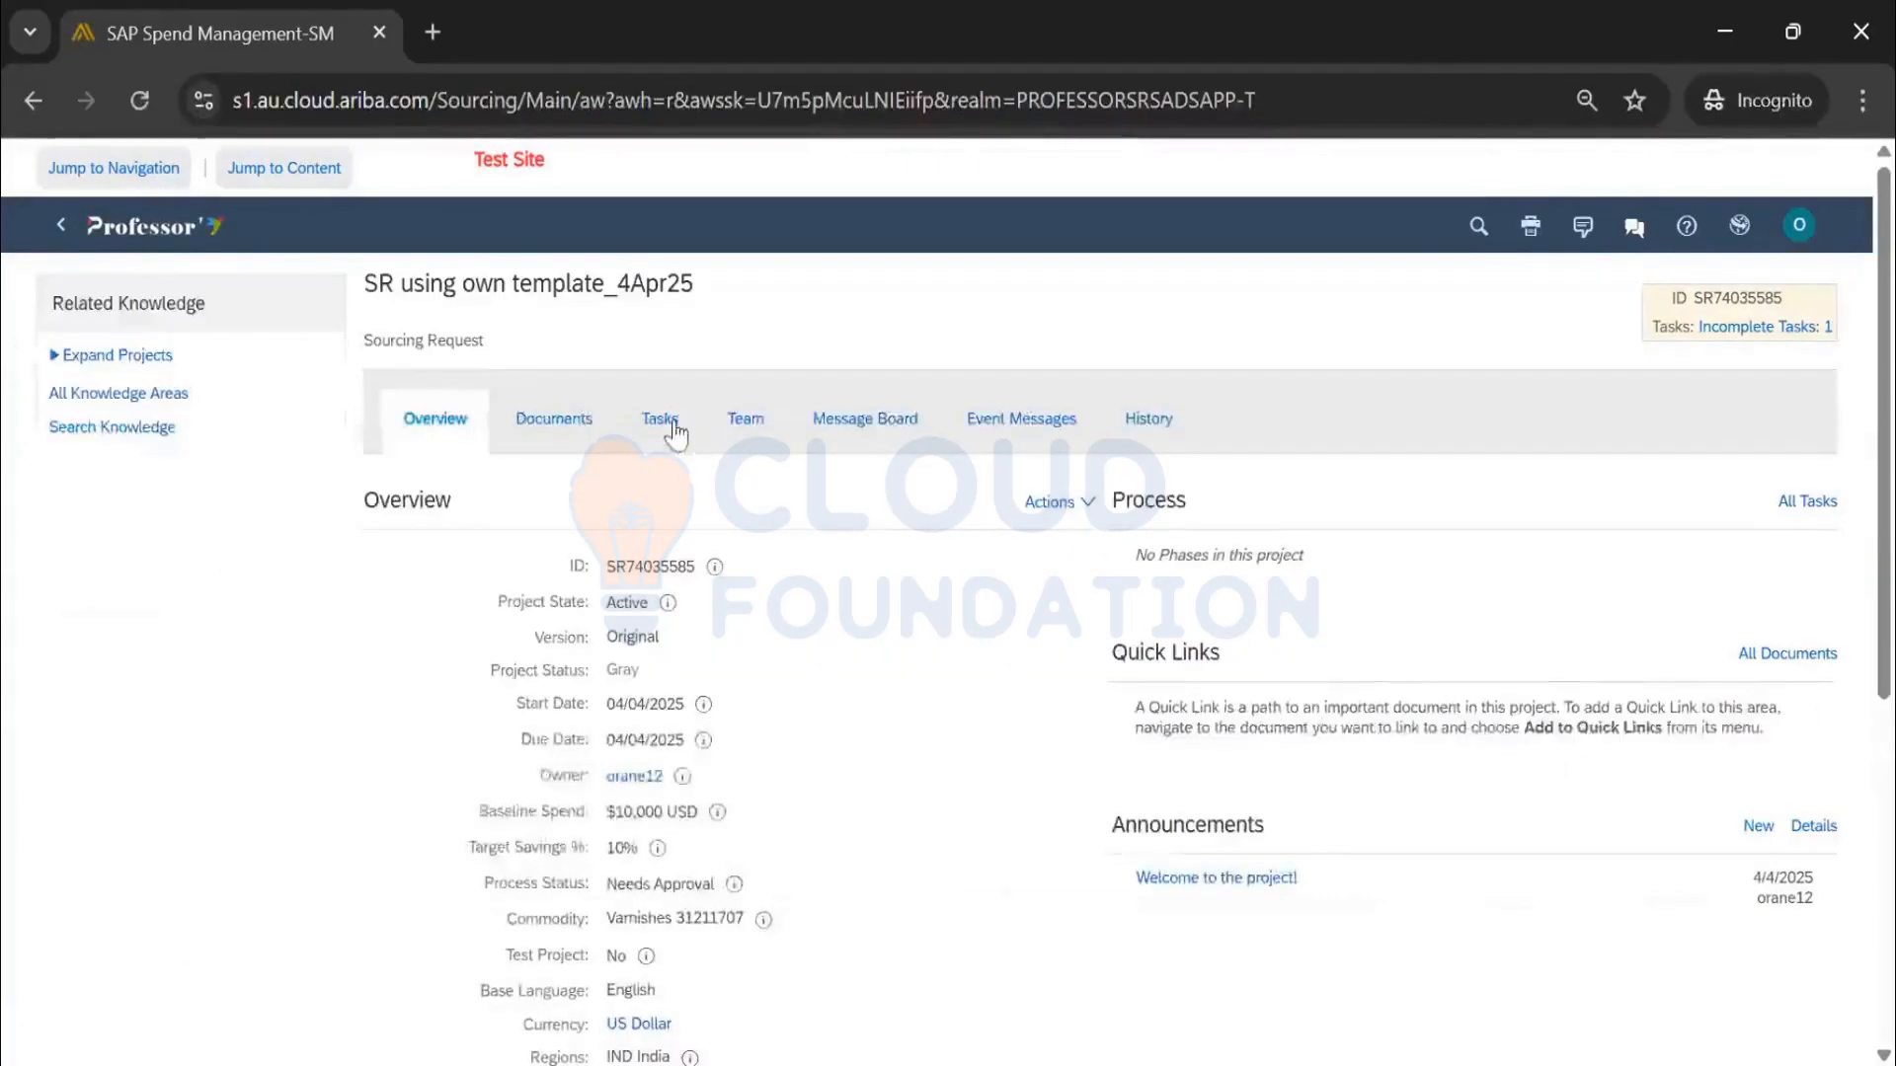
Approve the Approval for Sourcing Request Items task, confirm, and view the request's documents
click(660, 420)
click(663, 739)
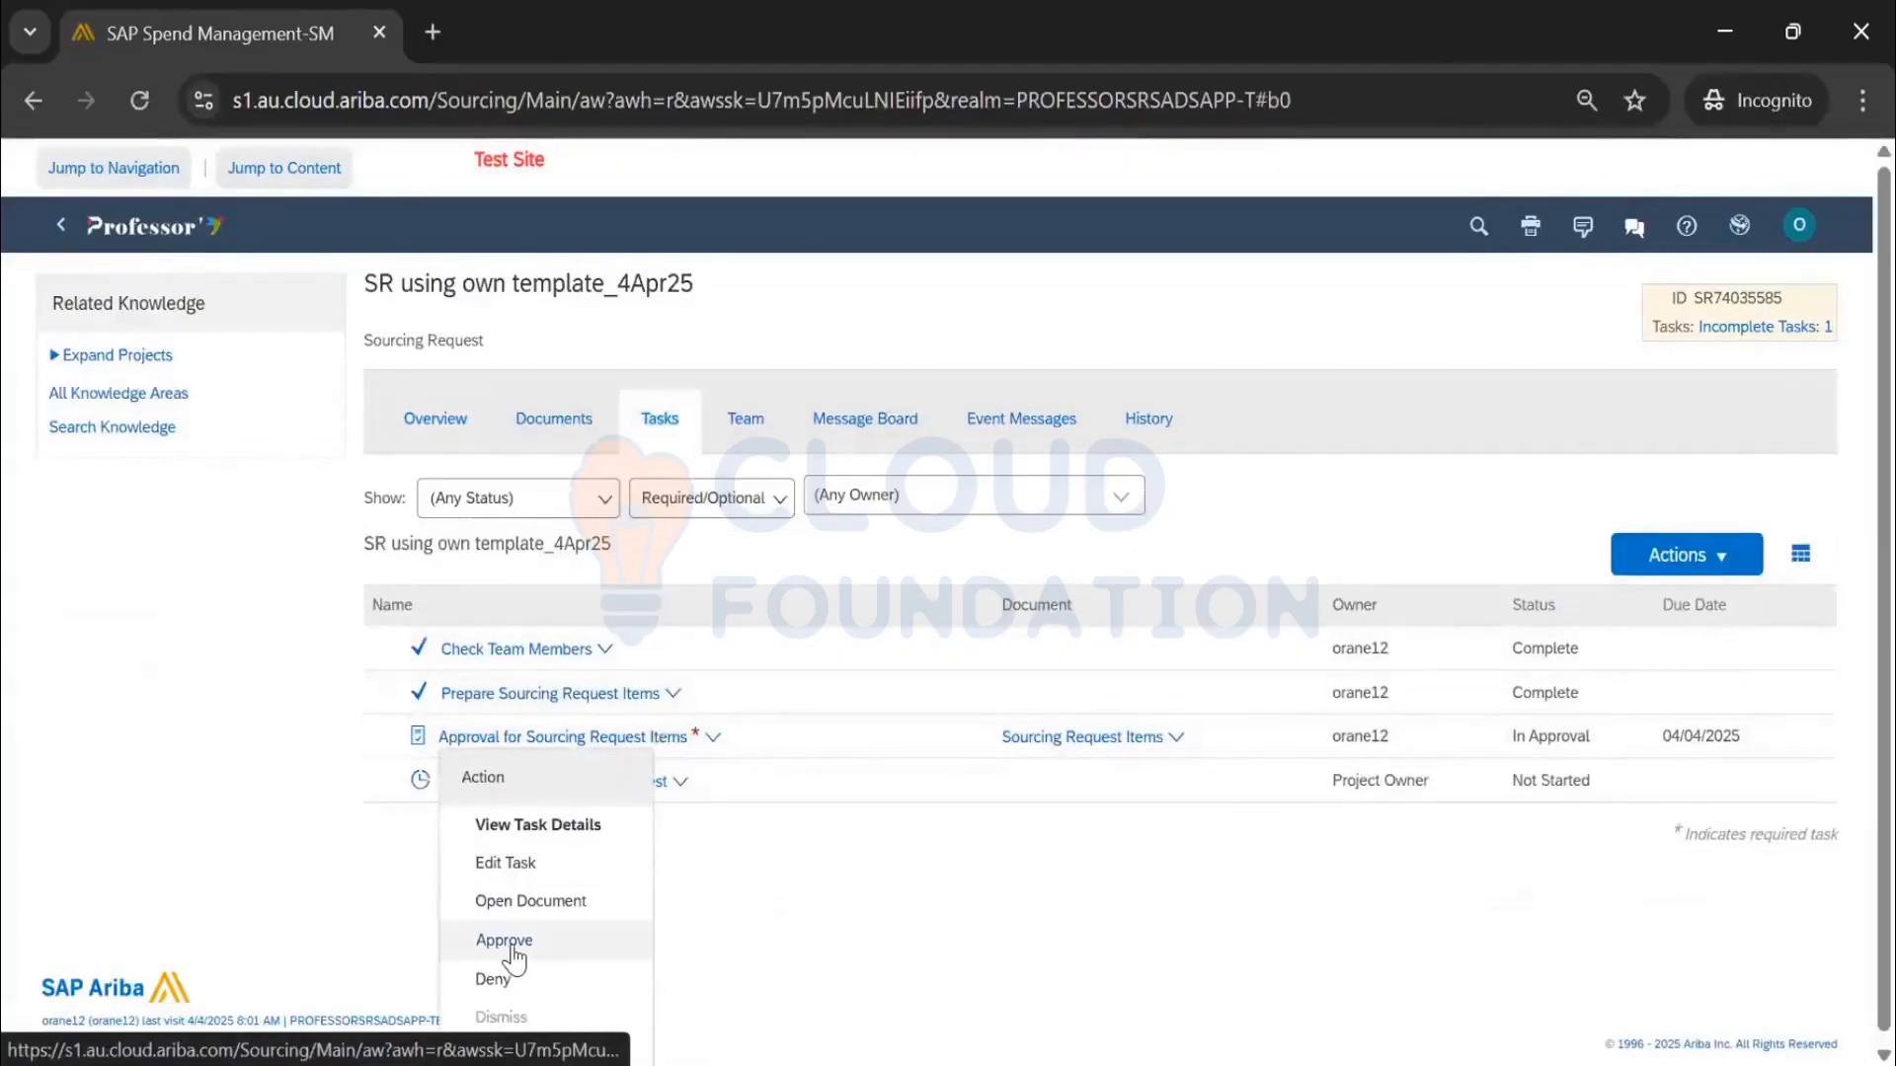
click(897, 849)
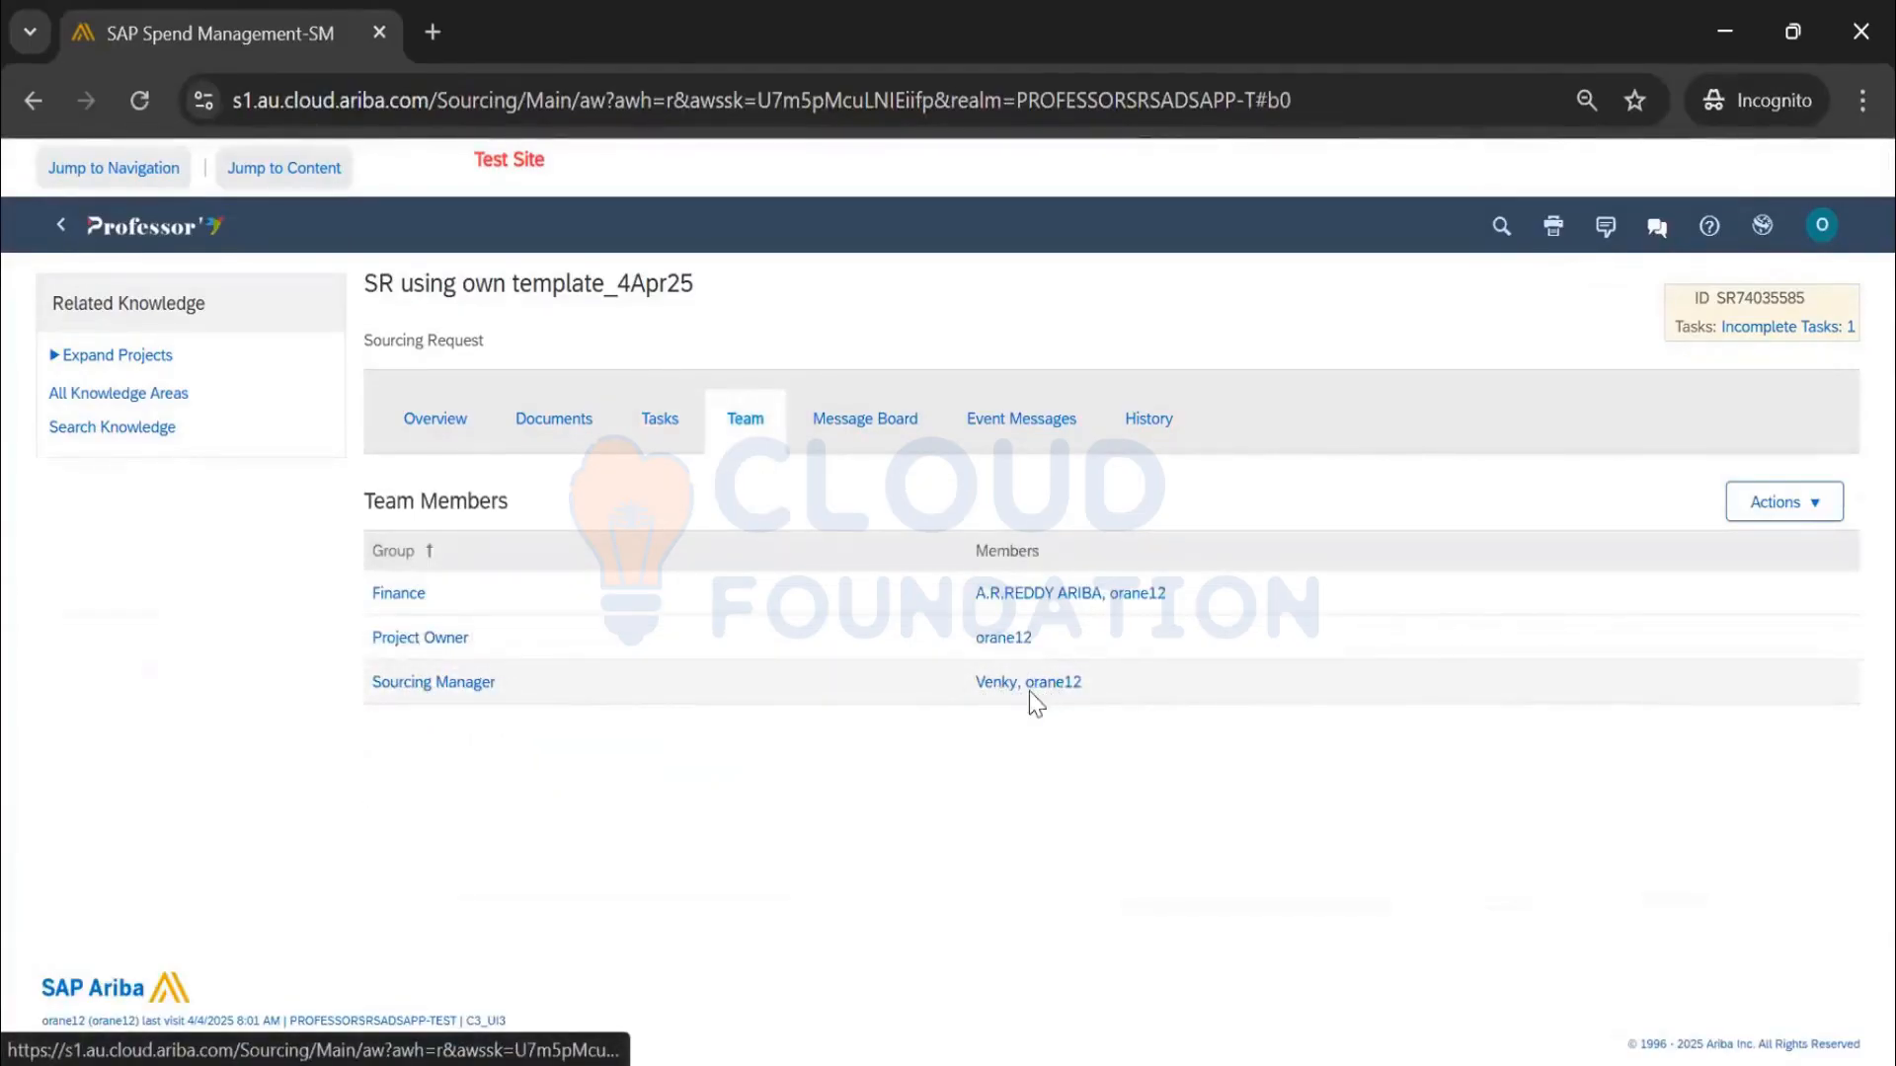
click(659, 420)
click(617, 742)
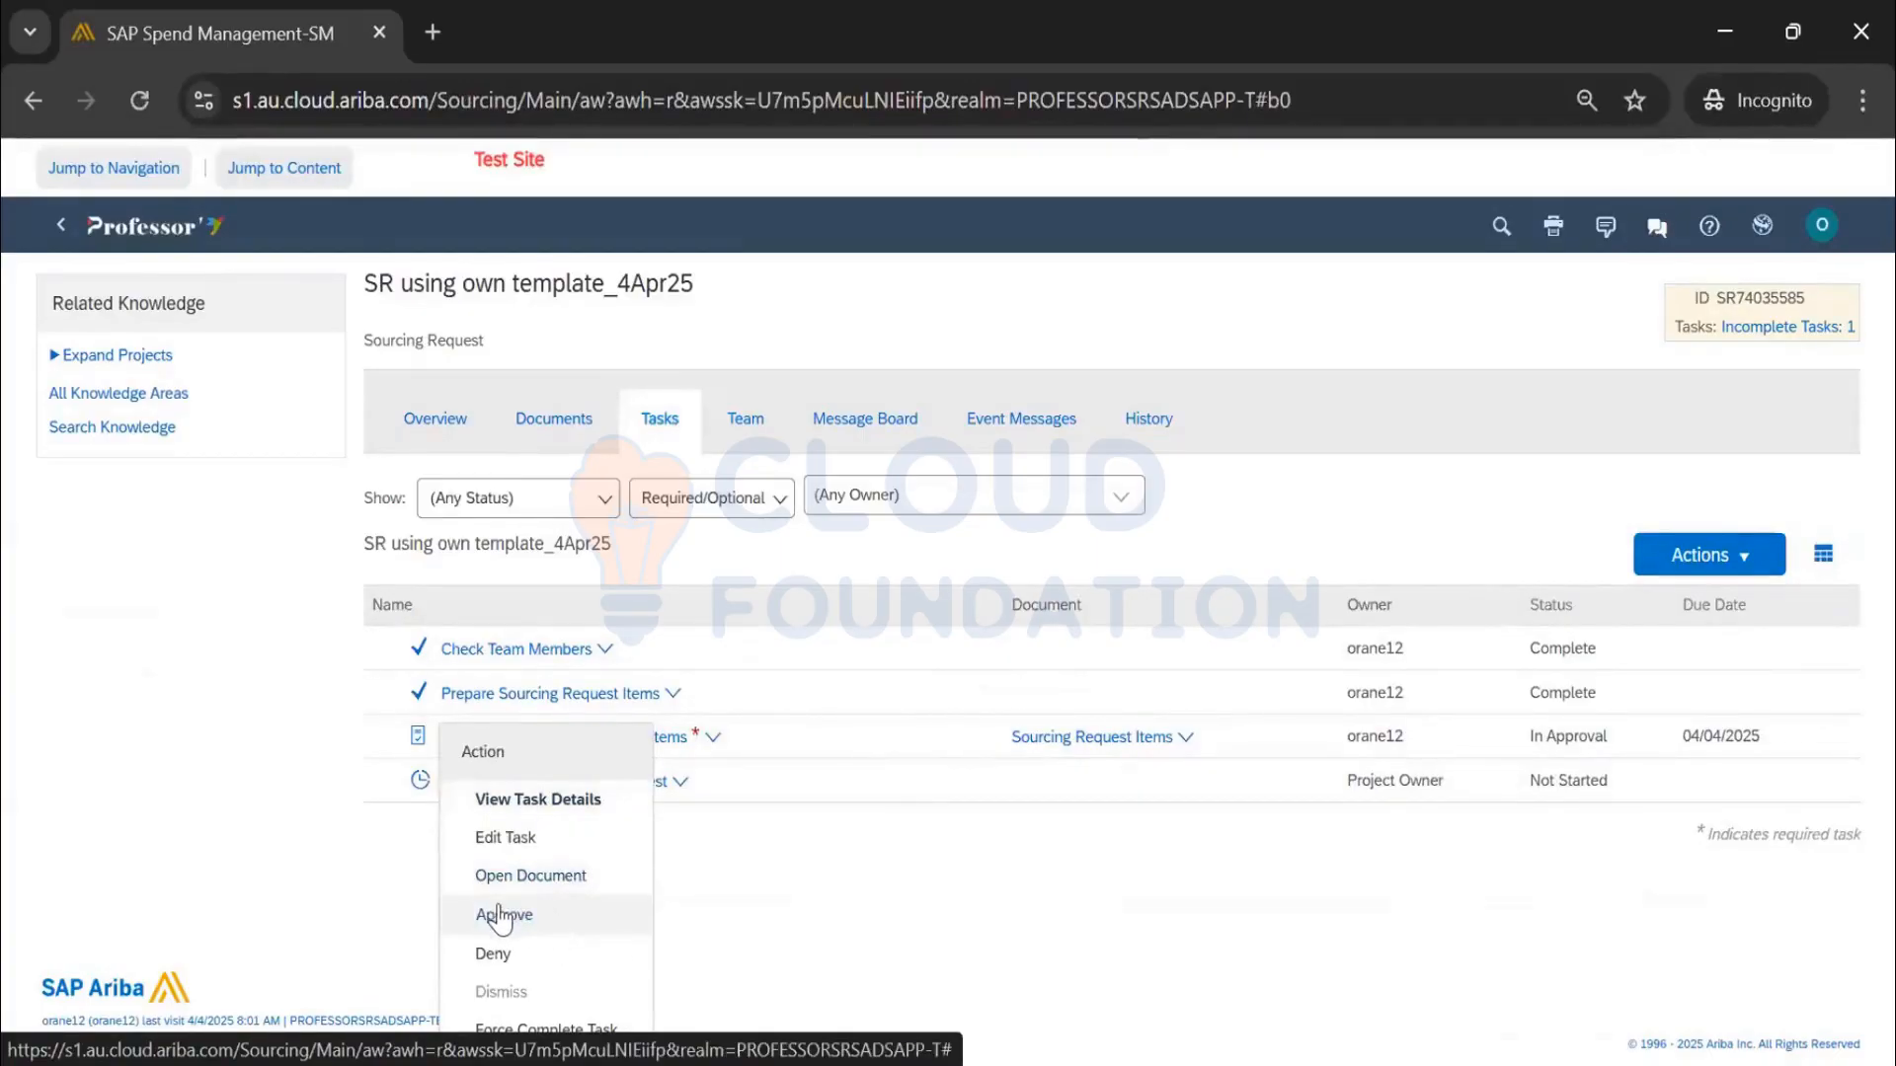
click(499, 918)
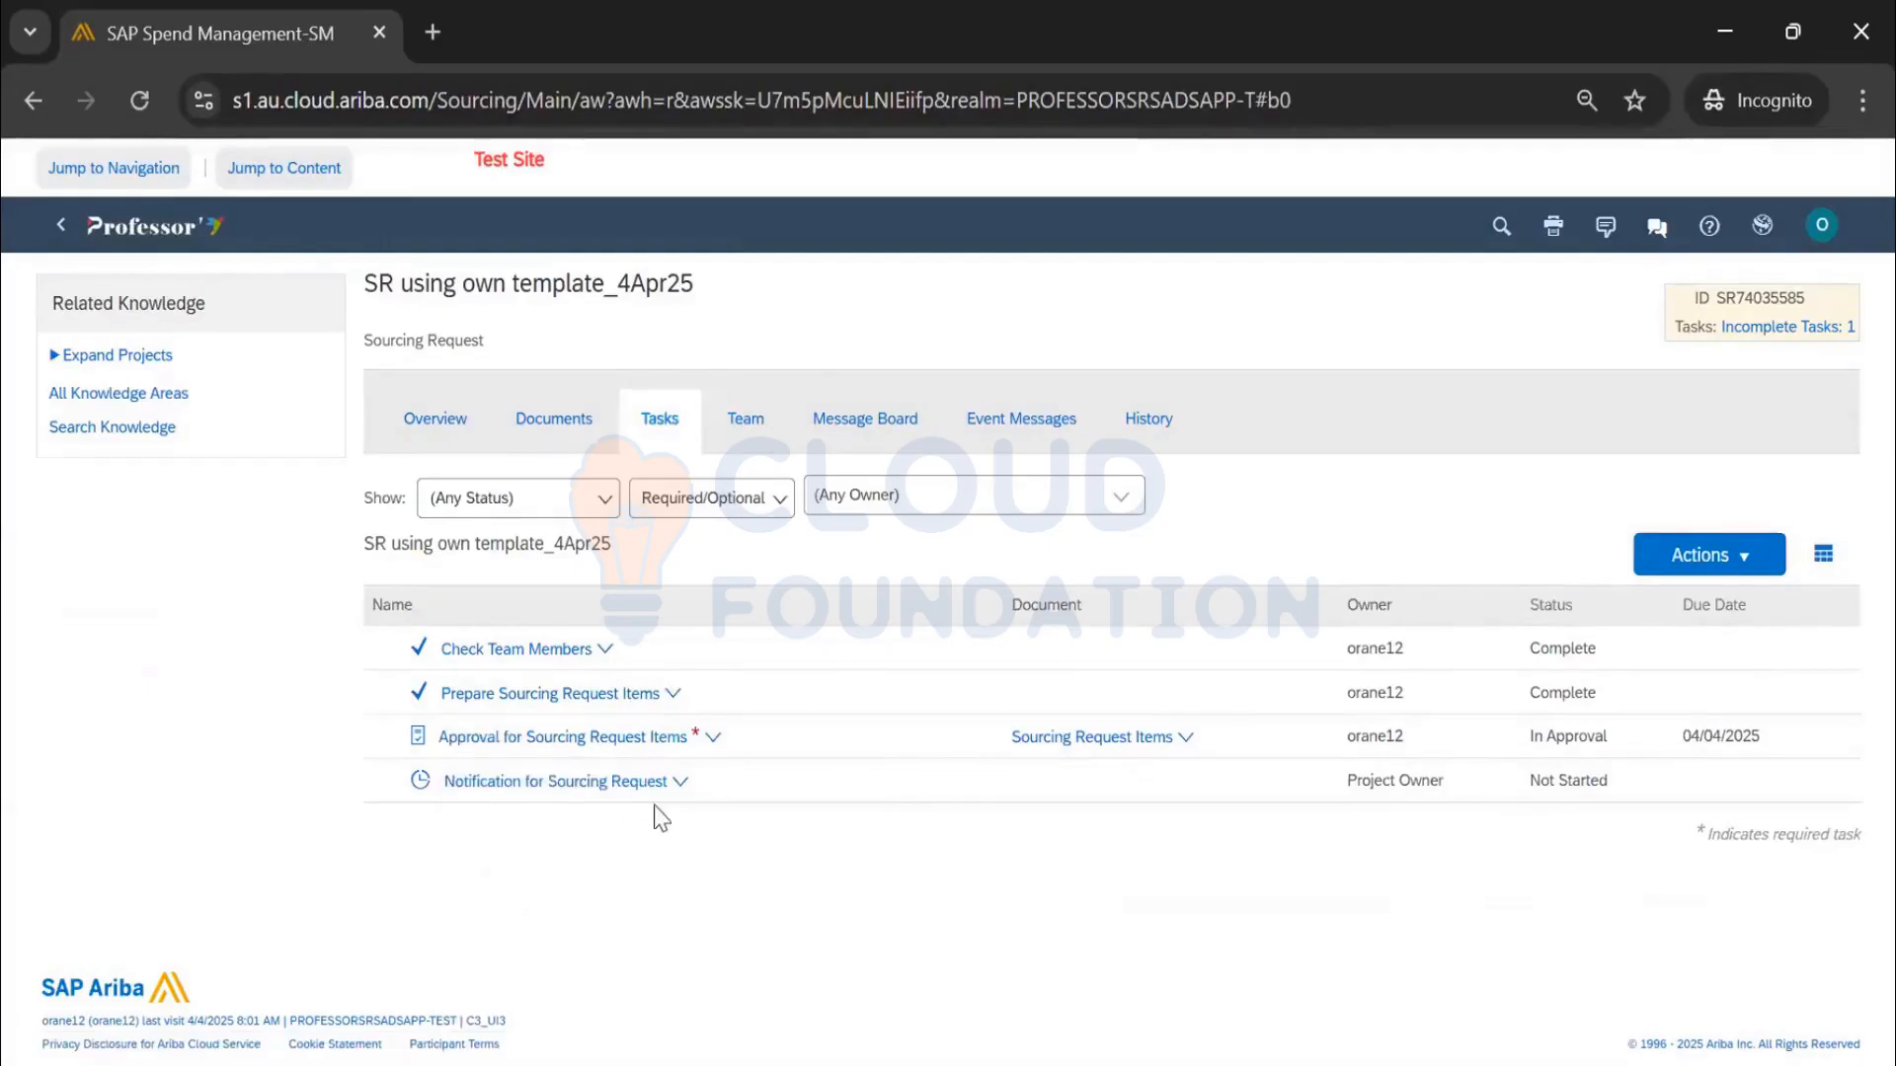
click(1629, 300)
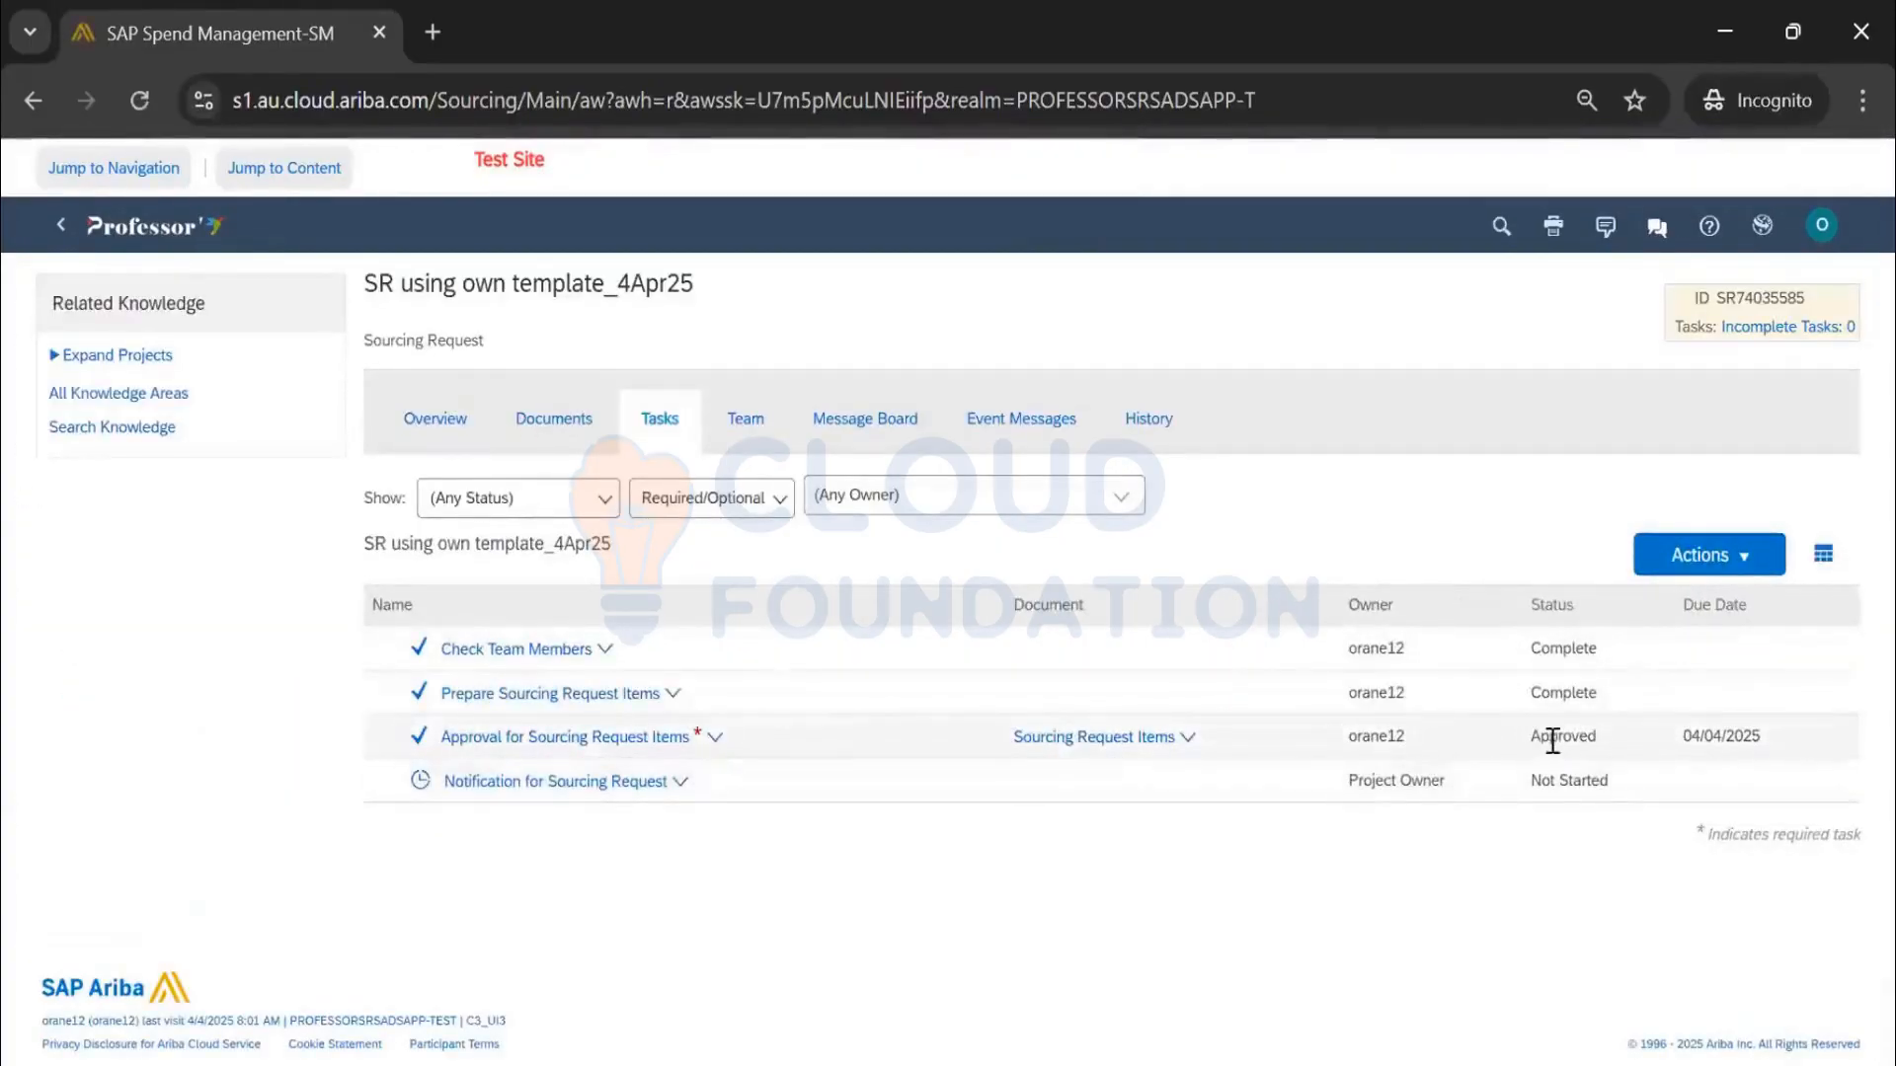
click(553, 423)
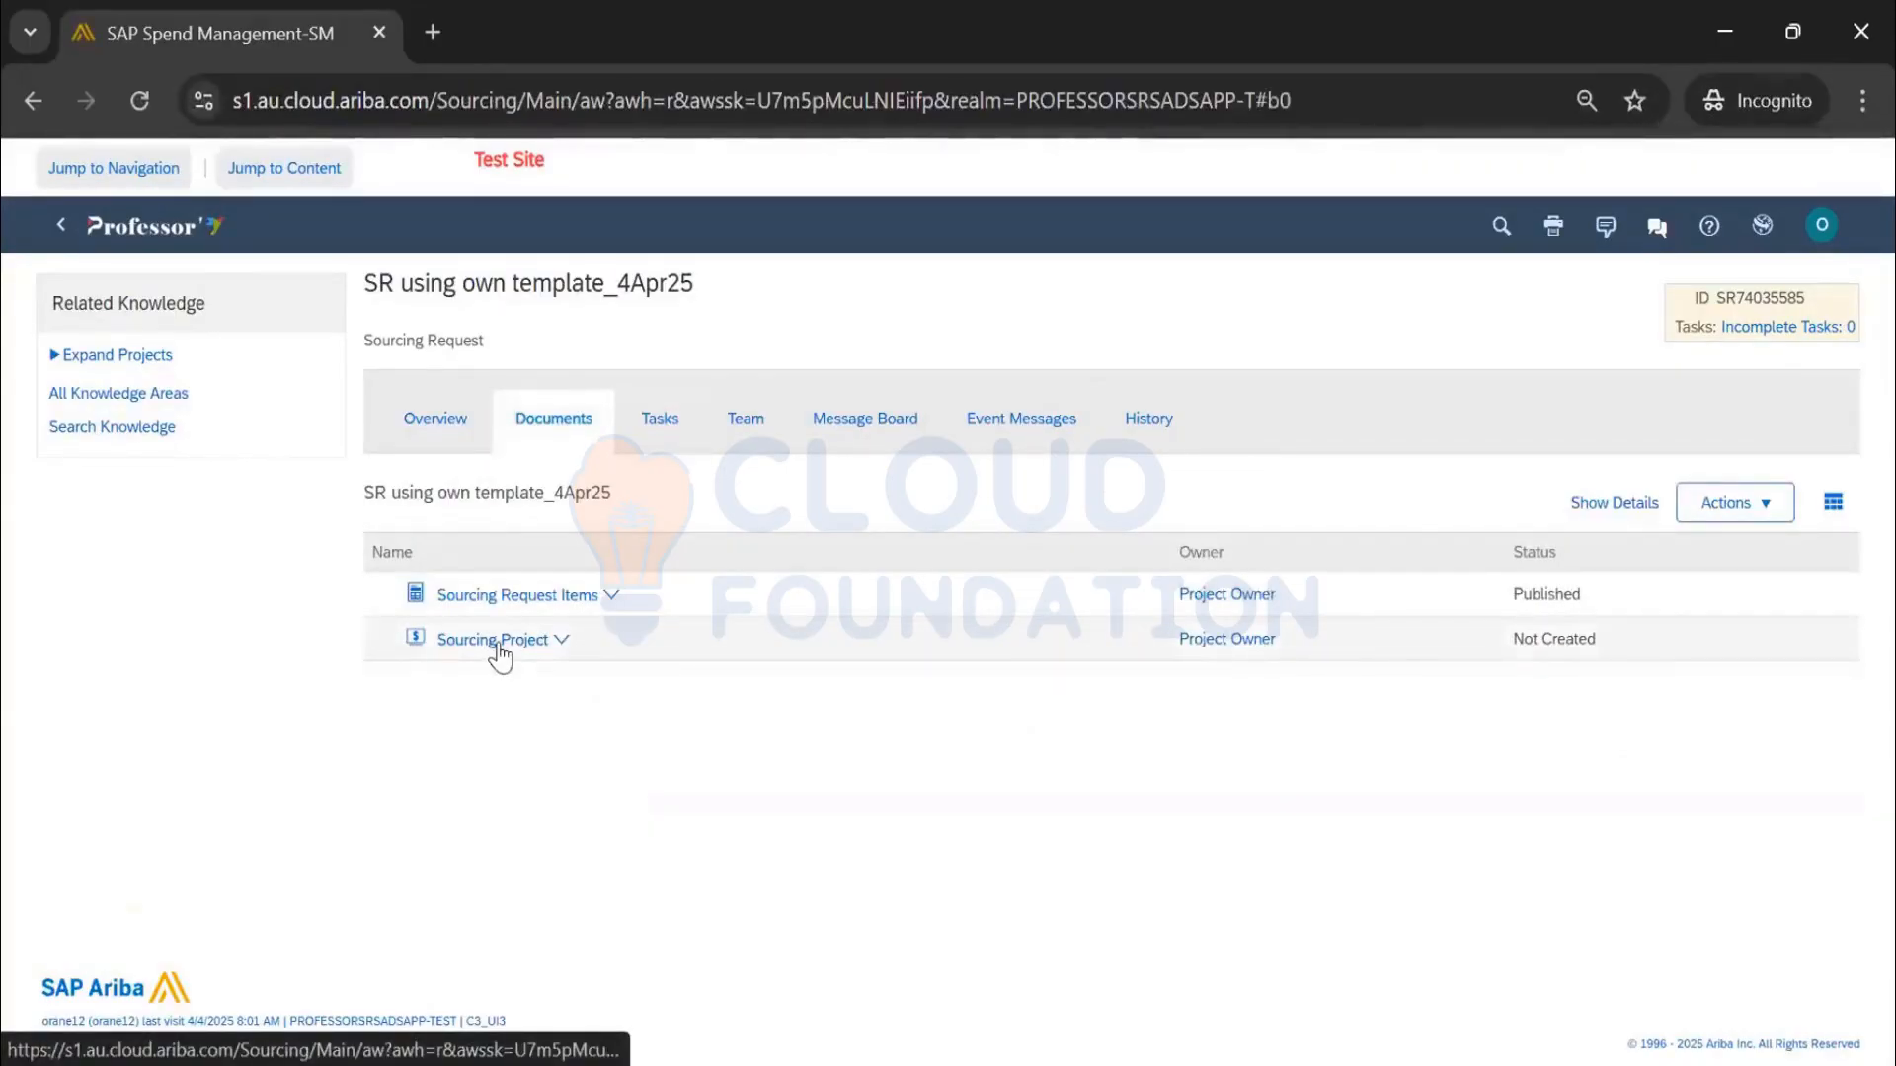
Check on the request's overview that Process Status reads Approved
click(657, 423)
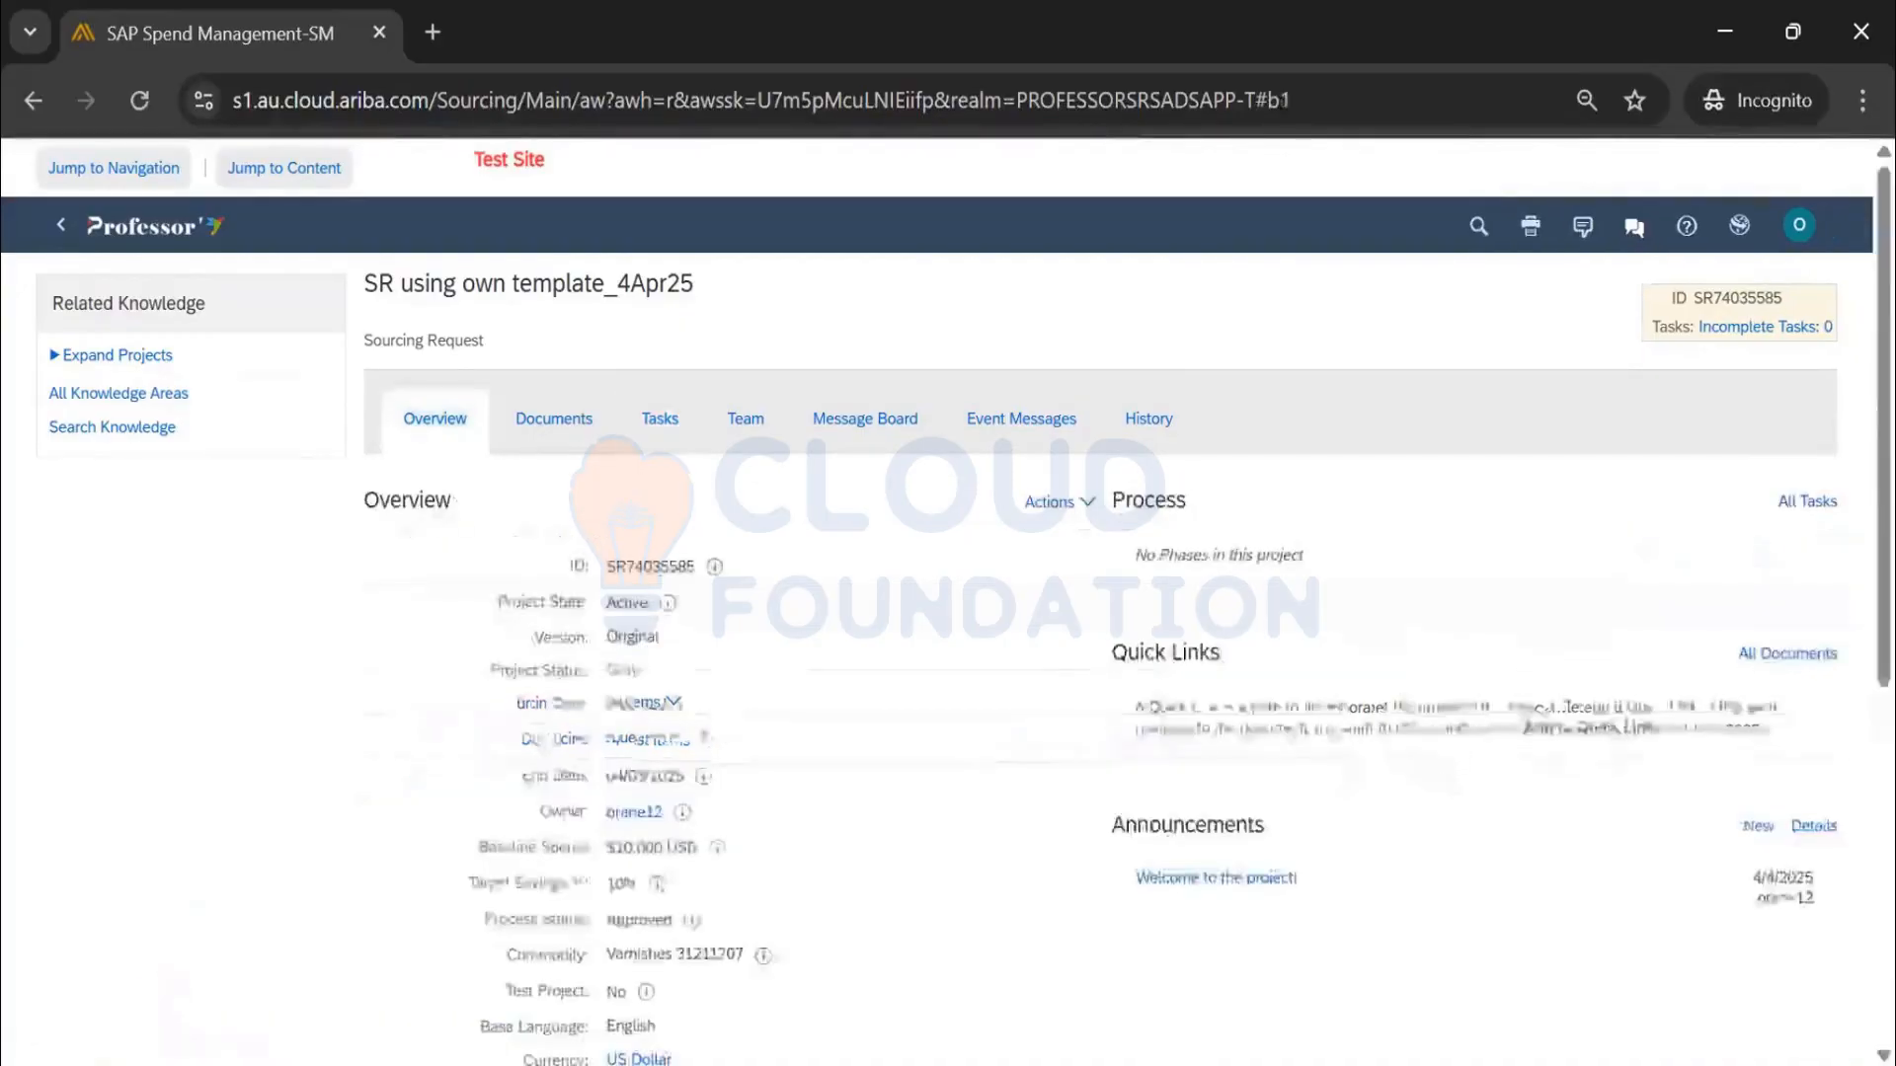
scroll(733, 731, down, 2)
drag(732, 760, 484, 785)
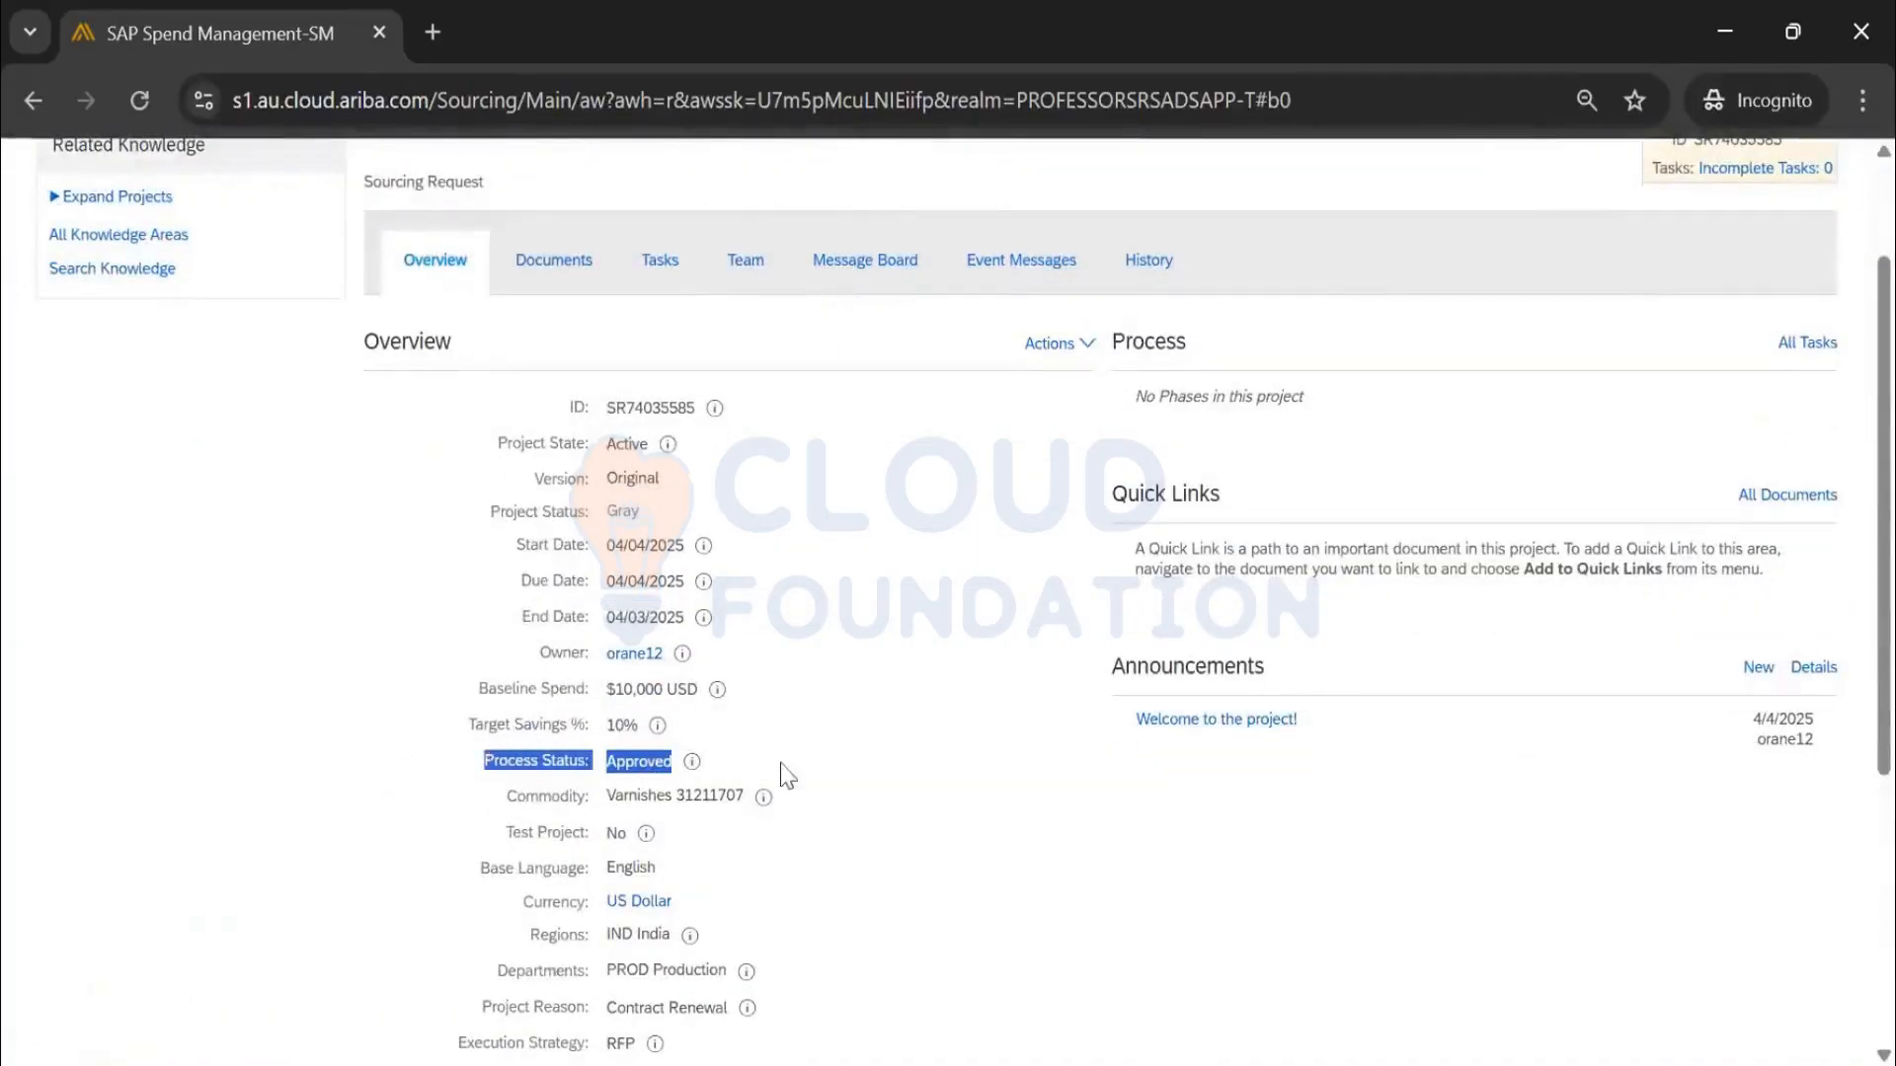
scroll(212, 308, up, 2)
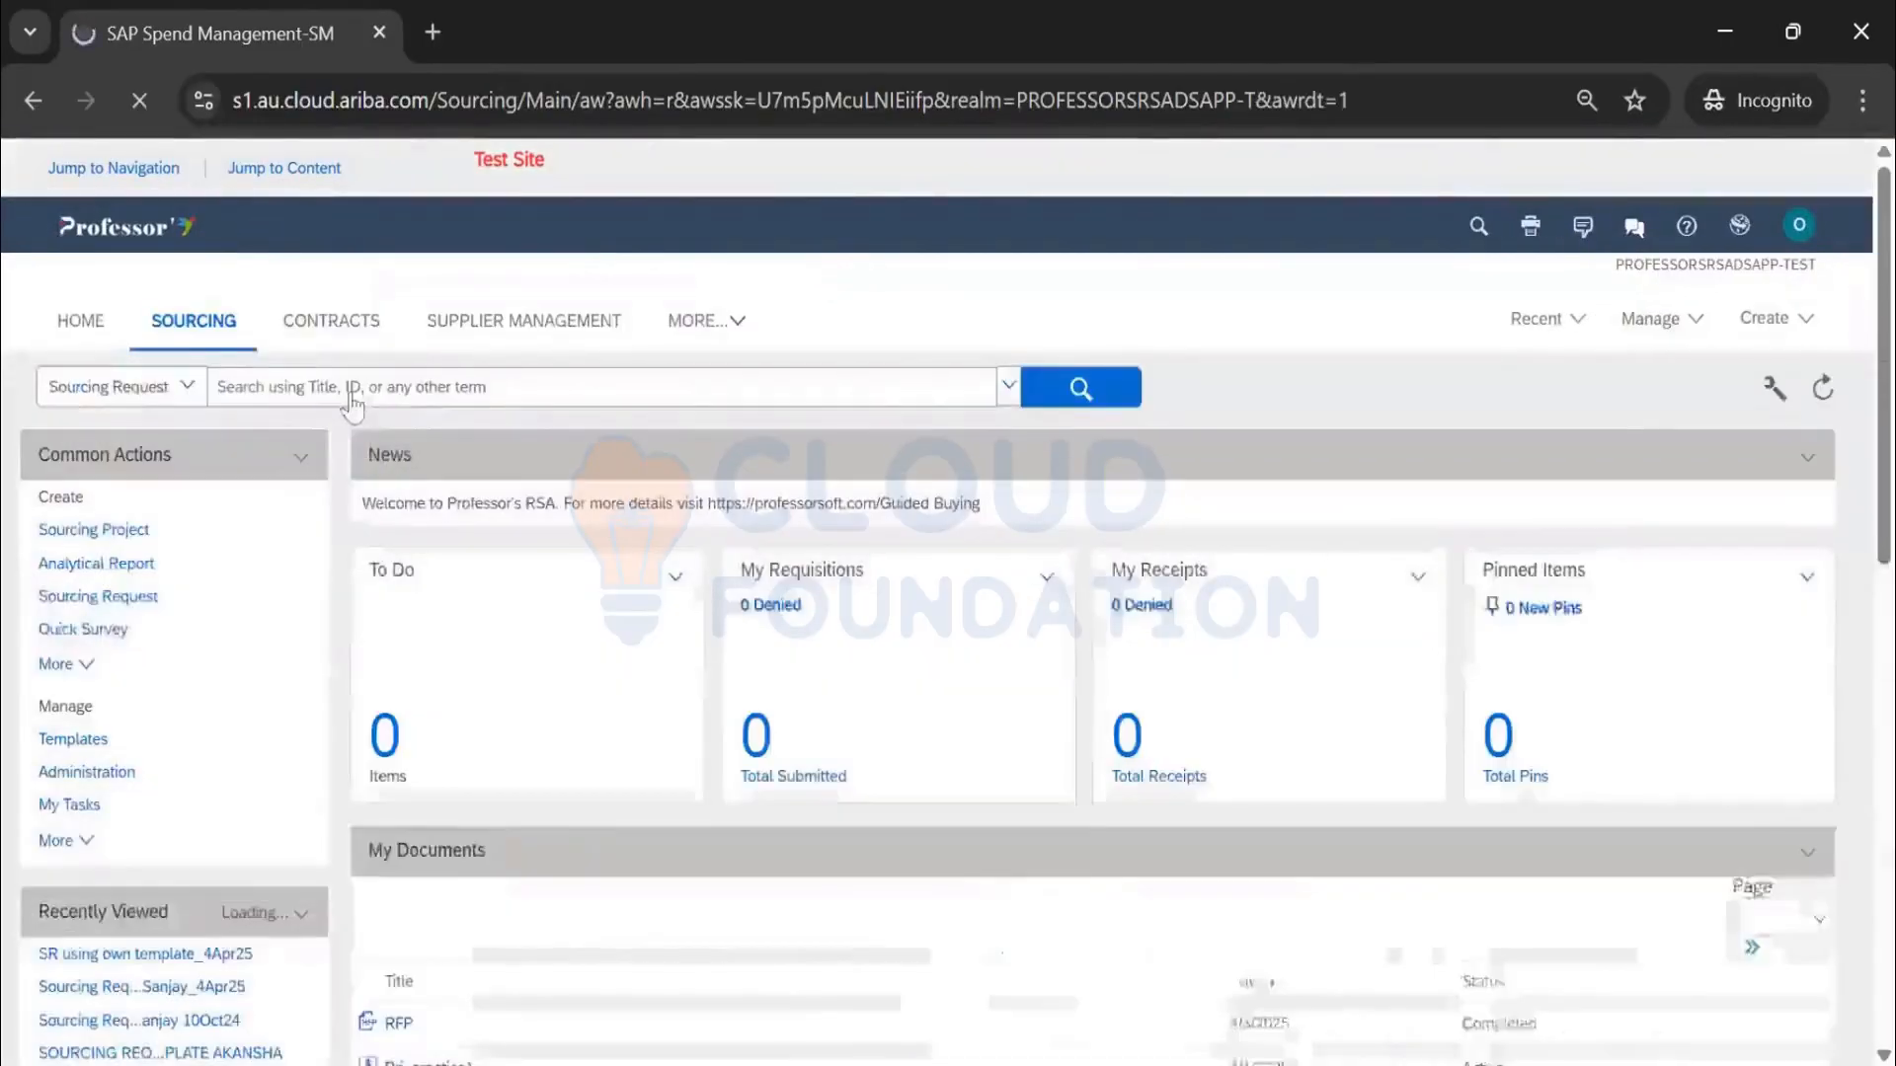
Search sourcing requests needing approval, sorted highest Project Id first, and rerun the search
click(1086, 387)
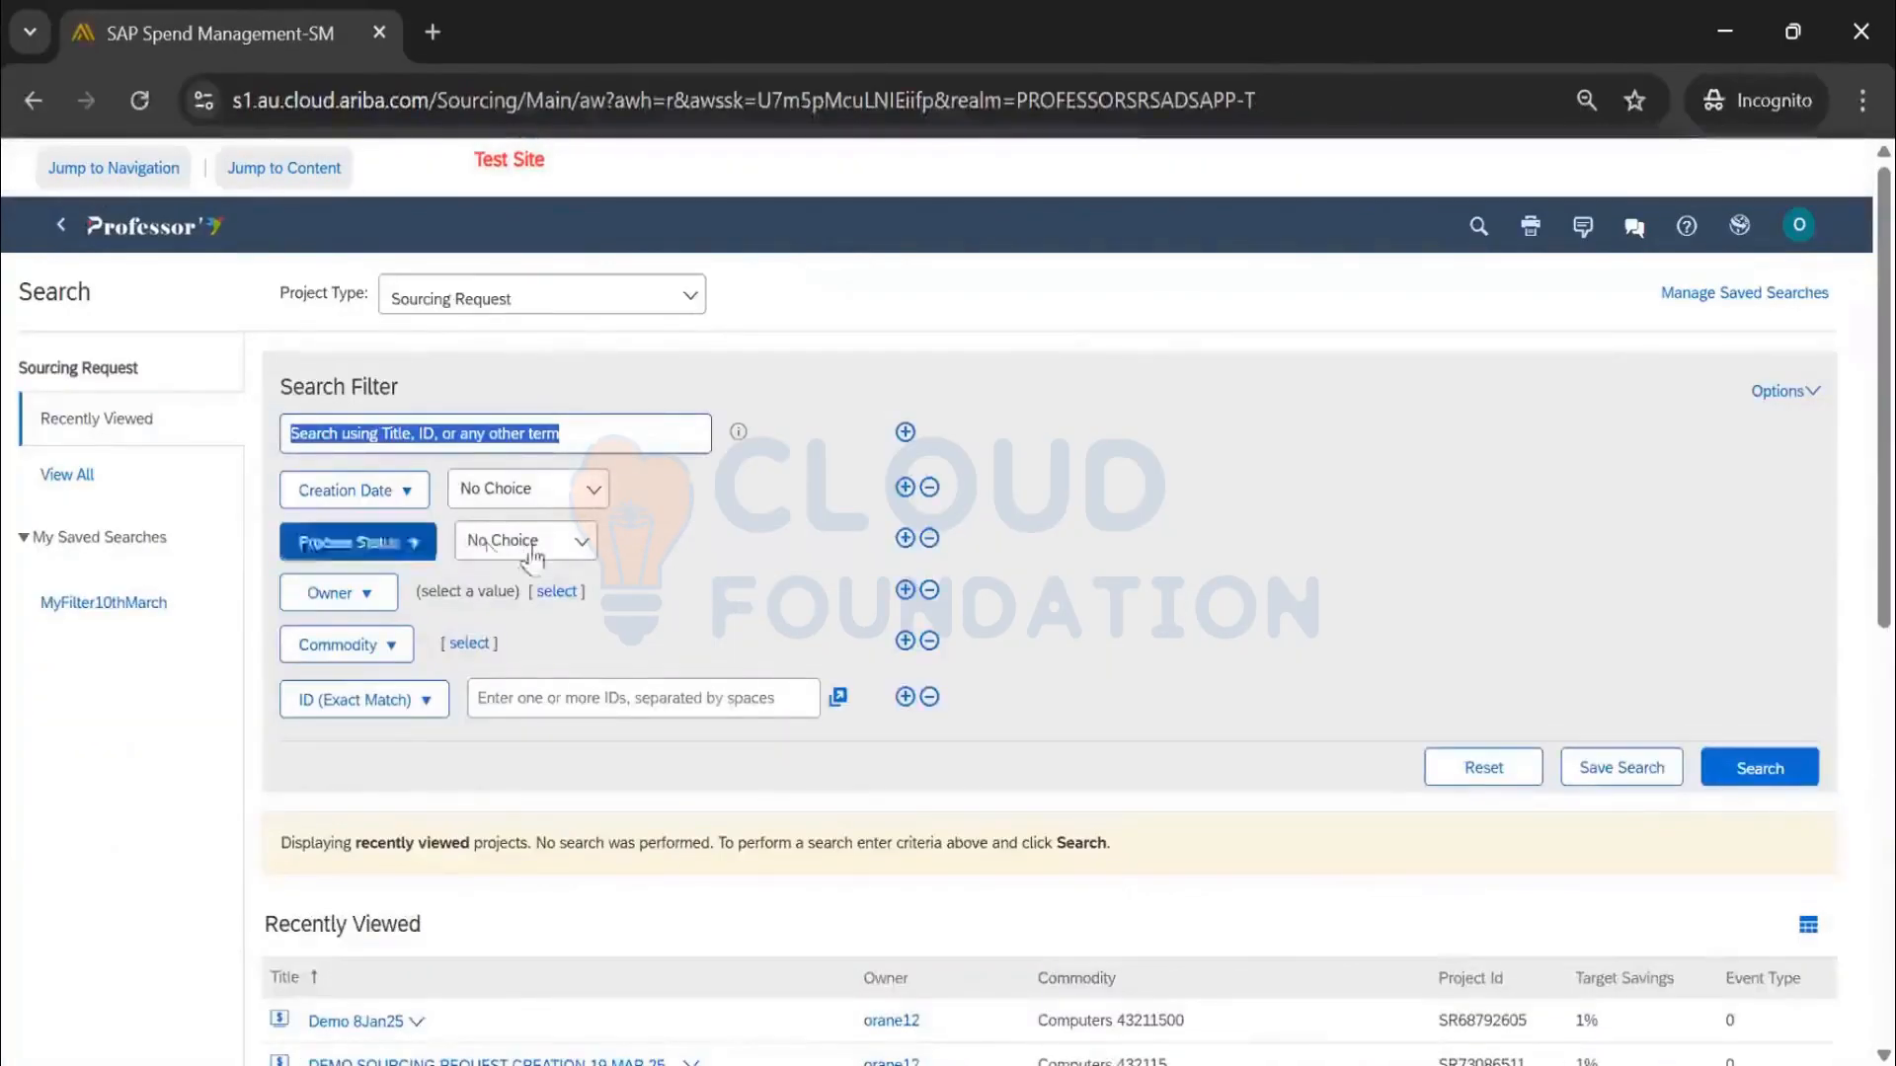
click(528, 543)
click(544, 626)
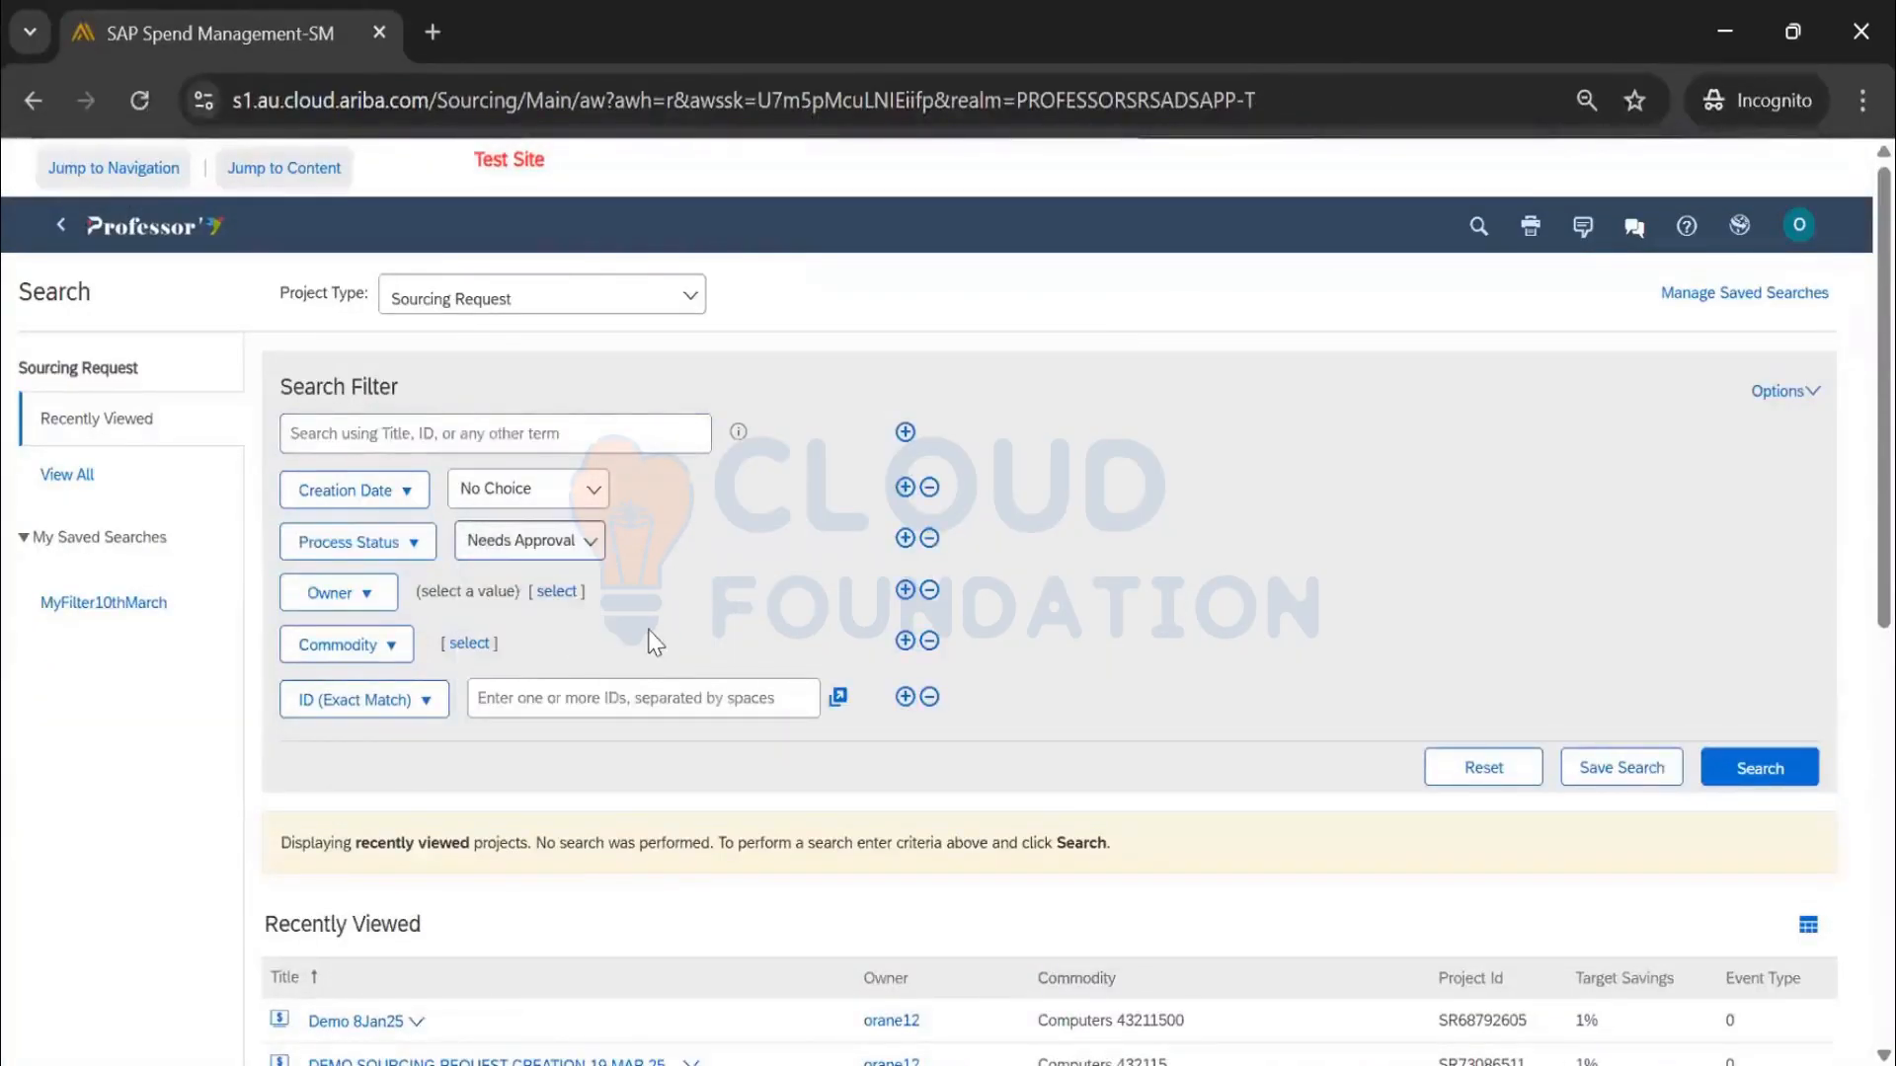
click(1730, 780)
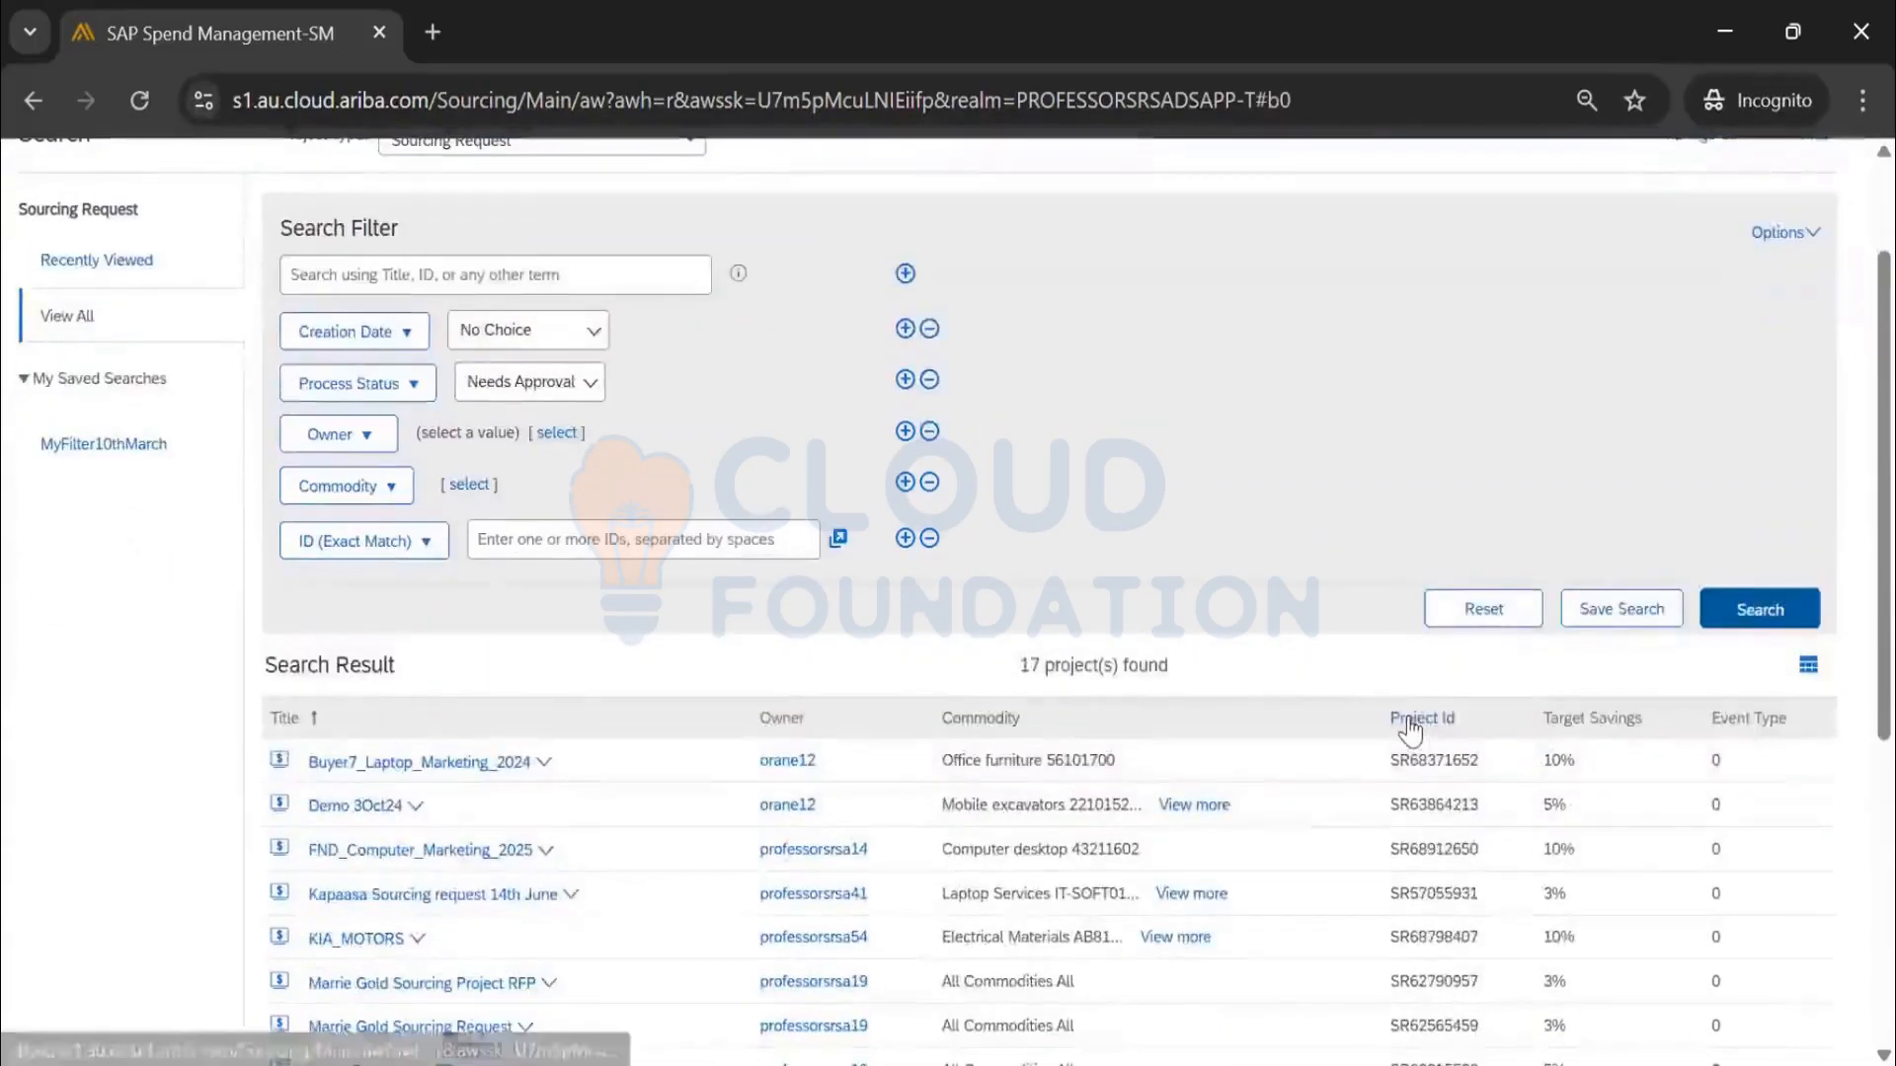
click(1412, 719)
click(1416, 718)
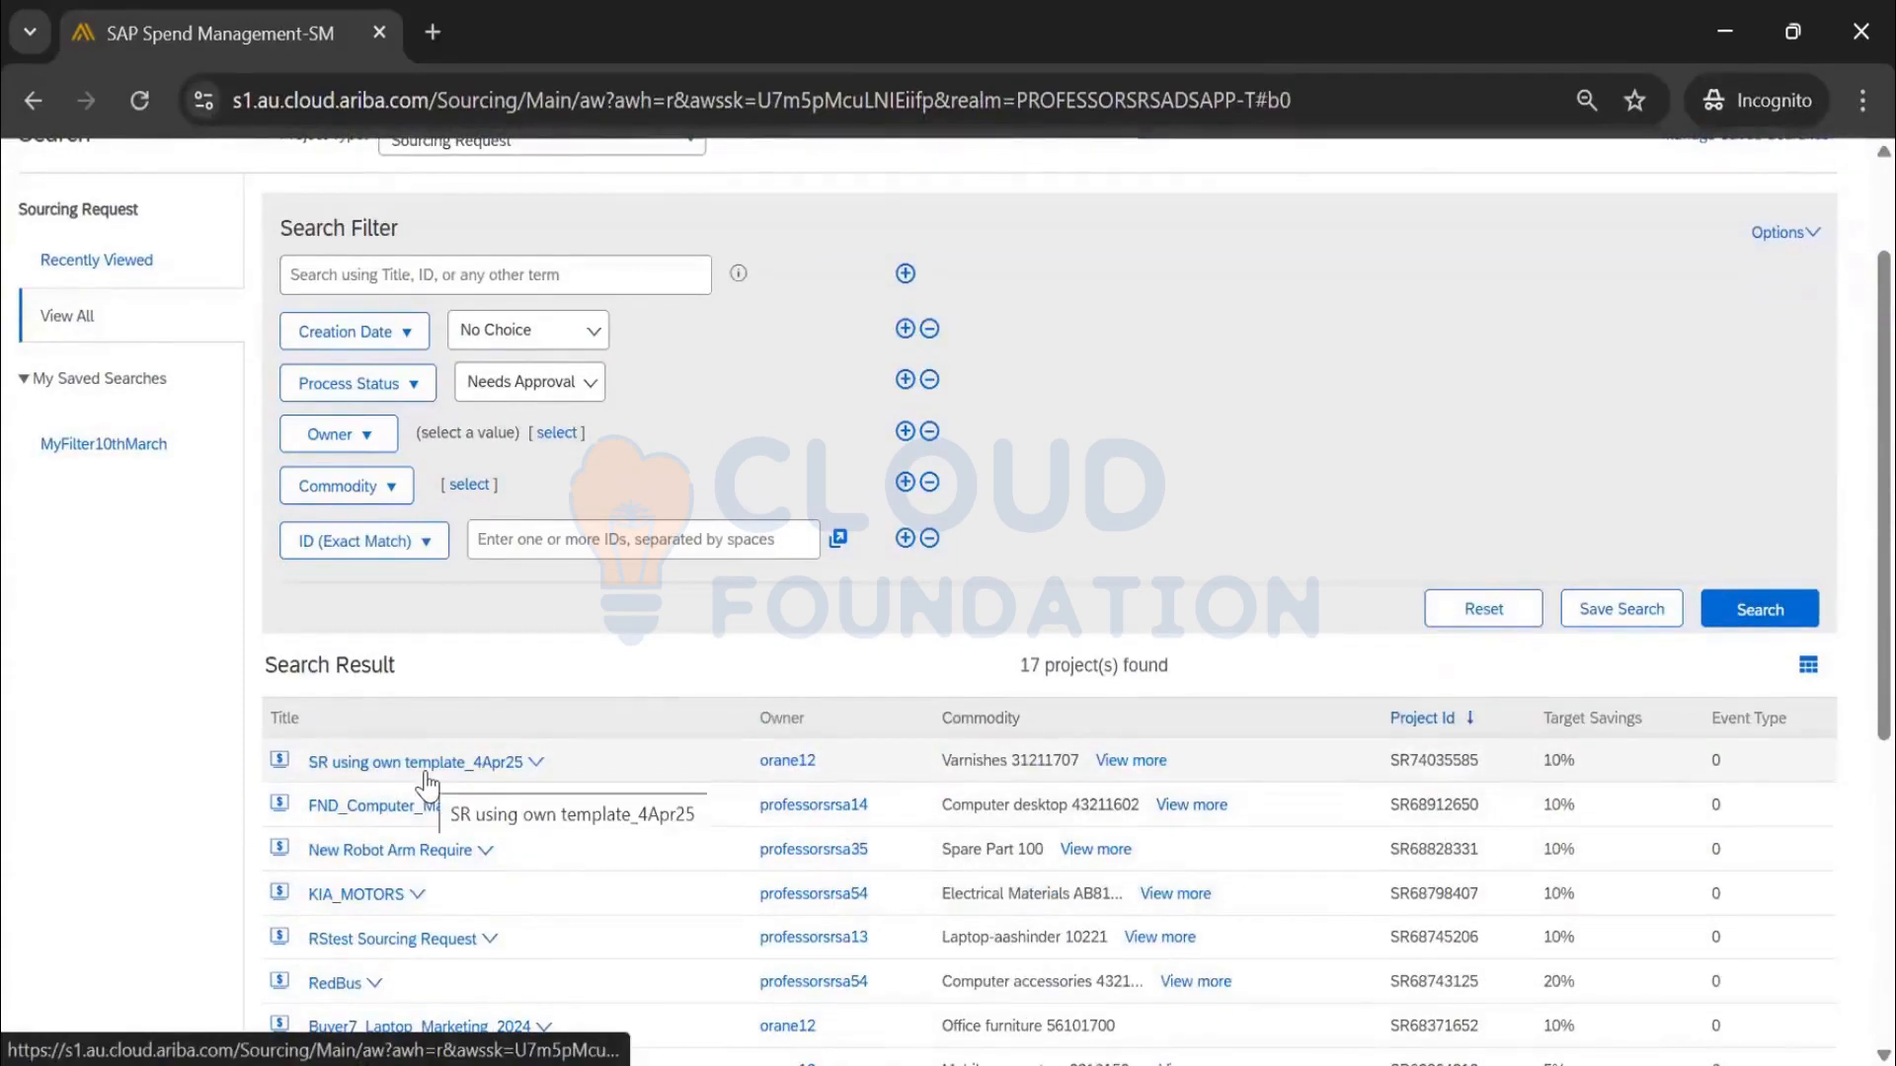
scroll(1116, 432, up, 2)
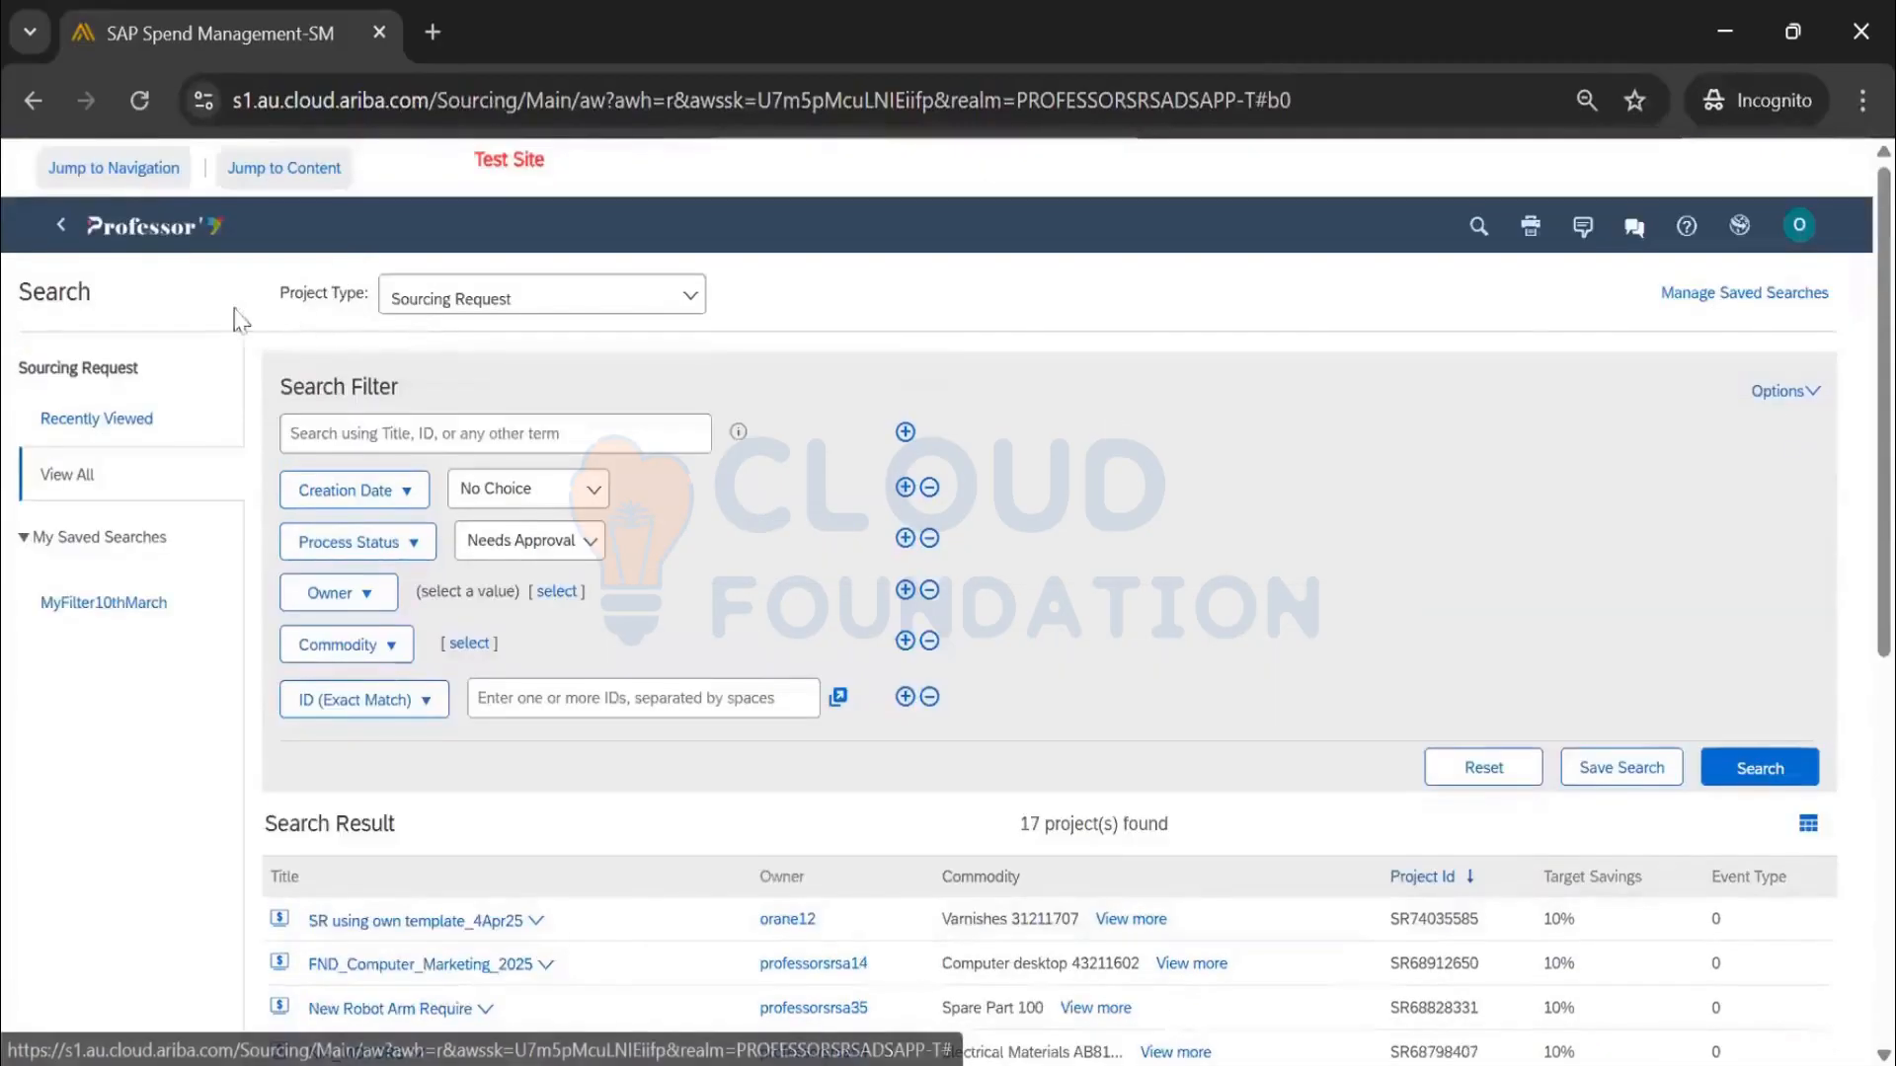
click(140, 99)
scroll(1485, 579, down, 1)
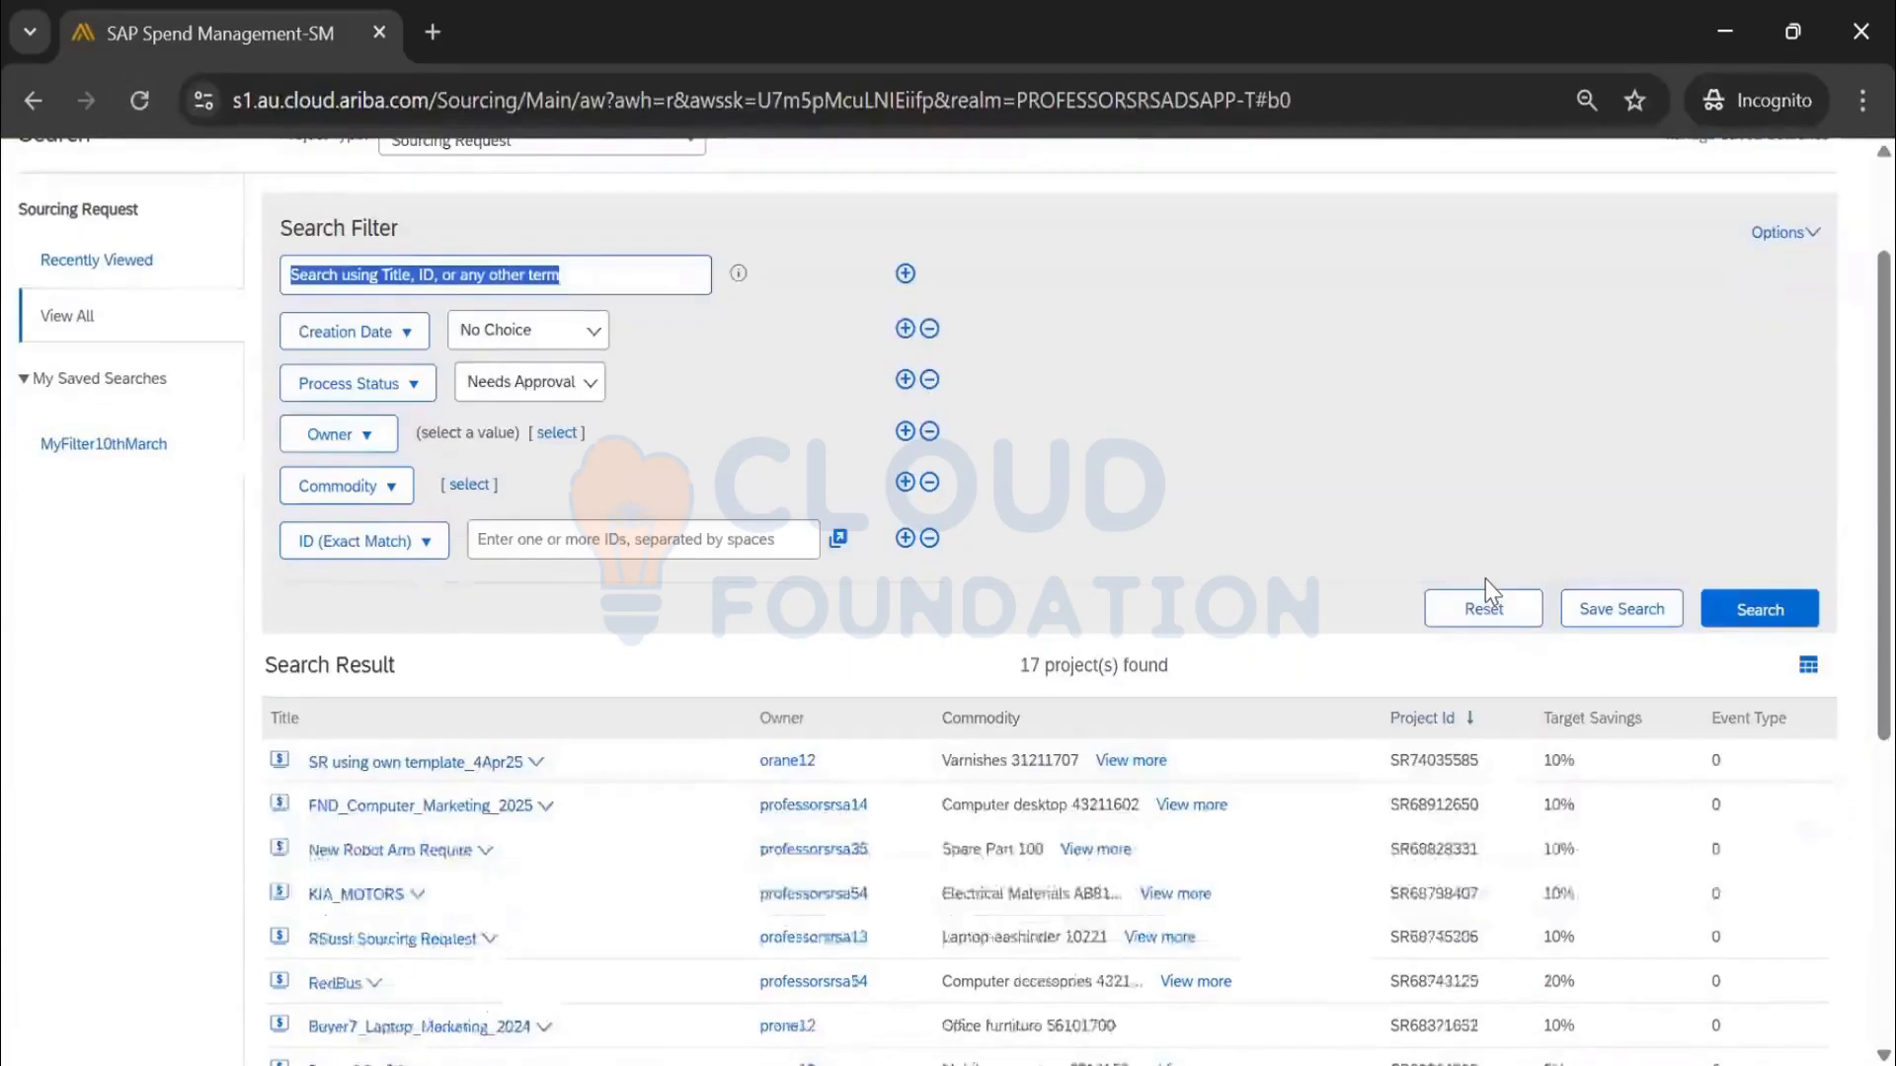
click(1762, 620)
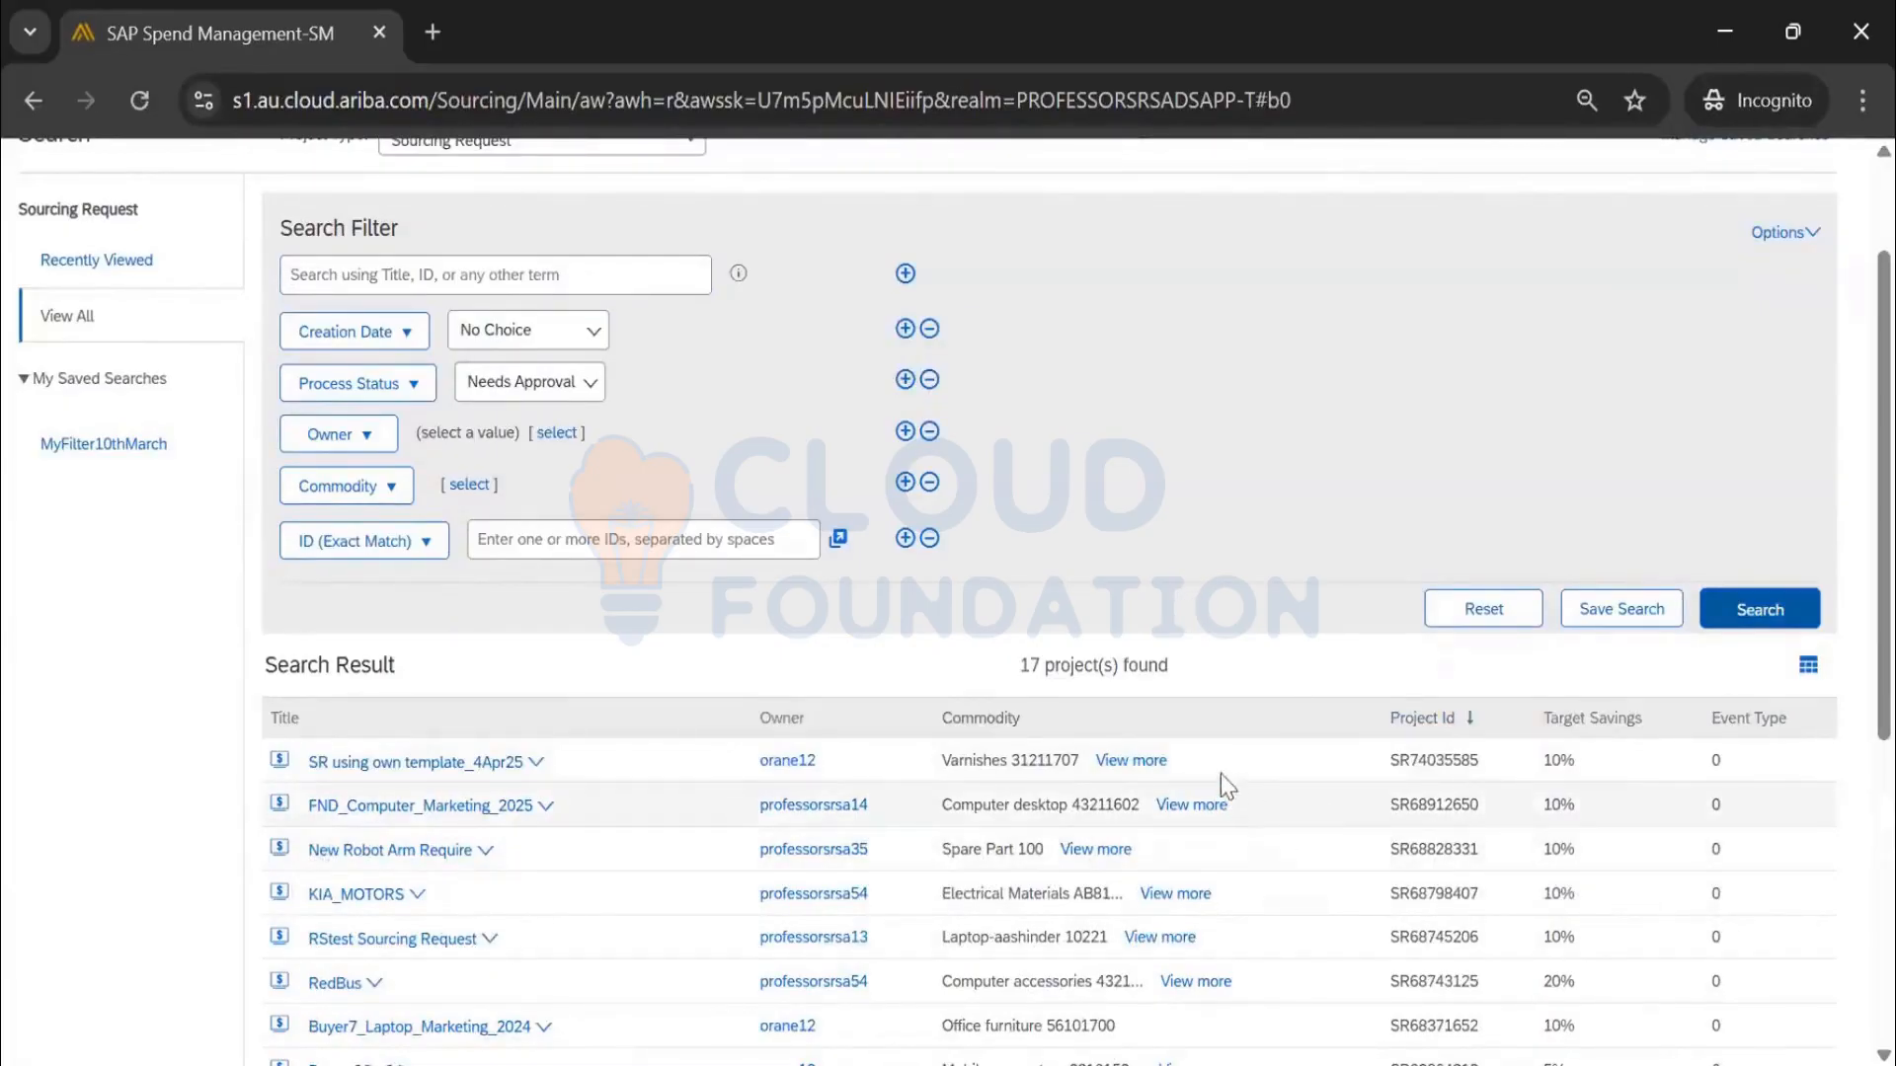
Filter by Approved, then Needs Approval, and open SR using own template_4Apr25
click(541, 387)
click(514, 505)
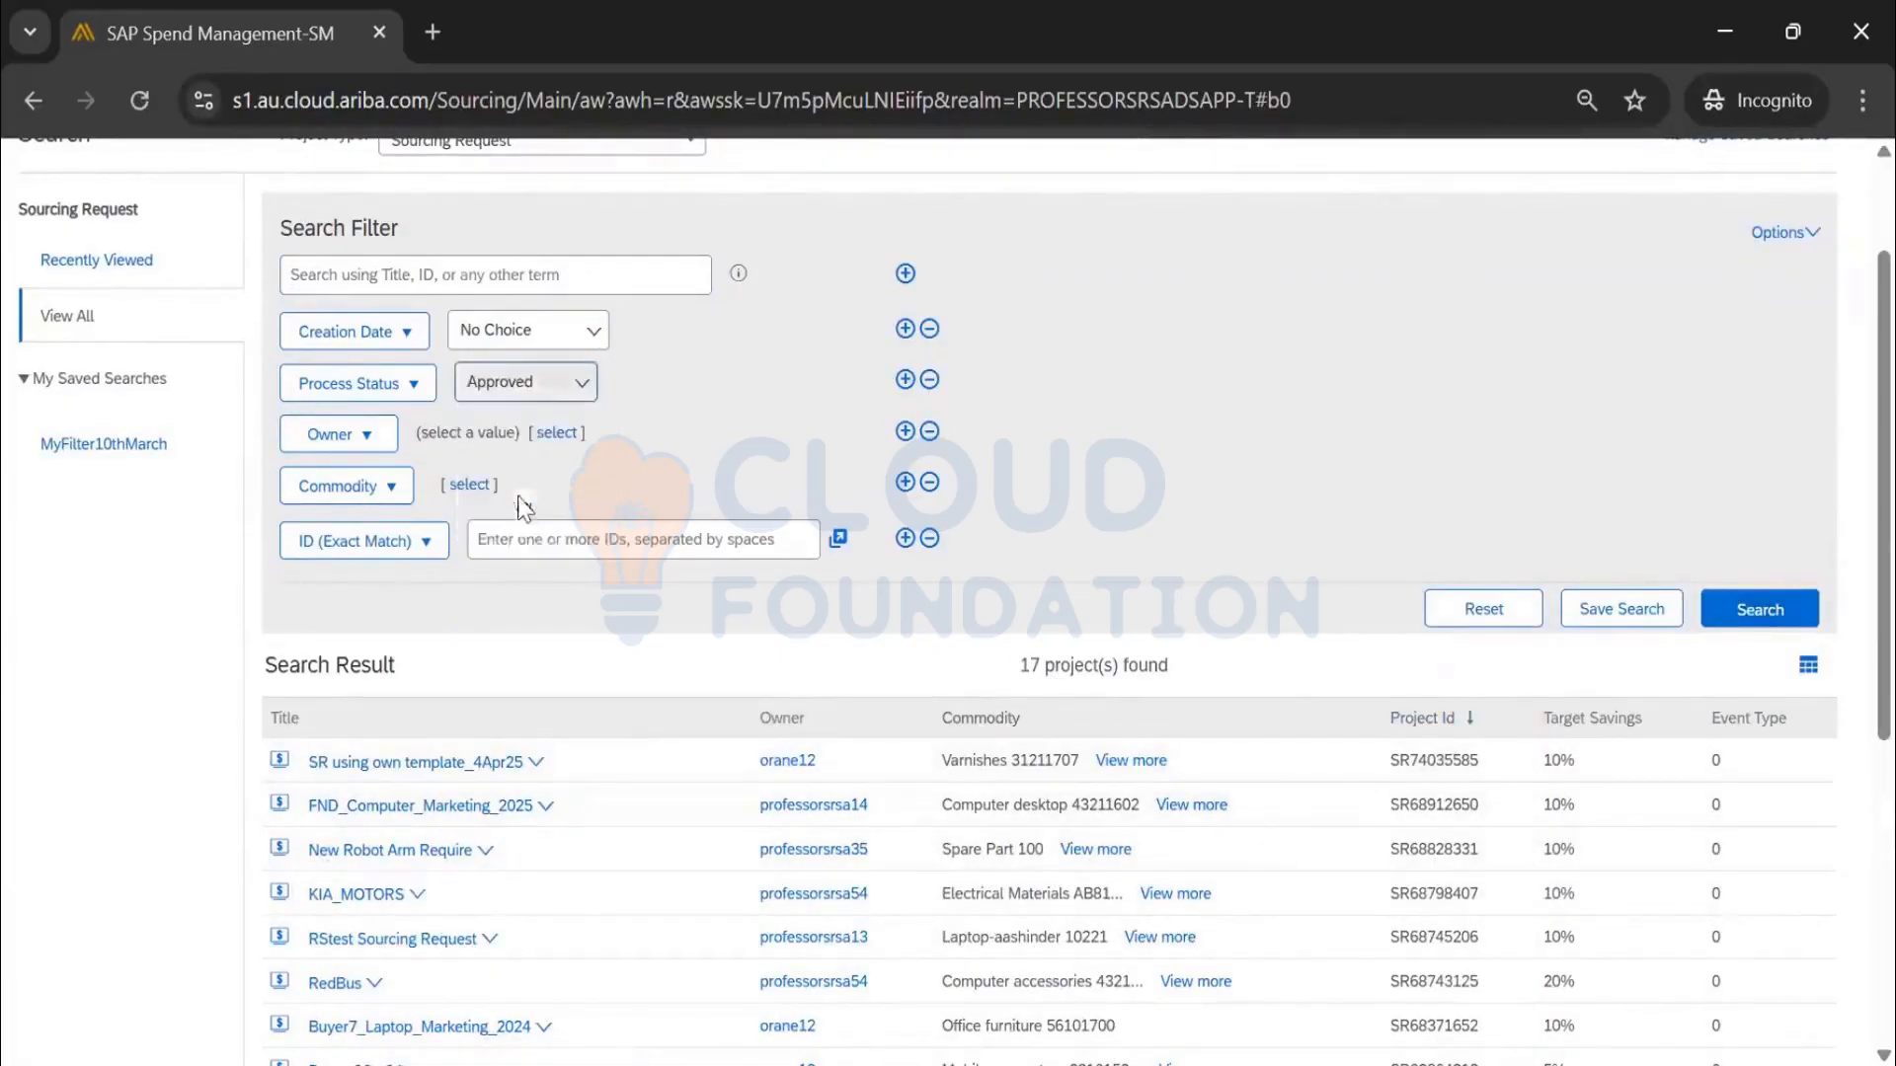
click(1768, 610)
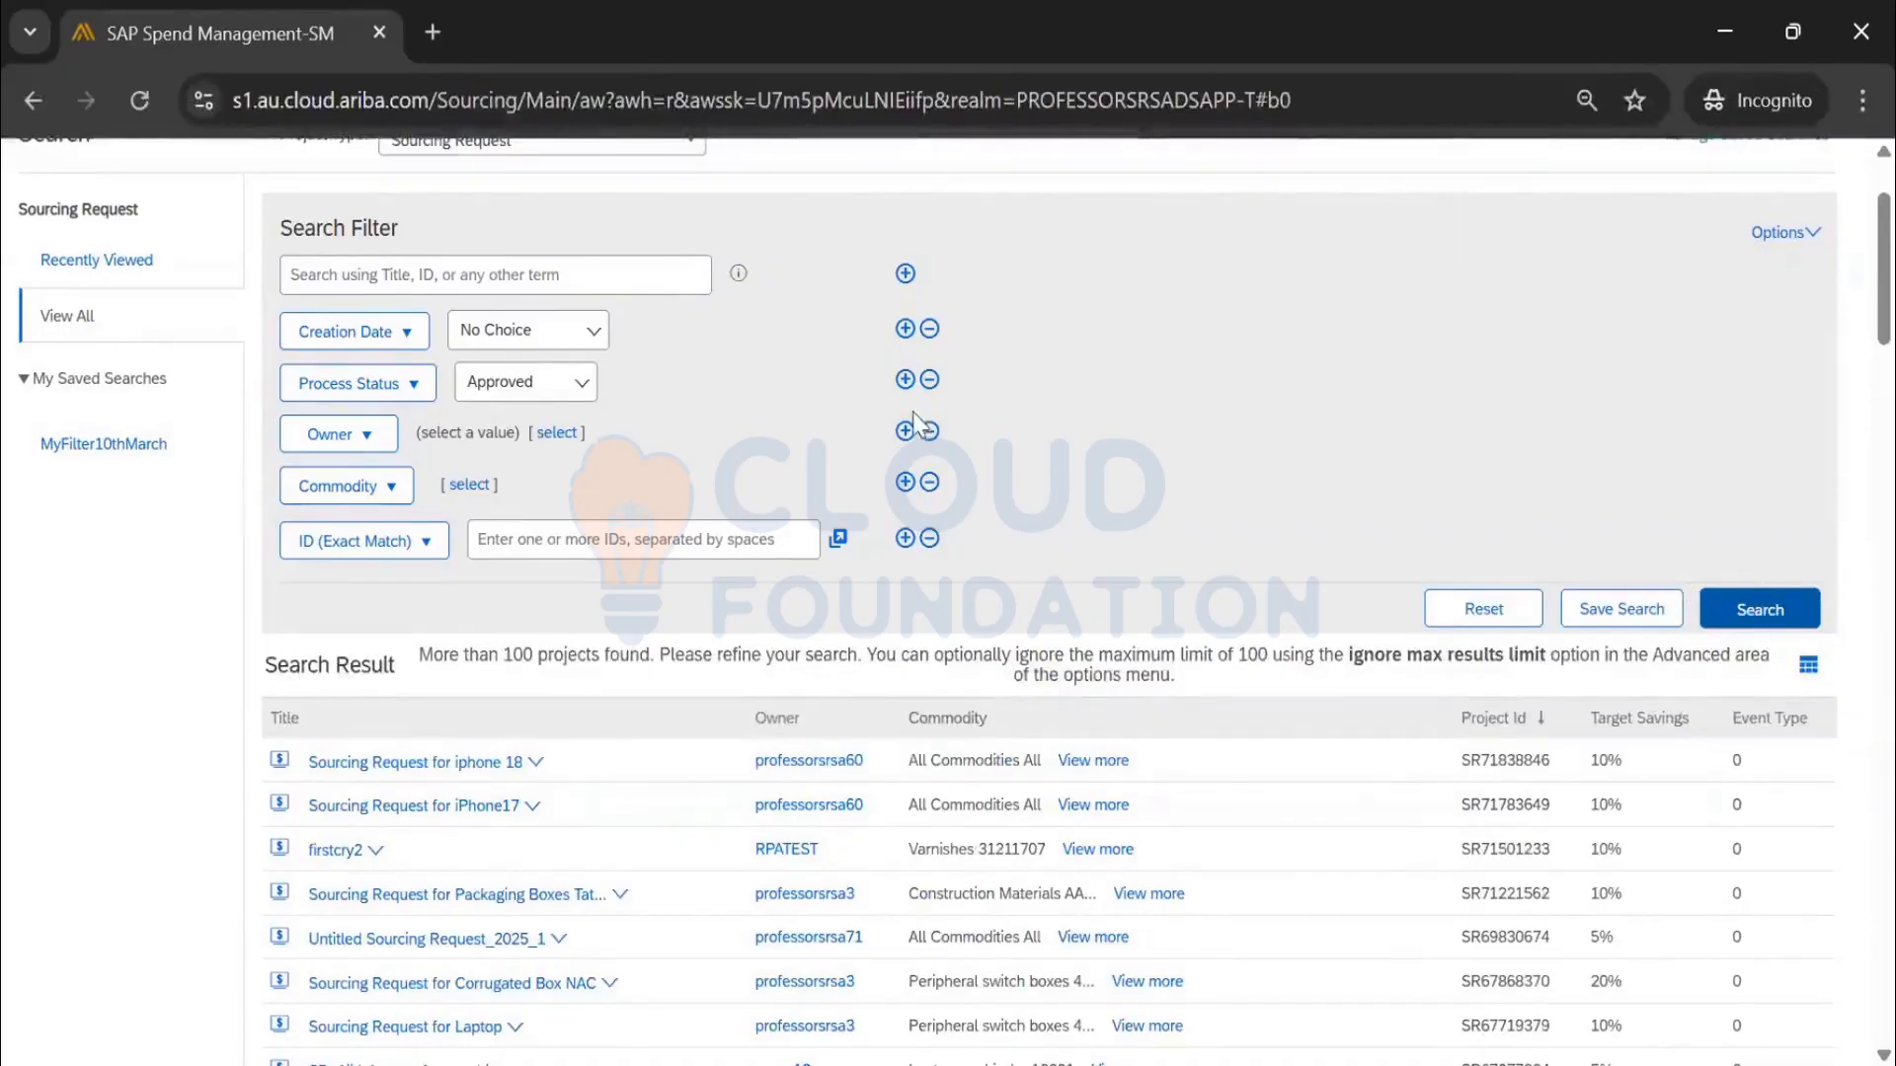
click(520, 387)
click(524, 468)
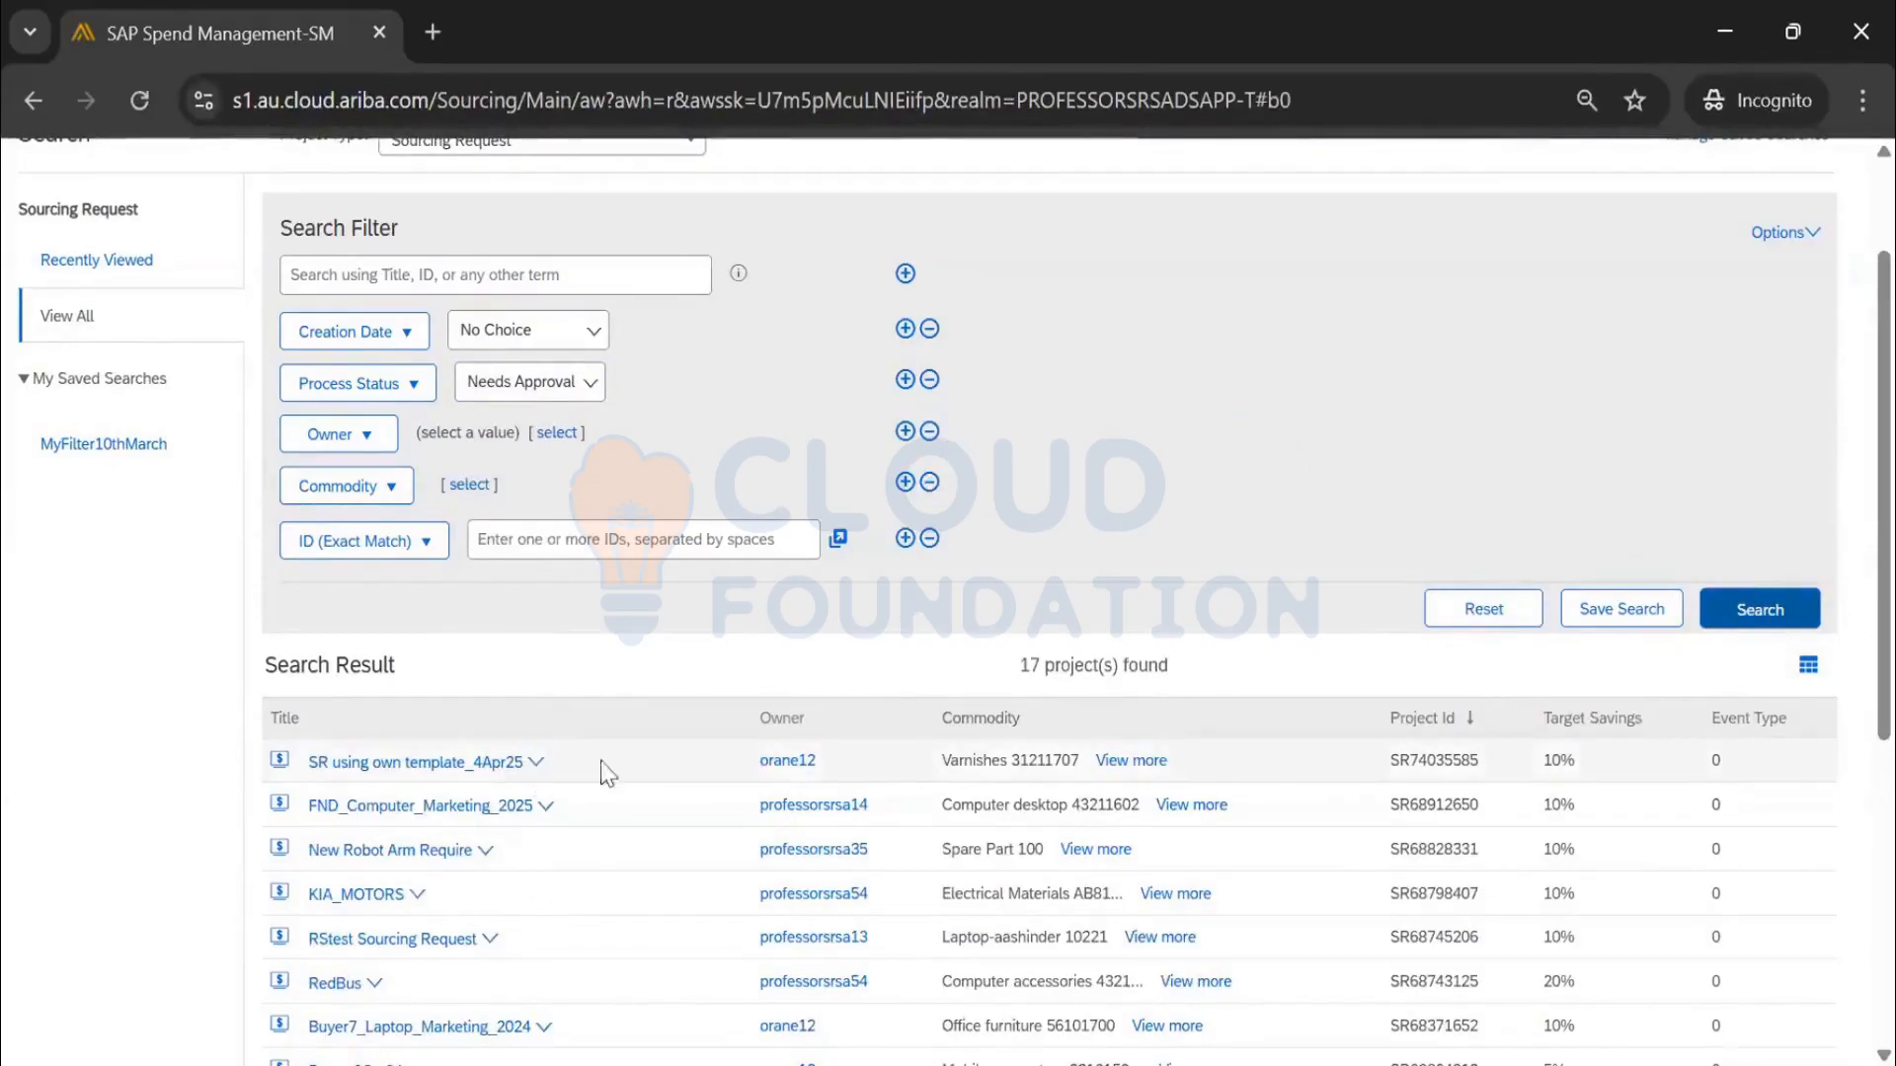
click(499, 764)
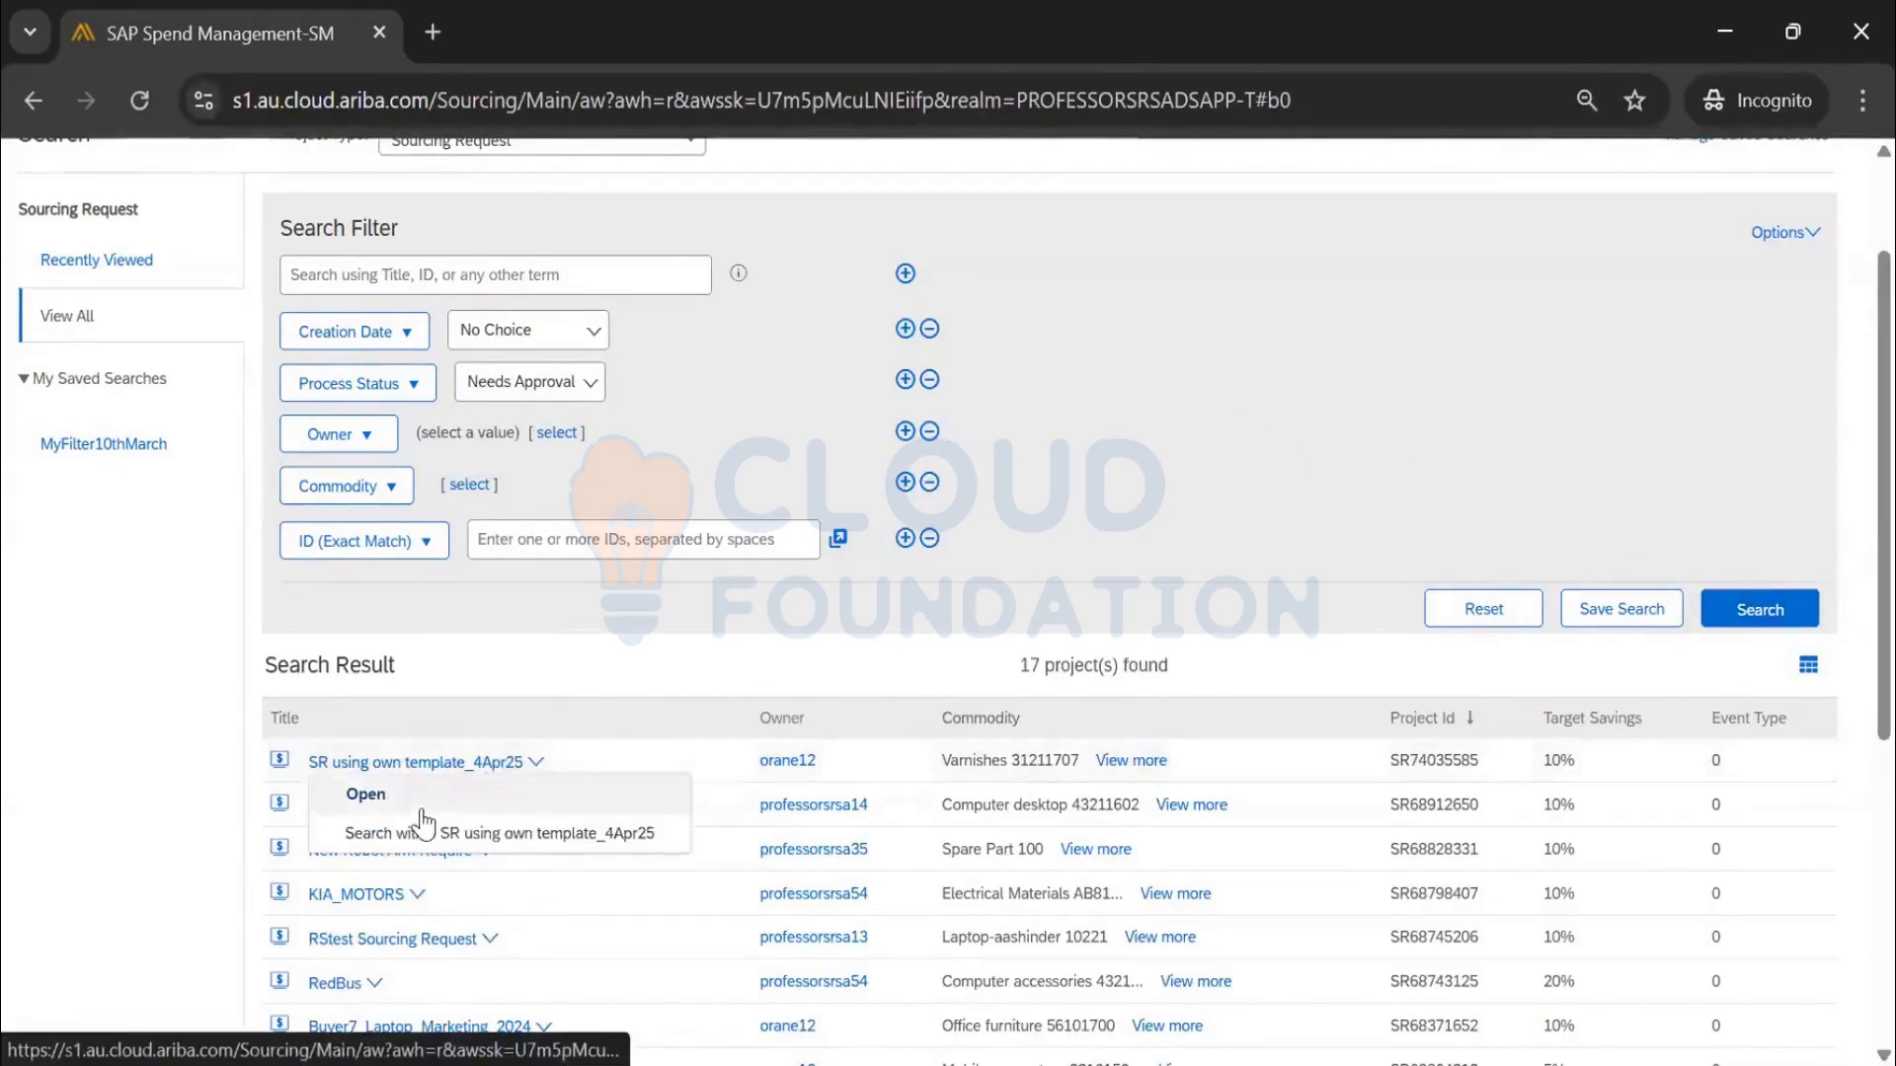
click(422, 805)
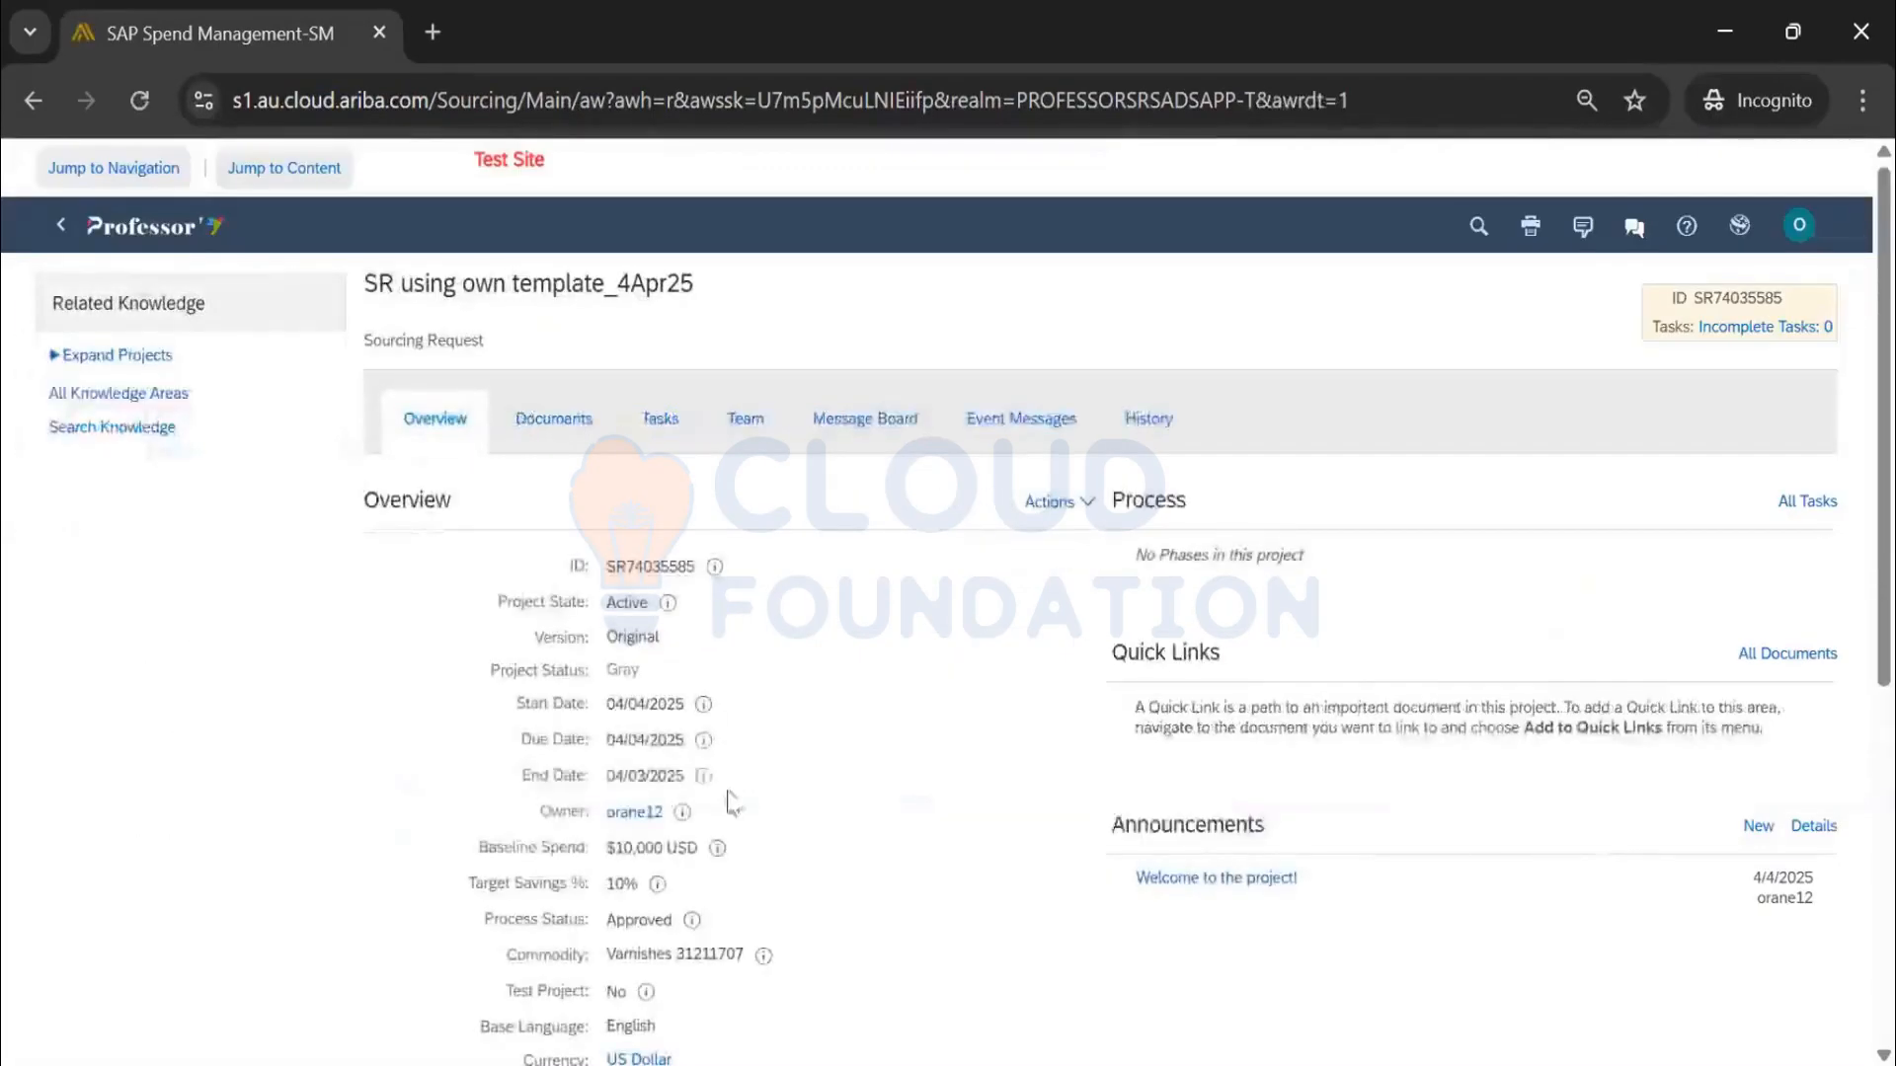
Confirm its Approved status, return to the Ariba home dashboard, and switch to Excel
scroll(640, 790, down, 2)
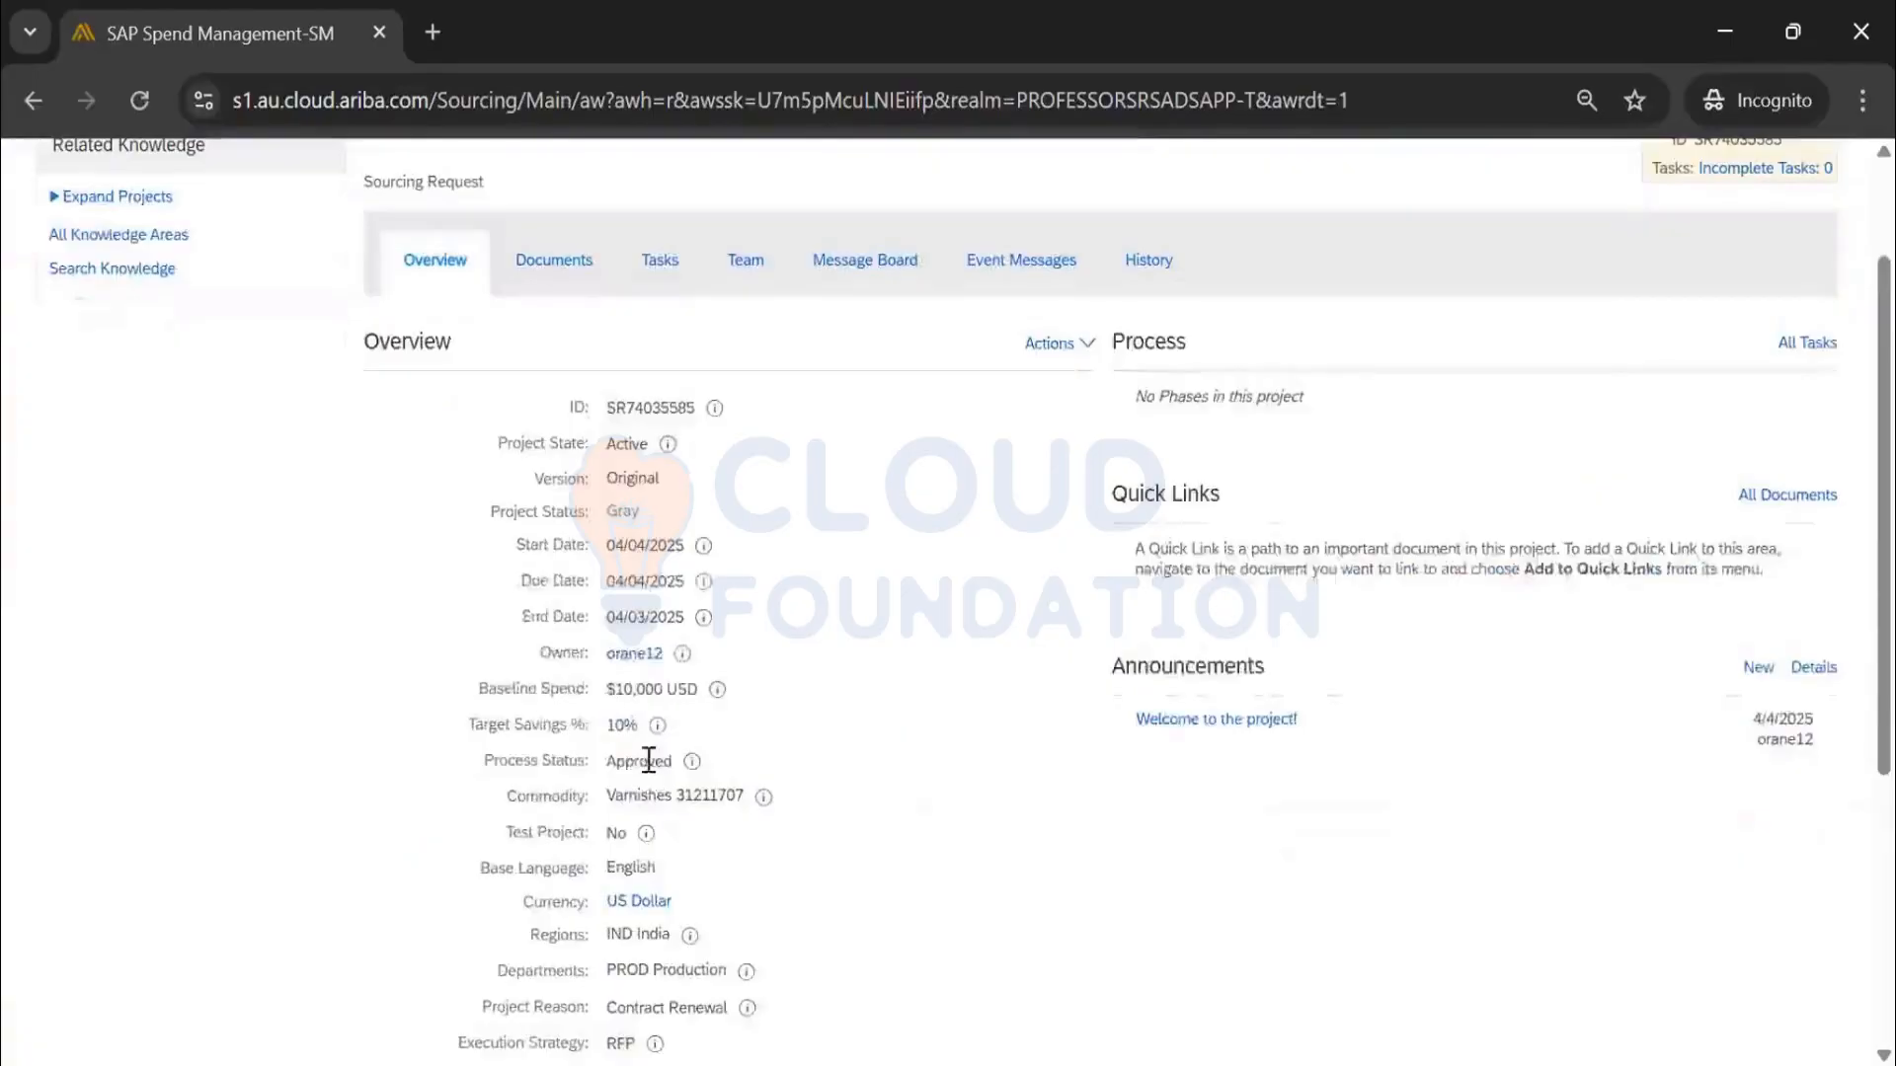
double_click(642, 761)
scroll(514, 276, up, 2)
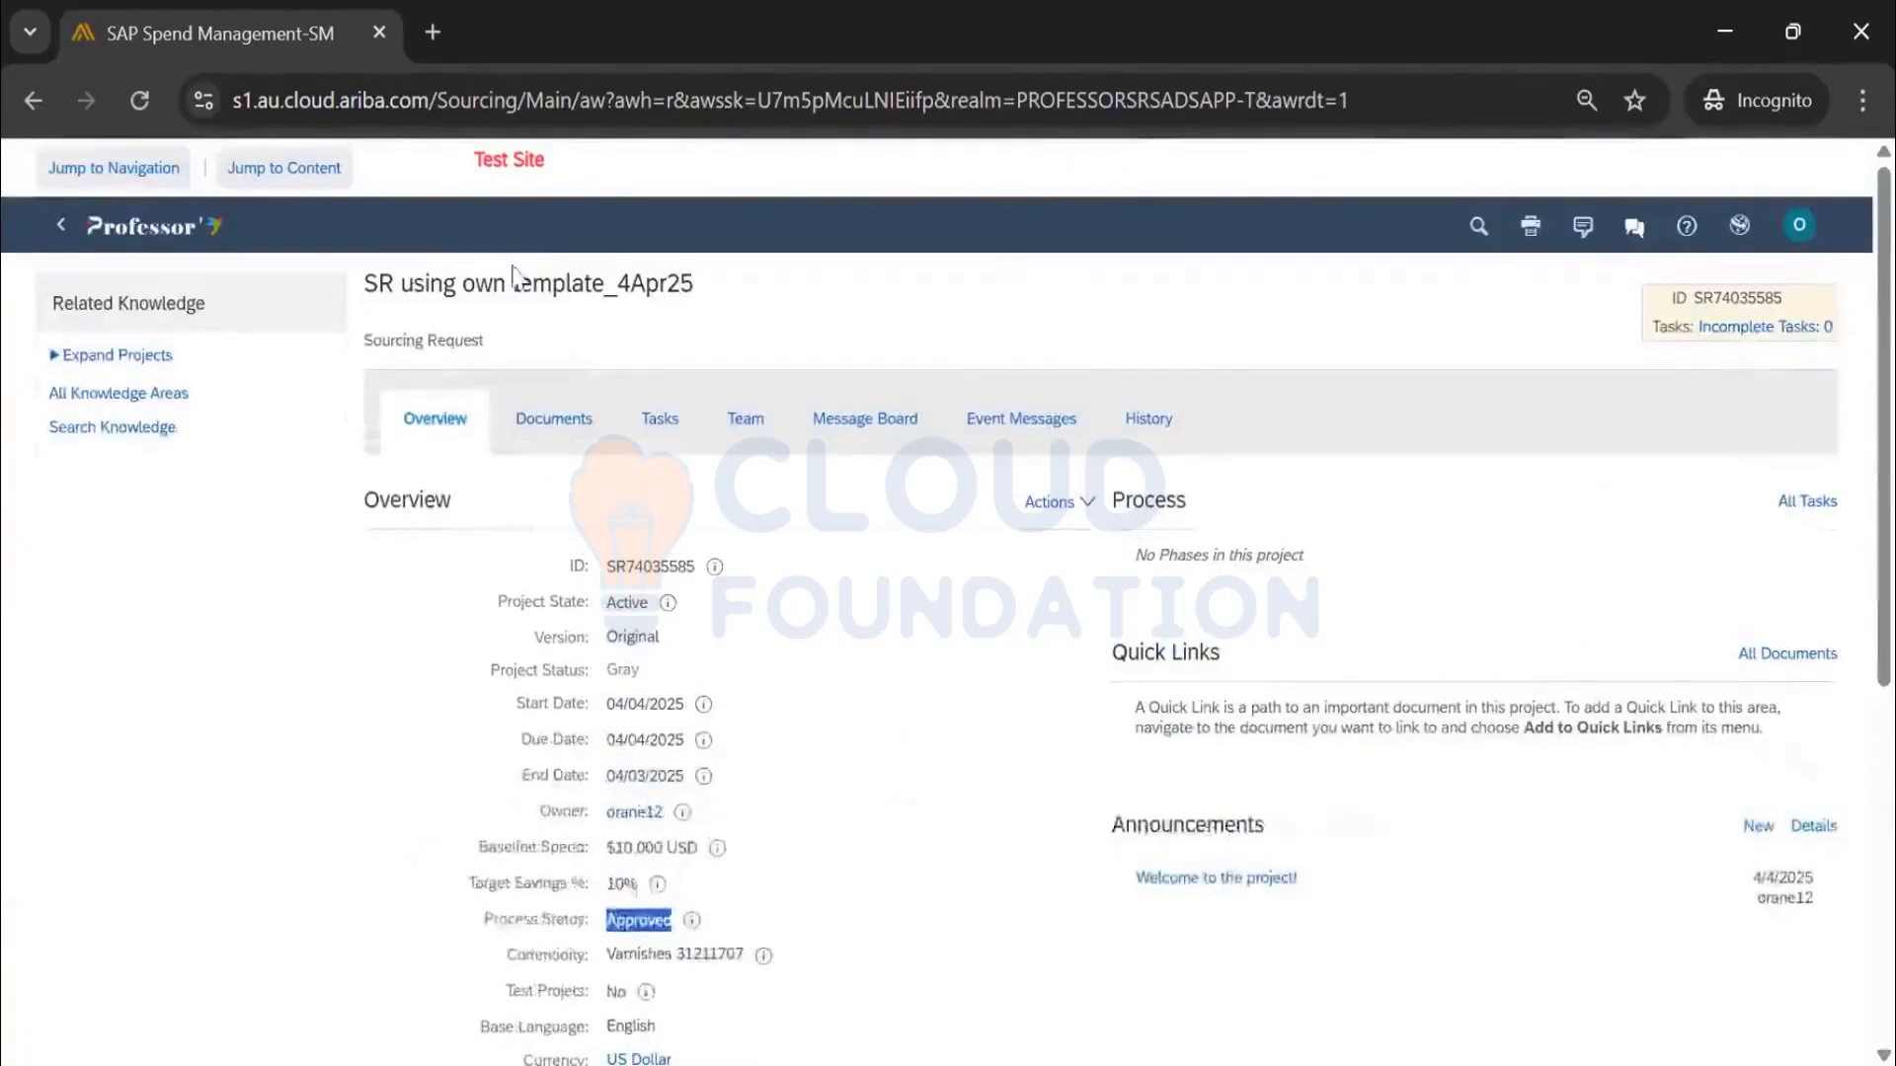
click(150, 227)
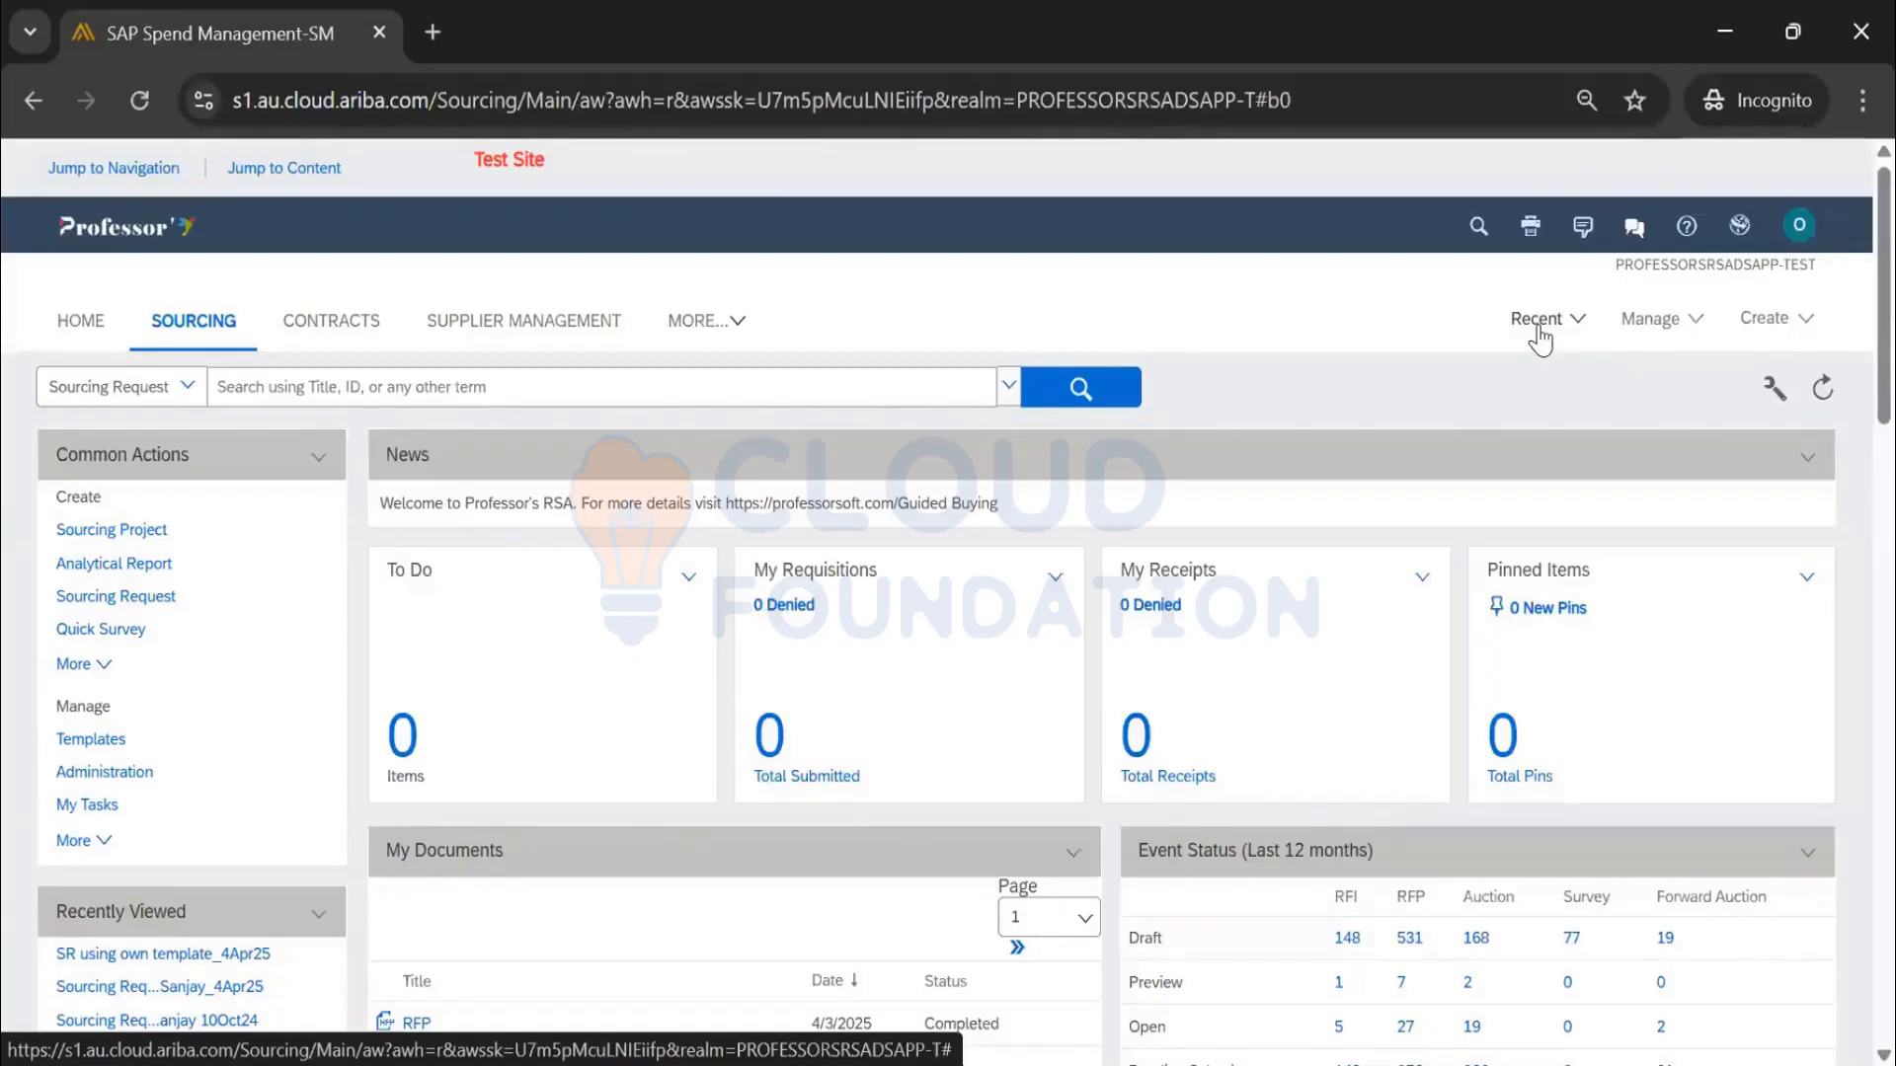
key(alt+Tab)
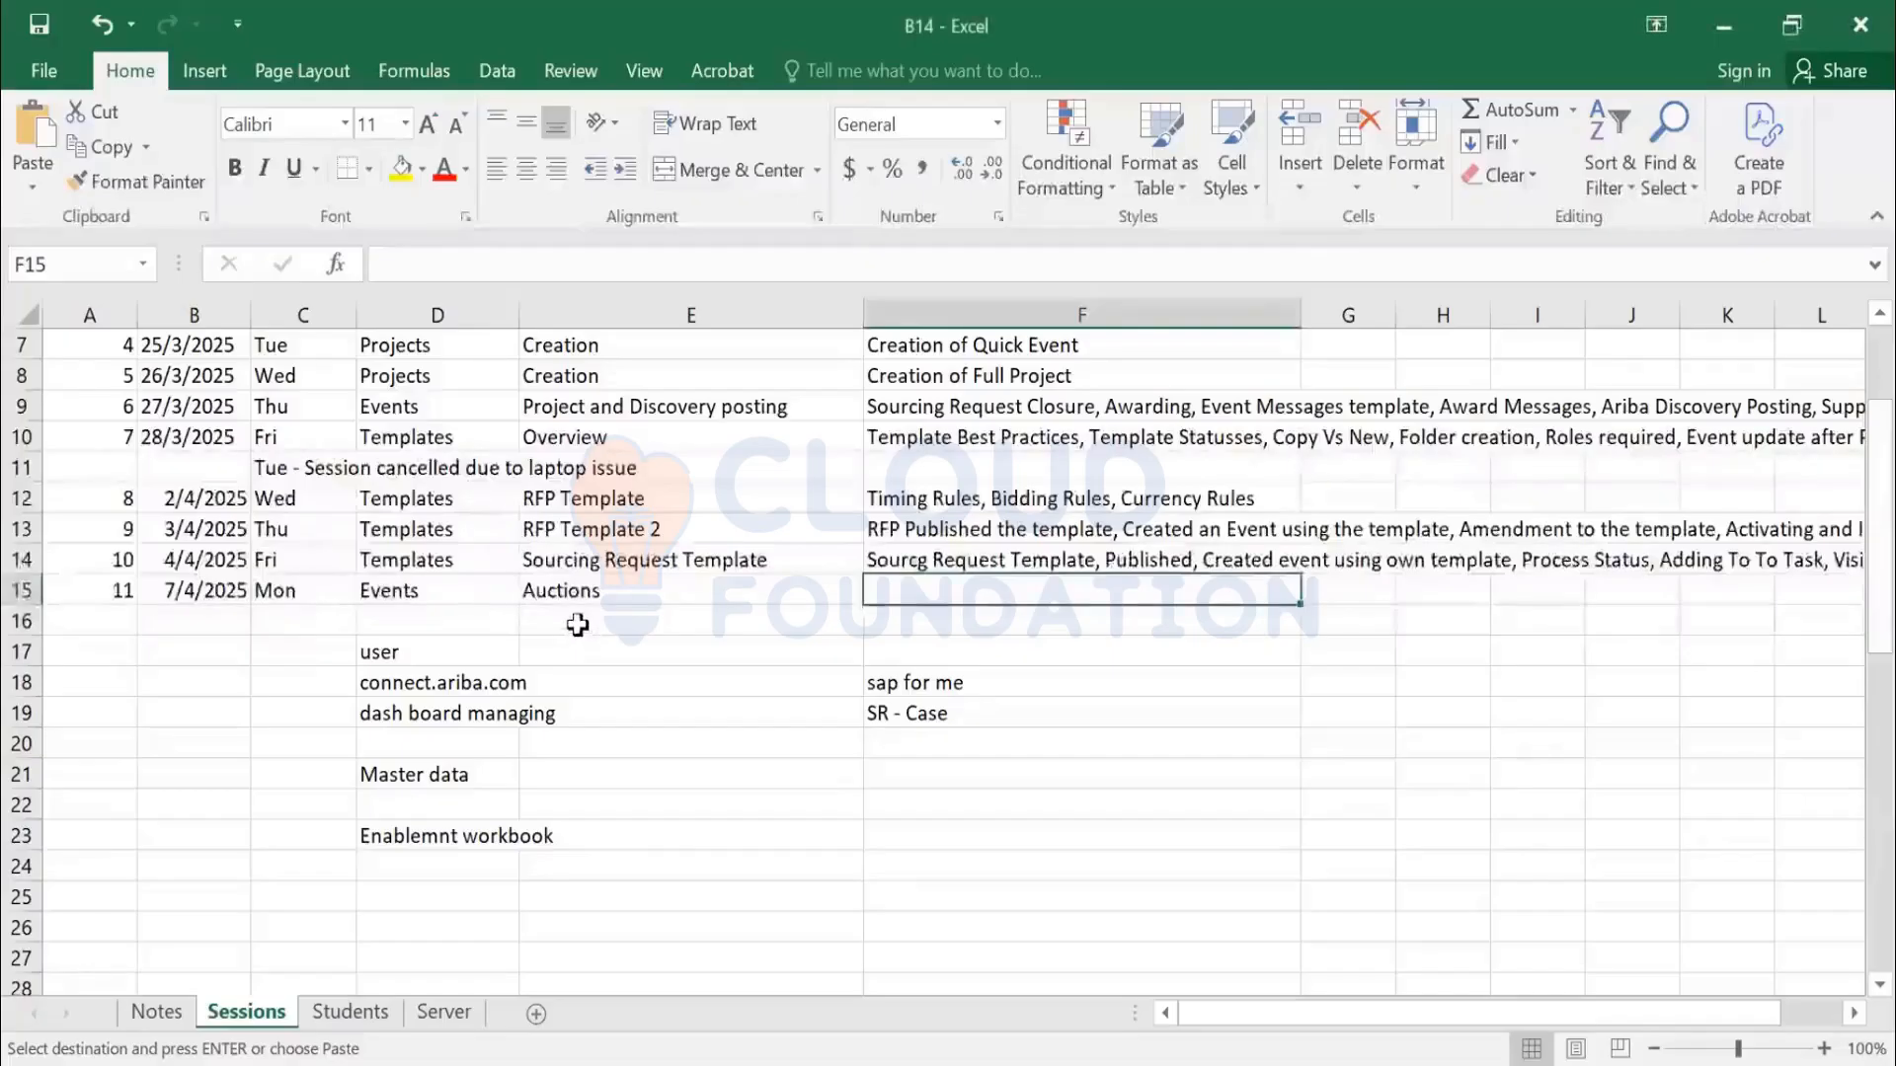
On the Notes sheet, enter the heading Session 11 in A261
click(586, 595)
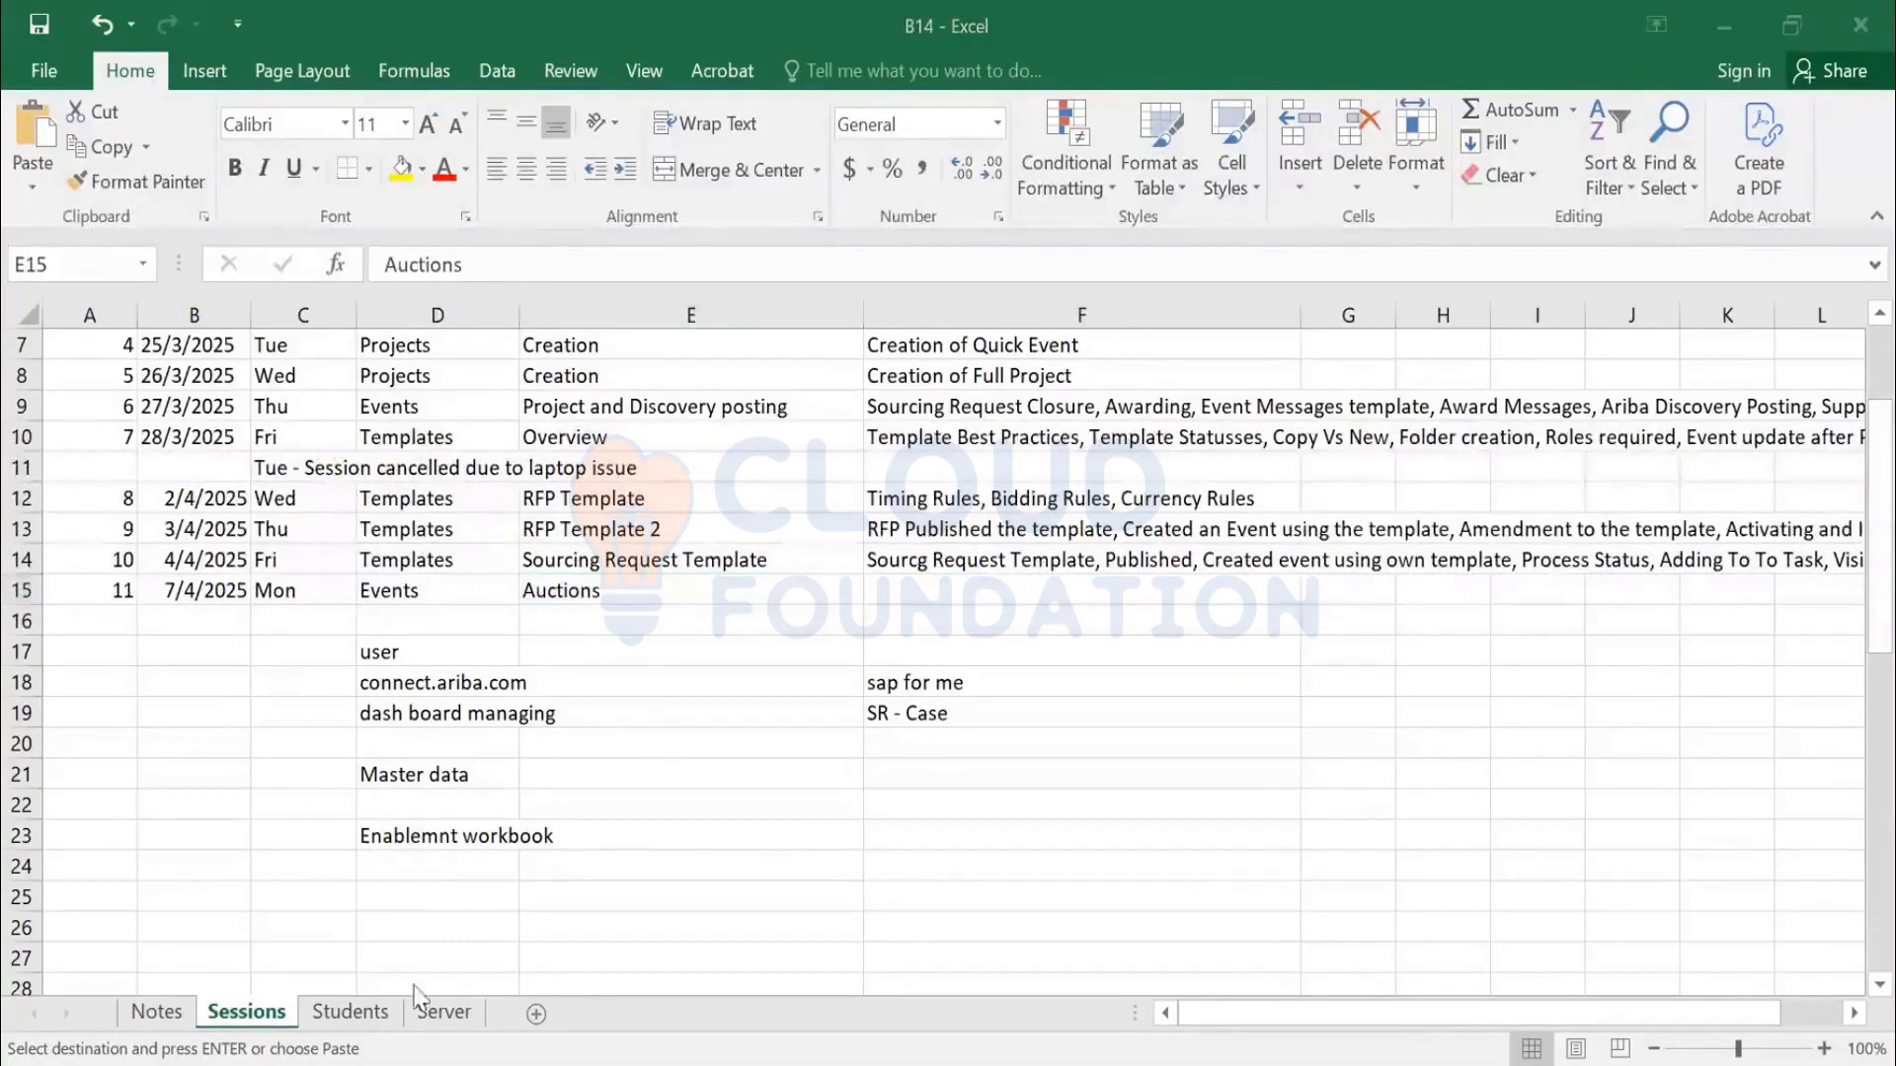
click(148, 1017)
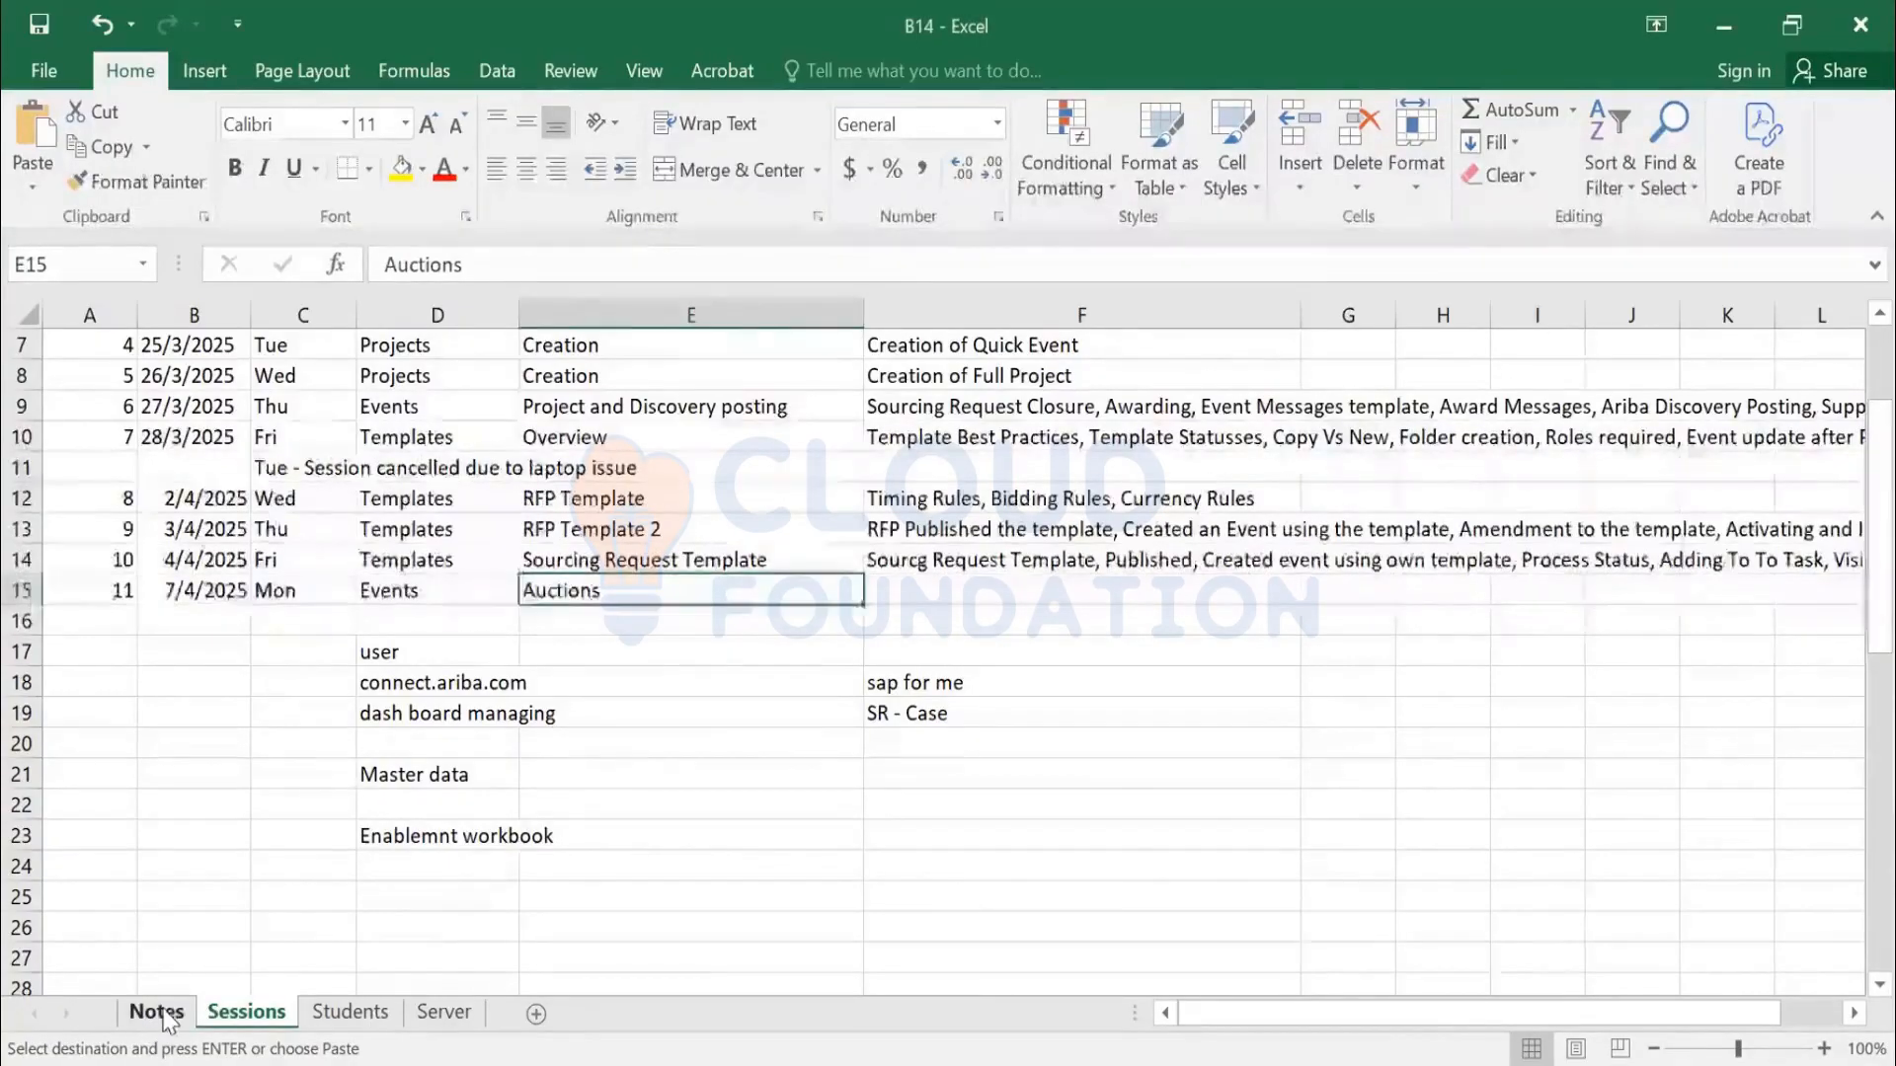
click(153, 1014)
click(57, 945)
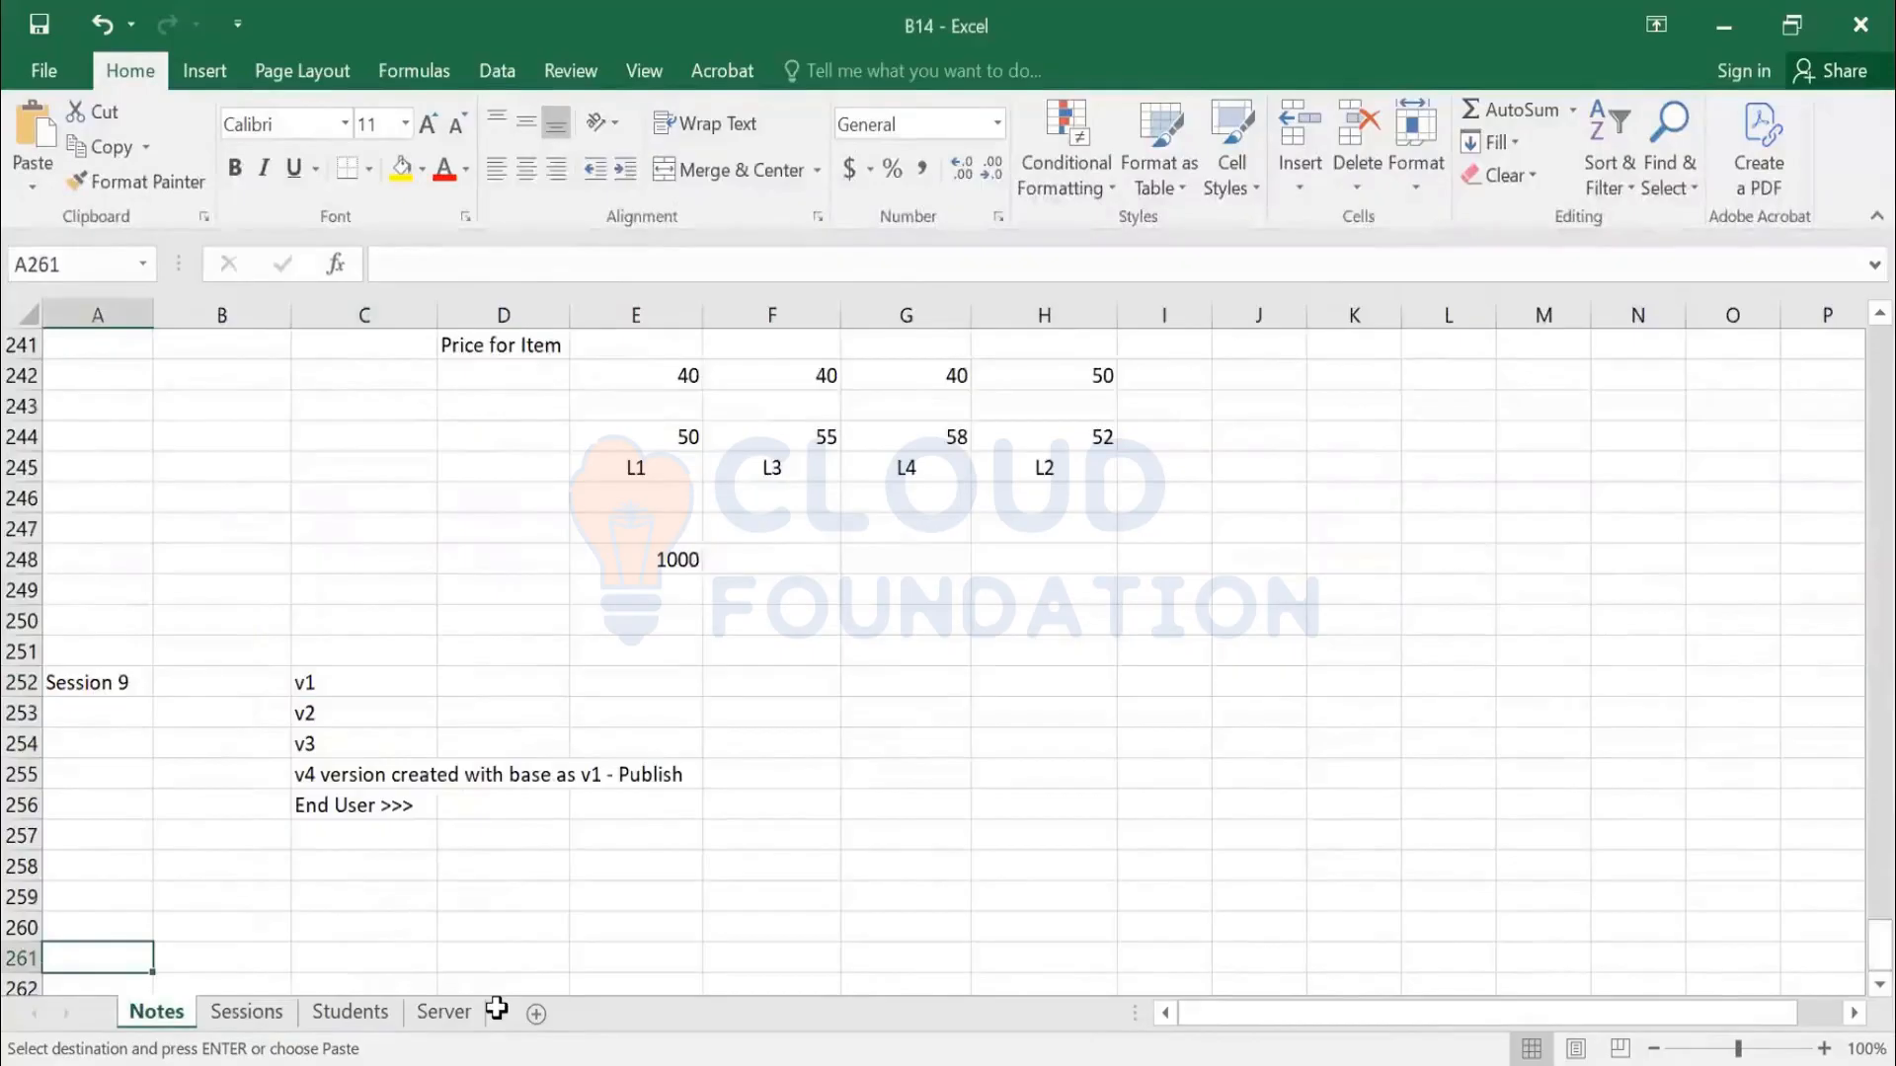
text(Session 11)
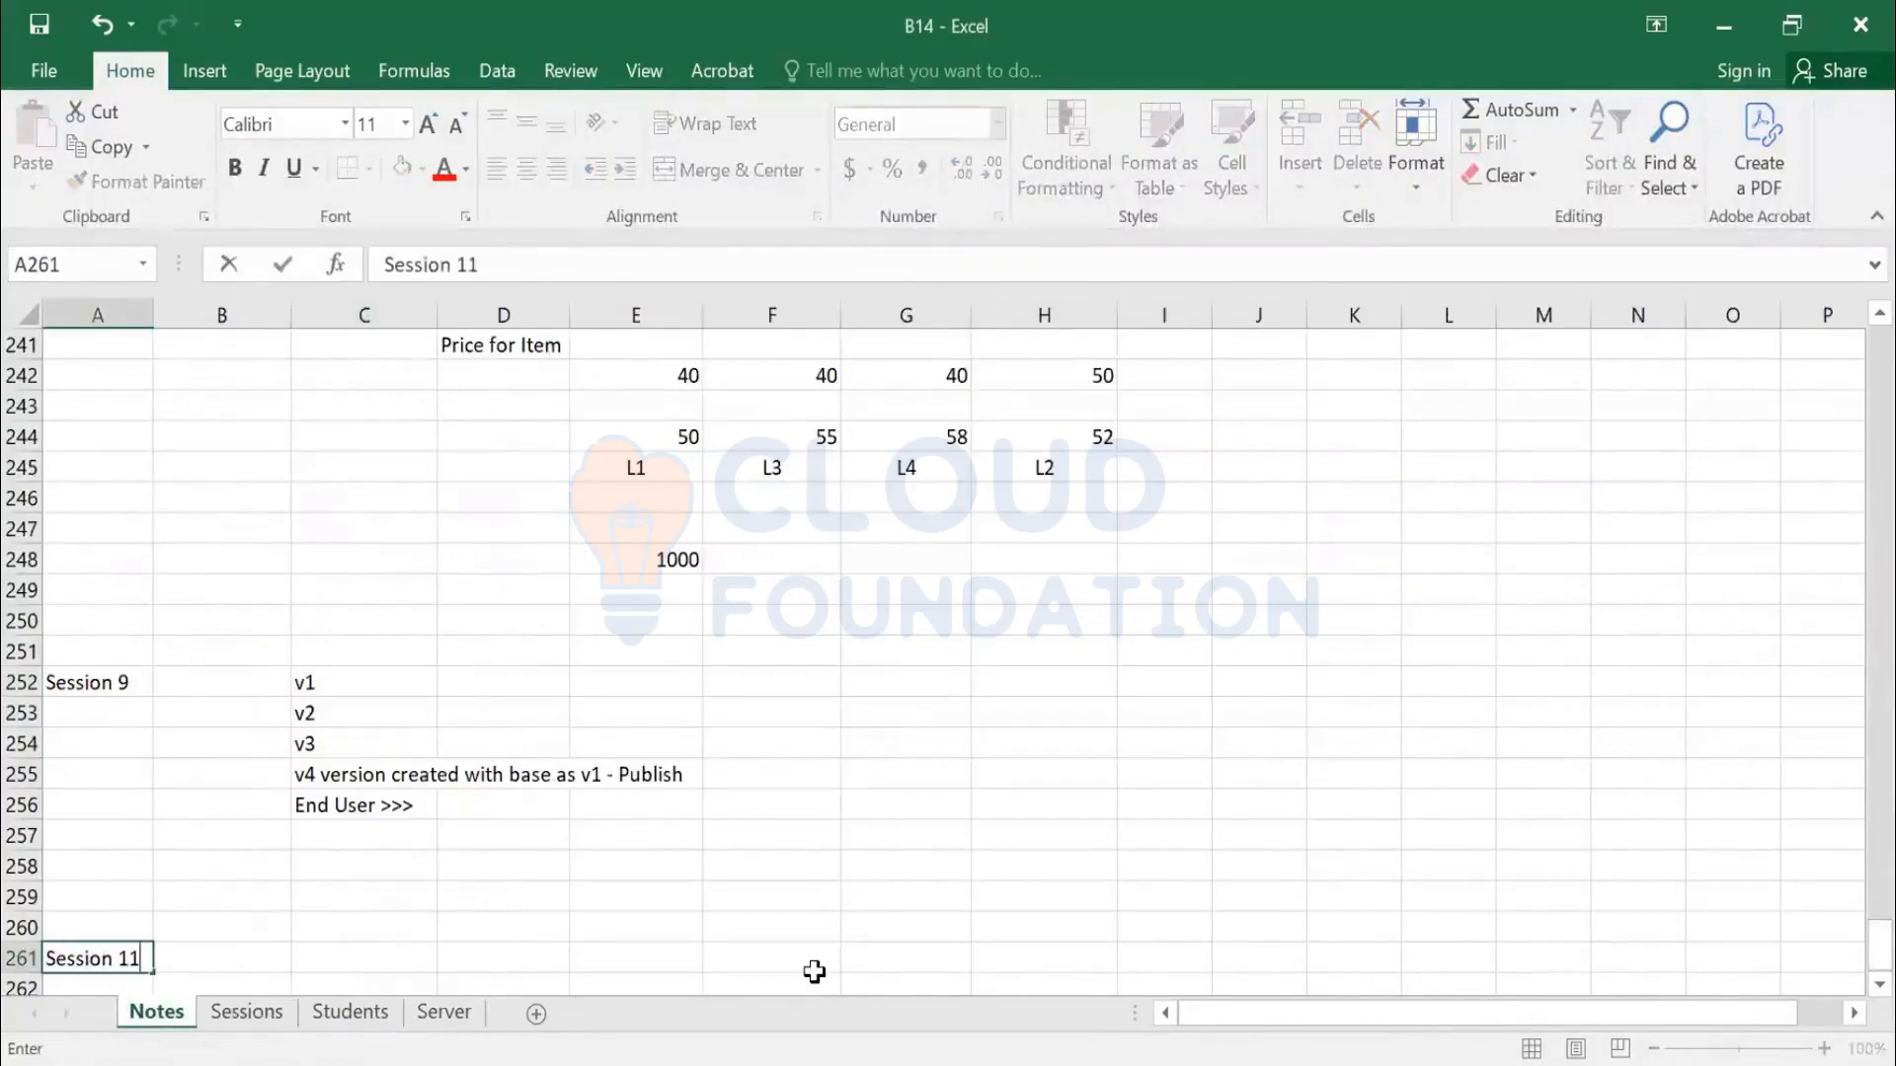
key(Return)
Enter Auction in C262 and Competitive Bidding in D262
scroll(990, 777, down, 1)
key(Right)
key(Right)
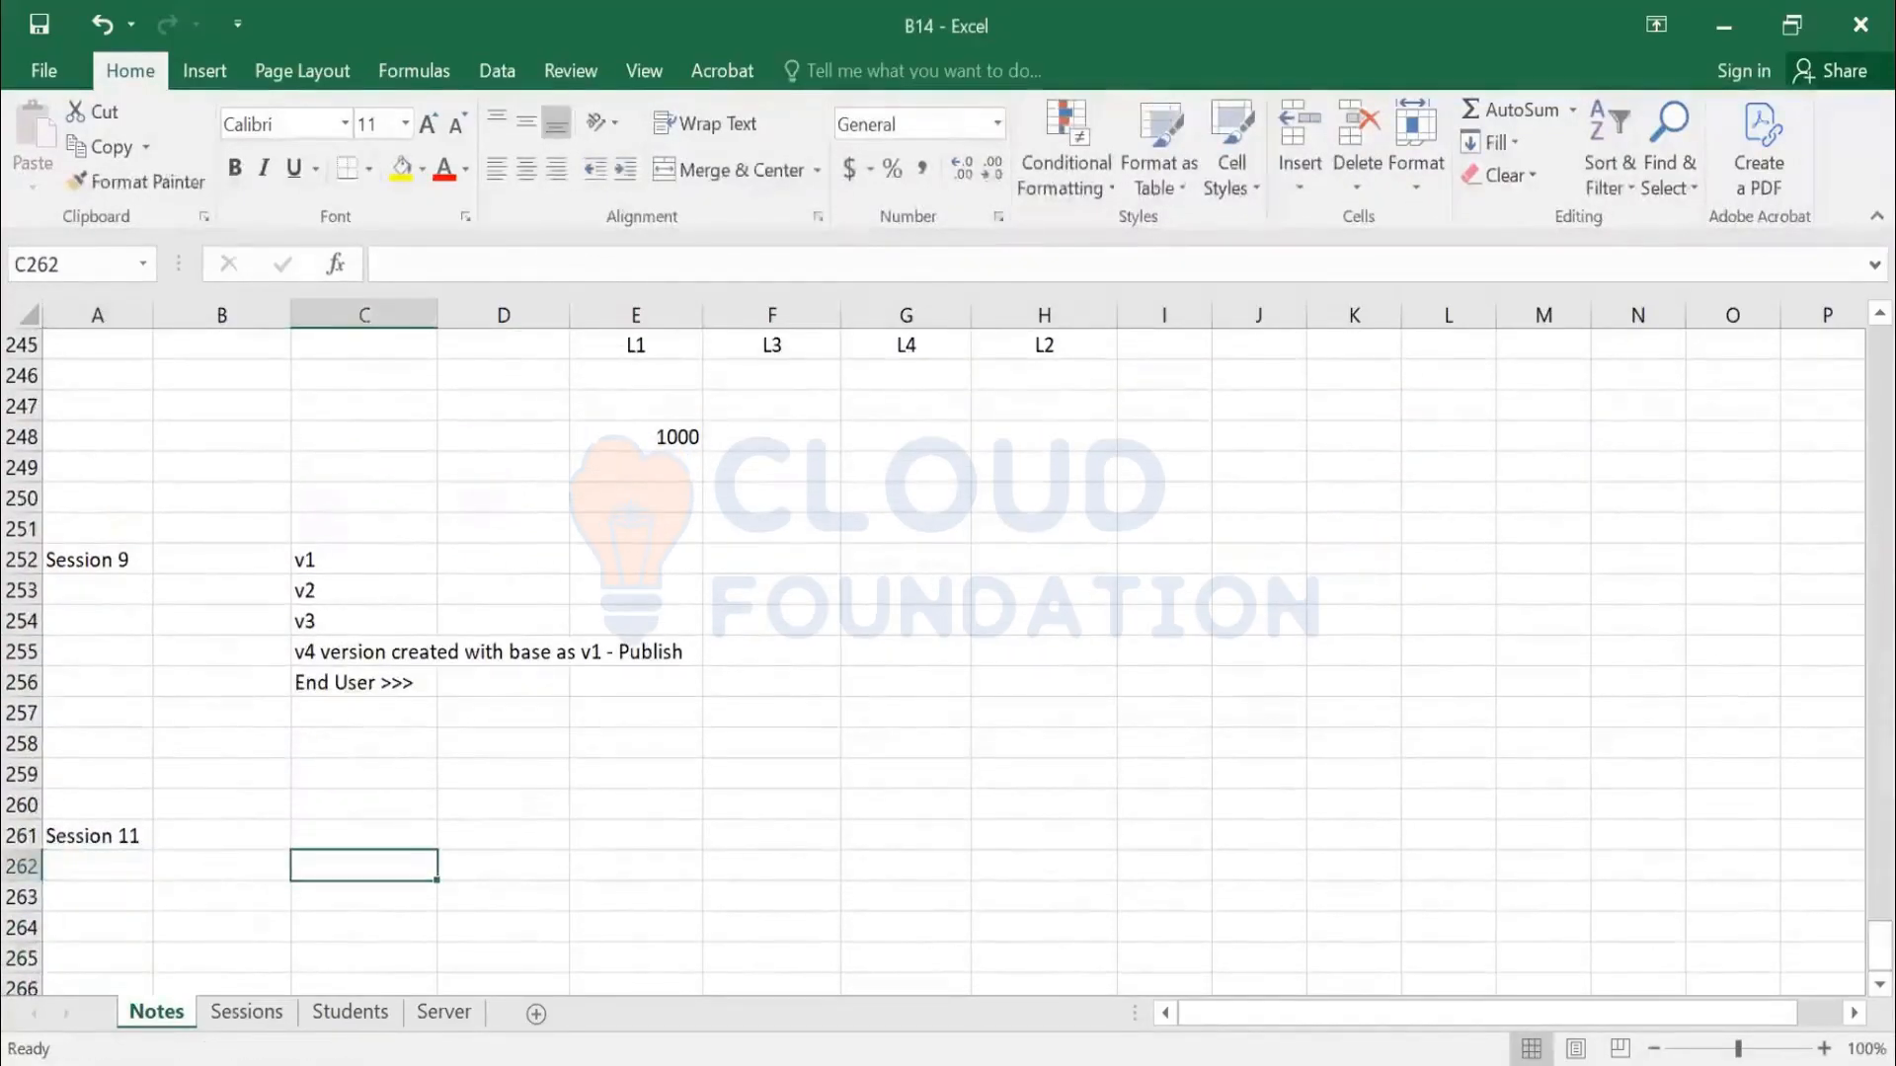
text(Auction)
key(Tab)
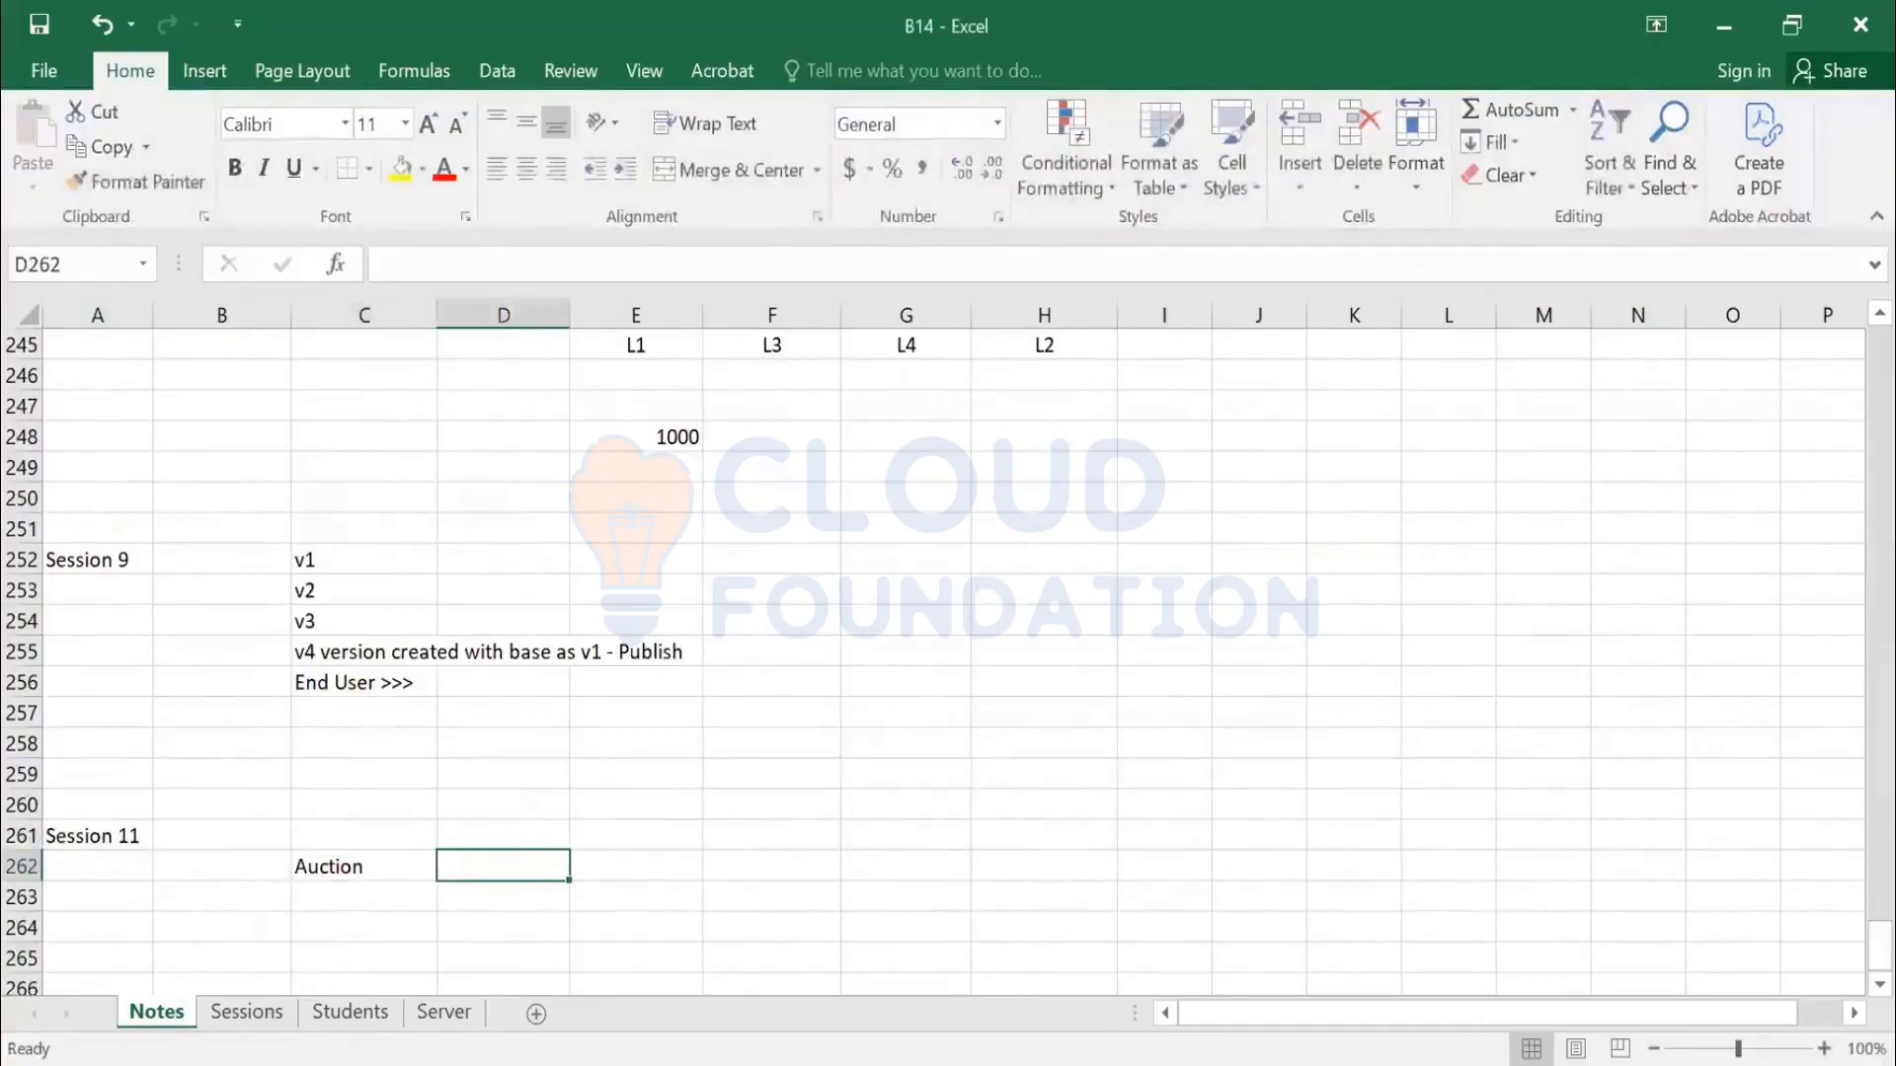
text(Competi)
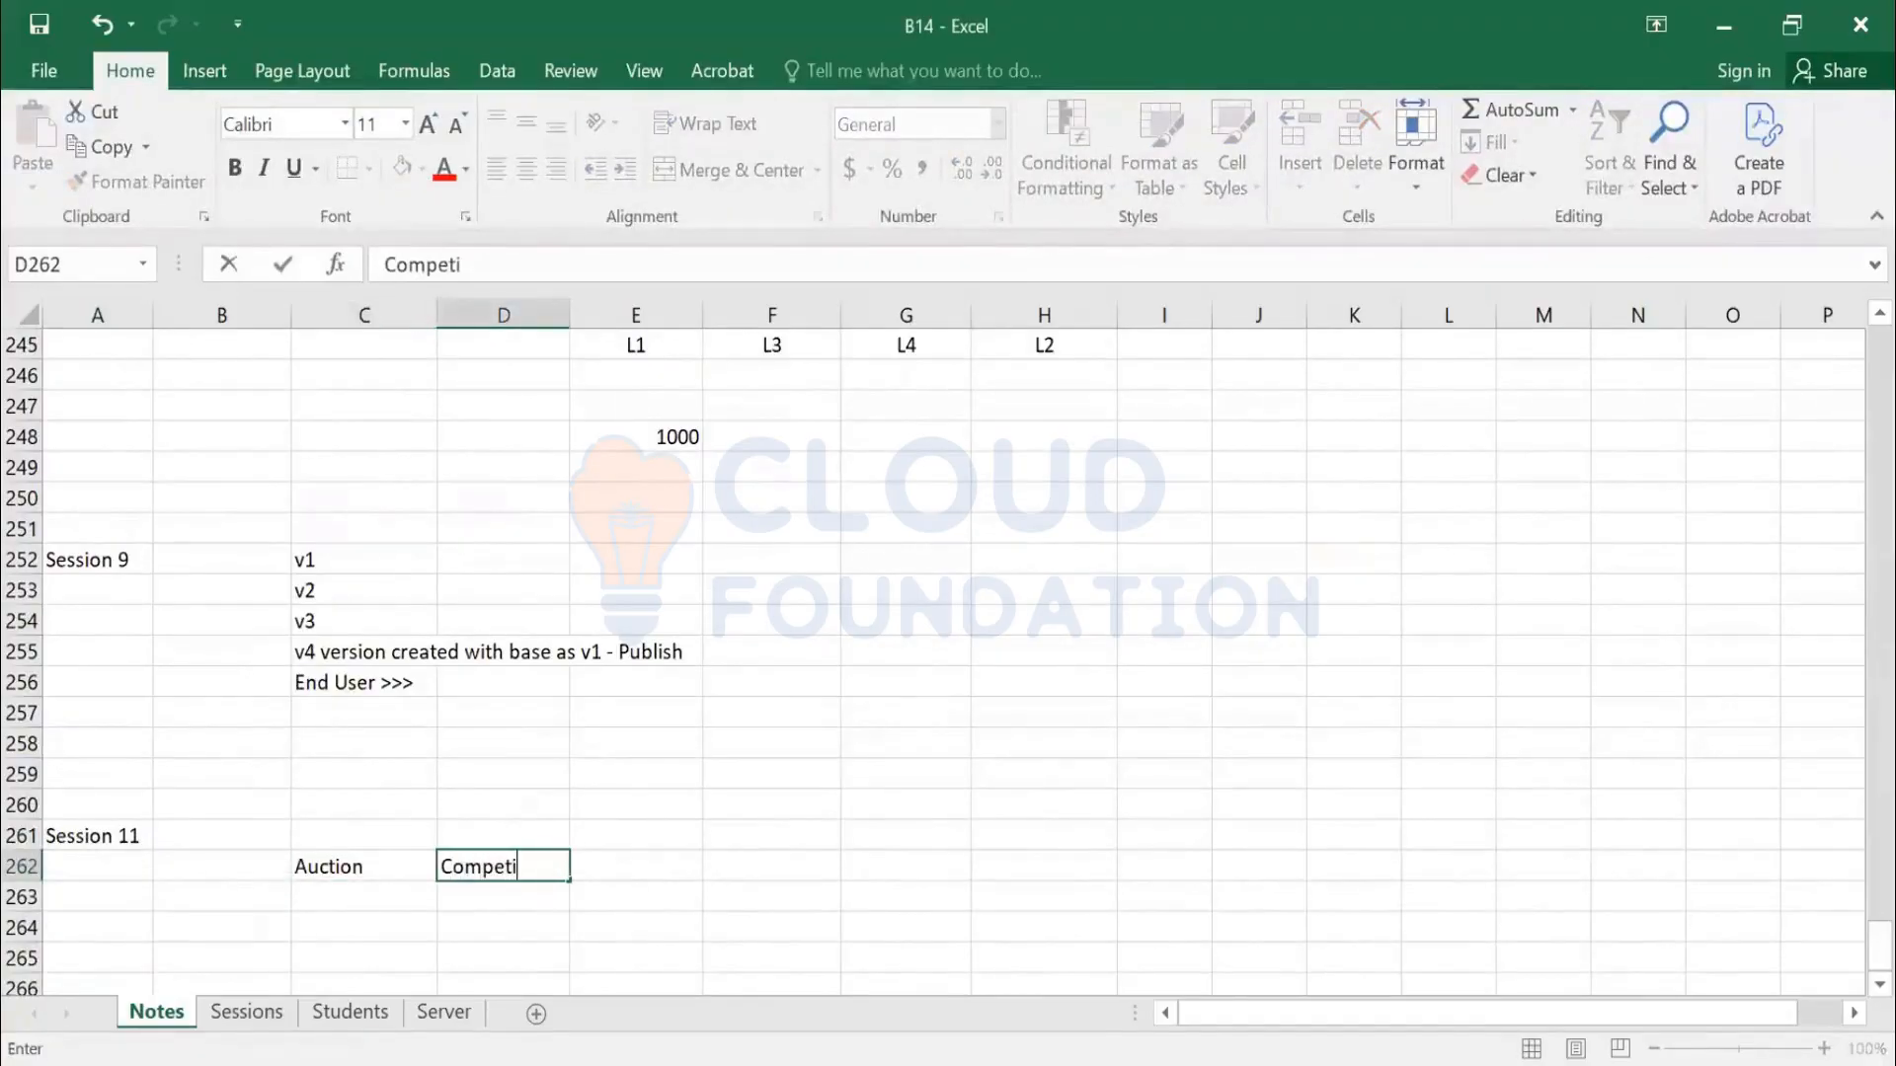
text(tive Bidding)
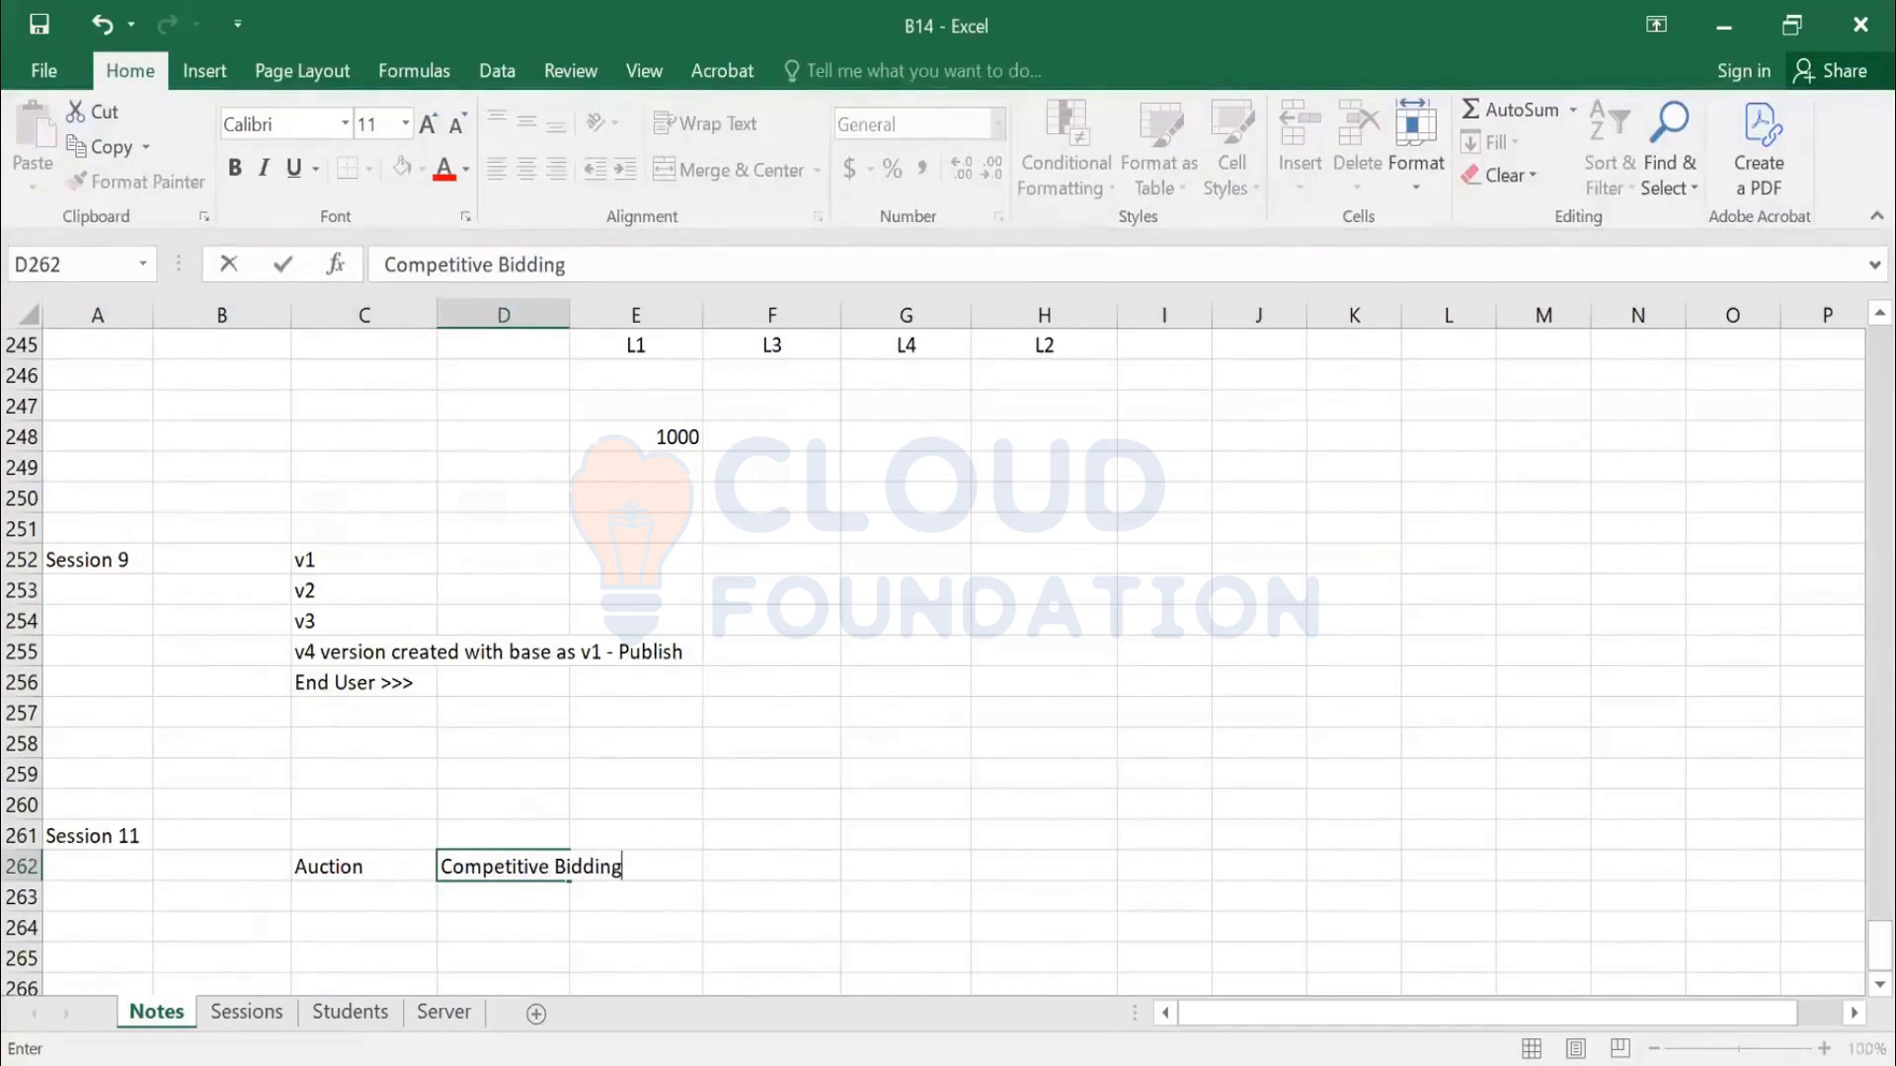
key(Return)
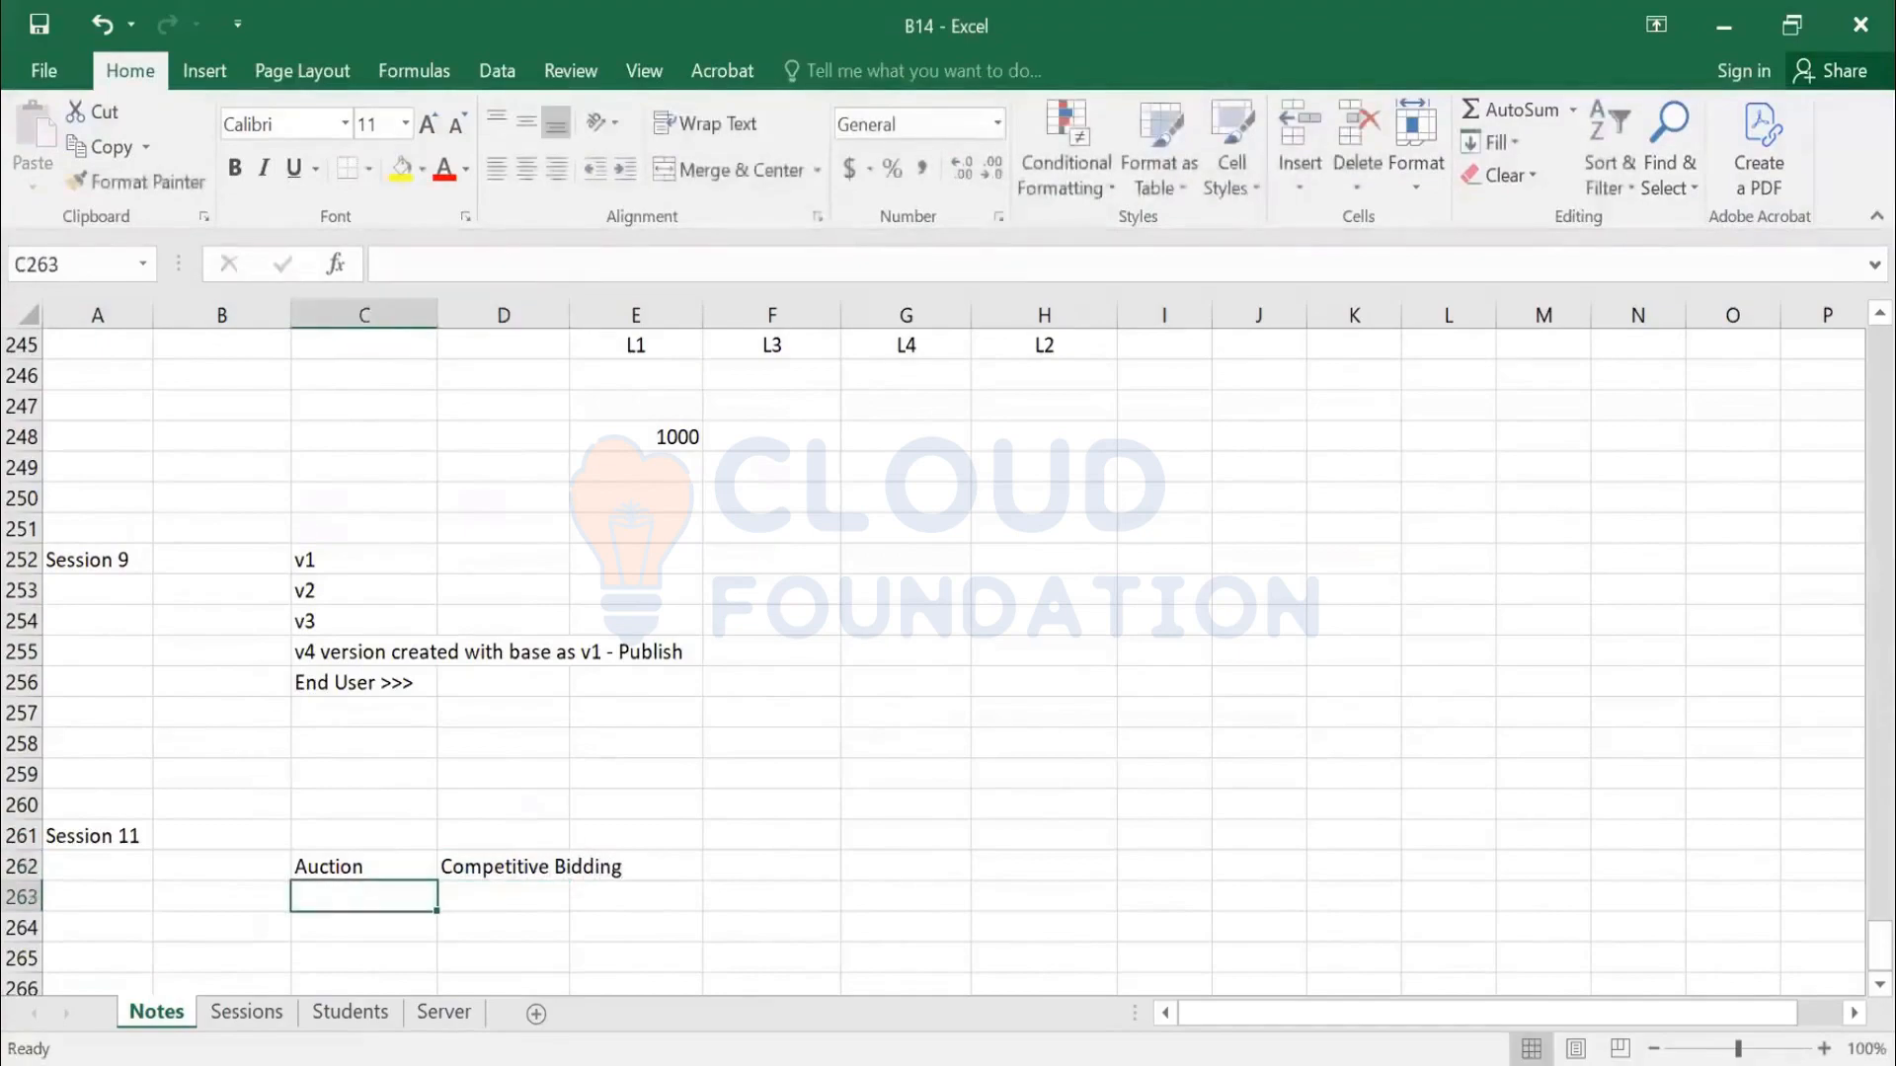
Select cell F262 beside Competitive Bidding
scroll(829, 807, down, 1)
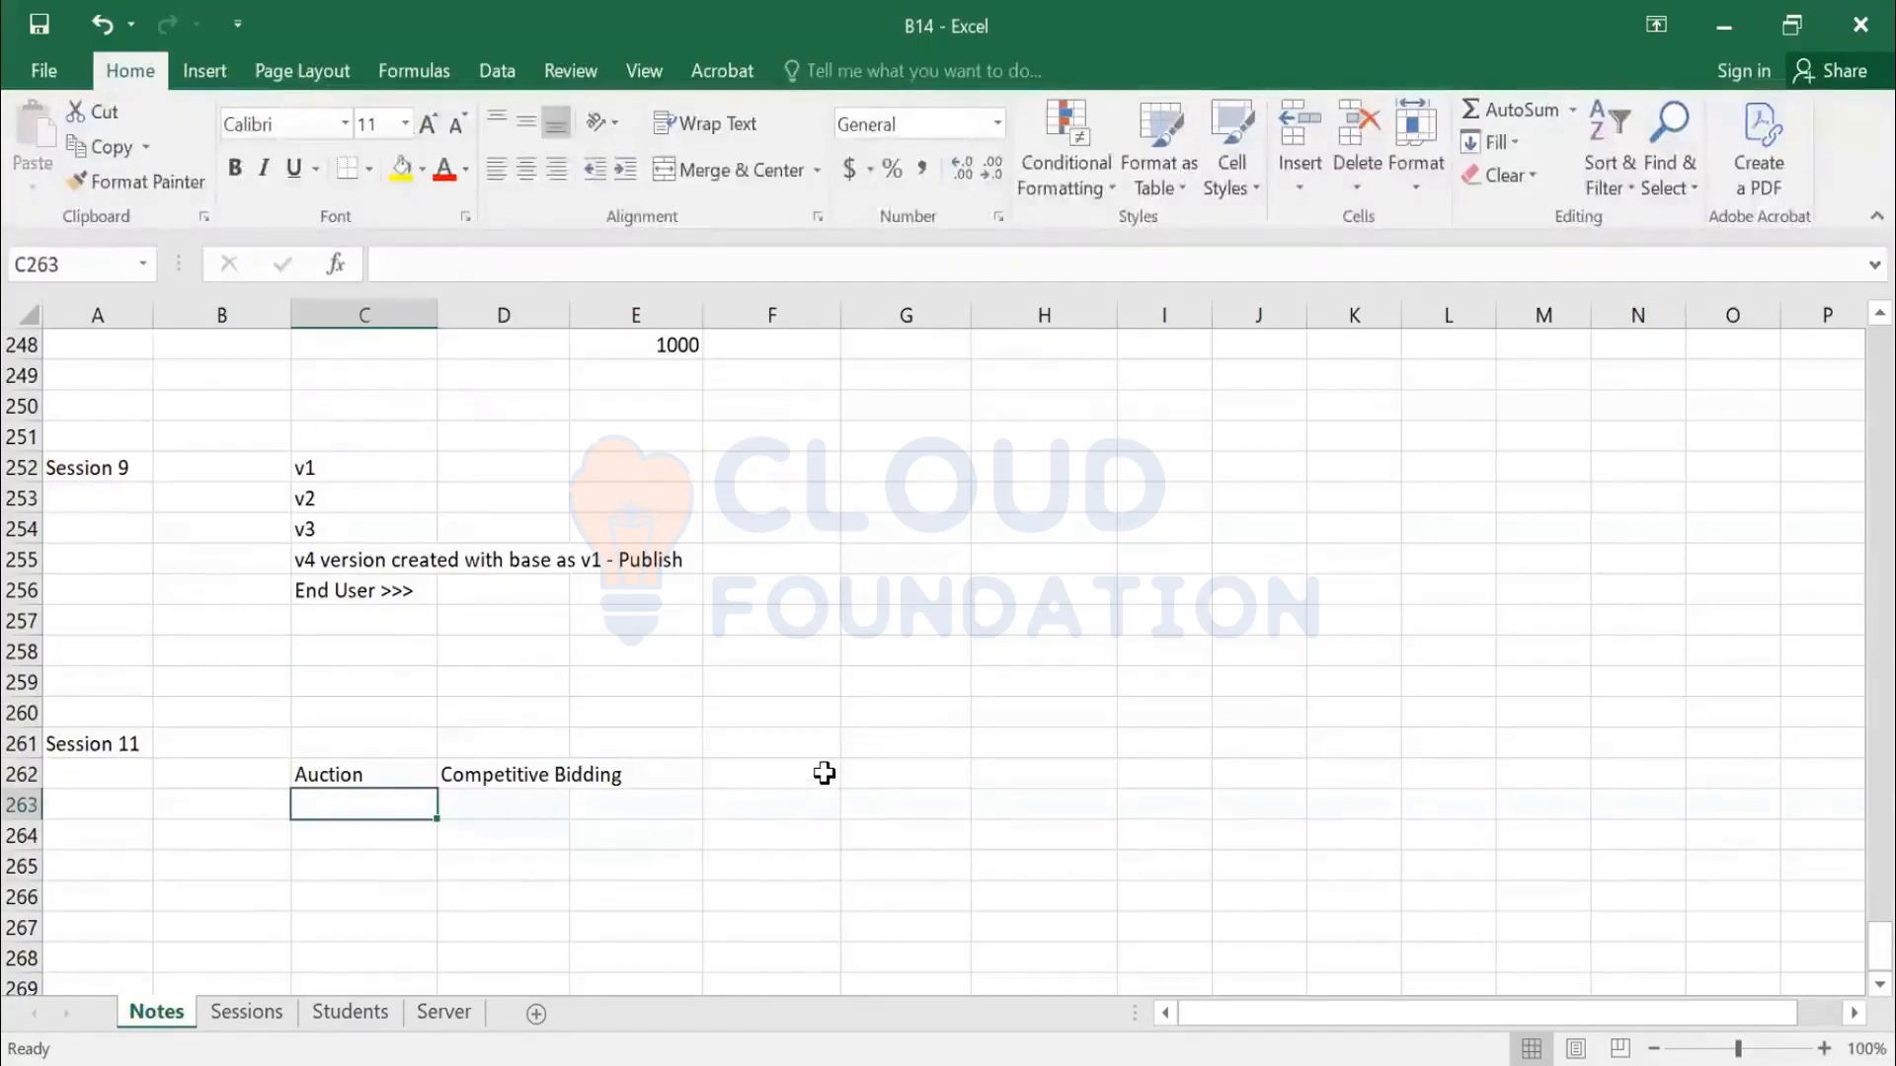
key(Right)
key(Right)
key(Right)
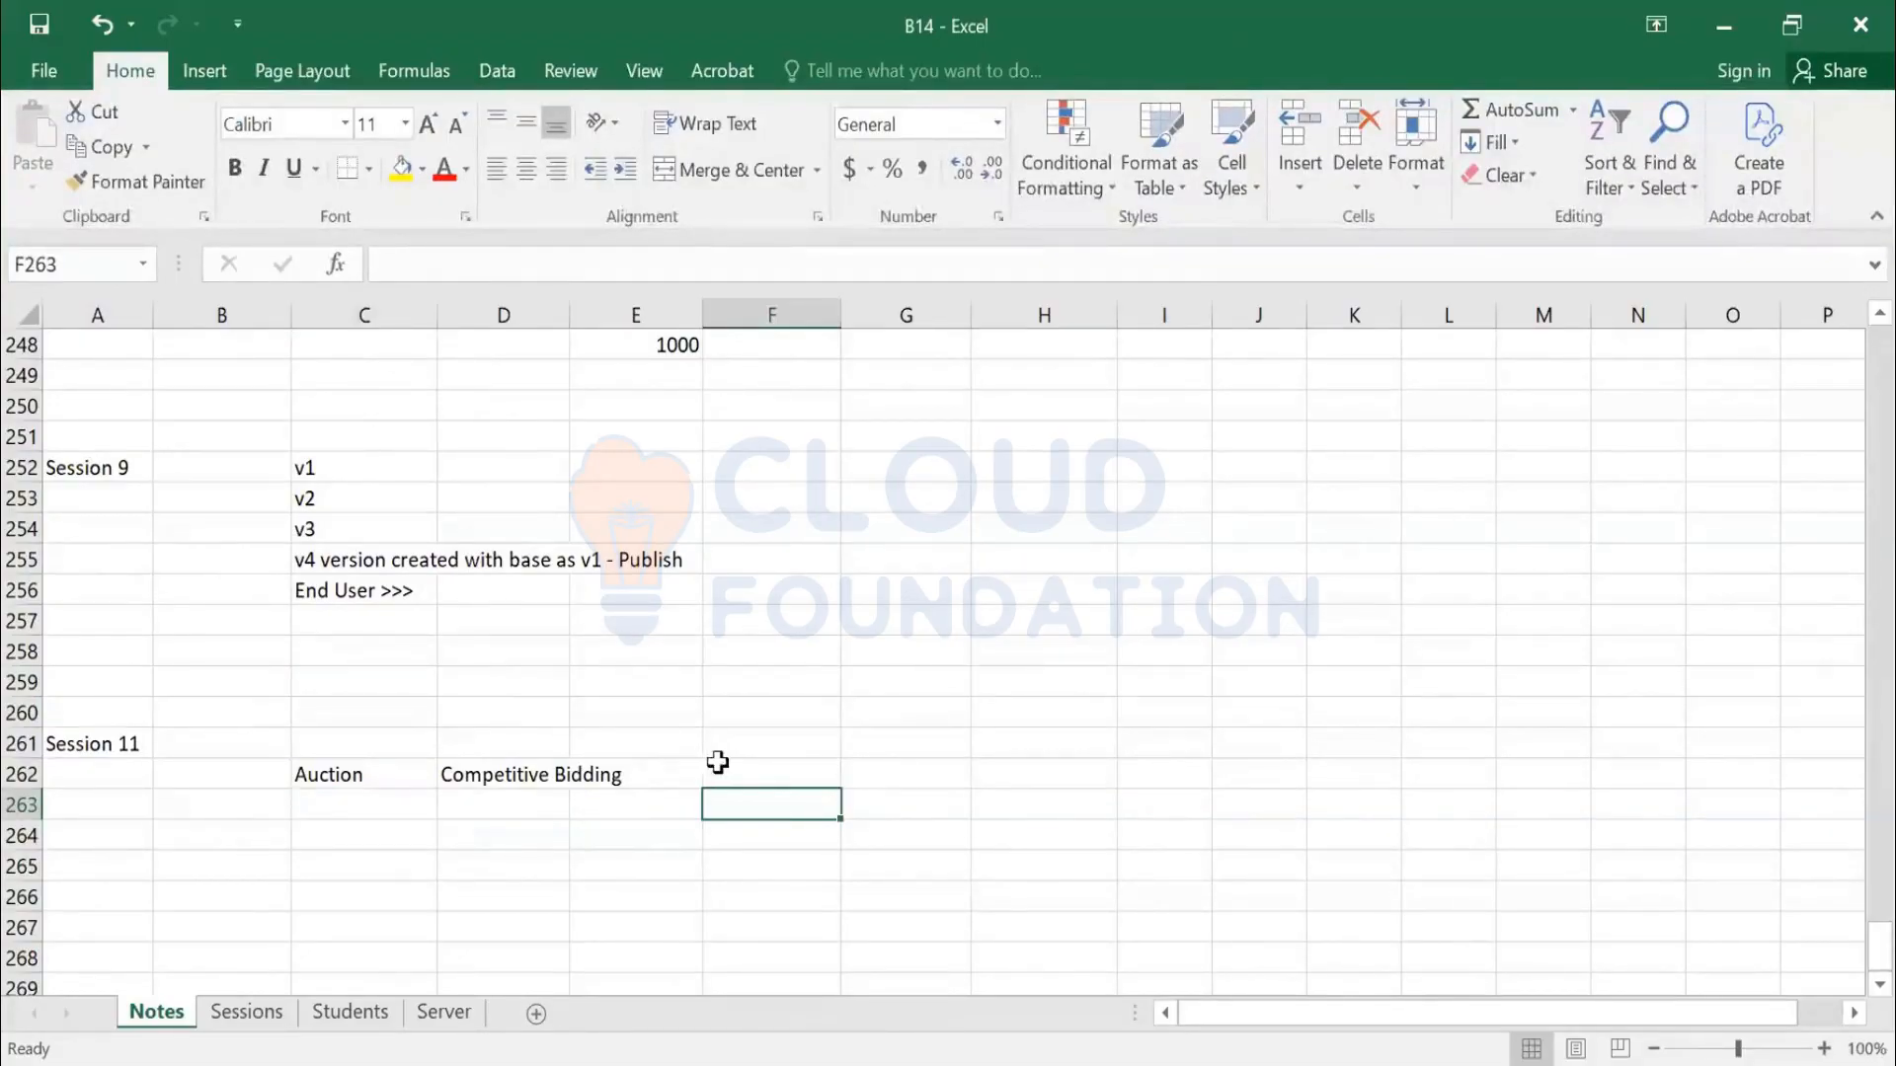
click(355, 804)
scroll(355, 808, down, 1)
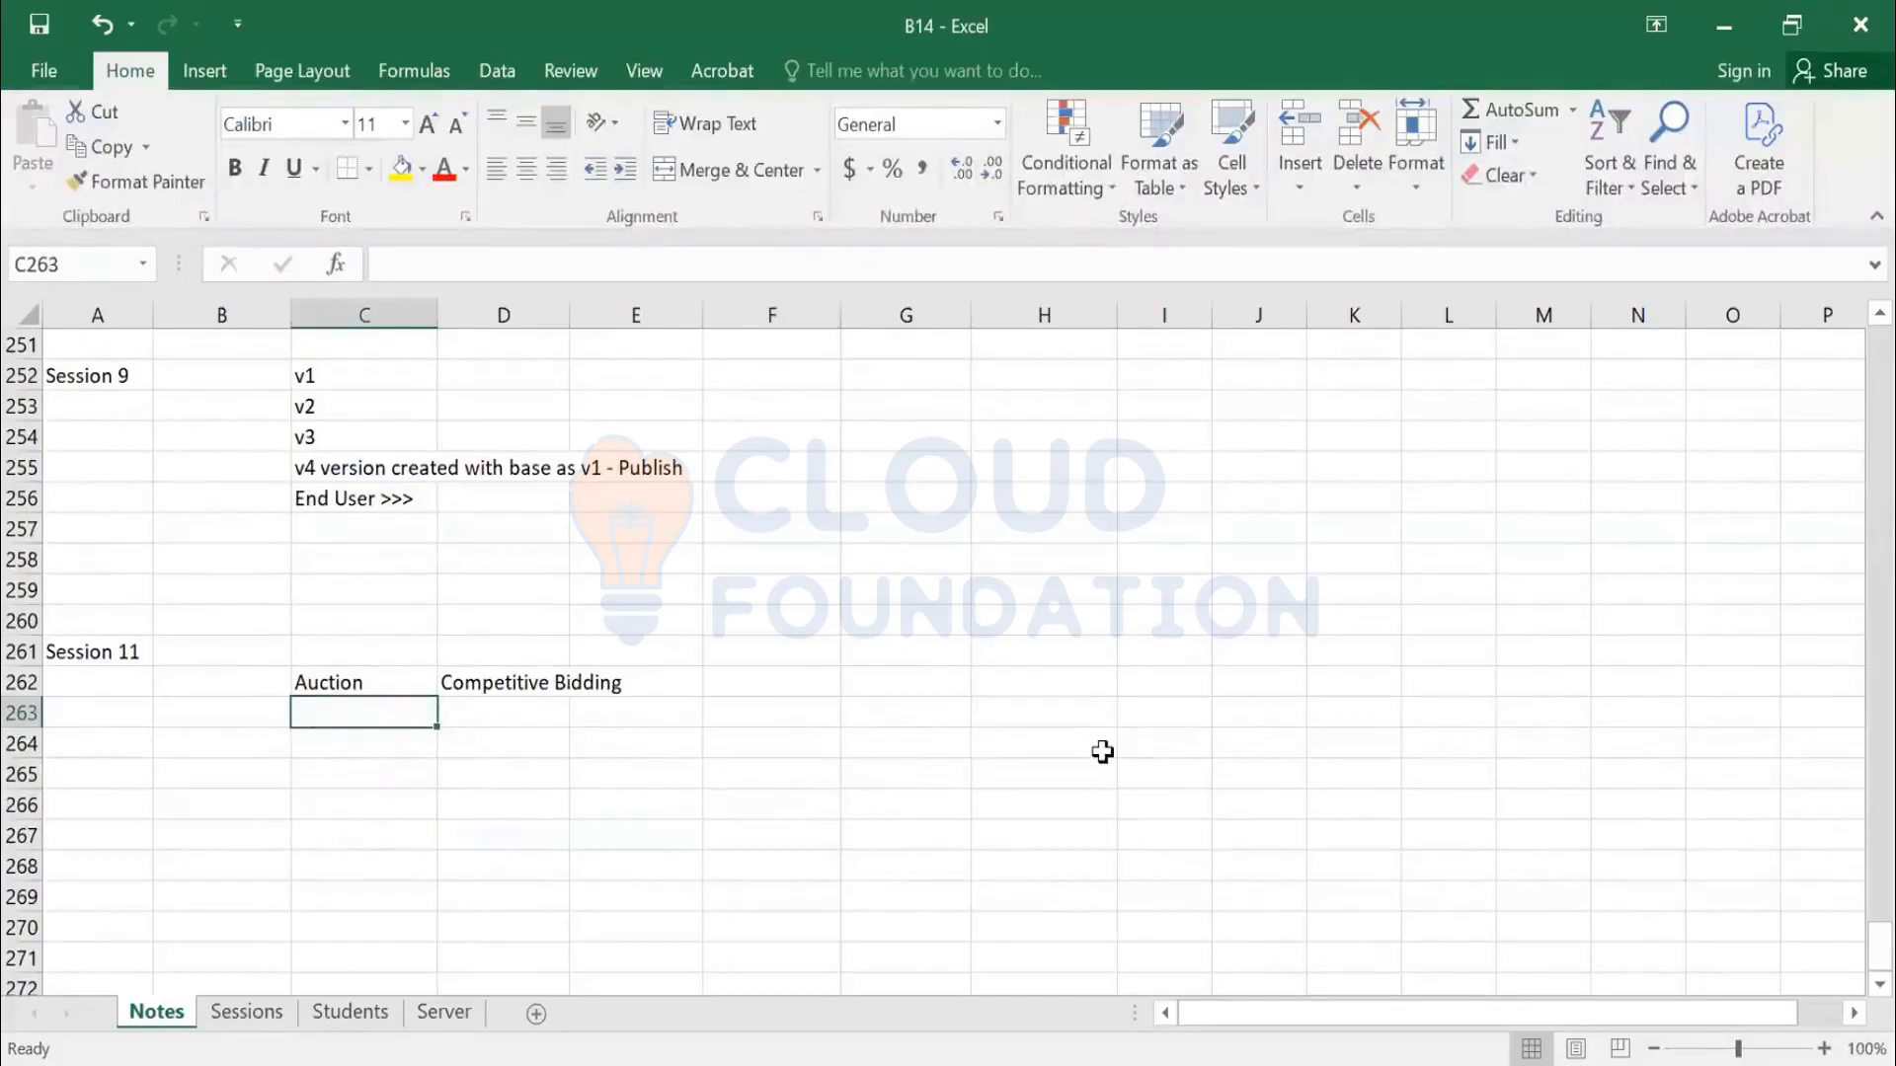
click(774, 678)
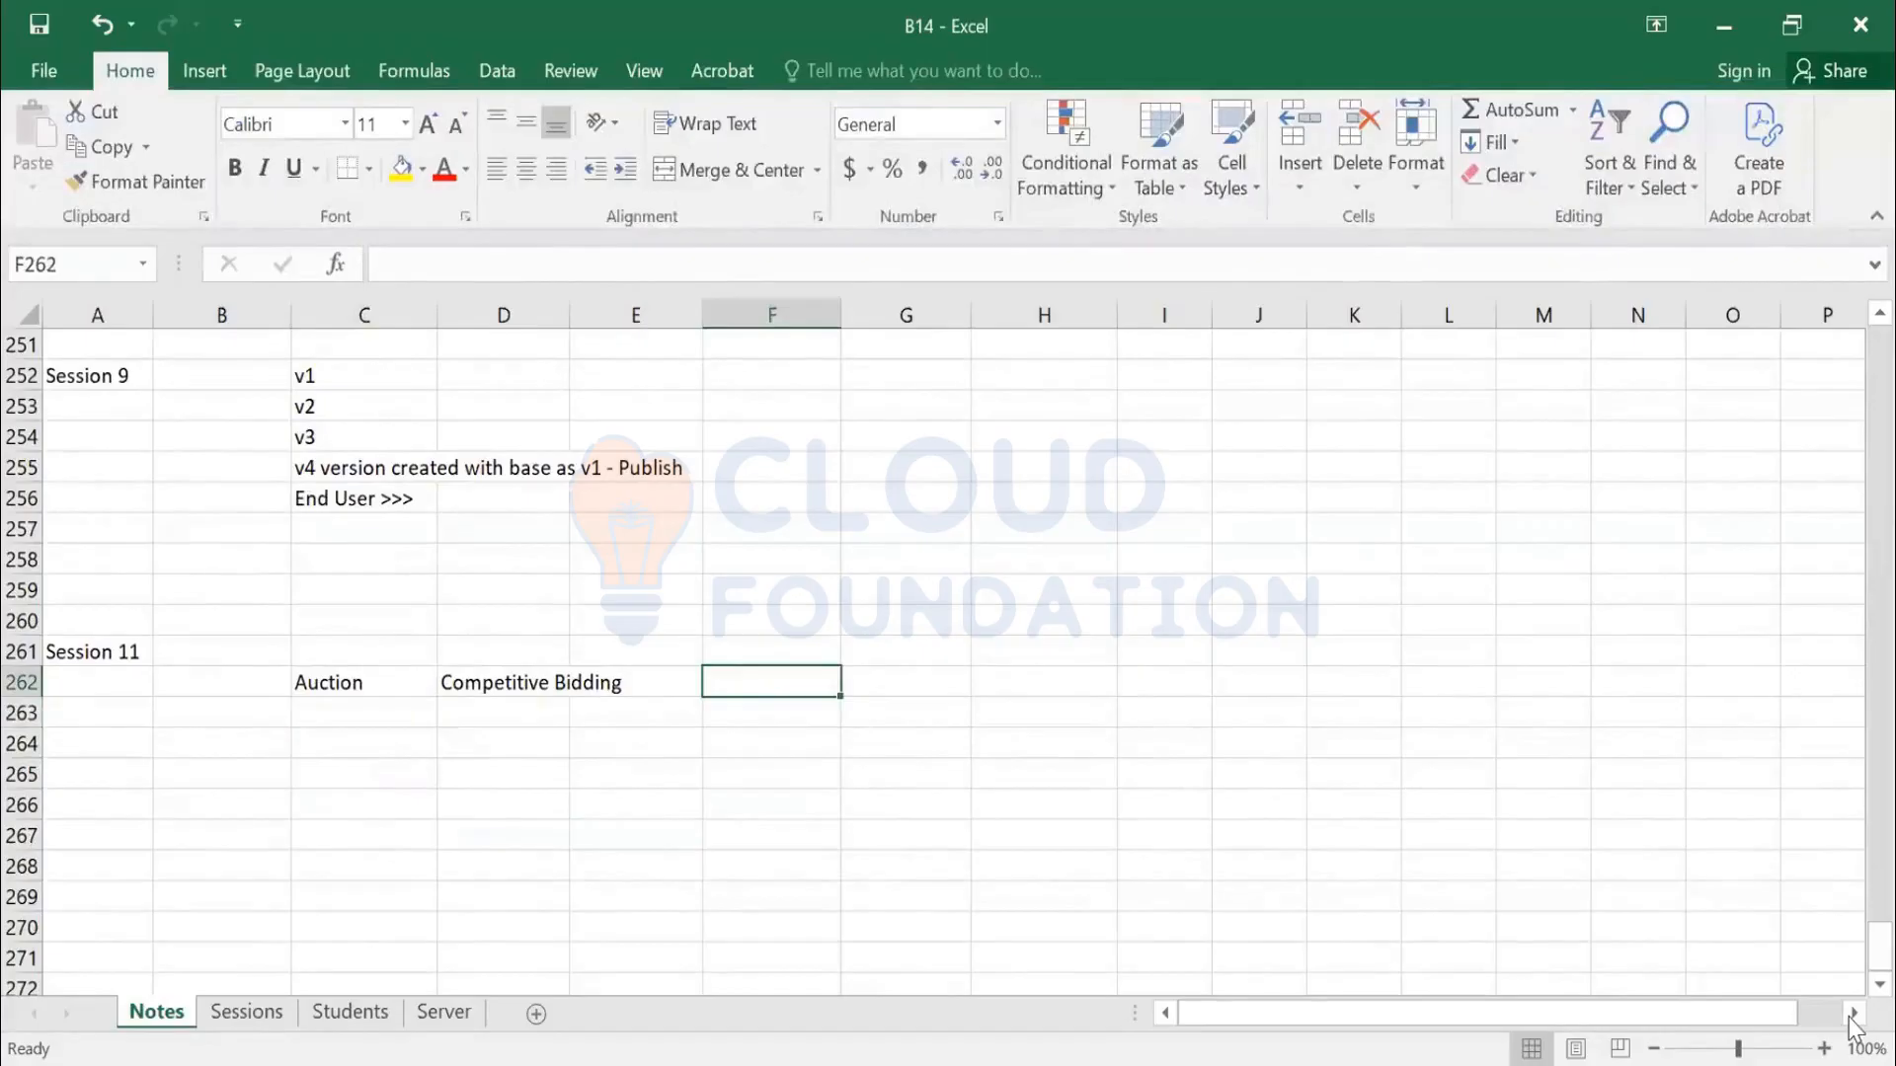
Enter 1L in F262 and '1L 10, 1L 20K' in G262
text(1)
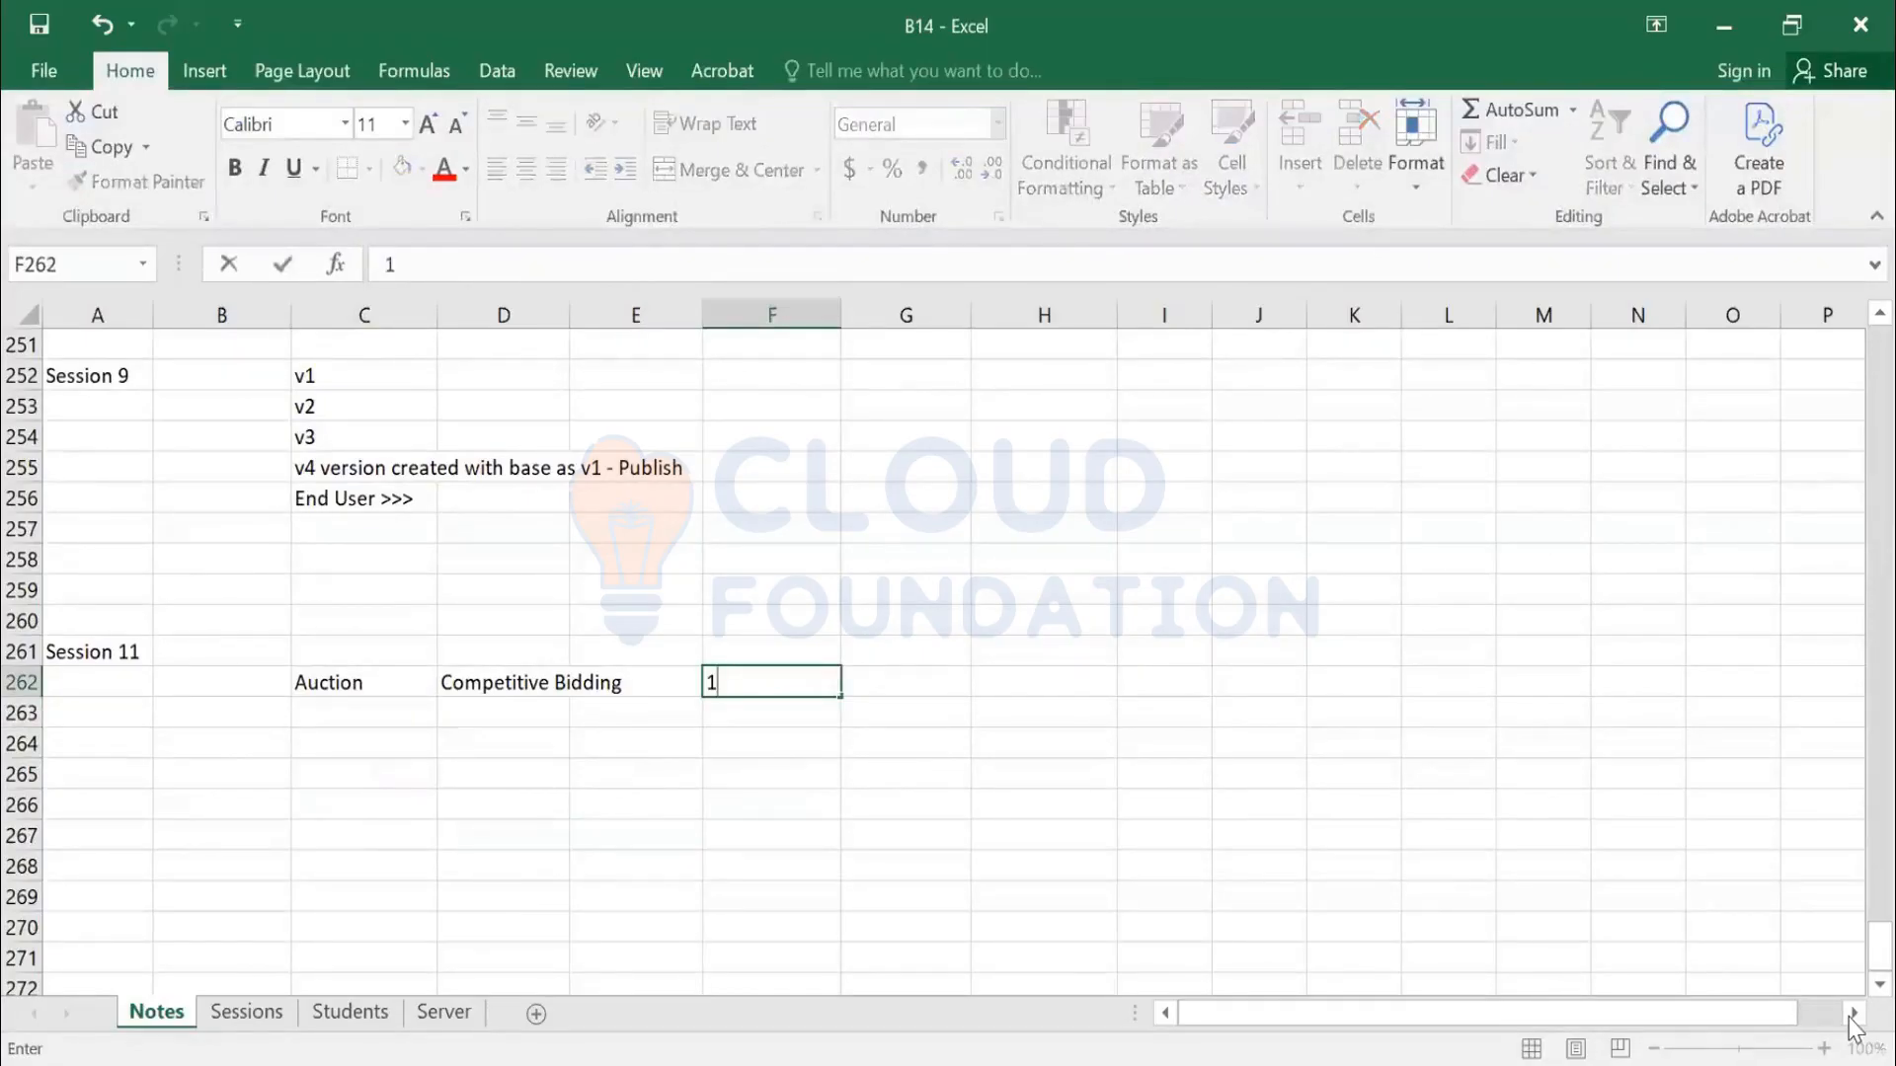
text(L)
key(Tab)
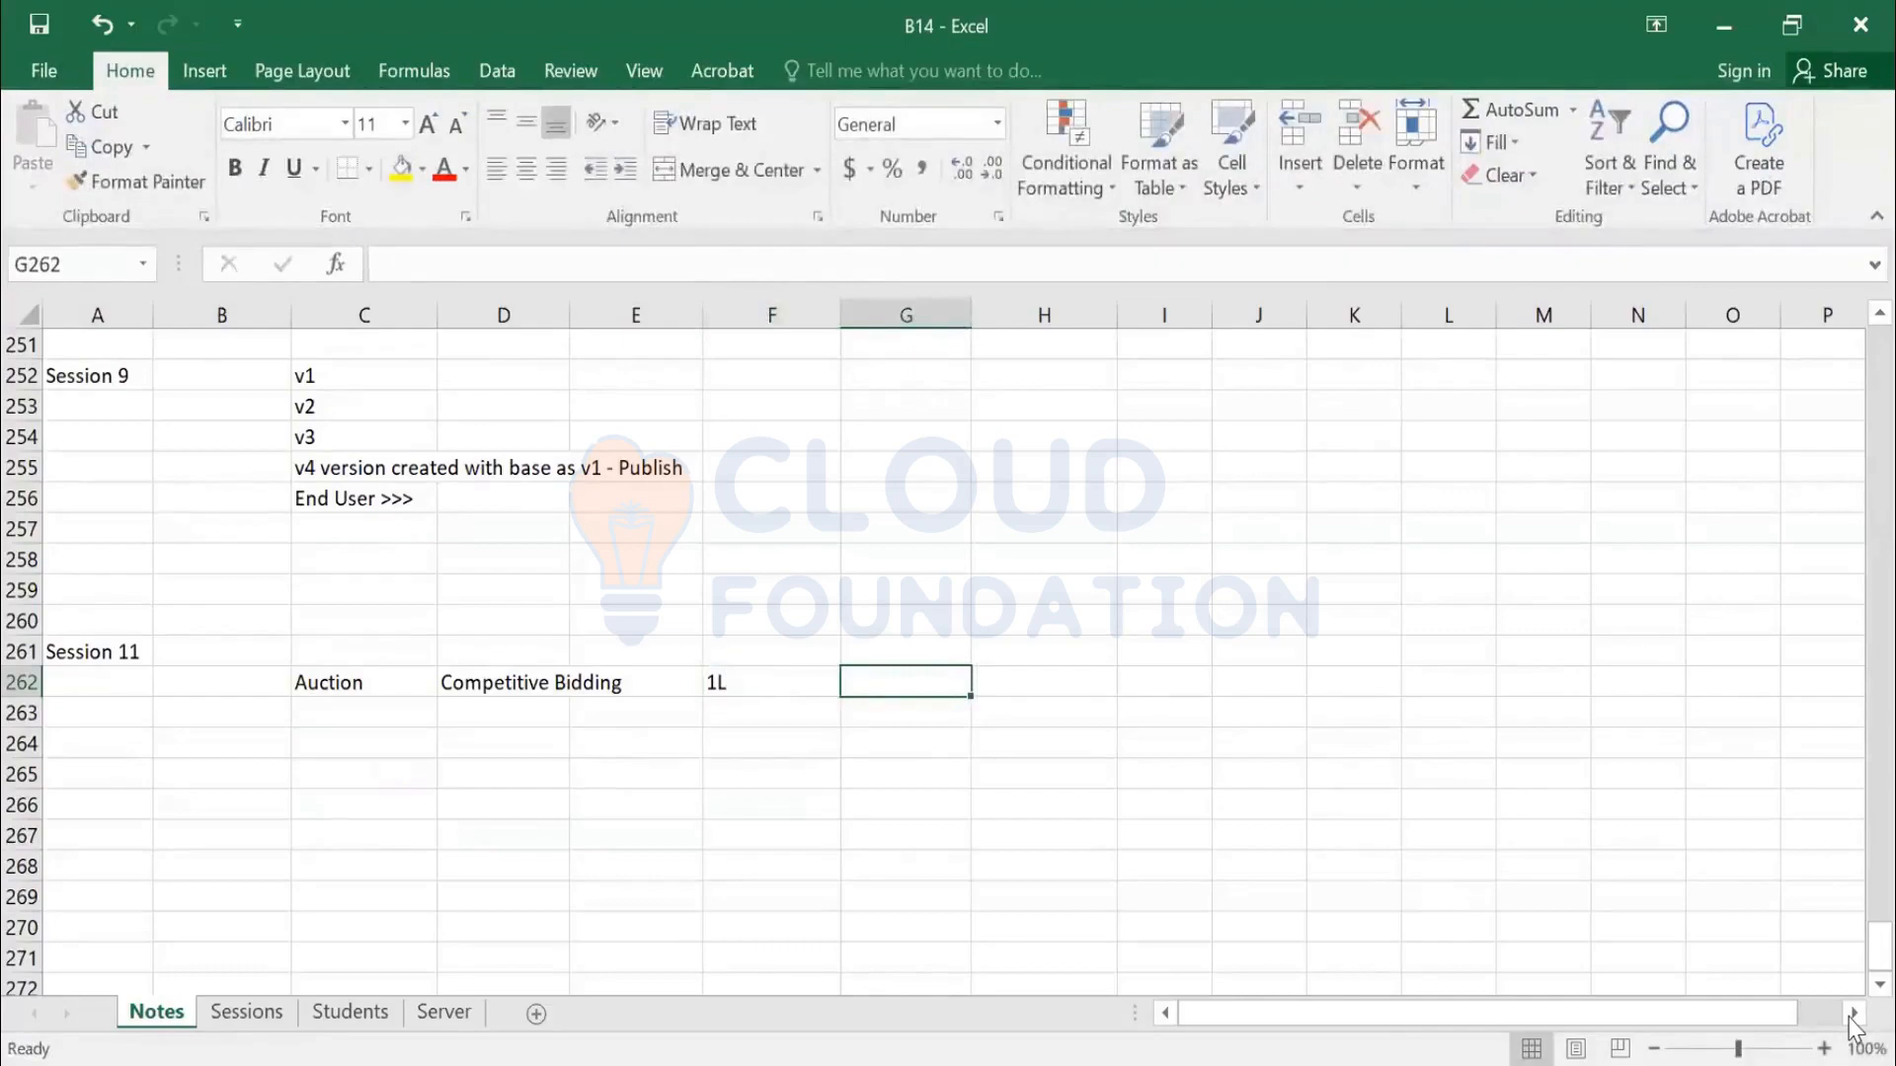
text(1L 10)
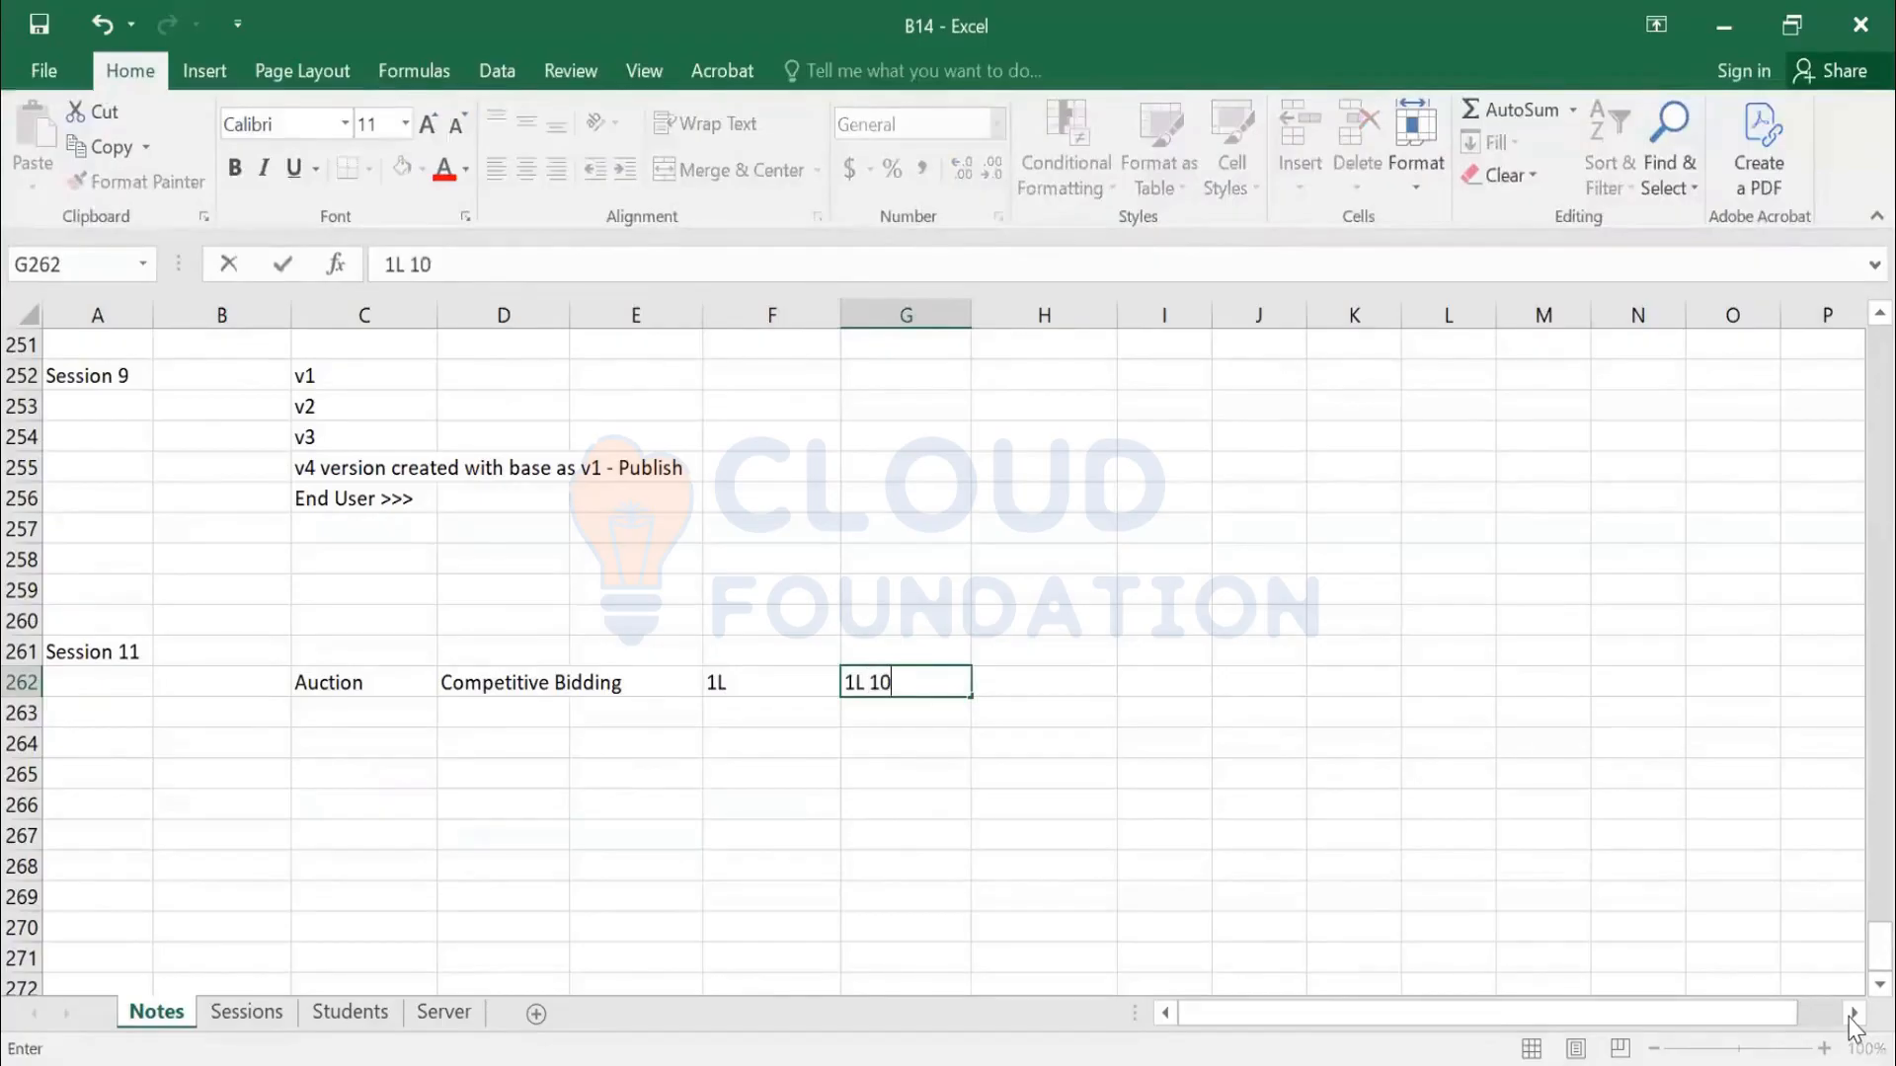
text(, 1L 20K)
key(Return)
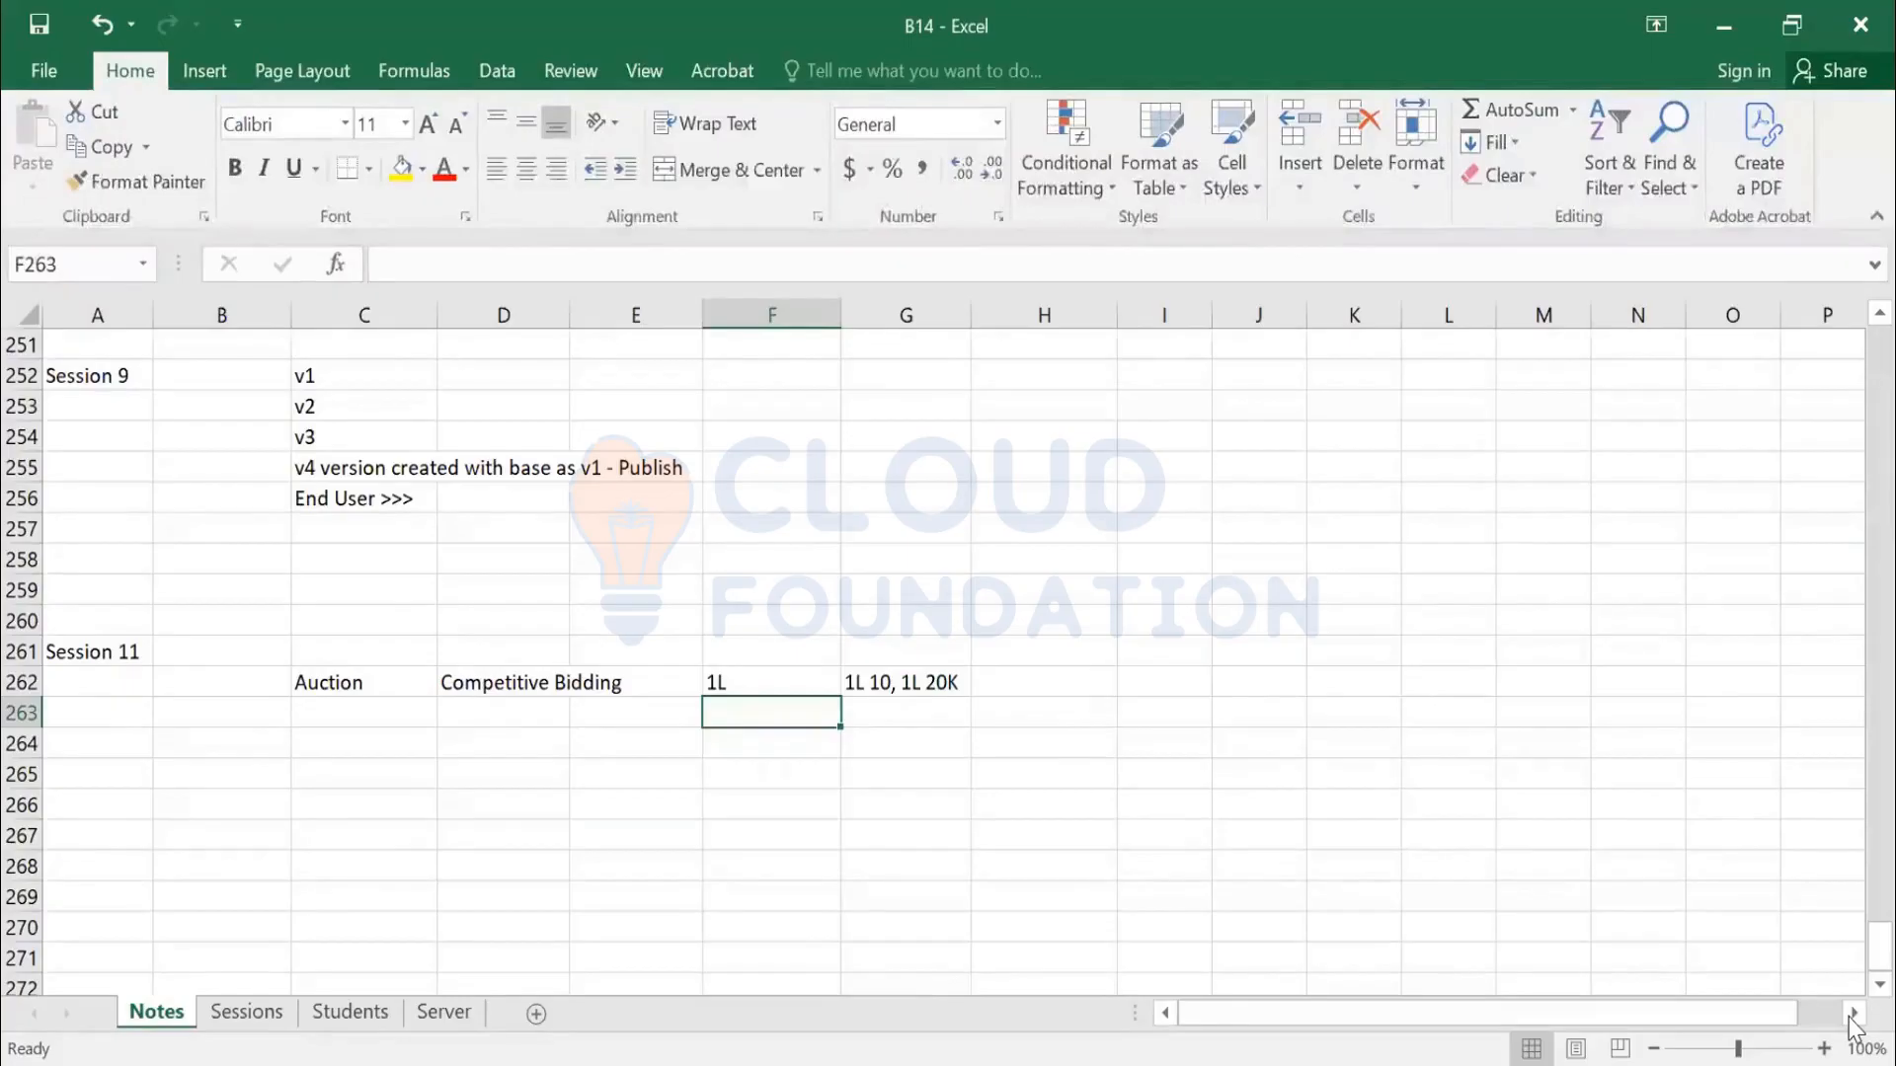
Write 'forward auction > Sell some thing > Excess Inventory > Asset Machinery' in C263
key(Left)
key(Left)
key(Left)
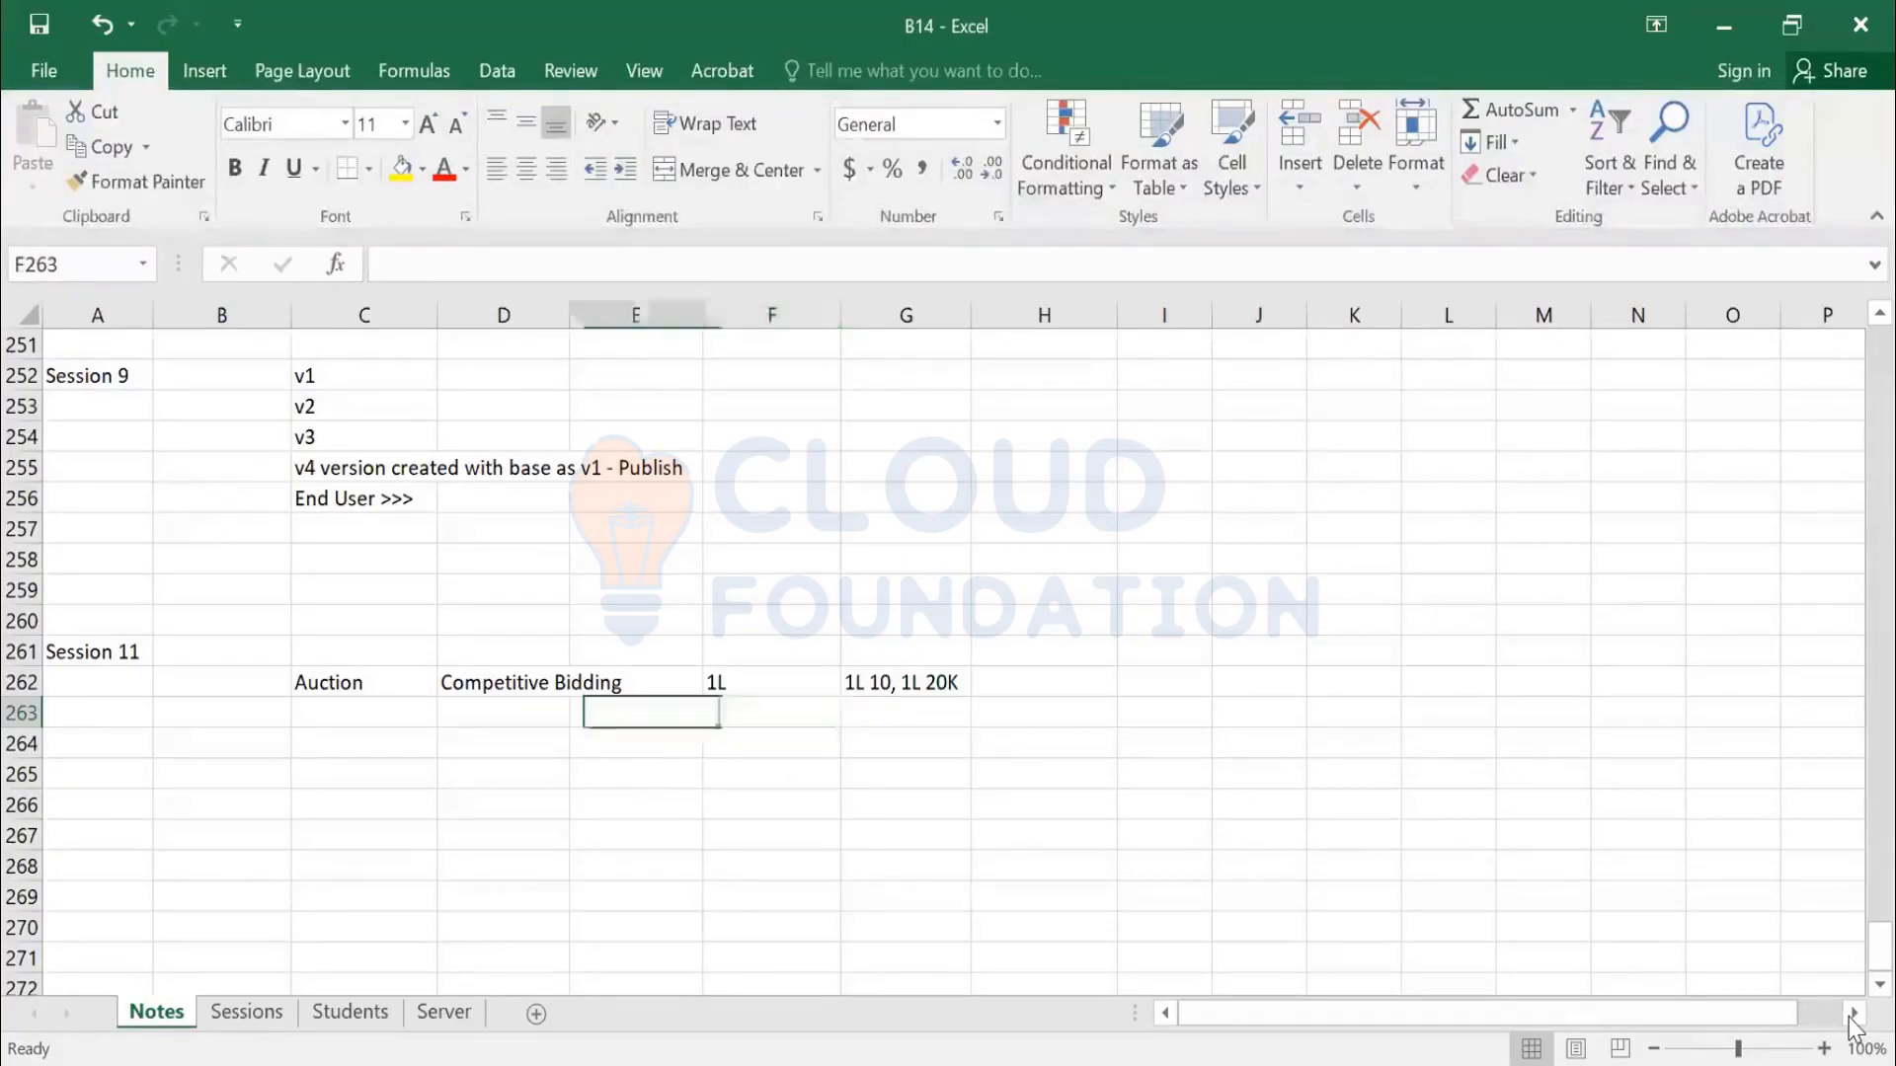
text(forward au)
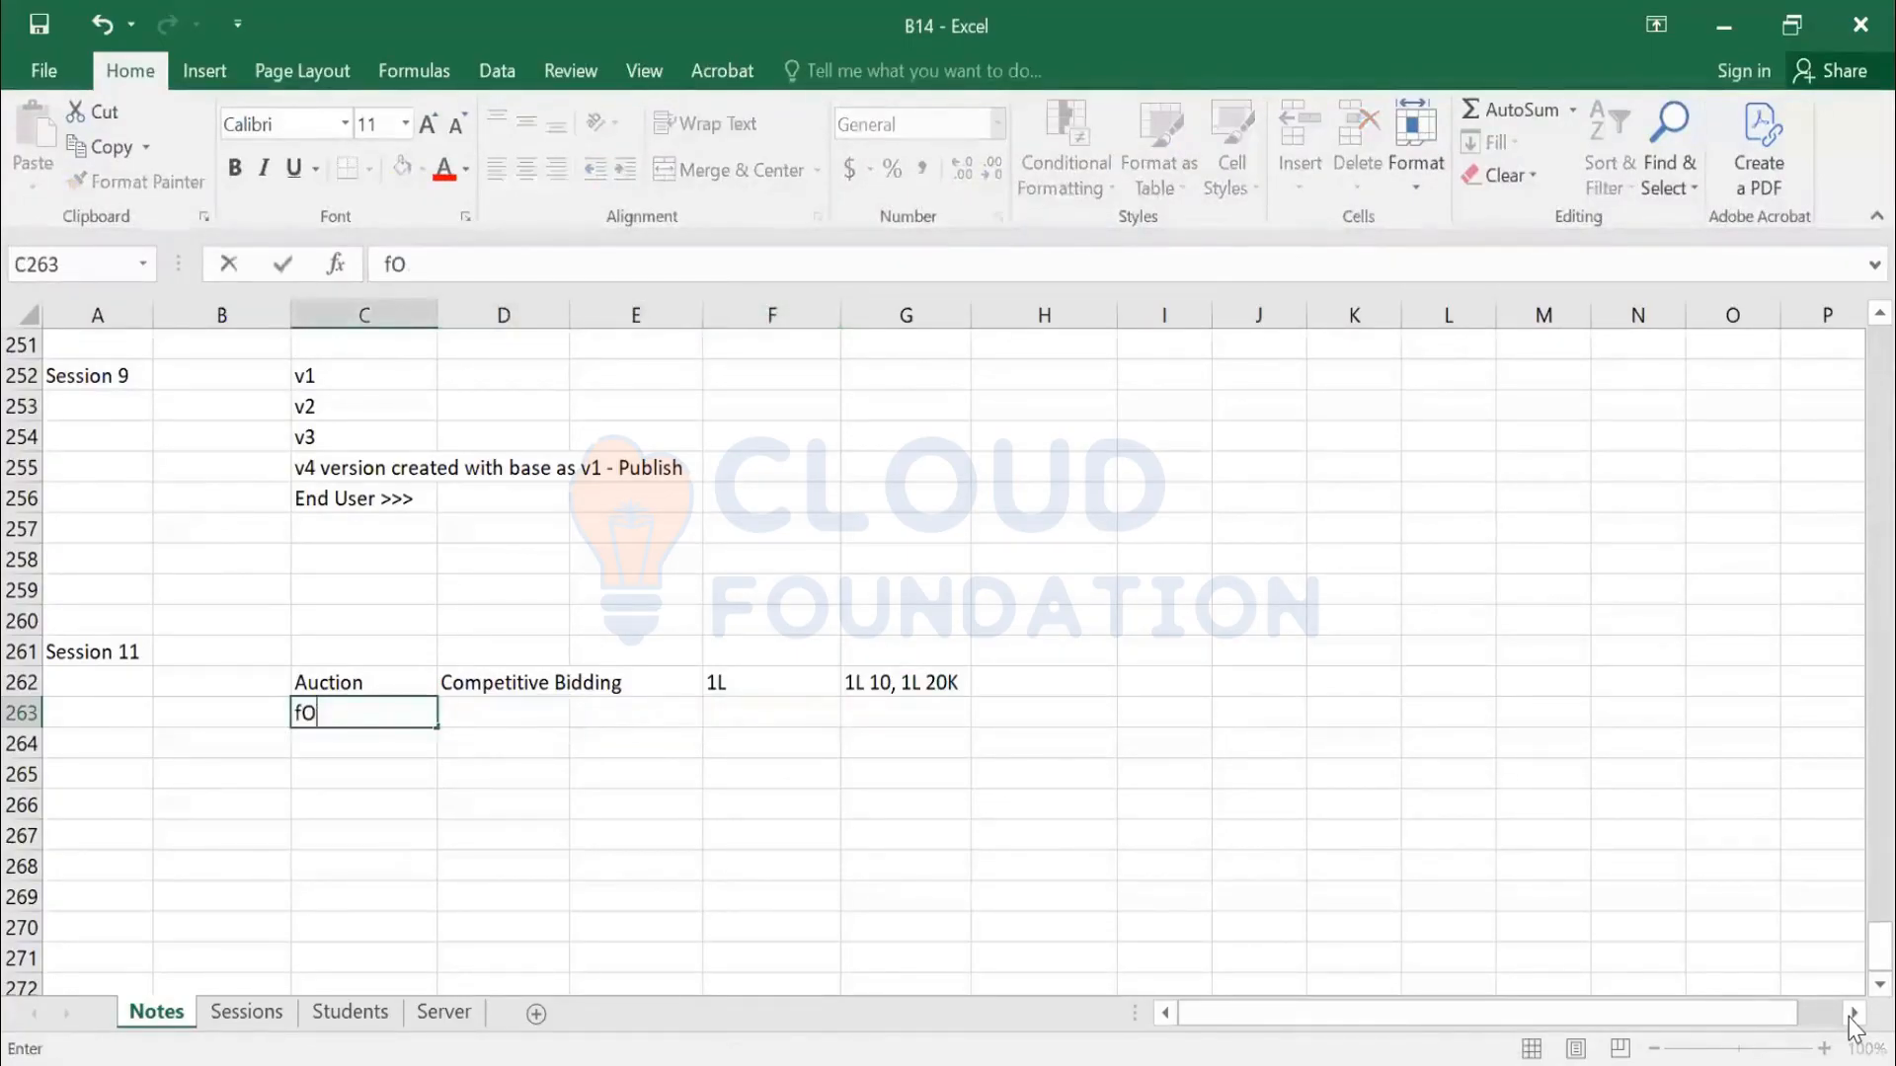
text(ction)
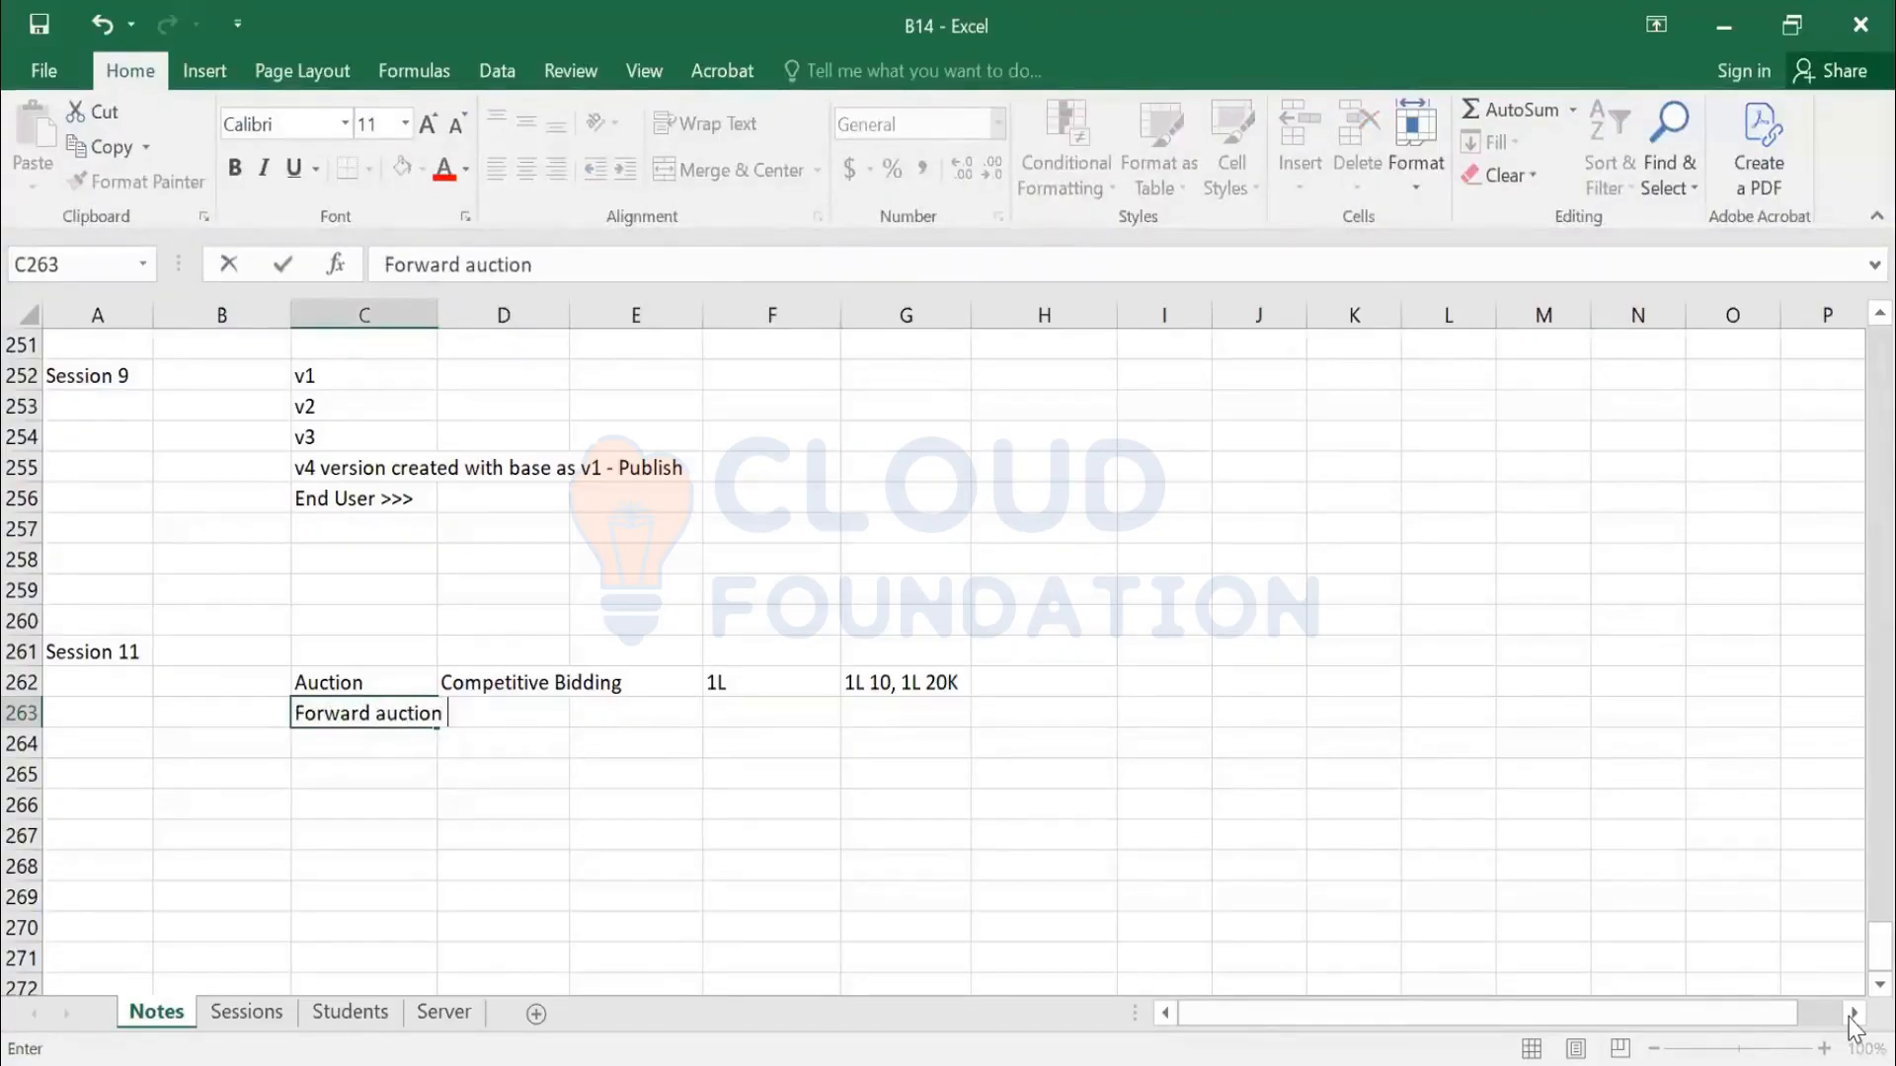
text( > Sell some )
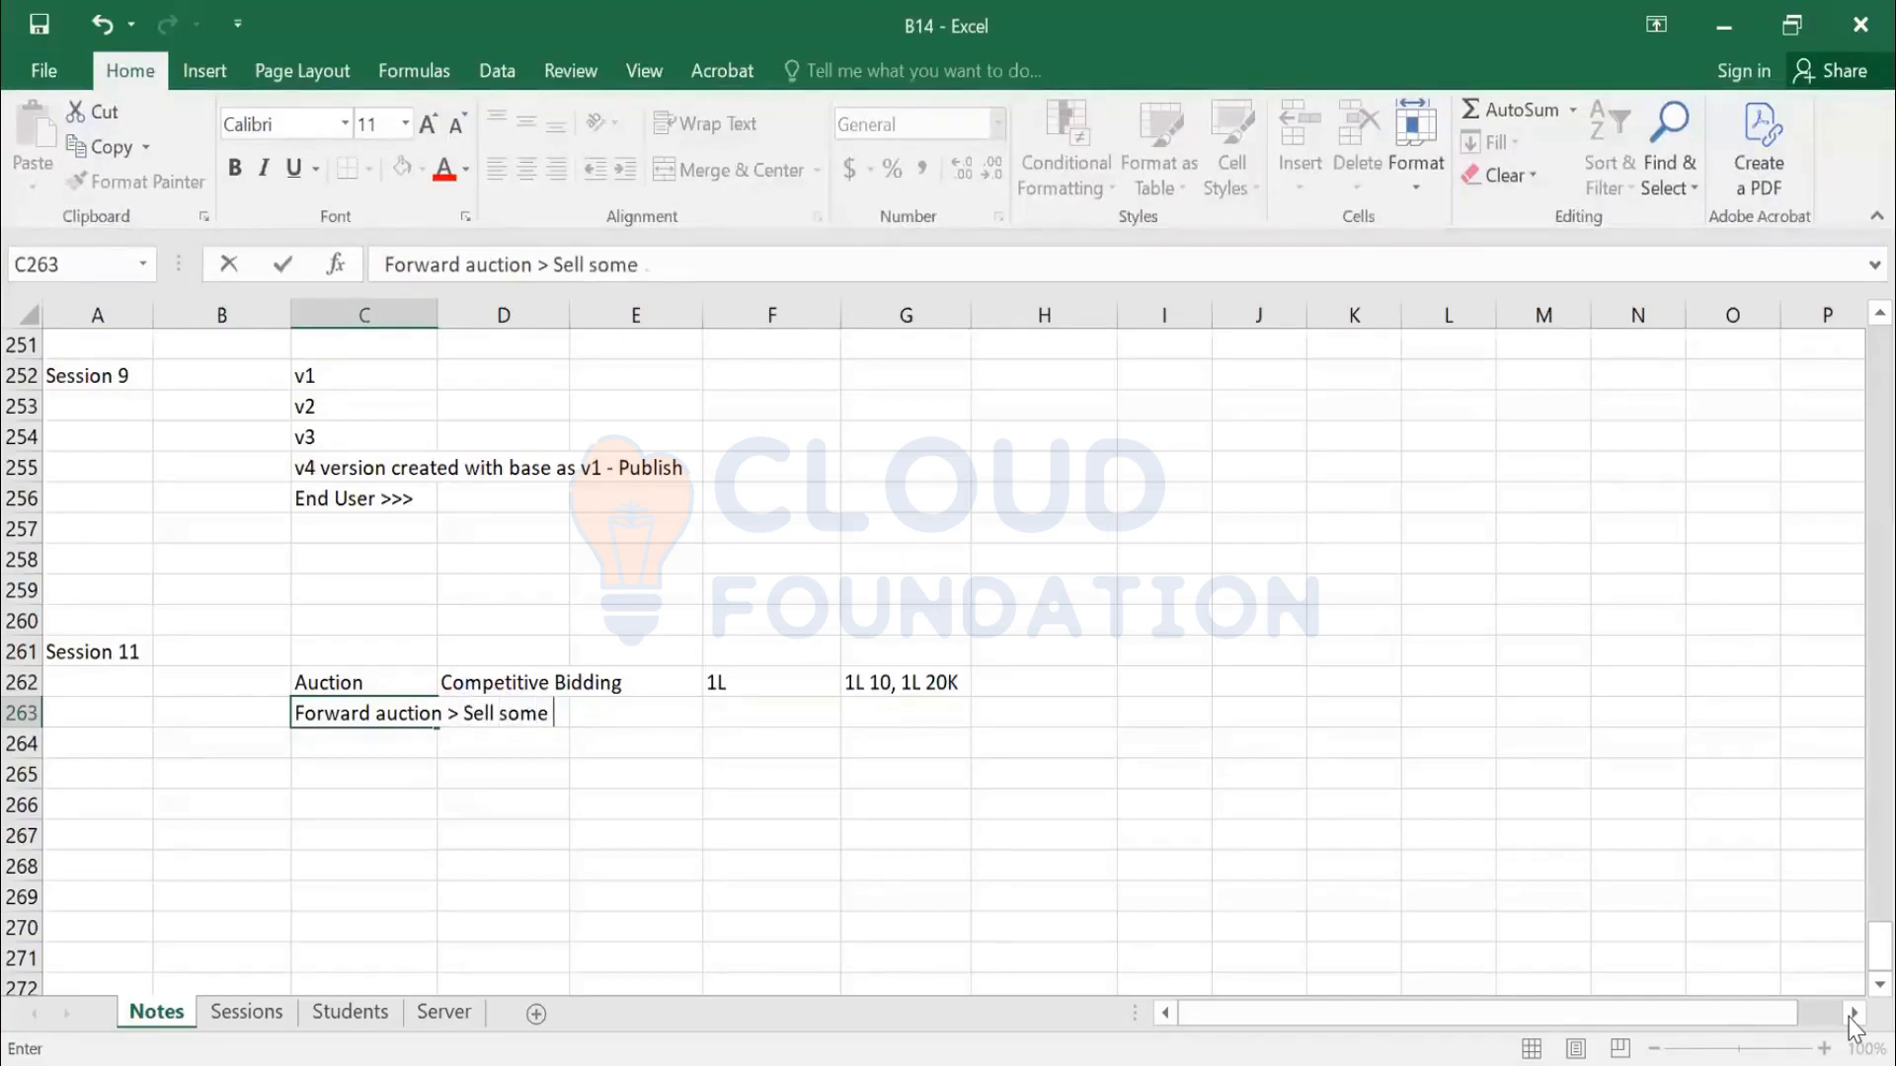
text(thing >)
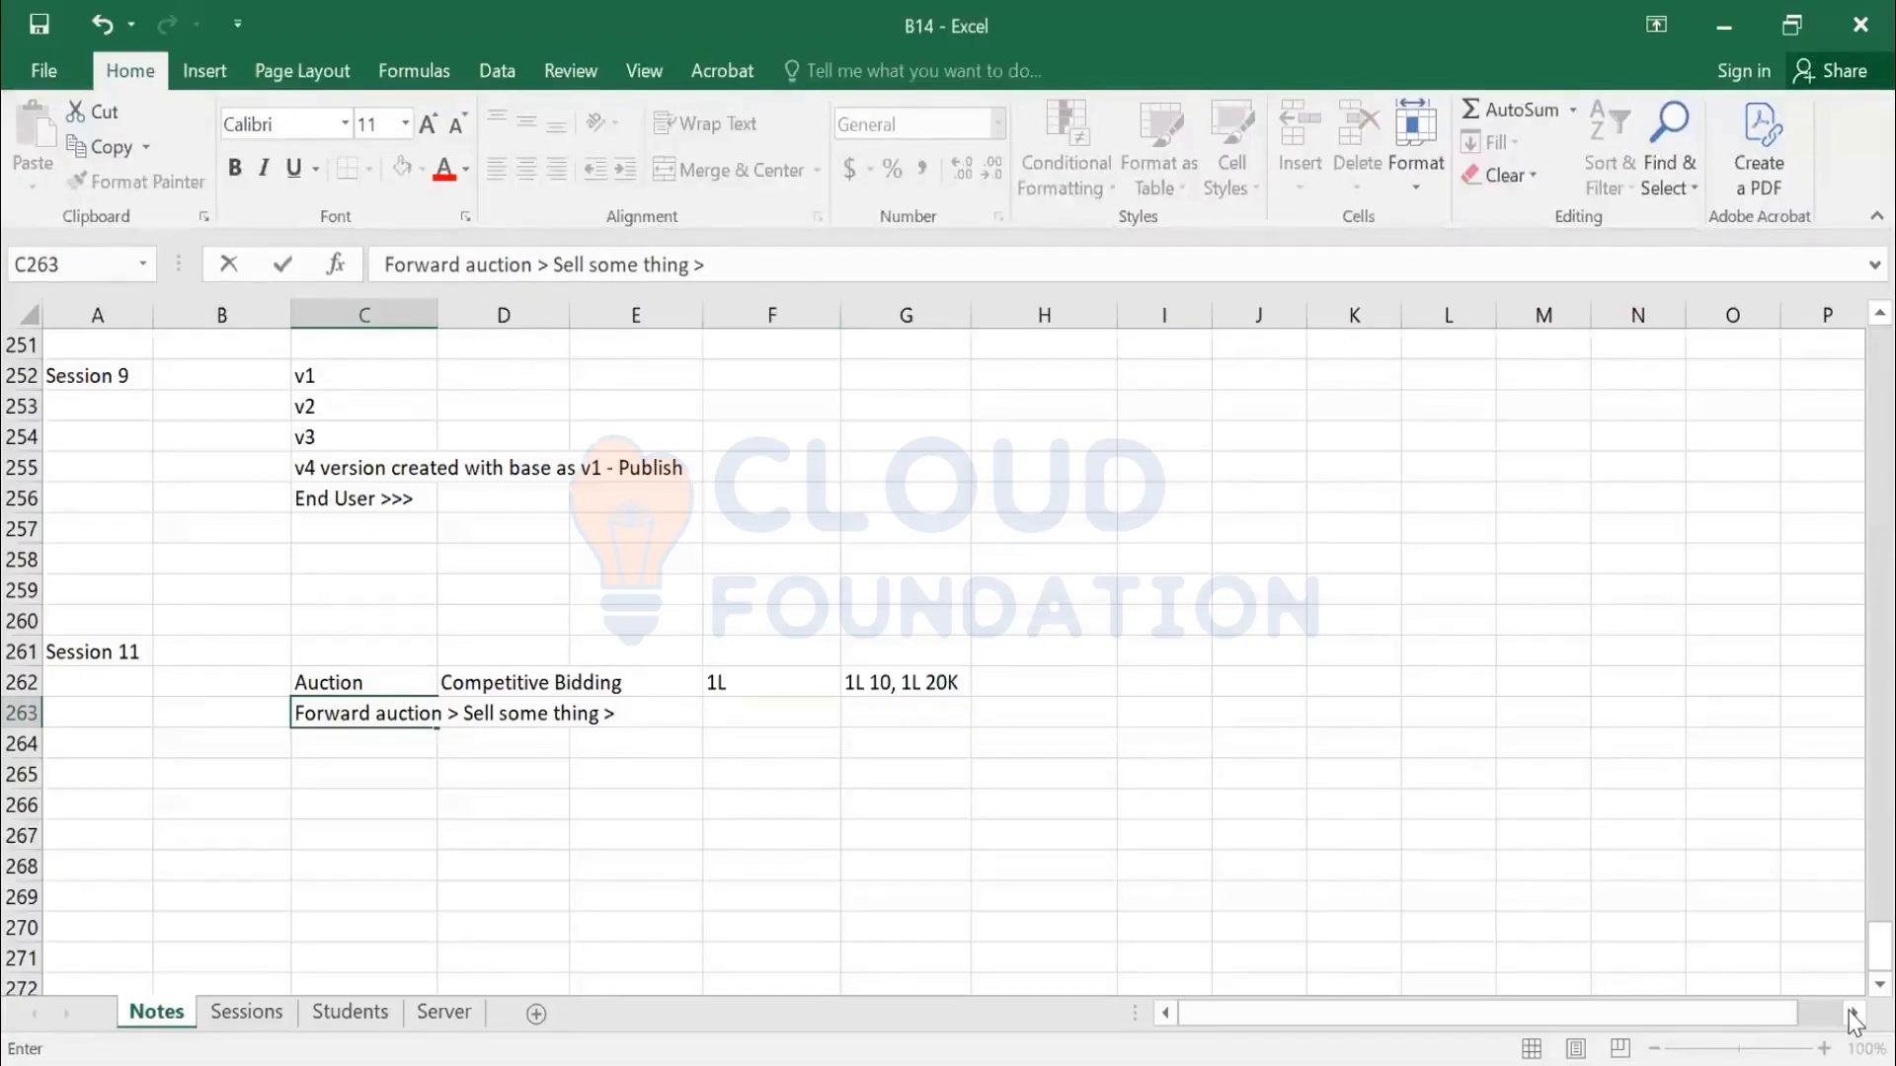
text(Excess Inventory)
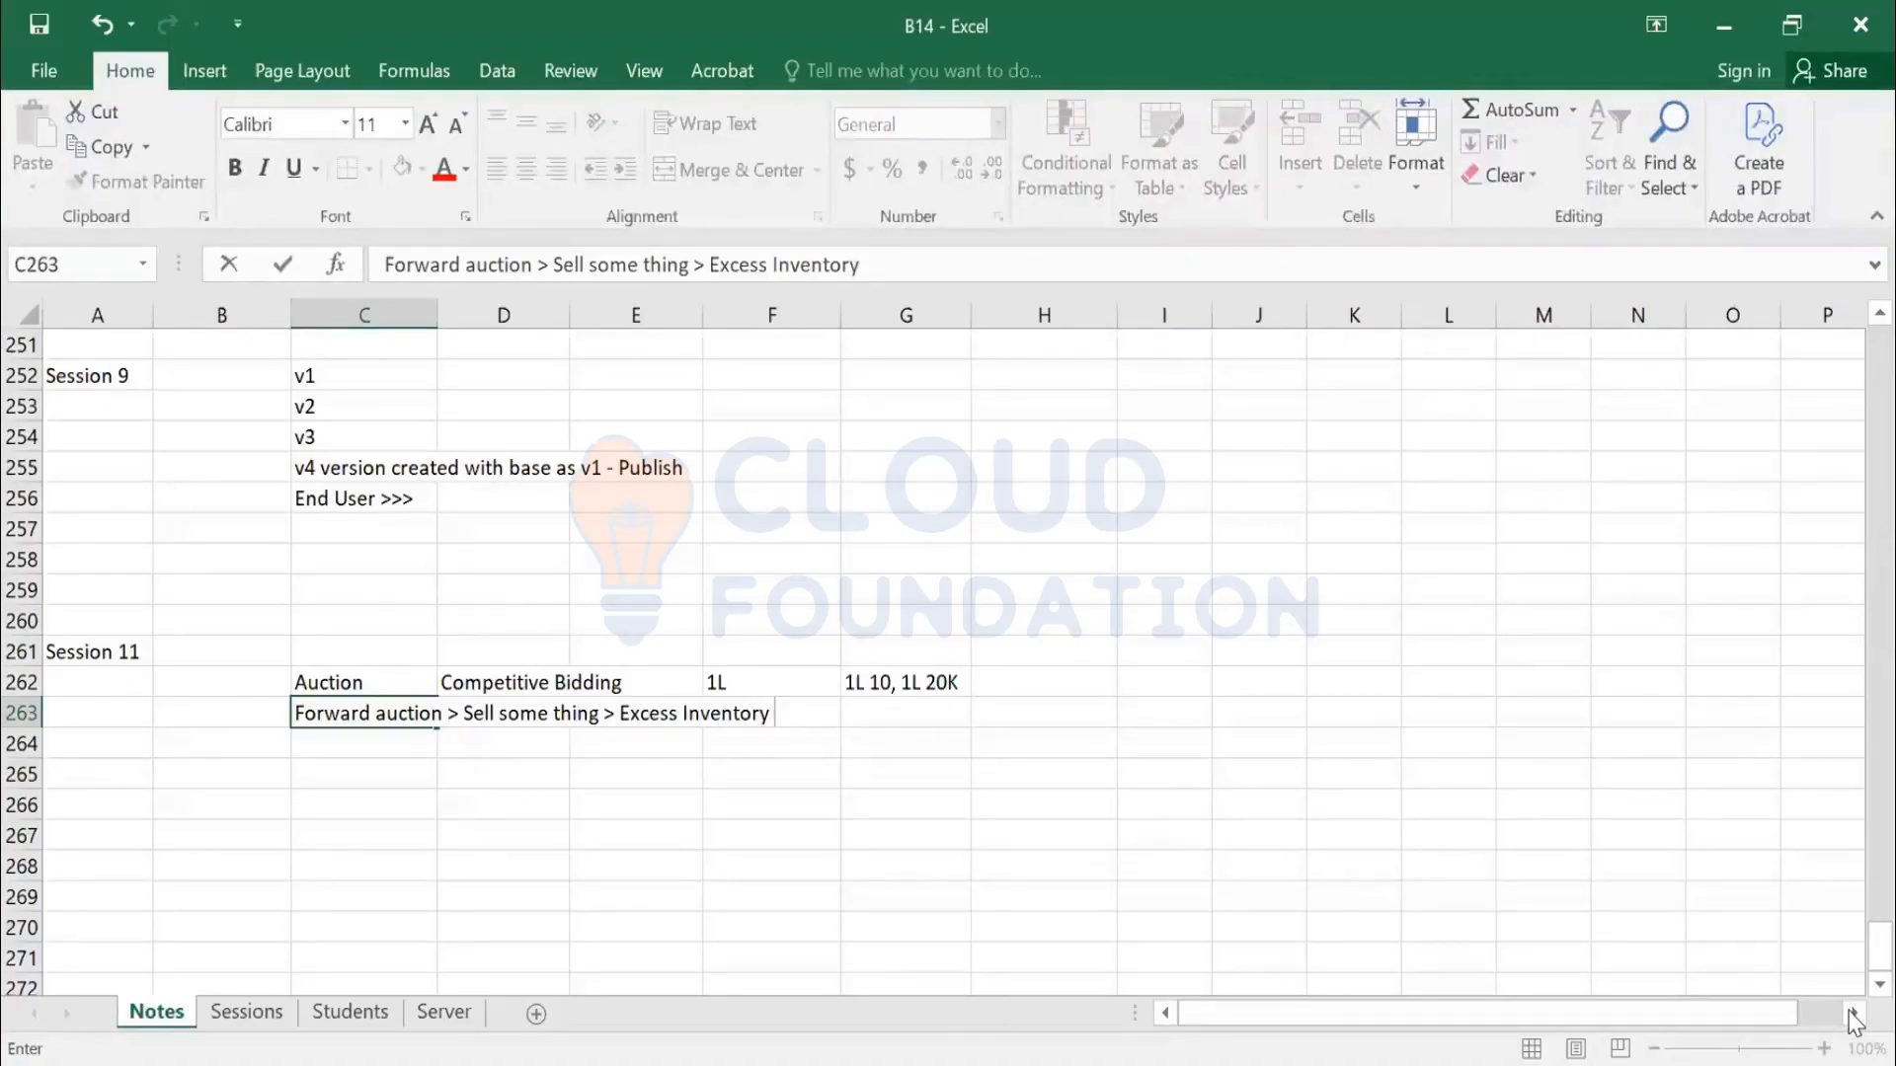
text( > Asset Mach)
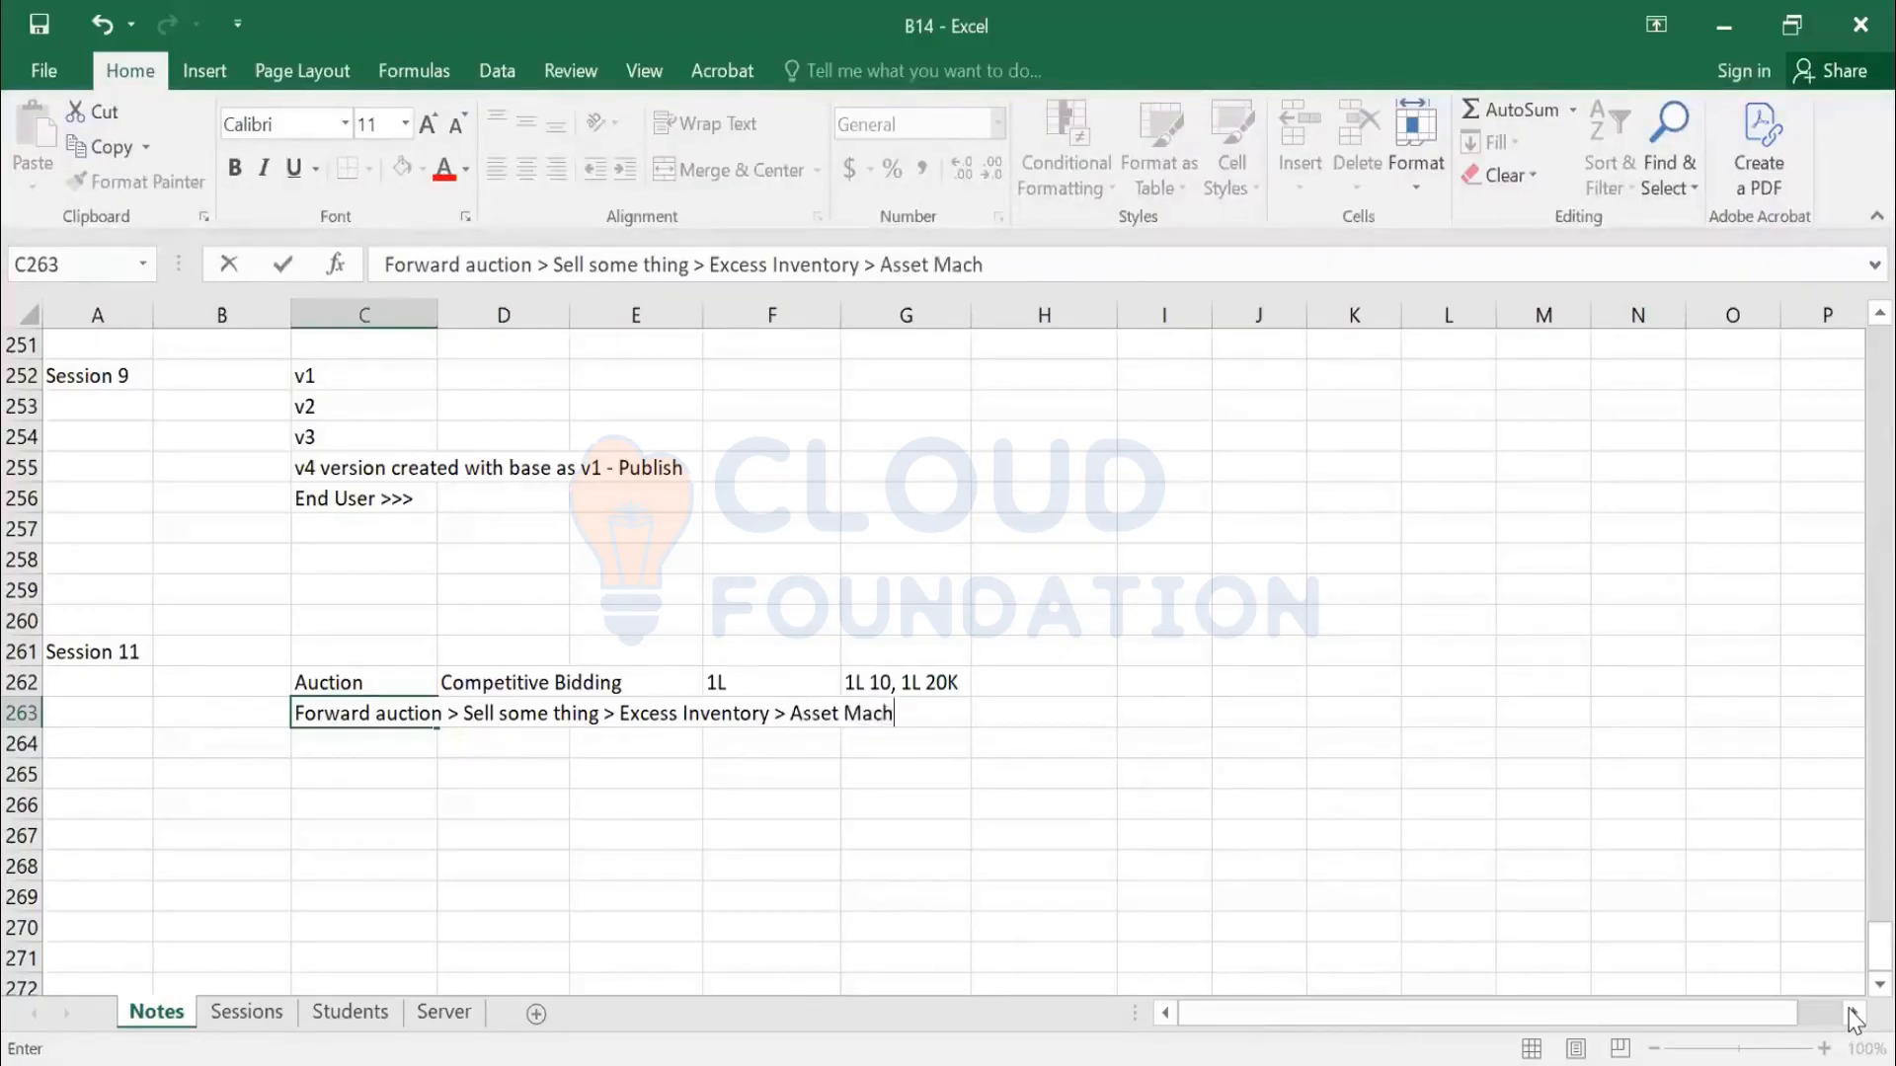
text(inery)
key(Return)
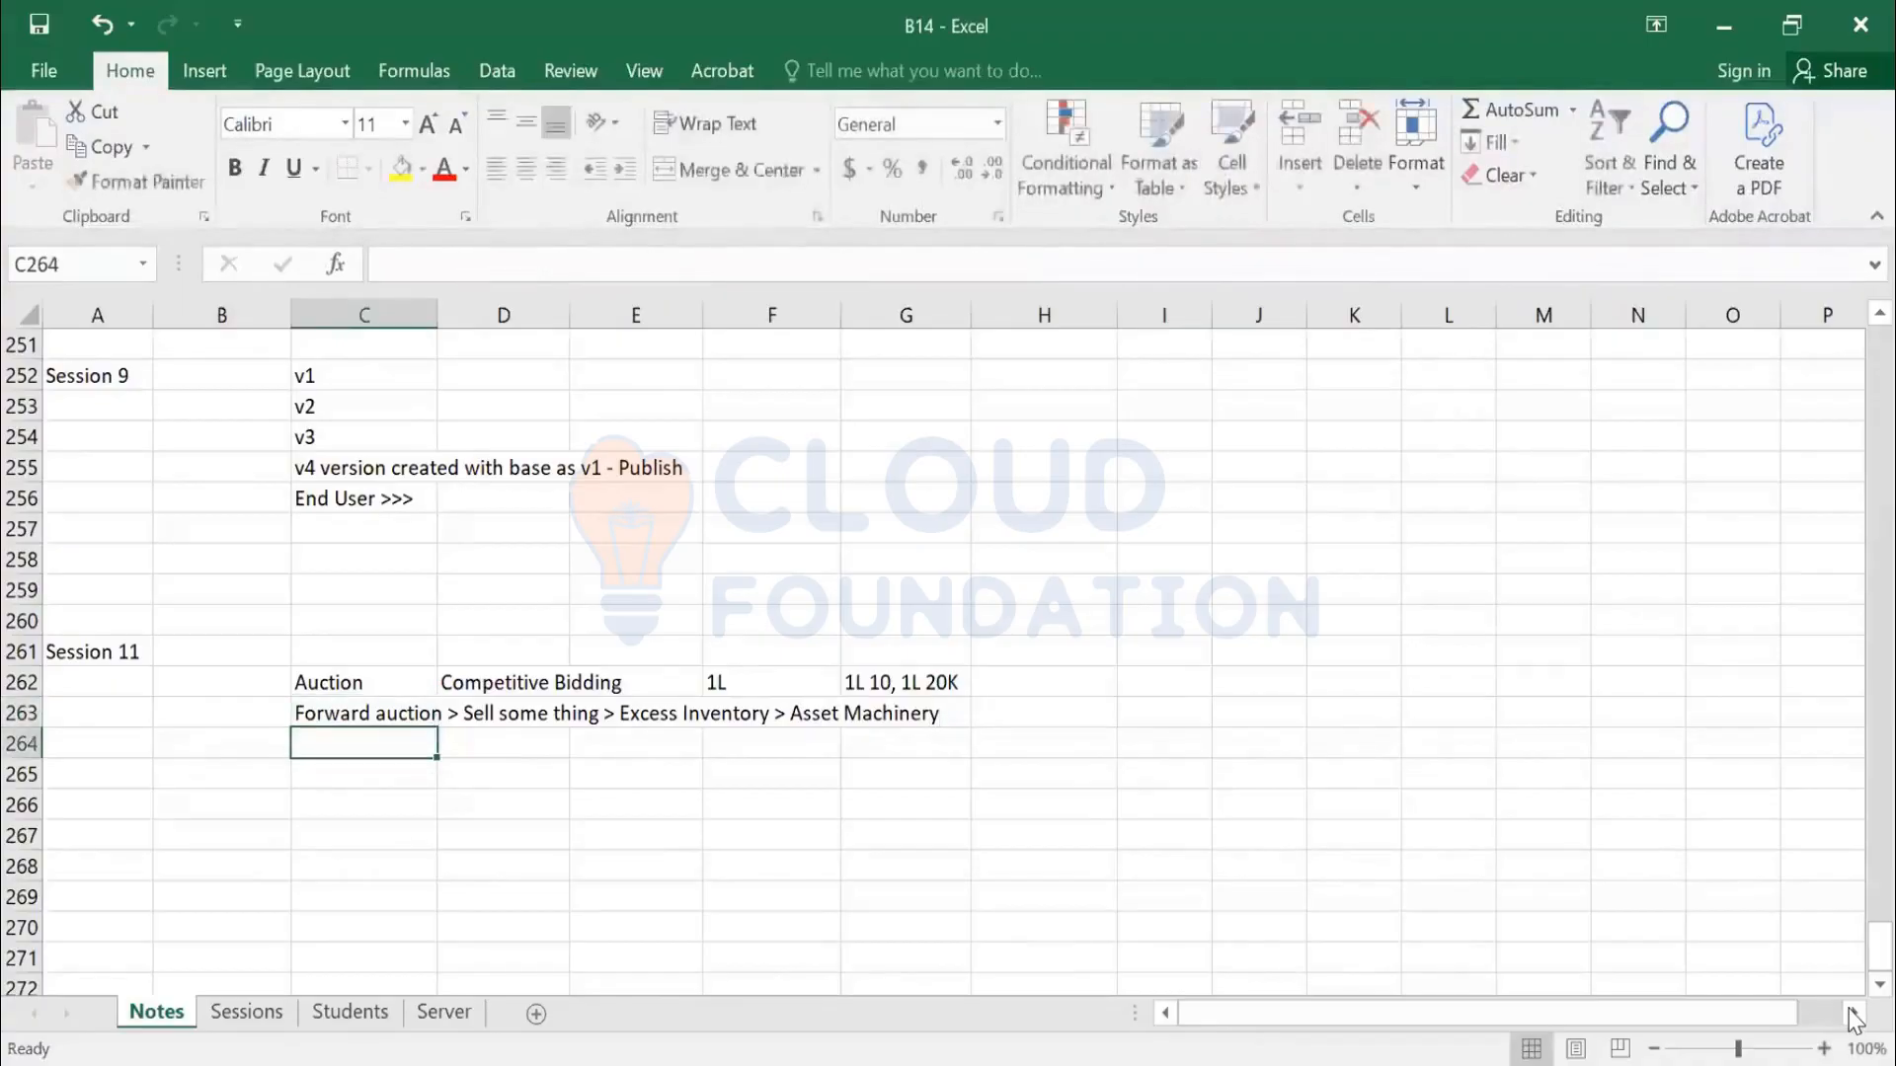
key(Up)
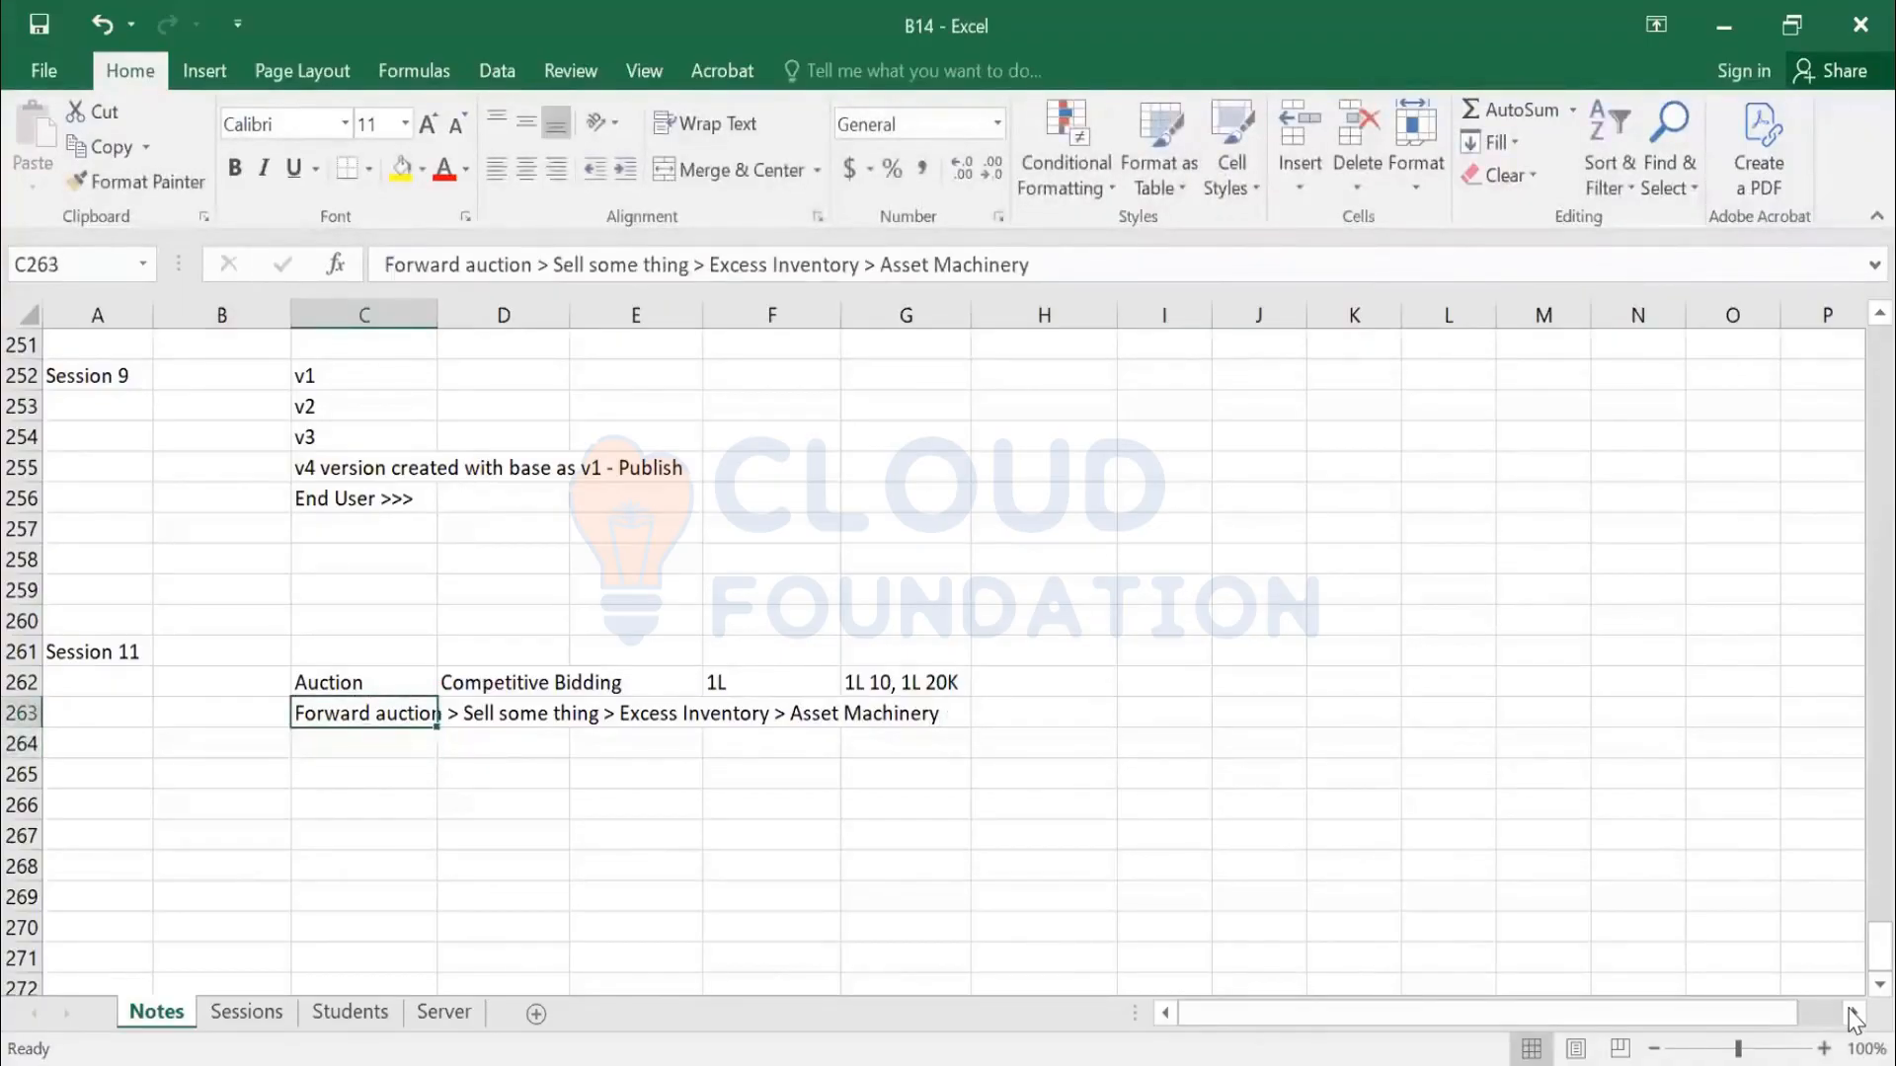
key(Down)
key(Down)
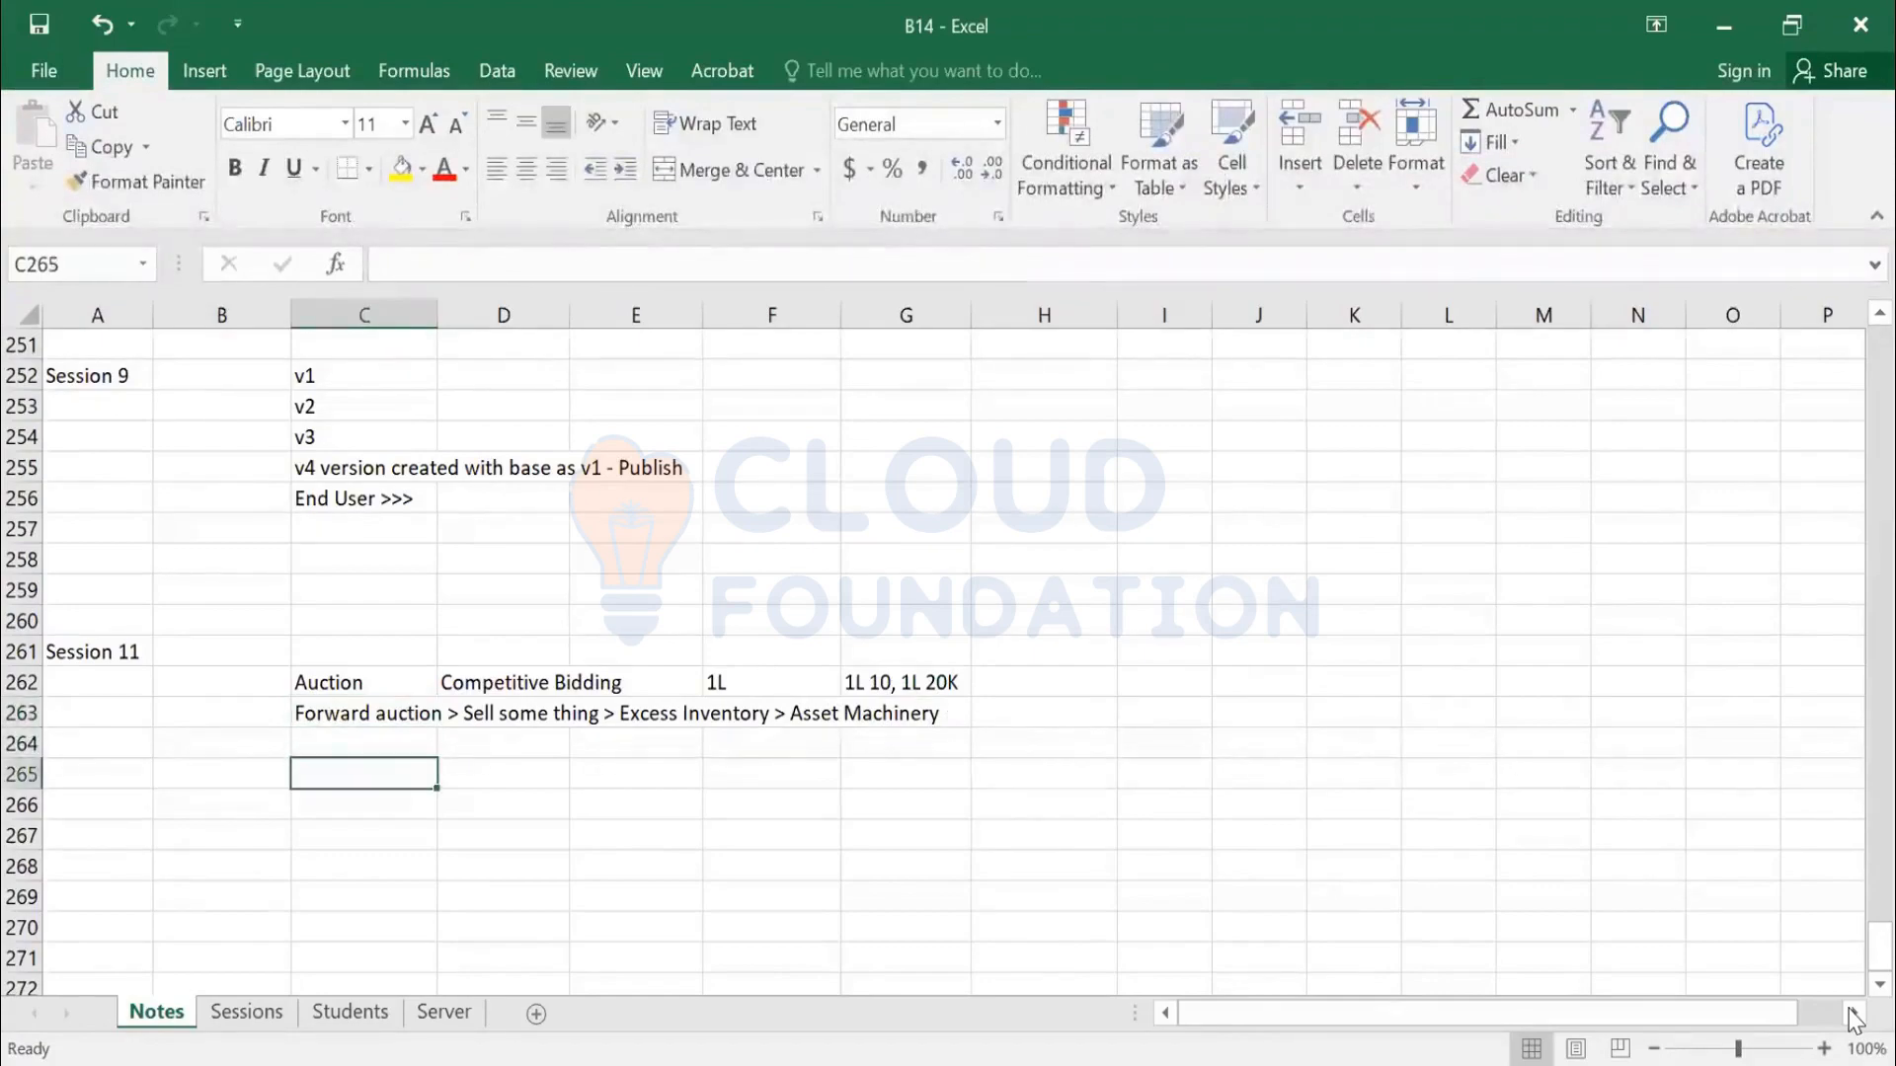
Record Reverse Auction with 1L and bids '99K, 98K, 97K - L1,' in row 265, then start typing English
text(REve)
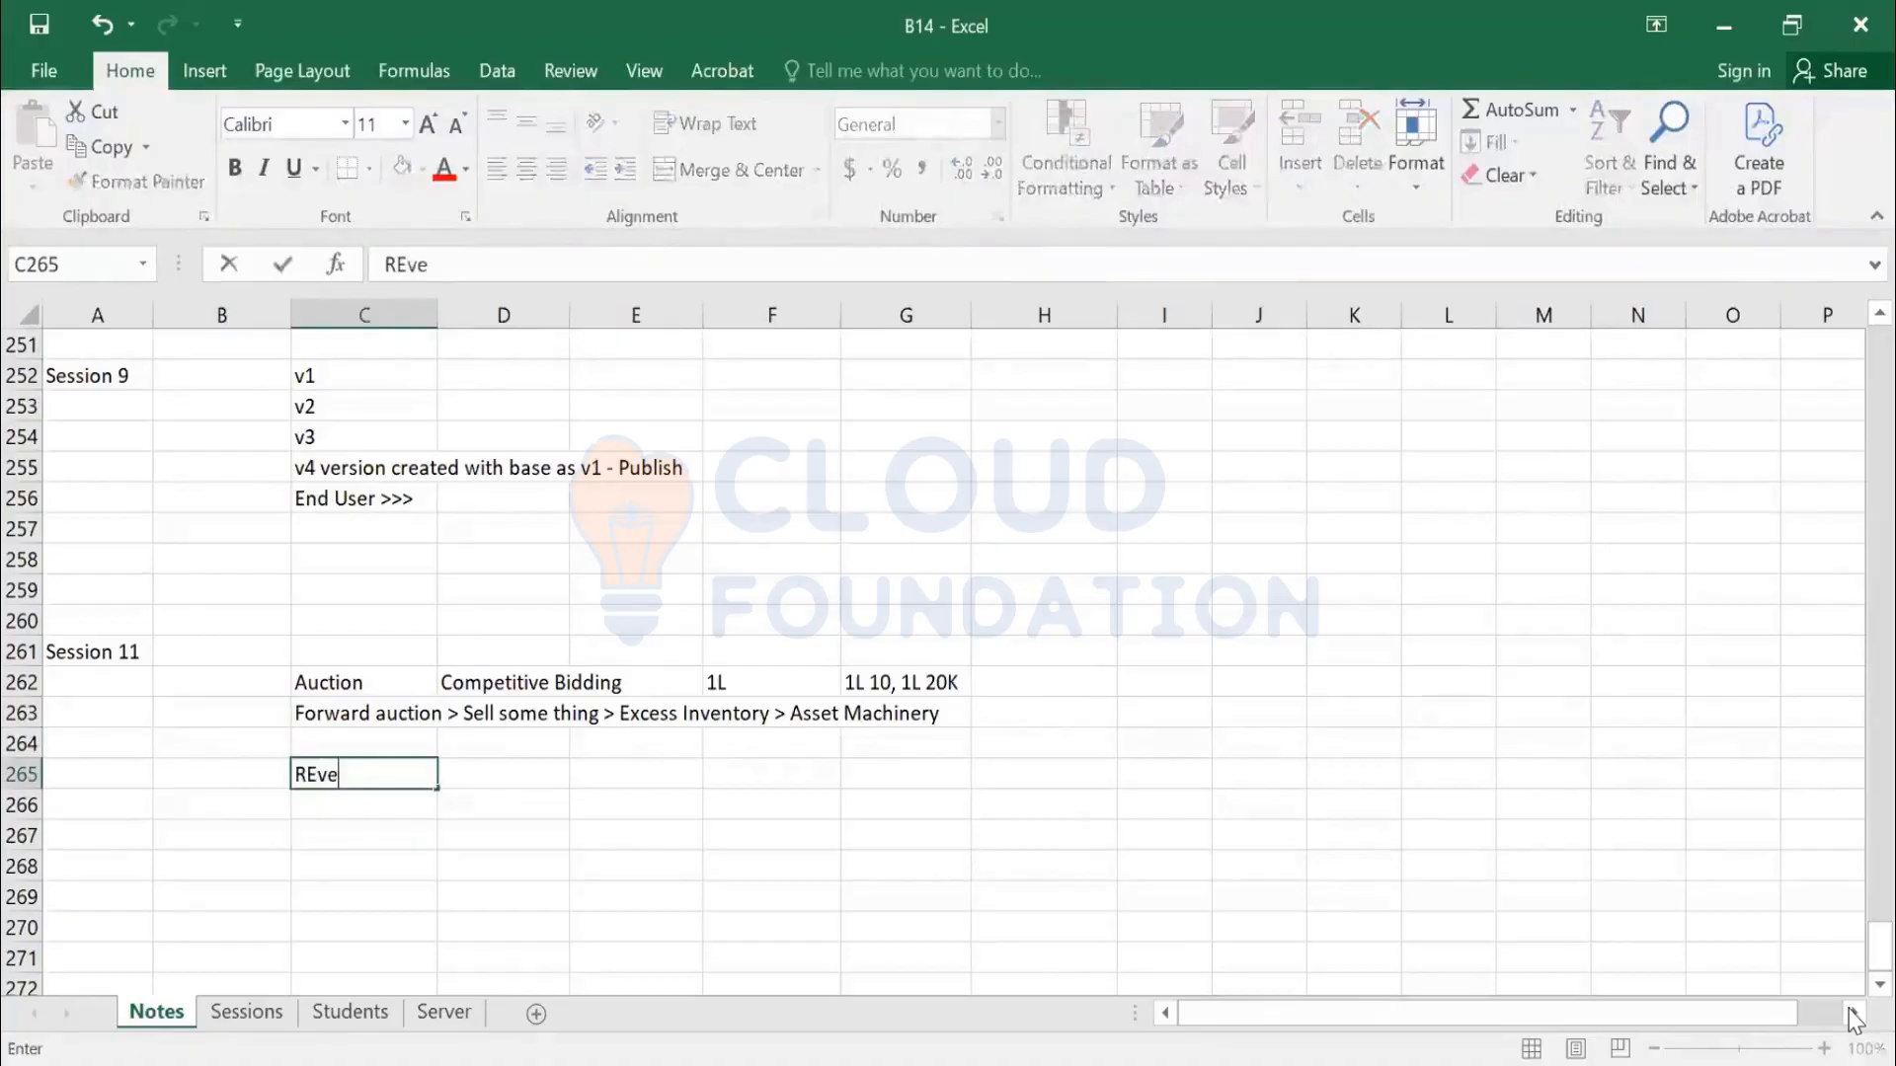
text(rse Auction)
key(Right)
key(Right)
key(Right)
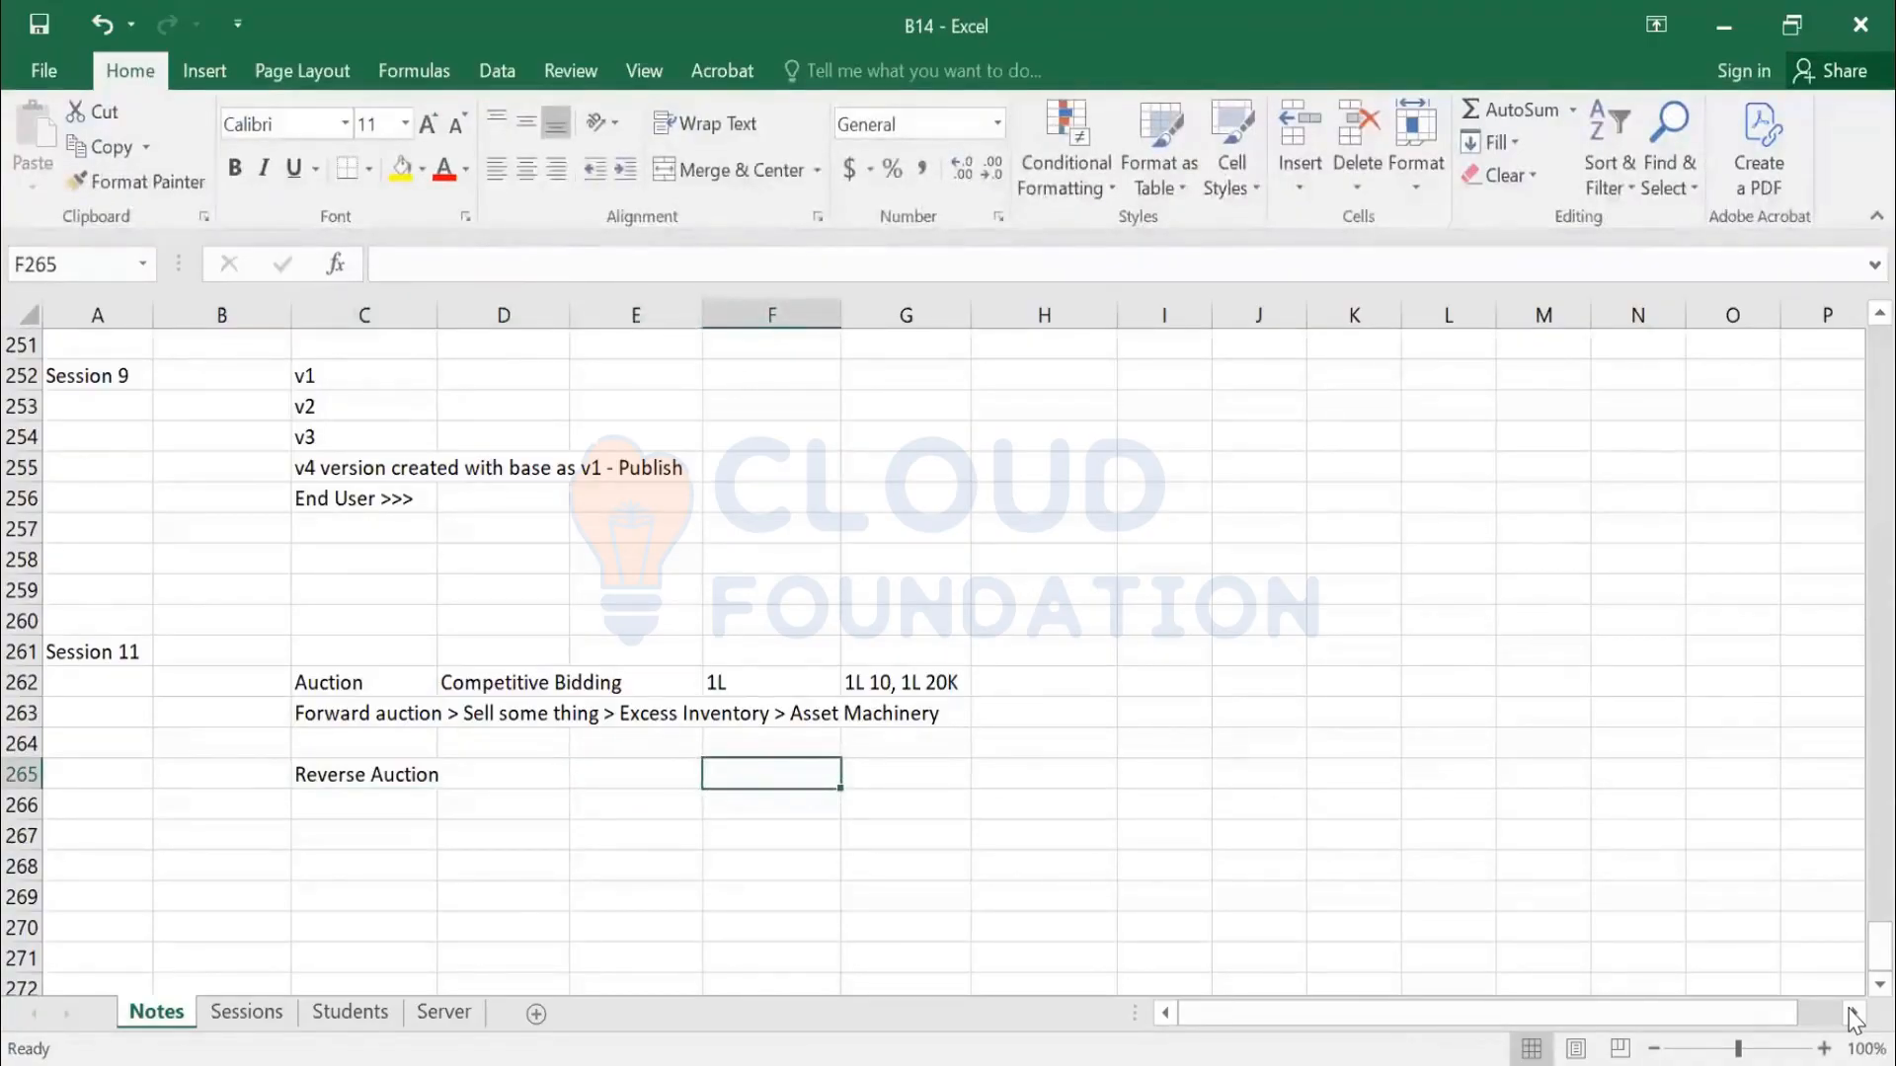
text(1l)
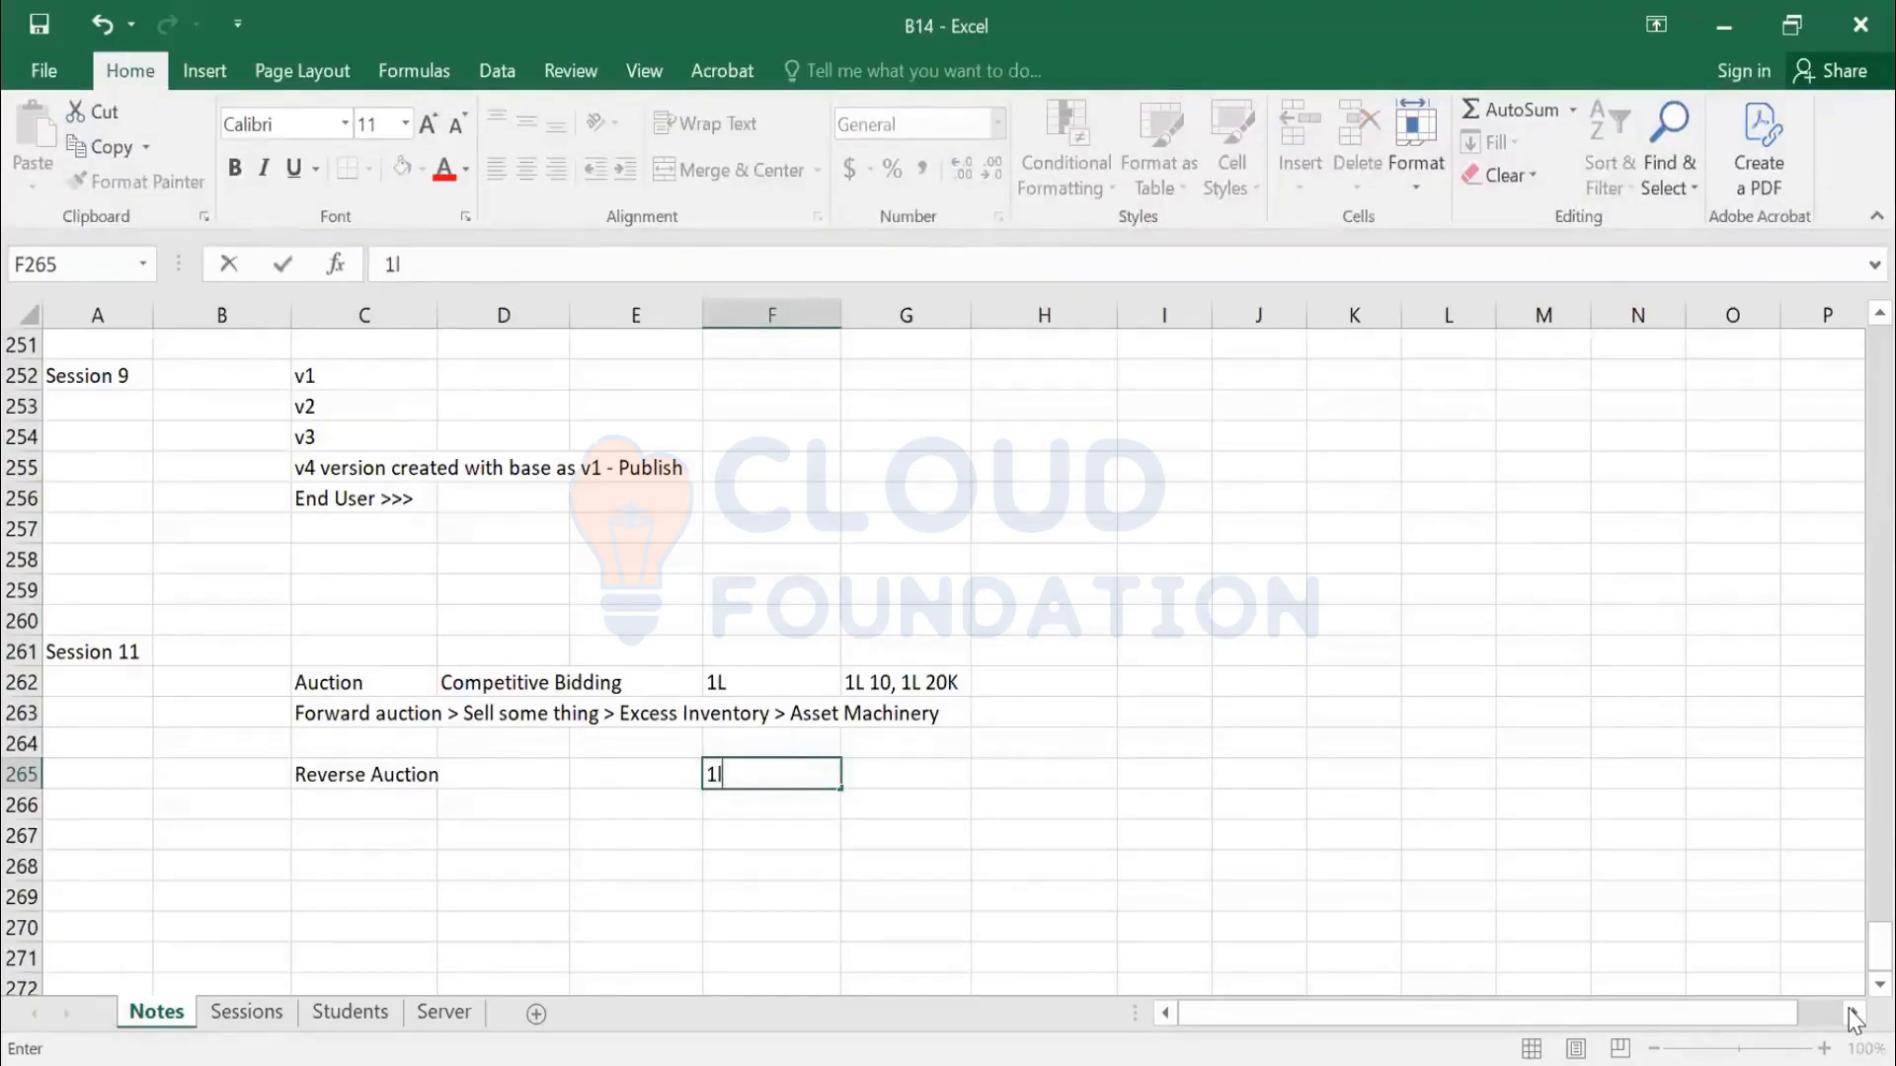
key(BackSpace)
text(L)
key(Tab)
text(9)
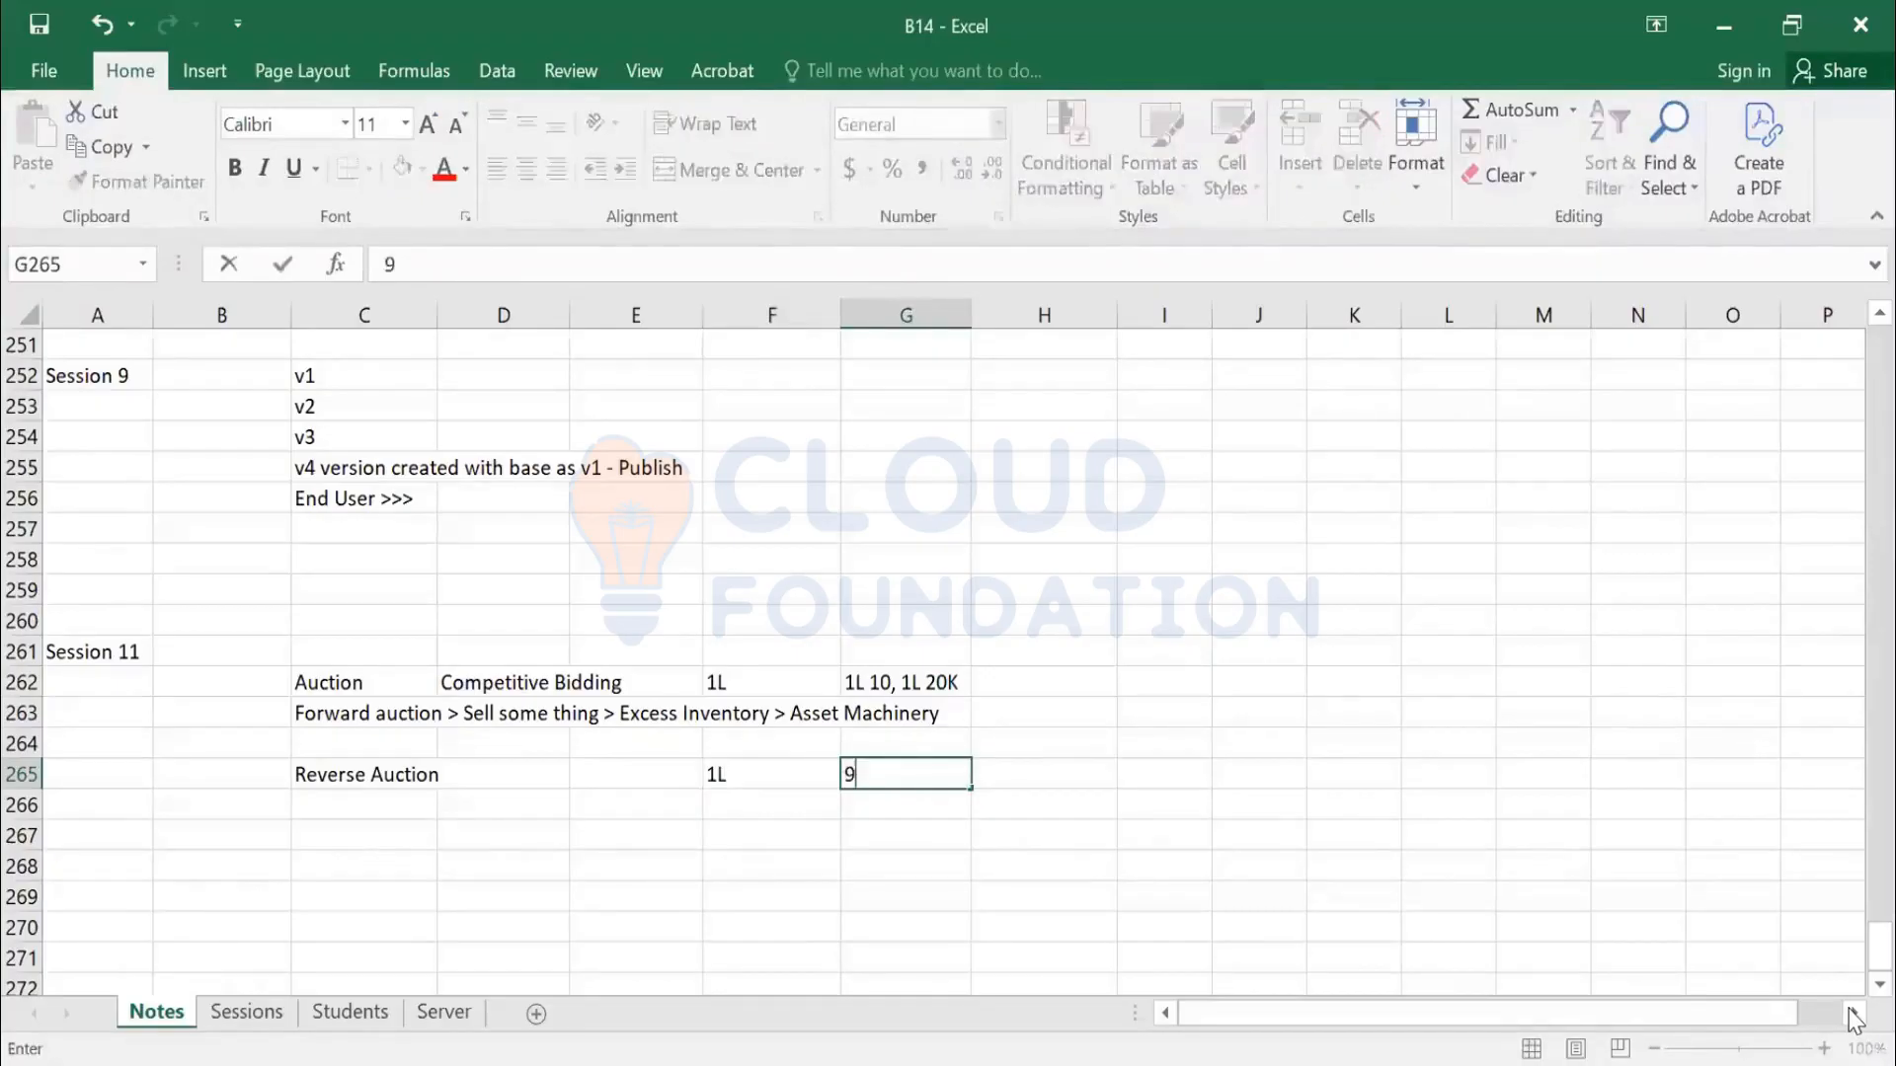
text(9K, 98K, 97K)
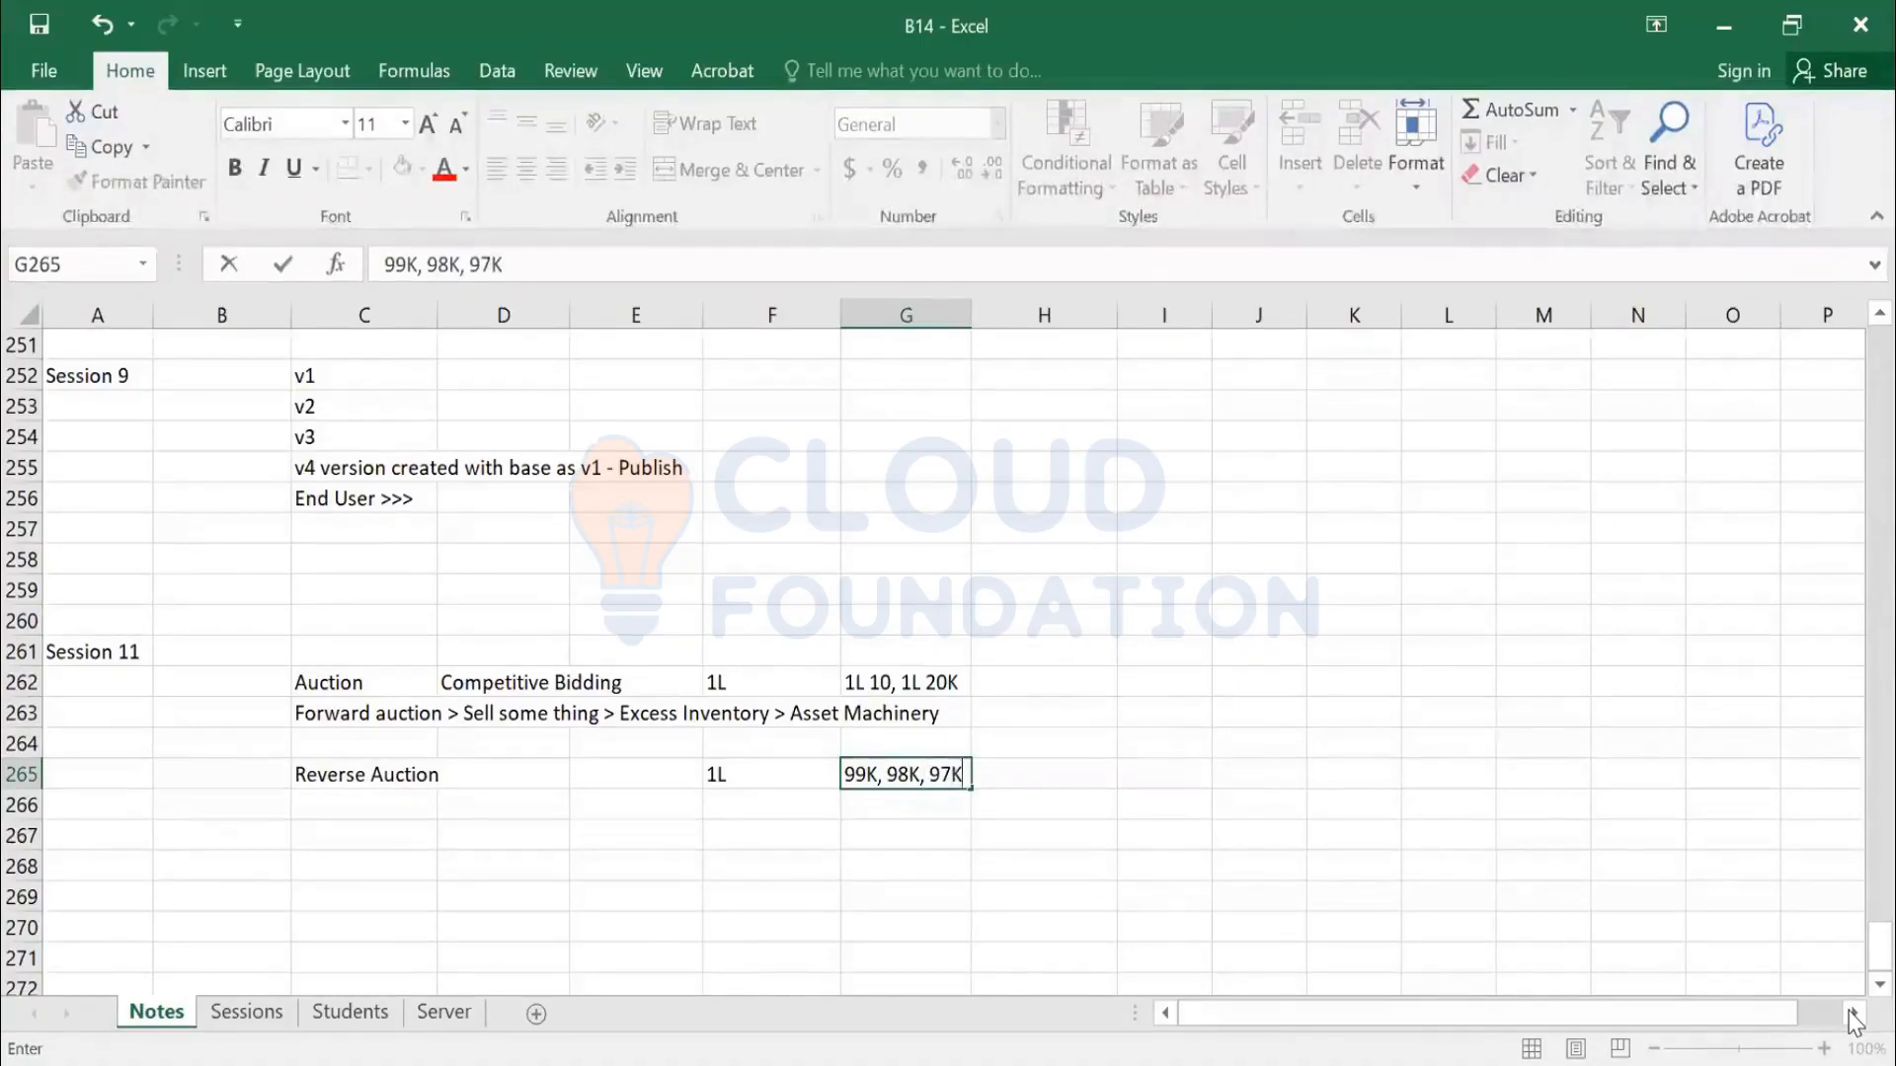
text( - L1,)
key(Return)
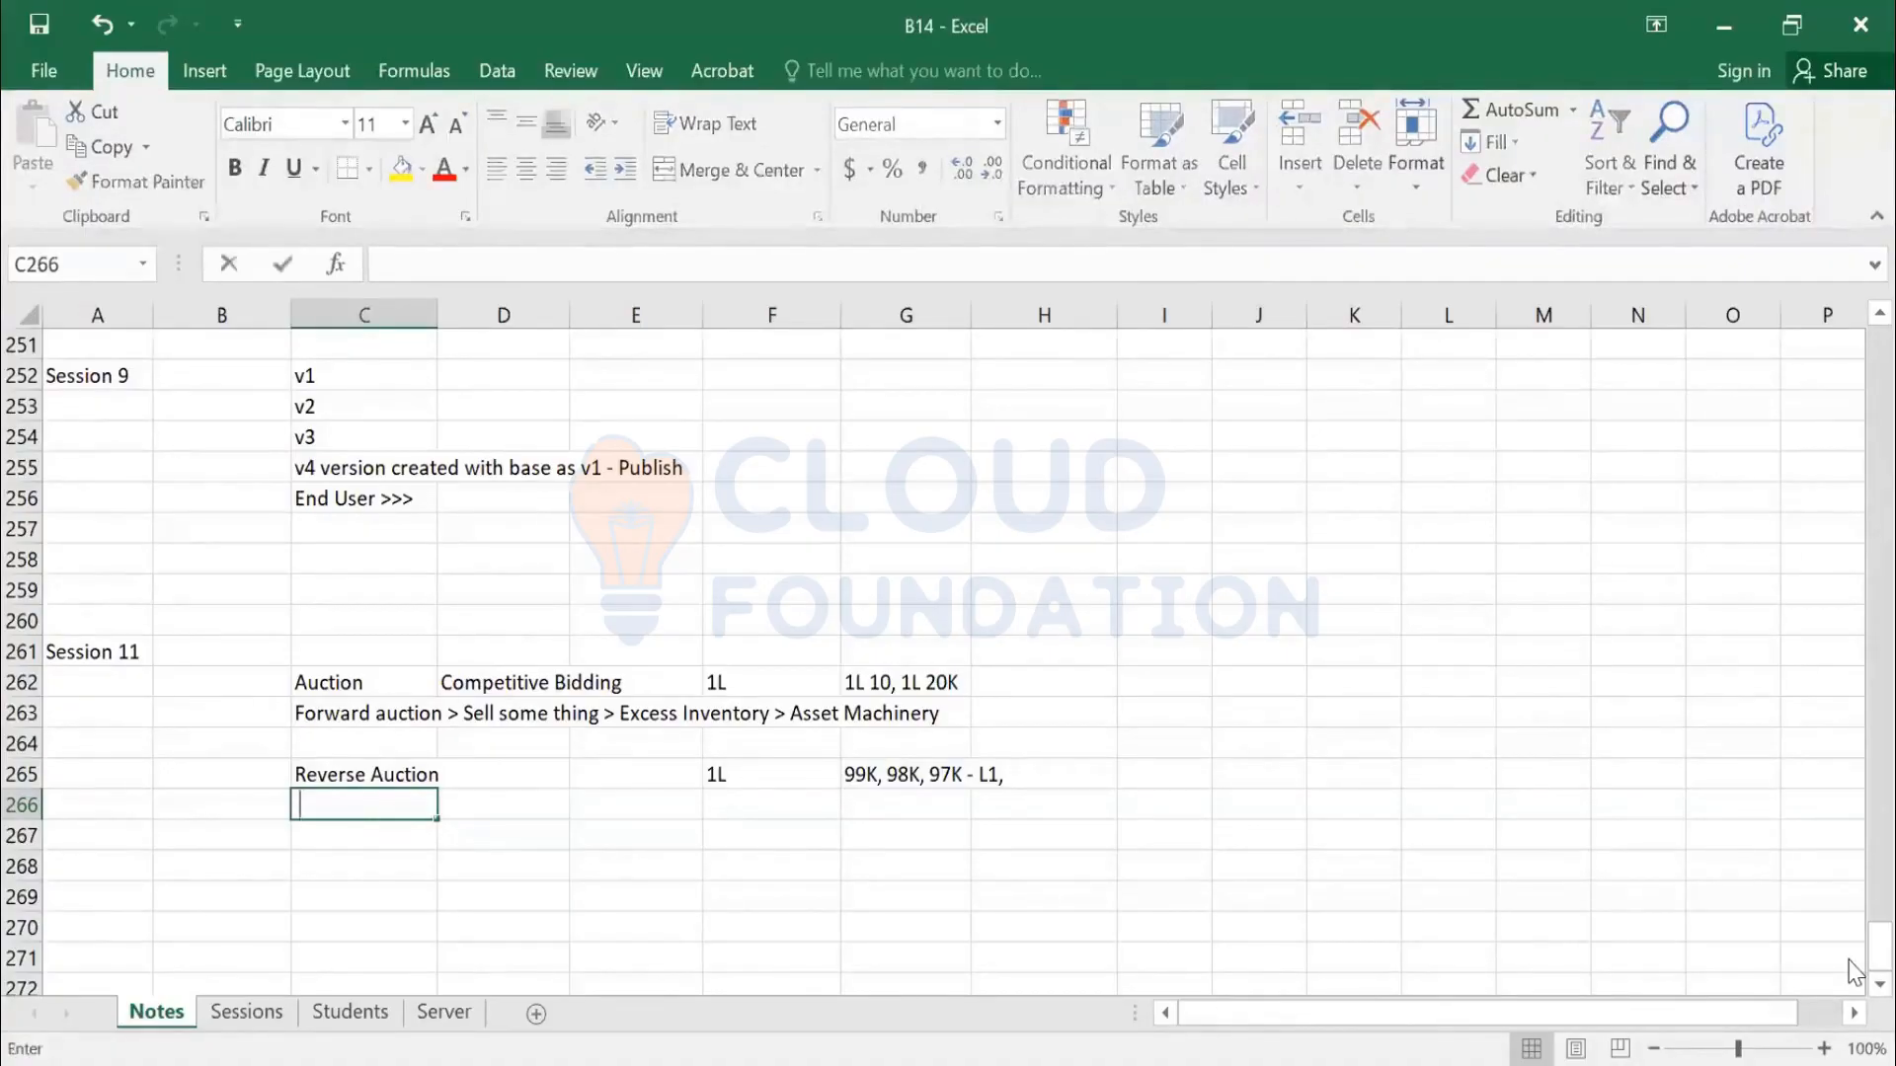
text(English)
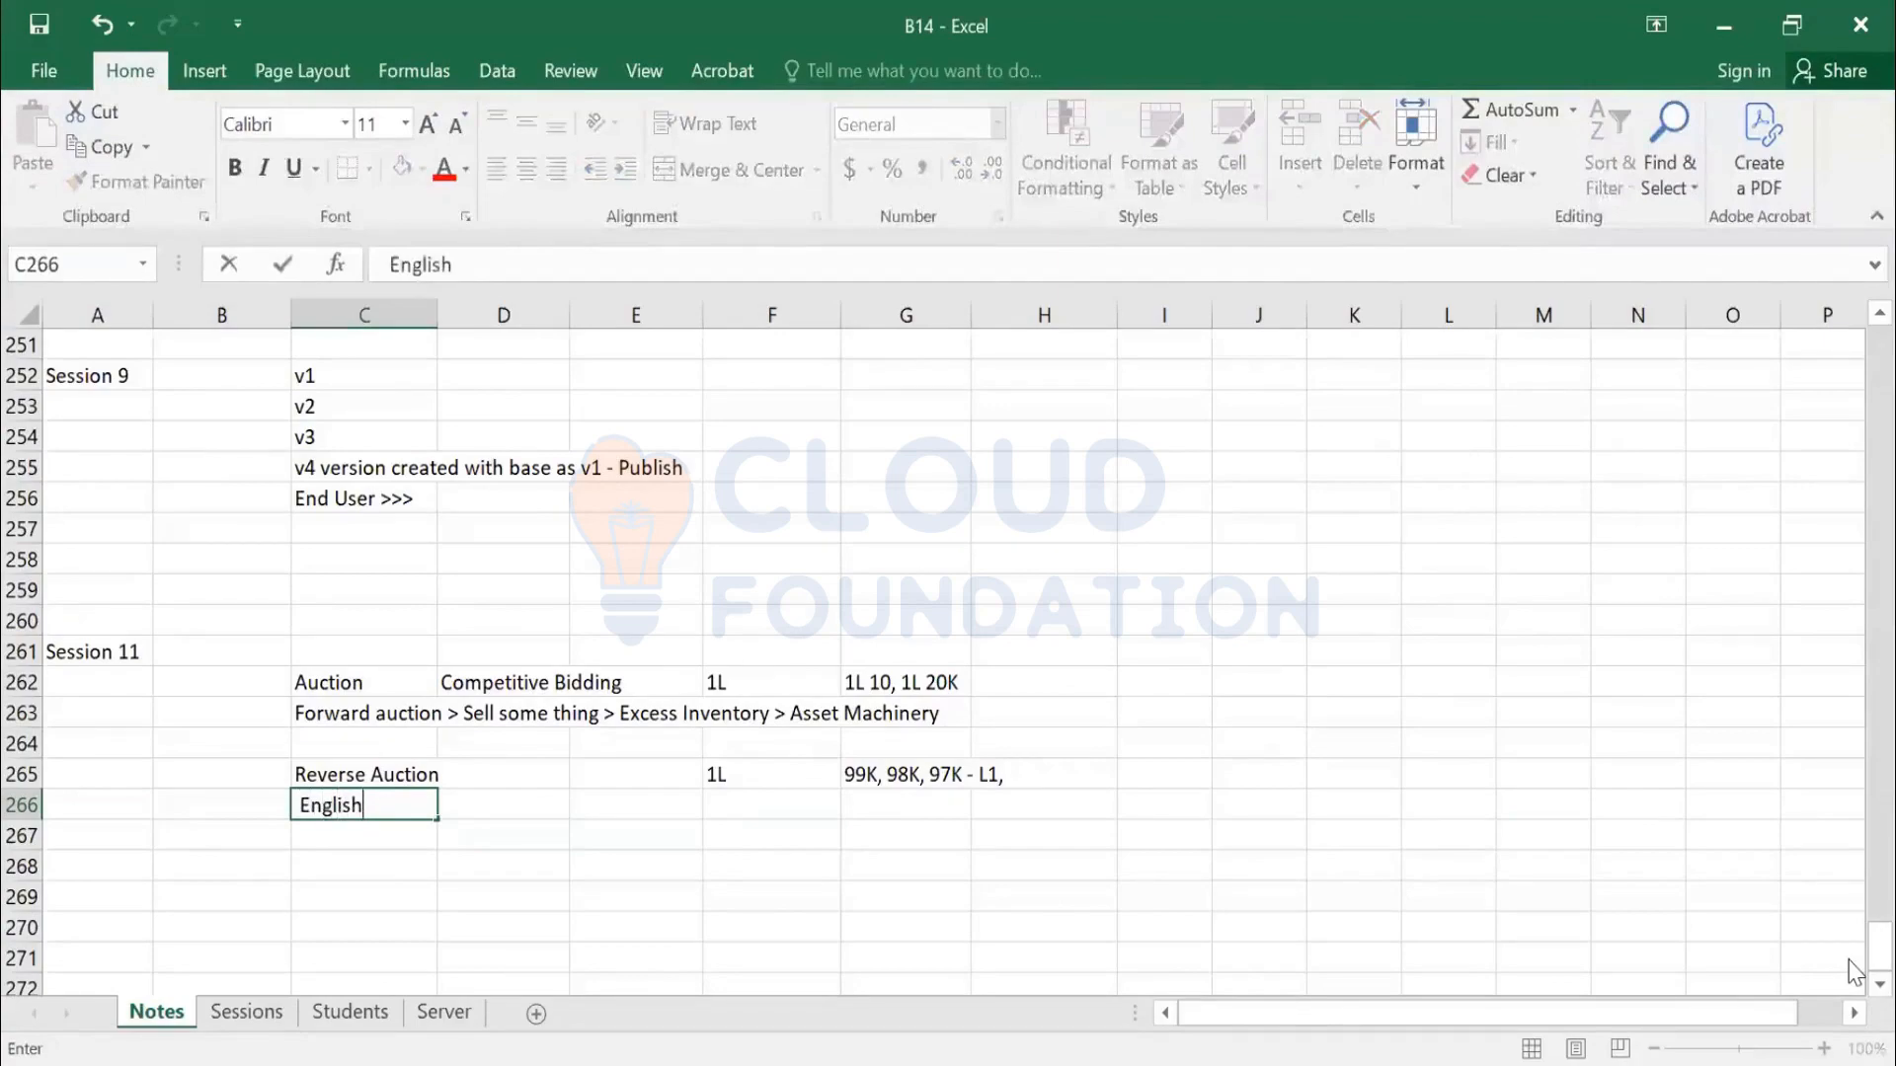
List English, Dutch and Japanese as auction types under Reverse Auction
key(ctrl+Return)
key(Up)
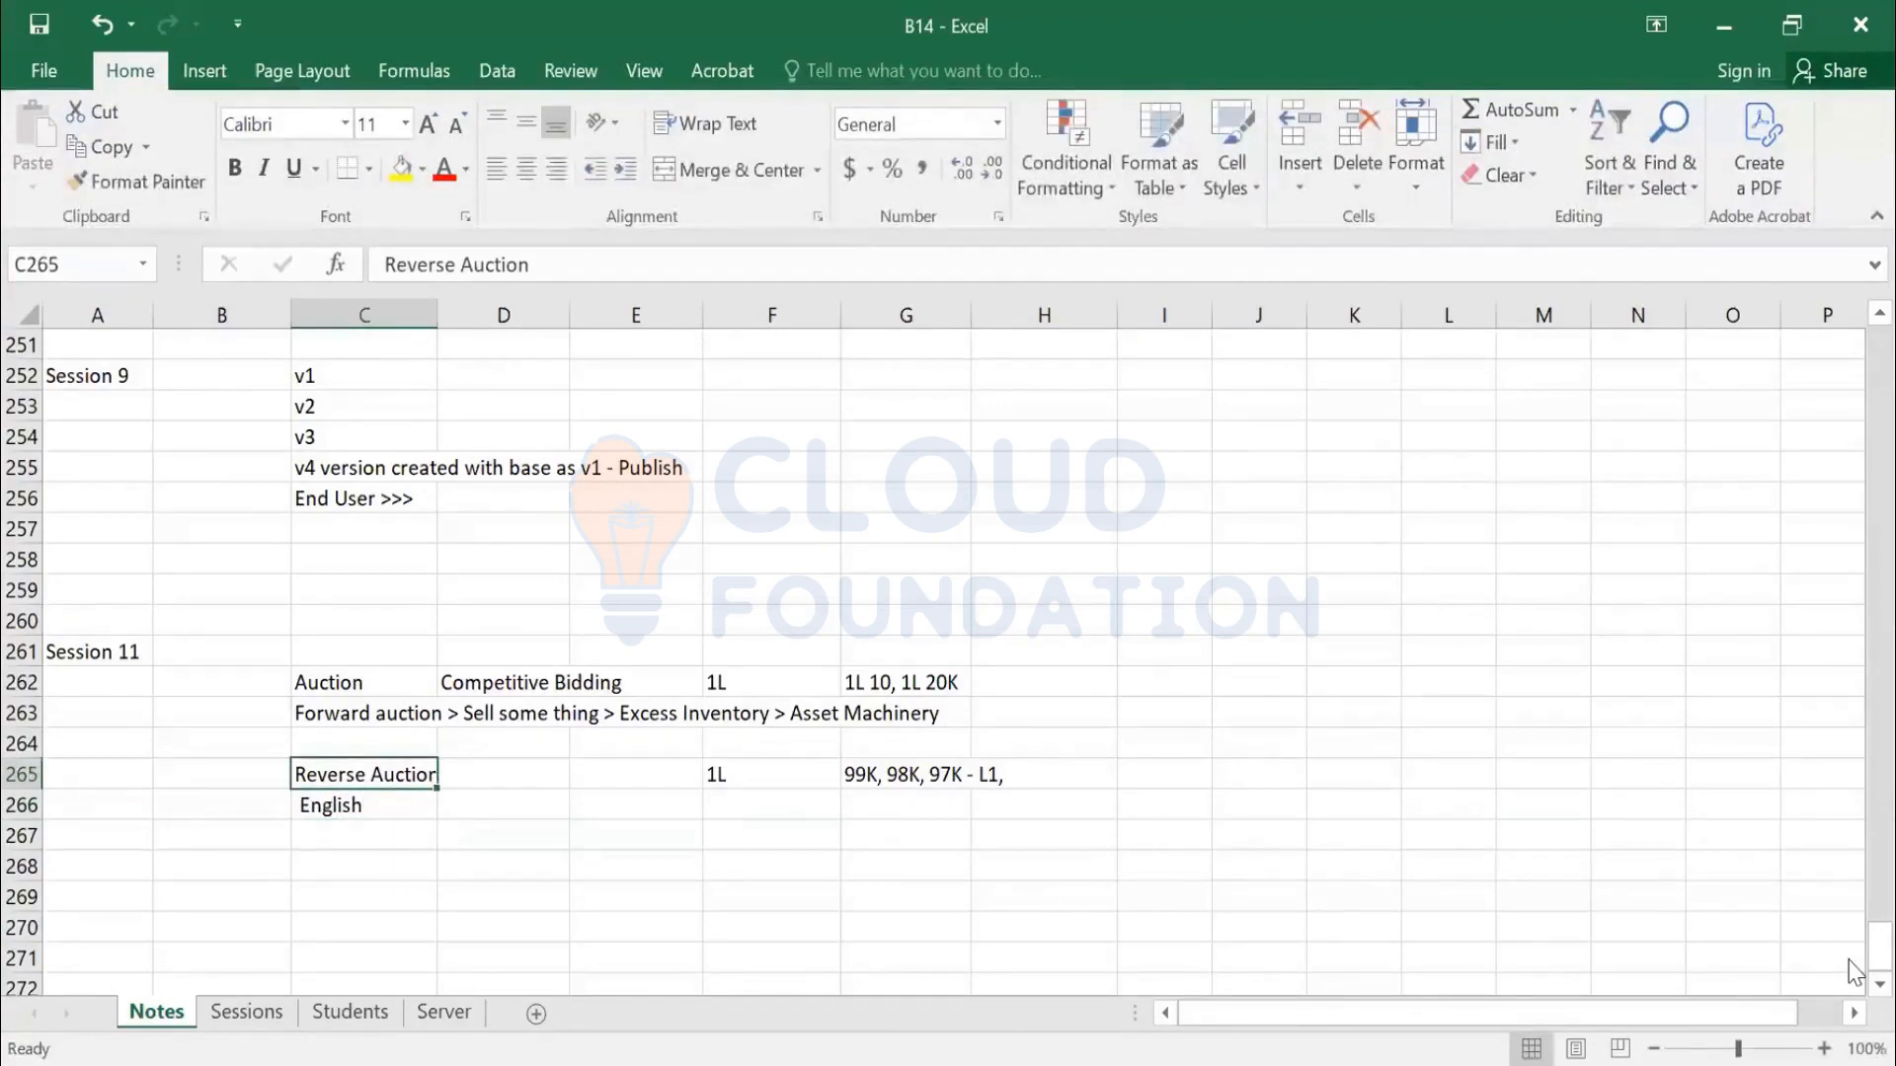
key(Down)
key(Down)
text(-)
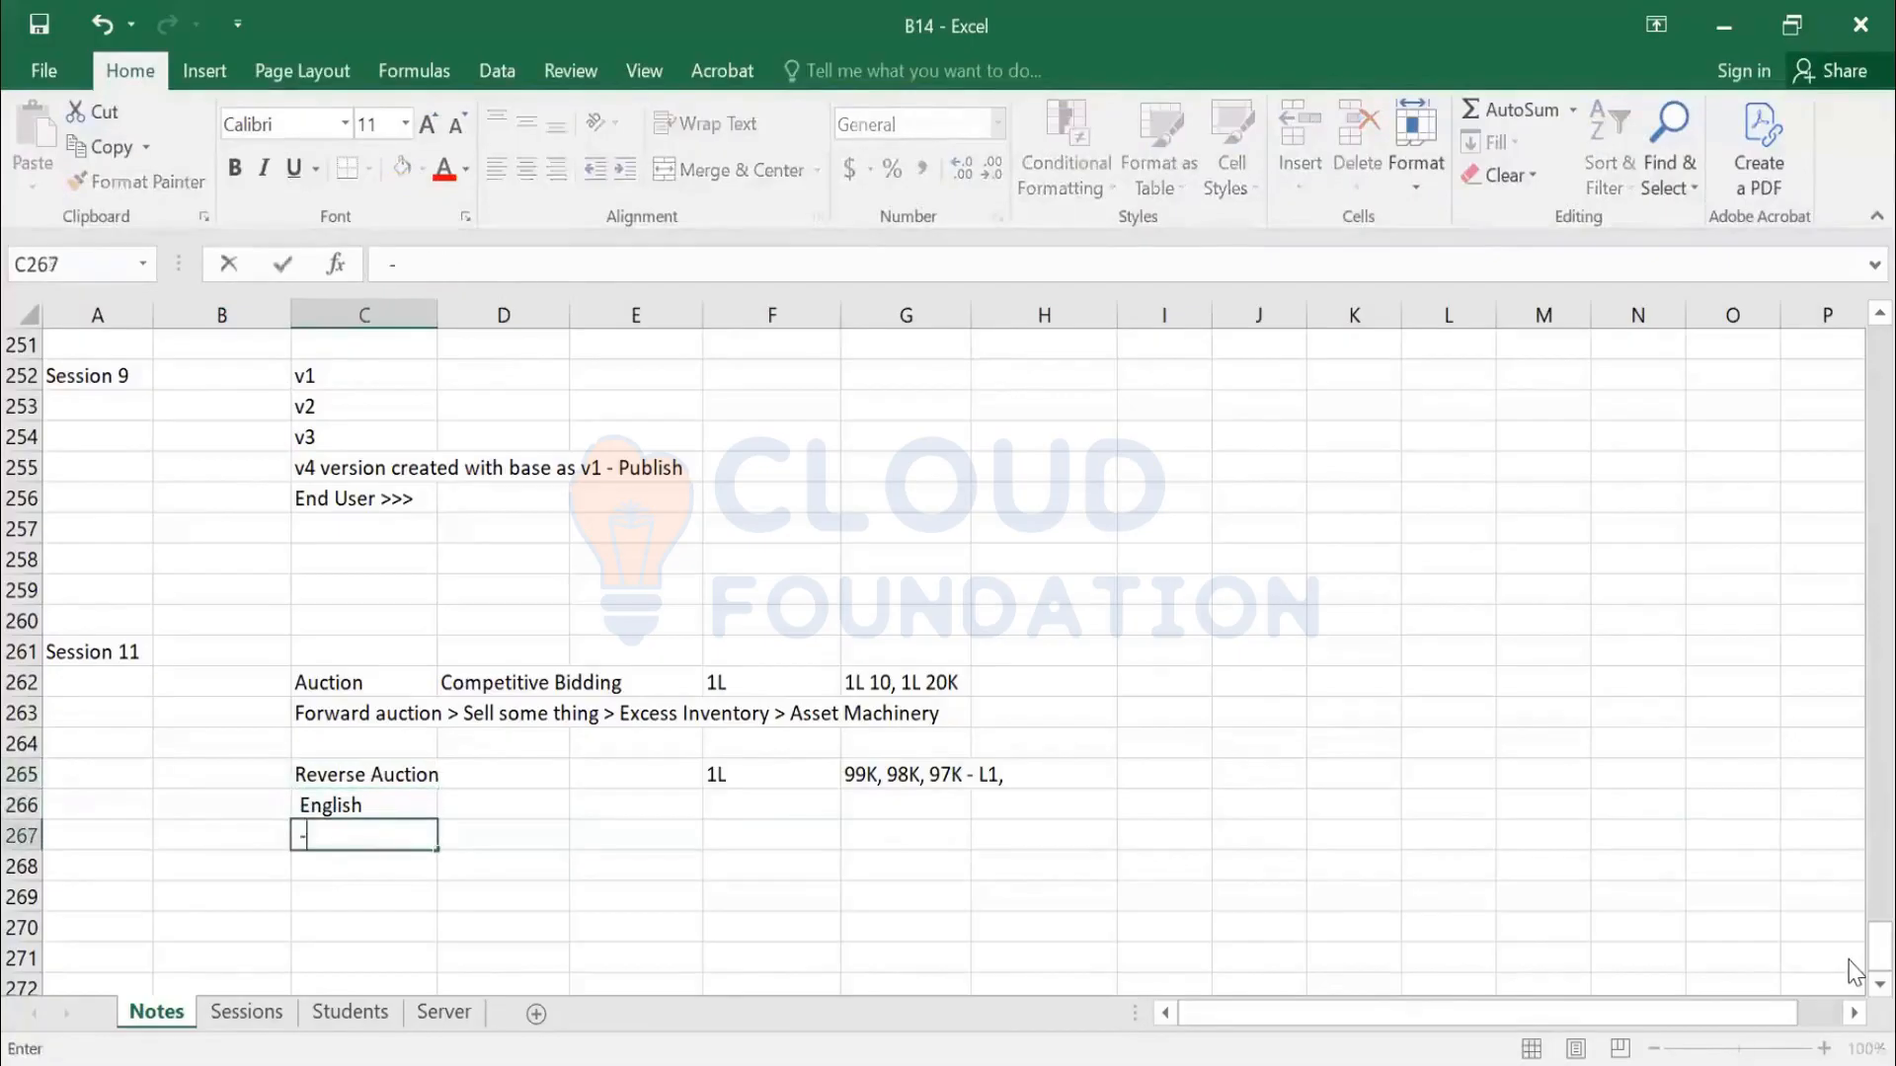
key(BackSpace)
text(Dutch)
key(Return)
text(J)
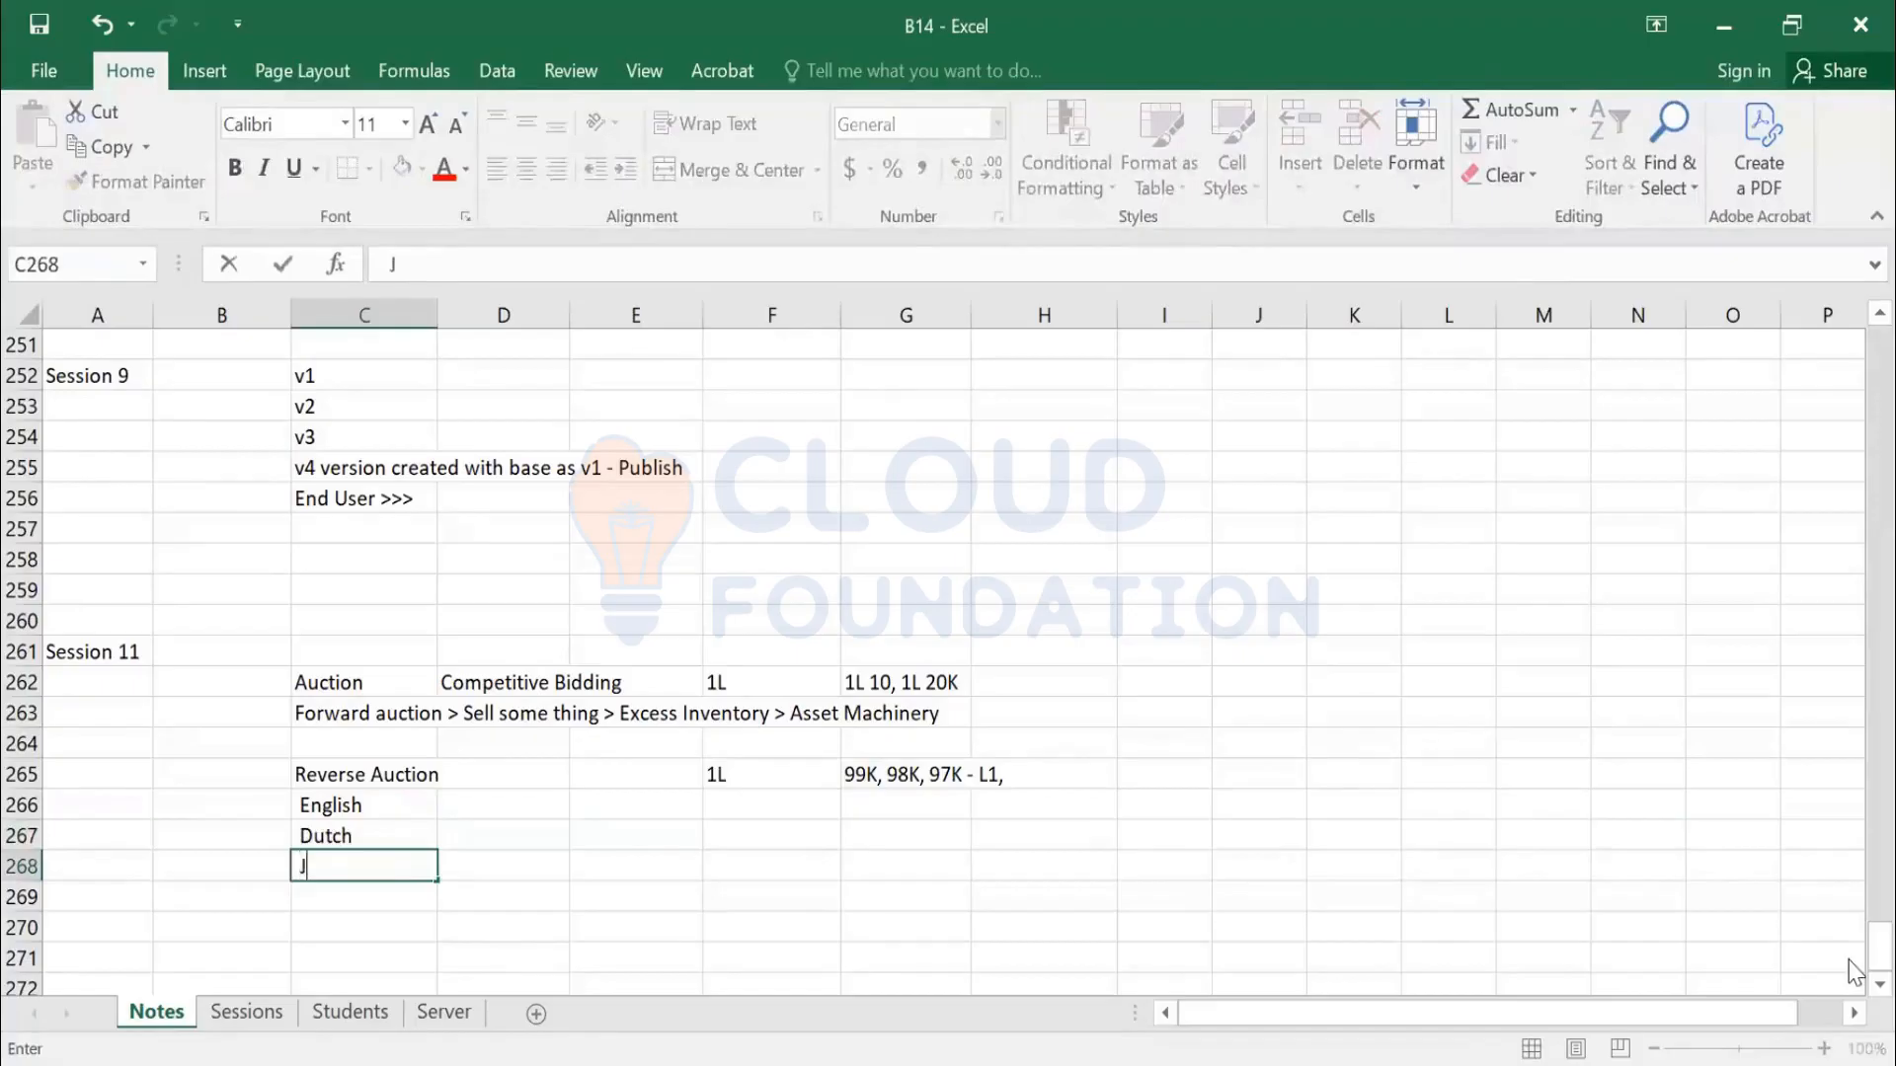
text(apanese)
key(Return)
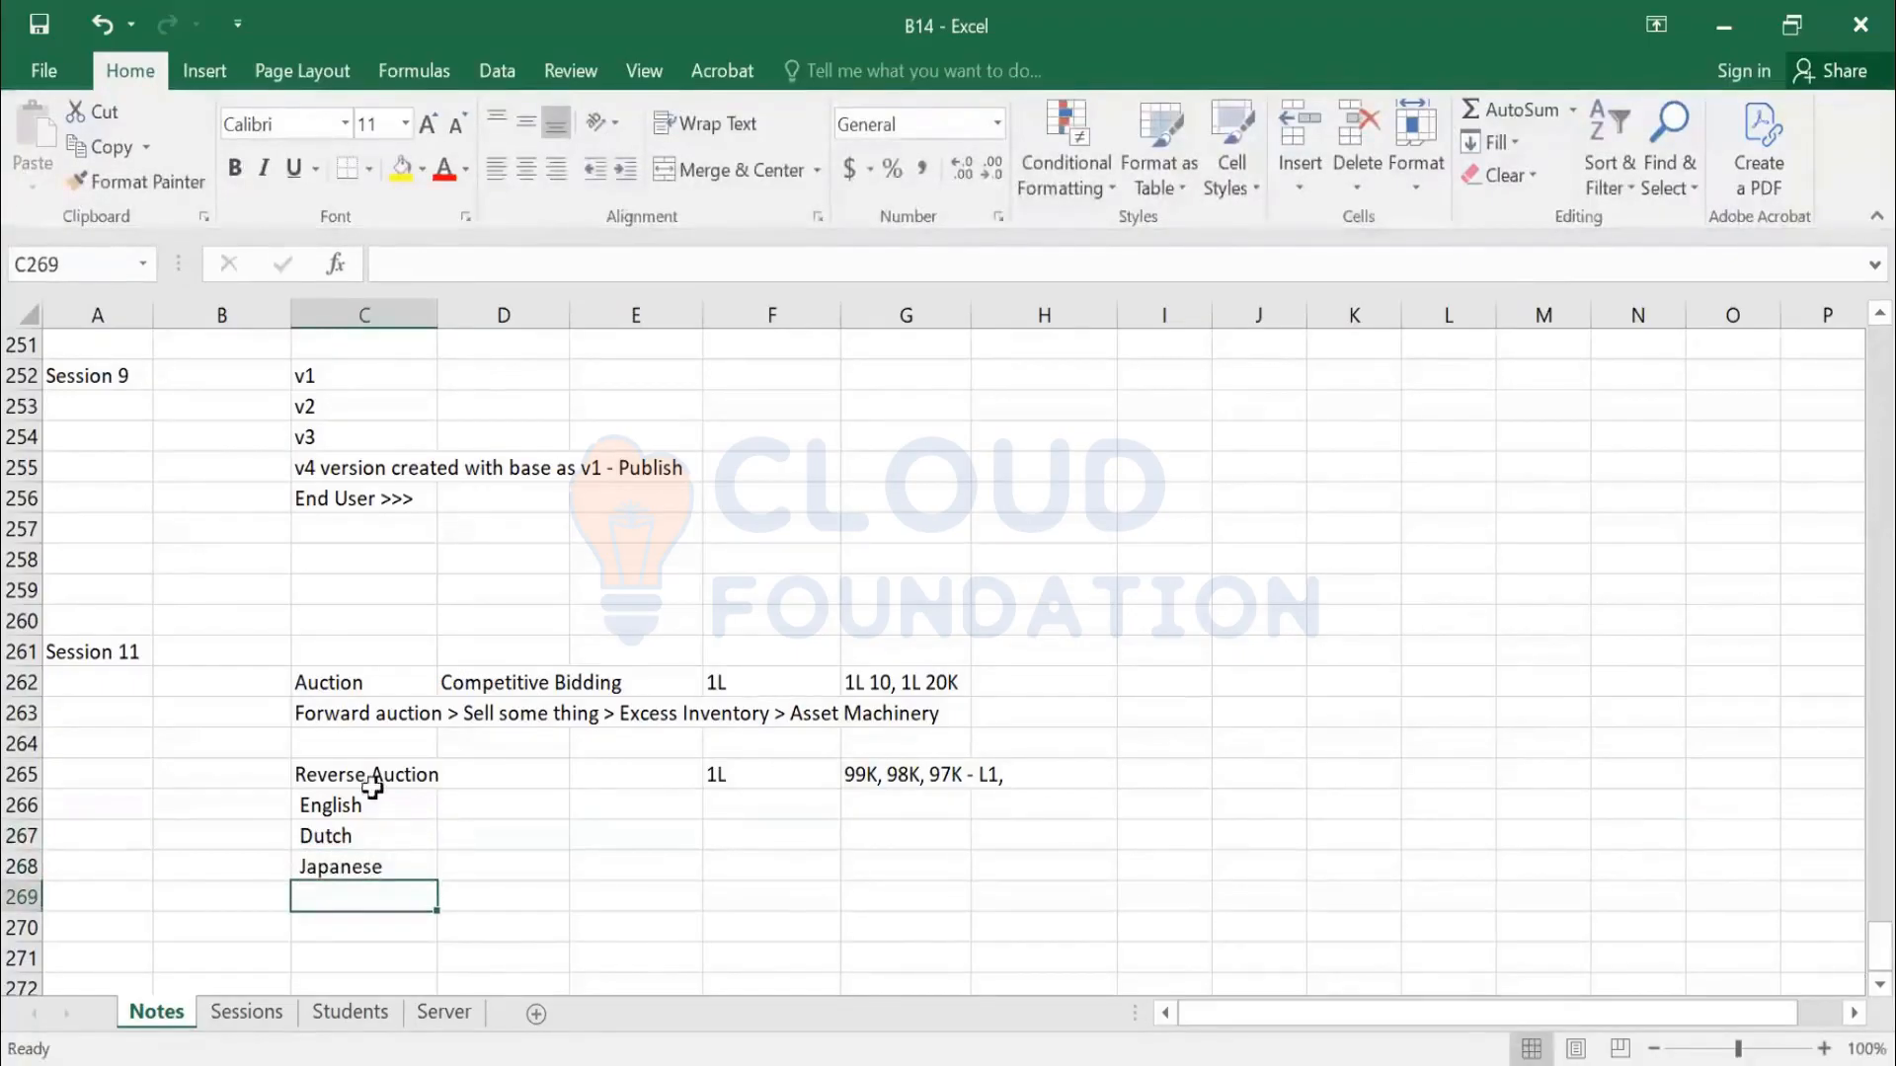
Add a Dutch Auction row with 1L and '90 - 1L' beside it
scroll(373, 787, down, 2)
drag(347, 652, 352, 681)
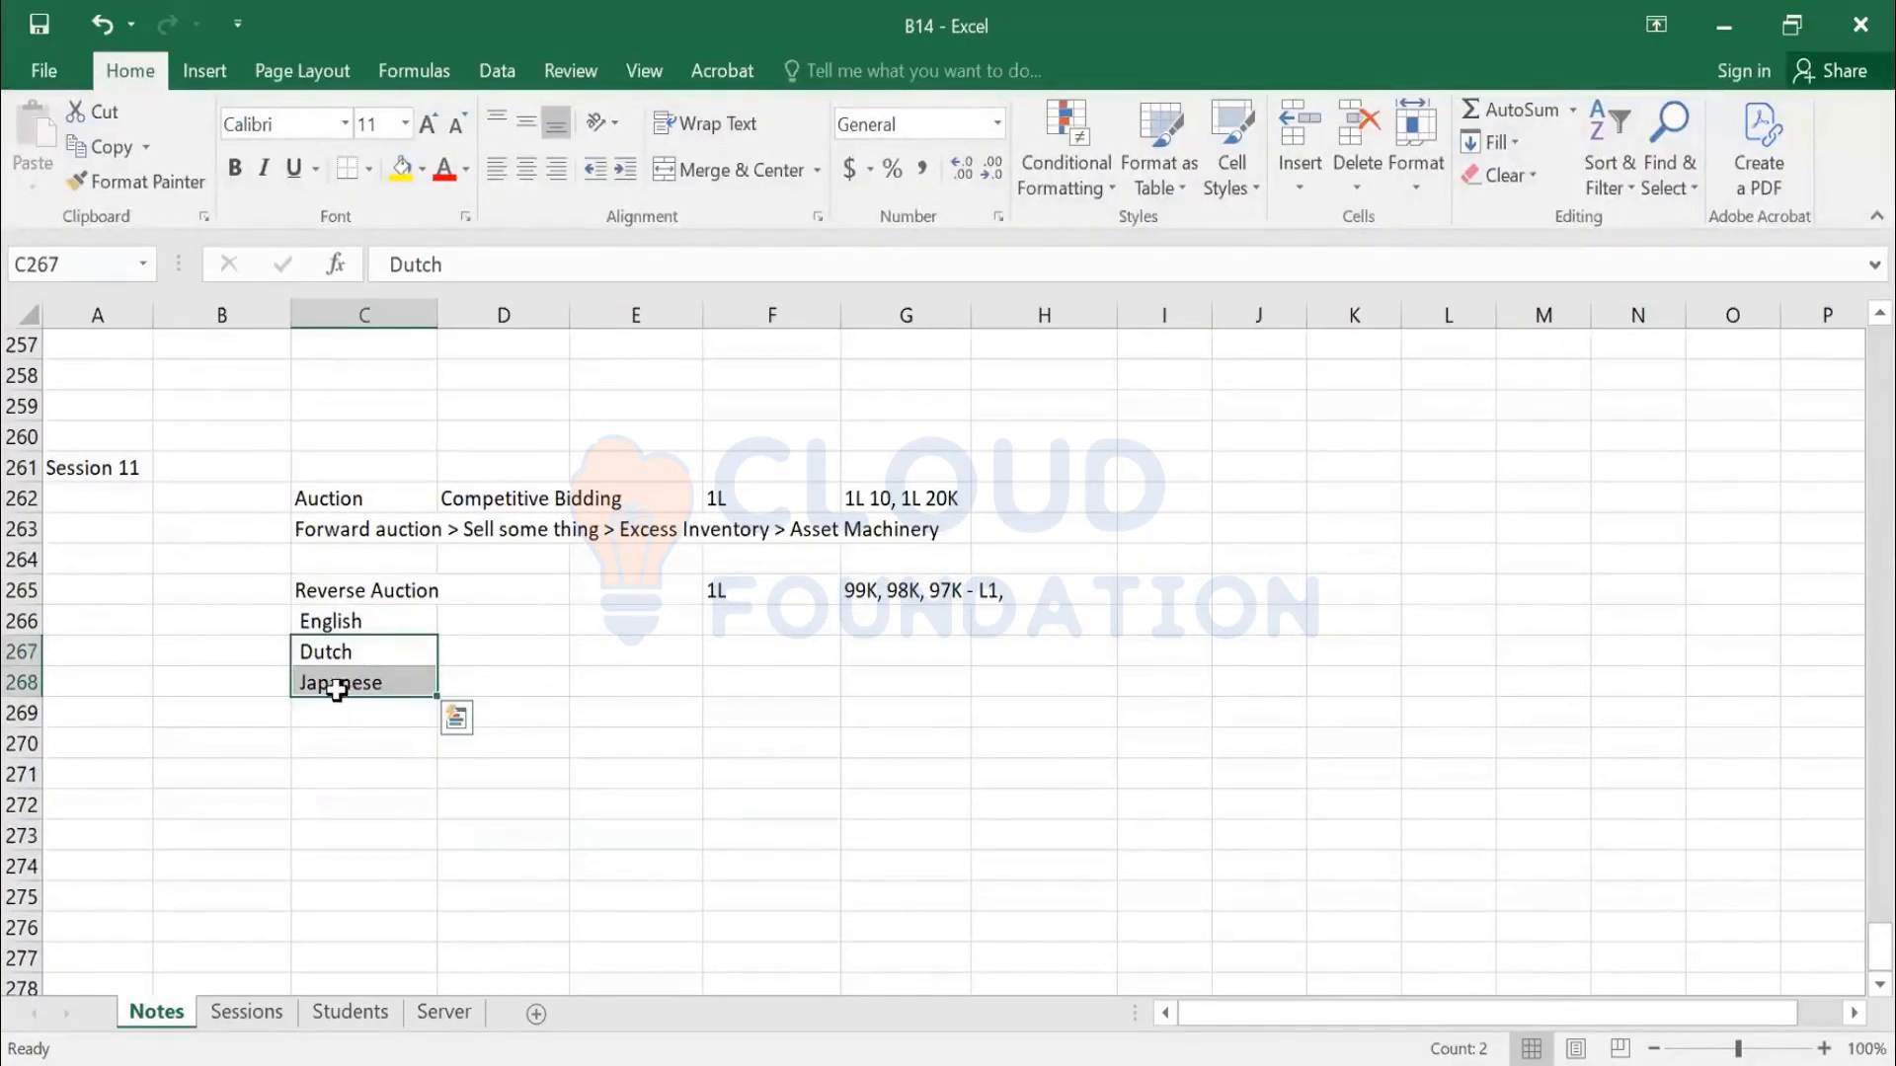
key(Down)
key(Down)
key(Down)
text(D)
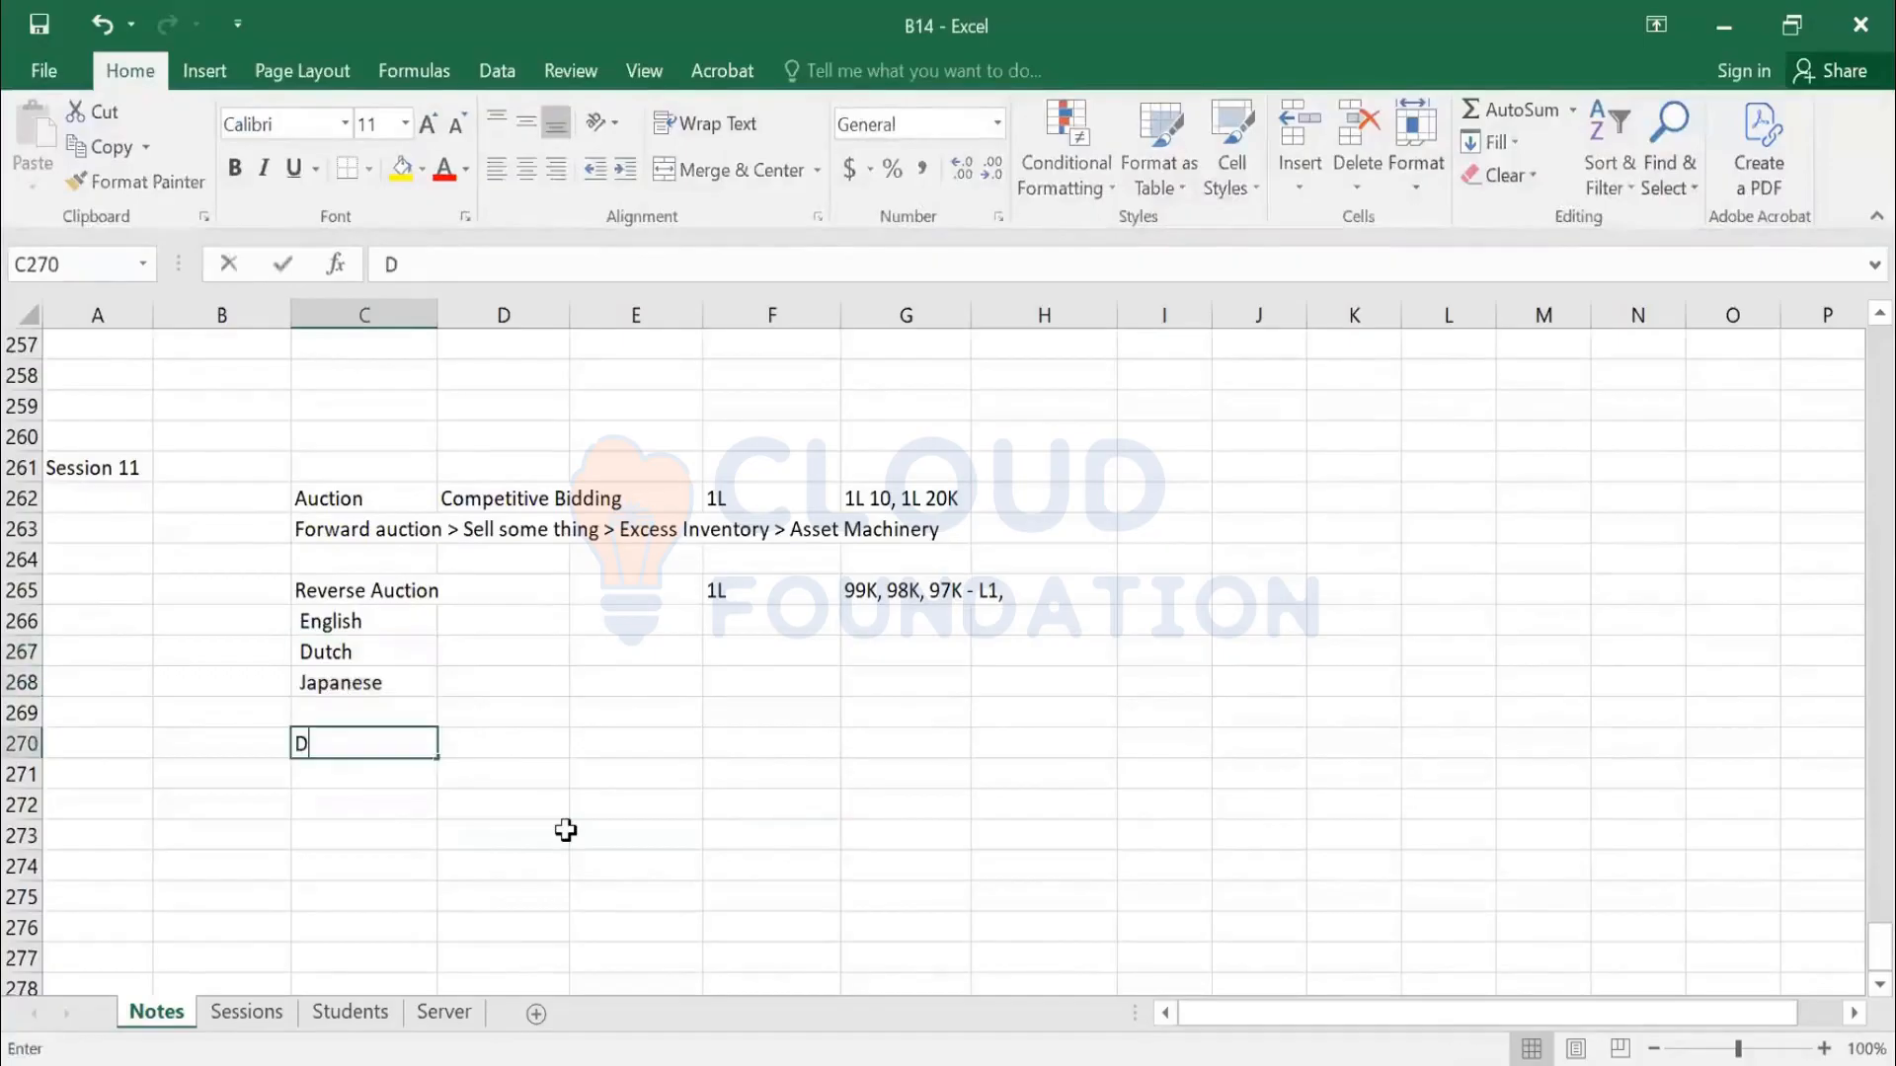
text(utch Auction)
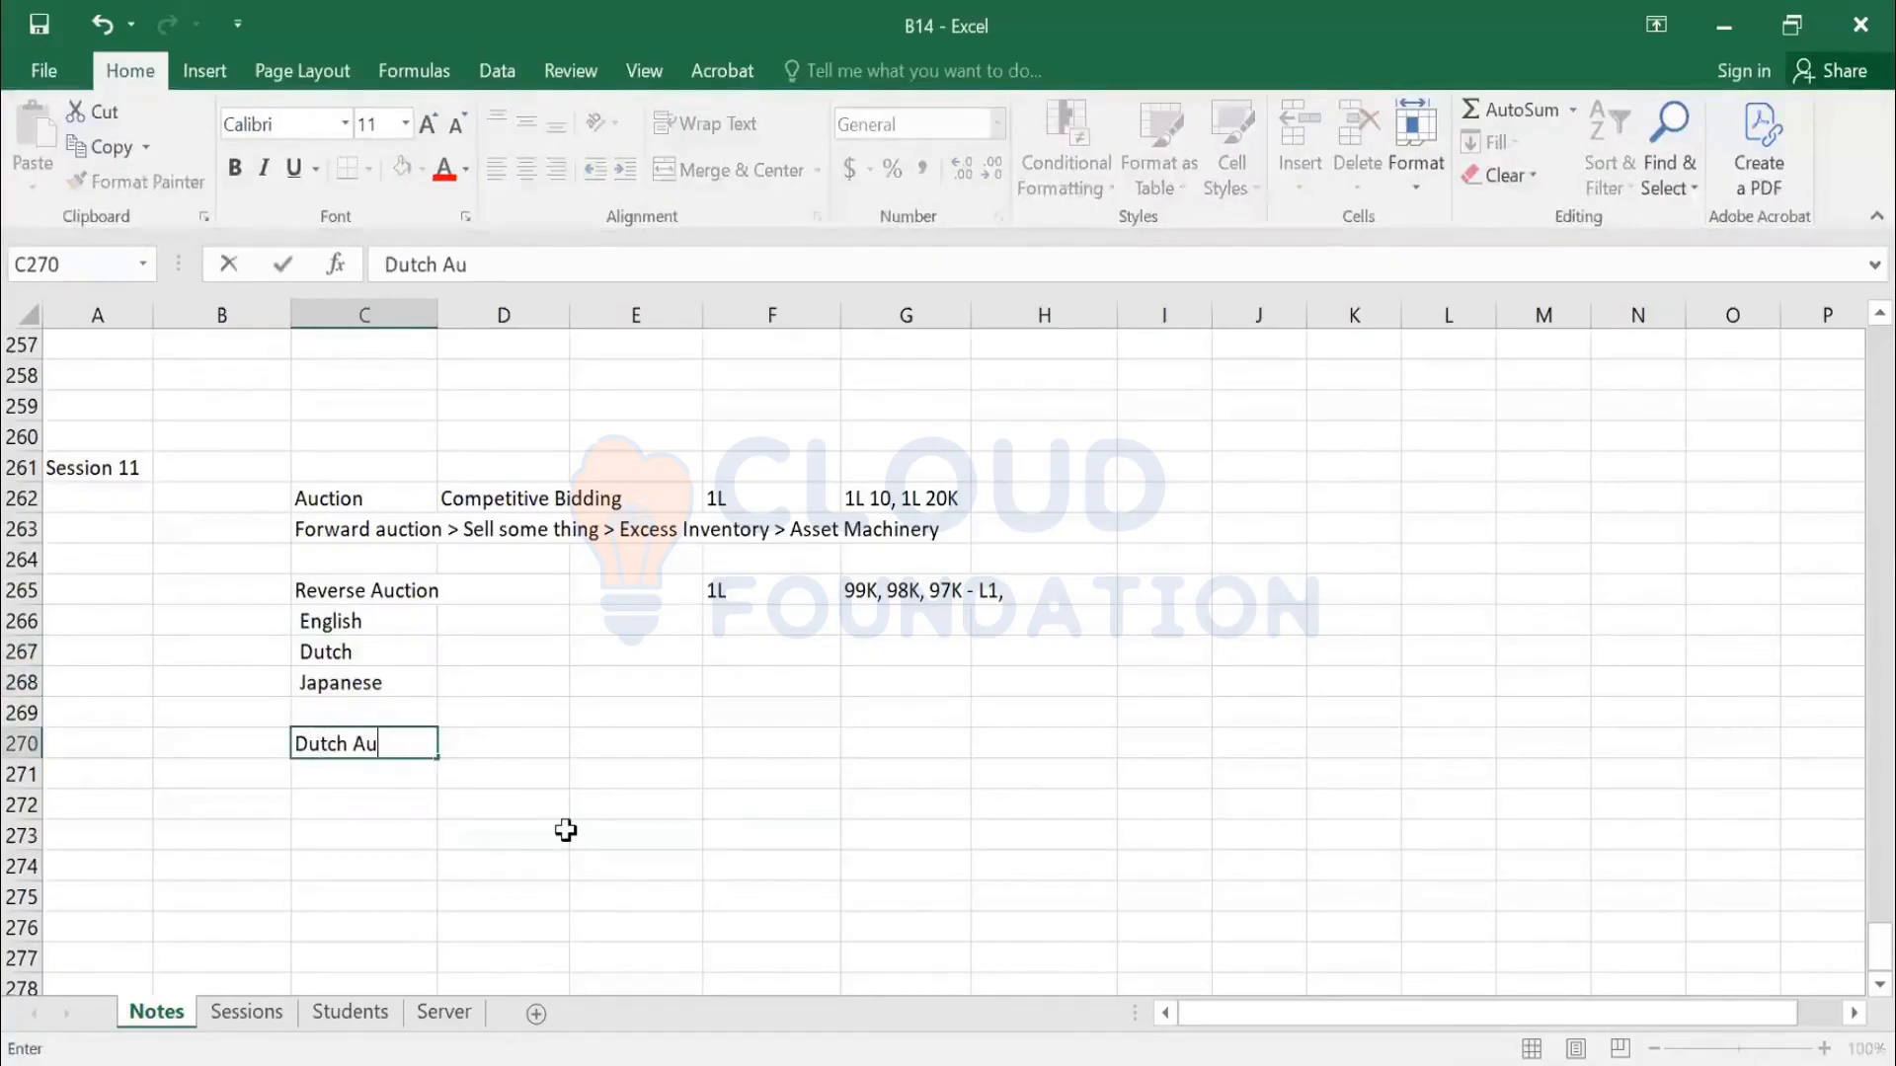
key(Tab)
key(Tab)
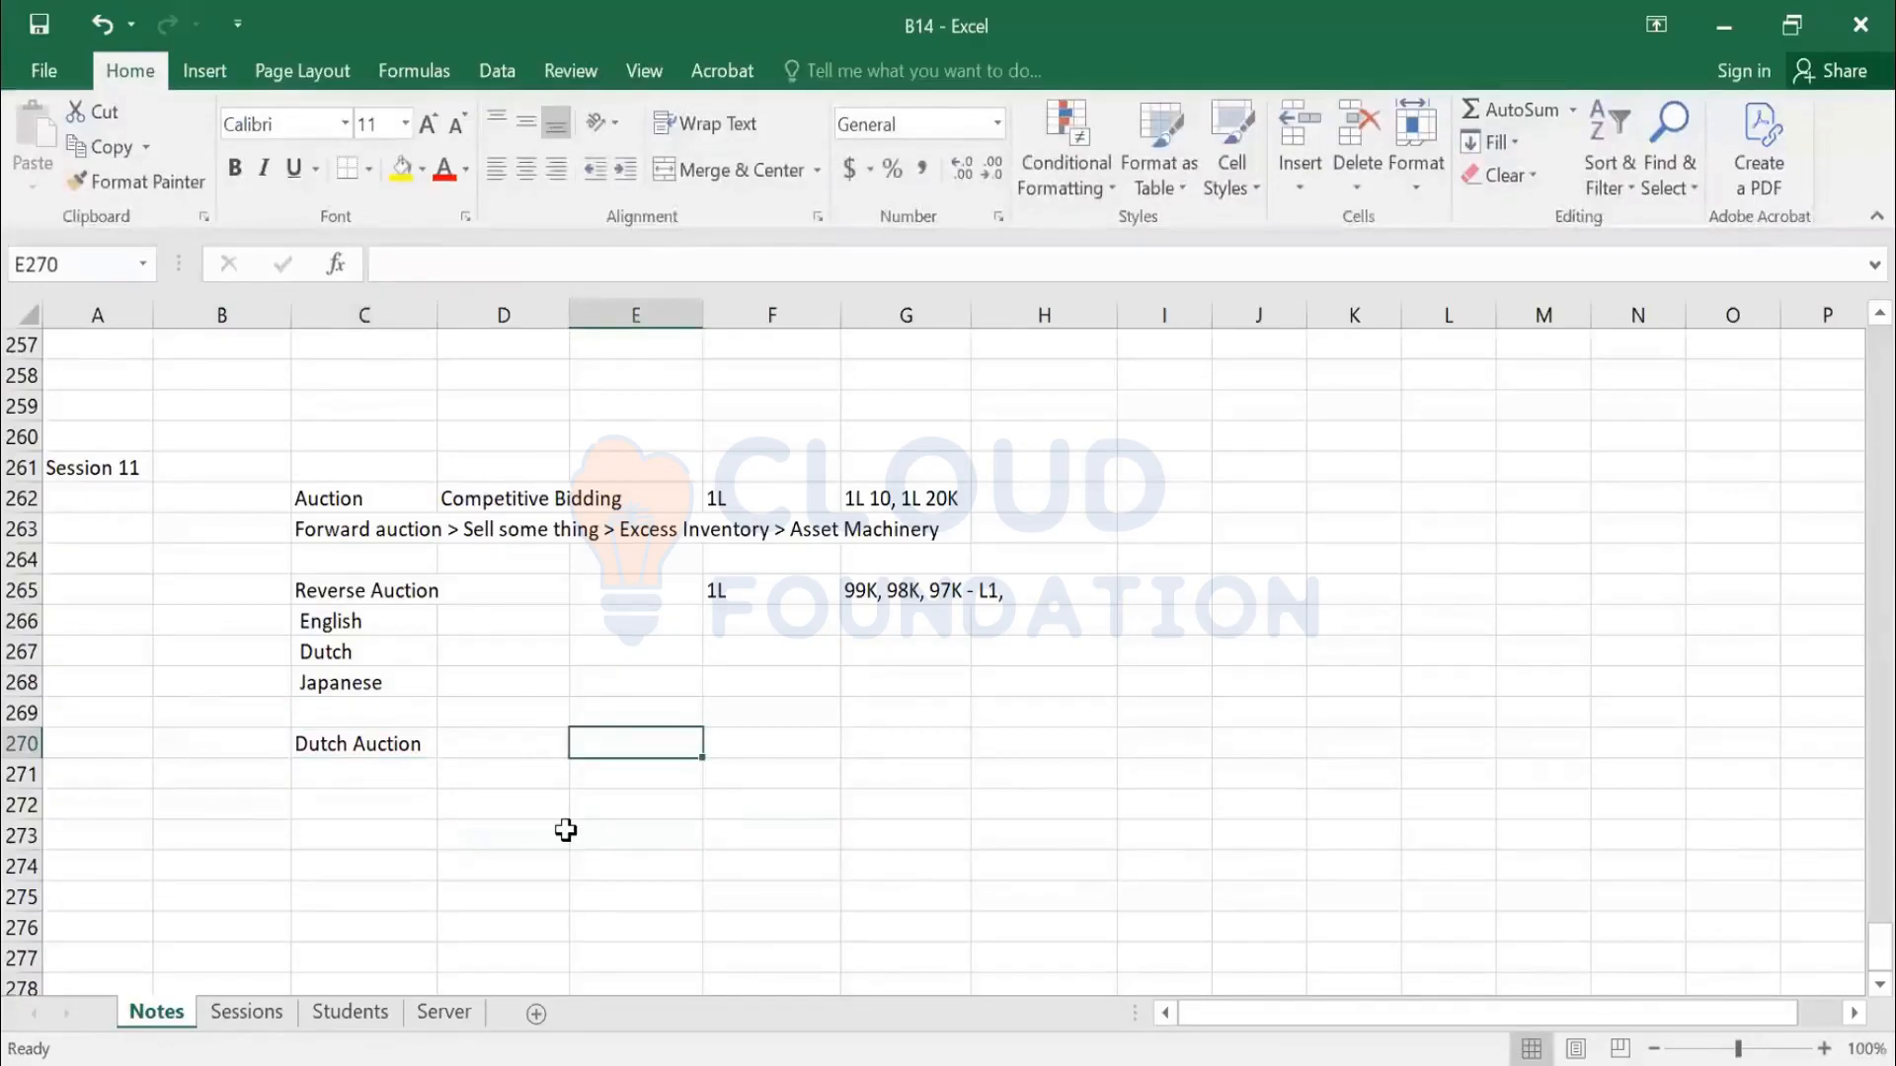
text(1L)
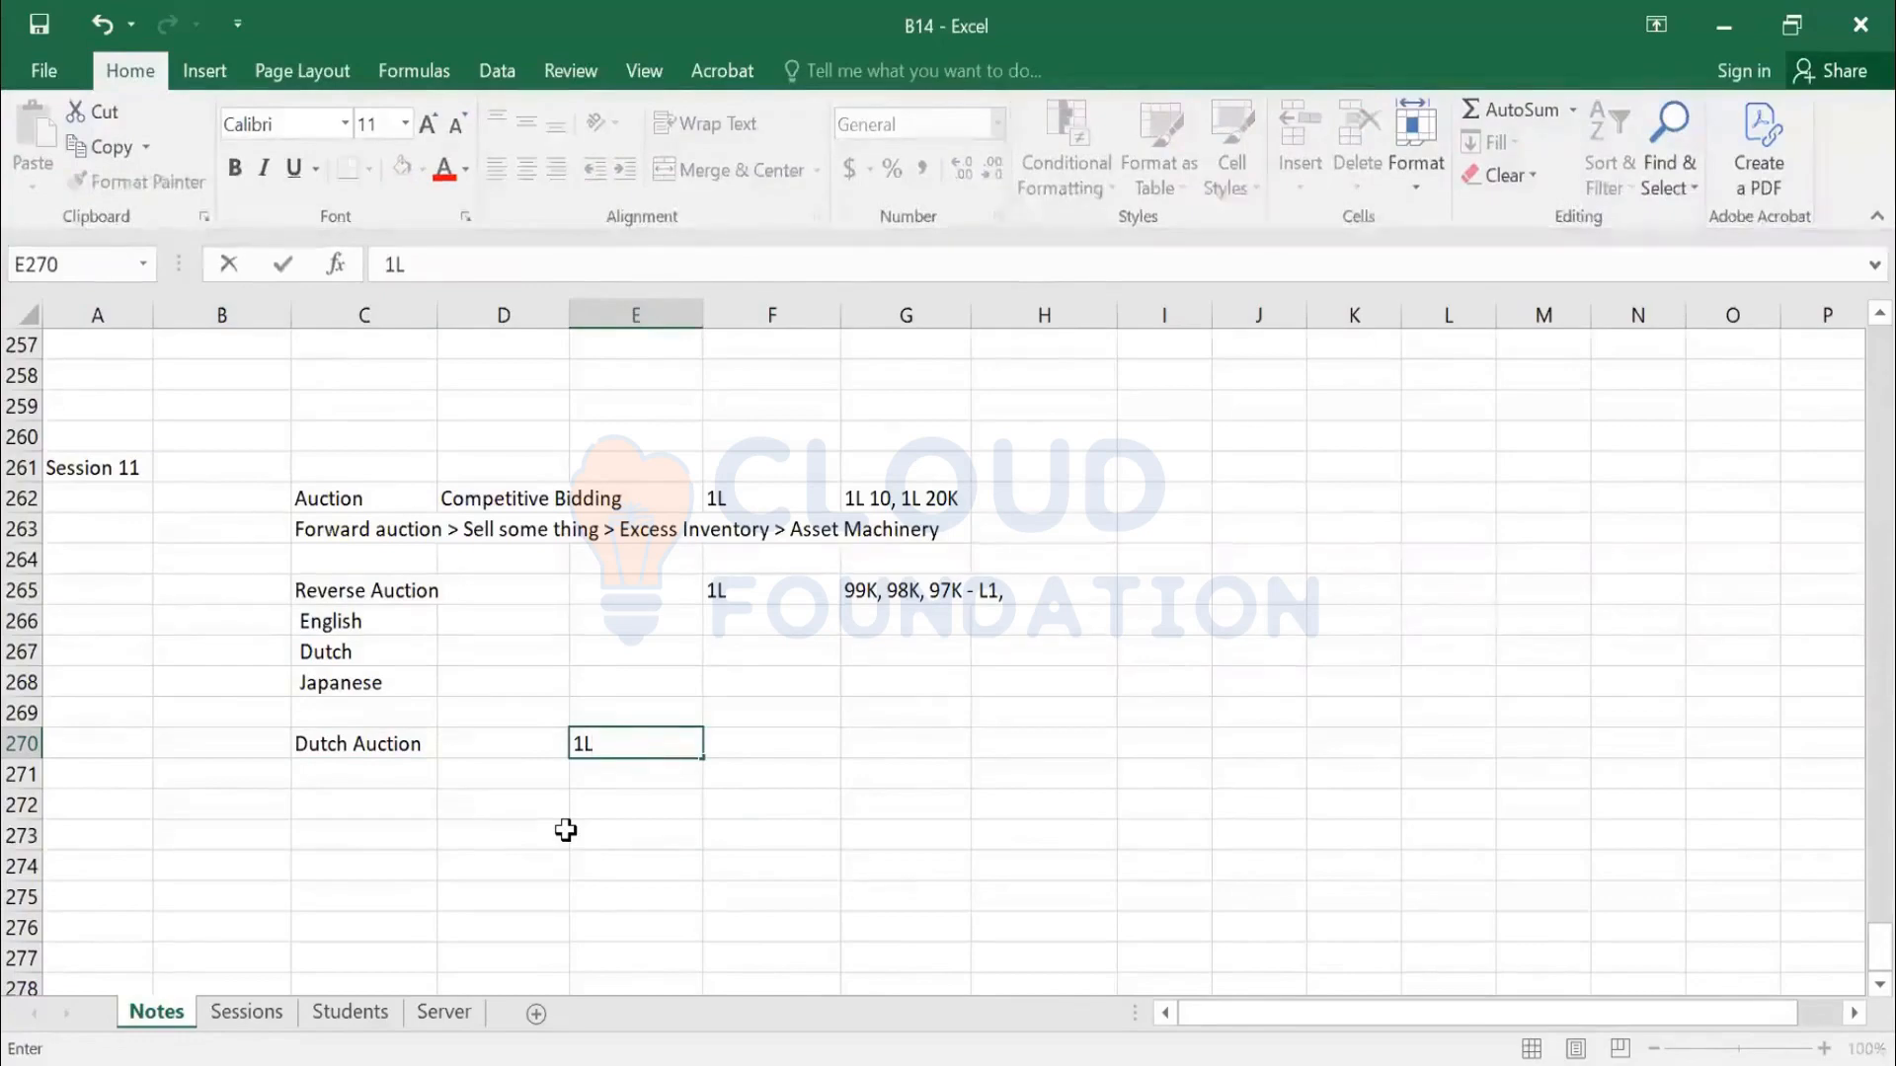
key(Tab)
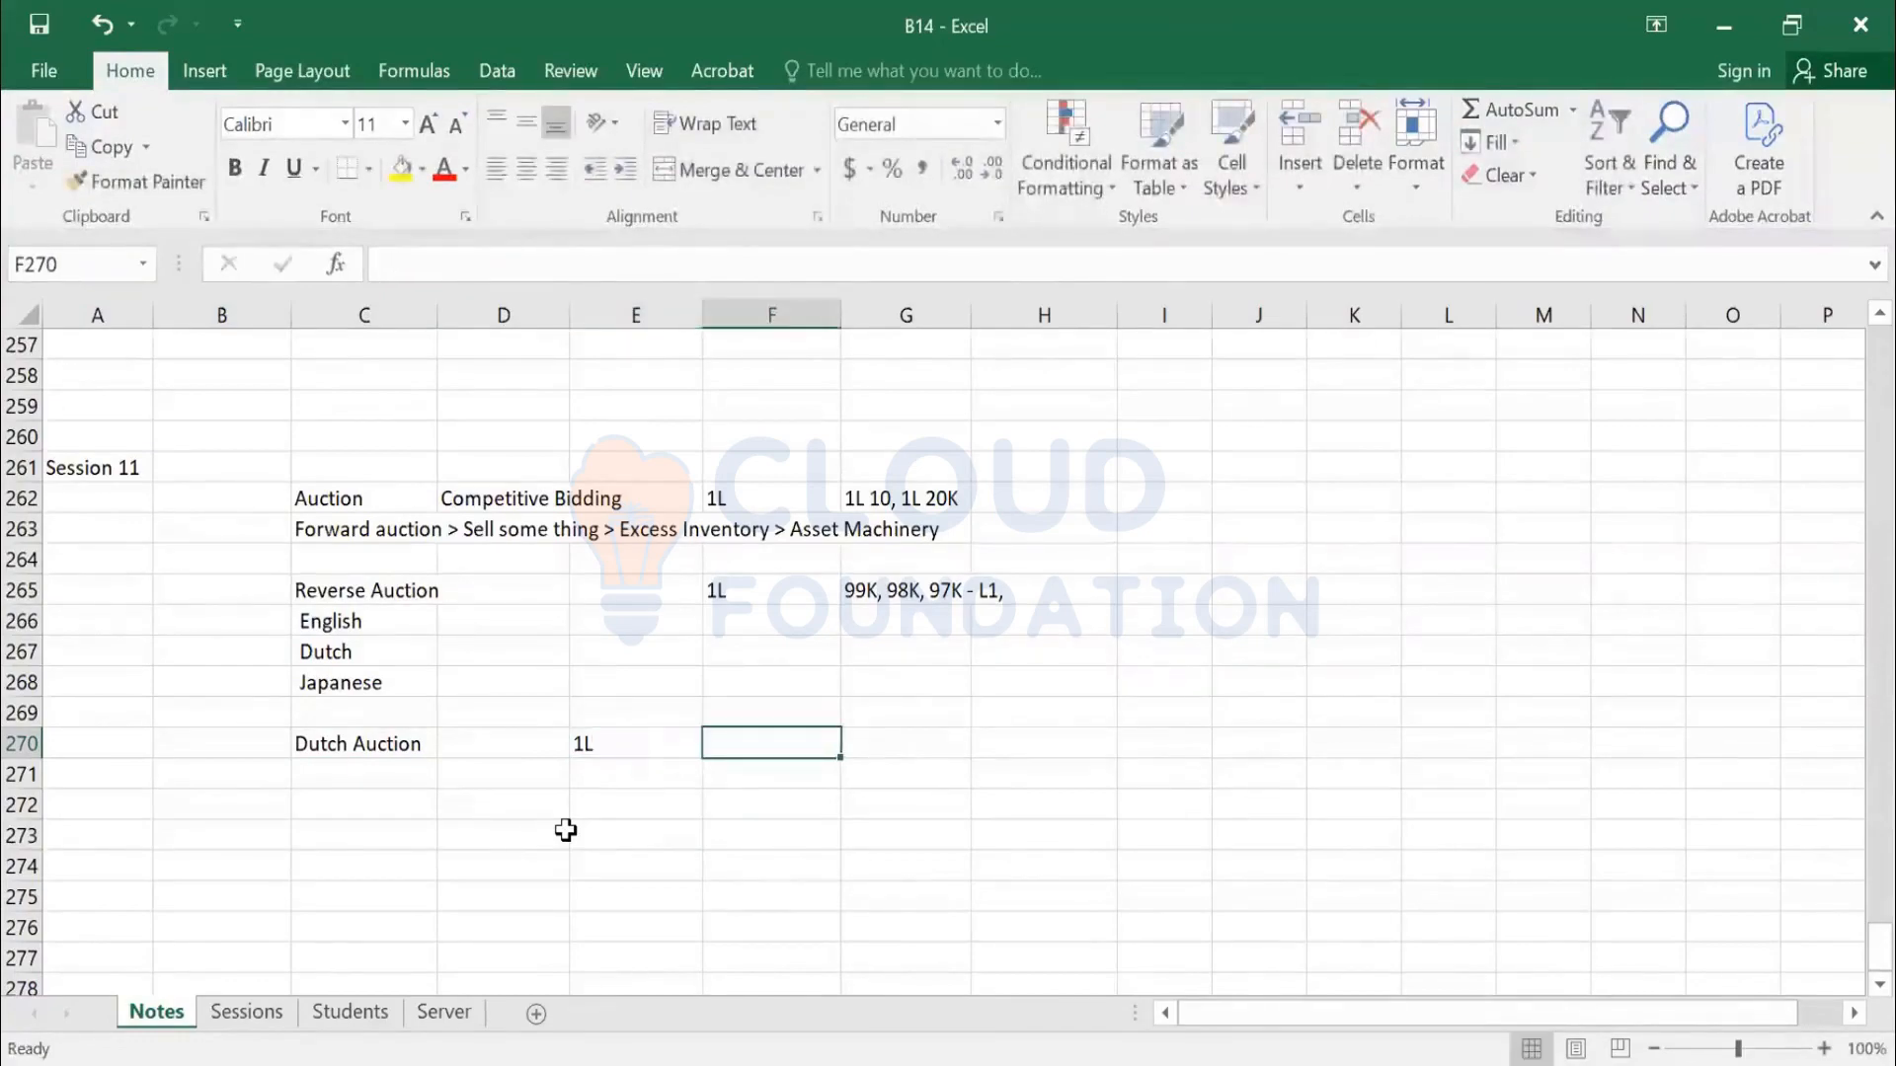
key(Left)
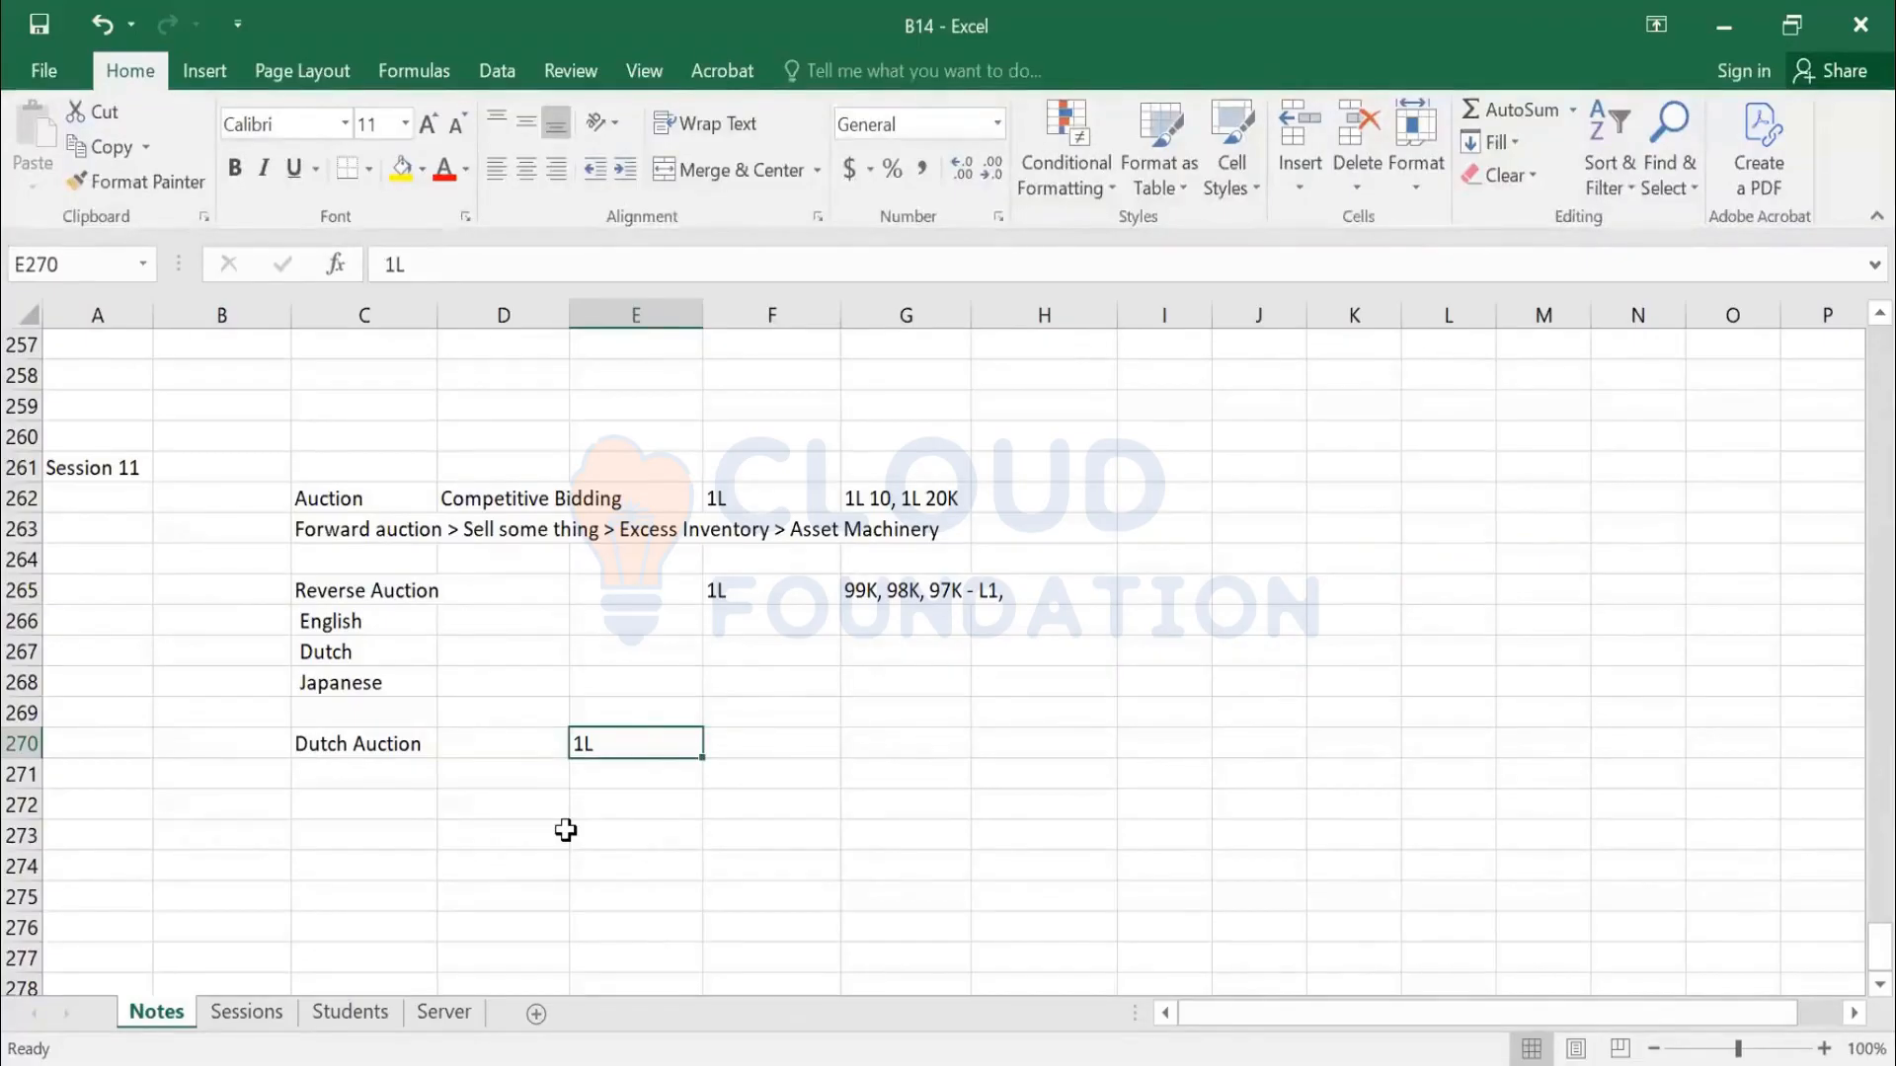
key(Right)
text(90 - 1)
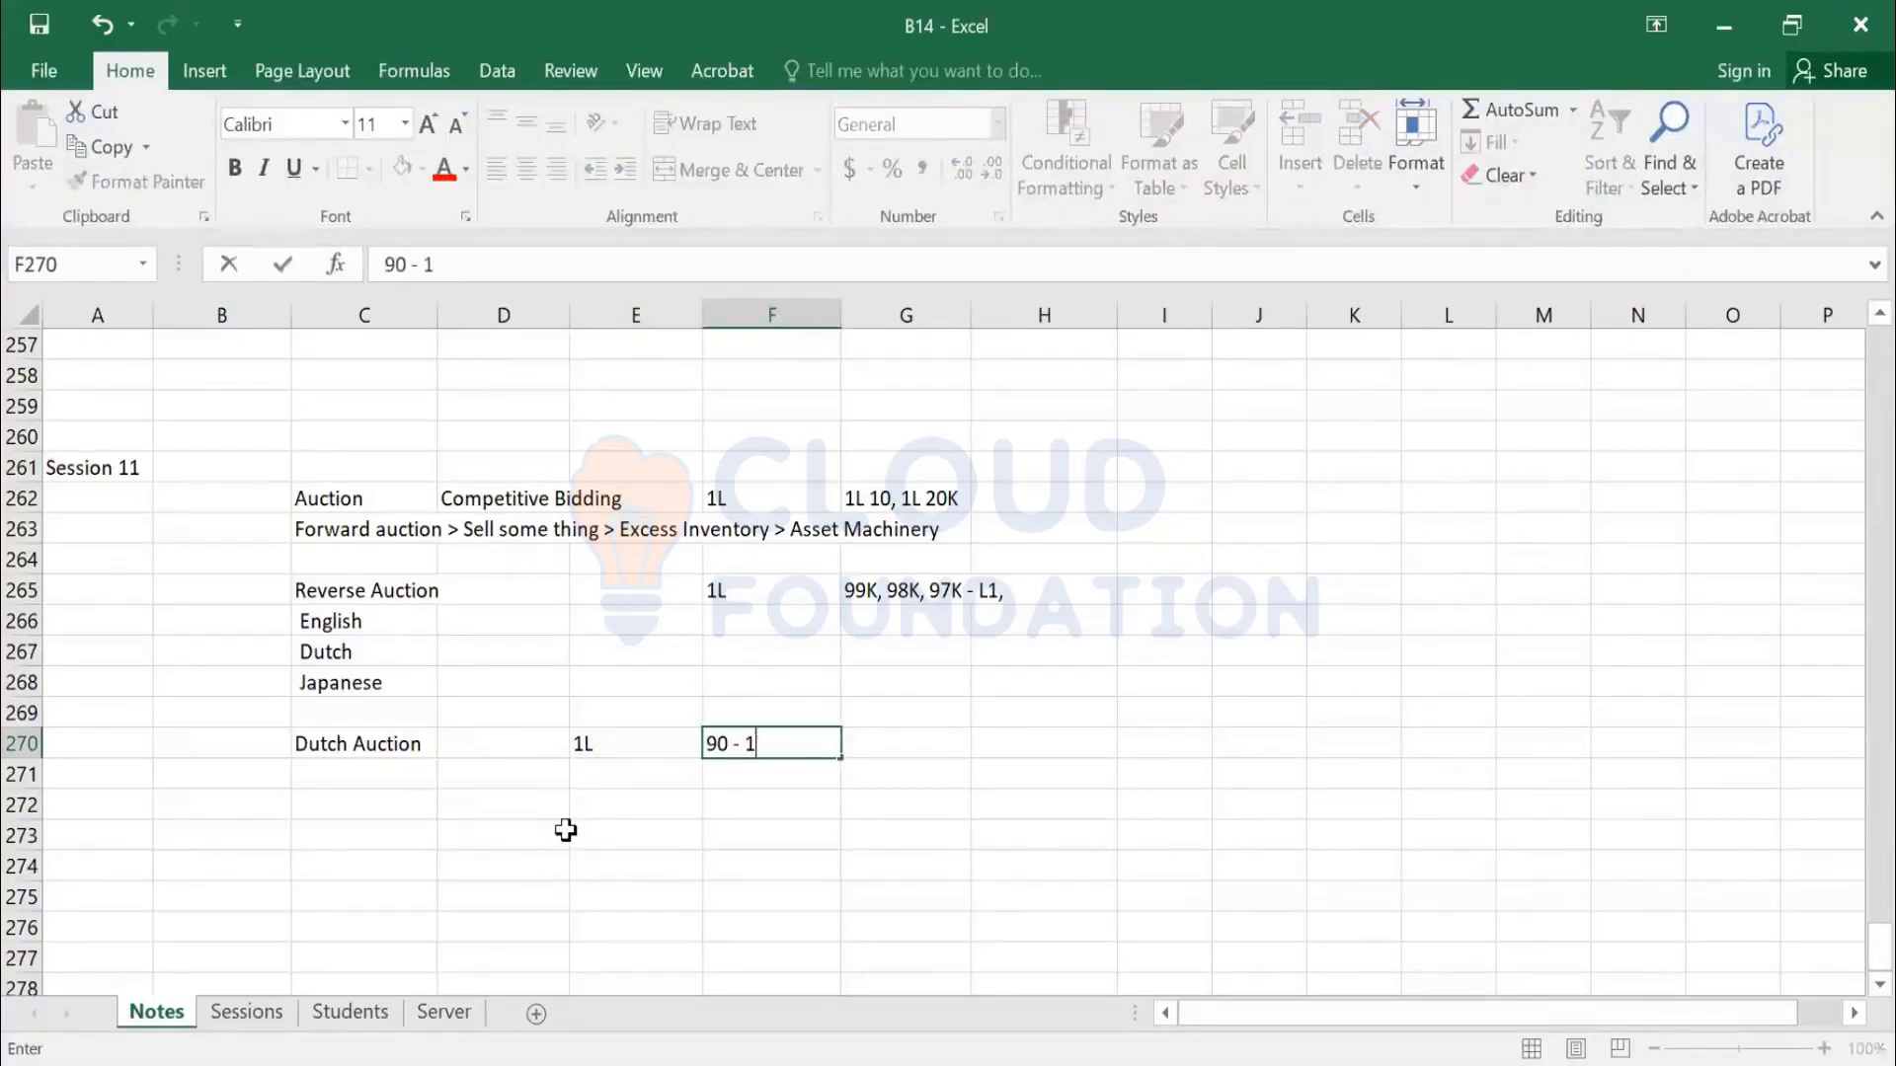
text(L)
key(ctrl+Return)
Enter bids 85000 and 86000 in column D below the Dutch Auction row
key(Right)
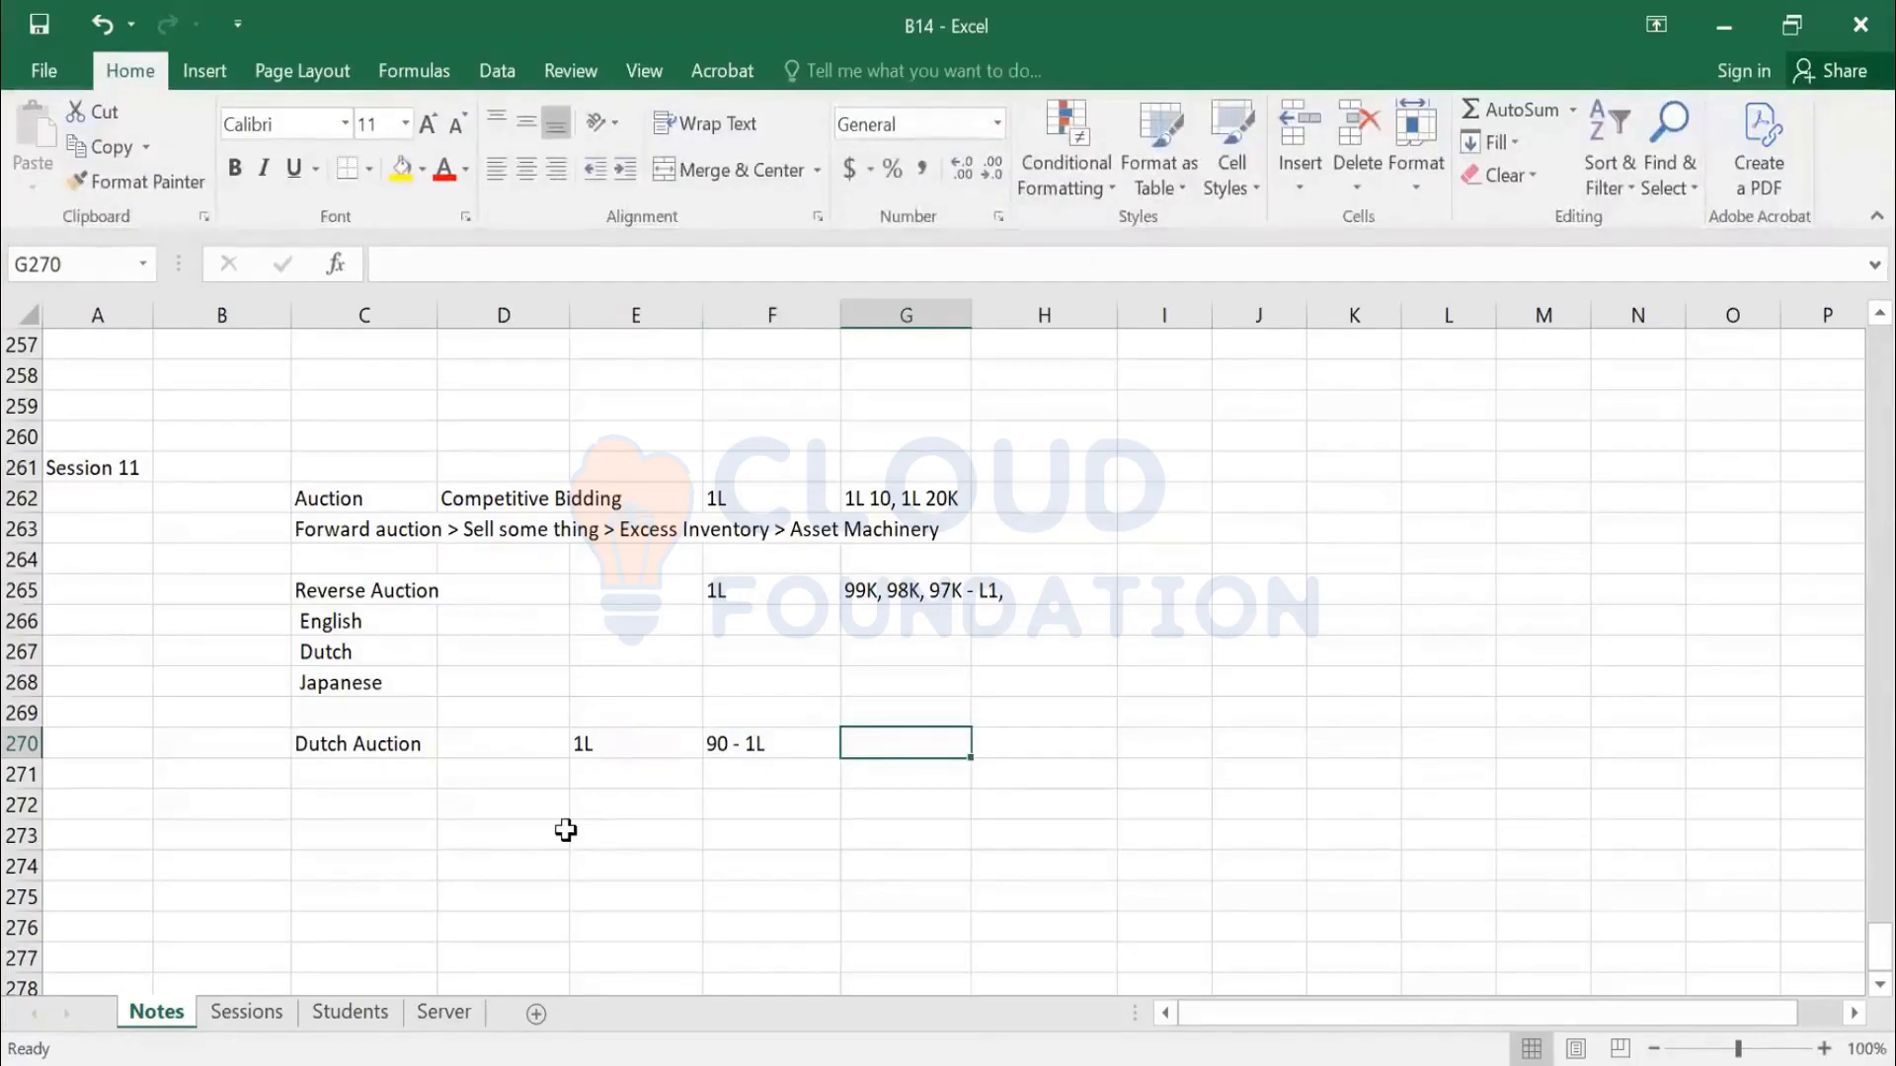
key(Down)
key(Down)
key(Left)
key(Left)
key(Left)
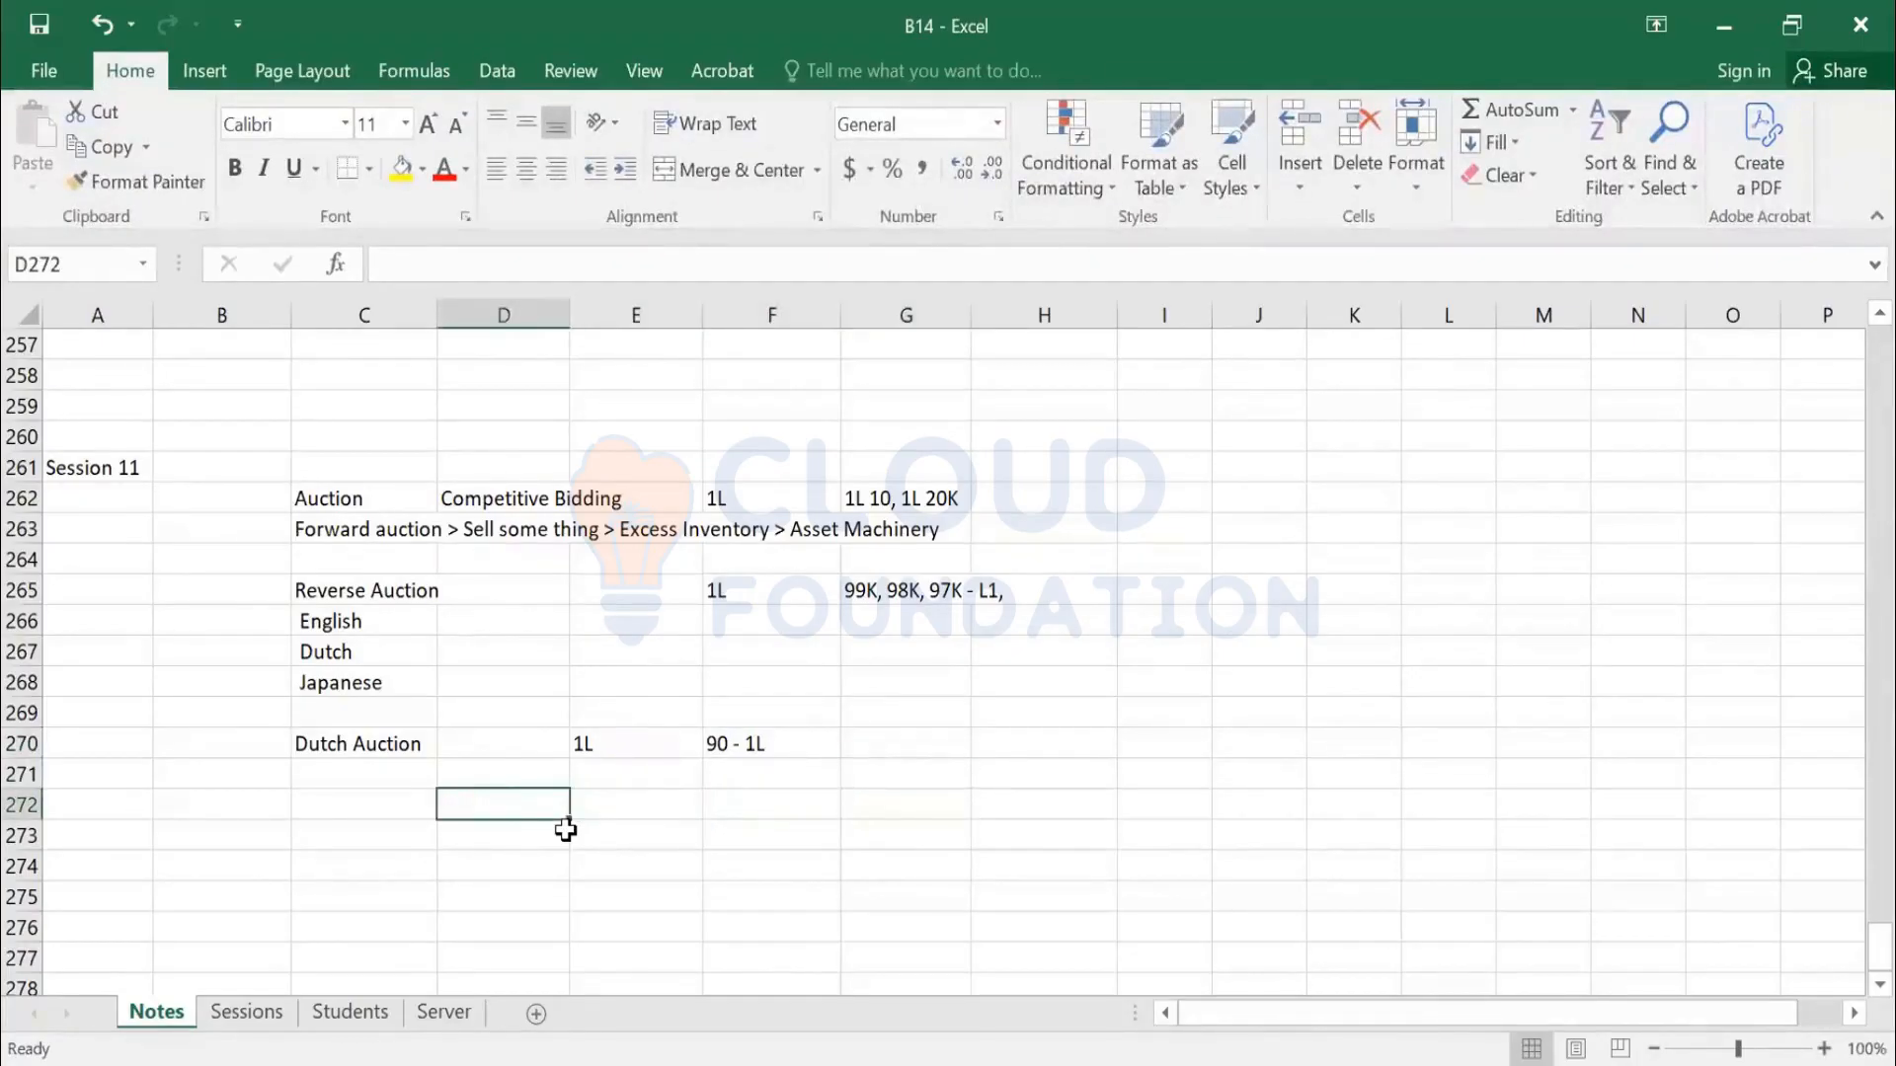
text(85)
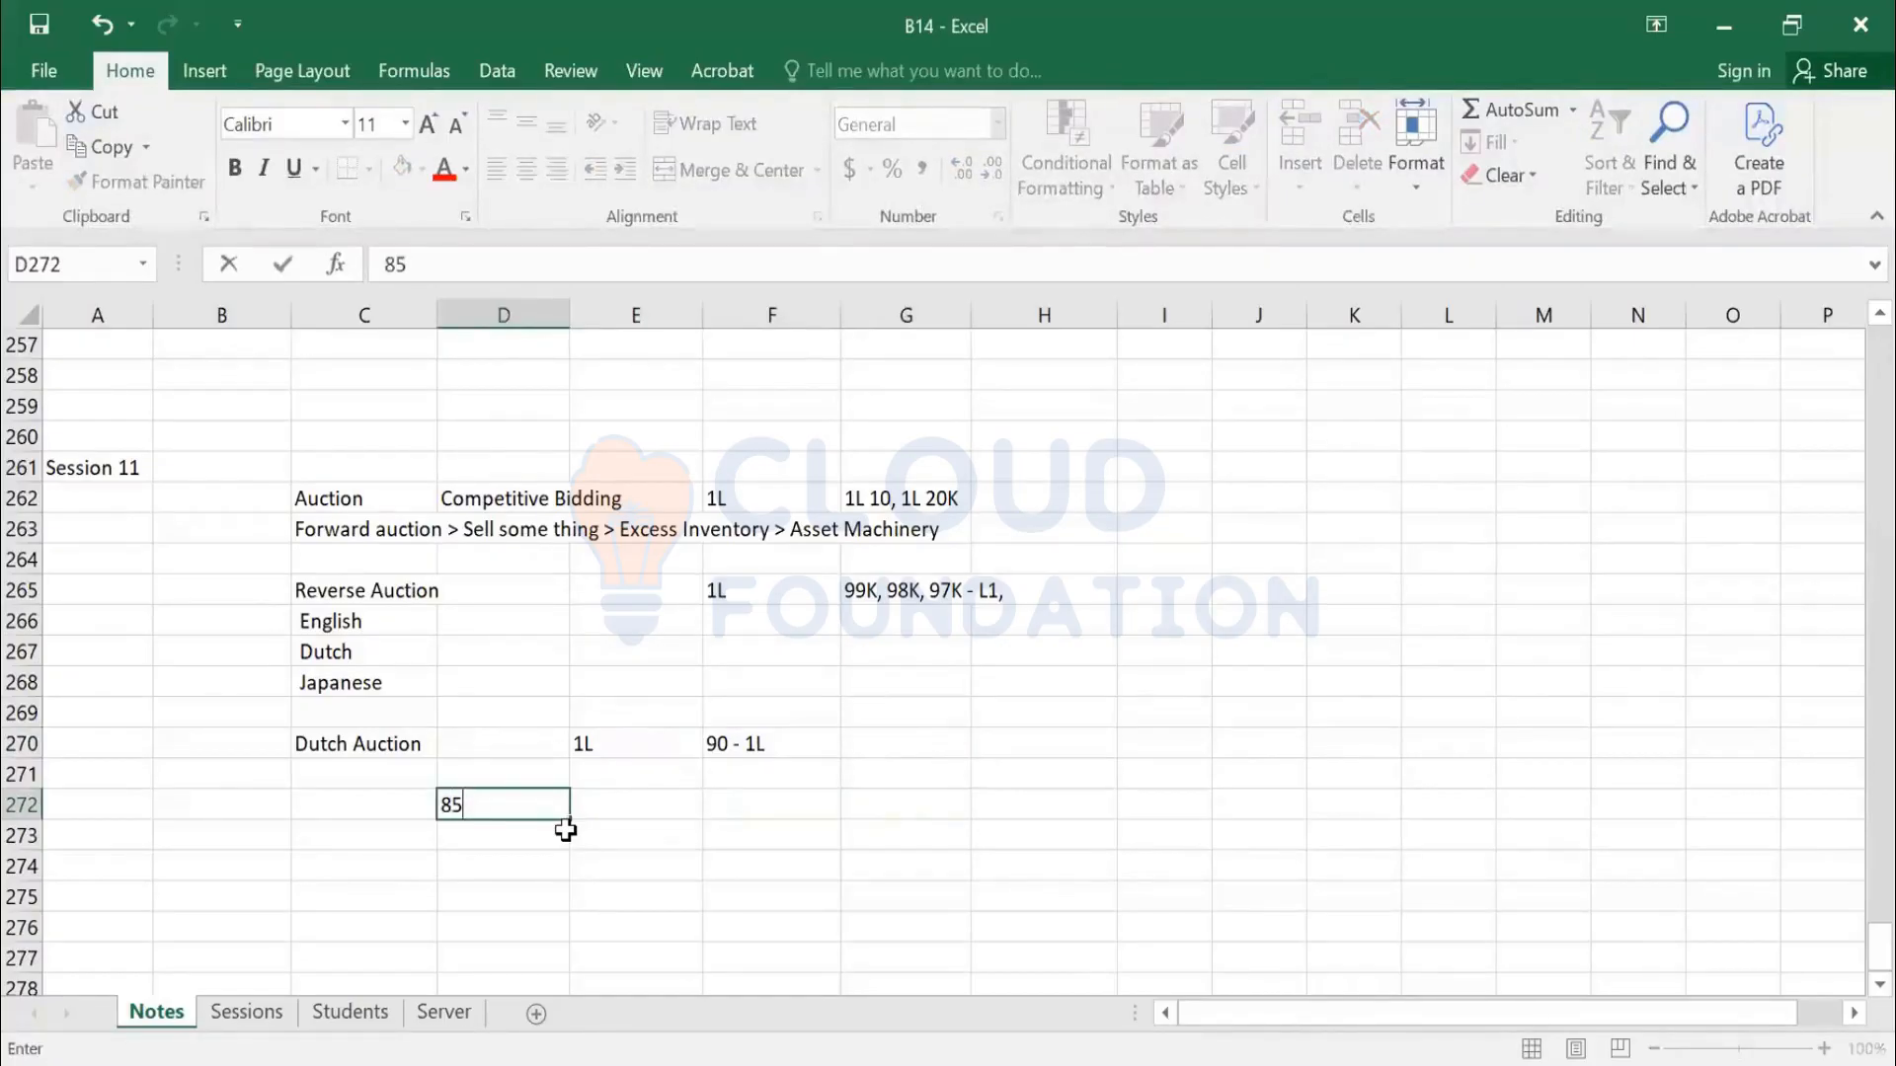
text(L)
key(BackSpace)
text(000)
key(Return)
text(86000)
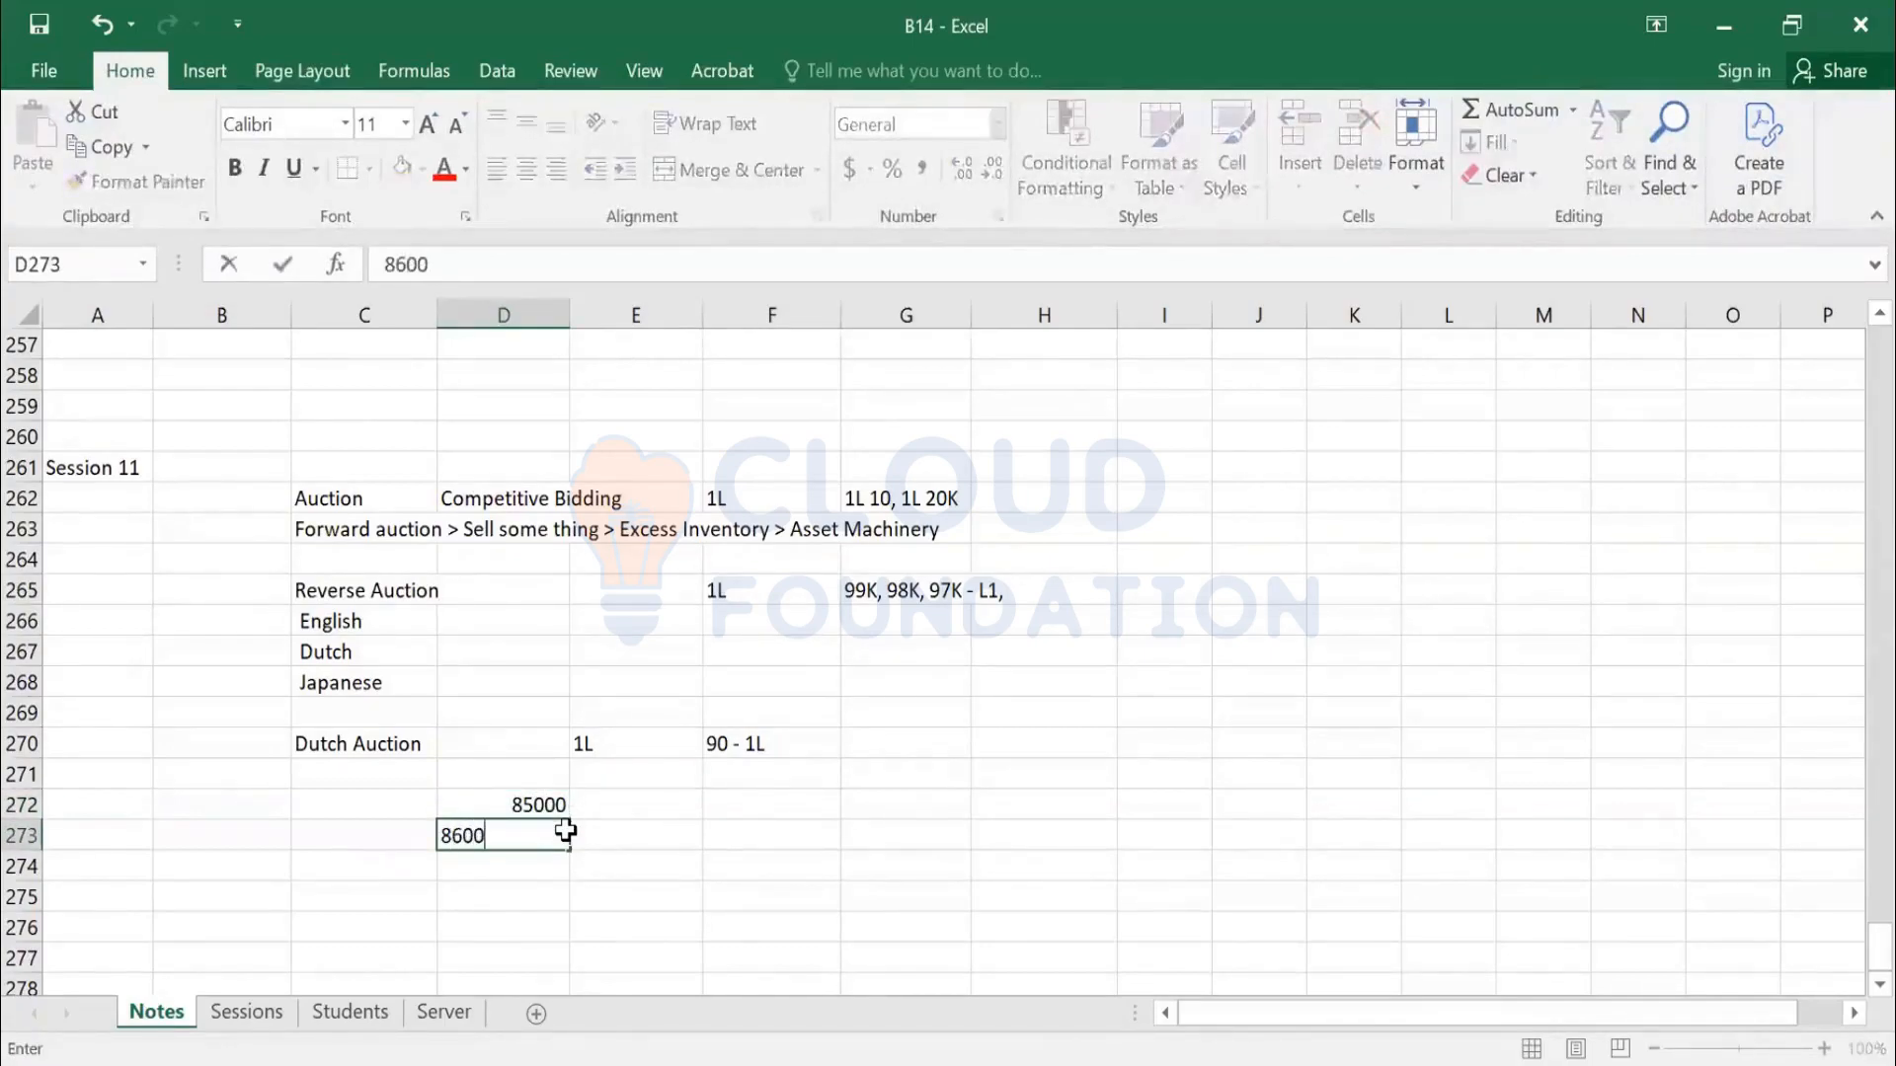
key(Return)
Re-enter 86000 and add 87000 as the third bid, then review the values
click(565, 832)
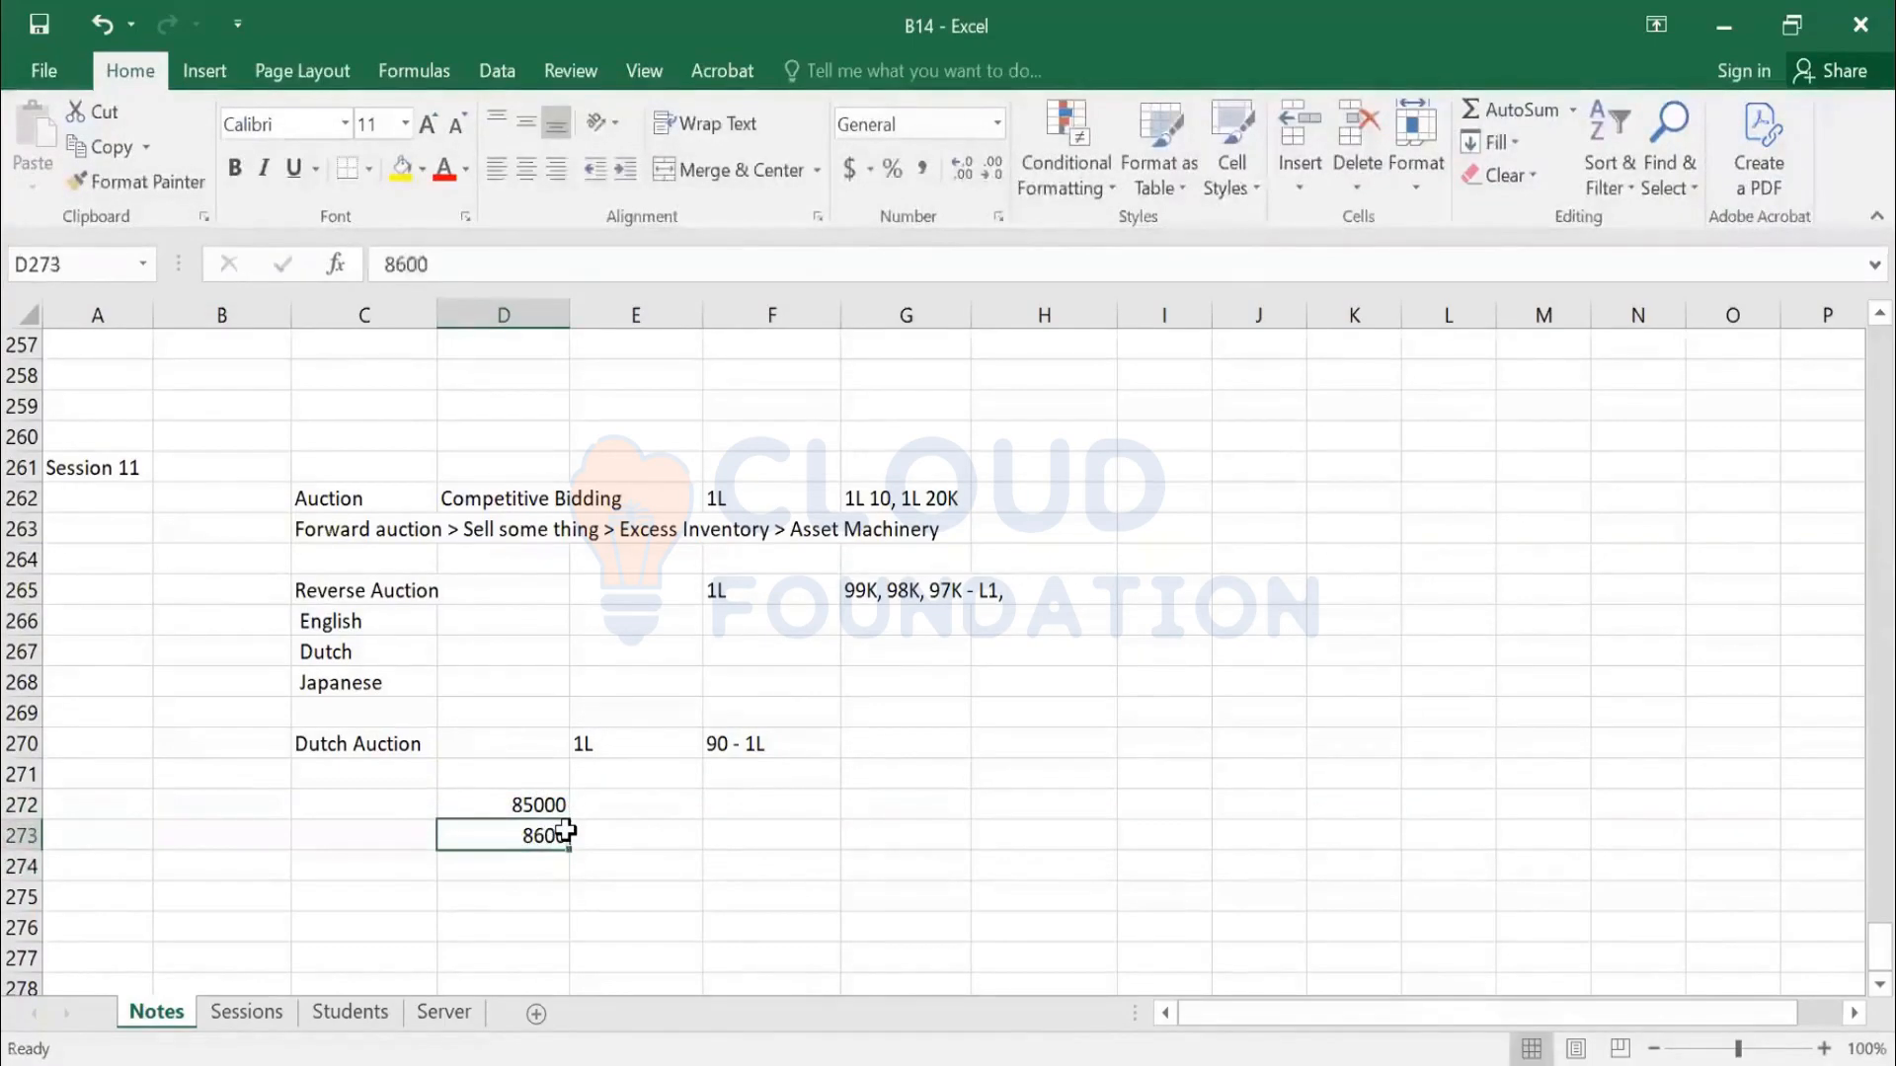
text(86000)
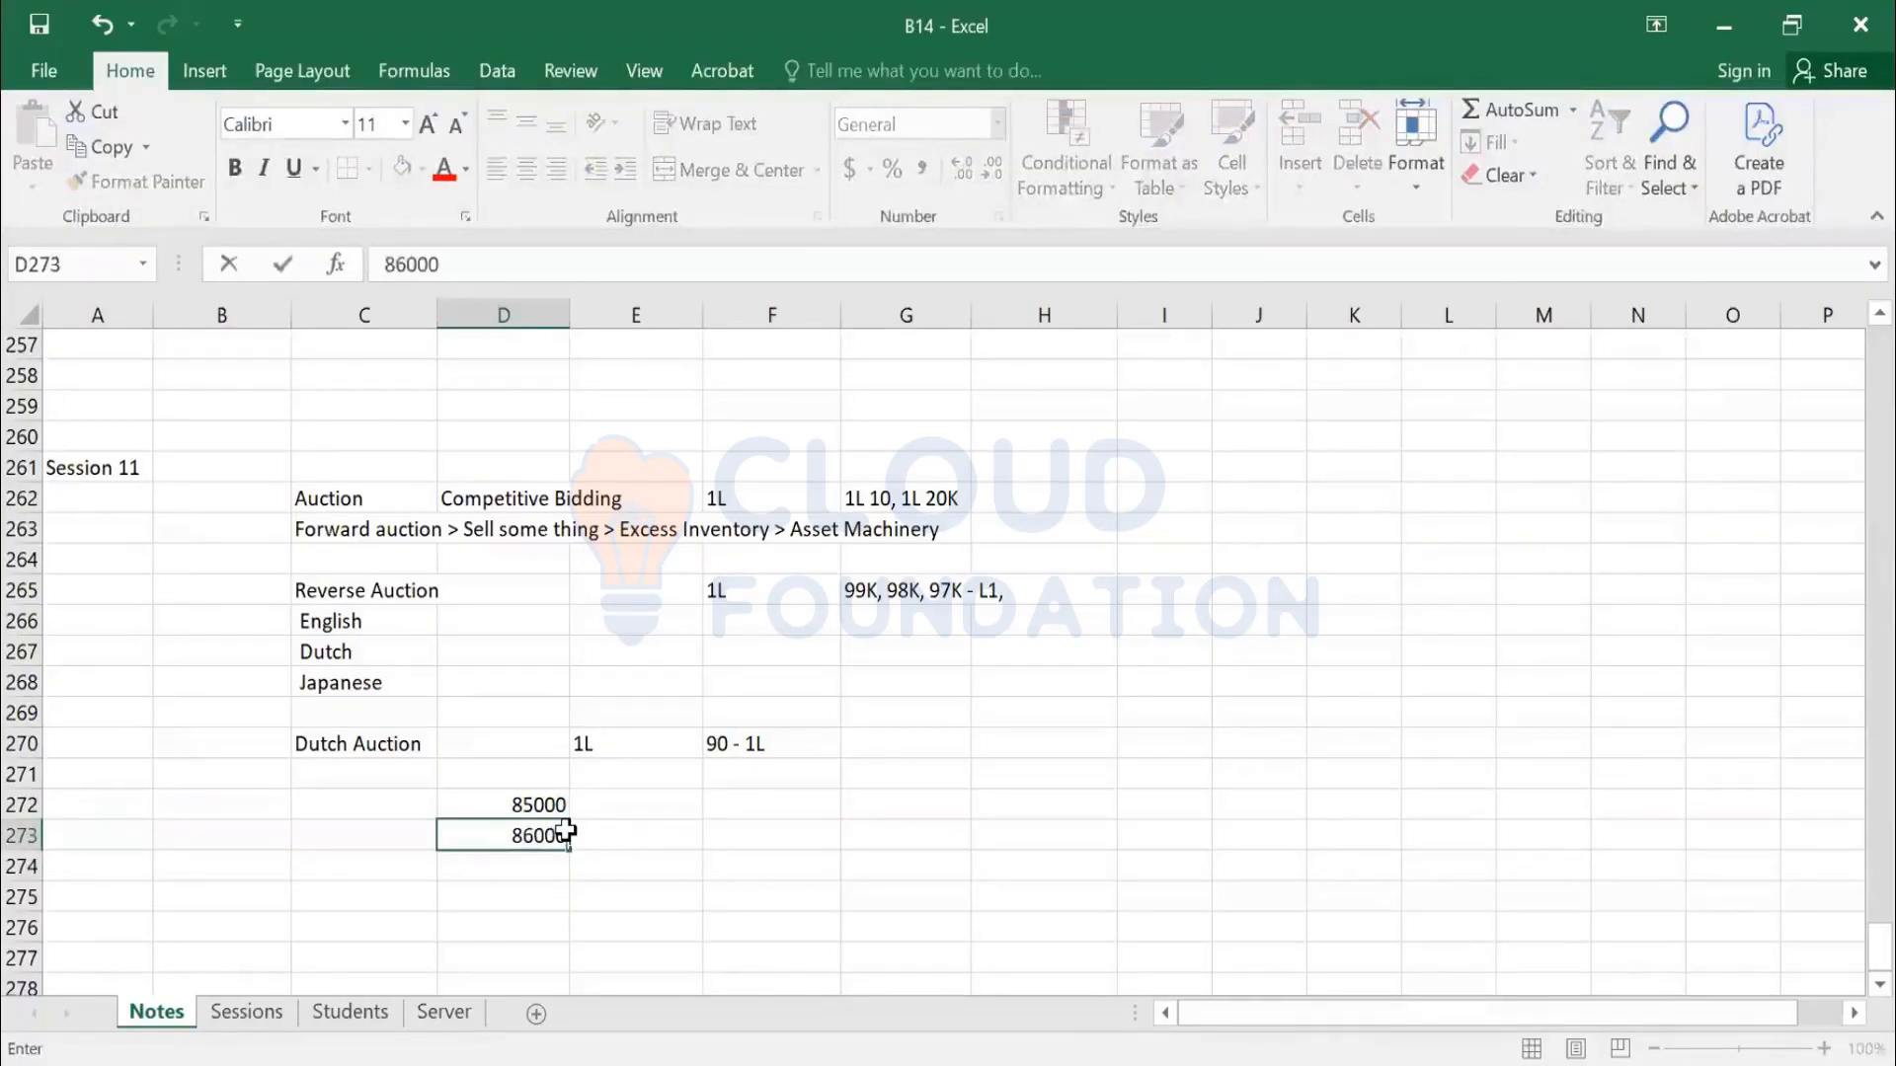
key(Return)
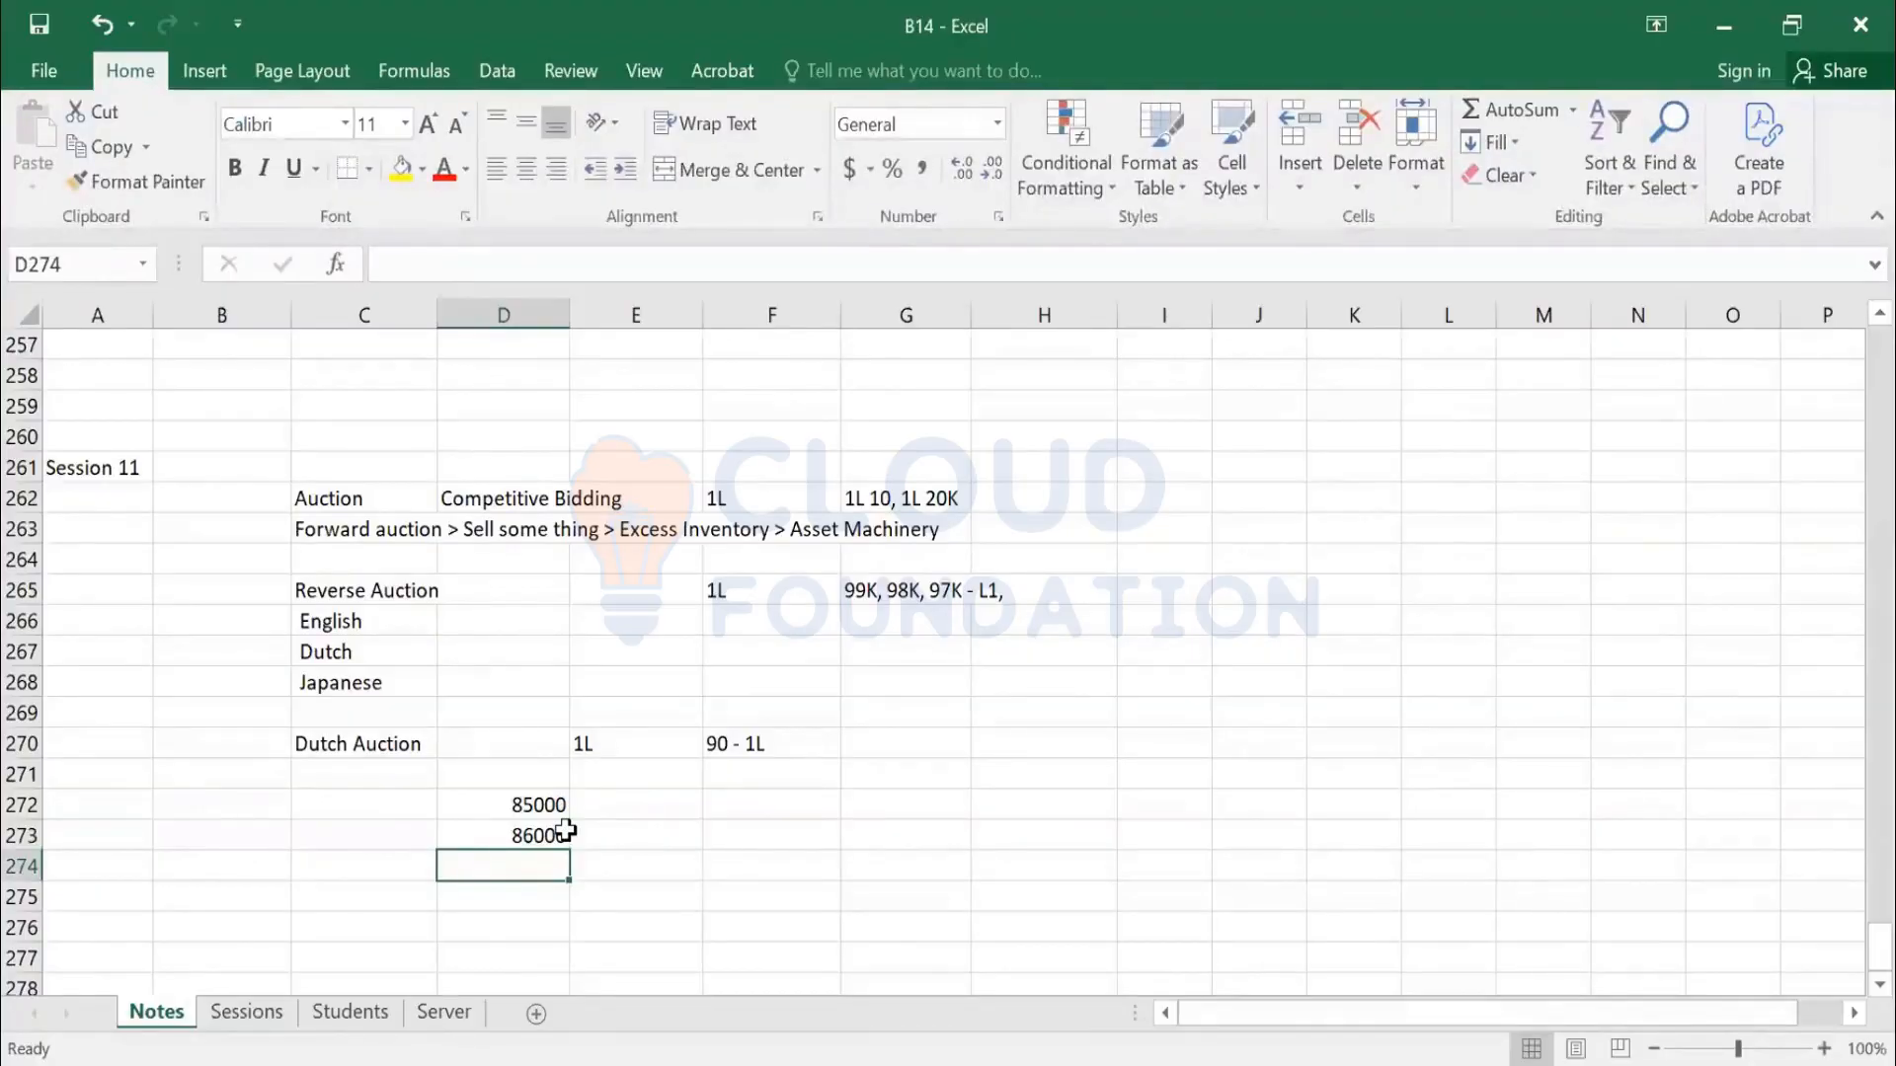
text(87000)
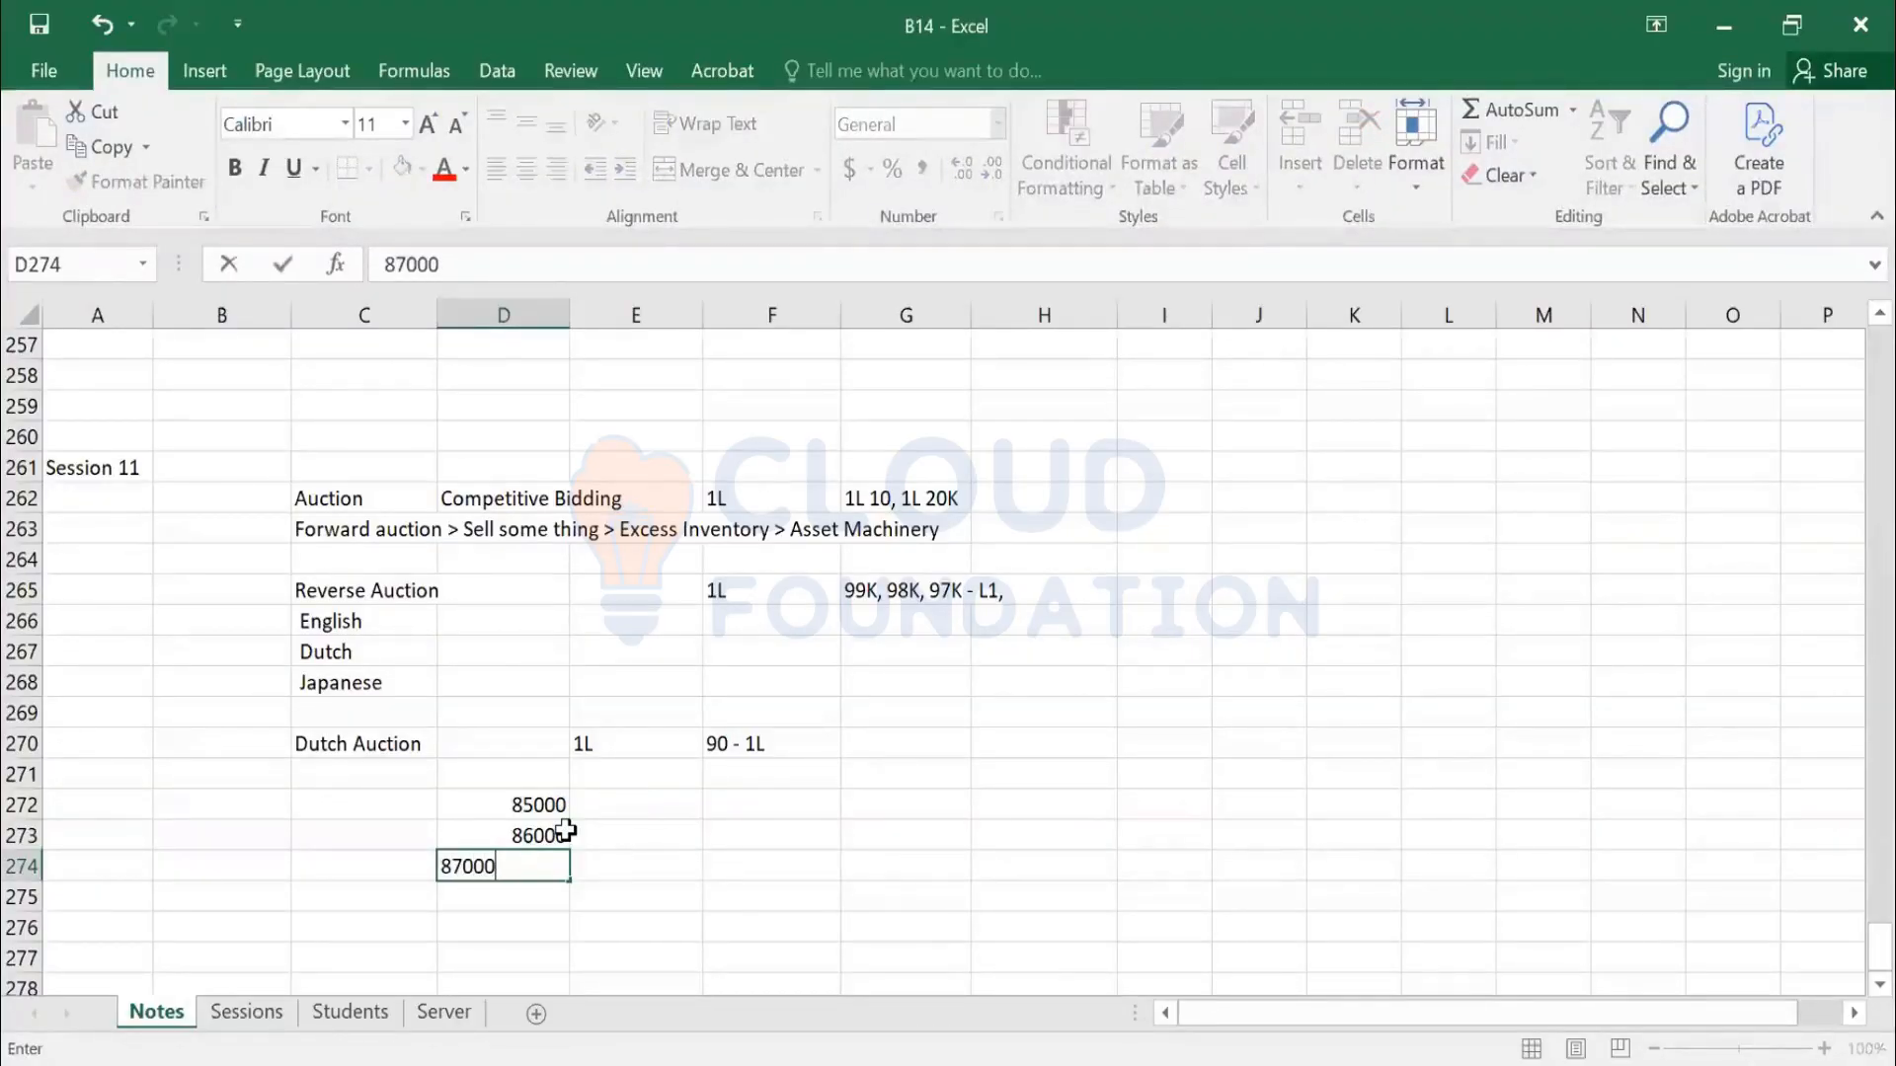
key(Return)
key(Up)
key(Up)
key(Up)
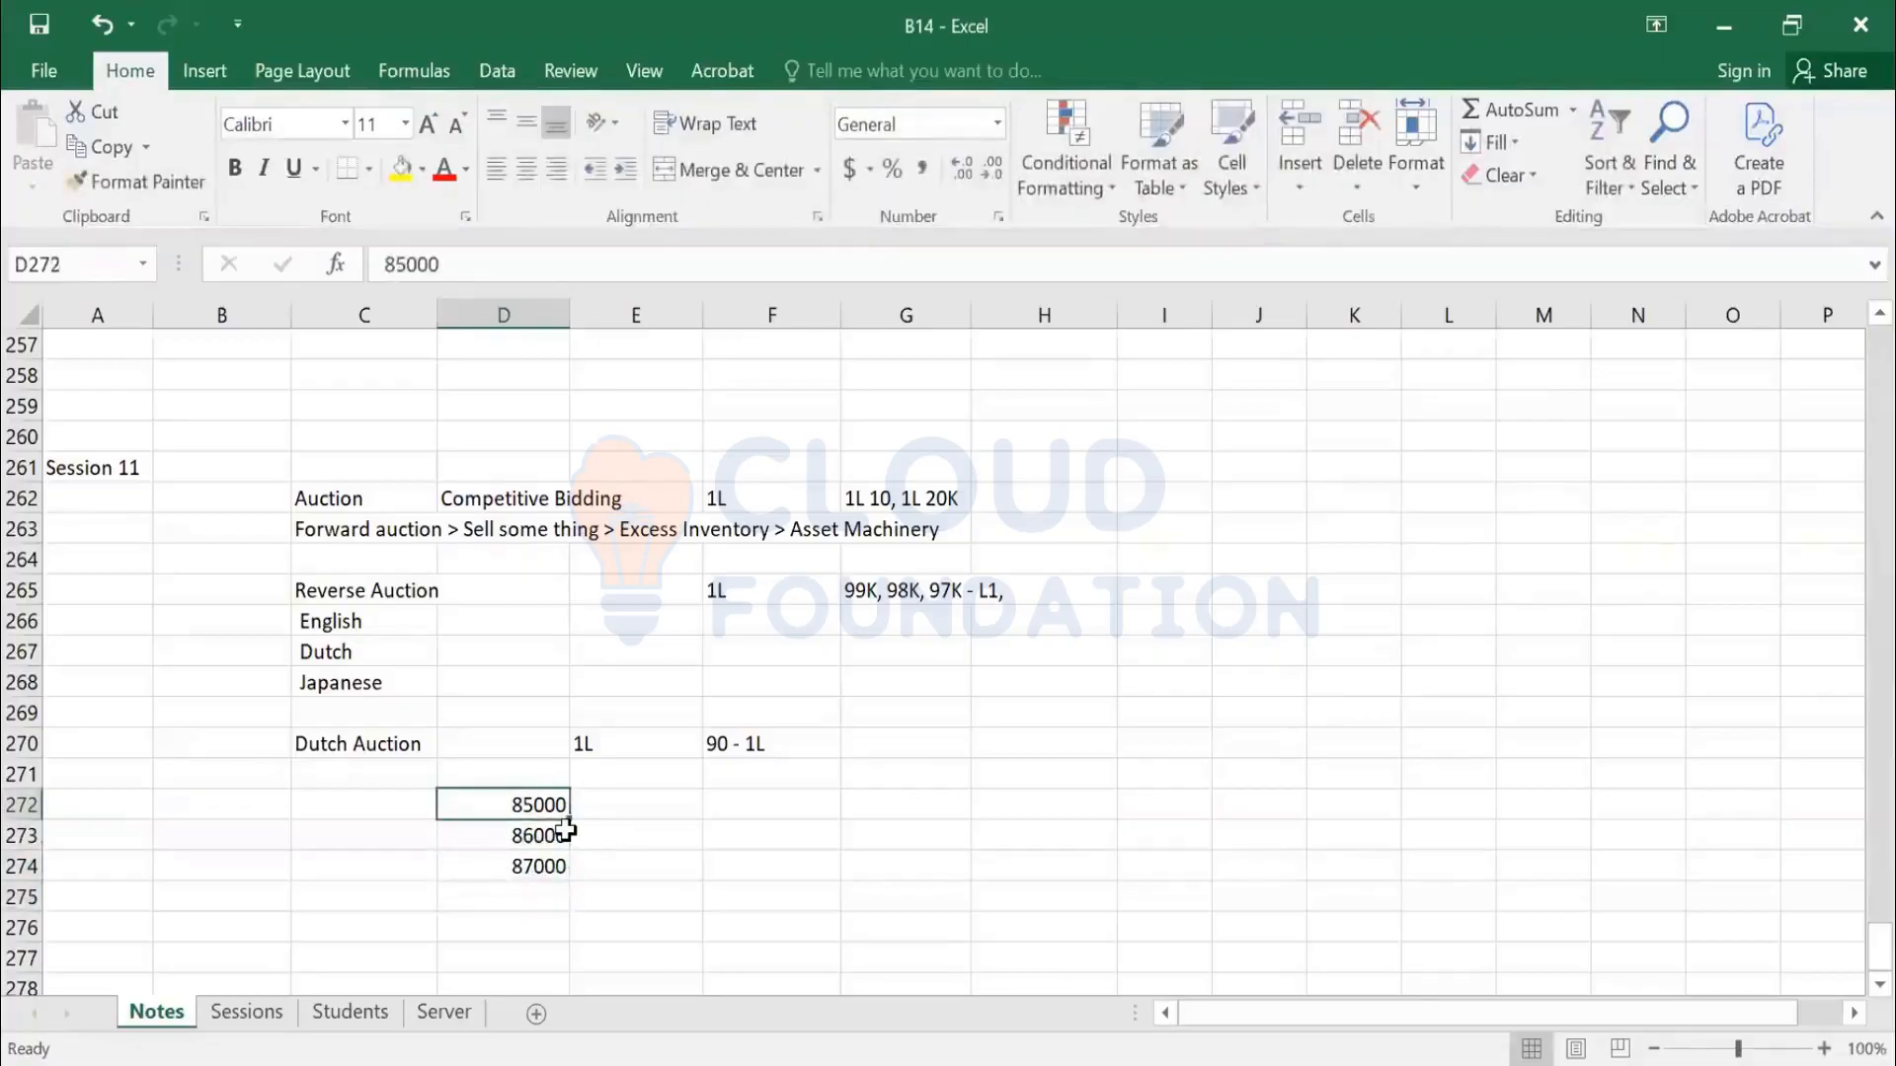
key(Down)
key(Down)
key(Up)
key(Down)
key(Left)
key(Up)
key(Up)
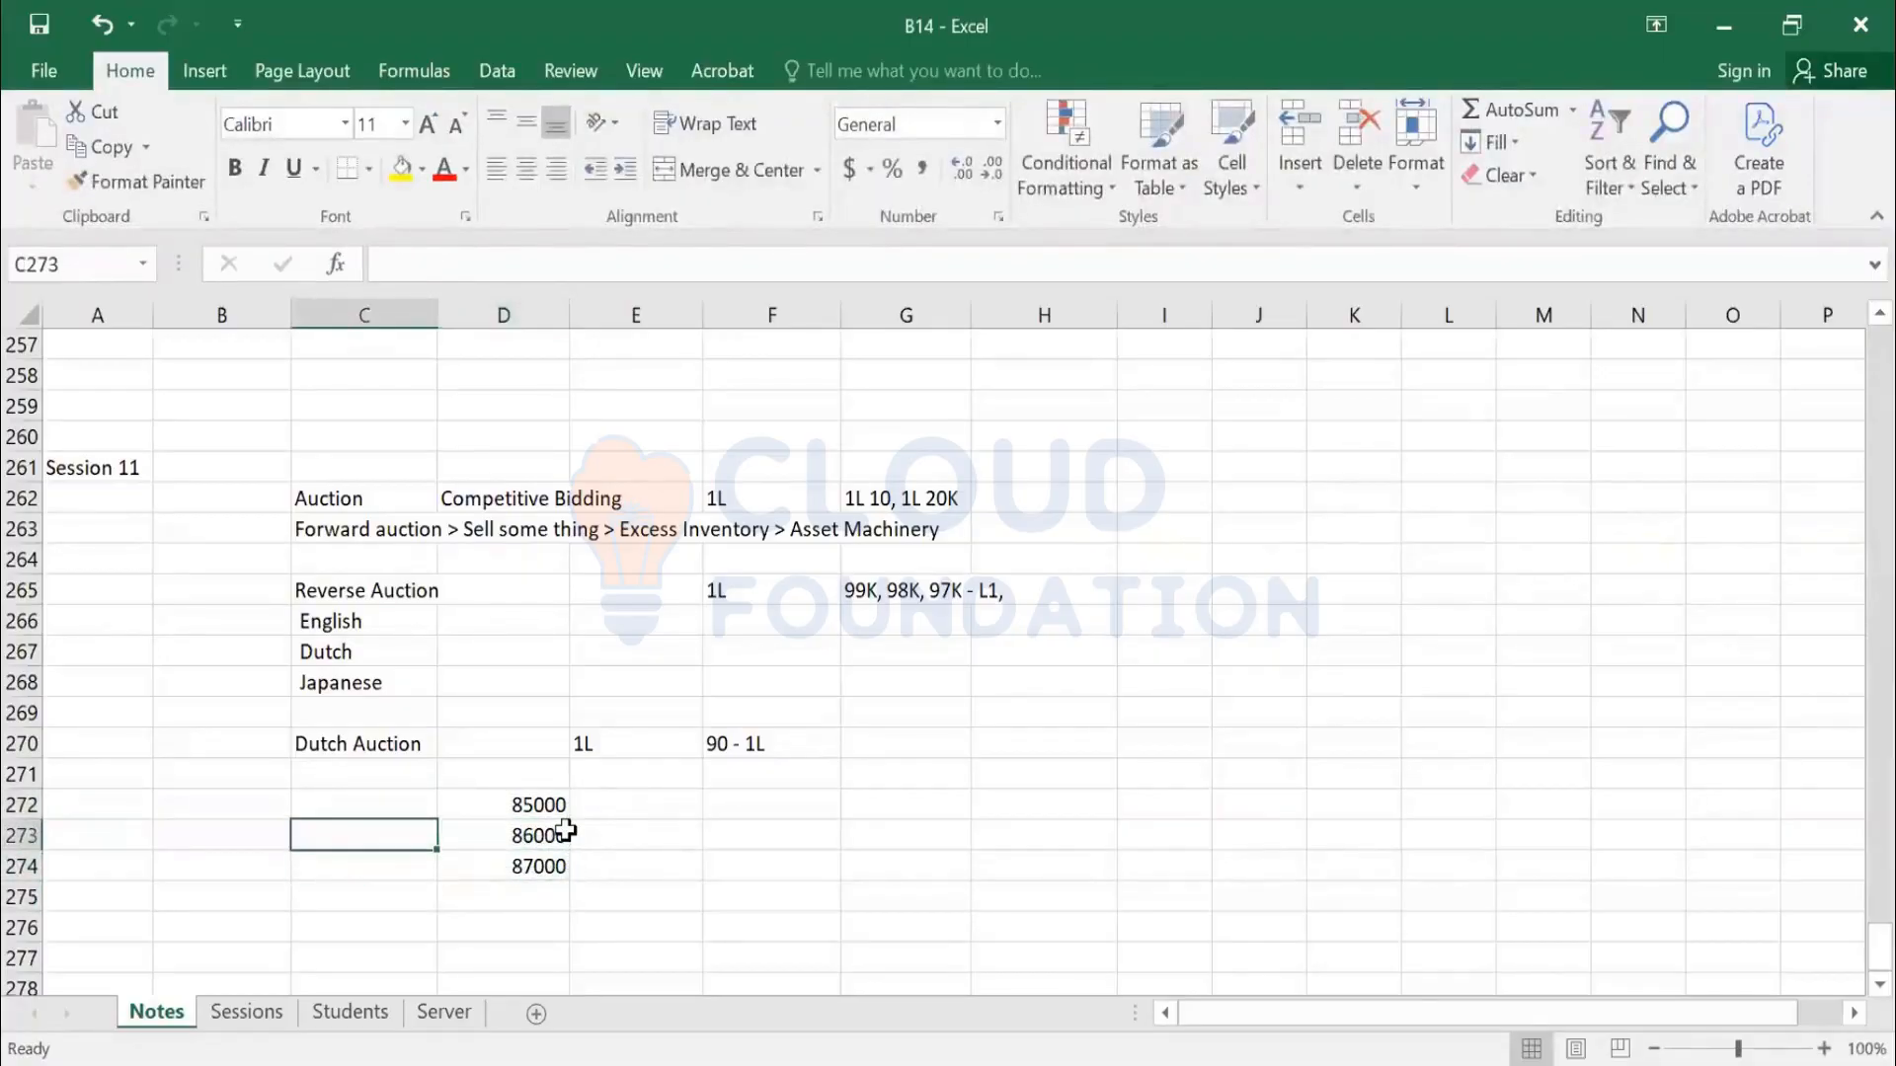
Add the note '1000 EVERY 2 MIN' beside 85000 and widen column C to fit
text(1000 E)
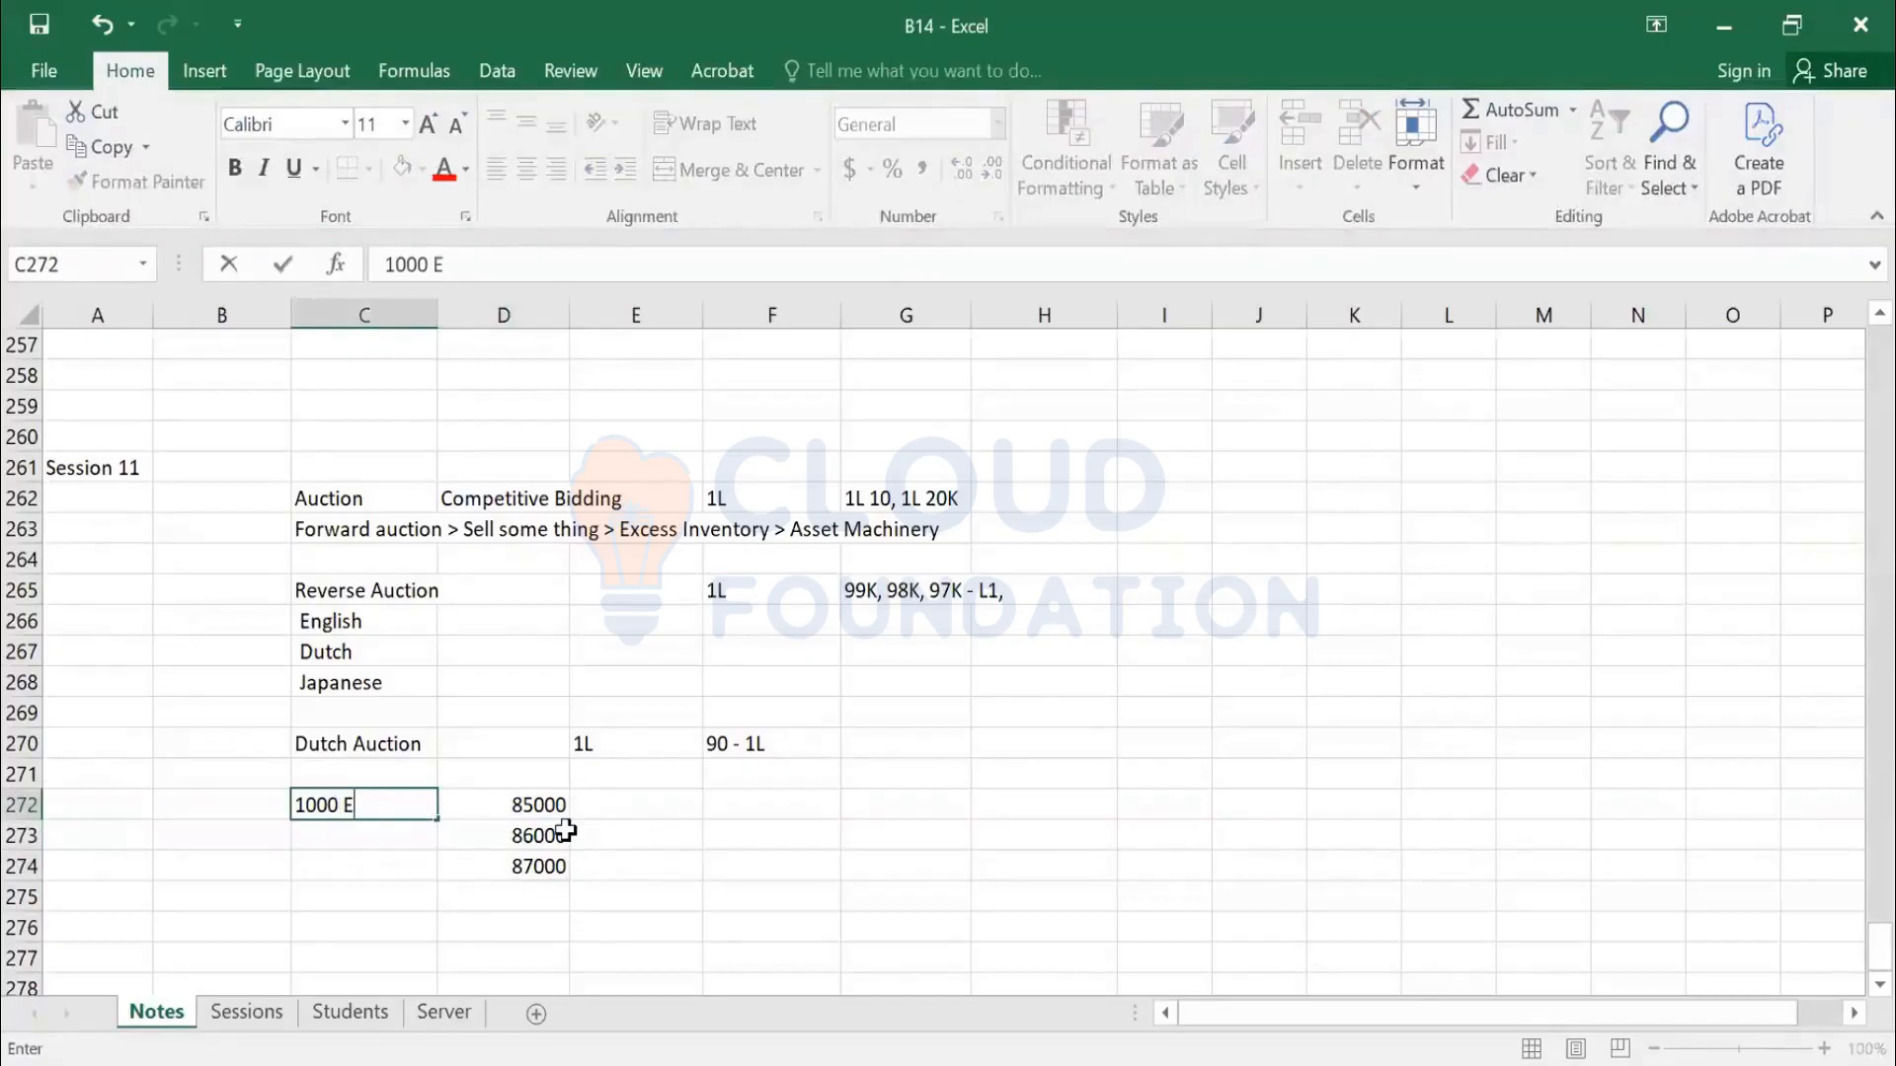
text(VERY 2 MIN)
key(Return)
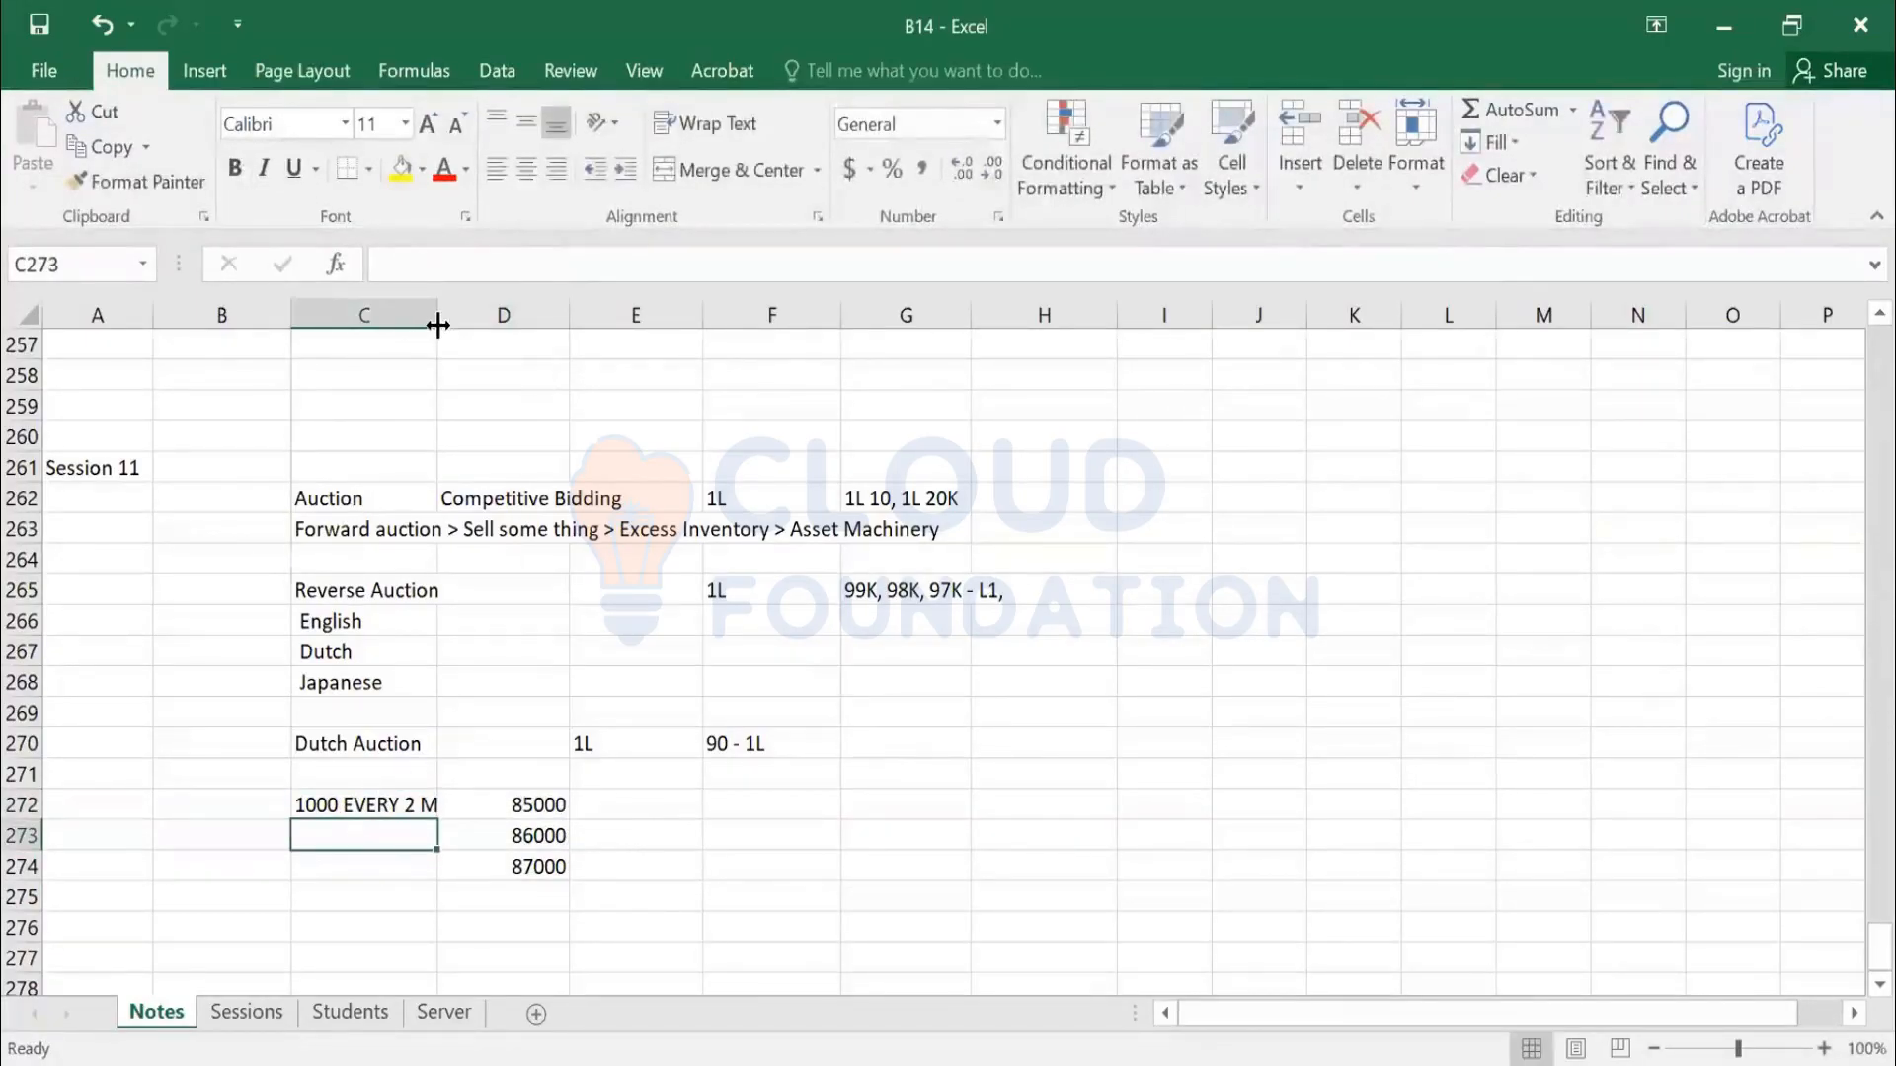
drag(437, 318, 474, 311)
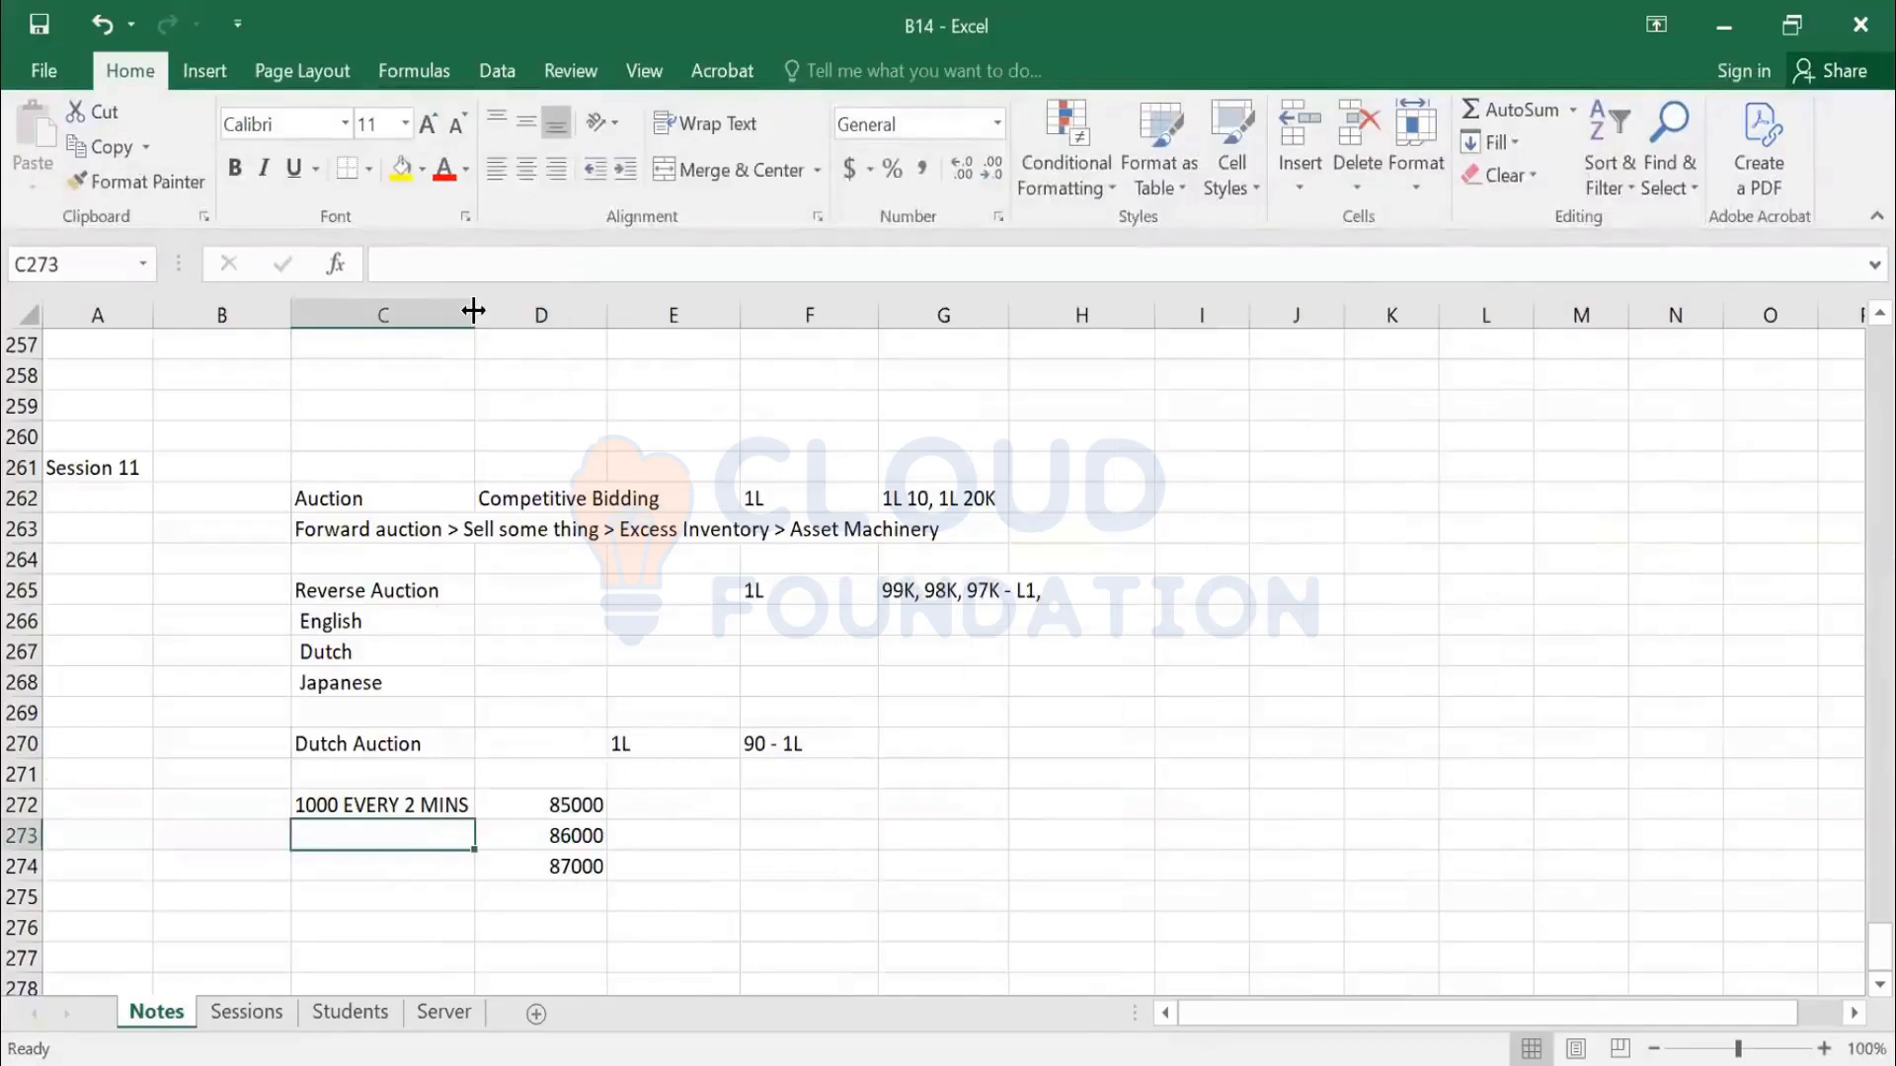
Label E271:H271 Sup a, Sup b, Sup c, Sup d and select the C271:H274 table
click(644, 780)
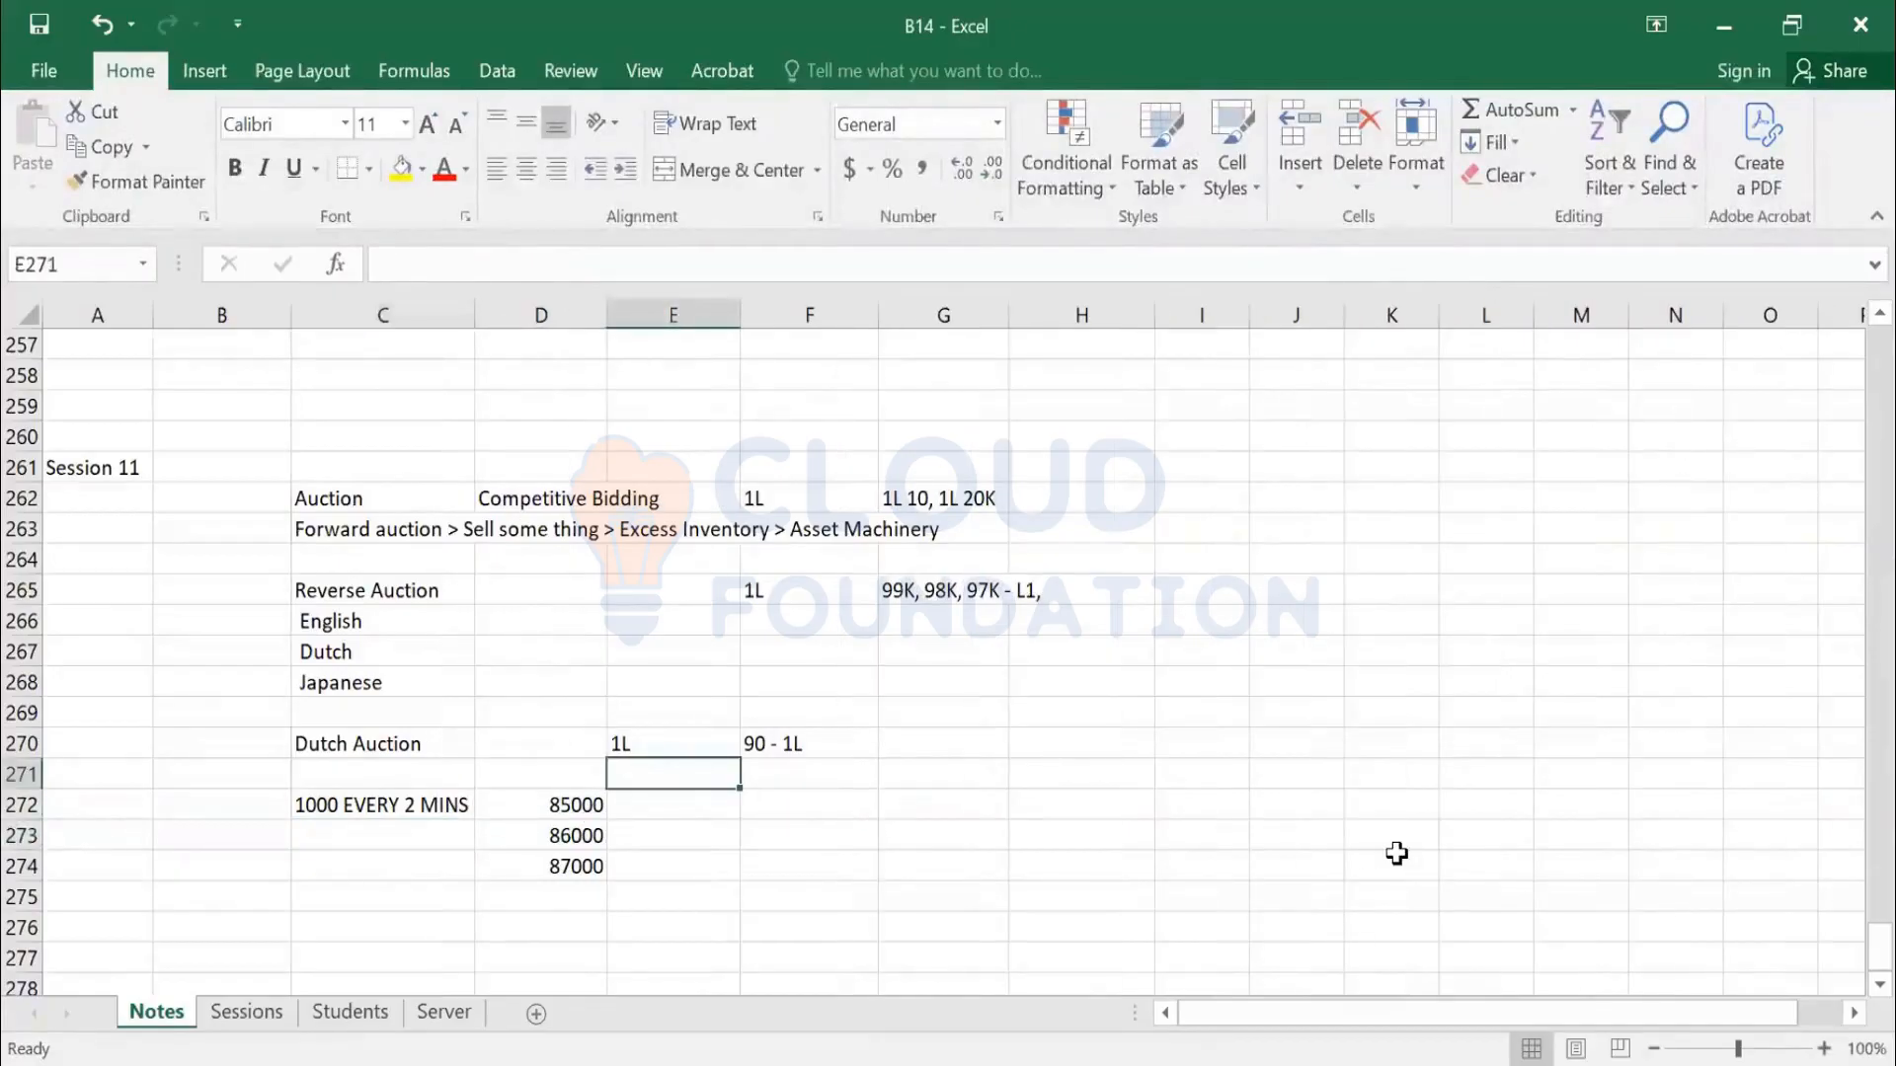
key(shift+Right)
key(shift+Right)
key(shift+Right)
key(shift+Right)
key(Right)
key(Left)
text(sUp )
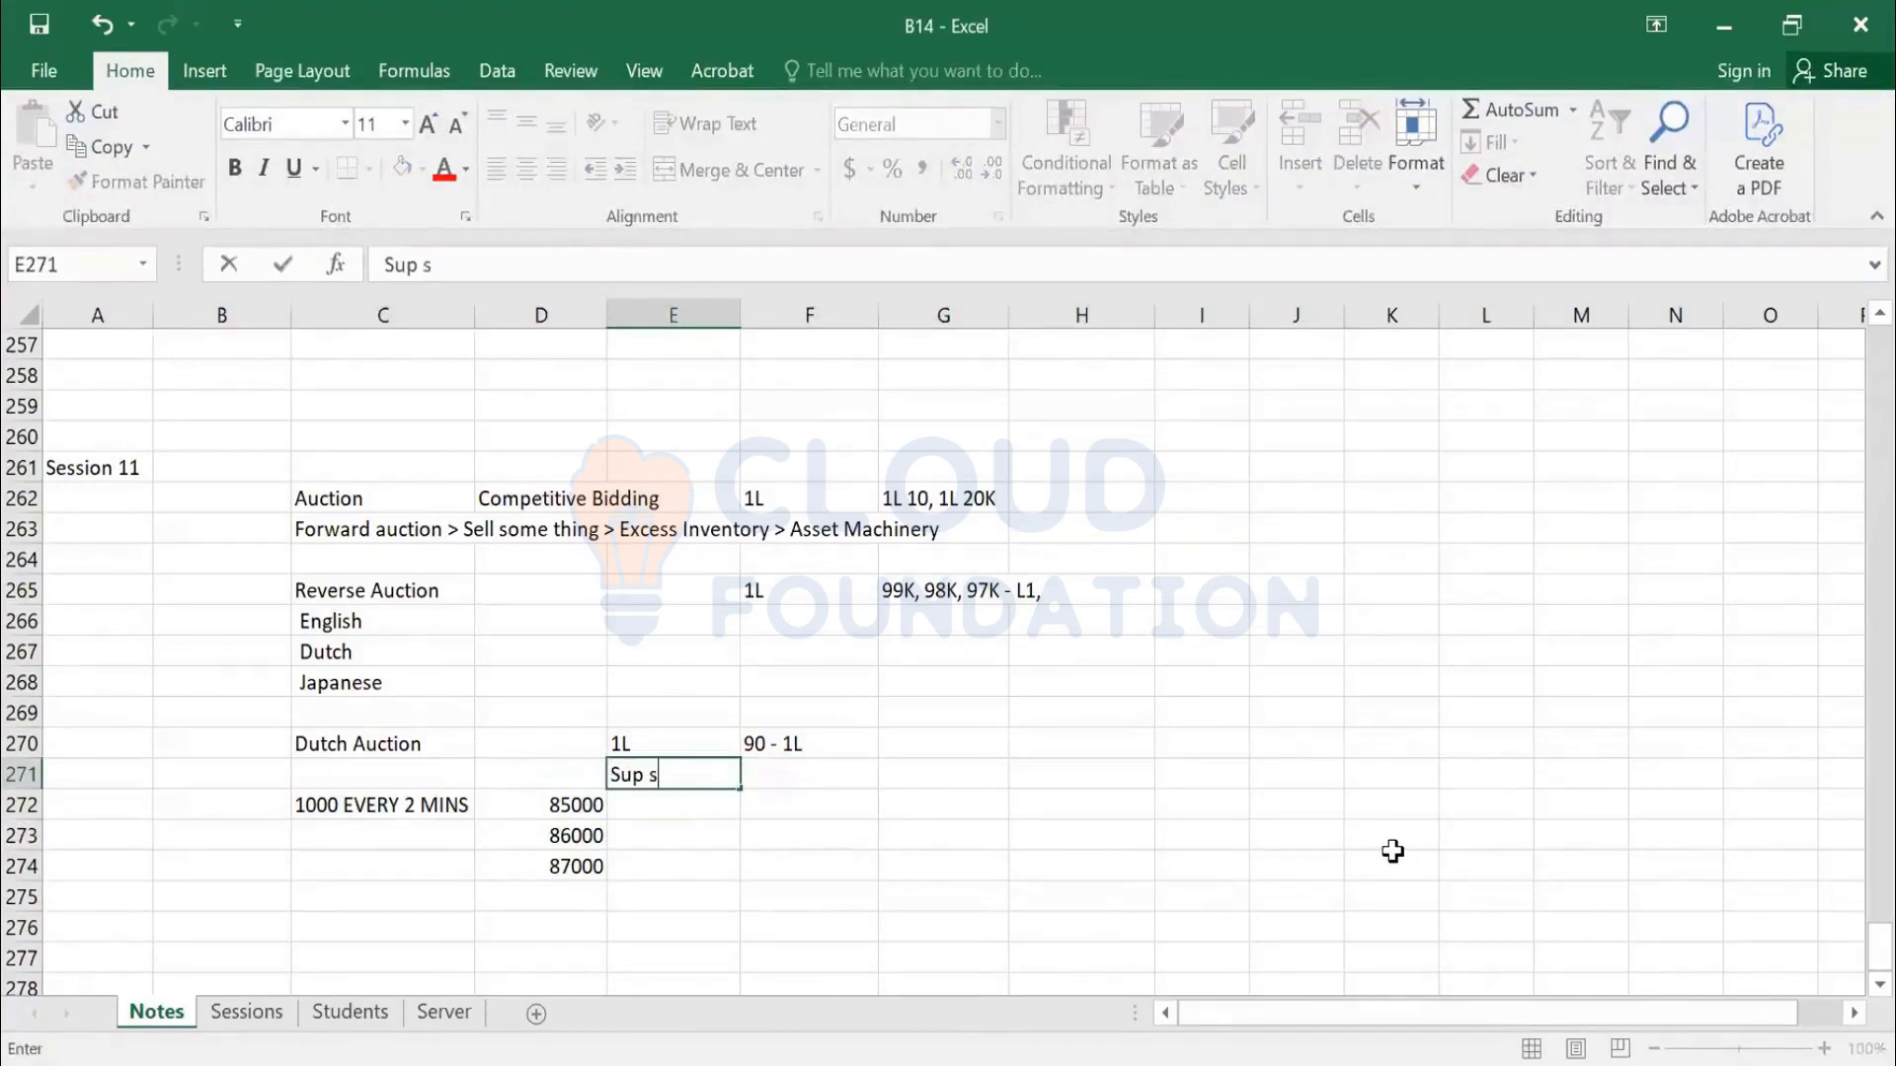
text(a)
key(Tab)
text(Sup b)
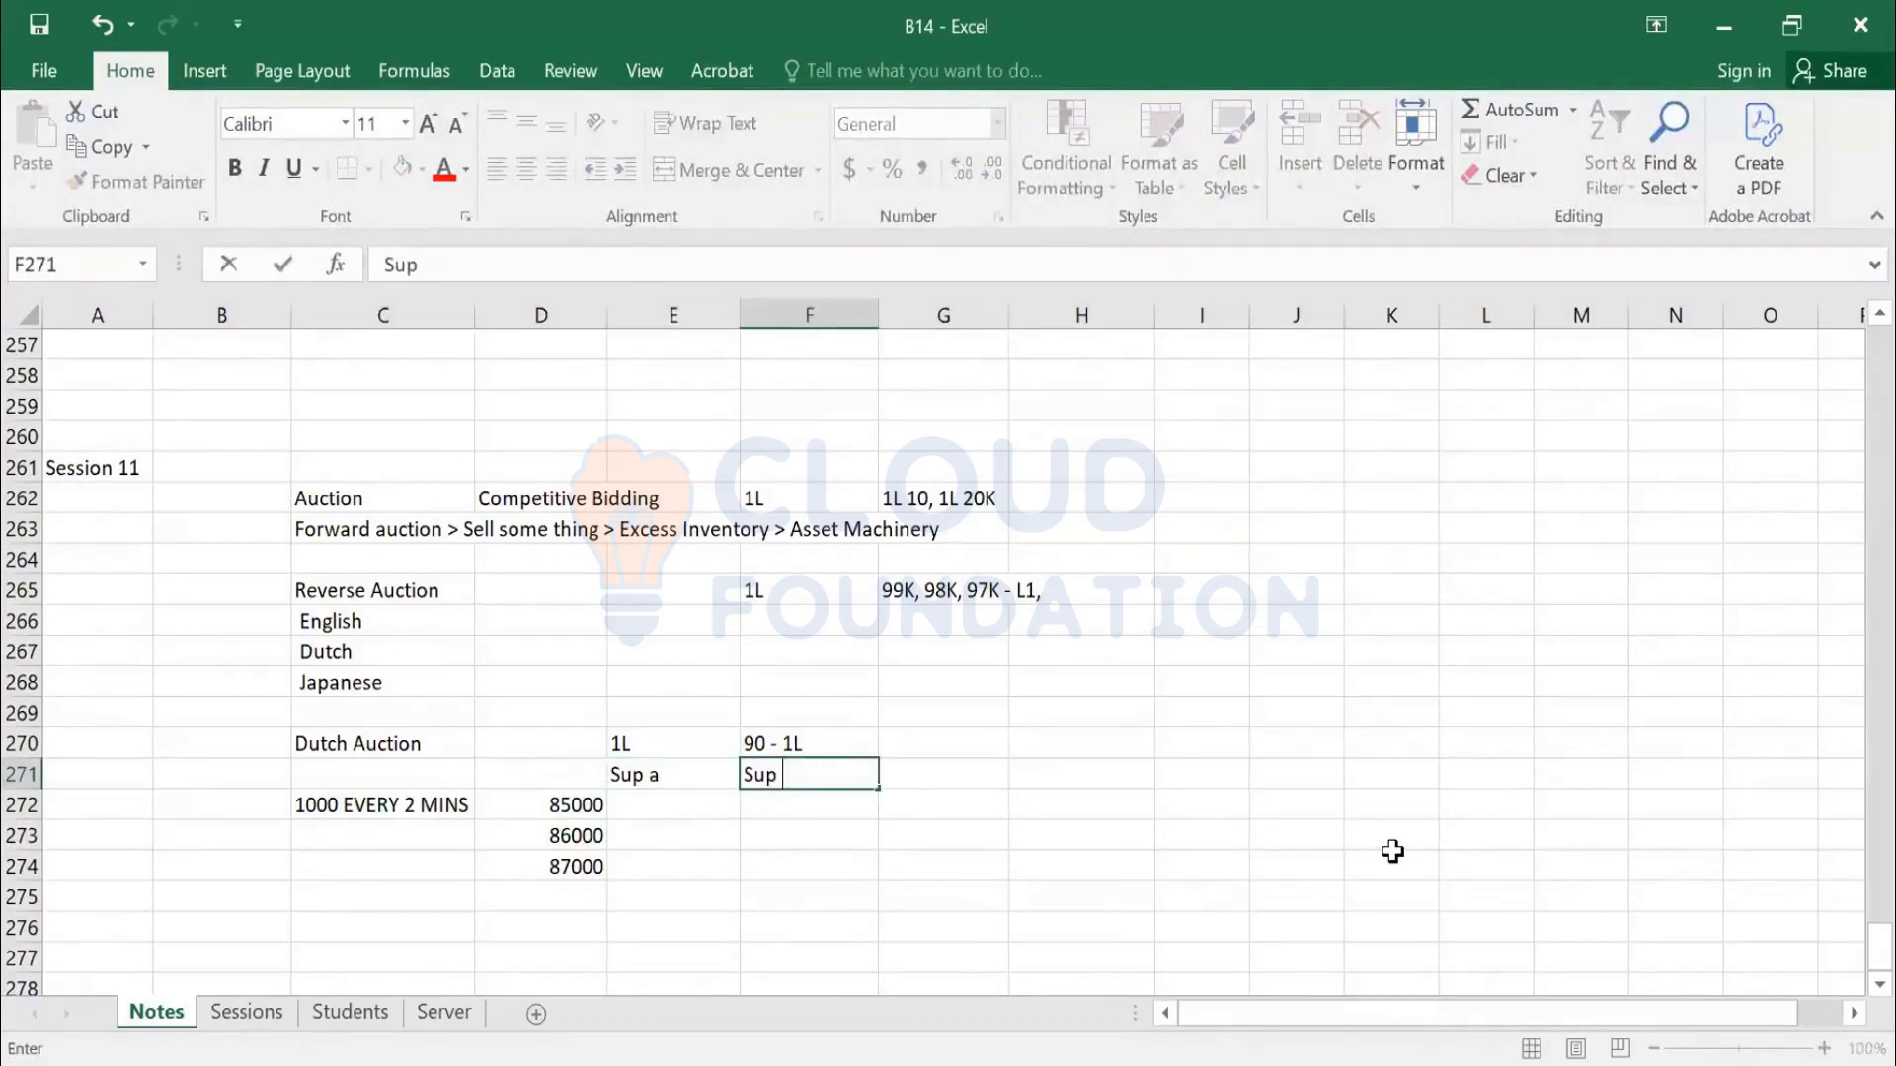
key(Tab)
text(Sup c)
key(Tab)
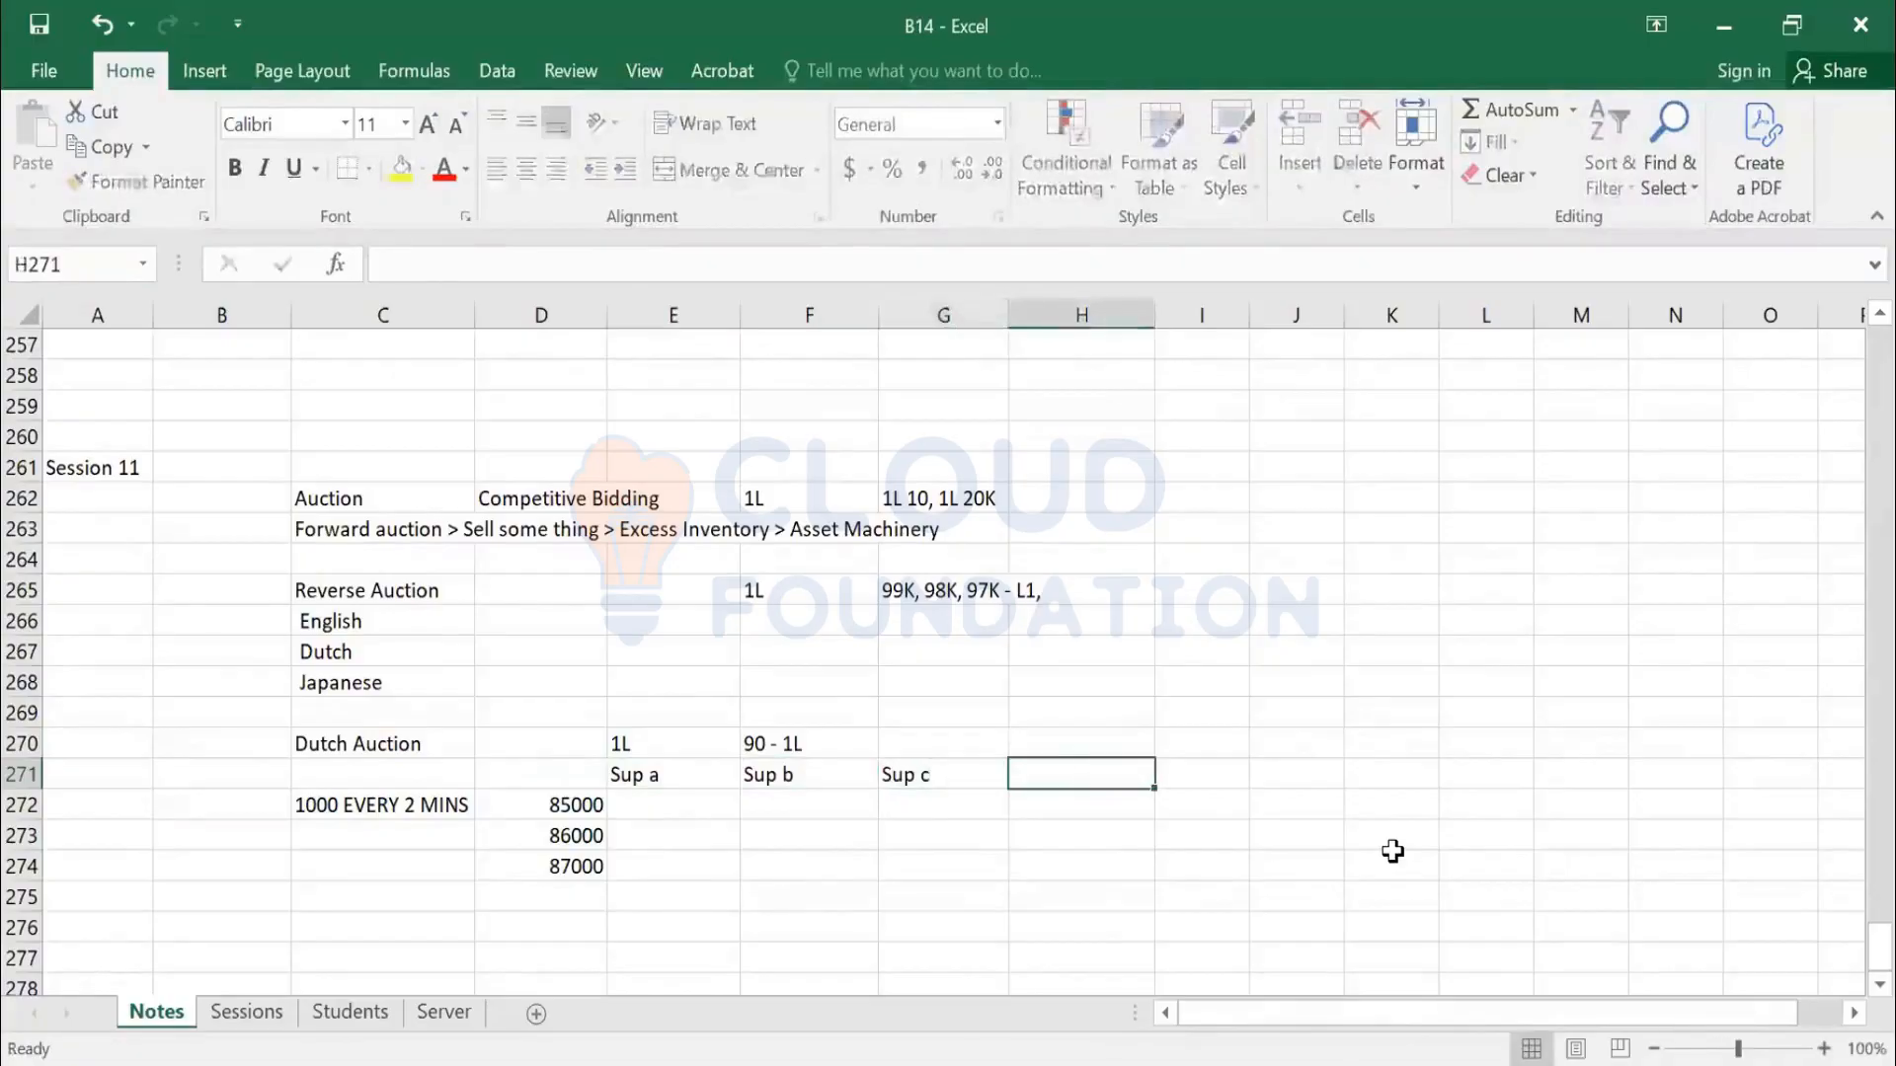
text(Sup d)
key(Return)
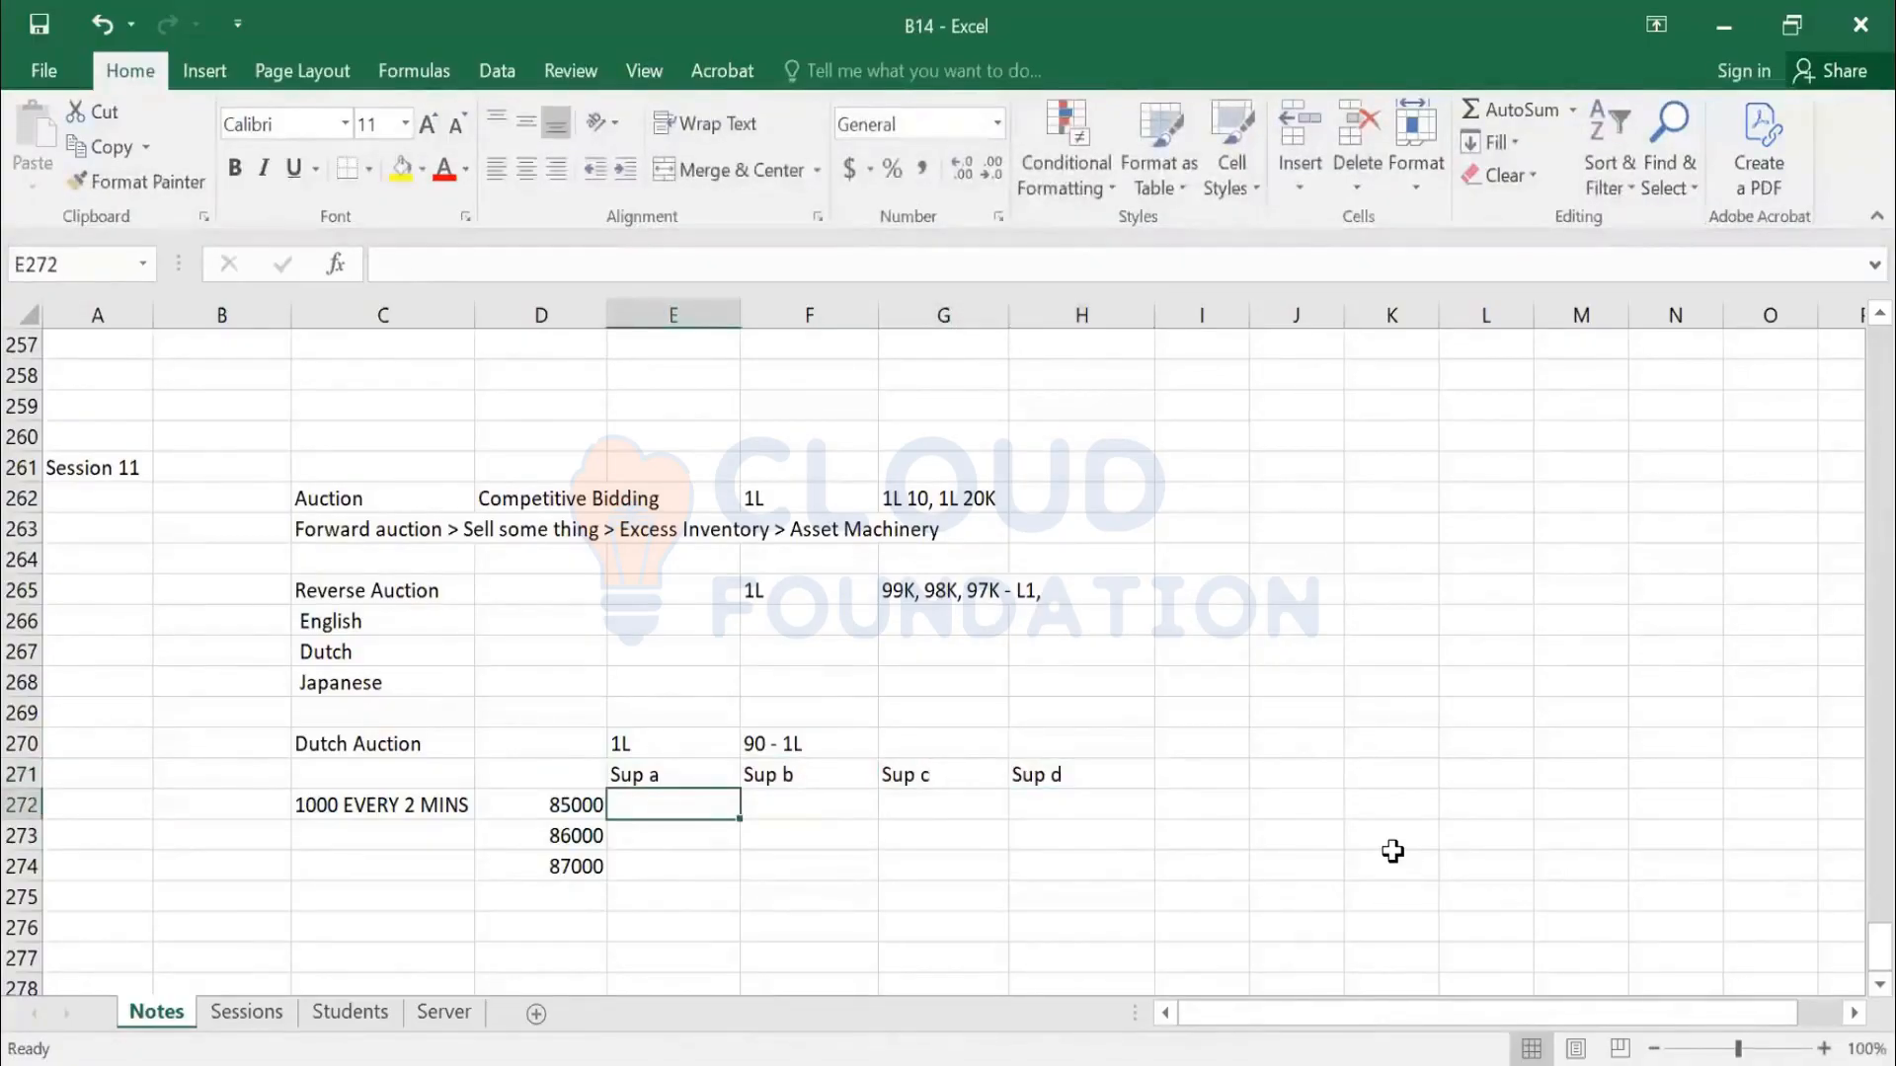
scroll(612, 760, down, 1)
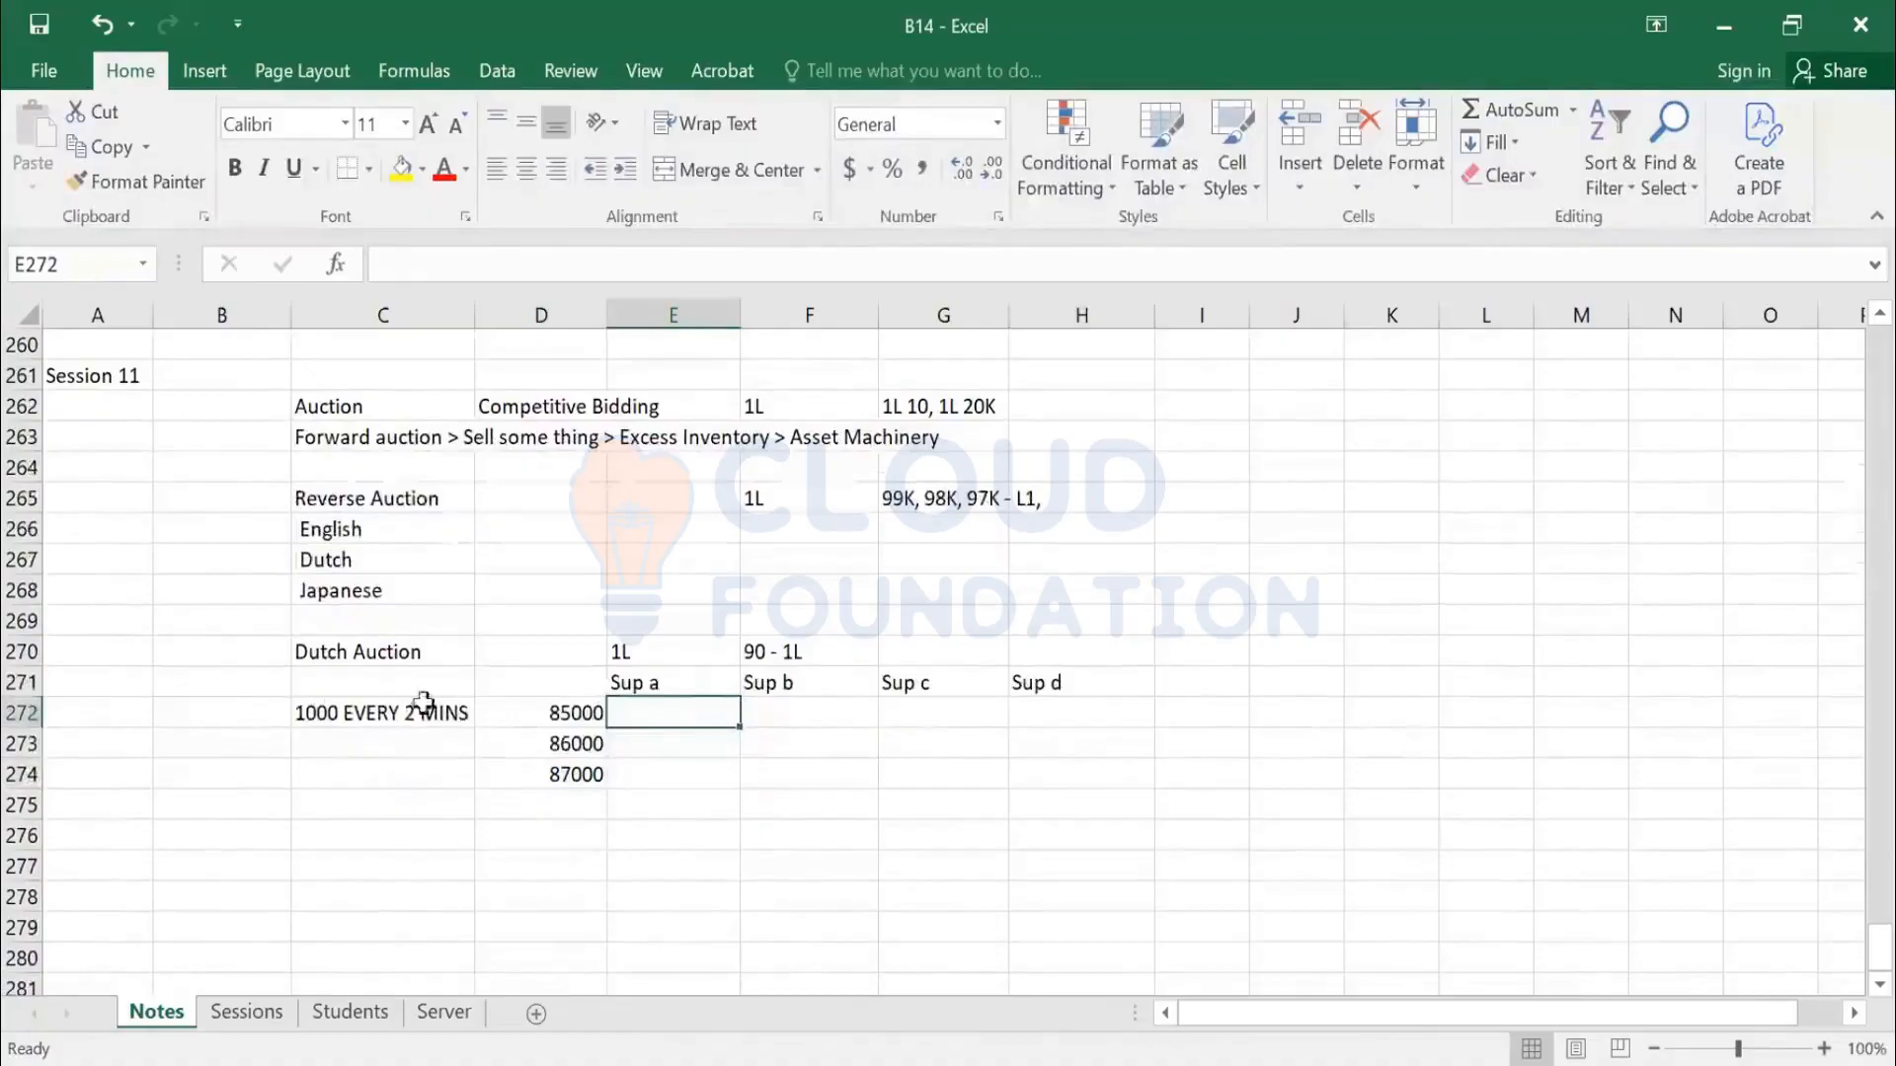
drag(336, 681, 1073, 777)
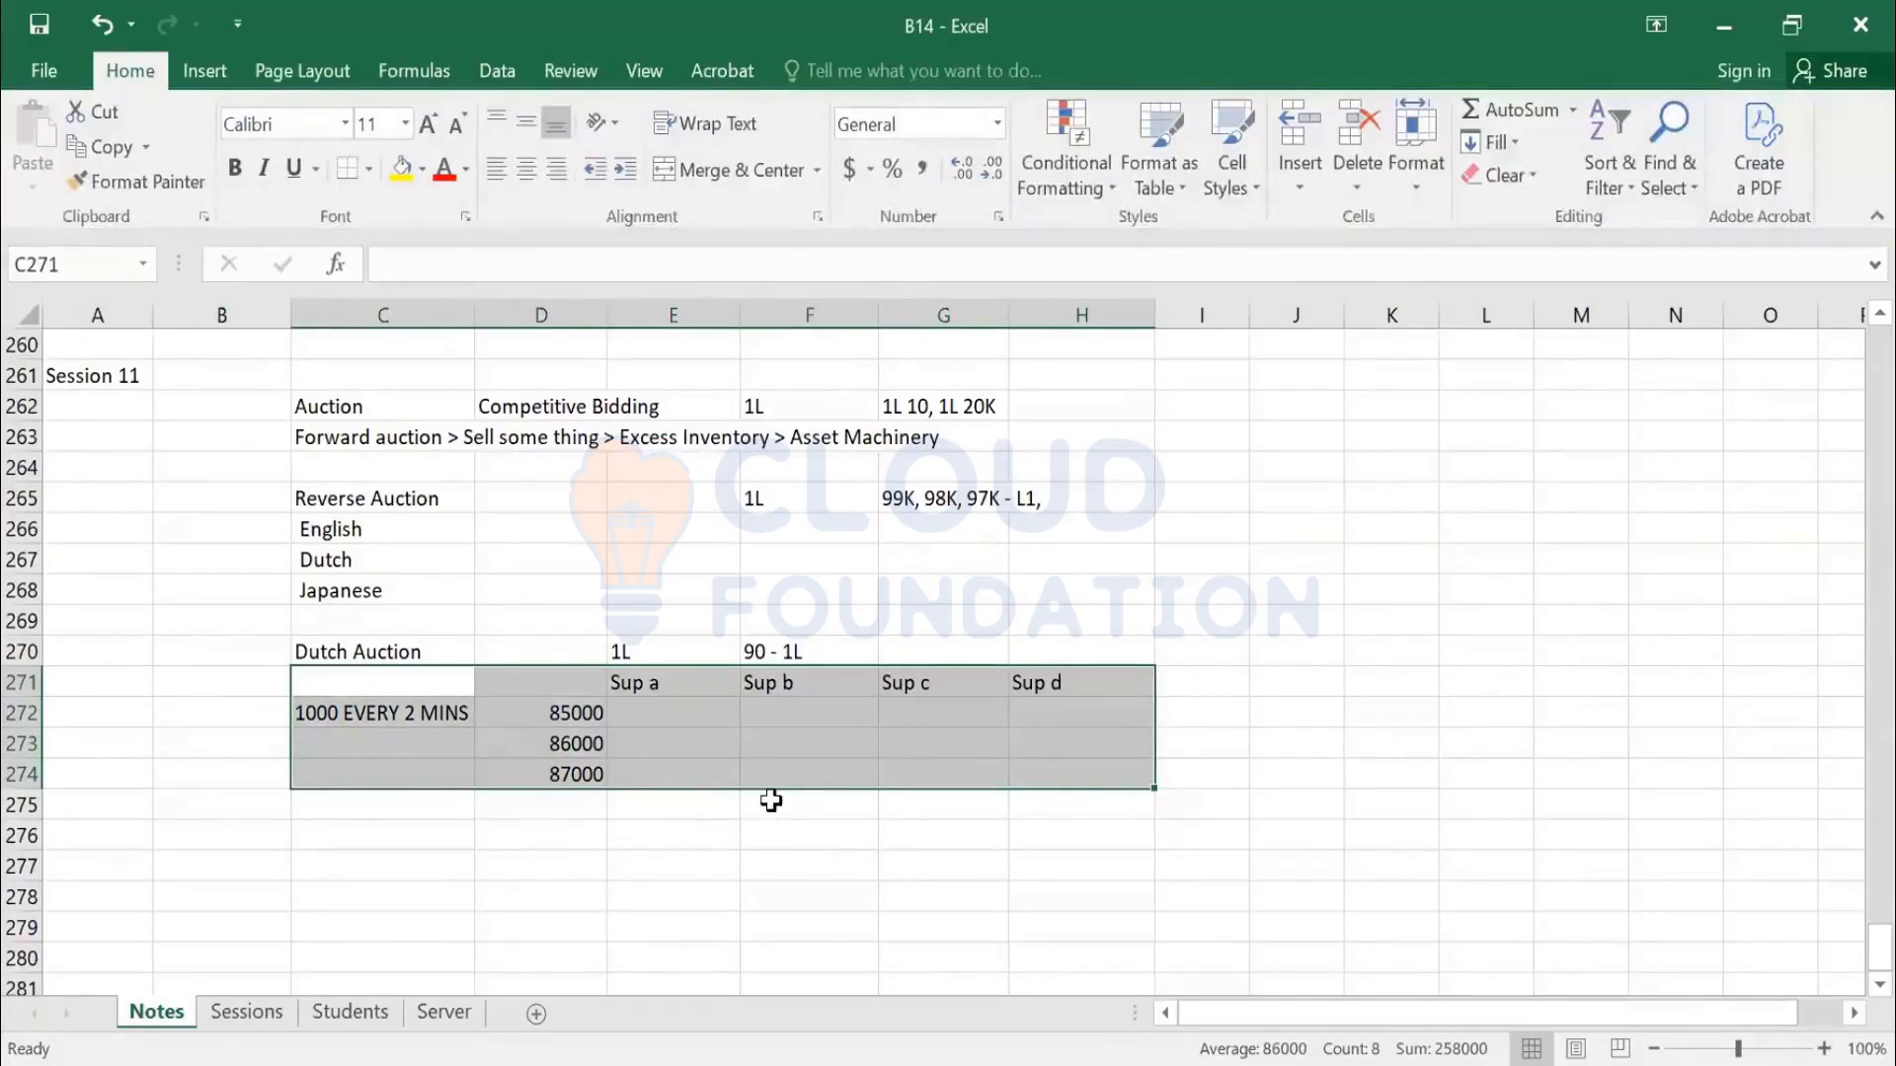
Add price 88000 and record Sup b's 90k bid in the first price row
click(600, 805)
text(8)
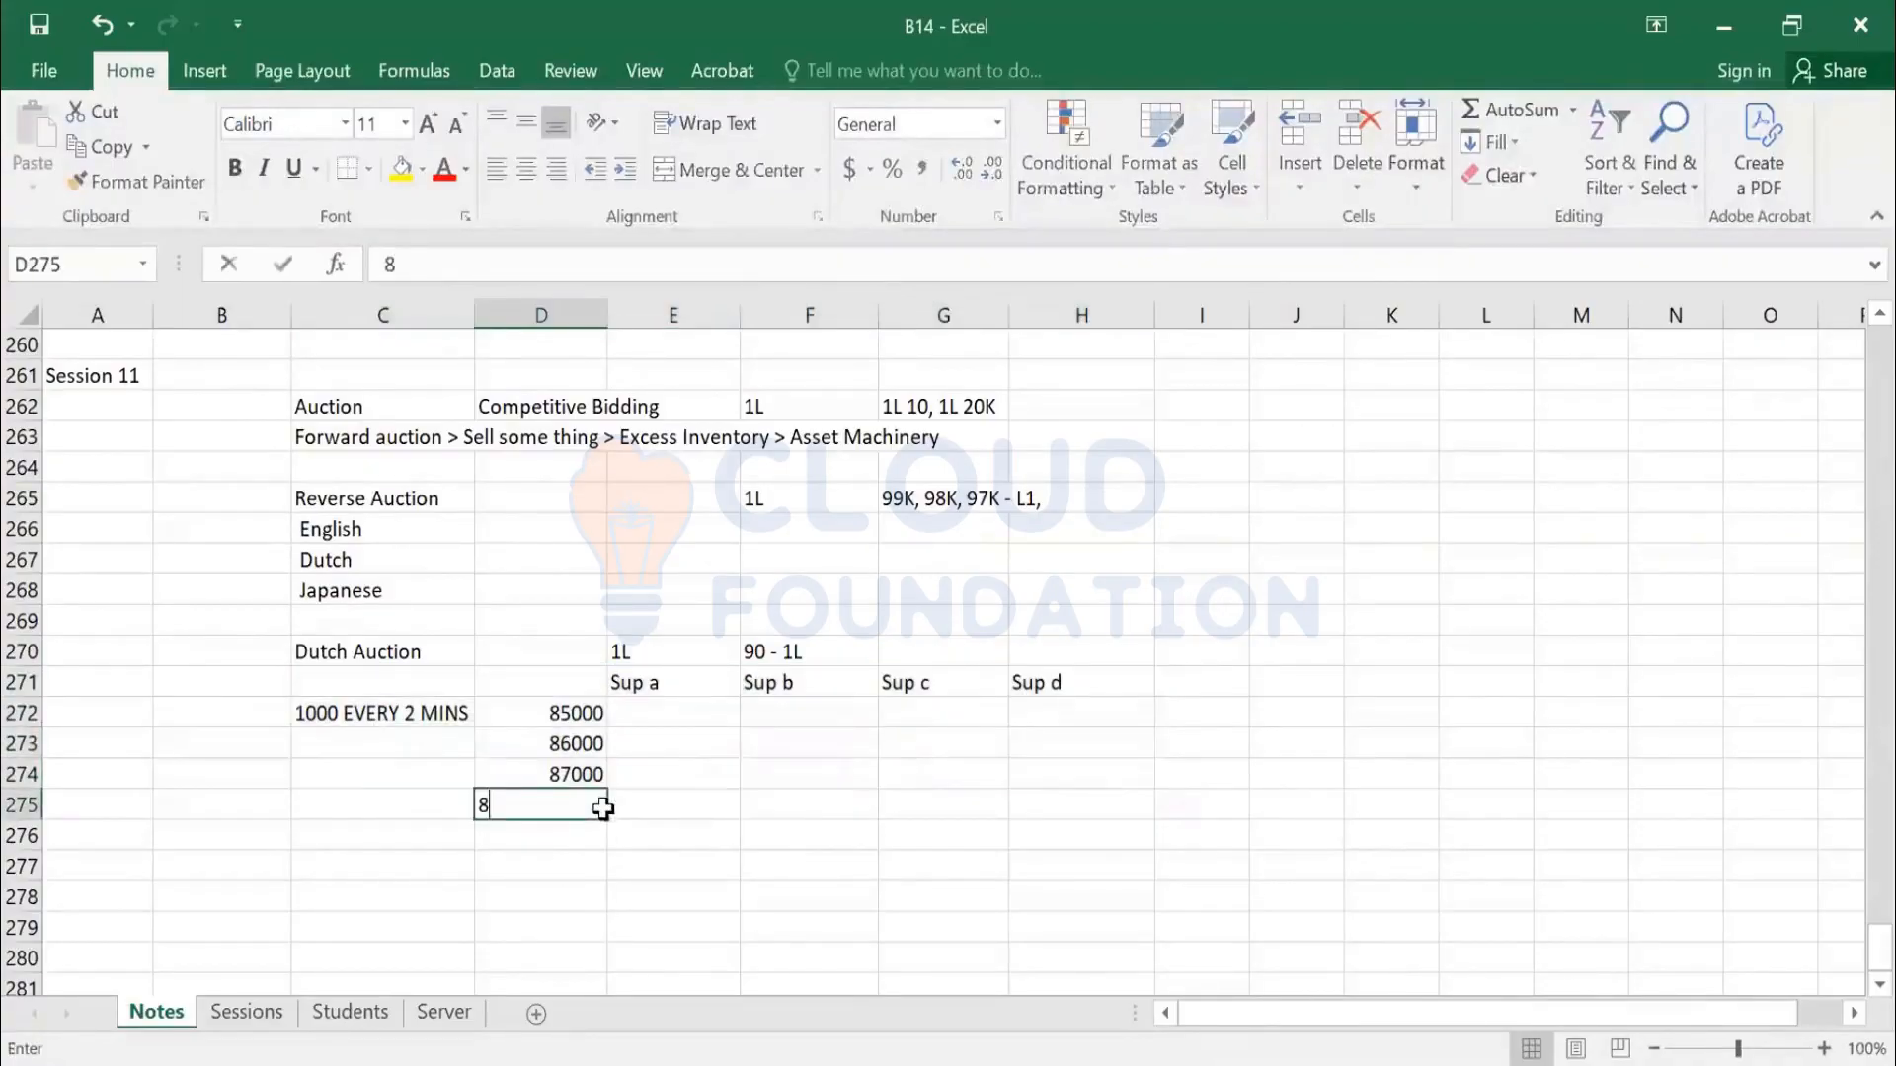
text(8000)
key(Return)
key(Up)
key(Up)
key(Up)
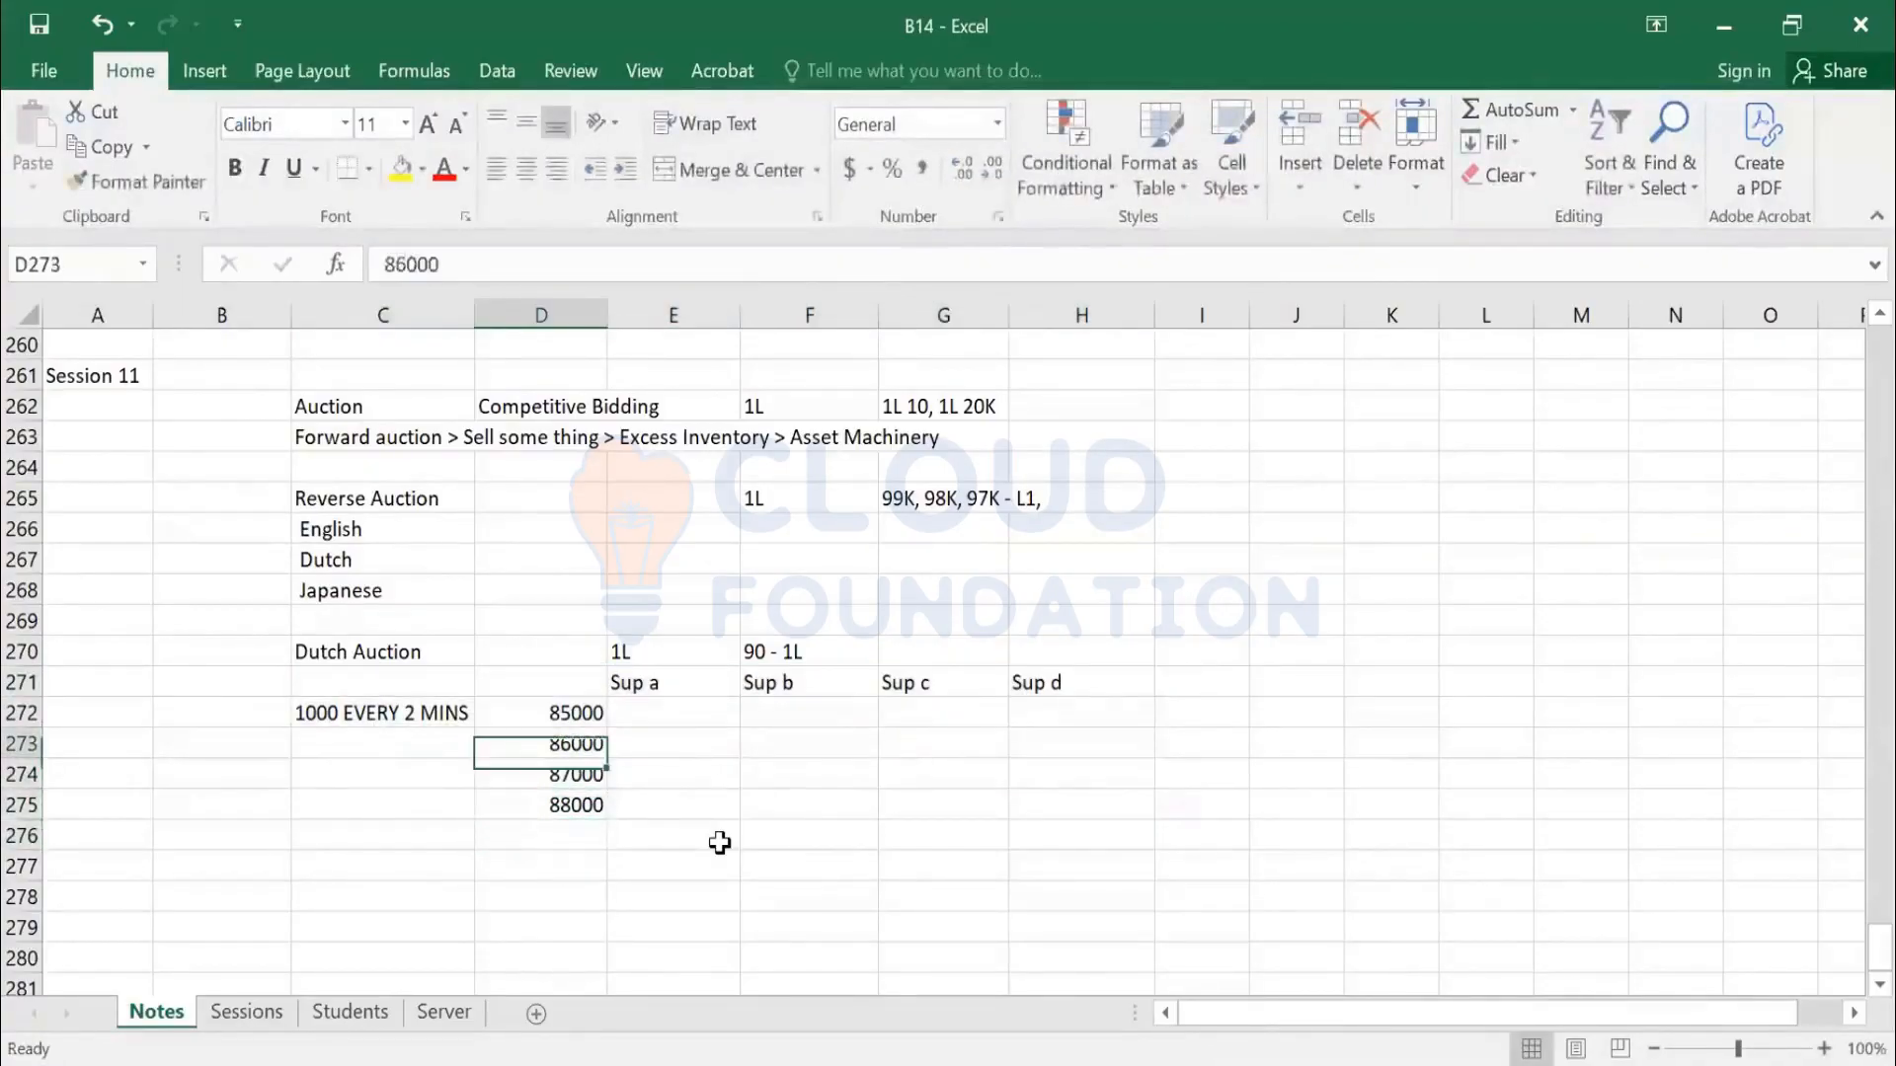
key(Up)
key(Right)
key(Right)
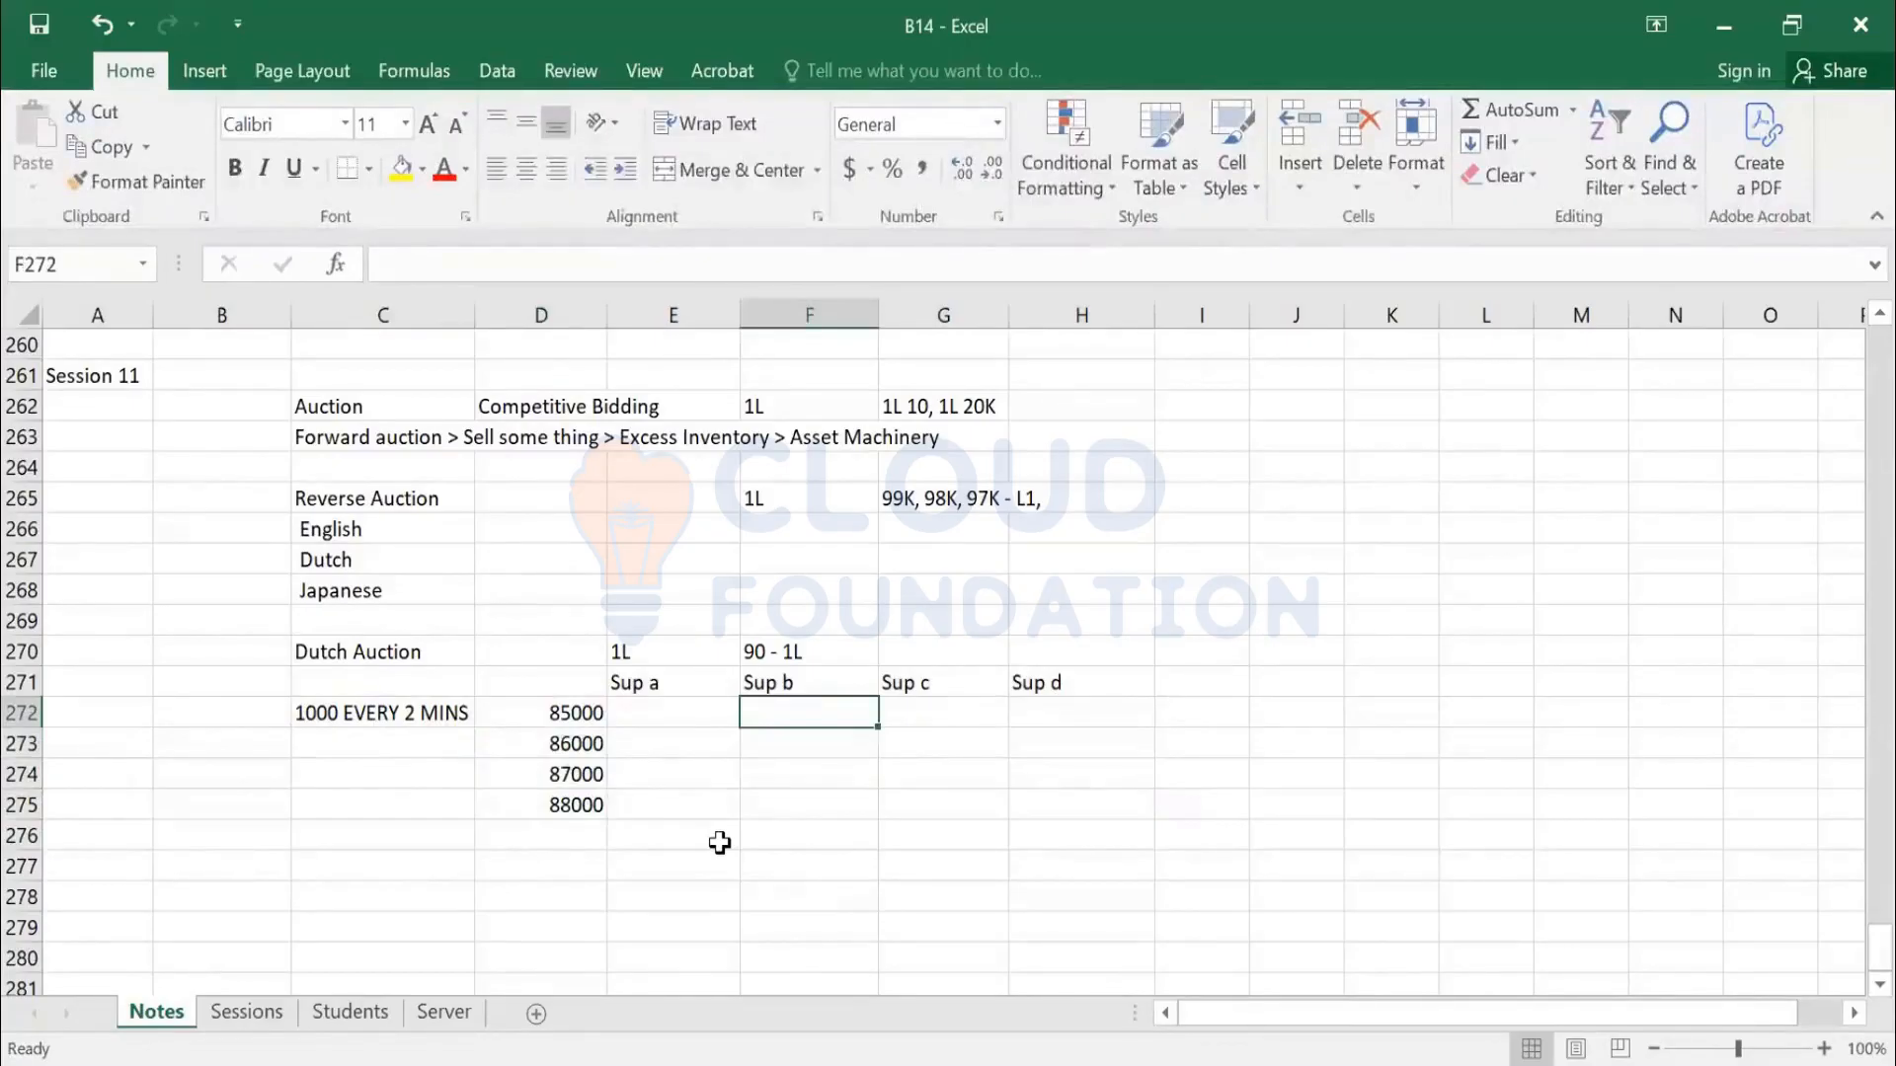
text(90k)
key(Return)
Extend the price column with 89000 and 90000
key(Down)
key(Down)
key(Down)
key(Left)
key(Left)
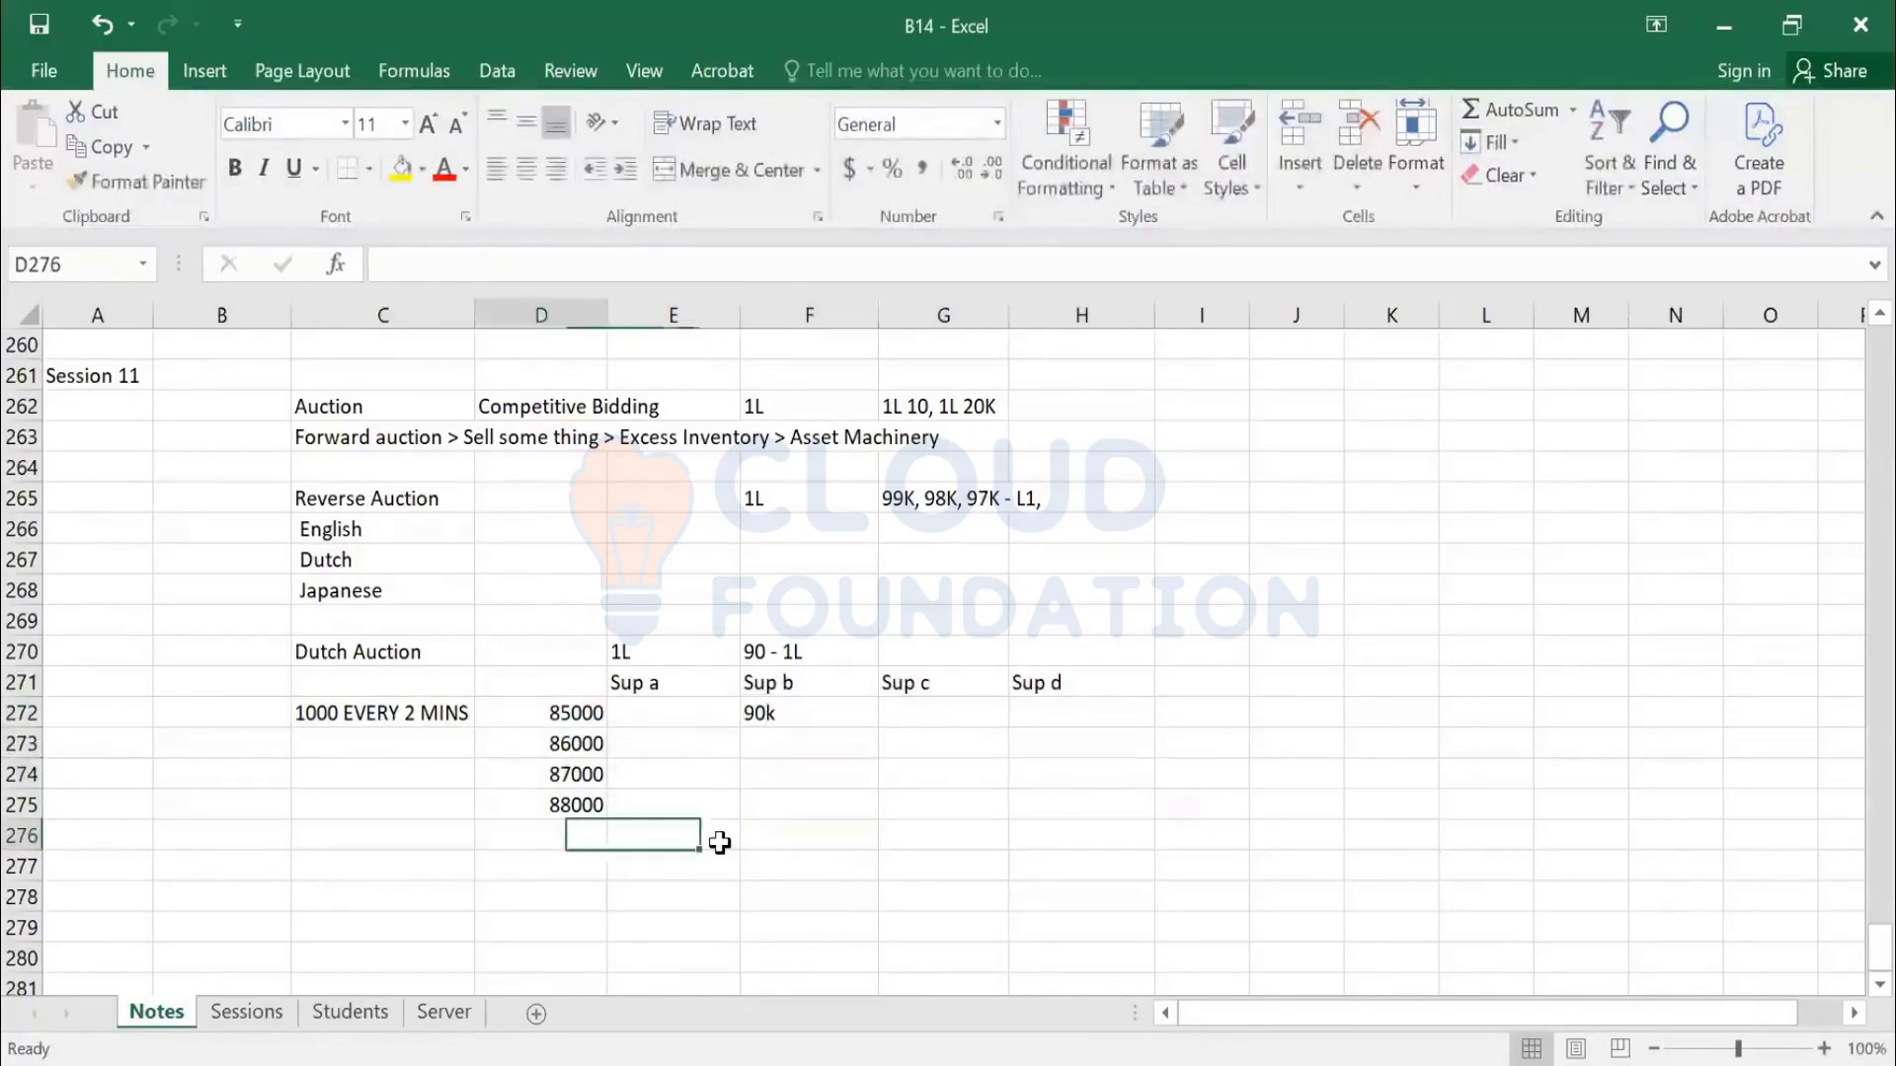
text(89000)
key(Return)
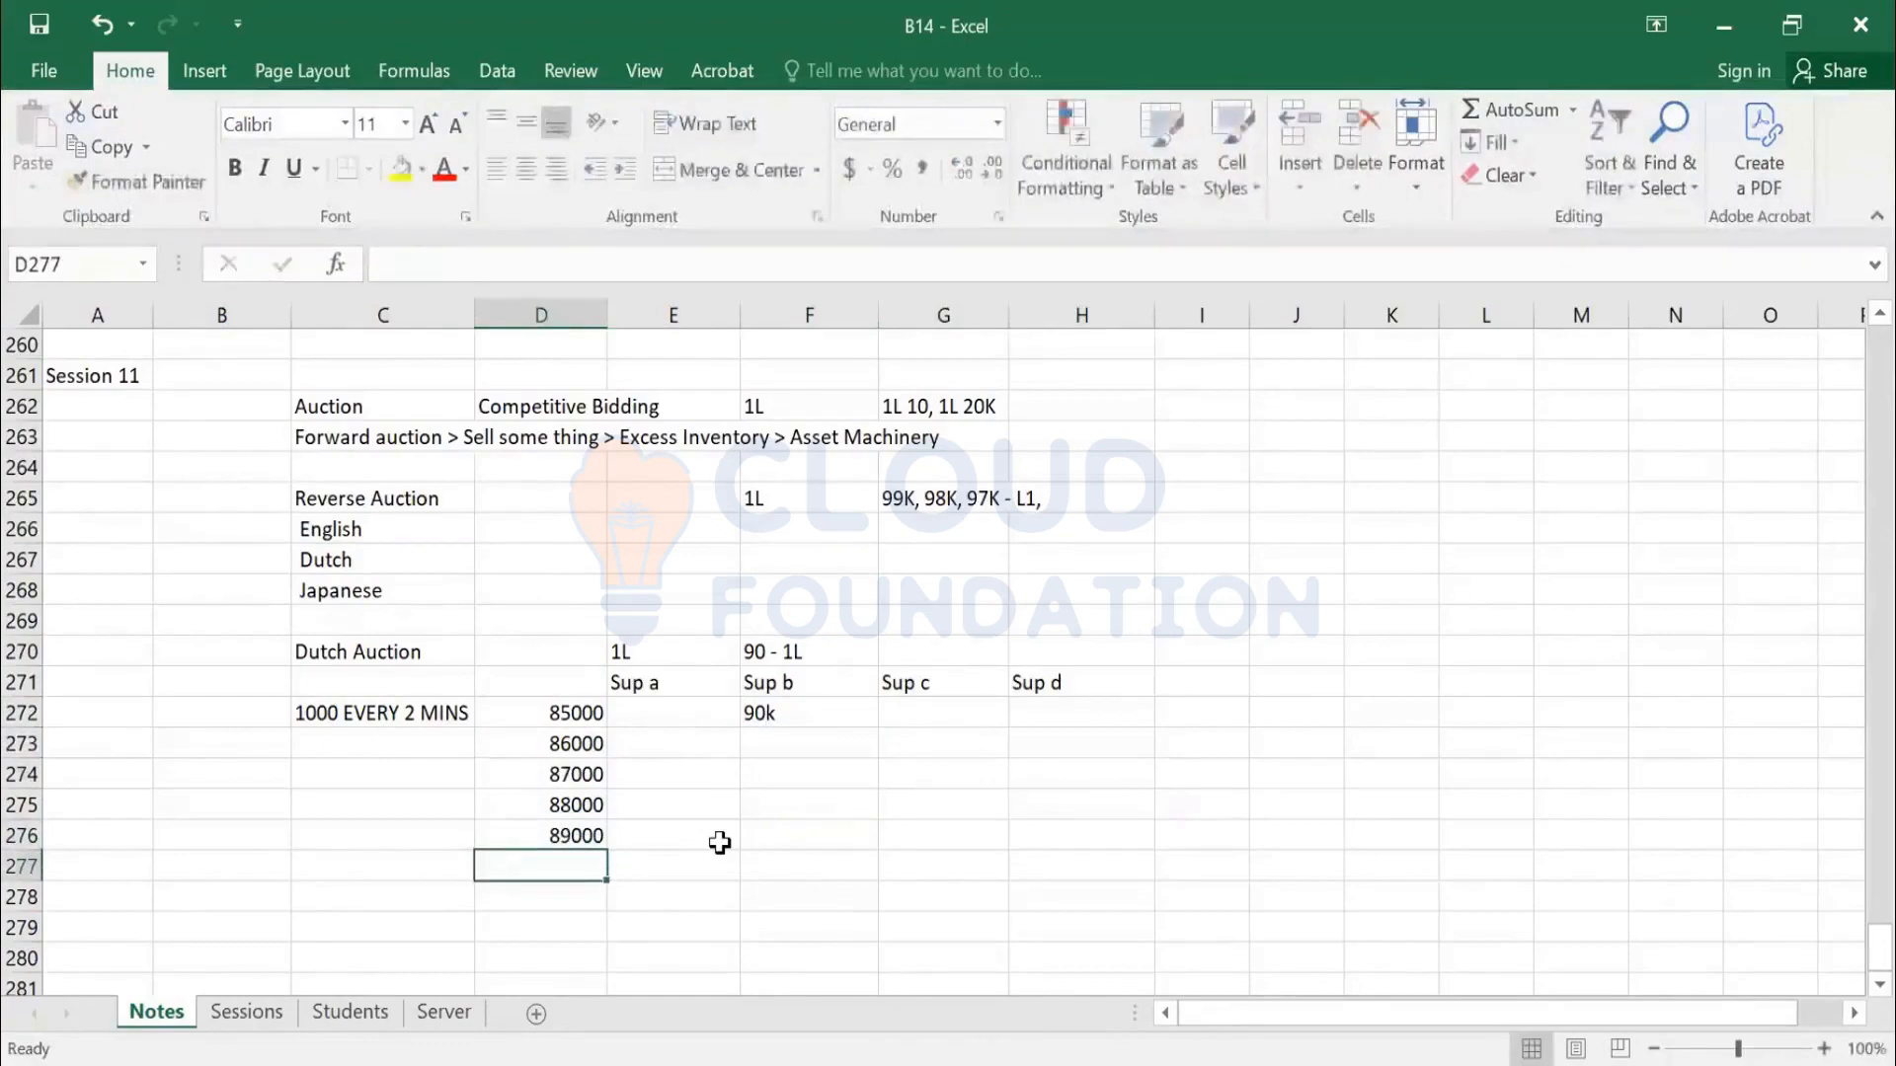
text(90000)
key(Right)
key(Right)
Add 'Accept the Bid' under Sup b and an 'Event terminated' note below the table
text(A)
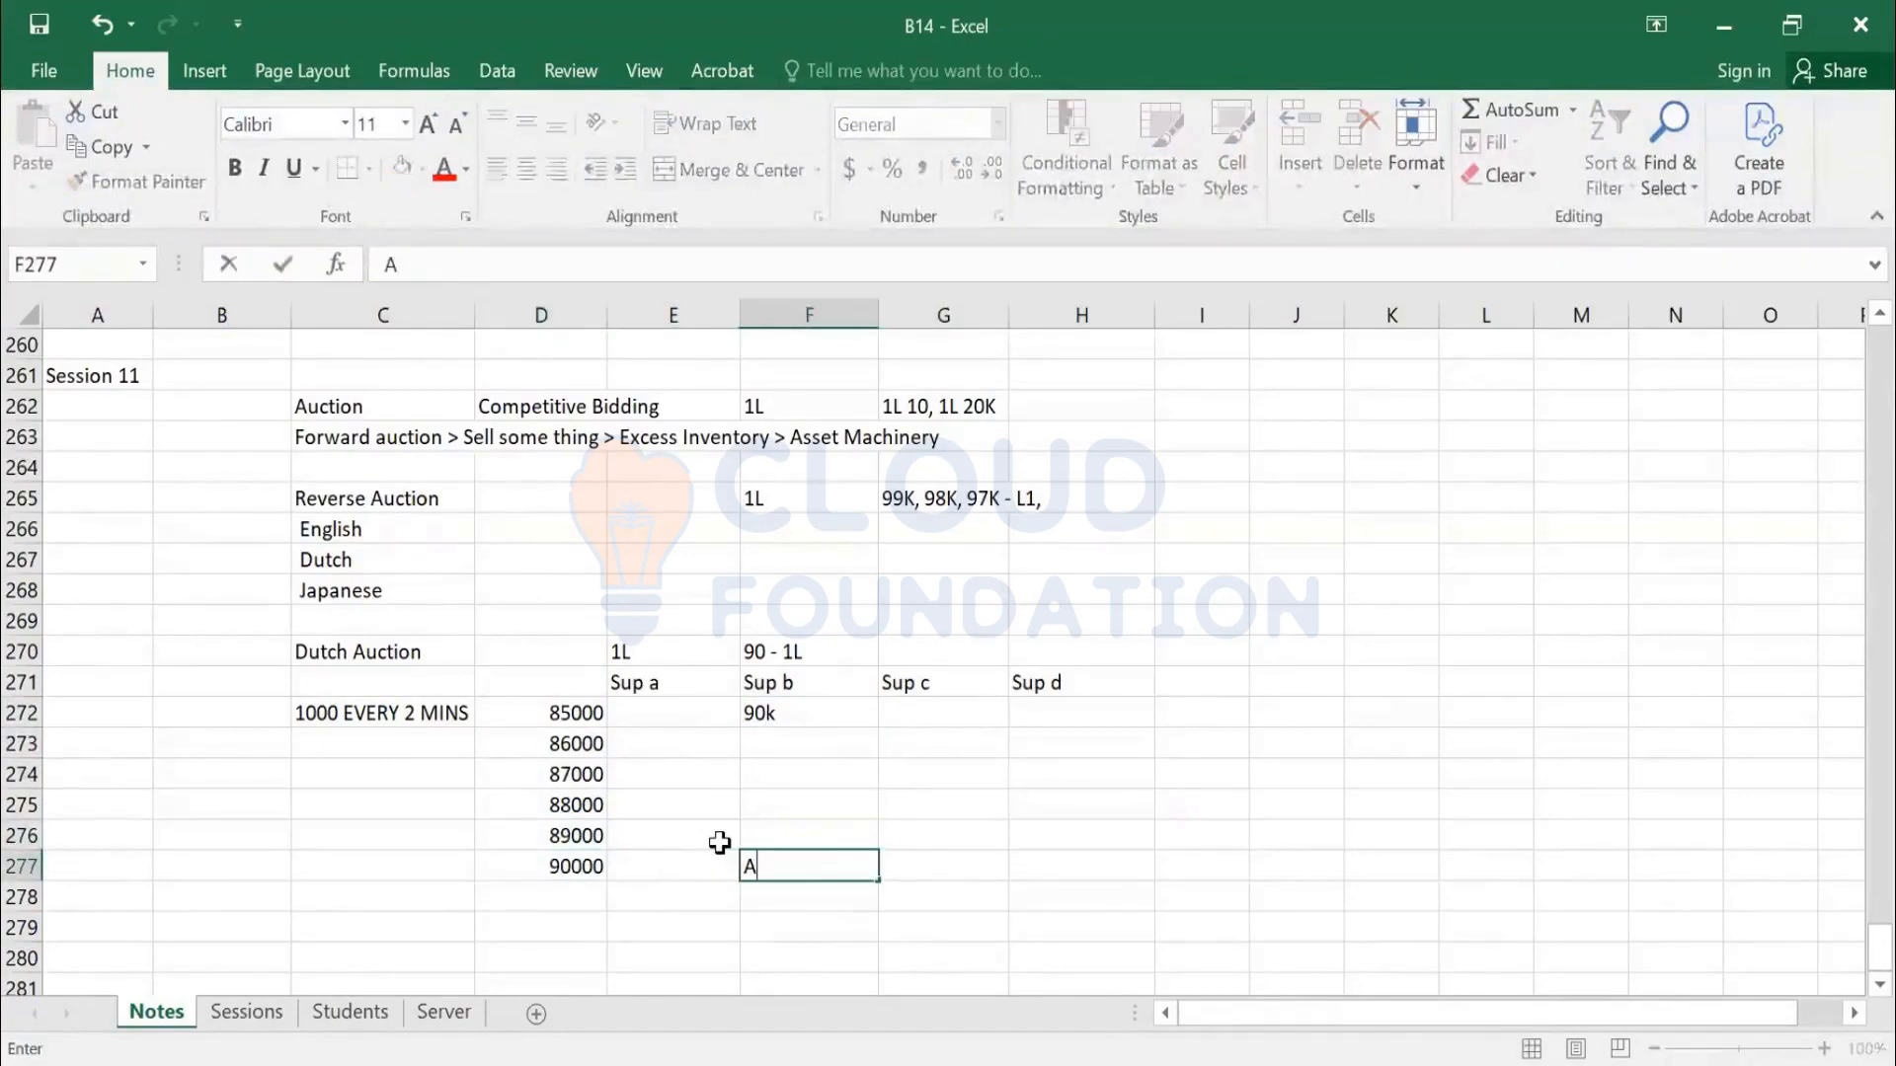
text(ccept the B)
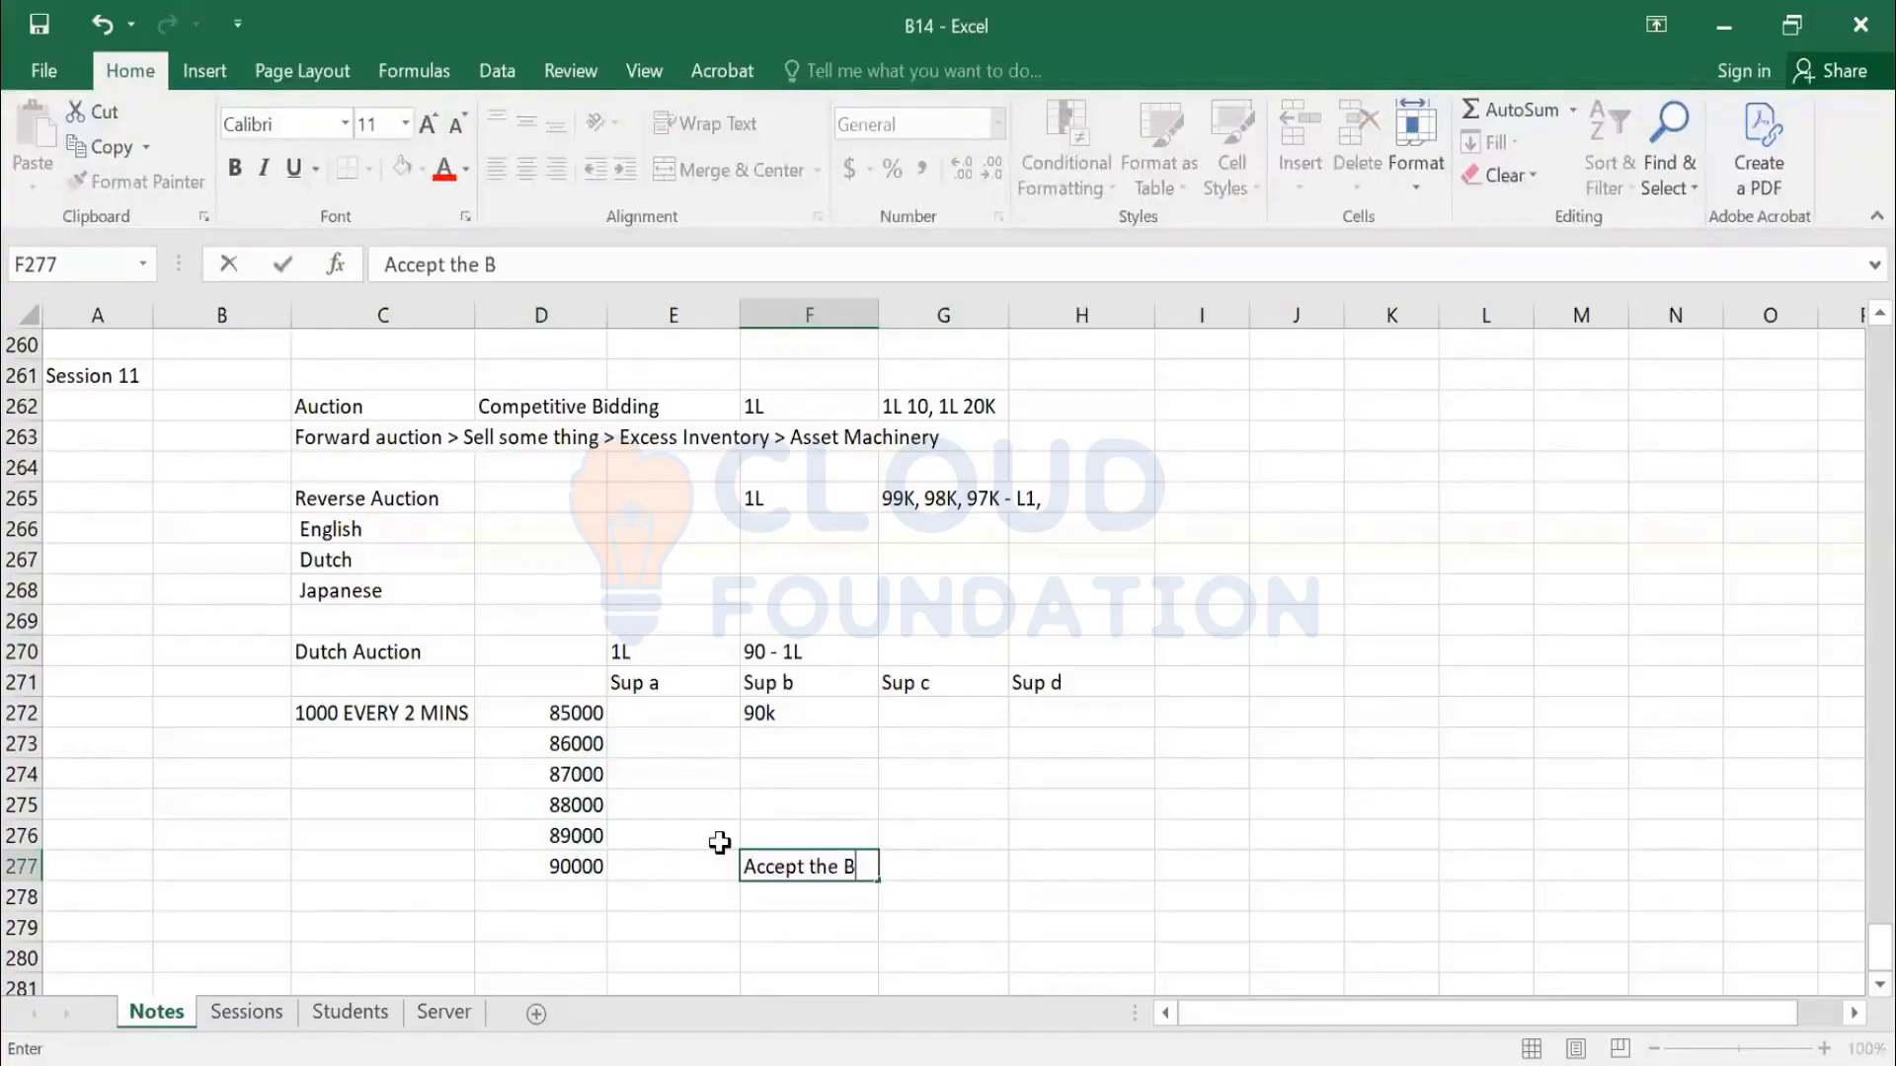
text(id)
key(Return)
key(Left)
key(Down)
key(Right)
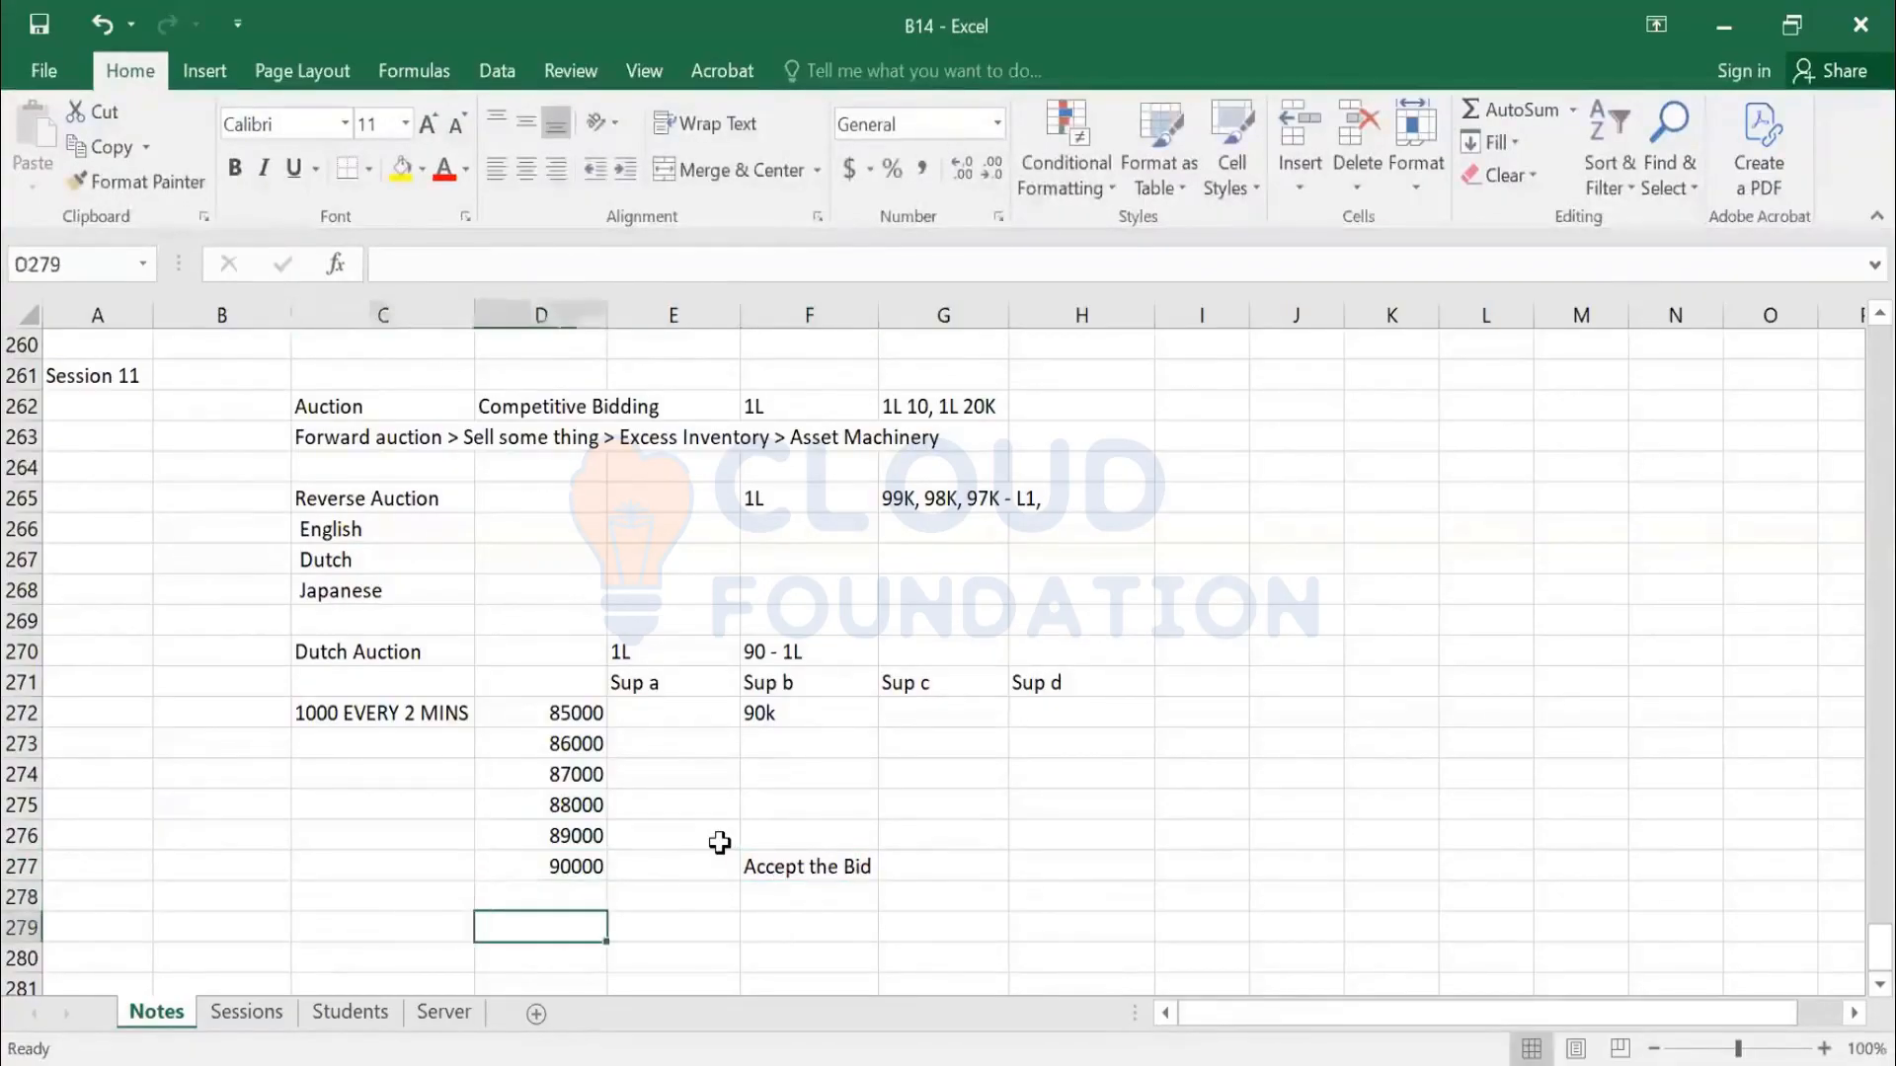
text(Even)
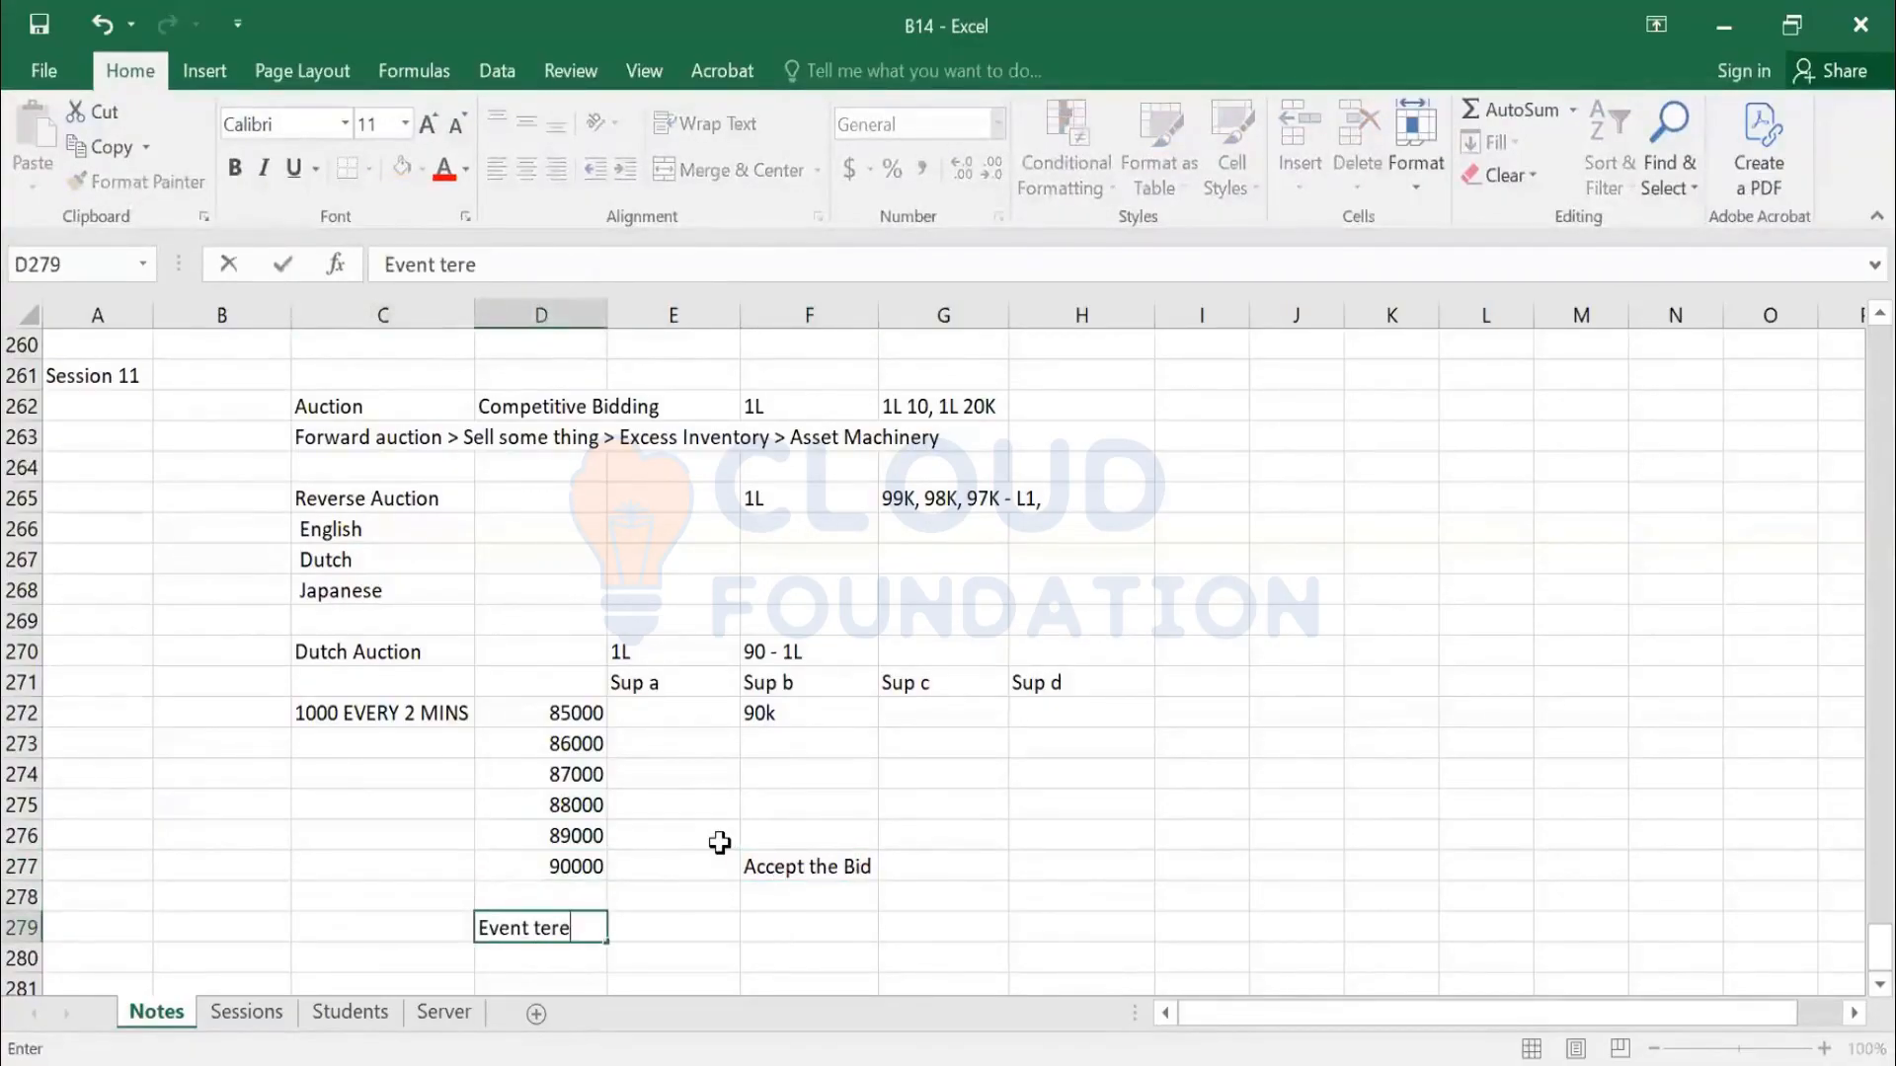
text(t terminated)
key(Return)
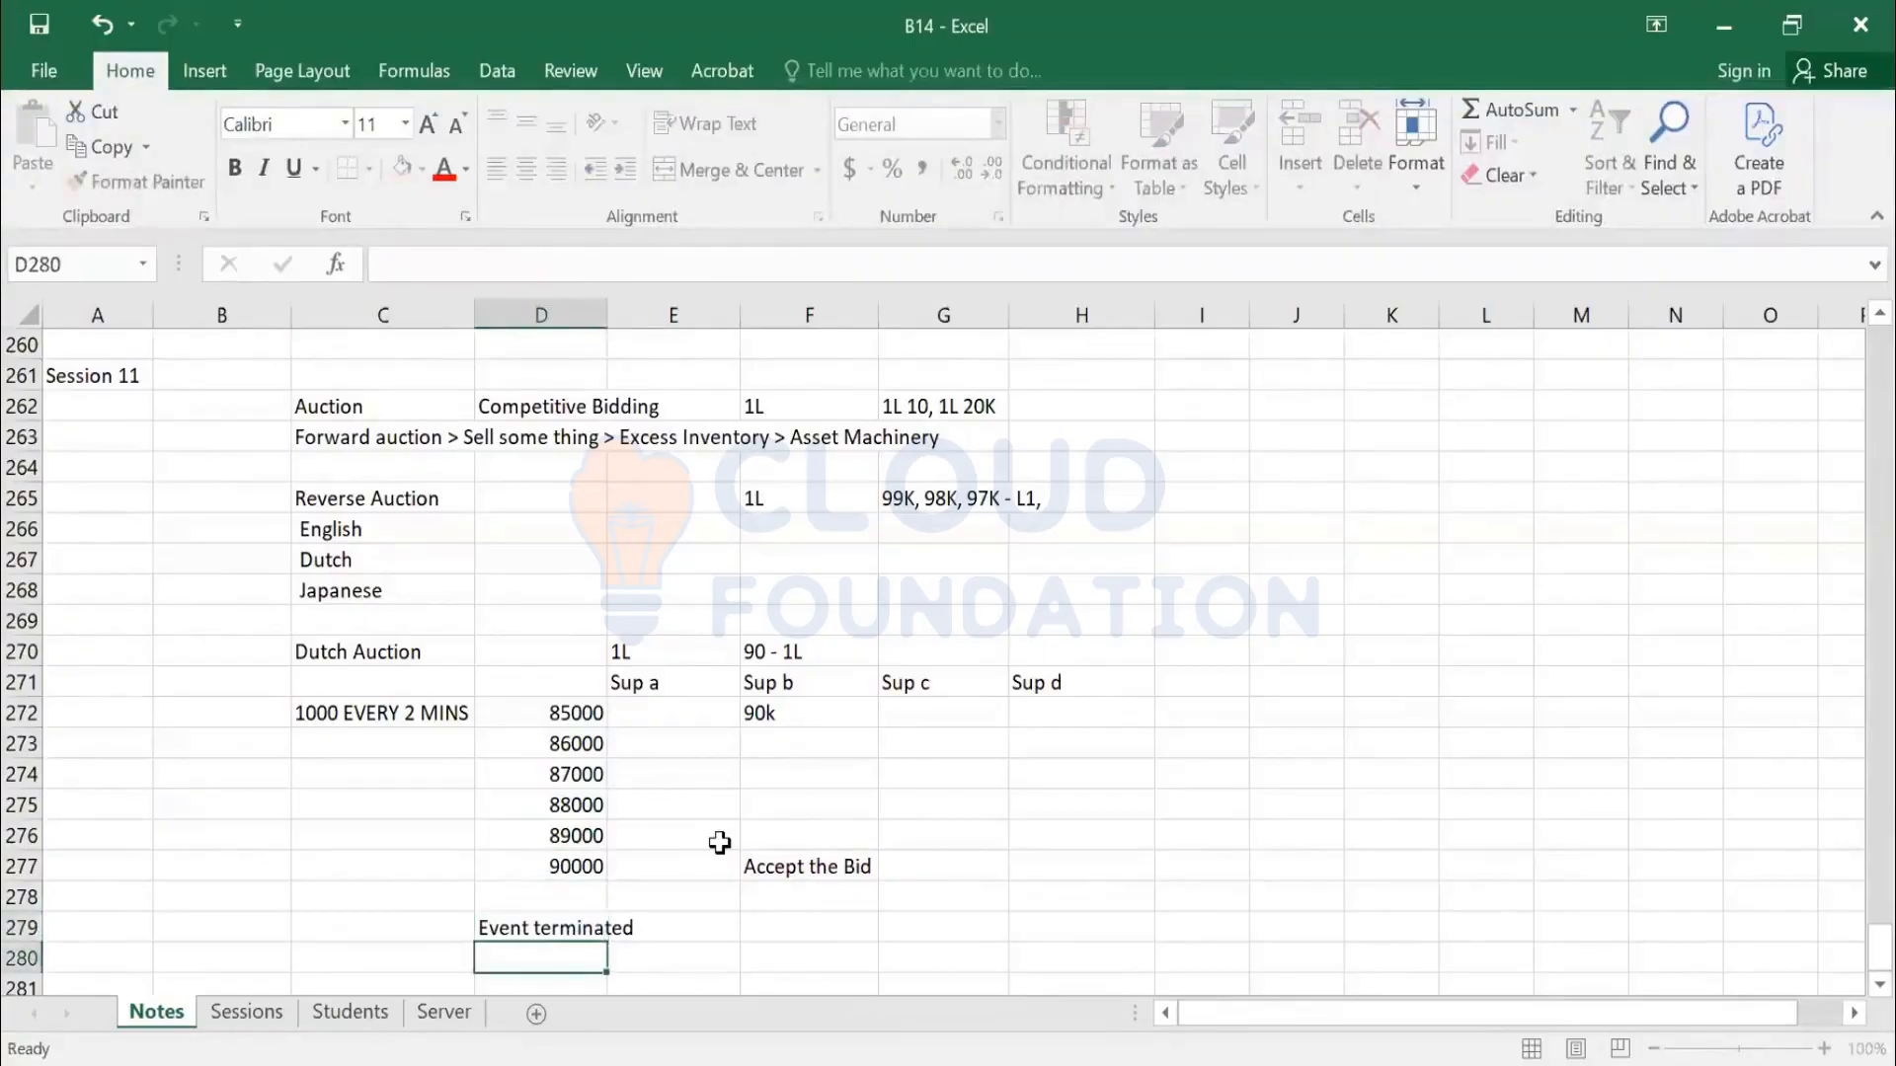
scroll(521, 512, down, 2)
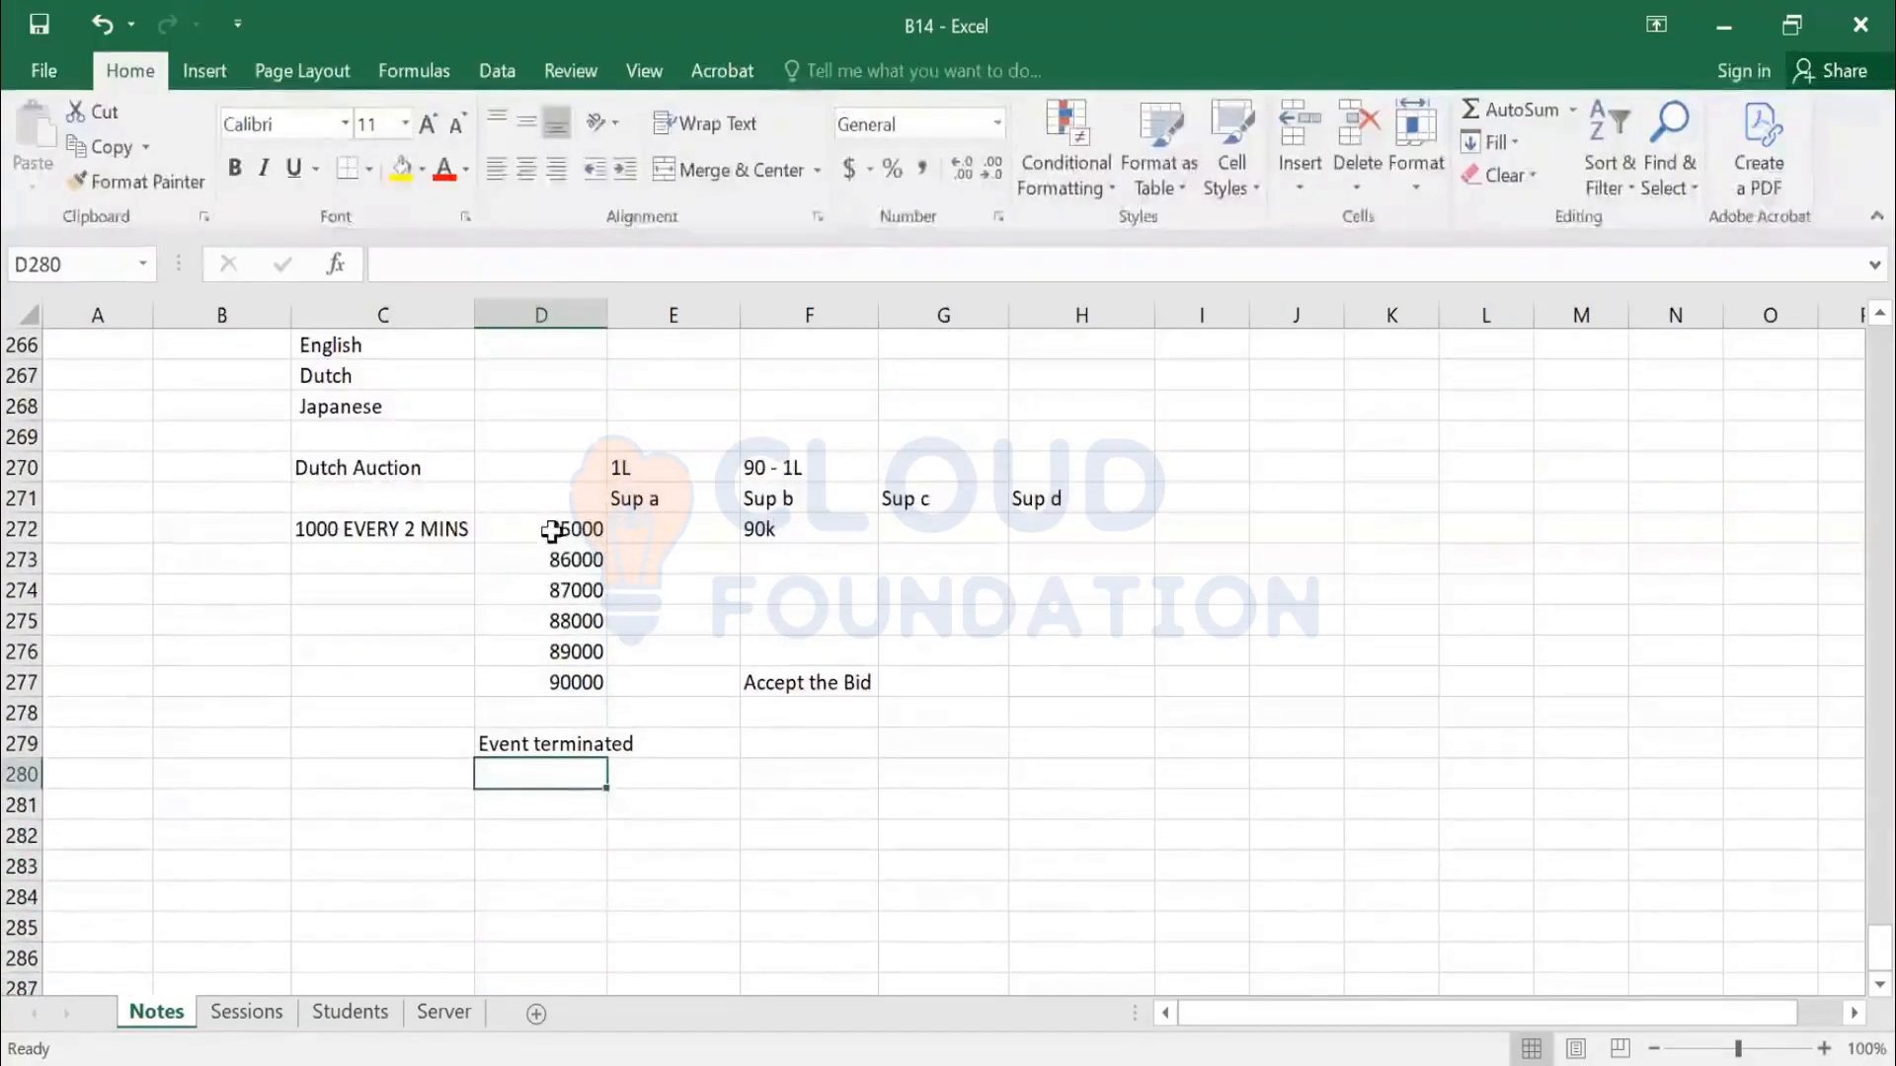
drag(550, 523, 968, 654)
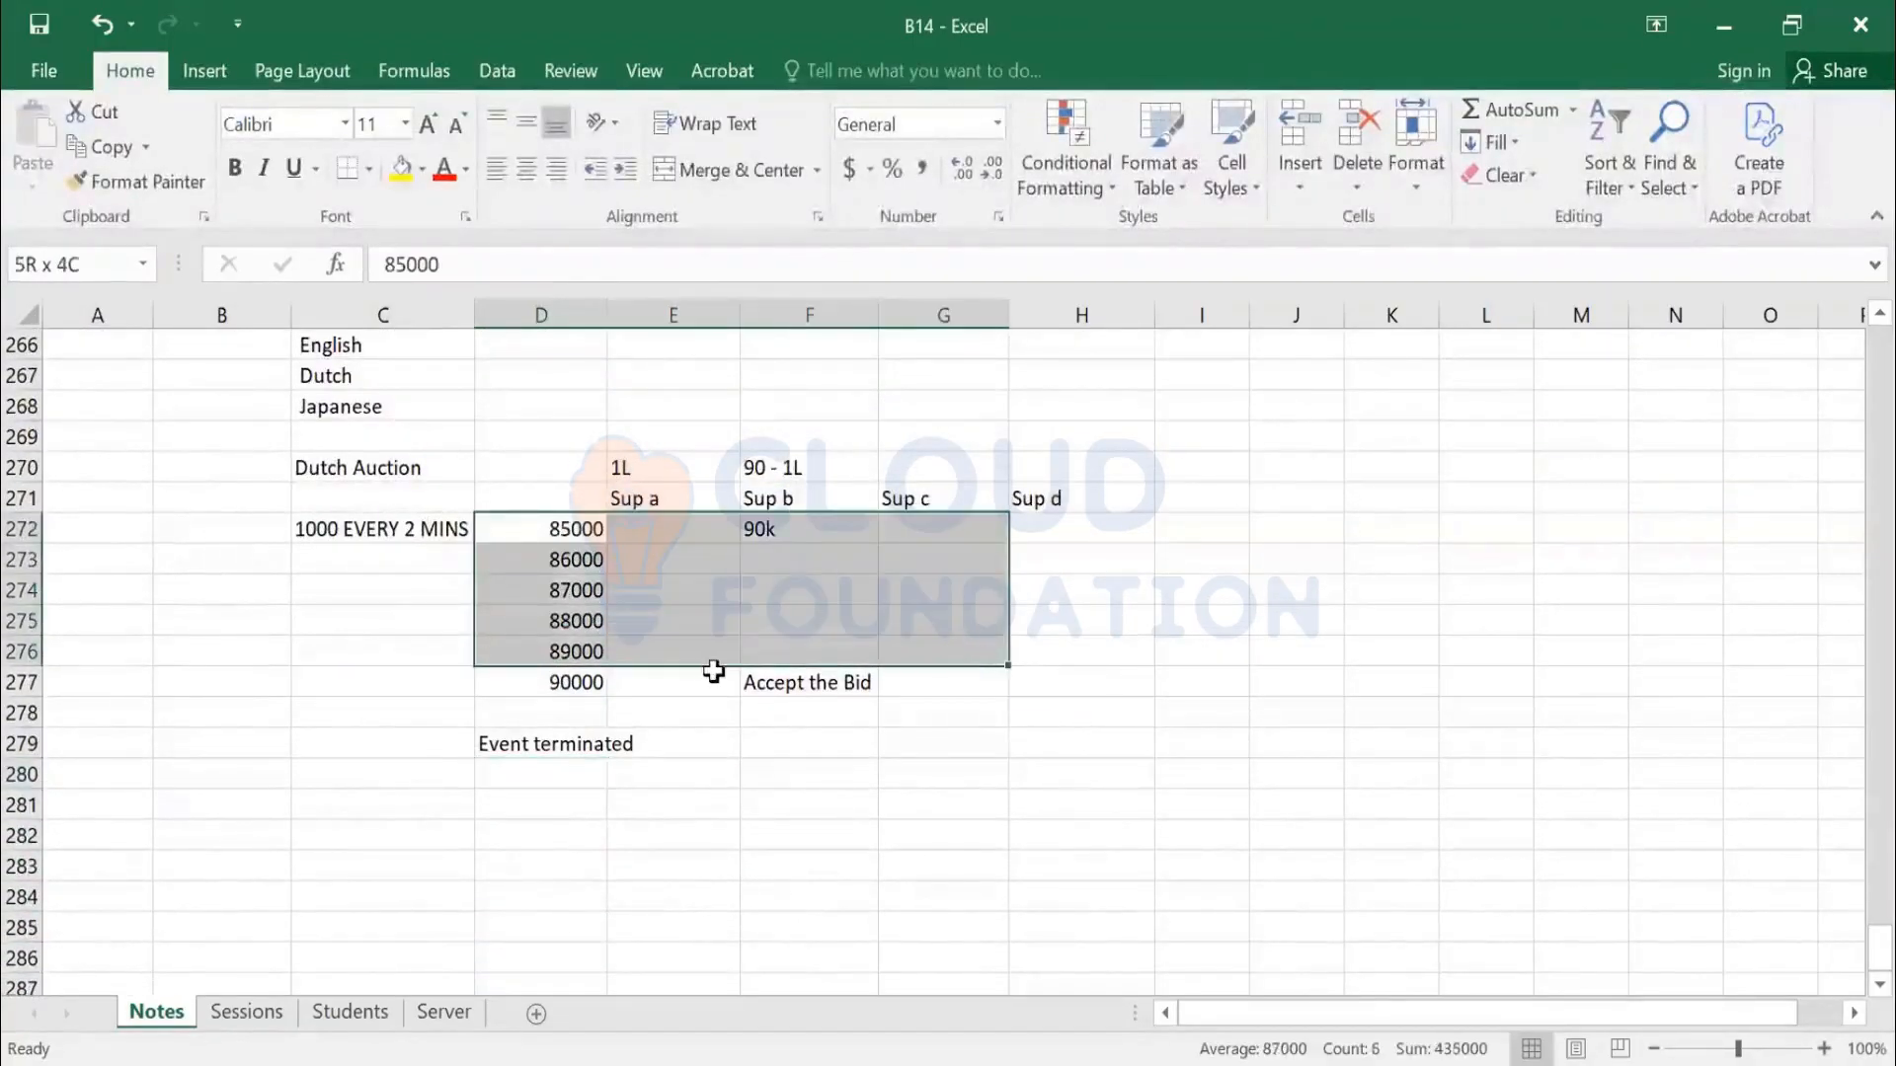
click(773, 681)
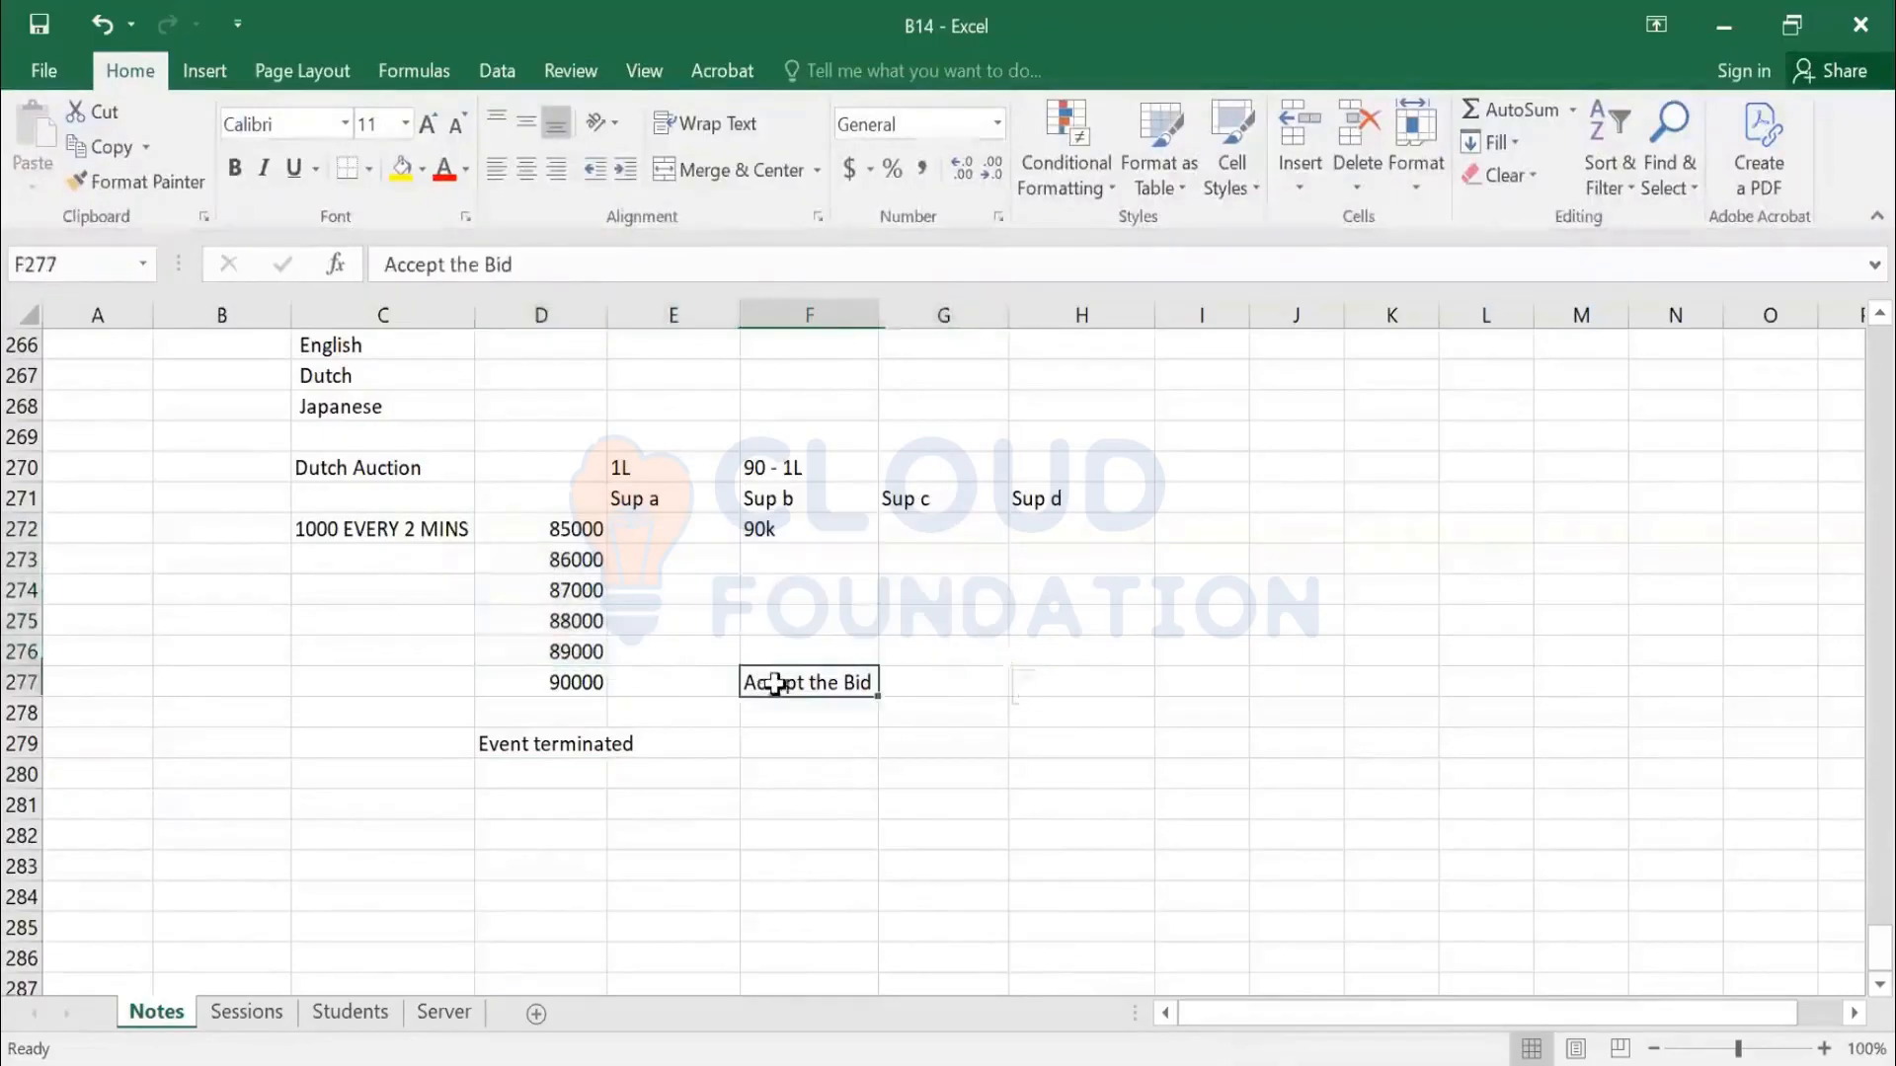
click(903, 506)
click(908, 534)
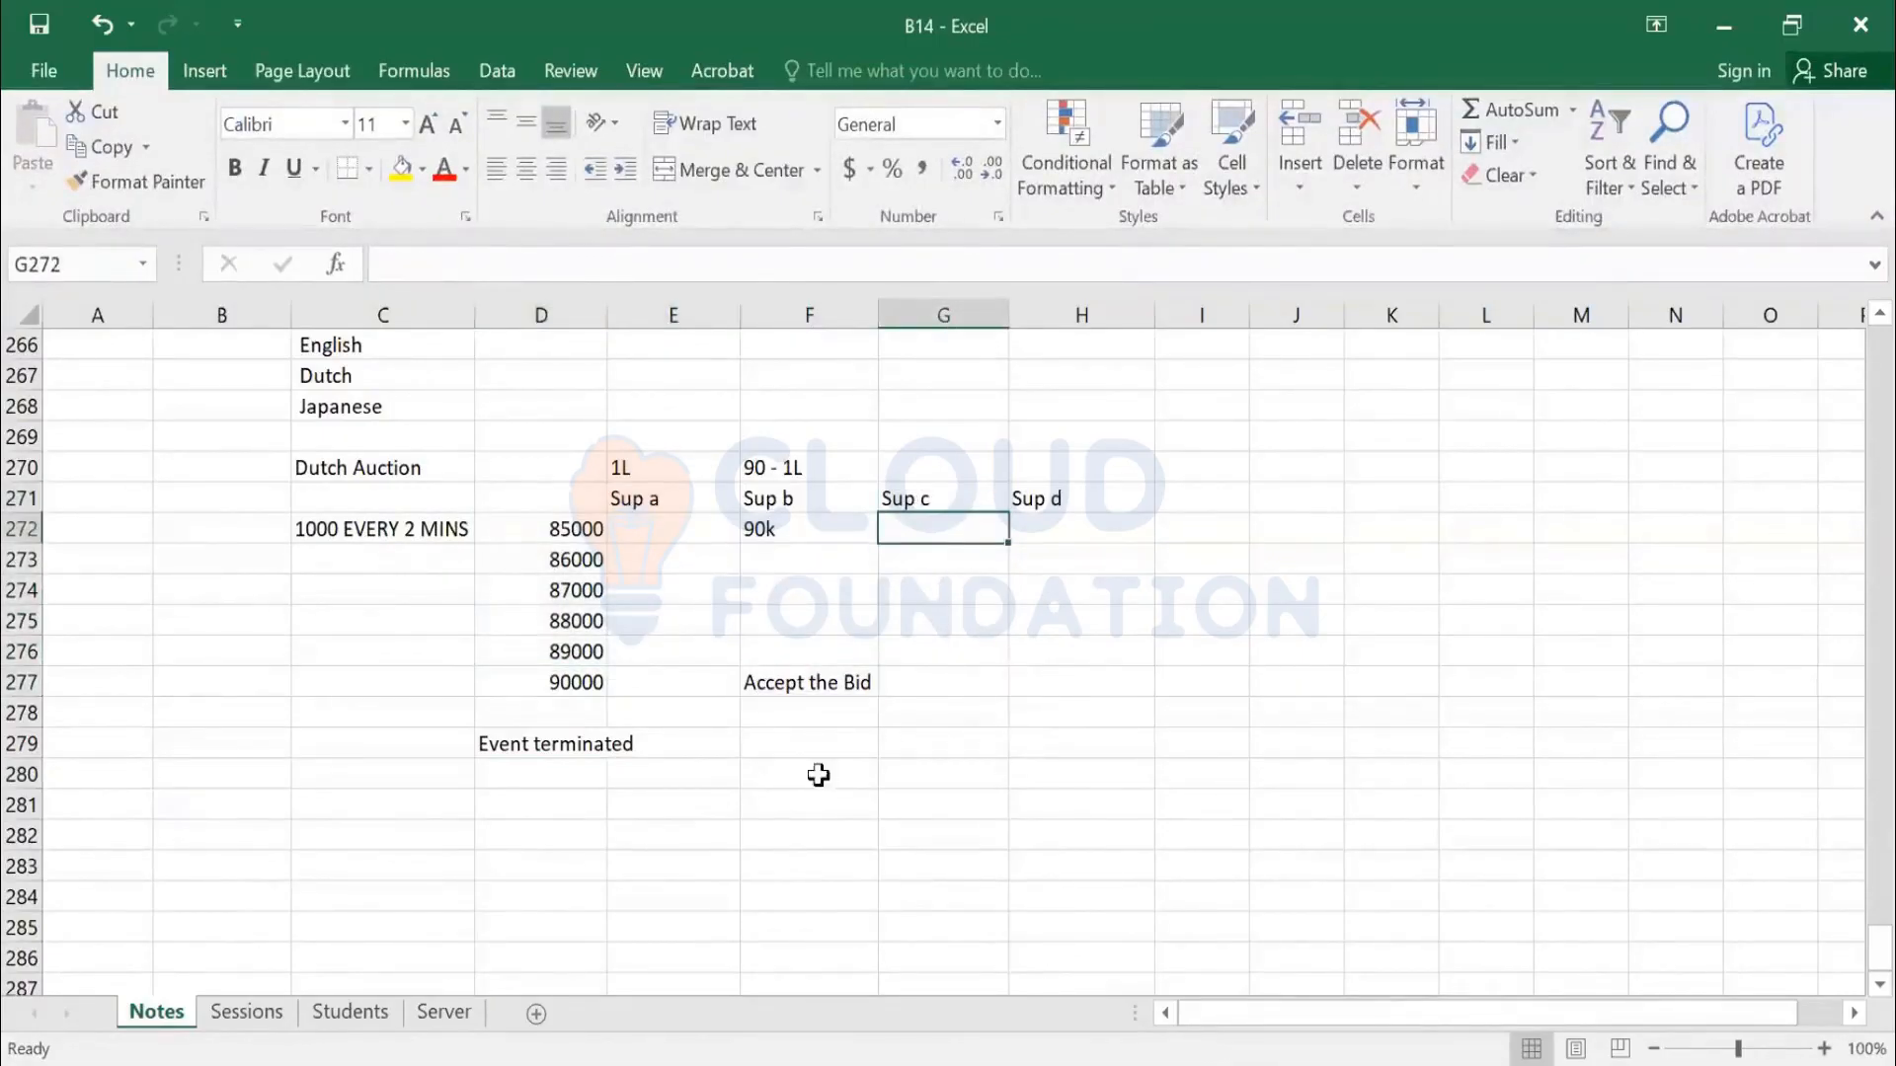
click(785, 679)
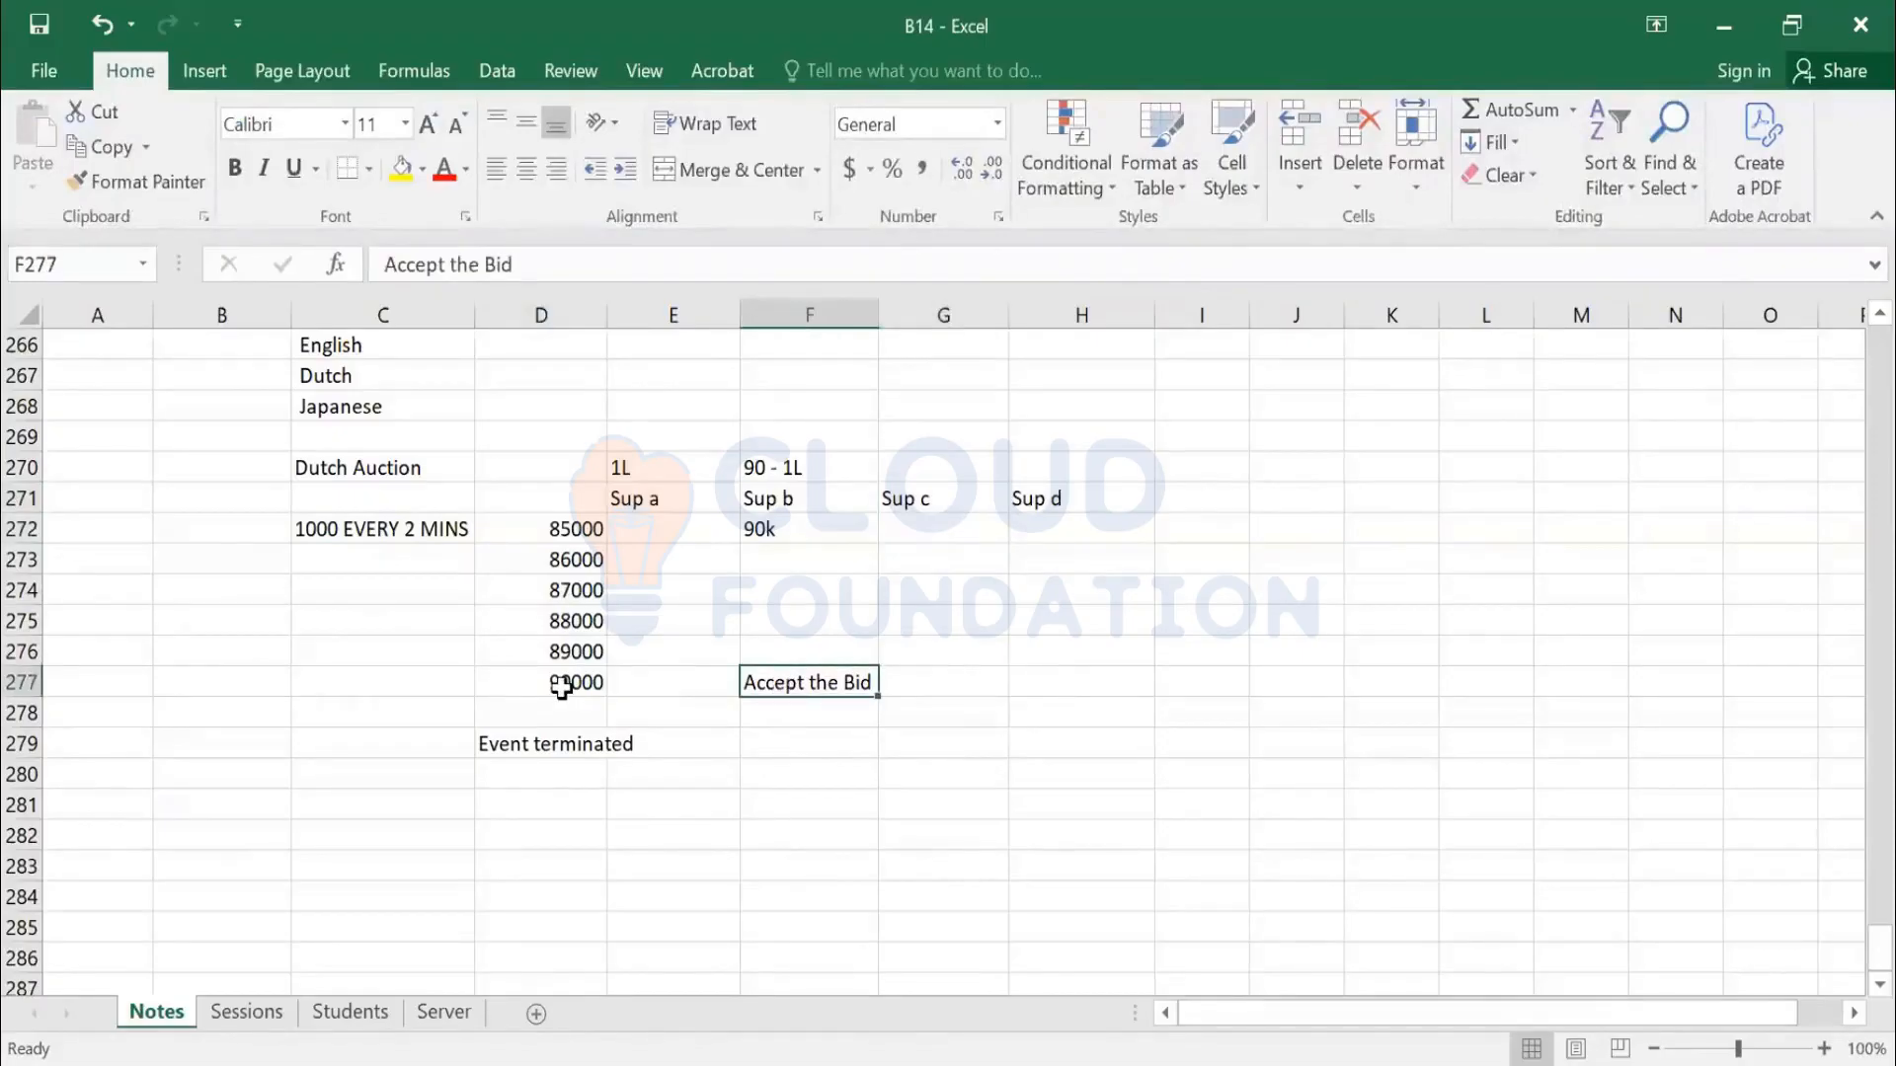
drag(583, 529, 1053, 685)
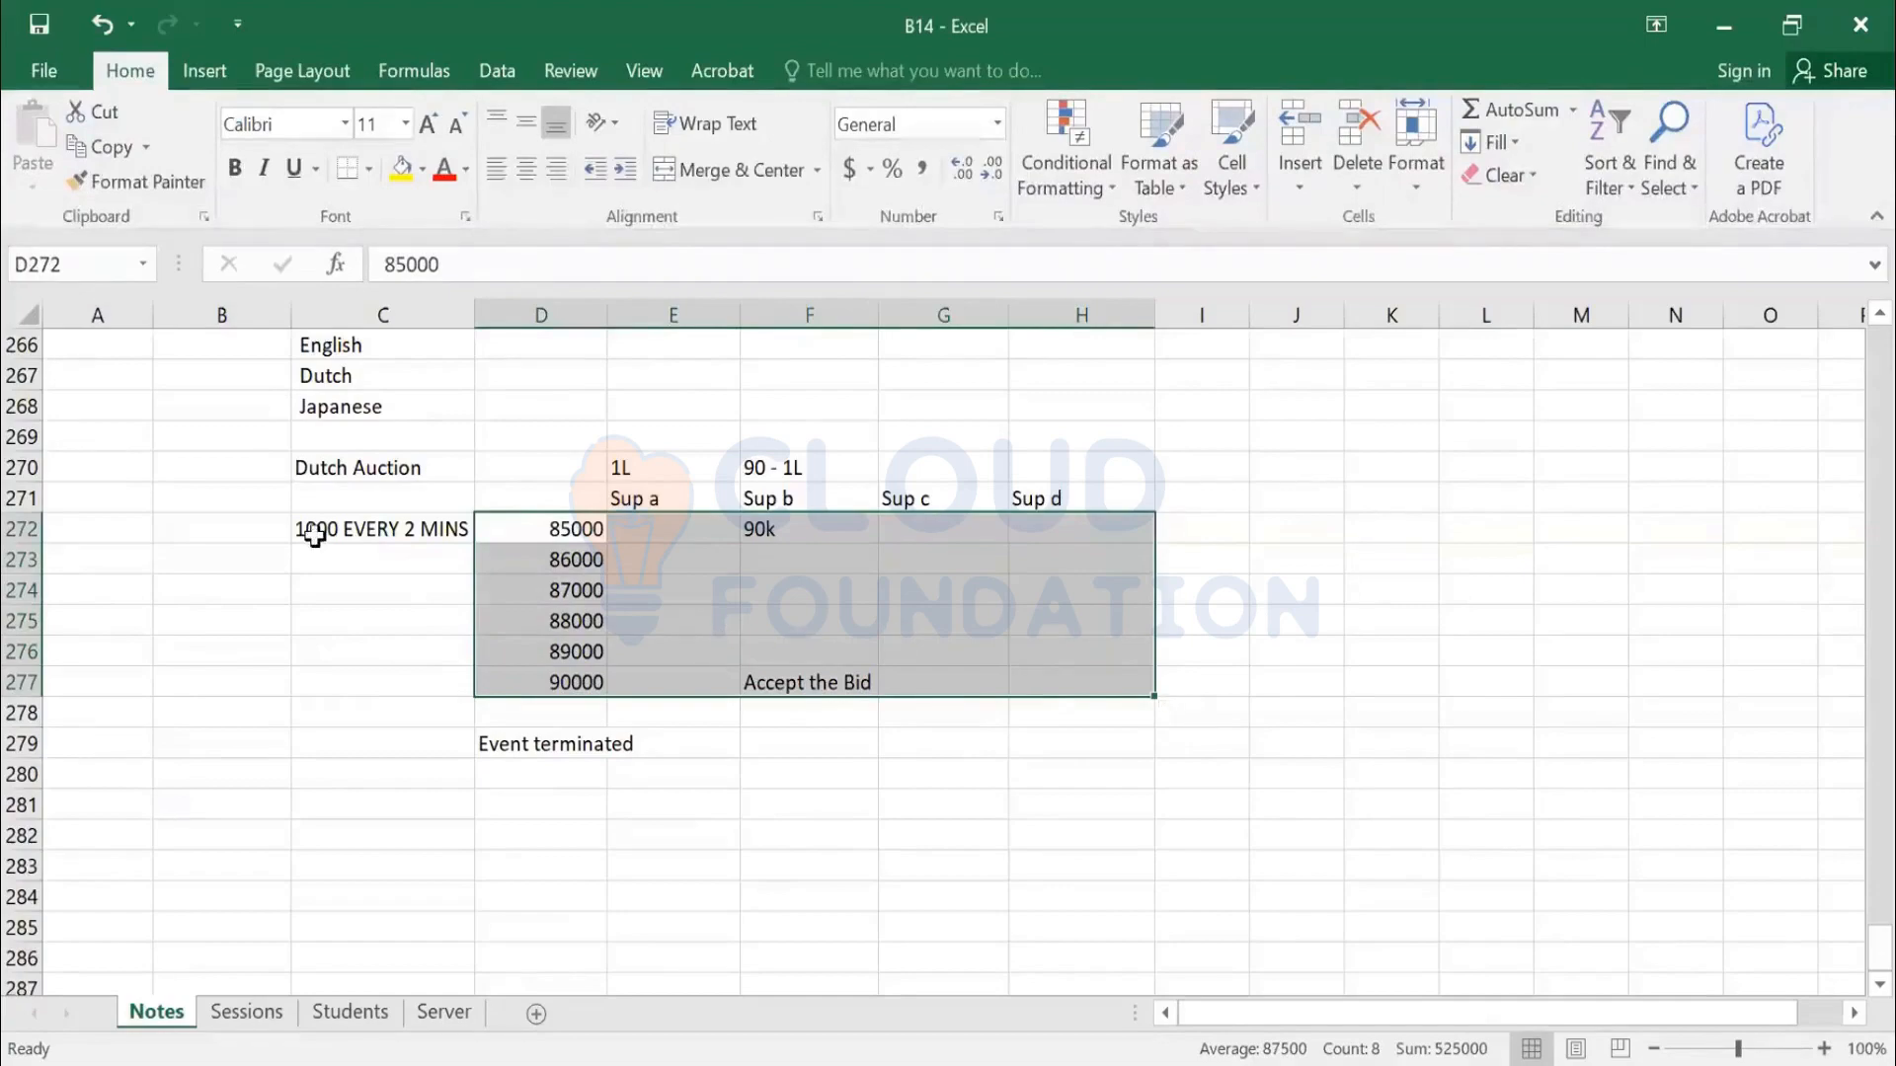
drag(341, 472, 1066, 741)
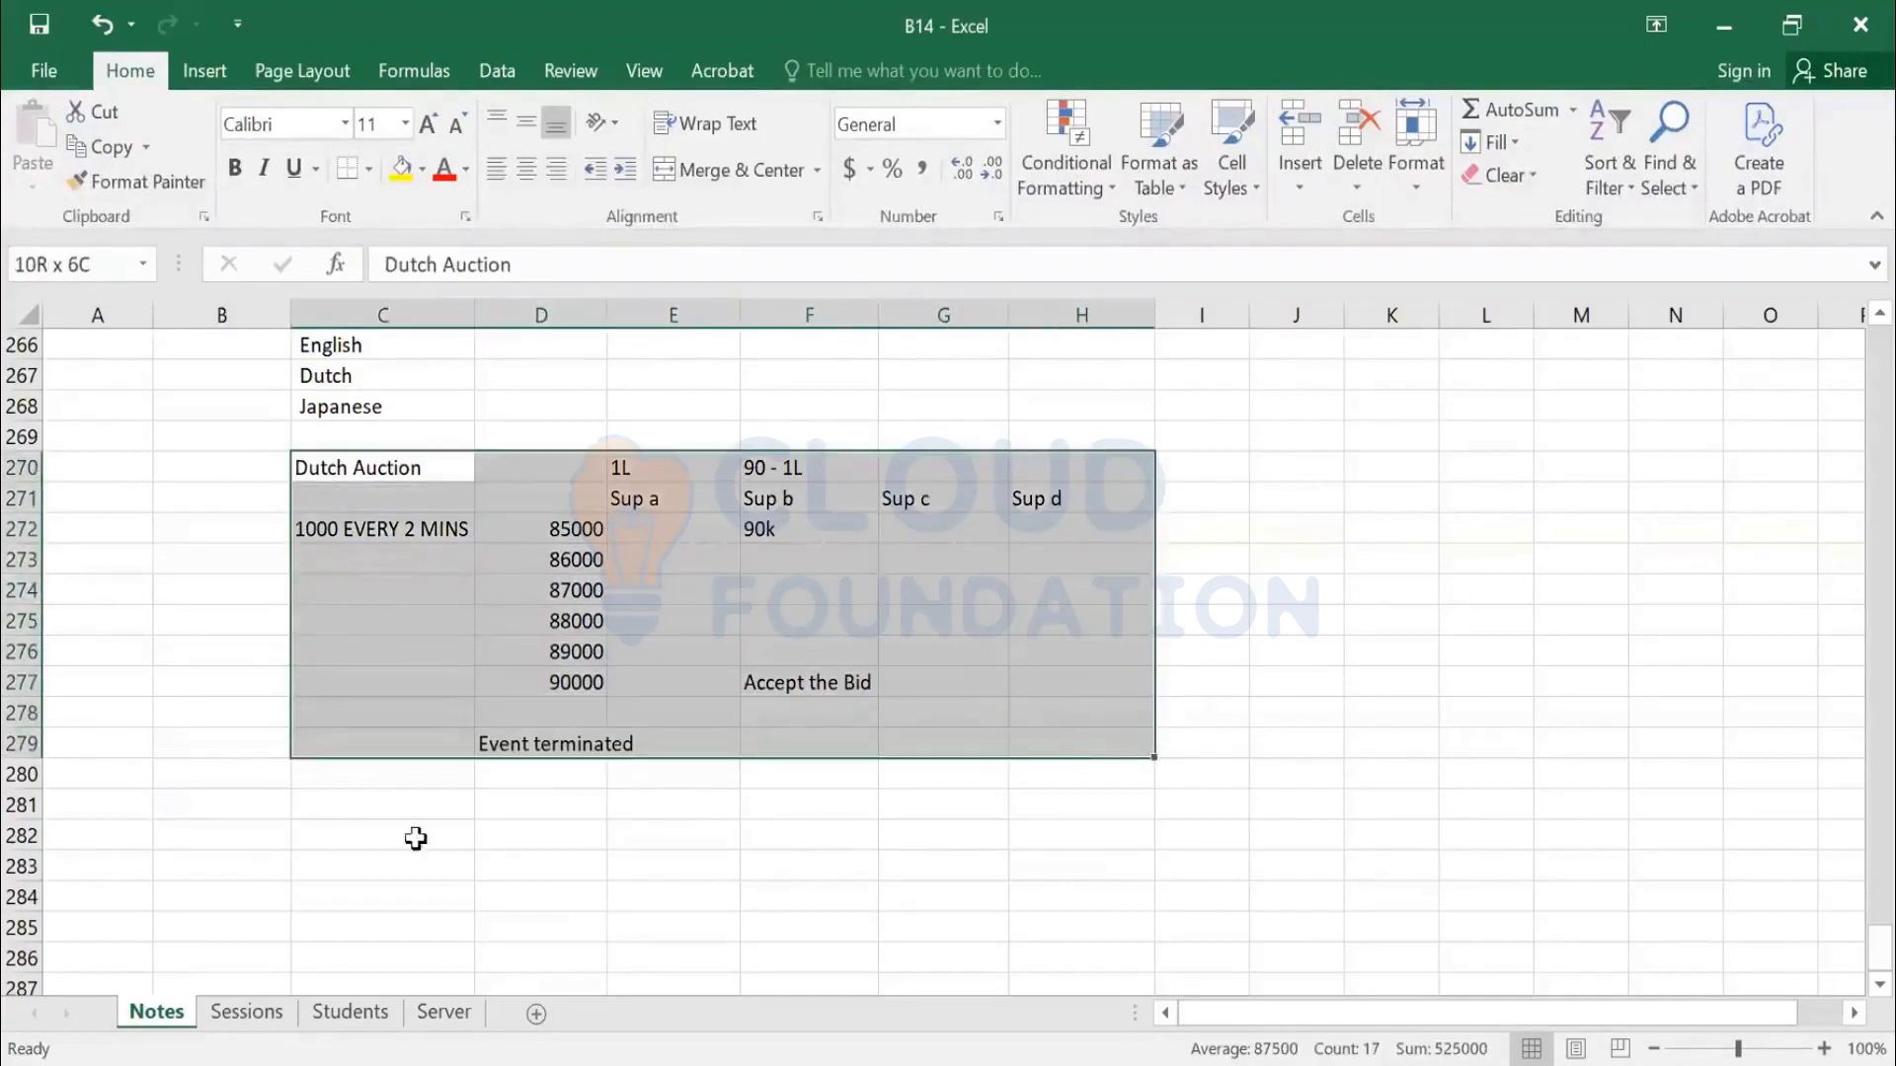
click(326, 807)
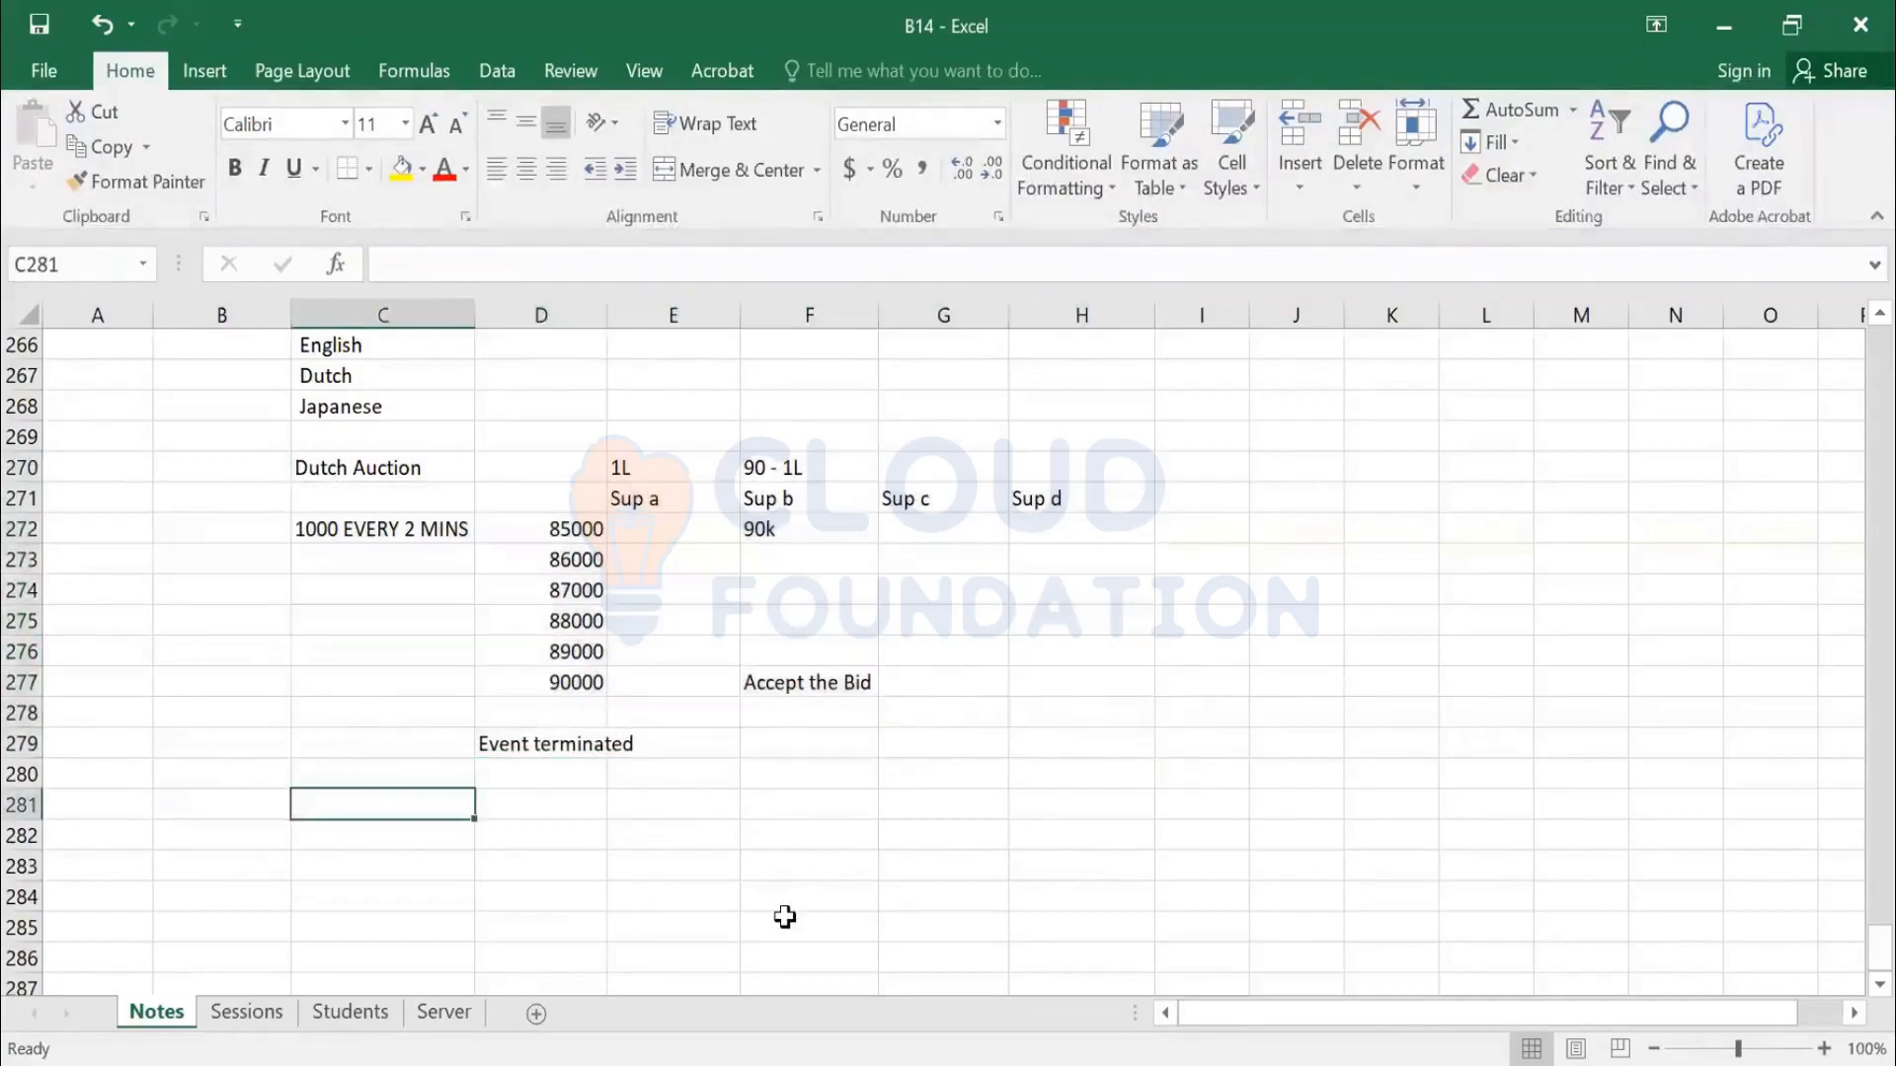
Add a Japanese heading with a 1L starting value beside it
text(Japanese)
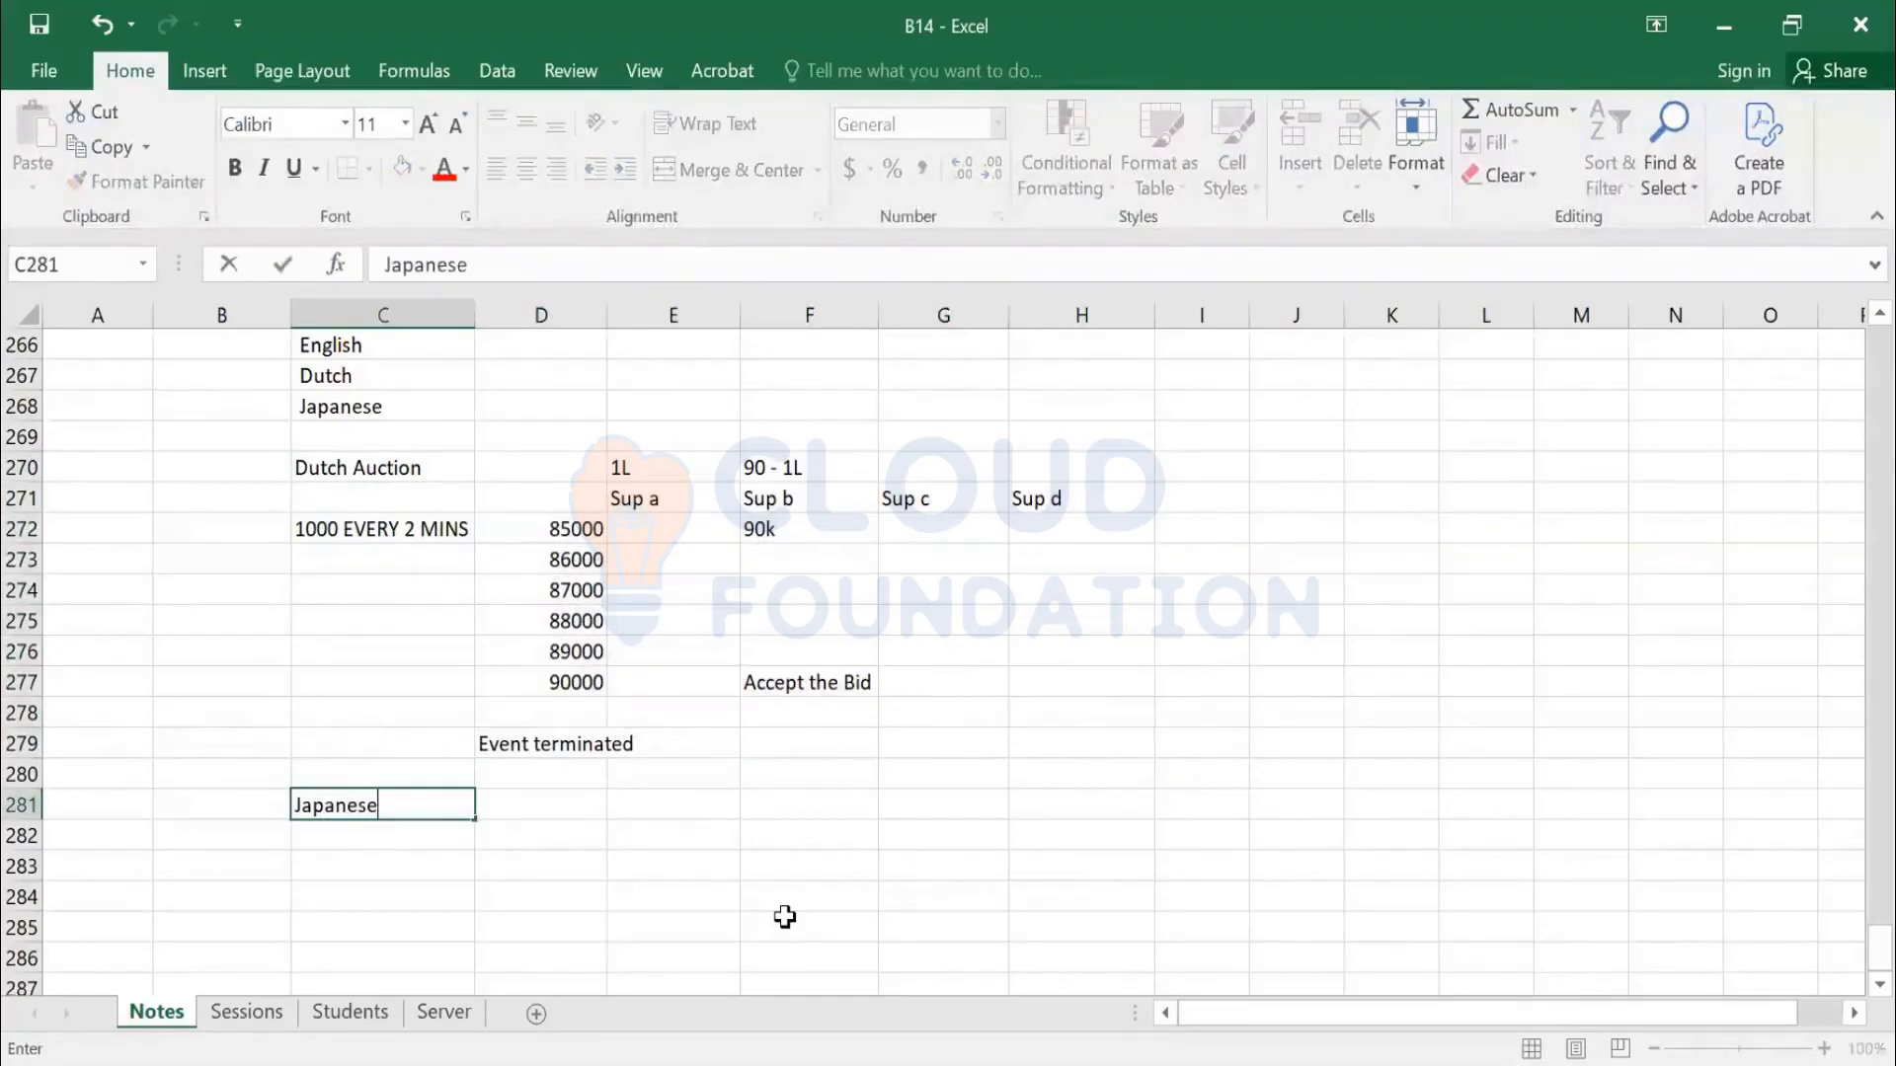
key(Return)
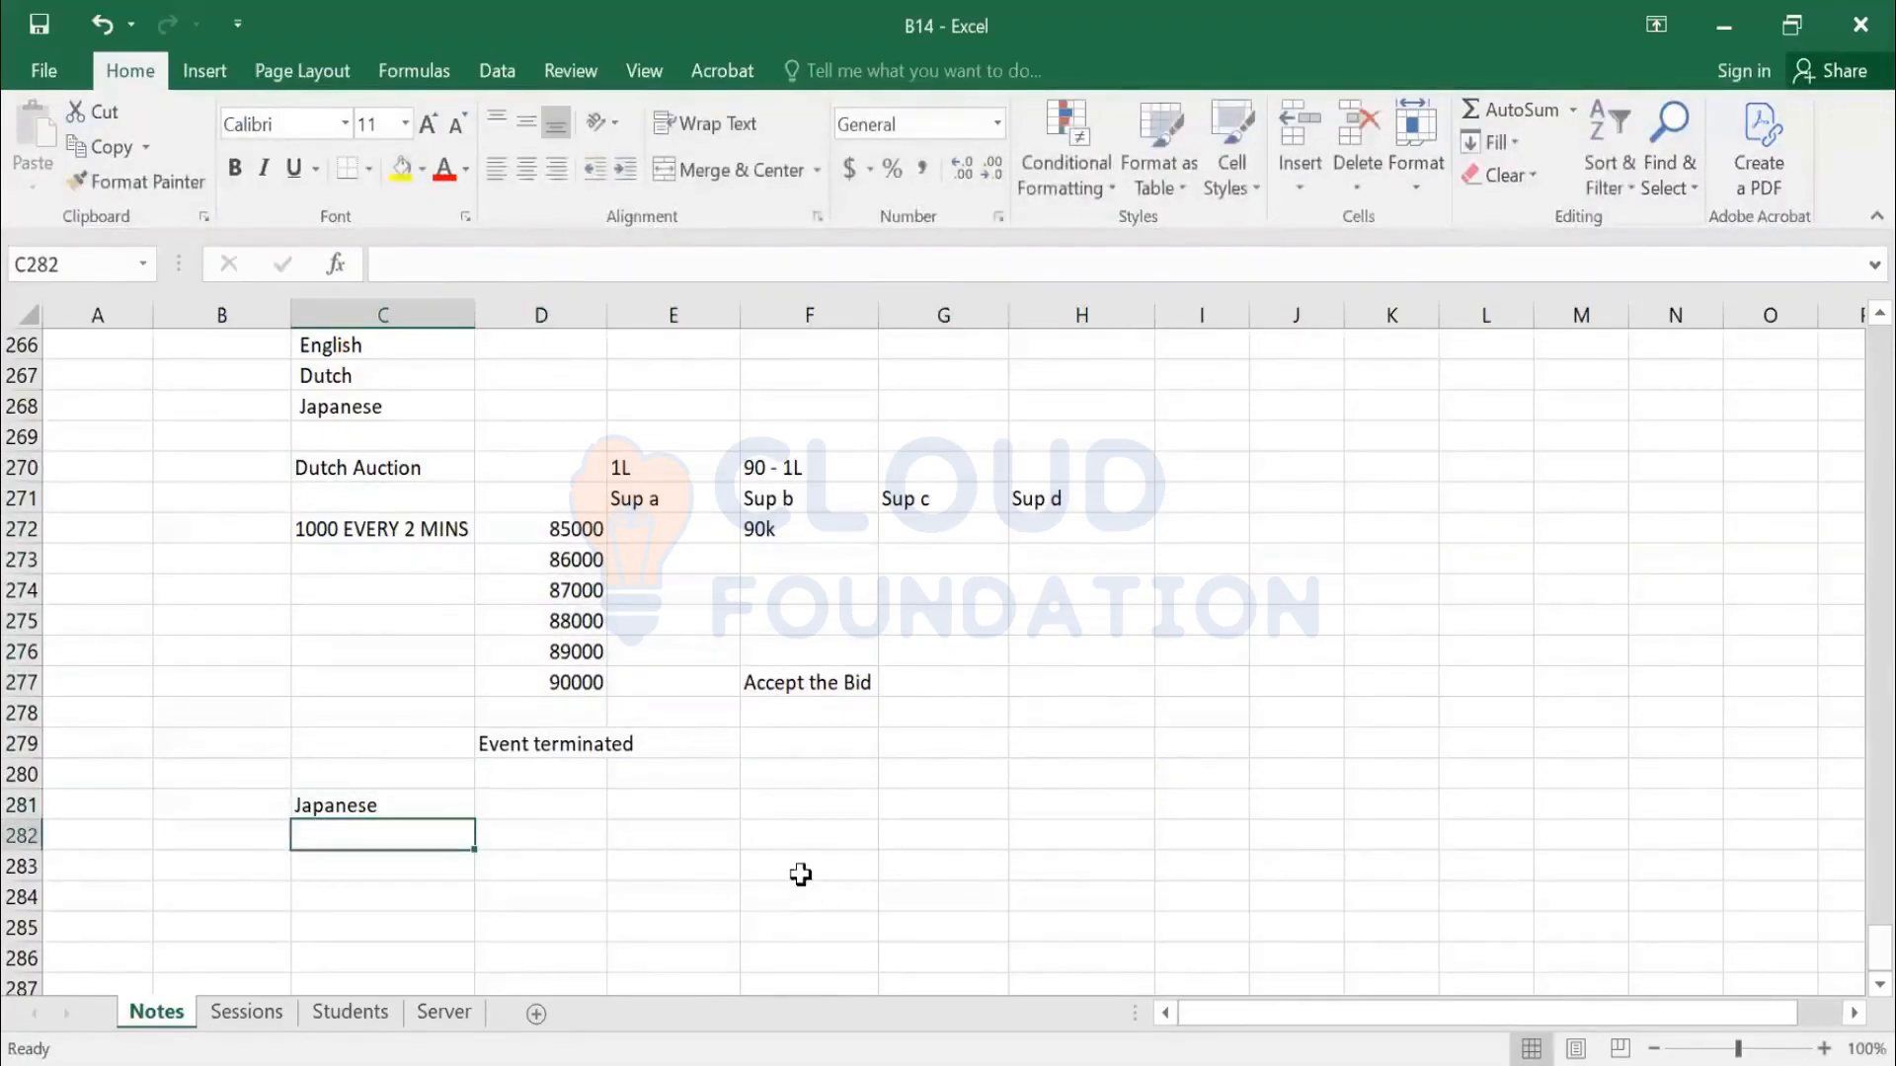
scroll(737, 939, down, 1)
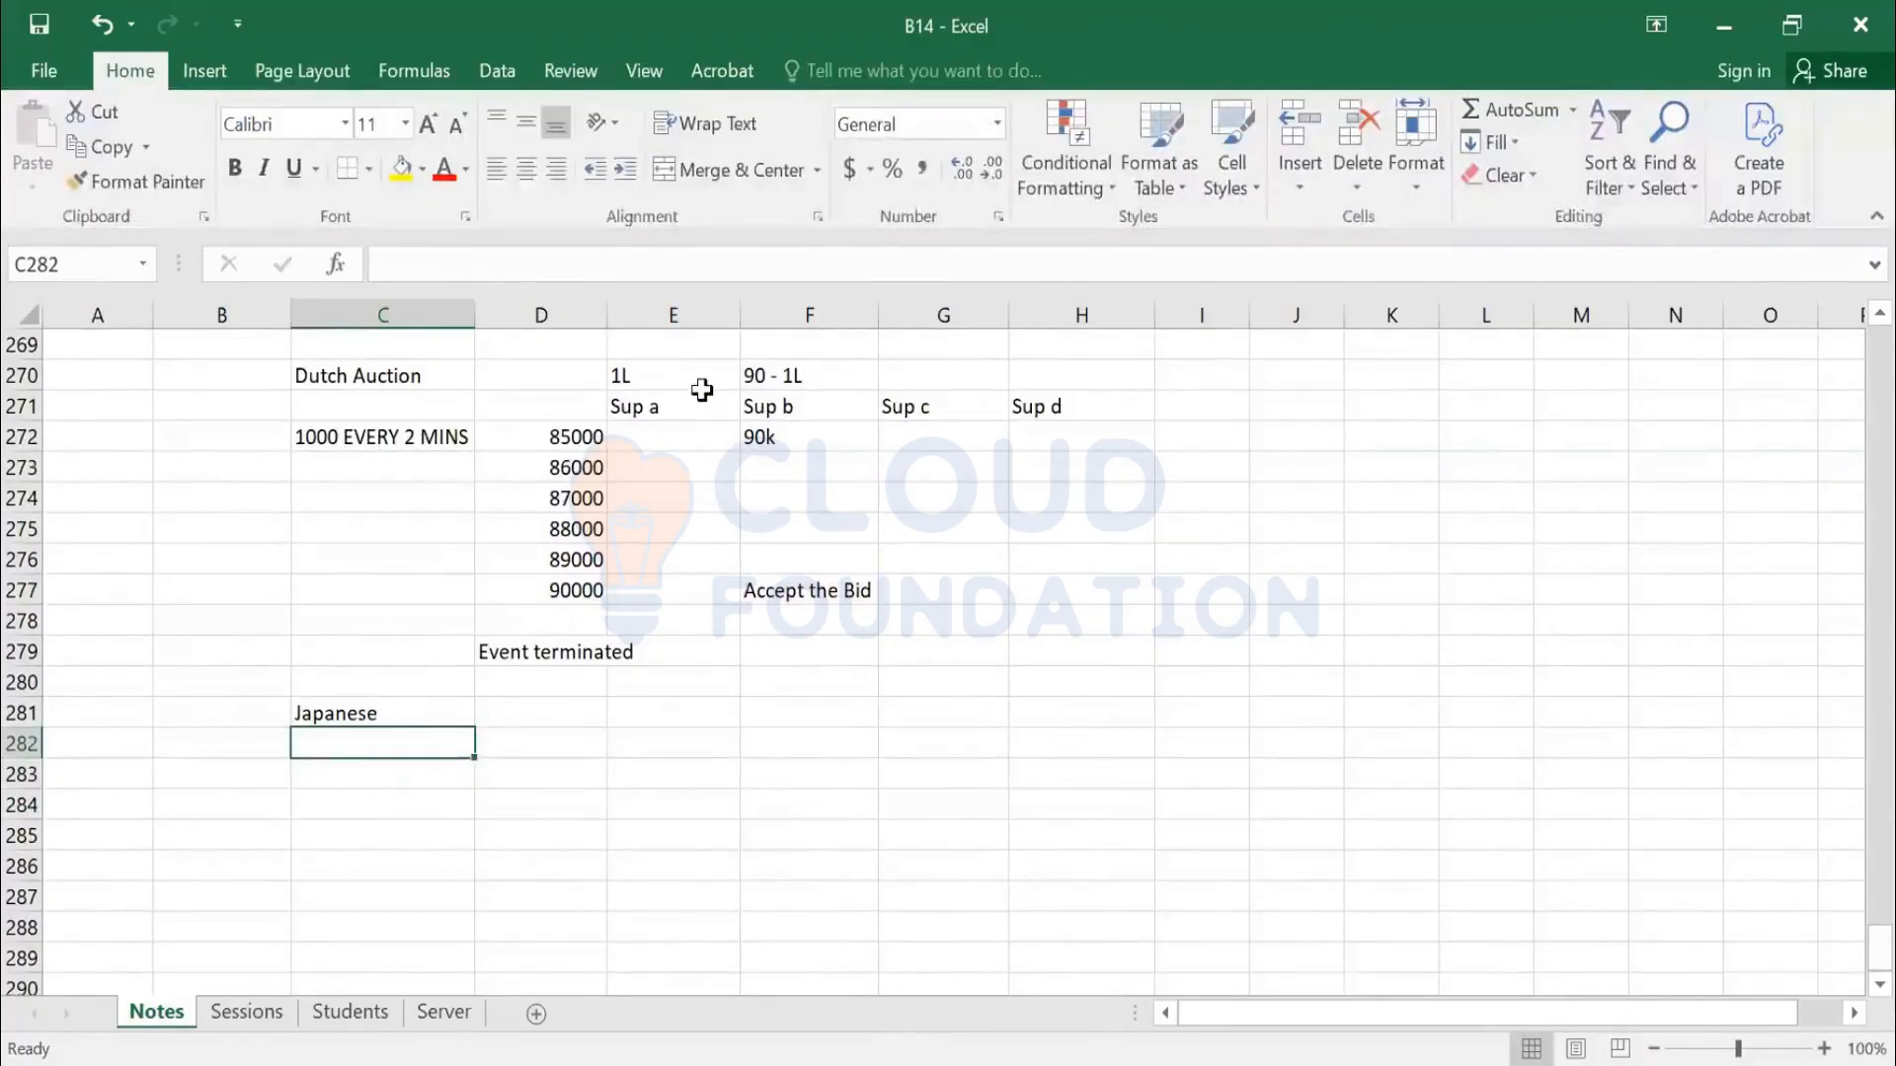
click(790, 378)
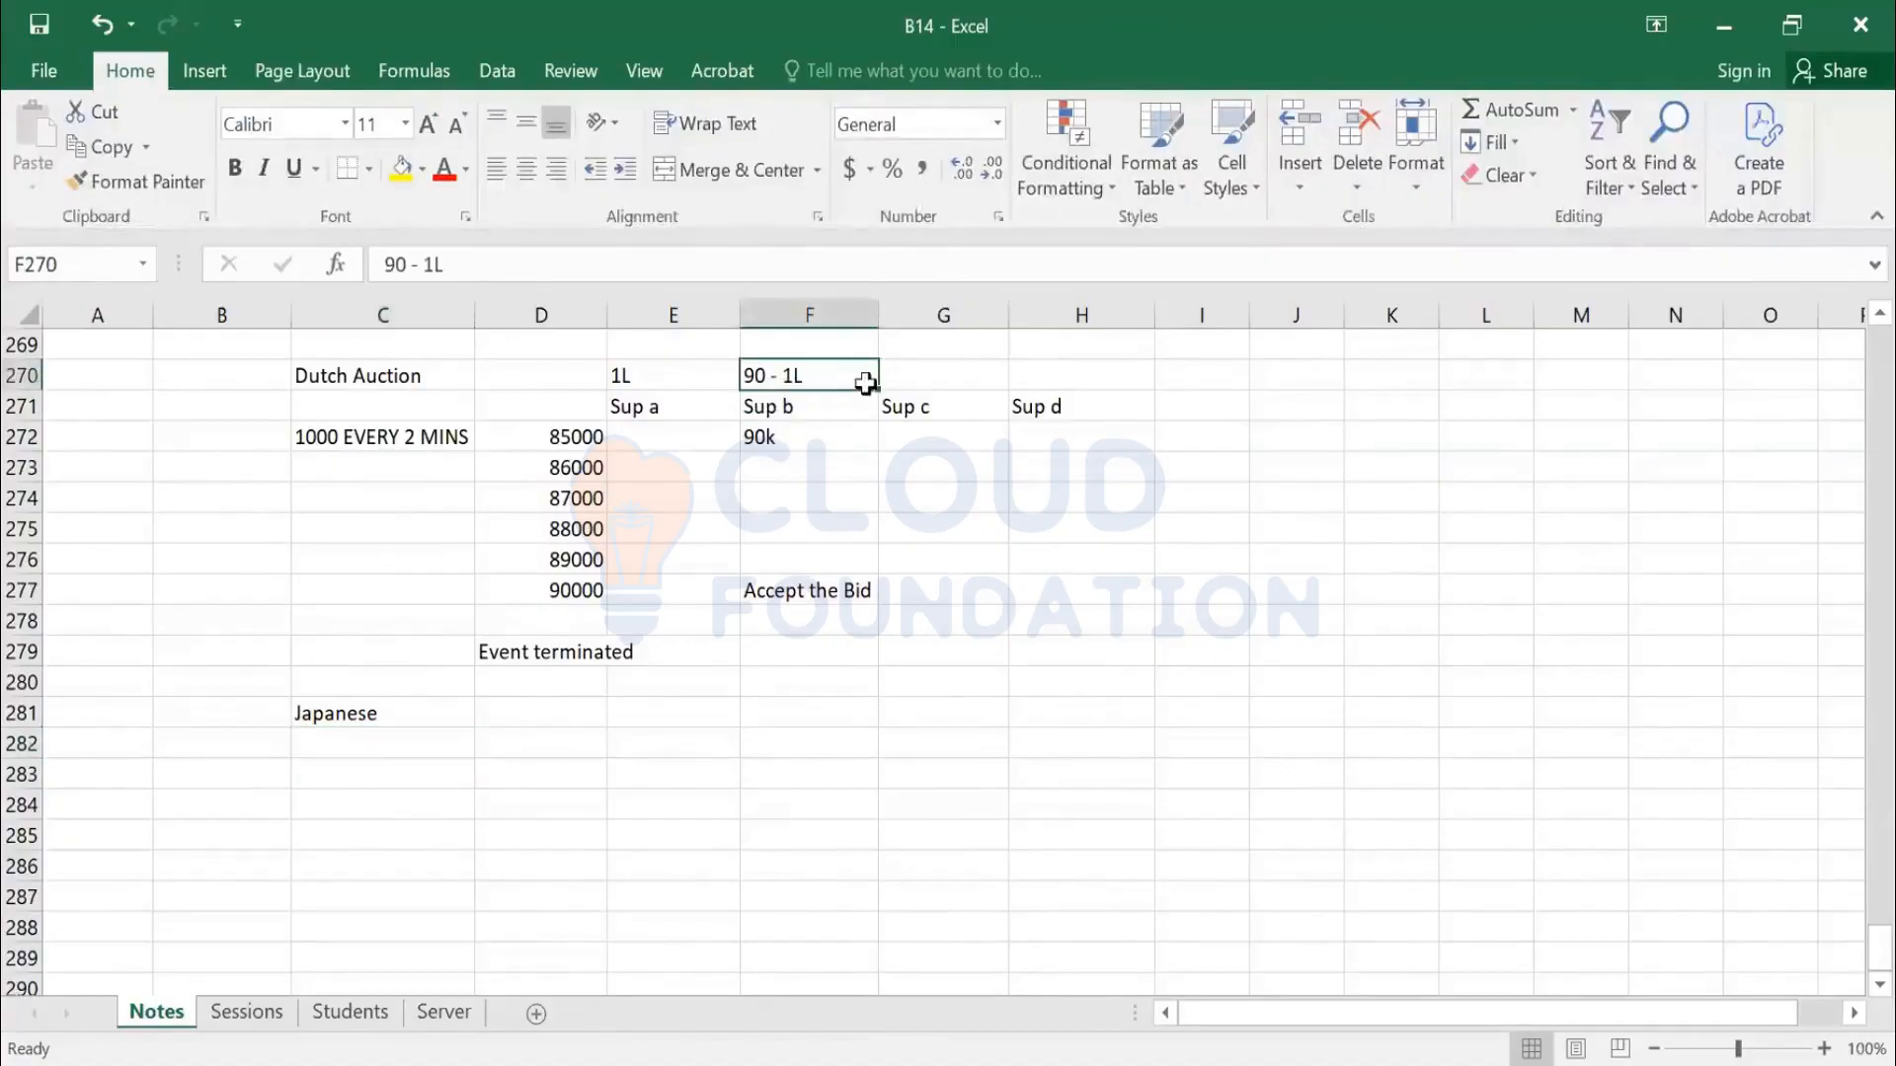
click(521, 714)
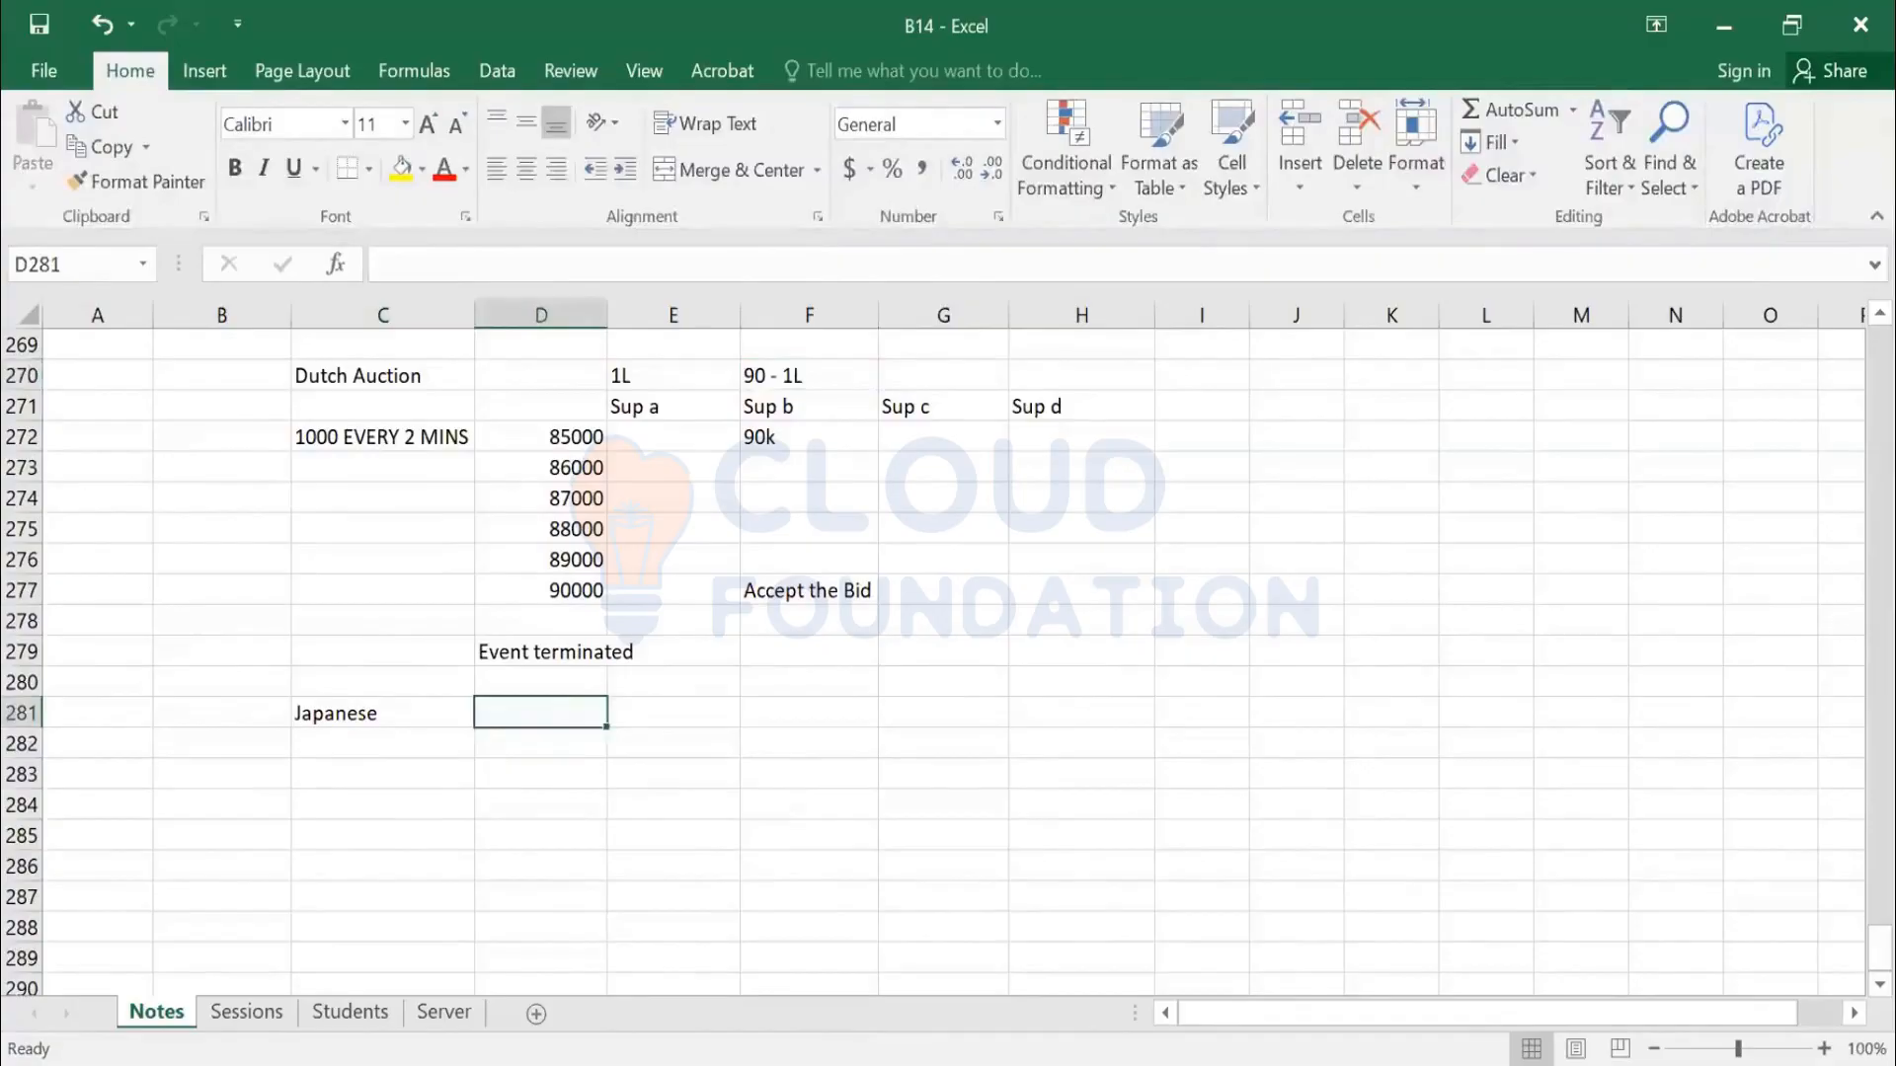
text(1L)
key(Return)
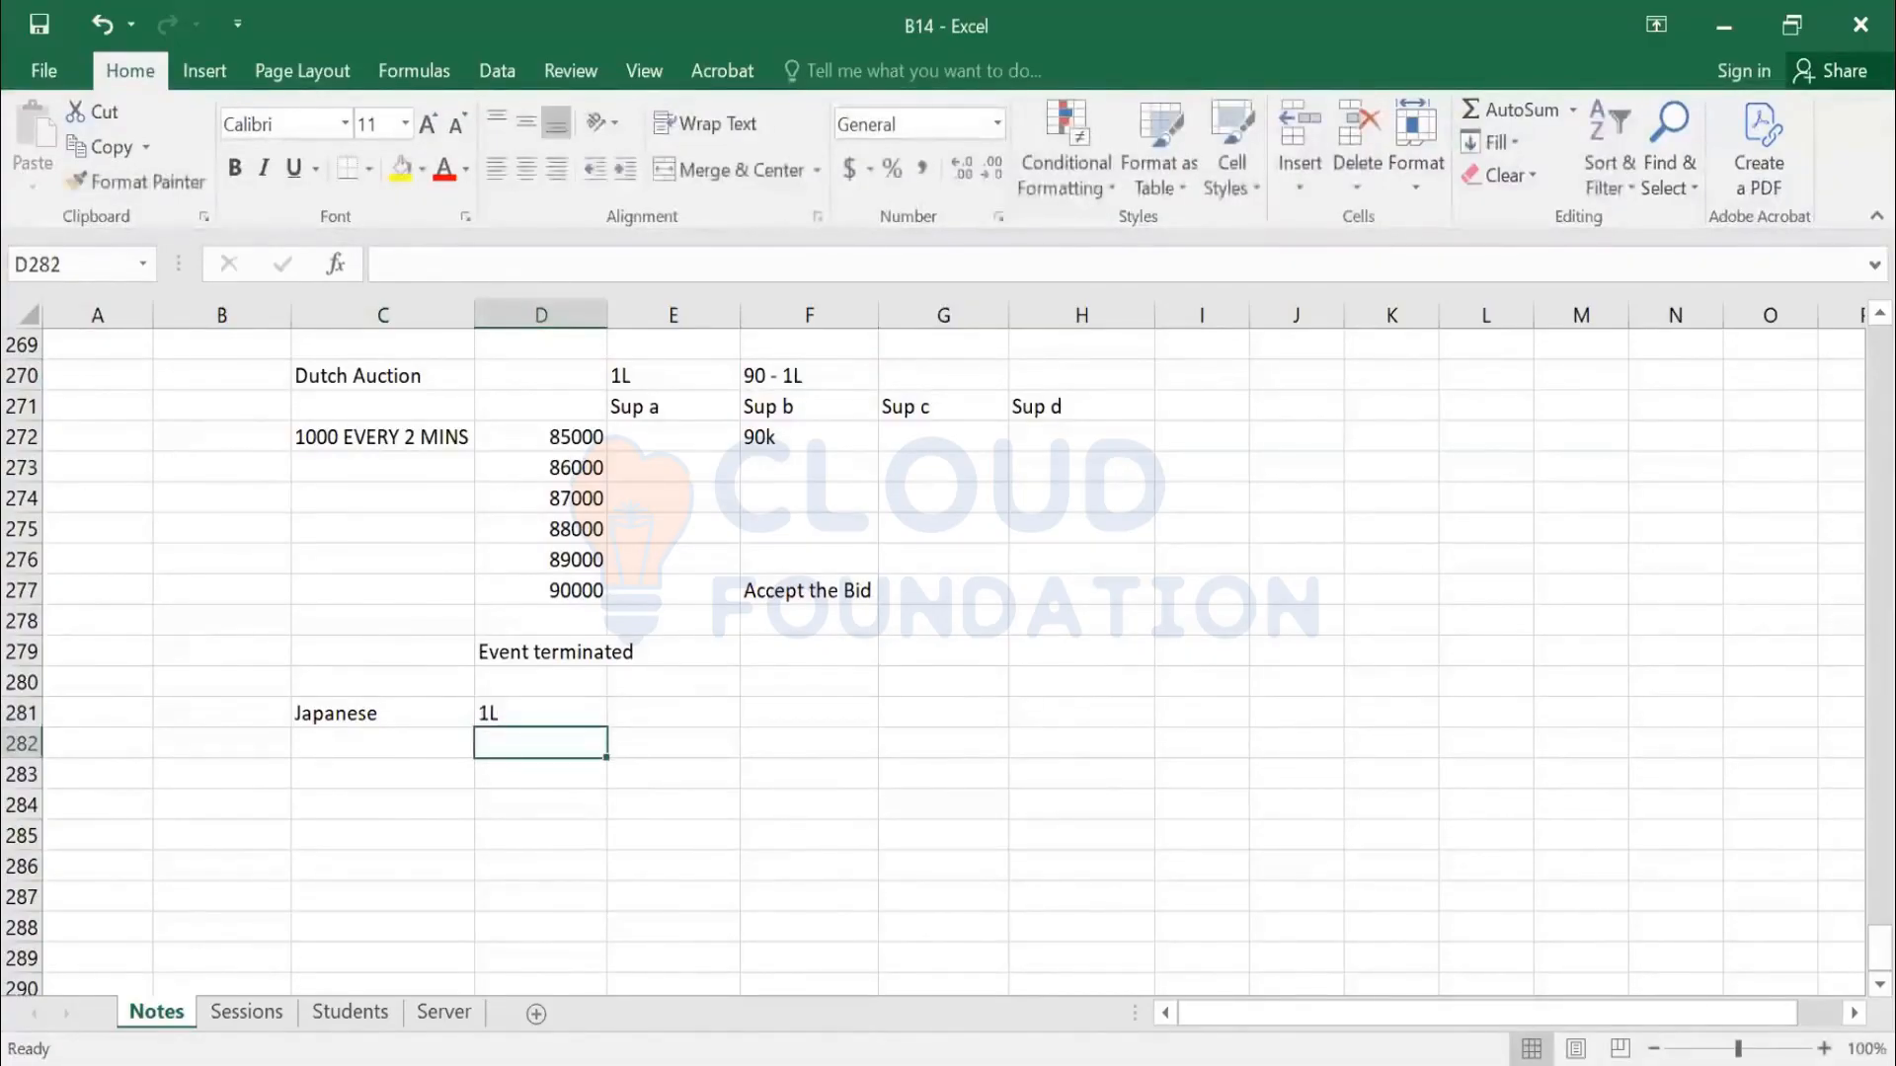
Enter falling prices 99000, 98000, 97000 and 96000 below 1L
text(99000)
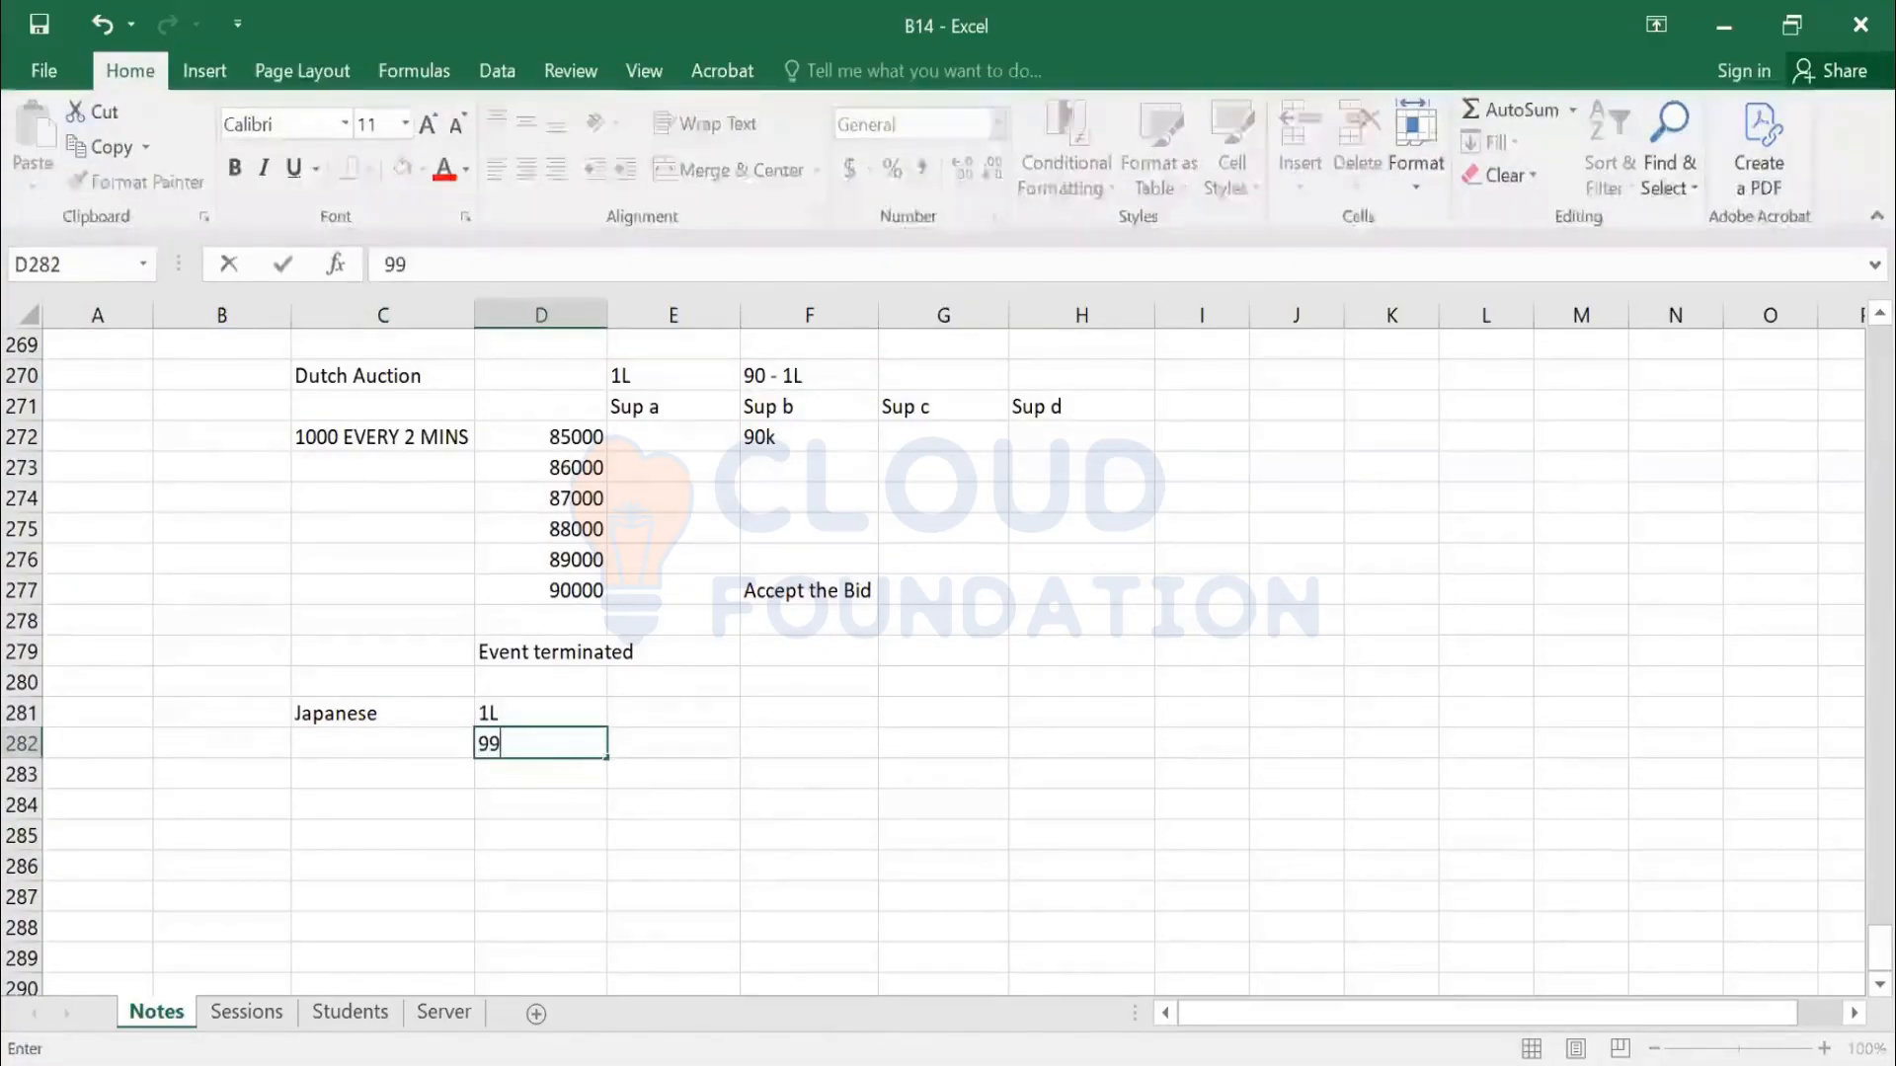
key(Return)
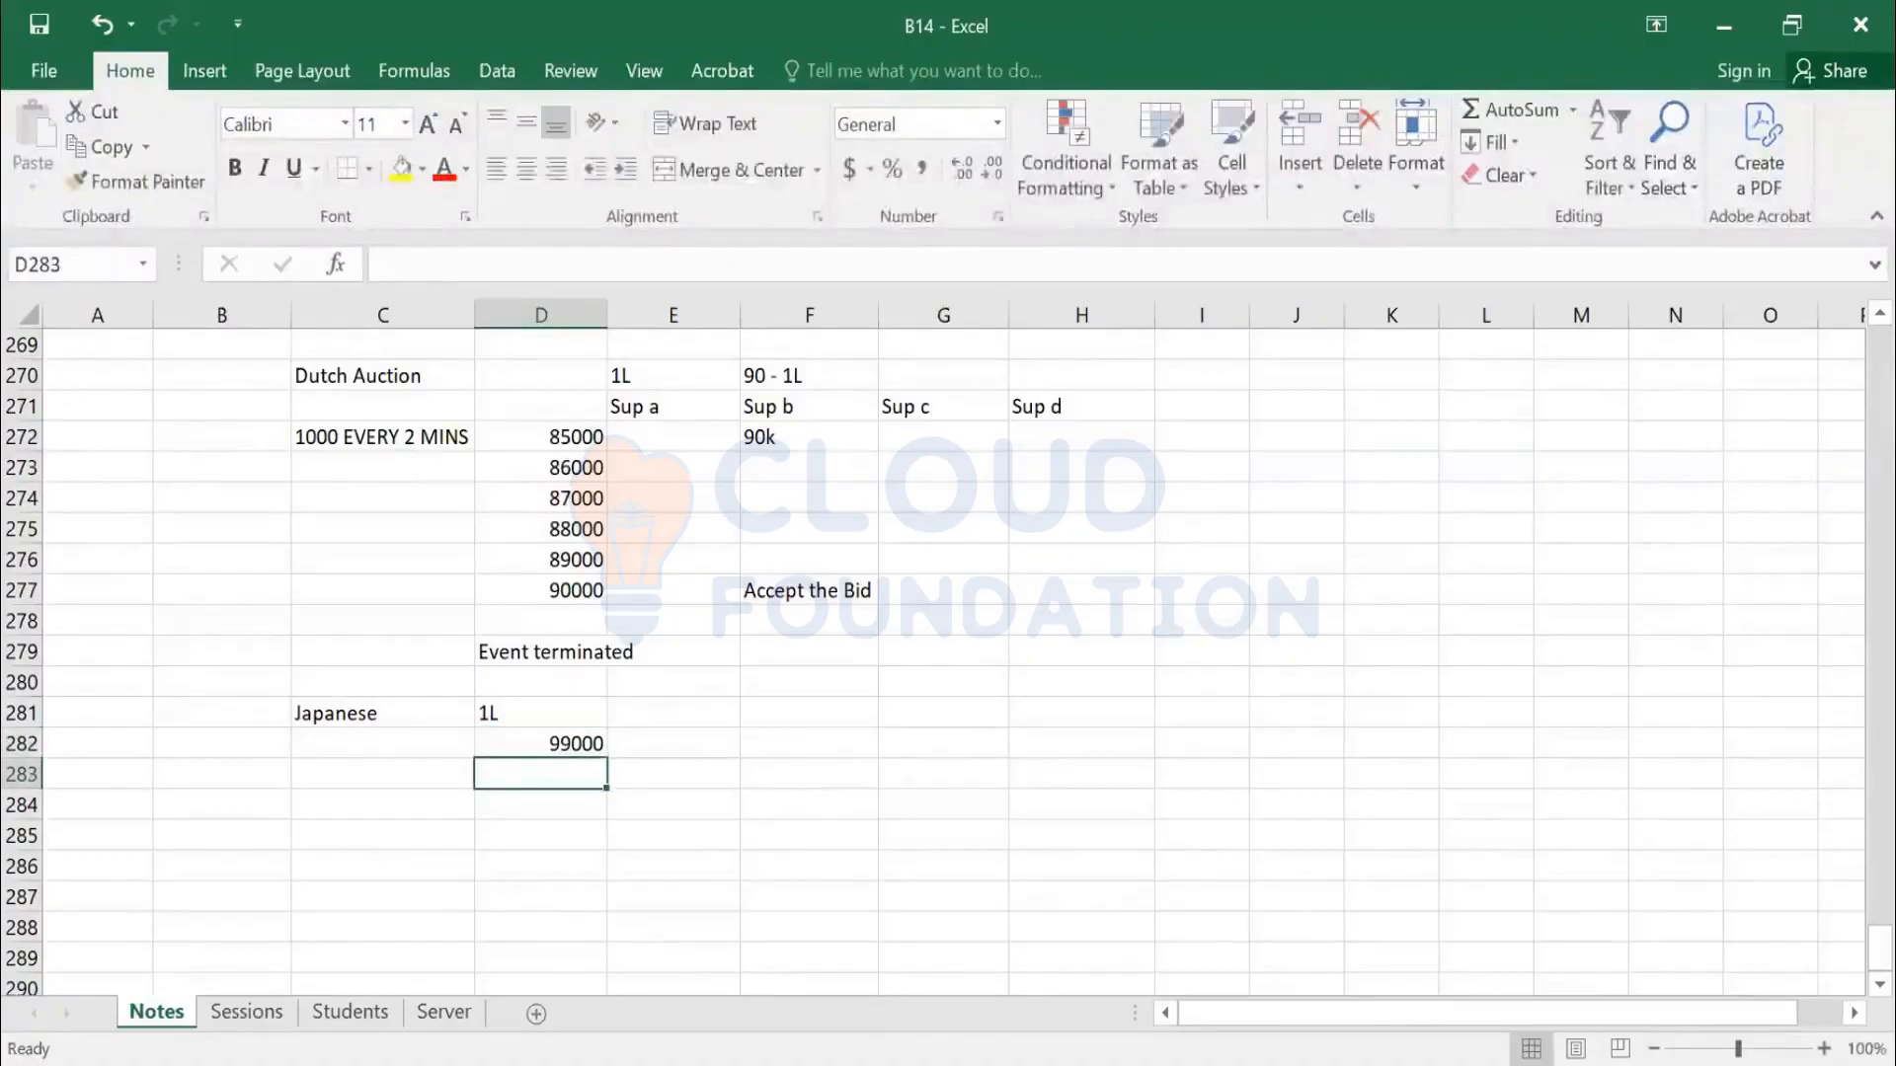
text(98000)
key(Return)
text(97000)
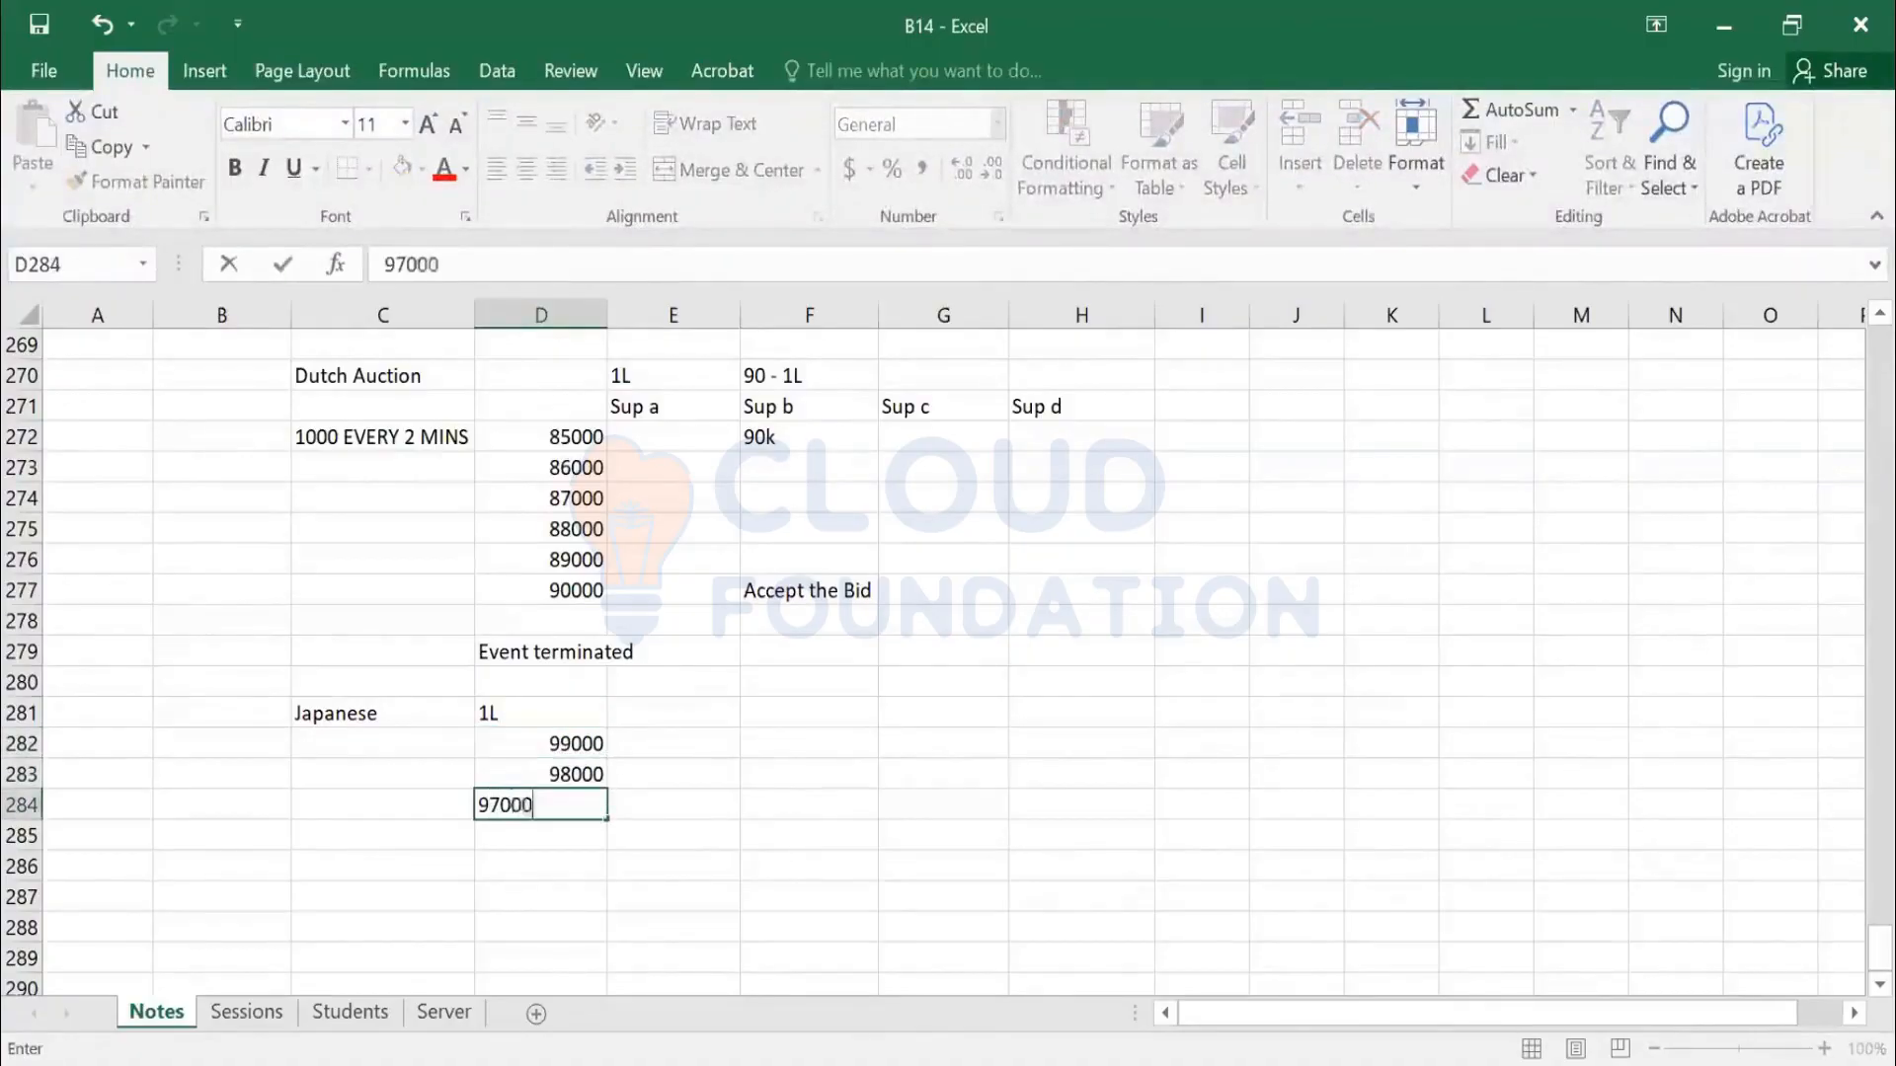
key(Return)
text(96000)
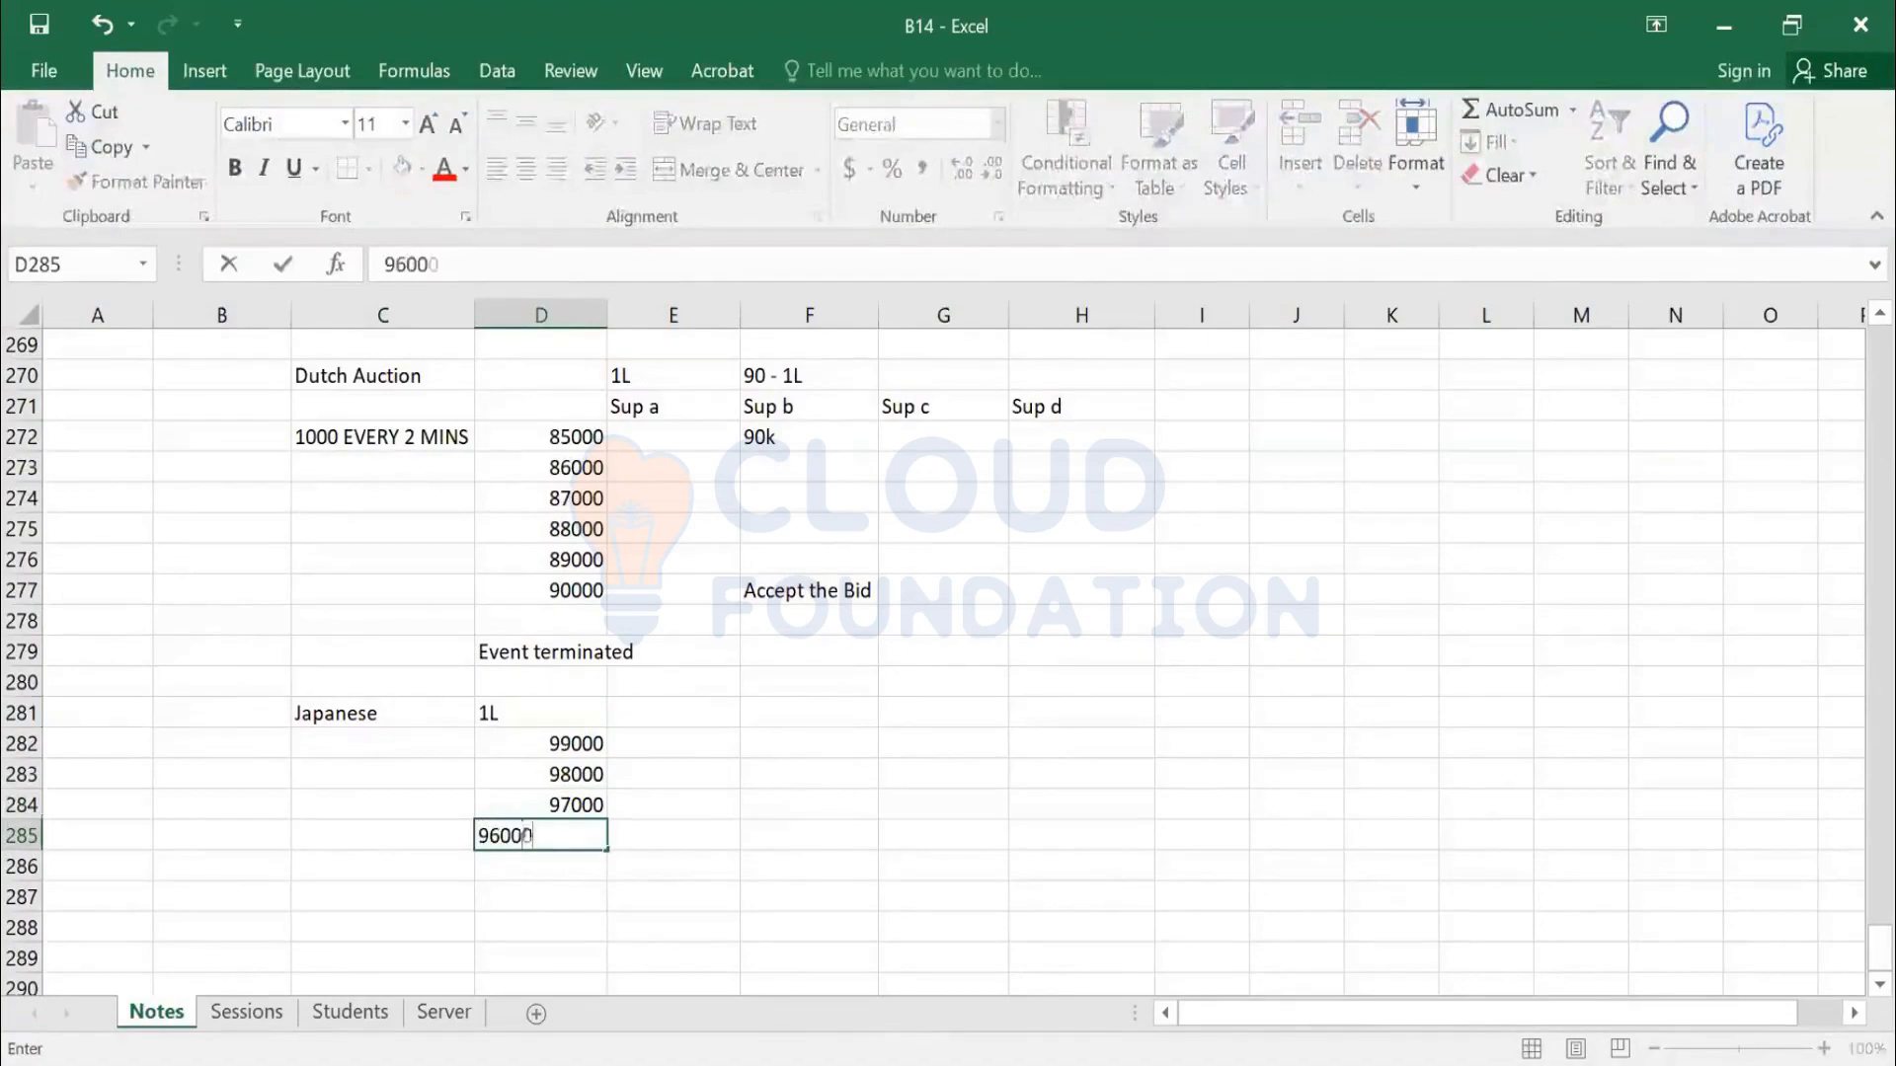
key(Return)
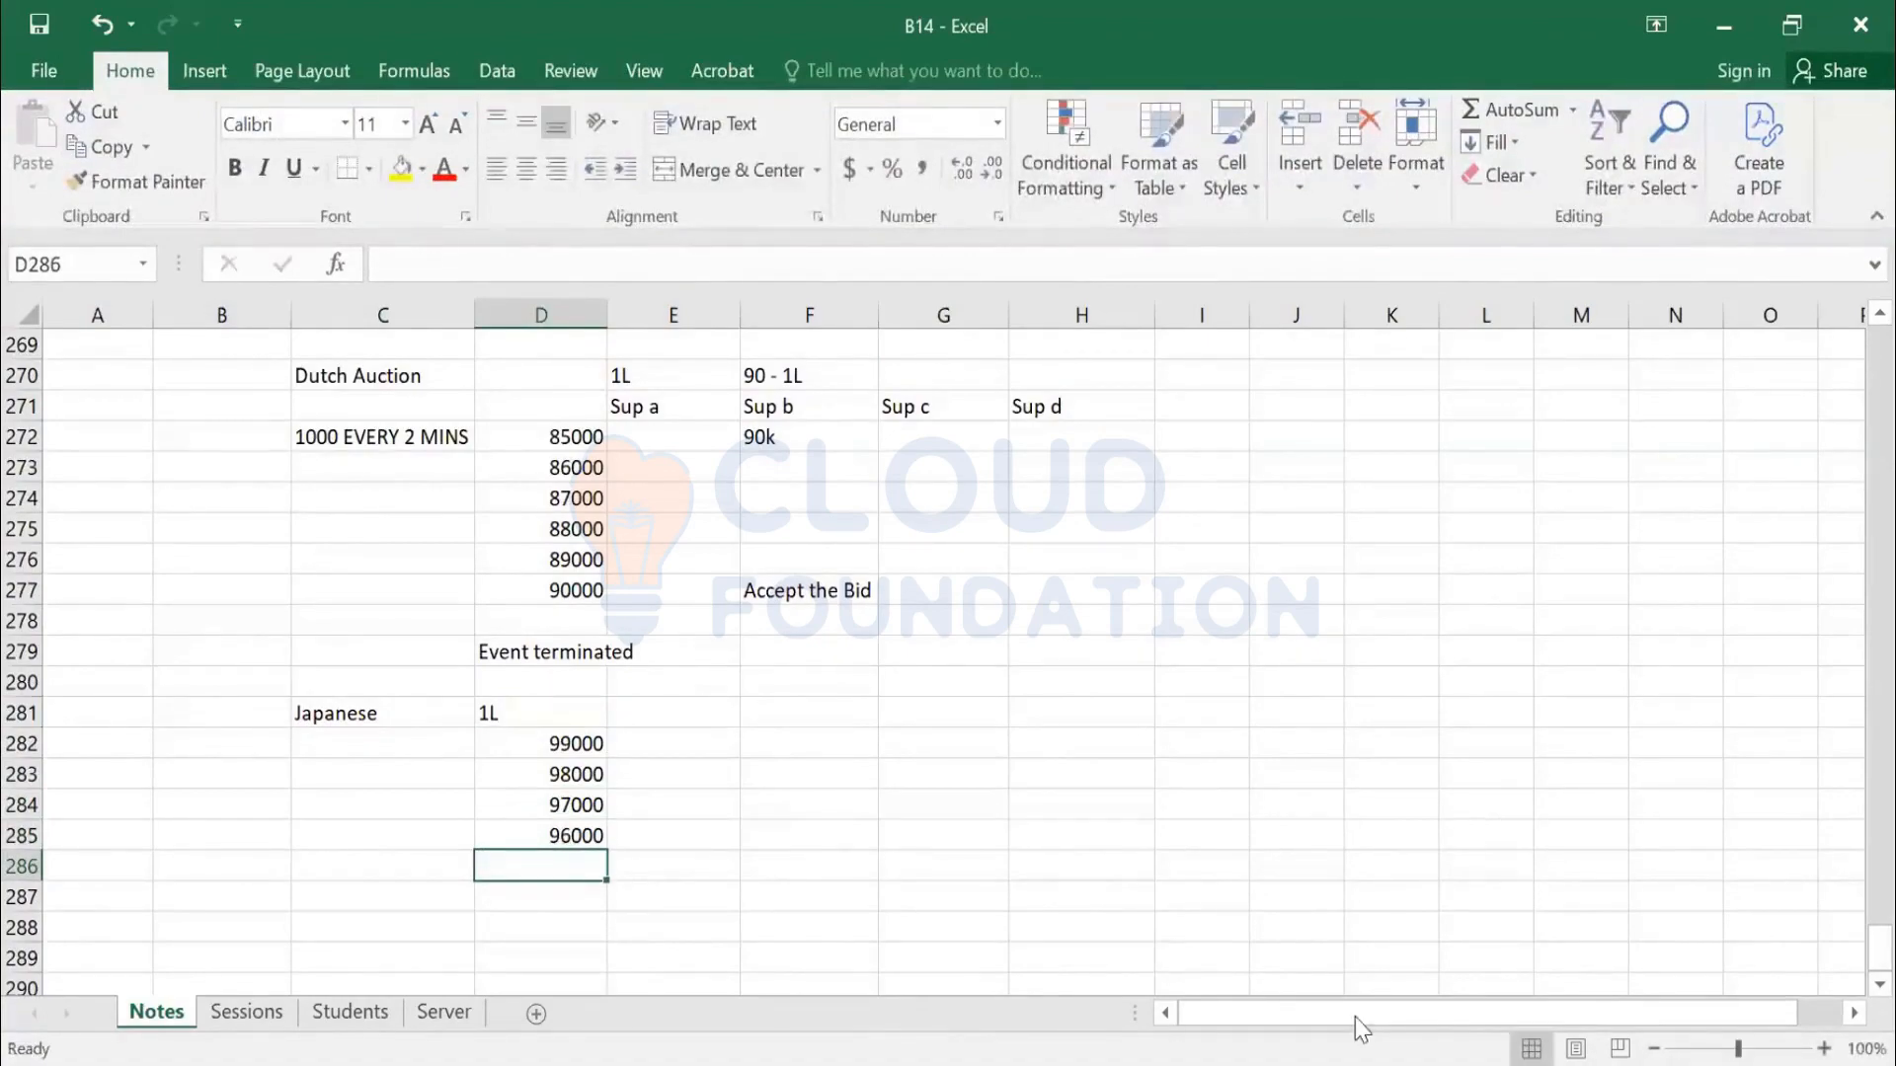
Copy the Sup a to Sup d supplier headings from the Dutch table
drag(655, 405, 1037, 417)
key(ctrl+c)
click(689, 713)
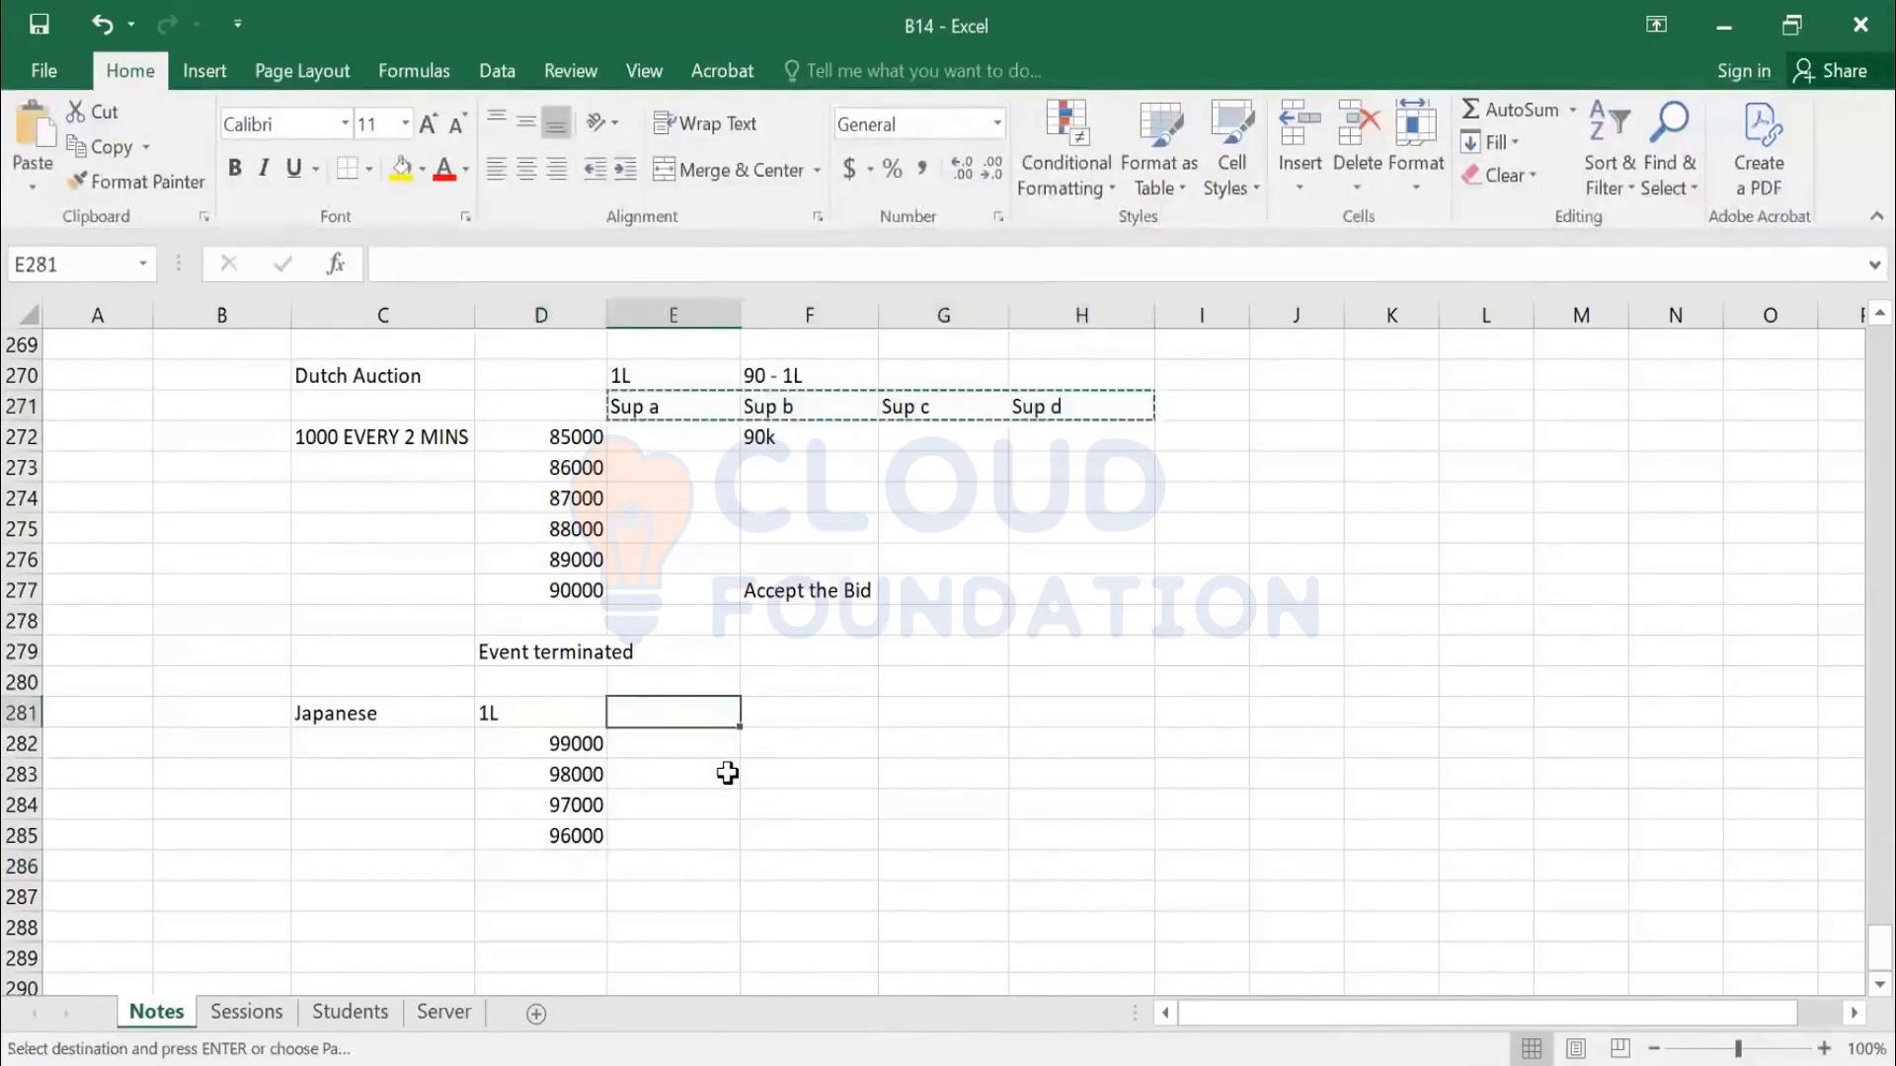
Paste the Sup a–Sup d headings into row 281 and label rows Round 1 and Round 2
key(ctrl+v)
key(Escape)
click(453, 754)
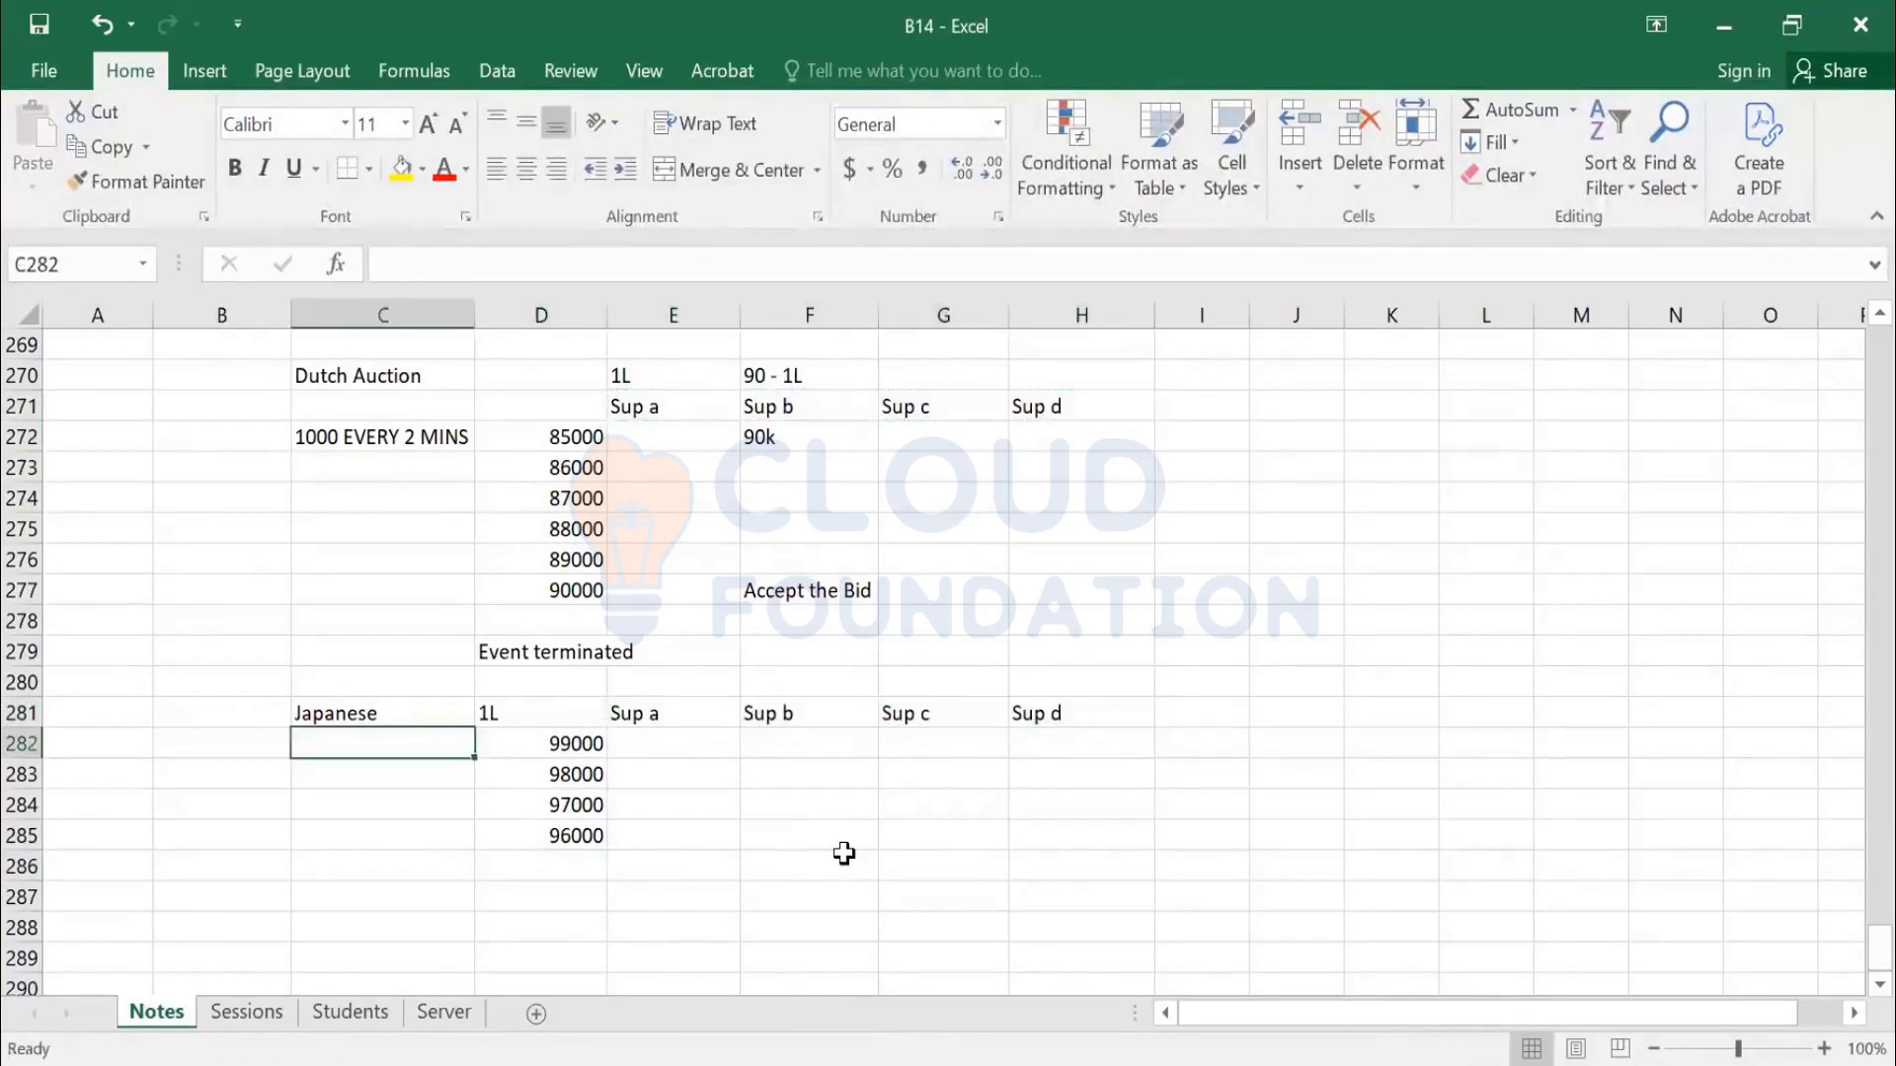
text(Round 1)
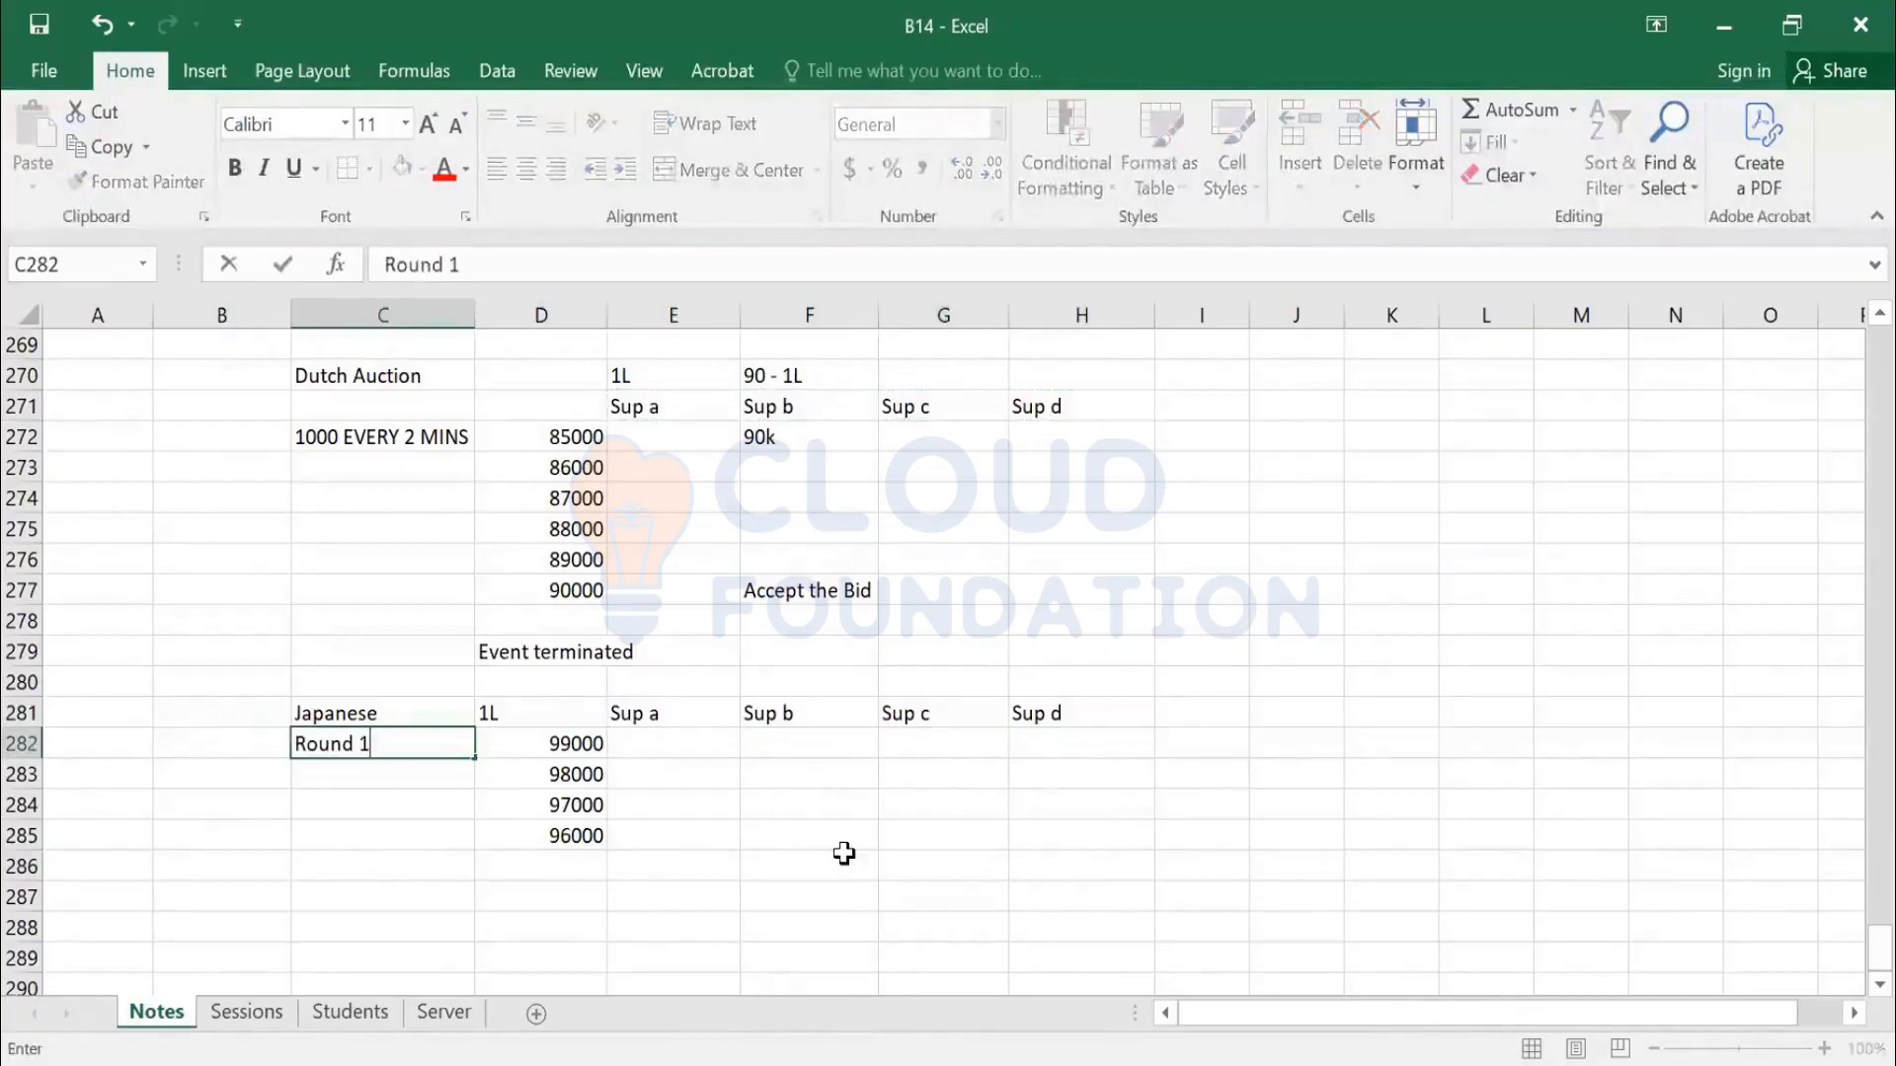
key(Return)
text(Round 2)
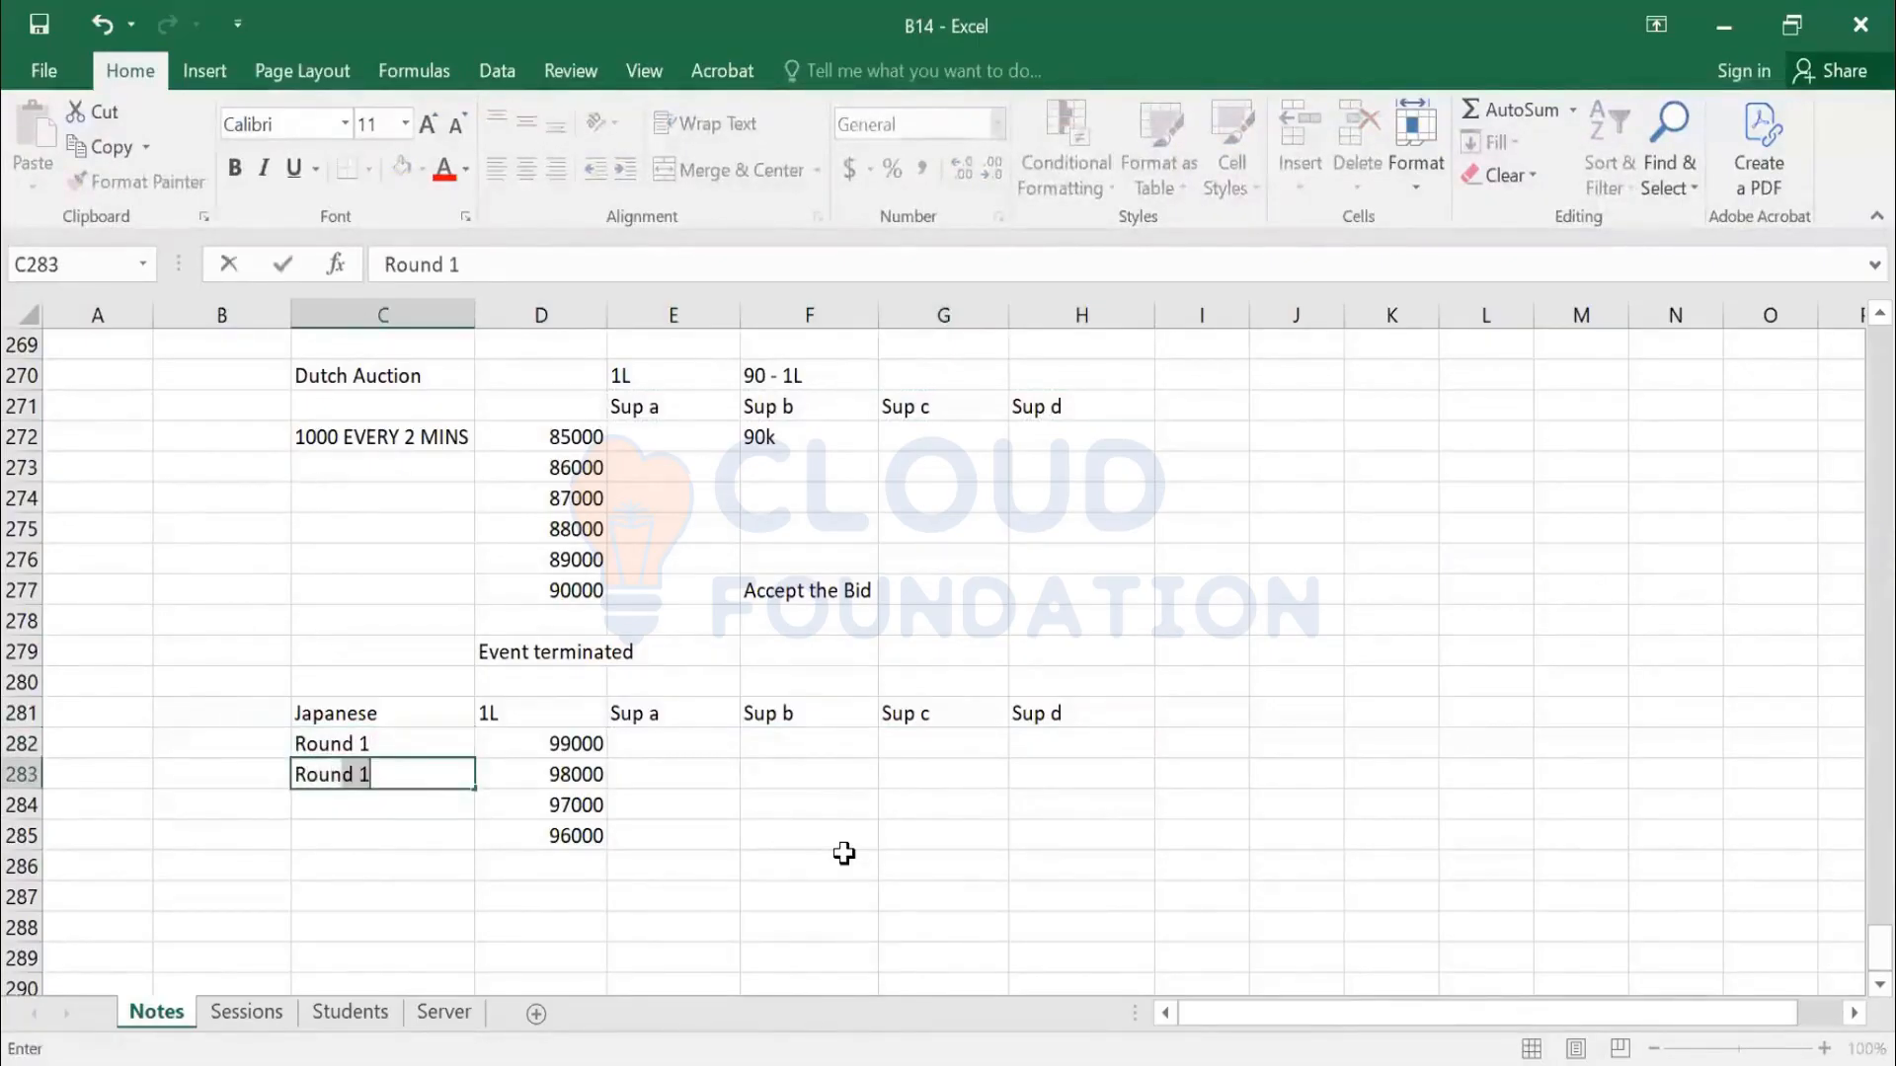
key(ctrl+Return)
click(458, 795)
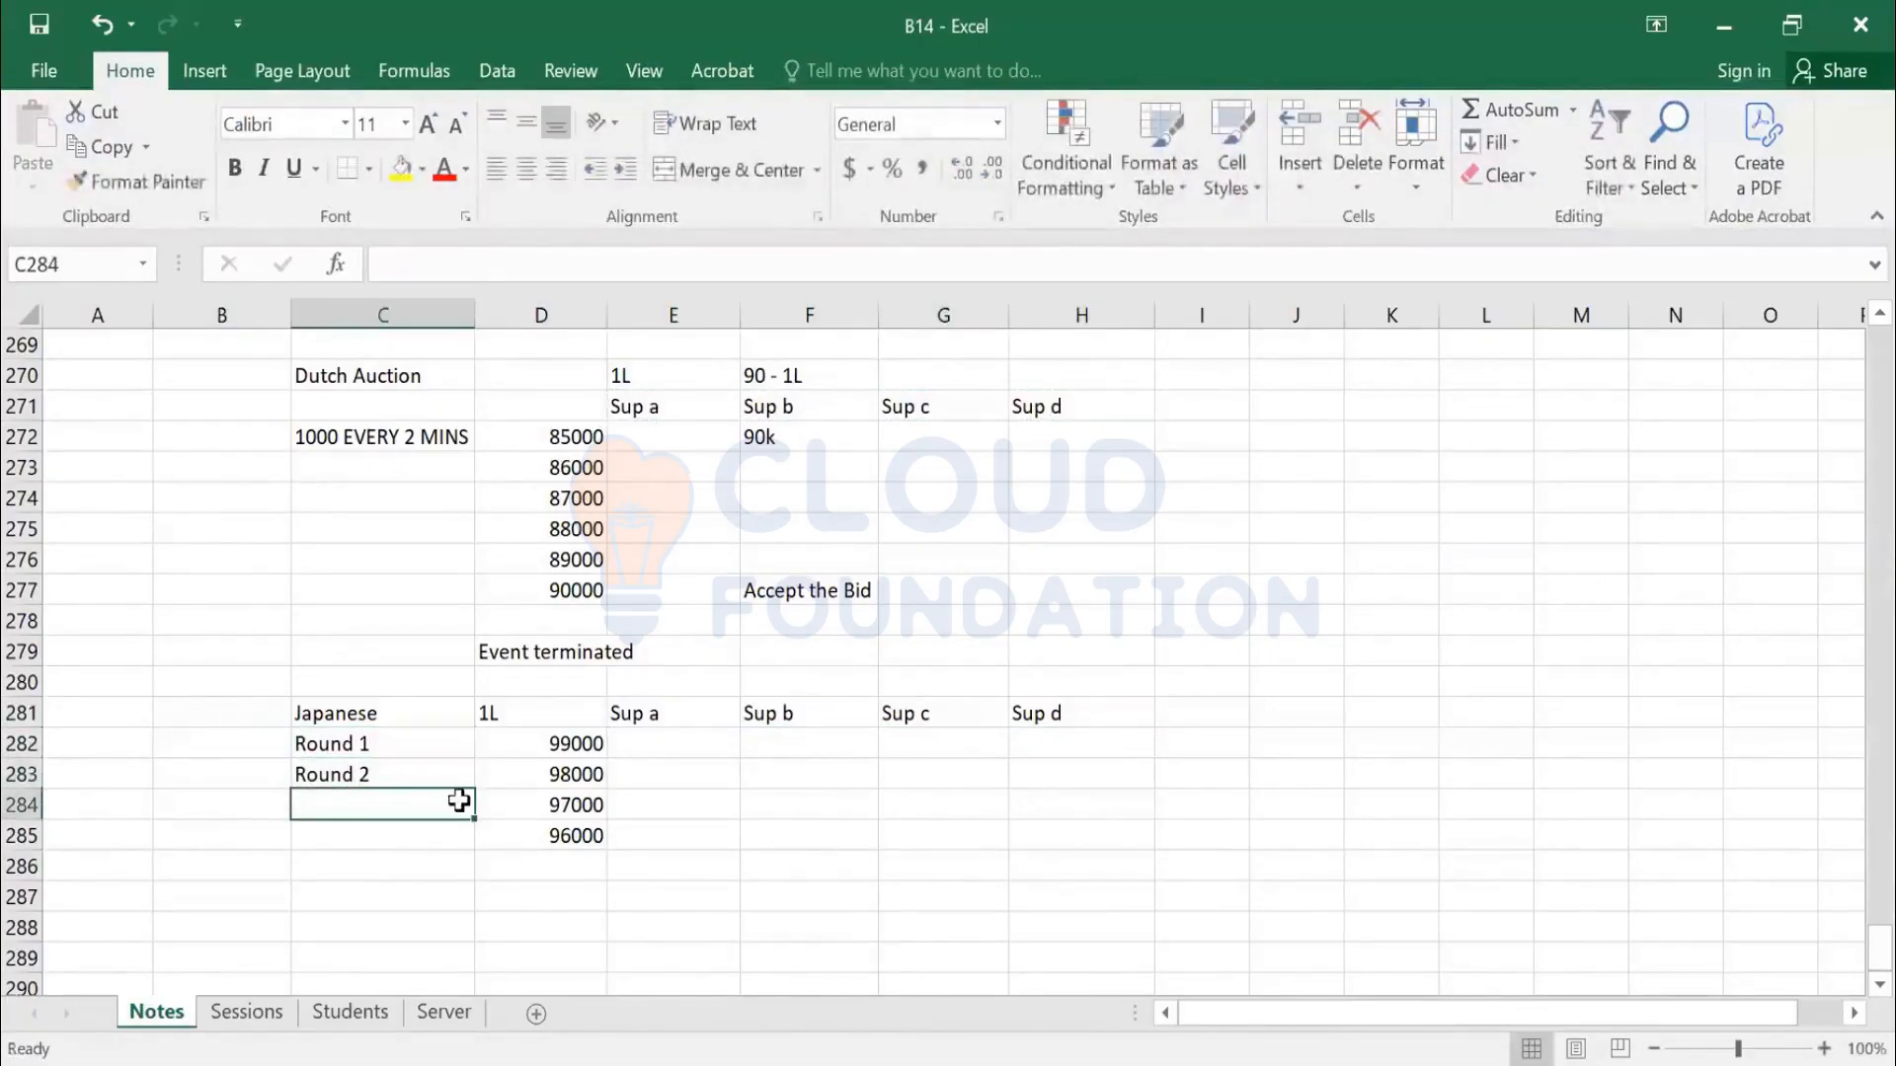
Mark Sup a, Sup b, Sup c and Sup d as accept in the Round 1 row
click(733, 756)
text(acce)
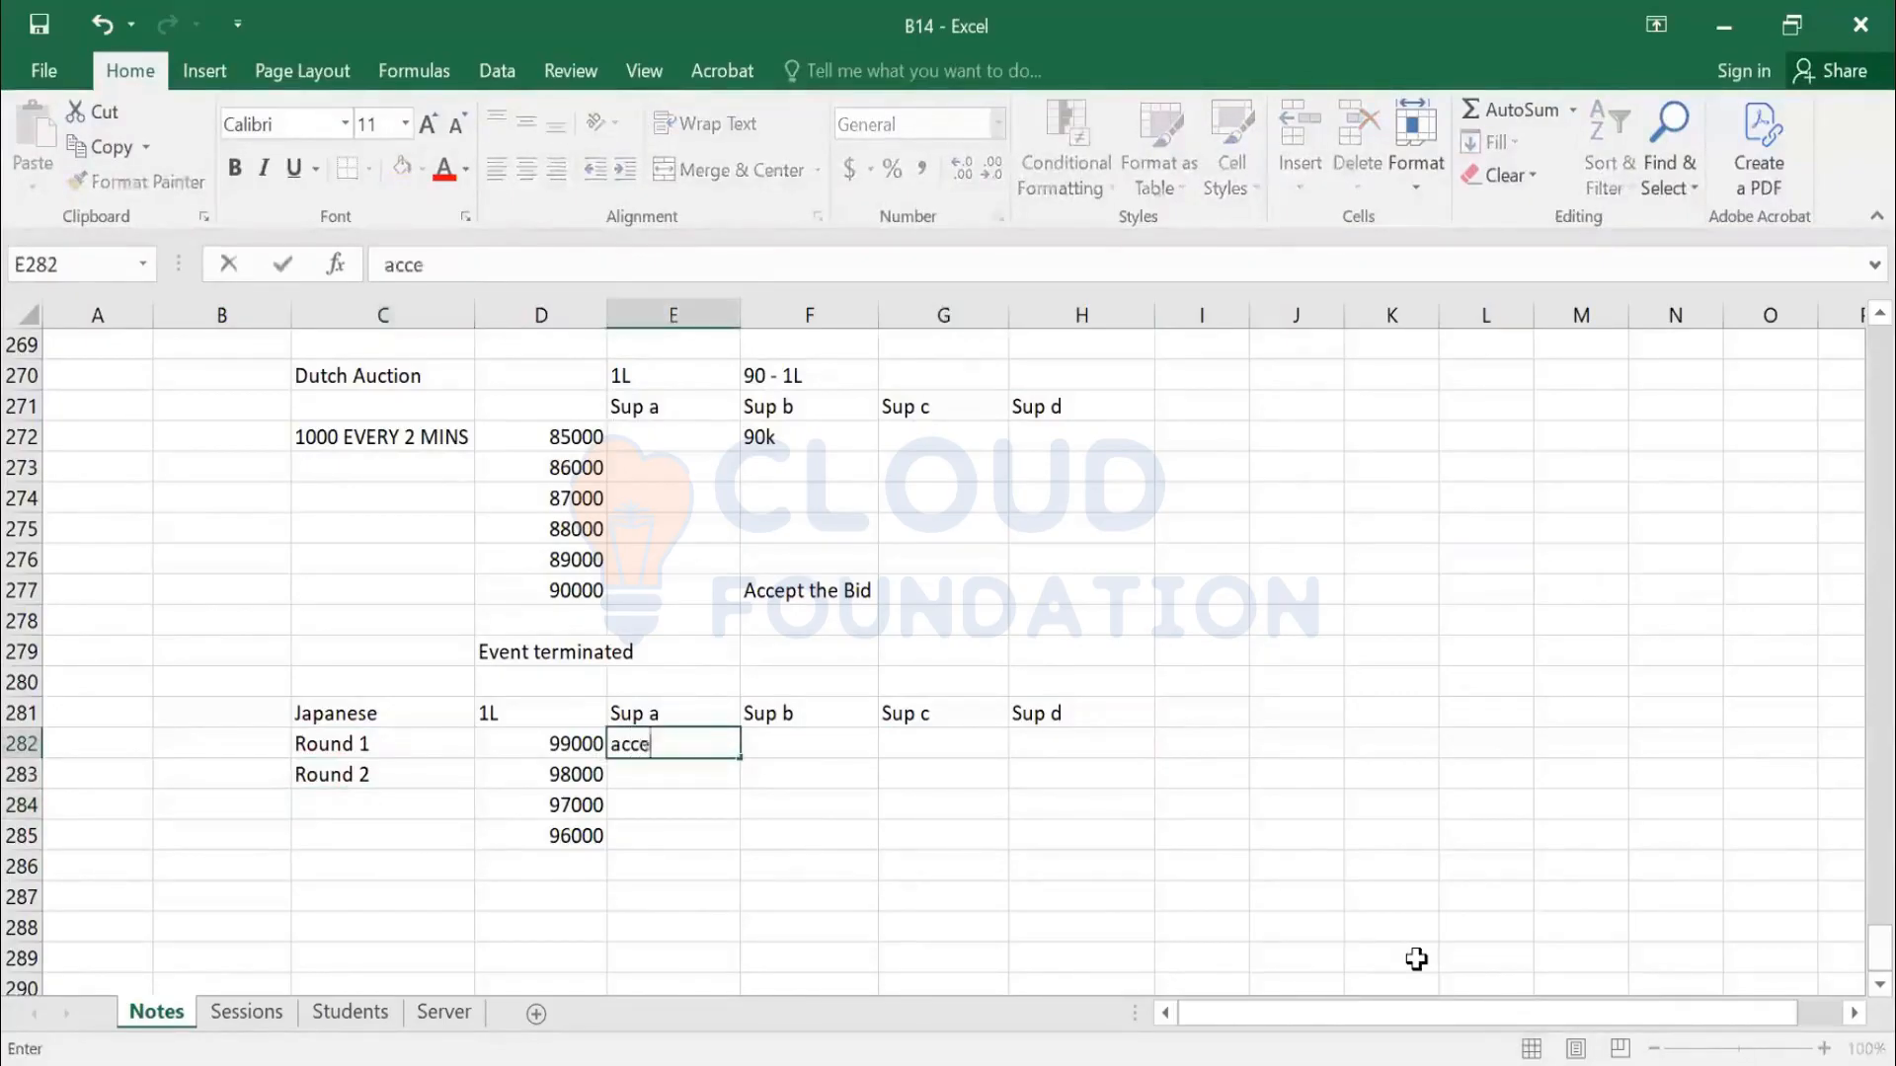
text(pt)
key(Tab)
text(accep)
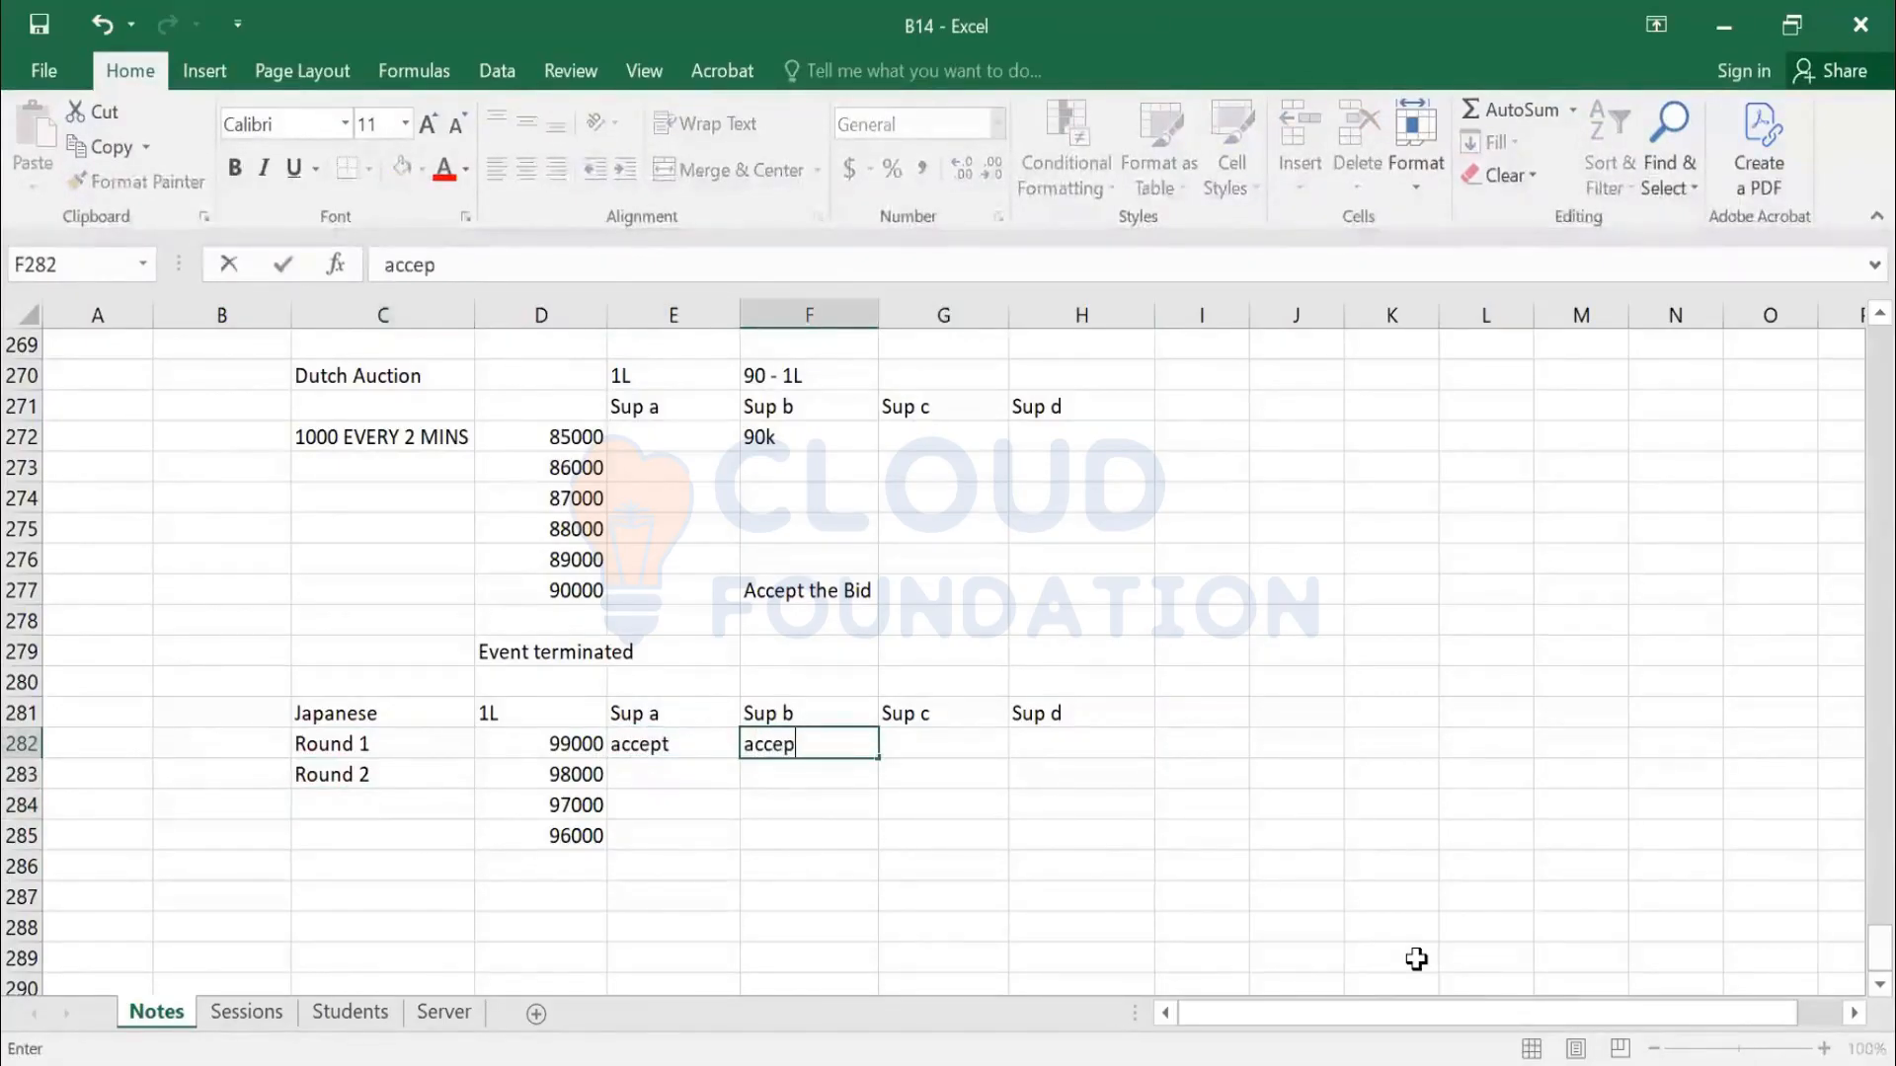
text(t)
key(Tab)
text(accept)
key(Tab)
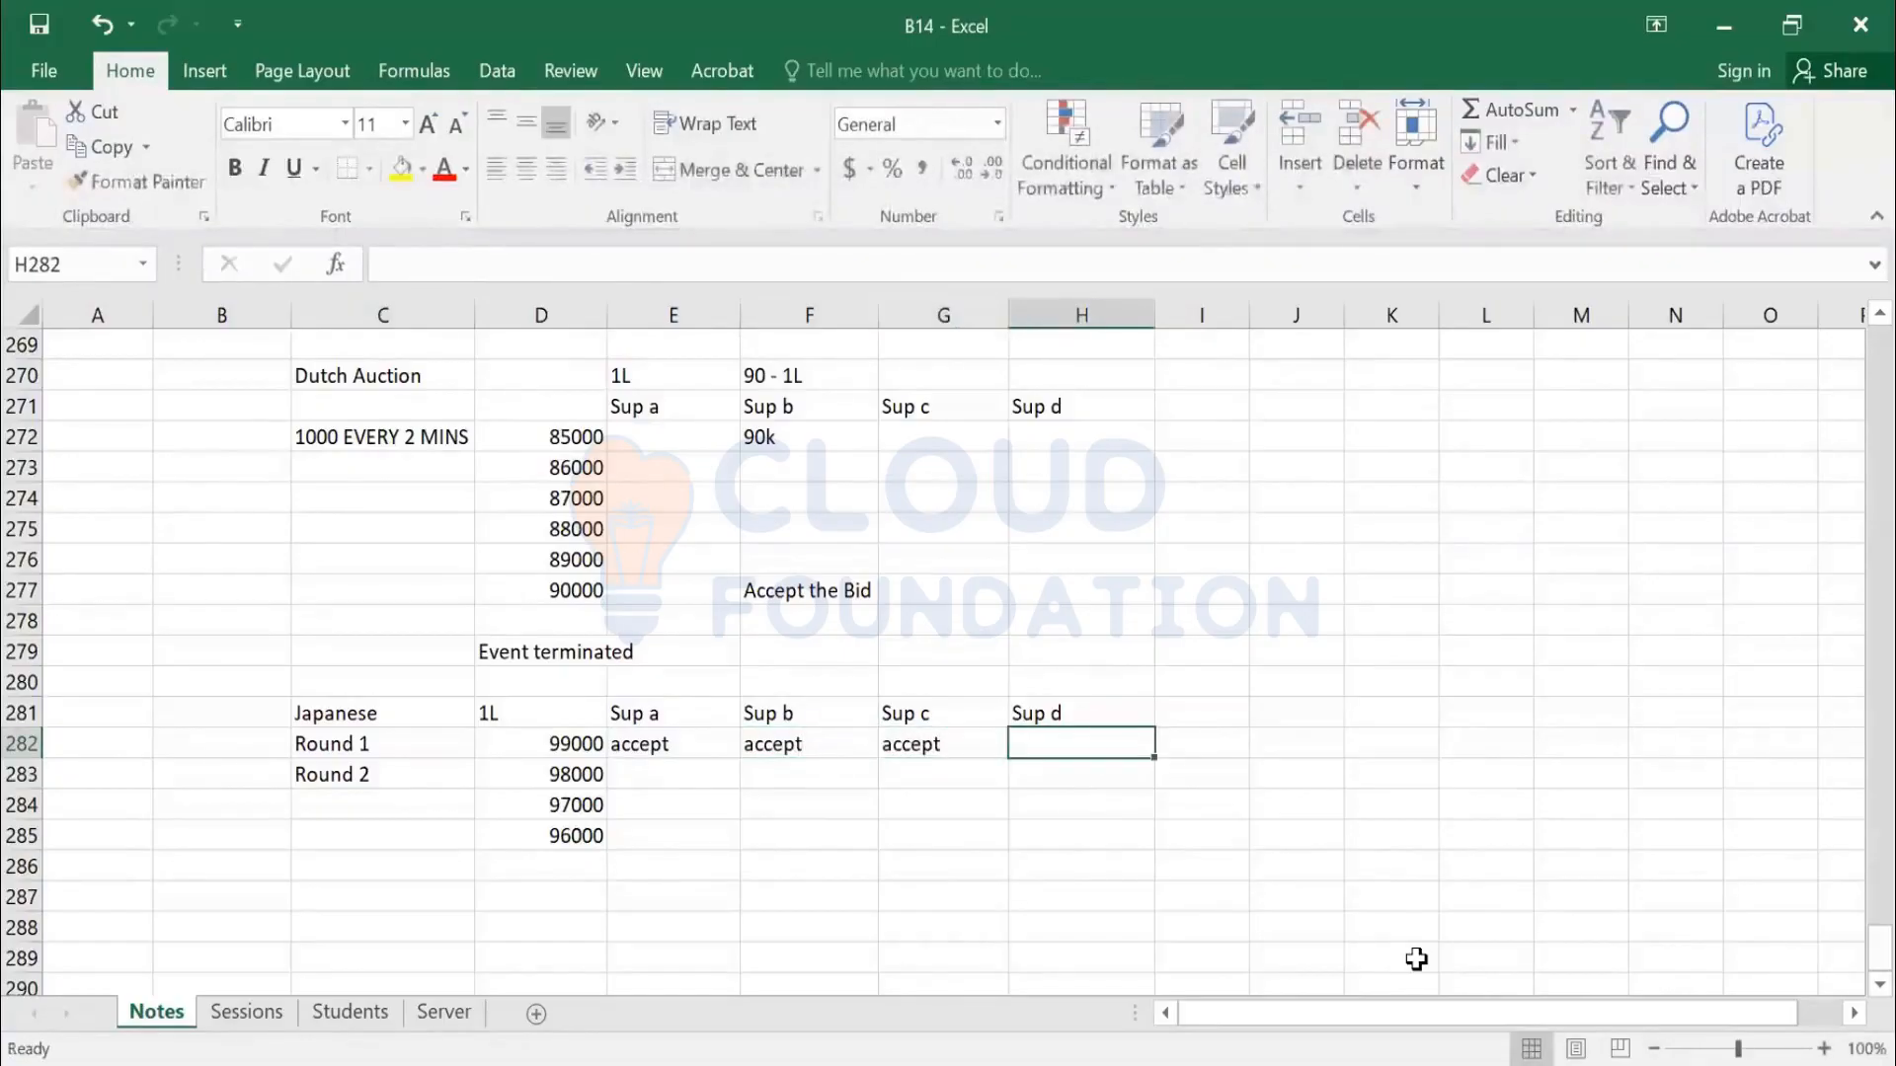
text(accept)
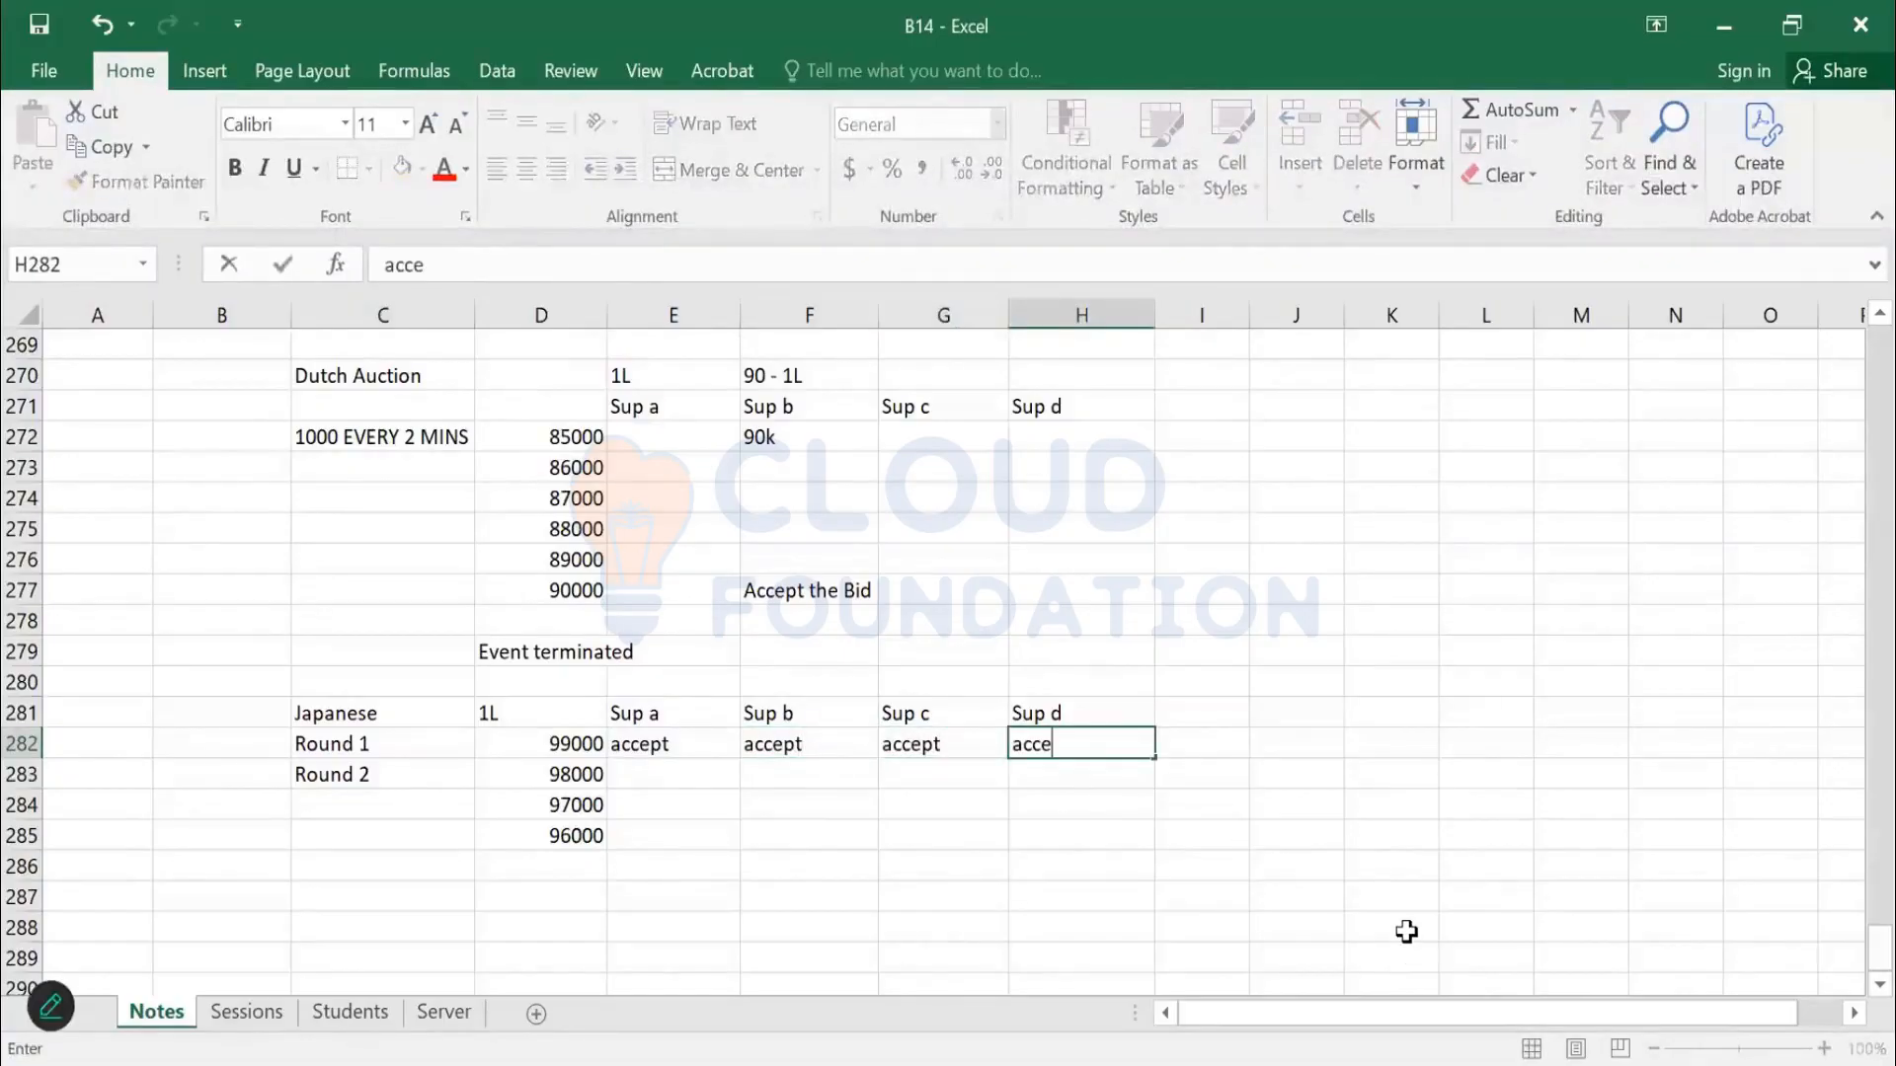
key(Return)
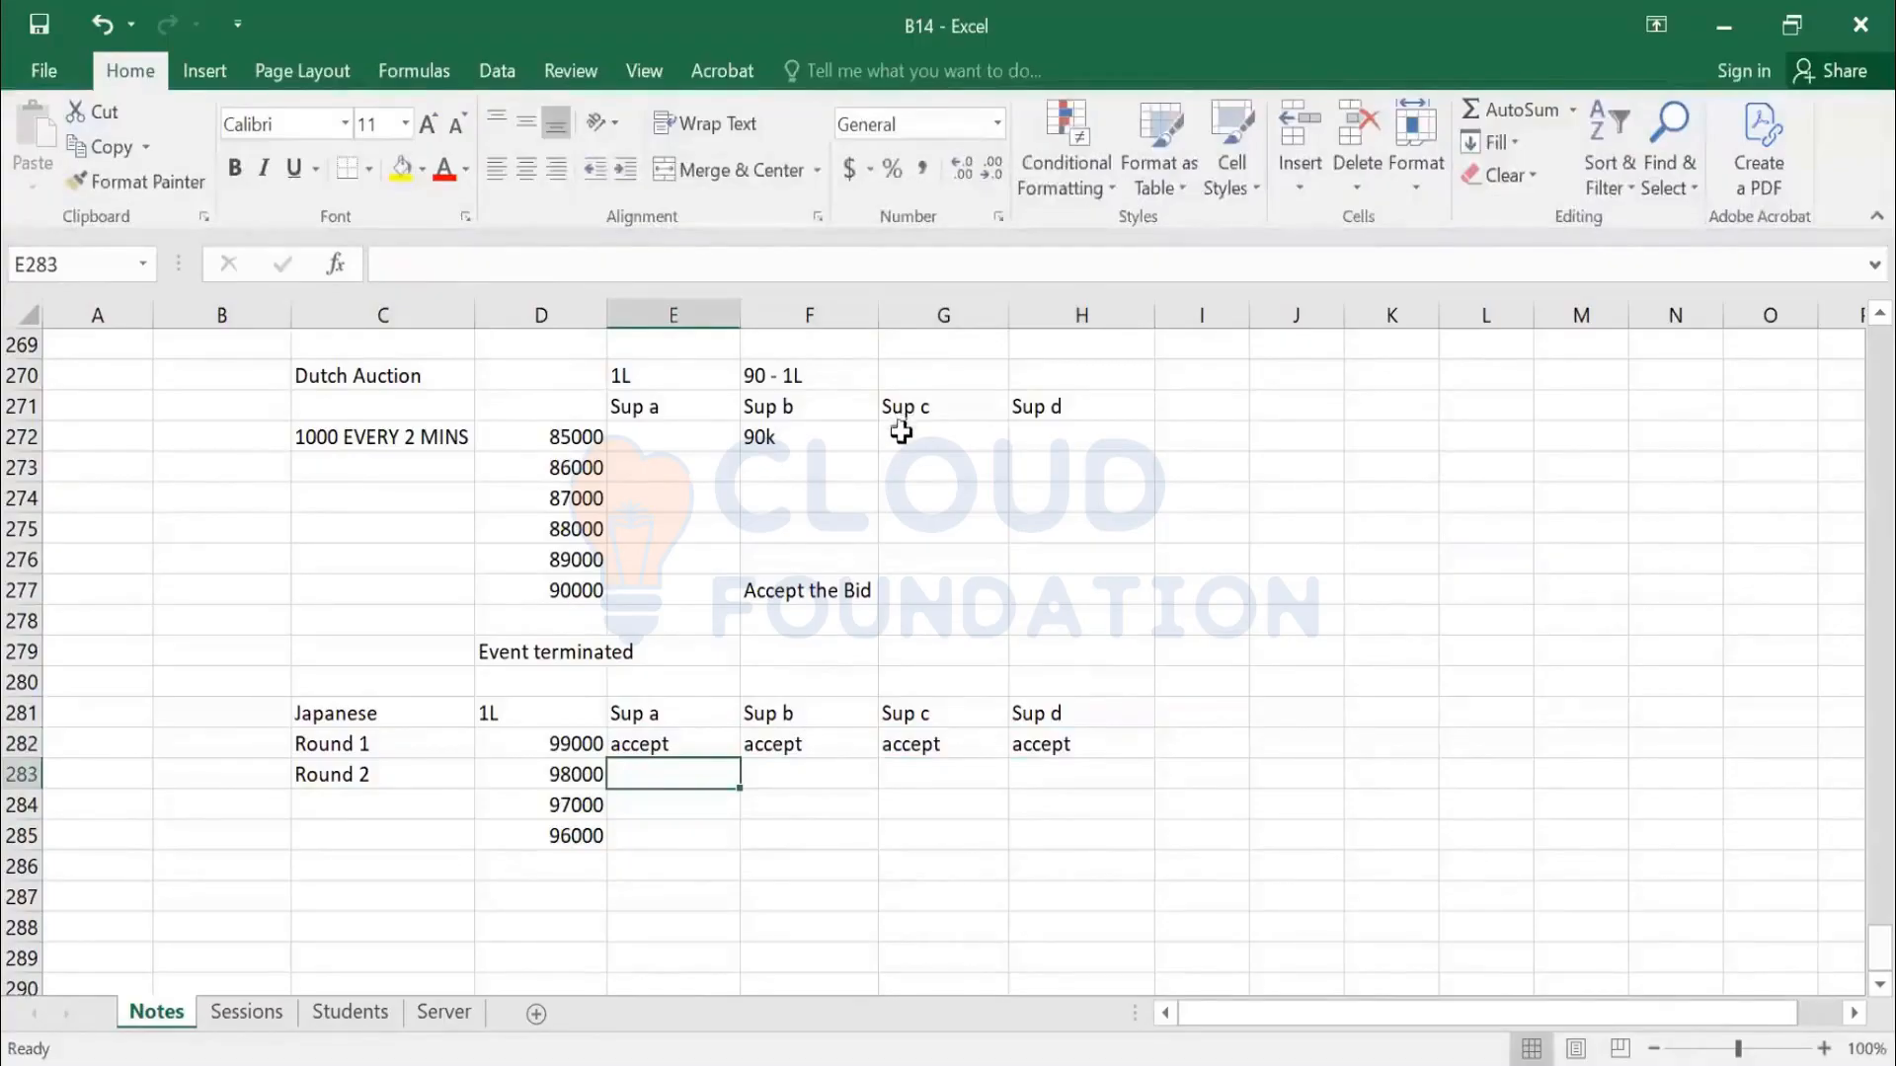
click(592, 867)
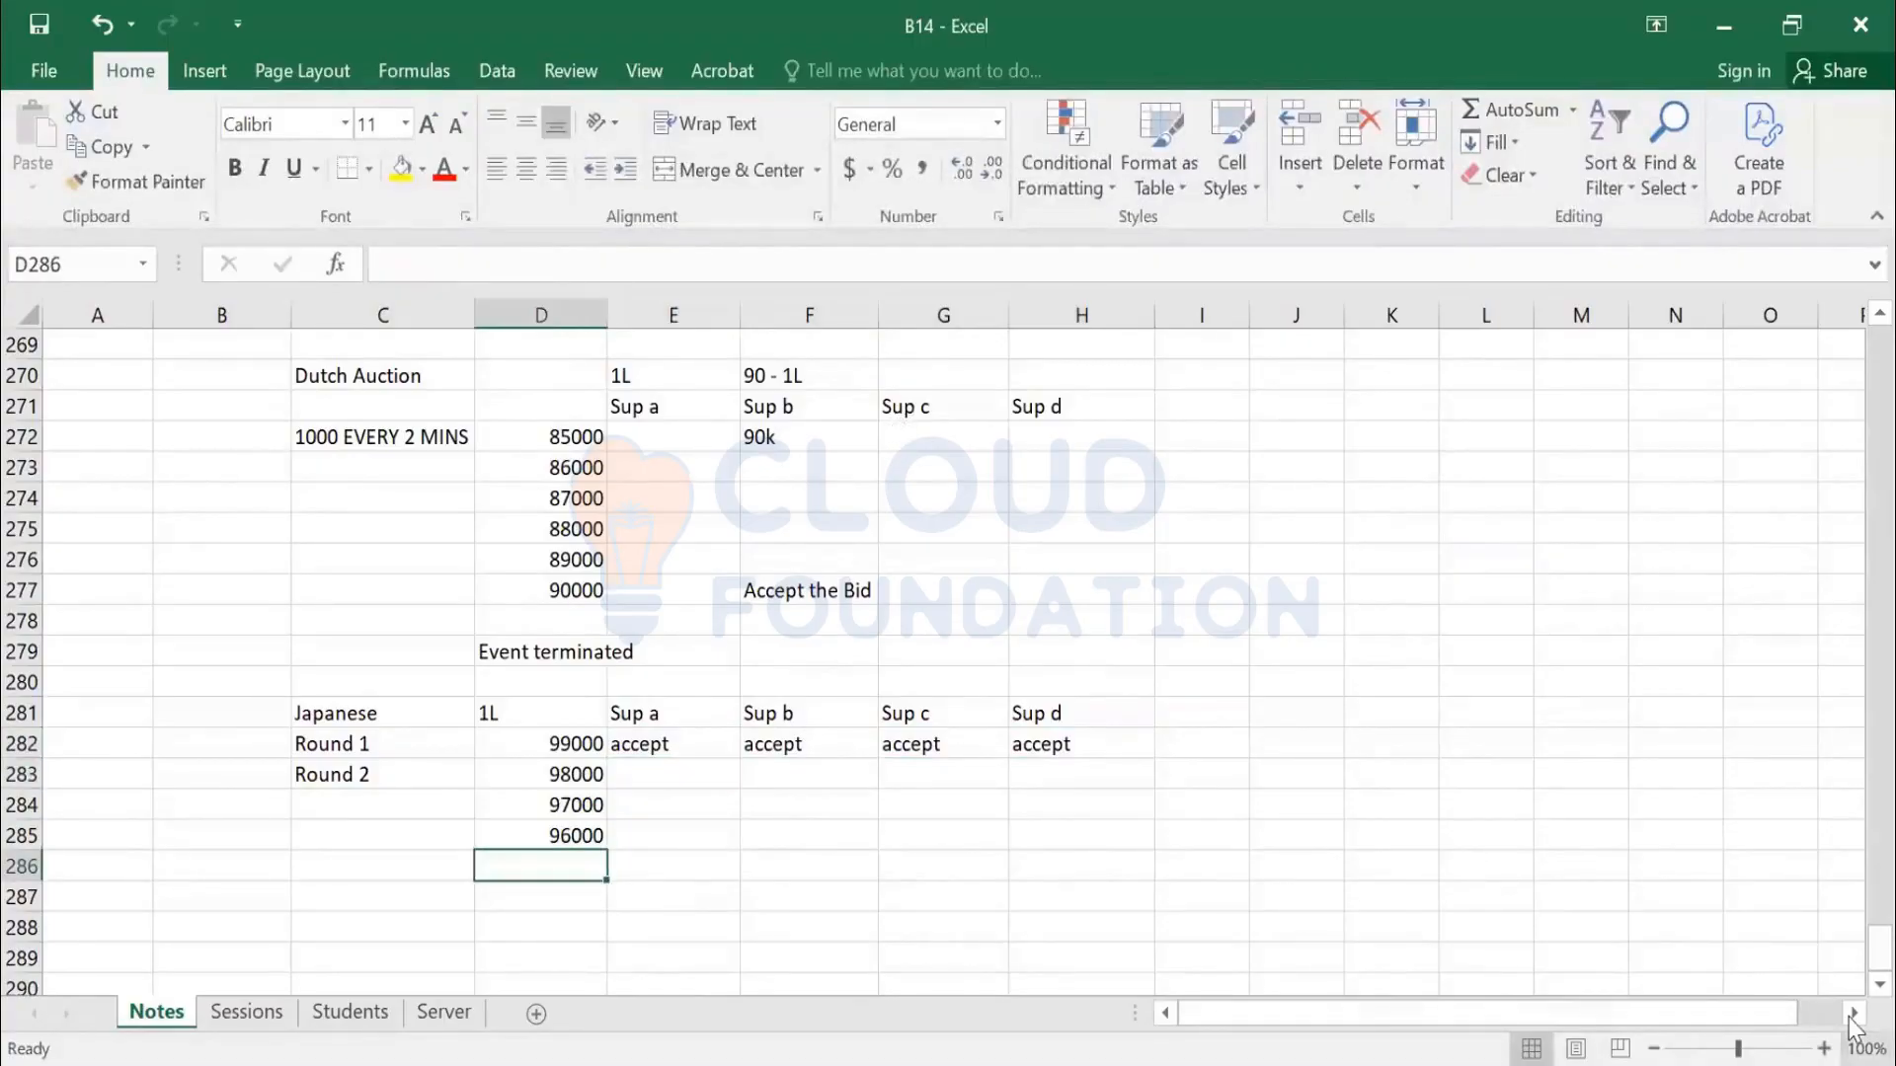
Enter the prices 95000, 94000, 93000, 92000 and 91000 down column D
text(95000)
key(Return)
text(94000)
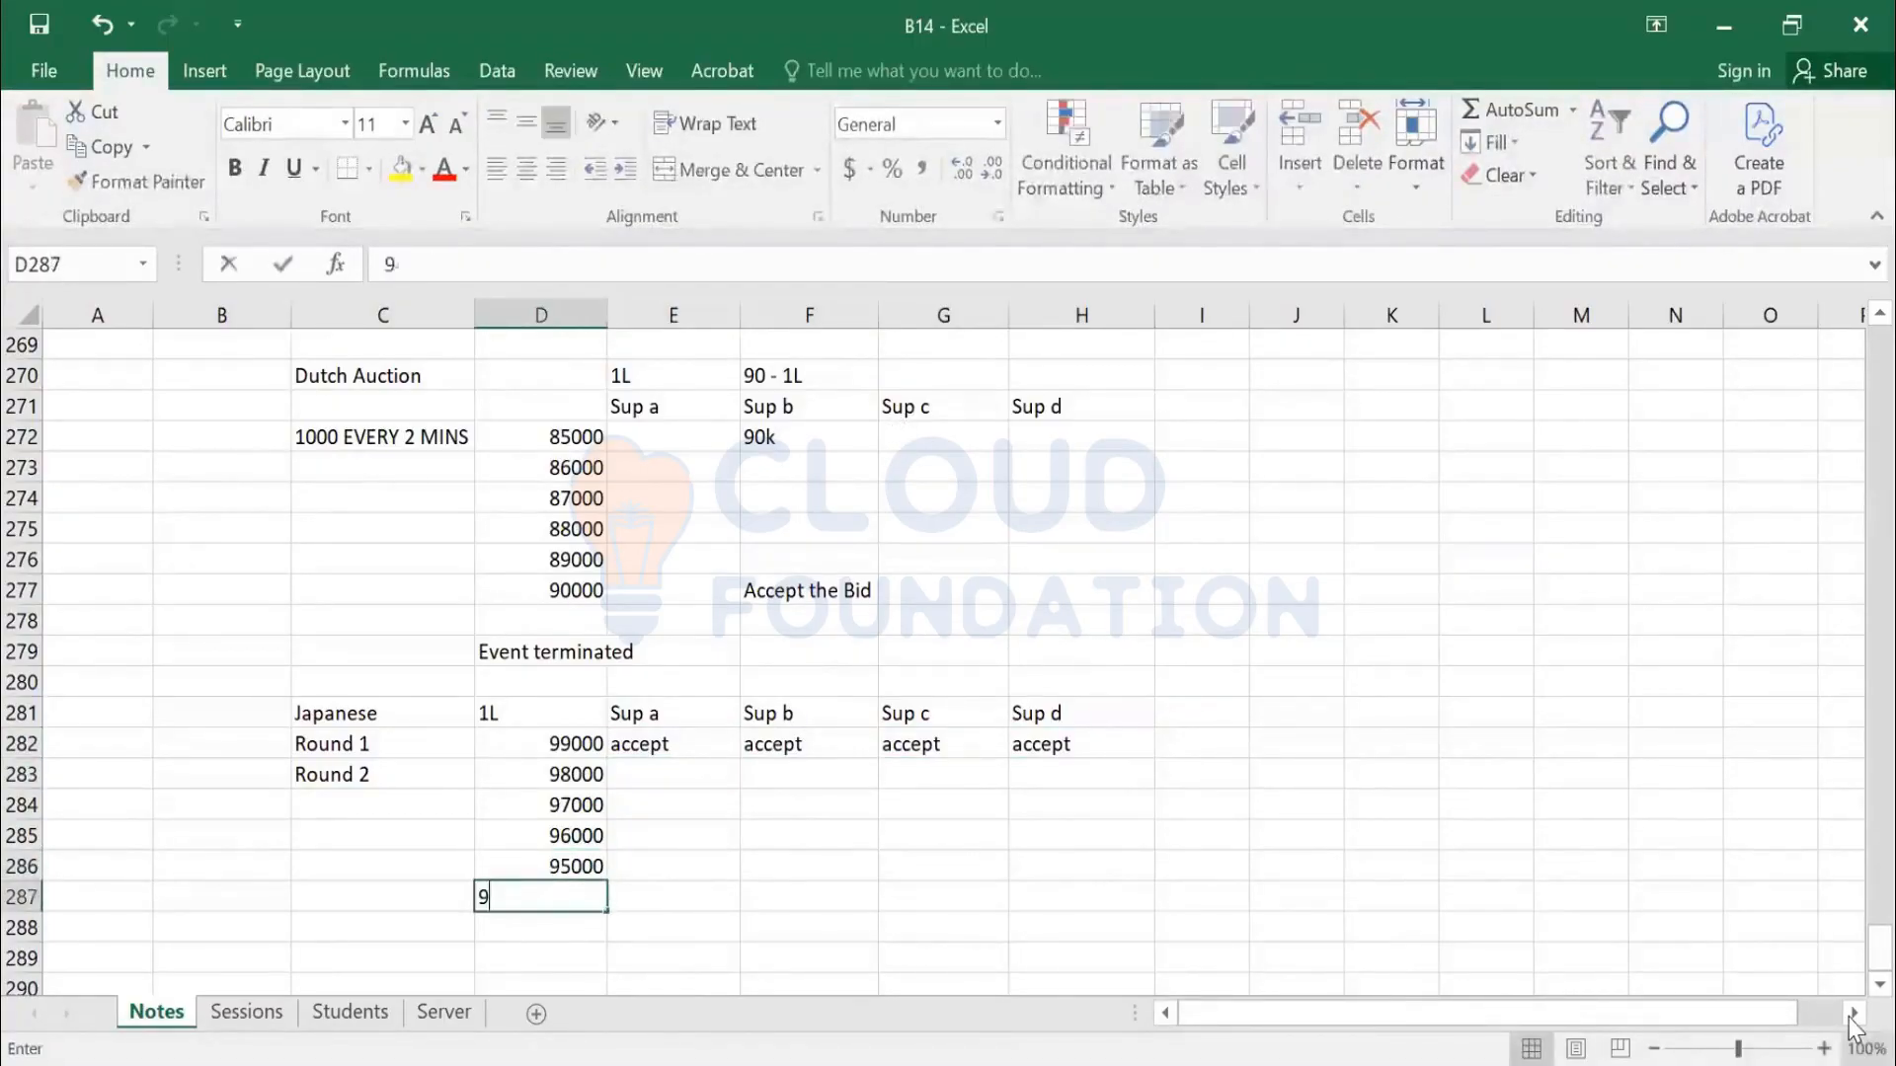
key(Return)
text(93000)
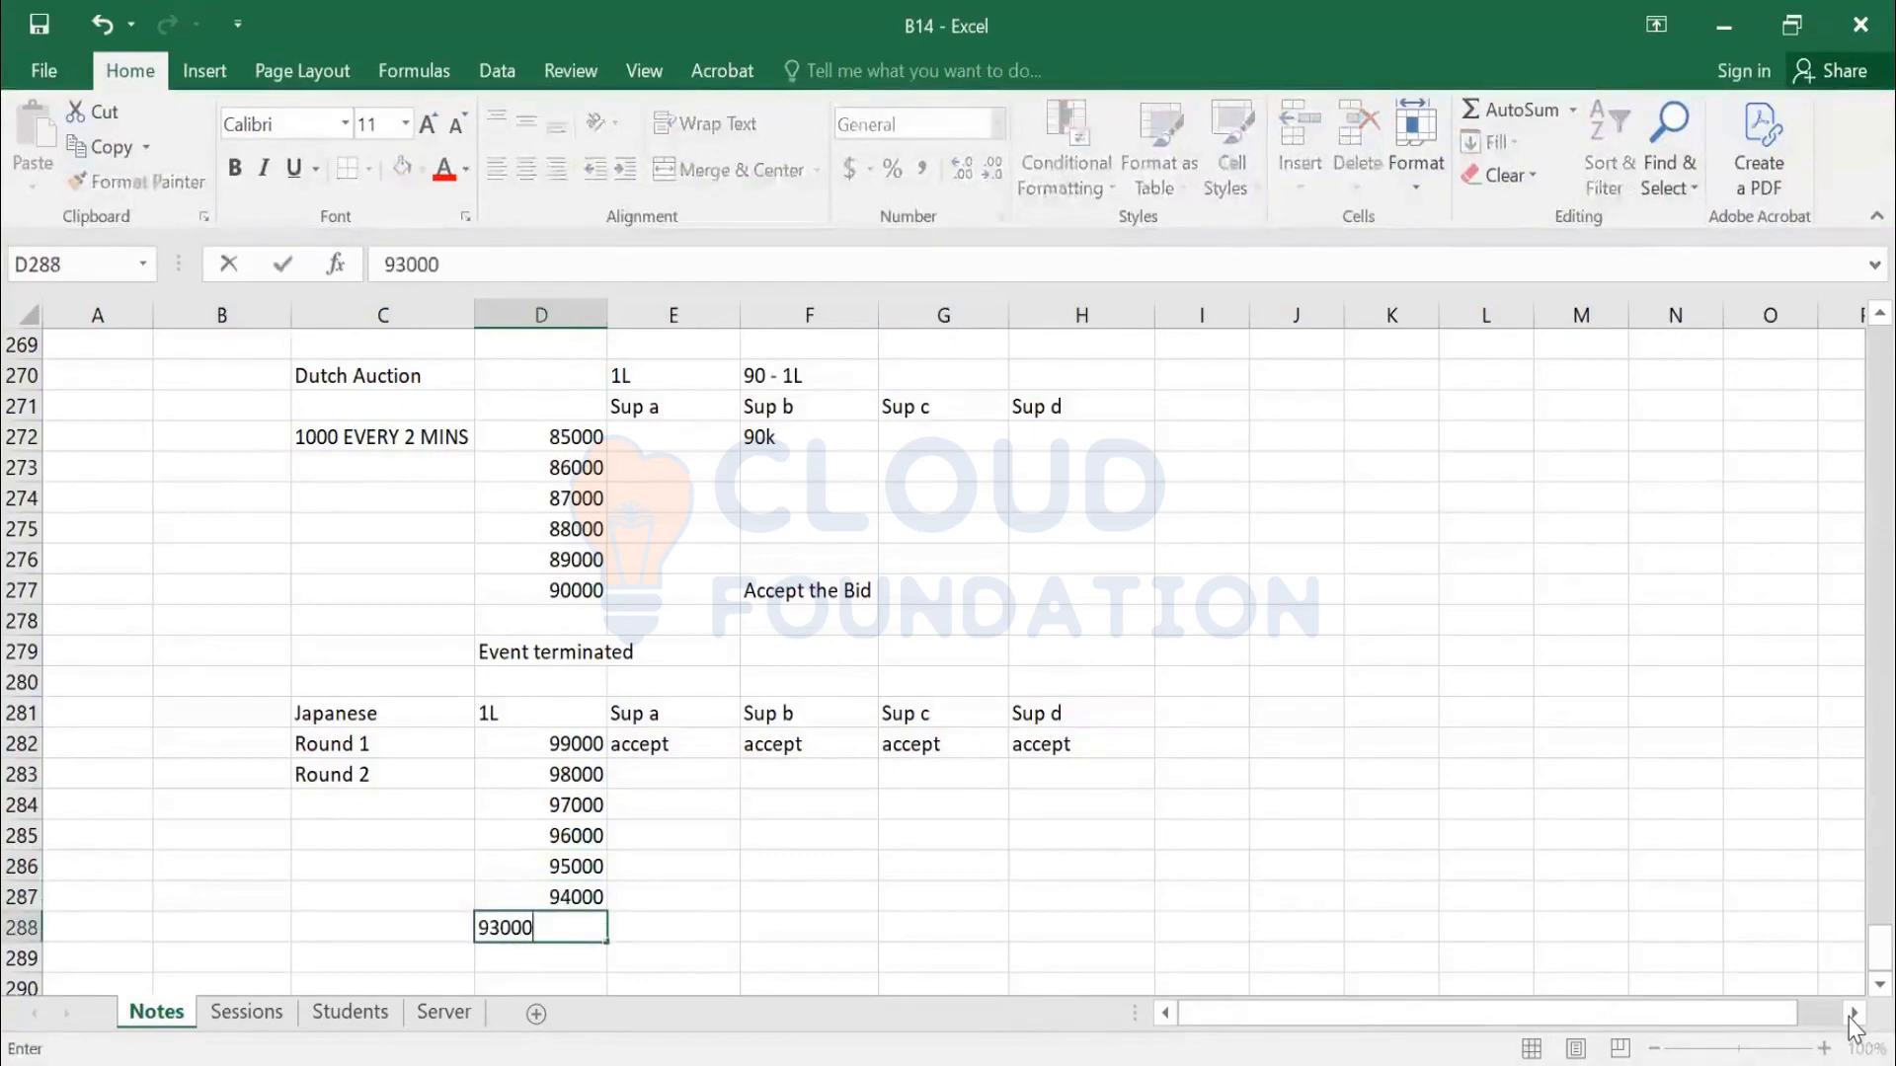
key(Return)
text(92000)
key(Return)
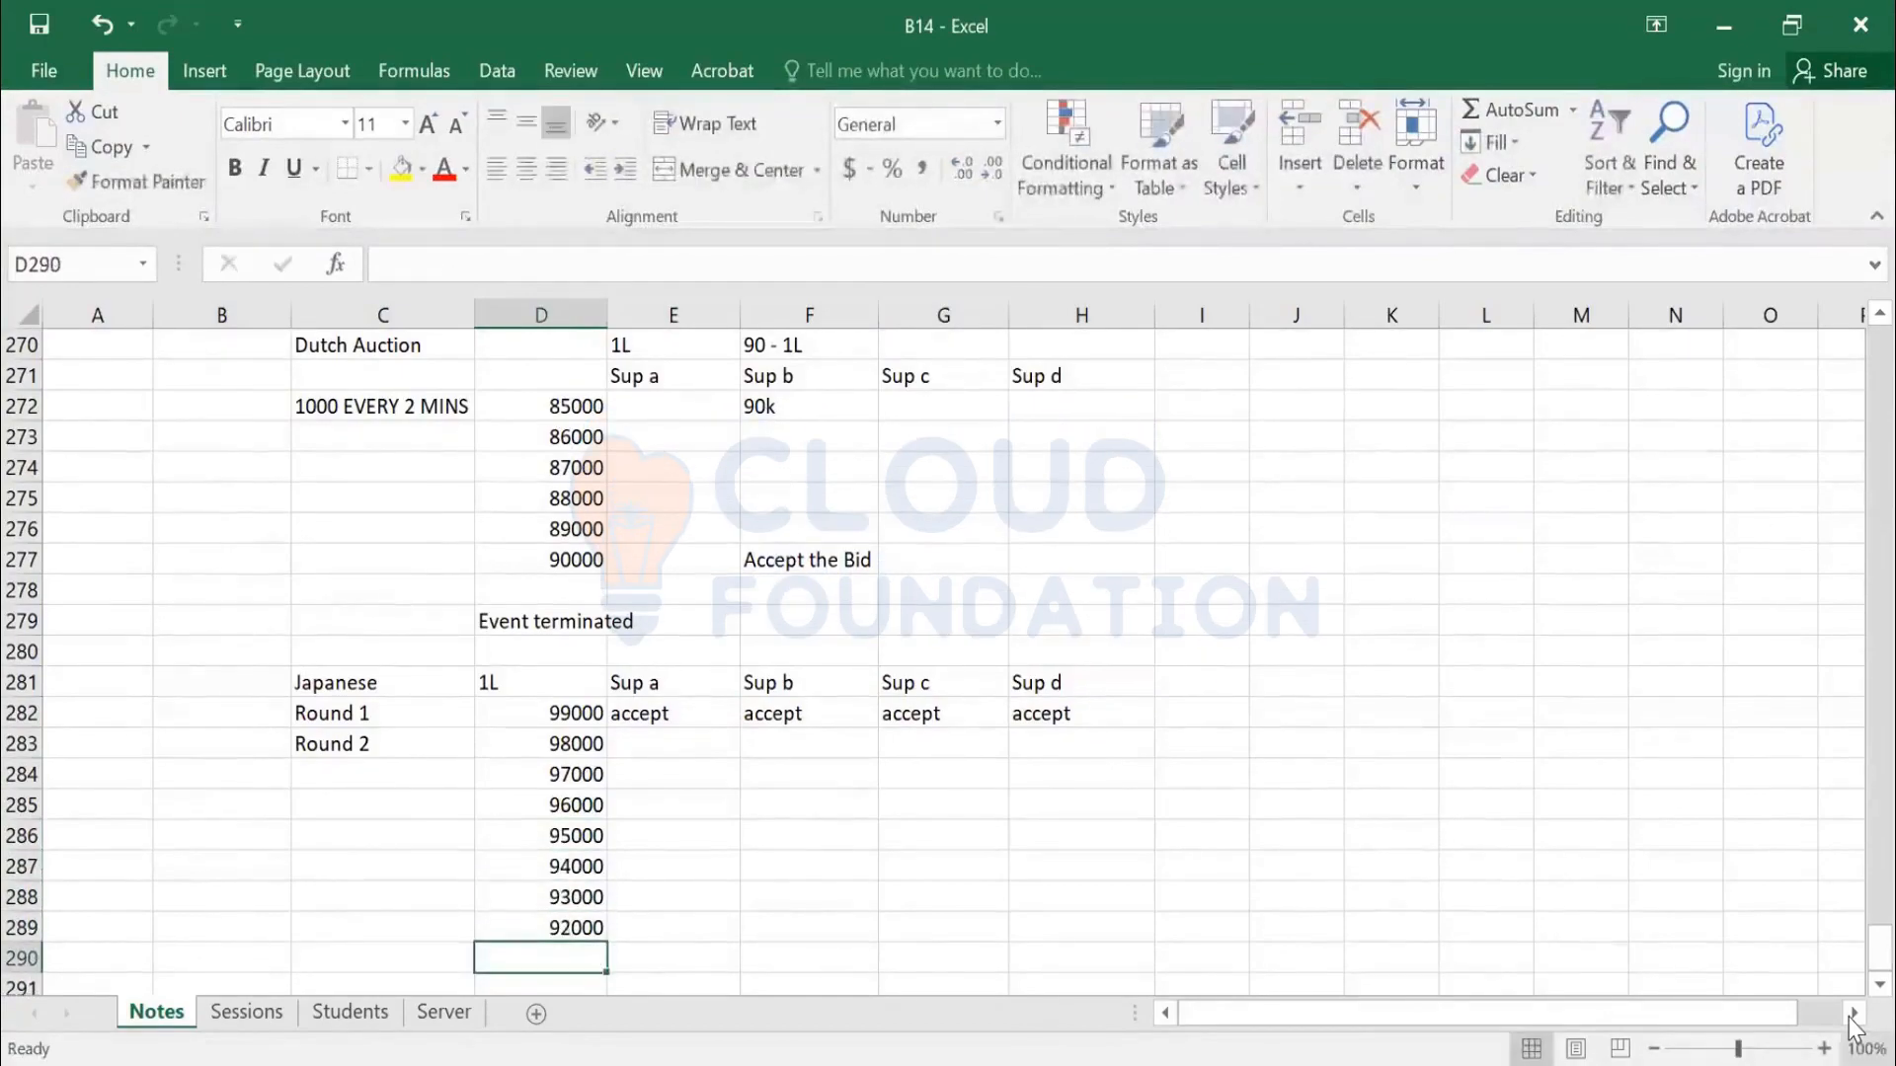
text(91000)
key(Tab)
key(Tab)
key(Tab)
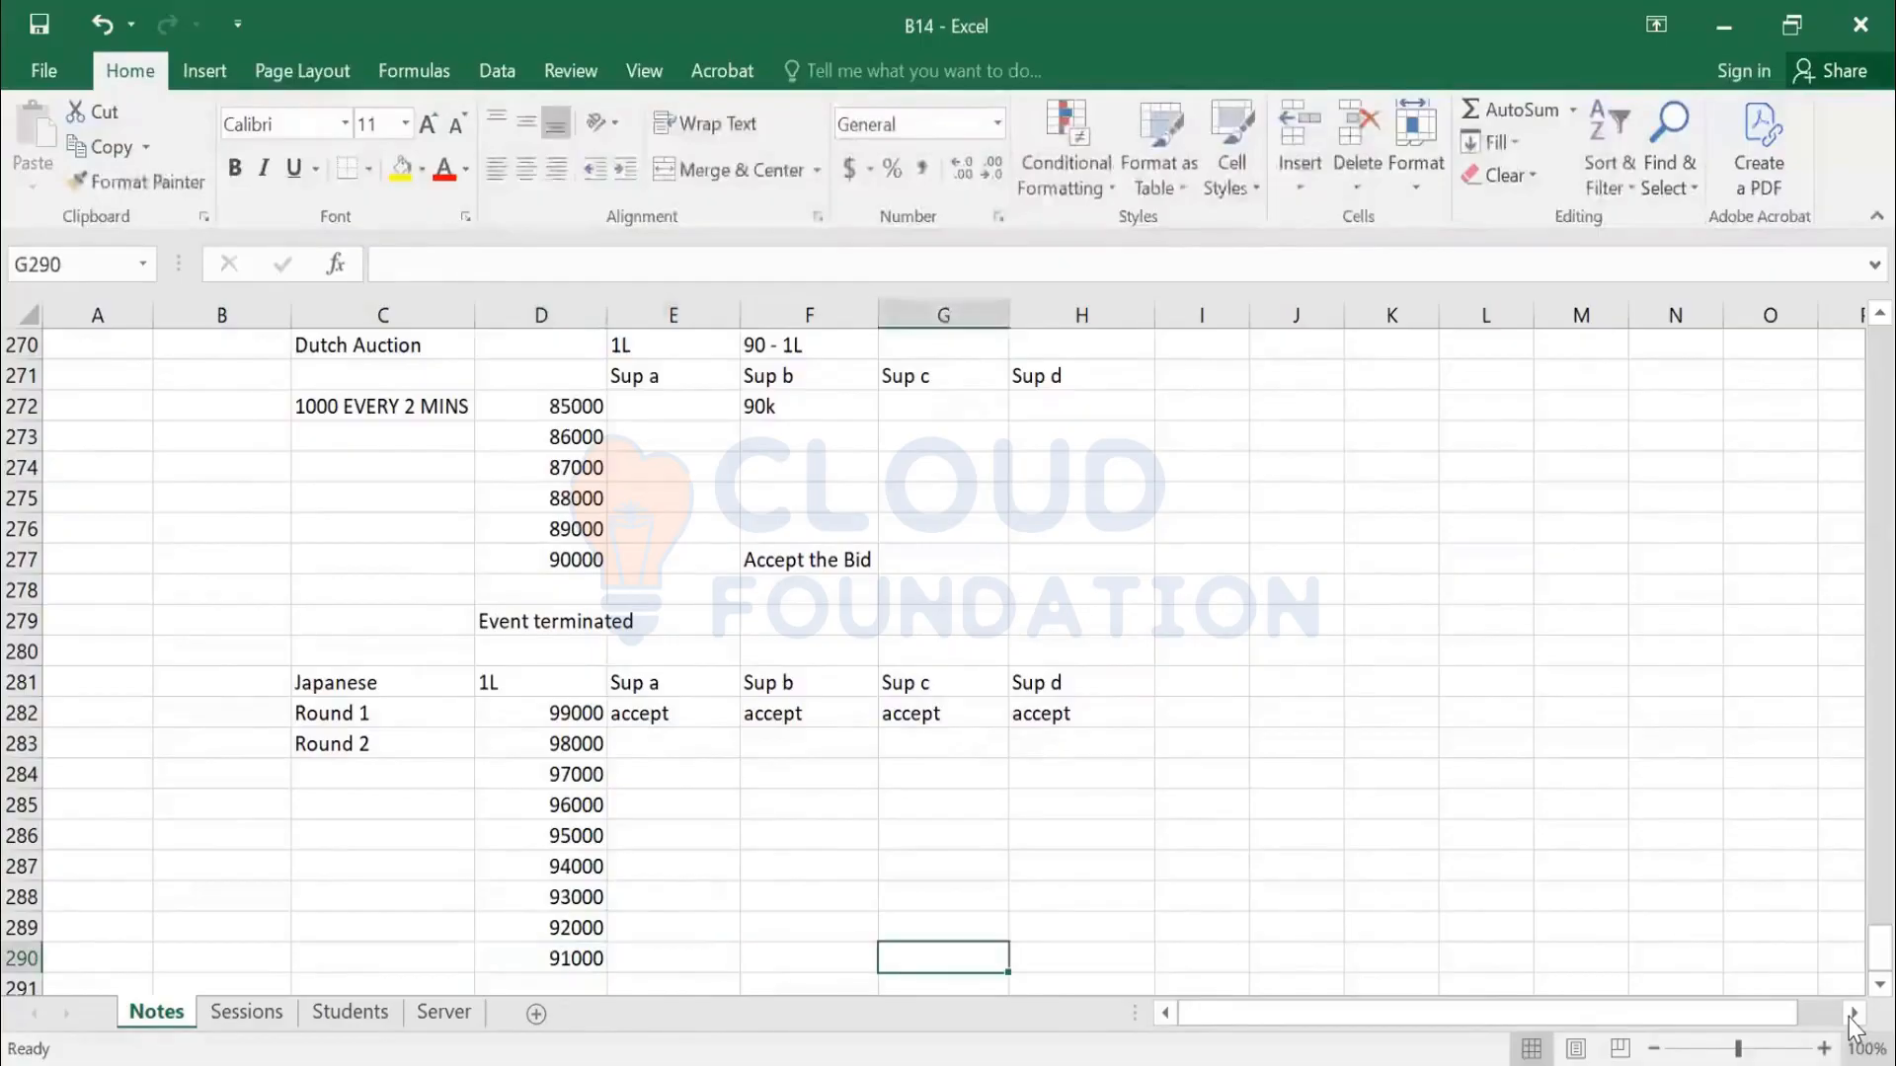
Enter accept for Sup c at 91000 and copy accept down Sup c's column through row 289
text(accept)
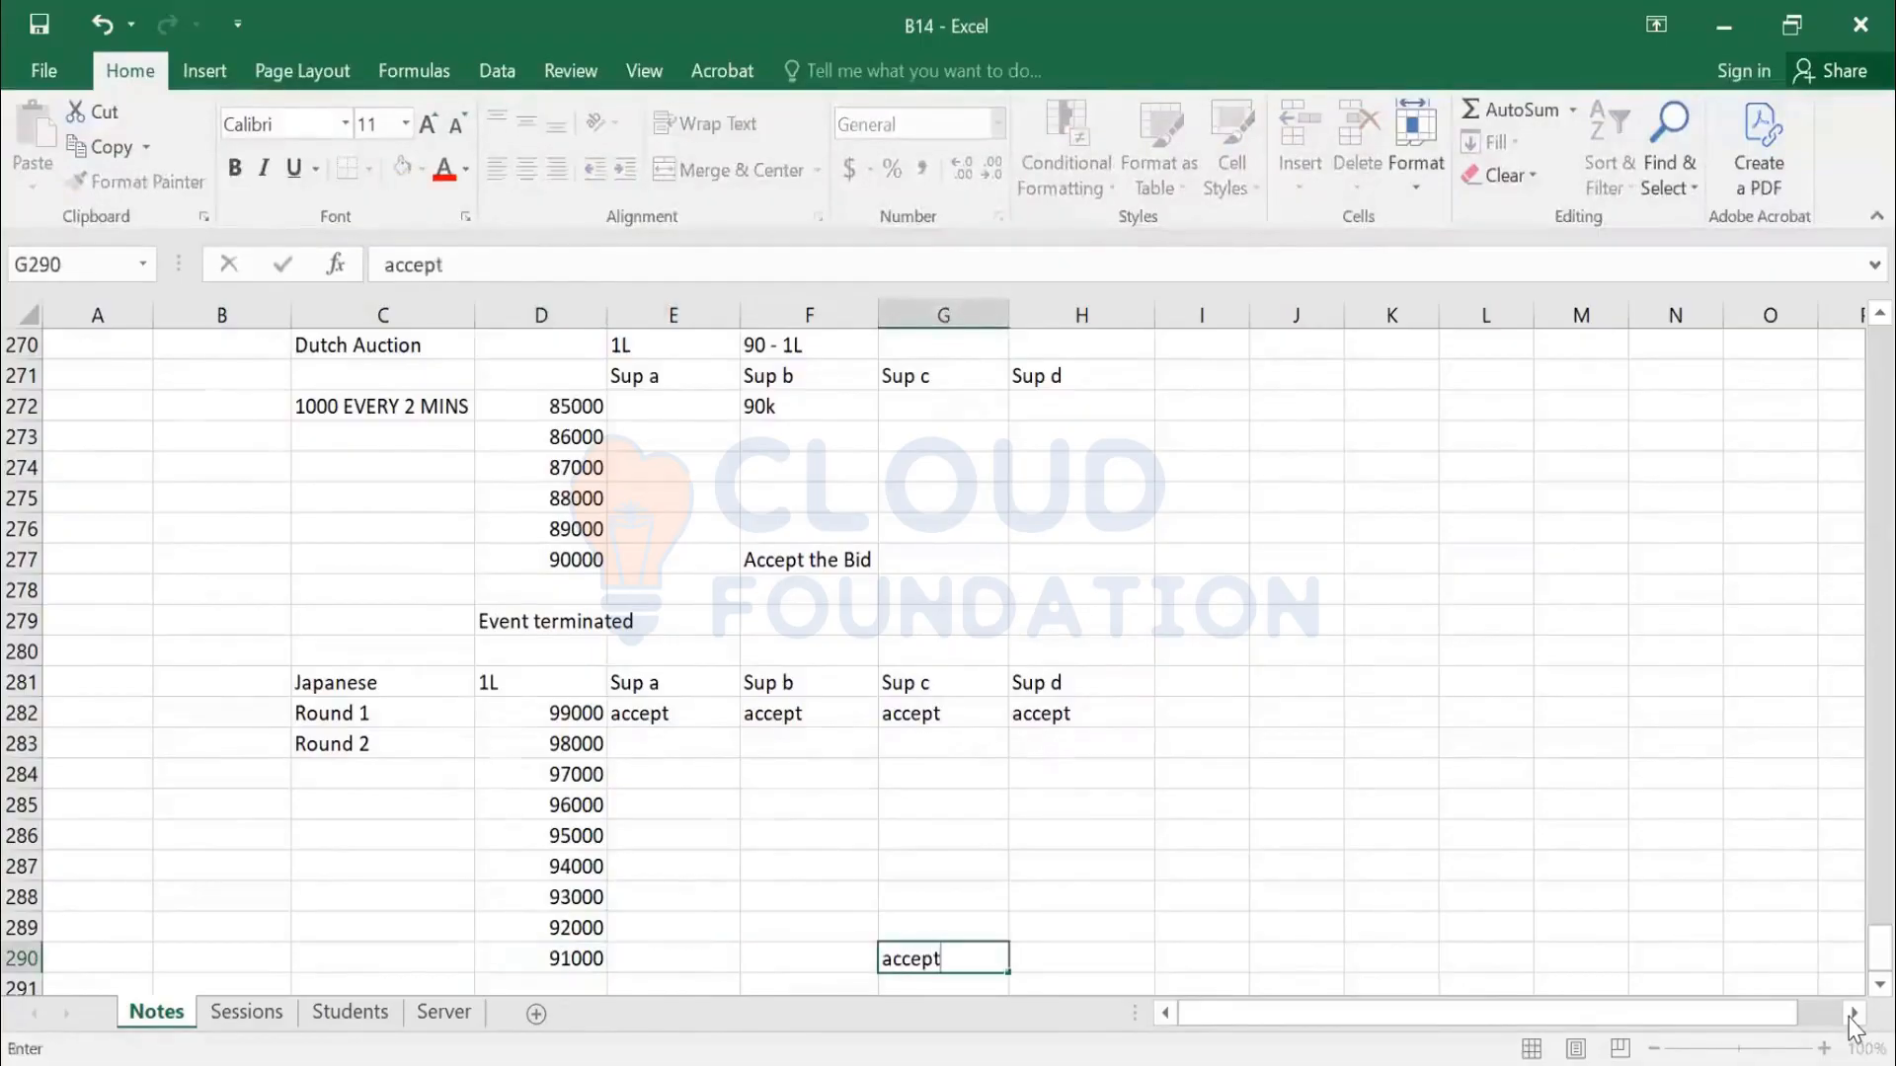
key(Return)
key(Up)
key(Right)
key(ctrl+Up)
key(Right)
key(Right)
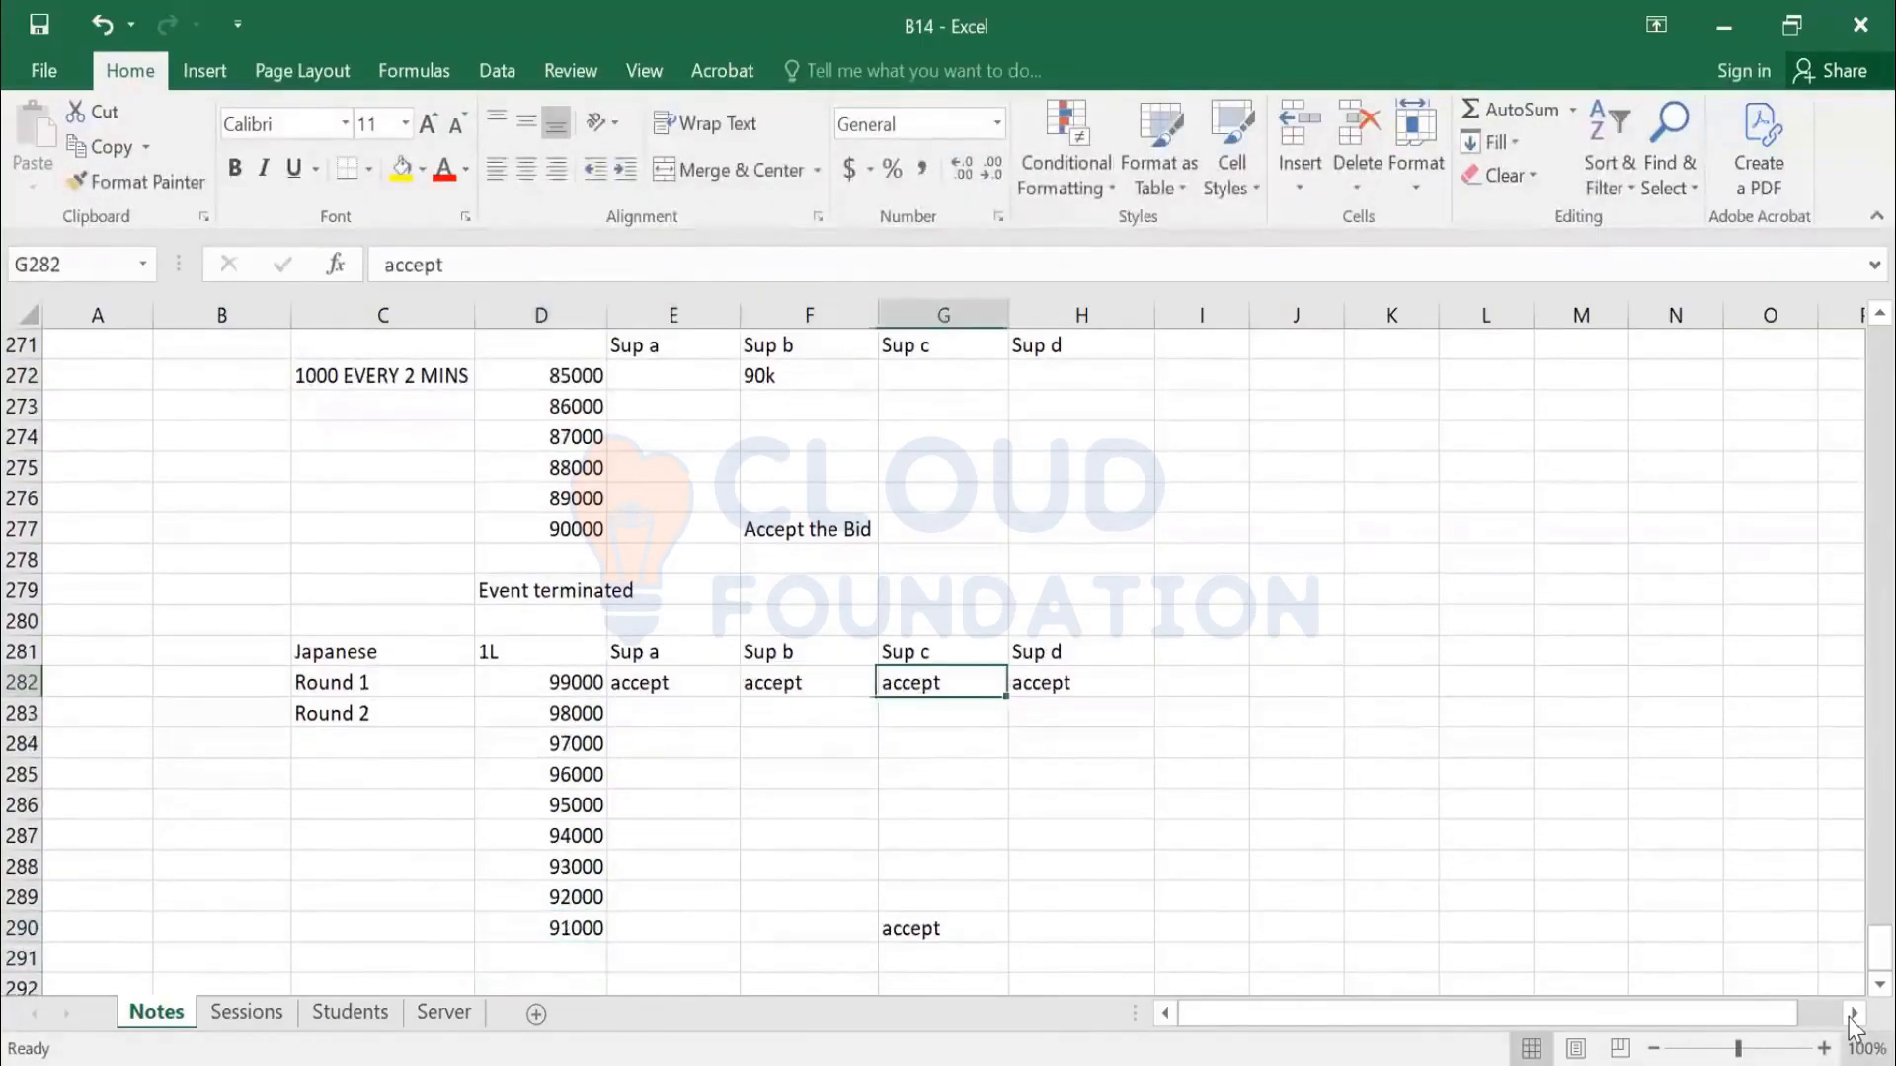
key(ctrl+c)
key(Down)
key(shift+Down)
key(shift+Down)
key(shift+Down)
key(shift+Down)
key(shift+Down)
key(shift+Down)
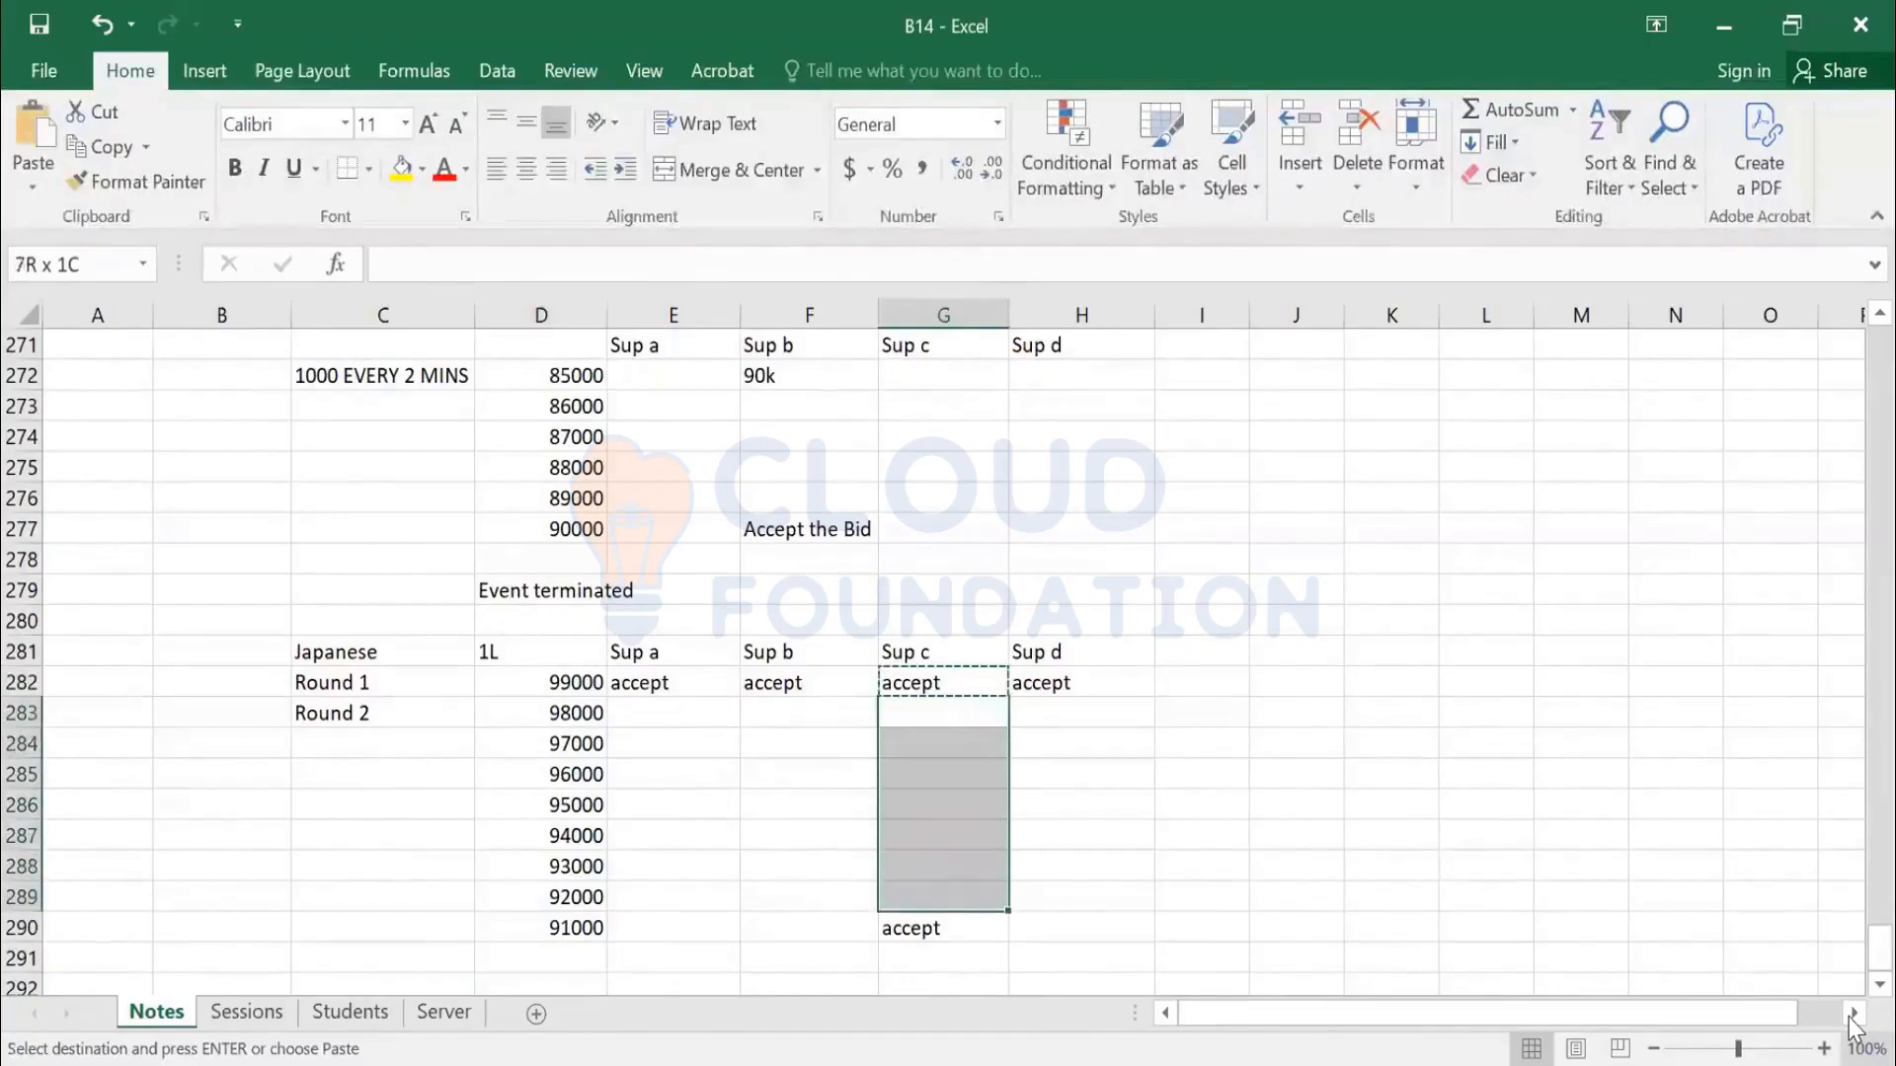
key(Return)
scroll(987, 780, down, 1)
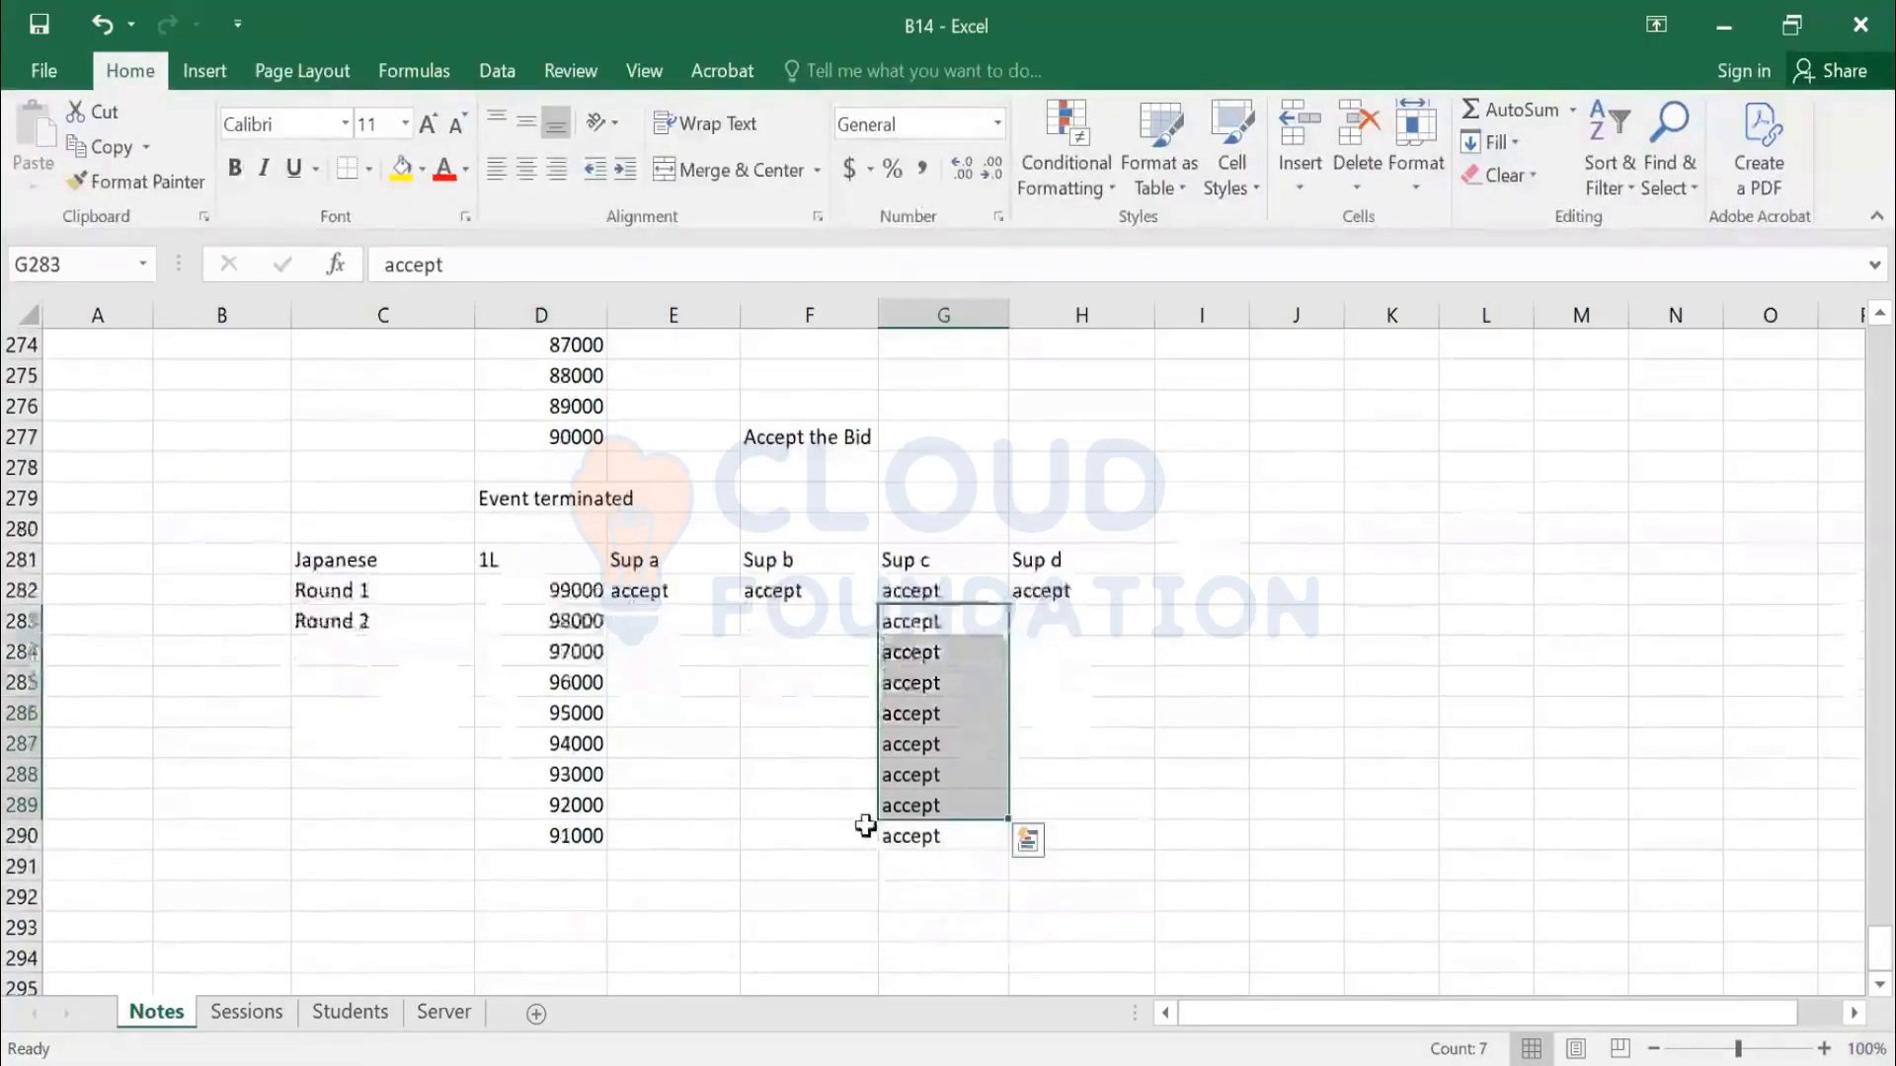
click(563, 867)
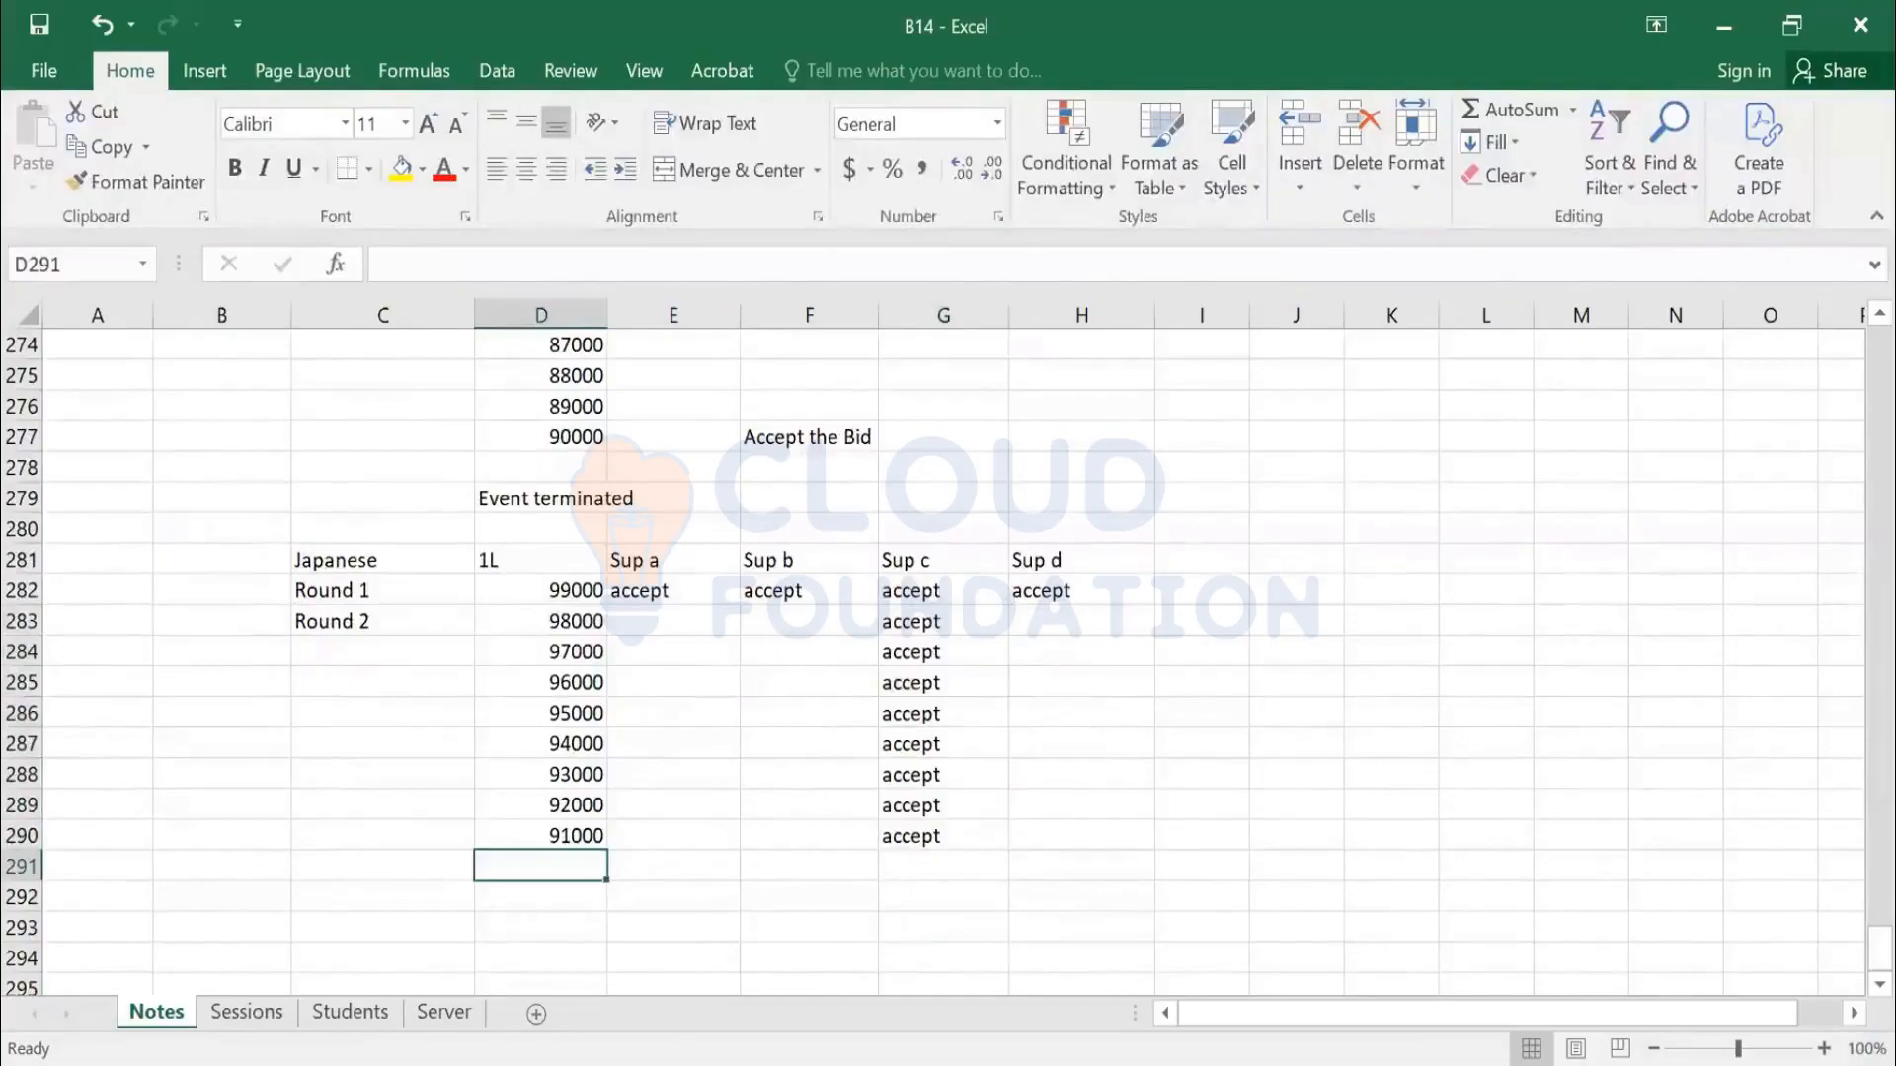
Add the 90000 price and mark Sup c '- removed from the event'
text(90000)
click(943, 866)
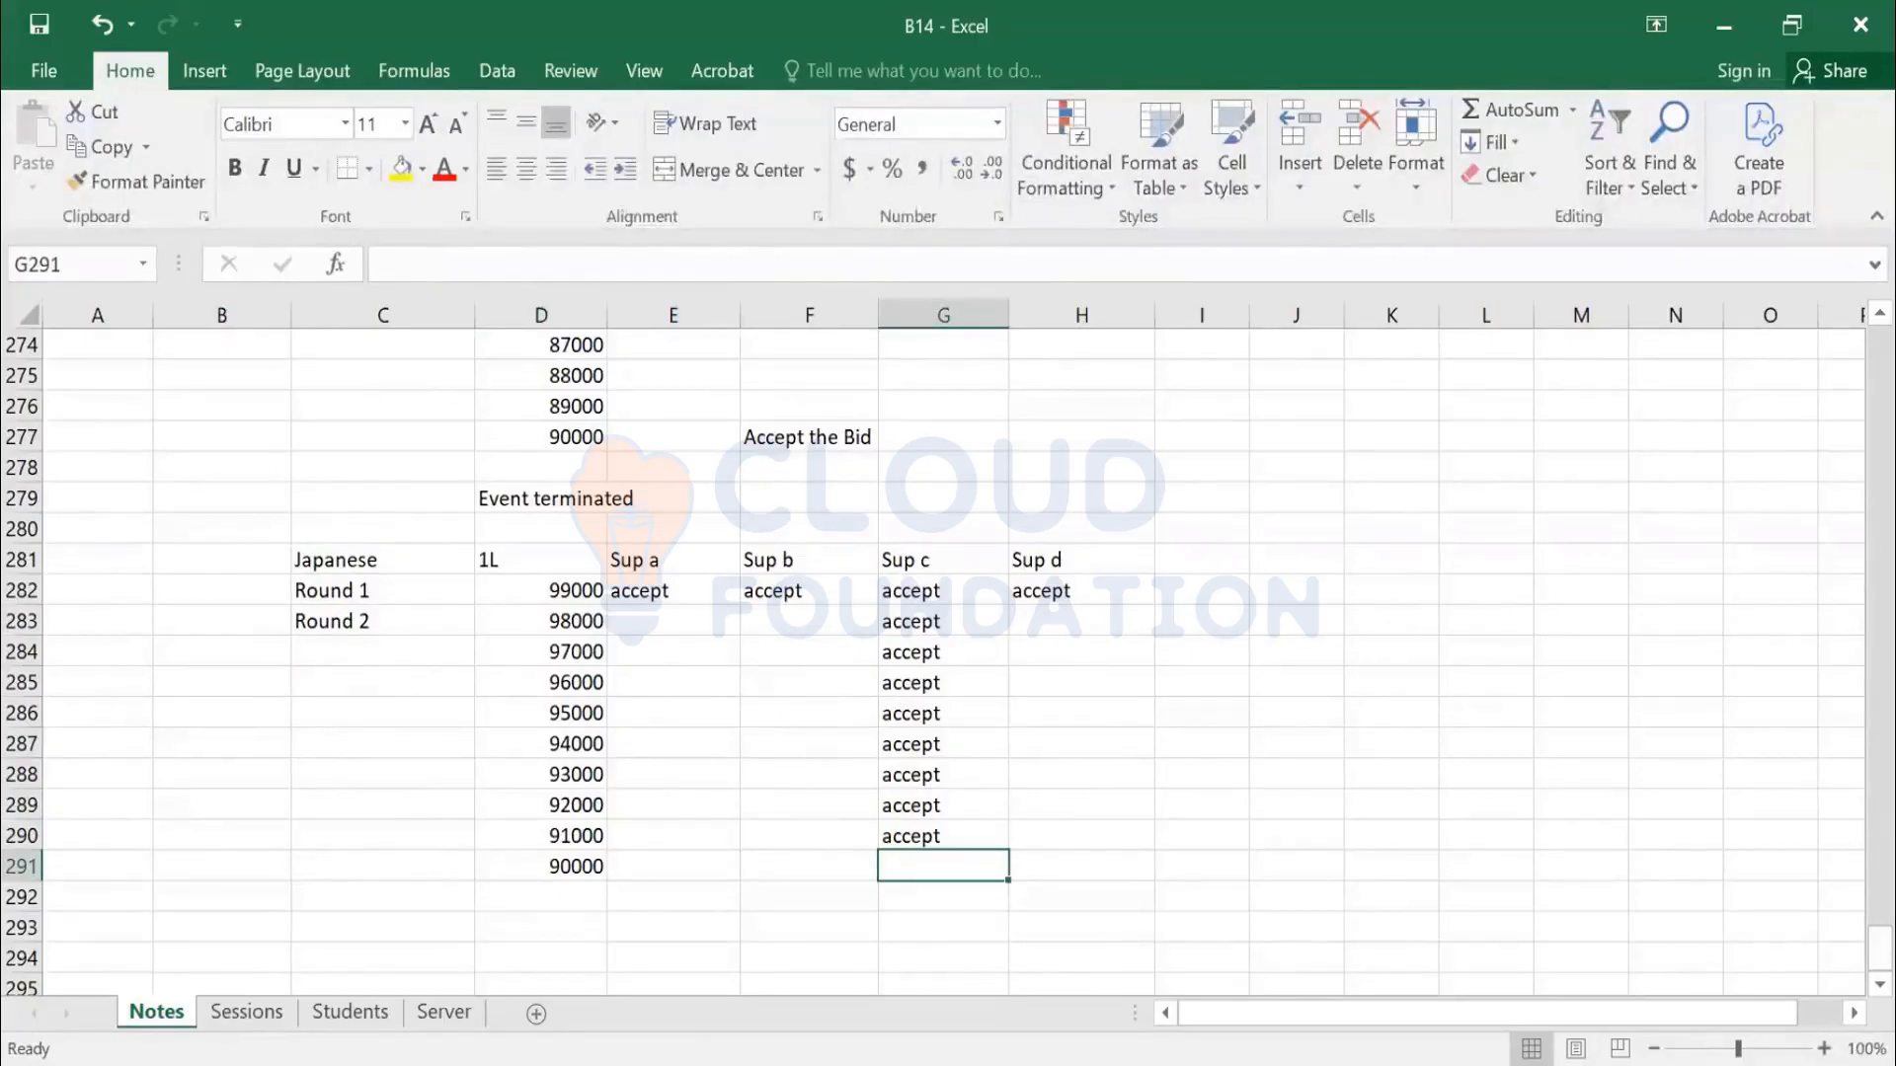
text(-)
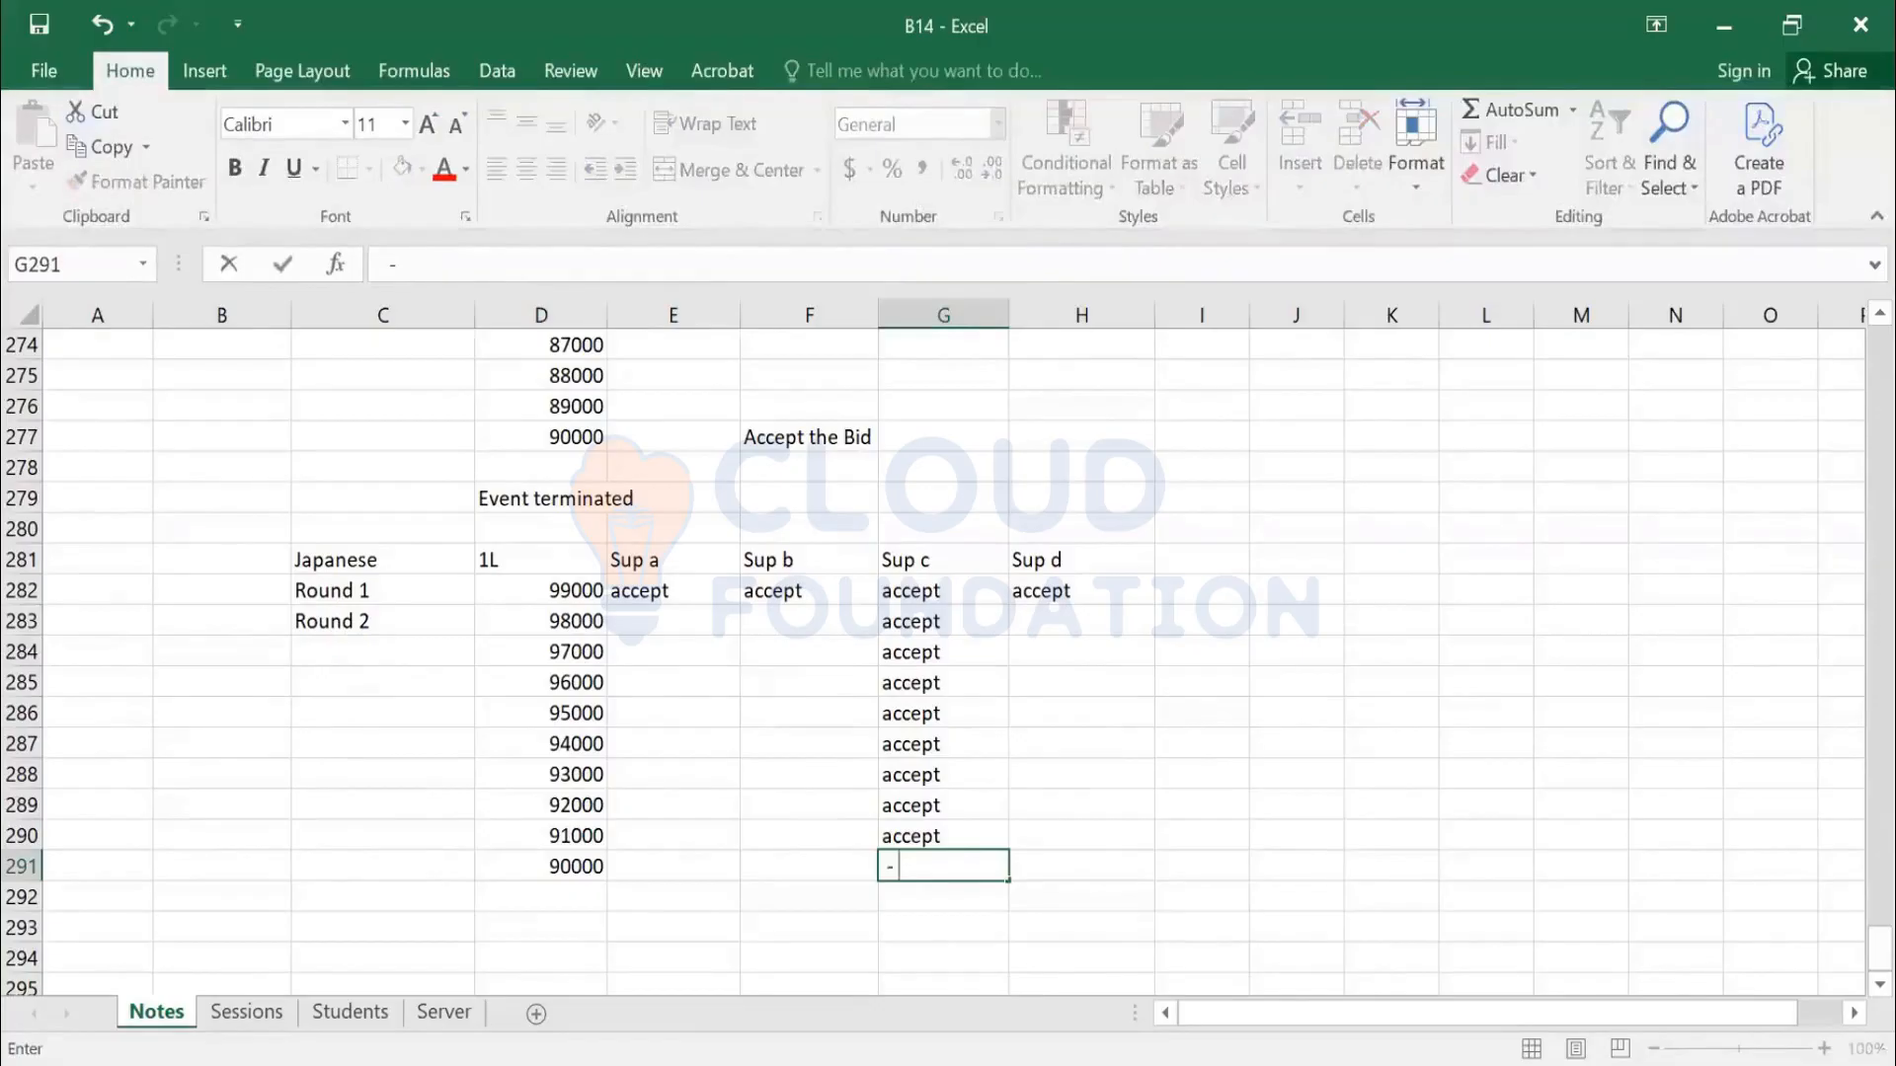
text( removed)
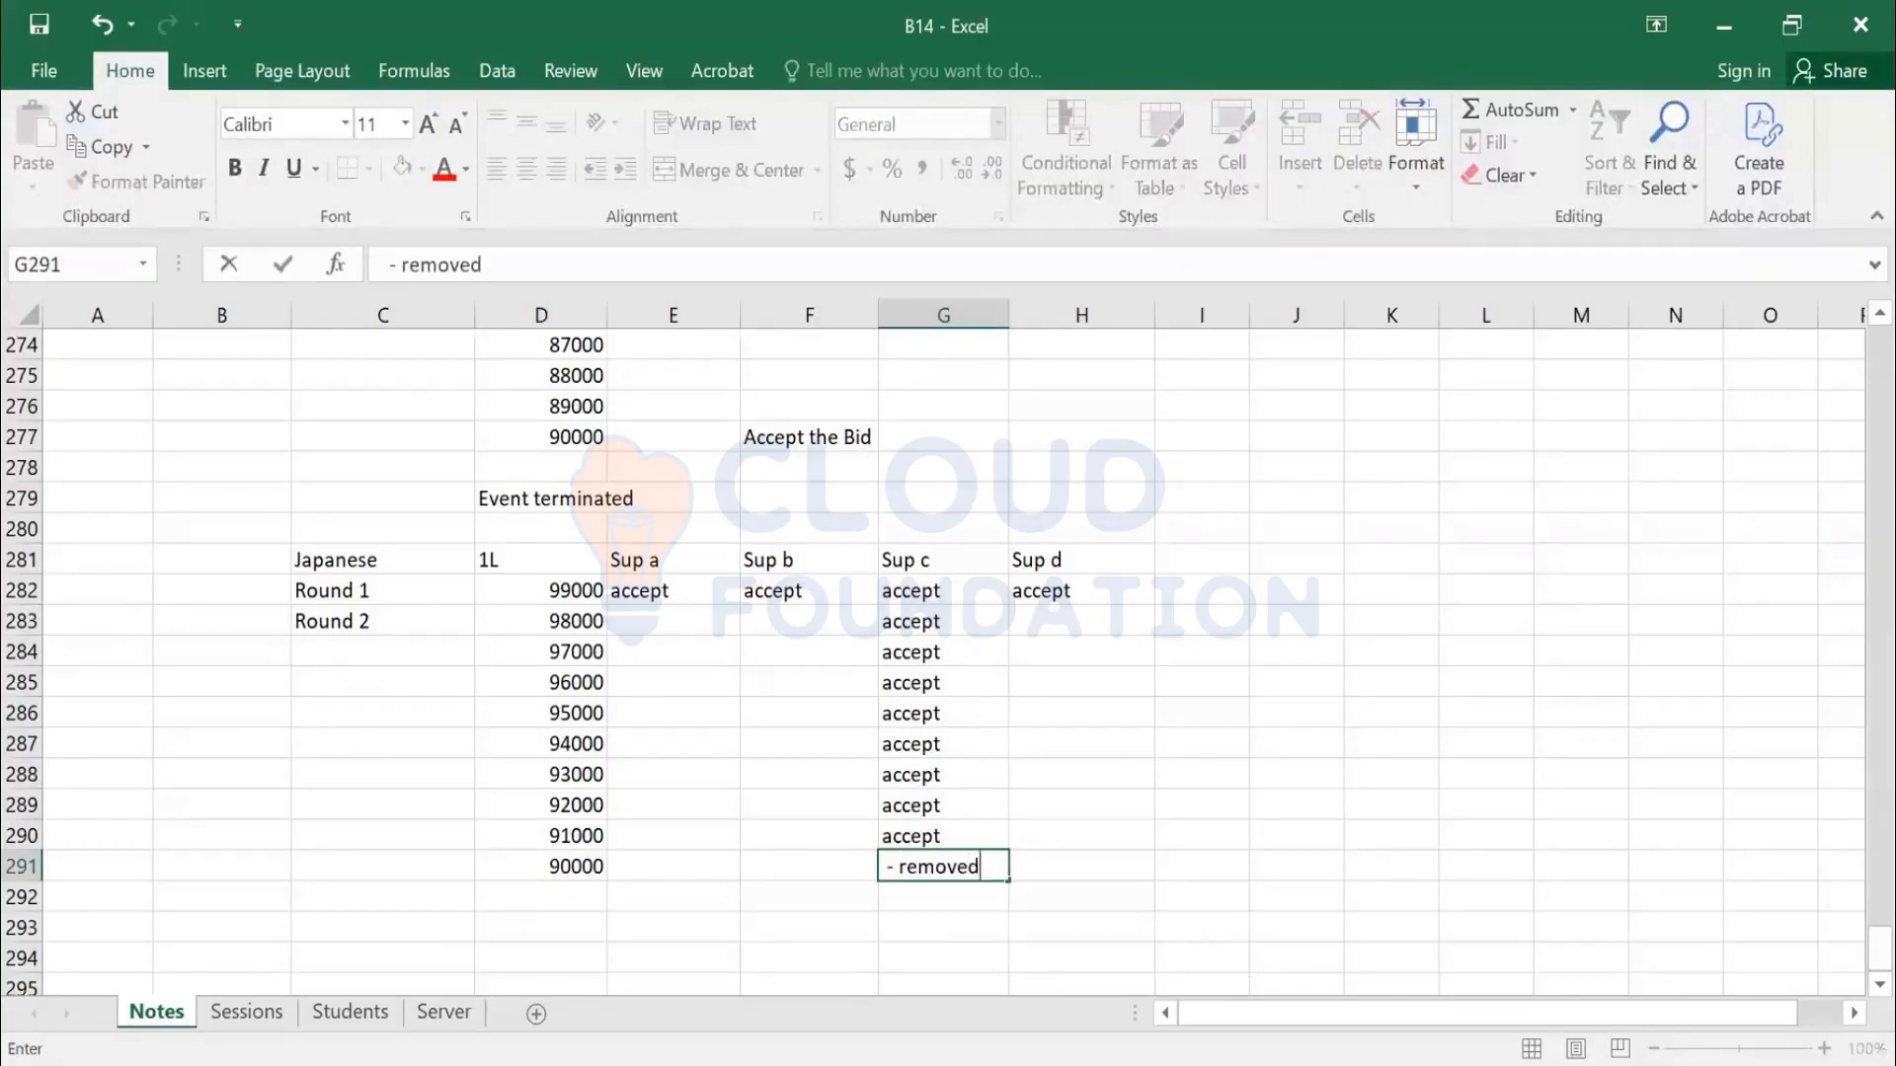
text( from the)
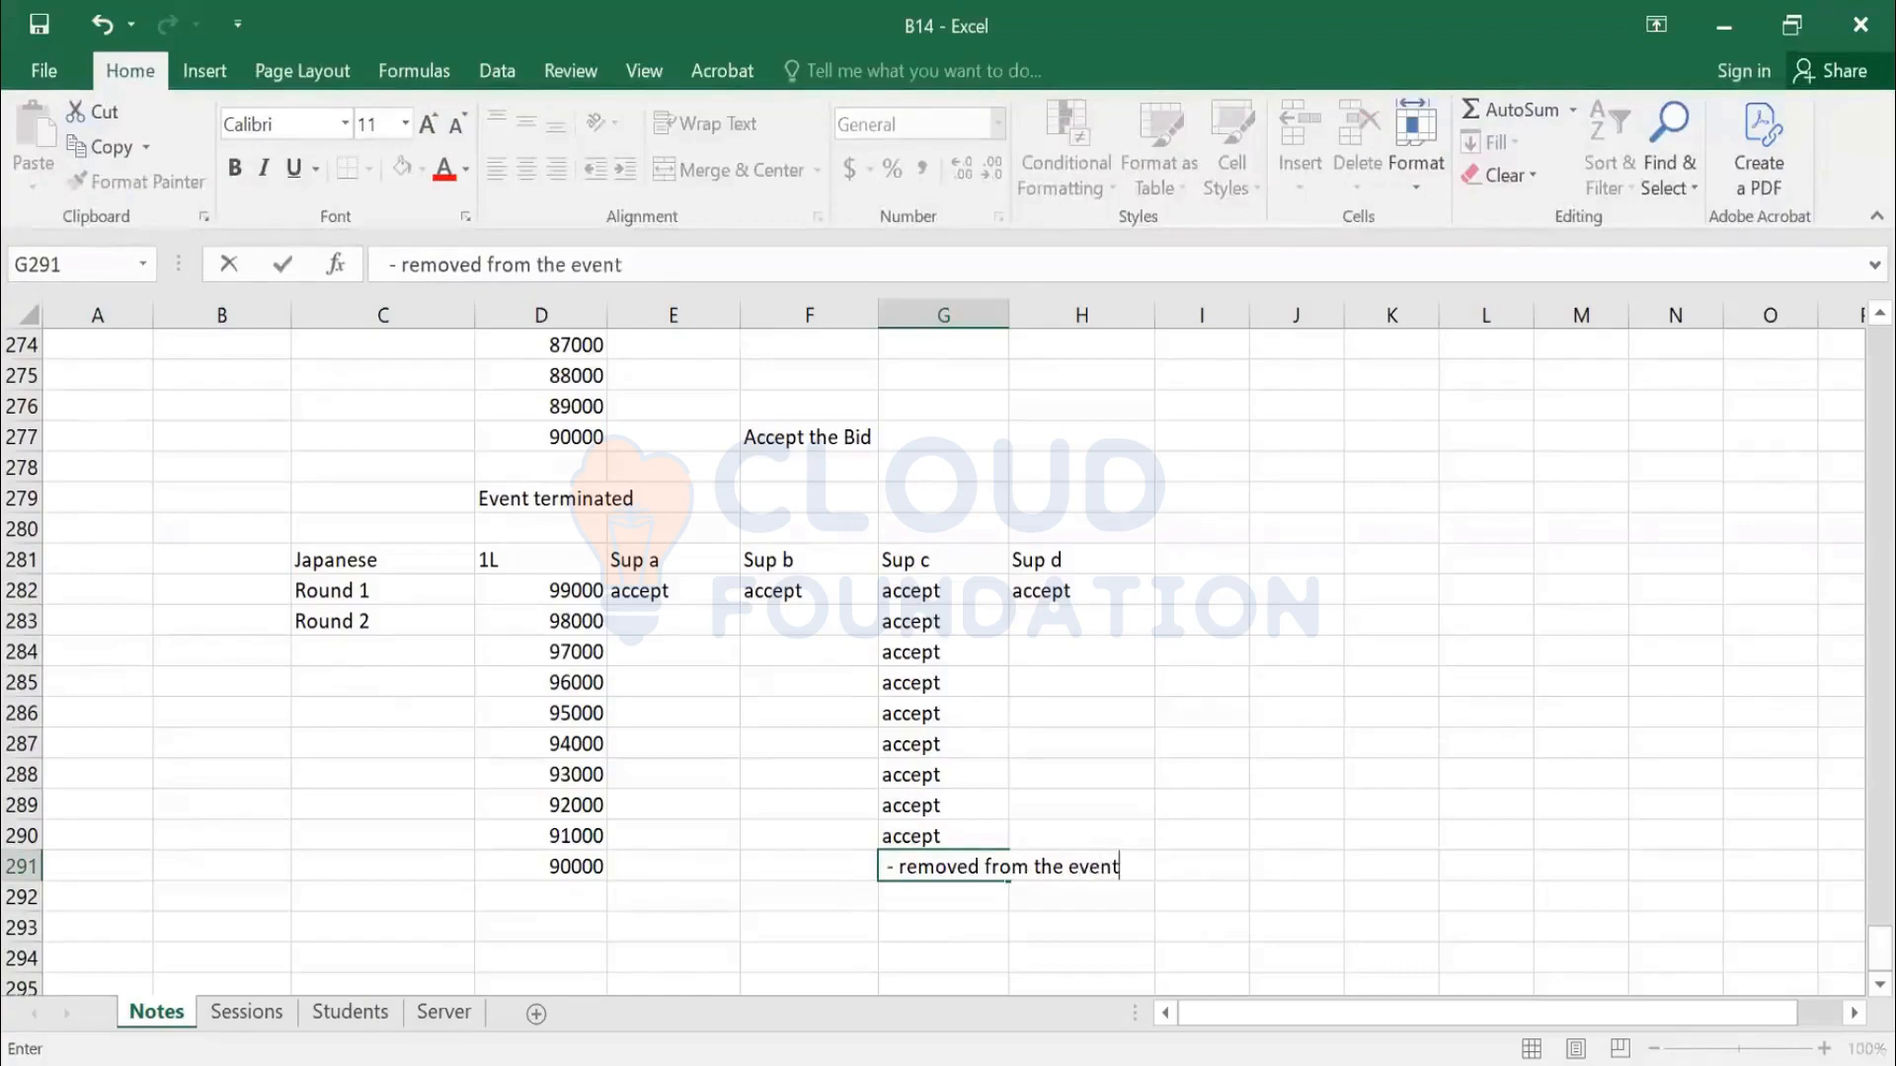
text( event)
key(Return)
Enter accept for Sup b in the 90000 row
click(827, 713)
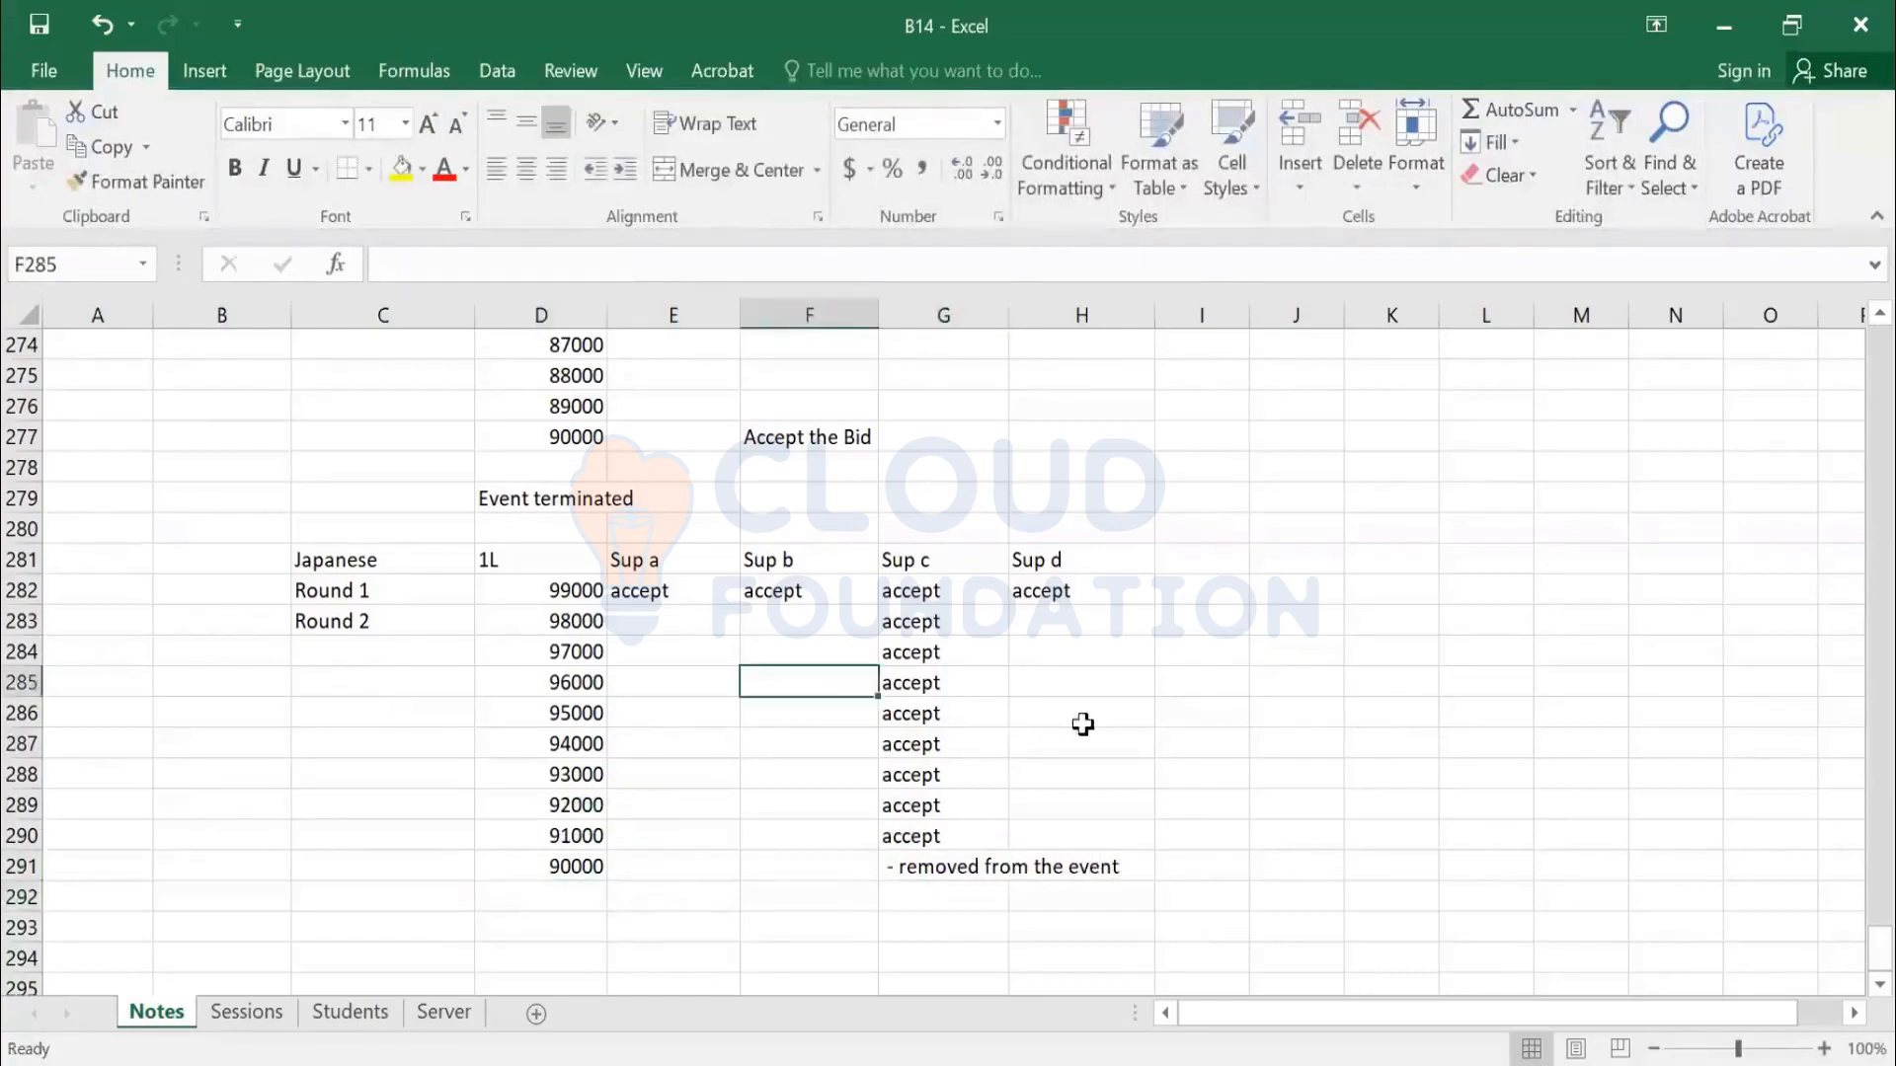
click(1083, 715)
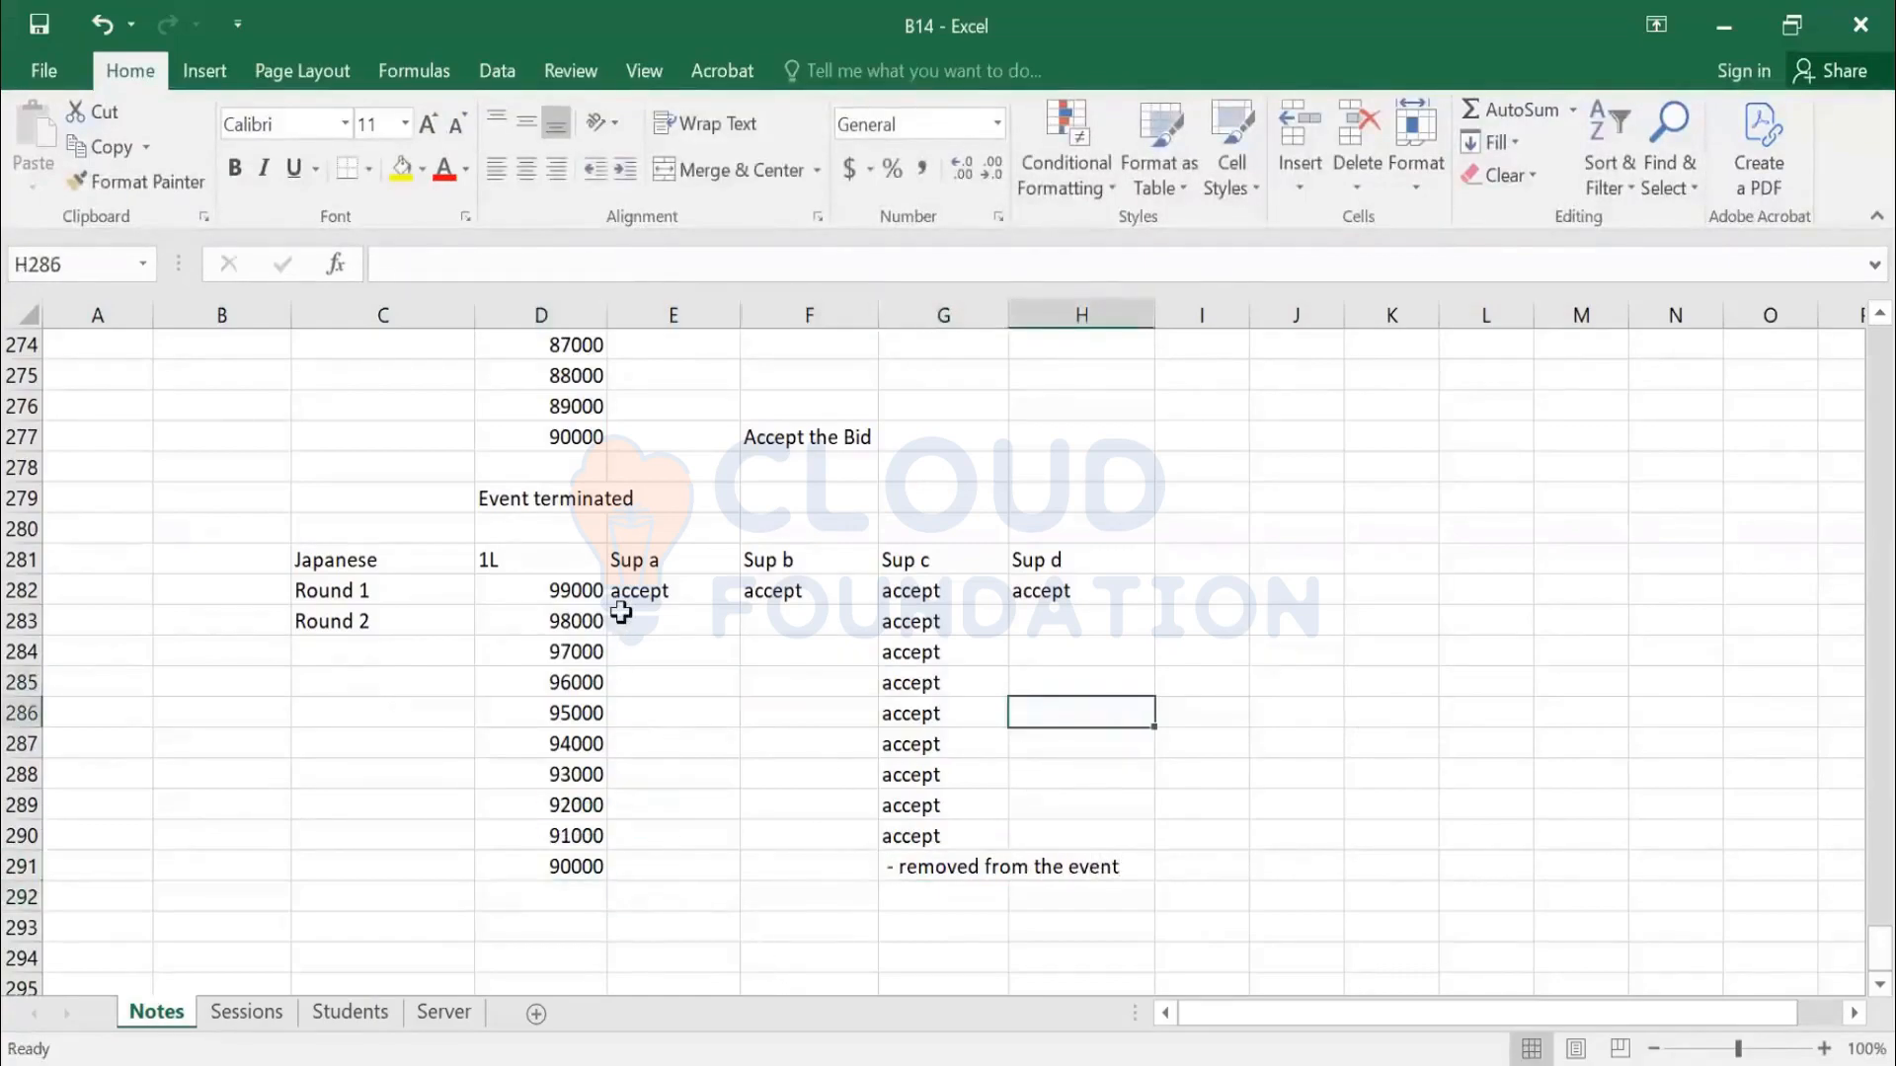
scroll(623, 602, up, 2)
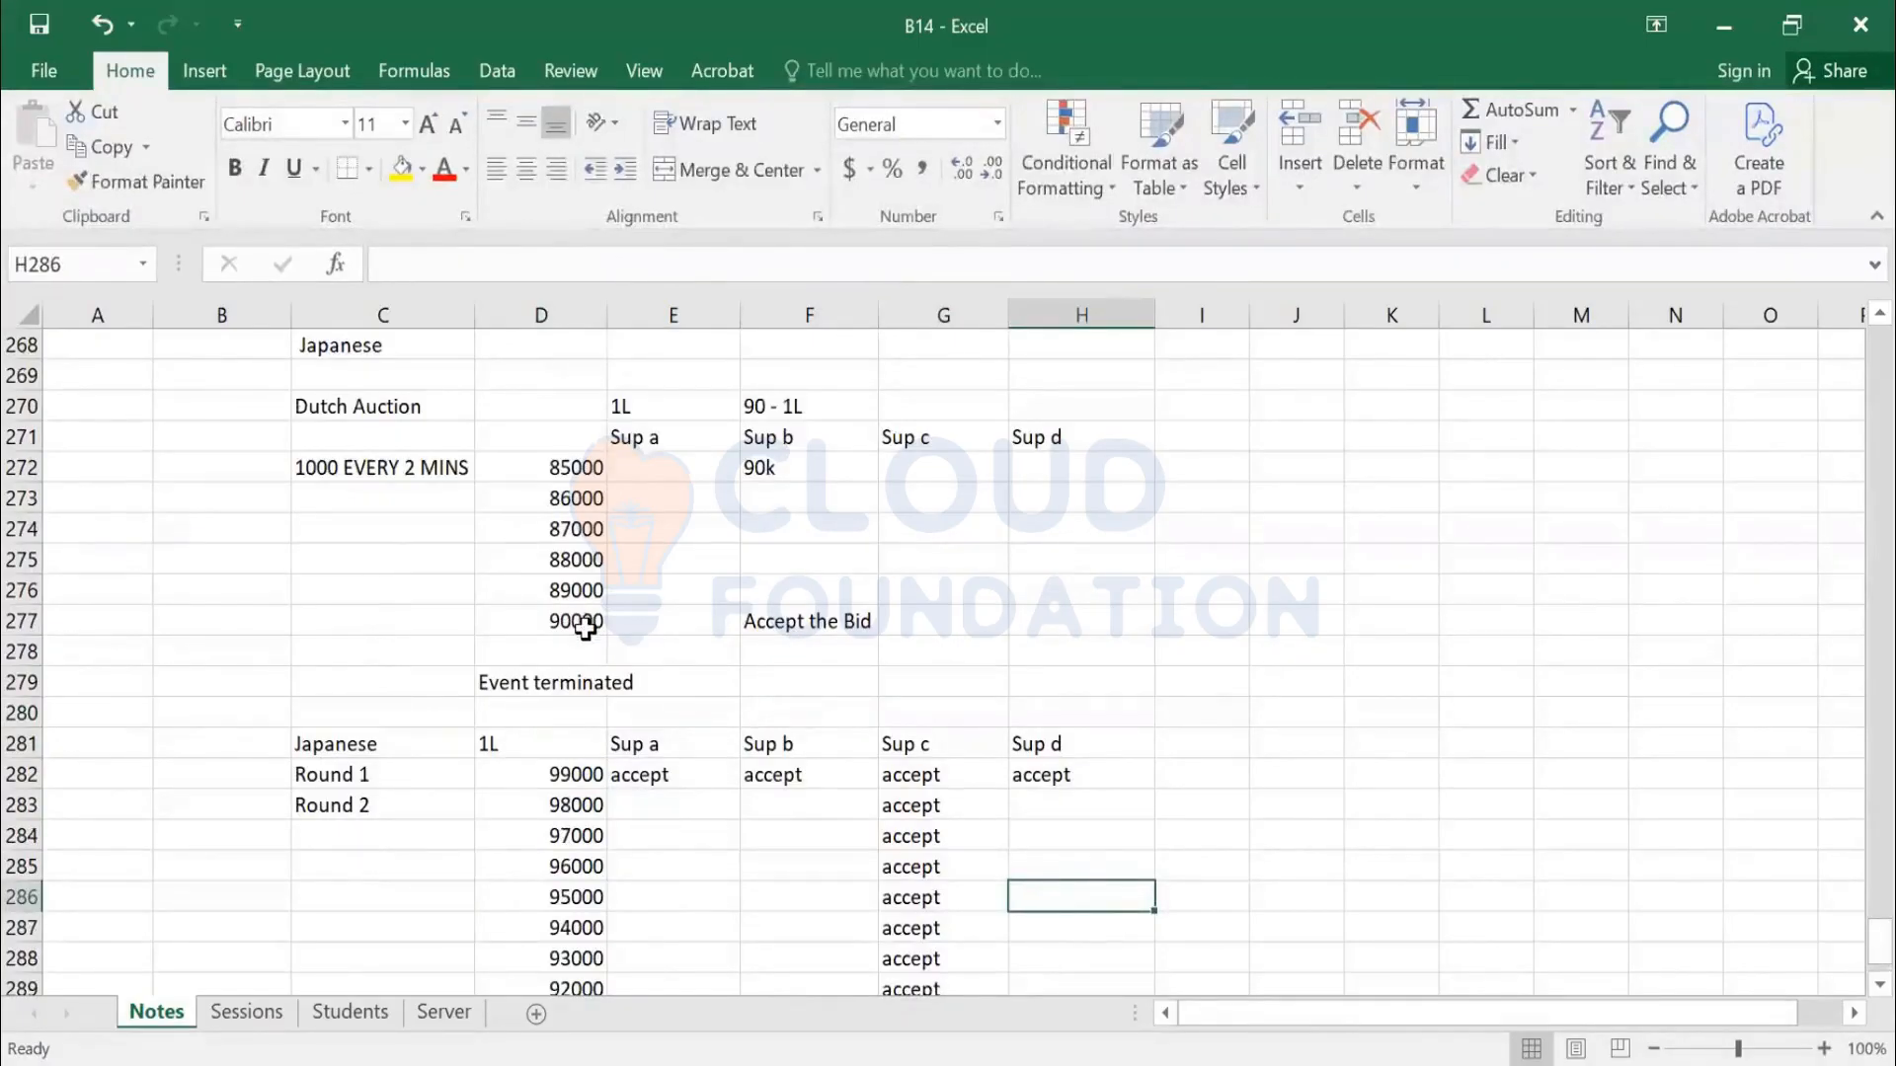
click(586, 622)
scroll(589, 648, down, 3)
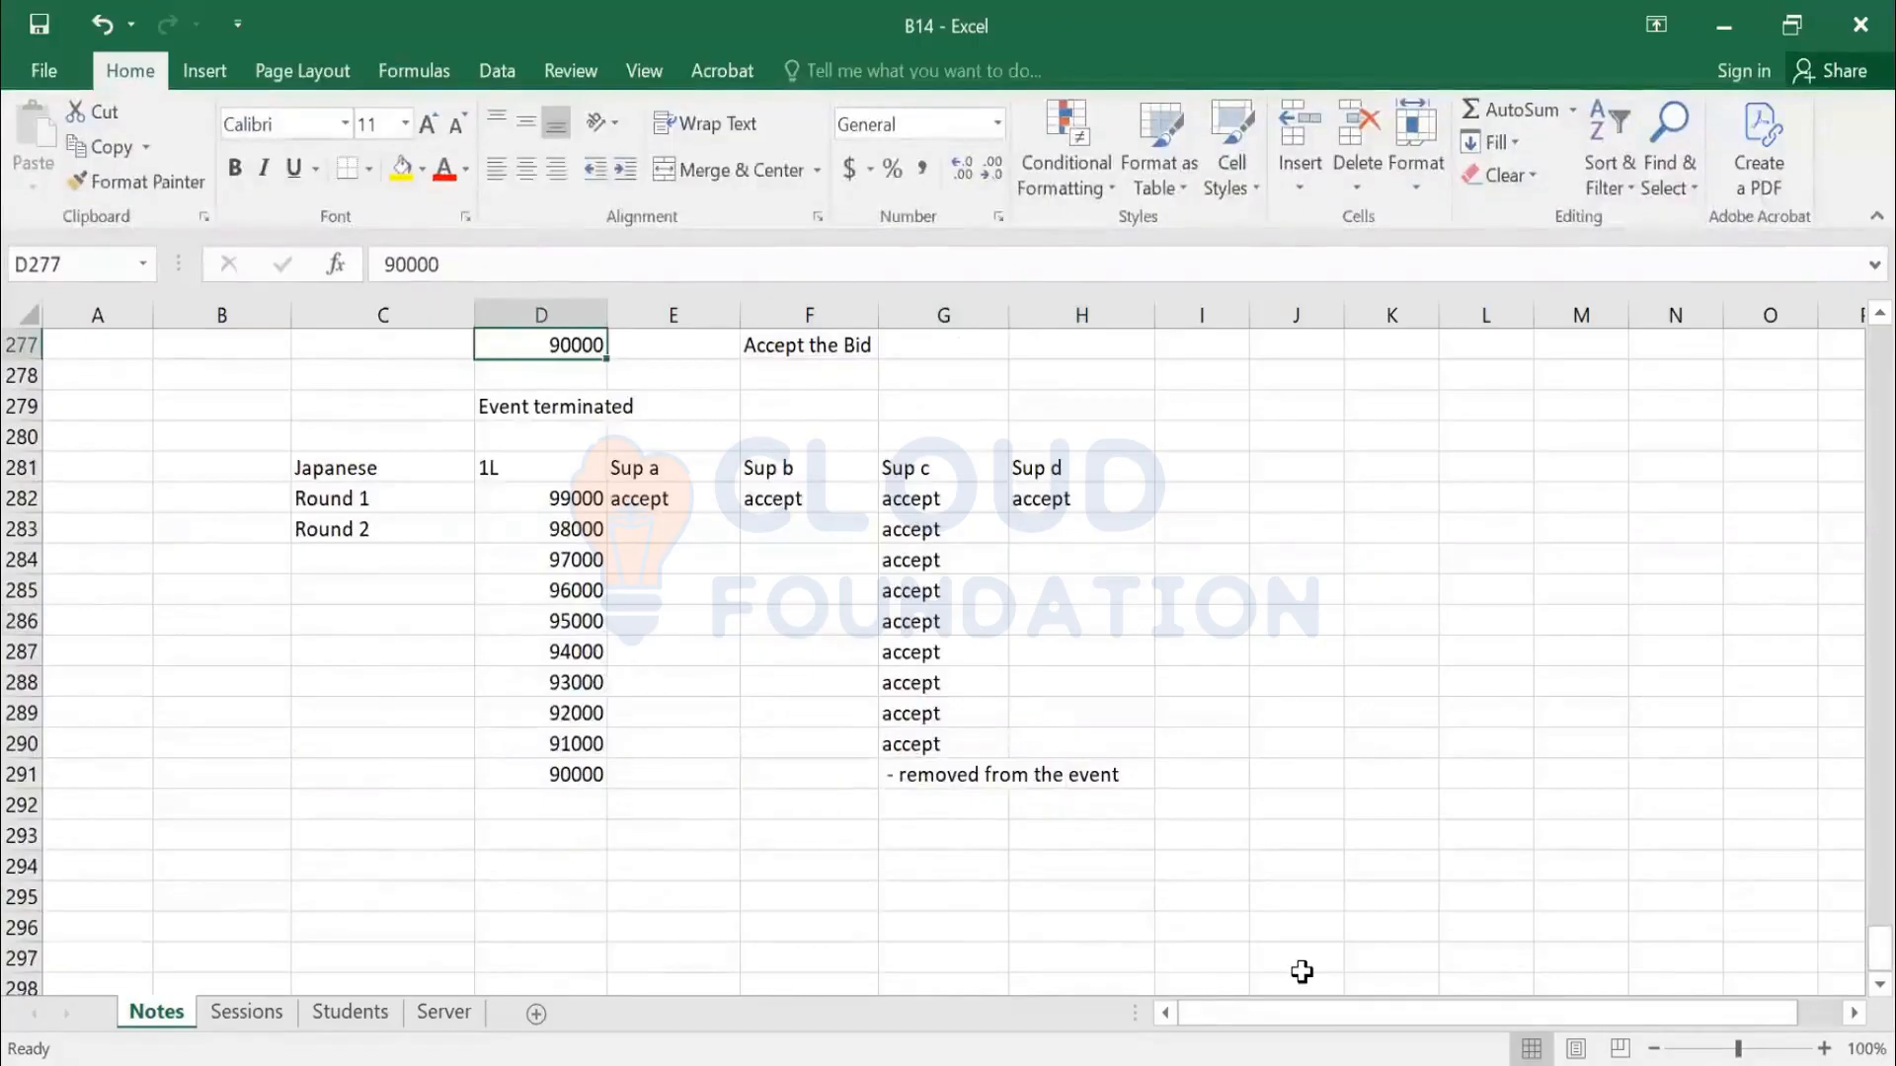
key(ctrl+Down)
key(ctrl+Down)
key(ctrl+Down)
key(Right)
key(Right)
text(ac)
key(Return)
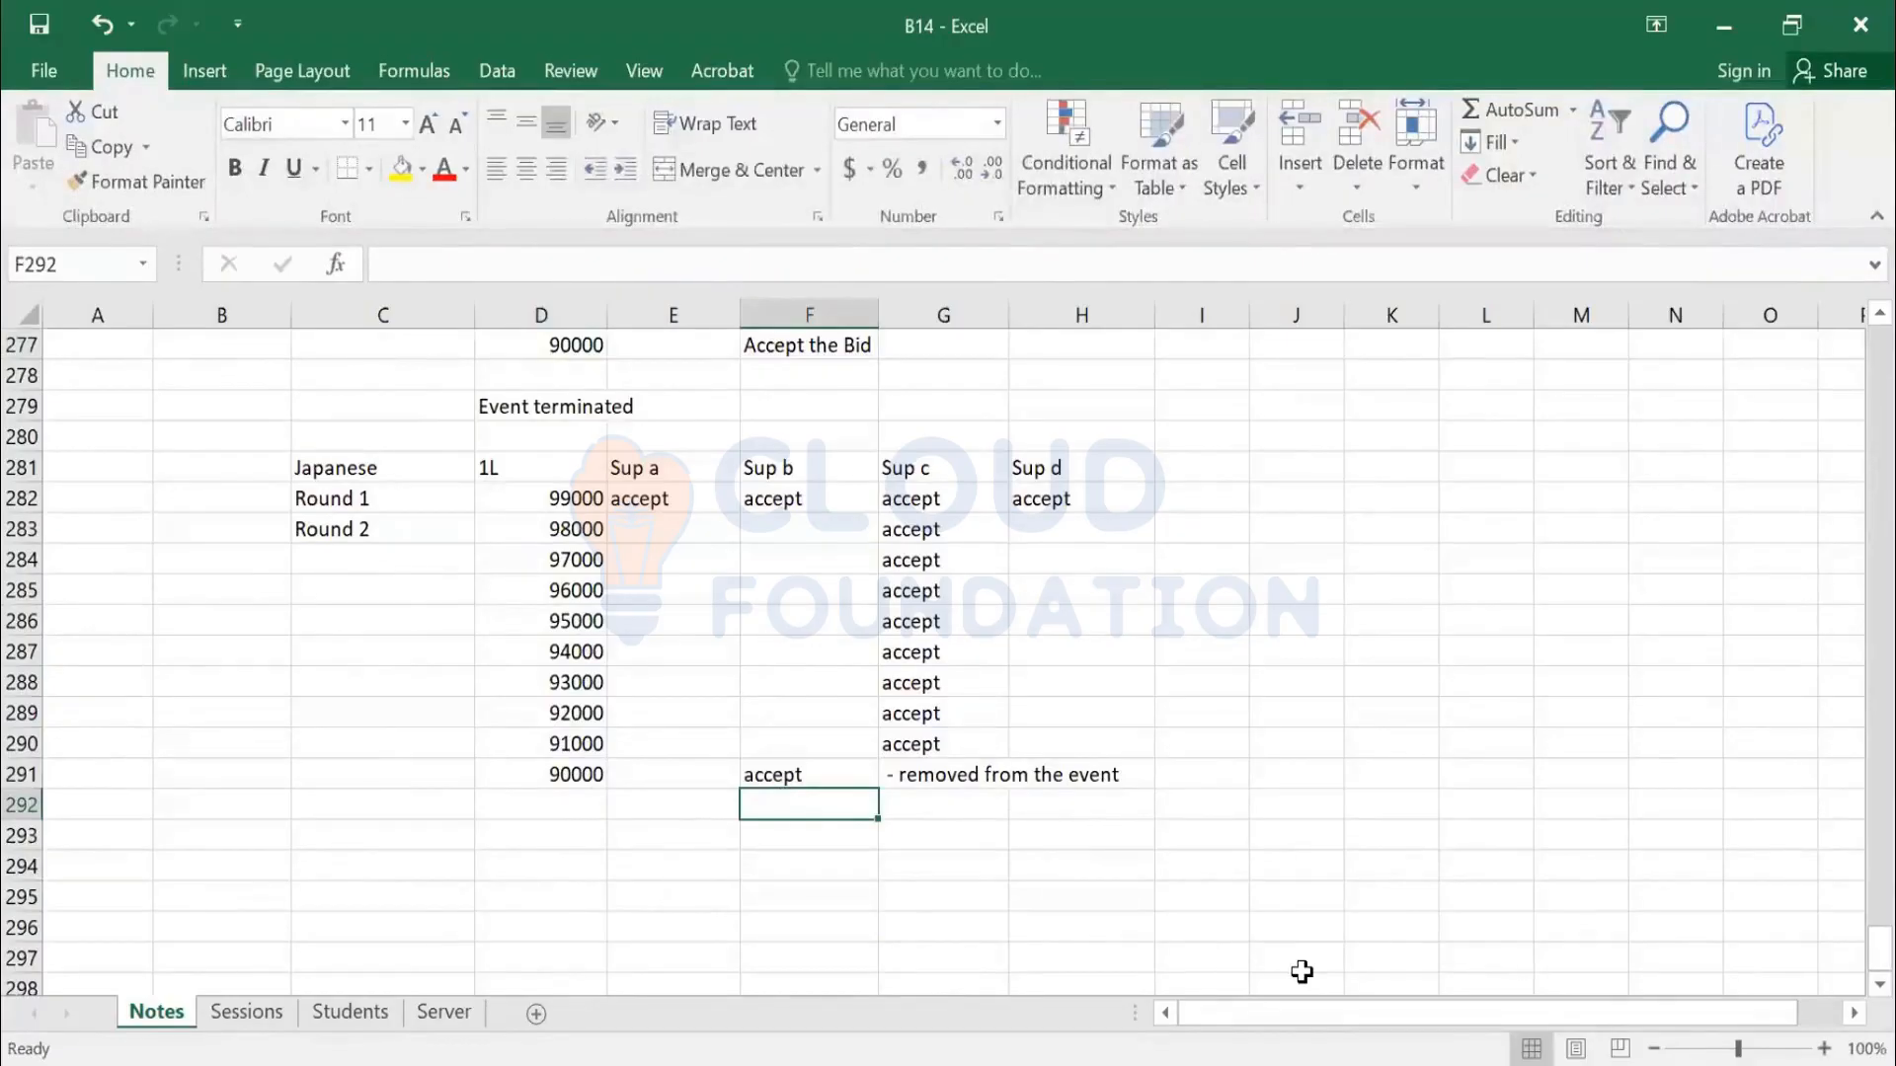
Mark Sup b '- removed' in a new round priced at 89000
text(- removed)
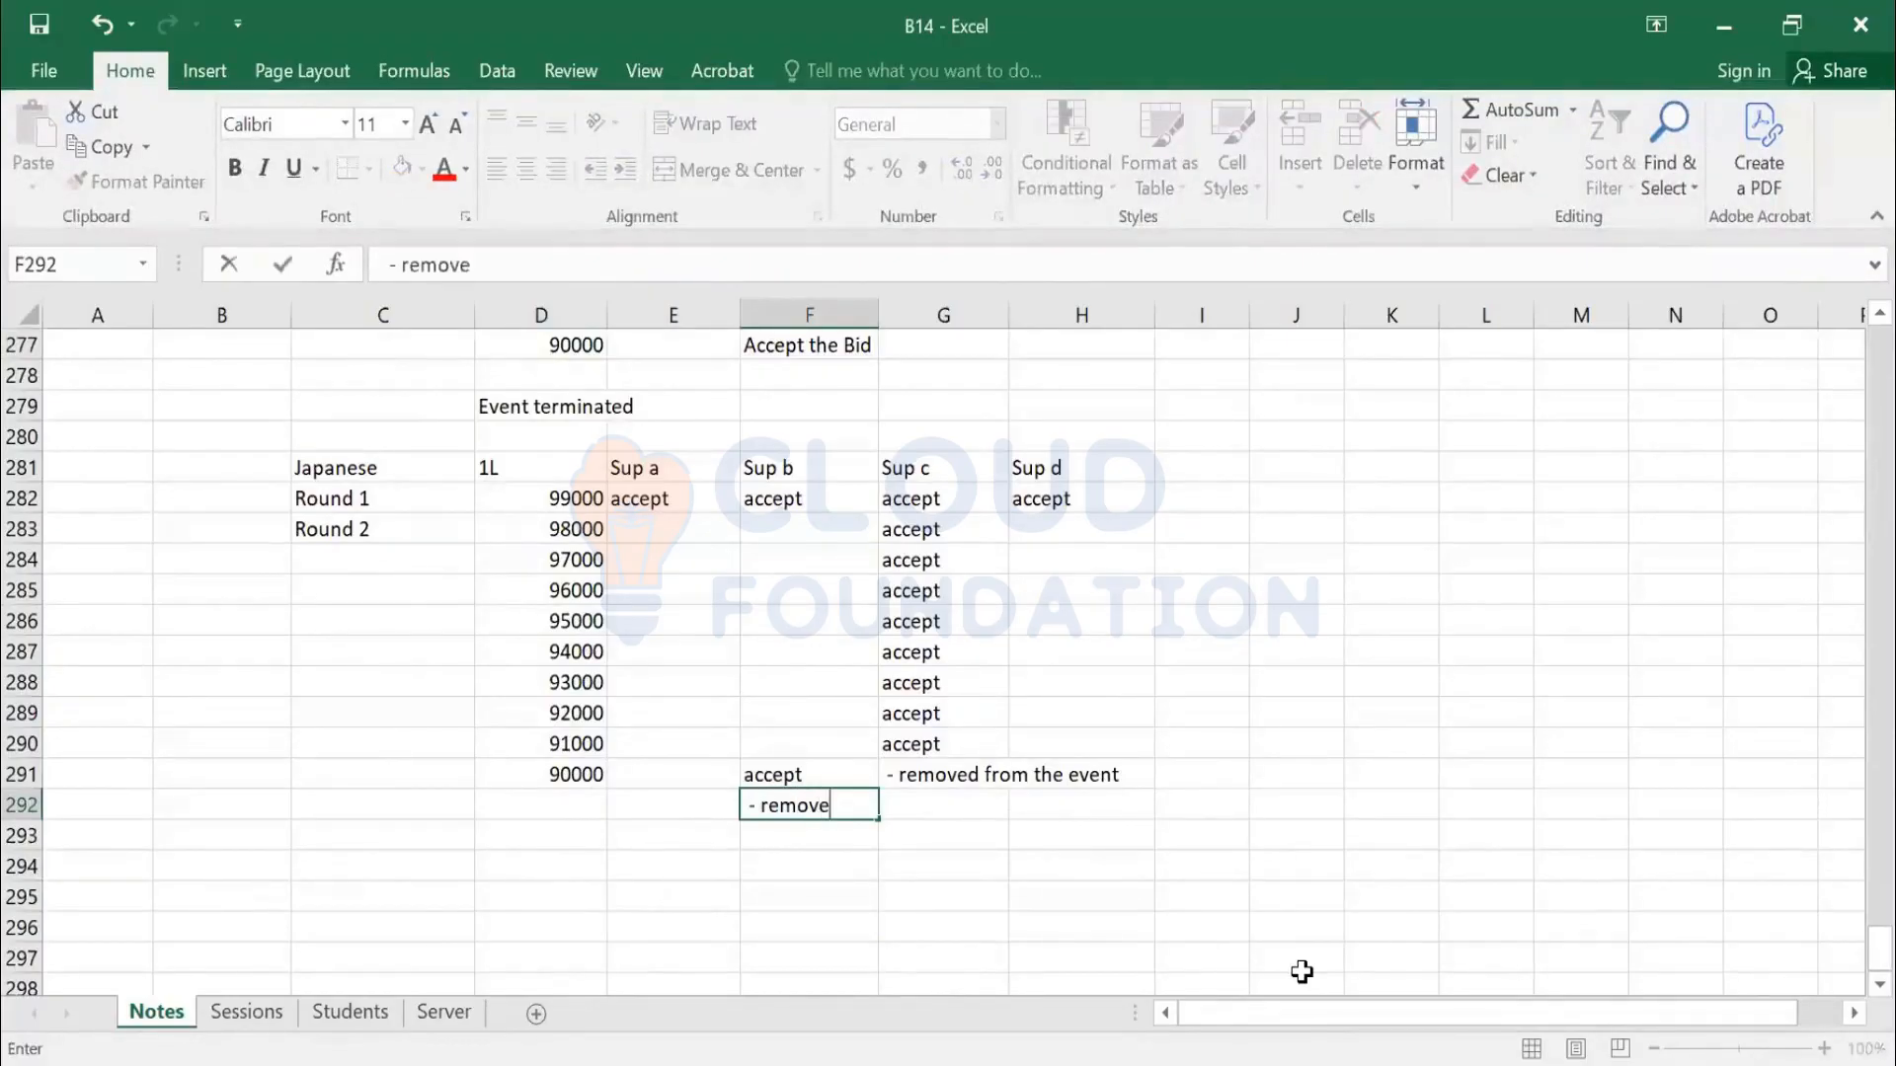
key(Return)
key(Up)
key(Left)
key(Left)
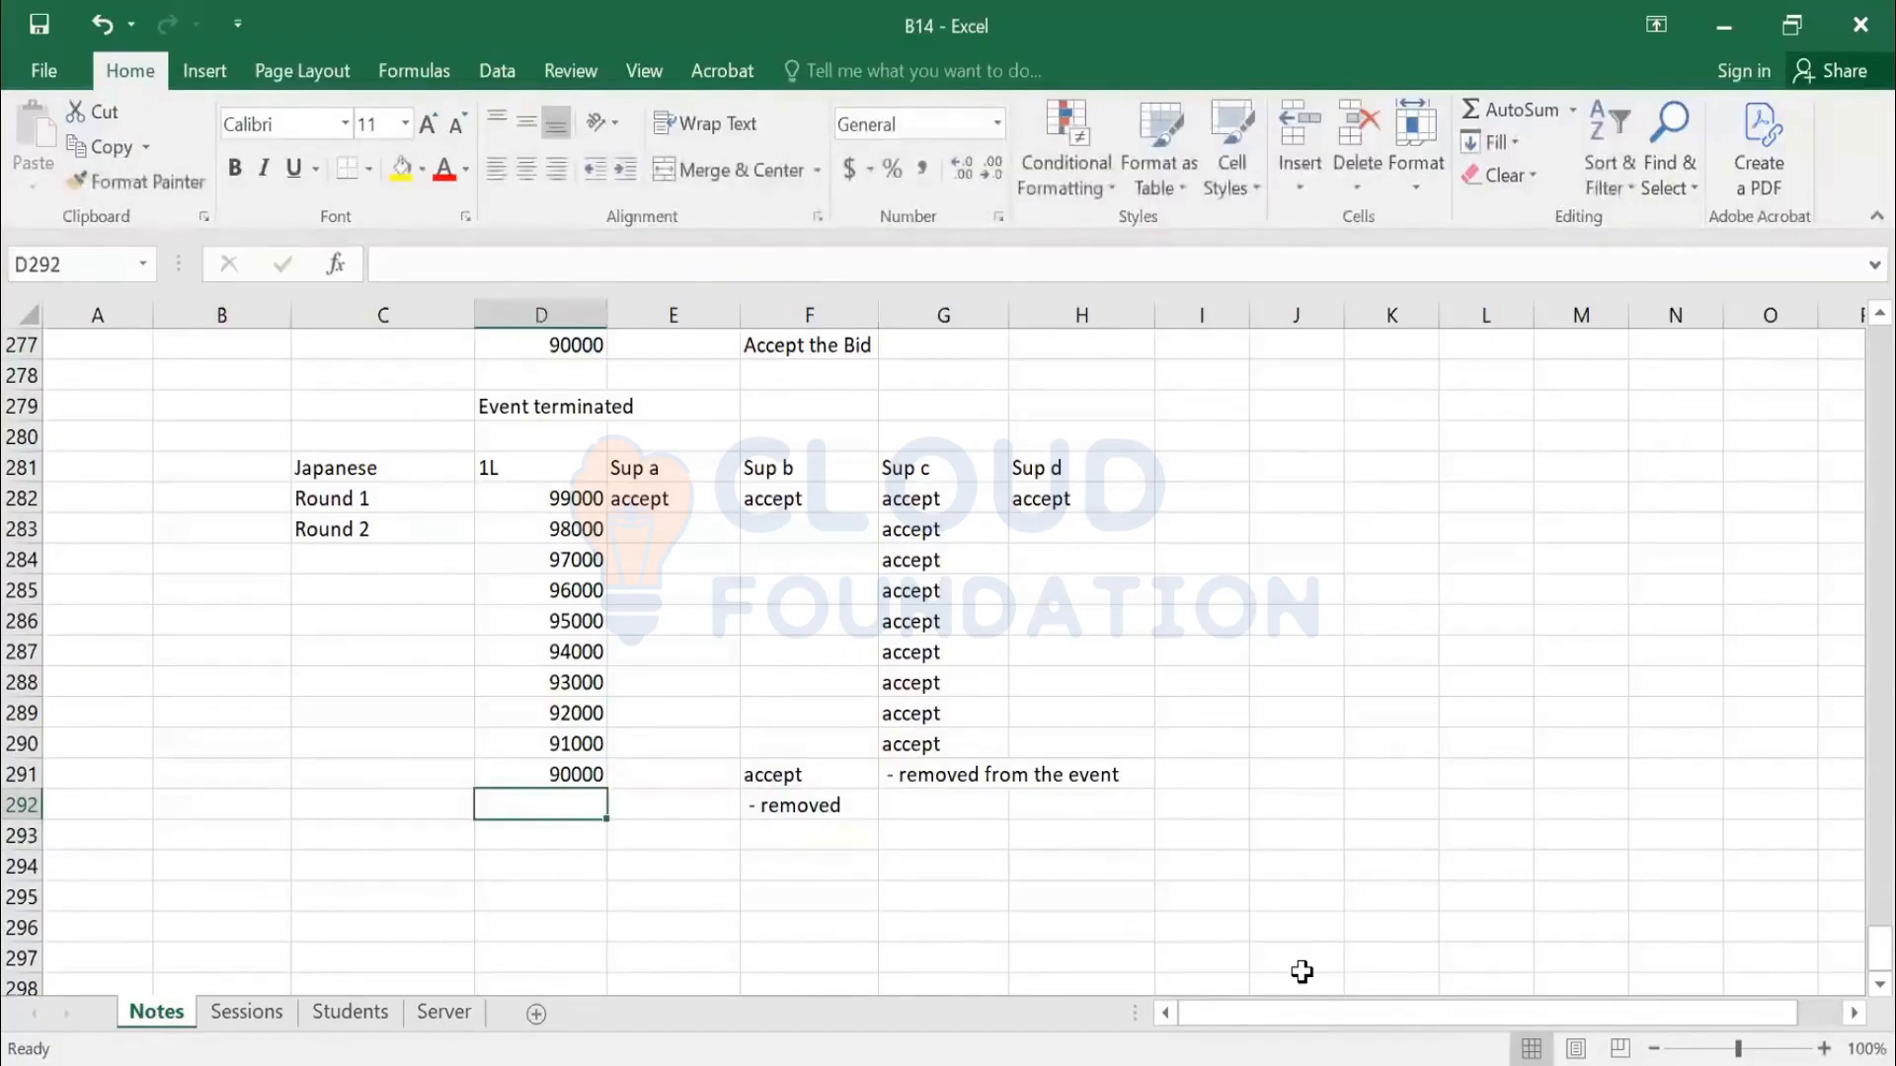
text(89000)
key(Tab)
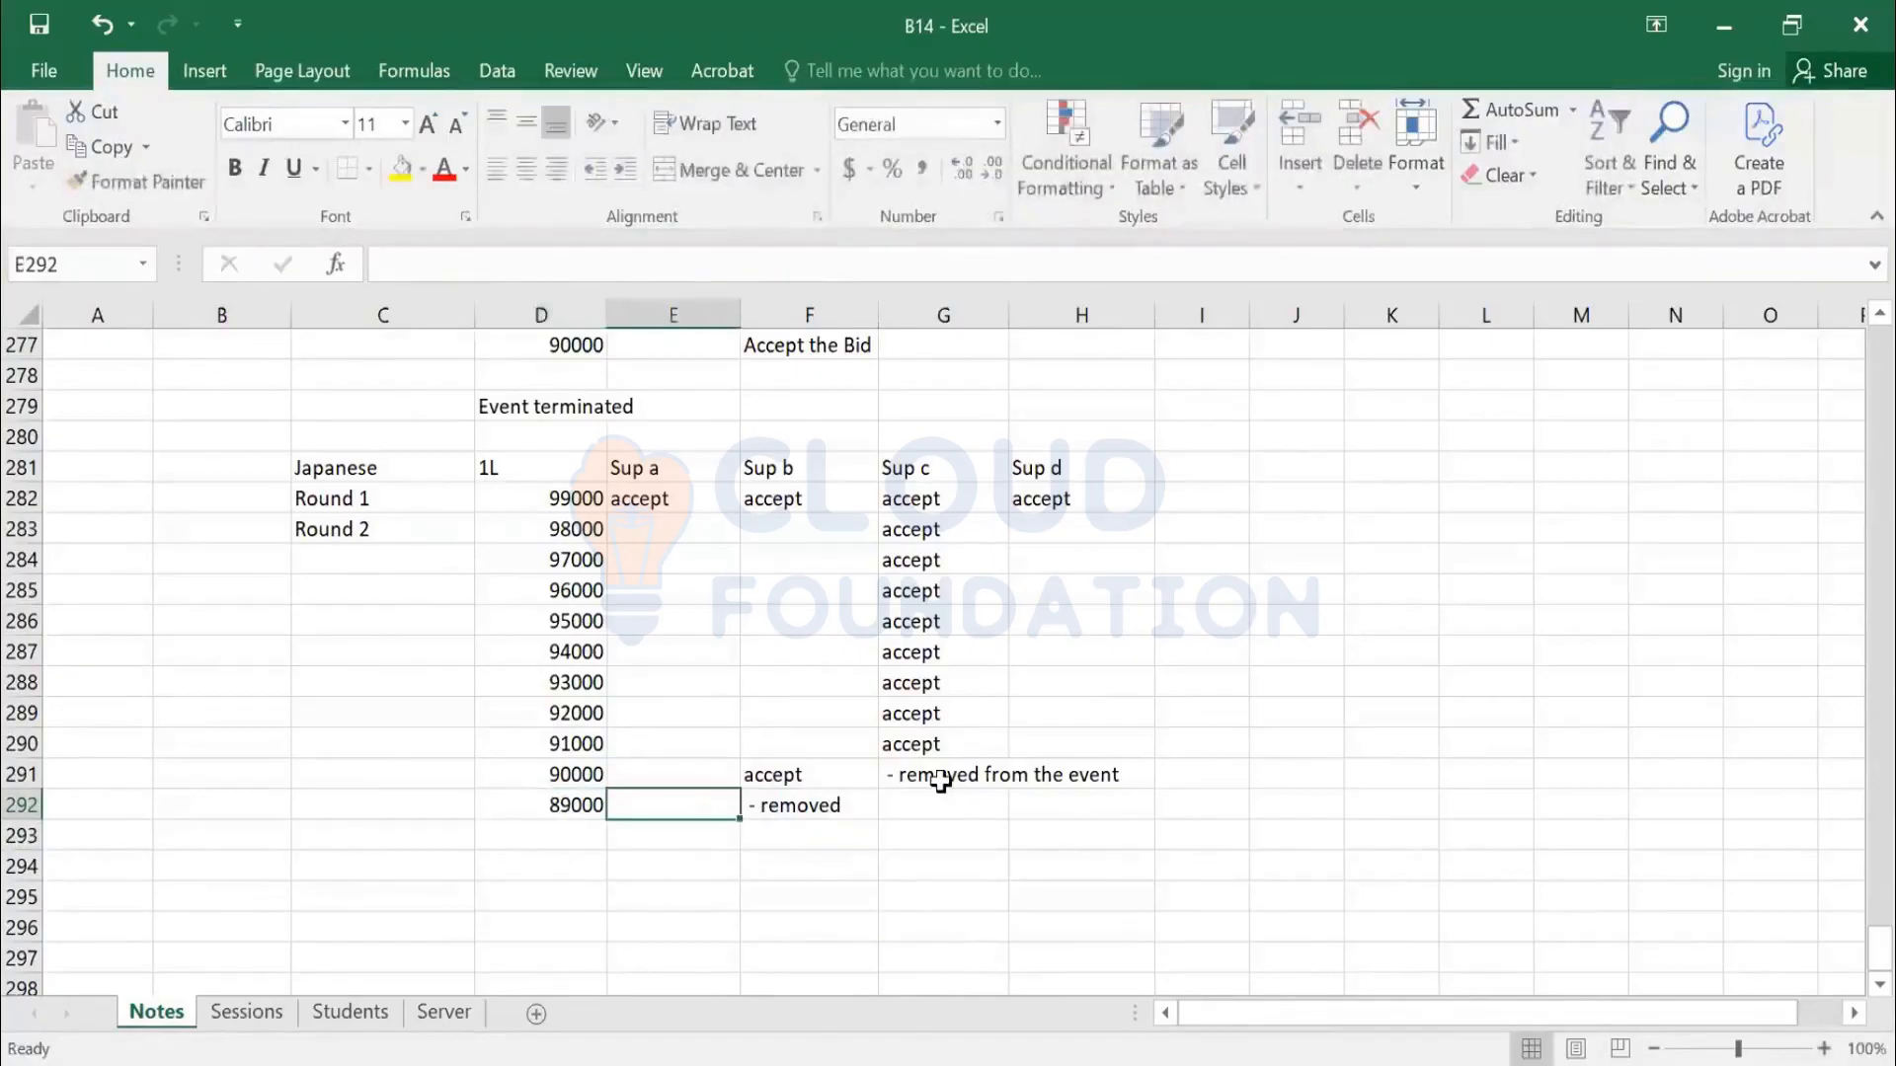
Add the 88000 round with Sup d marked removed
drag(637, 500, 1086, 802)
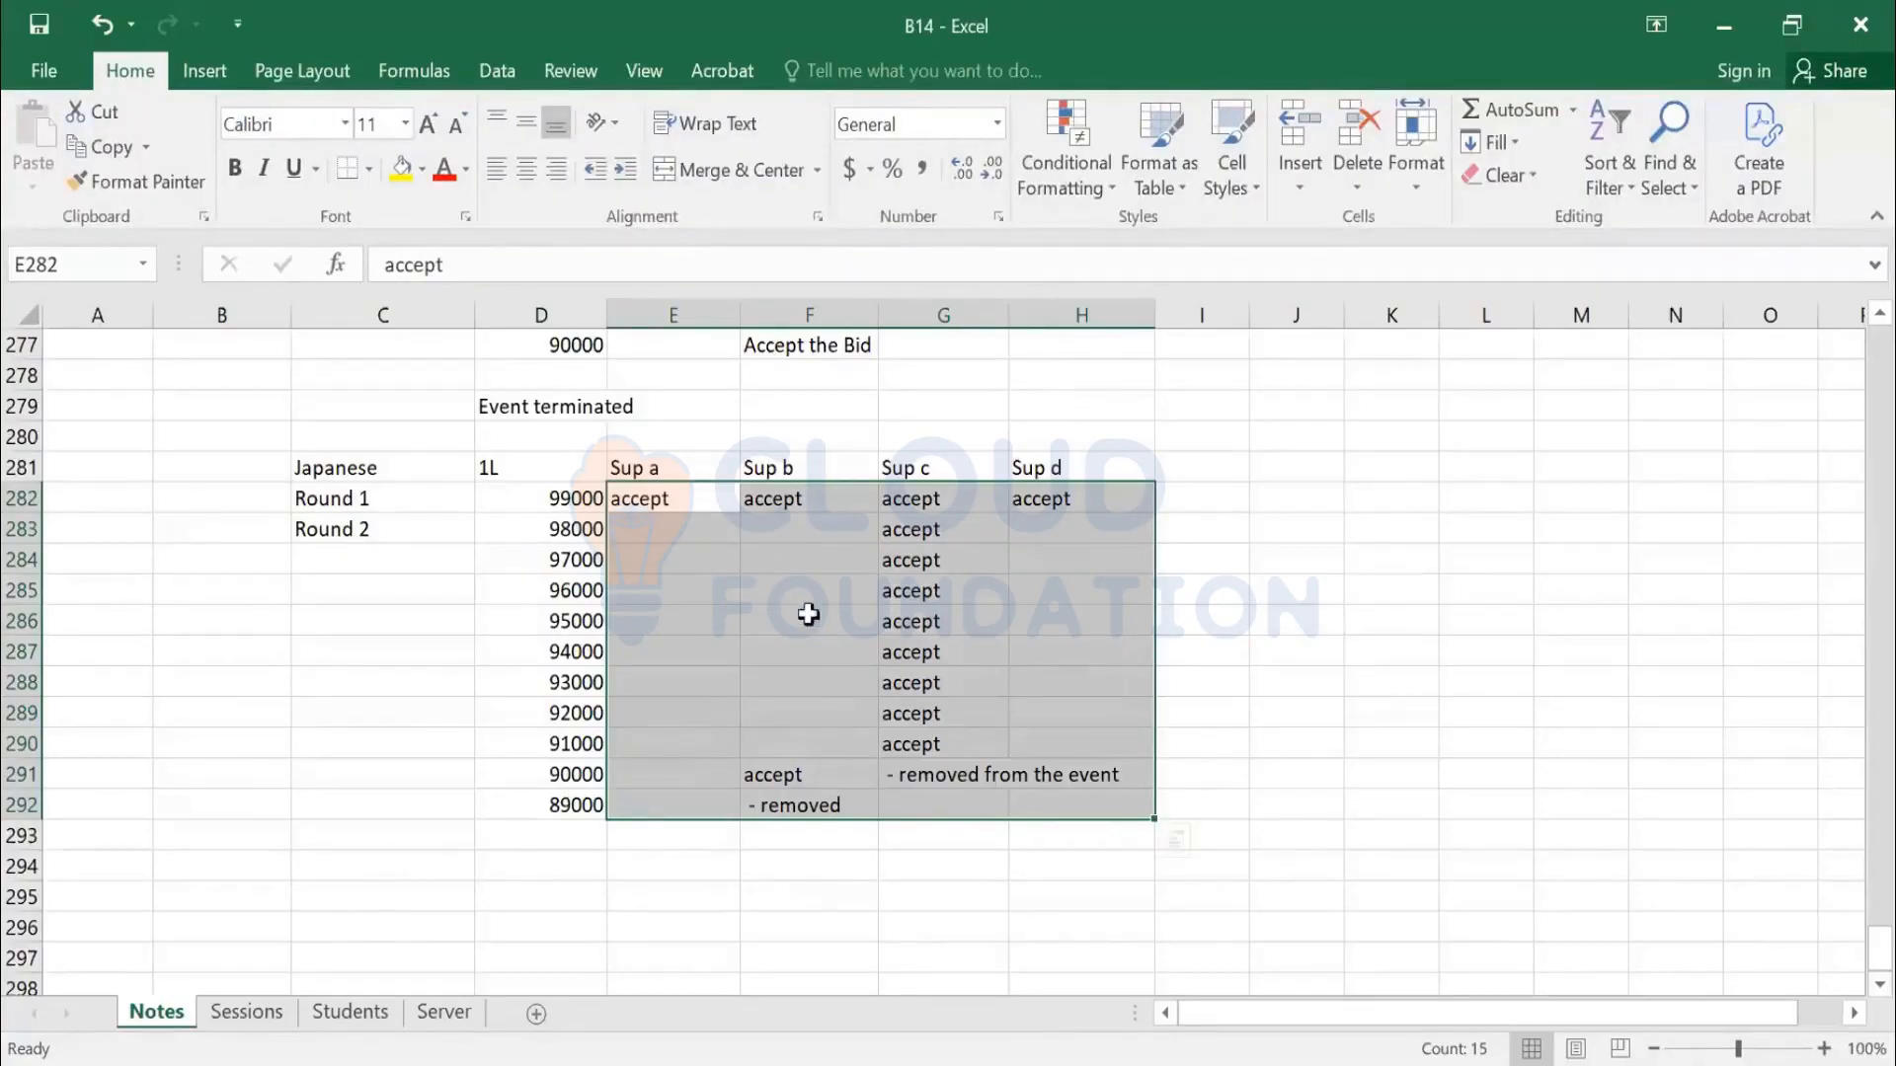
click(569, 836)
text(88000)
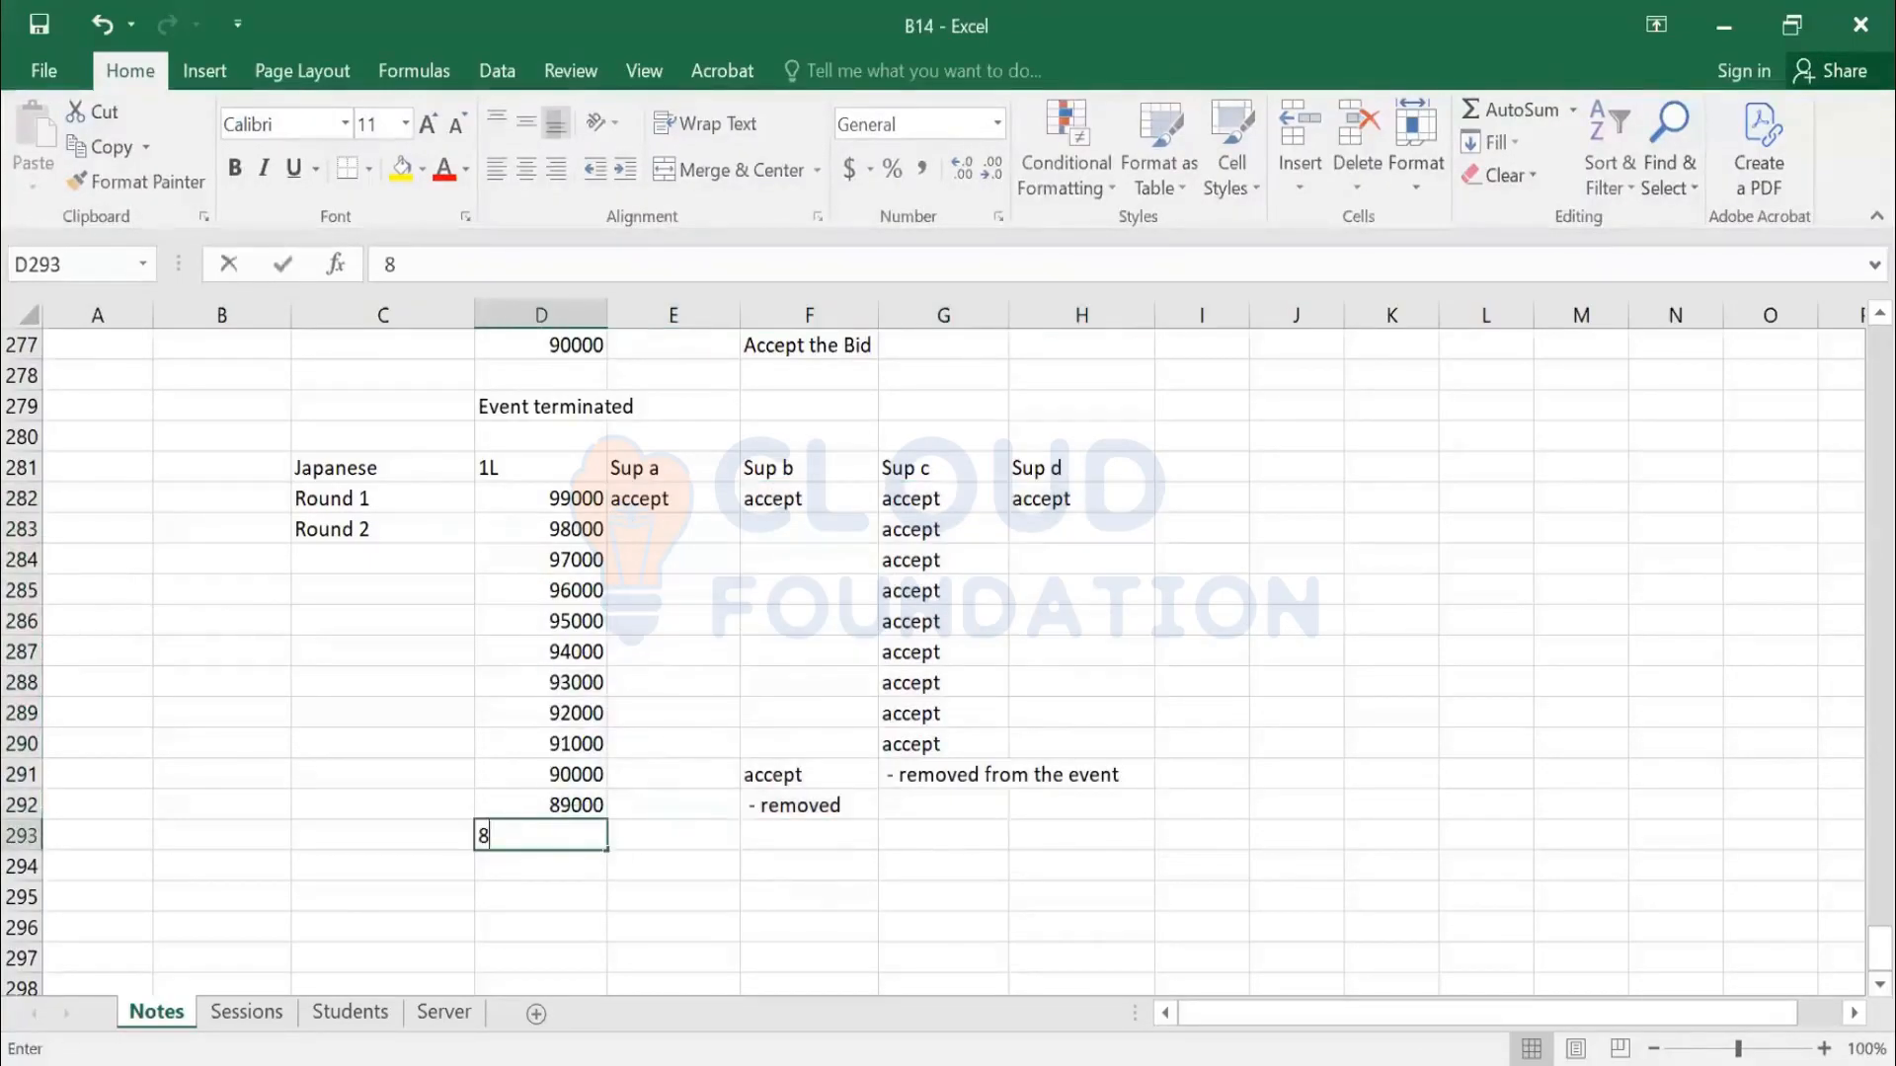
key(Tab)
key(Tab)
key(Tab)
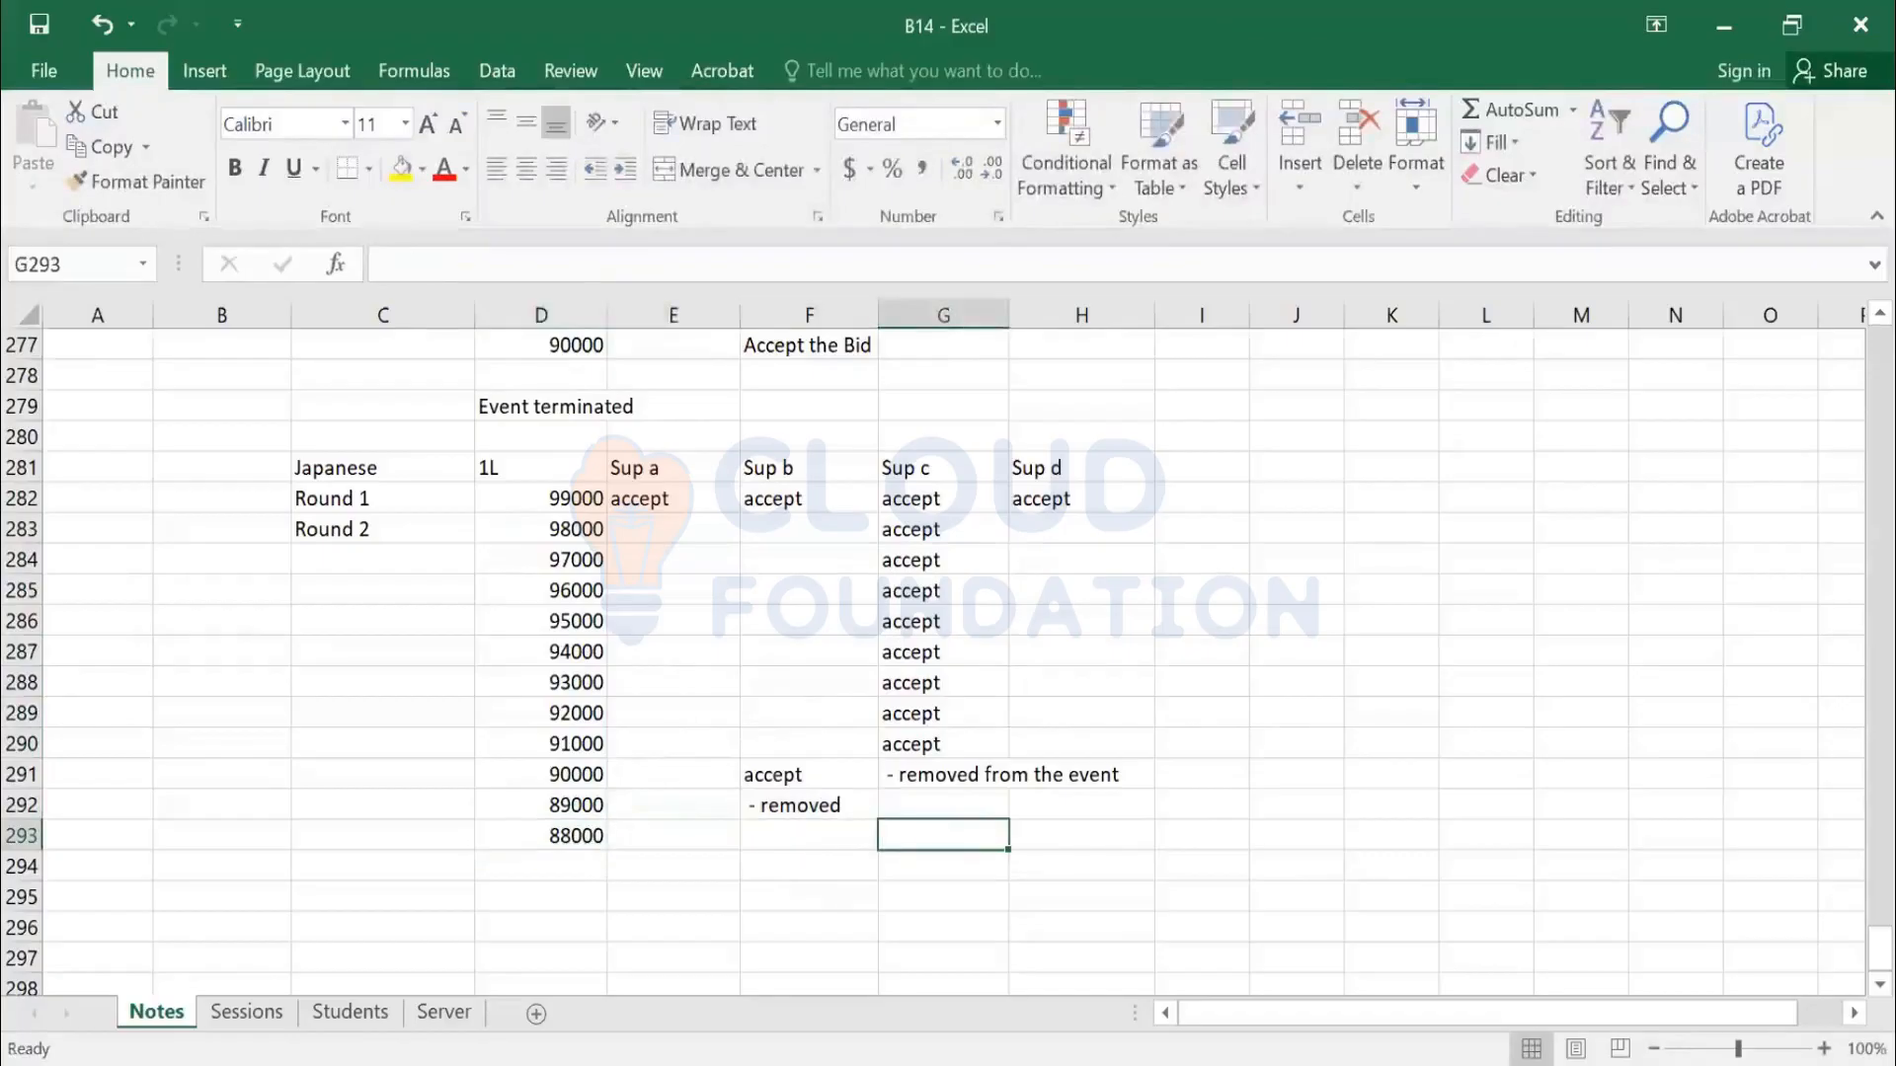
key(Tab)
key(BackSpace)
key(BackSpace)
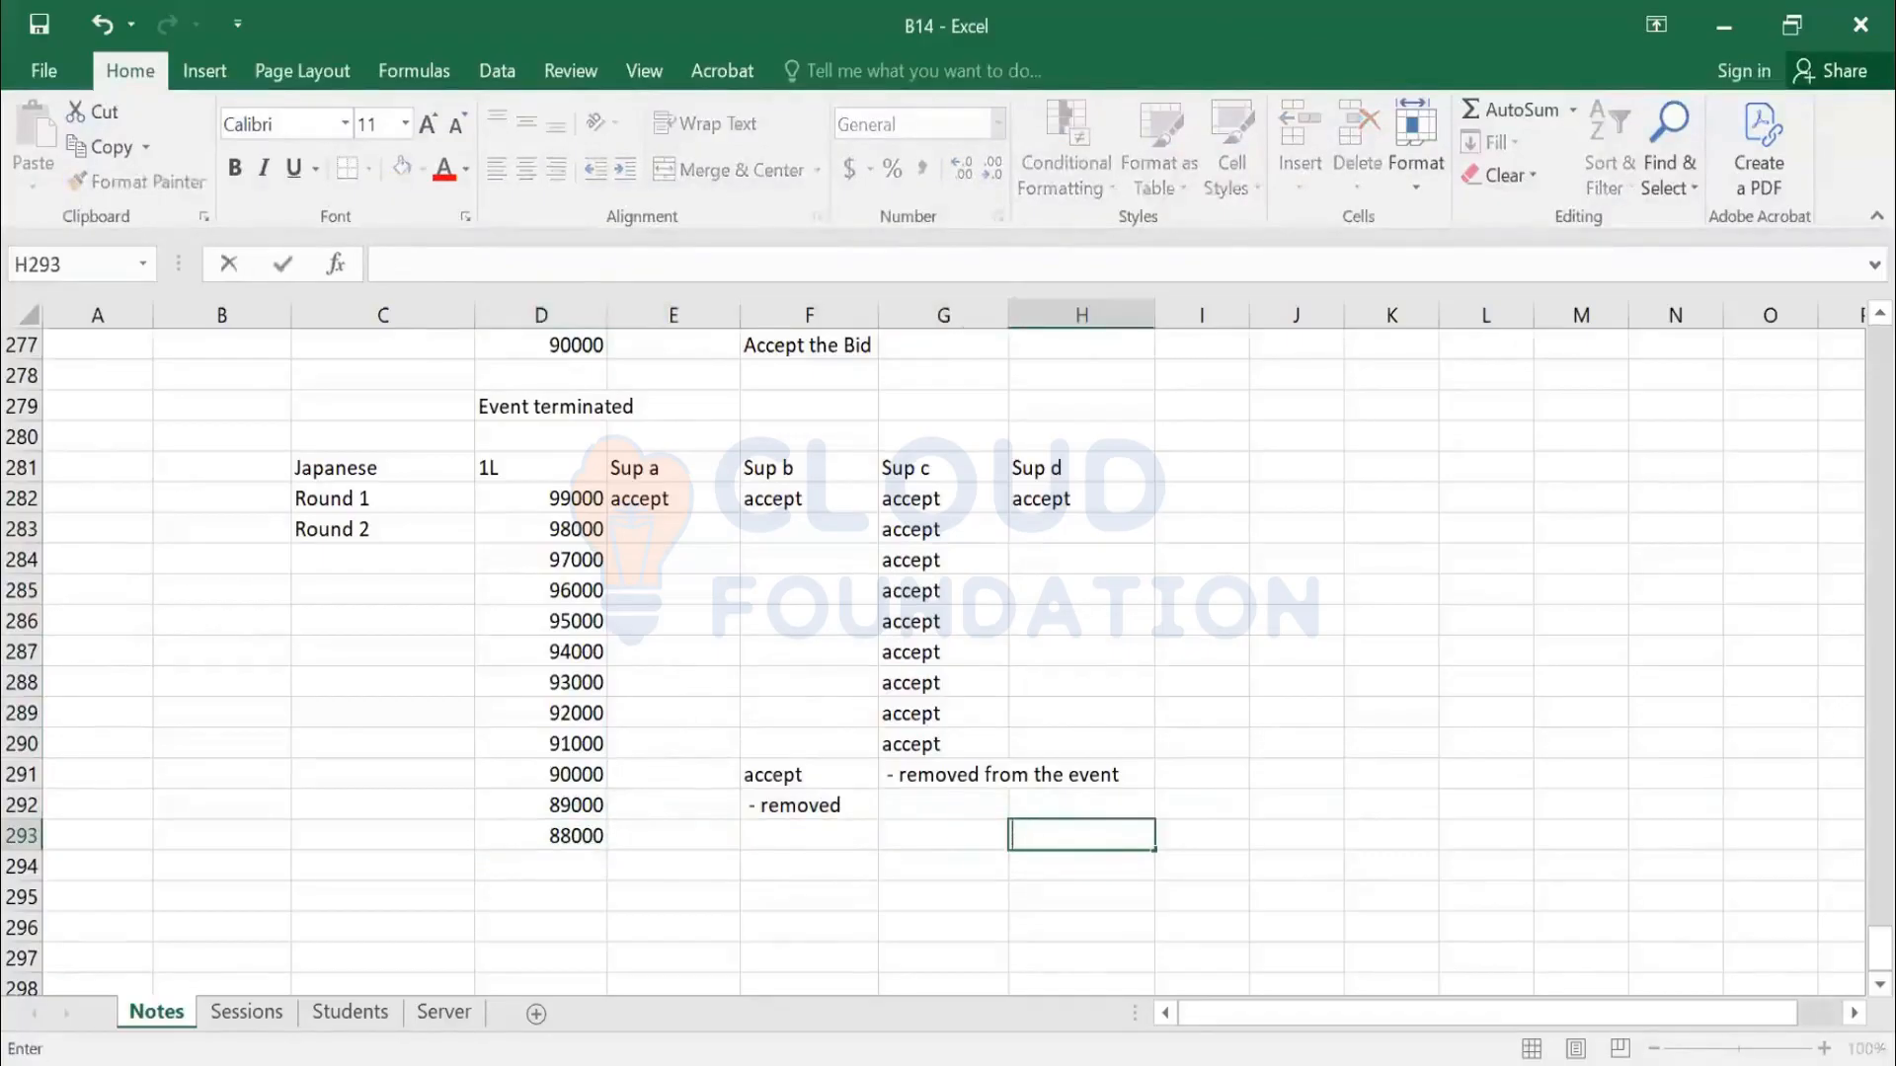
text(removed)
key(Return)
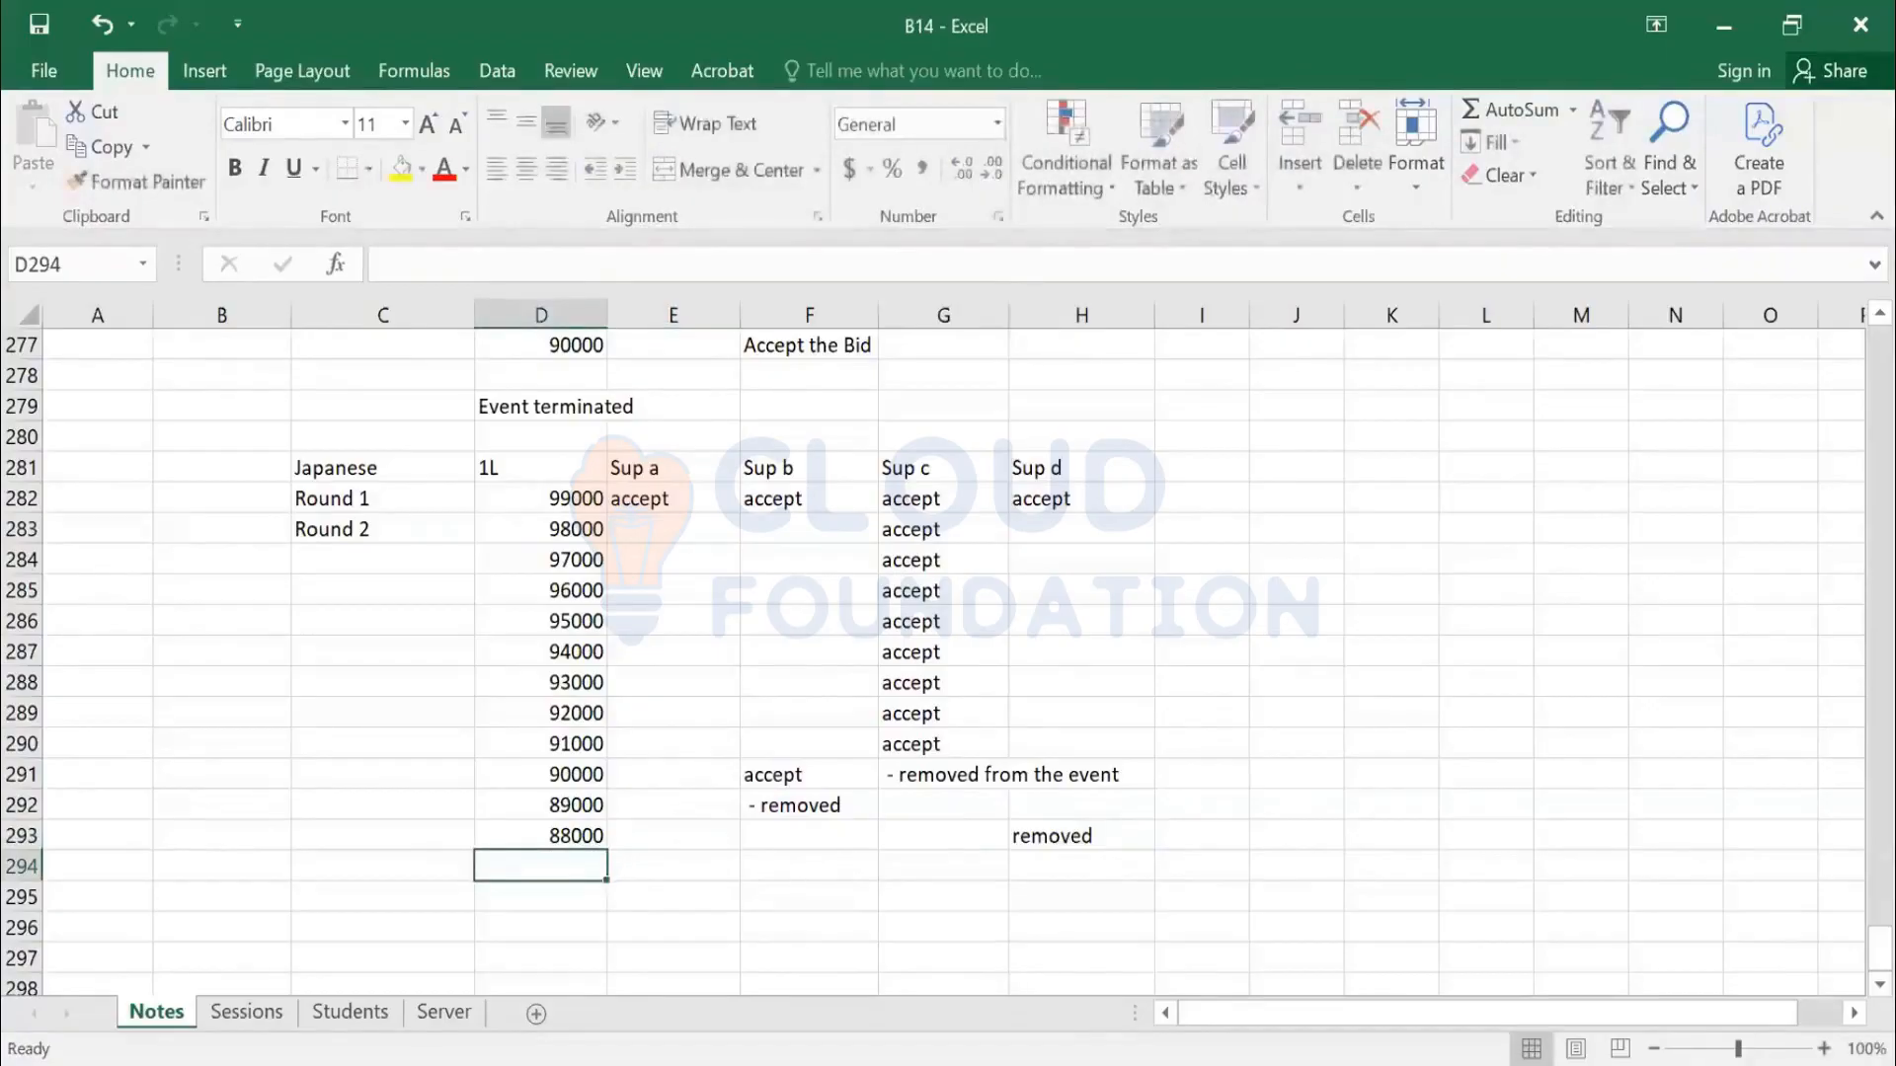
Add the 87000 round with Sup a marked accepted
key(Right)
key(Up)
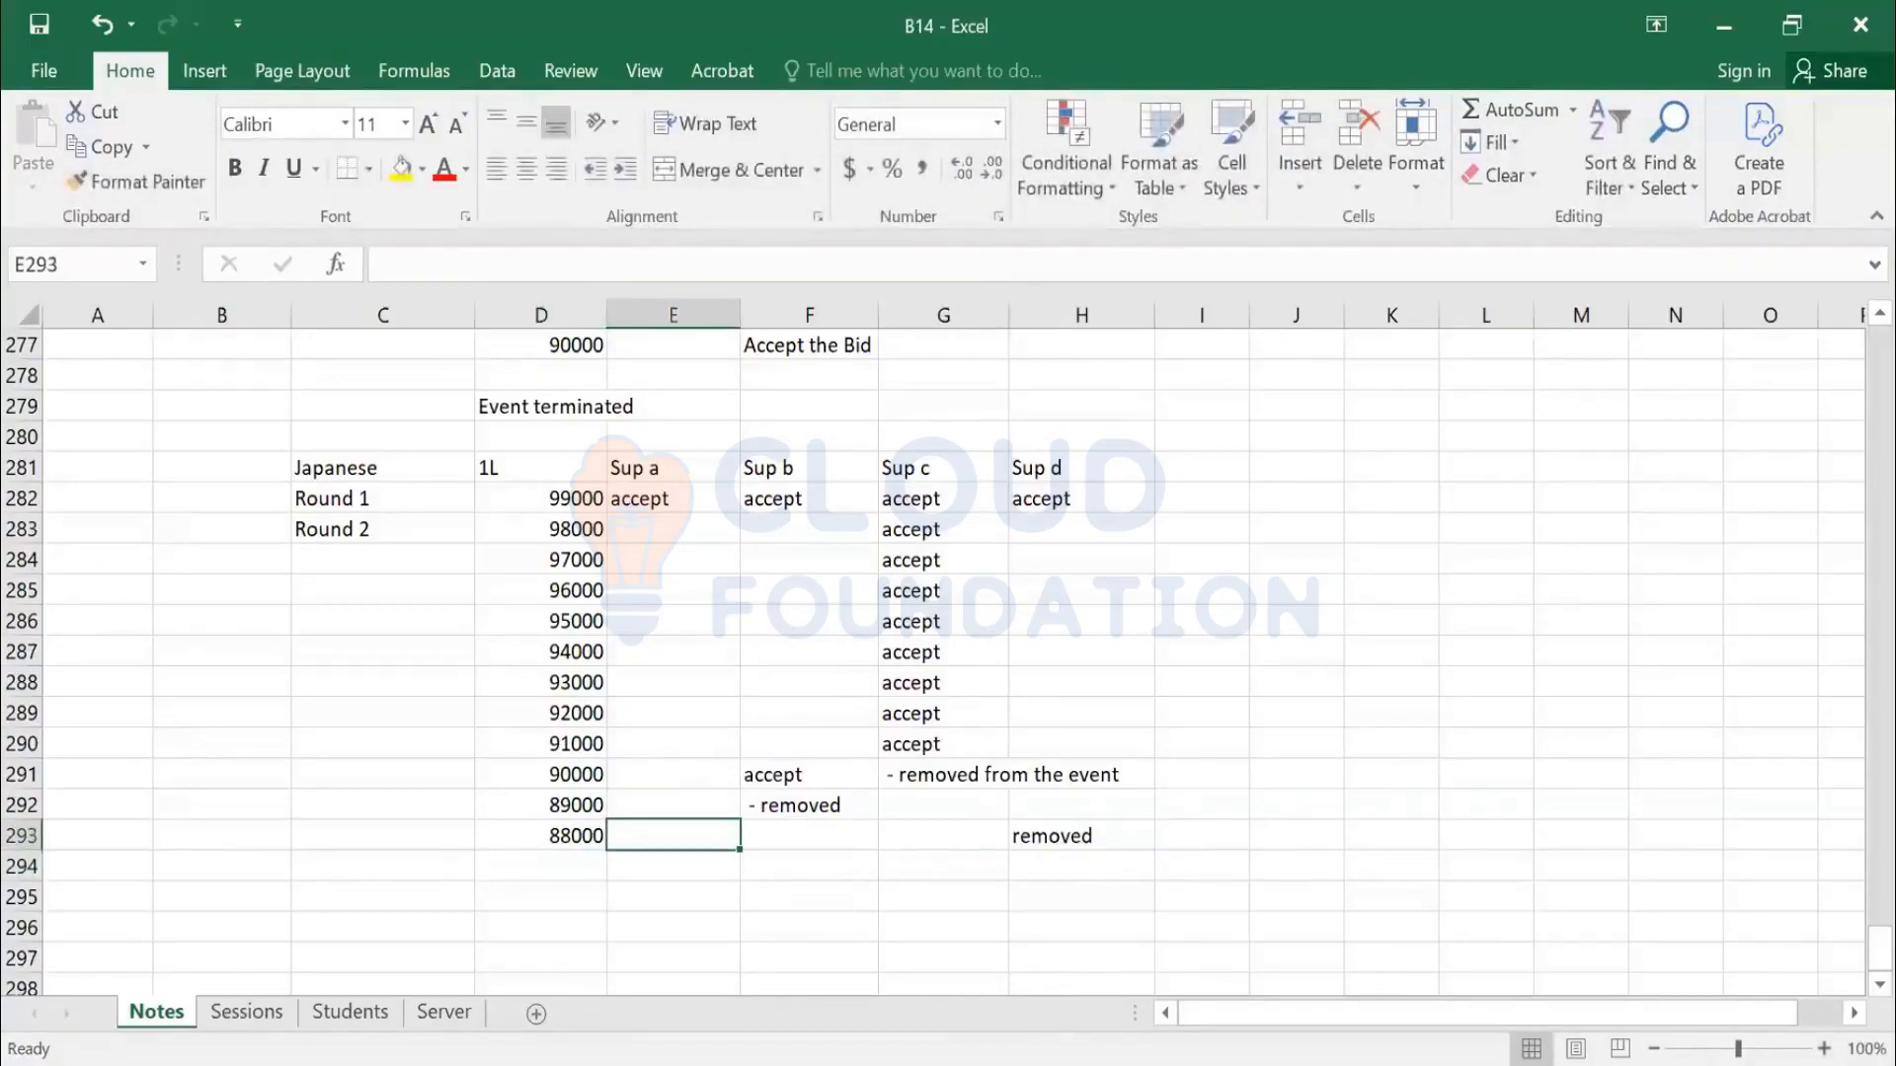
key(Down)
key(Left)
text(87000)
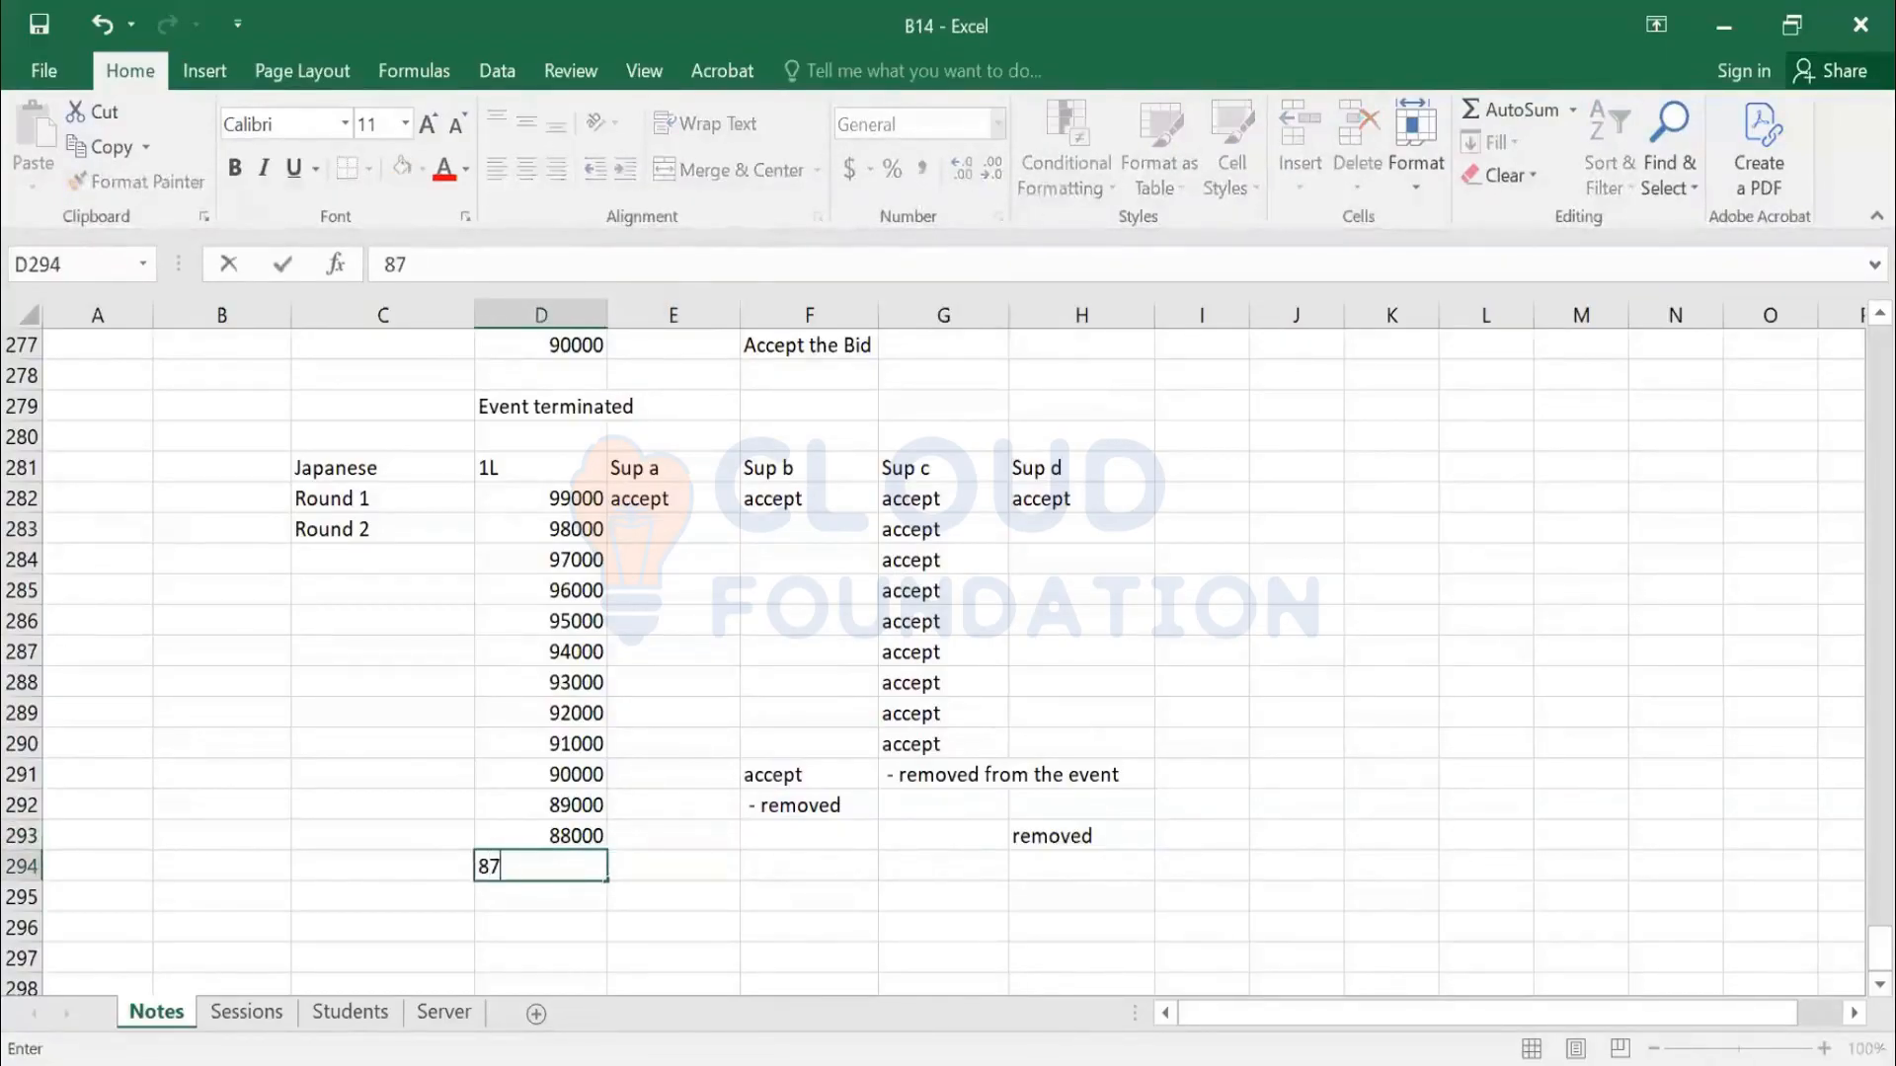
key(Right)
key(Right)
key(Left)
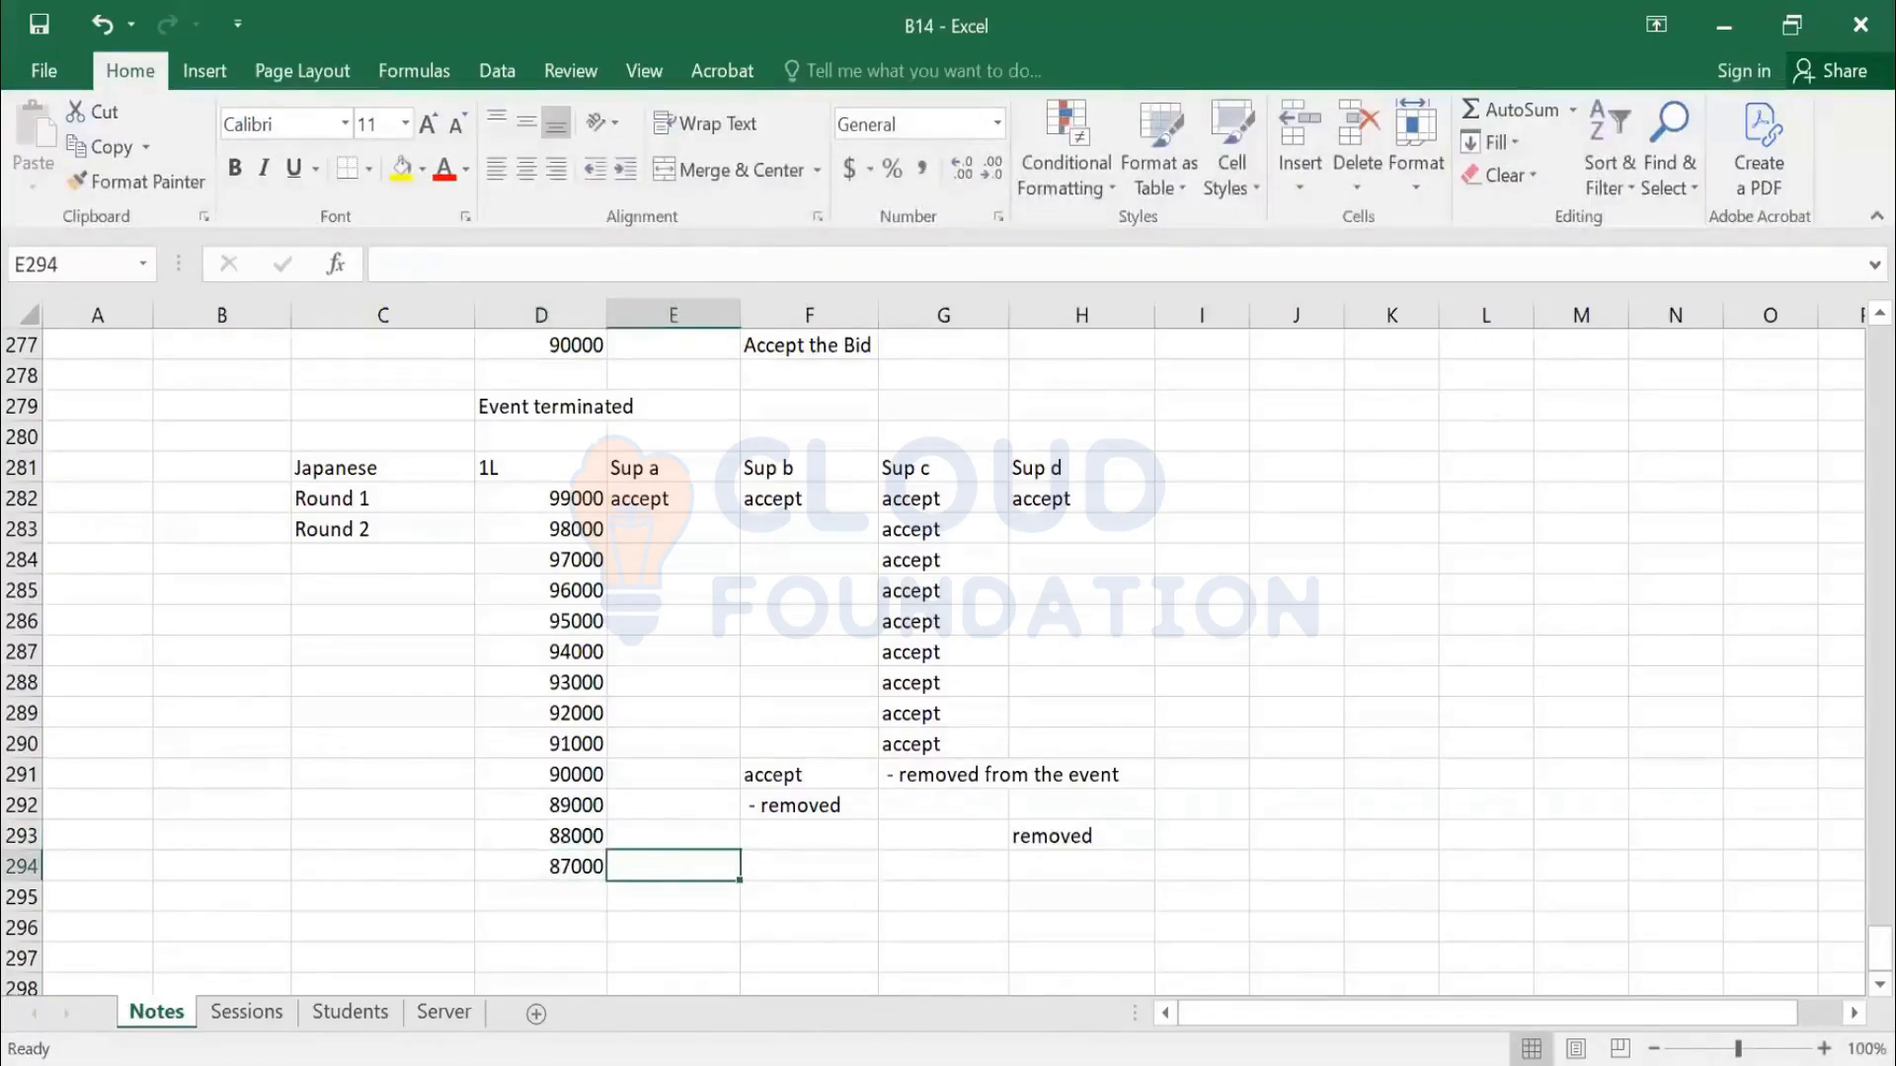
text(accepted)
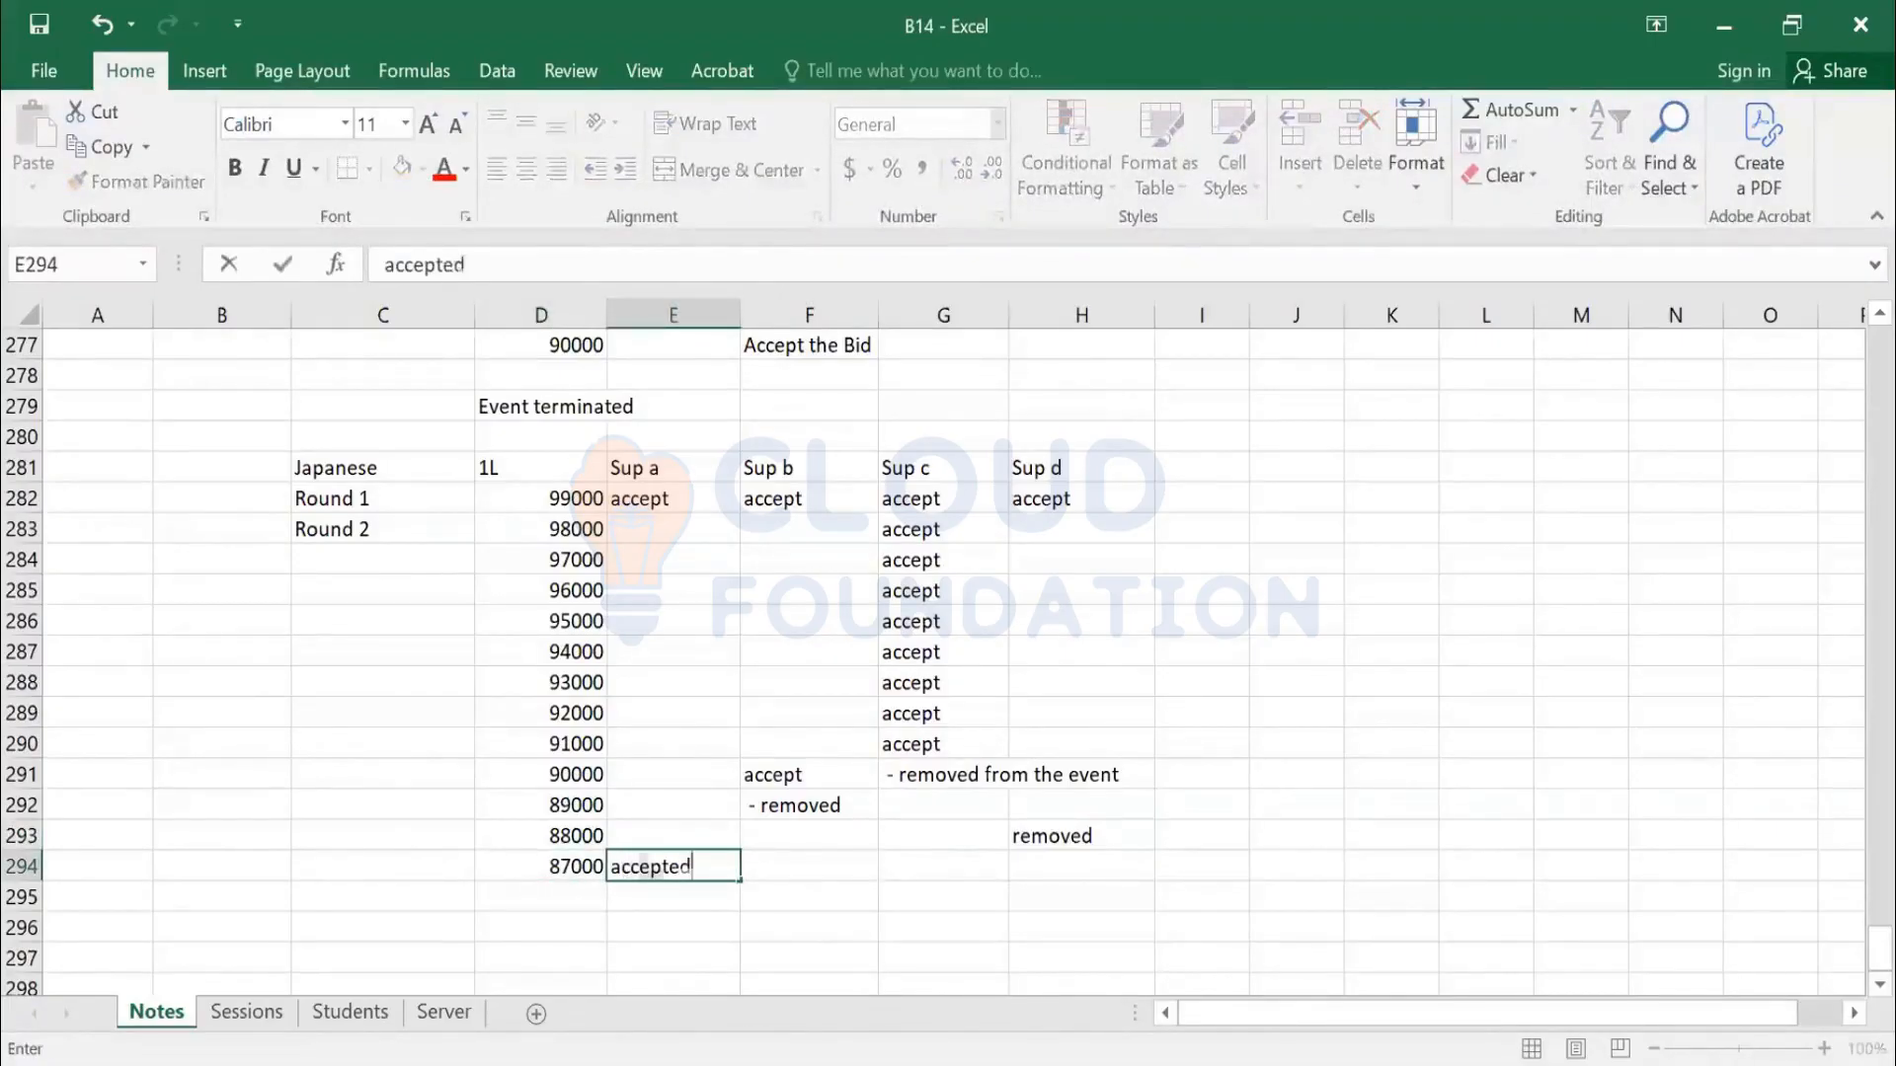
key(Return)
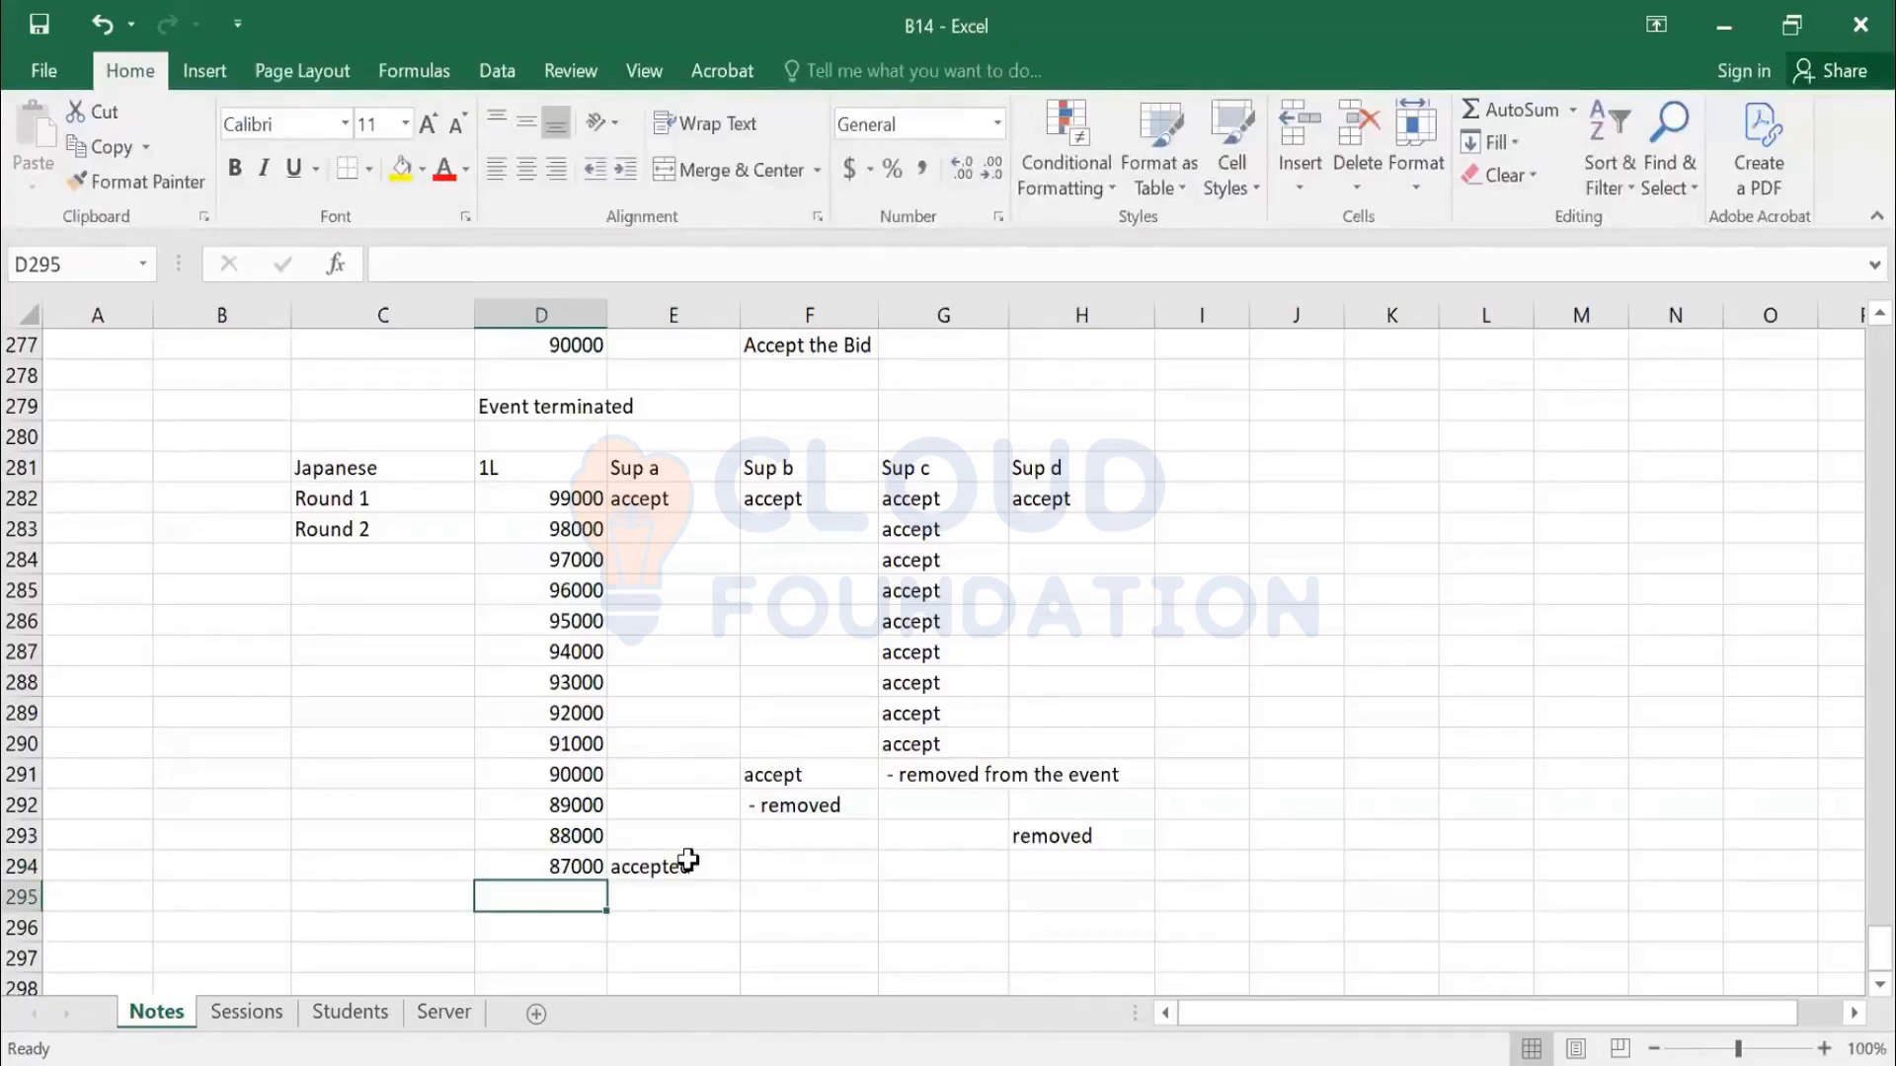
Enter the next two round prices in column D, ending at 85000
click(688, 862)
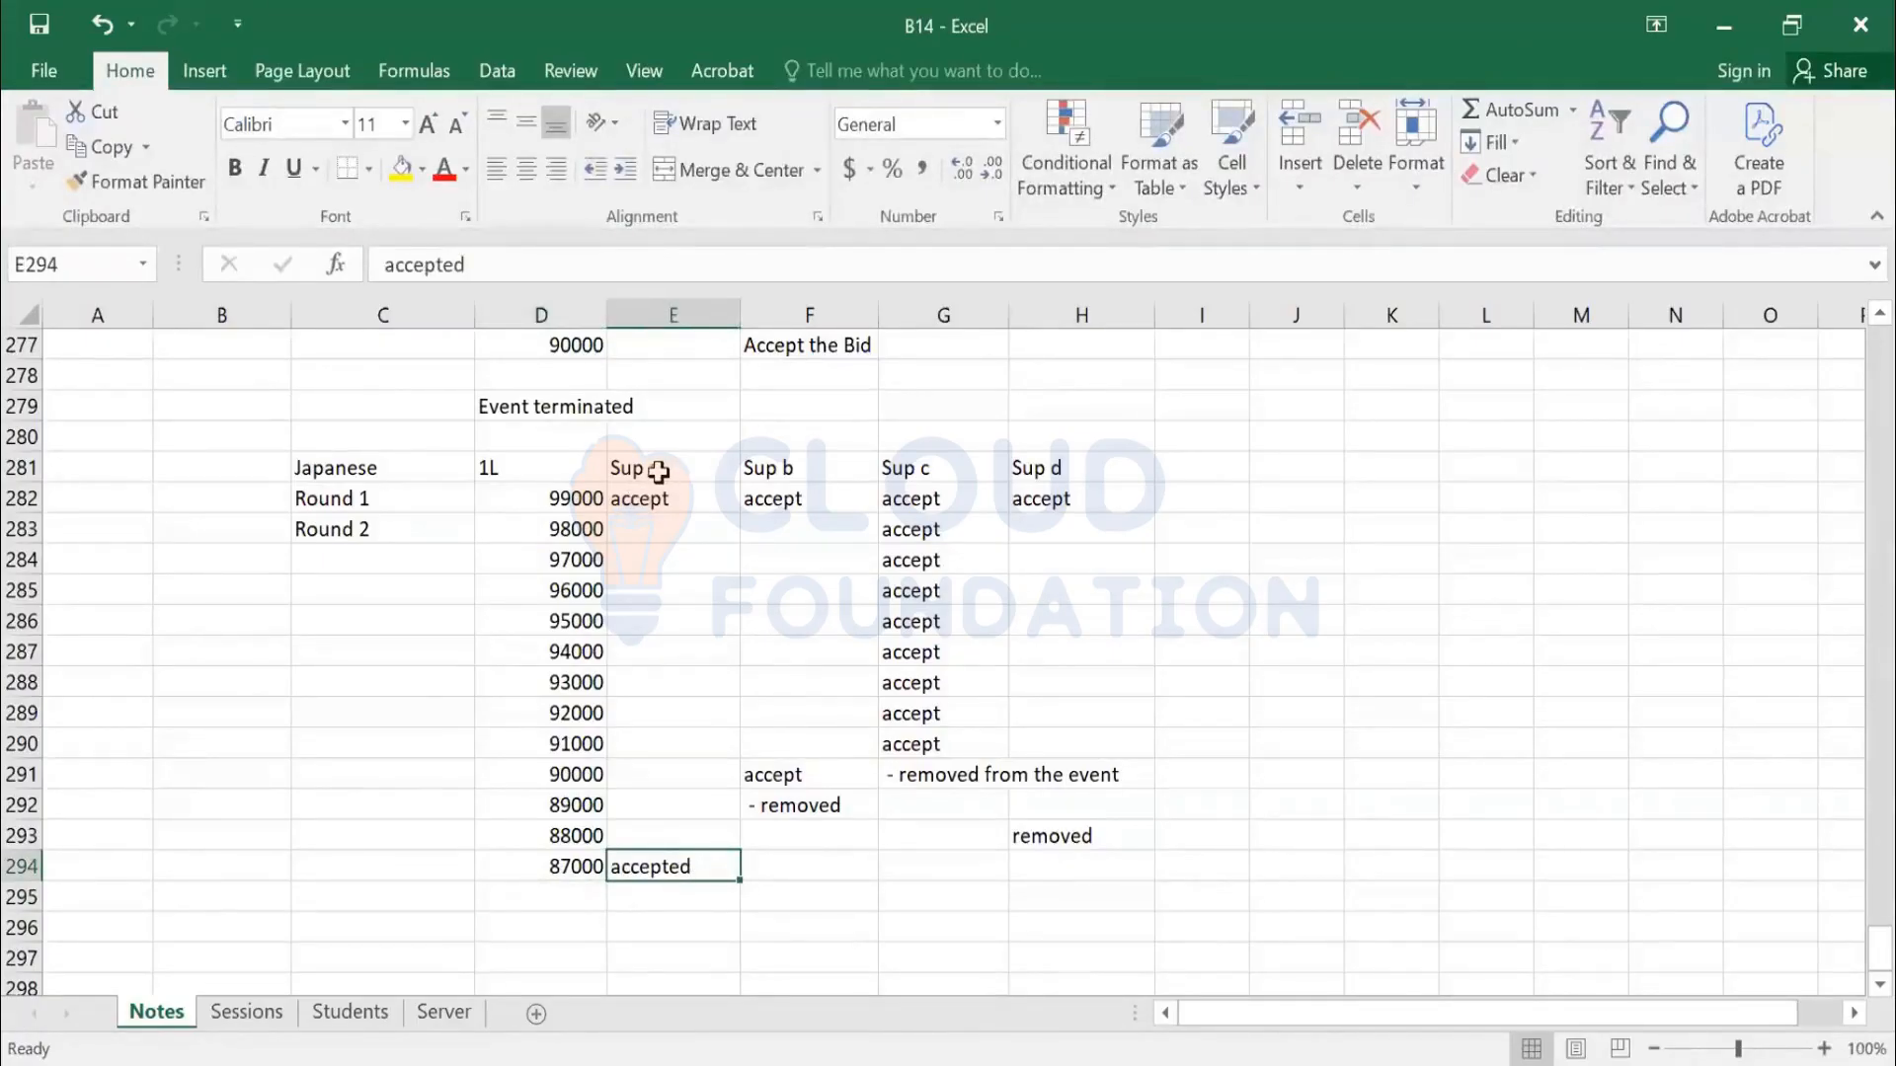
click(541, 869)
drag(648, 478, 887, 860)
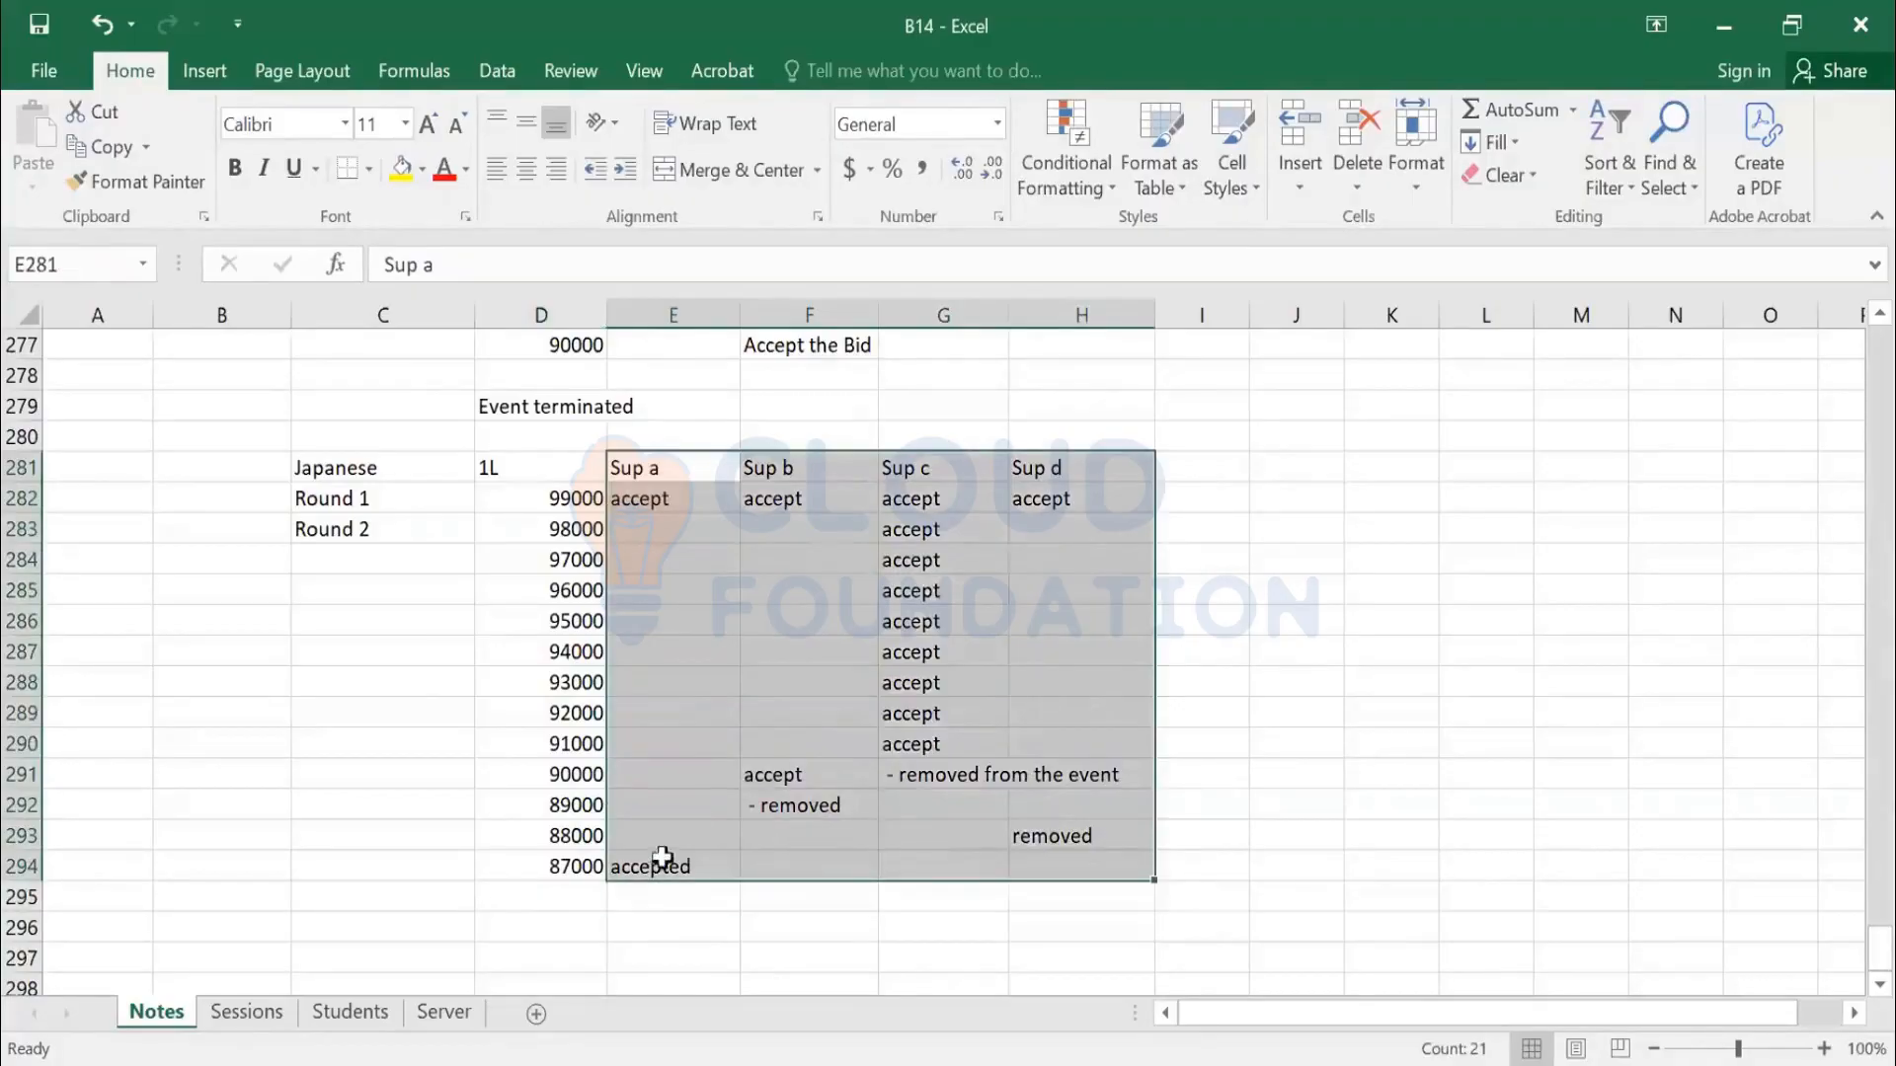
click(528, 868)
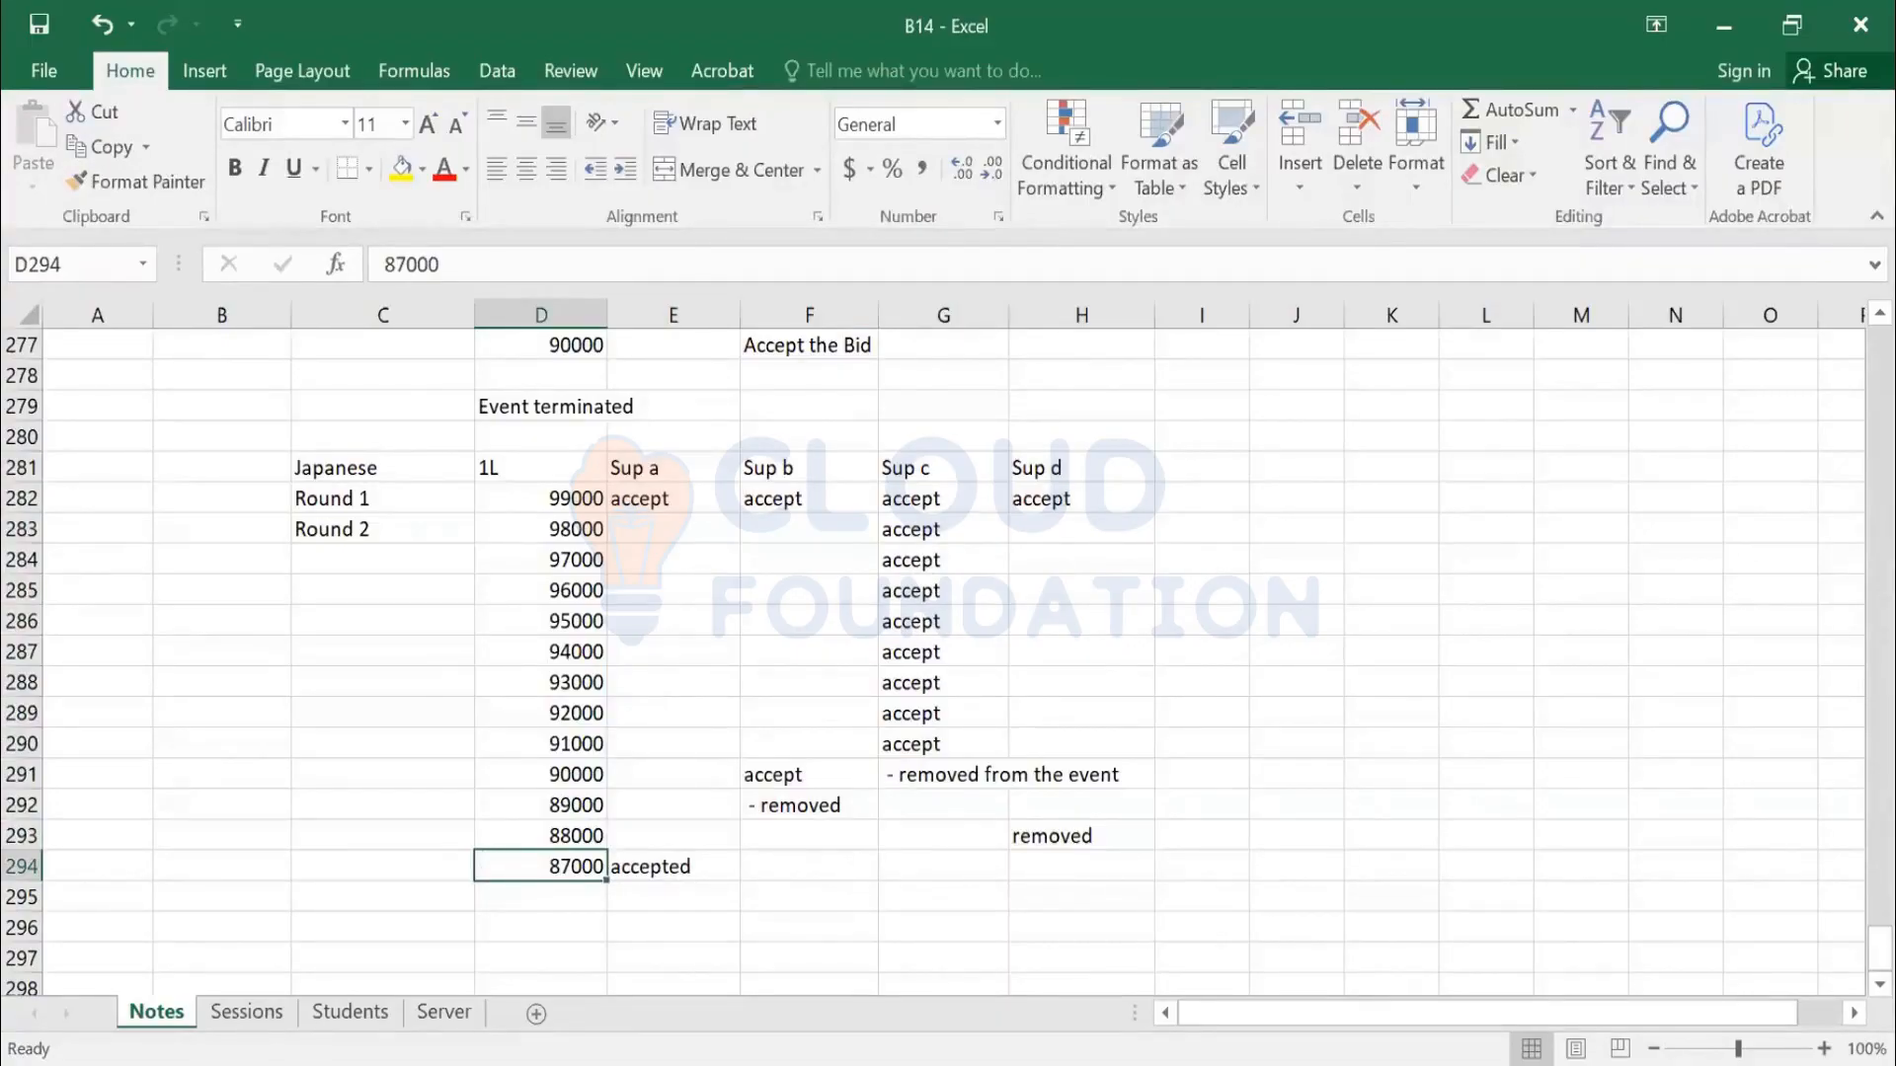
click(540, 897)
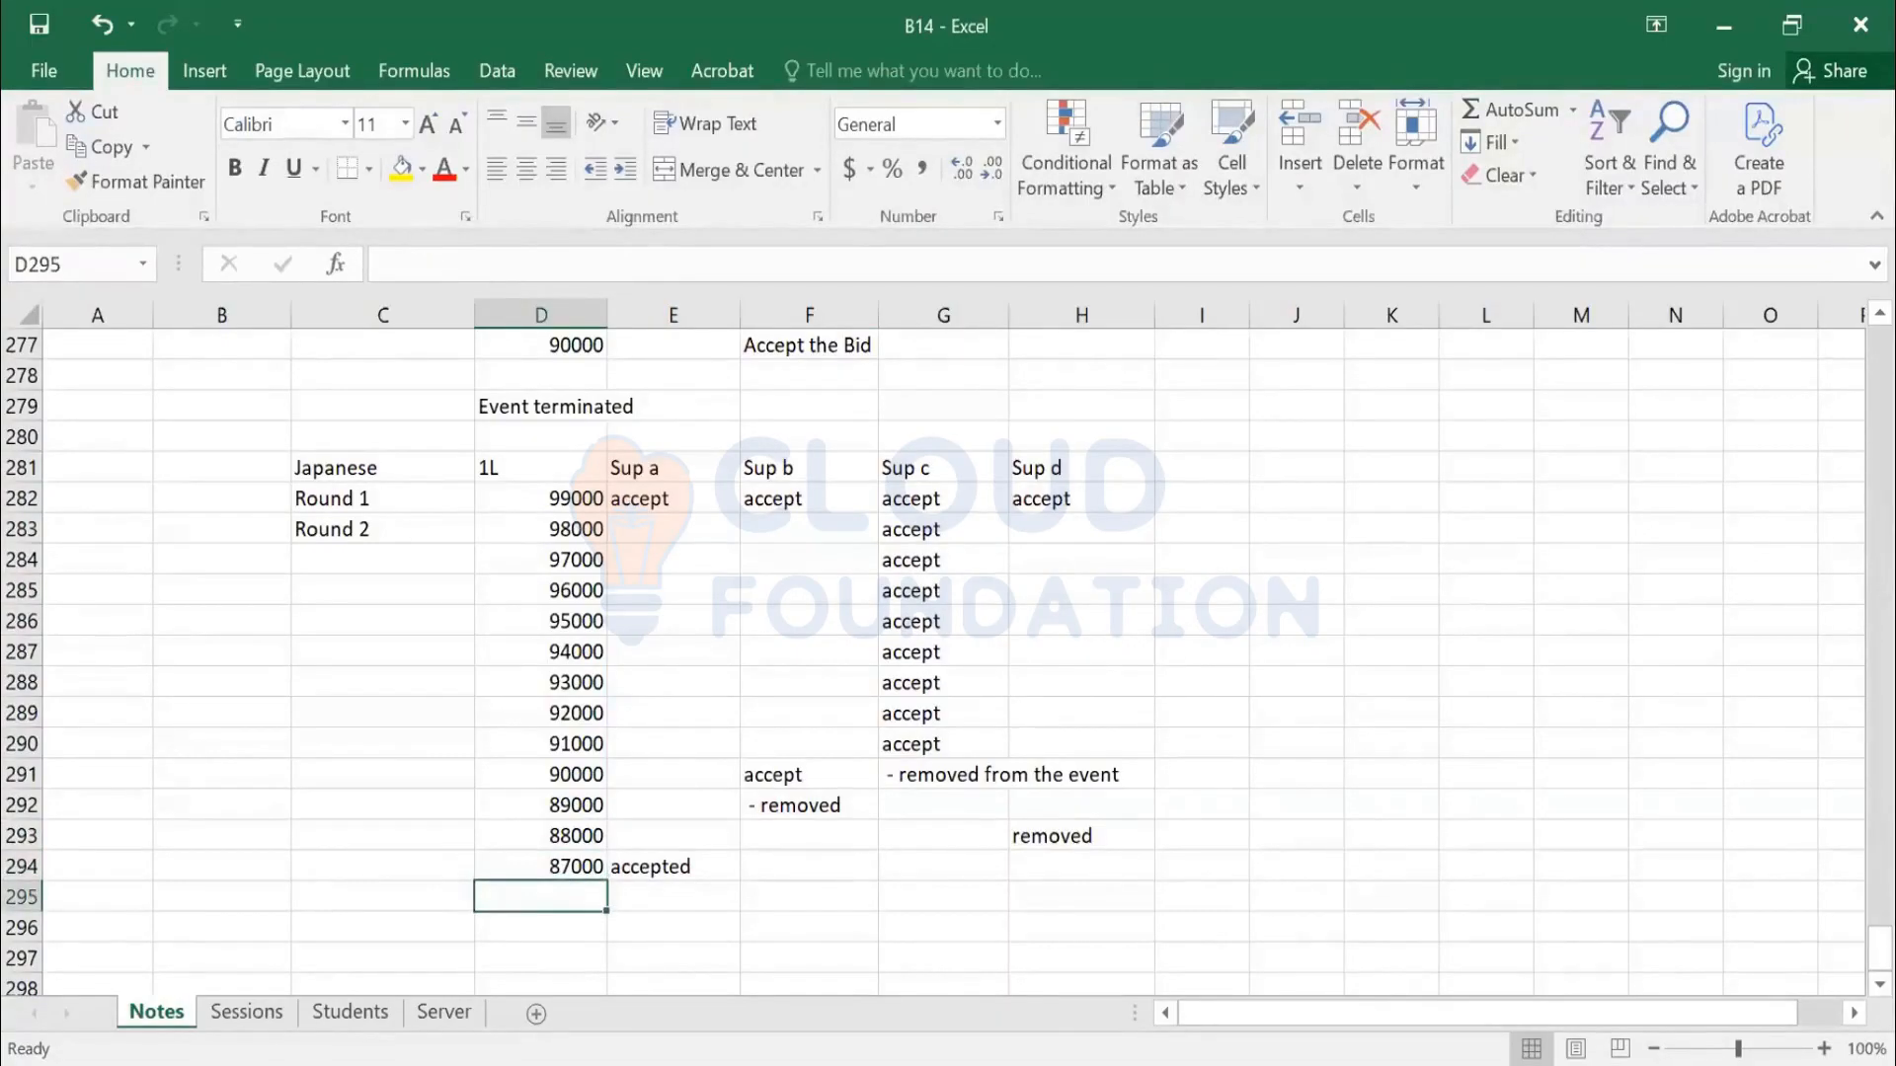
text(86000)
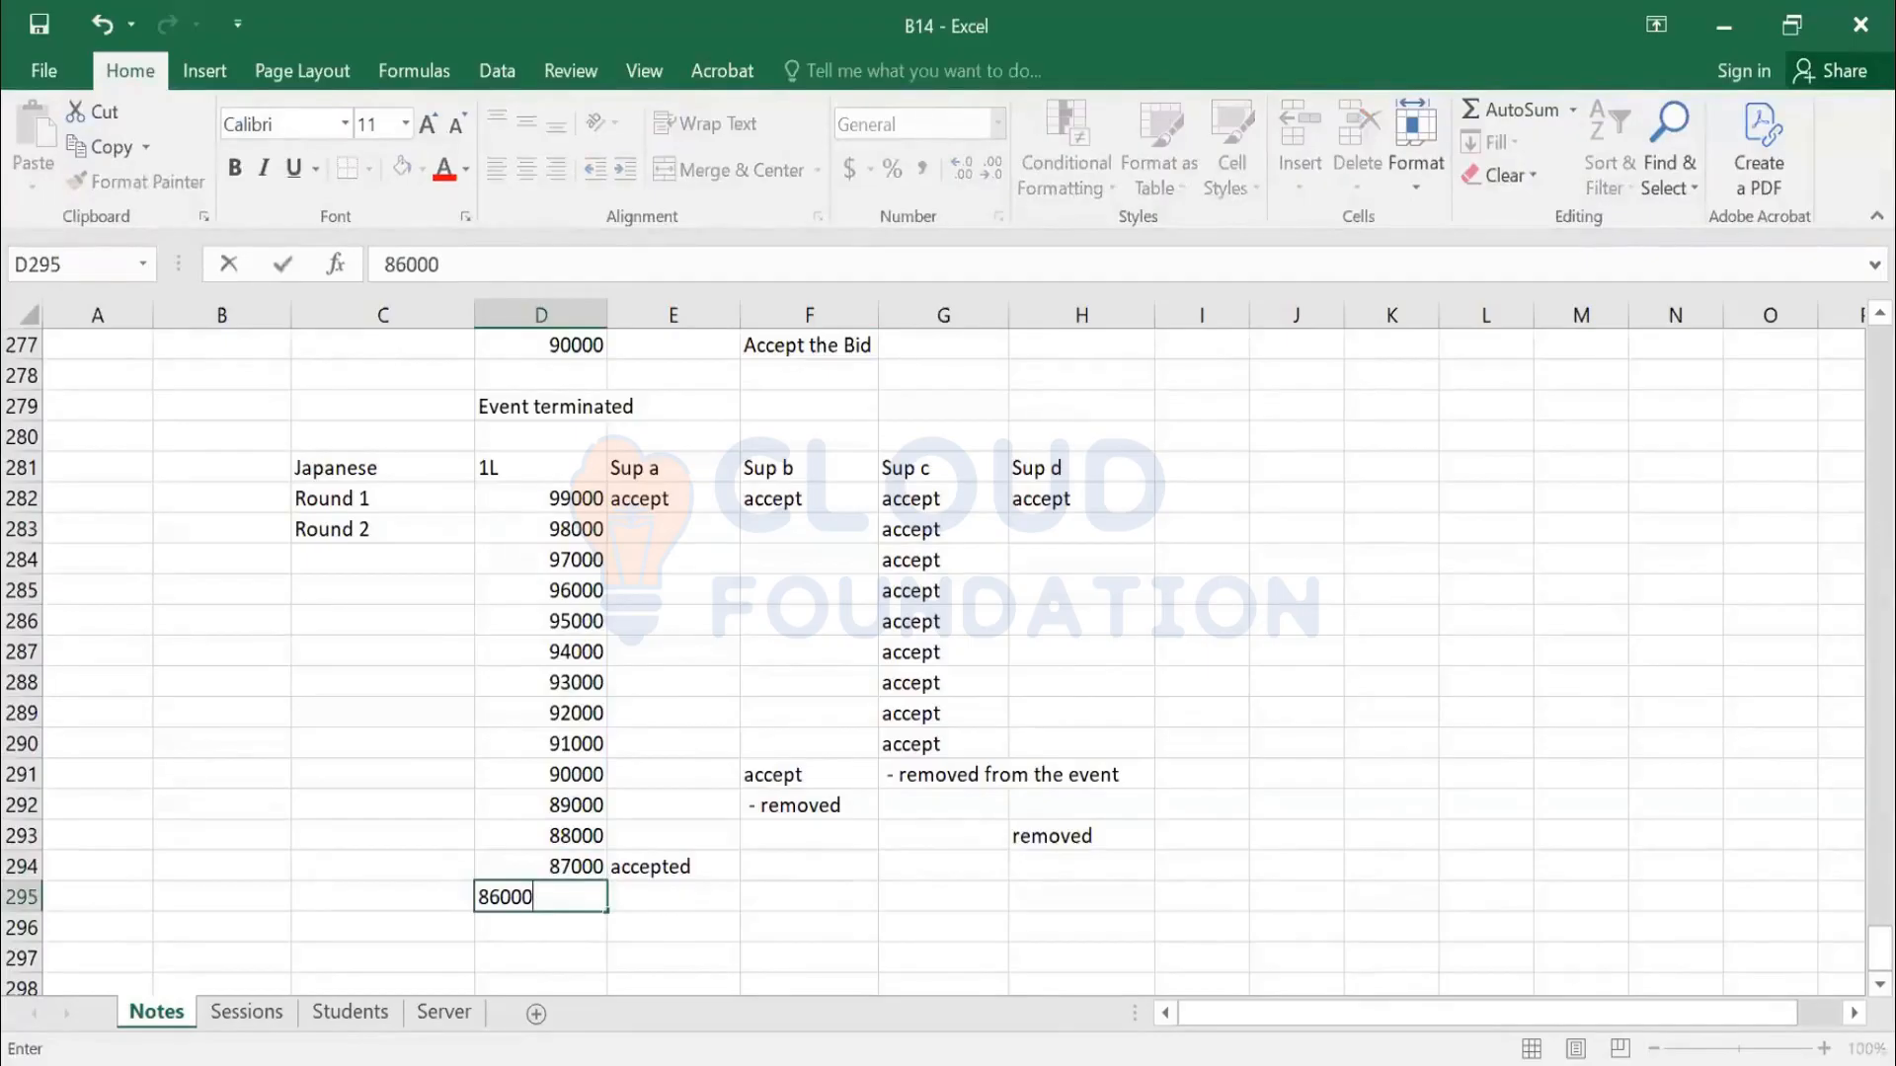
key(Return)
text(8)
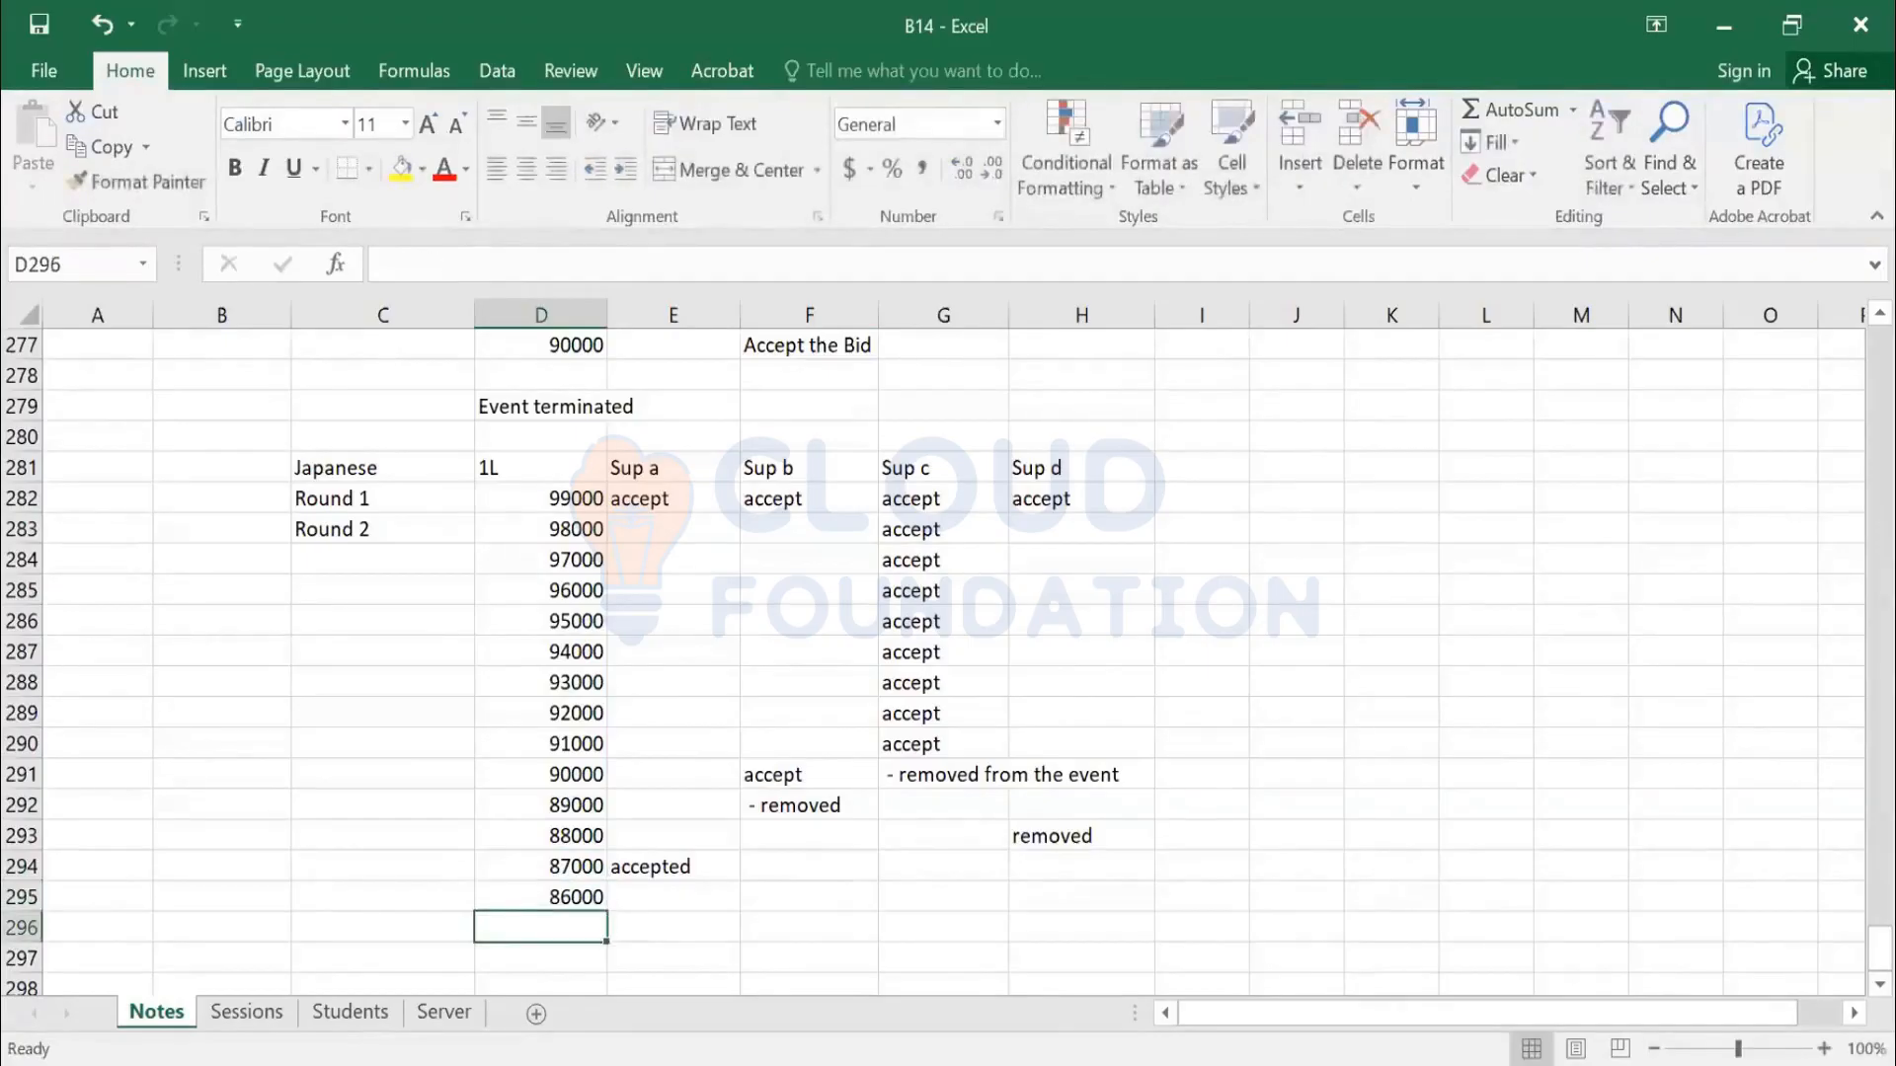
text(5000)
key(Return)
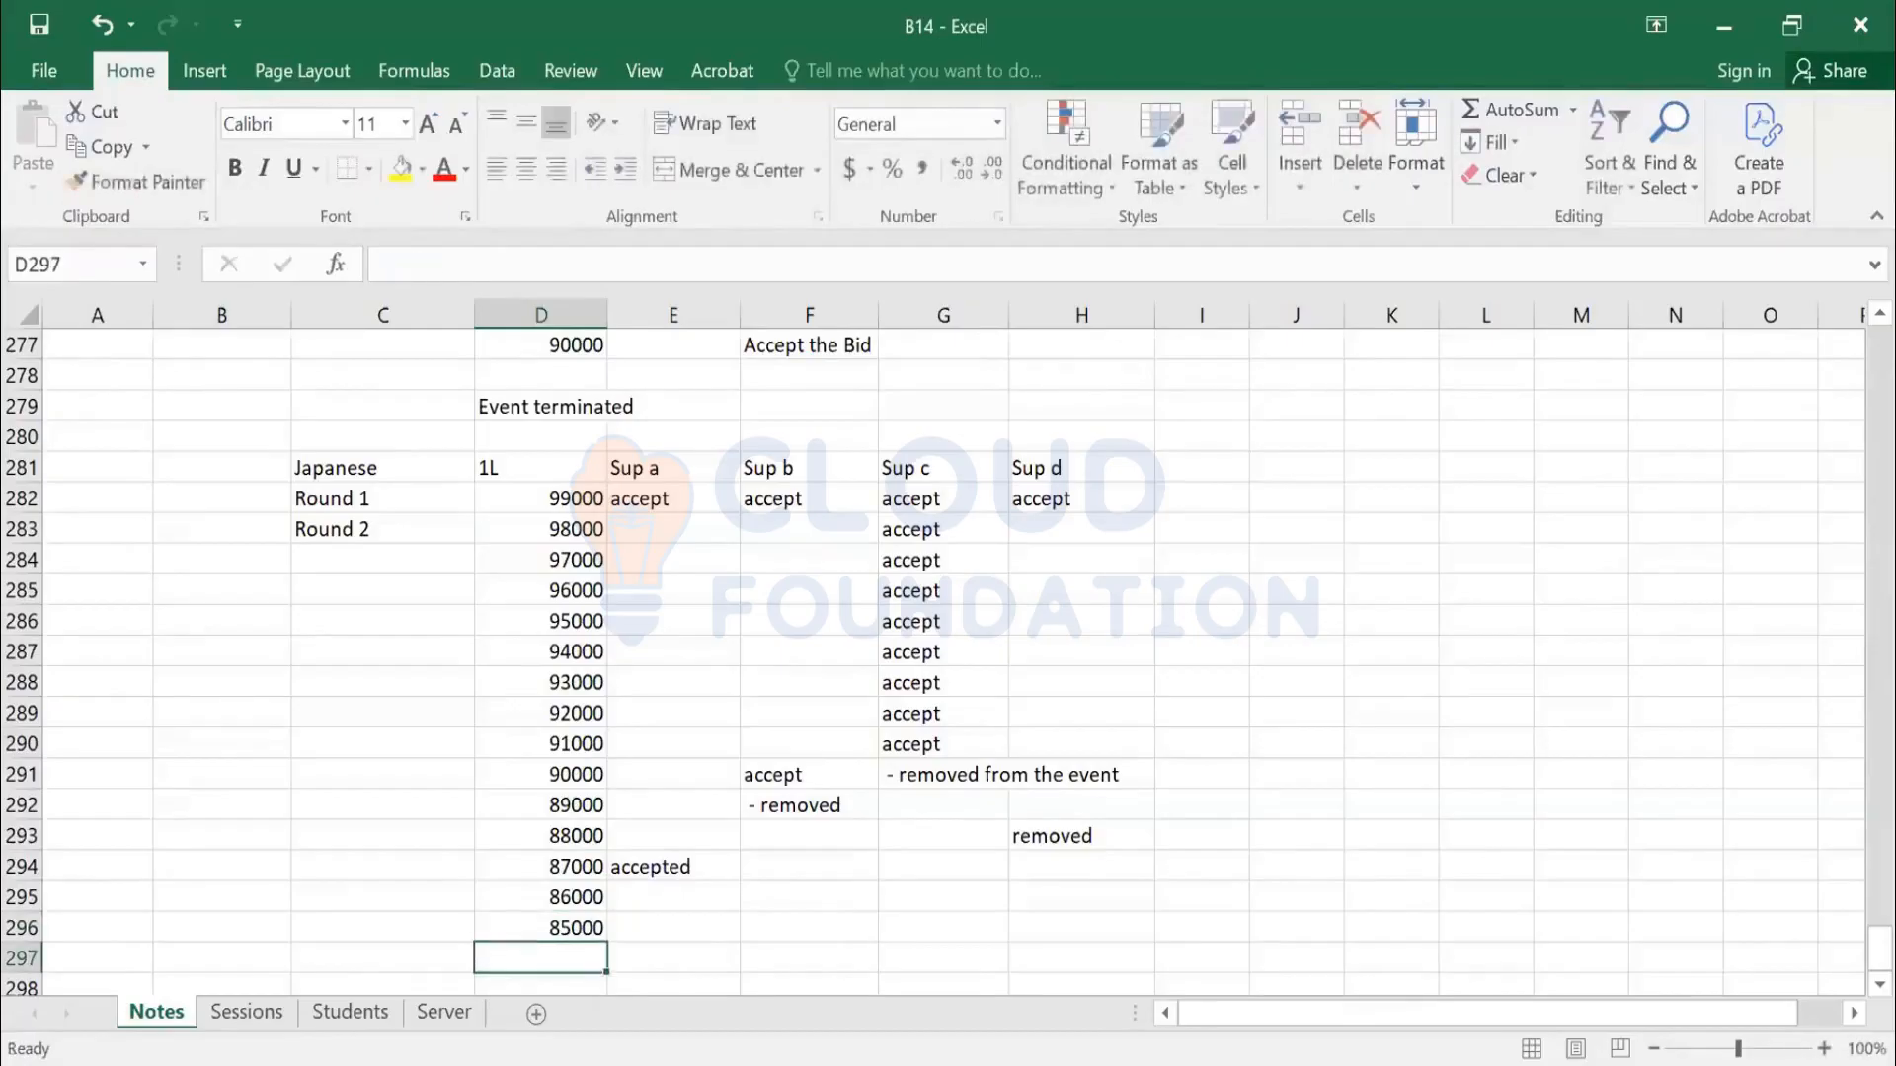
Mark Sup a accept at 85000 and removed in the row below
key(Right)
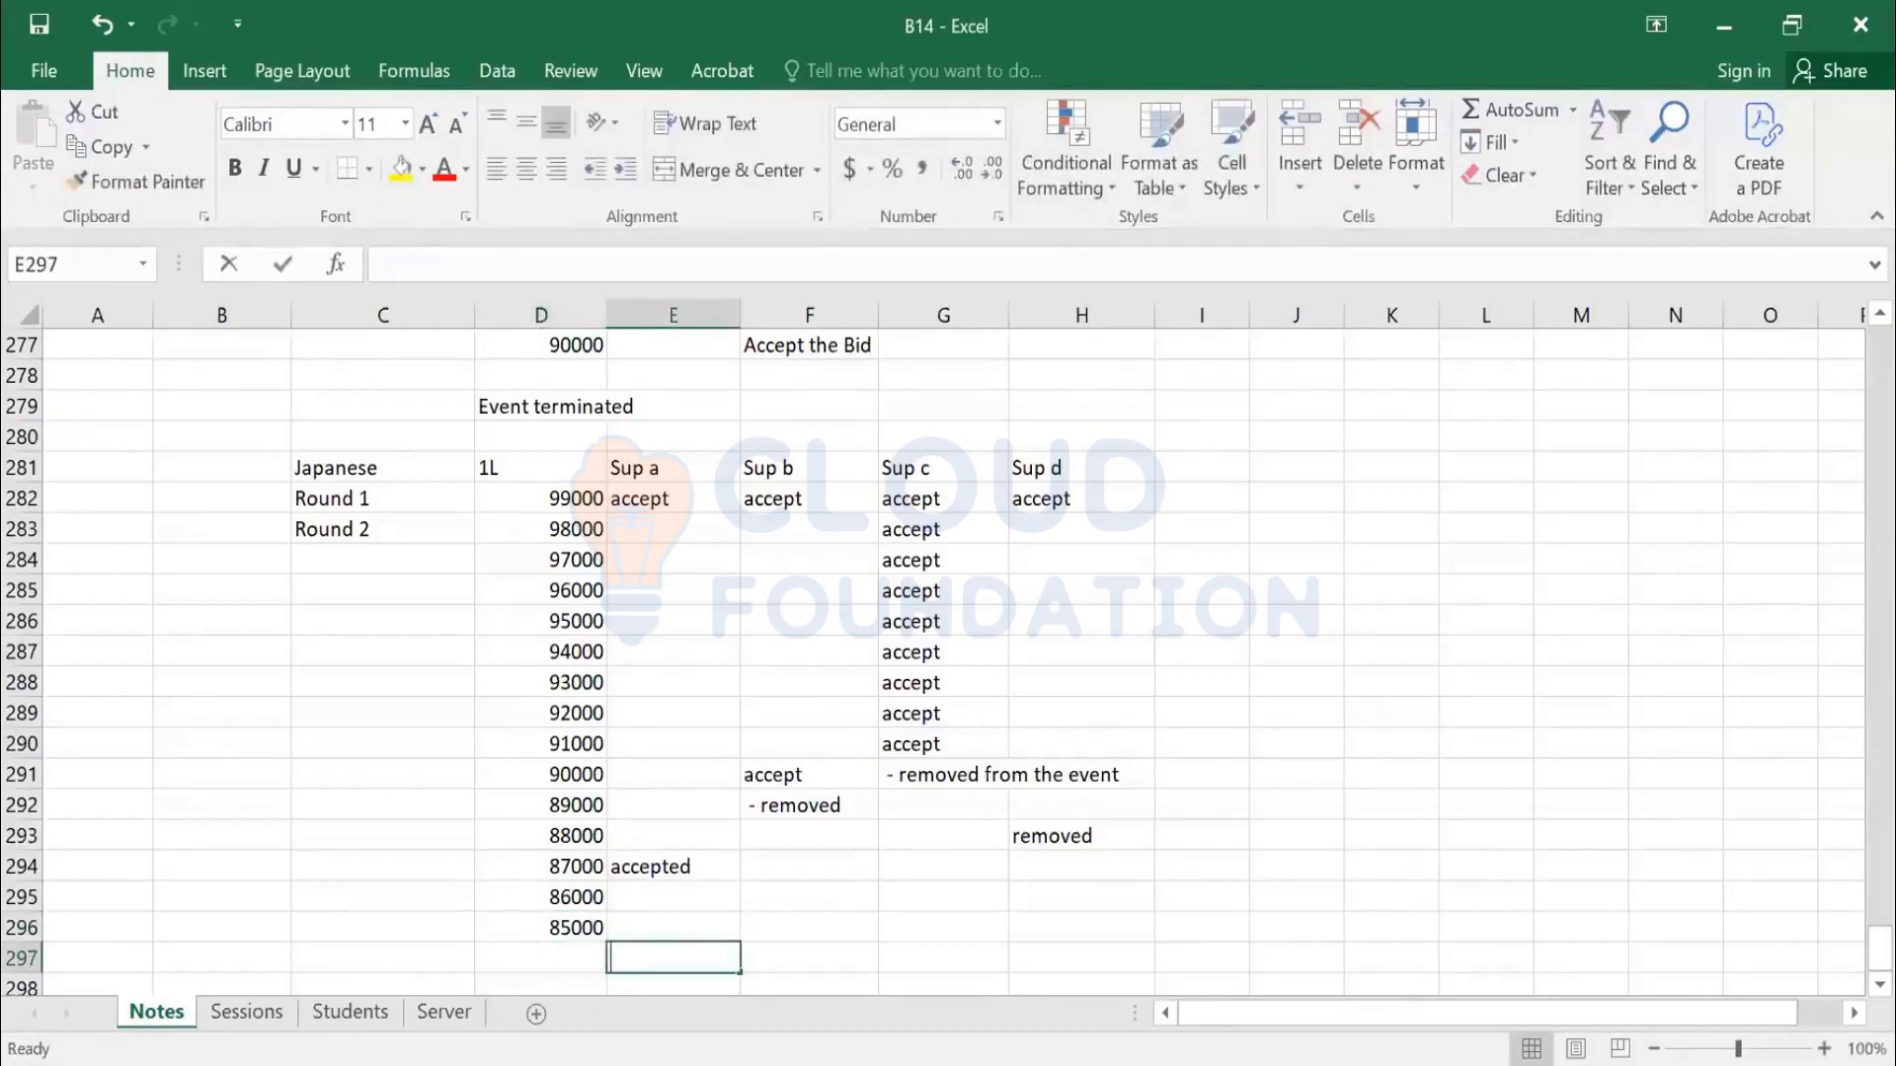
text(removed)
key(Return)
key(Up)
key(Up)
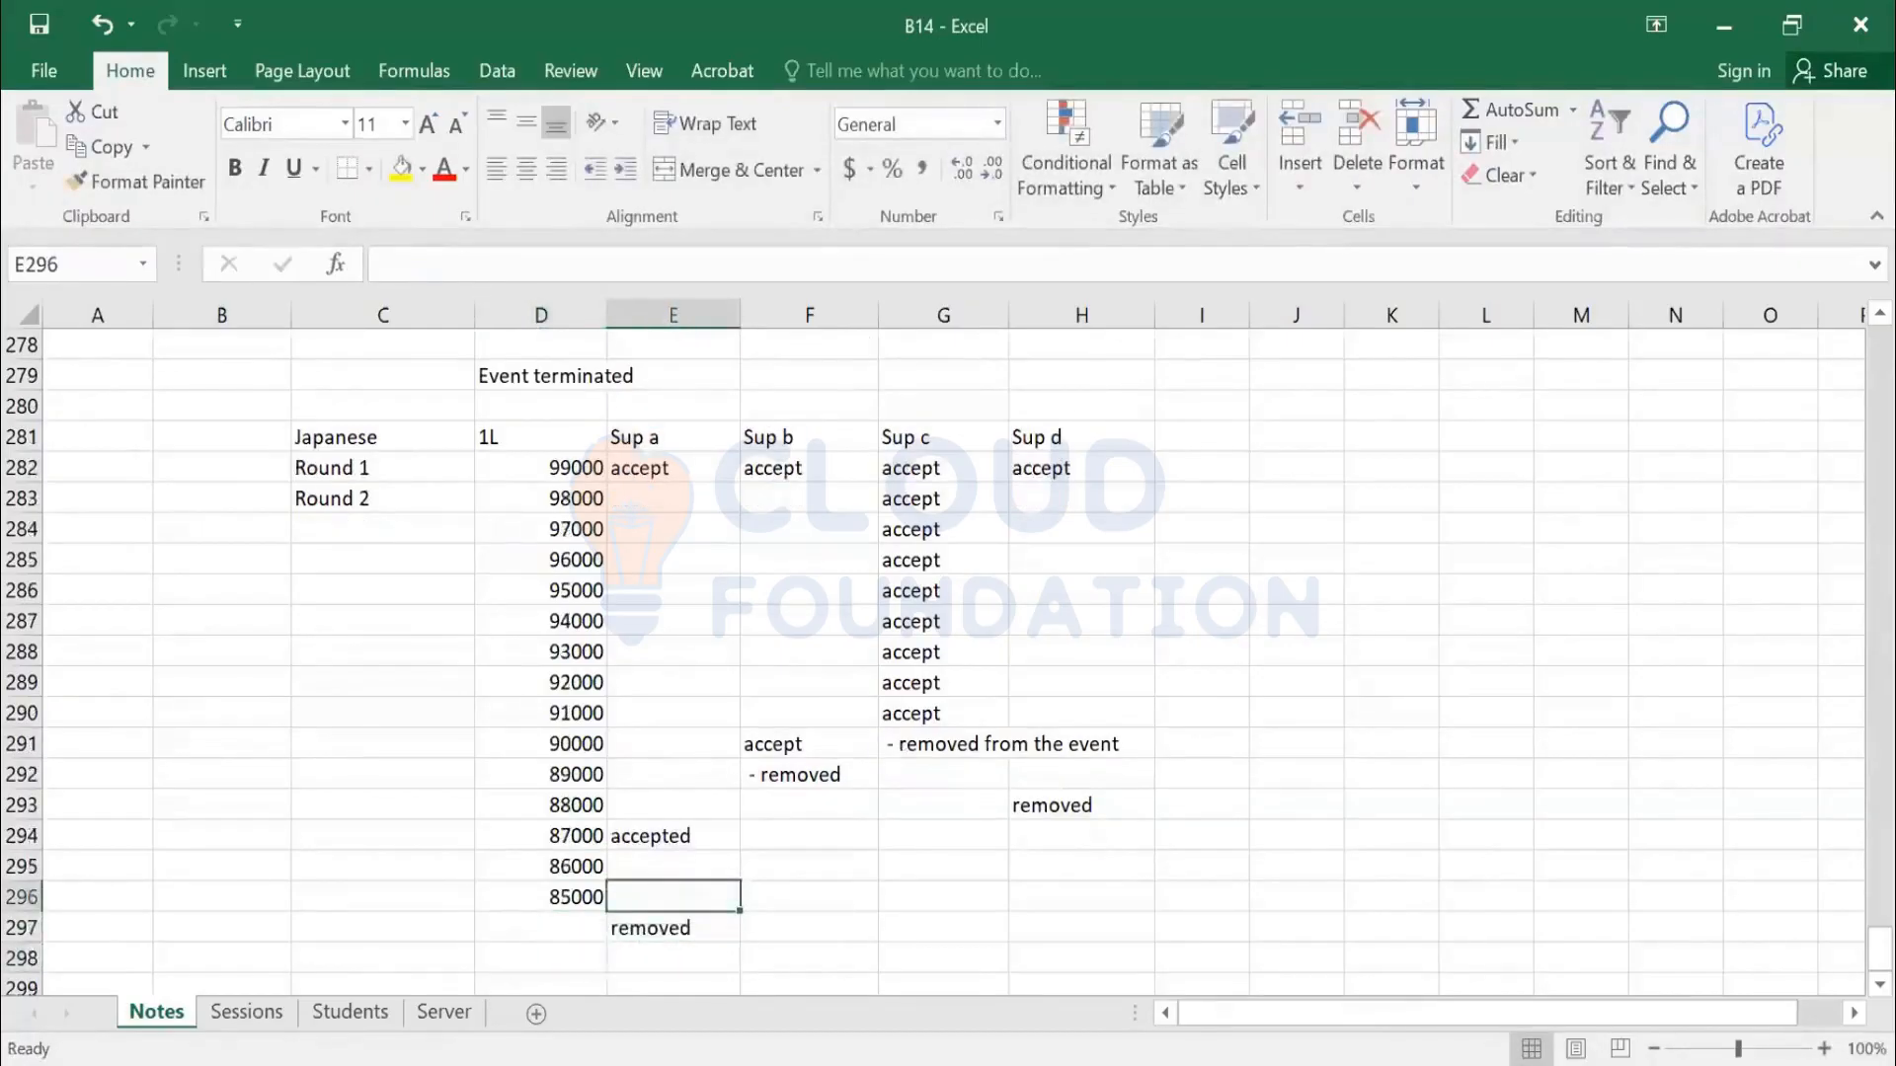
text(acc)
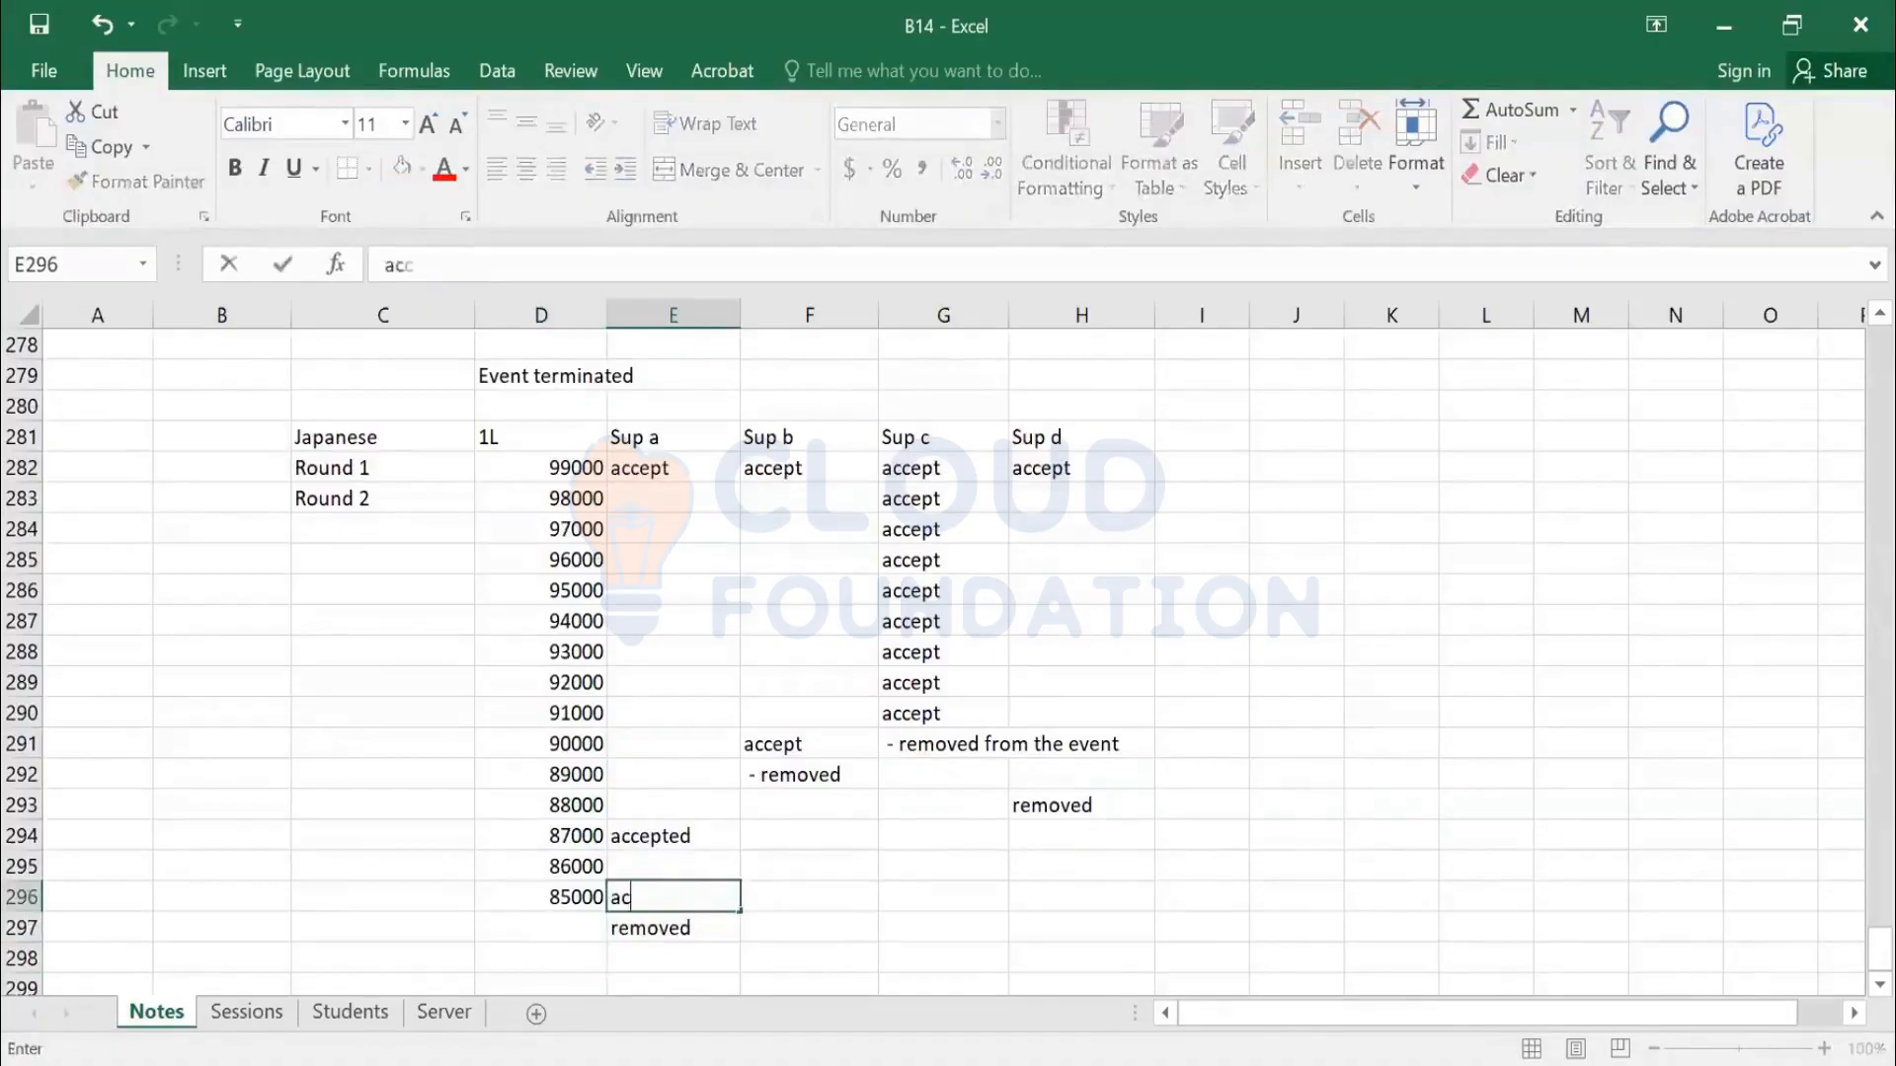
text(ept)
key(Return)
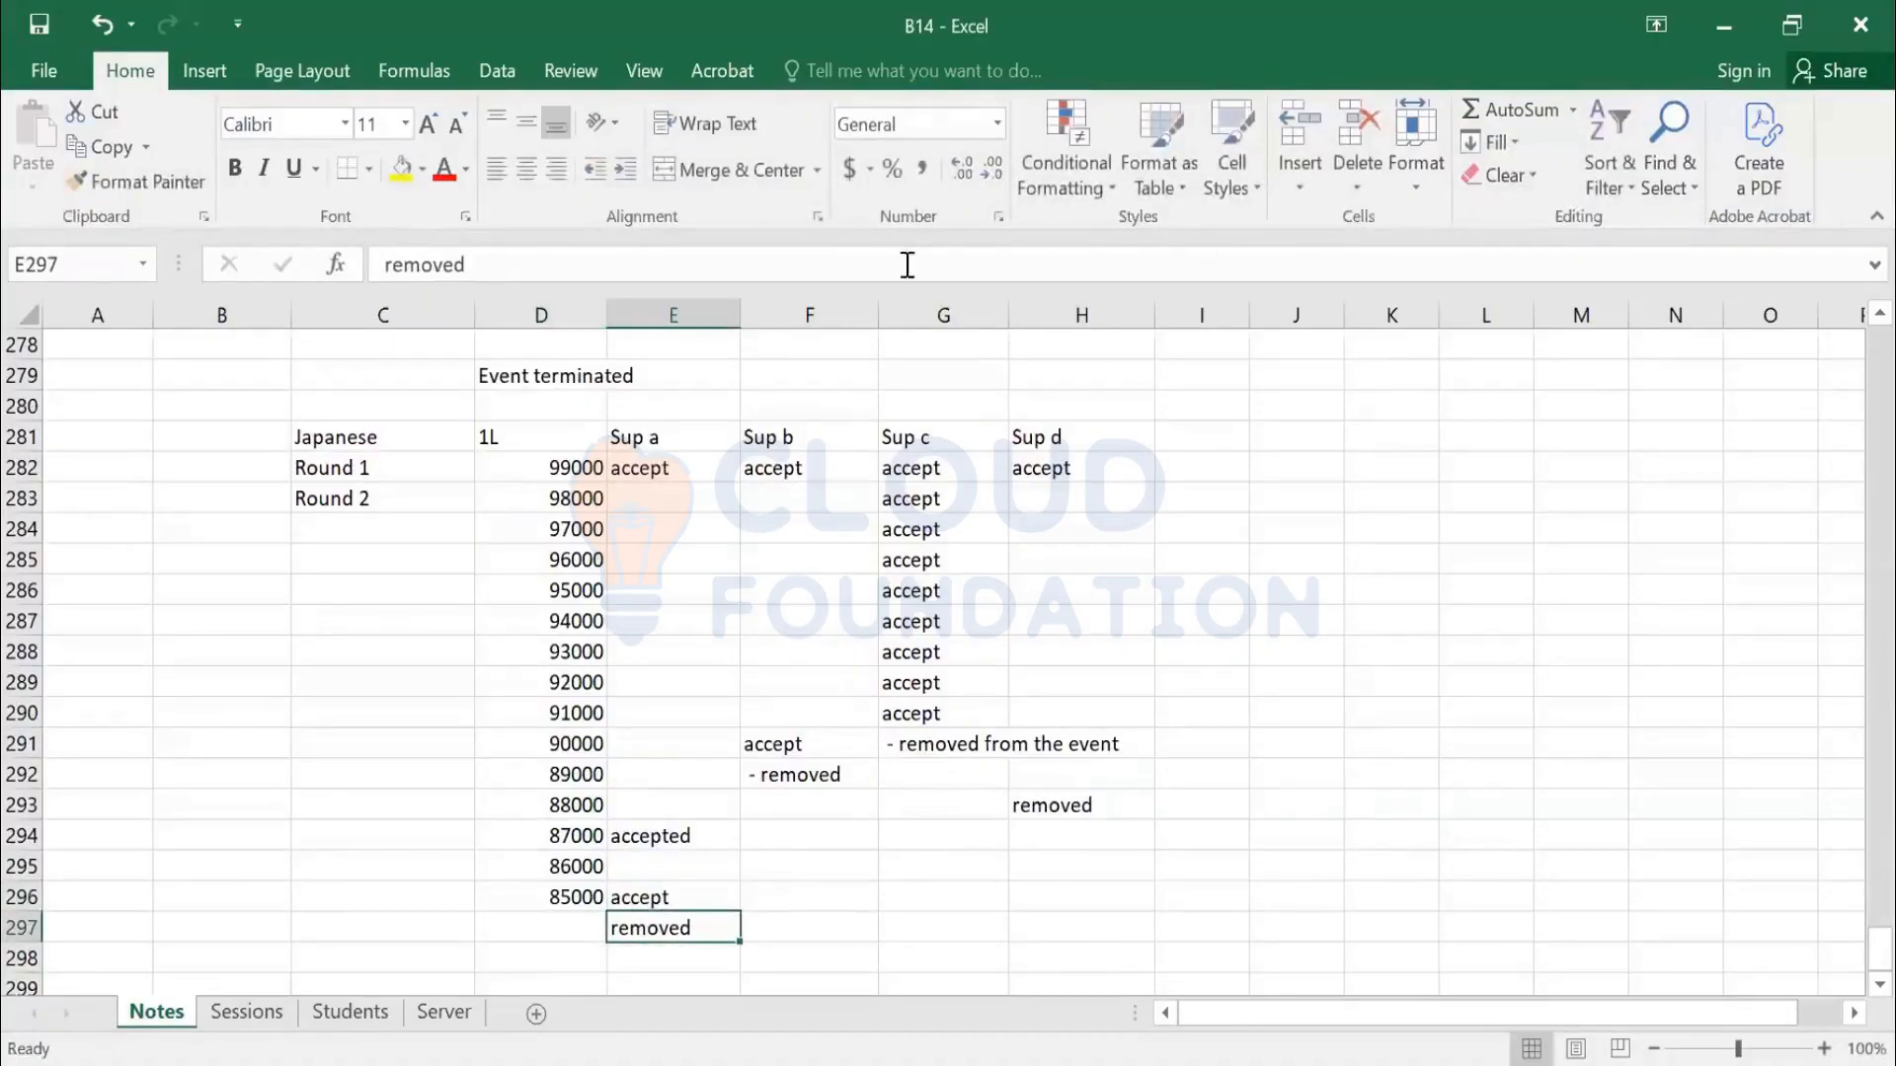
click(692, 438)
click(356, 438)
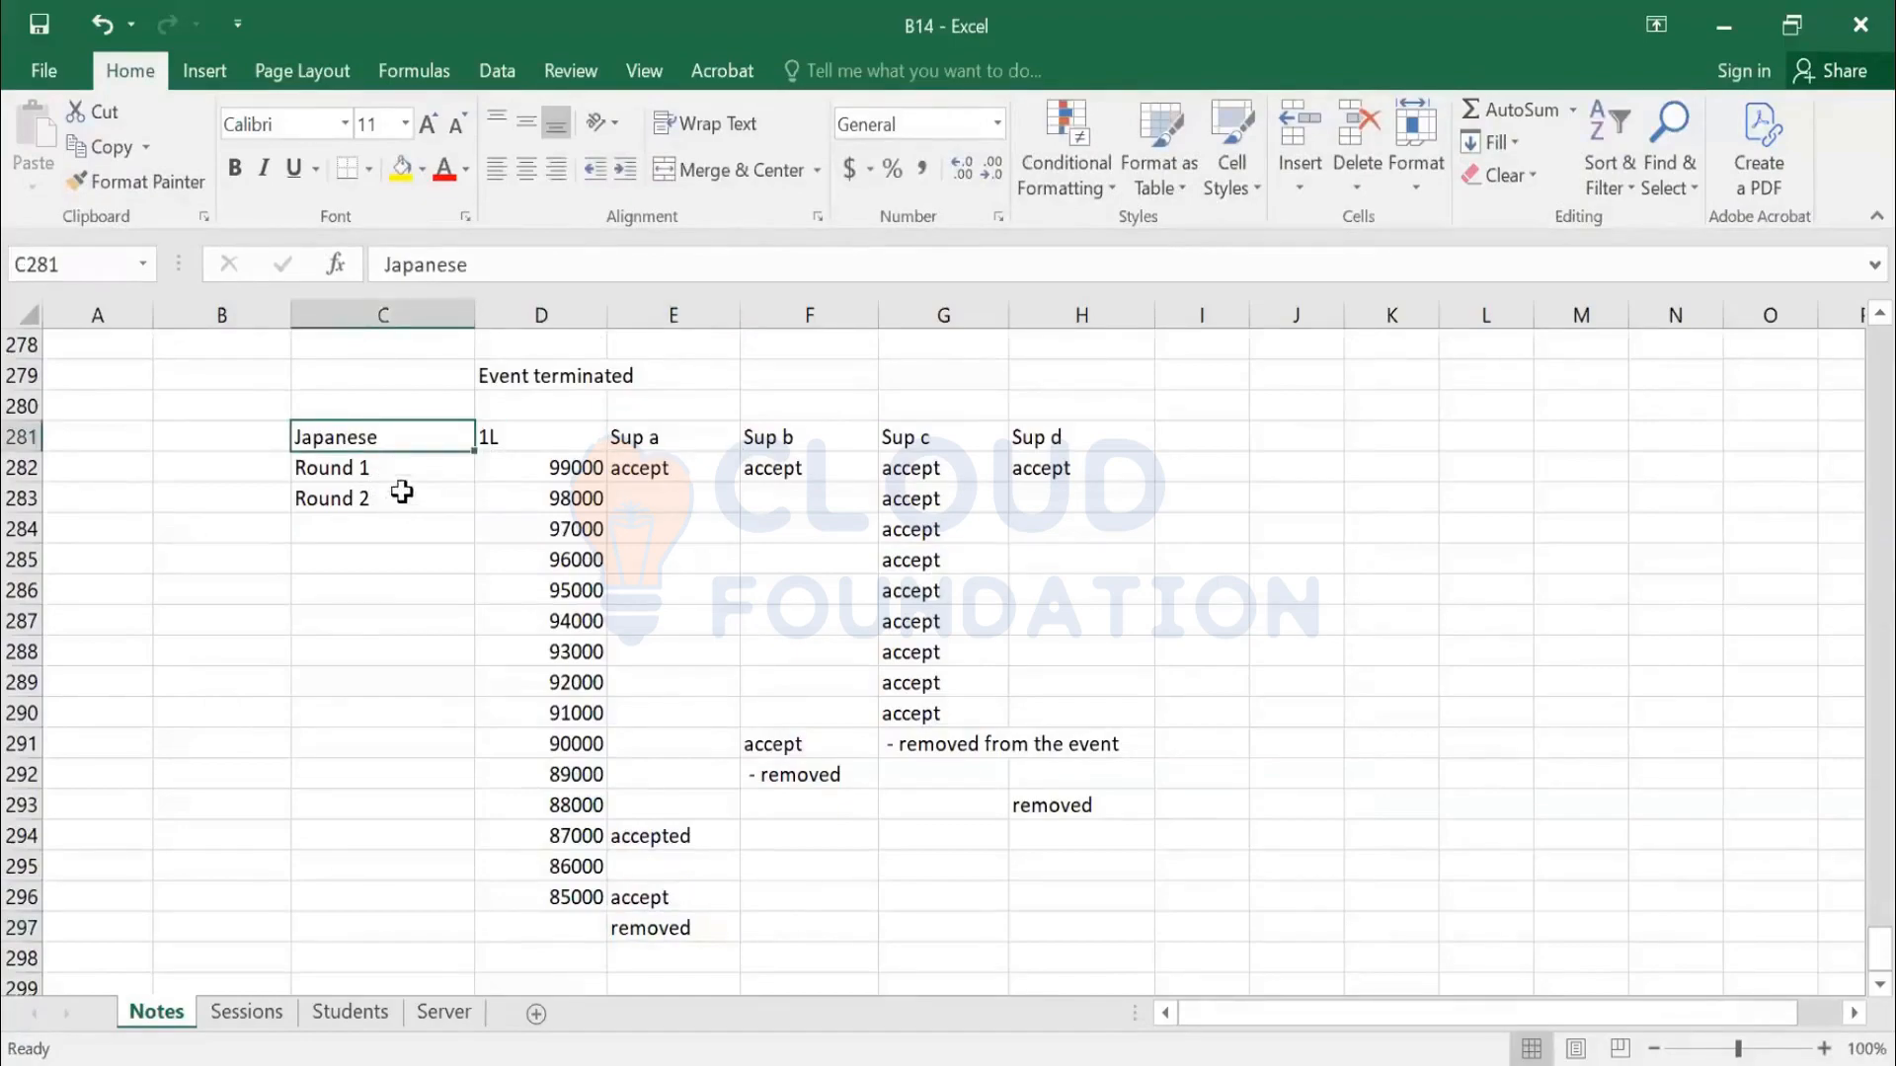
click(535, 468)
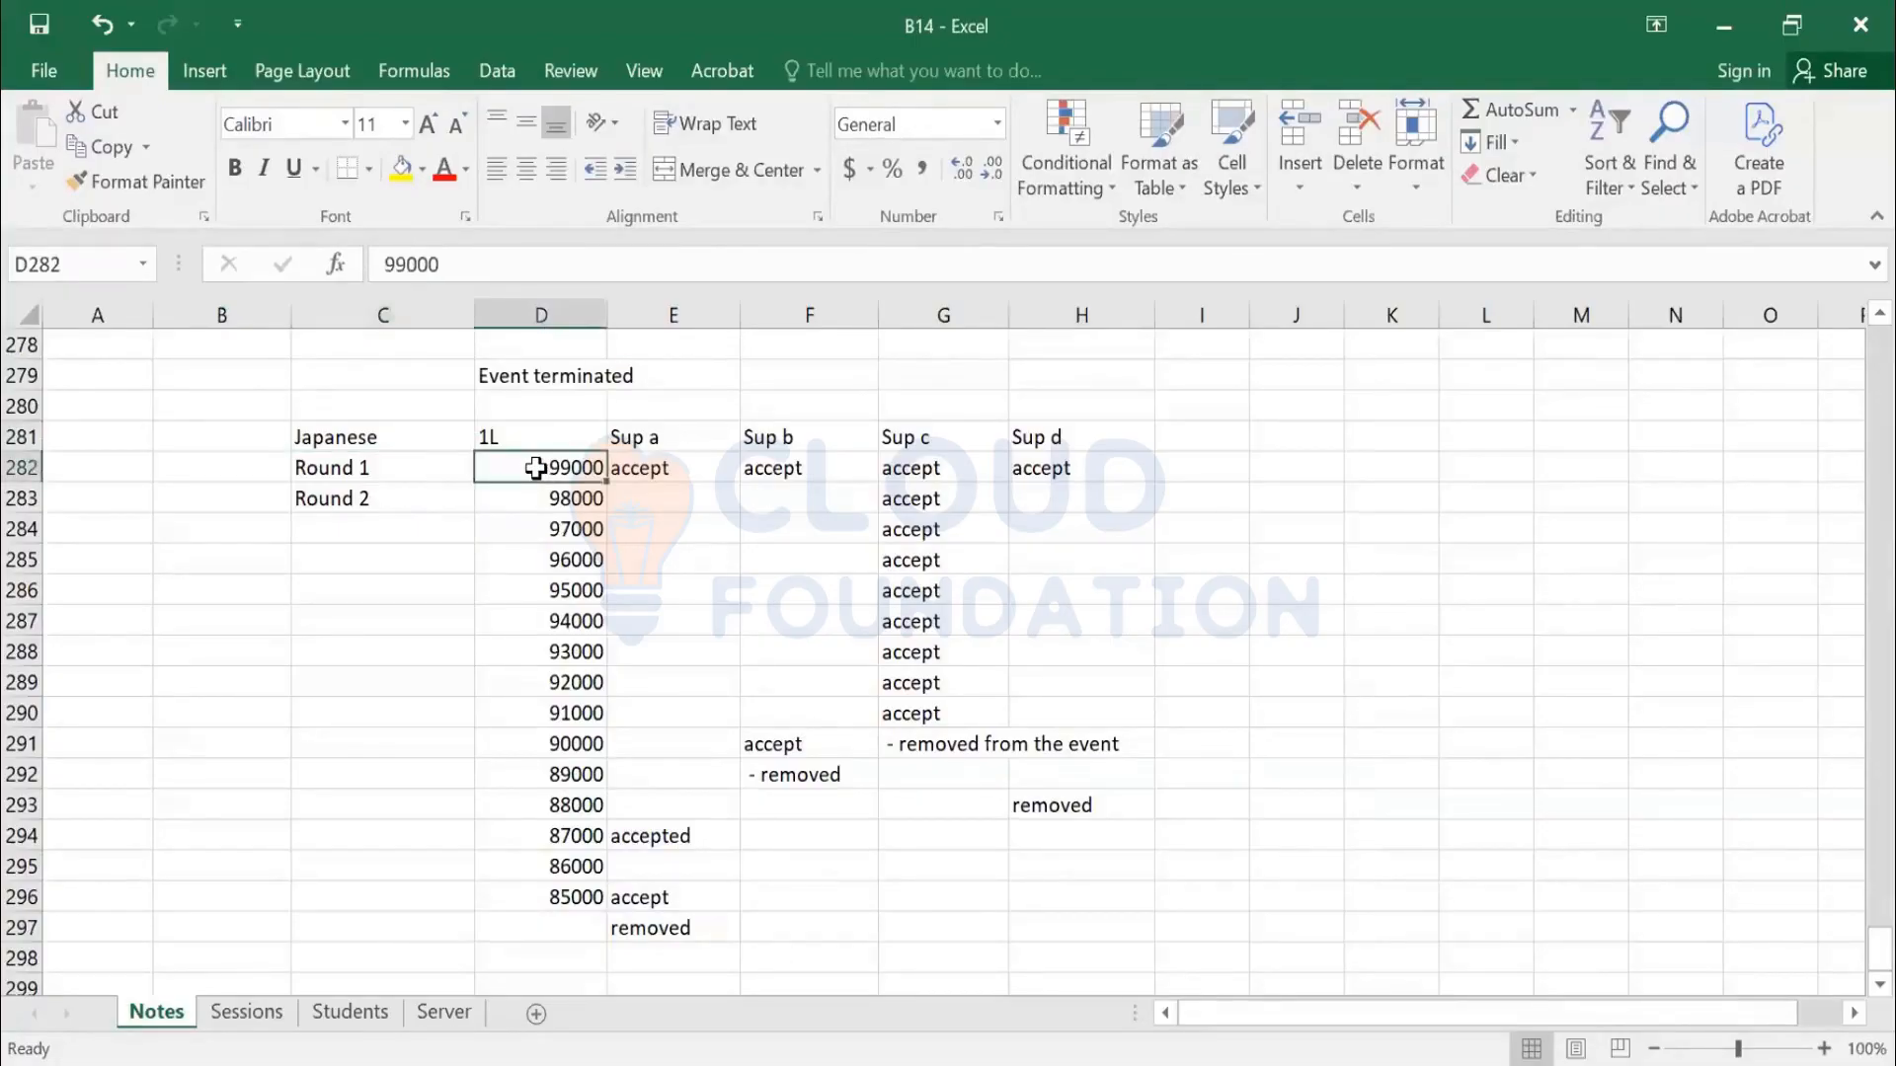
click(542, 900)
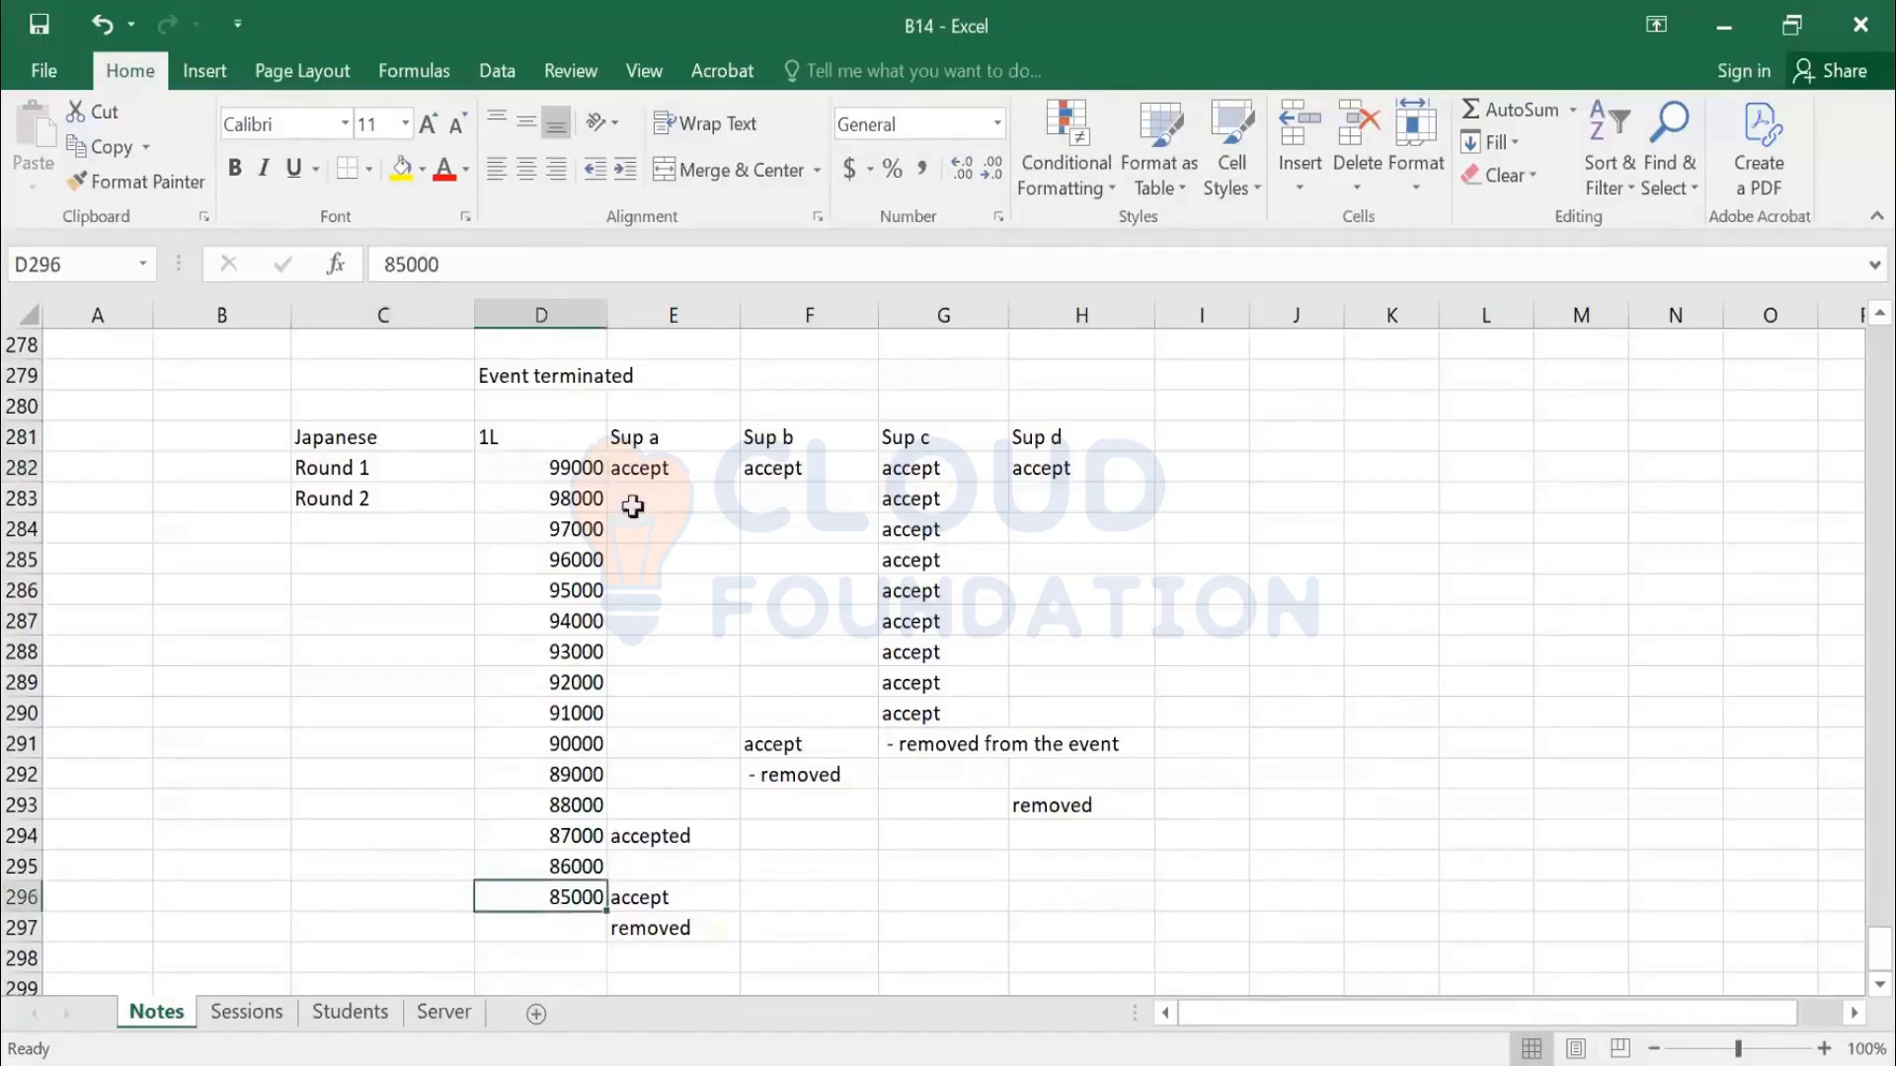
drag(567, 441, 974, 787)
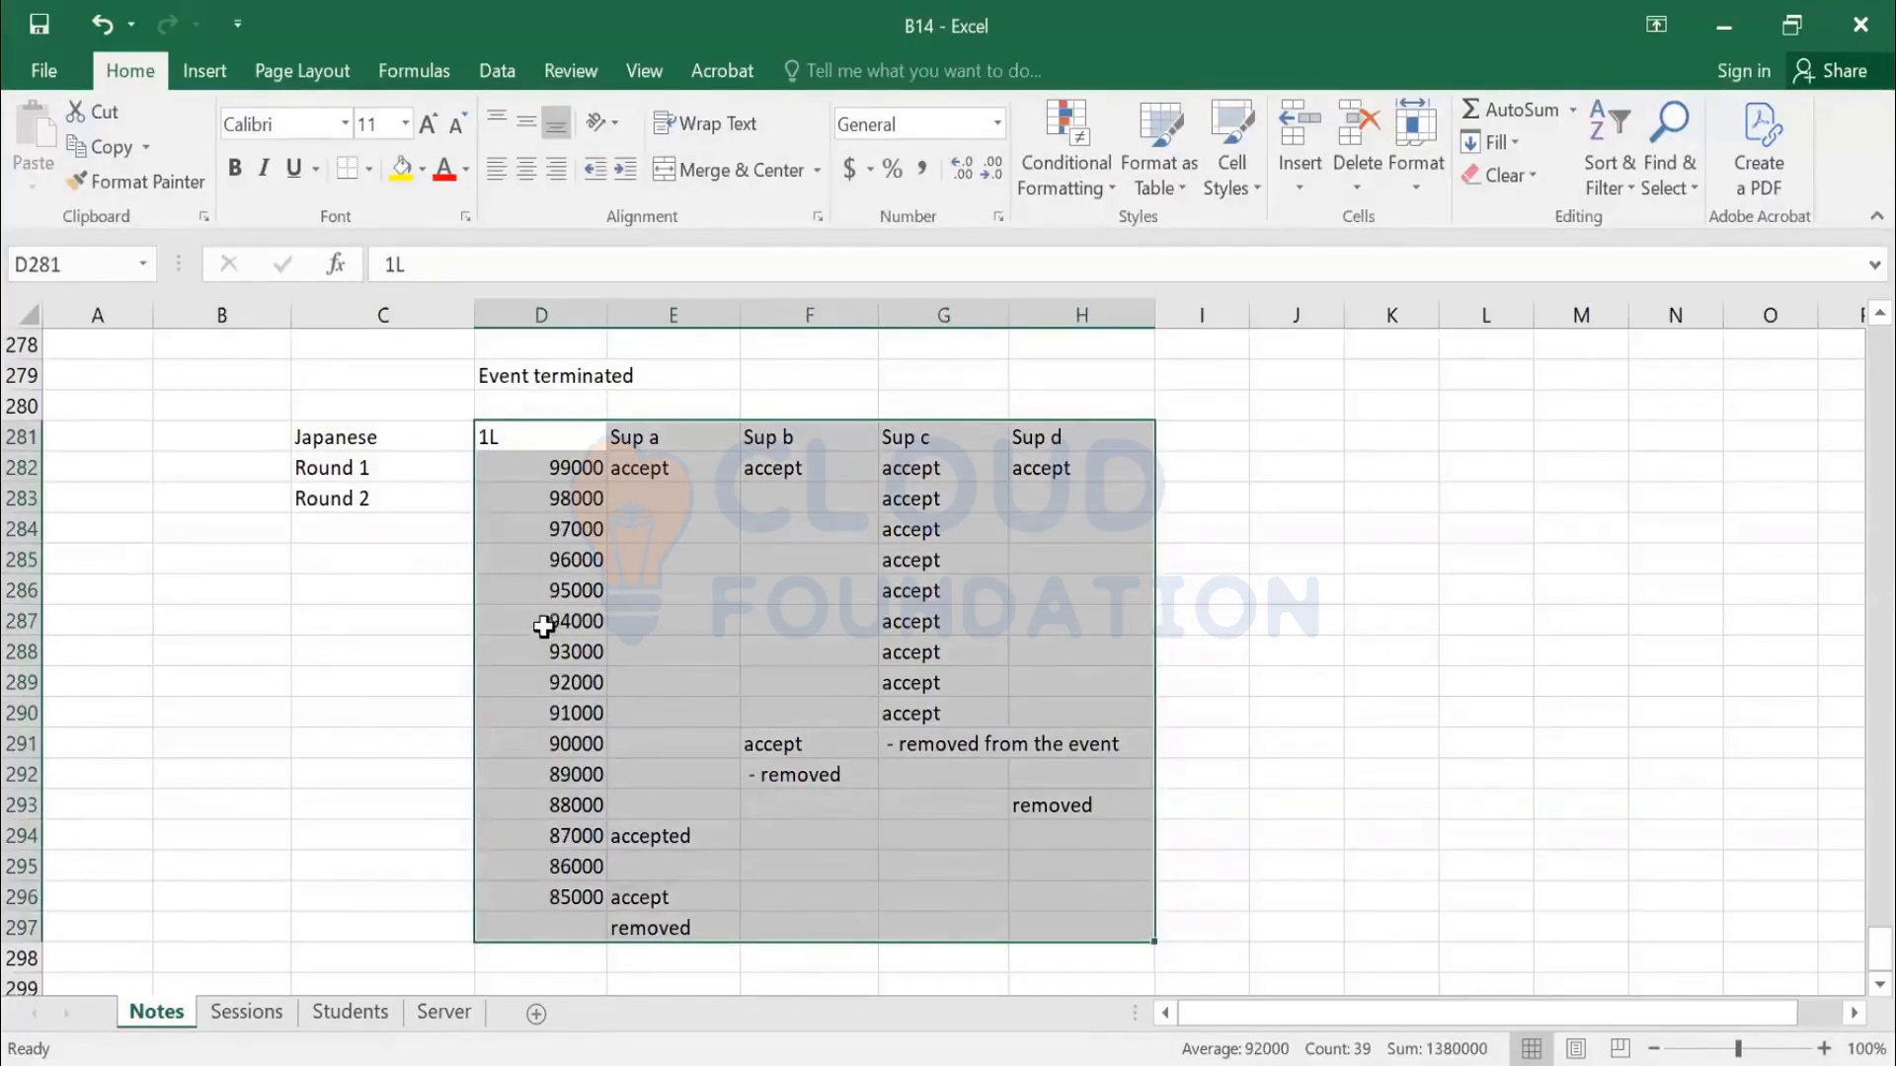
scroll(395, 583, up, 5)
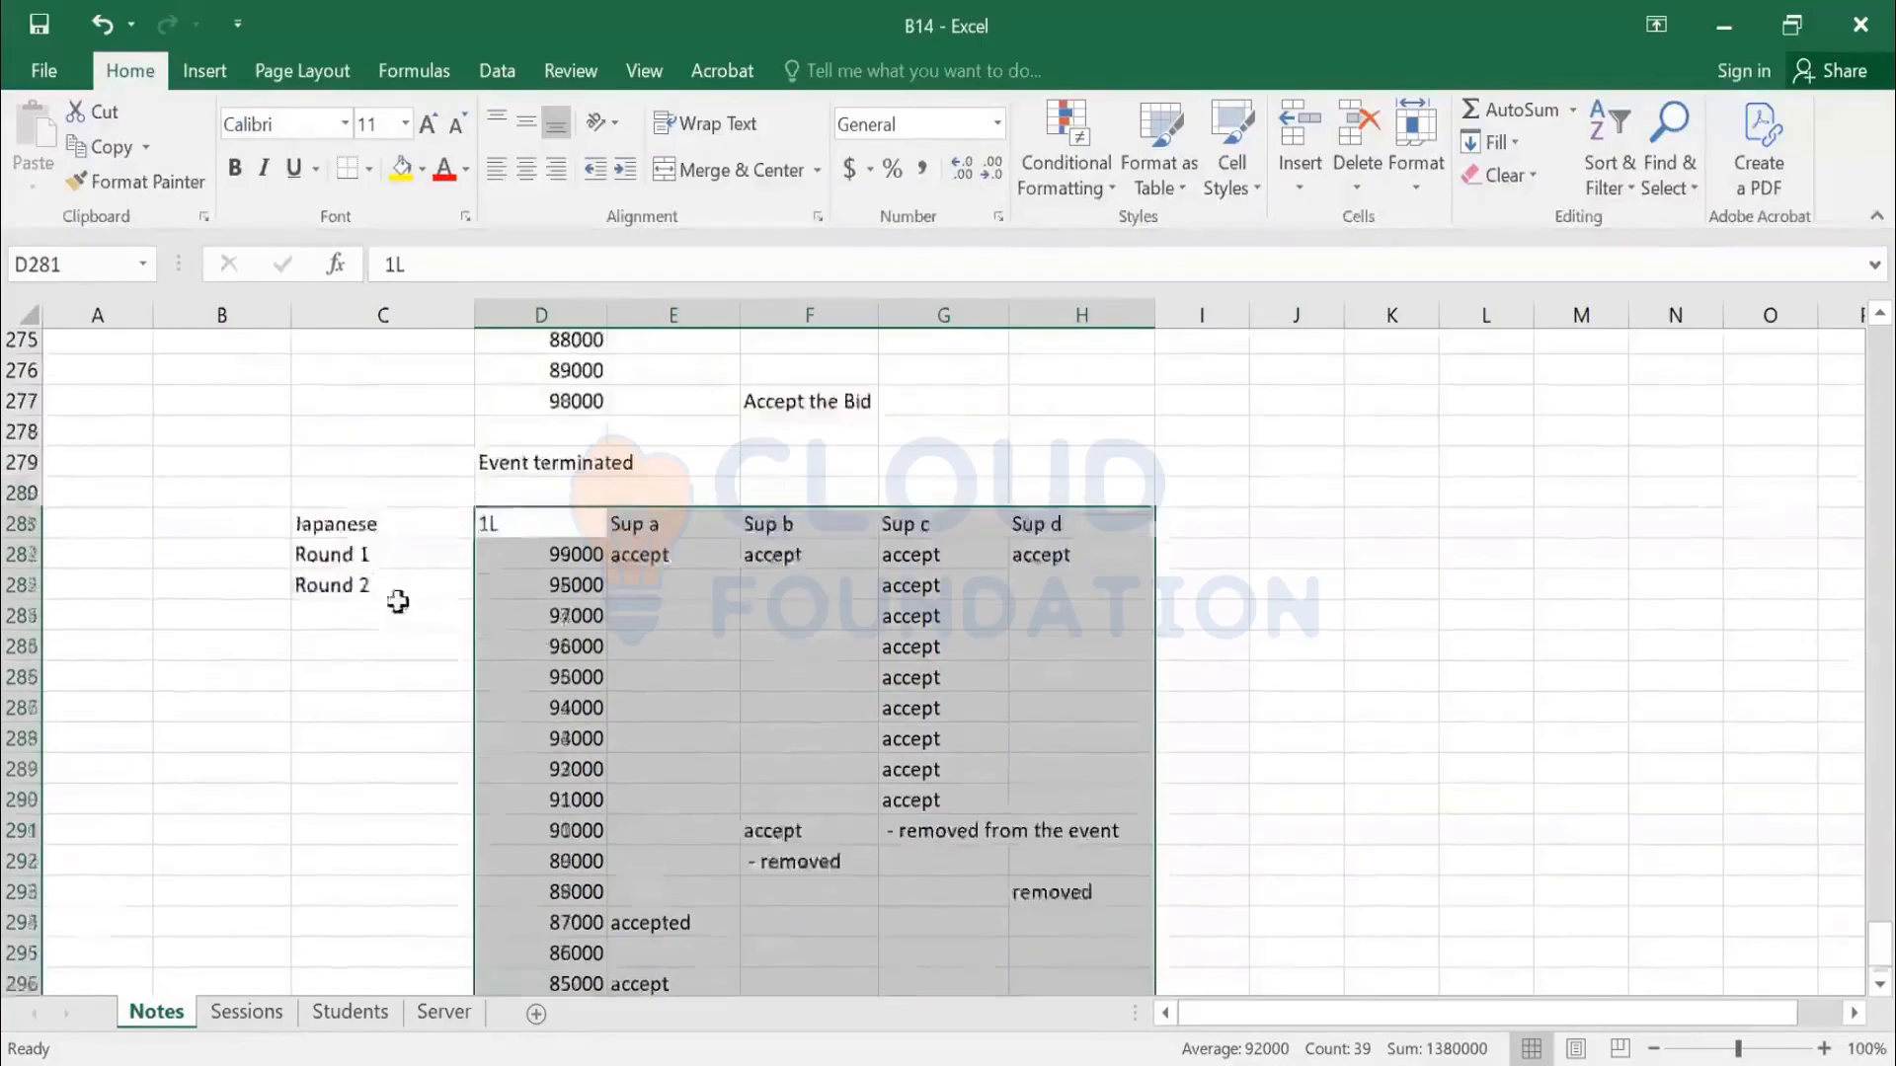
drag(385, 560, 1027, 769)
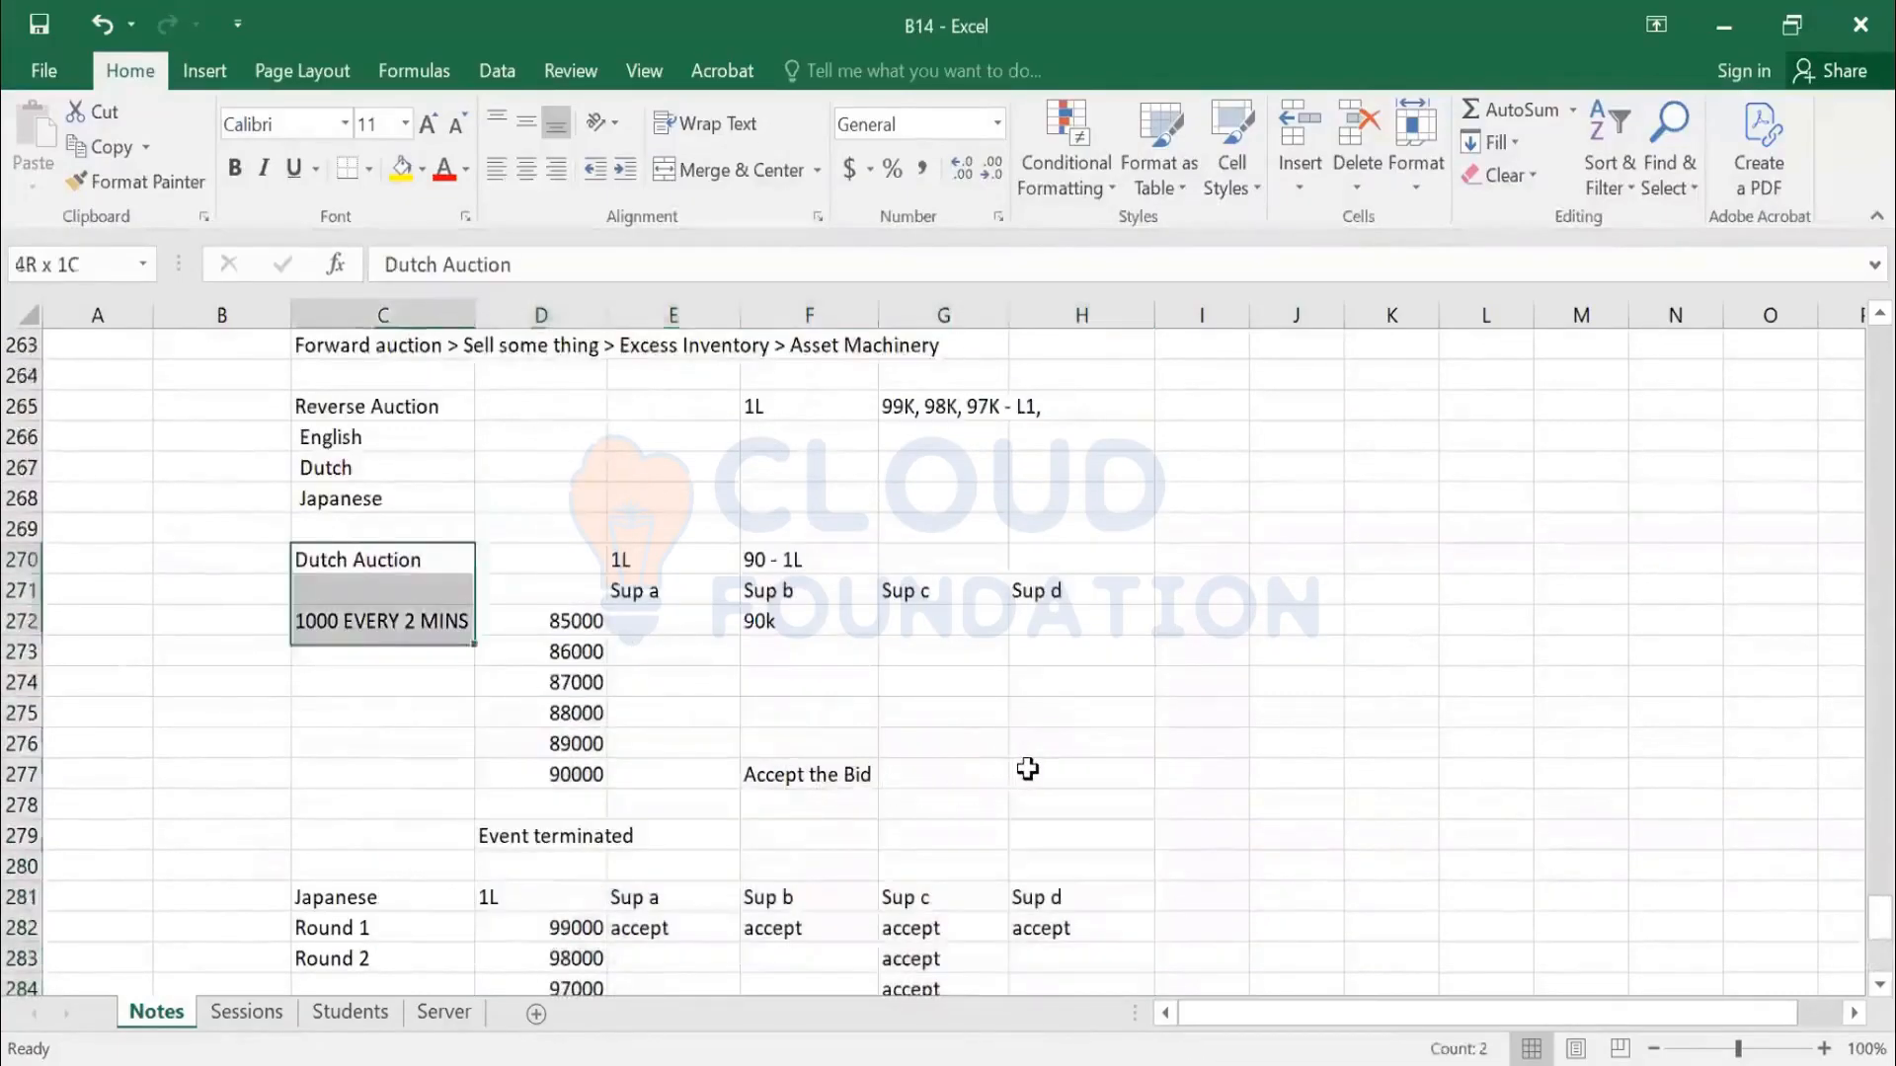
drag(1027, 769, 1025, 768)
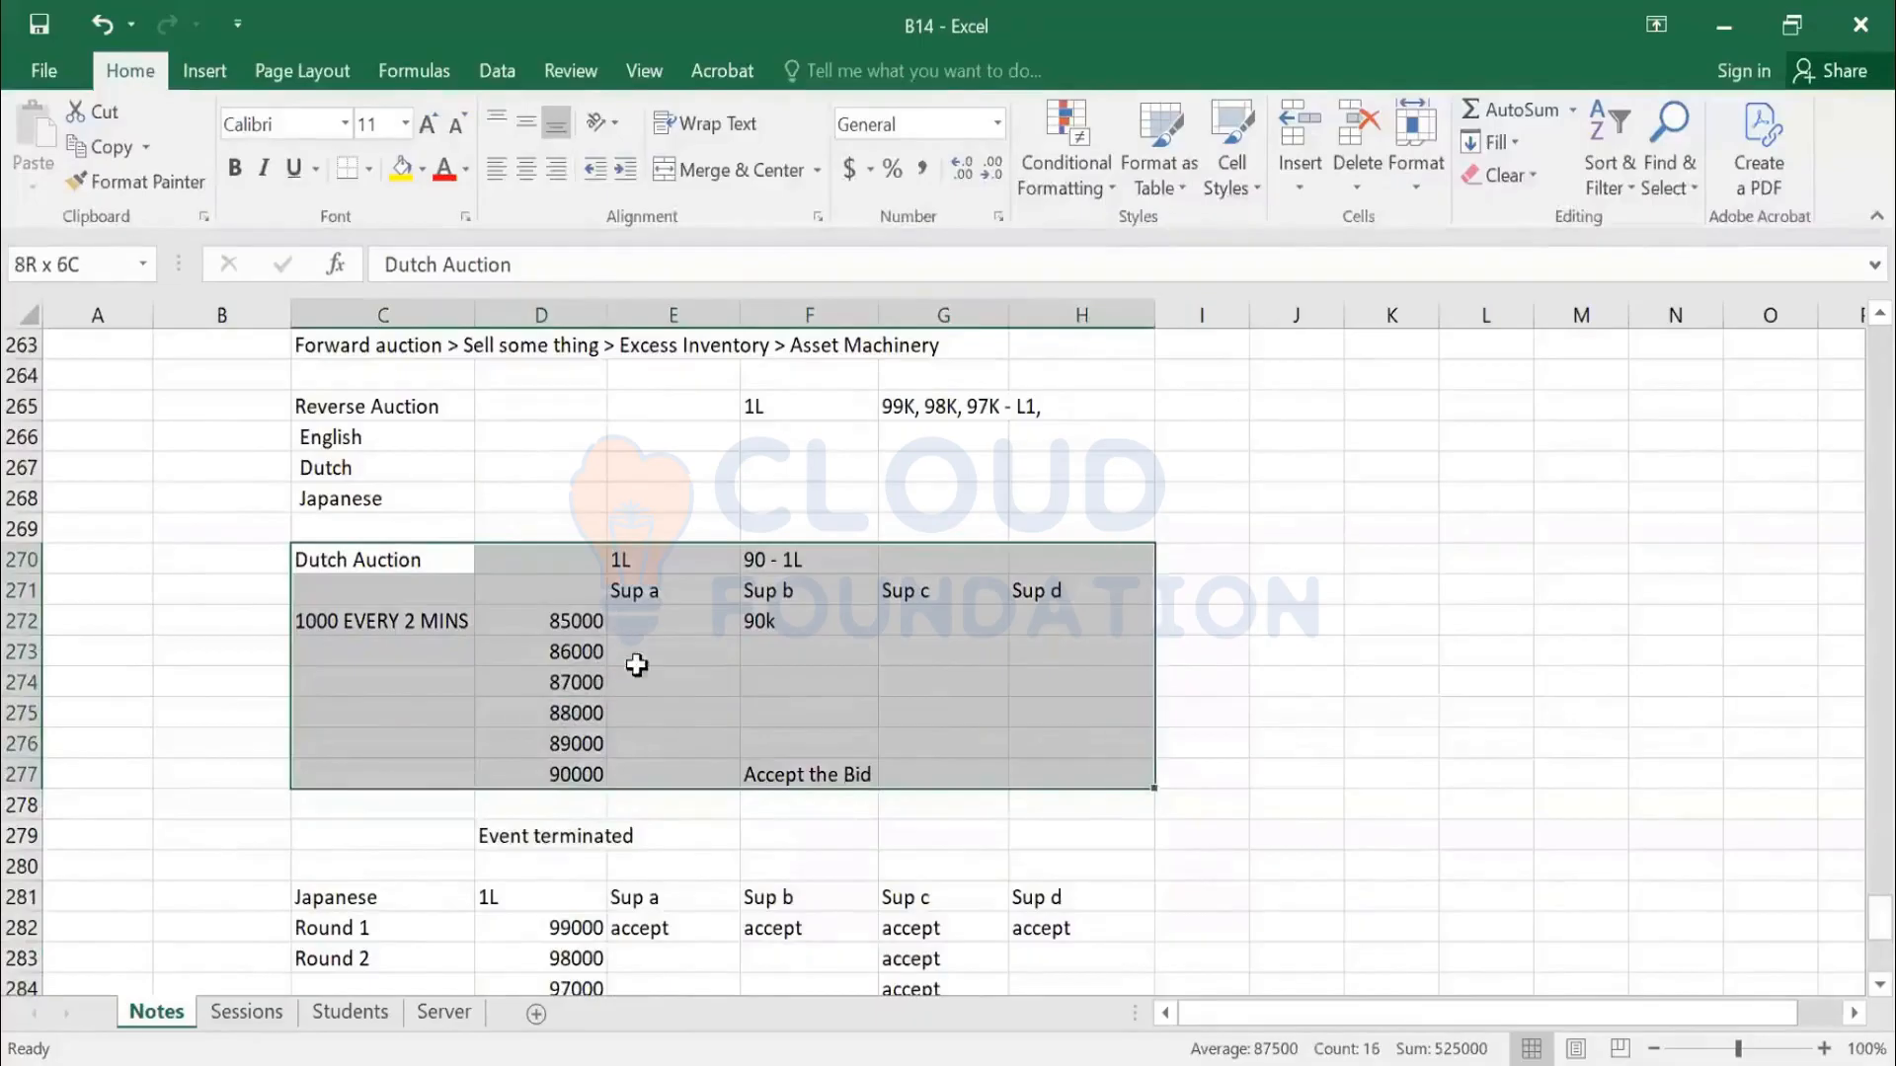
scroll(576, 608, up, 1)
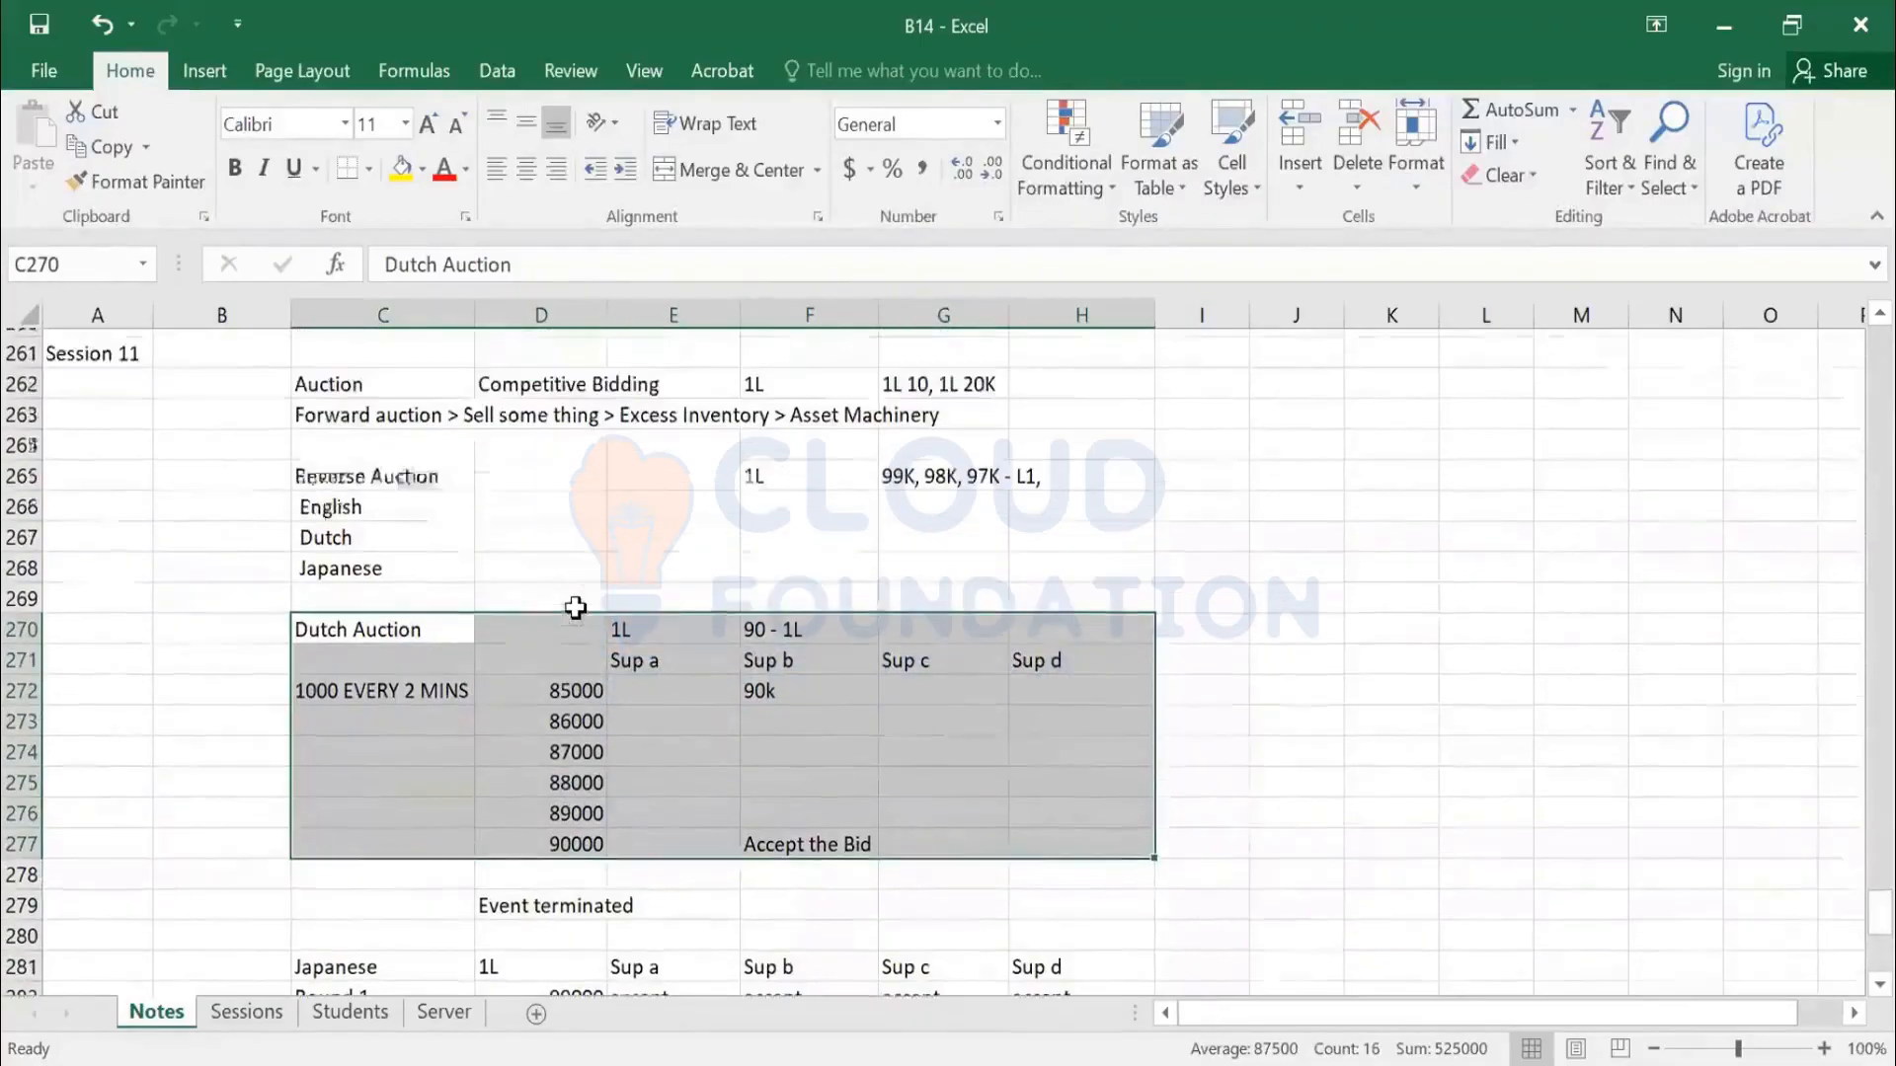
scroll(692, 533, down, 1)
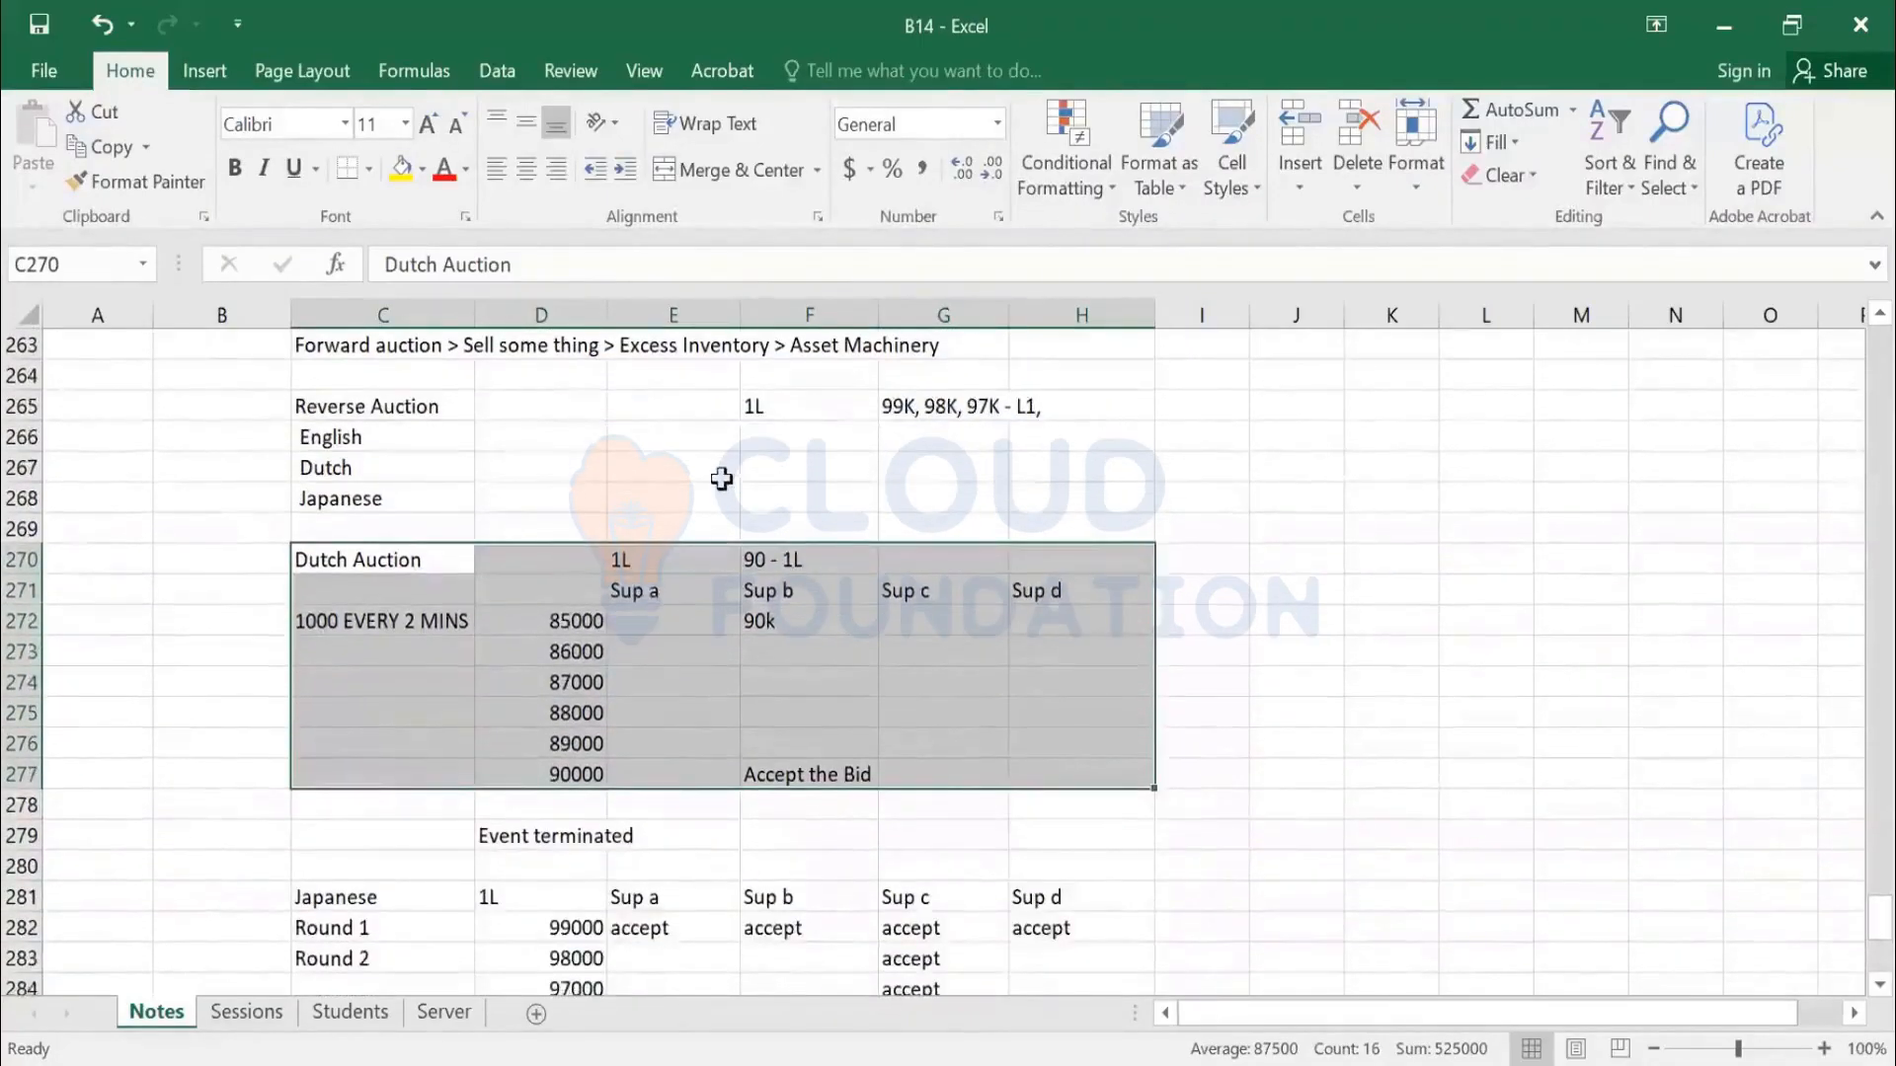
scroll(721, 479, down, 2)
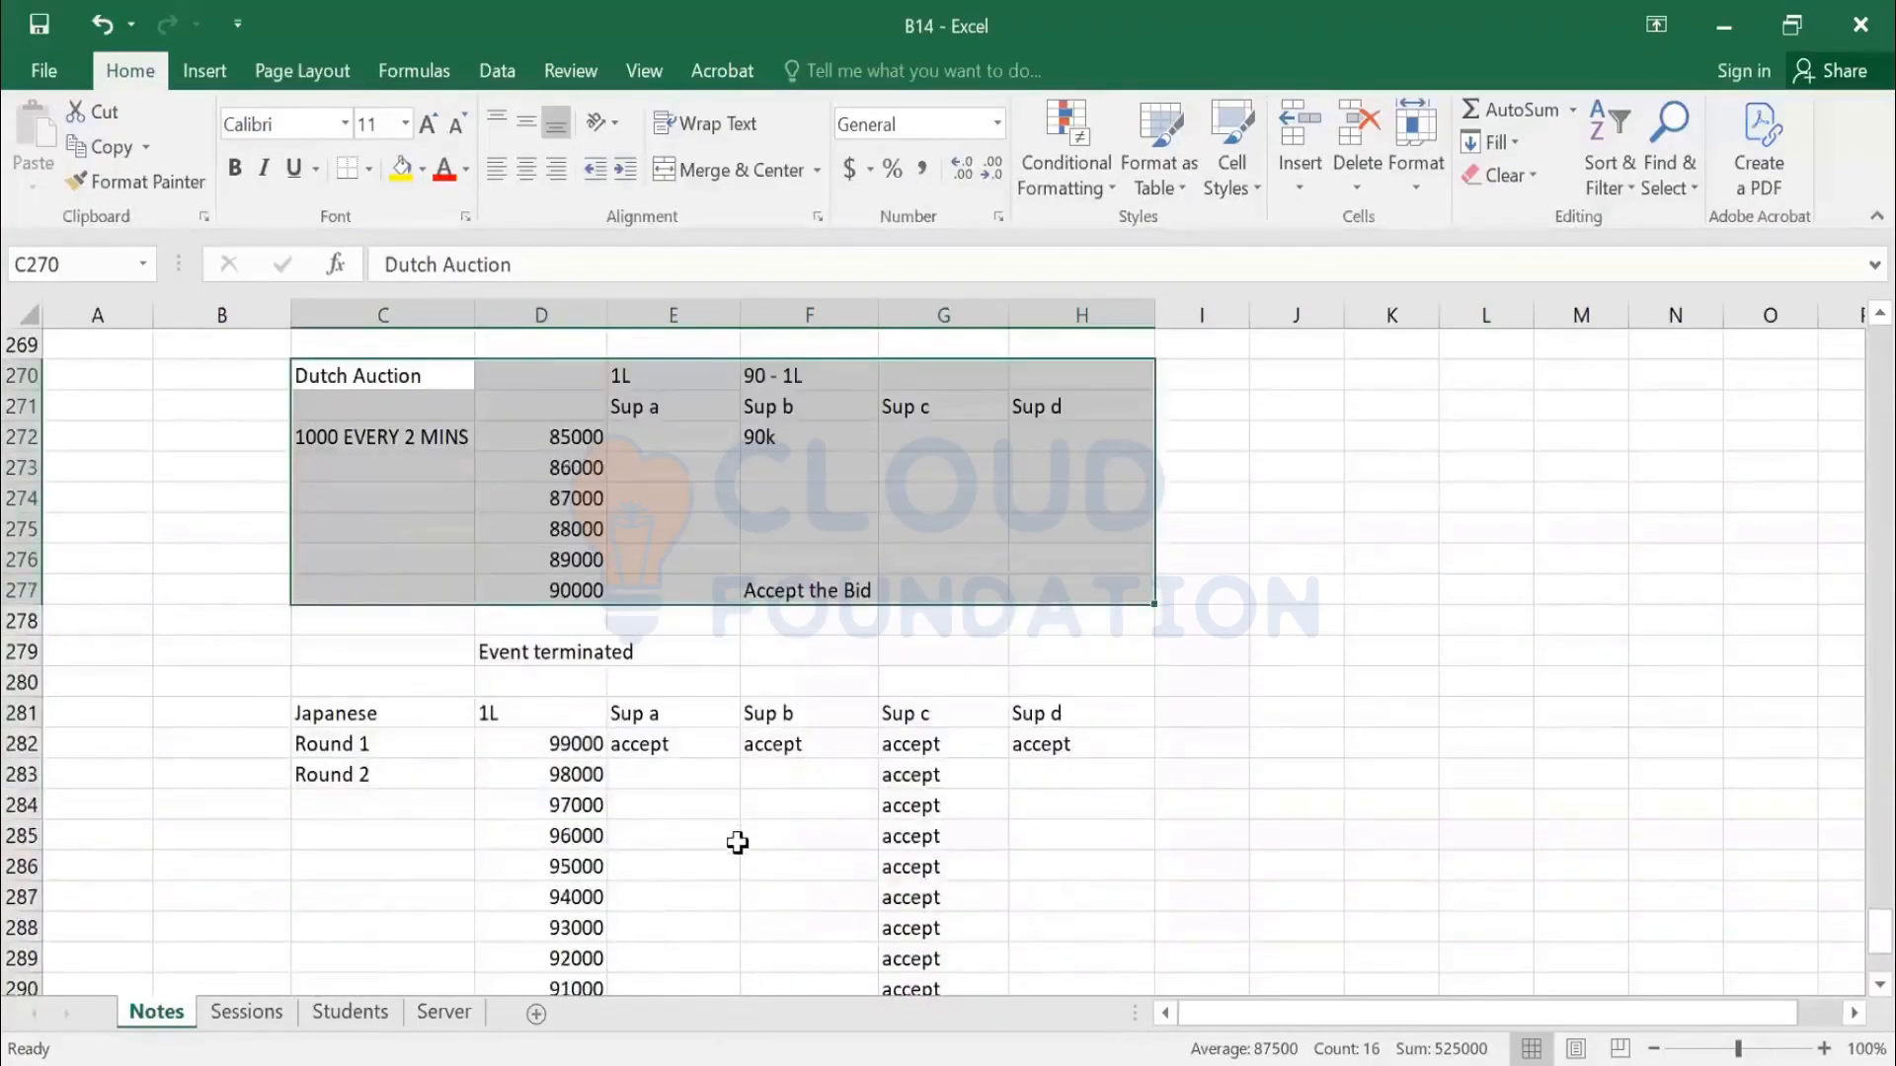
click(737, 845)
click(701, 446)
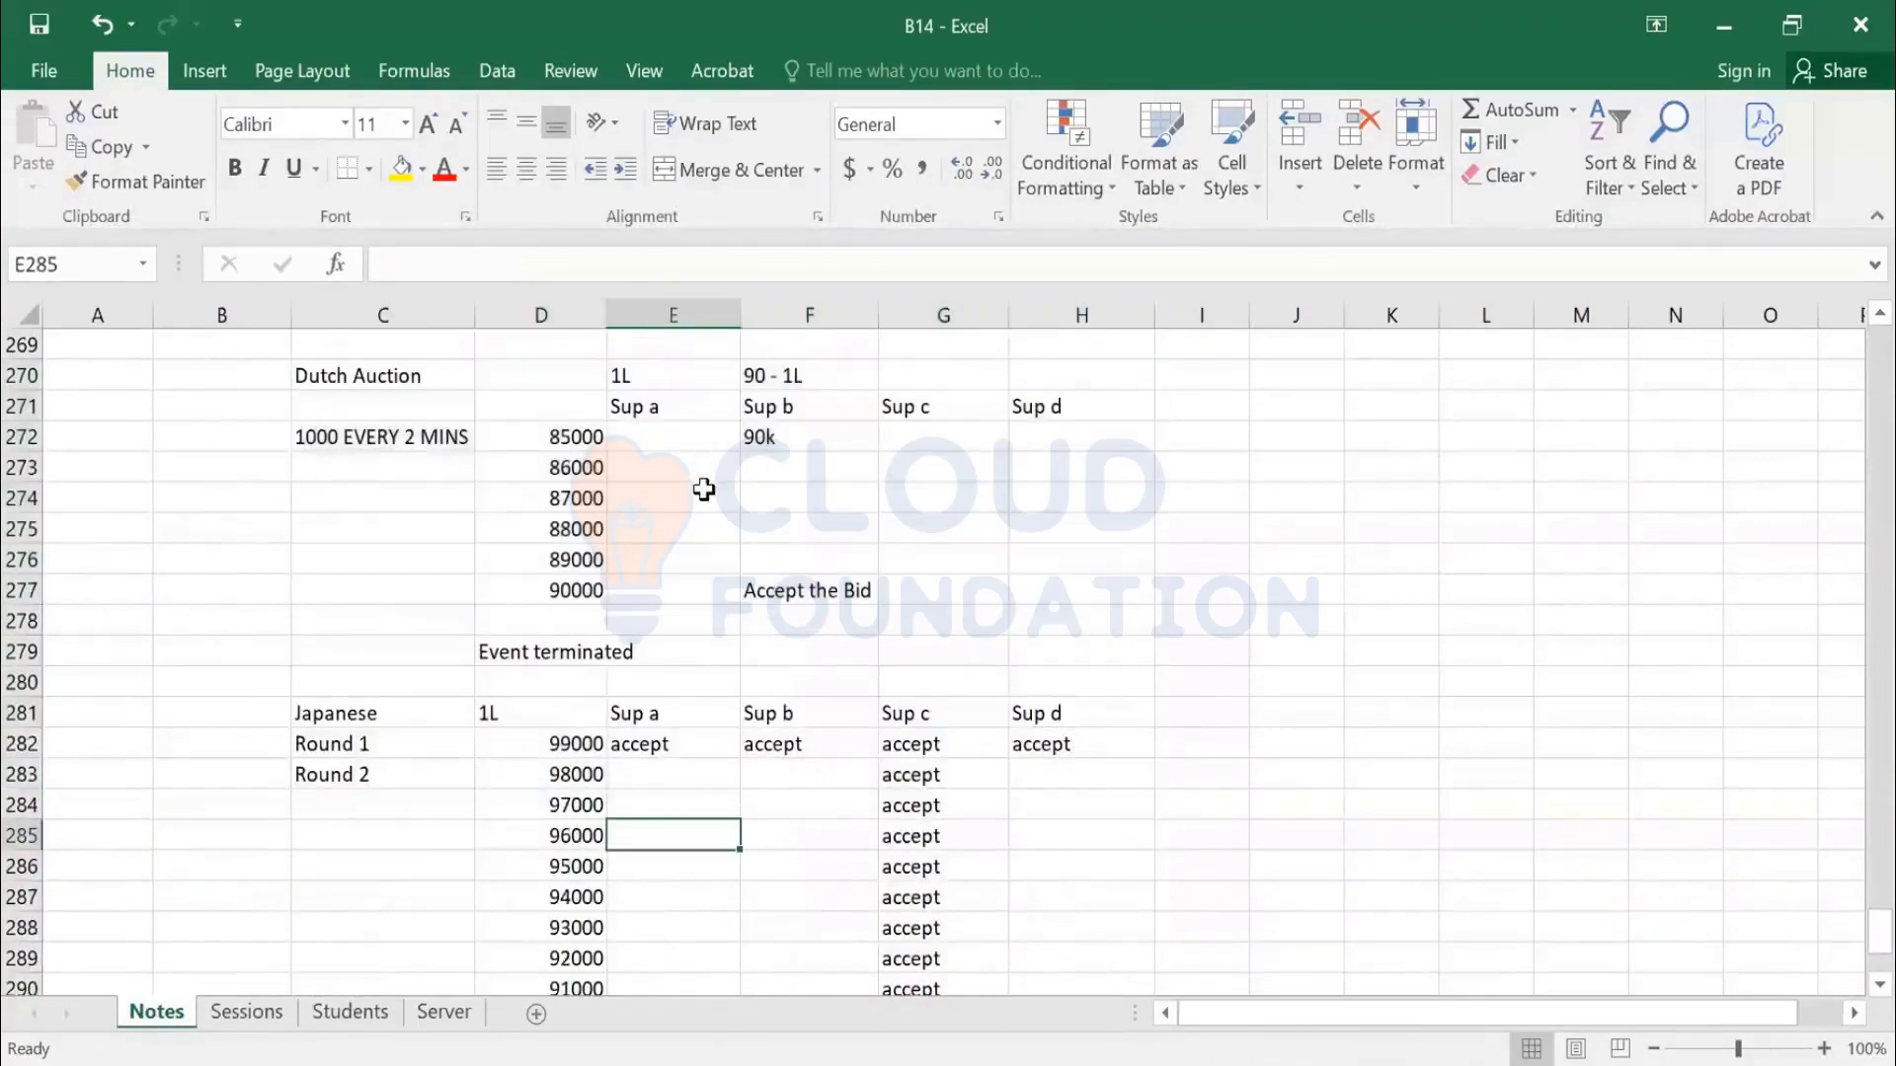
click(788, 596)
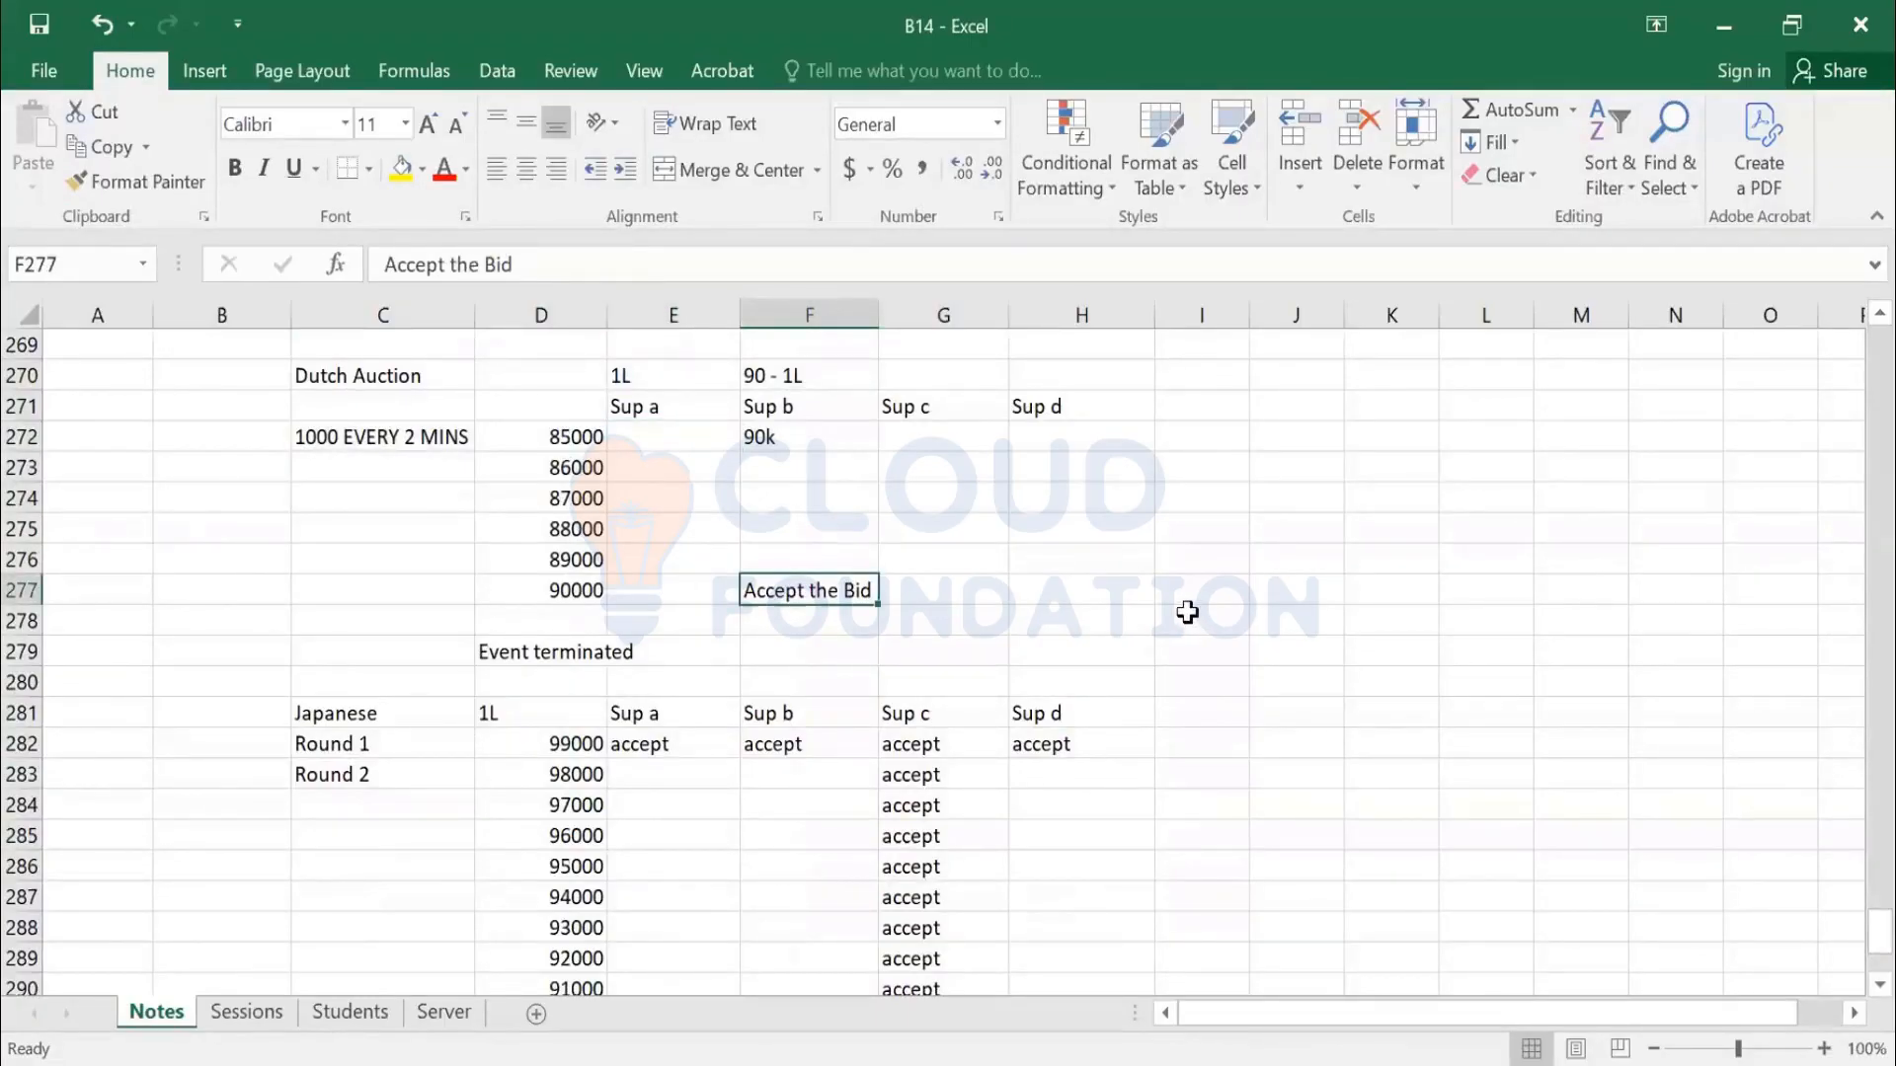
scroll(546, 719, down, 1)
scroll(546, 719, down, 2)
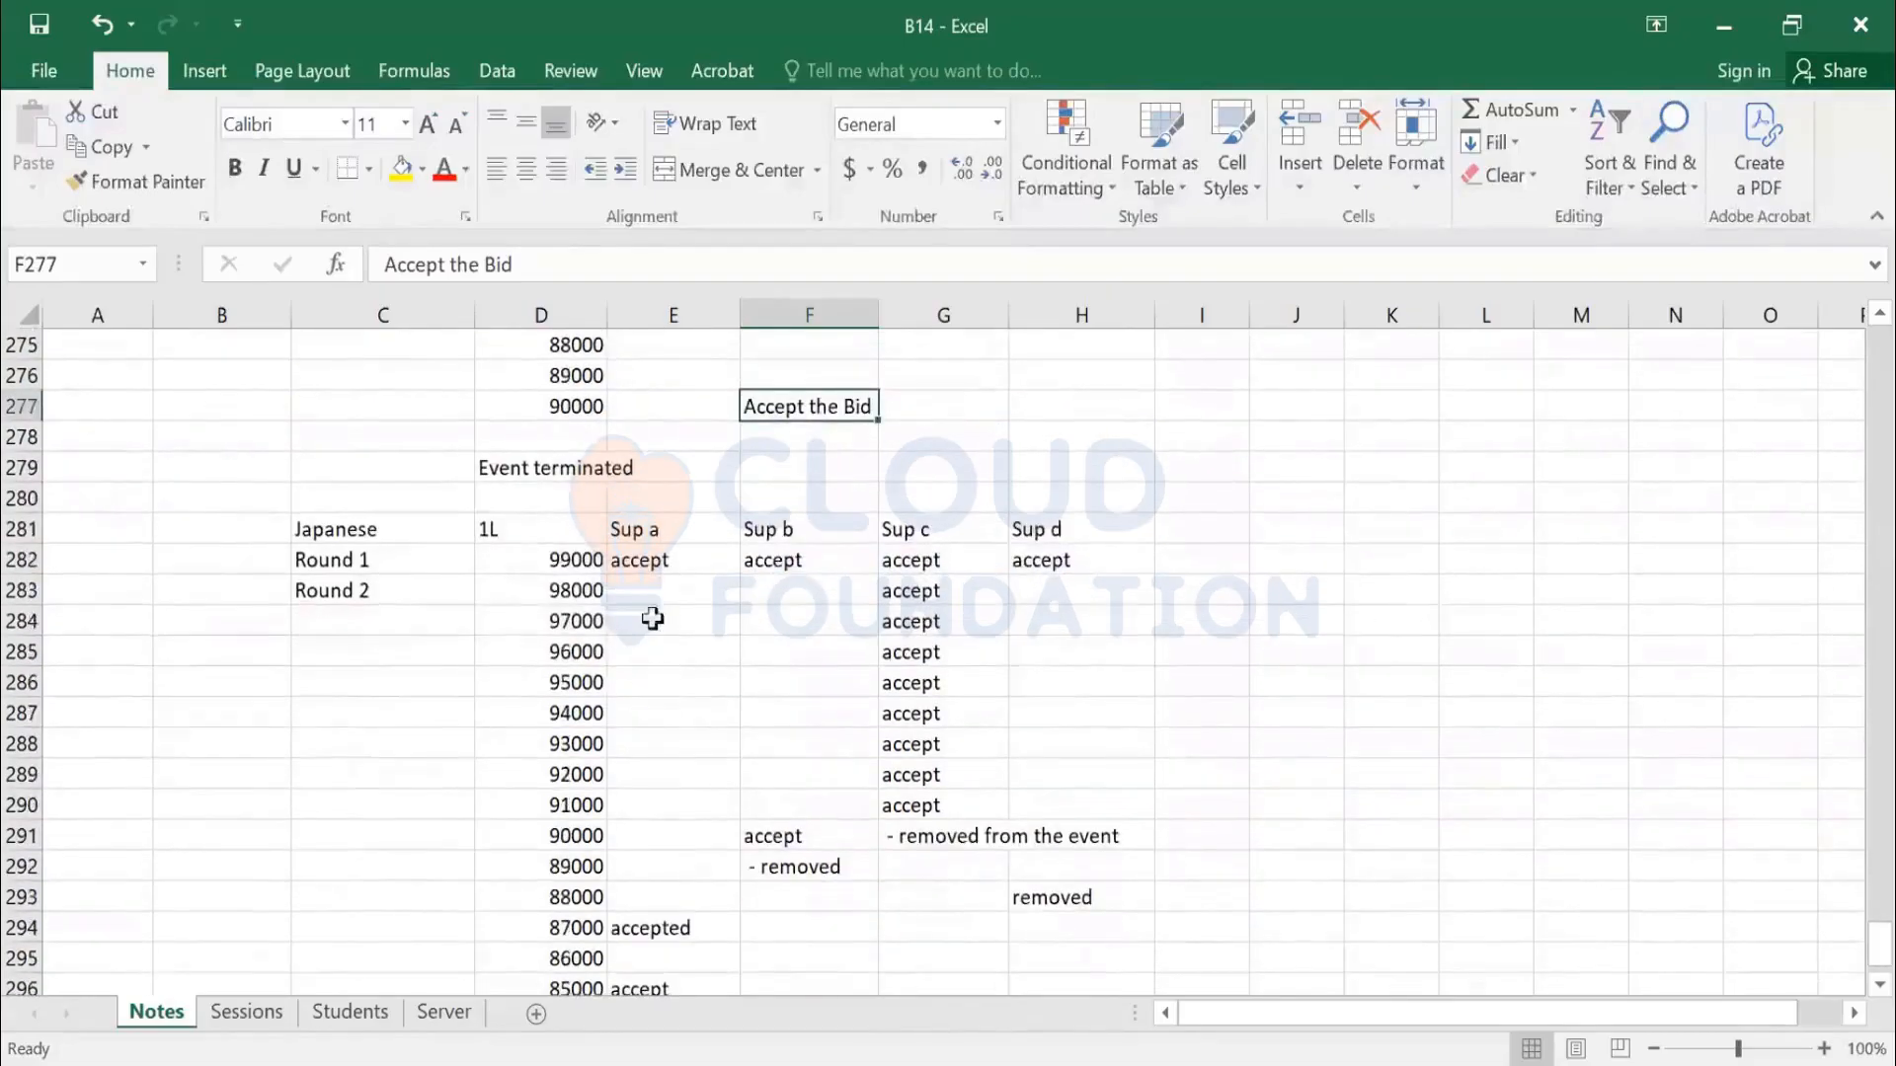
click(669, 559)
Copy Sup a's accept from E282 down rows 283–293
key(ctrl+c)
key(Down)
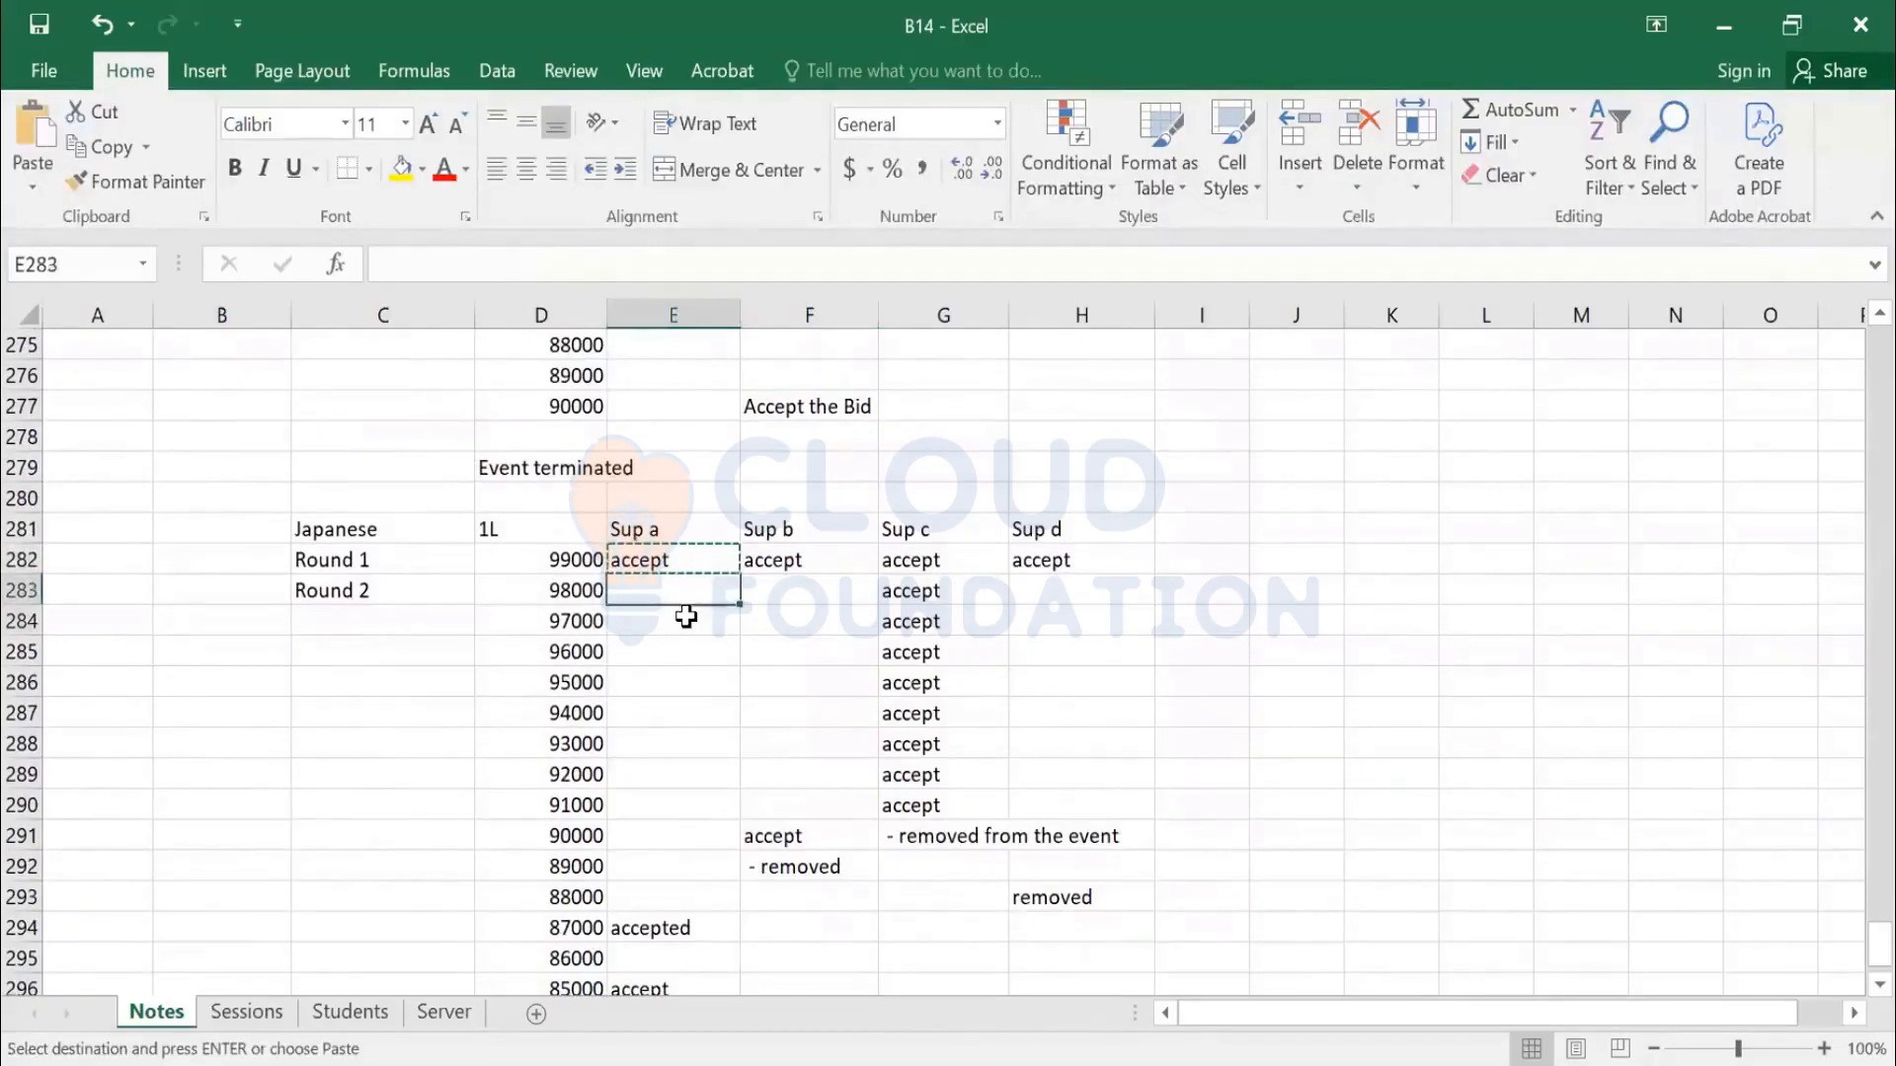
key(shift+Down)
key(shift+Down)
key(shift+Down)
key(shift+Down)
key(shift+Down)
key(shift+Down)
key(shift+Down)
key(shift+Down)
key(shift+Down)
key(shift+Down)
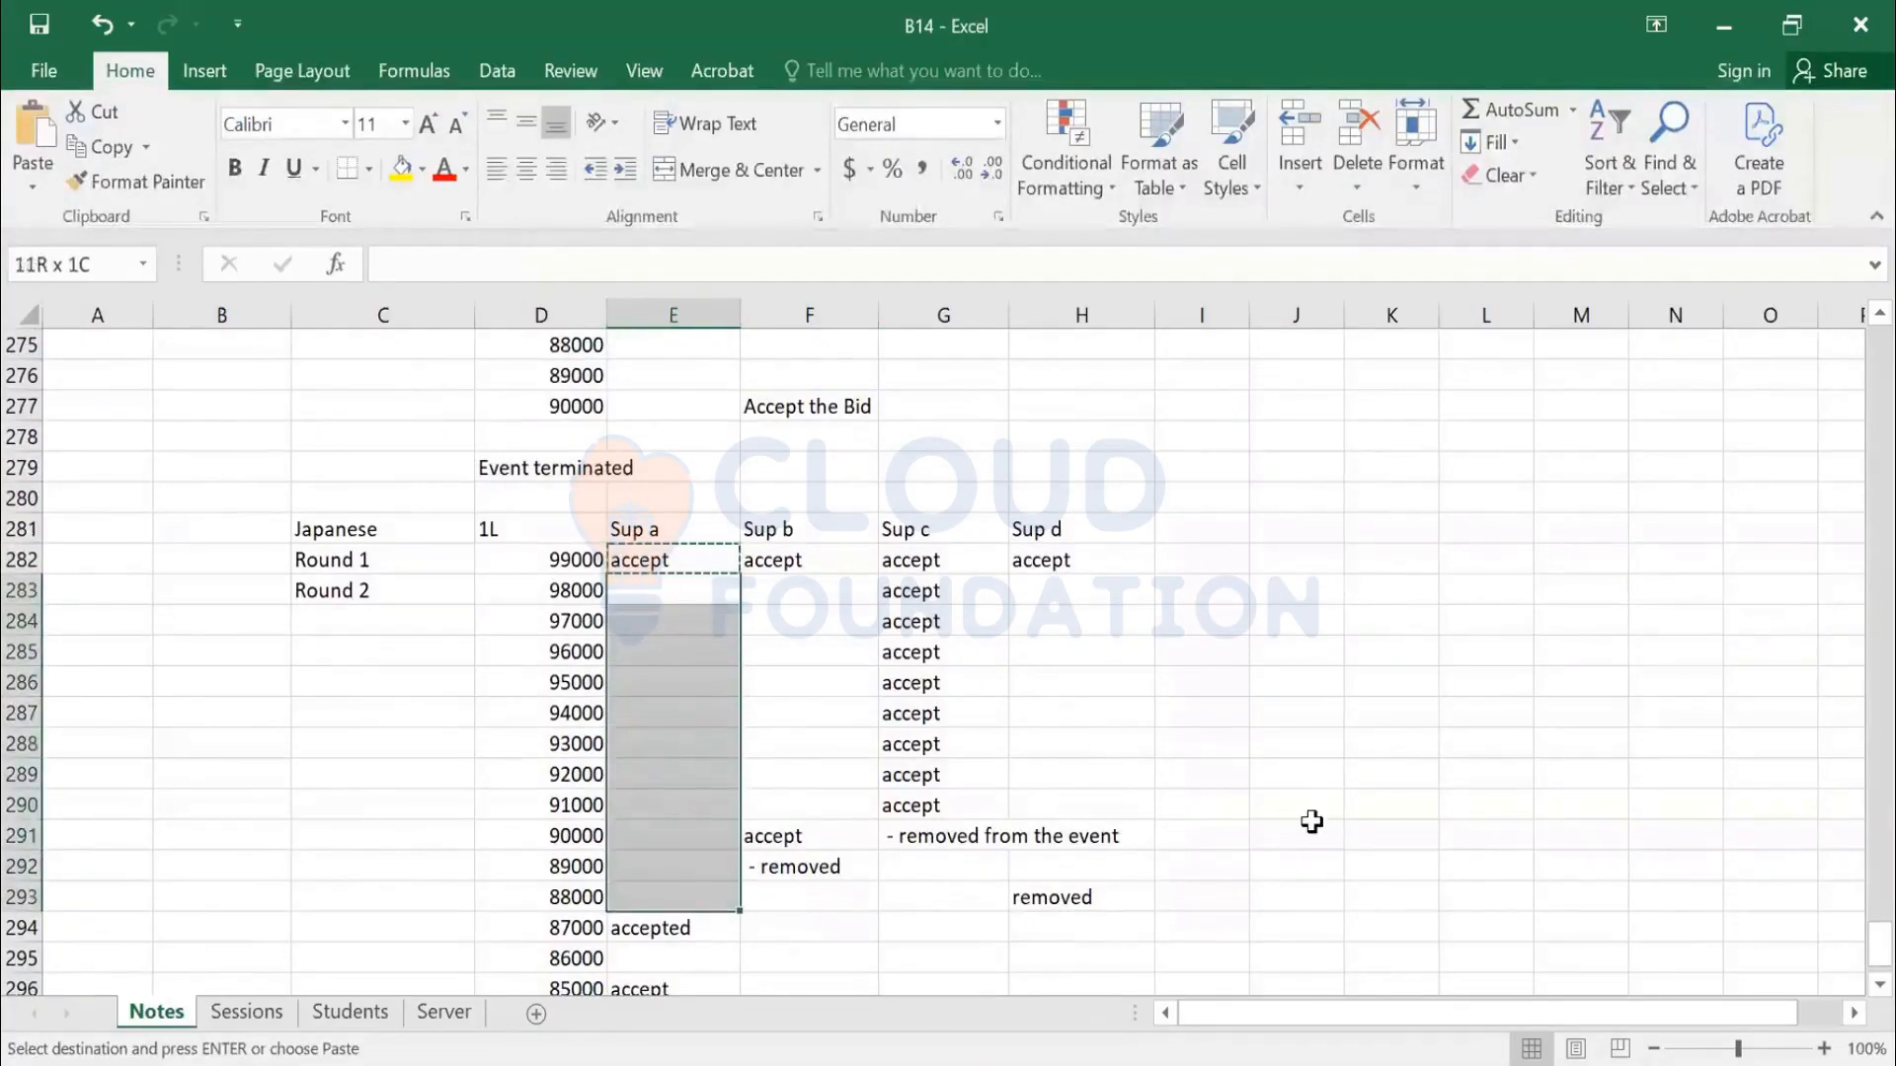
key(ctrl+v)
Copy Sup b's accept from F282 down rows 283–290
key(Escape)
key(Right)
key(Right)
key(Up)
key(Left)
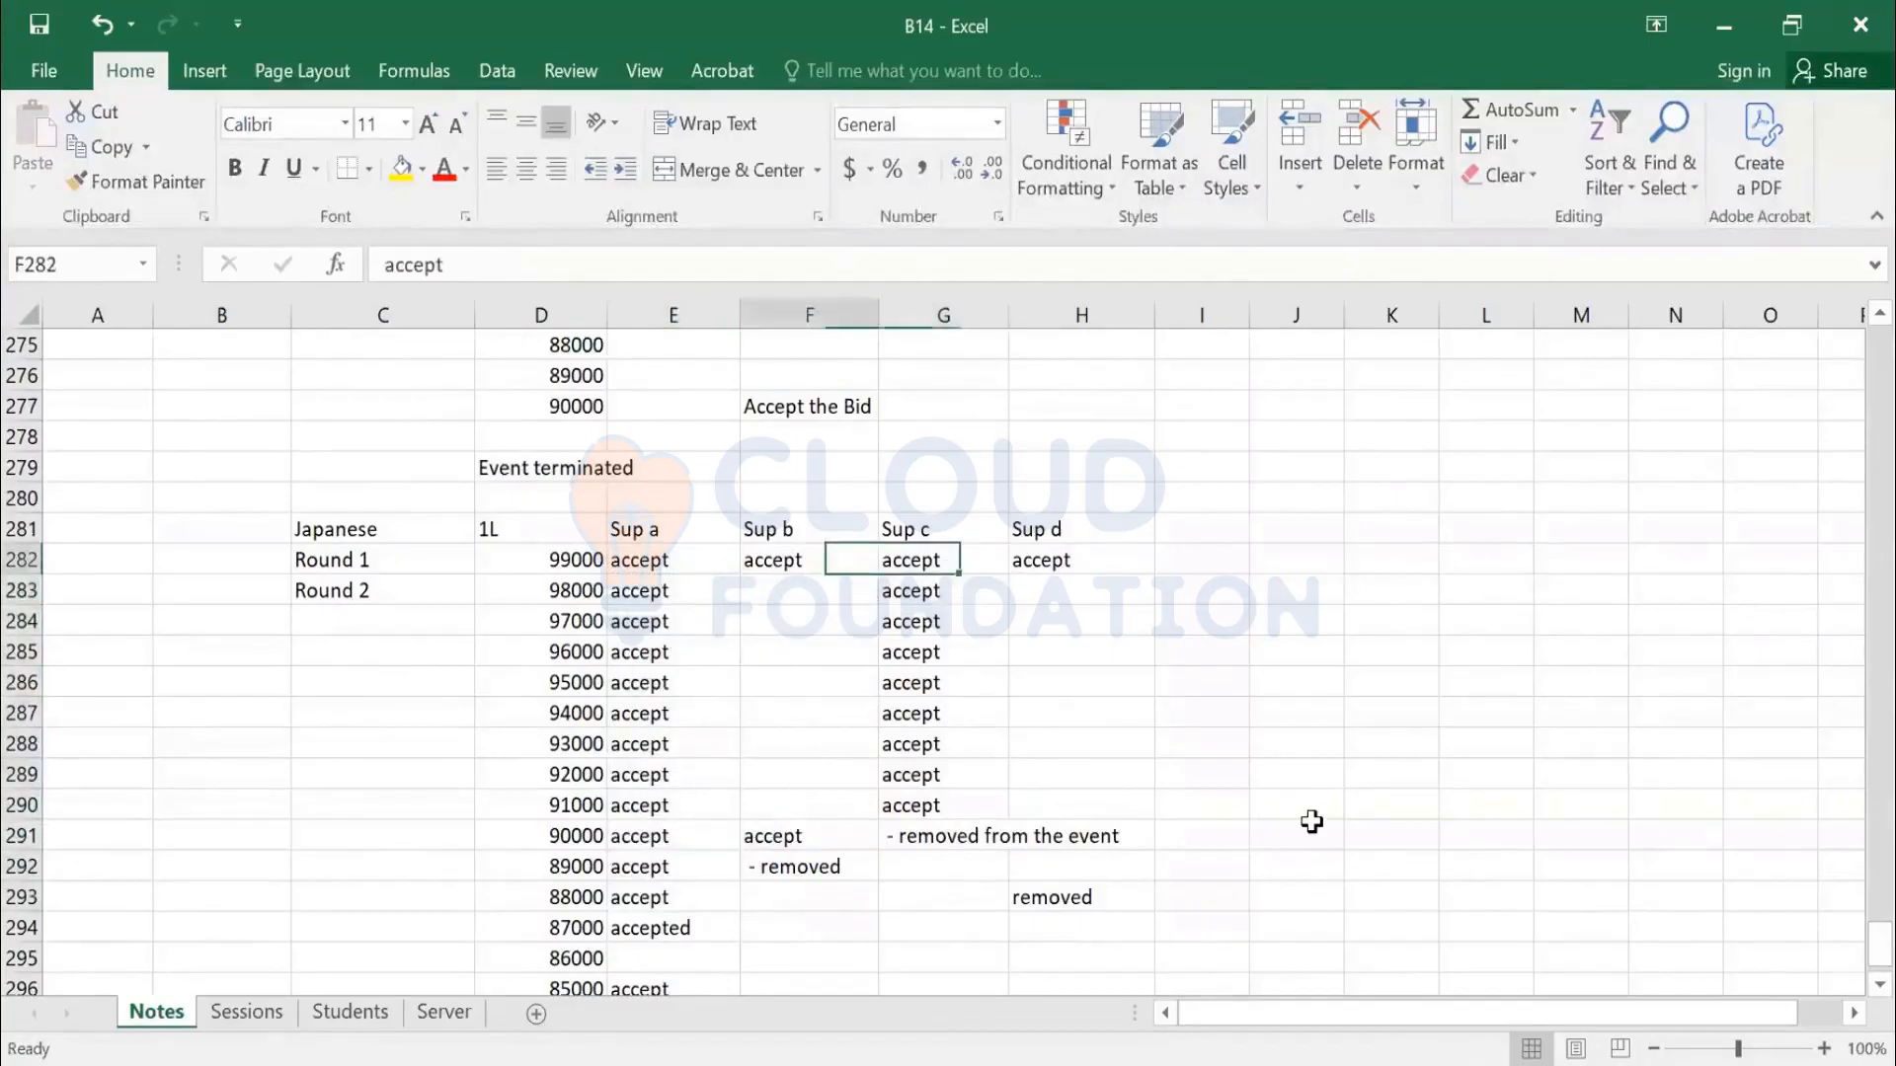
key(ctrl+c)
key(Down)
key(shift+Down)
key(shift+Down)
key(shift+Down)
key(shift+Down)
key(shift+Down)
key(shift+Down)
key(shift+Down)
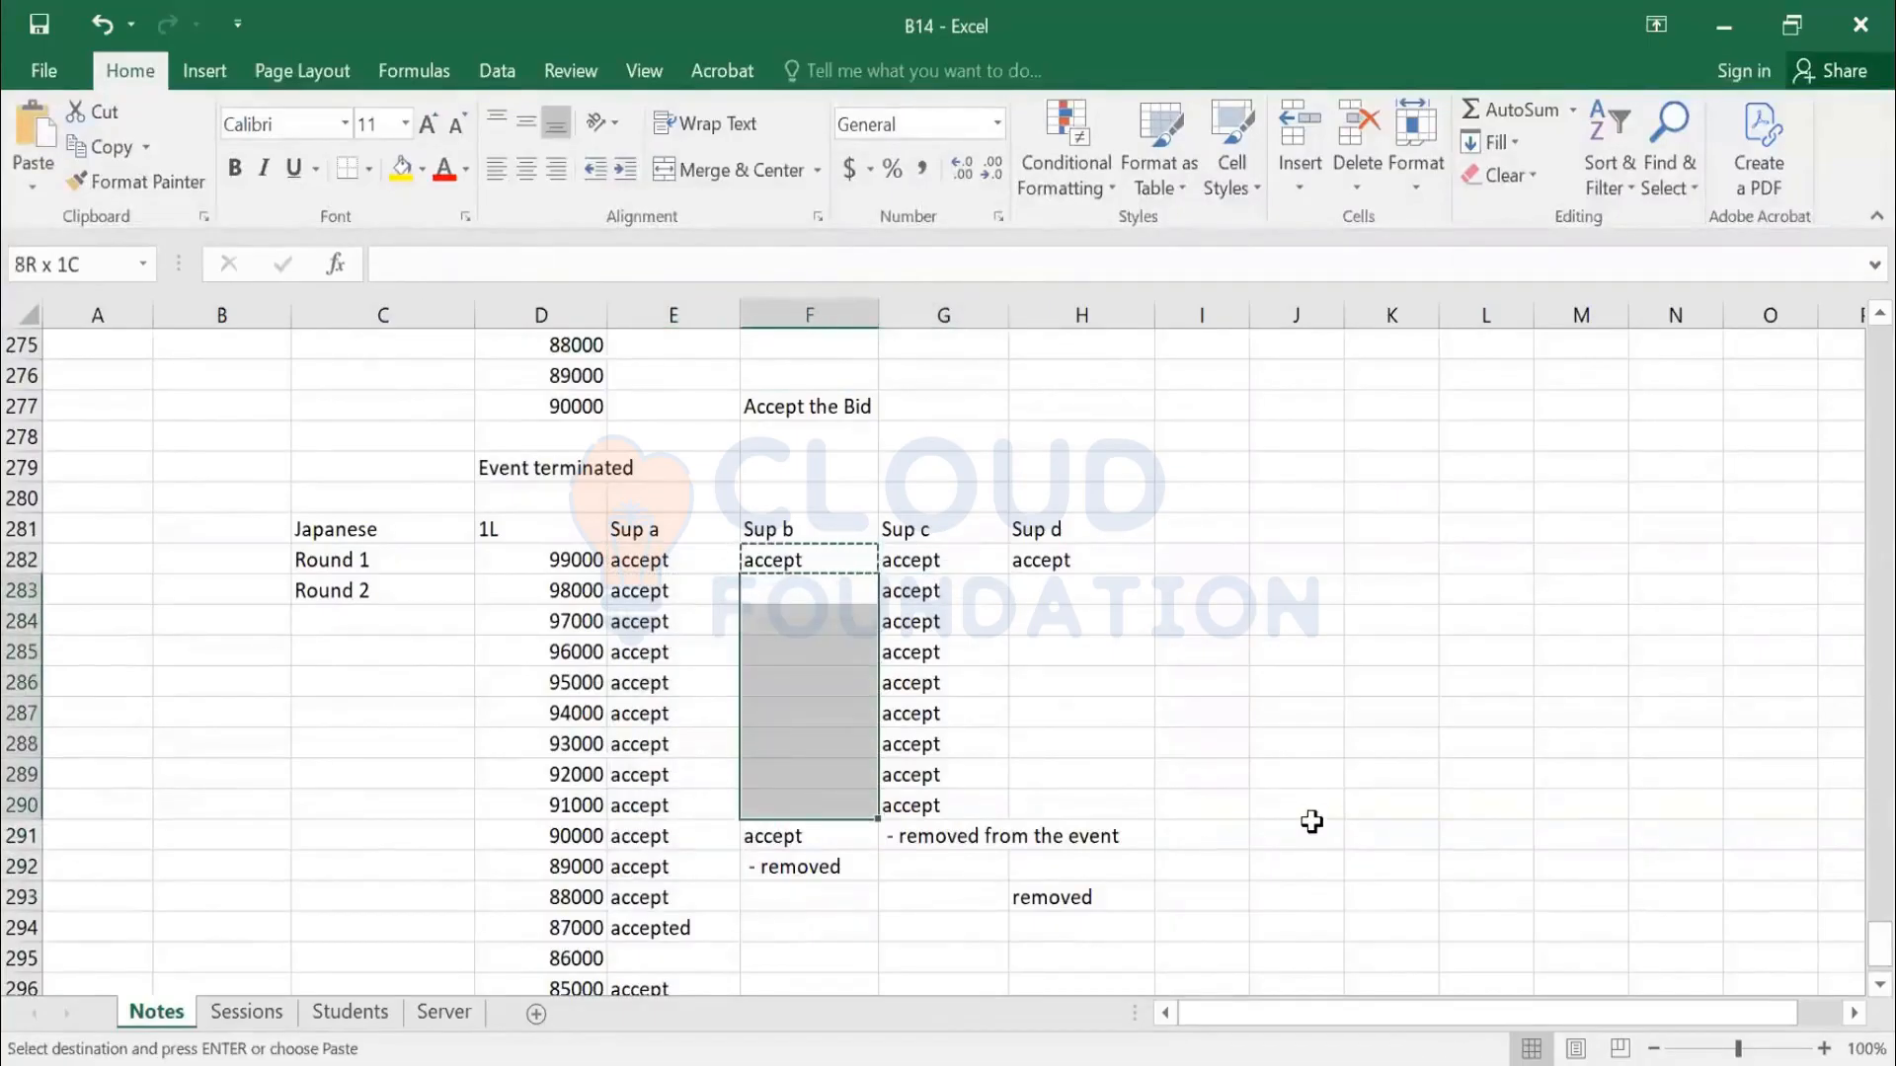
key(ctrl+v)
Copy Sup d's accept from H282 down rows 283–290
key(Escape)
key(Right)
key(Right)
key(Up)
key(ctrl+c)
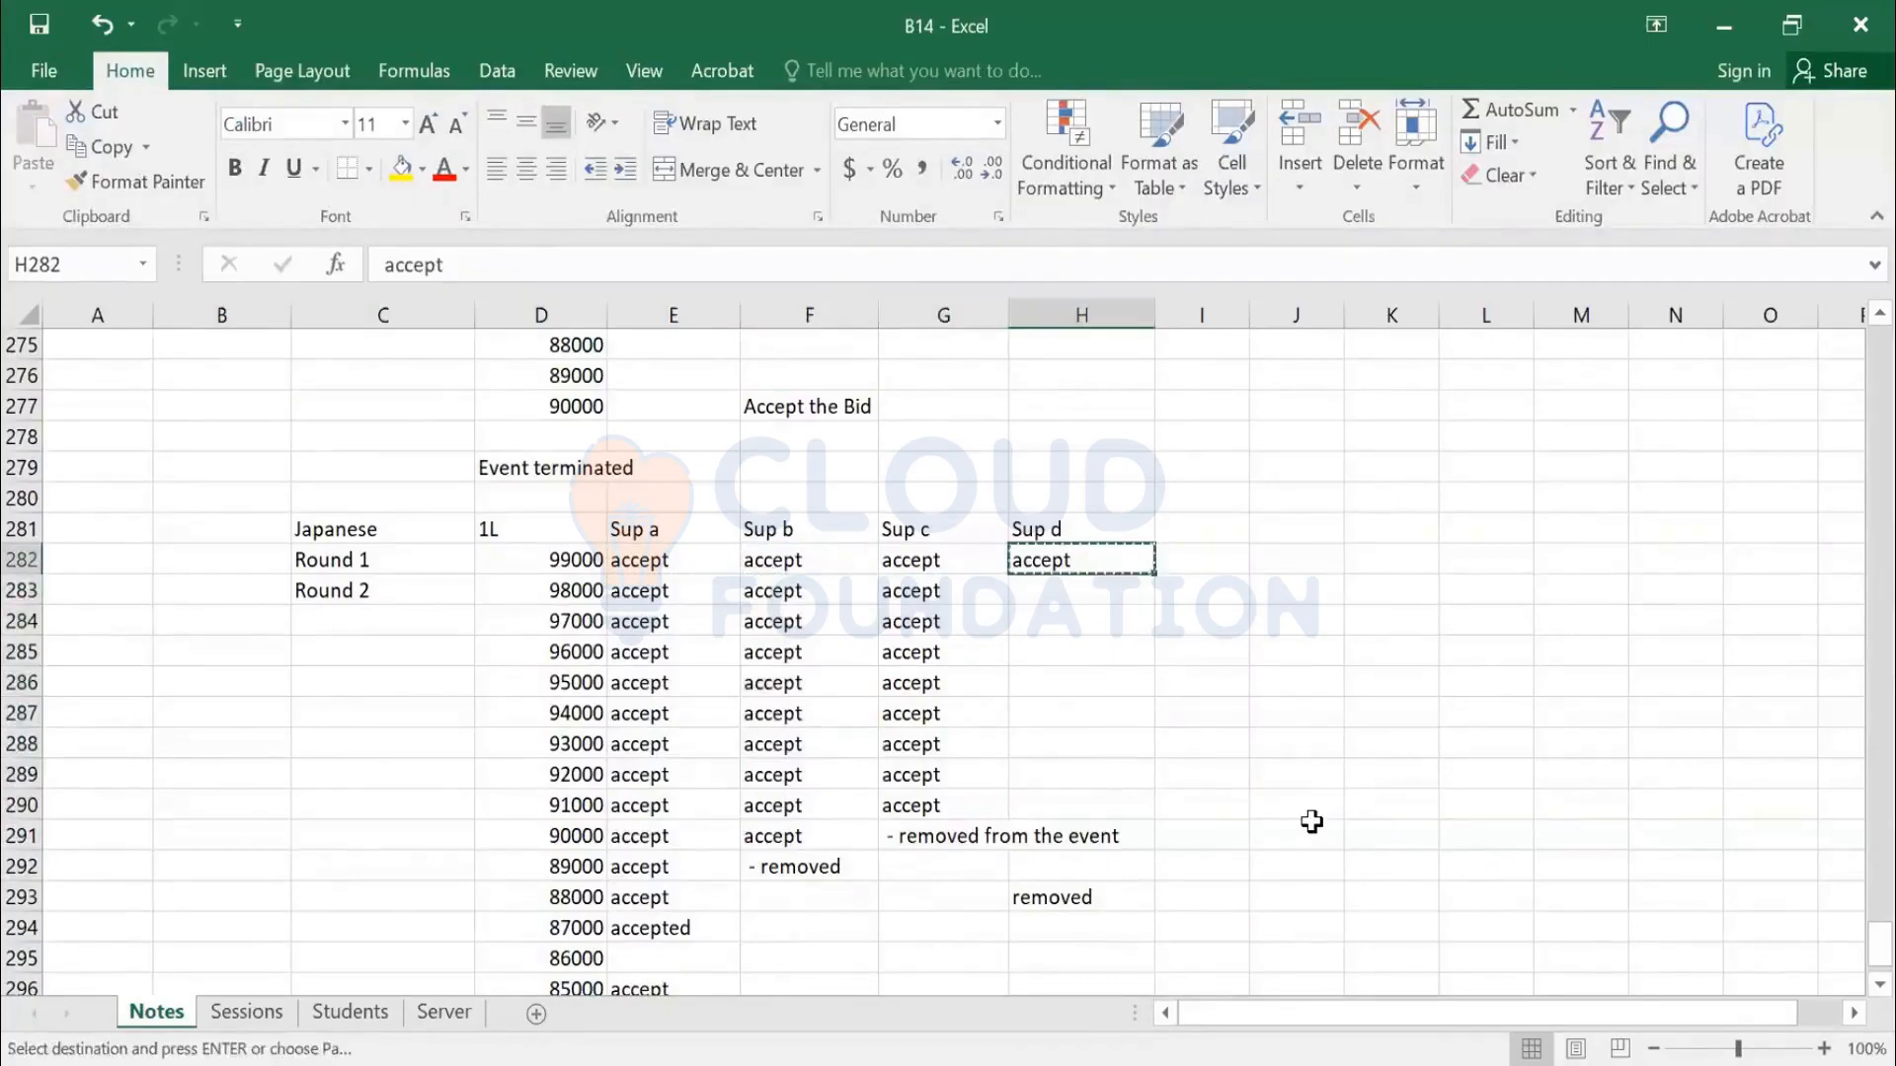
key(Down)
key(shift+Down)
key(shift+Down)
key(shift+Down)
key(shift+Down)
key(shift+Down)
key(shift+Down)
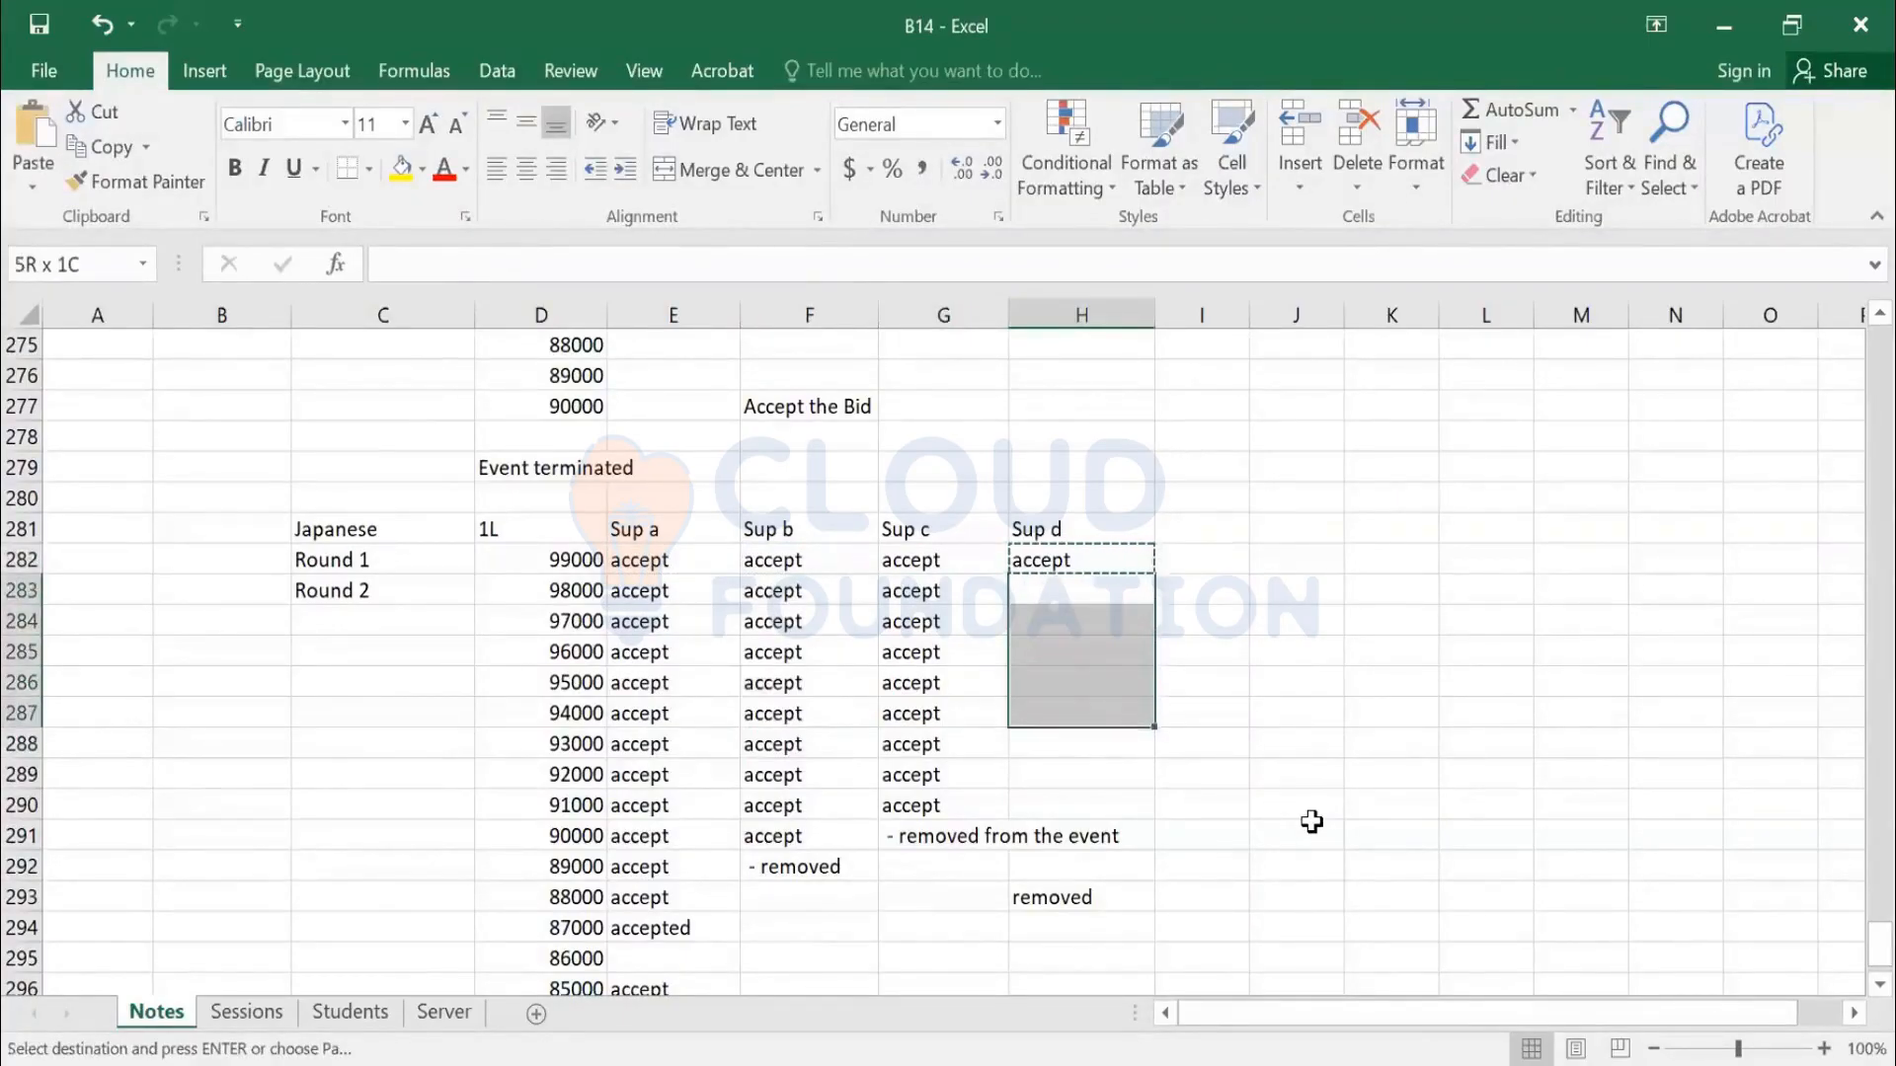
key(shift+Down)
key(ctrl+v)
key(Escape)
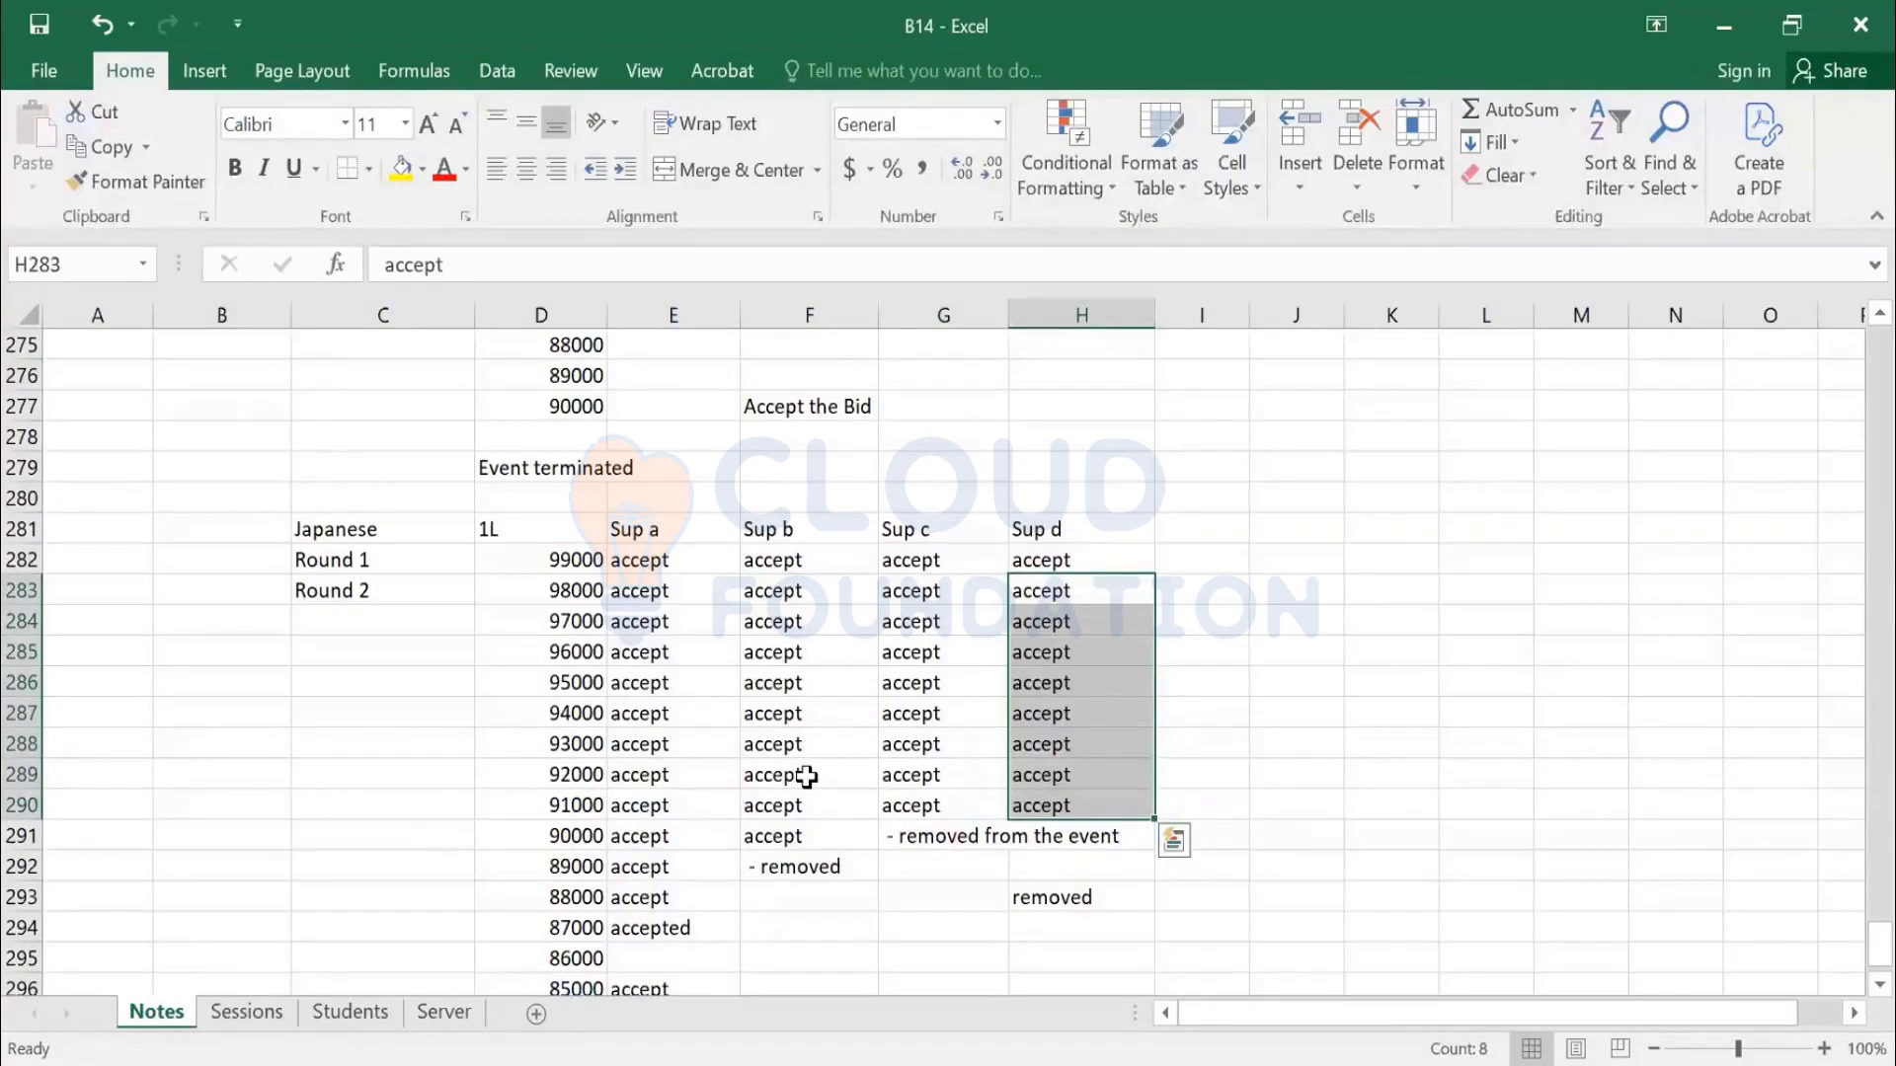
Type accept for Sup d in H291 and H292
key(ctrl+Down)
key(Down)
text(accept)
key(Return)
text(accept)
click(1279, 826)
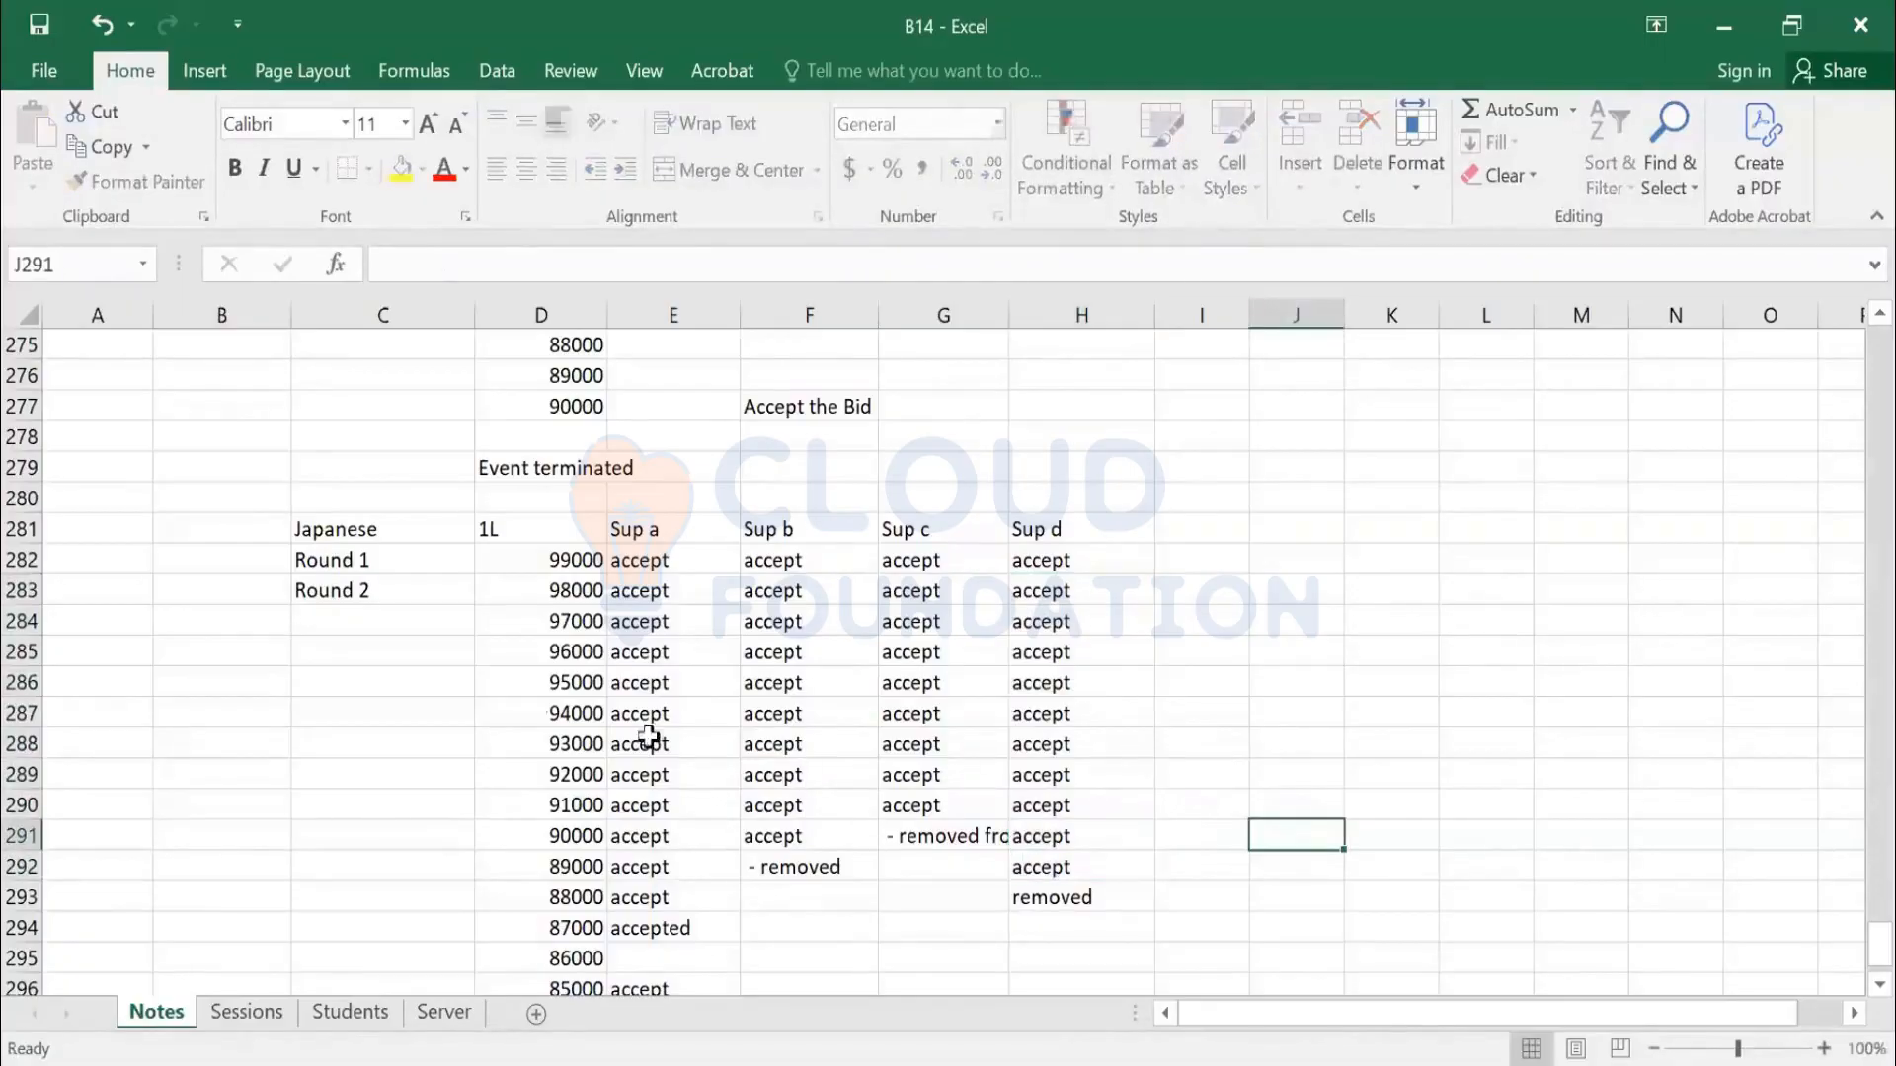
click(360, 534)
Scroll back up through the auction notes, then choose Create > Sourcing Project in SAP Ariba
scroll(413, 741, up, 1)
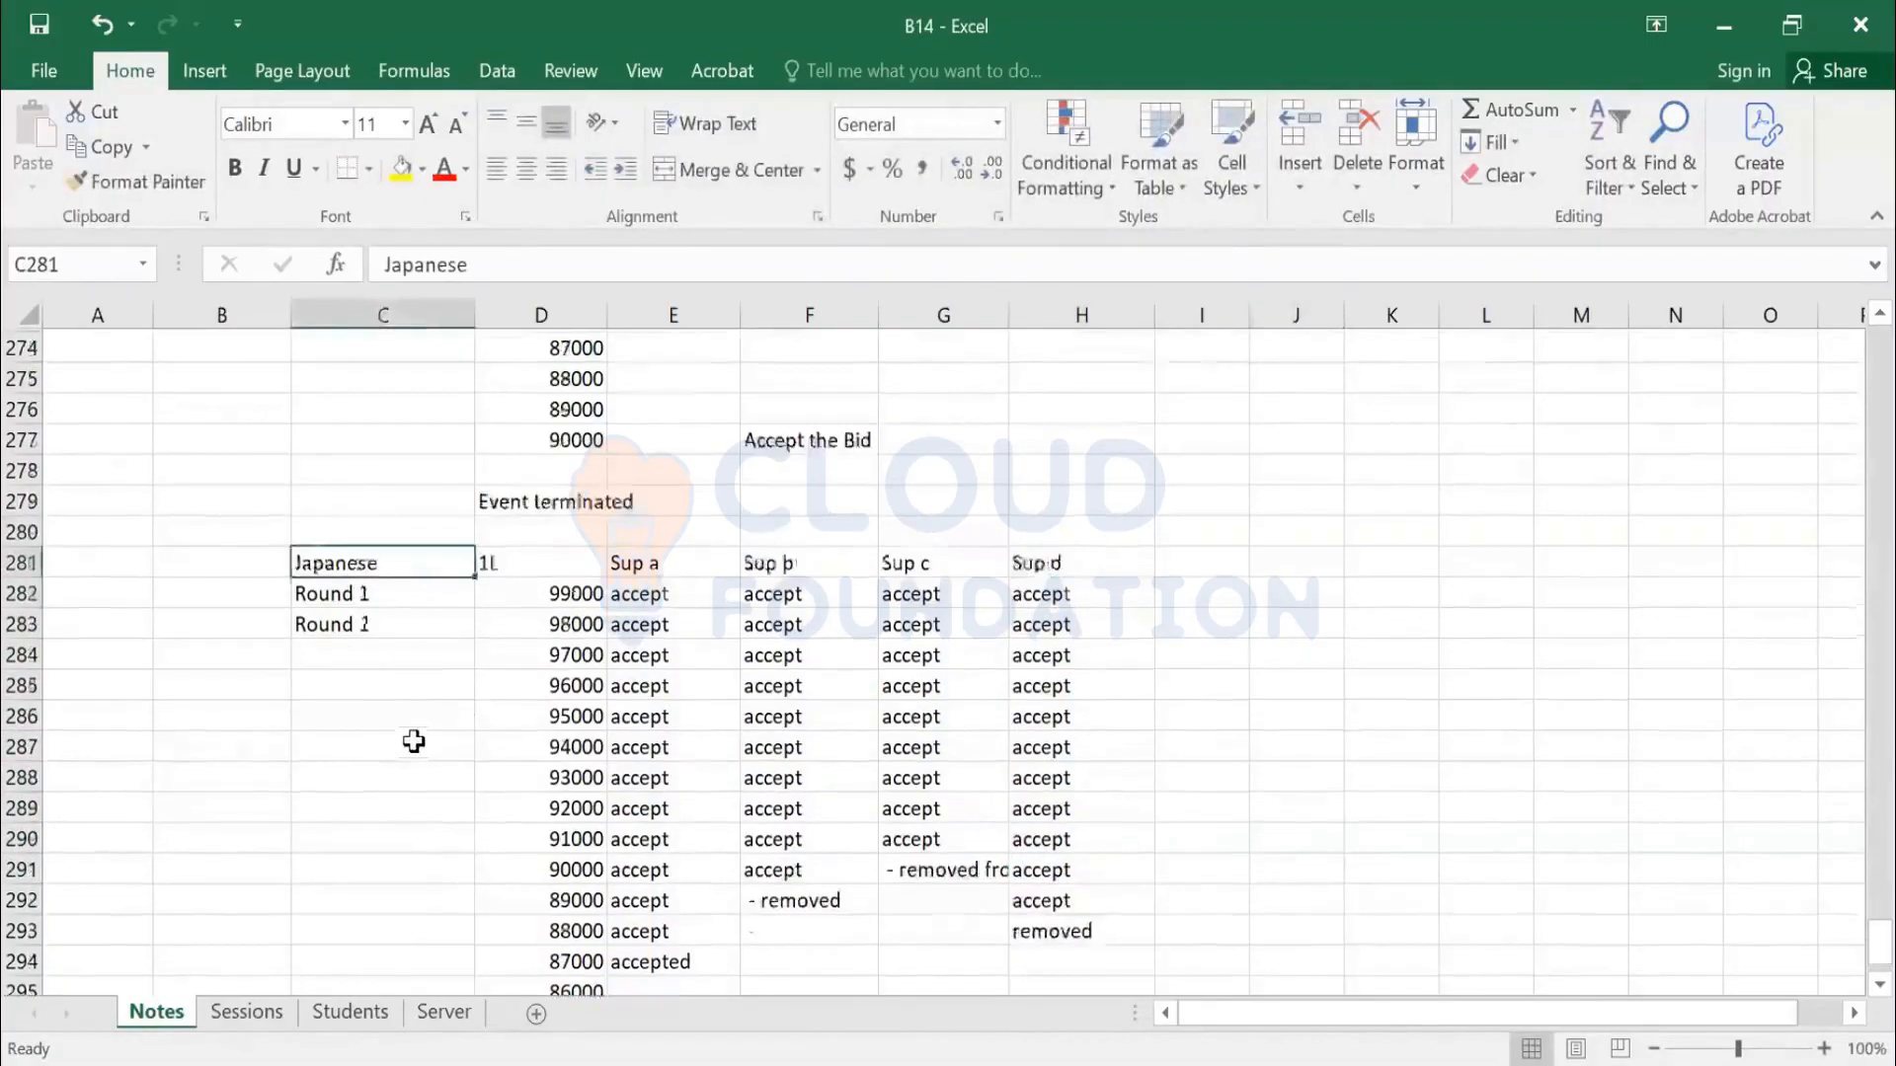
scroll(414, 741, up, 3)
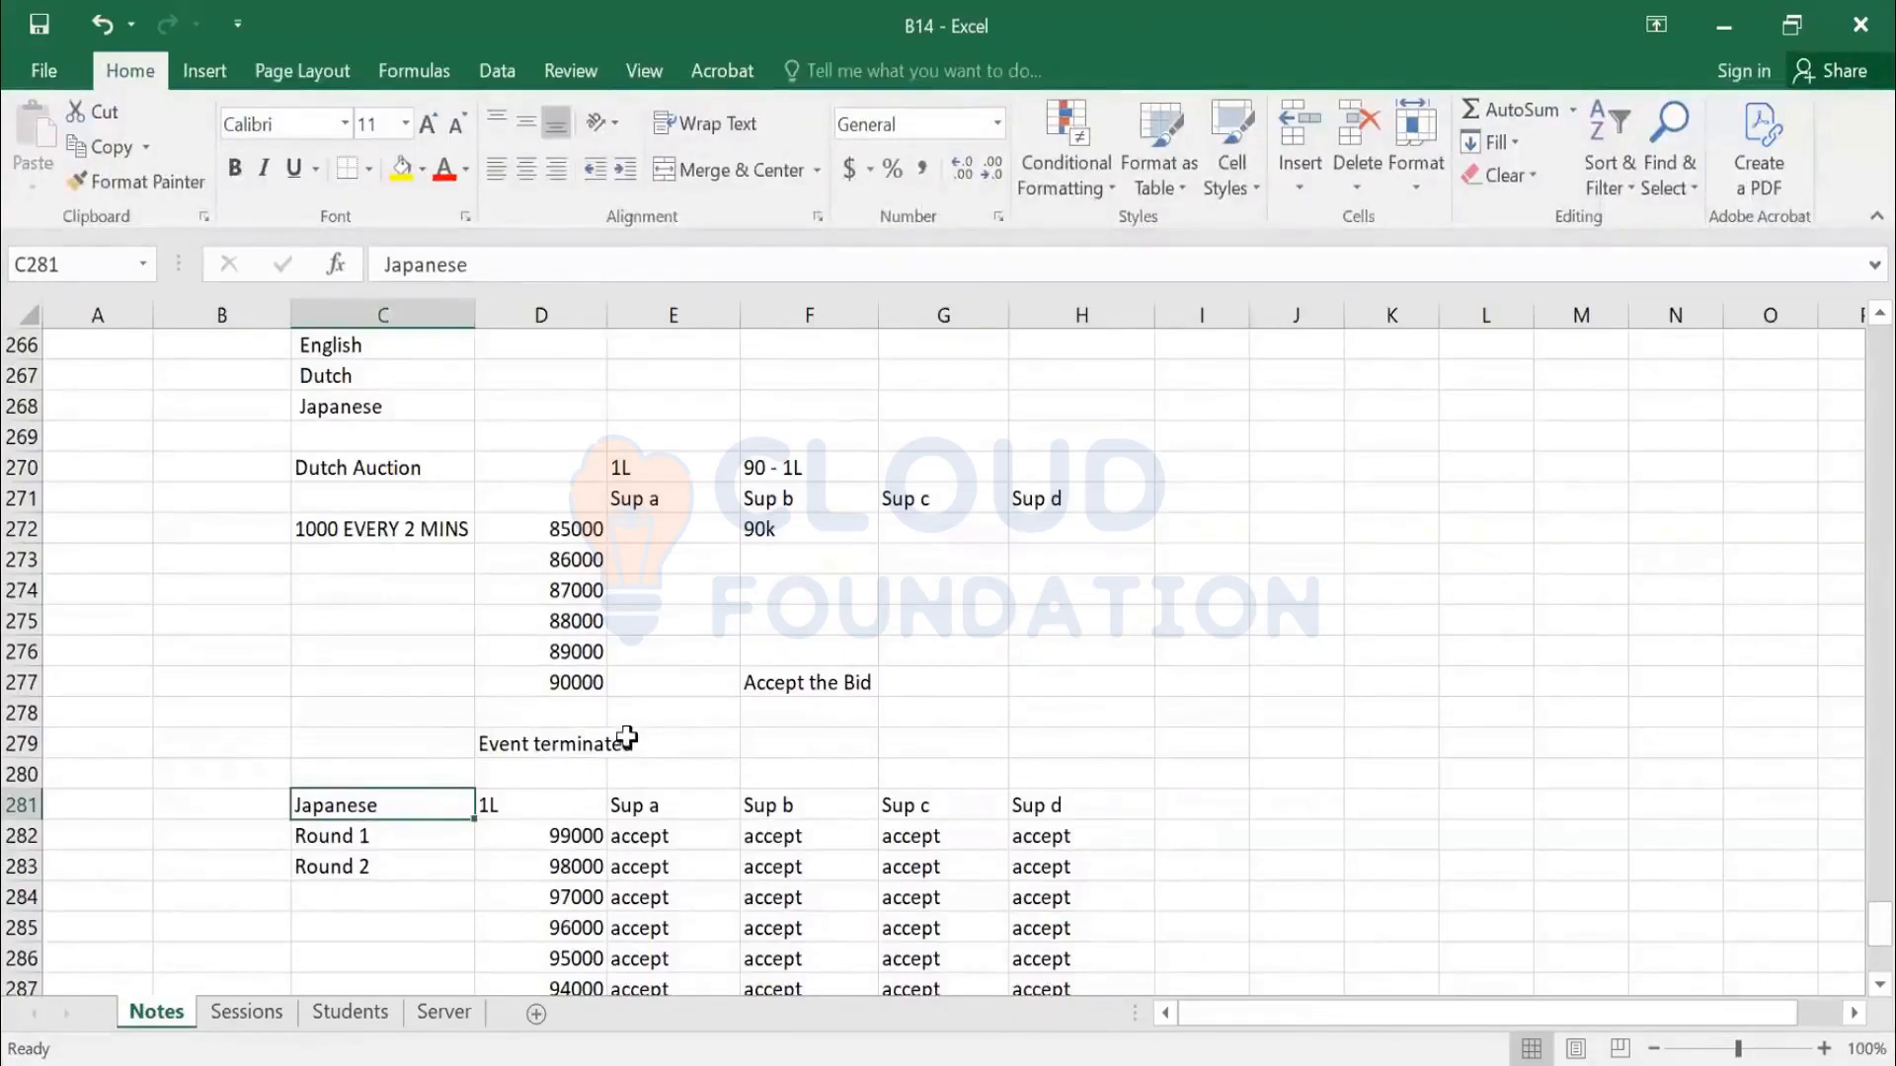
scroll(623, 735, up, 2)
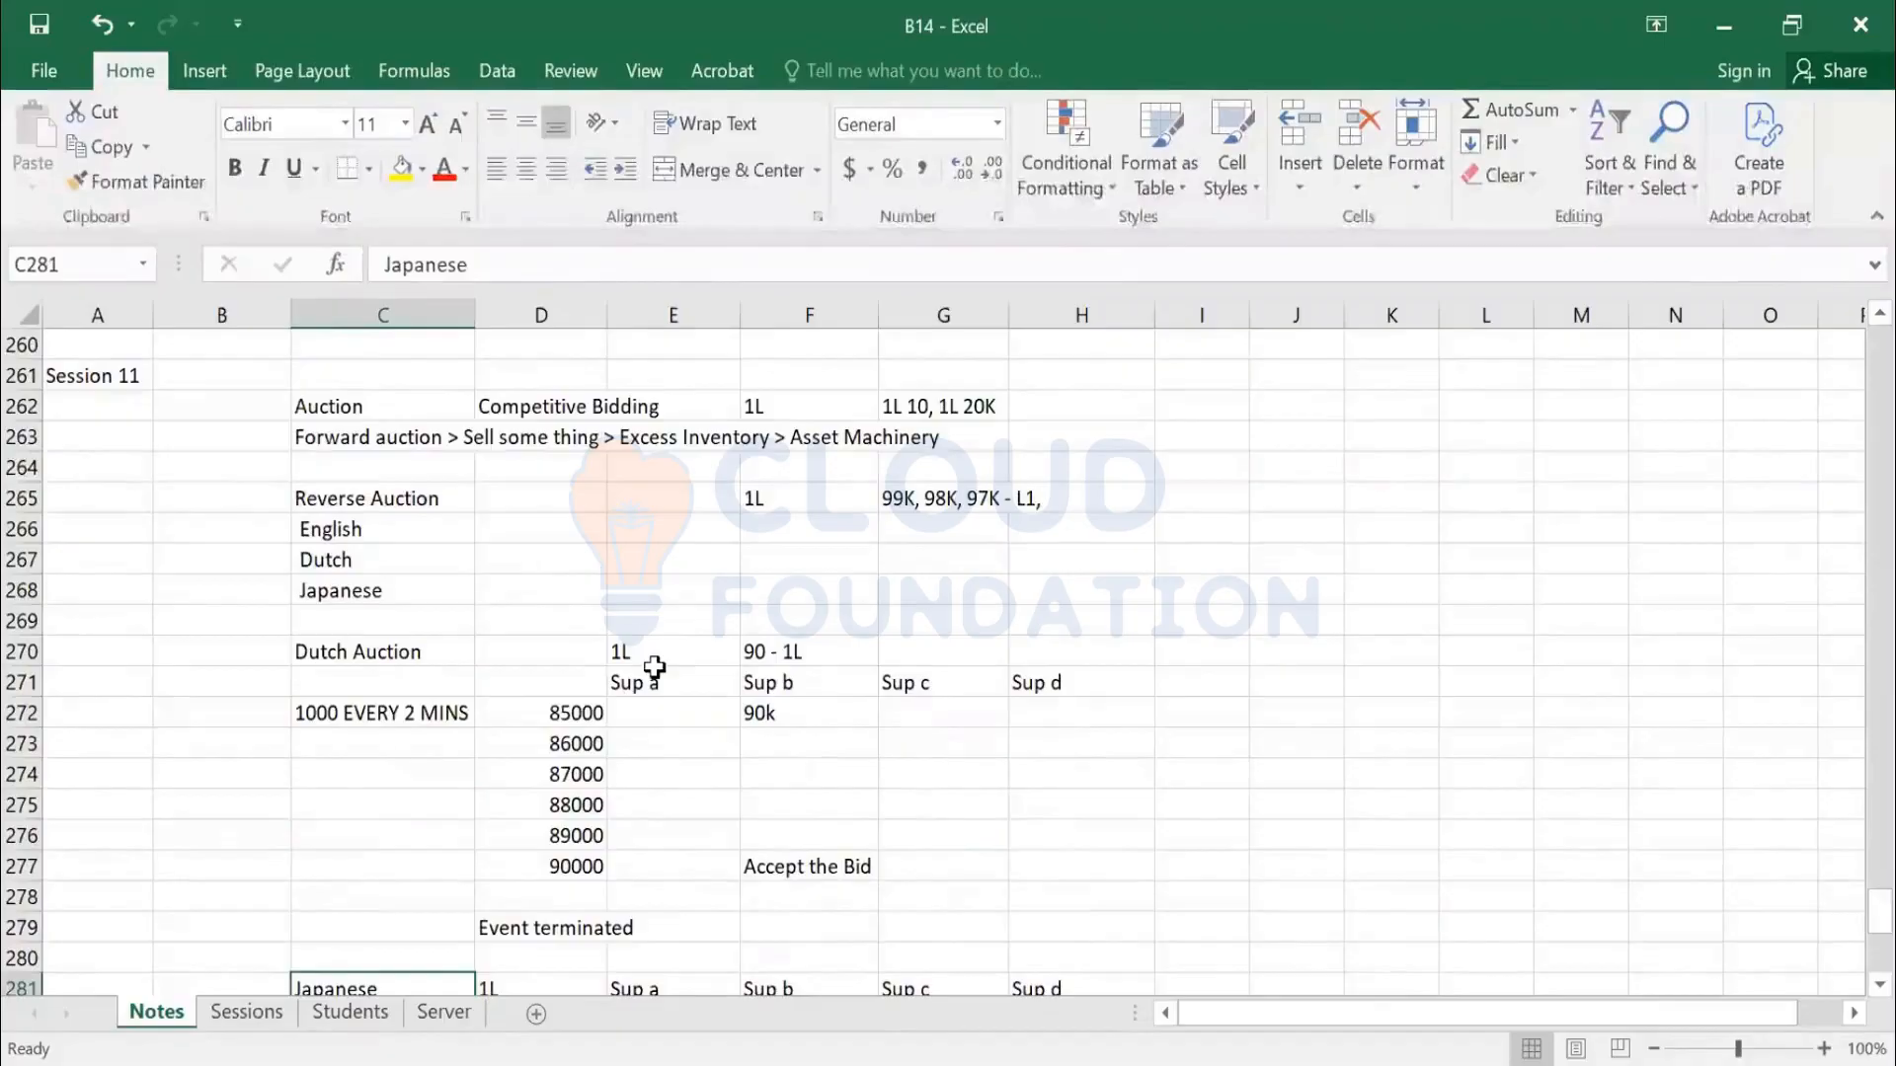
click(943, 774)
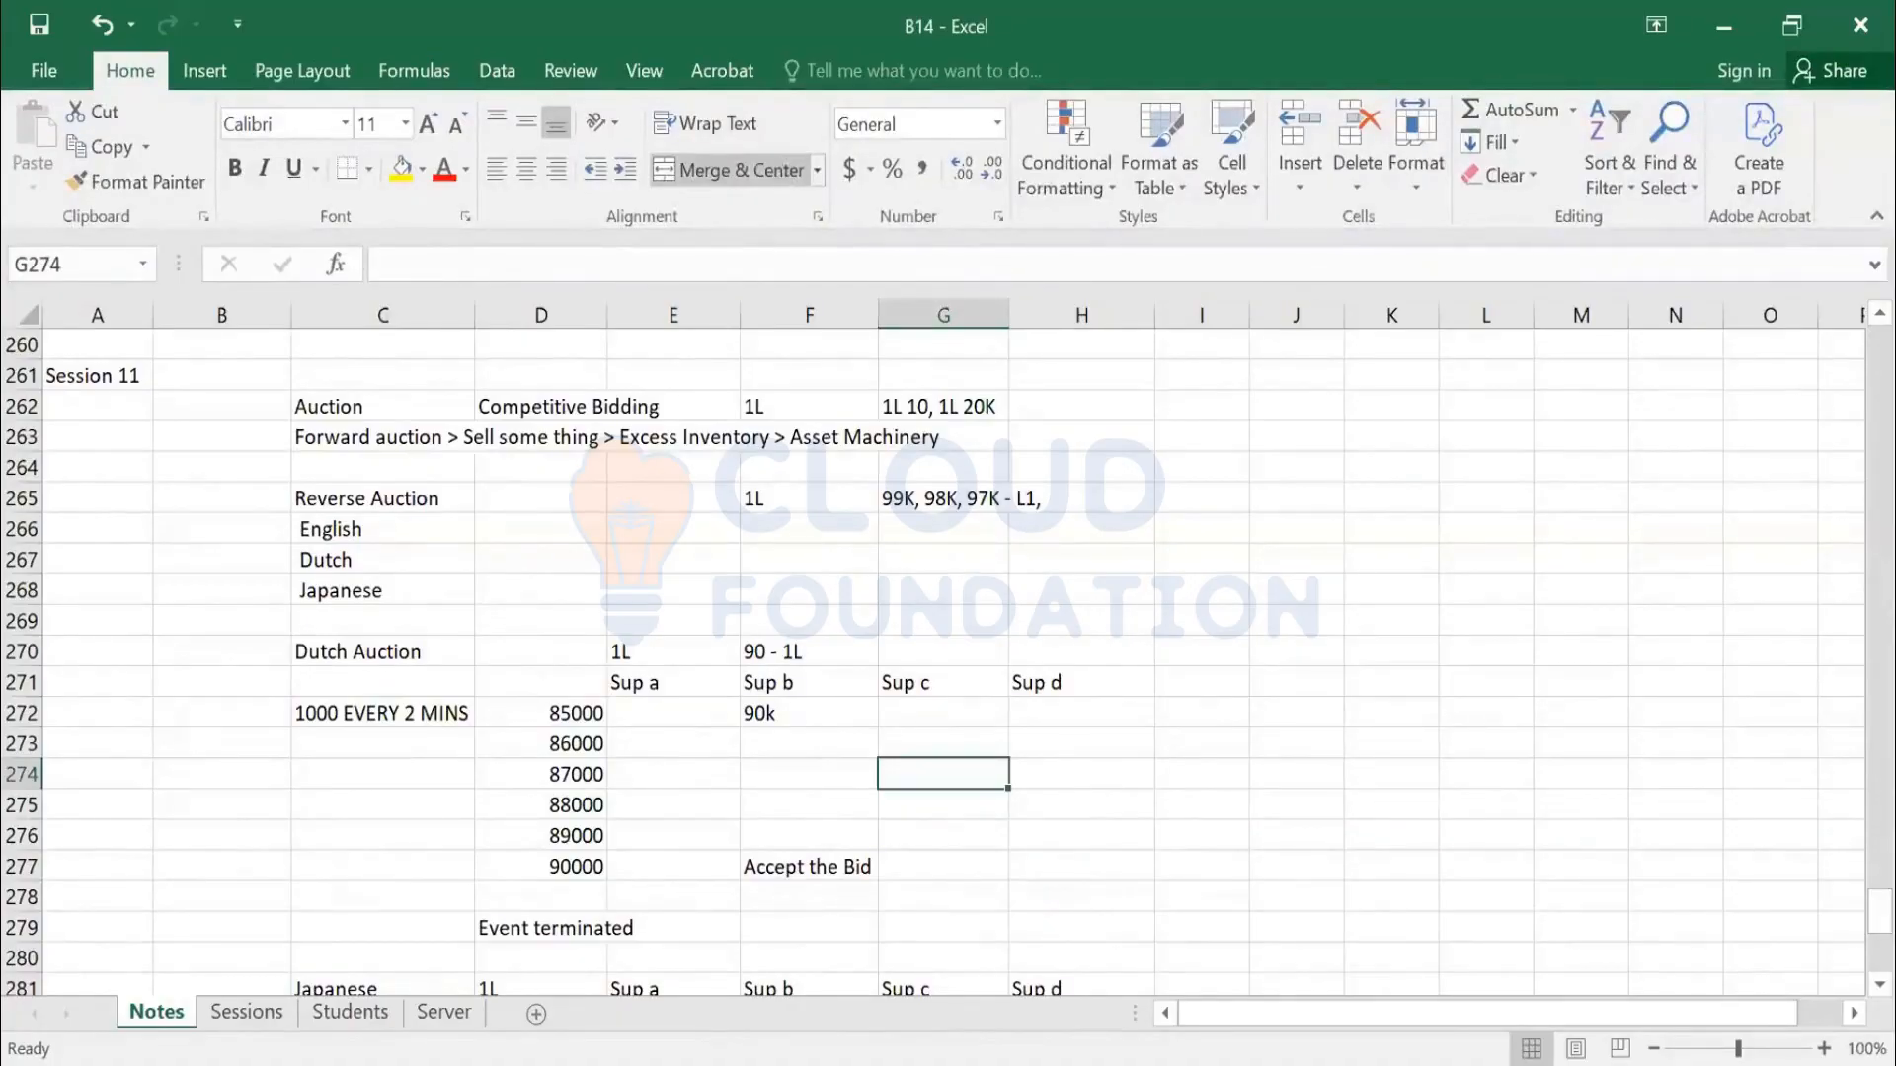
key(alt+Tab)
click(1762, 225)
click(1593, 512)
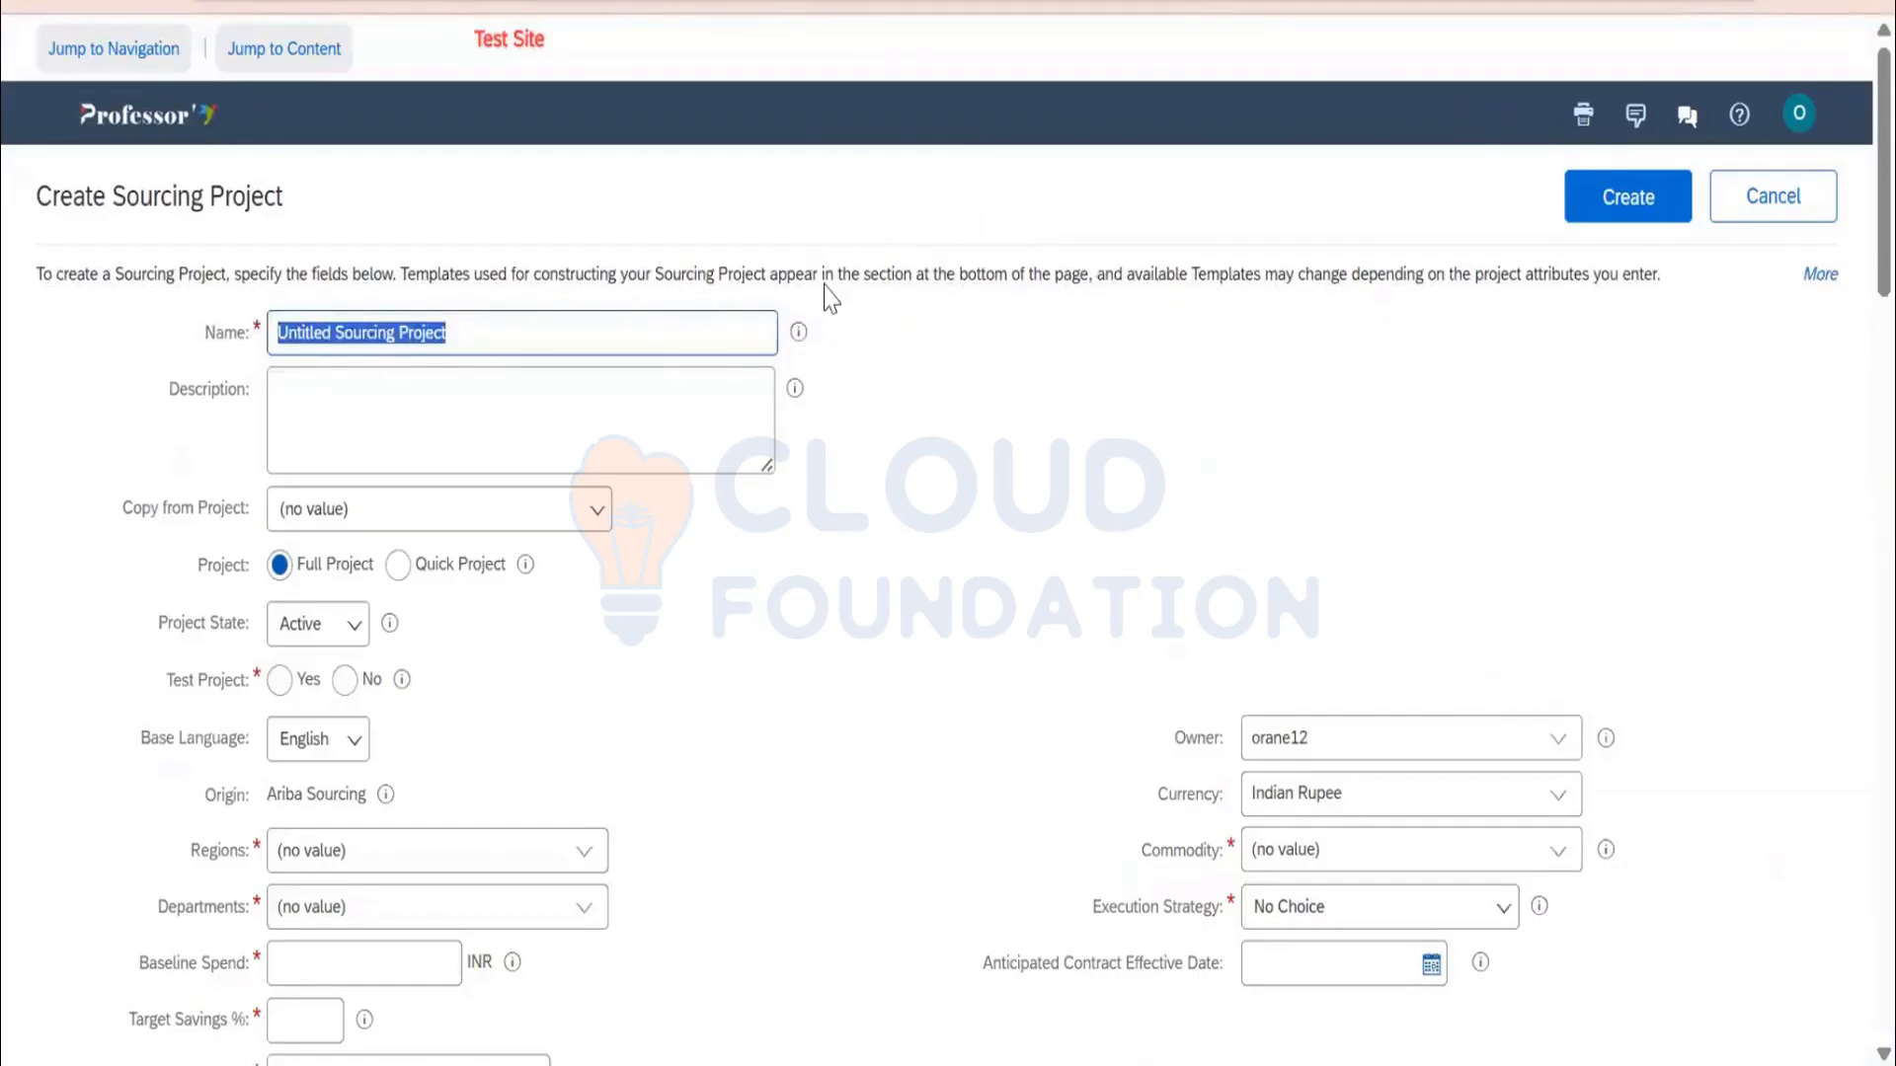
Replace the project name with 'Reverse Auction' and select the word 'Reverse'
text(Revers)
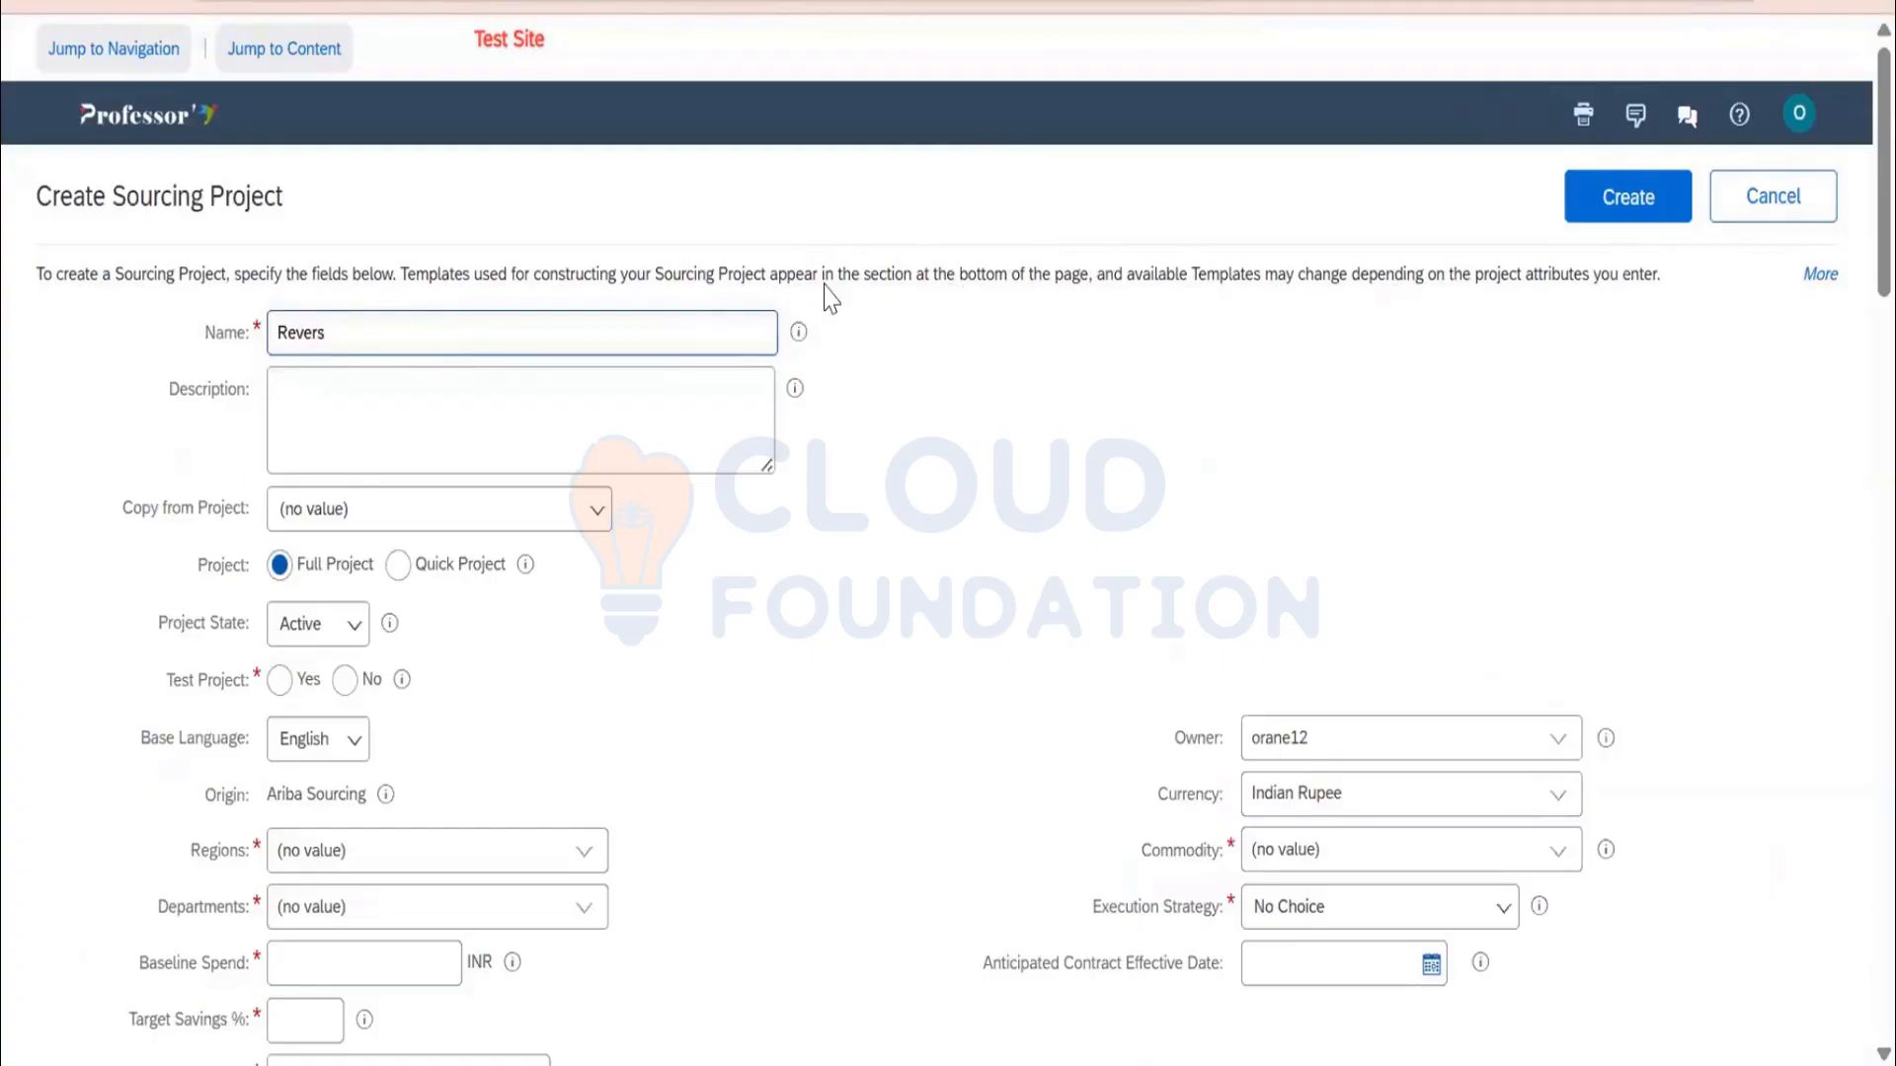
text(e Auction)
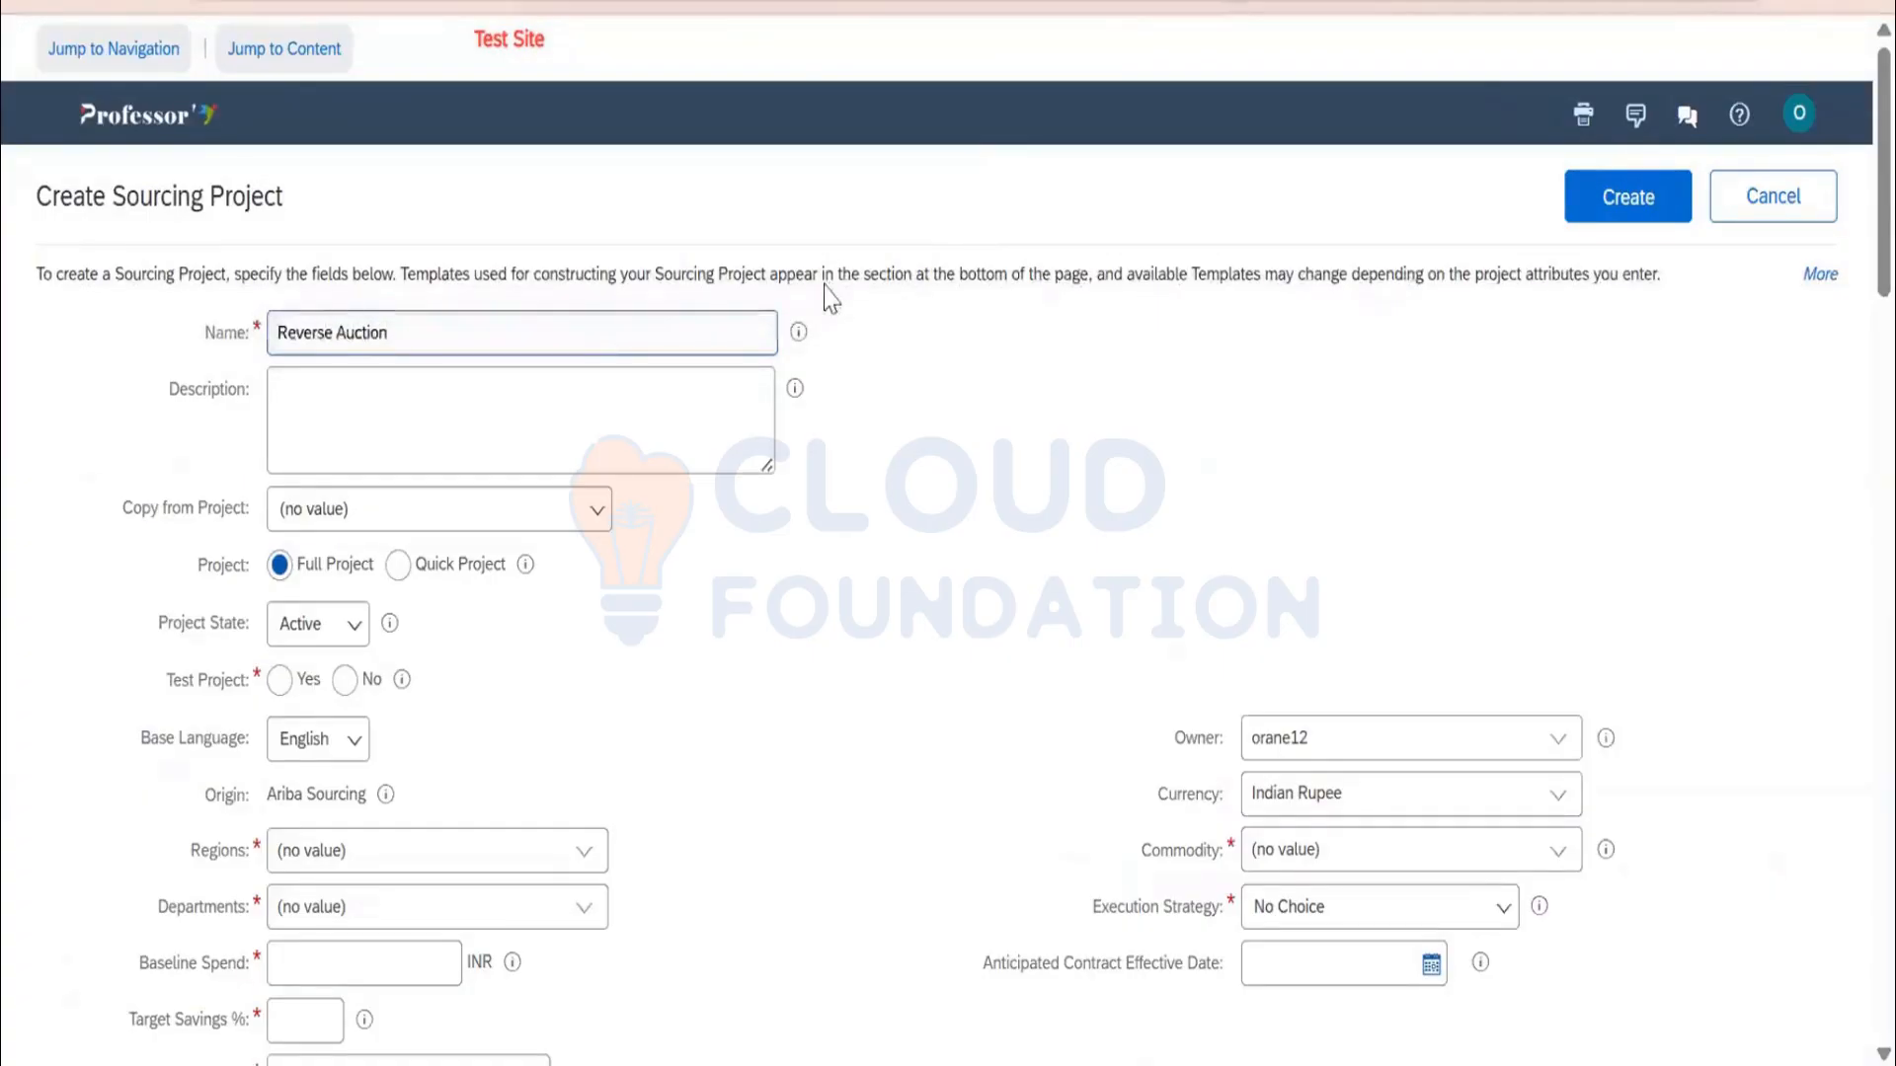
key(Home)
key(ctrl+shift+Right)
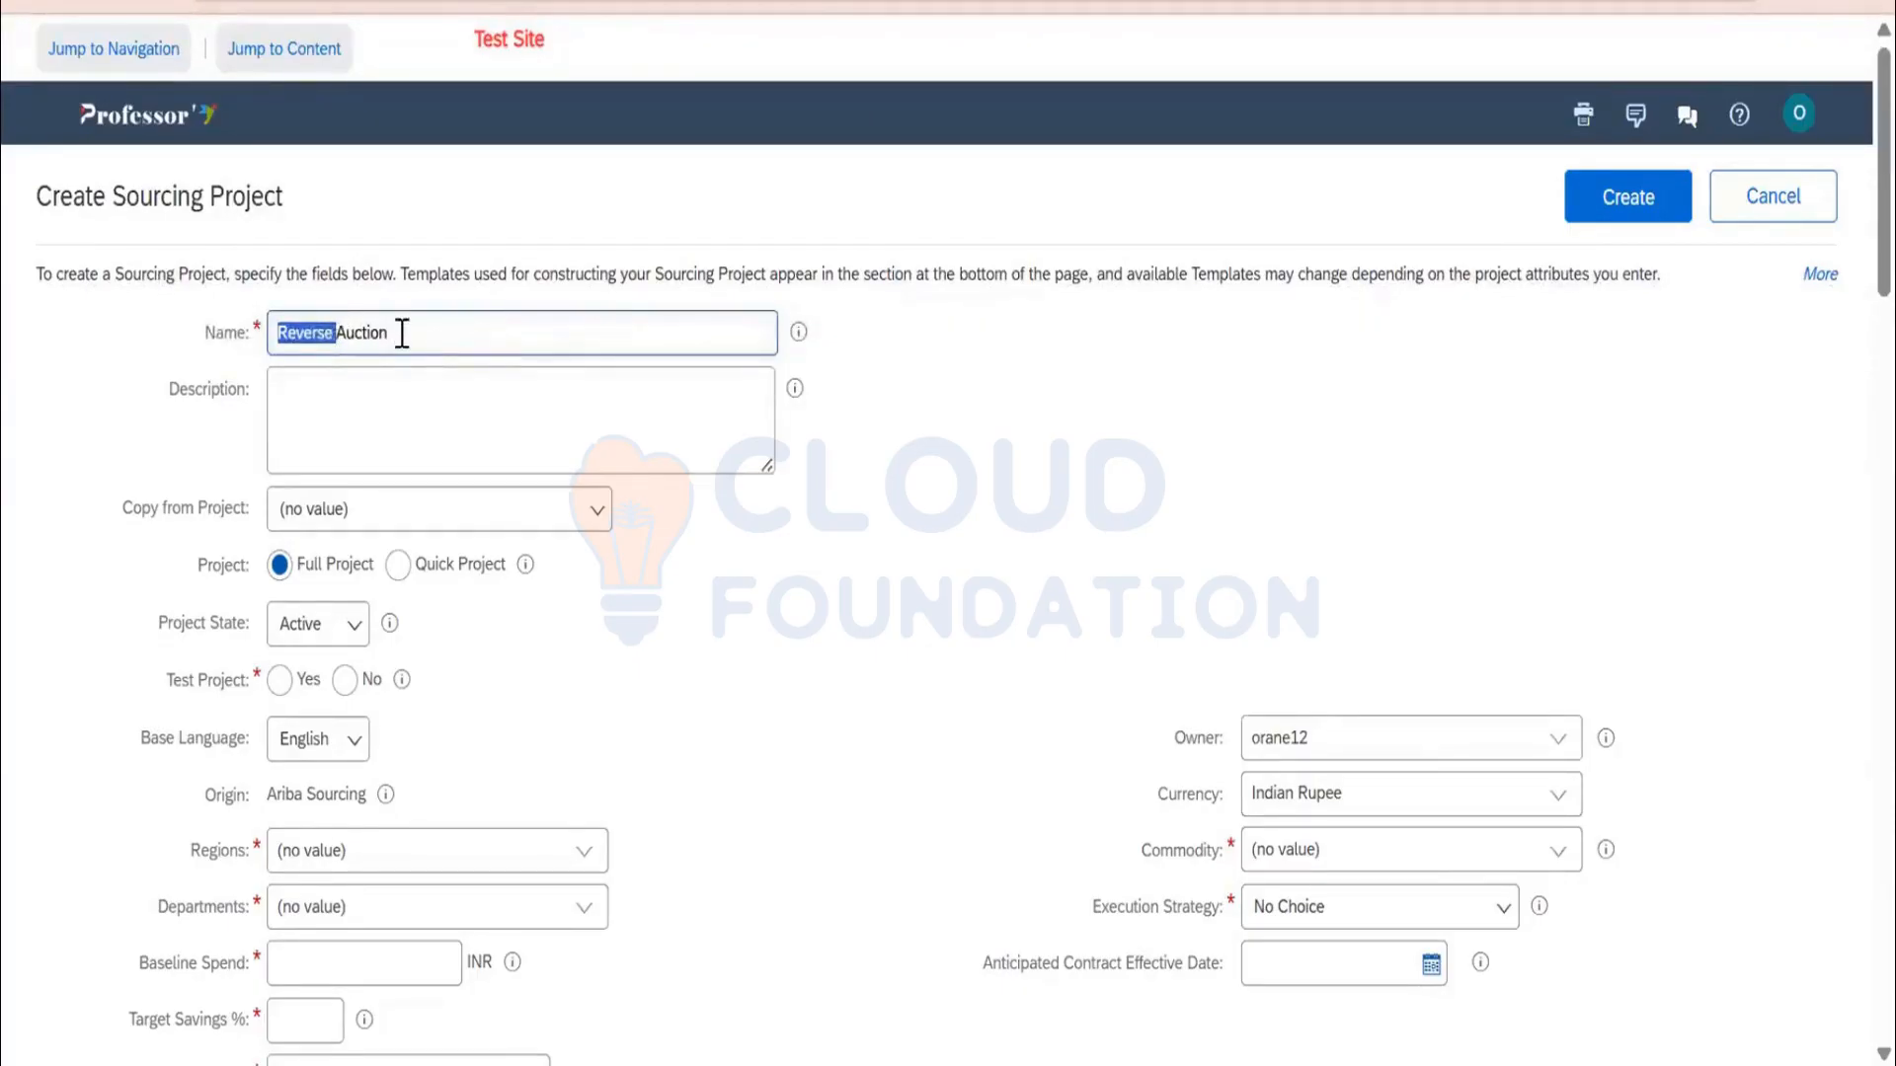
Add a name-and-date suffix to the project name; make it a quick Auction project, not a test project
click(841, 585)
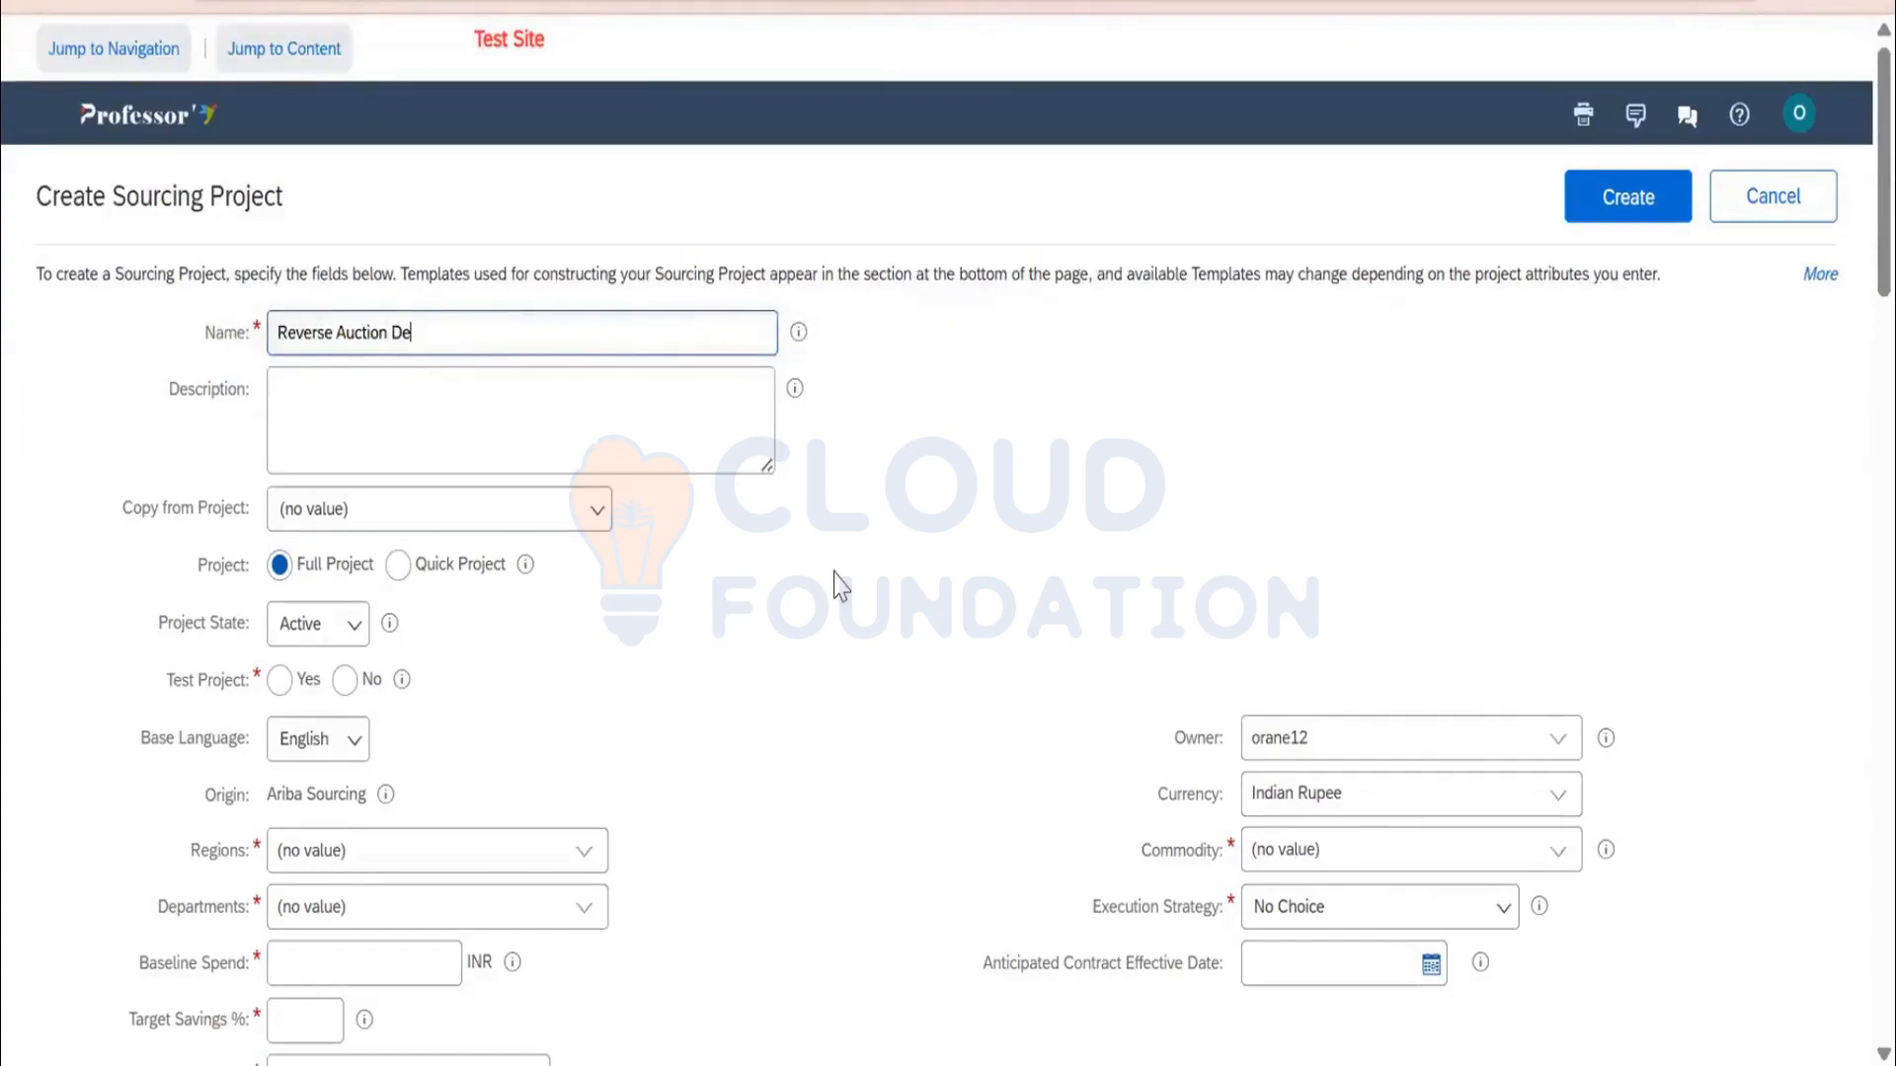
text(_Sanjay_7An)
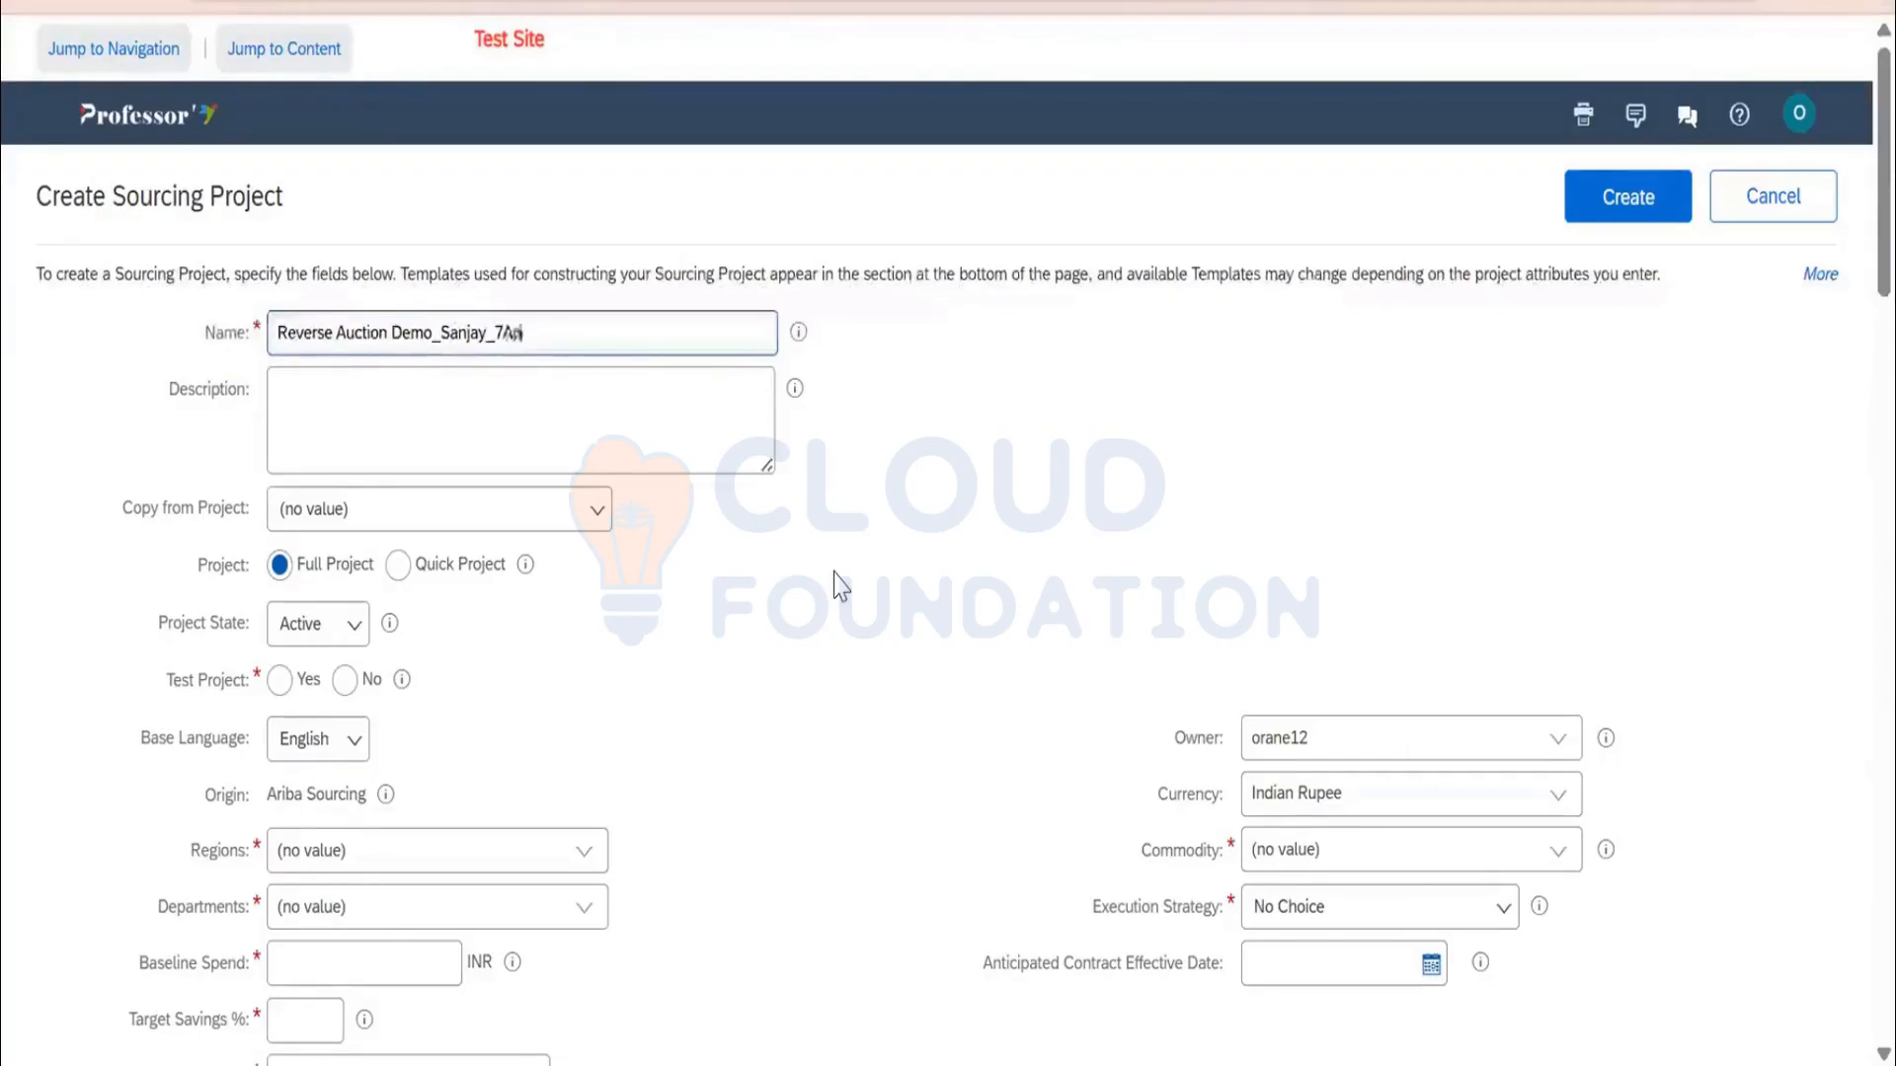
text(r25)
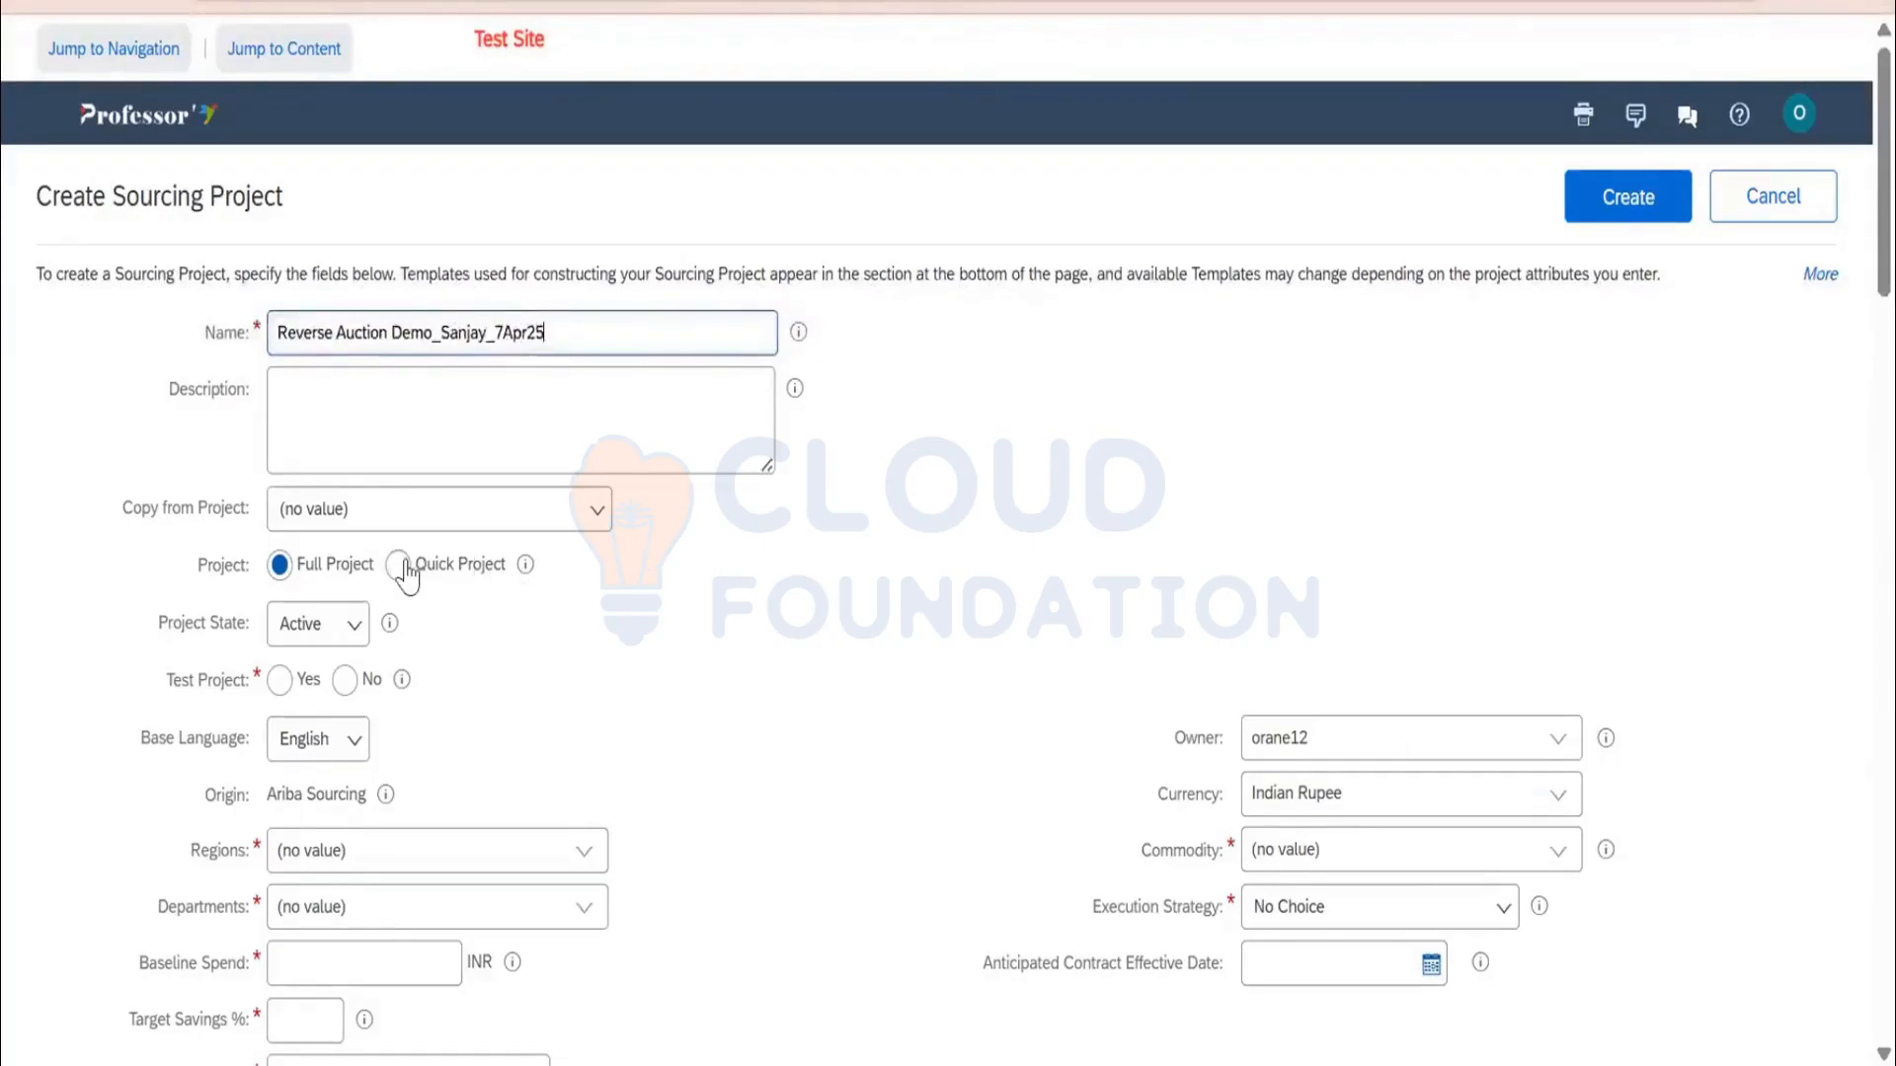
click(464, 651)
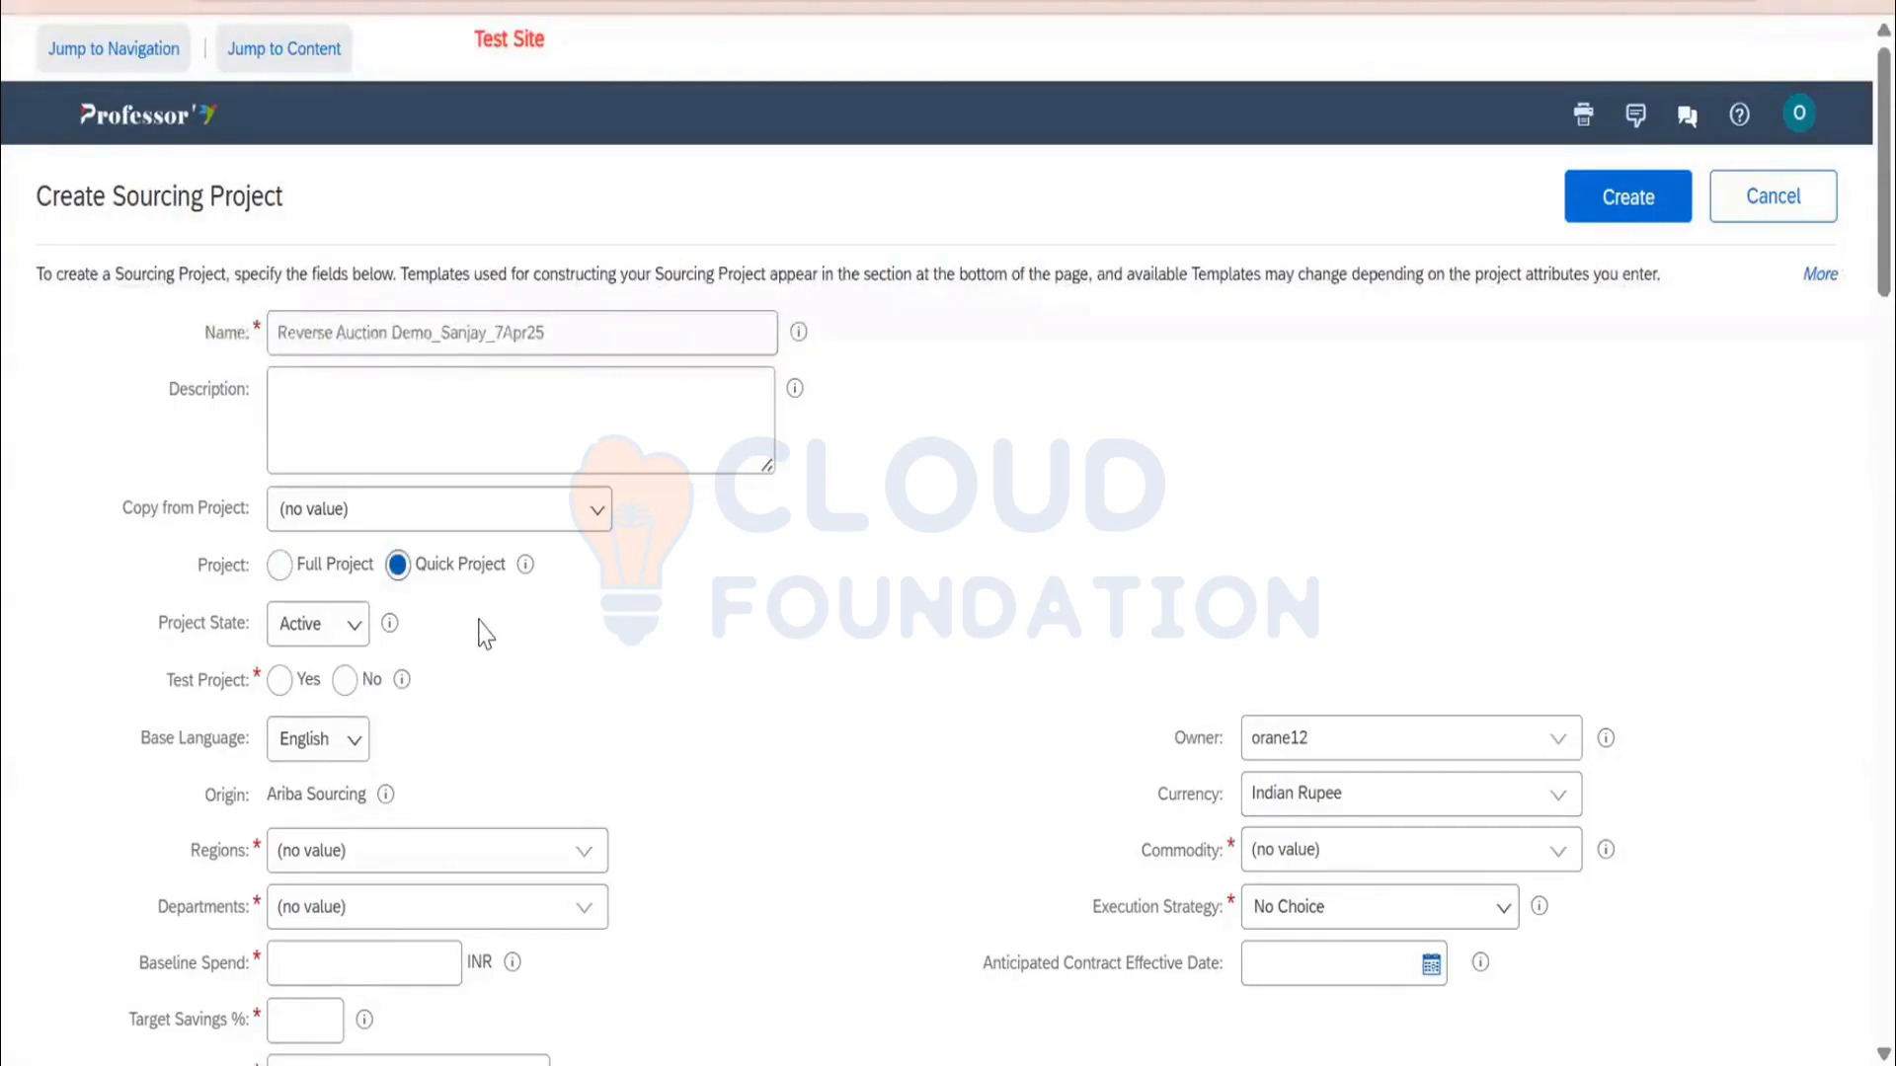
click(339, 625)
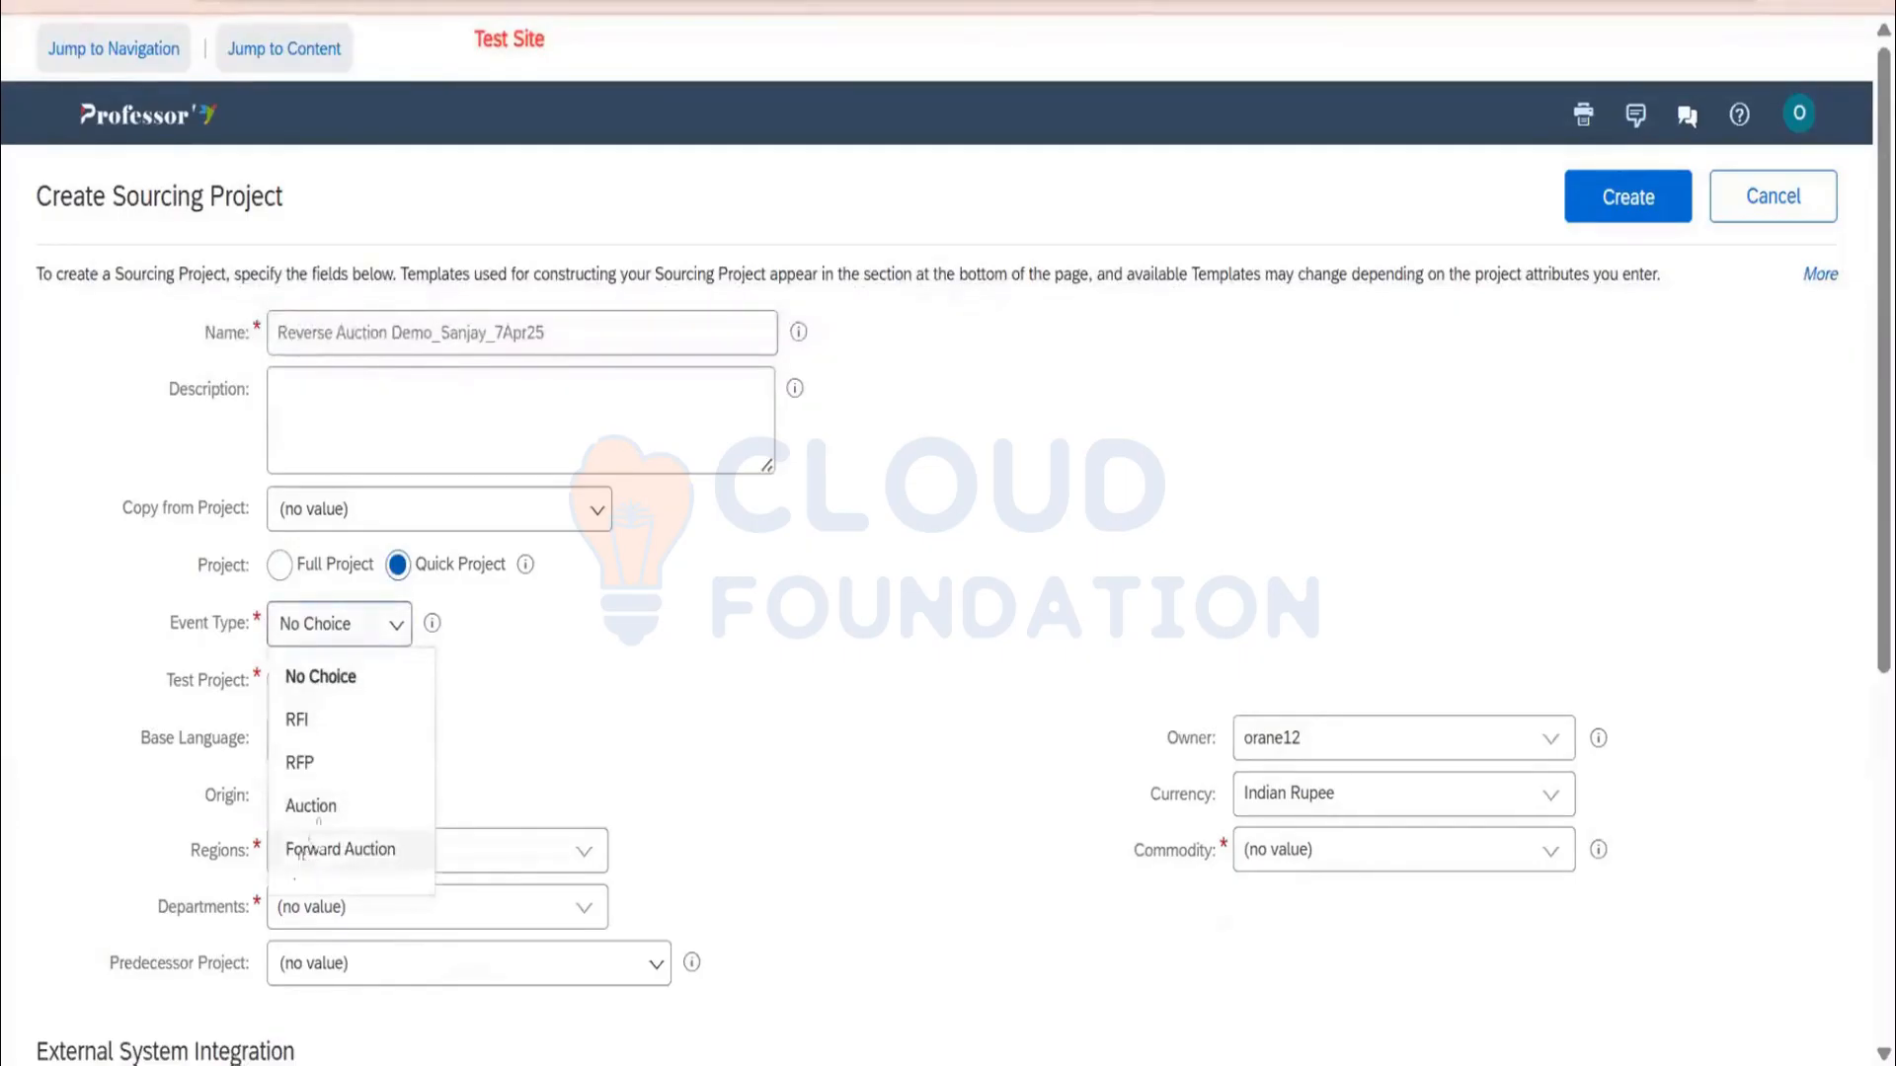
click(312, 807)
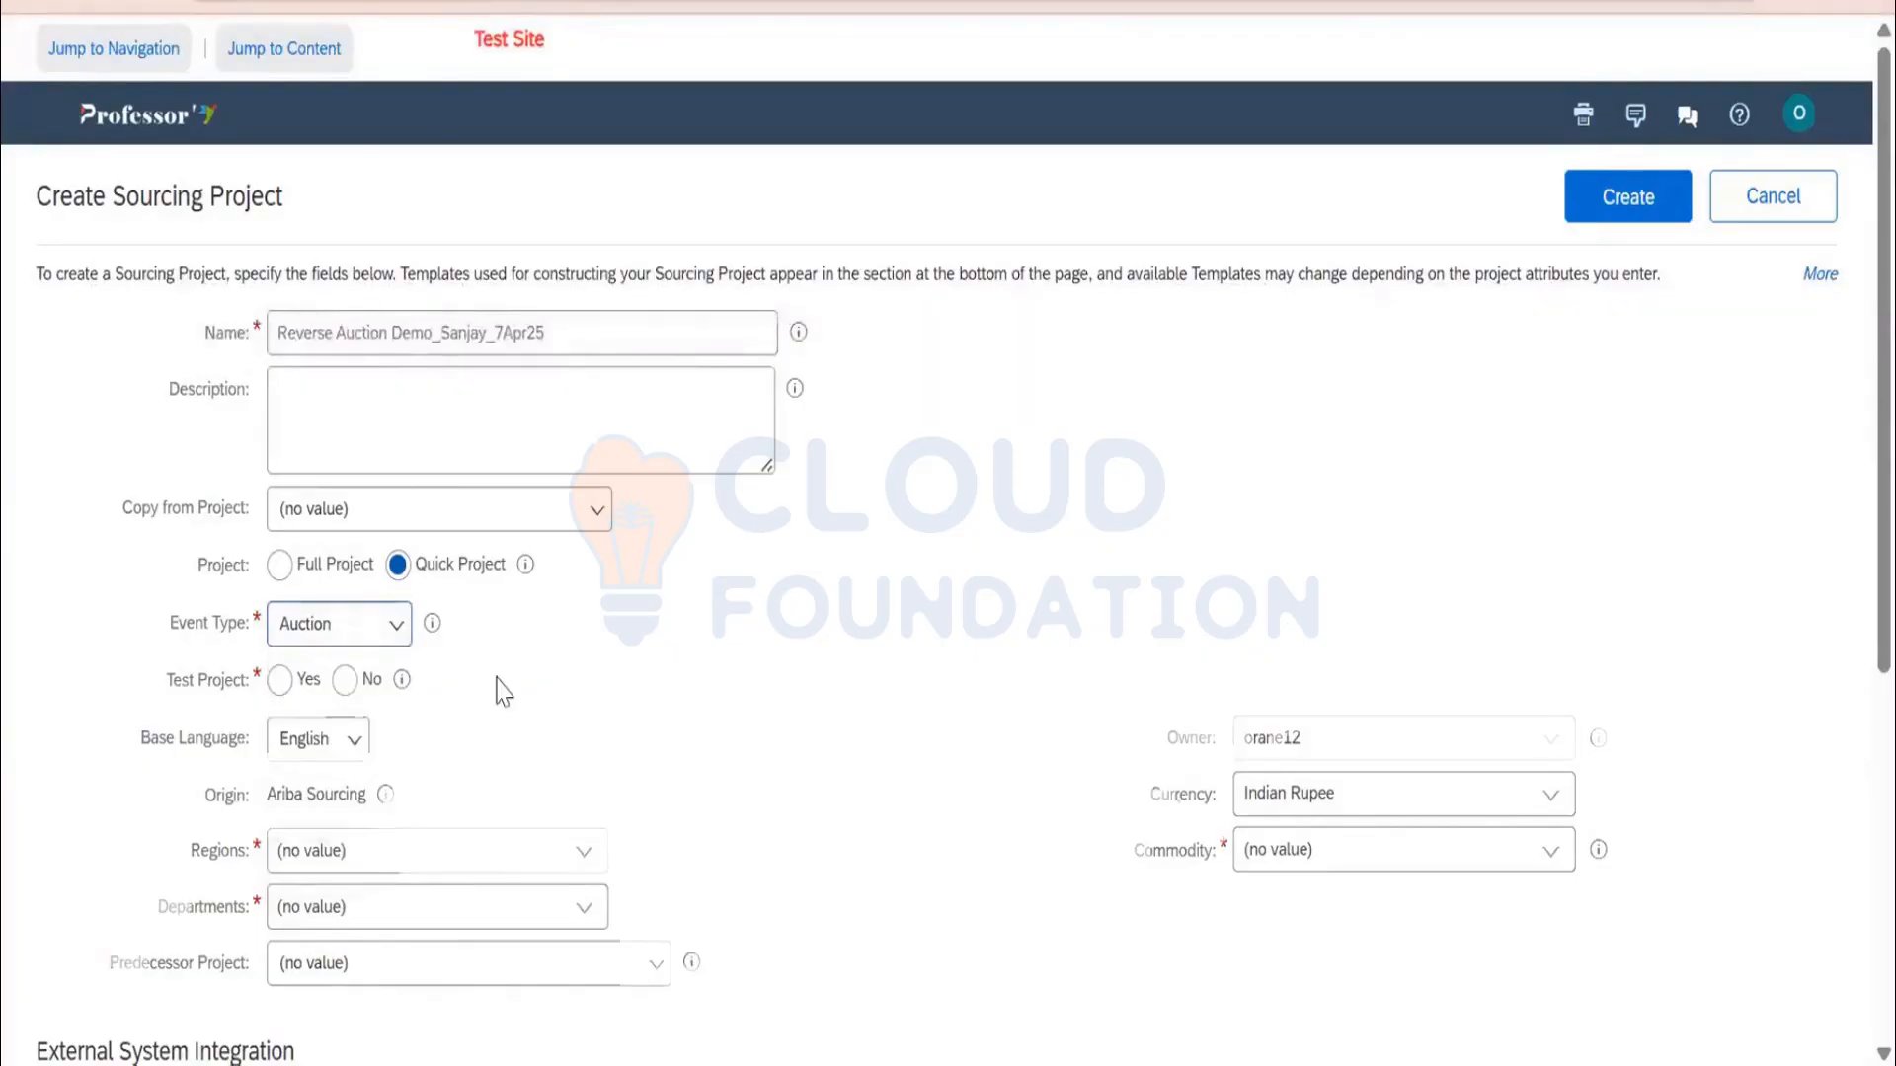
click(345, 680)
Set region APAC Asia Pacific, department PROD Production, 1% target savings, and pick a commodity
scroll(642, 671, down, 3)
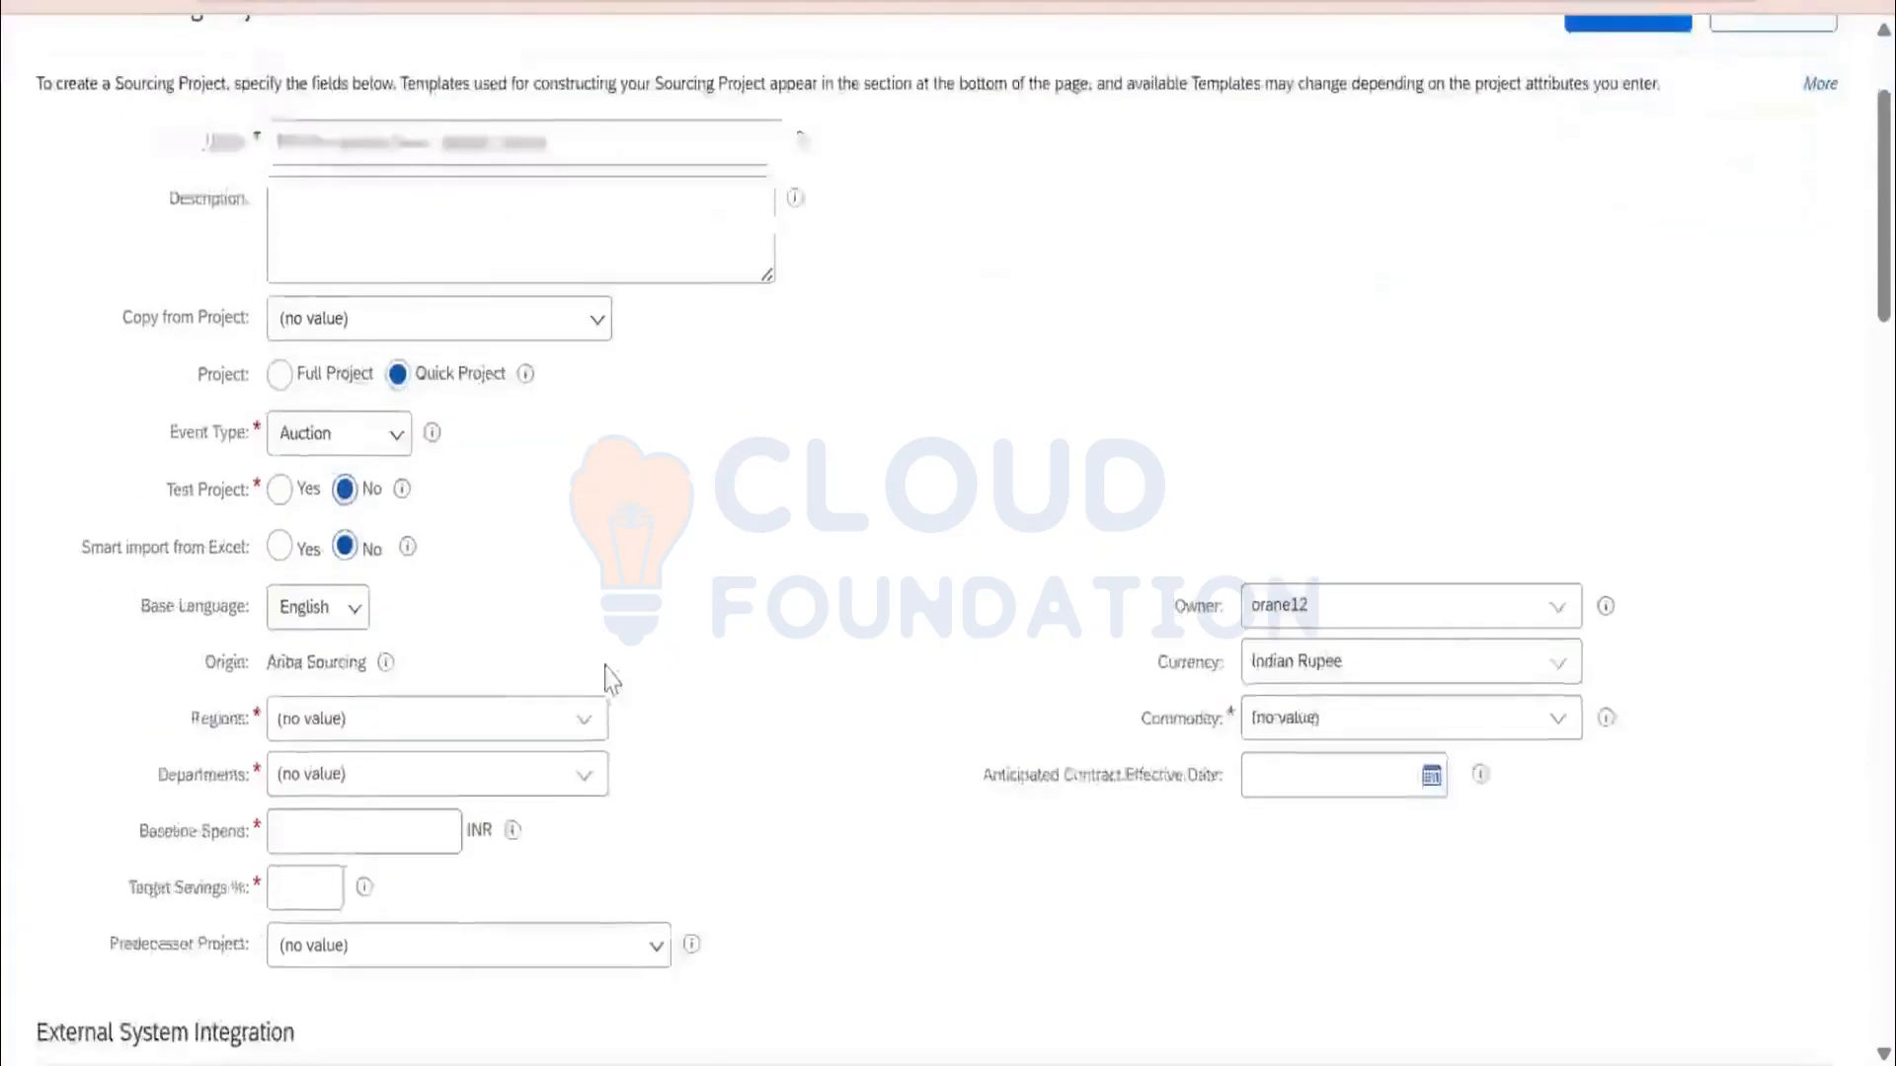
click(583, 565)
click(541, 638)
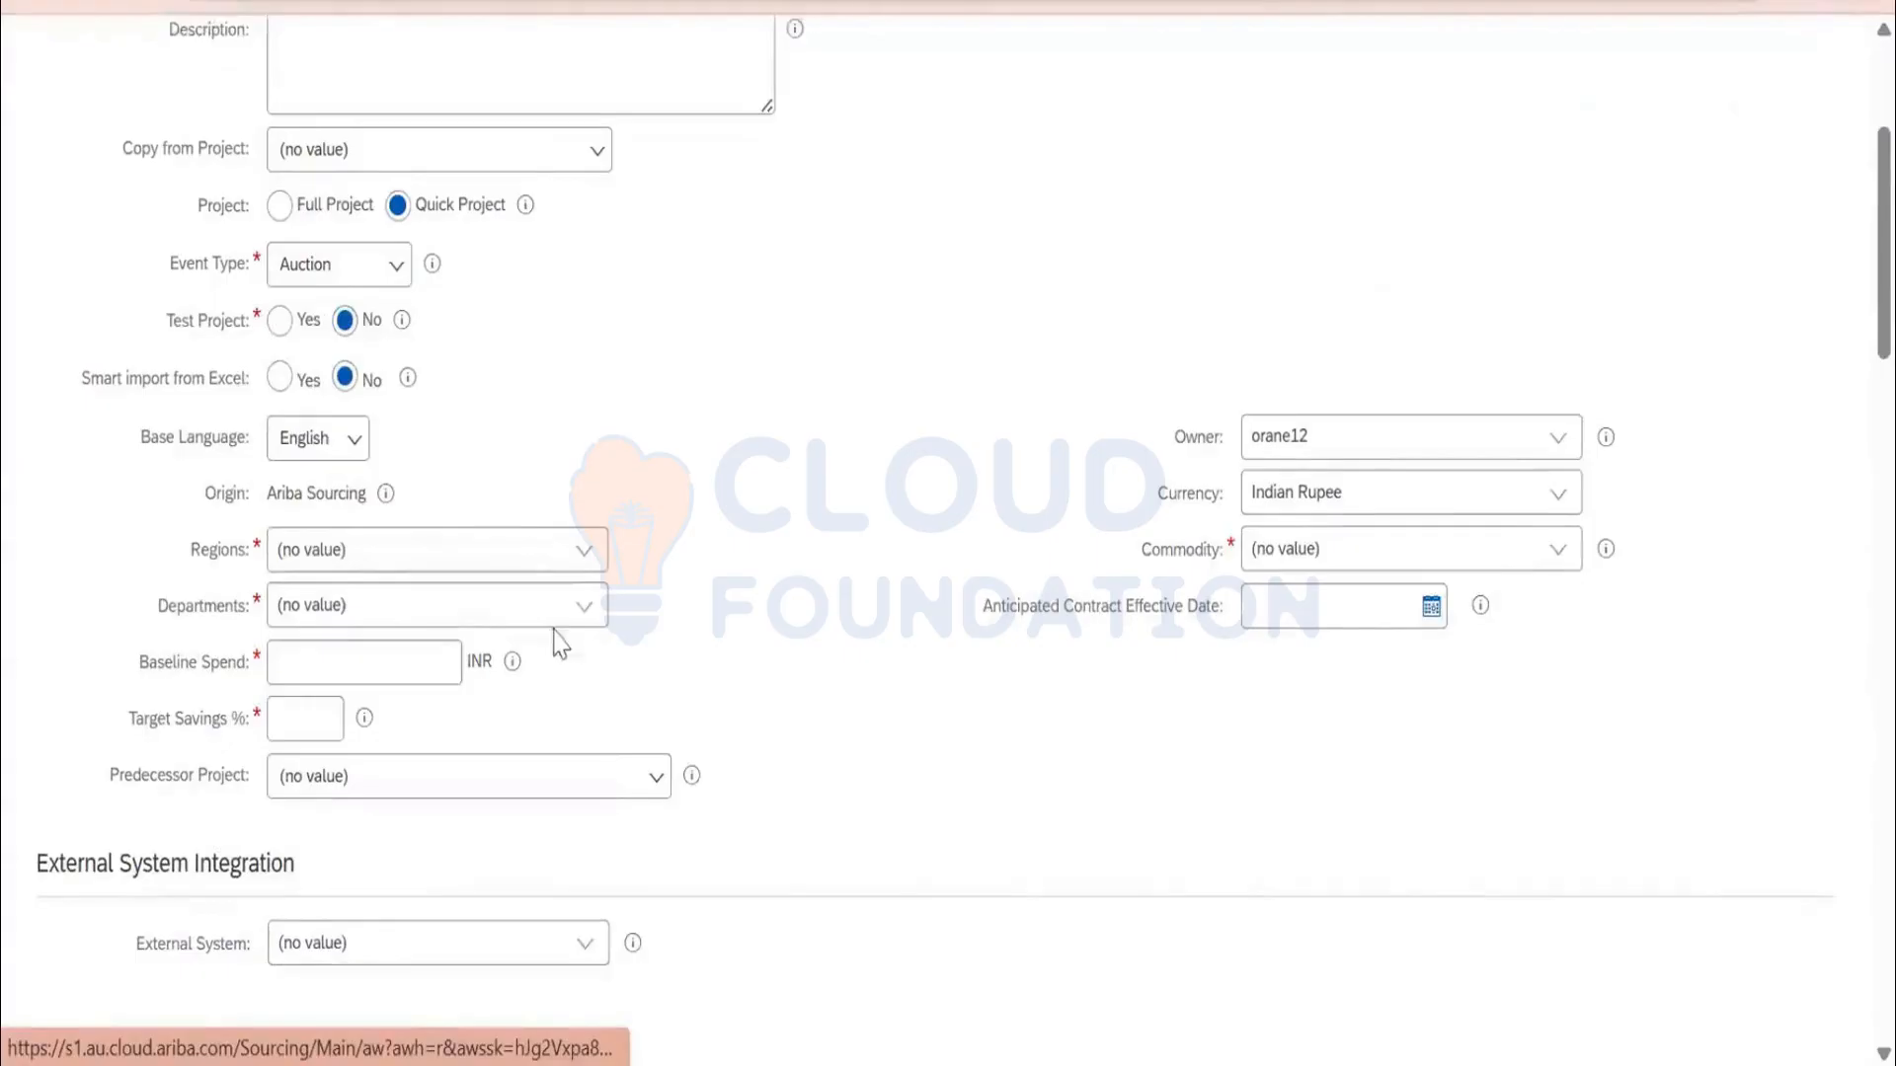
click(581, 612)
click(451, 697)
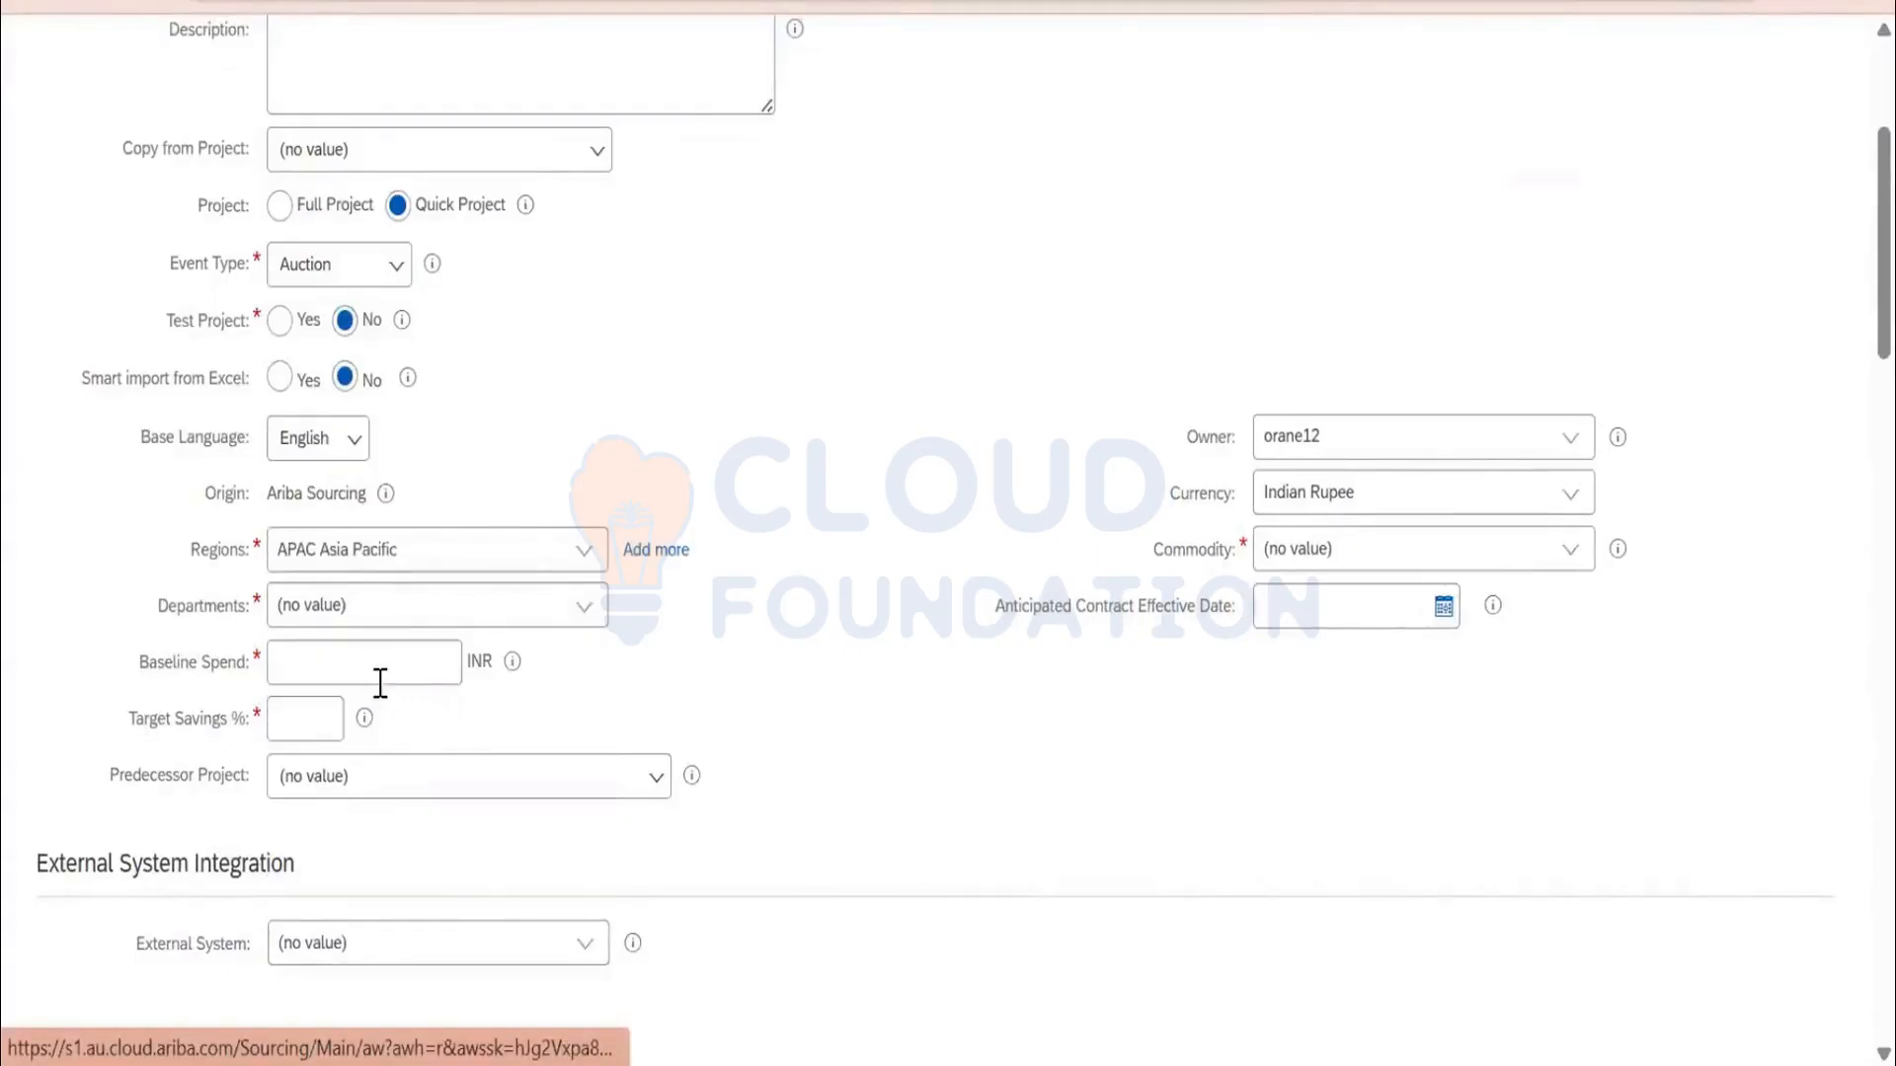
click(321, 697)
text(1)
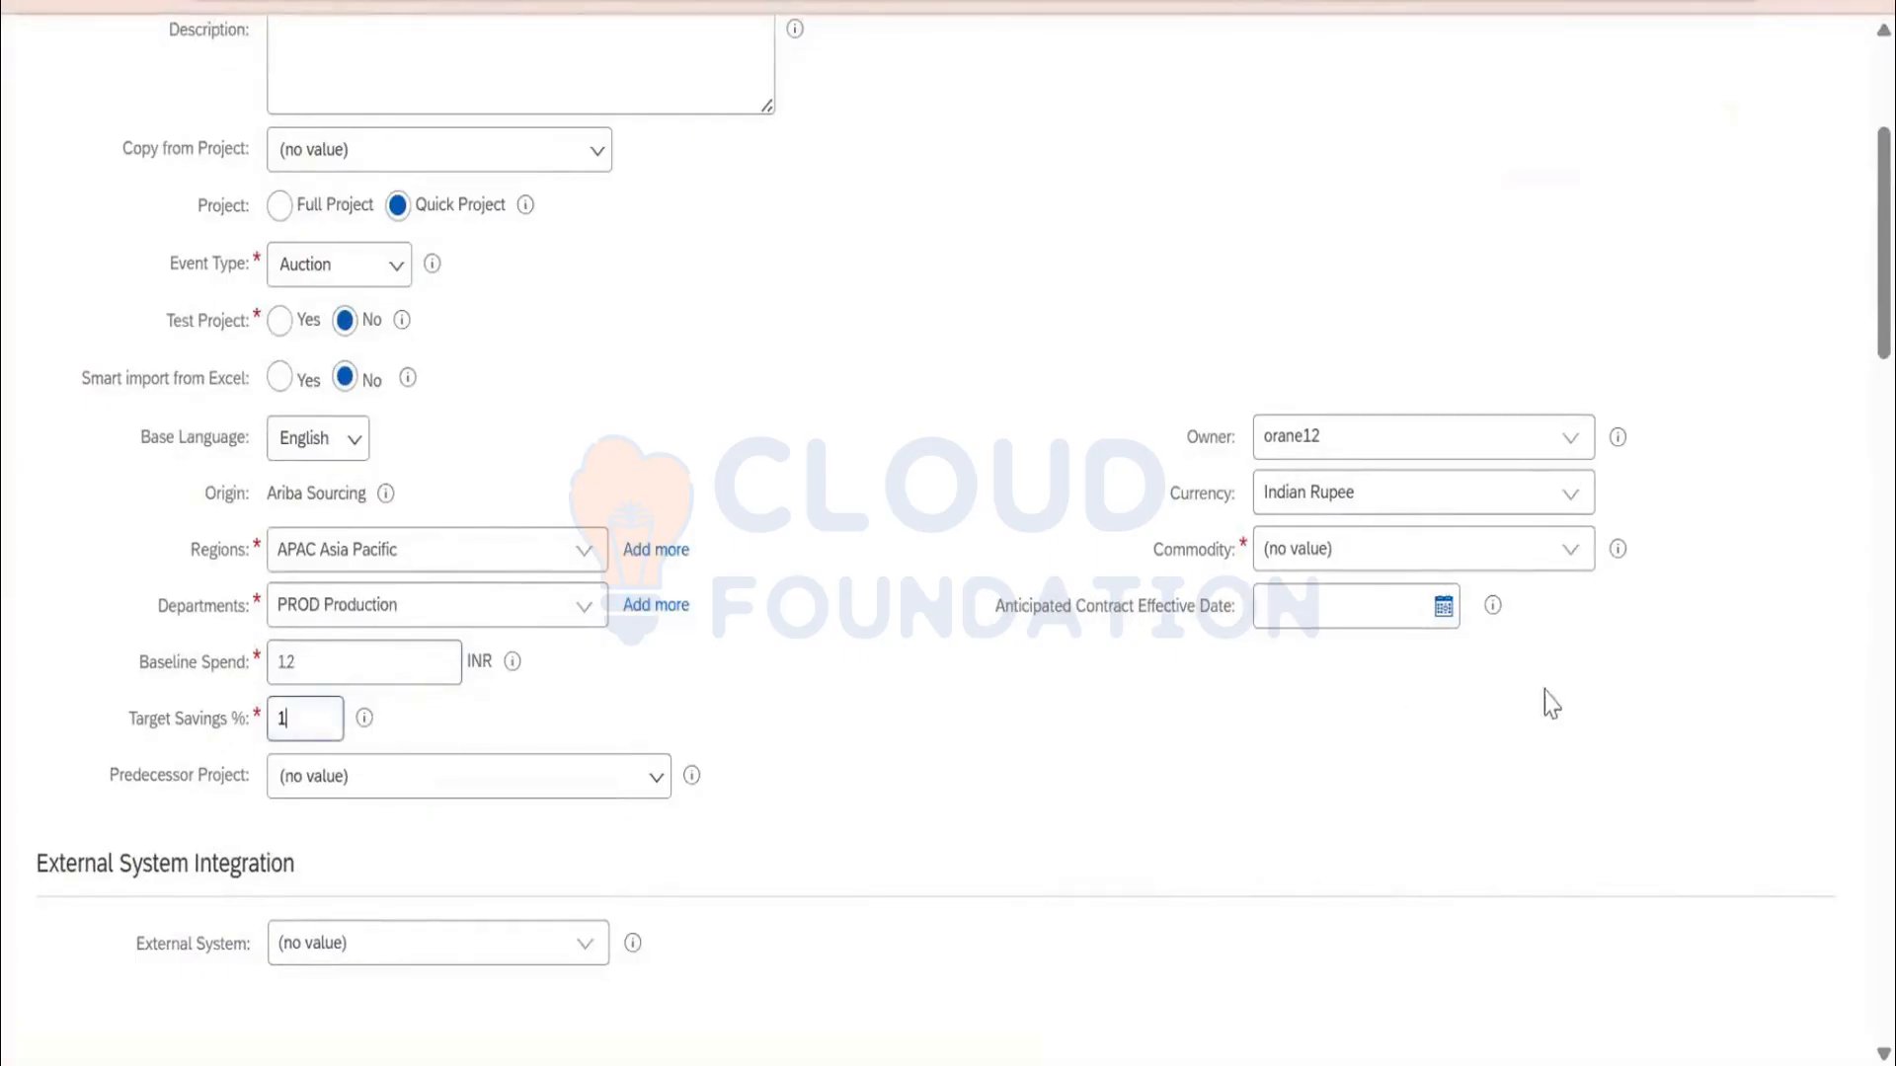
click(1553, 558)
click(1504, 601)
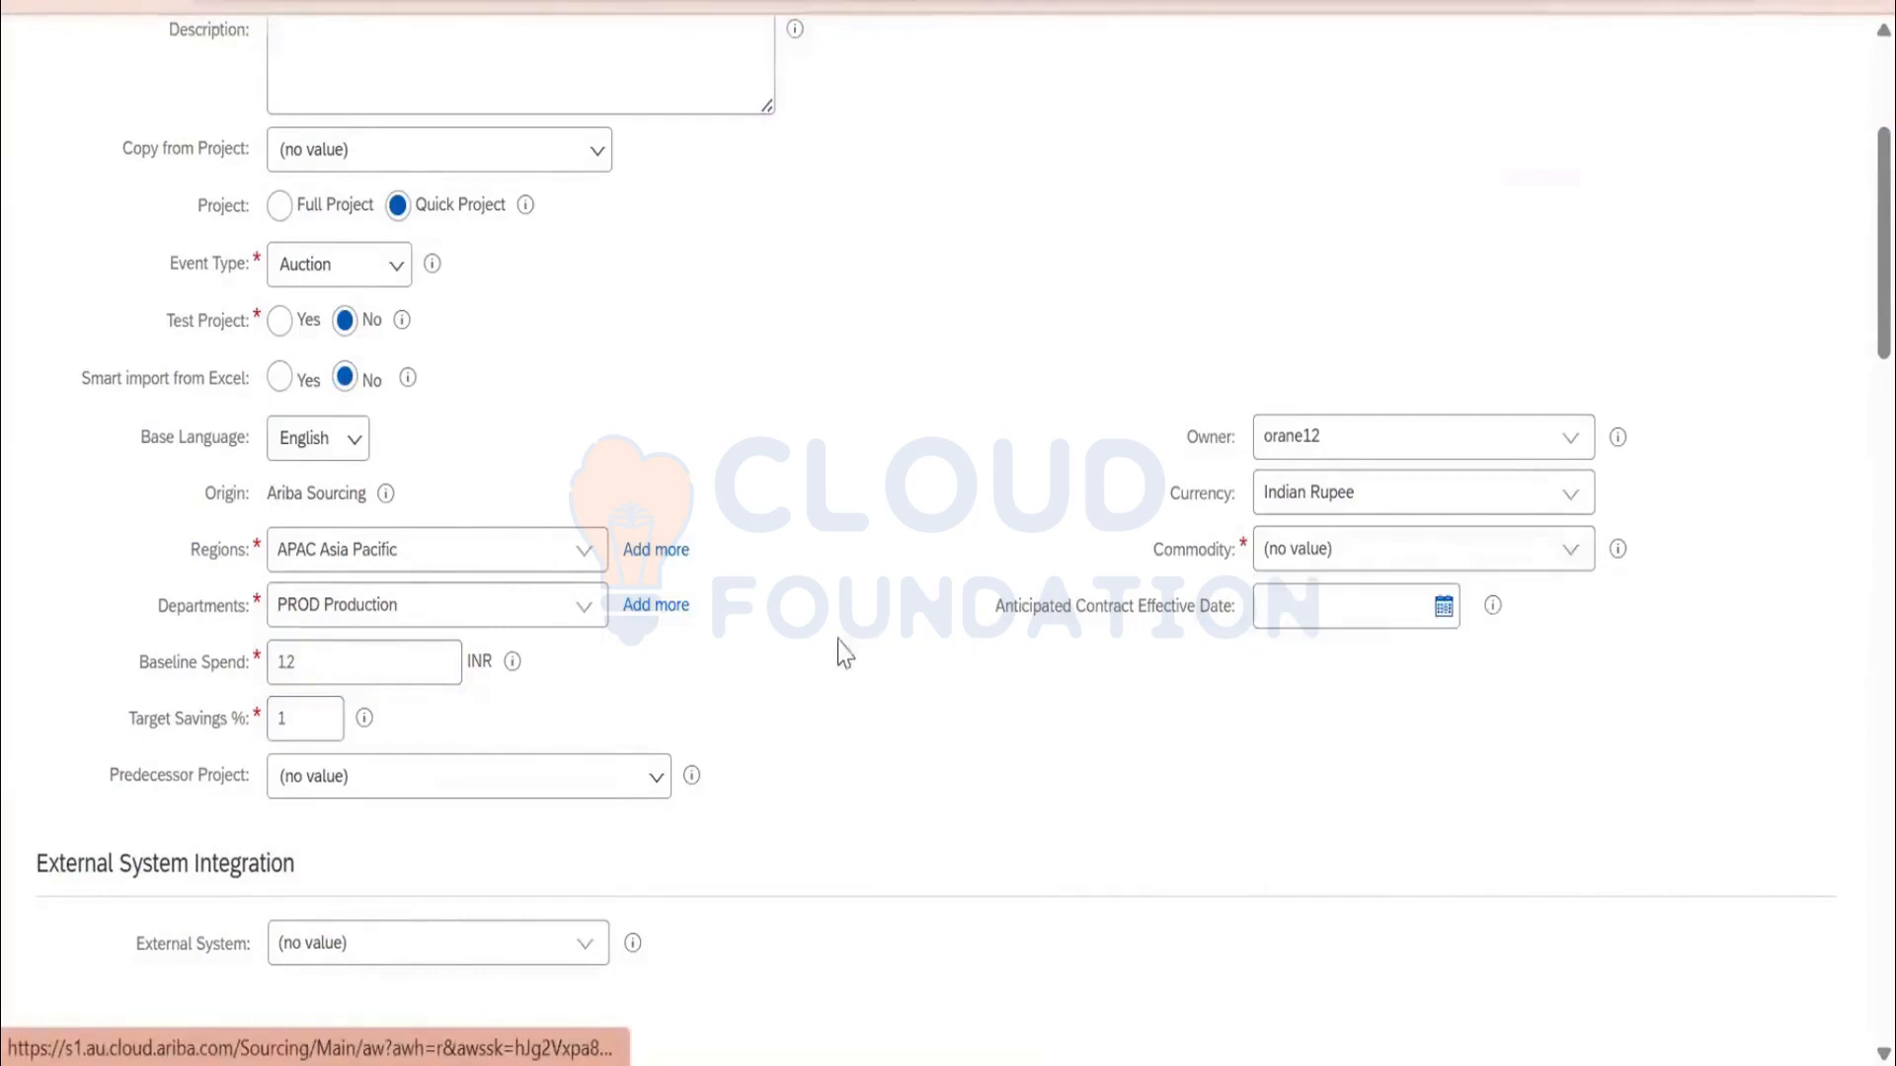
scroll(804, 698, down, 5)
Create the project from the Reverse Auction template and go to its Team Members page
scroll(798, 703, down, 3)
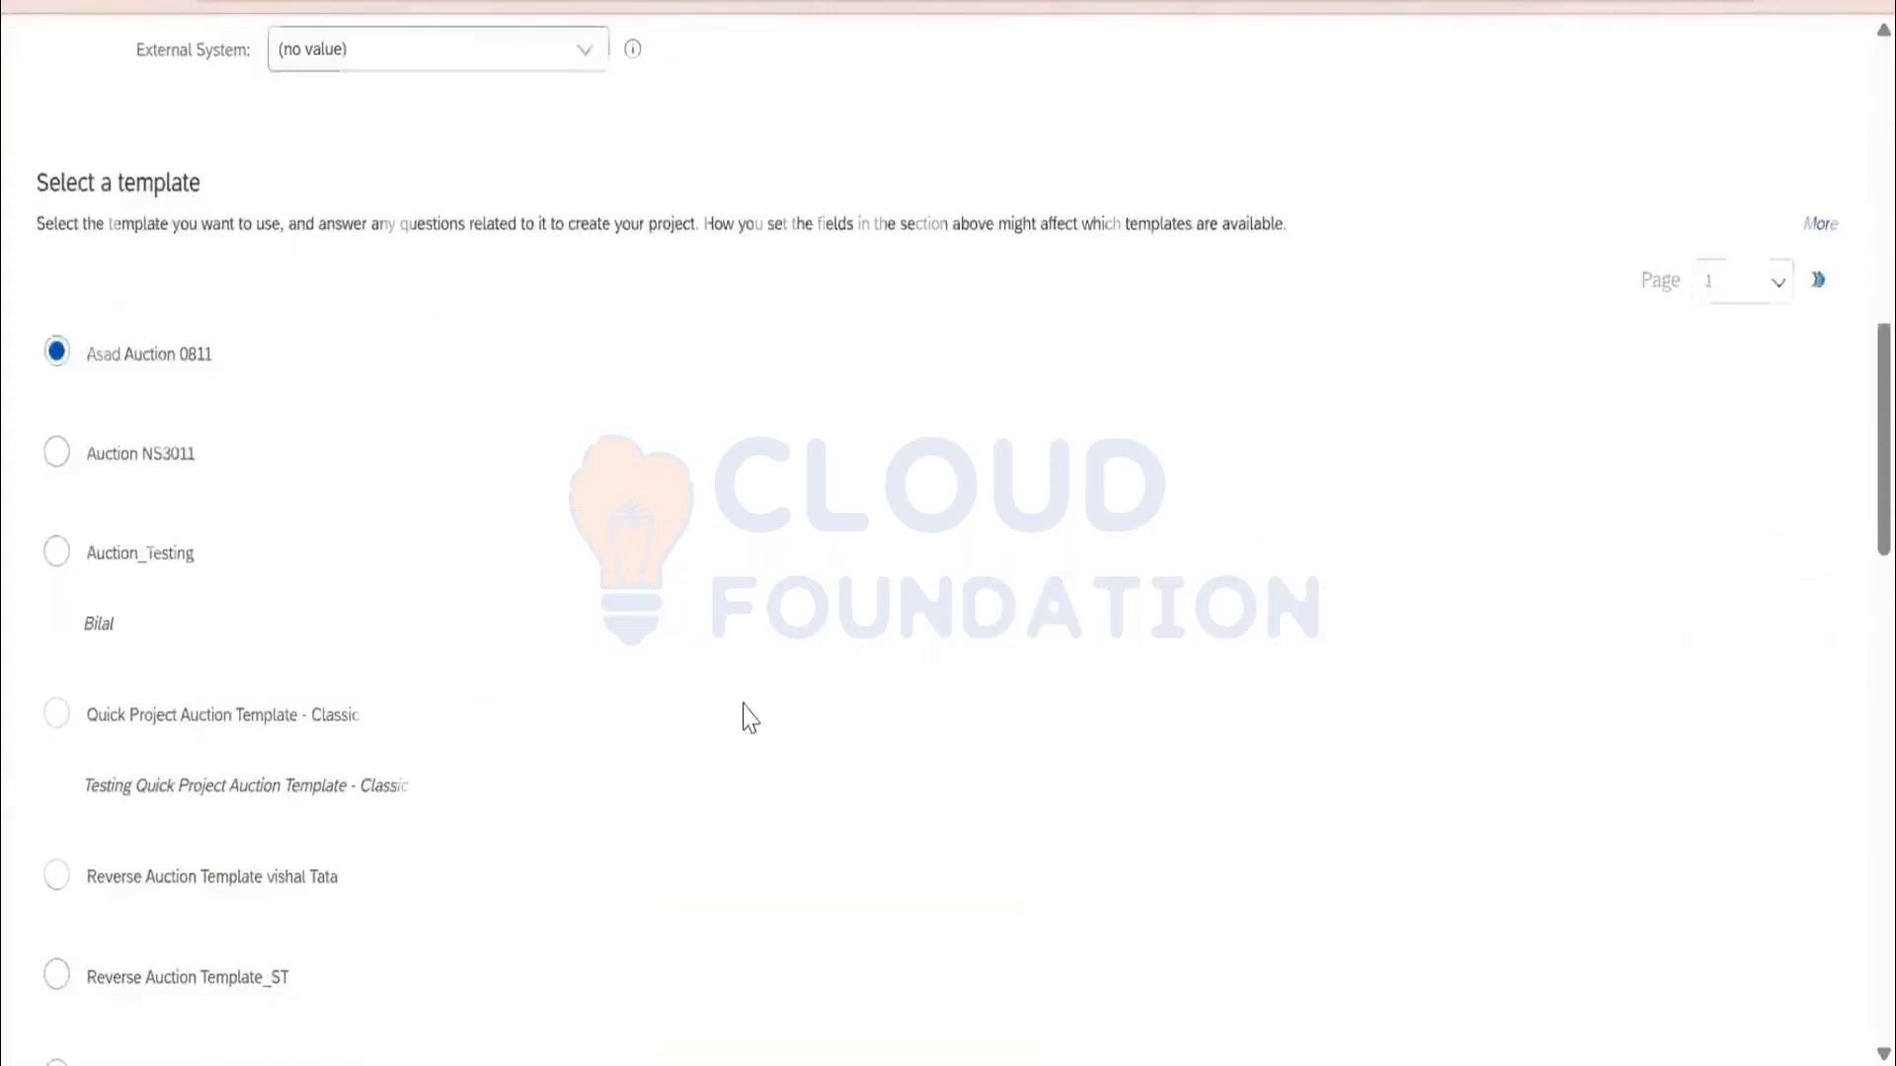
scroll(755, 716, down, 5)
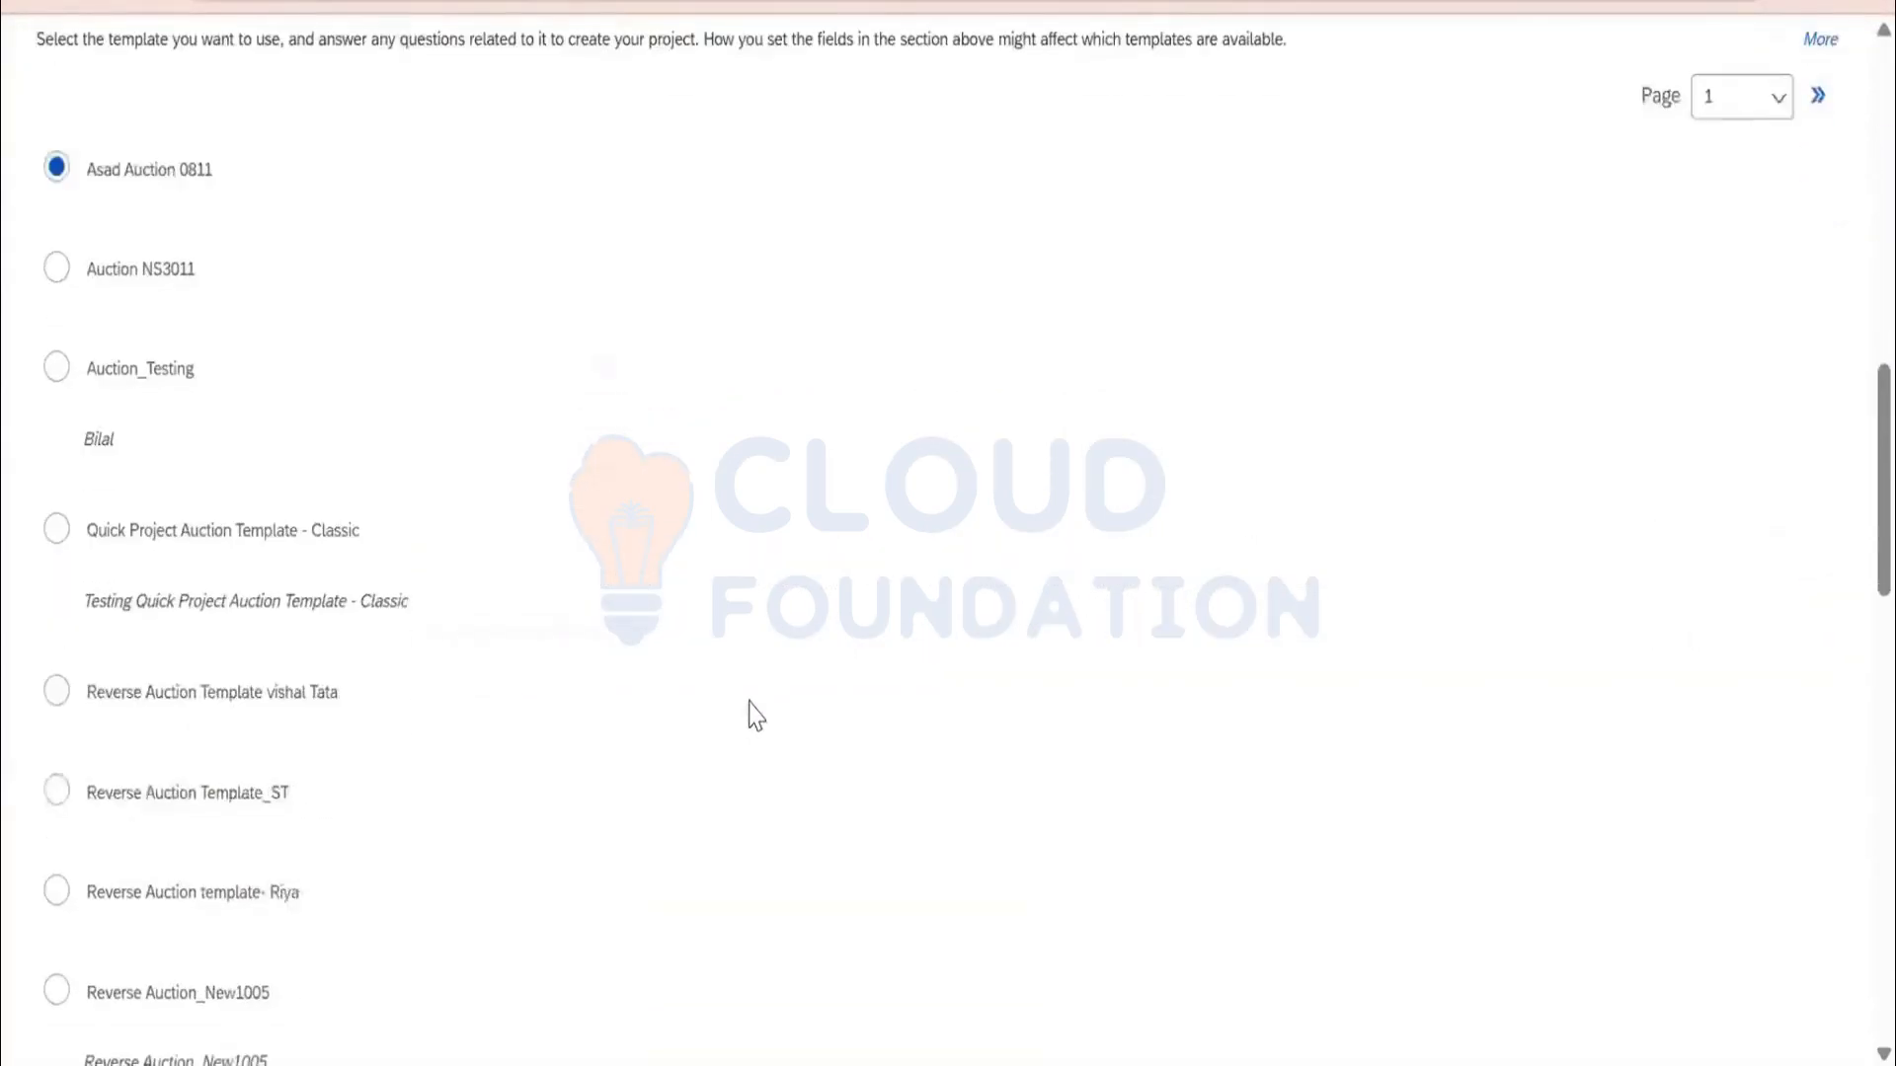
scroll(755, 716, down, 7)
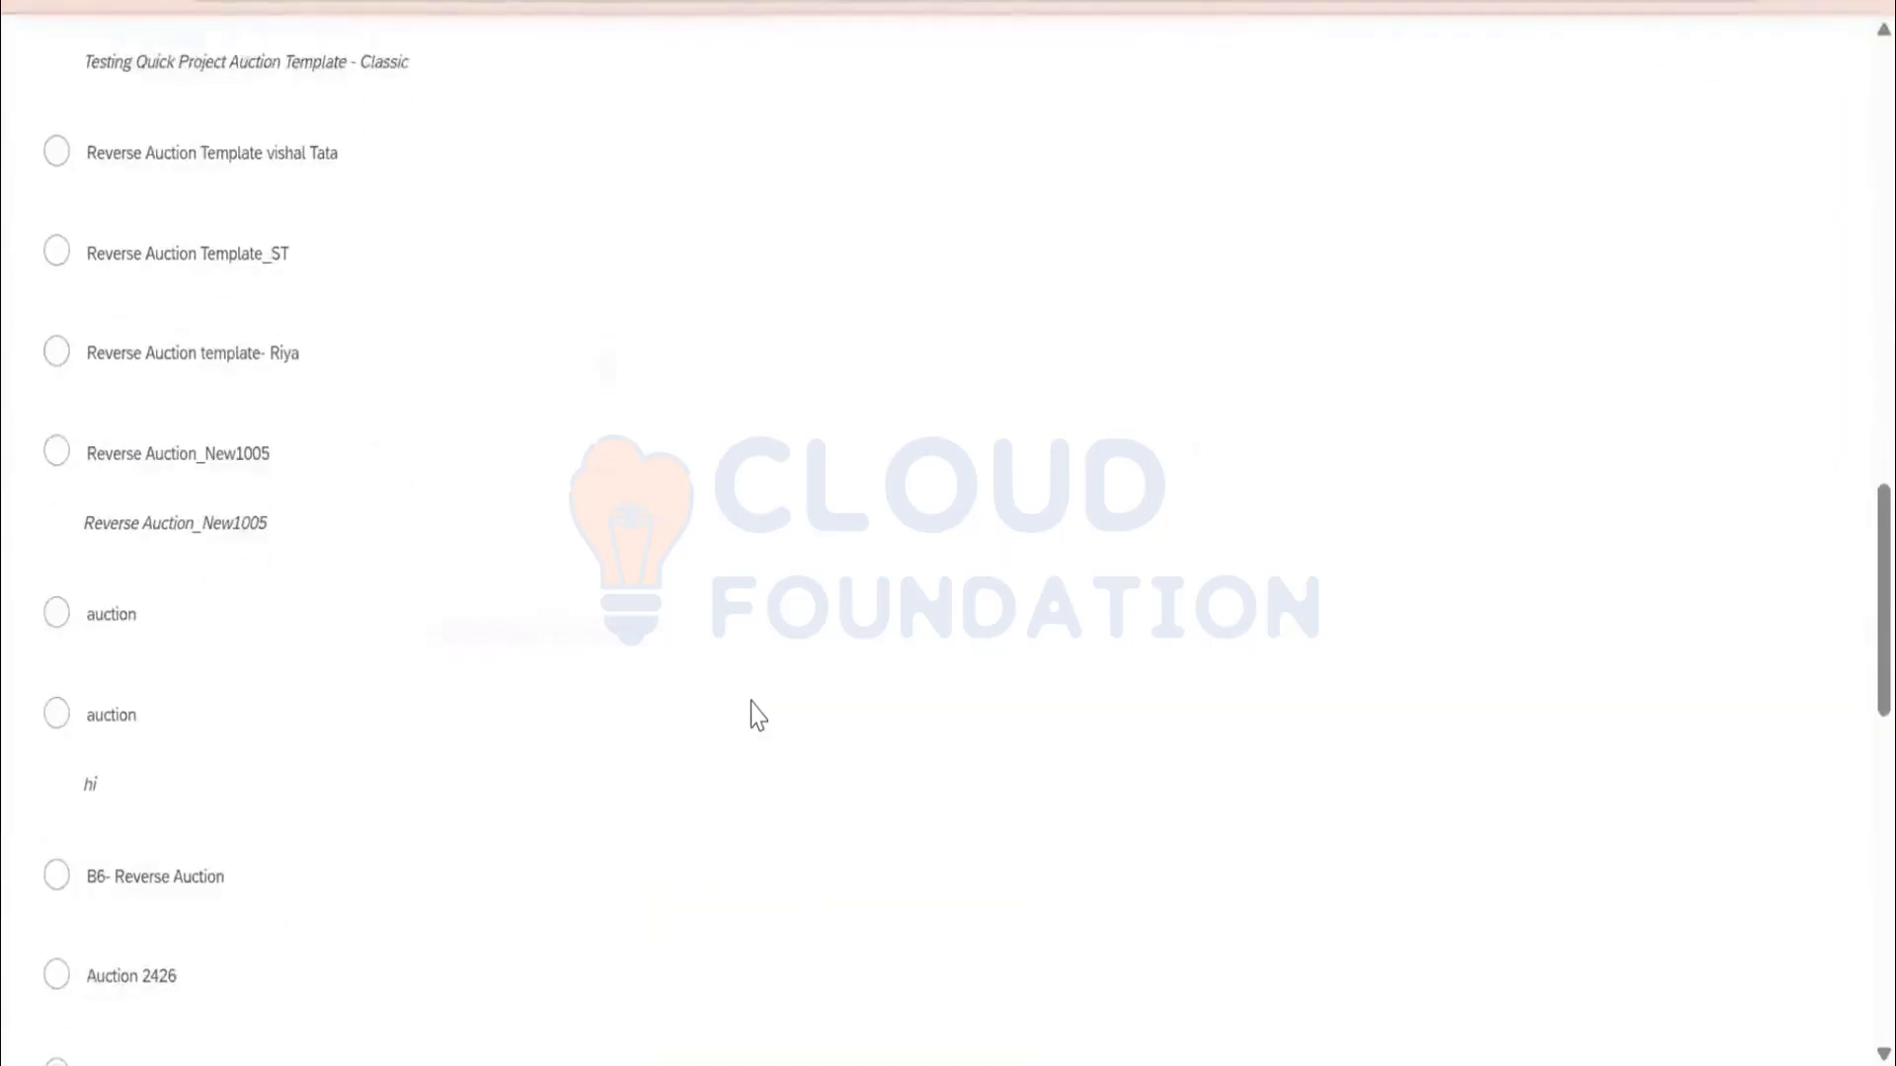
scroll(760, 706, down, 6)
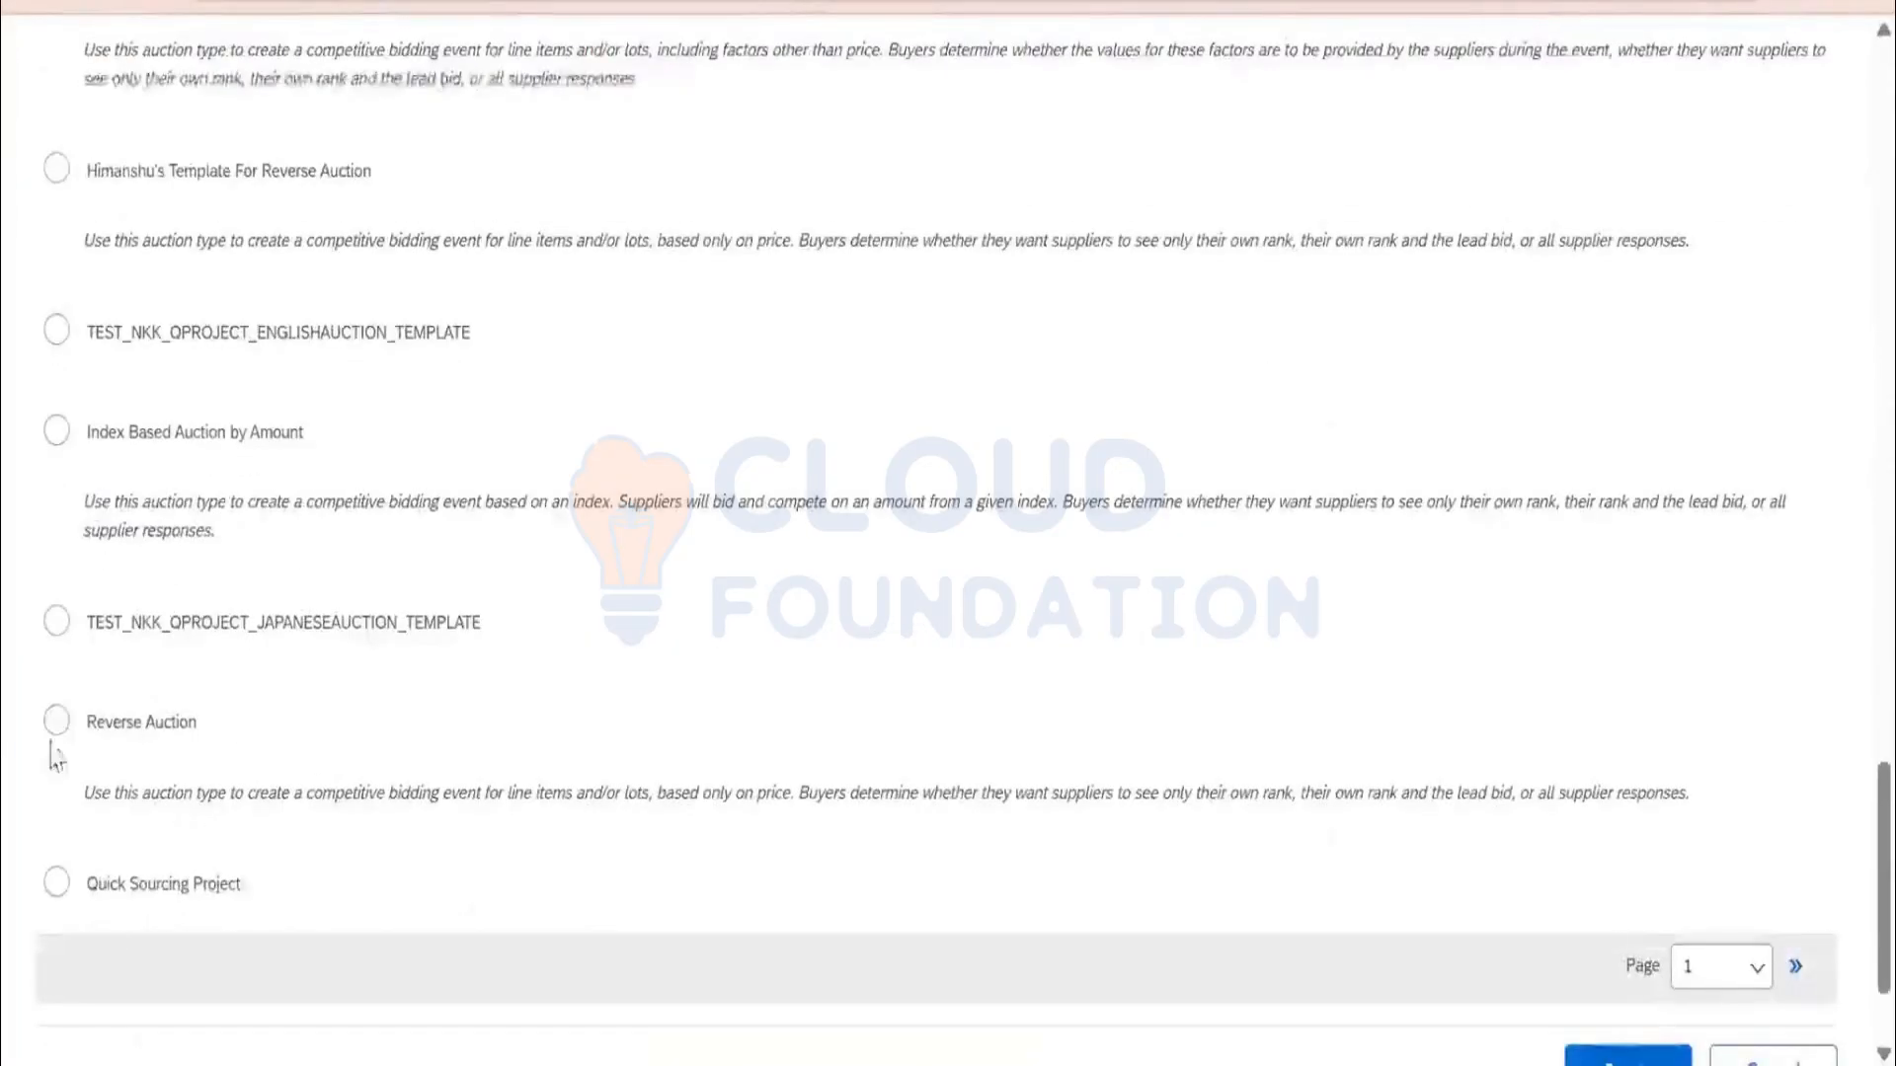
click(57, 722)
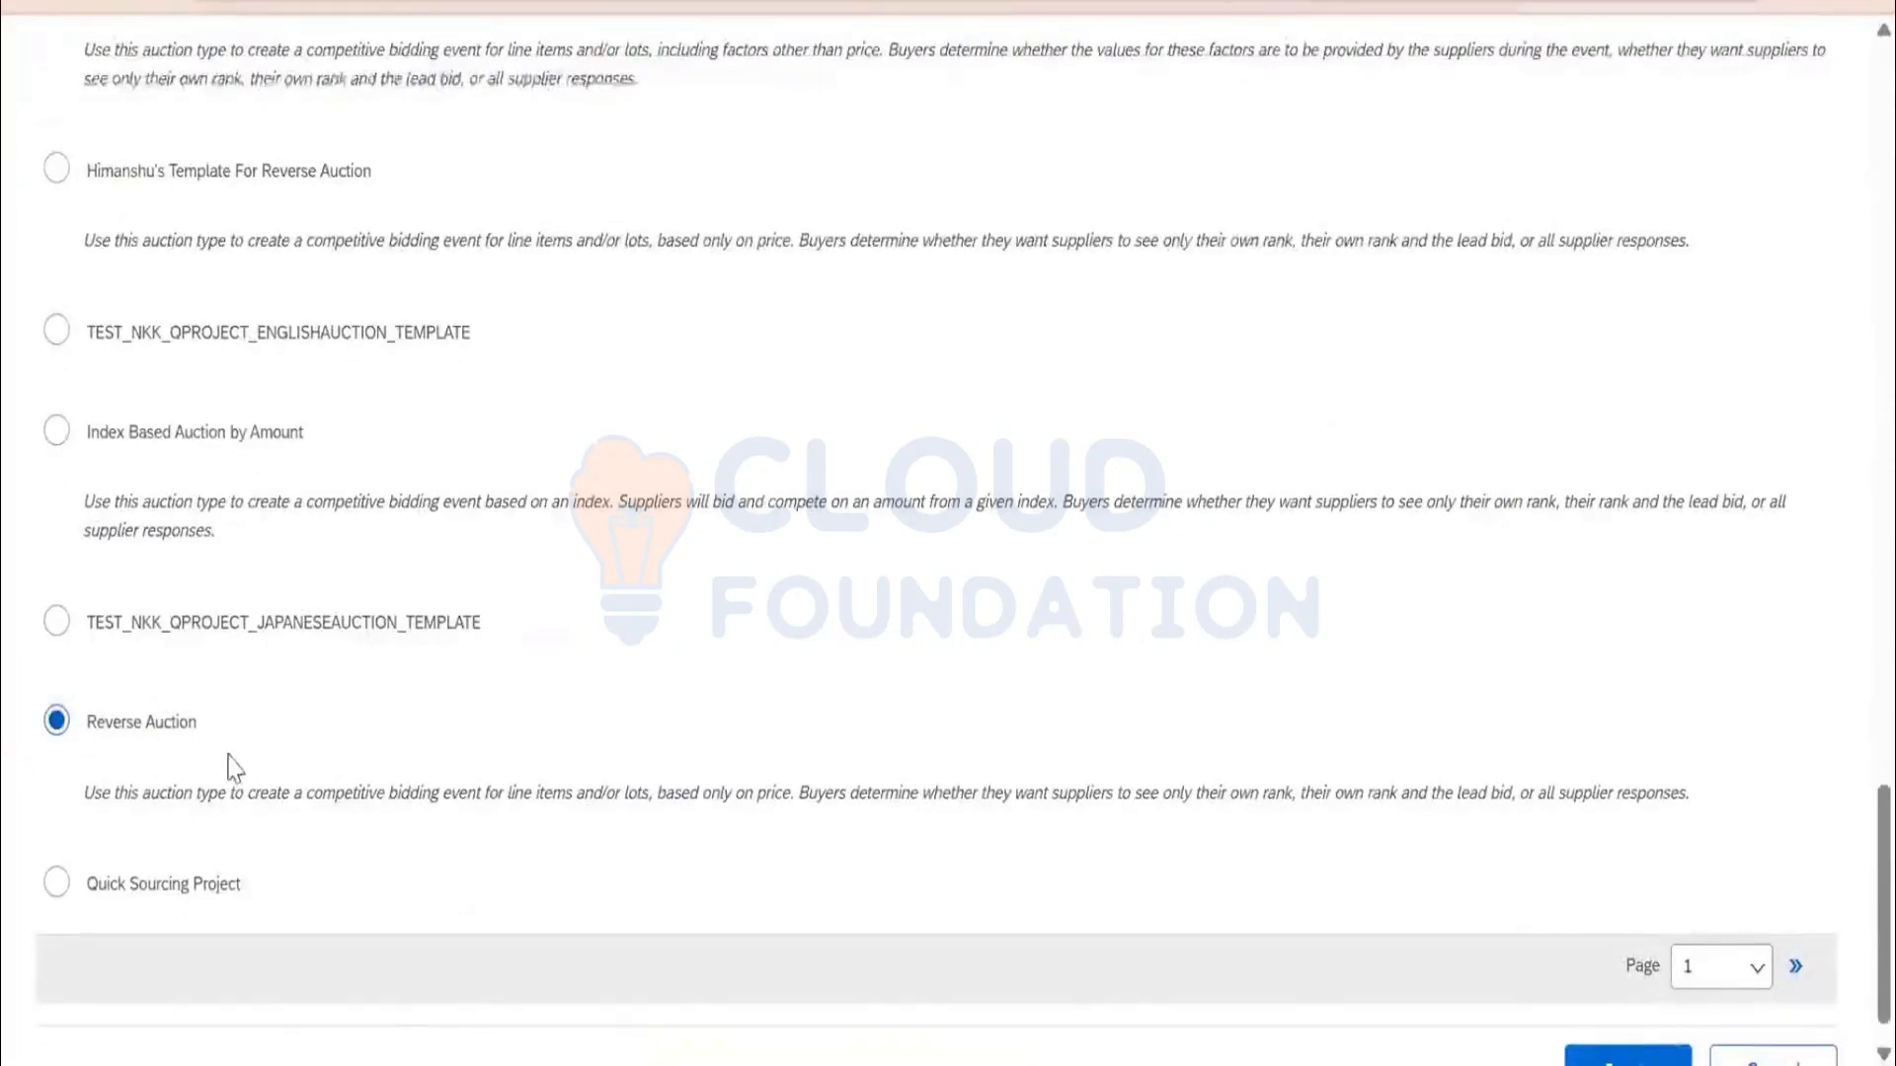
scroll(1533, 913, down, 2)
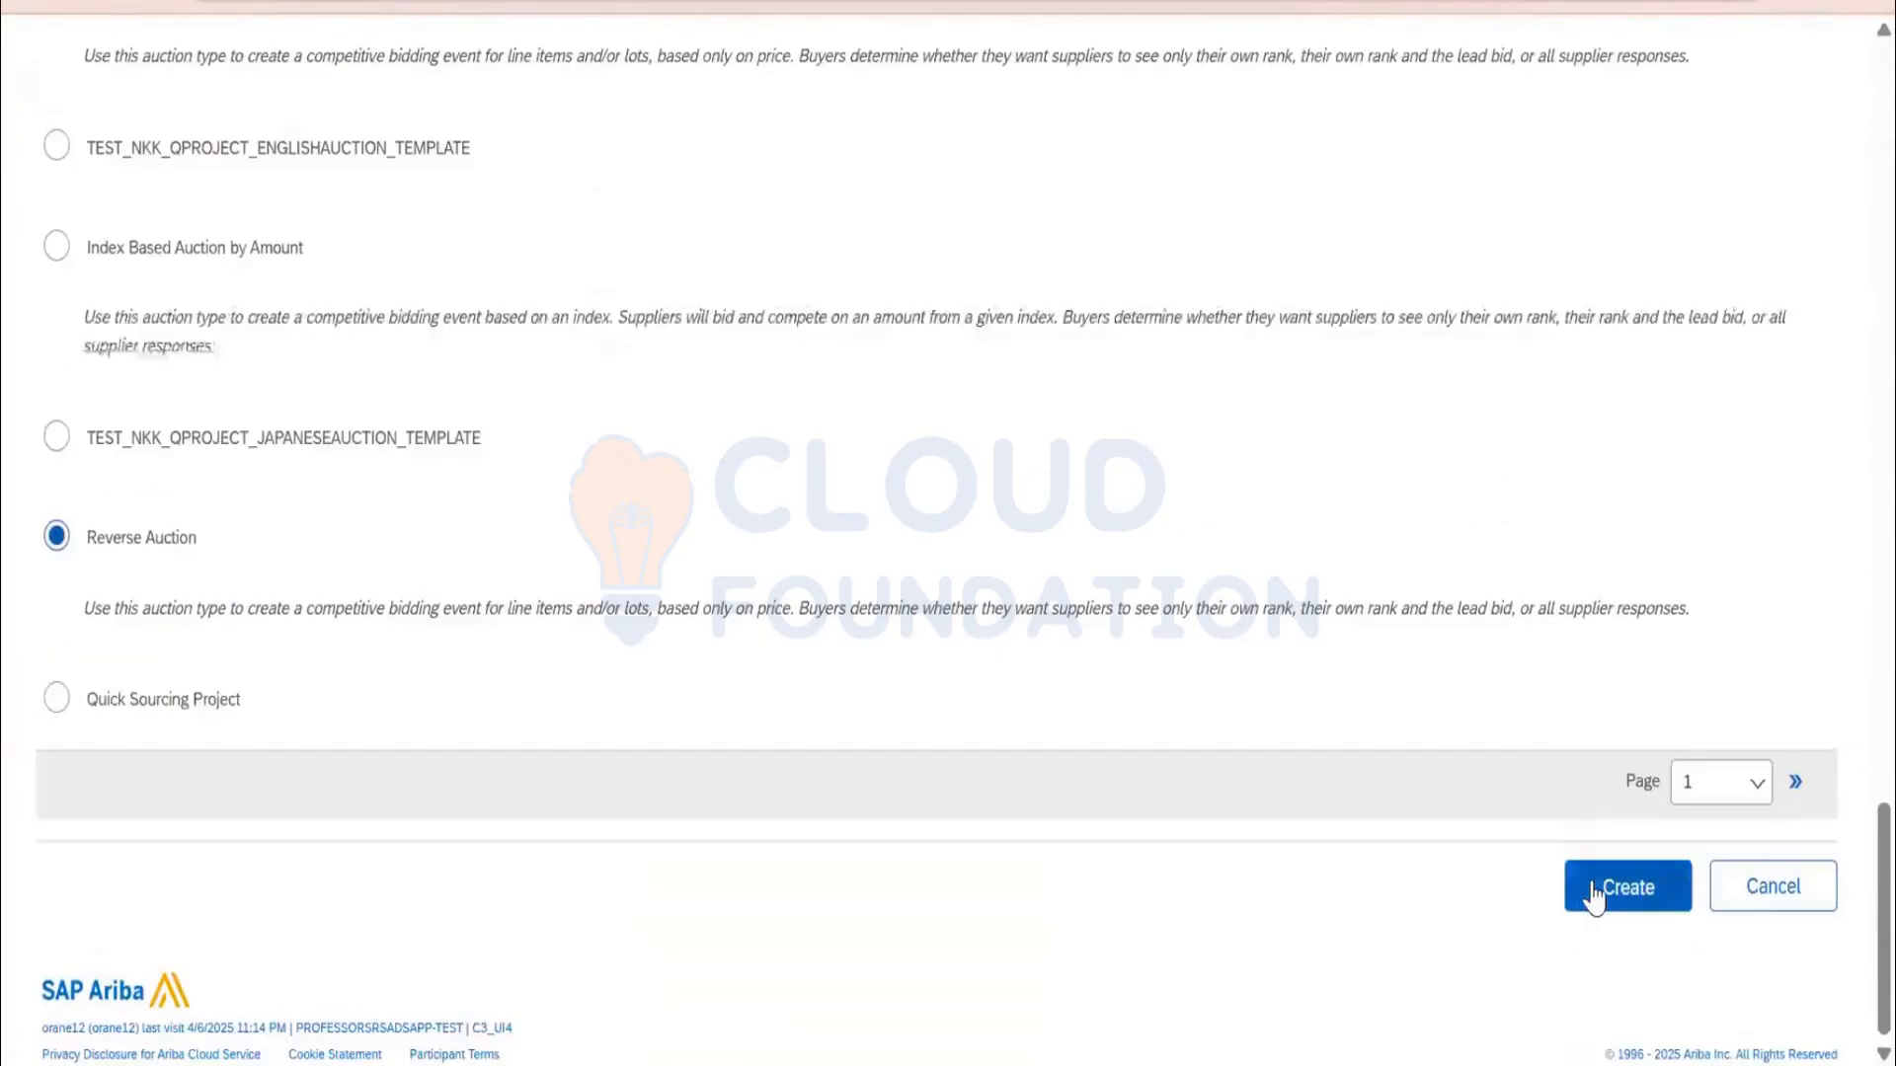
click(1591, 893)
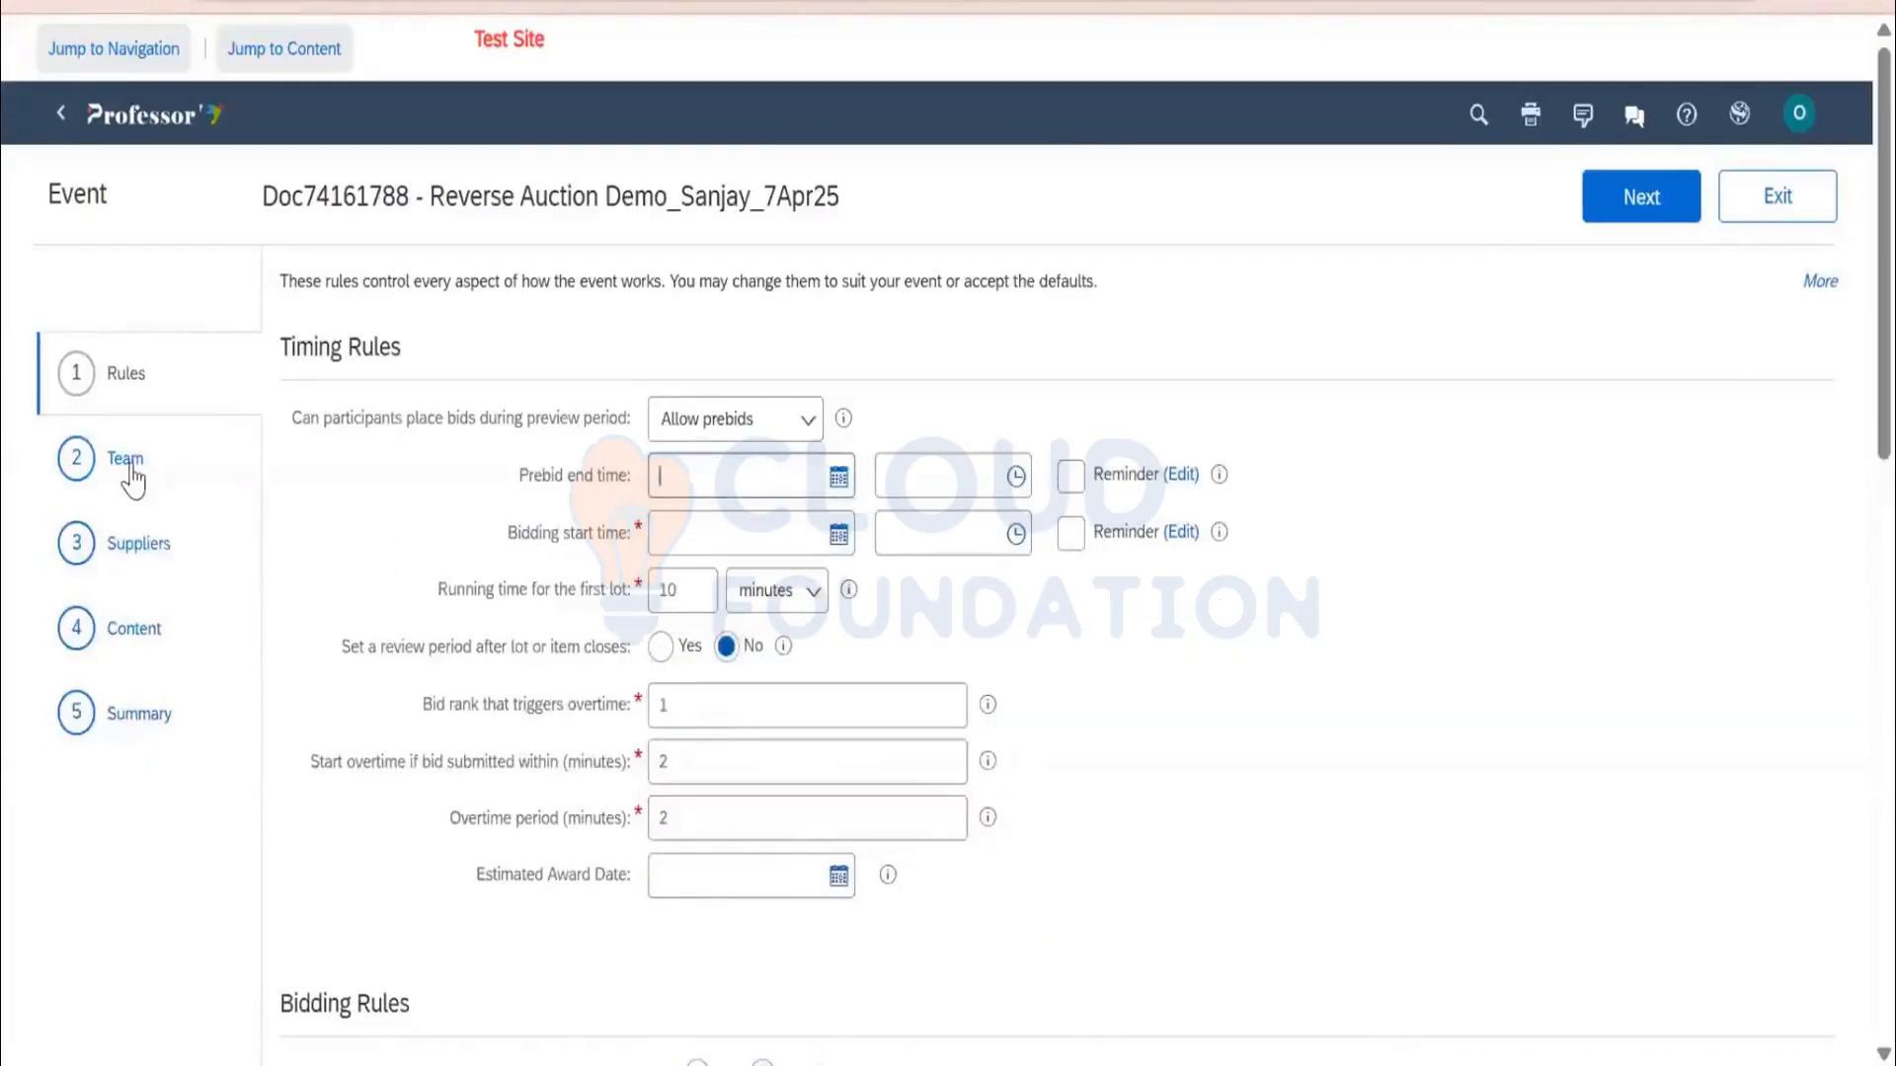
click(131, 466)
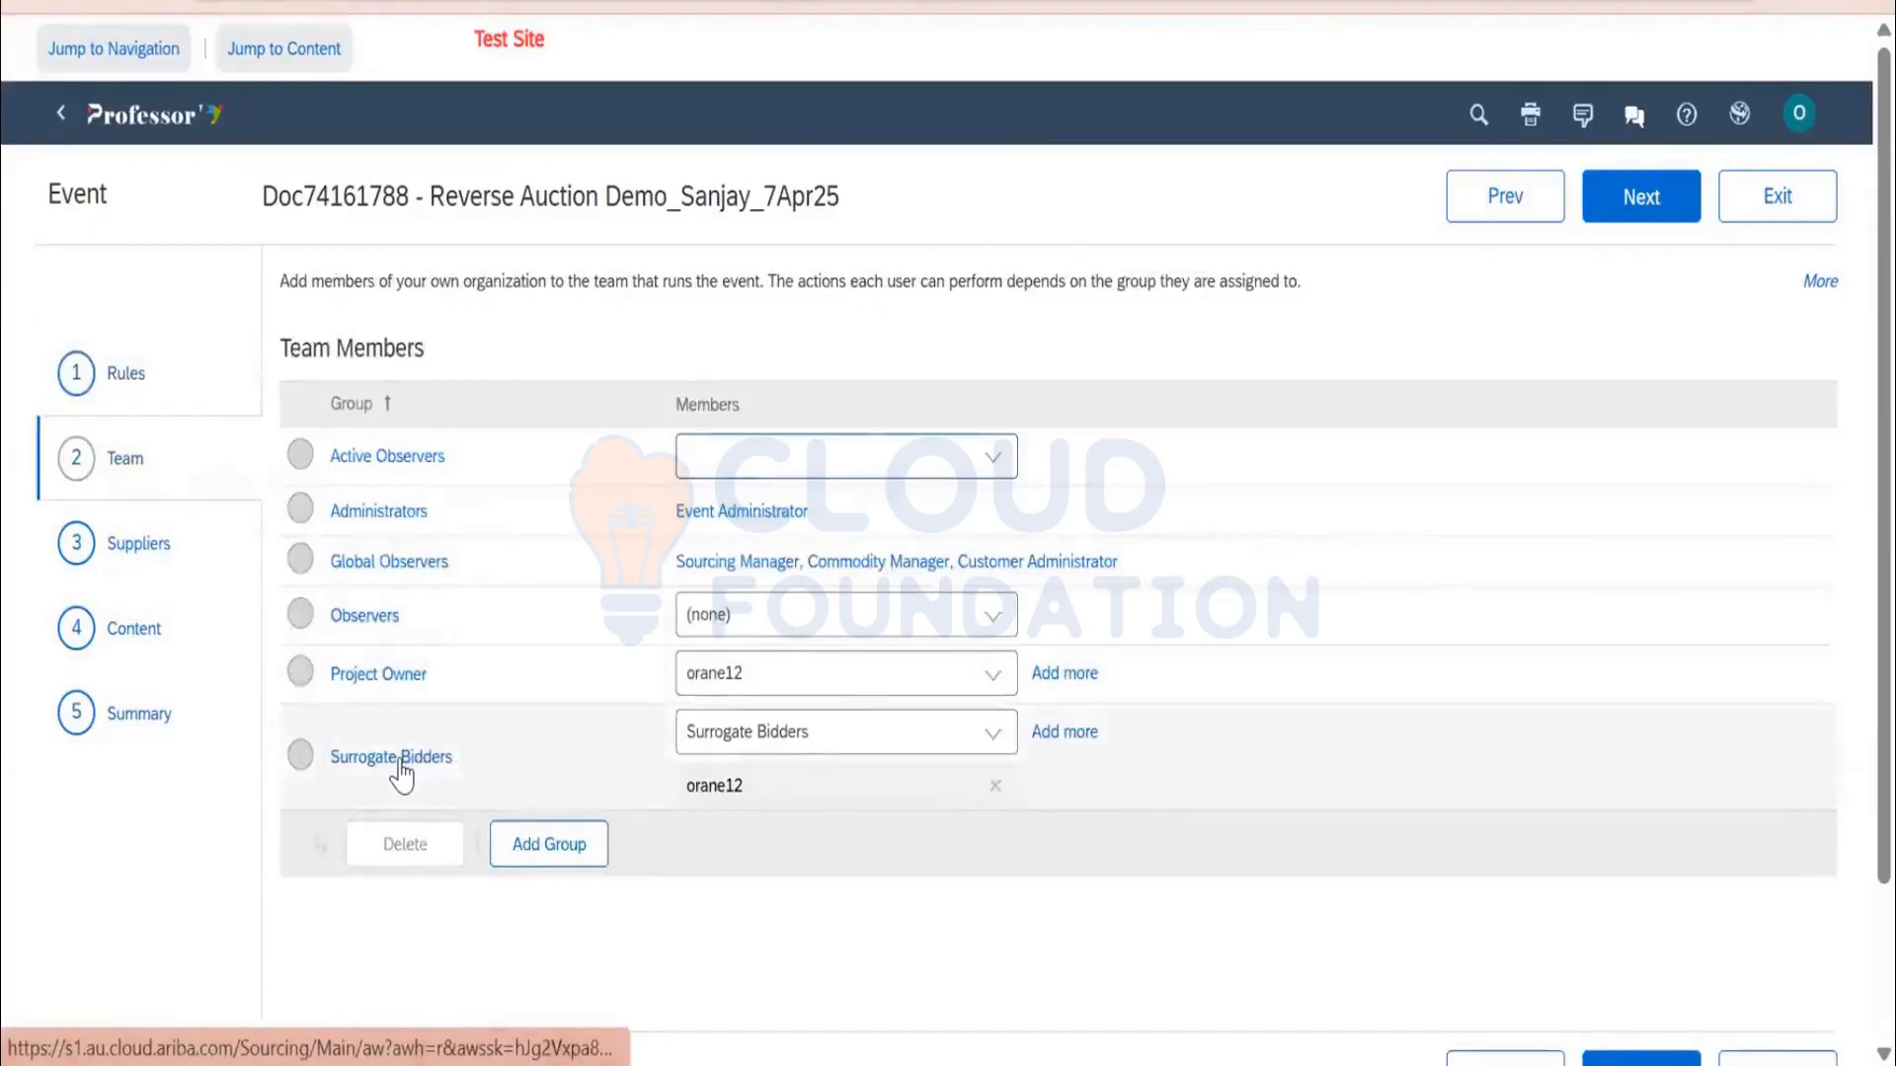
Review the Surrogate Bidders group, then set preview-period bidding to Do not allow prebids
click(400, 775)
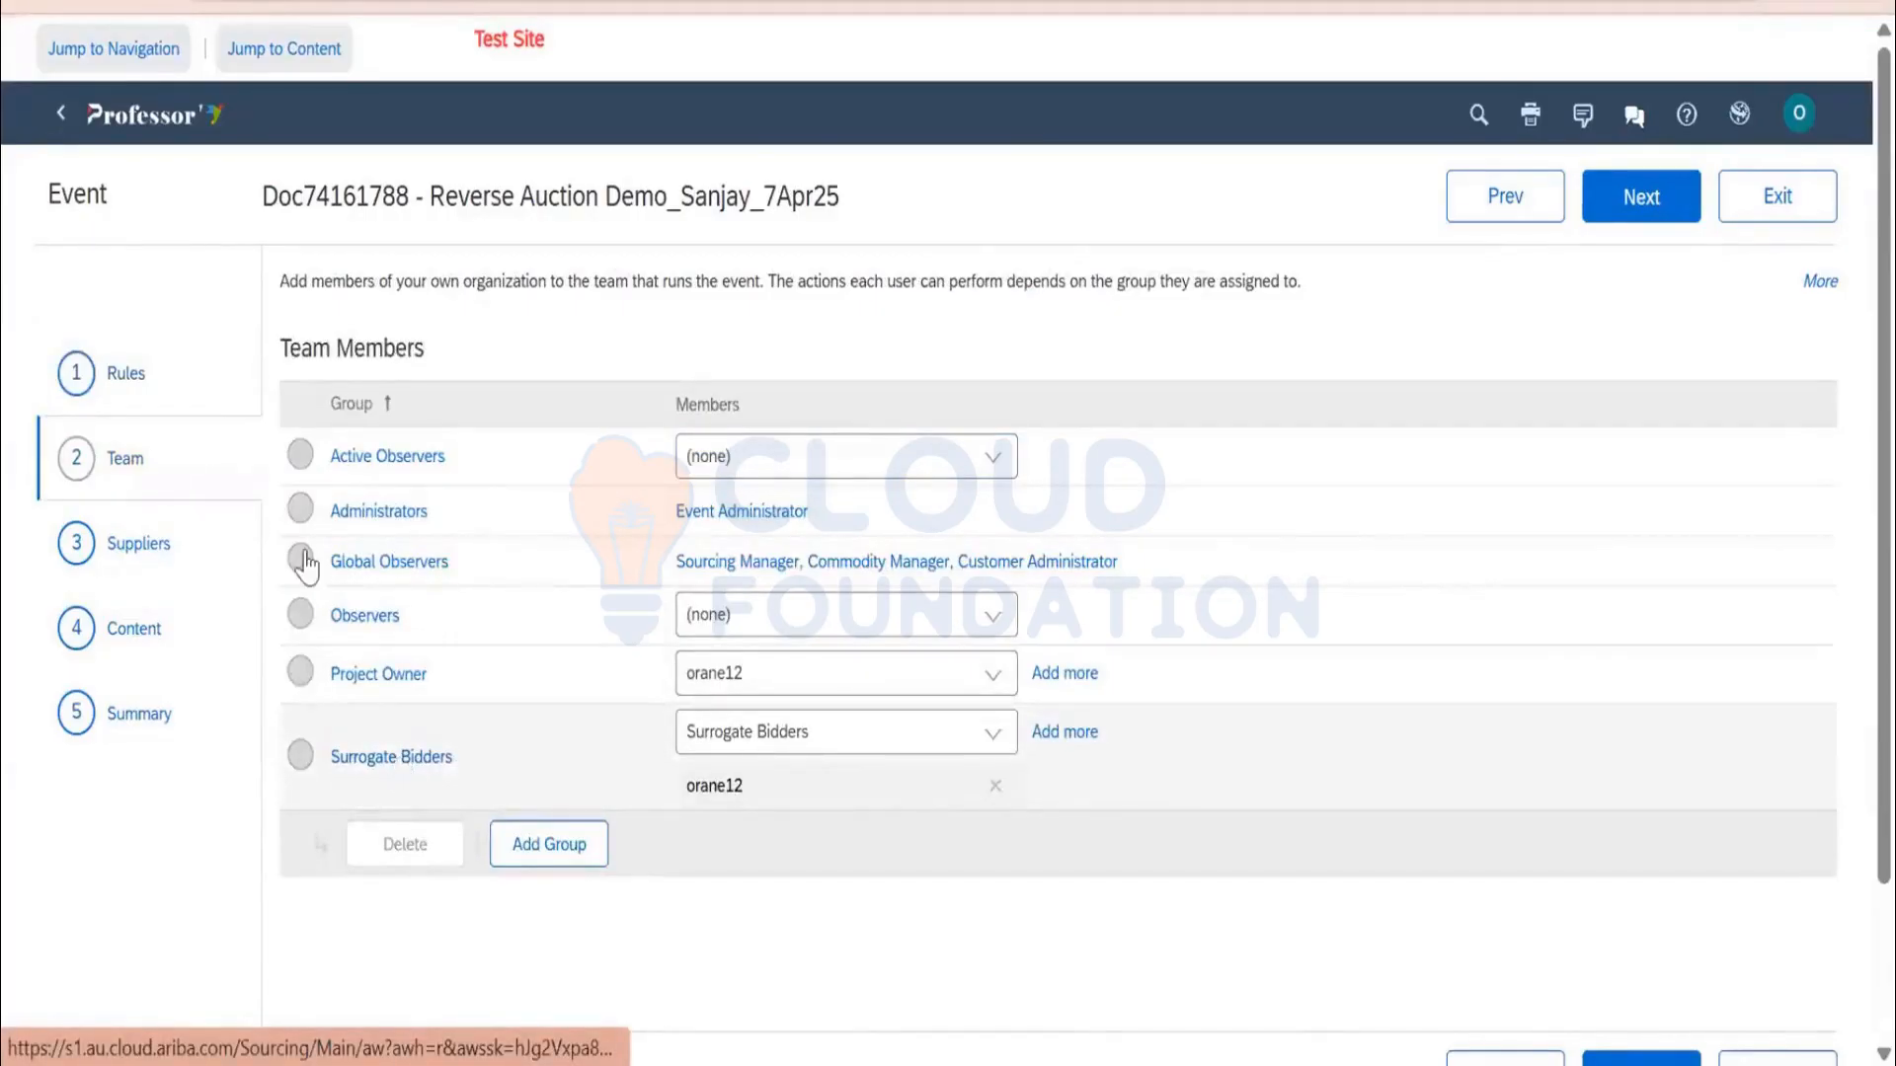
click(1655, 209)
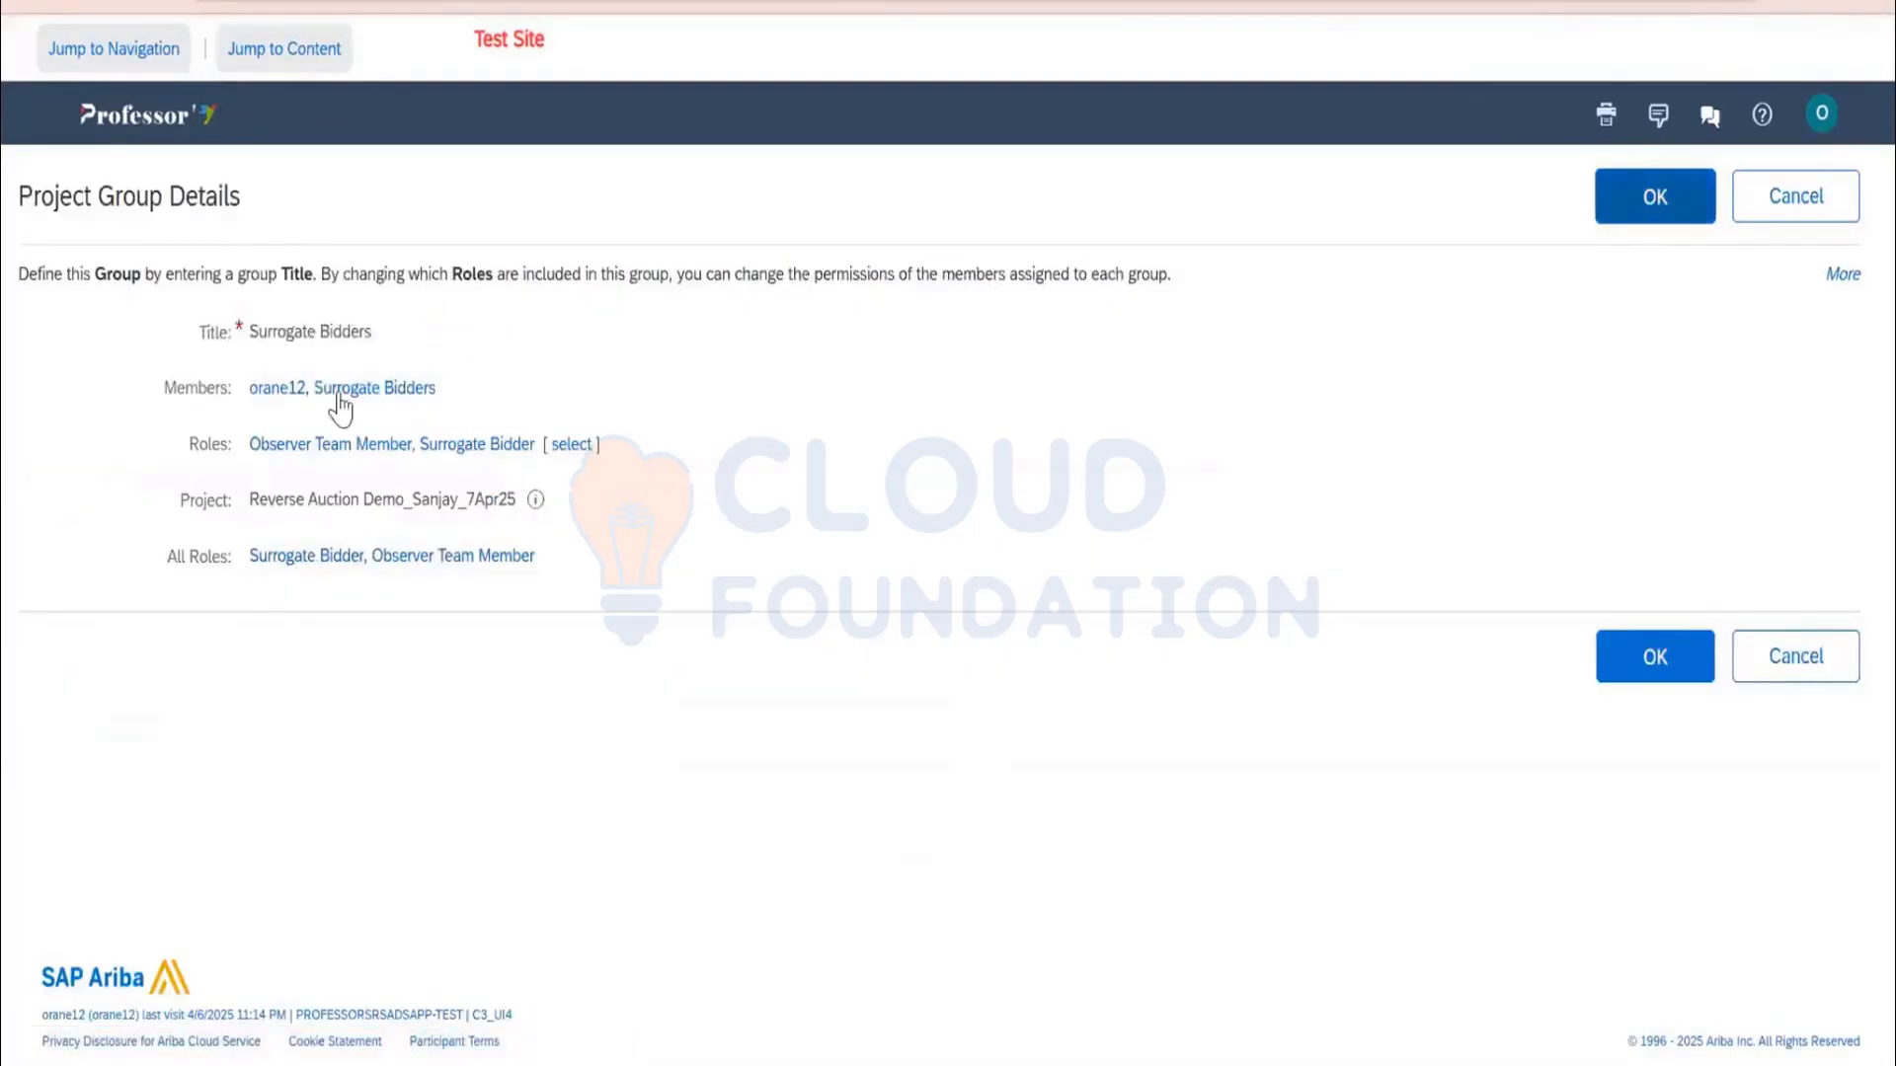
click(129, 375)
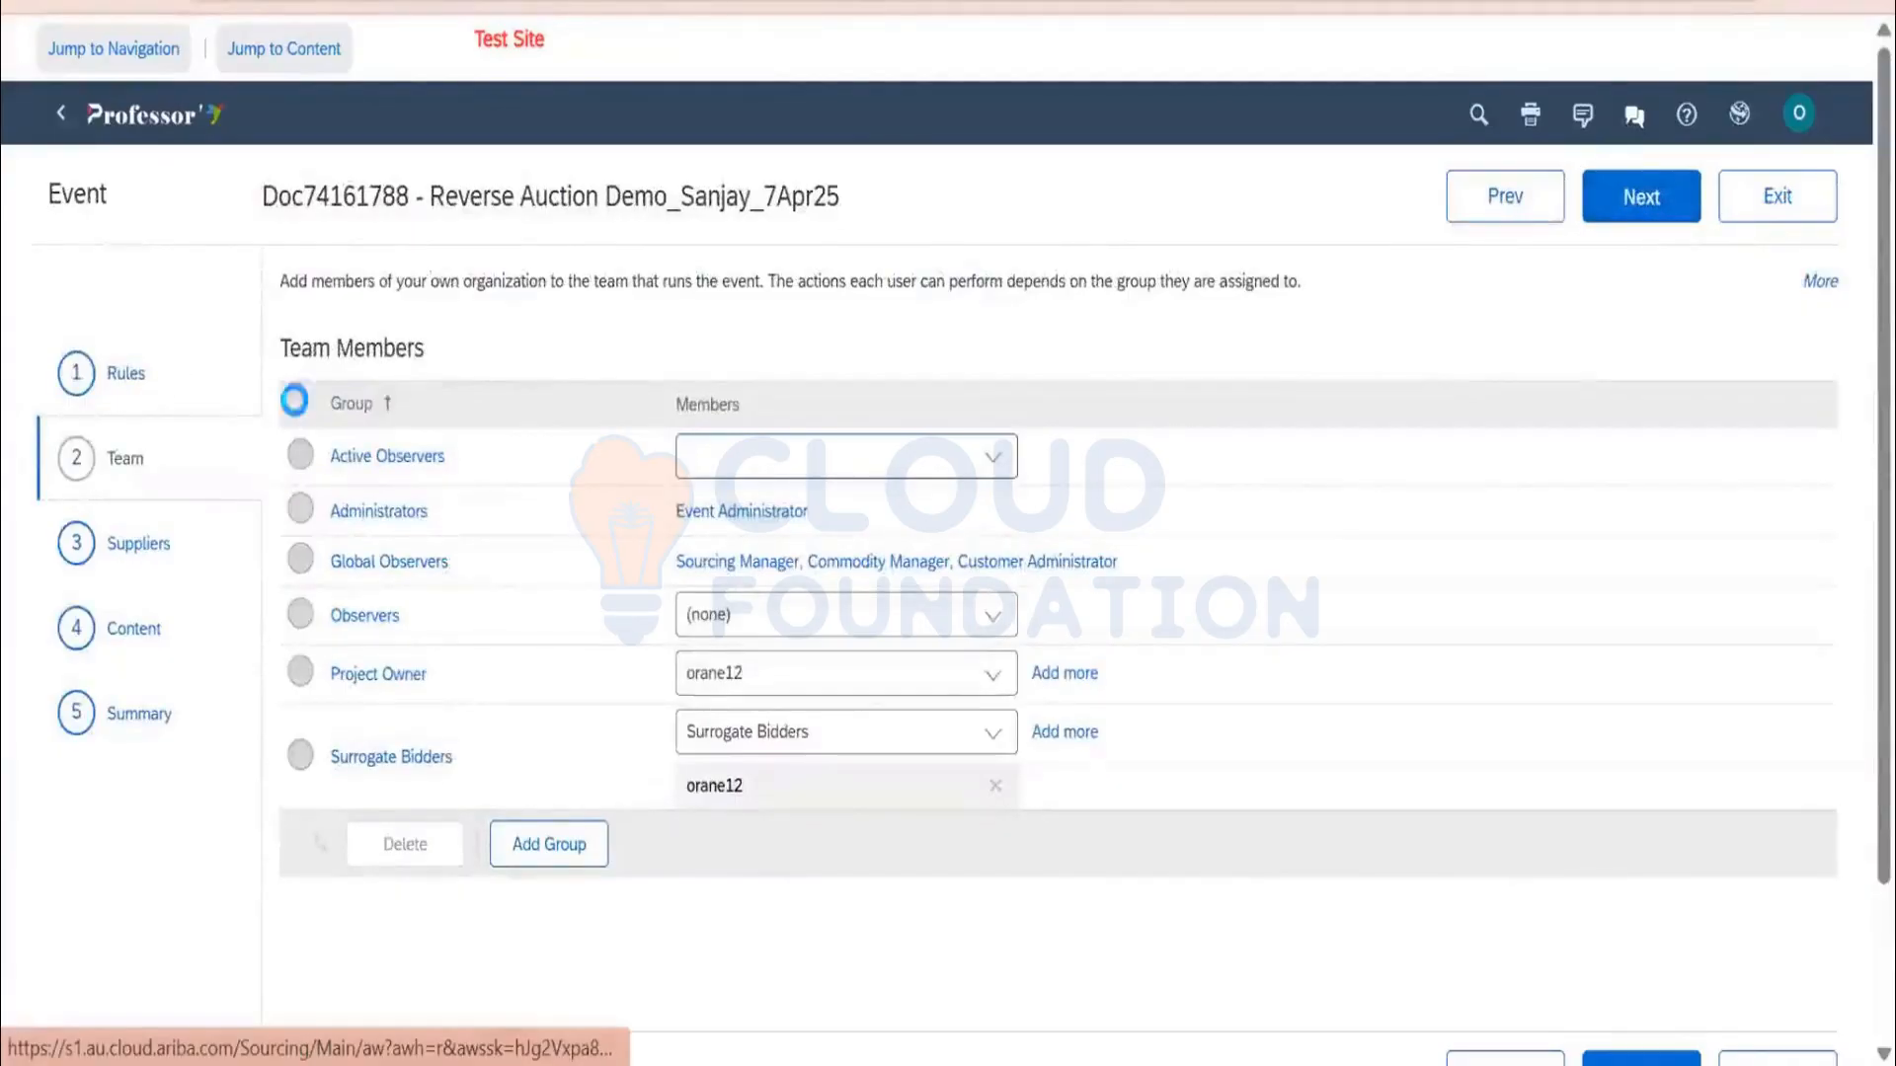
scroll(750, 261, down, 2)
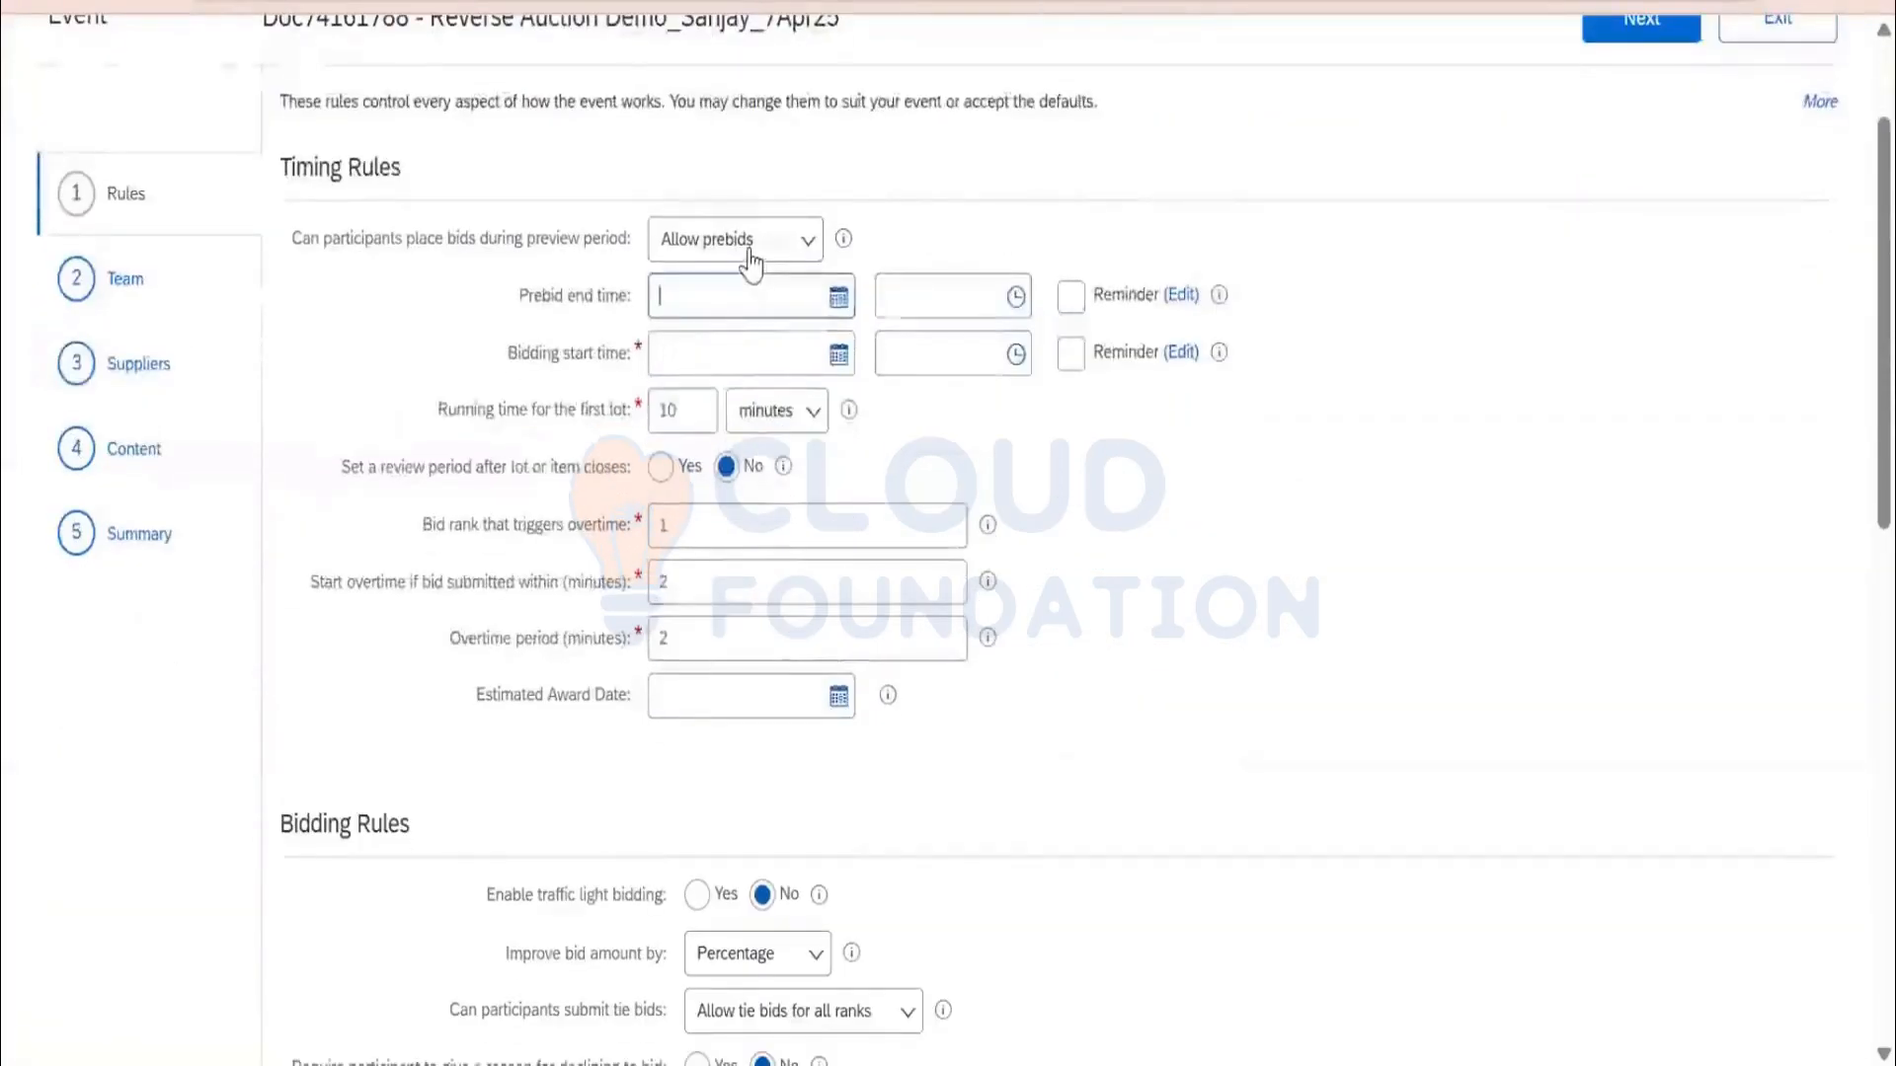
click(751, 246)
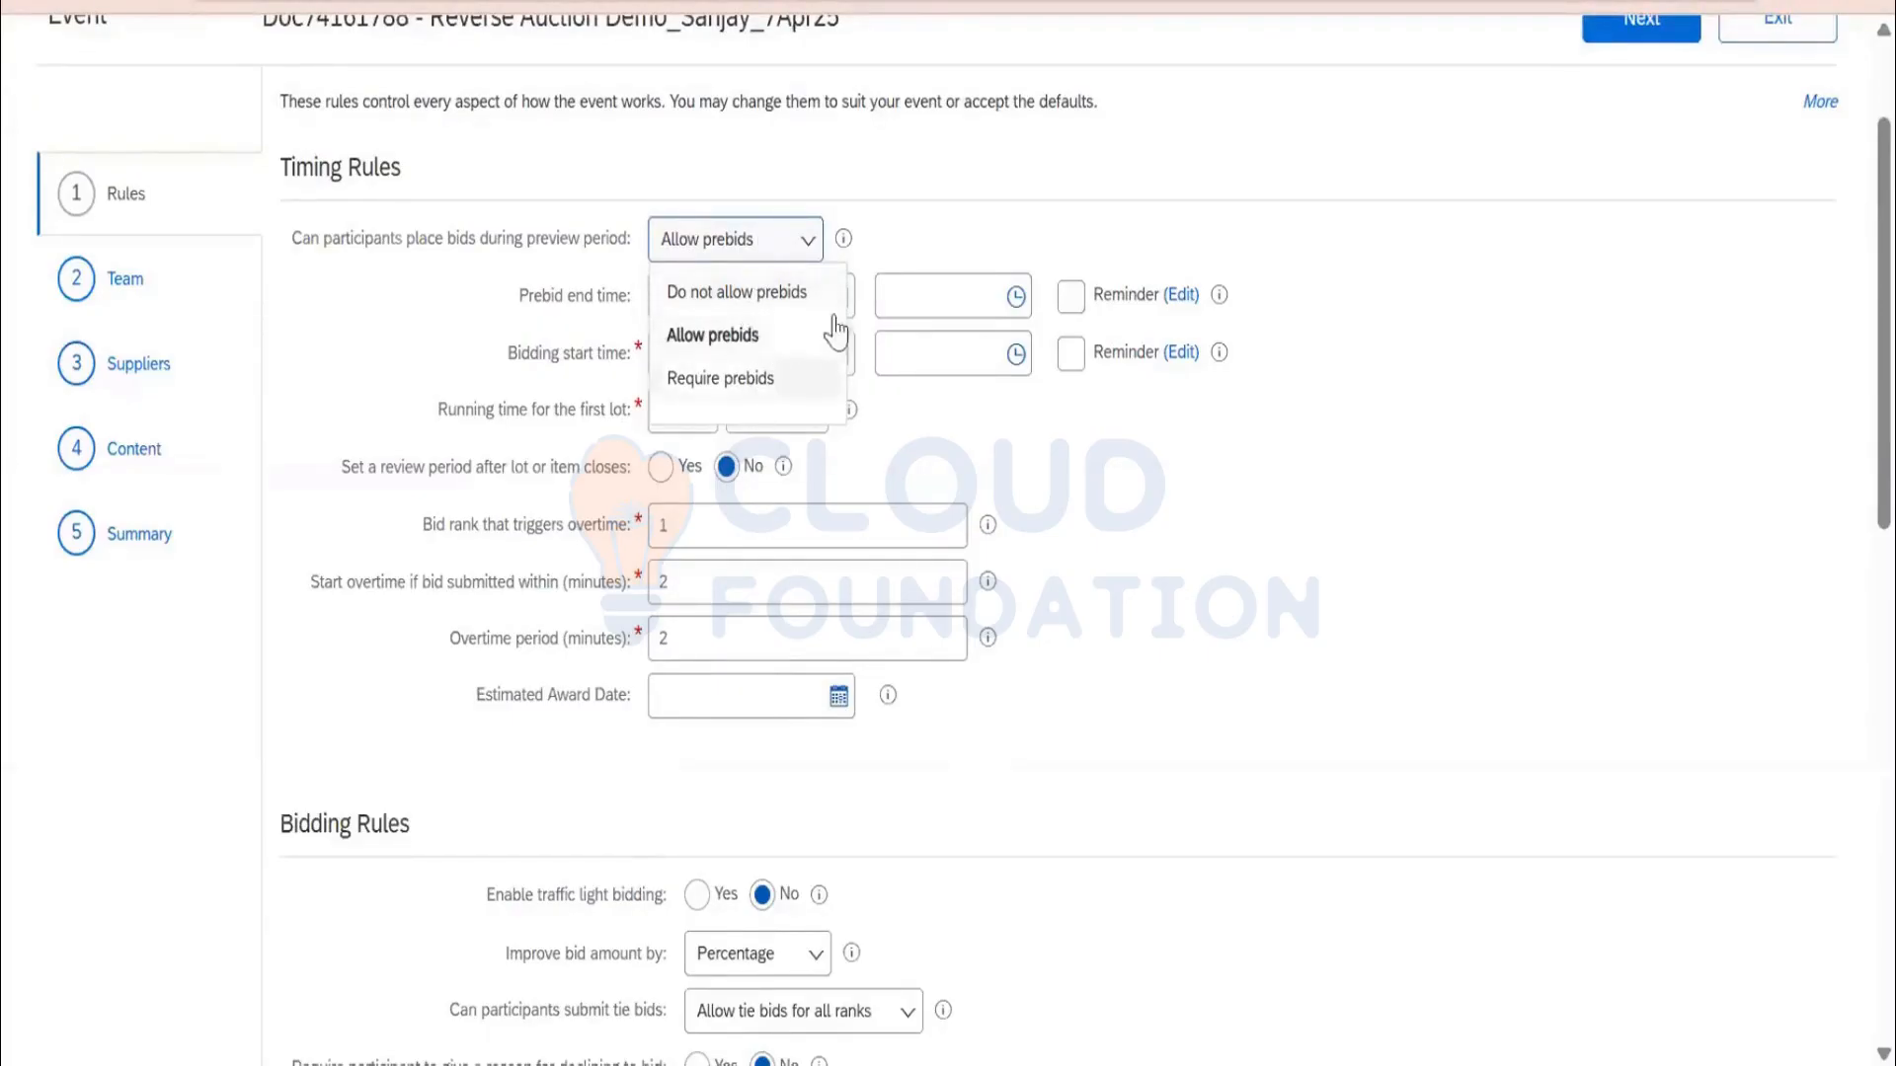
click(1330, 265)
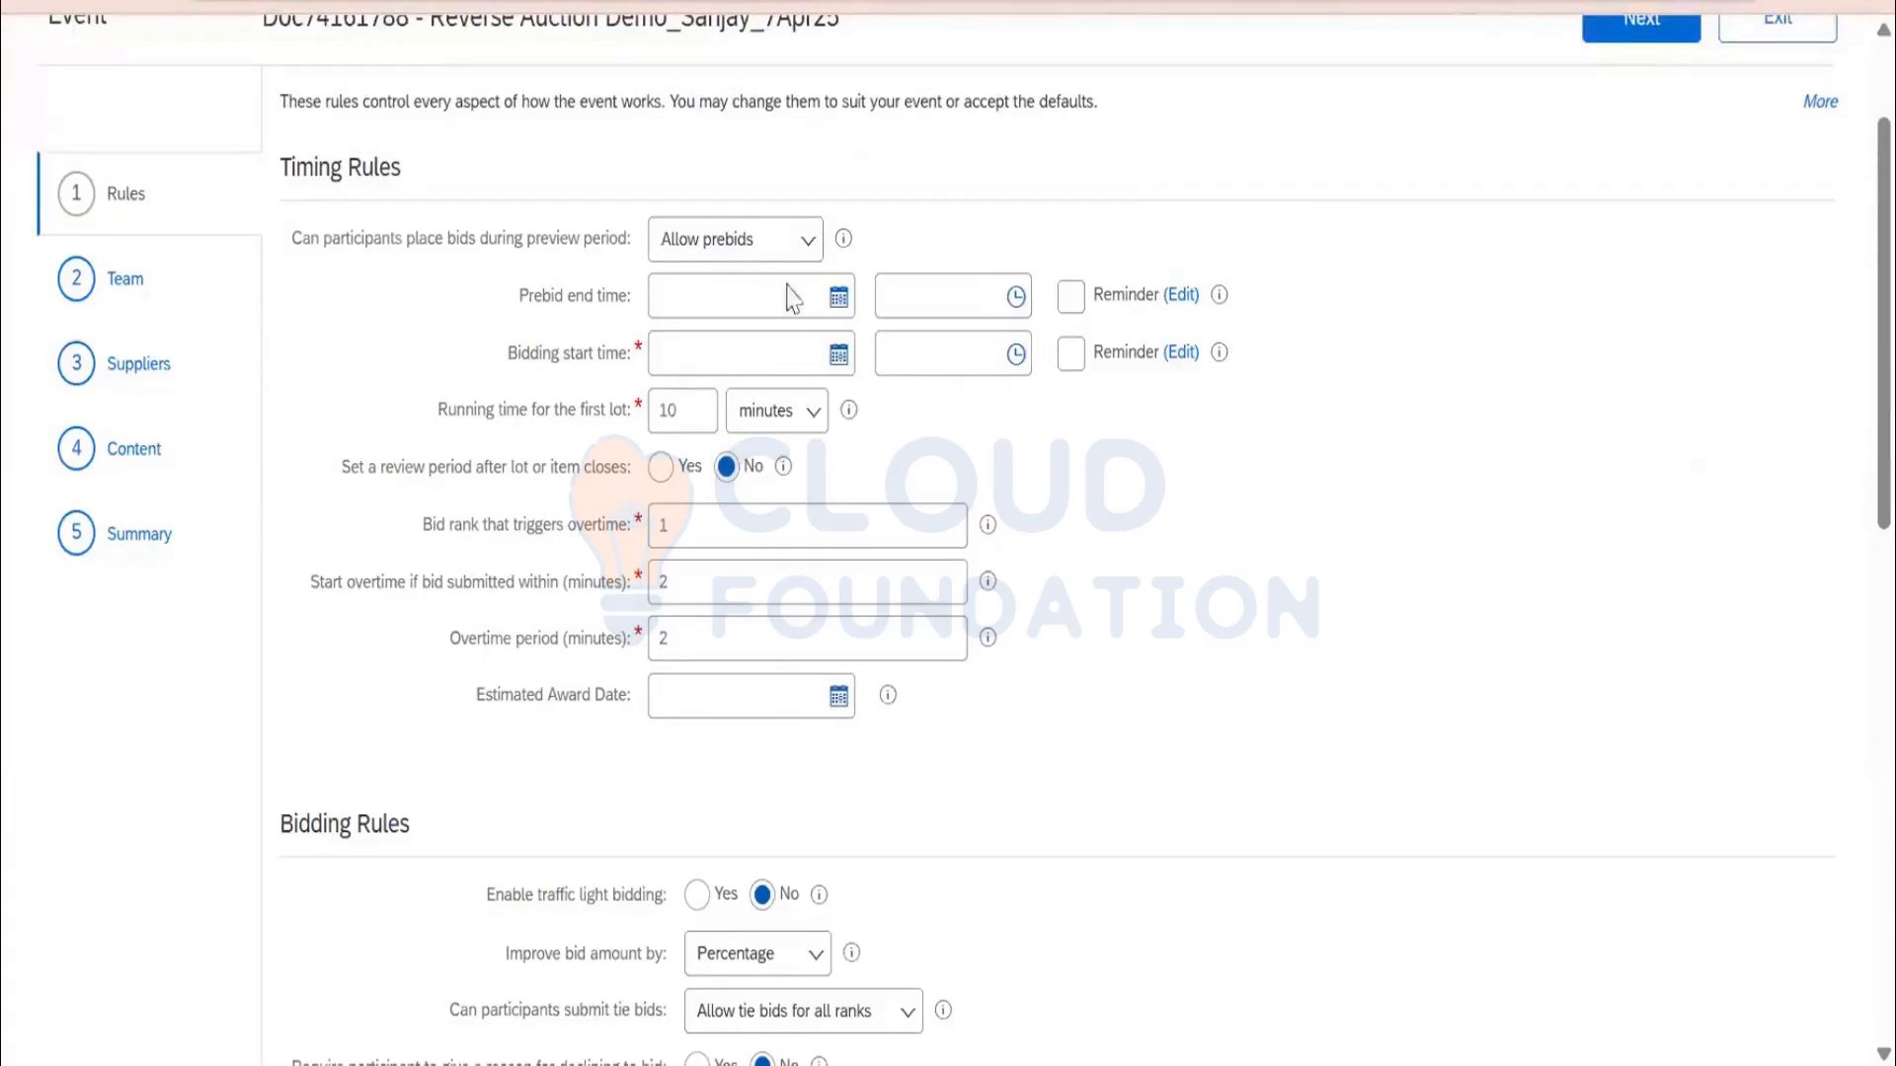
click(755, 249)
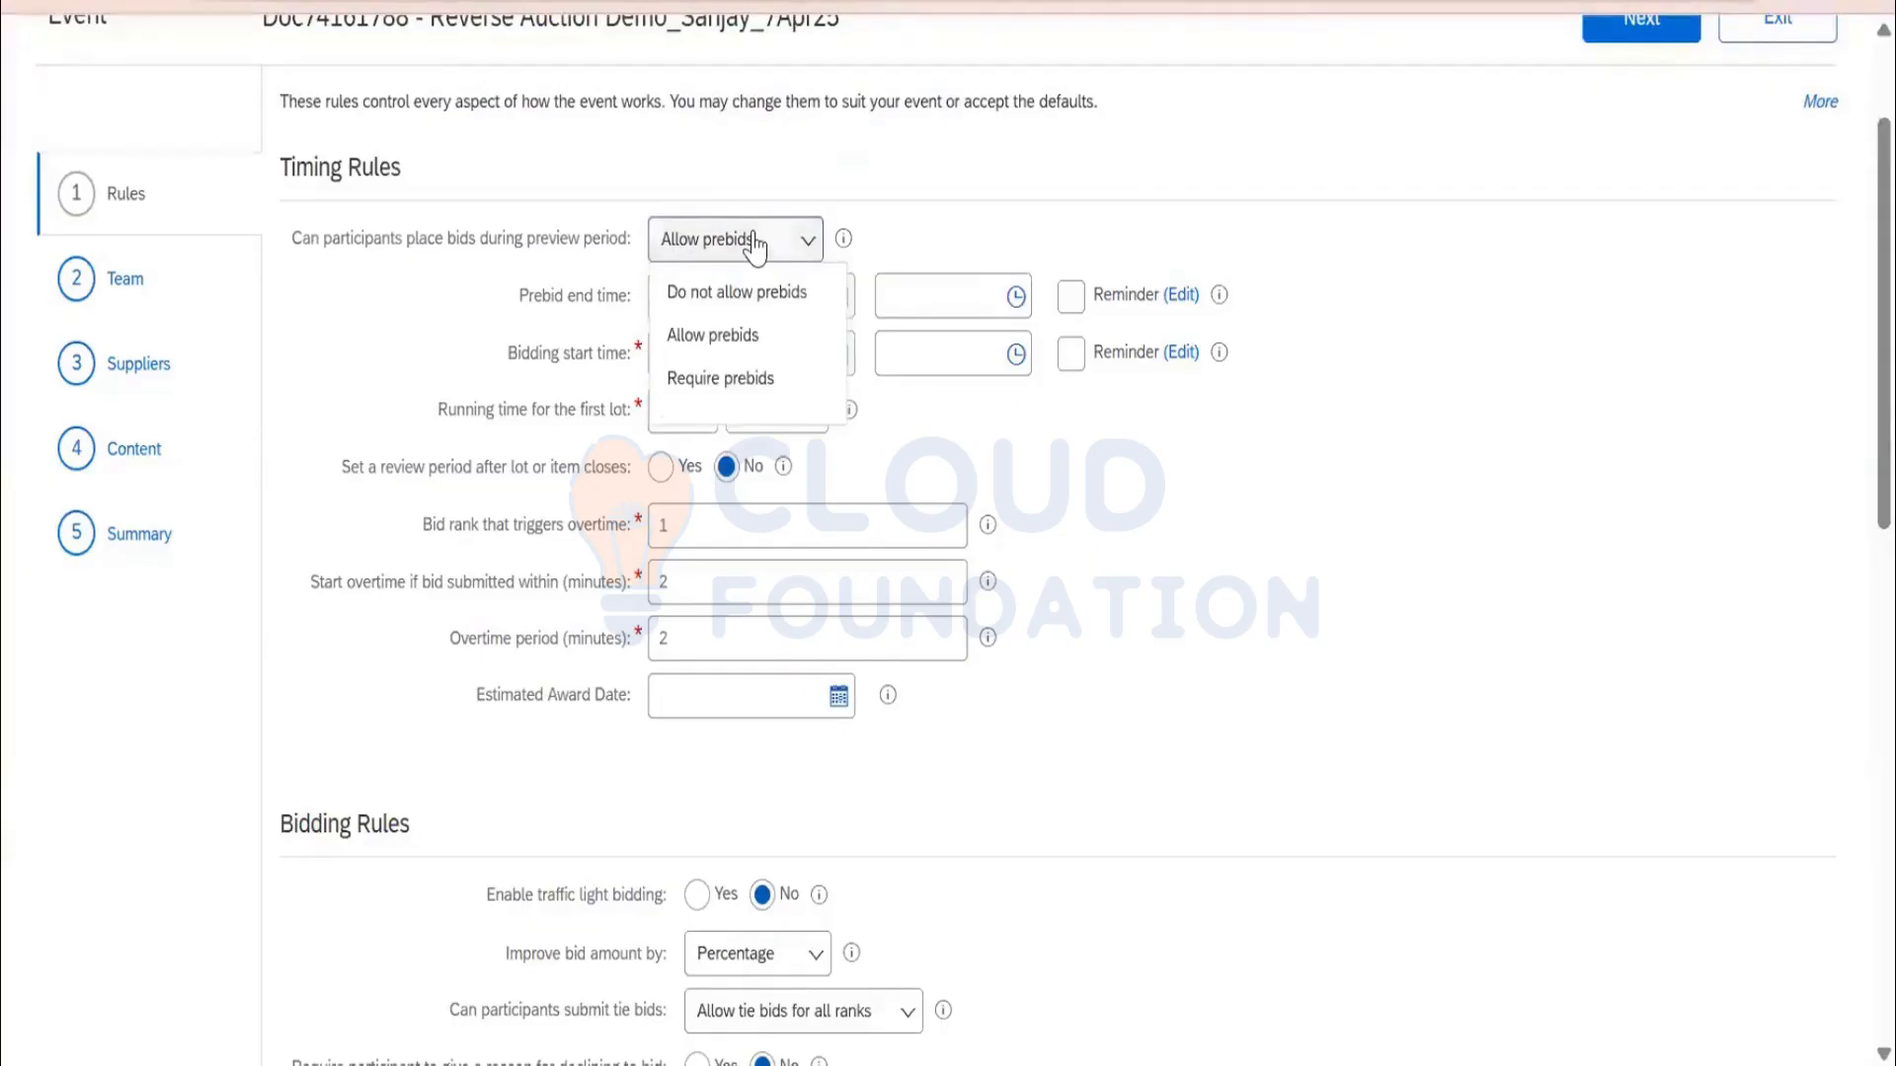
click(769, 309)
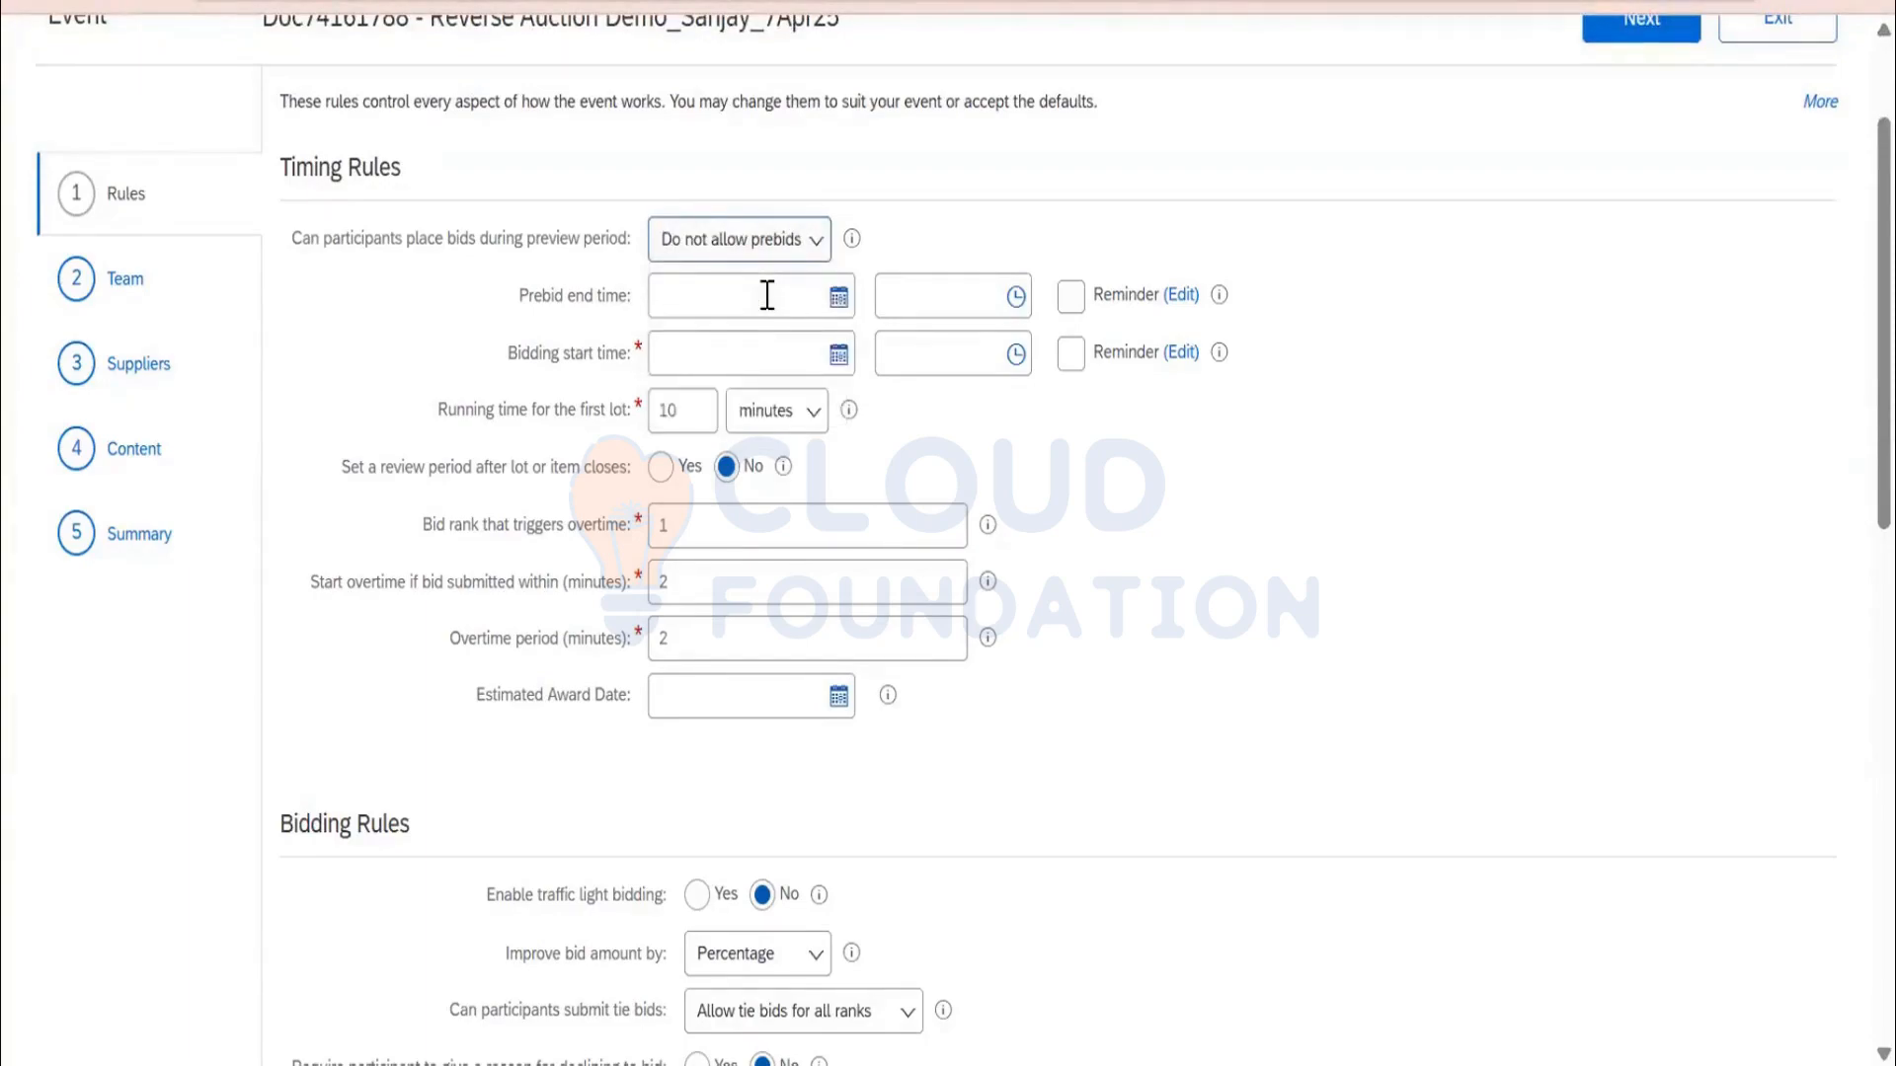
Schedule bidding to start 4/7/2025 at 8:30 AM with a 60-minute first lot running time
click(838, 296)
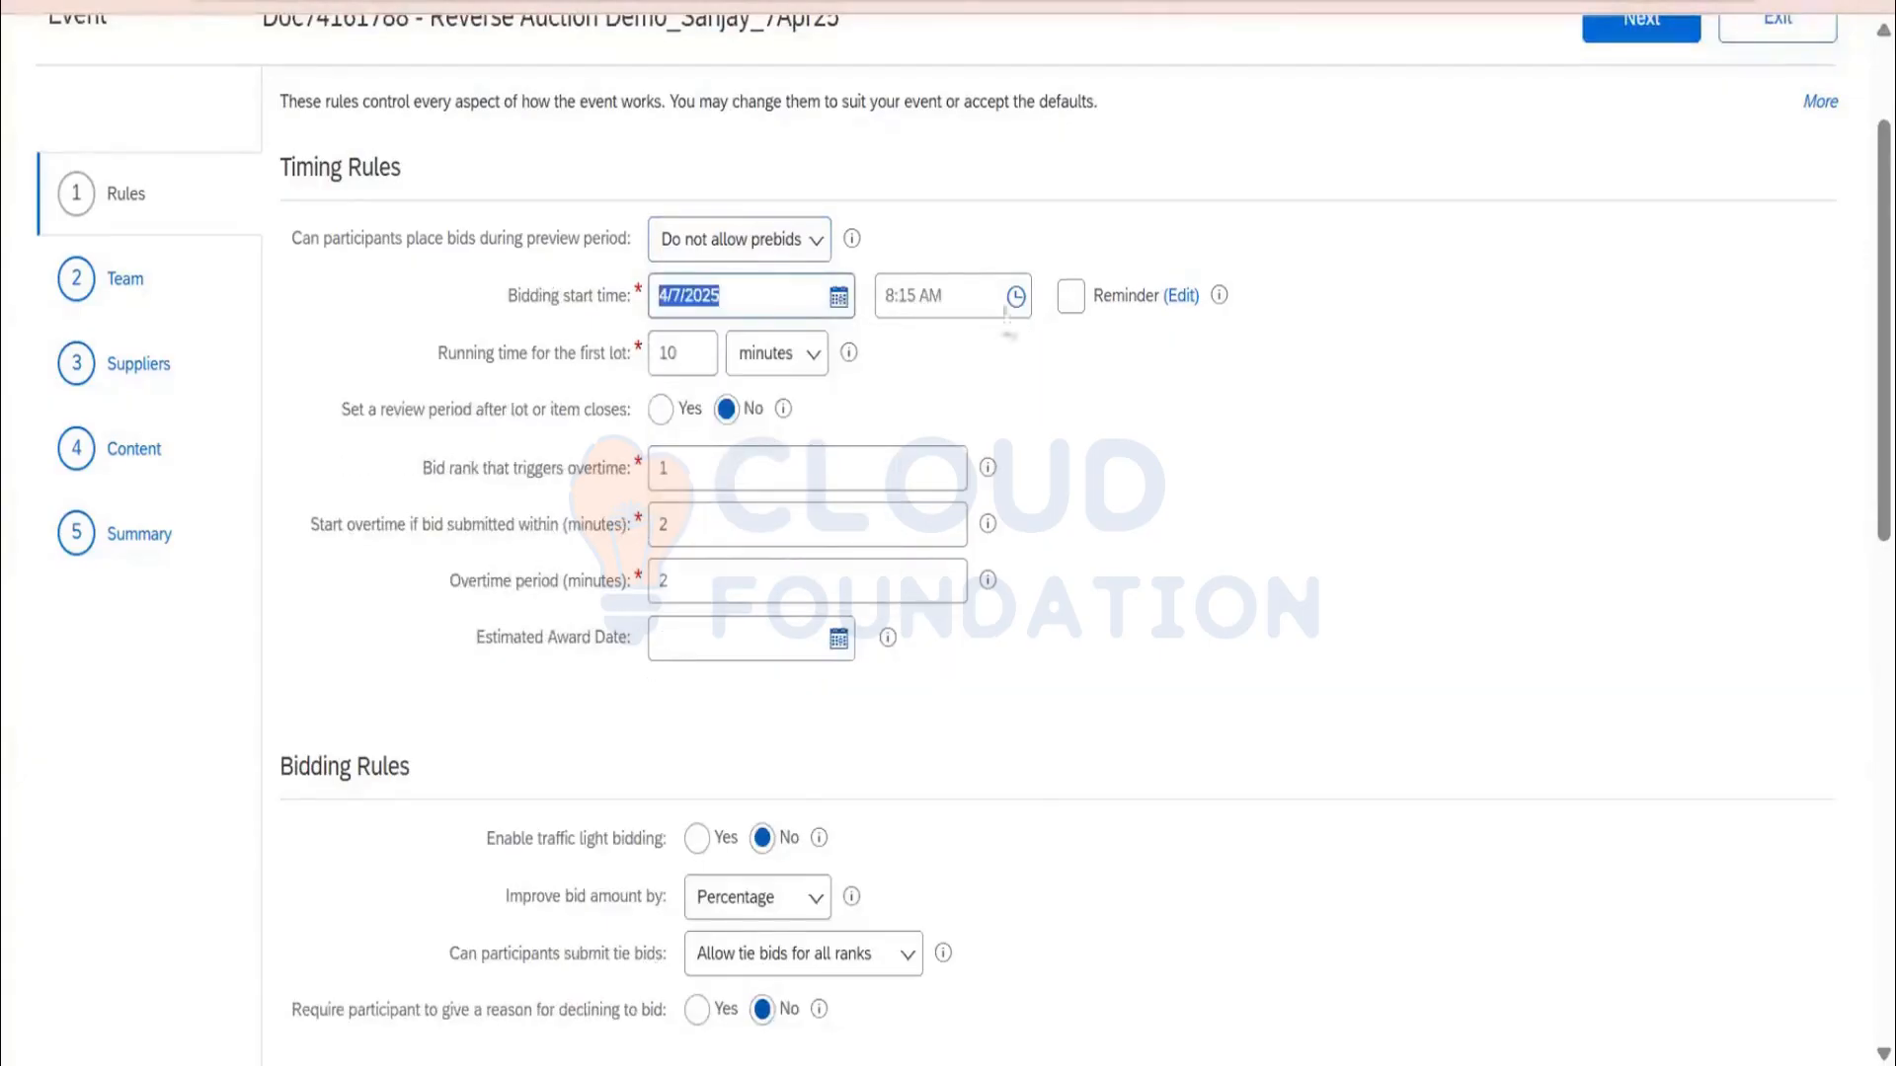
click(900, 299)
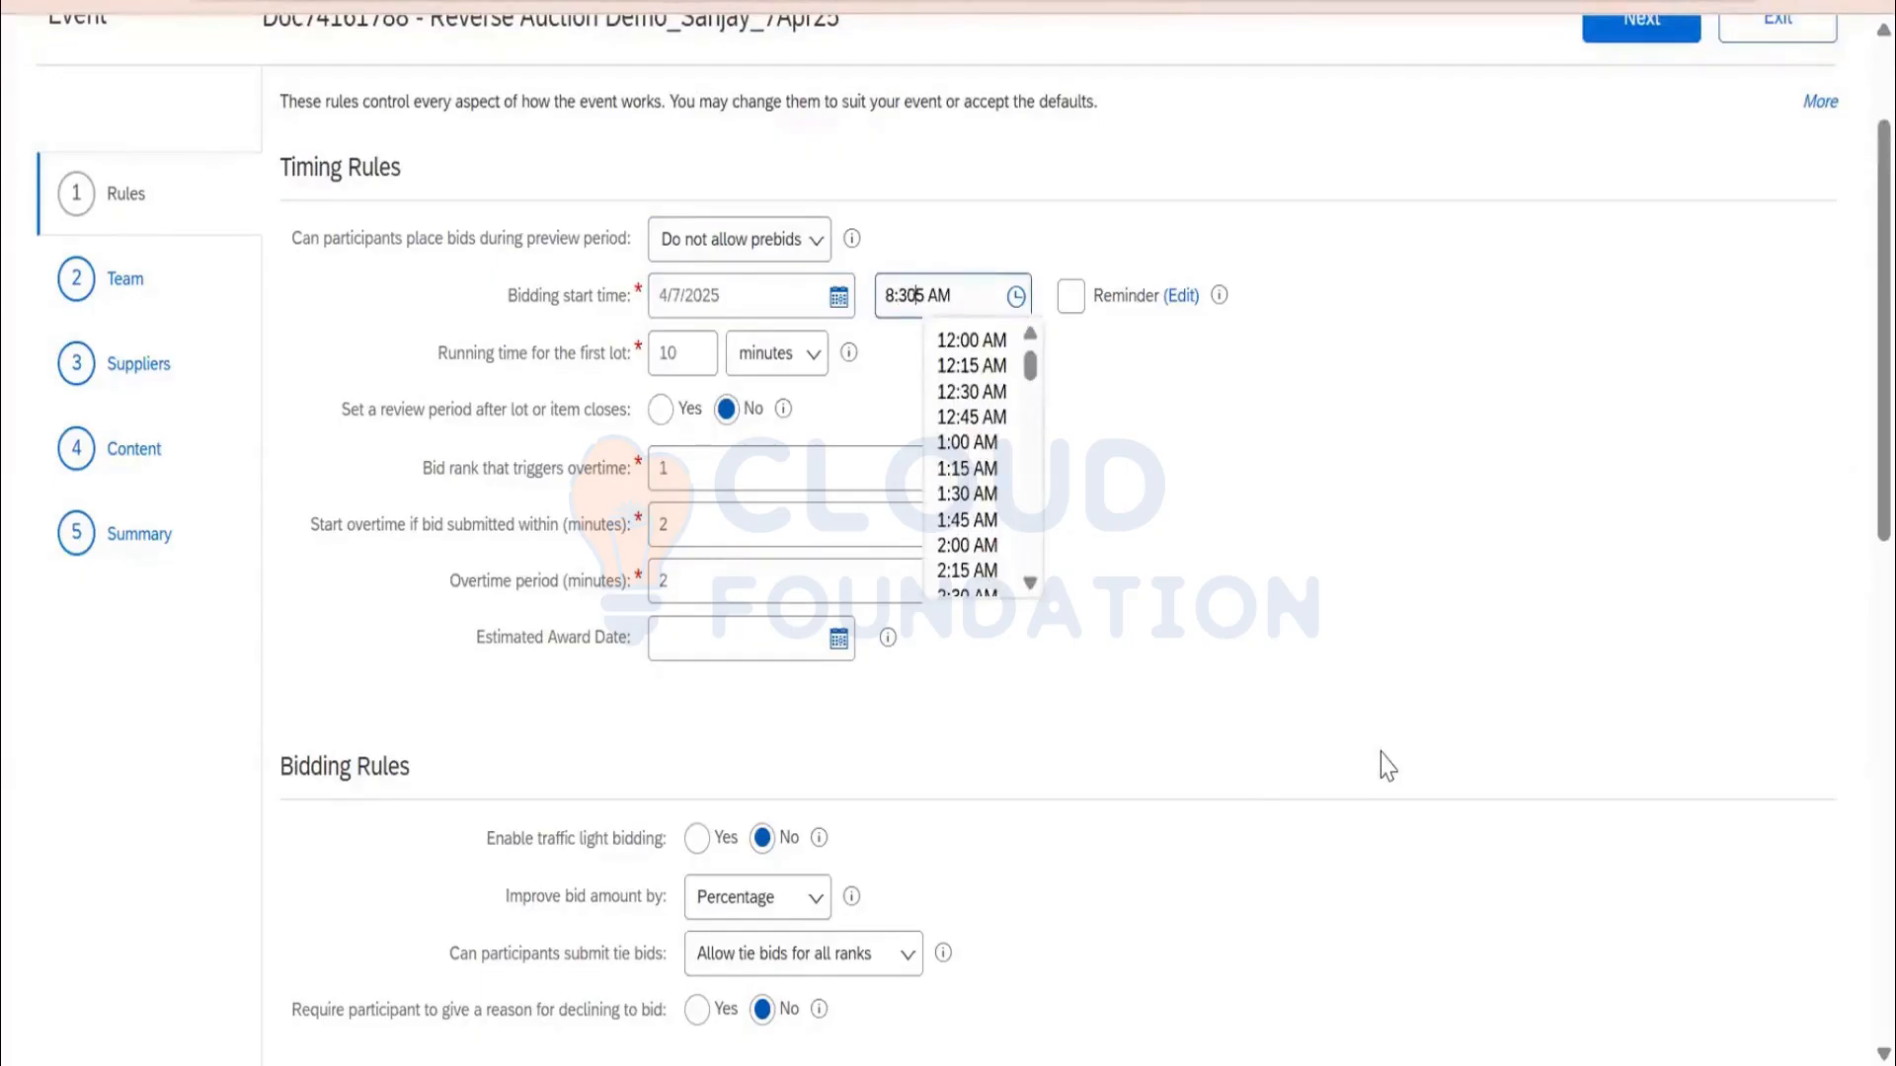
key(Delete)
click(1374, 628)
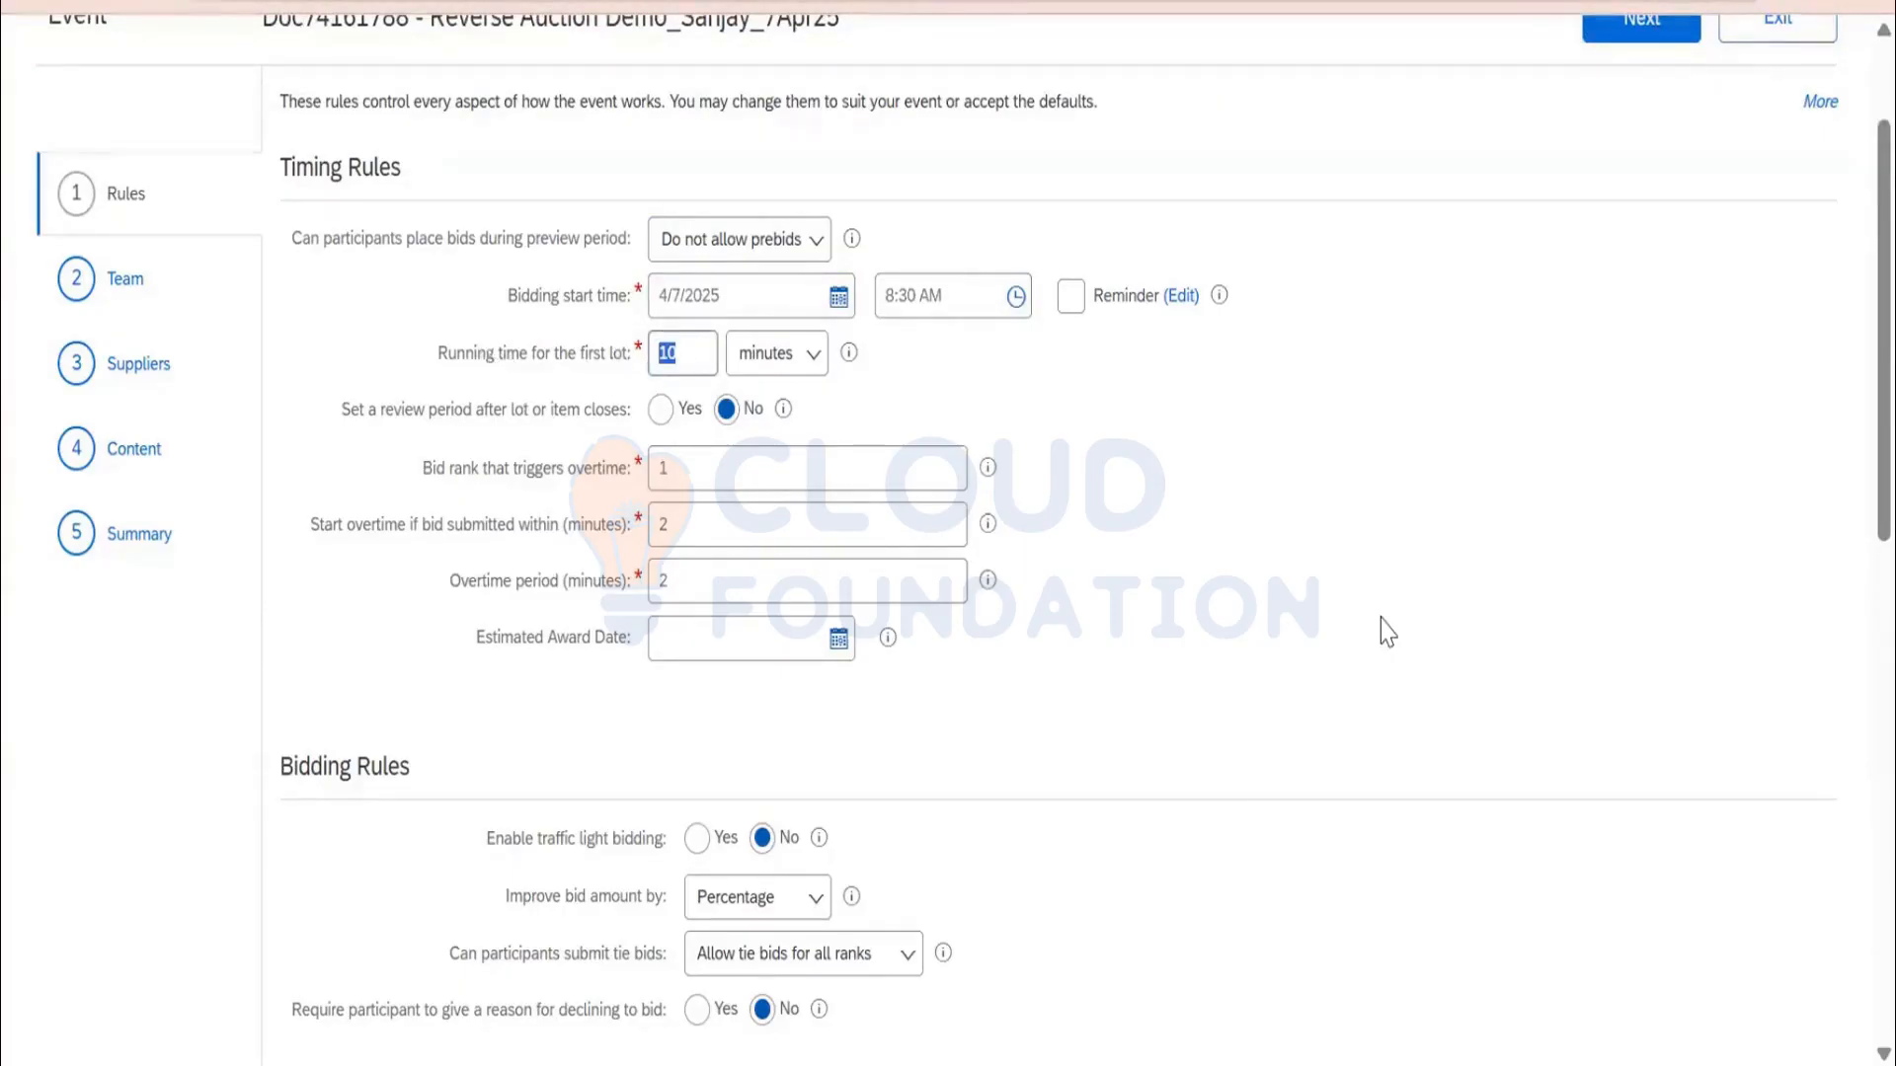
text(60)
click(322, 418)
scroll(812, 632, down, 2)
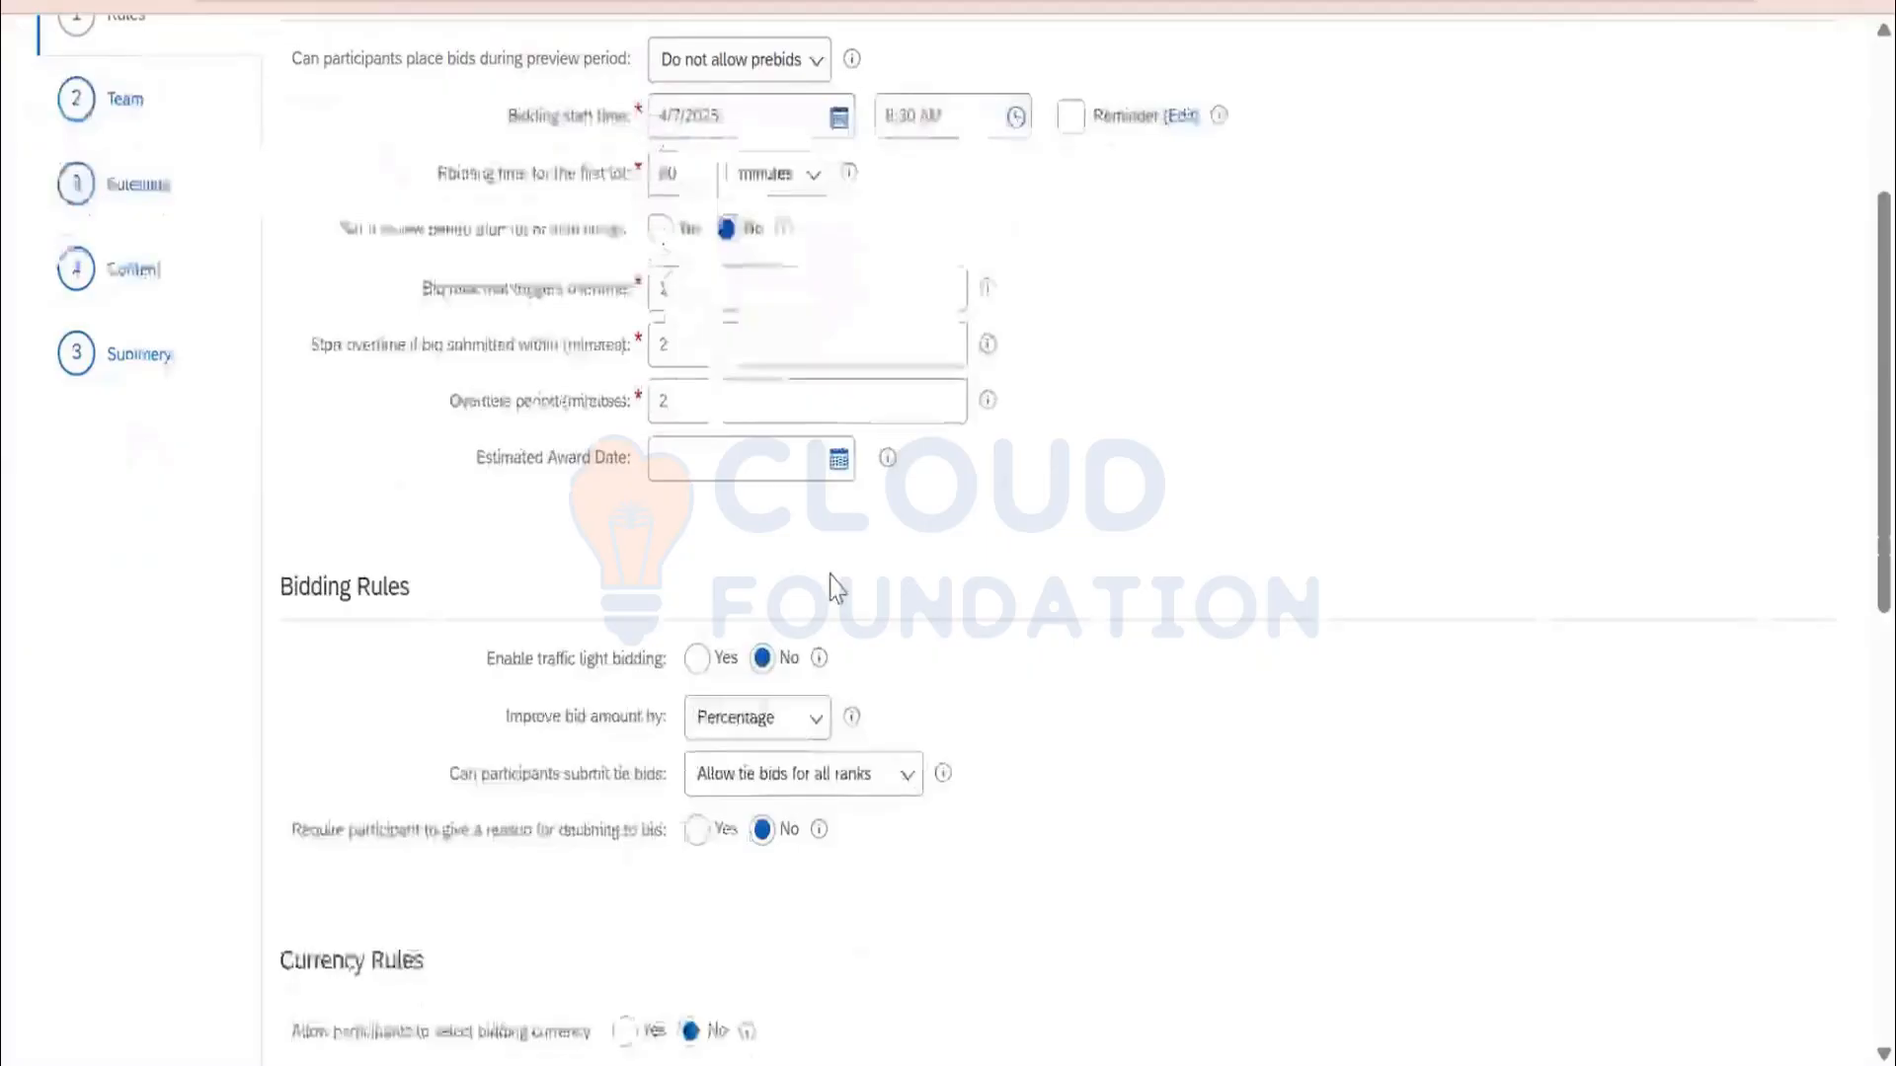
Set Improve bid amount by to Nominal amount in the Bidding Rules
scroll(837, 589, down, 2)
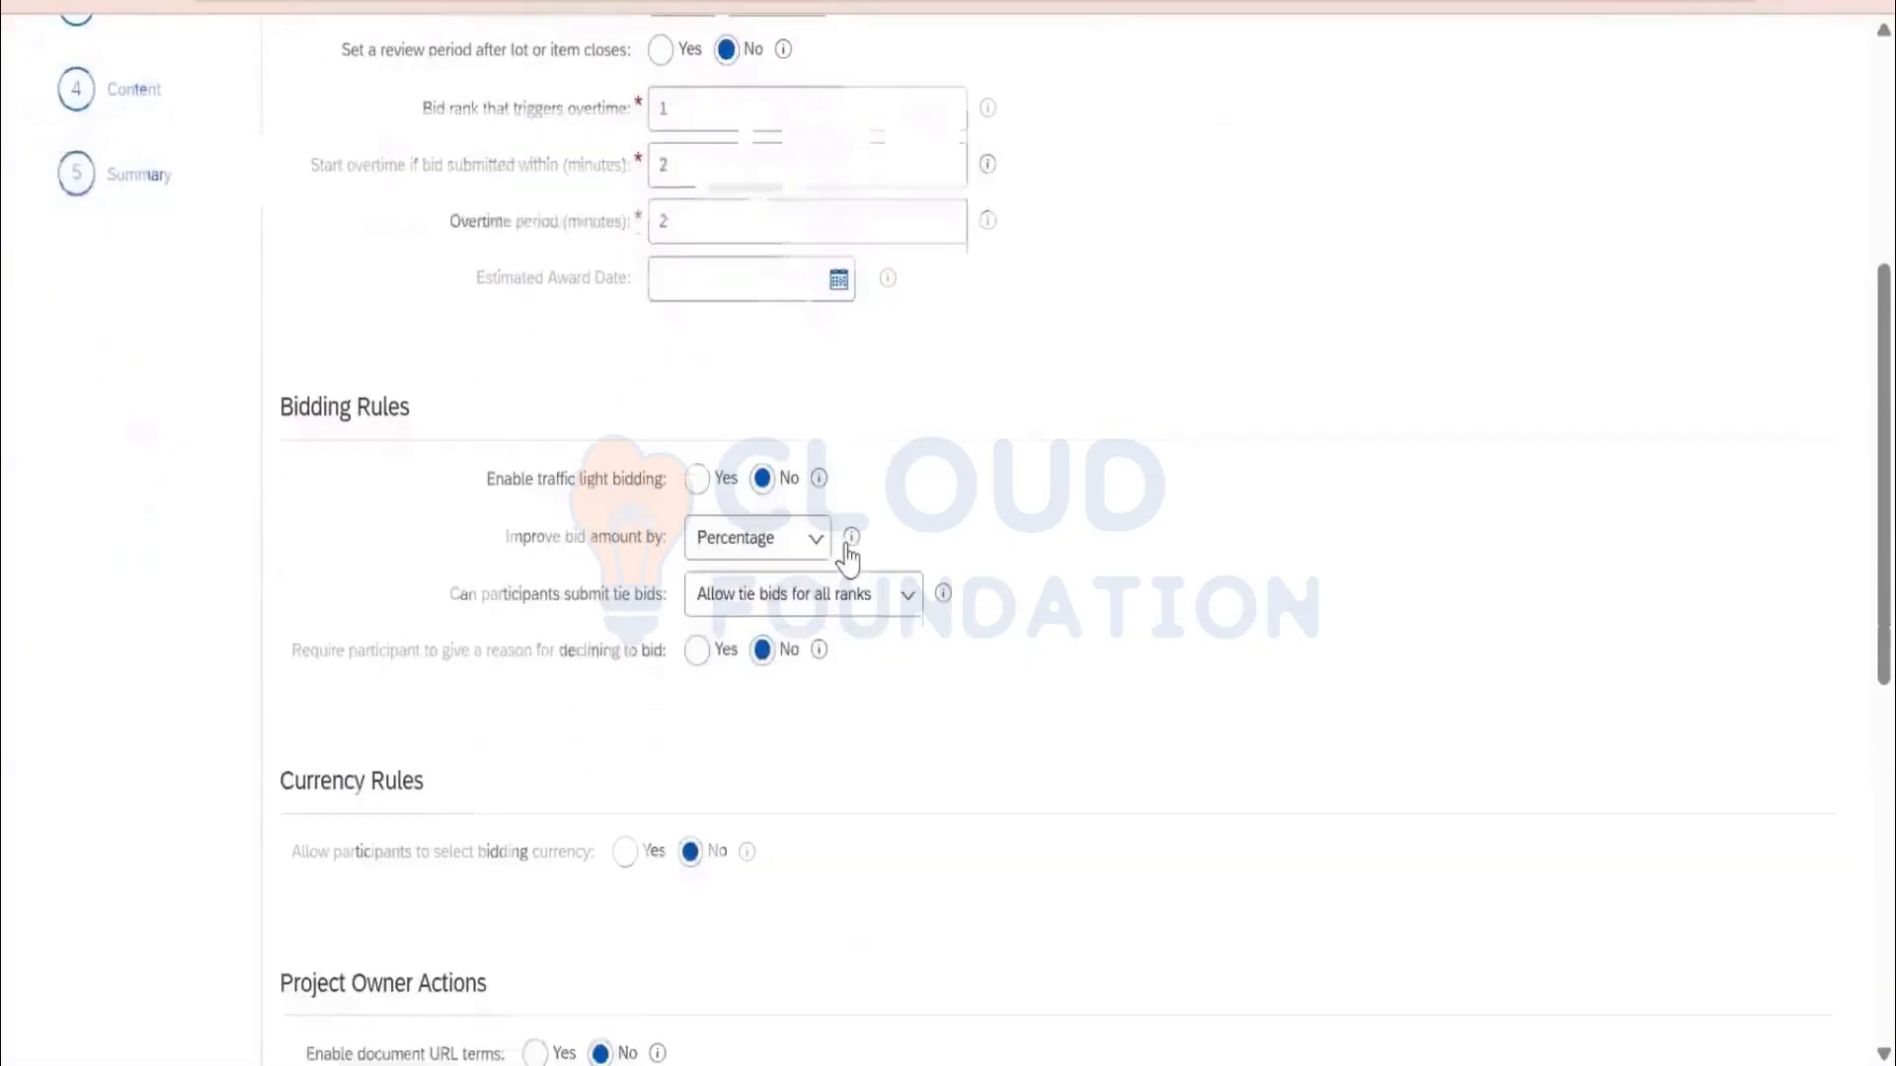
click(749, 553)
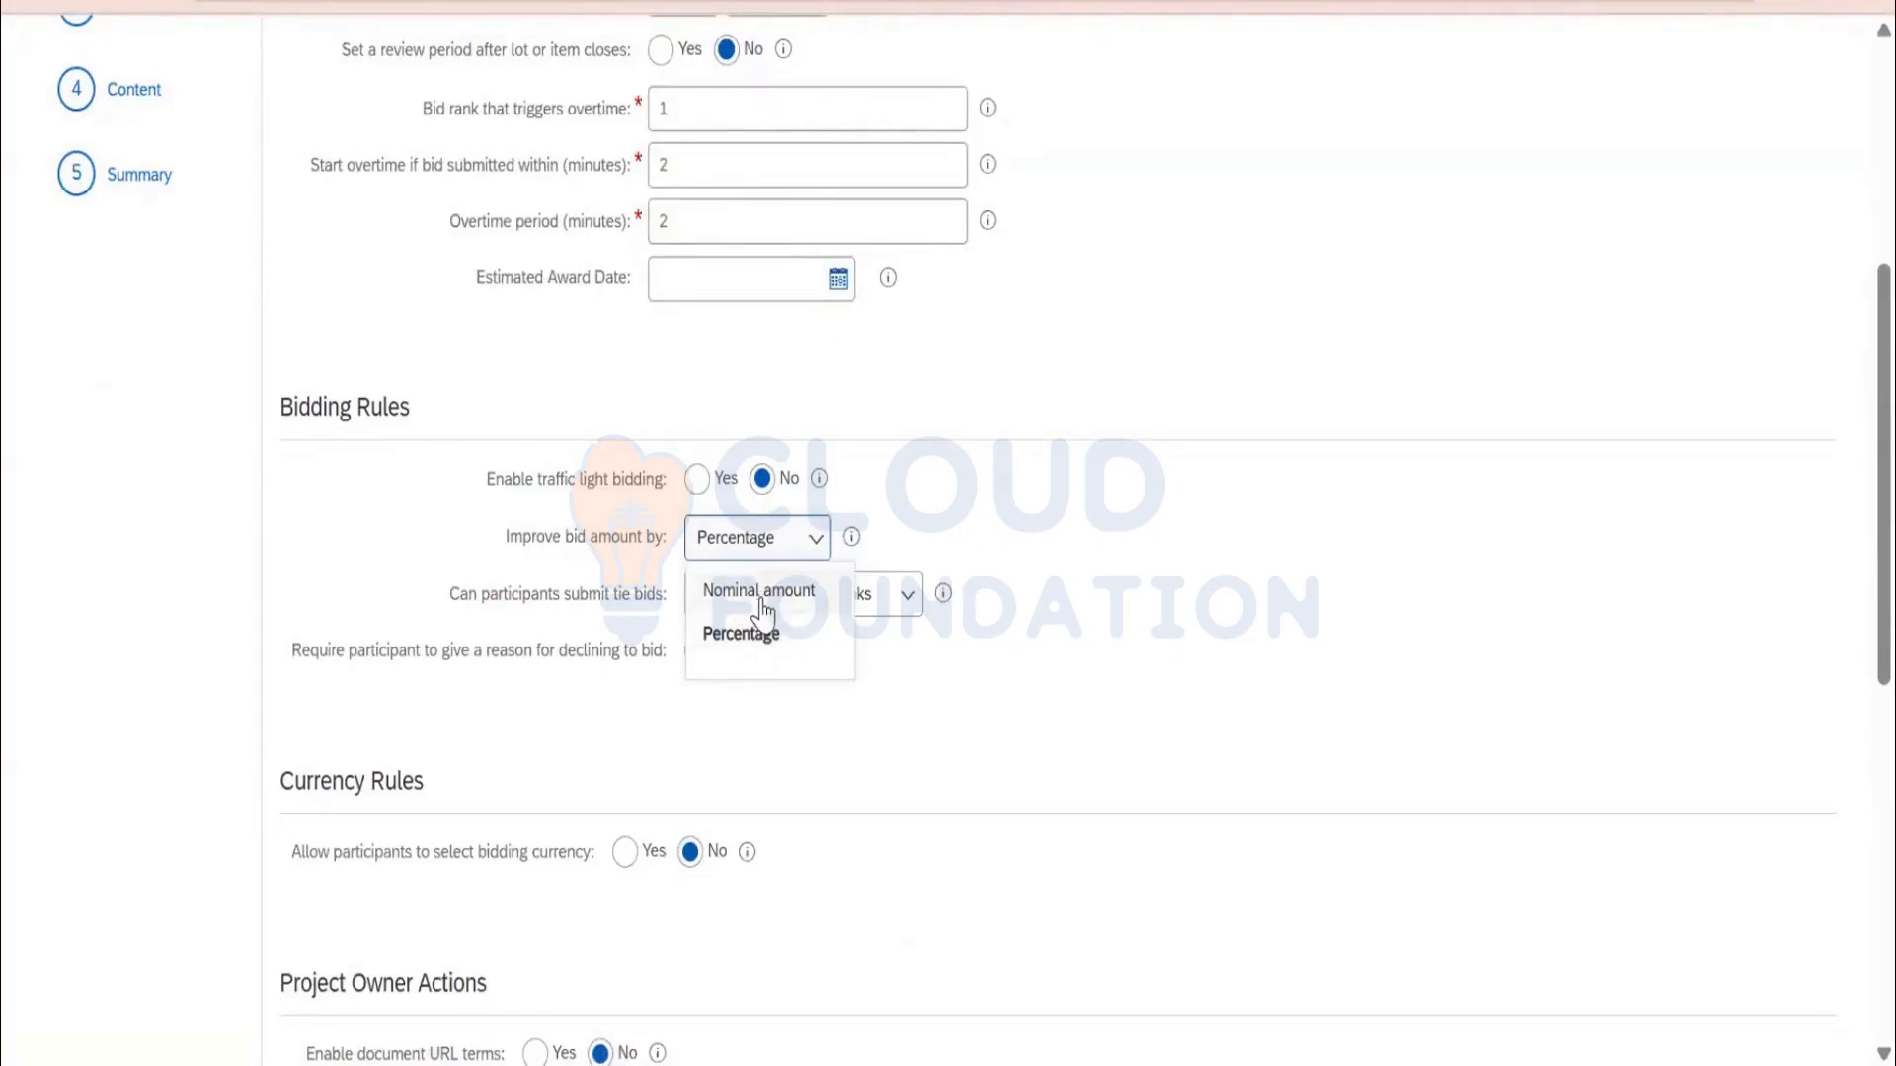
click(762, 591)
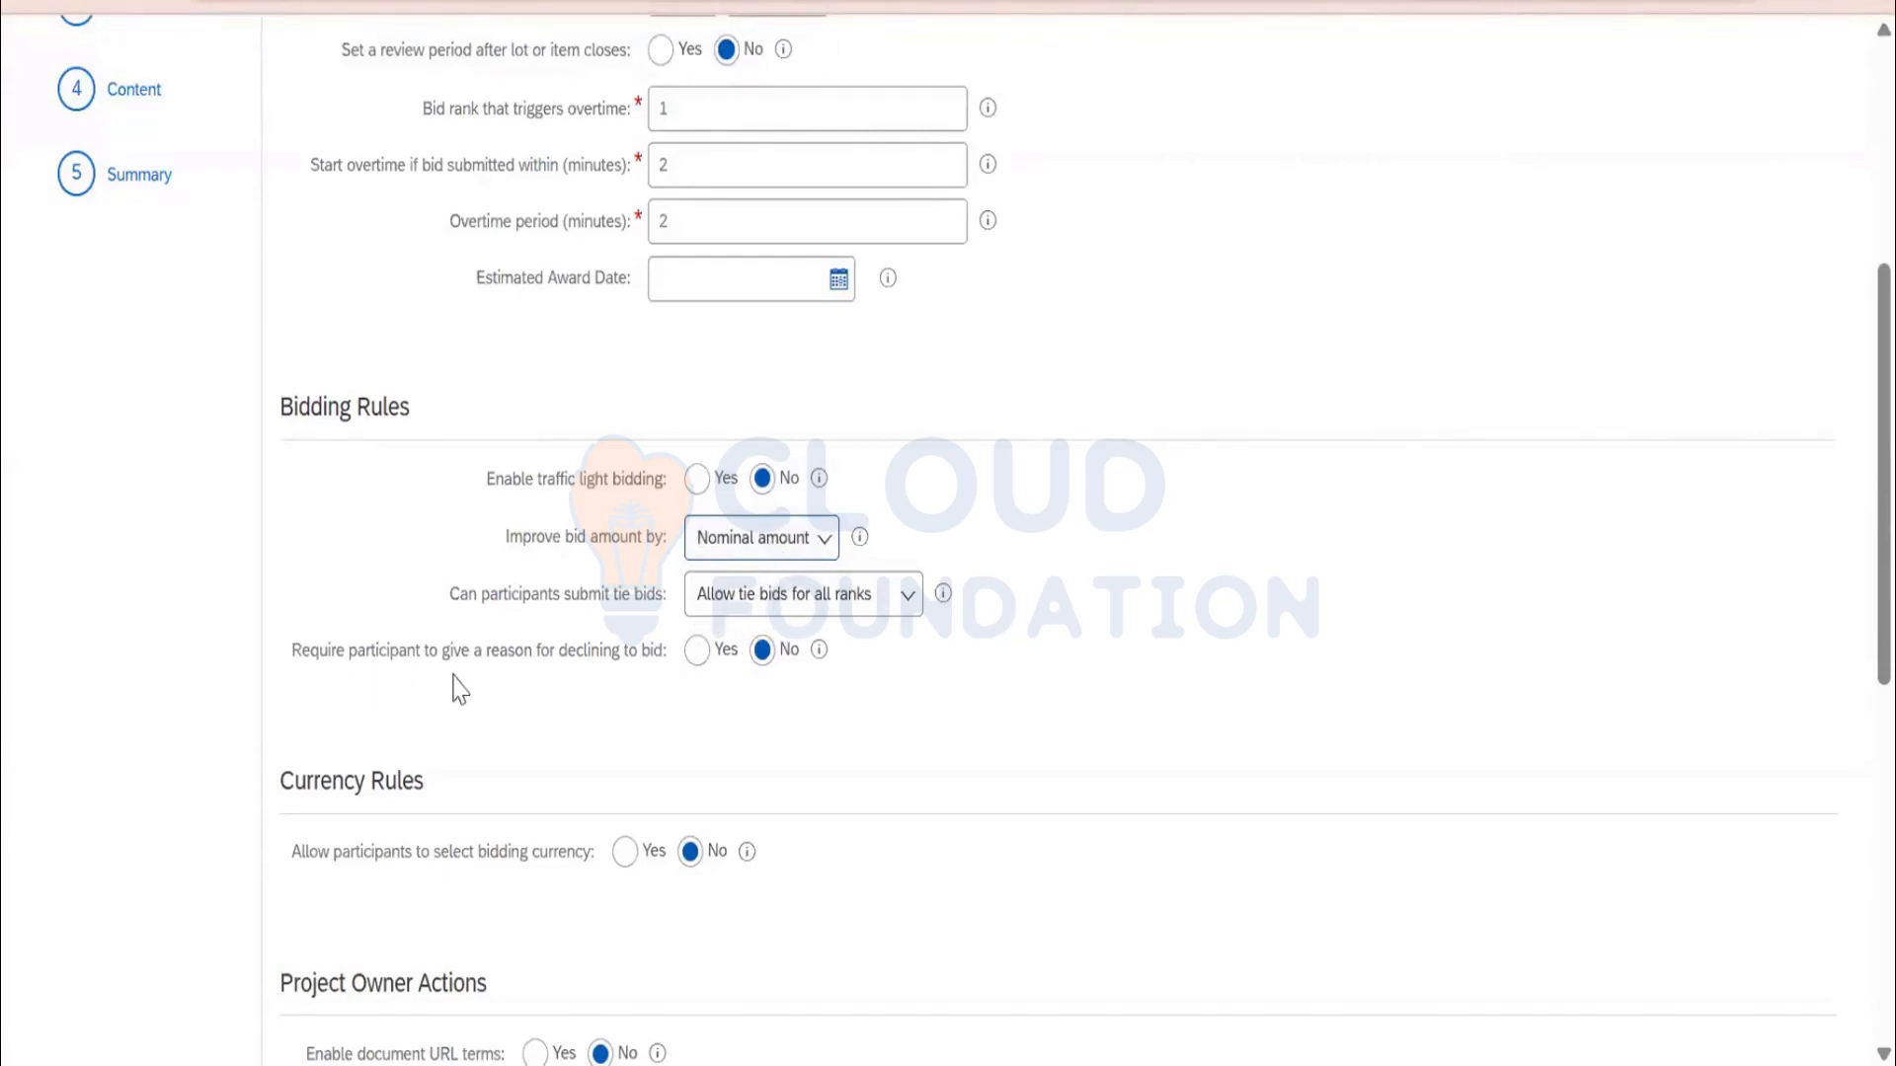
scroll(1072, 710, down, 1)
scroll(1067, 691, down, 7)
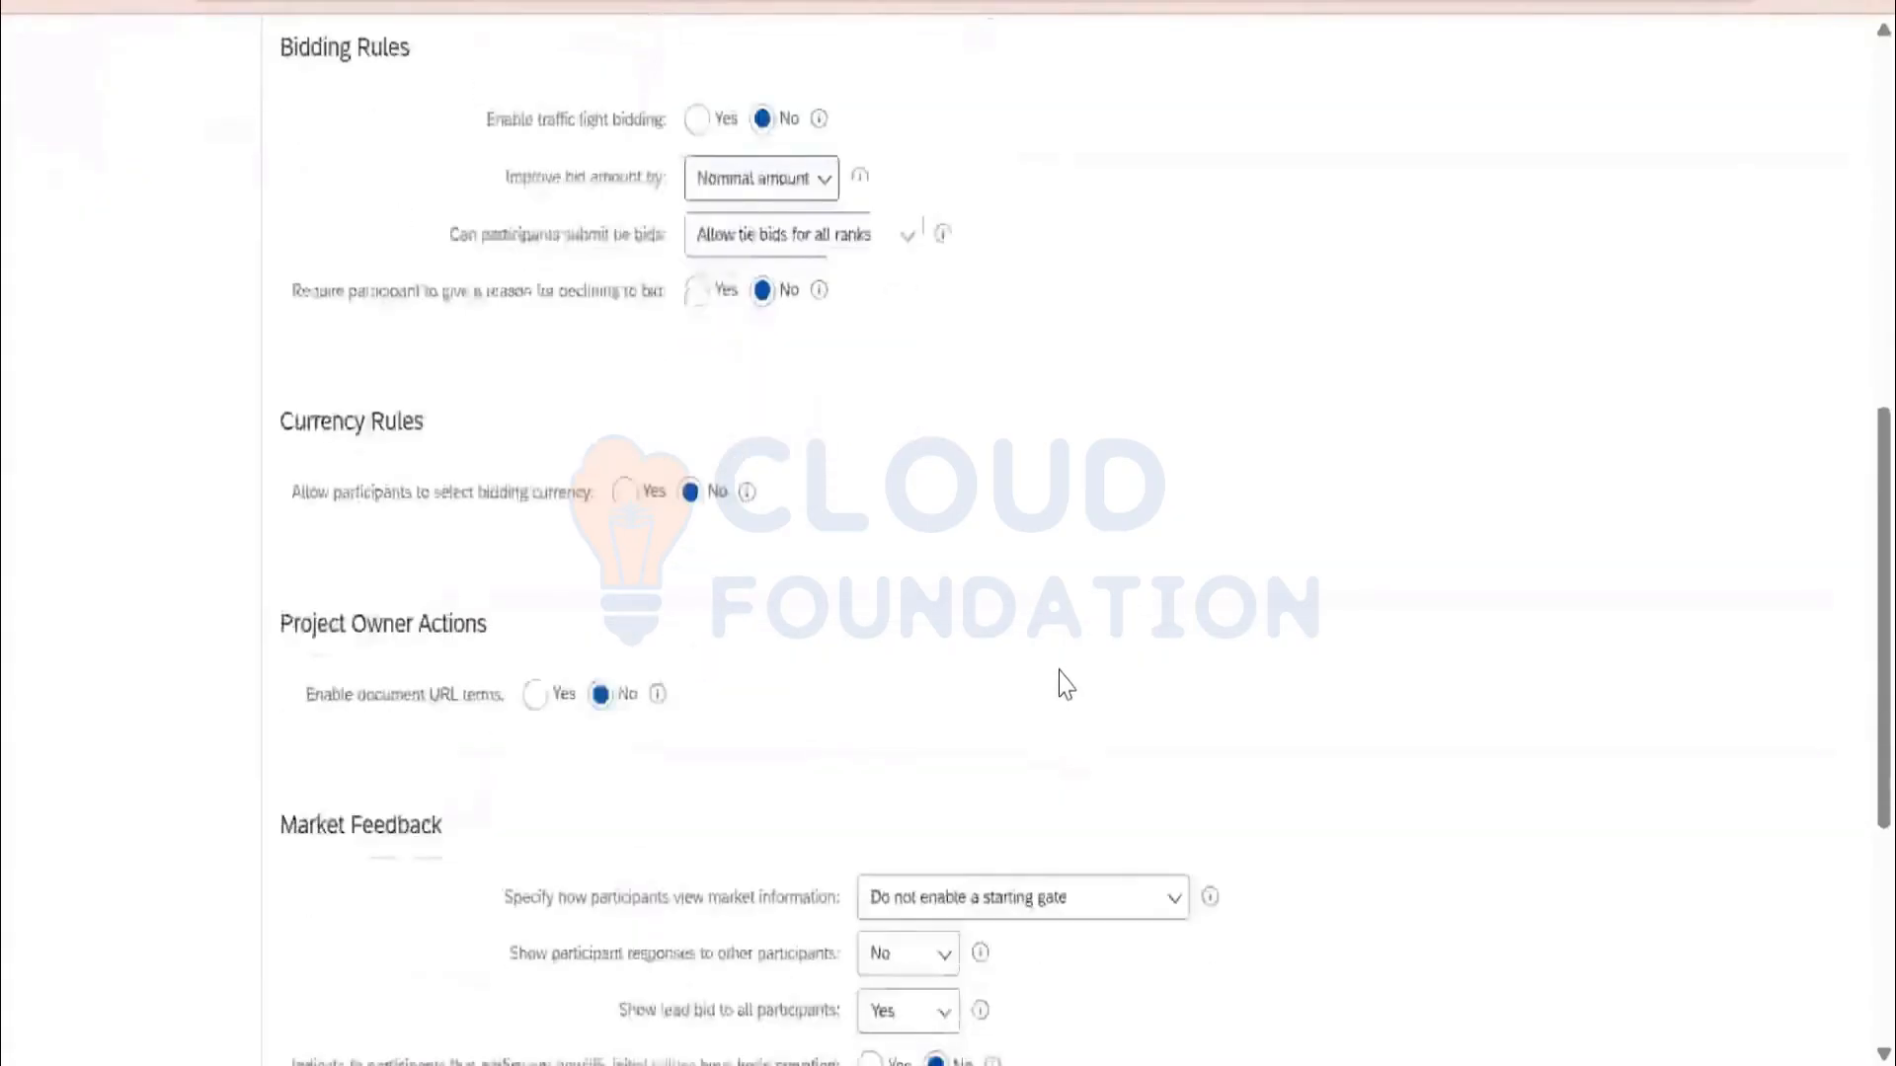
scroll(1061, 685, down, 2)
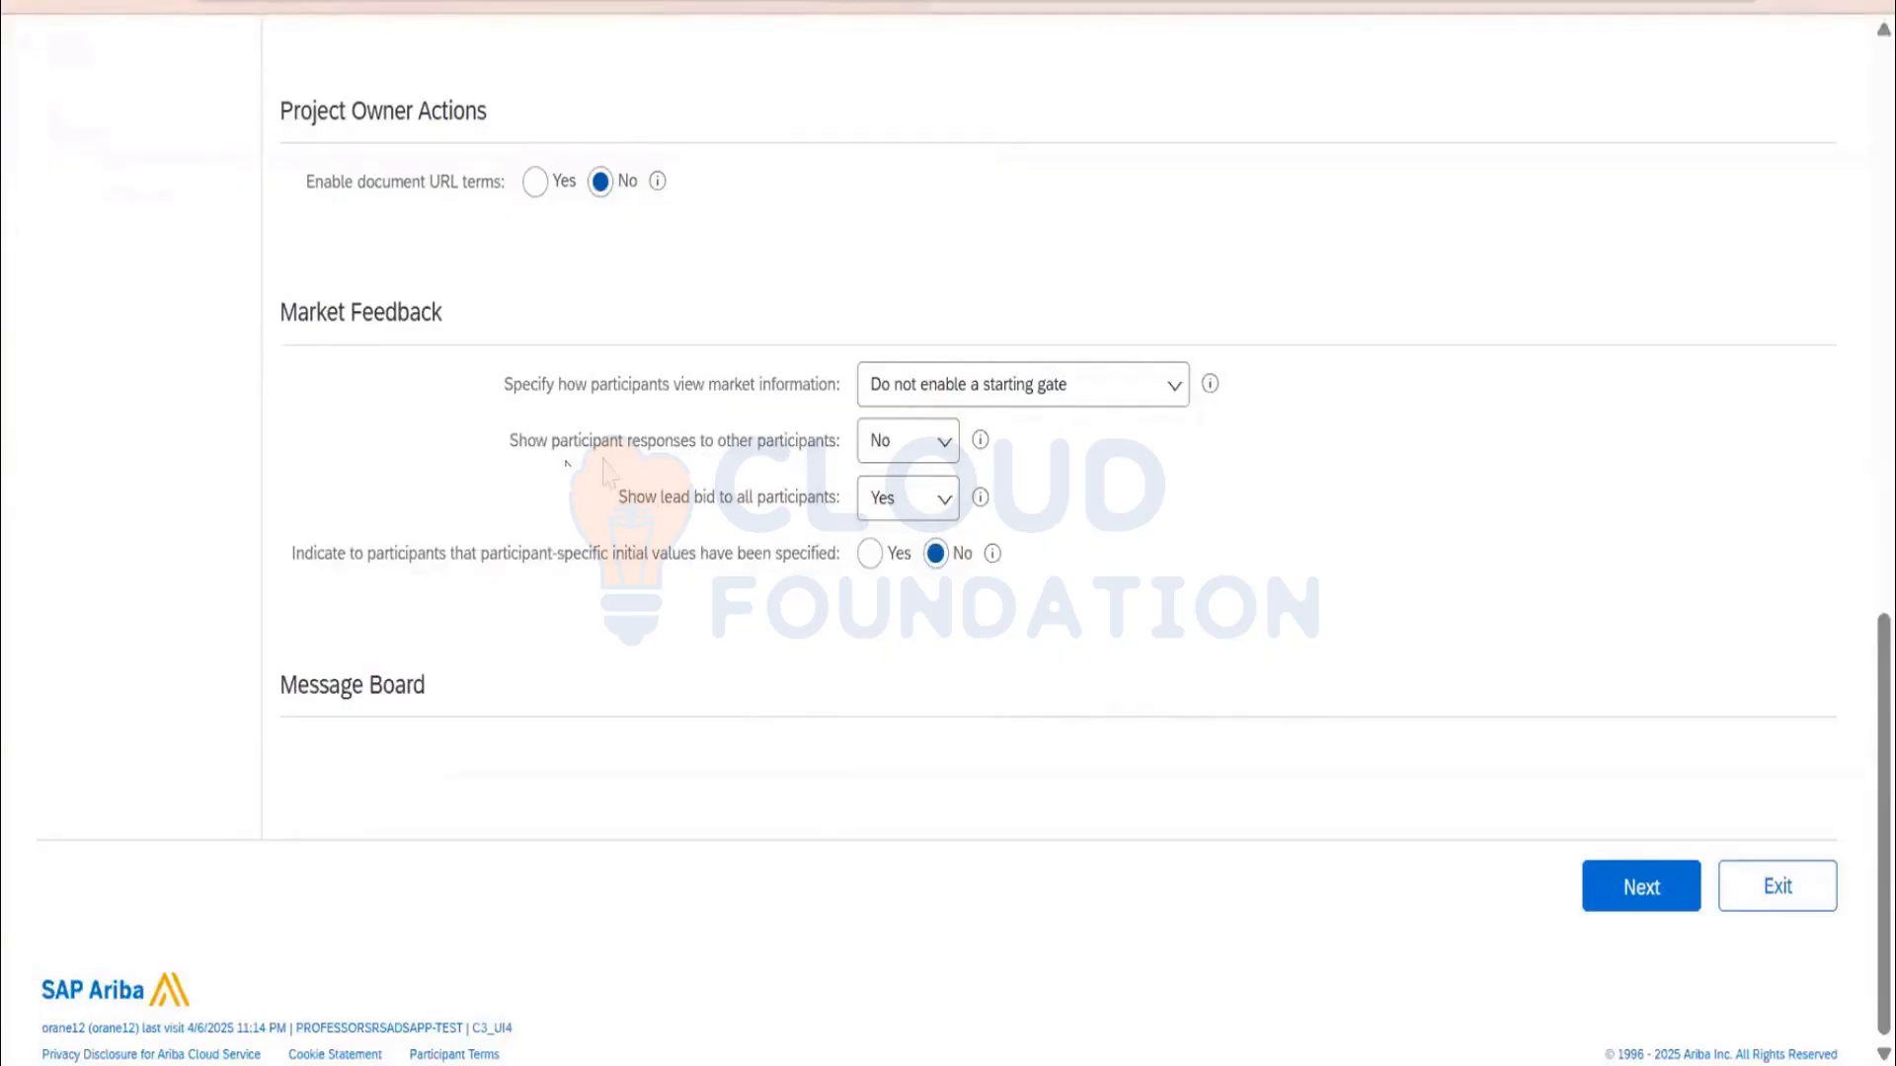
Set Show participant responses to other participants to Yes, keeping Yes - generic aliases
click(902, 499)
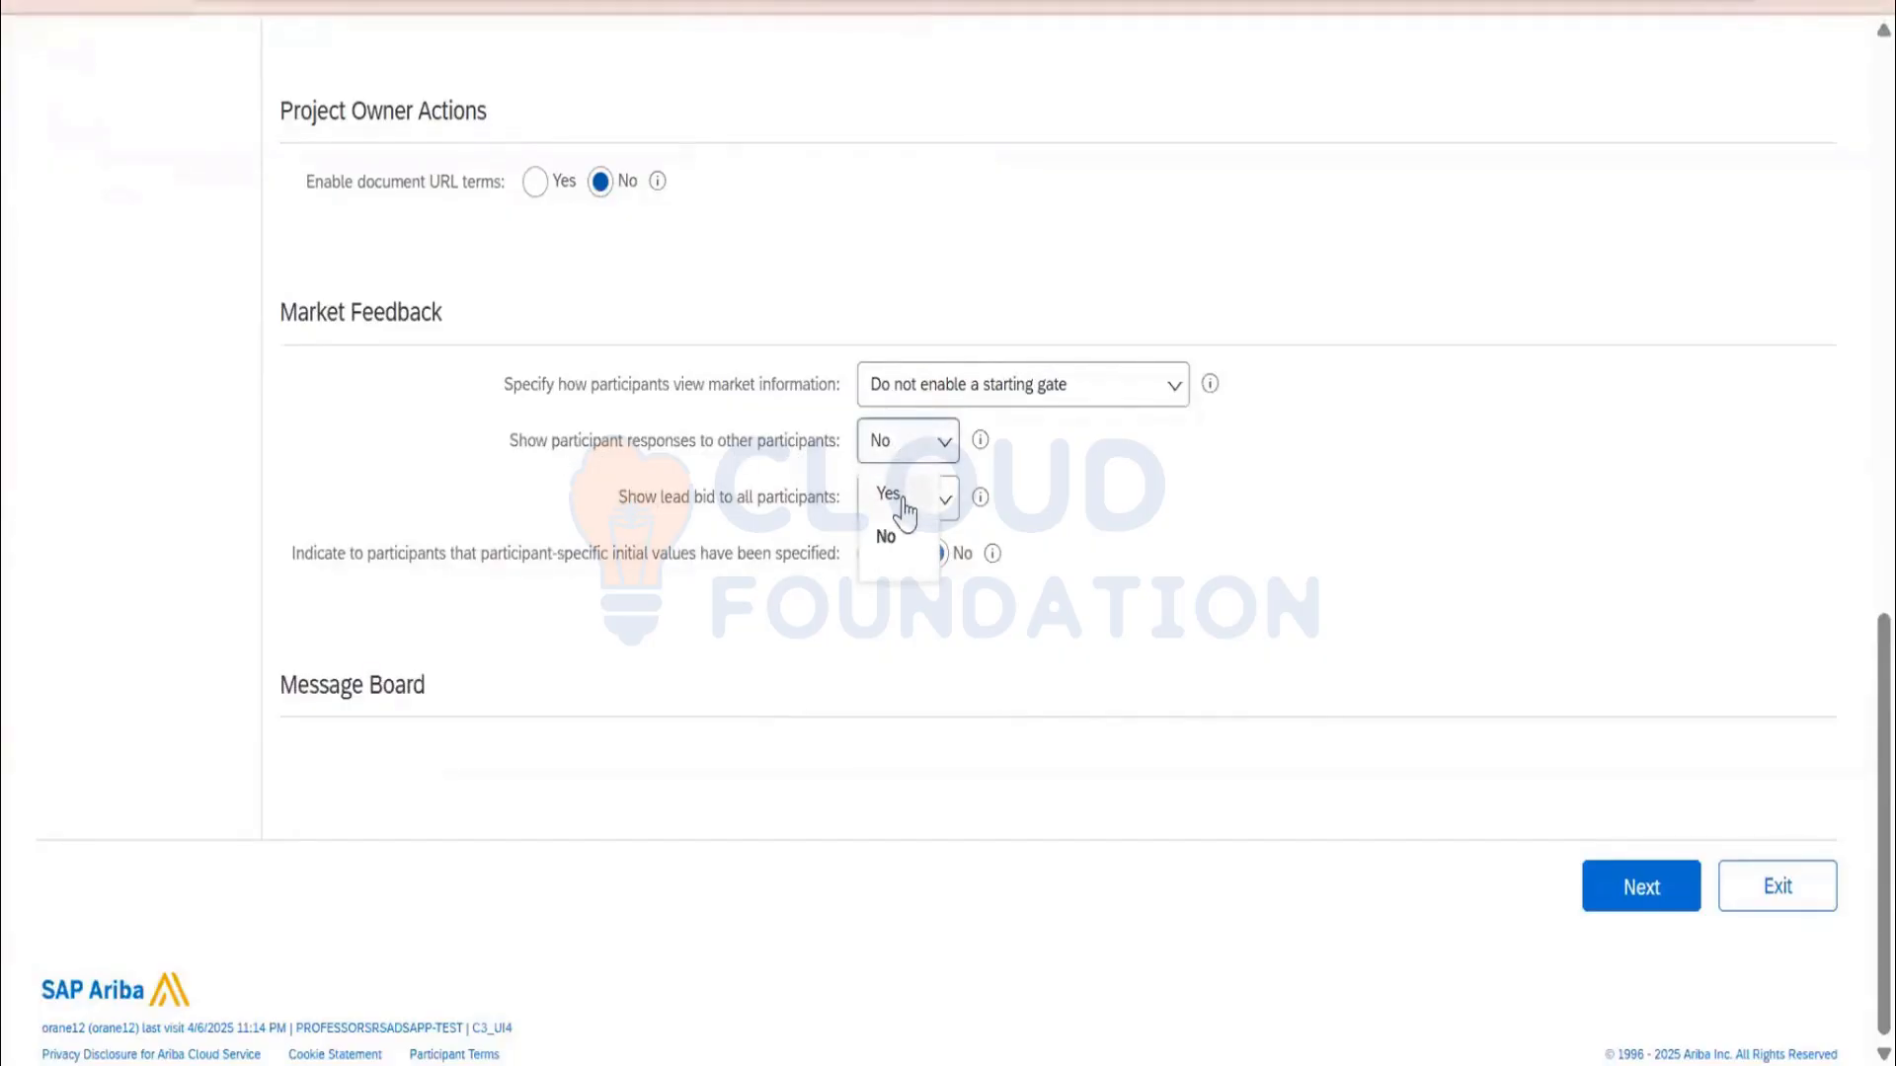
click(894, 494)
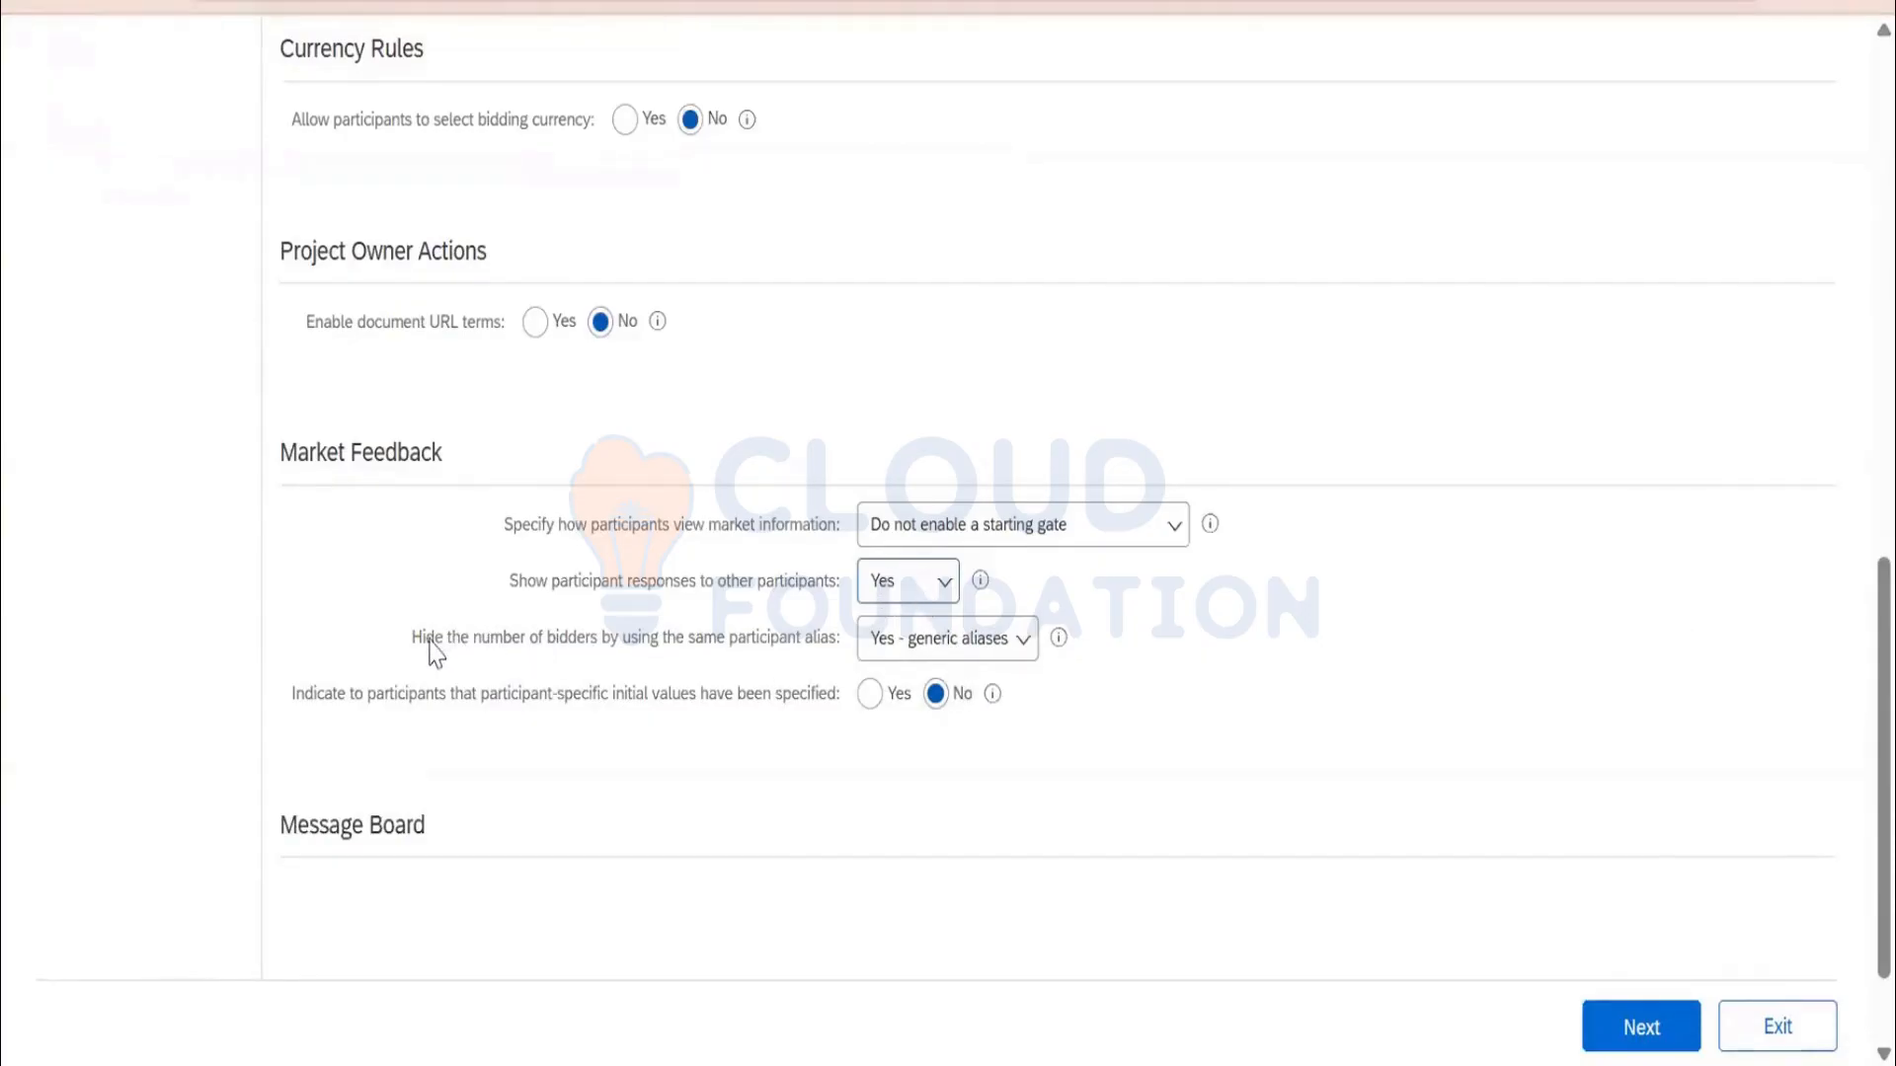
click(973, 653)
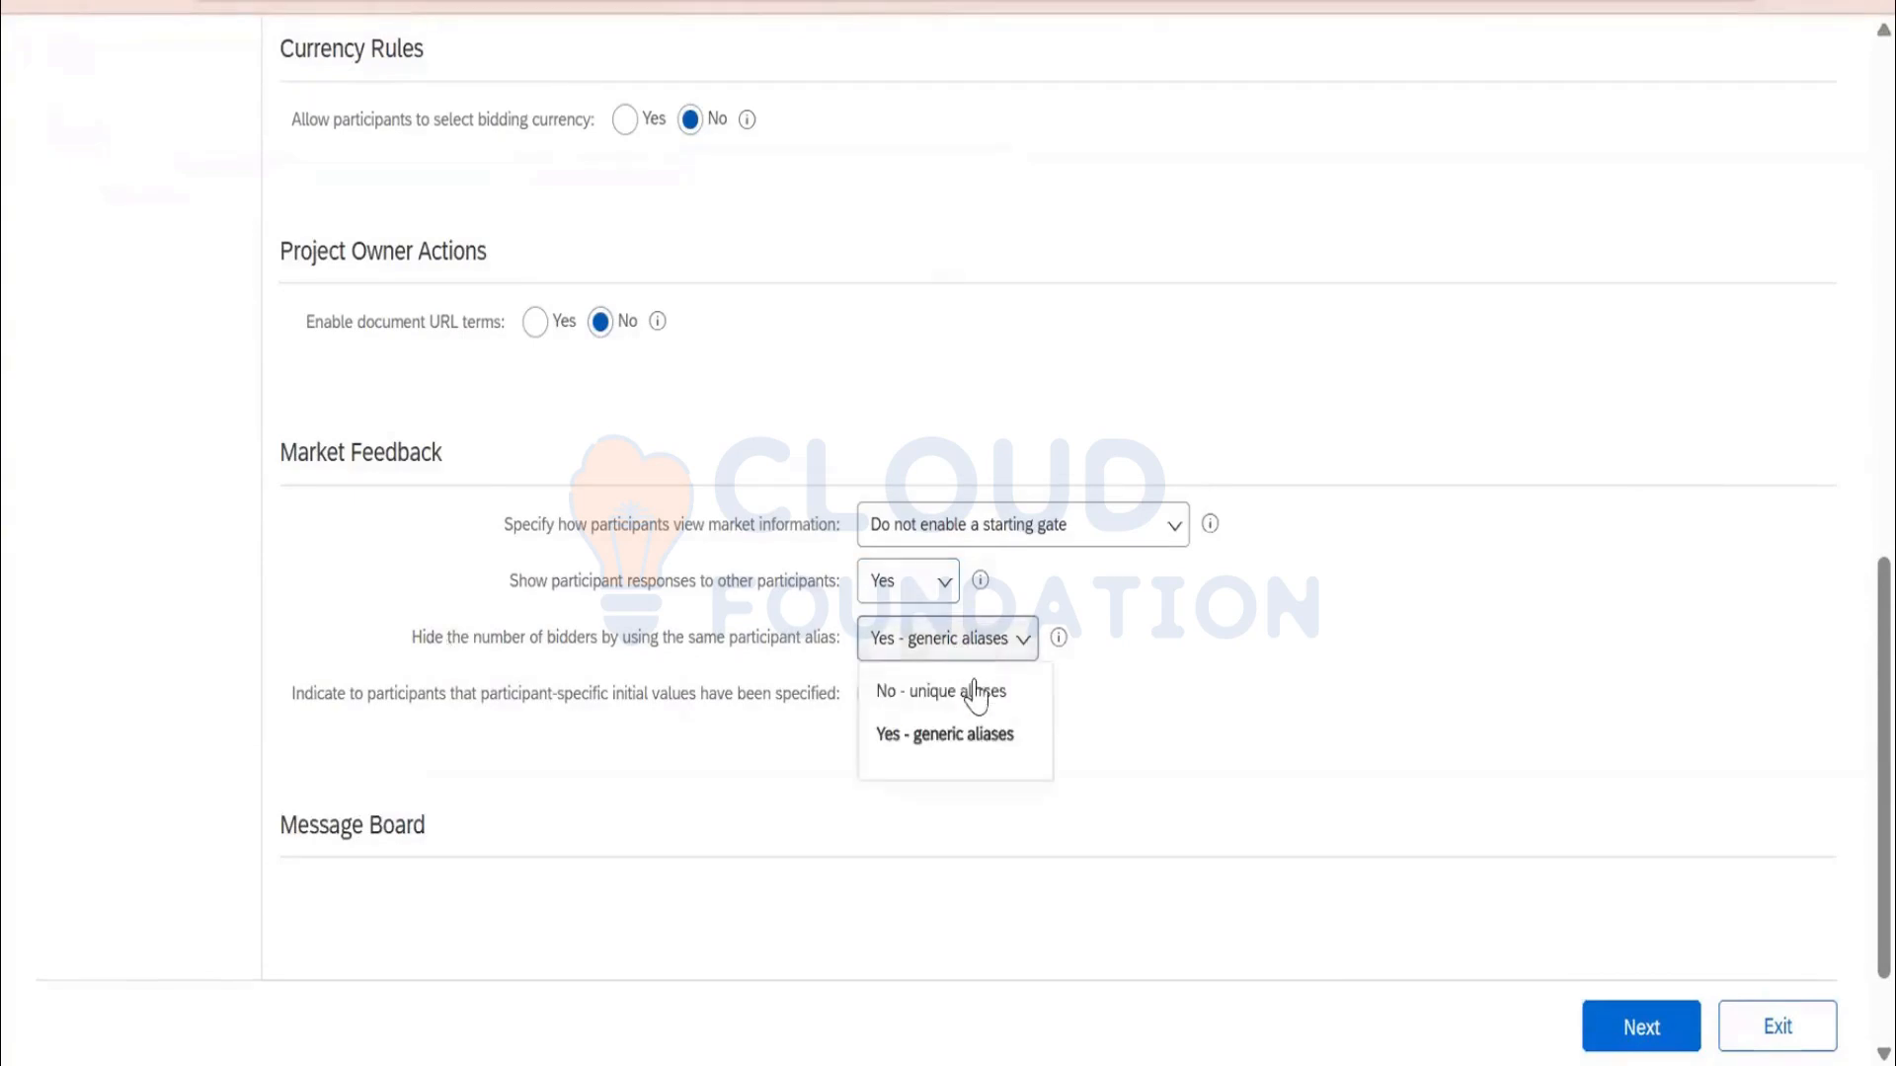
click(1262, 736)
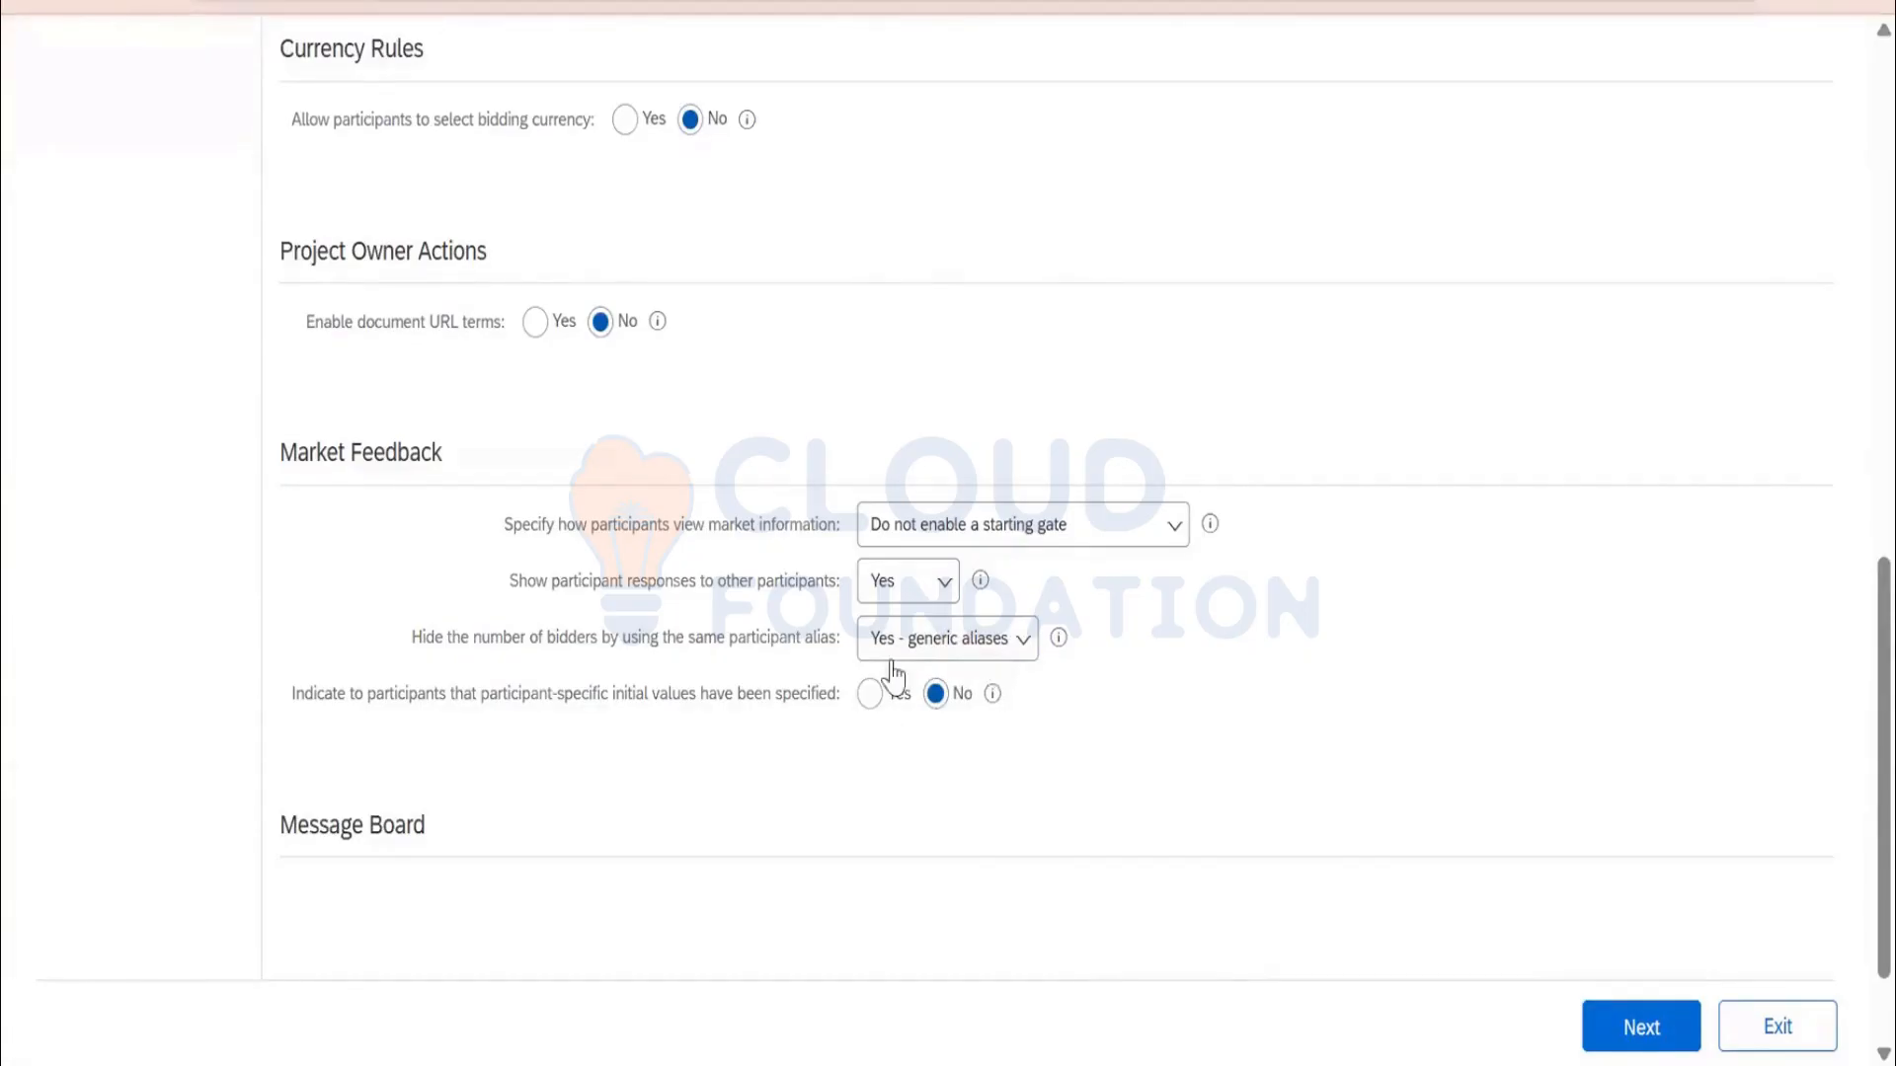
On the Team step, add the owner's user as an Active Observer and an Observer
scroll(1506, 897, up, 10)
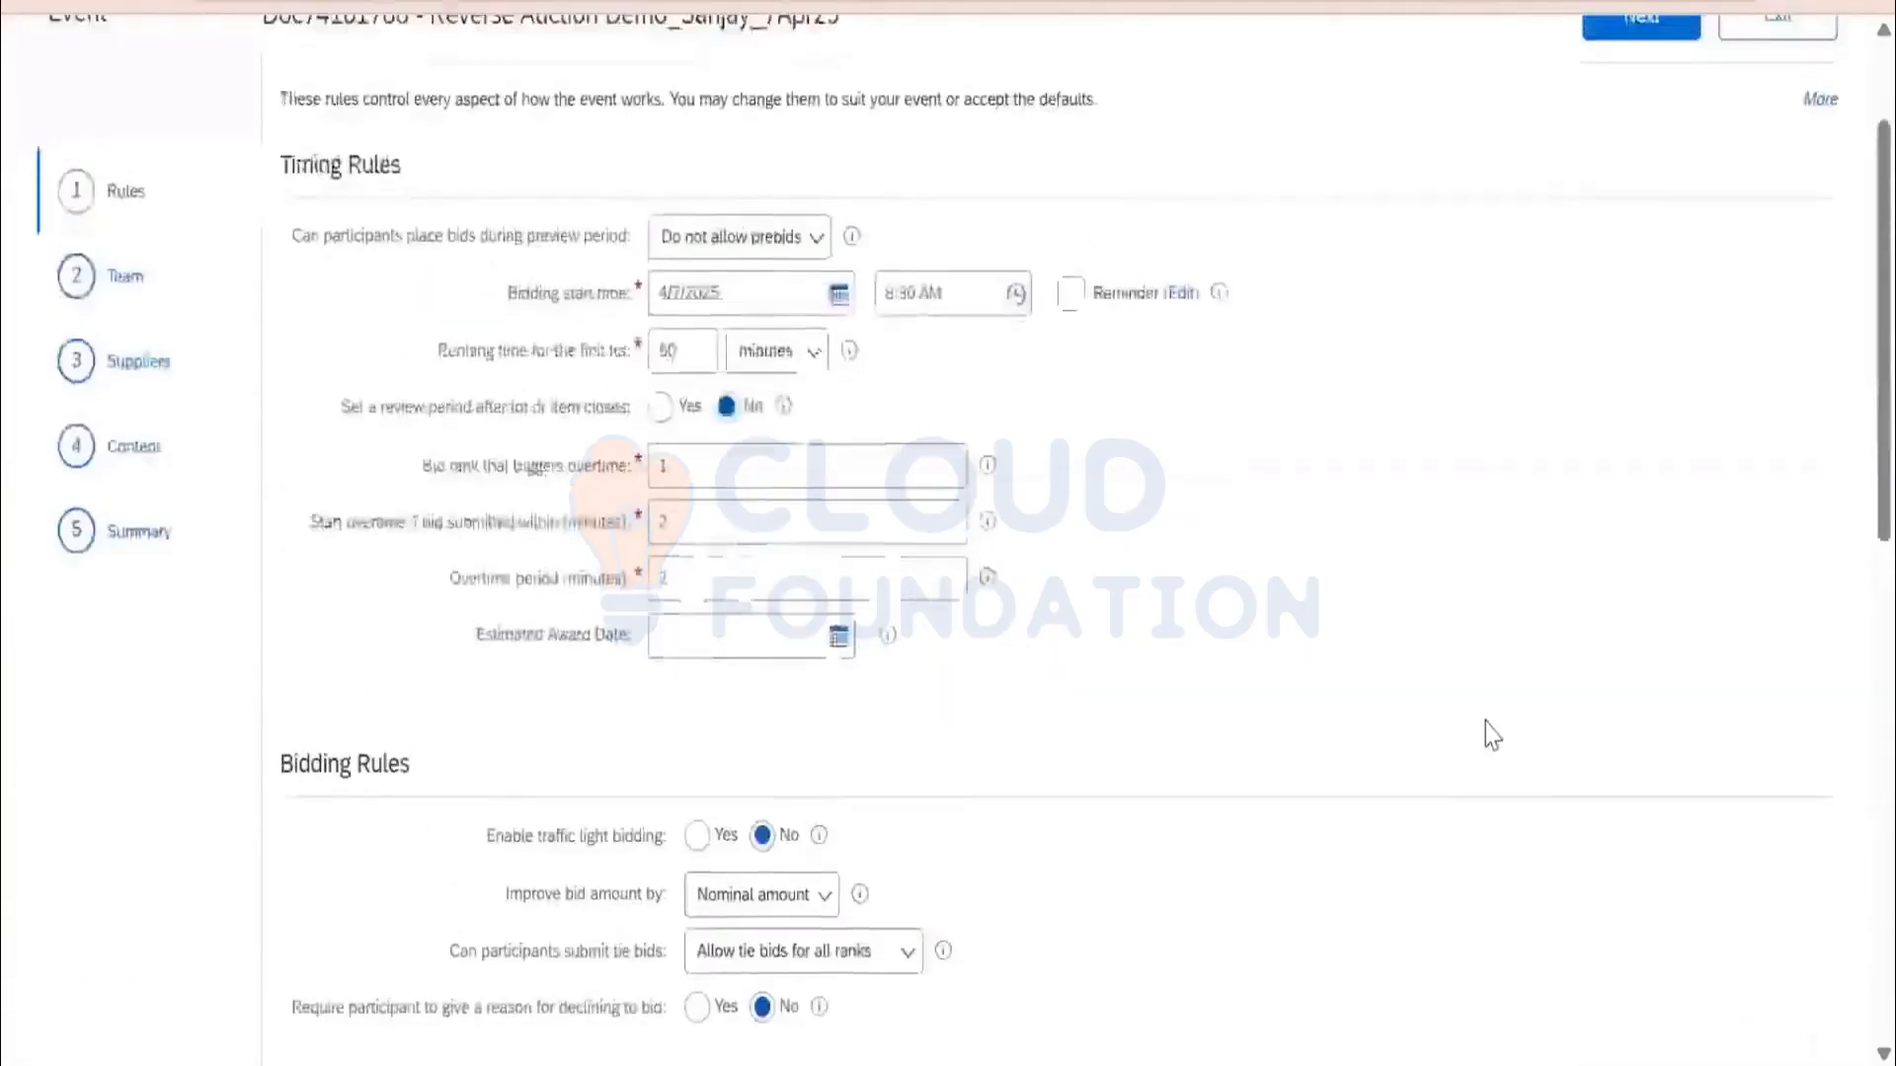
click(1649, 195)
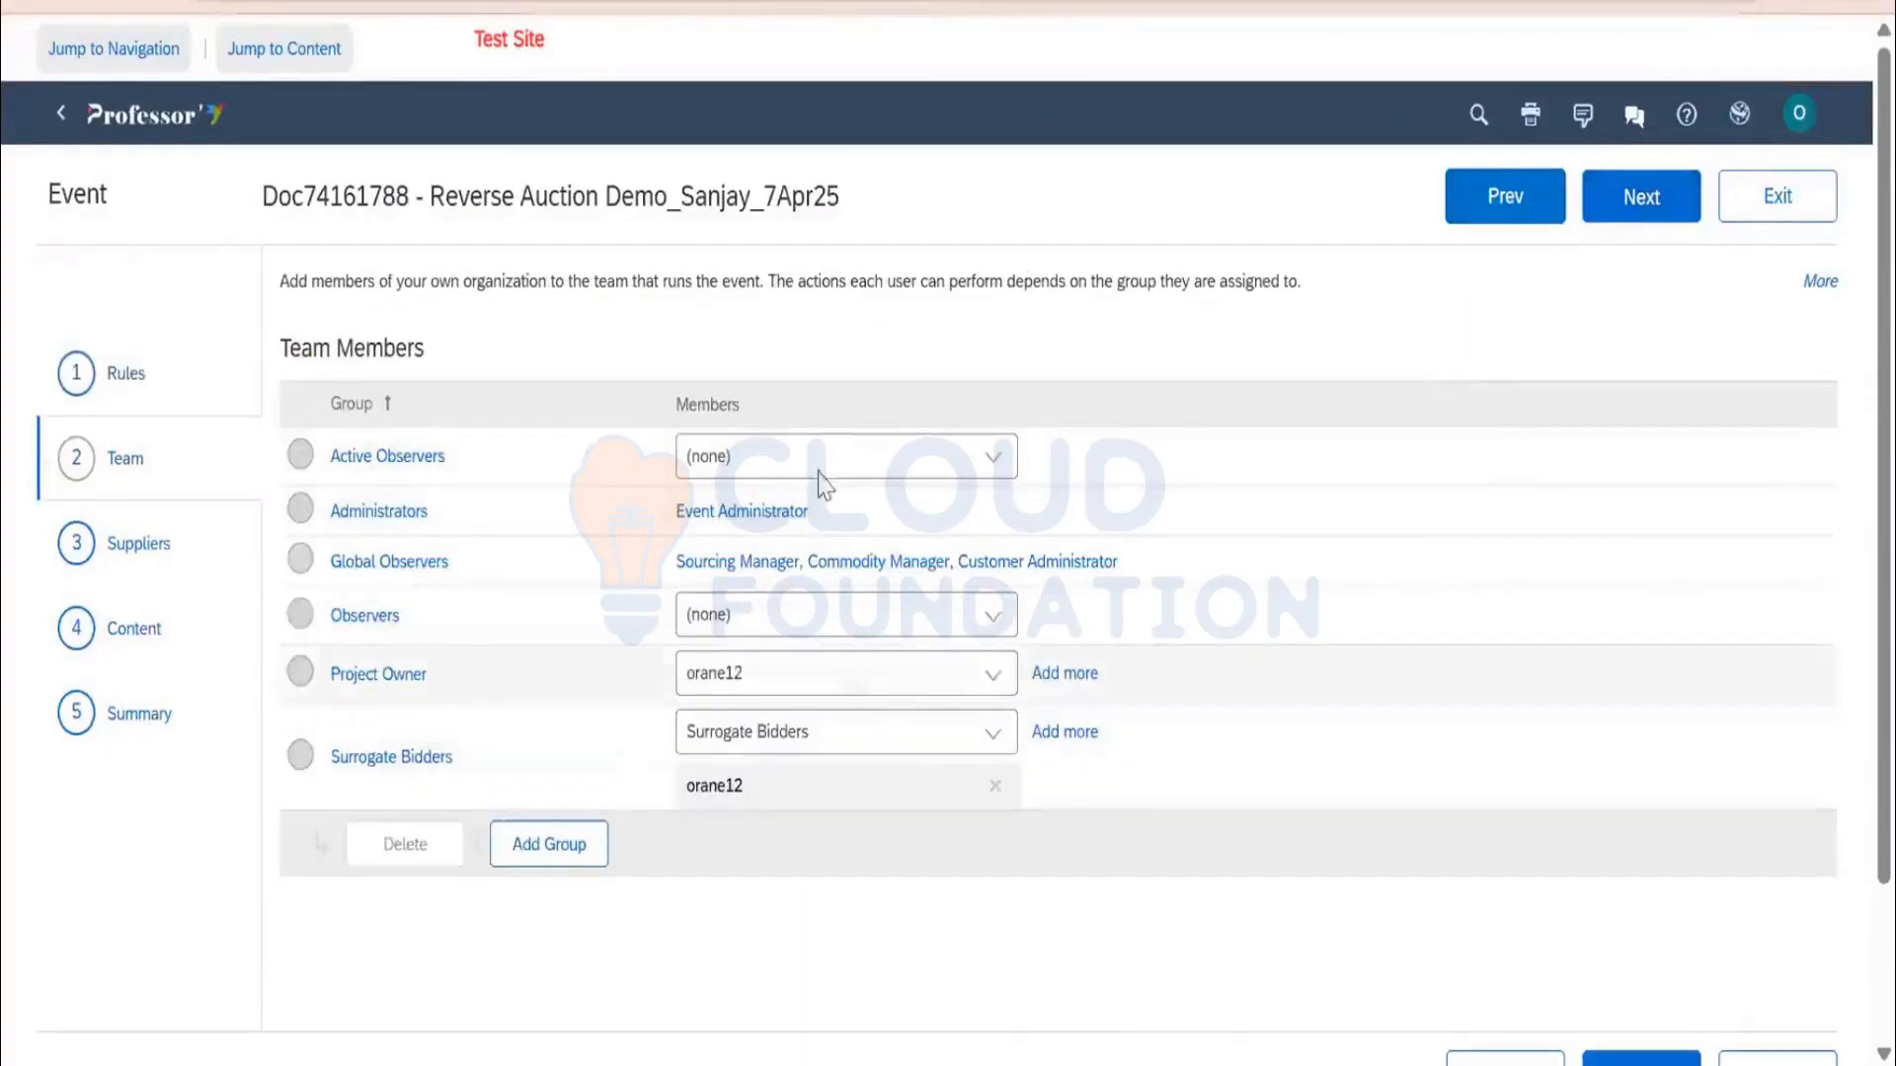
click(1000, 467)
click(847, 638)
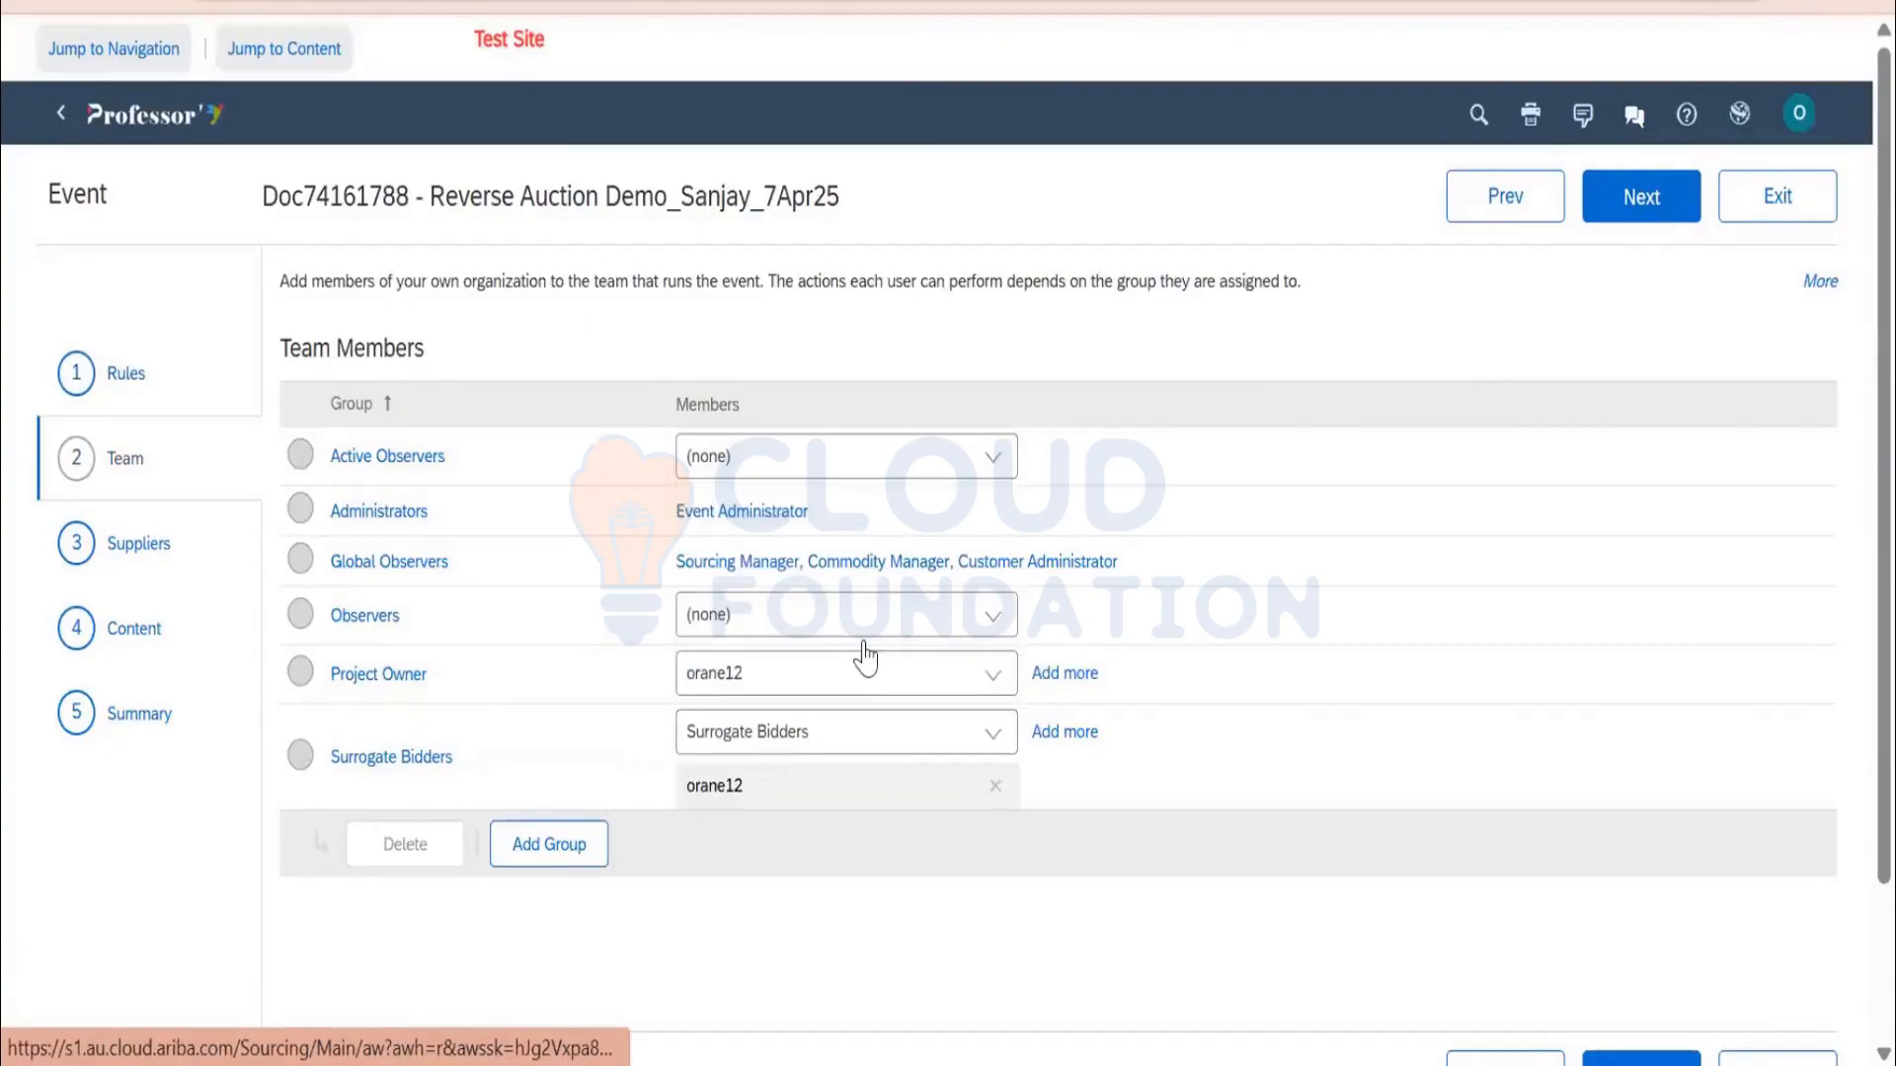
click(863, 632)
click(898, 789)
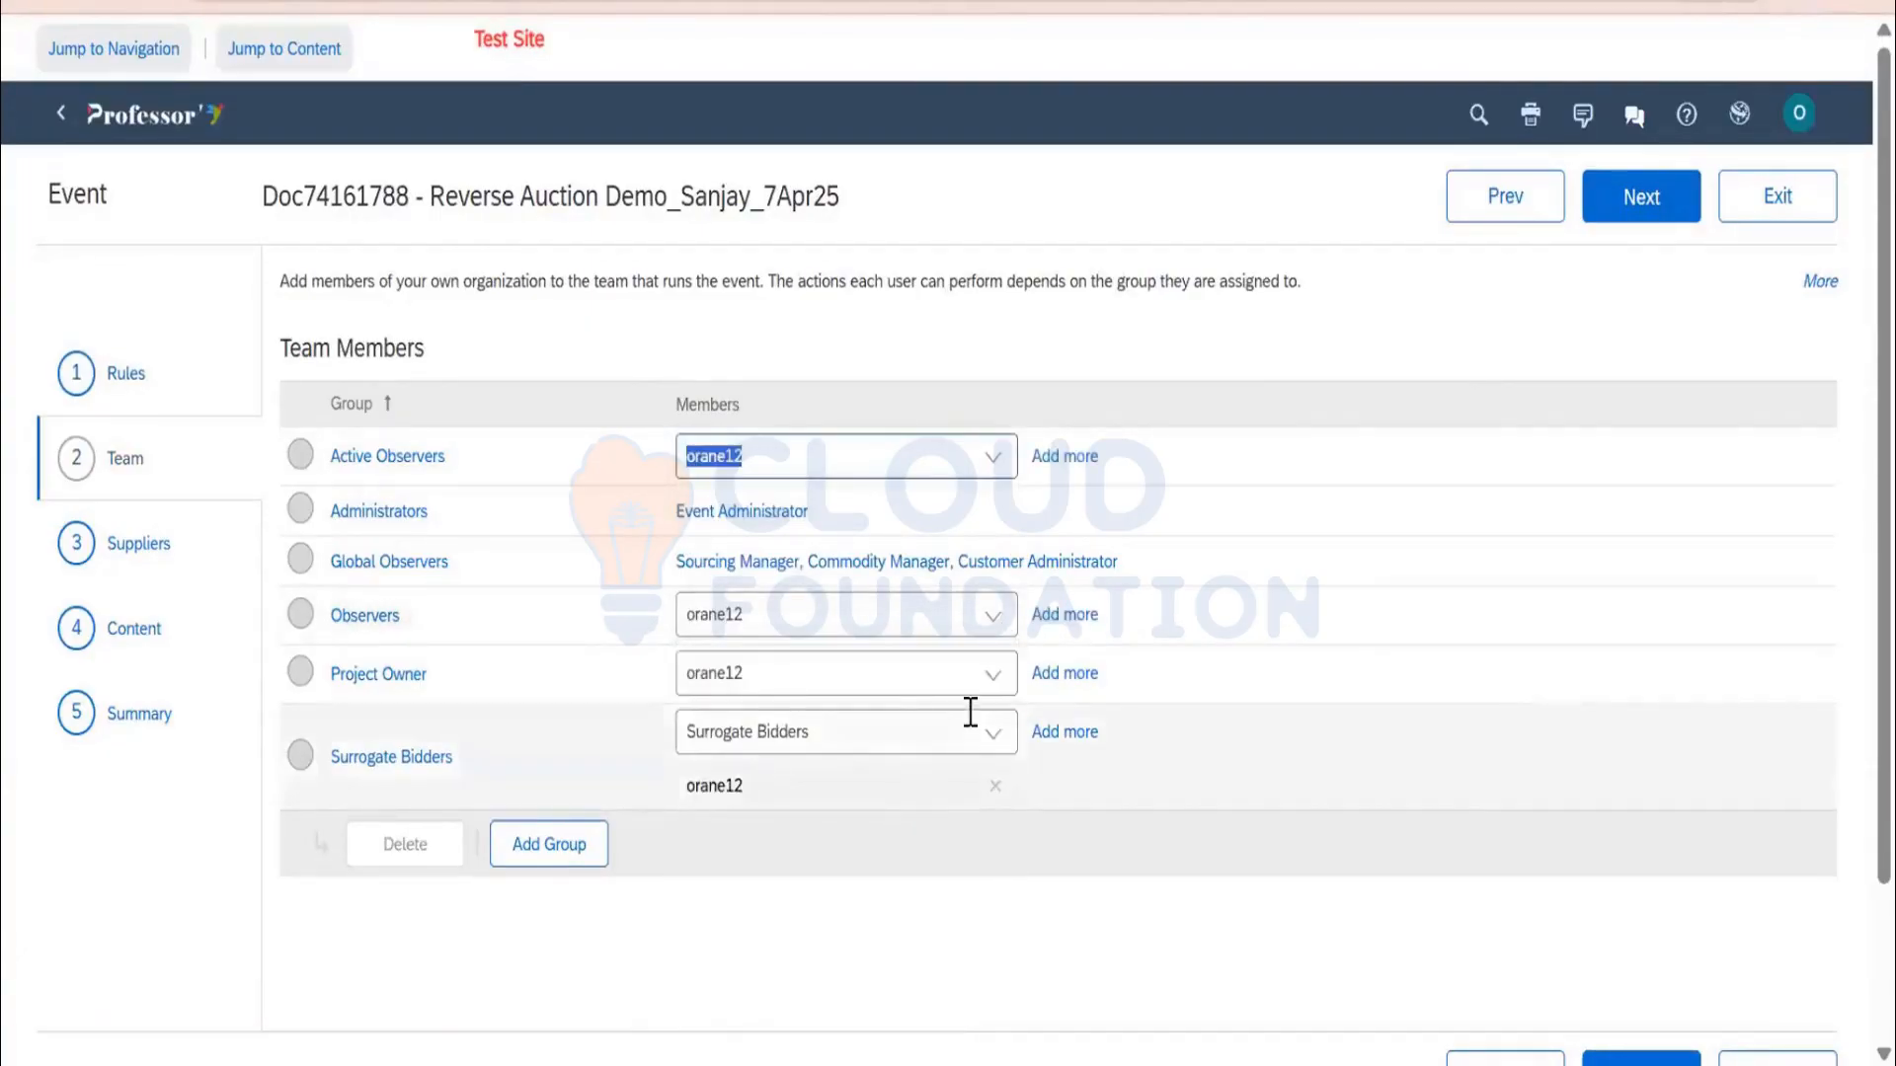
Review the Surrogate Bidders group details, then continue to the Suppliers step
scroll(970, 711, down, 1)
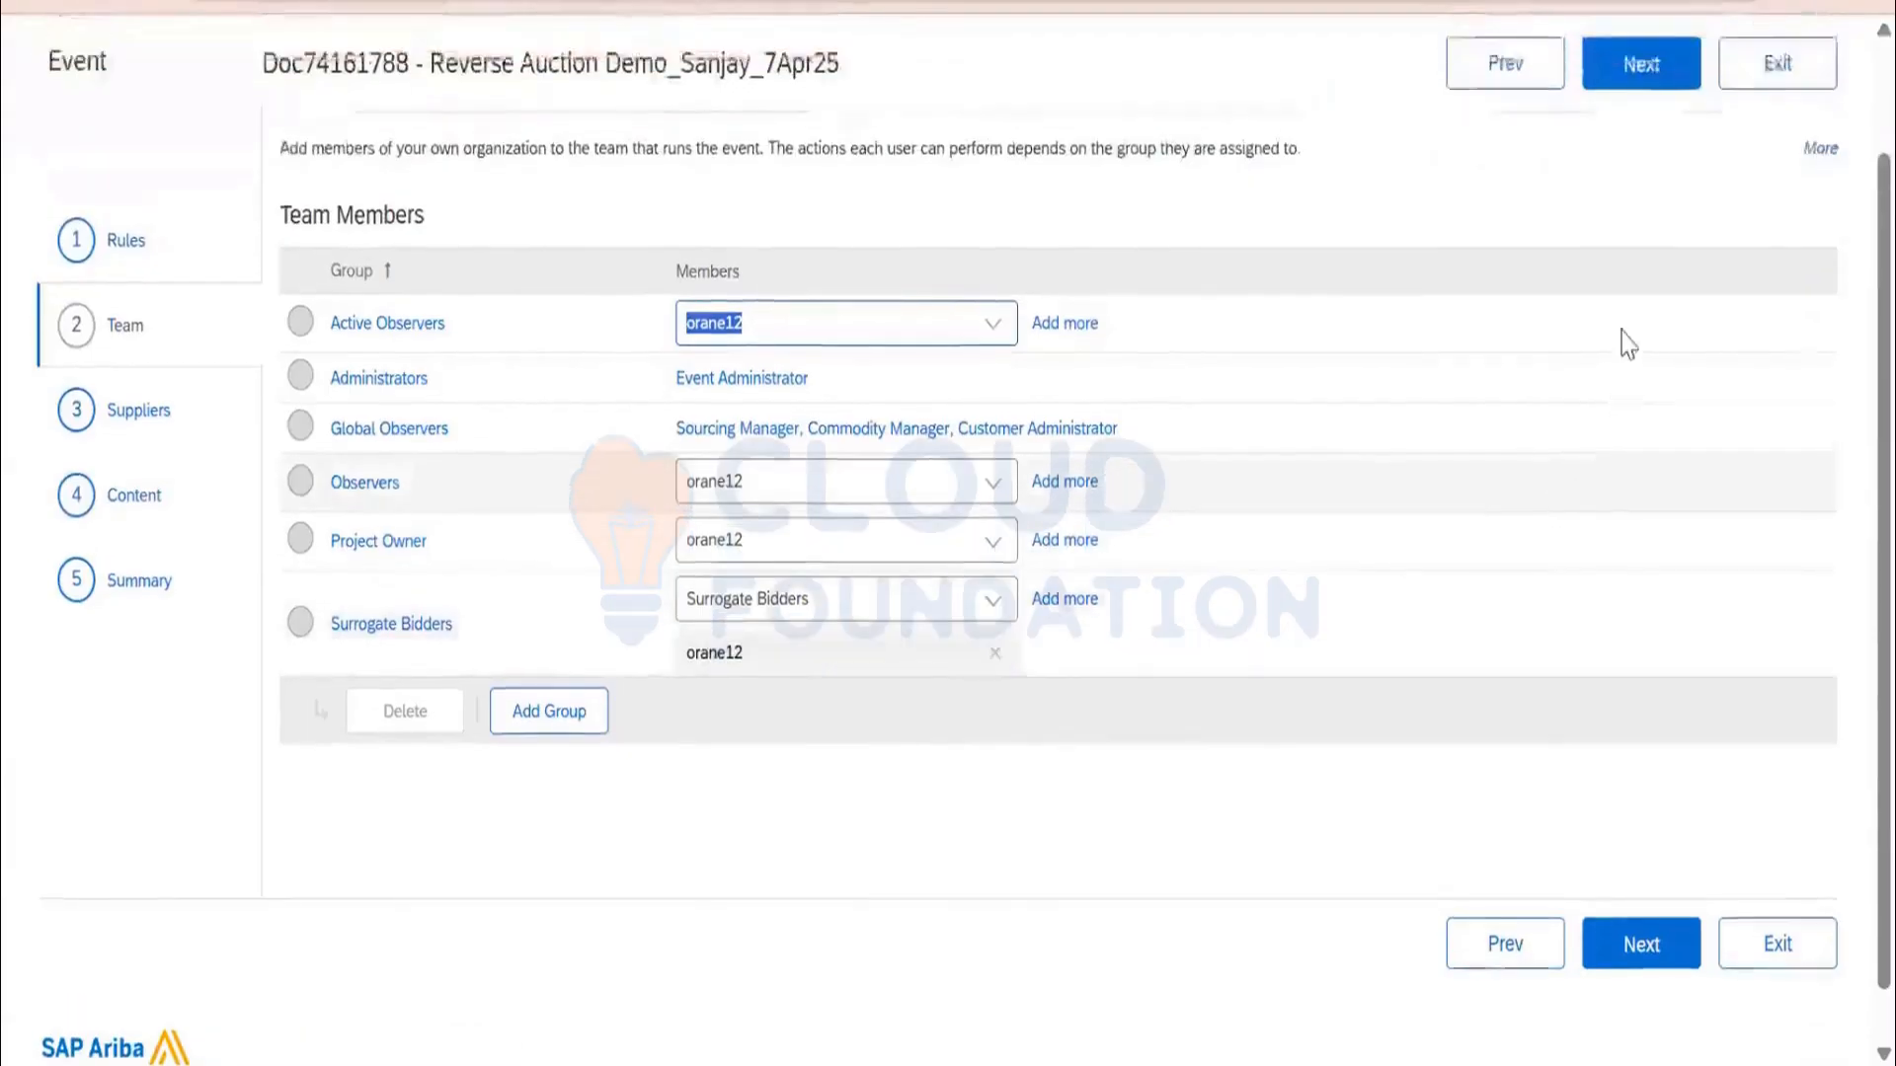
scroll(1627, 344, up, 1)
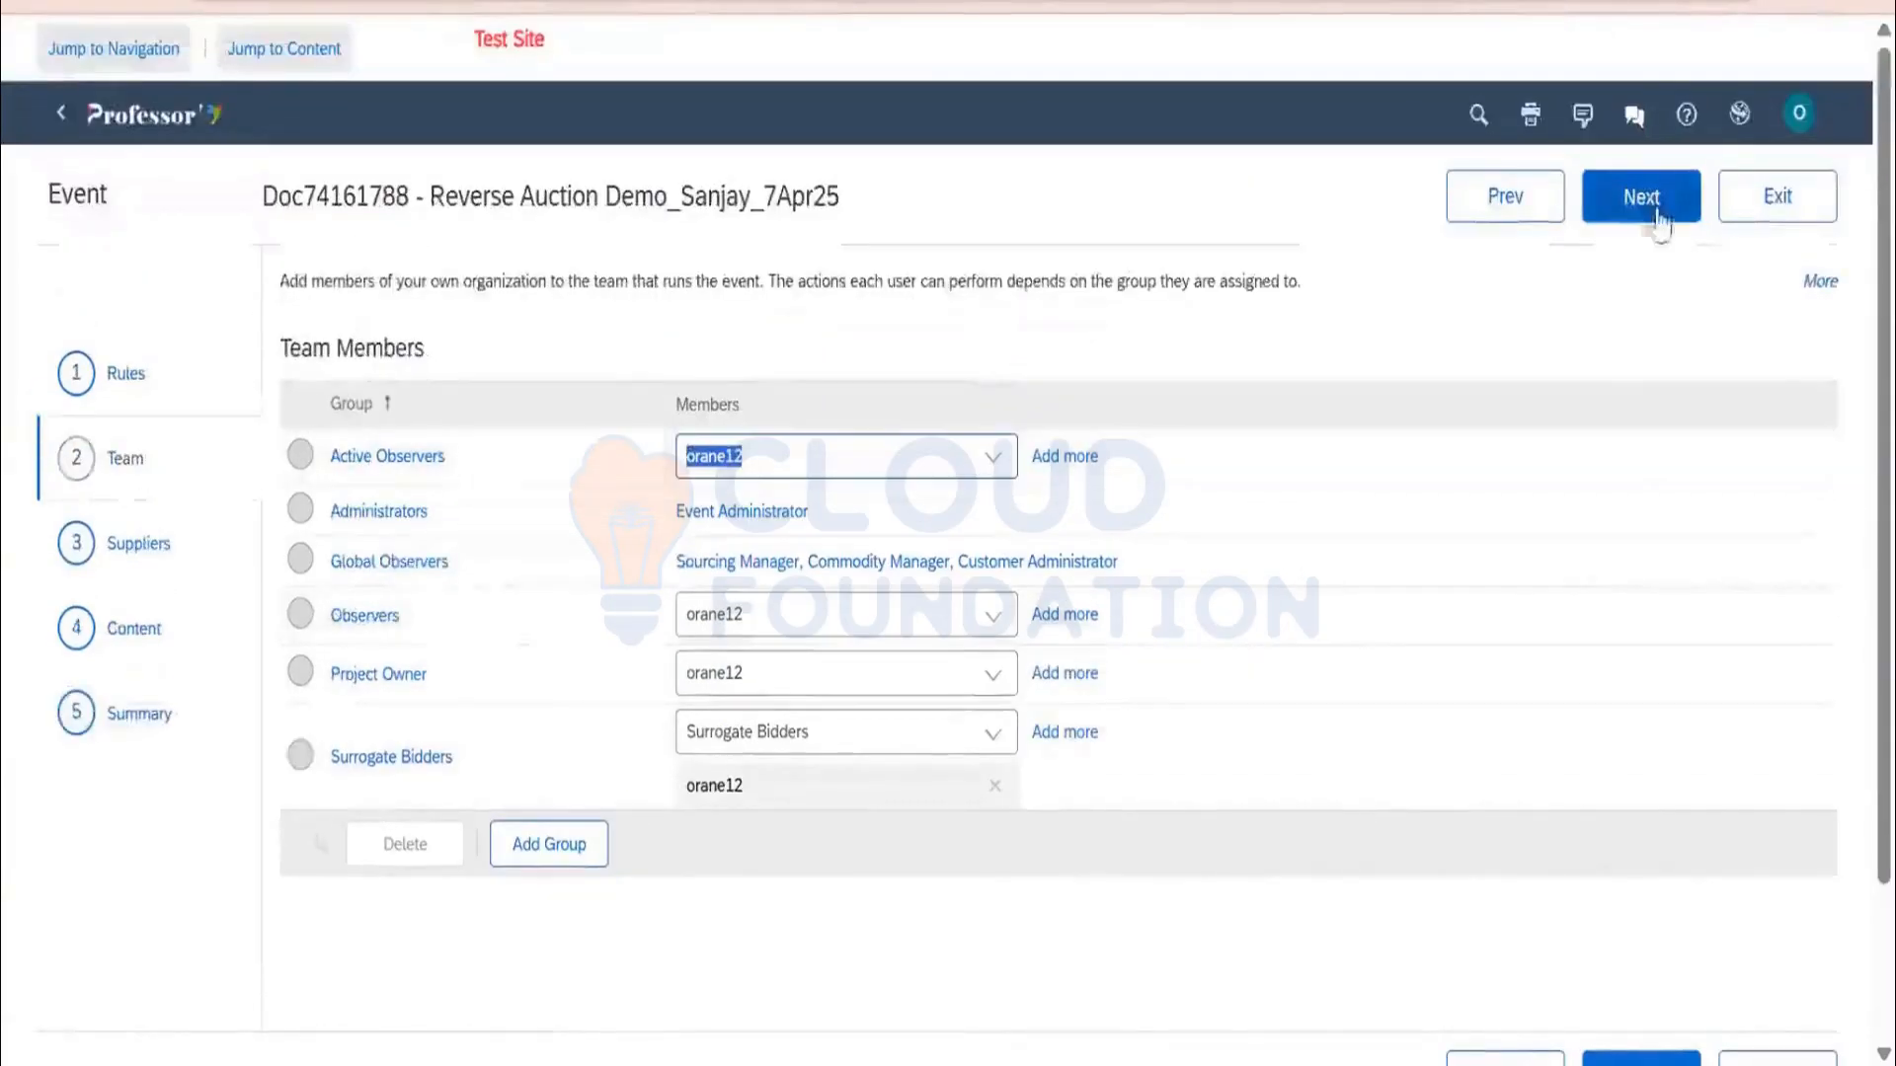
click(1487, 216)
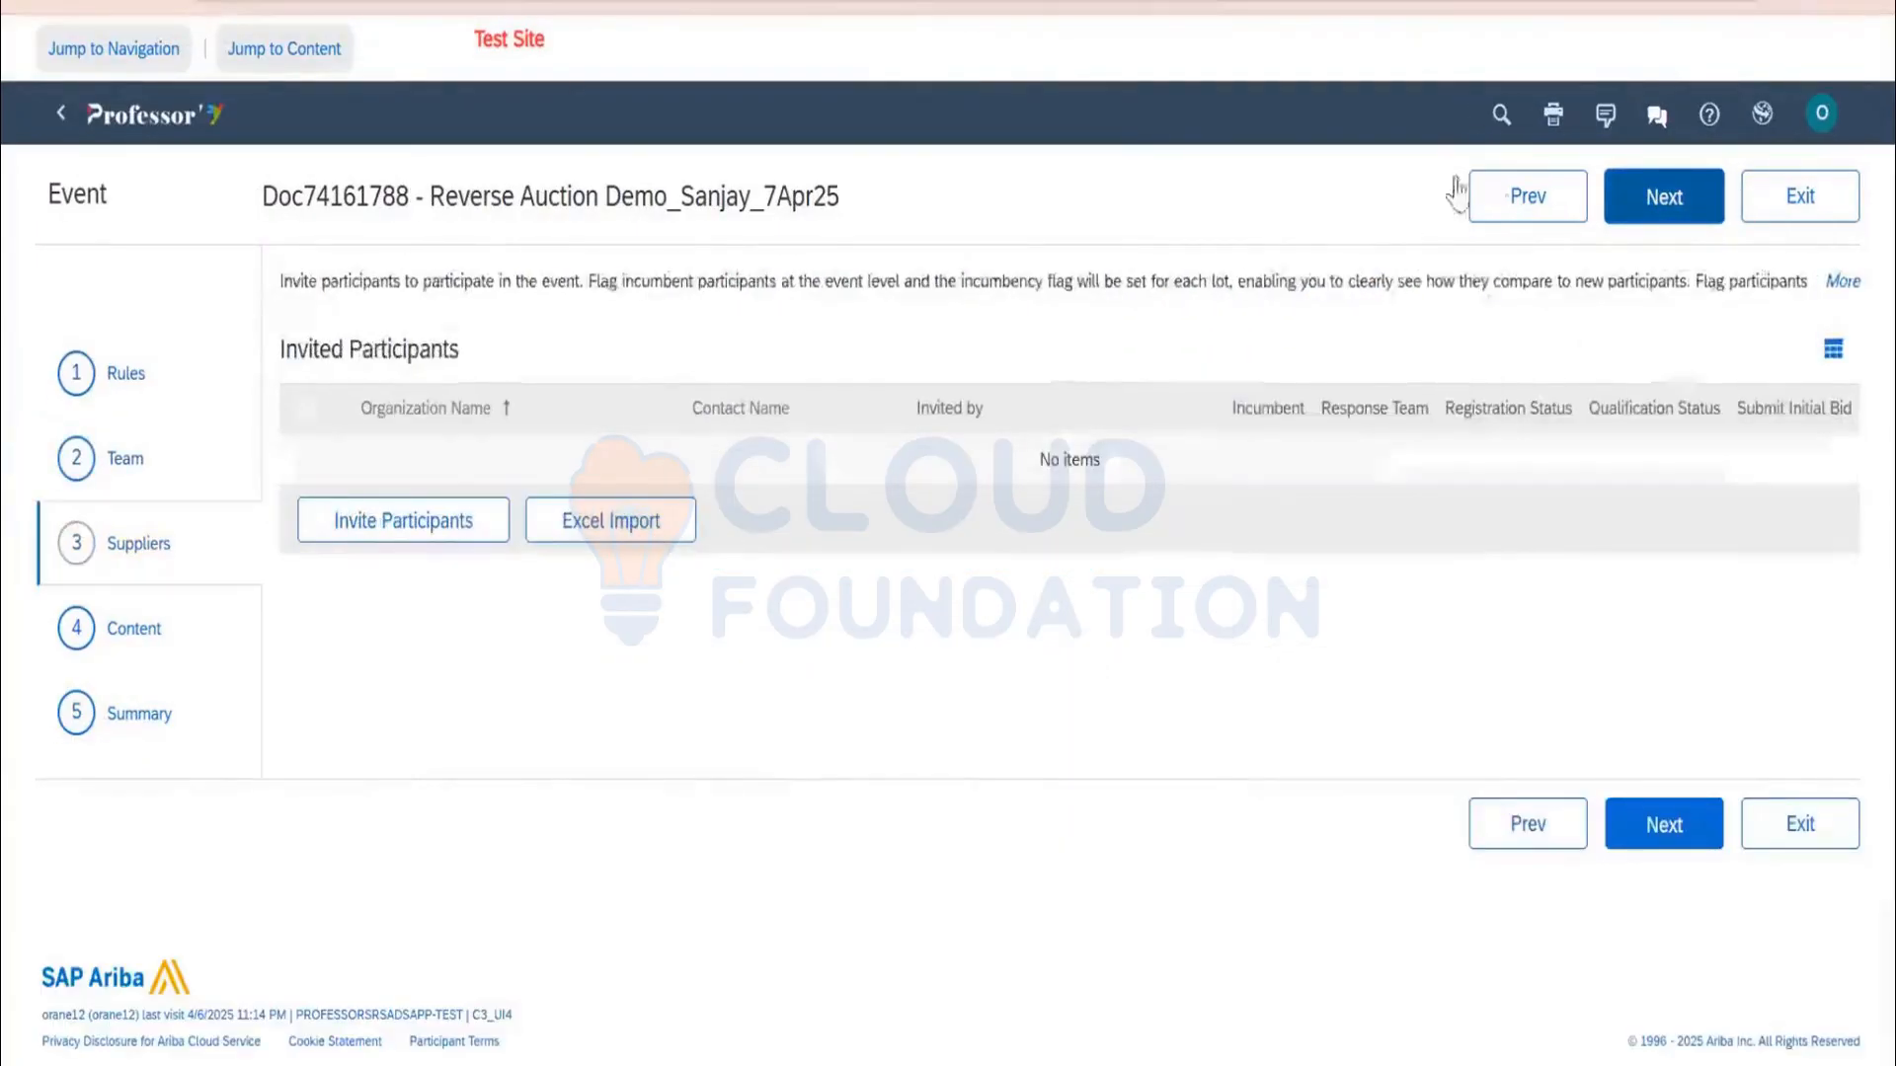
click(1481, 195)
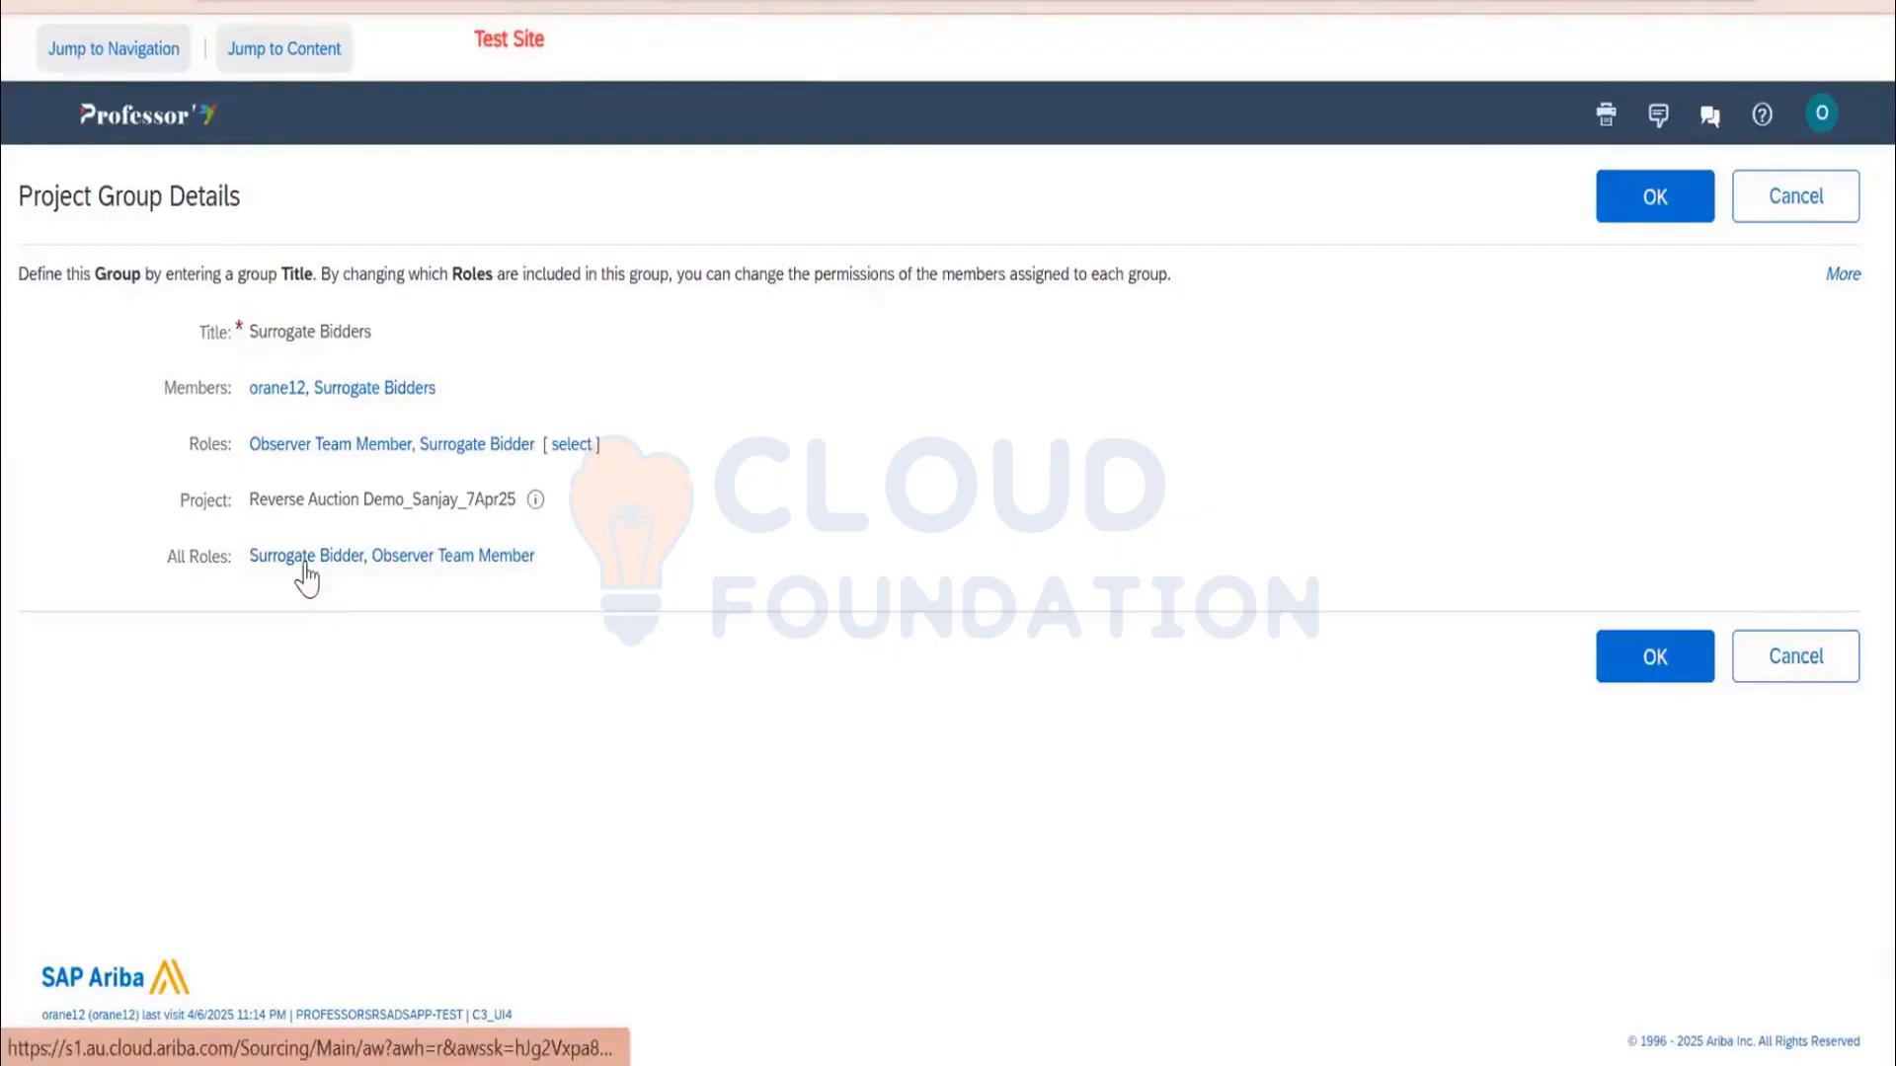
click(1663, 200)
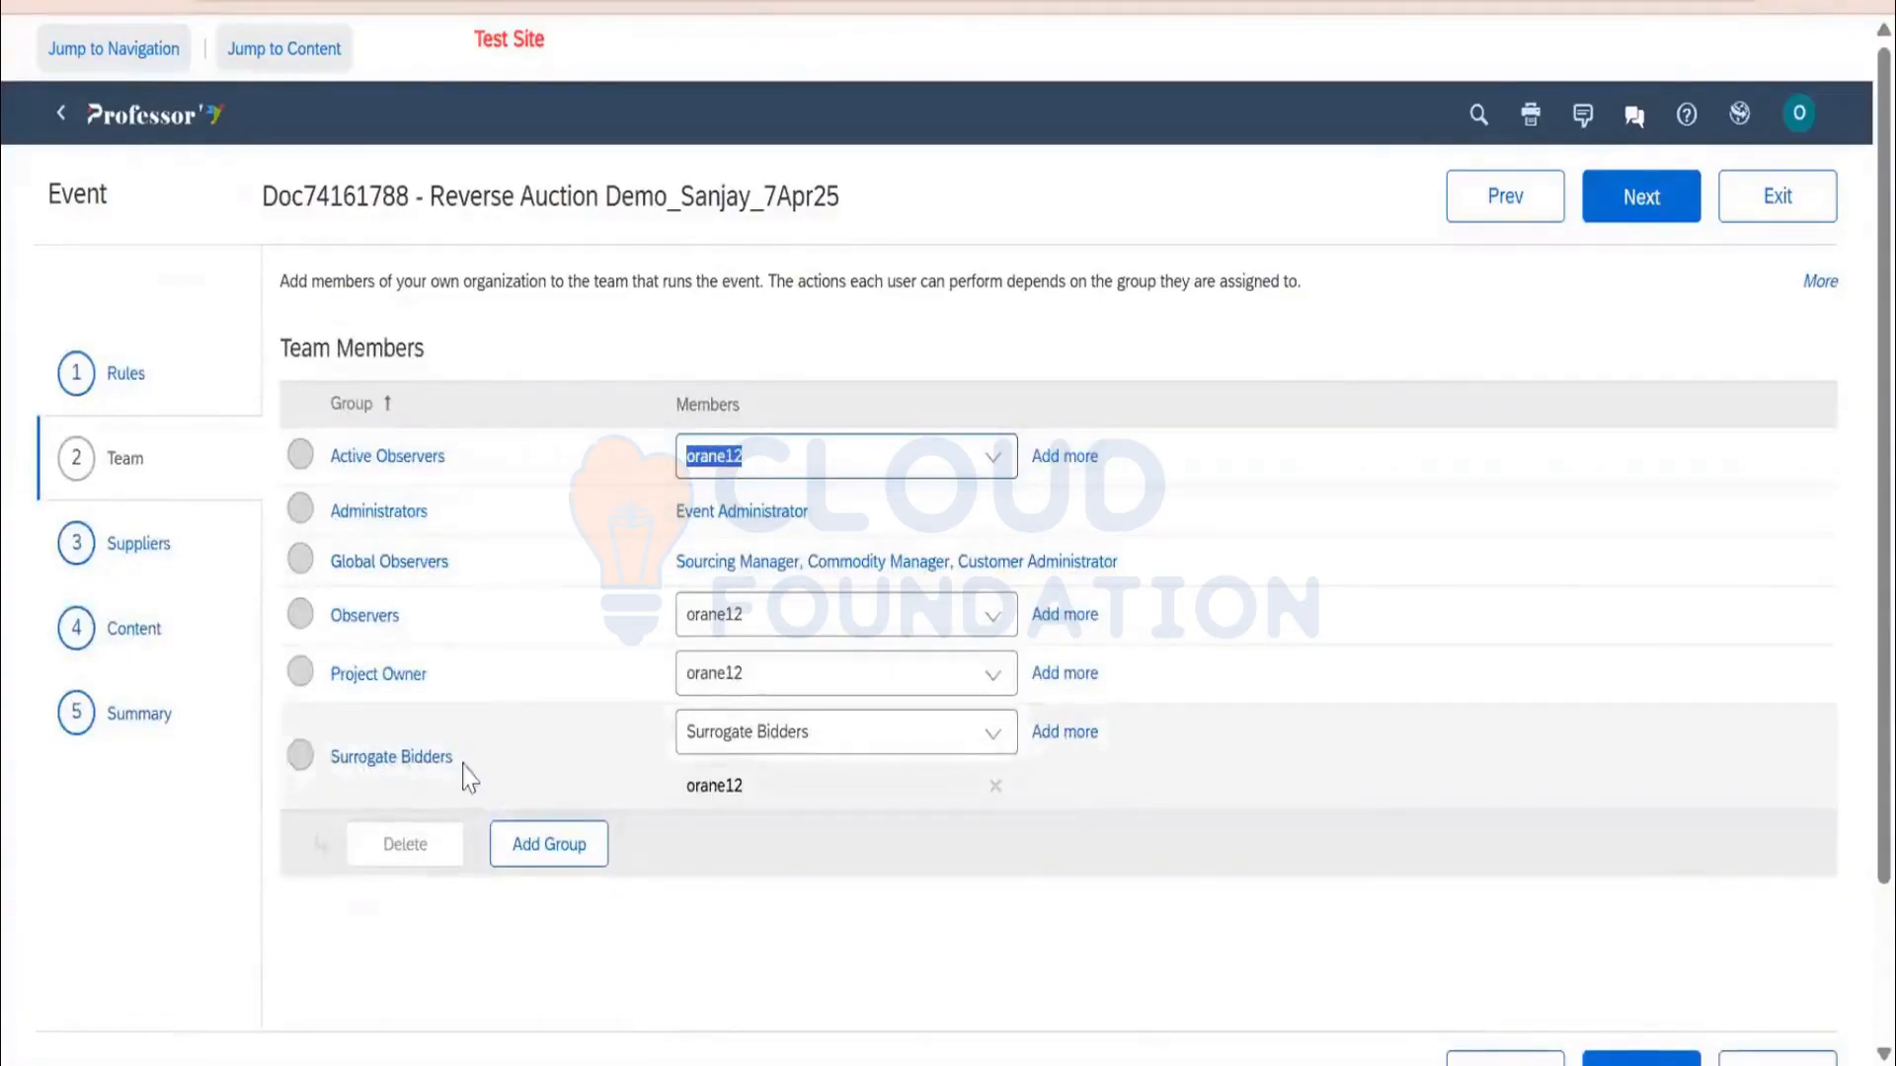
click(1641, 200)
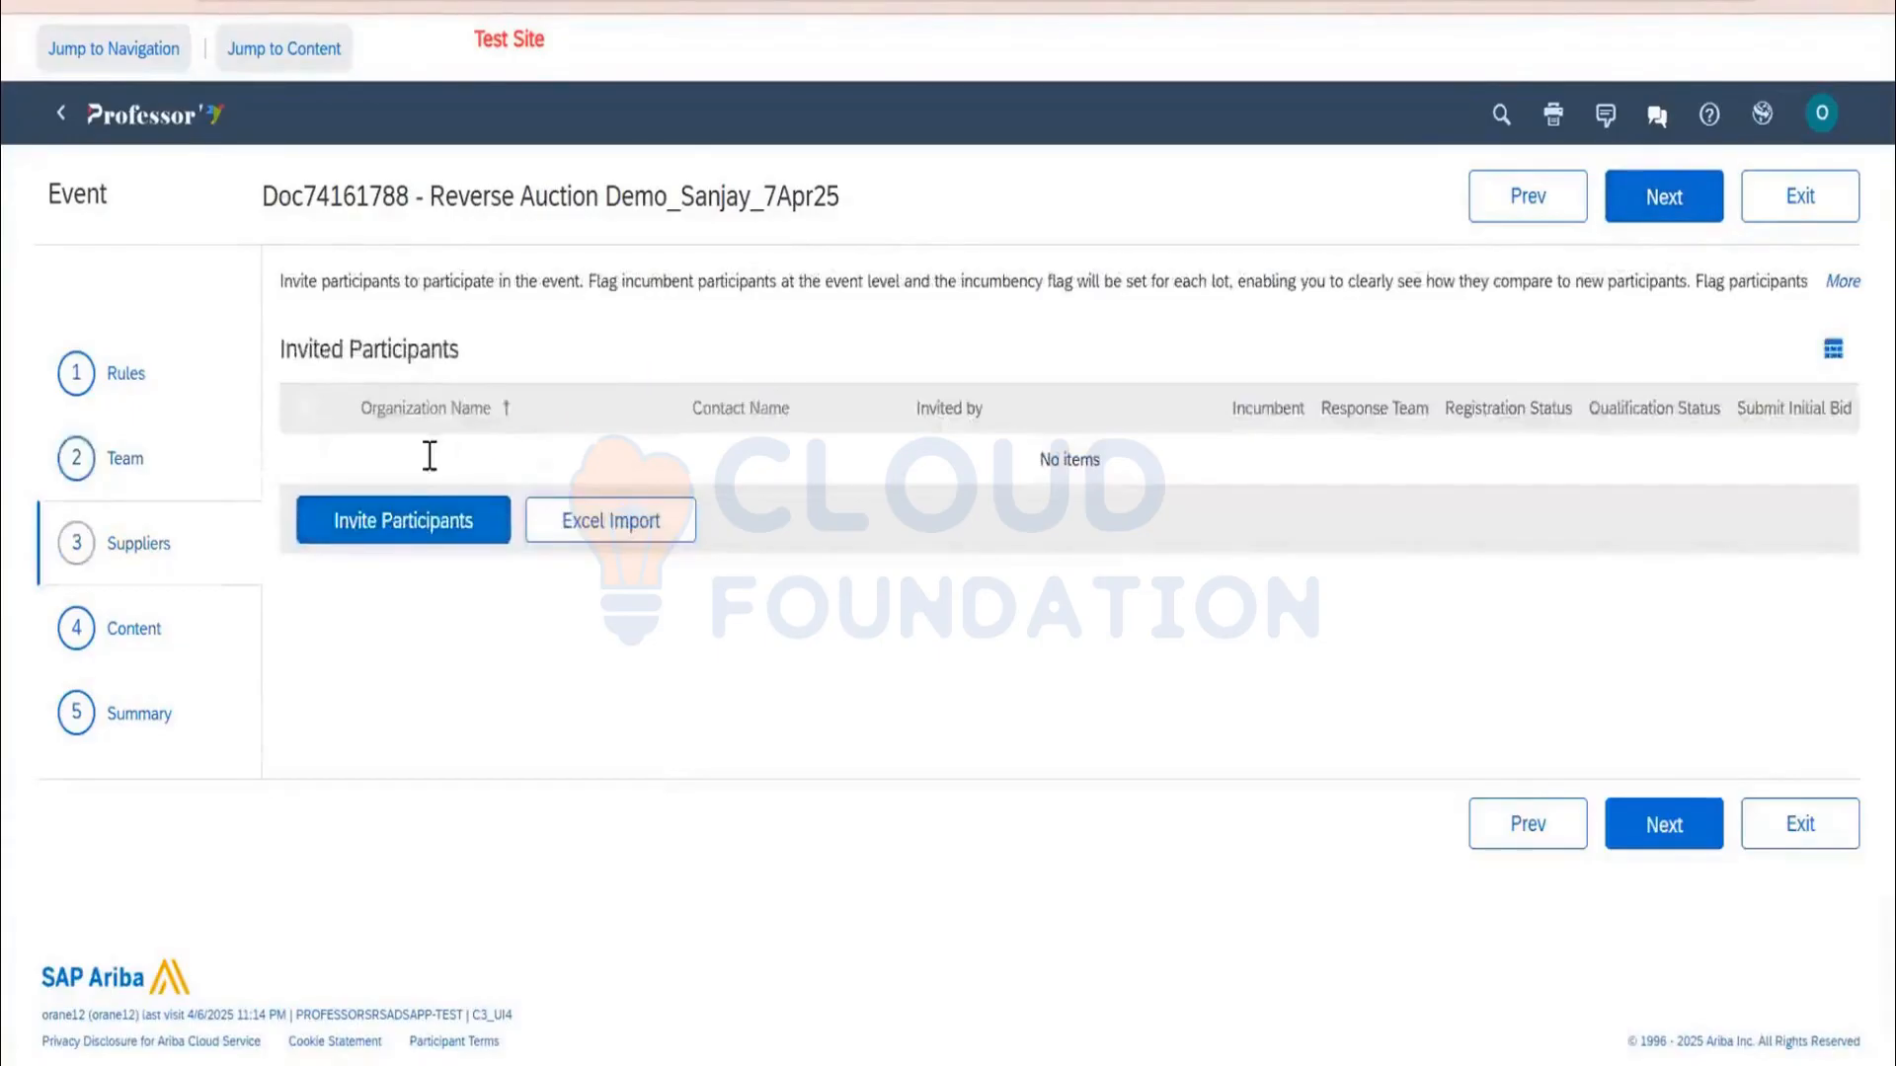
Search participants for 'reve' with the Regions and Commodity Categories filters removed
click(403, 518)
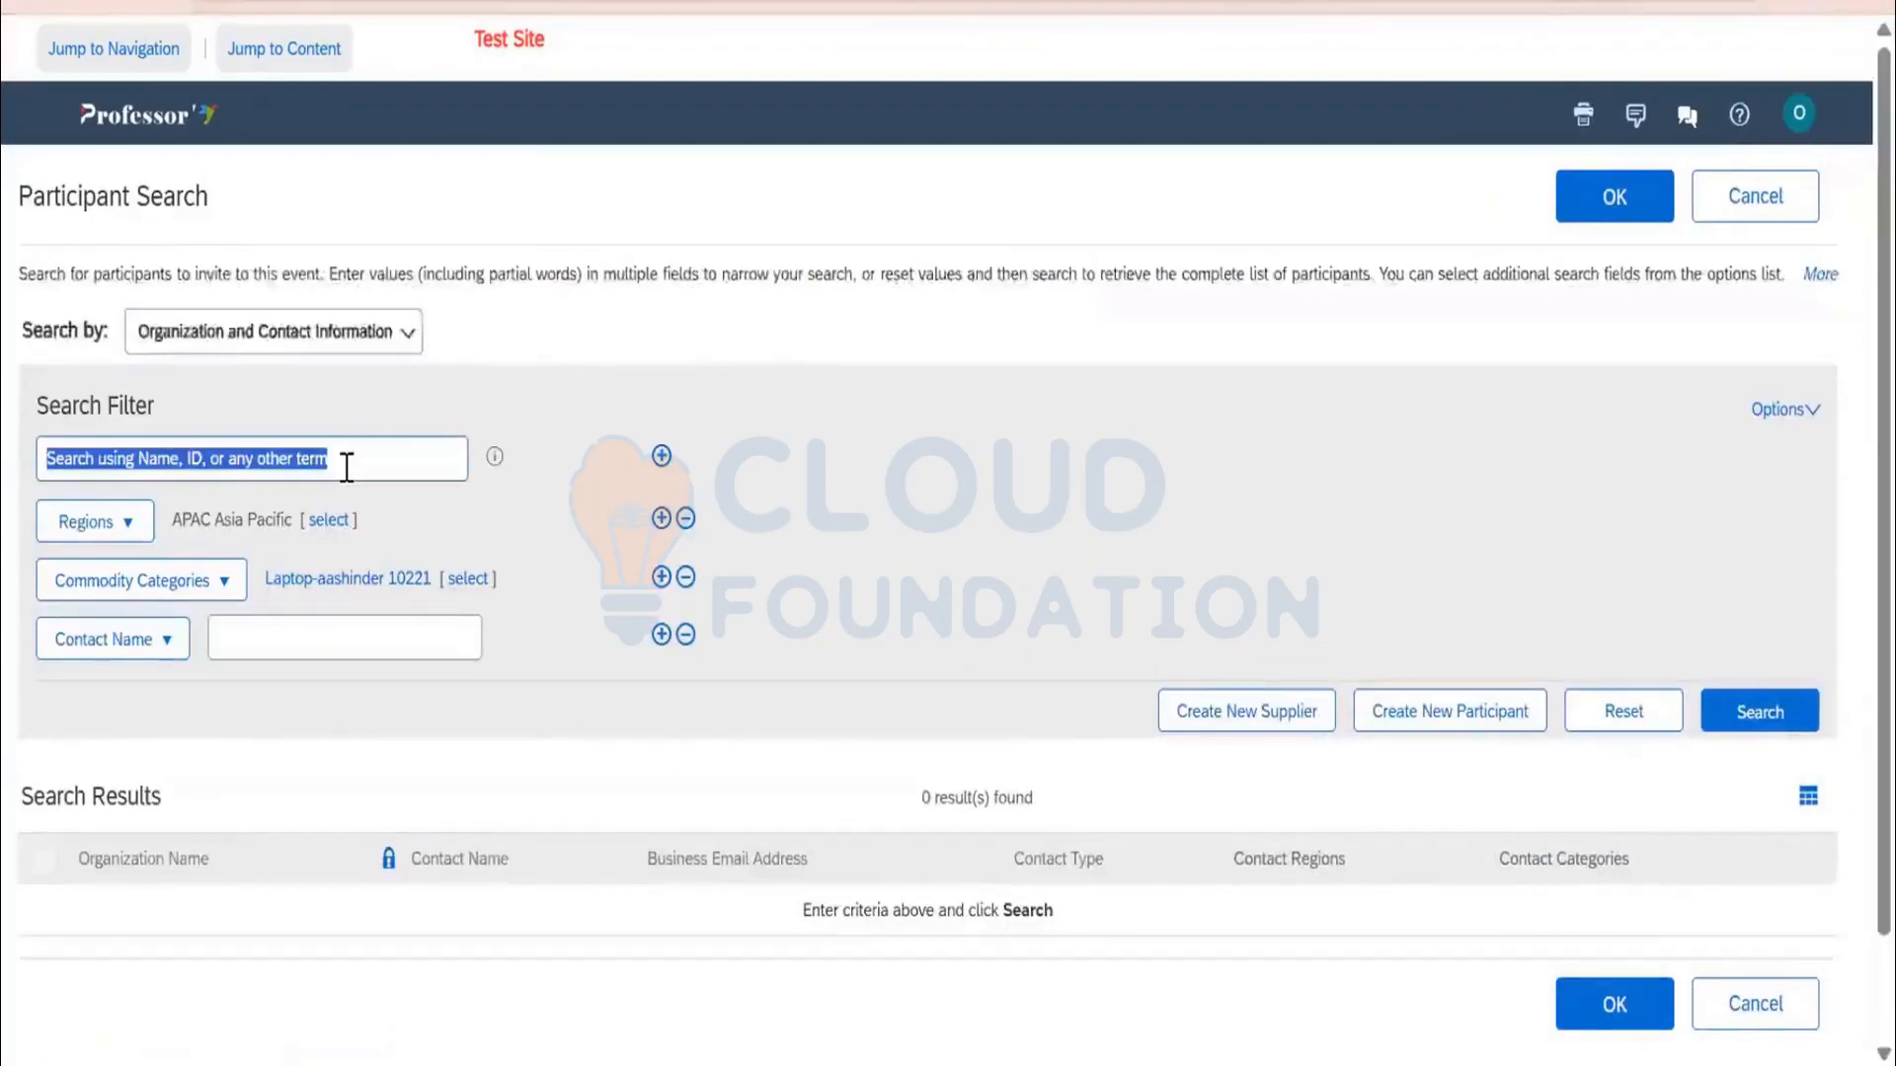
text(reverse auction)
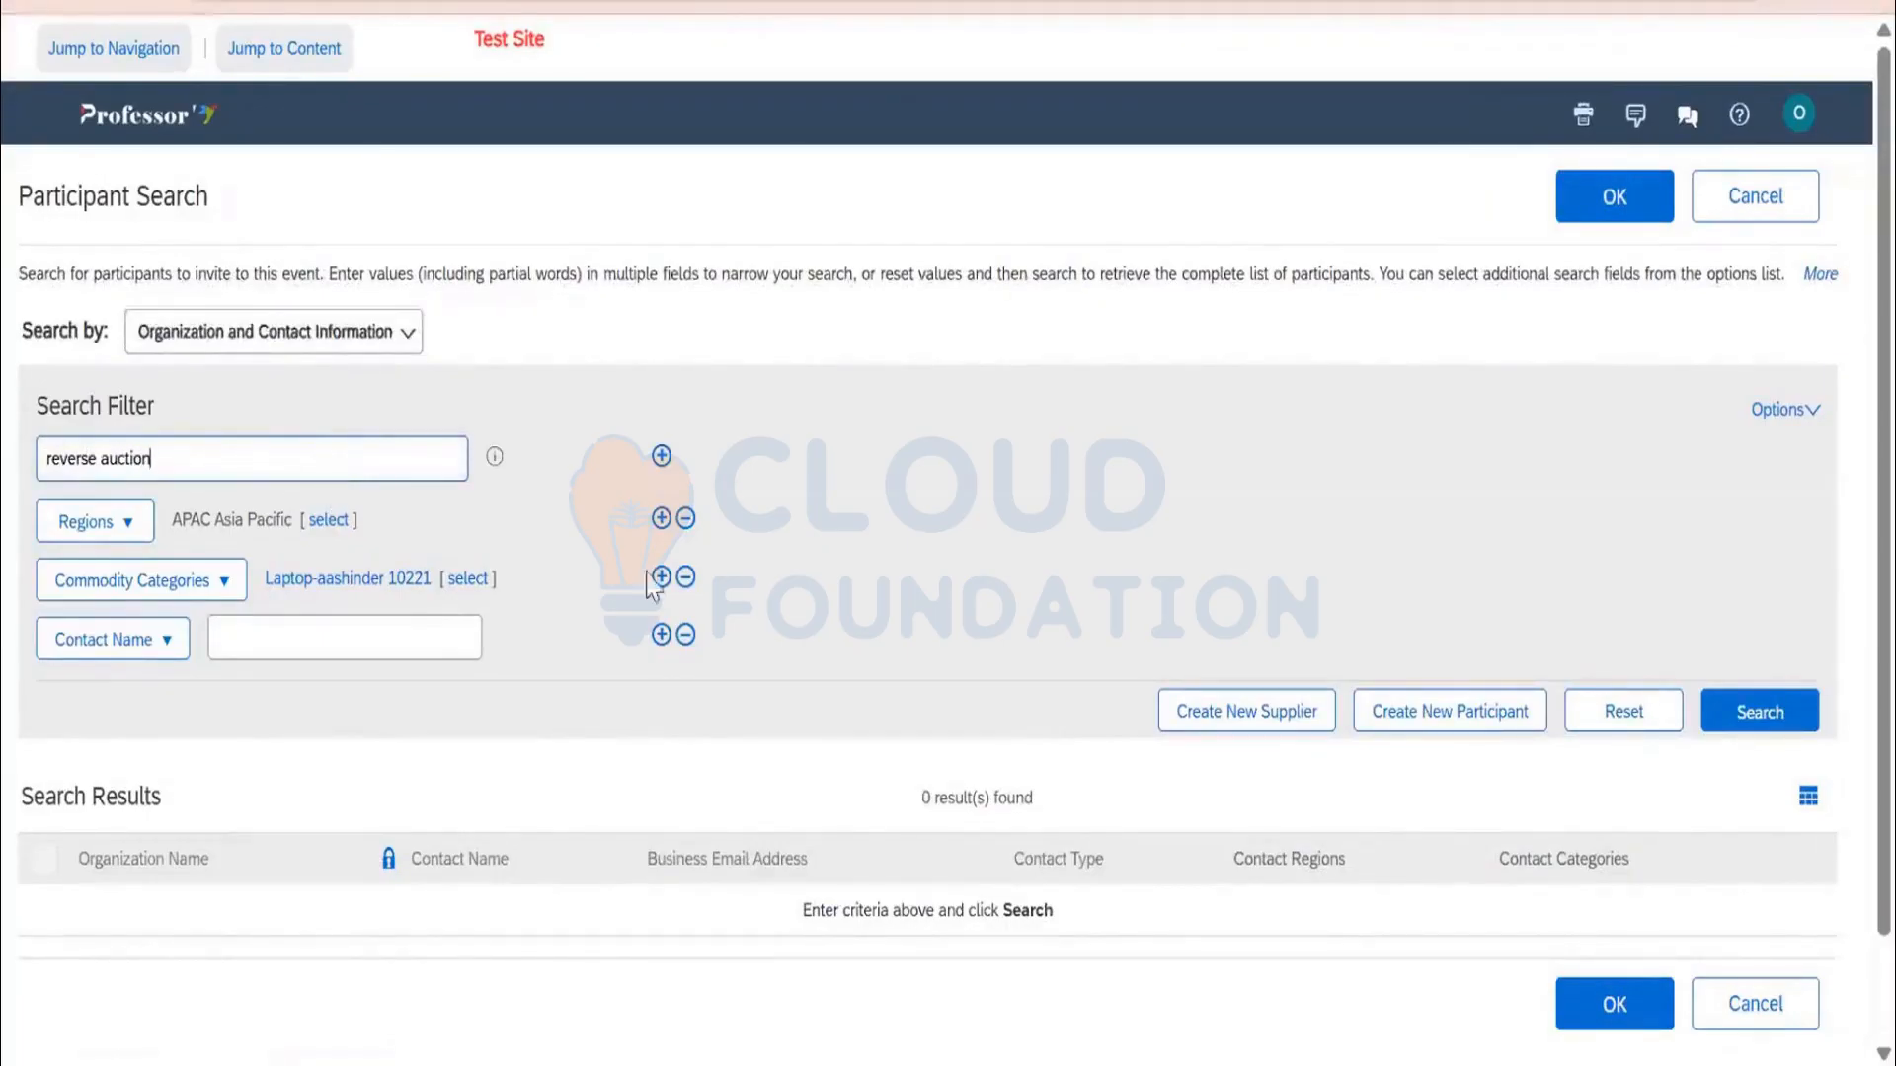
key(Return)
click(686, 578)
click(687, 519)
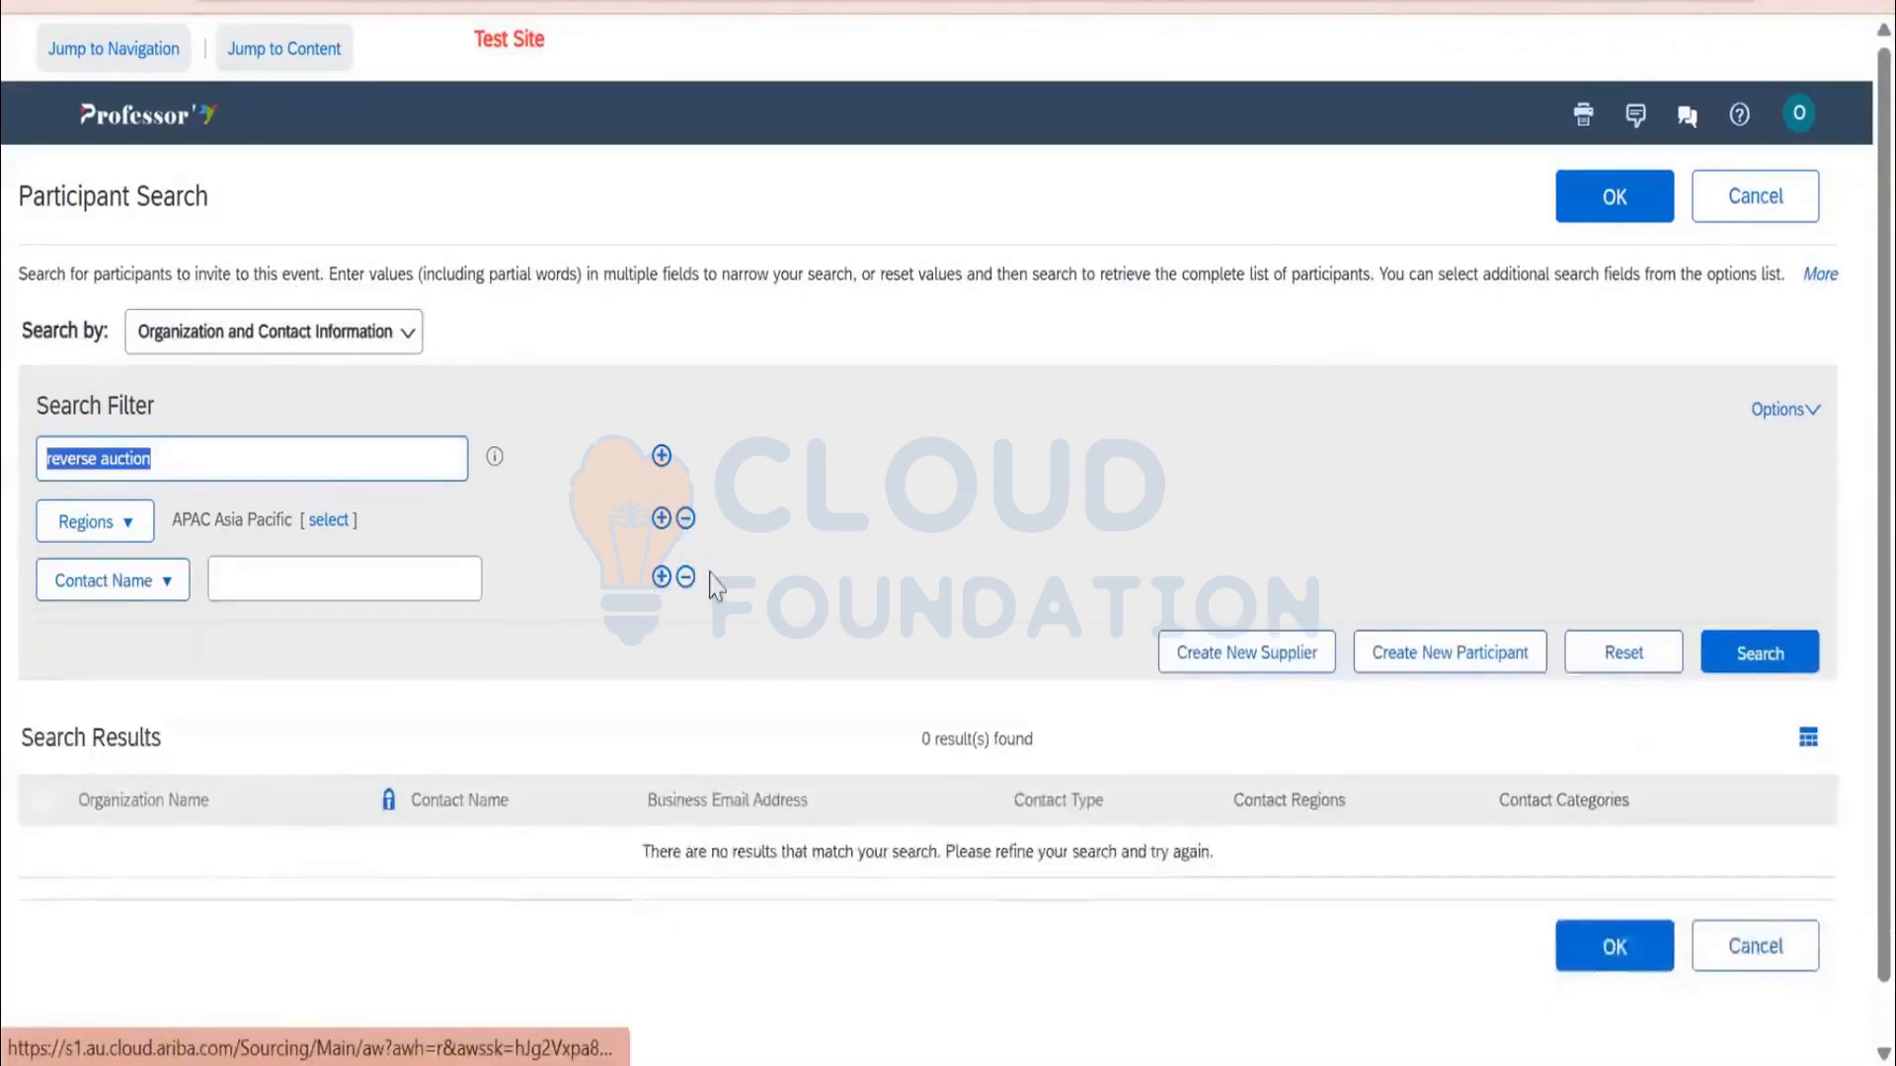
click(1811, 601)
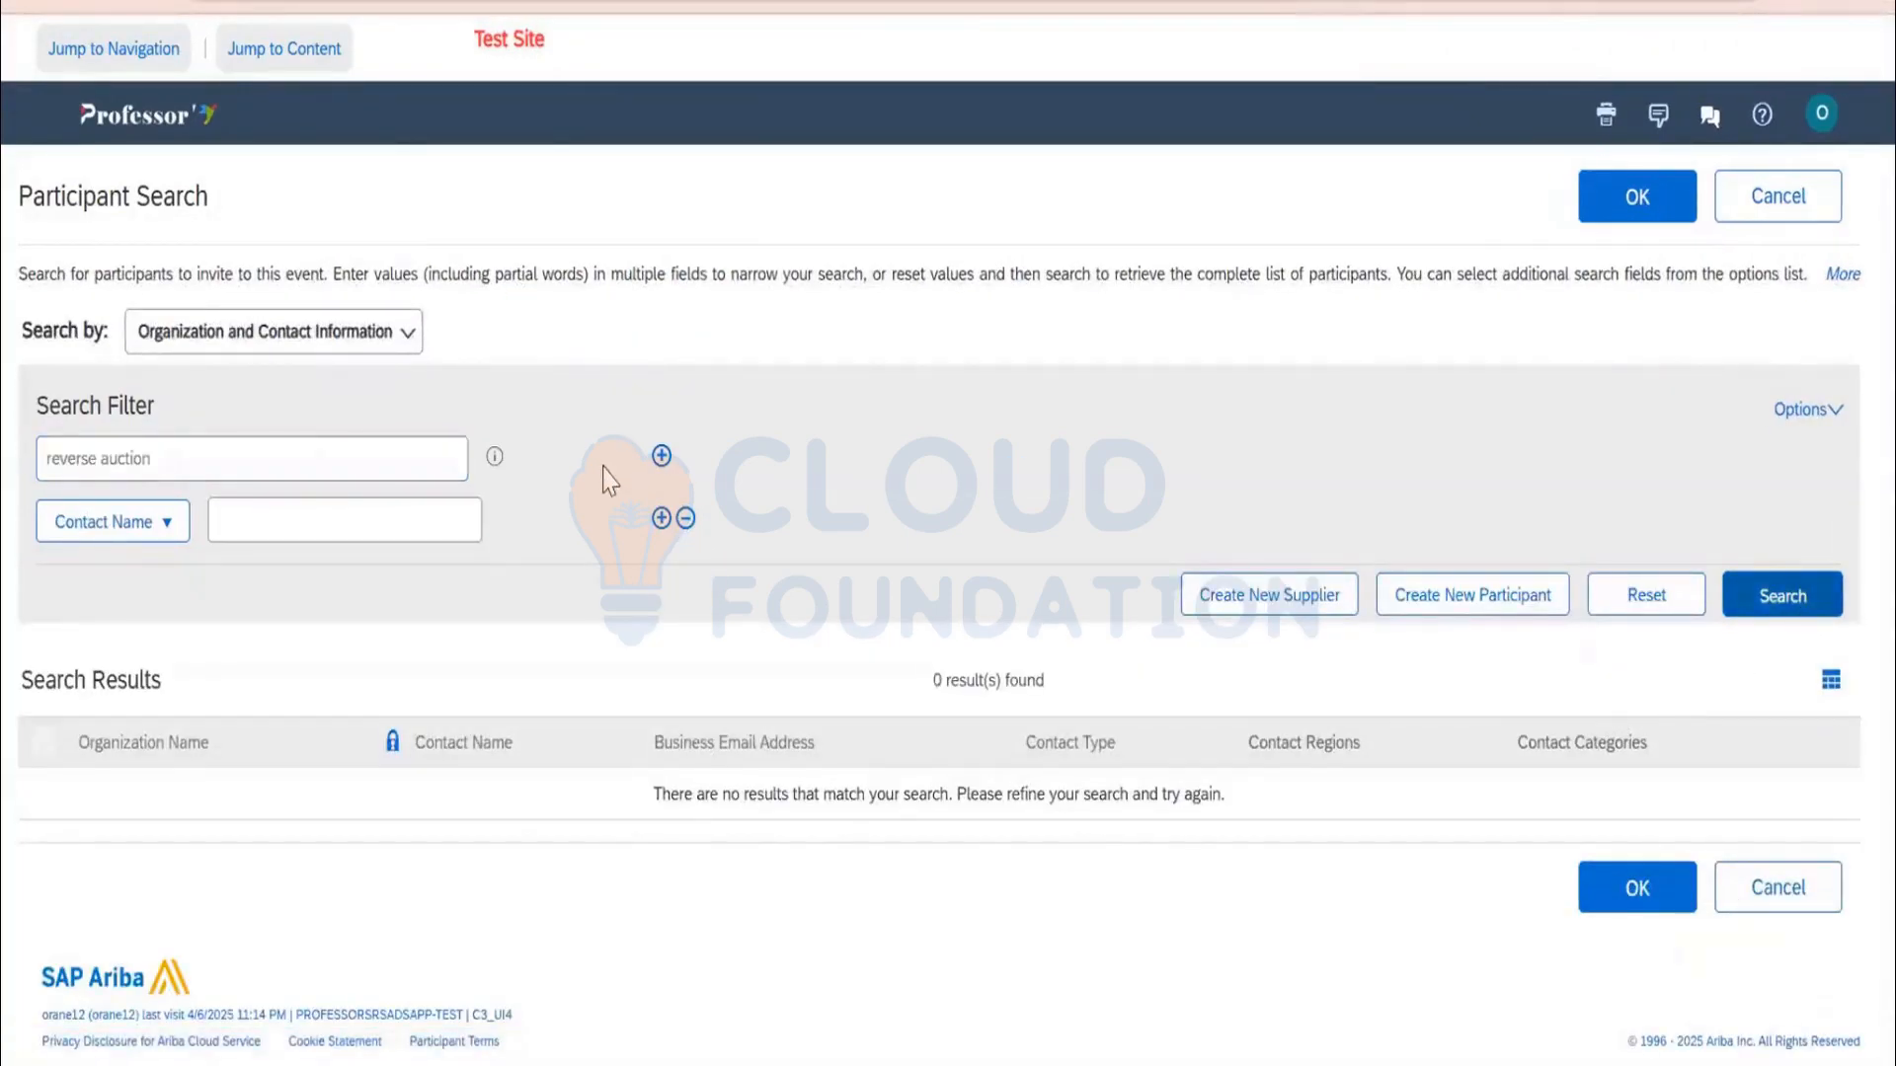
click(1761, 607)
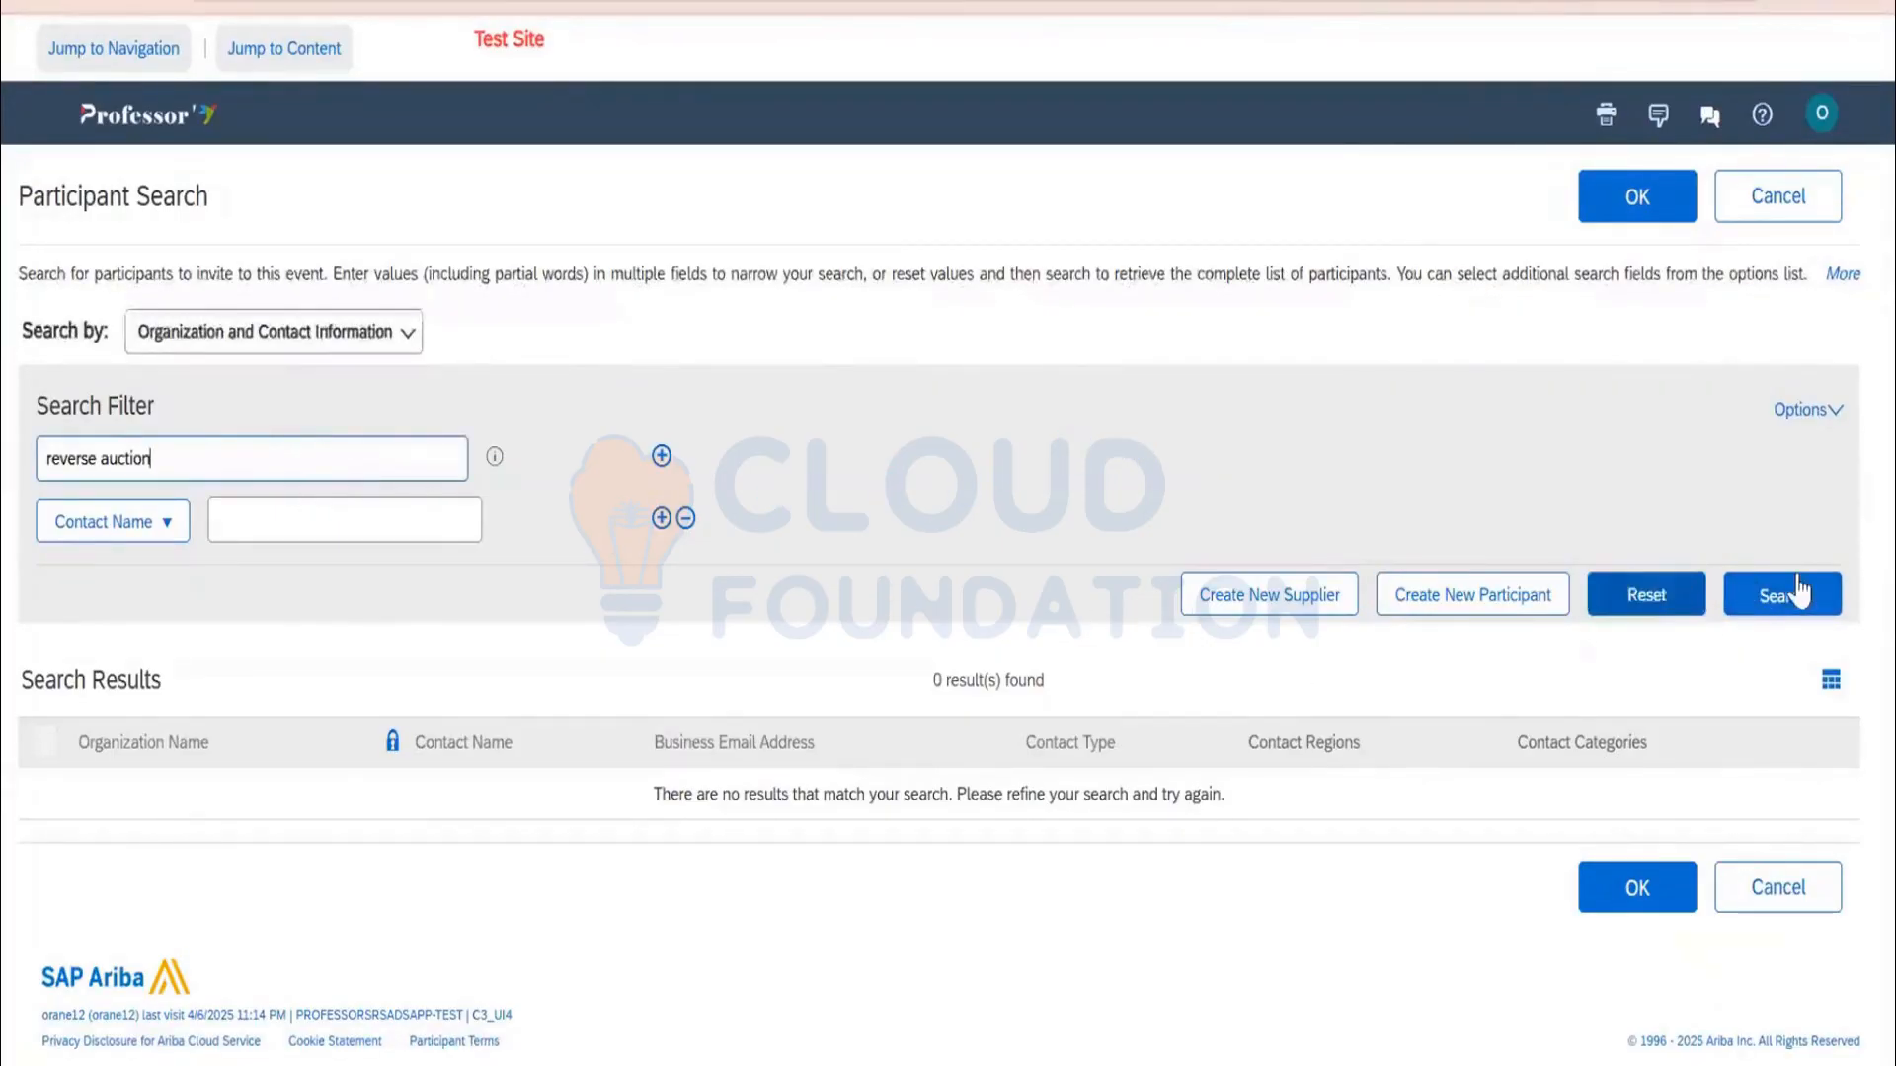
click(1767, 601)
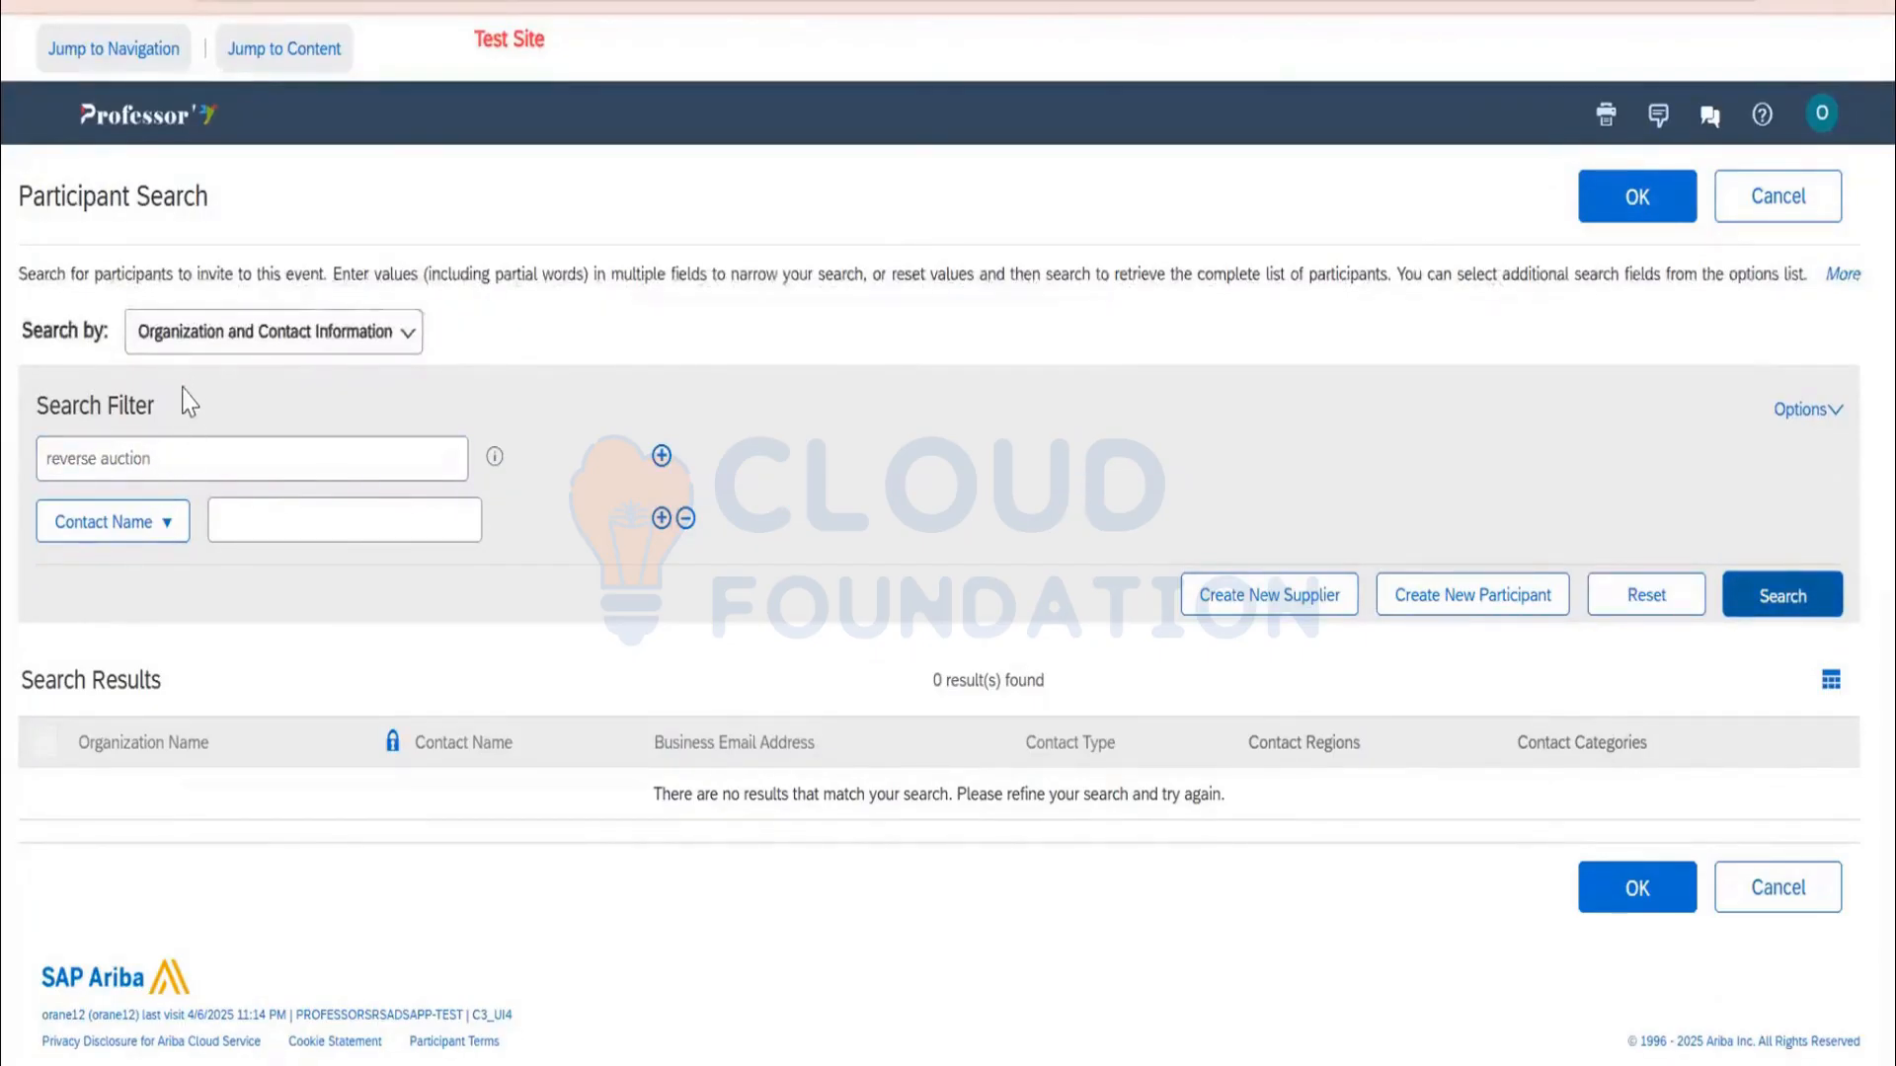
Clear the search term and switch the participant search to Past events
triple_click(189, 452)
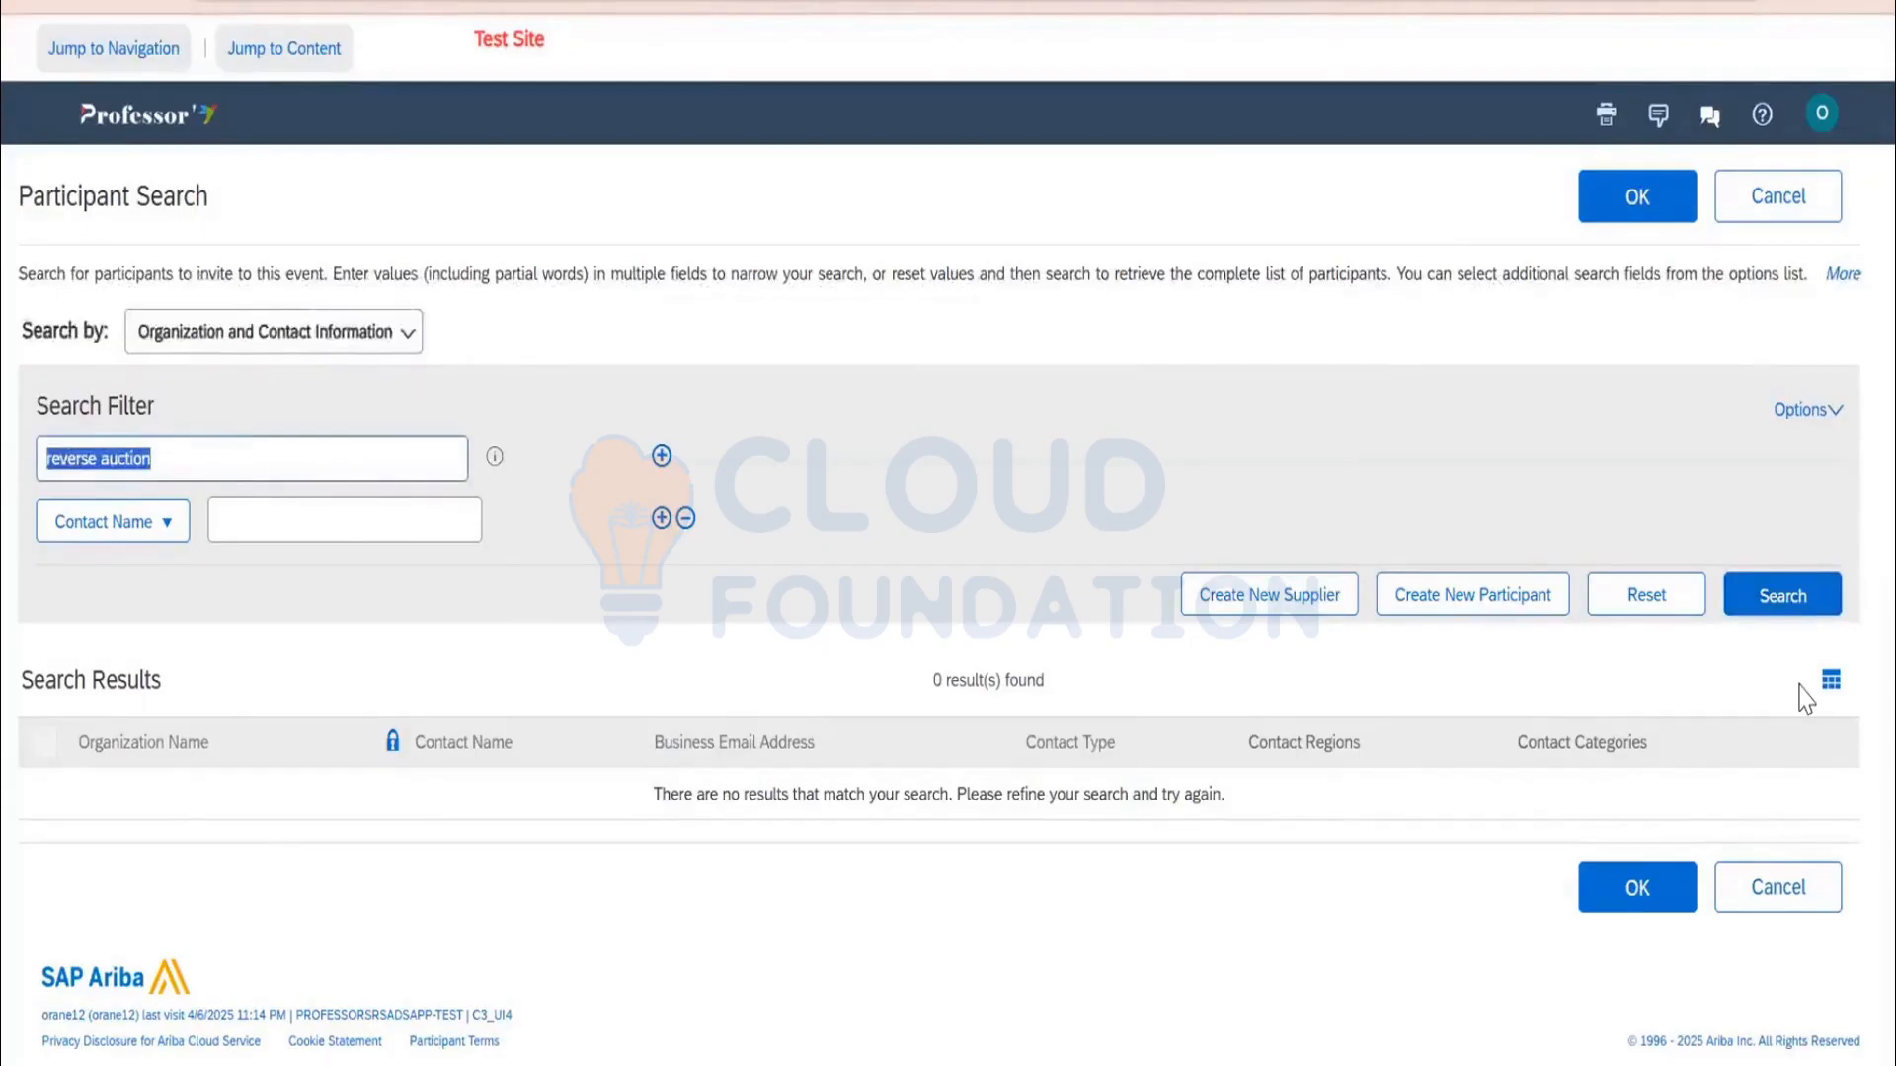
key(BackSpace)
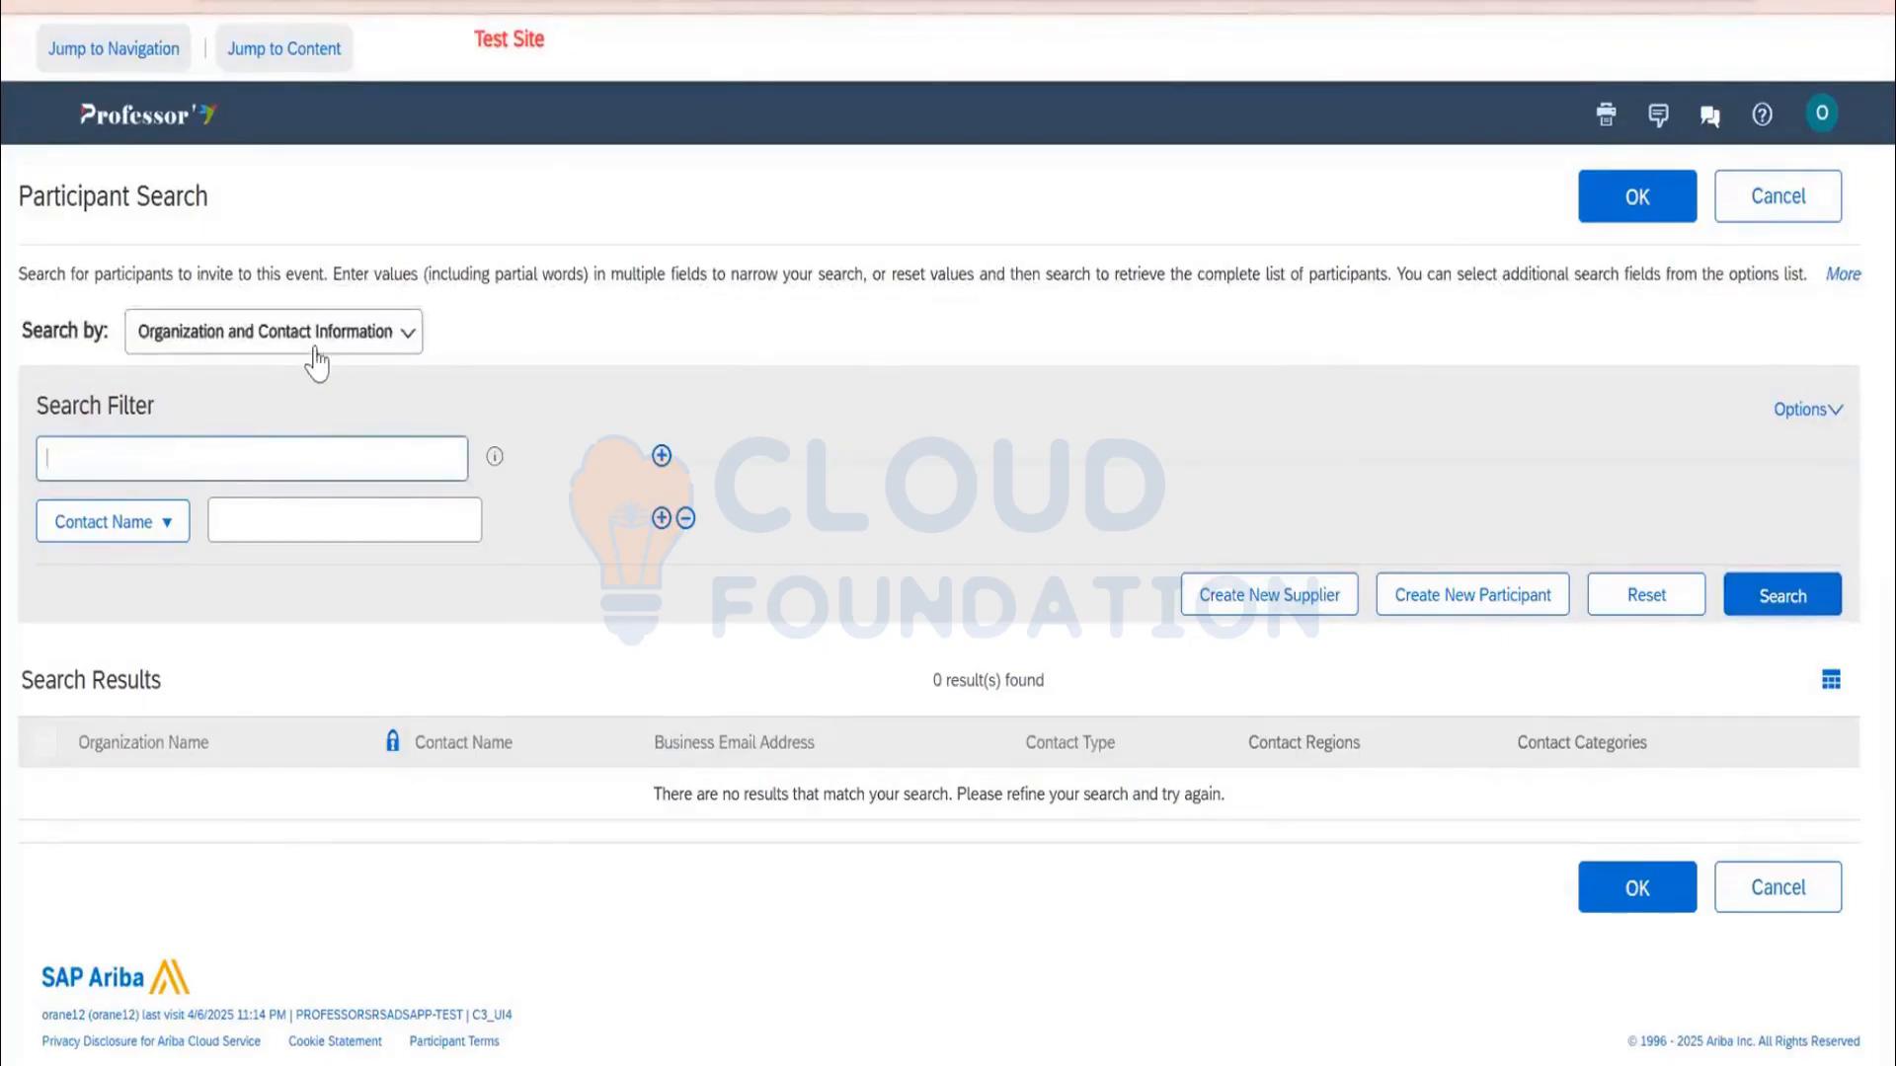
click(316, 356)
click(224, 474)
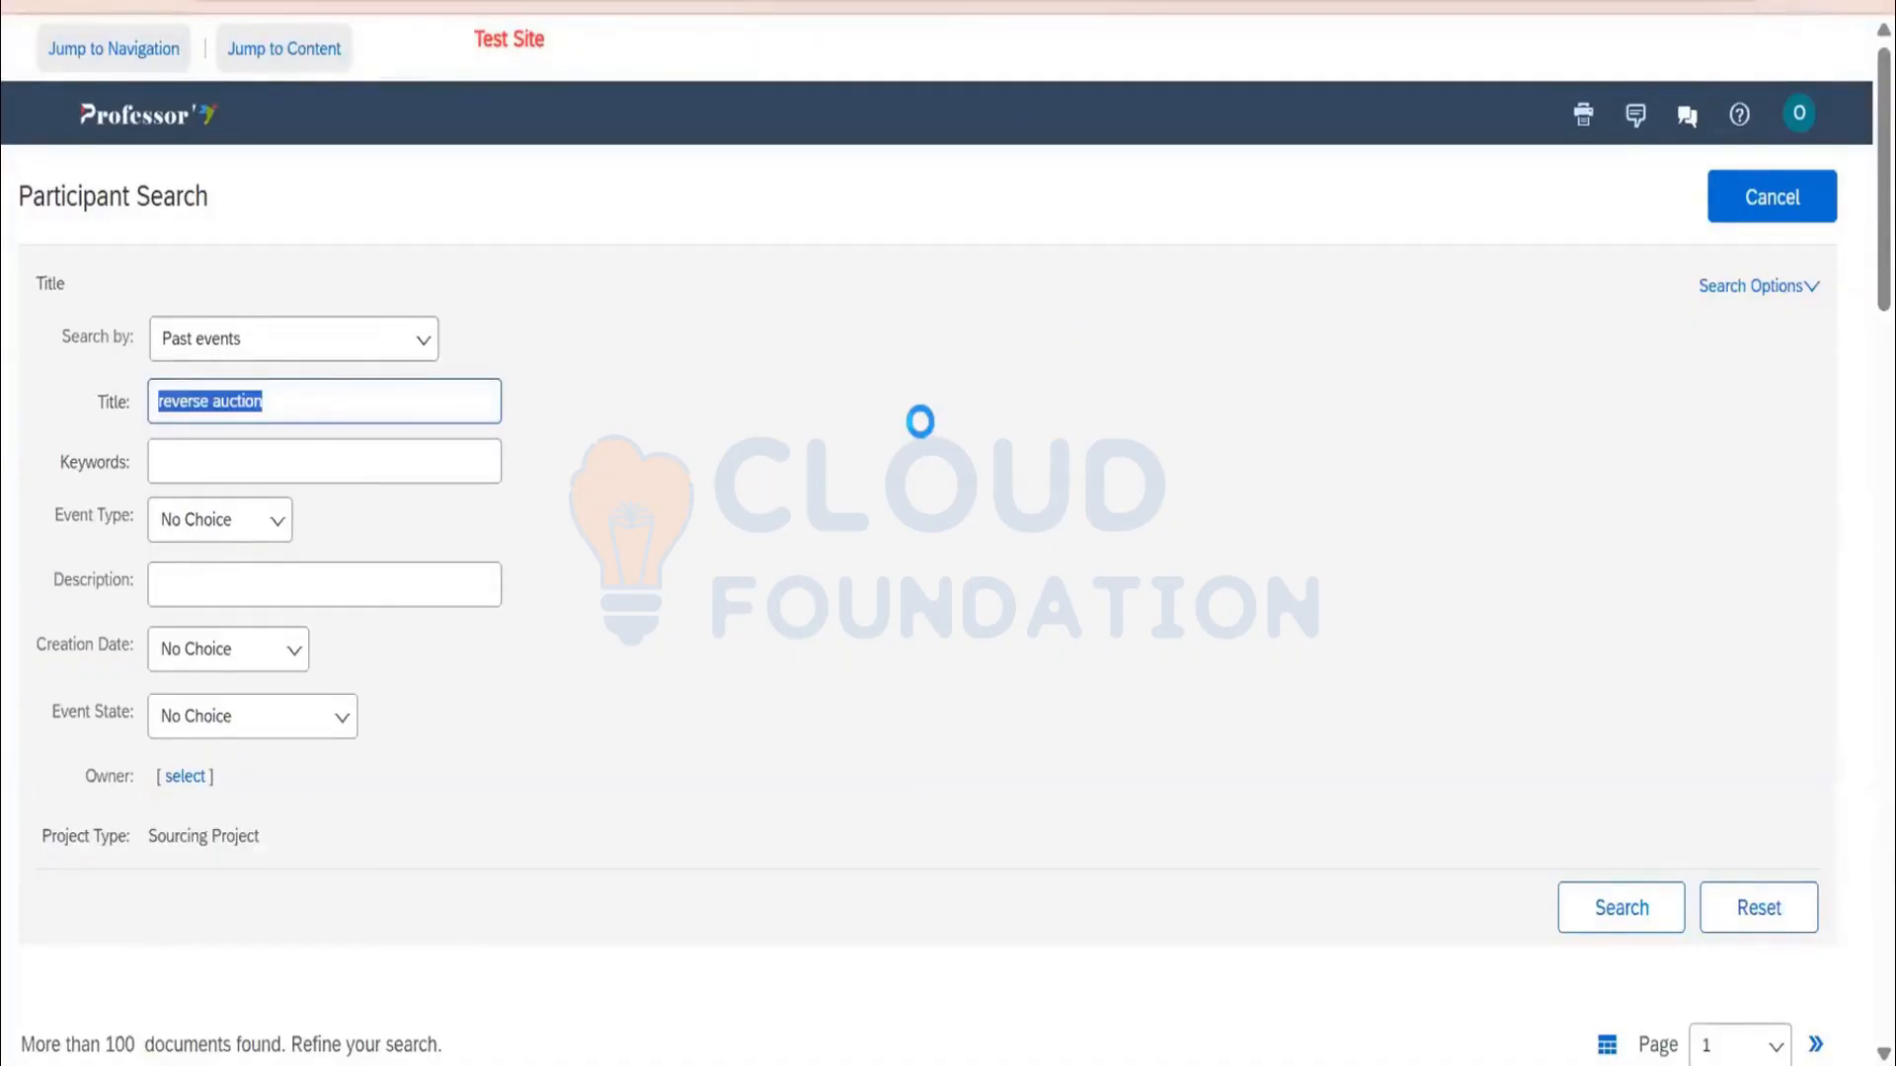
Filter past events by the owner's user ID and run the search
scroll(915, 428, down, 3)
scroll(99, 602, down, 4)
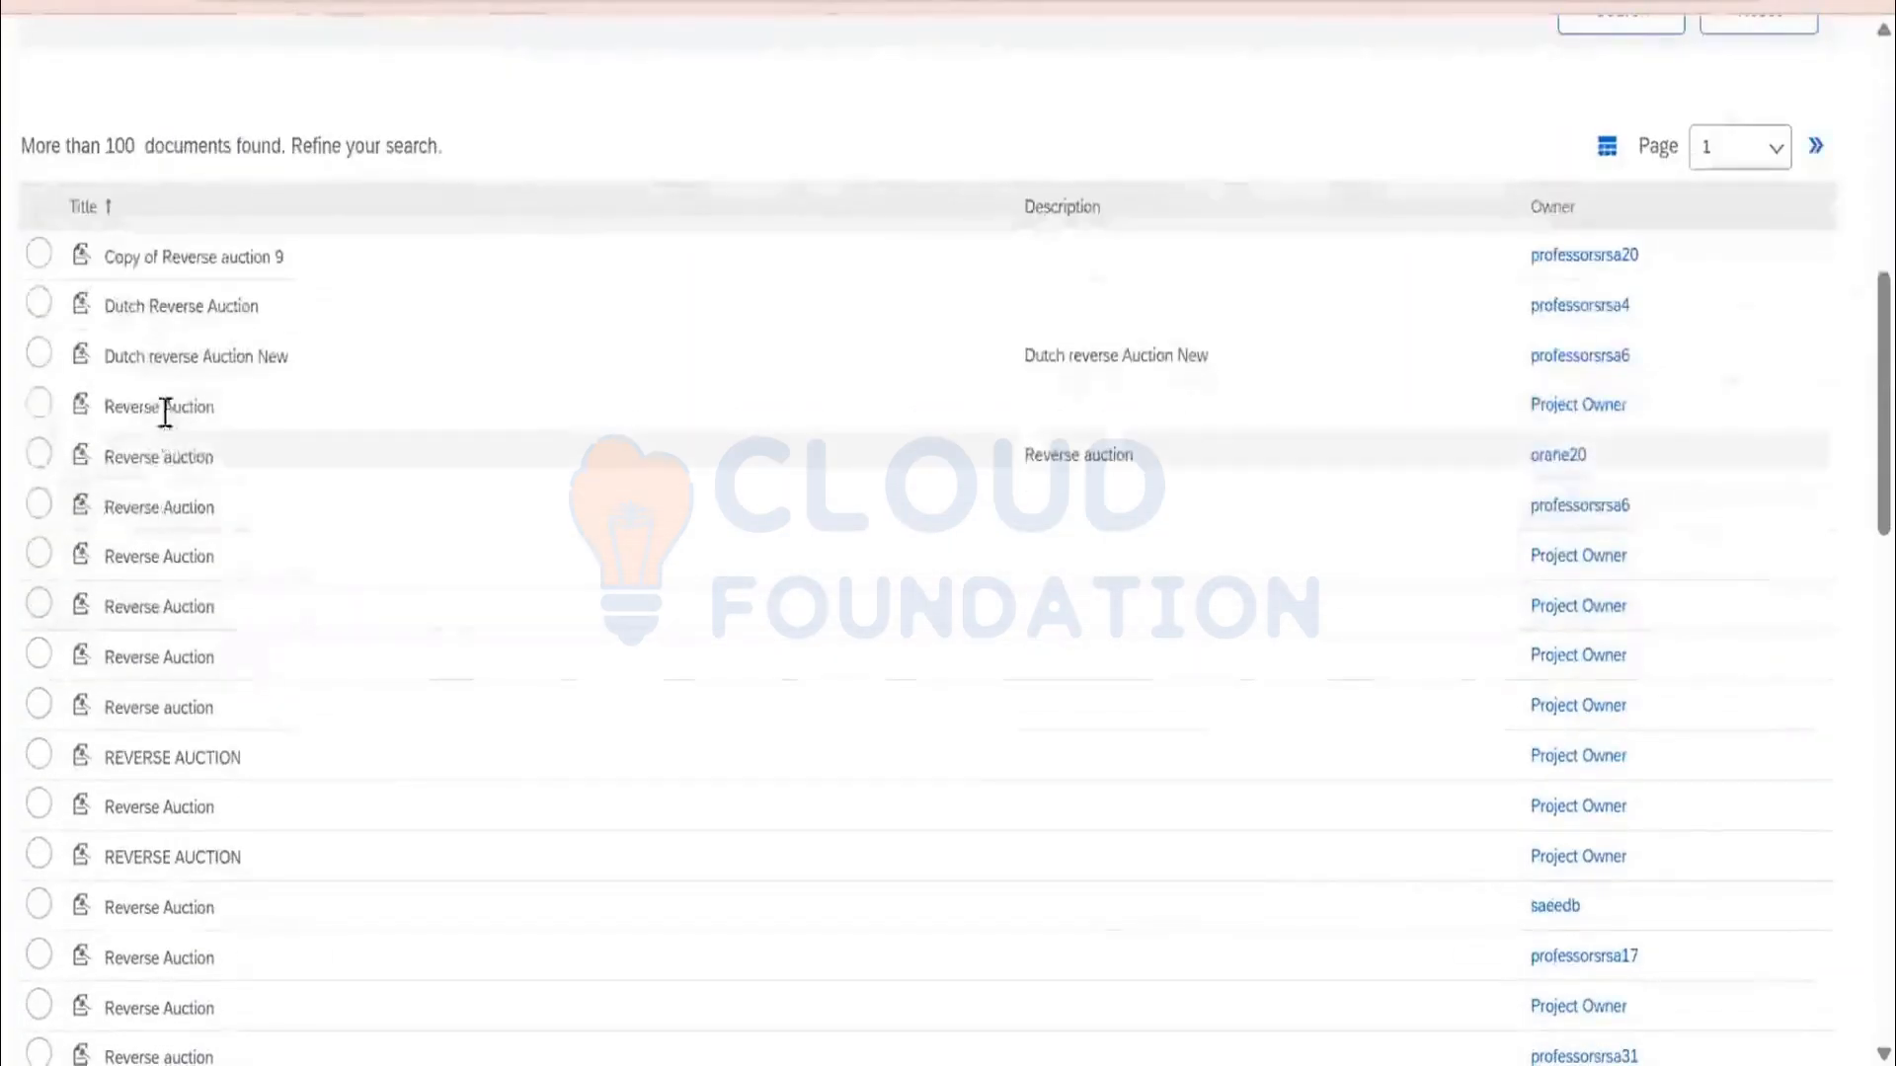
scroll(161, 605, down, 7)
scroll(161, 617, up, 12)
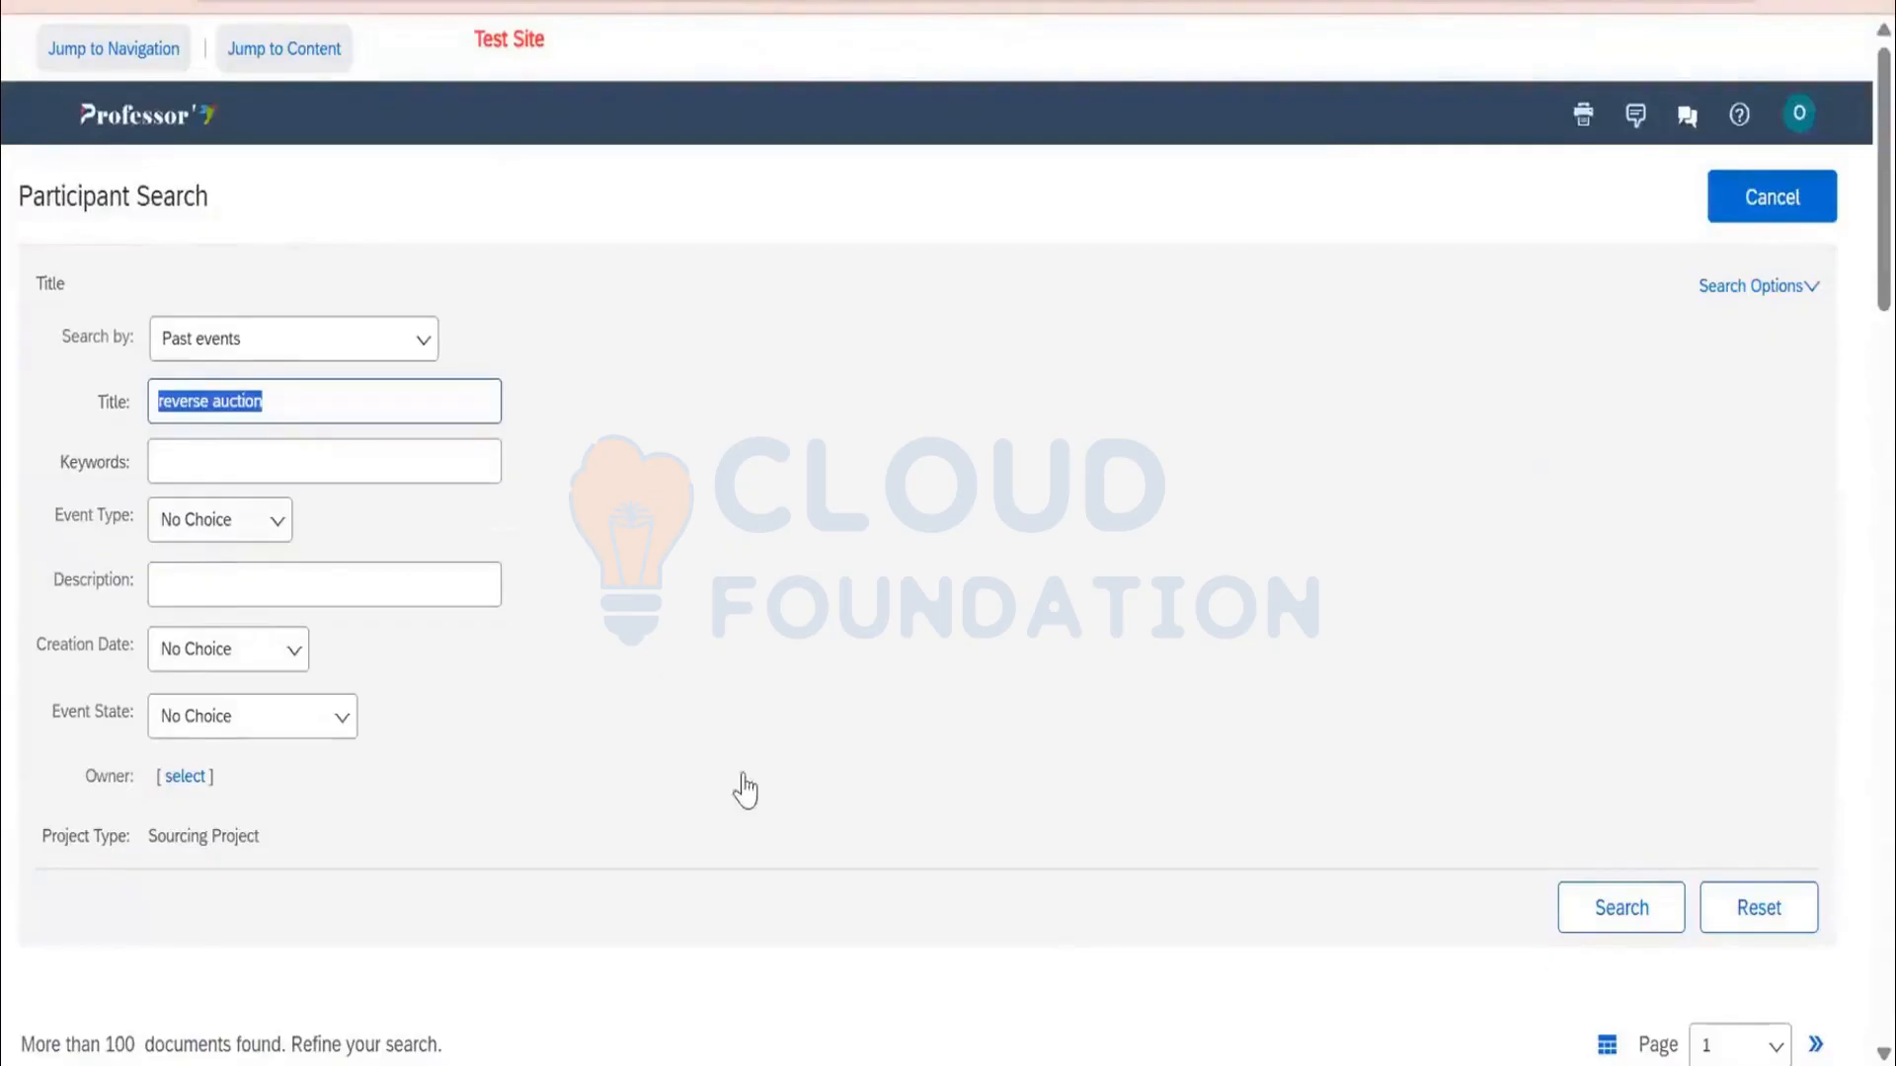
click(184, 777)
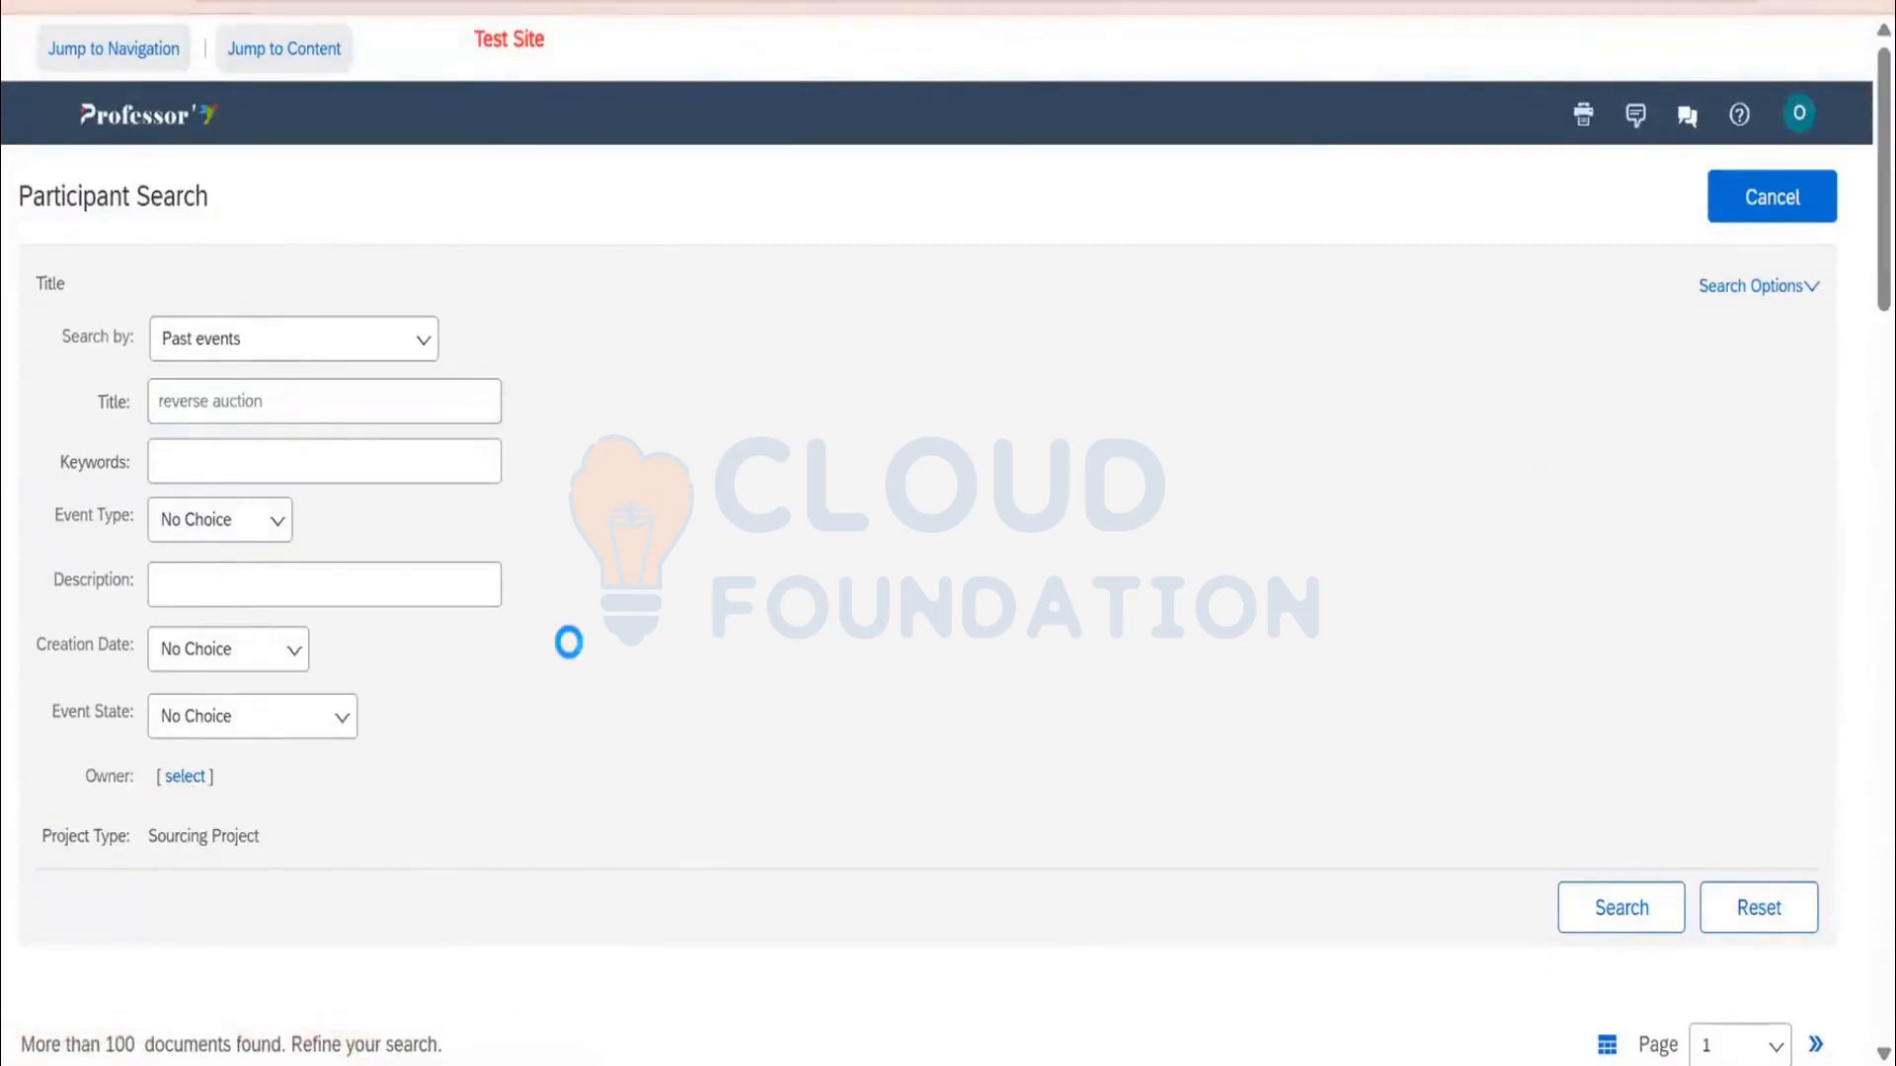
text(orane12)
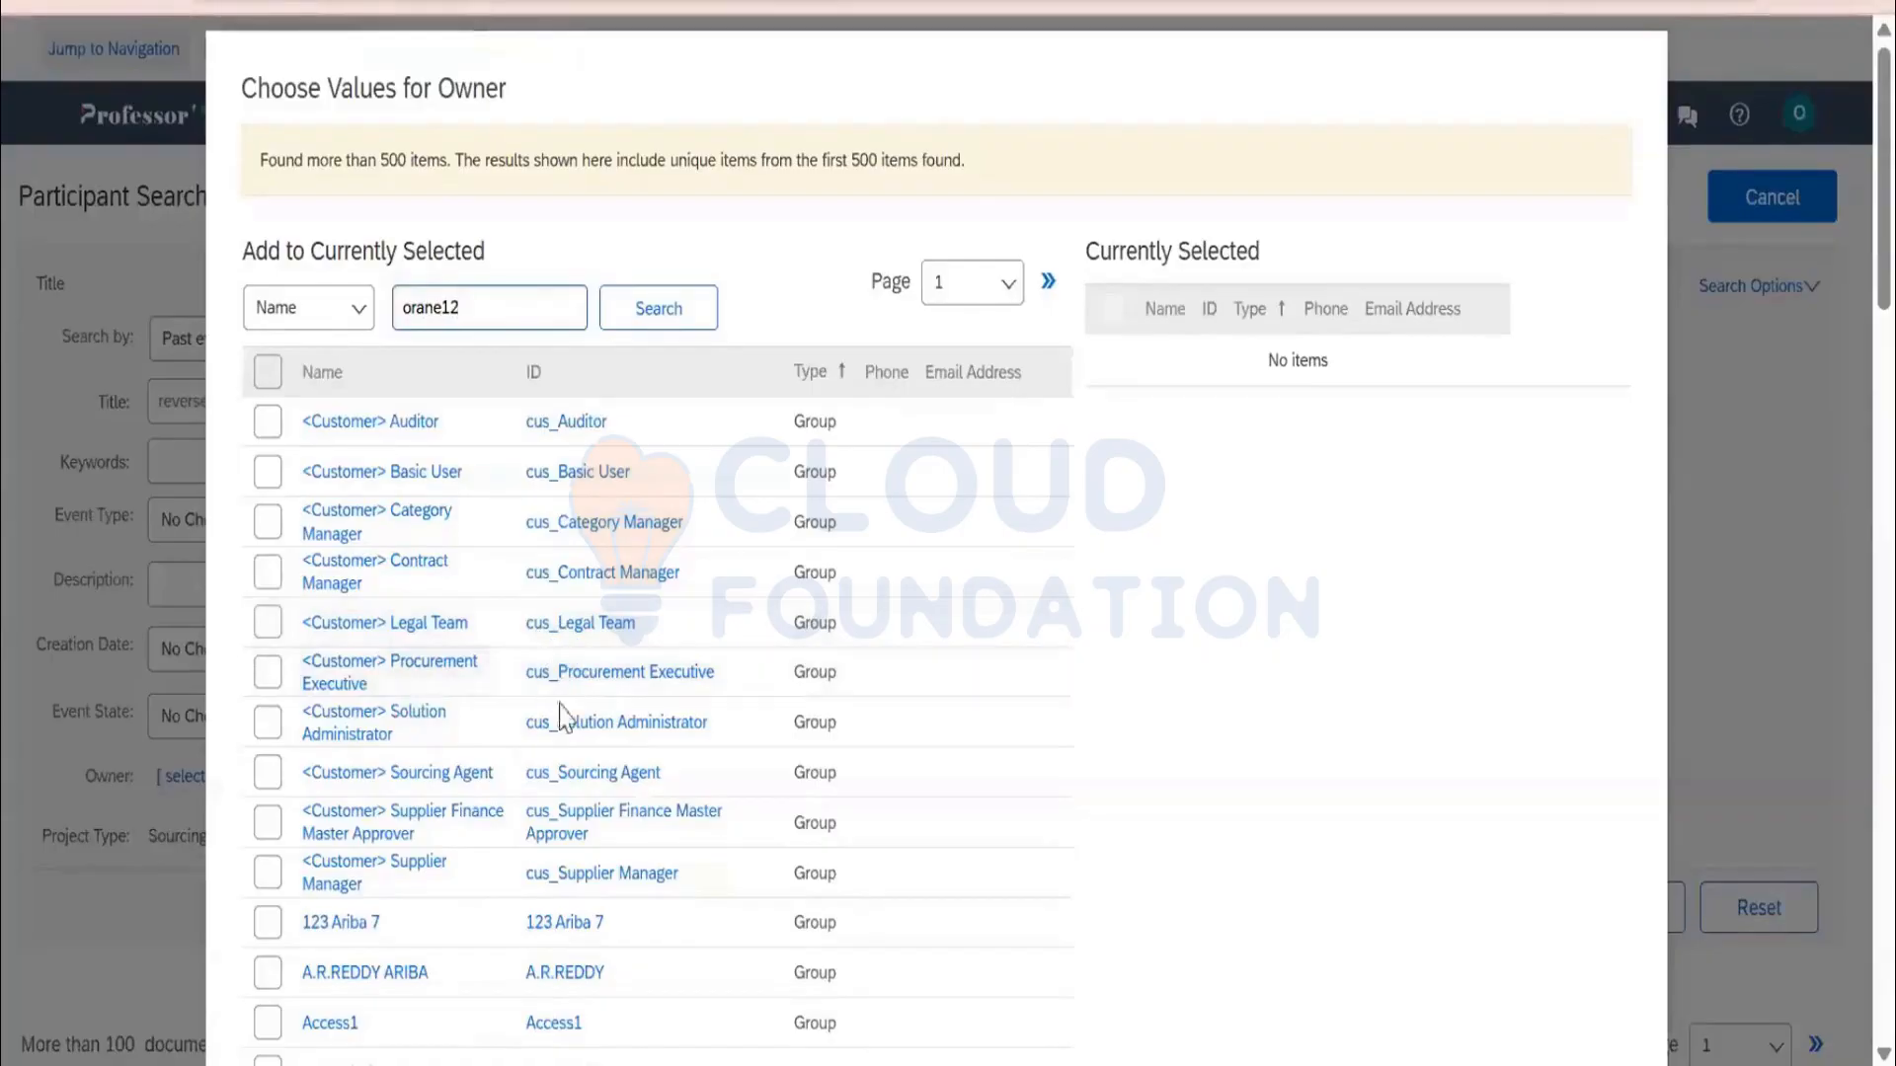
key(Return)
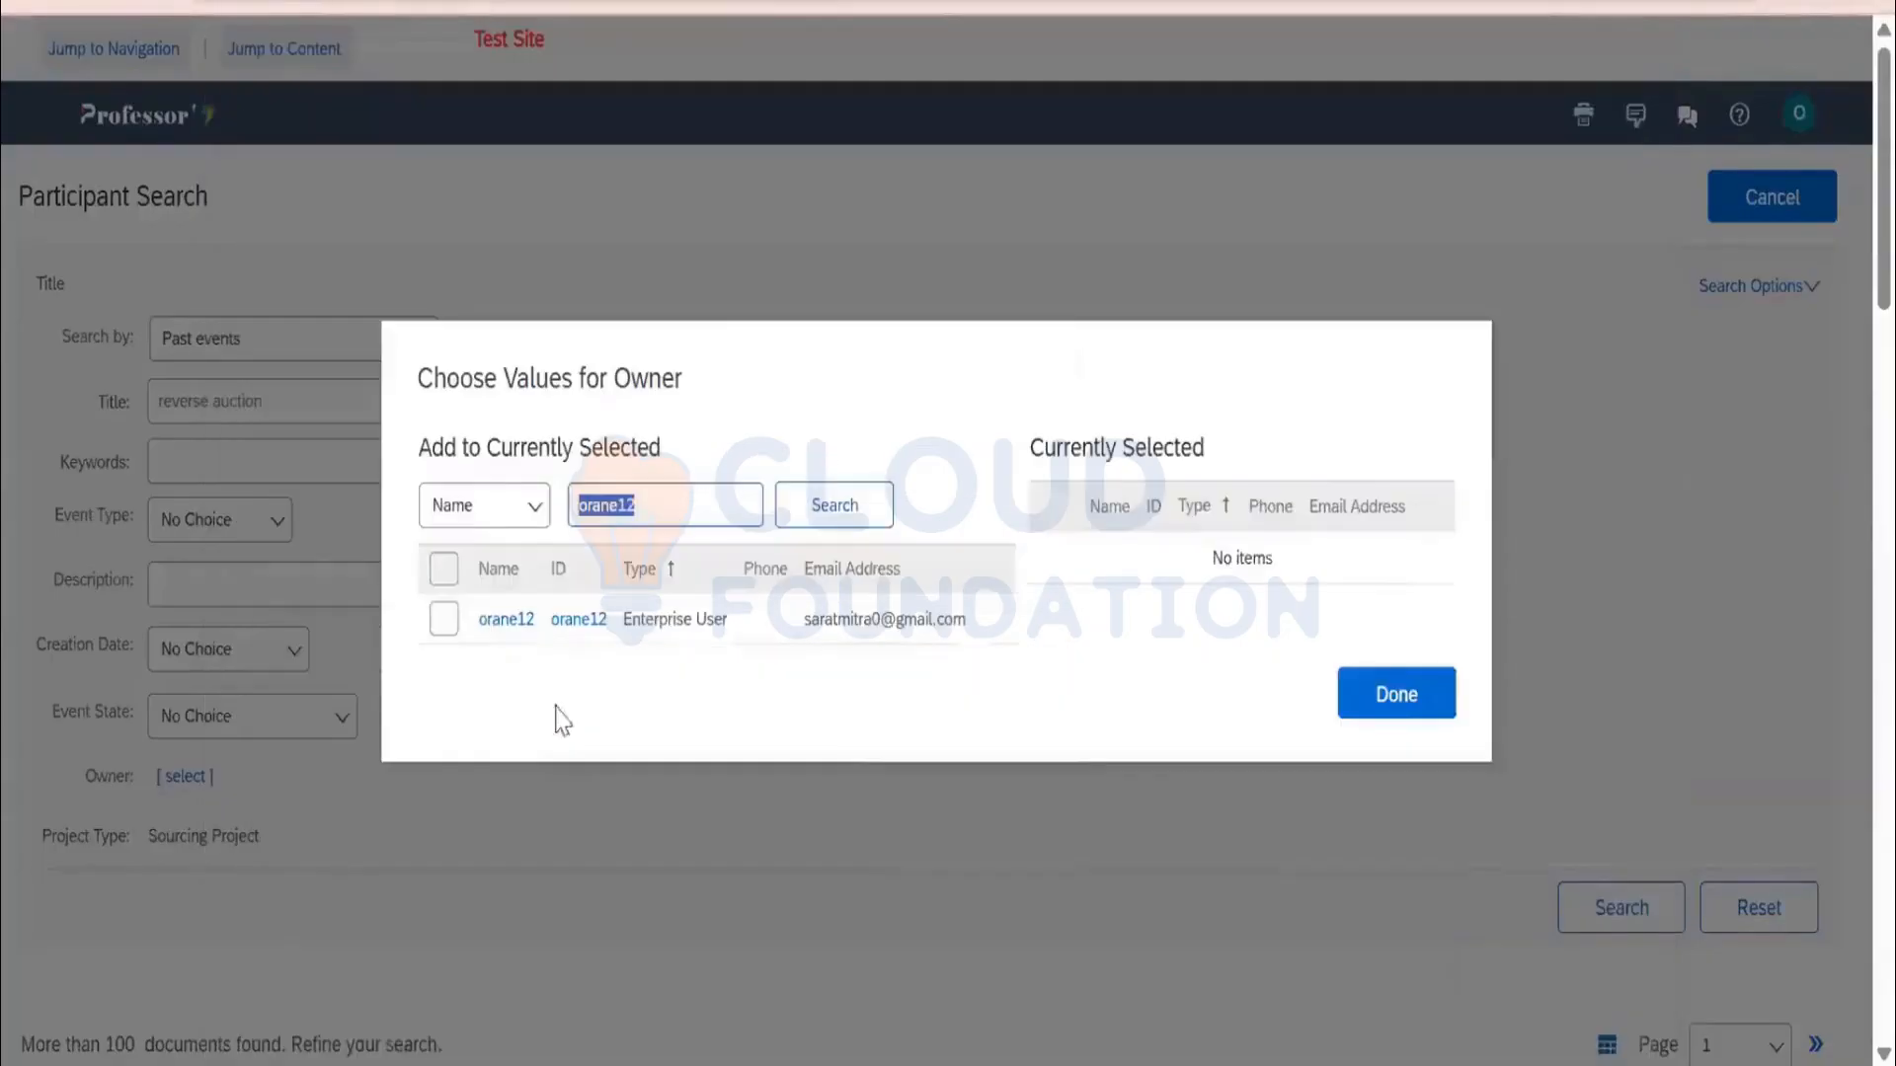
click(453, 619)
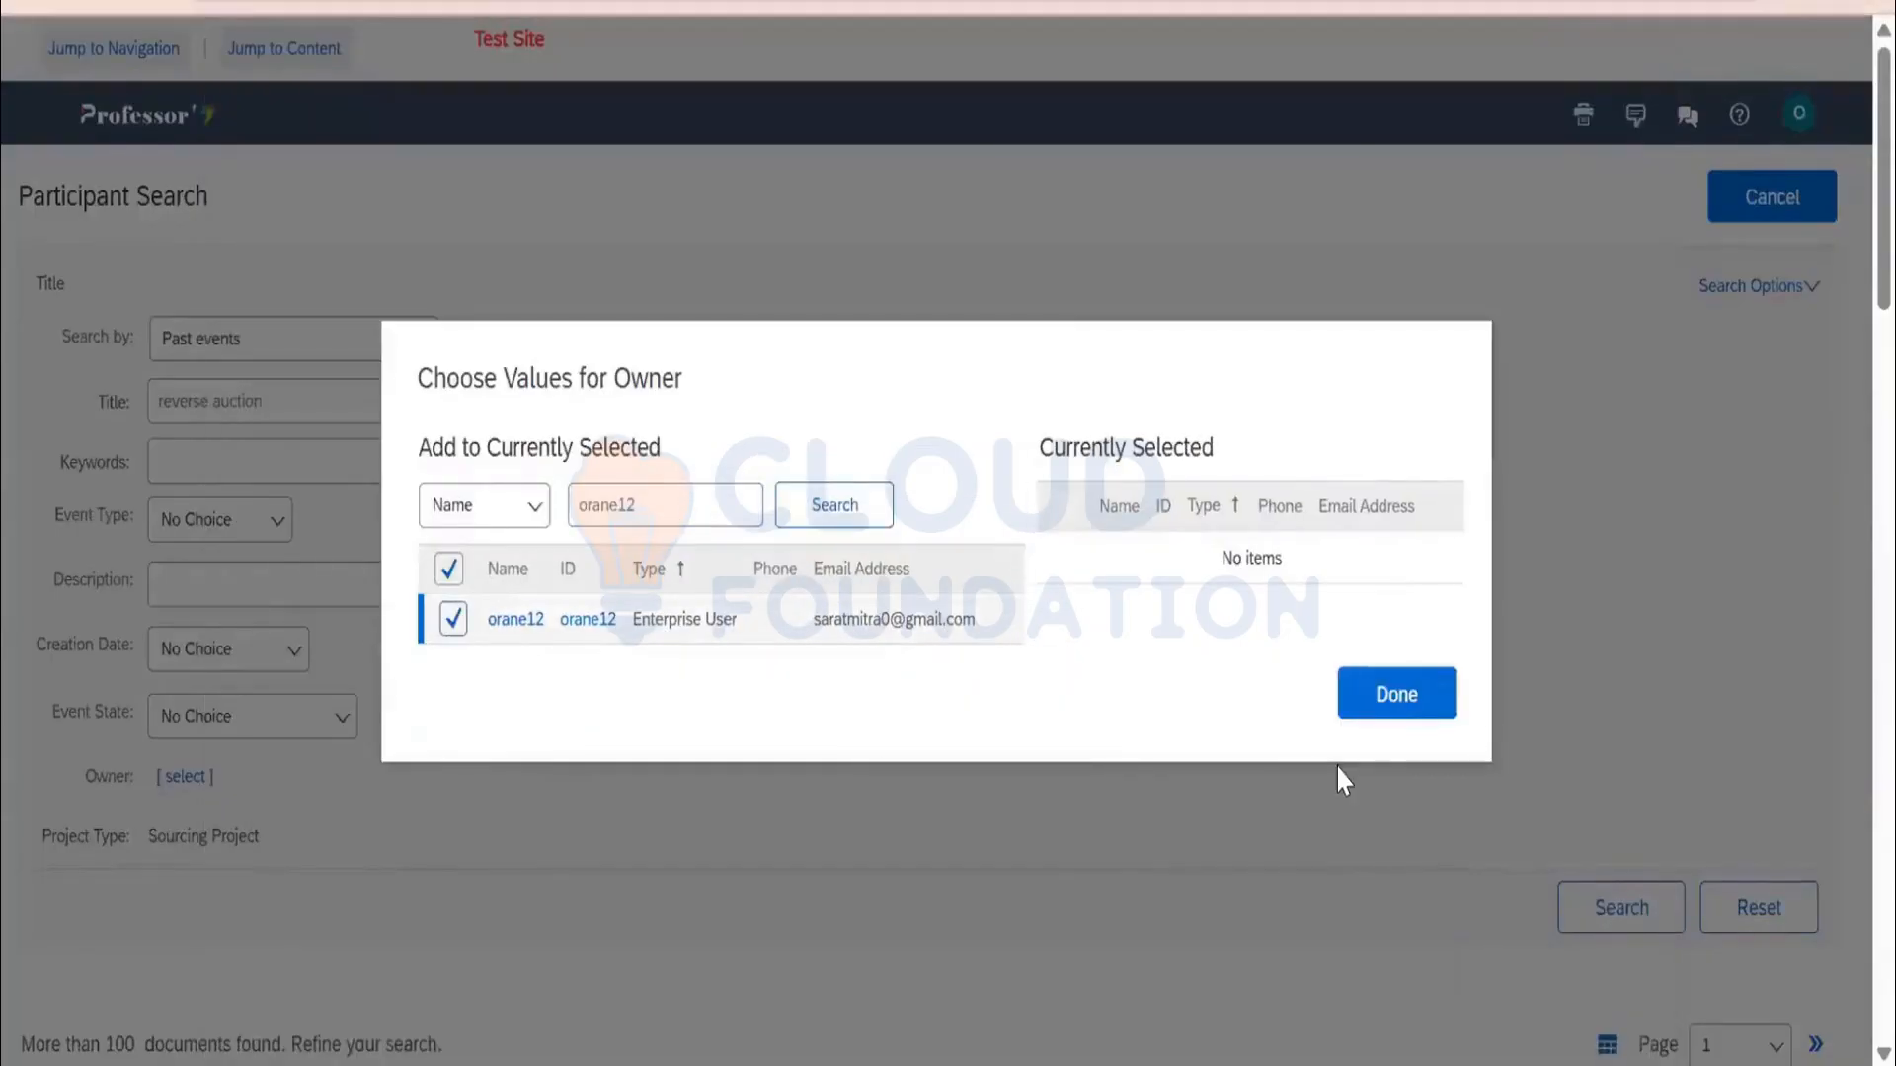
click(1441, 707)
click(1617, 903)
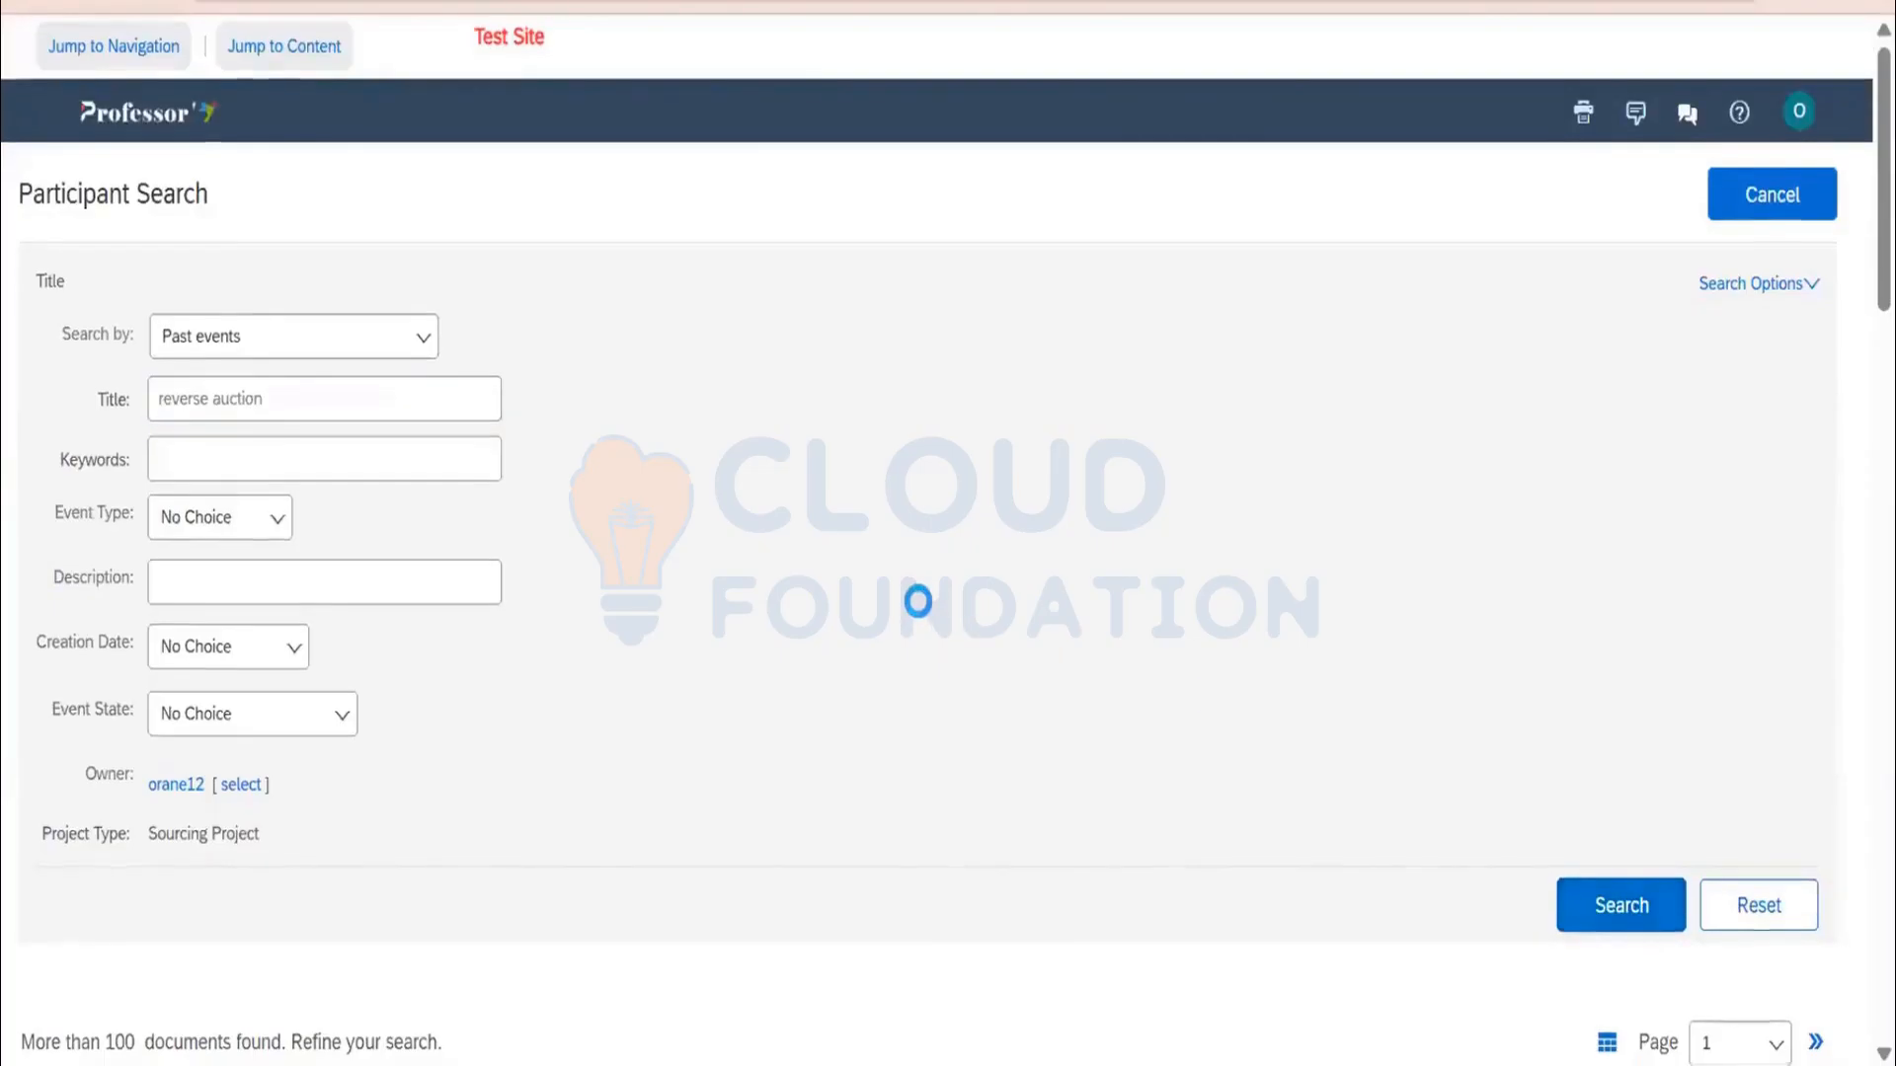
Load the Reverse Auction Demo 14Oct24 event's suppliers and invite all three
scroll(109, 642, down, 5)
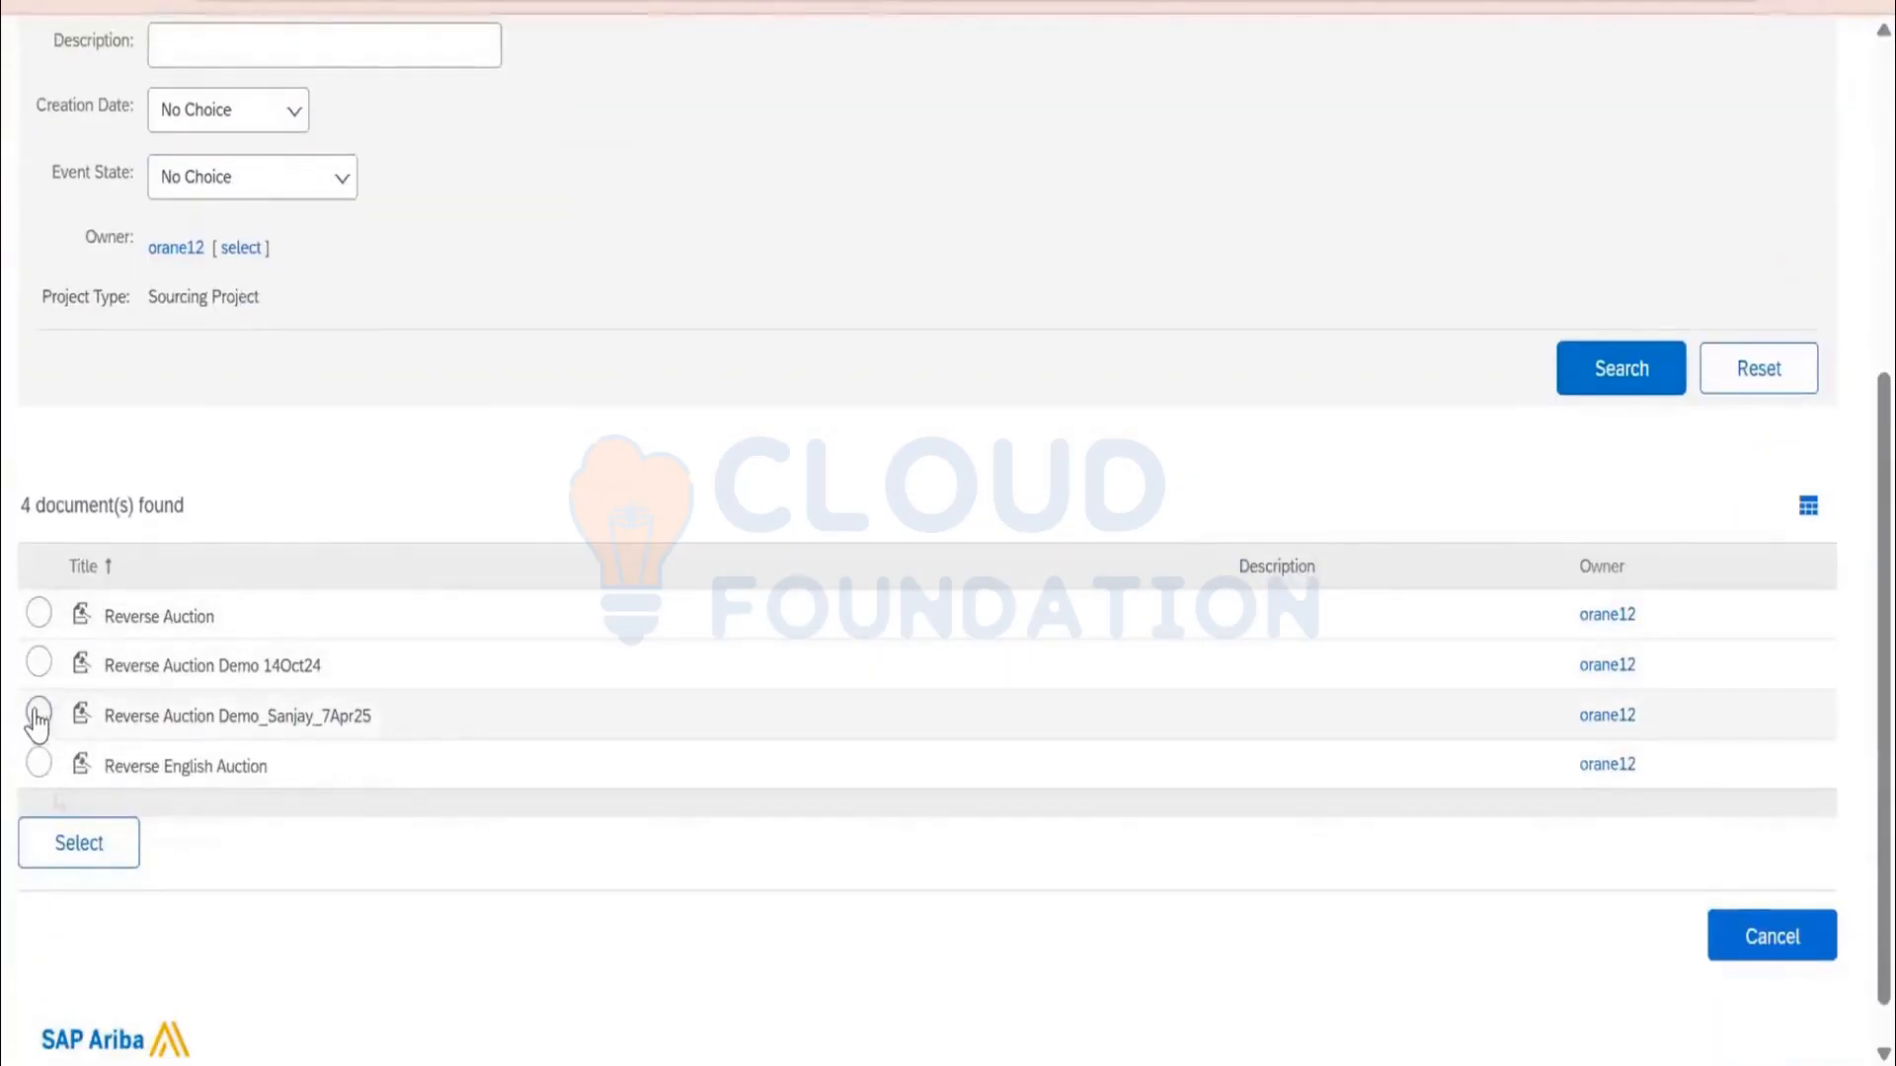
click(41, 664)
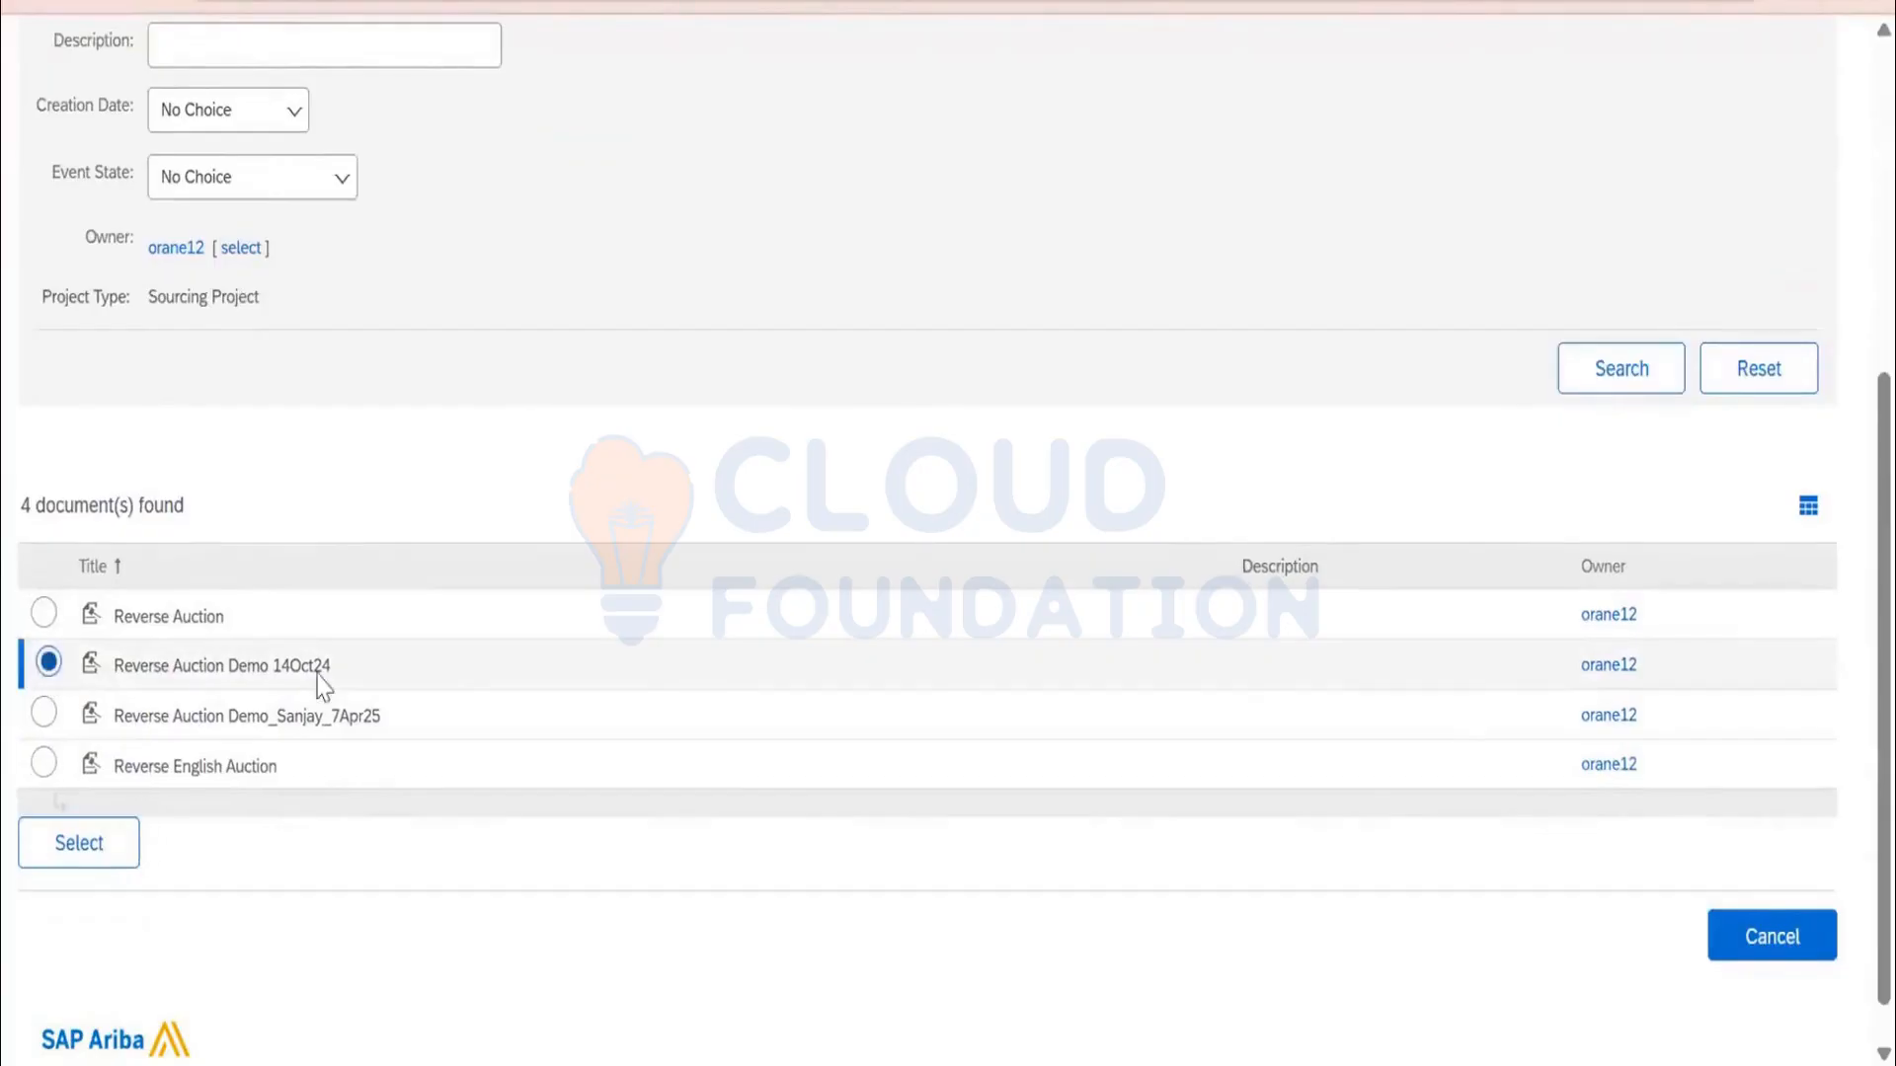
click(79, 849)
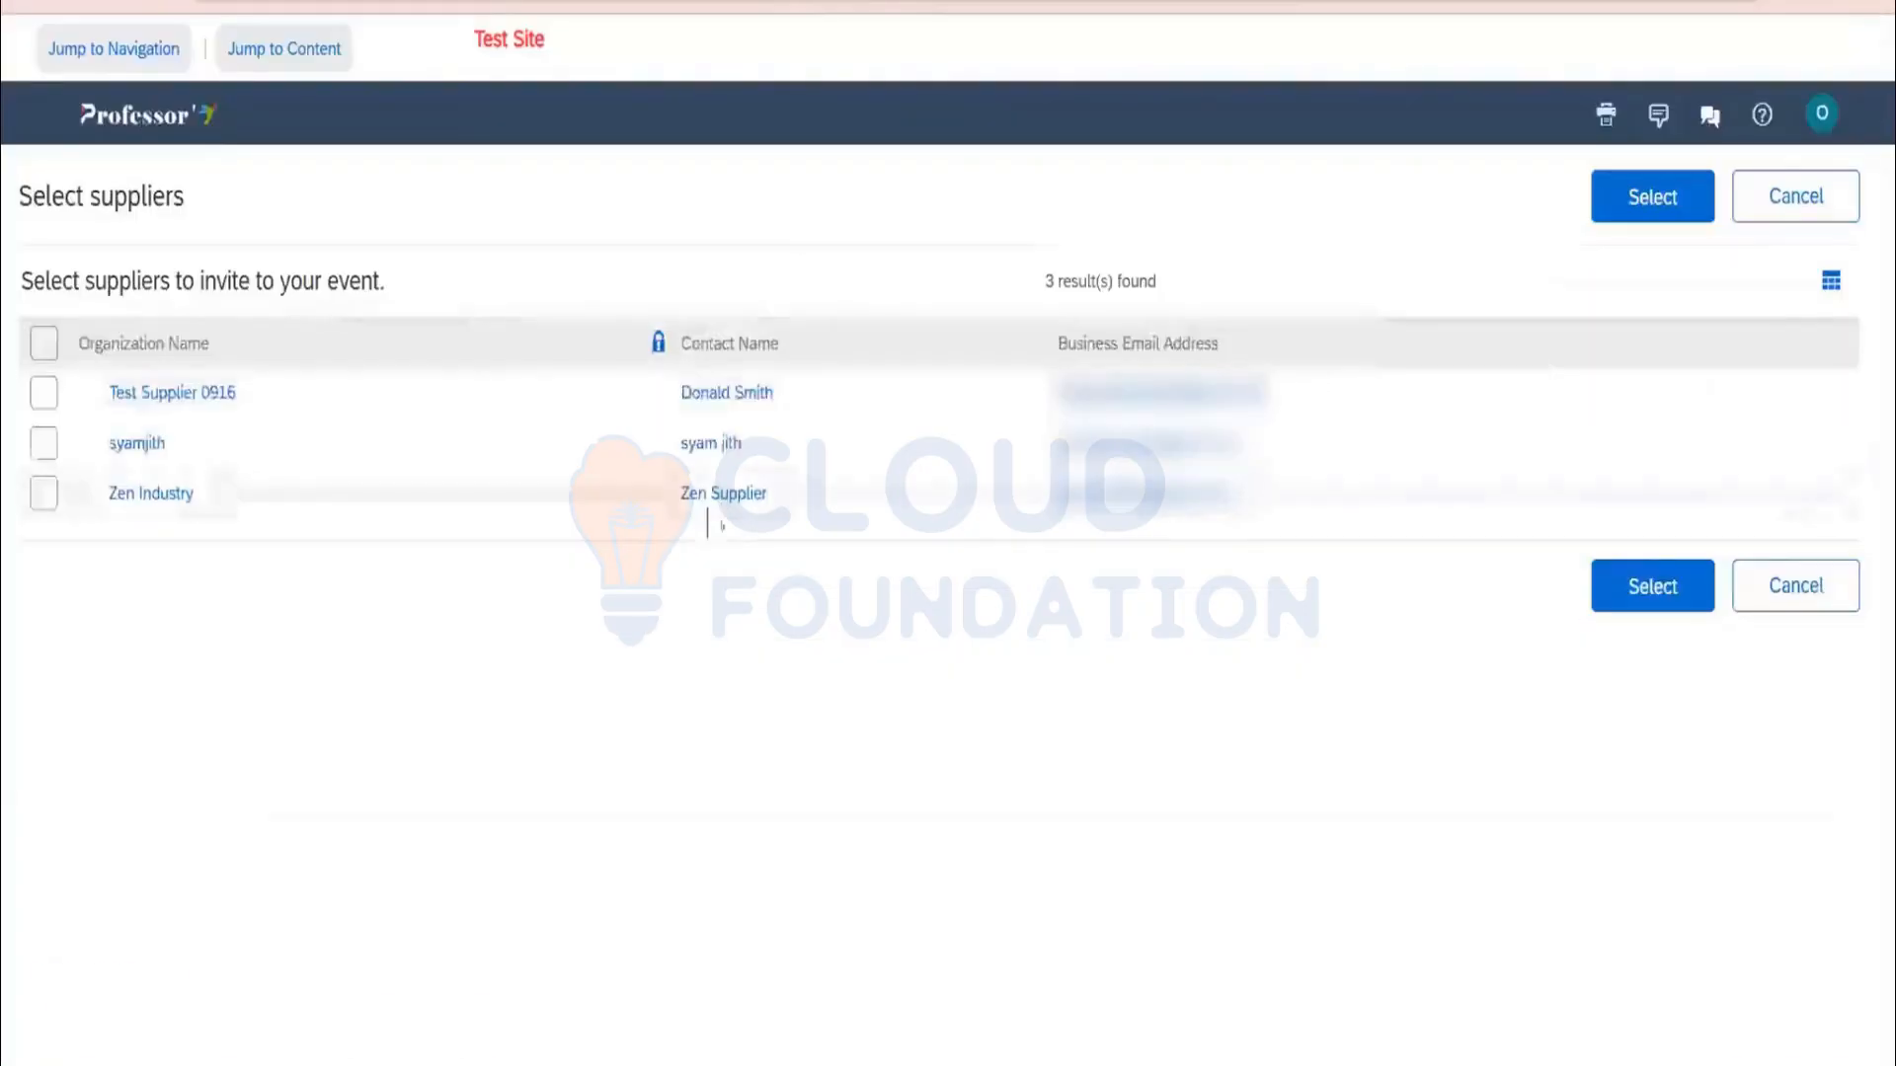
click(44, 343)
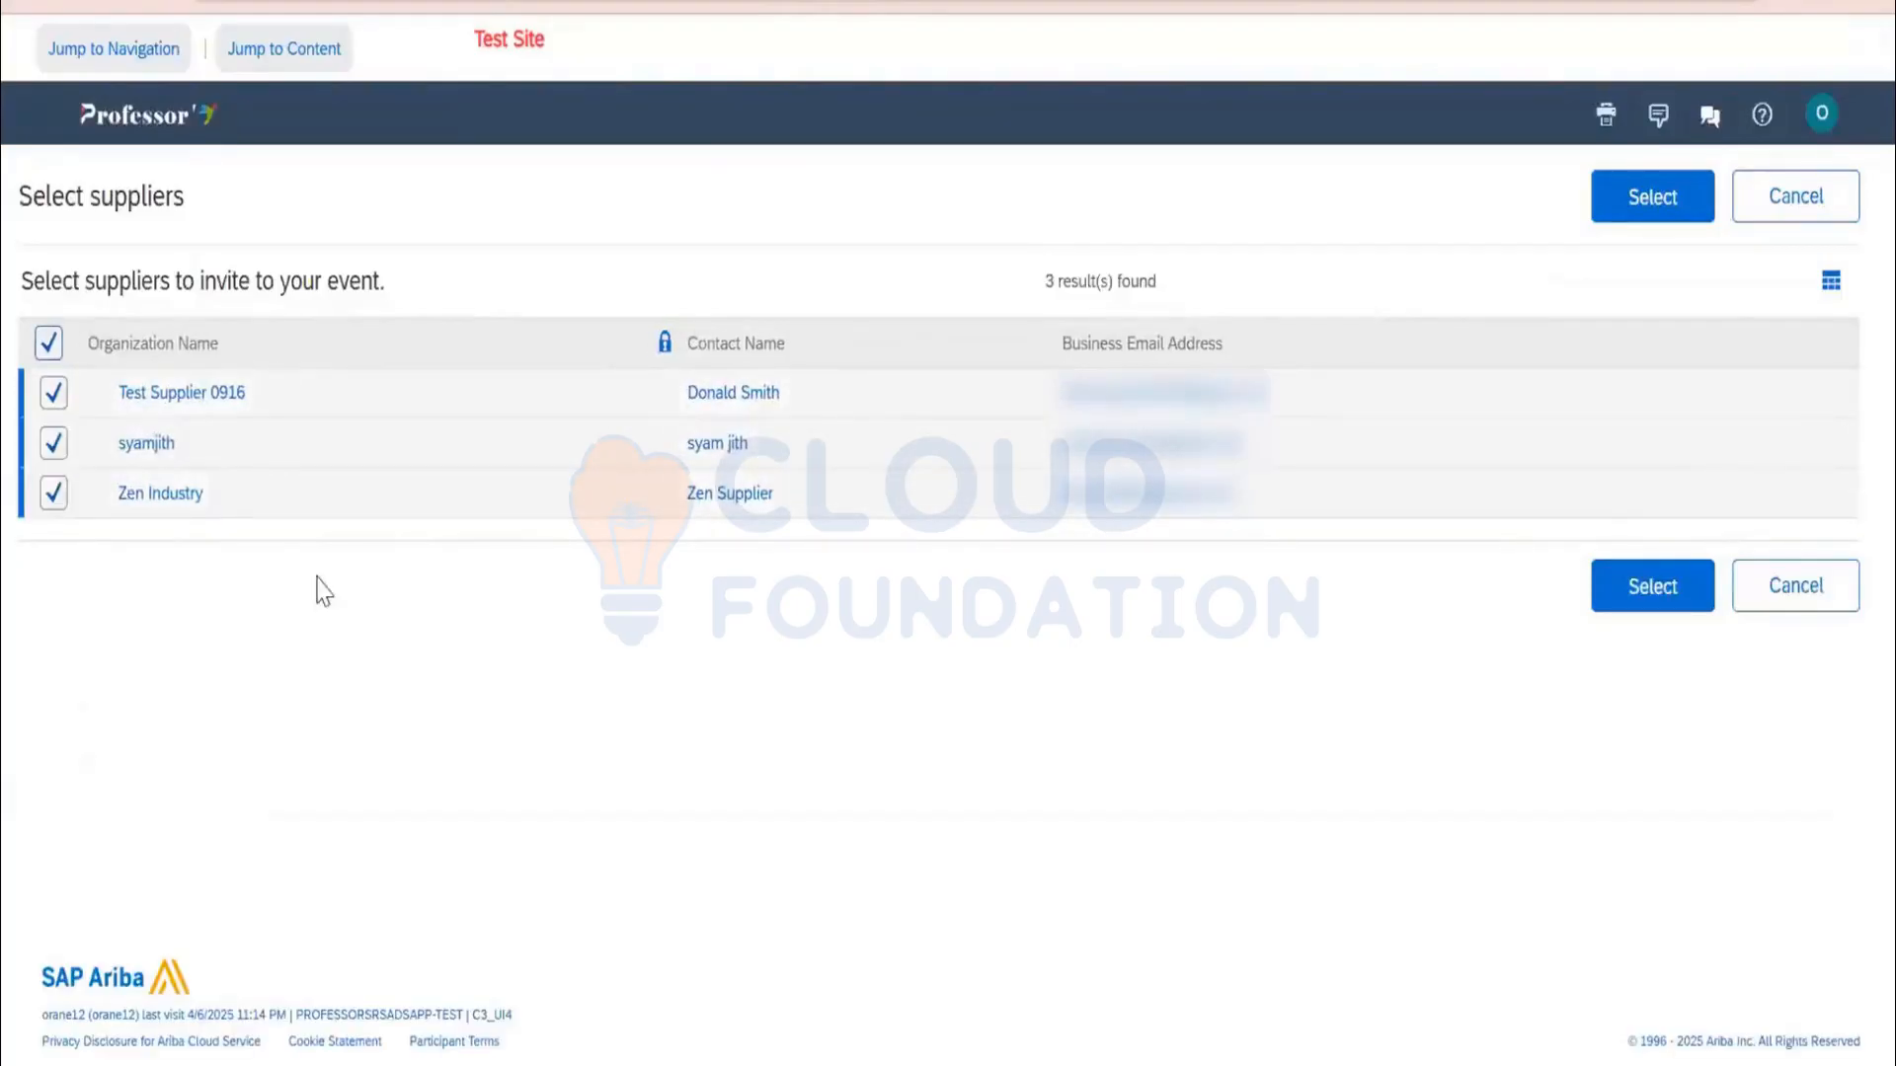
click(1647, 218)
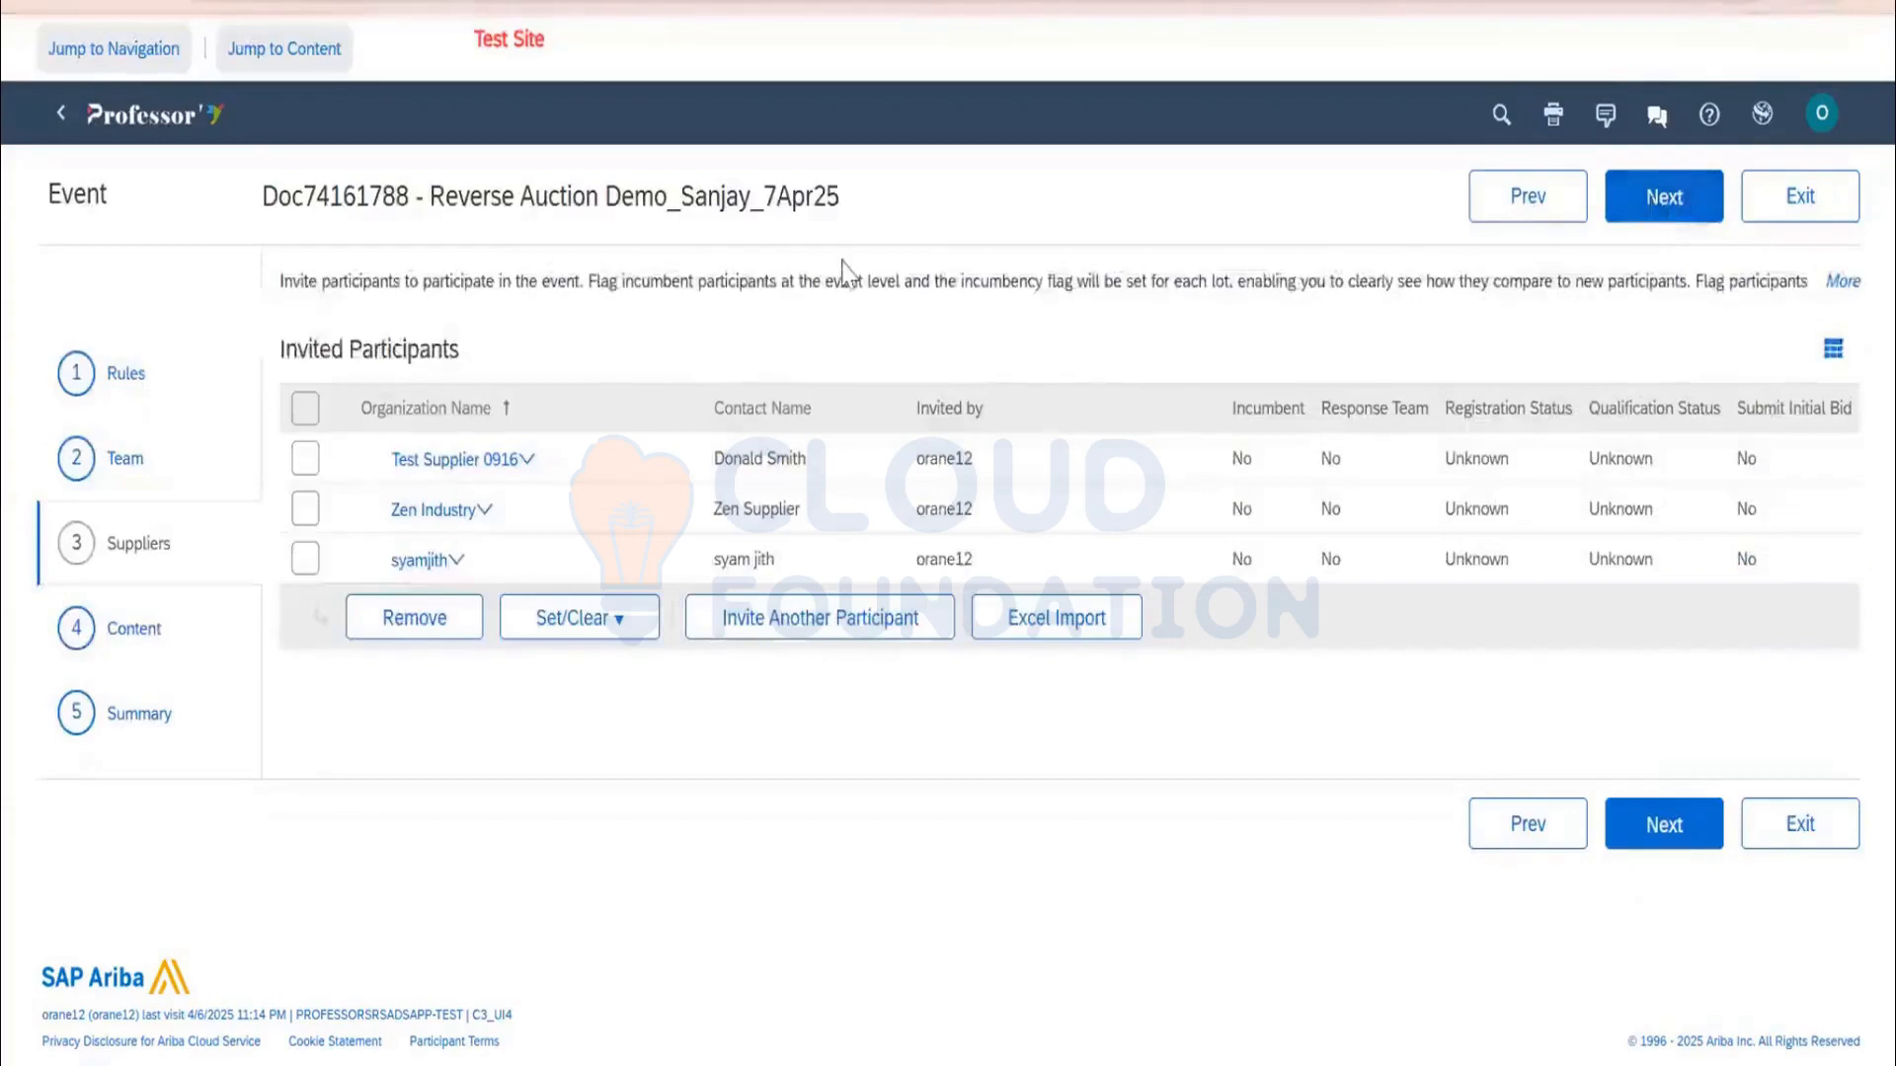
Delete the default Introduction, Commercial Terms and Pricing content items, then start a new line item
click(1656, 219)
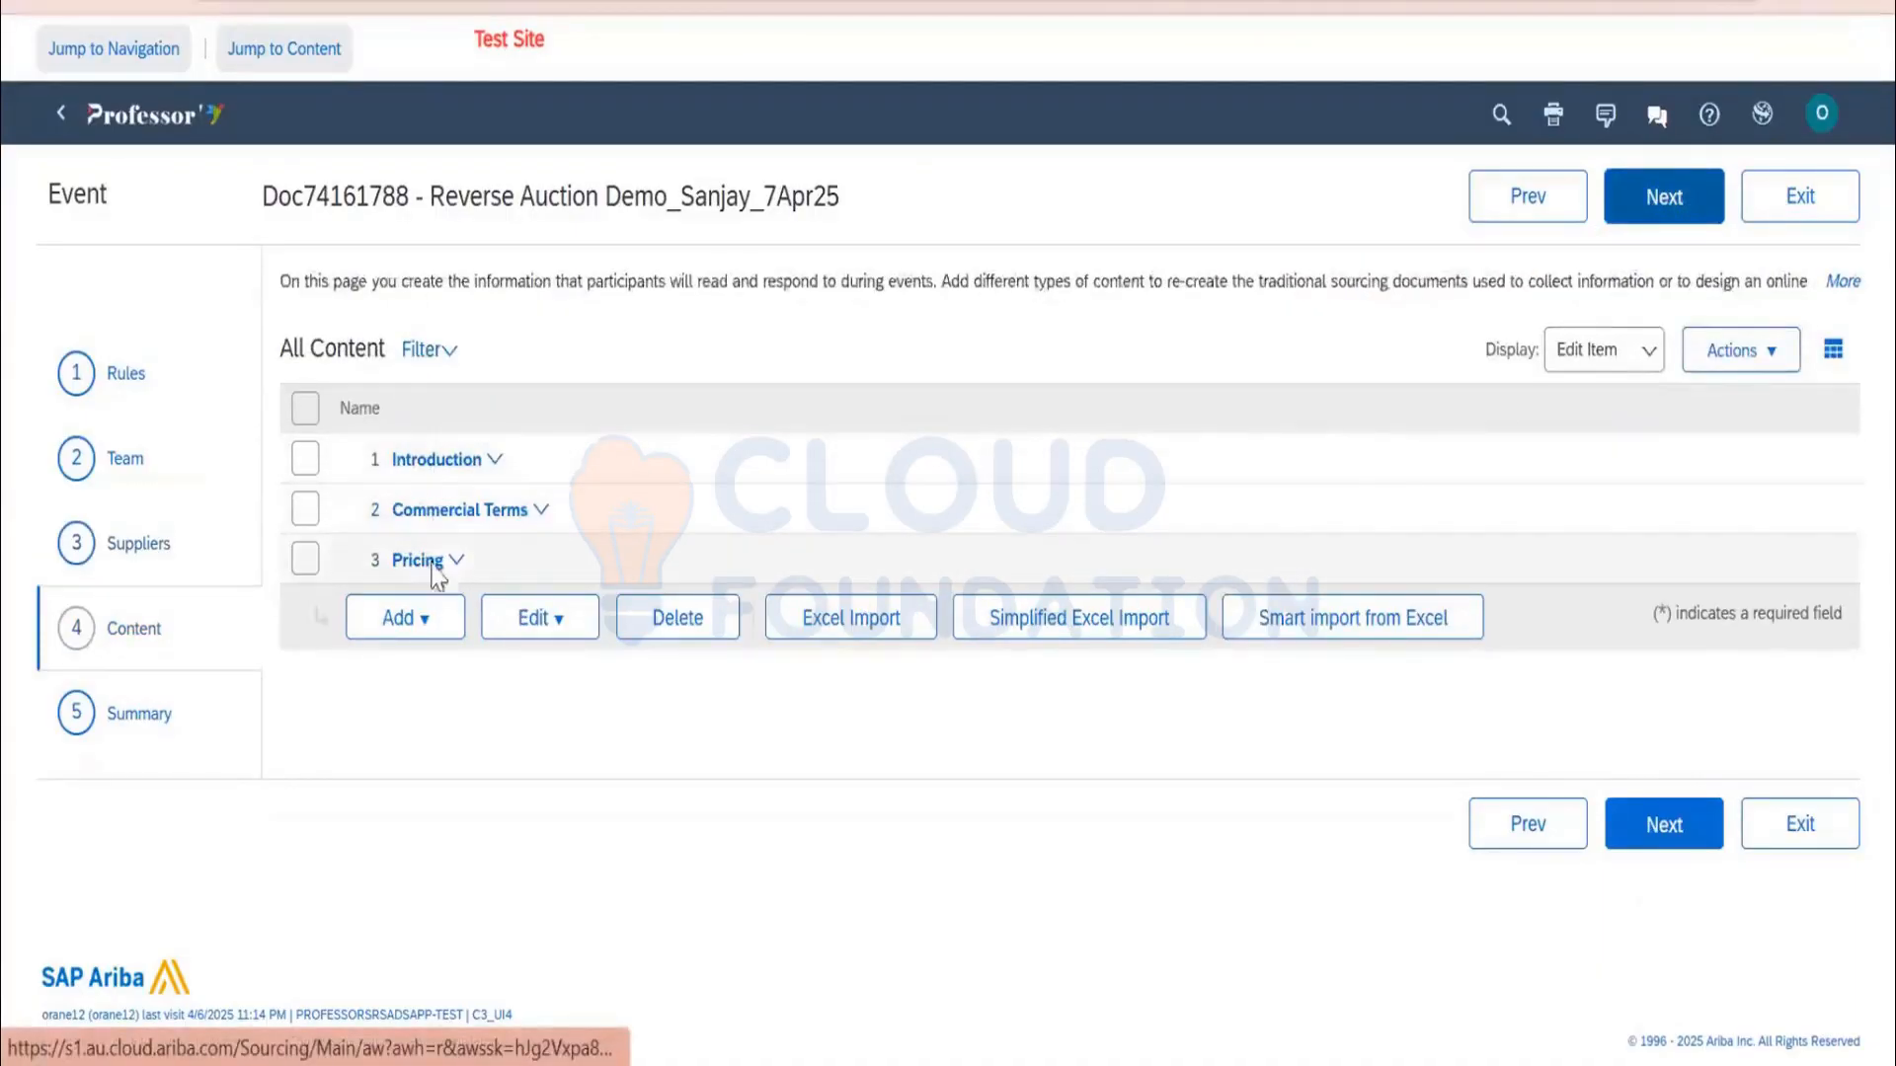
click(305, 413)
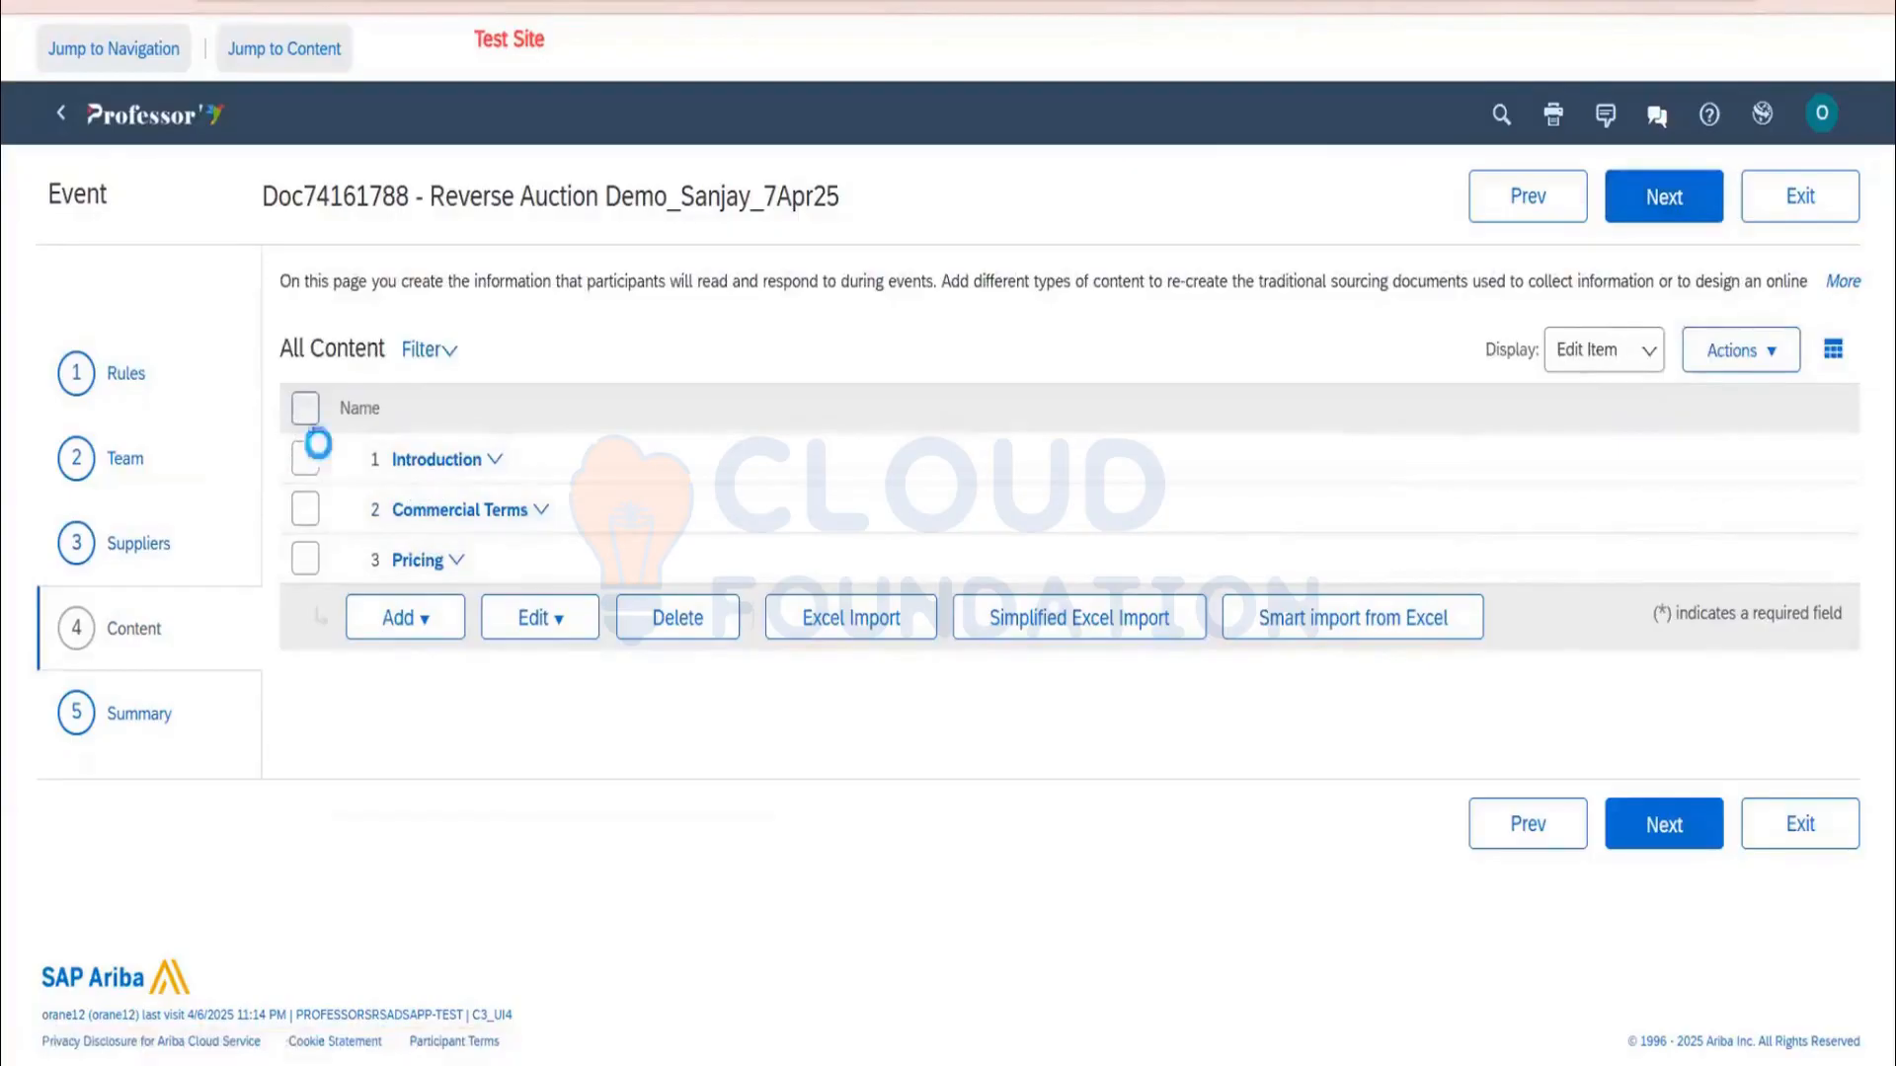
click(672, 619)
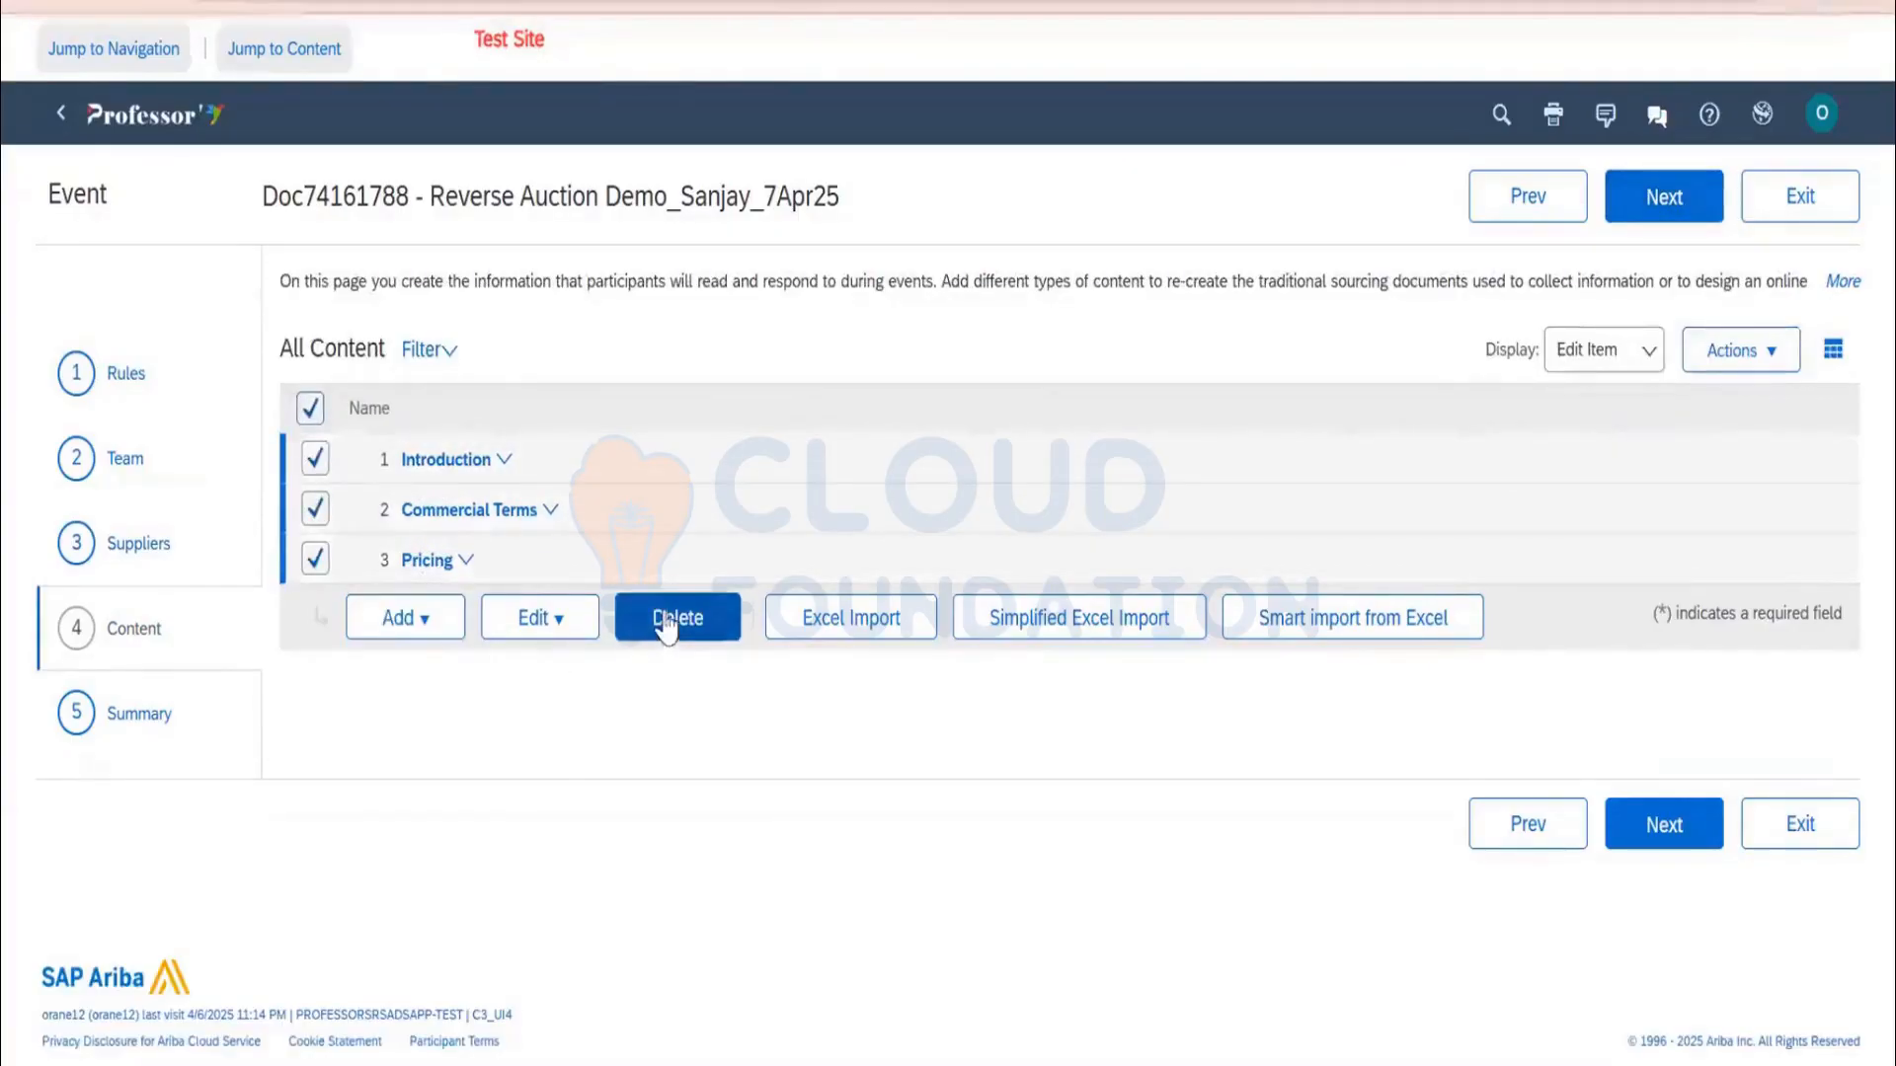
click(931, 553)
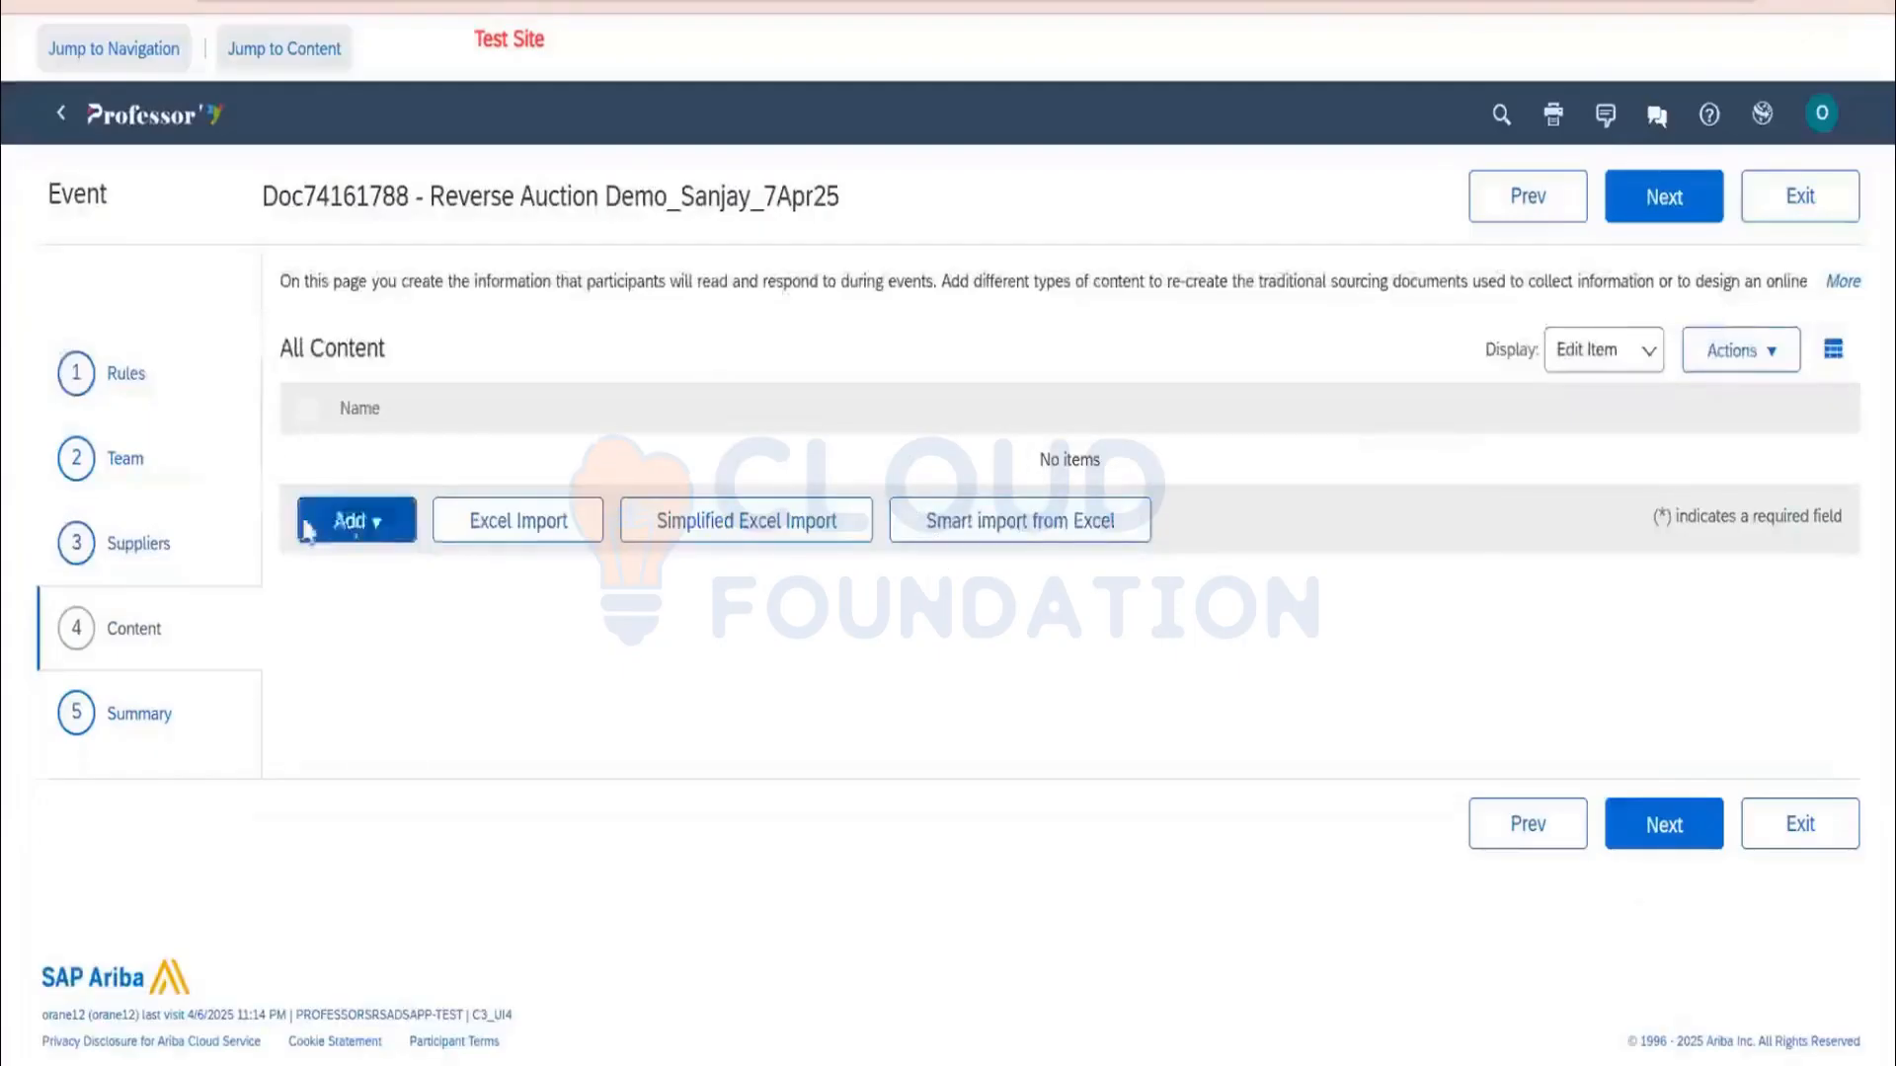
click(367, 525)
click(383, 679)
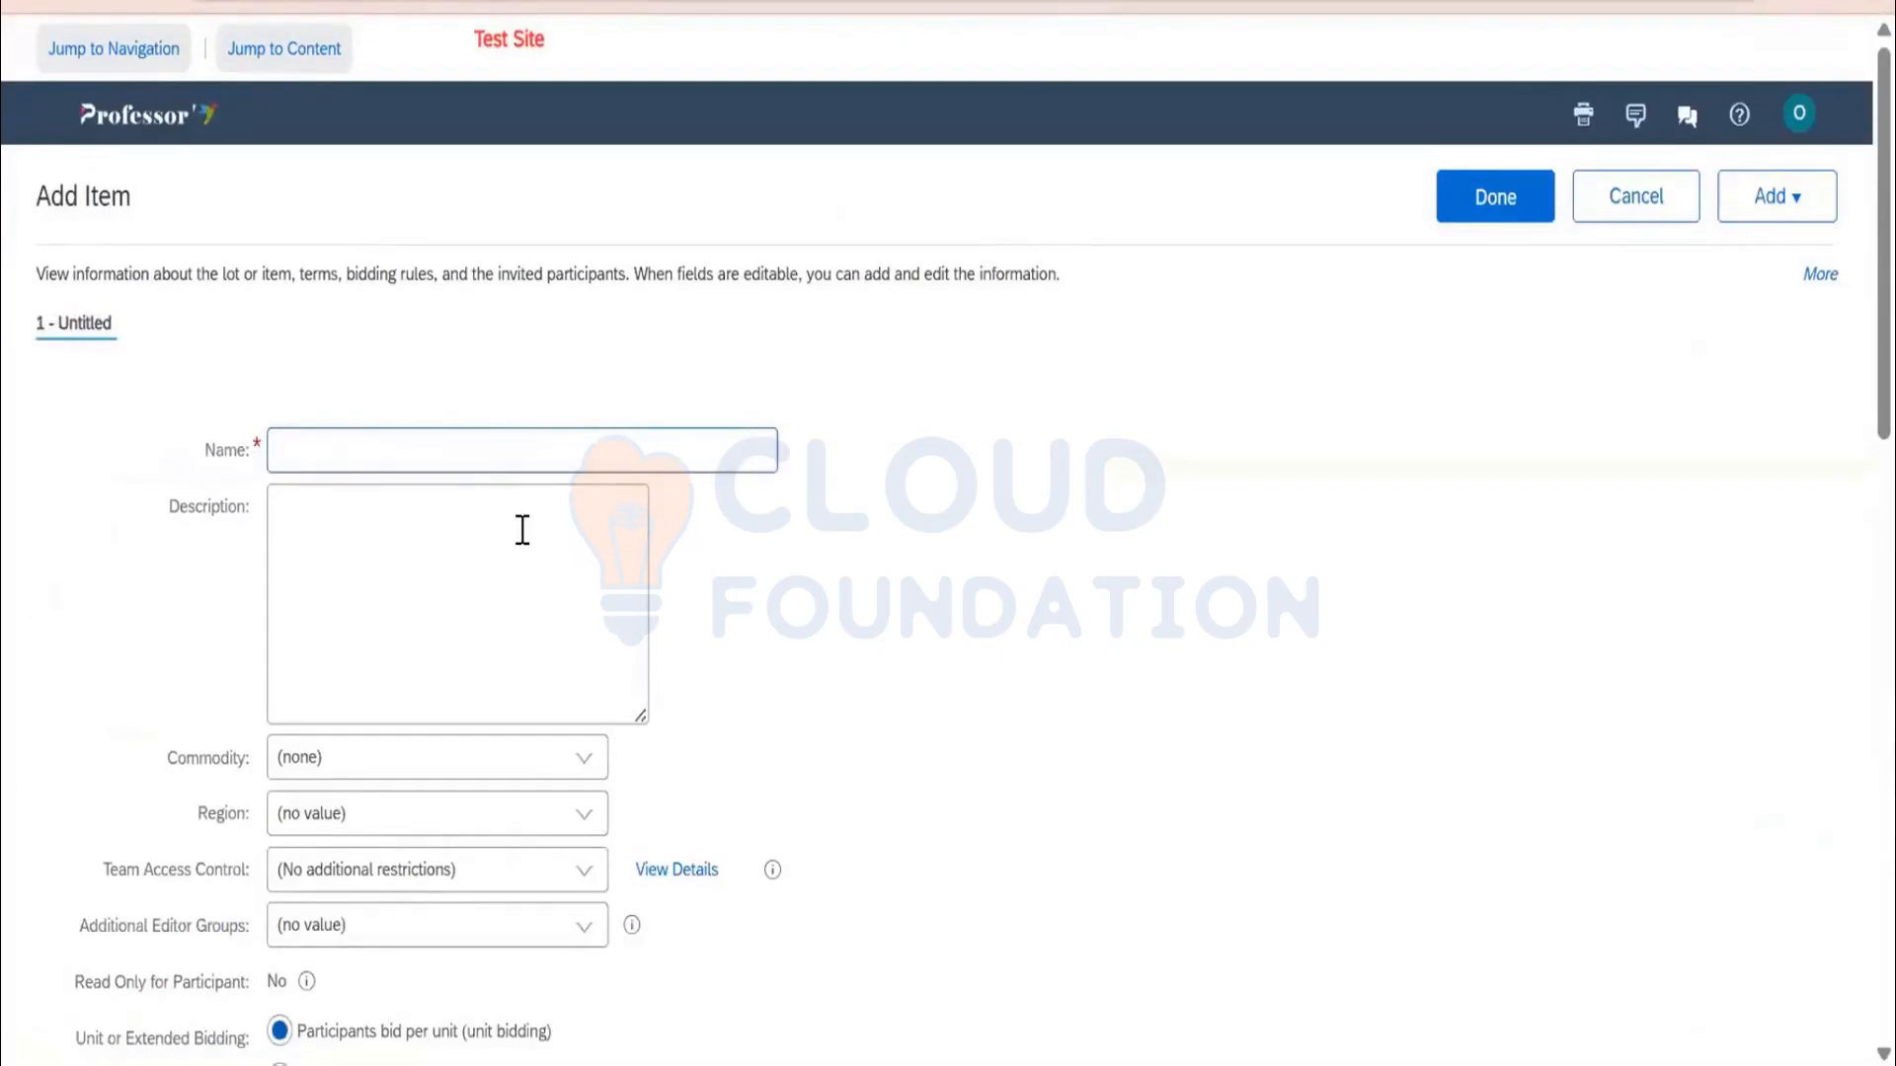
Name the item Reverse Auction Printer, copy the name into the description, and choose commodity Computers 43211500
text(Revere)
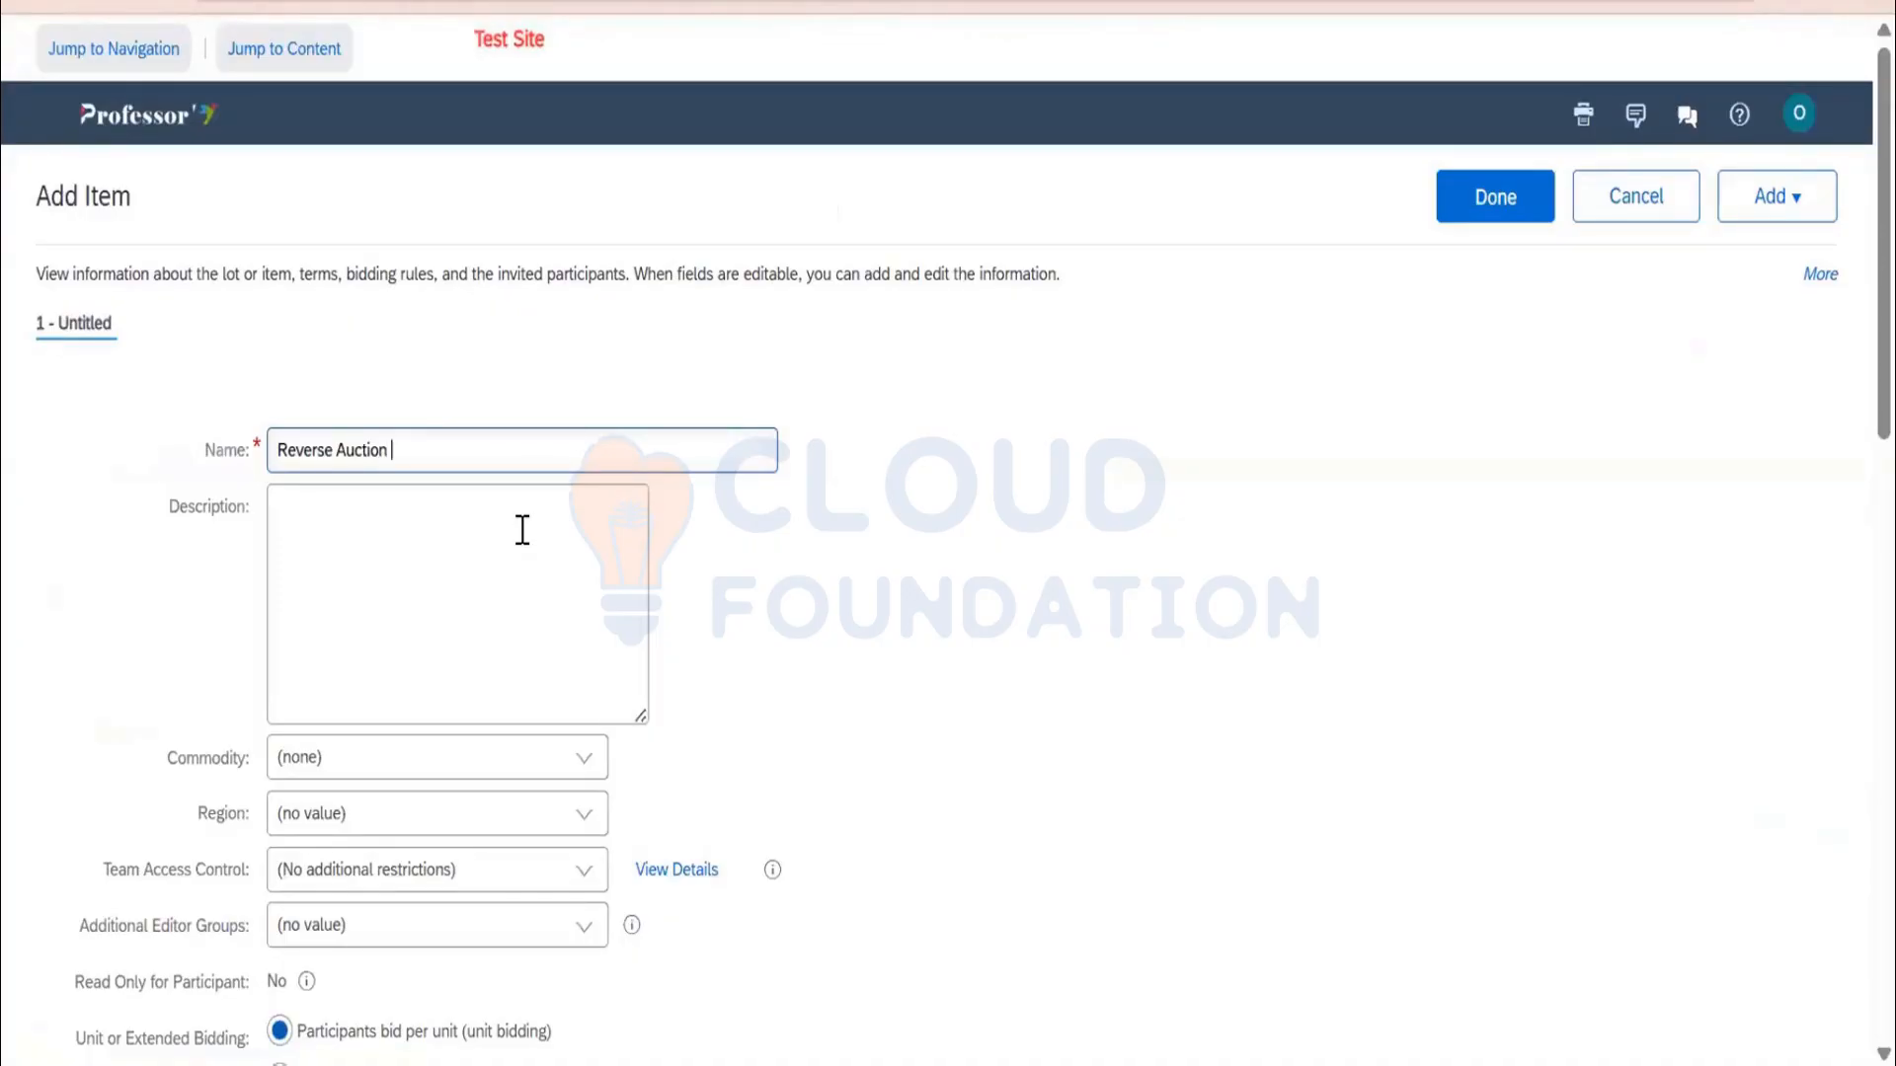
text(inter)
drag(459, 459, 187, 474)
key(ctrl+c)
click(317, 542)
key(ctrl+v)
scroll(405, 612, down, 3)
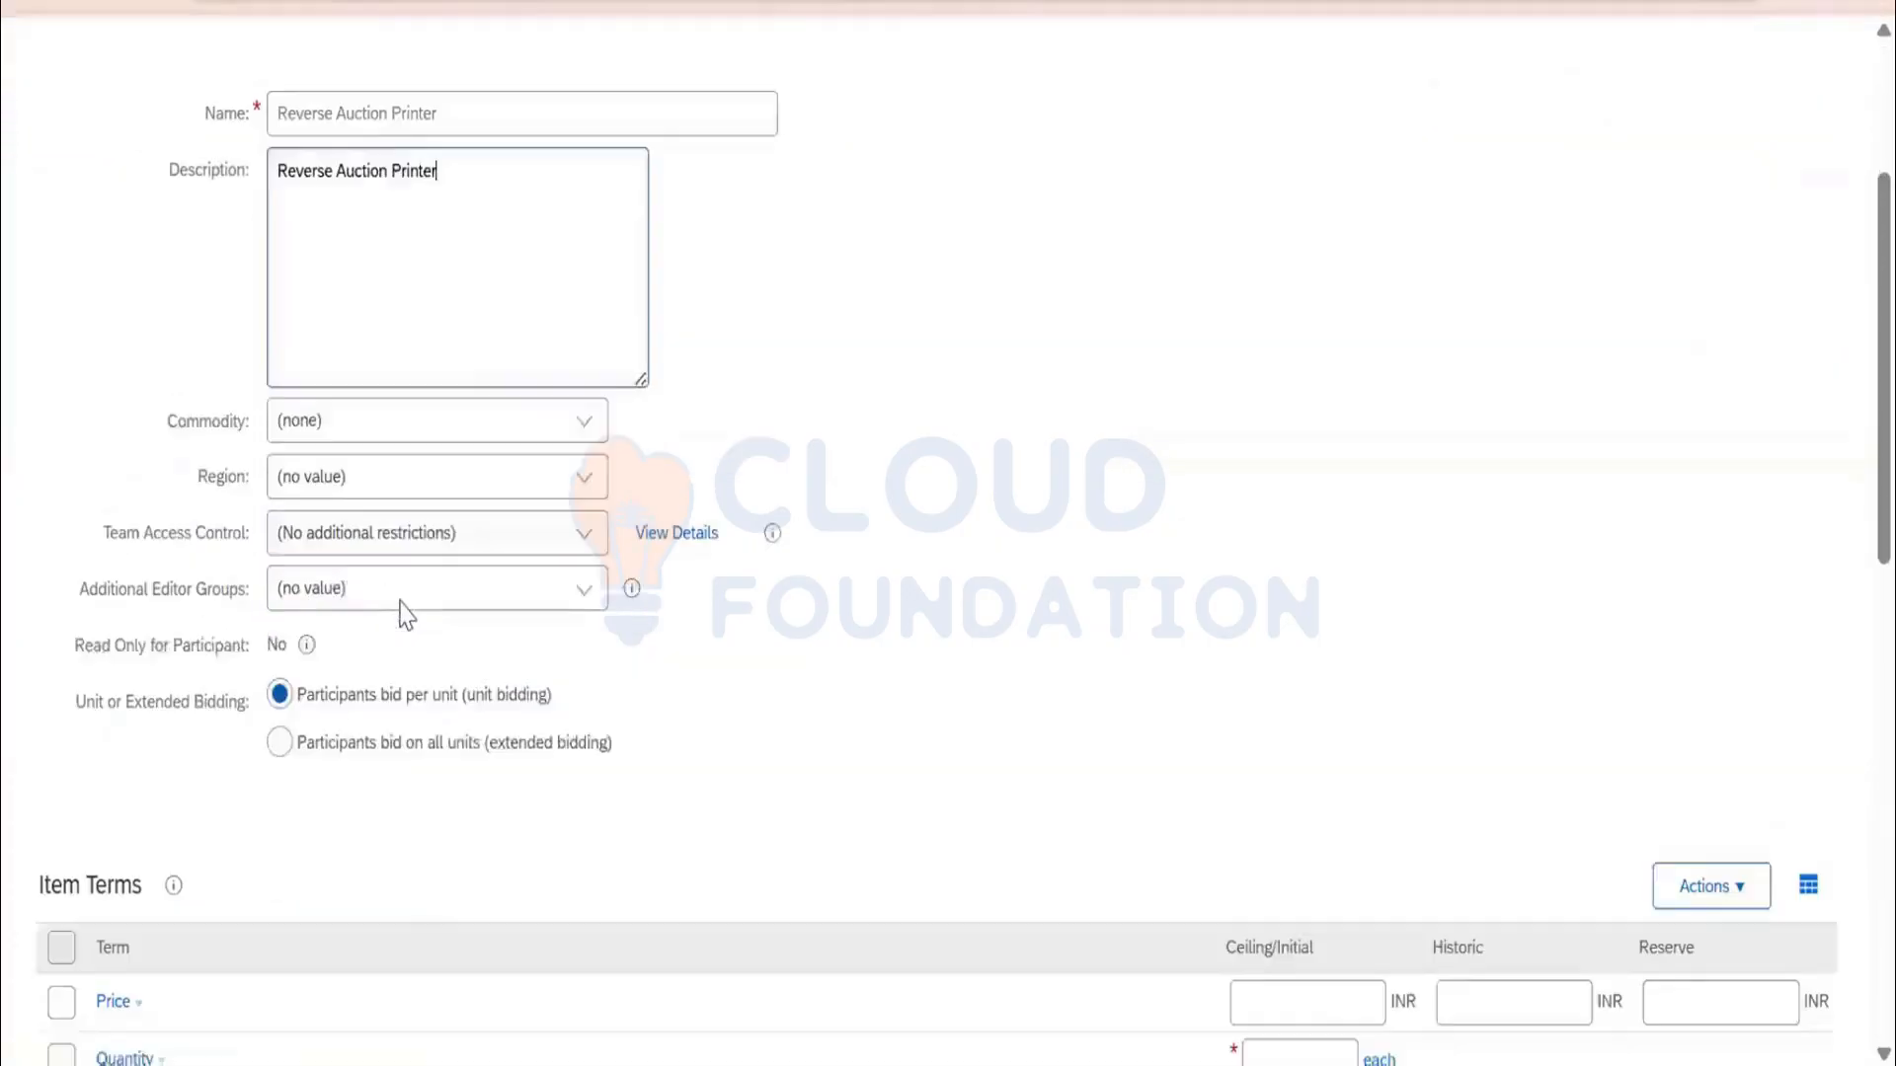
click(588, 400)
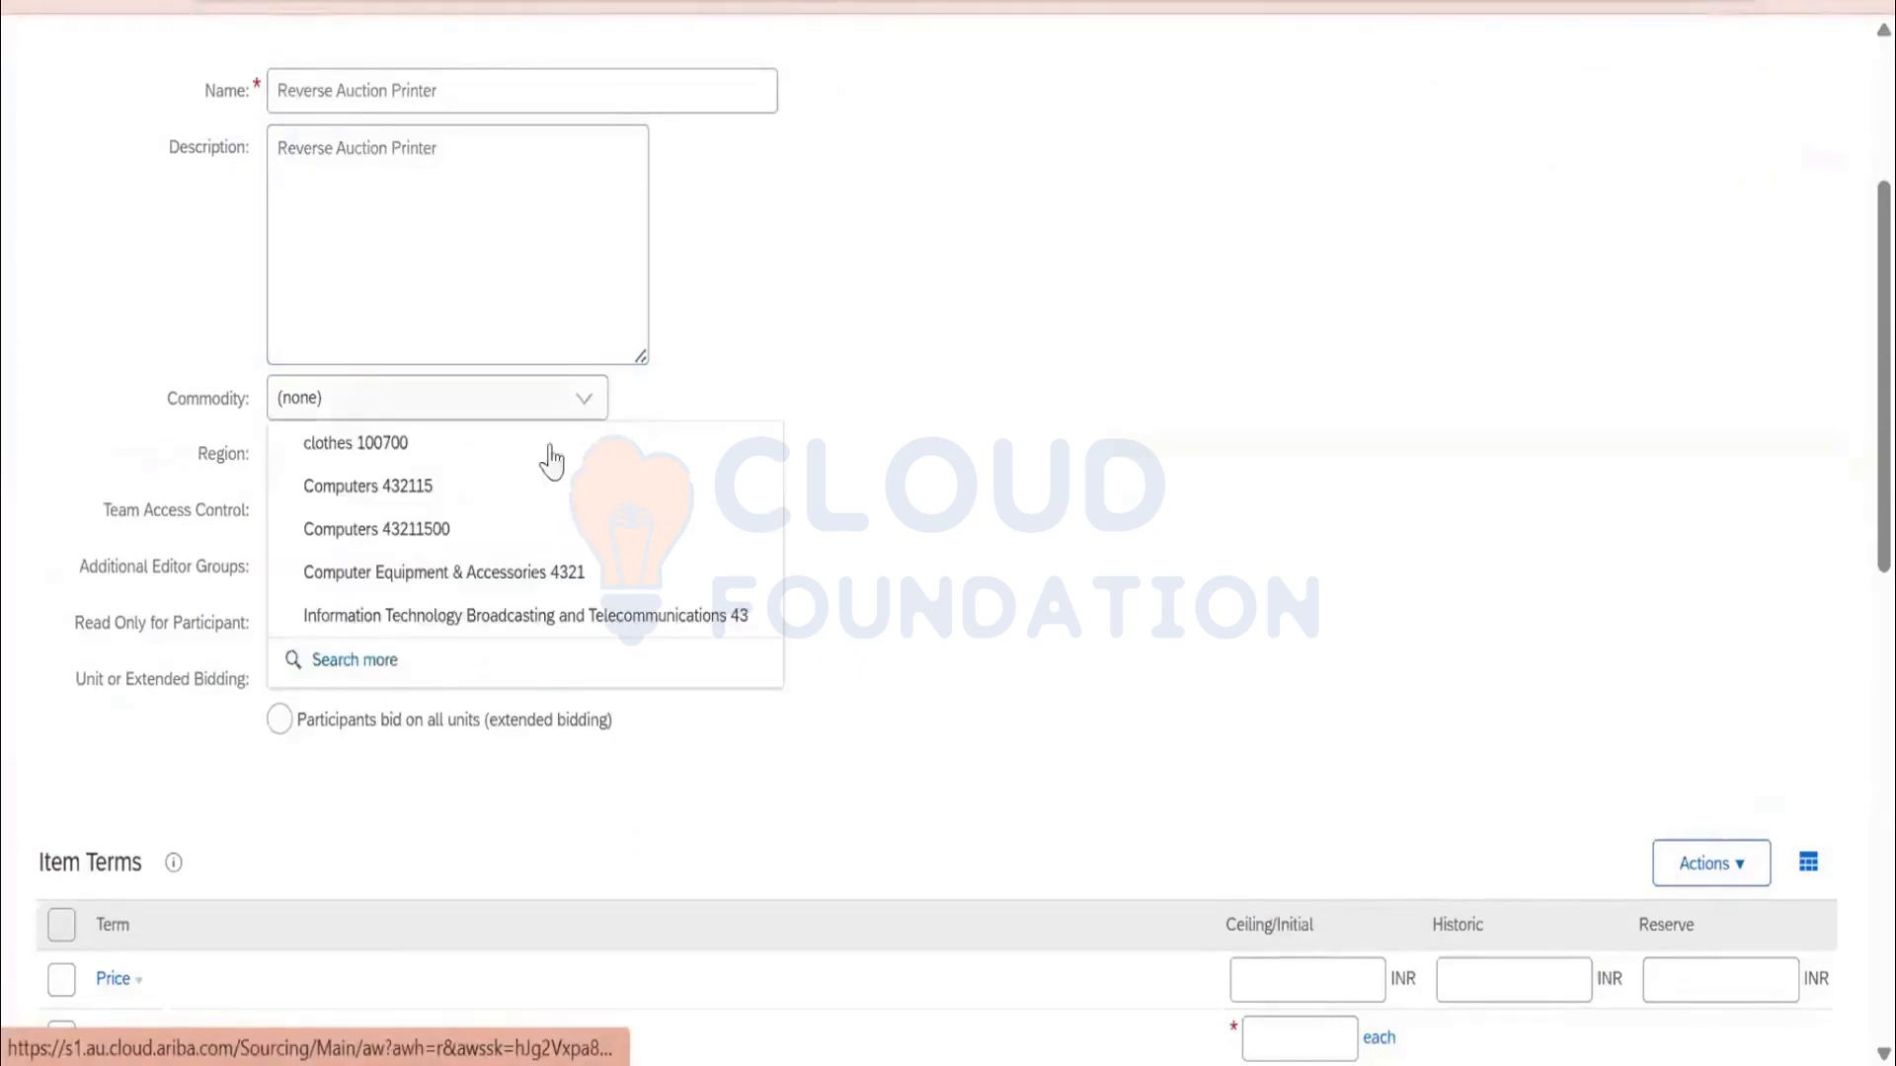
click(490, 531)
Enter quantity 1 with historic and ceiling/initial prices of 100000 INR
scroll(711, 618, down, 2)
click(1301, 860)
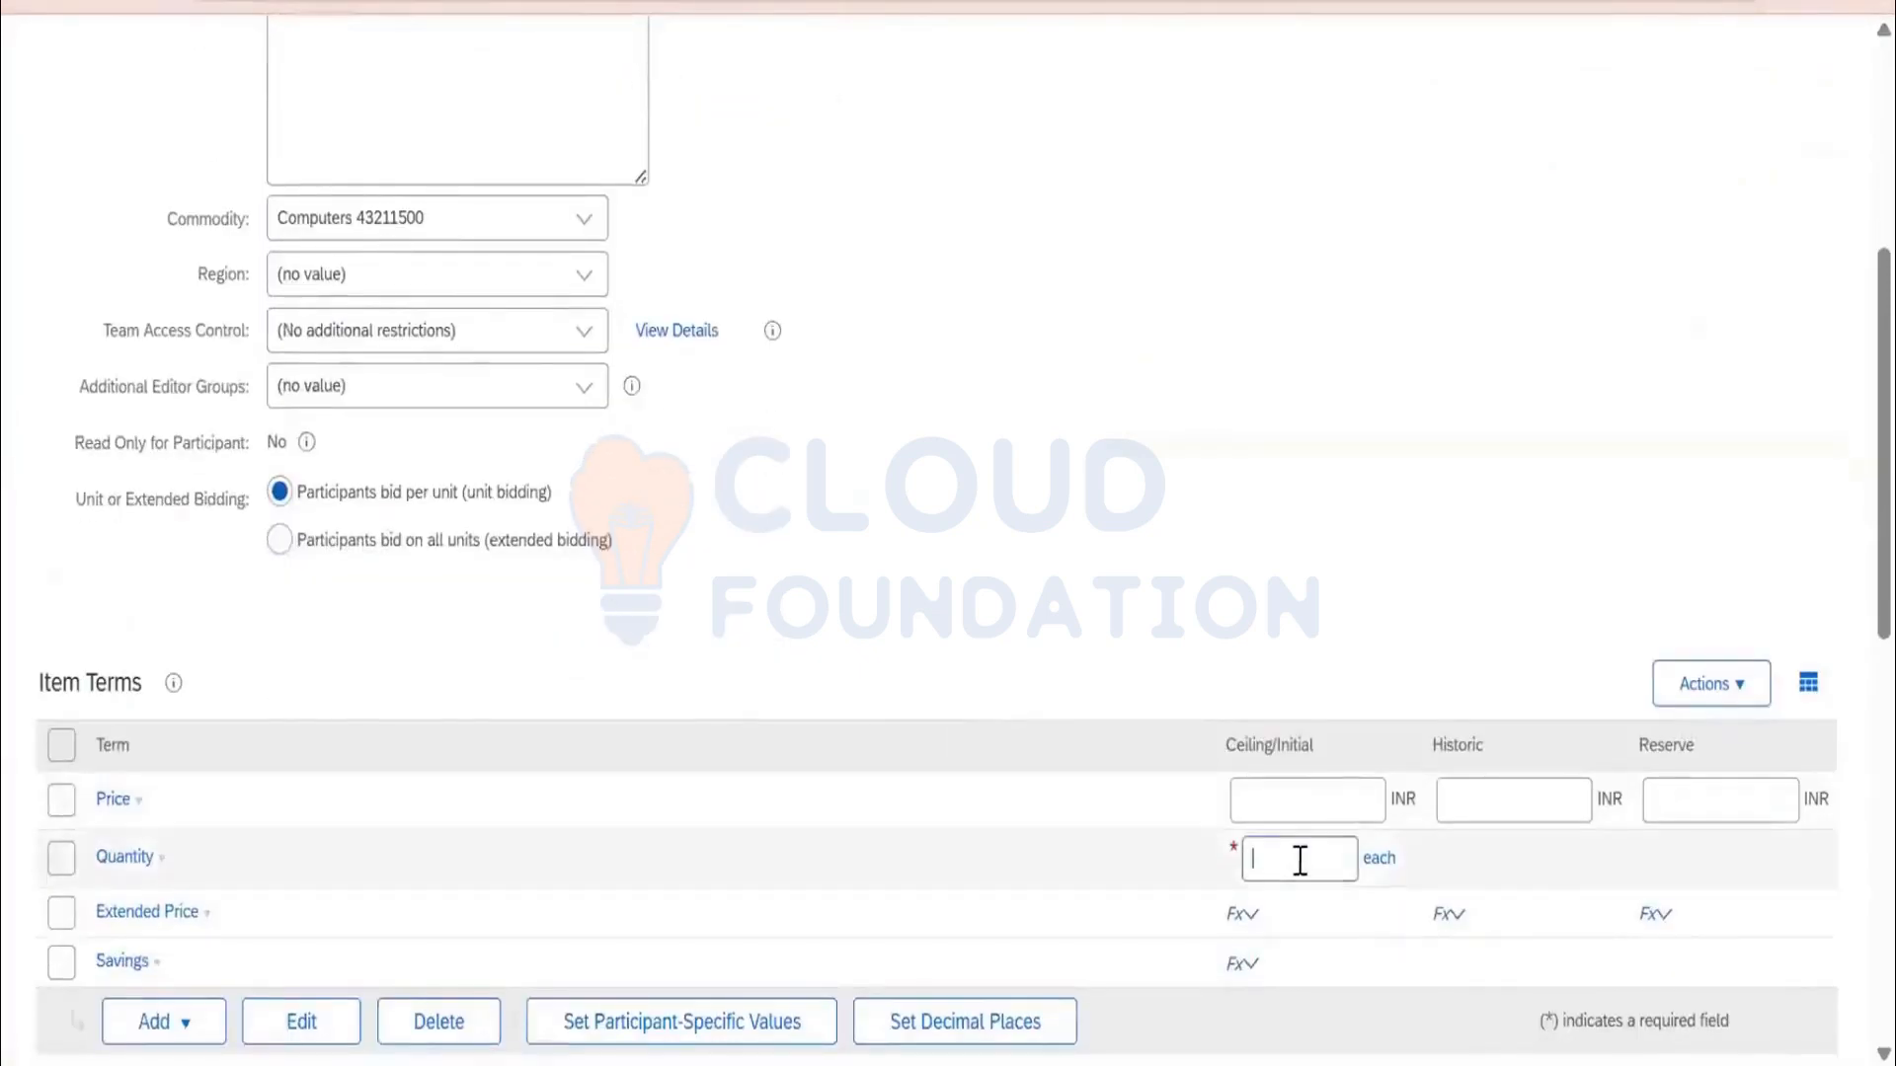
text(1)
click(1505, 796)
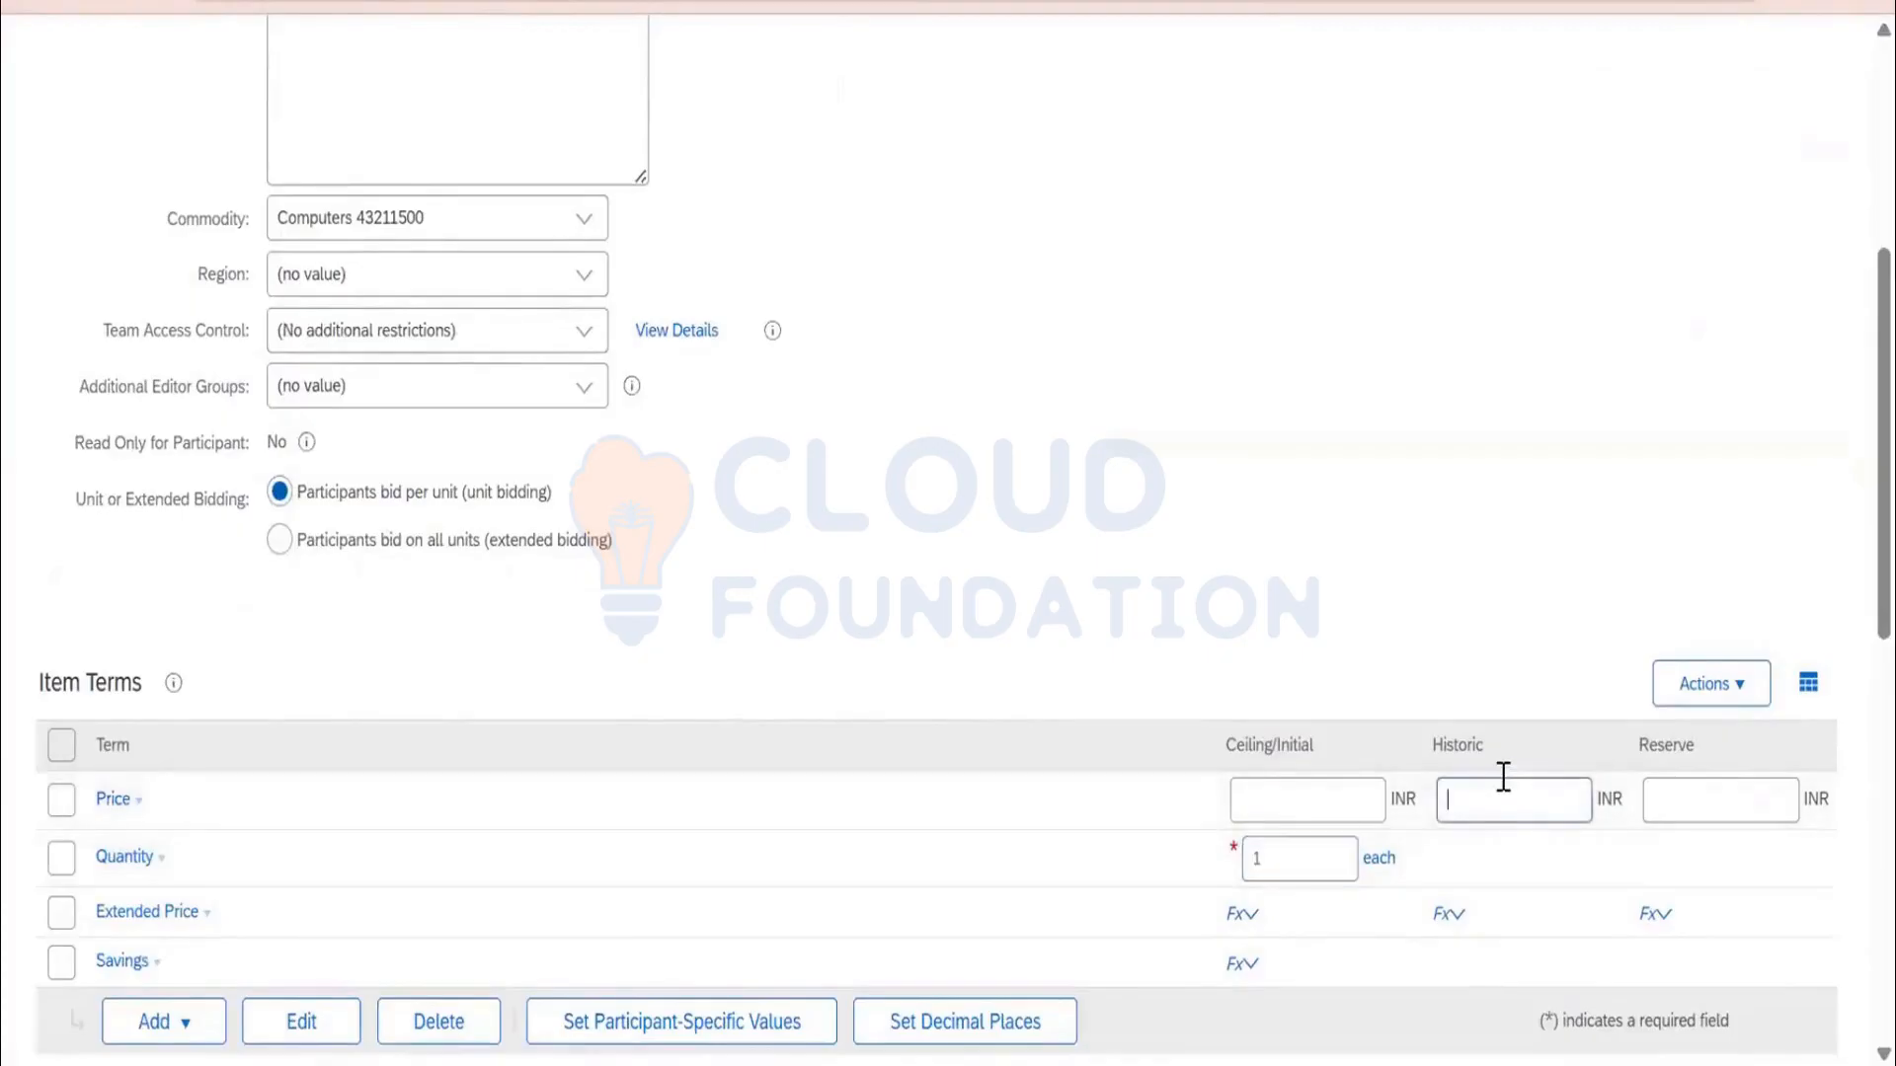
text(100000)
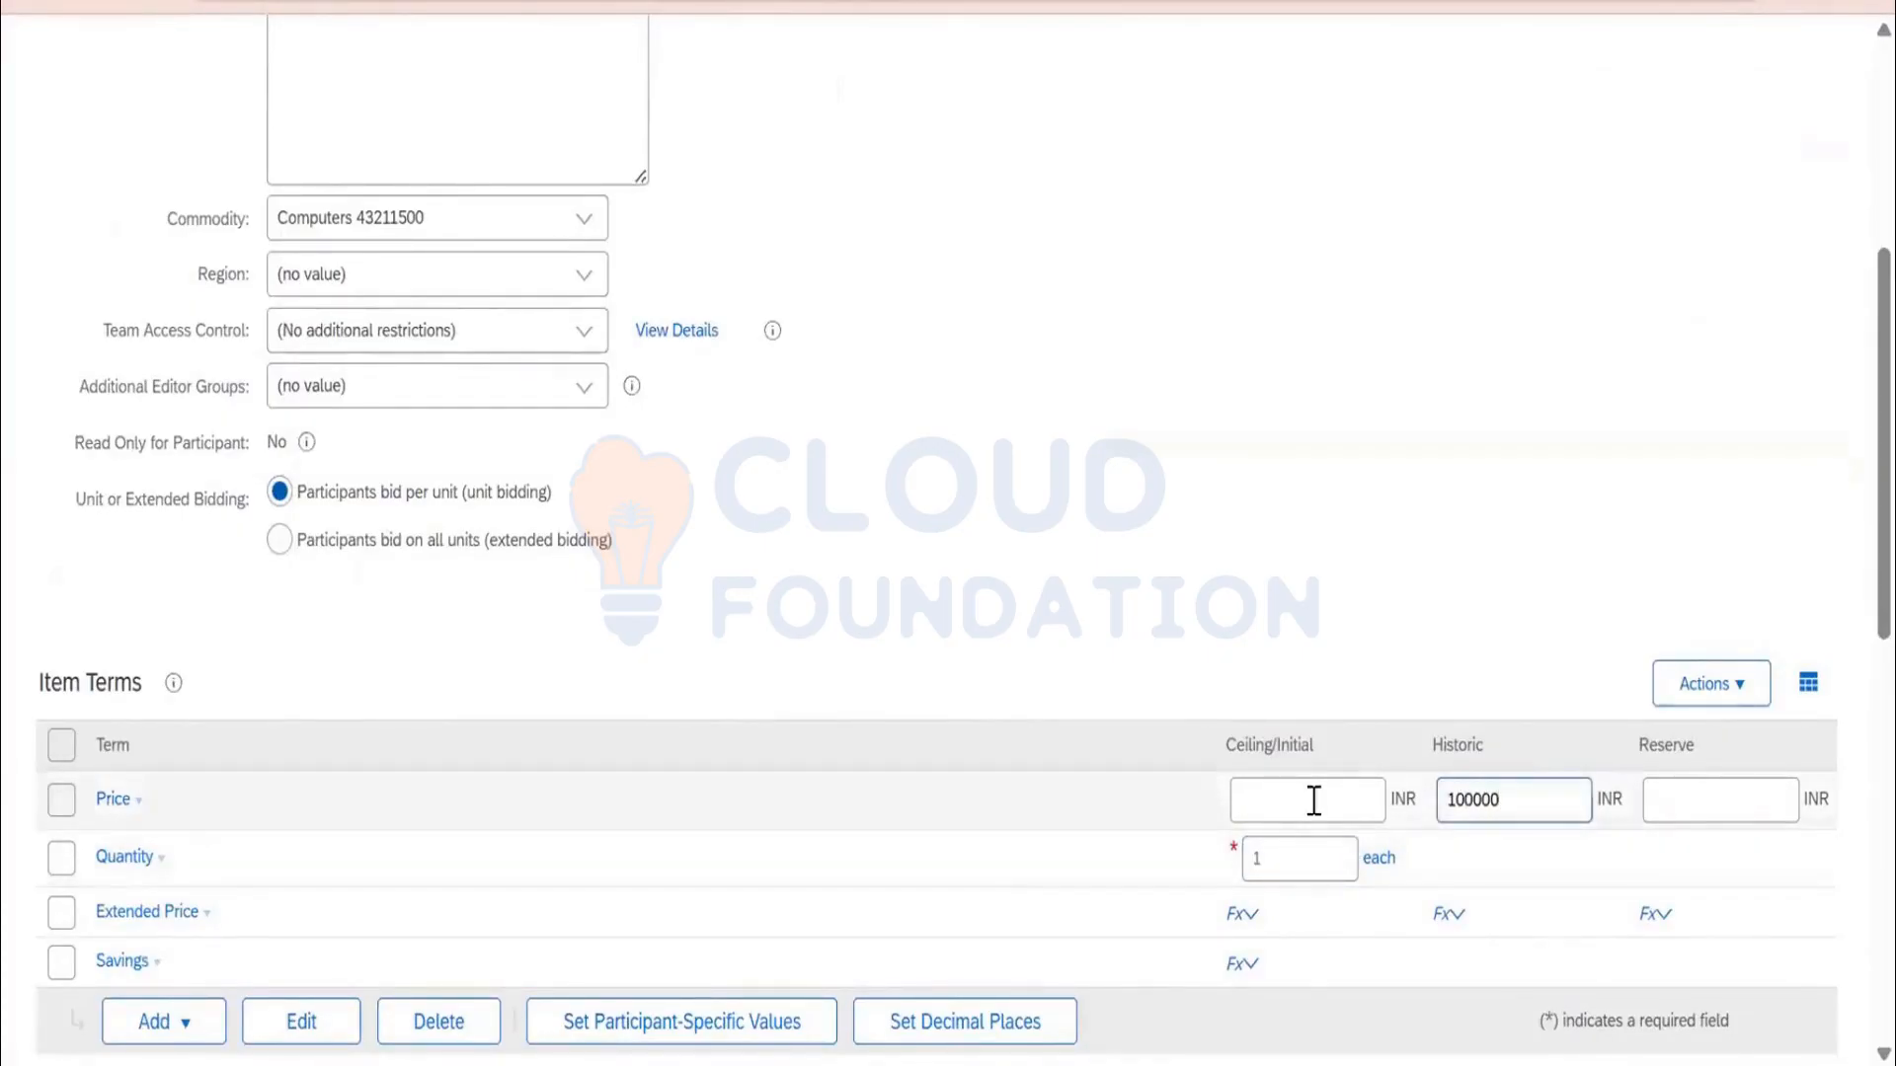
click(1313, 800)
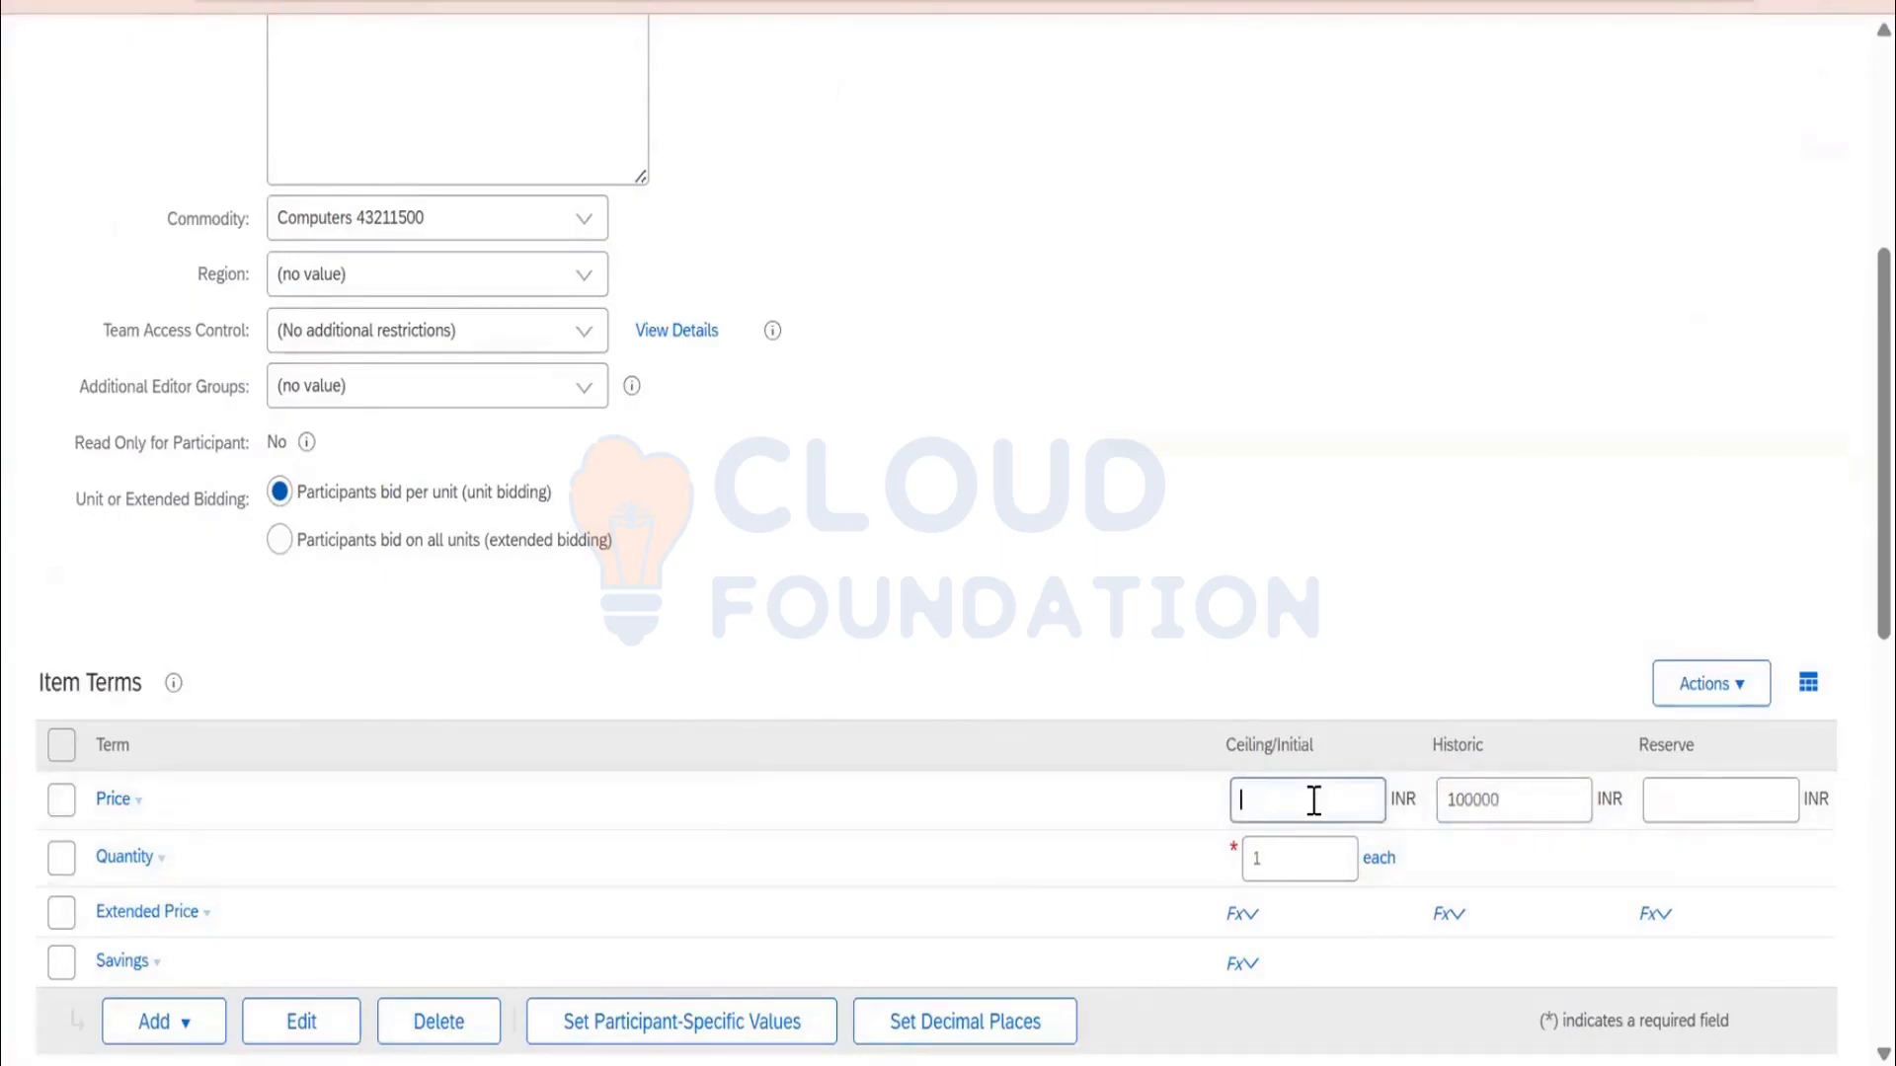
text(10000)
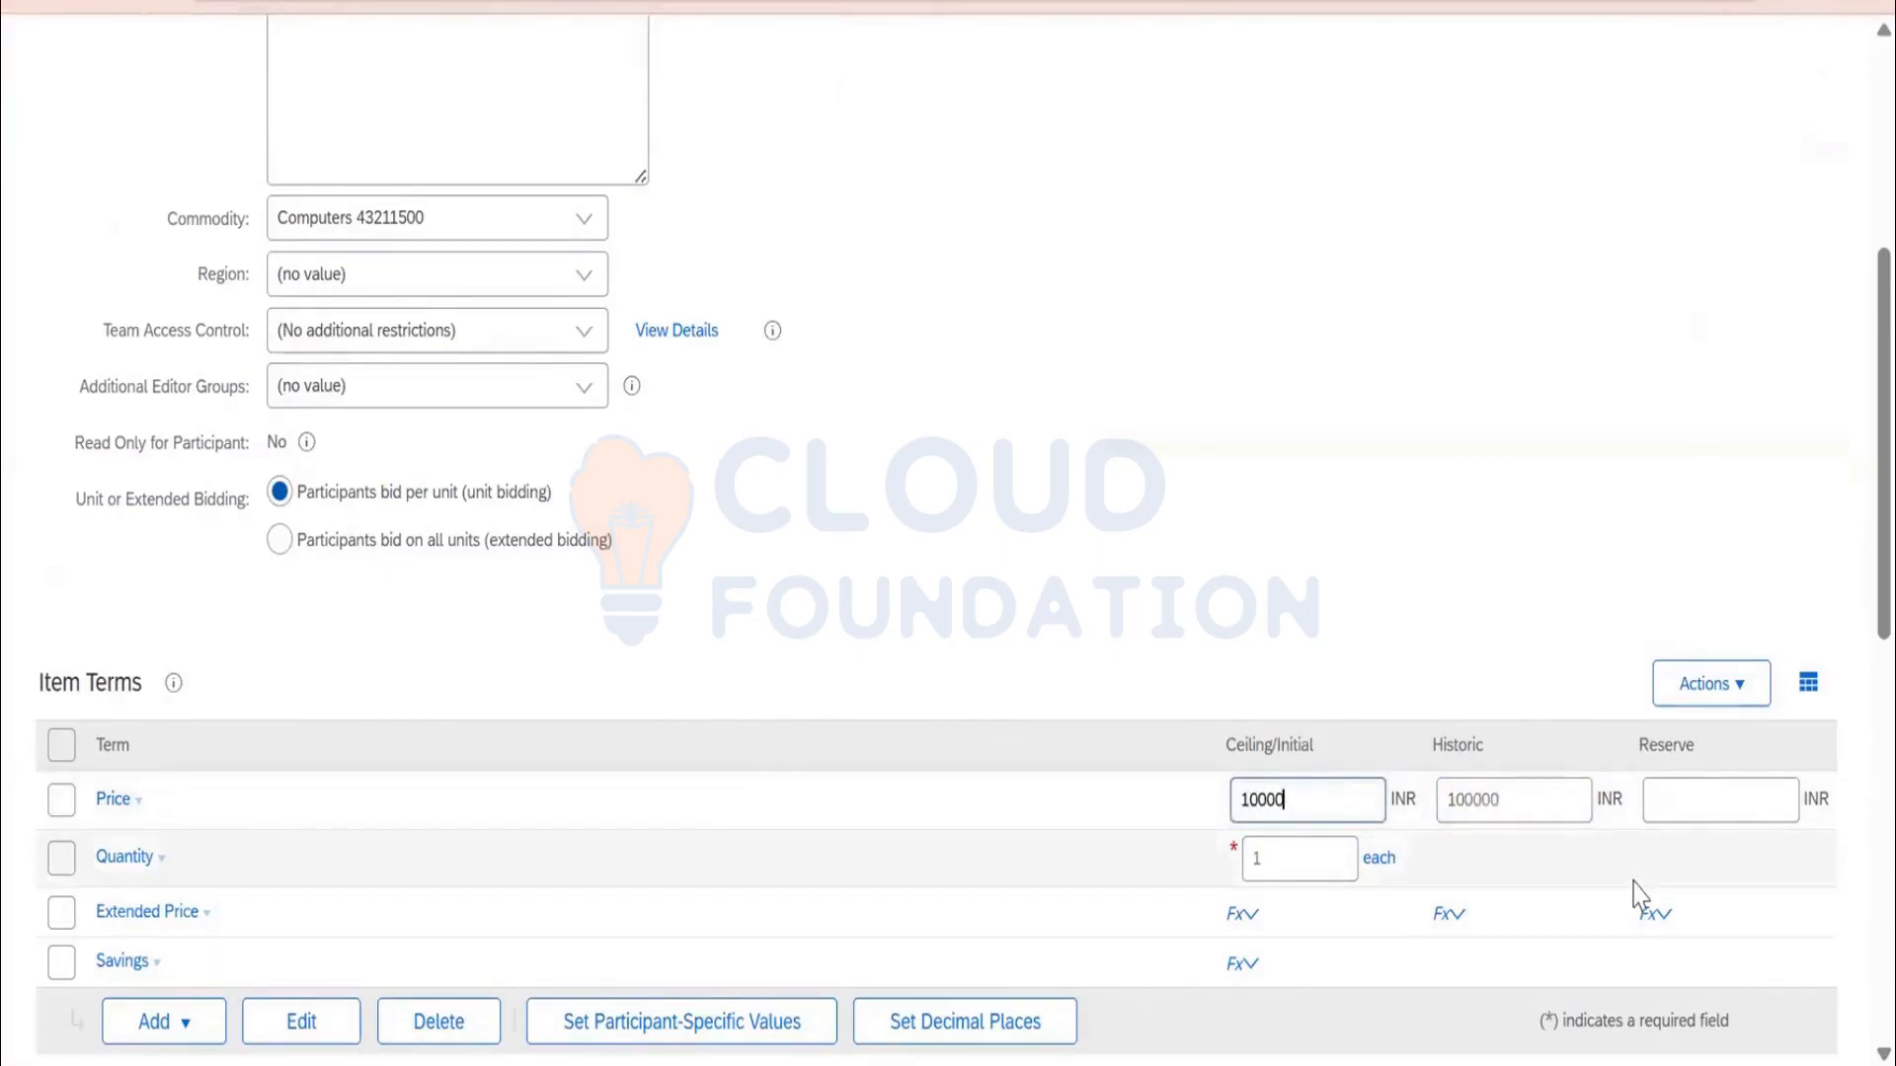
text(0)
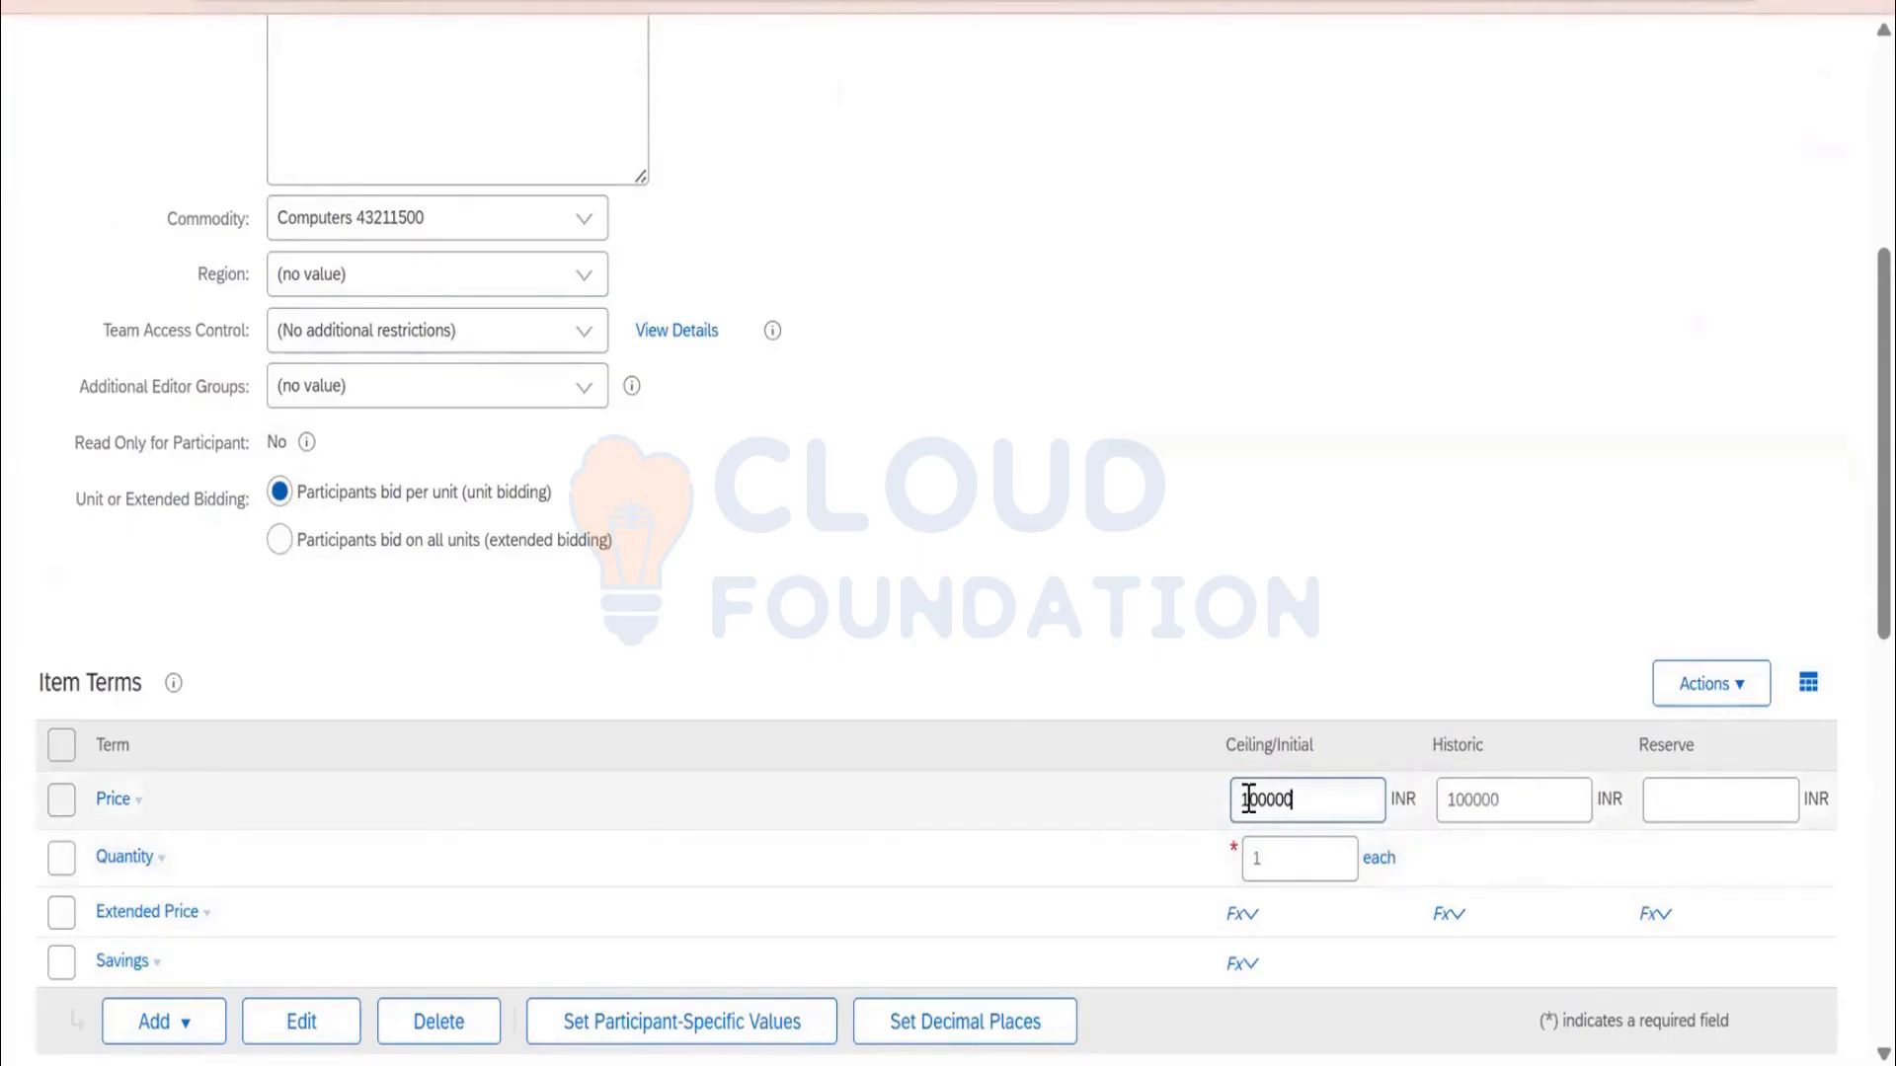
click(1718, 796)
Enter an 85000 INR reserve price and a 500 bid decrement, resetting the front buffer to 0
scroll(1714, 794, down, 3)
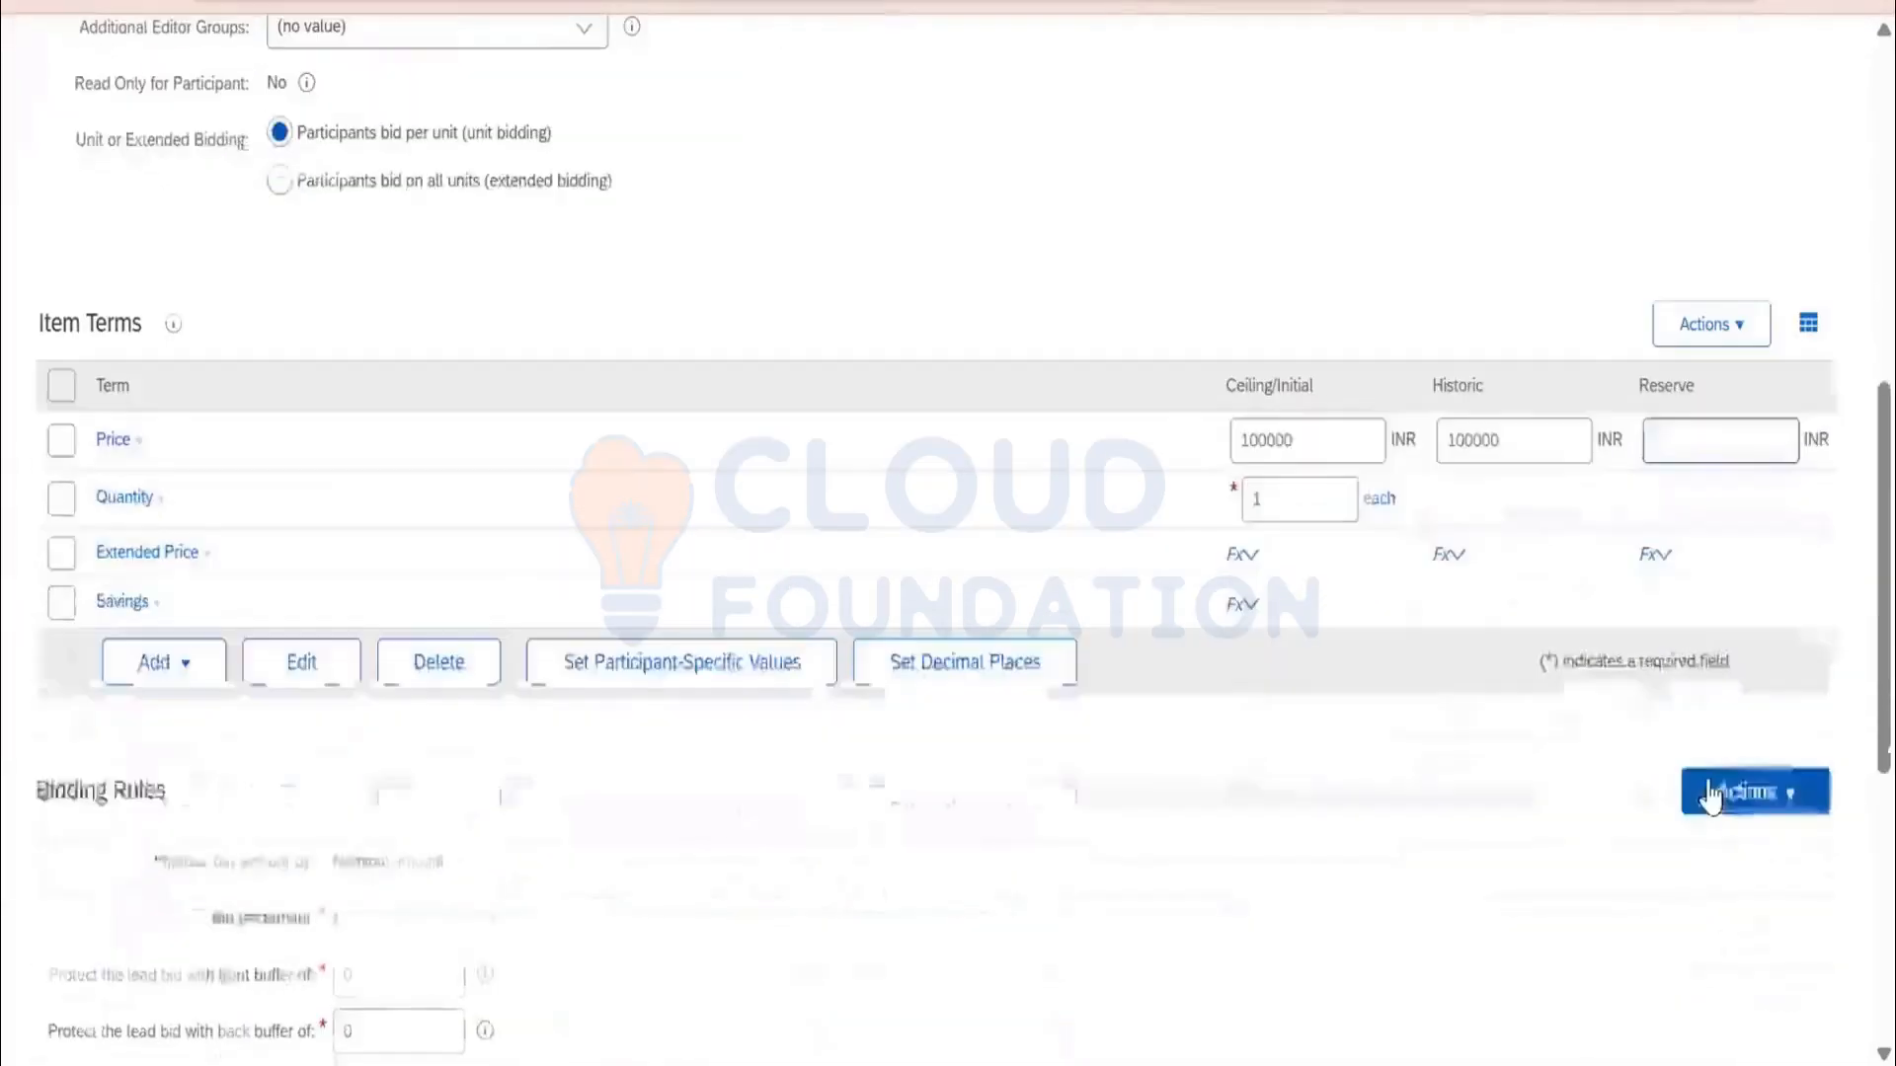
text(85000)
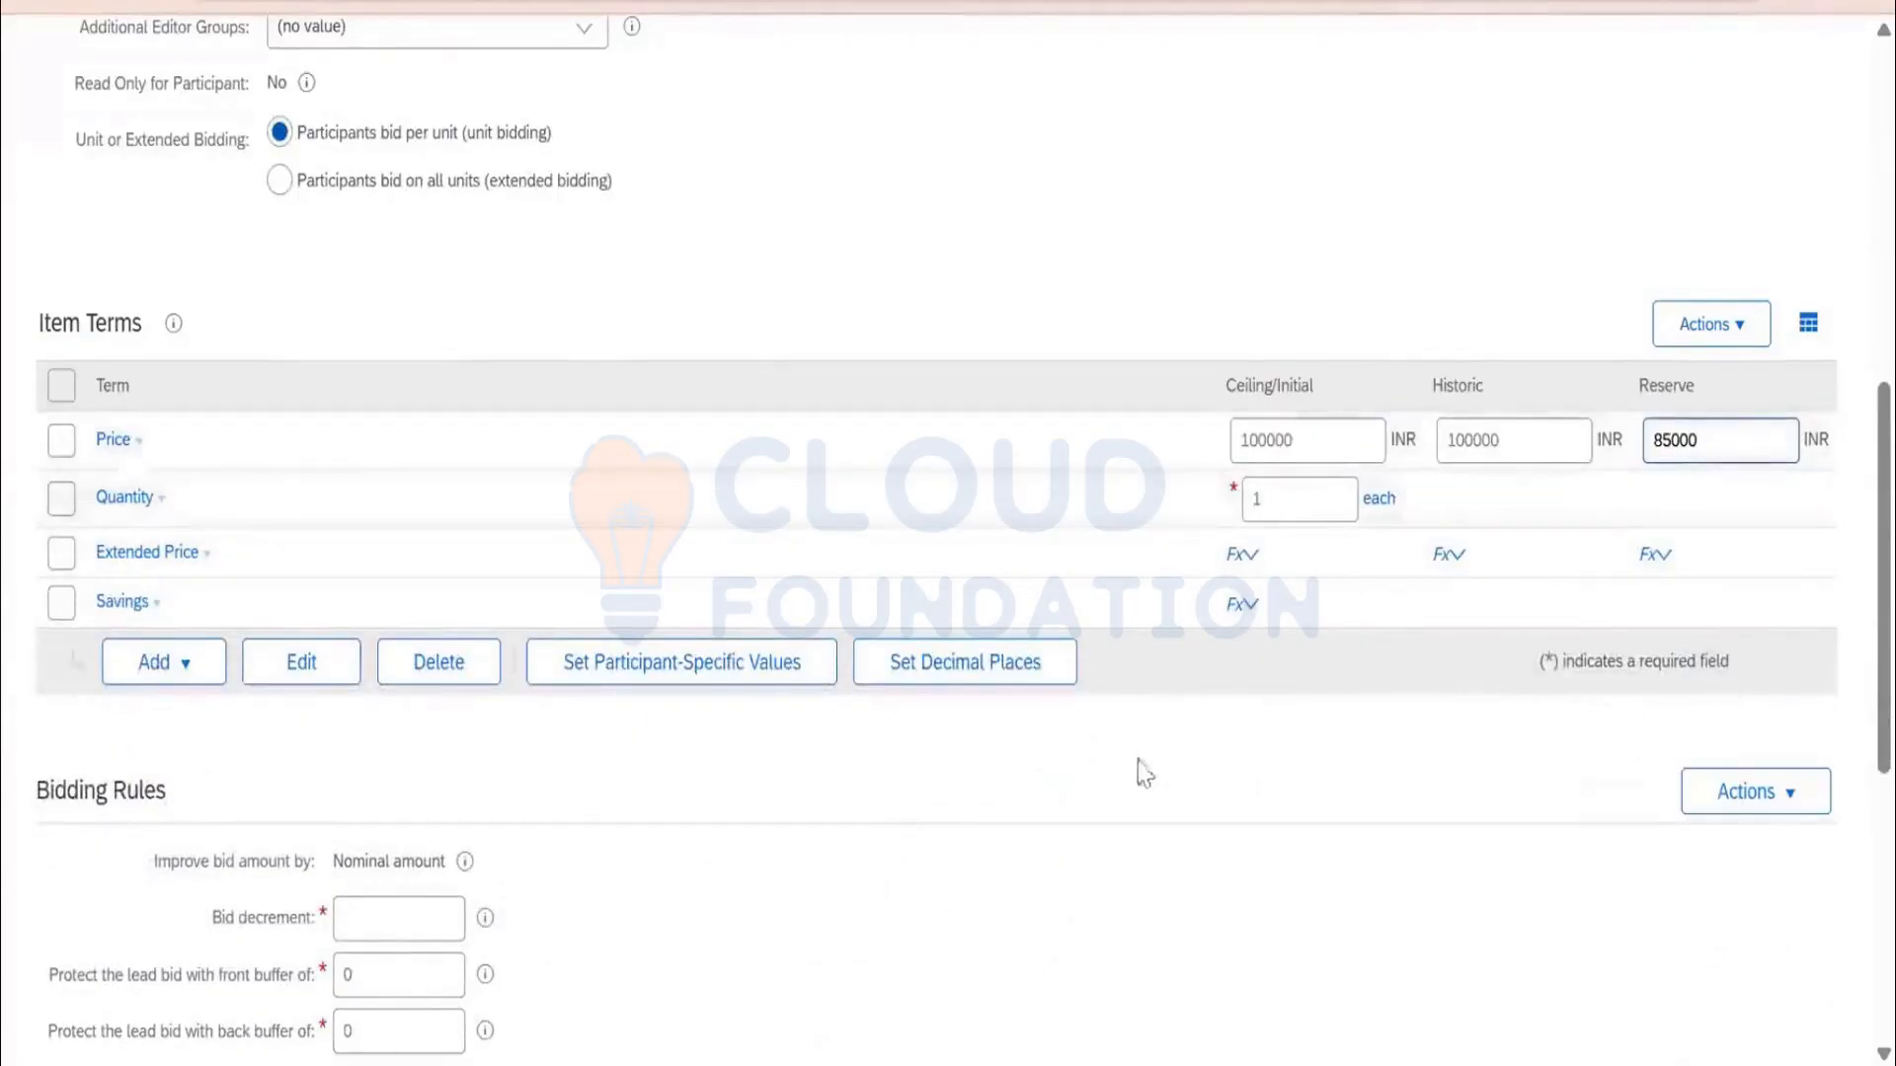
scroll(1135, 770, down, 2)
click(409, 741)
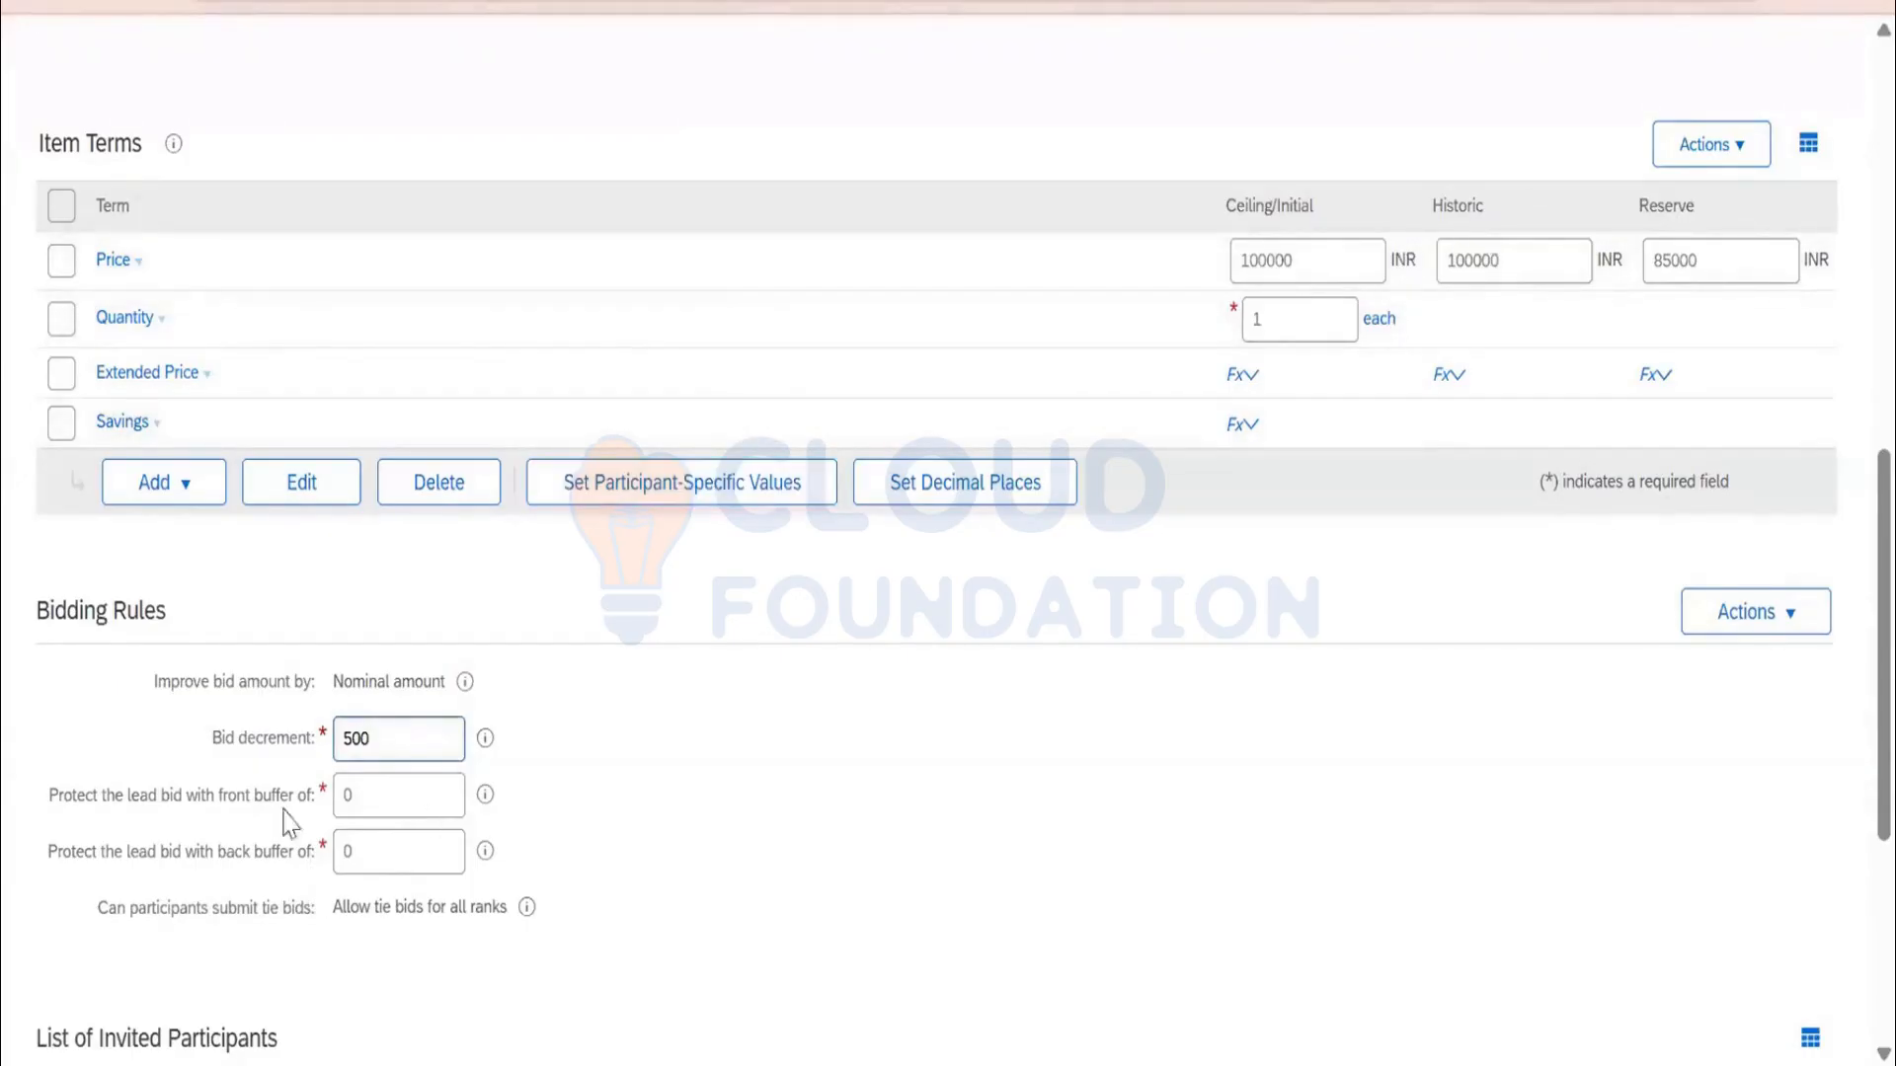
drag(363, 794, 333, 799)
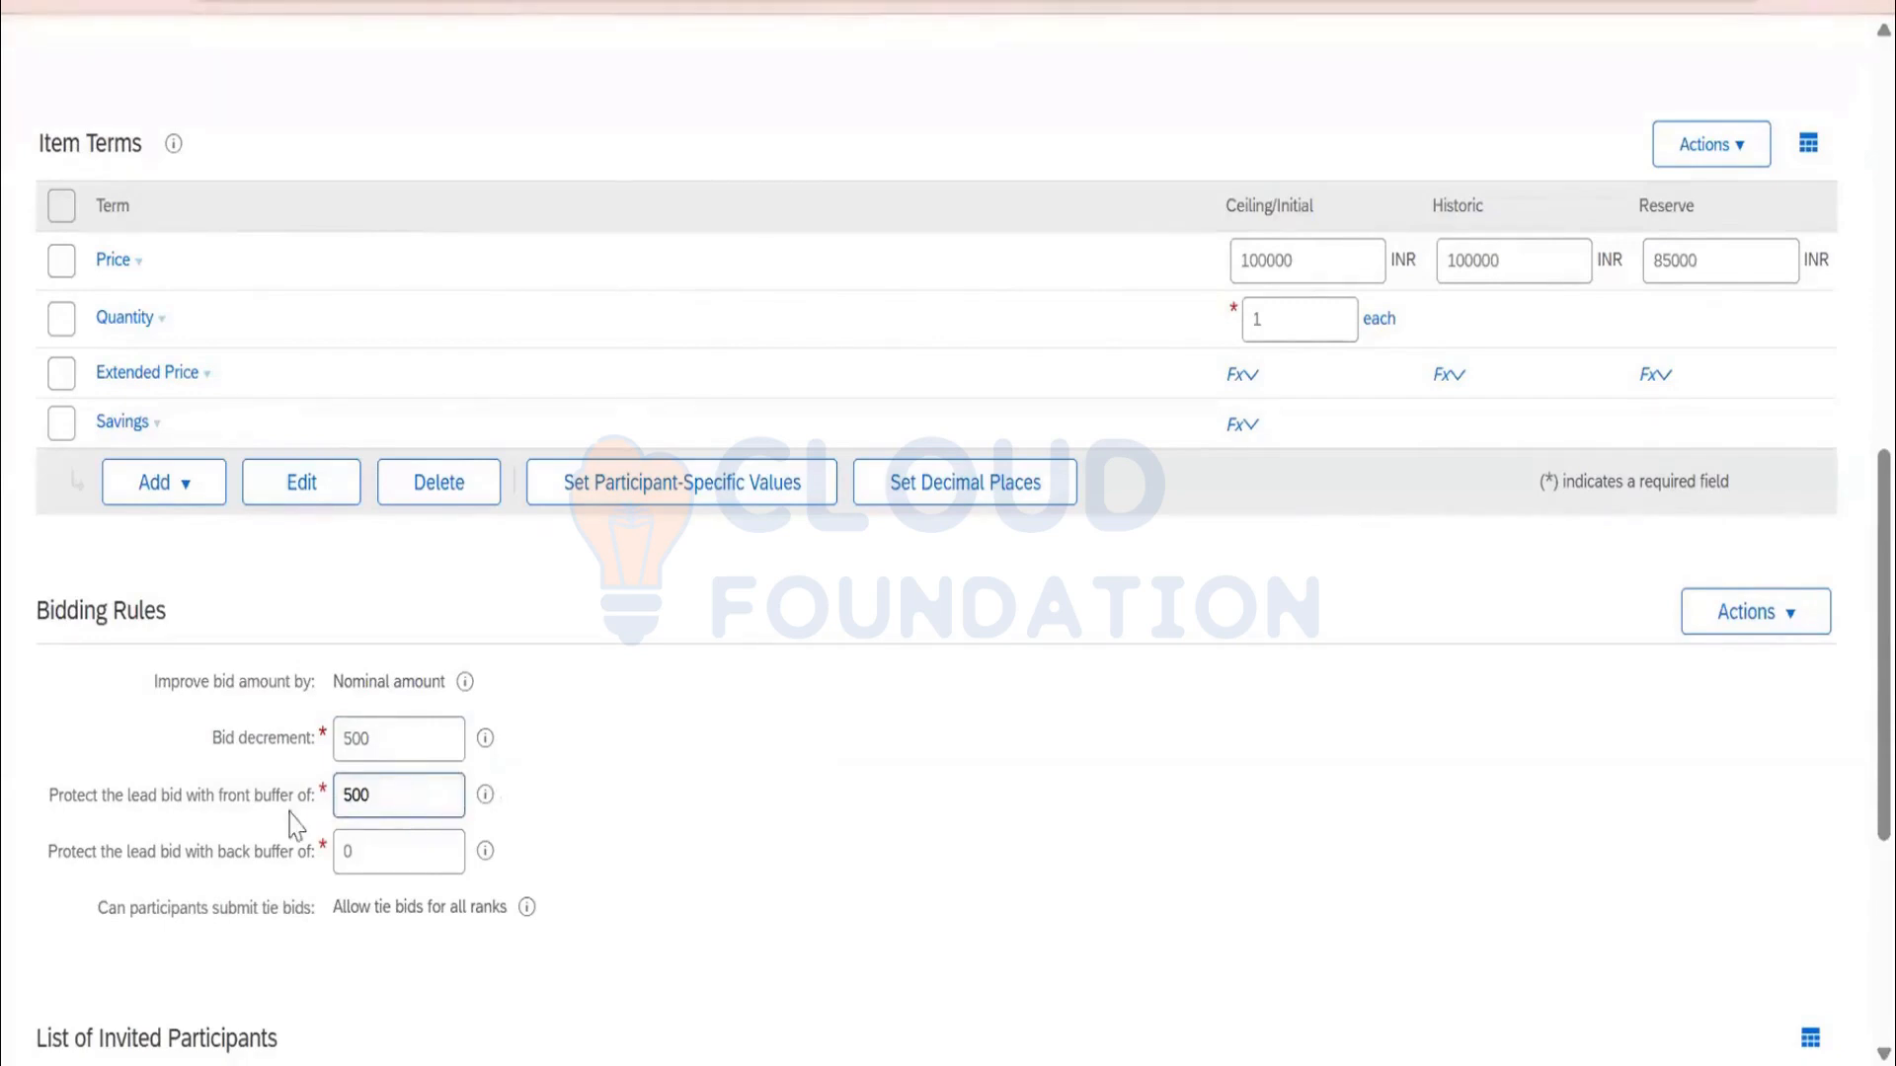
double_click(339, 807)
text(0)
click(368, 736)
double_click(356, 735)
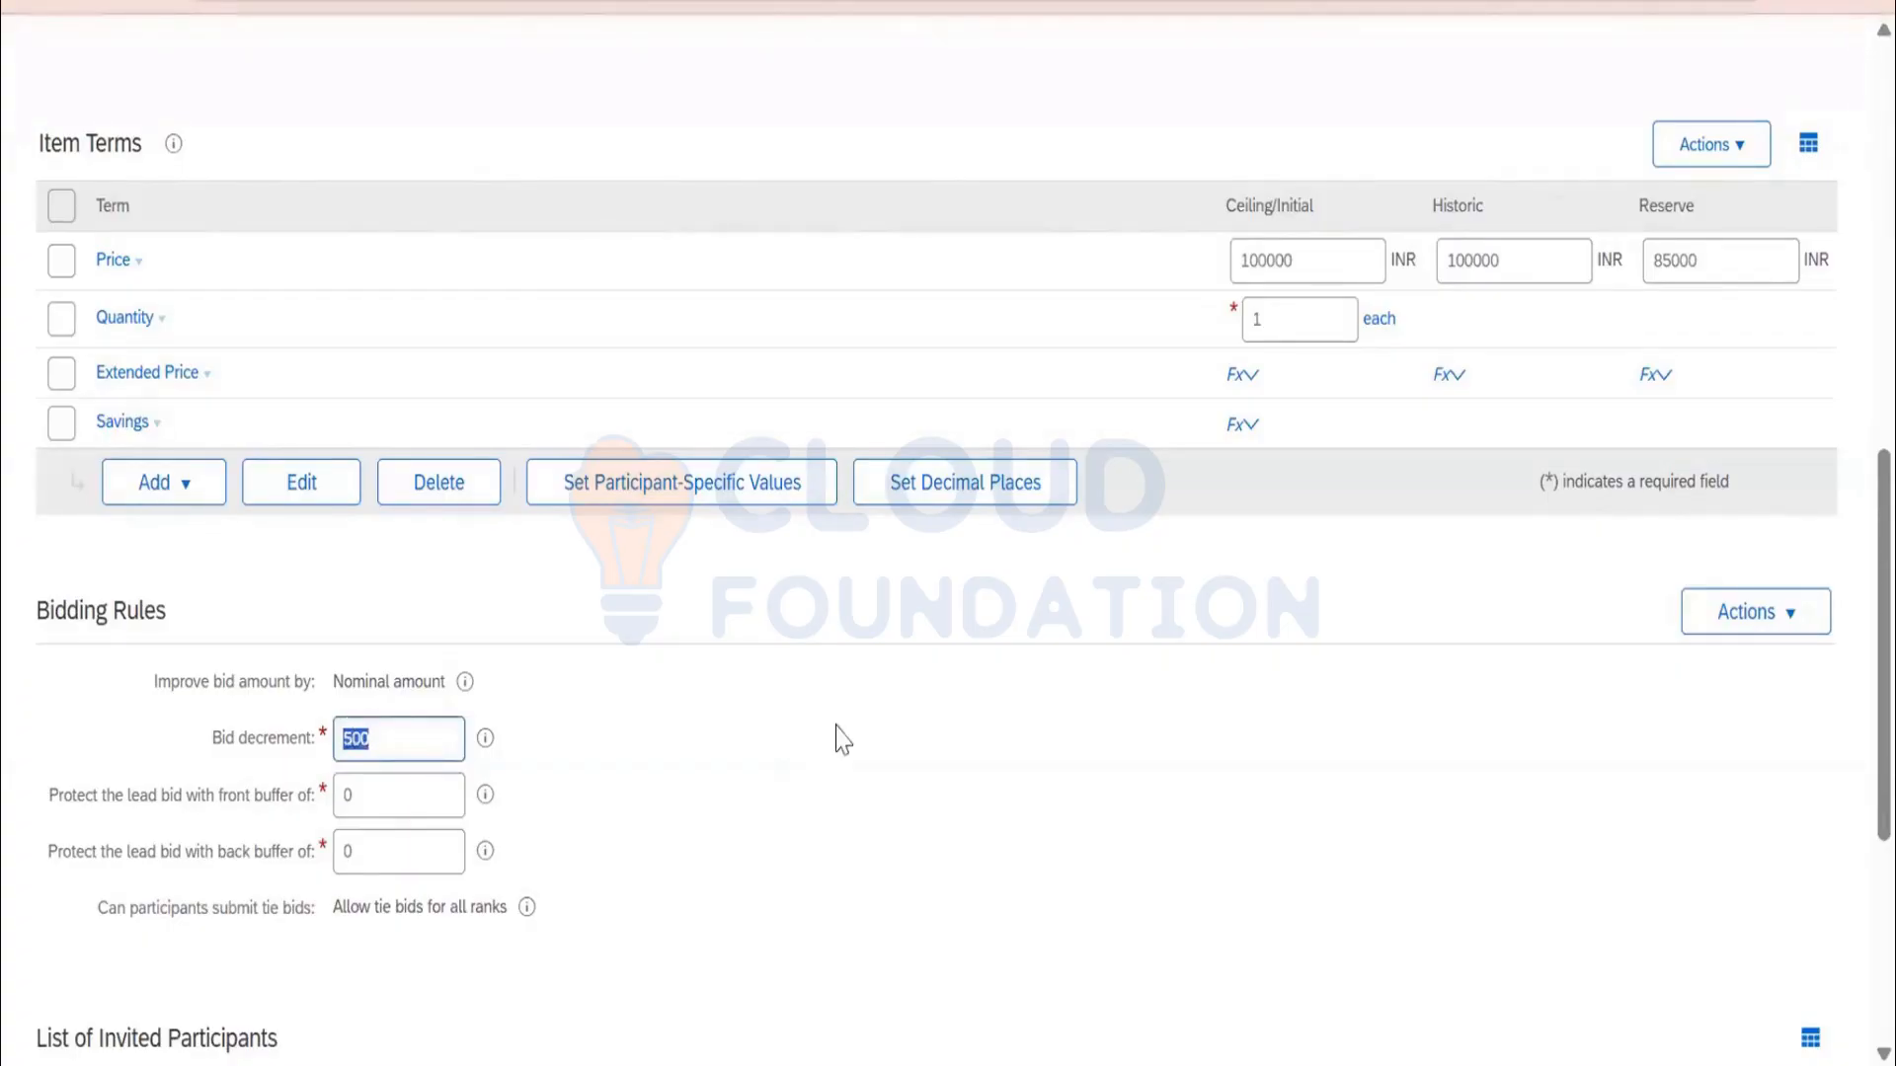
Save the printer line item into the event content with Done
scroll(839, 743, down, 3)
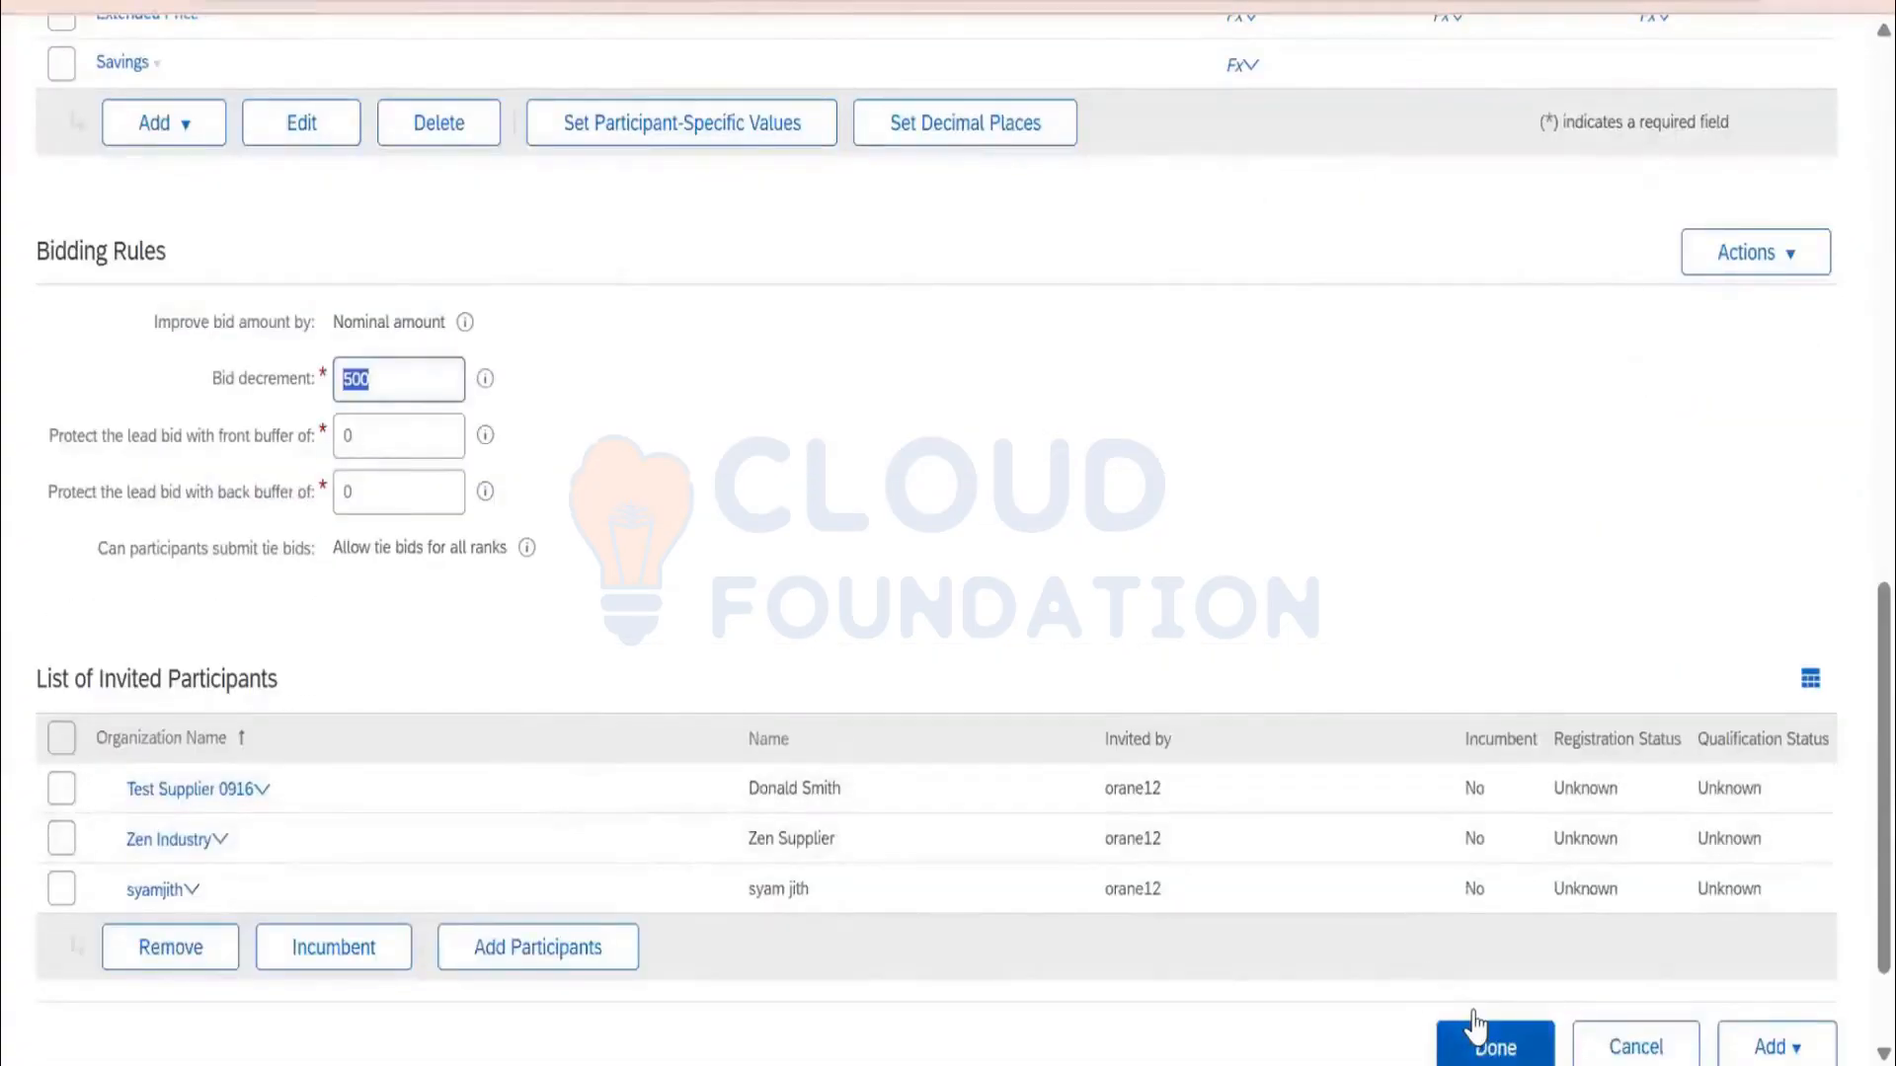
click(1484, 1042)
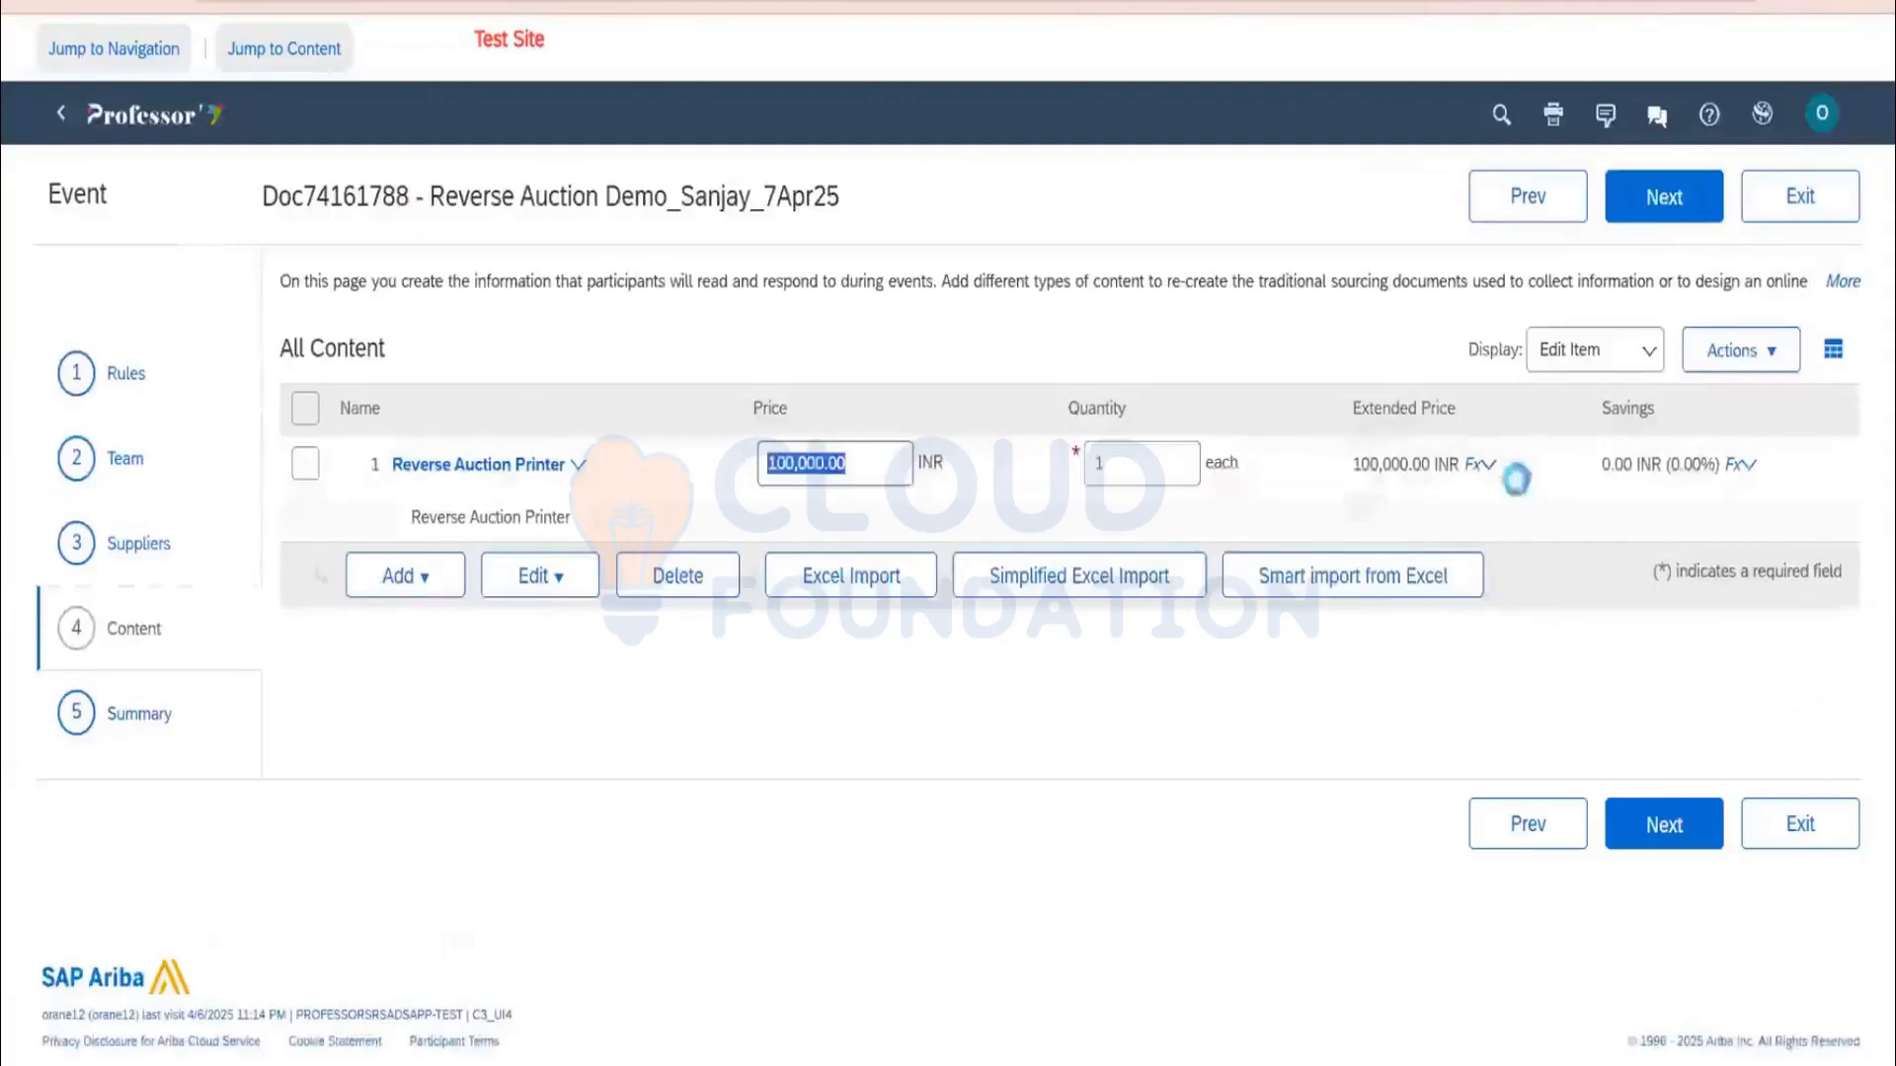
click(1735, 350)
Preview the bid console as a participant, highlighting the 500 INR bid decrement
click(1690, 571)
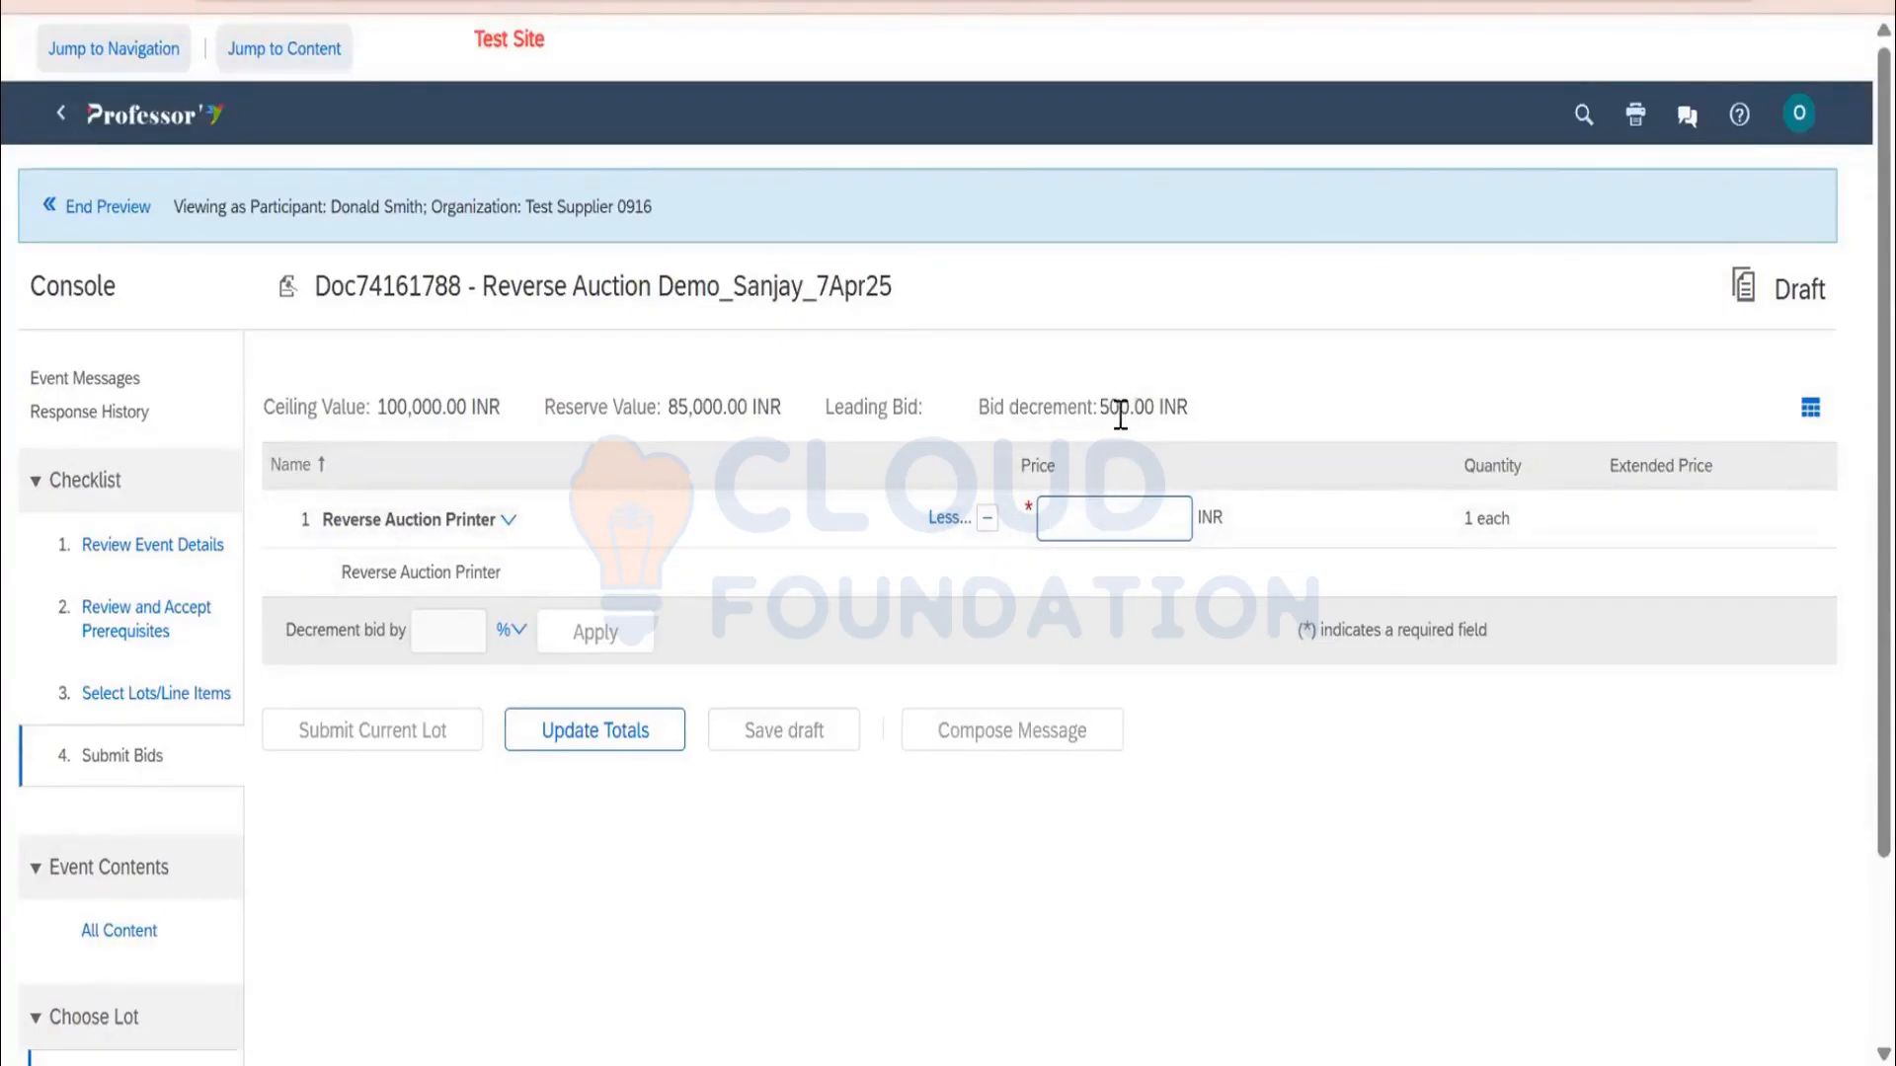
drag(1098, 413, 1137, 414)
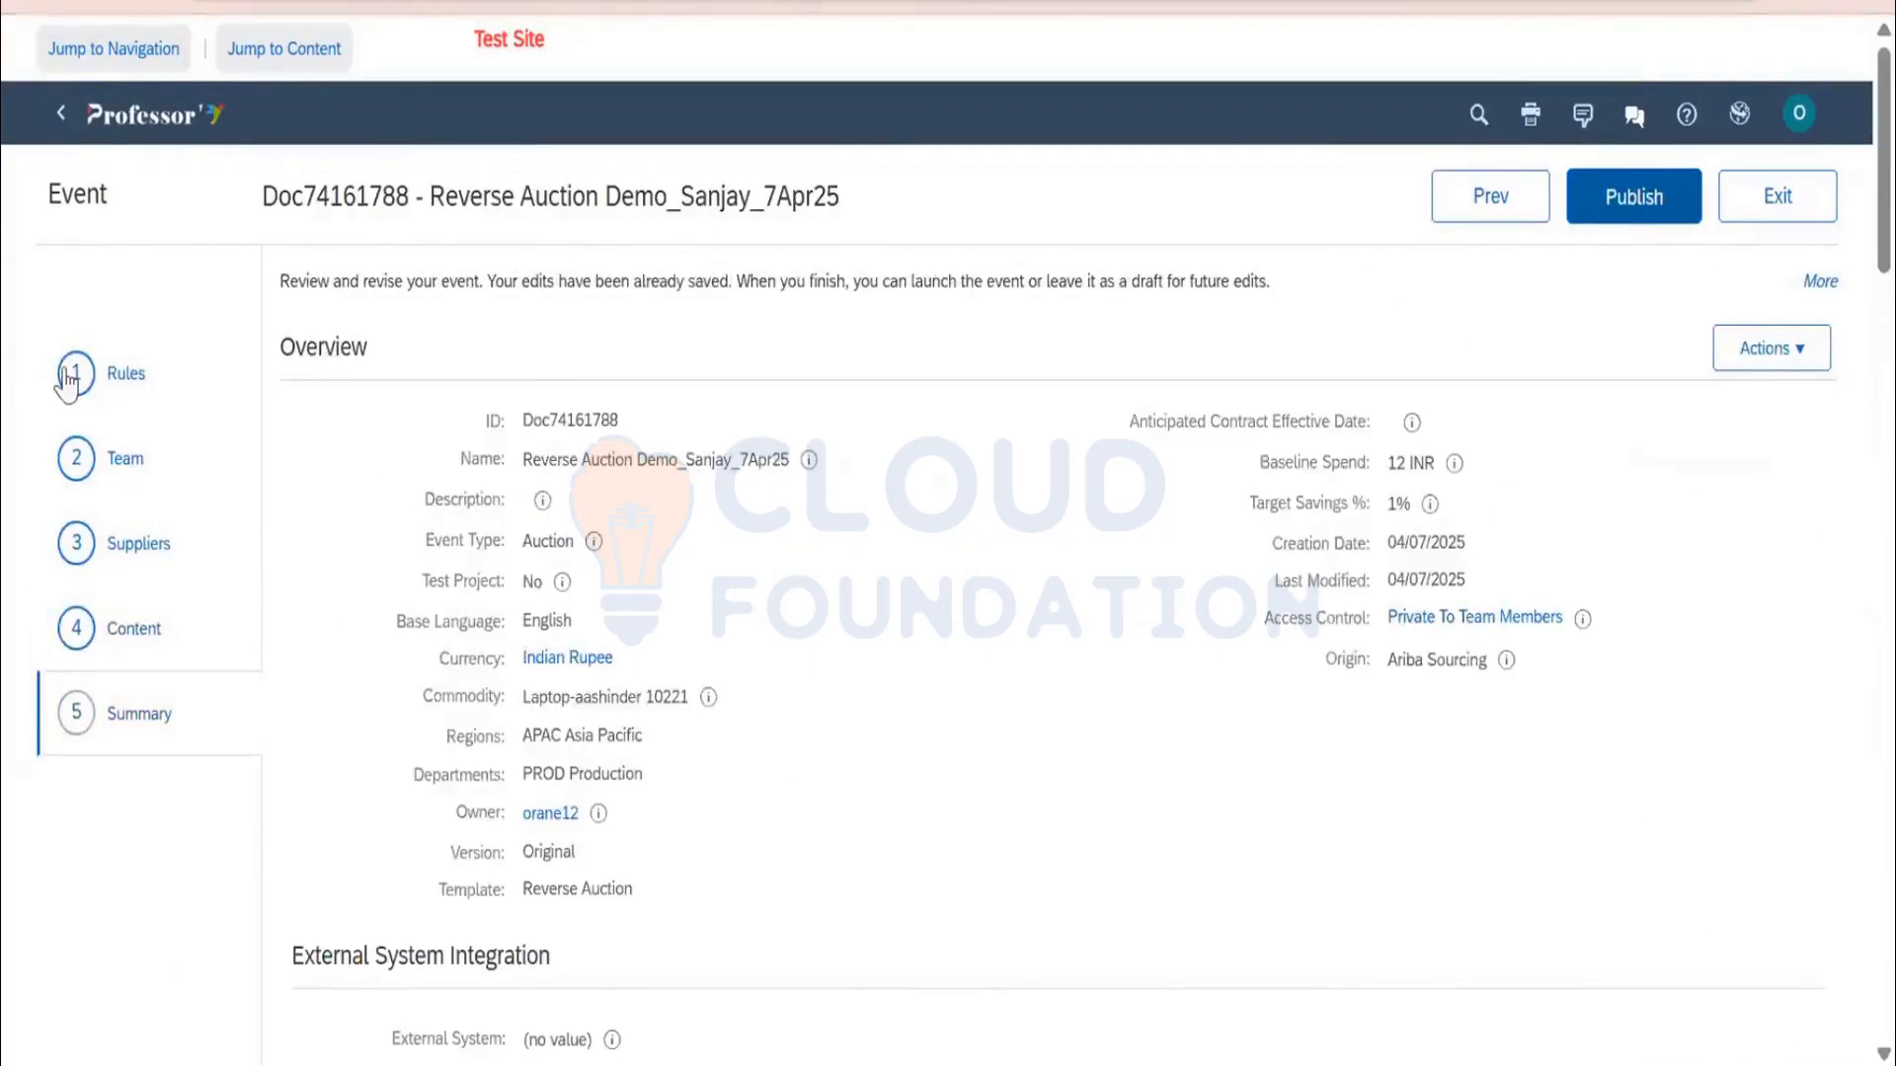
In the timing rules, keep 8:25 AM as the bidding start time
click(118, 385)
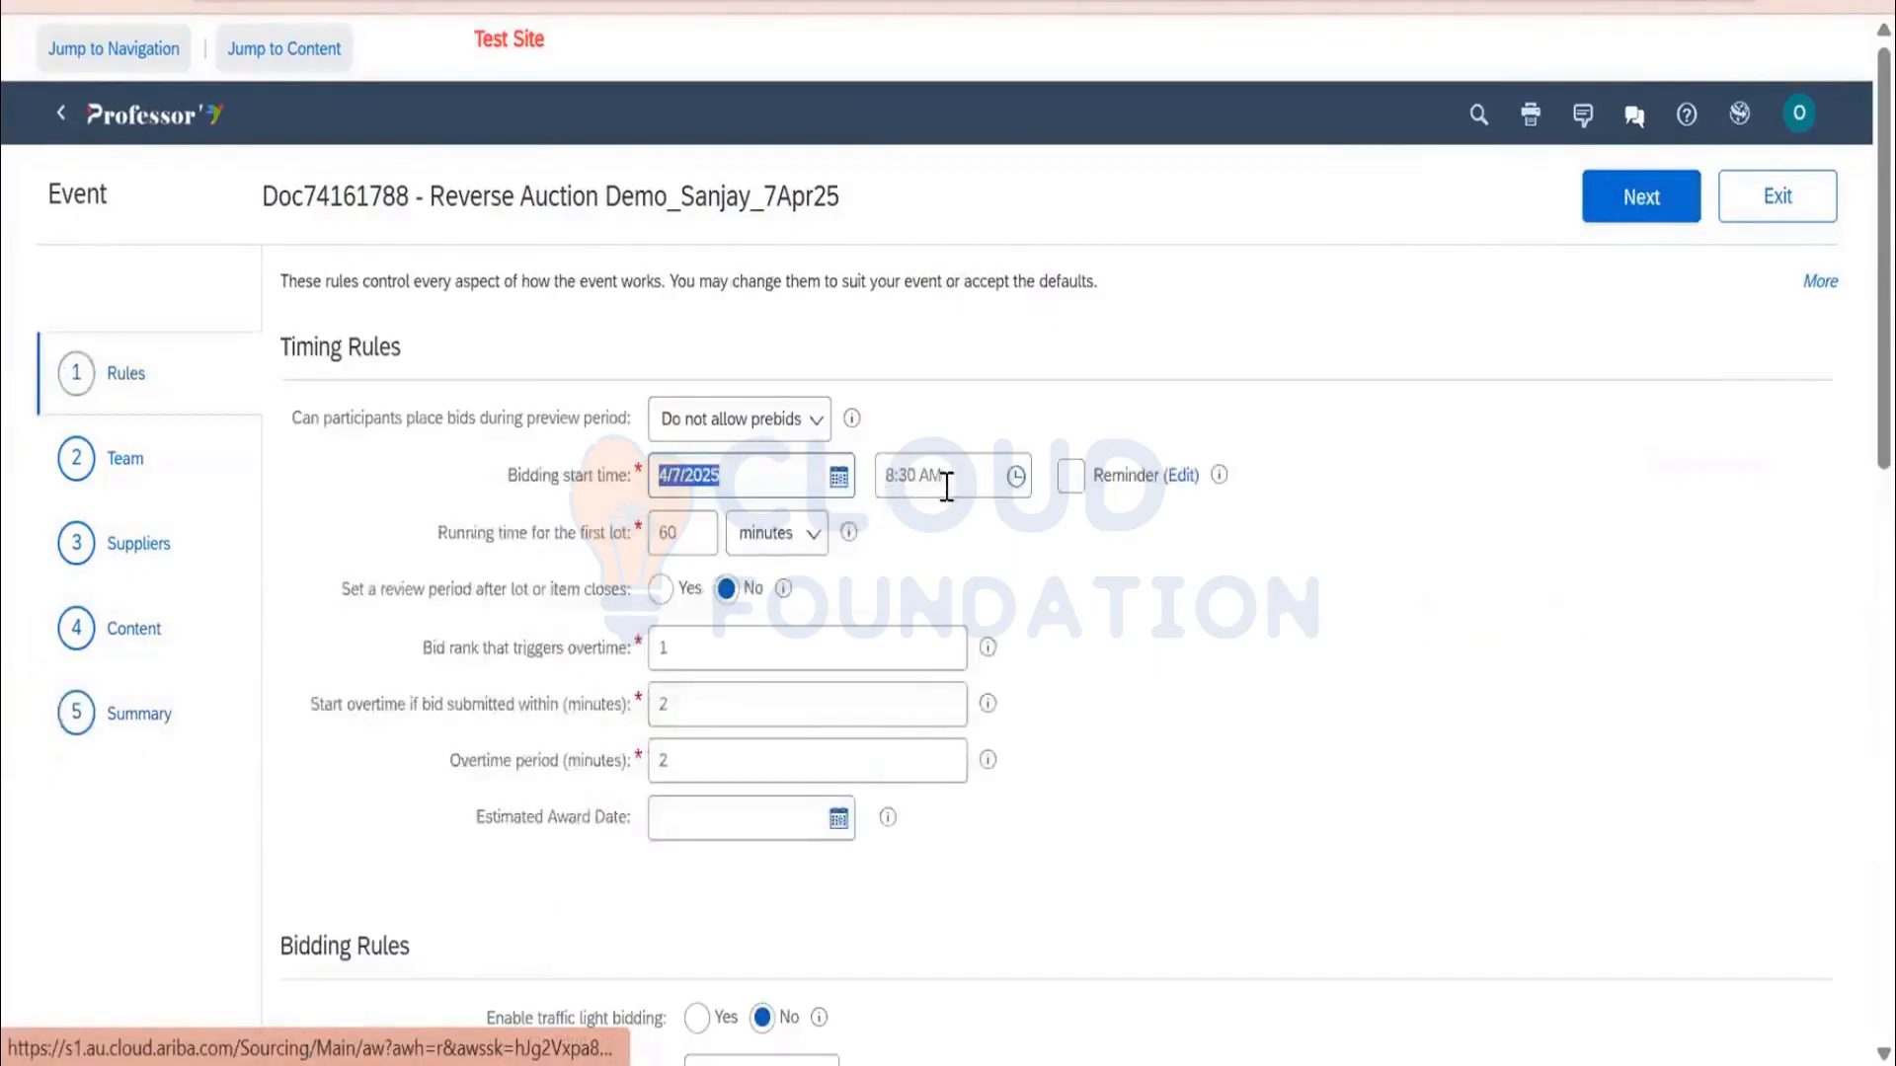
click(909, 476)
key(BackSpace)
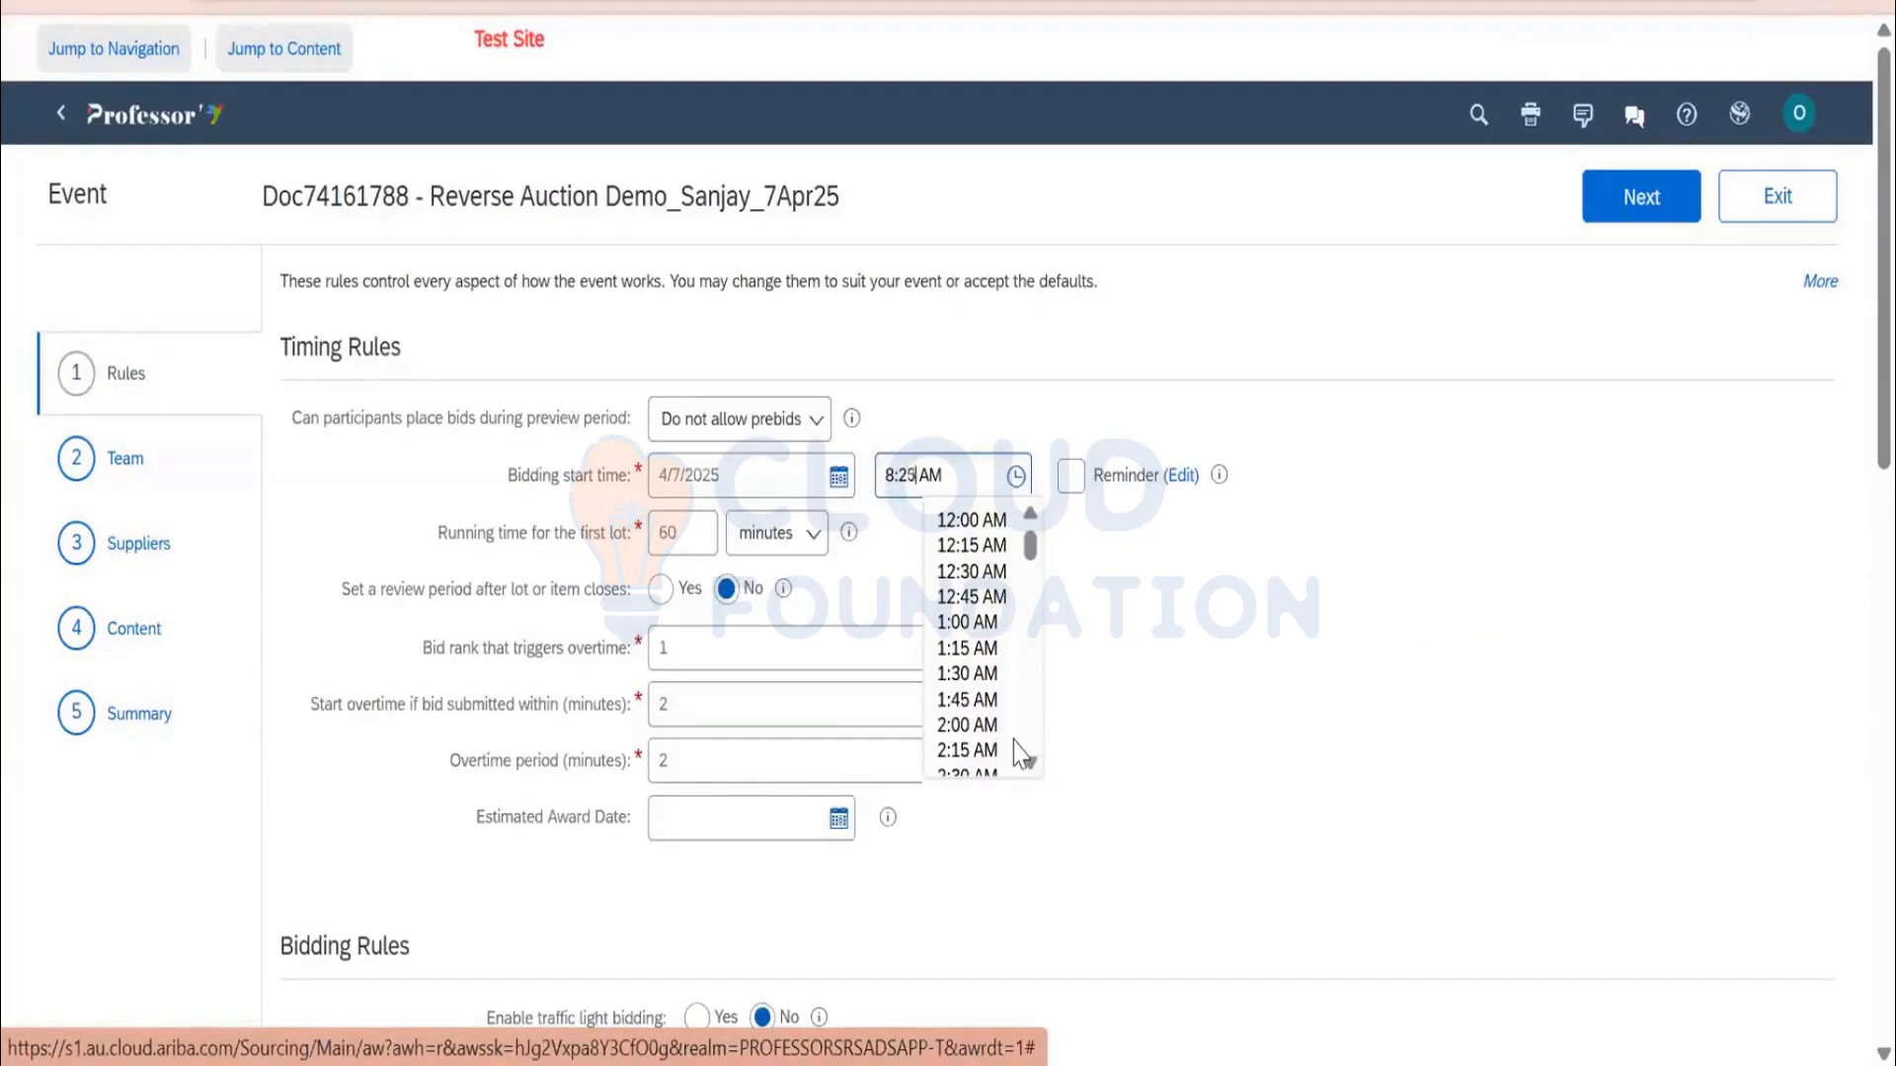
click(1362, 593)
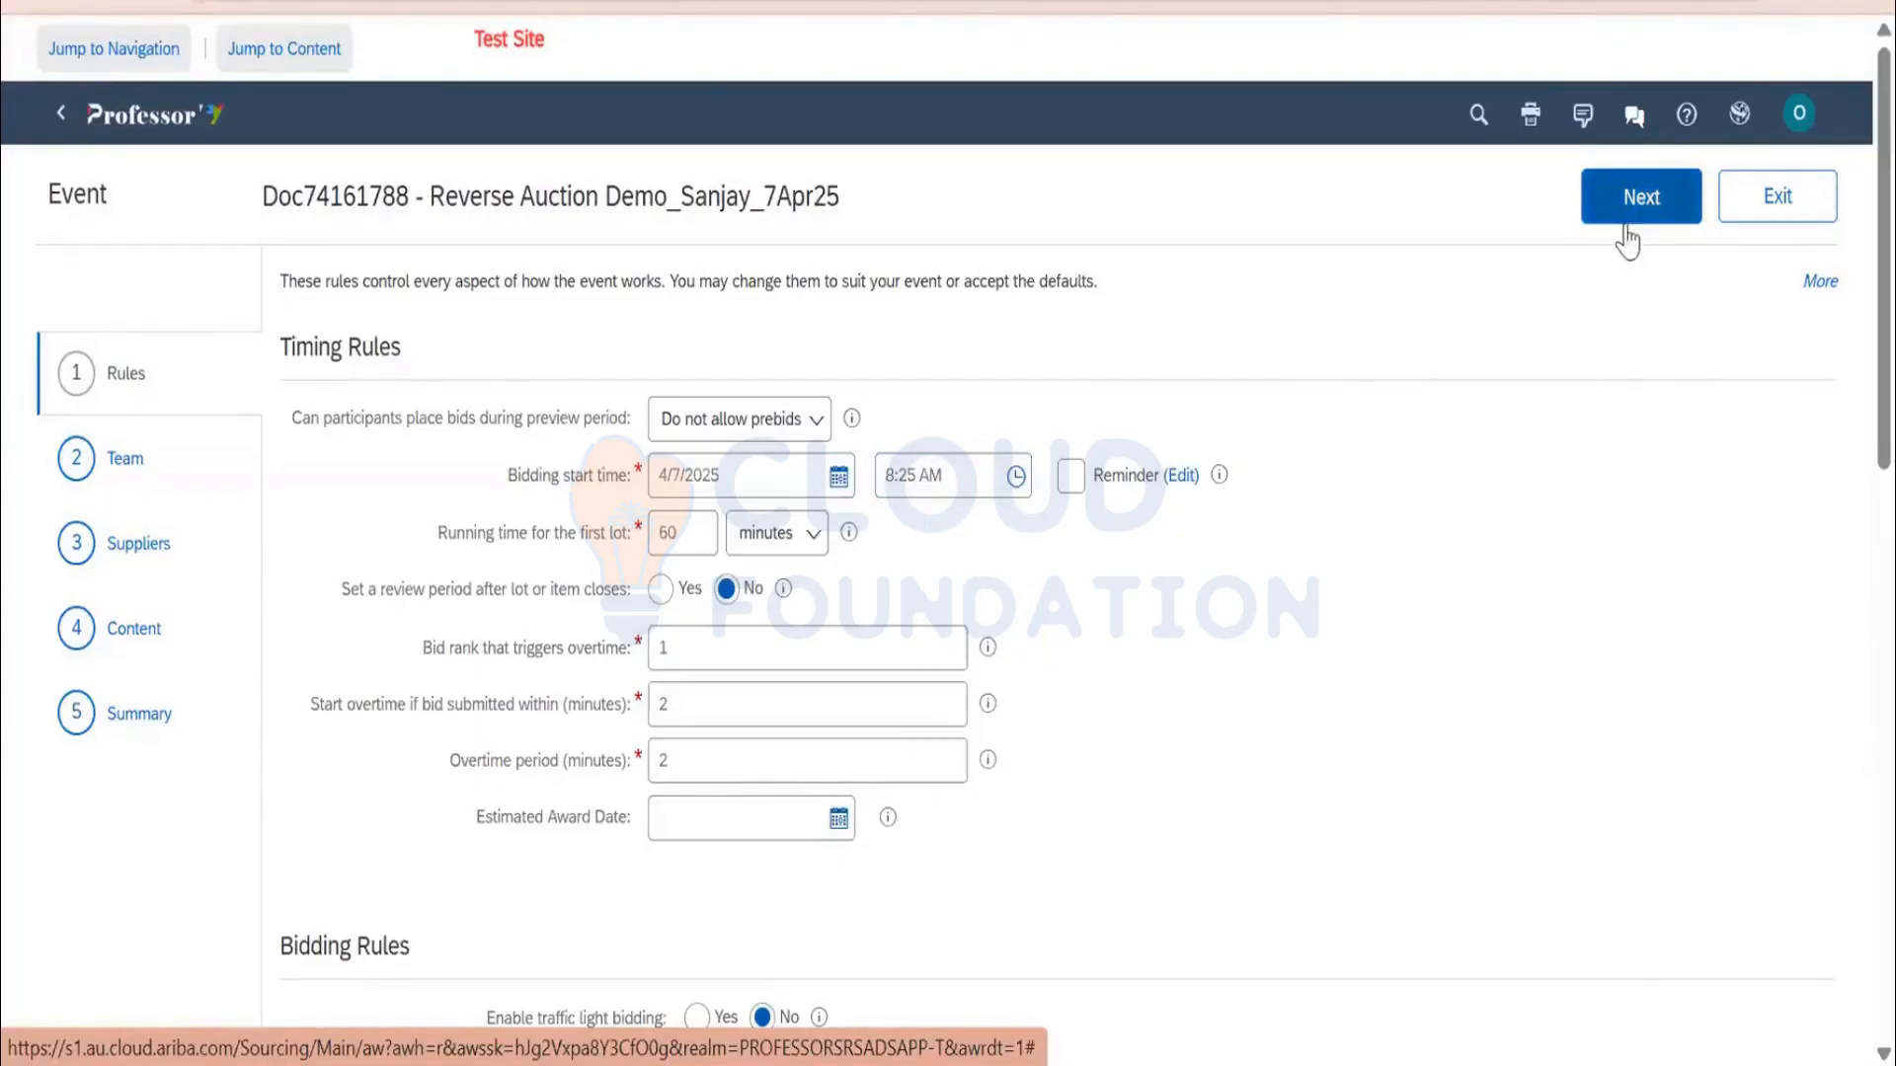
Advance through the Team, Suppliers and Content steps to the Summary
click(1656, 212)
click(1674, 217)
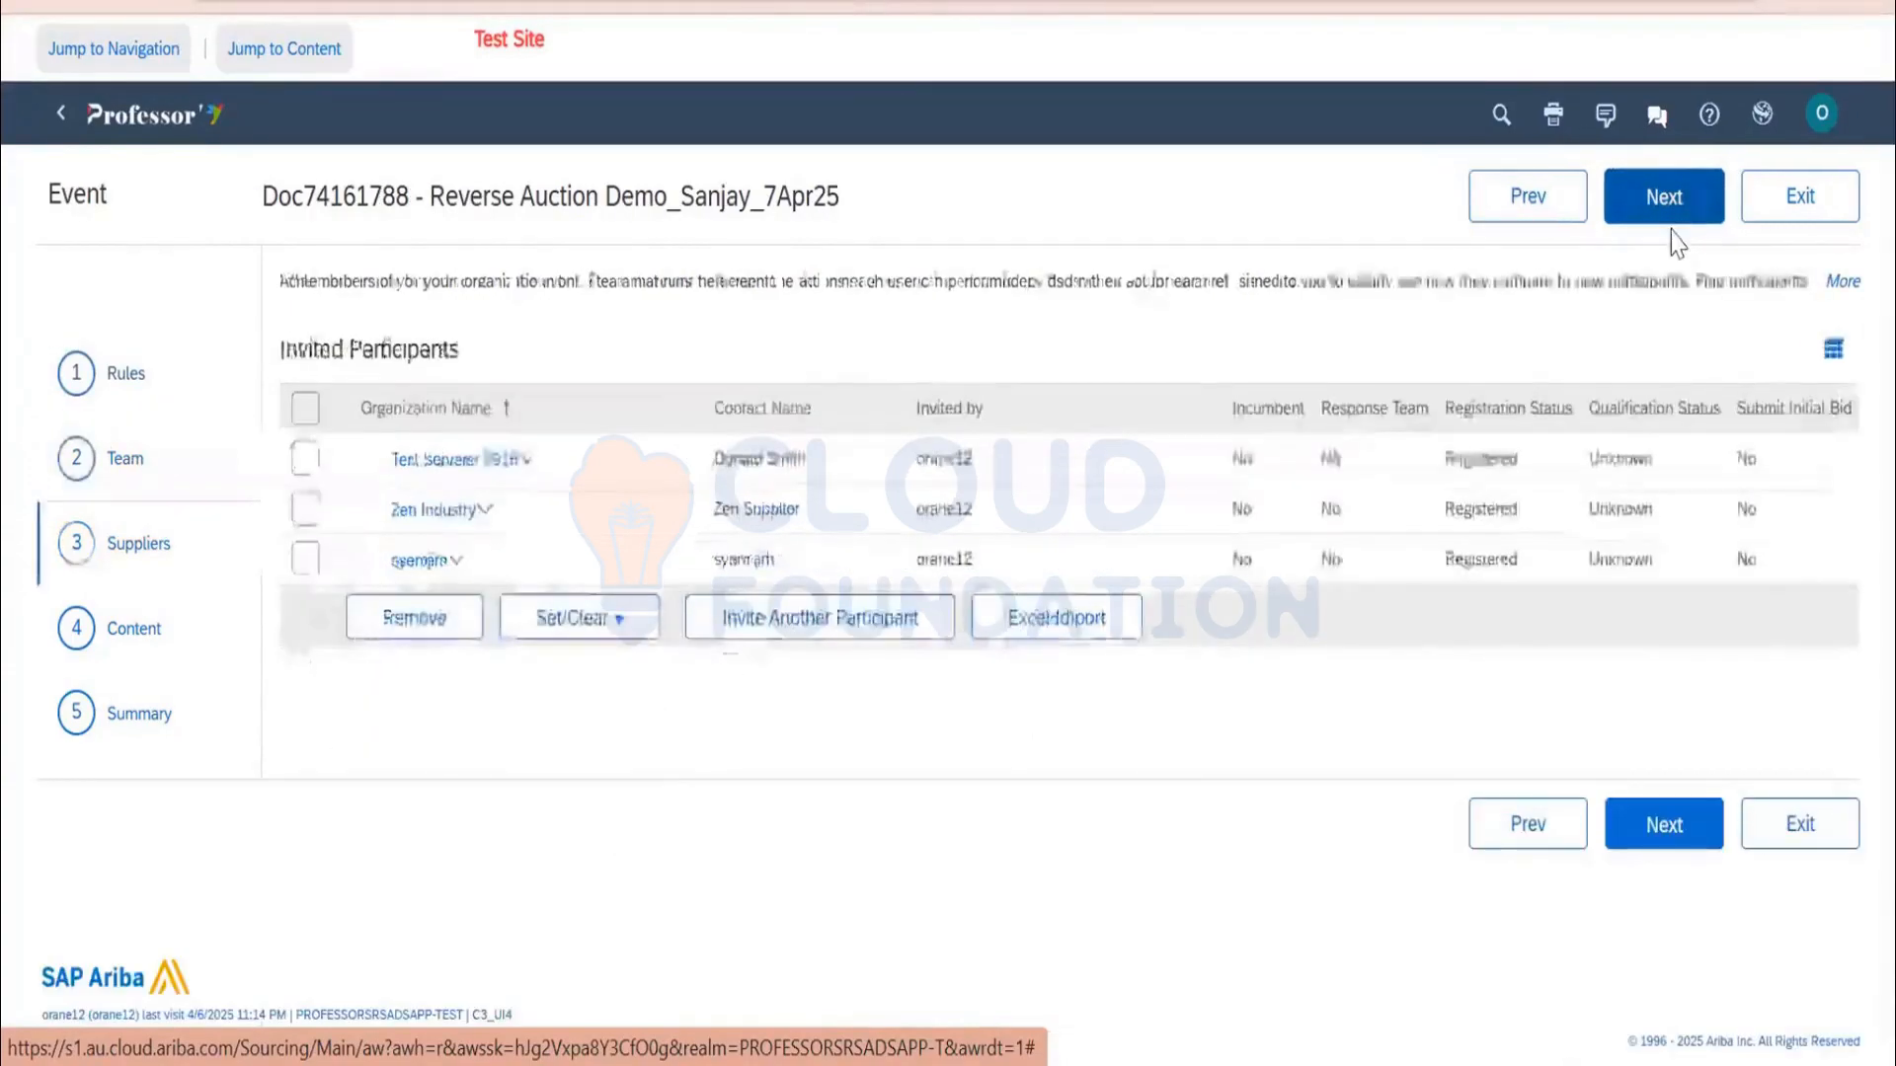
click(1668, 223)
click(1645, 223)
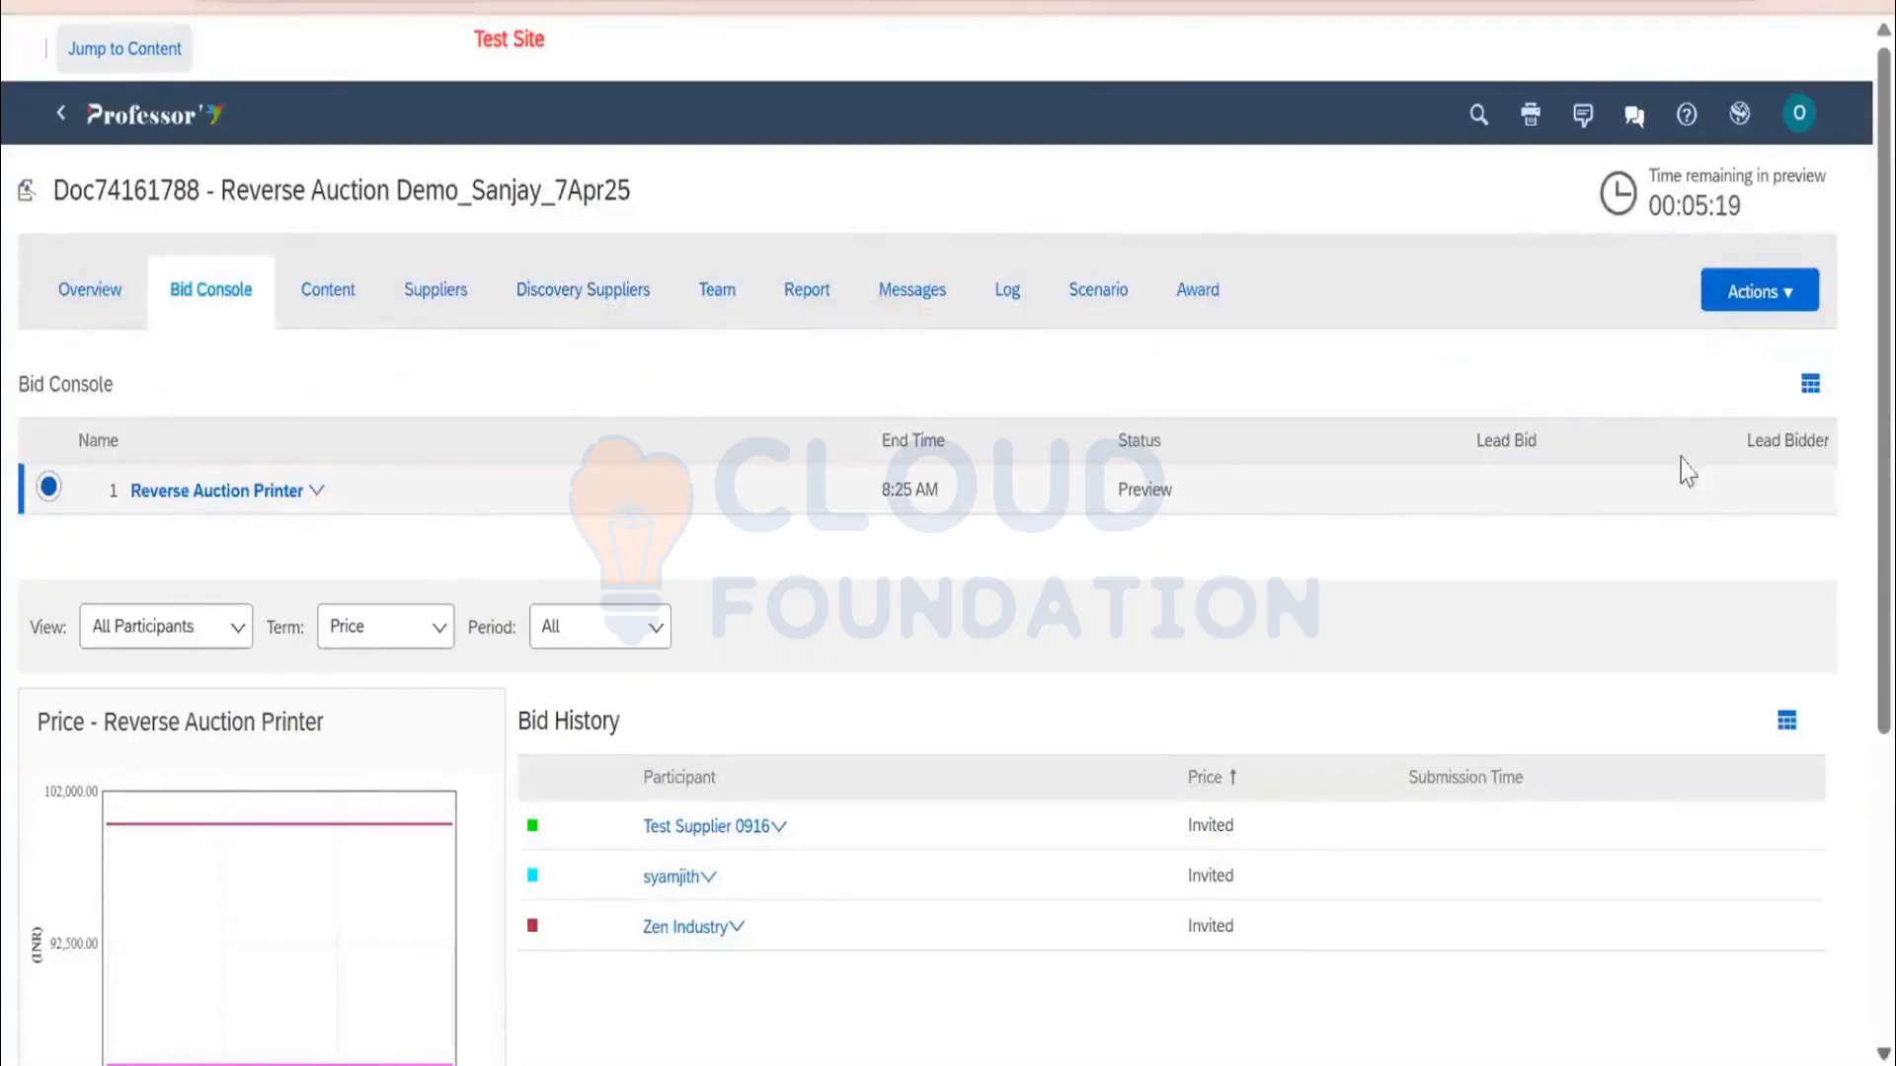
Select Test Supplier 0916 on the event's Suppliers tab and start a surrogate bid for it
click(1750, 293)
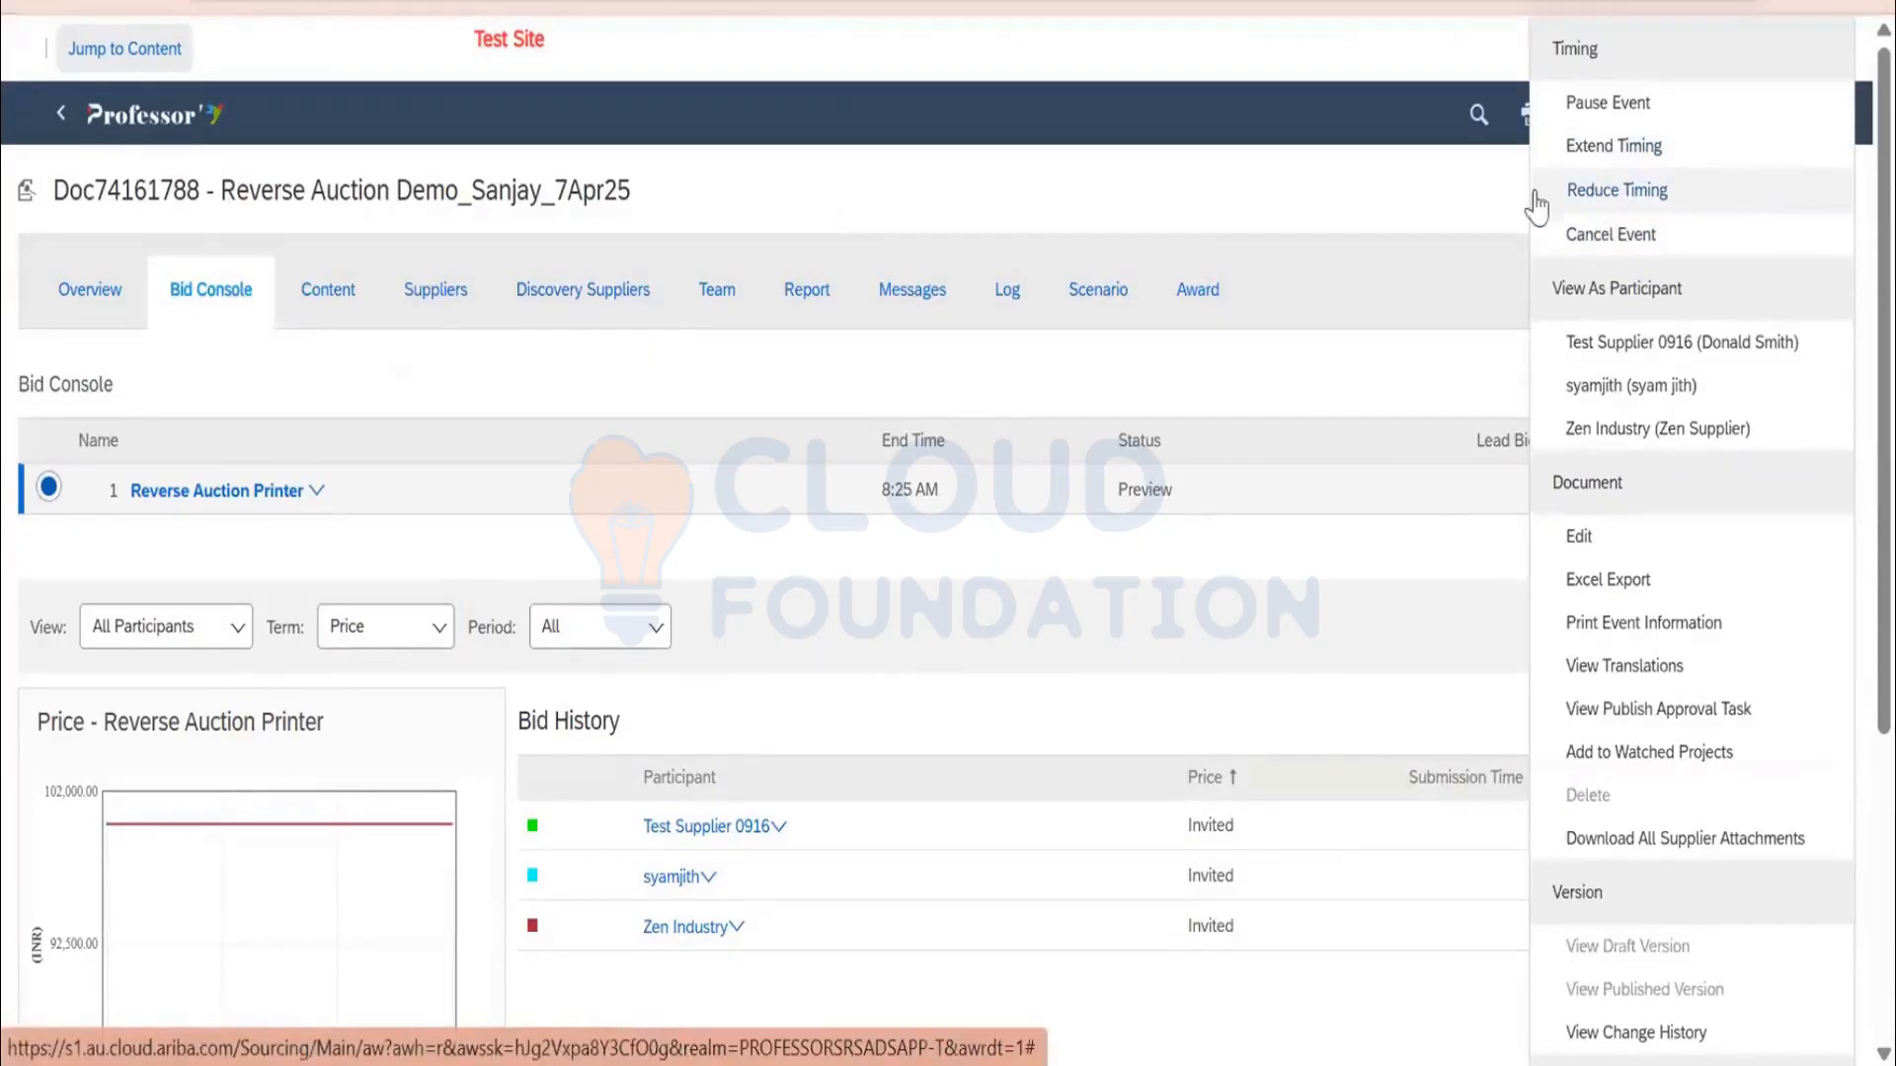
click(435, 291)
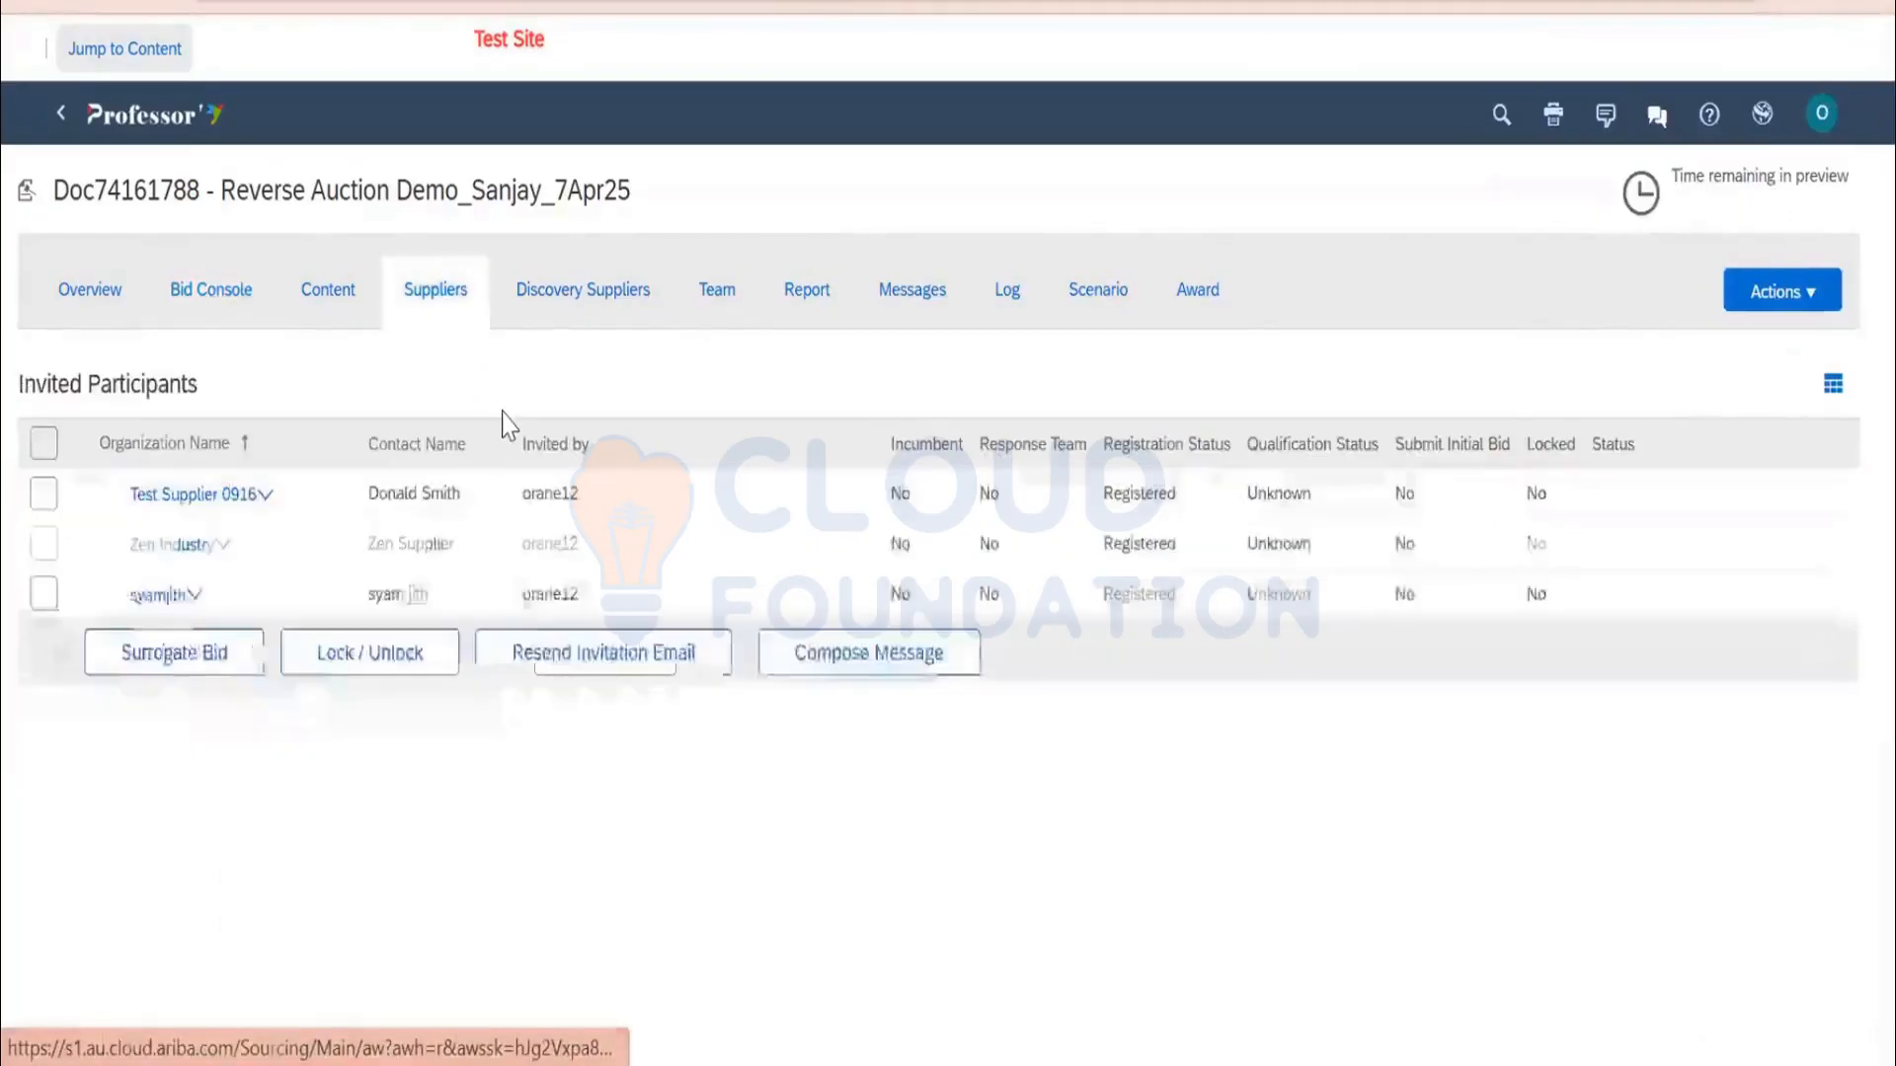
click(43, 494)
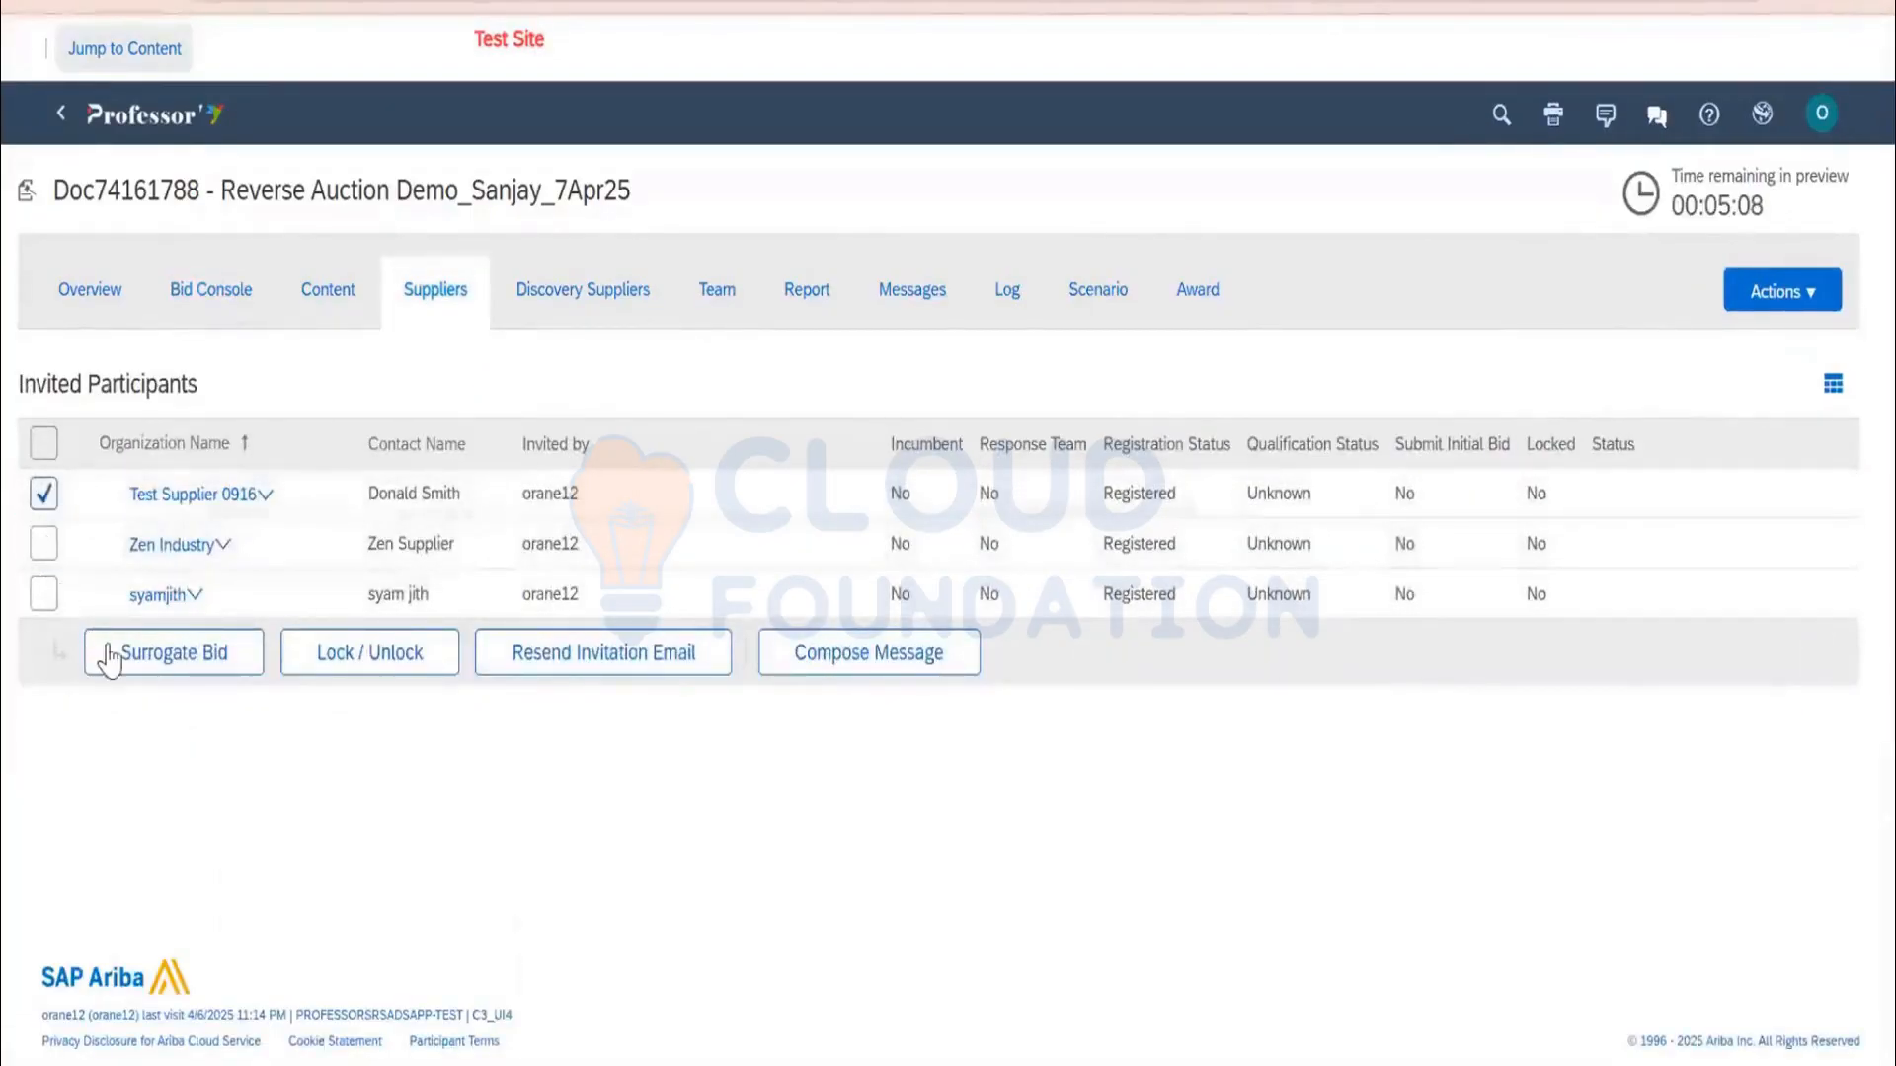
click(111, 658)
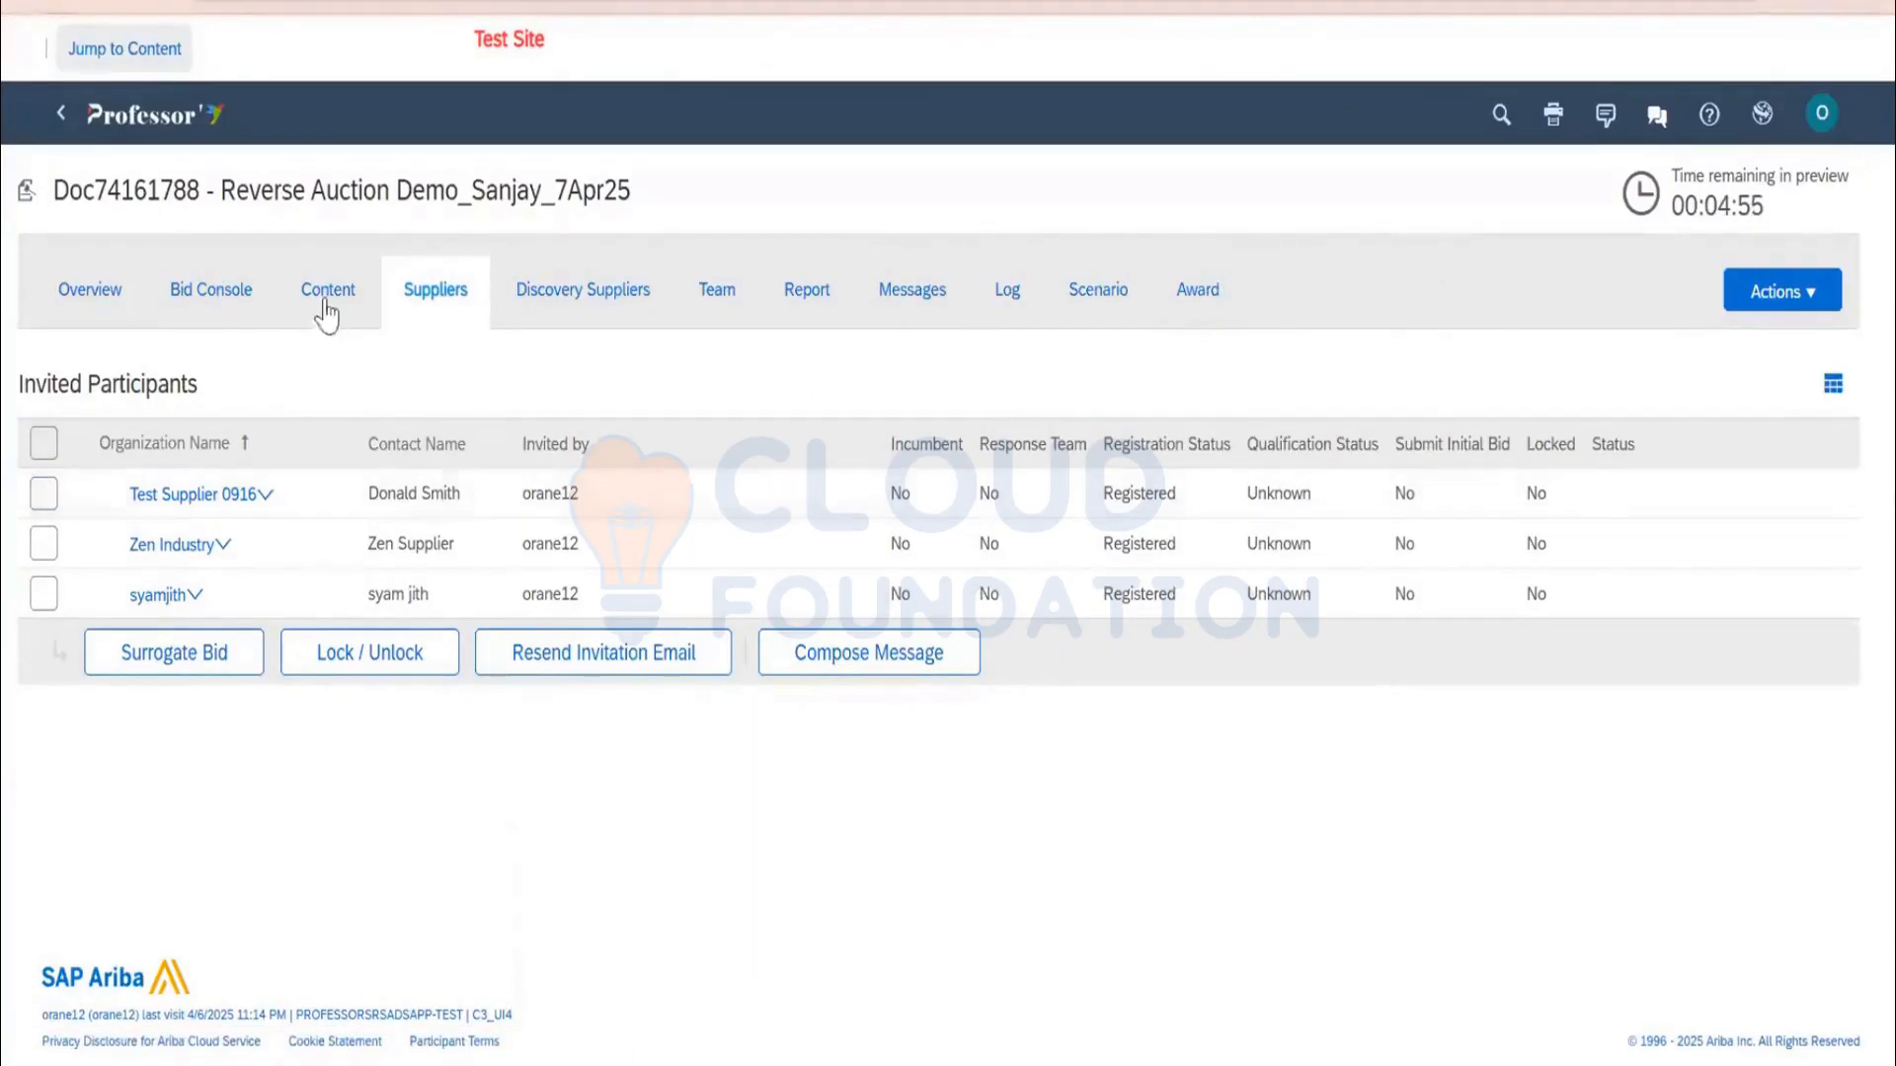
click(44, 494)
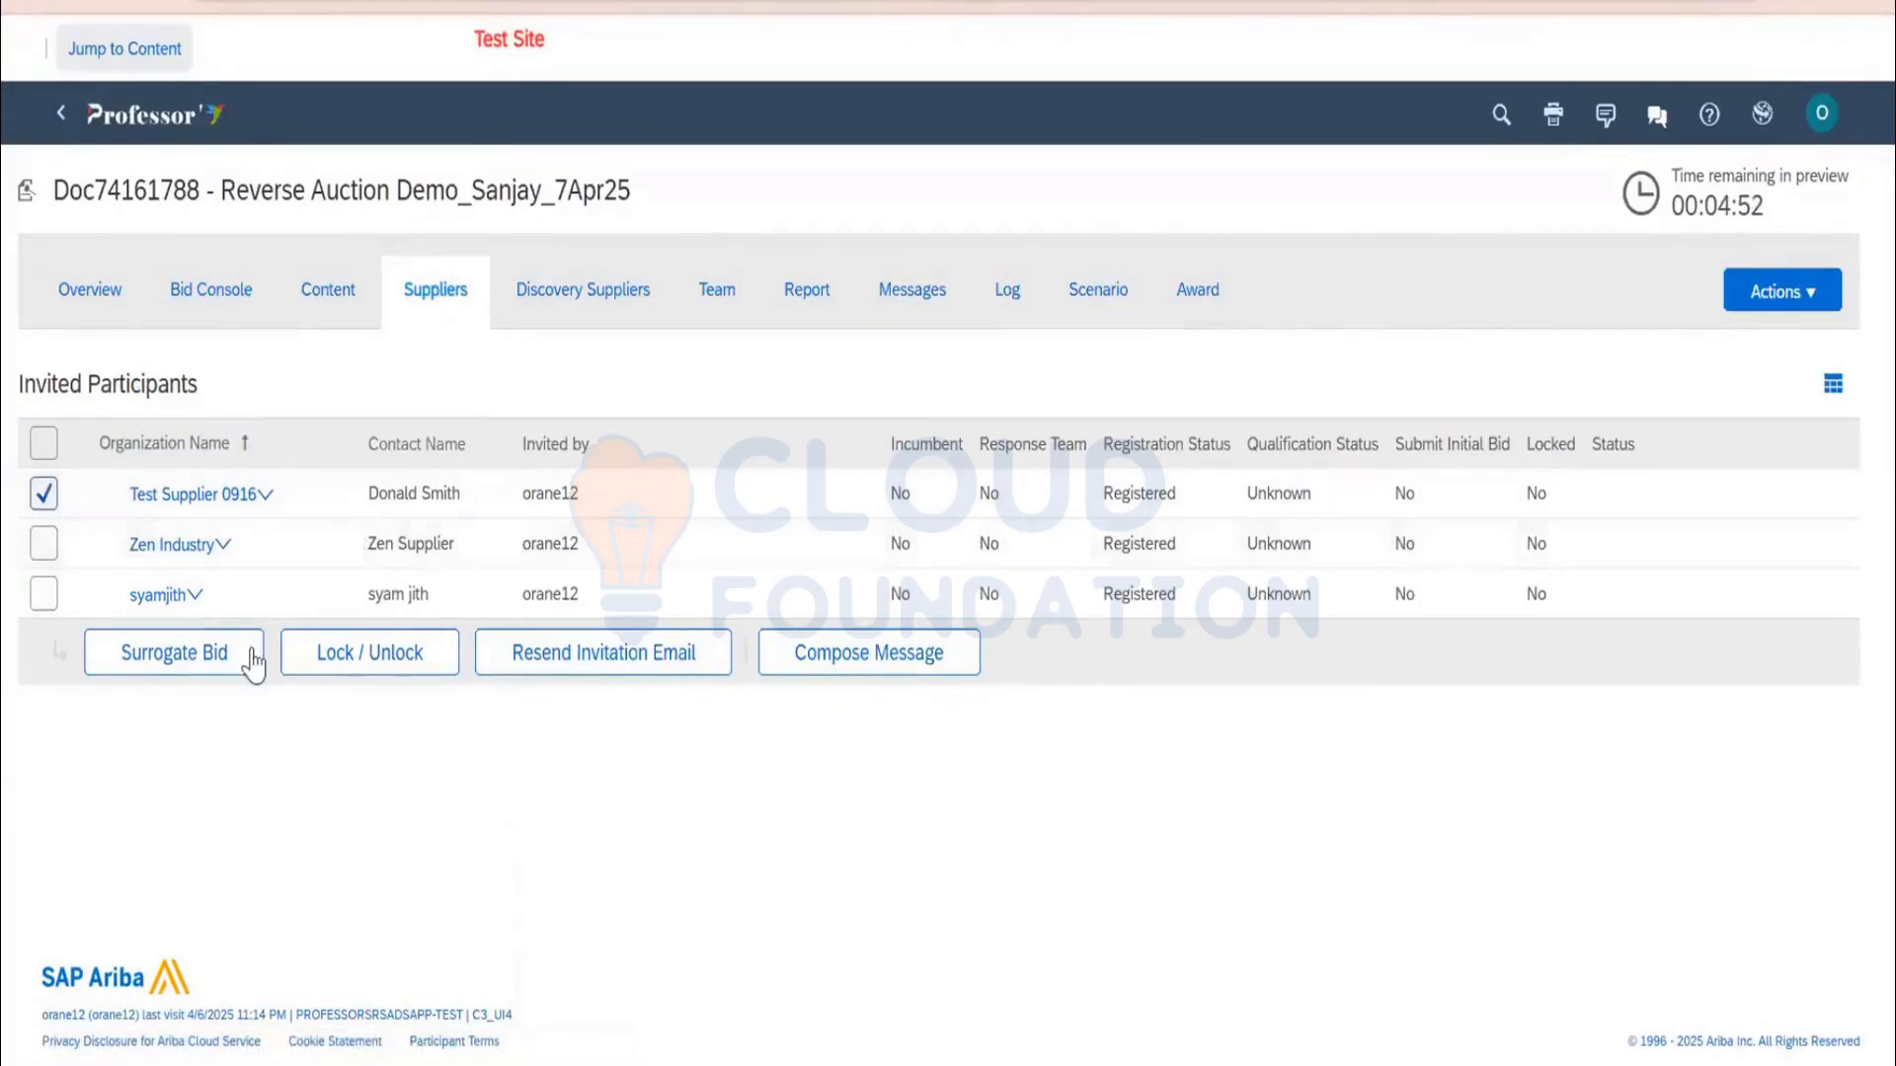
click(224, 662)
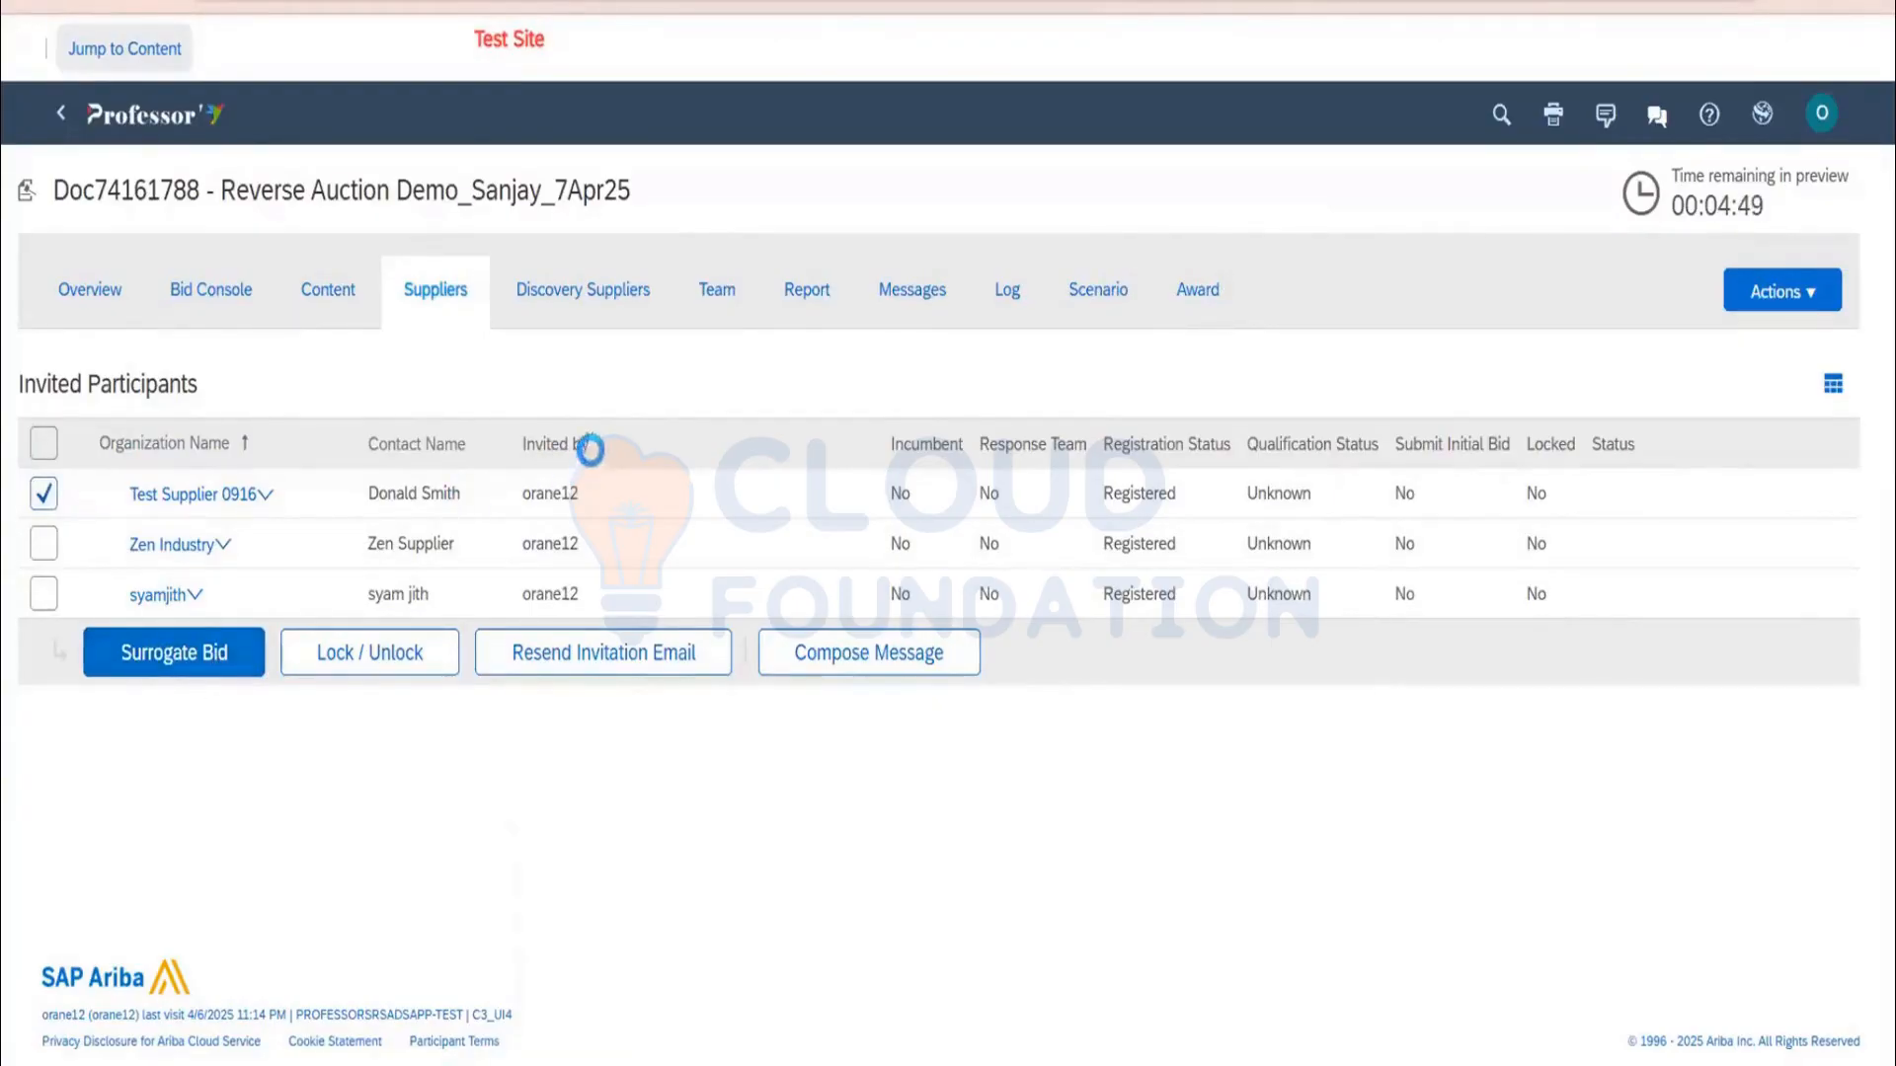
scroll(498, 538, down, 2)
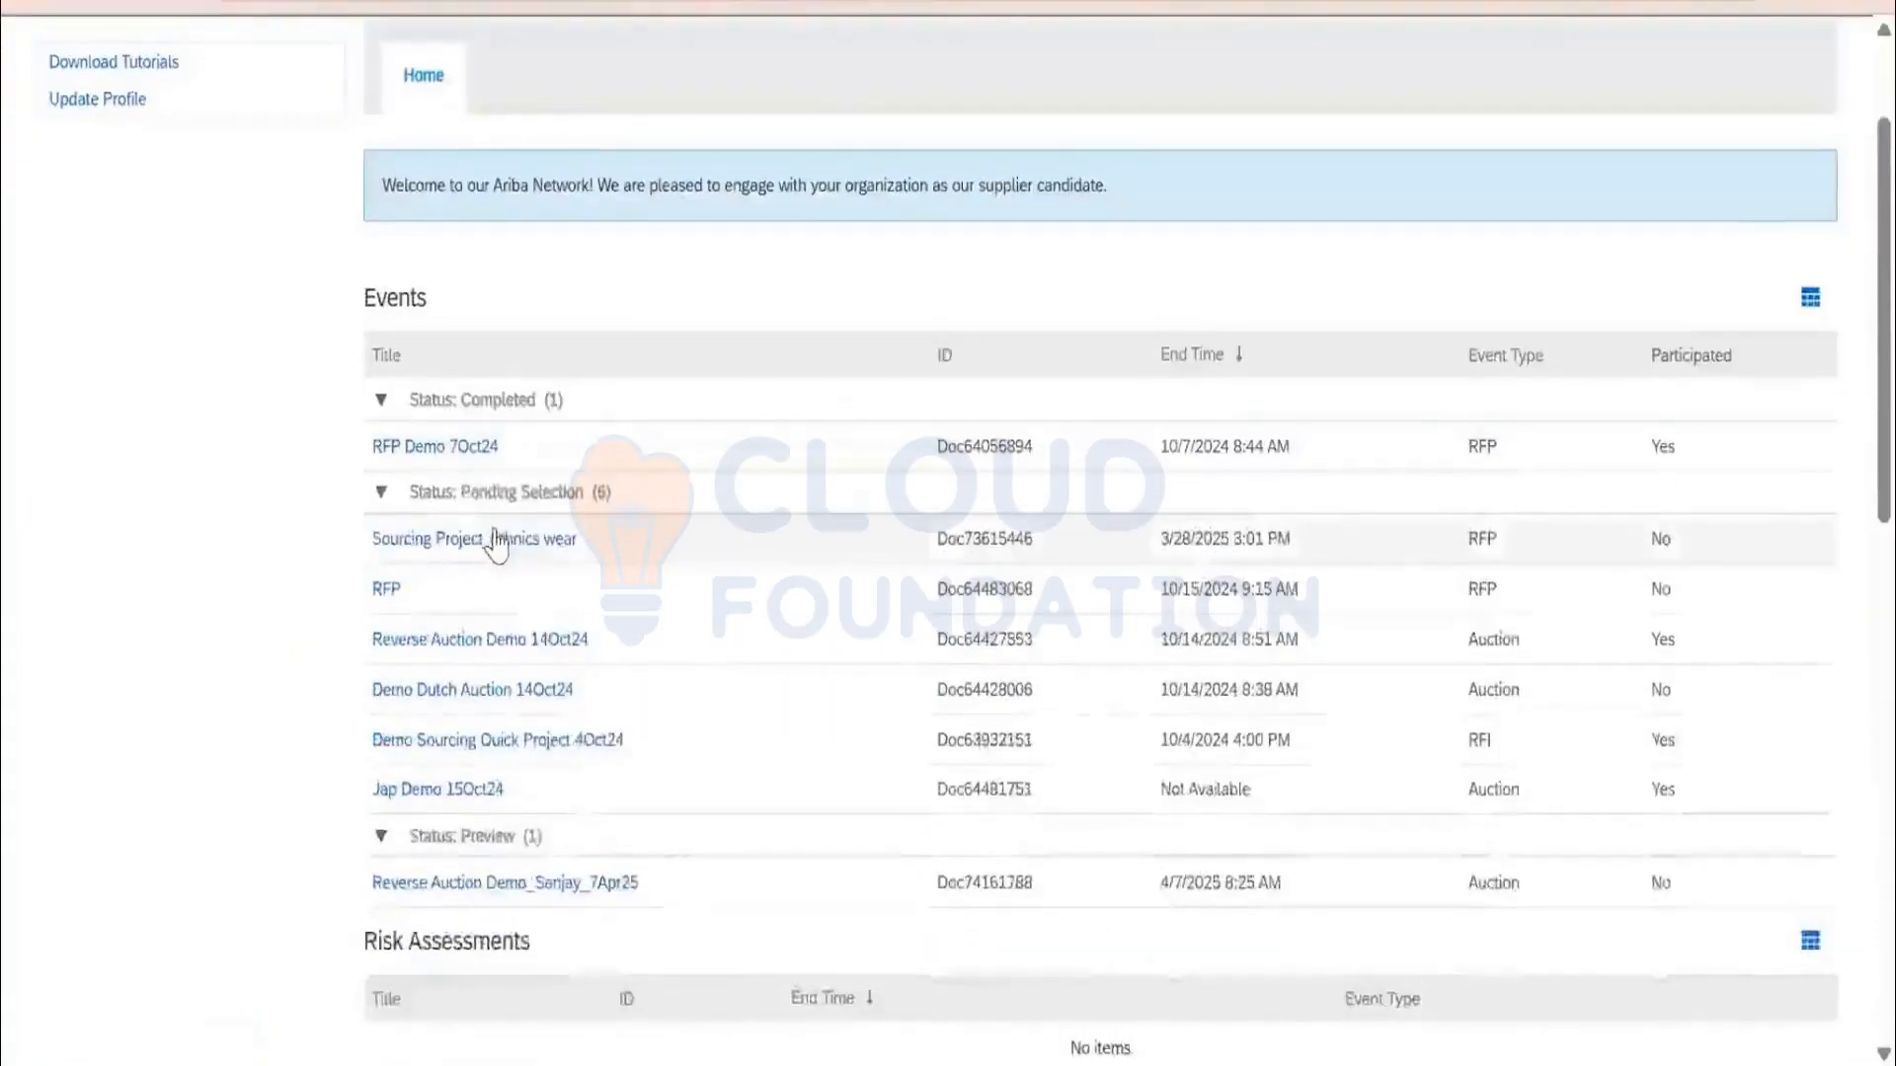
scroll(498, 543, down, 2)
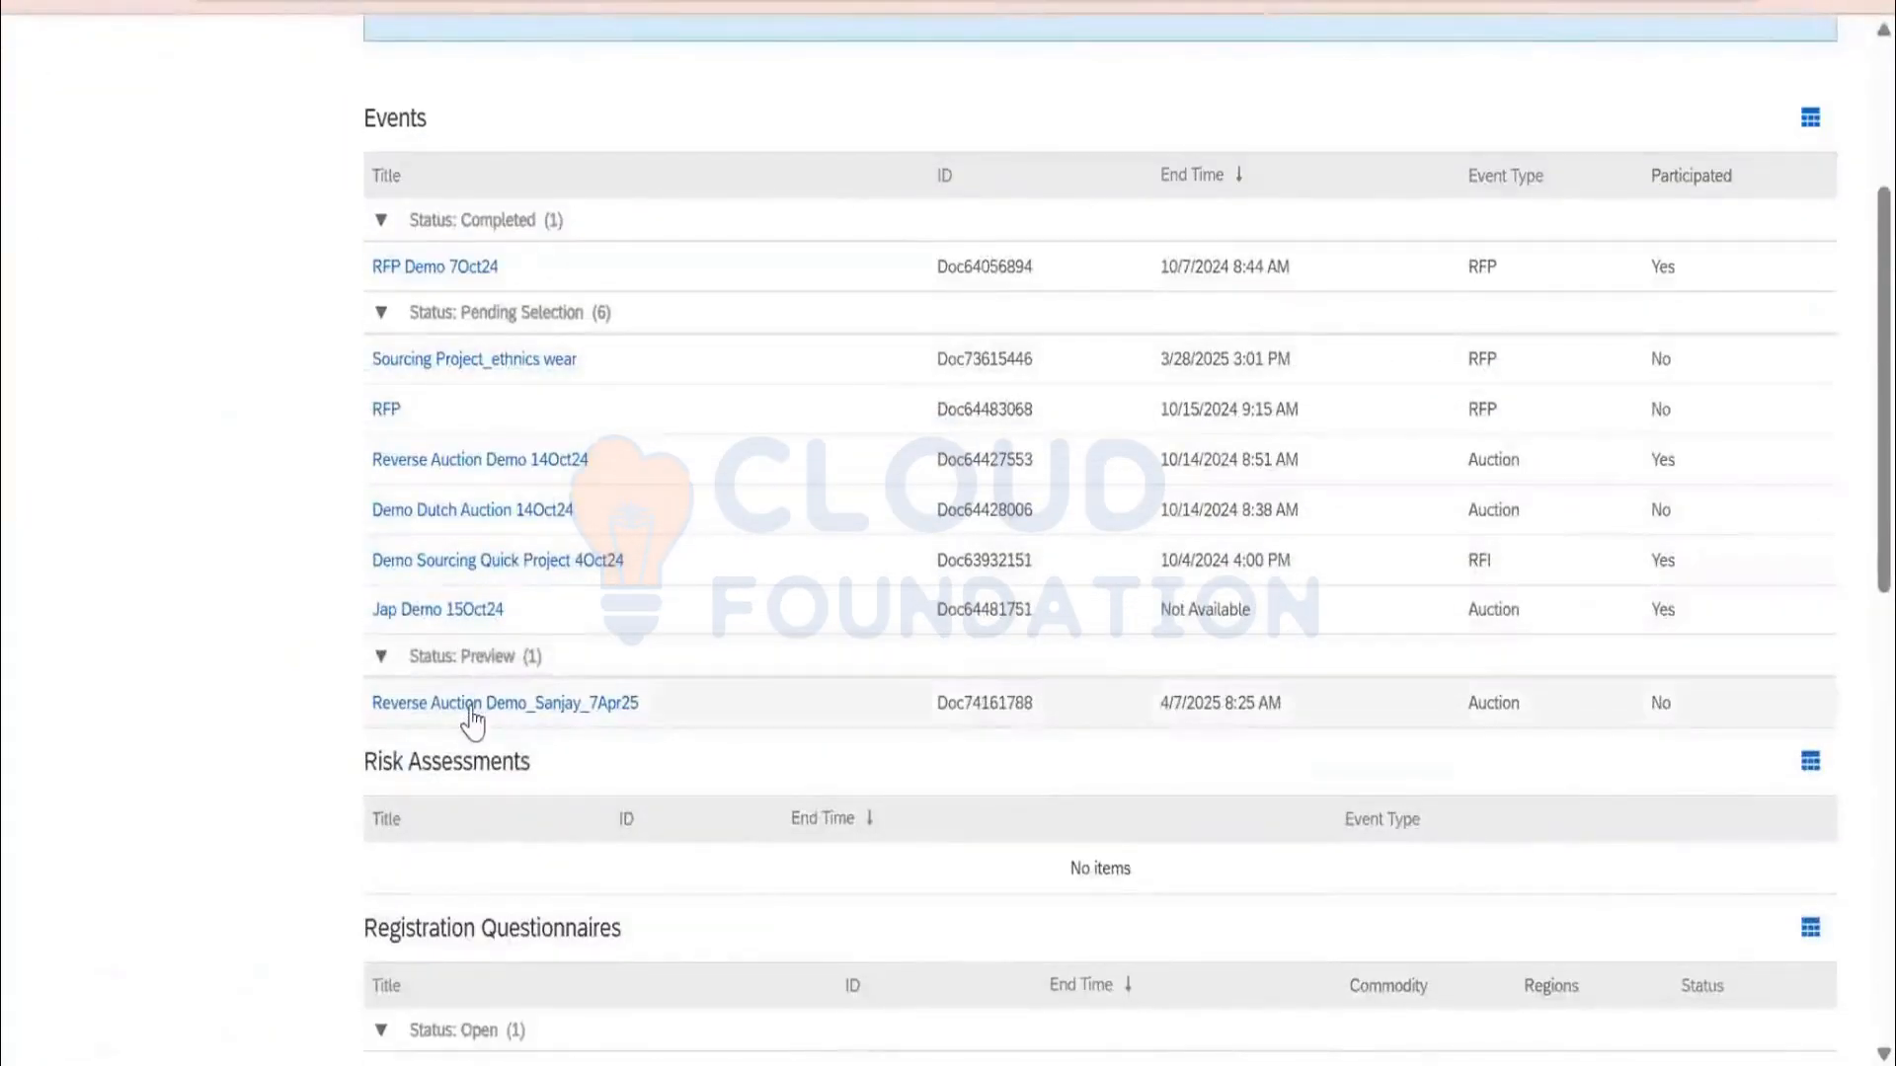
Open Reverse Auction Demo_Sanjay_7Apr25 as the supplier and accept the bidding agreement prerequisites
click(470, 705)
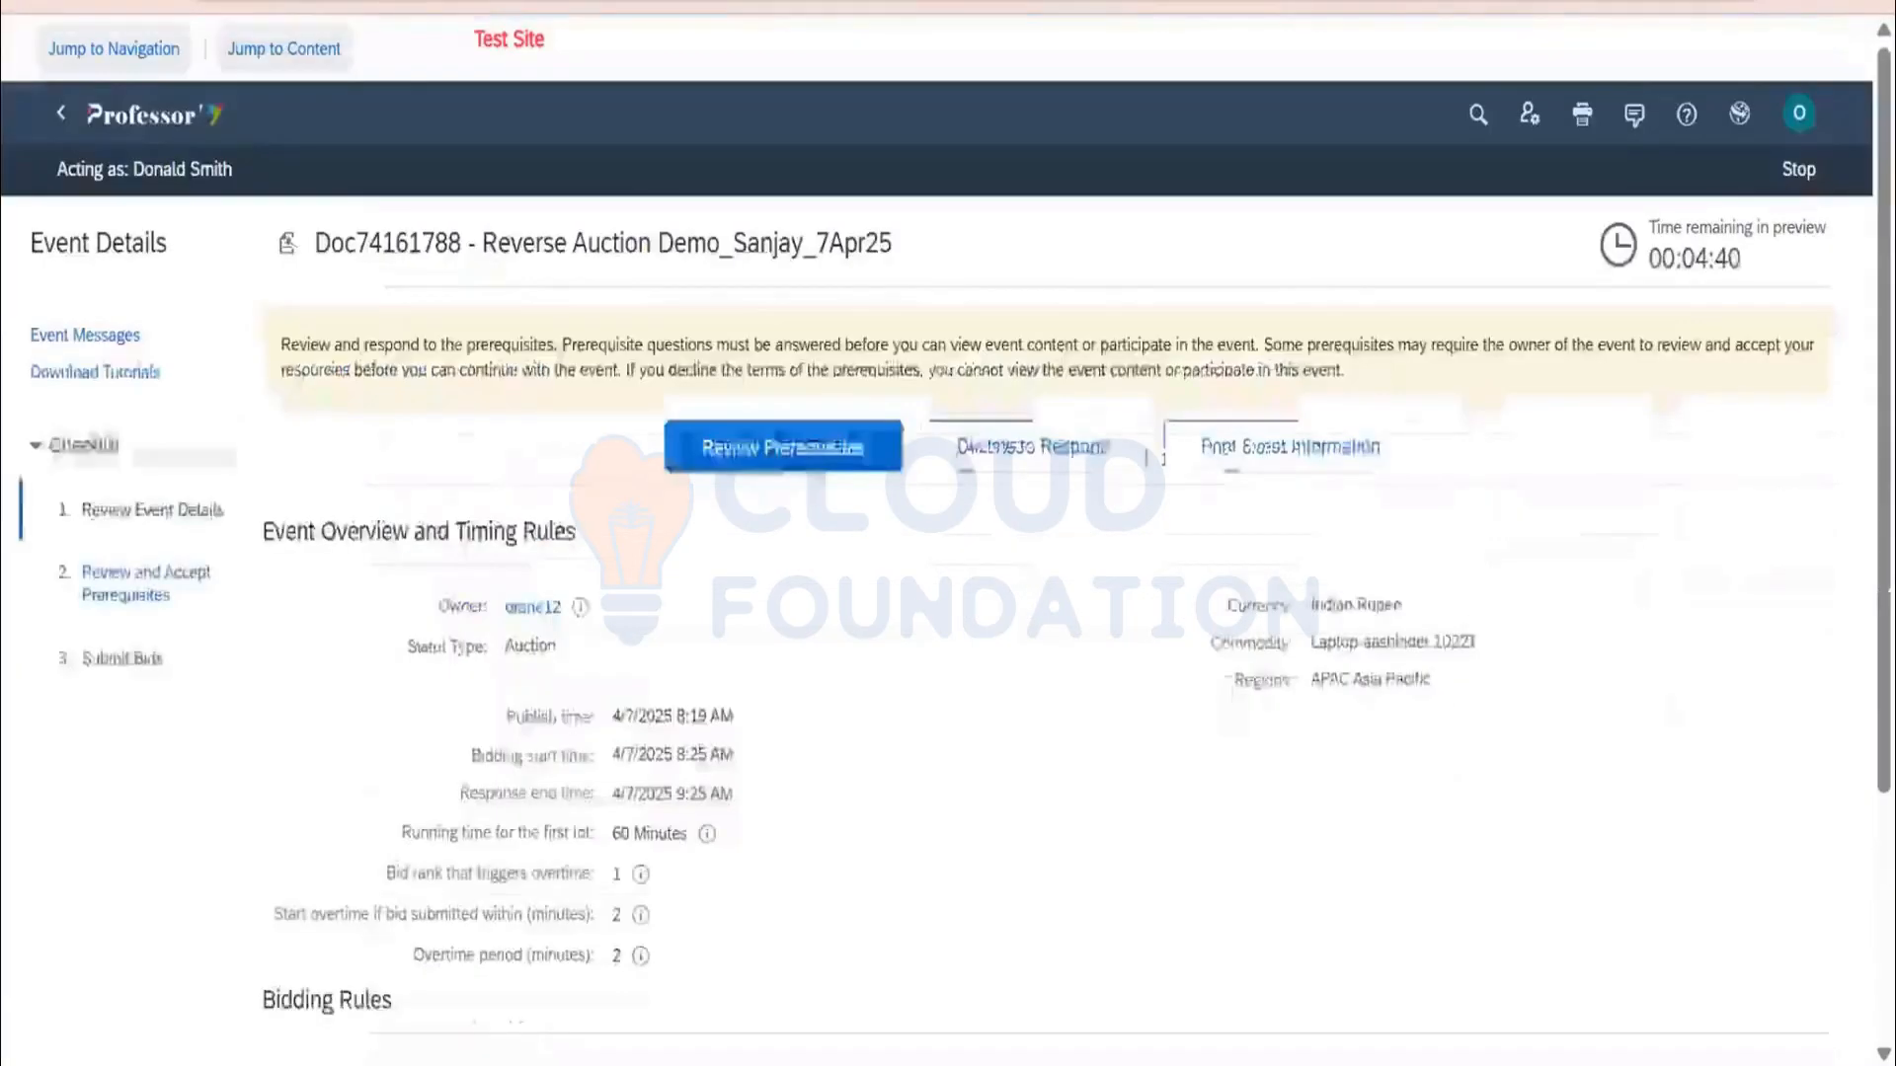
click(820, 457)
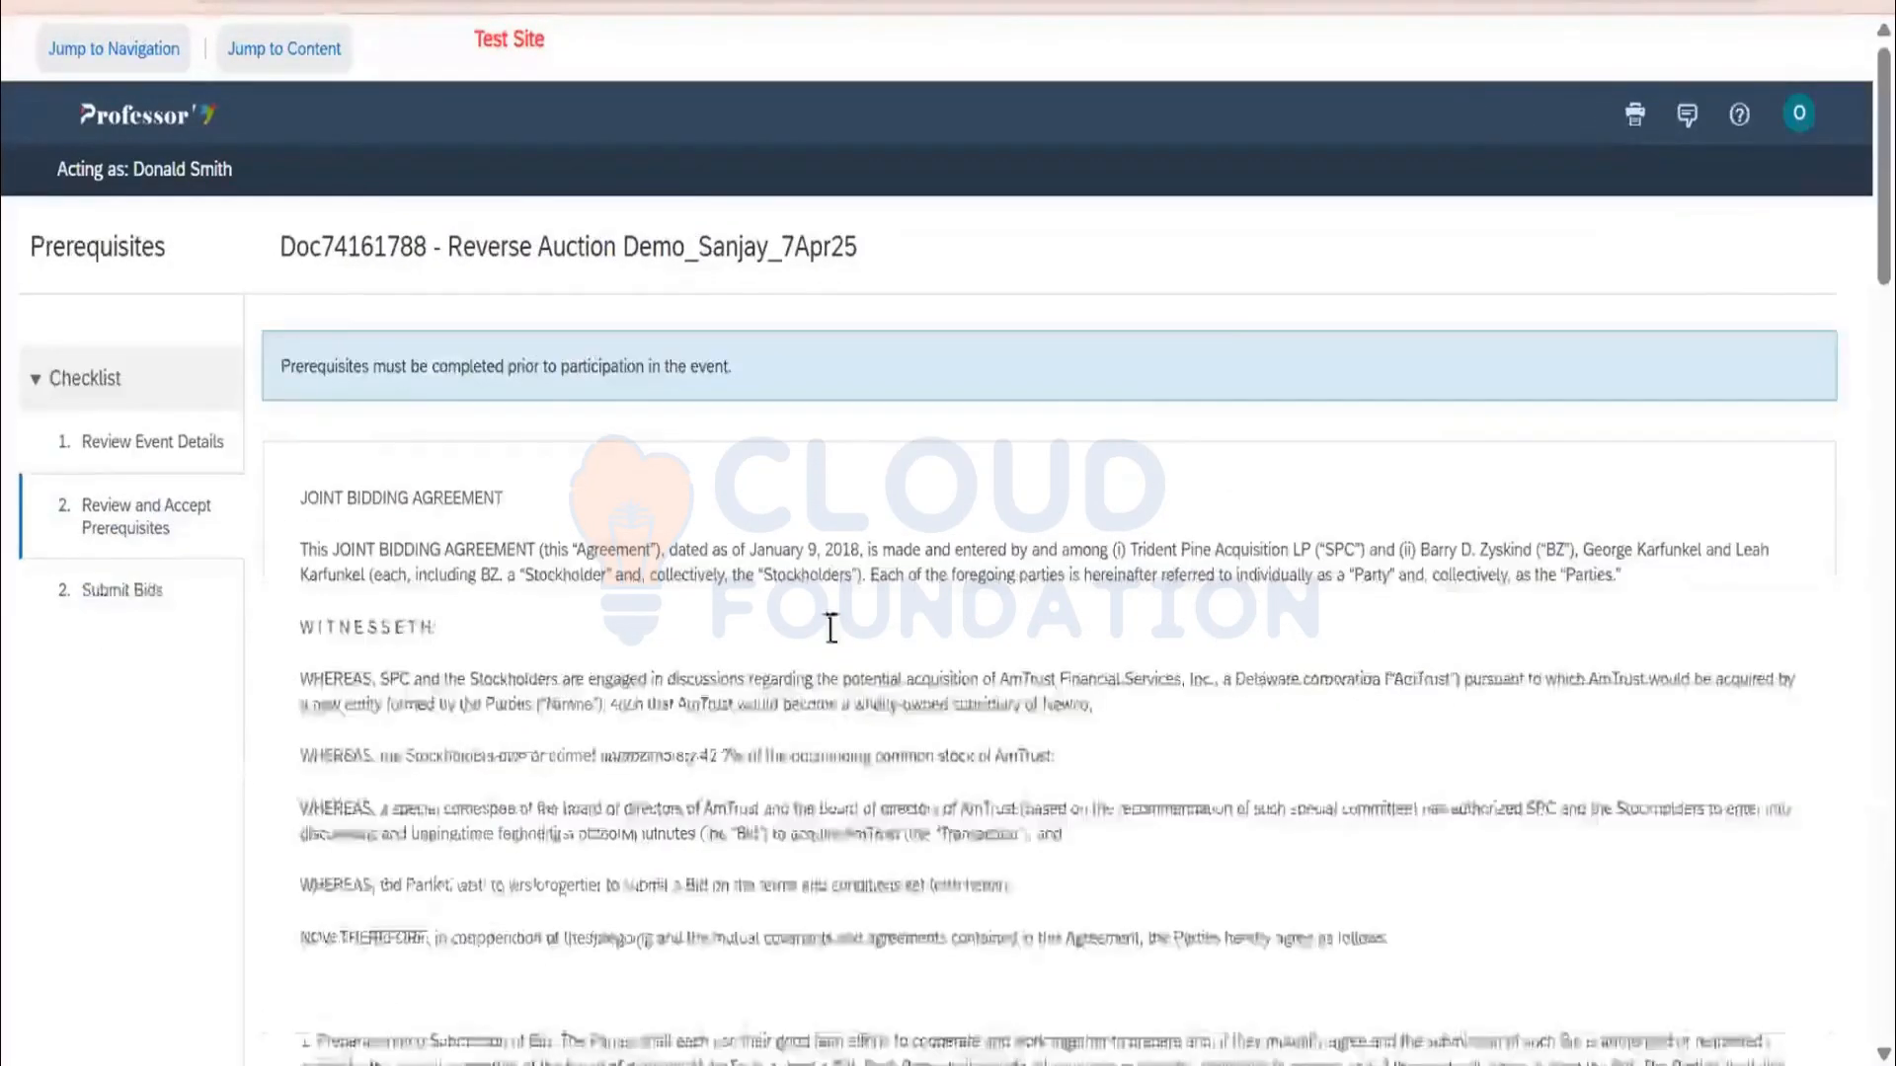
scroll(831, 629, down, 20)
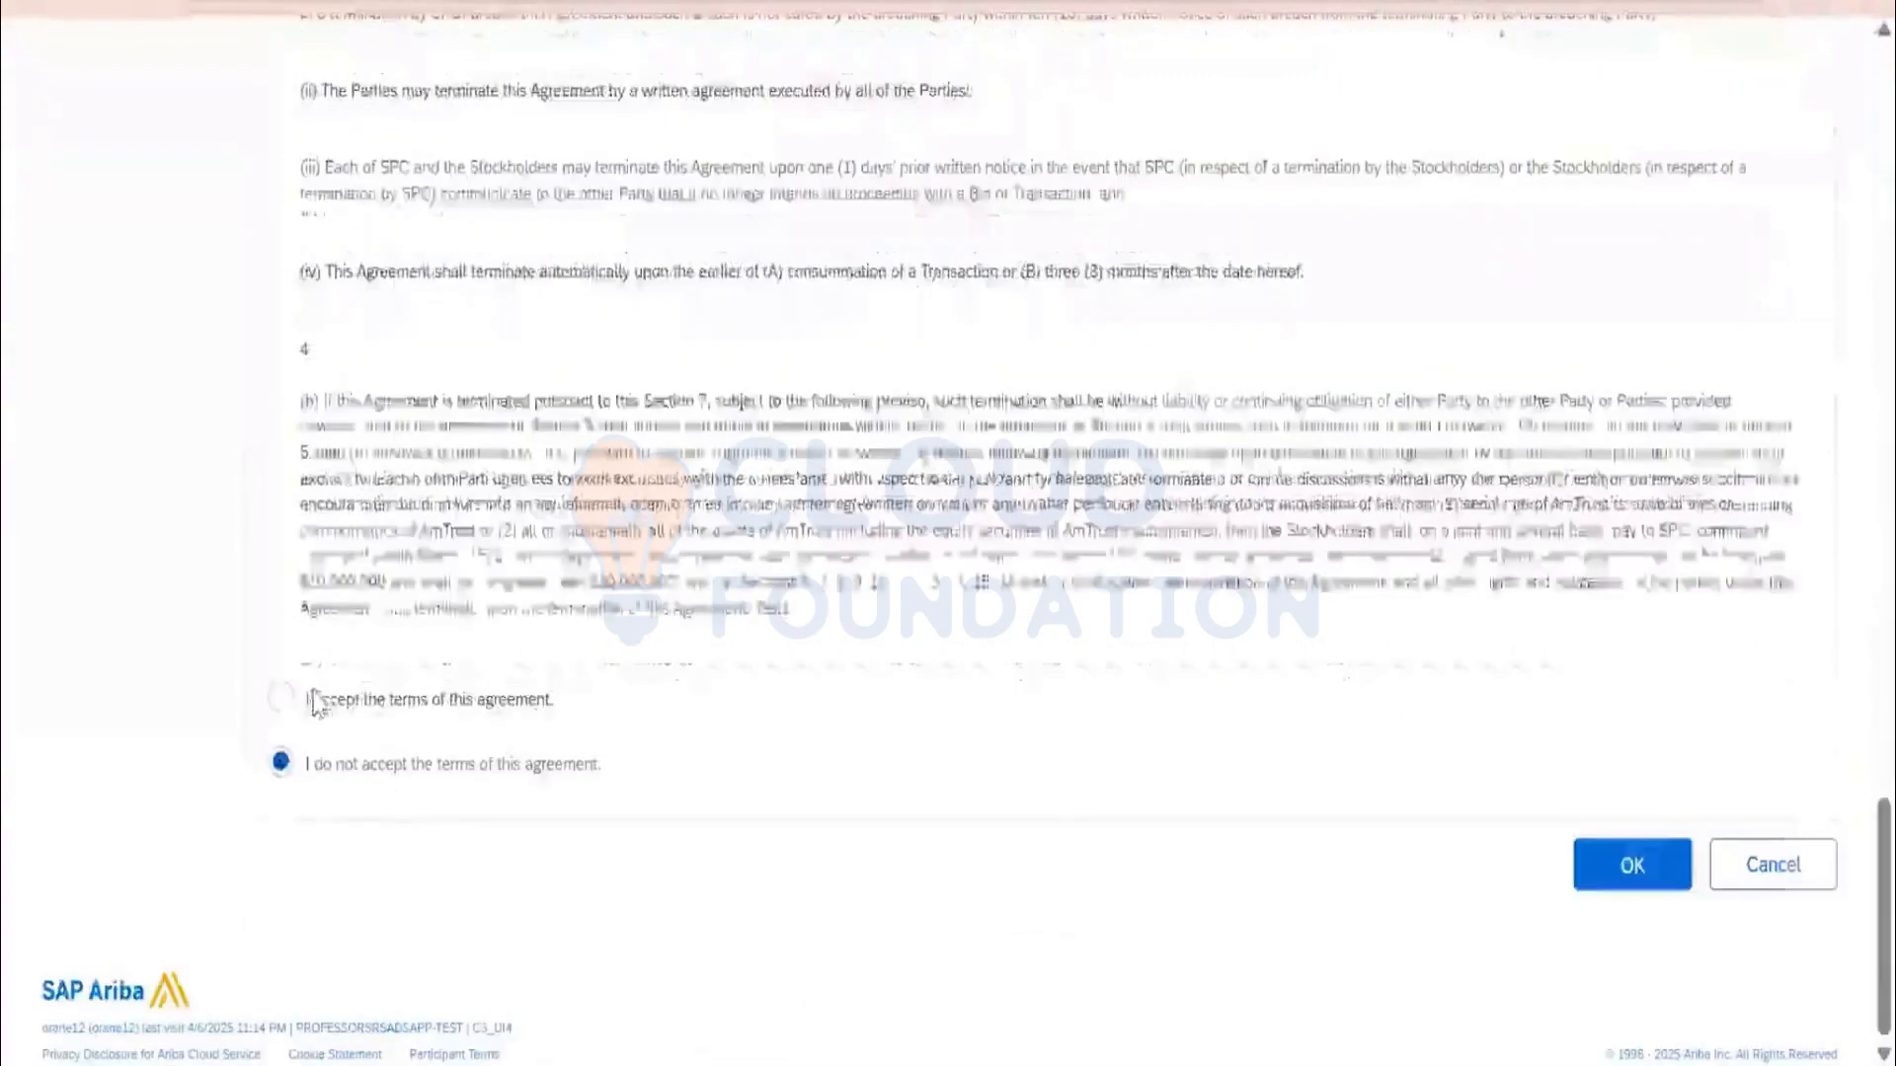
click(380, 713)
click(1678, 875)
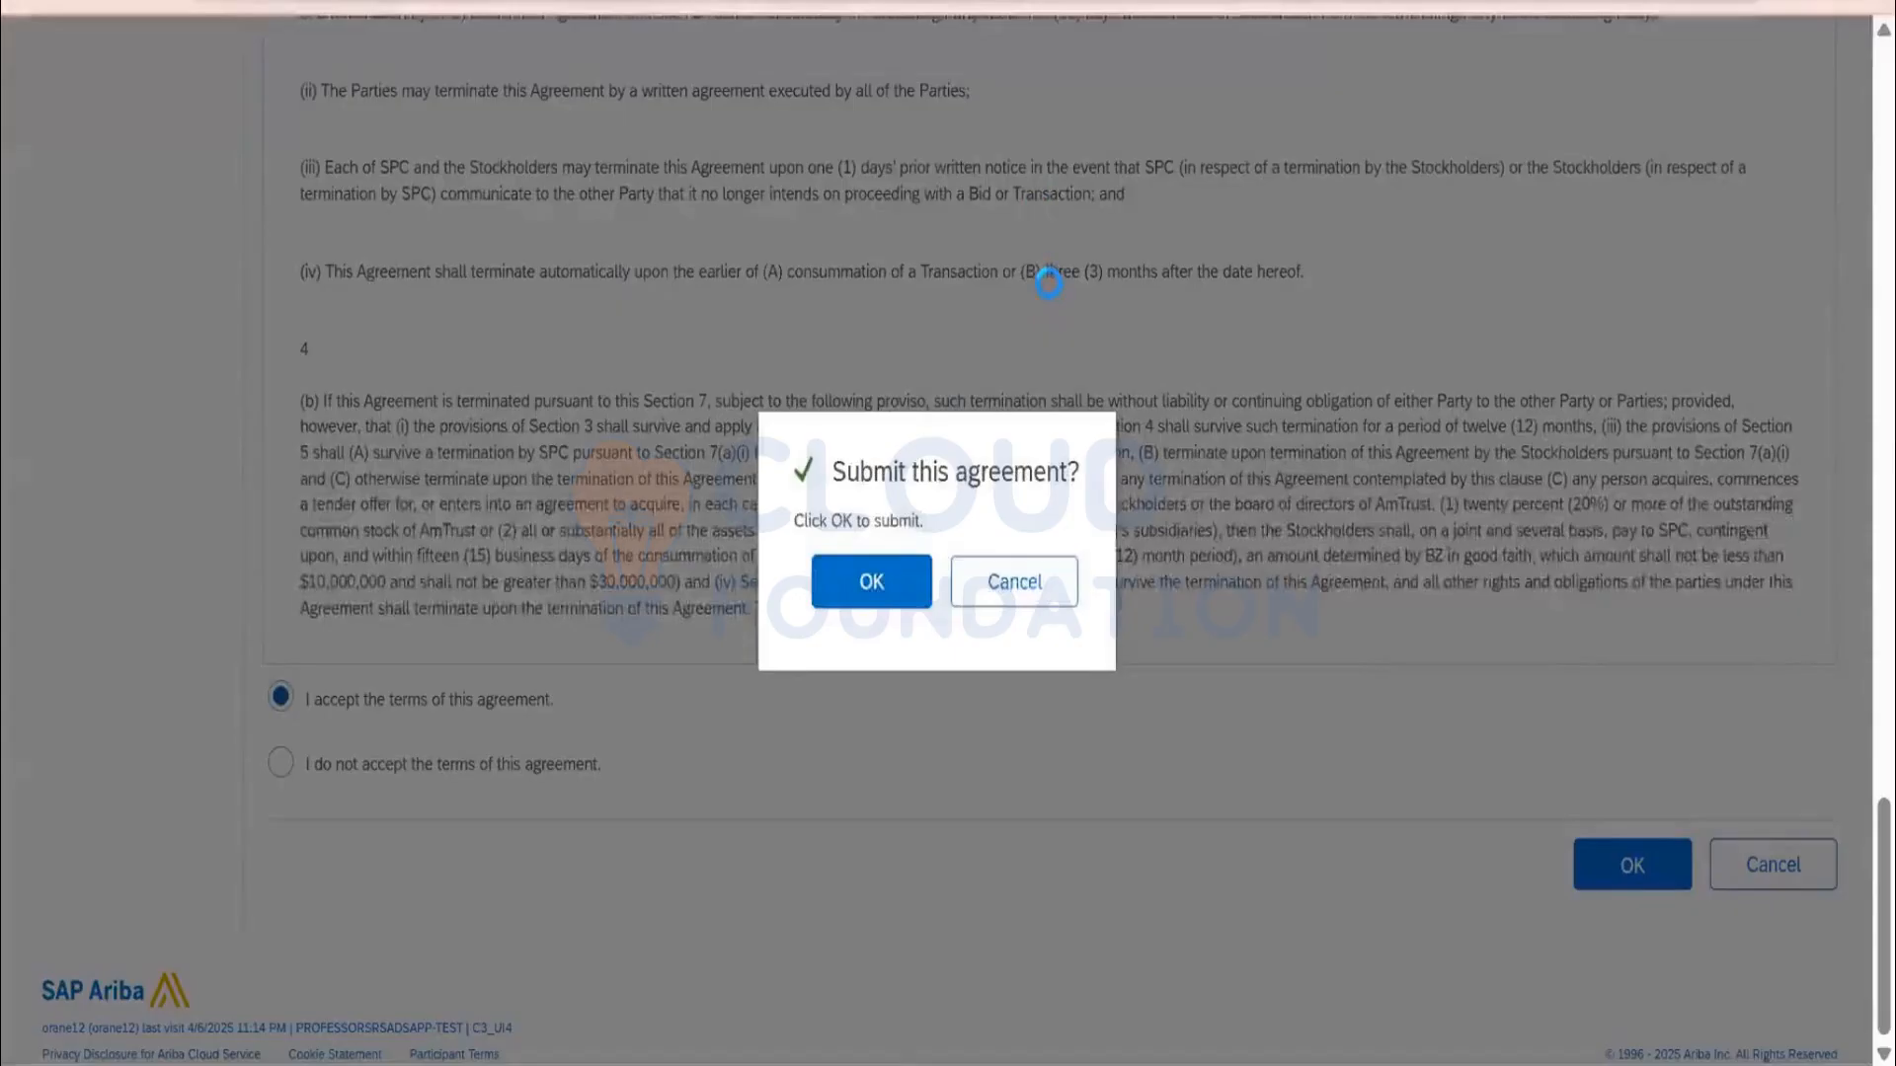
key(Return)
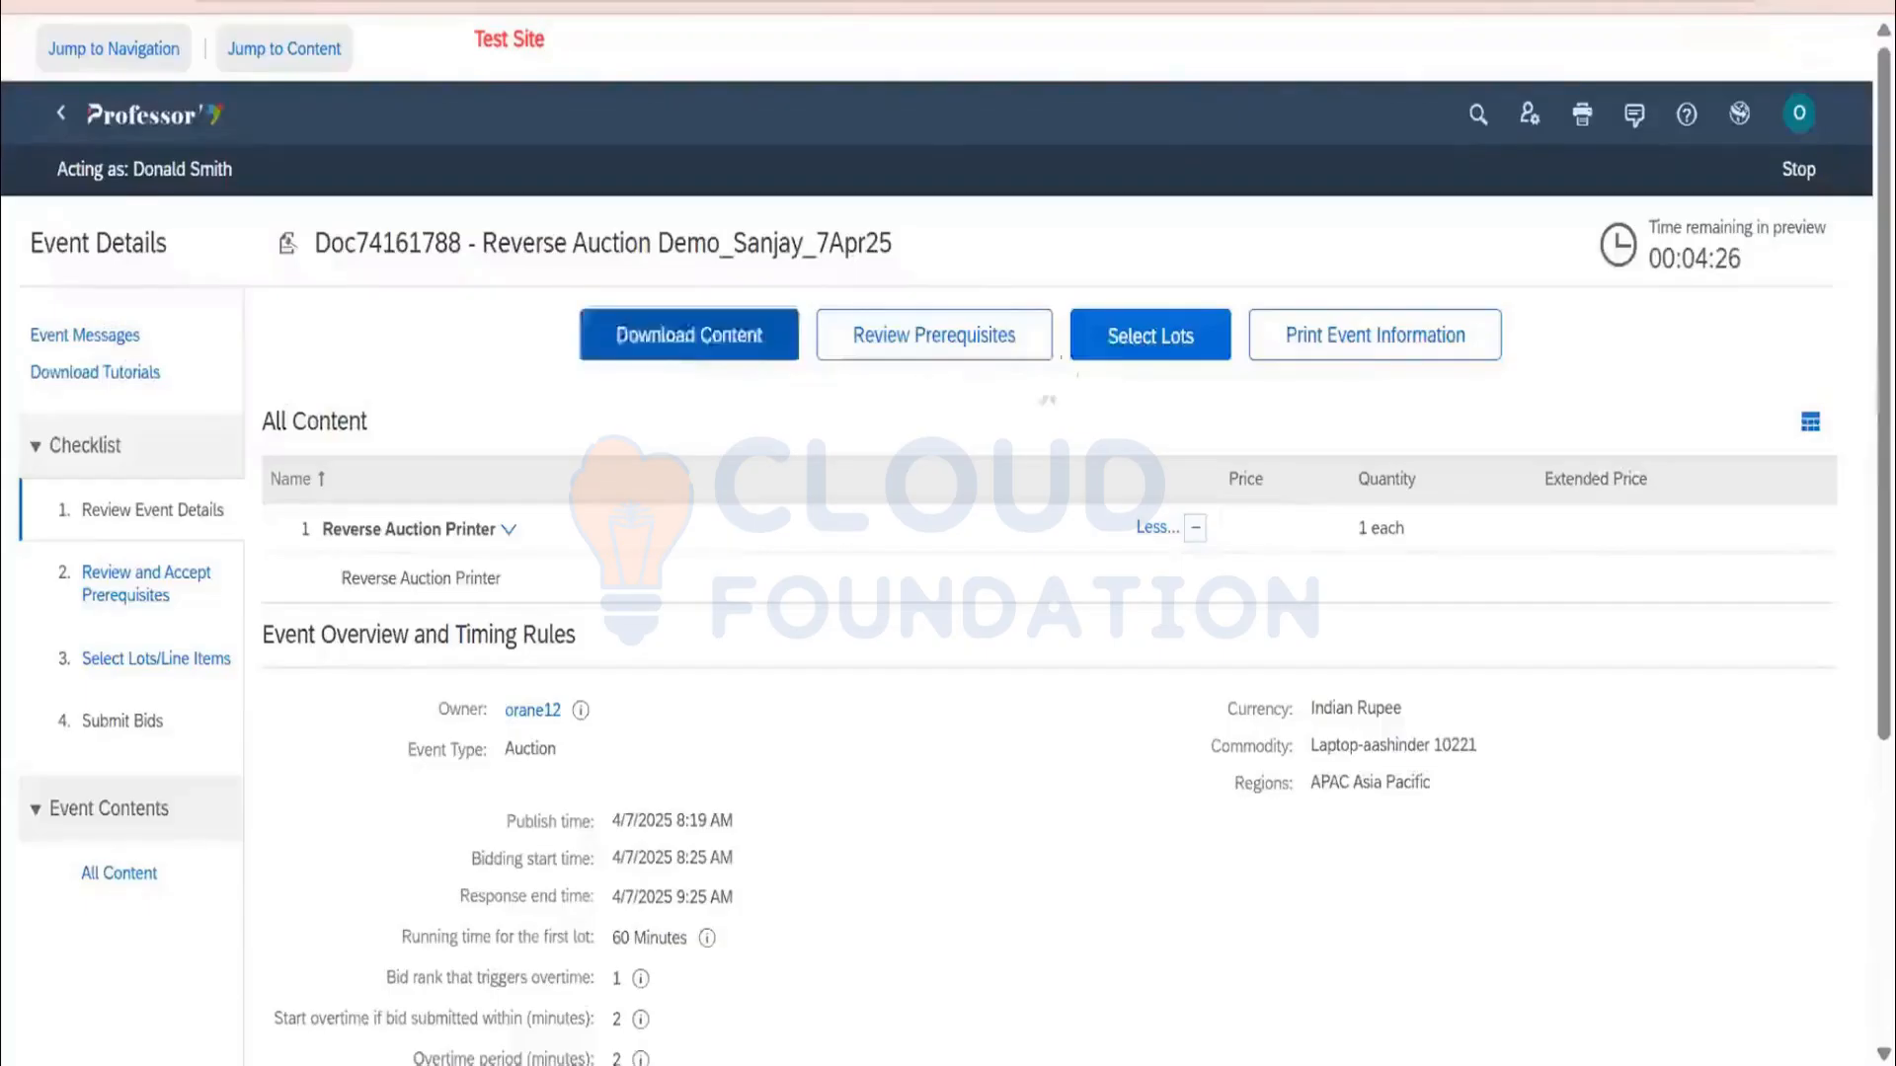
Select and confirm the Reverse Auction Printer lot, then stop surrogating
click(1130, 343)
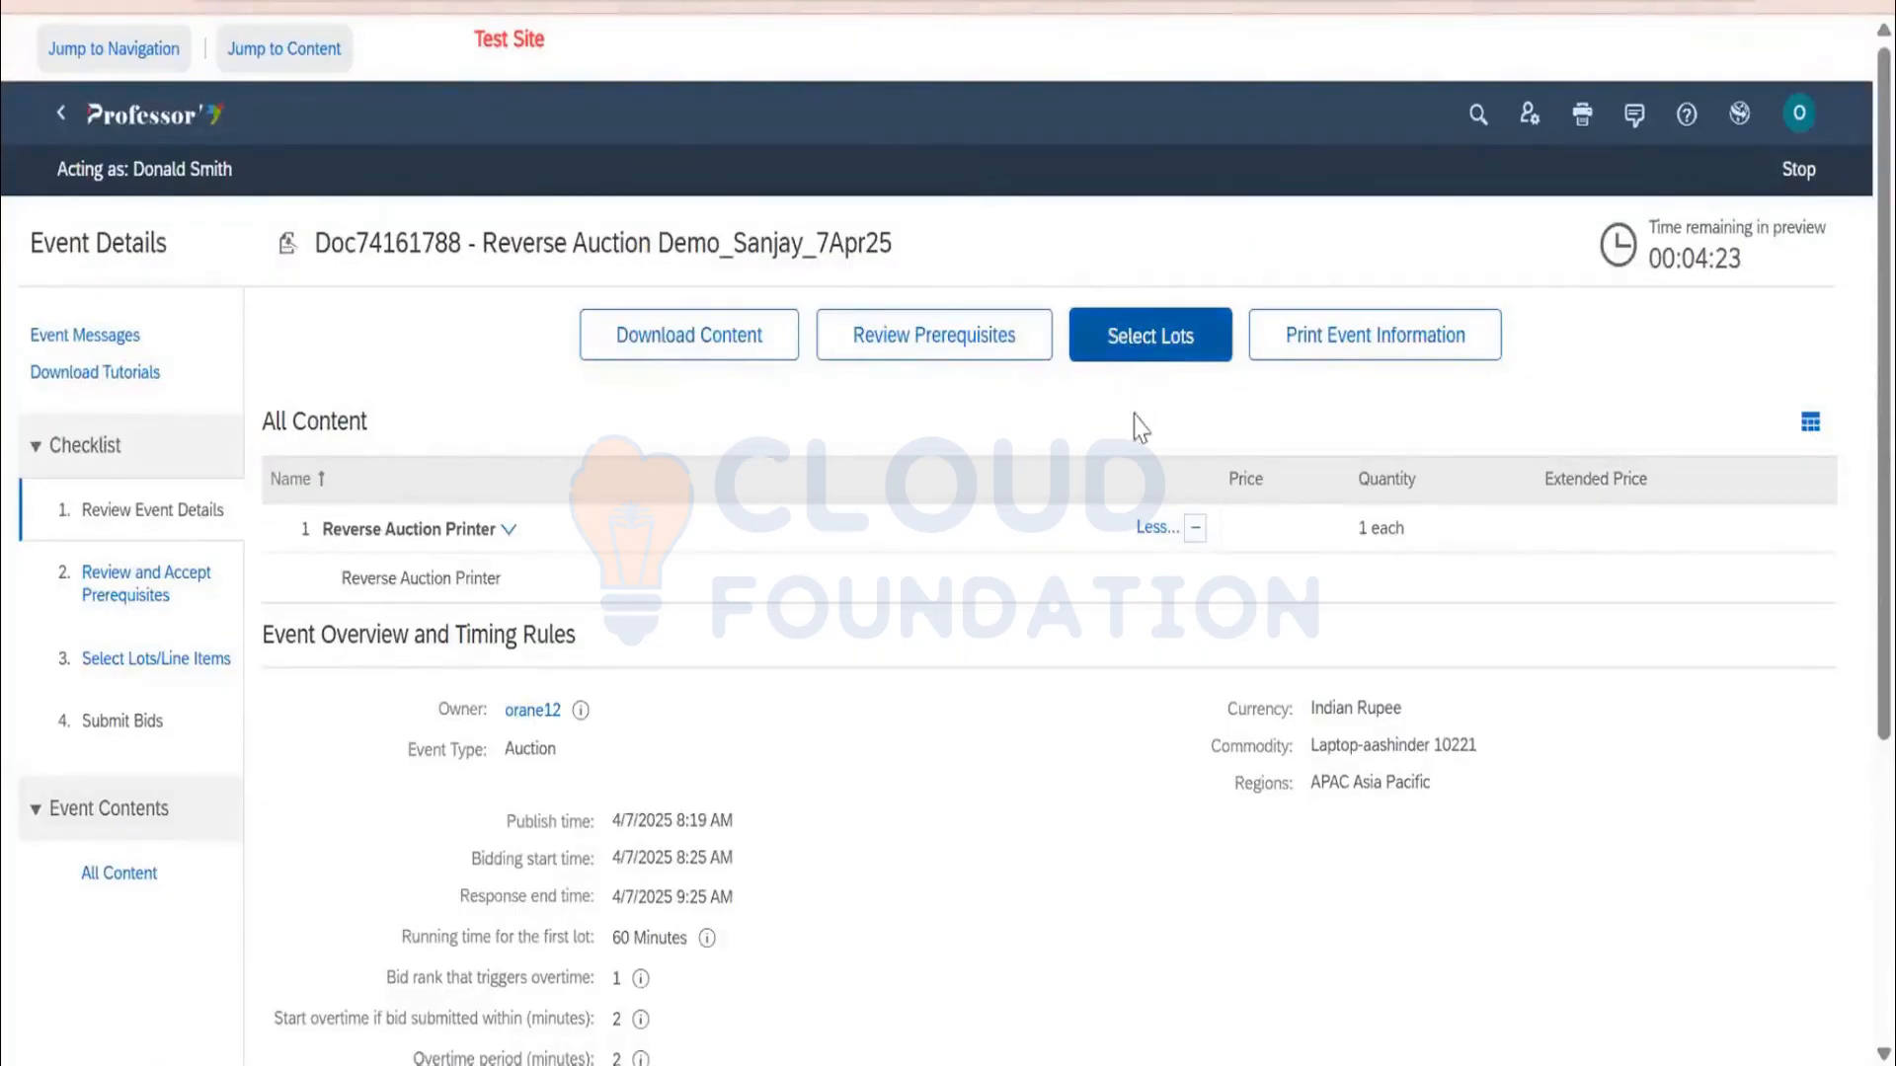
click(296, 665)
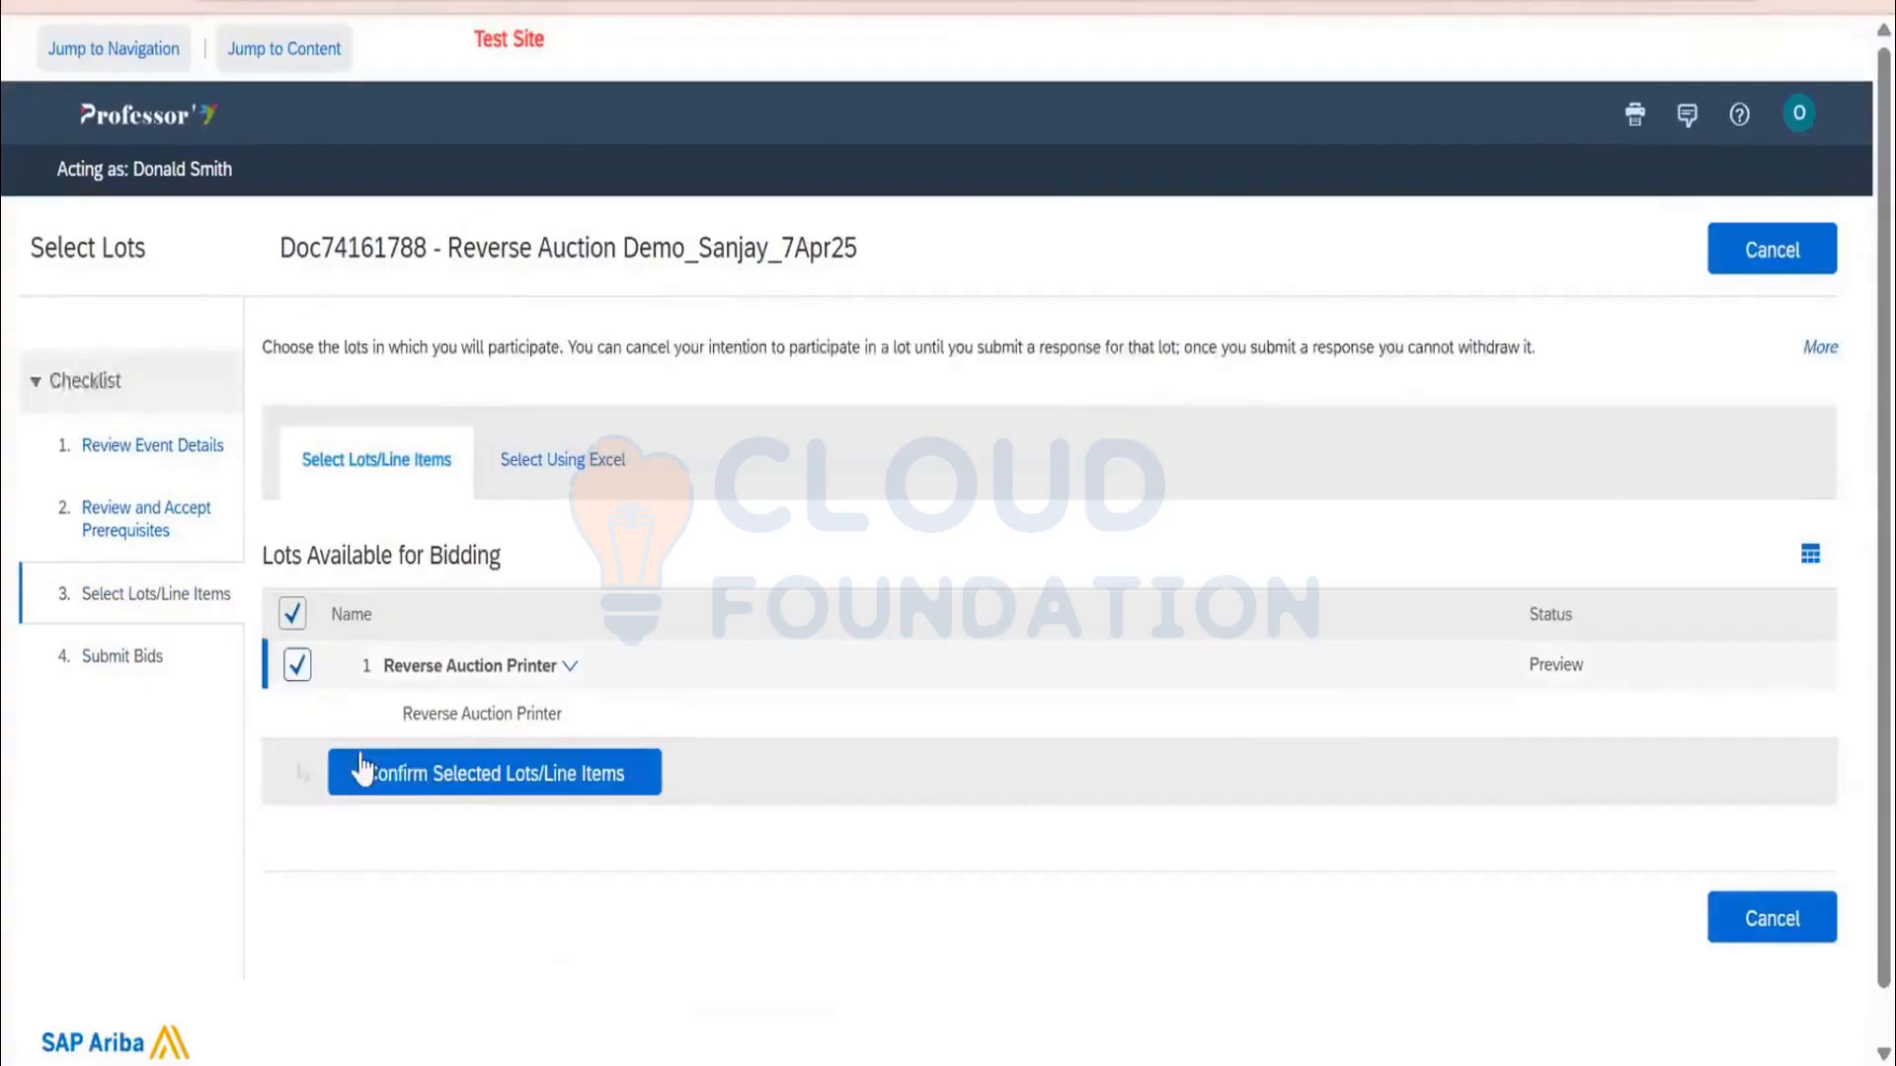
click(426, 777)
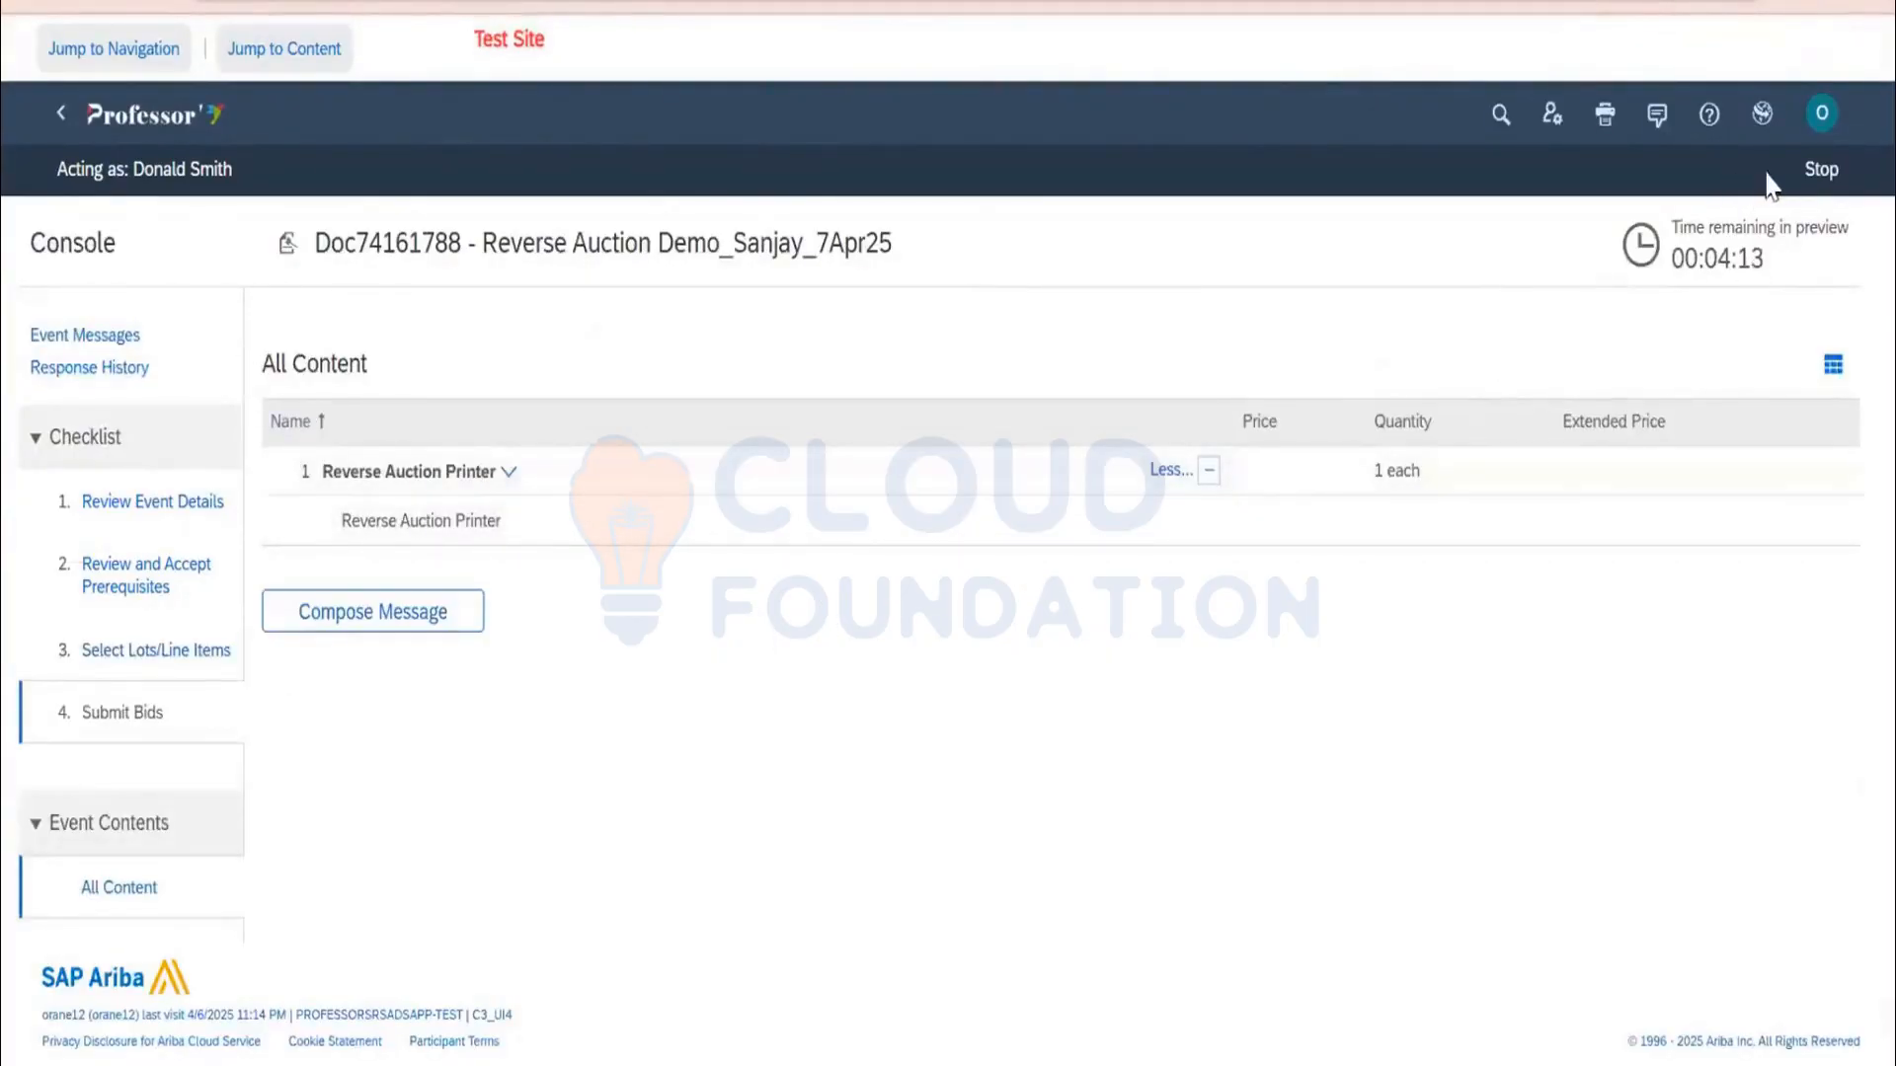
click(1814, 179)
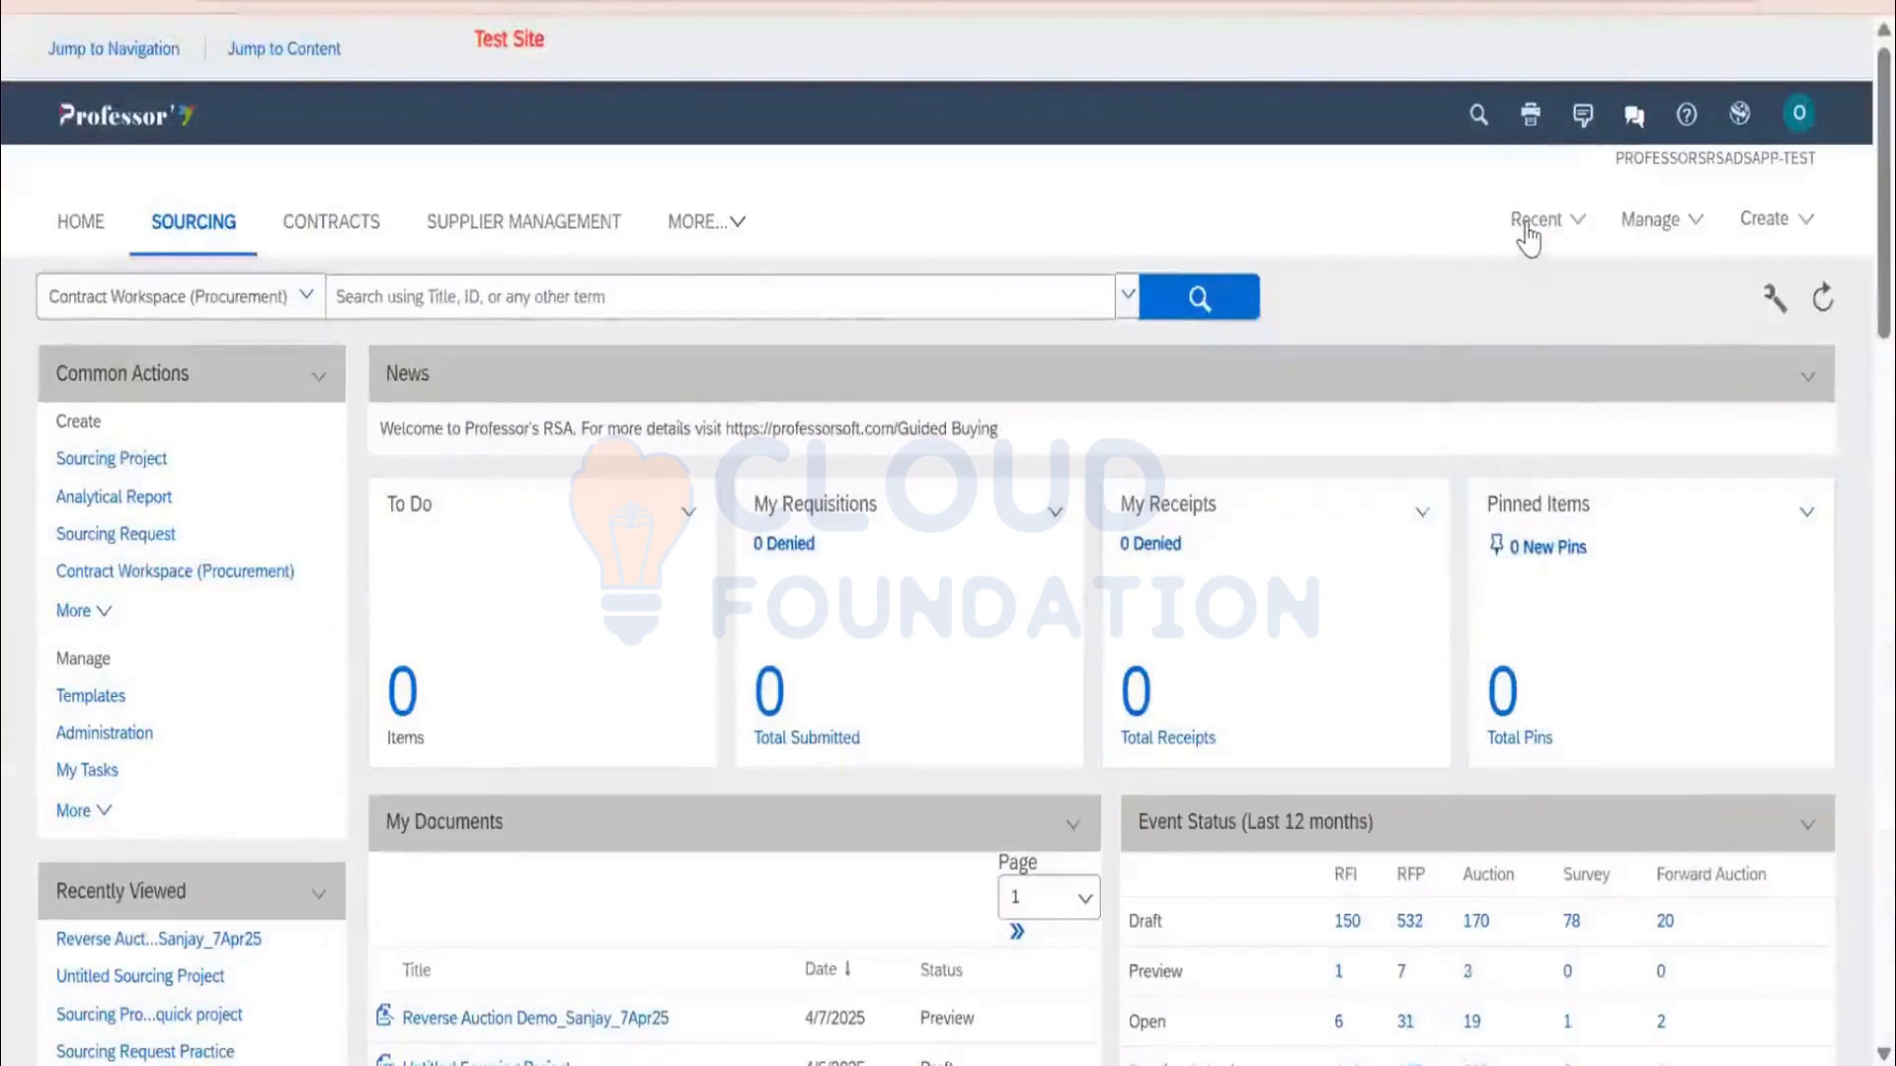
click(1526, 227)
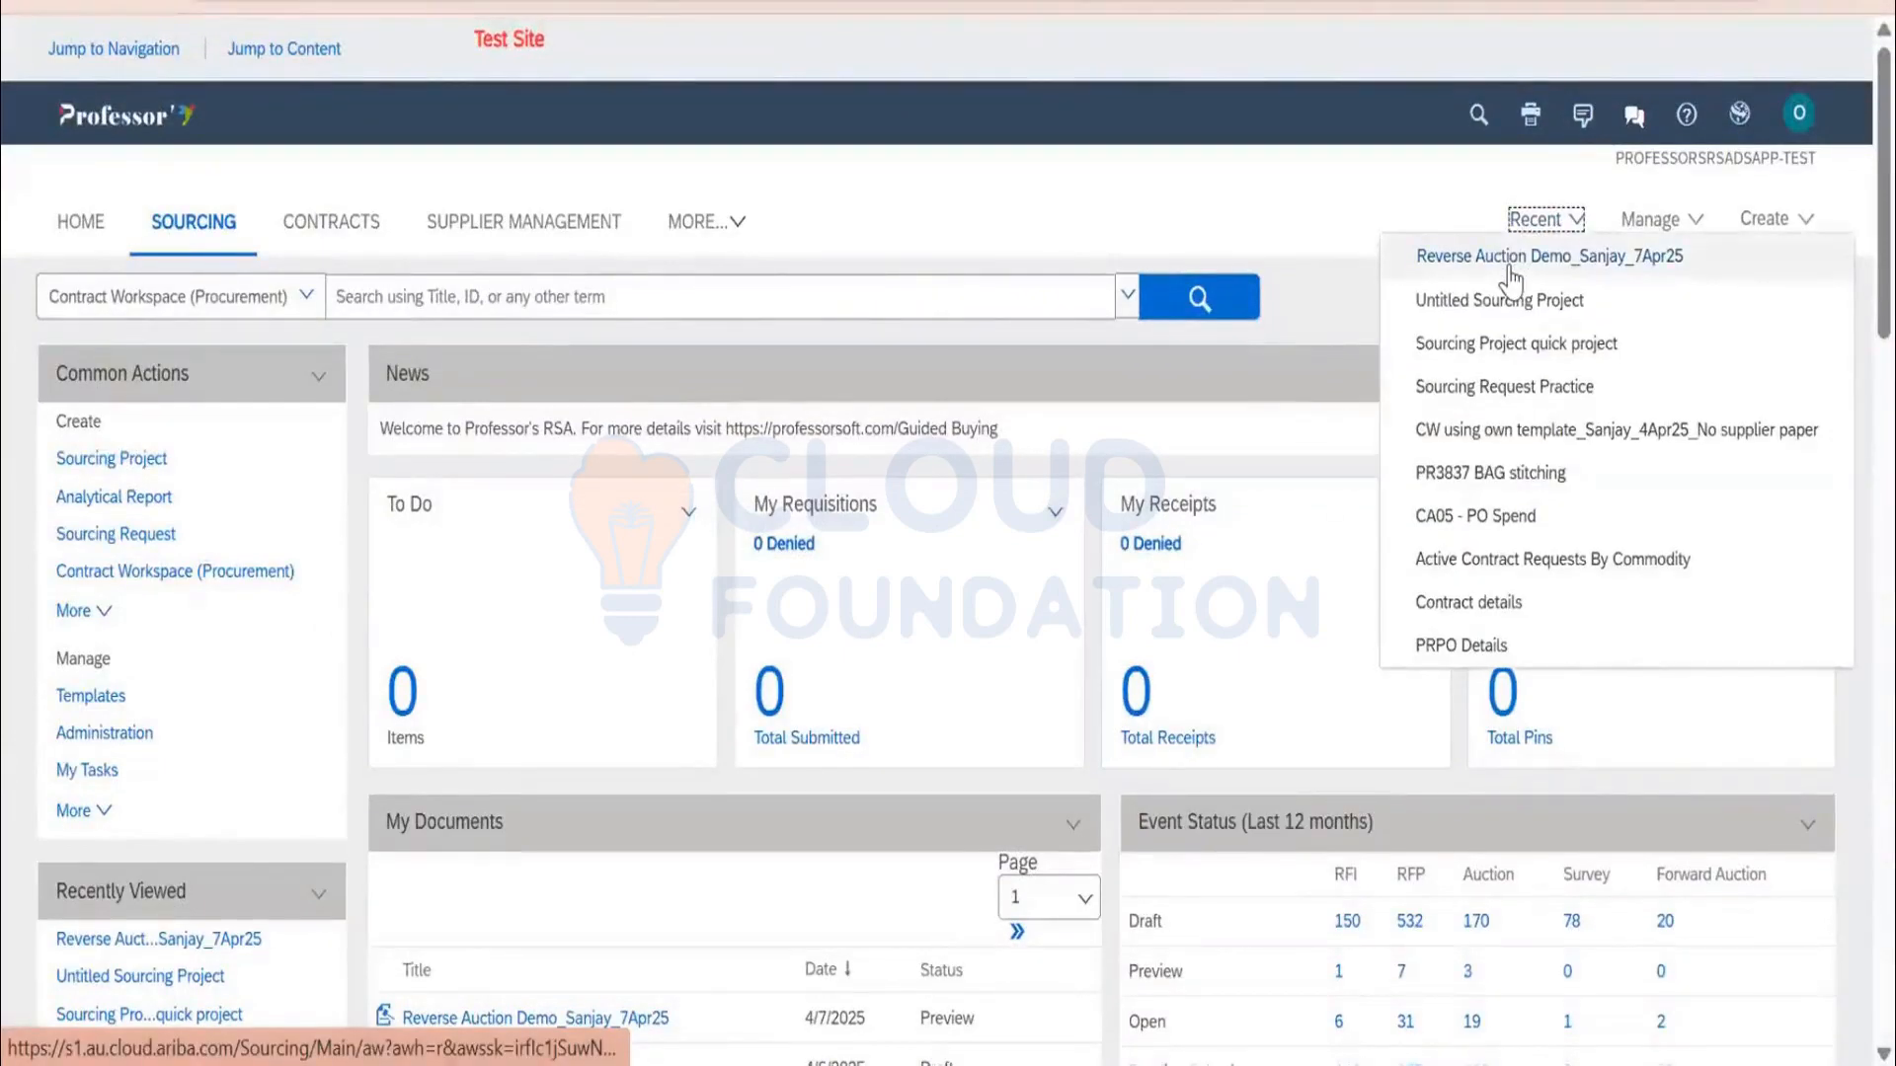
Reopen the event from Recent and select Zen Industry on the Suppliers tab for a surrogate bid
click(1509, 259)
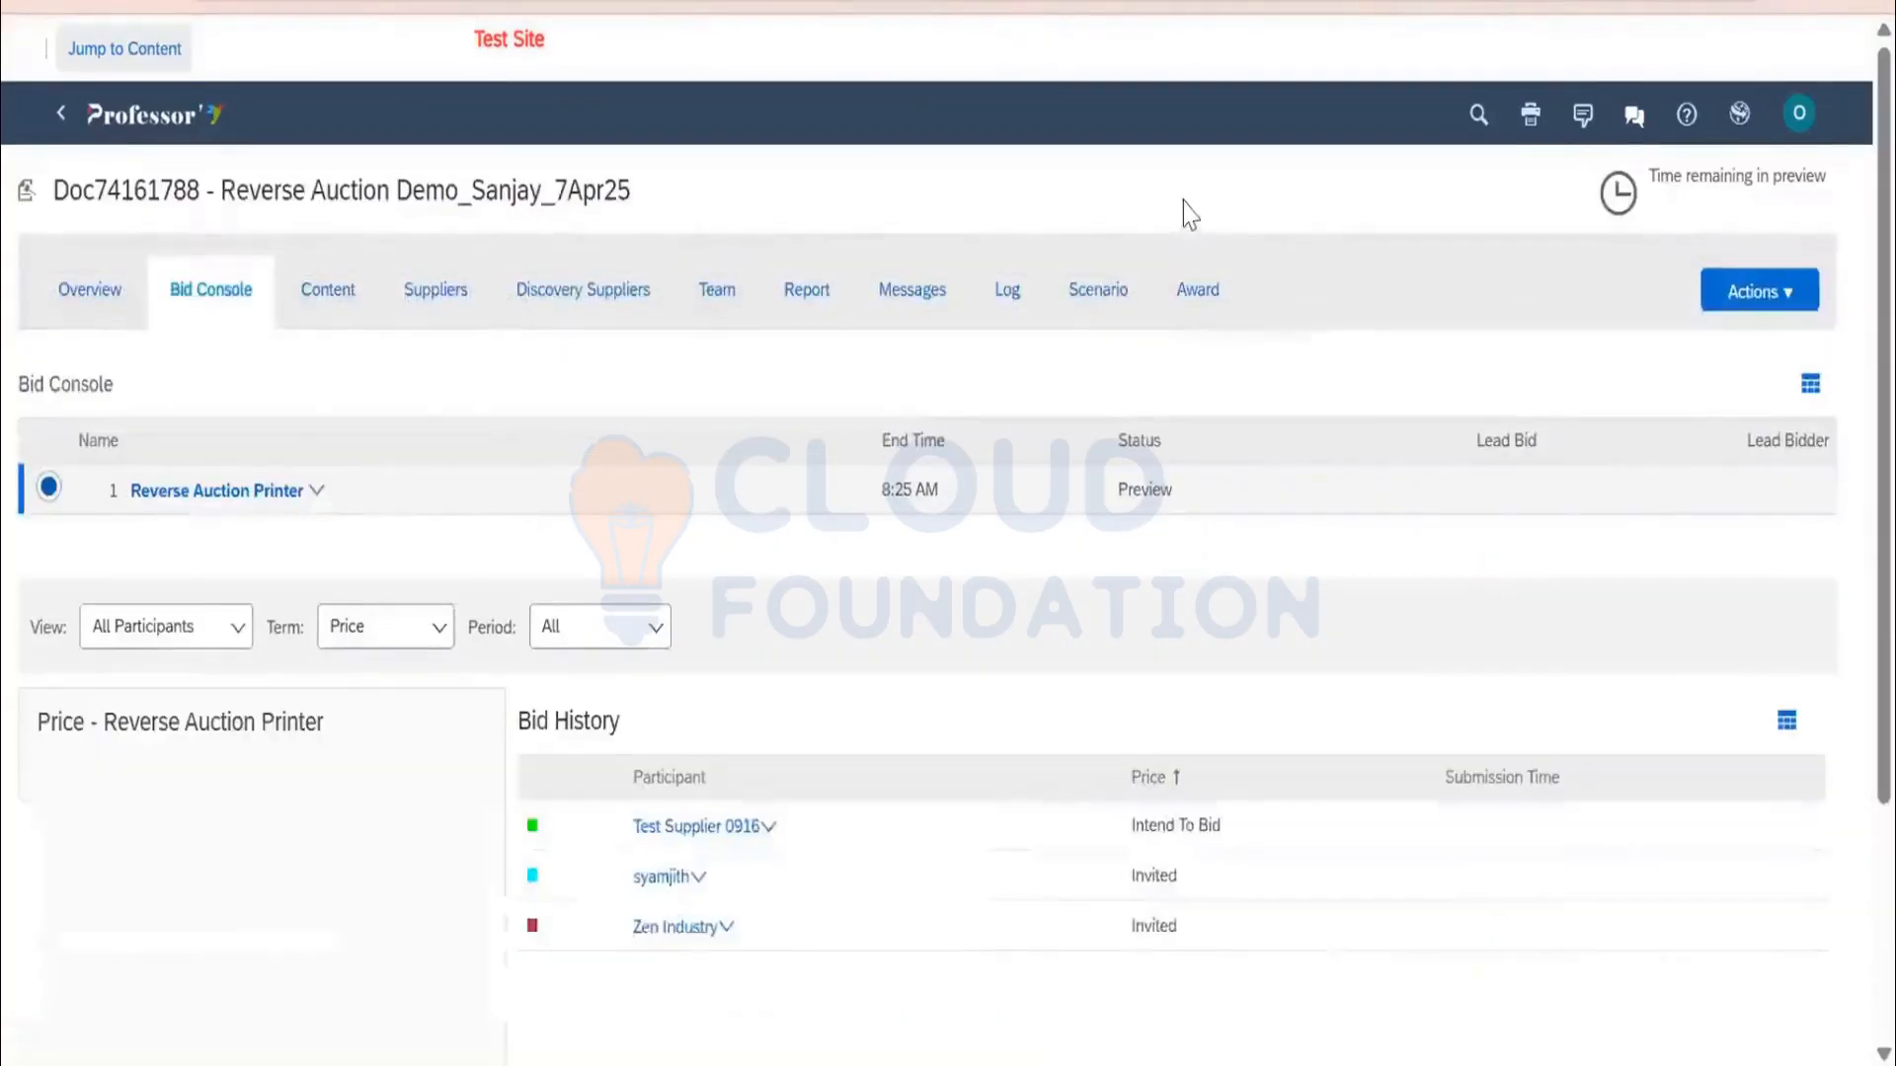
click(416, 296)
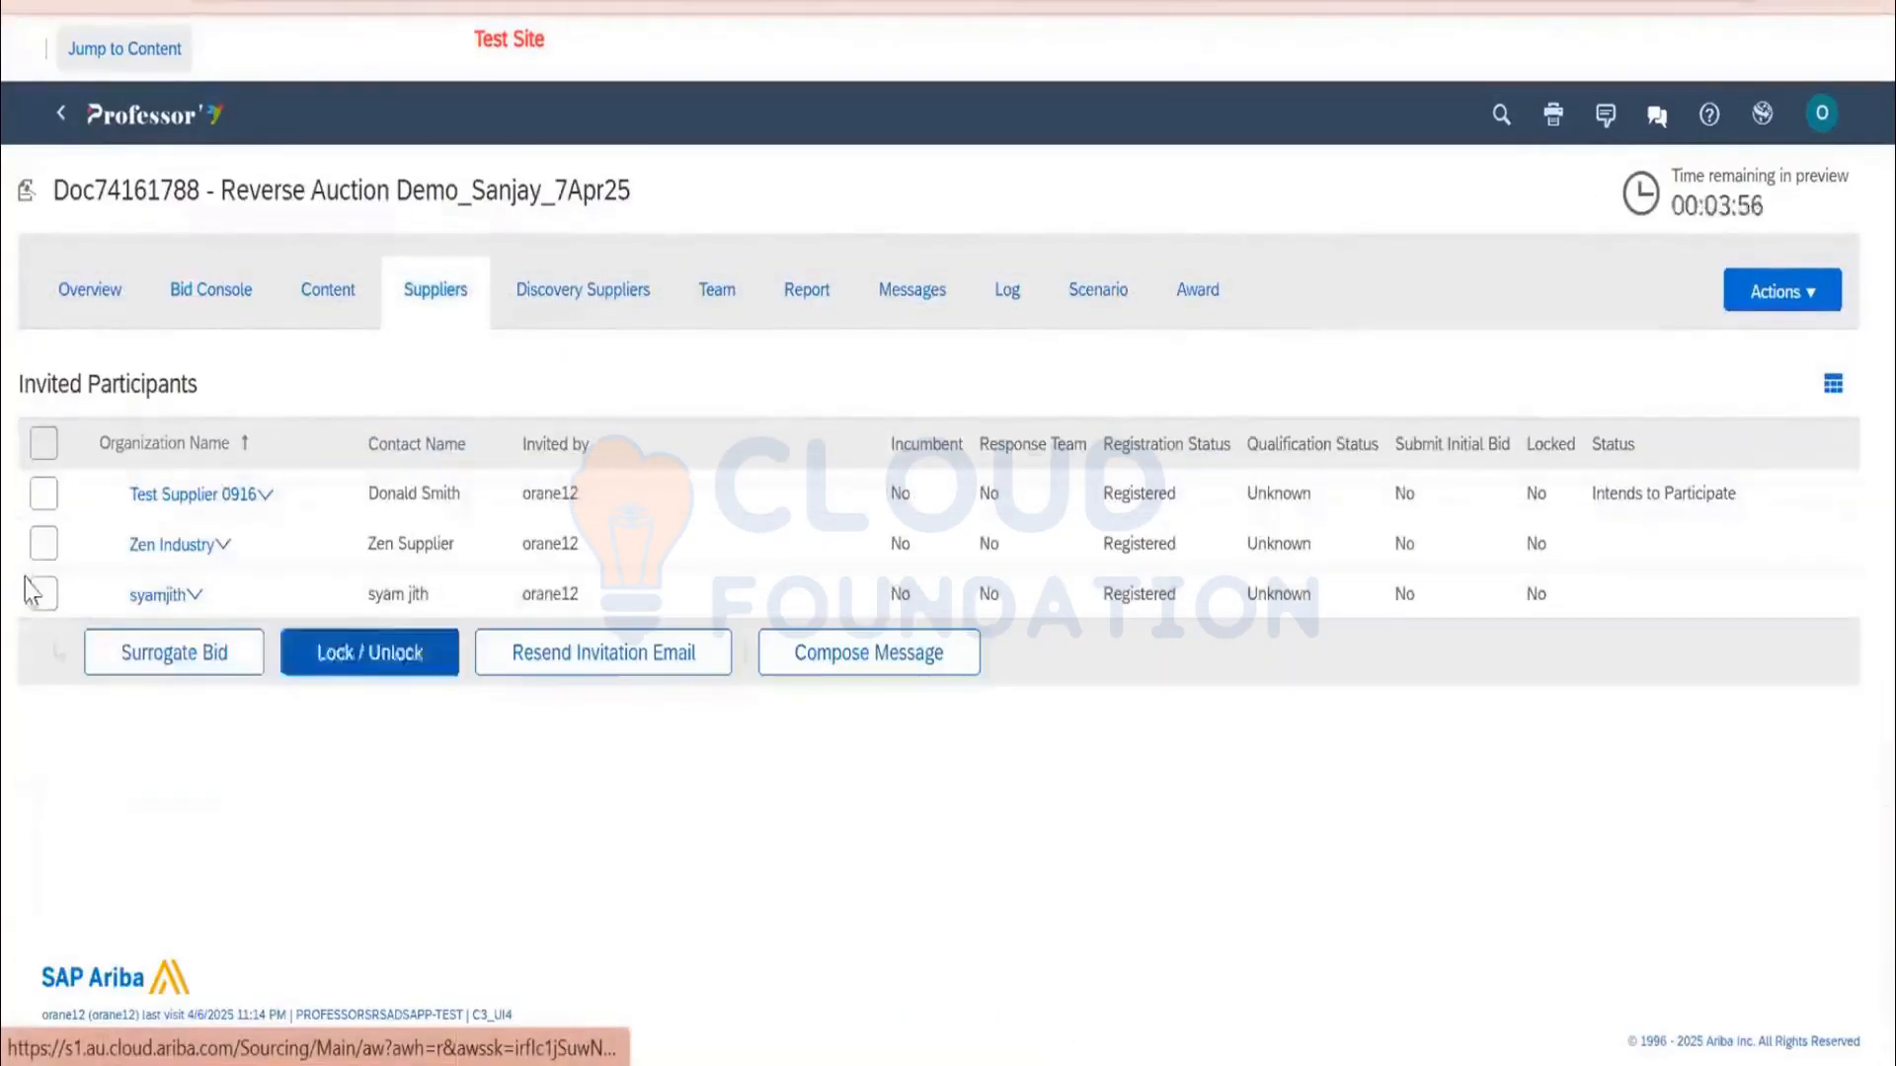
click(51, 543)
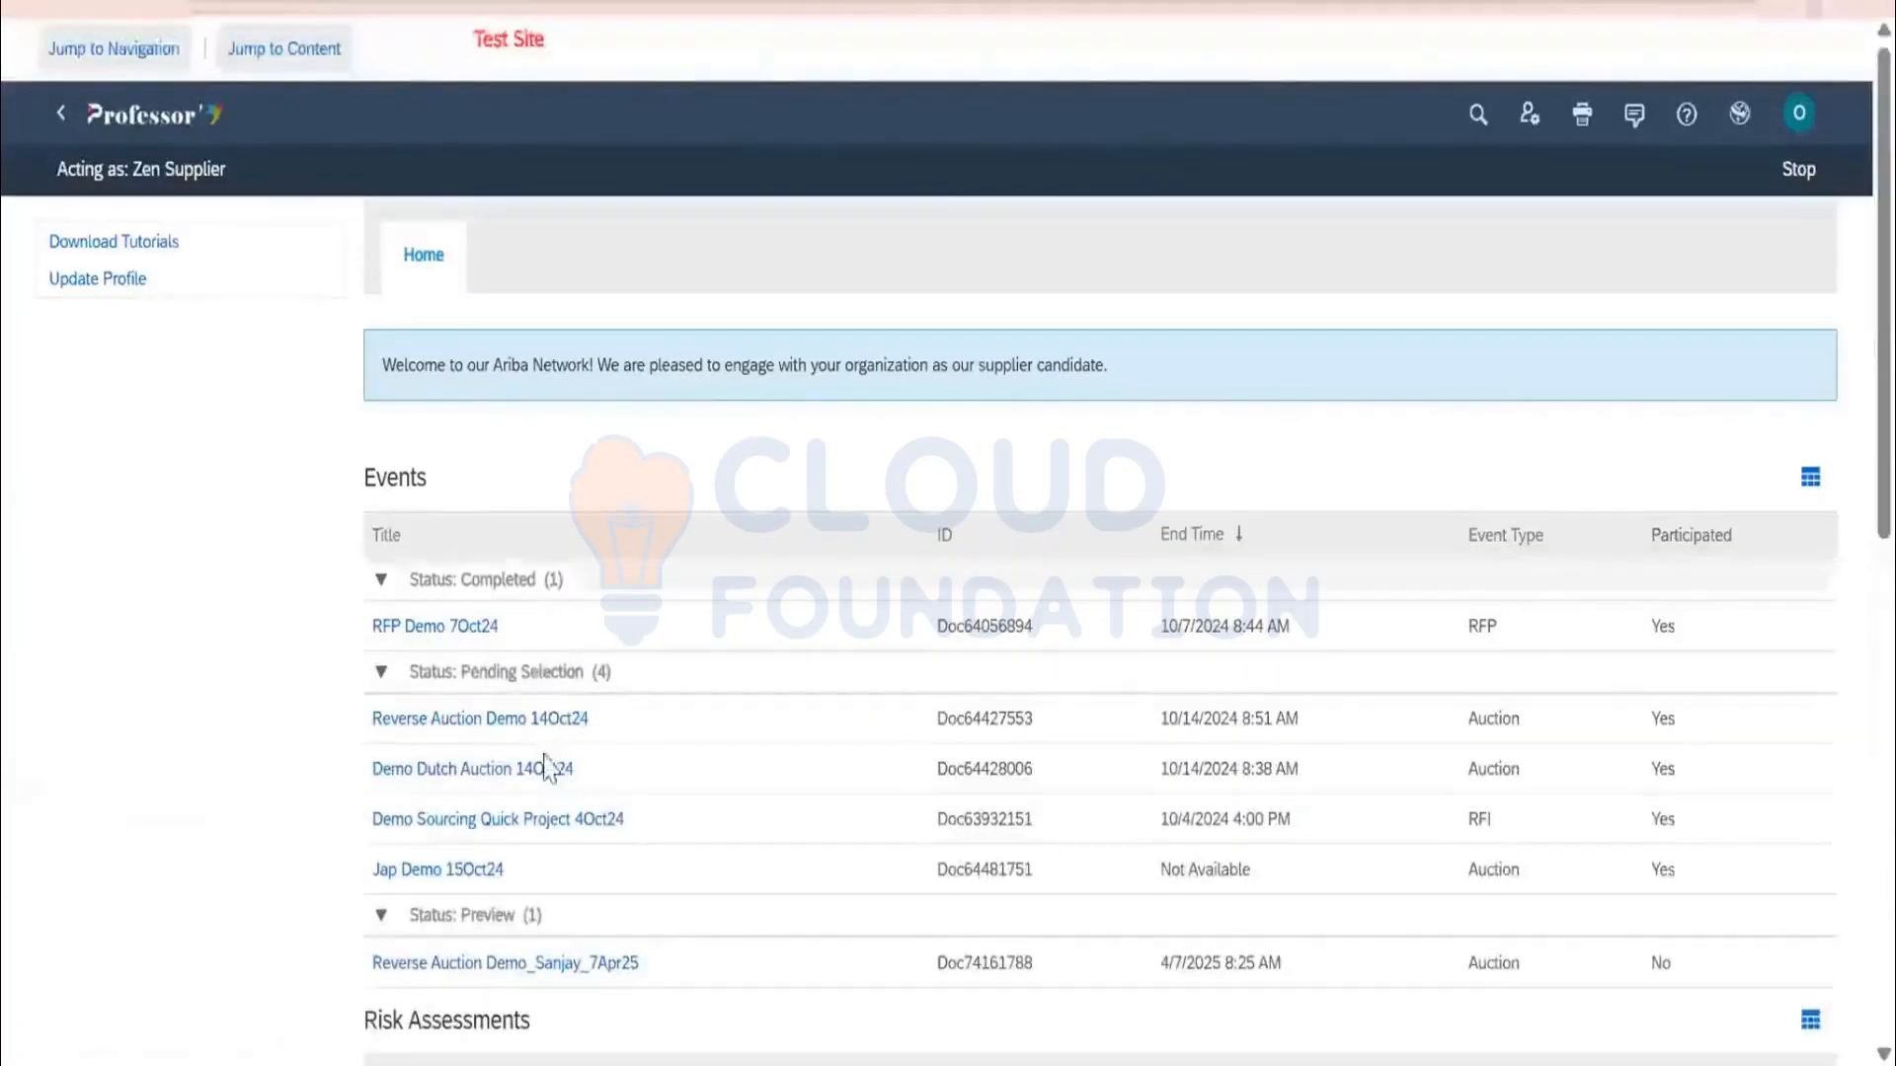
scroll(543, 711, down, 4)
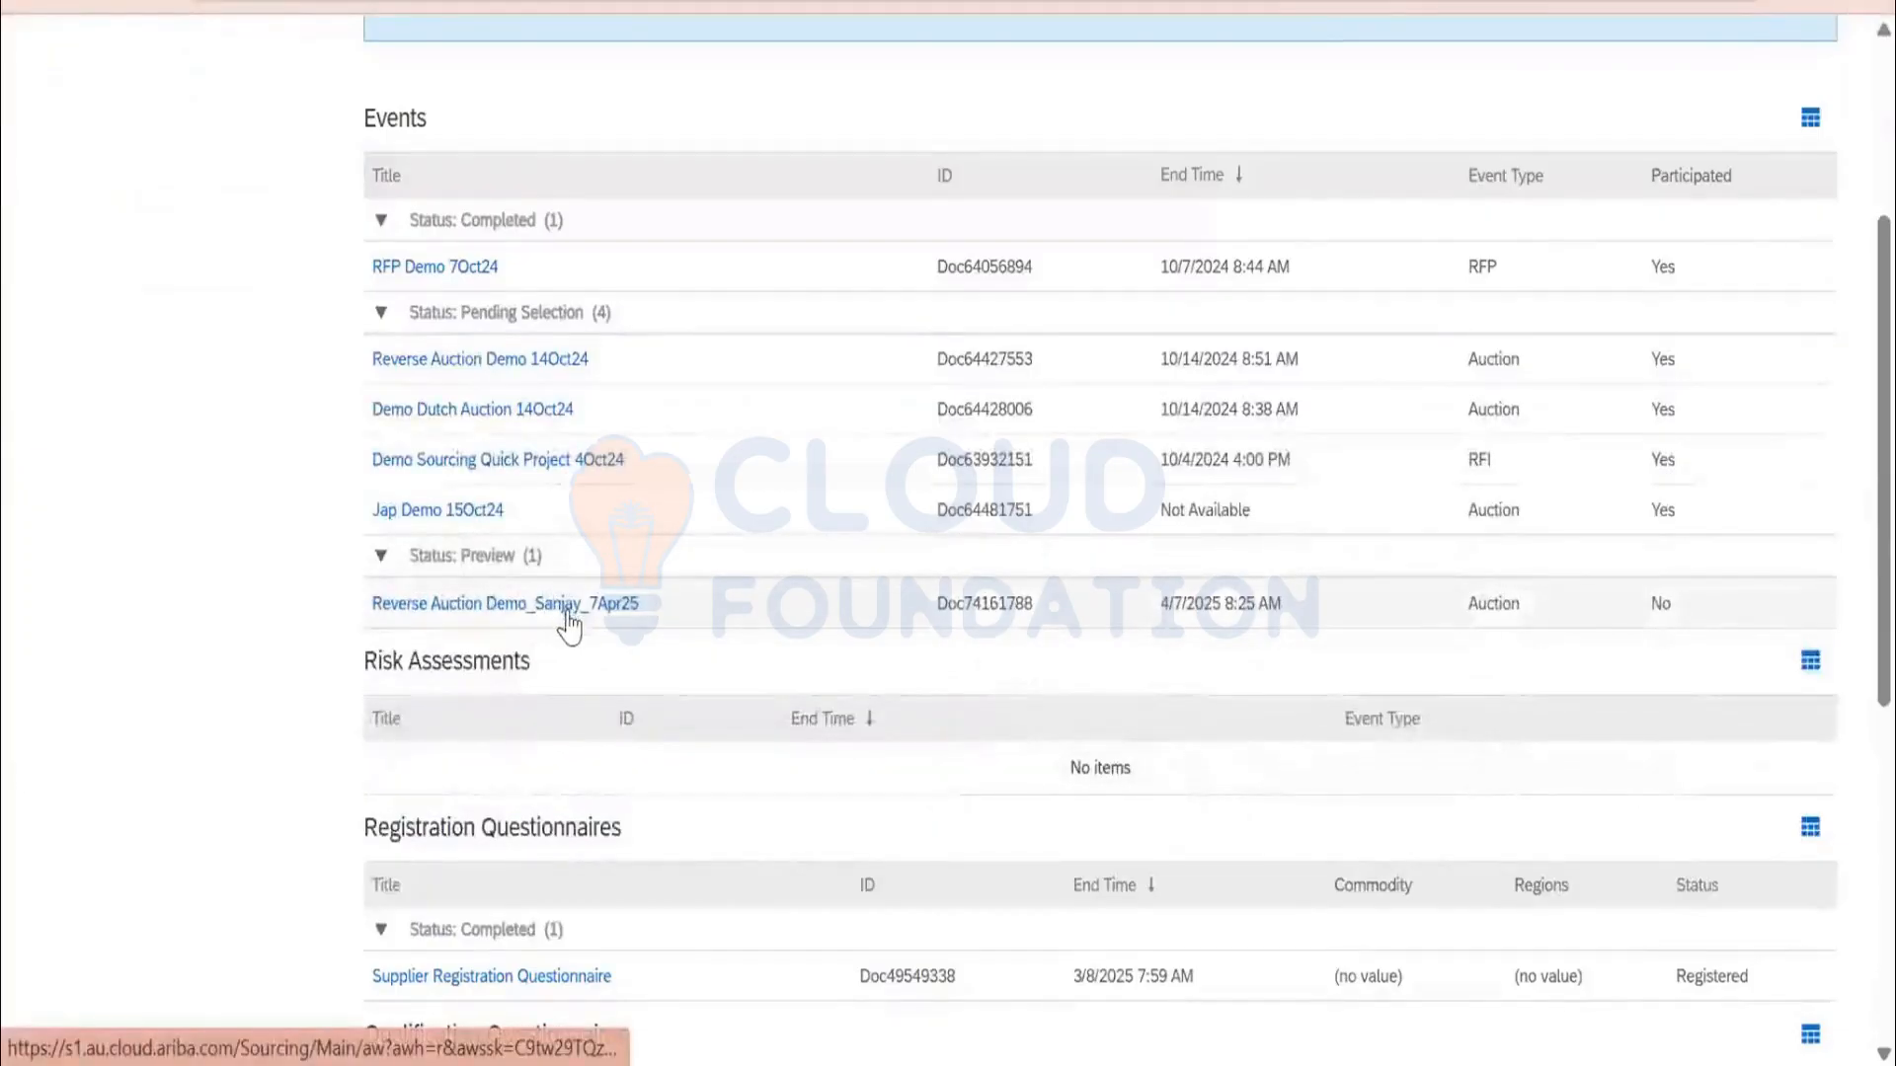
Open Reverse Auction Demo_Sanjay_7Apr25 as Zen Industry and submit the accepted bidding agreement
click(567, 614)
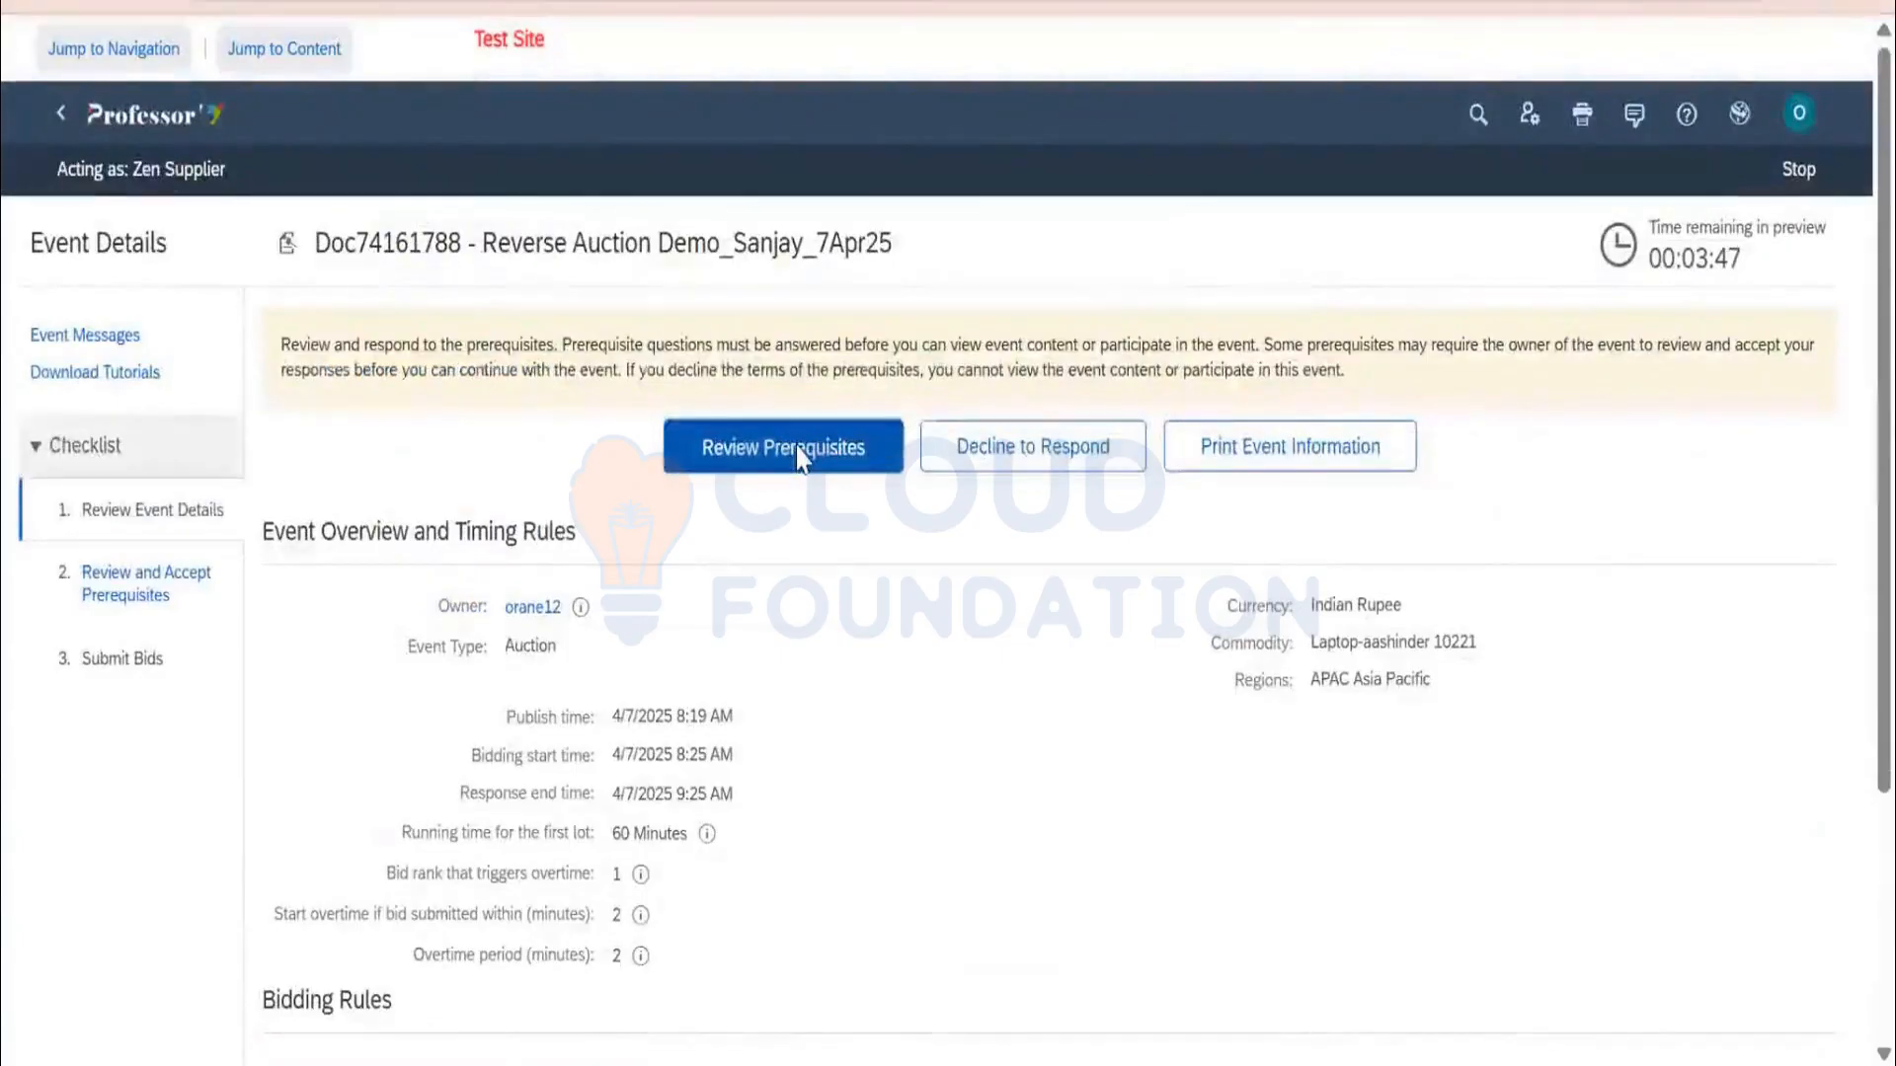
click(783, 448)
scroll(798, 456, down, 2)
scroll(1047, 582, down, 15)
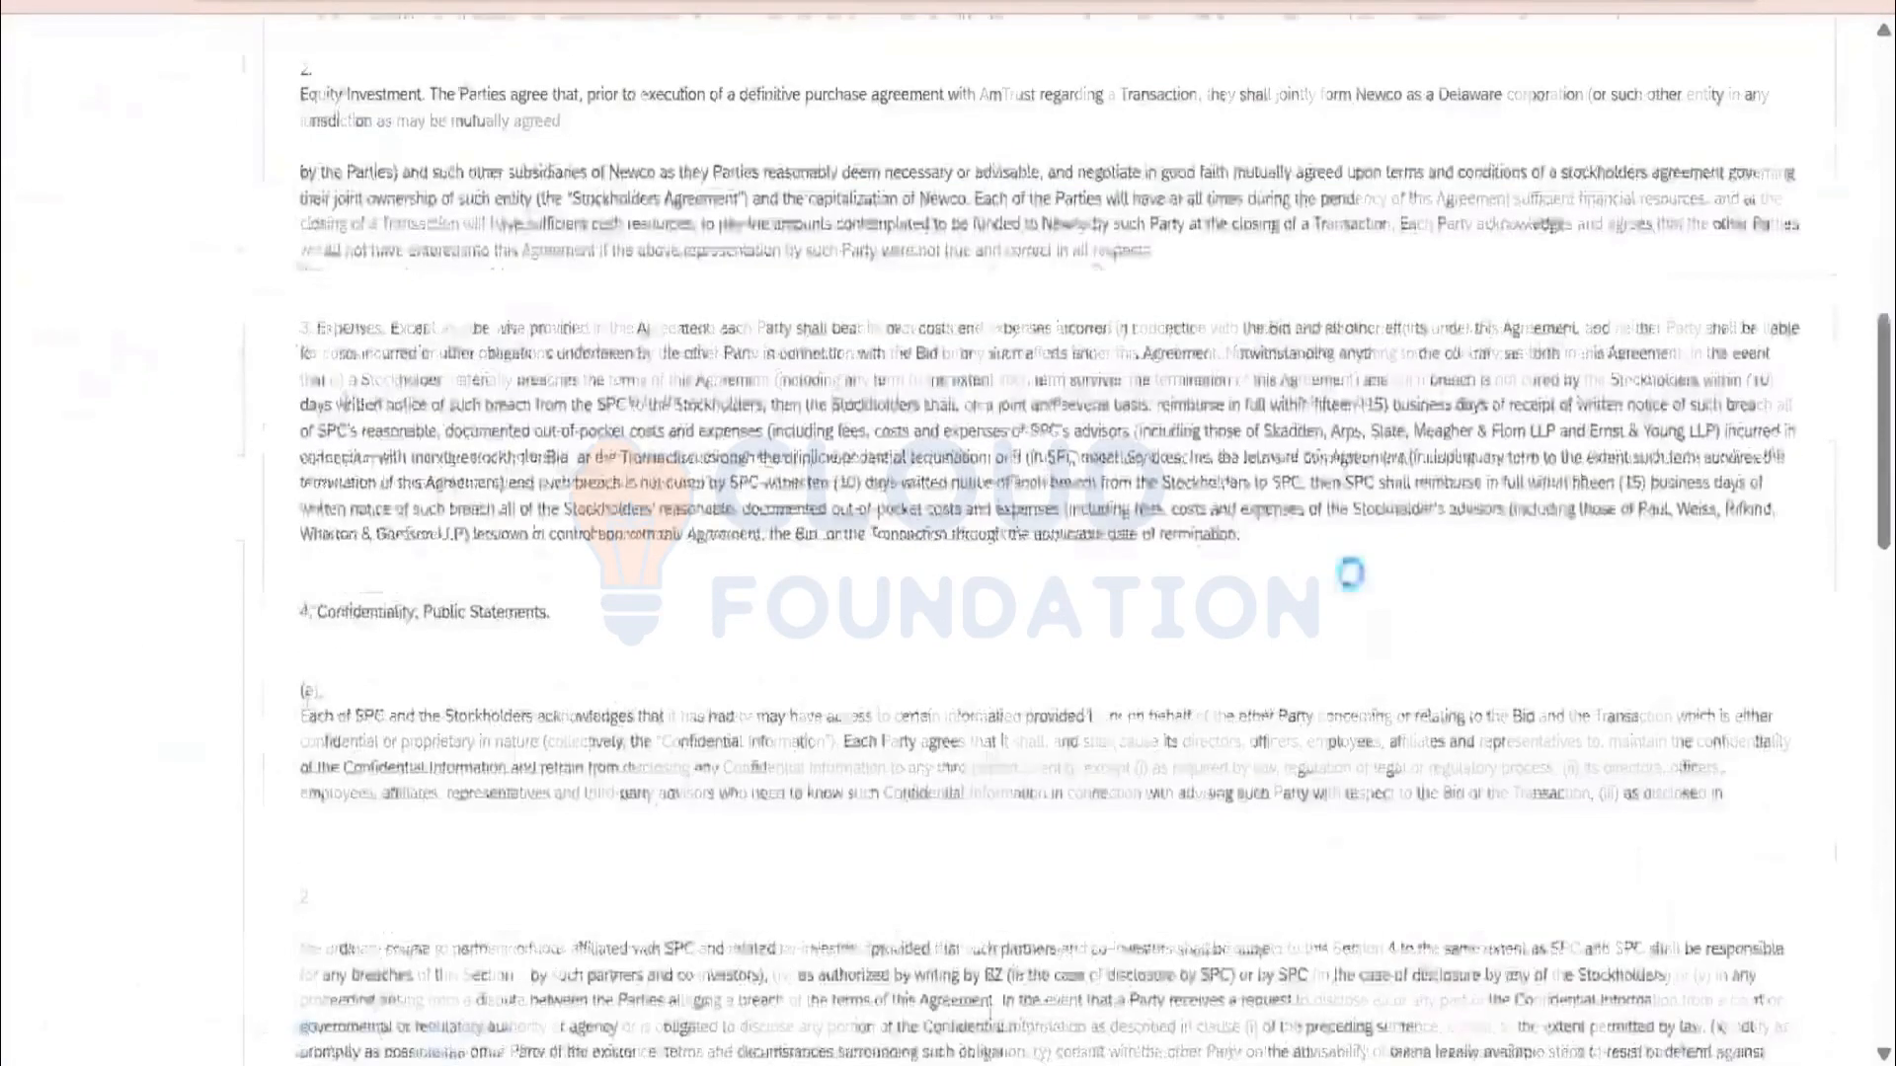
click(1631, 864)
click(921, 565)
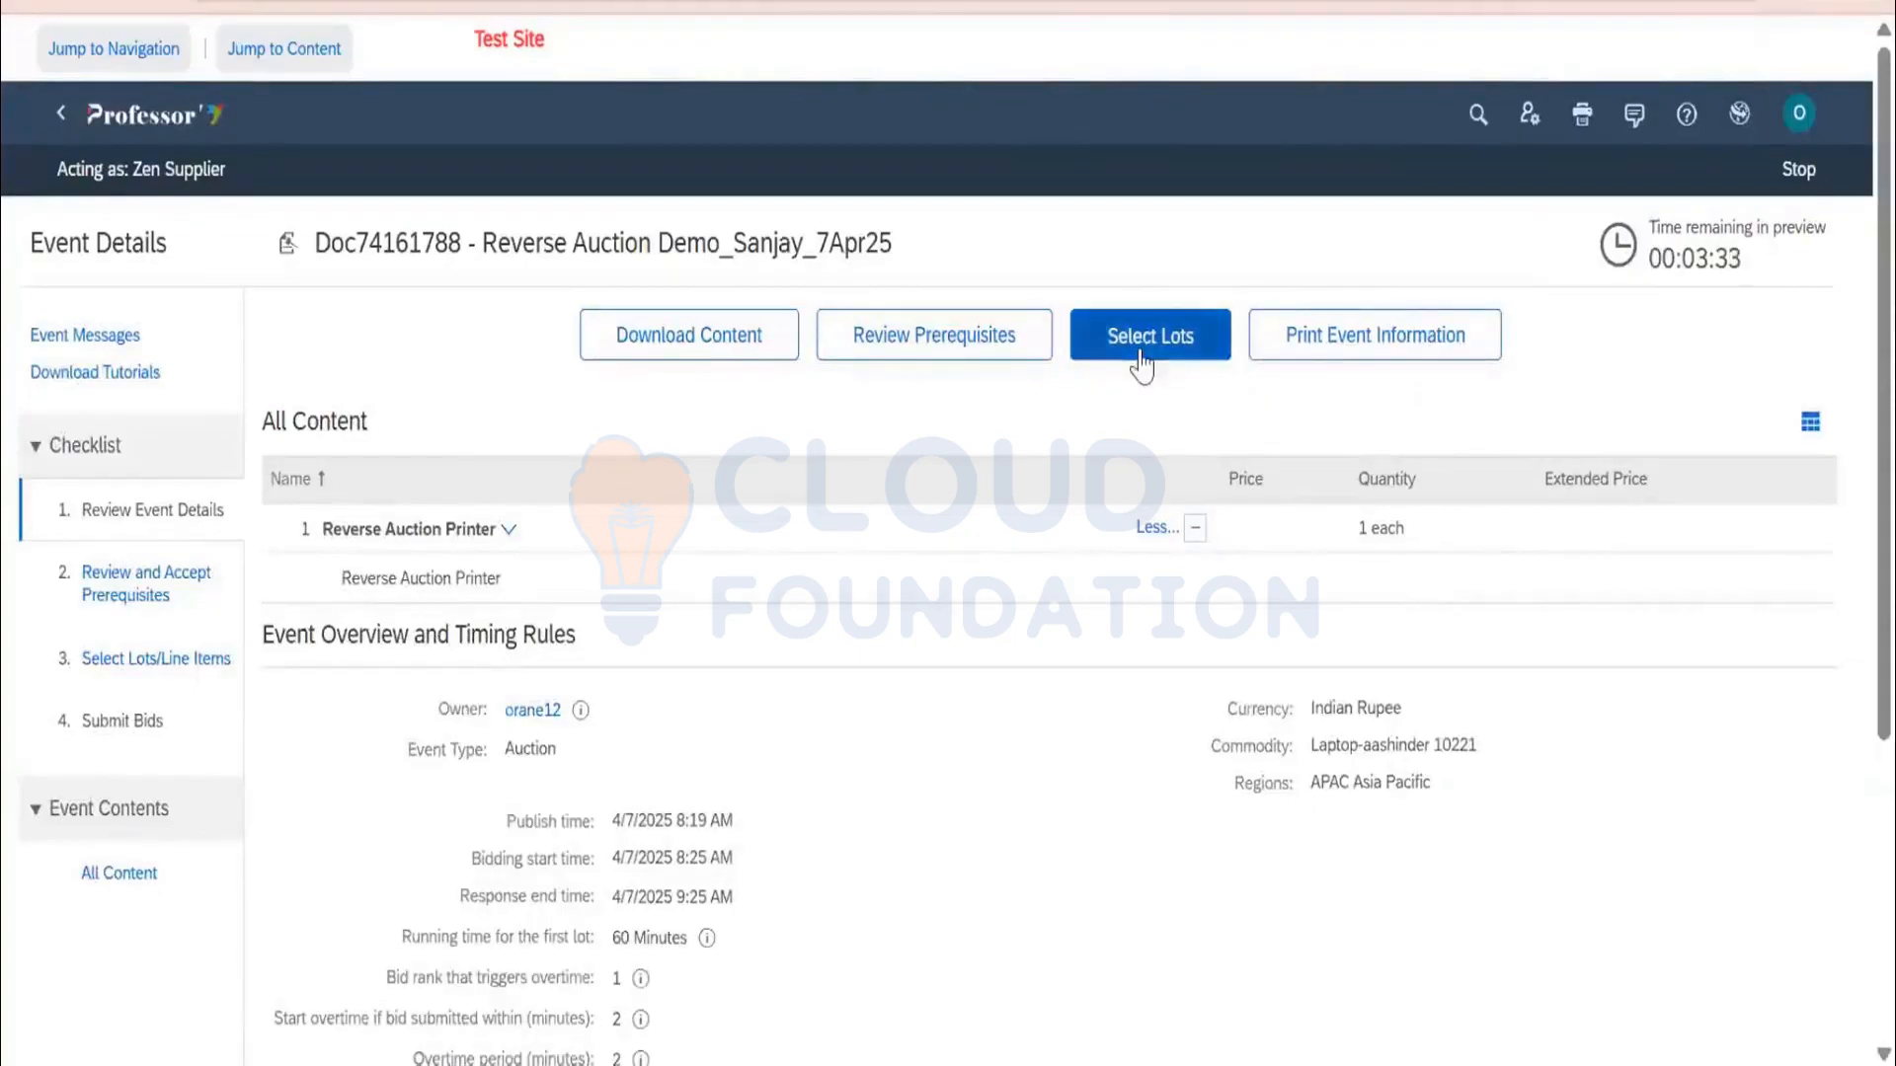
Select and confirm the Reverse Auction Printer lot for Zen Industry
click(1136, 343)
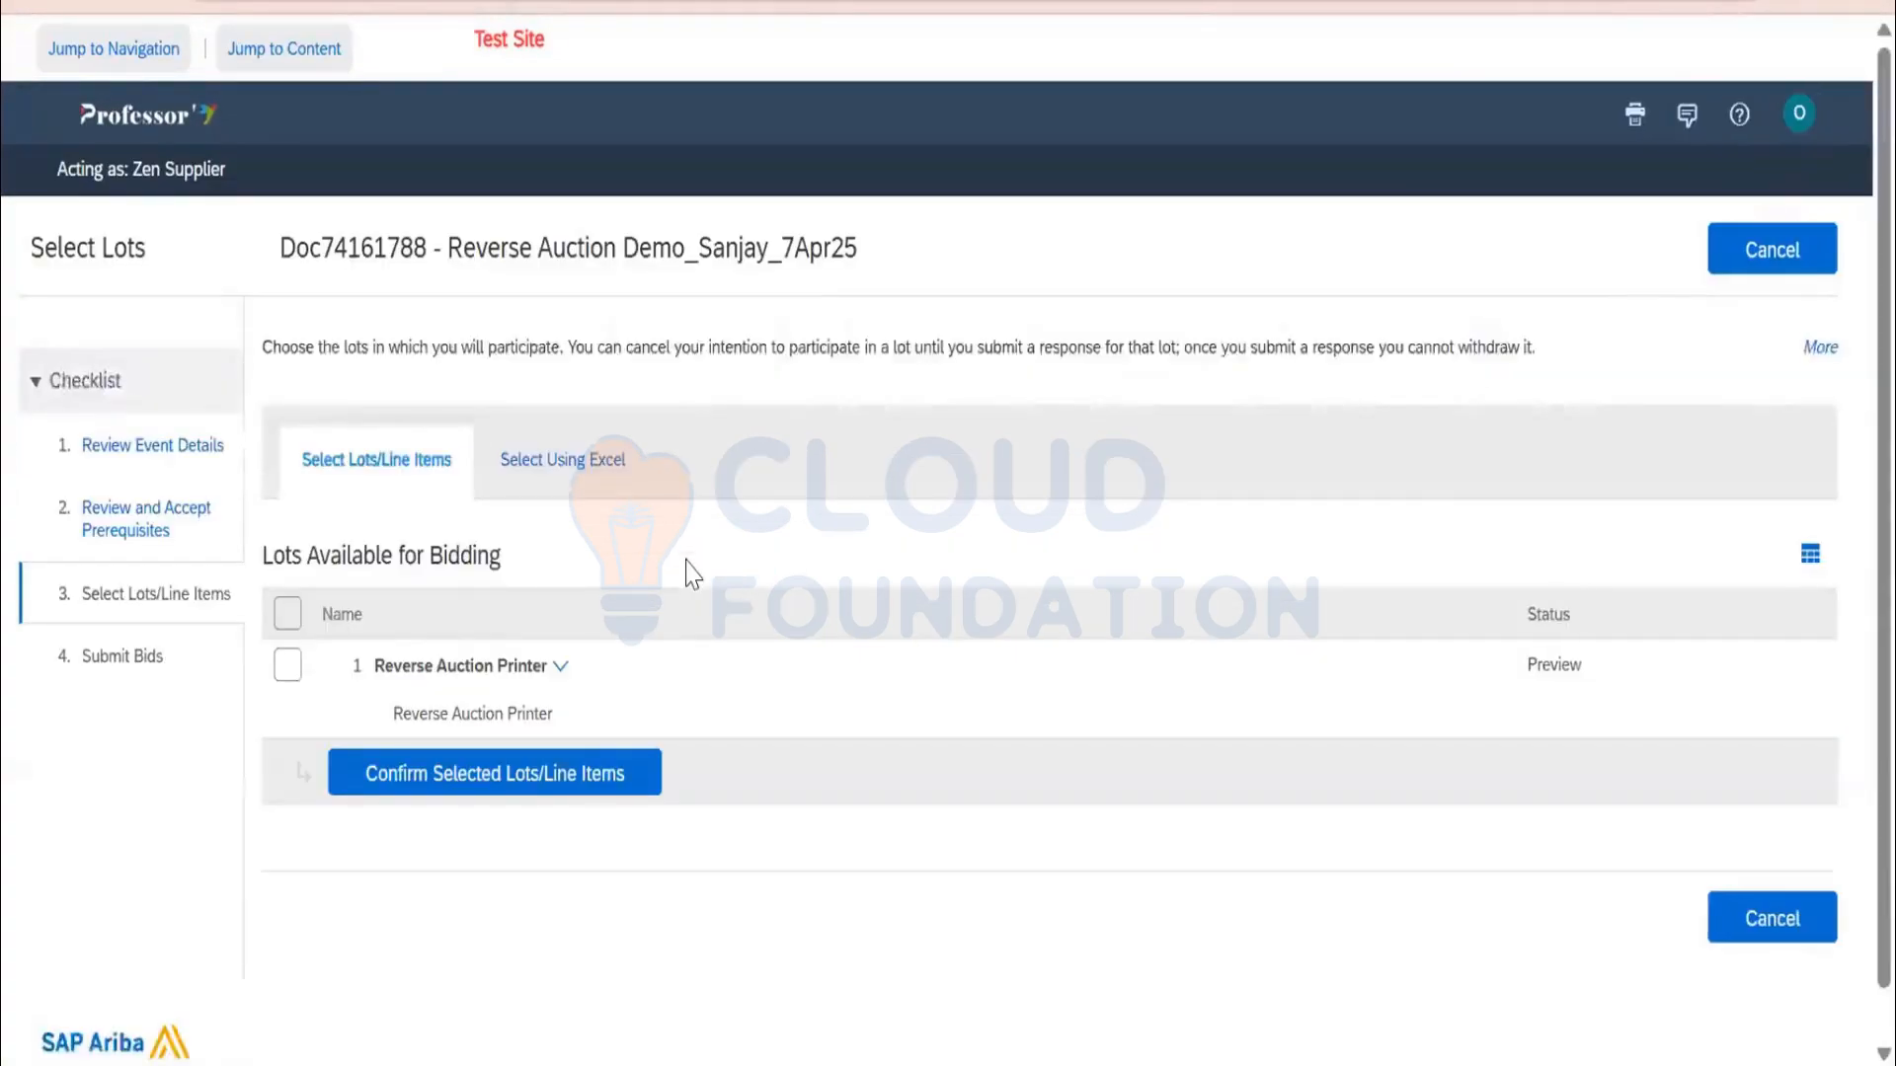
click(287, 664)
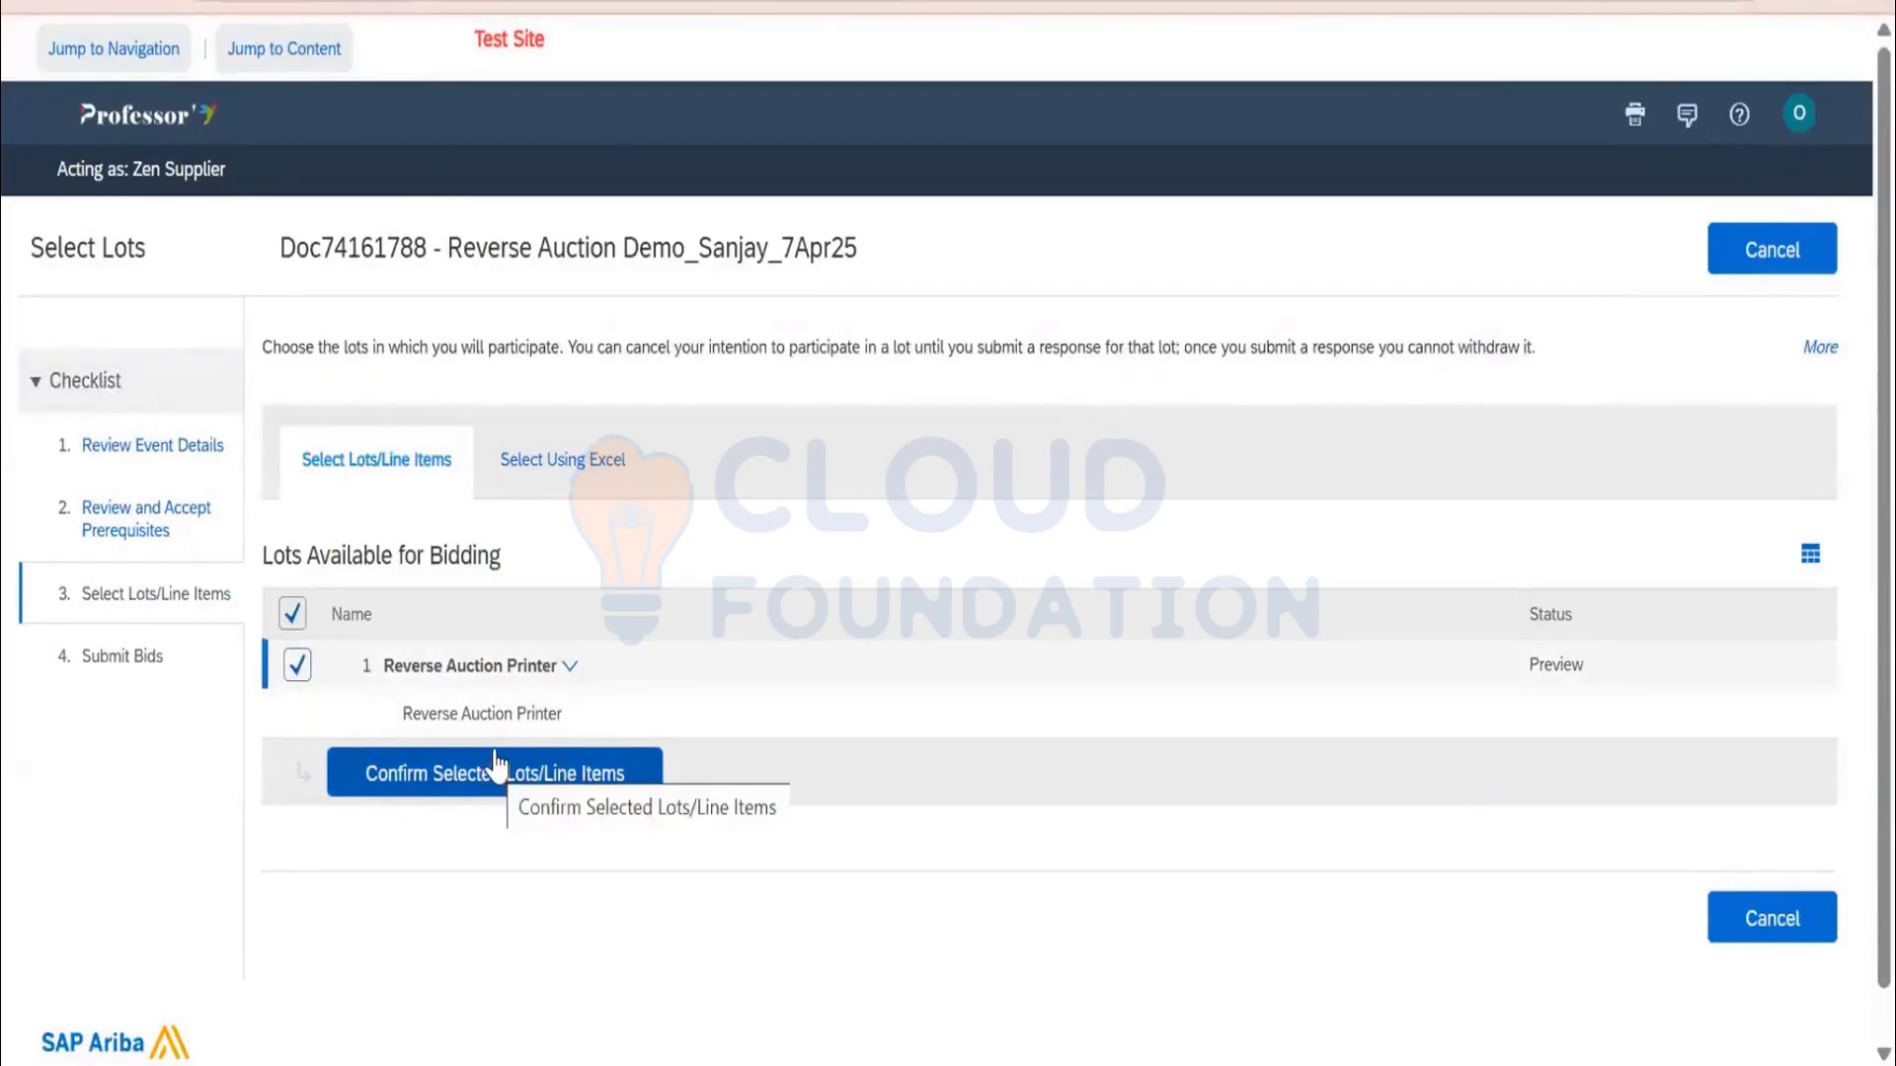
click(495, 764)
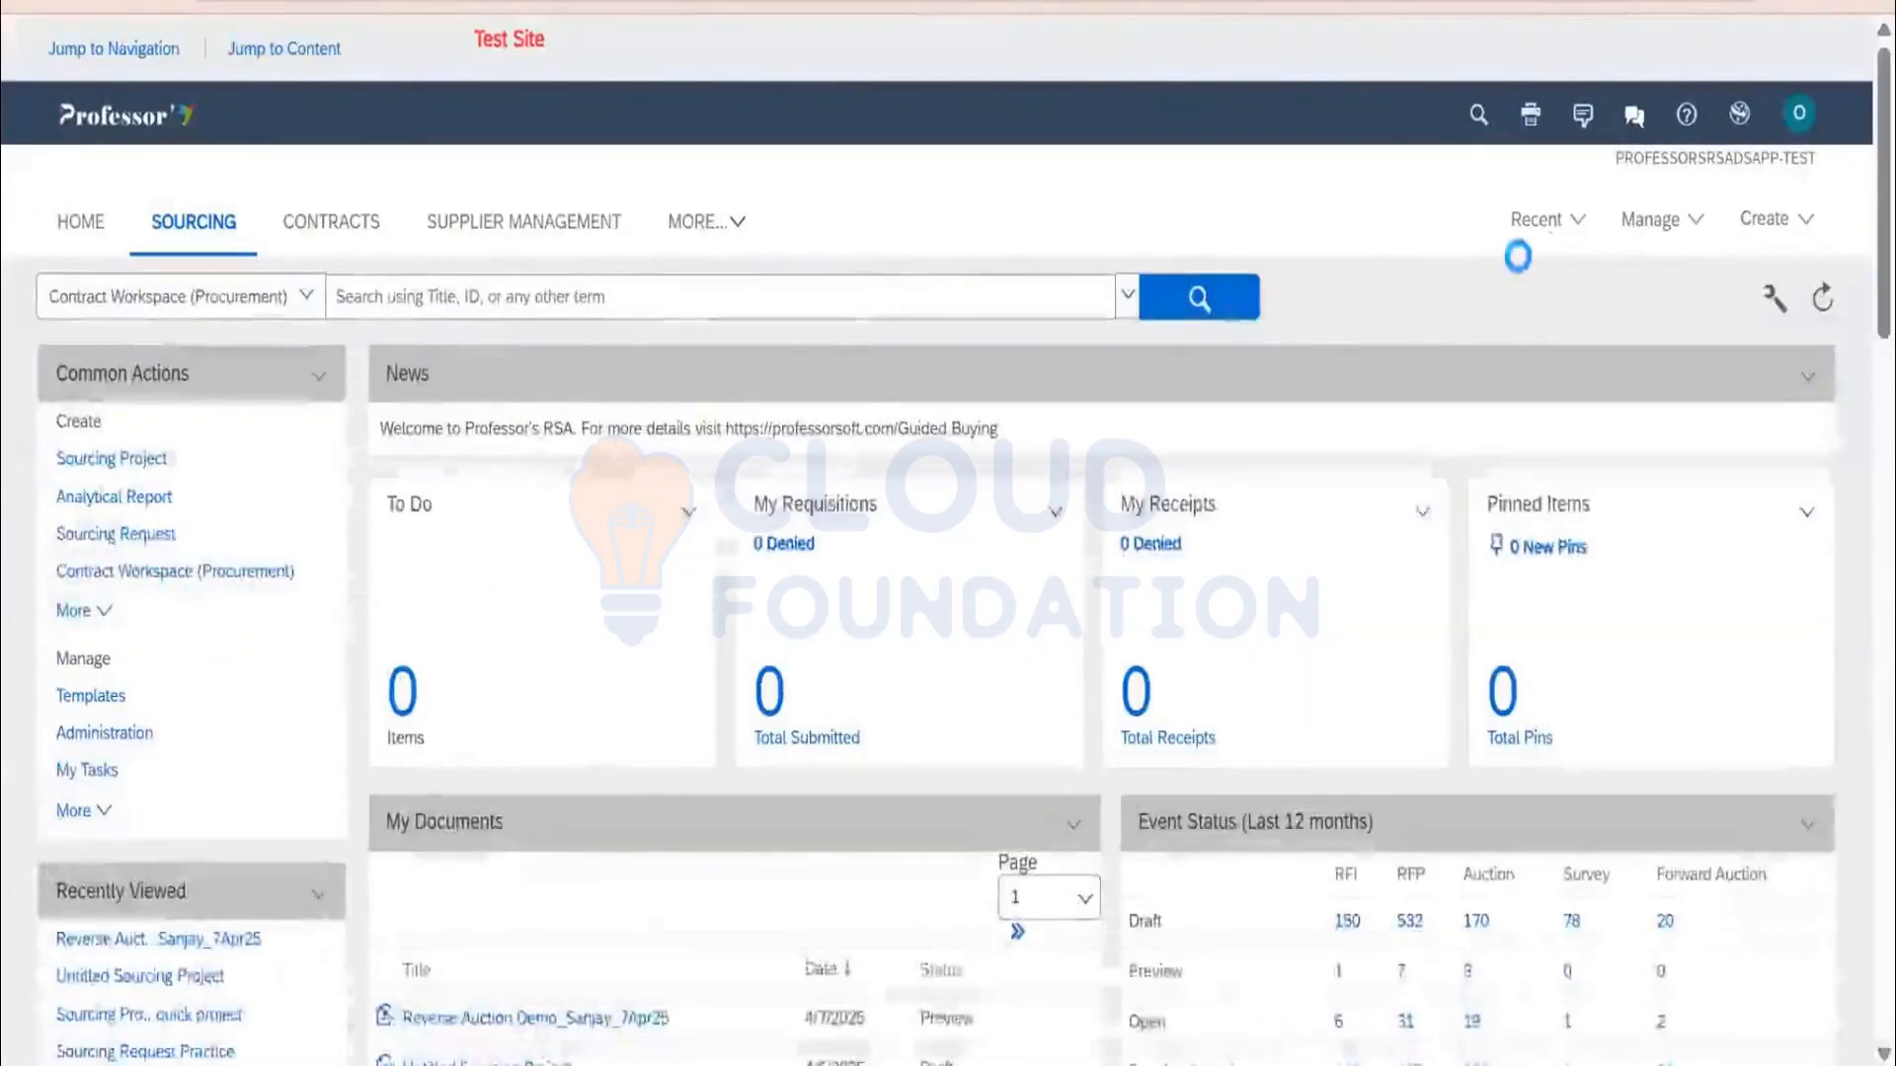
Reopen the event from Recent and start a surrogate bid for the third invited supplier
click(1539, 221)
click(1505, 247)
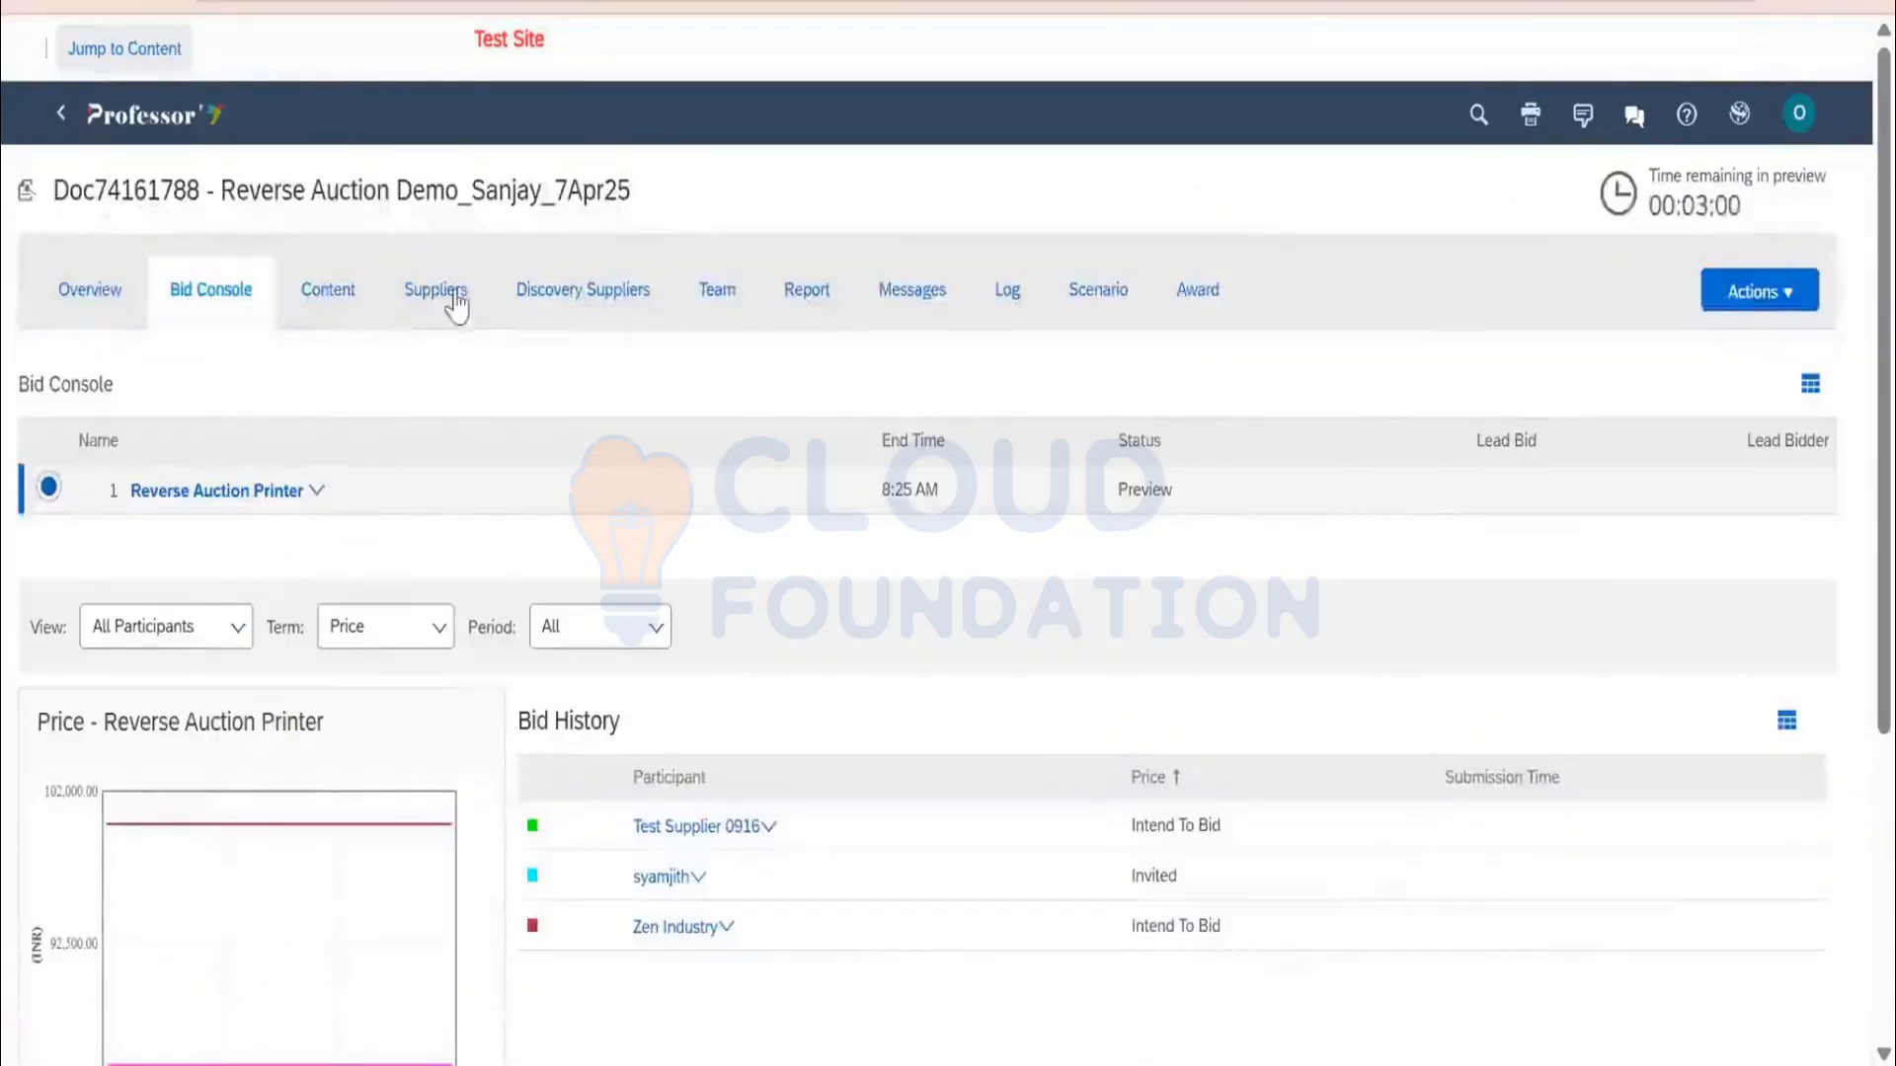
click(456, 308)
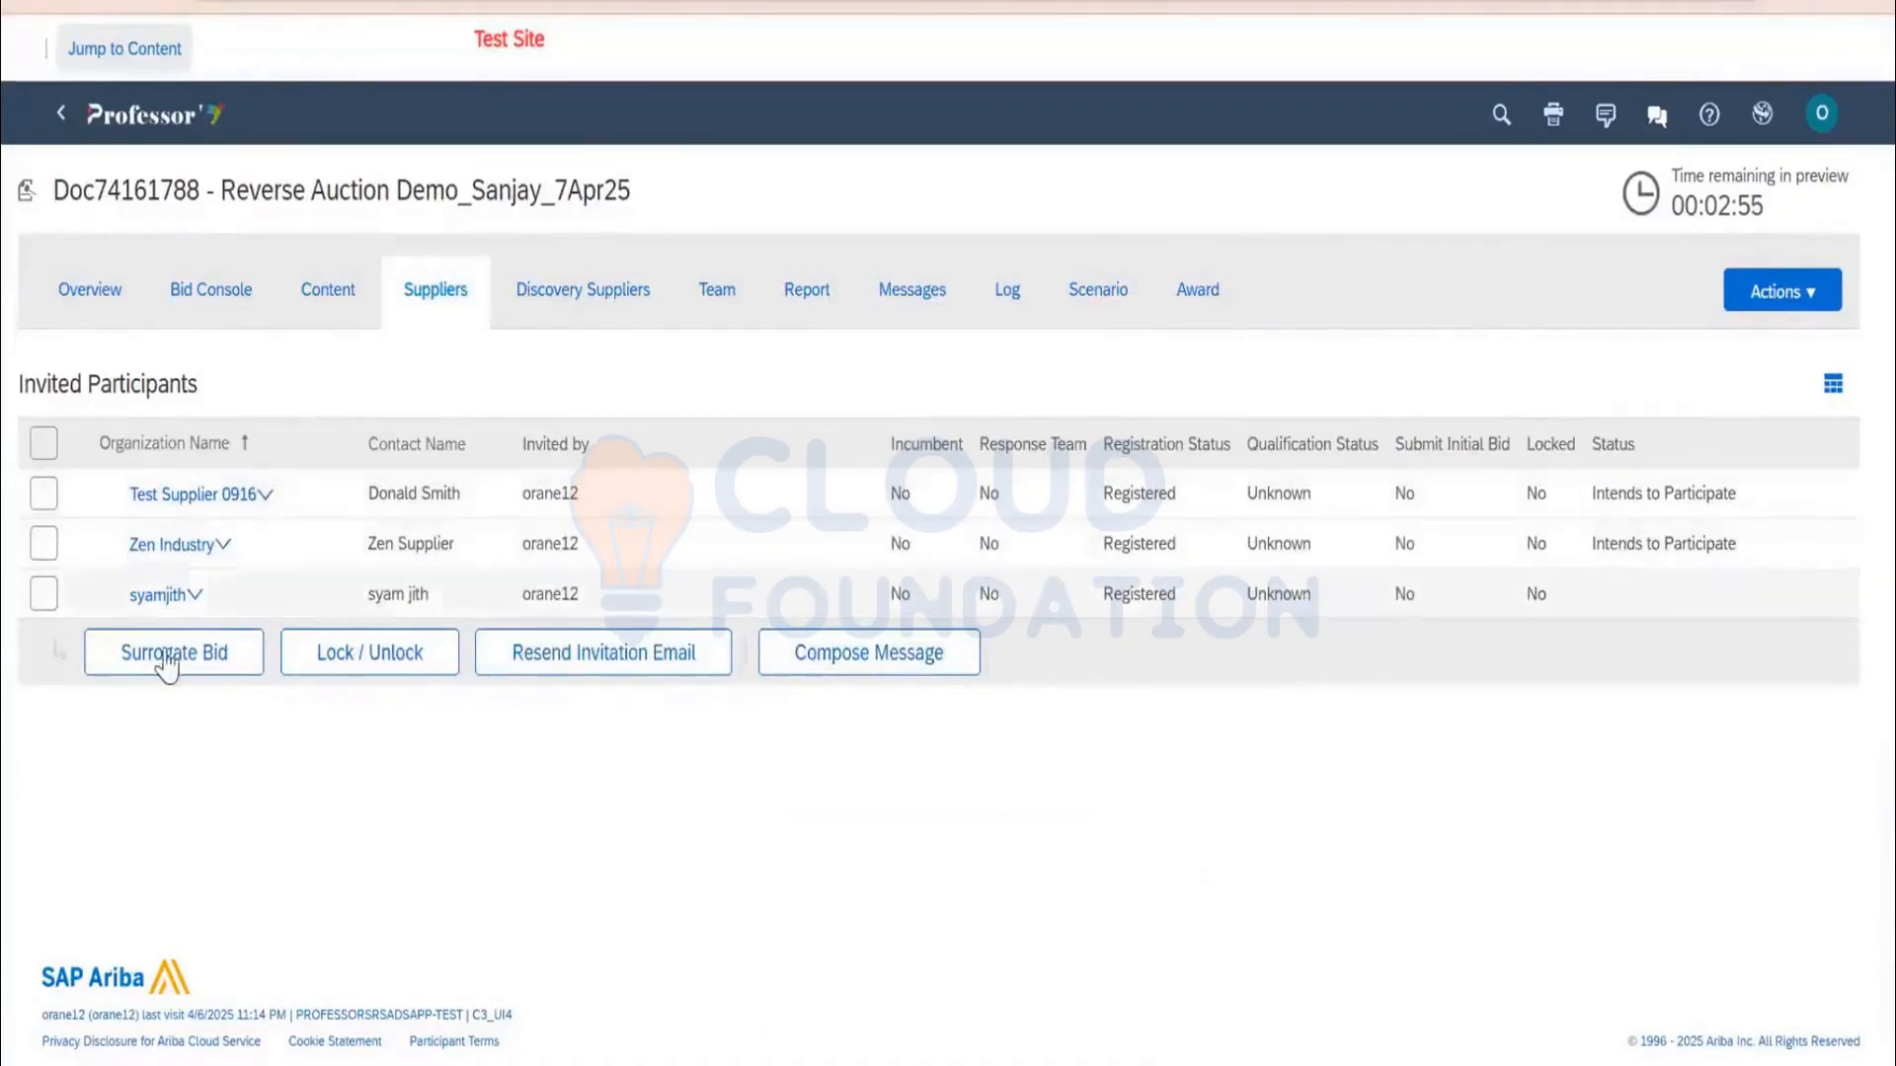
click(55, 594)
click(148, 654)
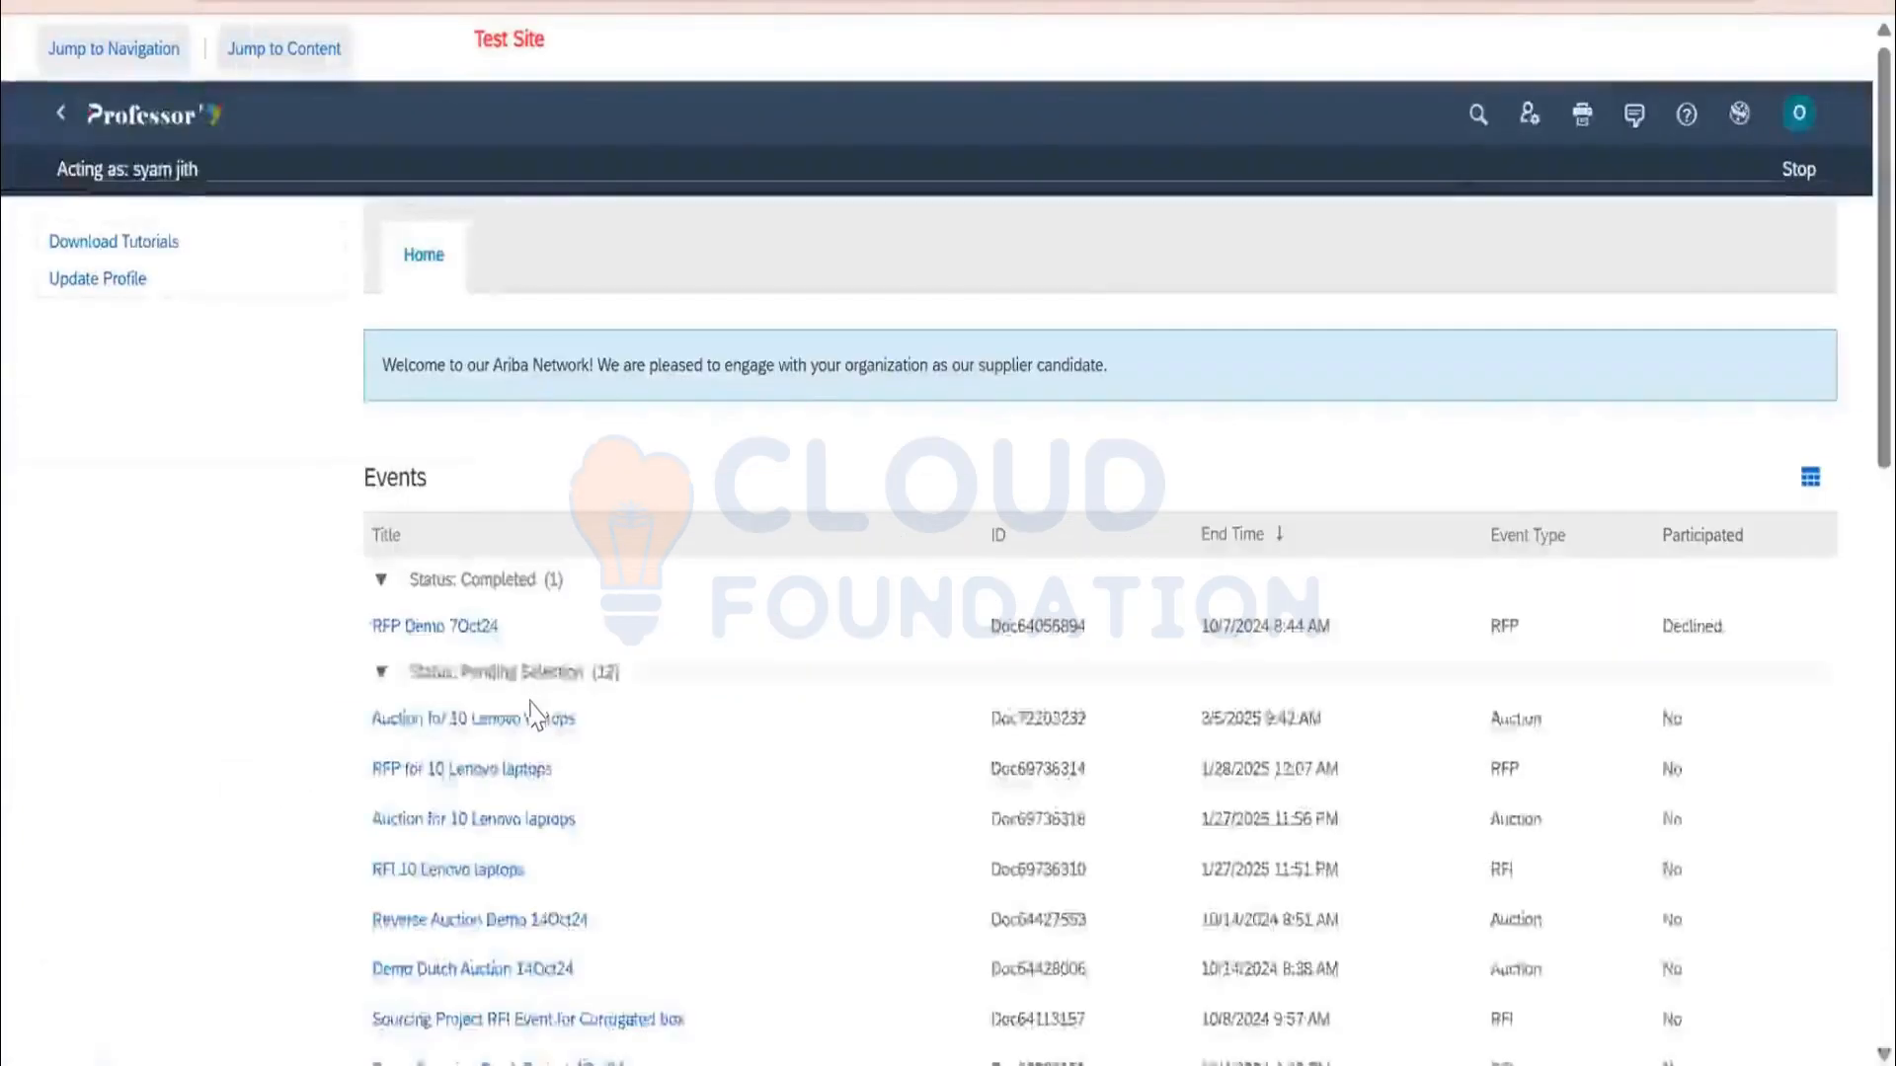
scroll(505, 663, down, 8)
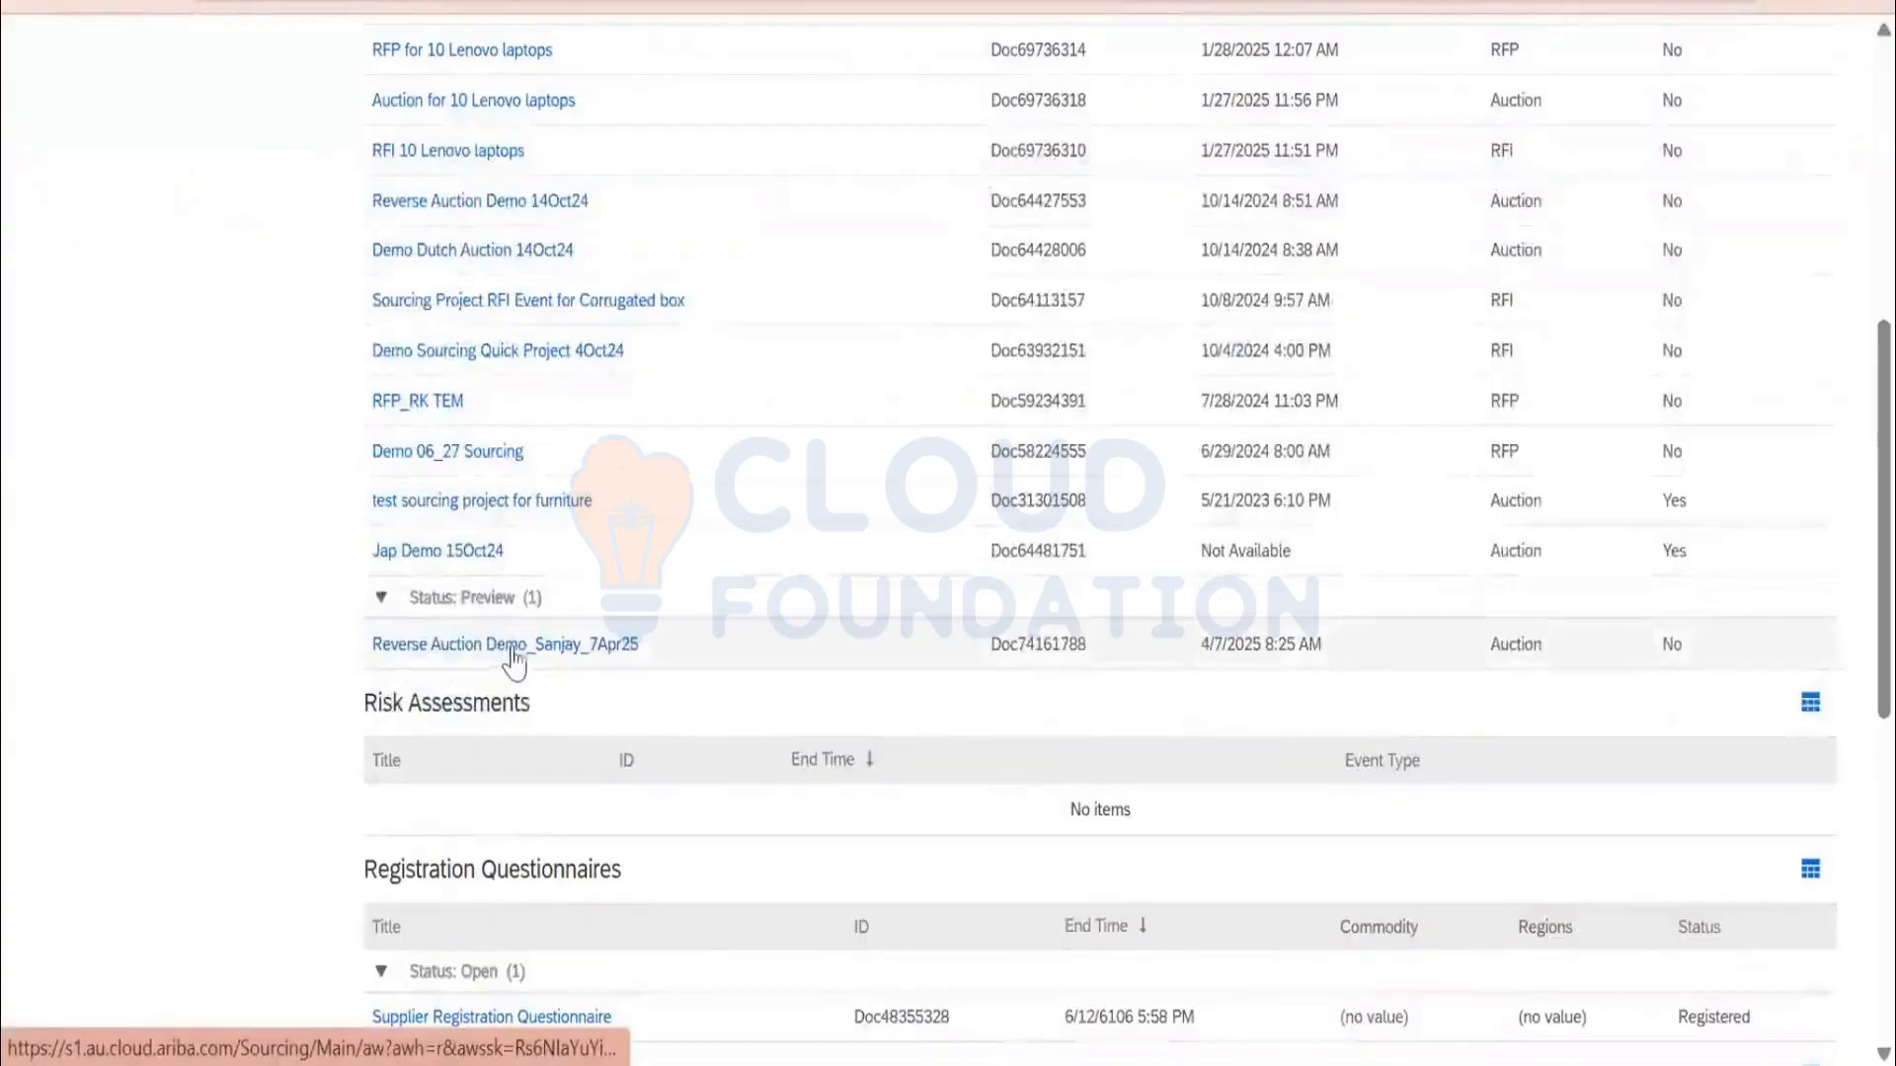
Open the auction event as that supplier and accept the bidding agreement
click(508, 659)
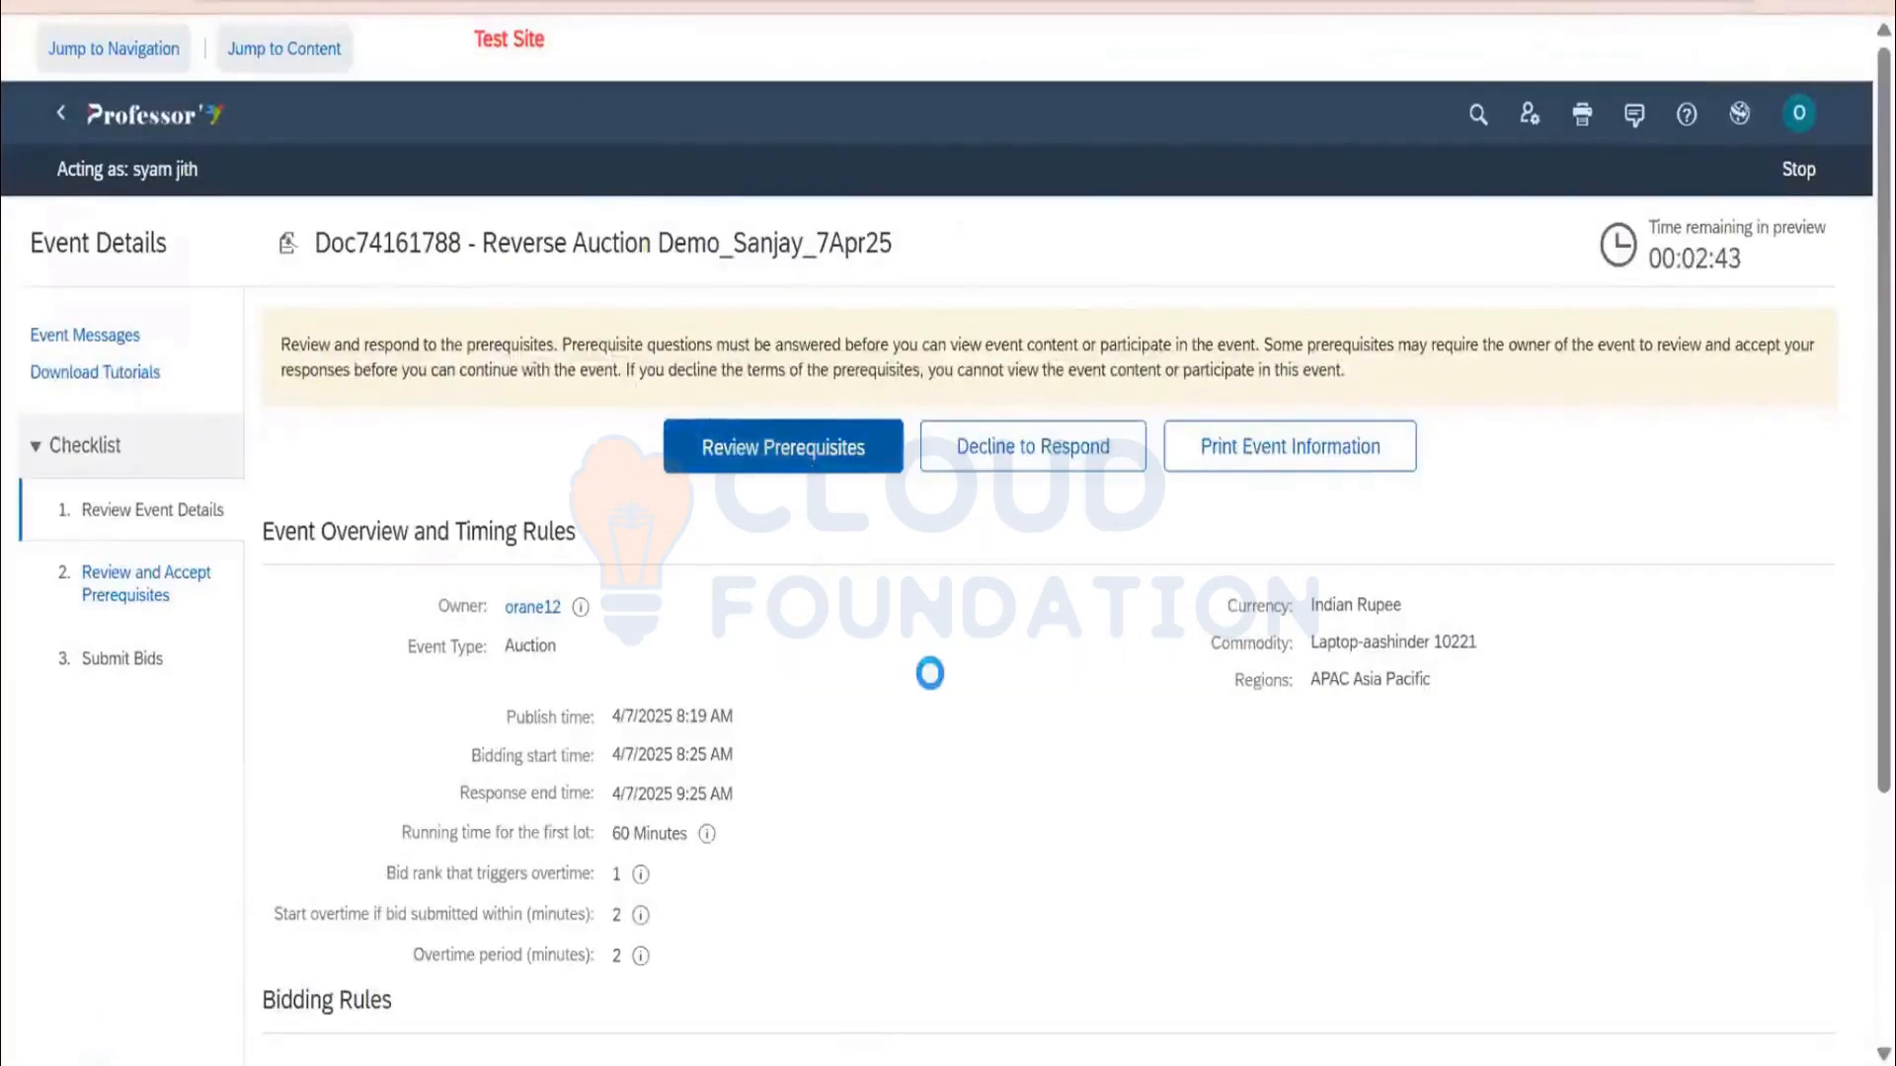
scroll(894, 673, down, 1)
scroll(948, 593, down, 15)
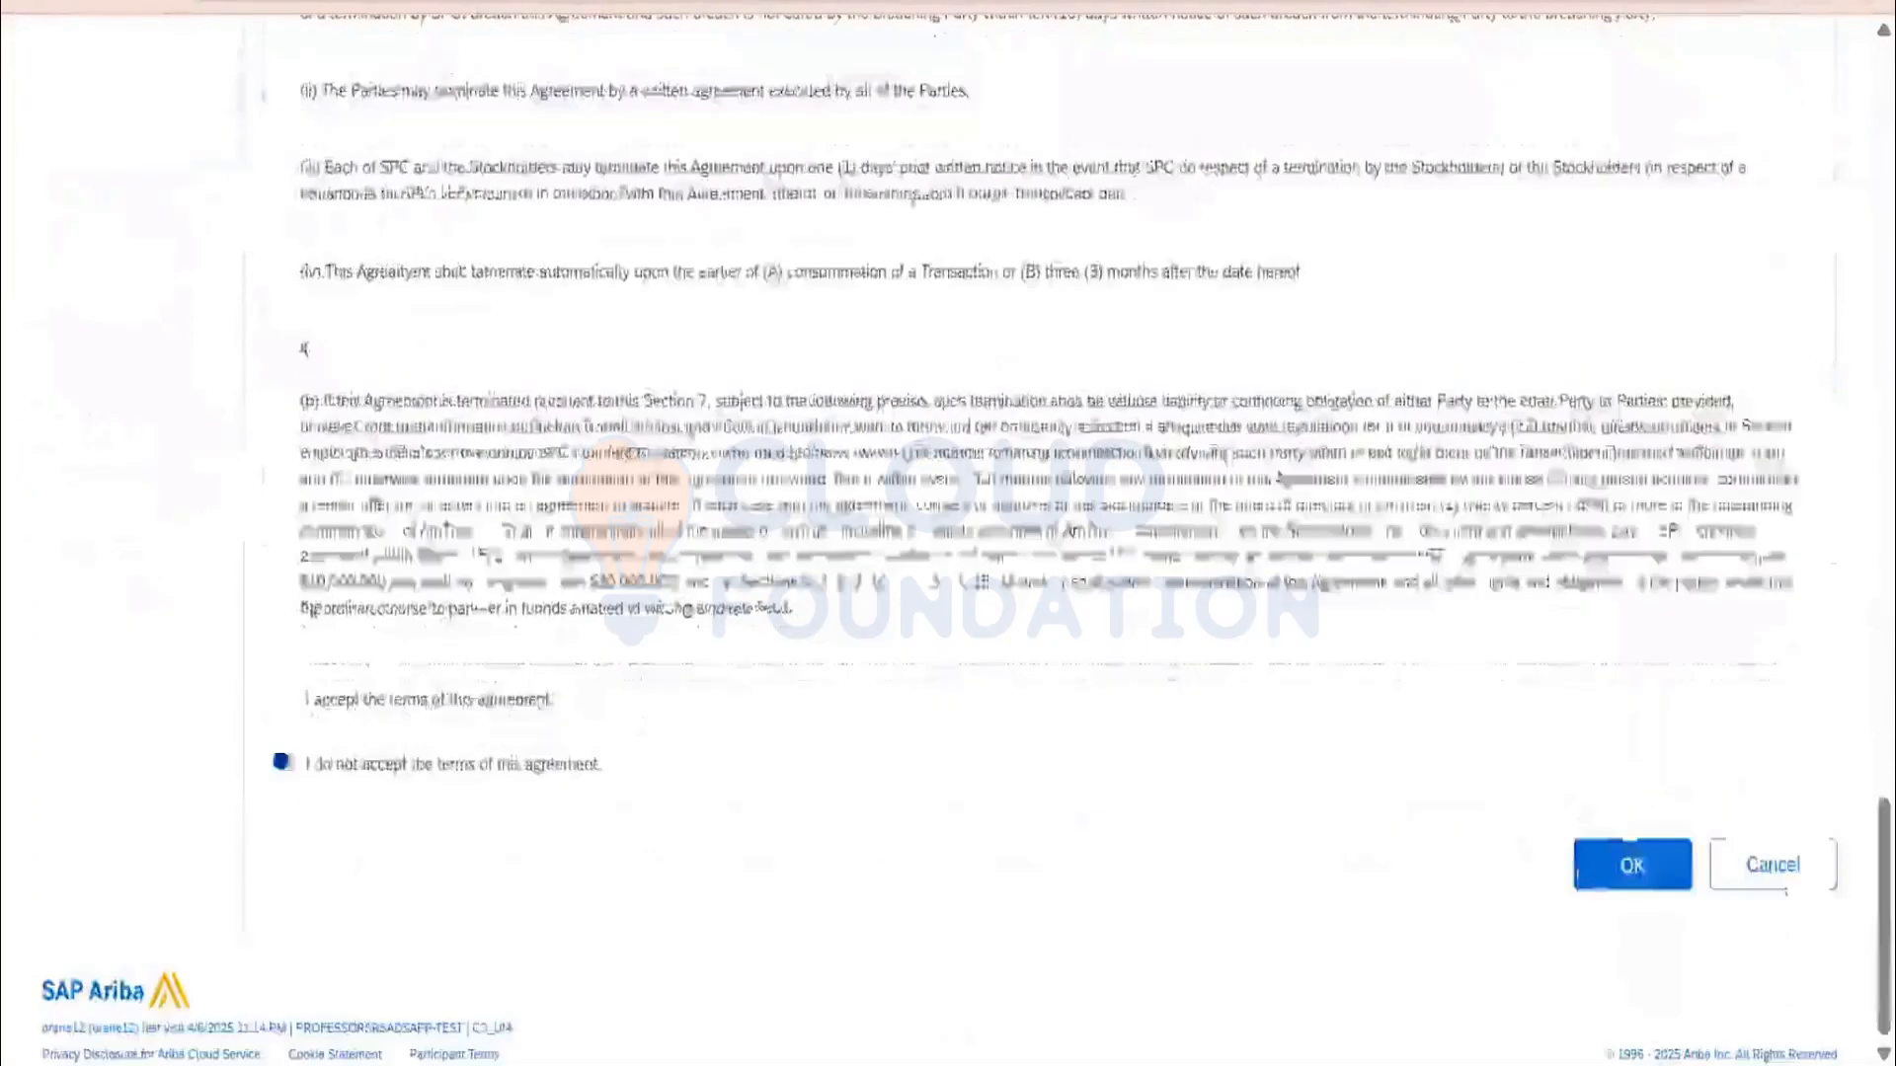
click(281, 697)
click(1609, 859)
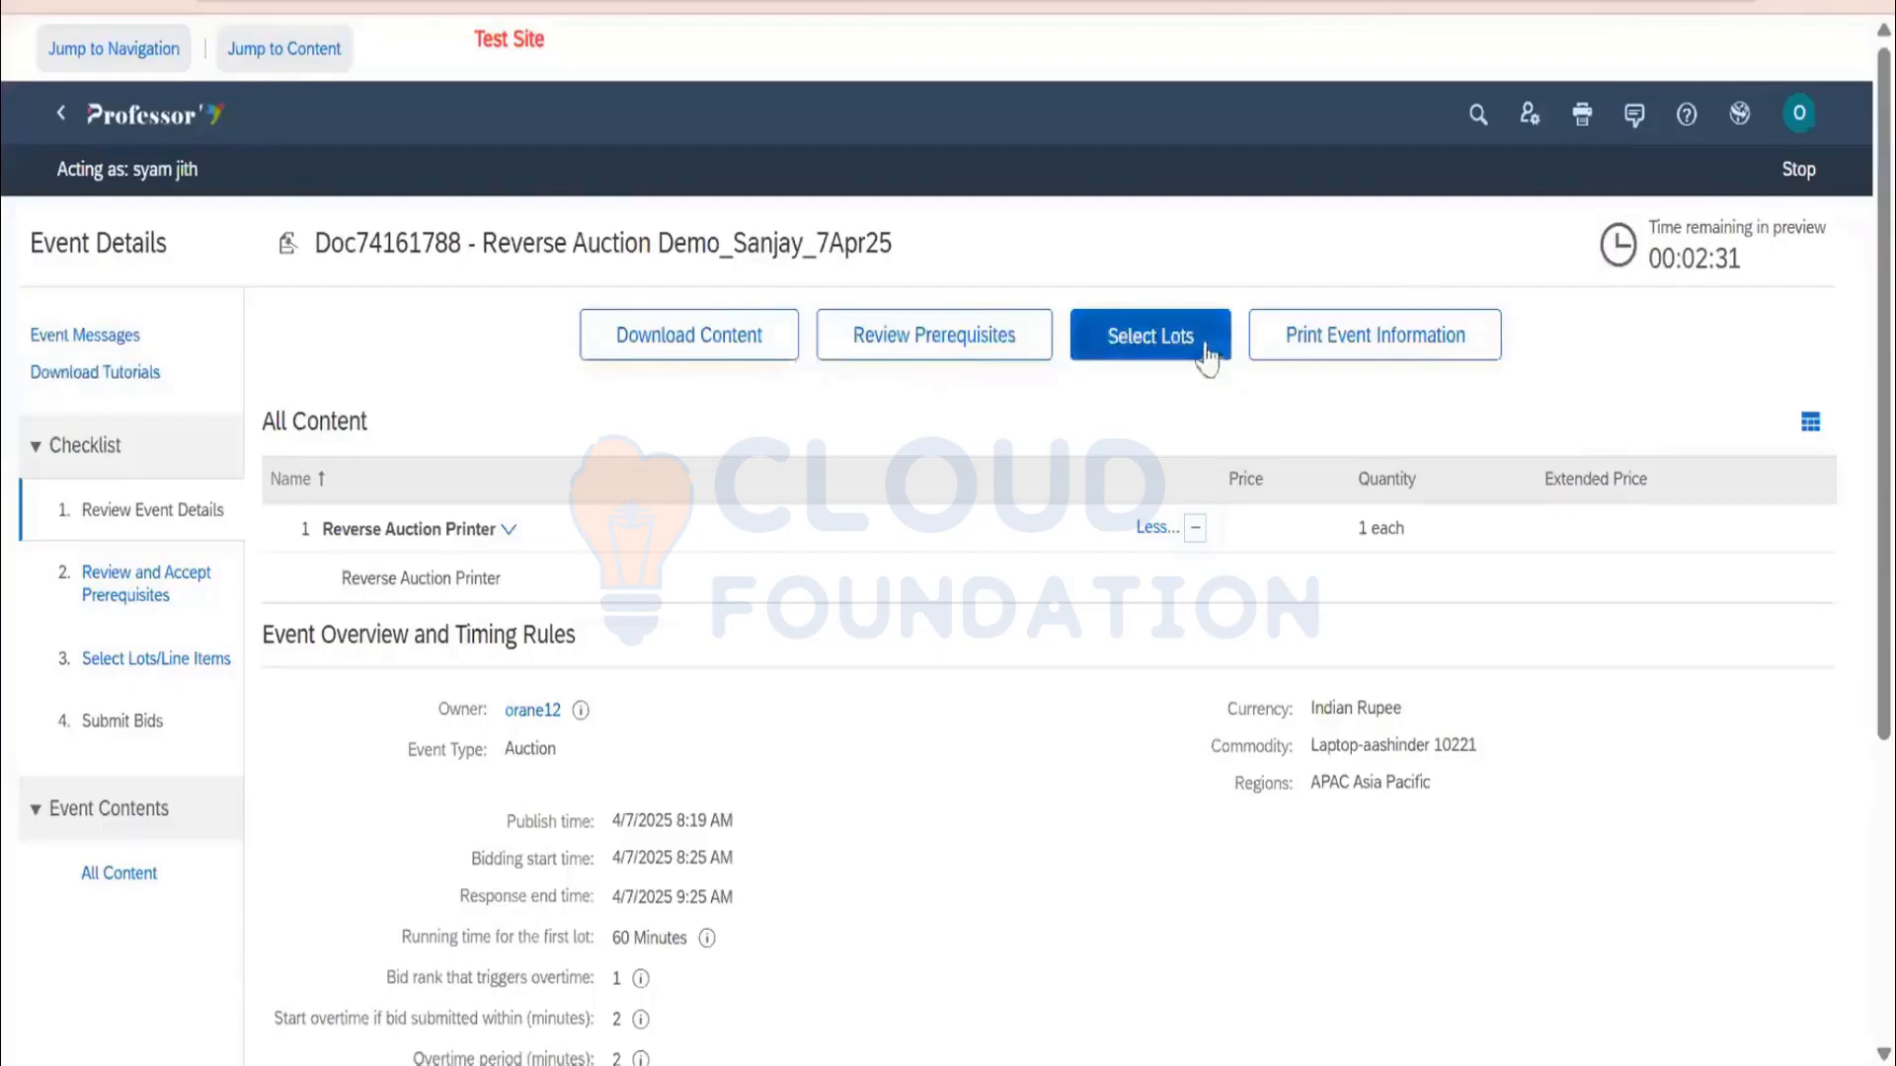
Select and confirm the Reverse Auction Printer lot, then stop surrogating
click(1205, 354)
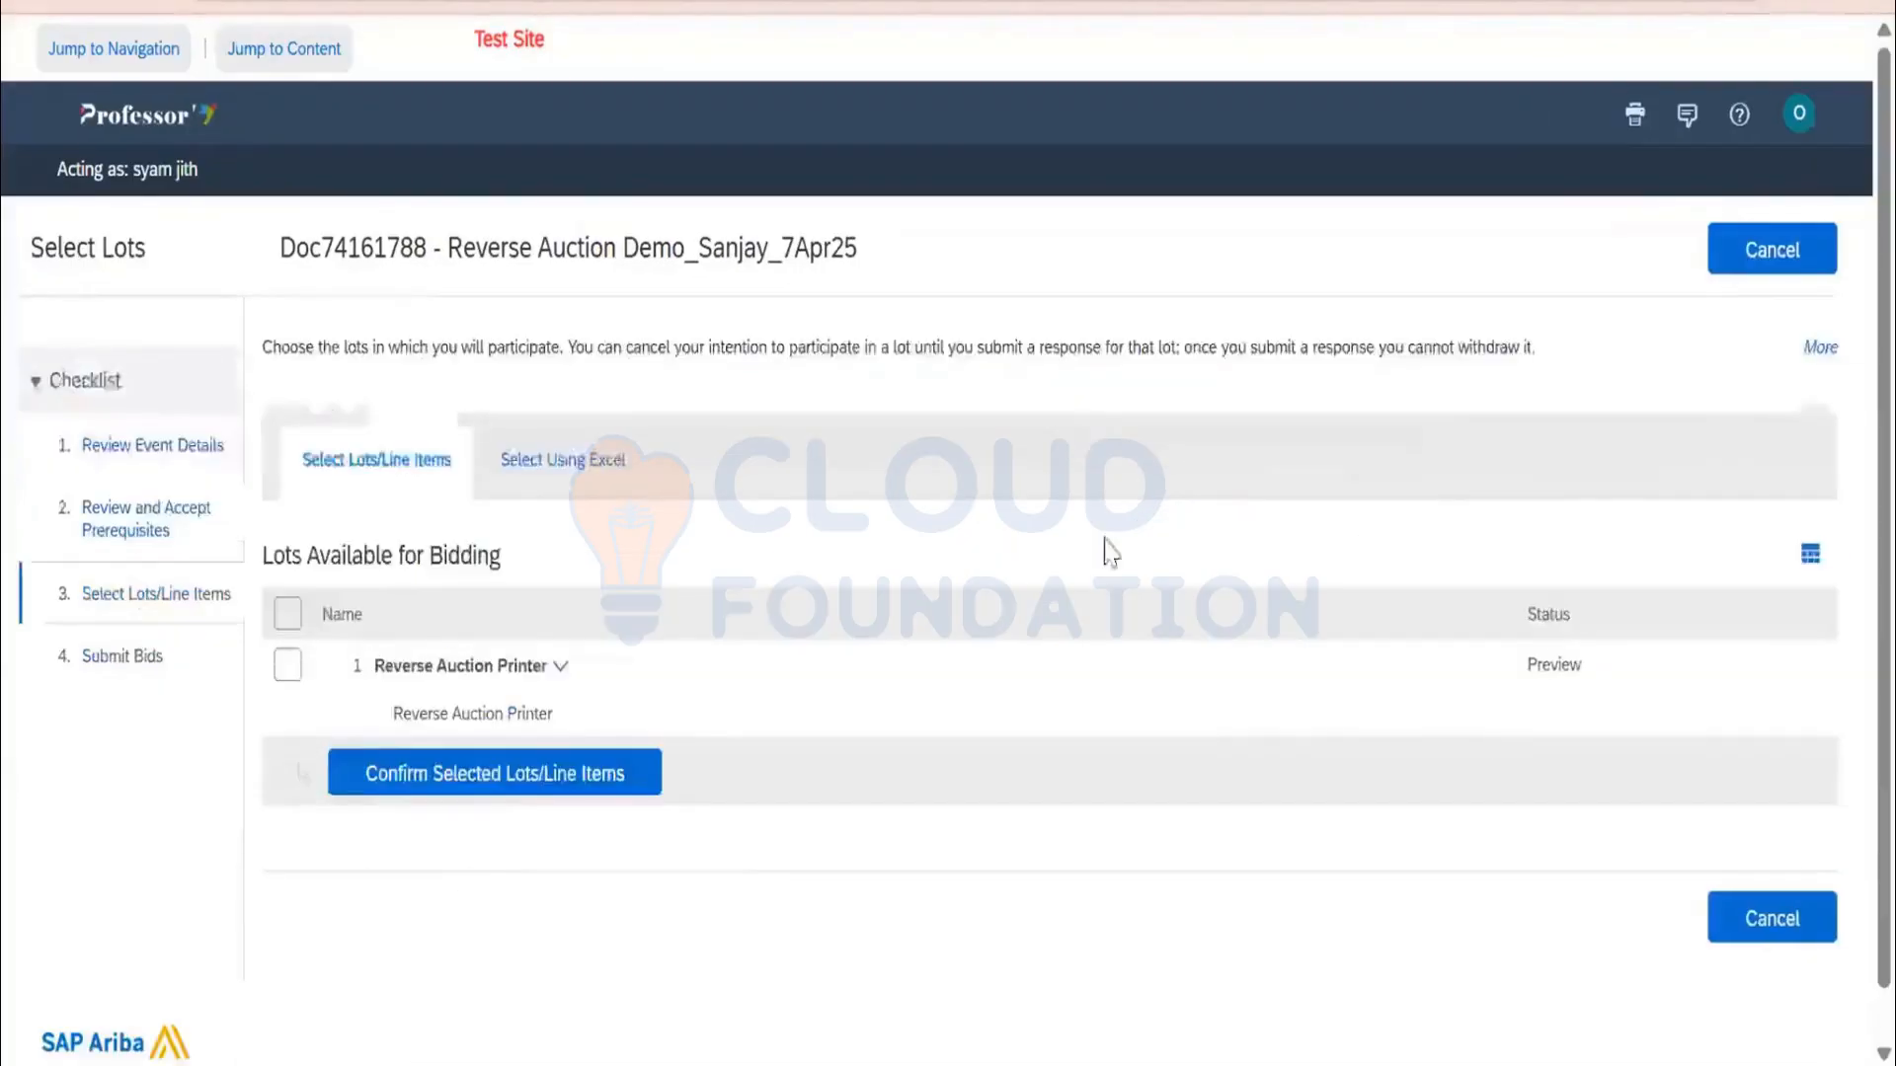
scroll(691, 592, down, 1)
click(296, 612)
click(438, 729)
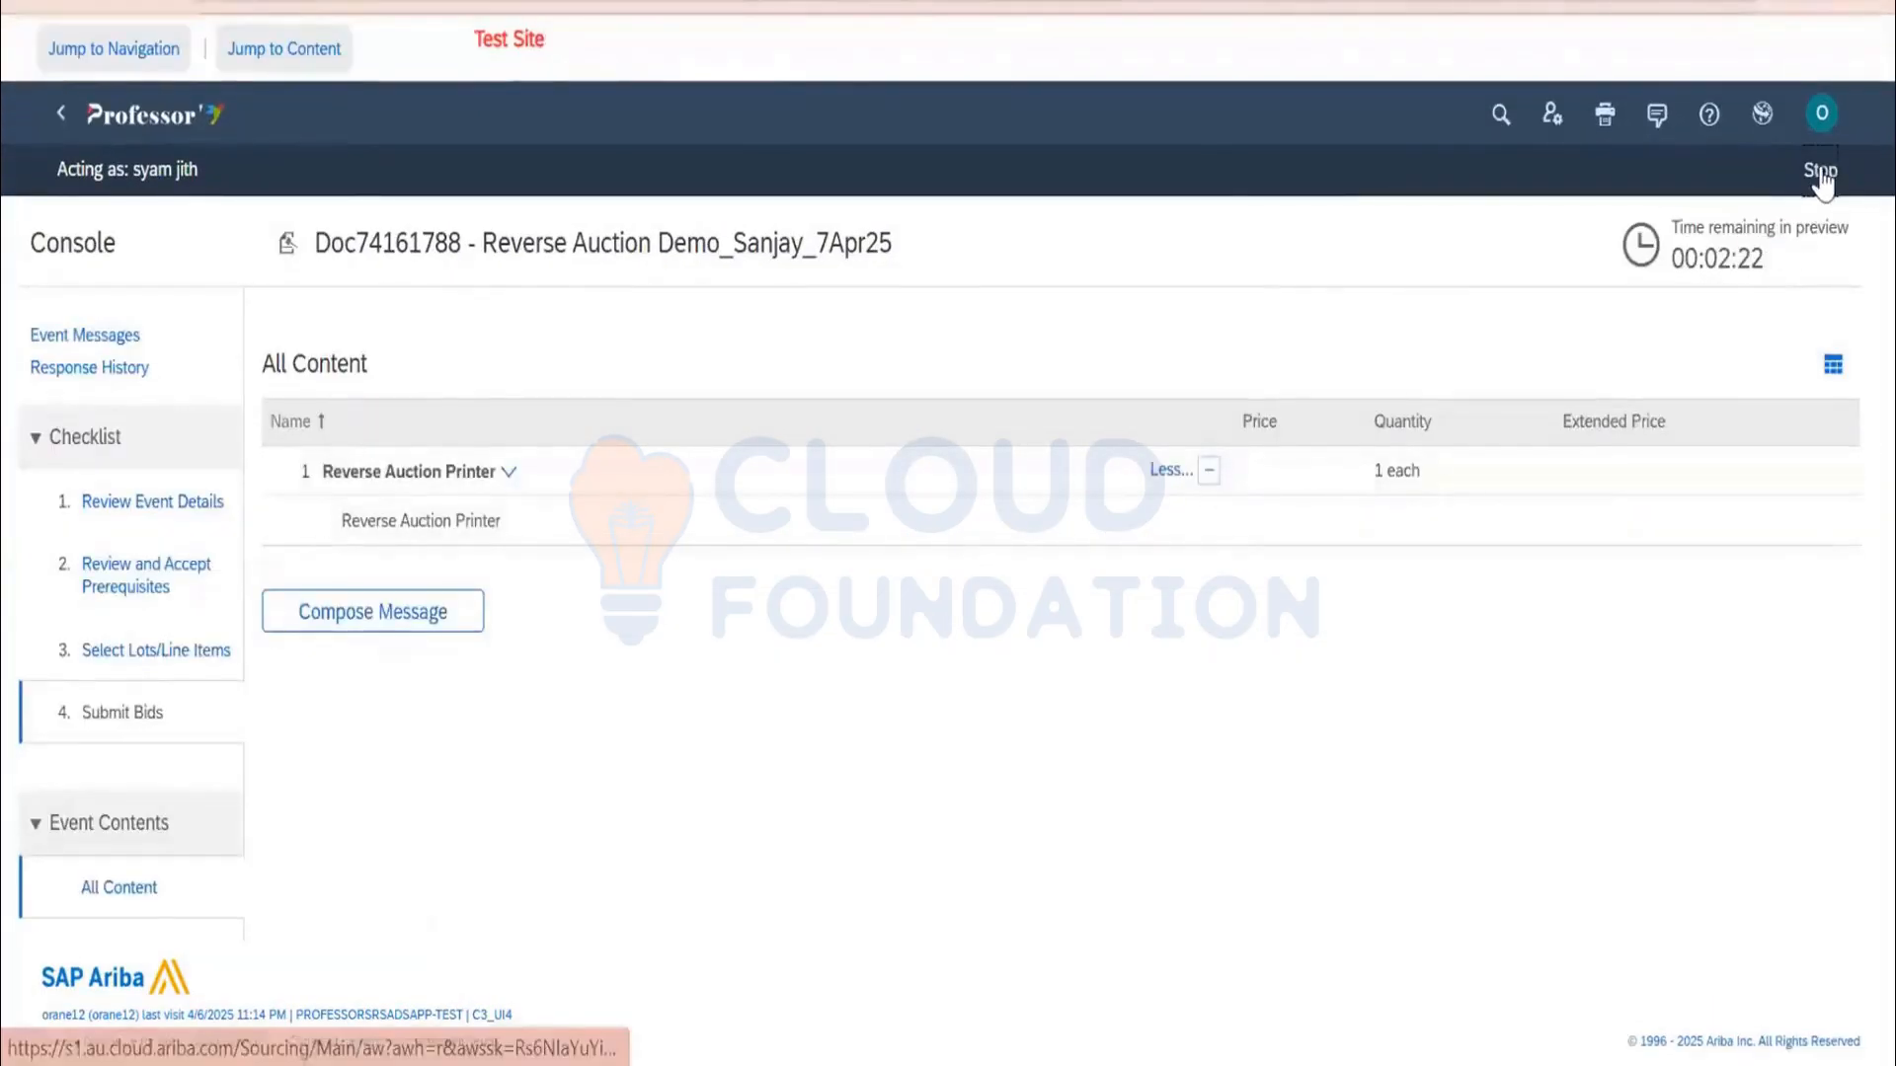
click(1819, 169)
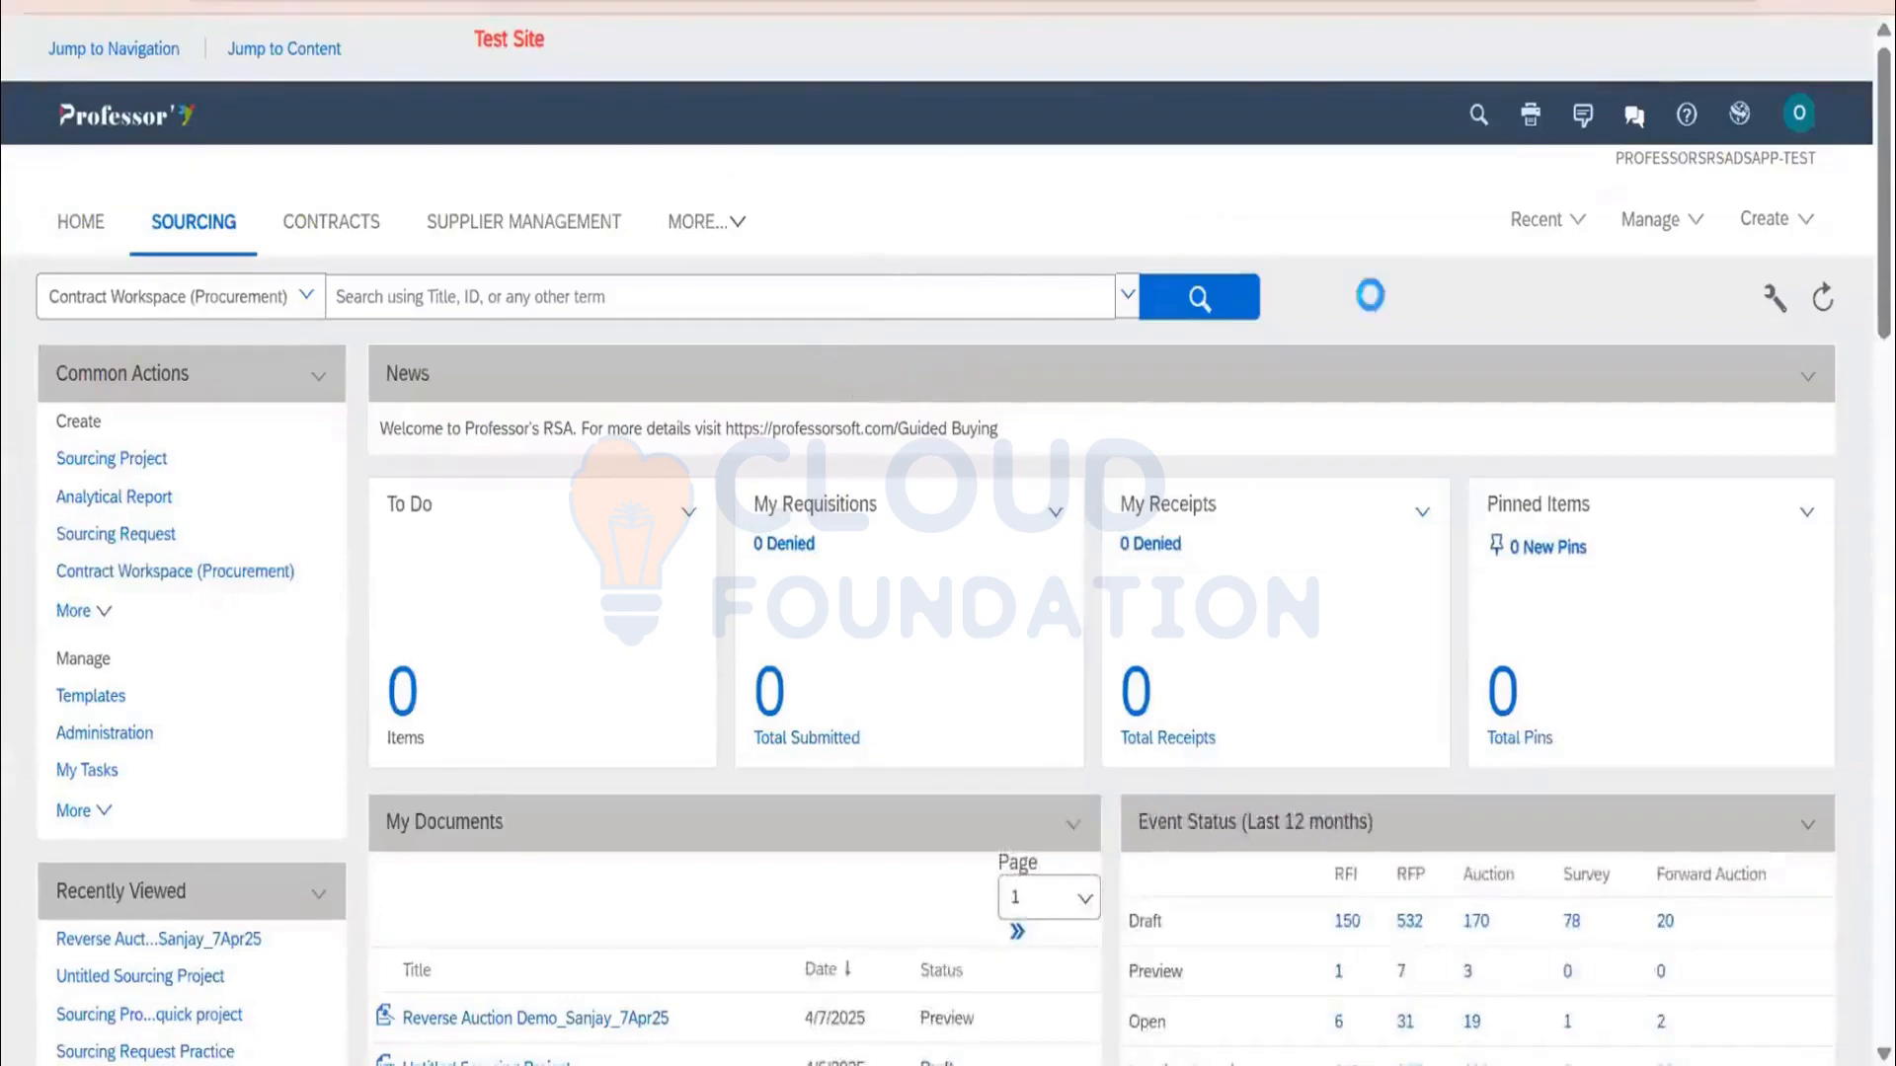
click(1553, 223)
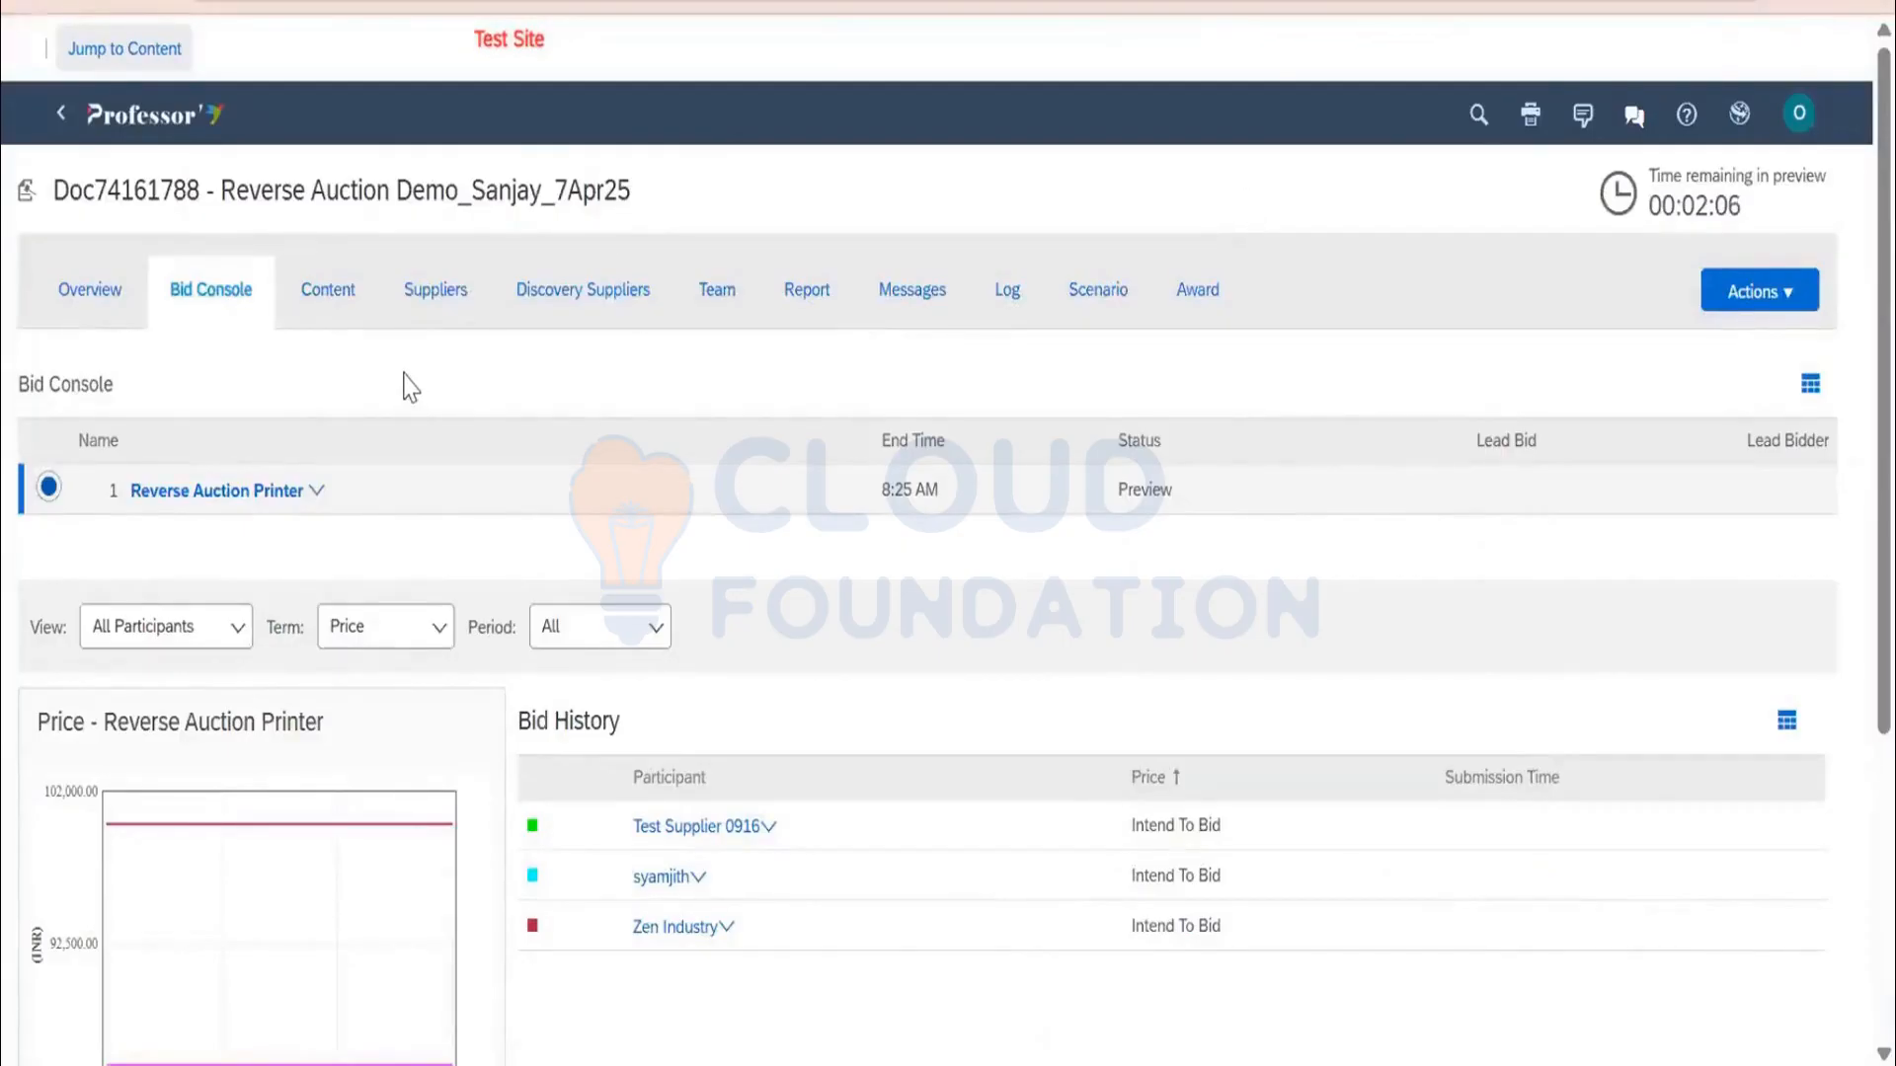
Select Test Supplier 0916 on the Suppliers tab and resend its invitation email, checking Messages
click(436, 293)
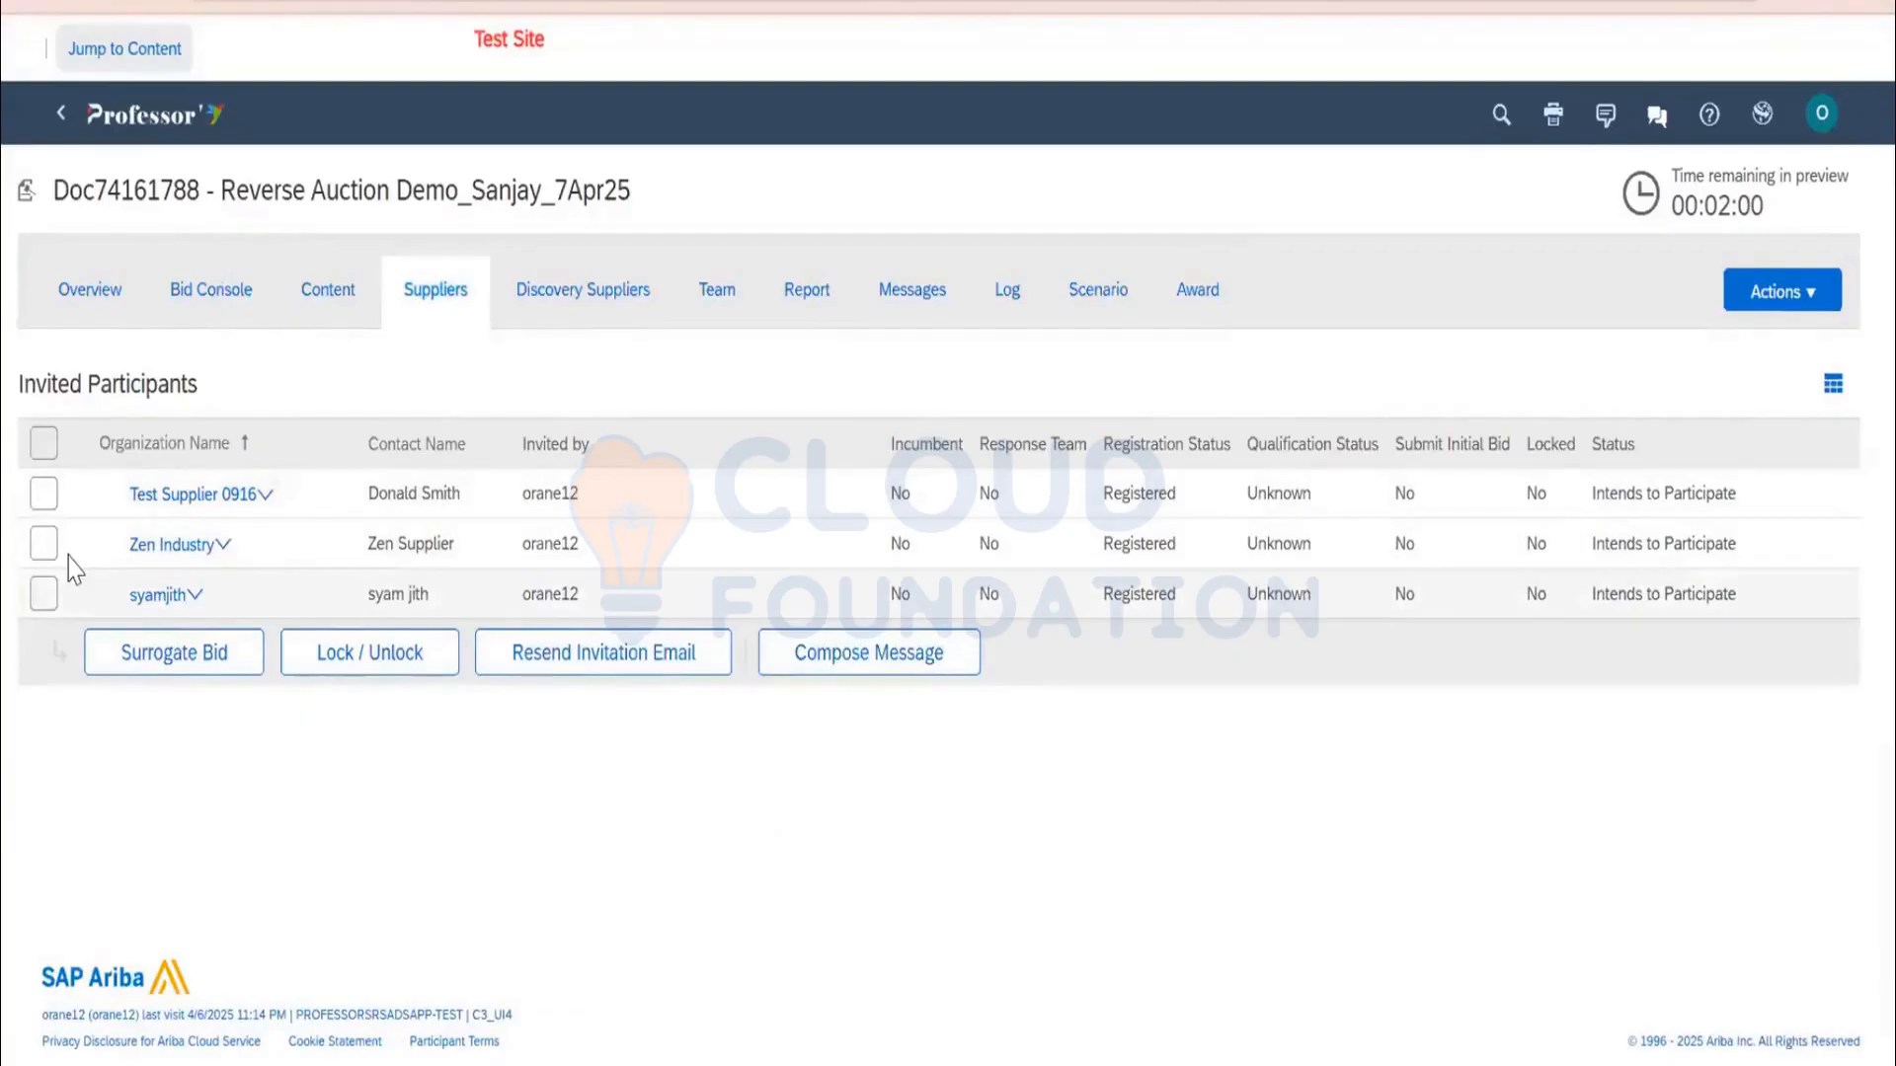
click(44, 494)
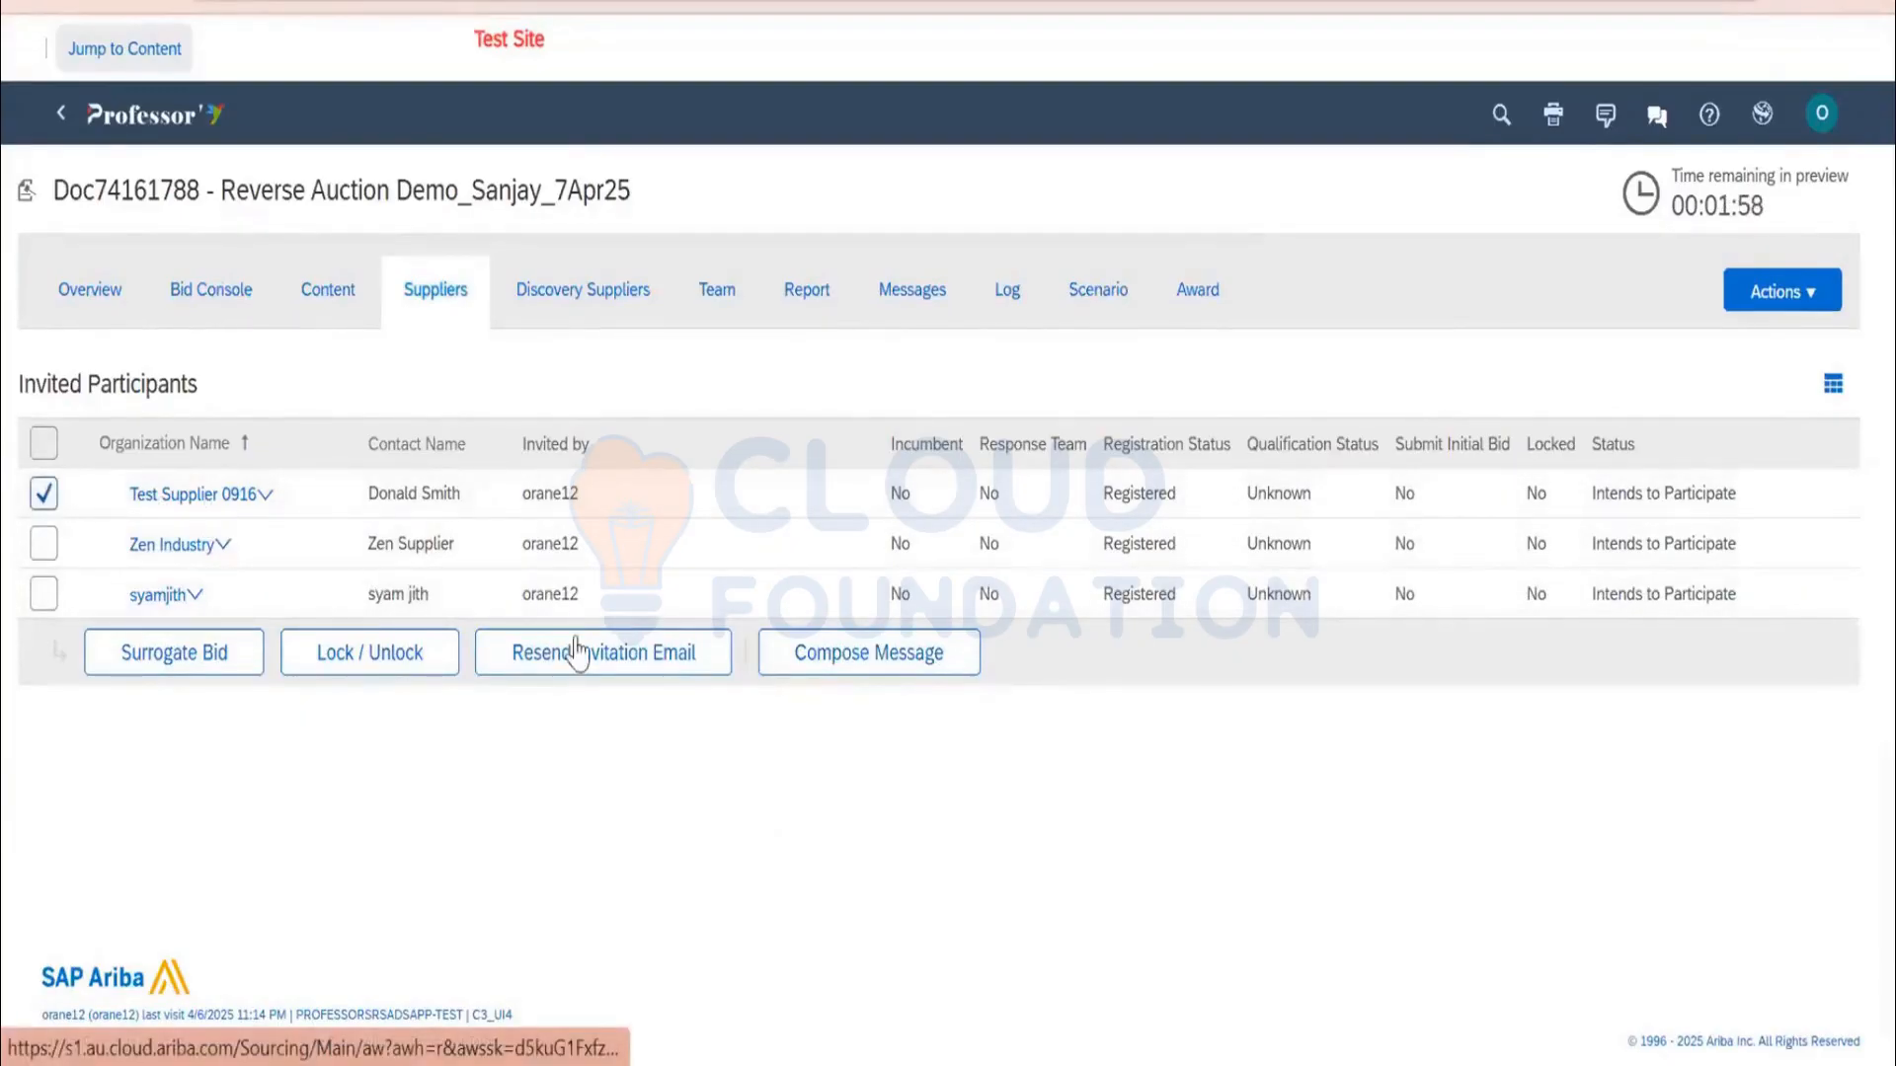
click(585, 669)
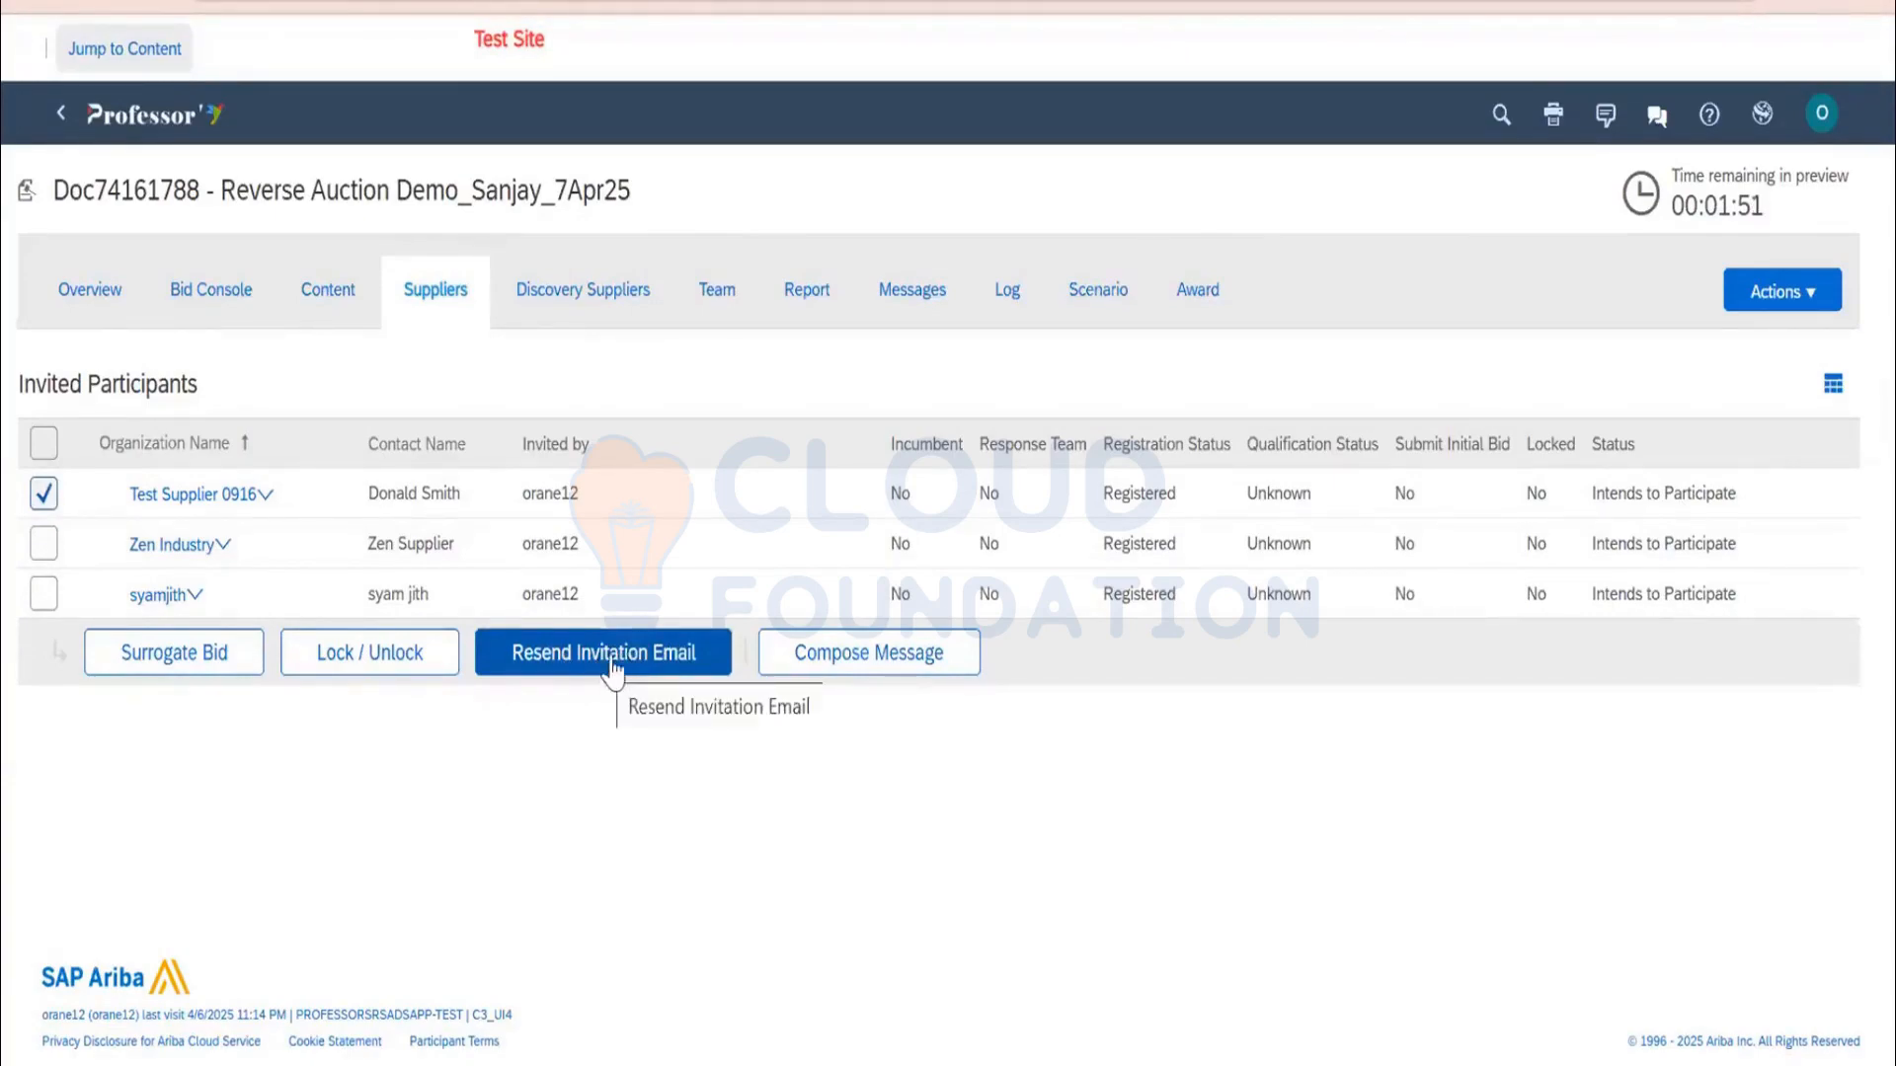
click(614, 674)
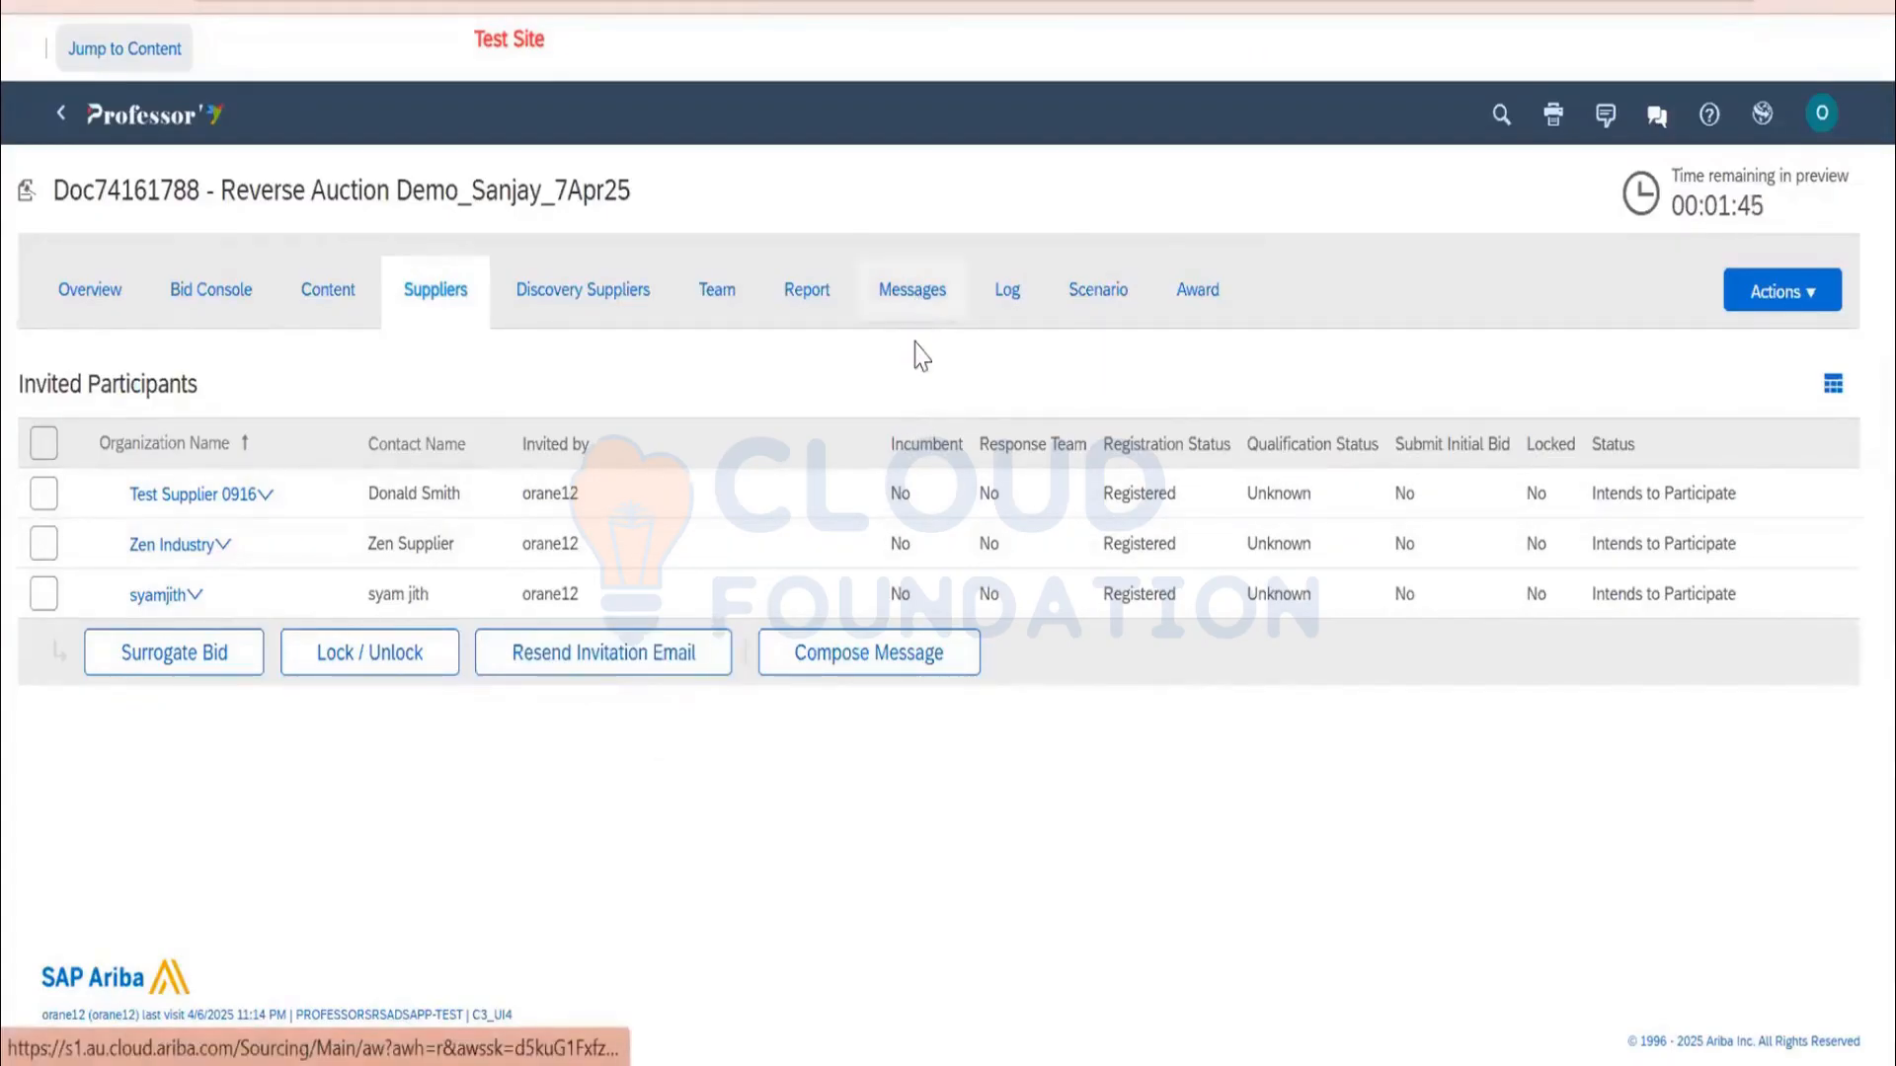
click(913, 296)
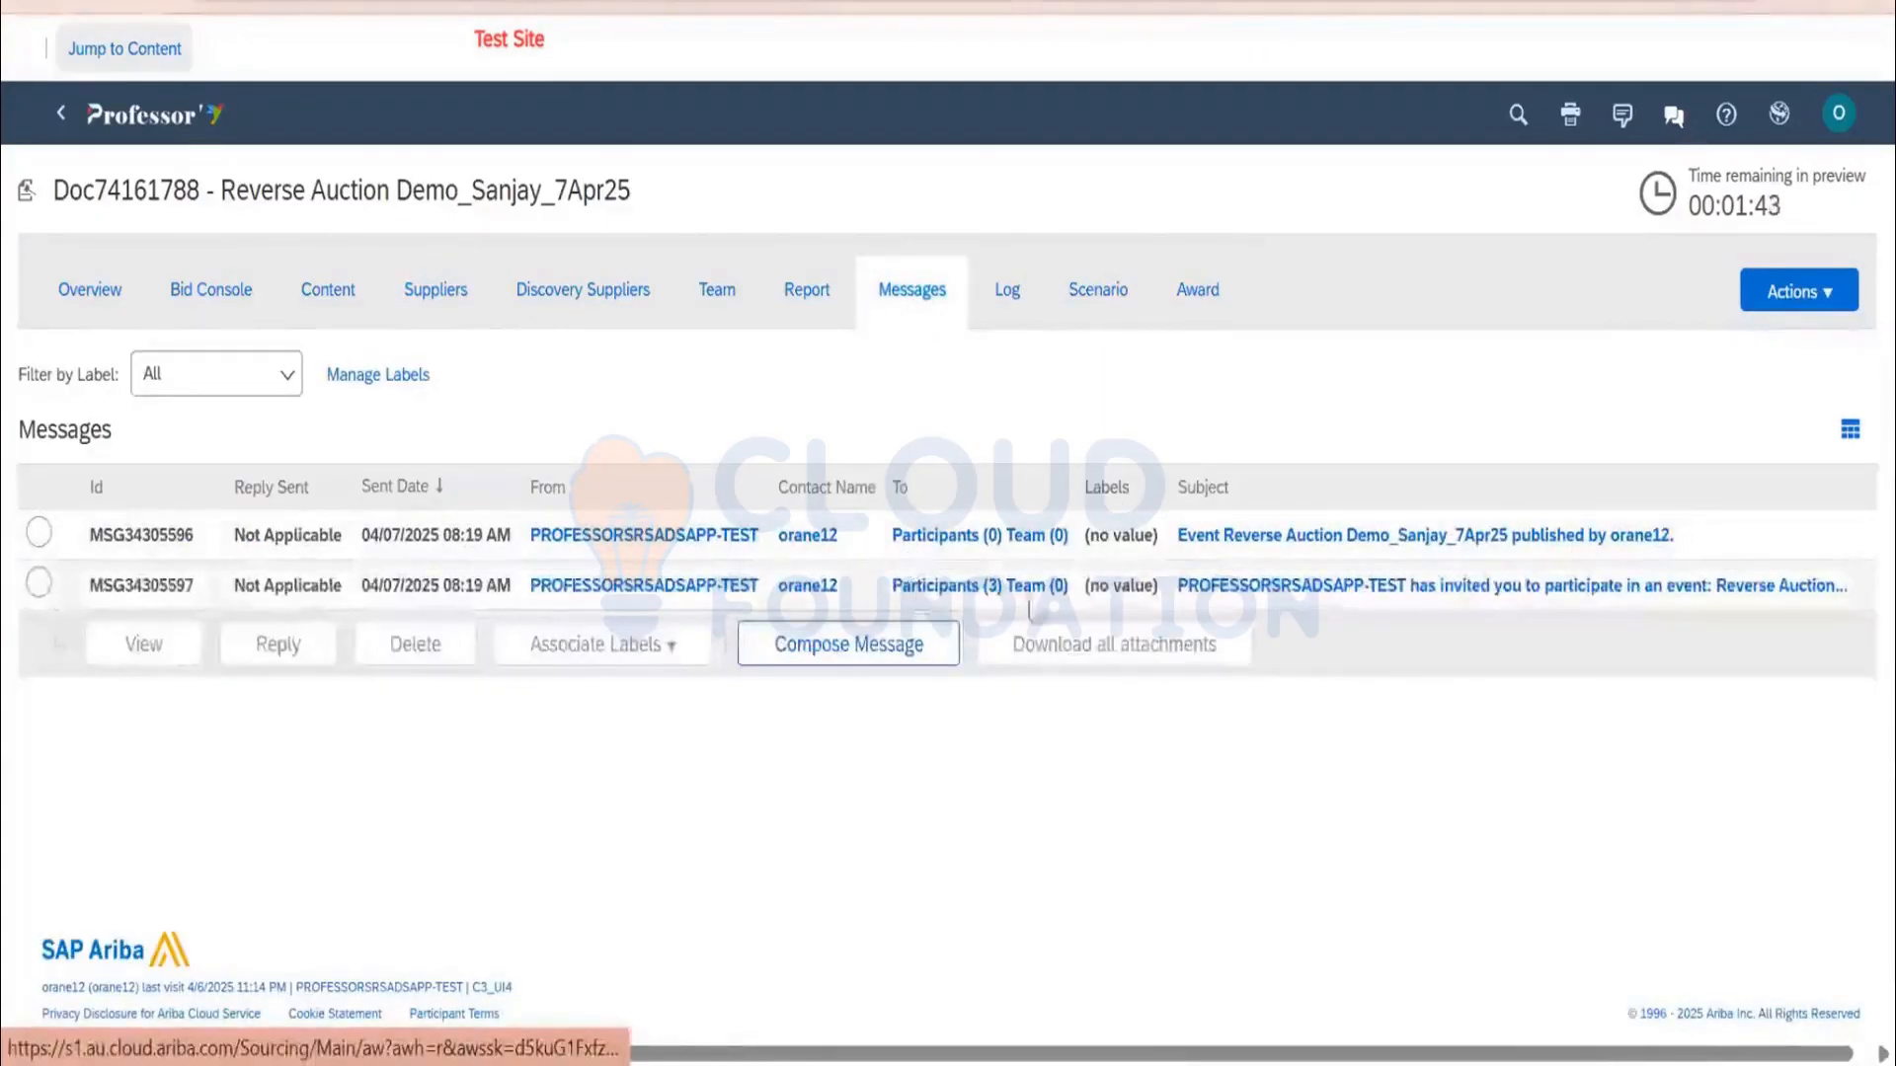
click(444, 289)
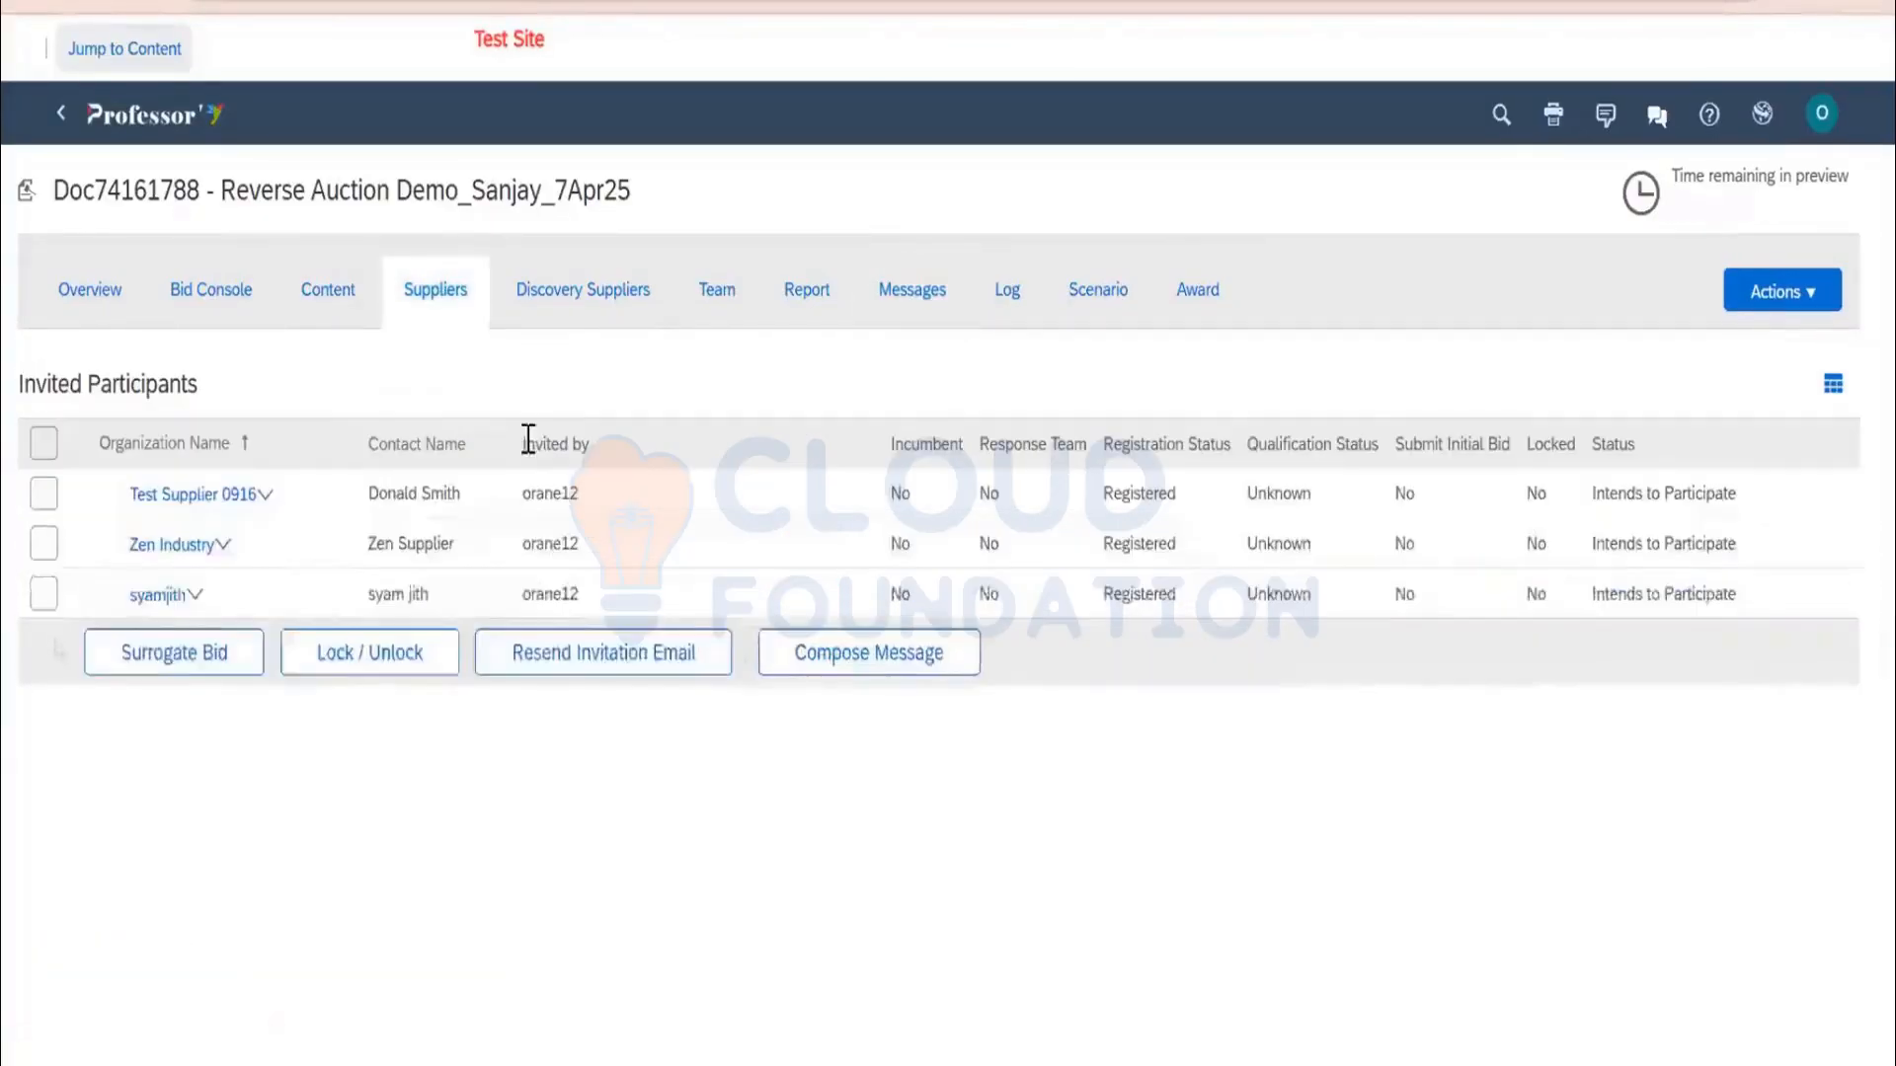
click(44, 497)
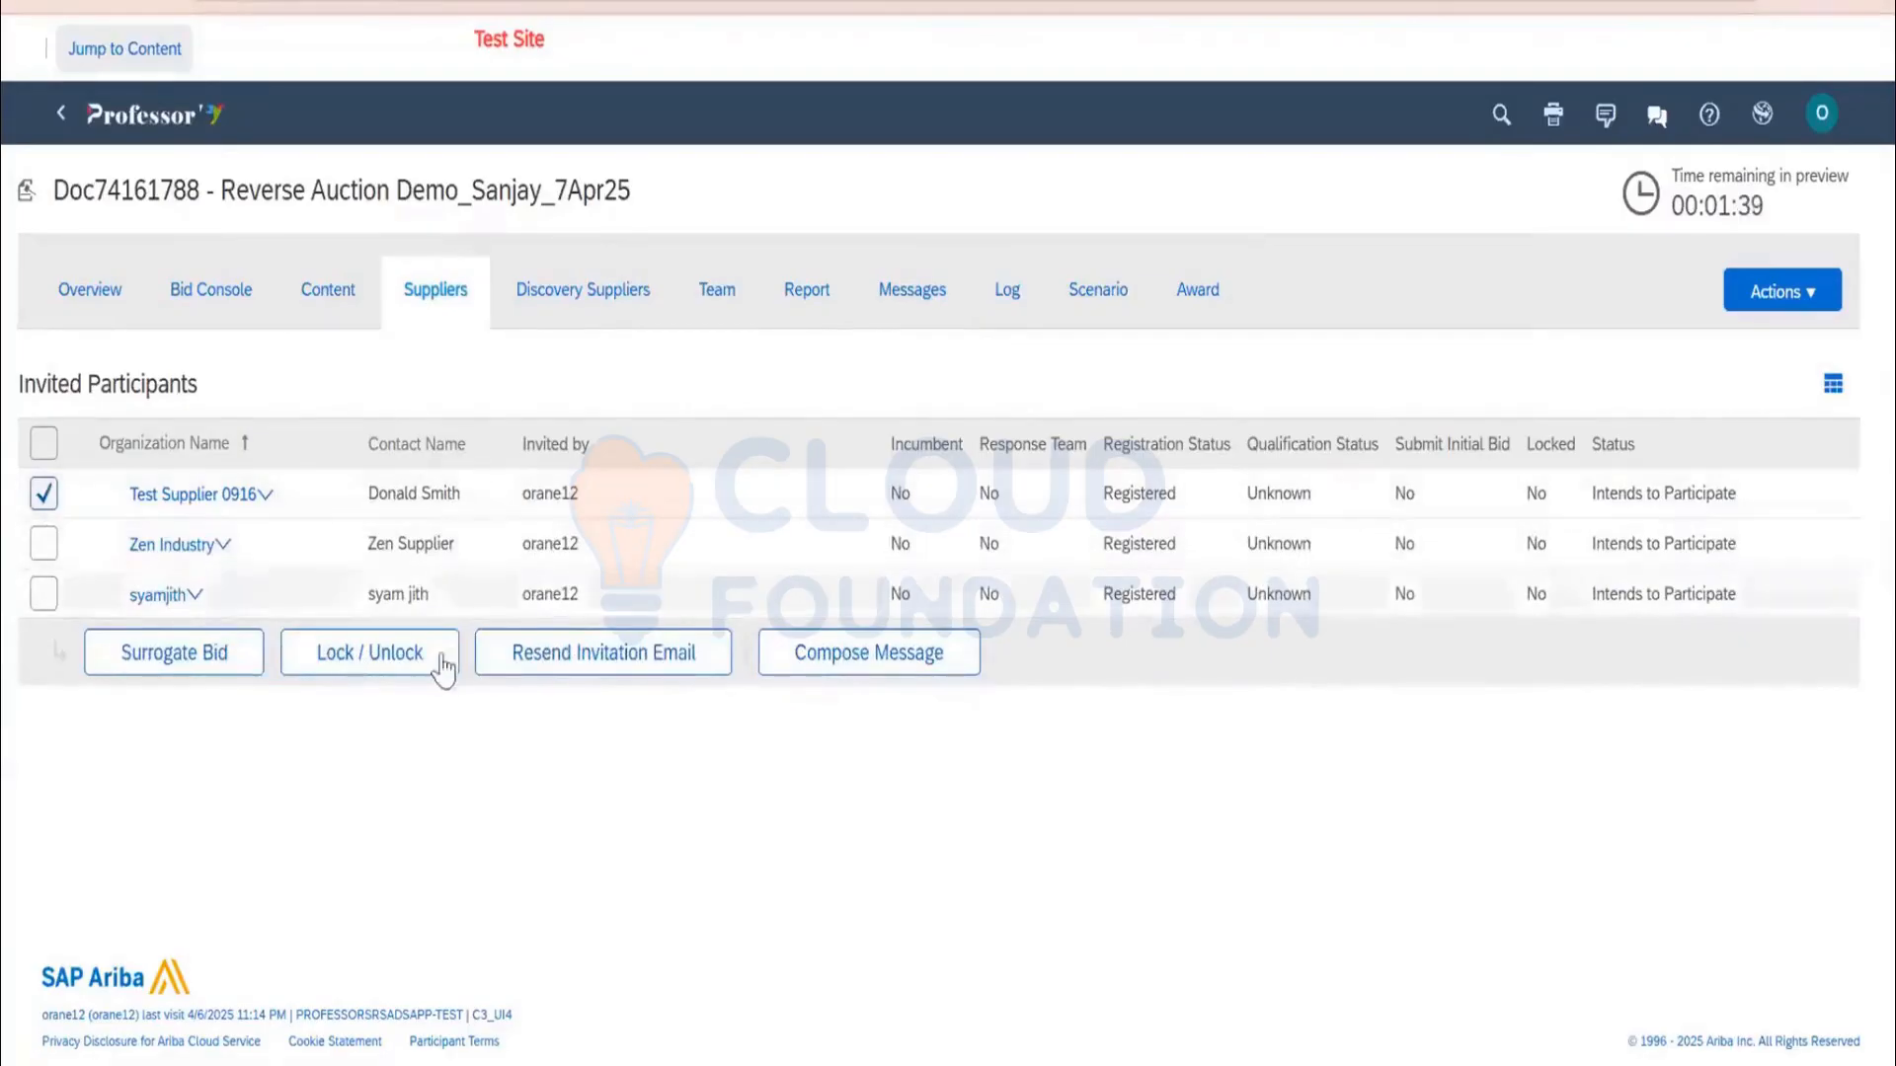
click(569, 657)
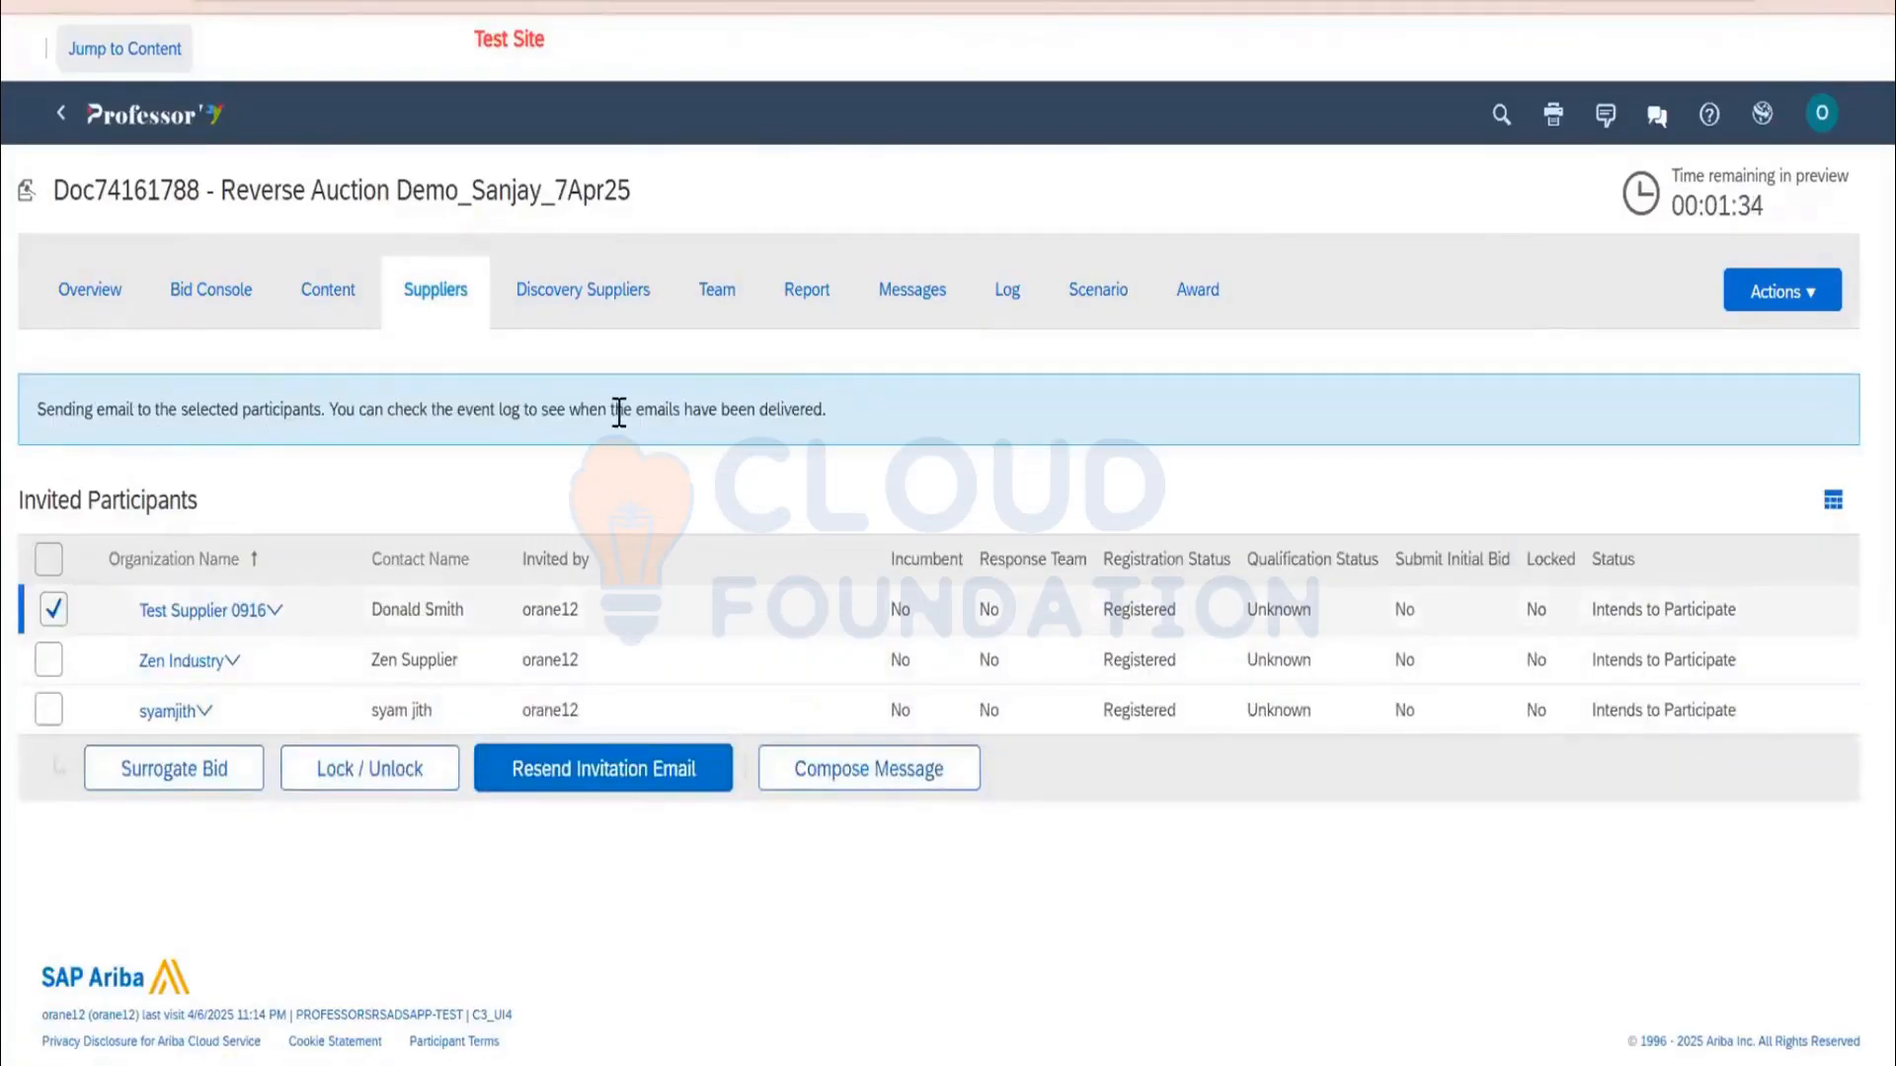
click(908, 302)
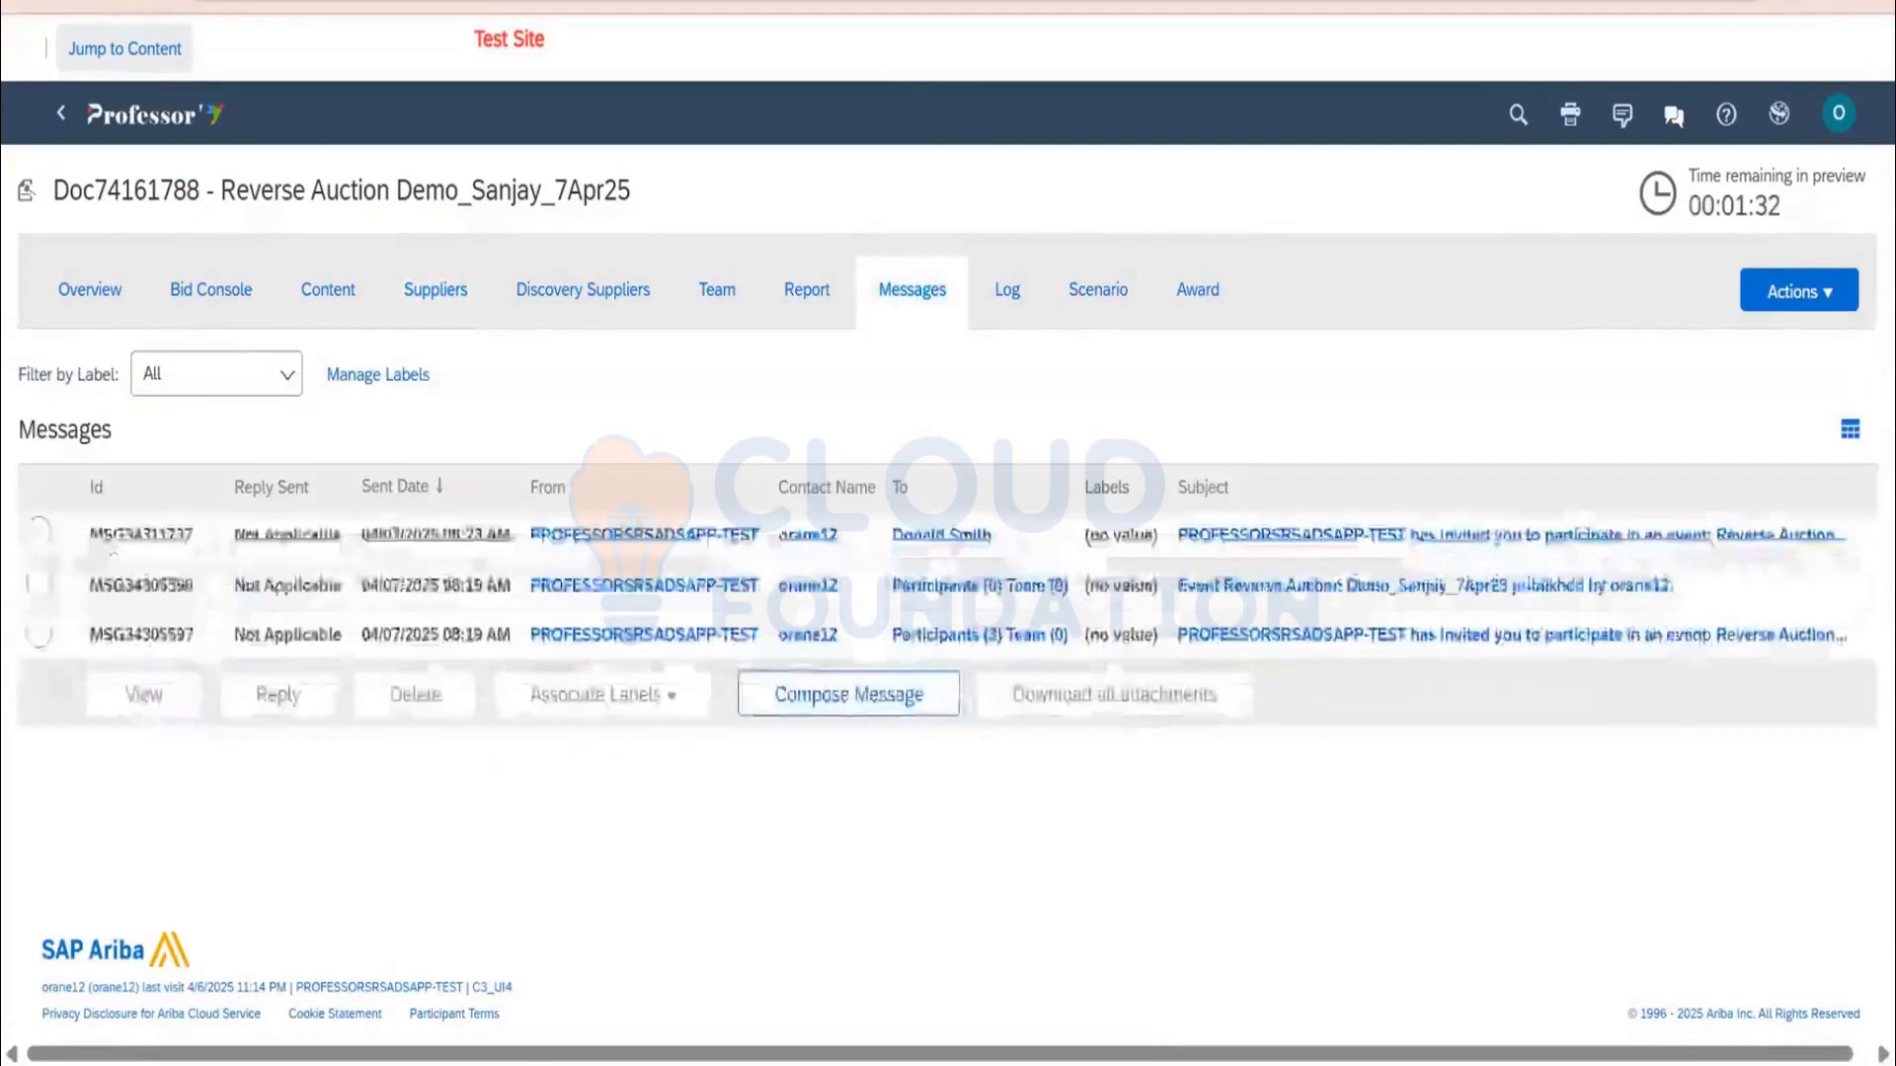
Open the newest invitation message from the event's Messages tab
click(330, 299)
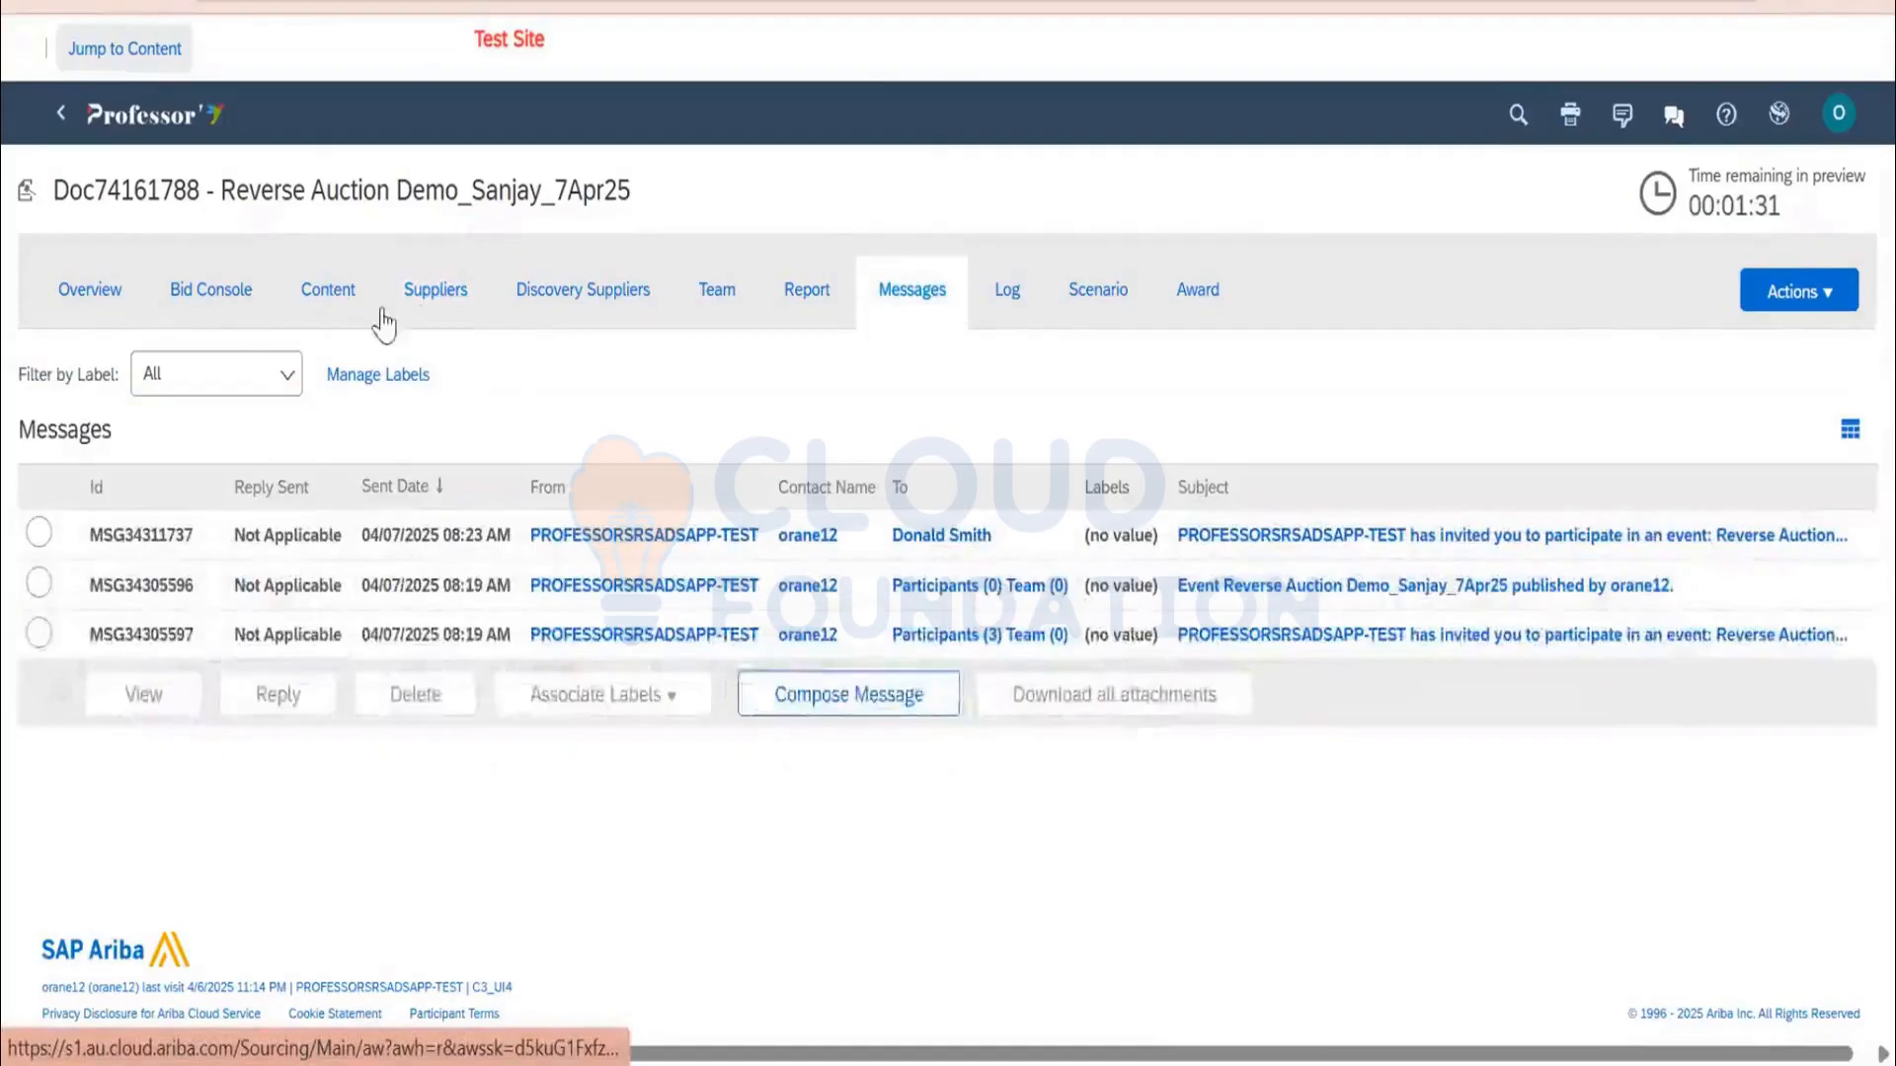
click(438, 301)
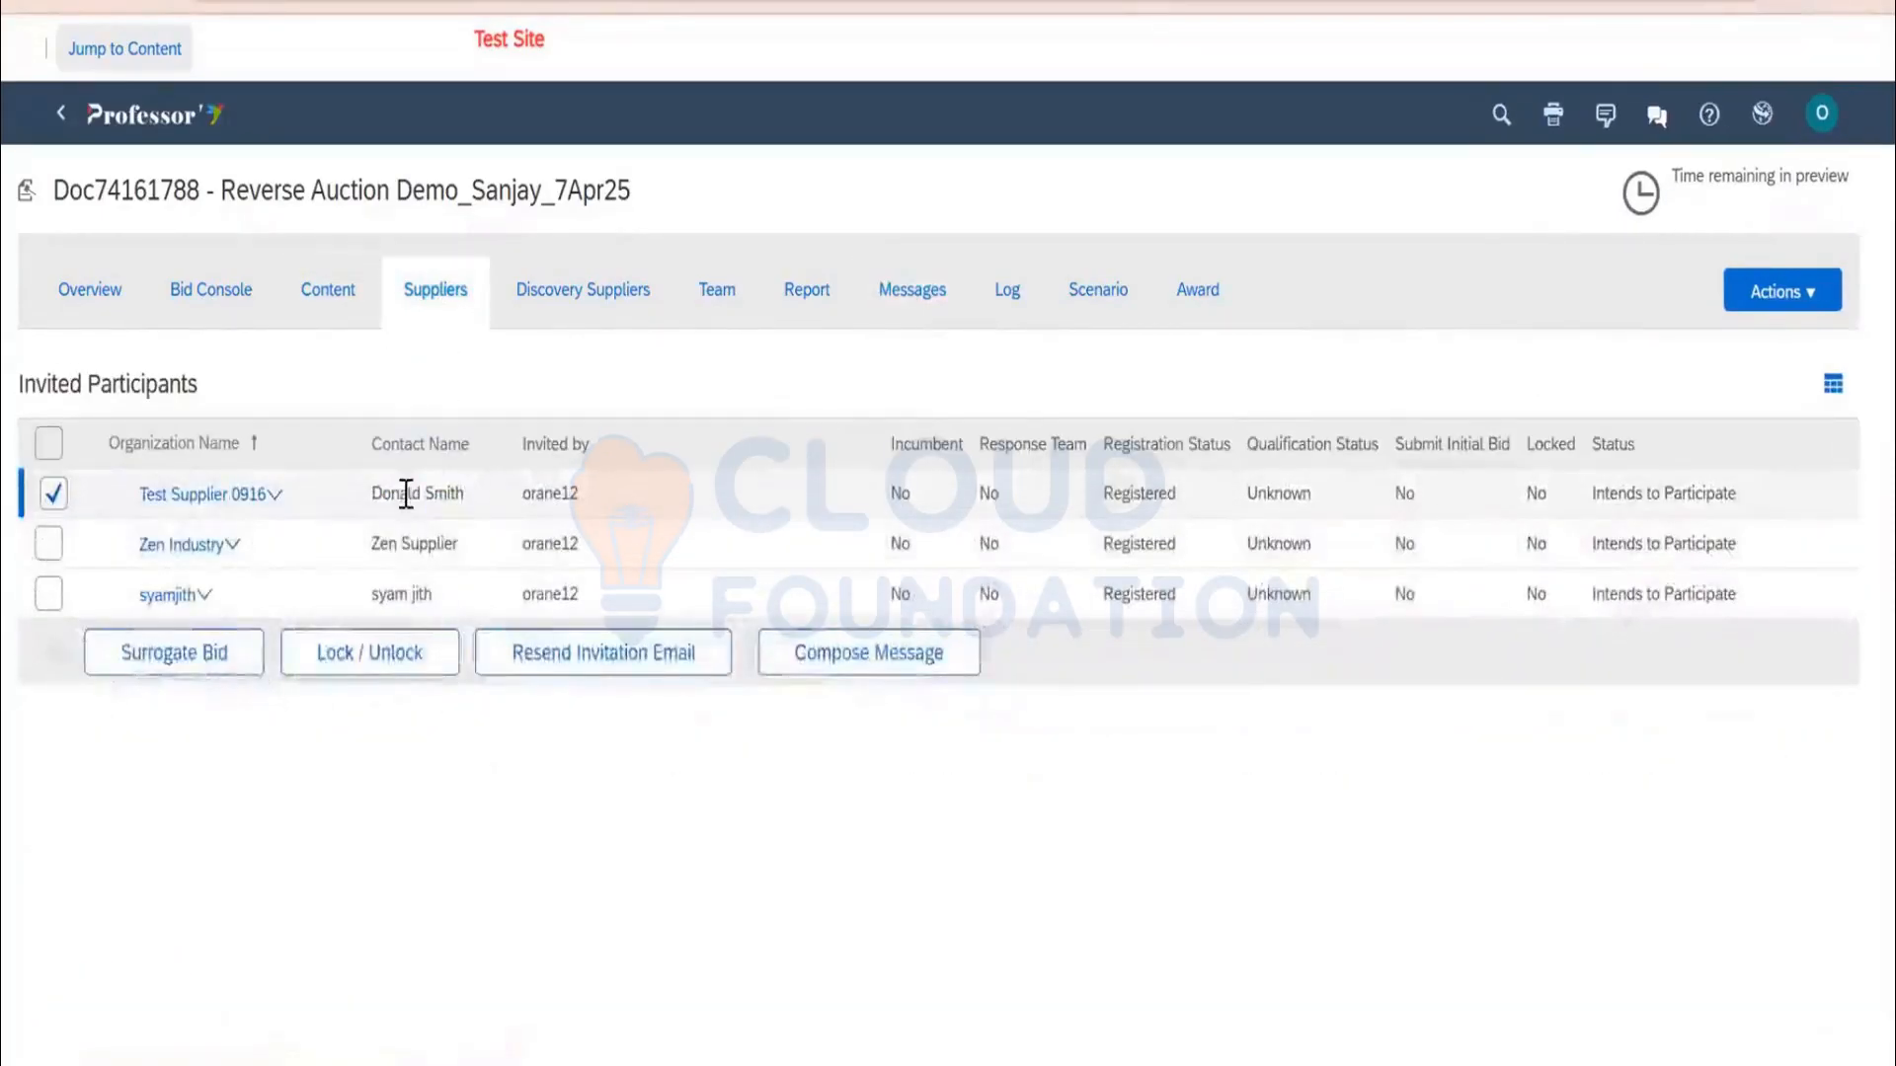
click(887, 312)
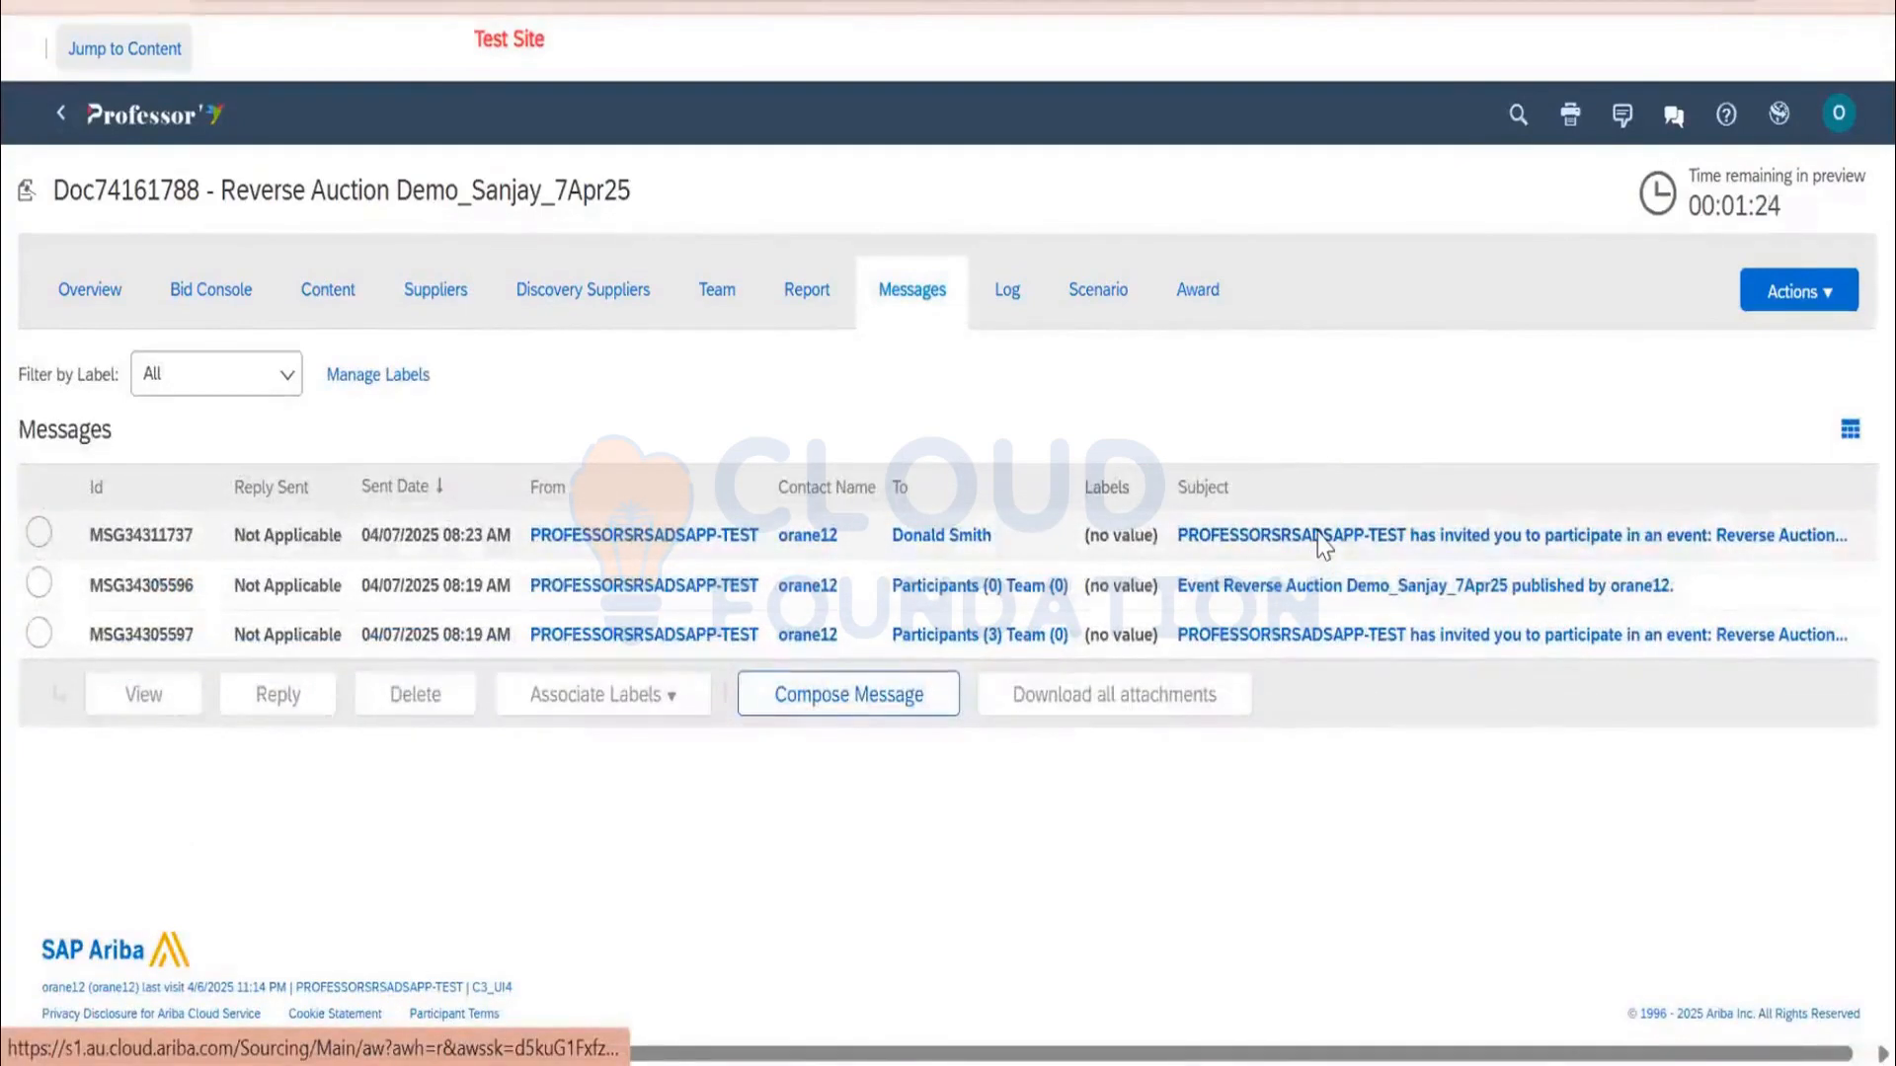
click(1323, 541)
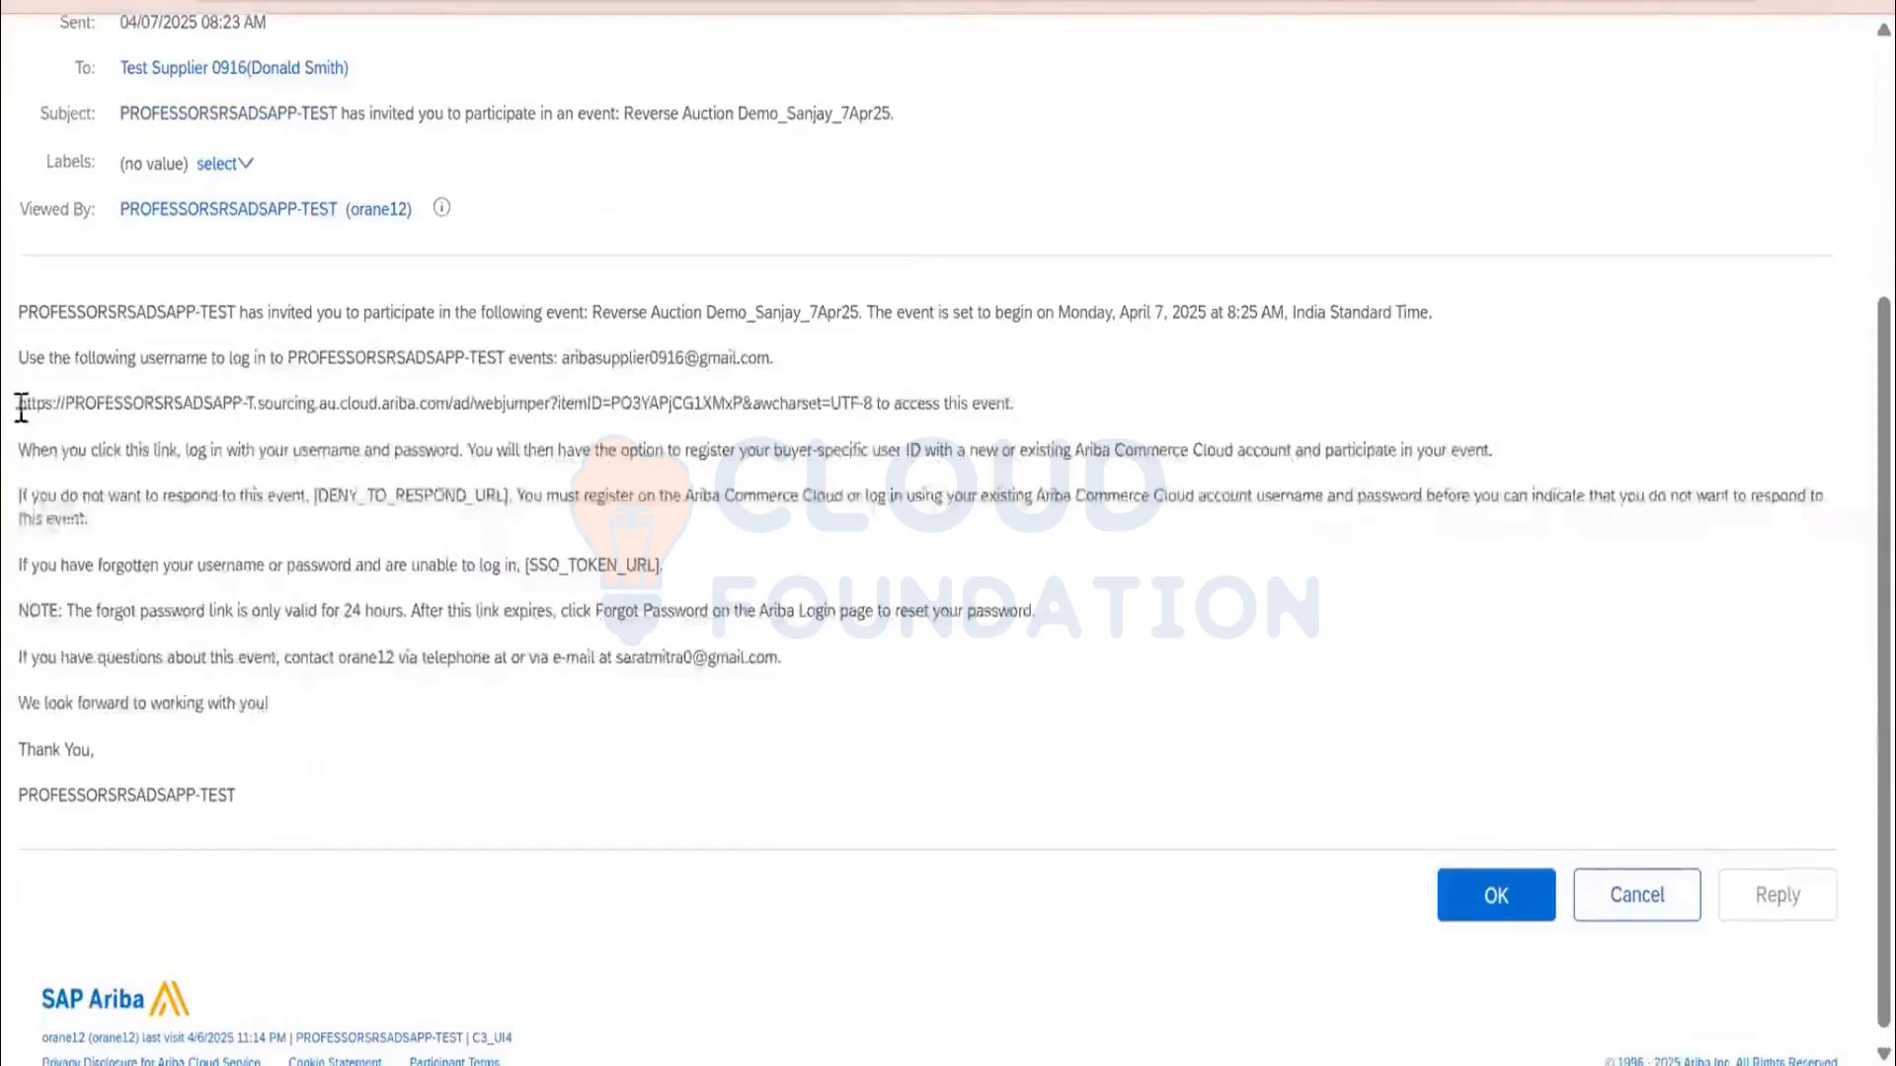
Select the event access link and message body text, then close the message
drag(19, 403, 884, 405)
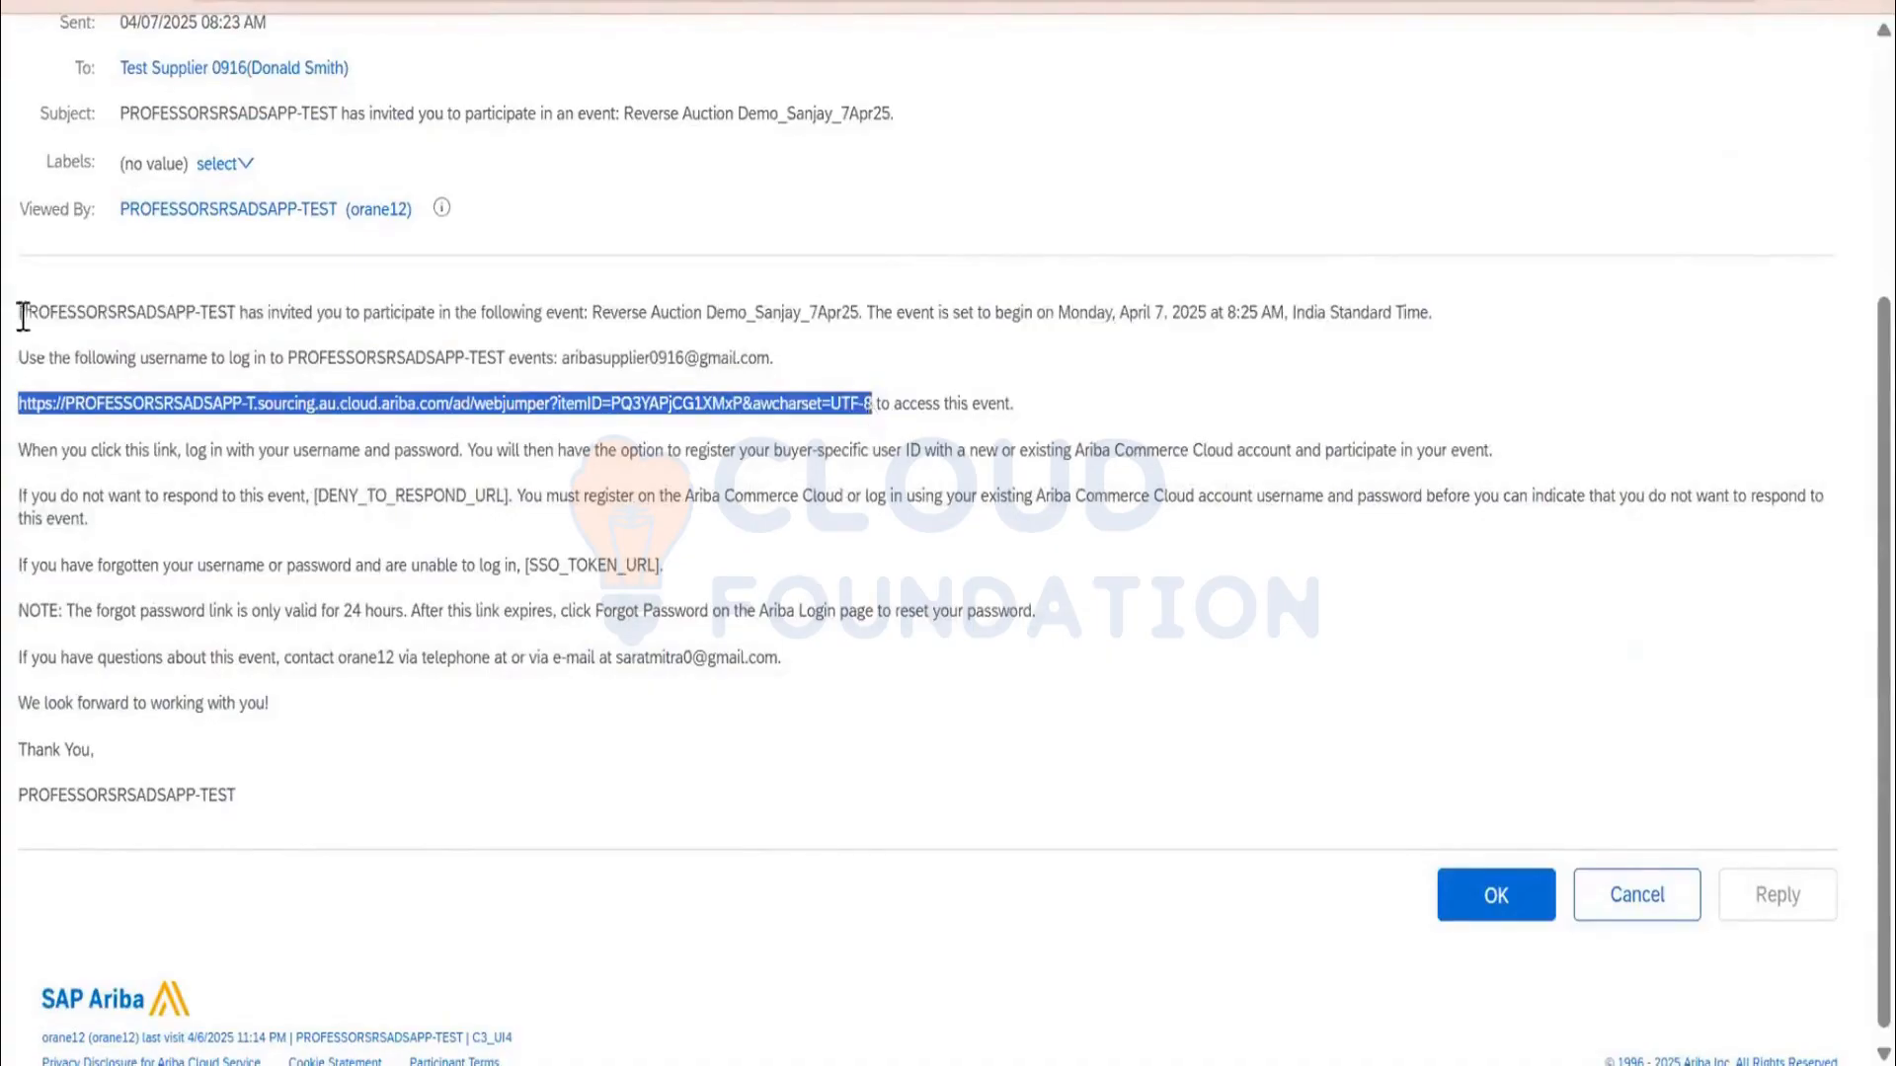
scroll(22, 316, up, 4)
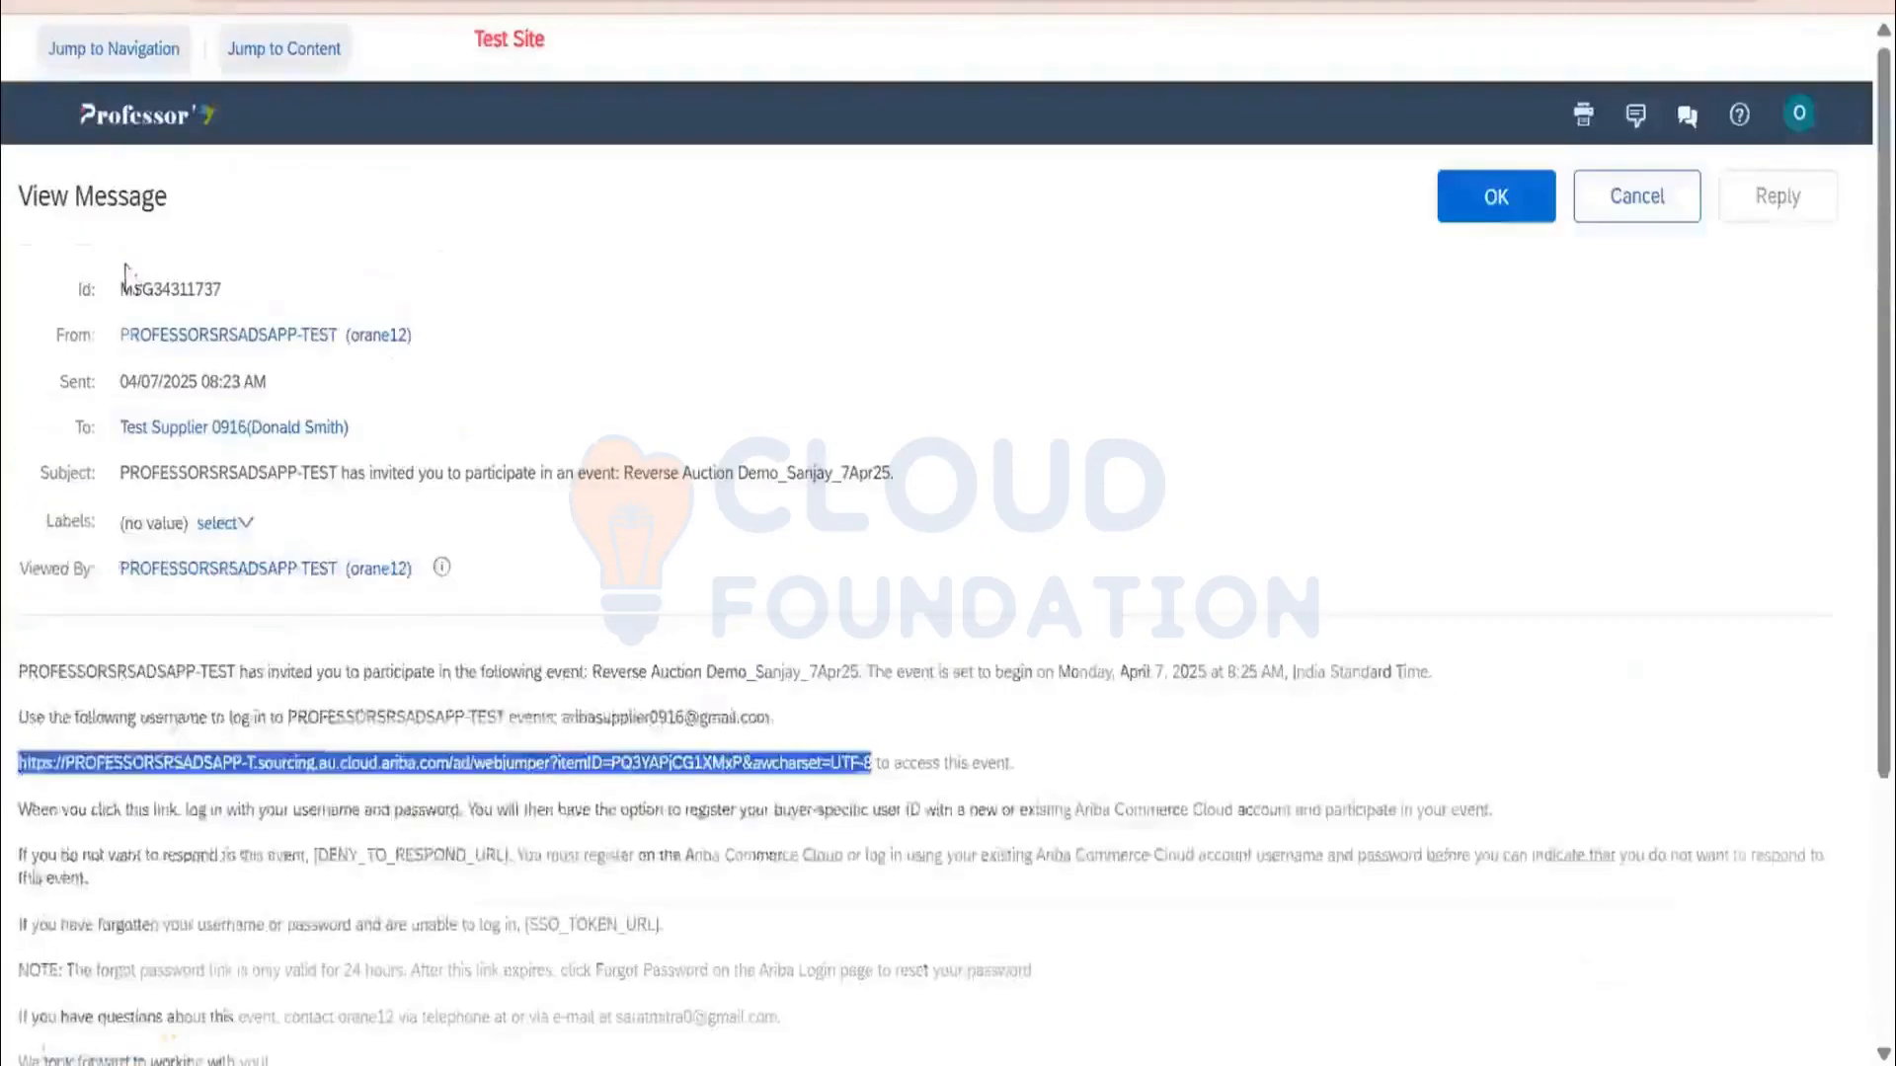
scroll(114, 622, down, 4)
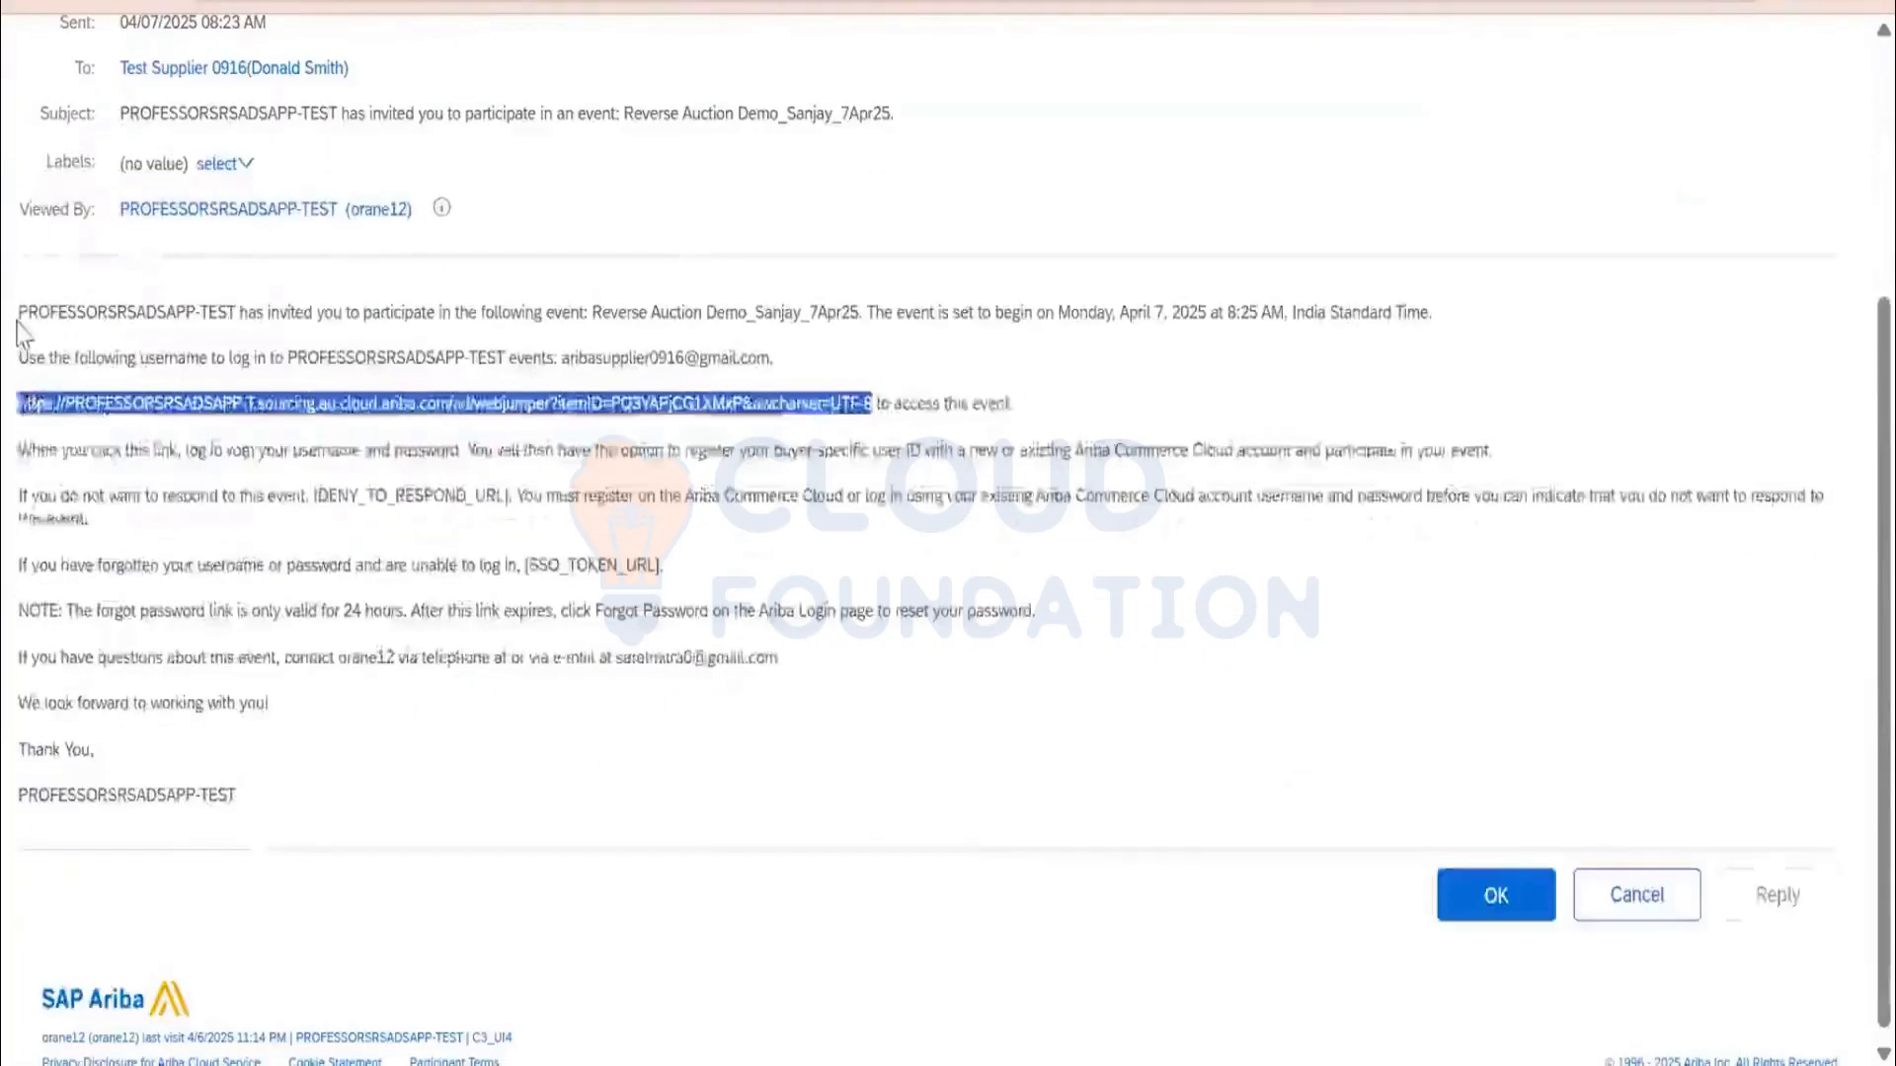
drag(17, 308, 1368, 685)
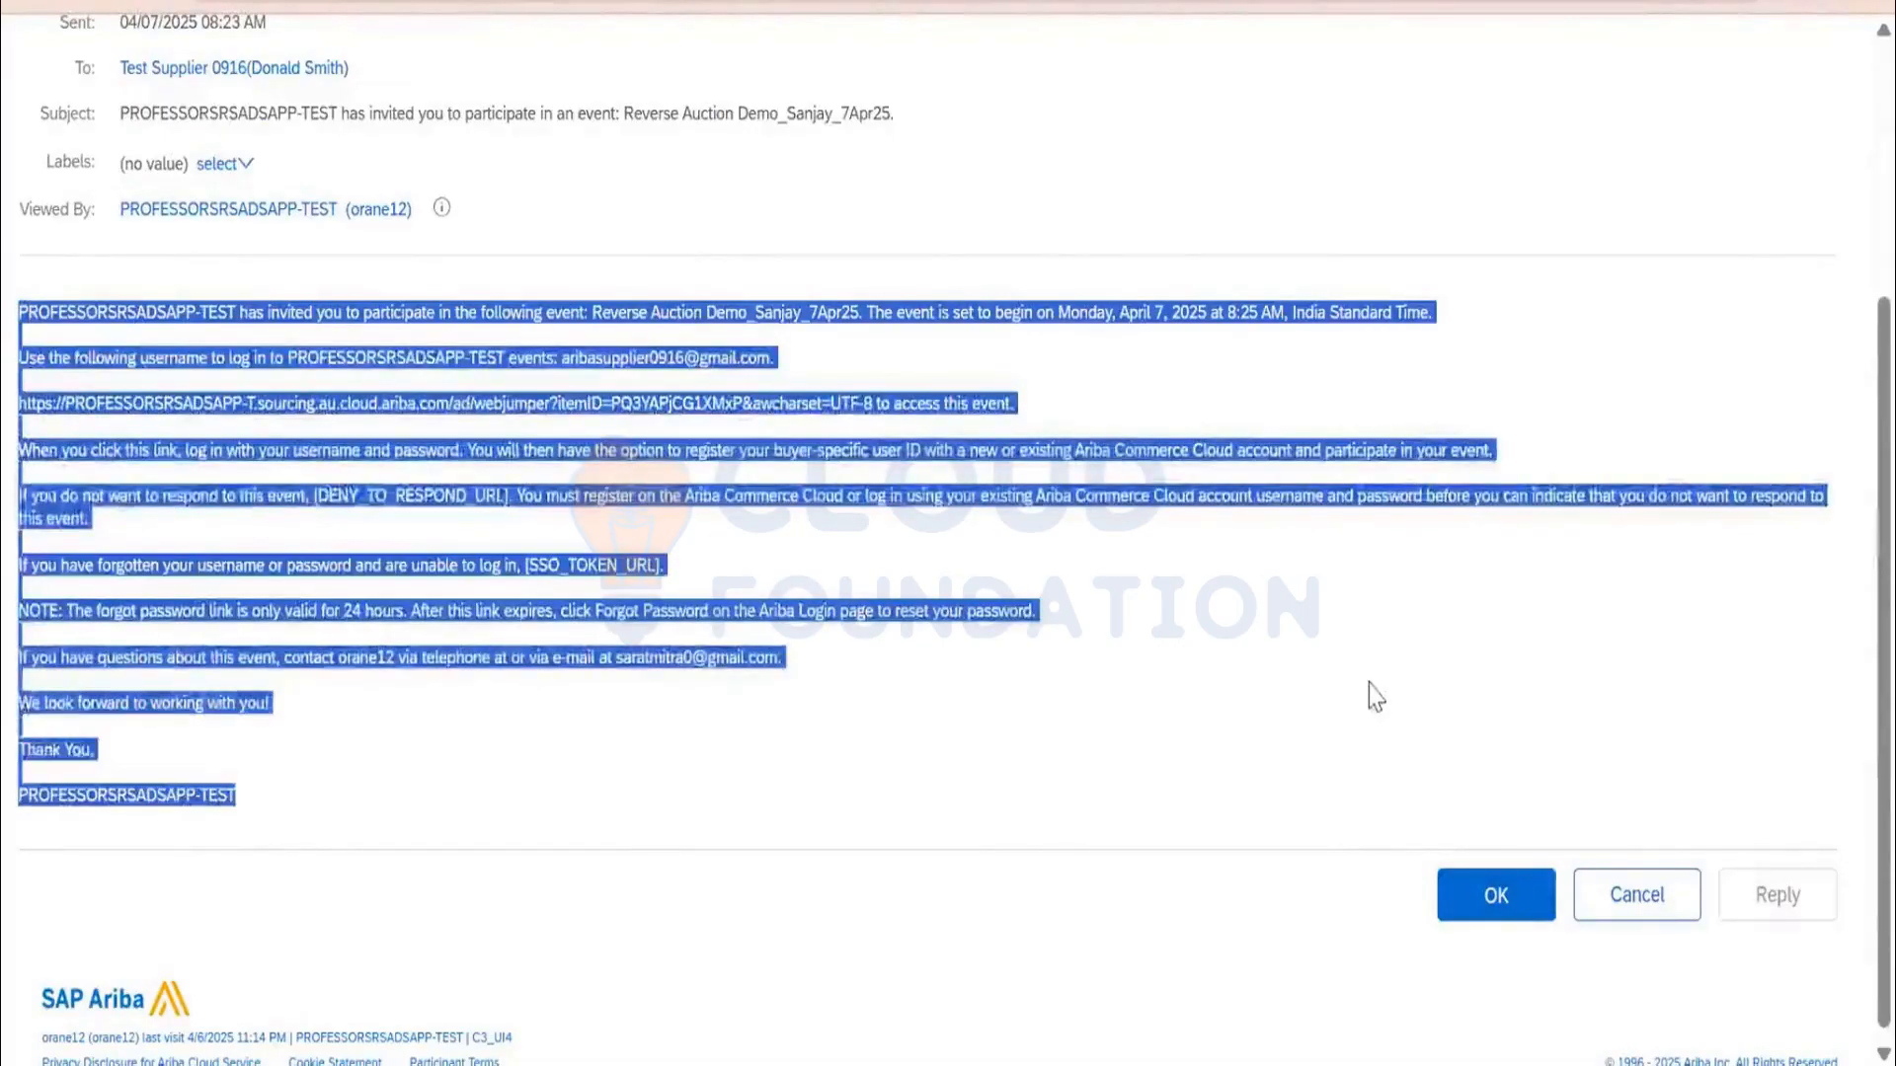
scroll(1369, 684, up, 4)
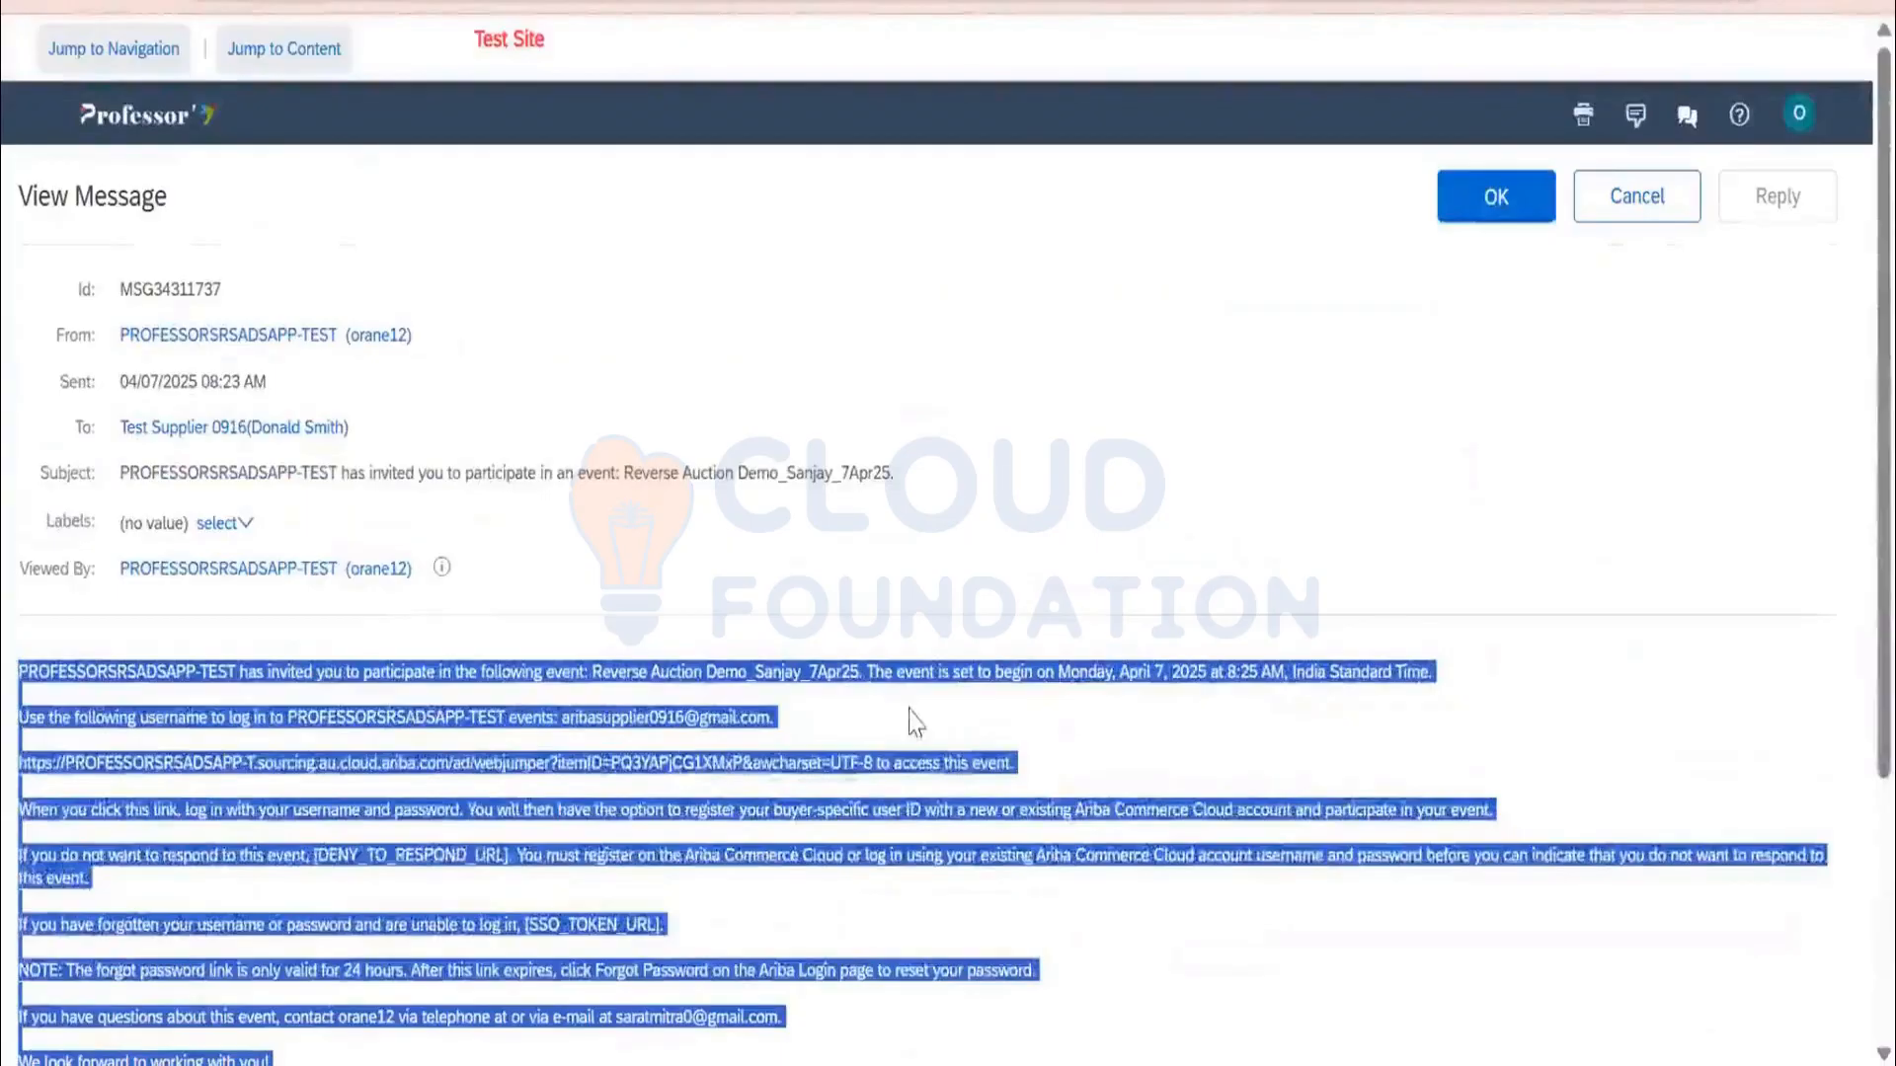
click(822, 763)
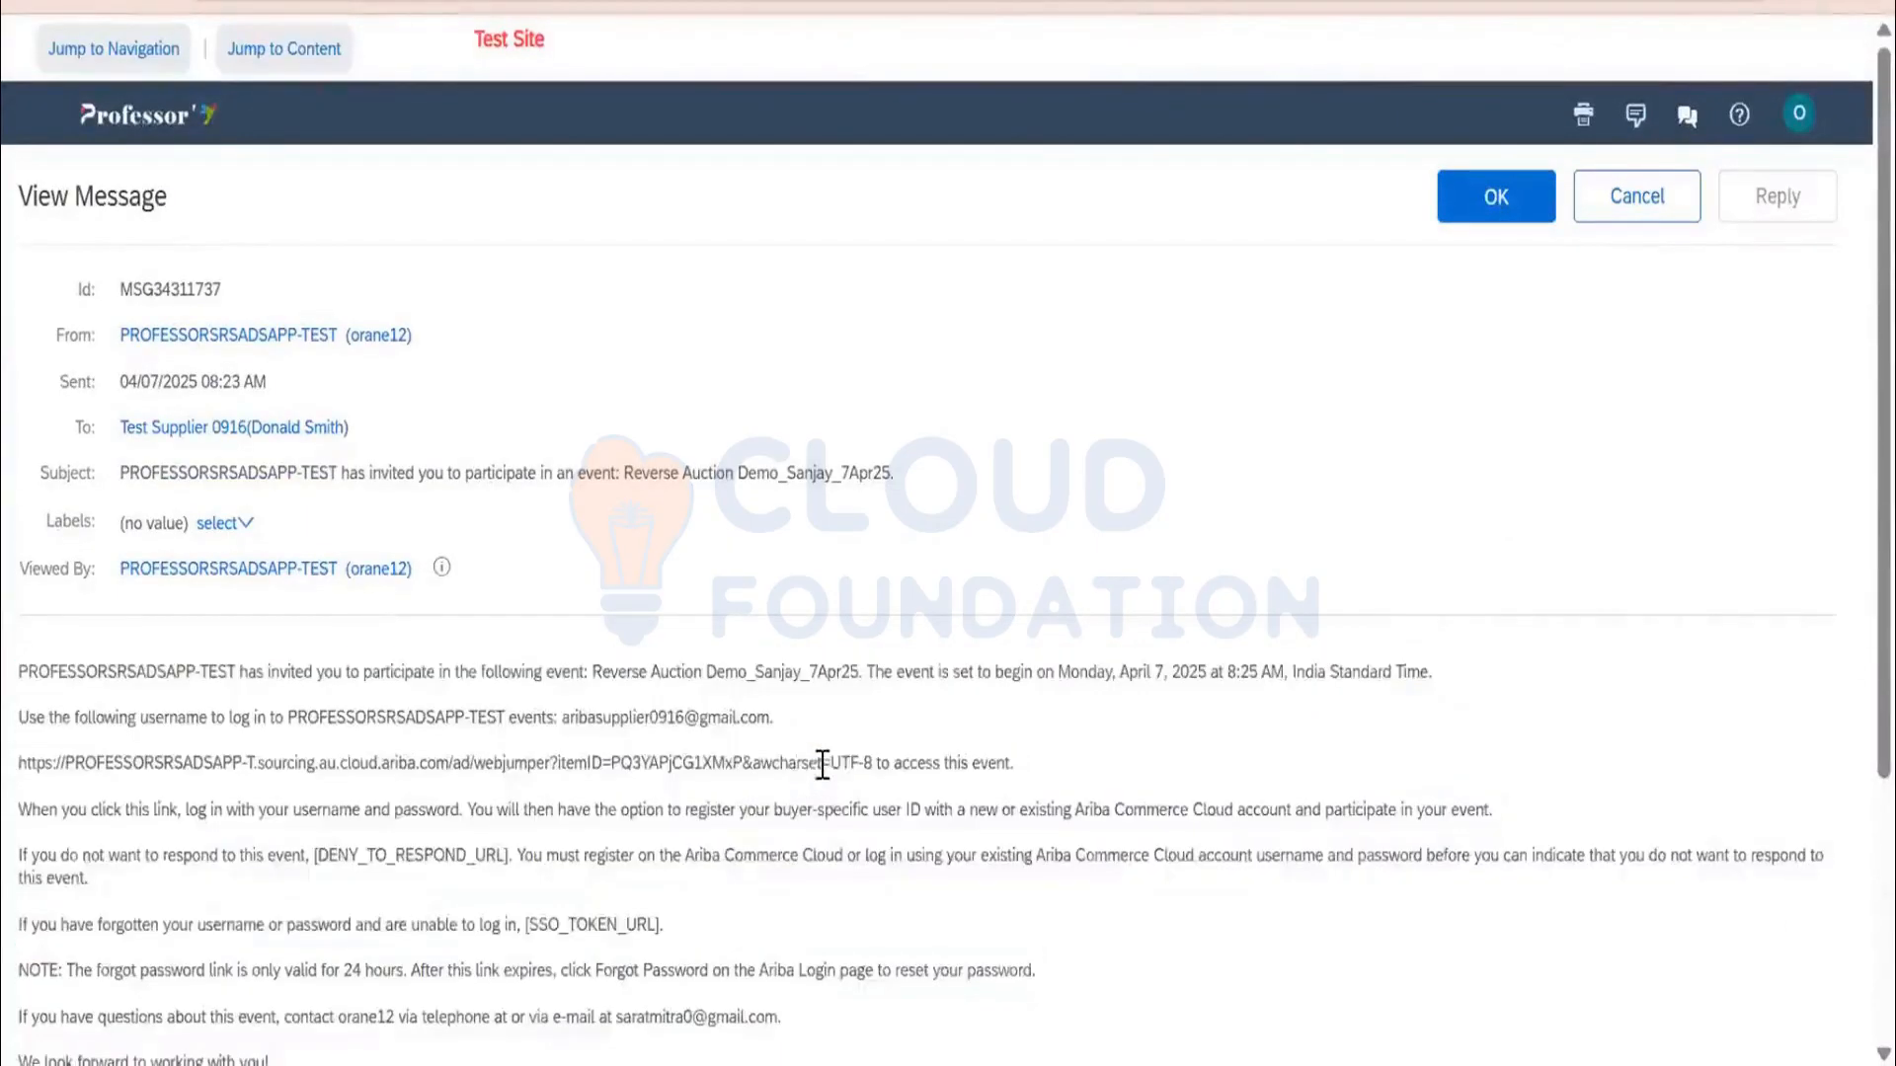
click(1508, 222)
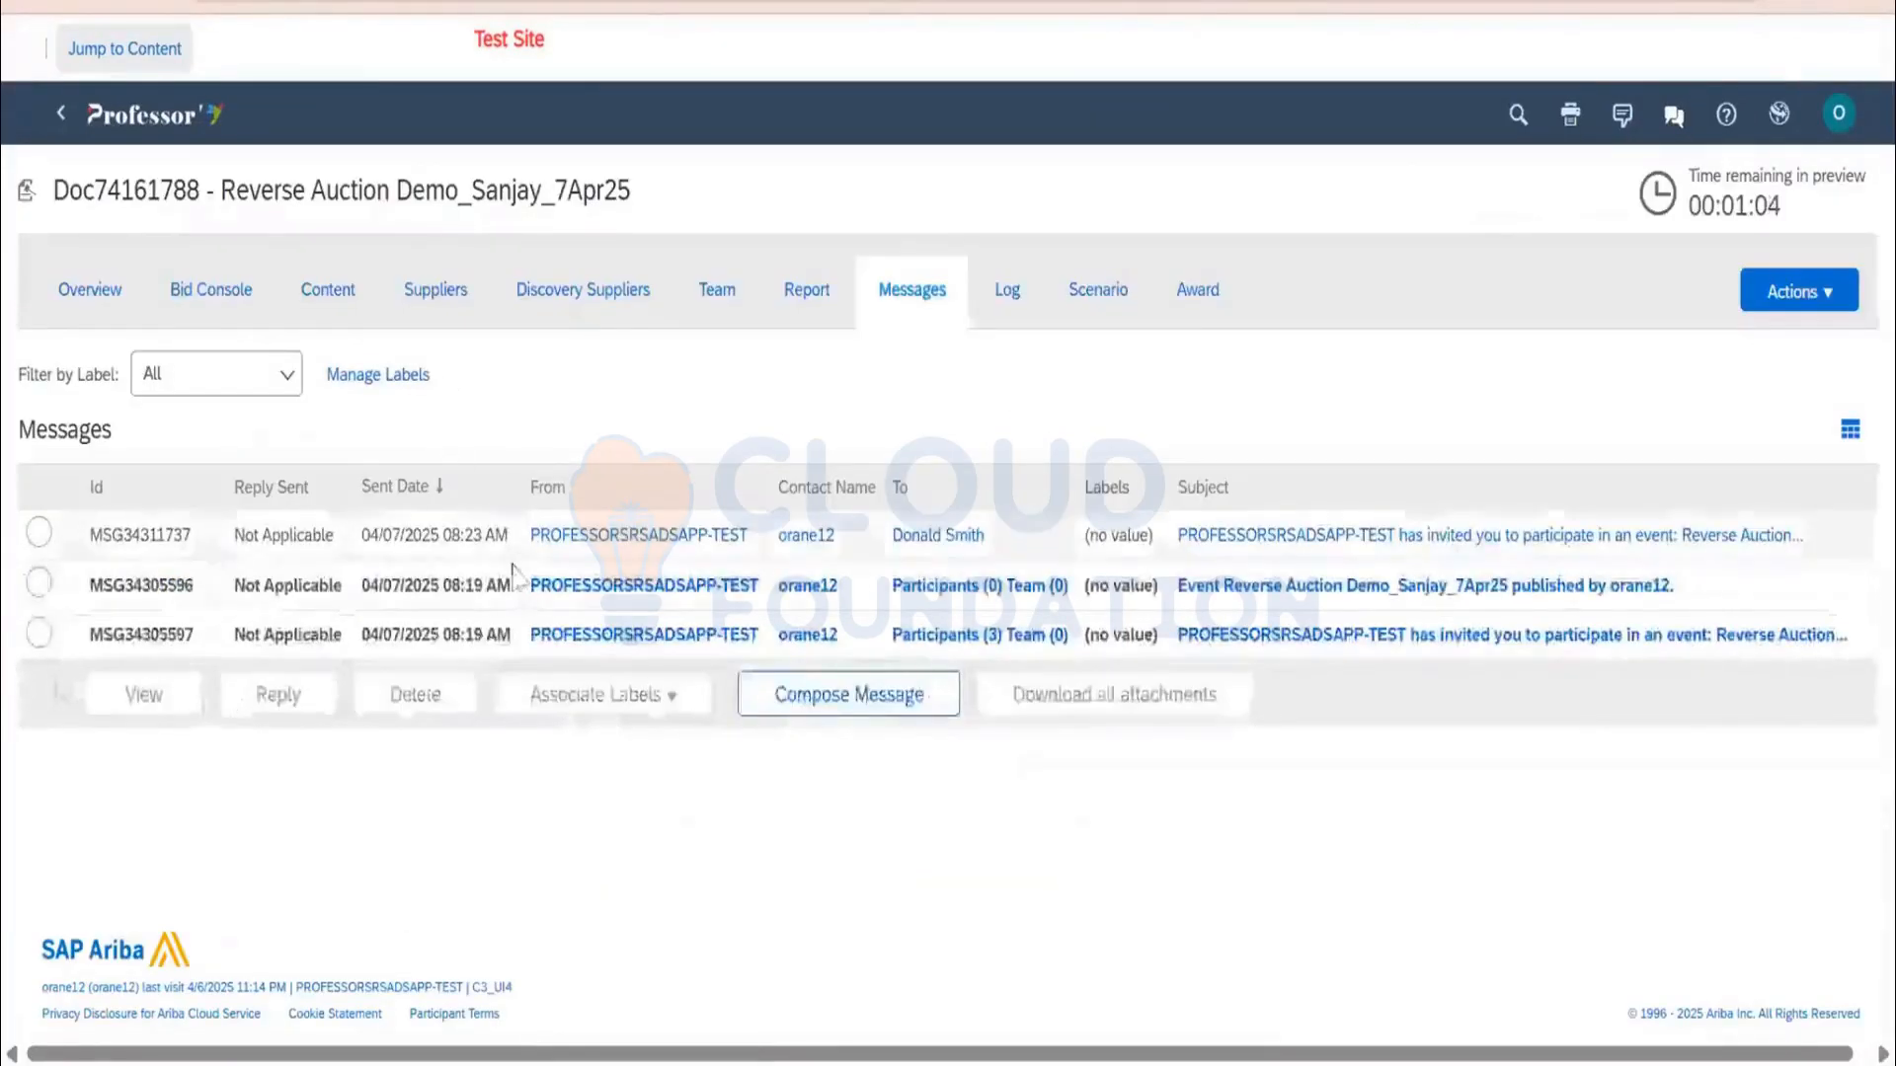
click(443, 293)
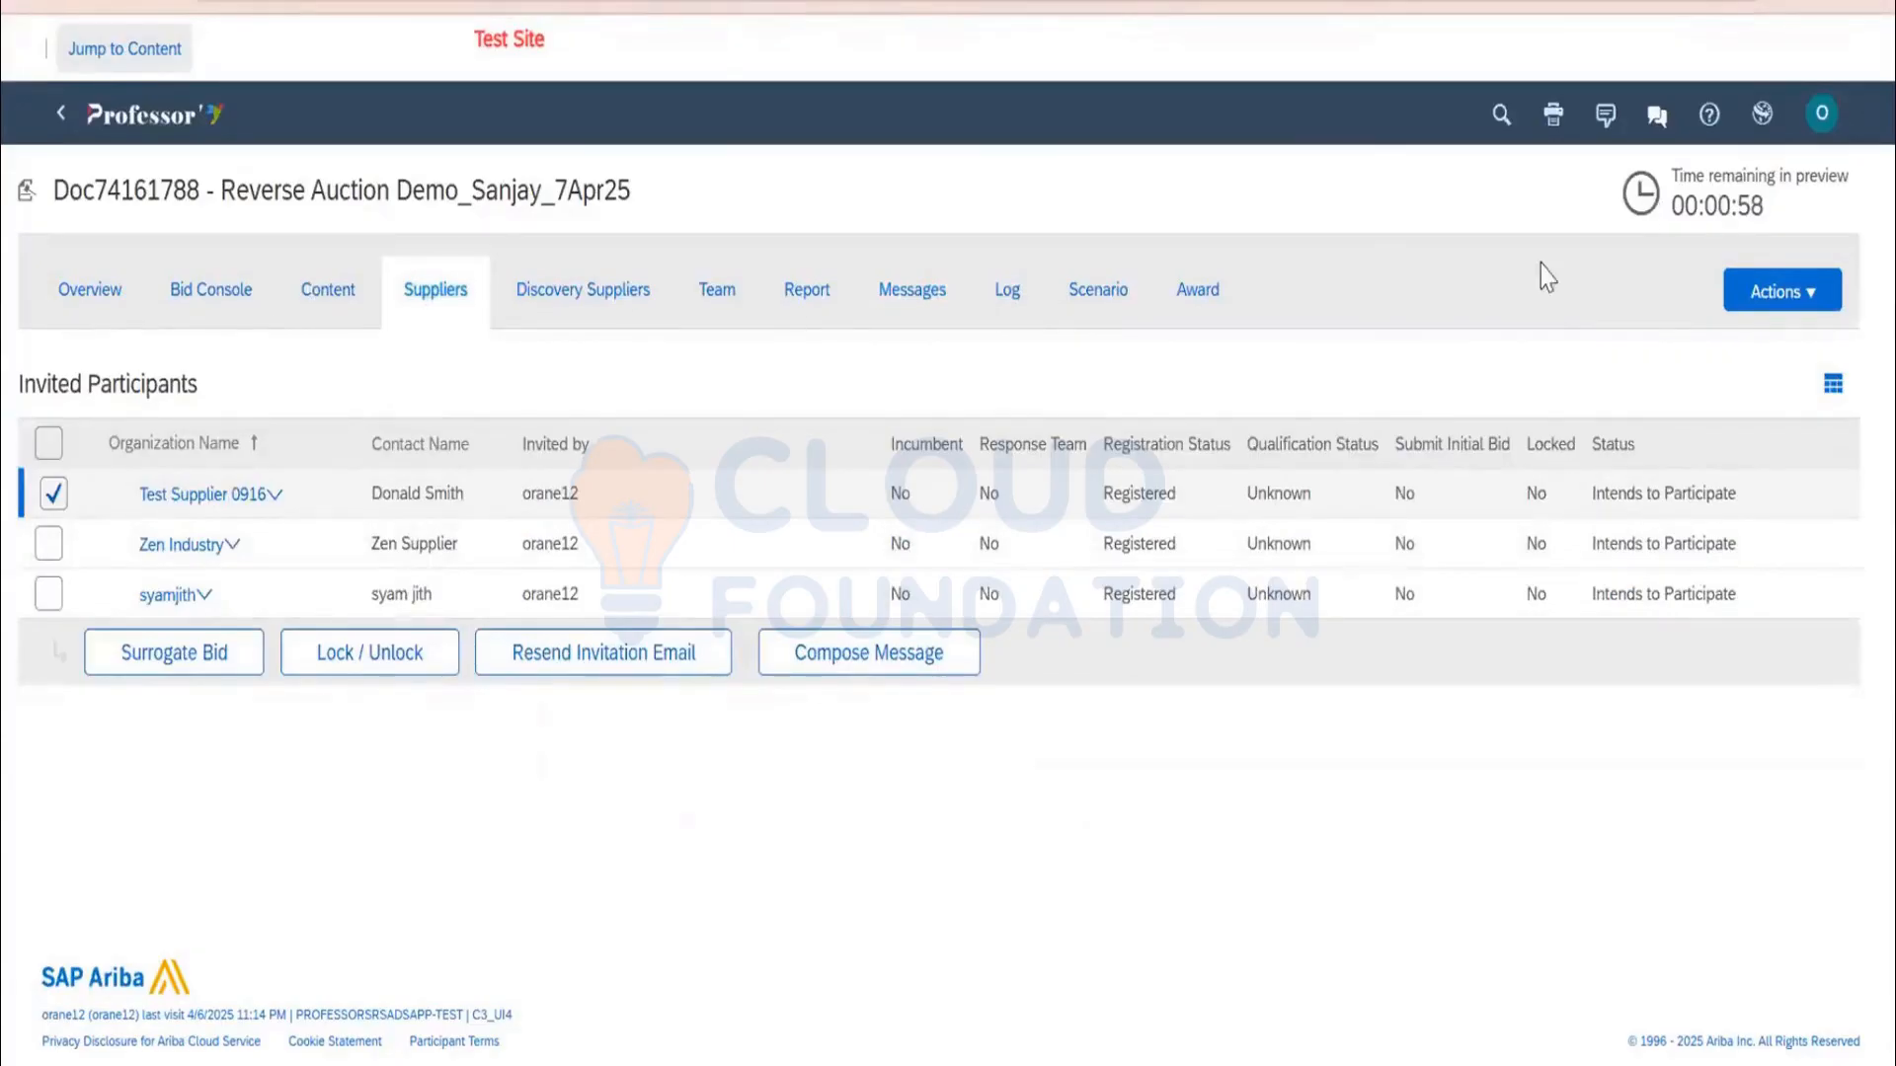
Bid as surrogate for Test Supplier 0916 in the Reverse Auction Demo_Sanjay_7Apr25 event's bid console
click(206, 668)
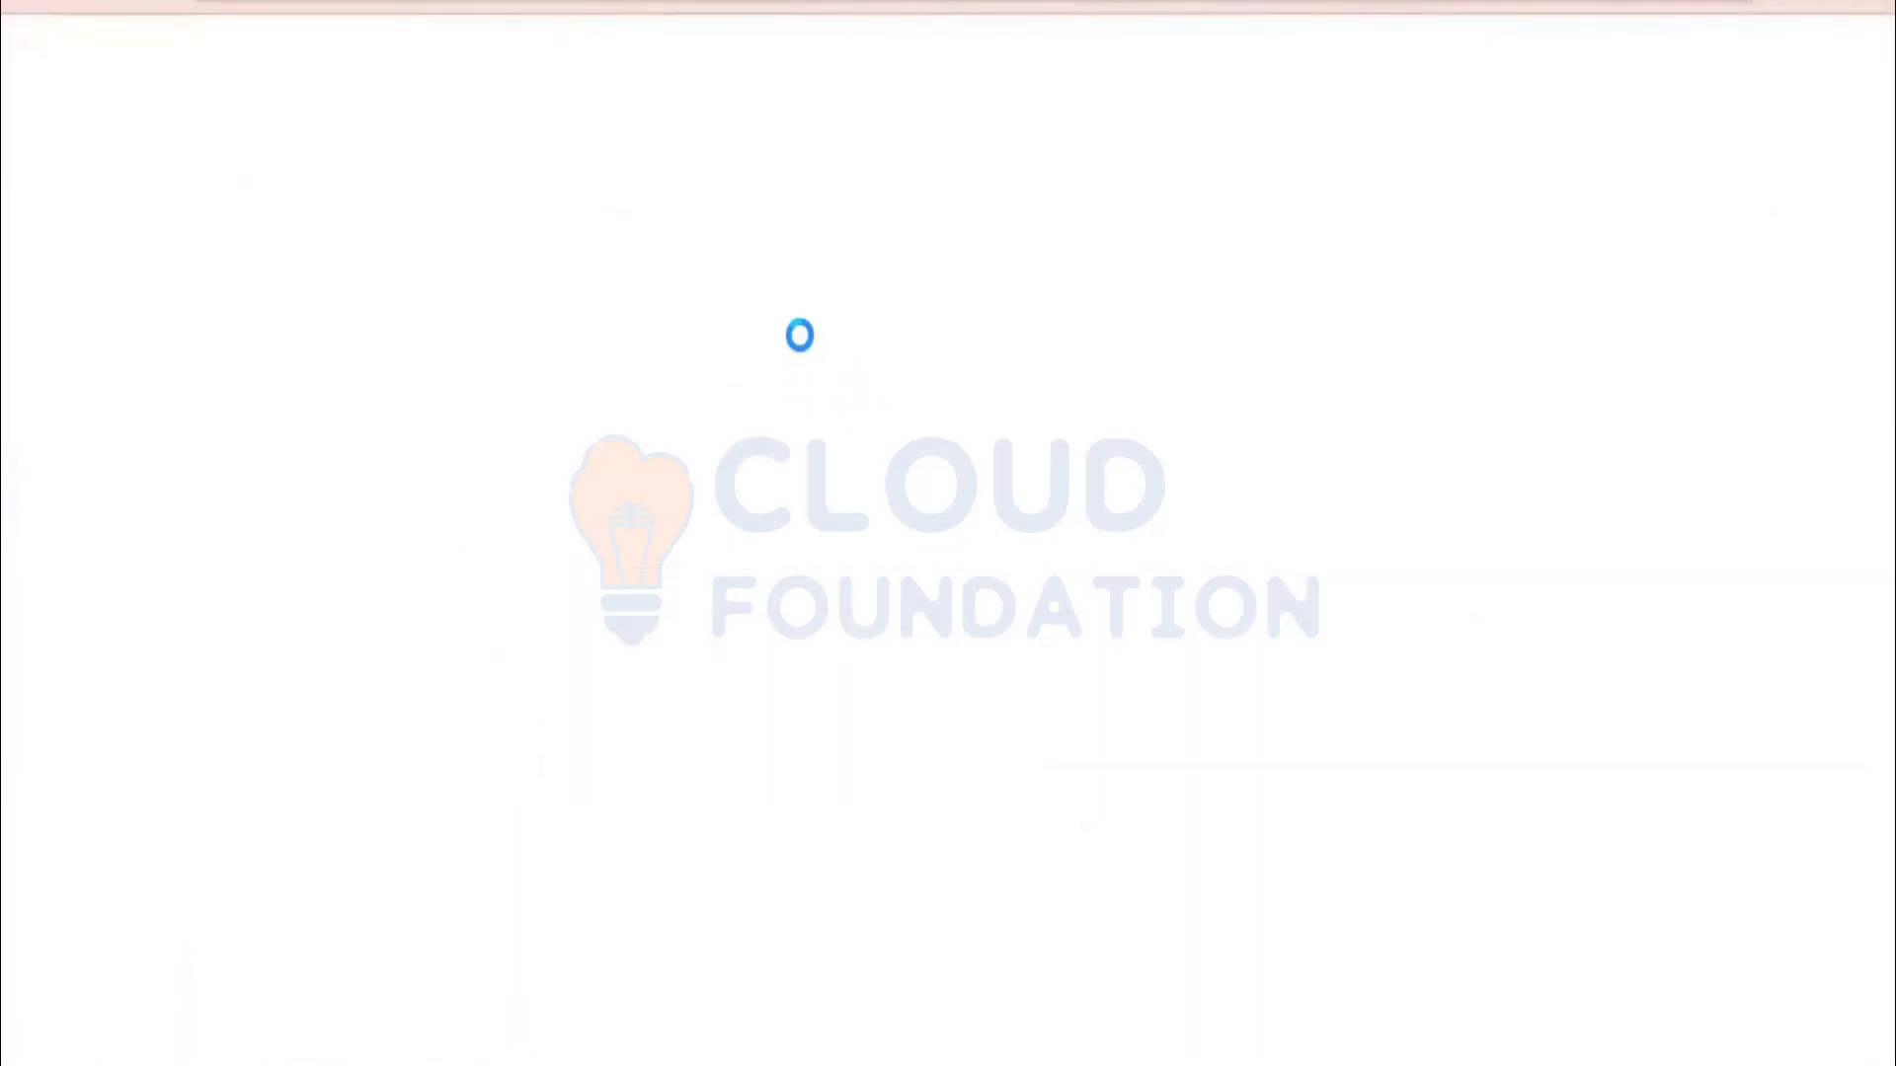
scroll(681, 602, down, 5)
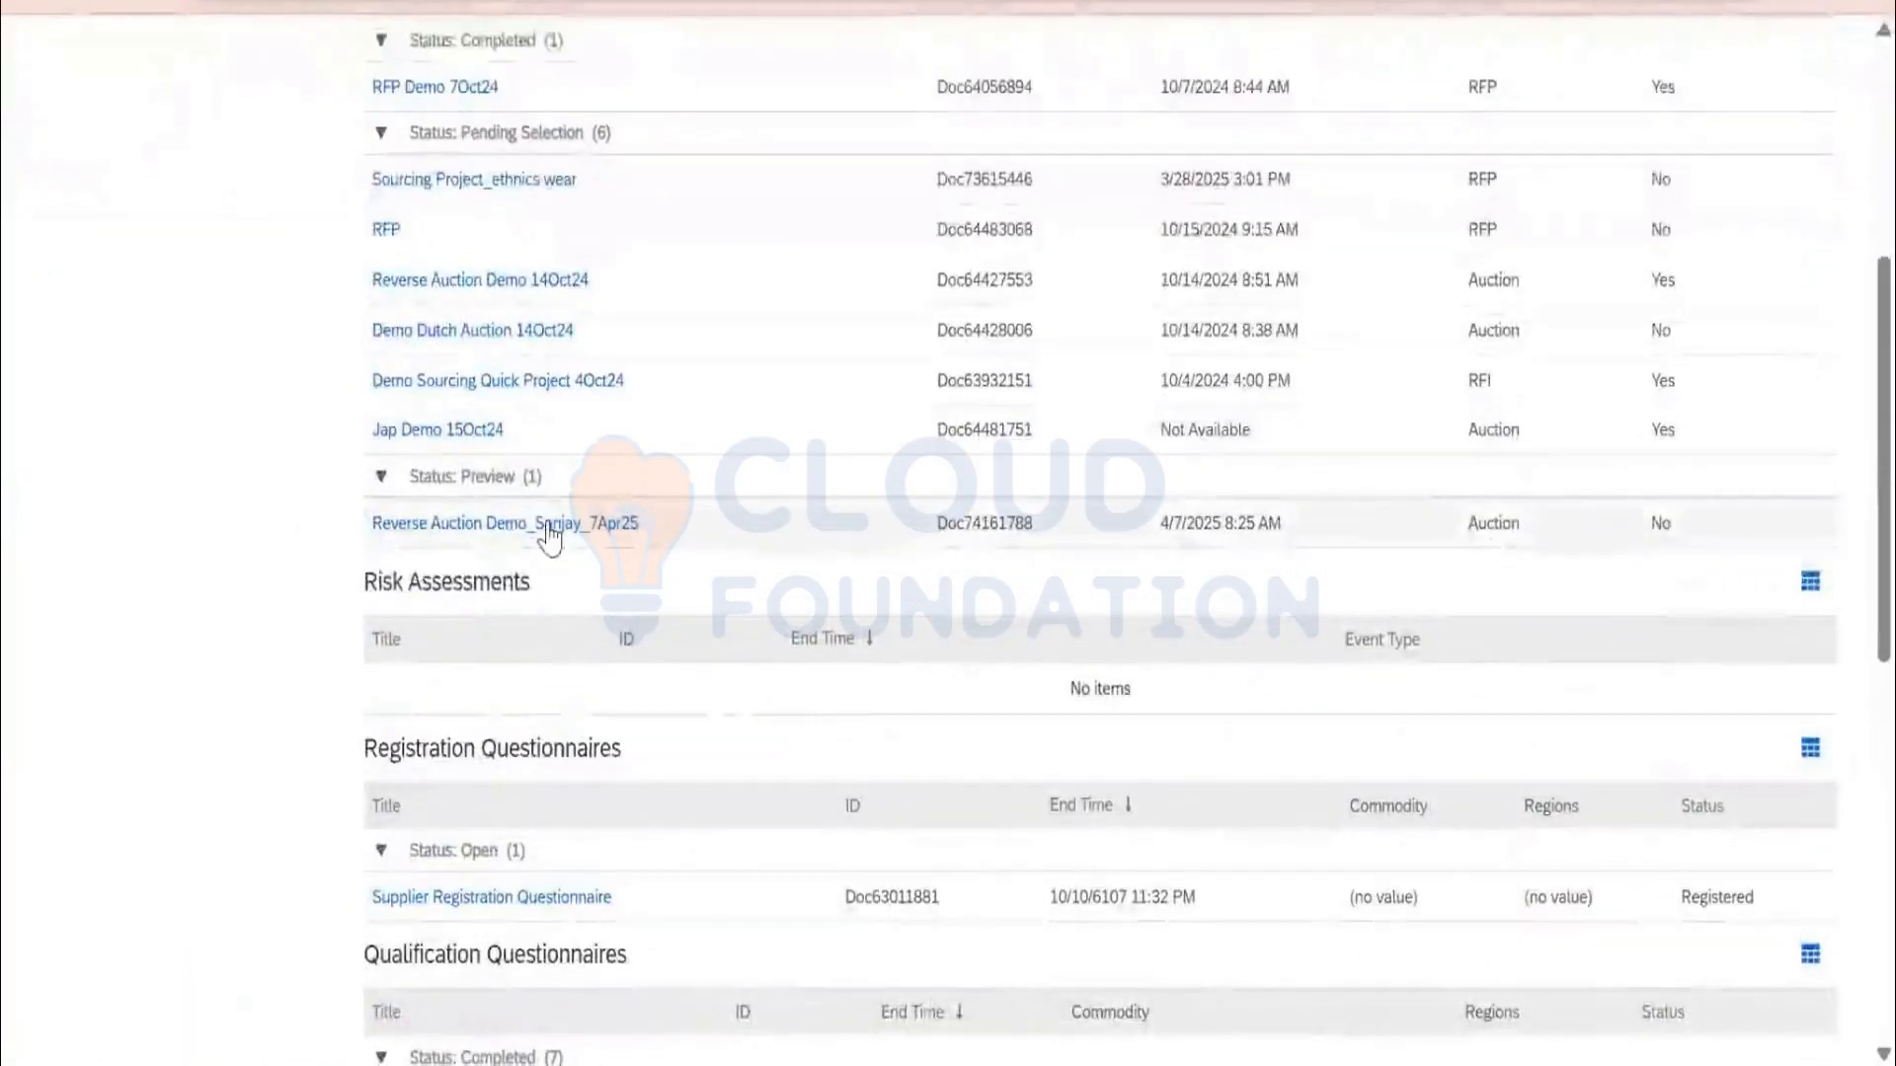
click(548, 528)
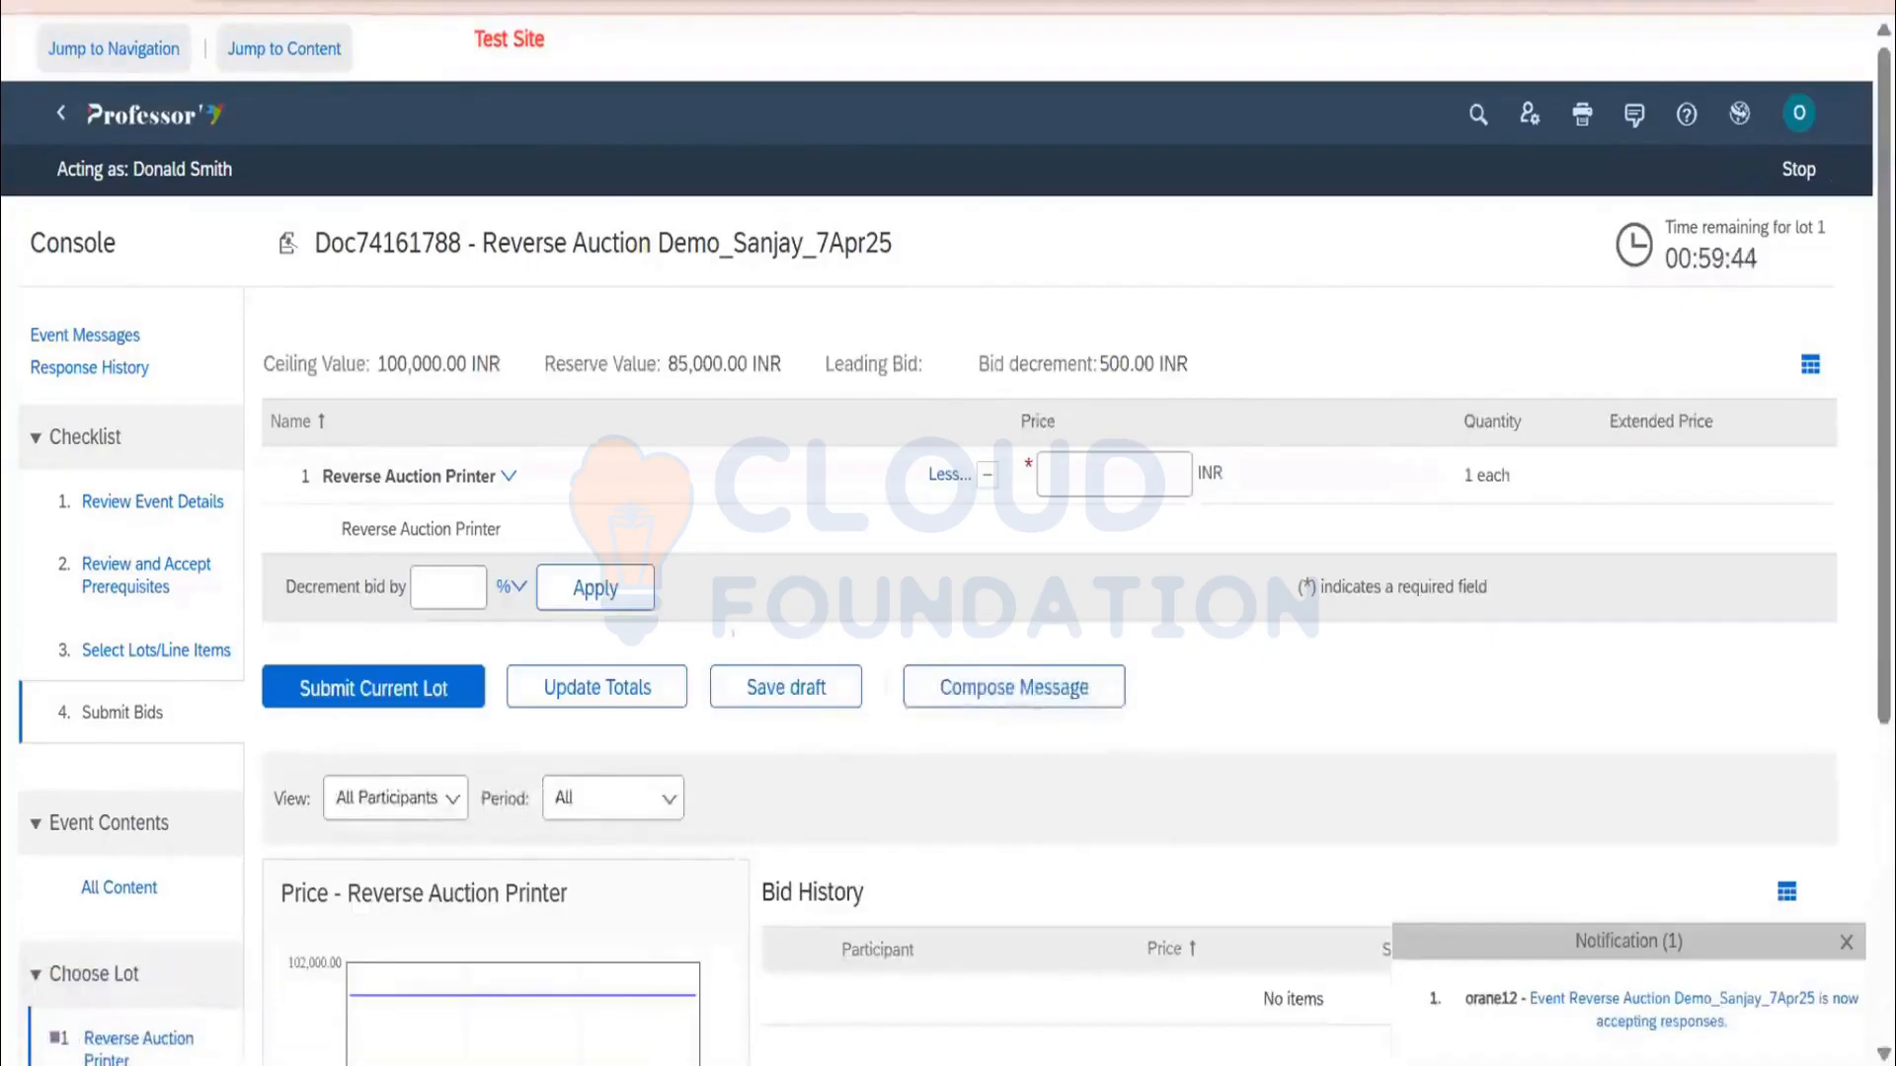
Enter a 100000 INR price for the printer lot and submit it
click(1079, 471)
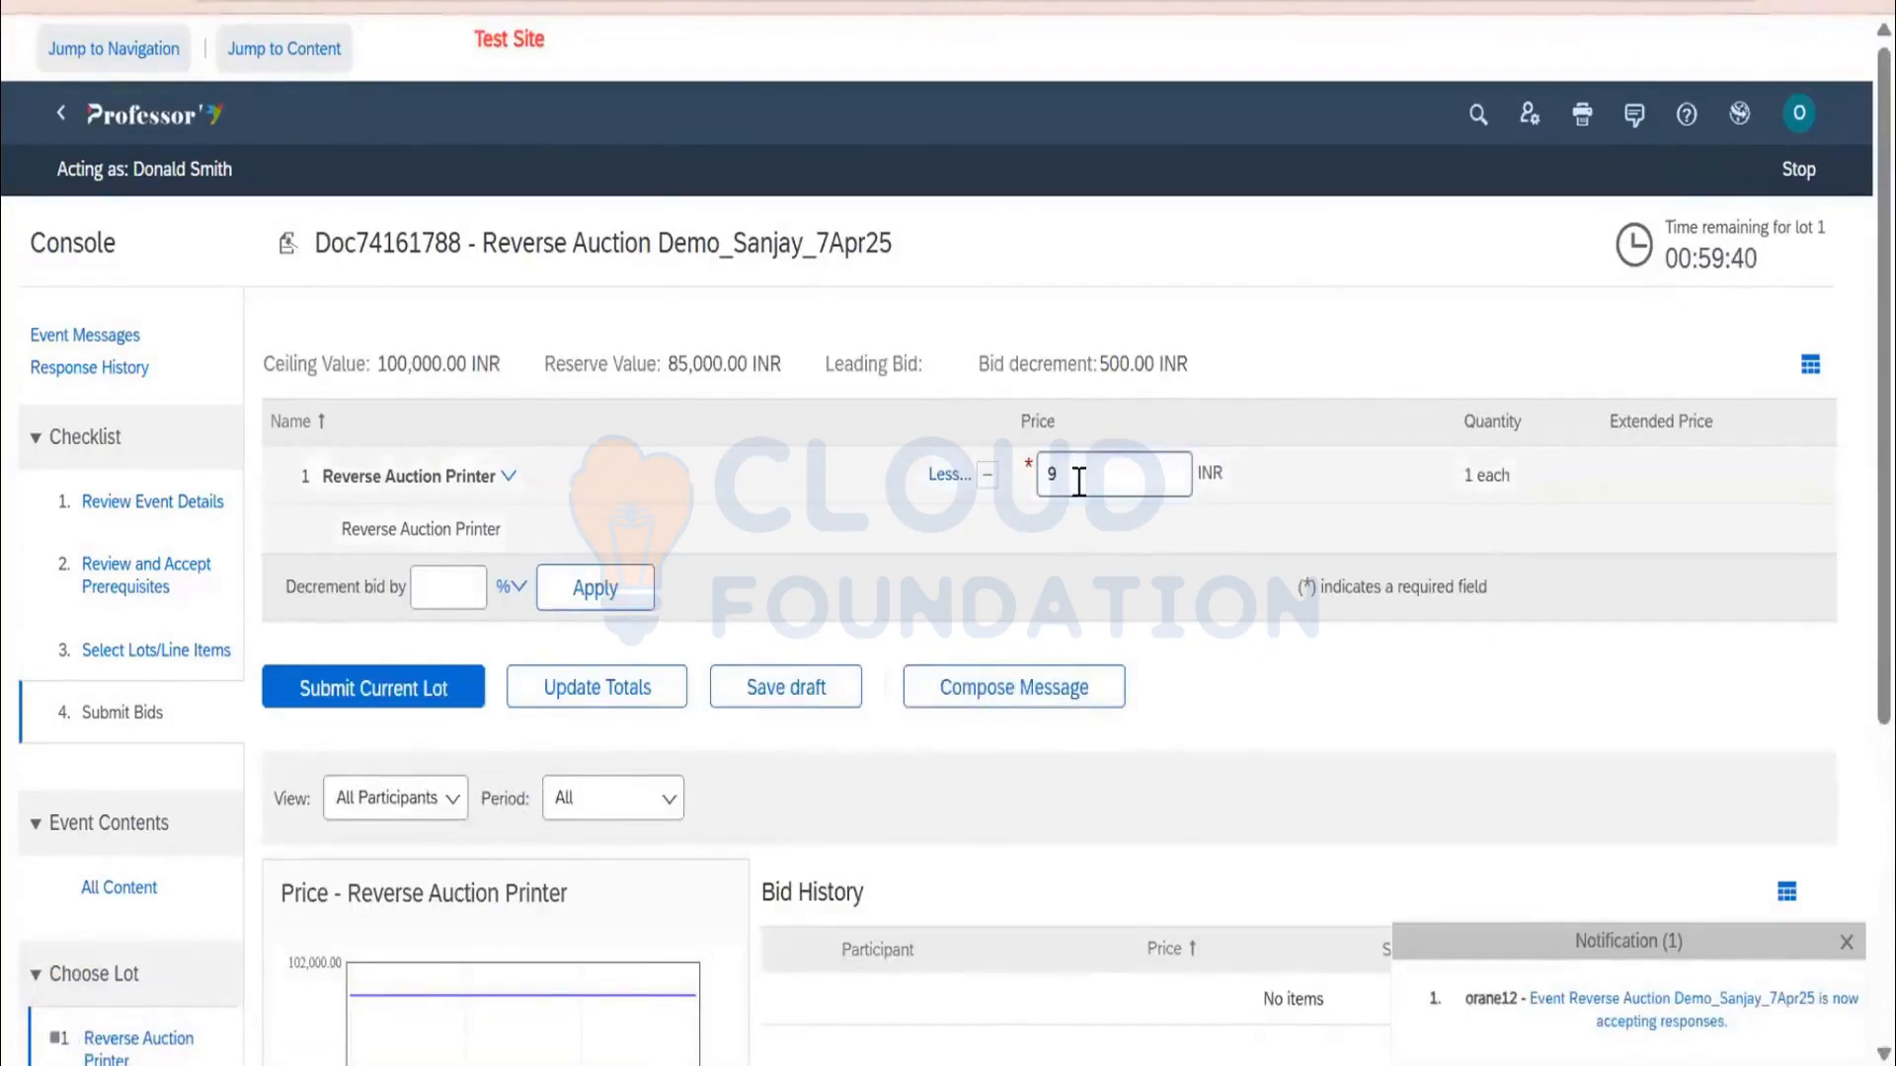
text(99)
key(BackSpace)
text(1000)
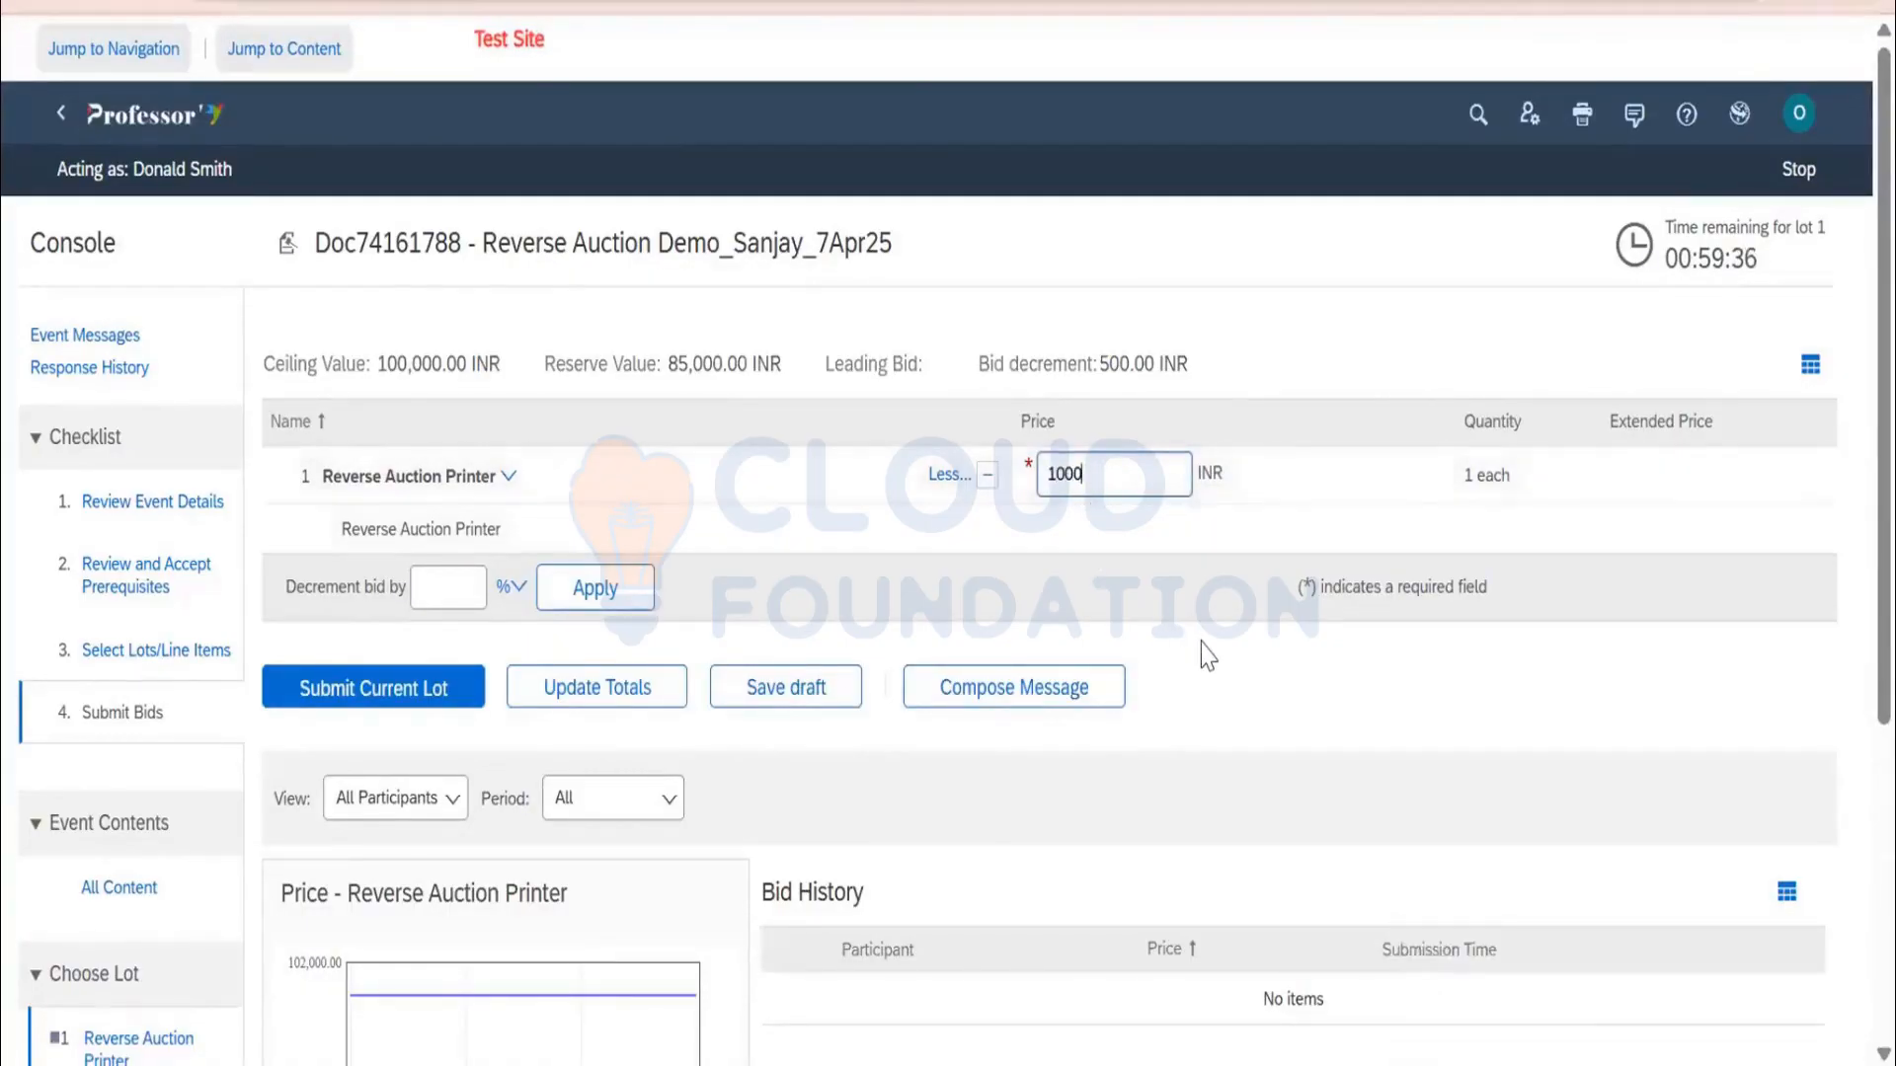
text(00)
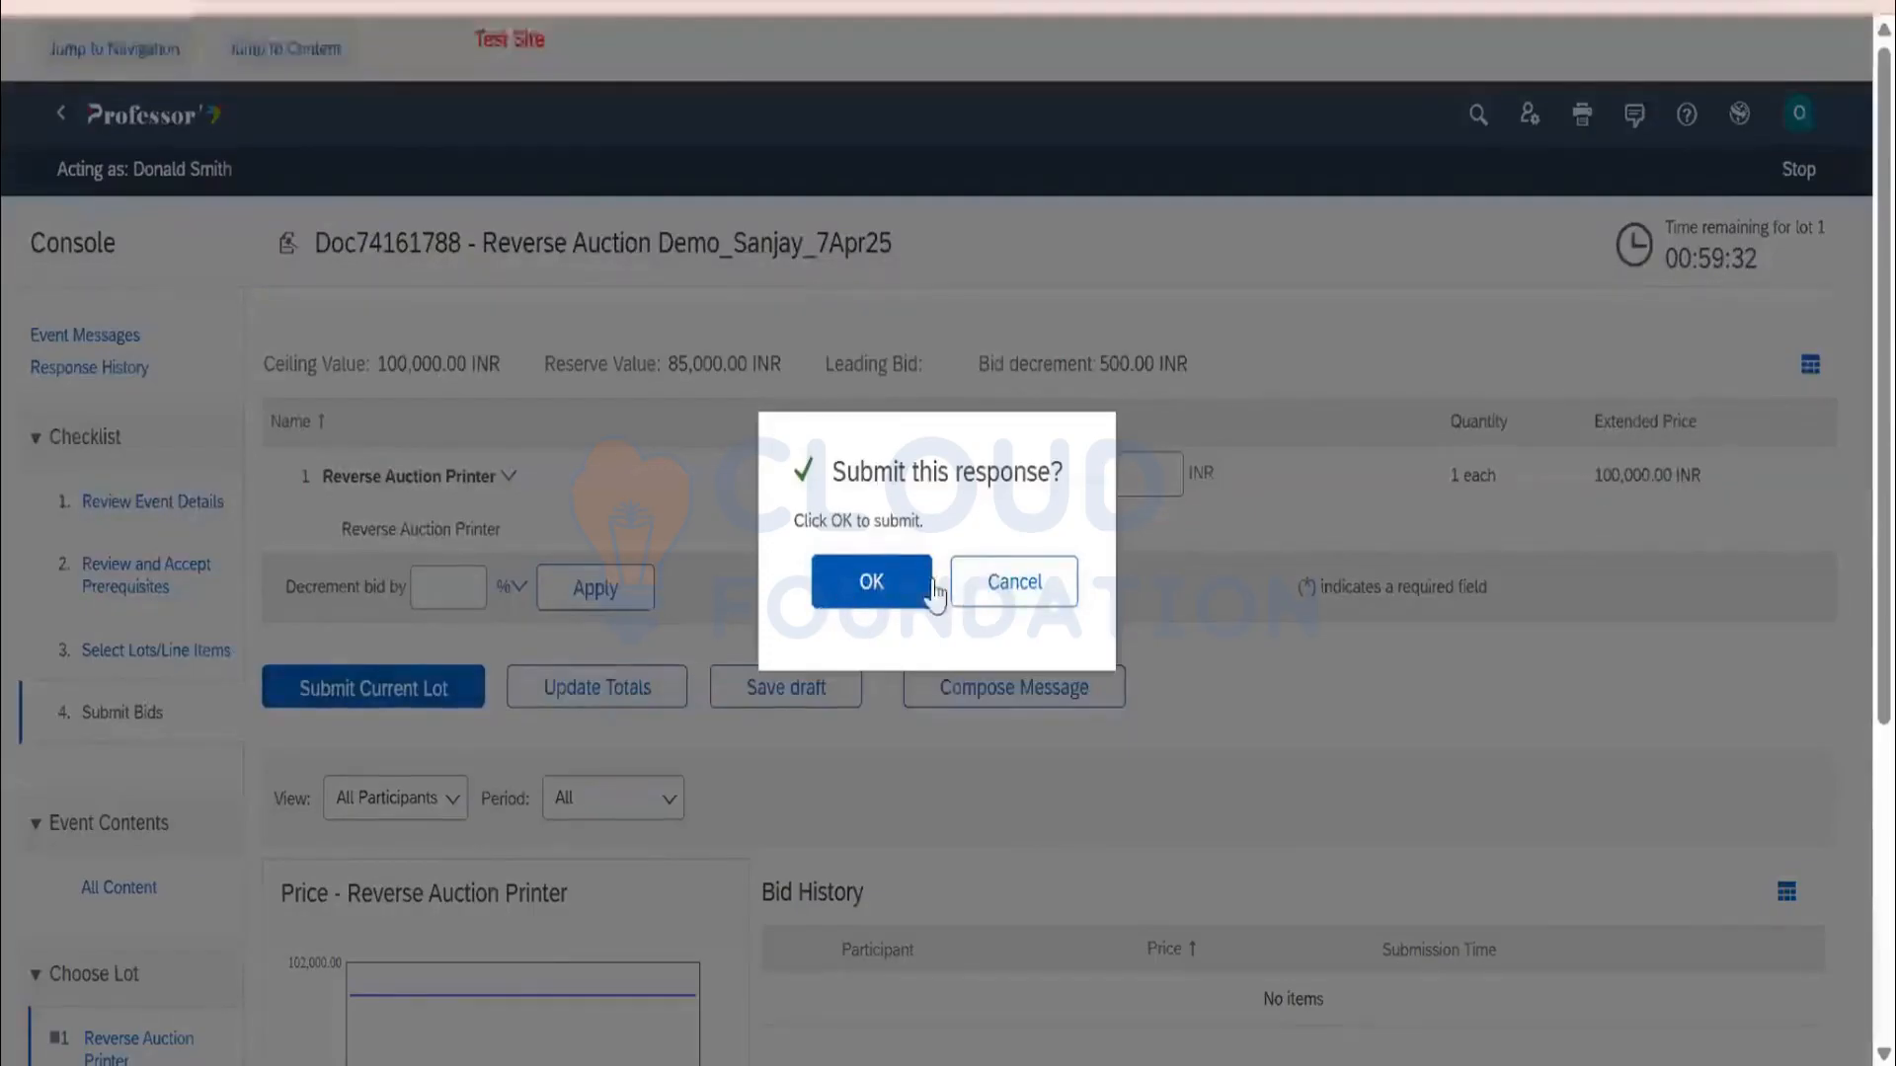
click(838, 595)
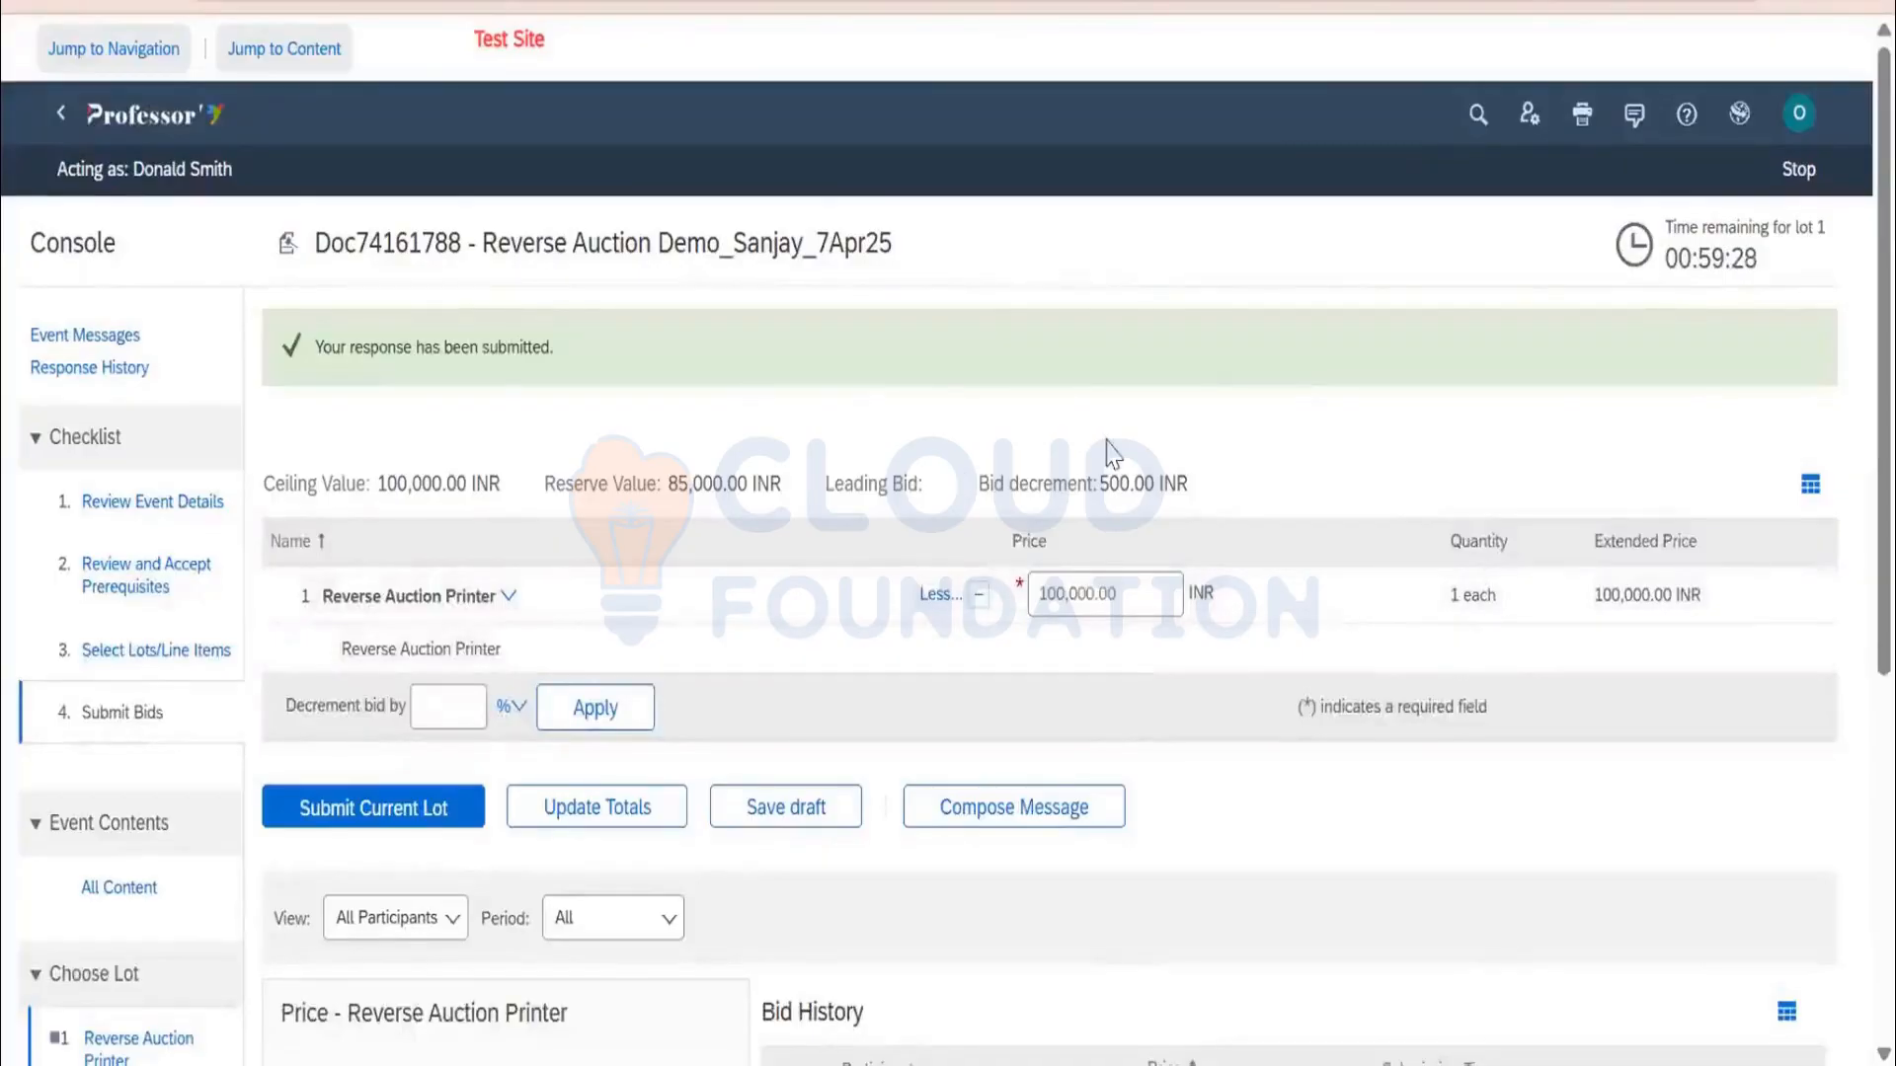
Check the bid history showing 100,000.00 as the leading bid
scroll(1108, 454, down, 2)
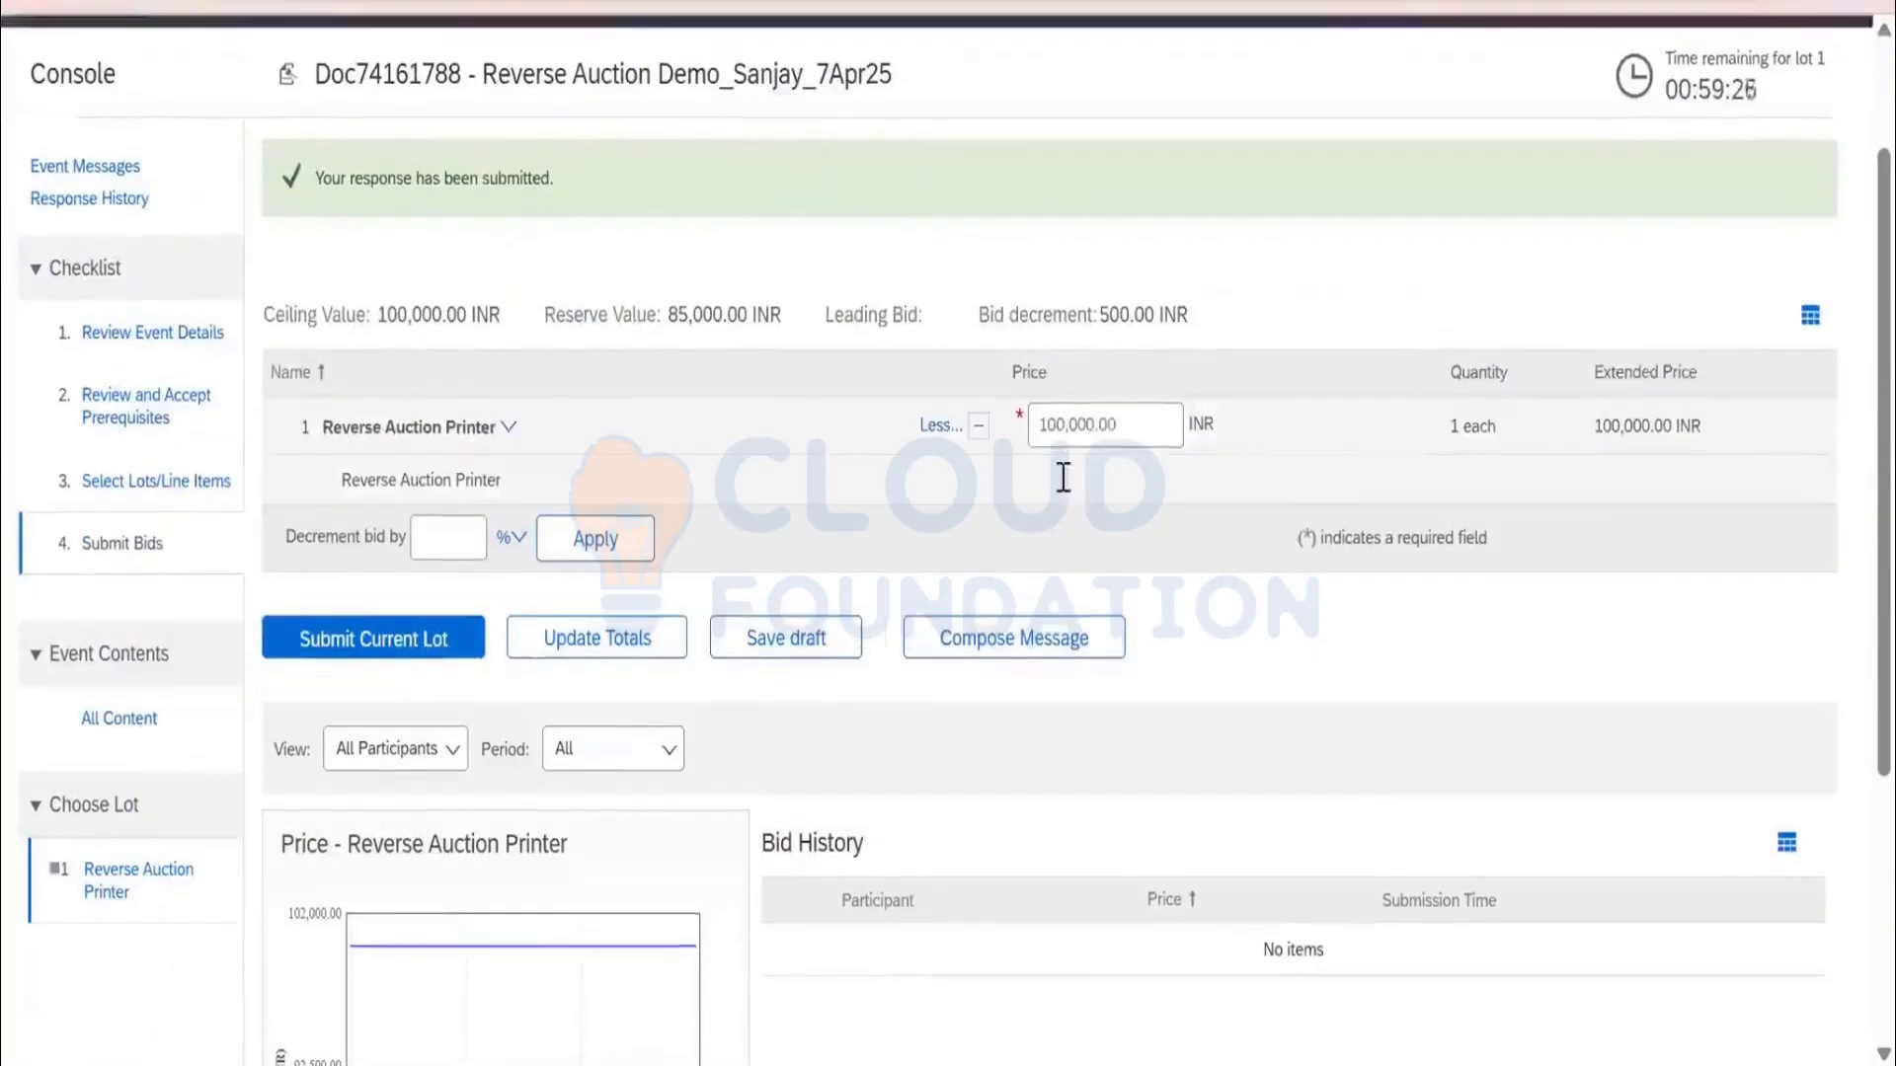
scroll(1064, 478, up, 2)
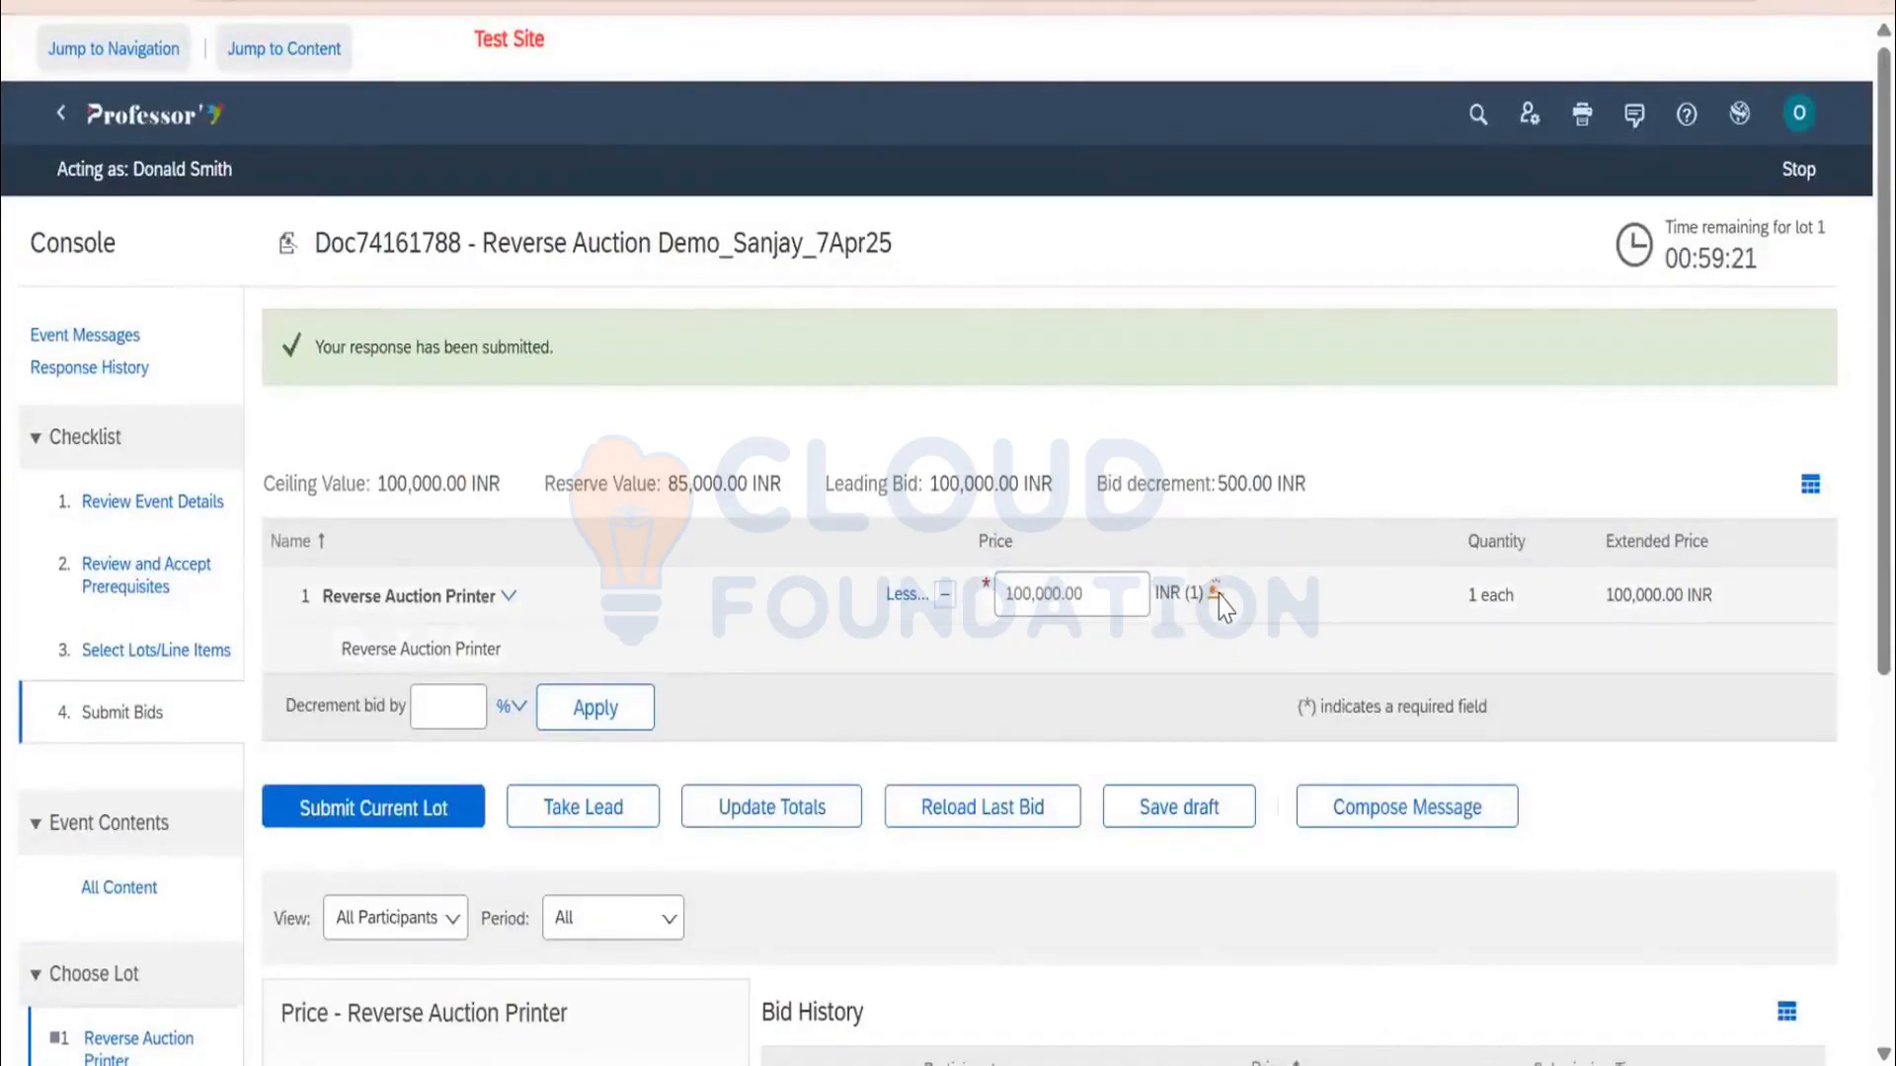
mouse_move(1224, 608)
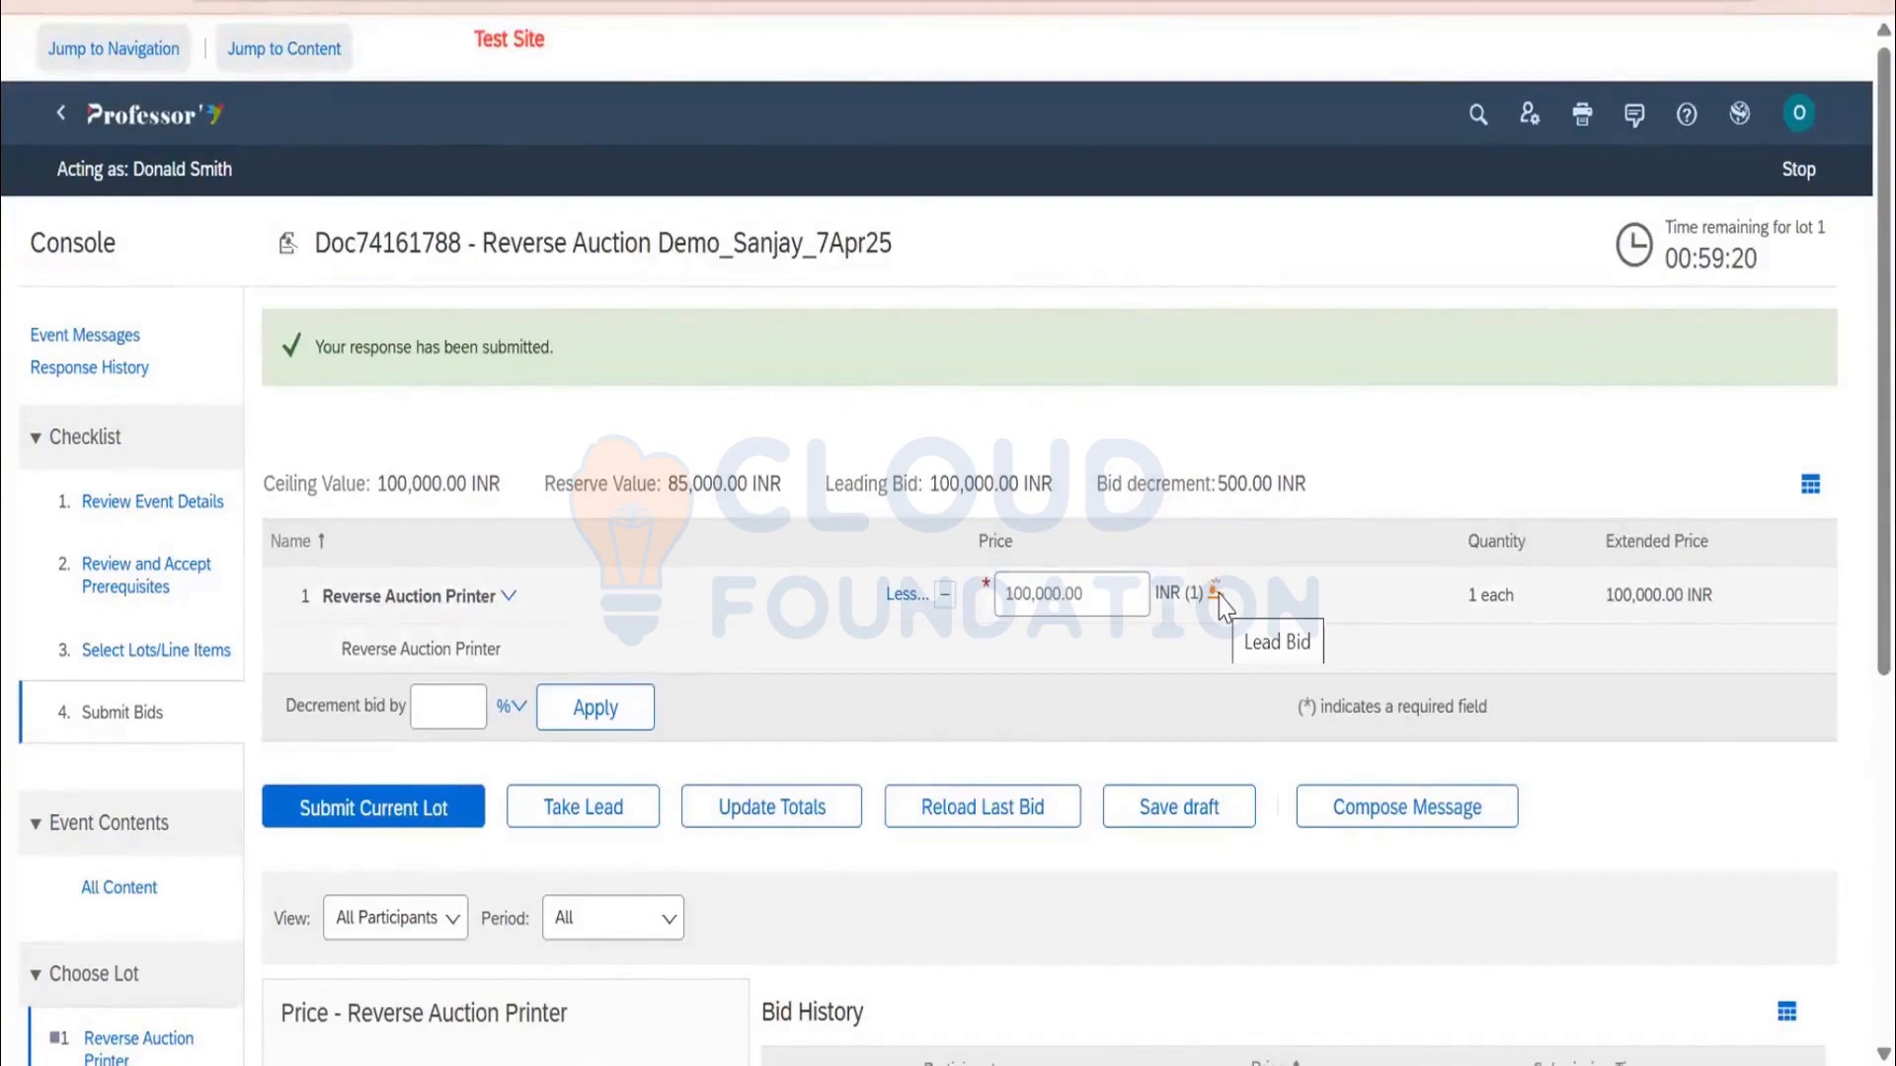
scroll(1197, 551, down, 2)
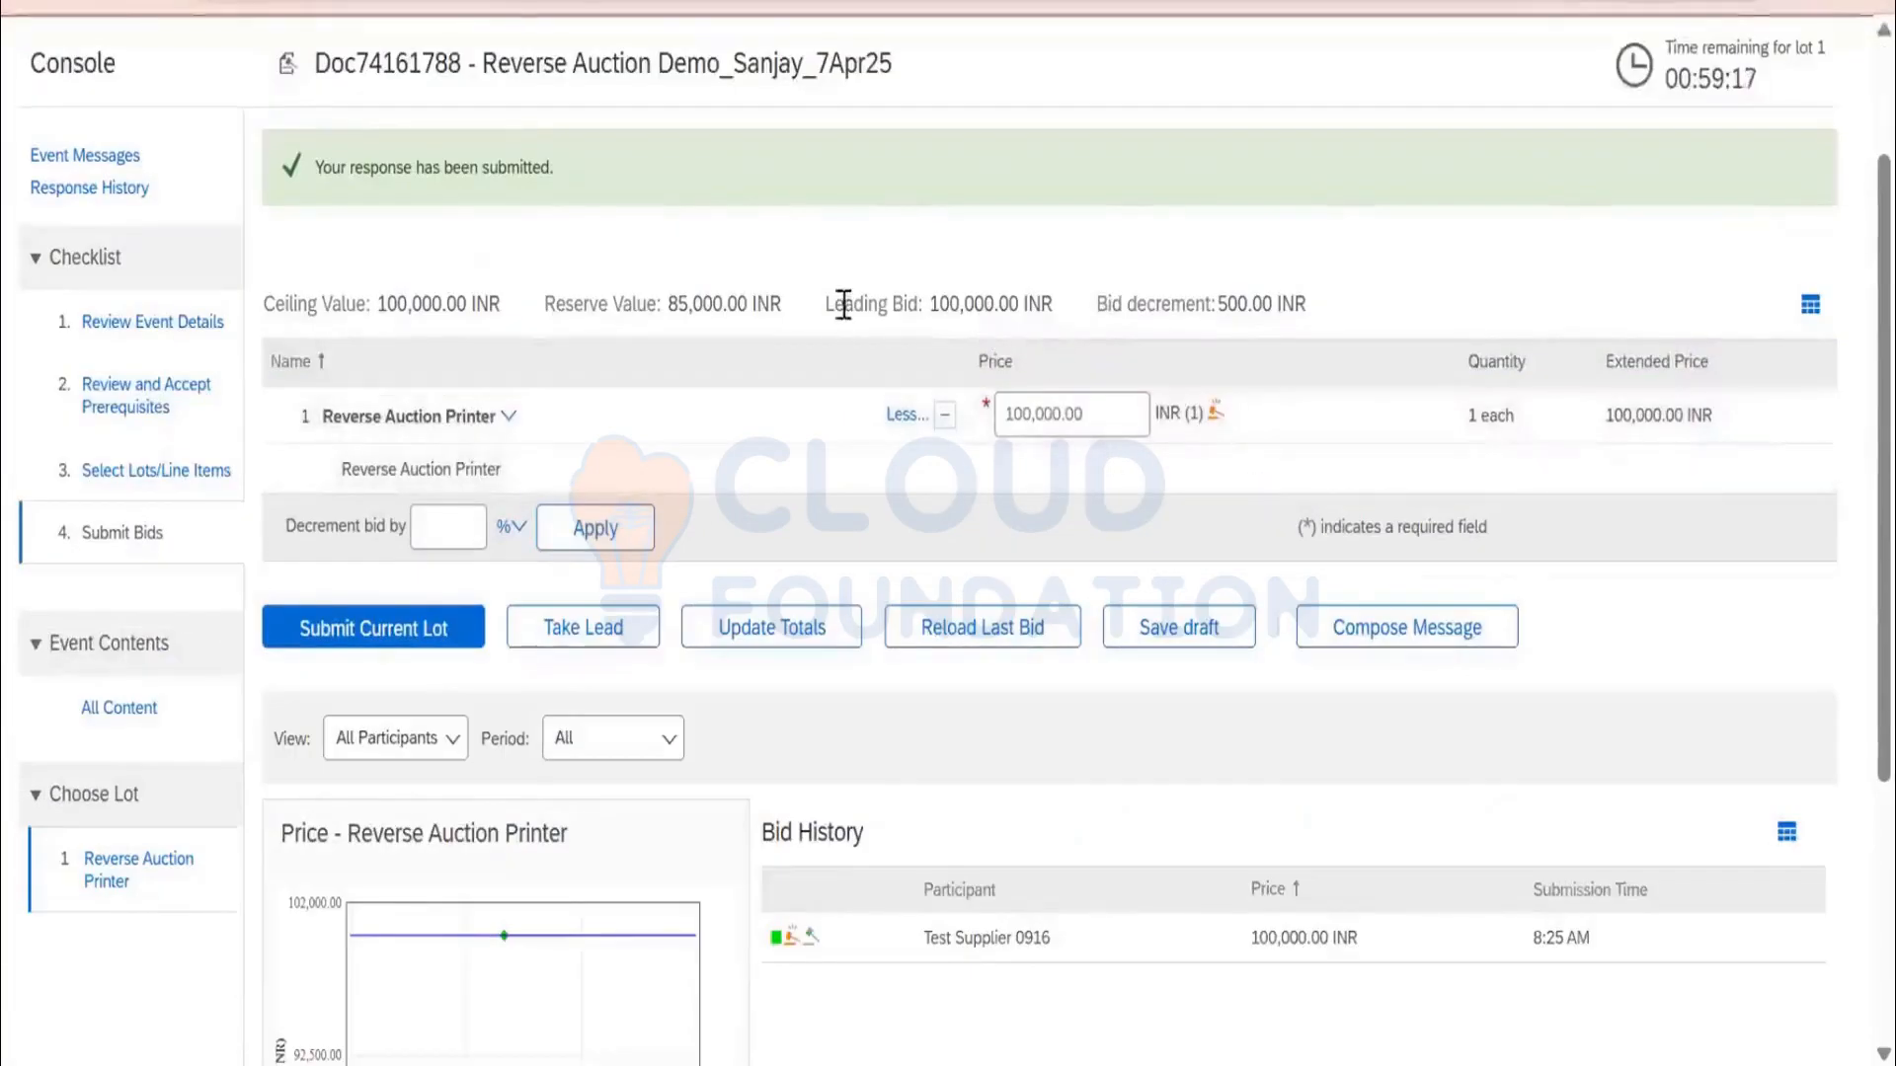
drag(845, 305, 1014, 306)
Overwrite the 100,000.00 price with a 99,900 INR bid and submit it
drag(1094, 415, 1009, 415)
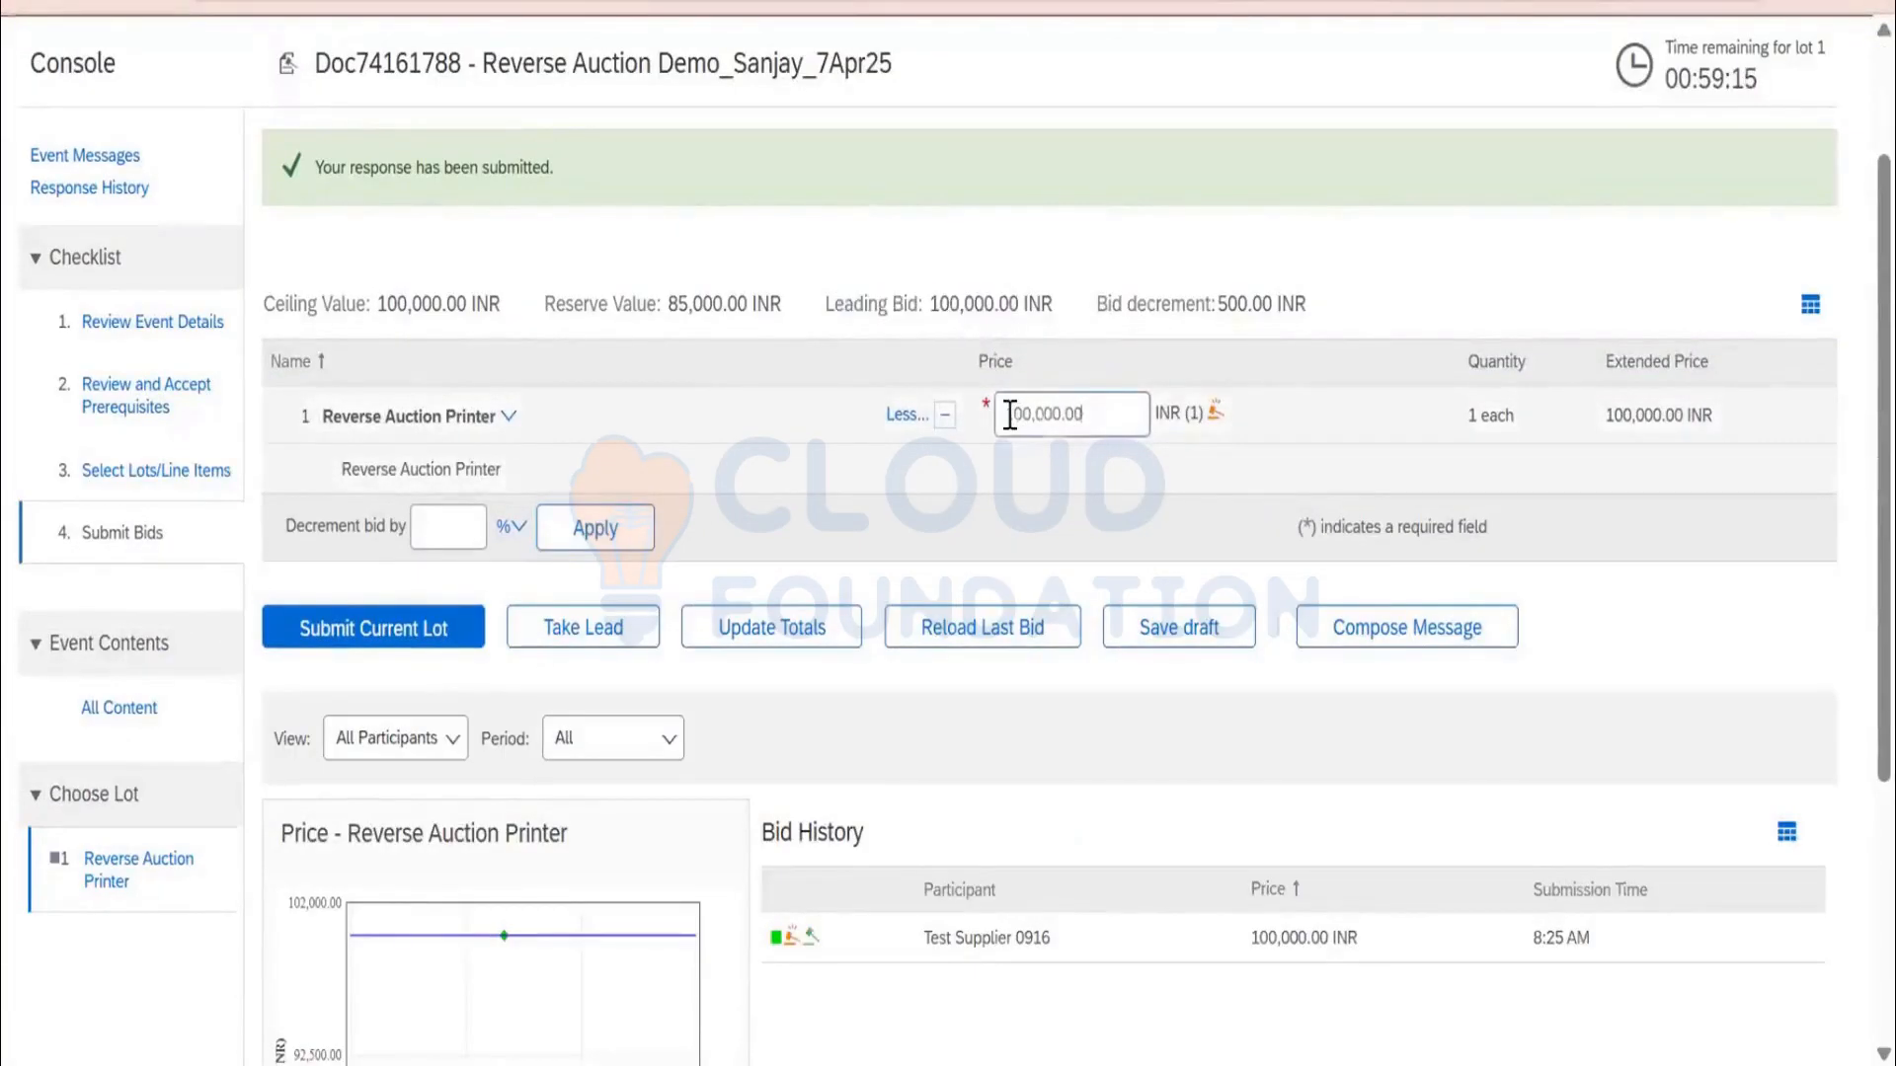
double_click(1009, 414)
click(980, 308)
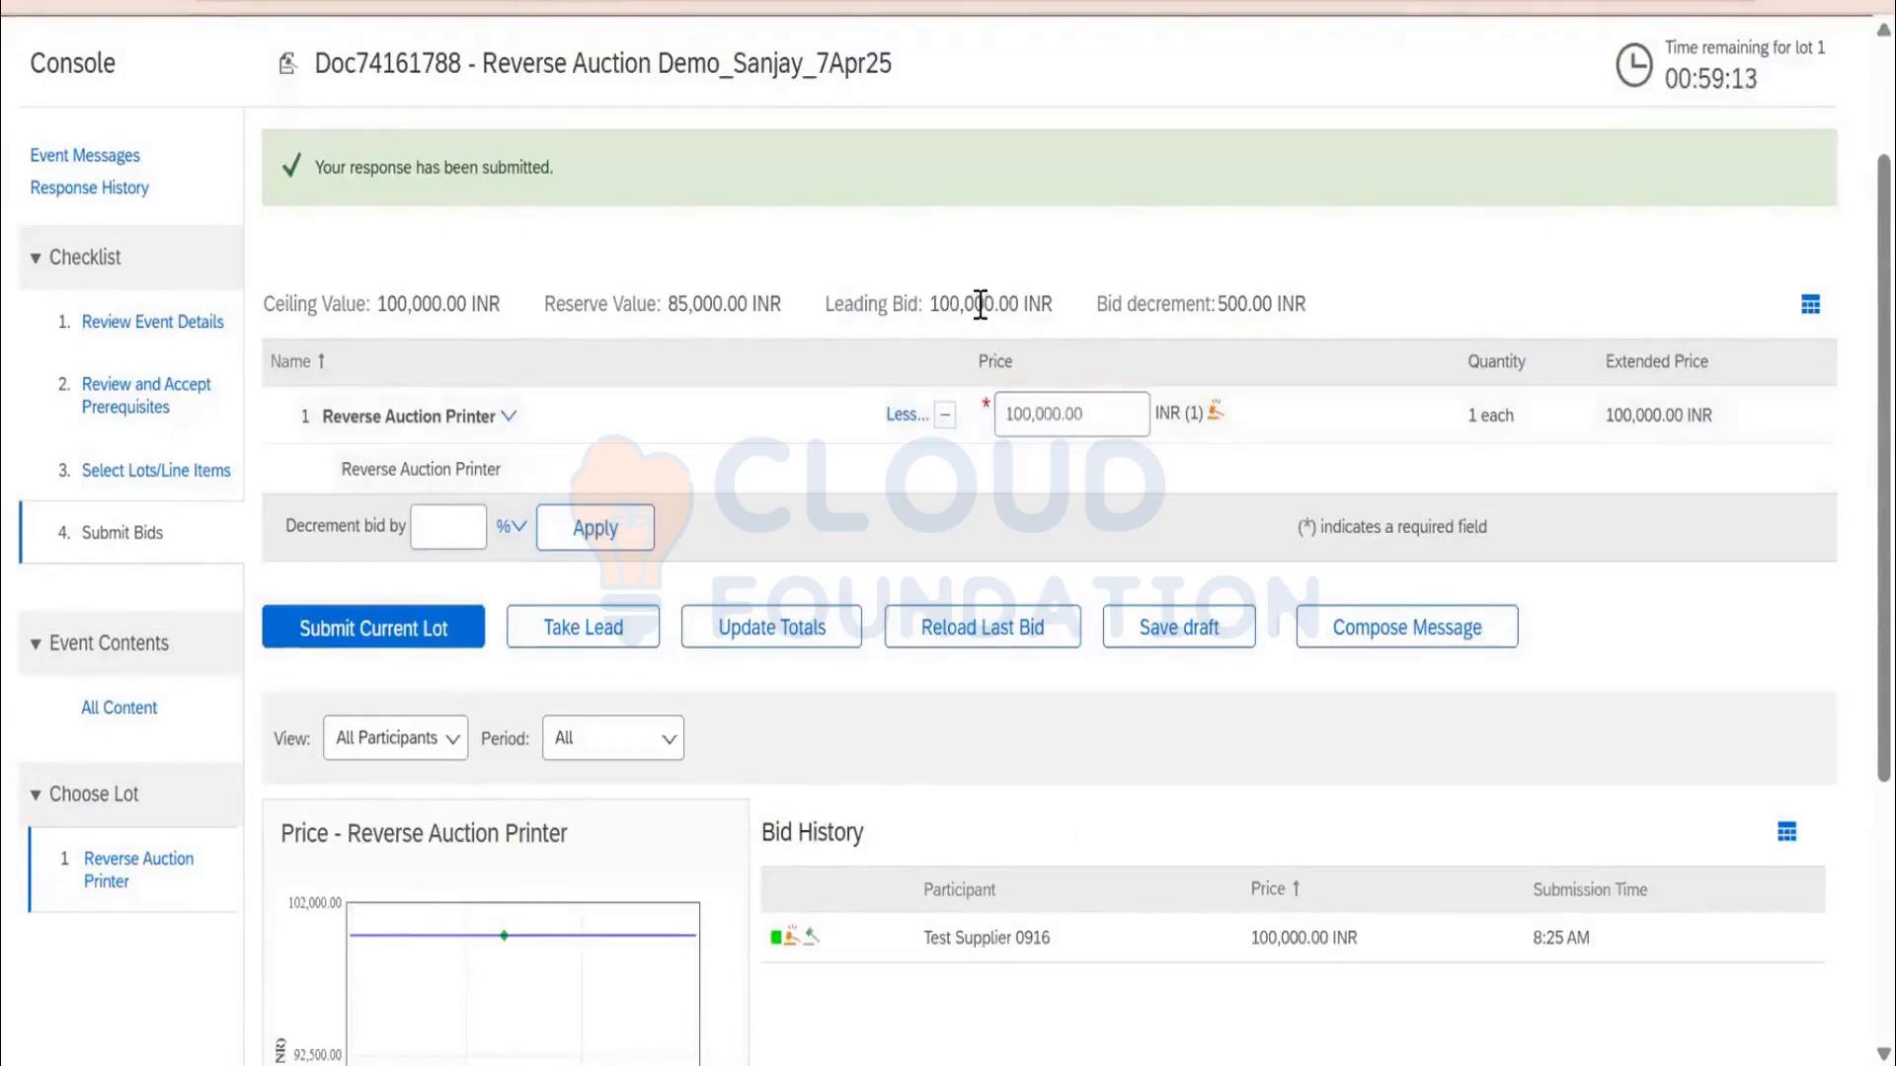
drag(1102, 416, 1034, 421)
double_click(1034, 421)
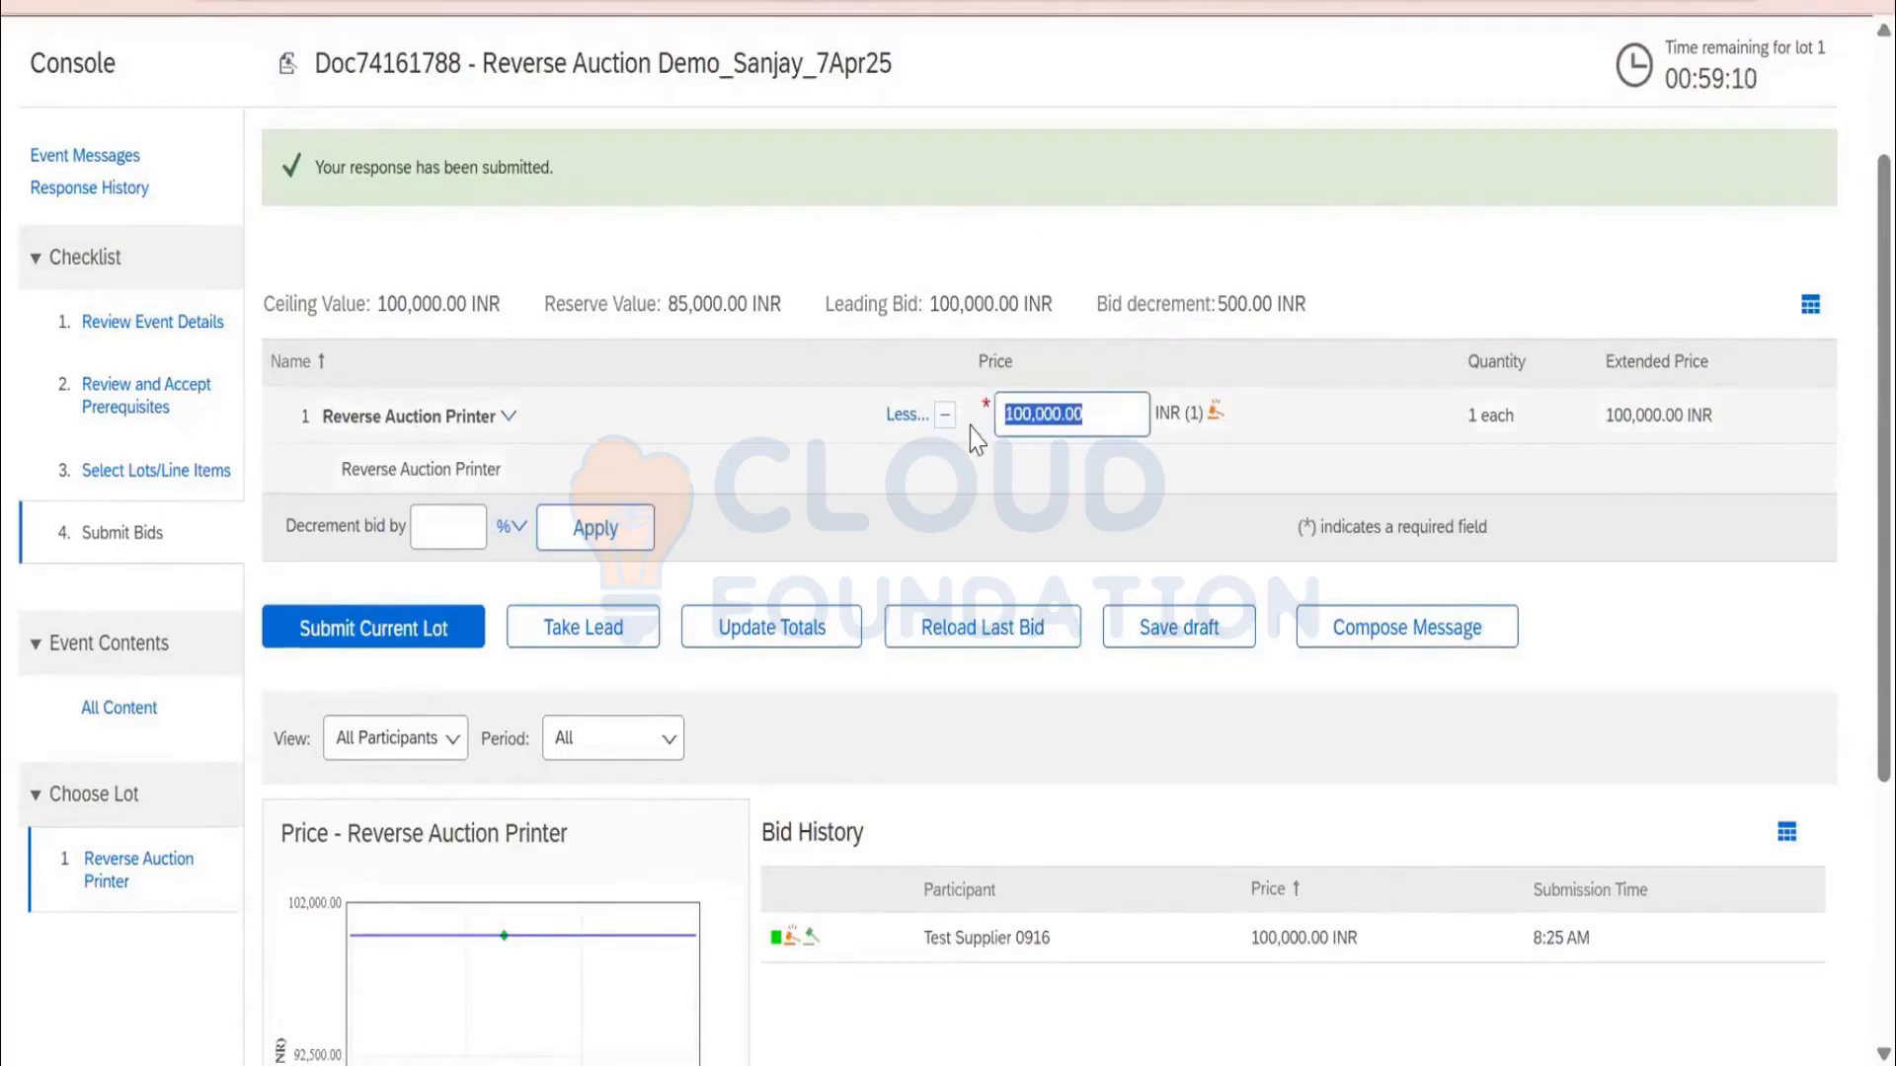
double_click(1233, 303)
drag(1100, 415, 694, 415)
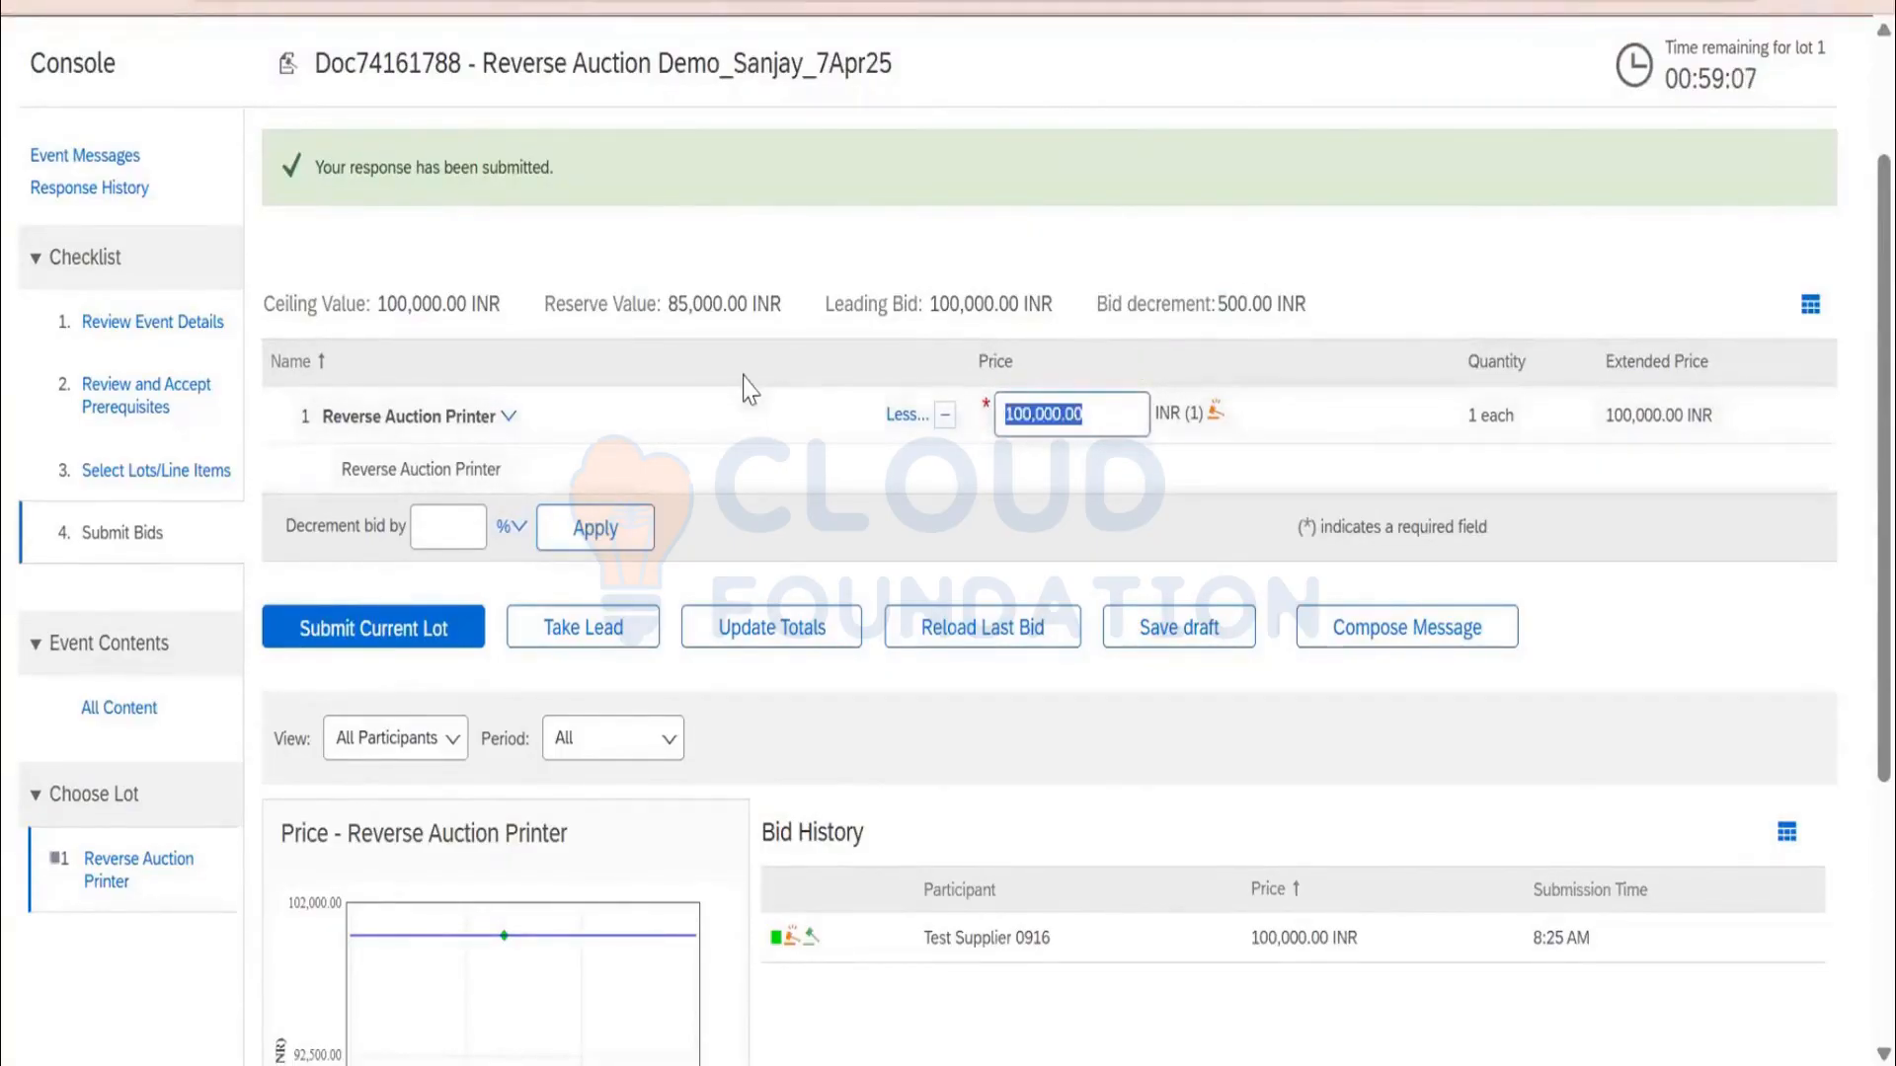
text(99900)
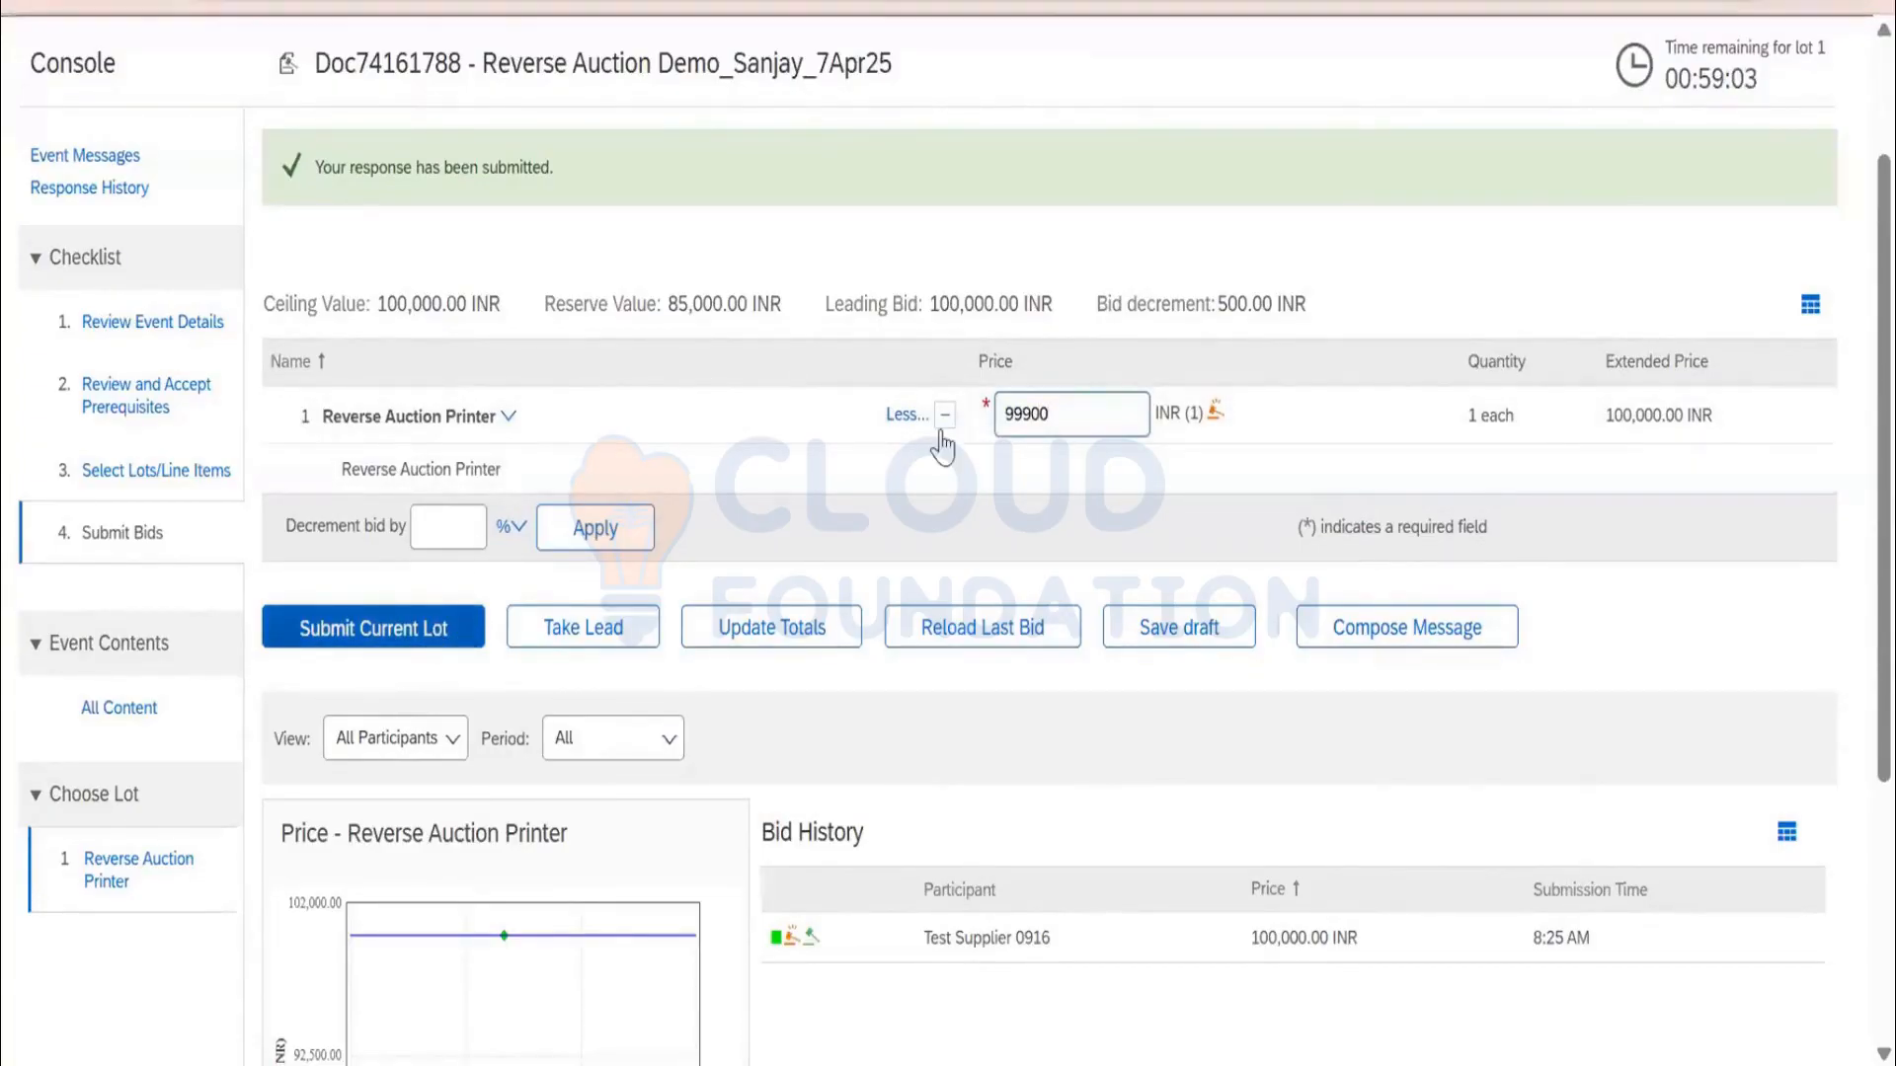
click(436, 632)
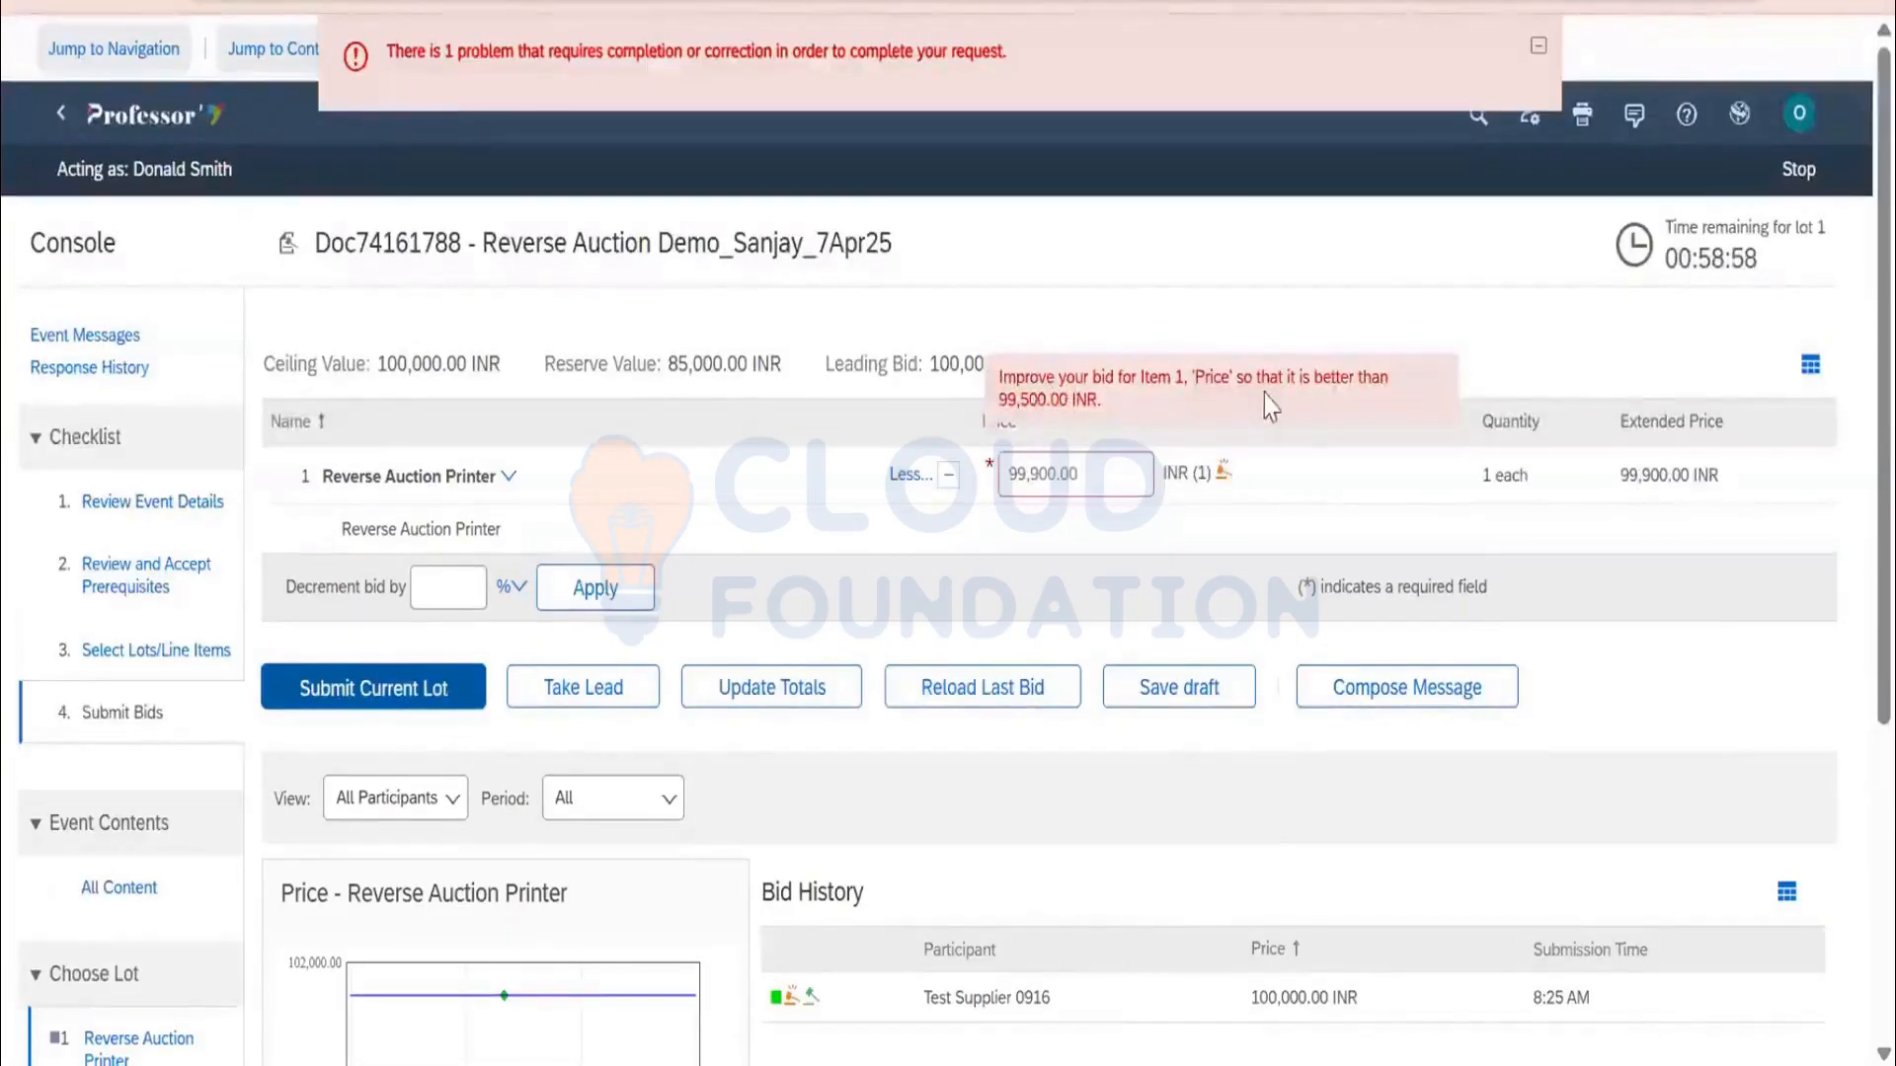
Review the rejection against the 500.00 bid decrement and stop surrogate bidding
drag(1098, 479, 1005, 475)
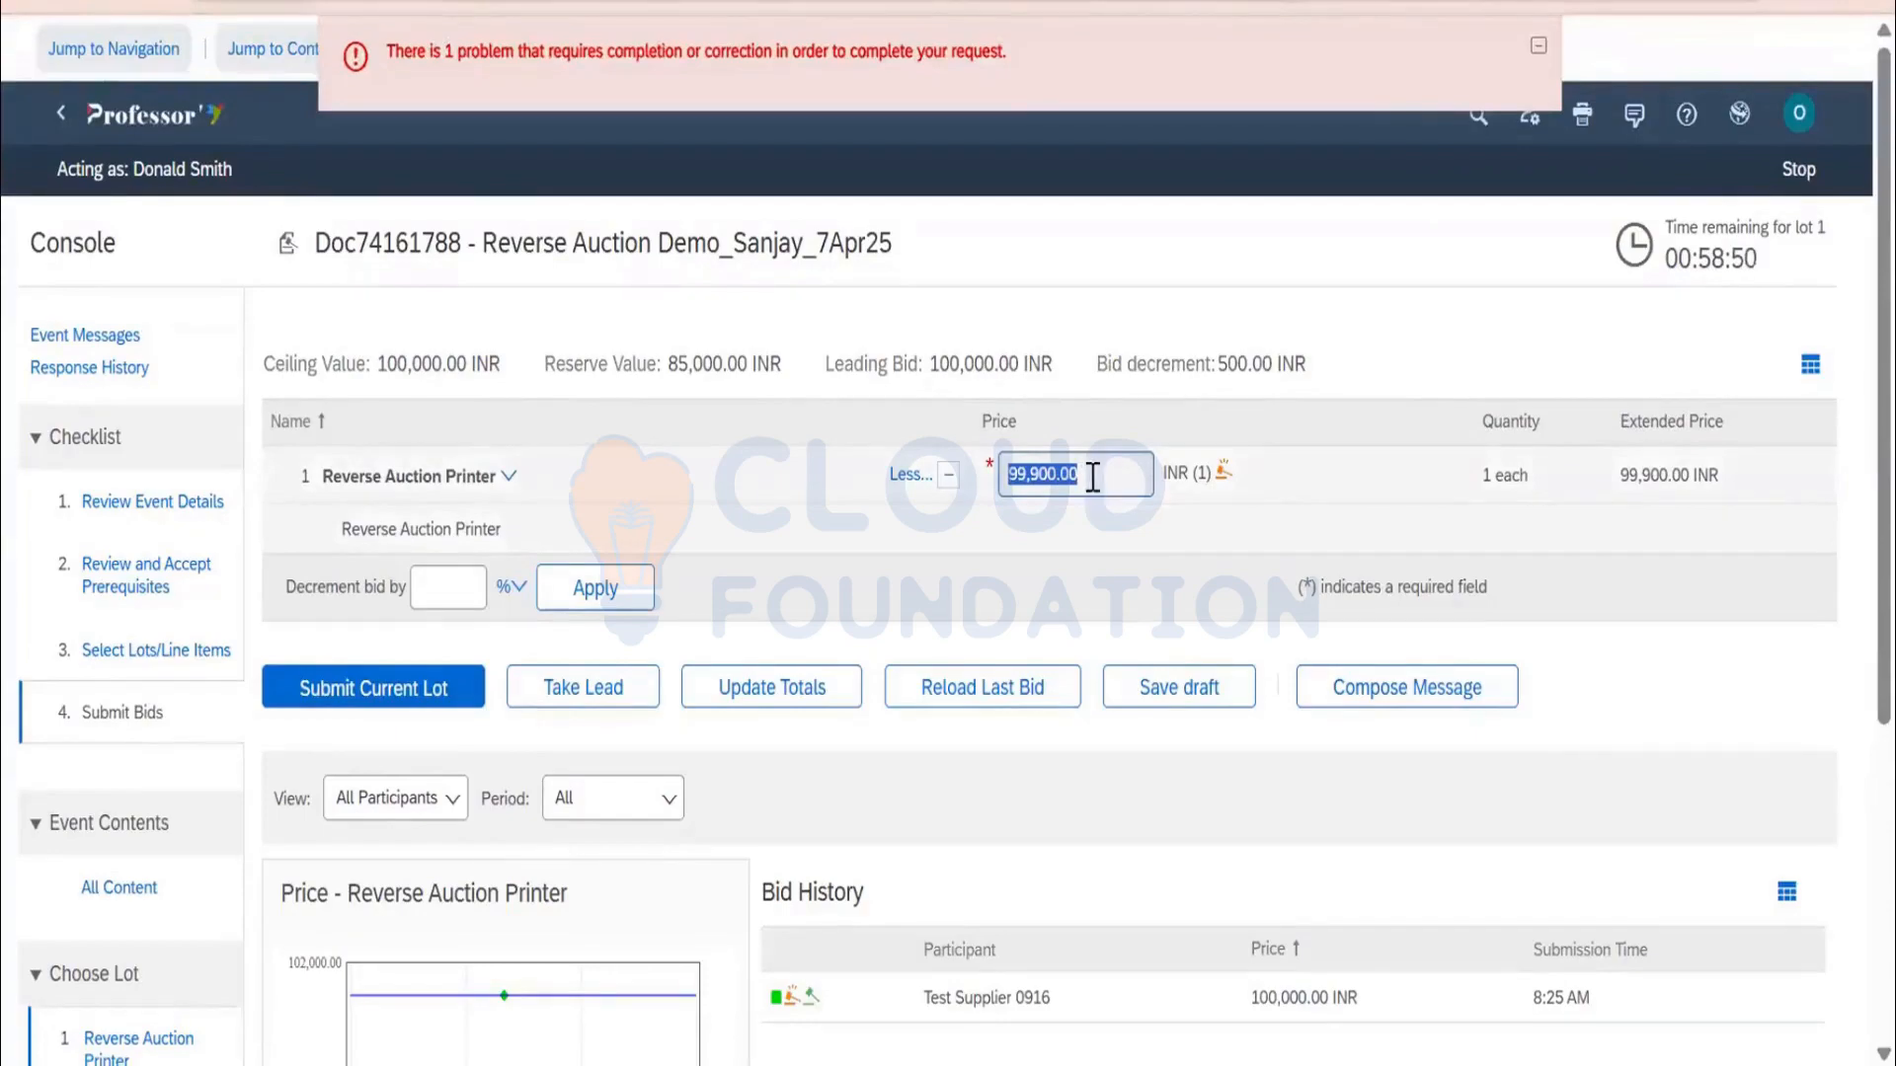
drag(1096, 363, 1256, 393)
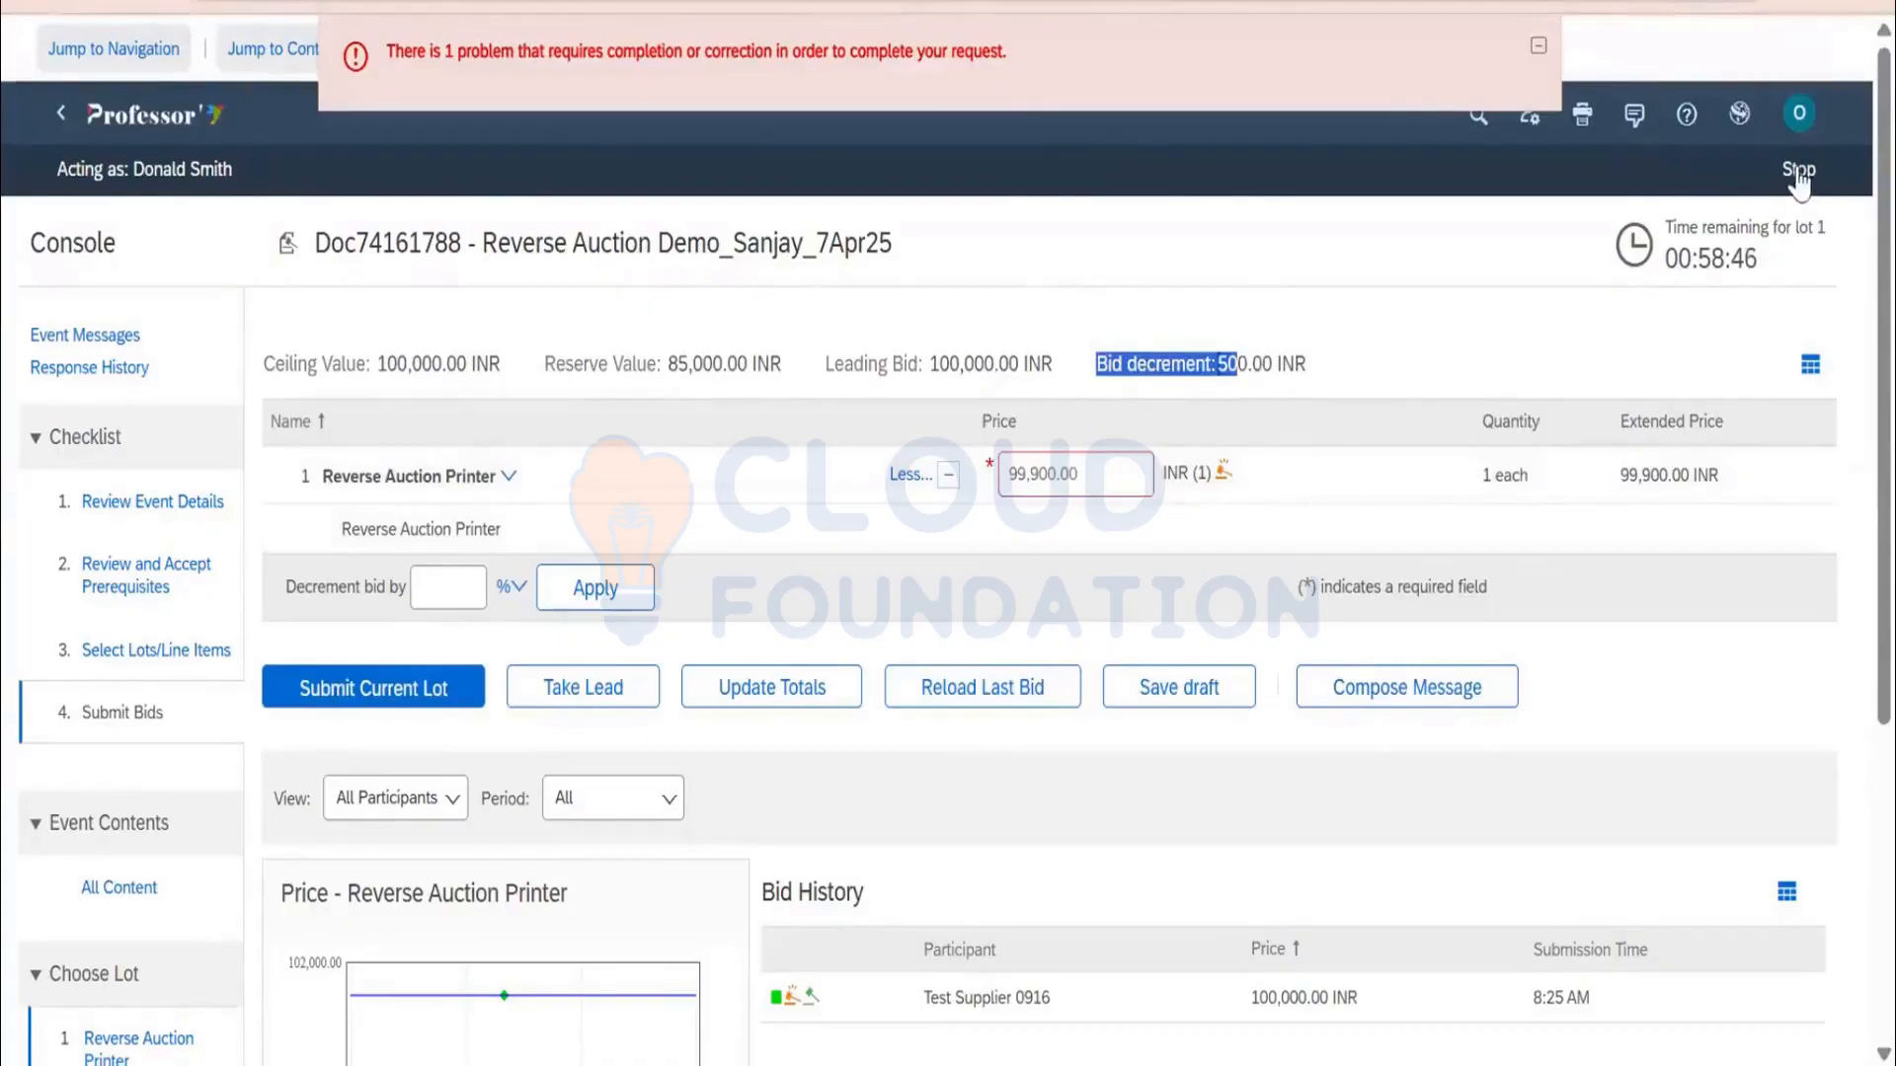
click(1084, 415)
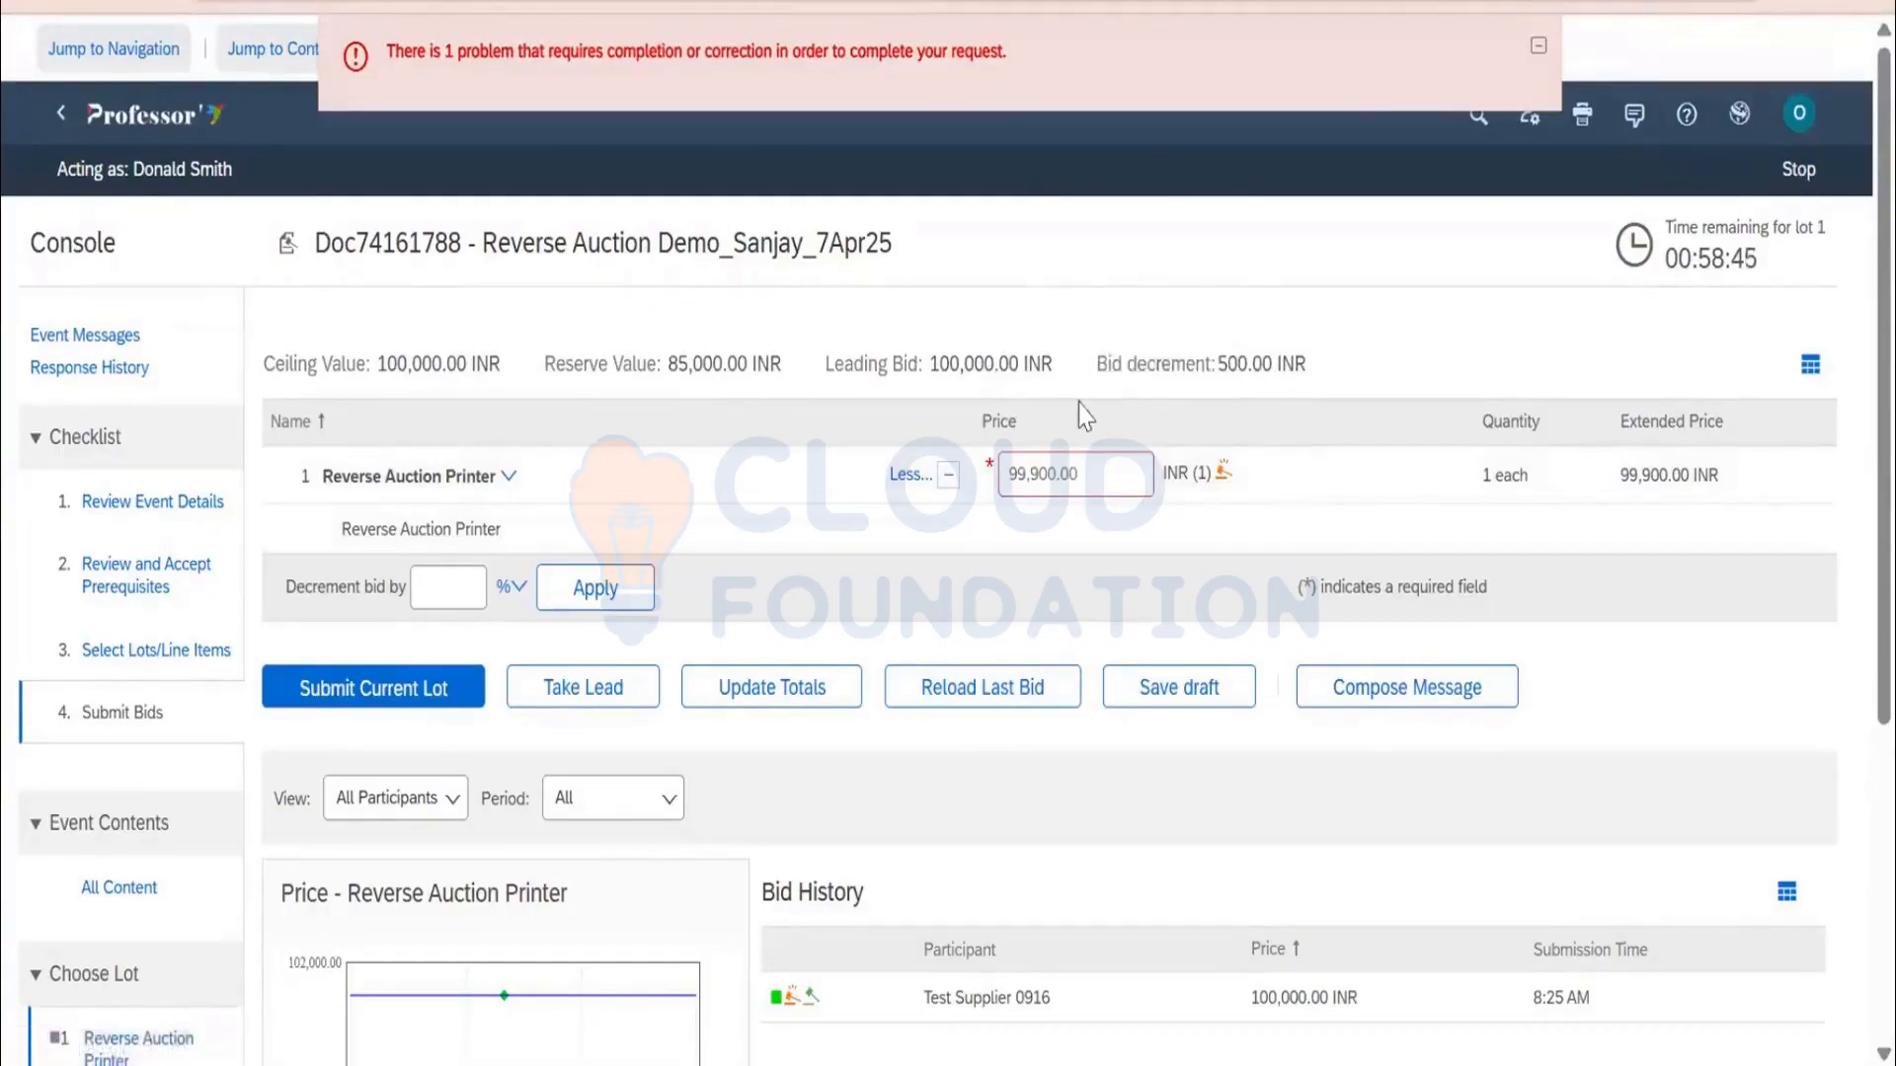
click(1798, 170)
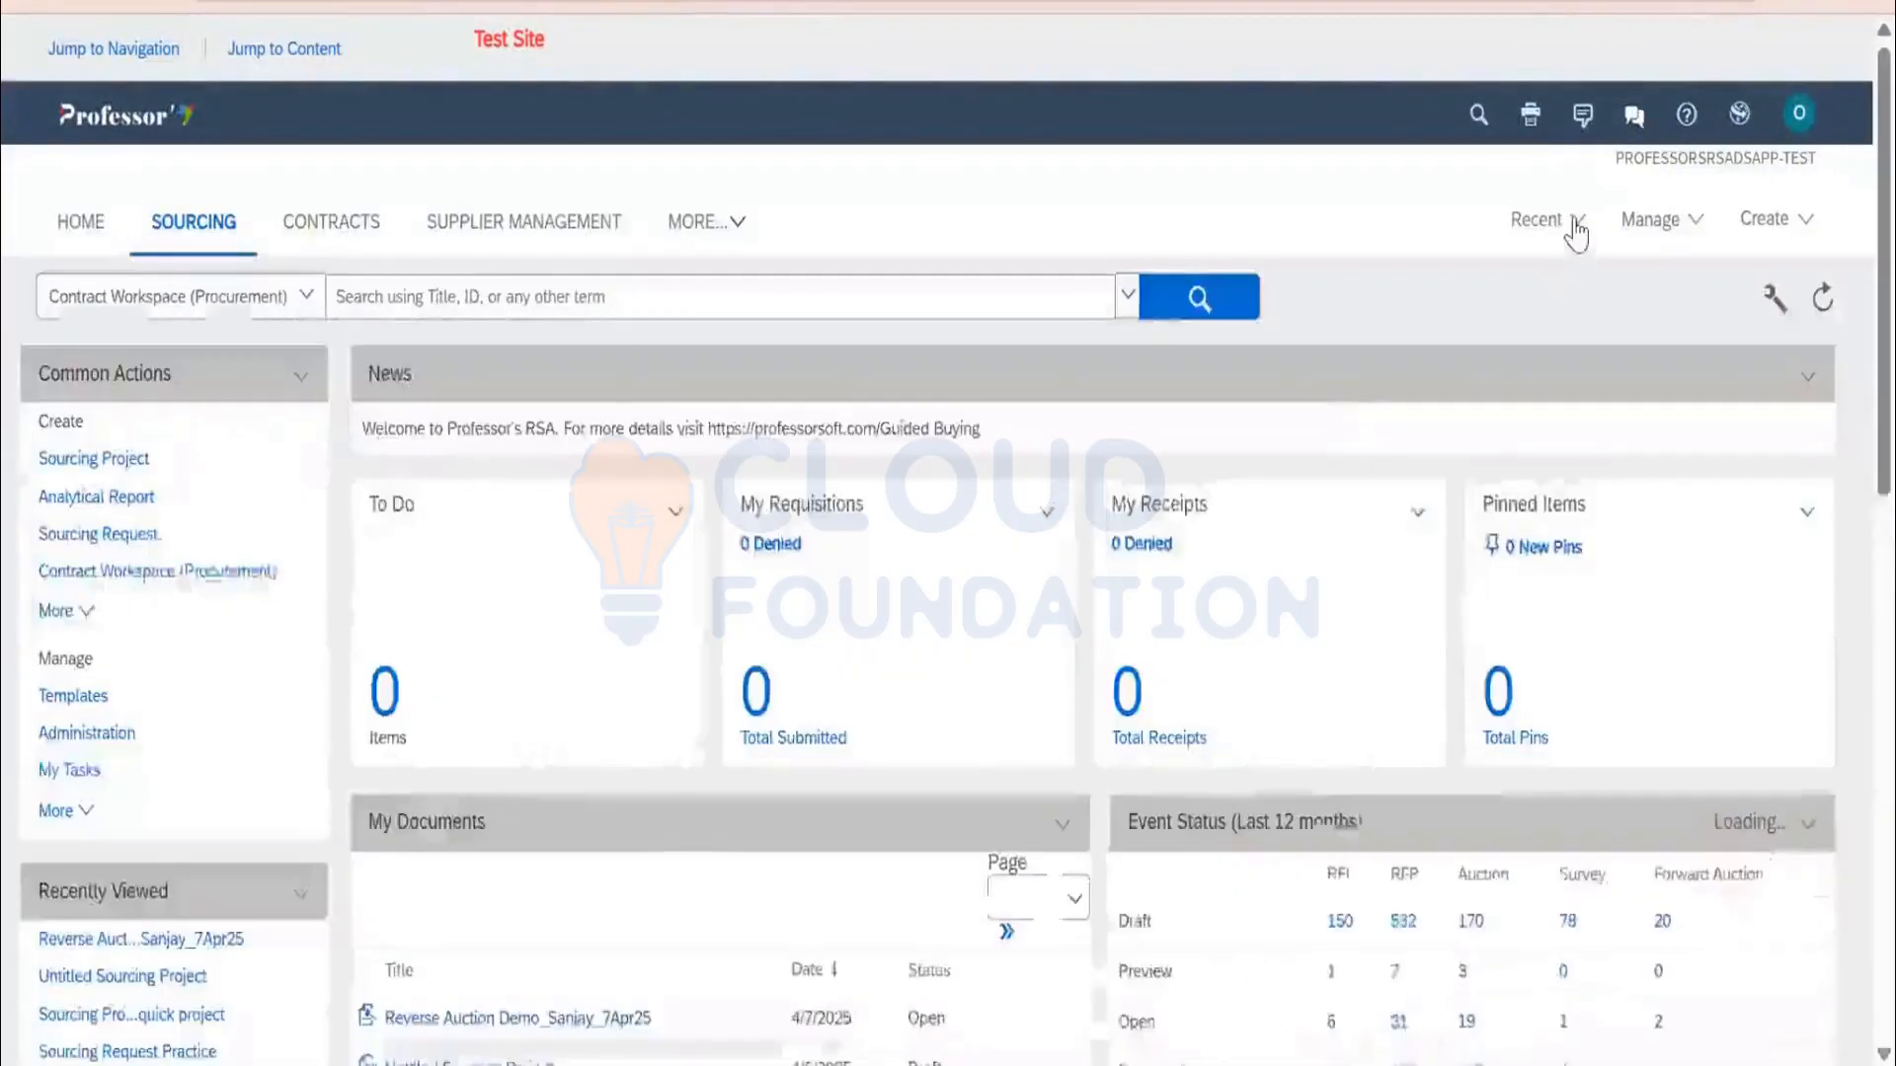
click(1565, 225)
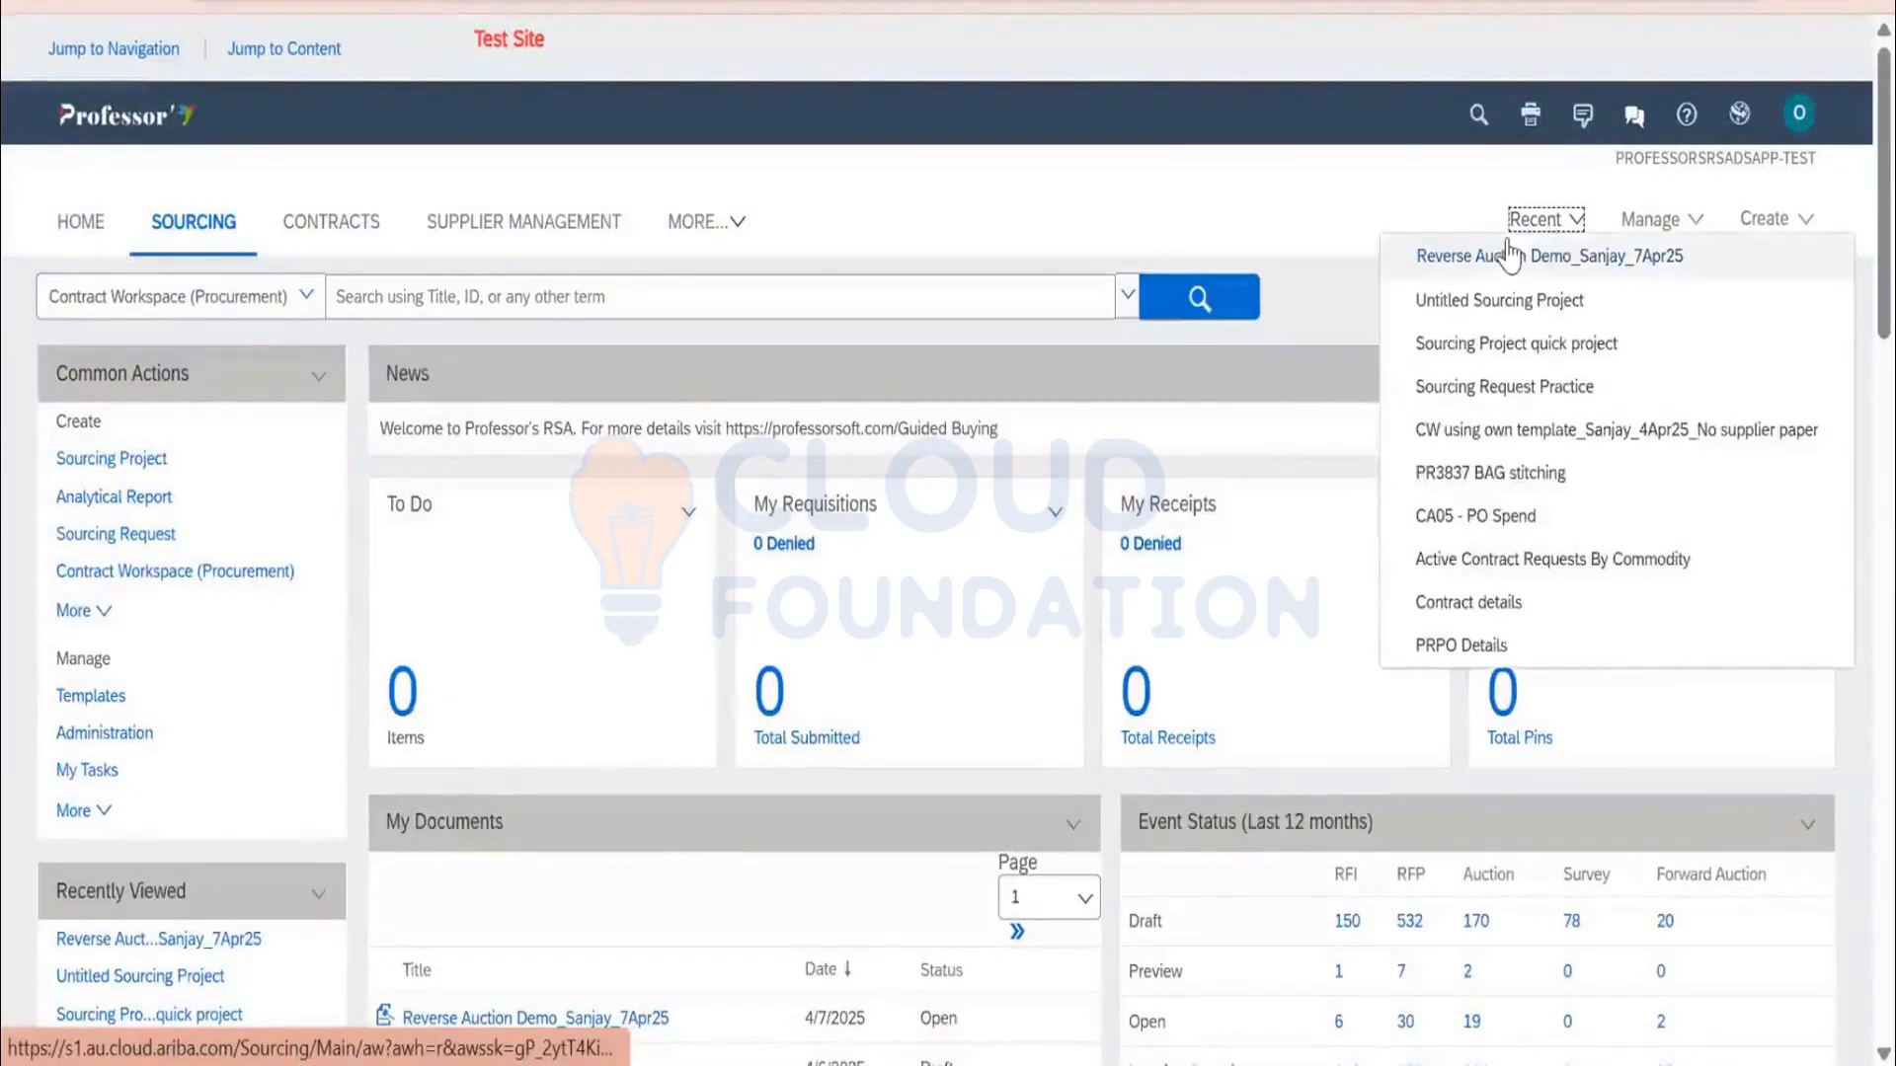
click(1509, 255)
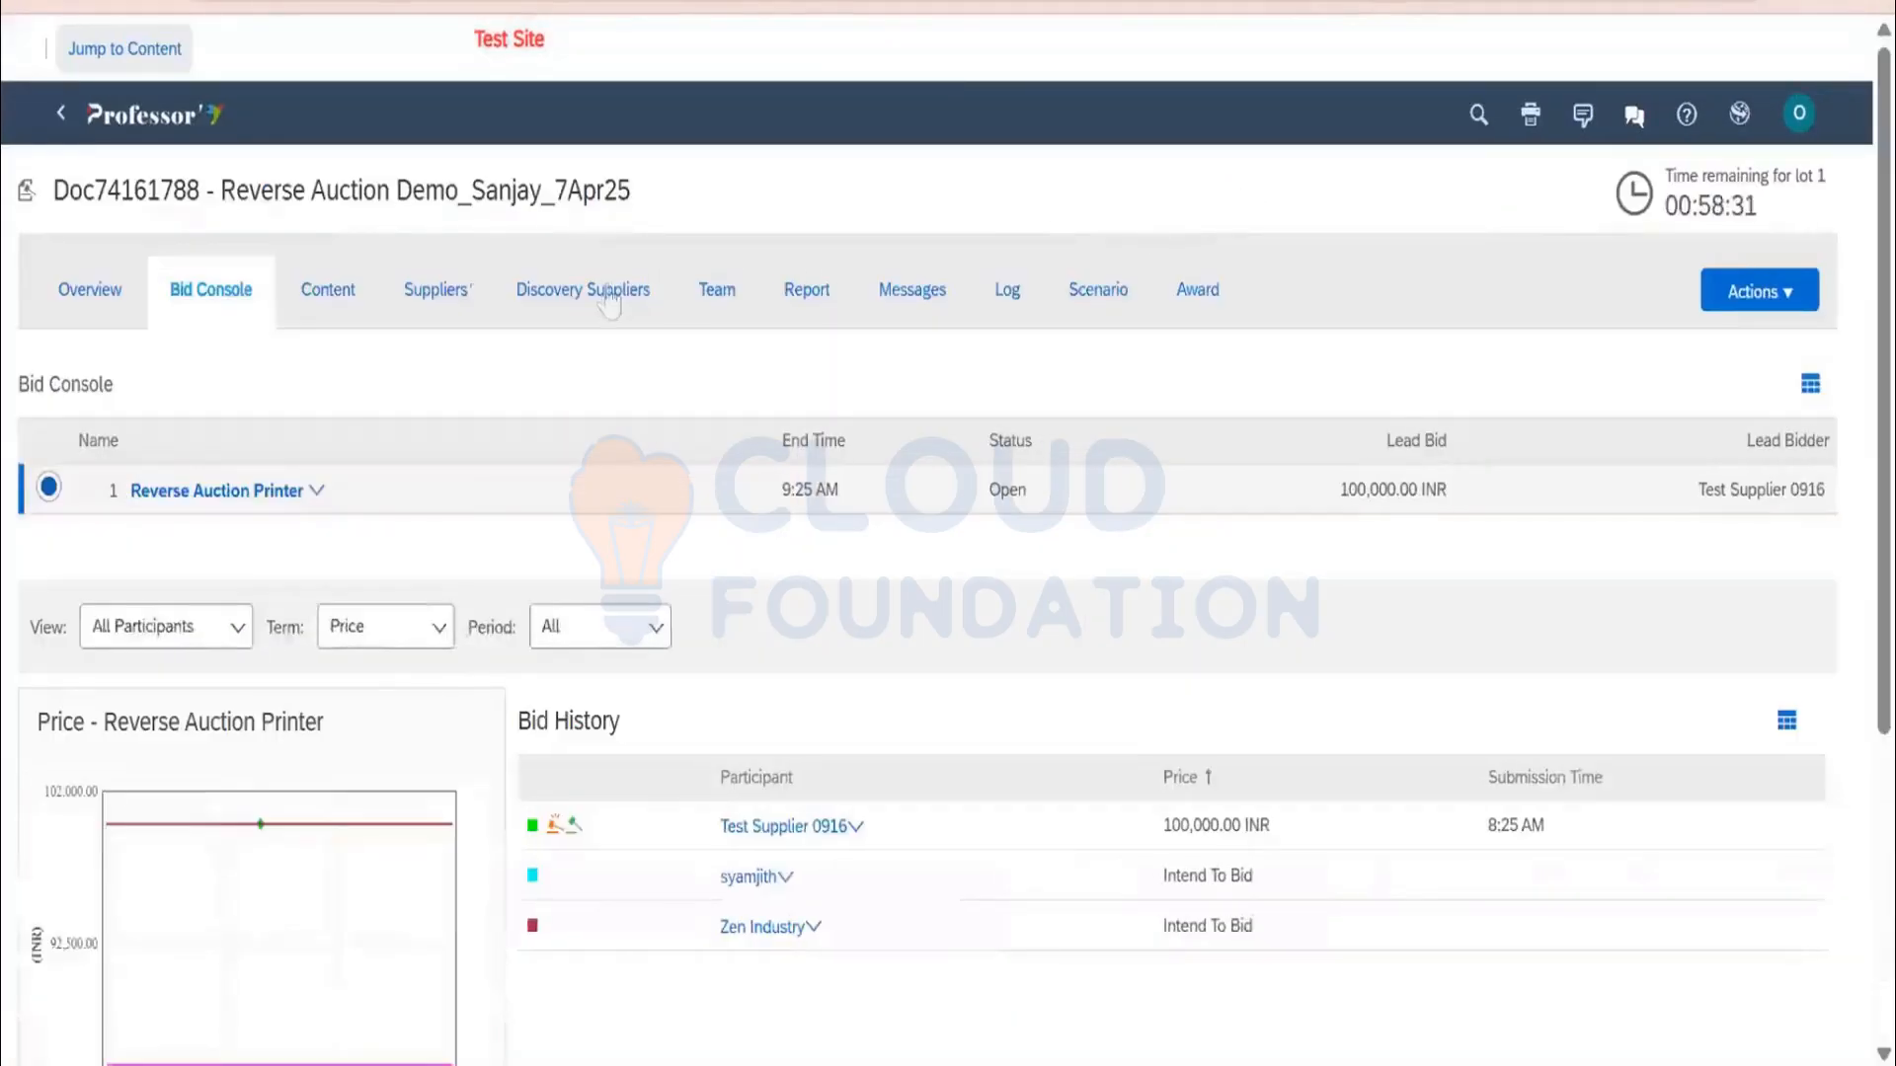
click(436, 289)
click(50, 544)
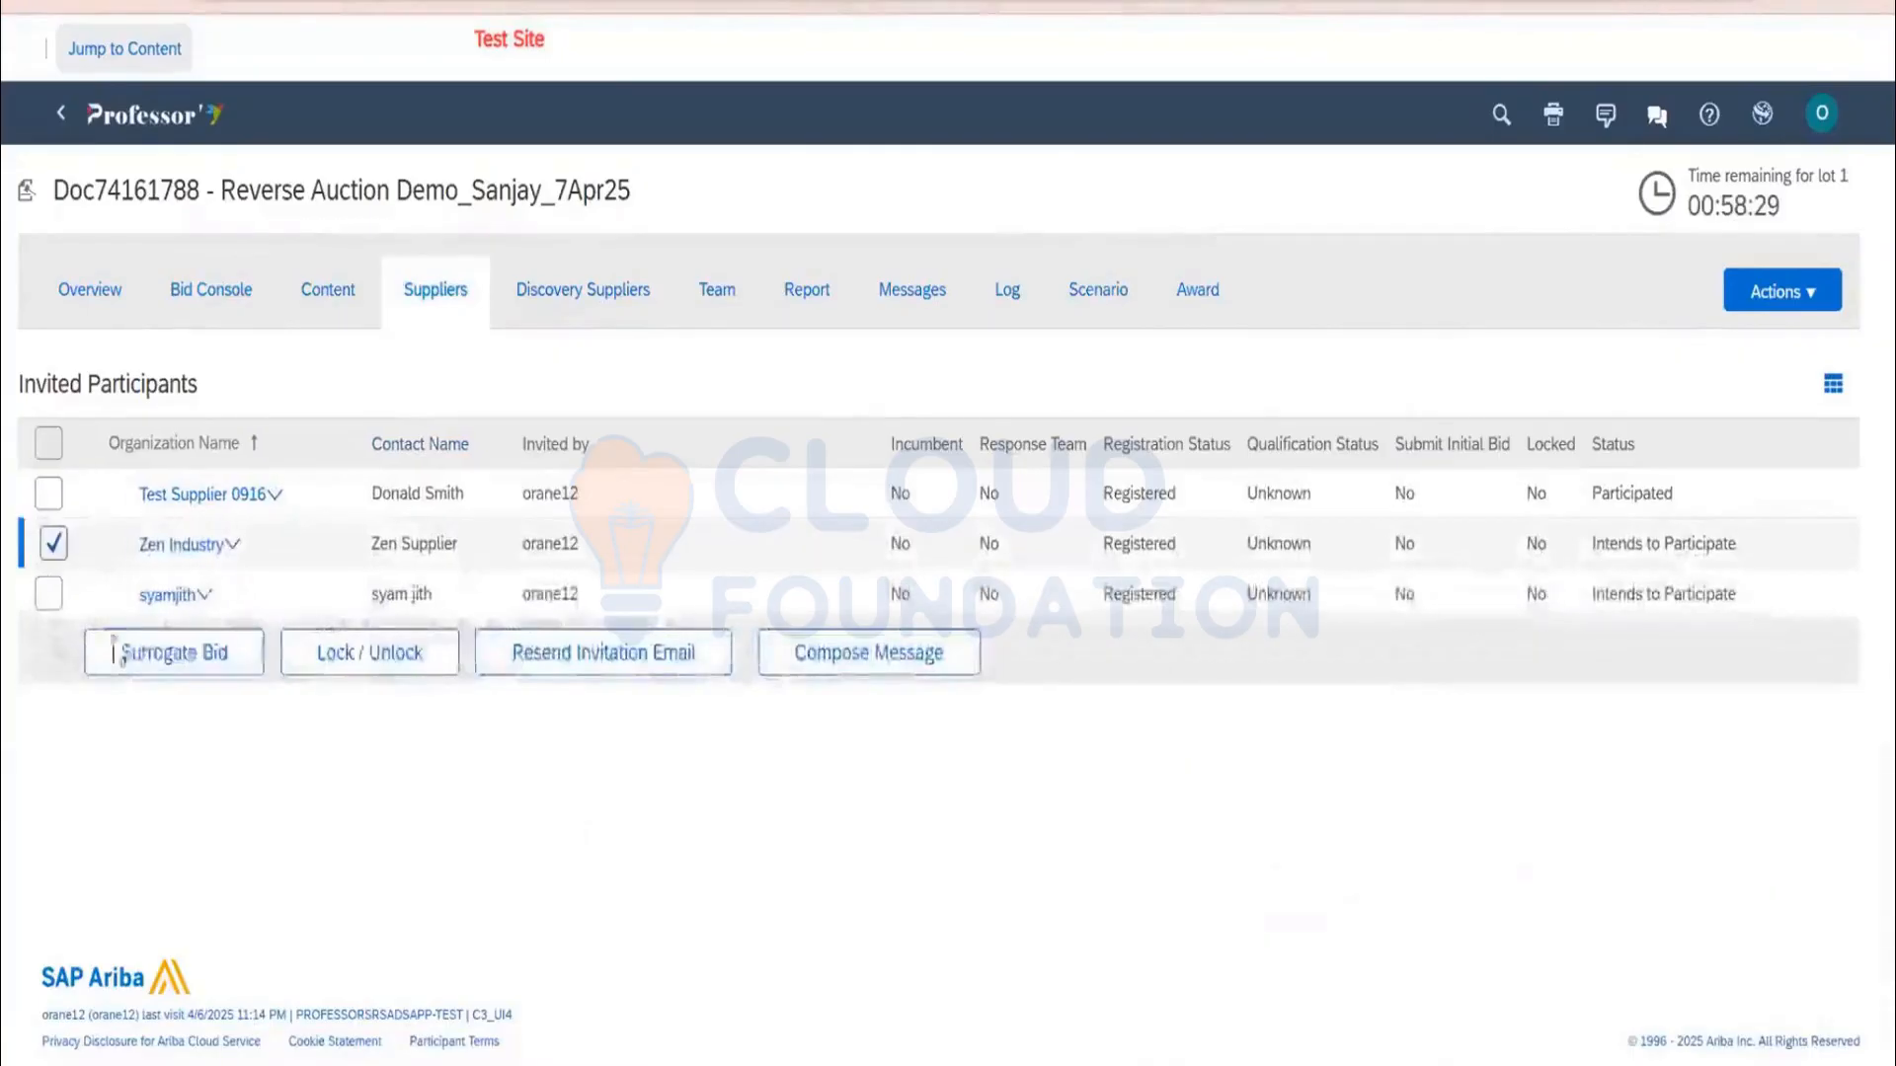
click(146, 654)
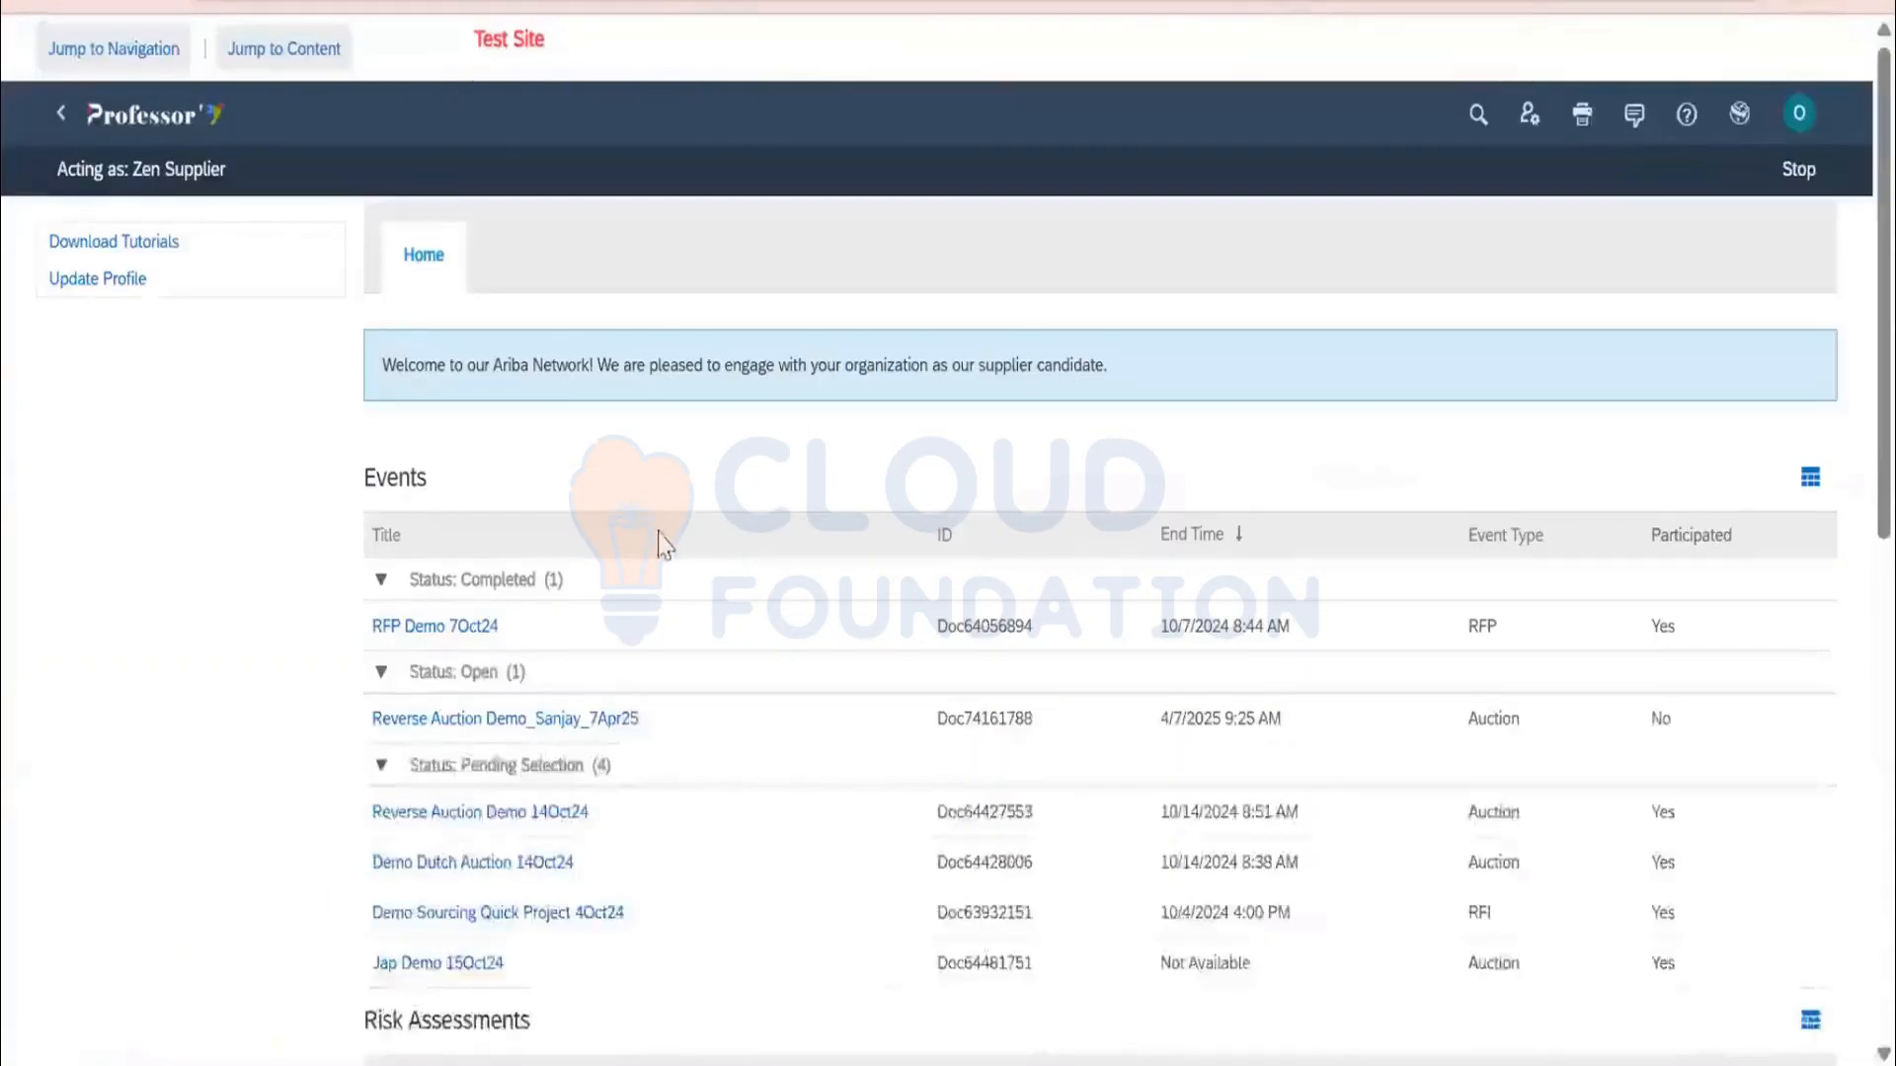
scroll(664, 537, down, 5)
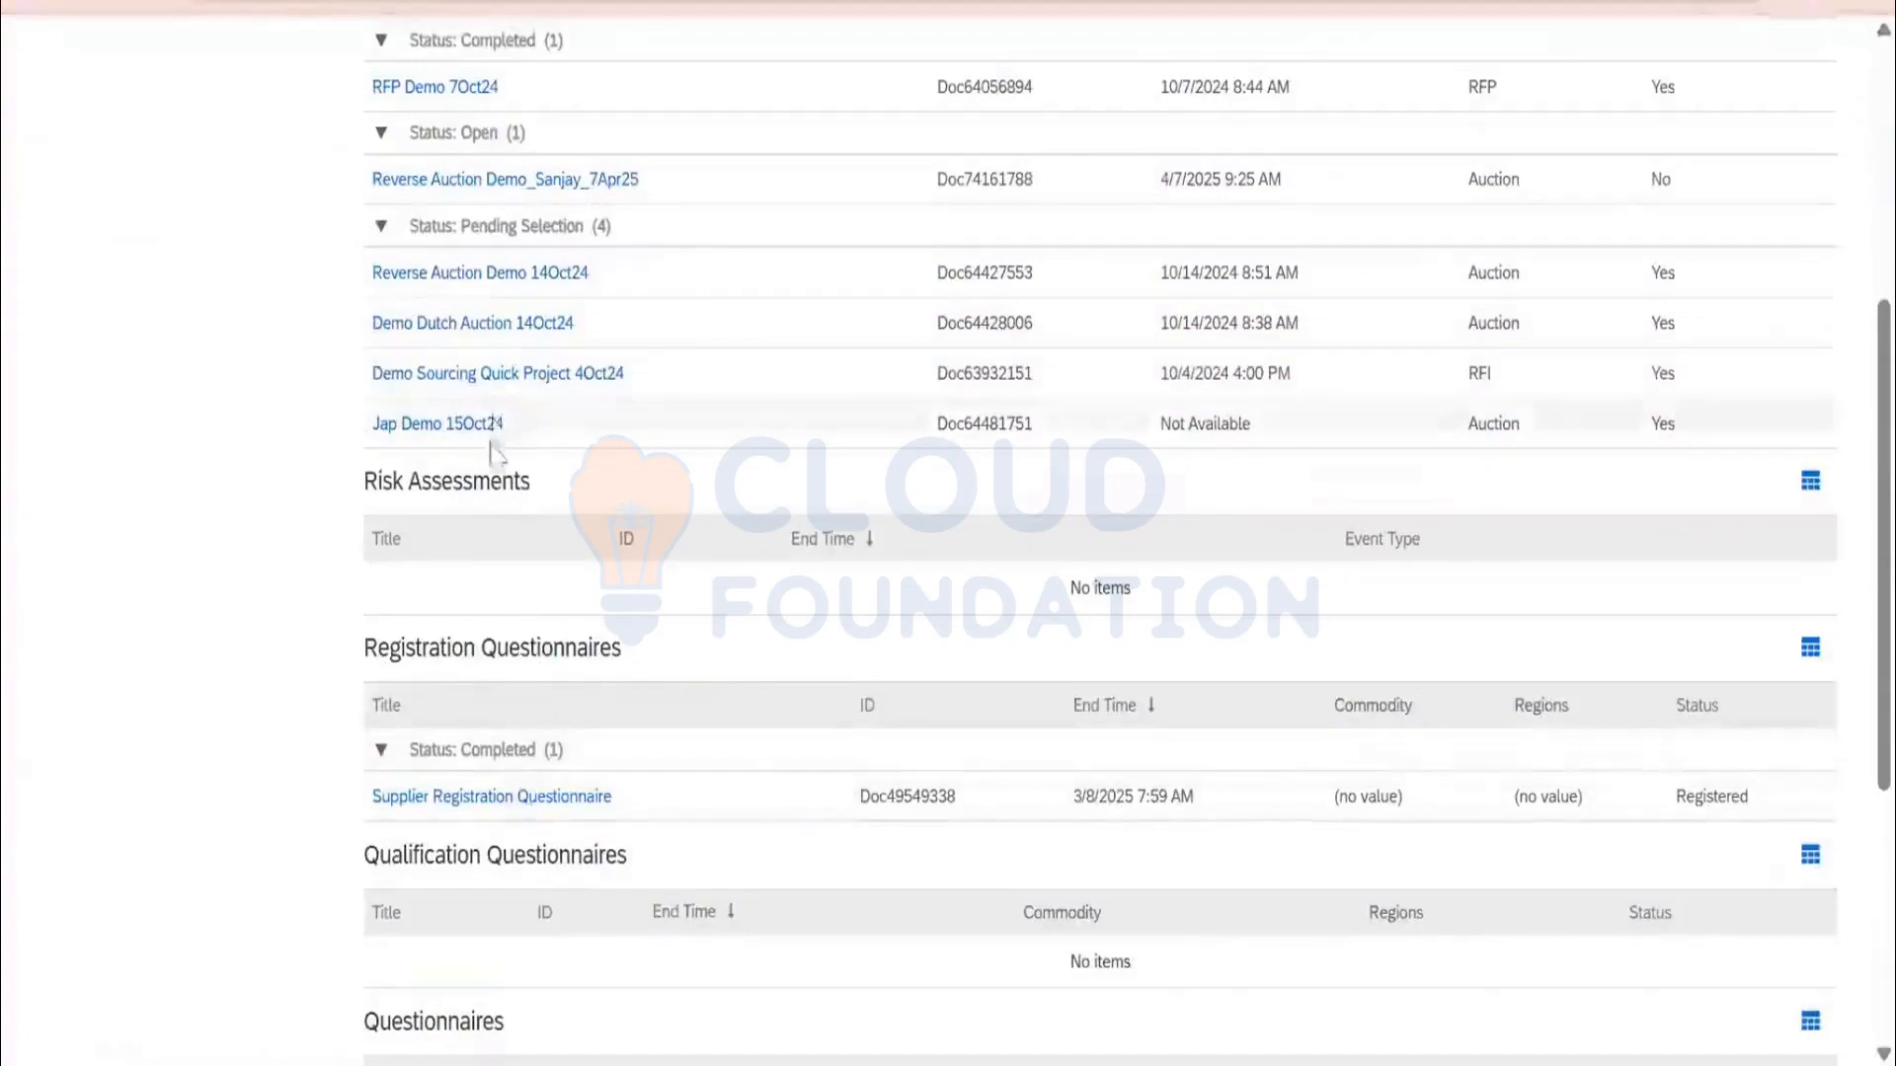
scroll(499, 456, up, 1)
scroll(499, 456, up, 3)
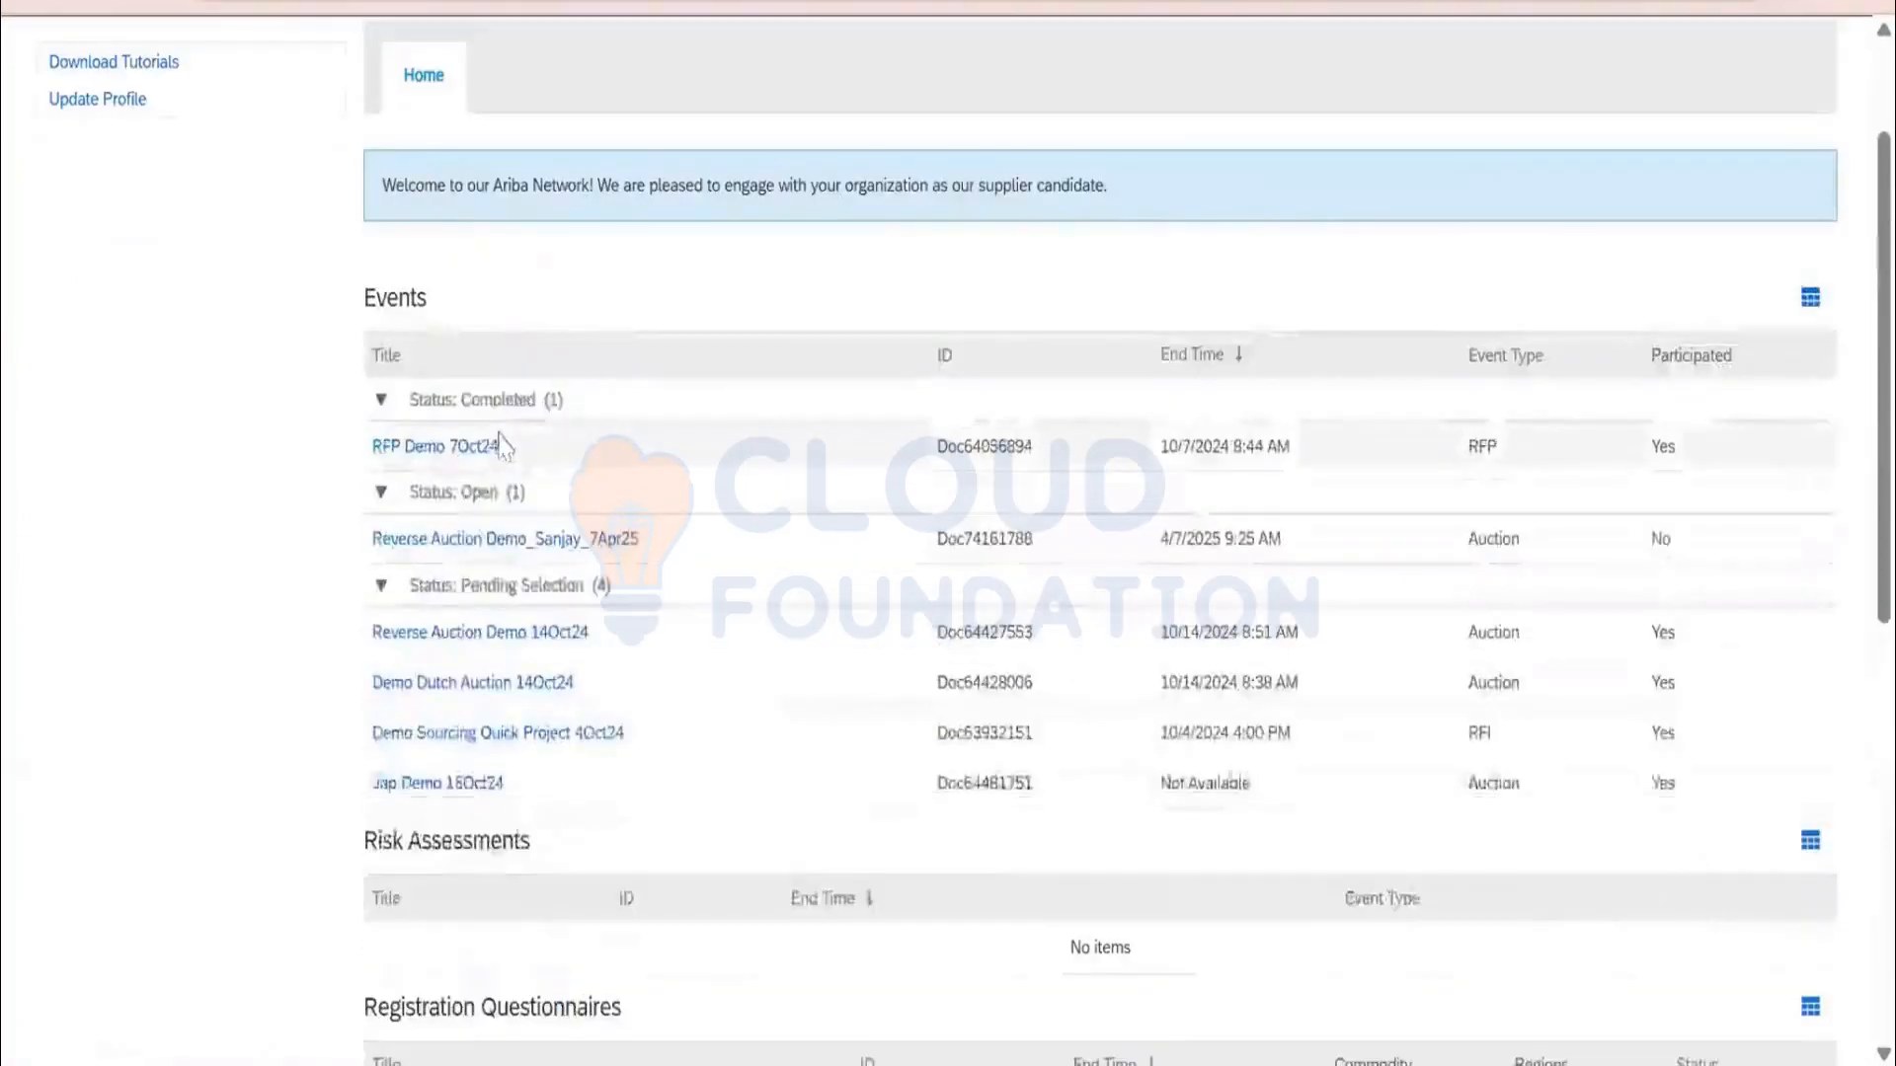
click(499, 541)
click(1114, 478)
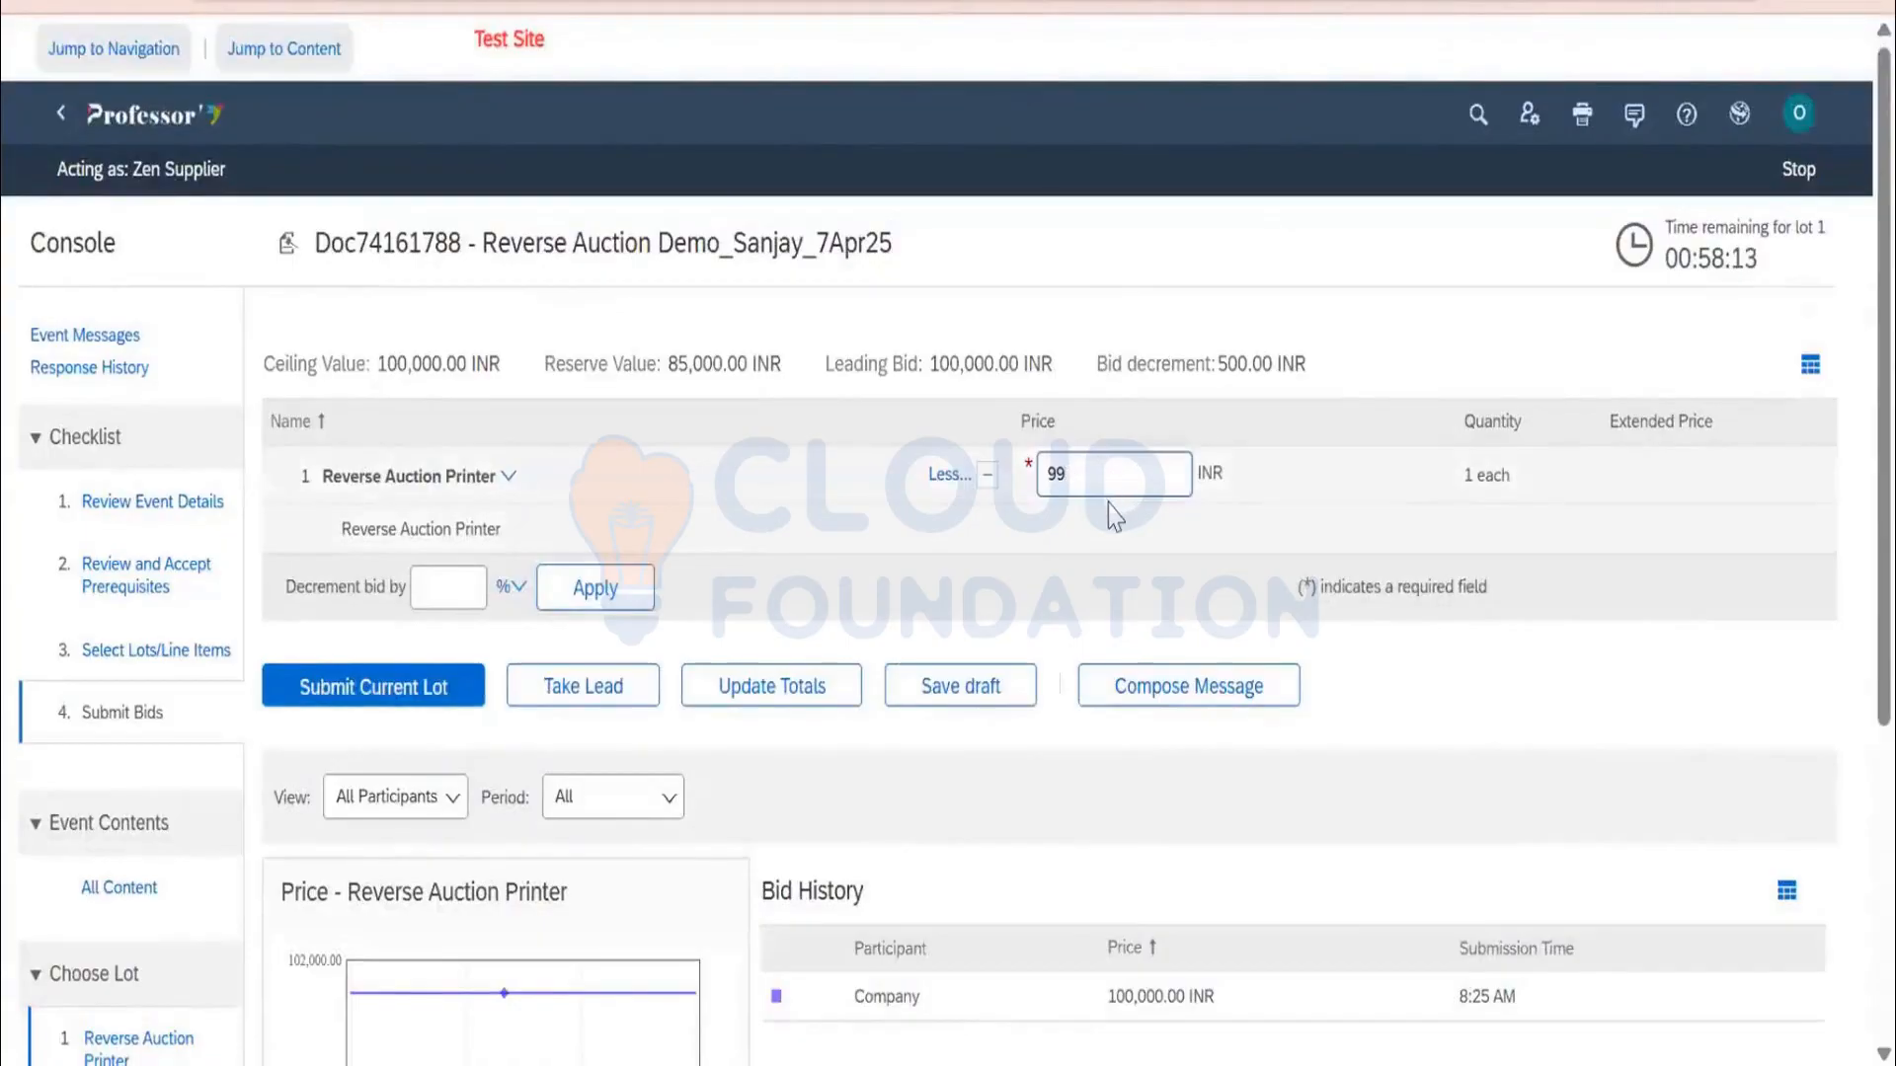
text(99600)
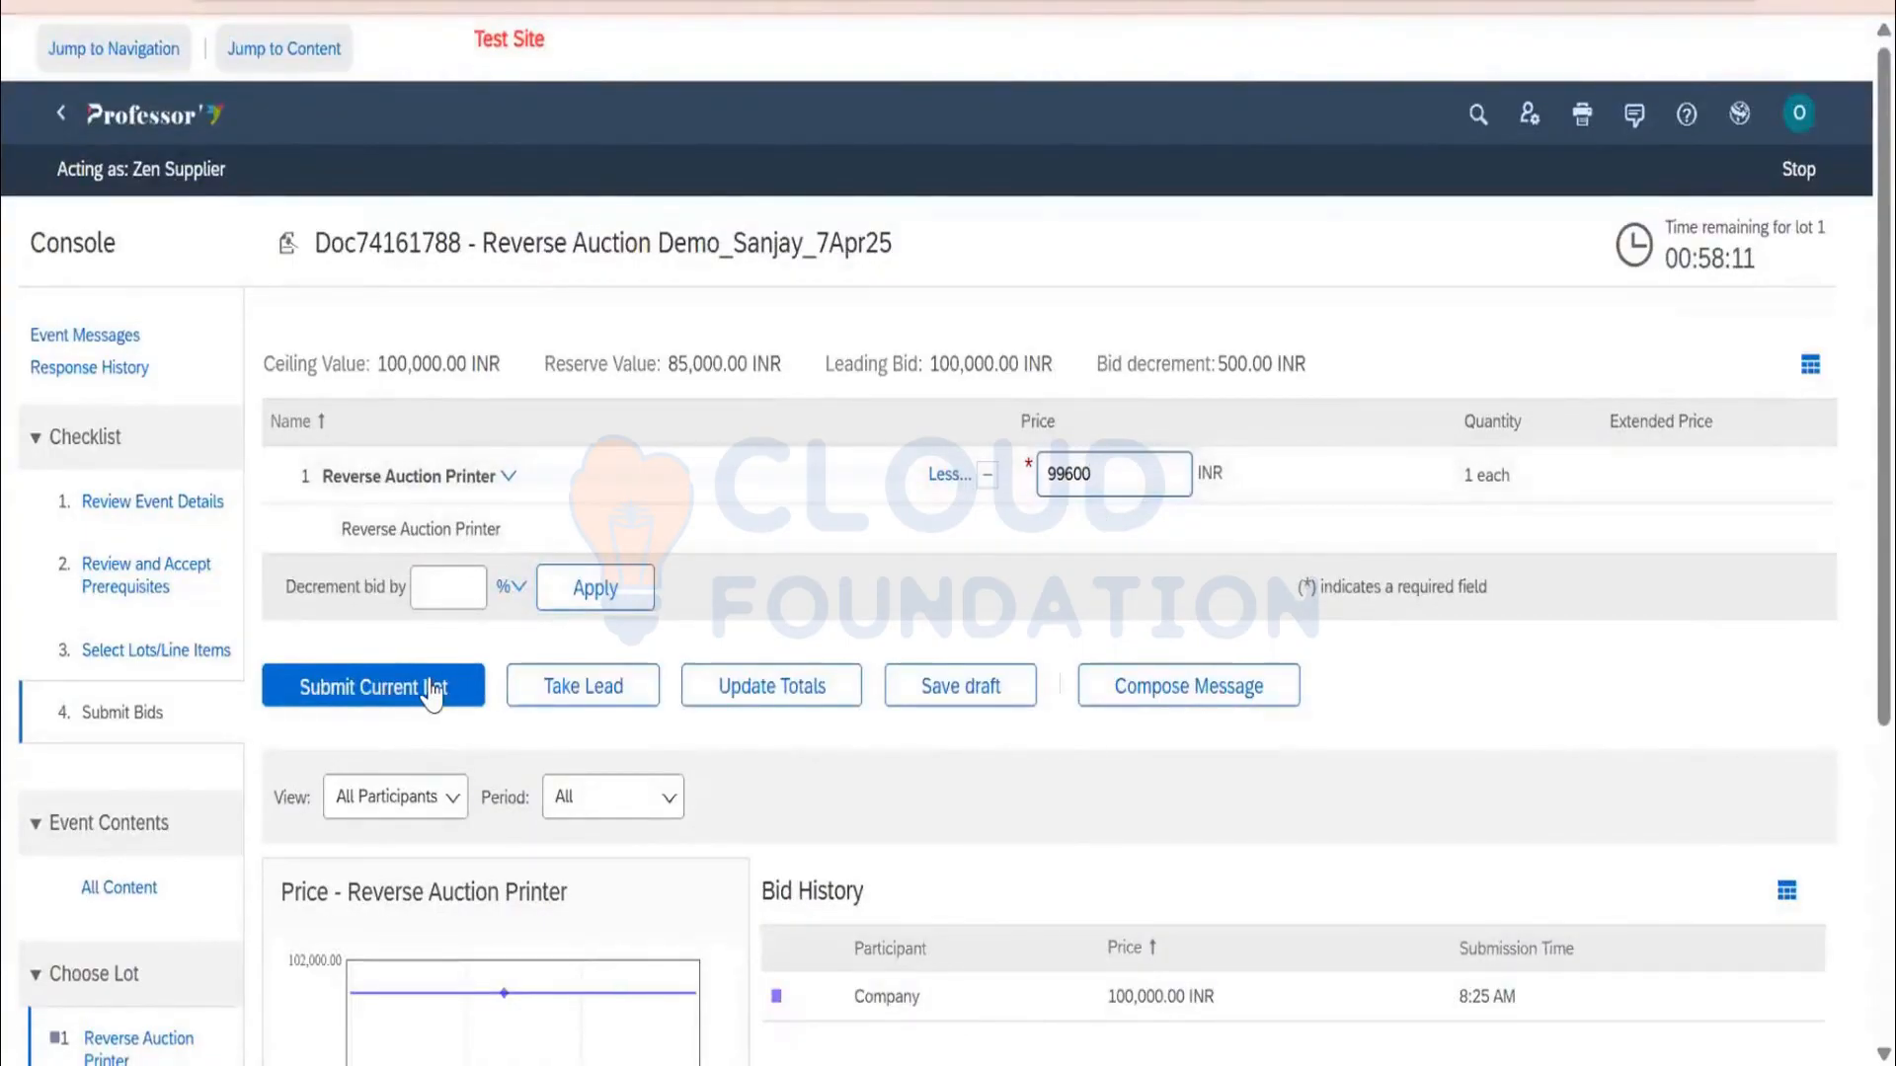
click(430, 696)
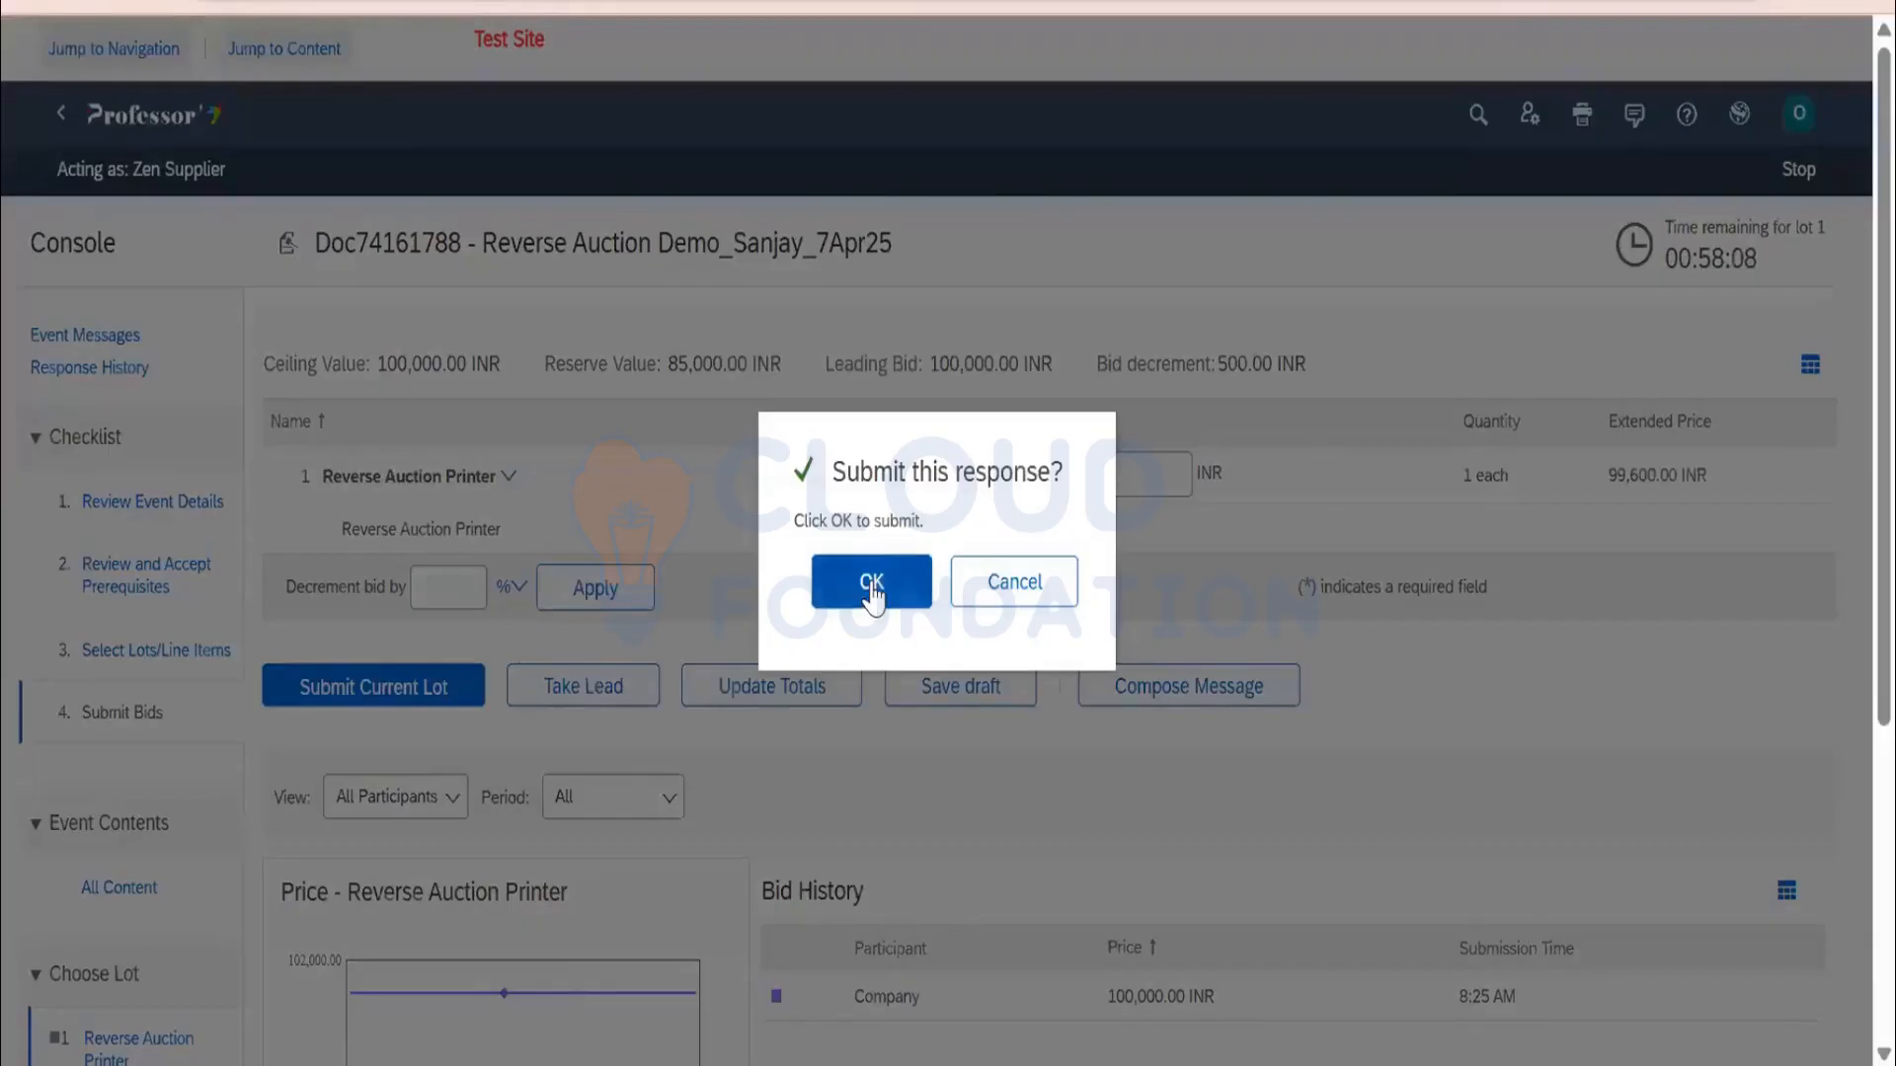
click(873, 592)
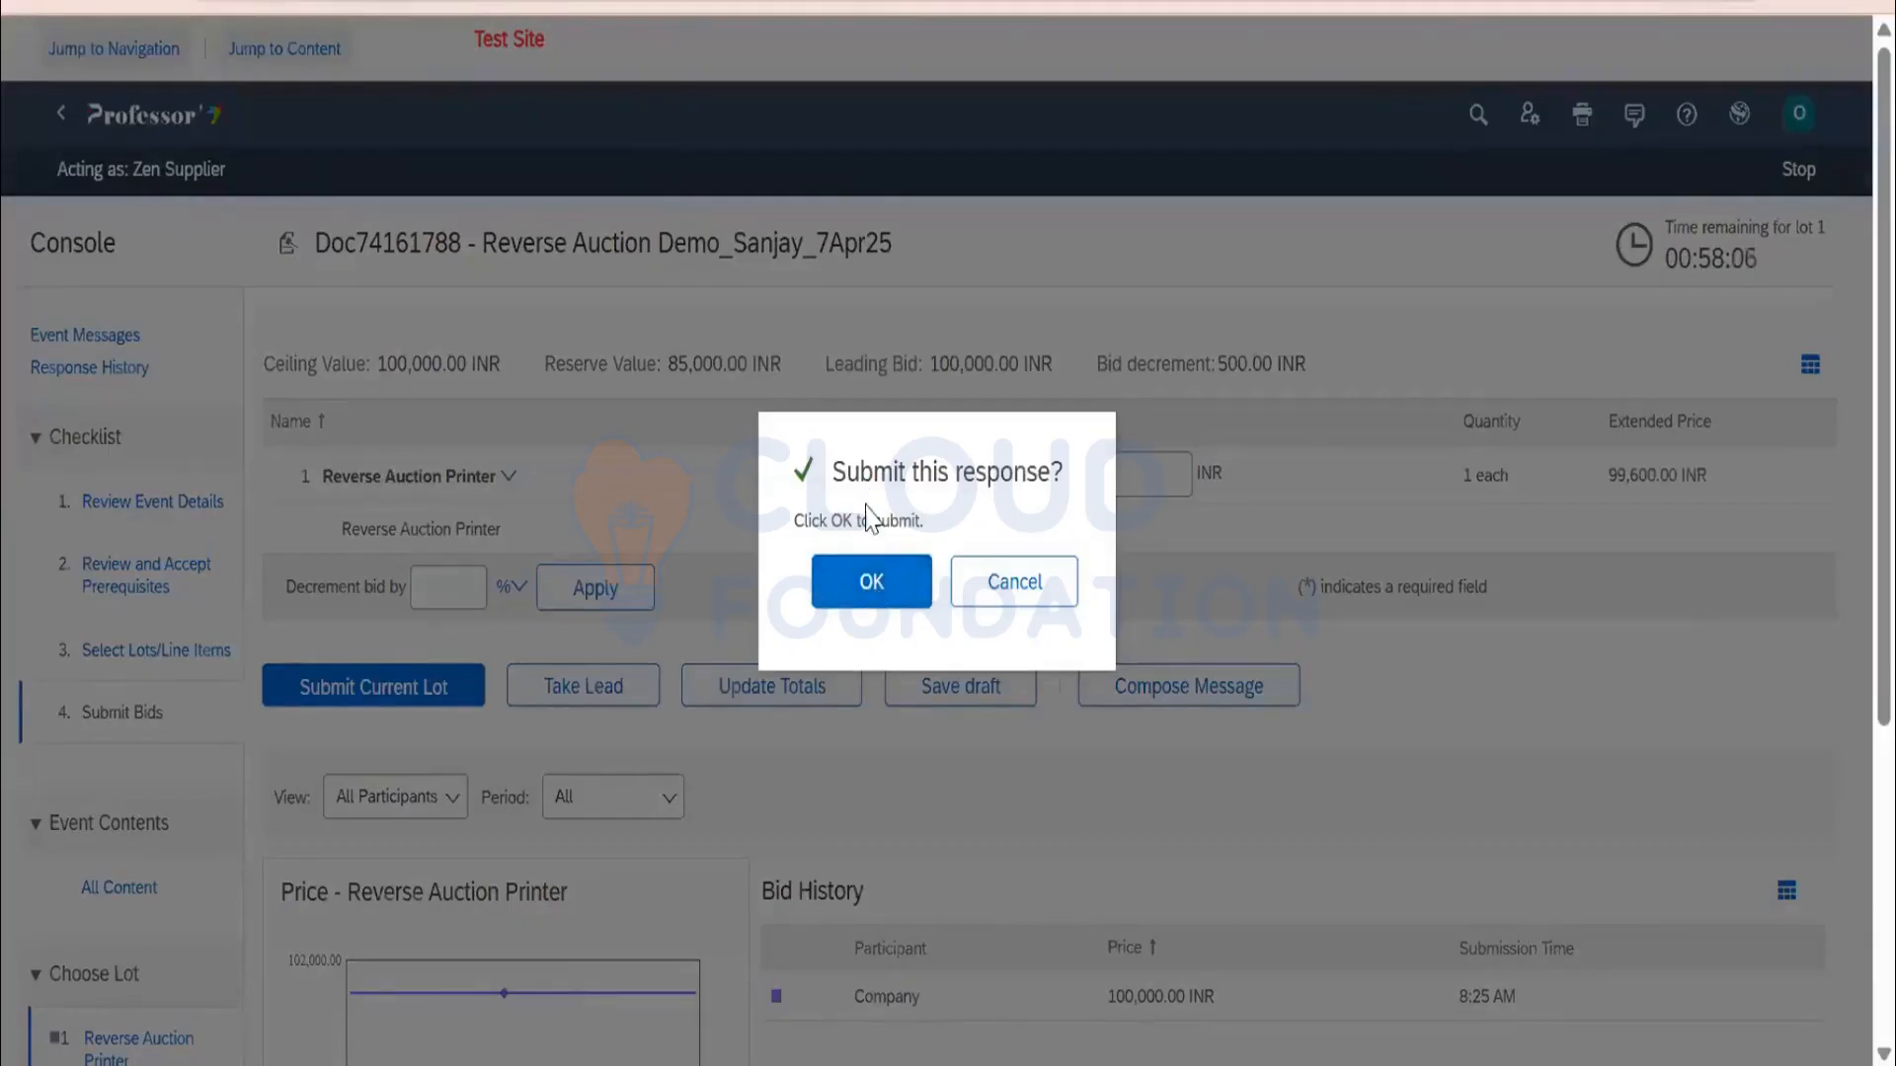
scroll(1079, 581, down, 2)
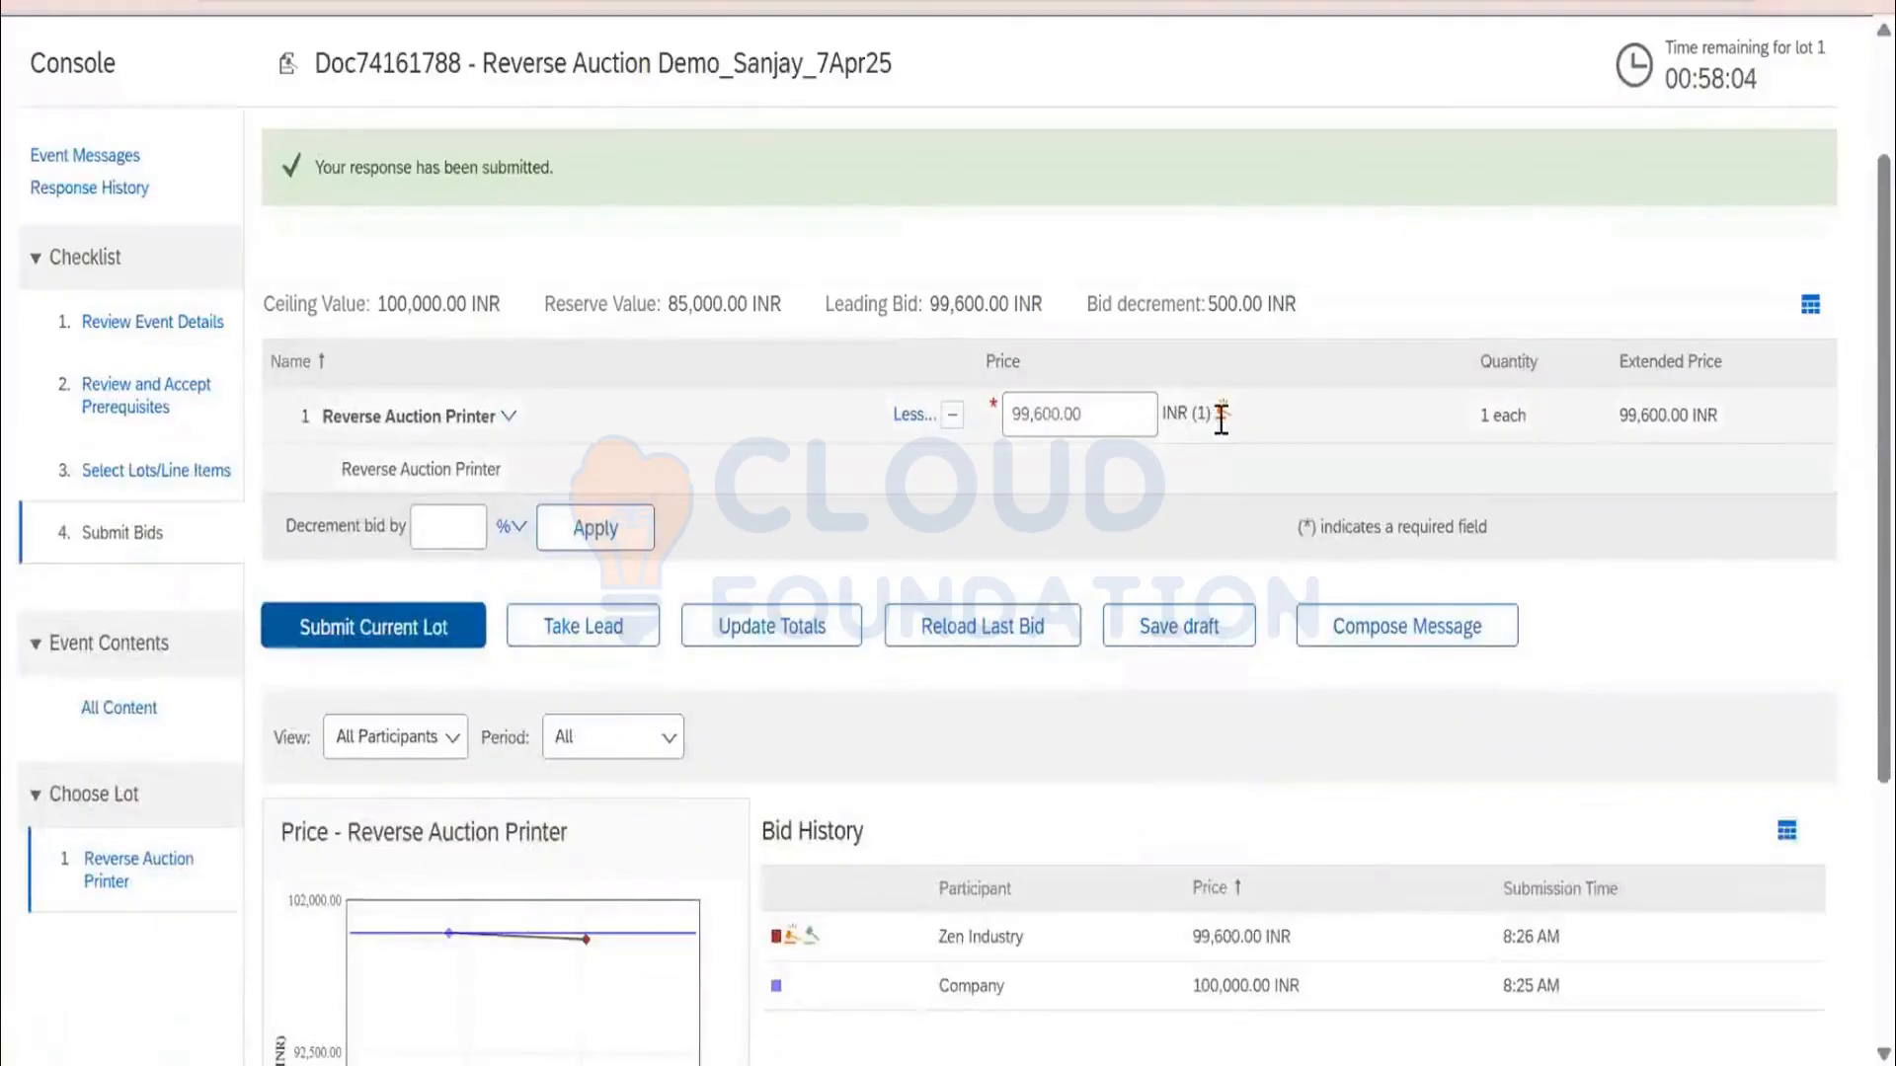
drag(1136, 415, 978, 434)
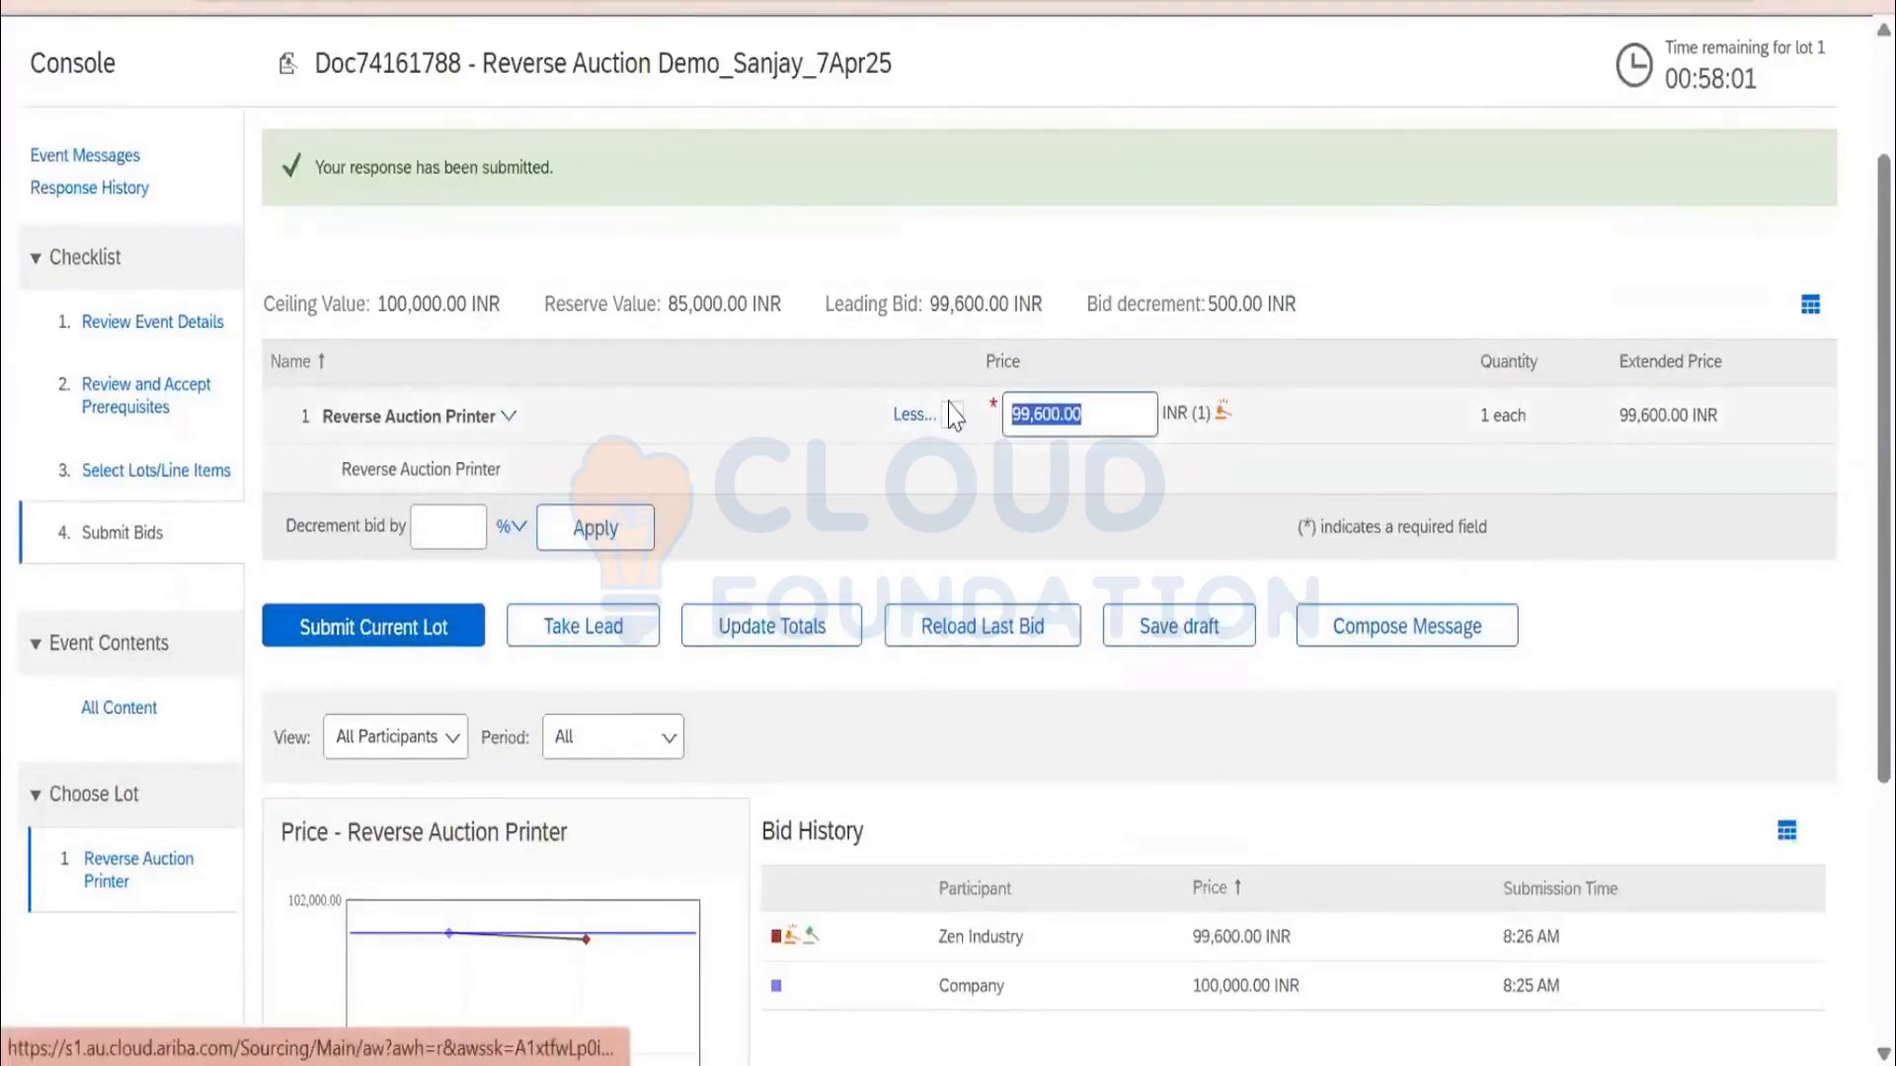
scroll(951, 415, down, 2)
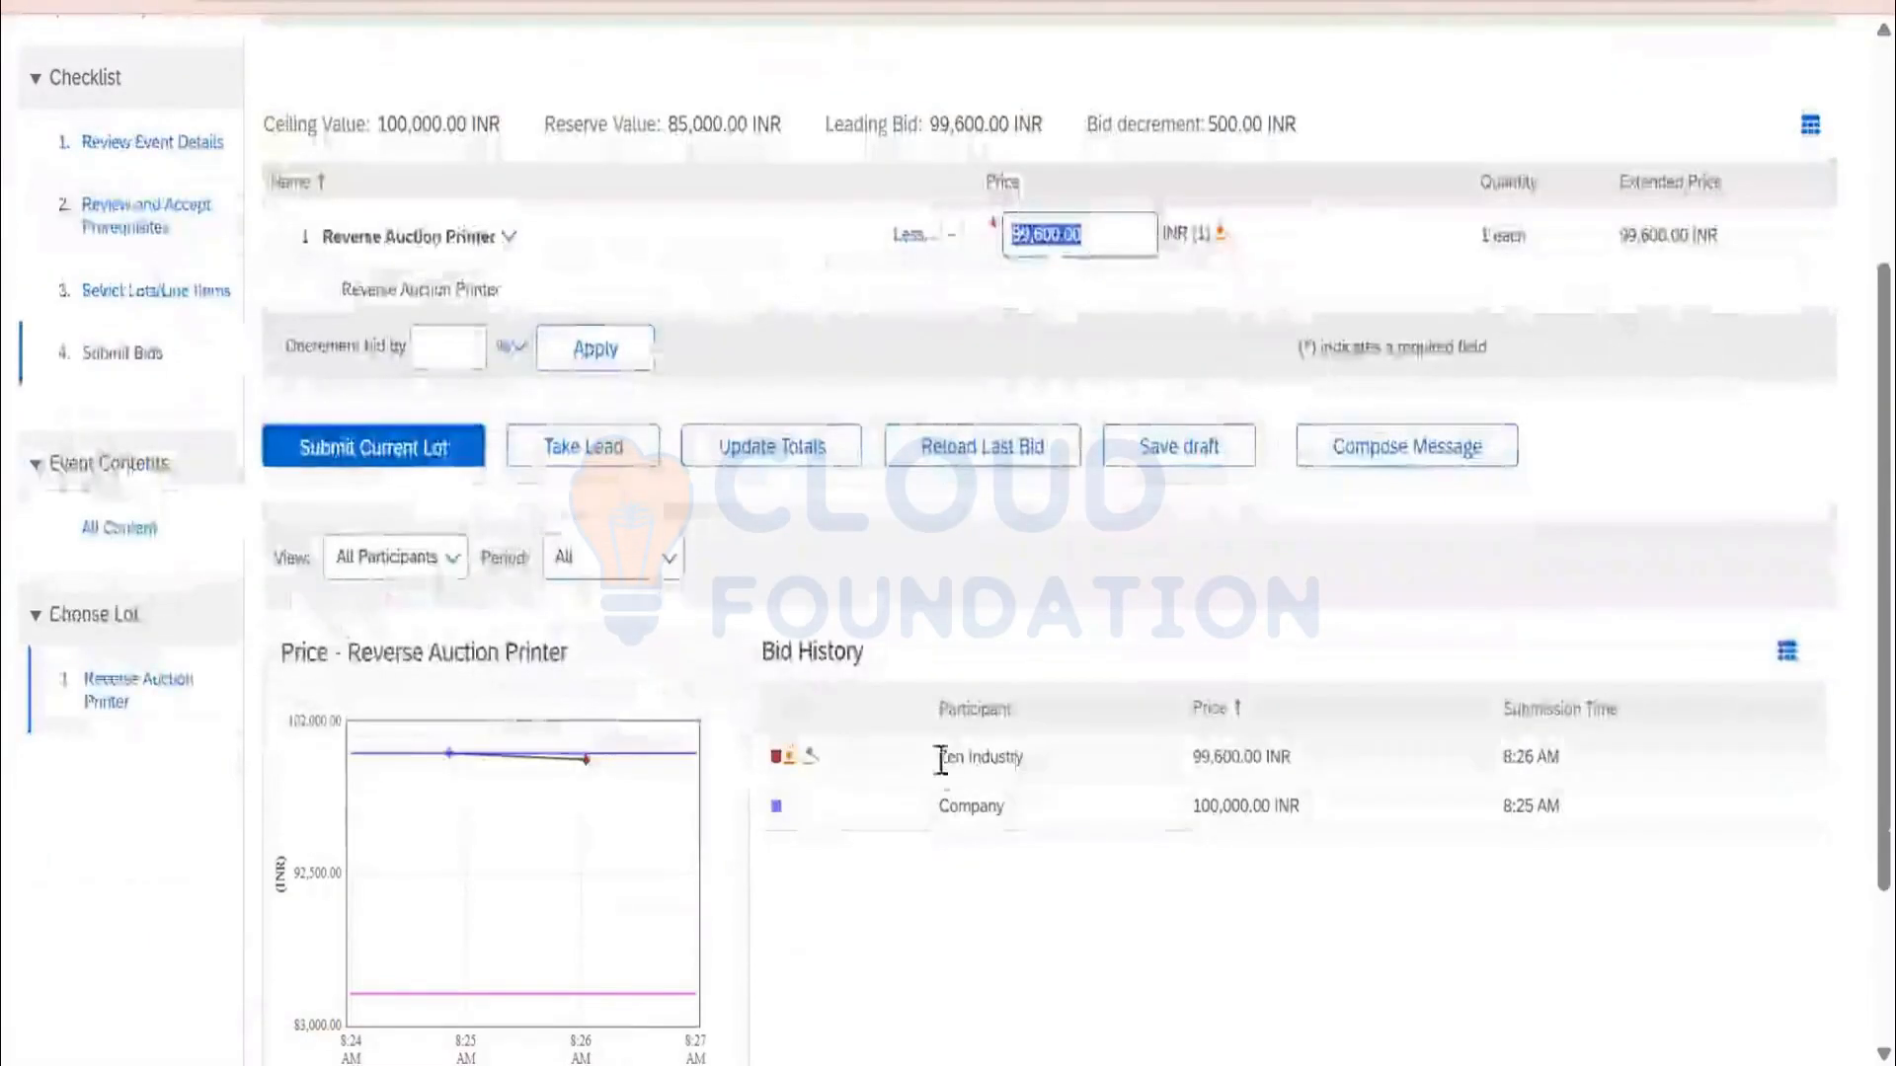
scroll(674, 425, up, 2)
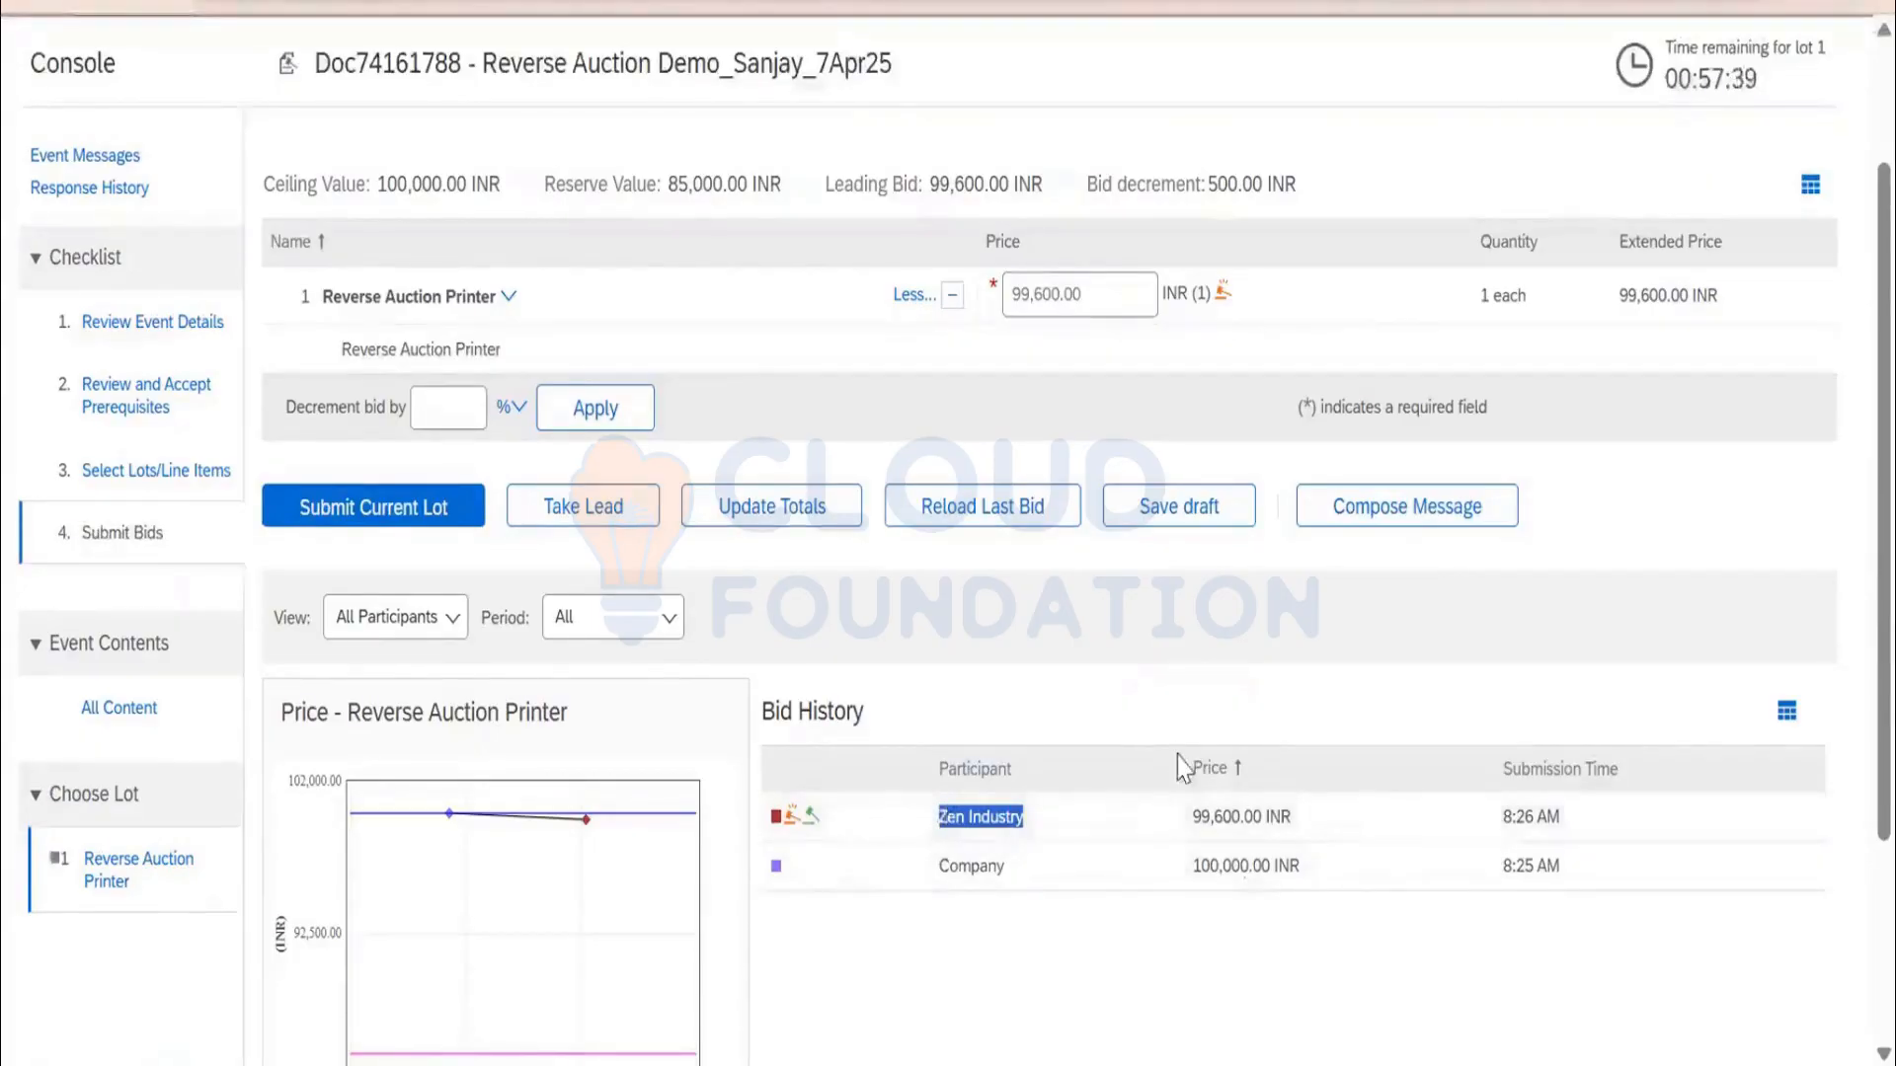
scroll(1316, 787, up, 2)
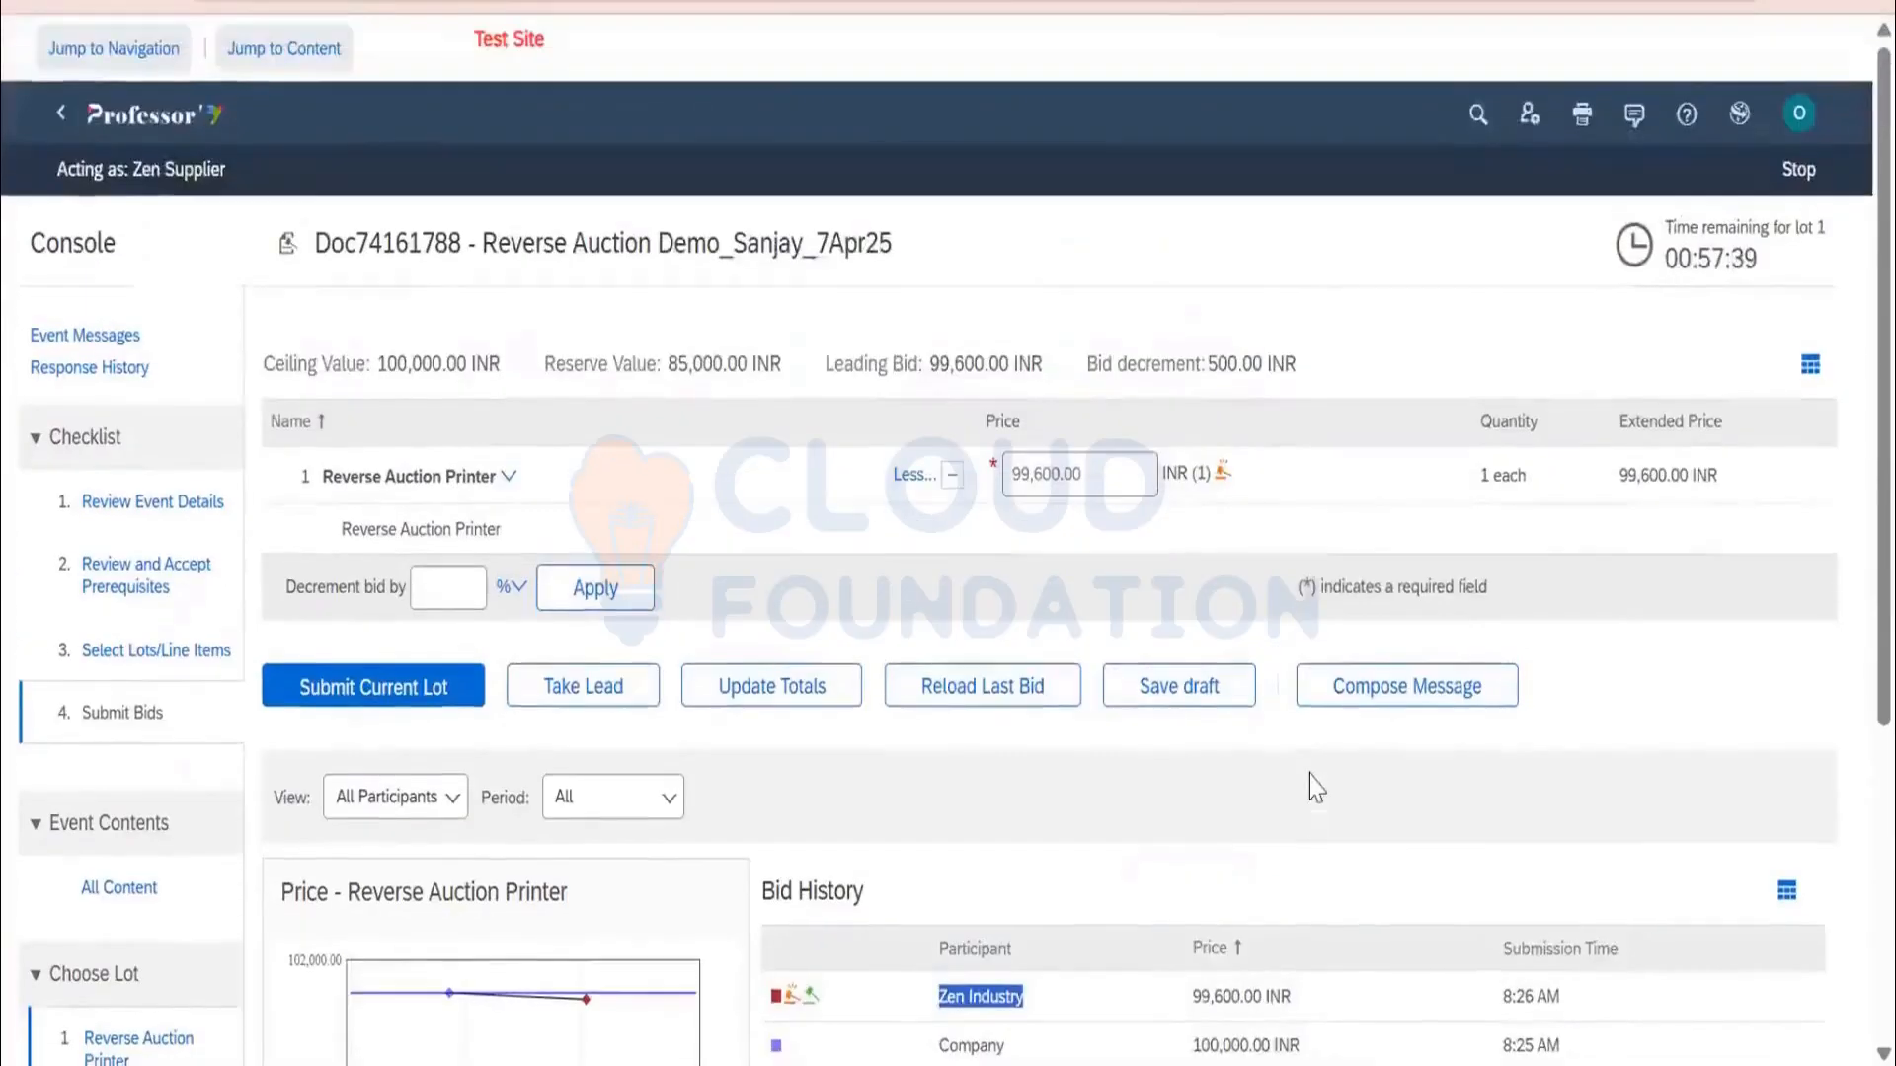
Stop bidding for Zen Industry and select Test Supplier 0916 on the event's Suppliers tab
click(1797, 170)
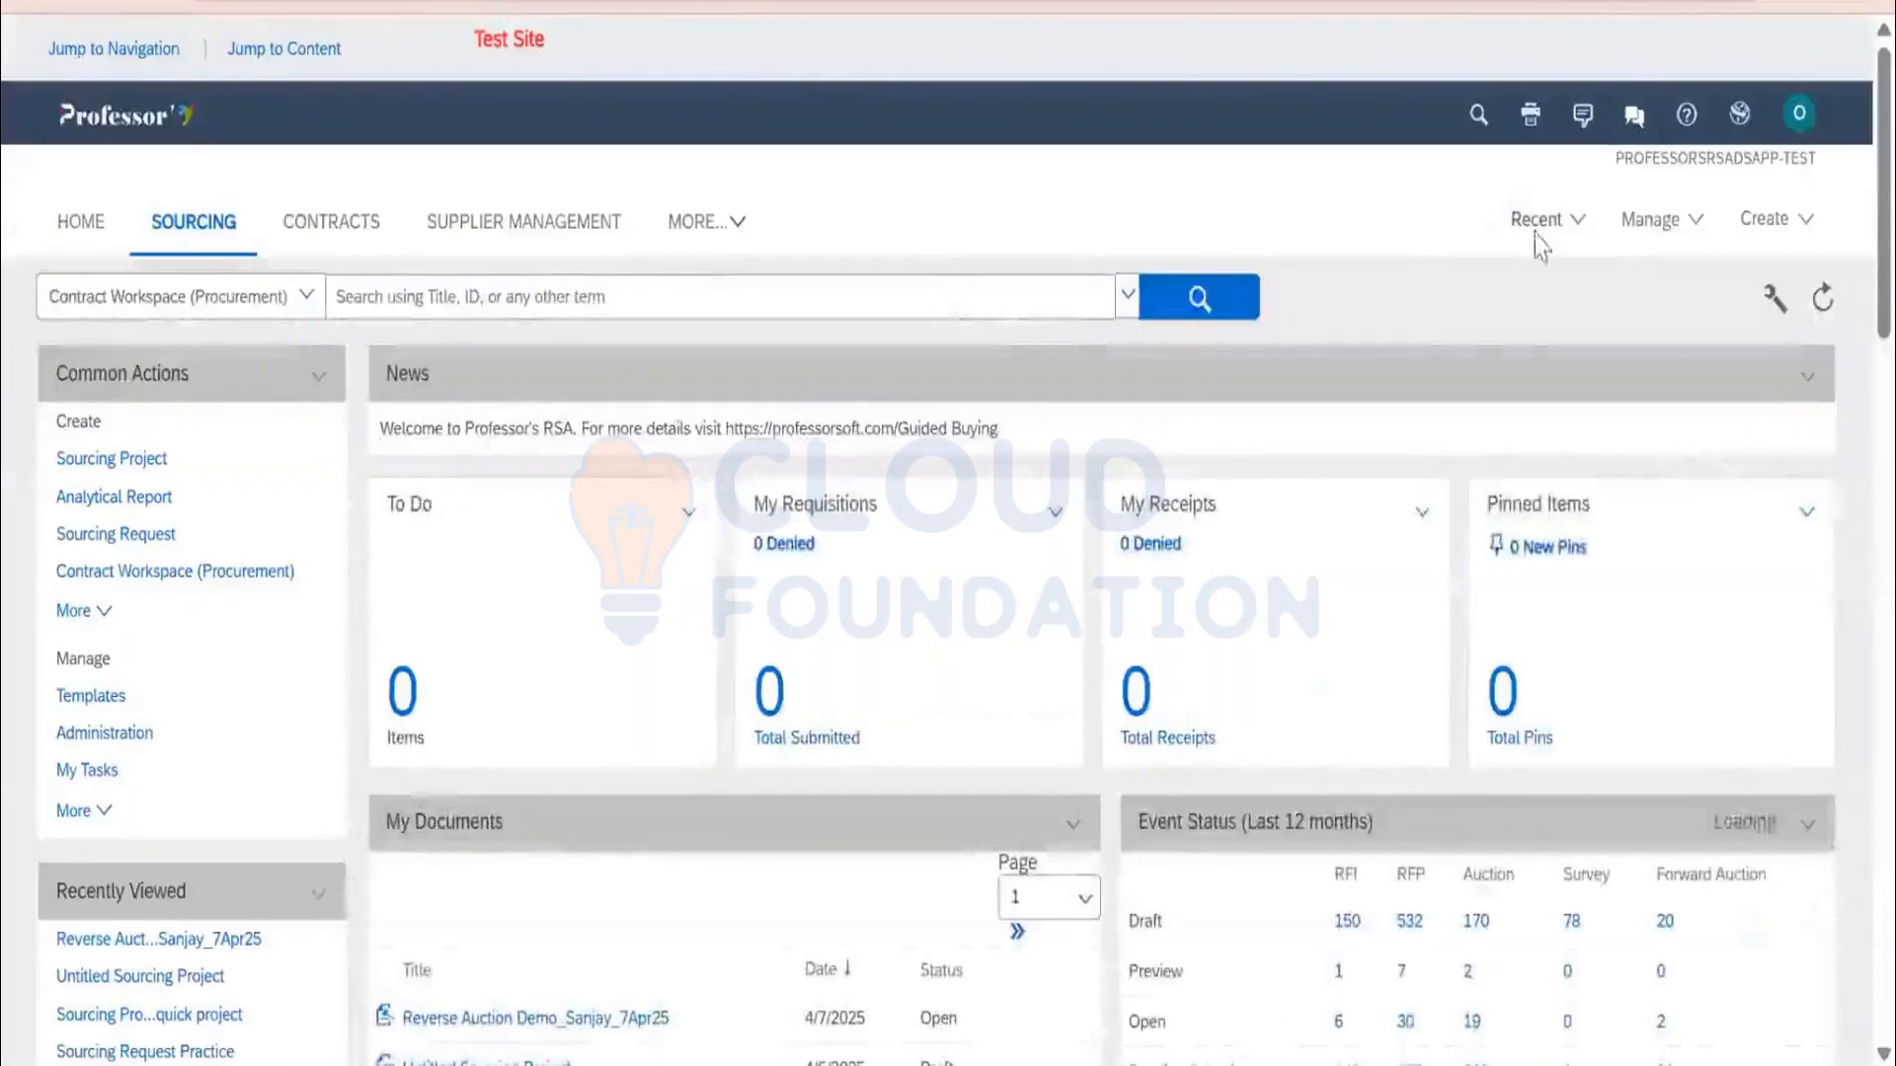
click(1536, 241)
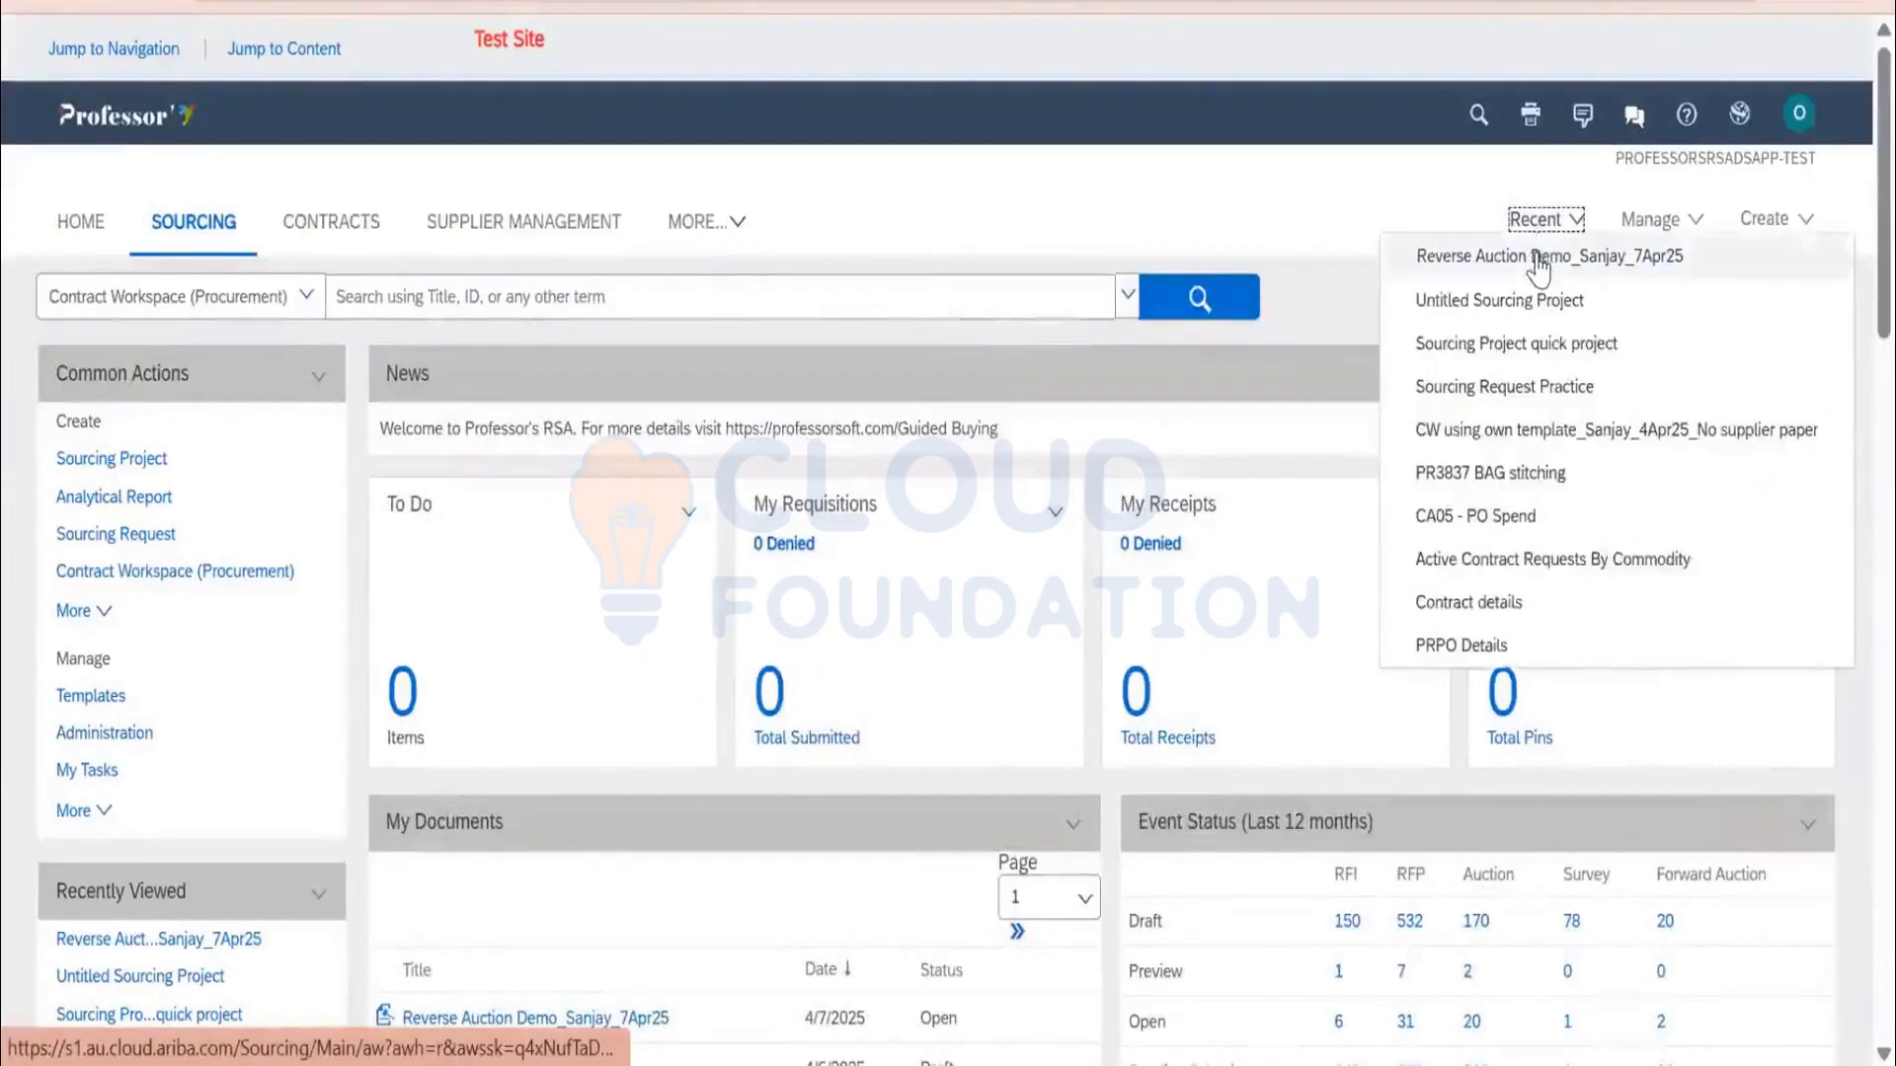
click(1424, 253)
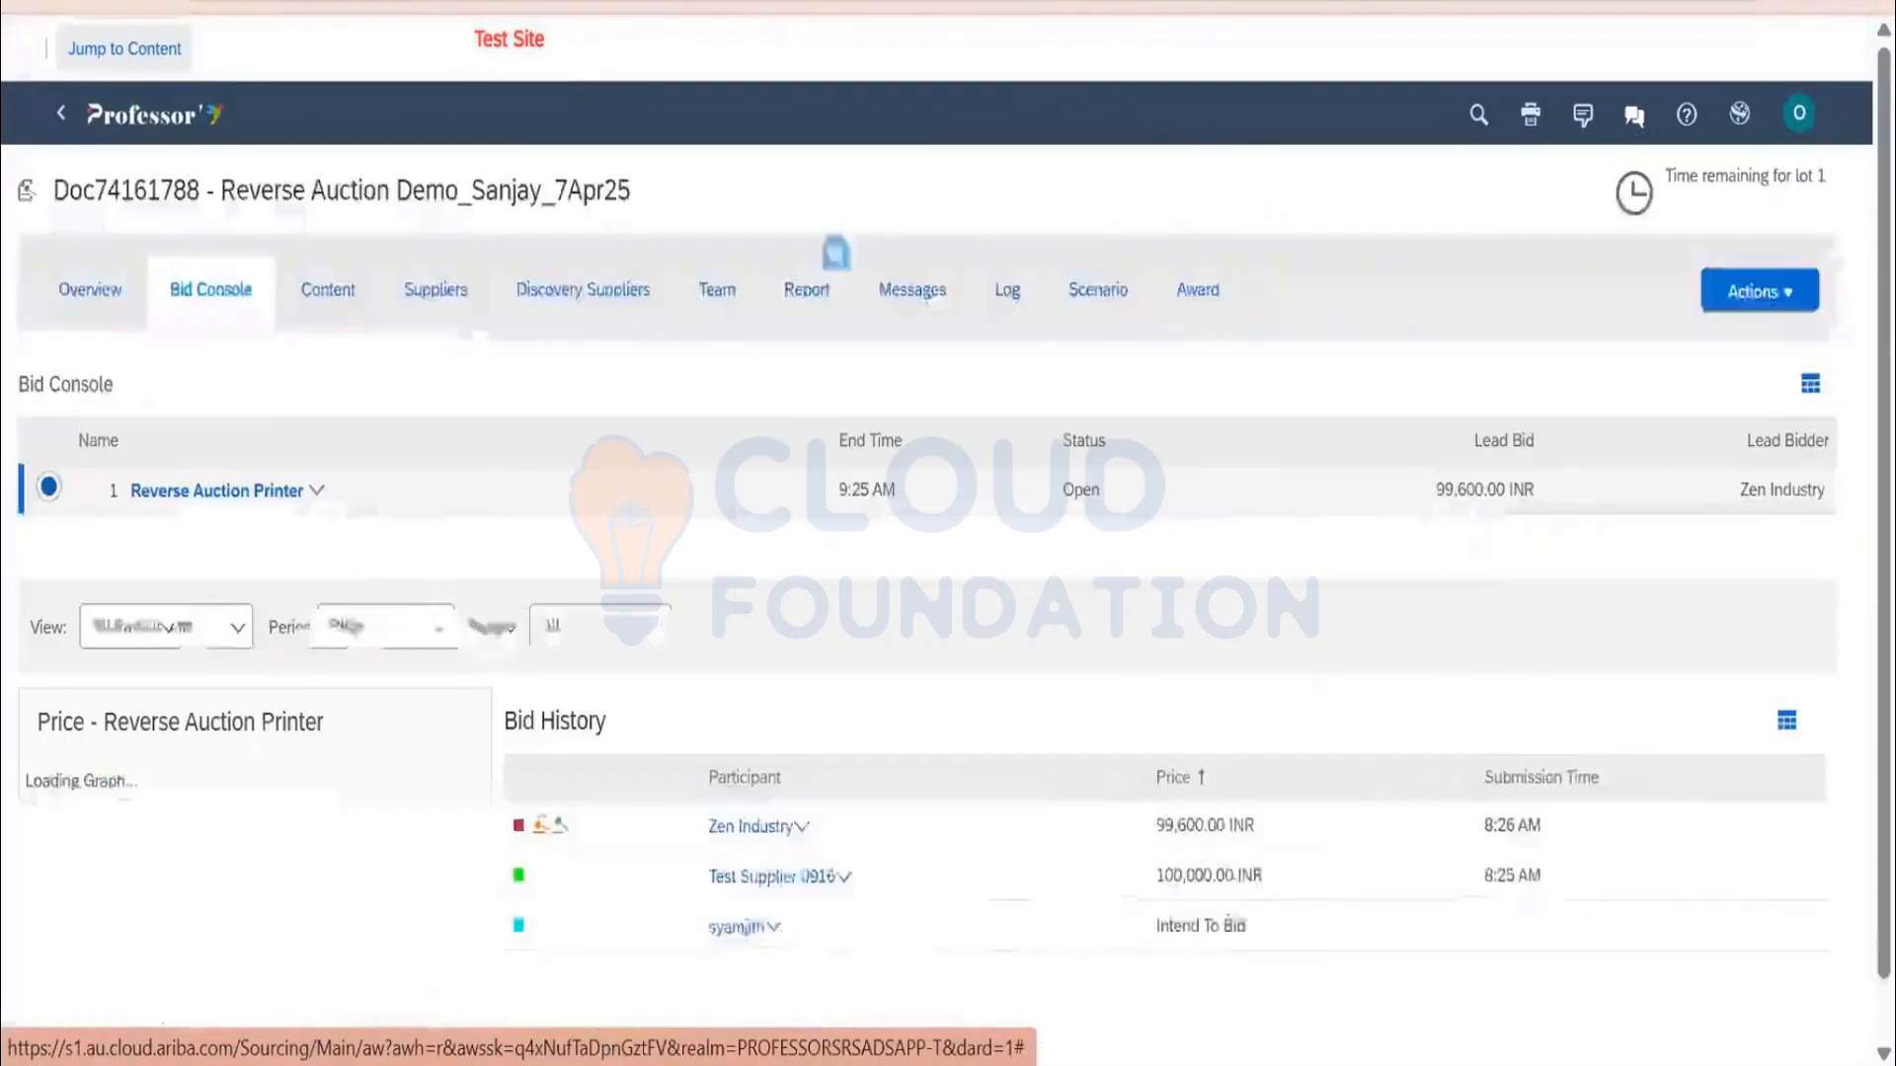
click(450, 320)
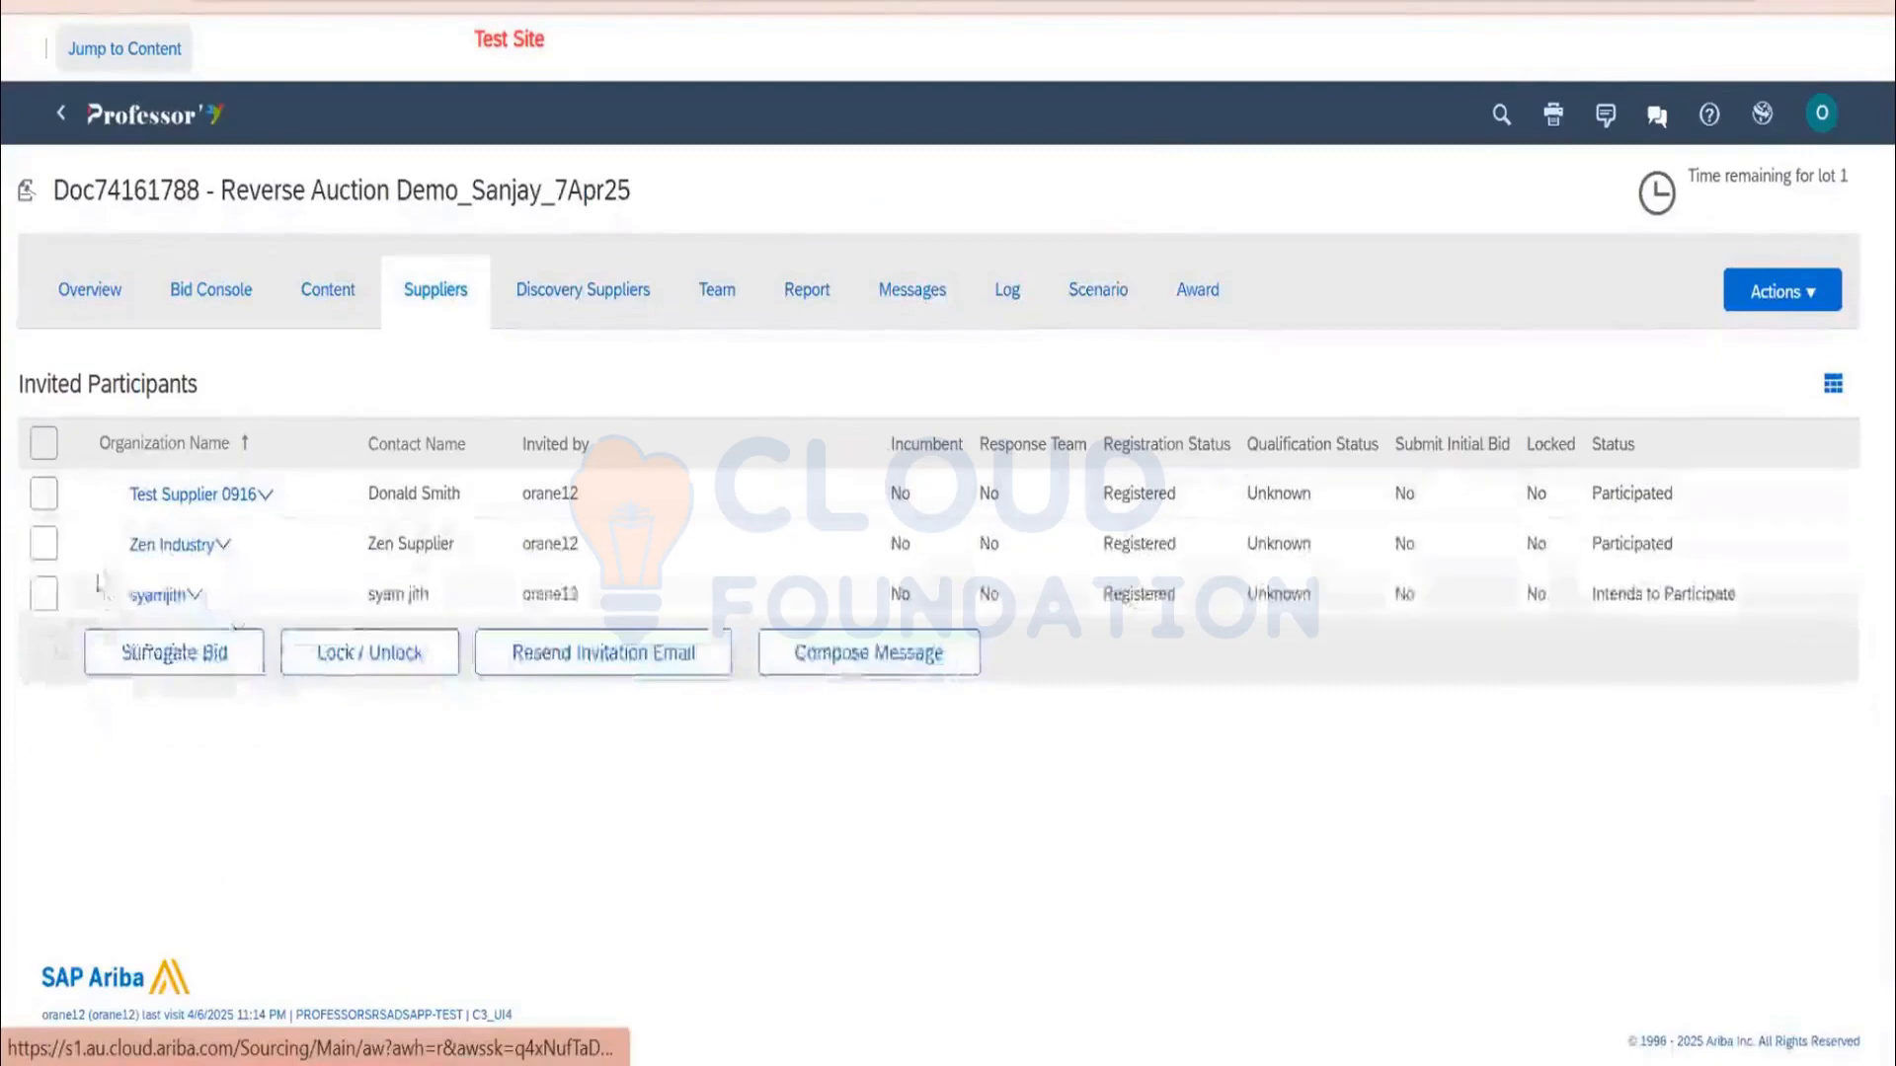
click(44, 494)
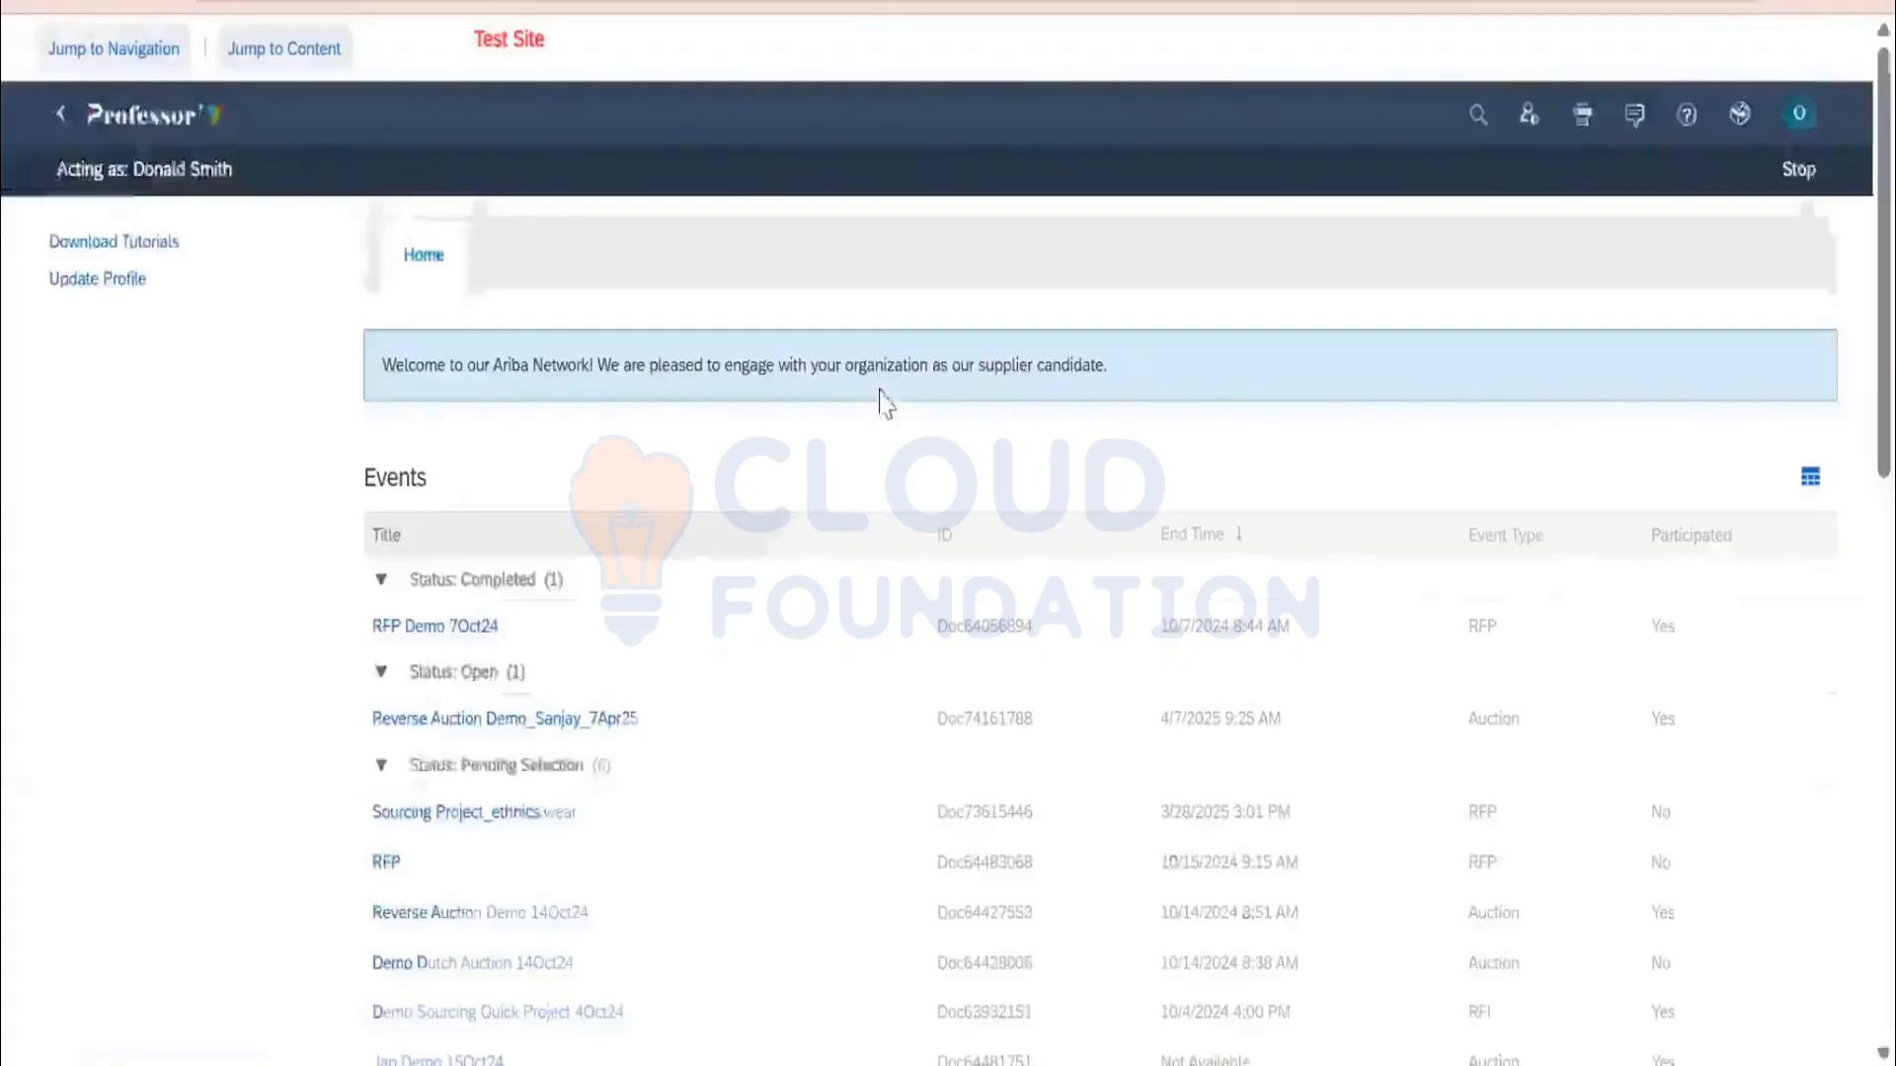
Review the bid console showing 99,600 as the current lead price
scroll(882, 409, down, 3)
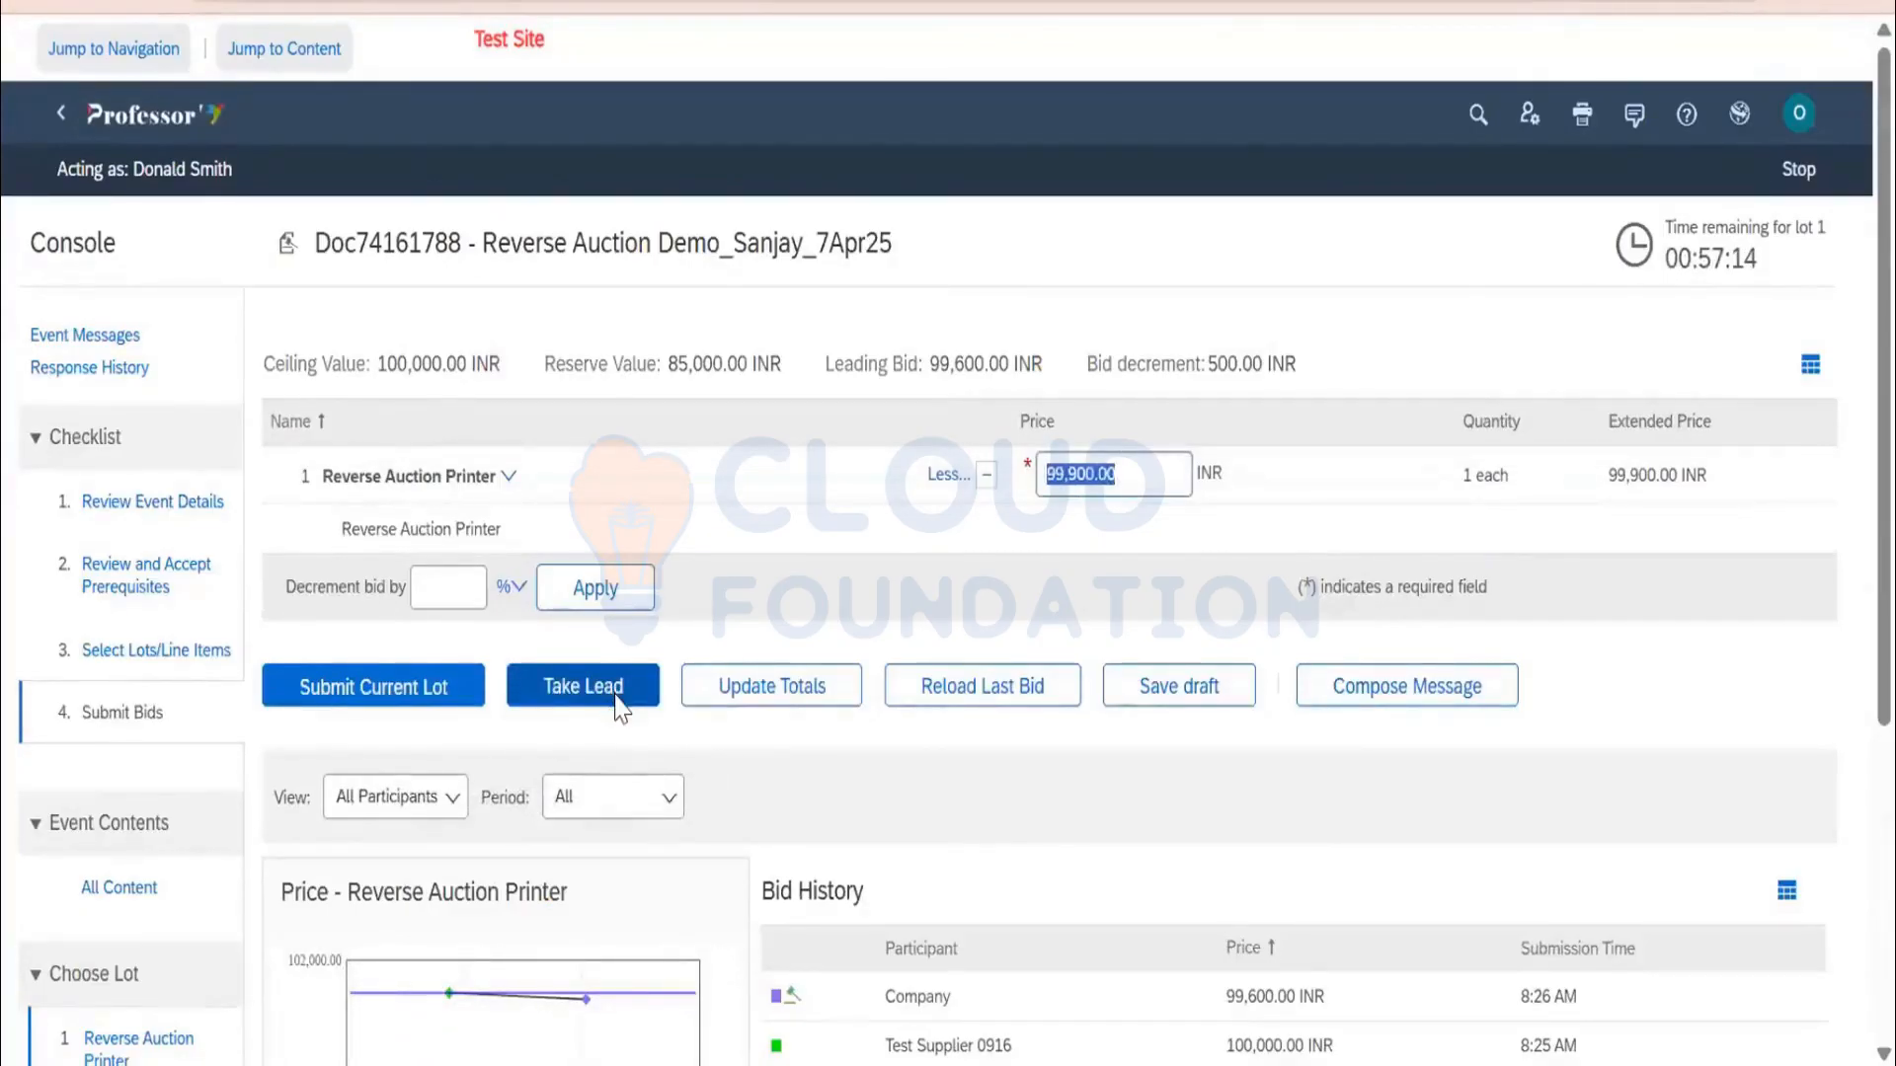
scroll(620, 706, down, 2)
mouse_move(887, 867)
mouse_down()
mouse_move(1011, 867)
mouse_move(899, 820)
mouse_move(885, 832)
mouse_up()
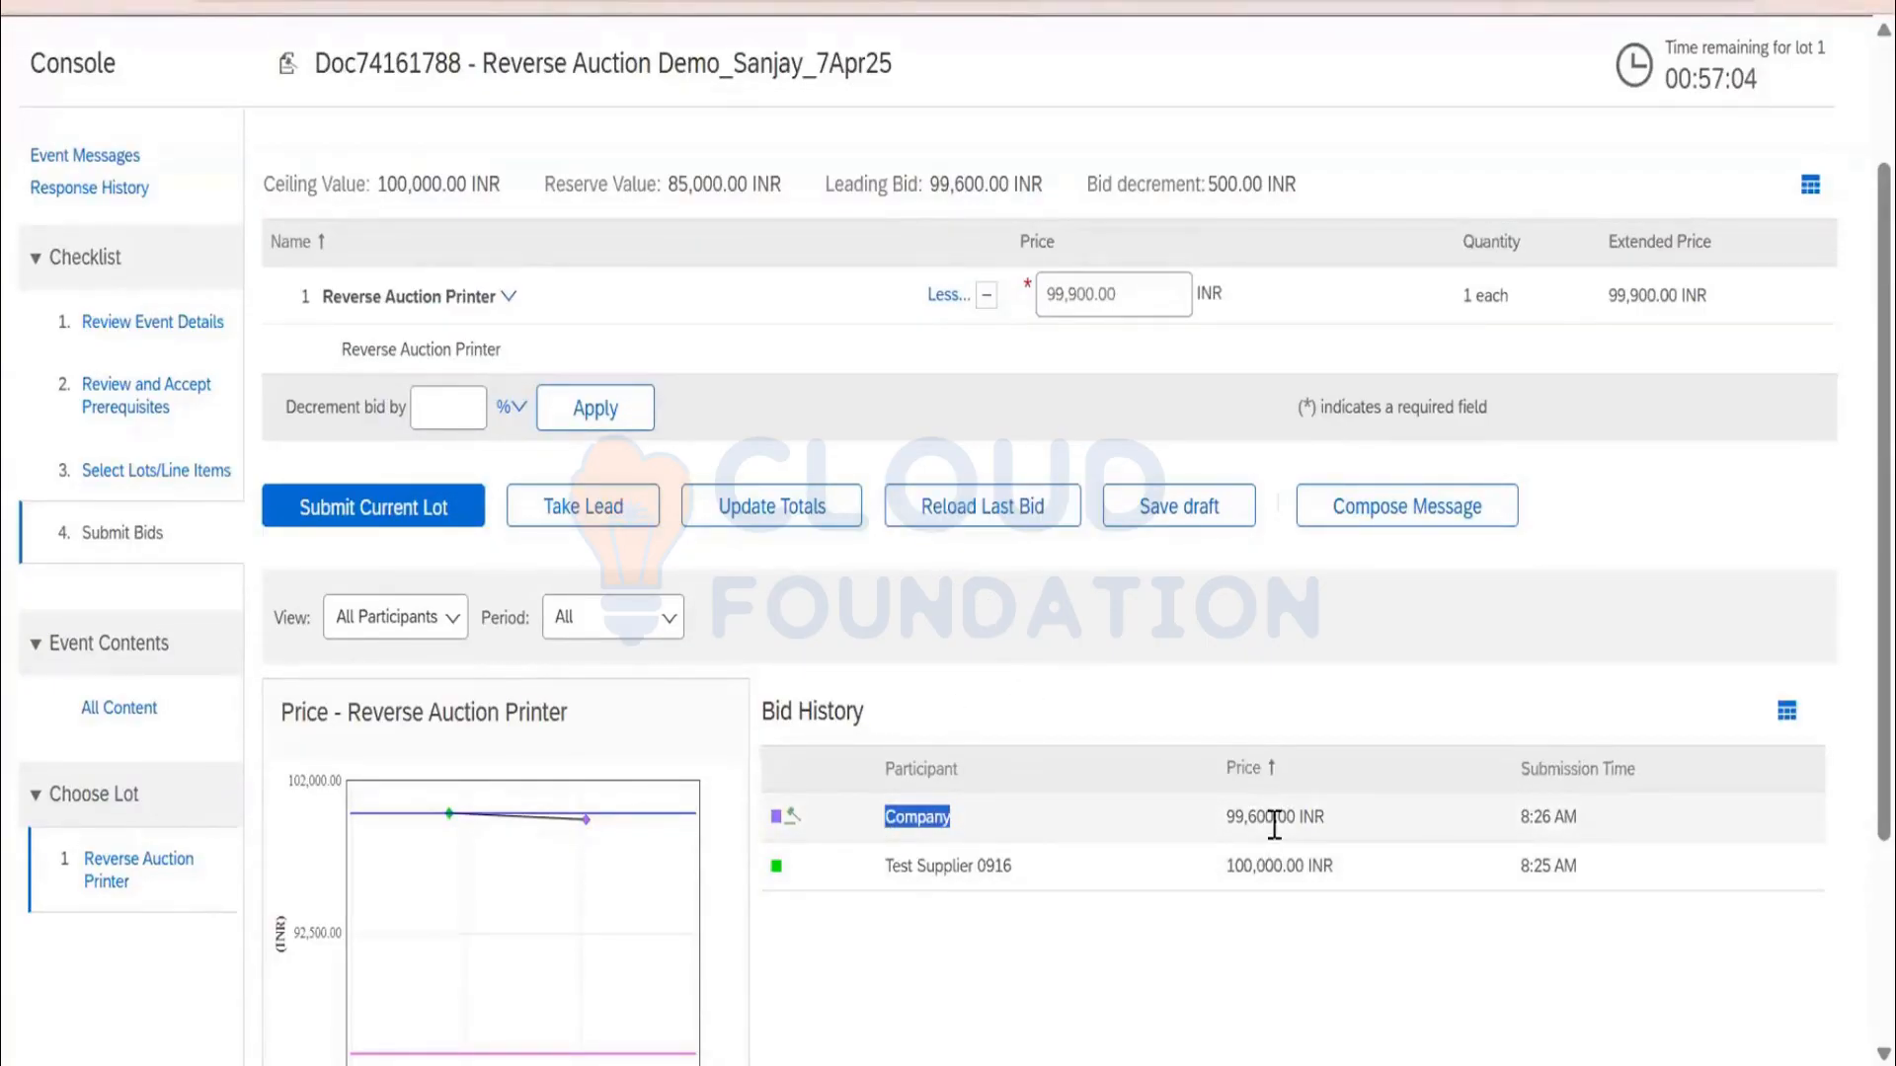
drag(1226, 818, 1288, 827)
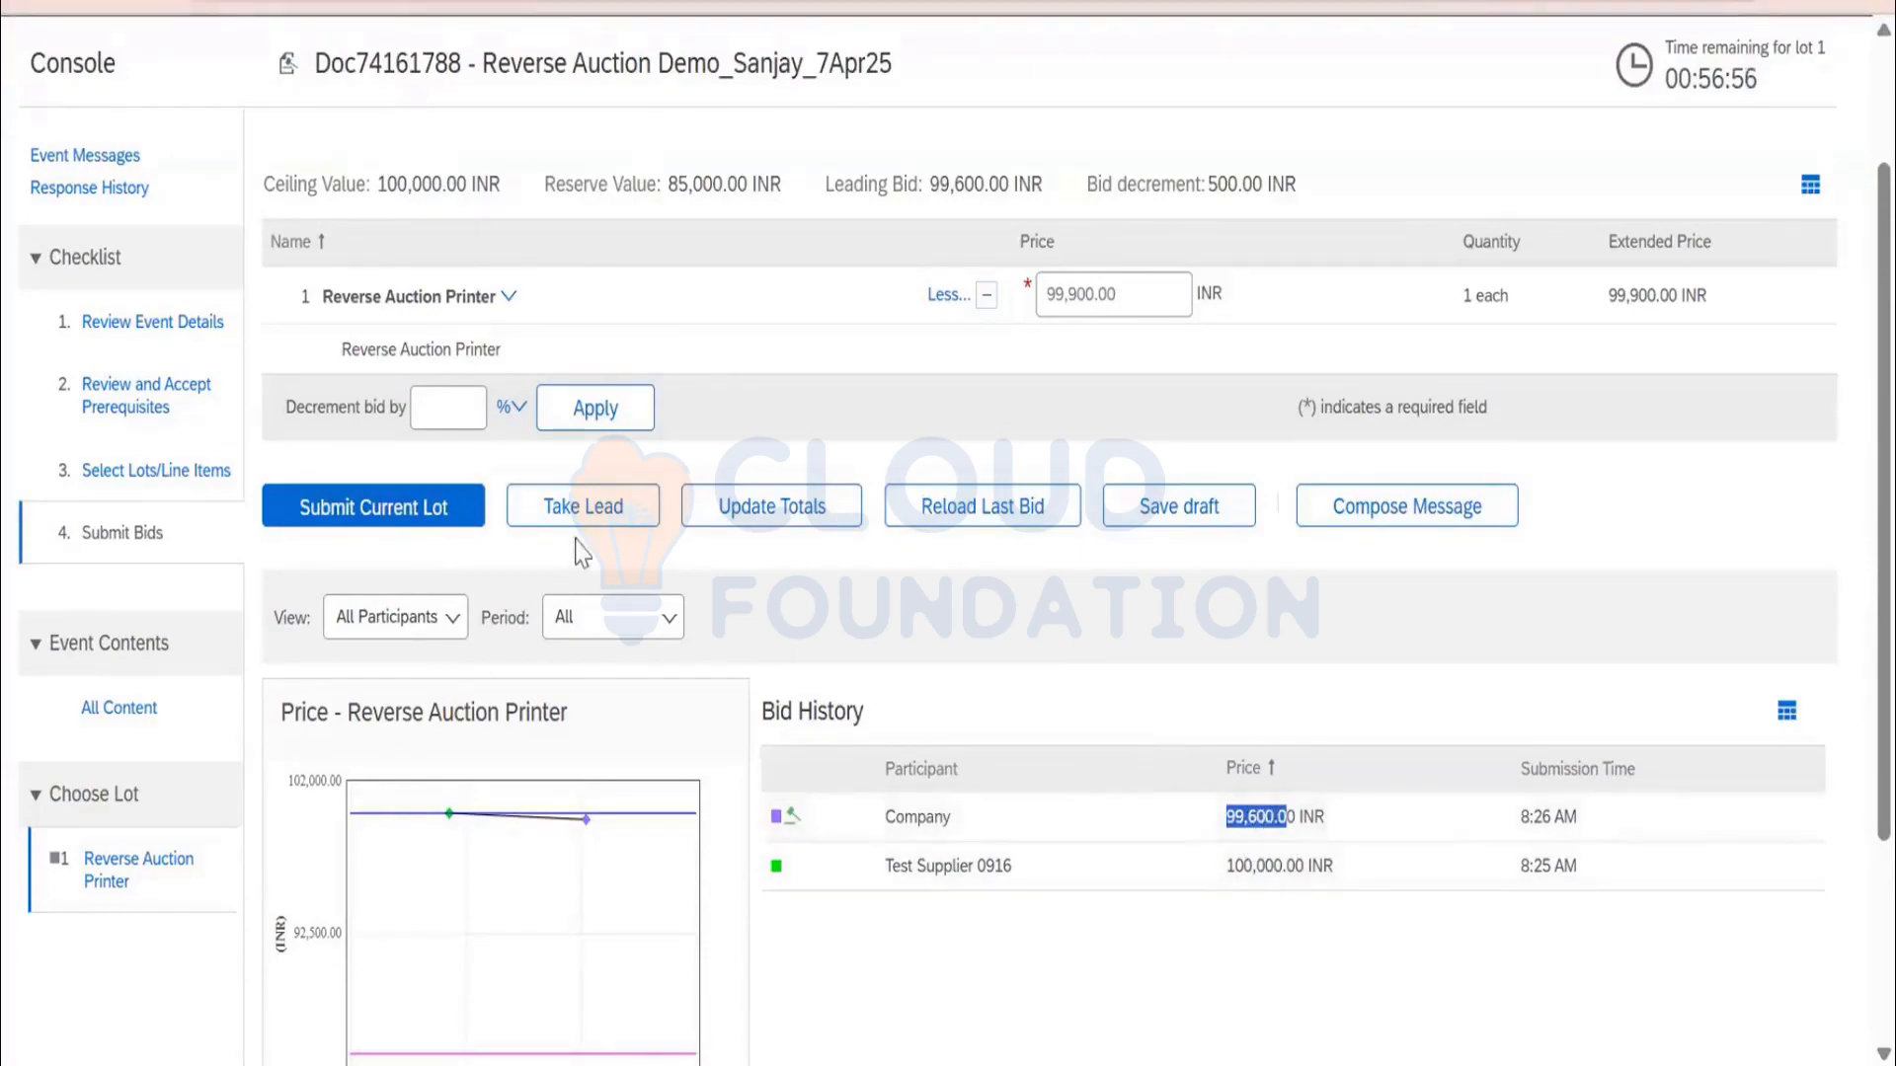
Take the lead with a 99,500 INR bid and confirm its submission
click(590, 520)
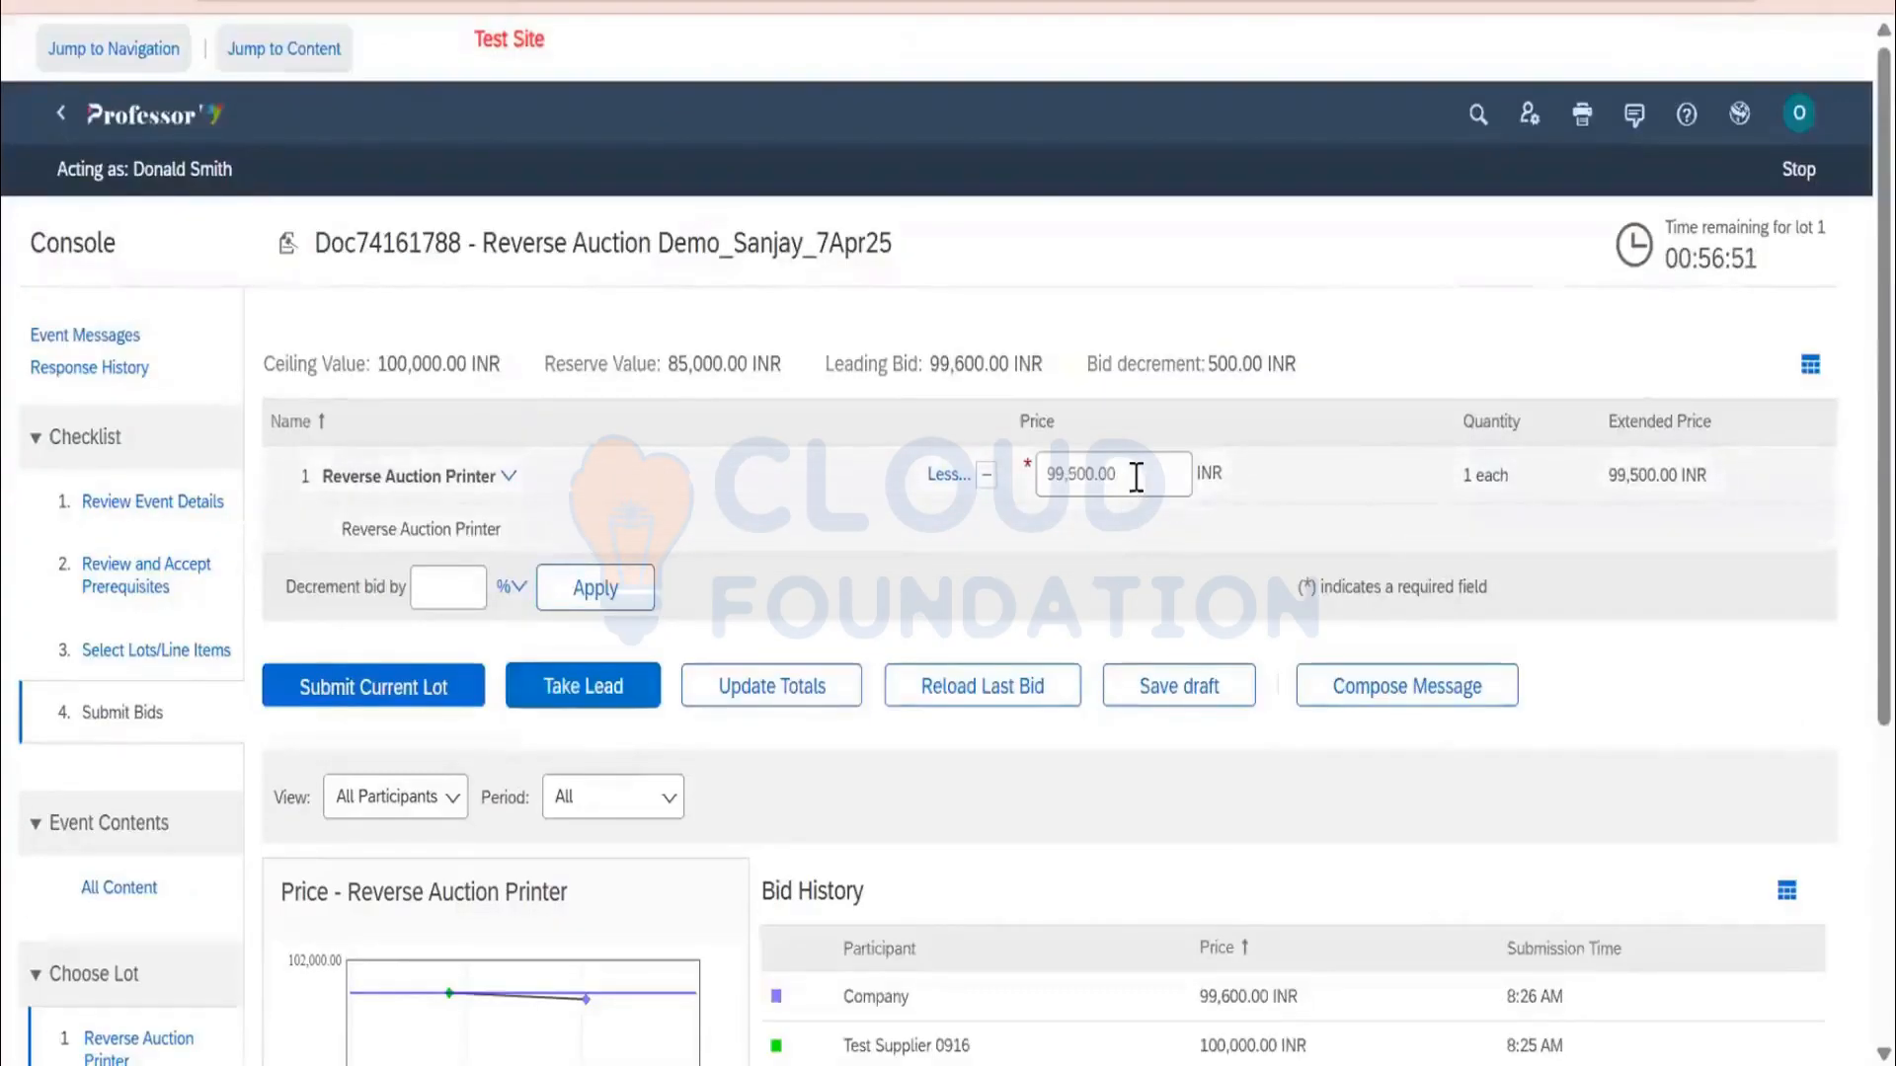
double_click(1137, 477)
scroll(1133, 478, down, 2)
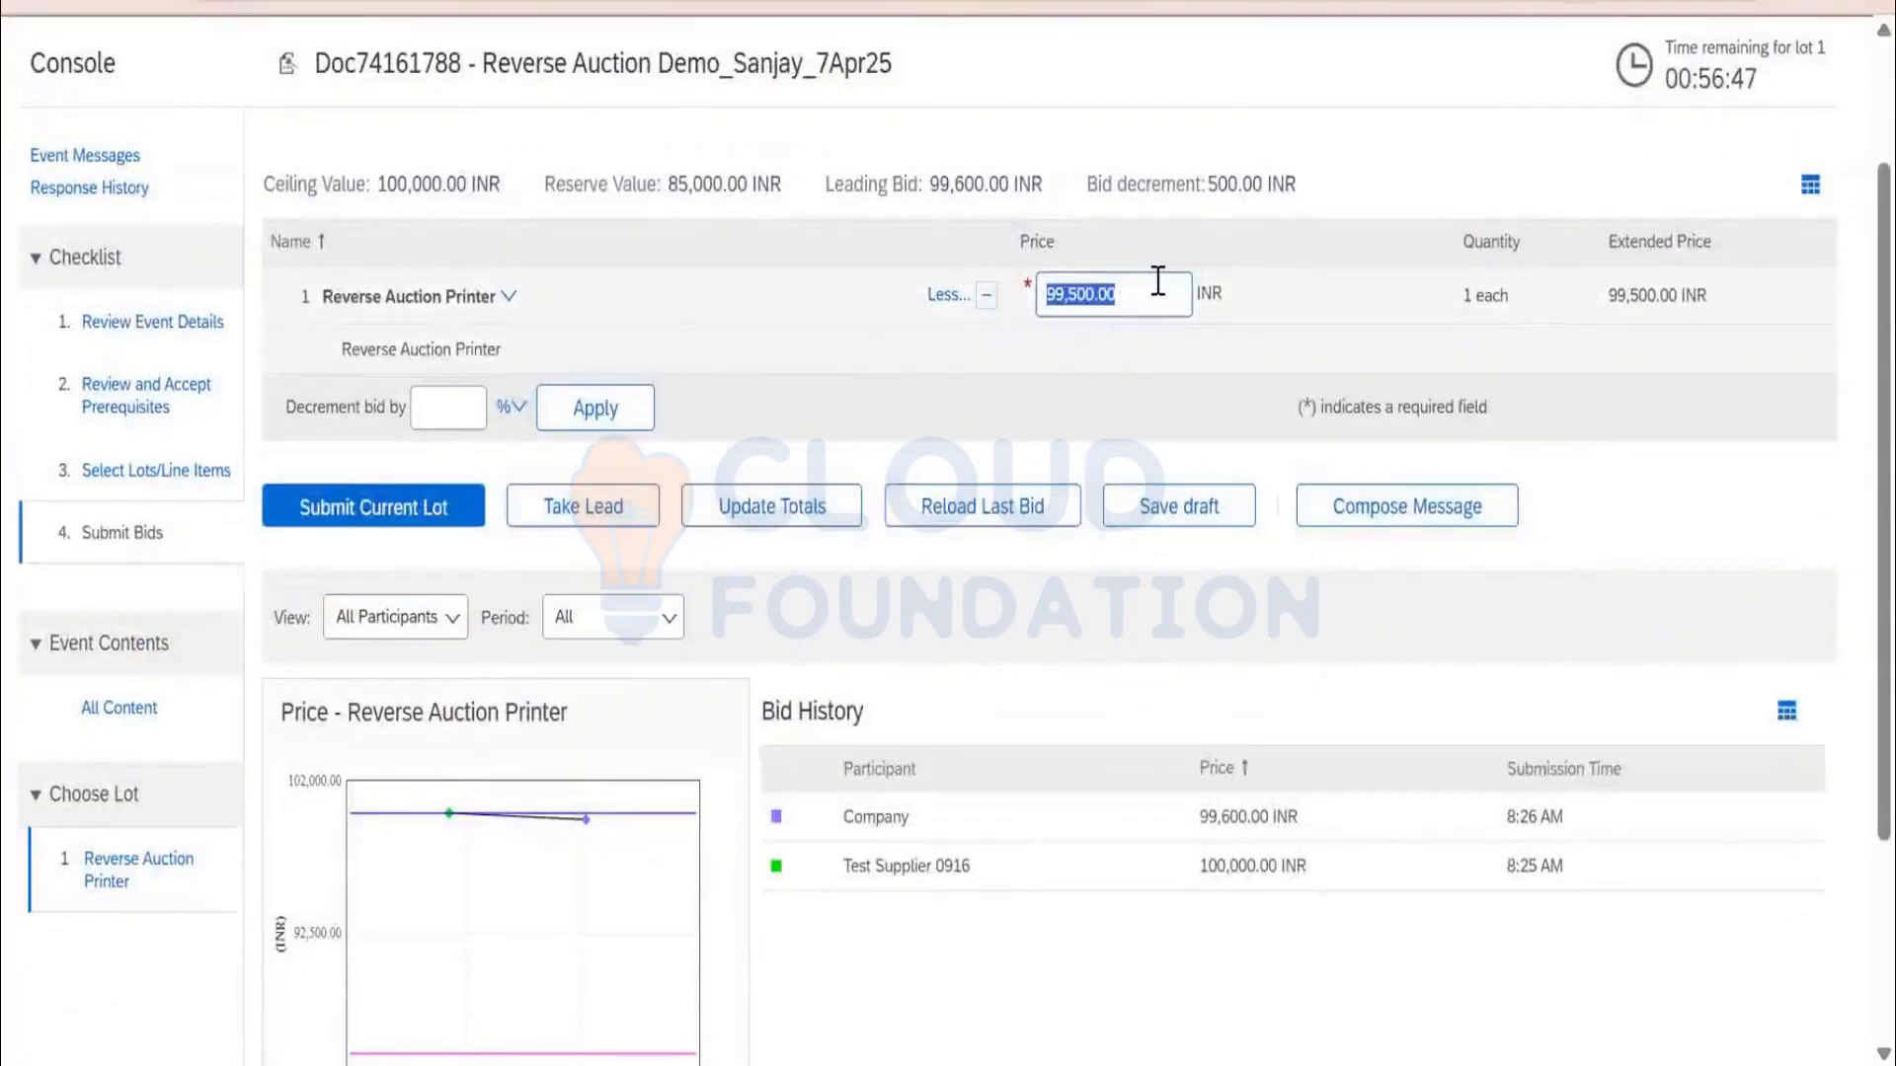
click(589, 524)
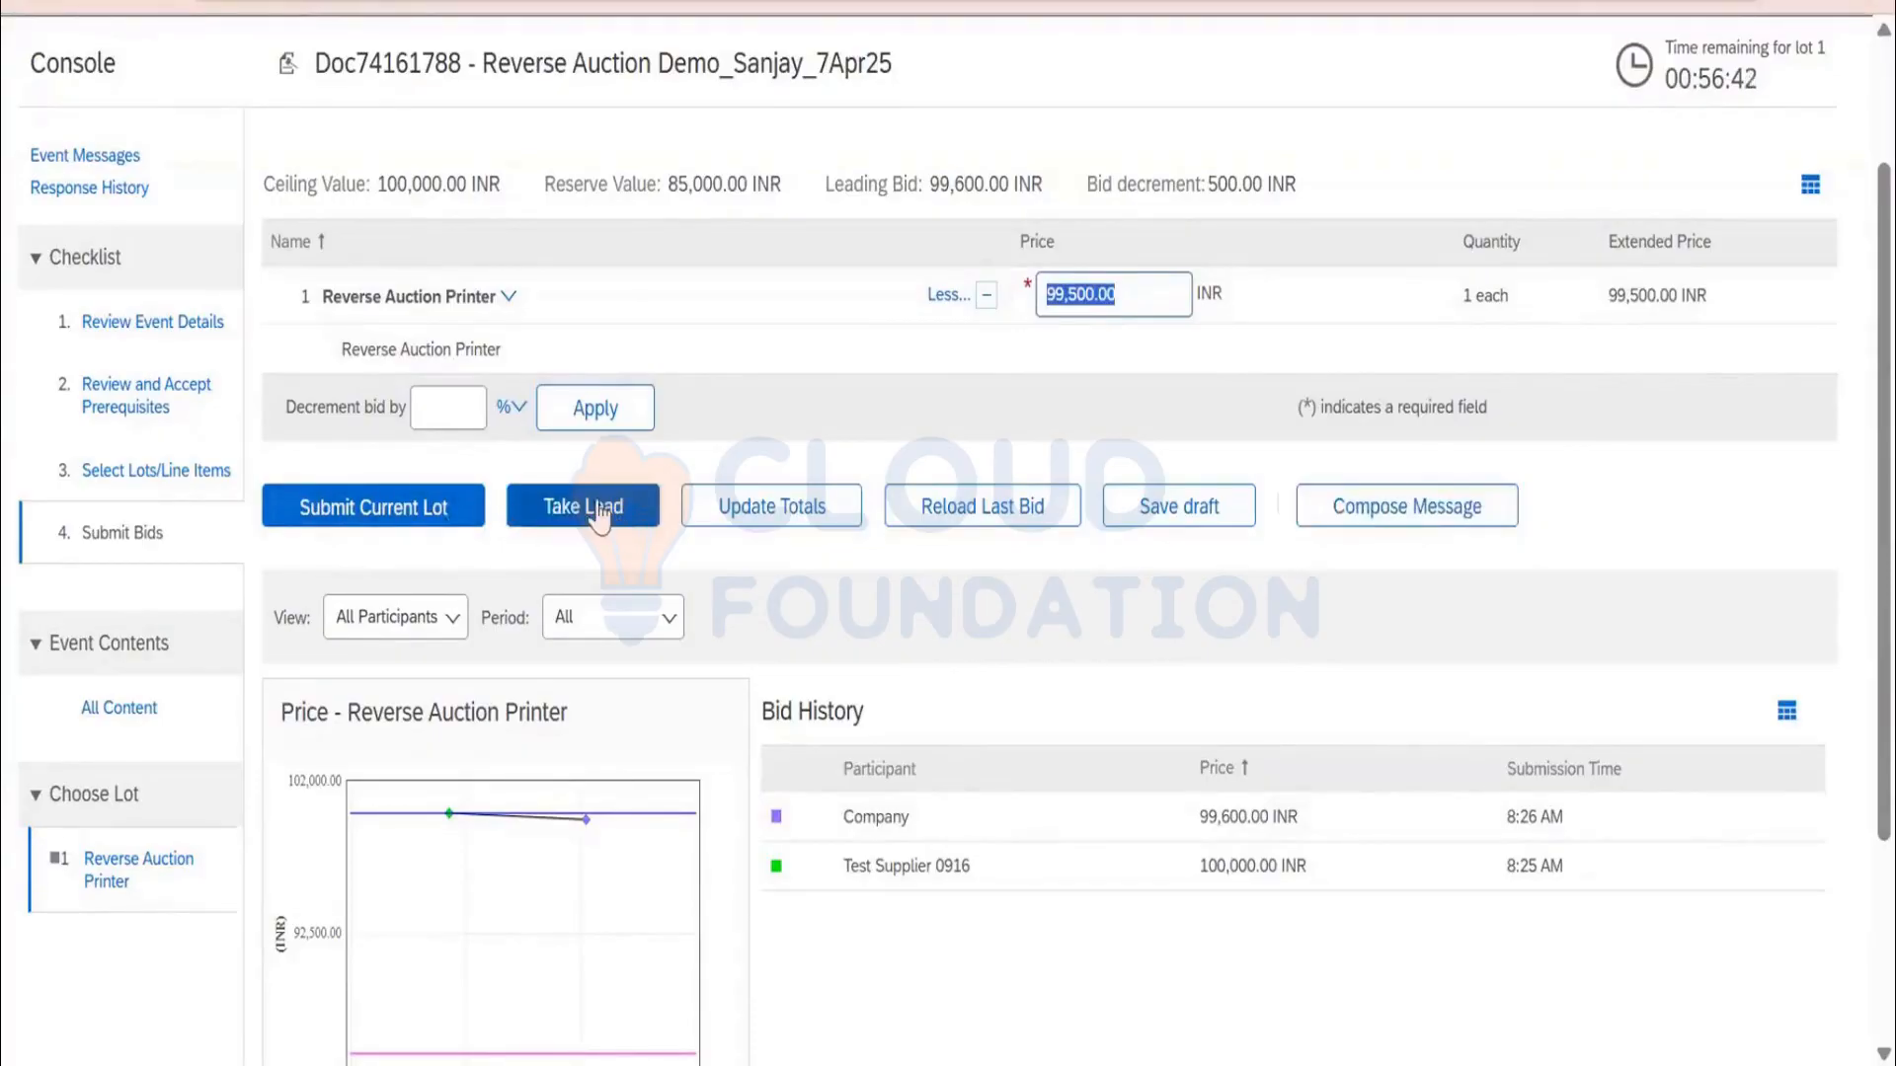
click(610, 507)
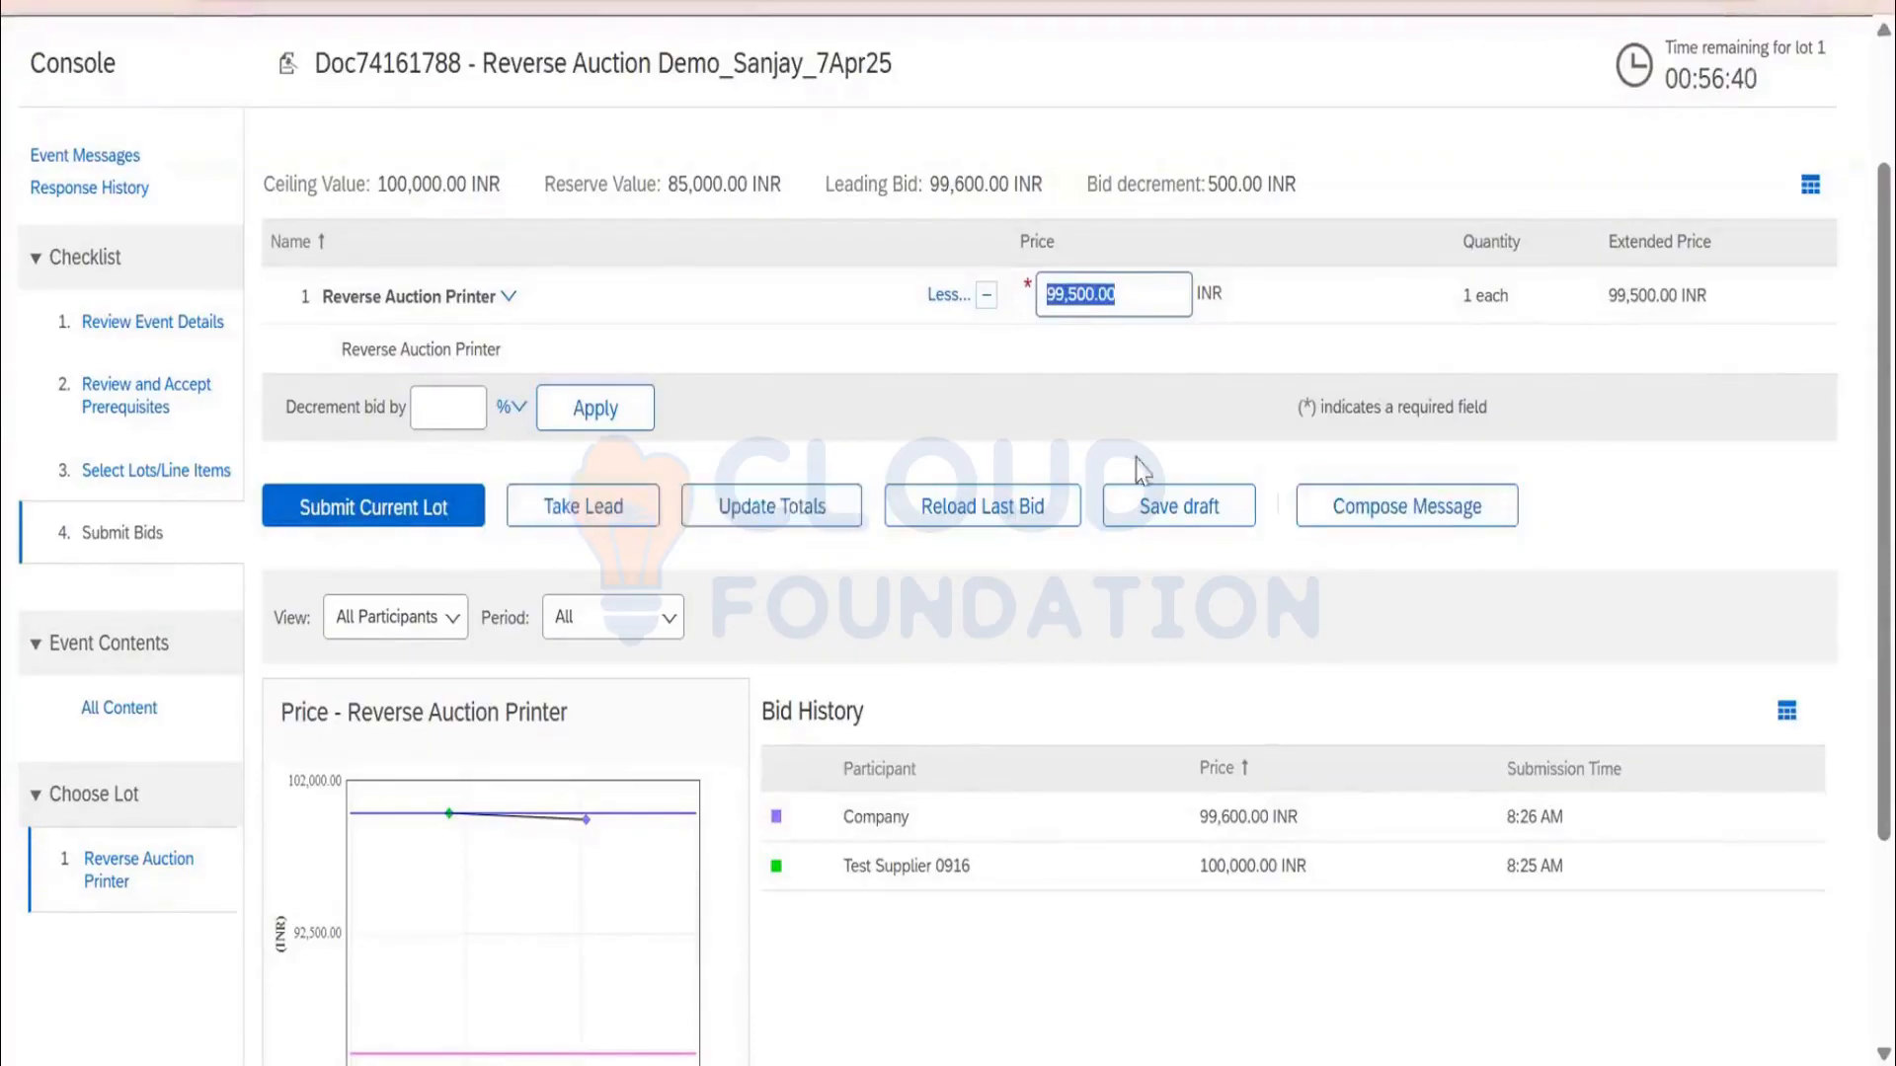
scroll(1161, 452, up, 2)
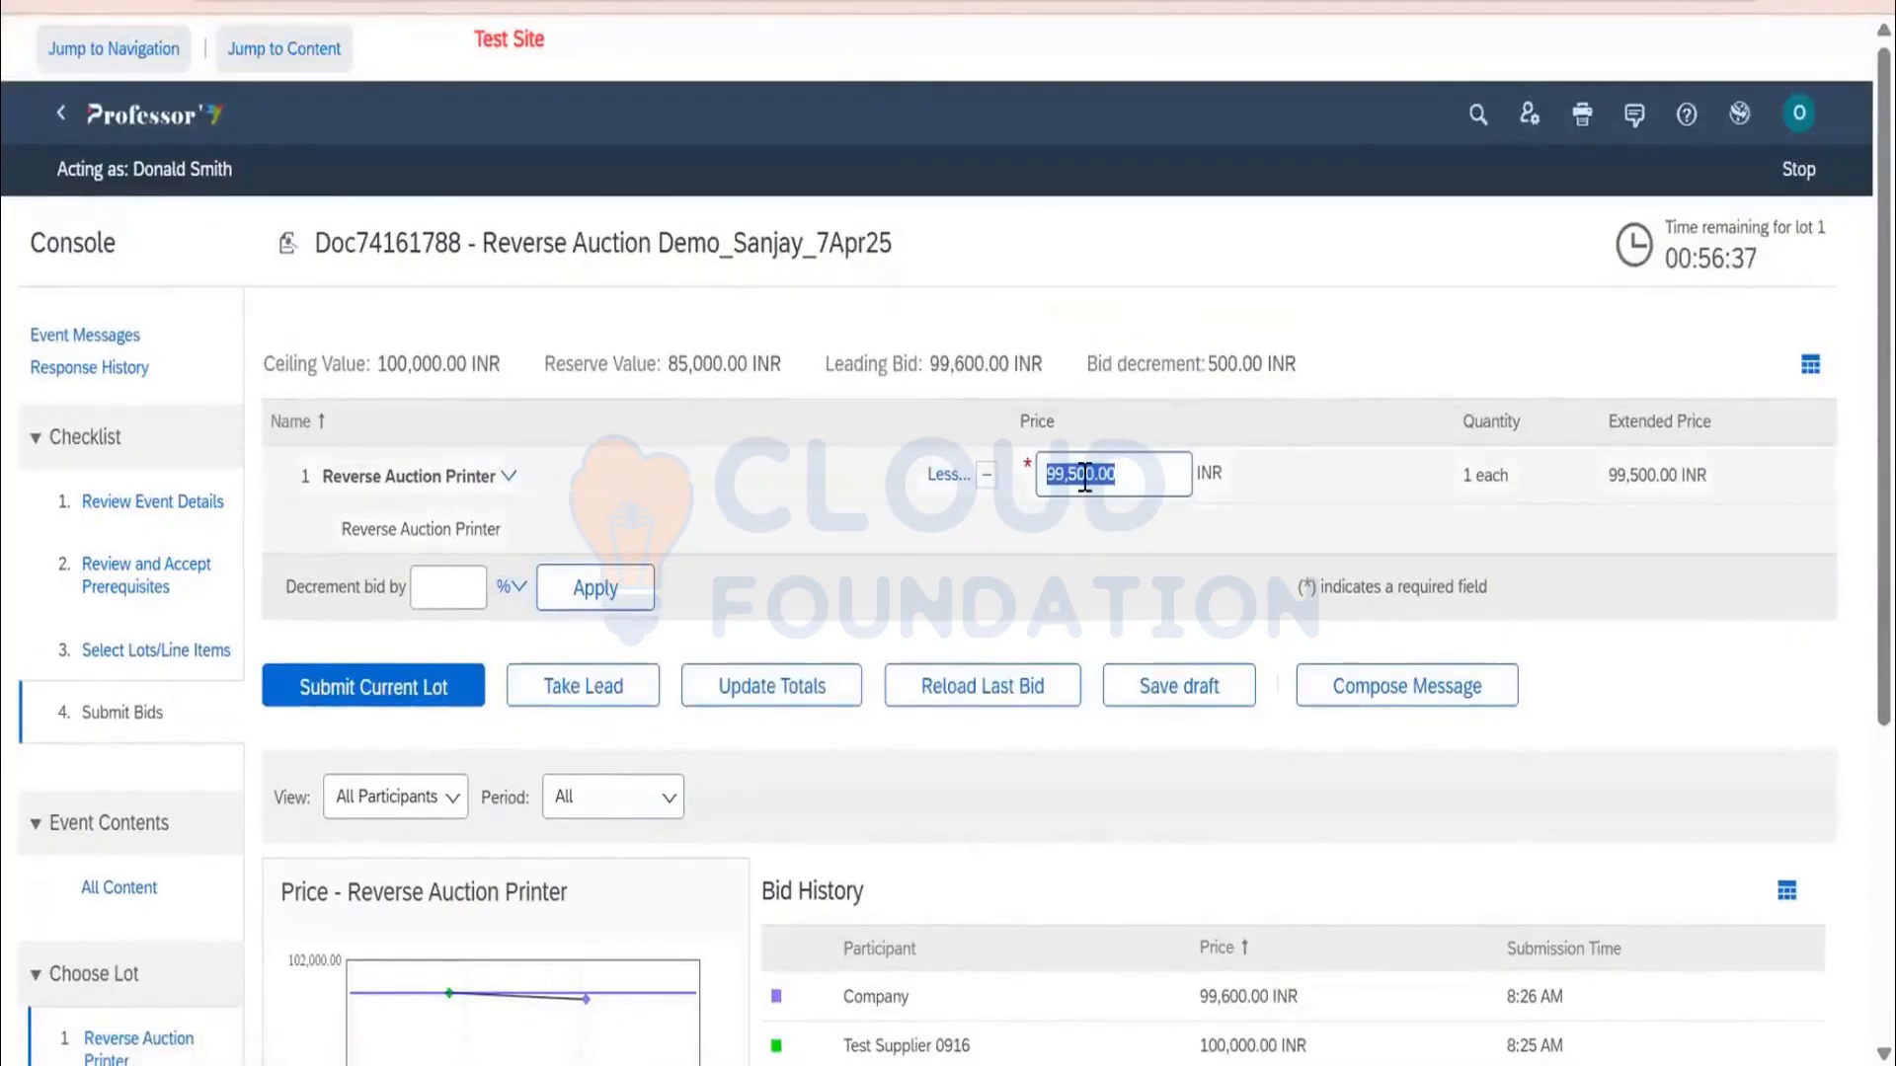
click(583, 687)
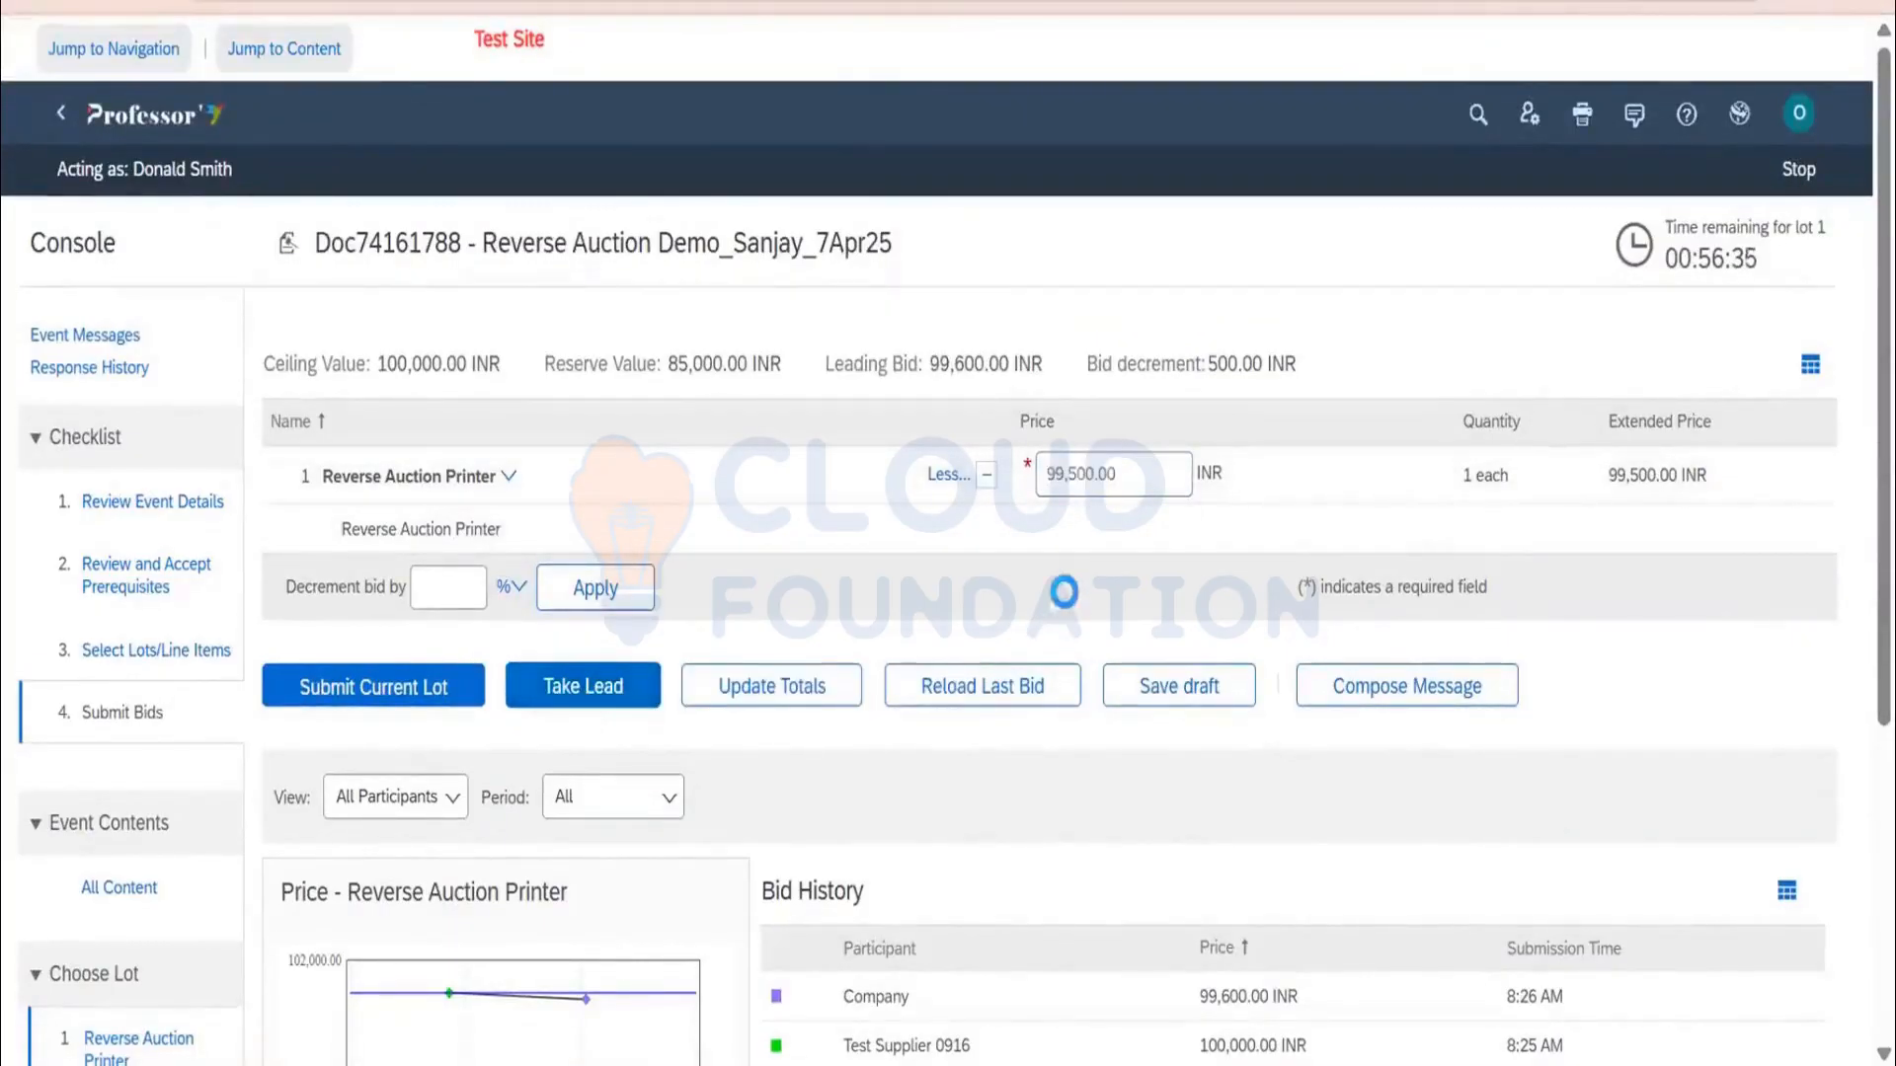
click(470, 681)
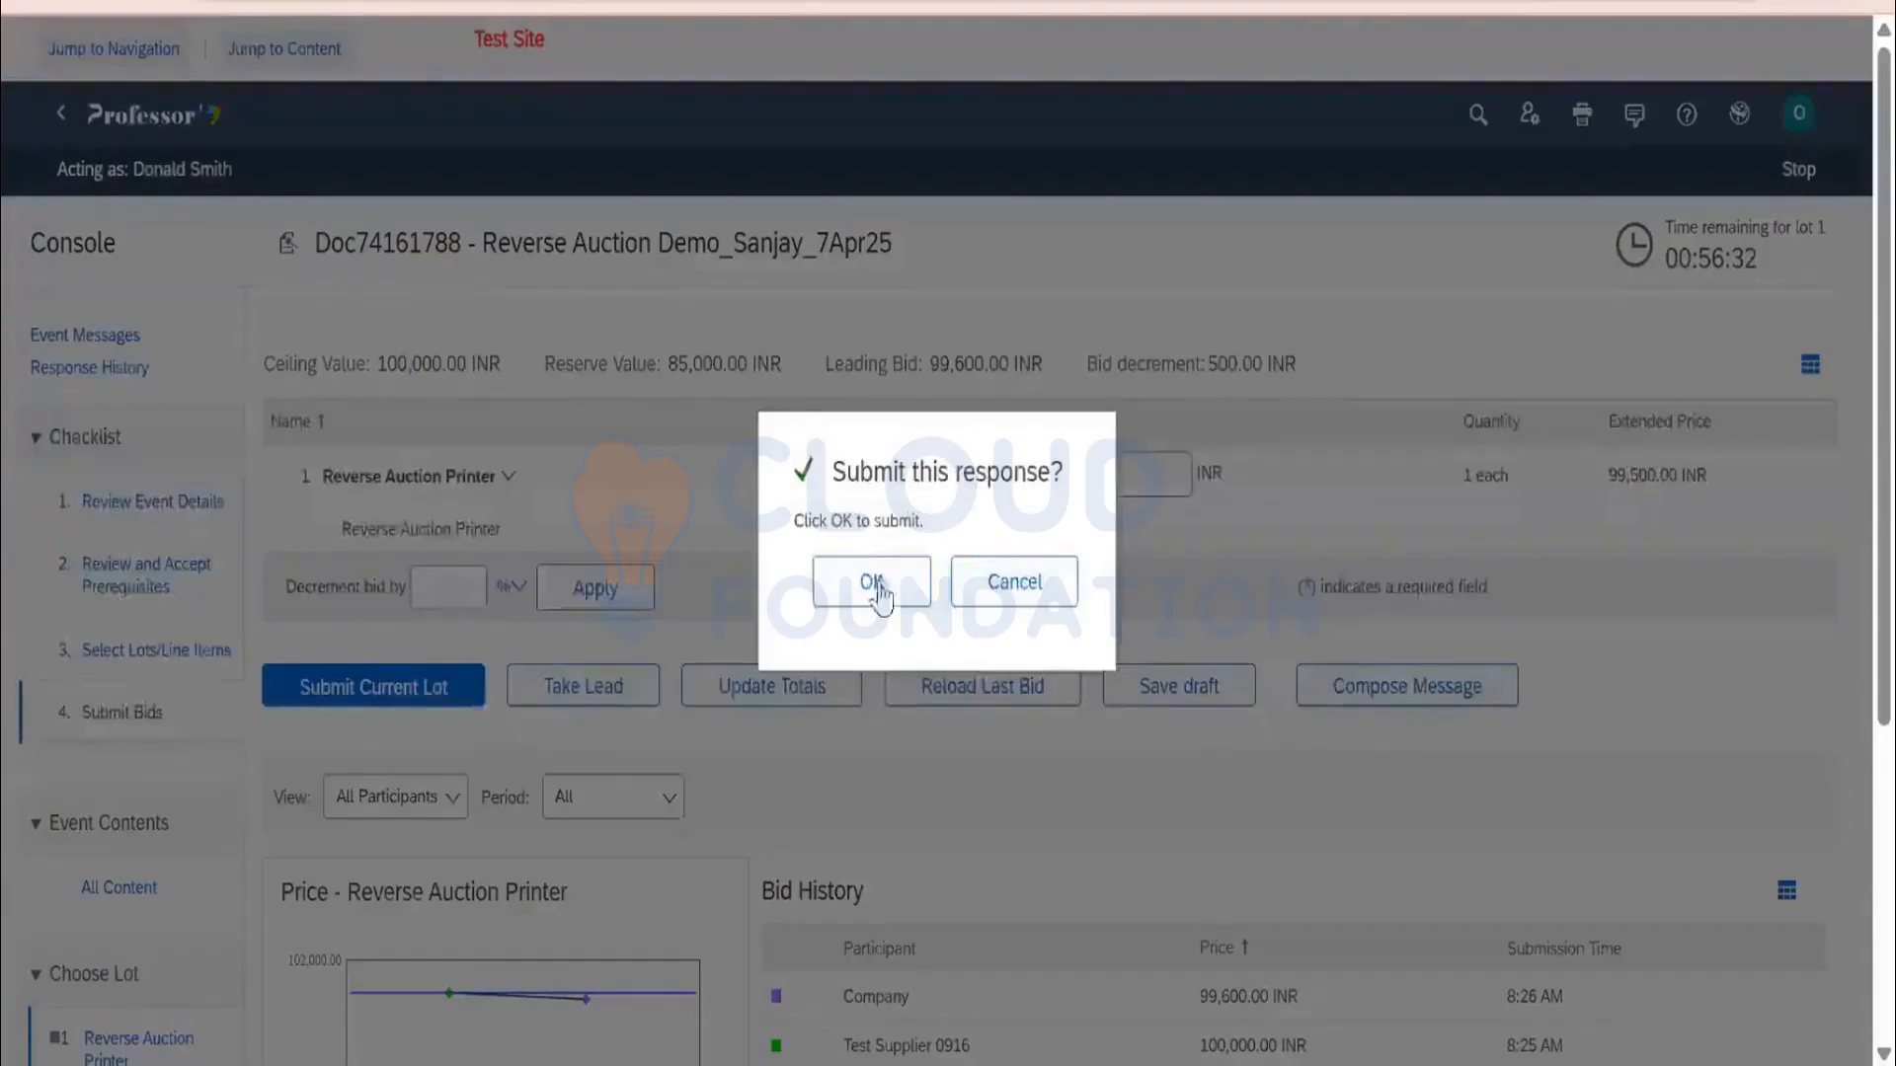
click(874, 585)
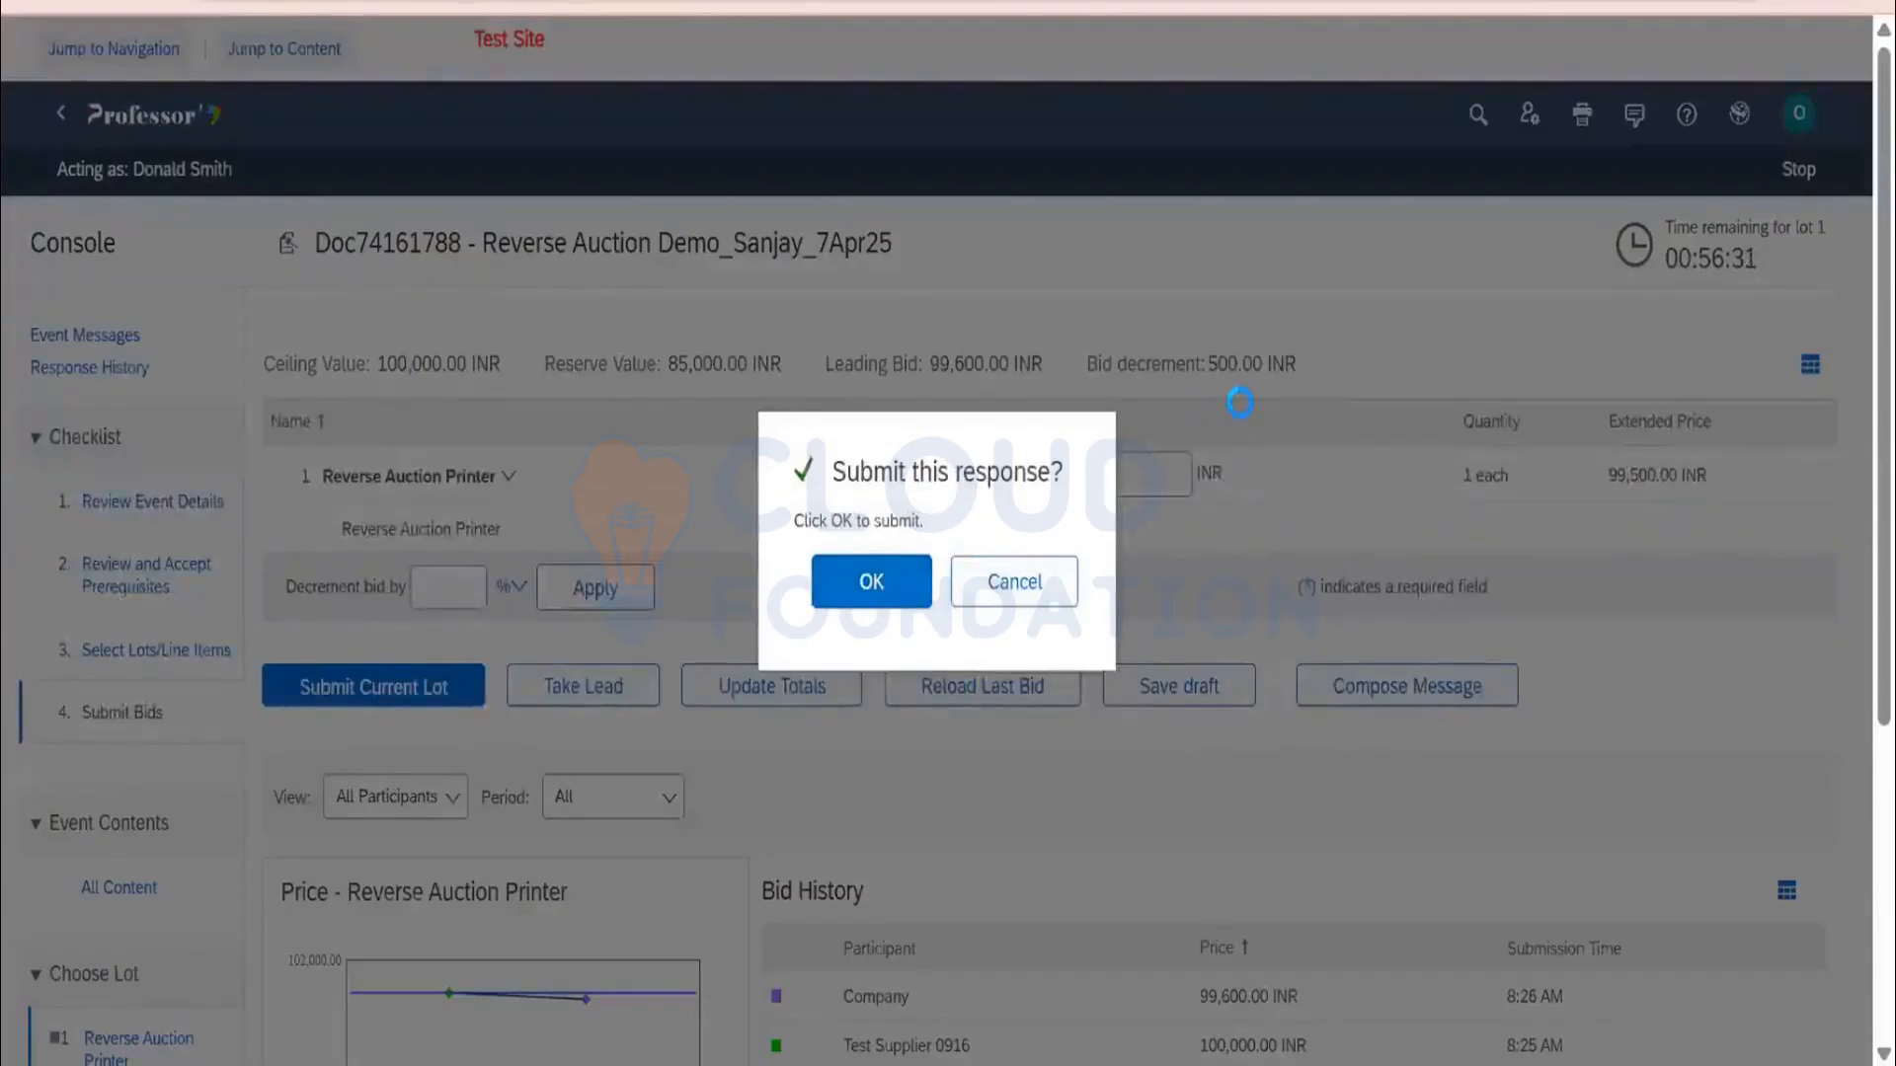
scroll(1284, 633, down, 5)
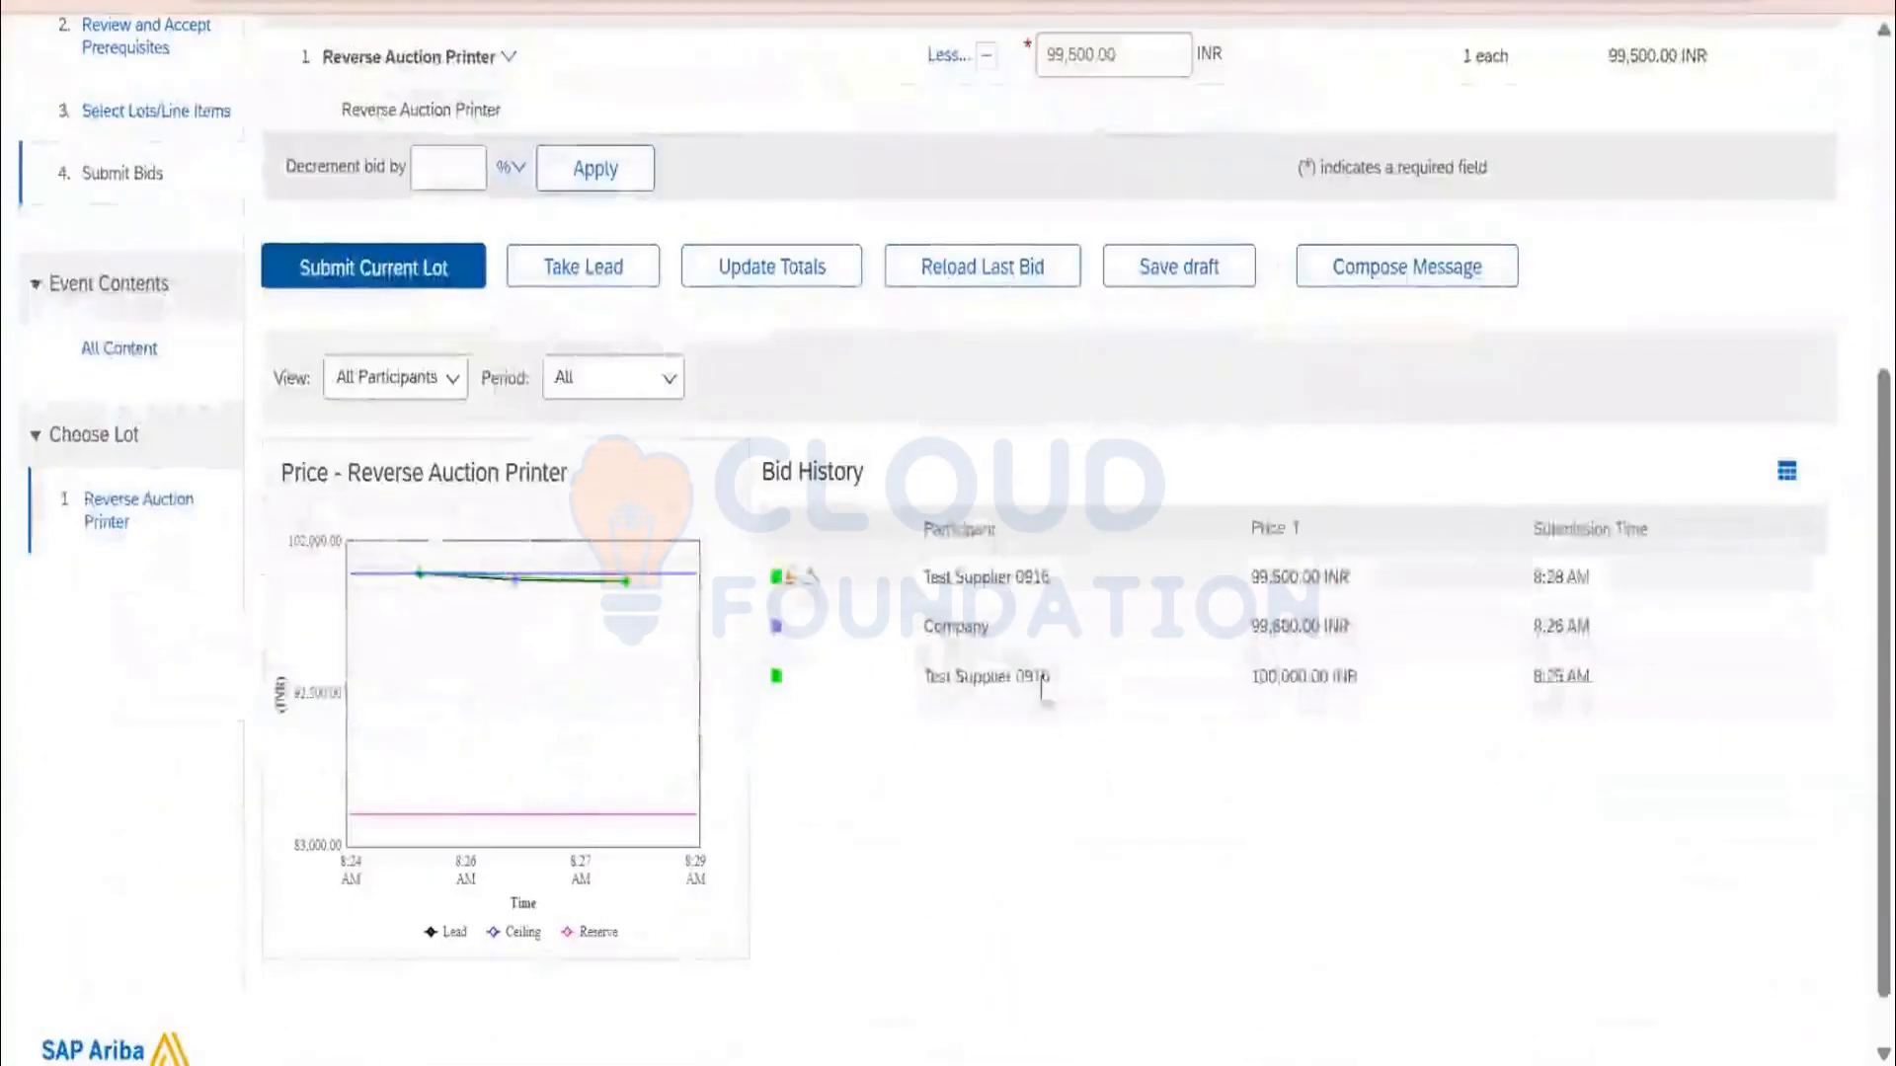
scroll(1485, 538, up, 5)
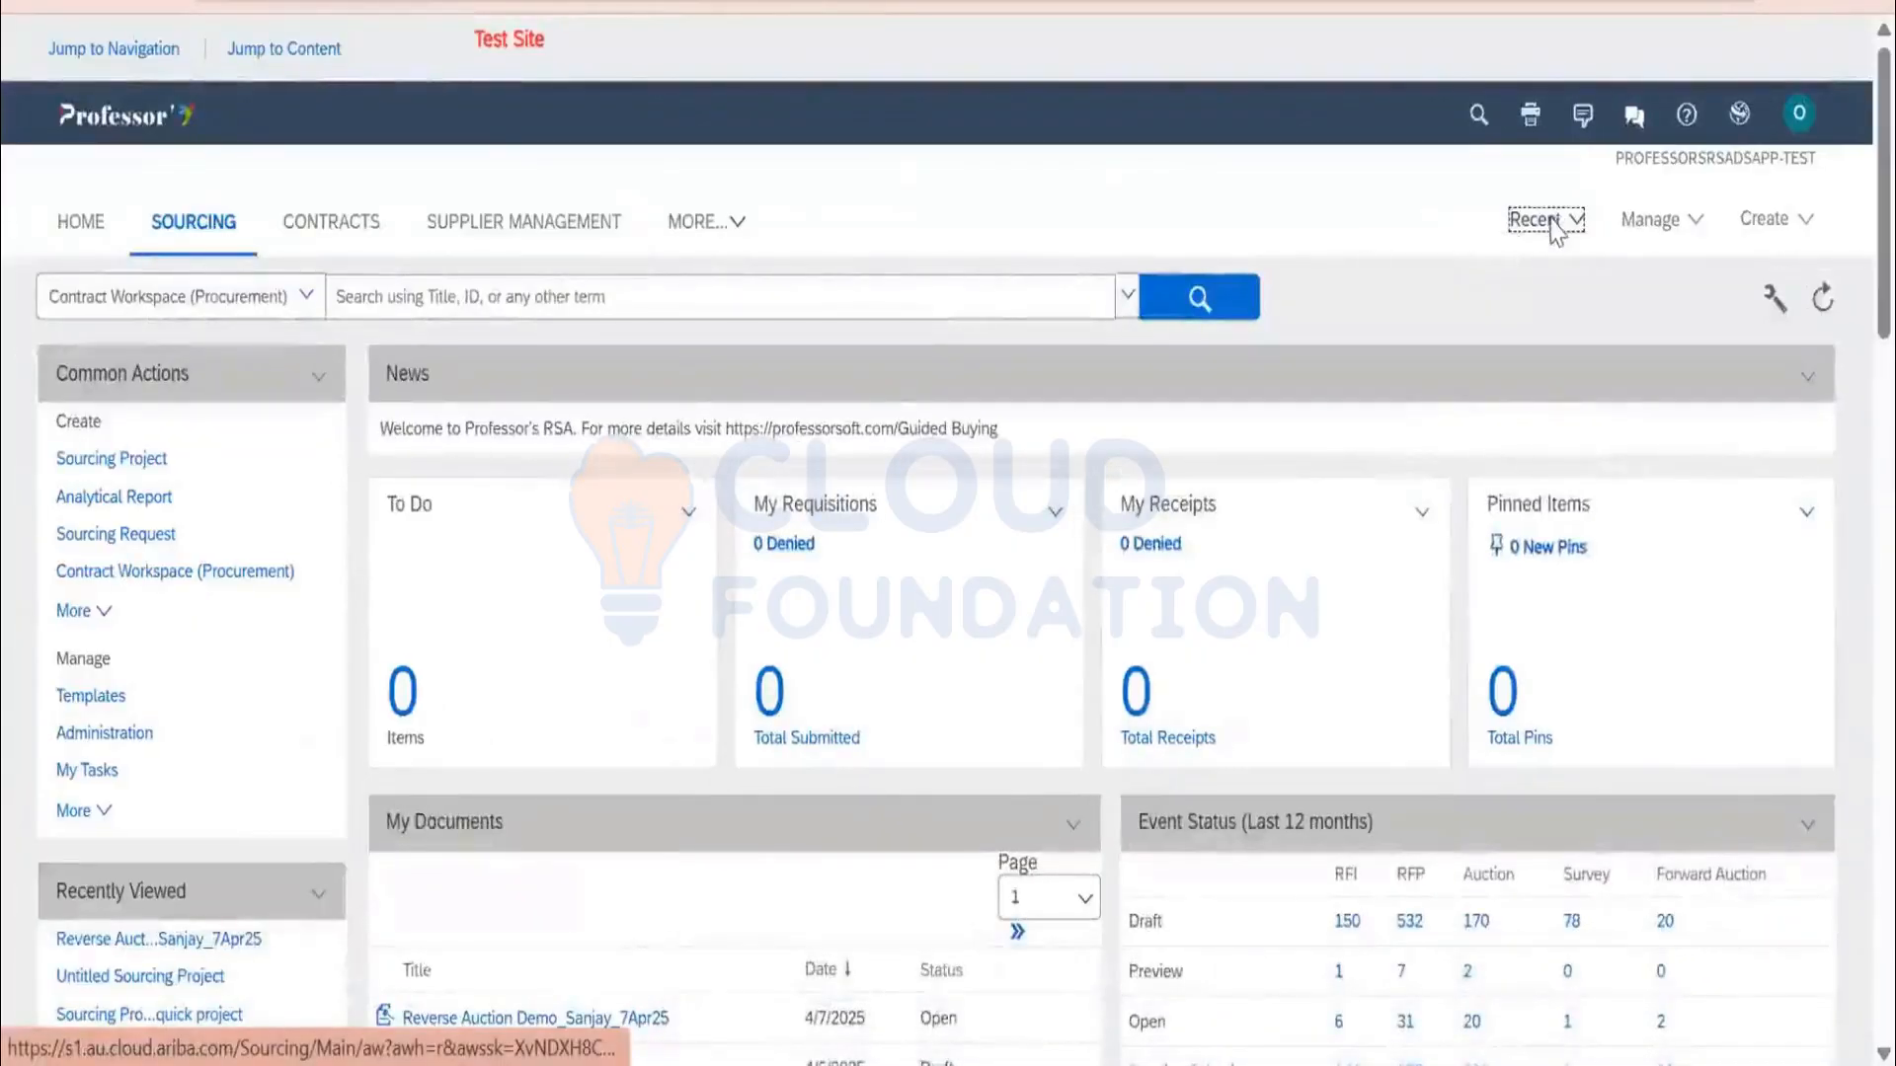
Reopen the auction from Recent and start surrogate bidding for the third invited supplier
click(1556, 229)
click(1452, 258)
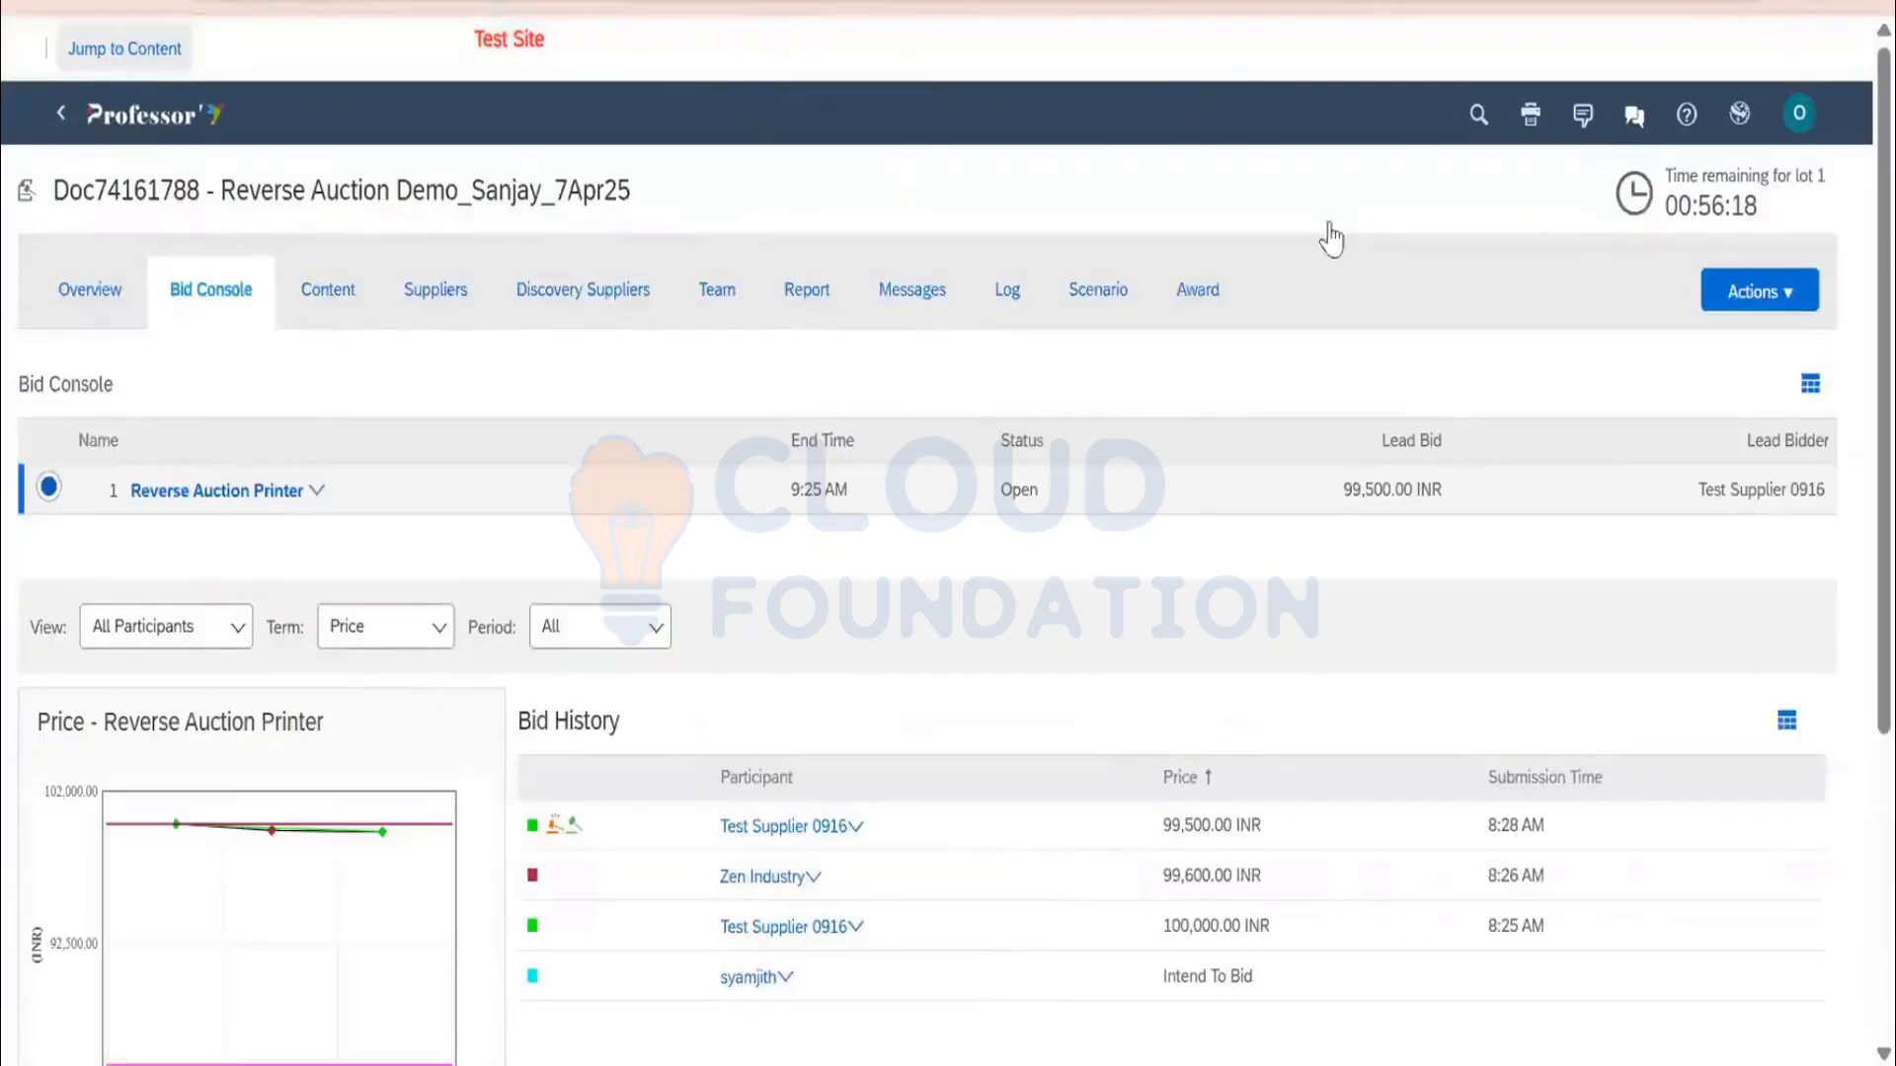
click(433, 306)
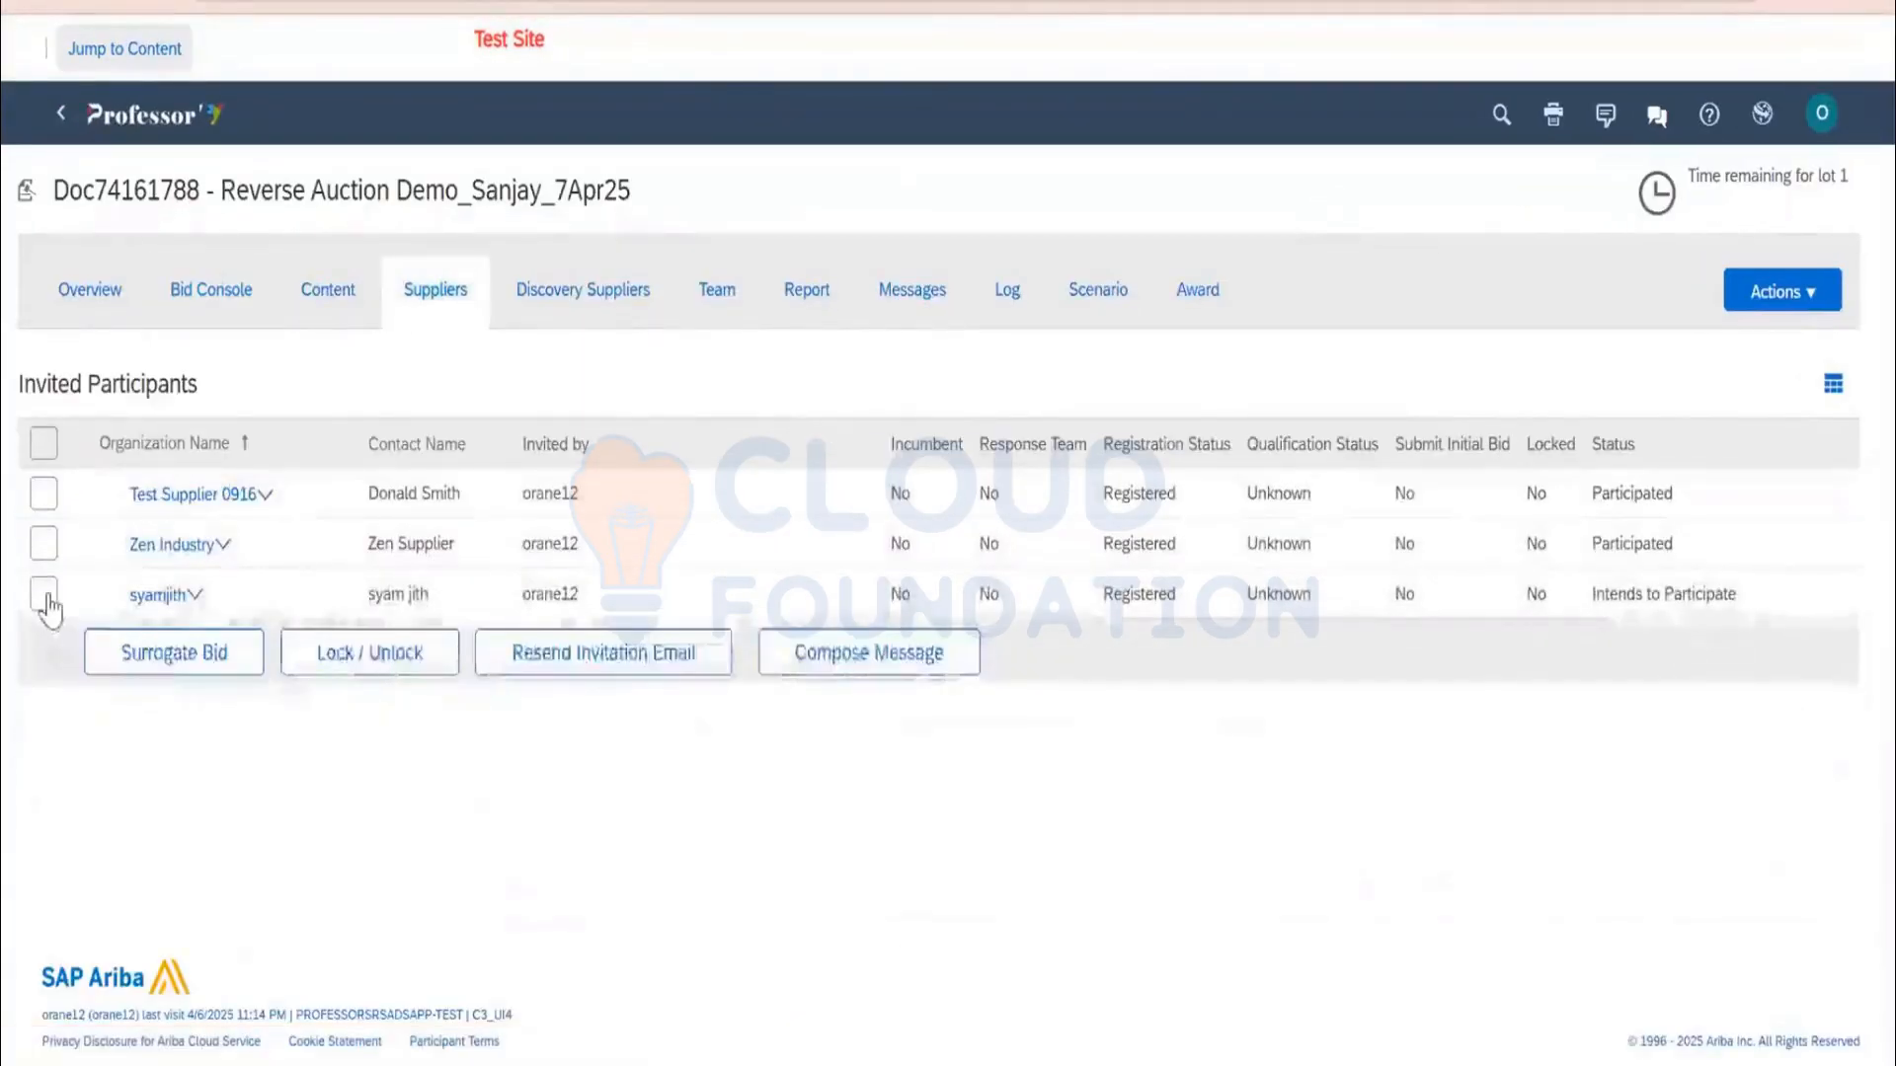
click(45, 597)
click(148, 660)
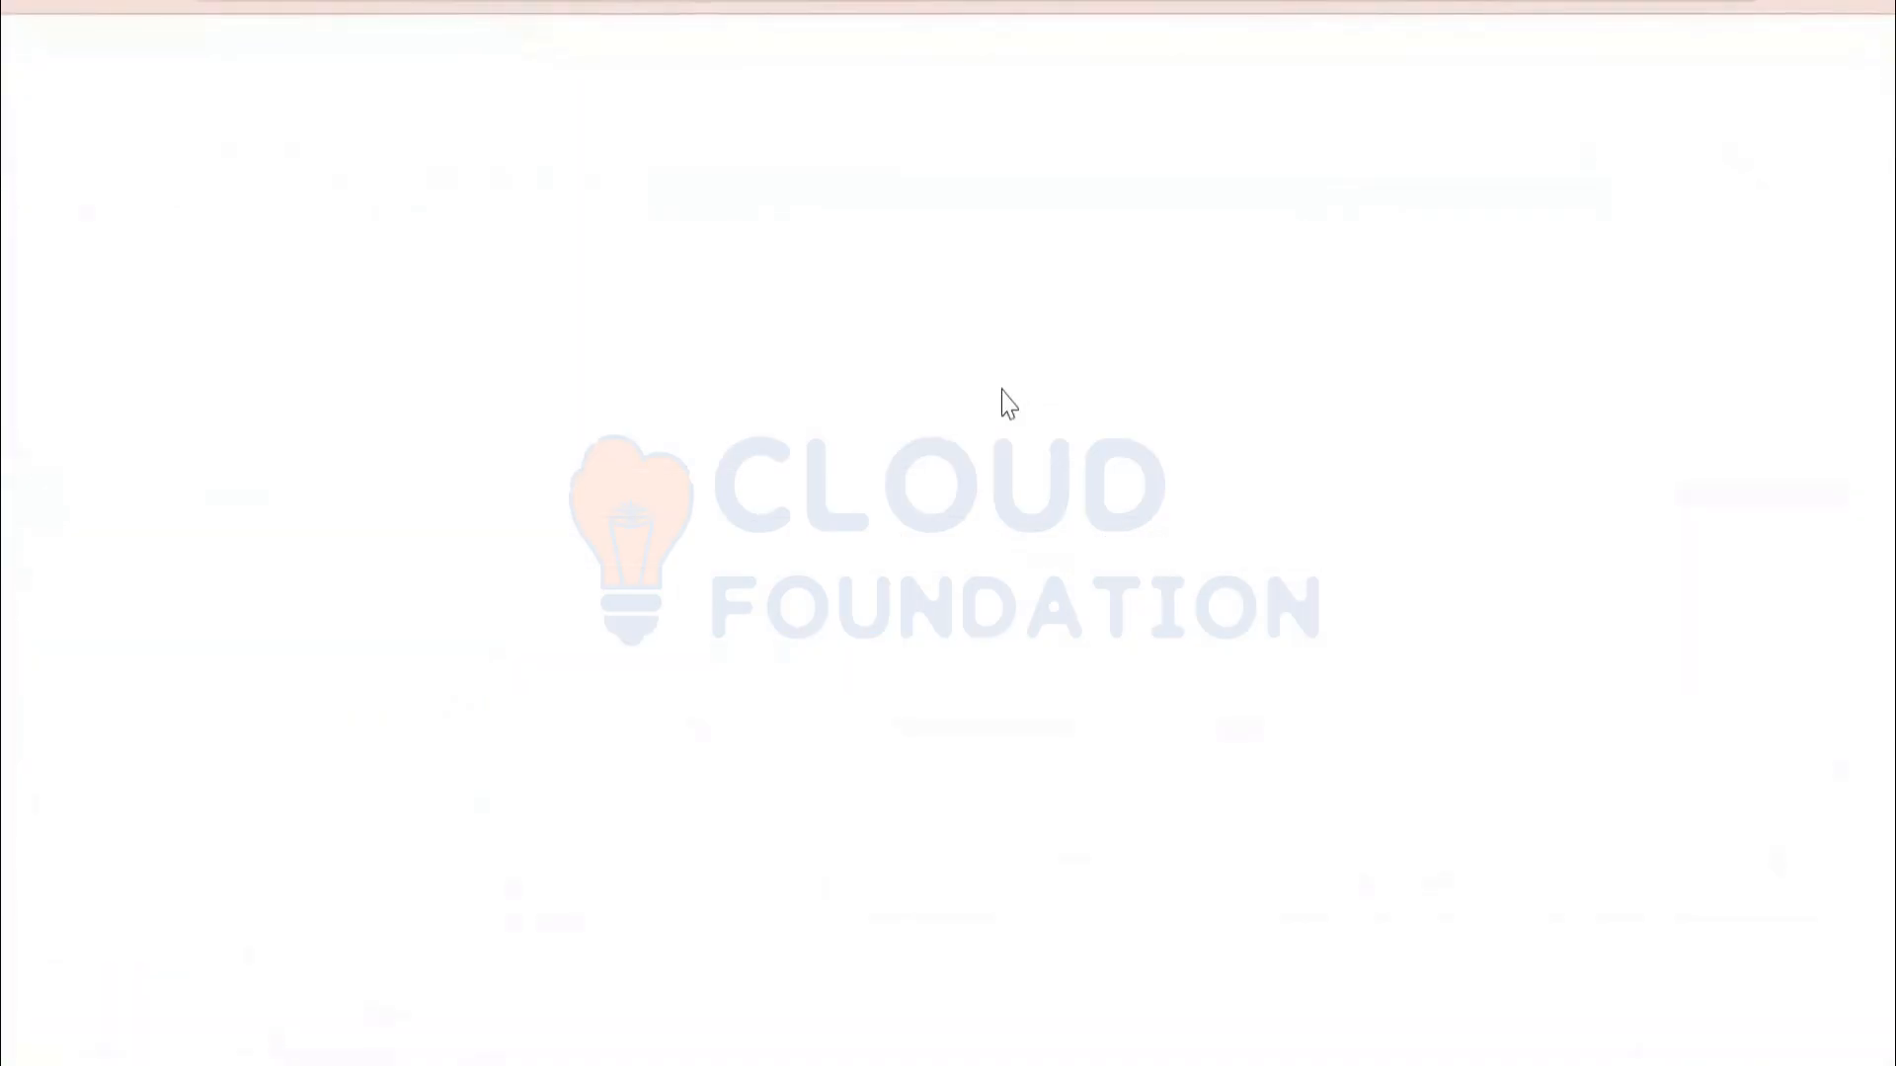
Check the 99,500 leading bid plus ceiling and reserve values in Bid History
scroll(632, 692, down, 5)
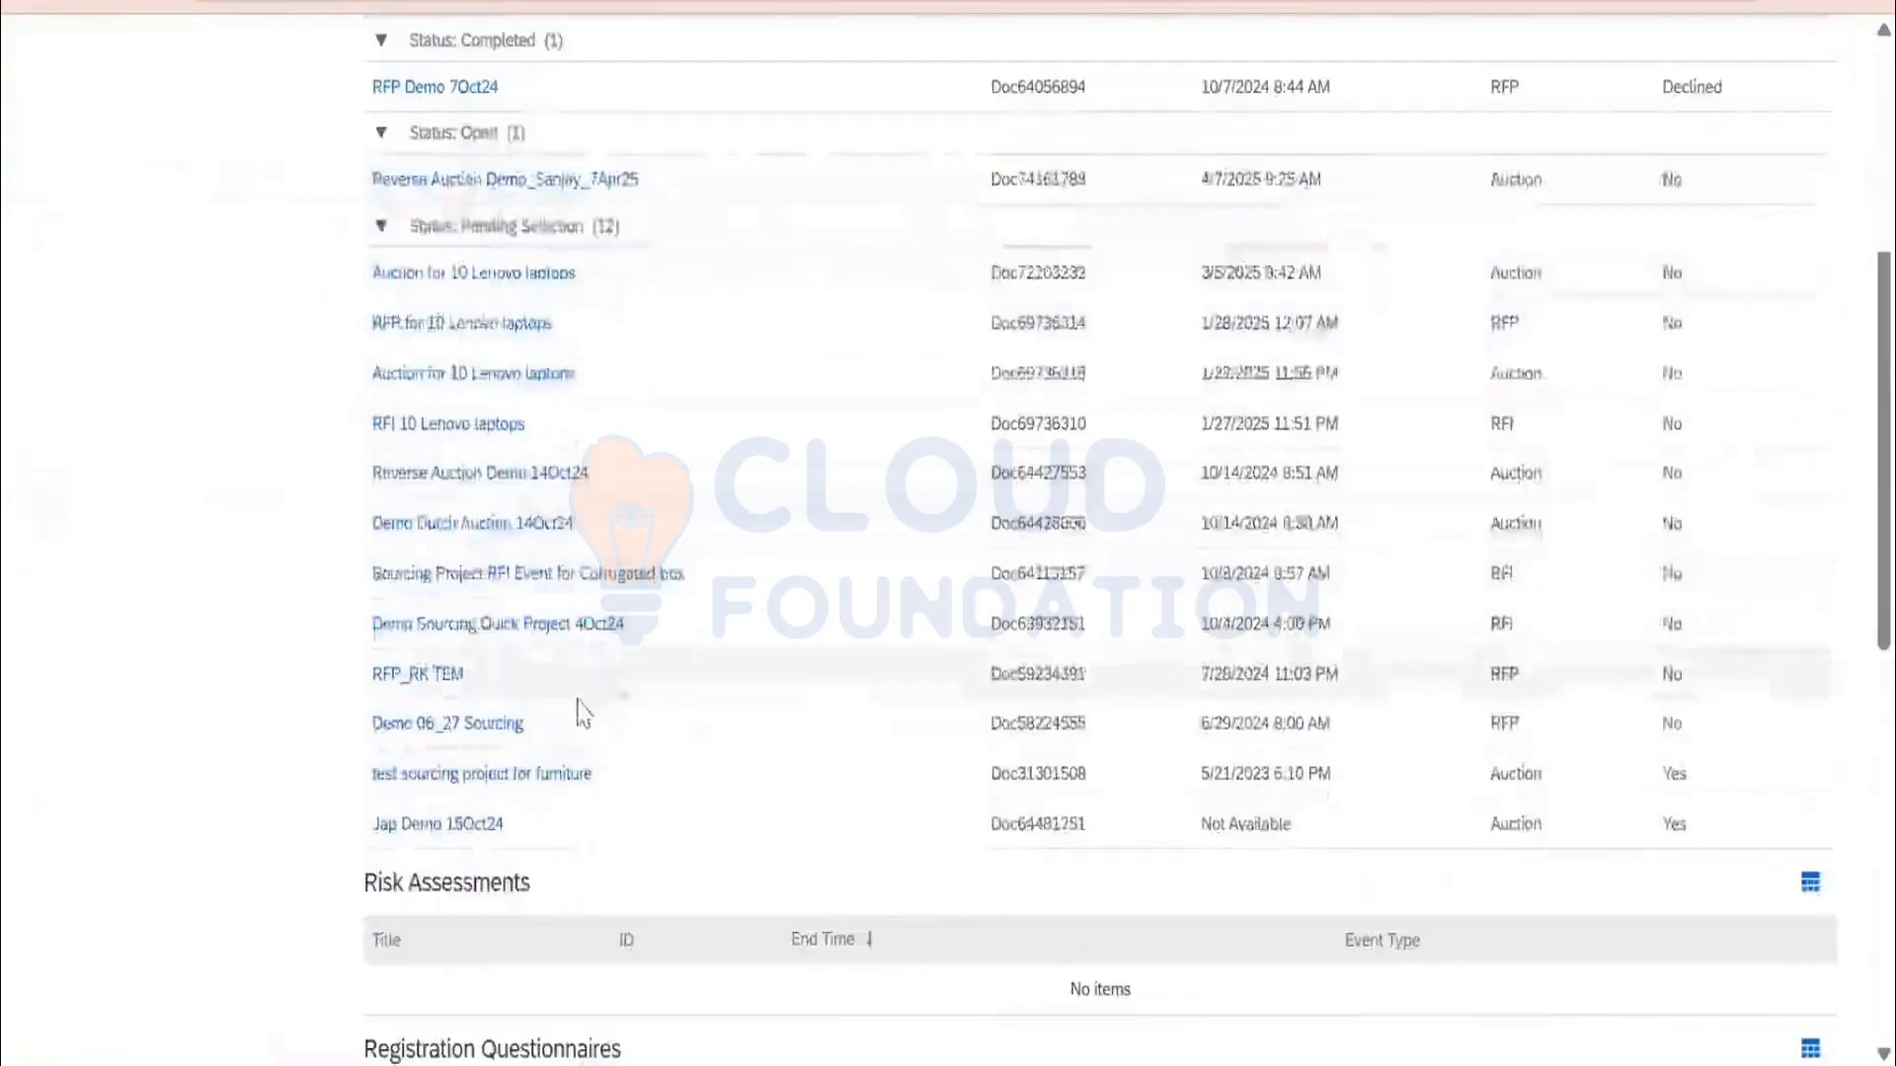
scroll(573, 592, up, 2)
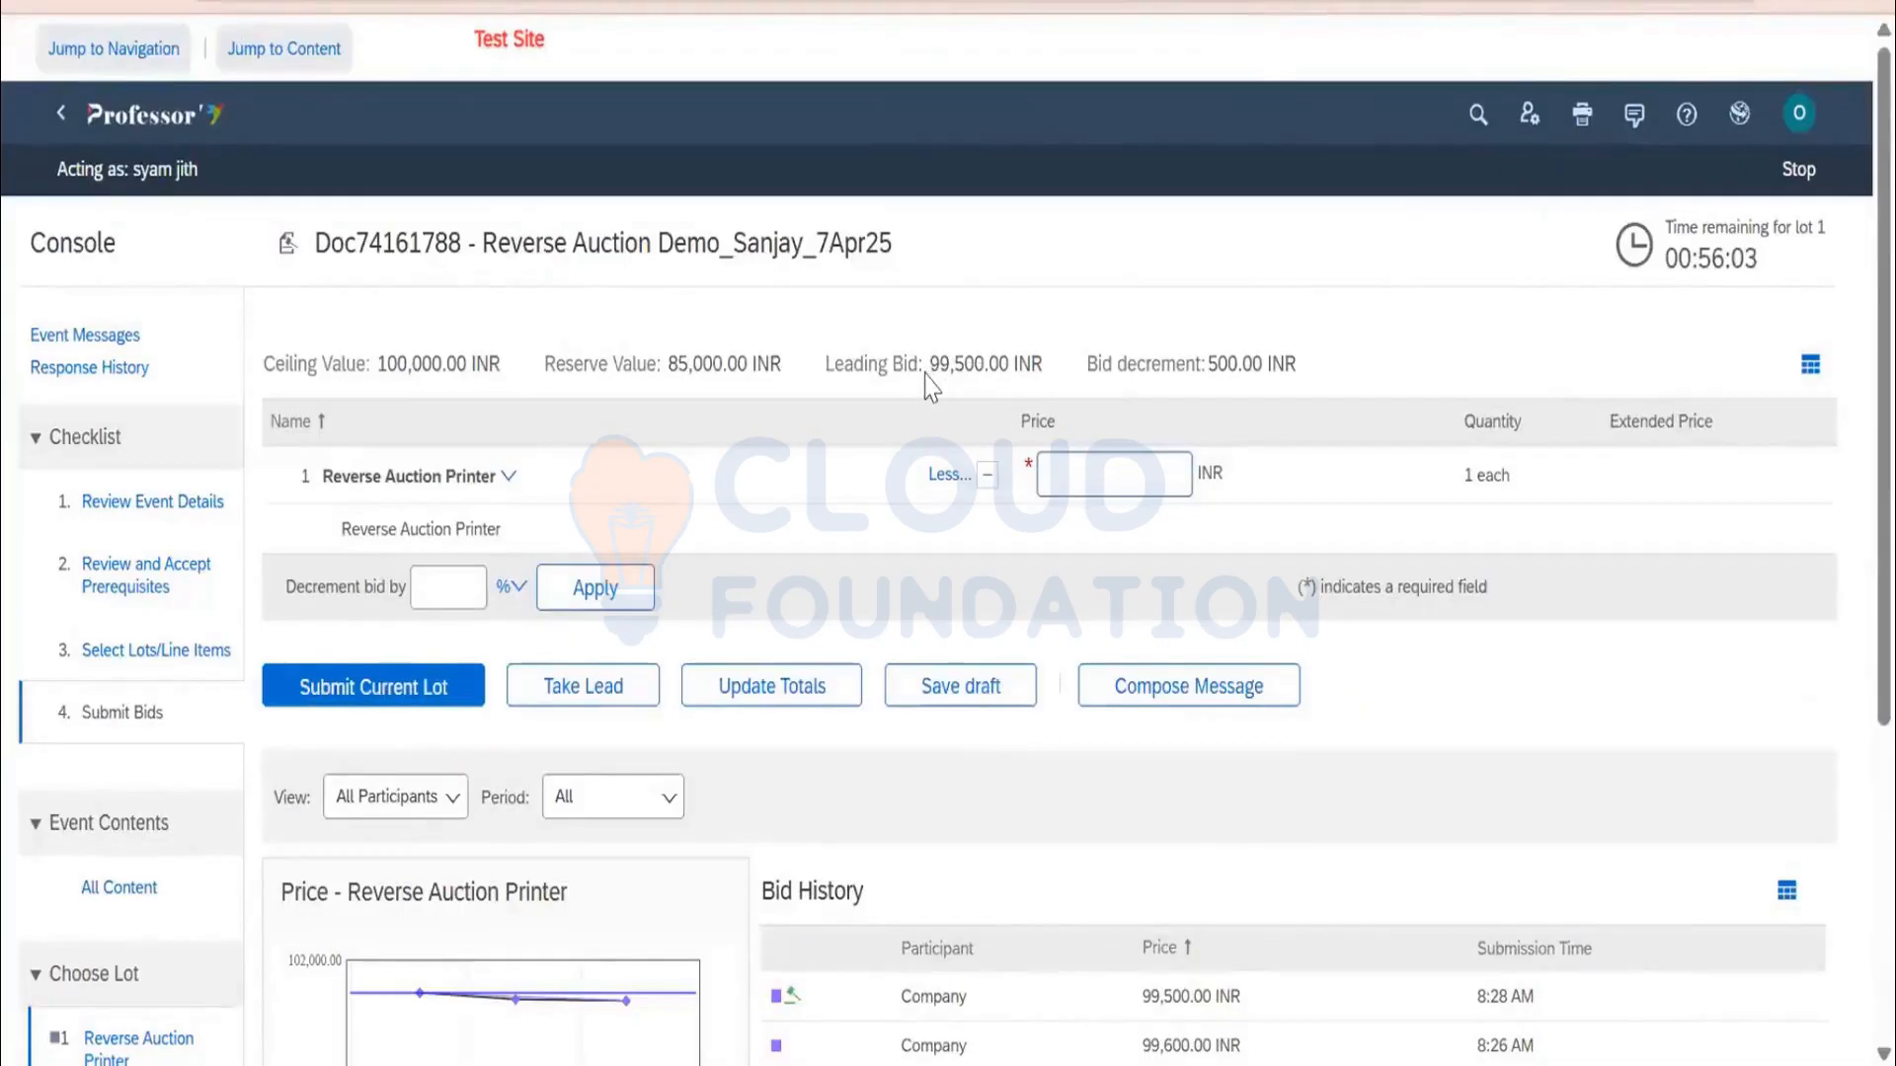
drag(939, 363, 1001, 365)
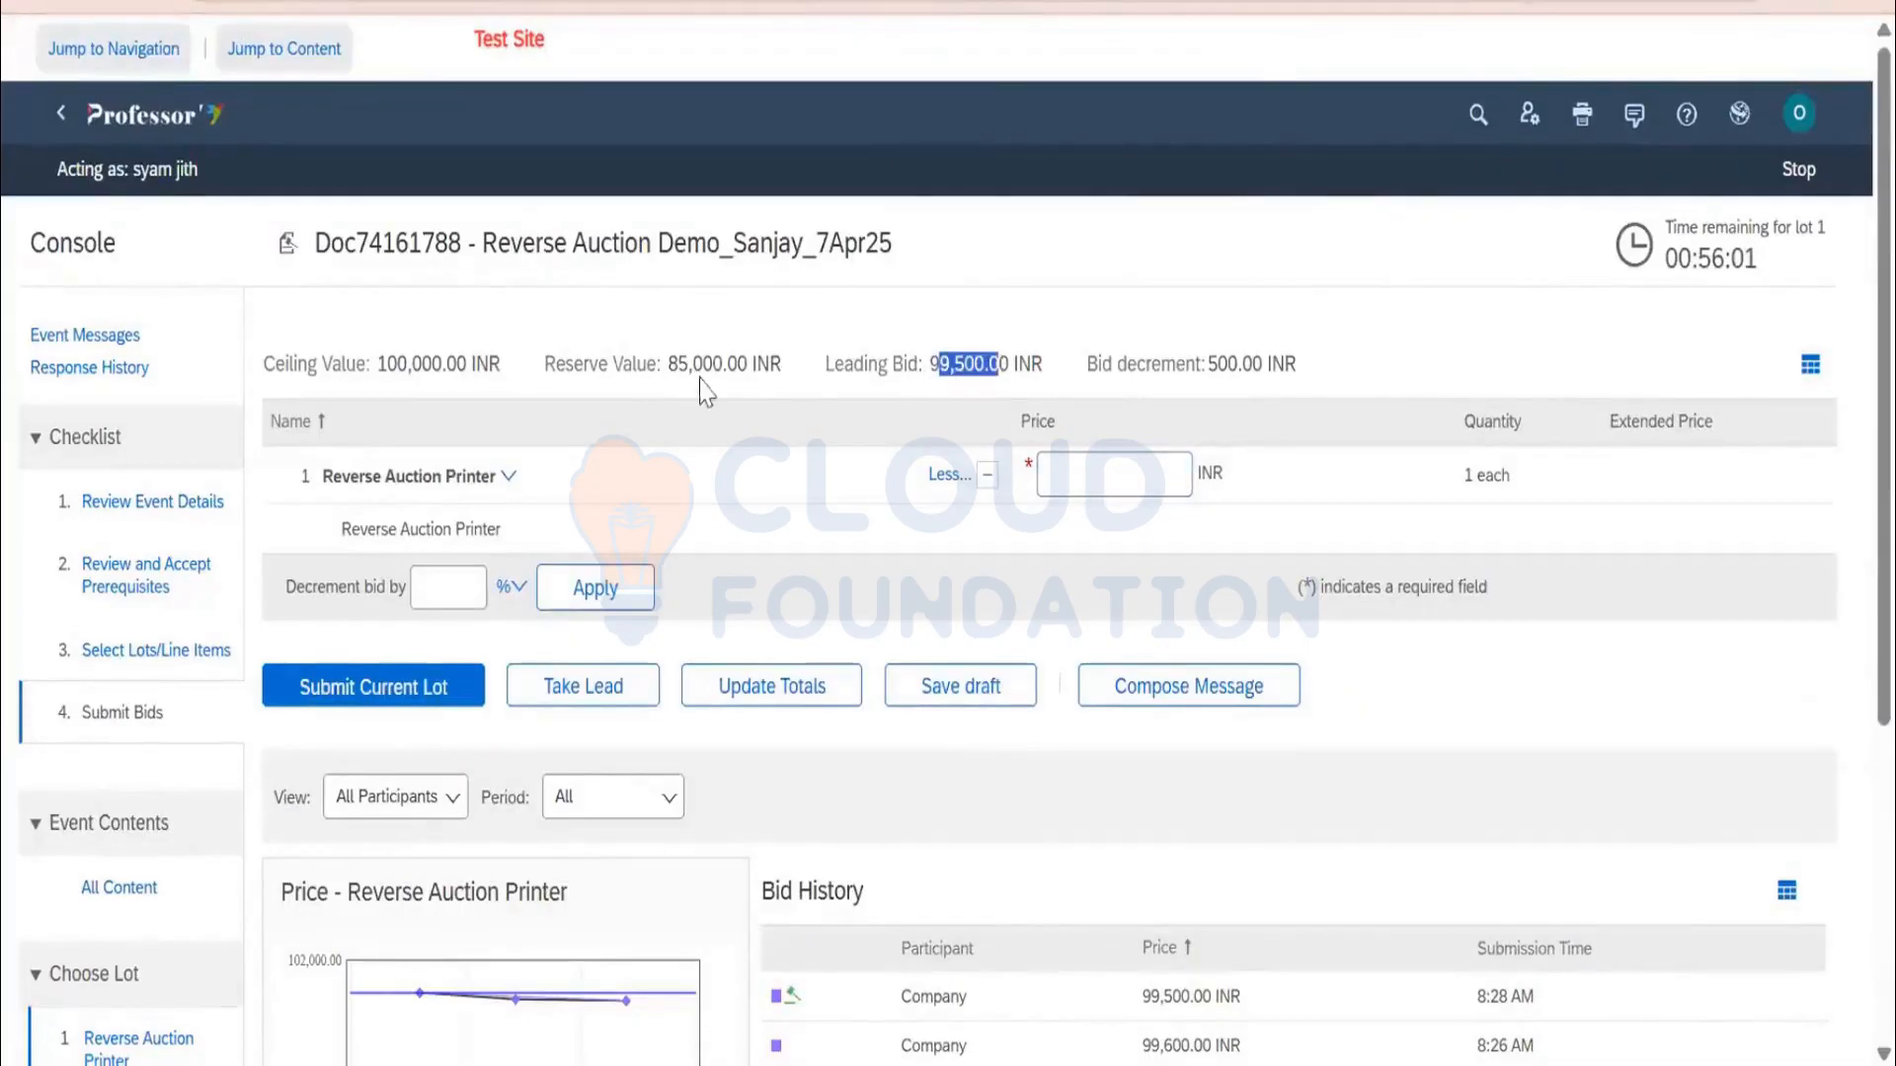
mouse_move(699, 390)
mouse_down()
mouse_move(770, 393)
mouse_move(728, 366)
mouse_up()
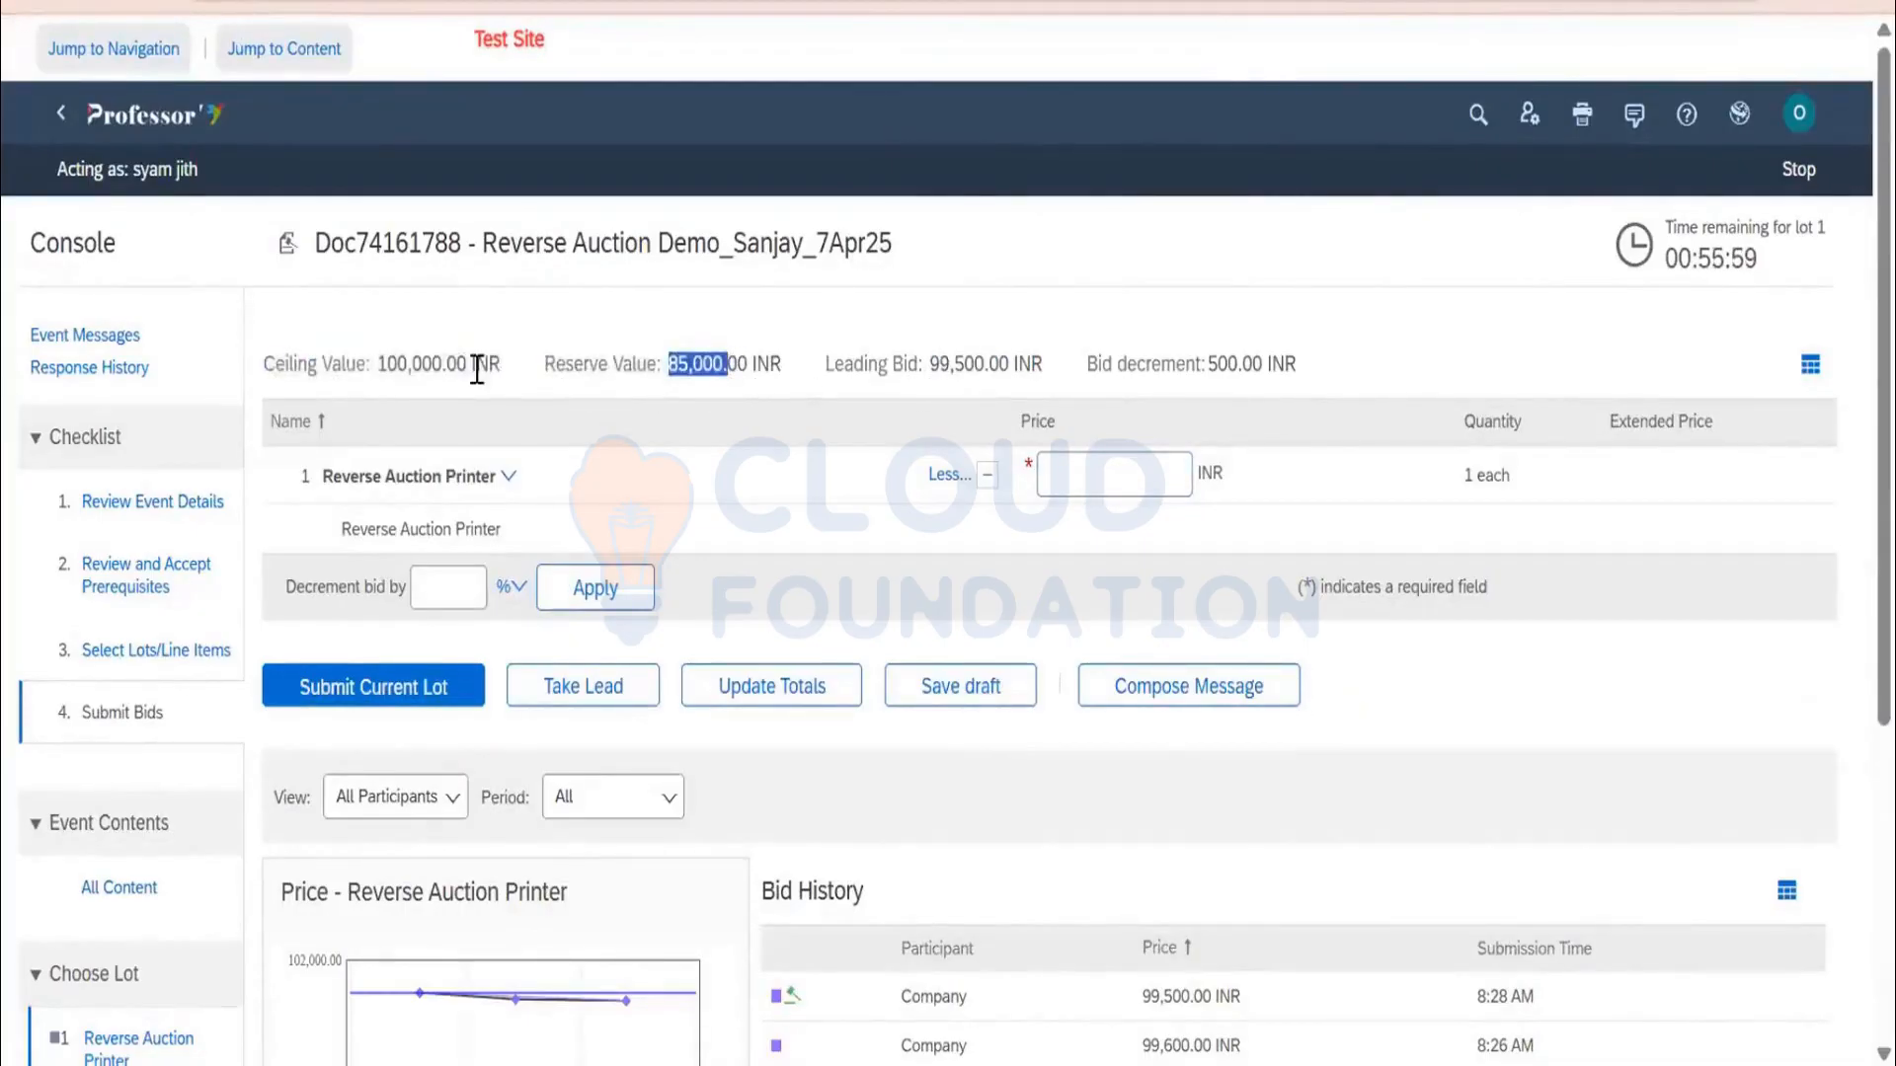
scroll(1303, 412, down, 3)
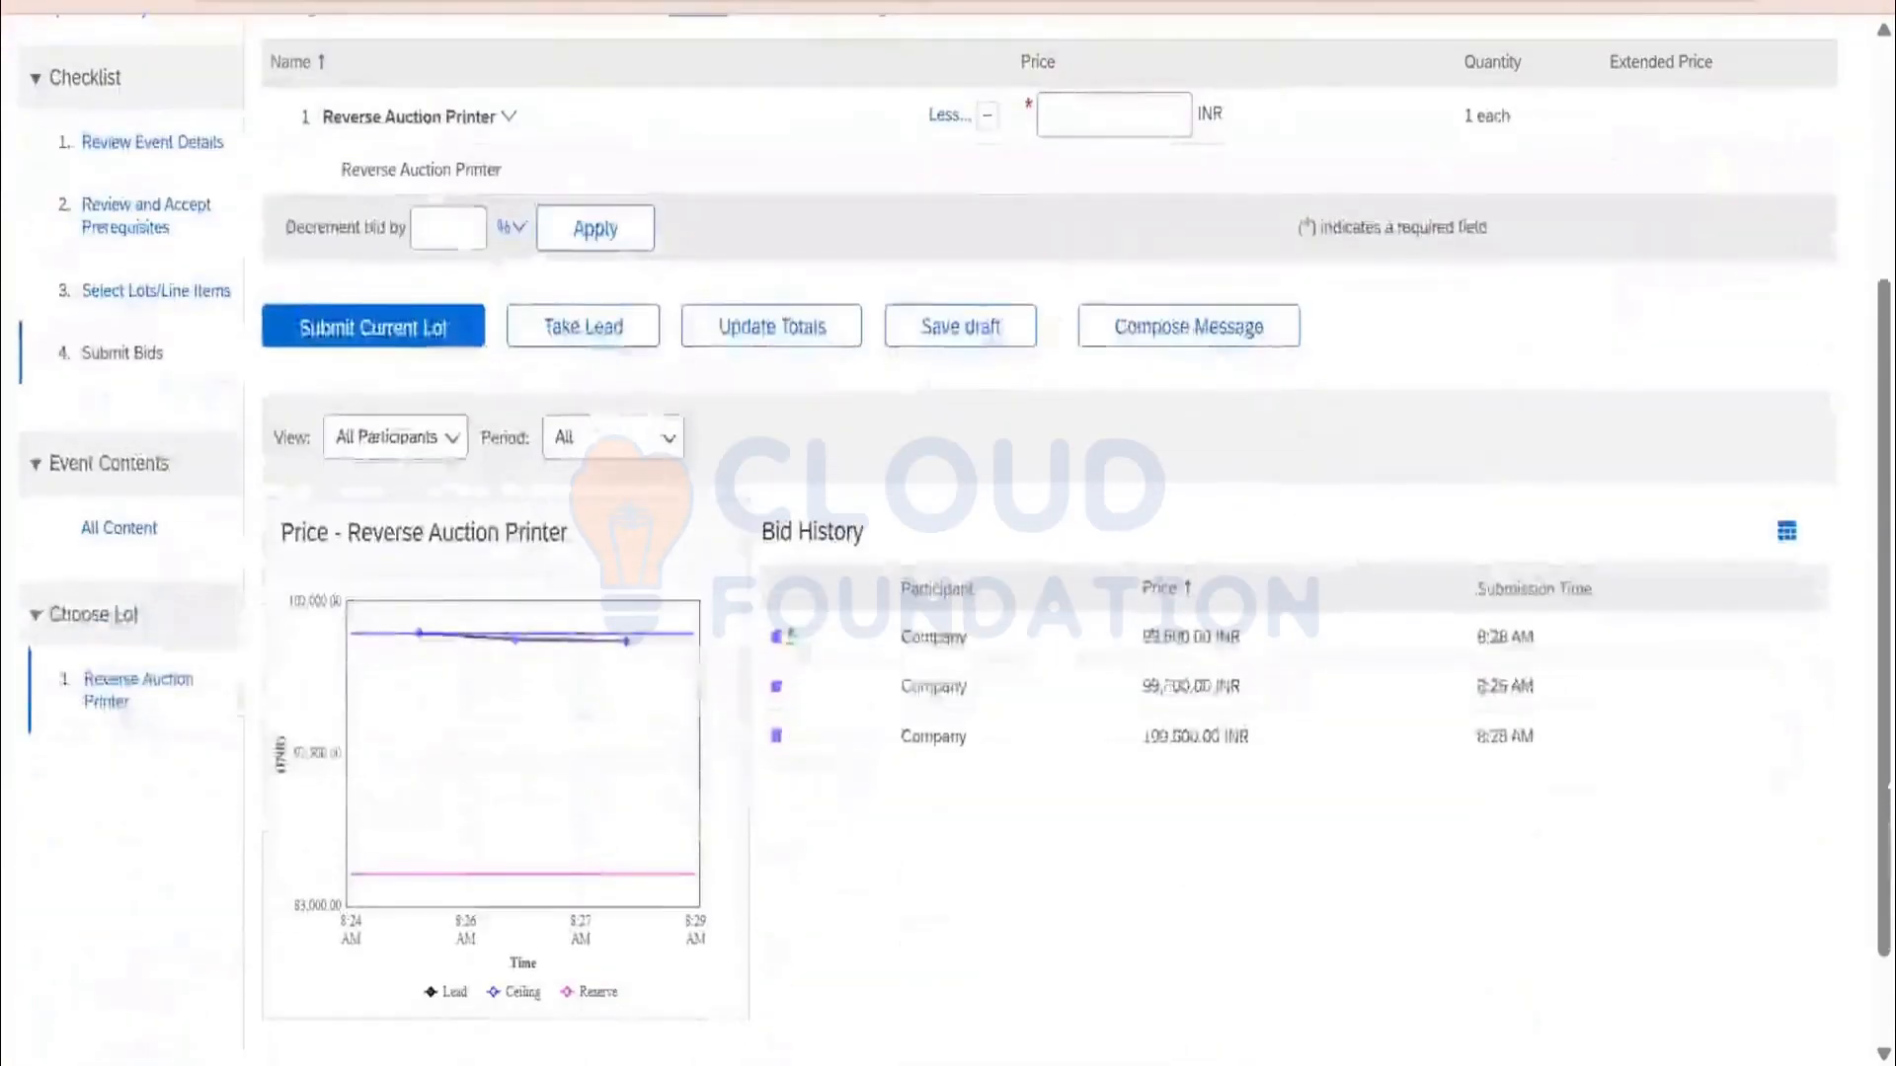
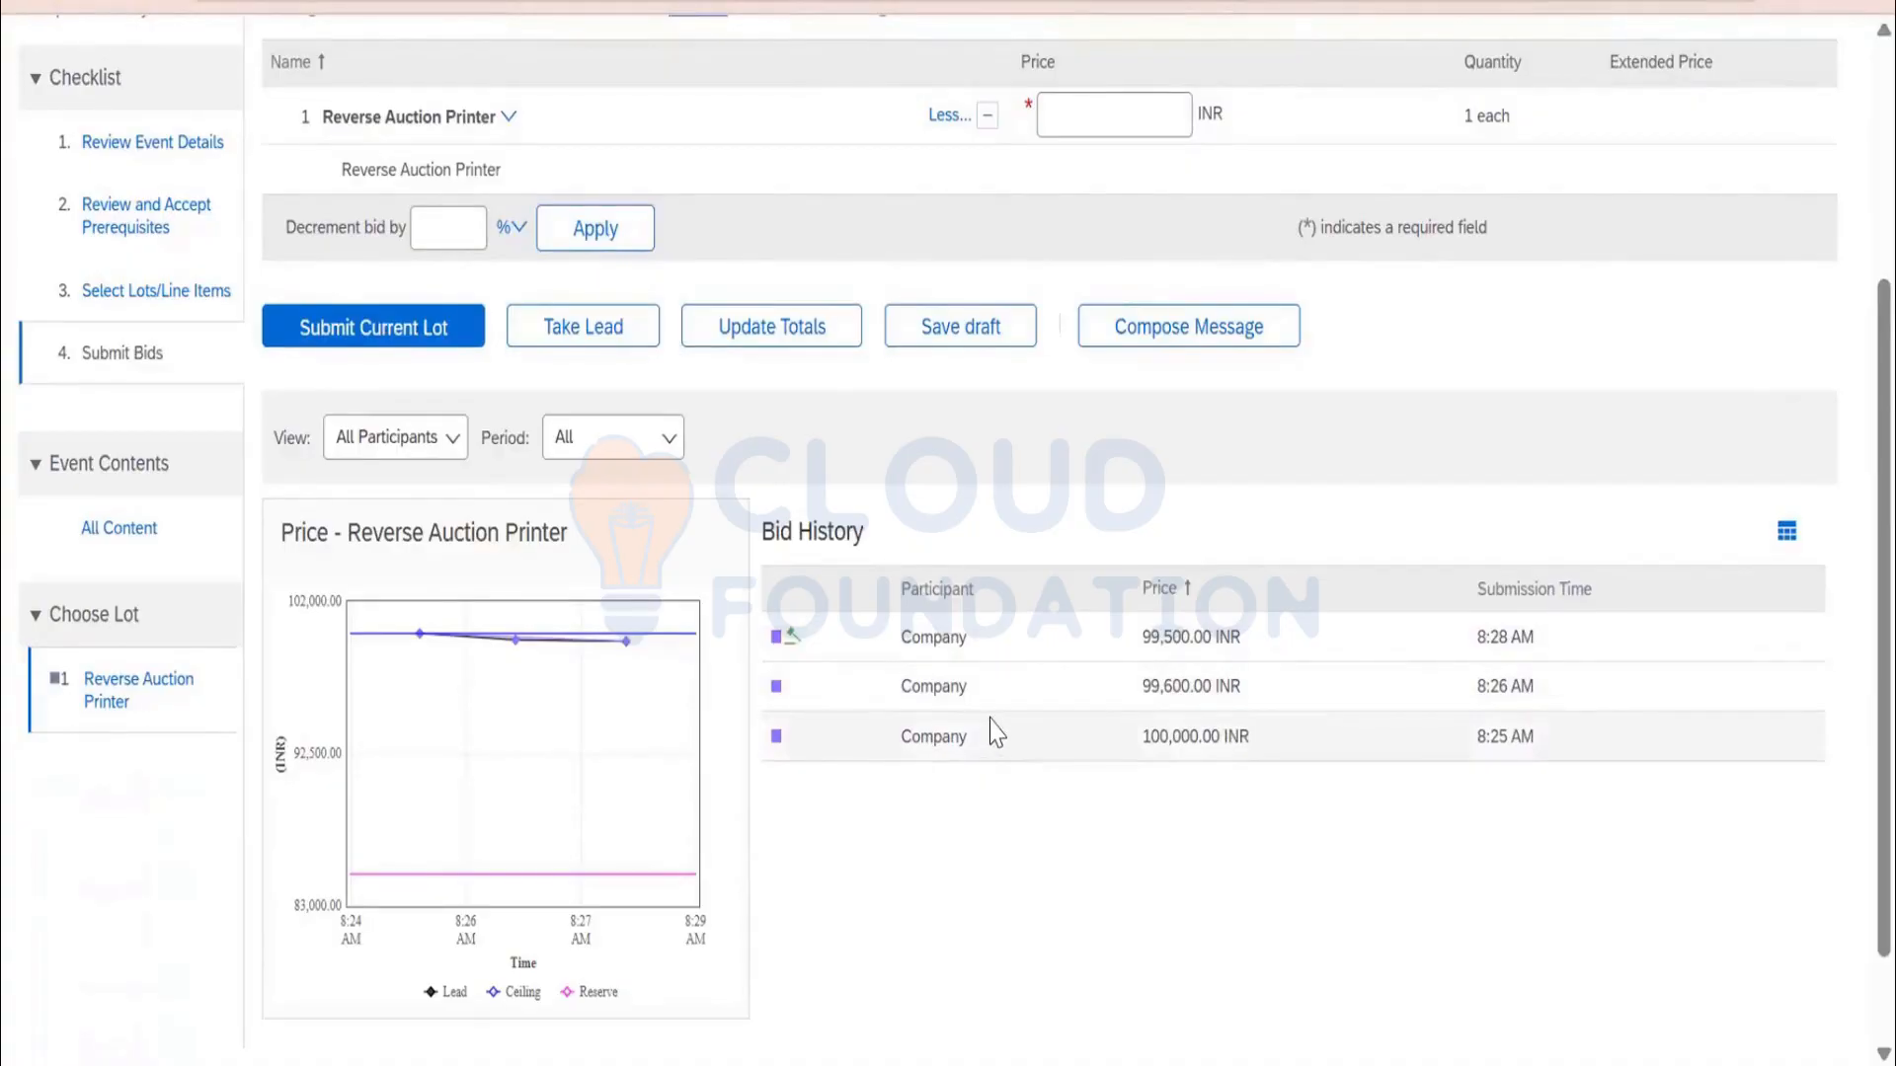
Check the leading bid and decrement, then submit and confirm a 99,450 INR bid on Reverse Auction Printer
scroll(988, 593, up, 2)
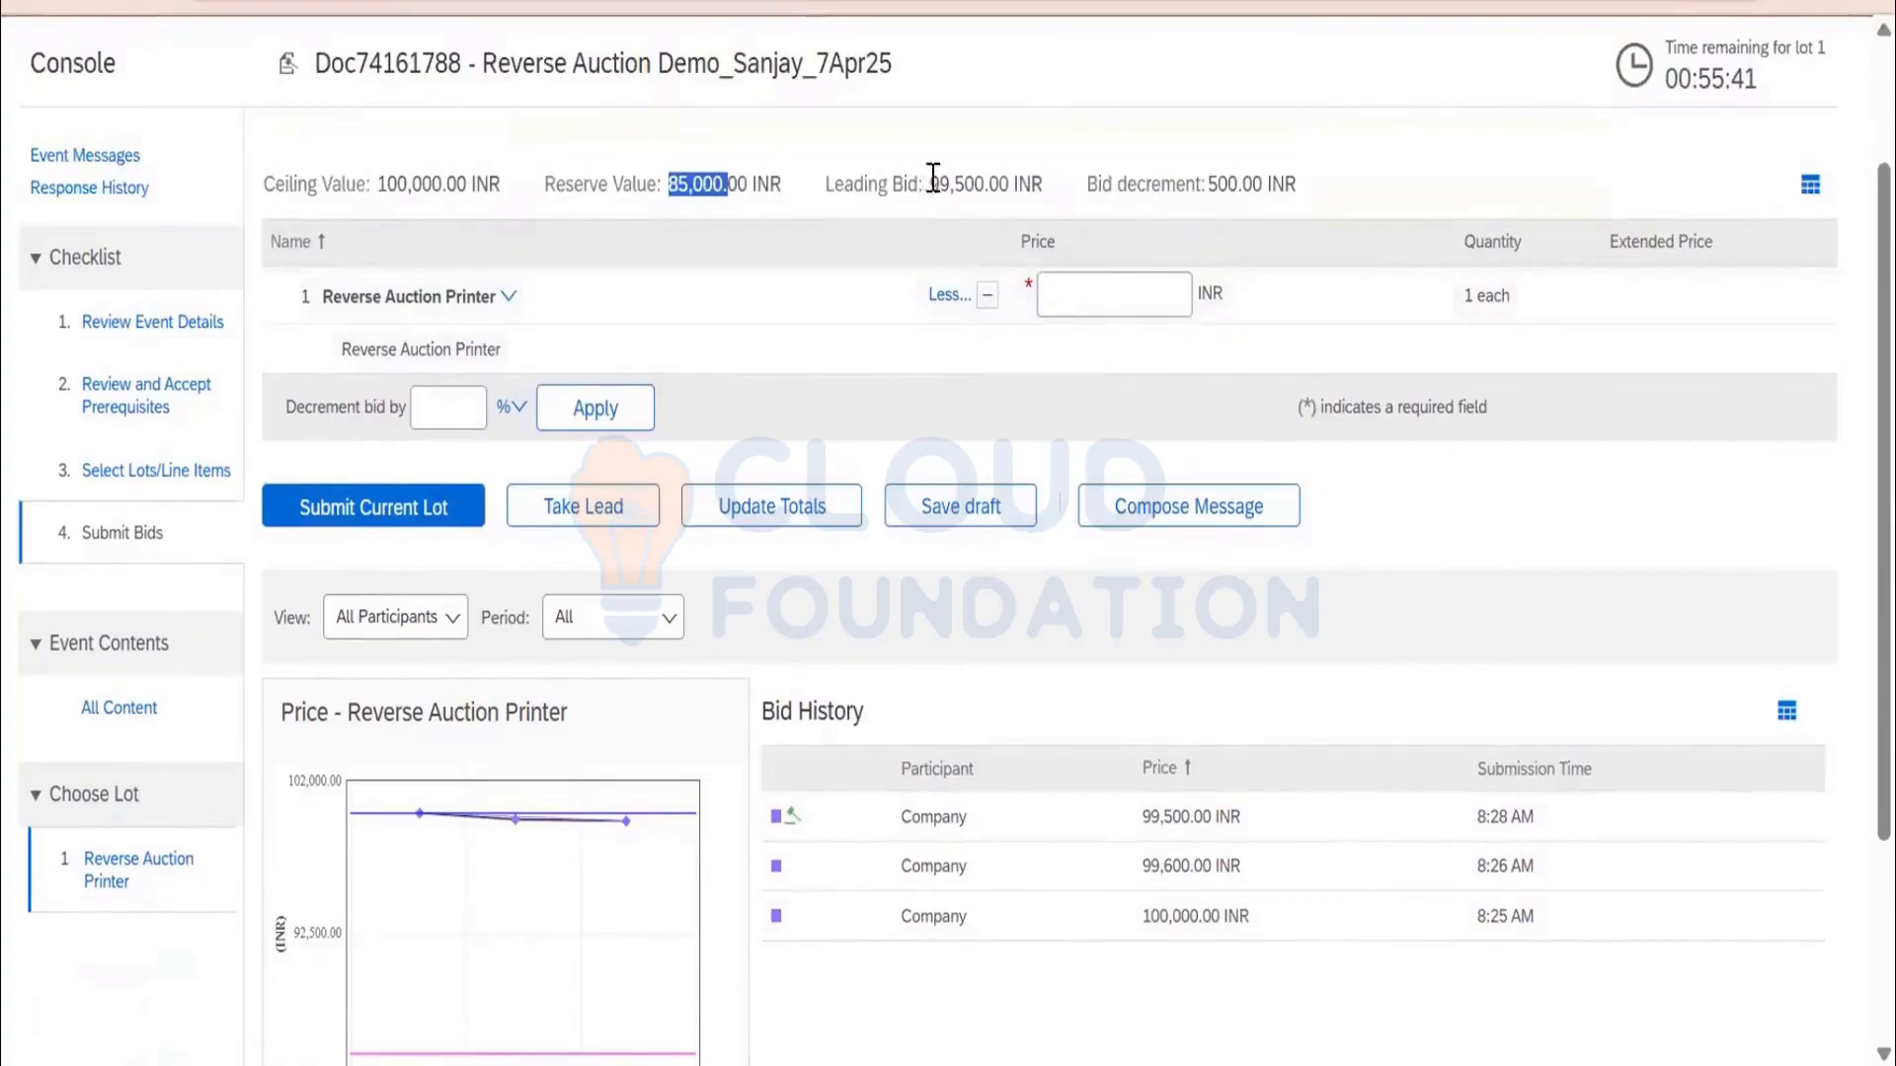
drag(931, 185, 989, 192)
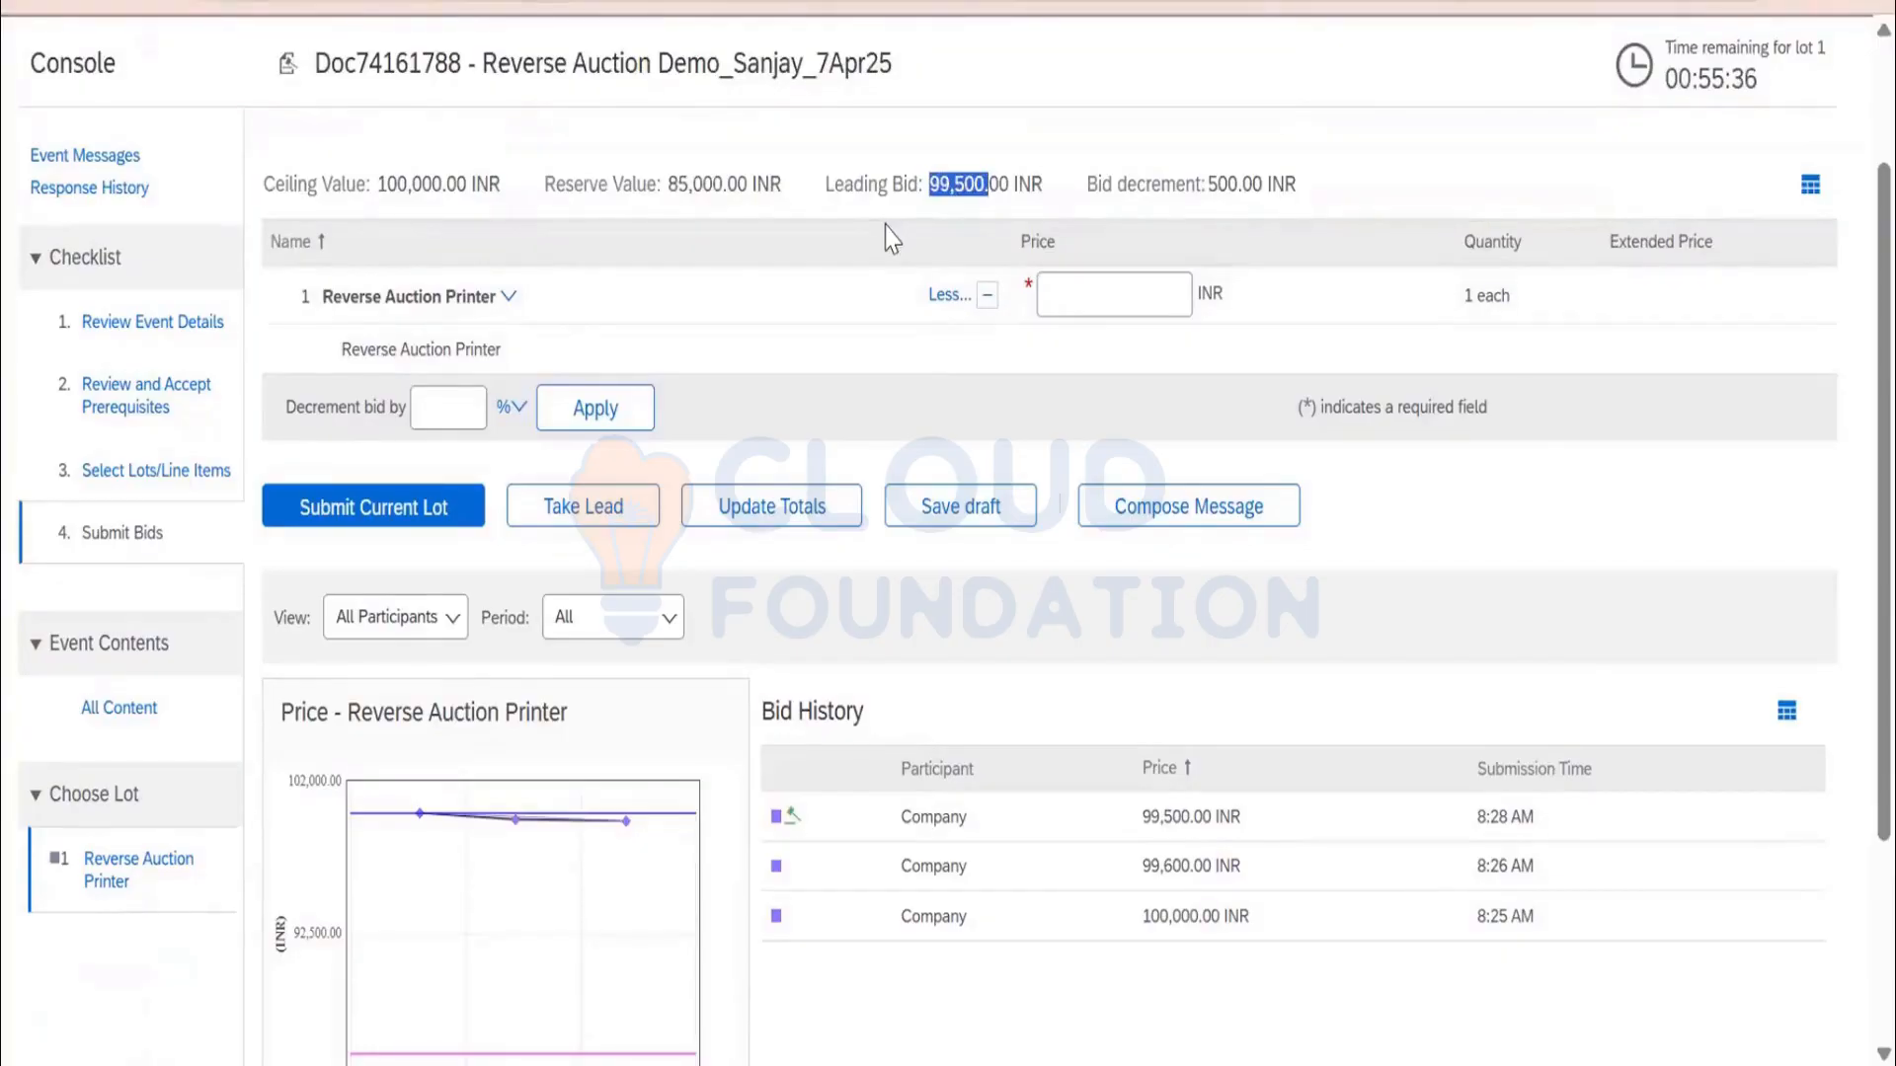
click(584, 534)
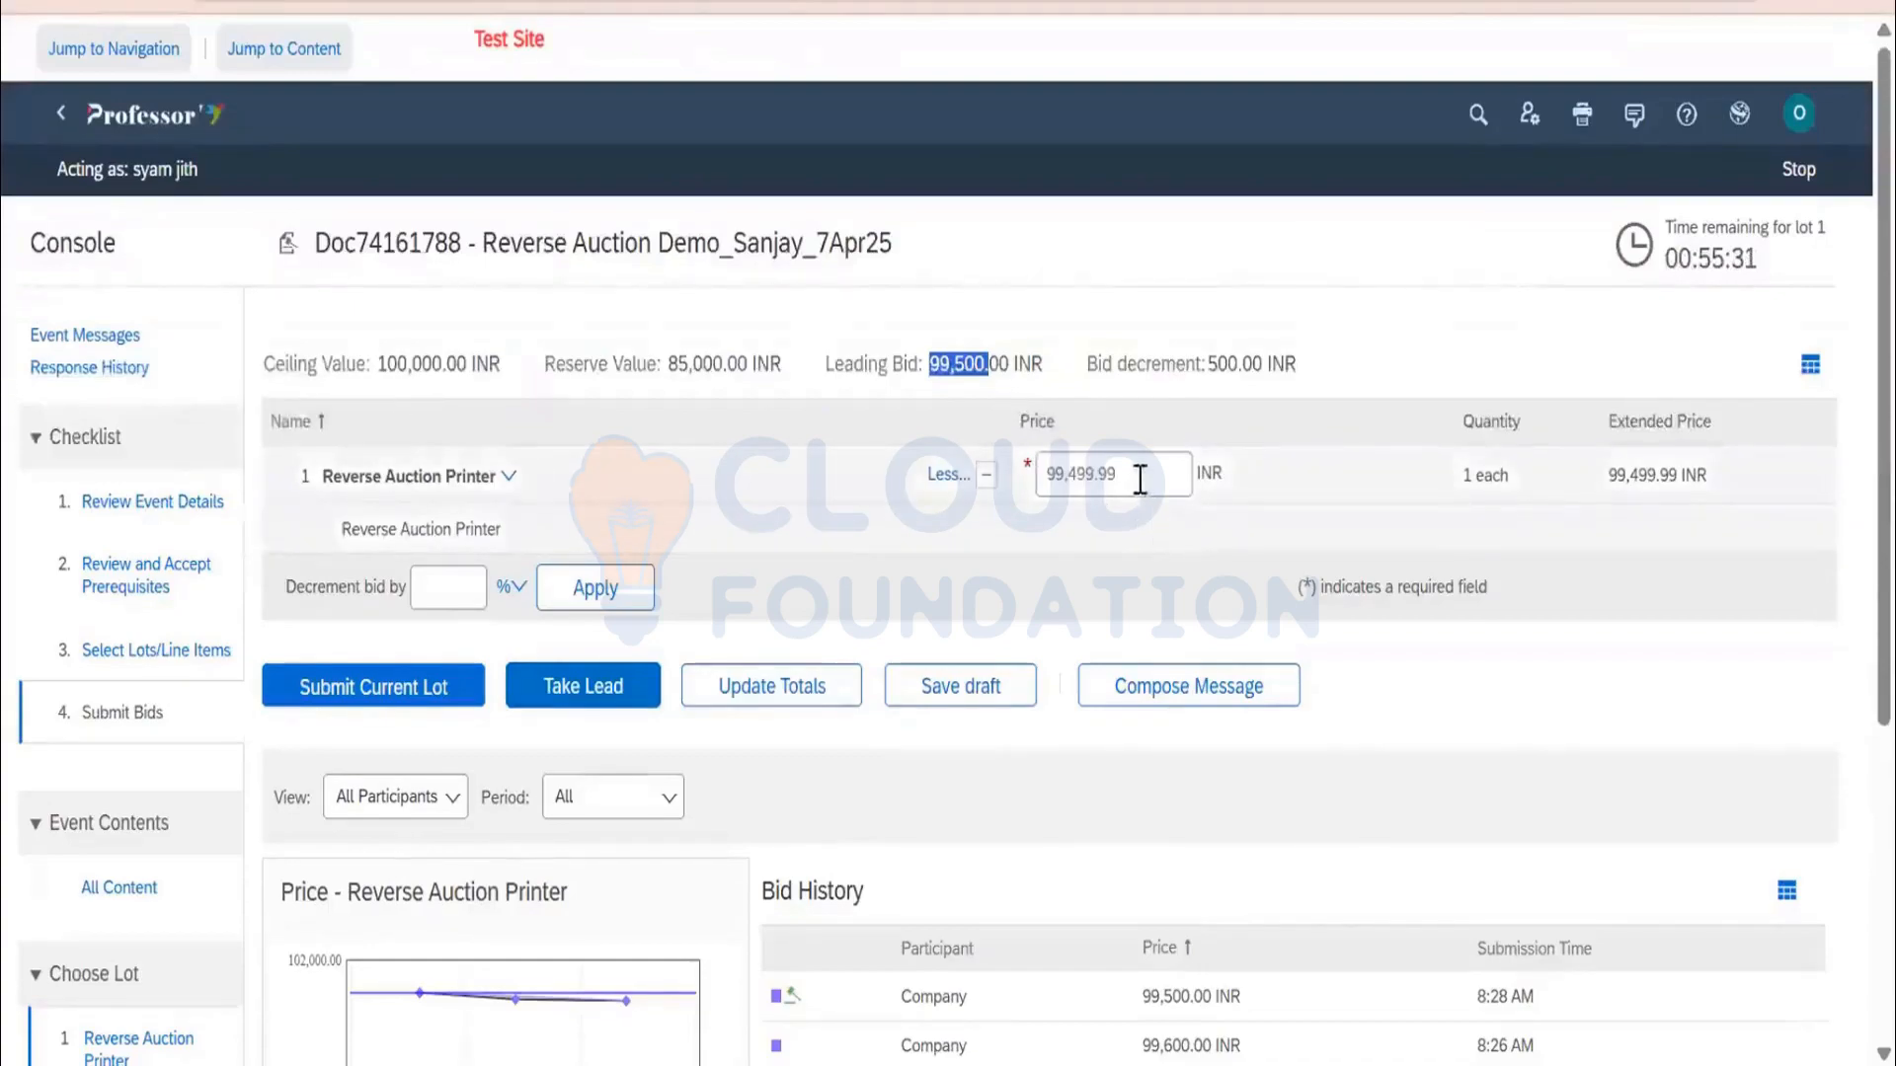
drag(1139, 479, 1033, 479)
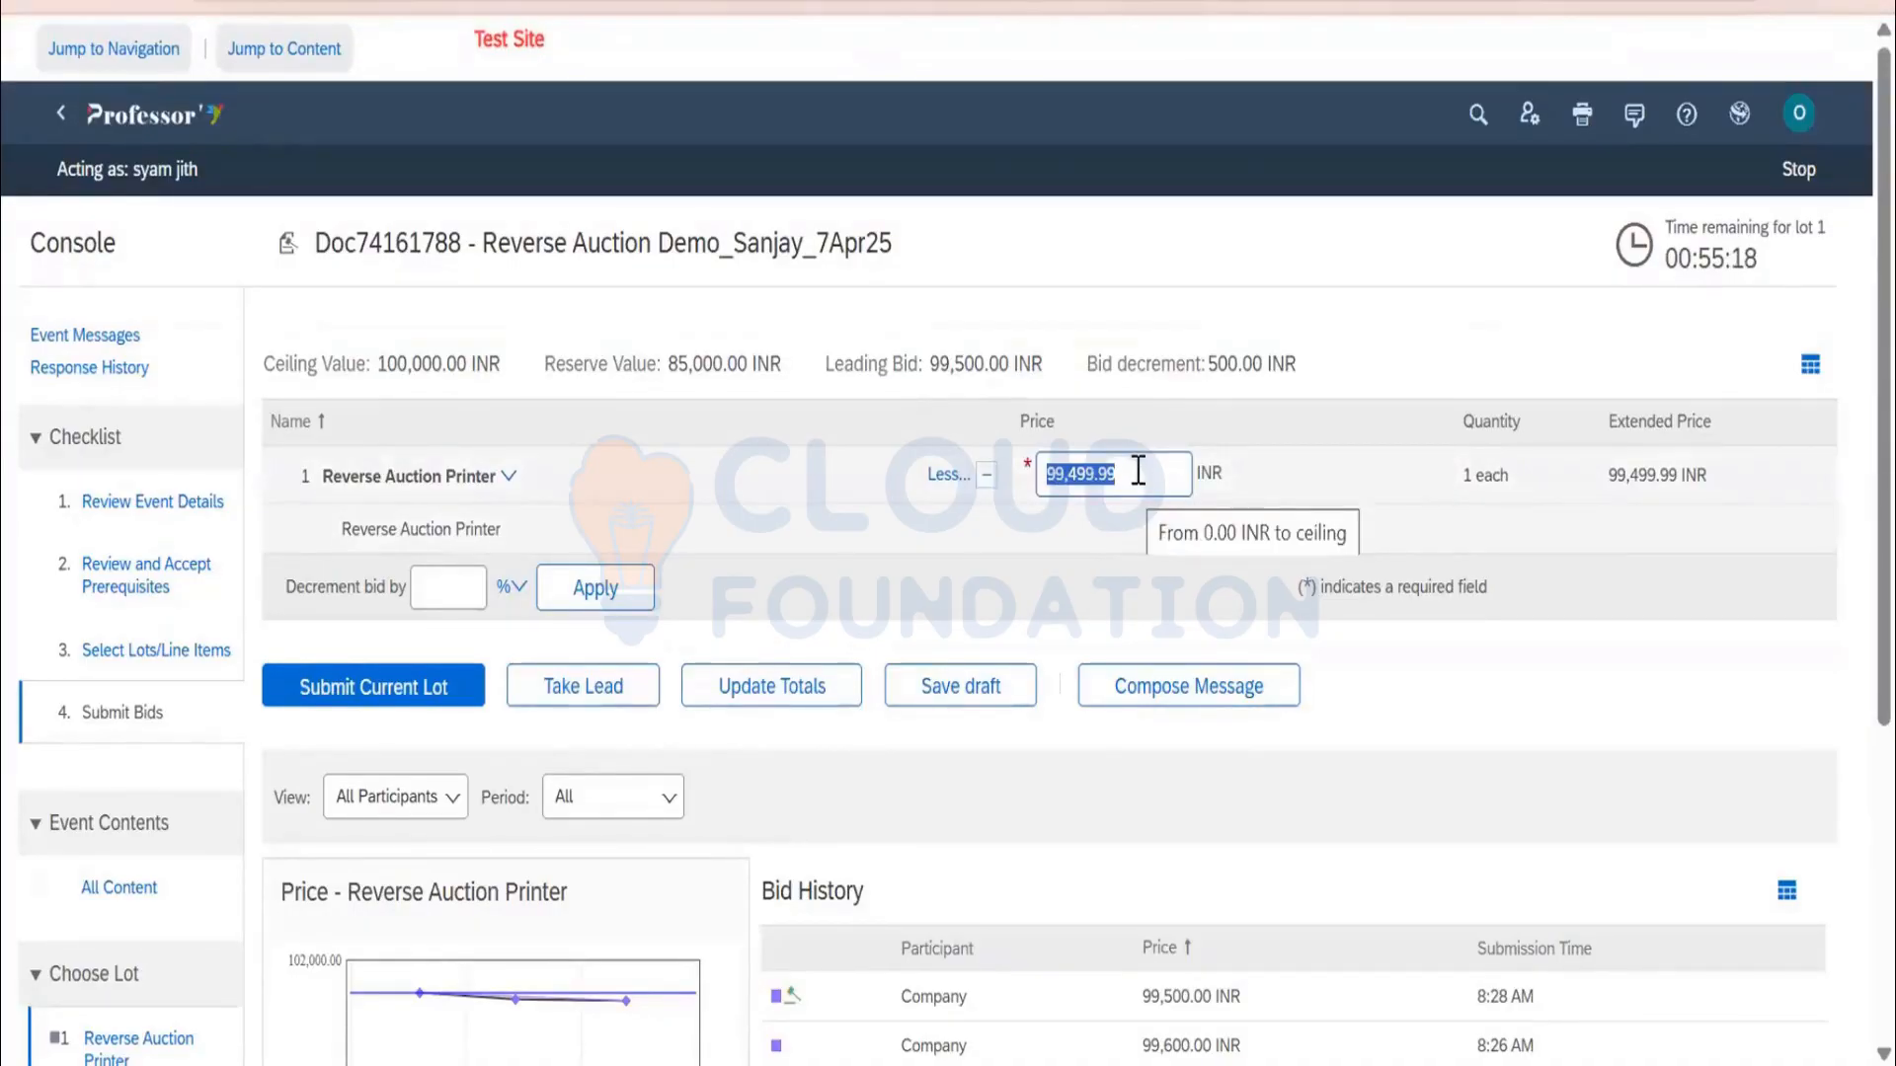
drag(1088, 363, 1195, 364)
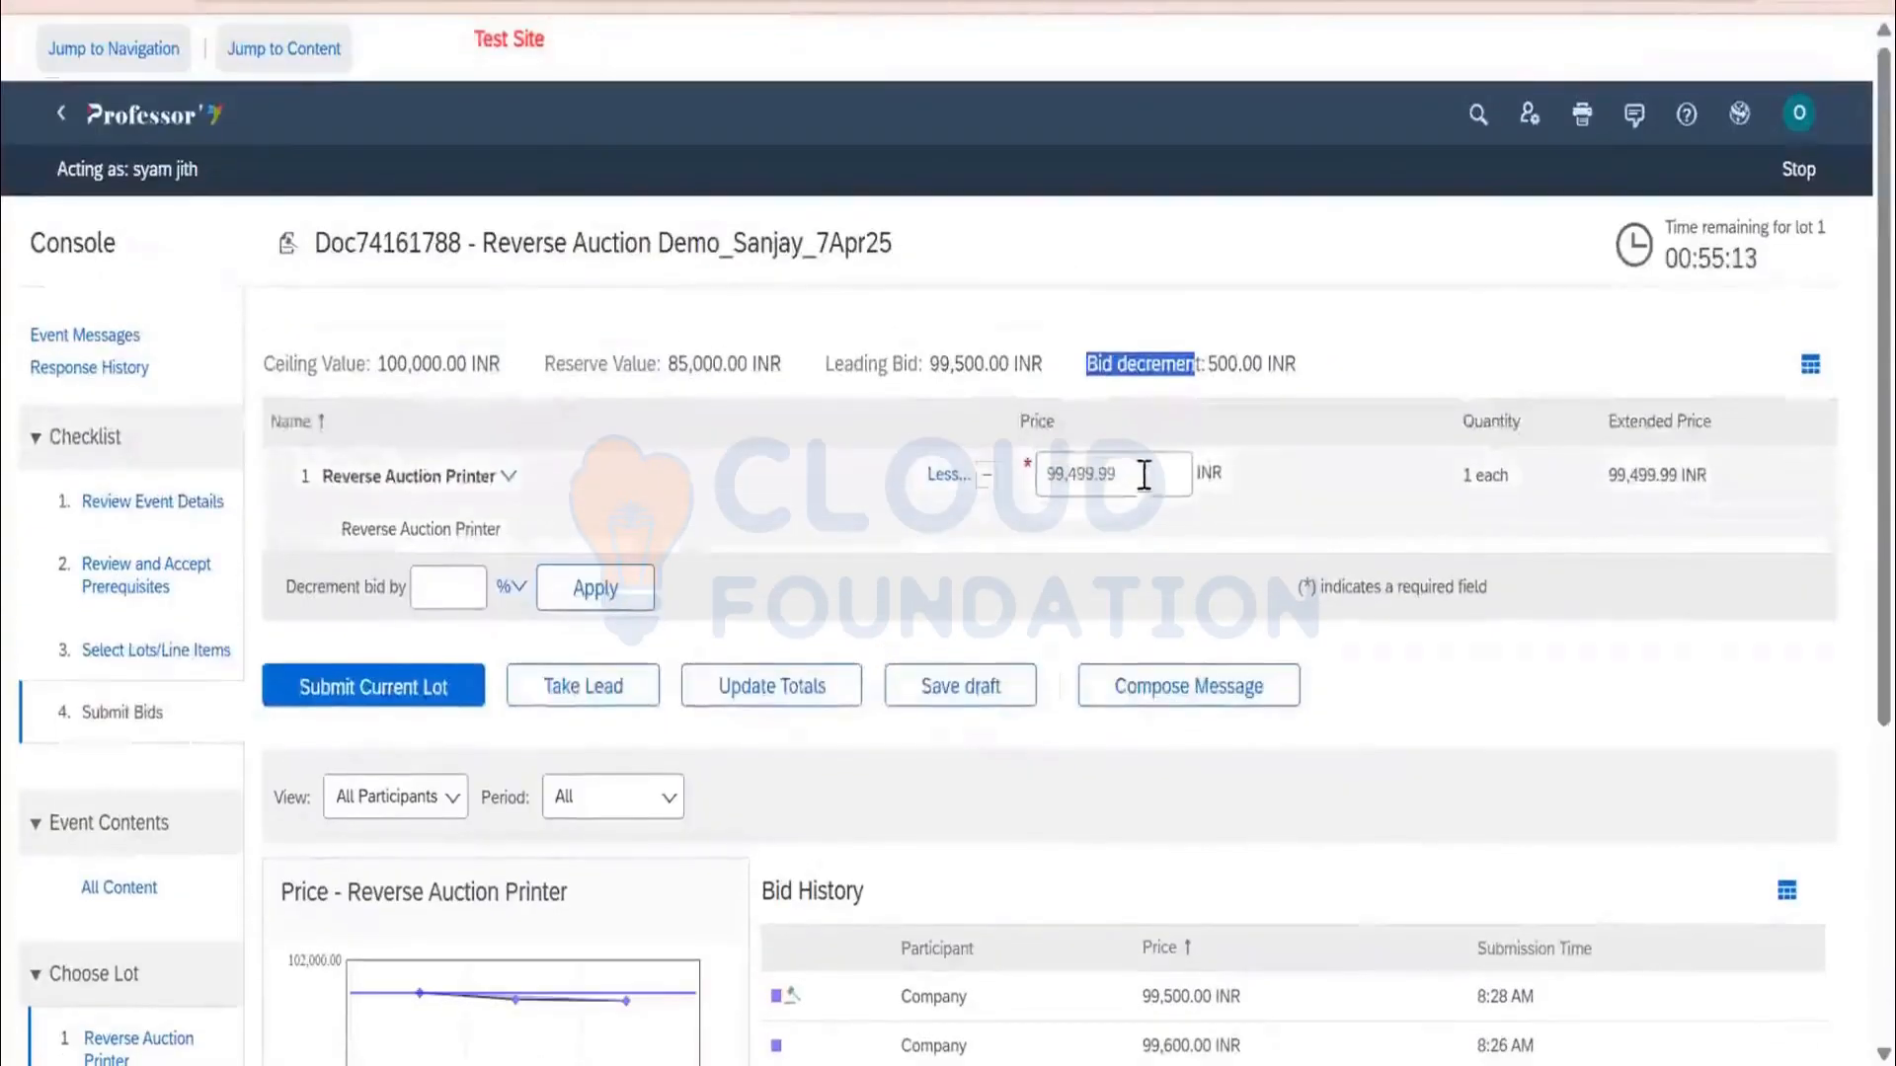
click(1143, 474)
scroll(1252, 580, down, 2)
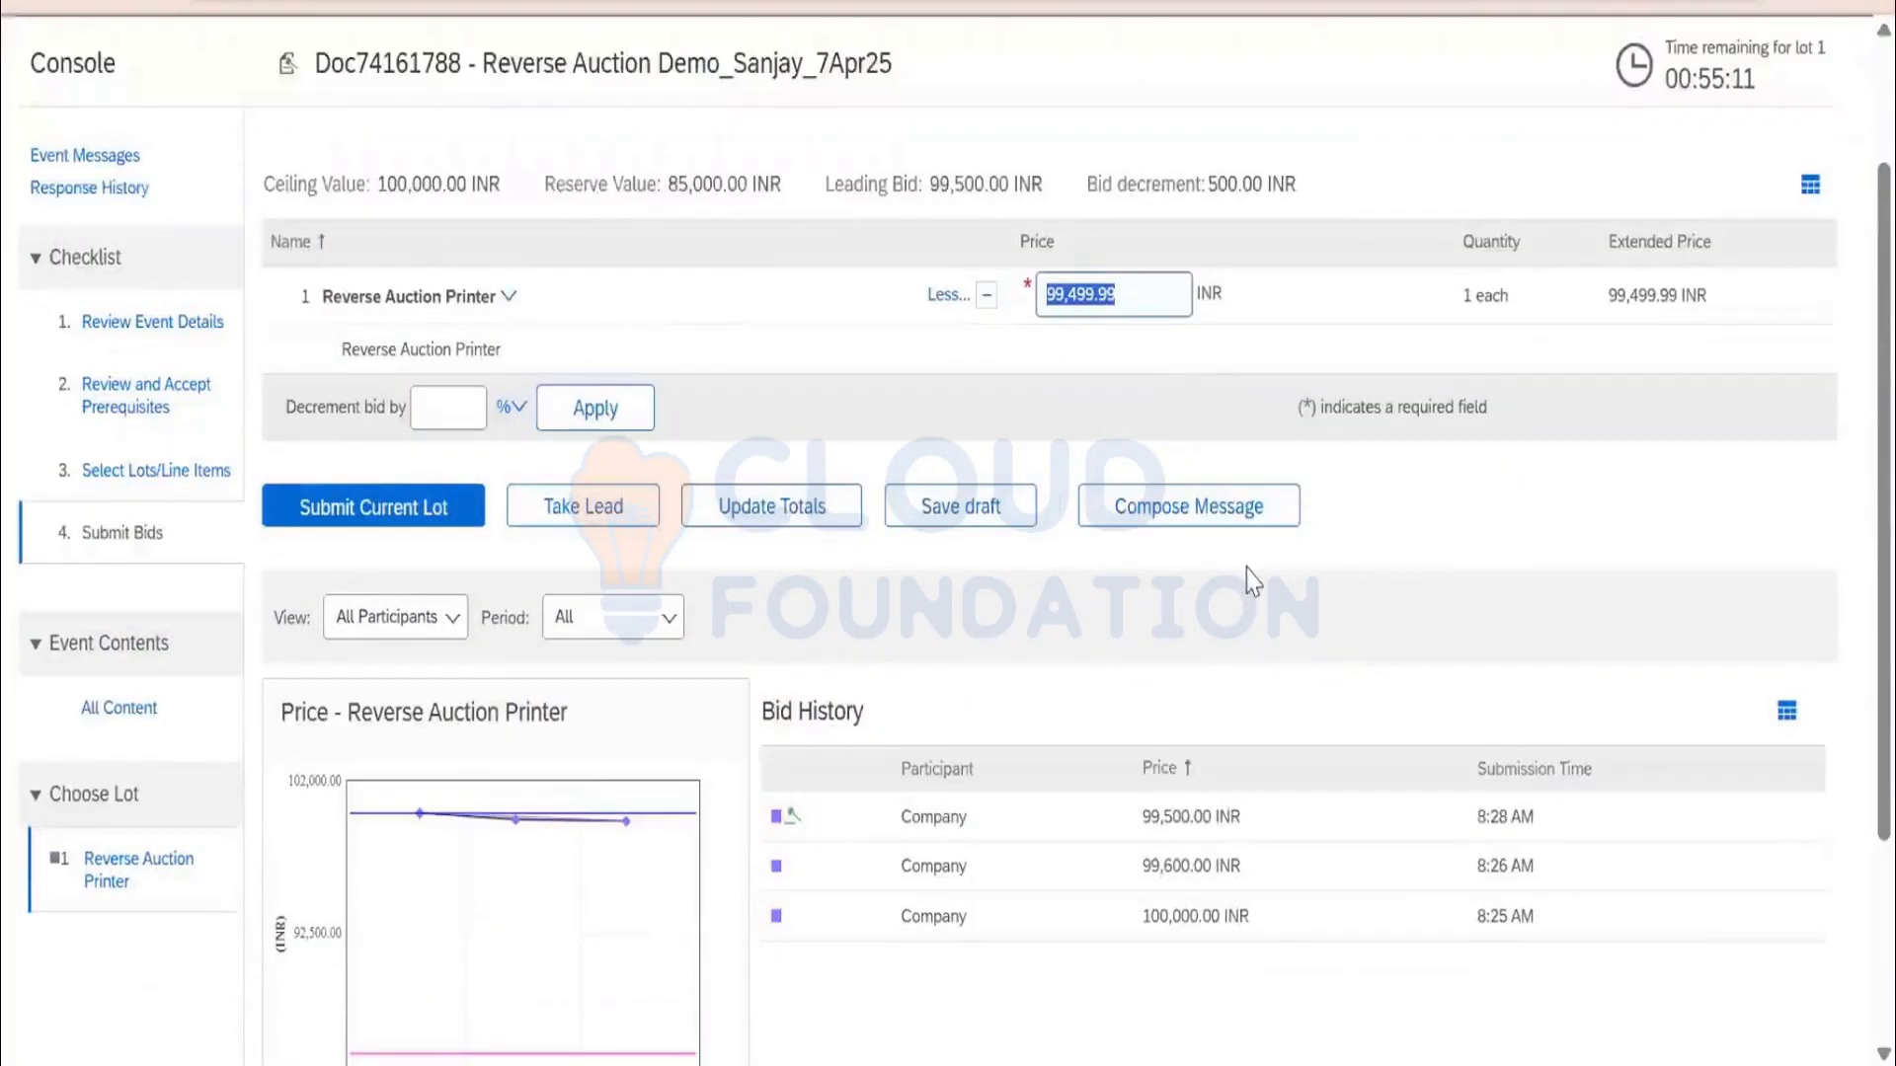
text(99)
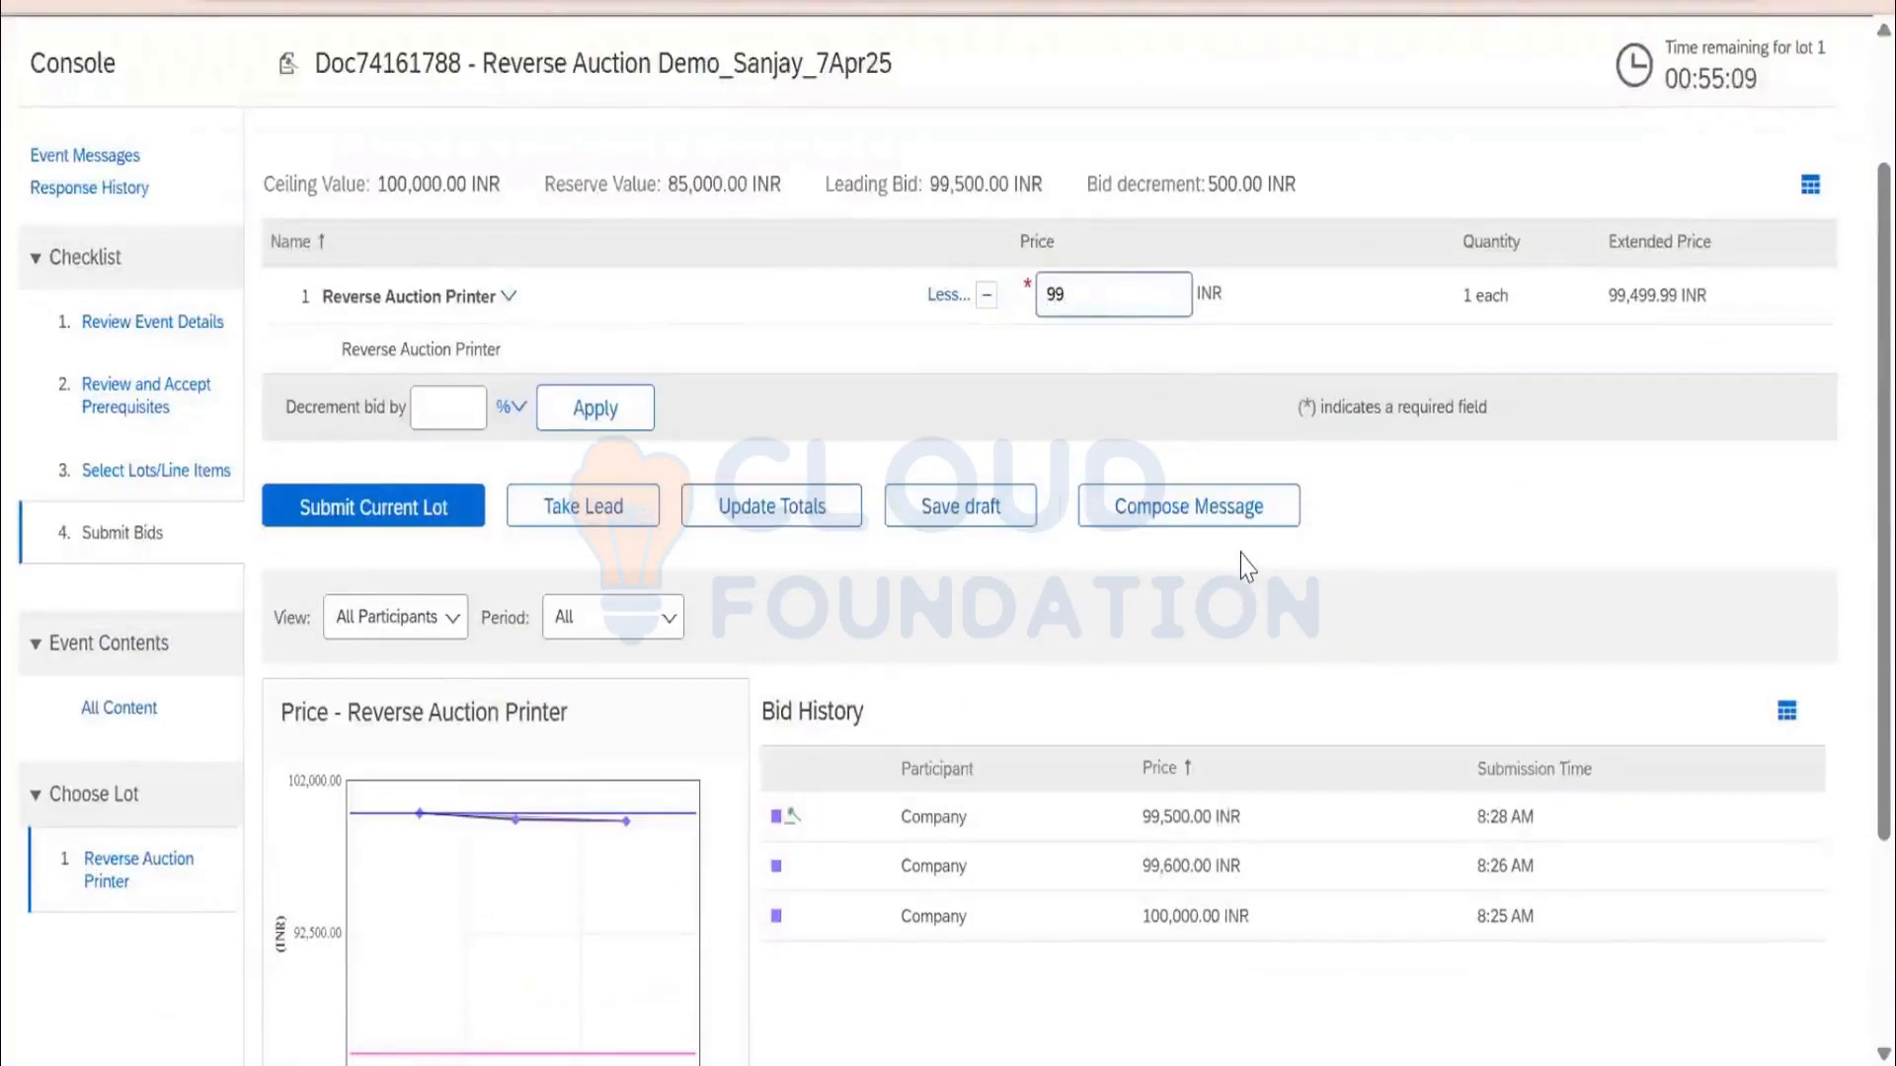
text(450)
click(394, 525)
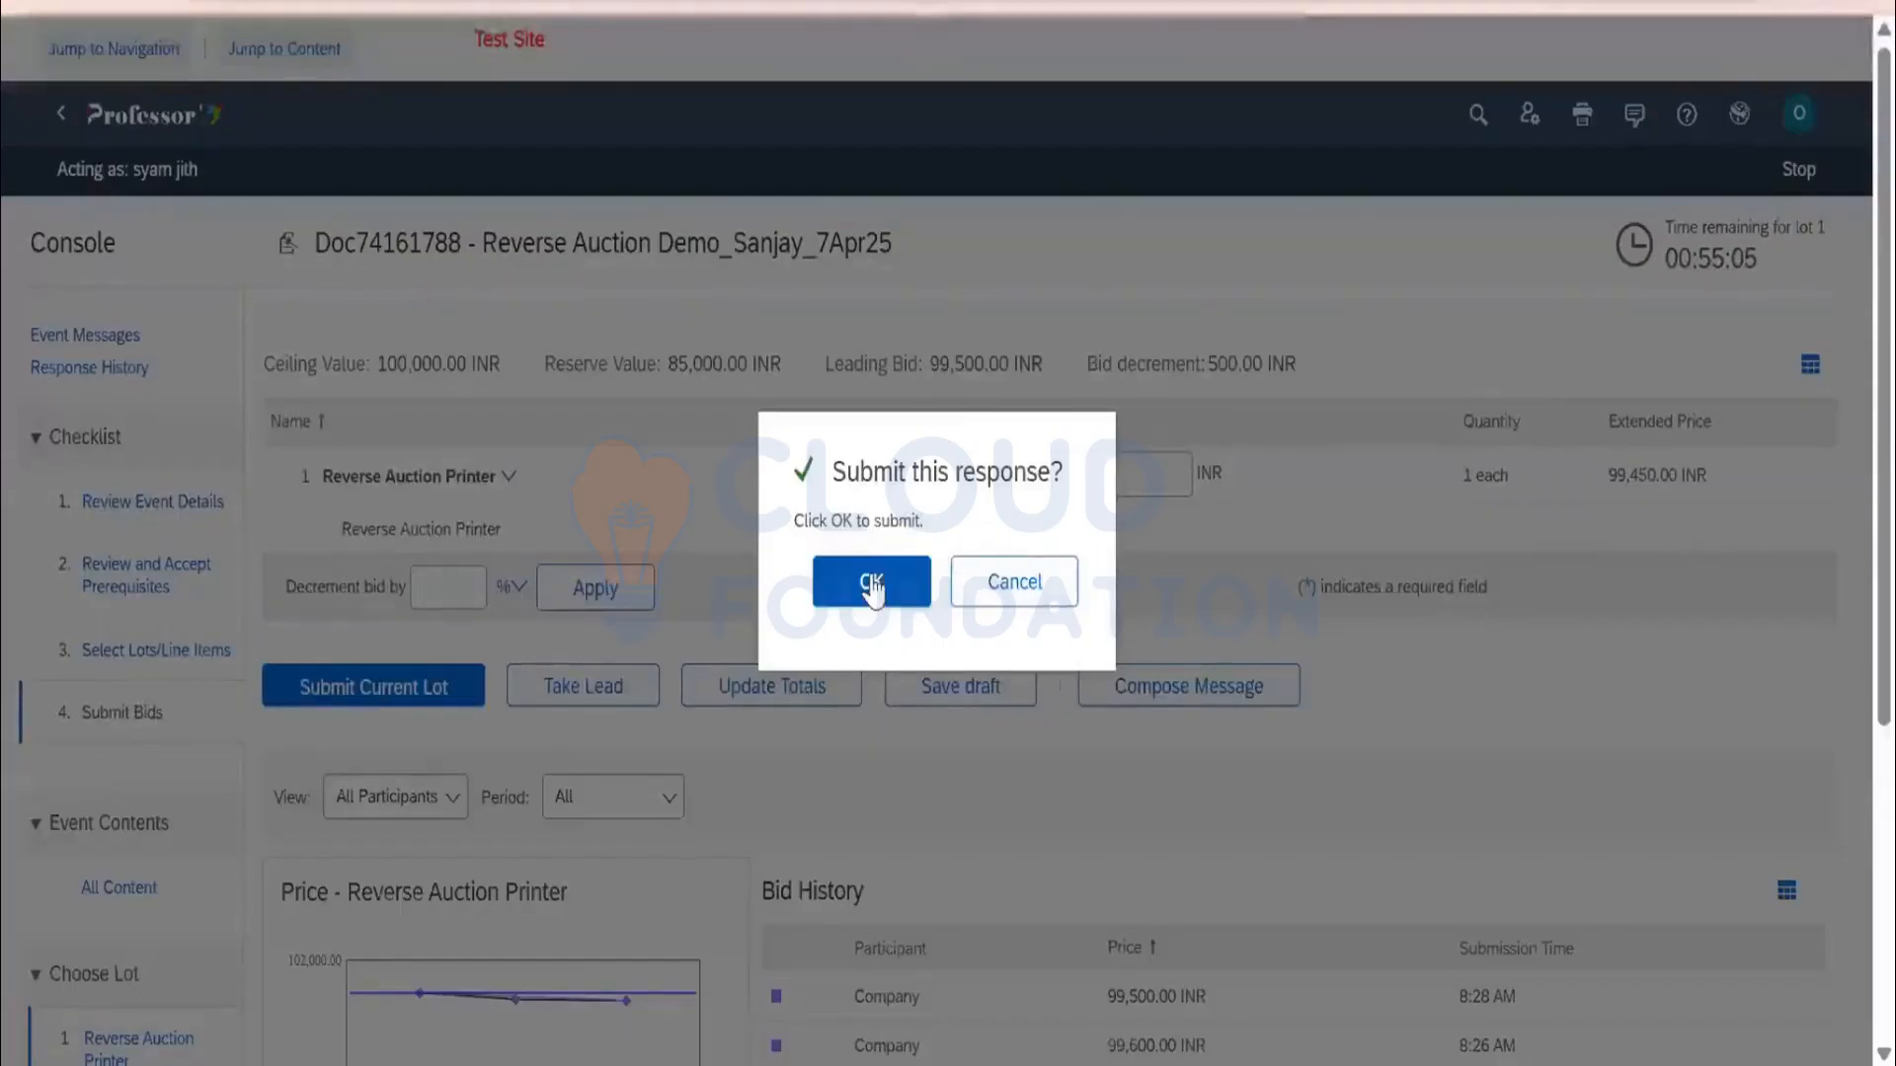
click(873, 588)
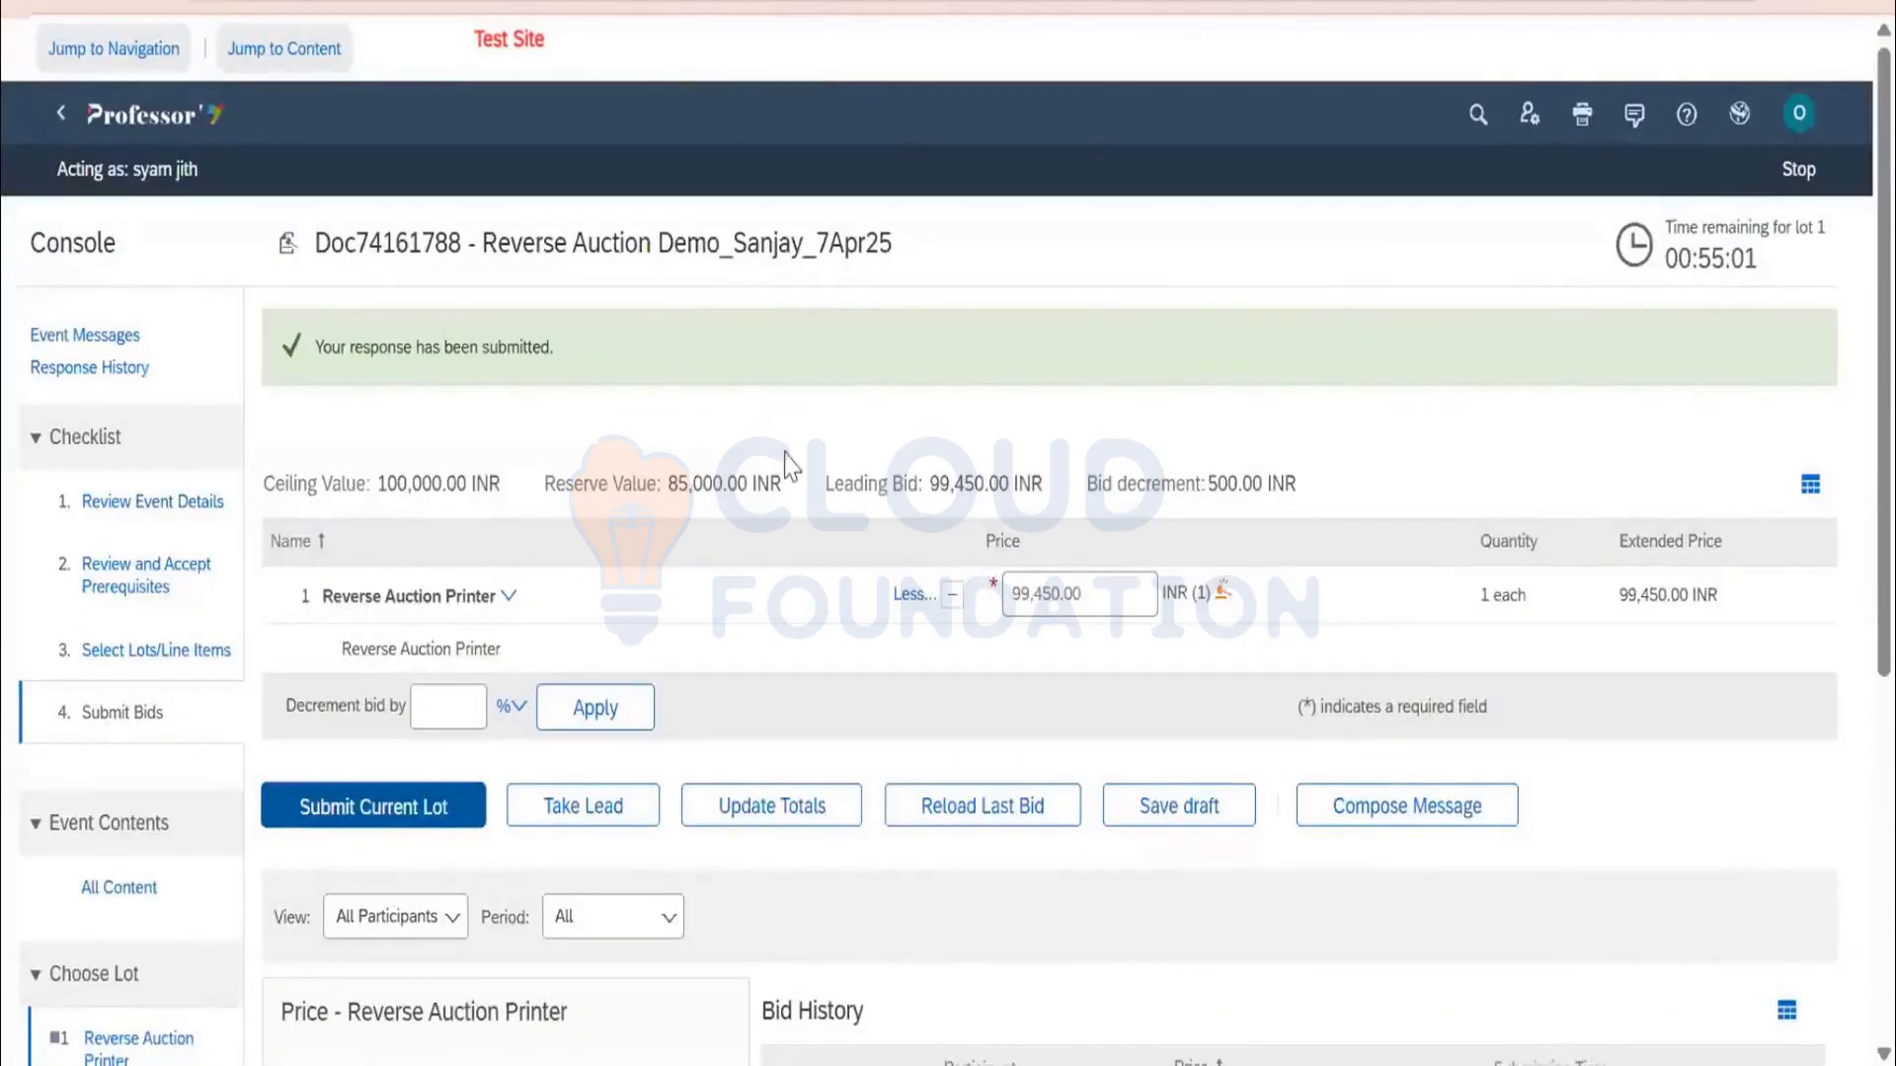
click(1797, 179)
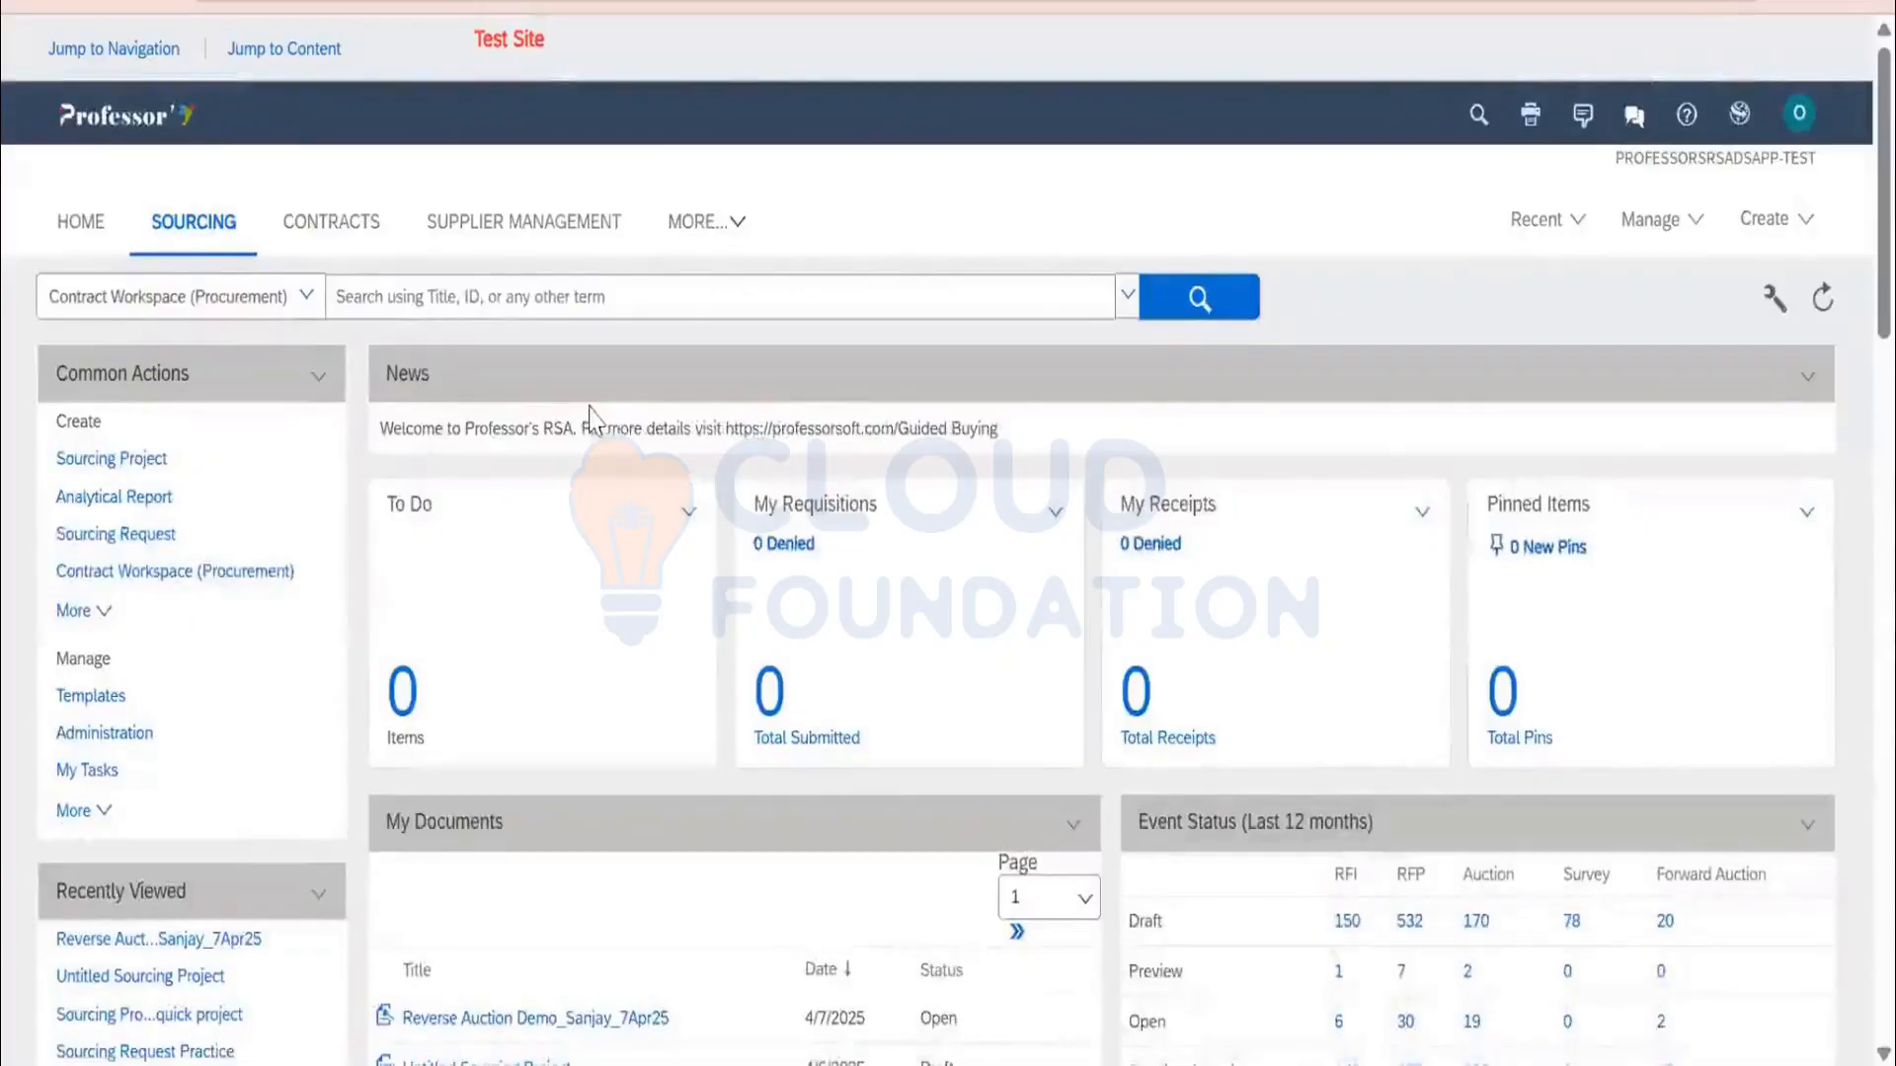
Stop surrogate bidding and start a search for sourcing documents
click(1771, 233)
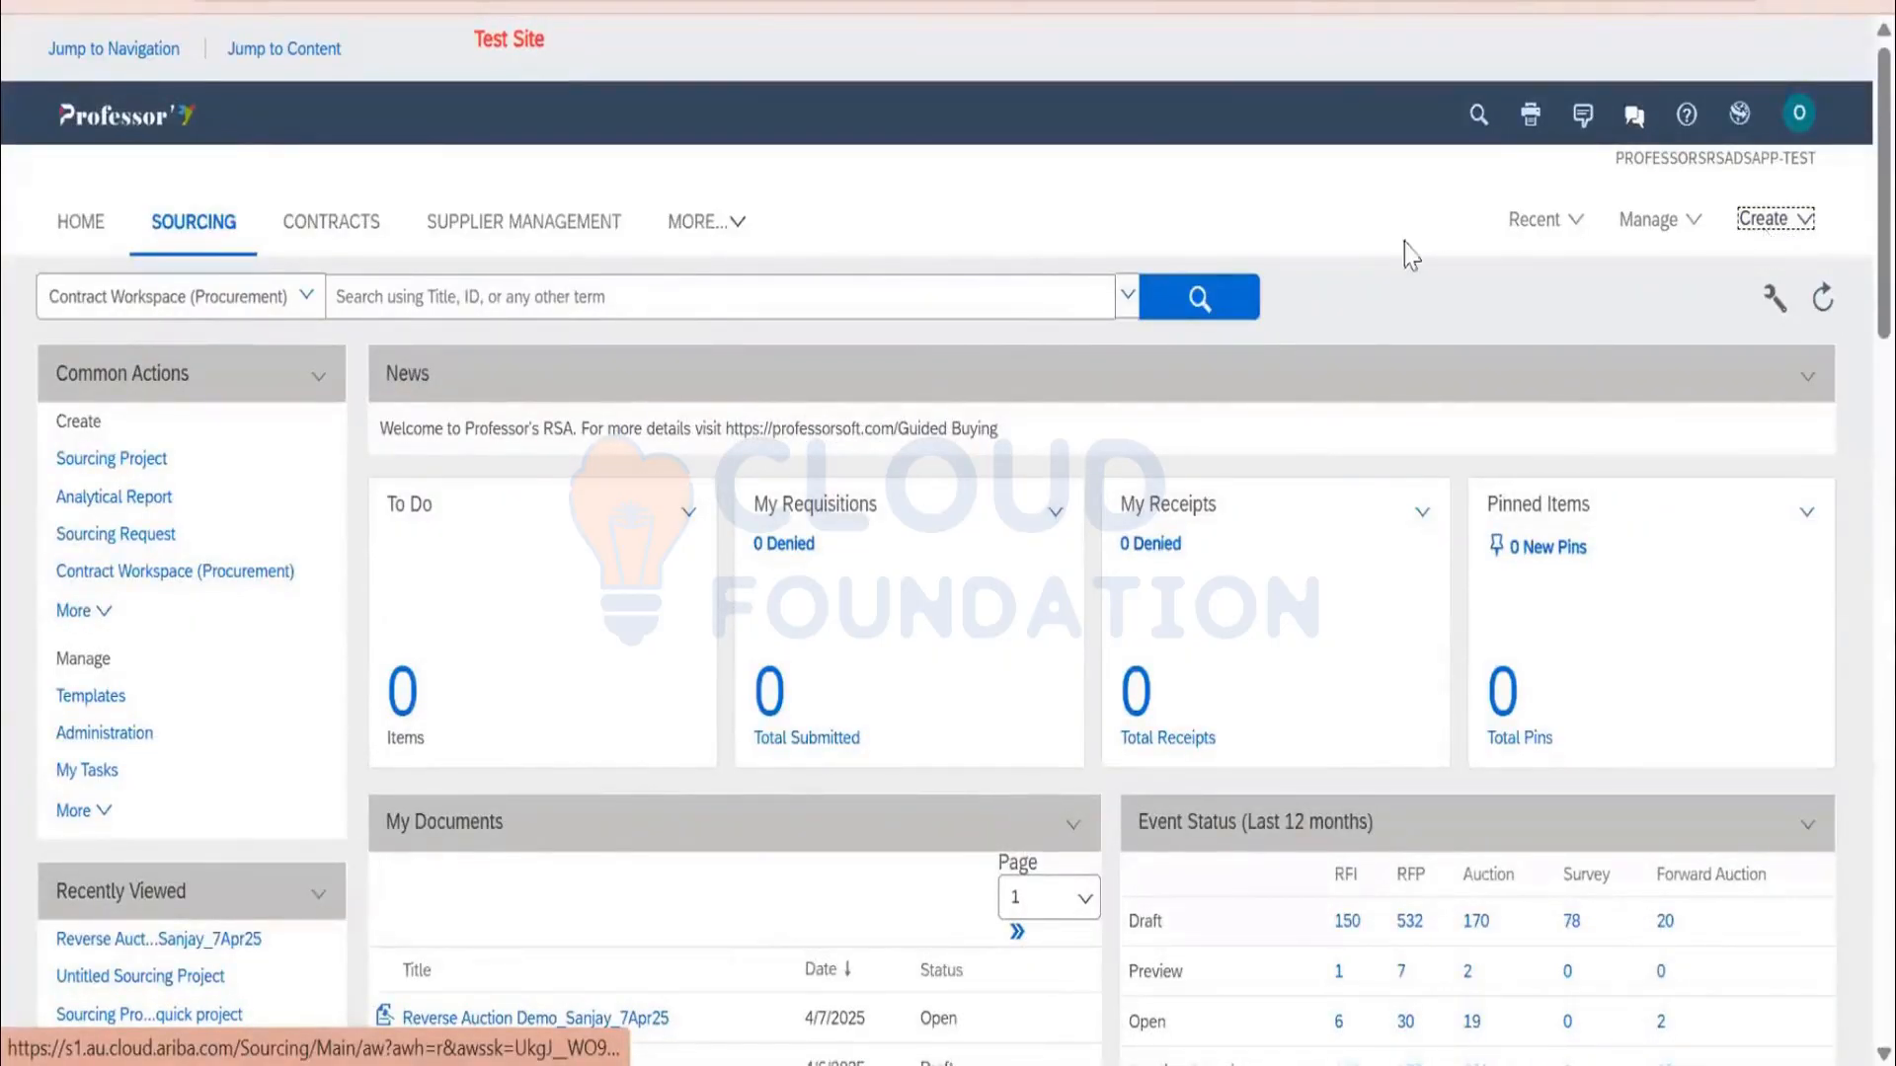
click(264, 299)
click(1132, 257)
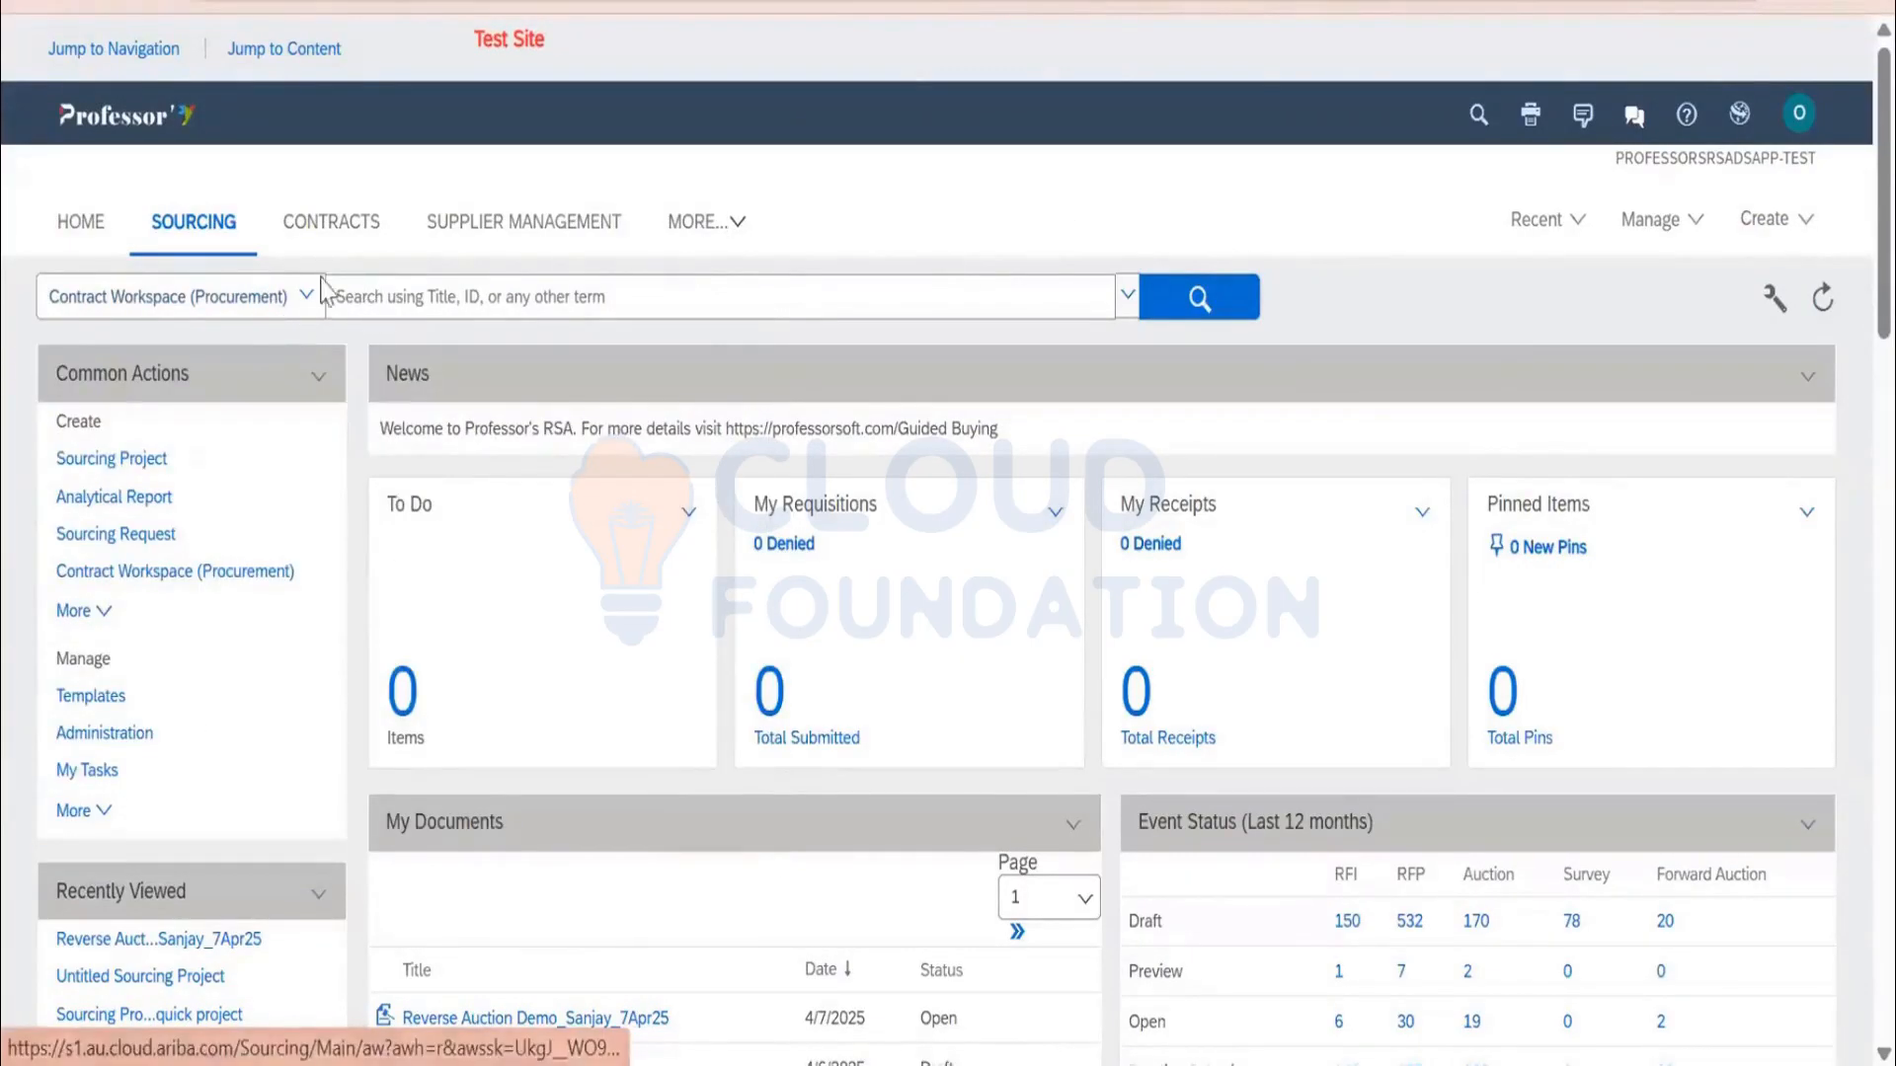
click(392, 314)
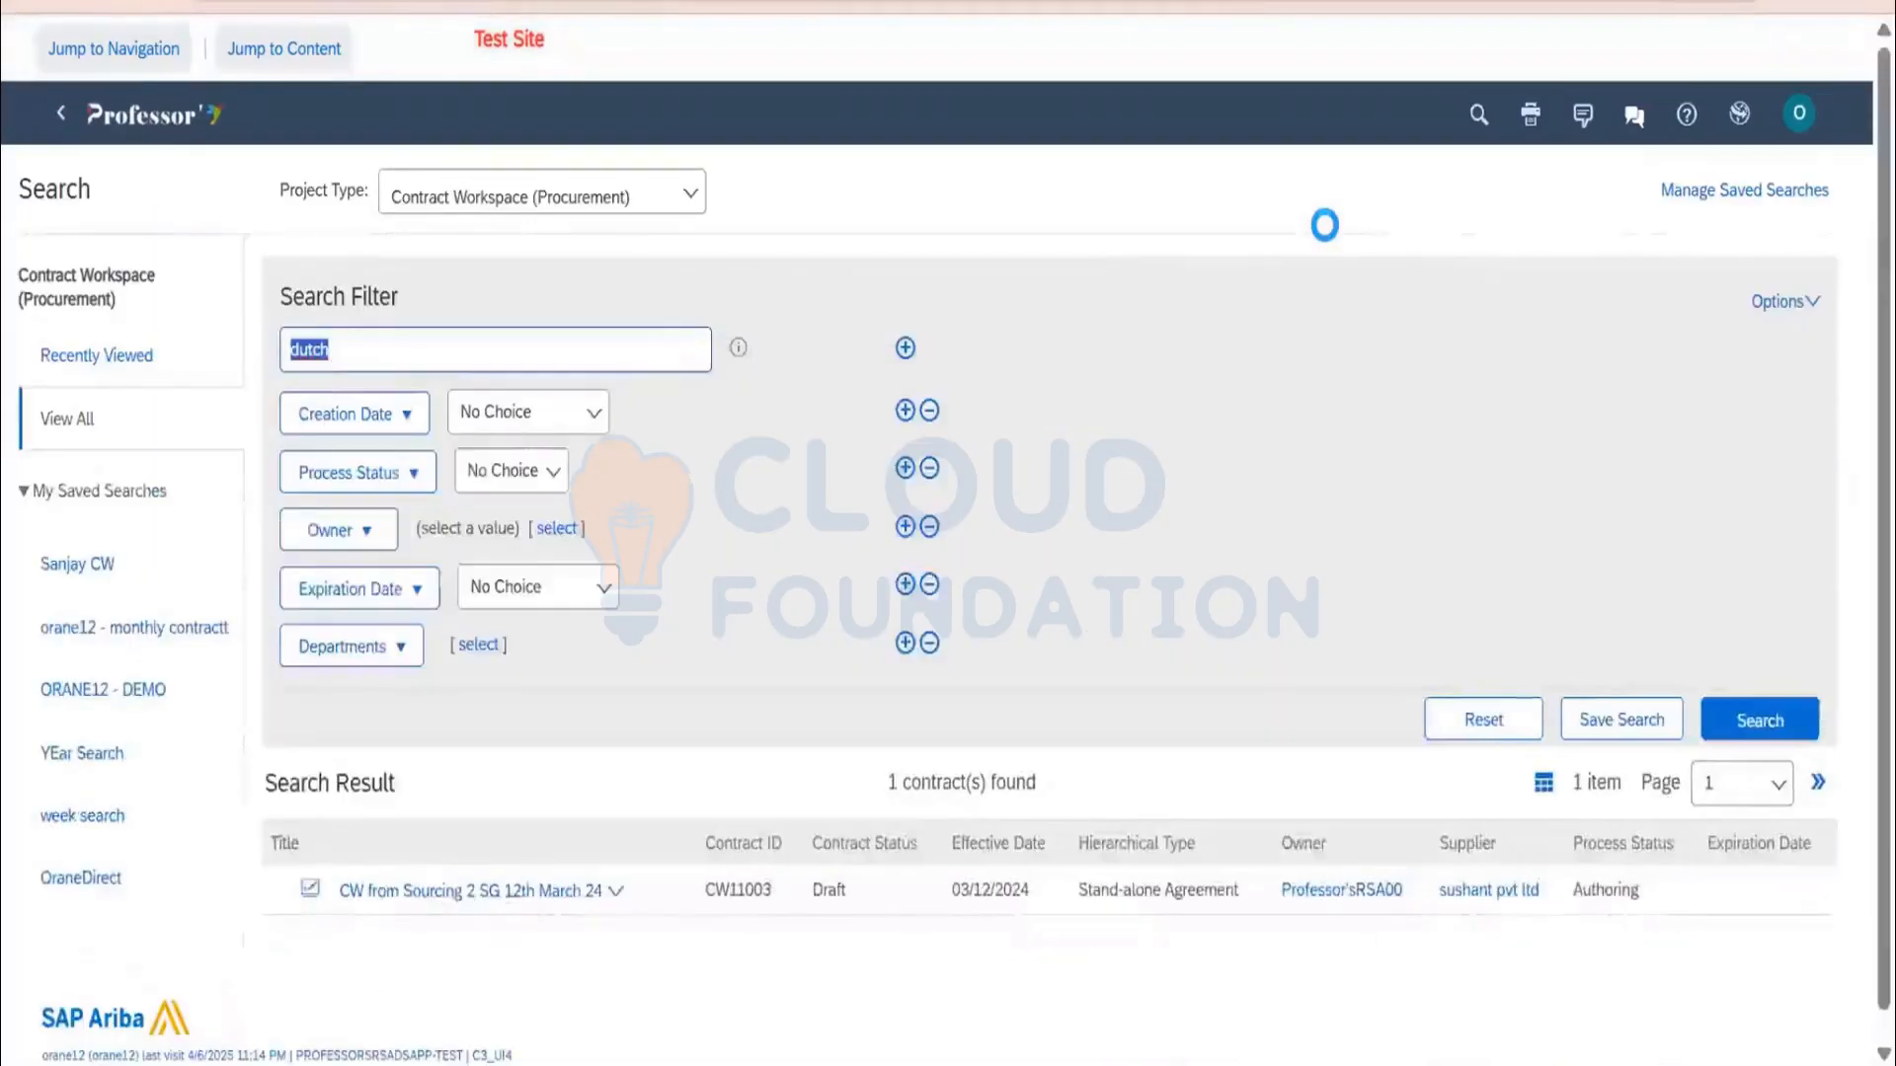
Switch the search to Sourcing Projects and focus the dutch keyword filter
click(533, 203)
scroll(494, 850, down, 4)
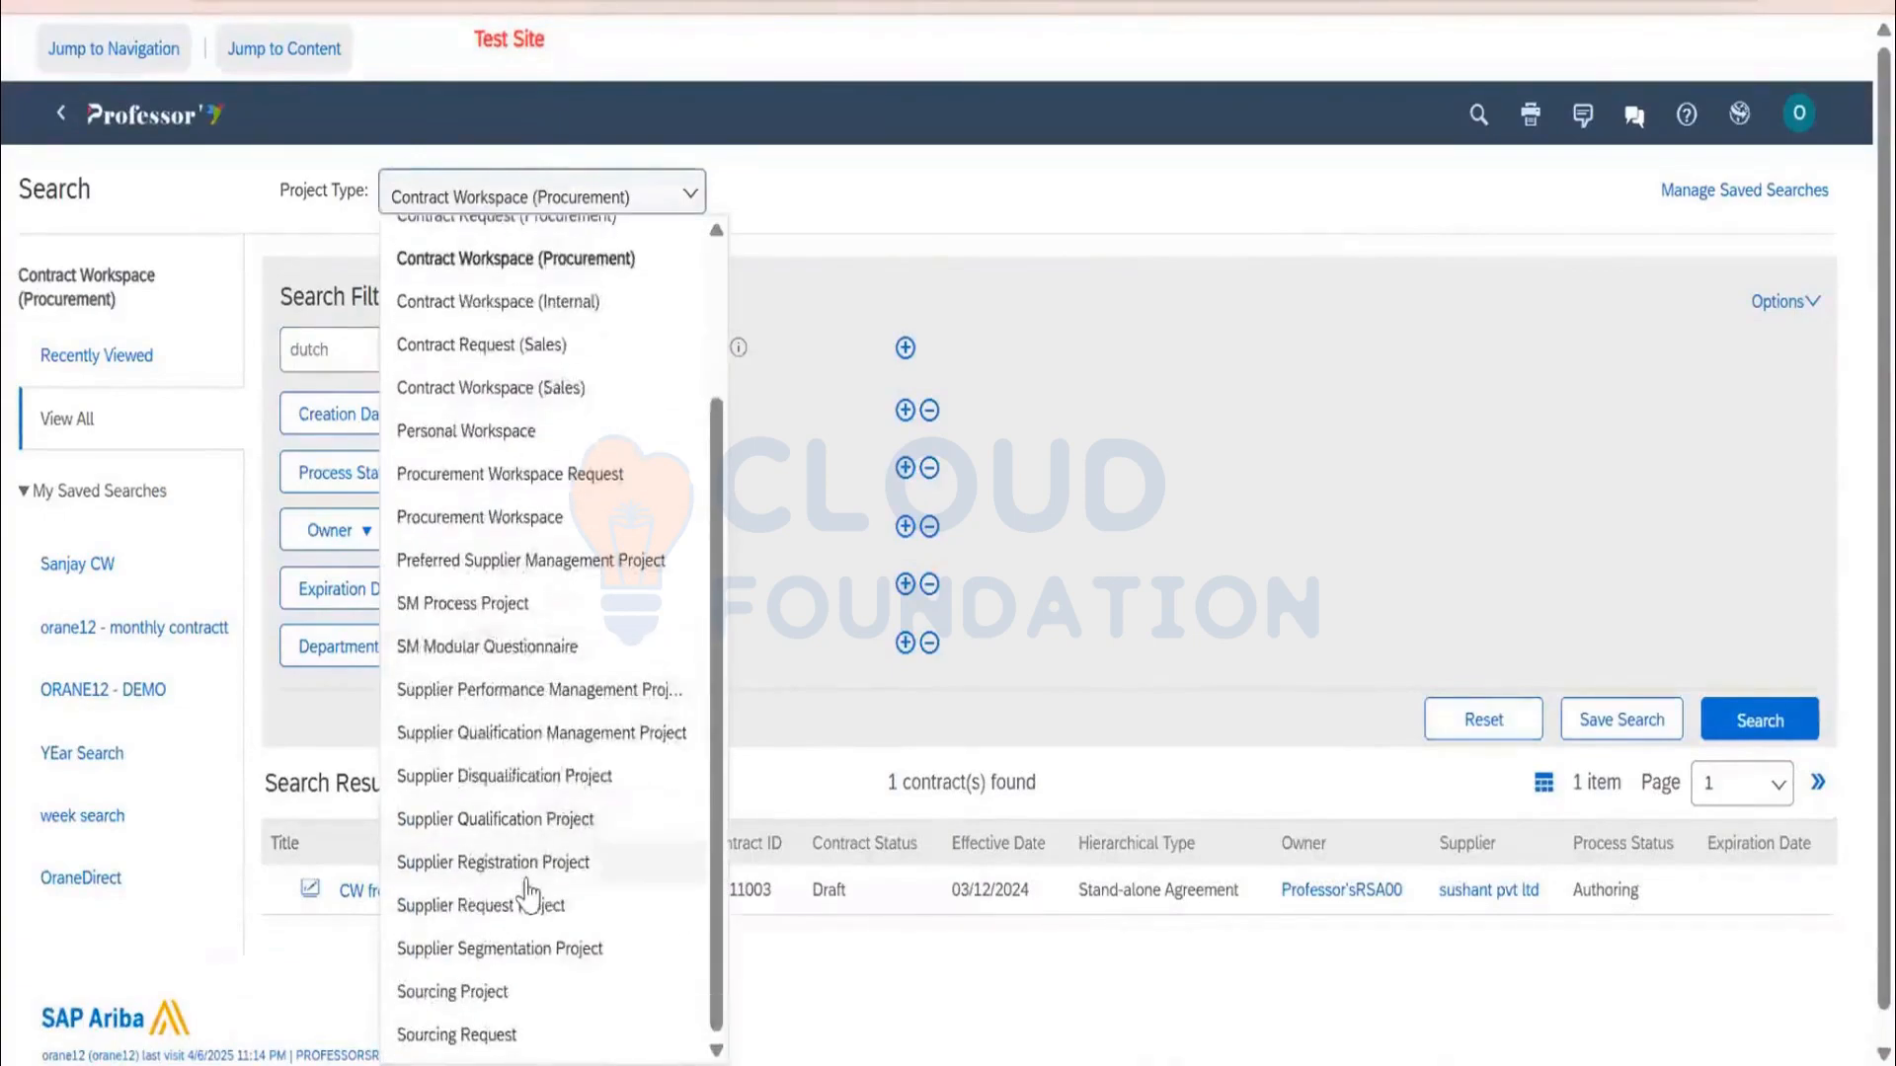
click(531, 990)
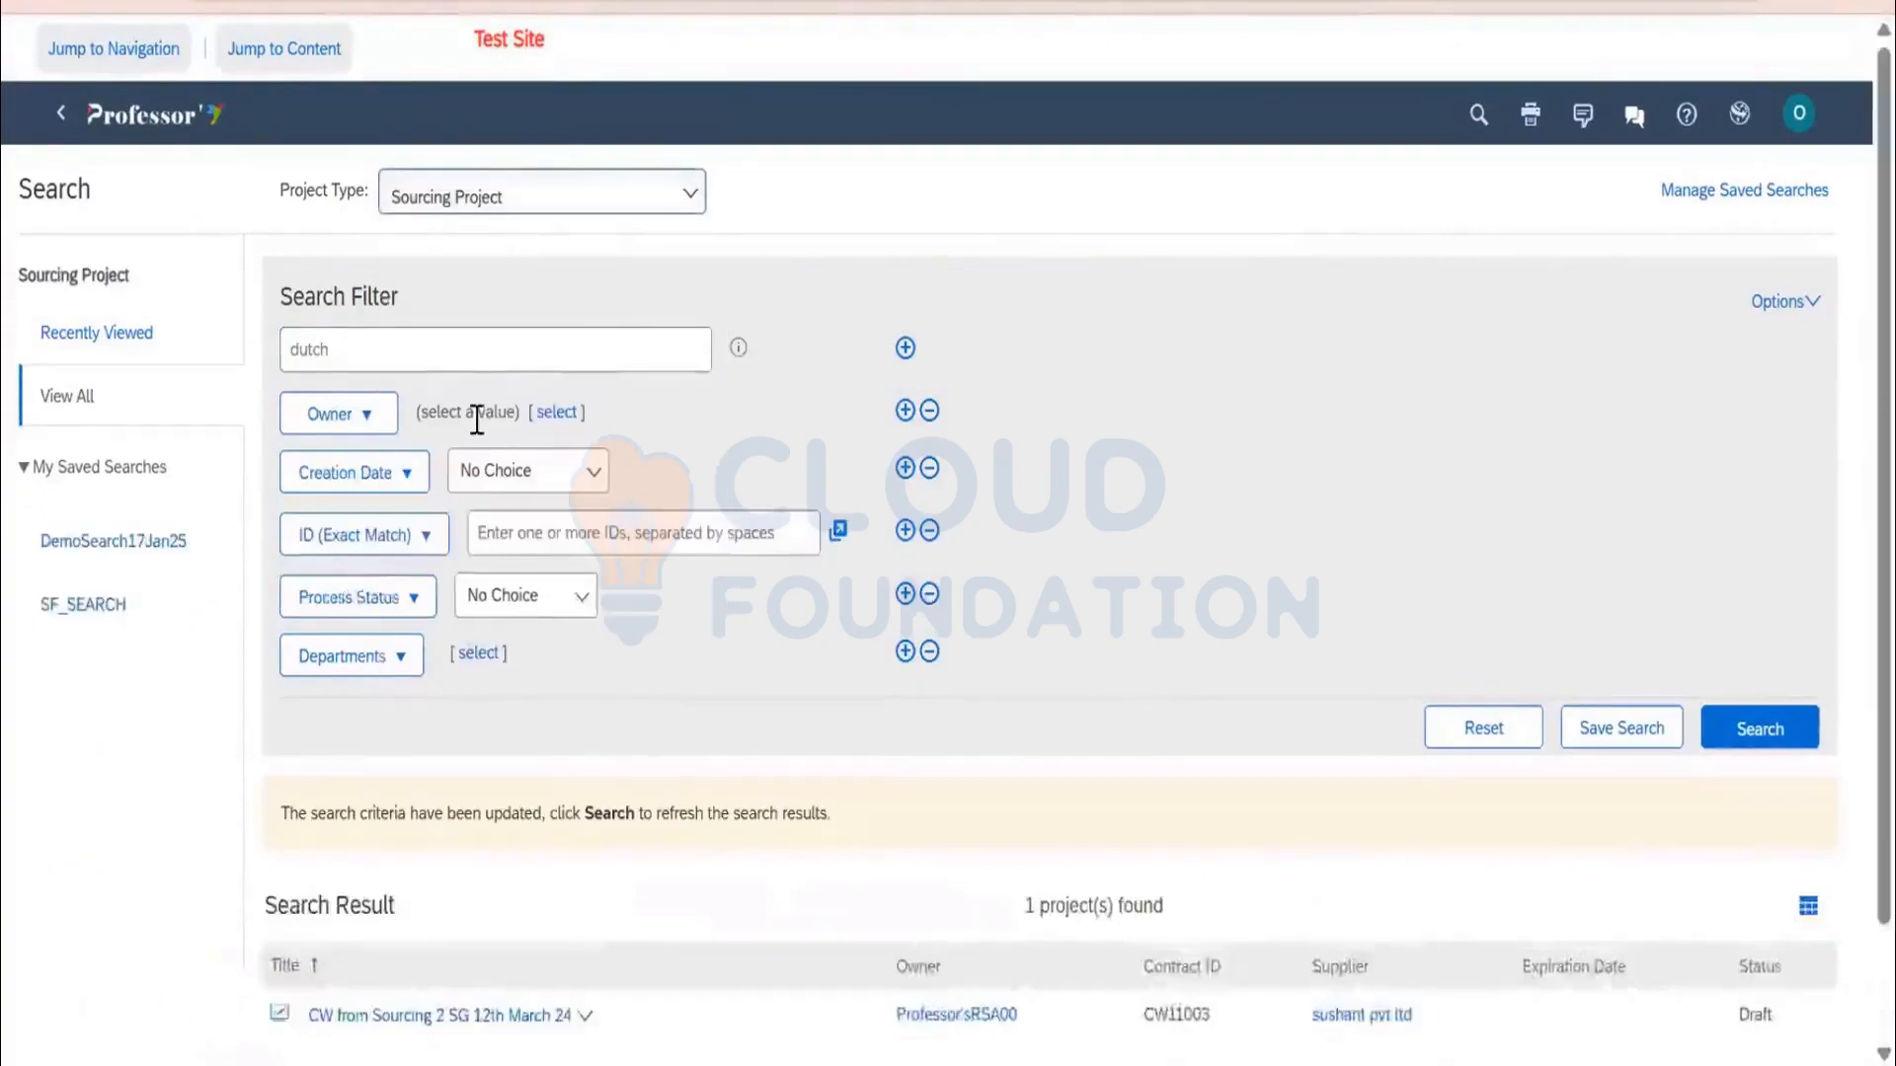
click(446, 352)
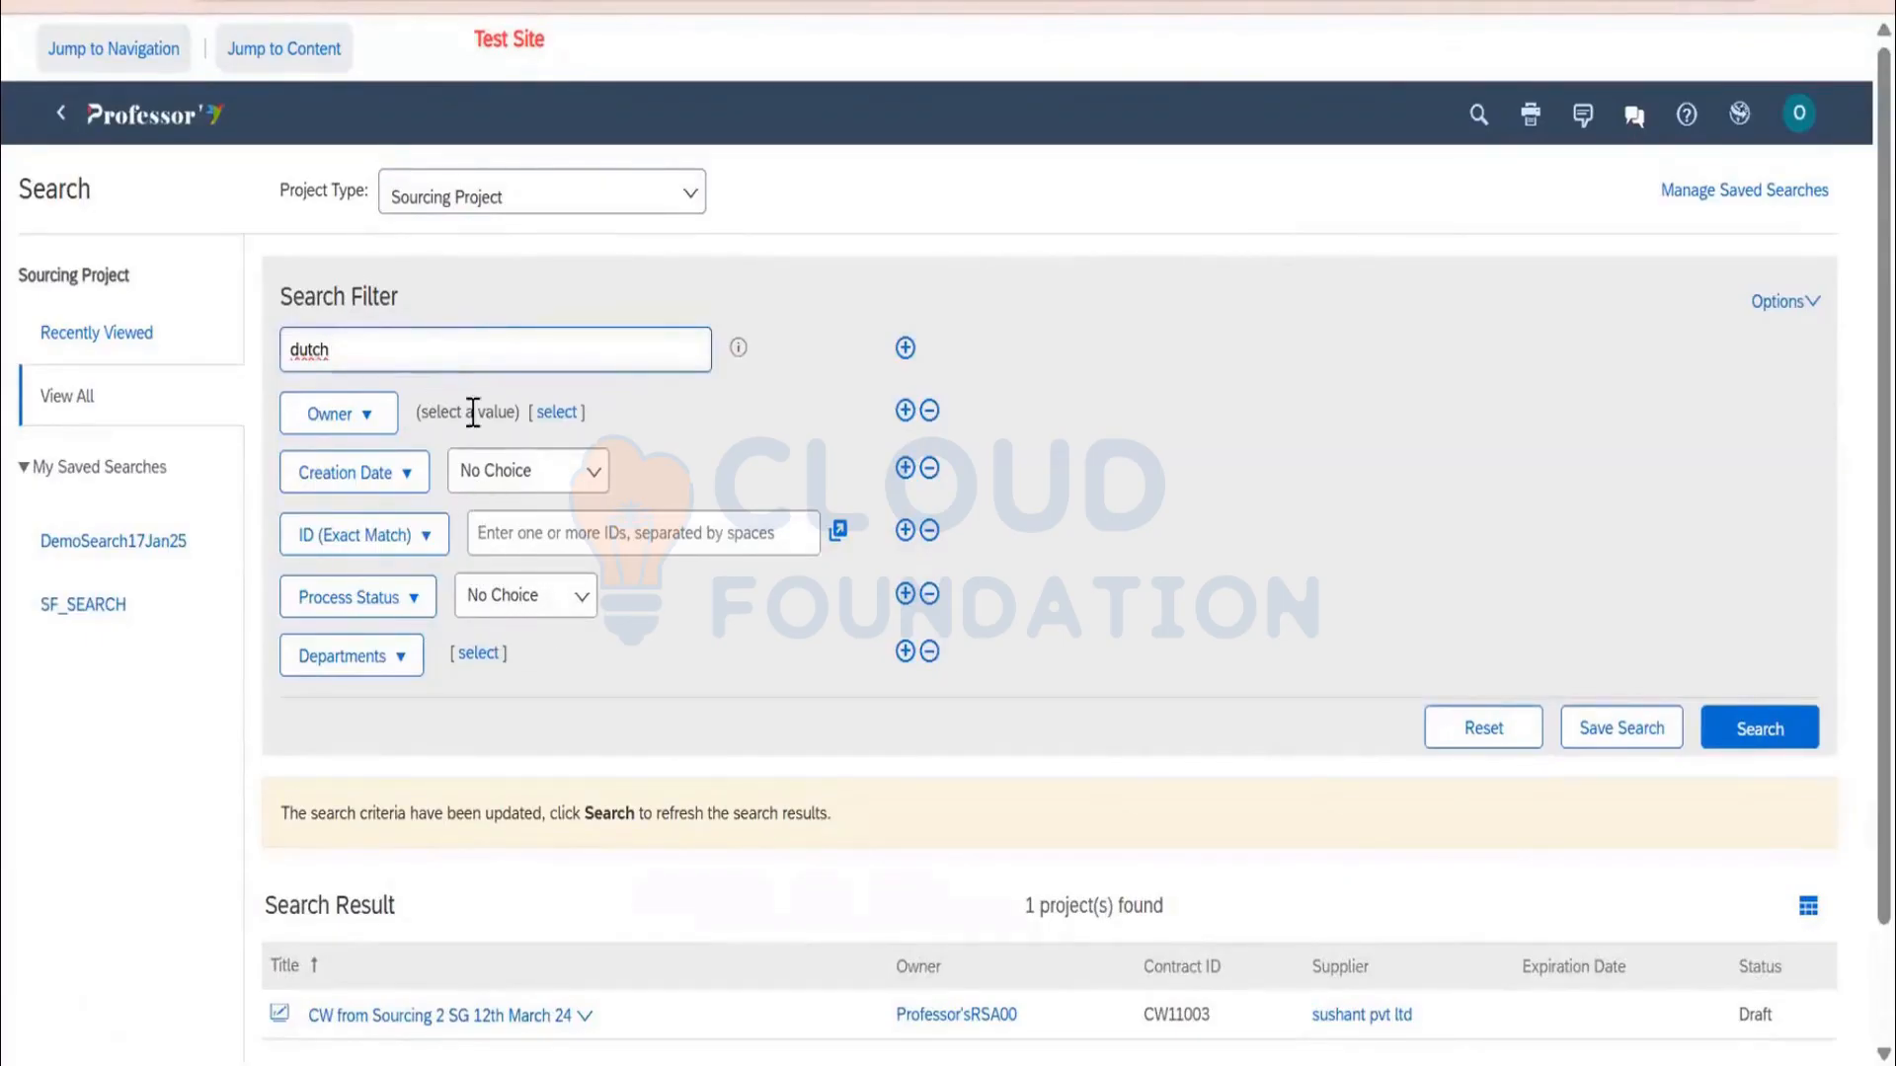
Filter by the signed-in user as owner and This Year creation date, then run the search
click(556, 412)
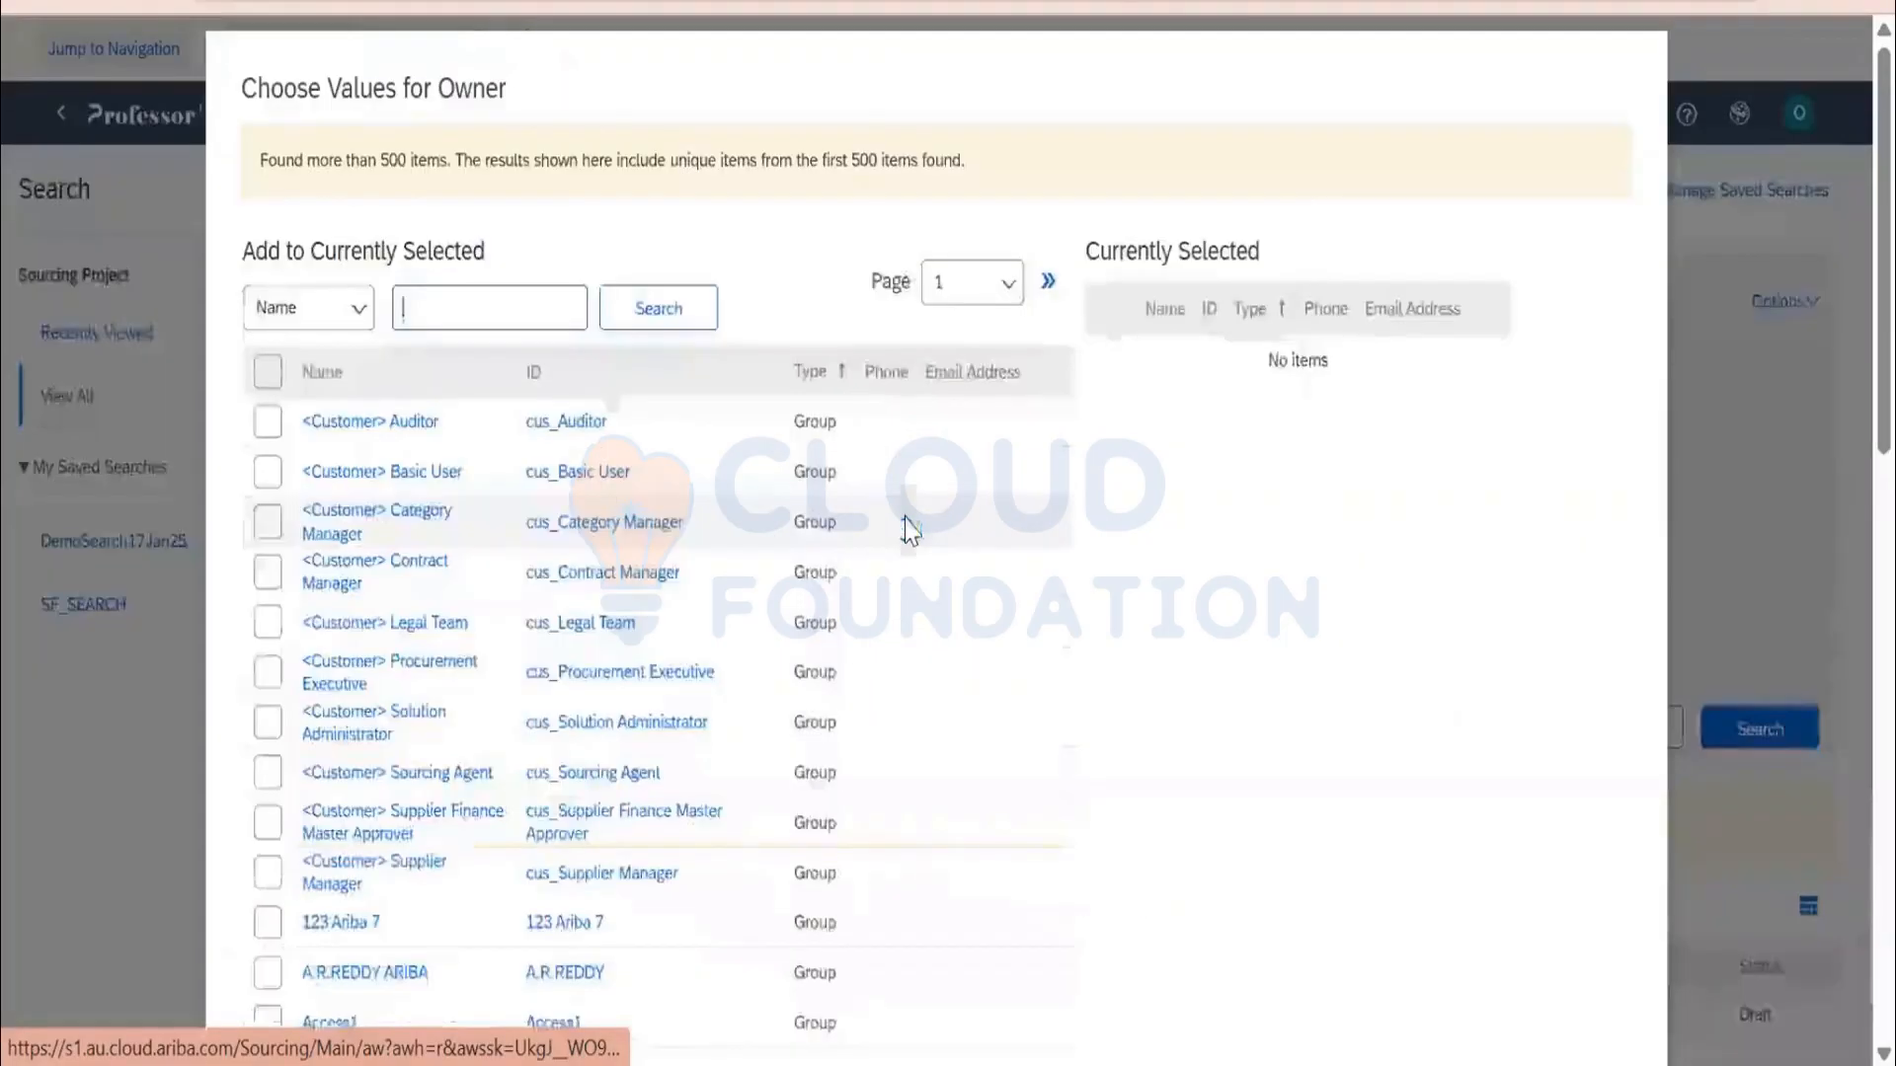
text(orane12)
key(Return)
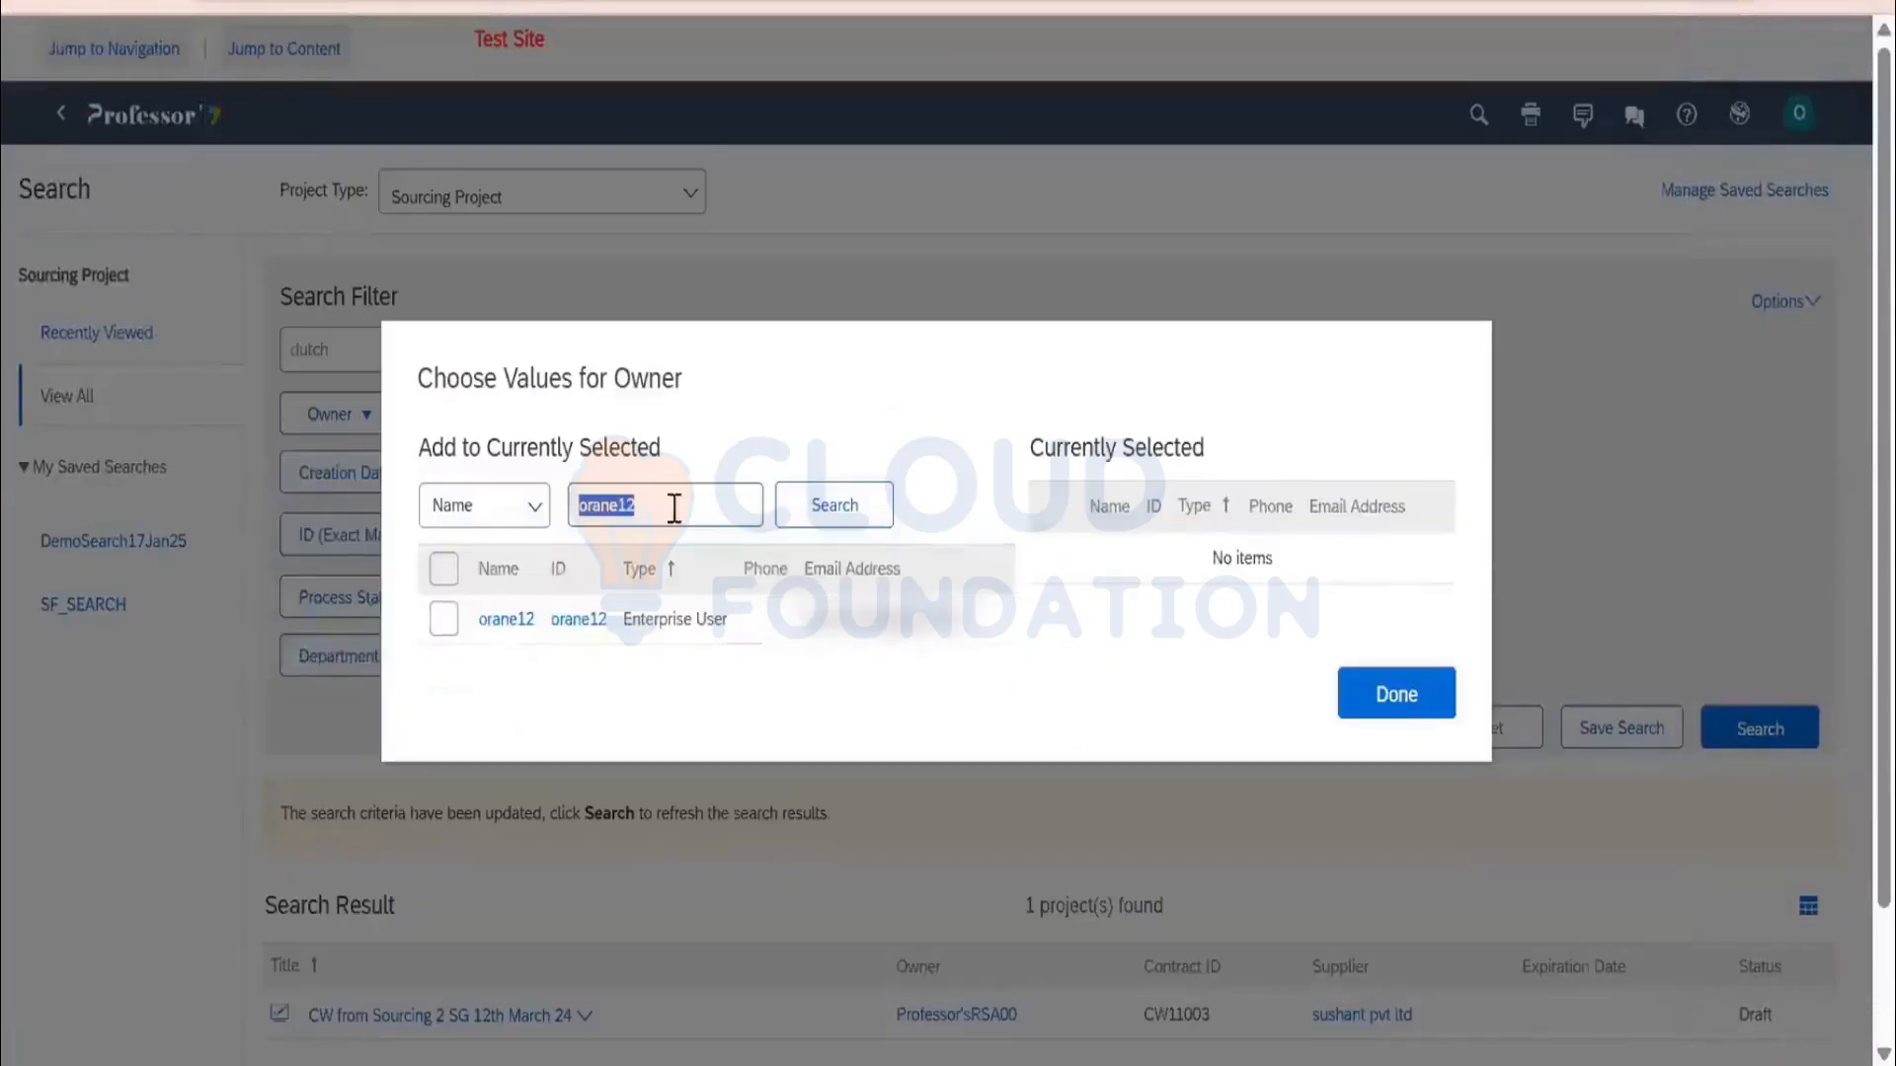
click(447, 622)
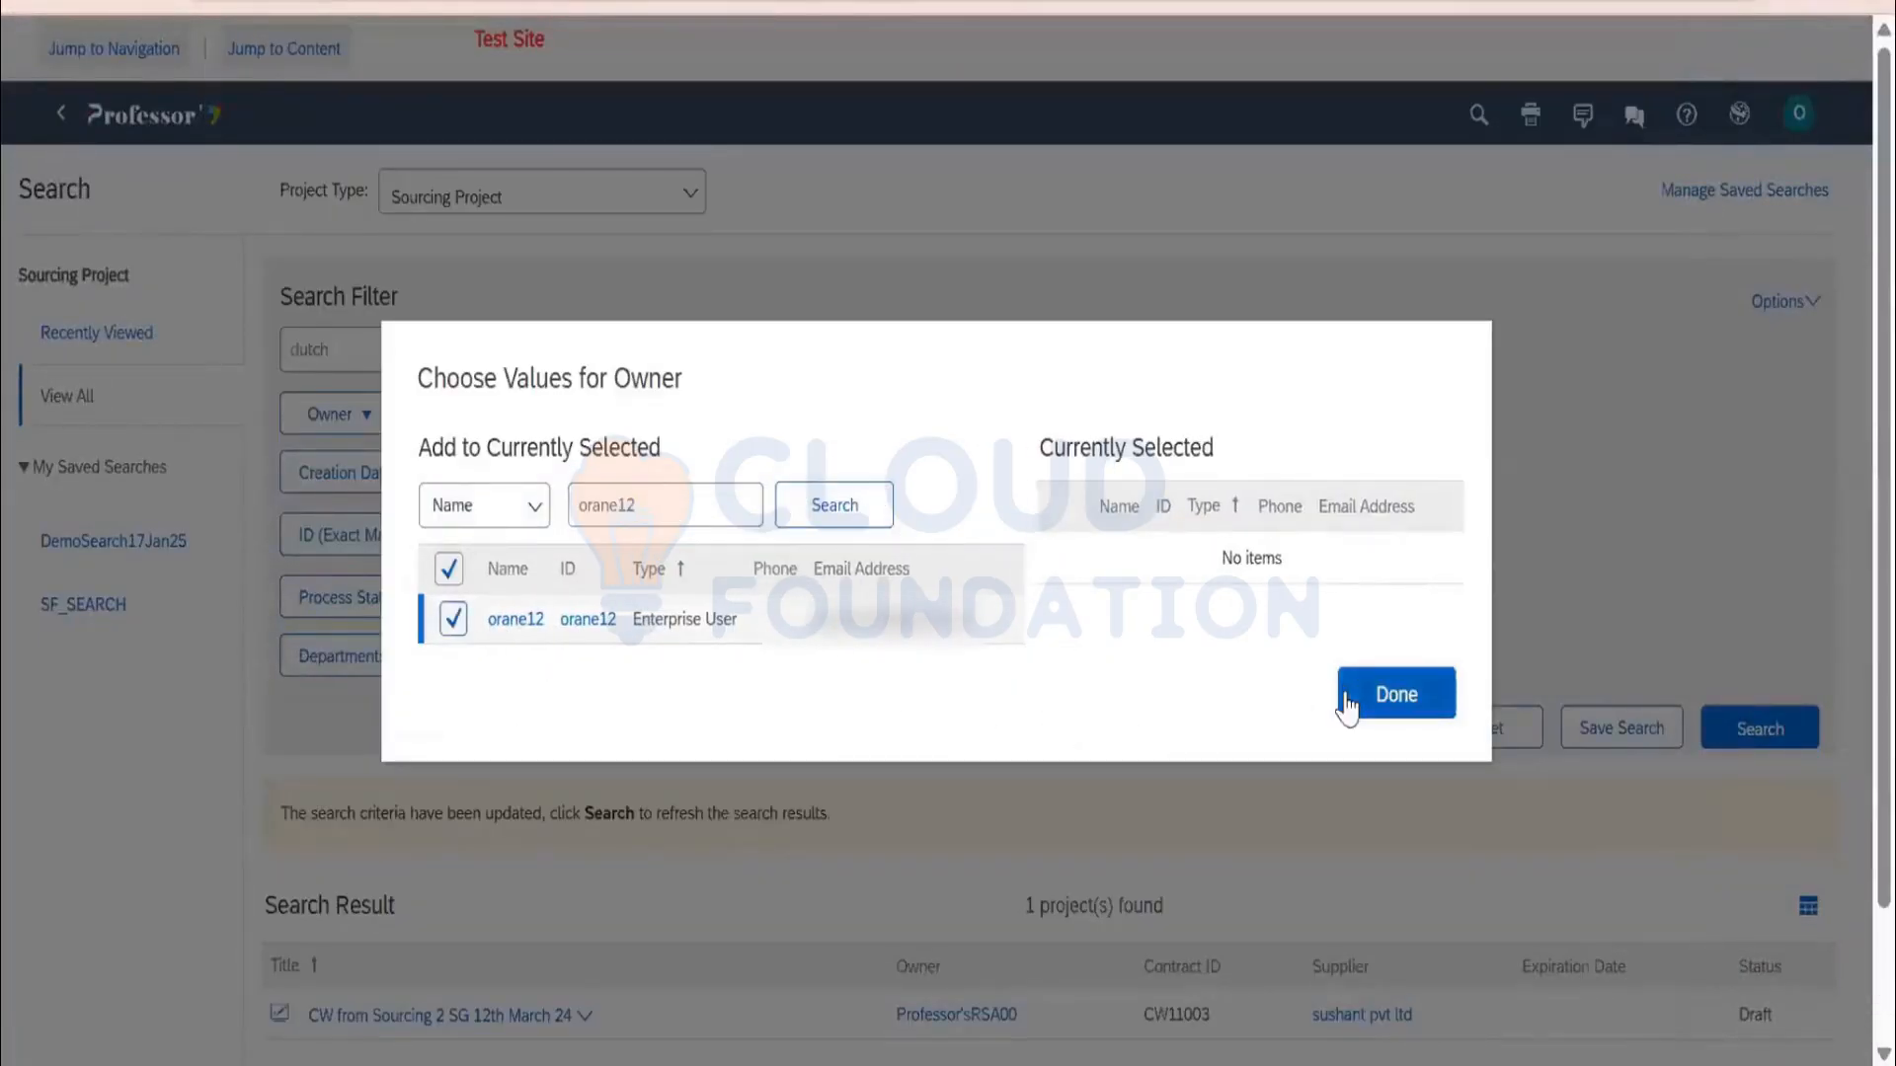
click(1348, 703)
click(553, 476)
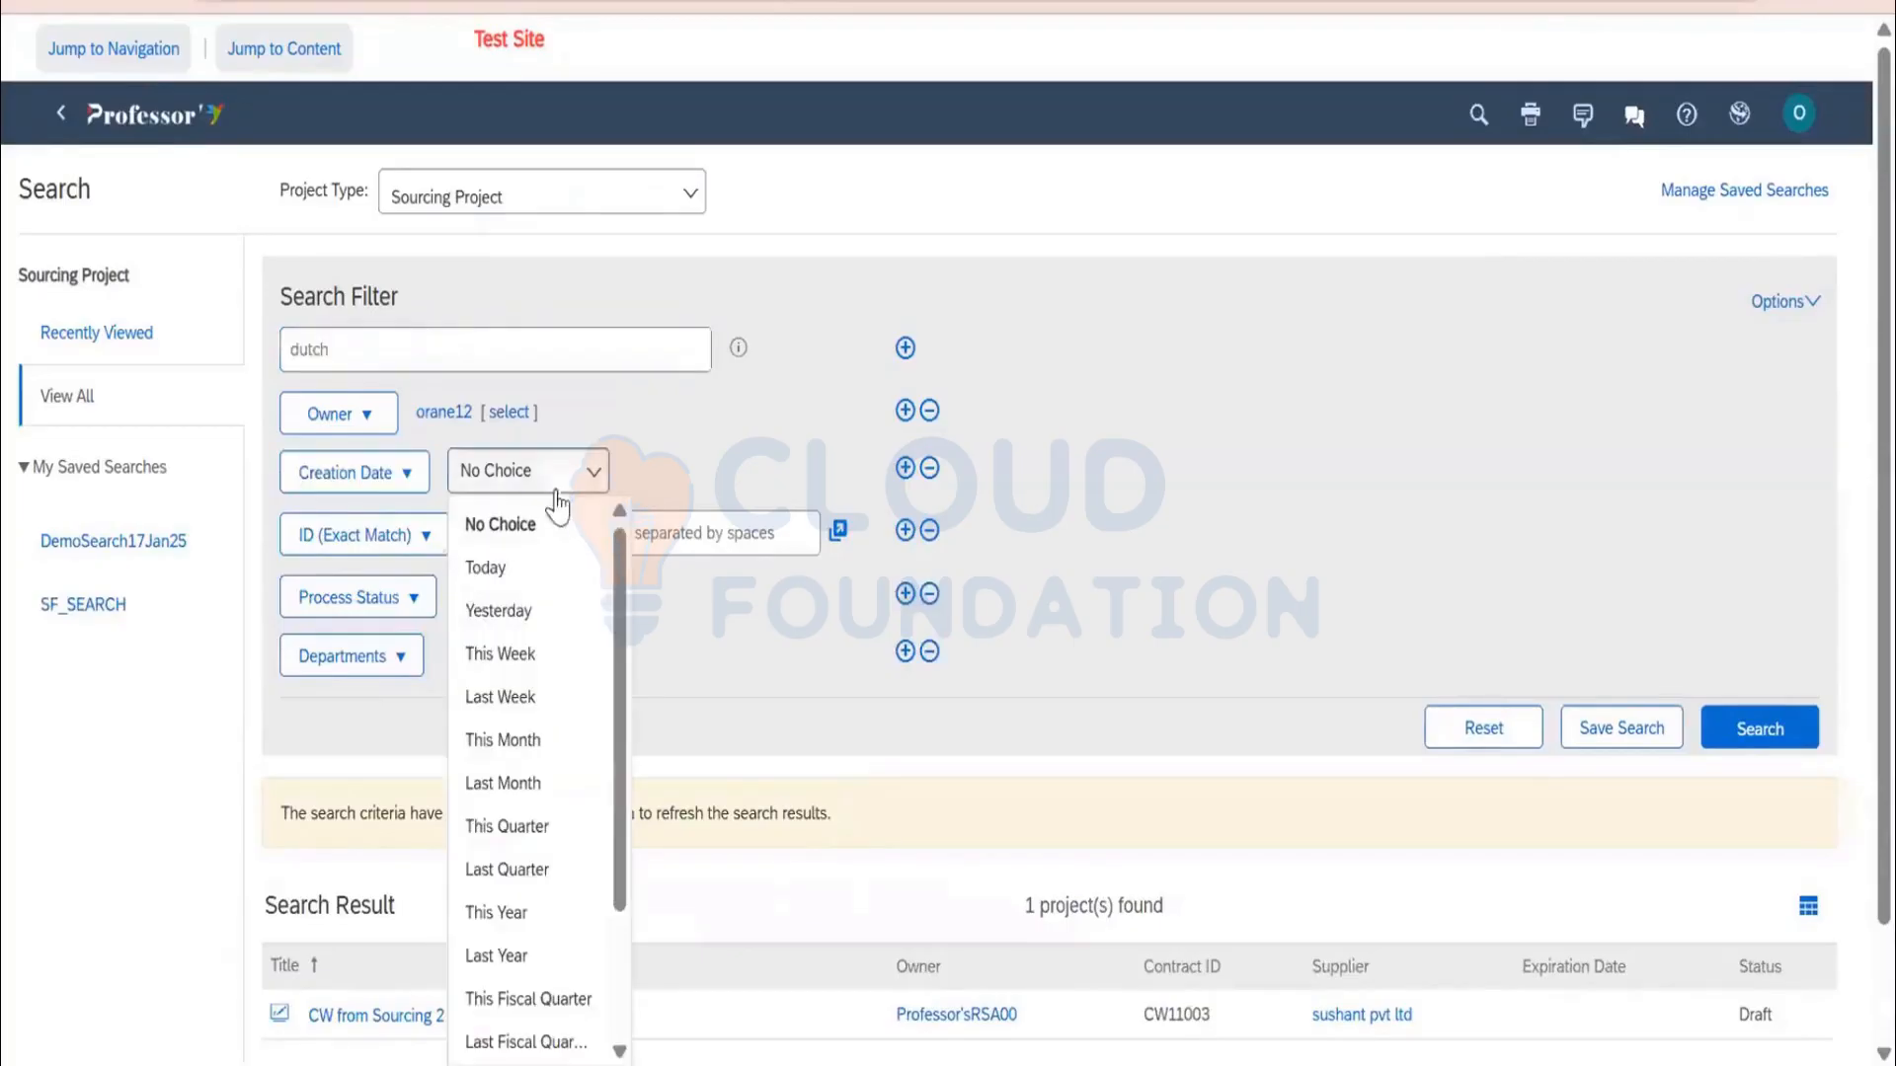
click(499, 910)
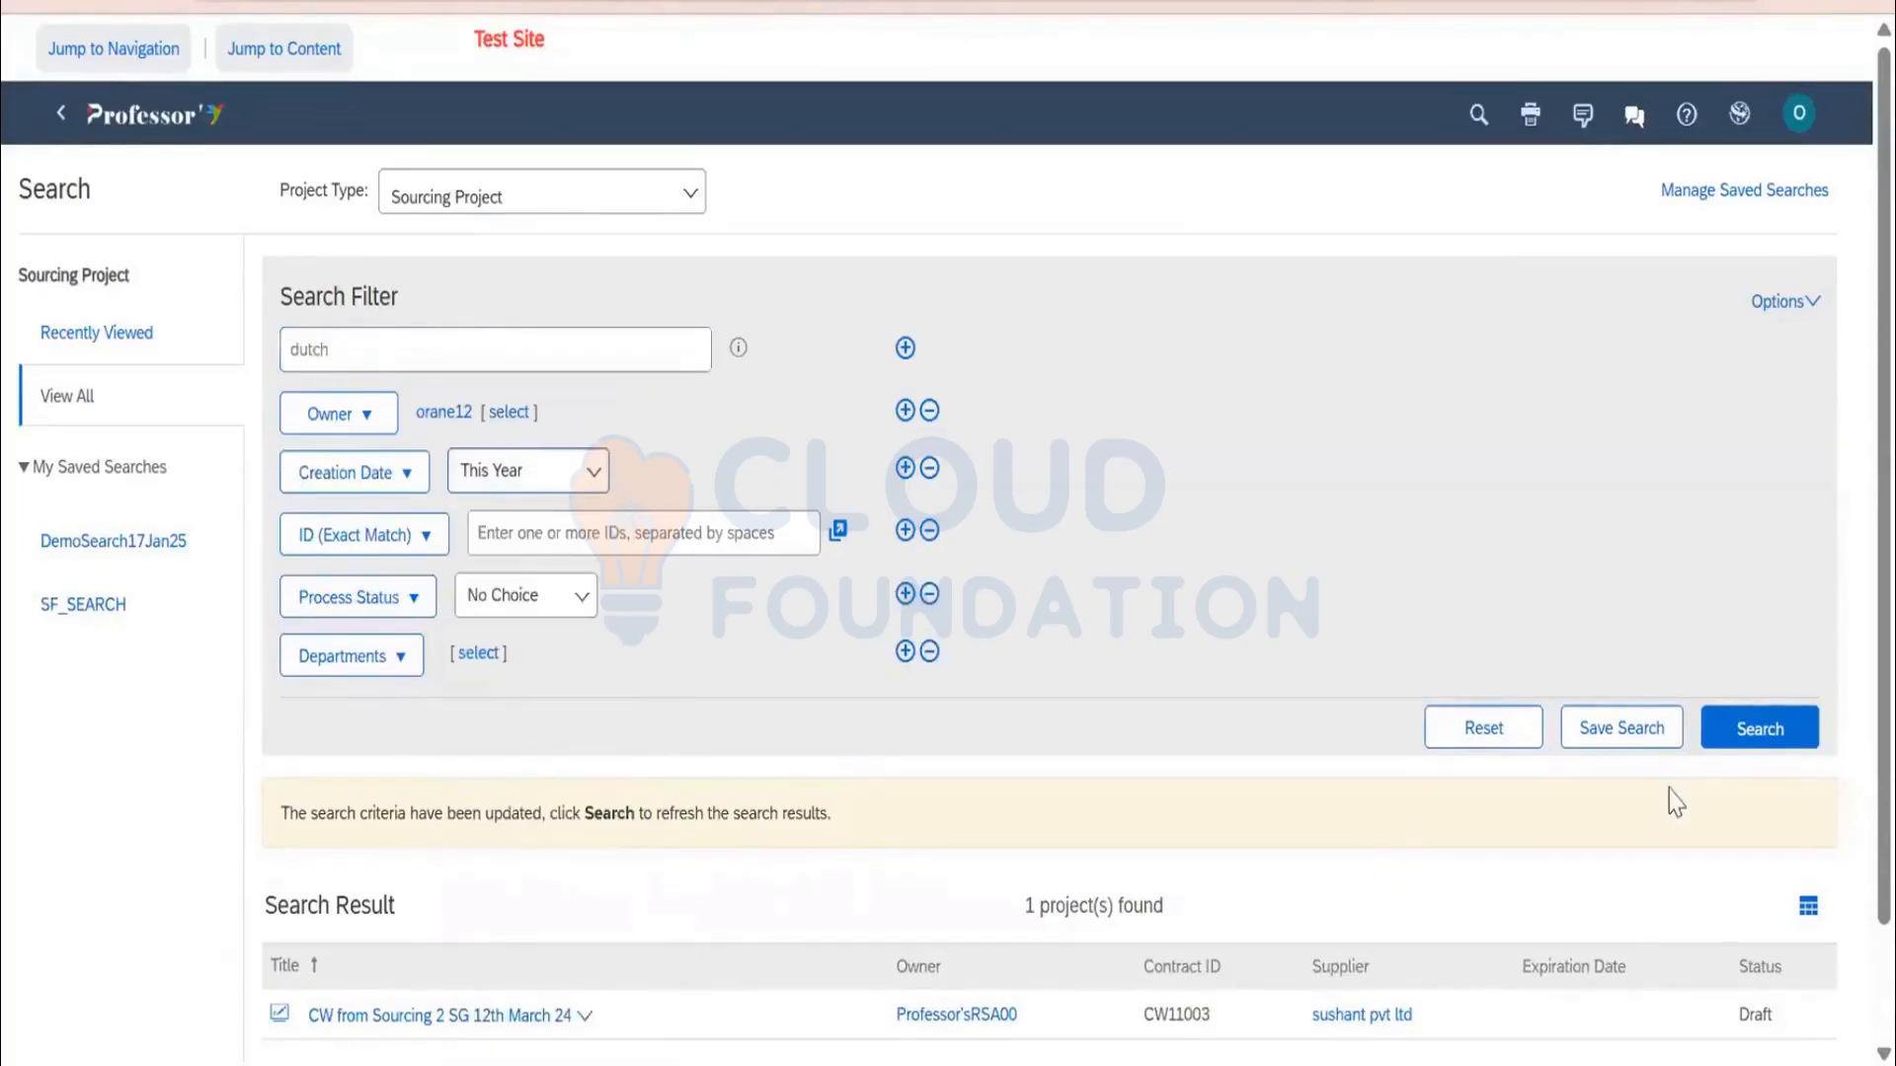
click(1760, 728)
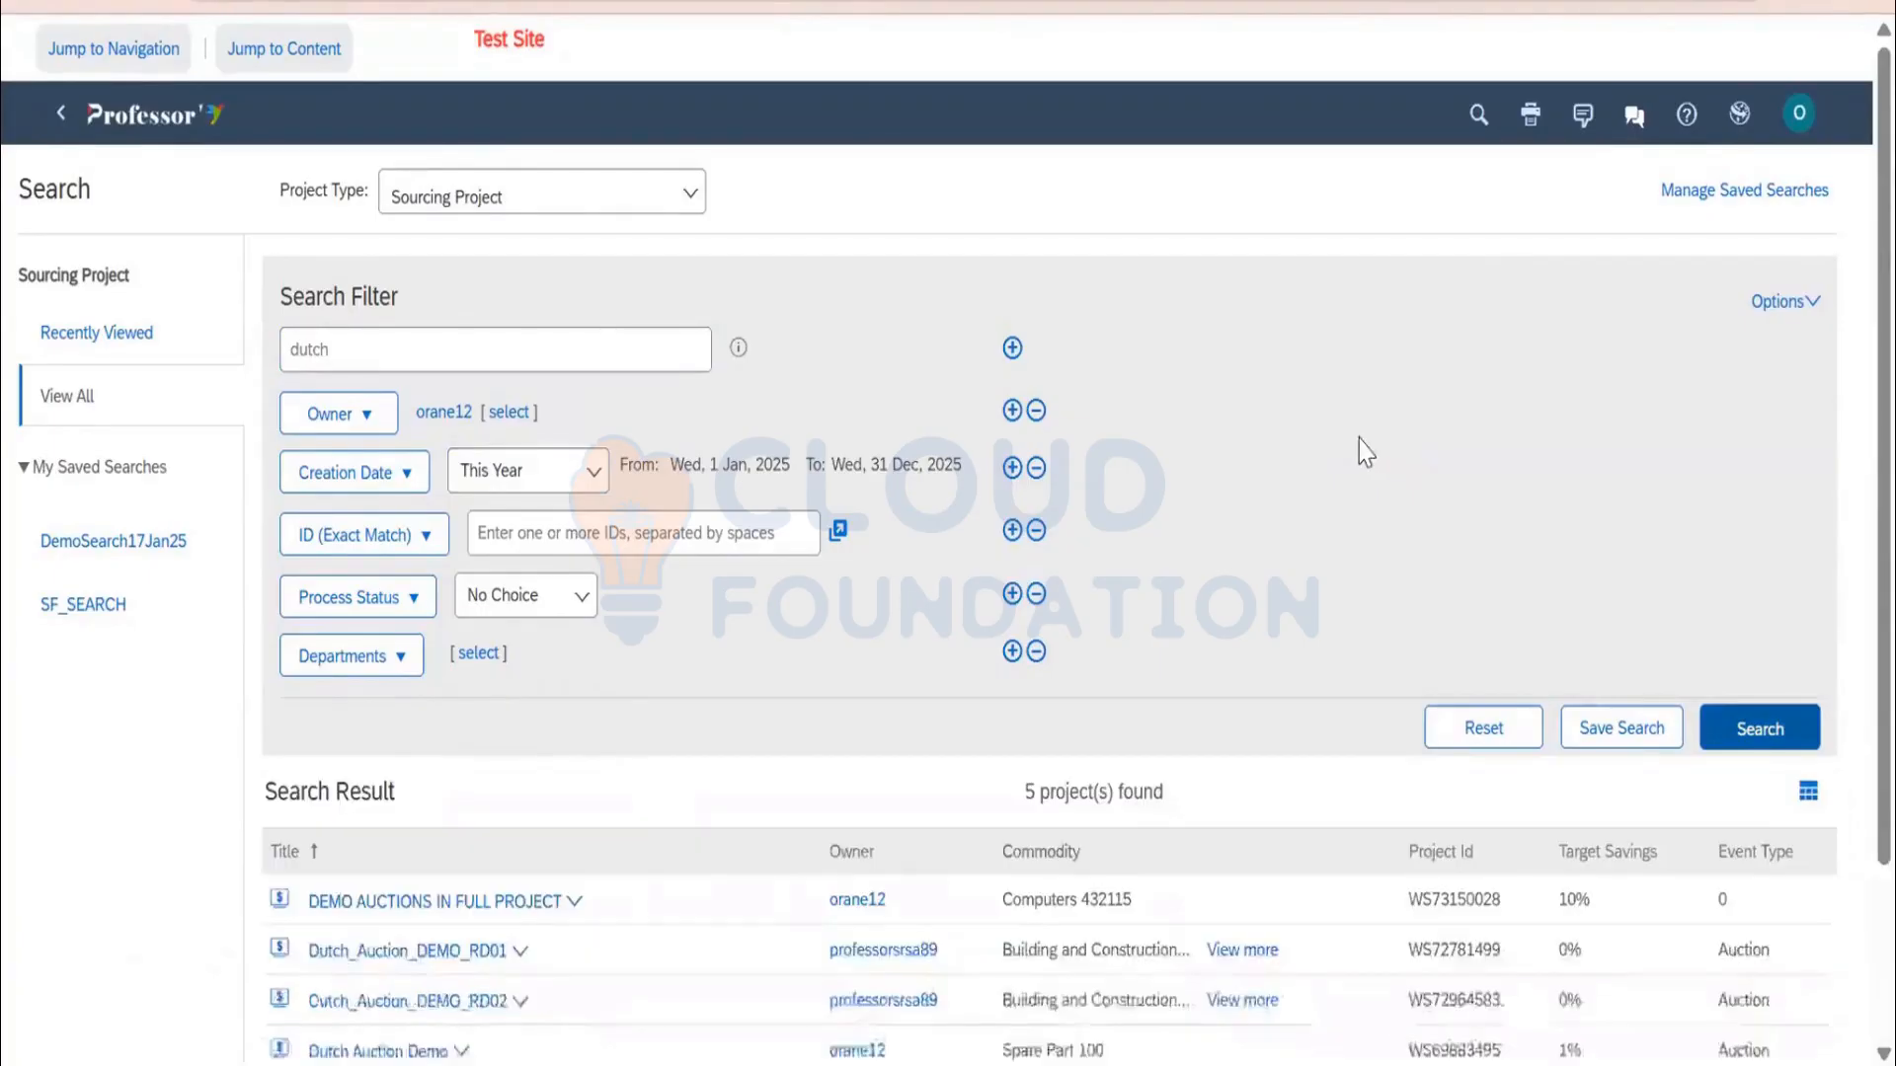
scroll(1363, 449, down, 3)
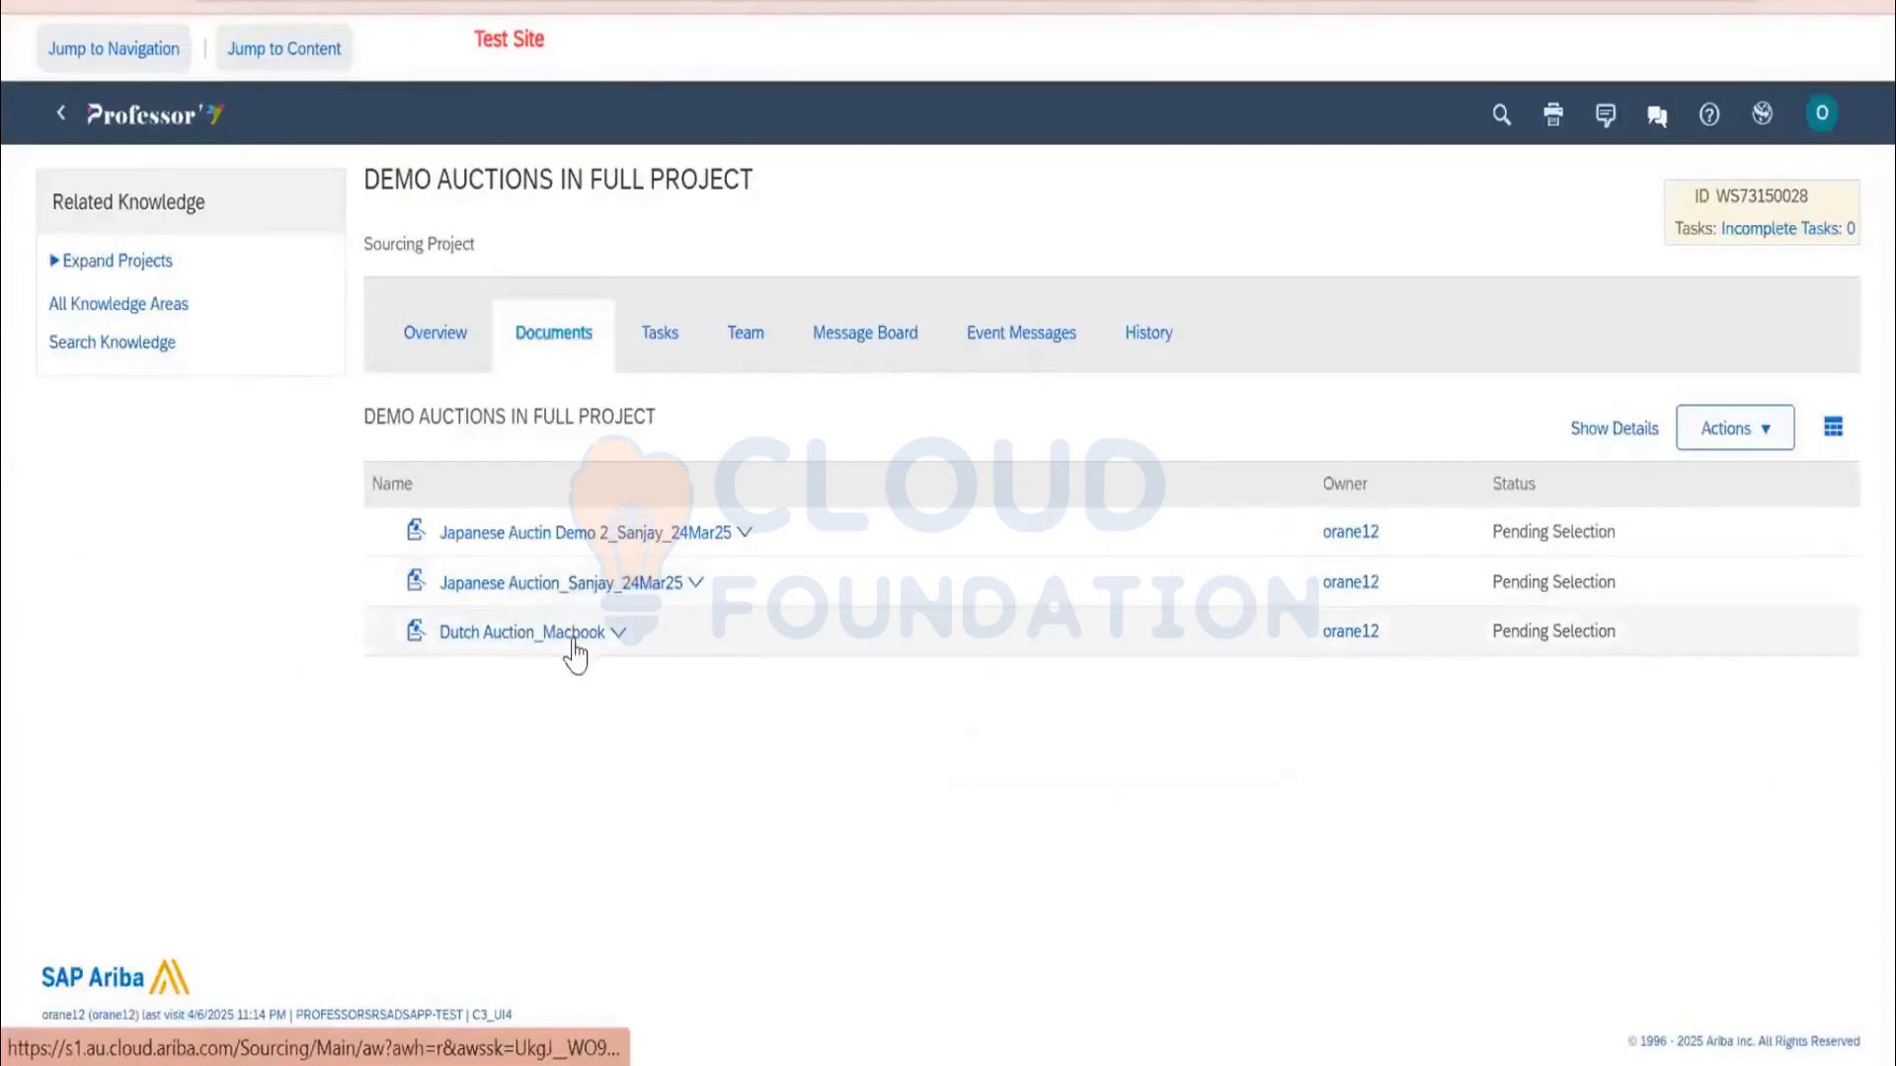
Monitor the Dutch Auction_Macbook event and review its invited suppliers
click(573, 642)
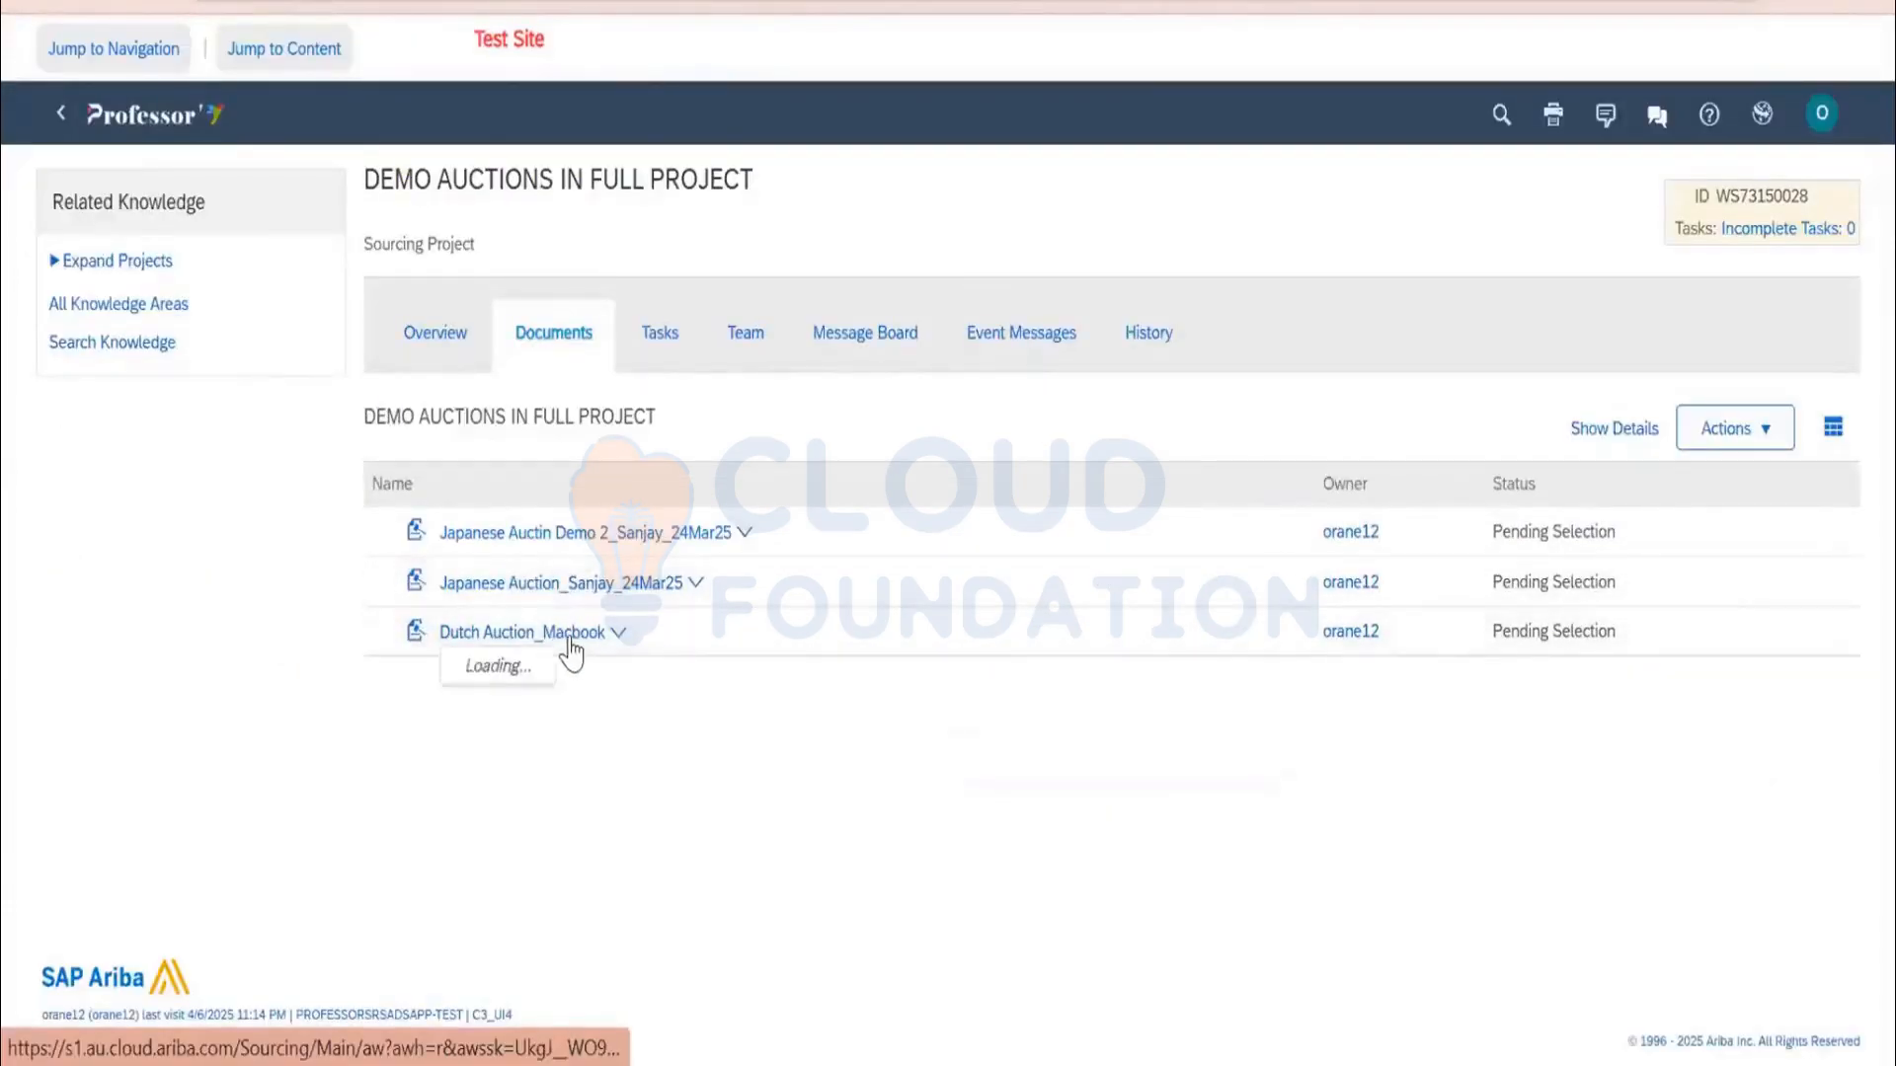
click(542, 735)
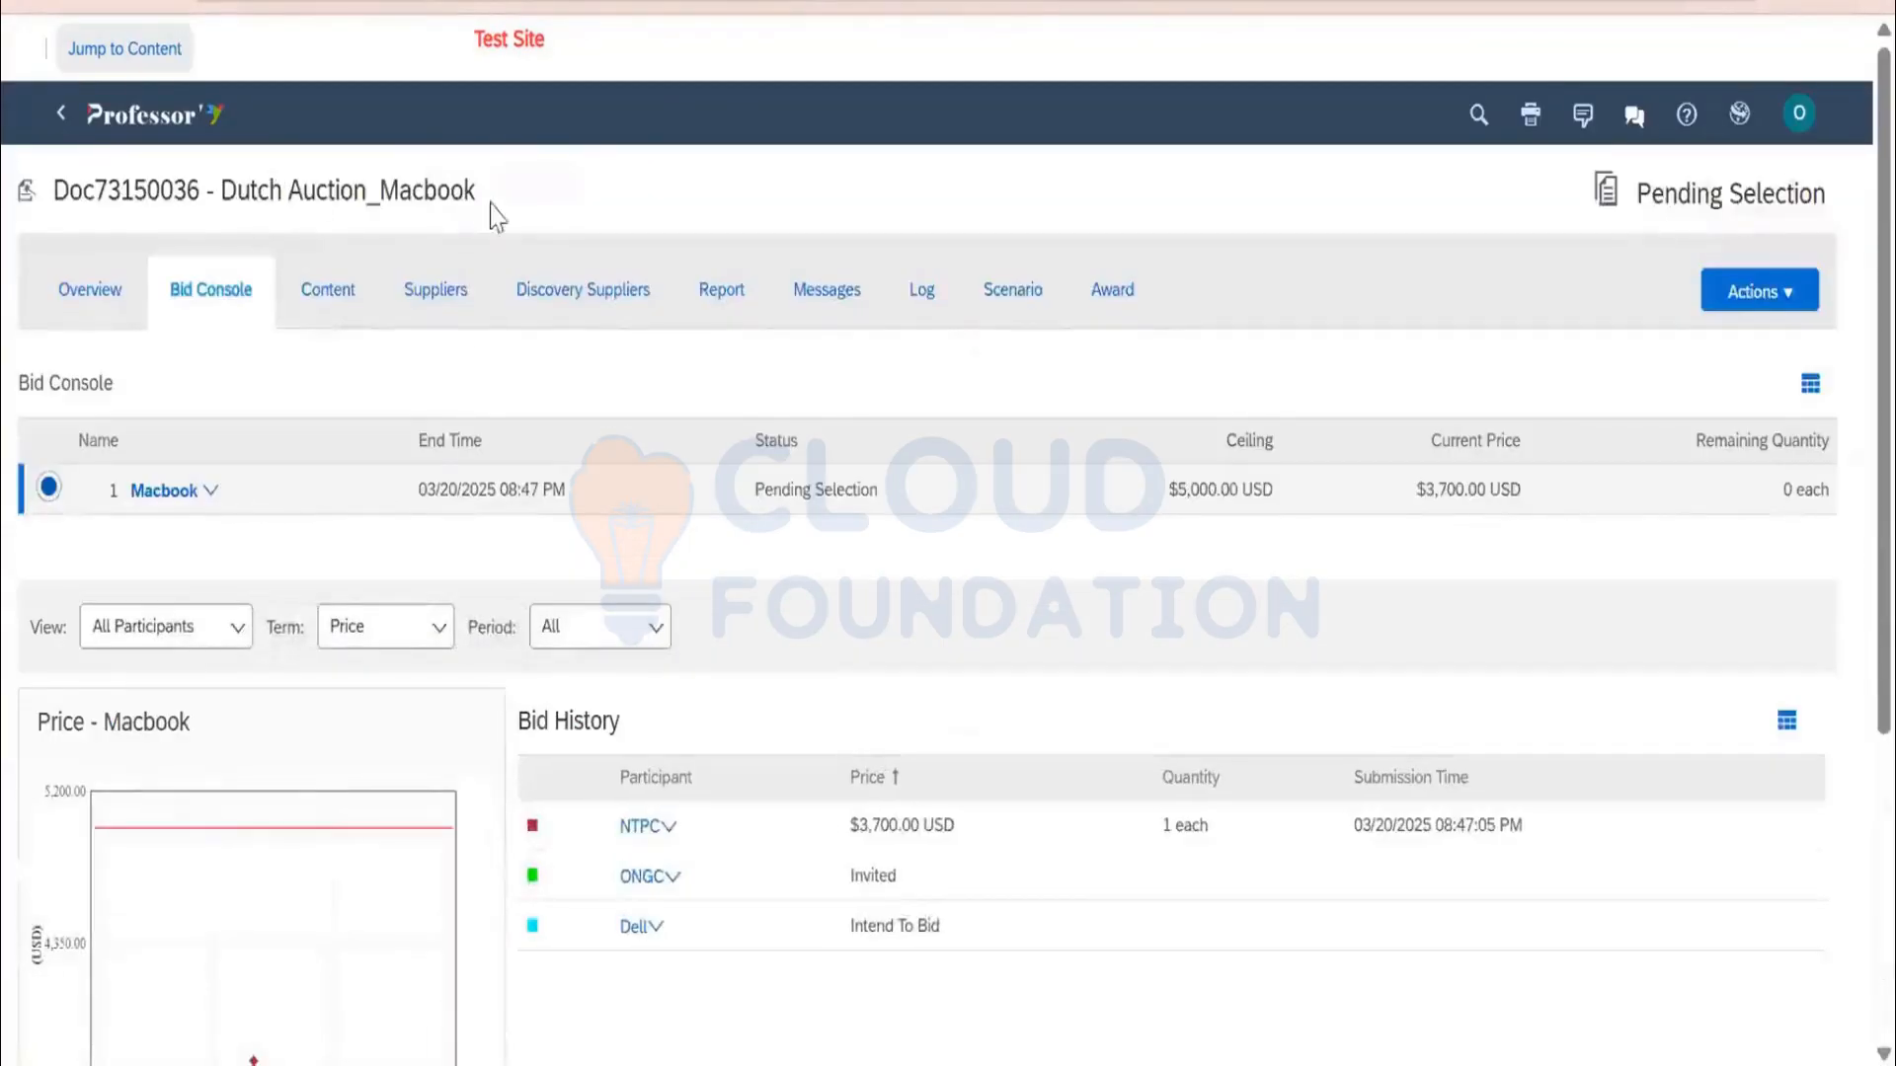
drag(476, 190, 48, 190)
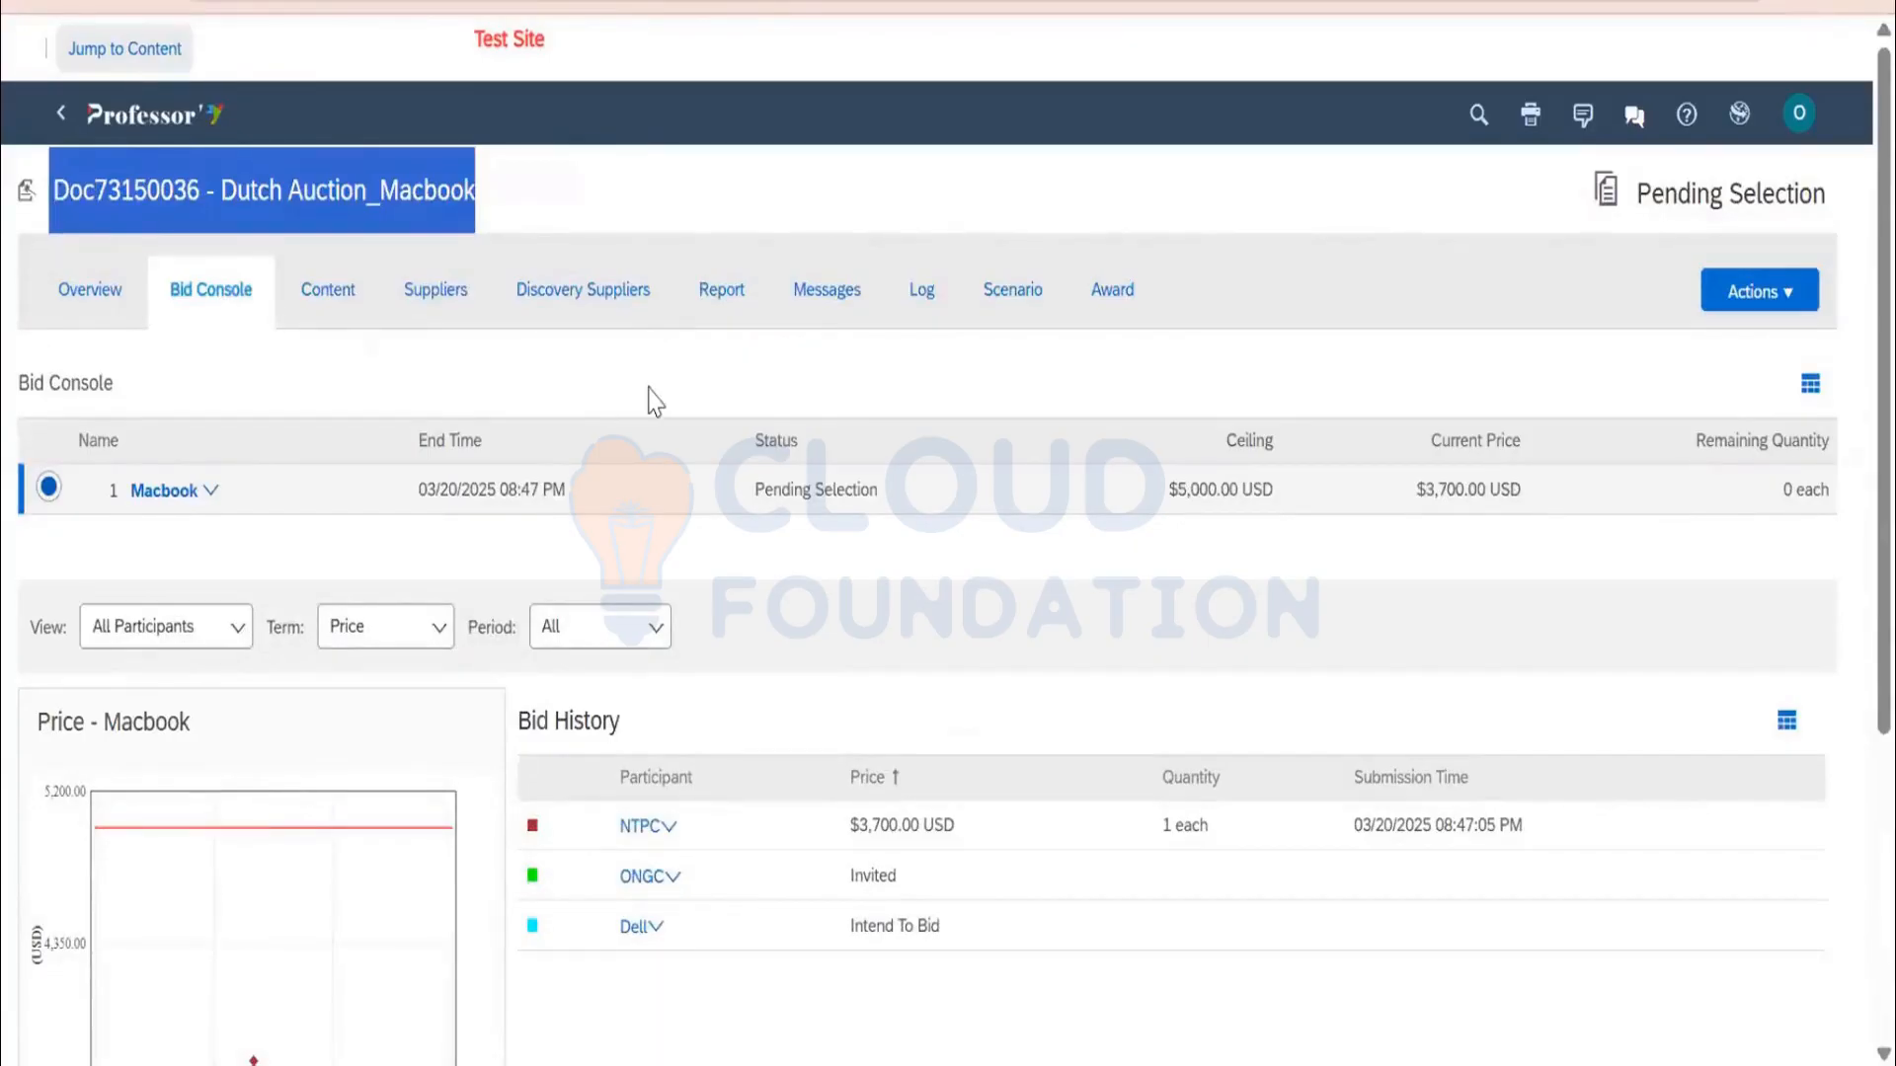
click(436, 293)
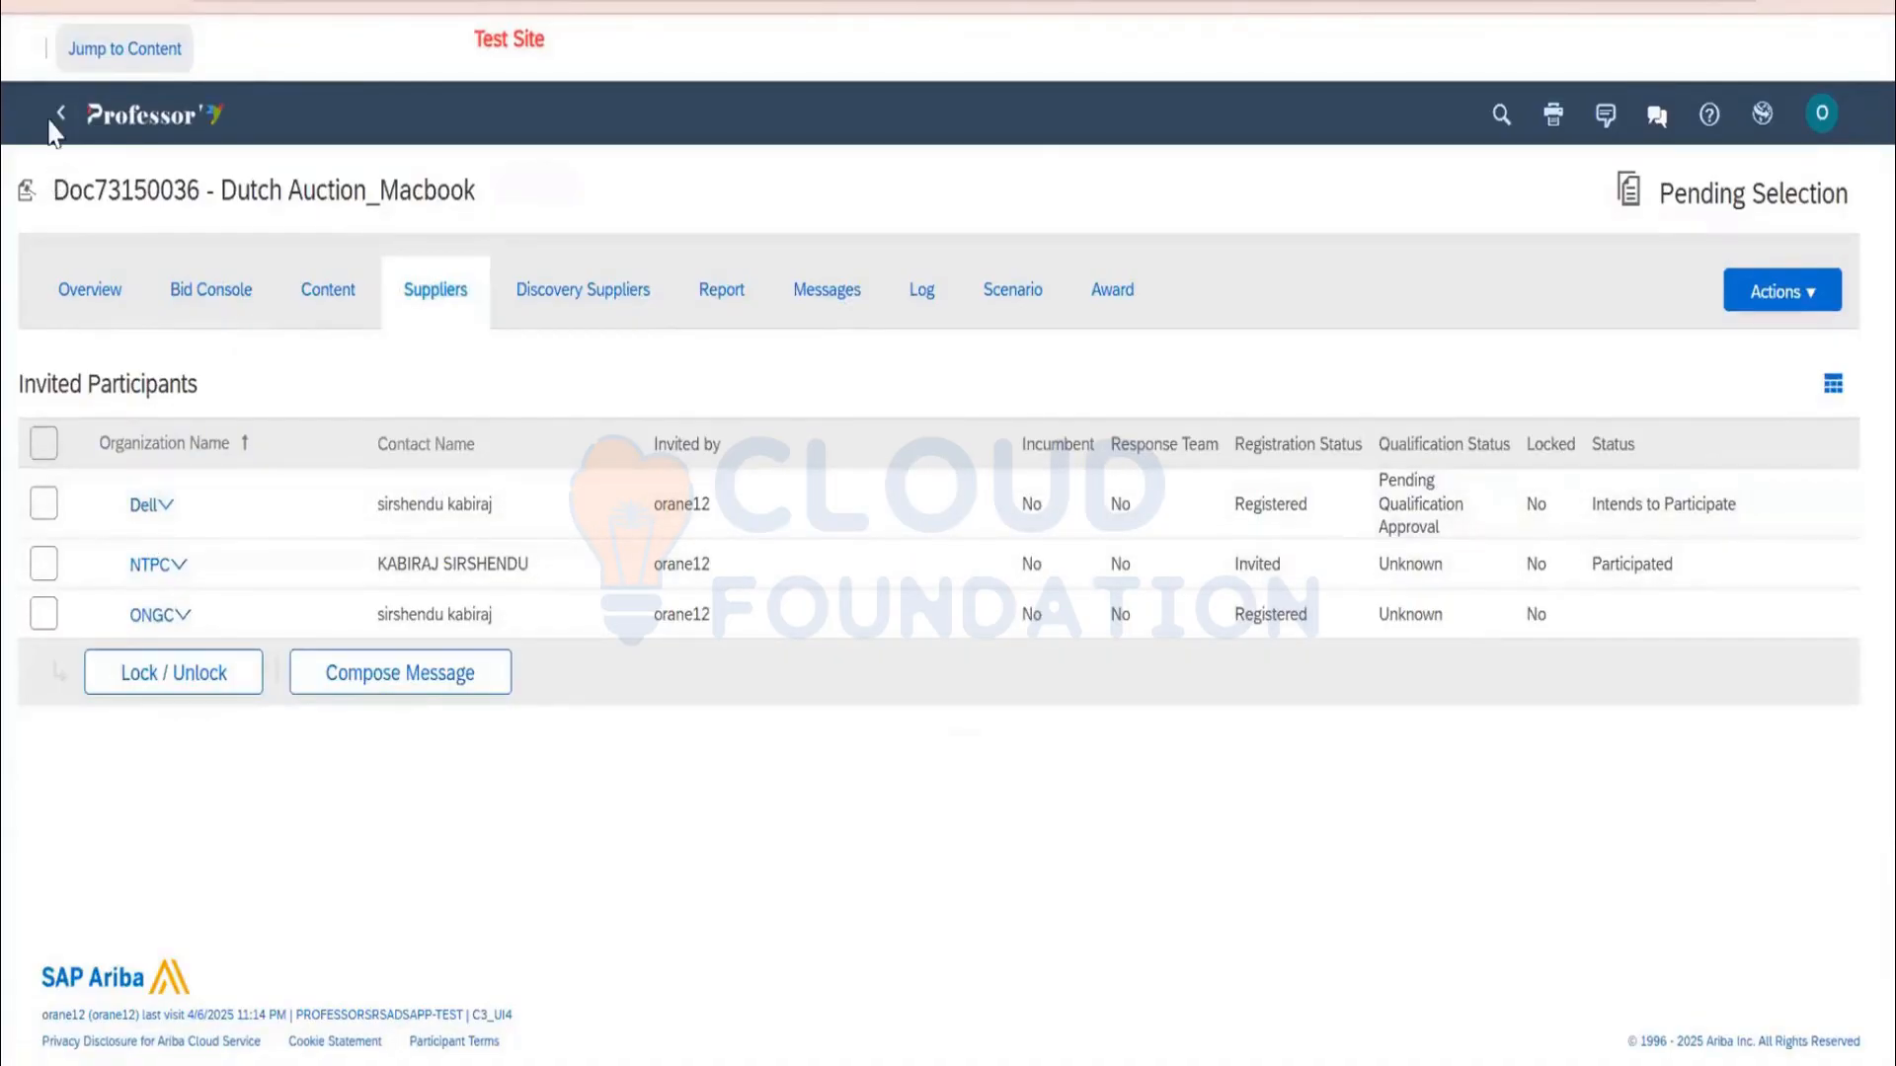
Check the DEMO AUCTIONS IN FULL PROJECT team, then return to the dutch search results
click(57, 116)
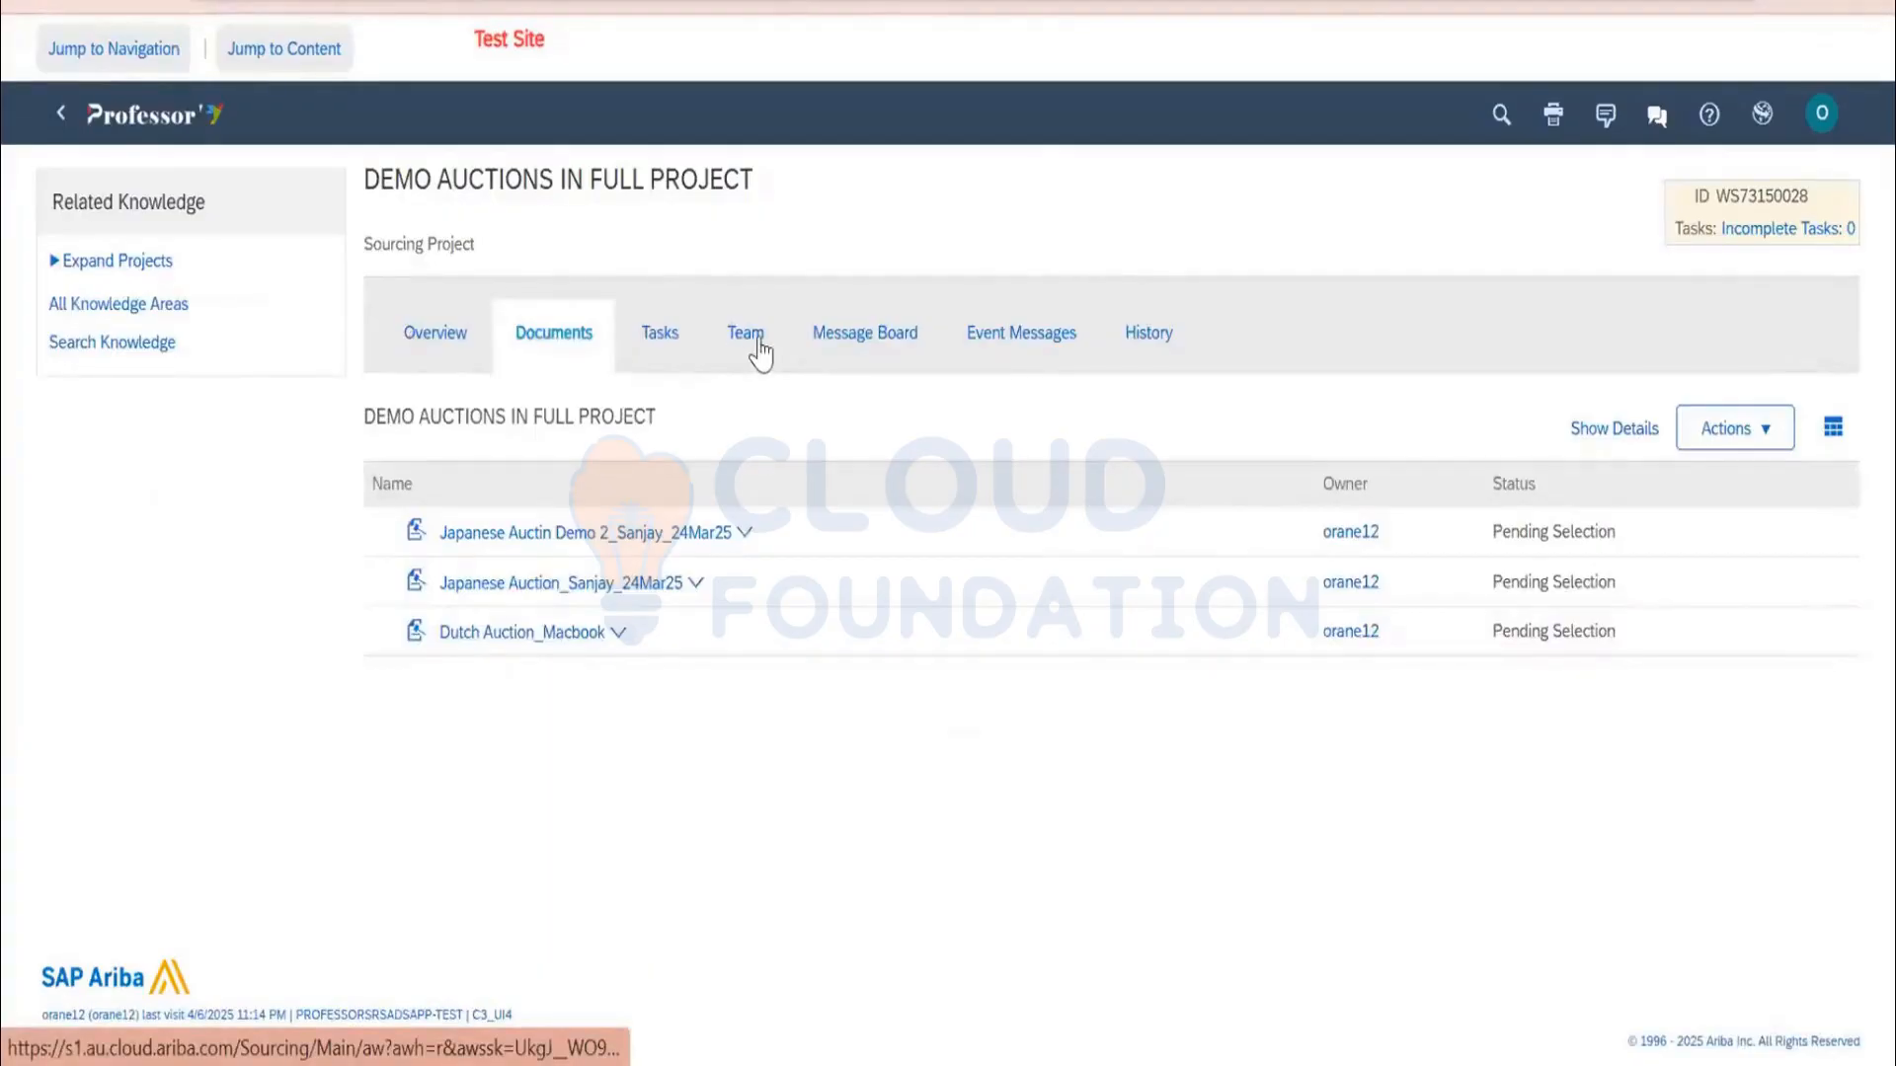
click(758, 353)
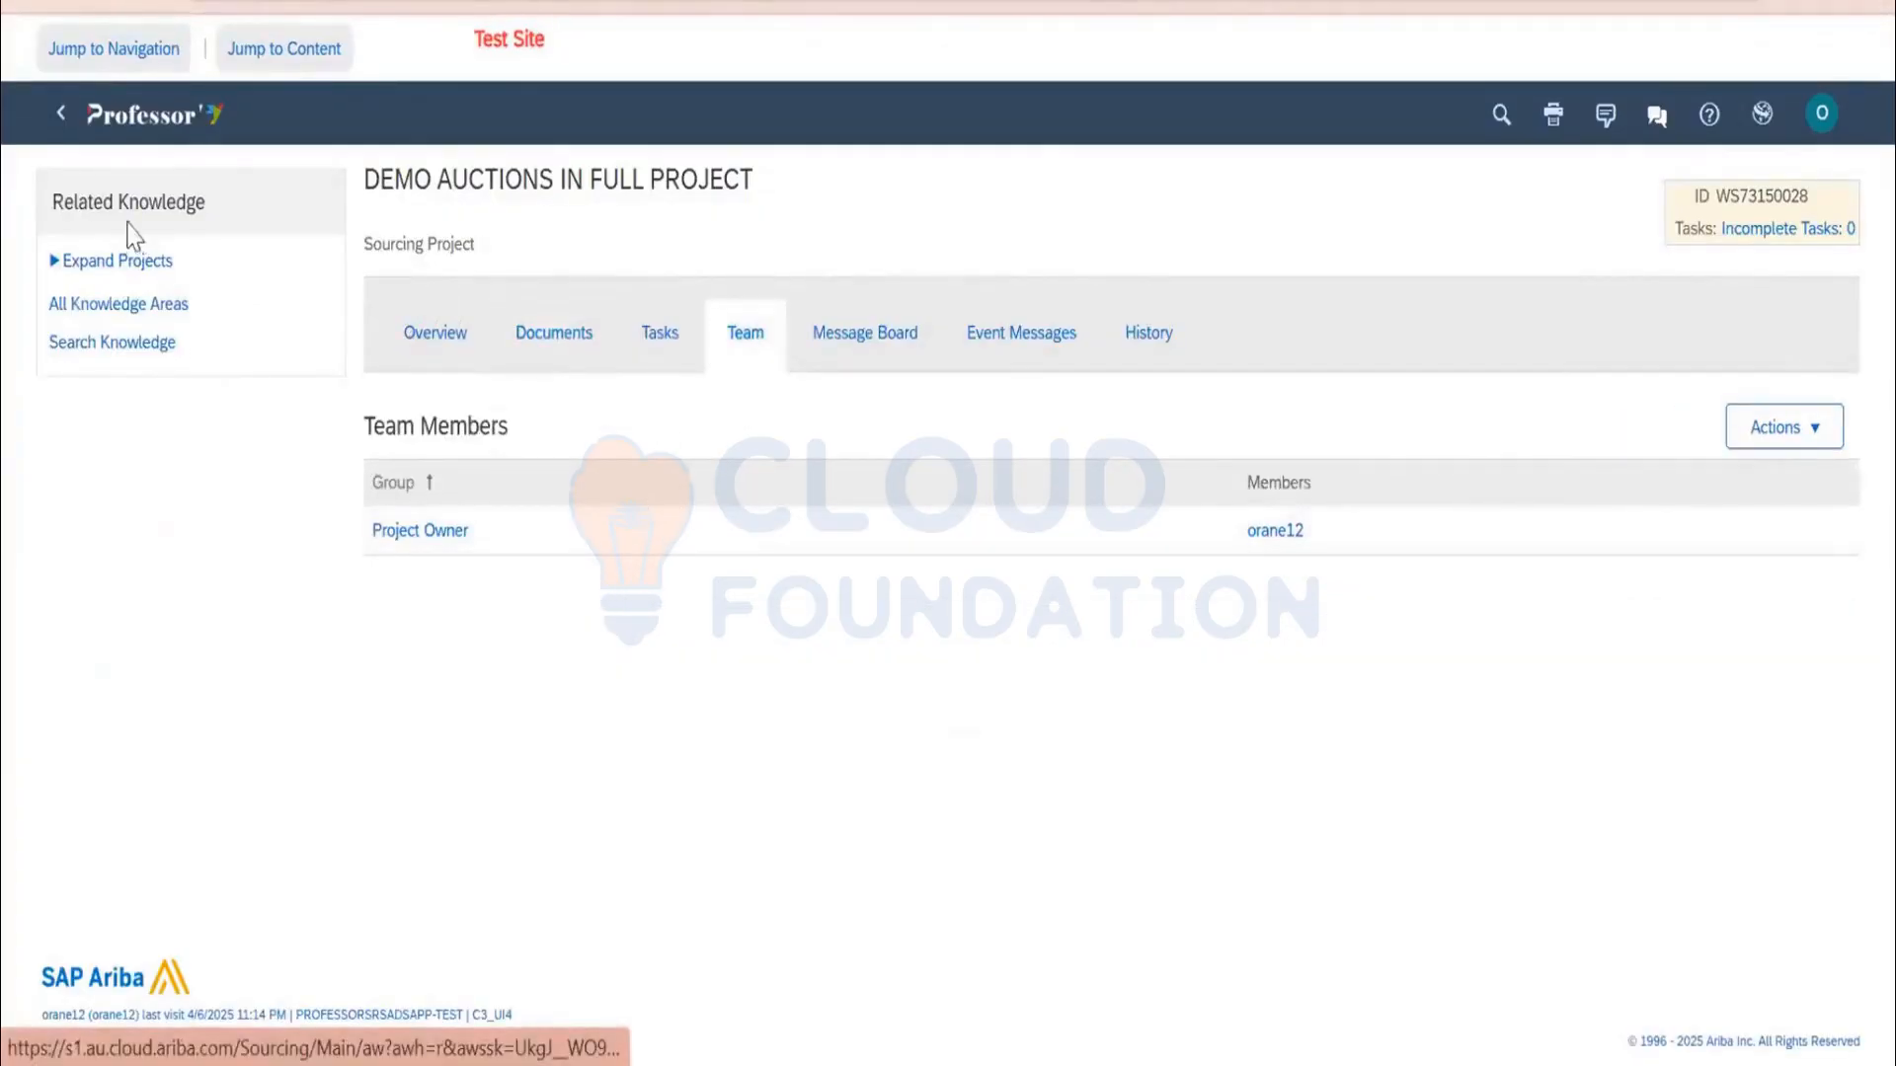
click(61, 119)
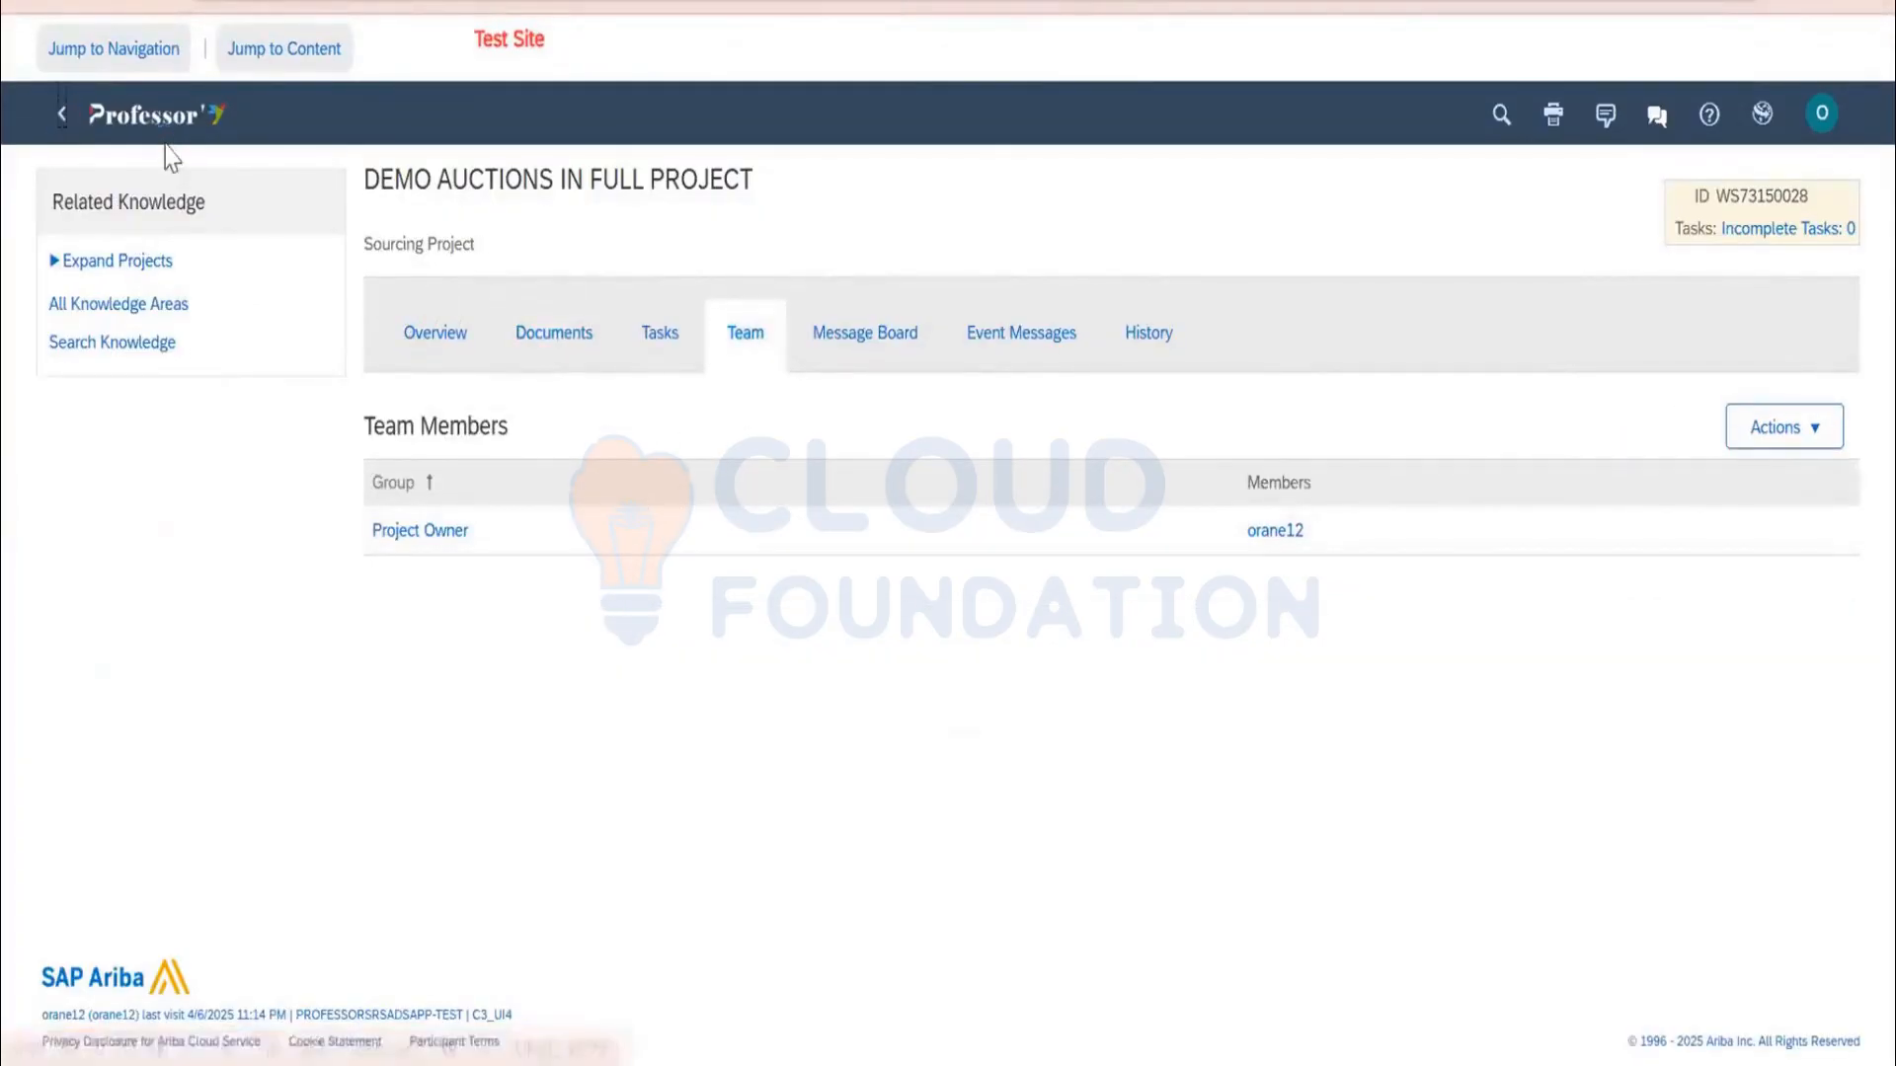
scroll(319, 326, down, 2)
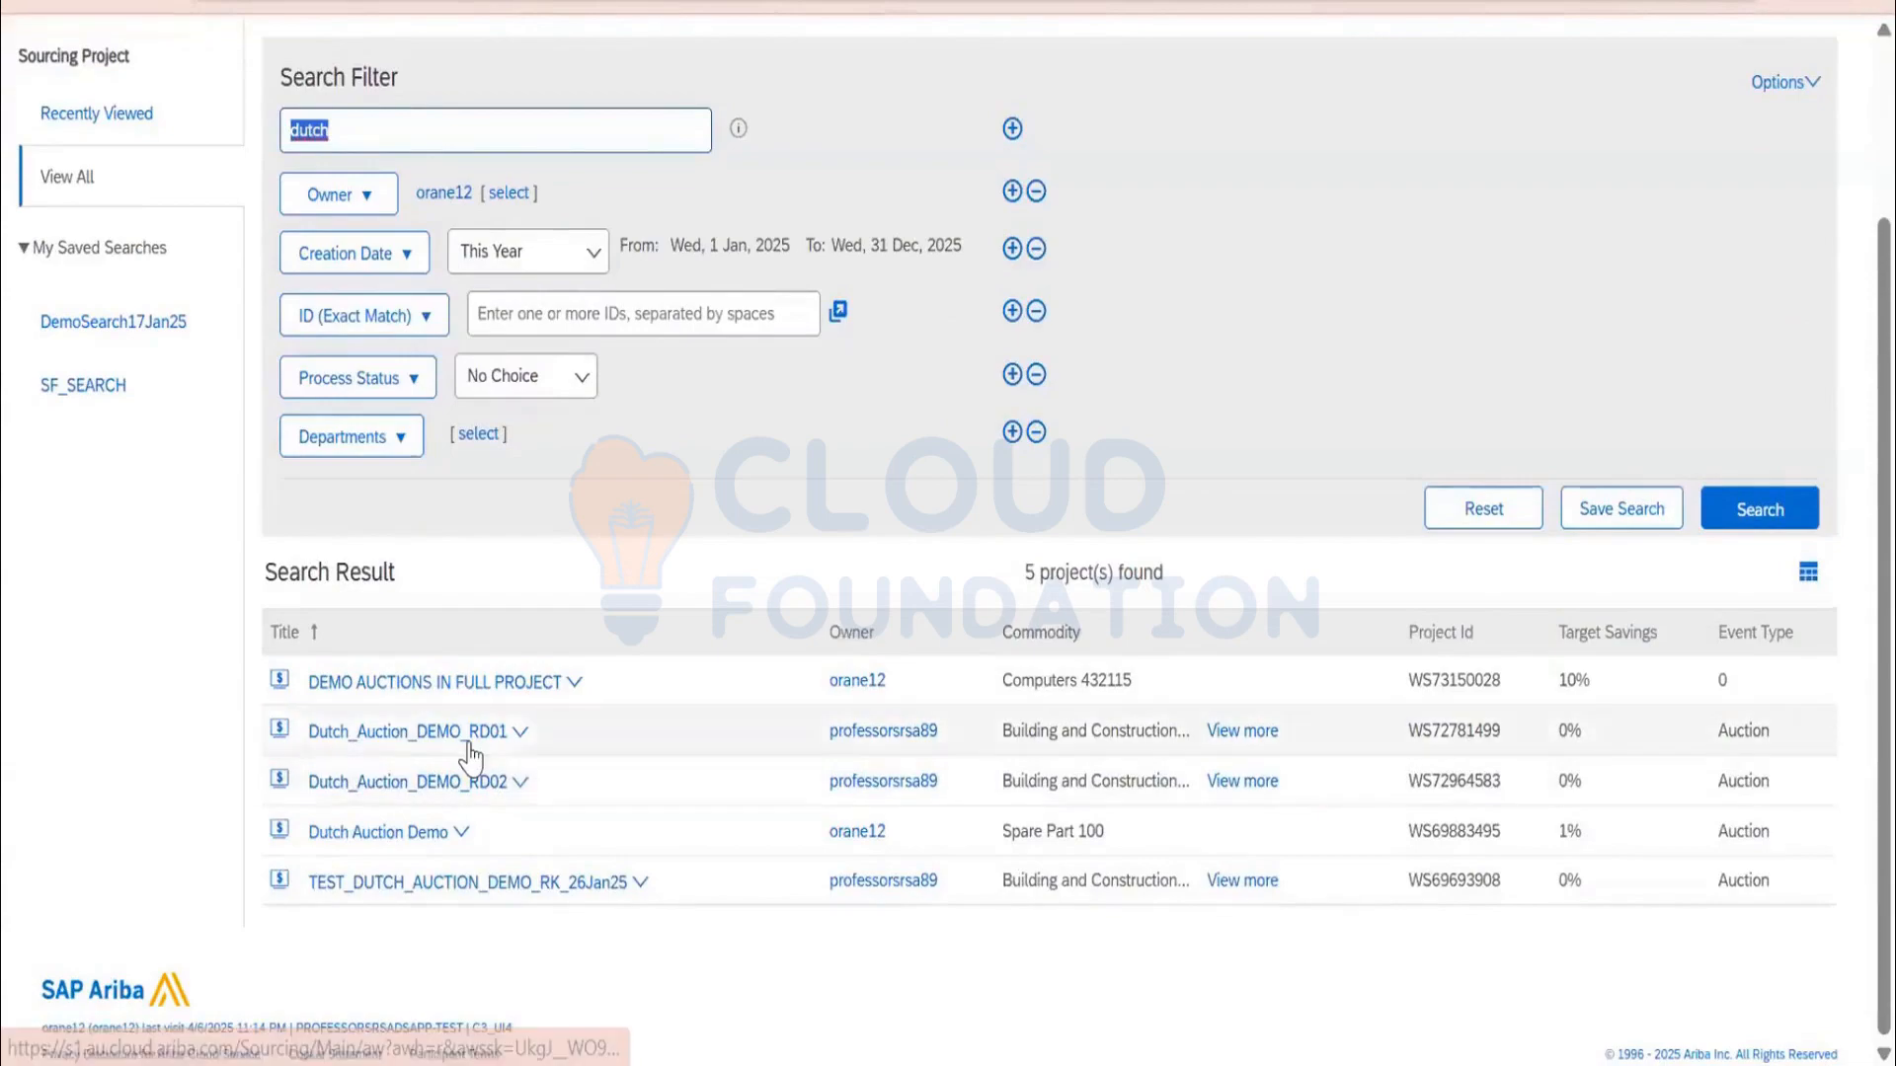
Open Dutch Auction Demo and review its team and Surrogate Bidders group members
click(413, 835)
click(373, 868)
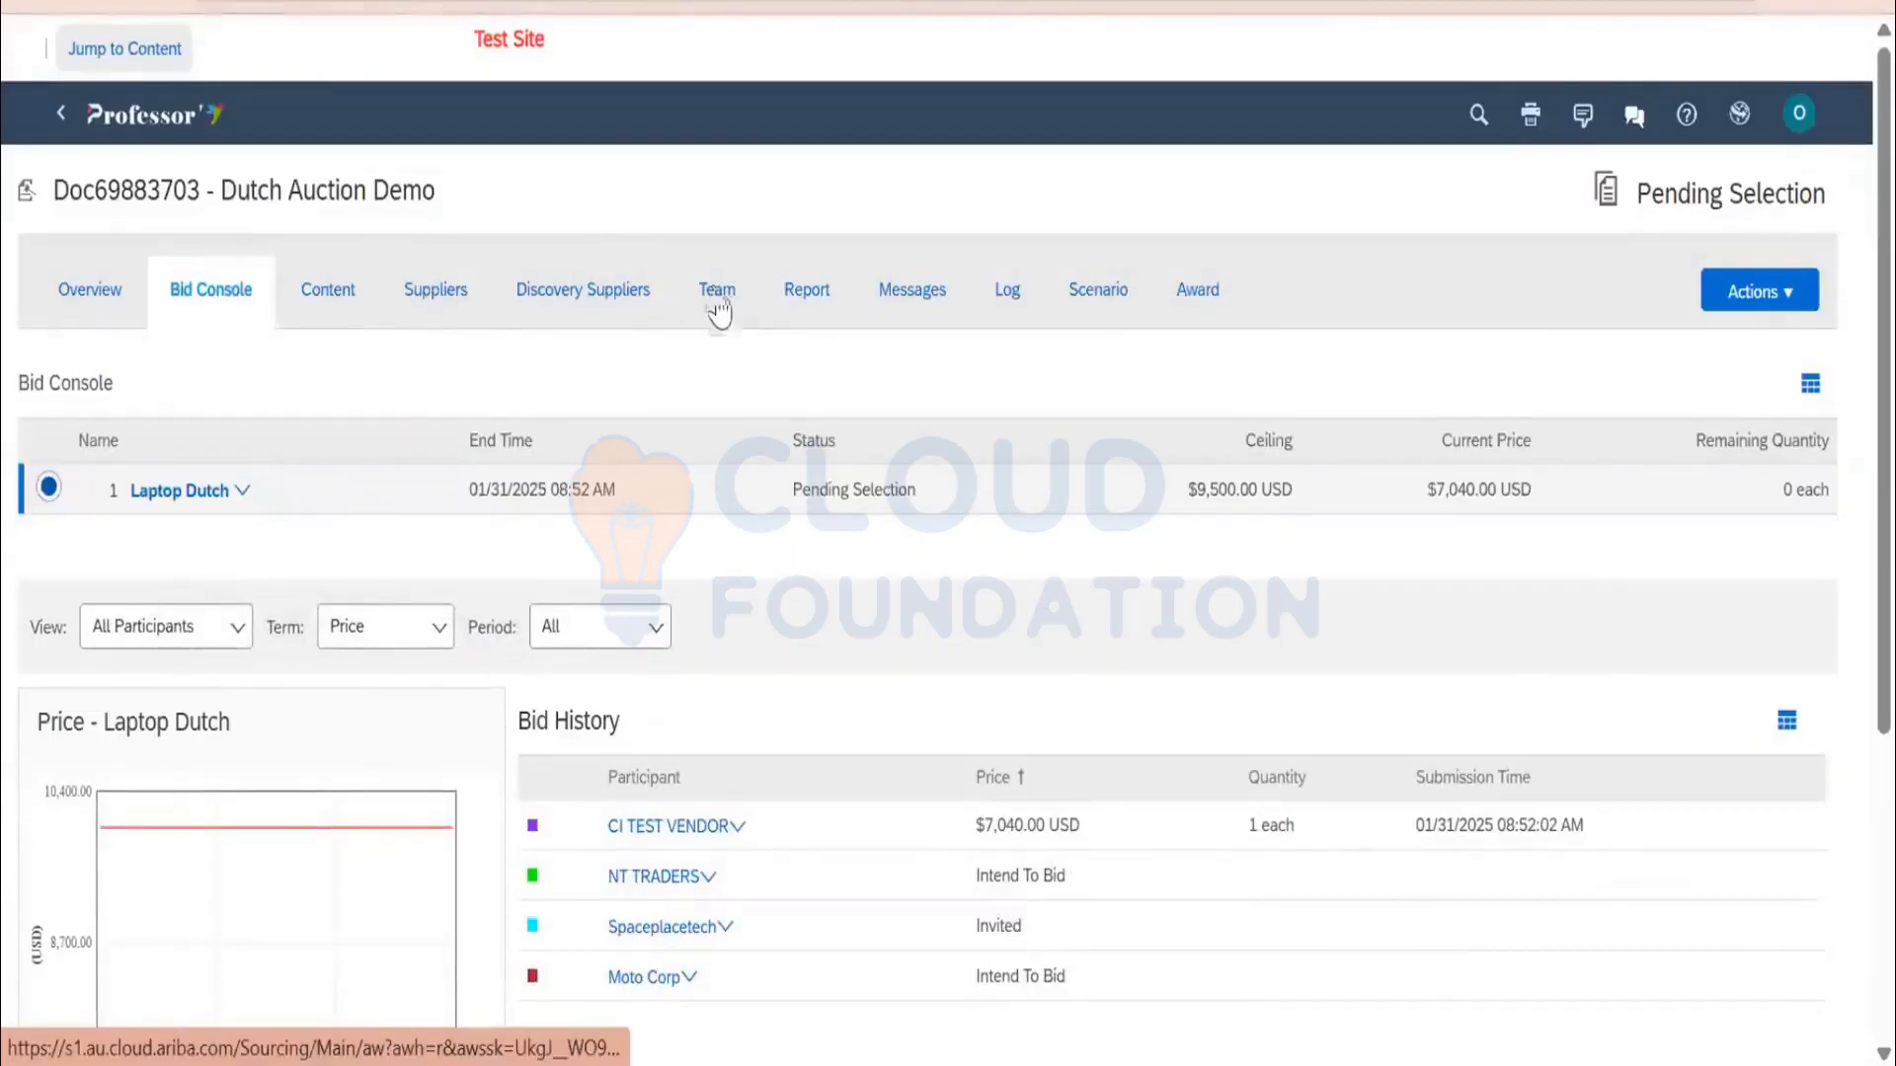
click(718, 296)
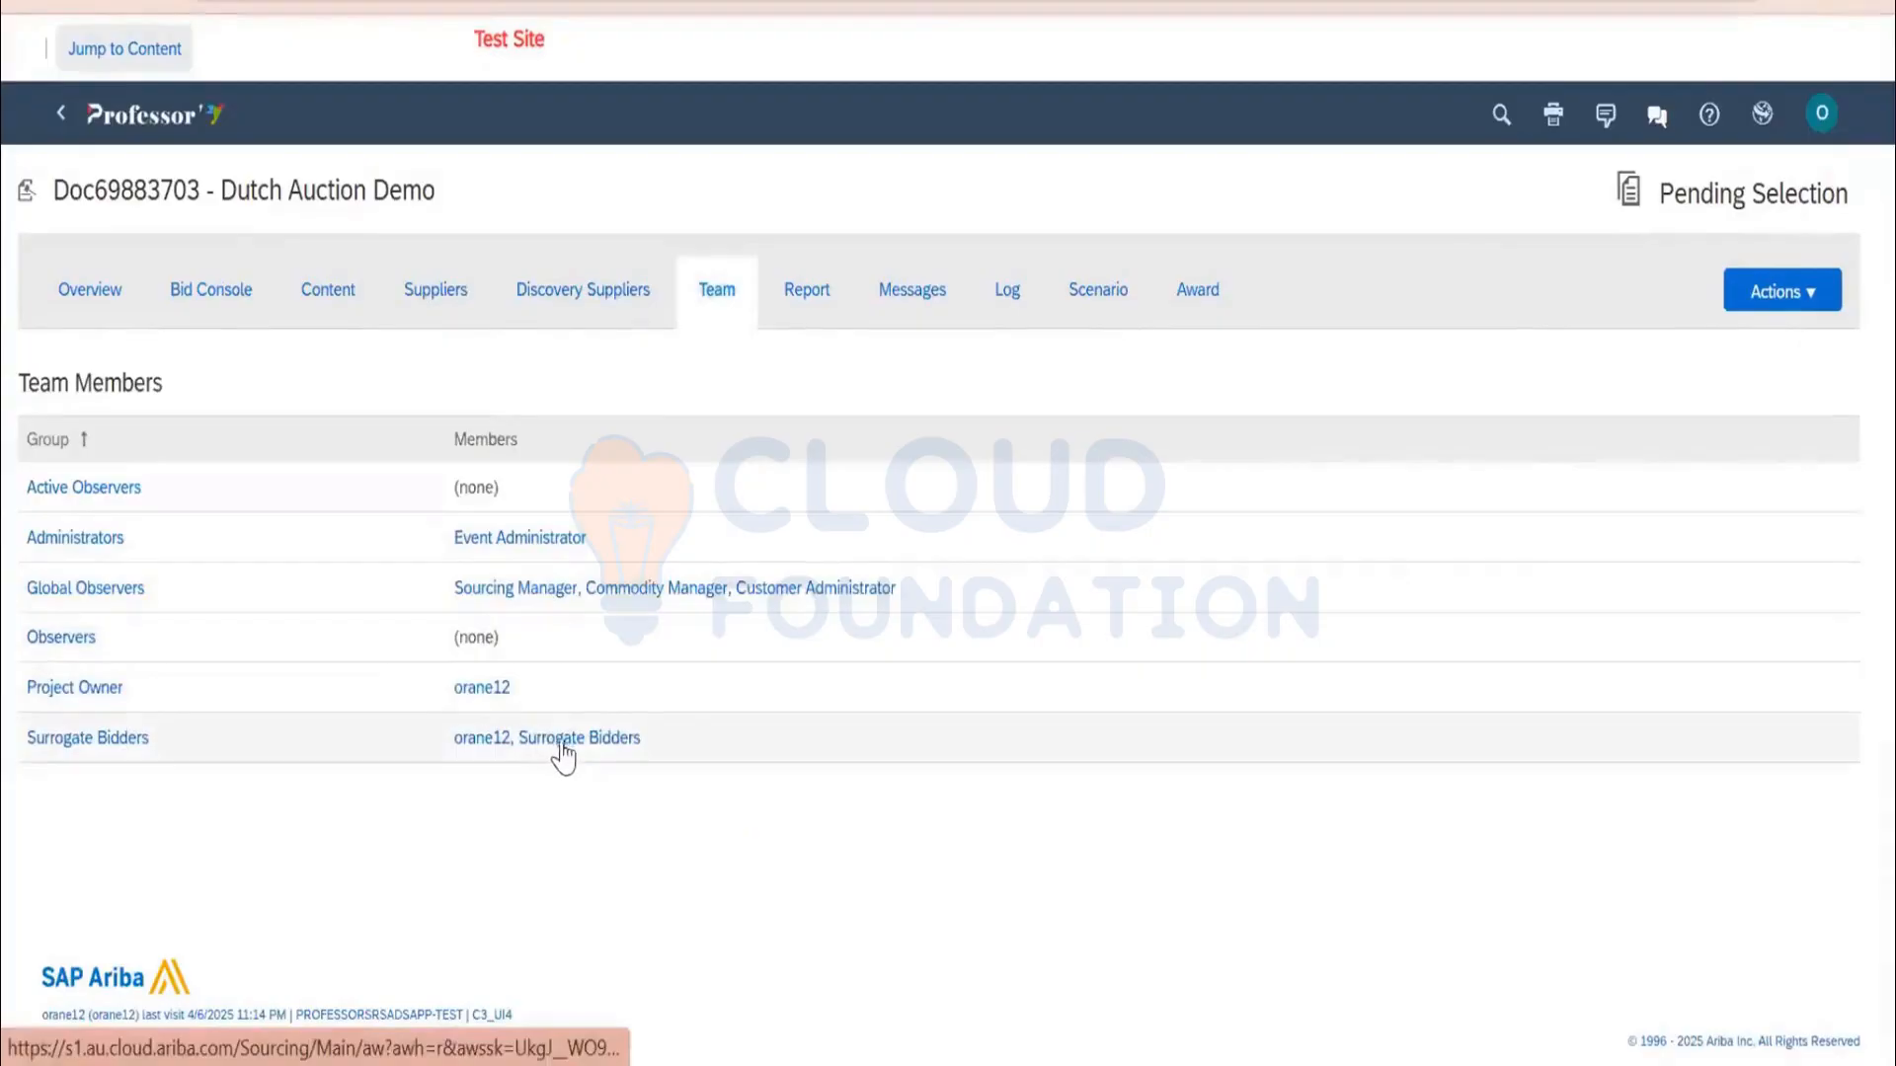
click(559, 753)
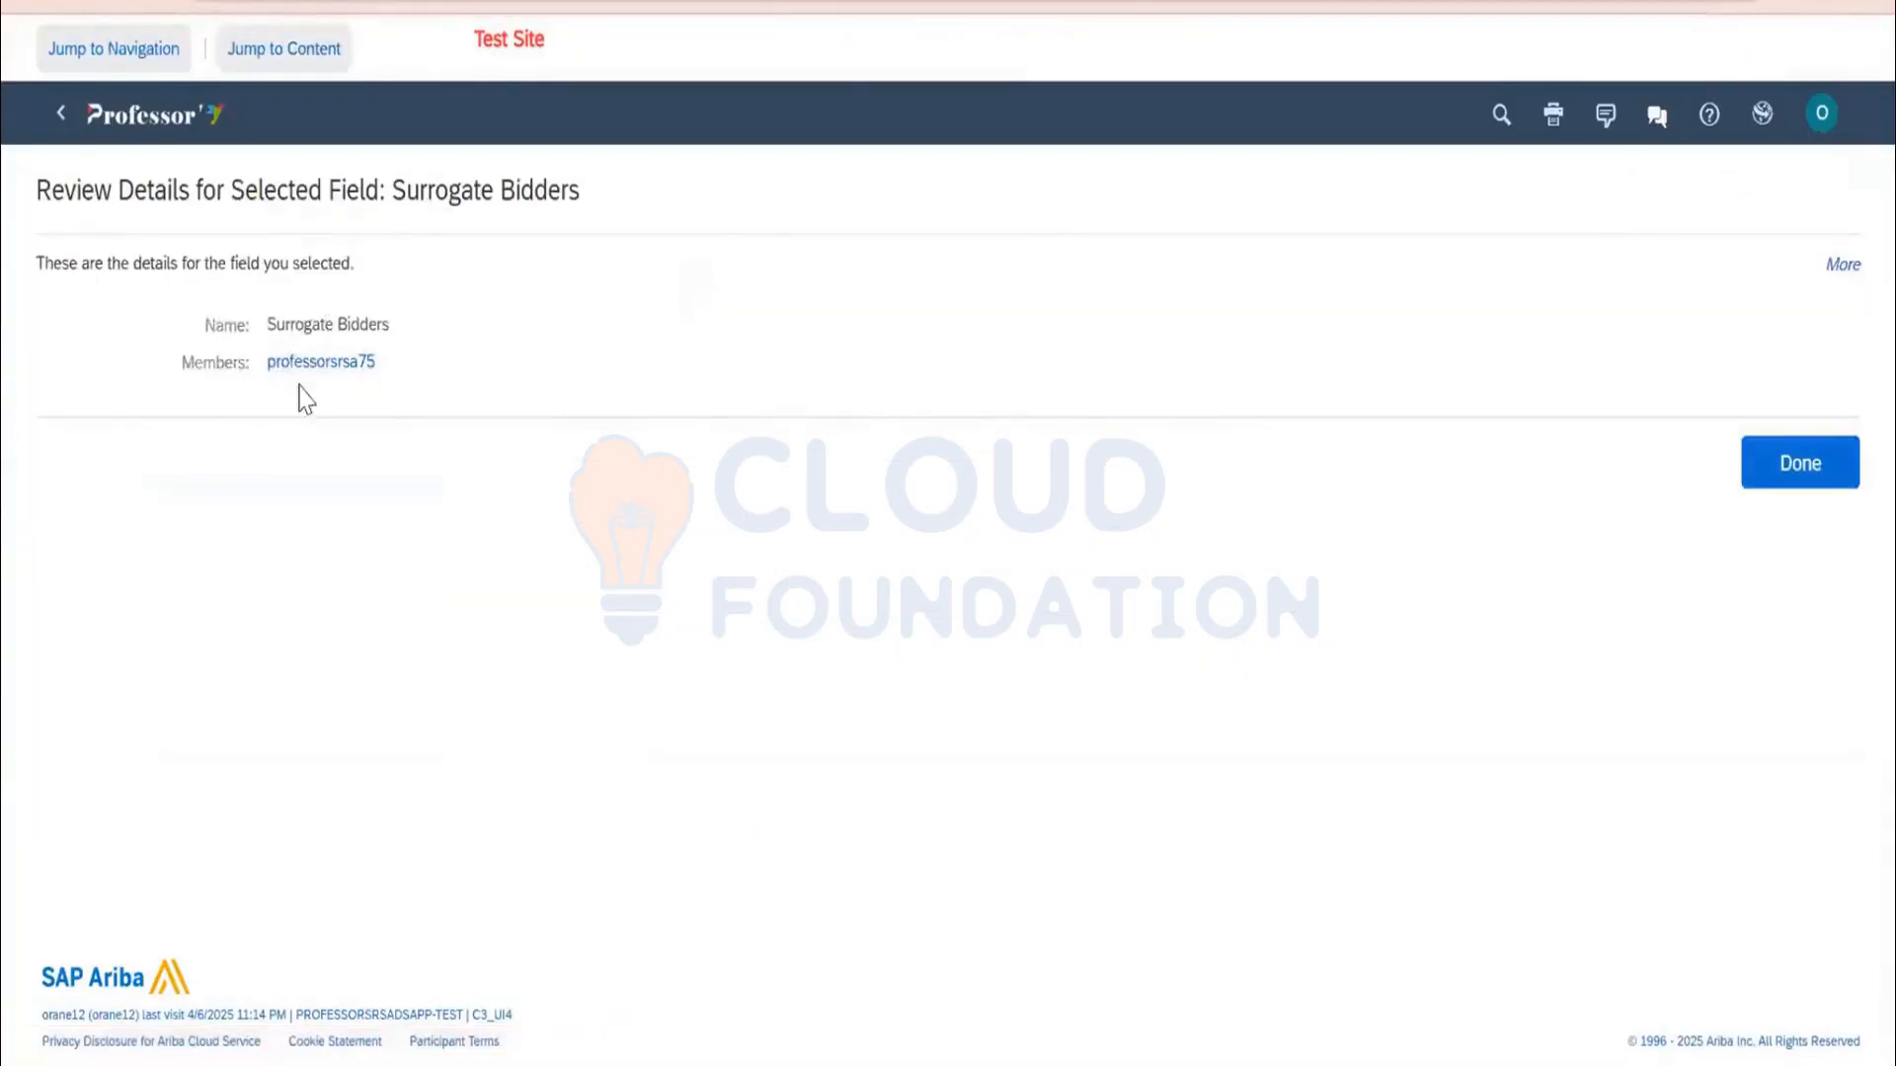
drag(241, 371, 247, 324)
click(1730, 474)
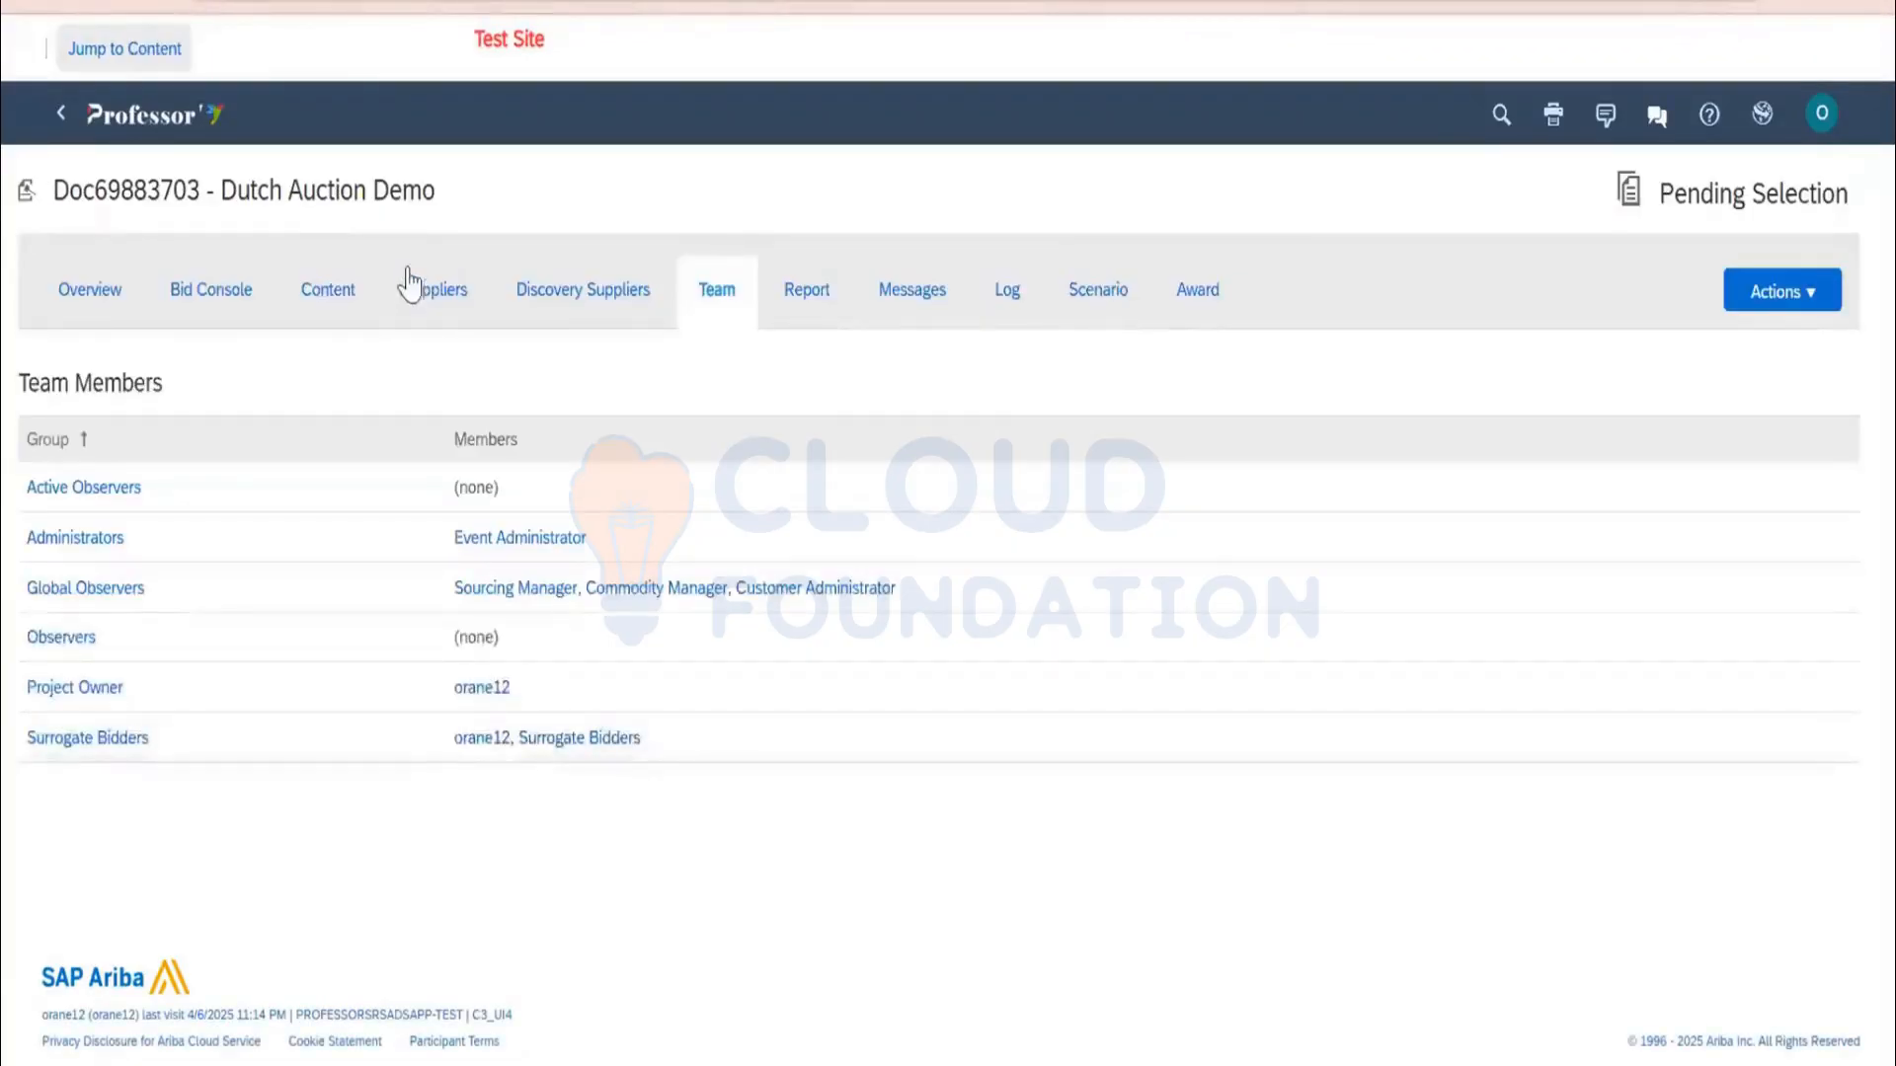
Review the event's Overview details and its Actions menu options
click(89, 301)
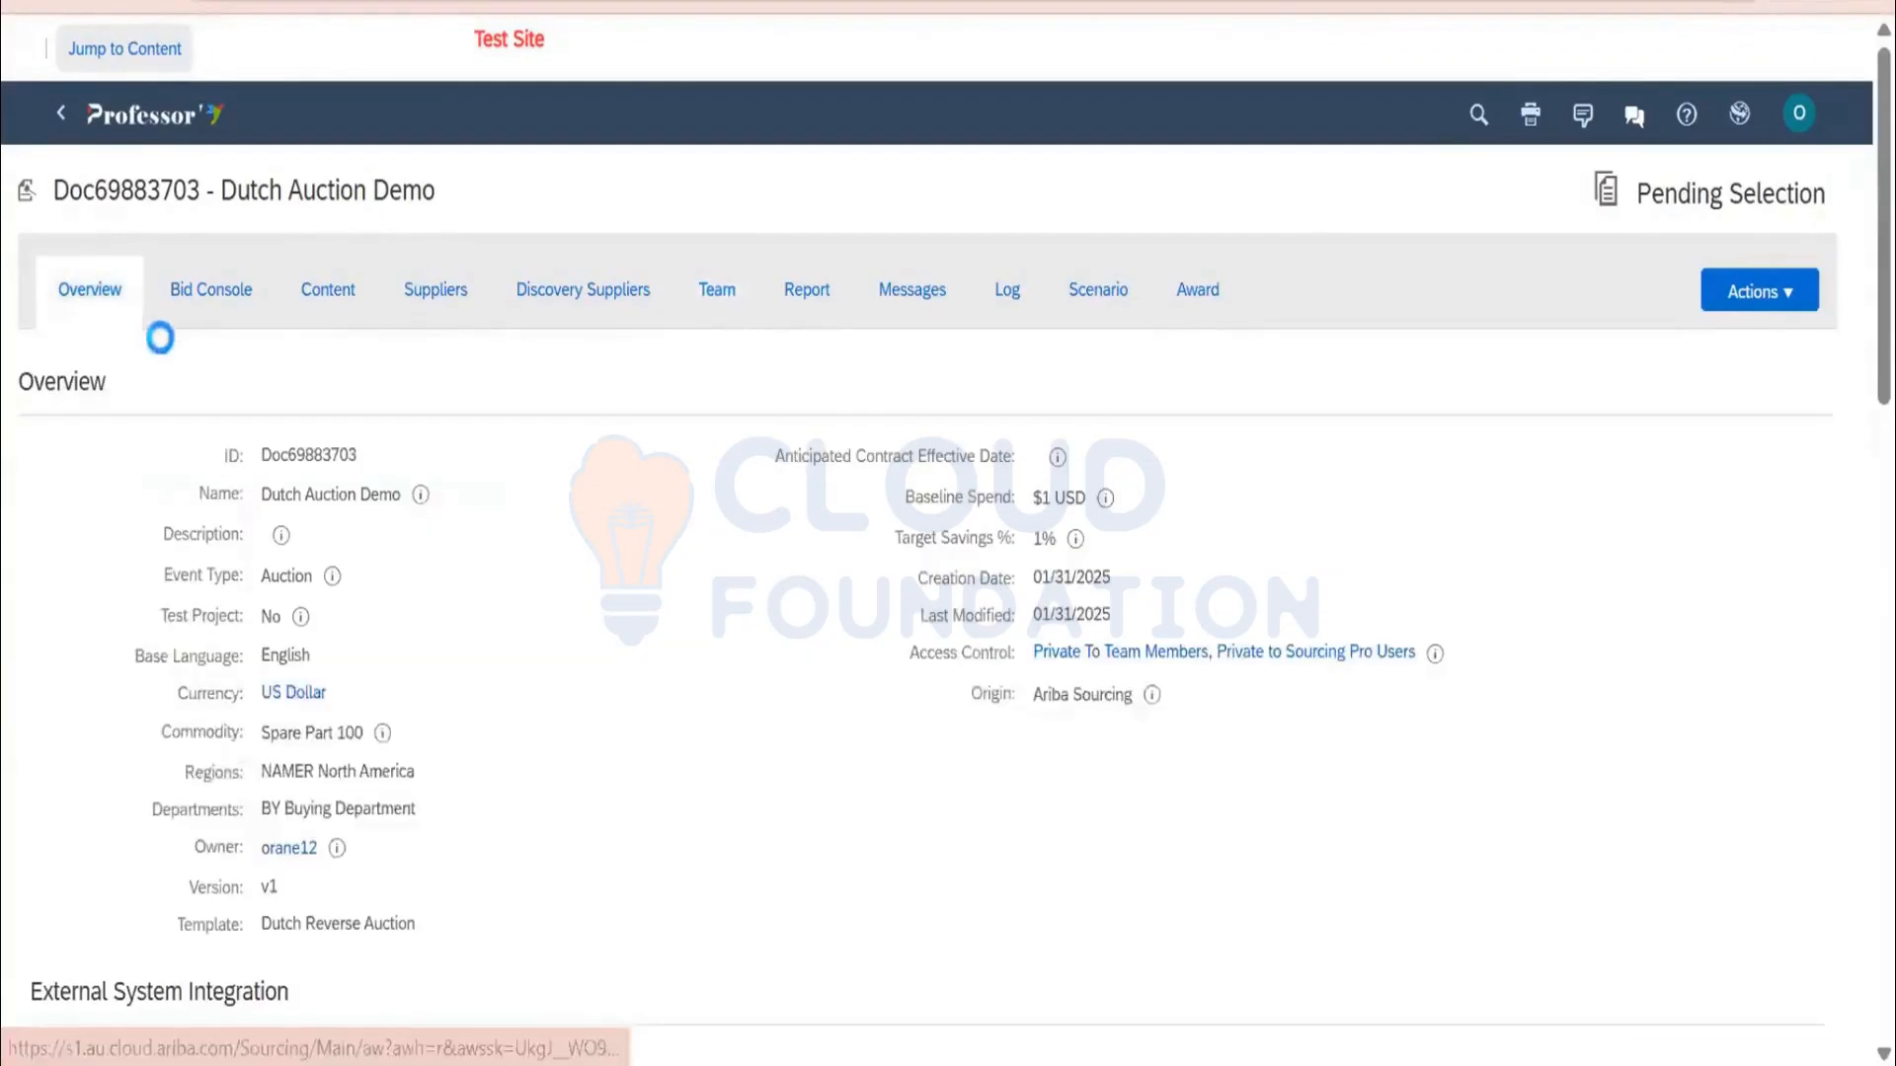
click(1749, 294)
click(879, 837)
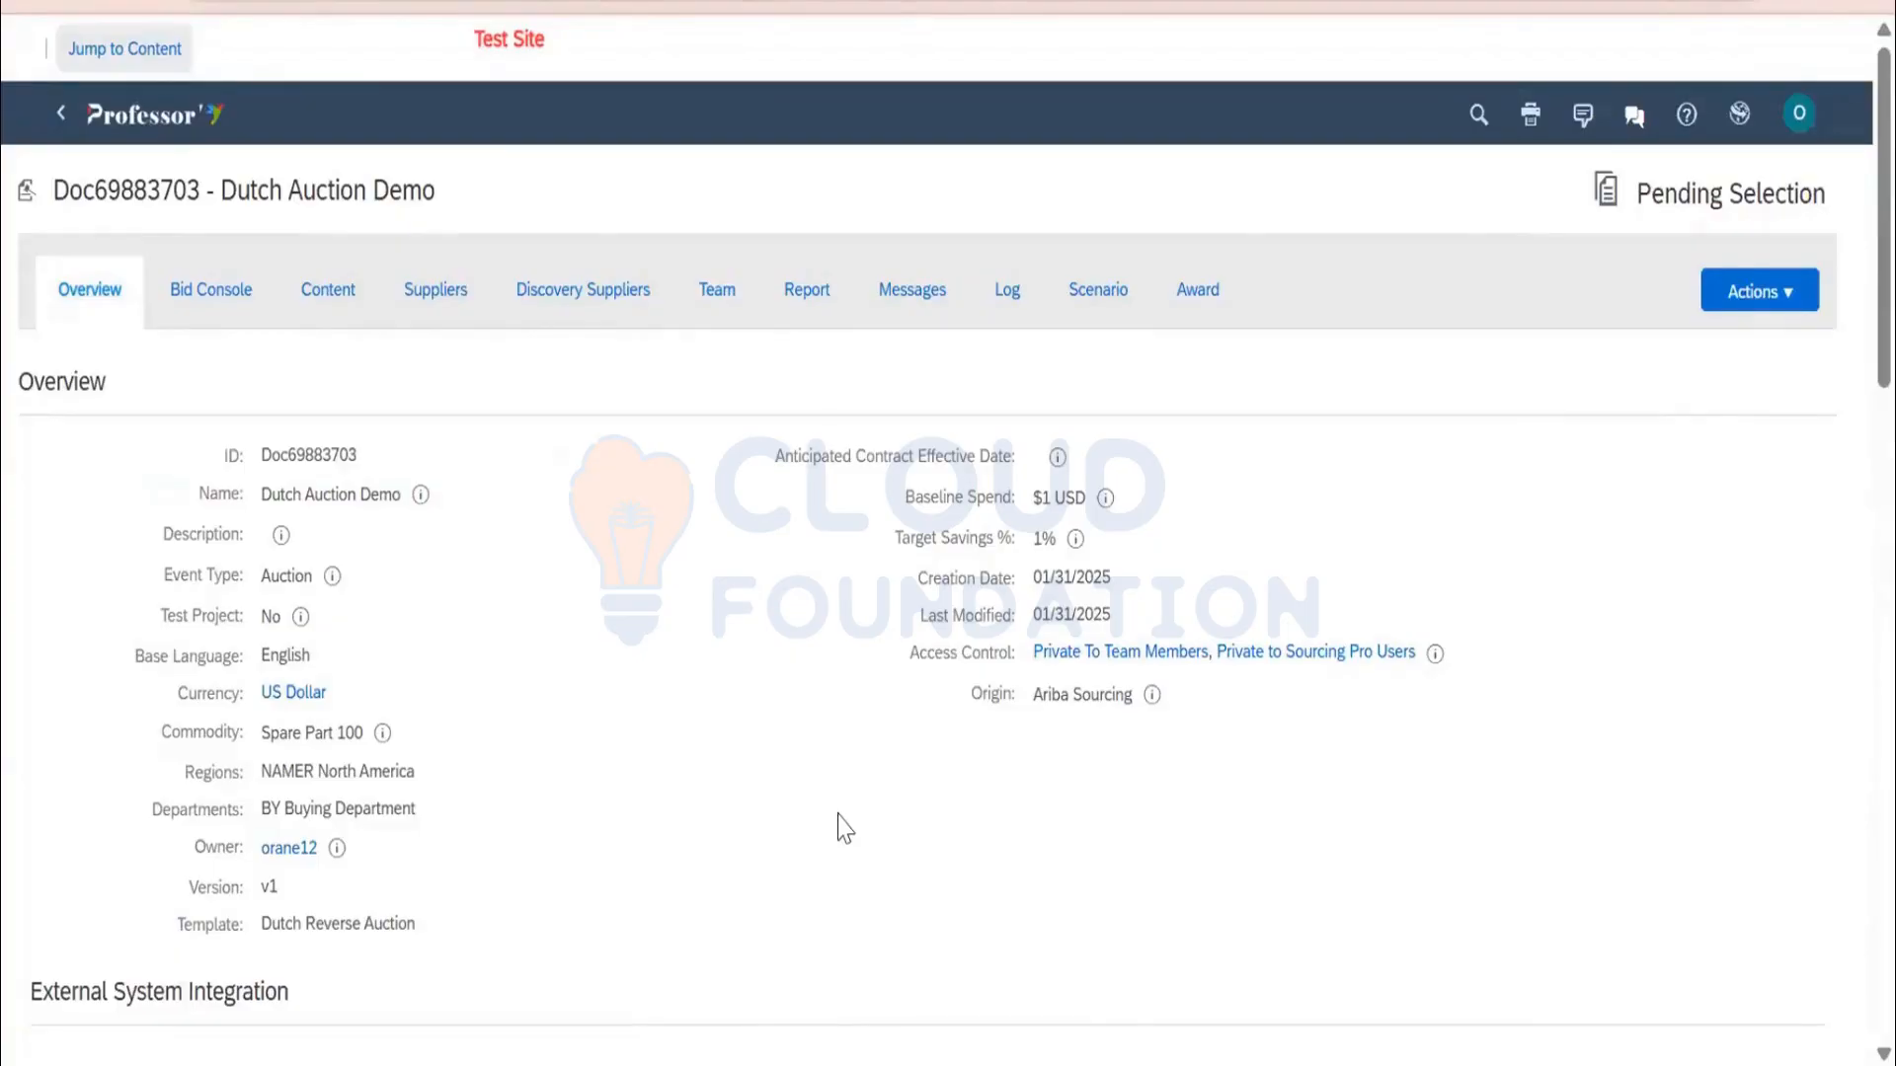
scroll(844, 827, down, 10)
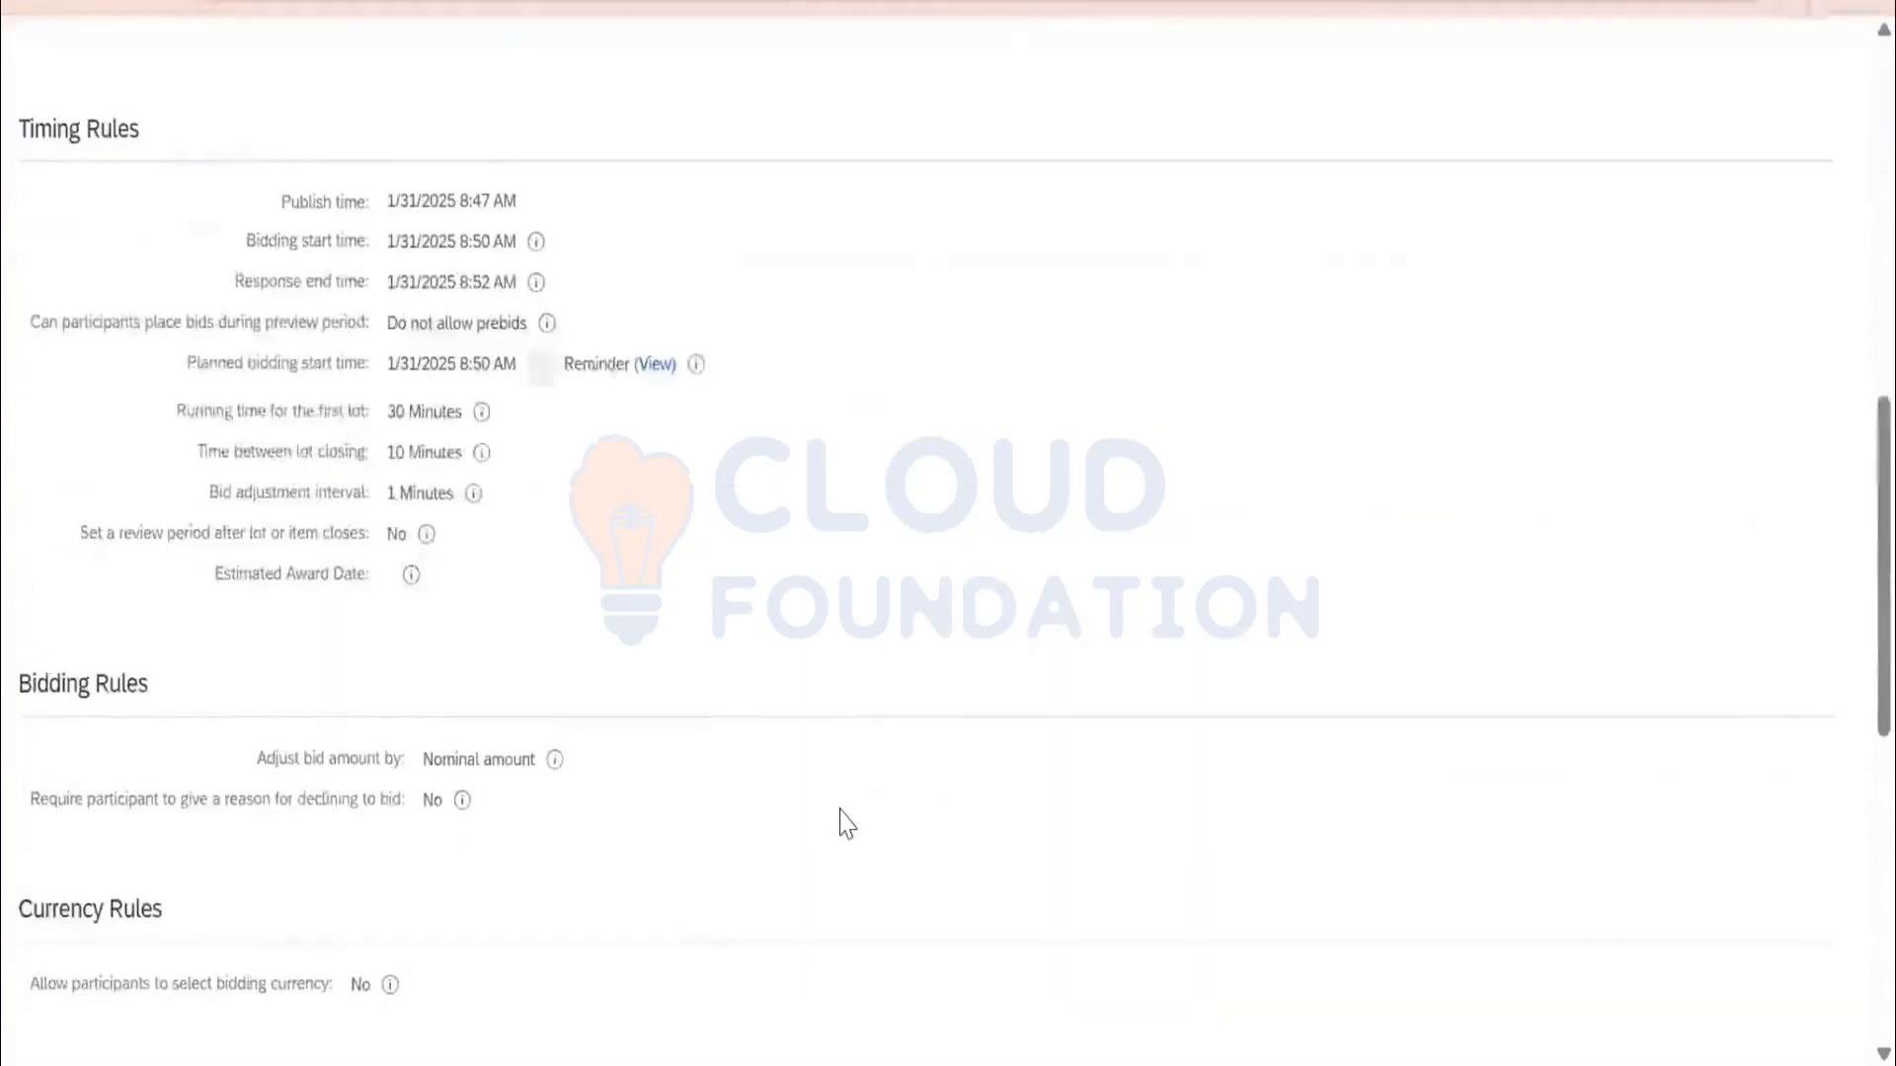
scroll(846, 824, down, 10)
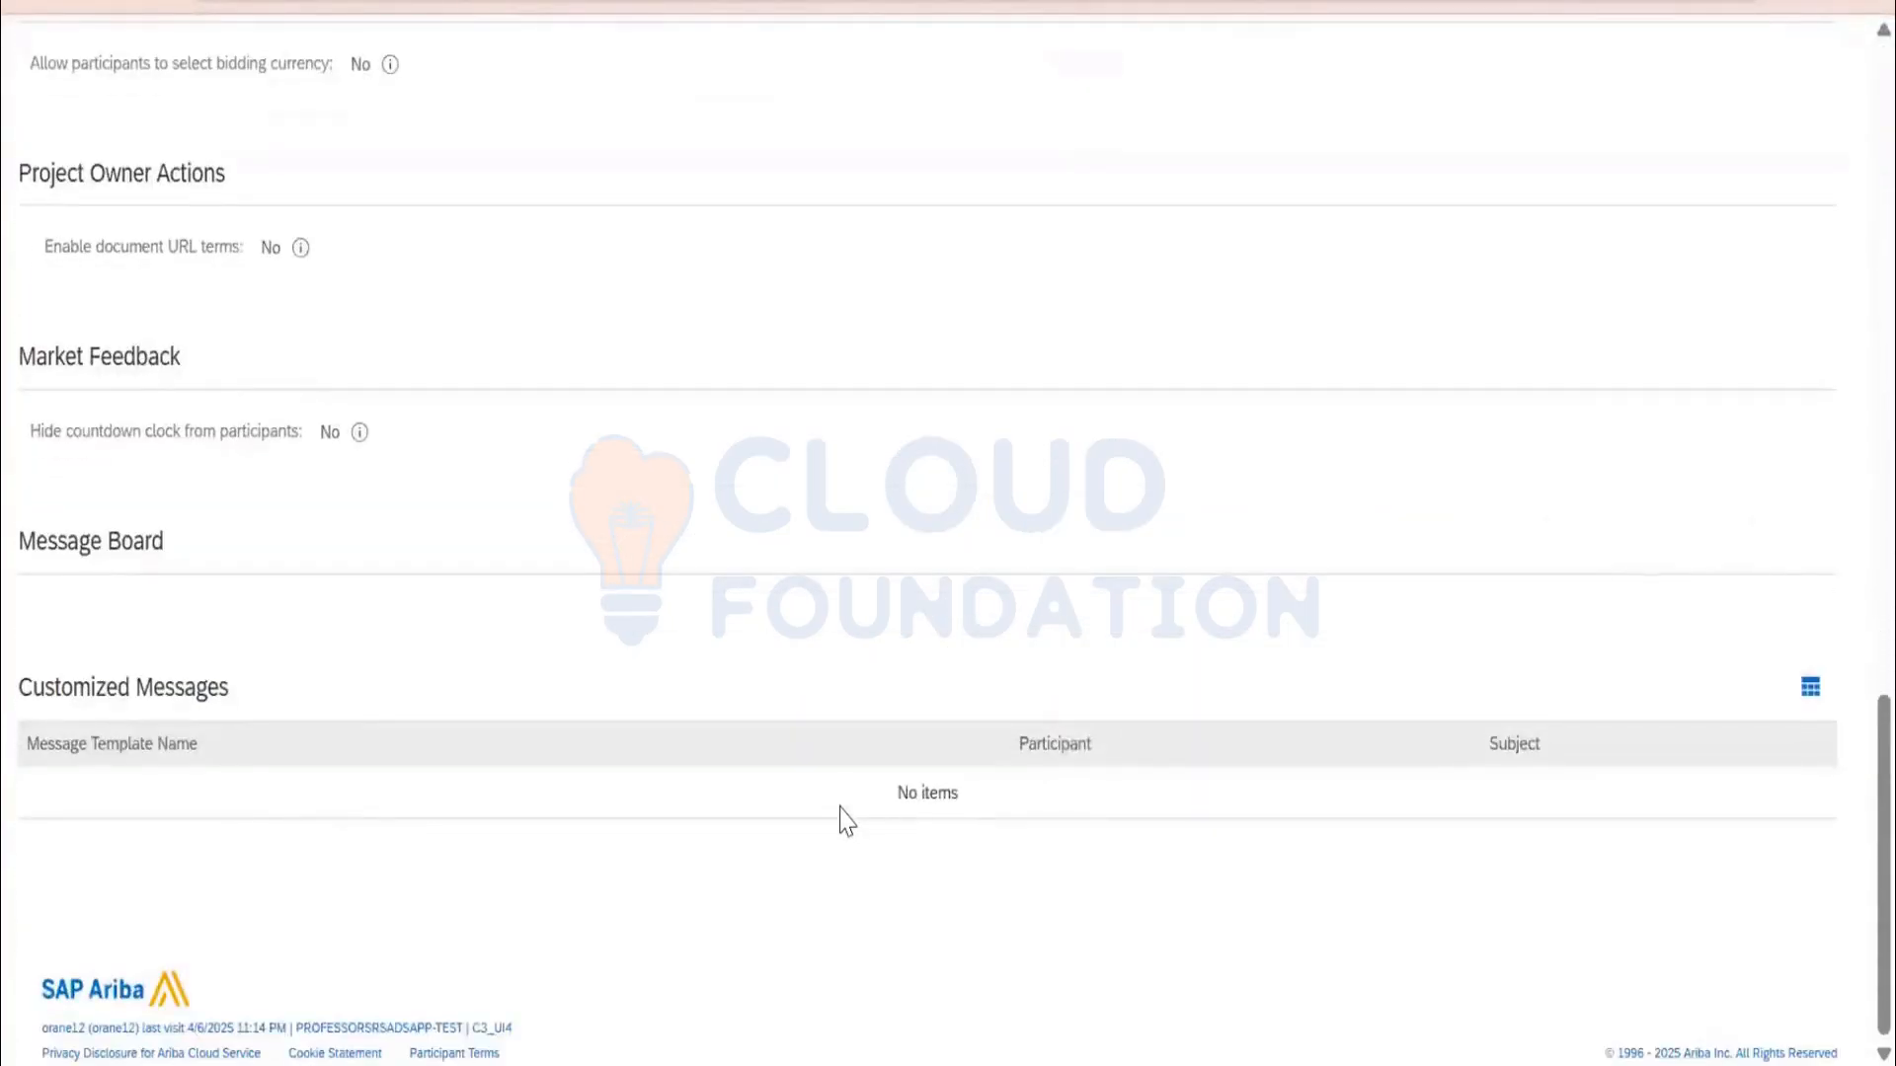
scroll(846, 822, up, 8)
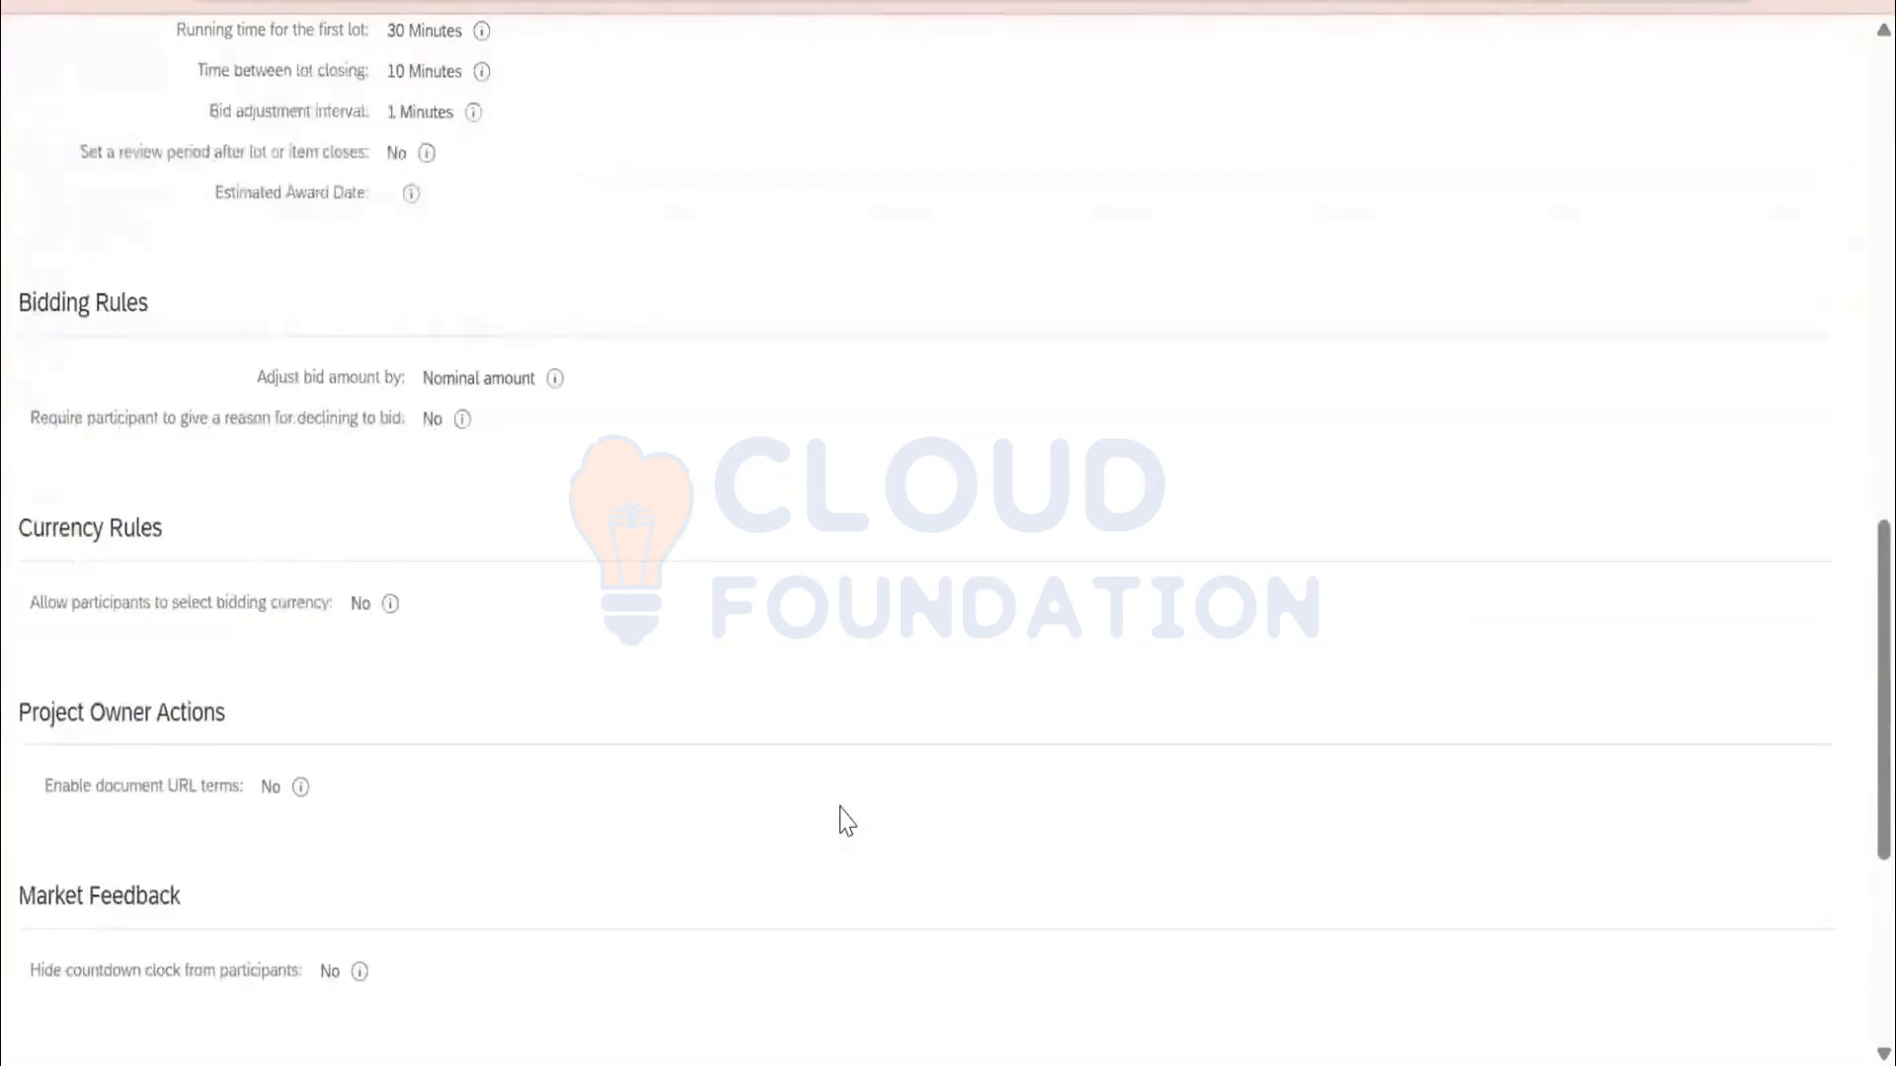
scroll(846, 821, up, 10)
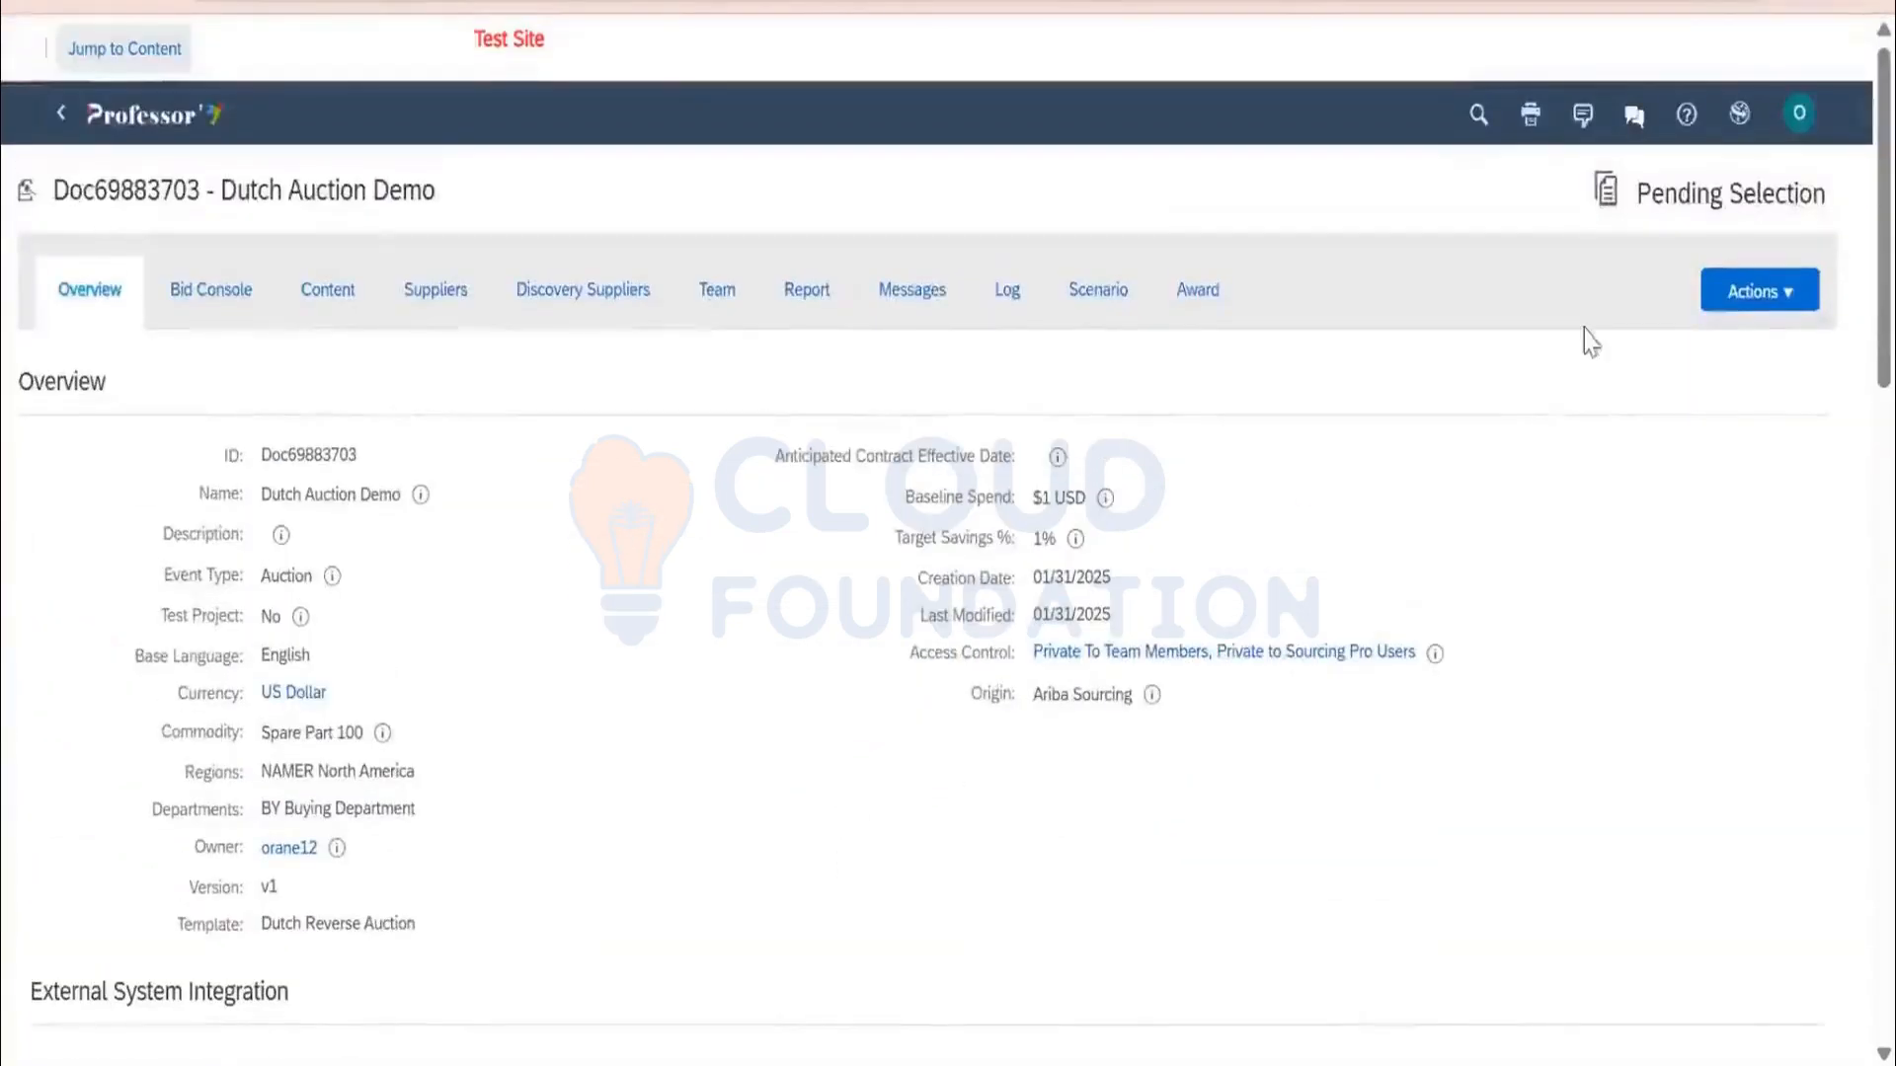
click(1758, 293)
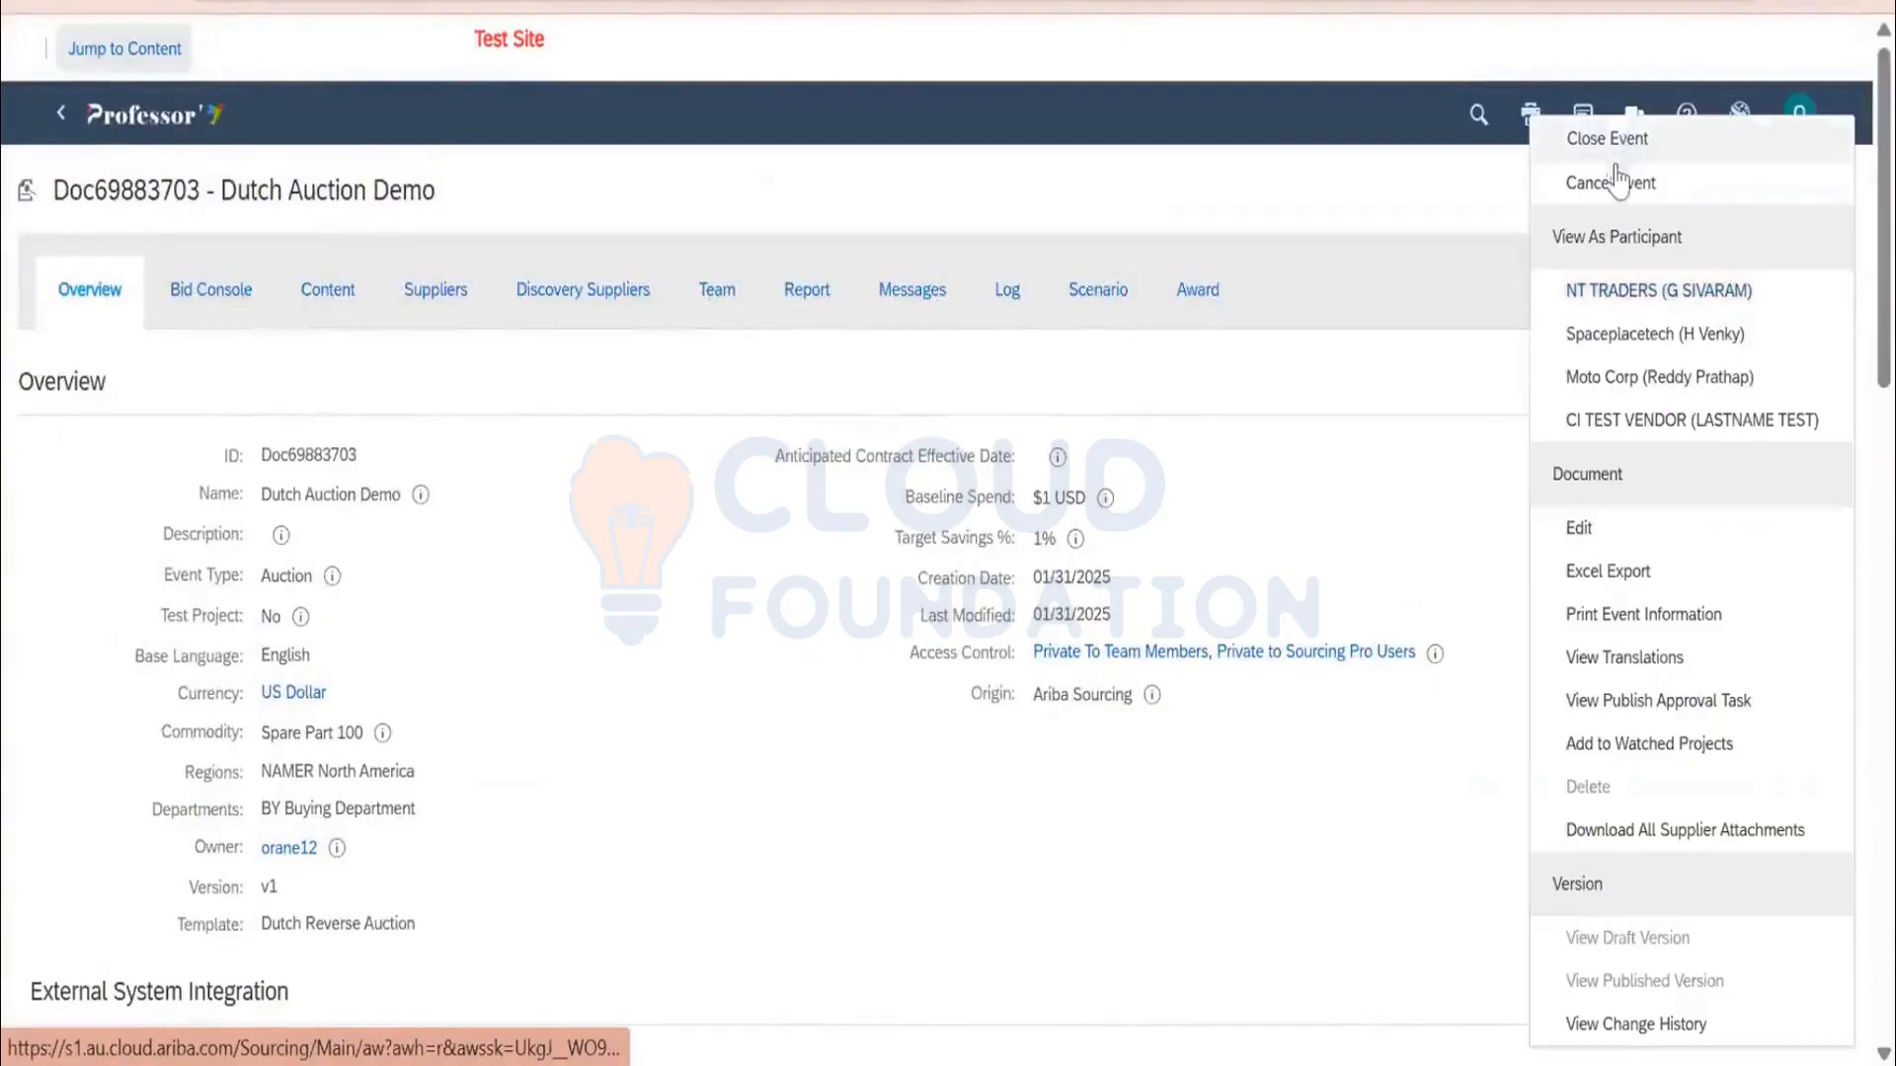
click(1620, 642)
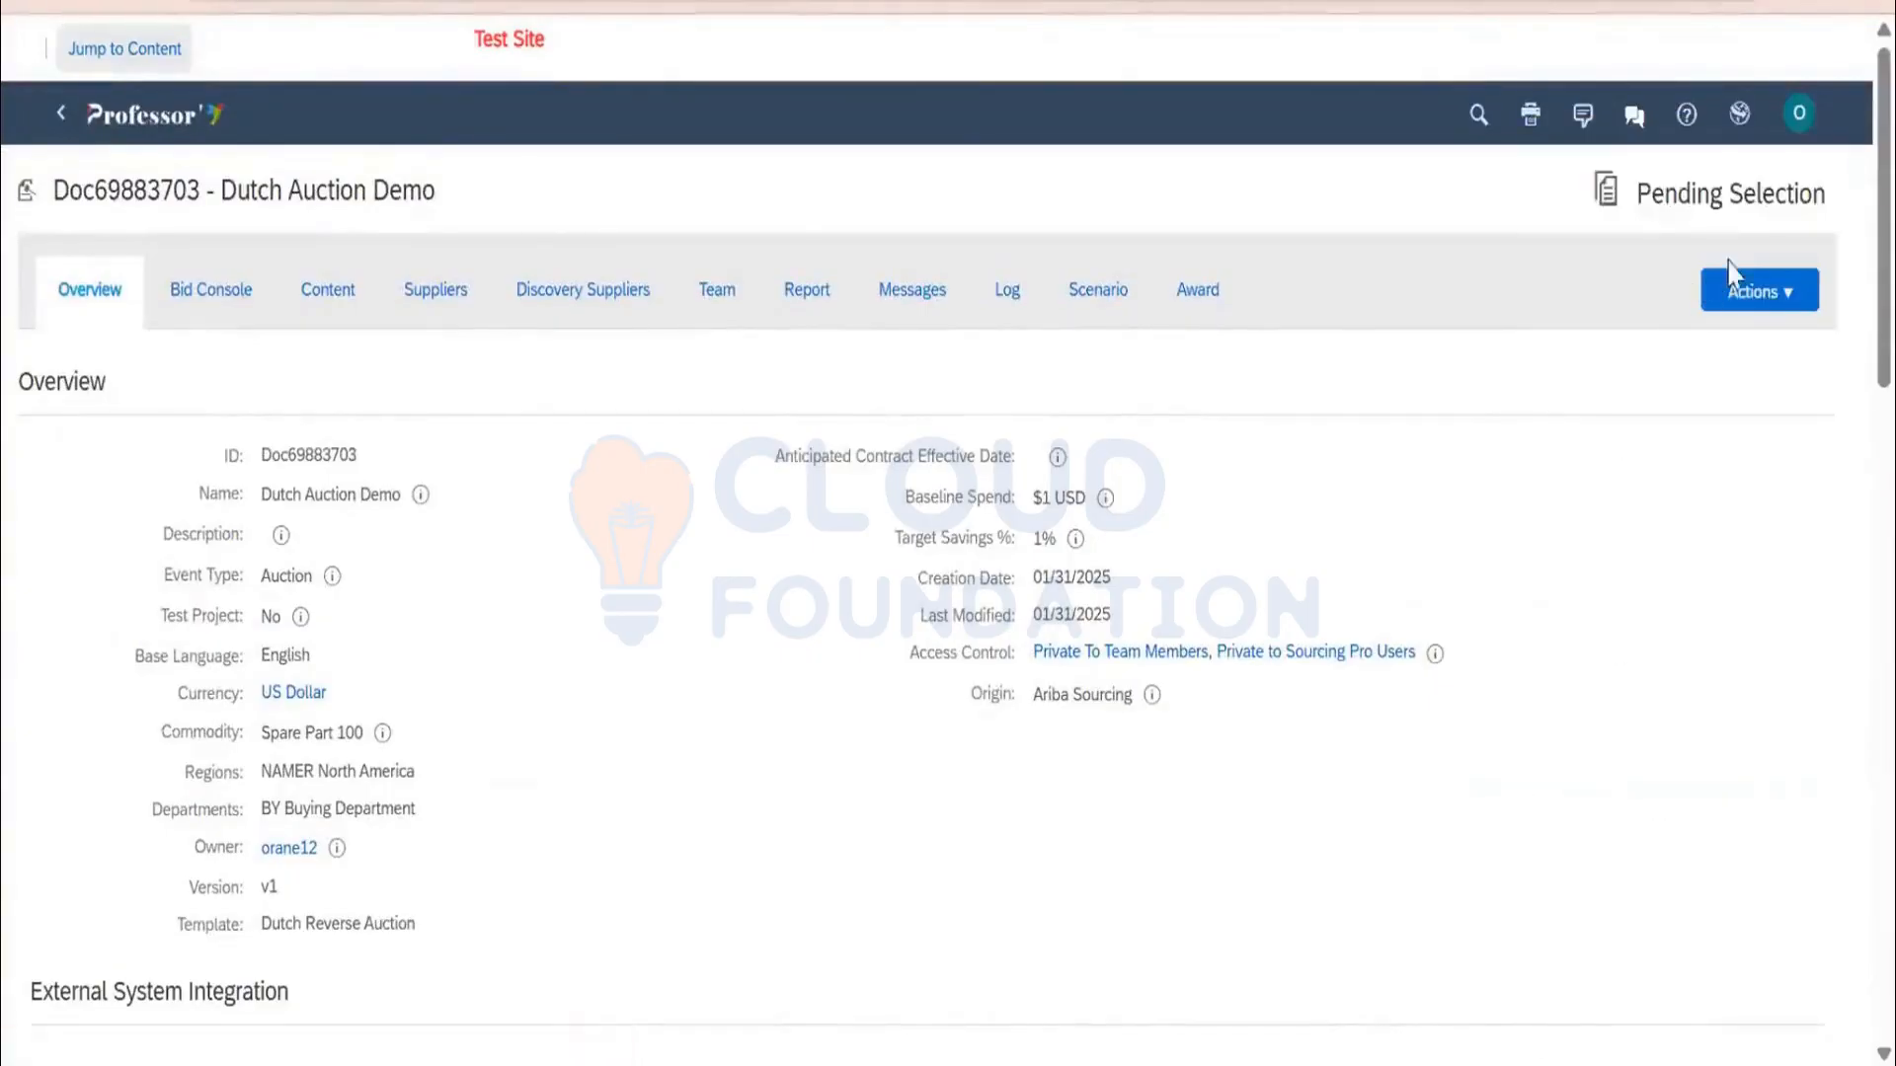
click(1745, 308)
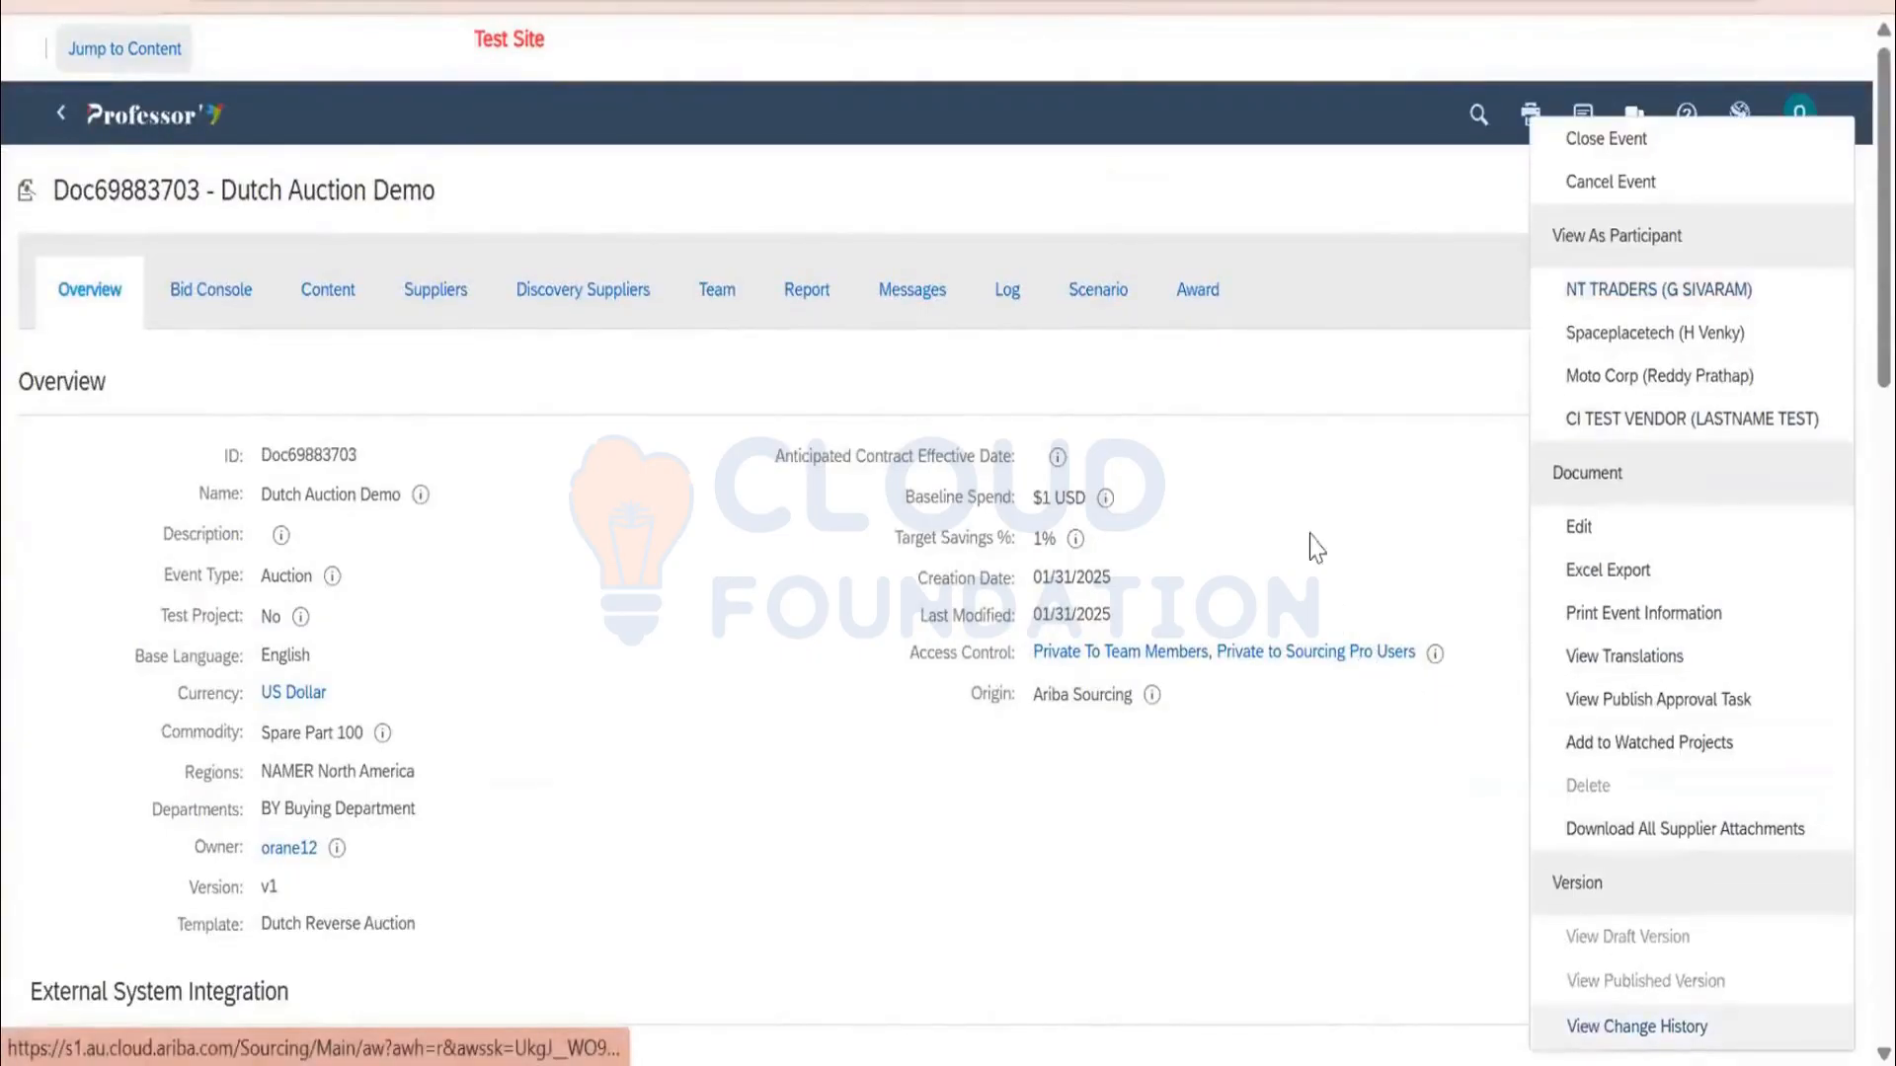
click(143, 129)
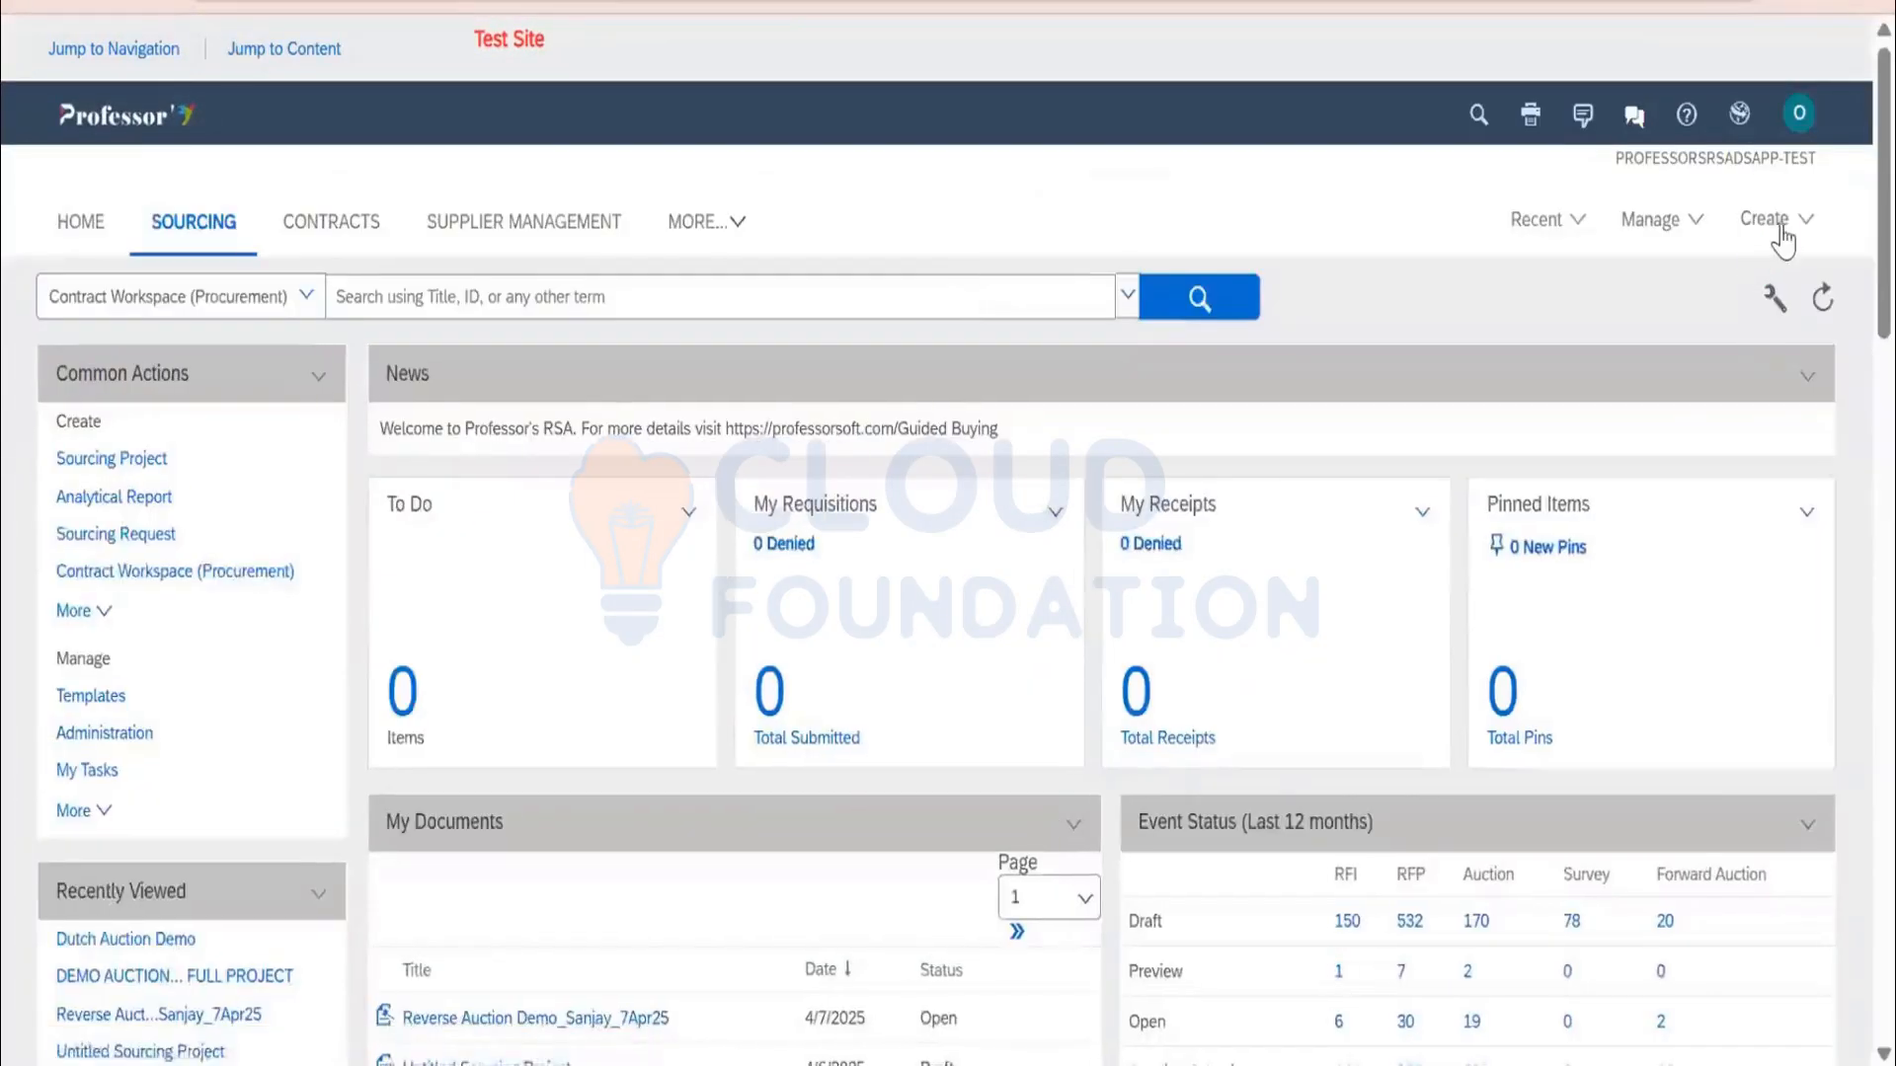
Start a new sourcing project Dutch Auction Demo 7Apr25 as a non-test quick Auction project
click(1778, 225)
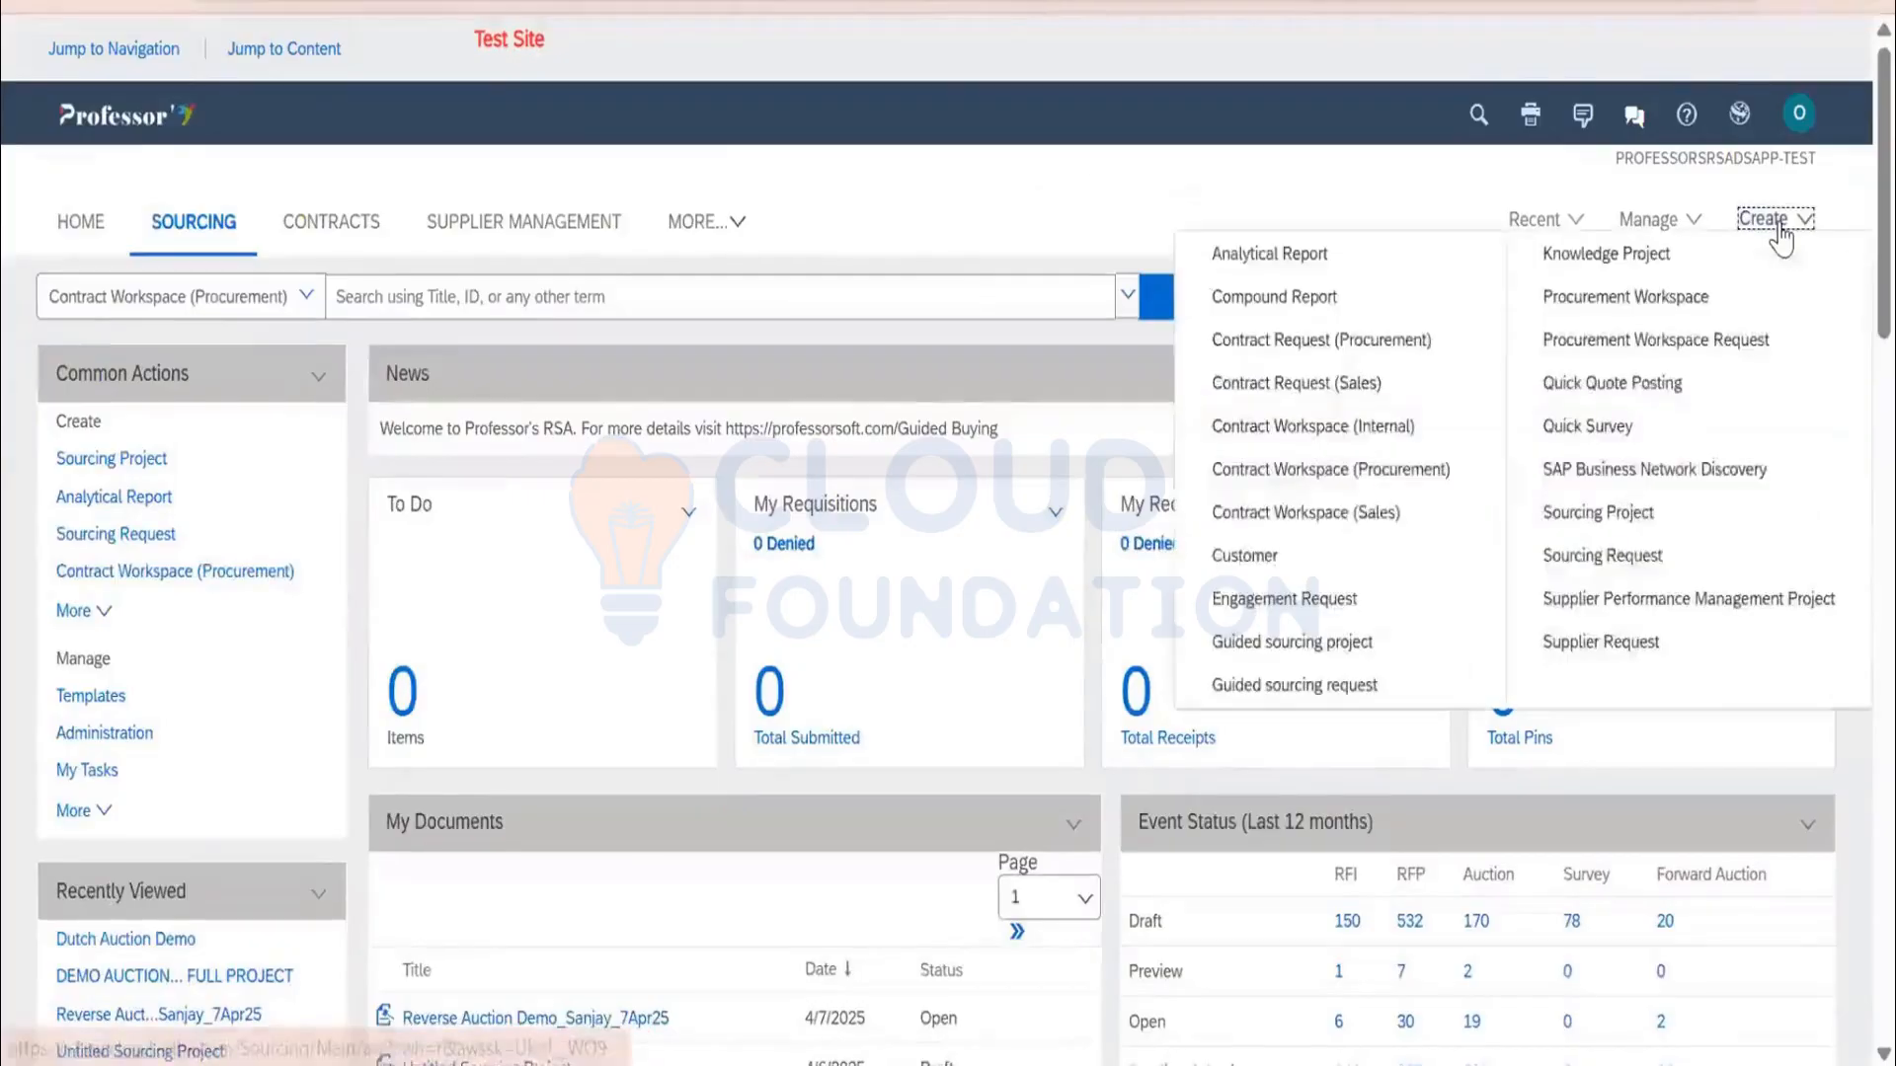
click(1639, 508)
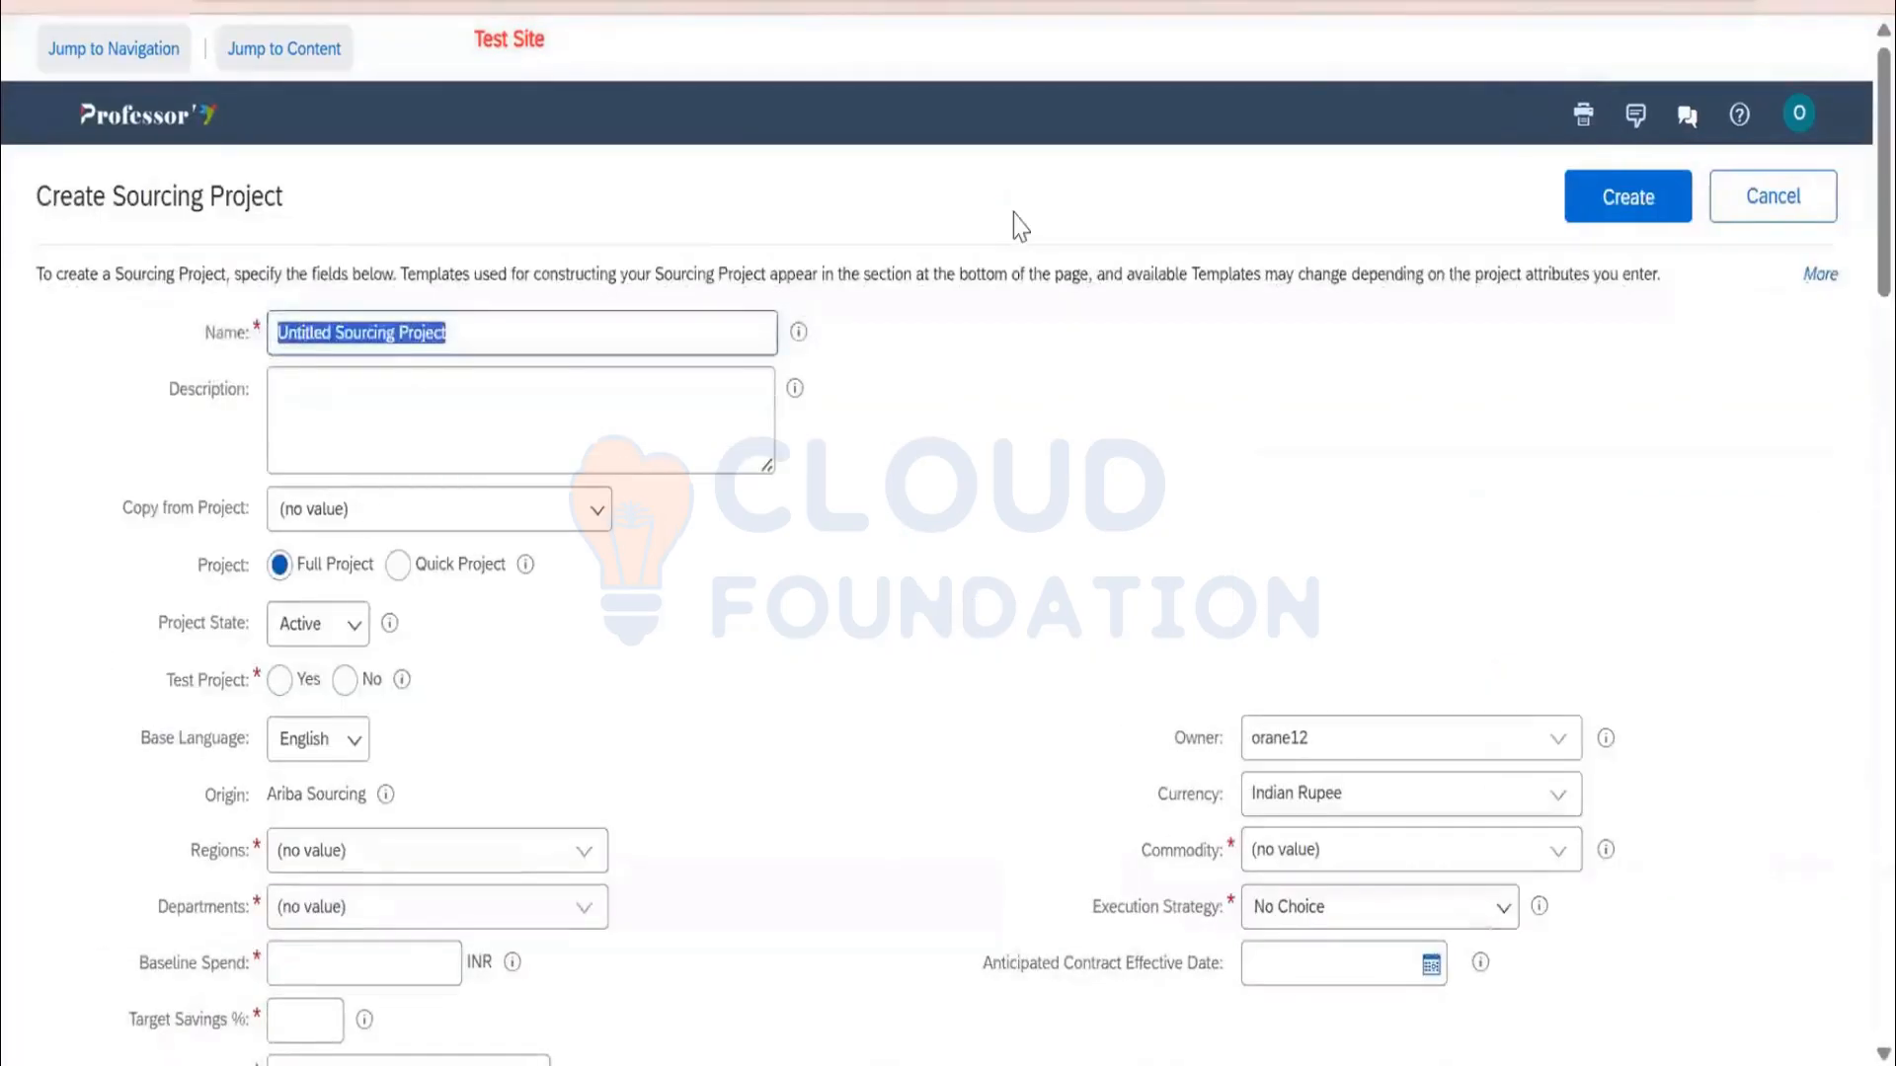
text(Dul)
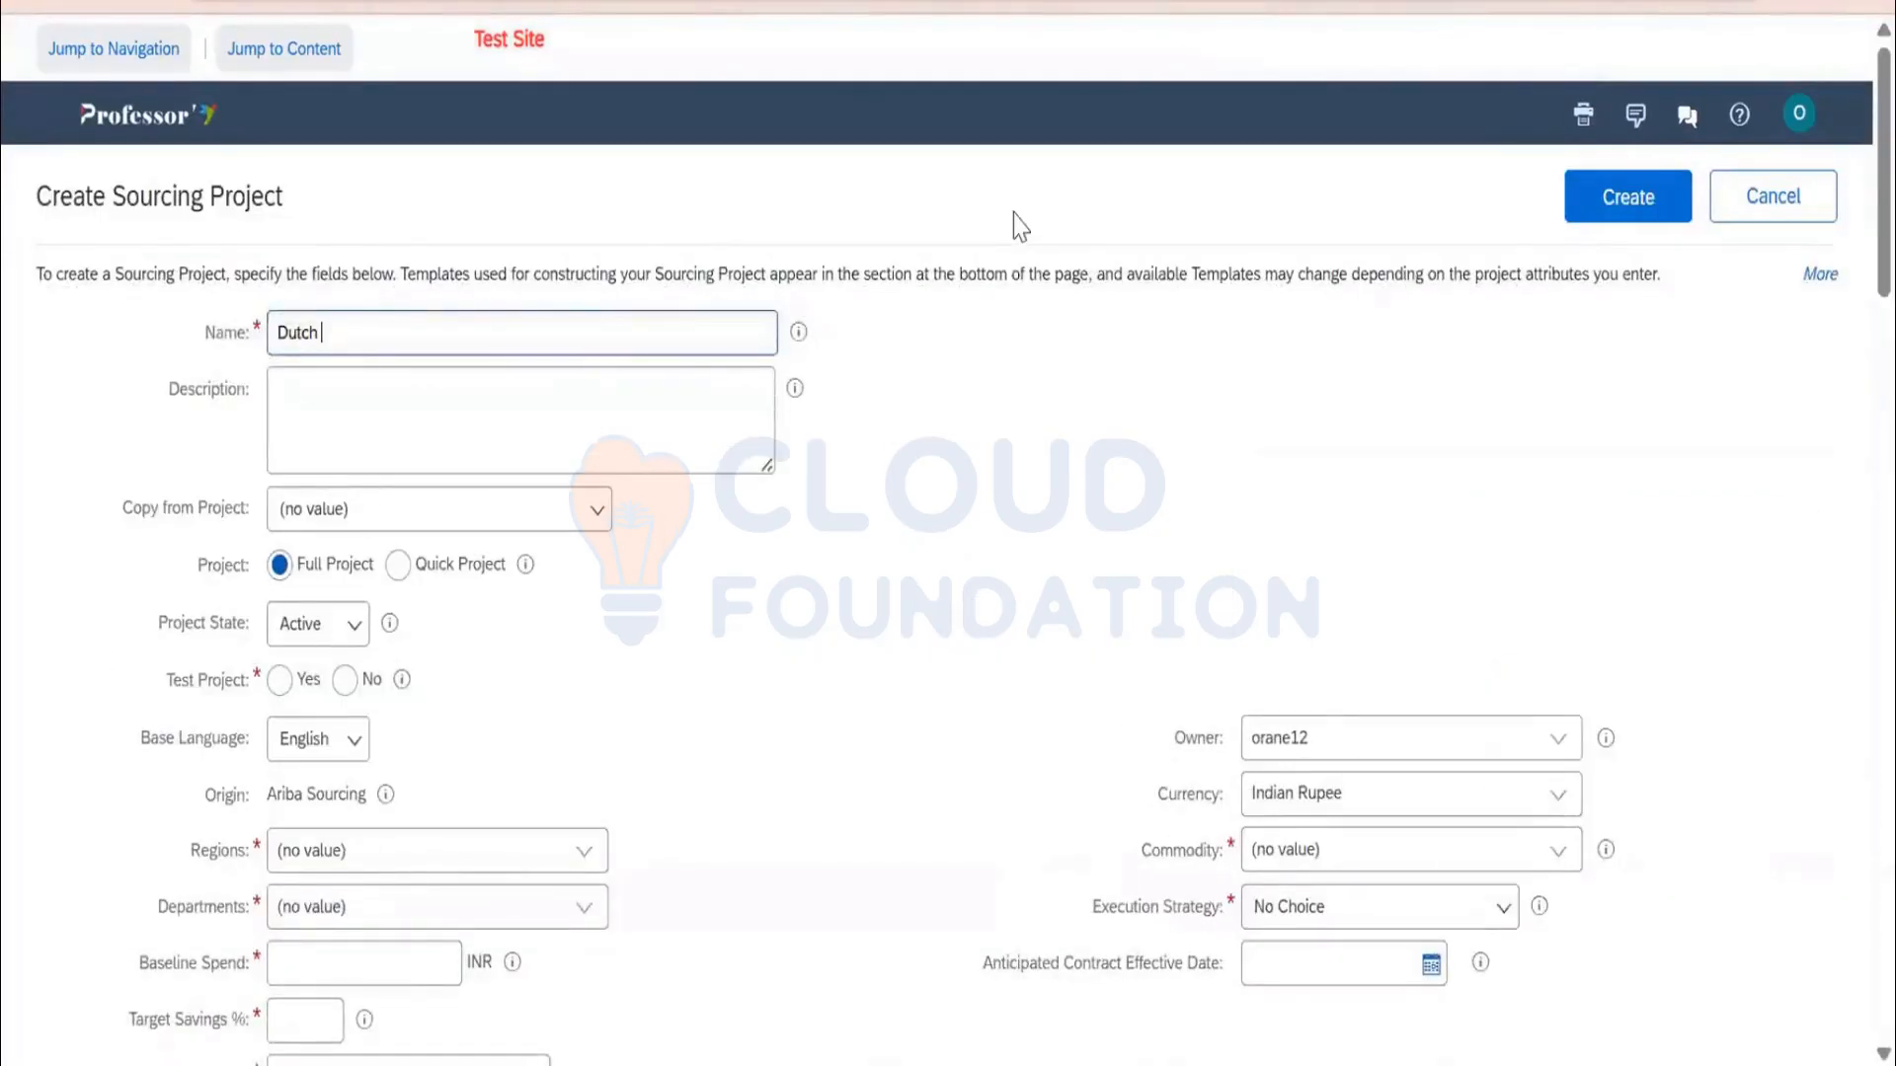
text(ch Auction Demo 7Apr25)
click(397, 565)
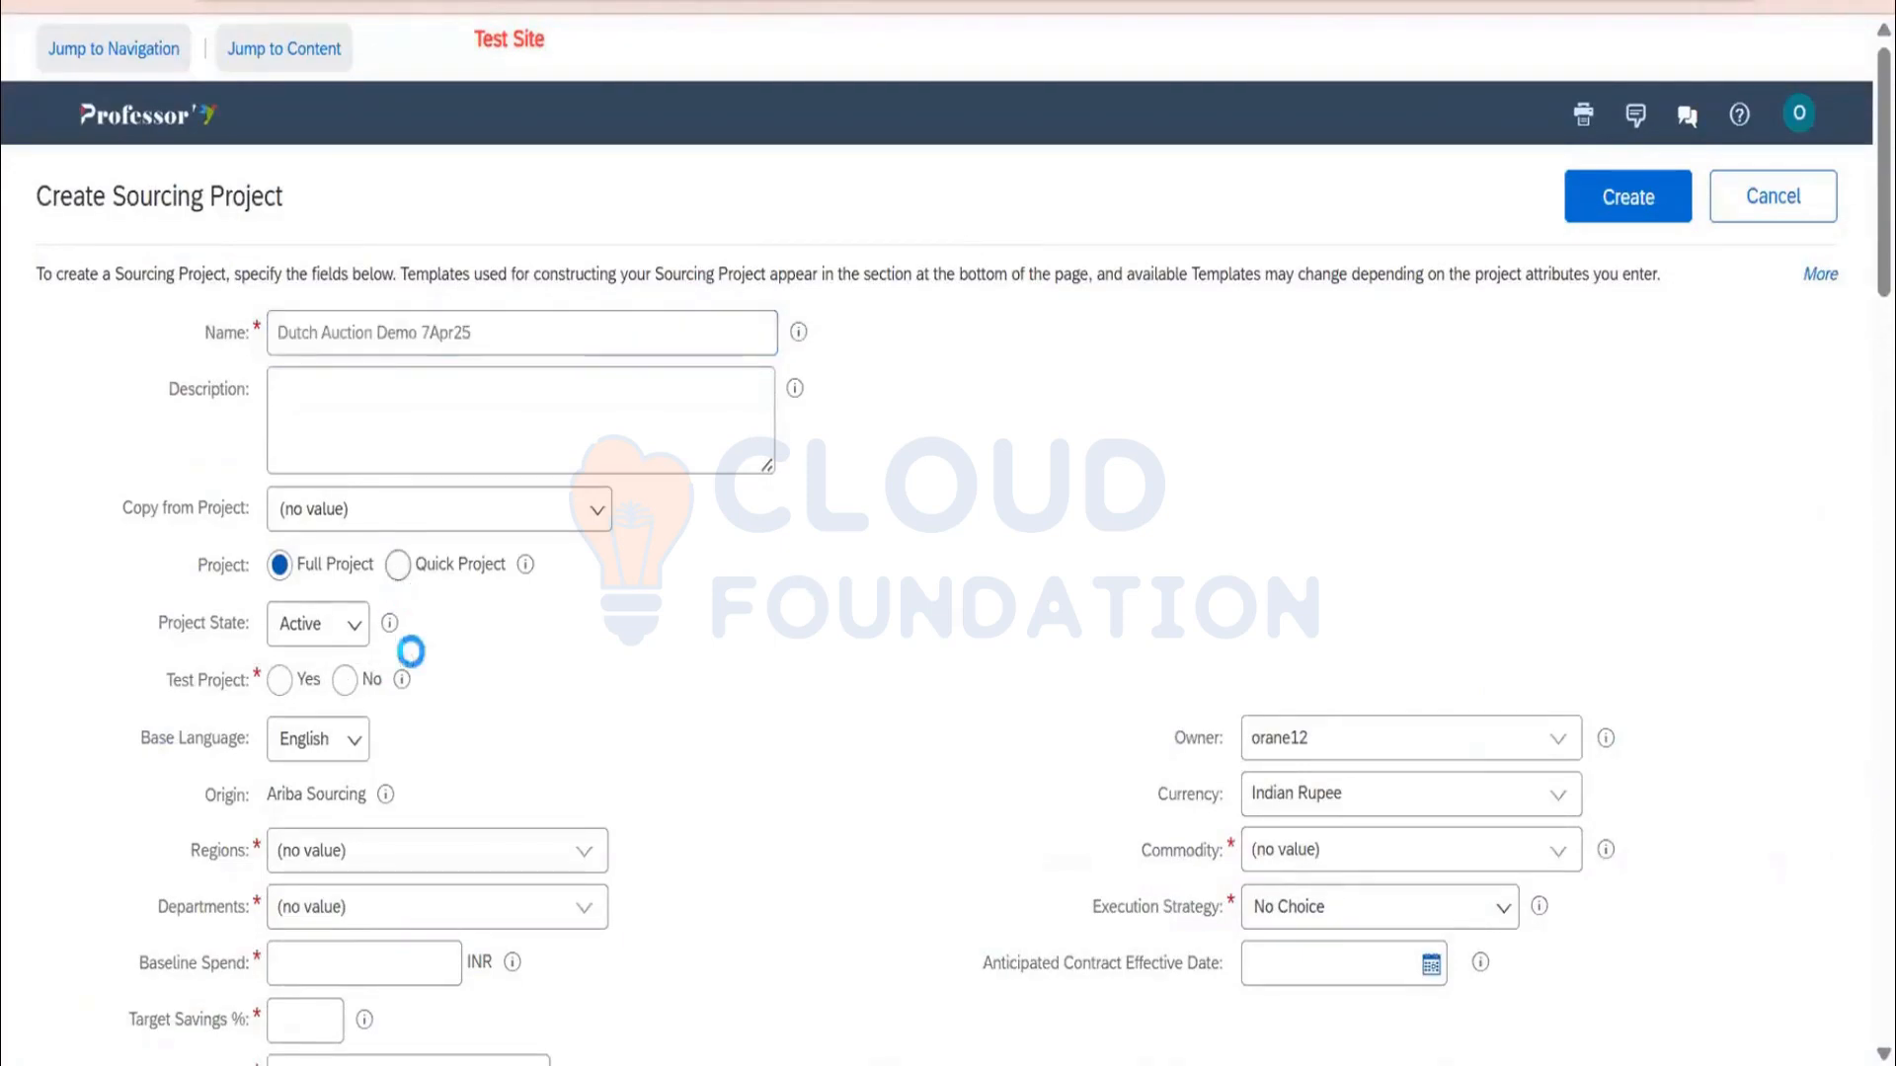
click(346, 630)
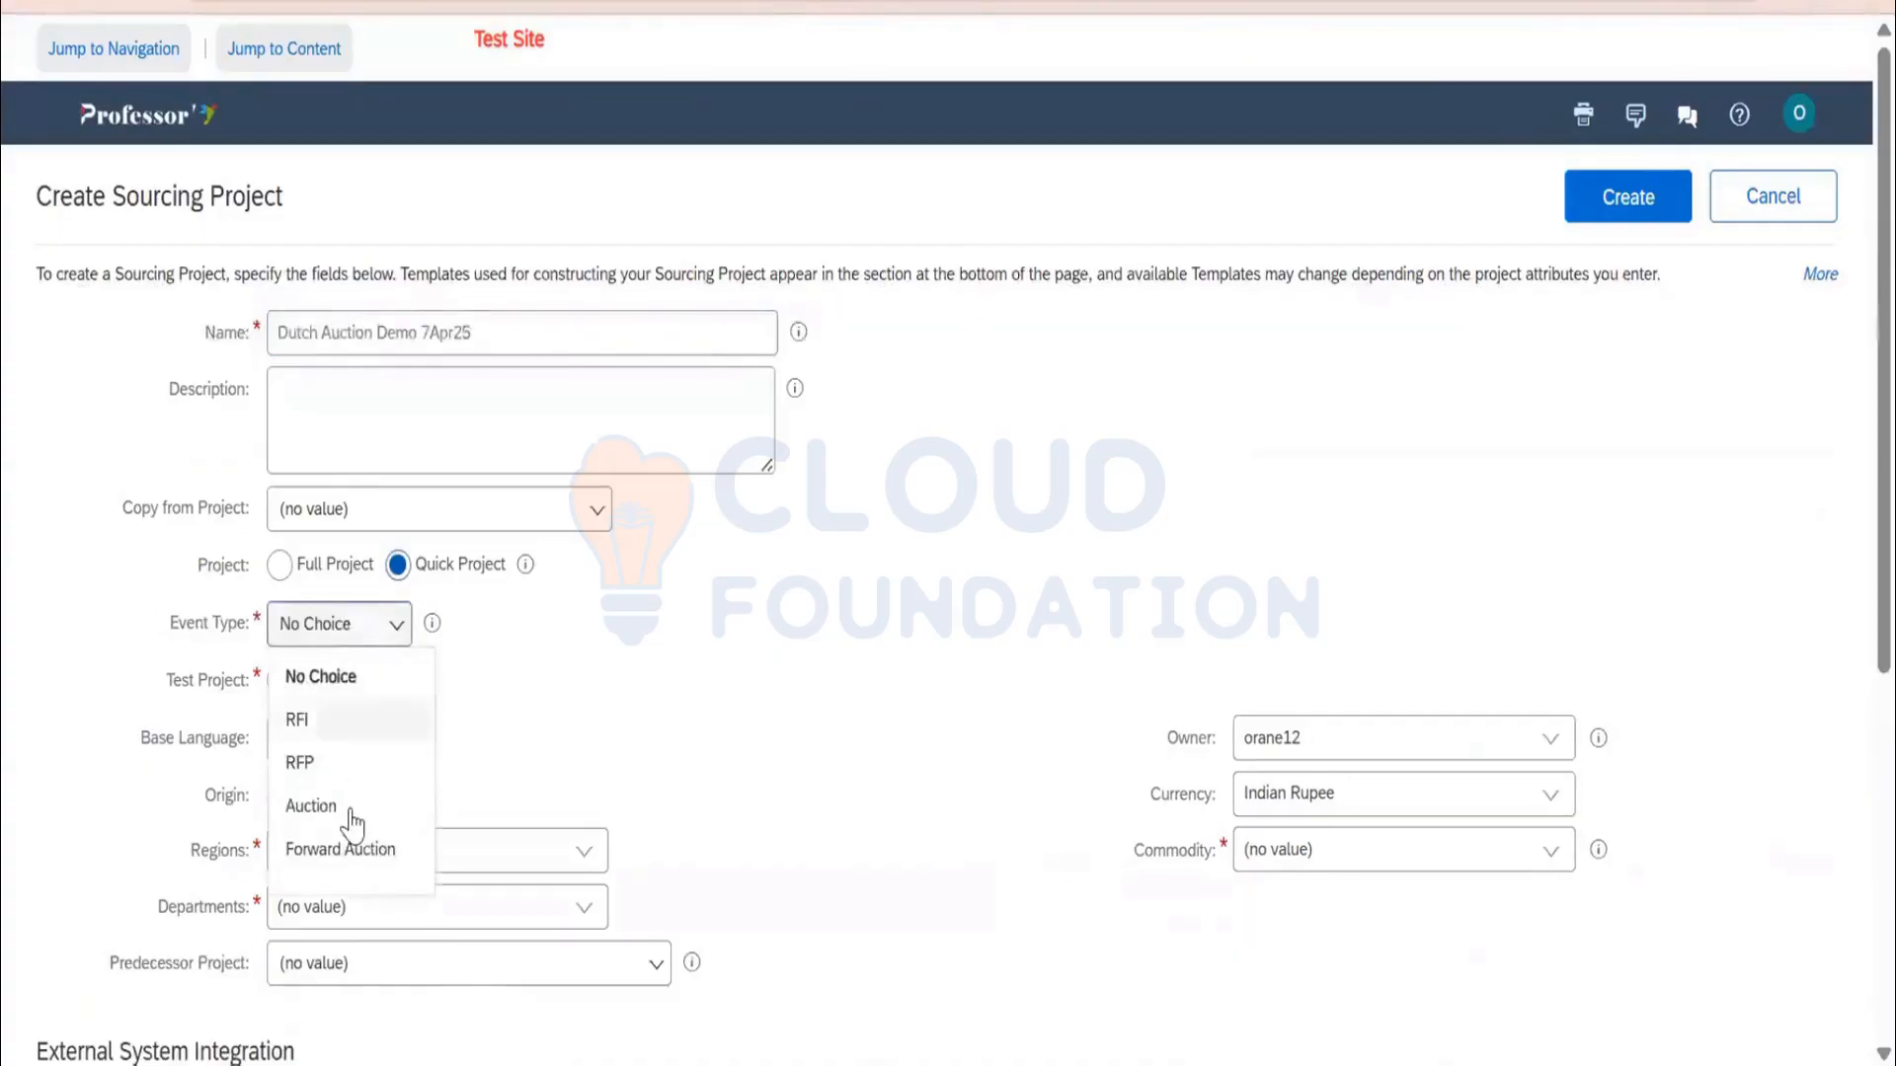
click(351, 806)
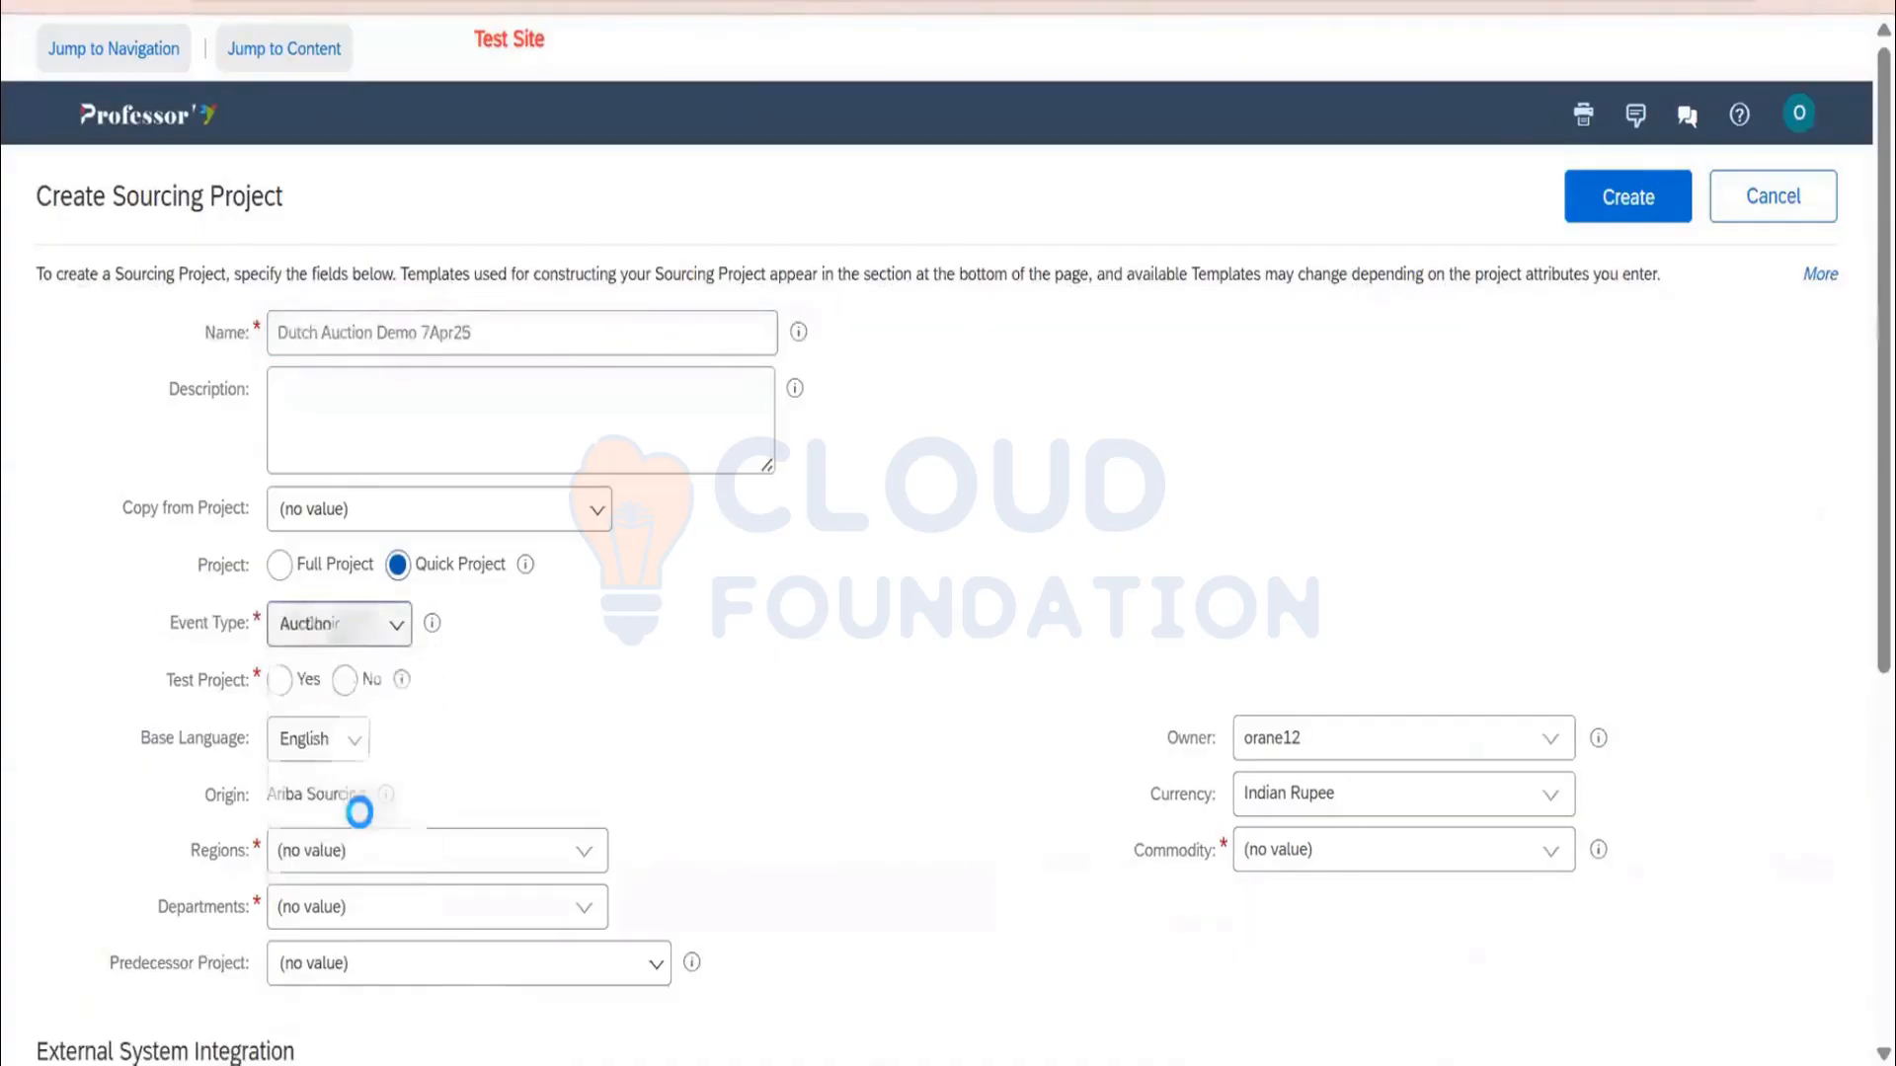
click(342, 687)
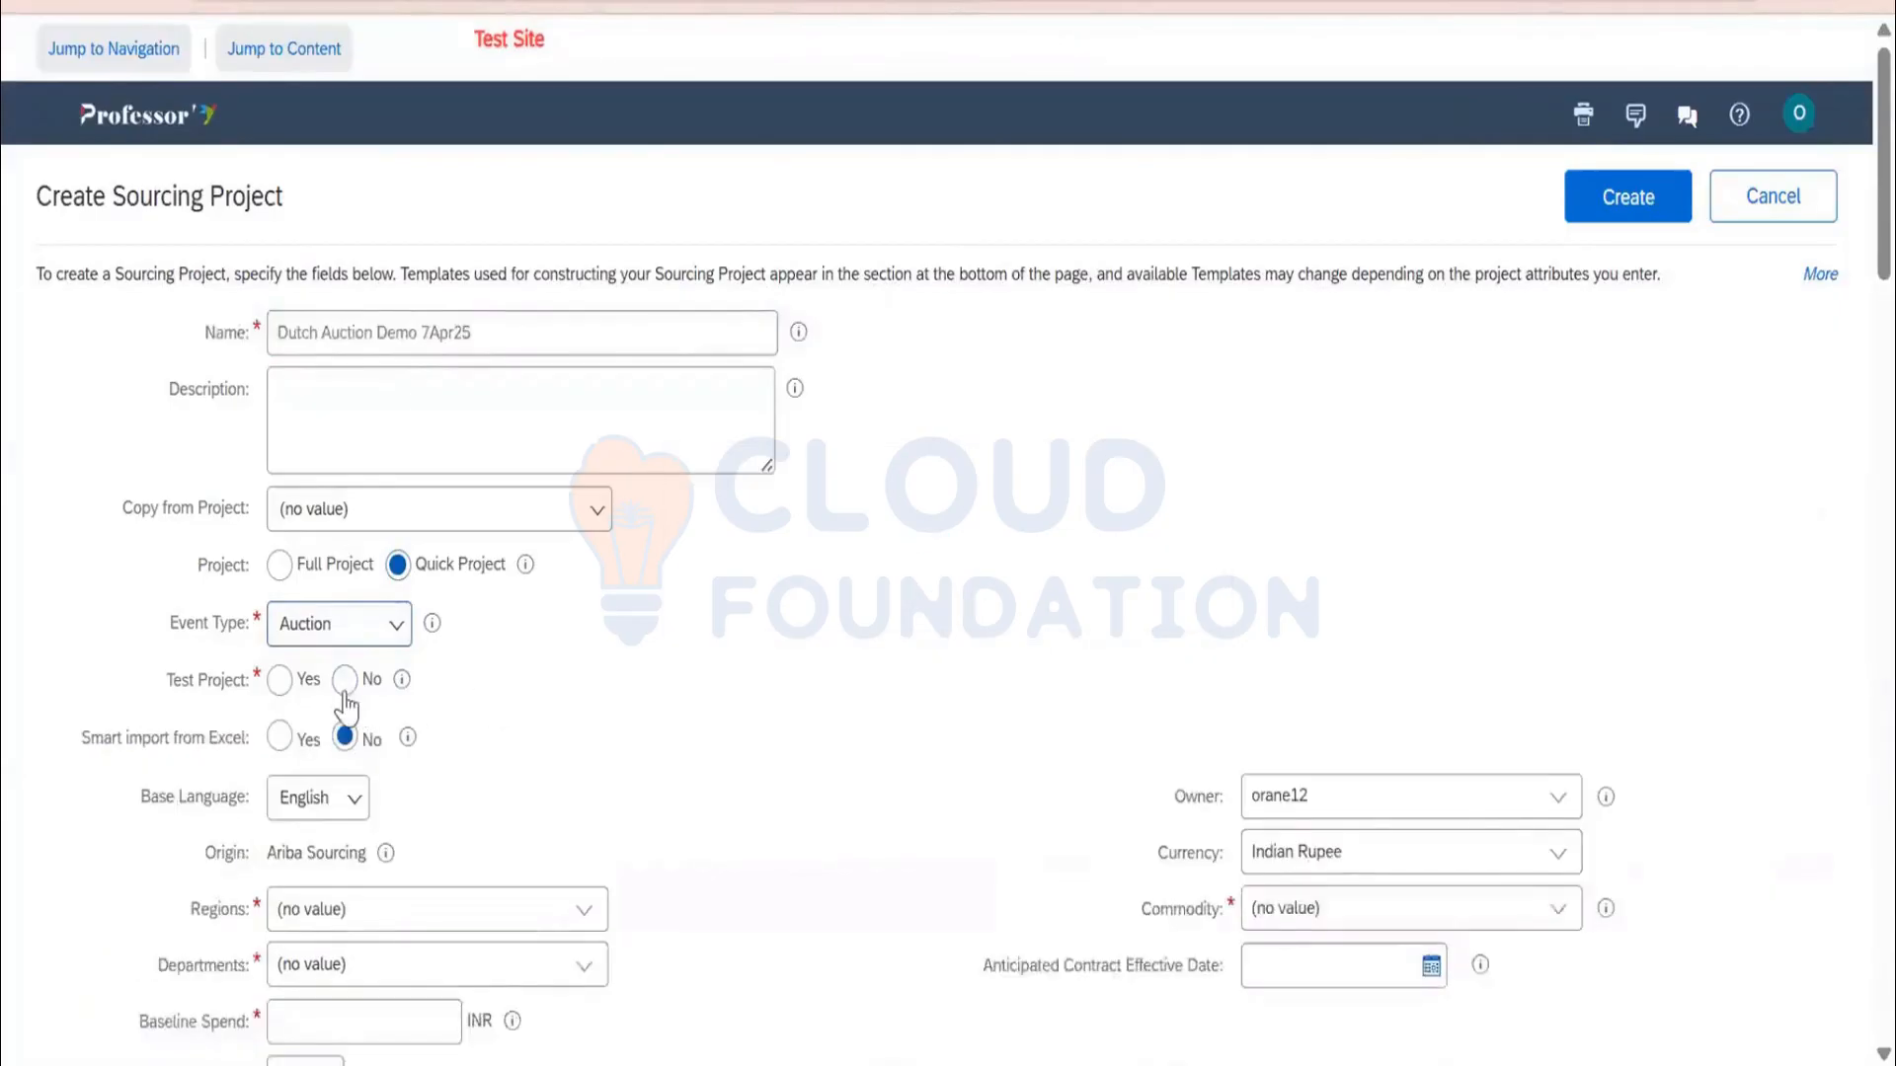
Set region AND Andhra, department PROD Production, baseline spend 12, 1% target savings and a commodity
scroll(498, 703, down, 3)
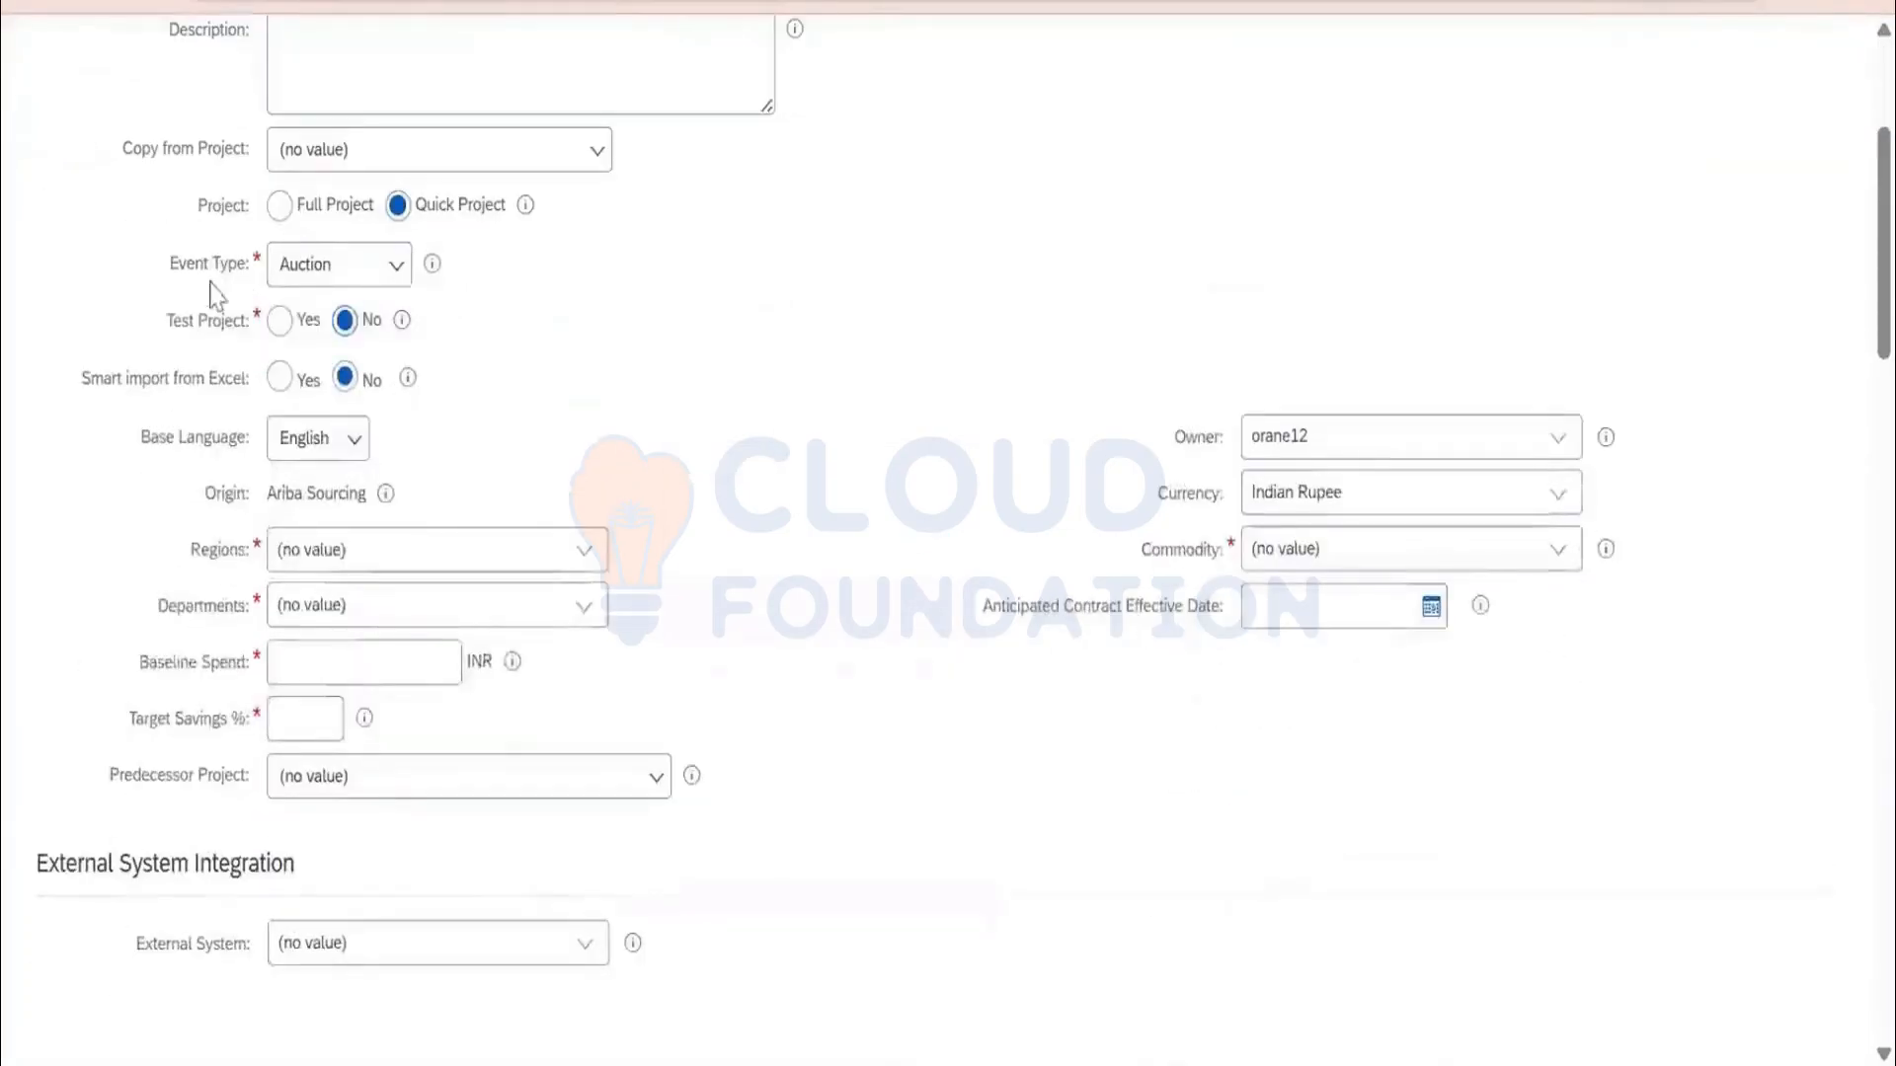
click(584, 553)
click(553, 608)
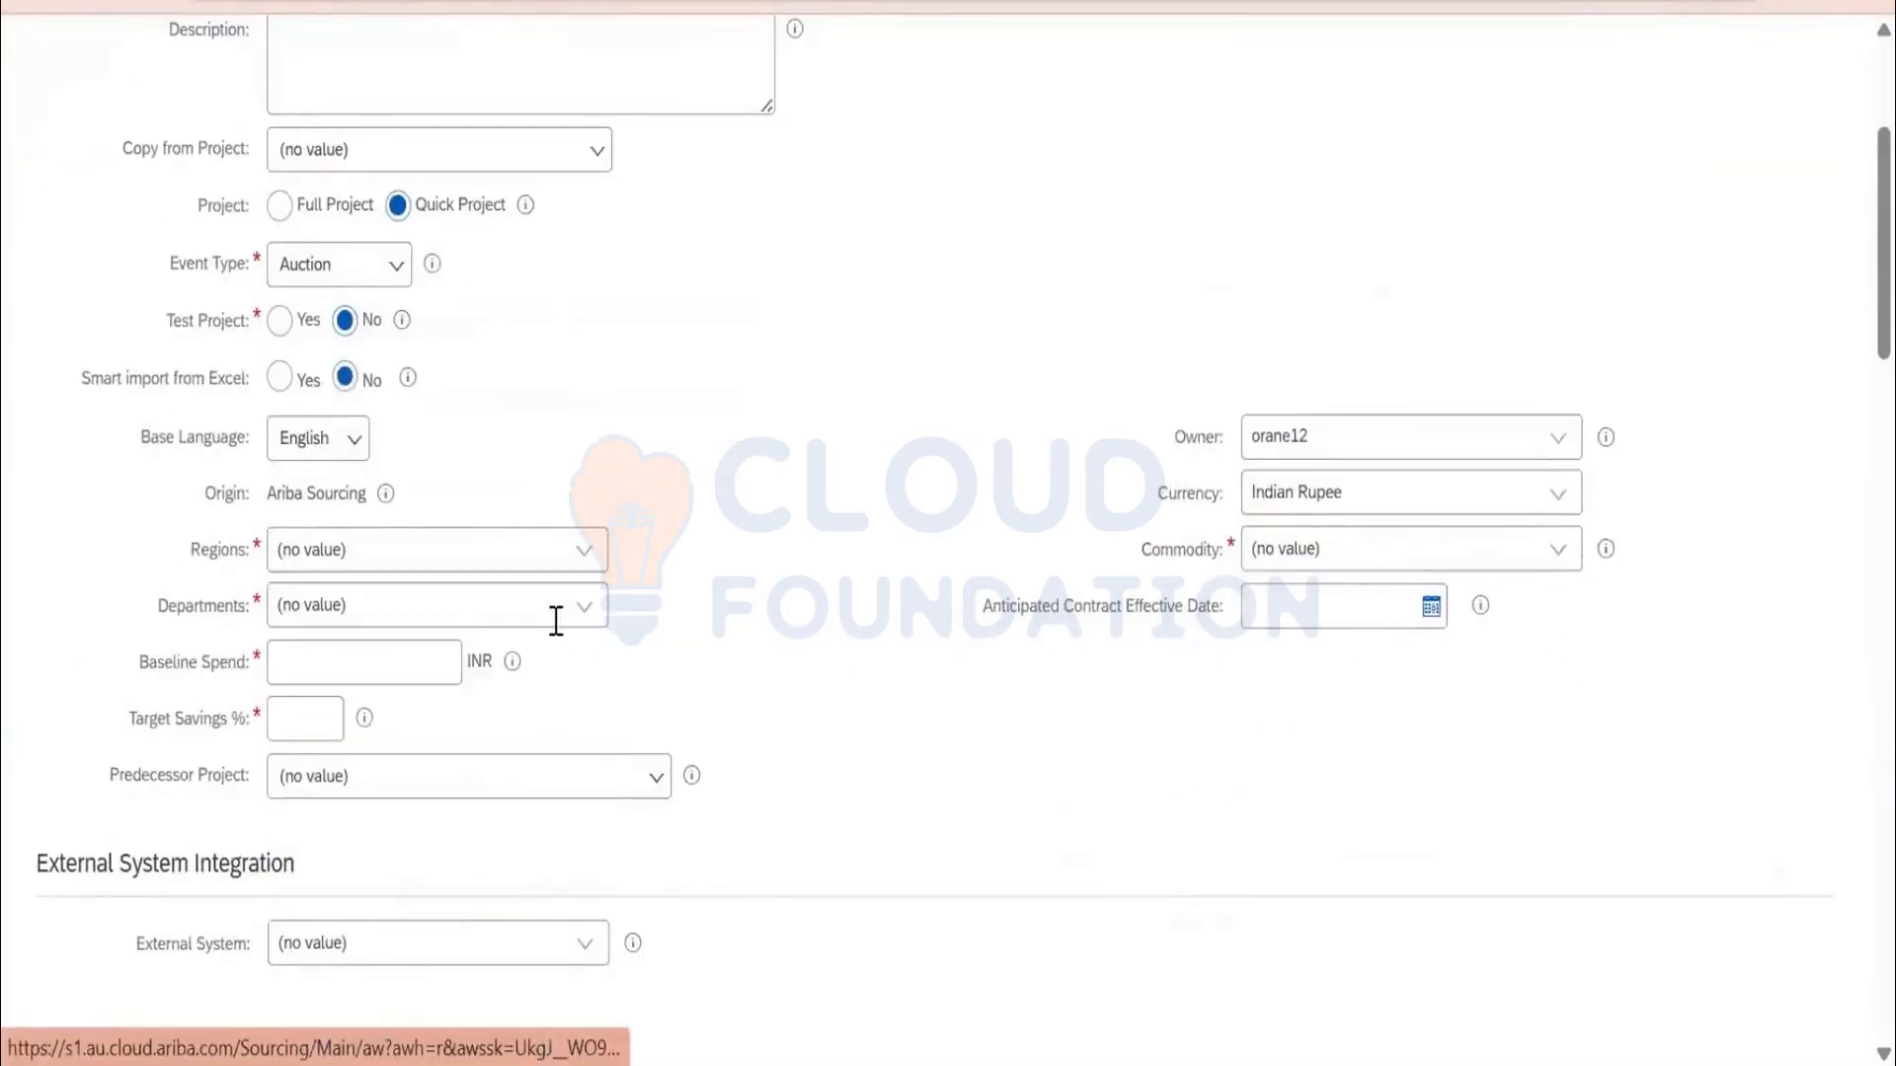
click(586, 612)
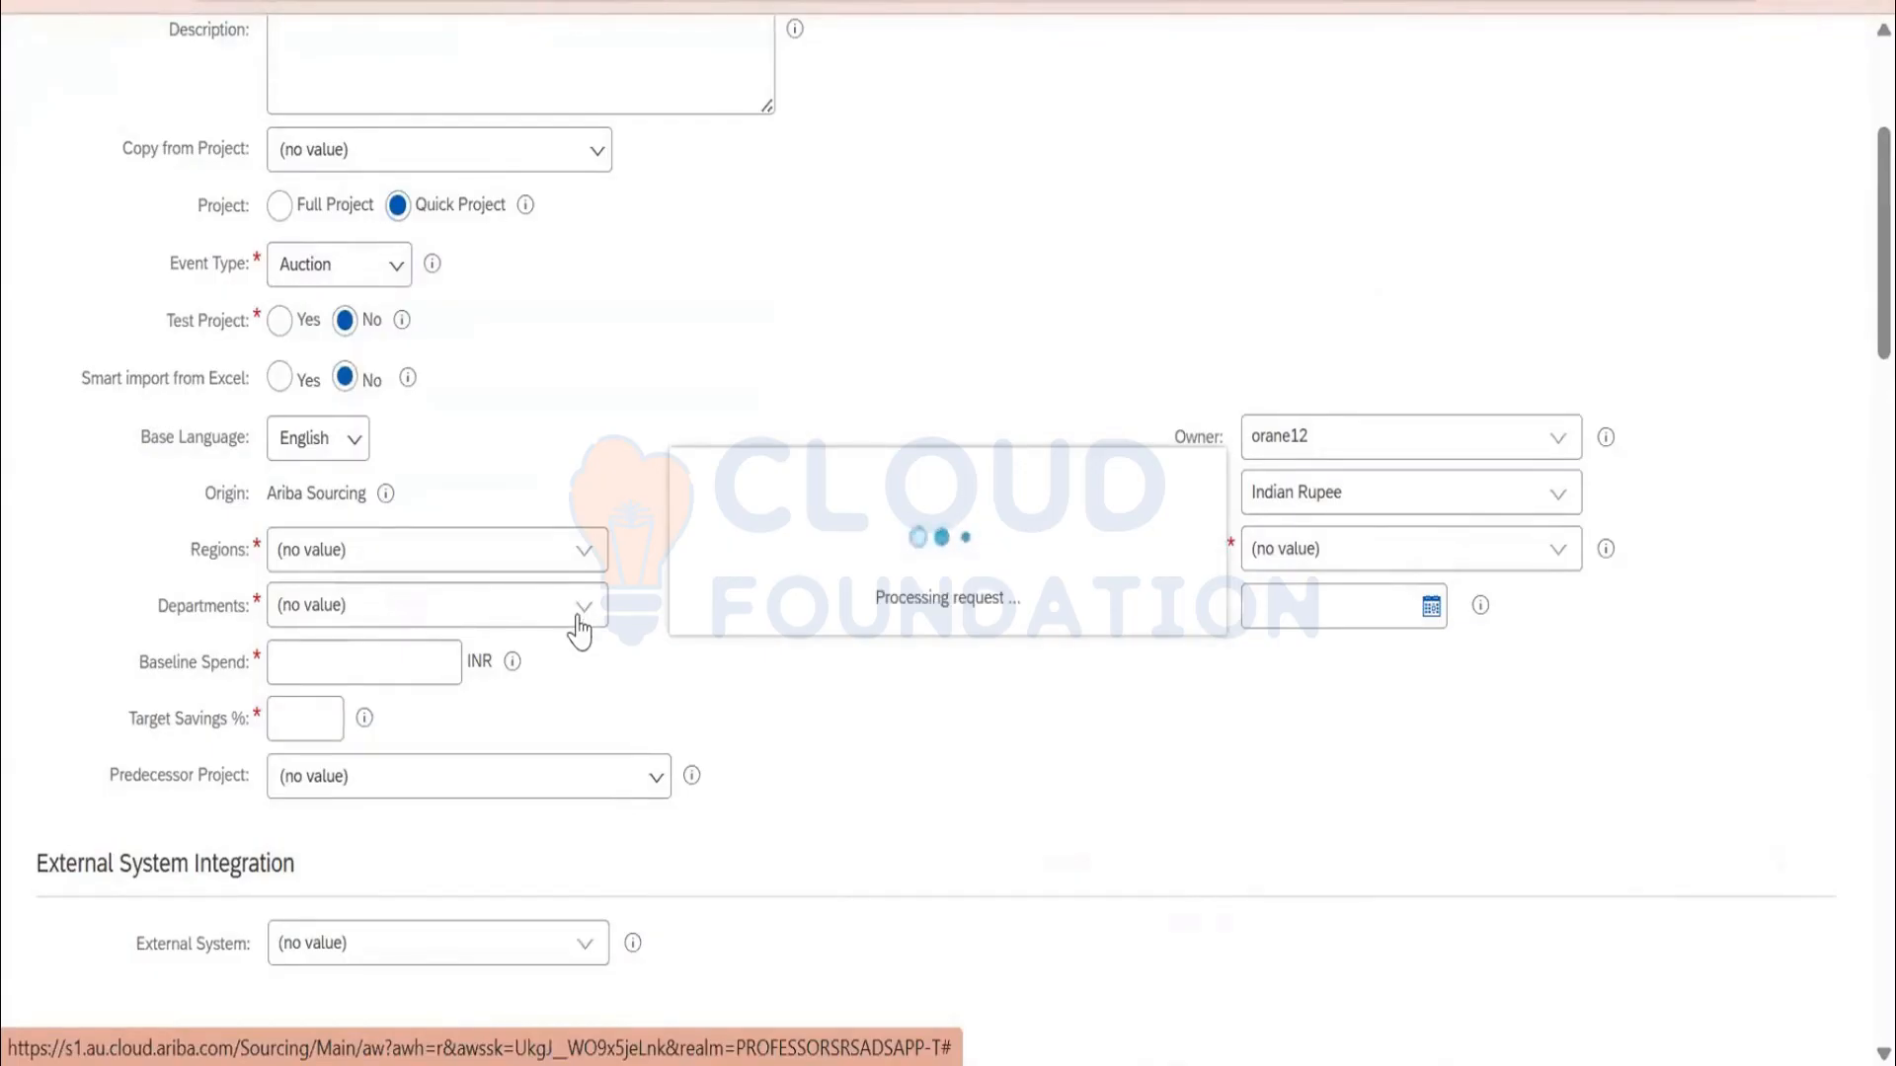
click(582, 606)
click(464, 690)
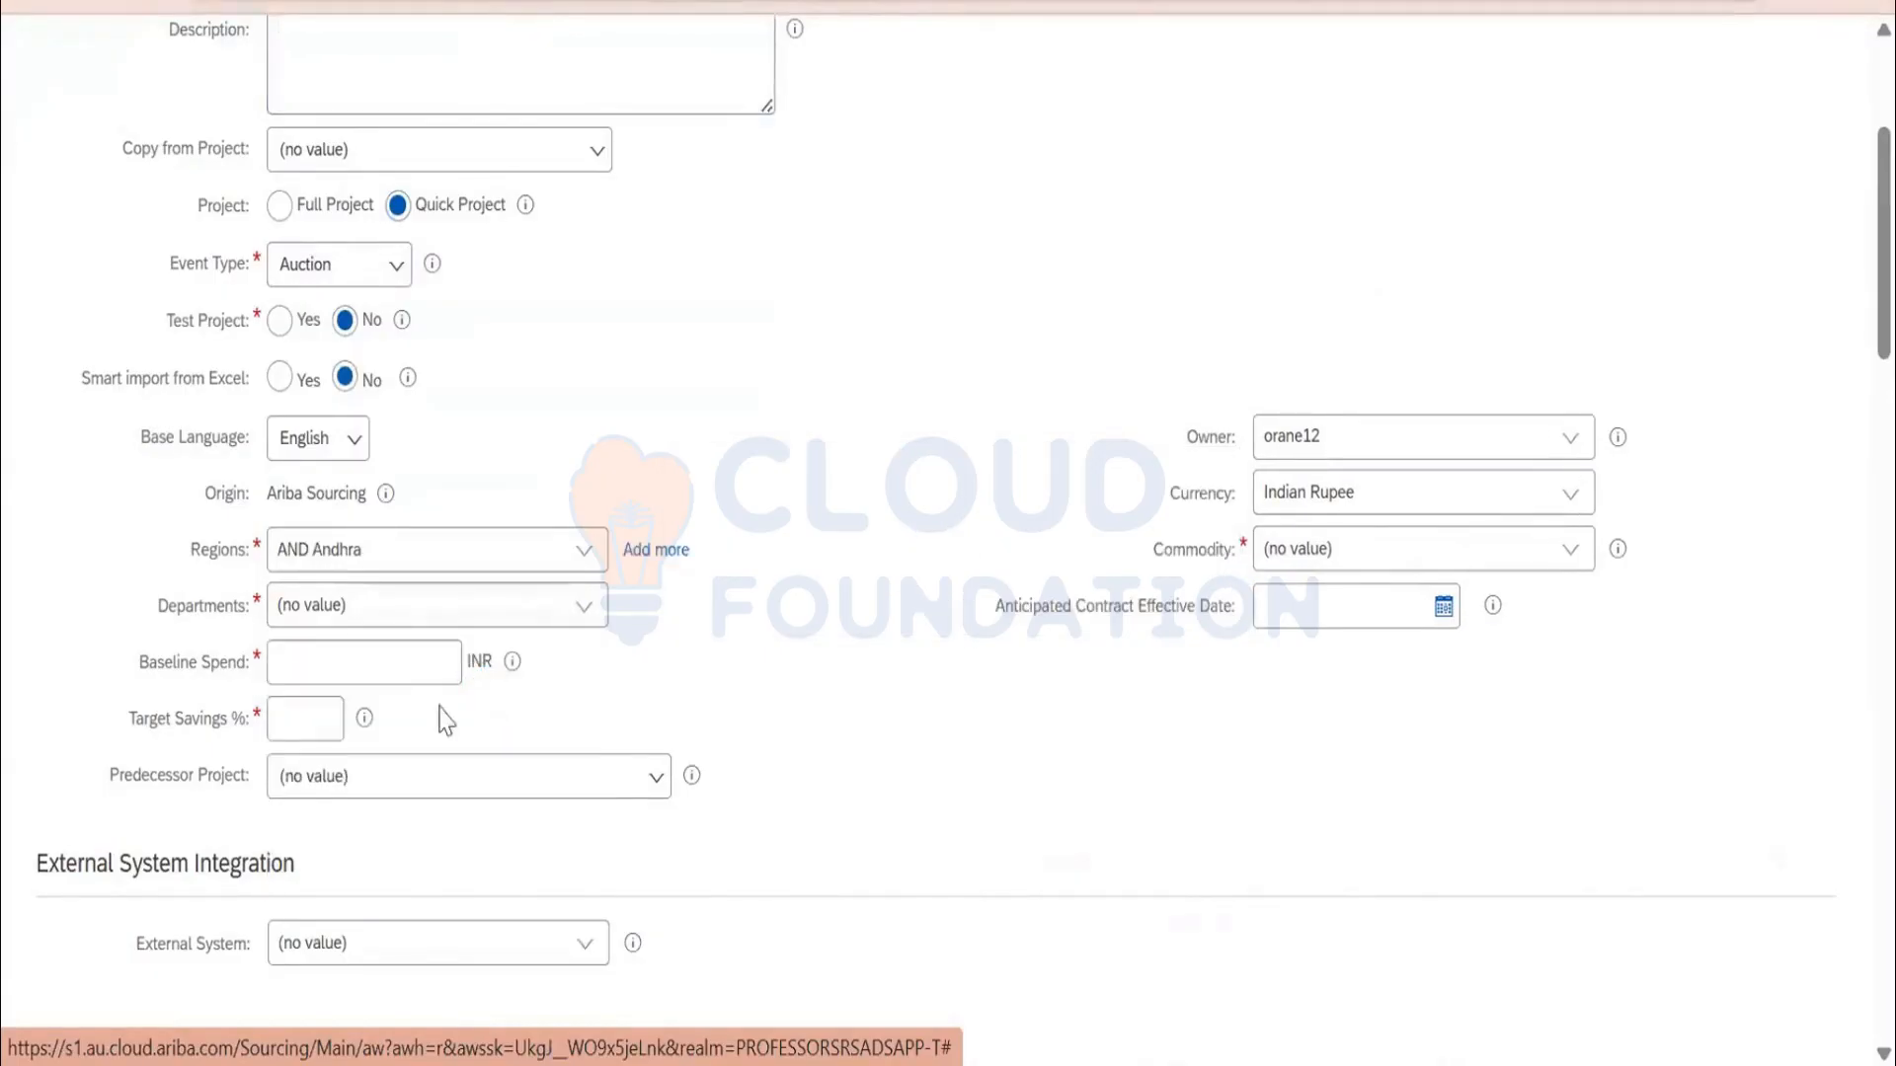
click(382, 677)
text(12)
click(326, 724)
text(1)
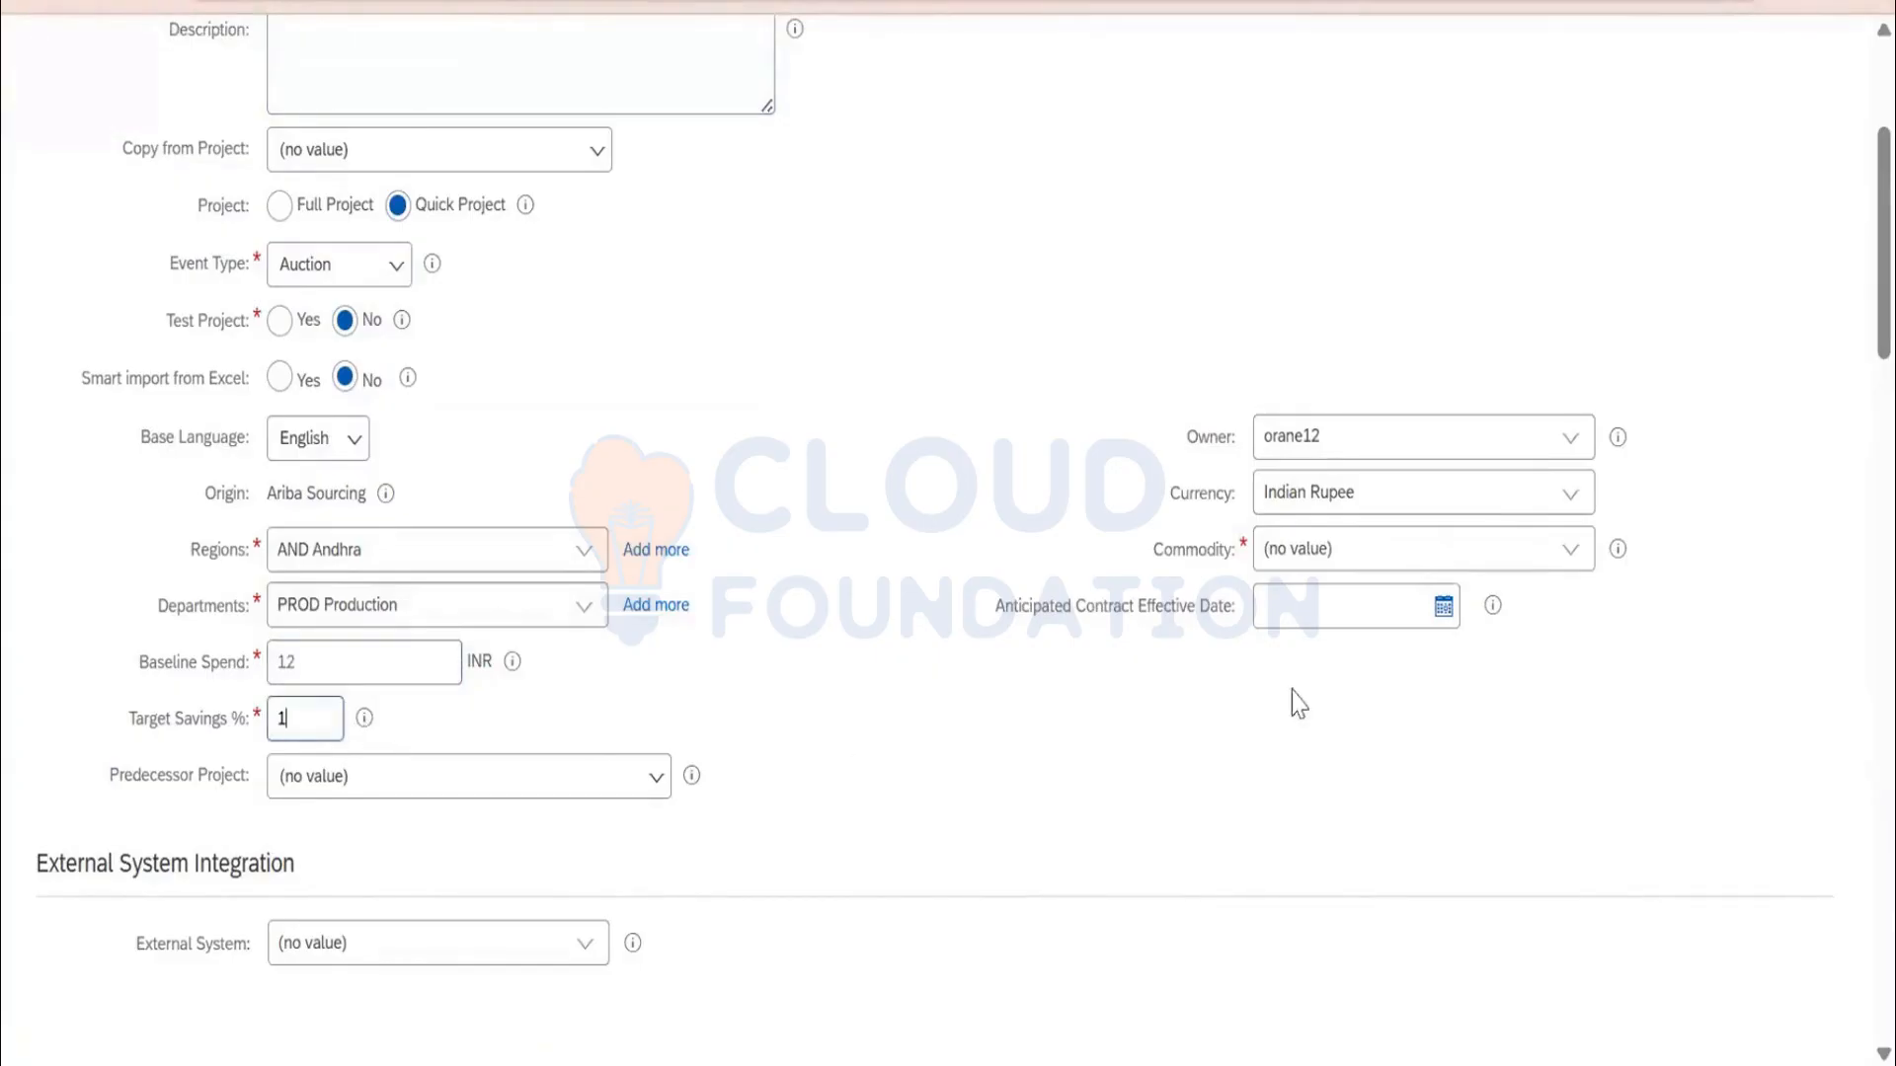
click(1572, 553)
click(1367, 639)
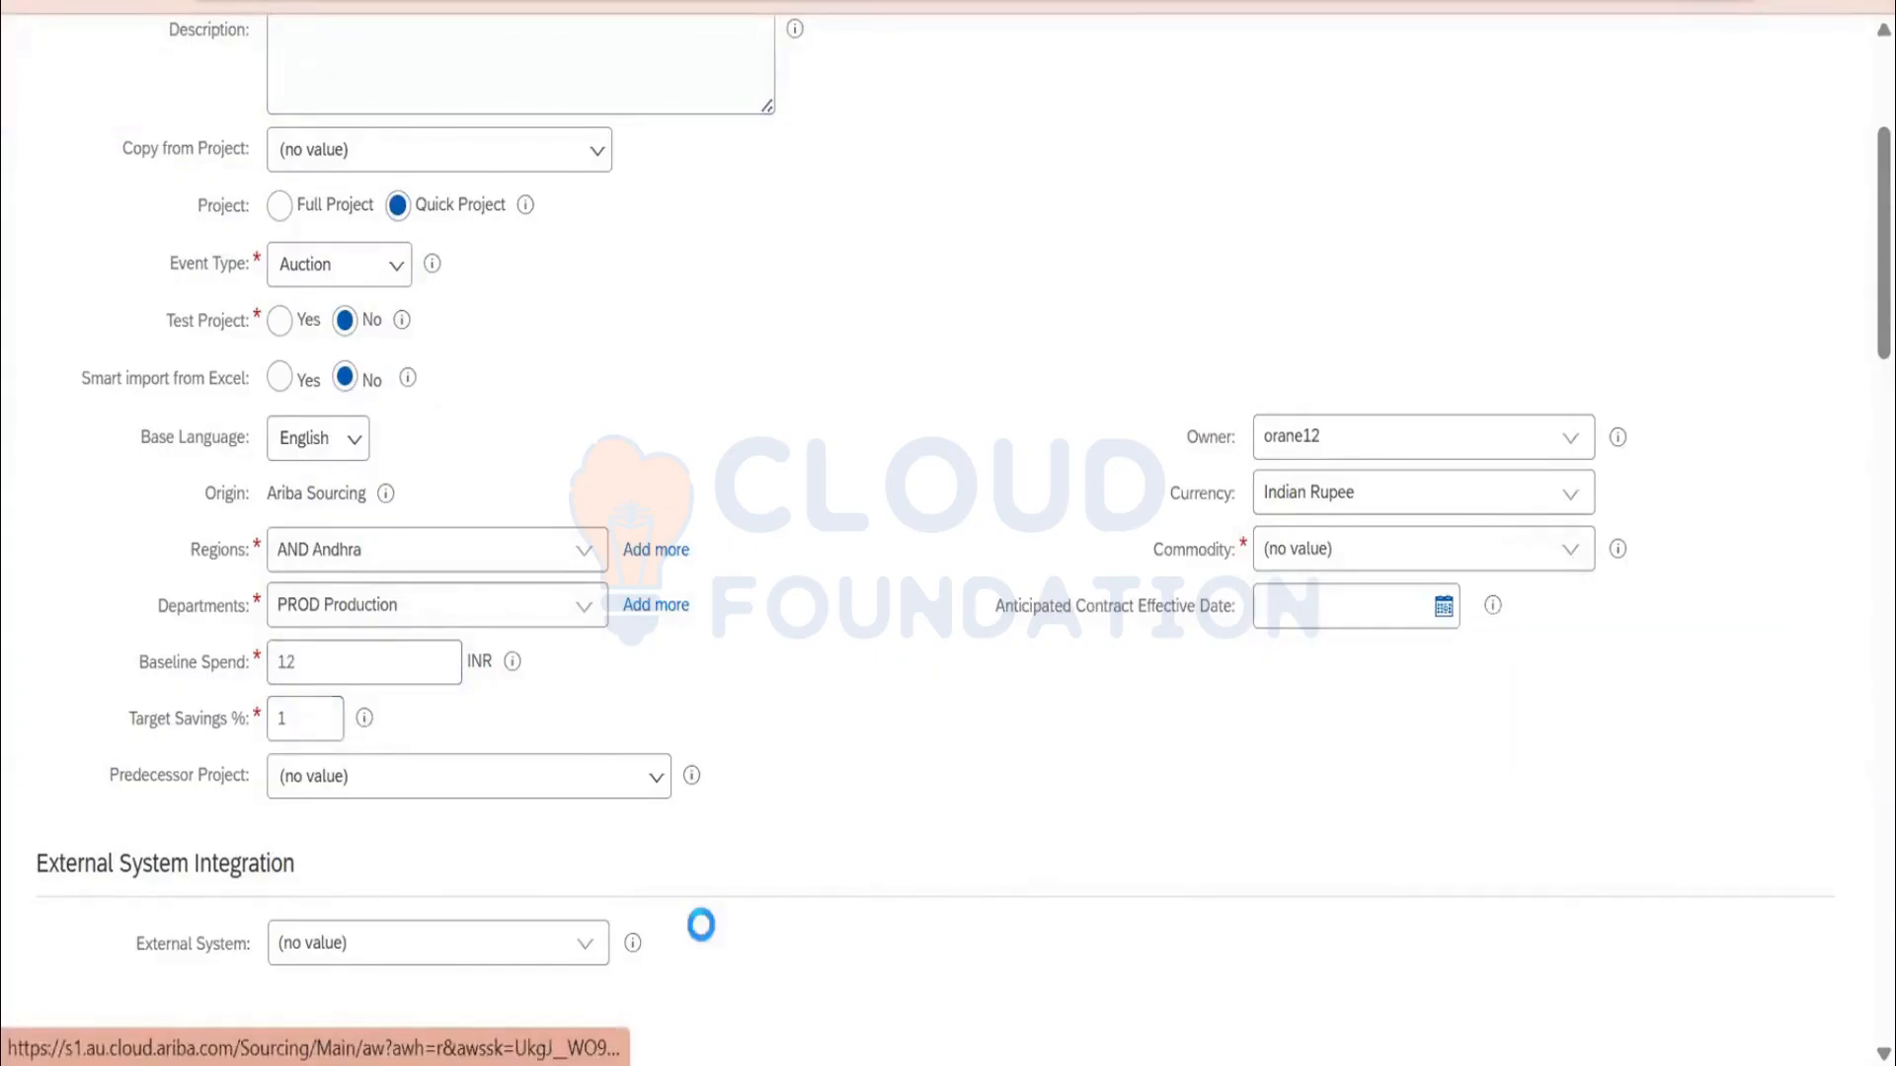
scroll(701, 925, down, 5)
Locate the Dutch Reverse Auction template on the second template page and create the event from it
scroll(500, 744, down, 8)
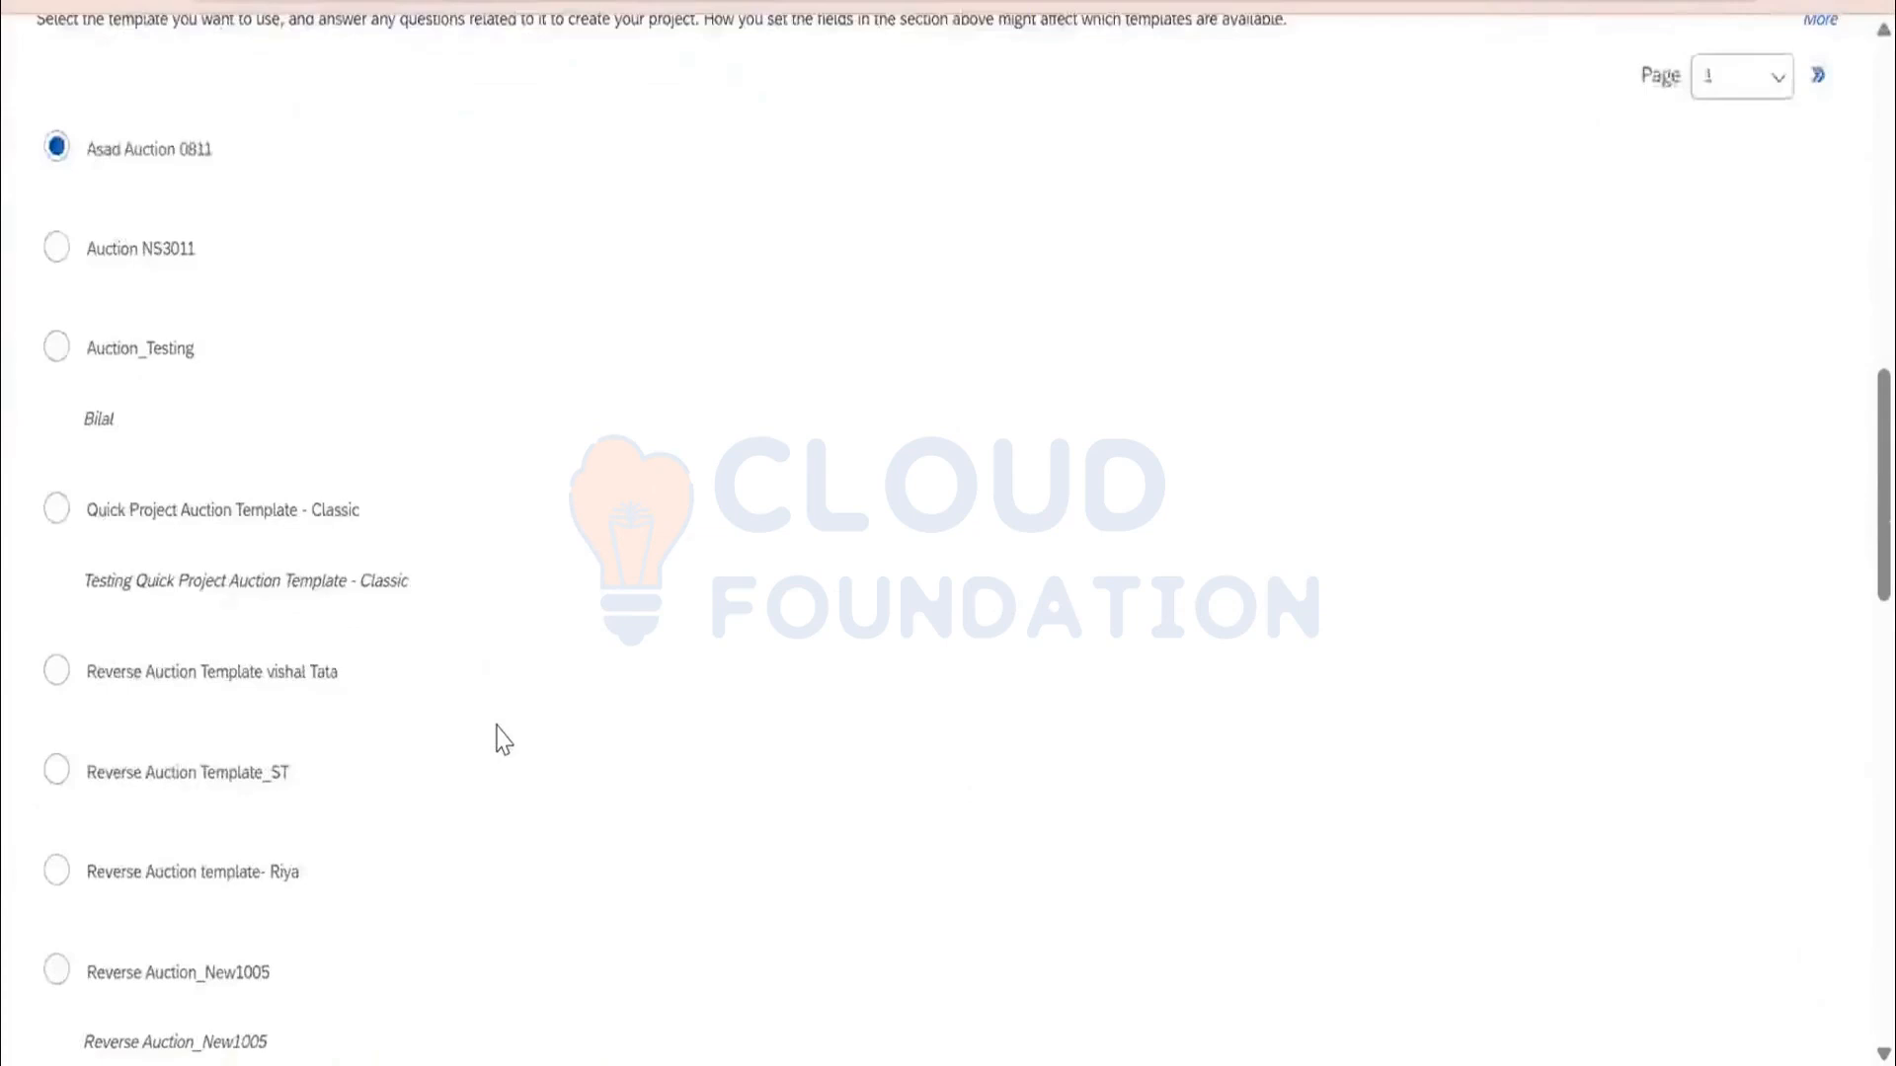
scroll(499, 744, down, 10)
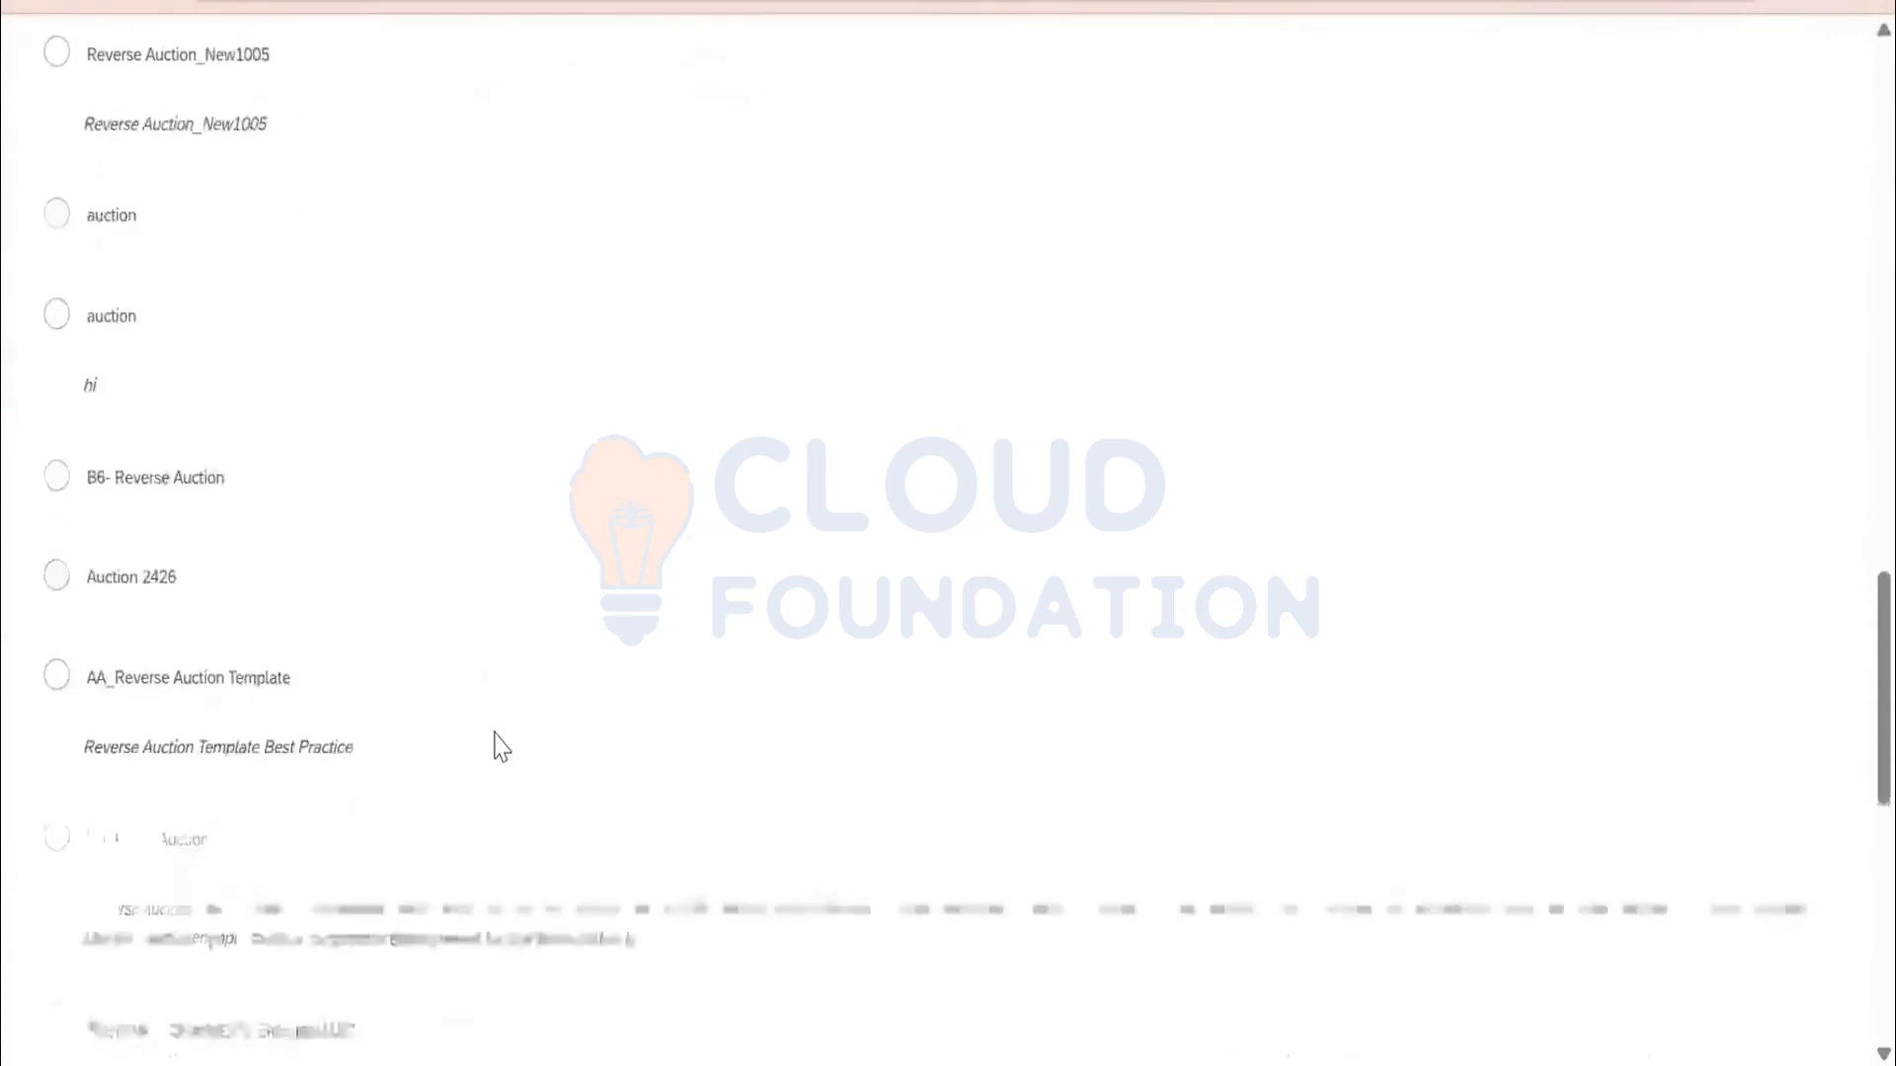
scroll(500, 744, down, 10)
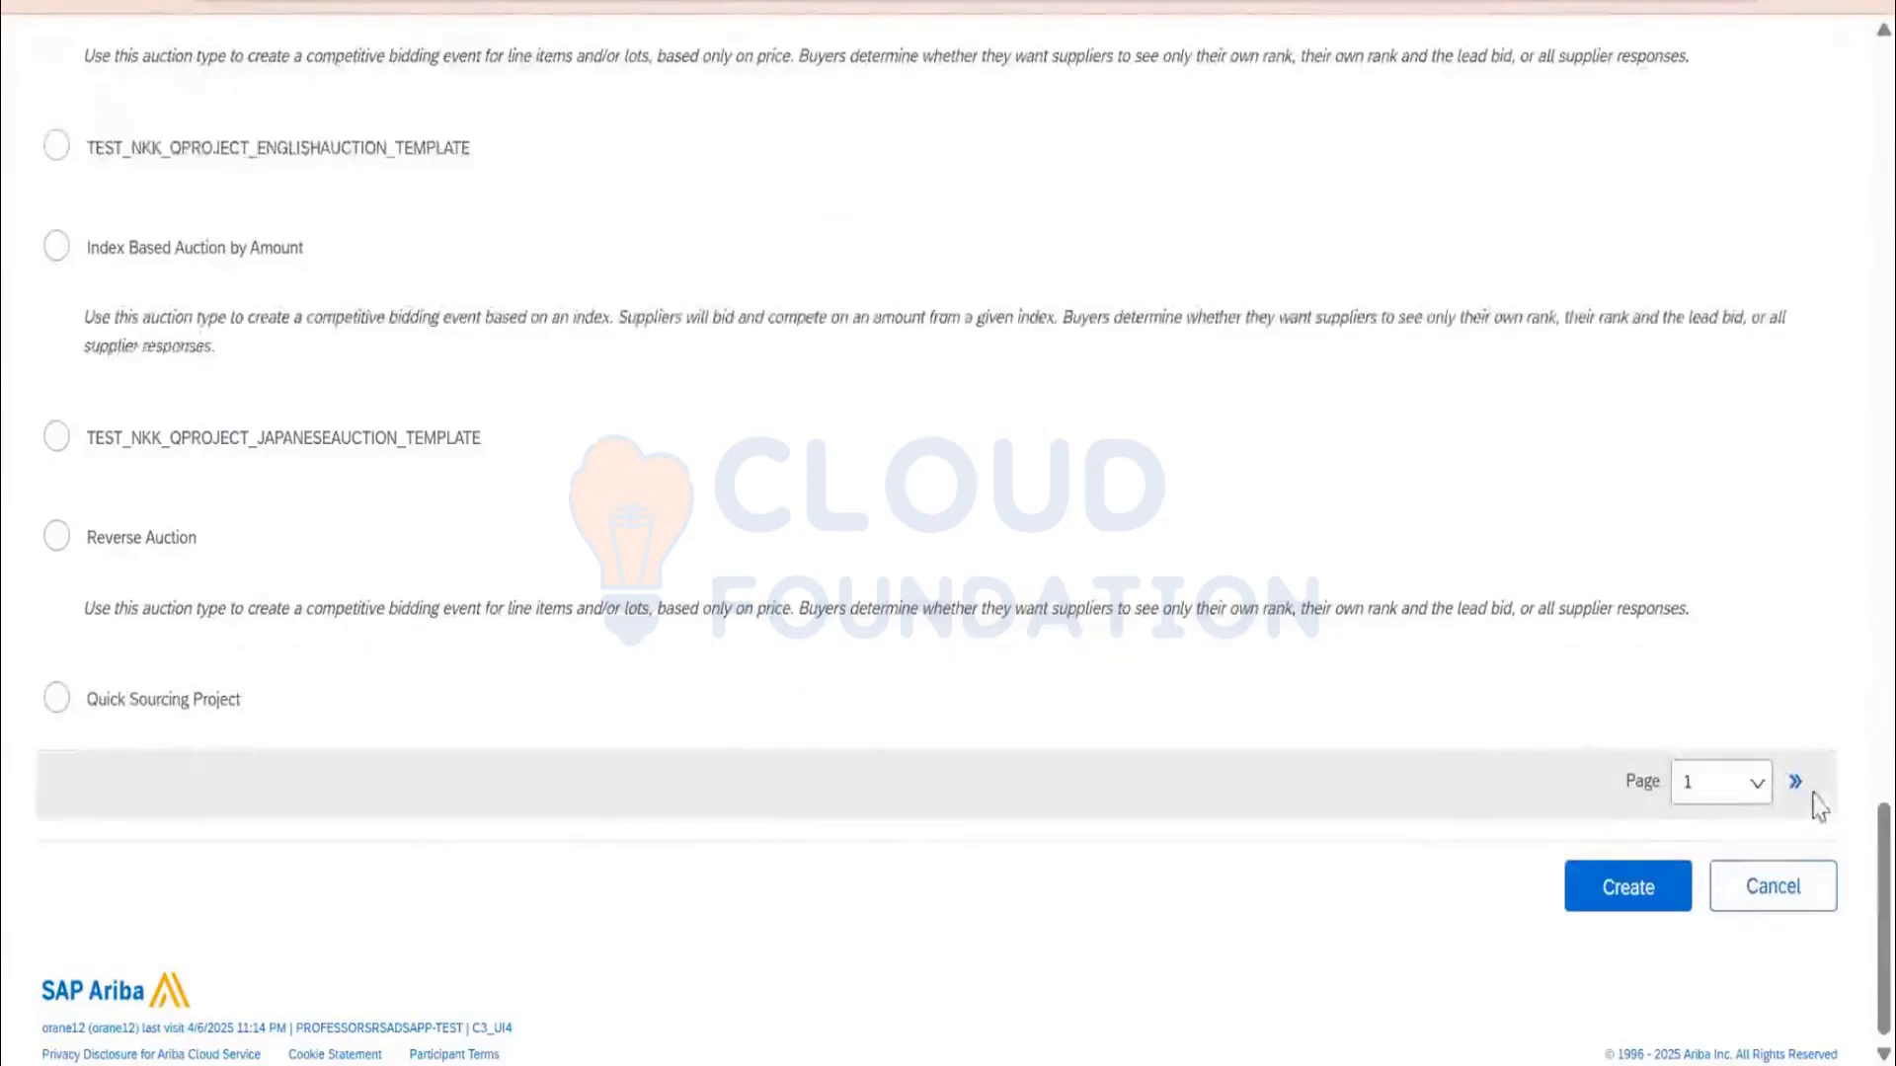
click(1795, 785)
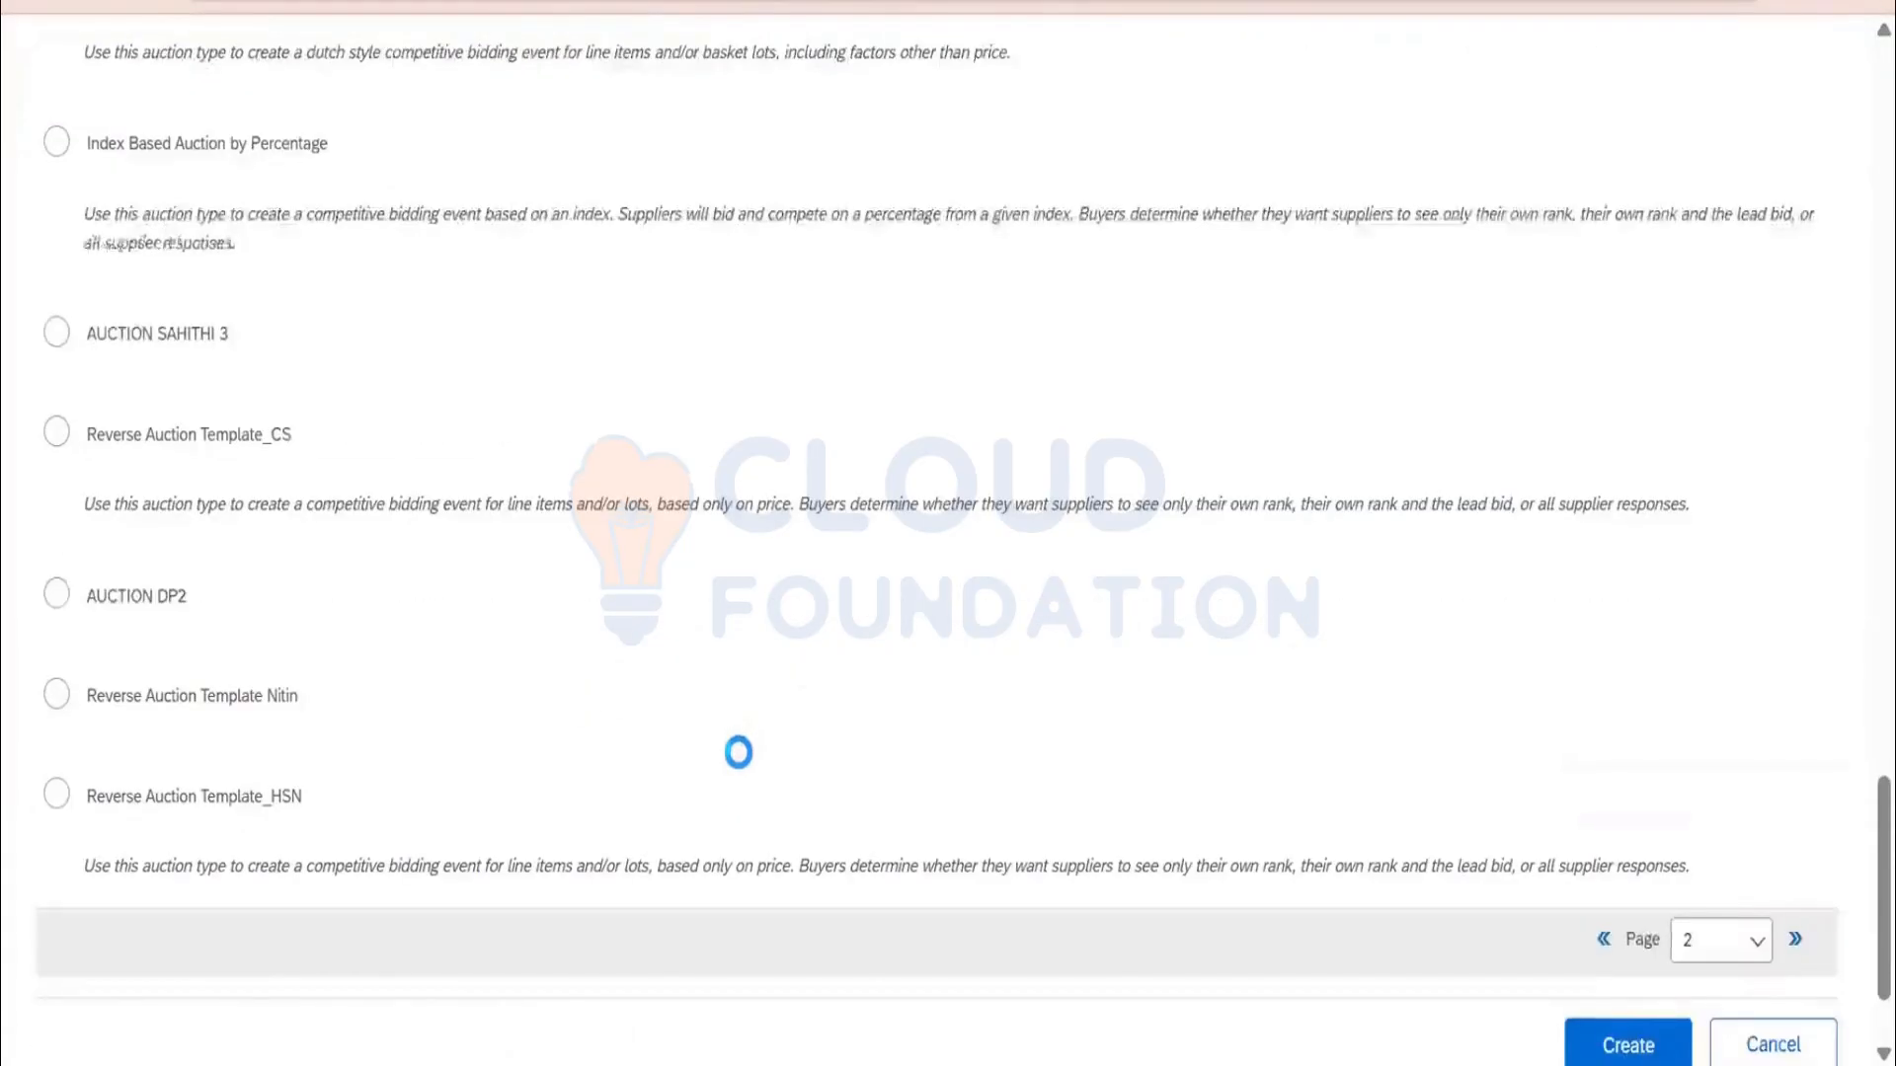
scroll(738, 753, up, 10)
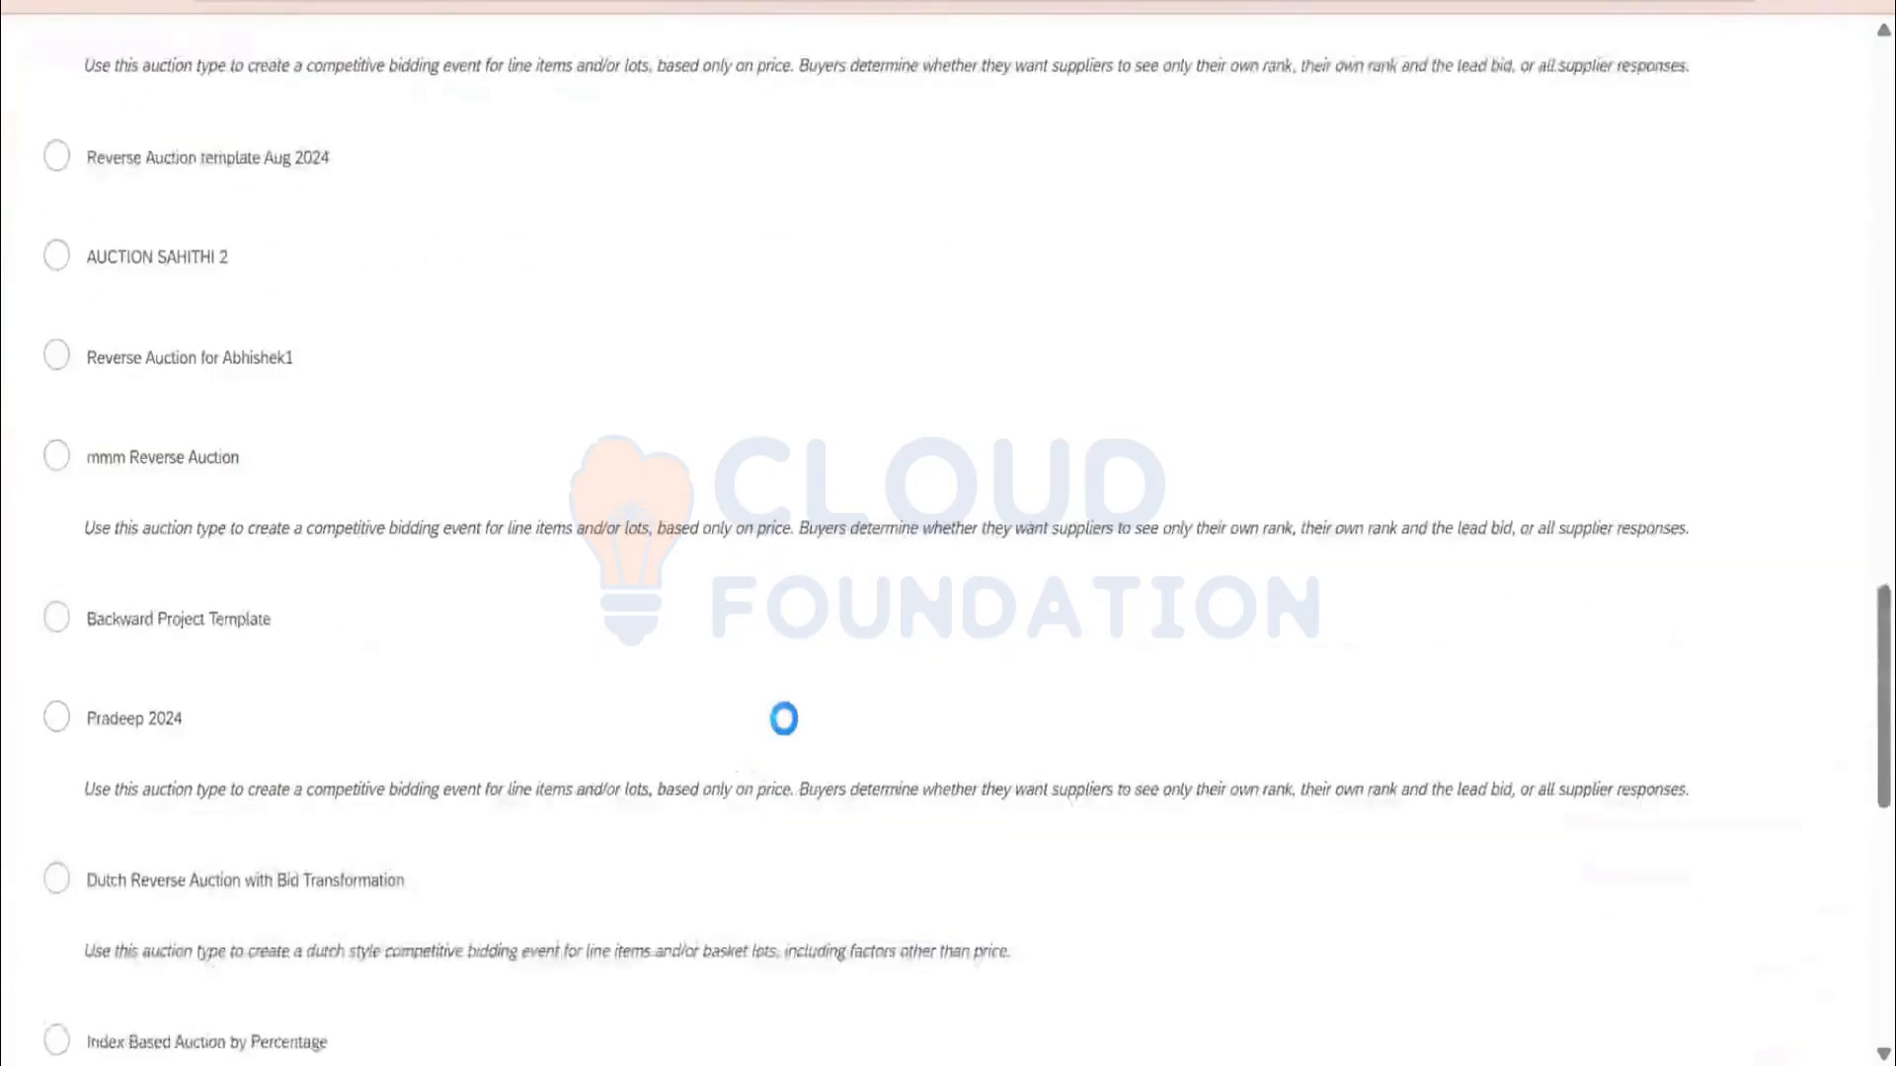
key(ctrl+f)
text(dutch)
key(Return)
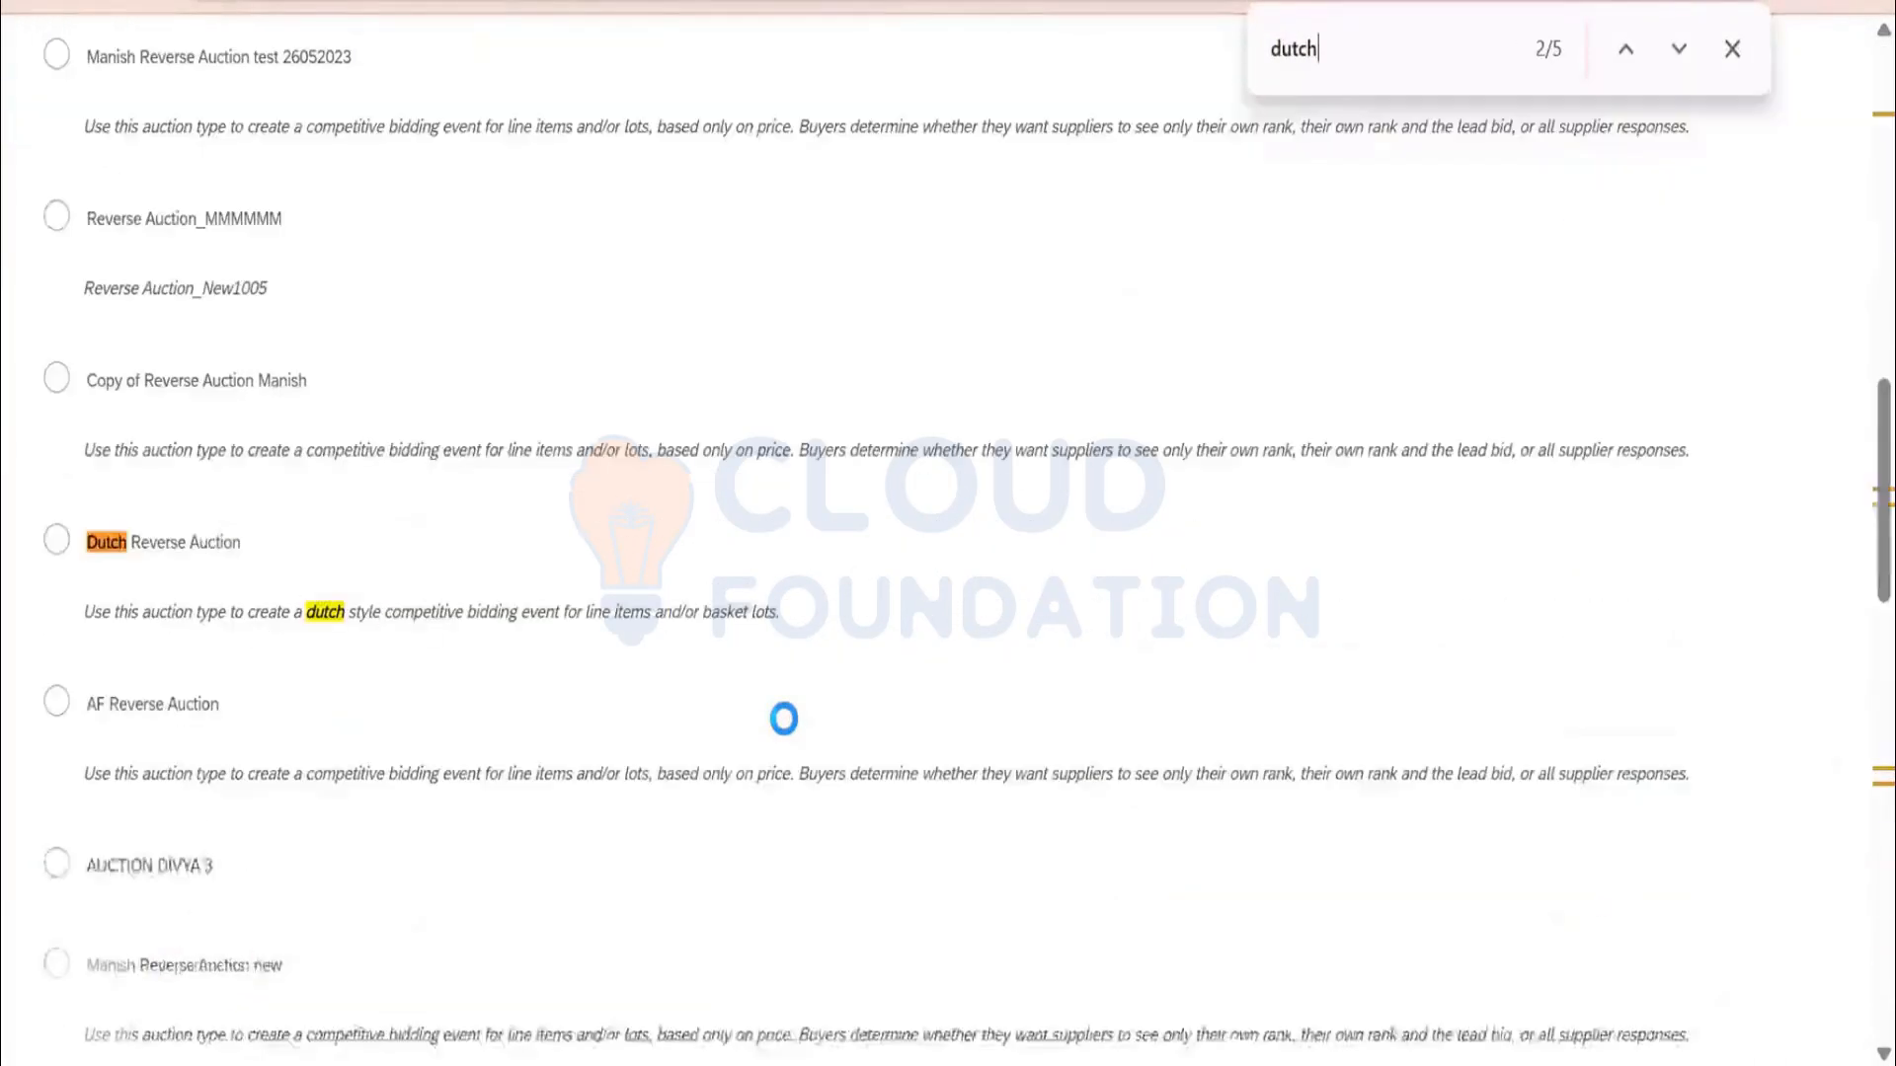
click(56, 540)
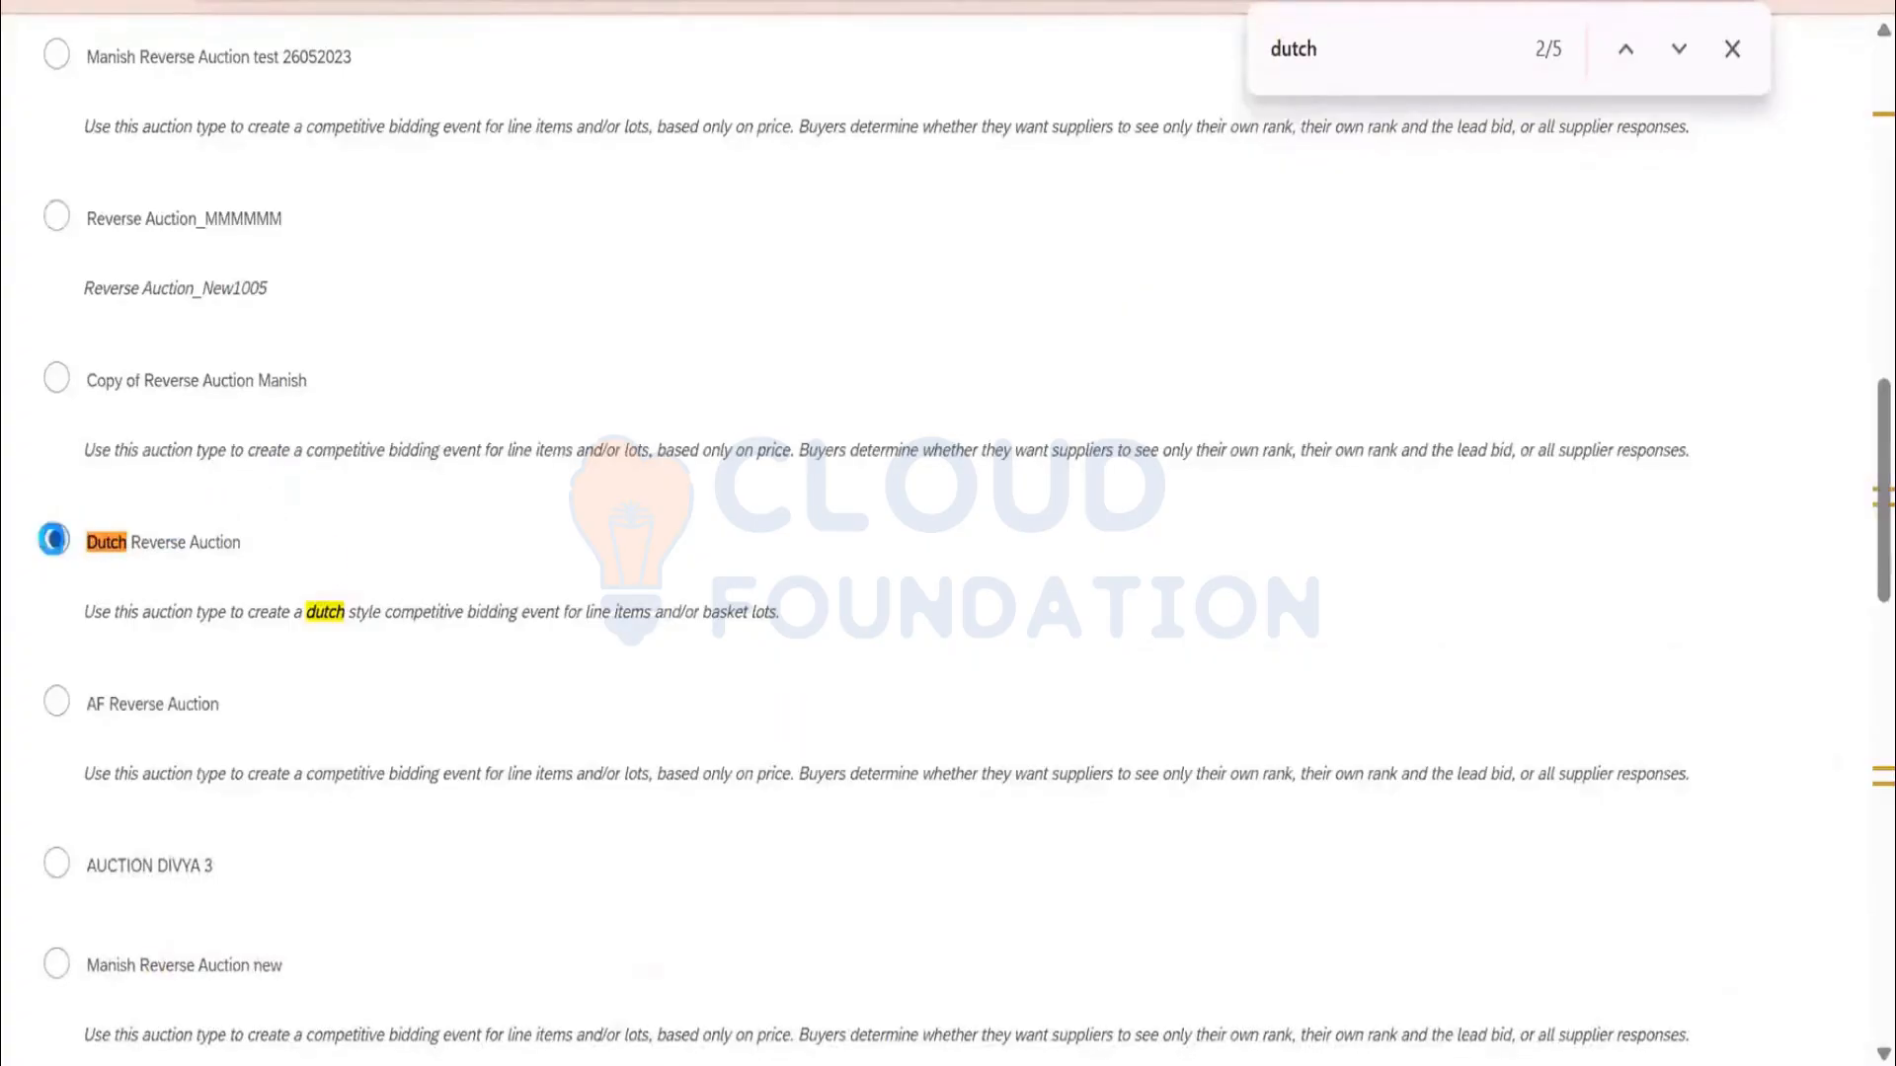
scroll(478, 654, down, 10)
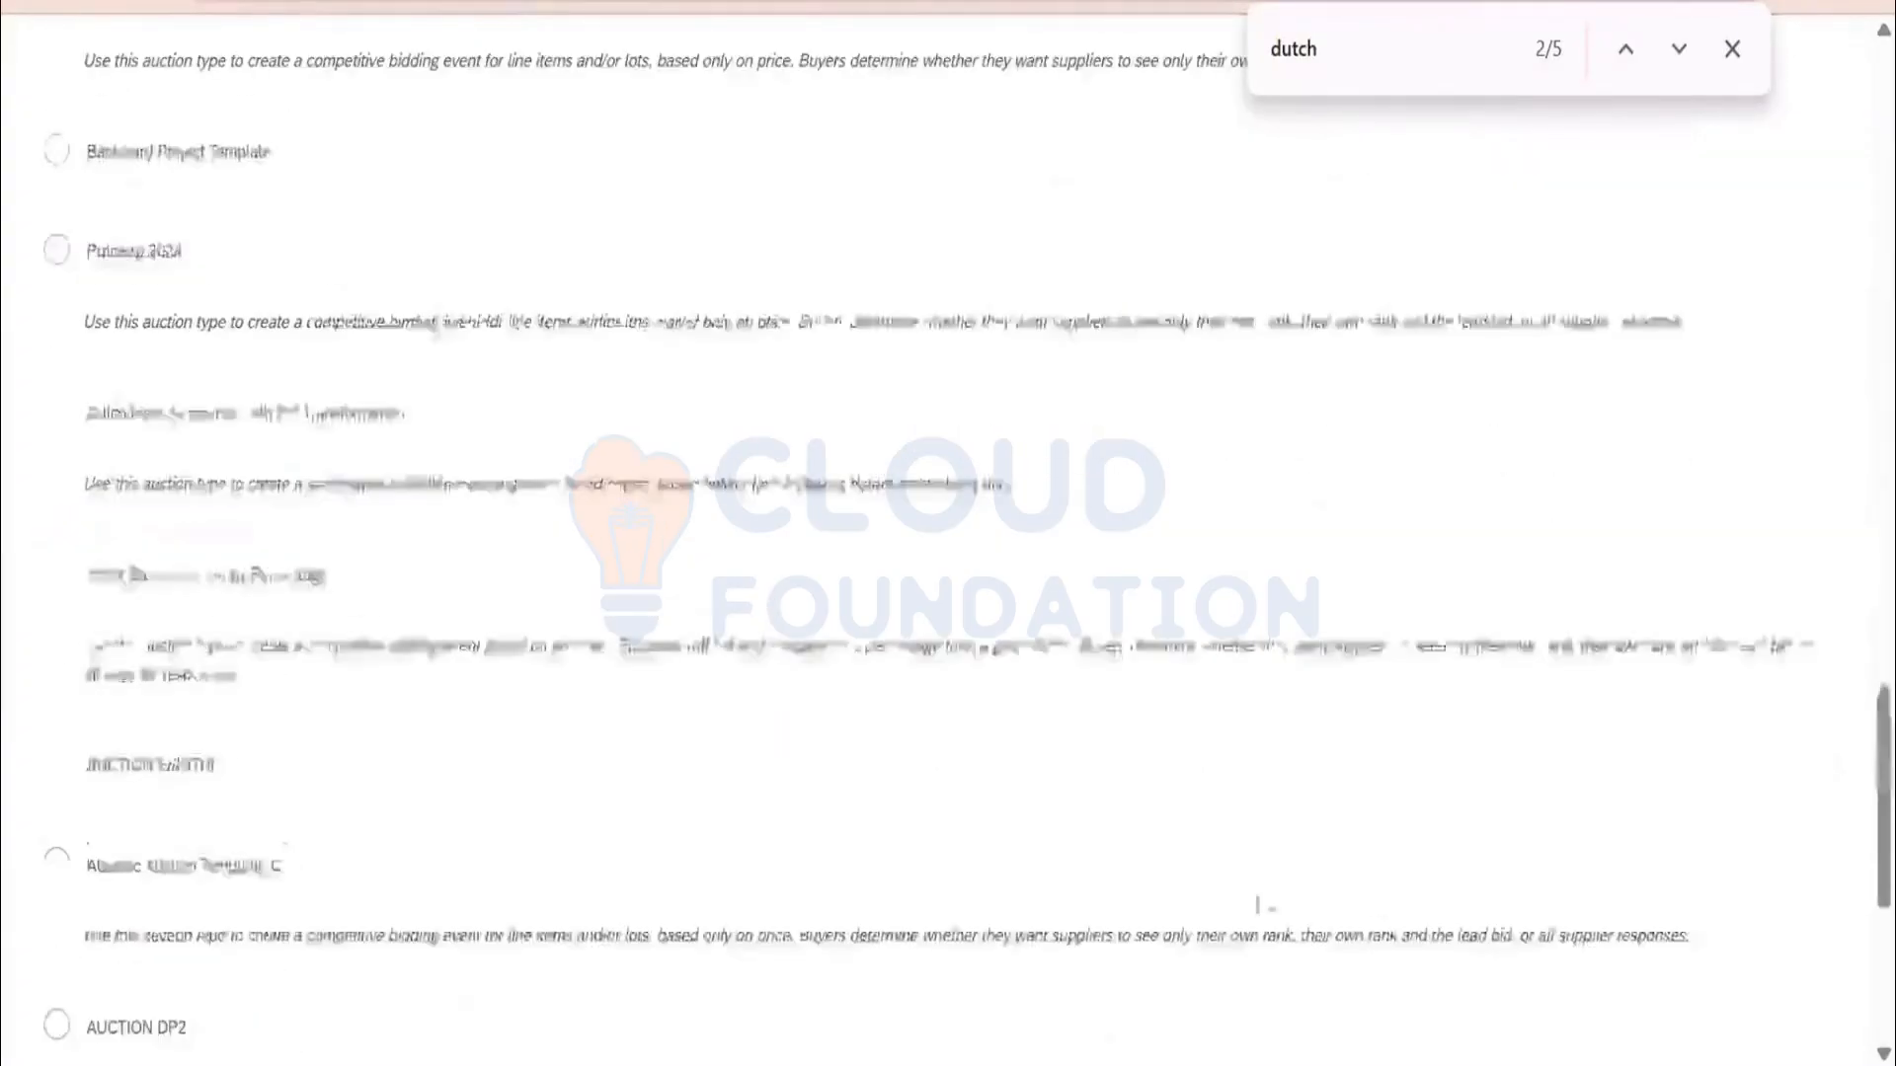
click(1587, 903)
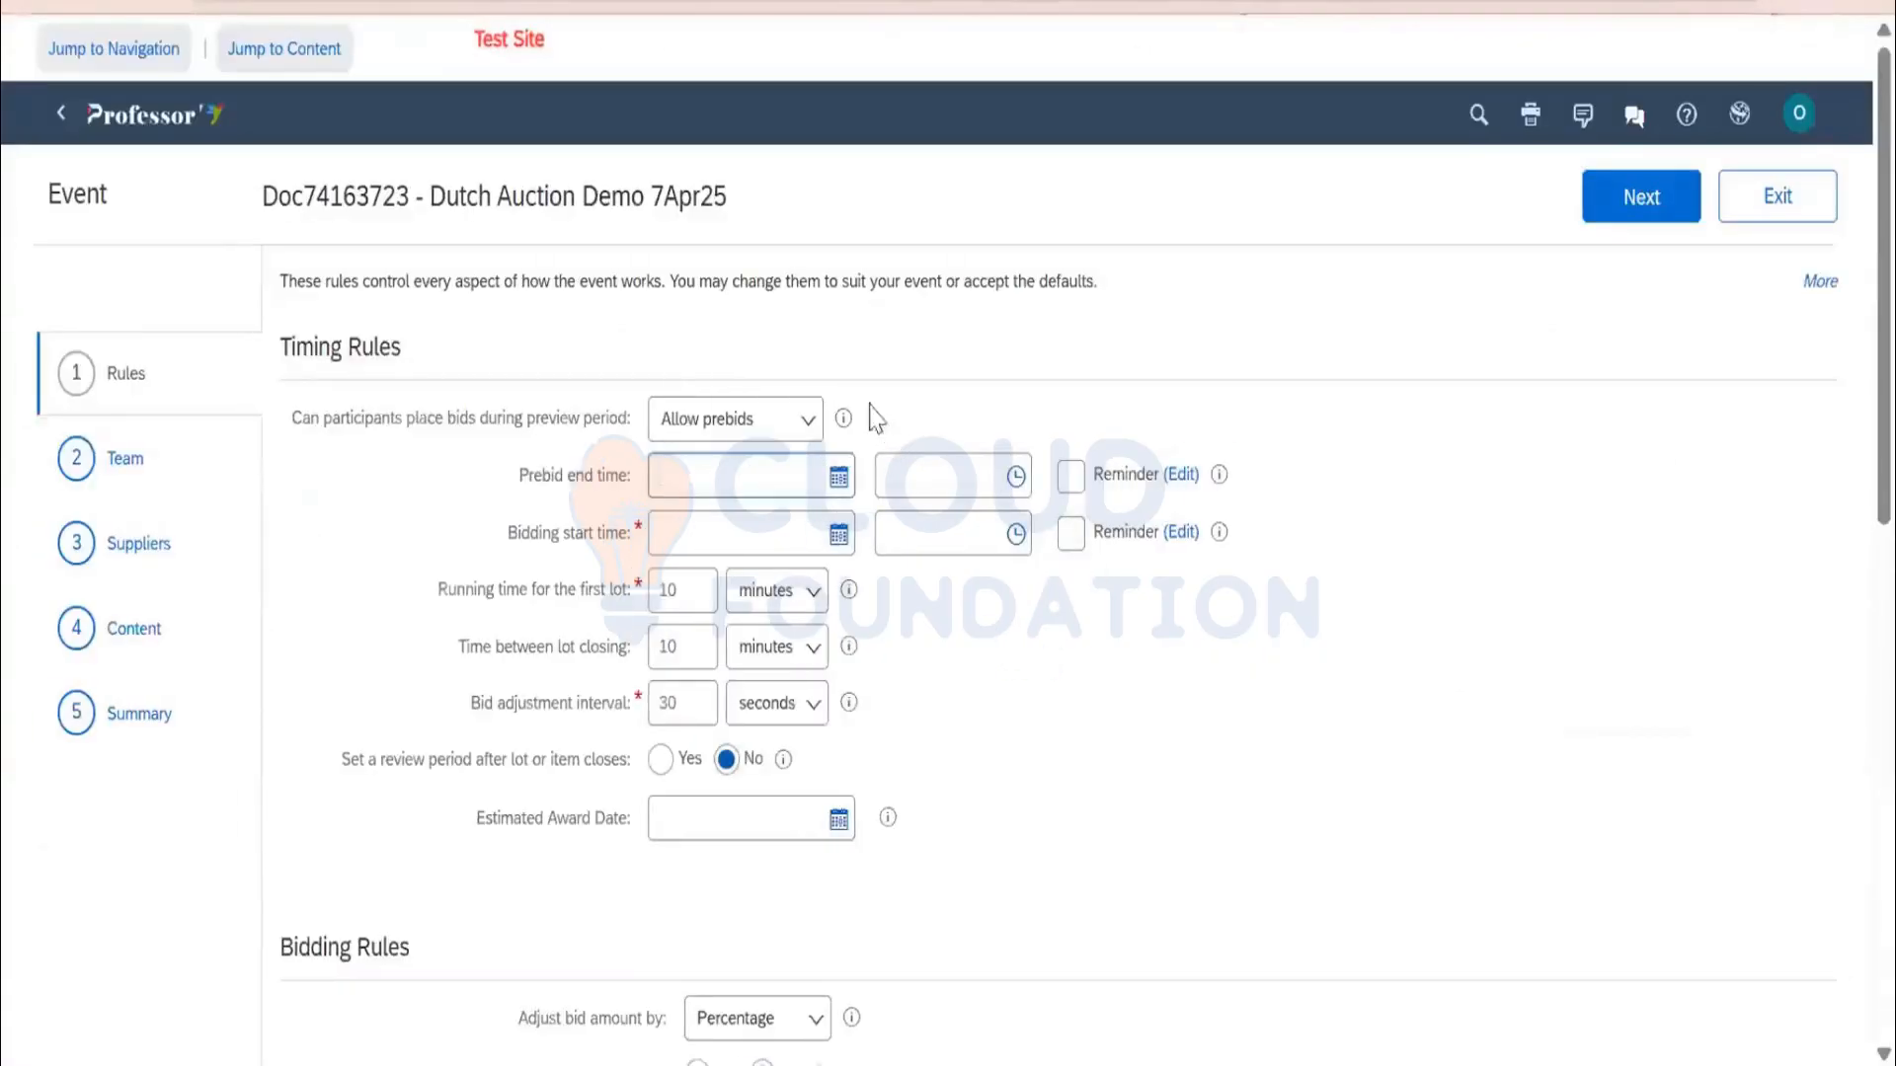
Disallow prebids, start bidding on 4/7/2025, and give the first lot a 60-minute running time
click(781, 425)
click(753, 469)
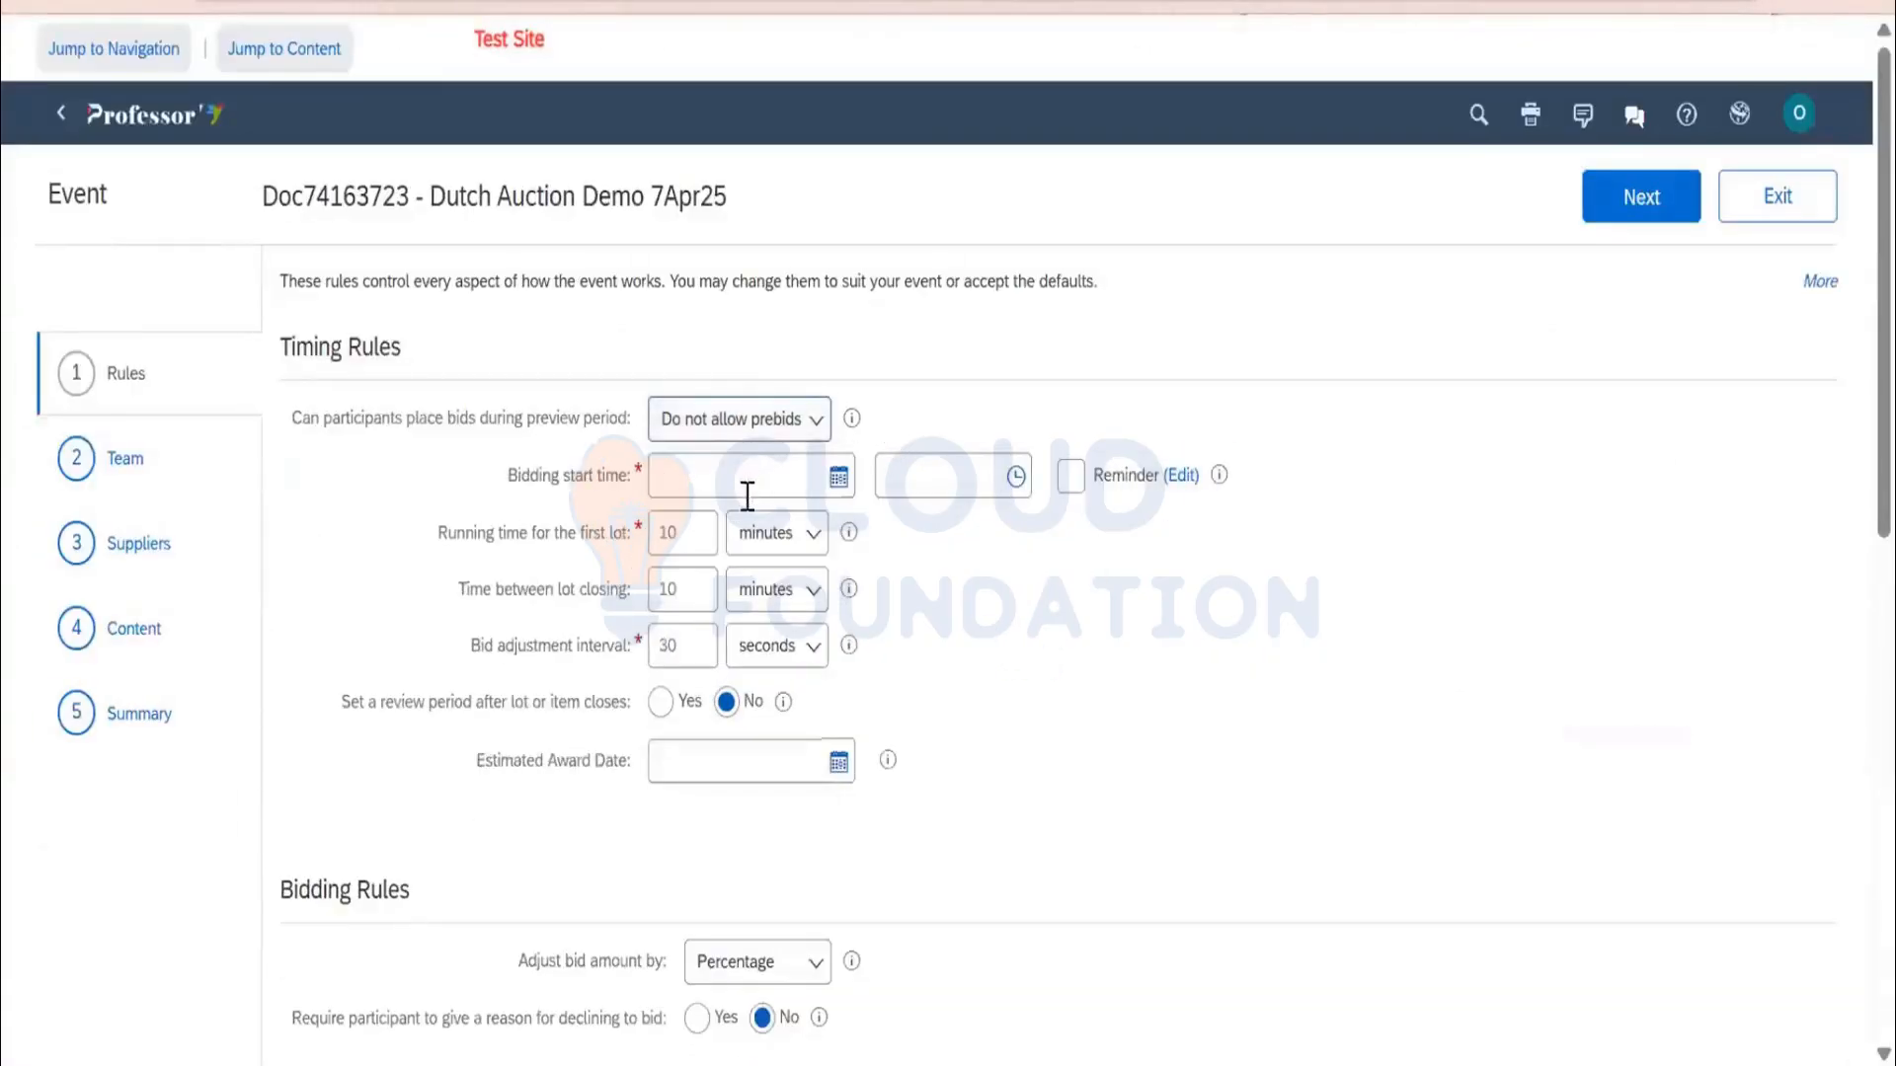
click(839, 477)
click(726, 644)
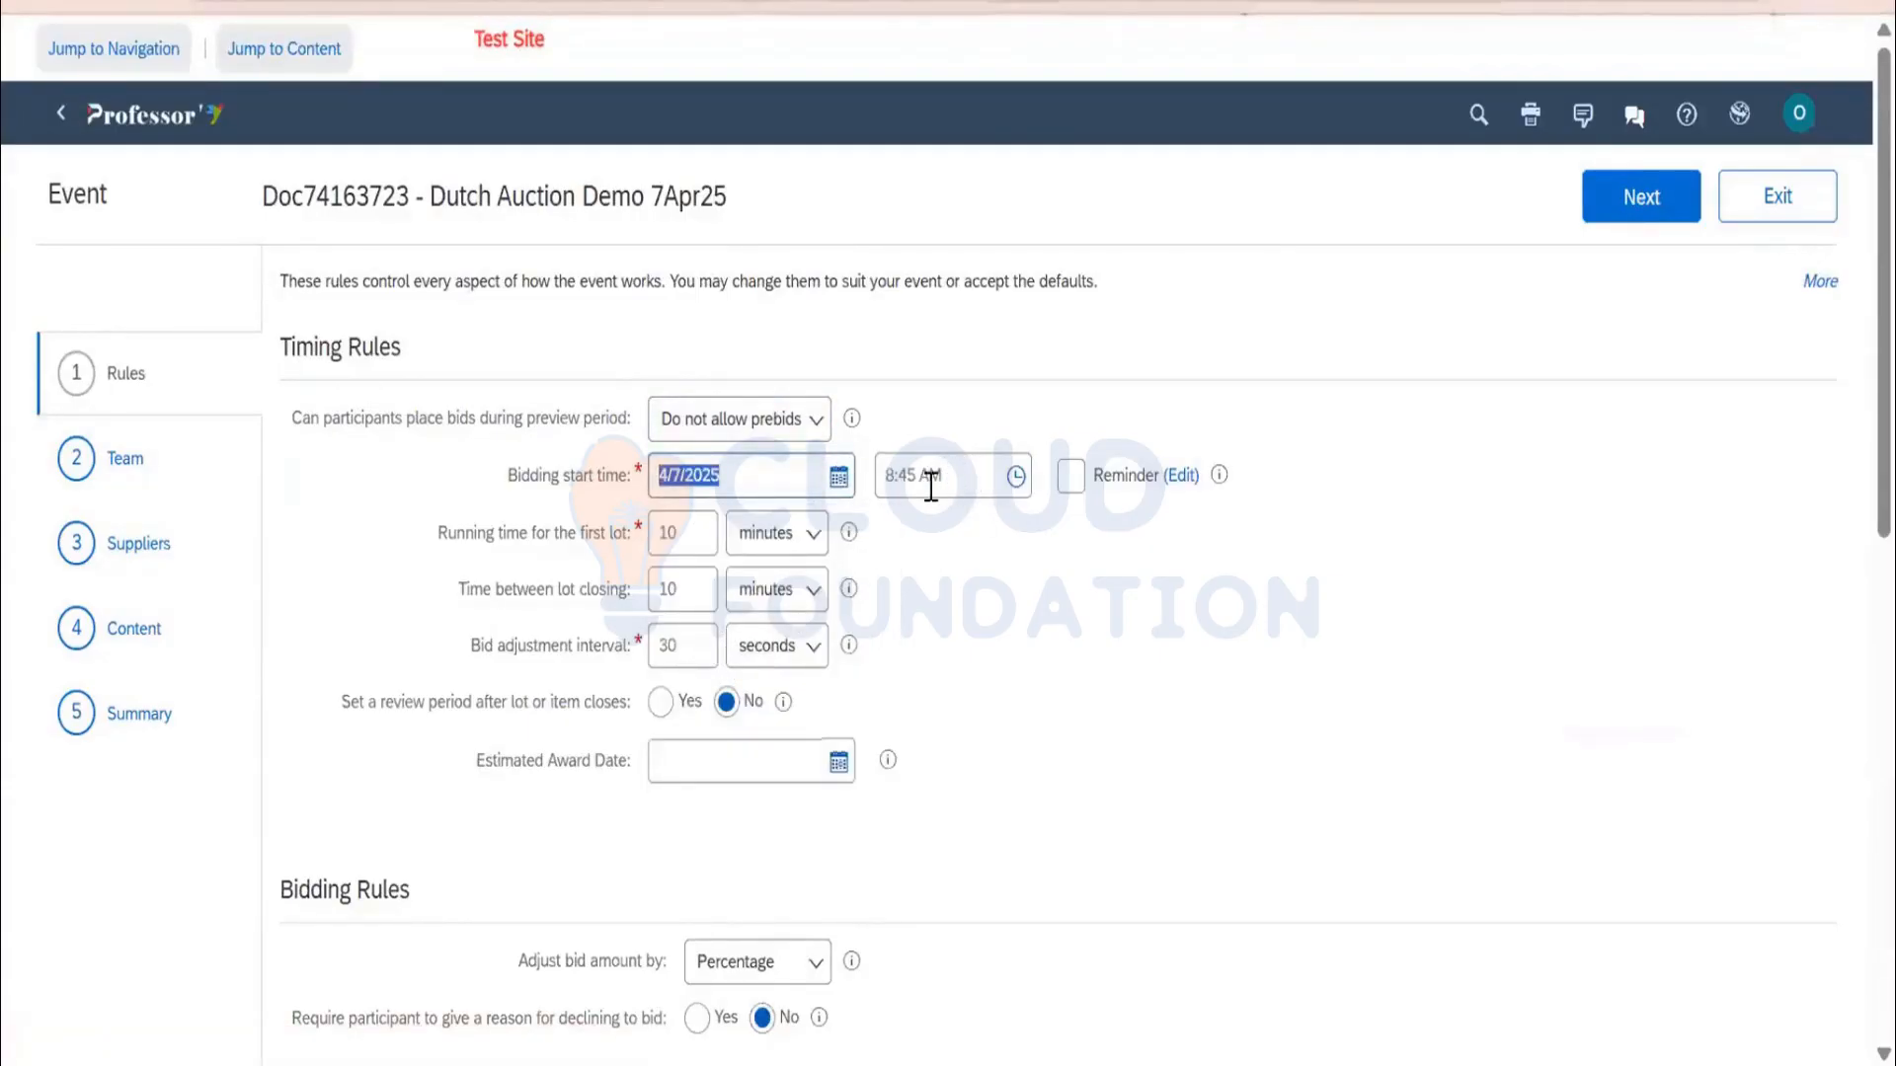
double_click(703, 530)
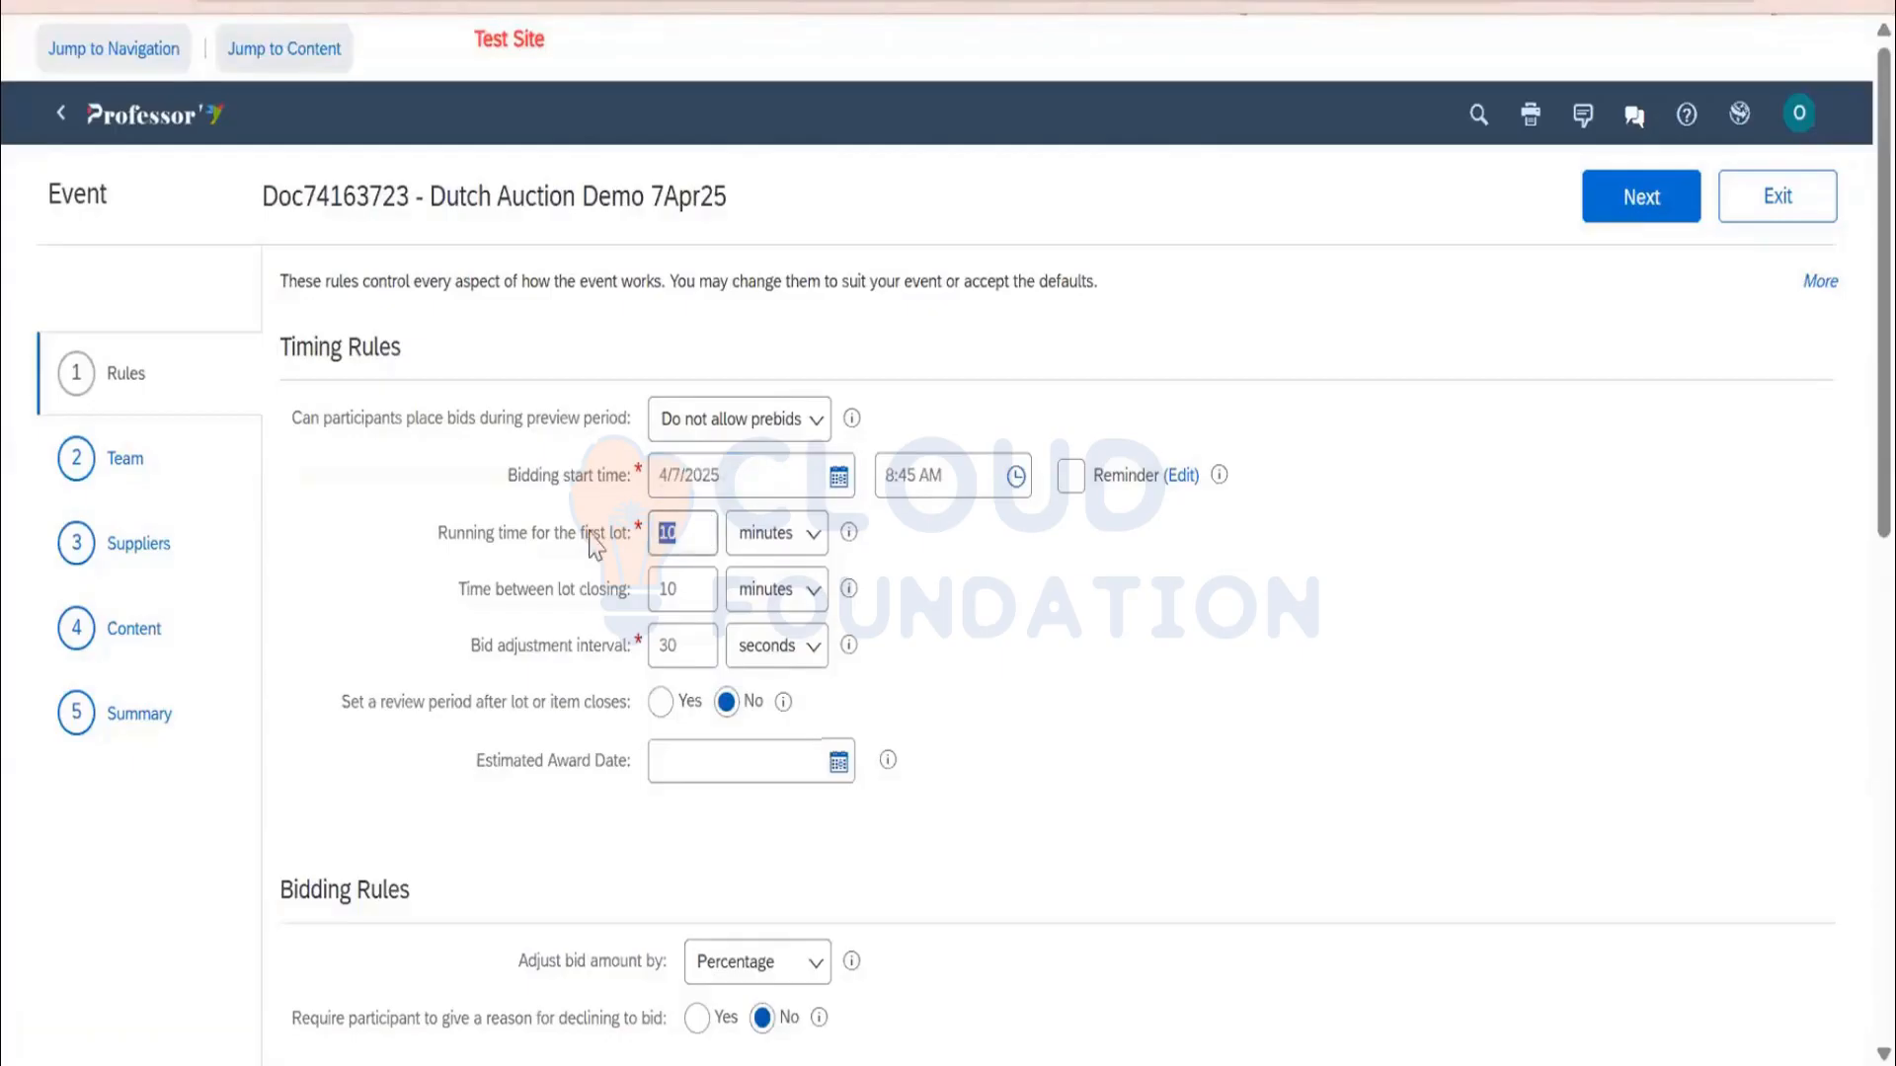
text(60)
Set a 1-minute bid adjustment interval and nominal-amount bid adjustments, then go to the Team step
double_click(692, 593)
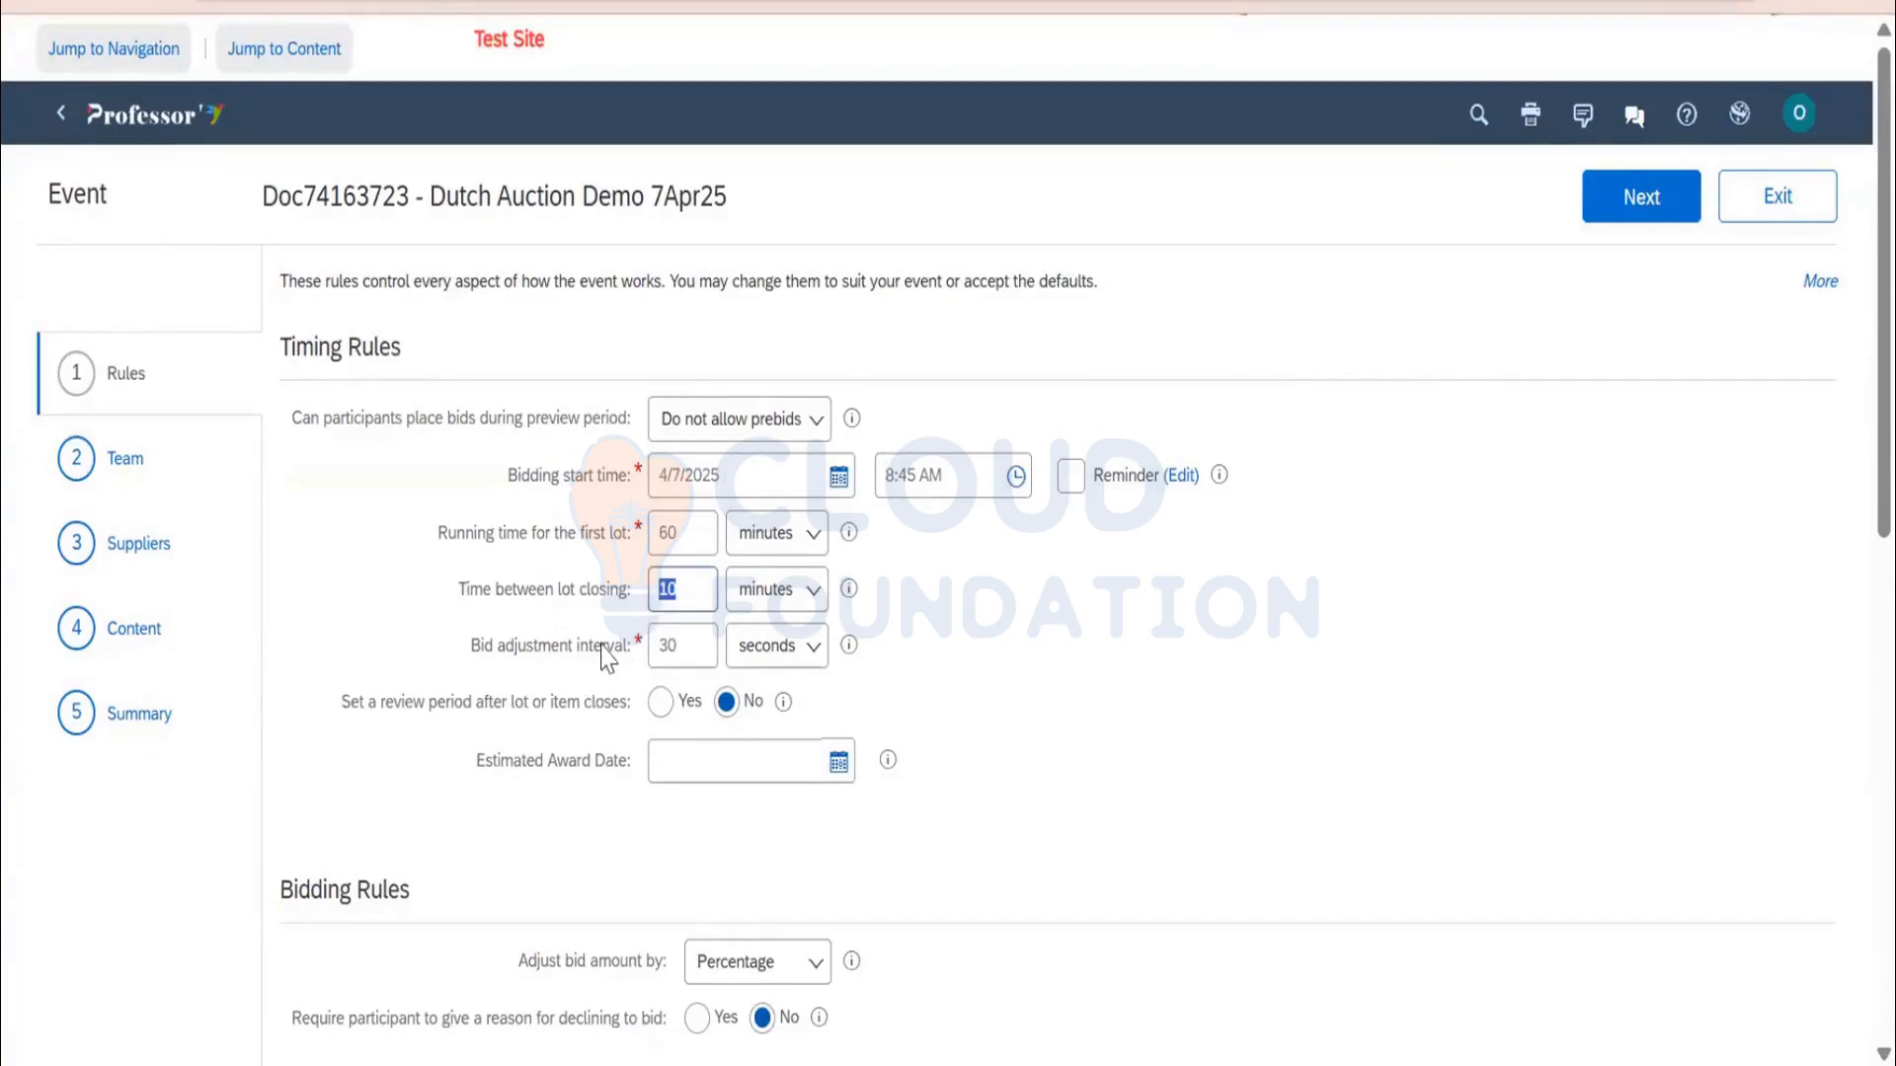
double_click(686, 646)
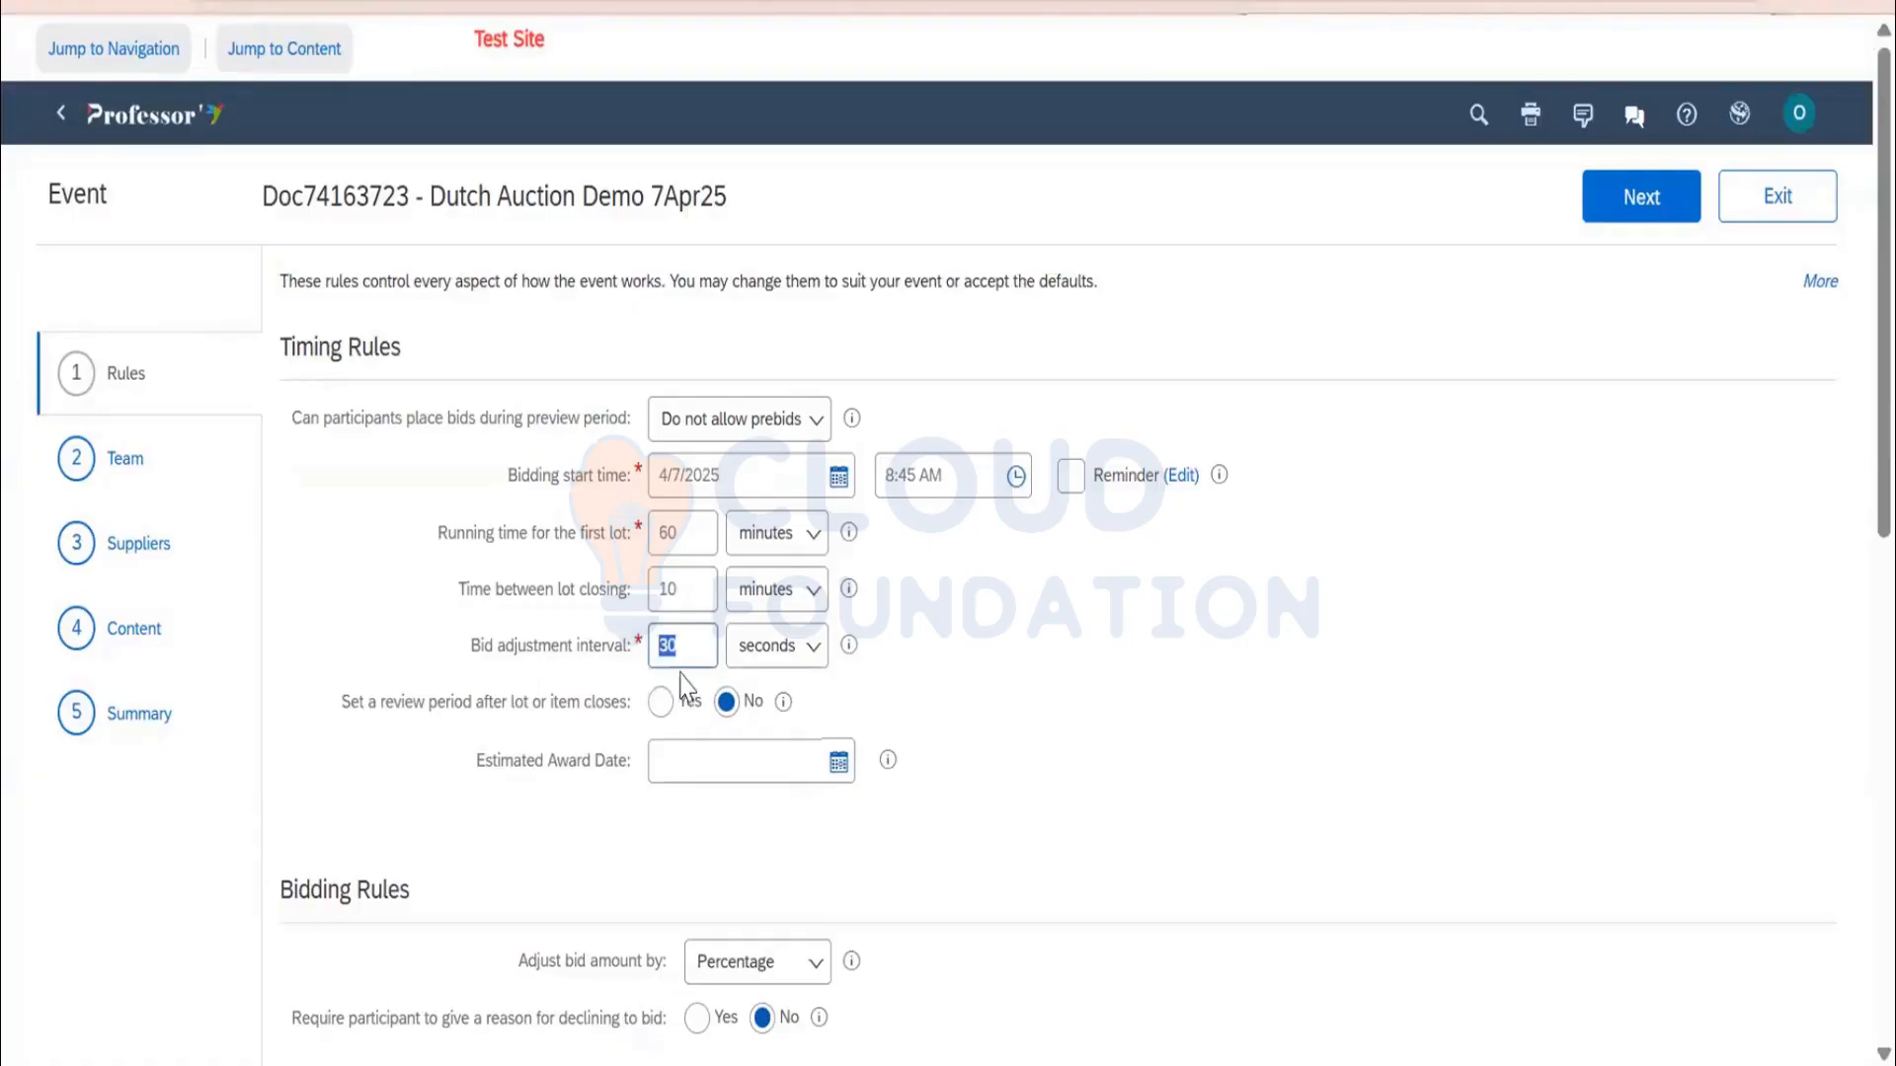
text(1)
click(775, 653)
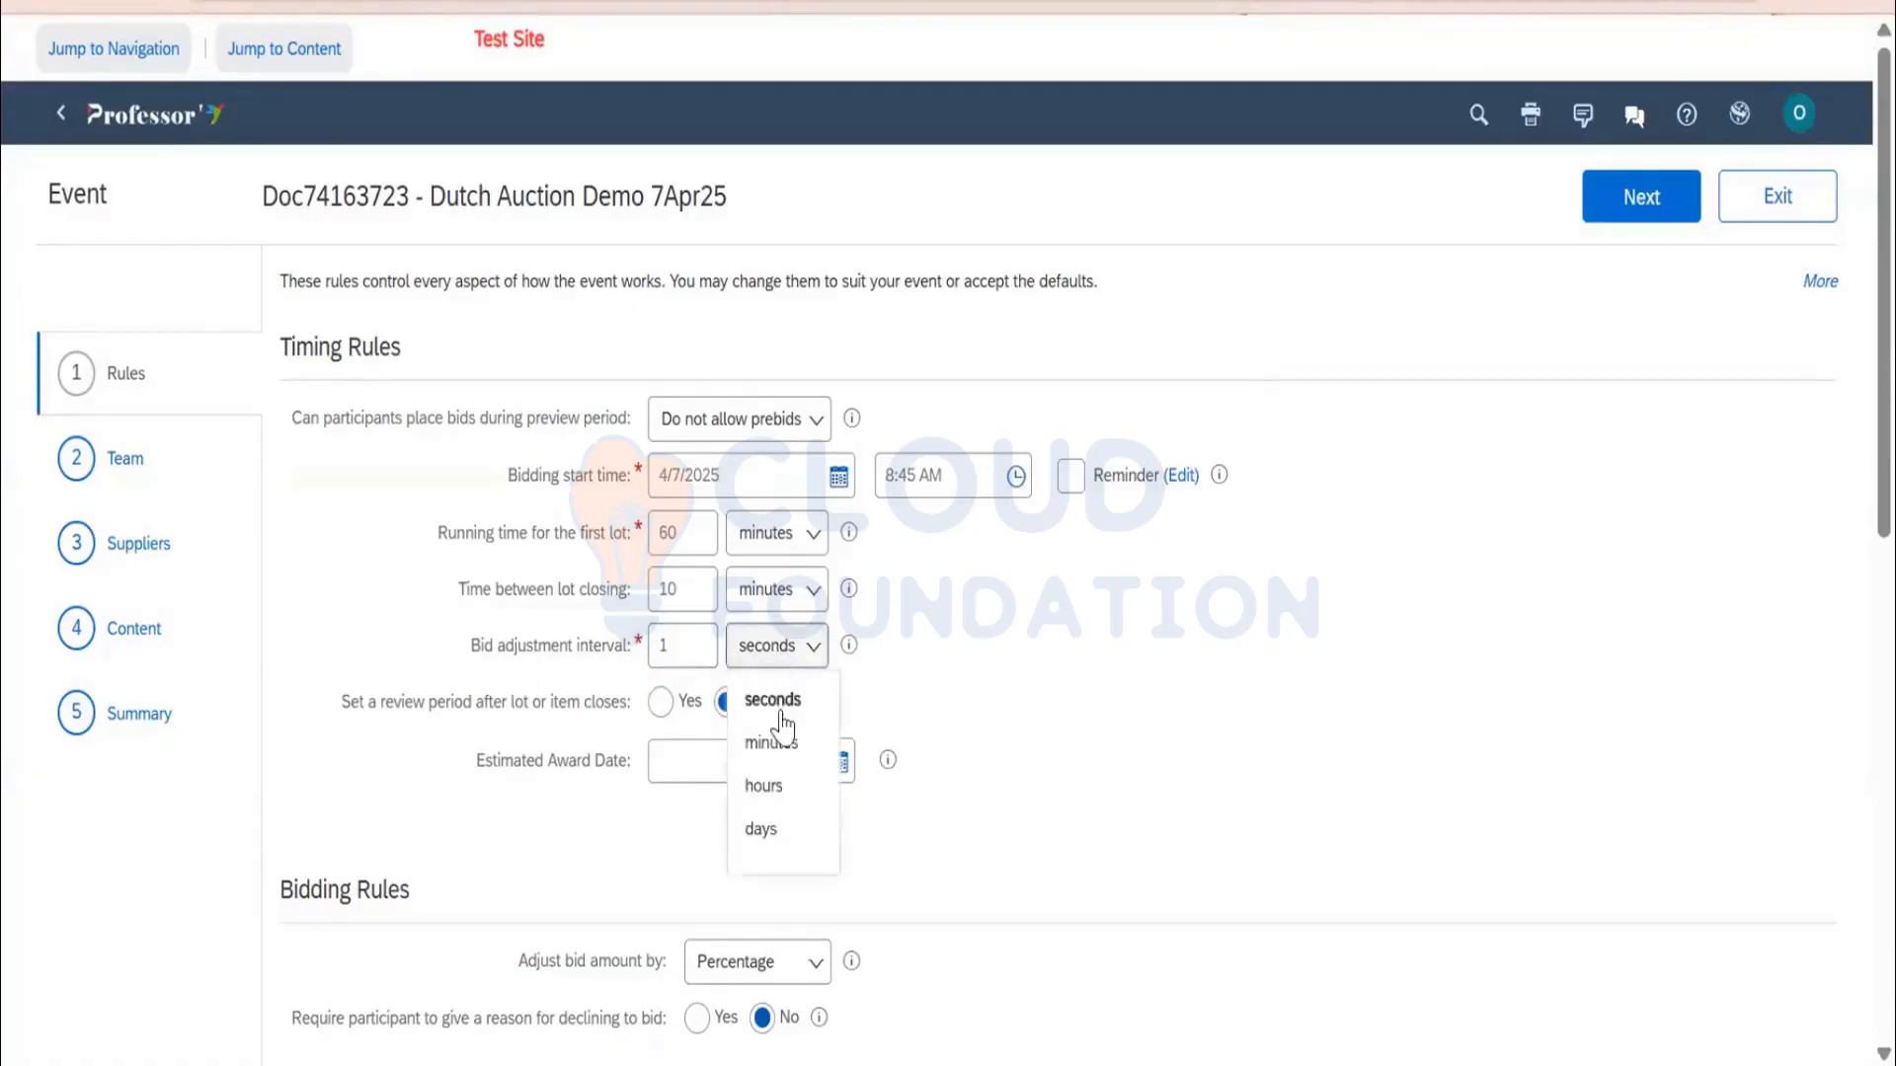
click(780, 744)
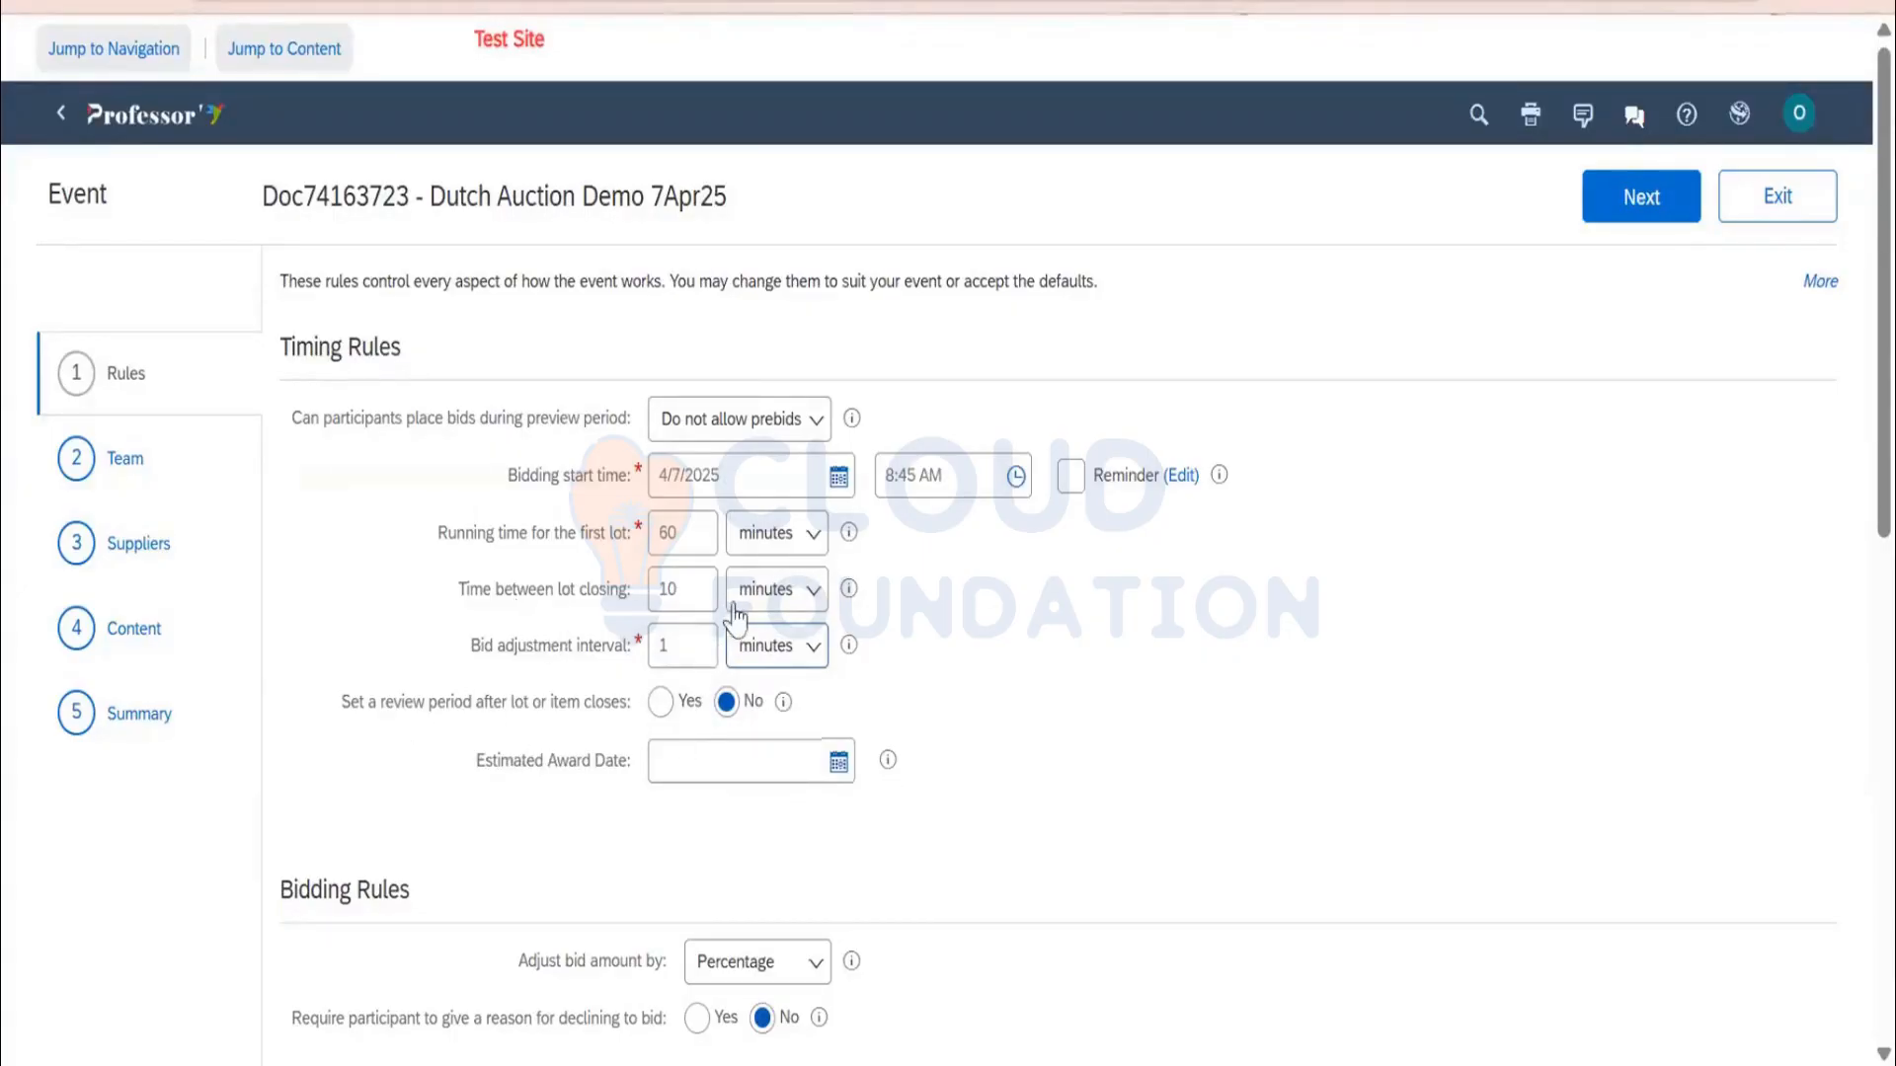
scroll(1002, 622, down, 3)
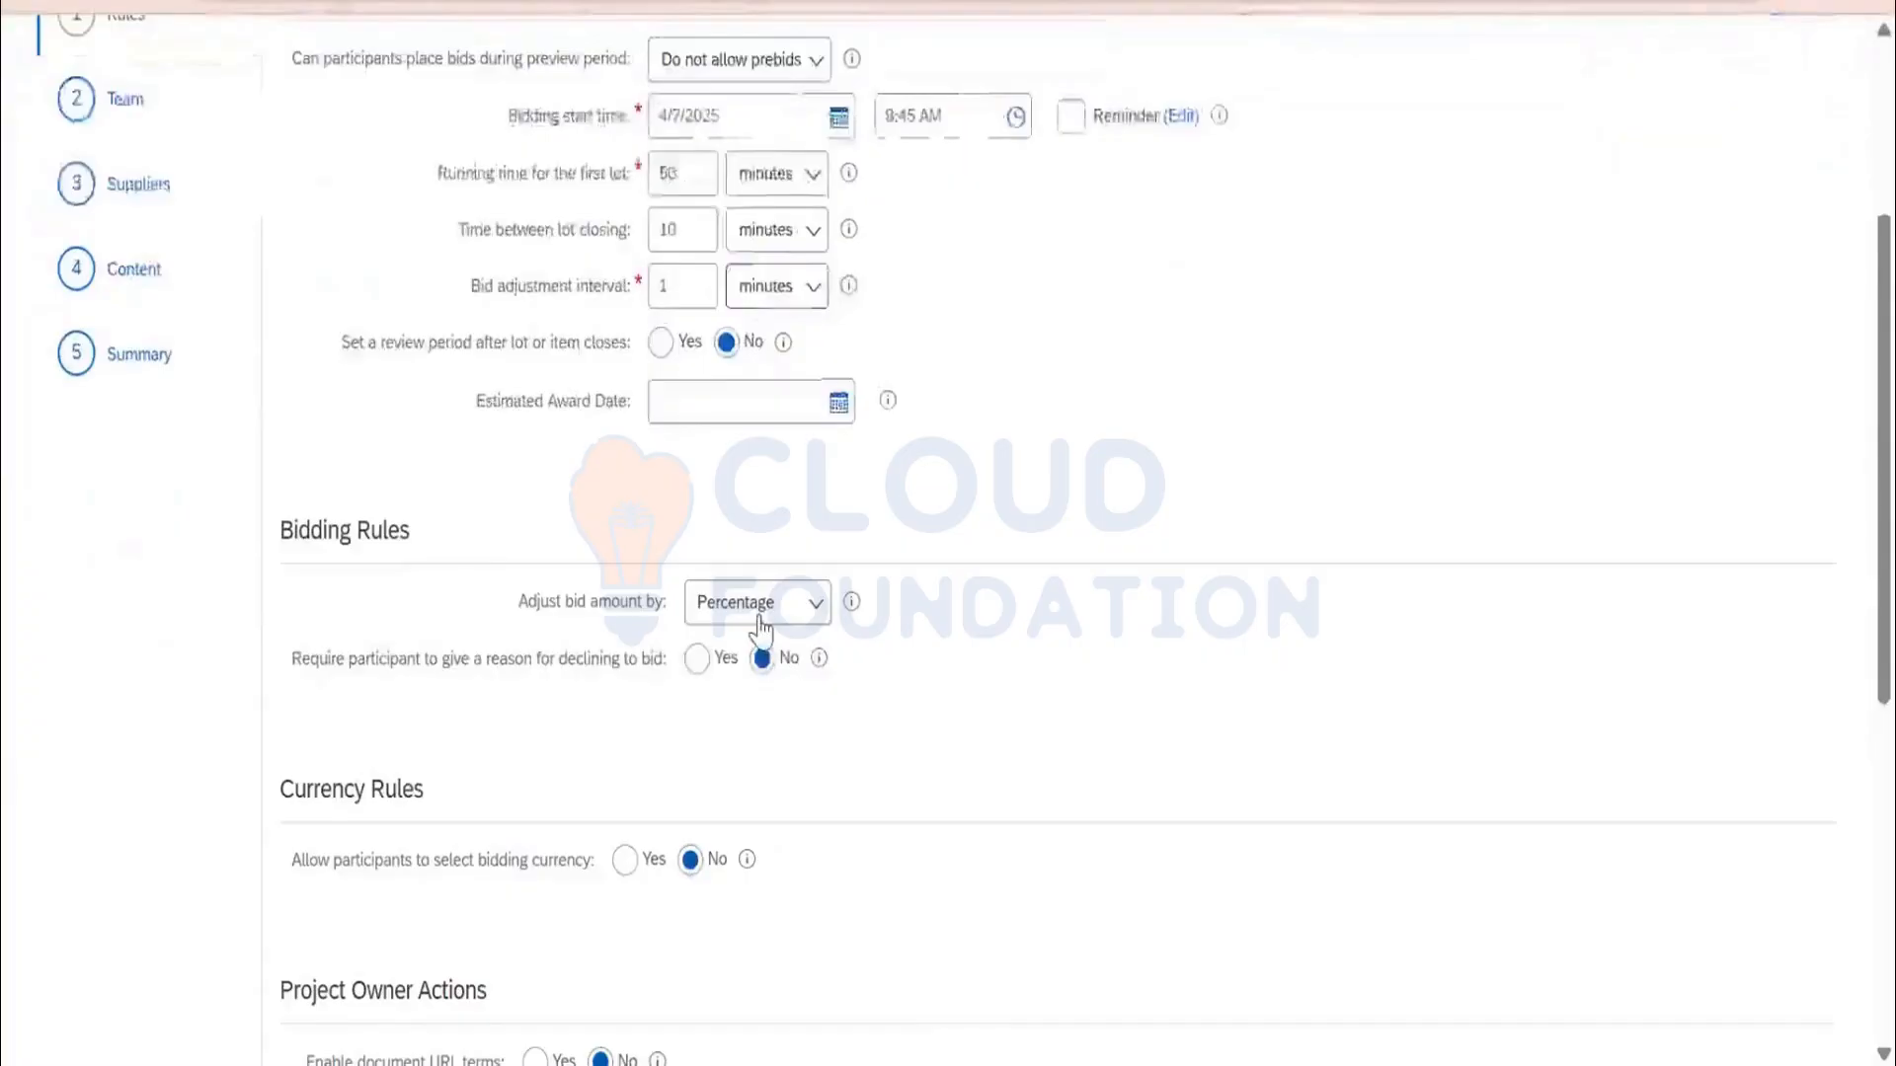
click(759, 626)
click(763, 657)
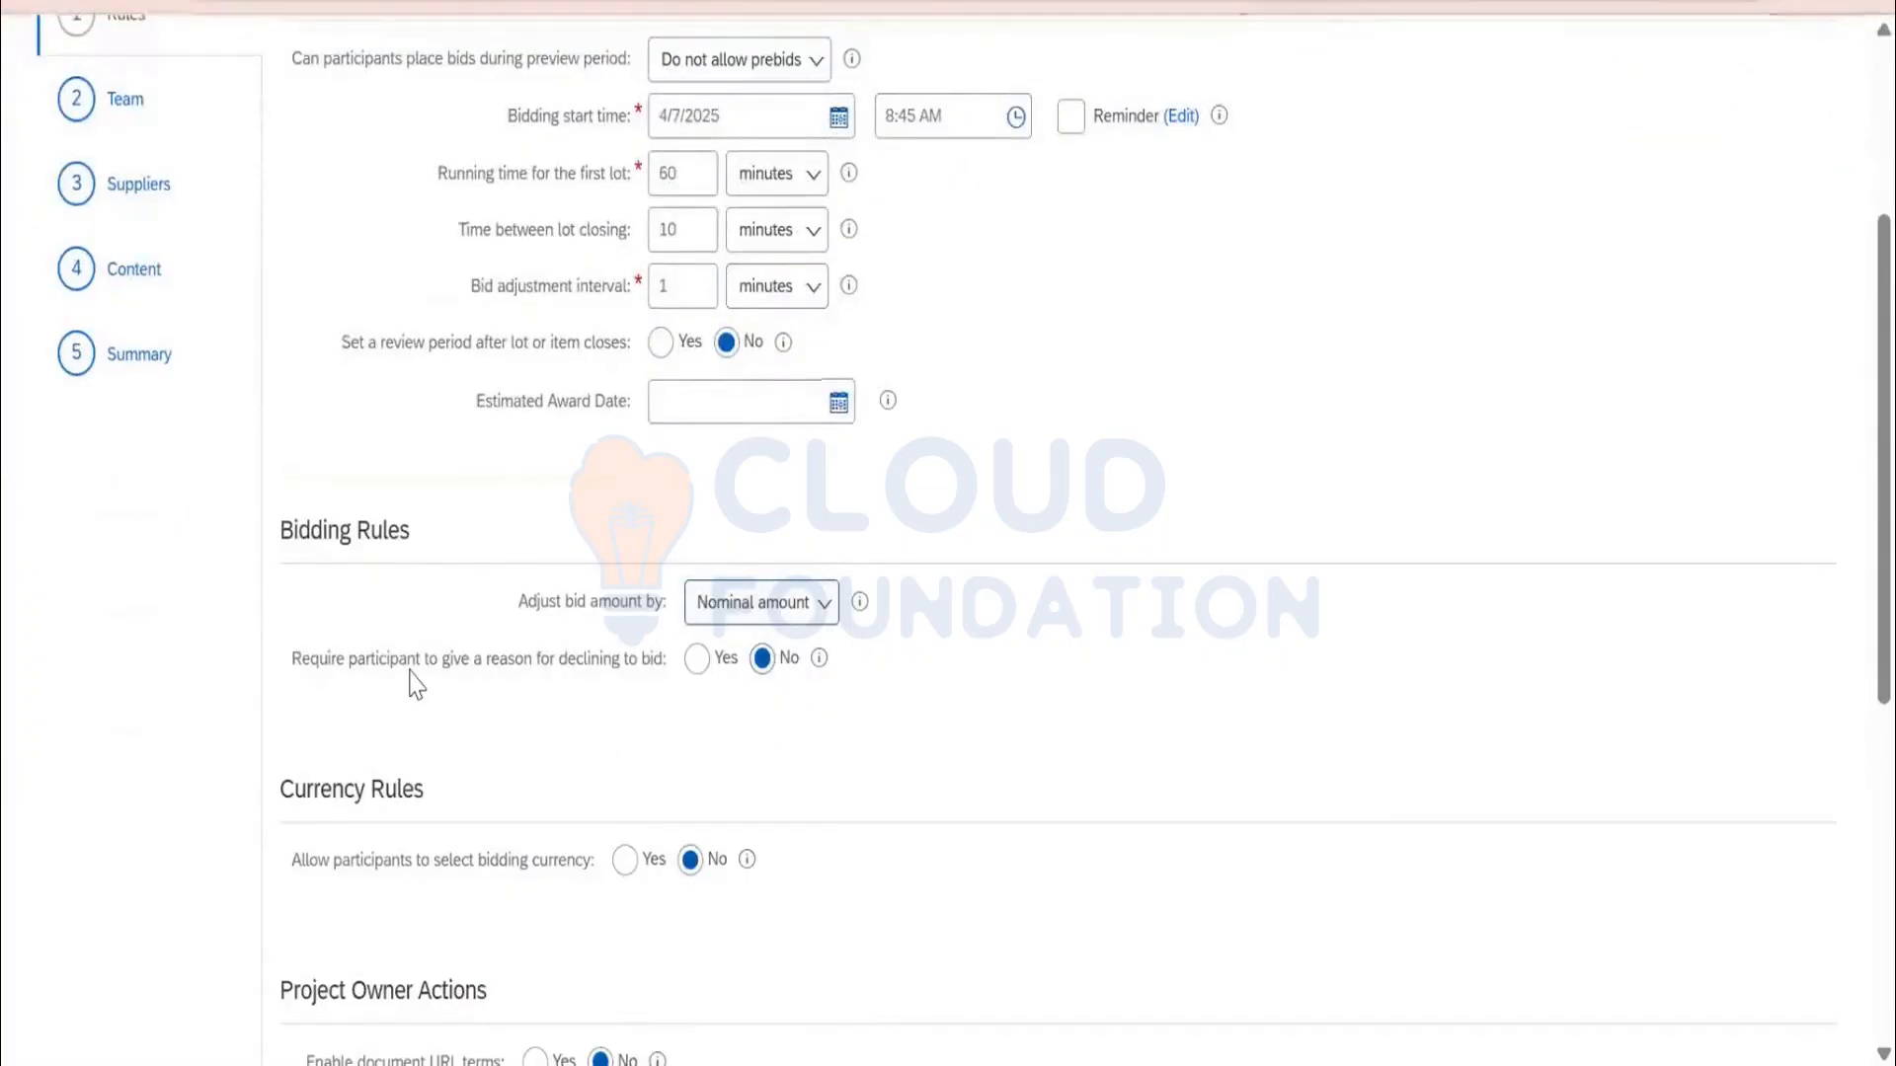
scroll(694, 703, down, 2)
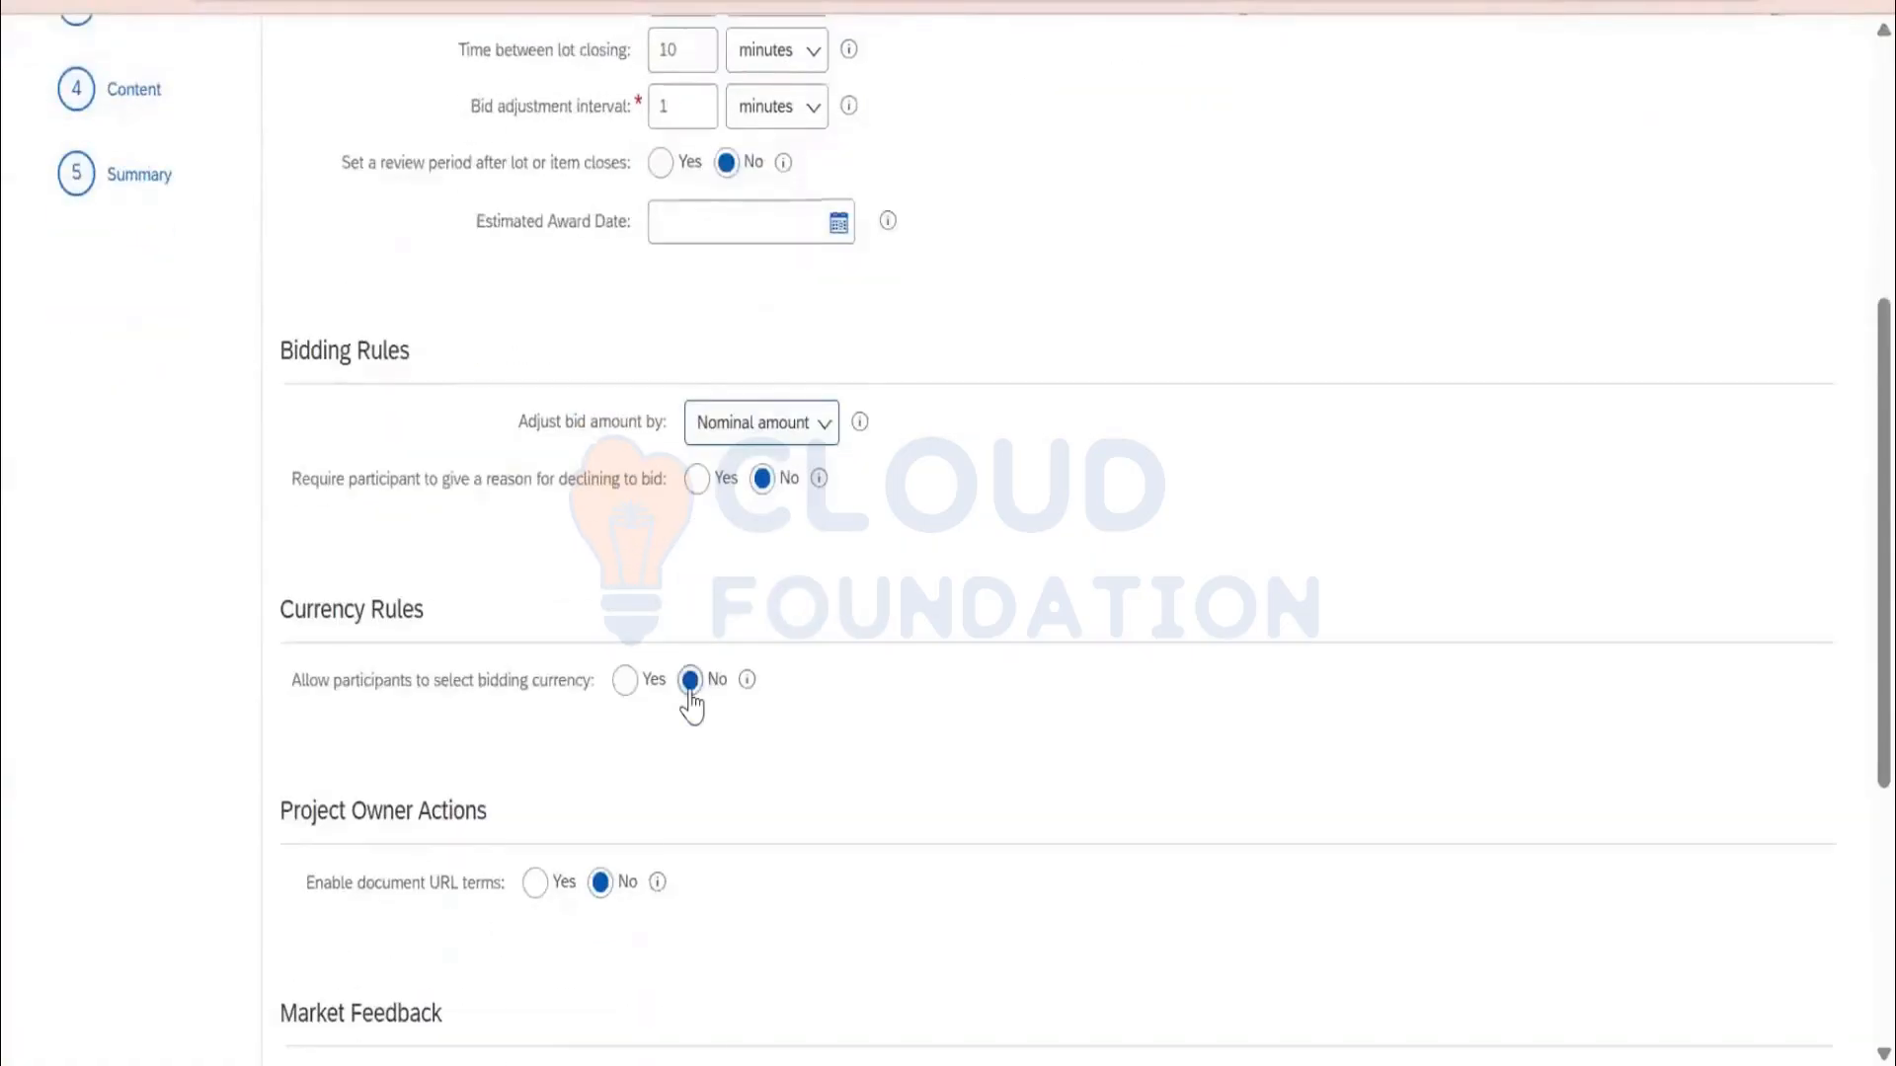
scroll(692, 707, down, 6)
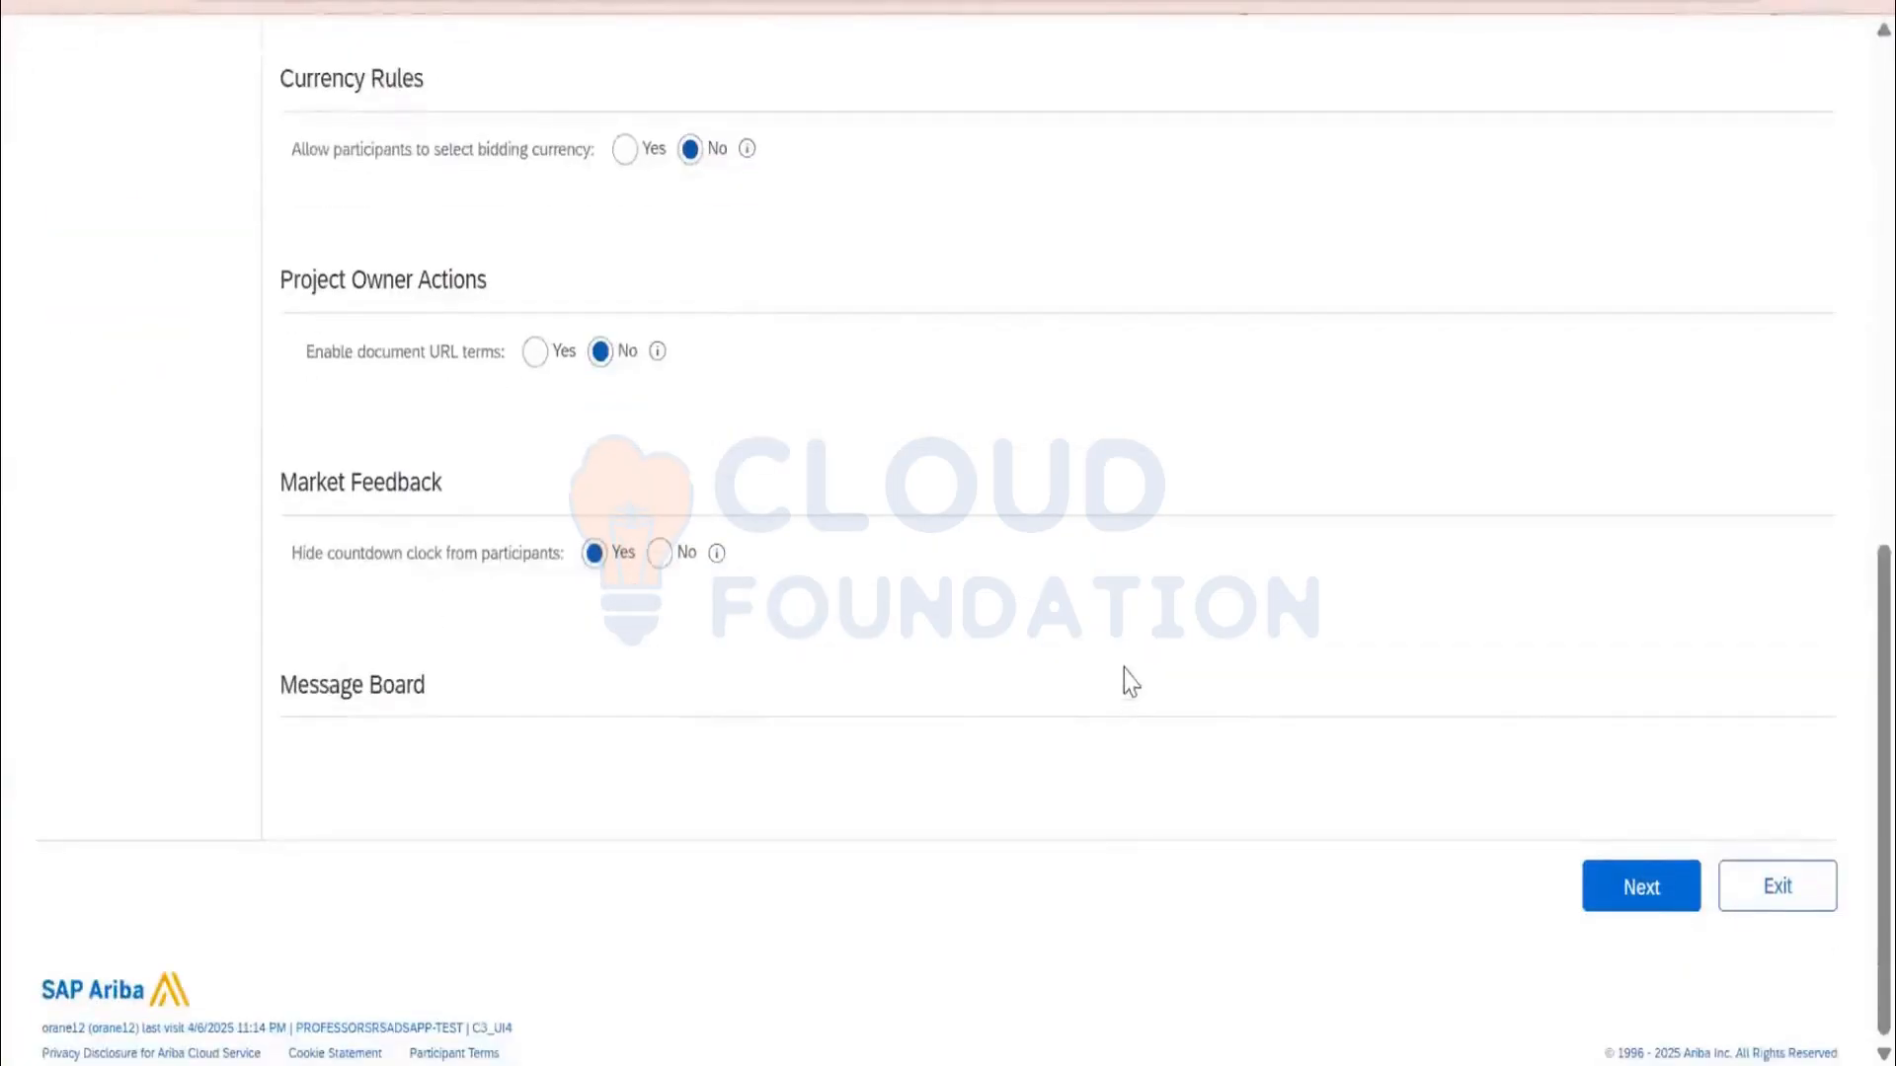
scroll(1130, 682, up, 11)
click(1641, 197)
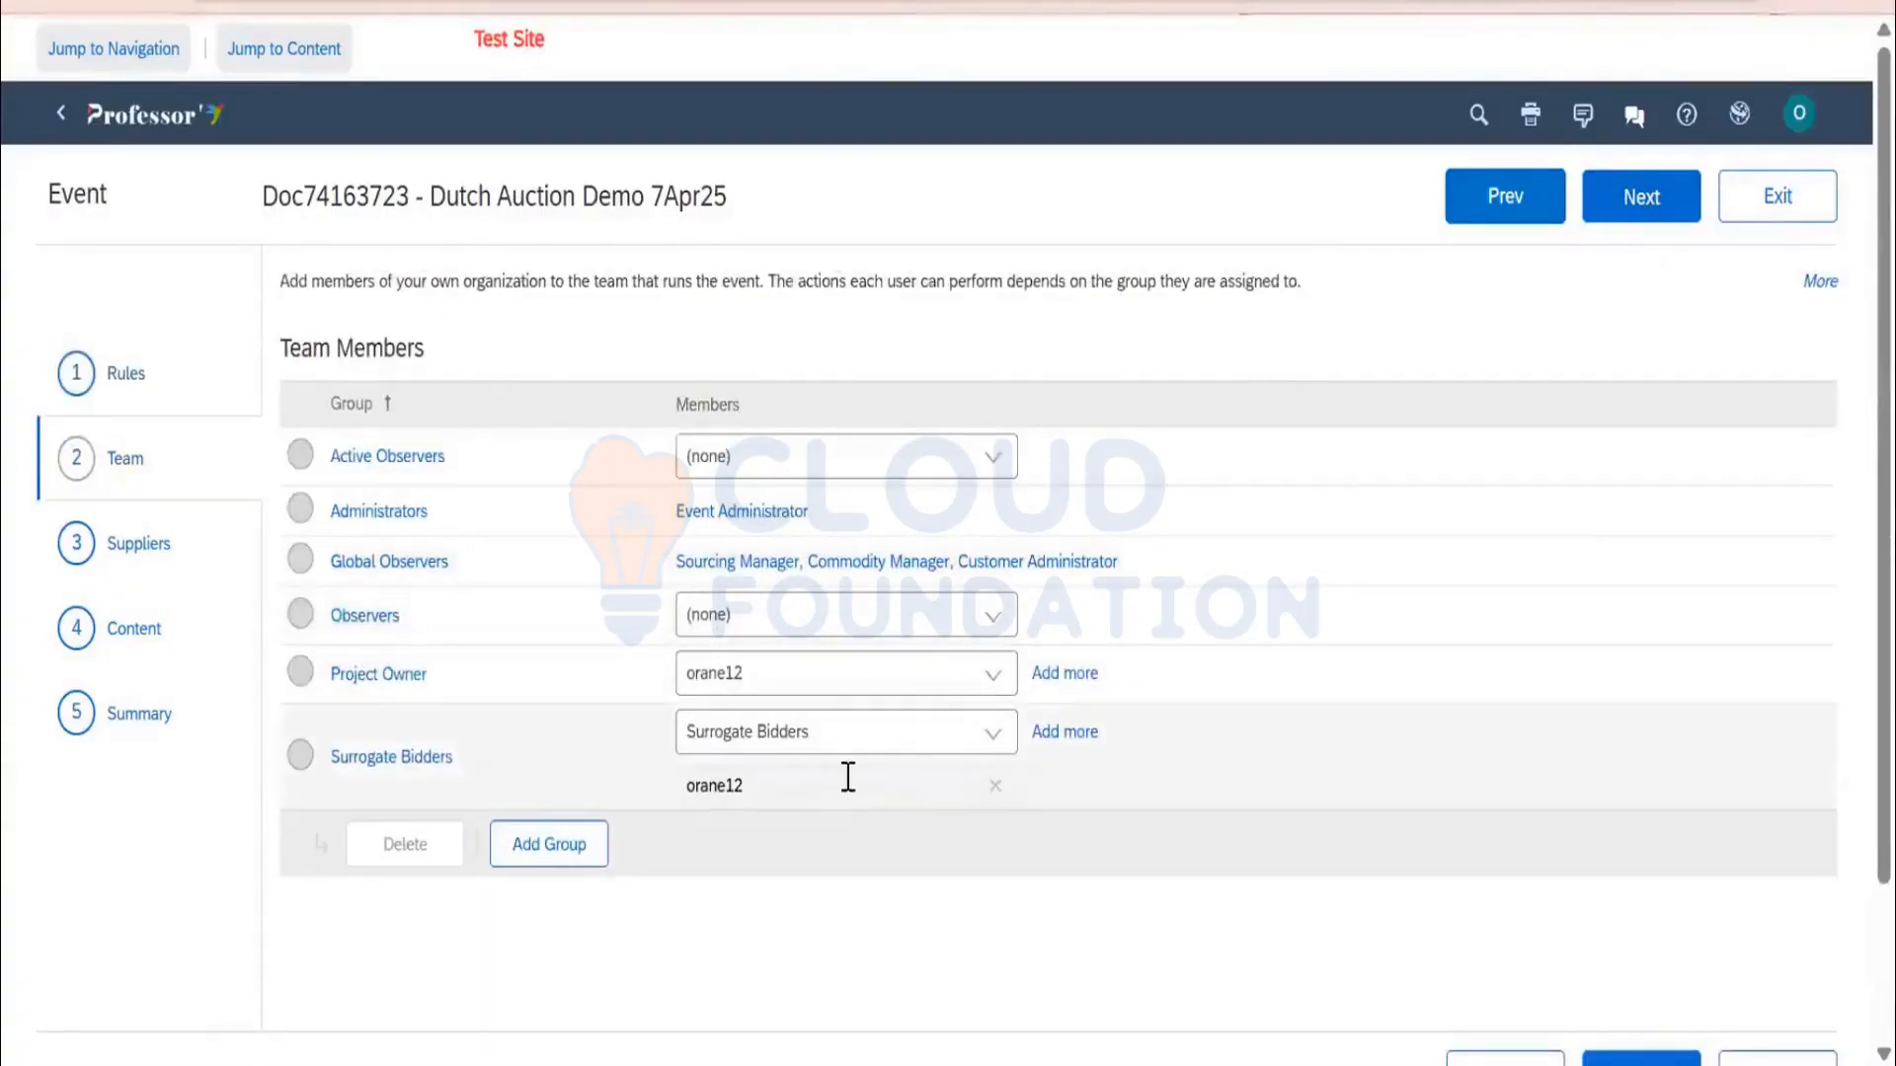
Check the Surrogate Bidders group details and advance to the Suppliers step
click(427, 761)
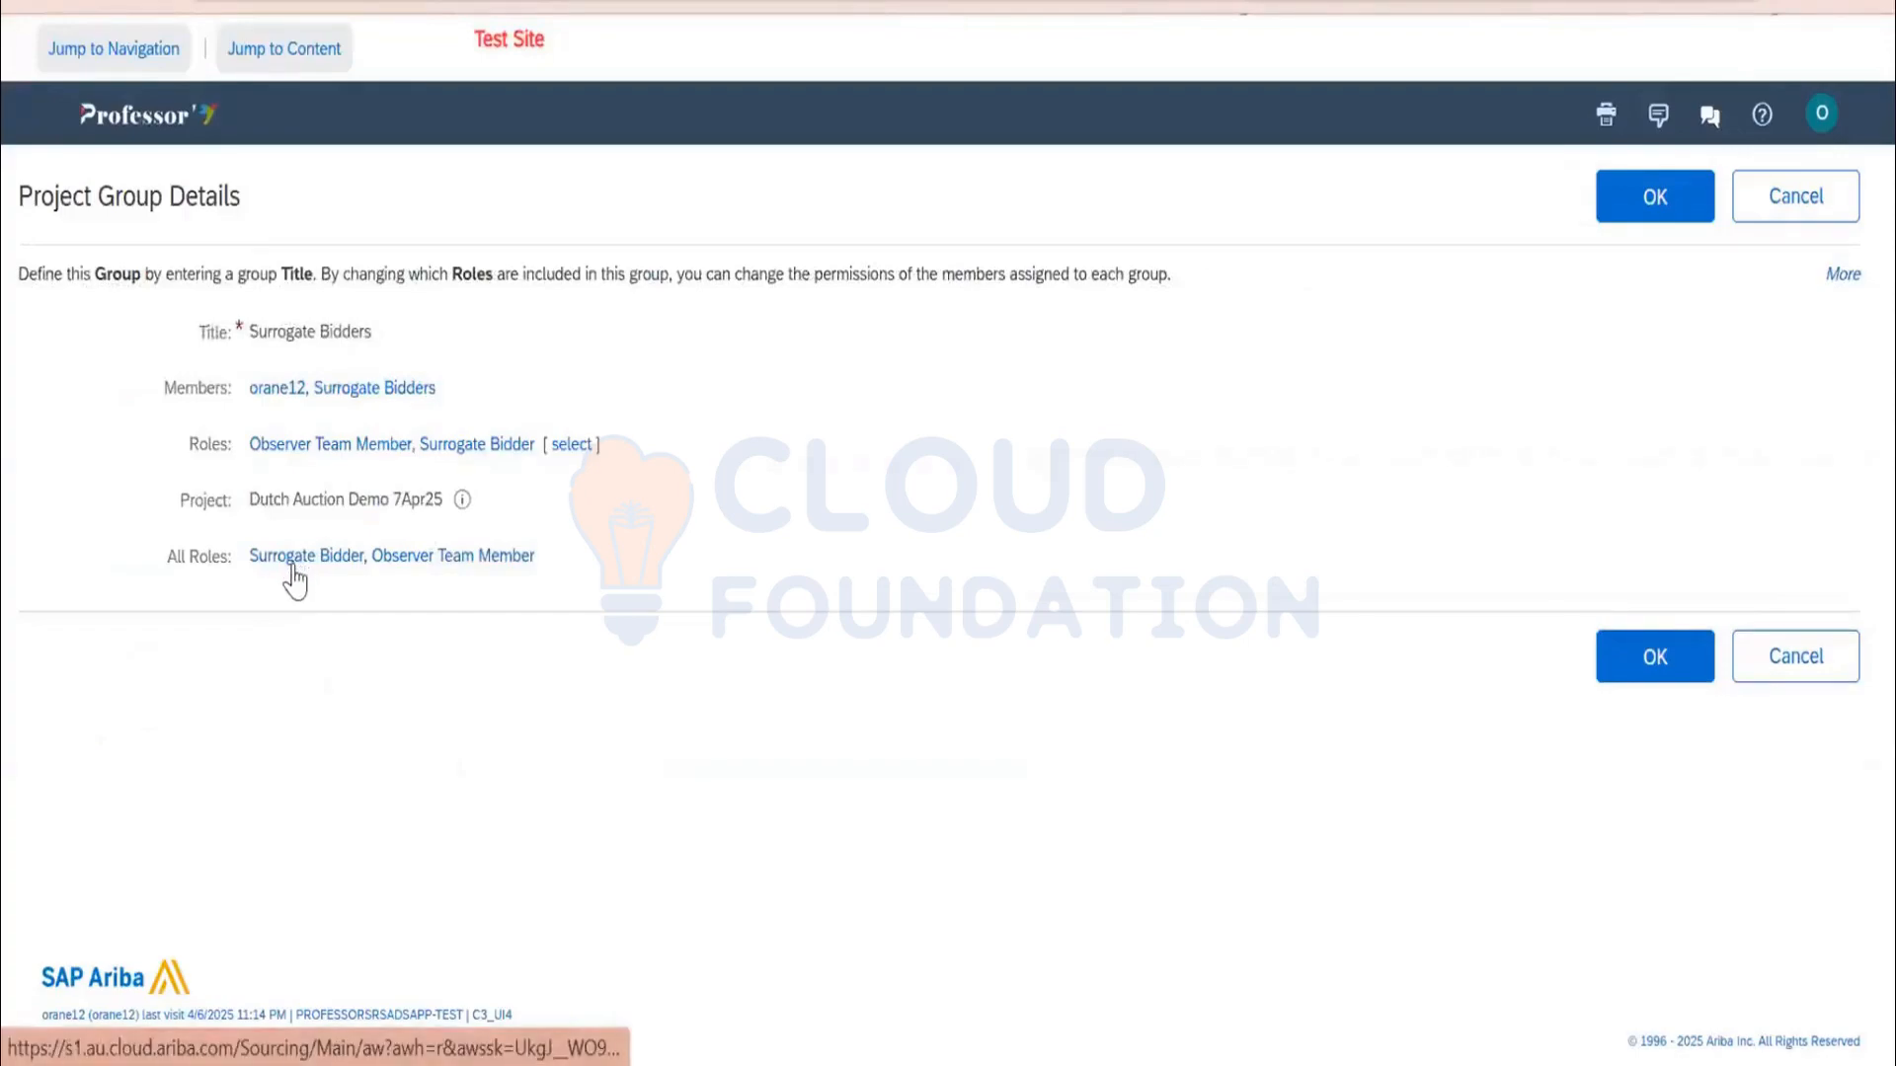
click(1676, 659)
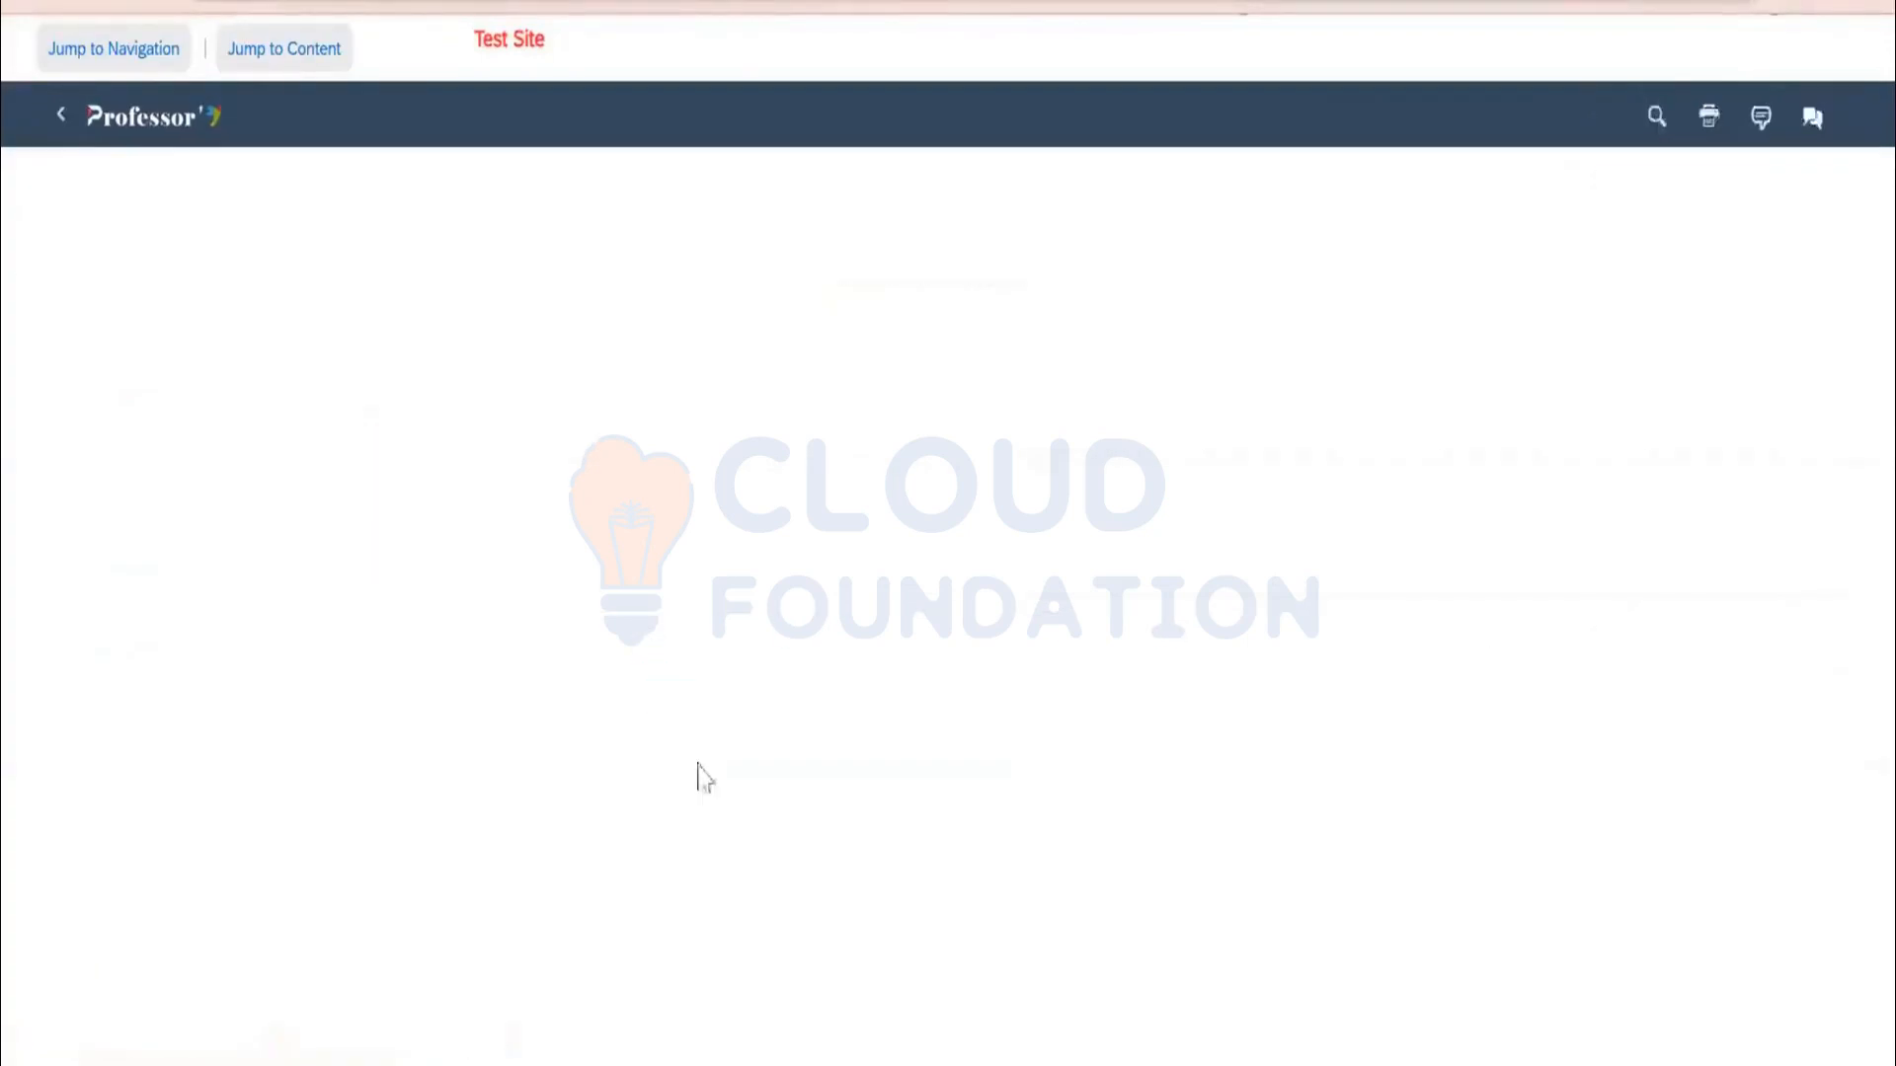
click(1629, 202)
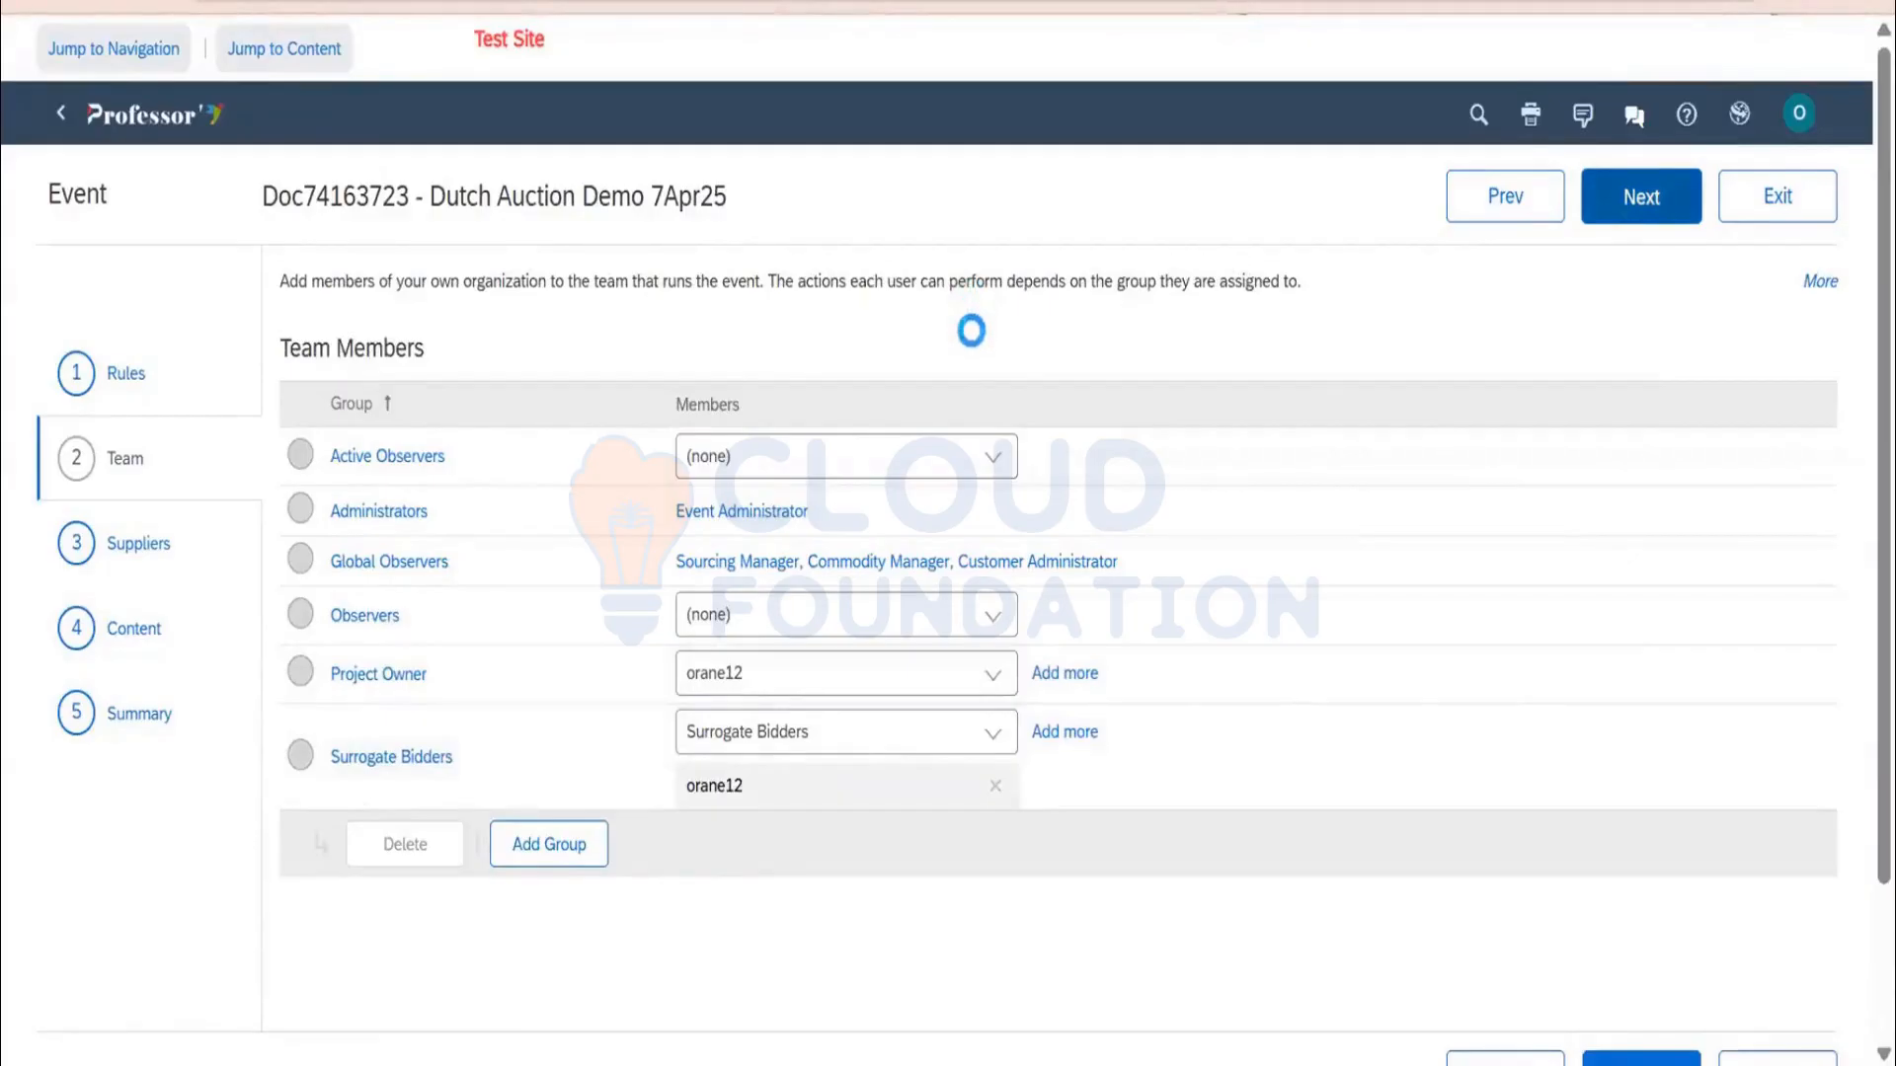
scroll(1086, 287, down, 2)
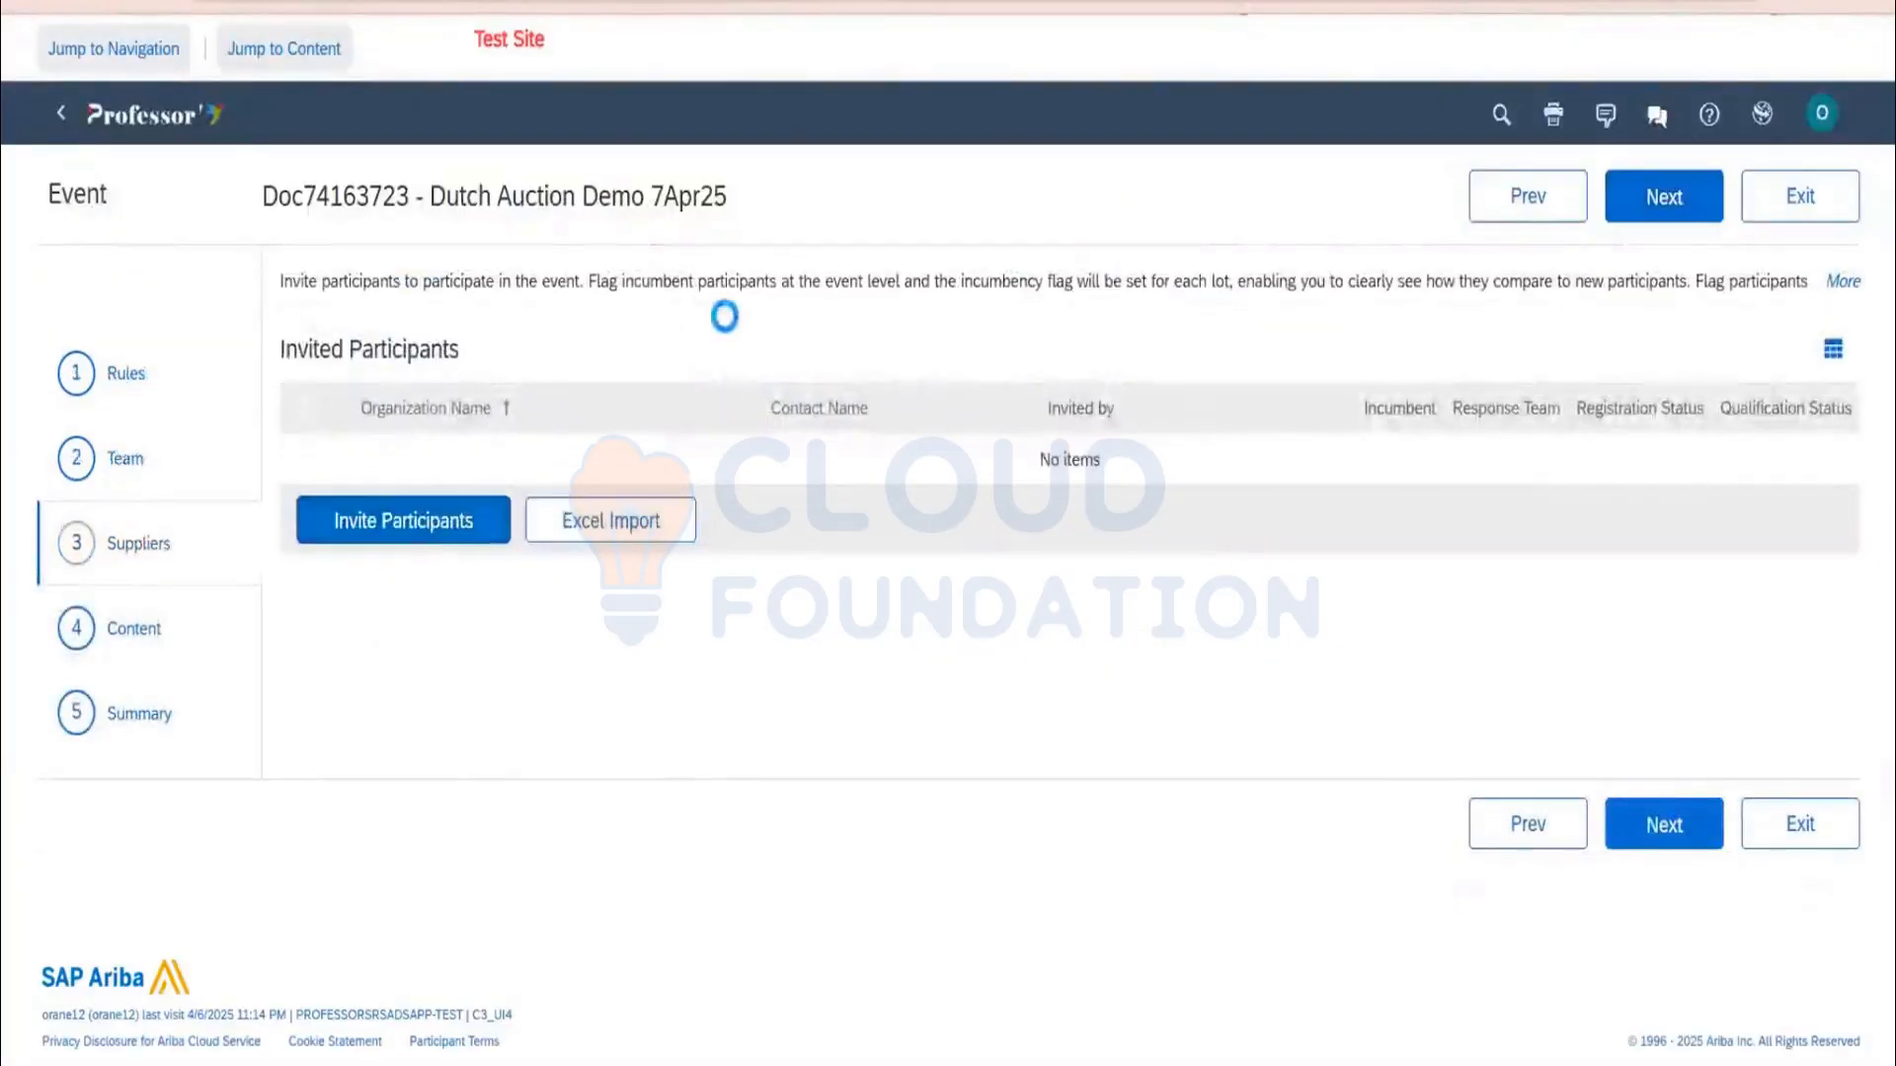
Run a participant search to list available supplier contacts
click(403, 520)
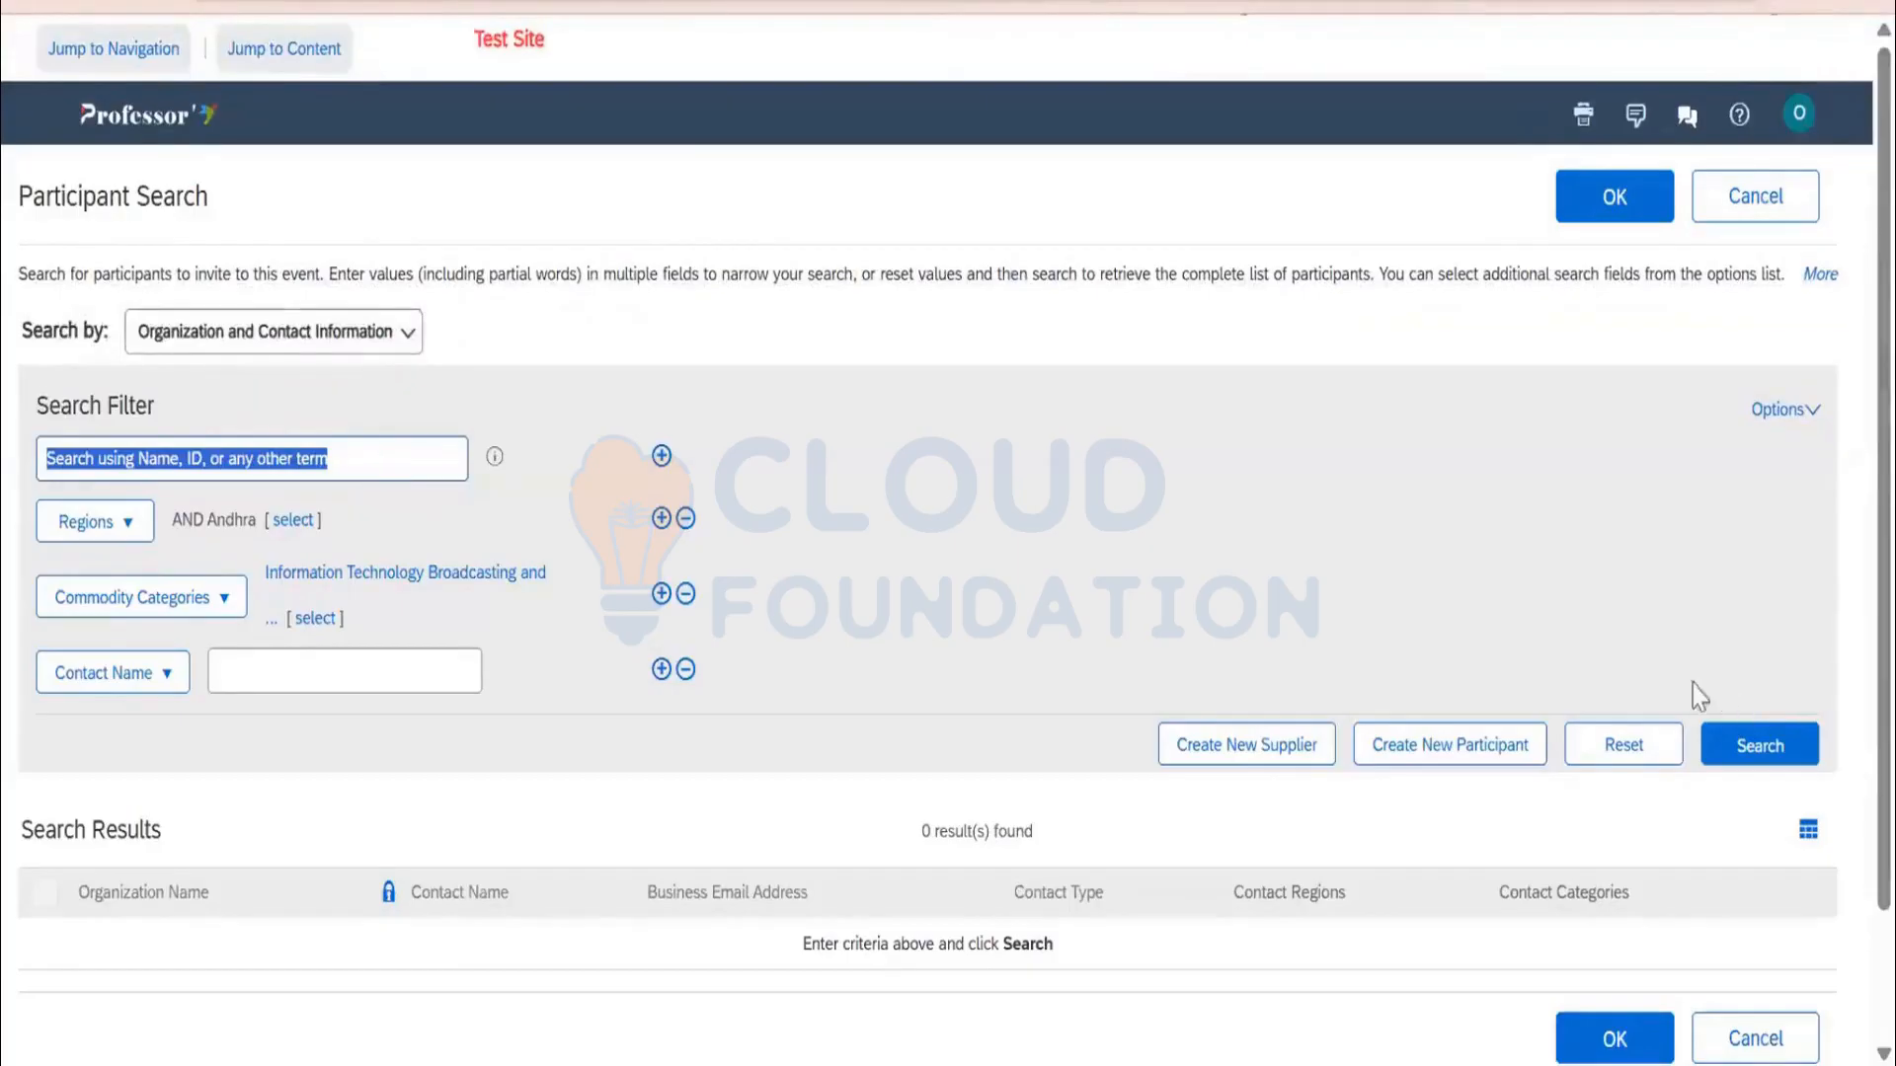
click(1735, 742)
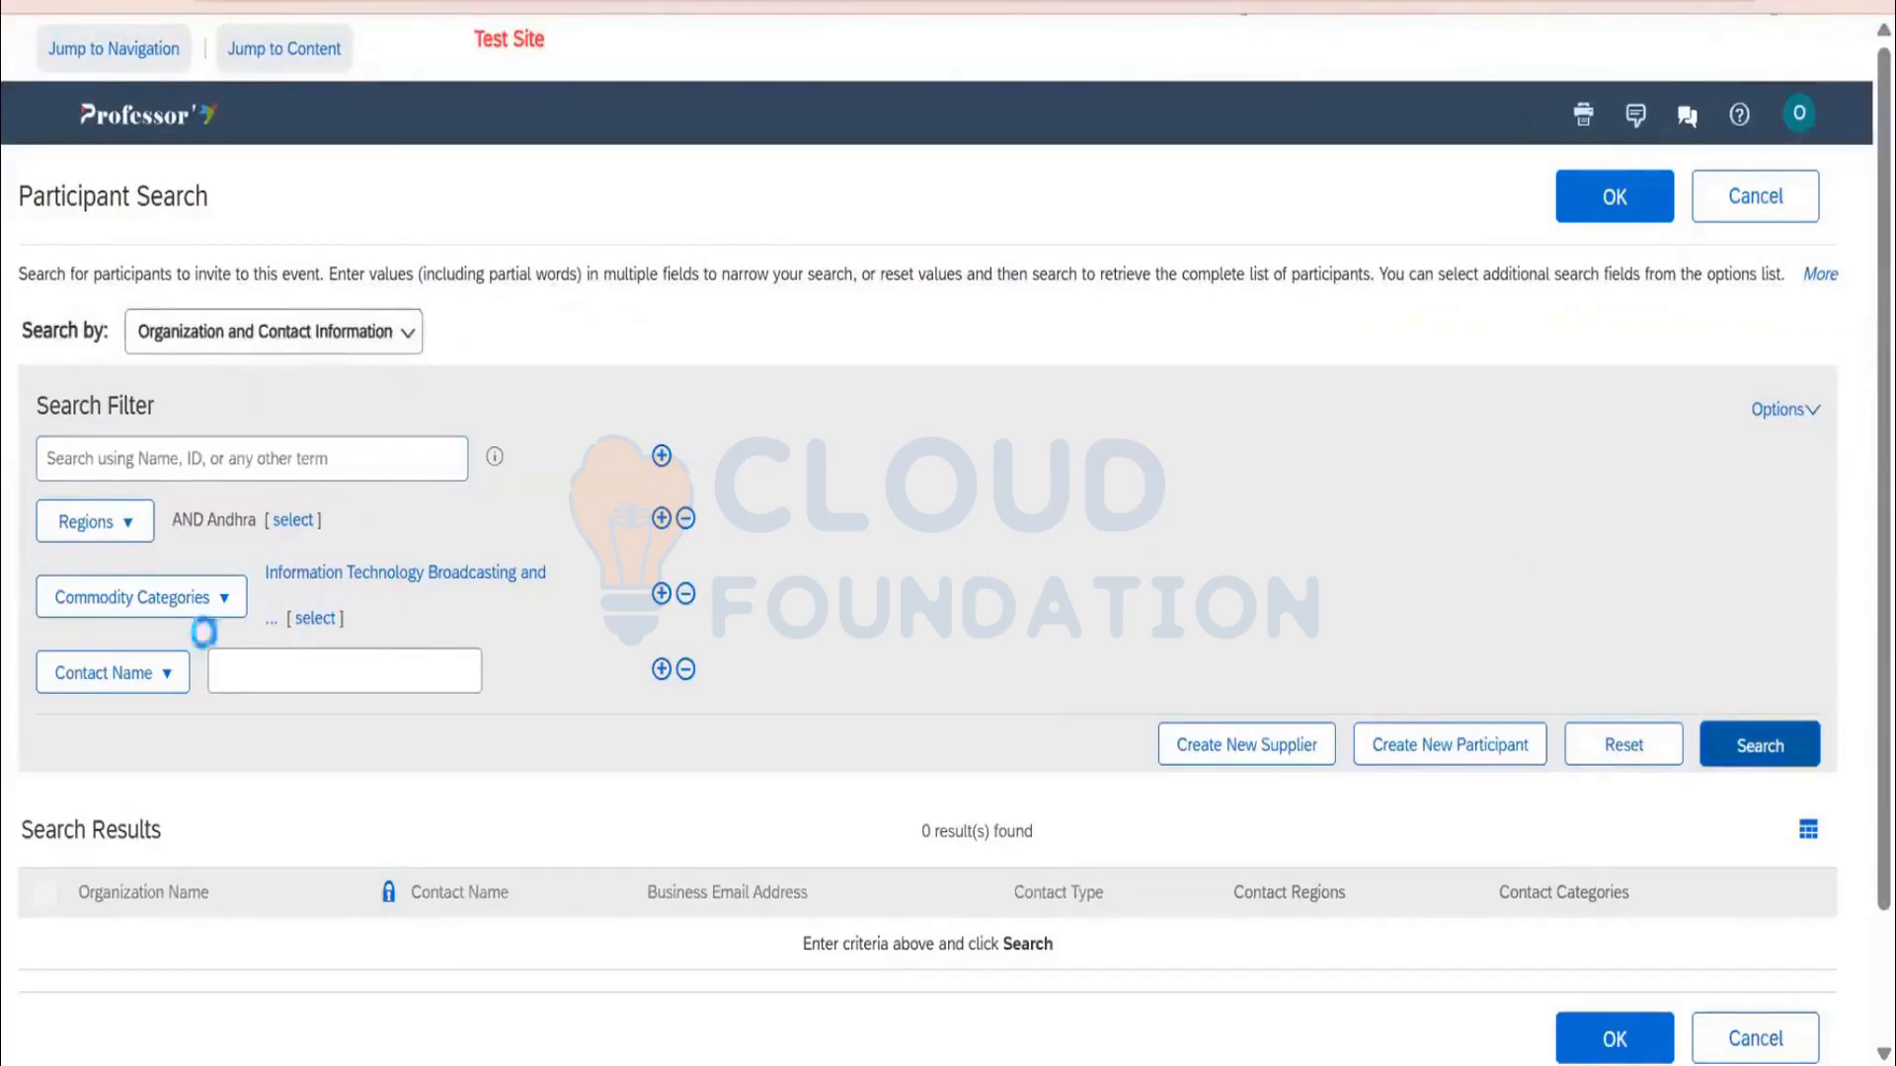
click(685, 519)
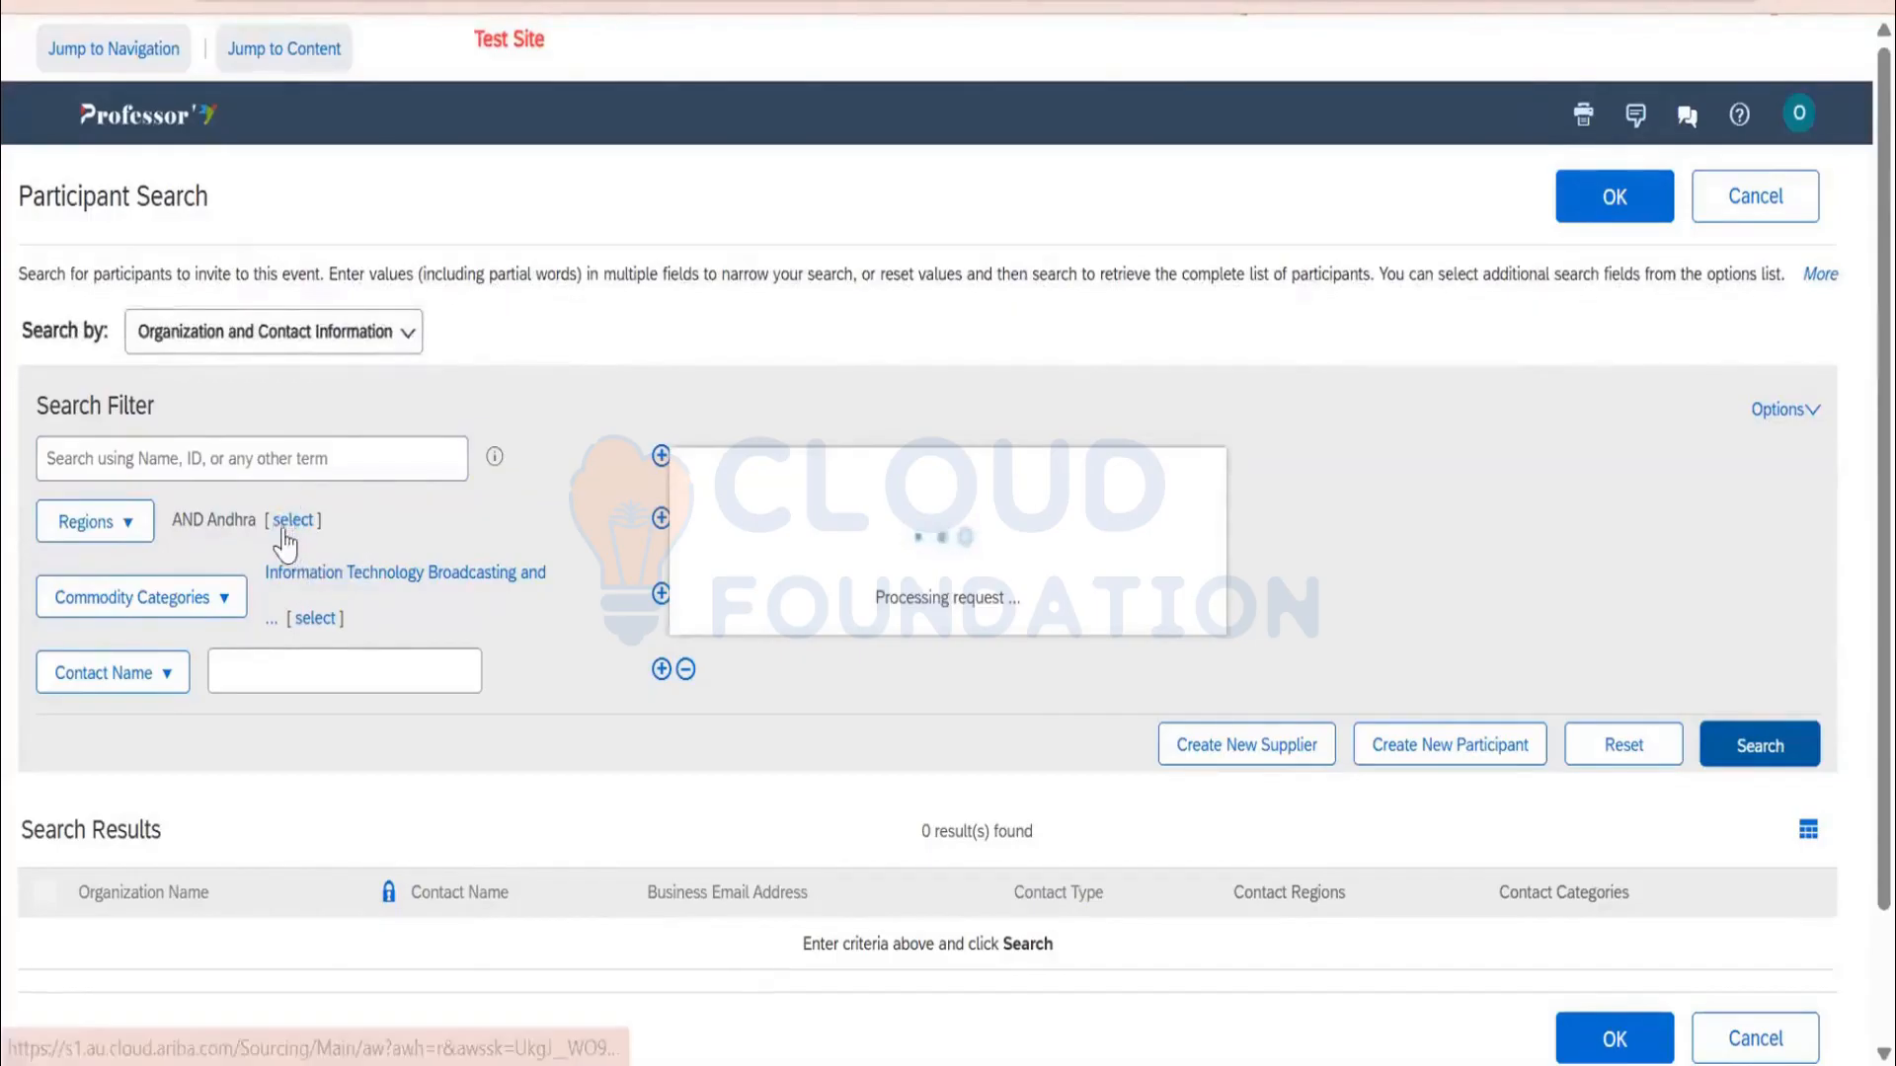
scroll(281, 556, down, 2)
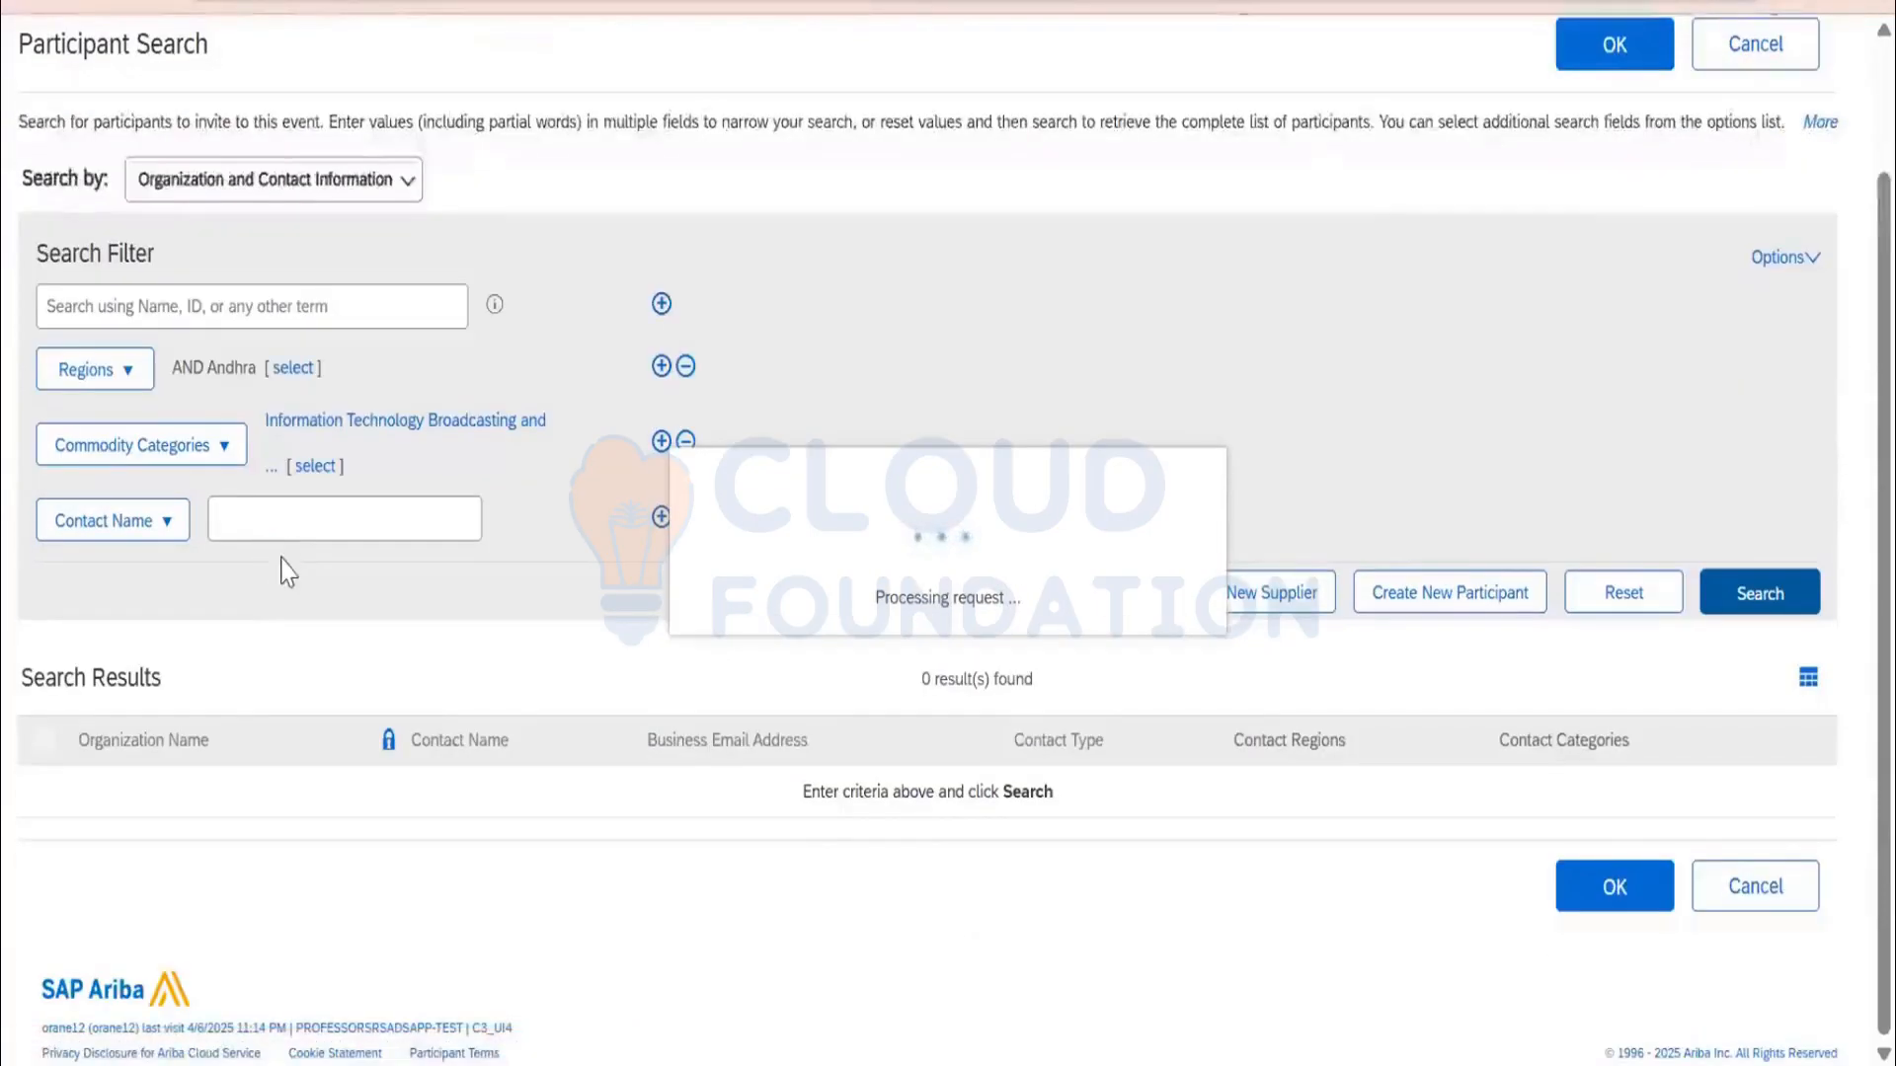
scroll(261, 647, down, 3)
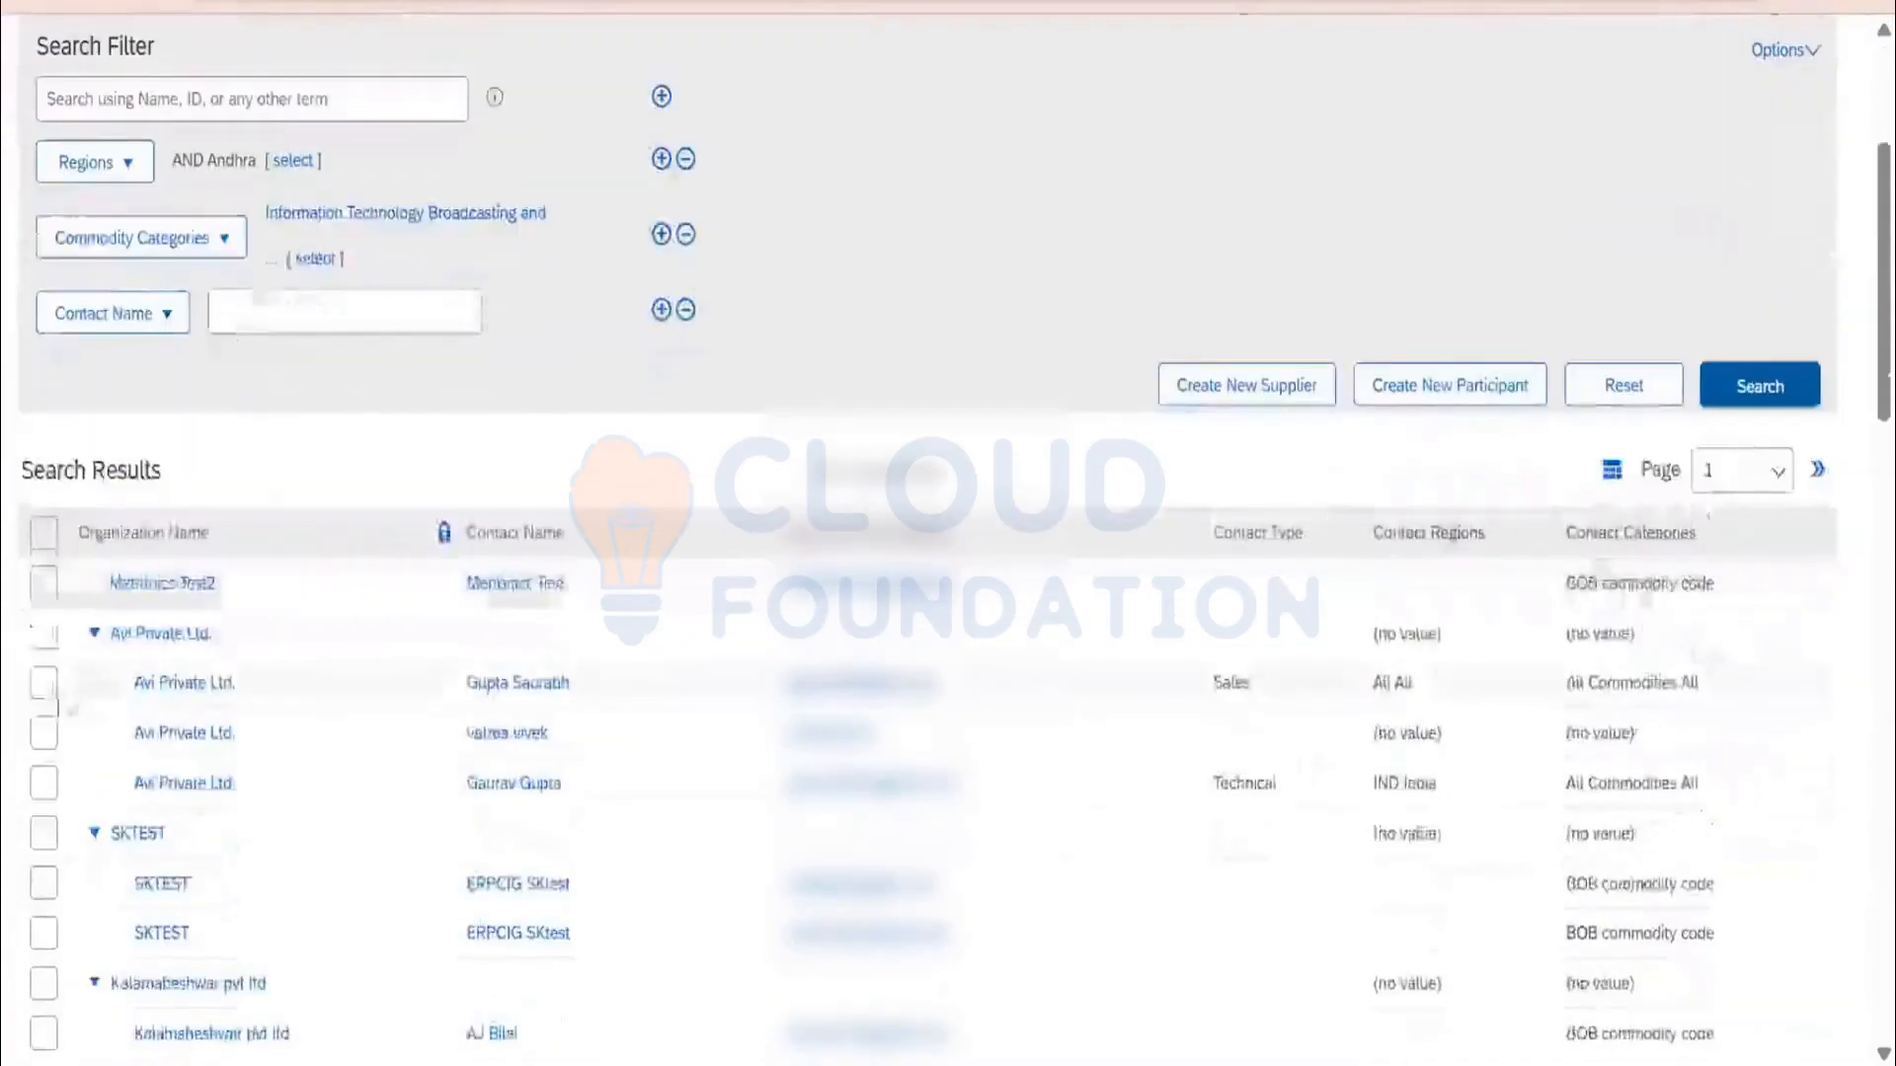
Invite the Avi Private Ltd. contact and advance to the Content step
click(53, 683)
click(47, 894)
scroll(47, 894, down, 3)
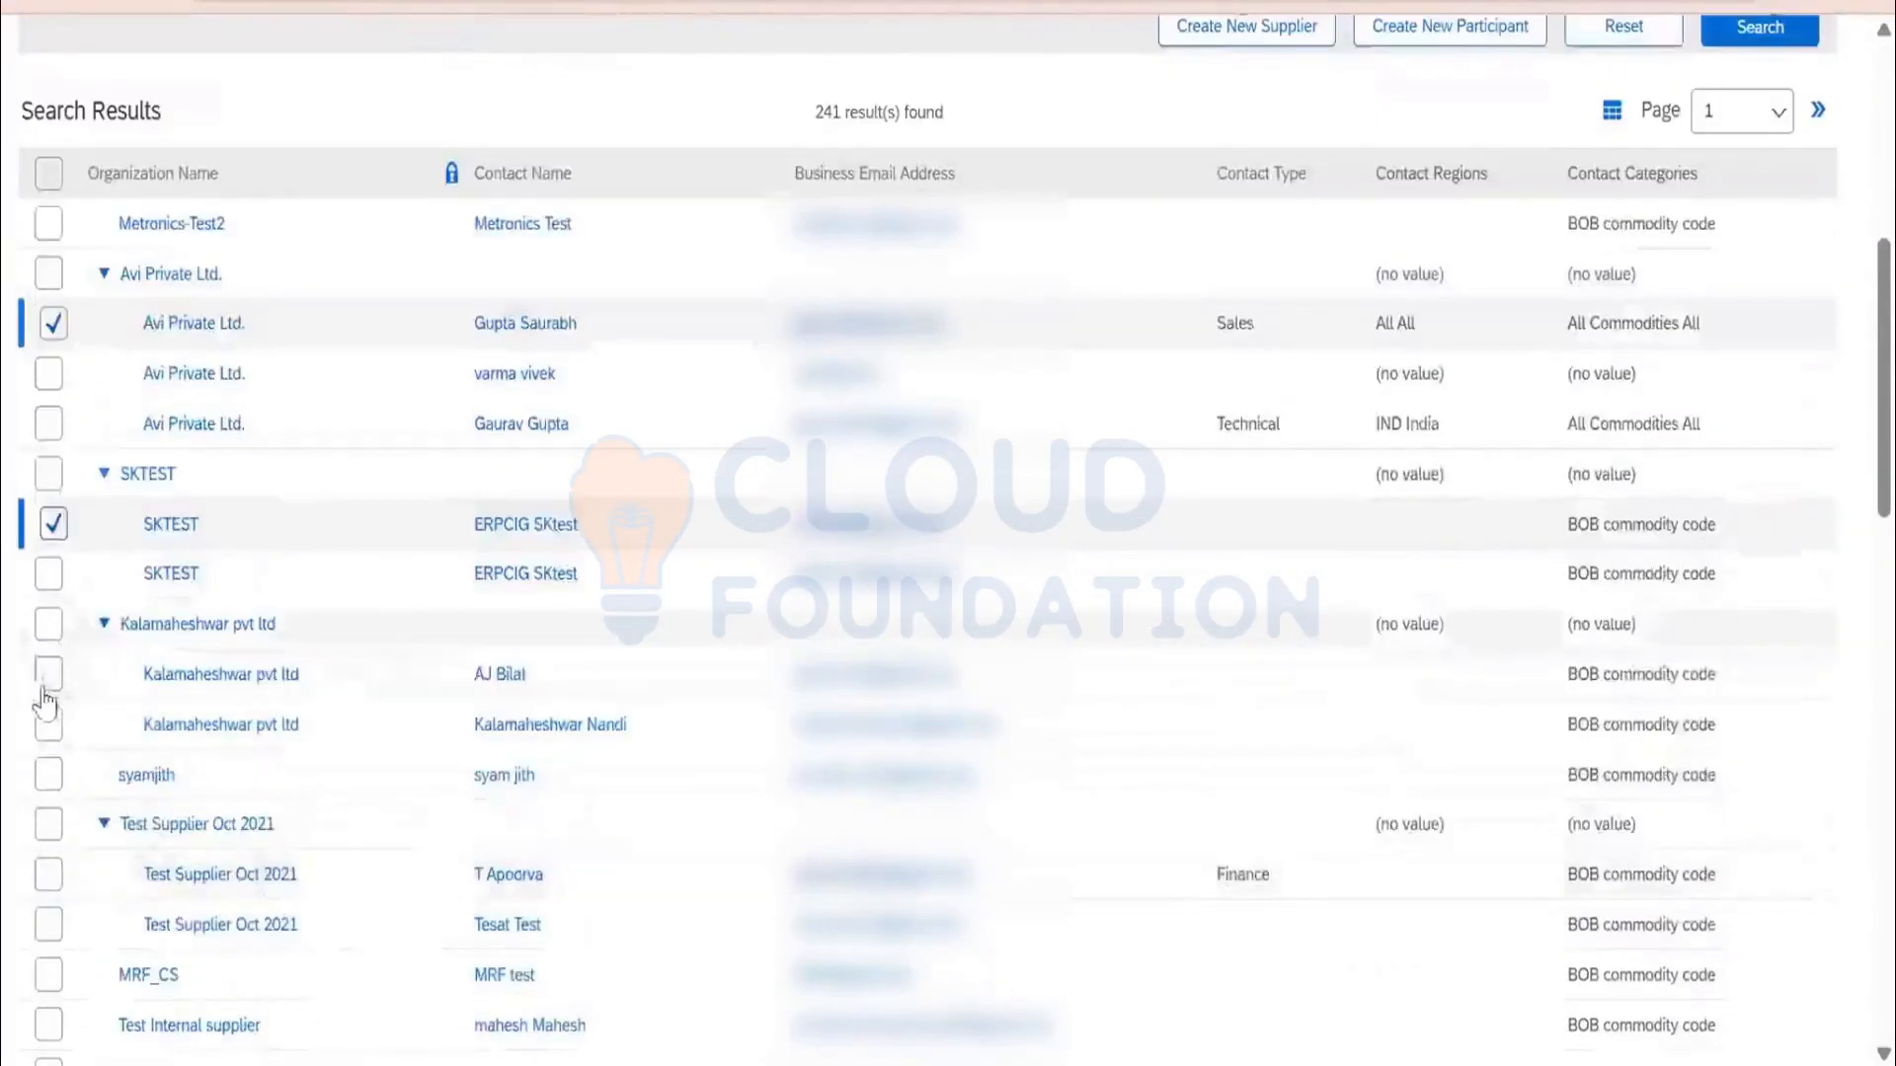
click(48, 679)
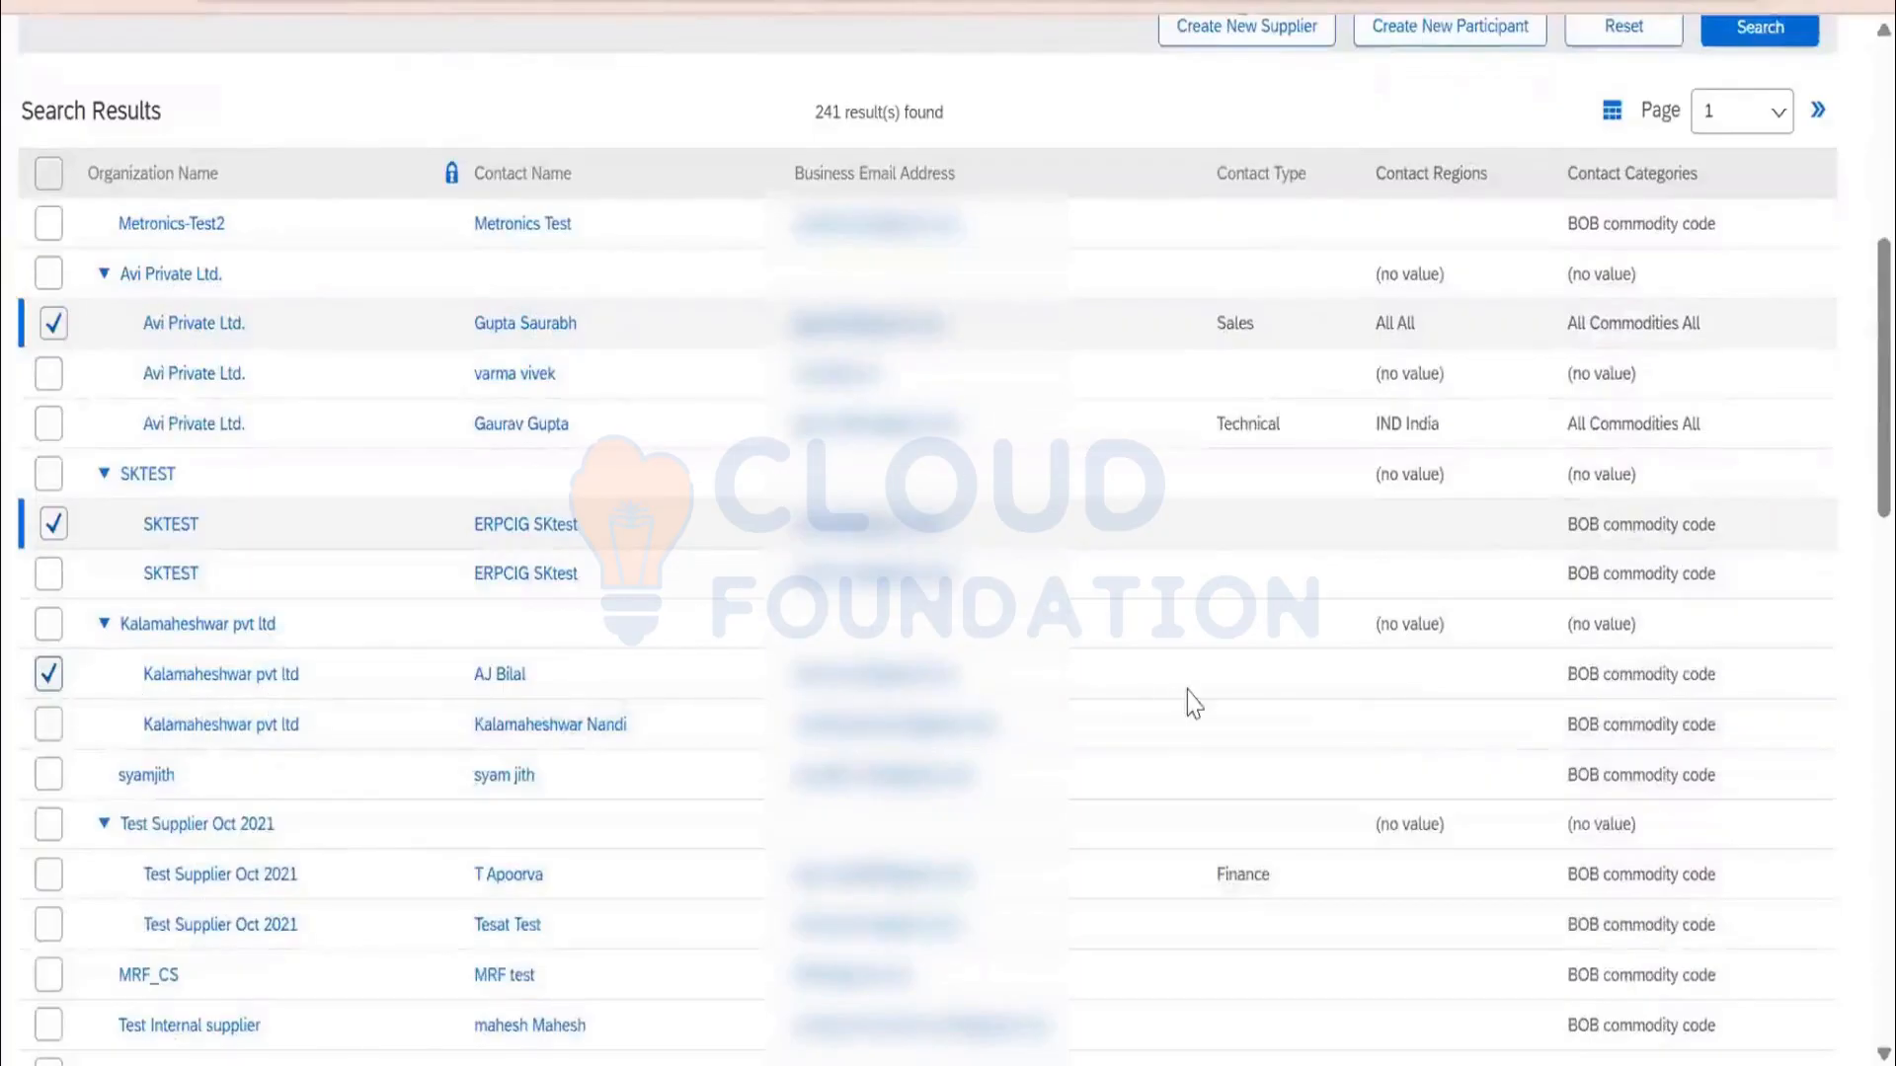
scroll(1590, 449, up, 6)
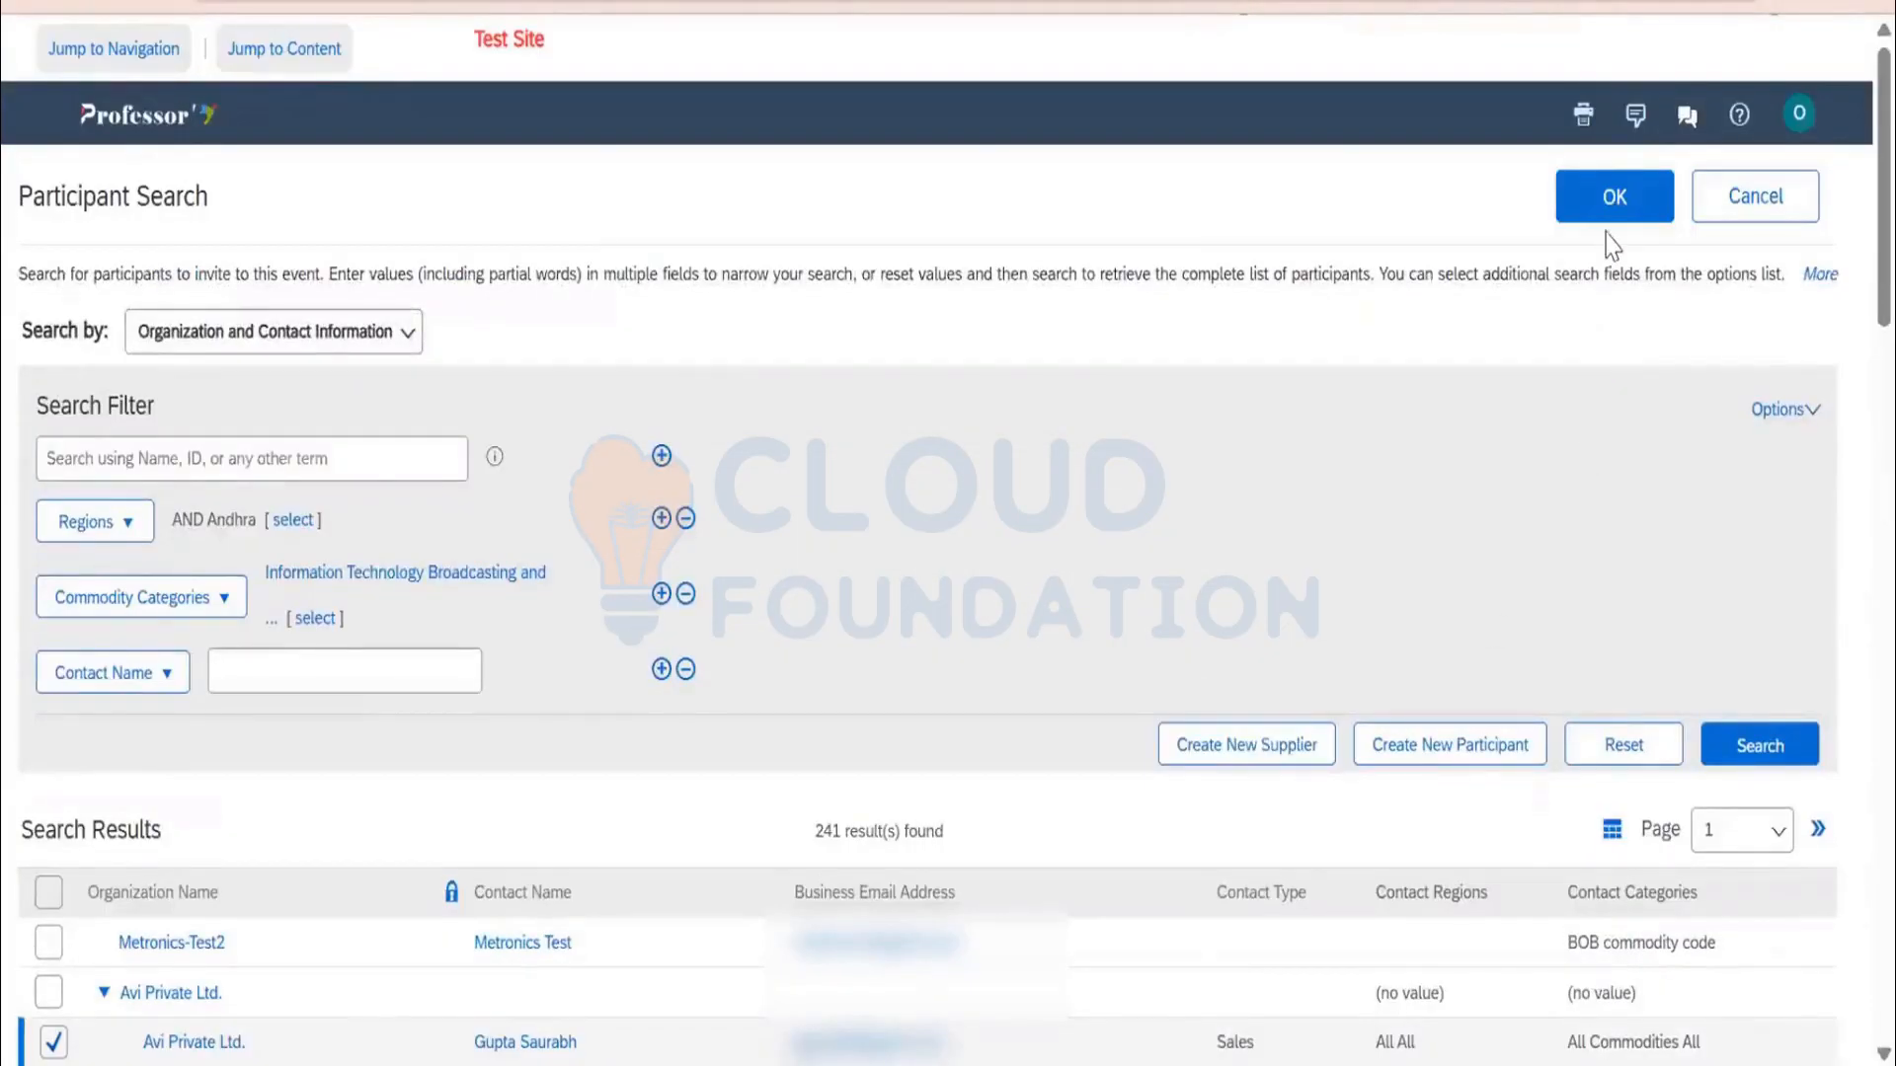
click(1610, 195)
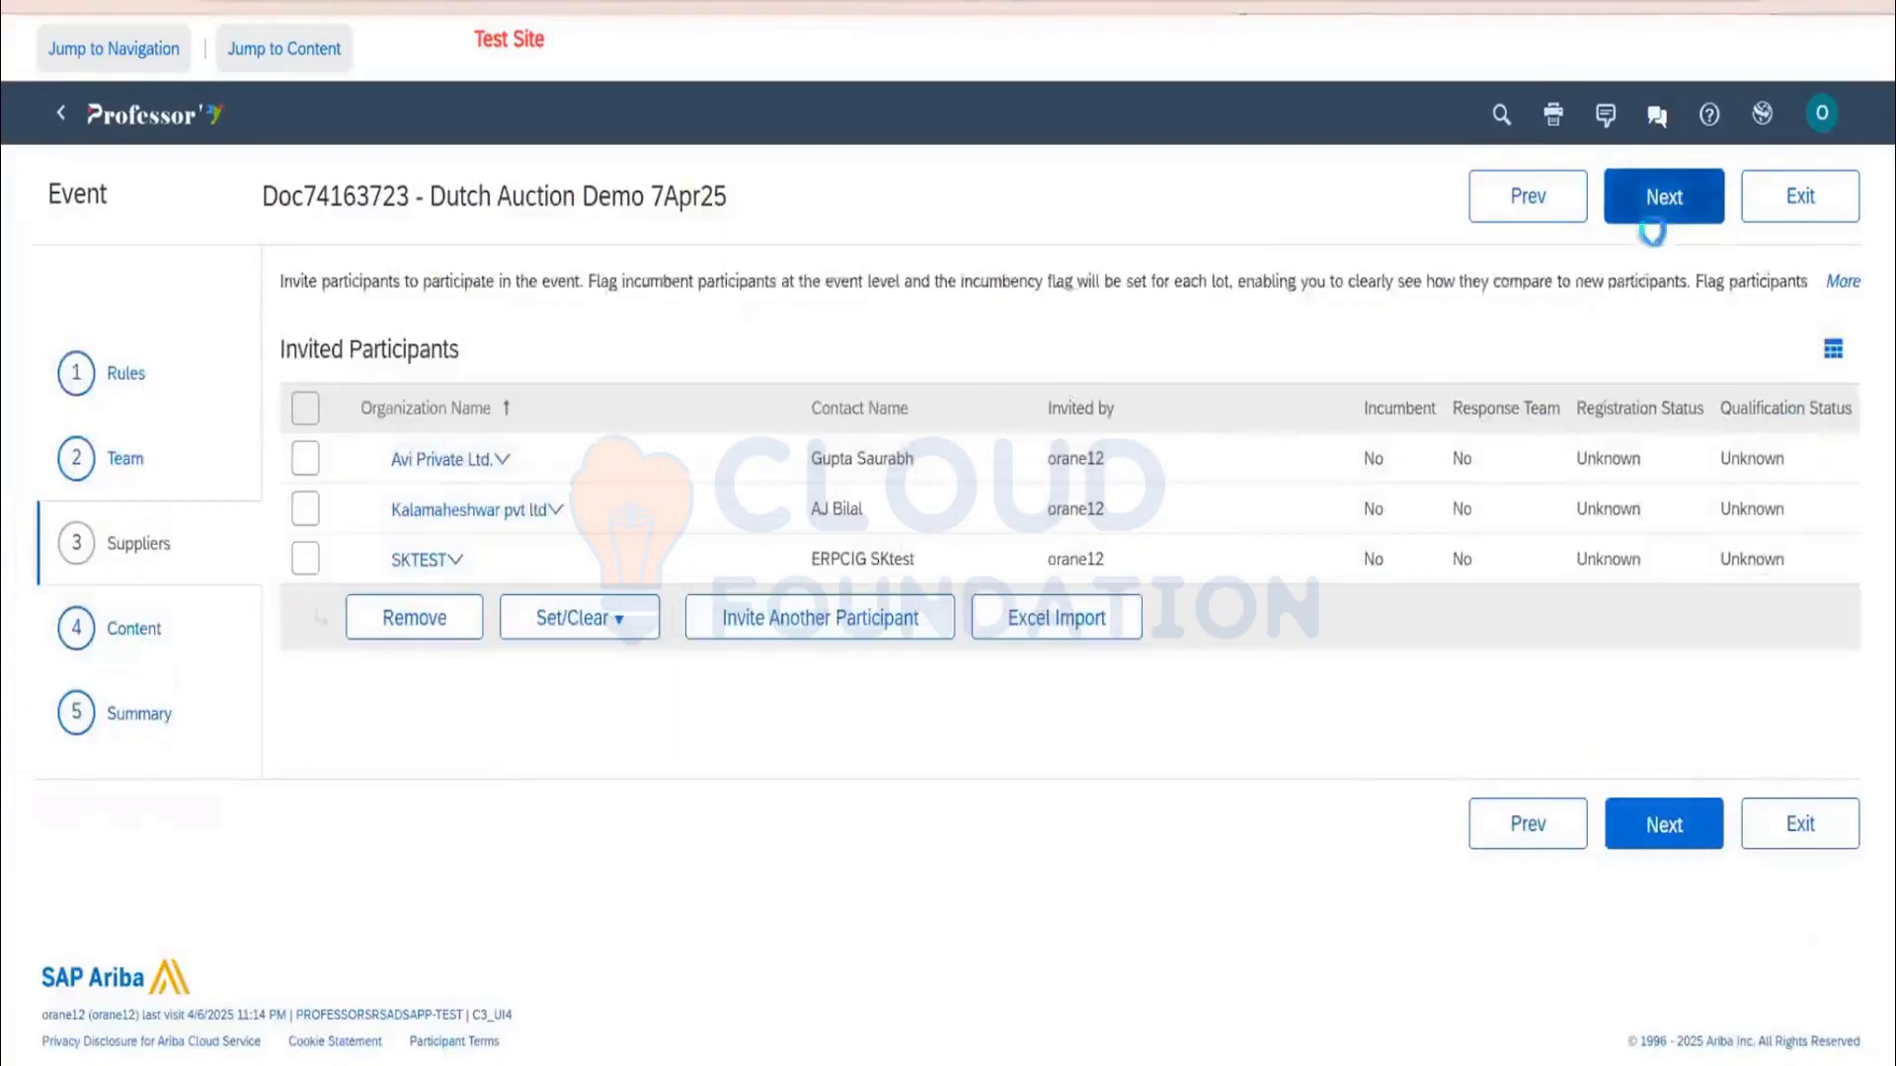
click(1664, 196)
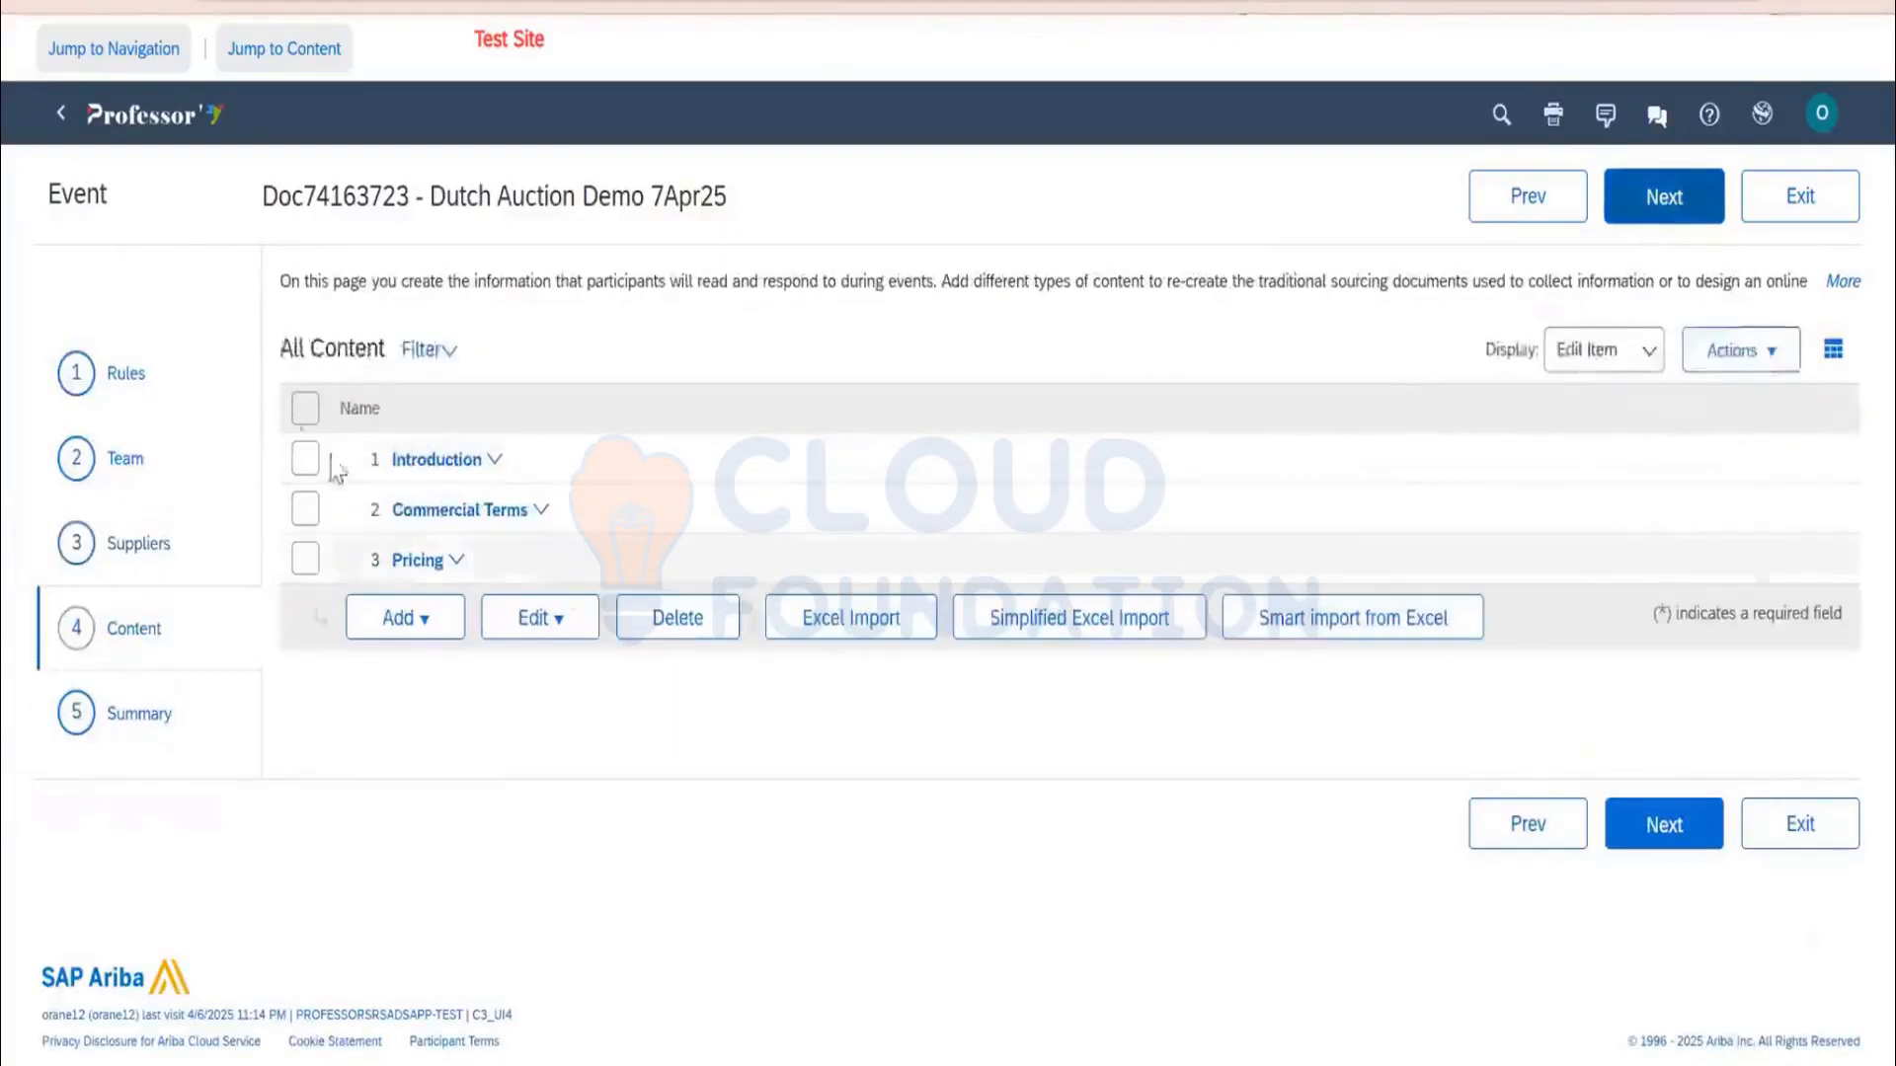
Delete all three existing content sections from the event
click(305, 408)
click(678, 617)
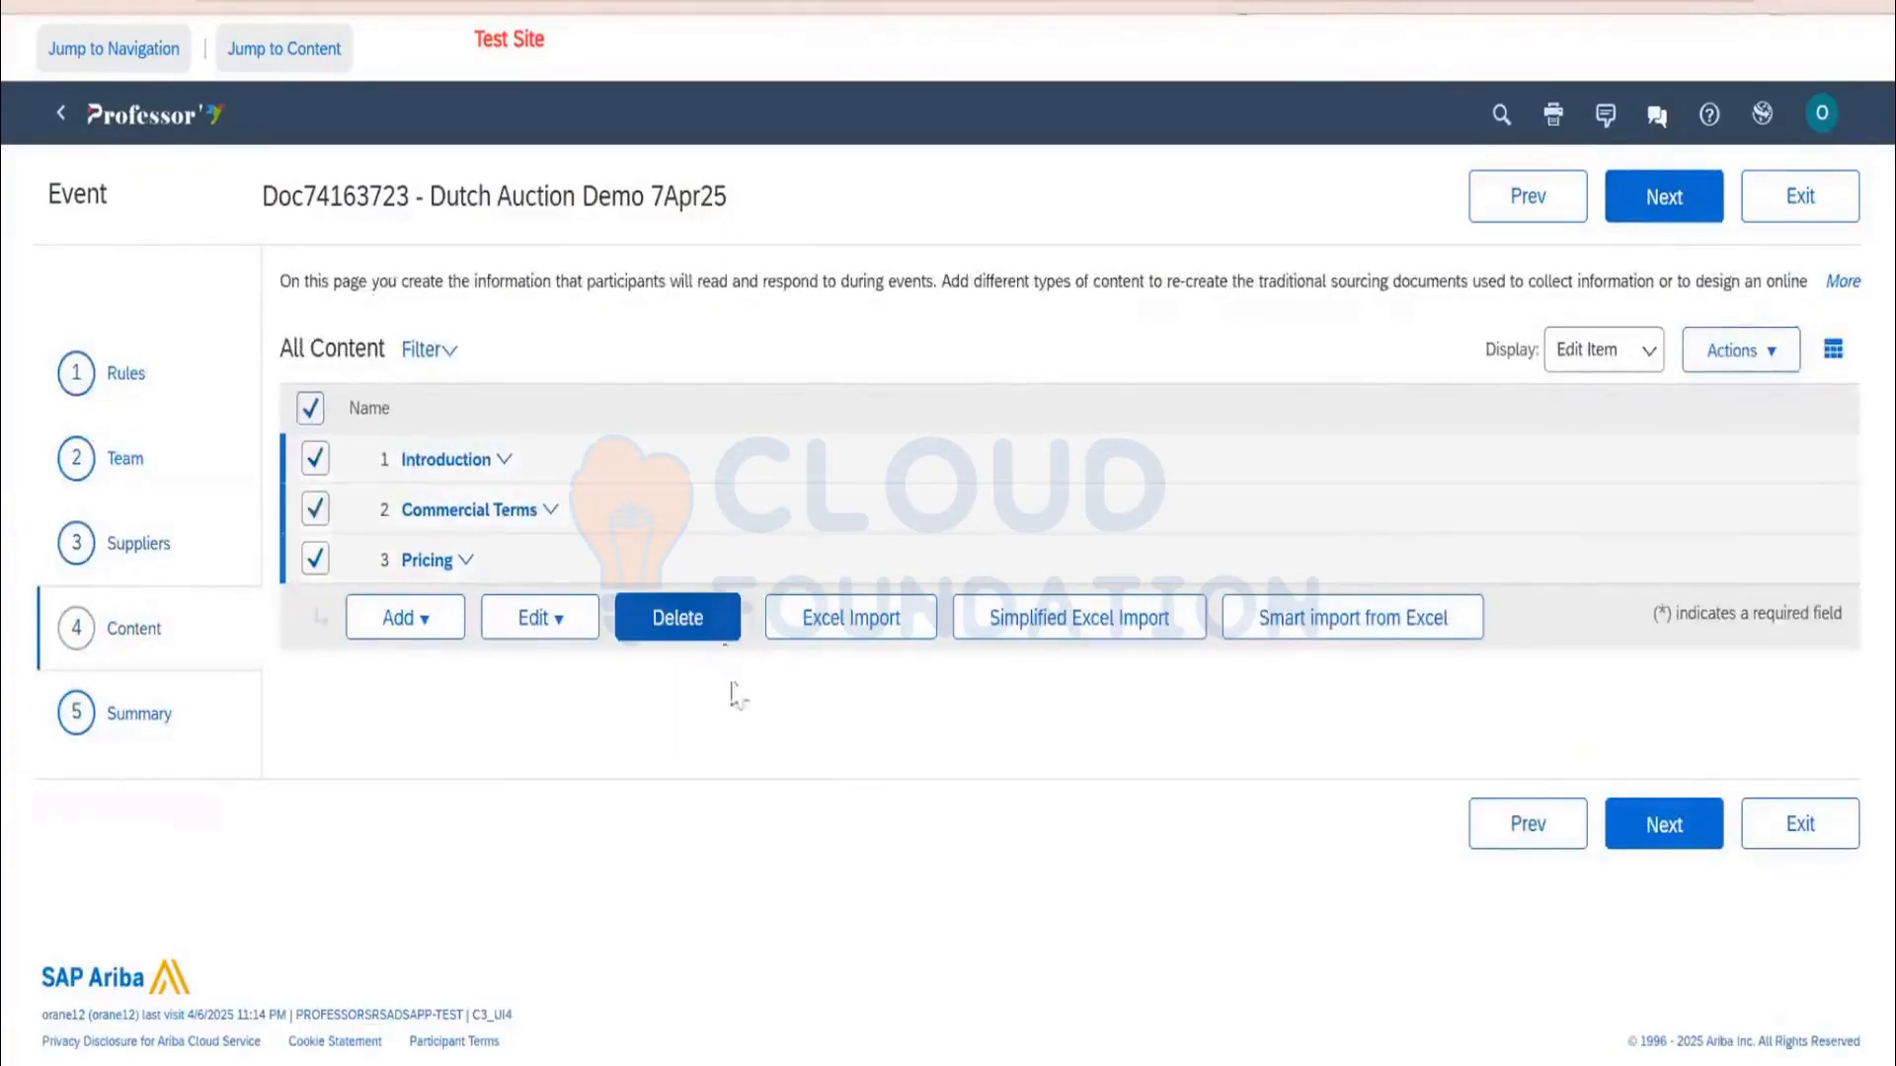
click(892, 577)
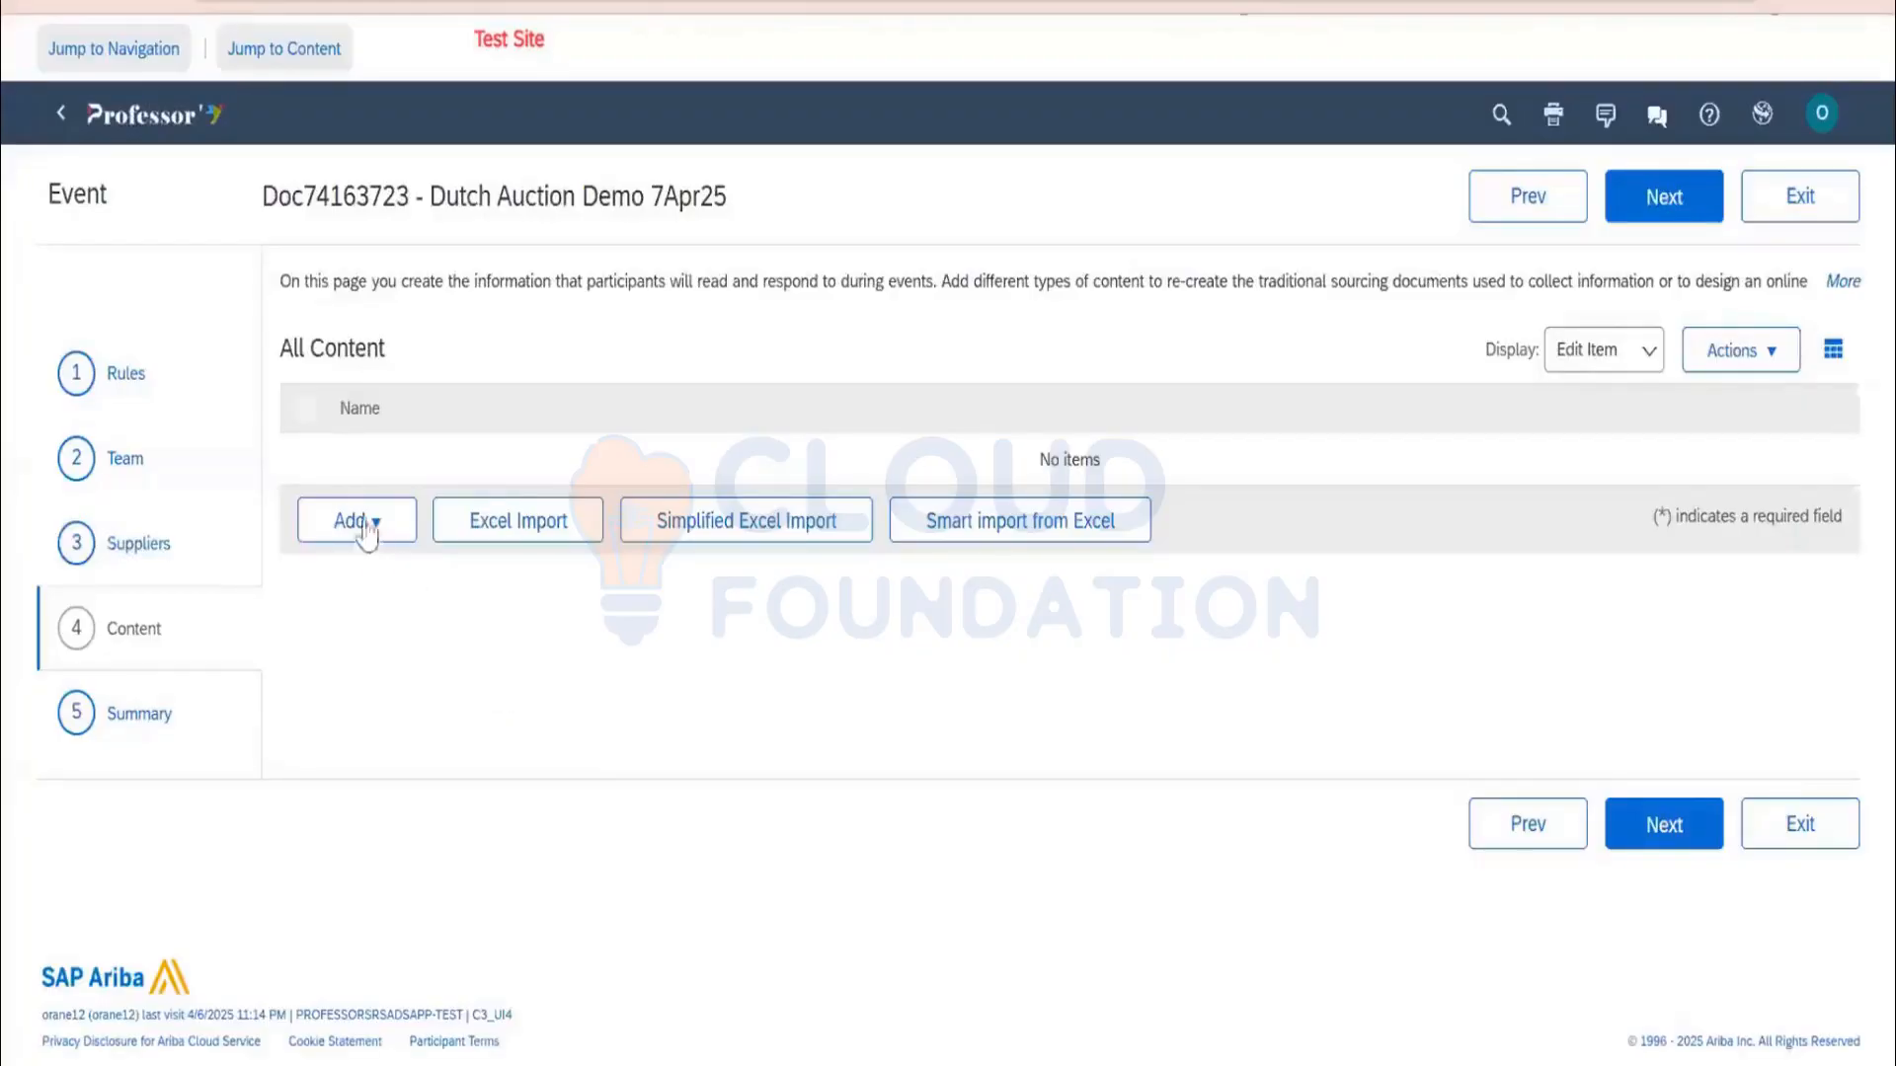
Add a new line item, Dutch Line Item Demo, with commodity clothes 100700
click(363, 523)
click(356, 677)
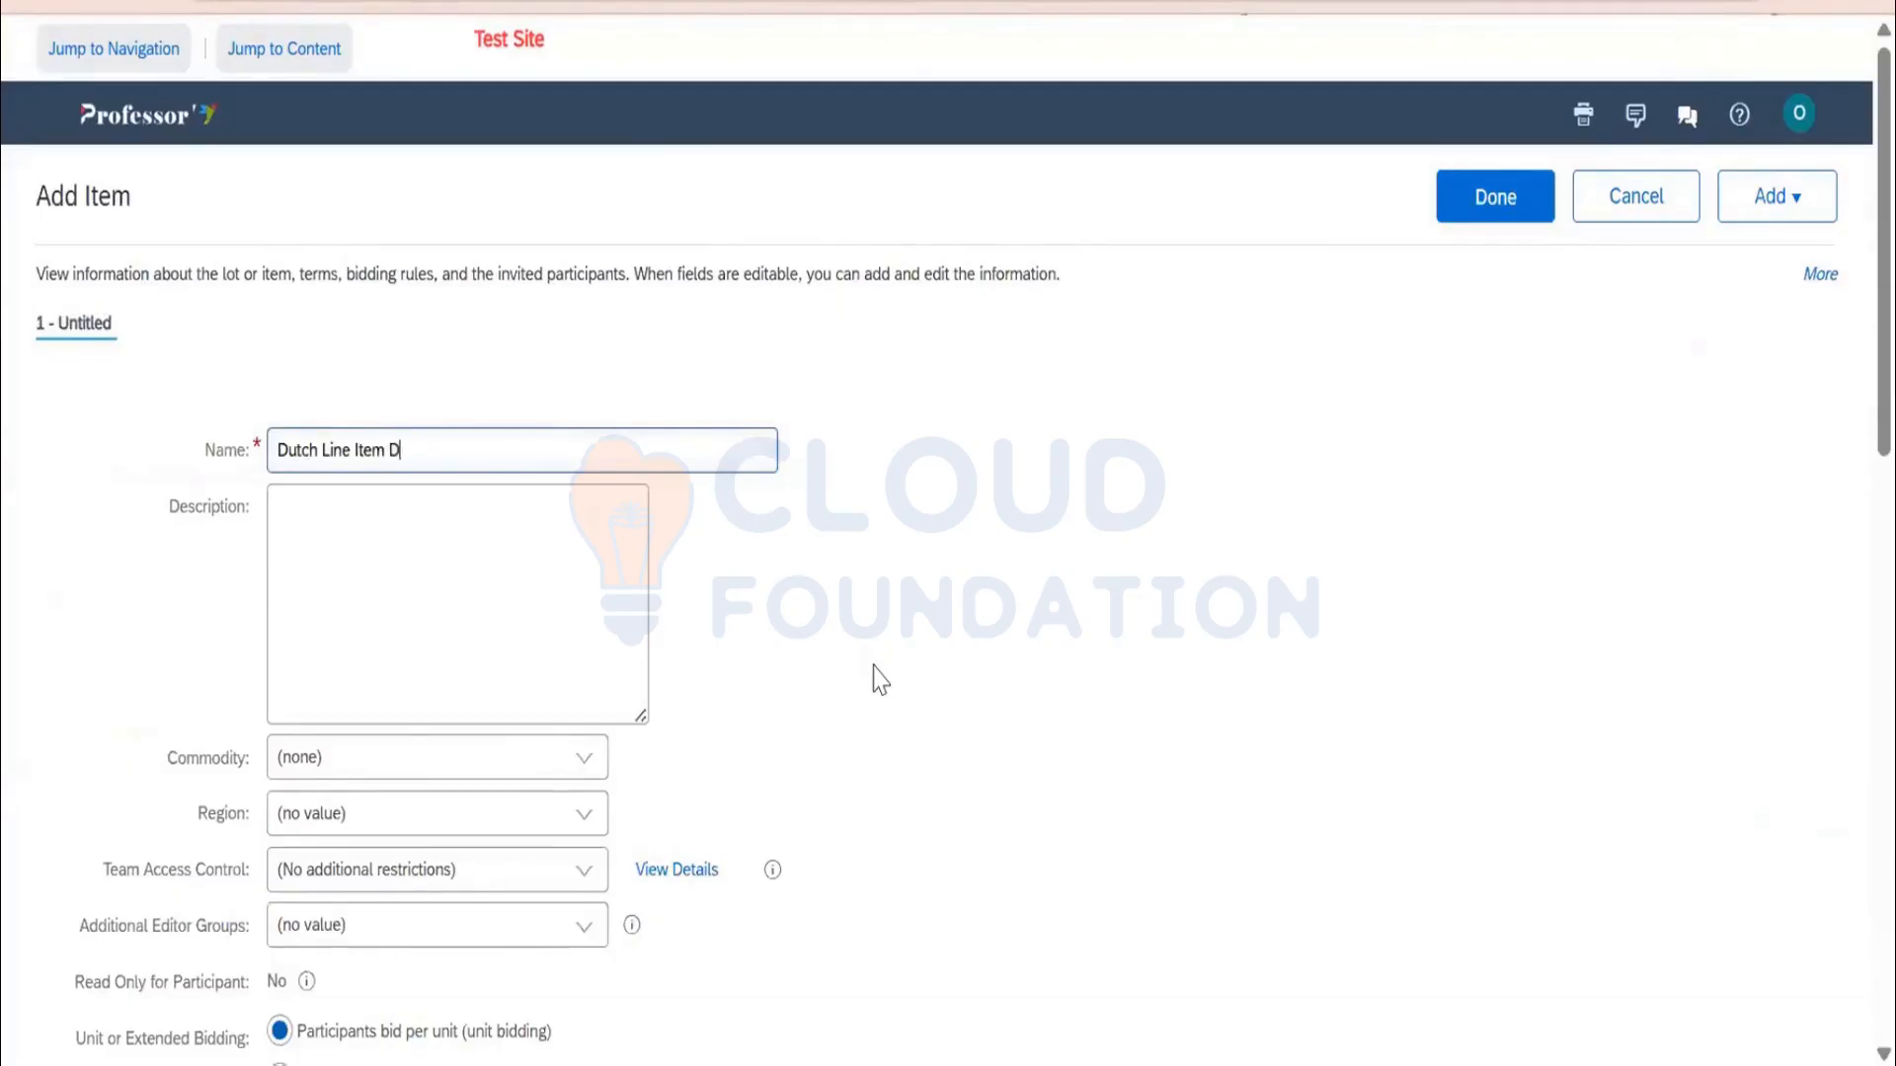
scroll(711, 626, down, 4)
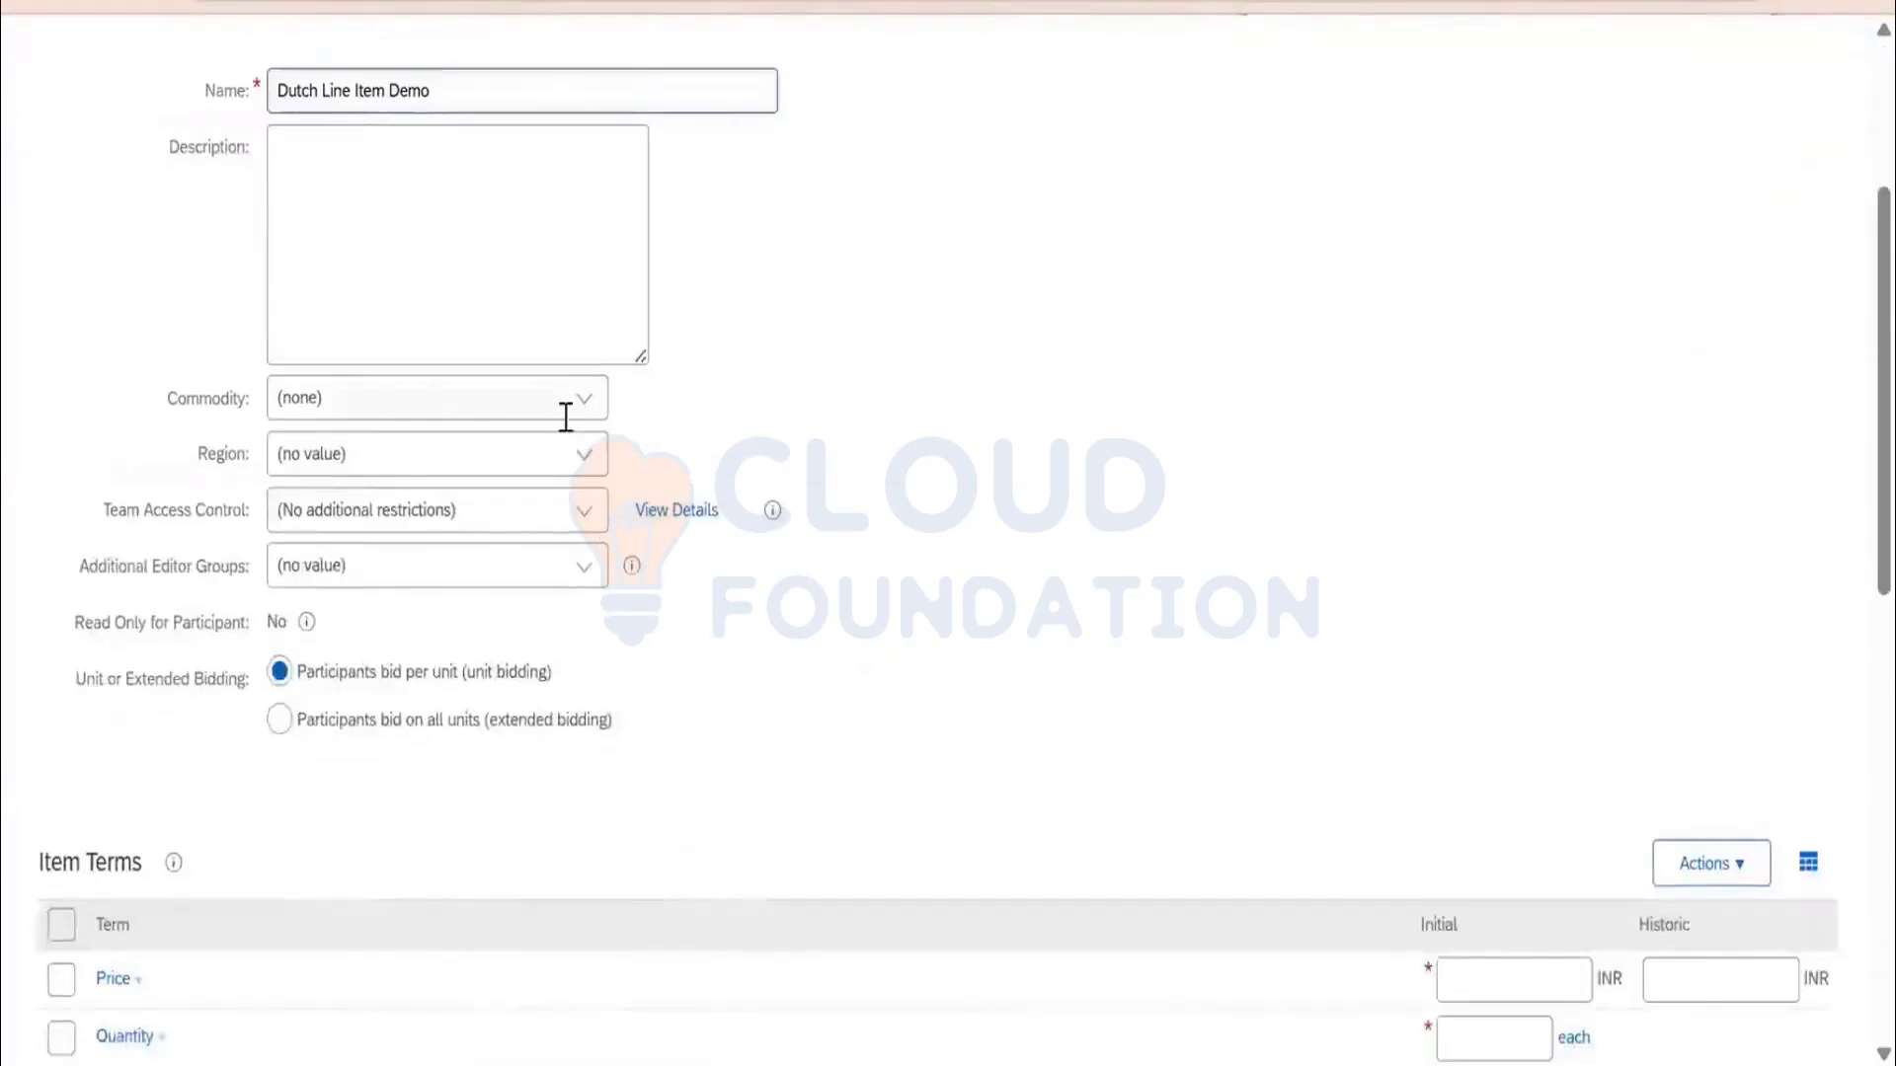
click(563, 407)
click(499, 460)
scroll(1468, 834, down, 4)
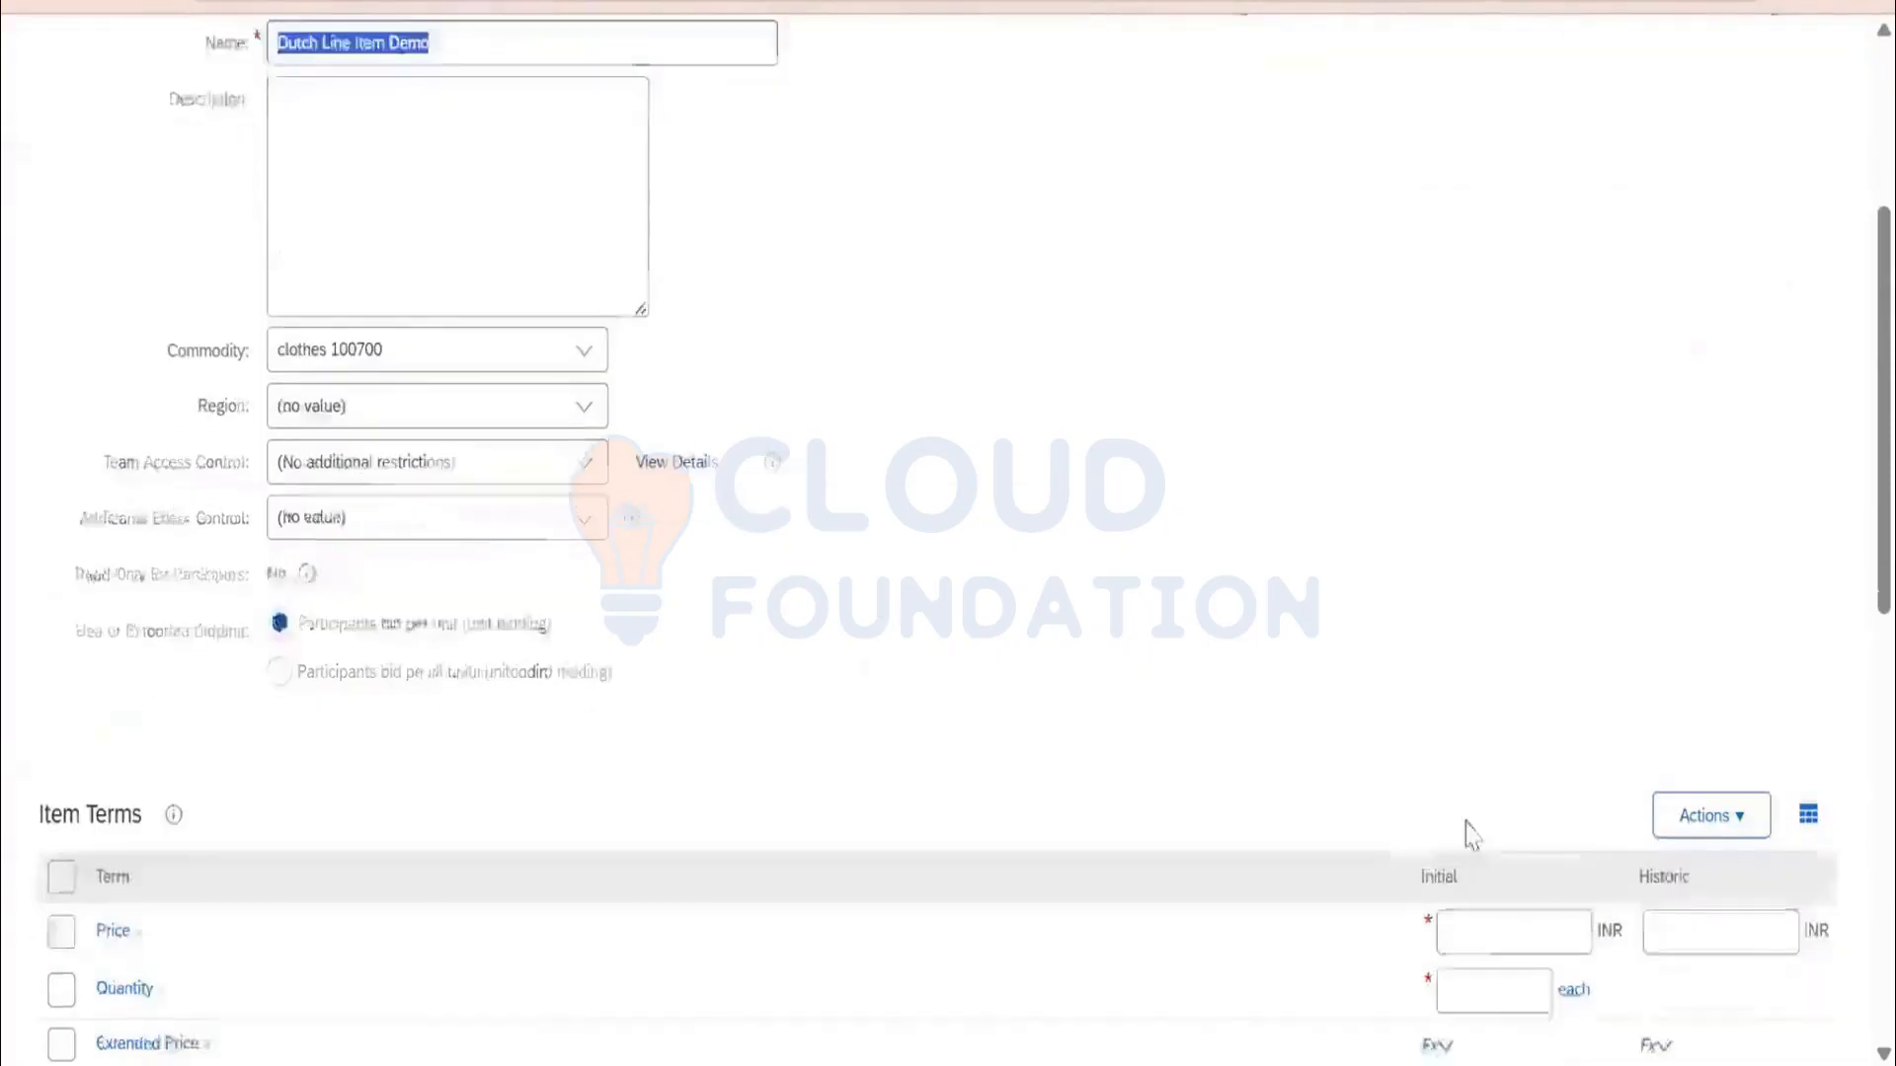
Enter quantity 1, historic price 100000 and initial price 85000 for the line item
click(1515, 675)
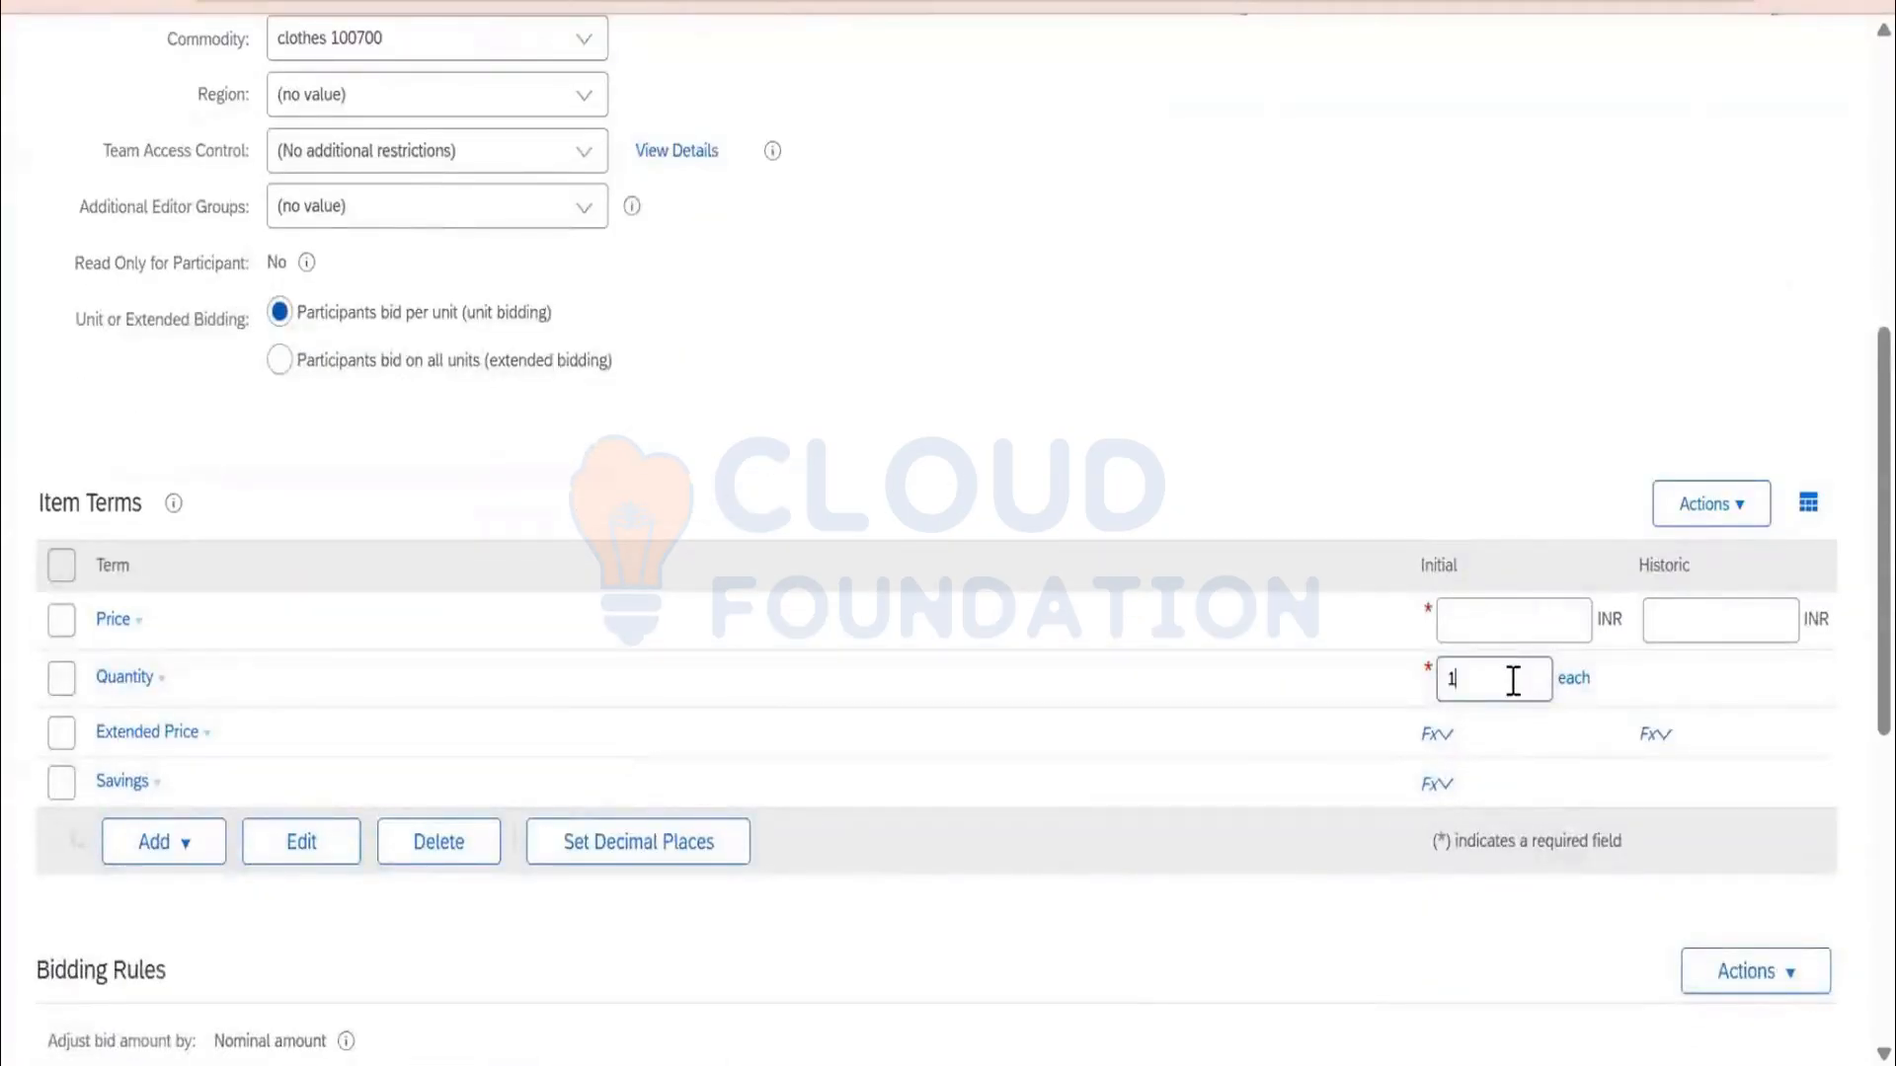
click(1685, 625)
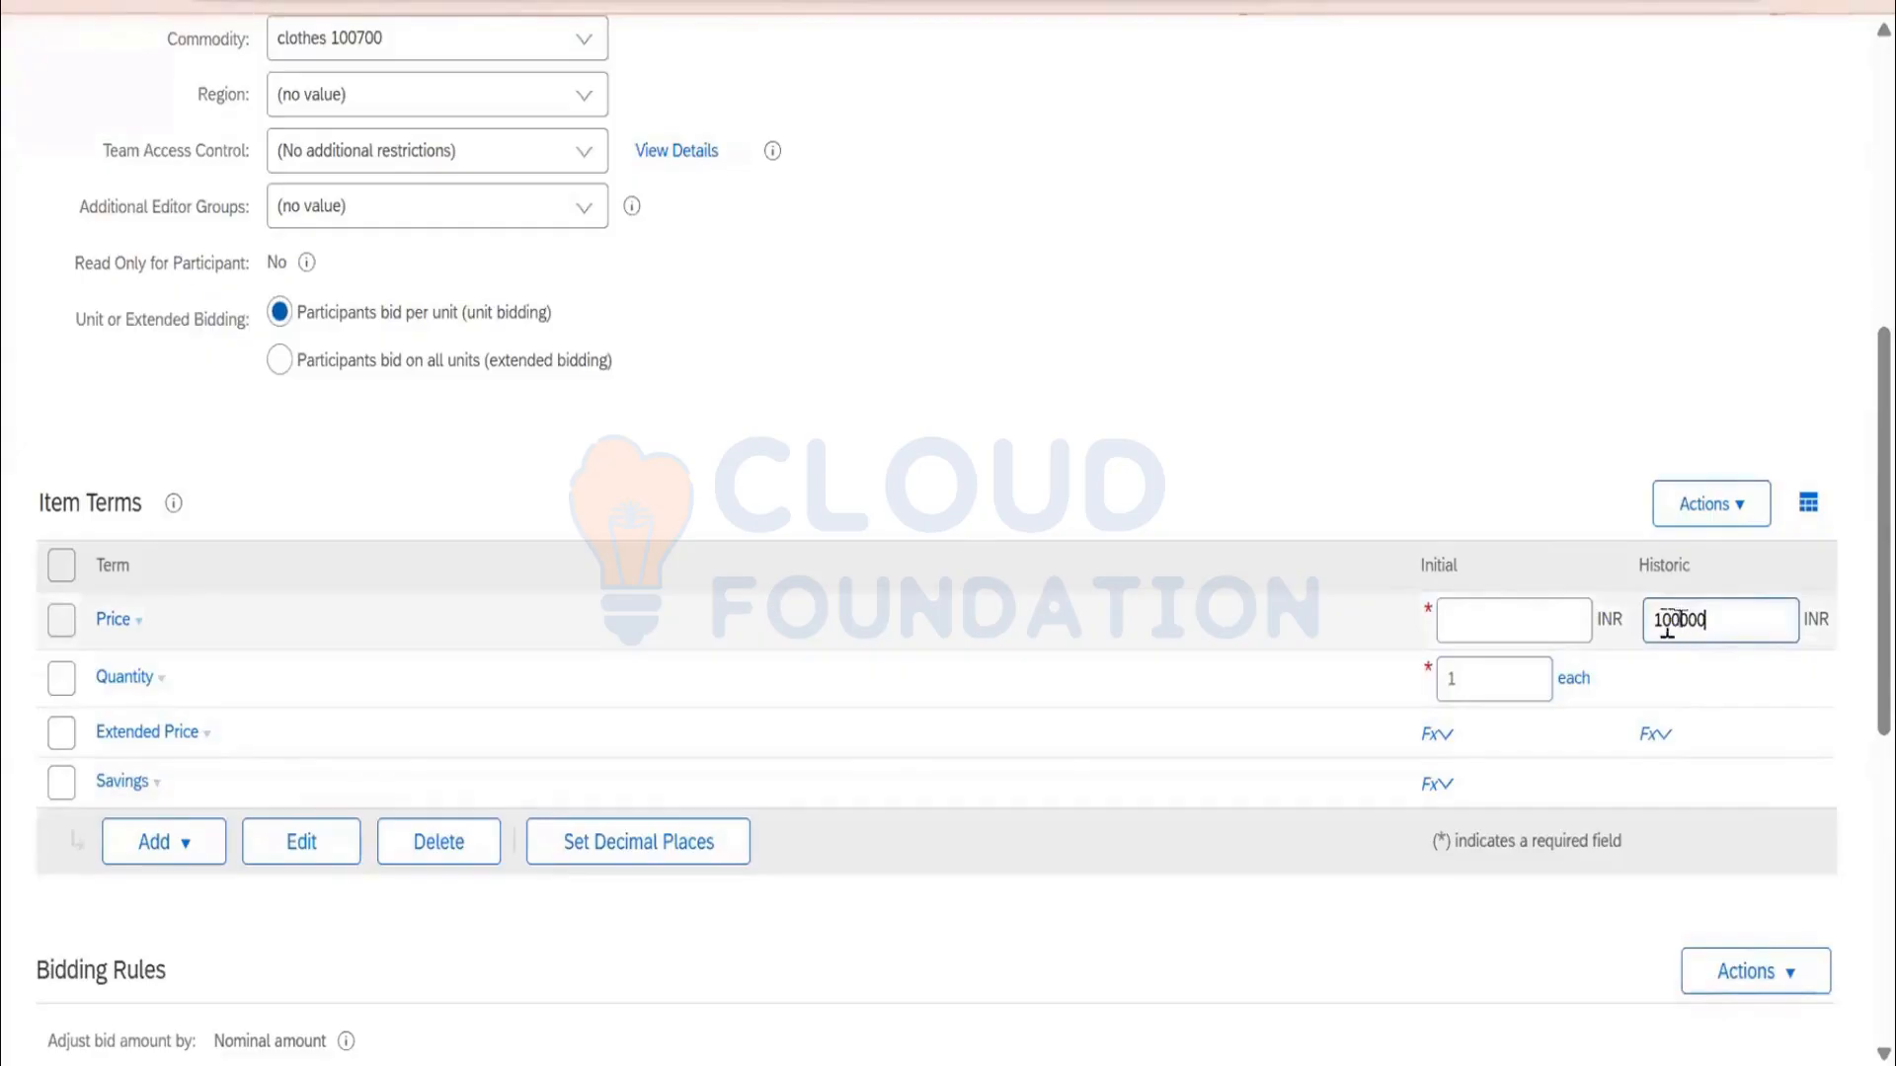
drag(1680, 622, 1634, 637)
click(1459, 619)
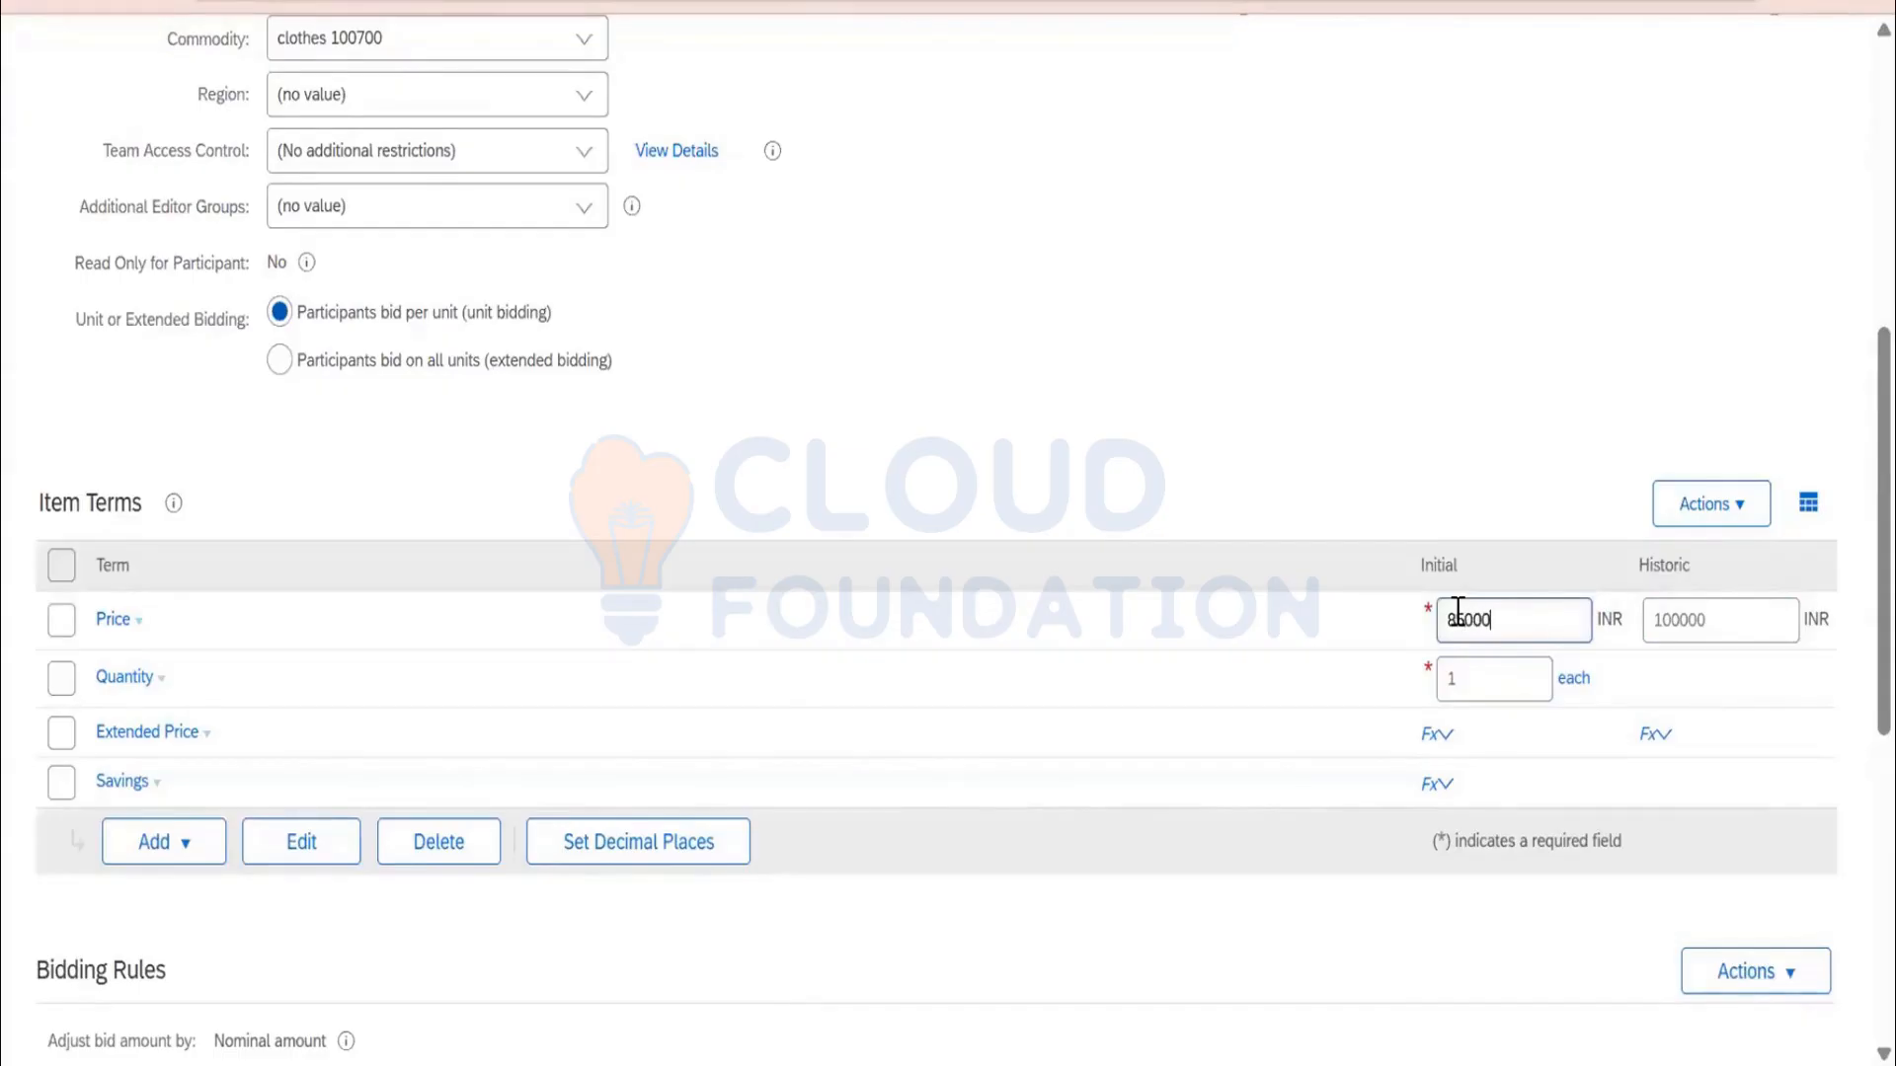
scroll(956, 774, down, 4)
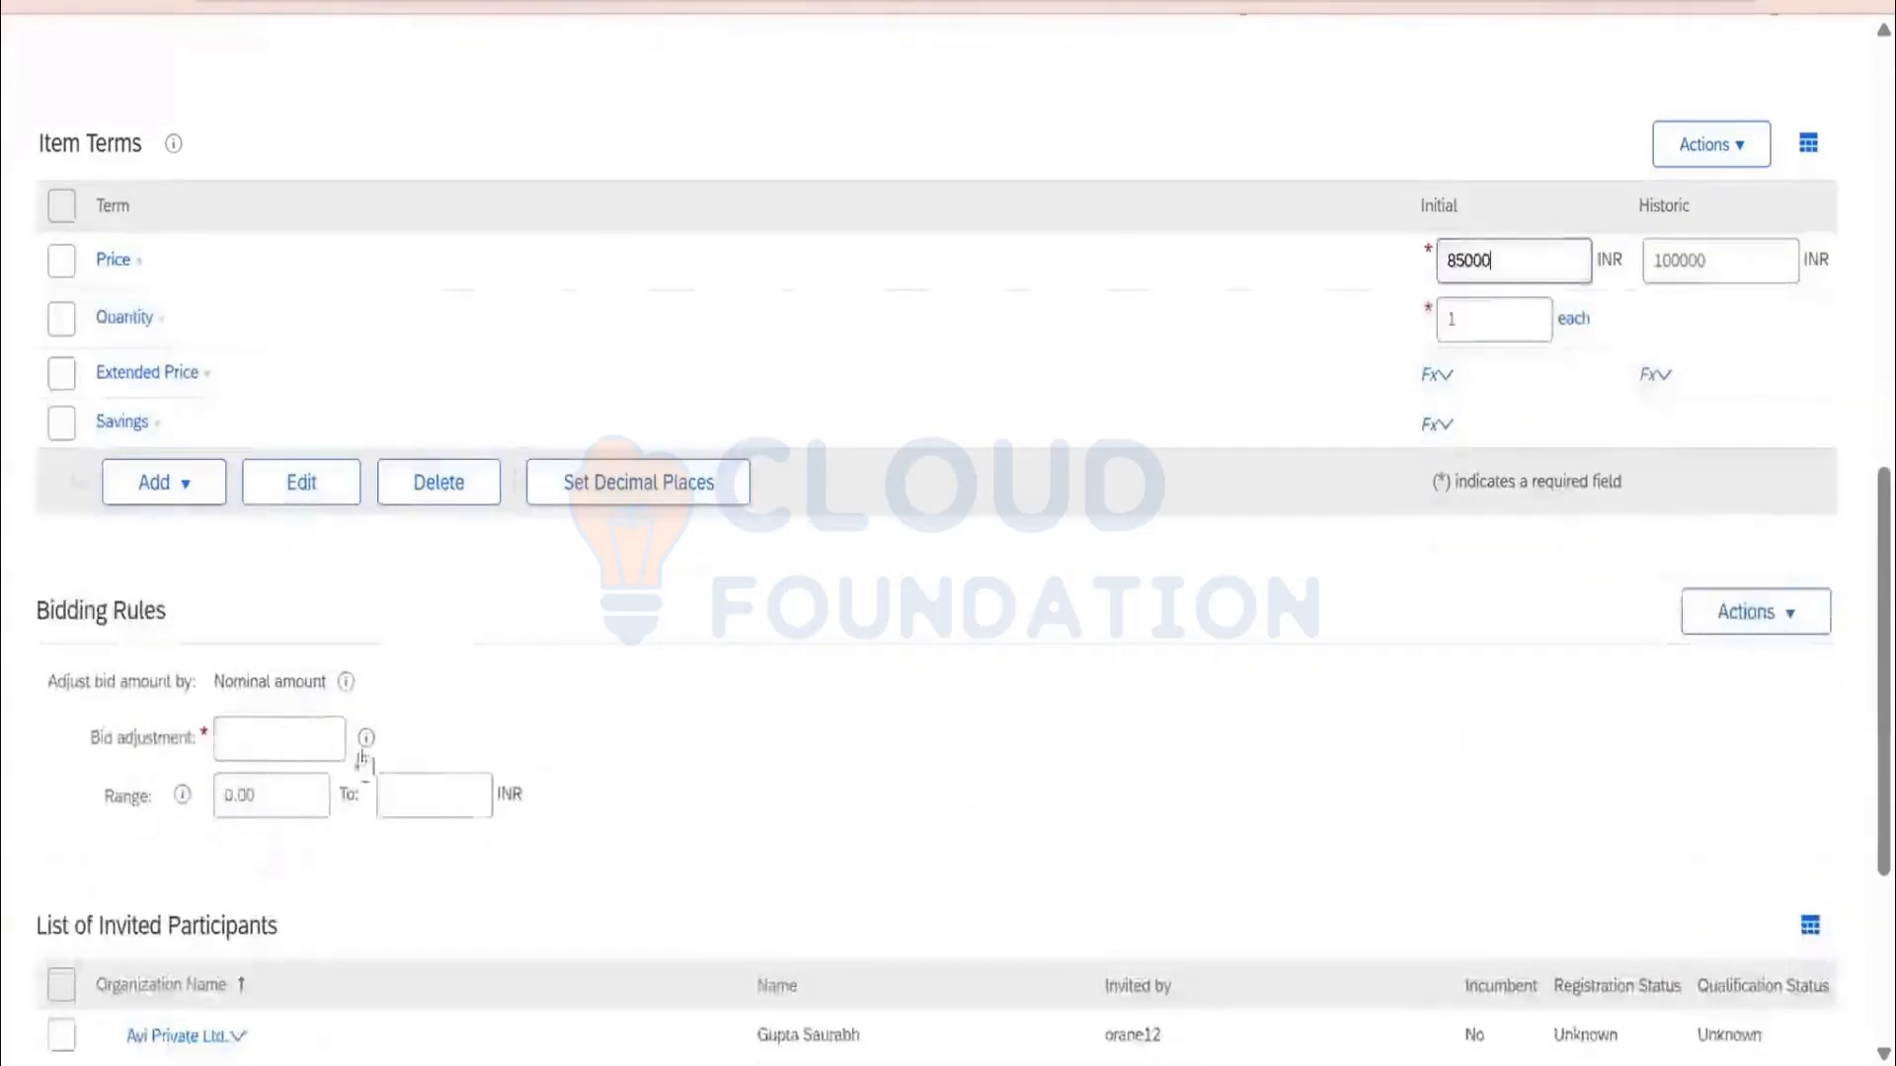
Set the bid adjustment amount to 1000 and check the price range help
click(265, 738)
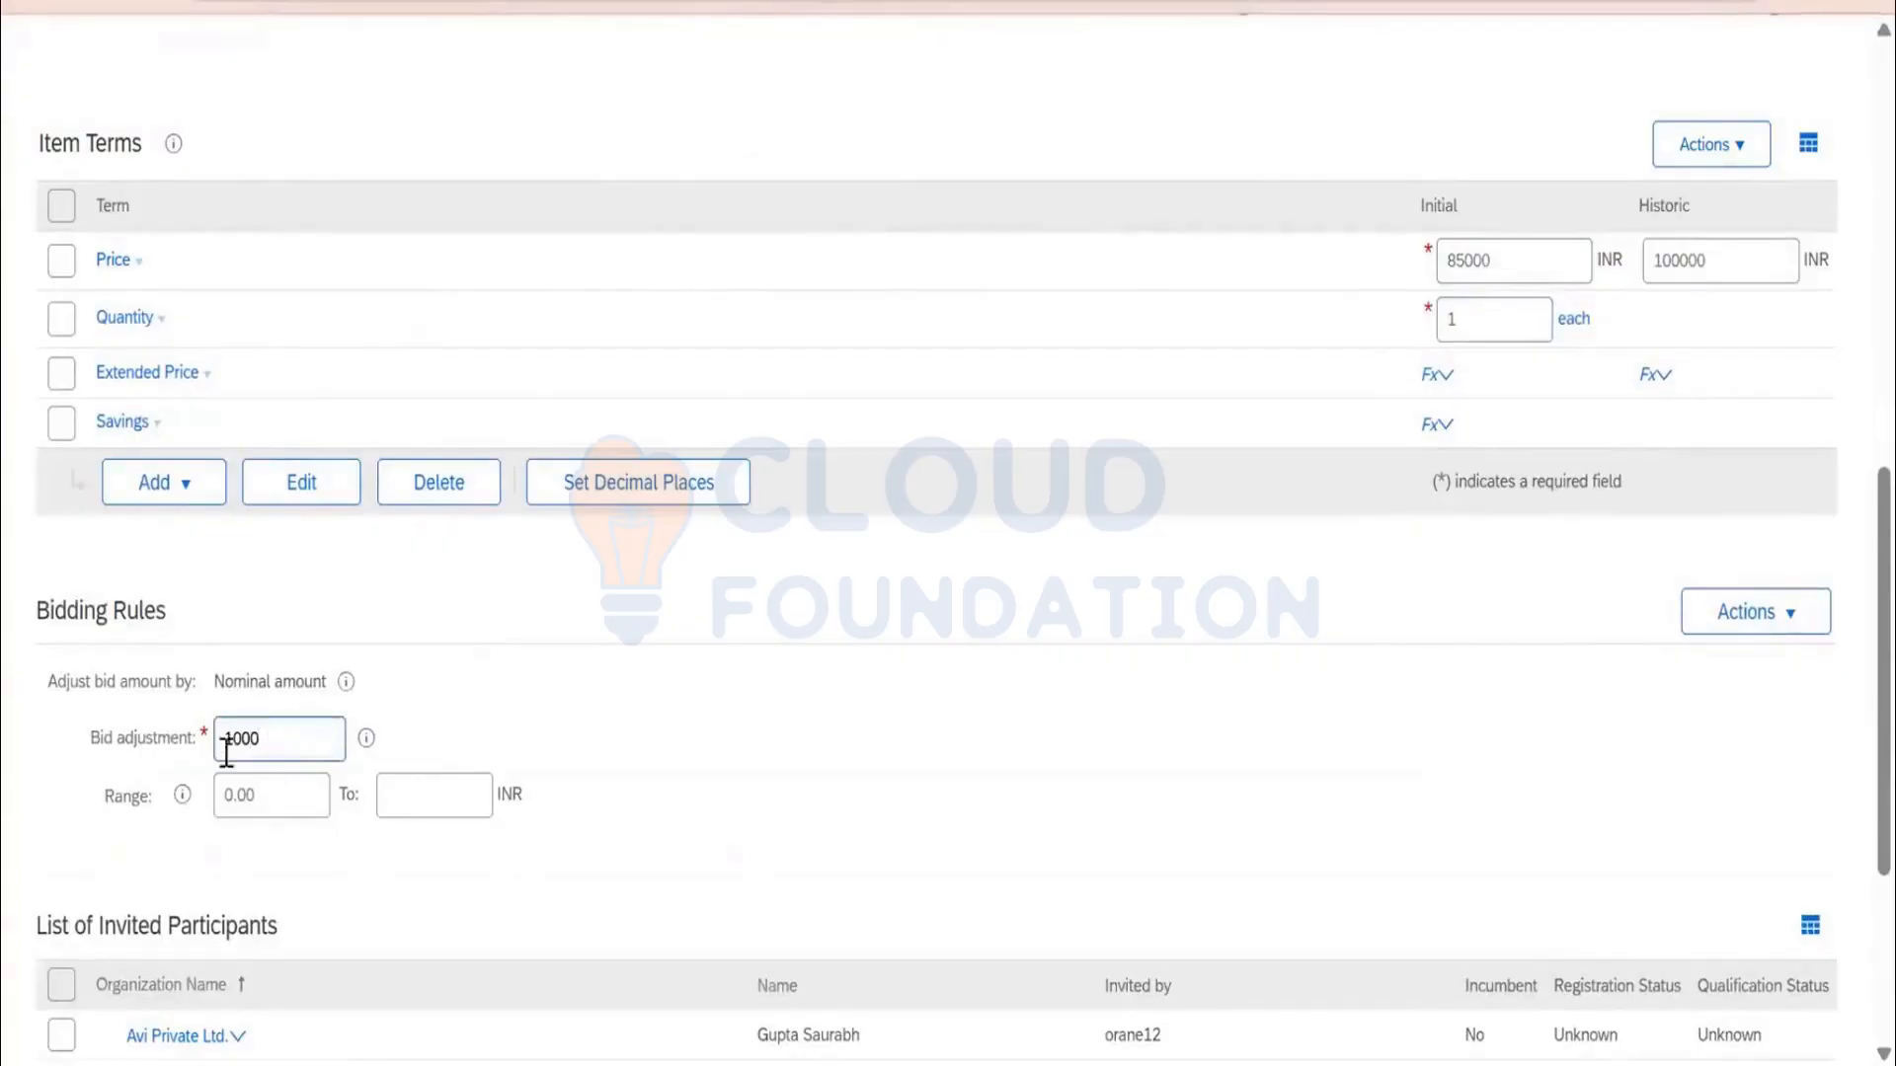
click(284, 800)
click(279, 753)
click(183, 795)
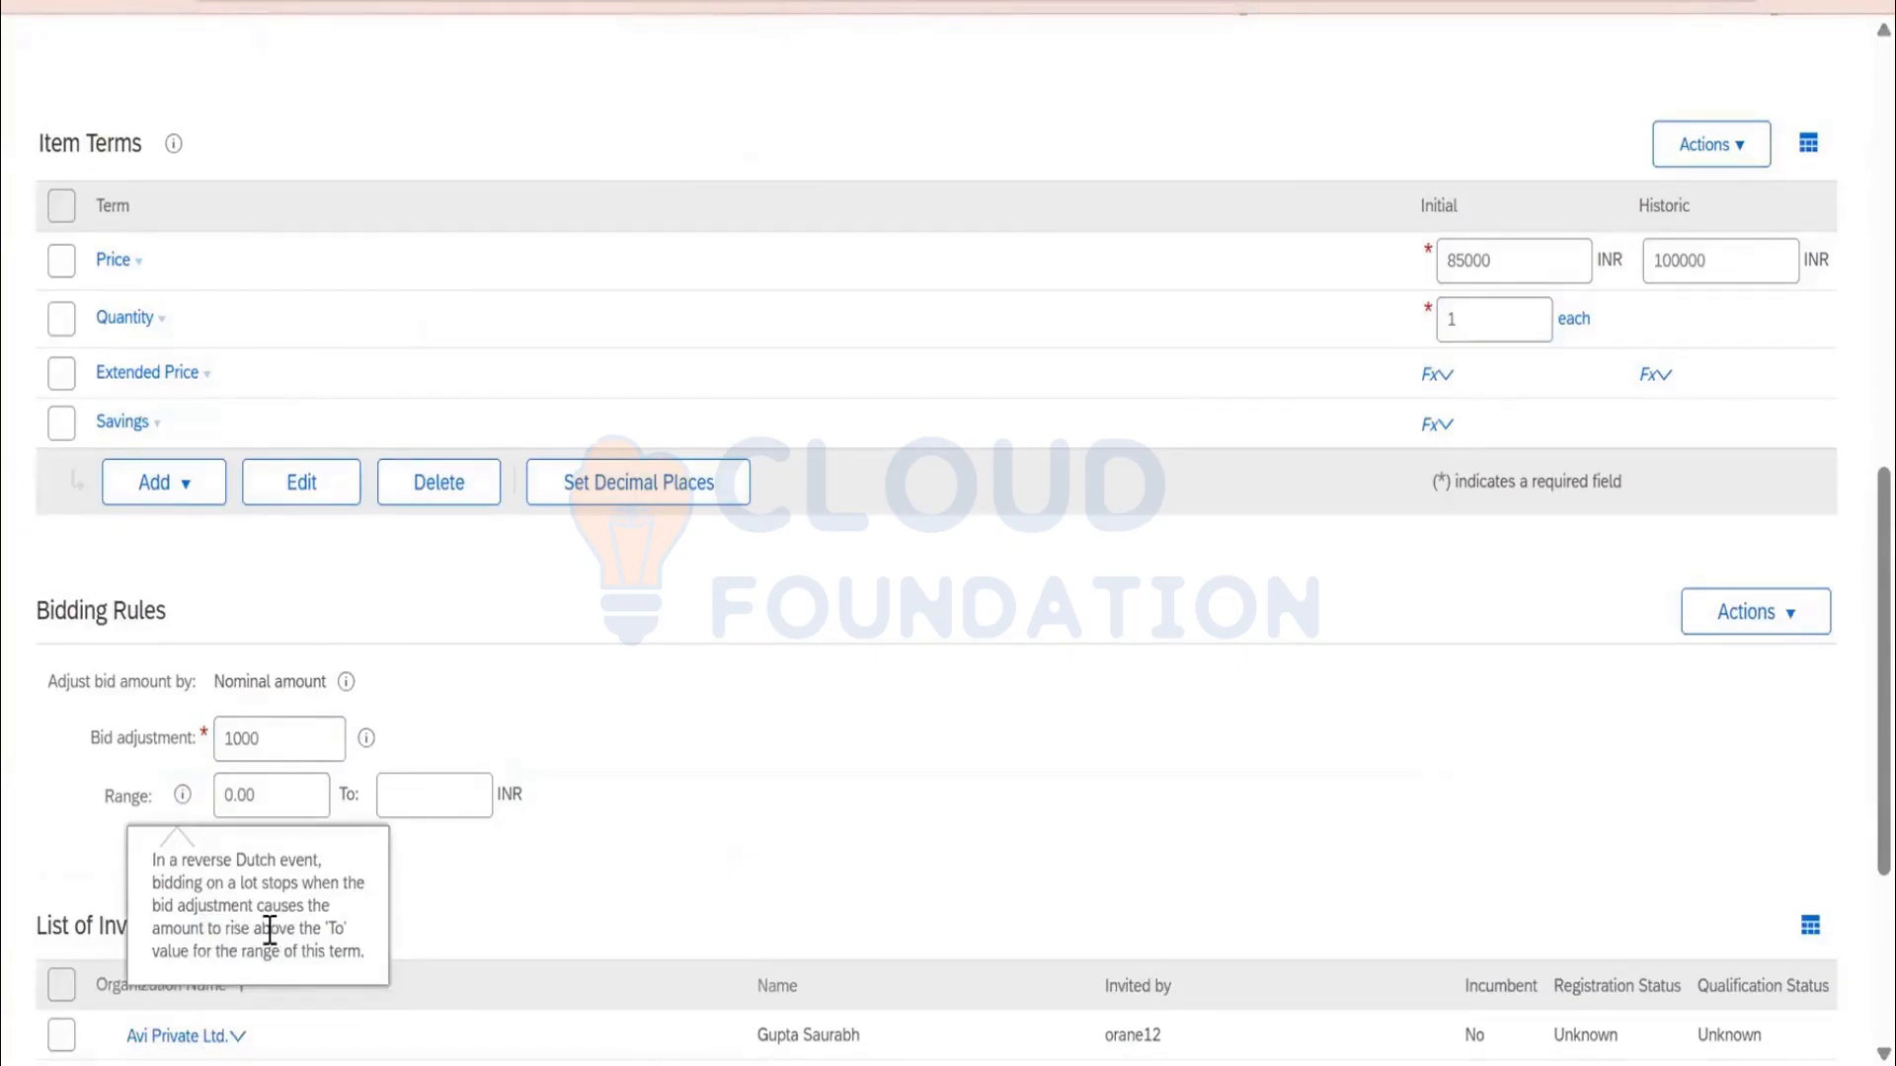
Set the bid range from 85000 to 99000 and save the line item
click(301, 798)
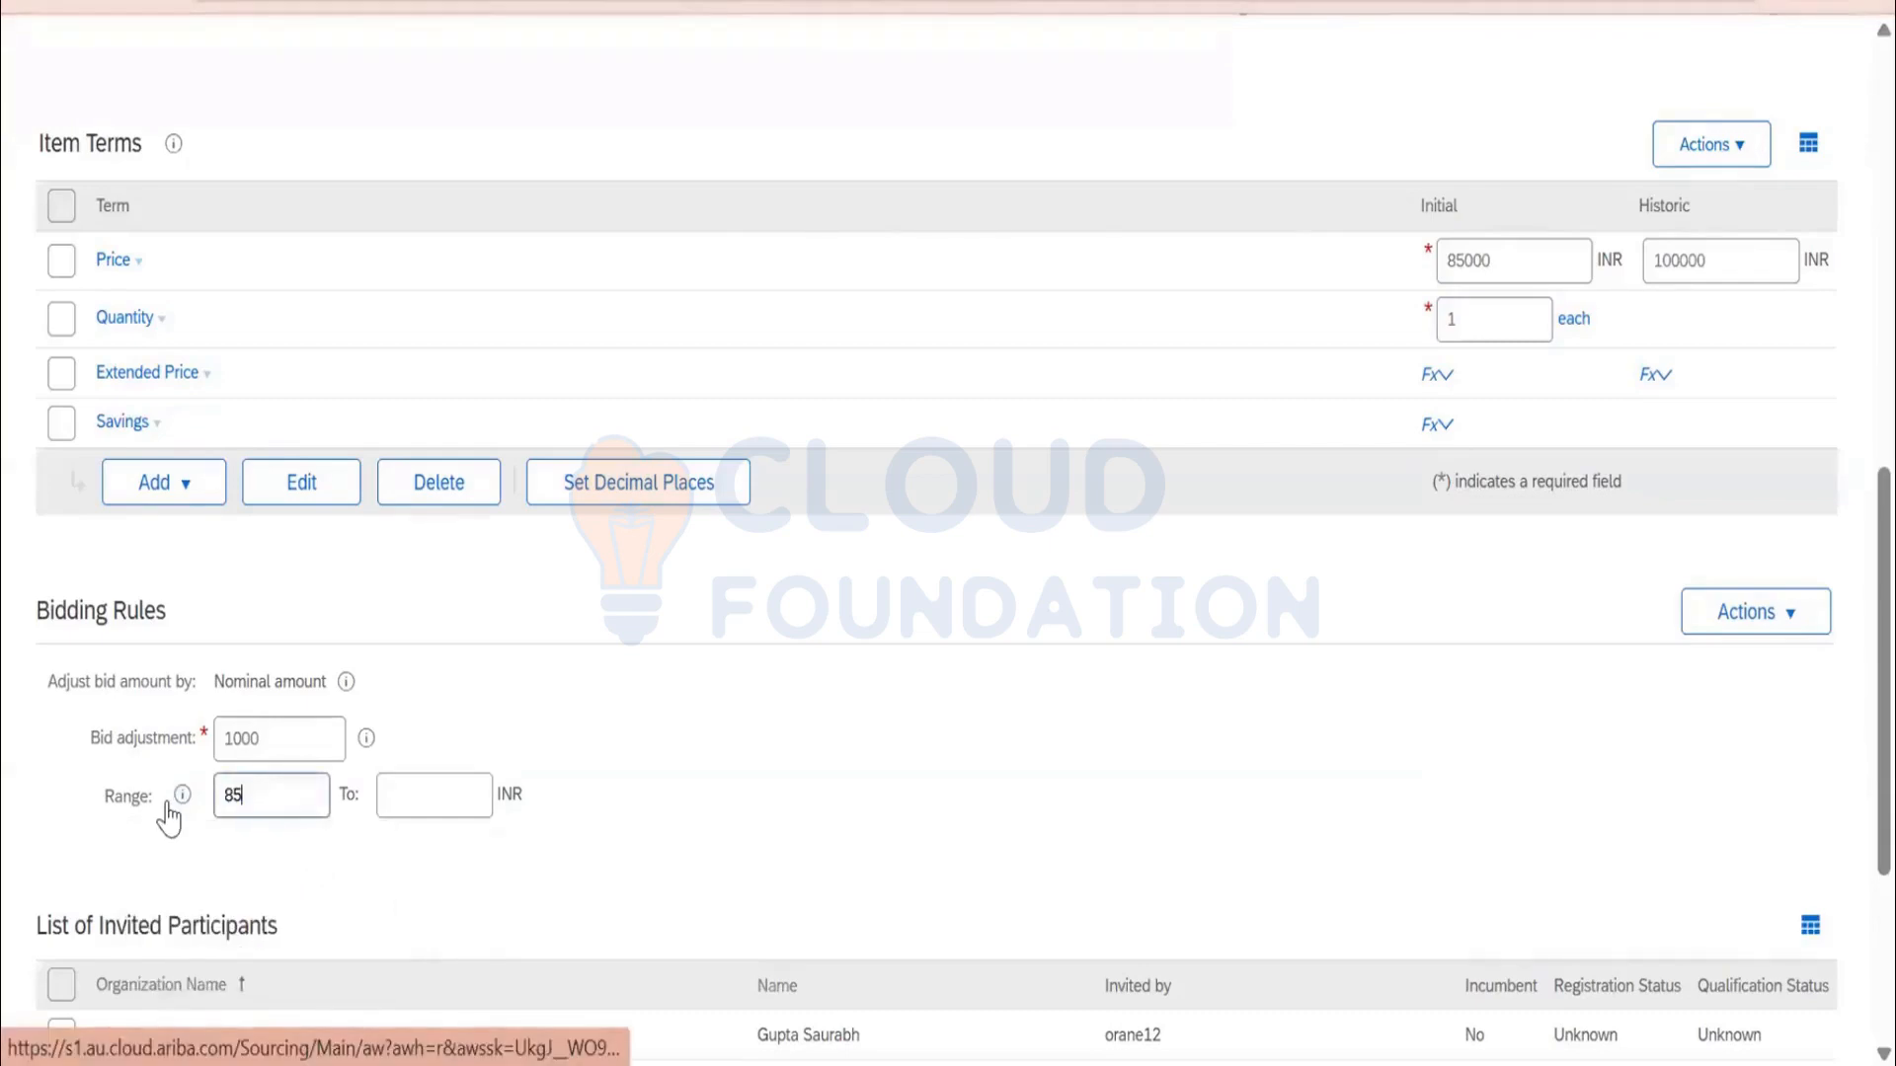
text(85000)
key(Tab)
text(10)
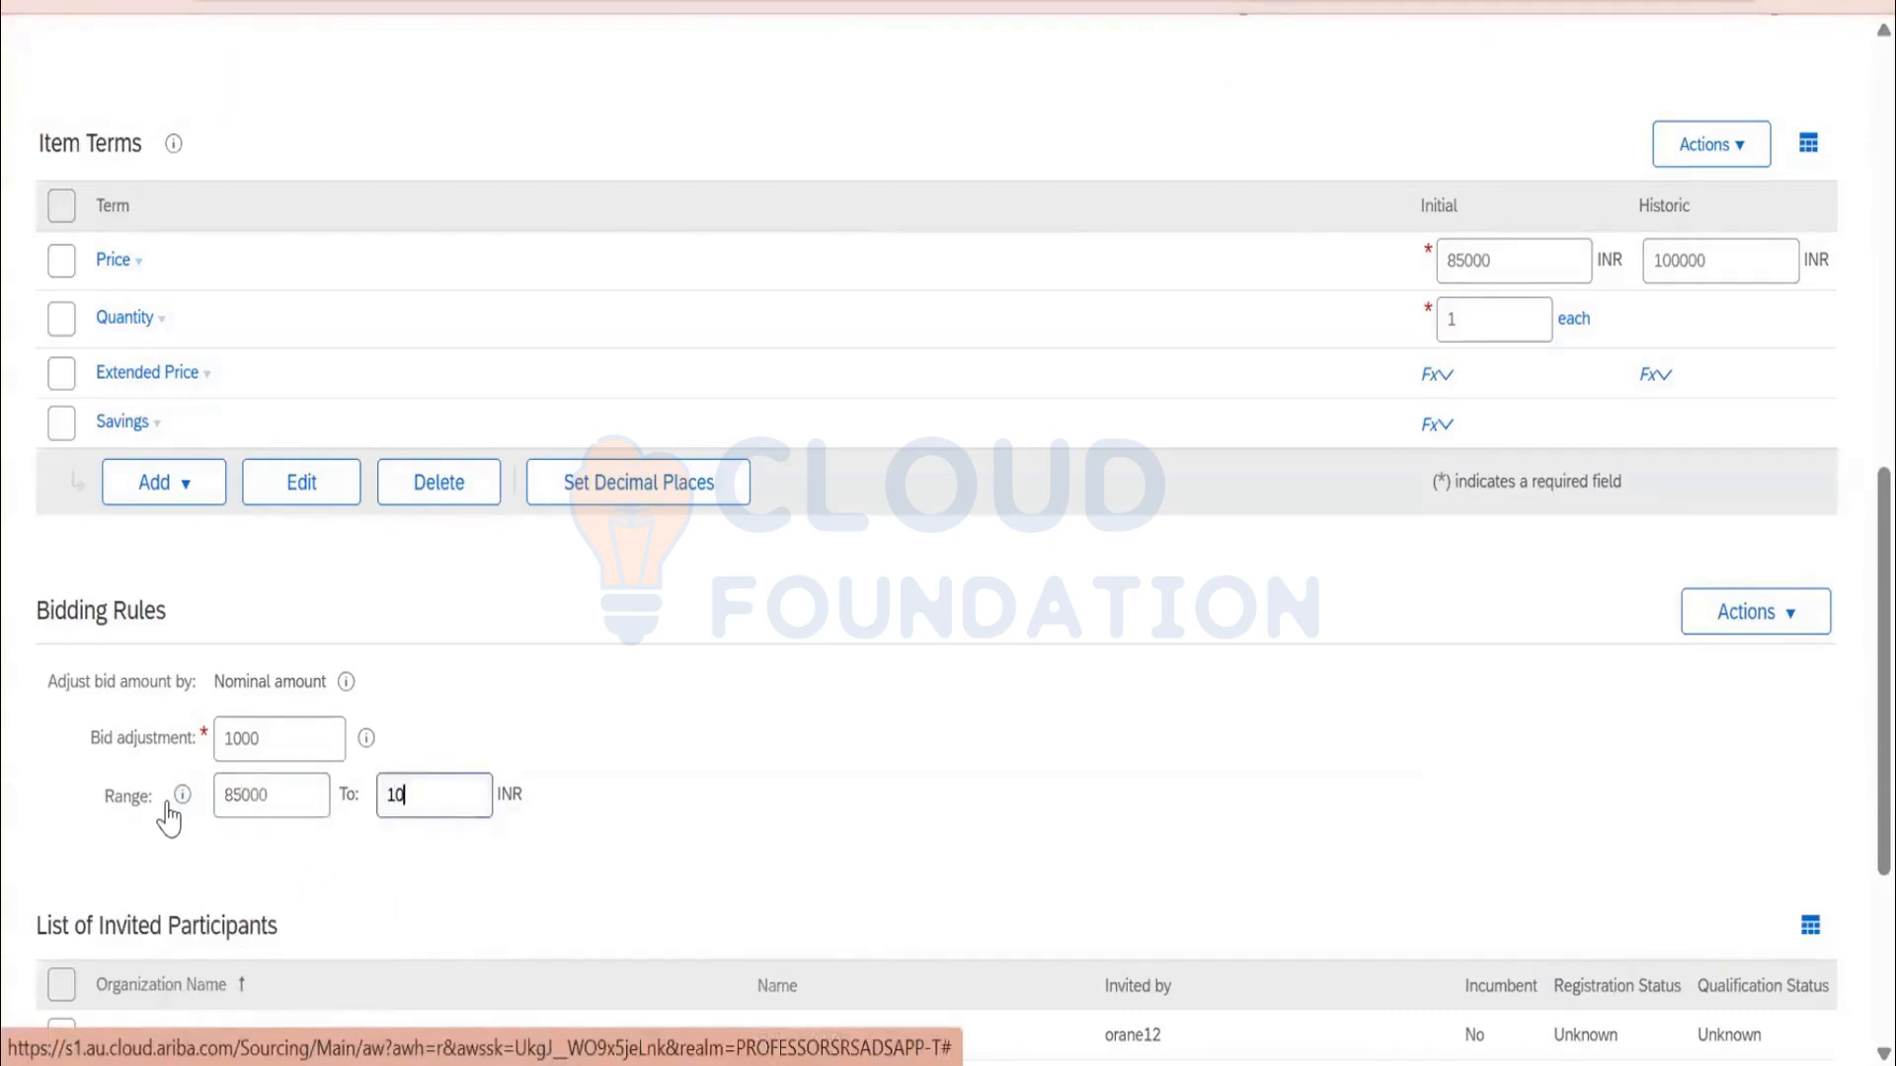
text(0000)
scroll(720, 779, down, 2)
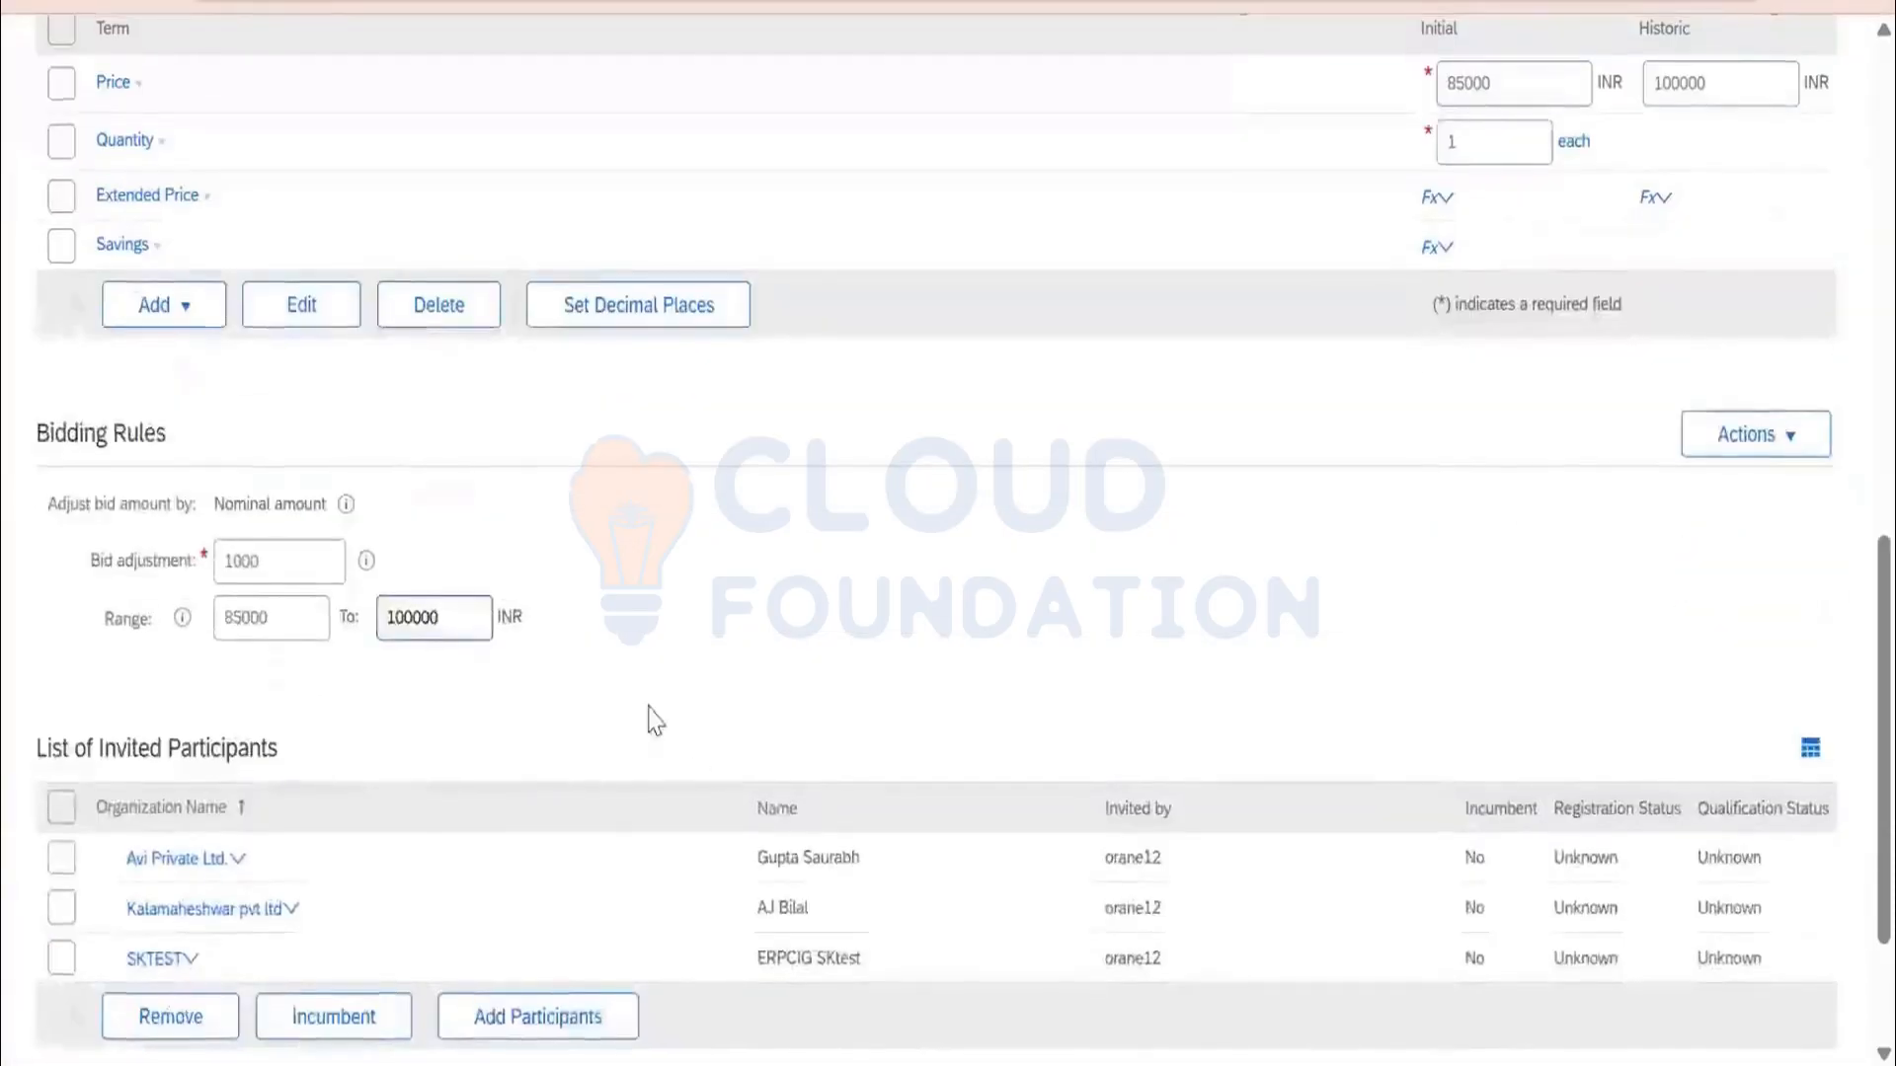
scroll(1553, 296, up, 2)
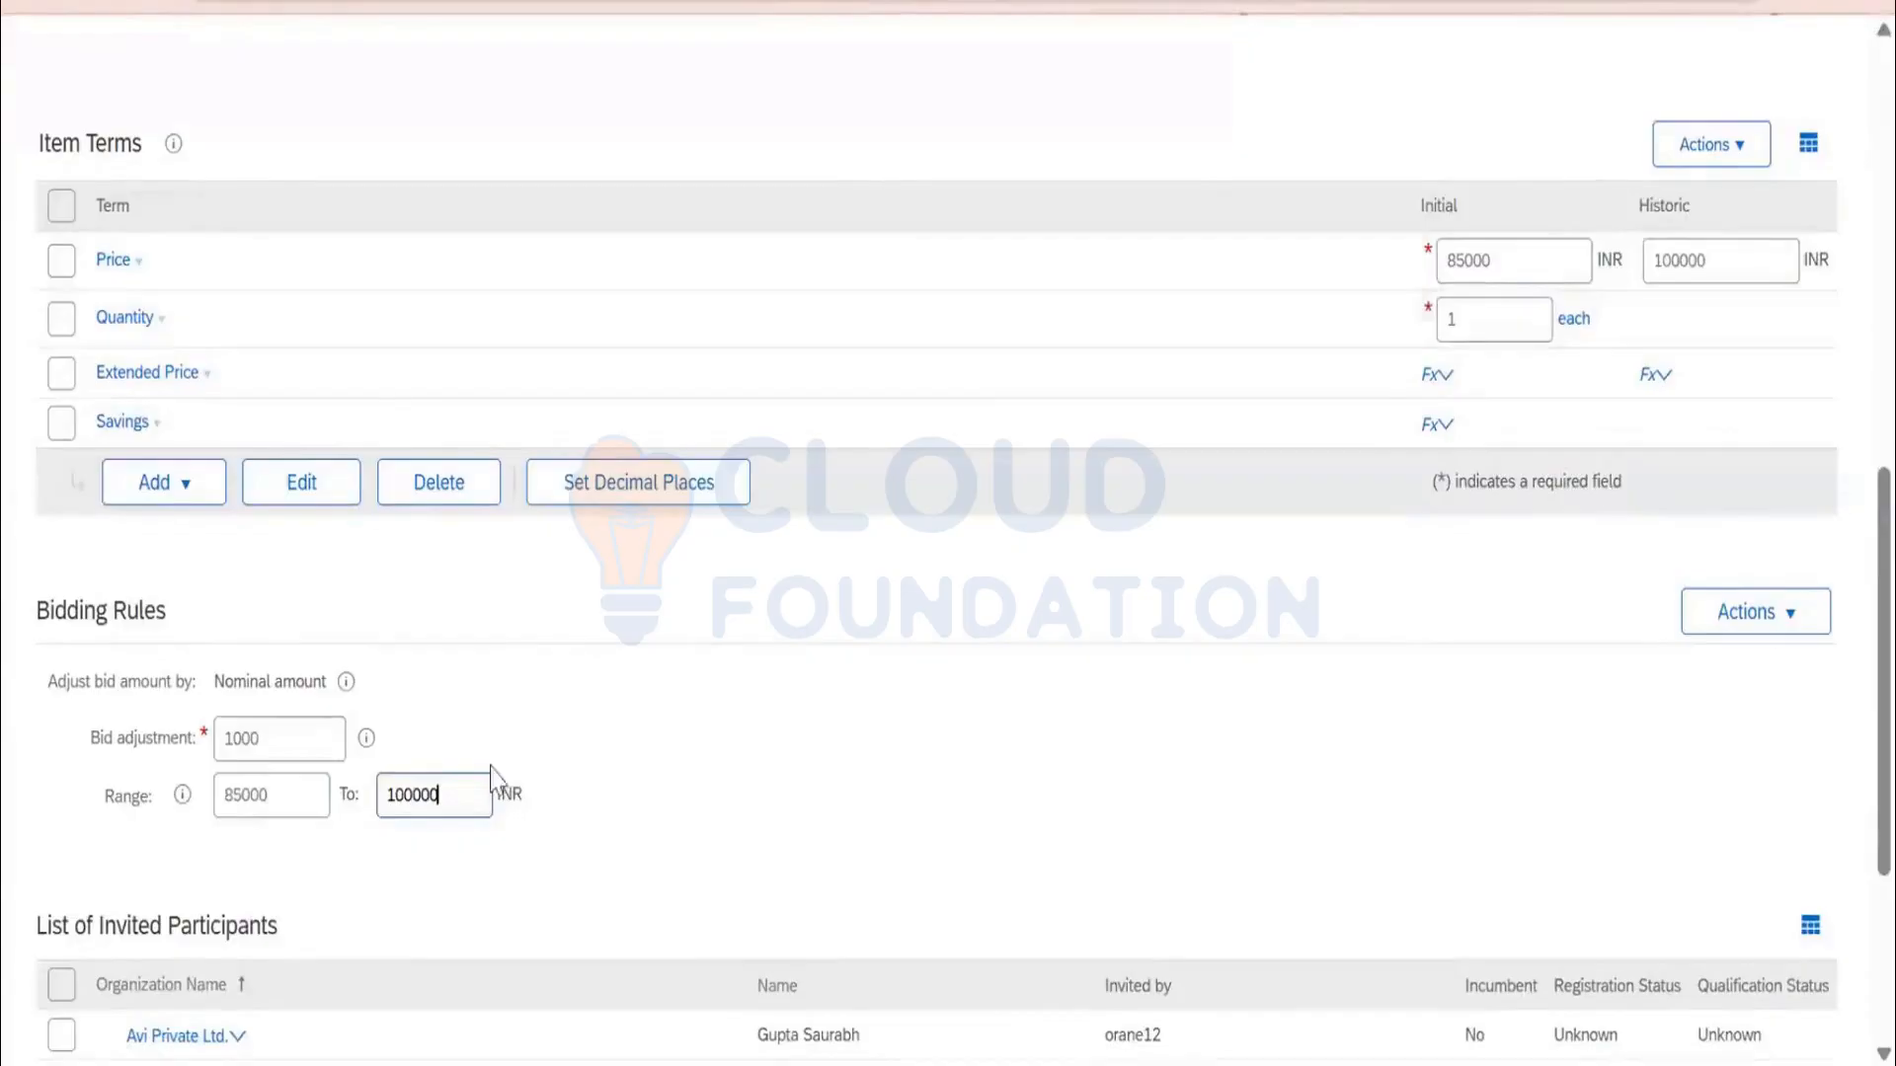
drag(463, 777, 77, 795)
text(99000)
scroll(758, 701, down, 4)
click(1495, 934)
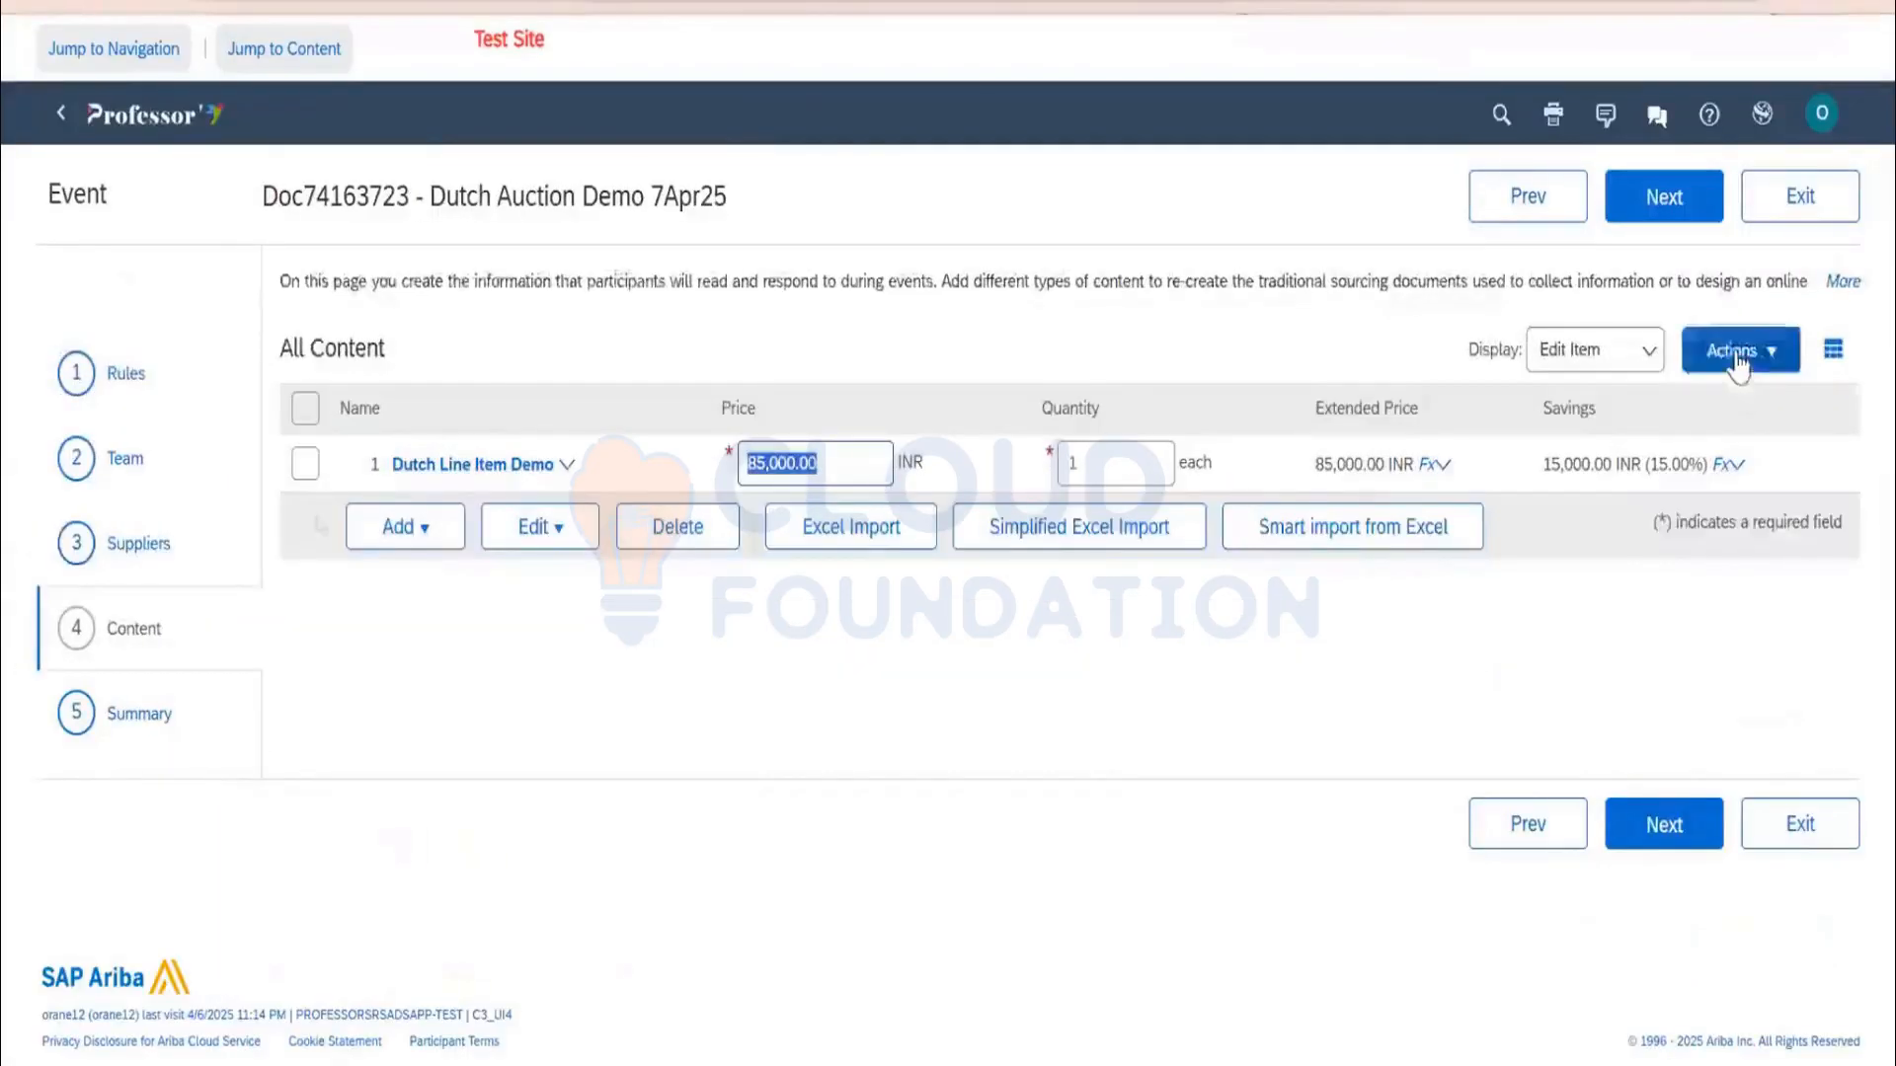
Preview the event as a participant, checking the bid adjustment, then end the preview
click(1736, 357)
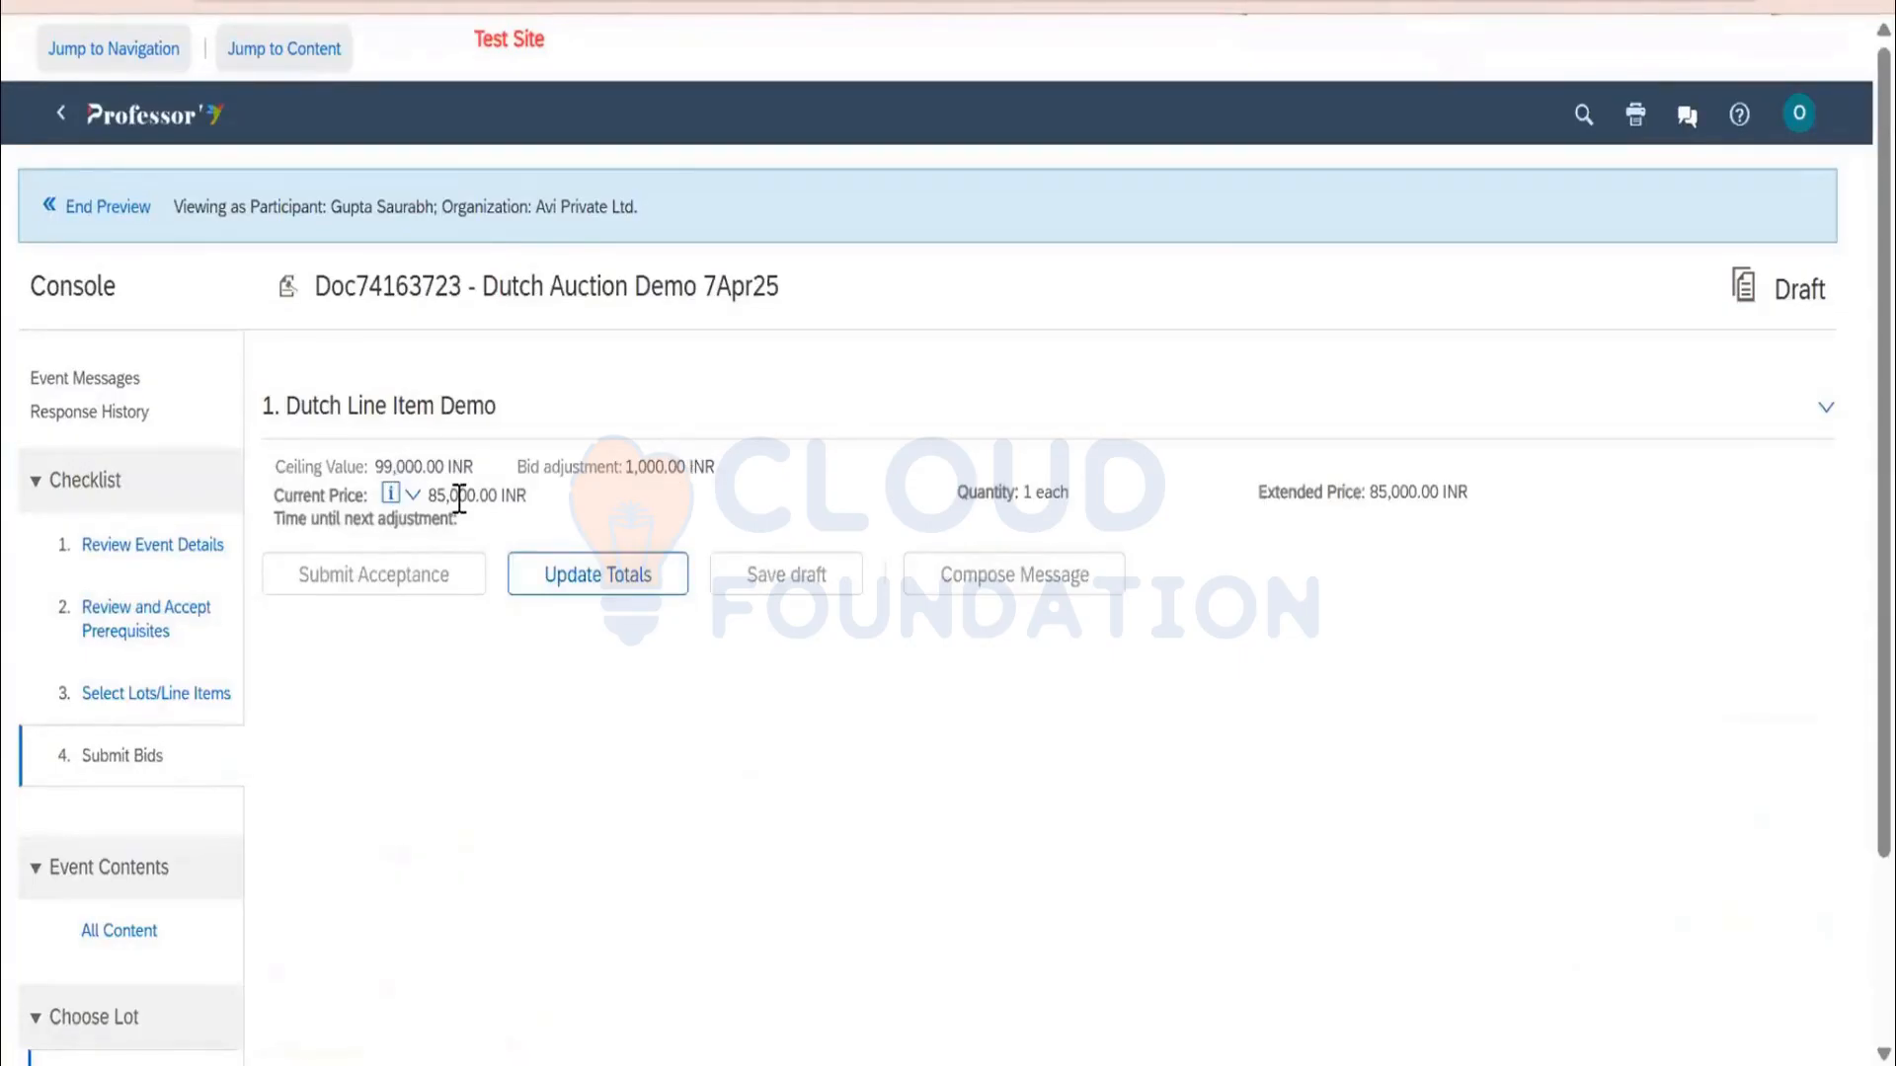
double_click(653, 468)
click(559, 541)
click(126, 218)
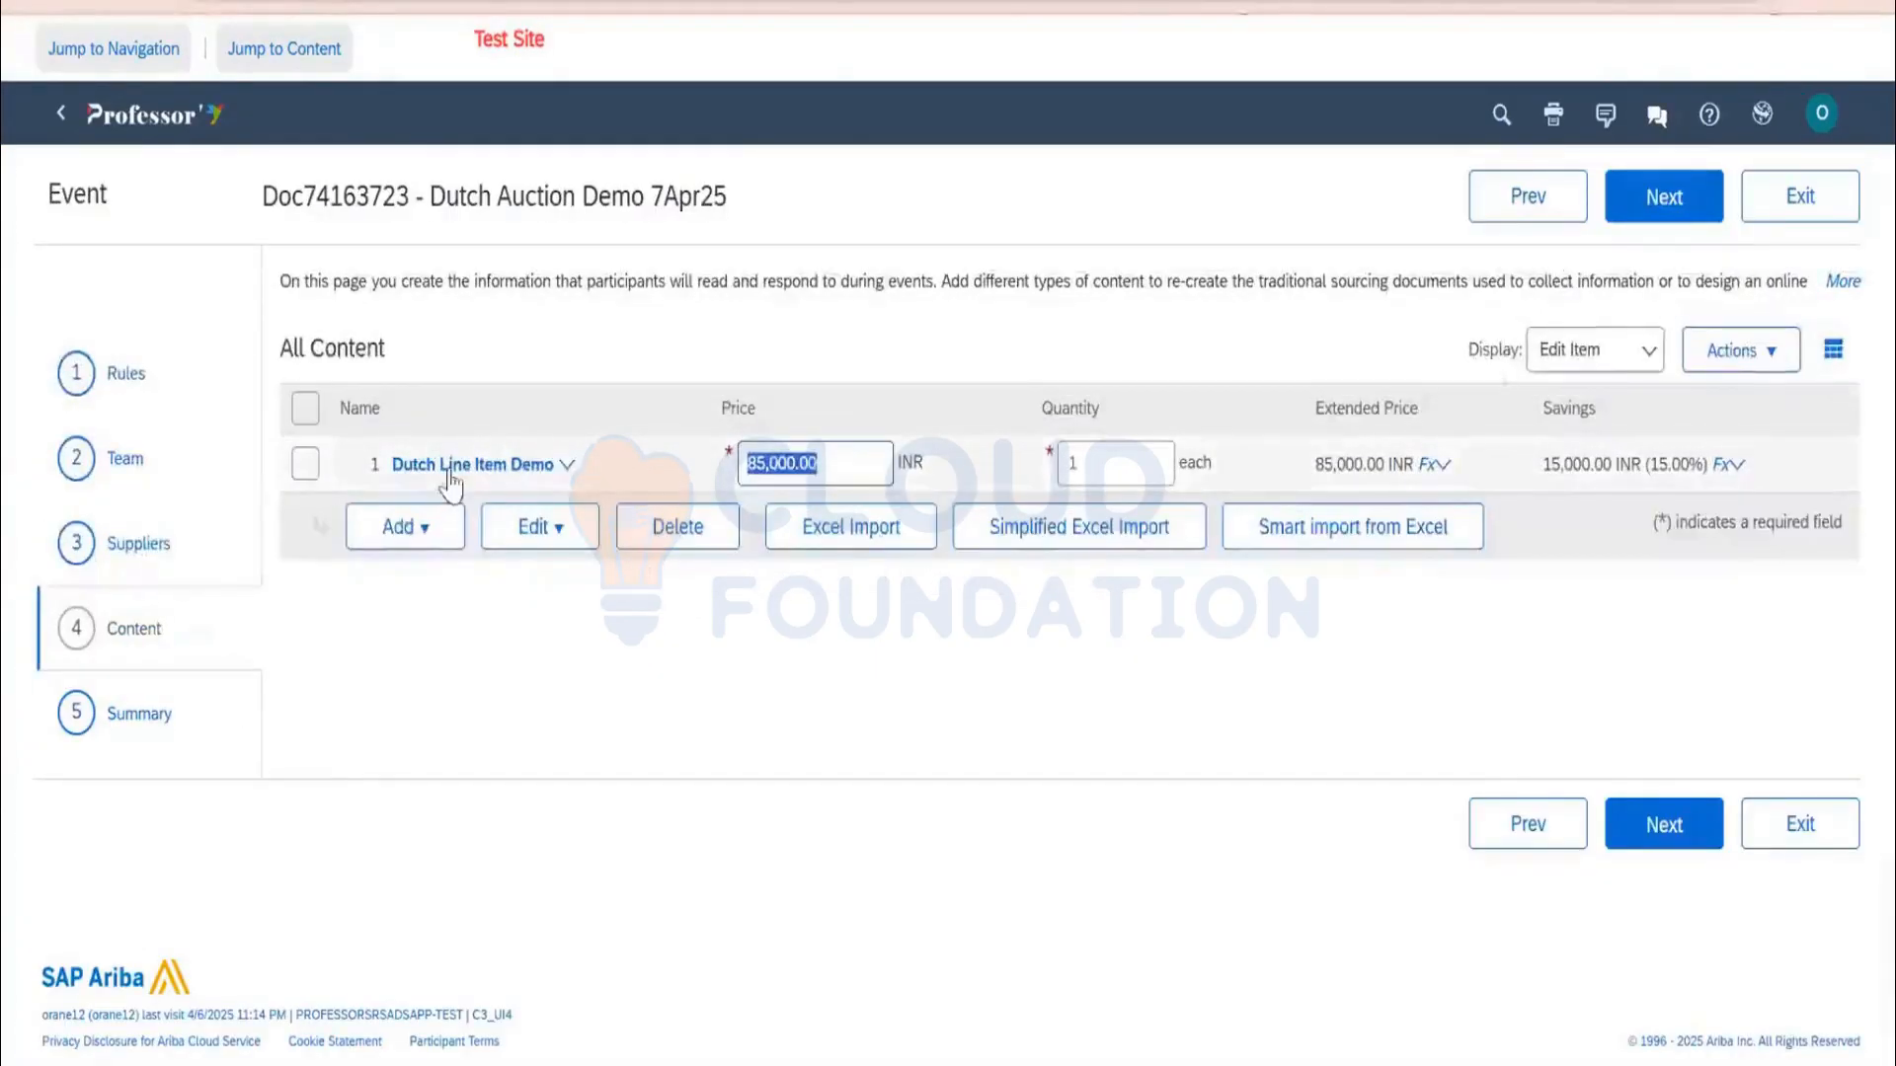
Review Dutch Line Item Demo in its edit form, then continue to the Summary step
click(451, 468)
click(440, 561)
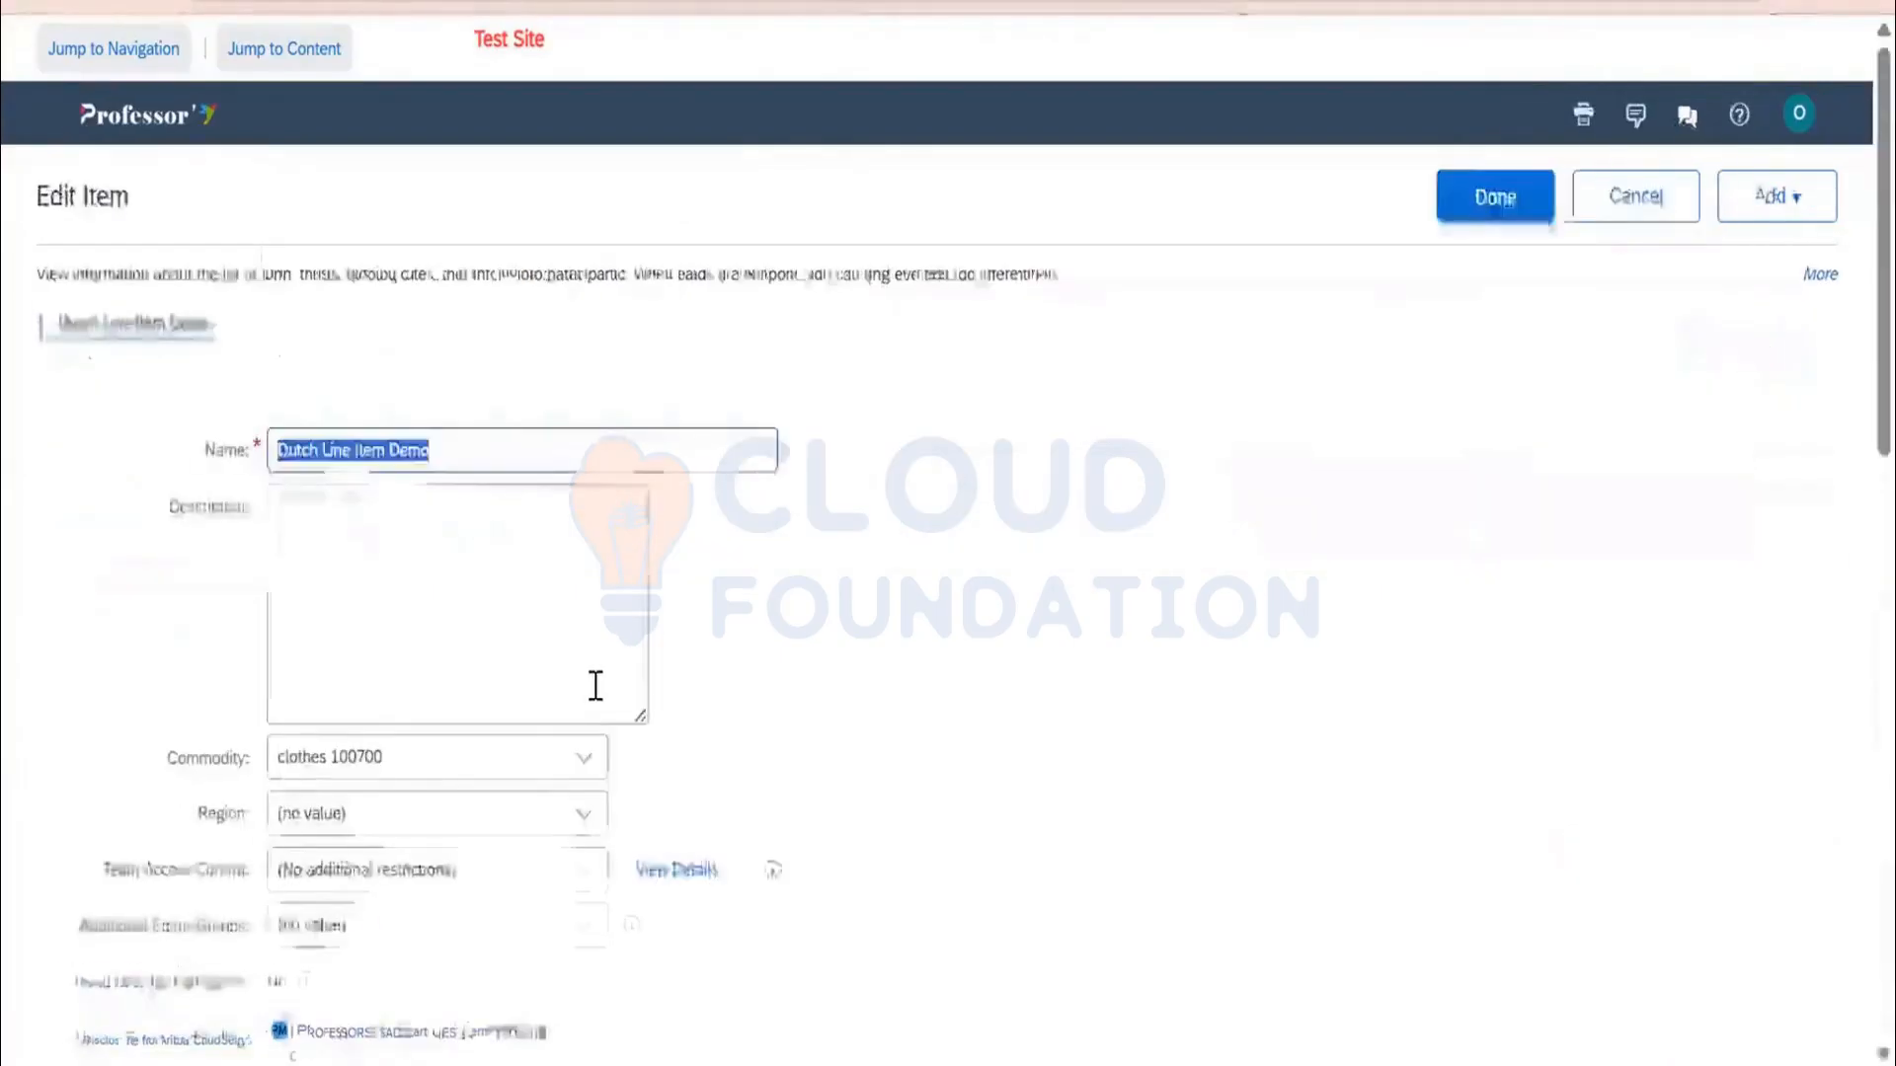
scroll(584, 689, down, 4)
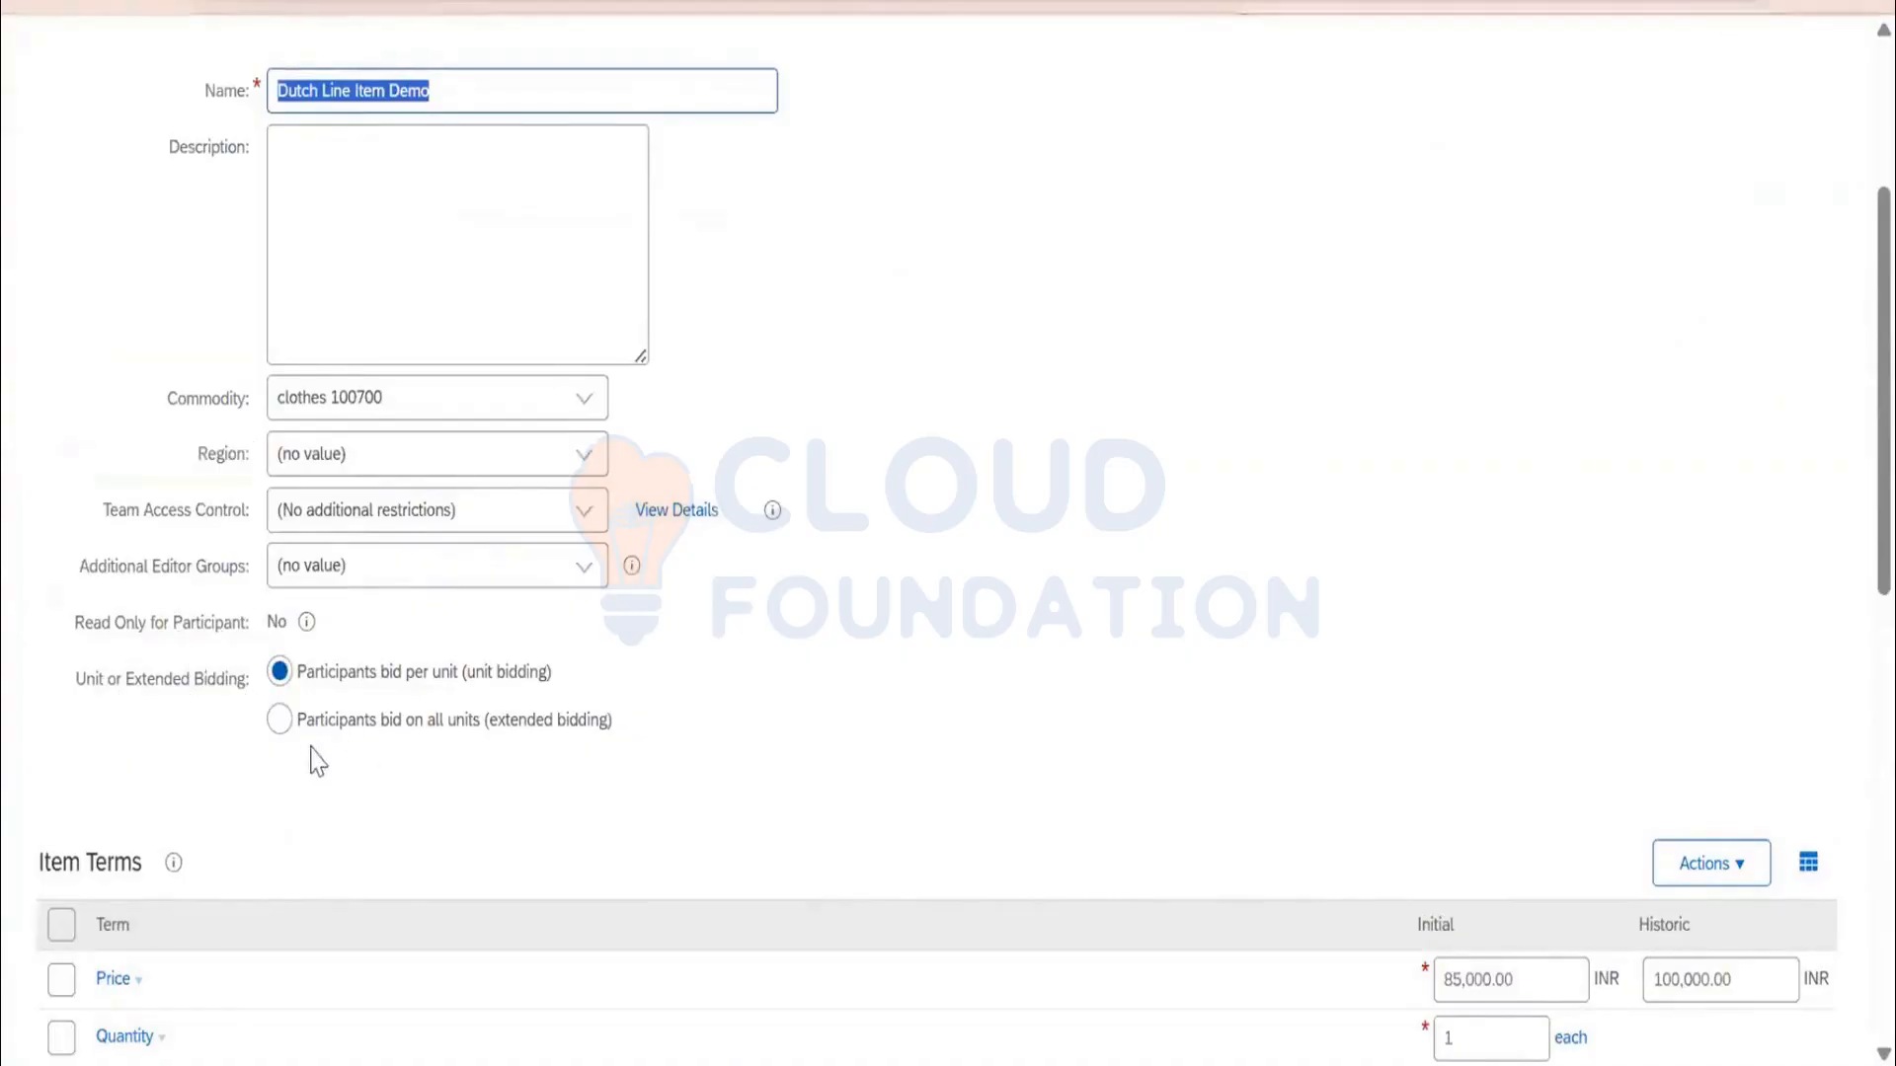
scroll(301, 731, down, 2)
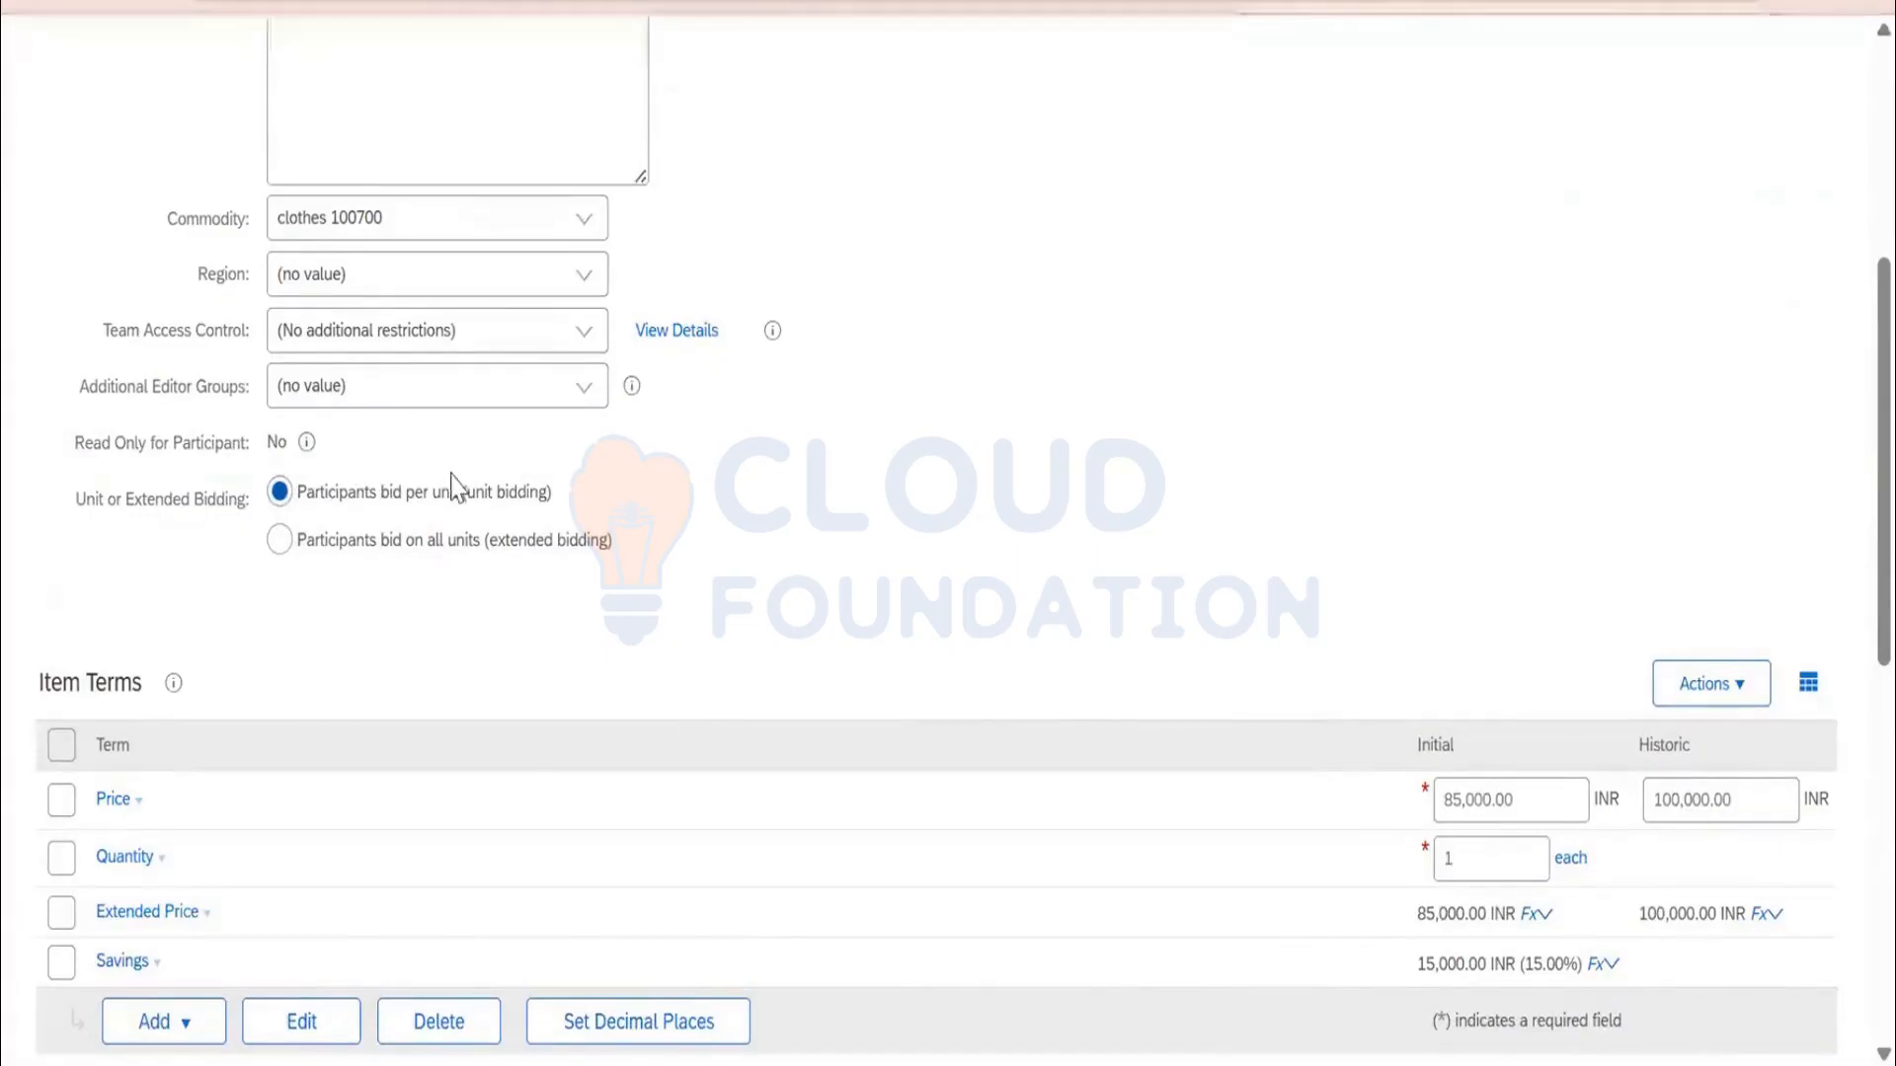
scroll(453, 487, down, 7)
scroll(835, 646, down, 2)
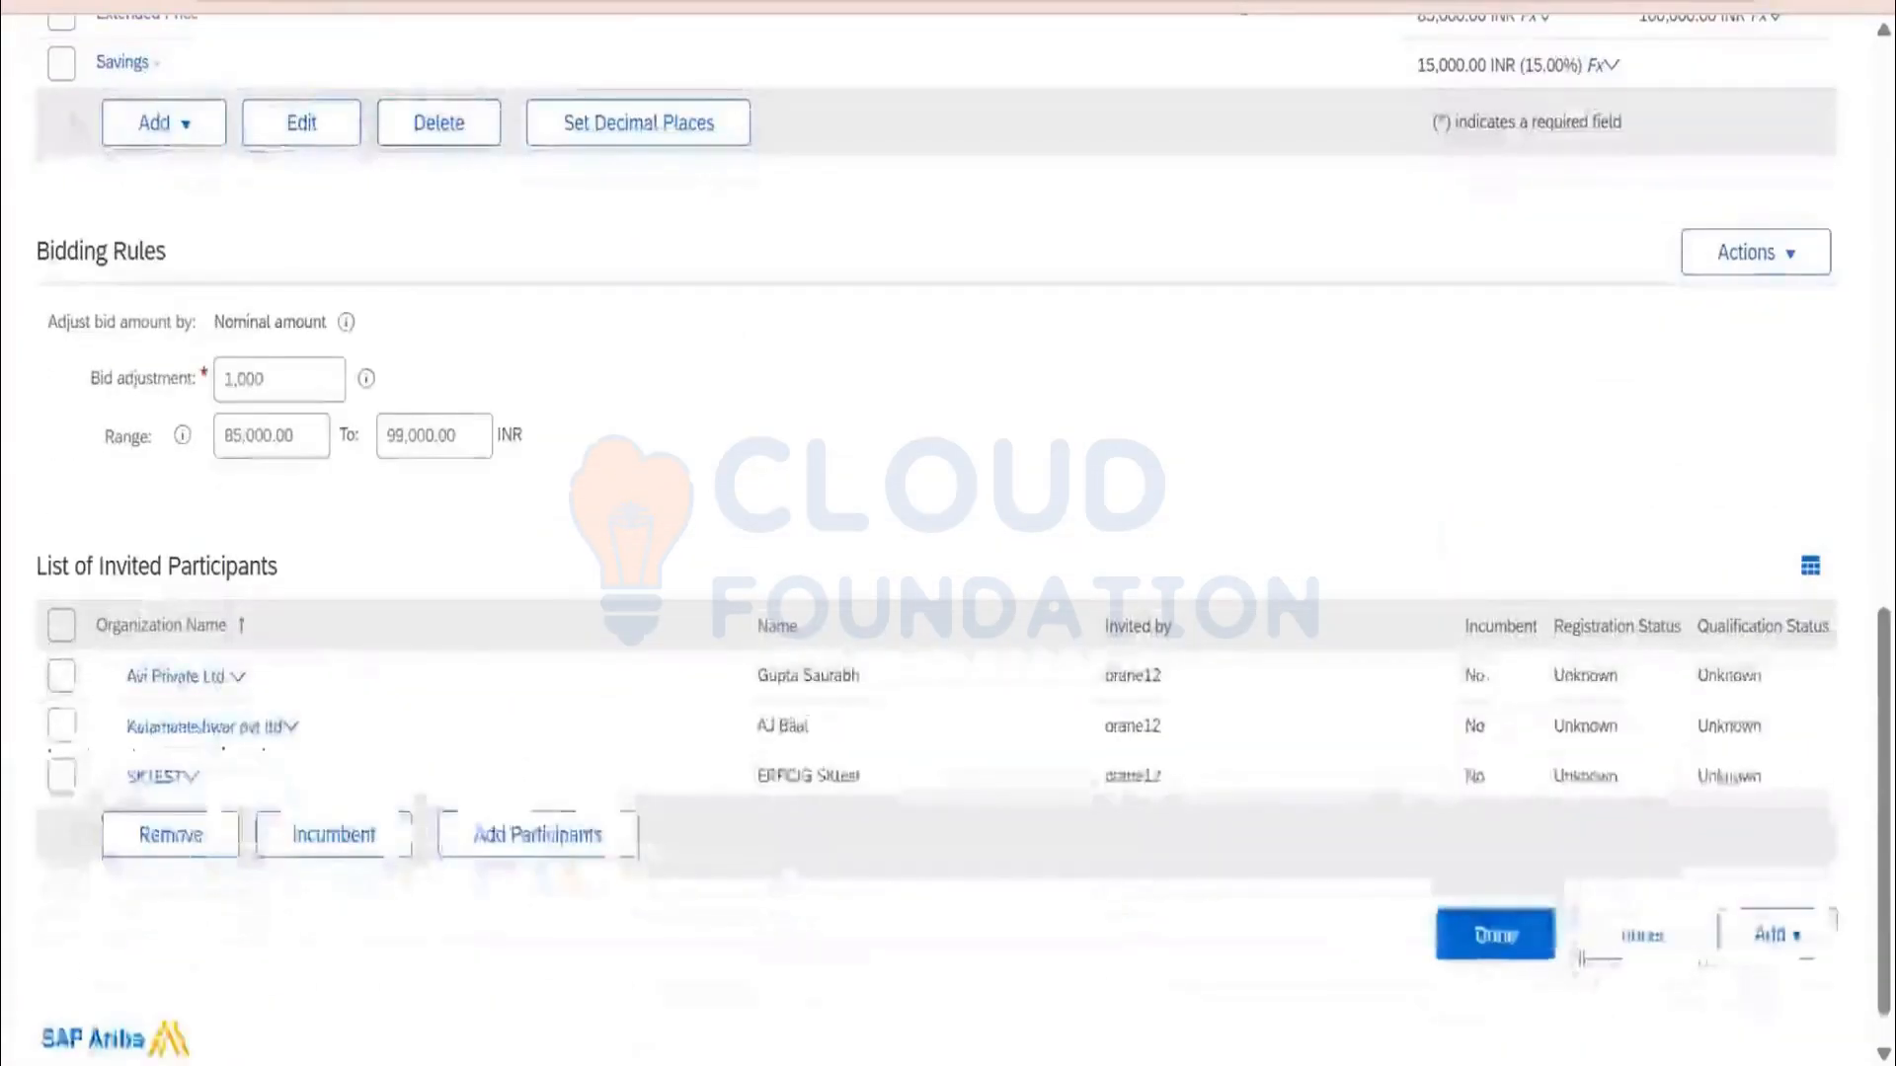
click(1520, 953)
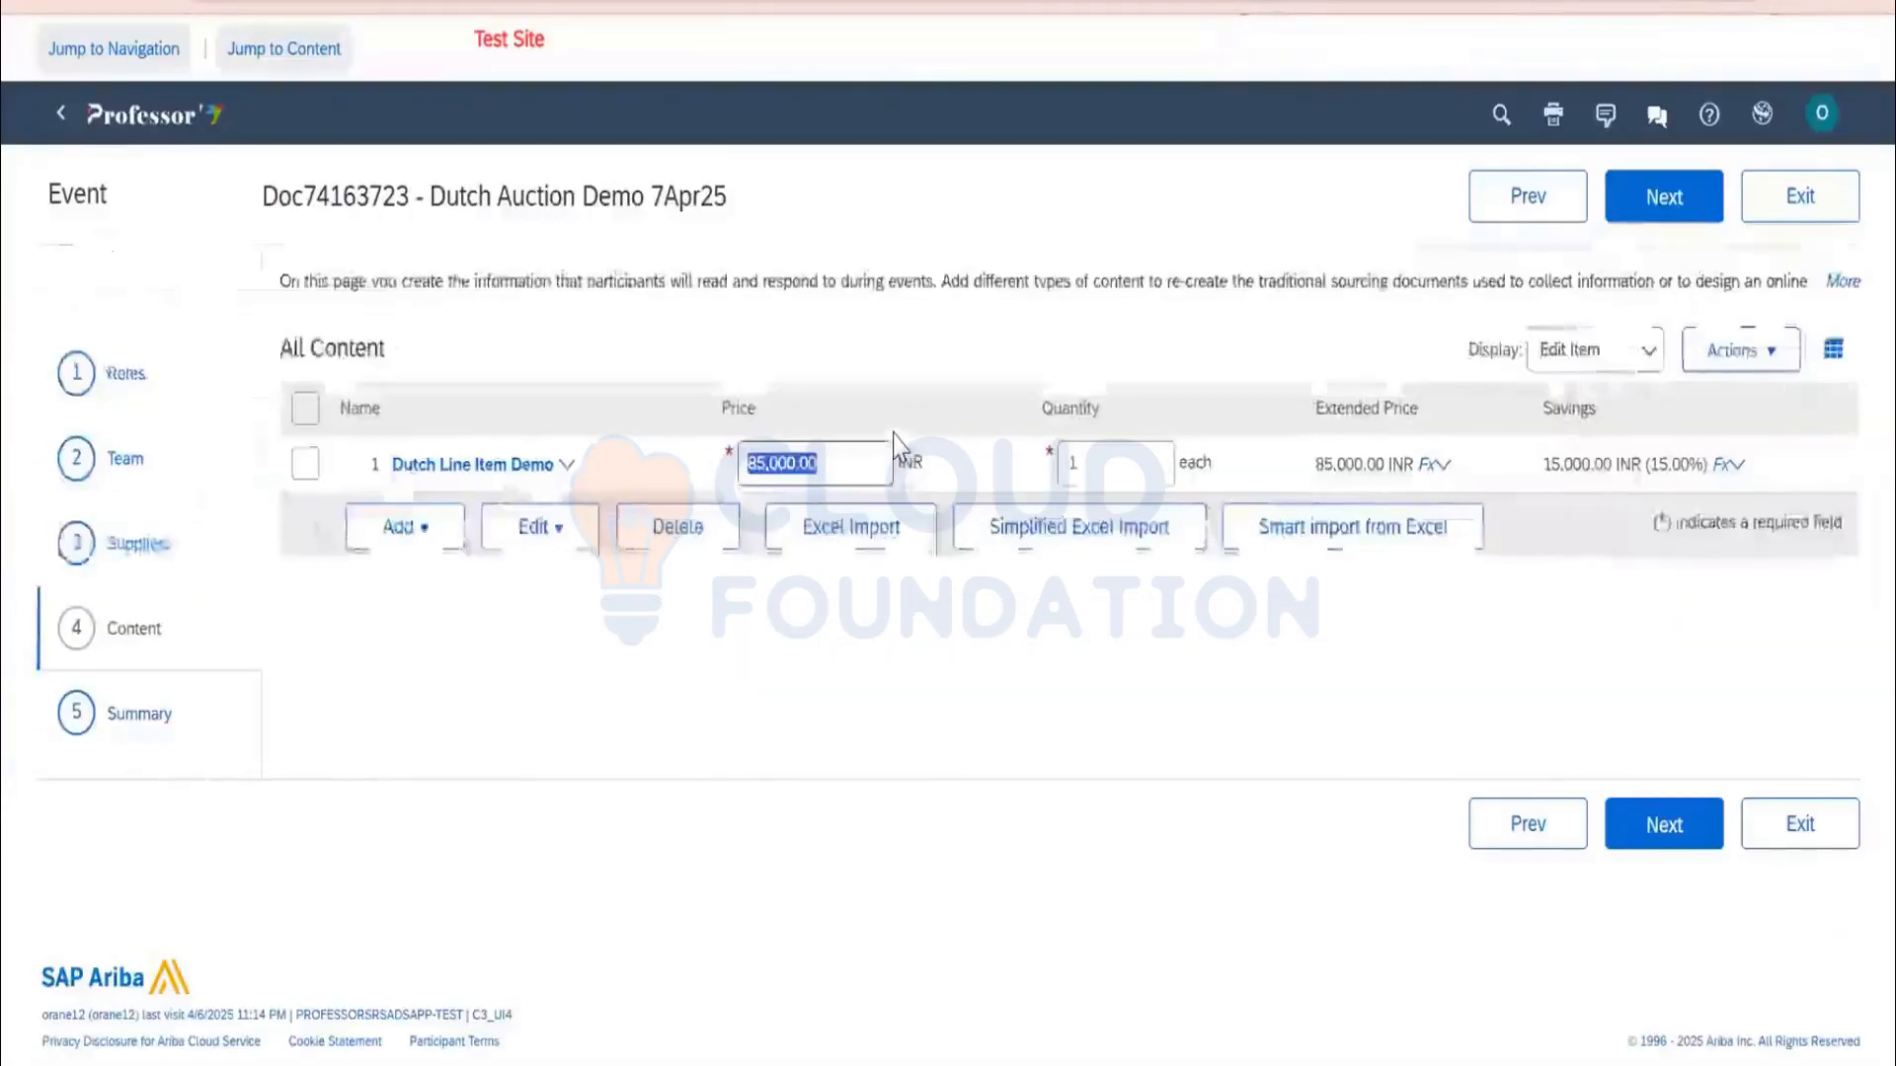
click(1661, 203)
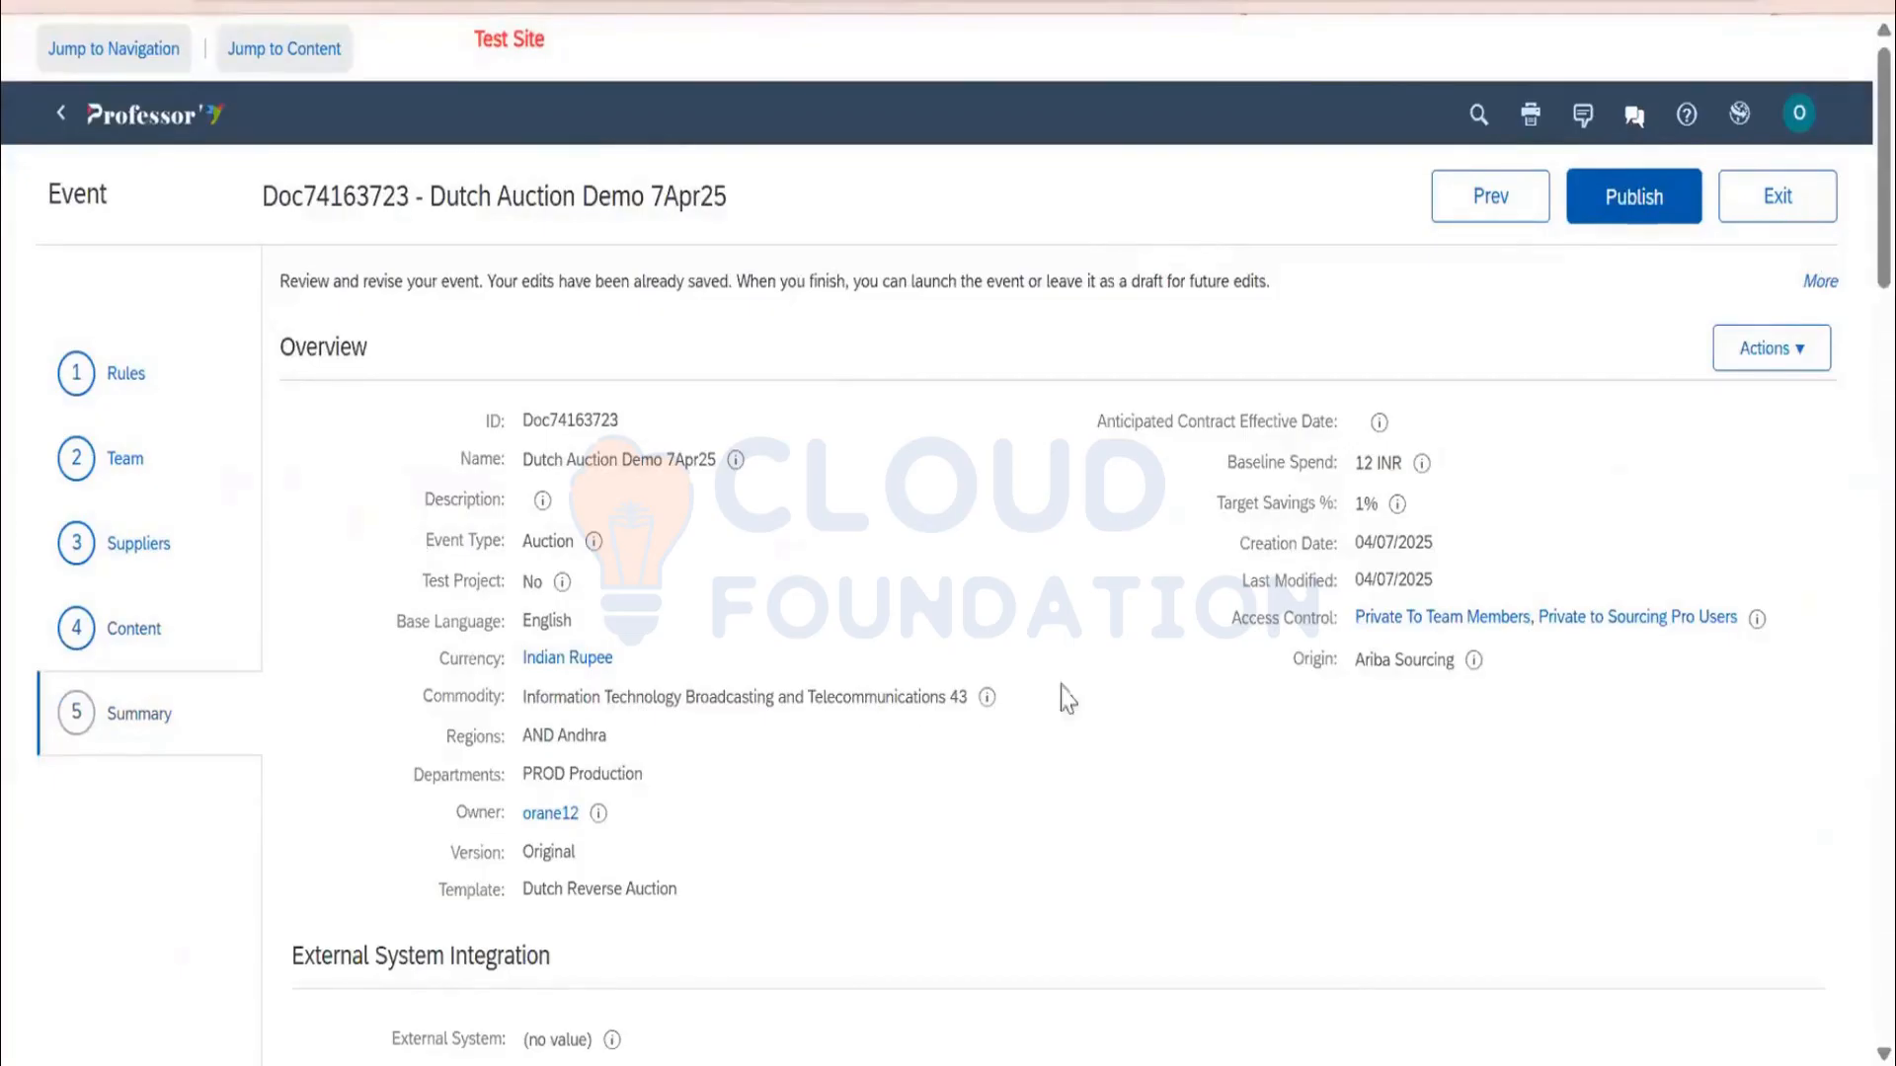
Check the bidding start time of 8:38 AM in the start-time list
scroll(1037, 698, down, 4)
scroll(672, 640, up, 4)
scroll(943, 637, down, 5)
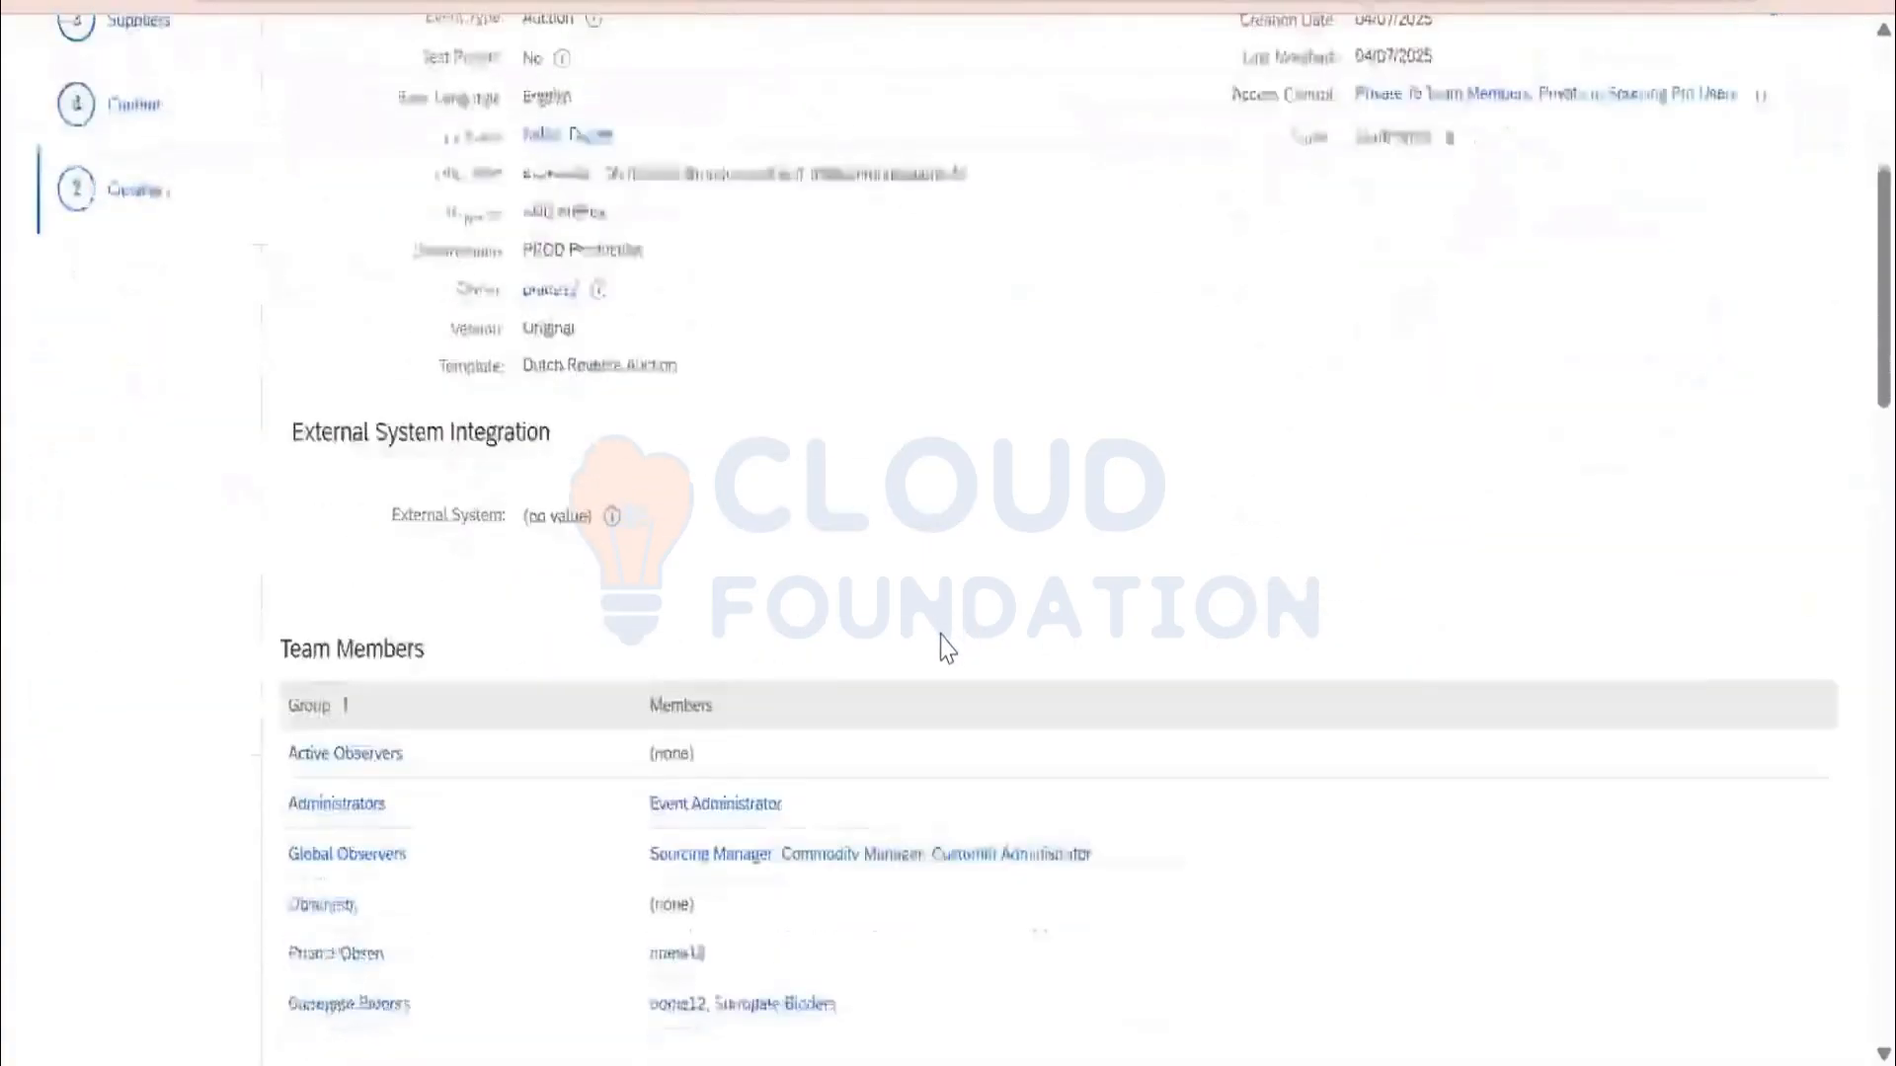
scroll(946, 651, down, 3)
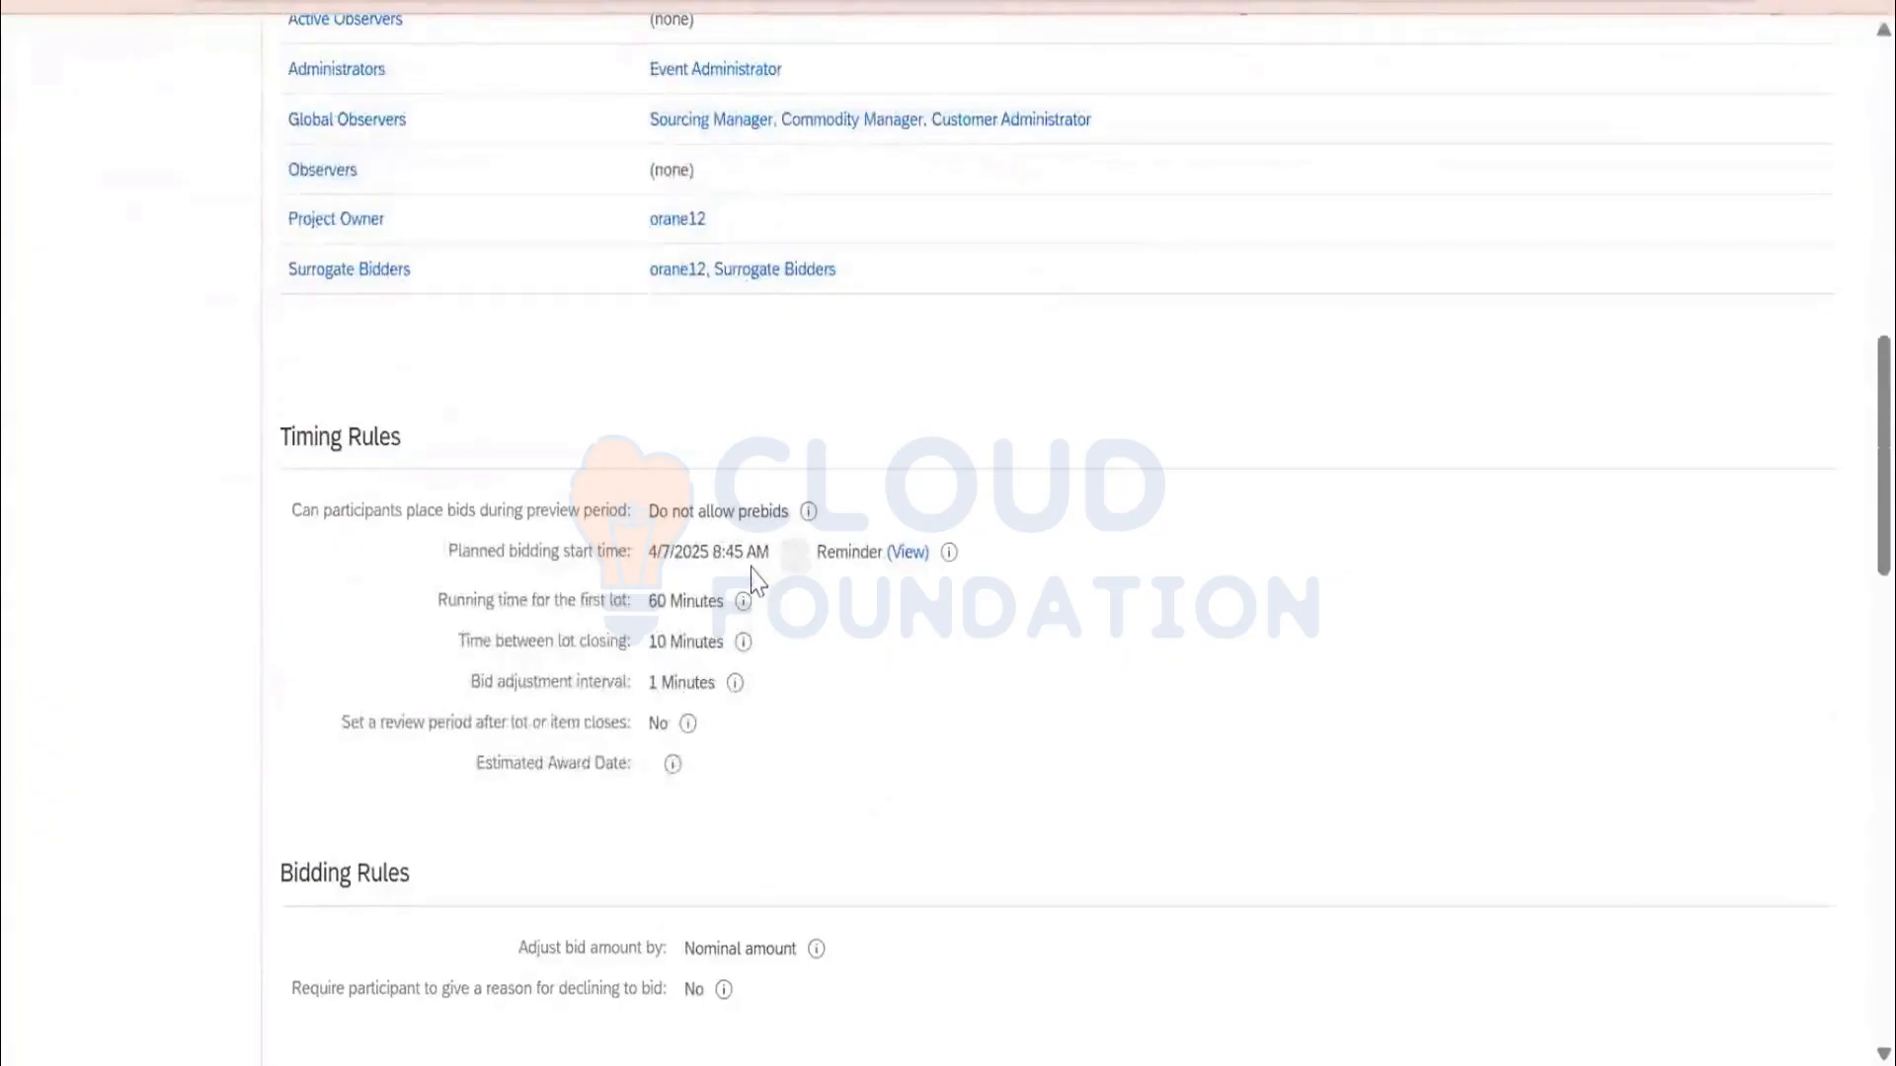
scroll(1491, 573, up, 10)
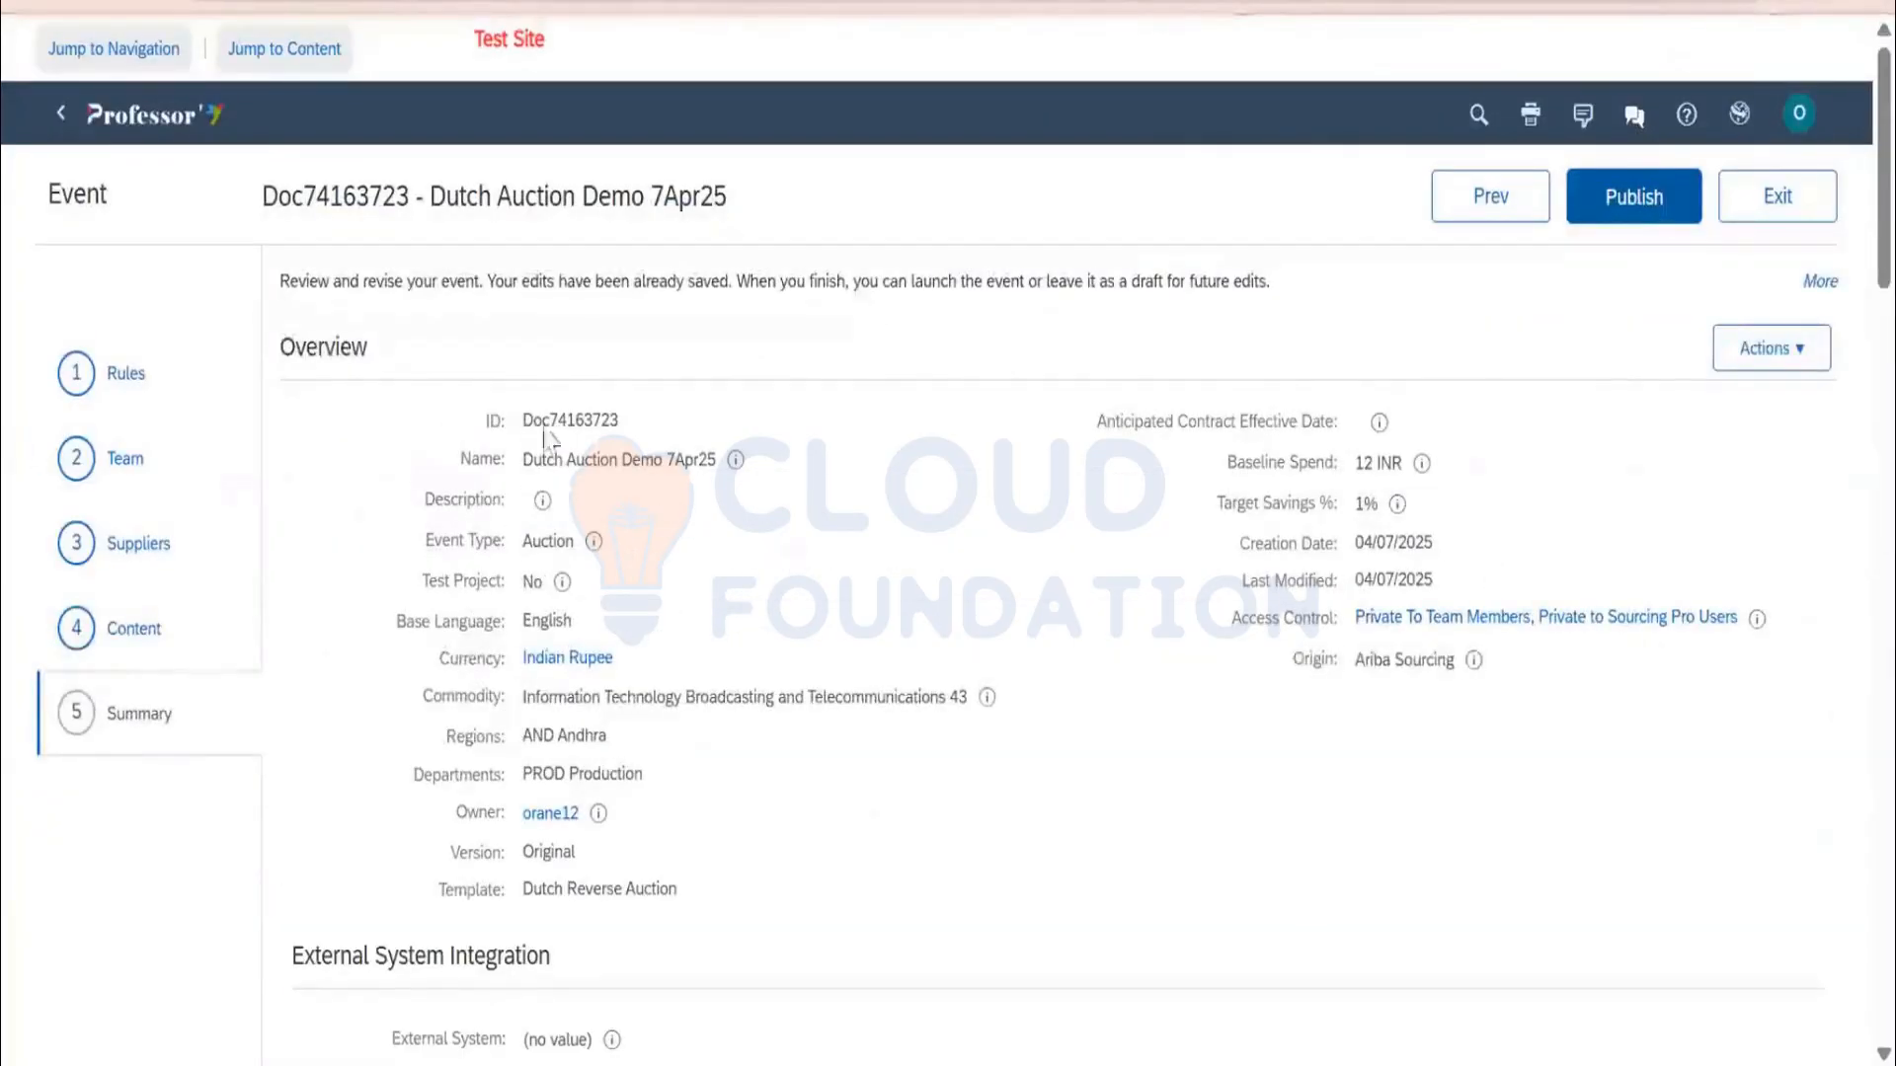
click(913, 482)
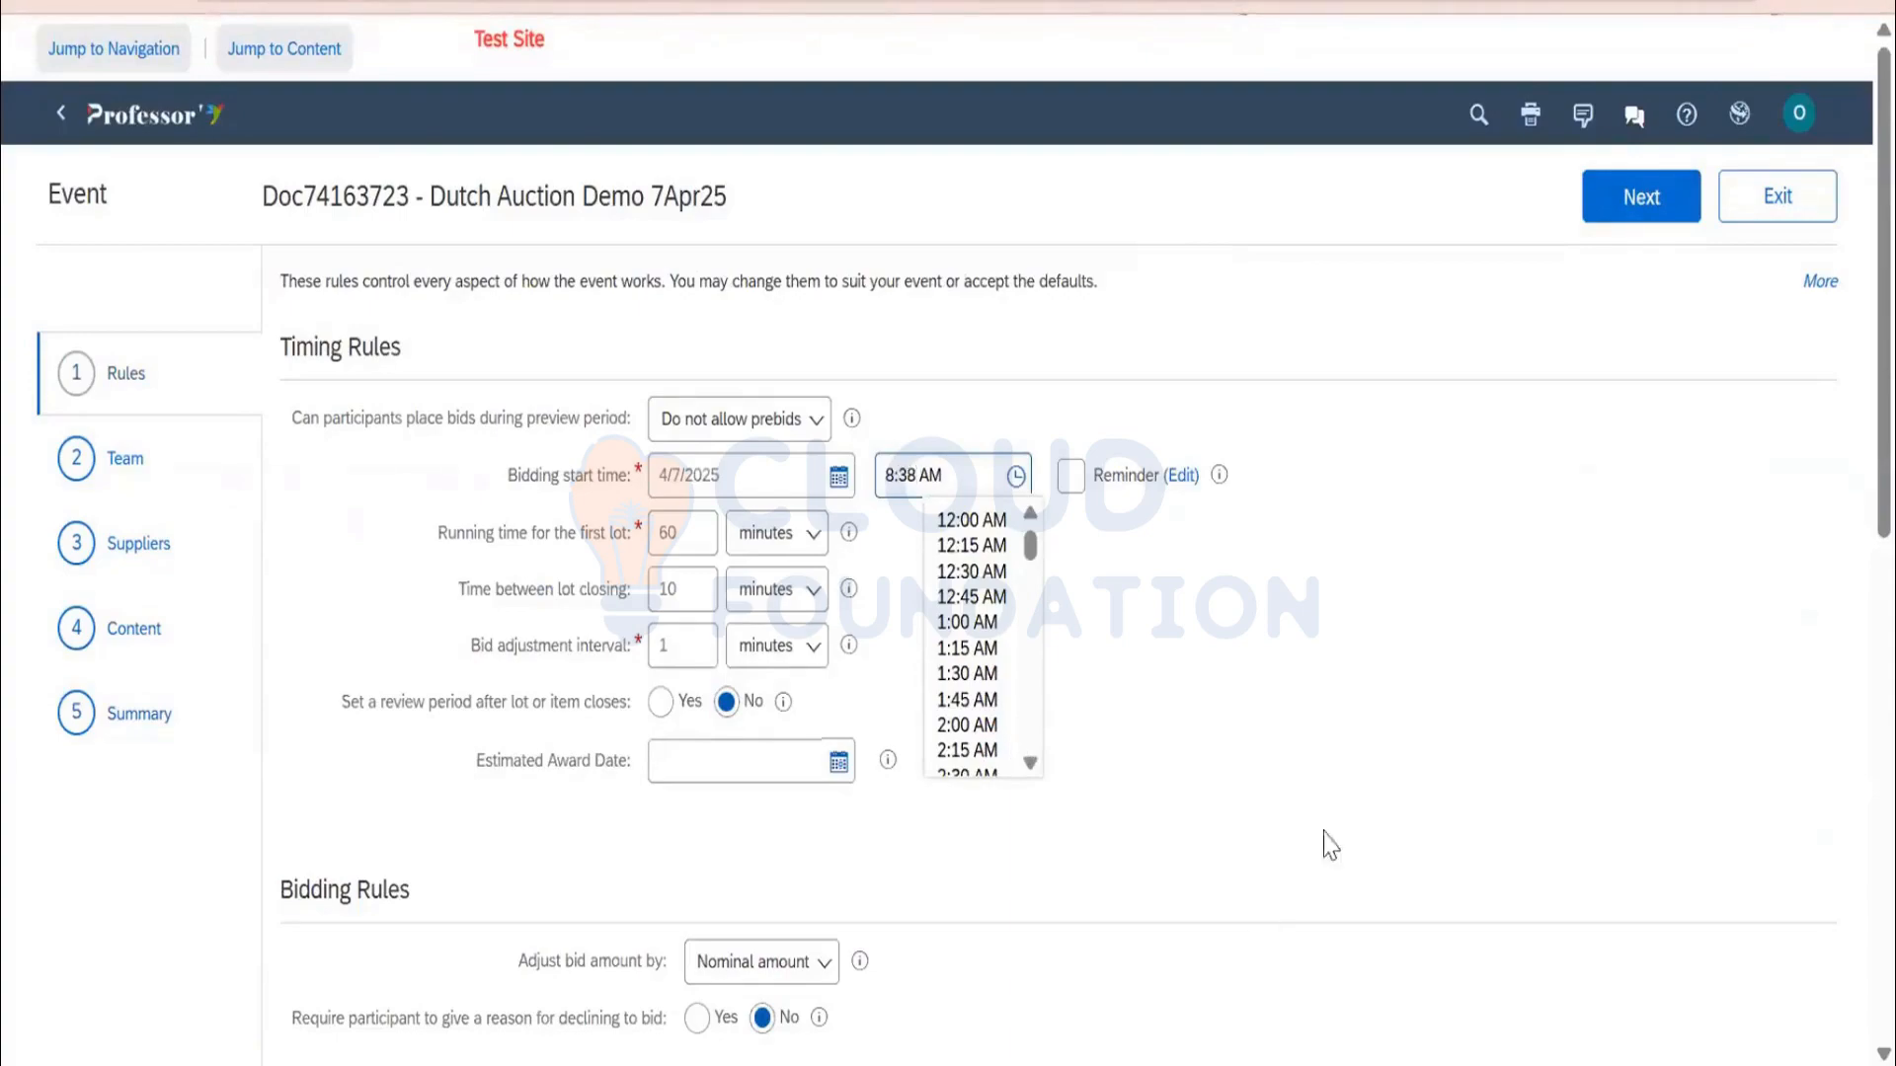
Step through Team, Suppliers and Content to reach the Summary review
click(1626, 205)
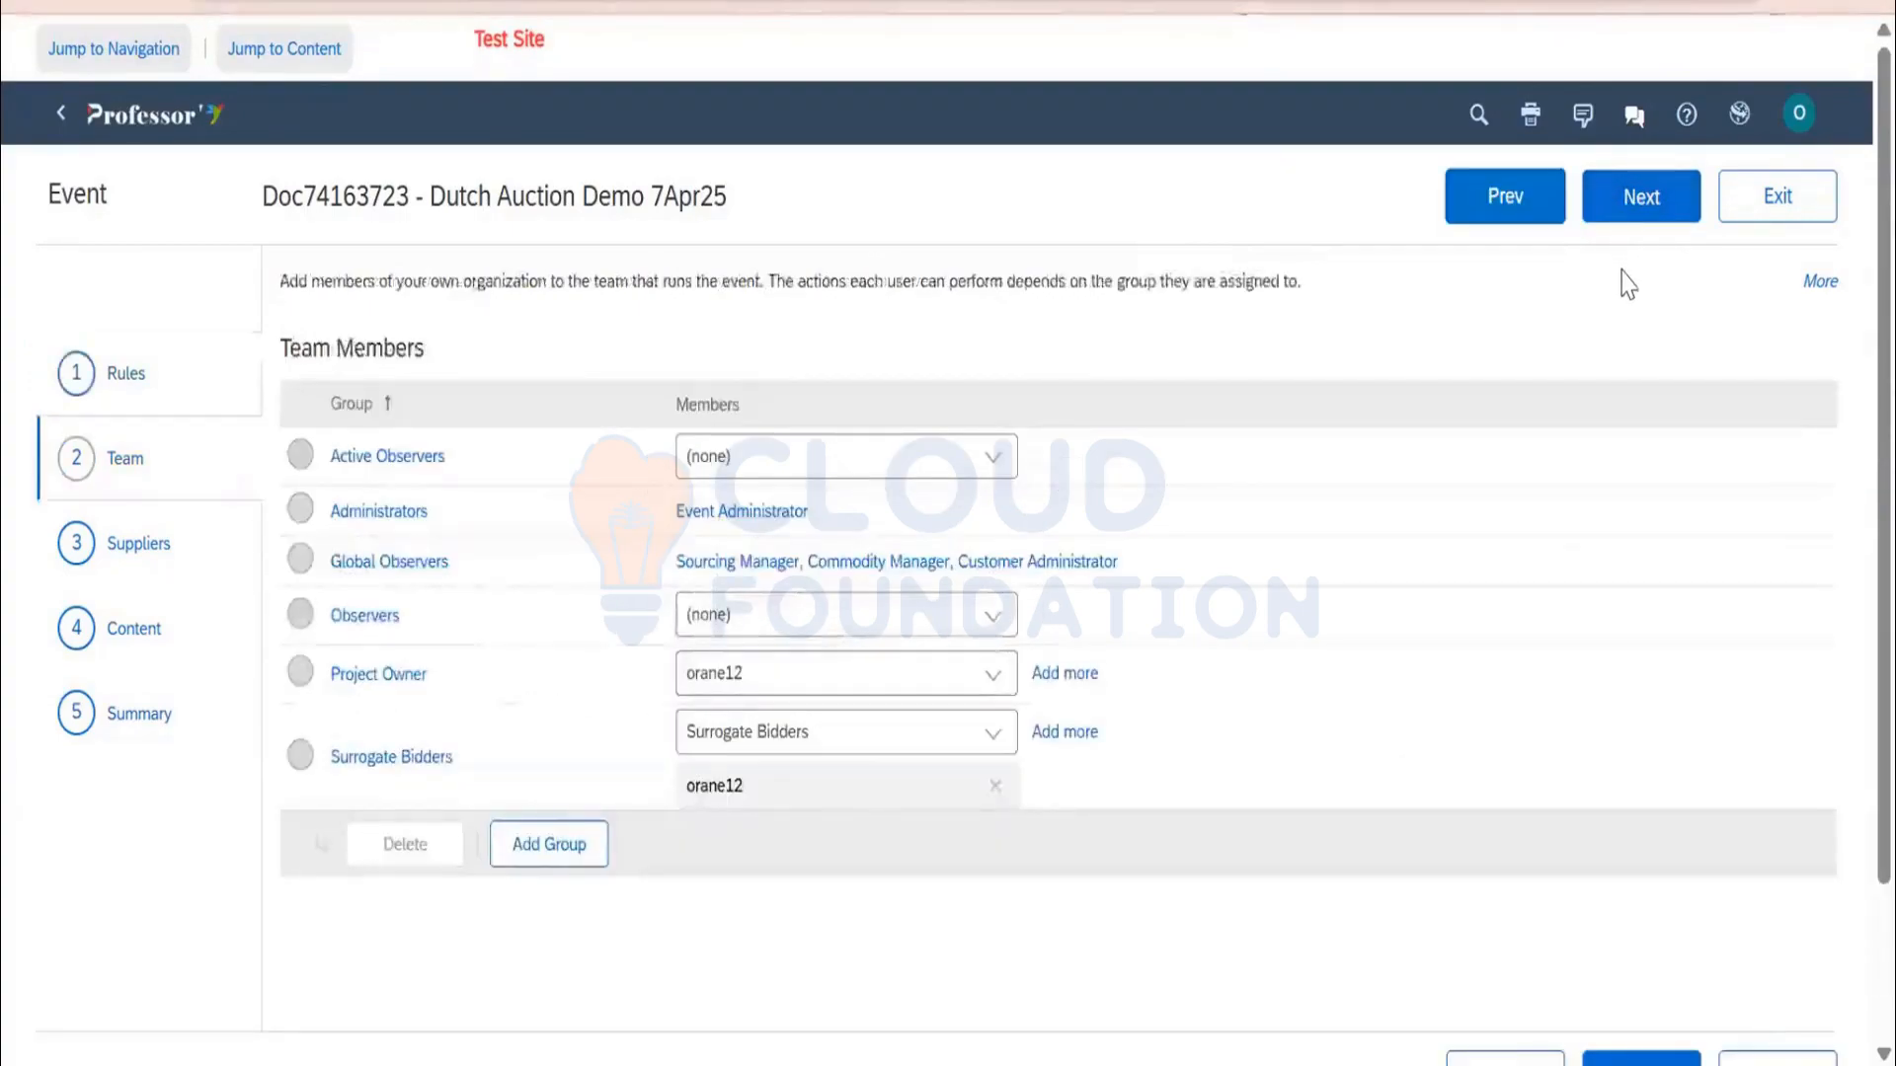
click(1655, 219)
click(1656, 220)
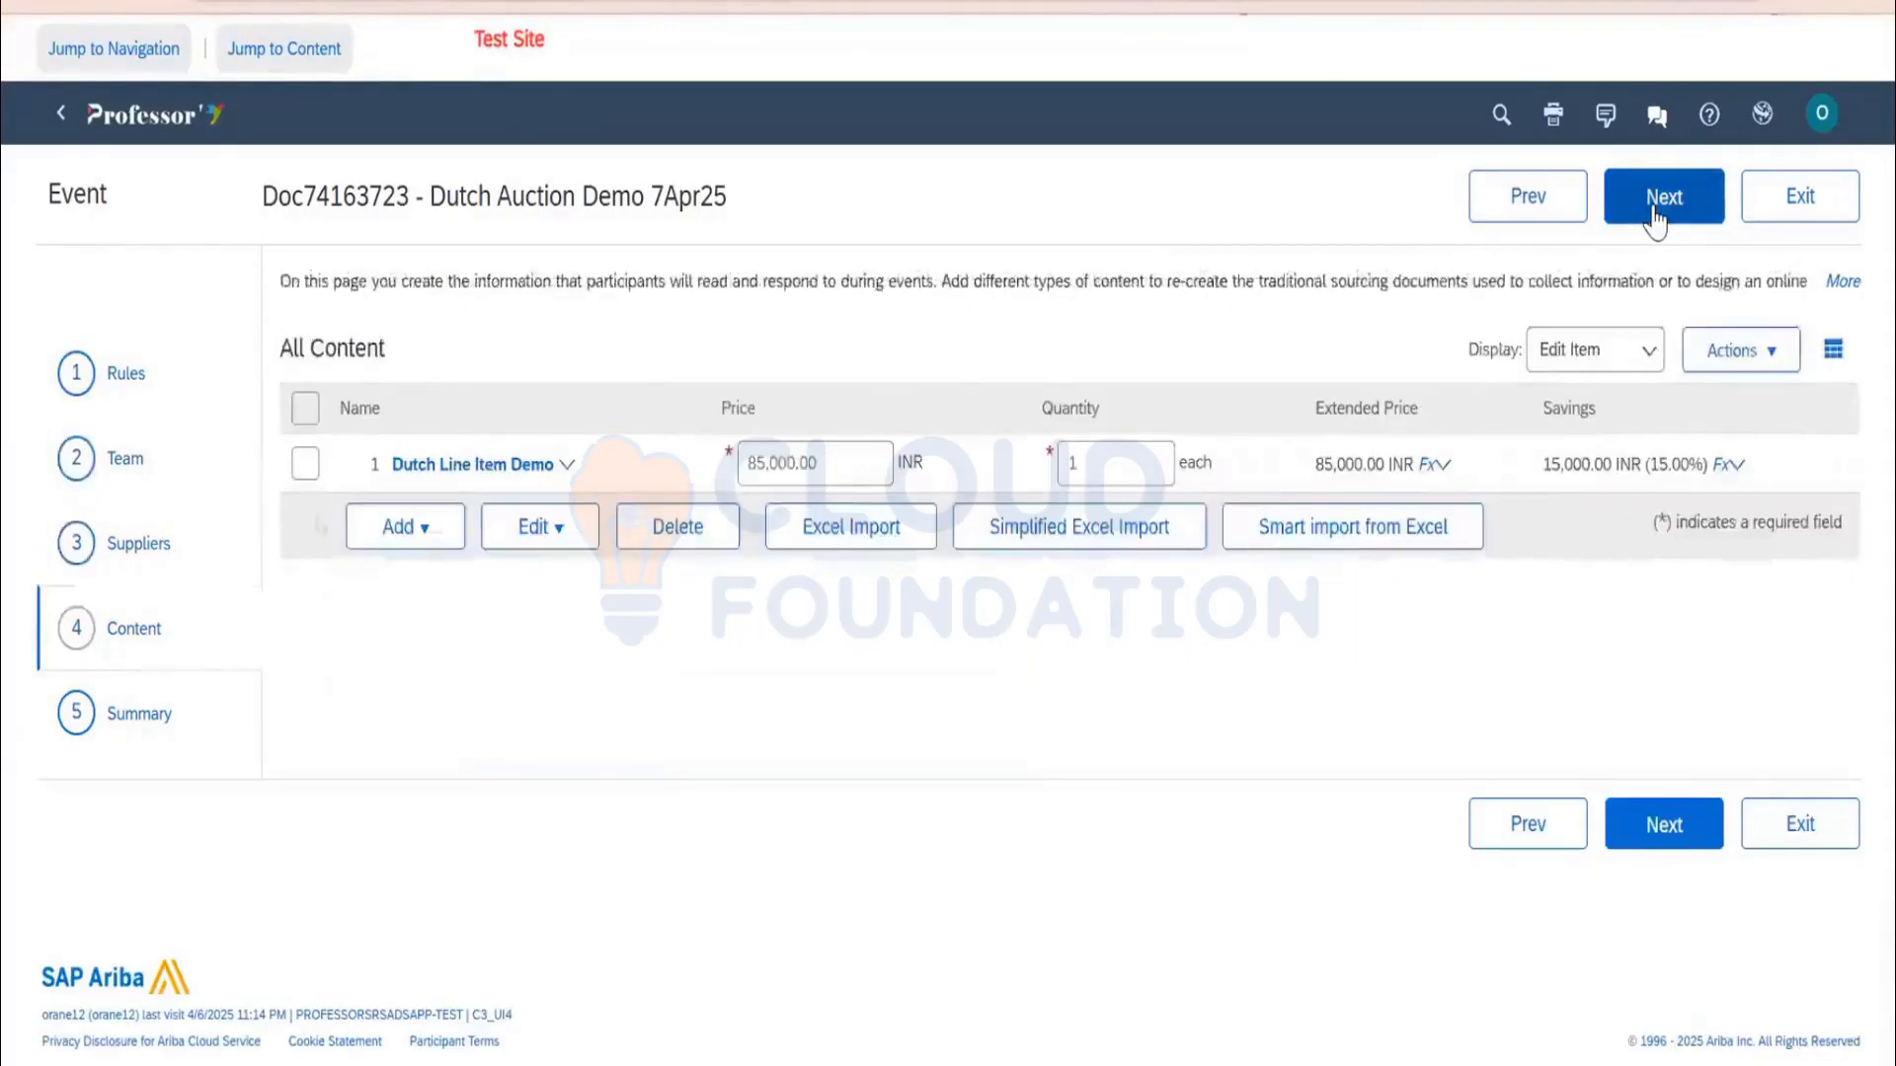
click(1668, 210)
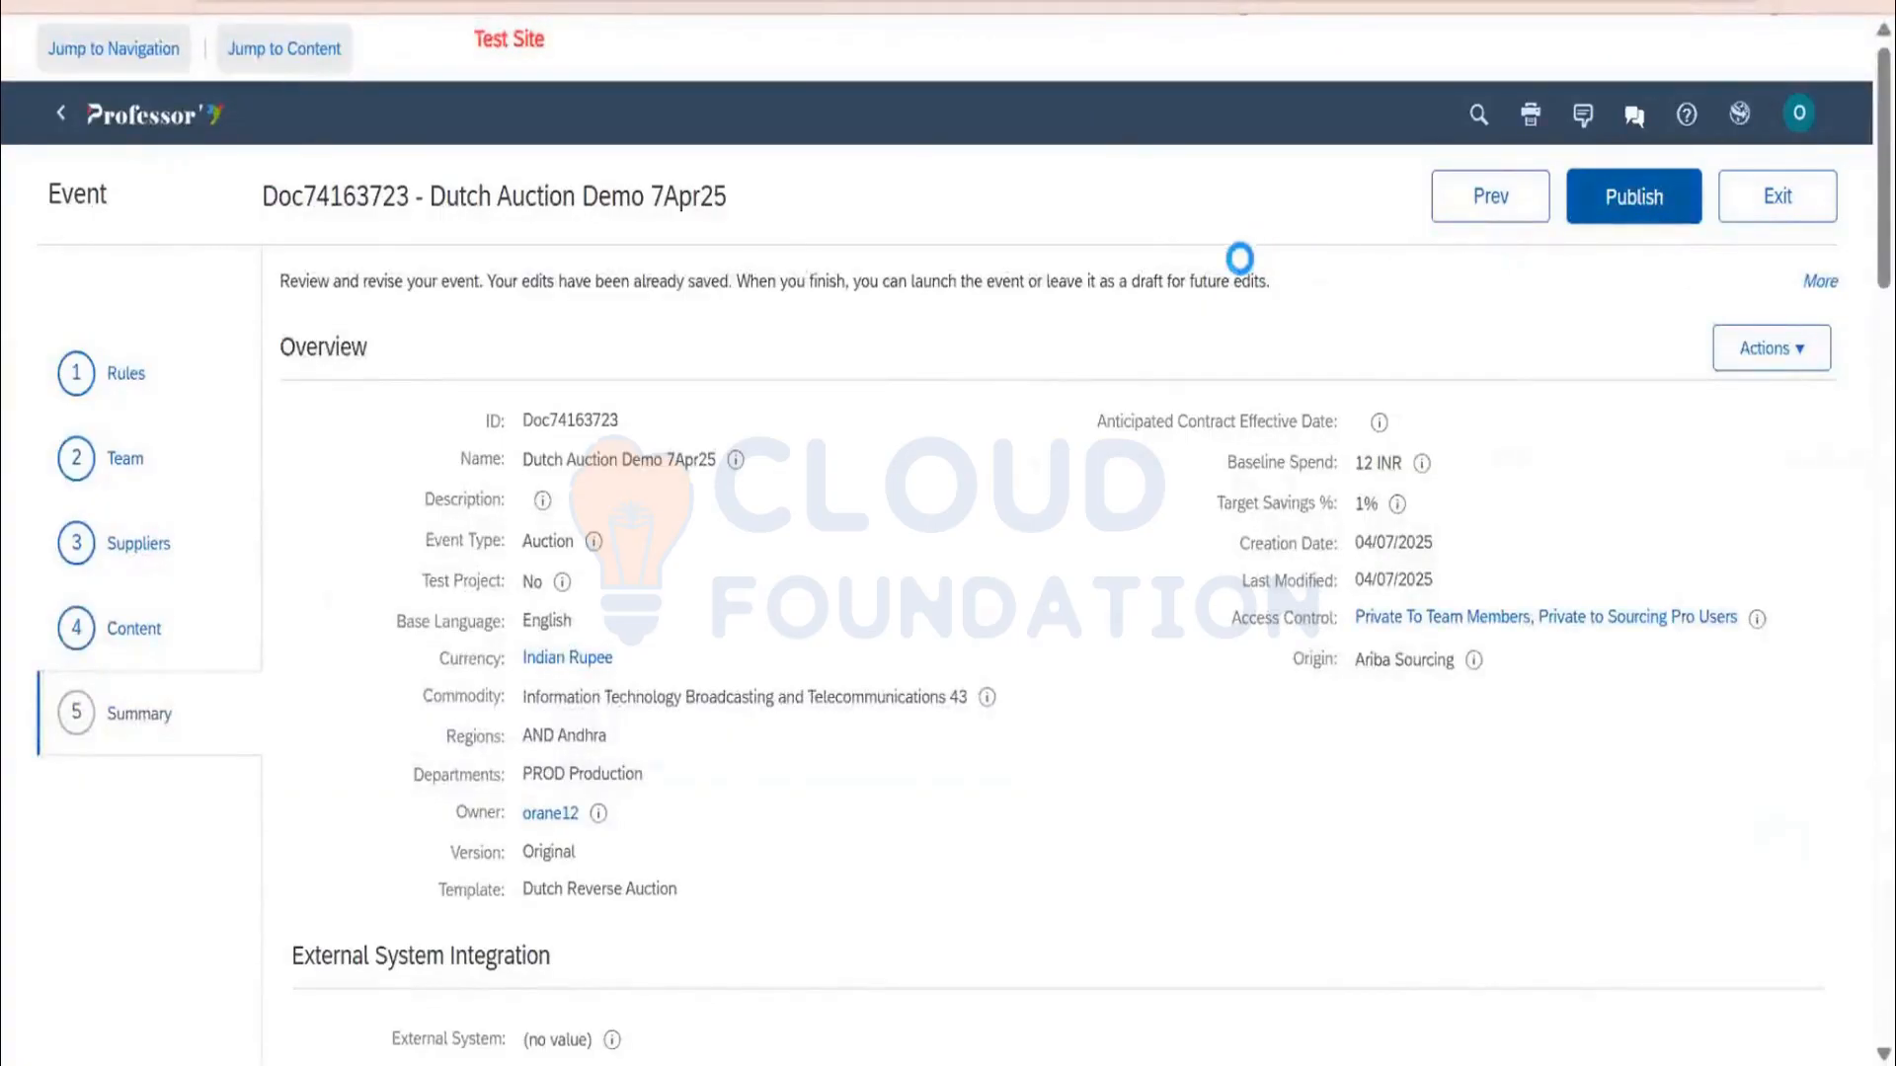
Publish the event, then select Avi Private Ltd. on the Suppliers tab and choose Surrogate Bid
click(73, 425)
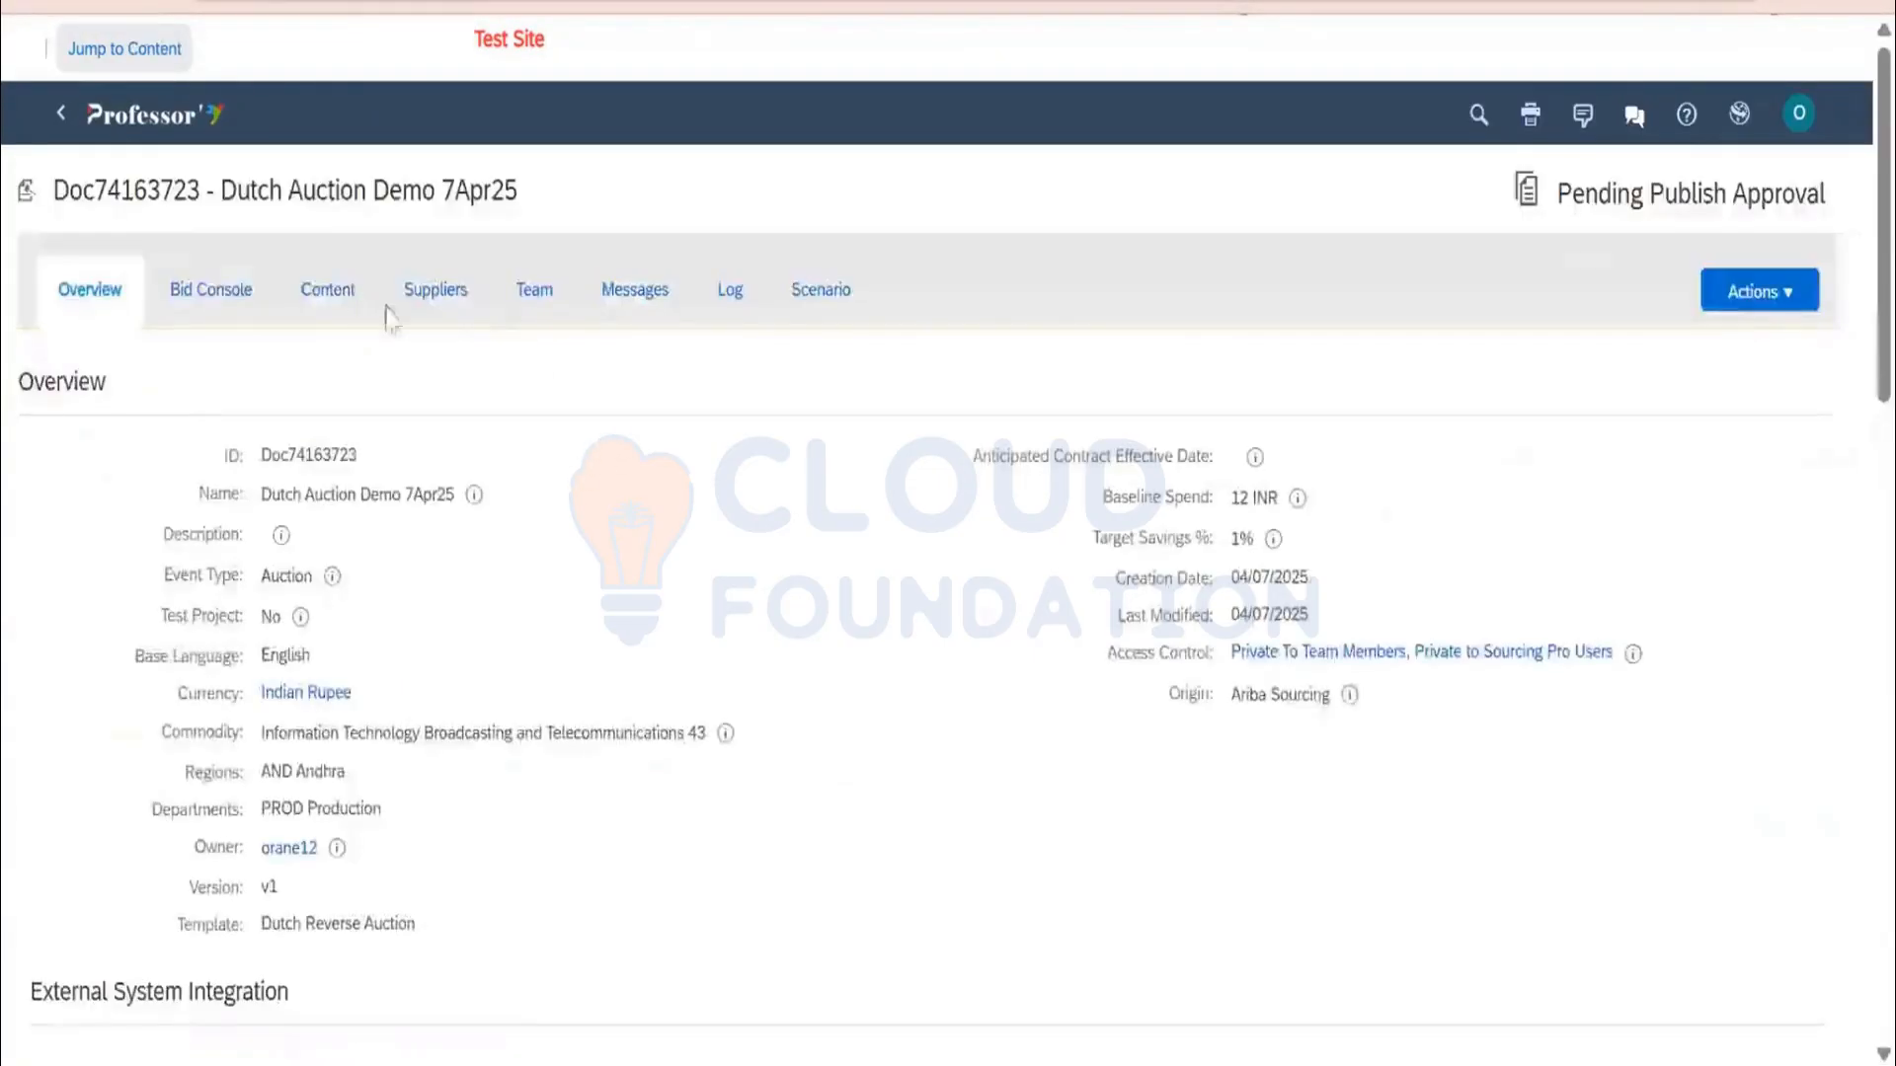
click(457, 307)
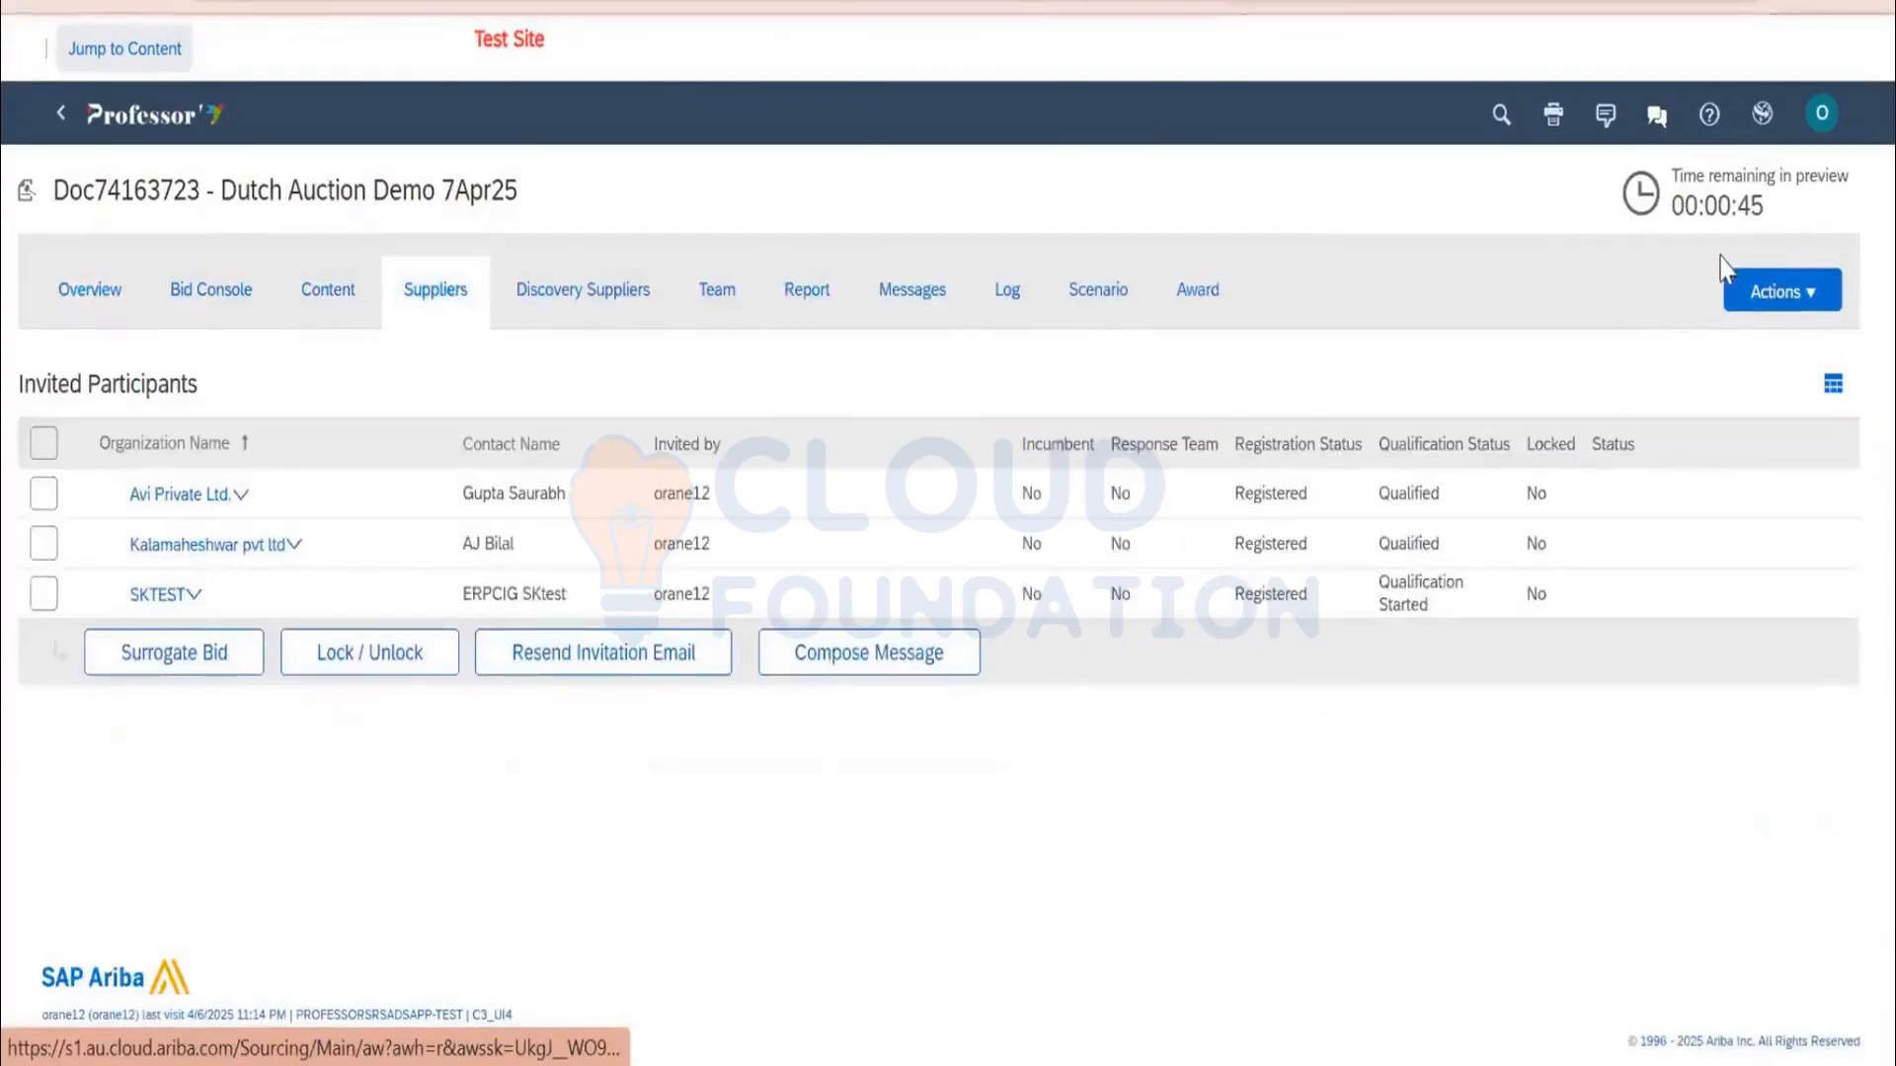
click(1783, 292)
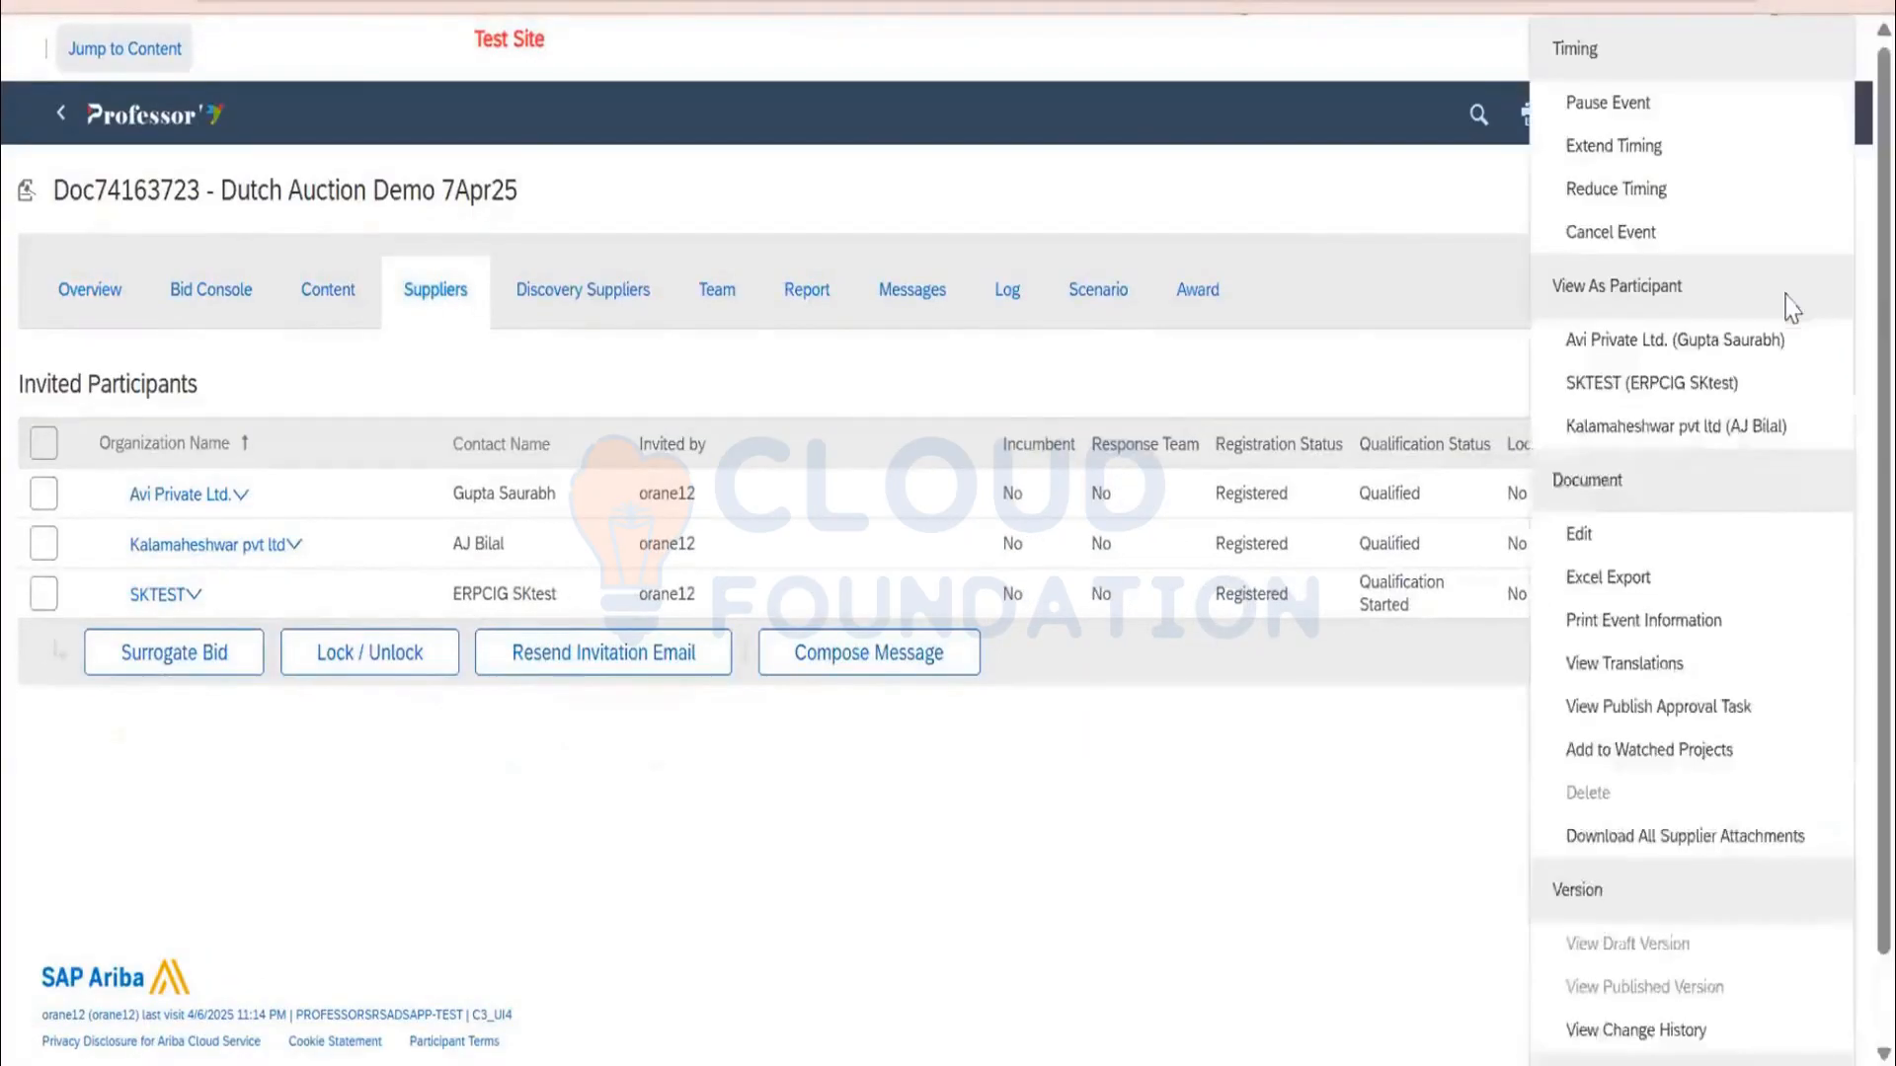
click(43, 492)
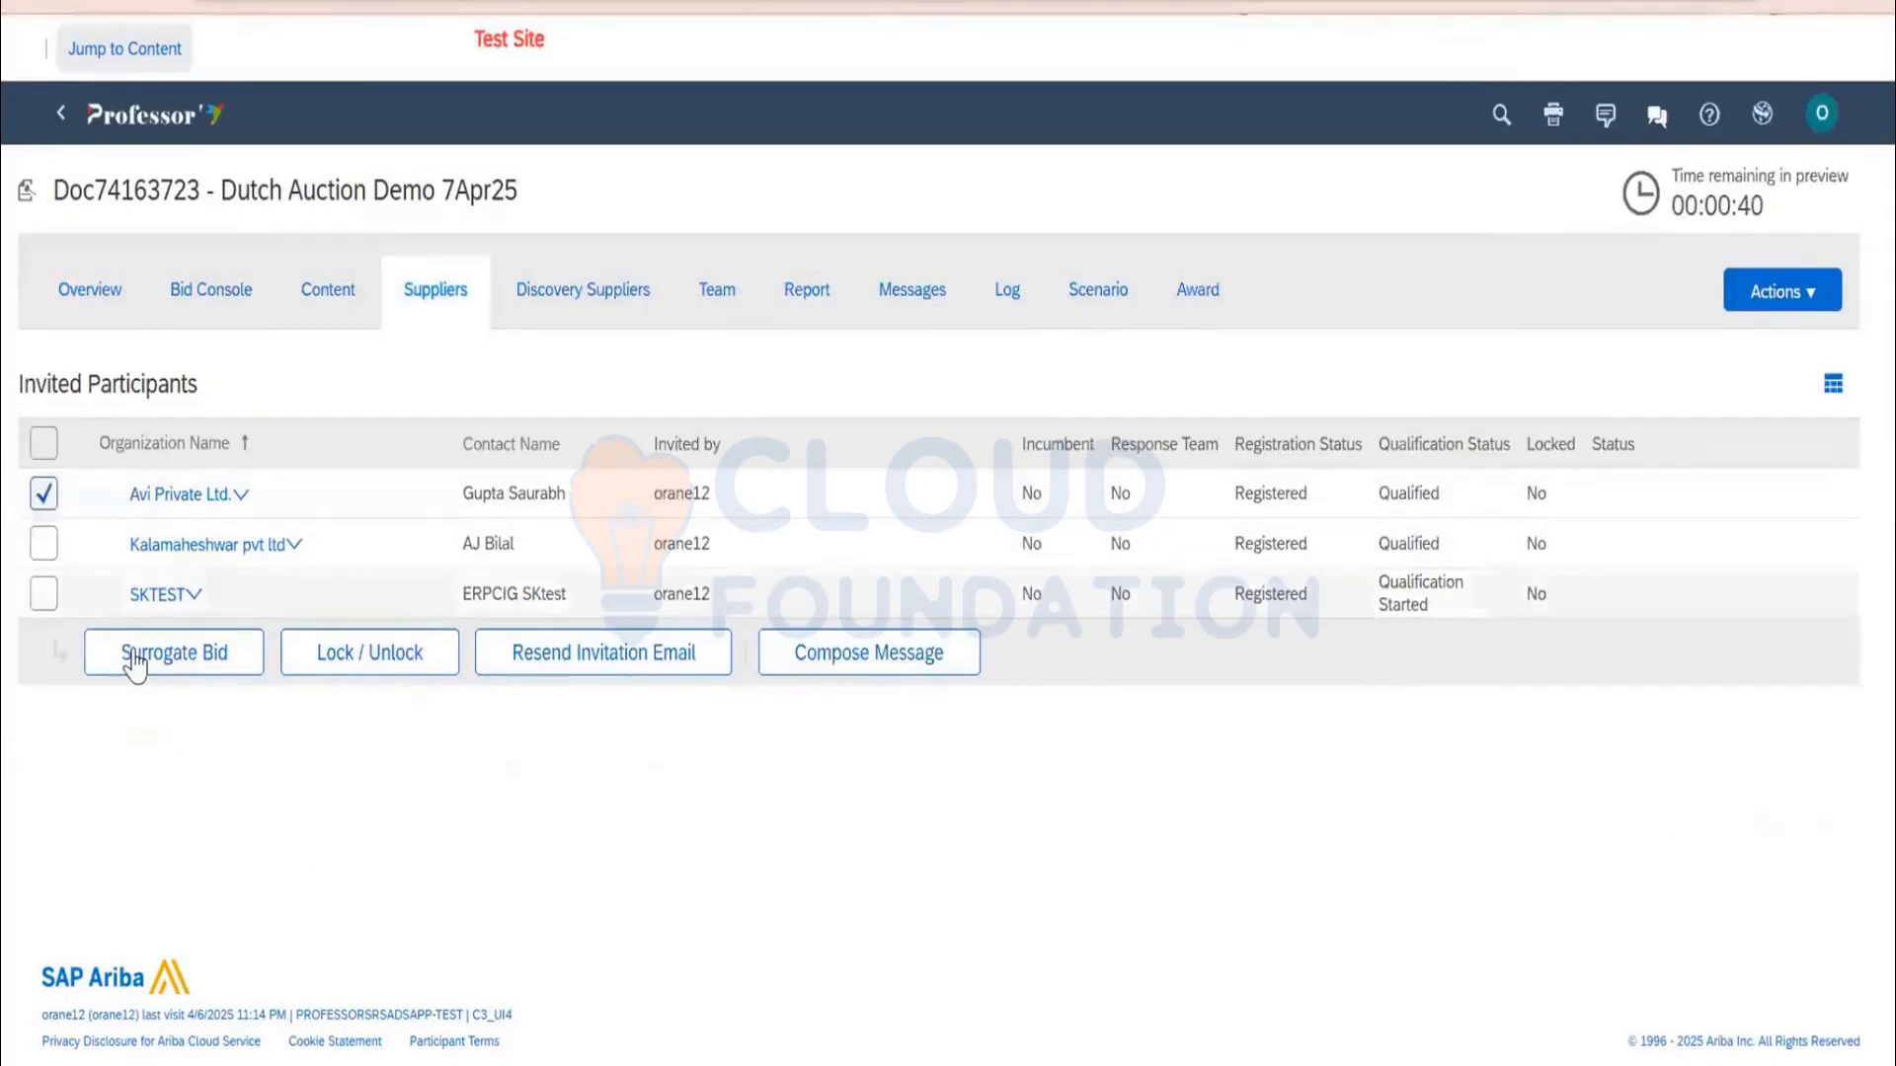
click(128, 655)
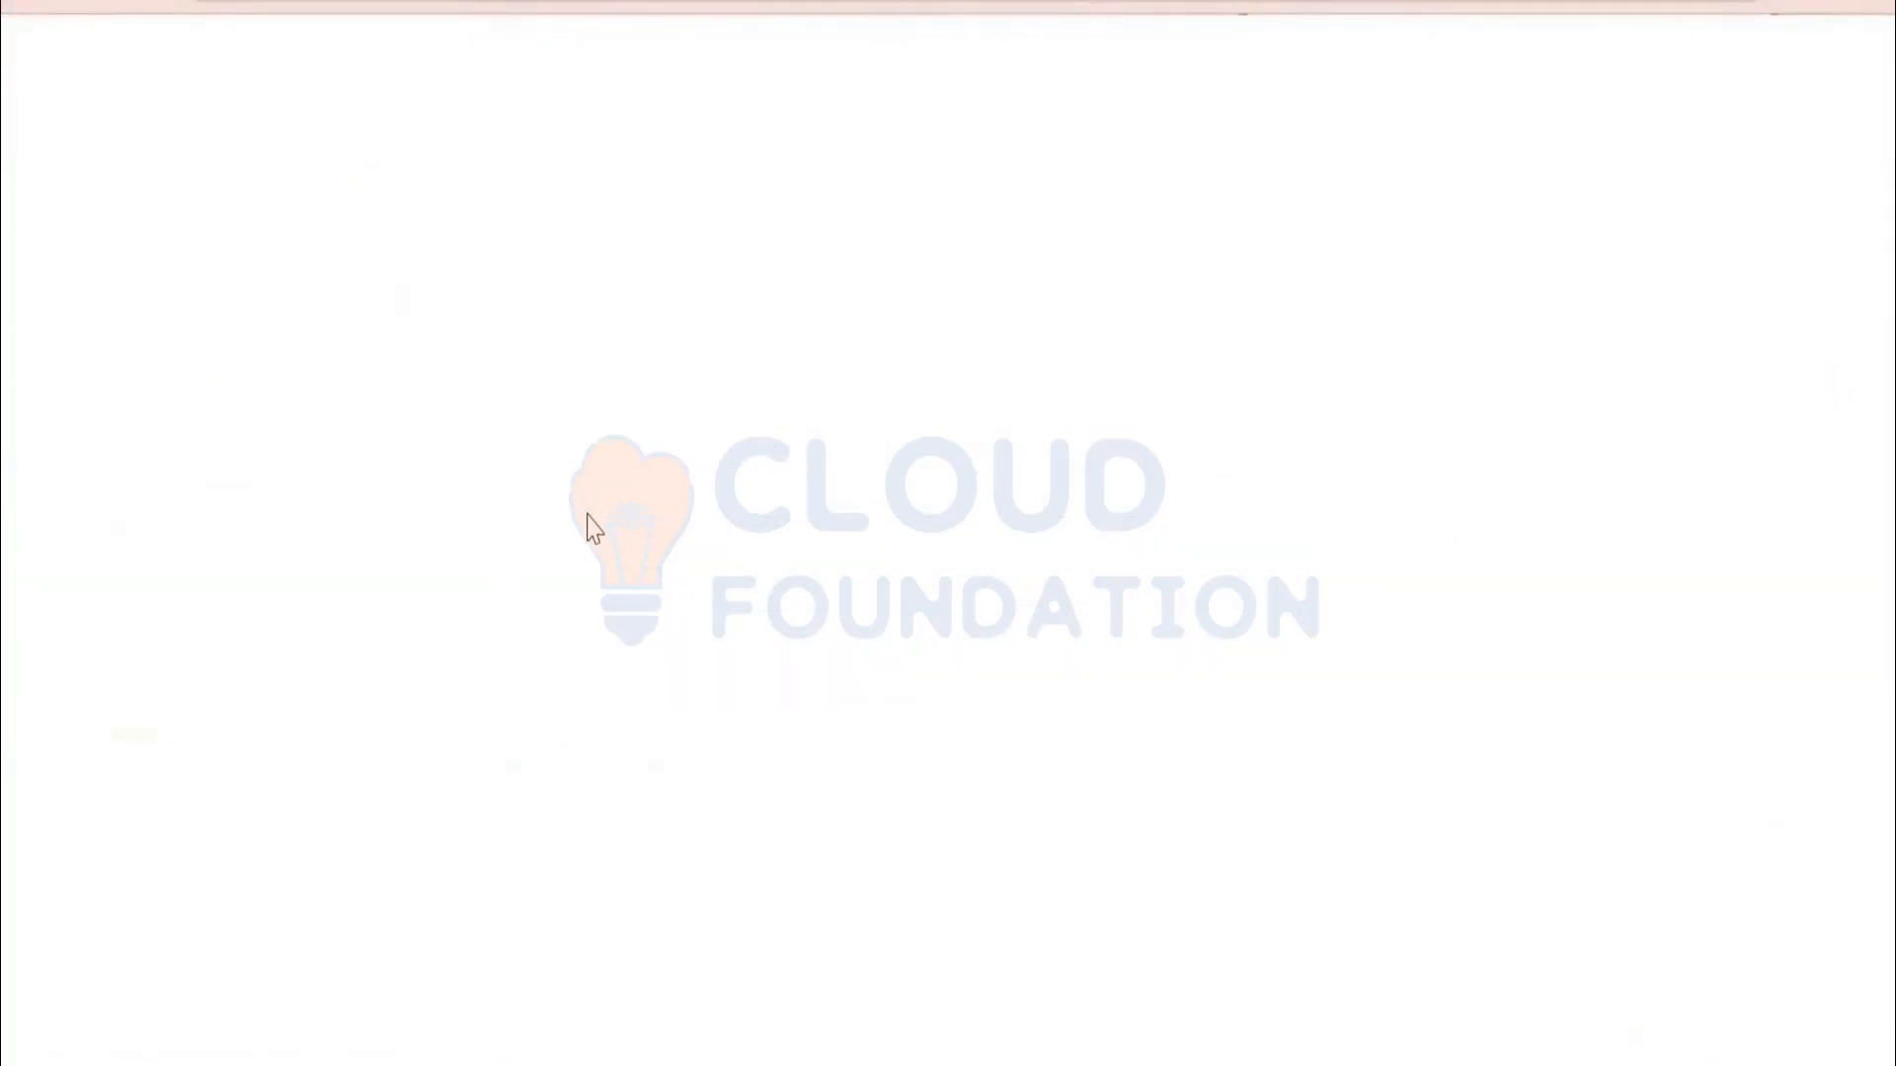
scroll(385, 493, down, 2)
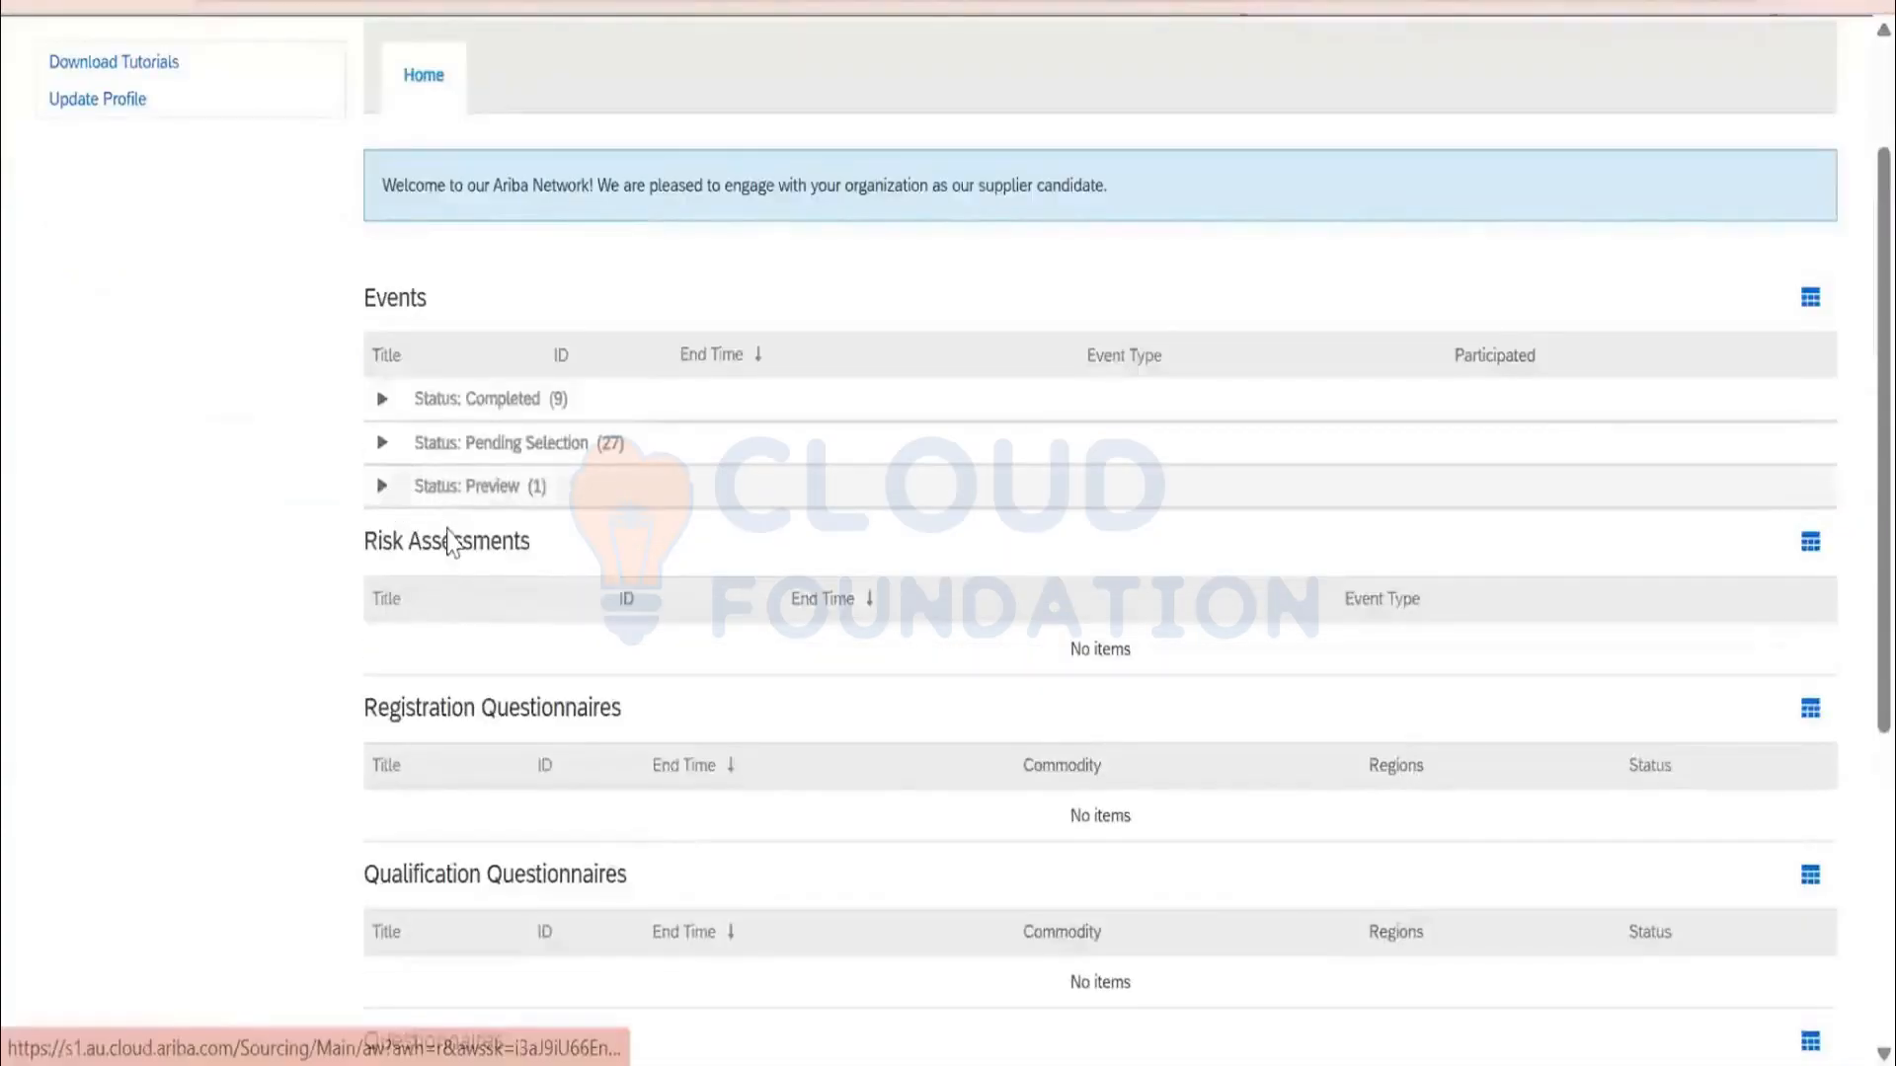
Open Dutch Auction Demo 7Apr25 and accept the prerequisite agreement terms
click(528, 545)
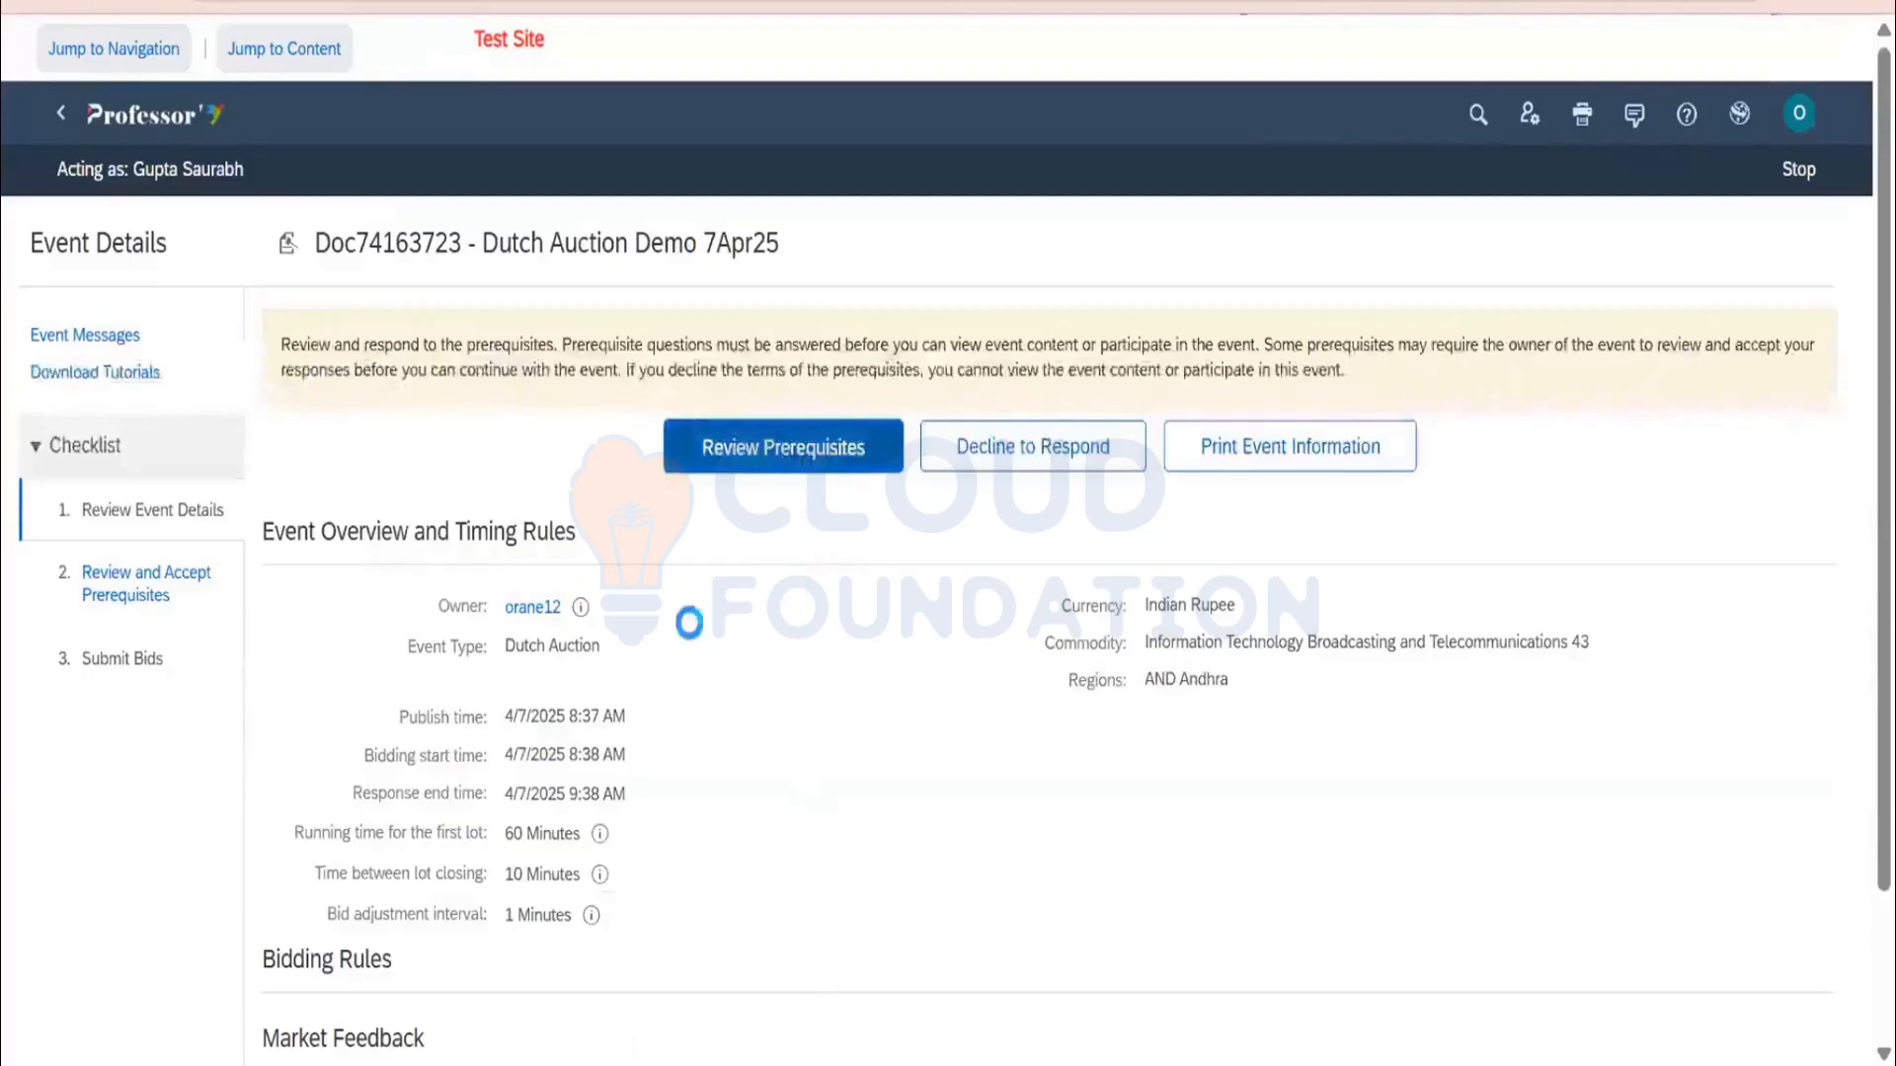
scroll(297, 697, down, 20)
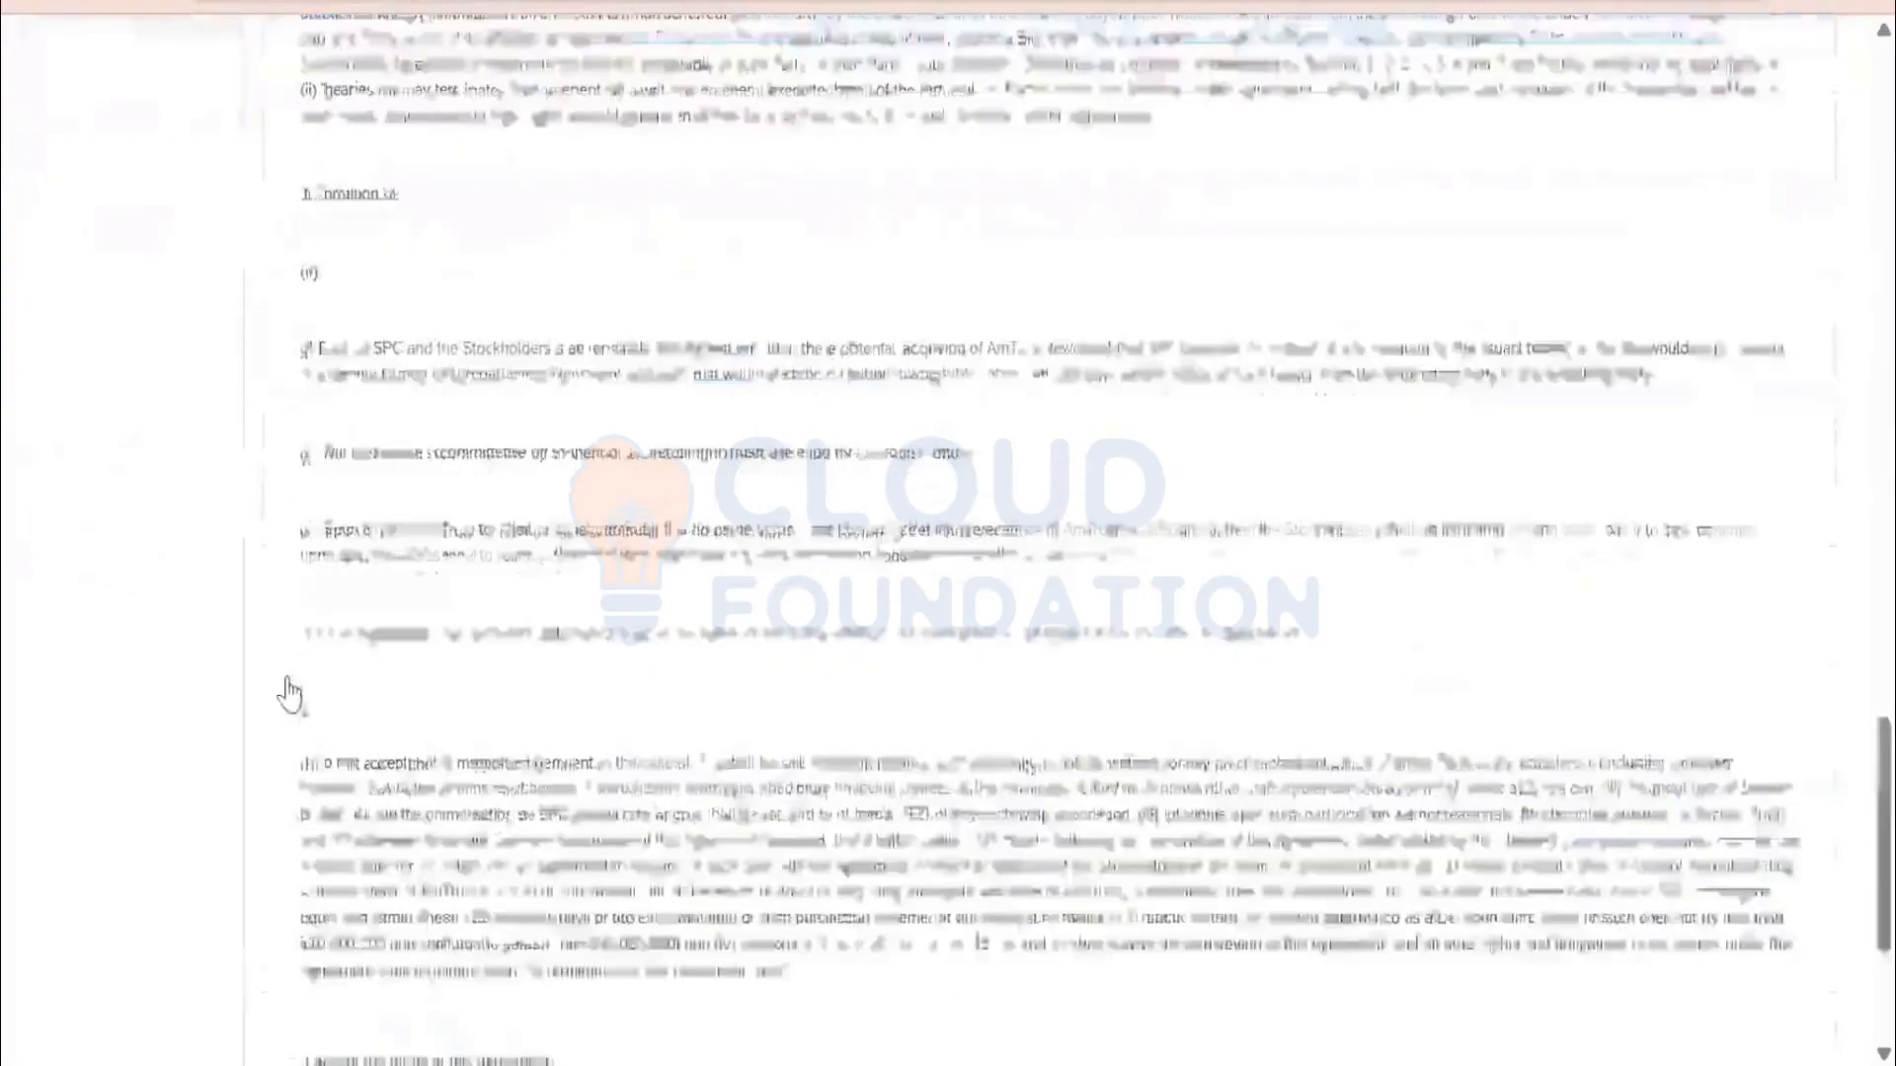
scroll(290, 694, down, 5)
click(281, 696)
click(1632, 865)
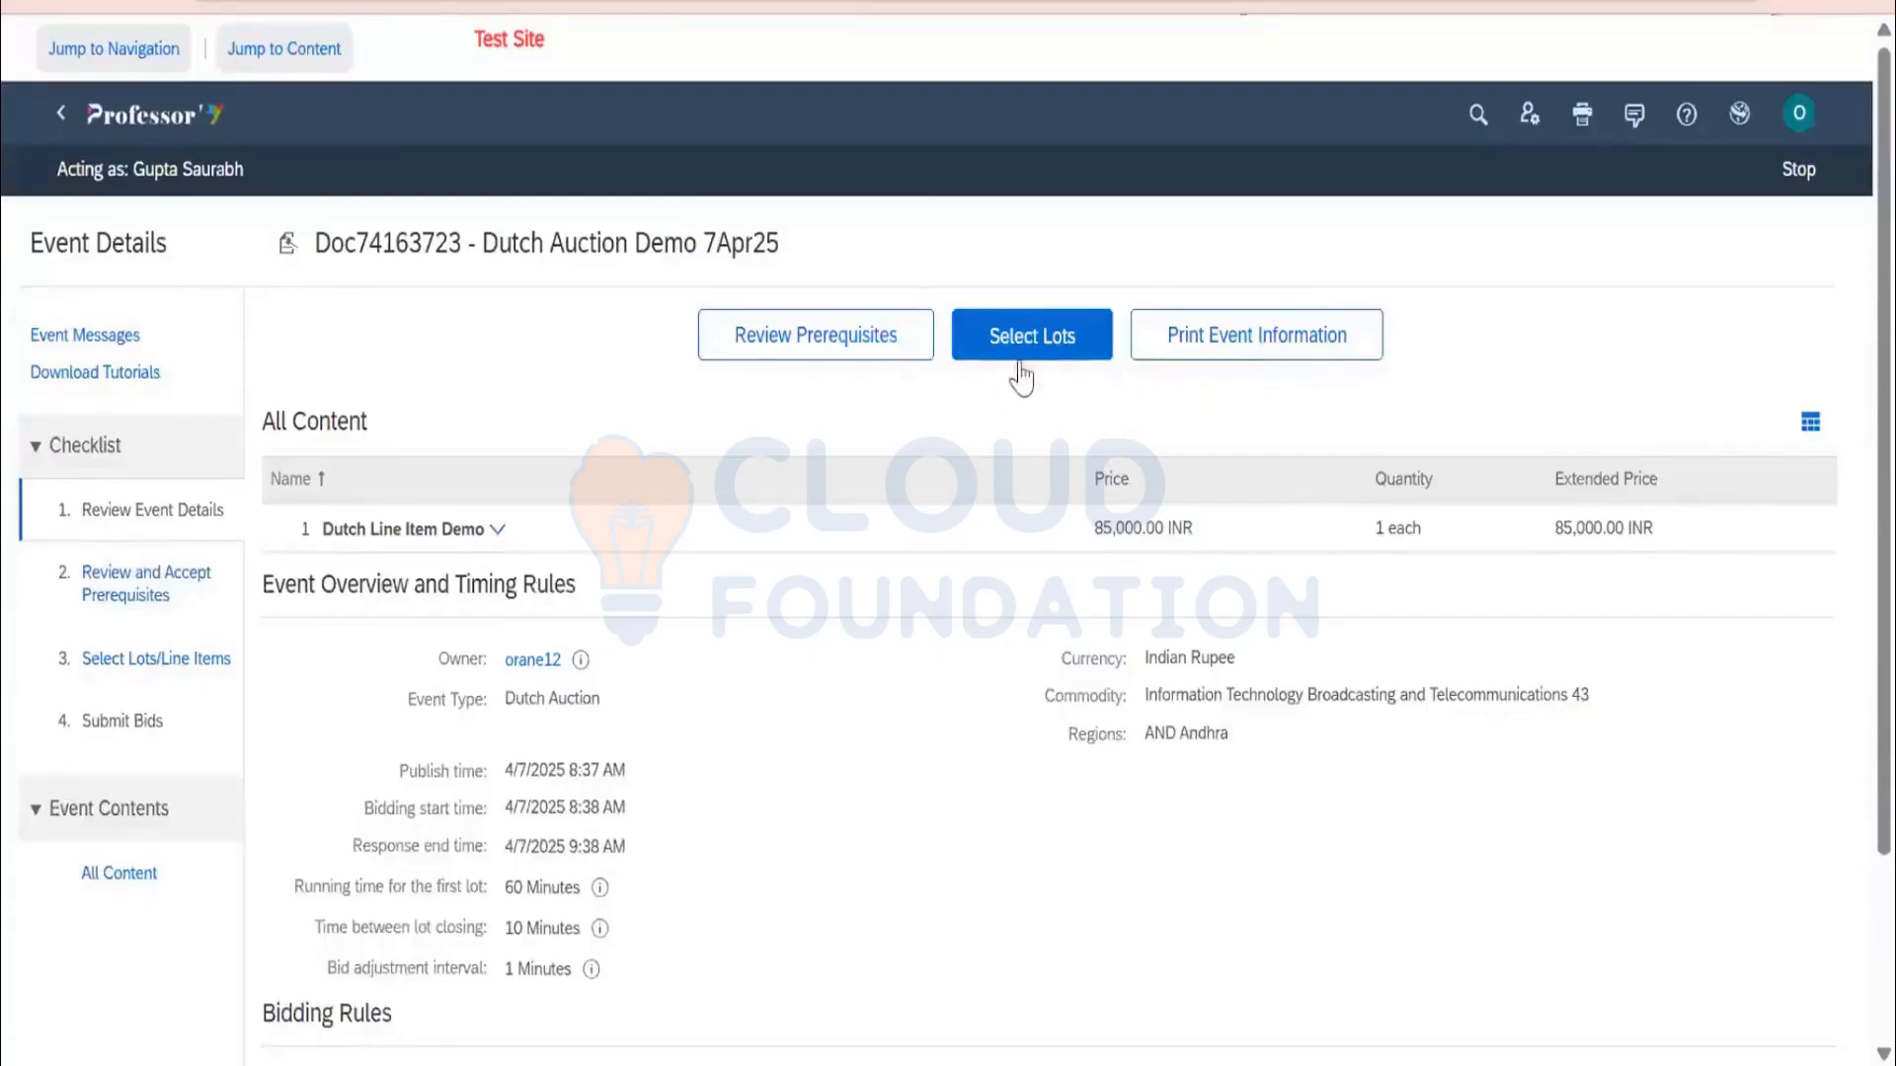
Select and confirm the Dutch Line Item Demo lot, then stop the surrogate session
click(1027, 351)
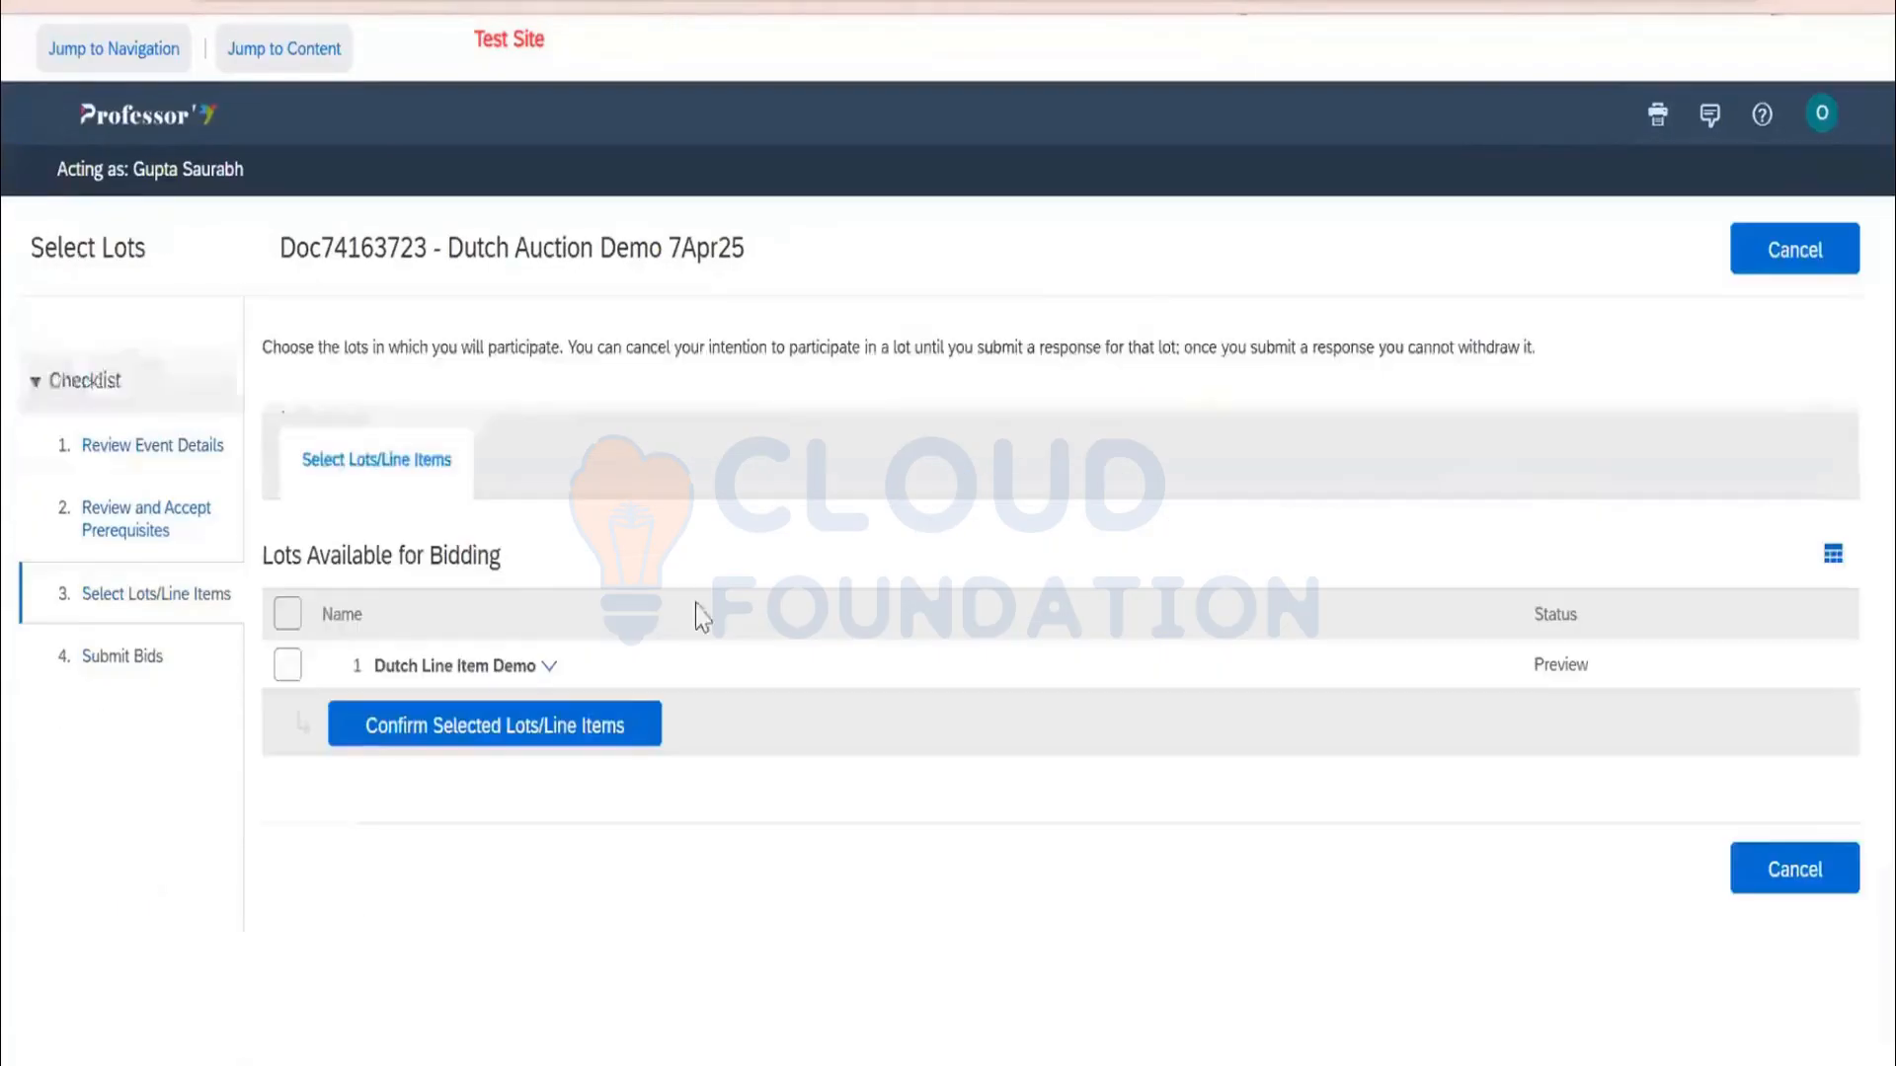
click(287, 669)
click(440, 737)
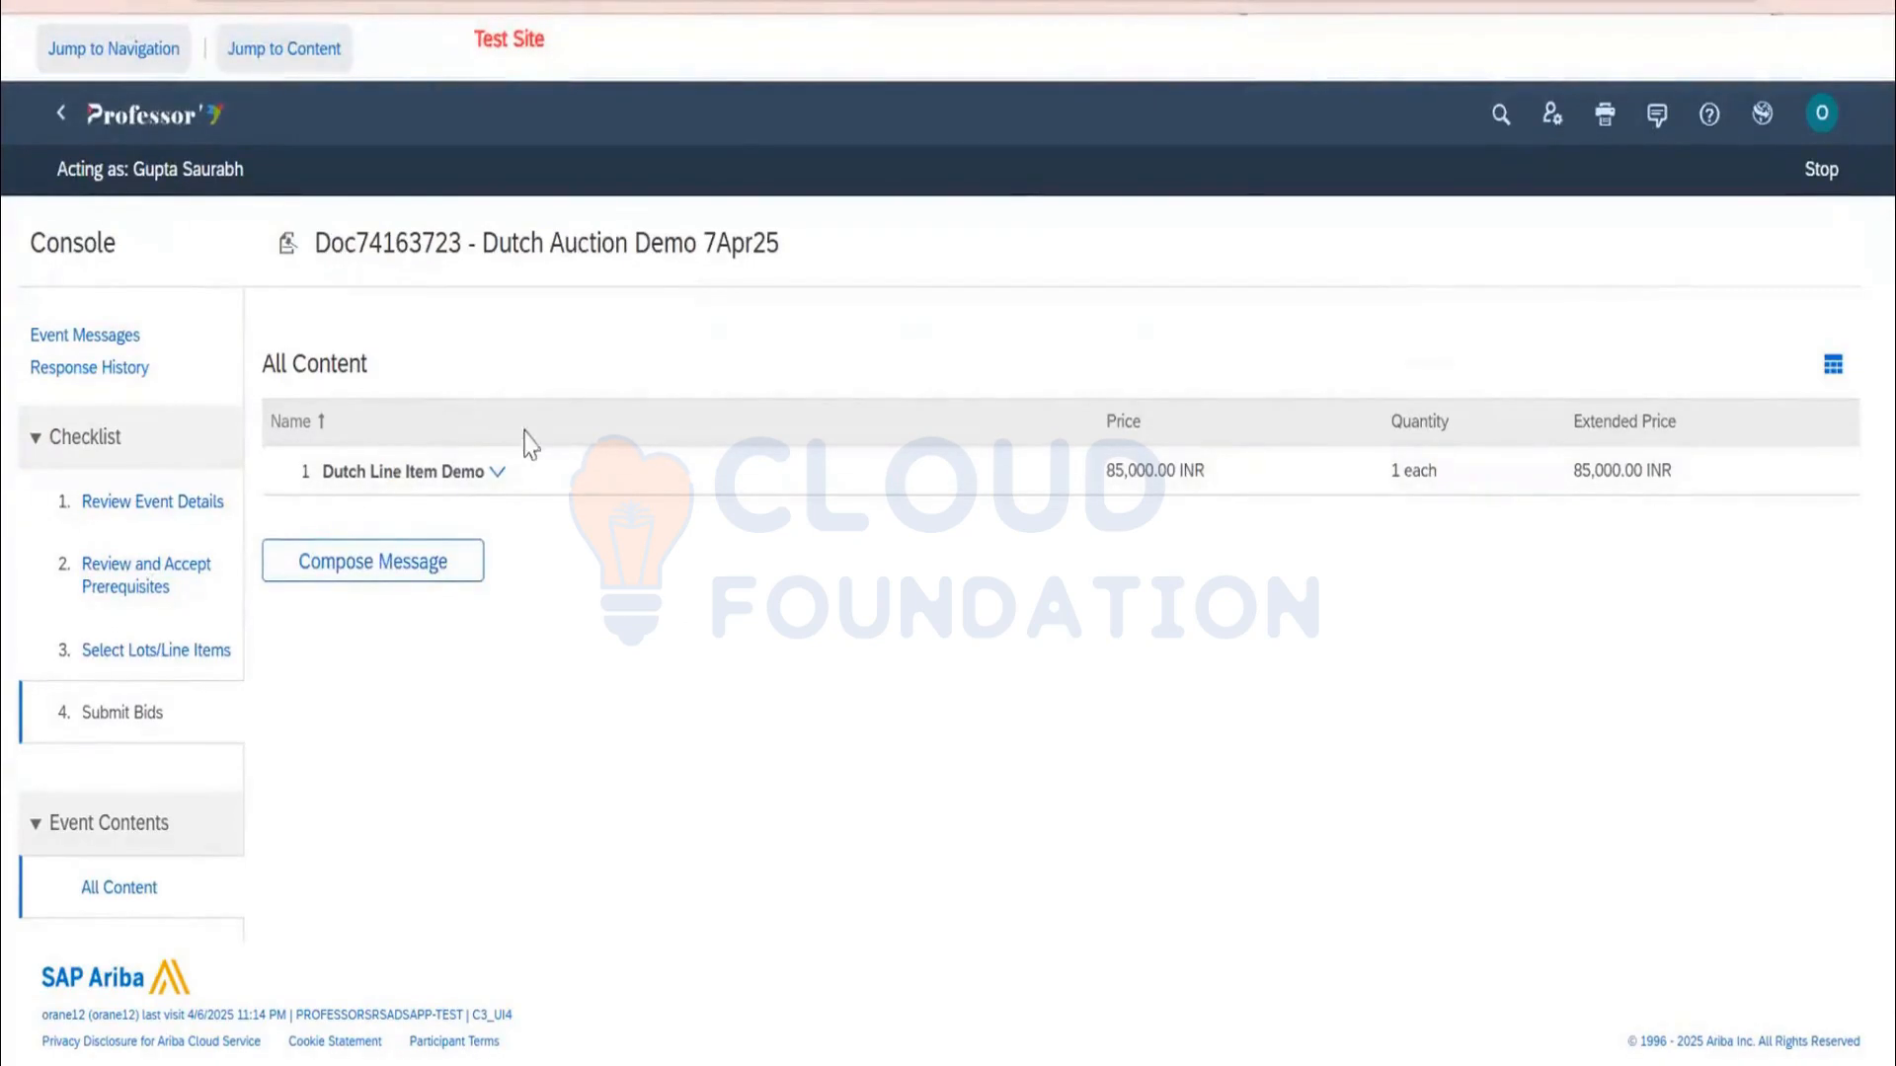
click(1820, 172)
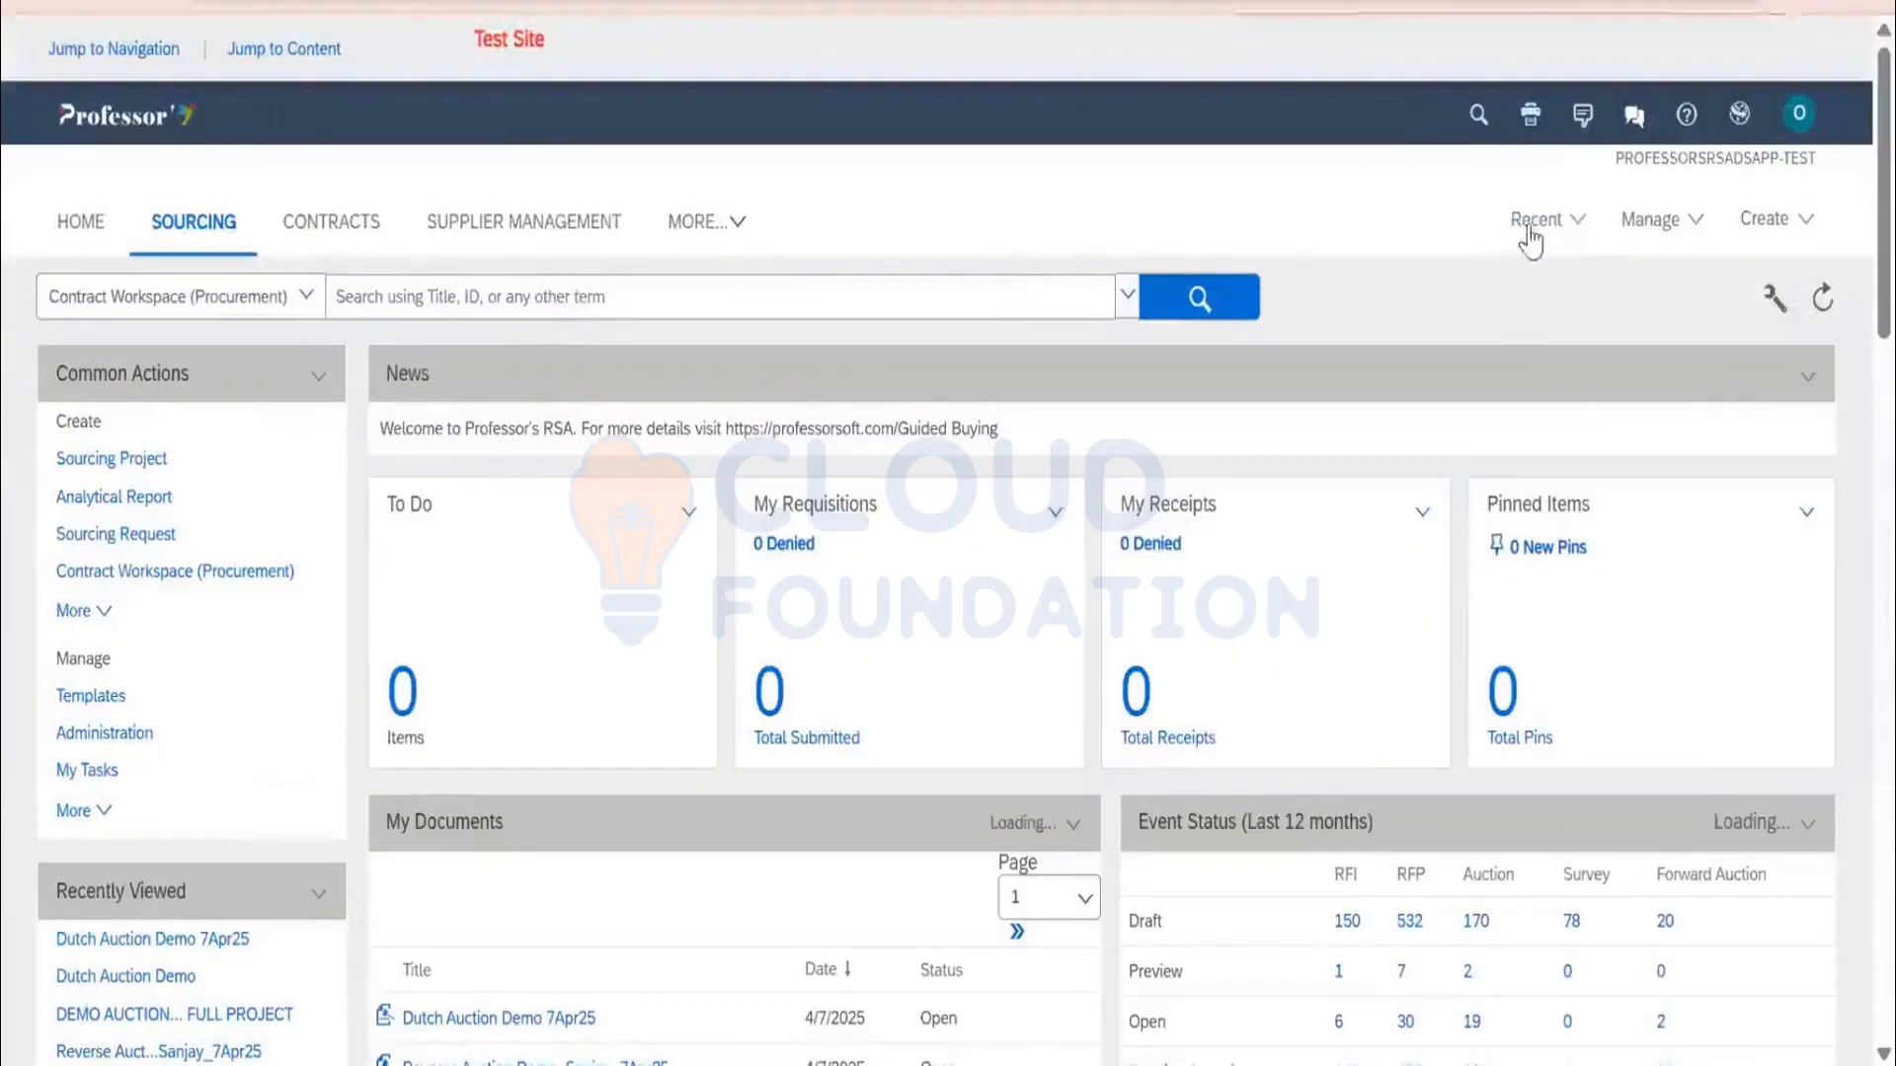
Reopen Dutch Auction Demo 7Apr25 from Recent, check Content, and surrogate-bid for Kalamaheshwar pvt ltd
click(1531, 237)
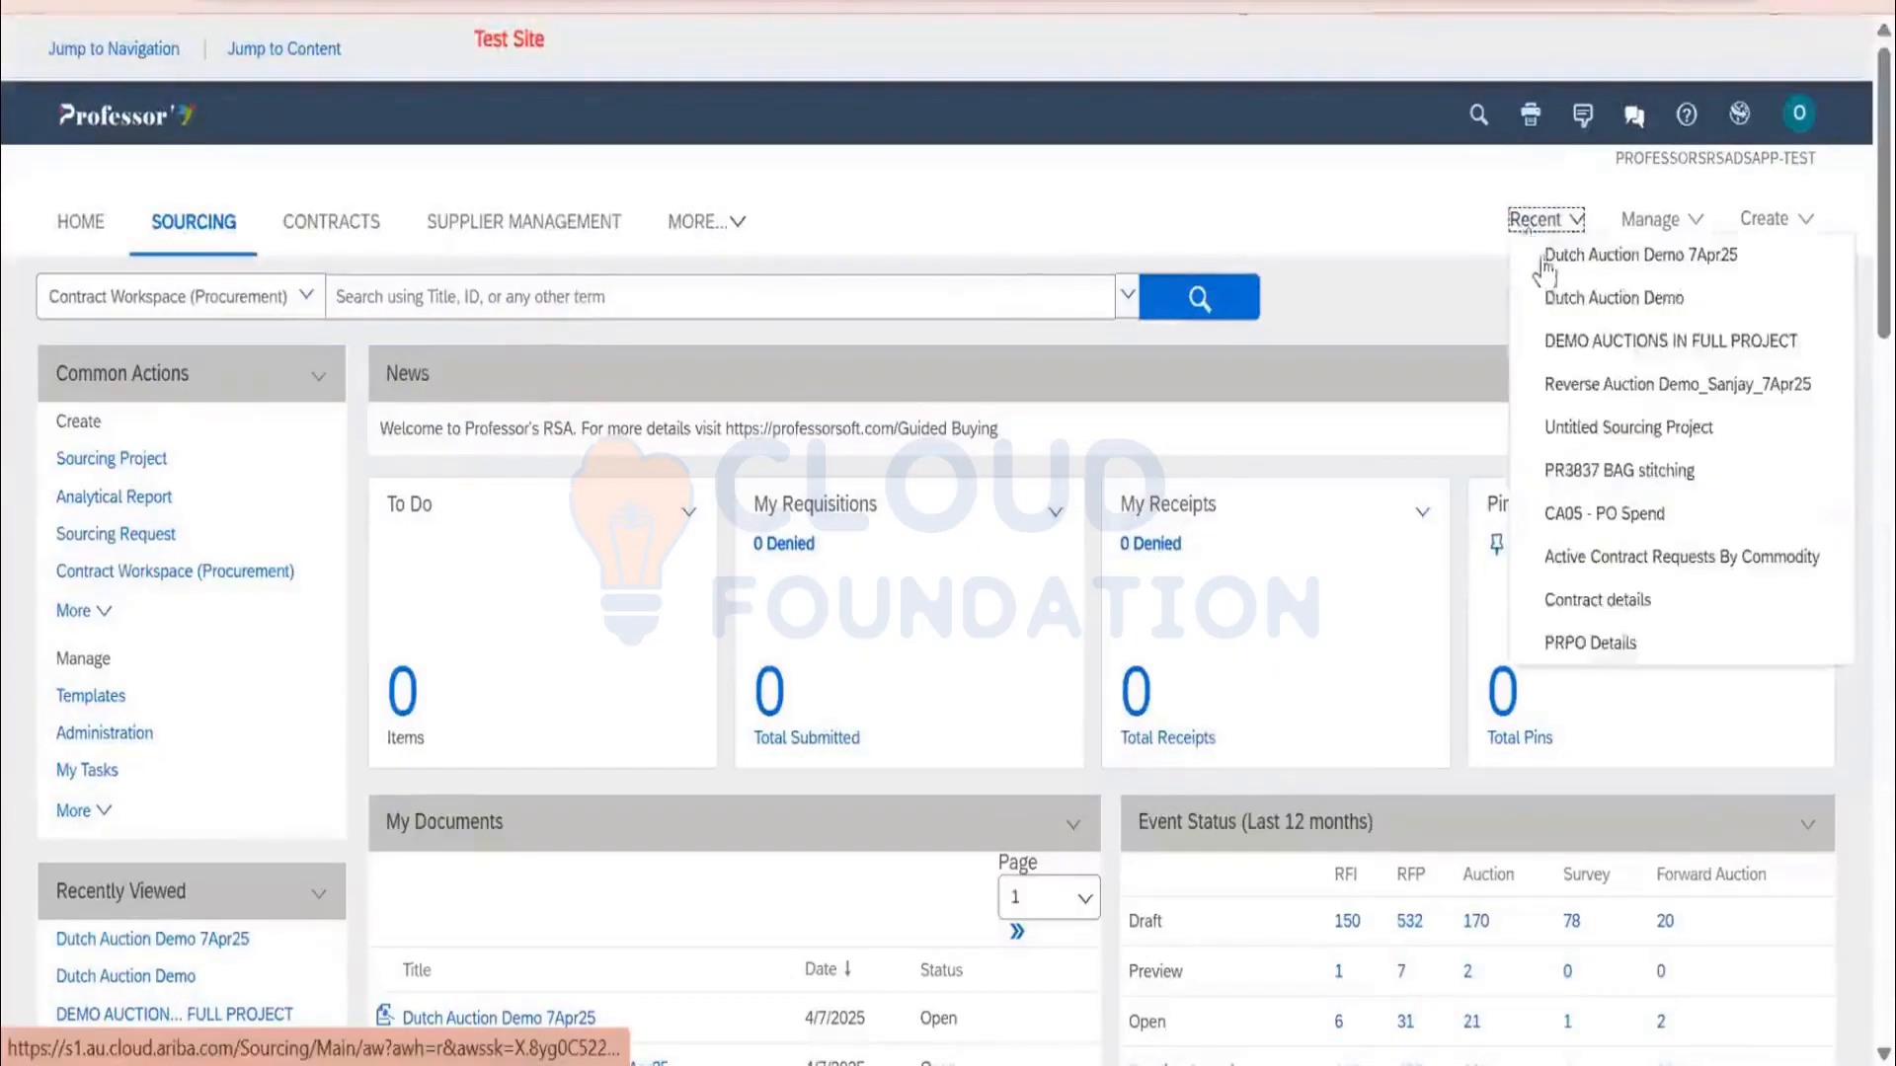
click(1550, 258)
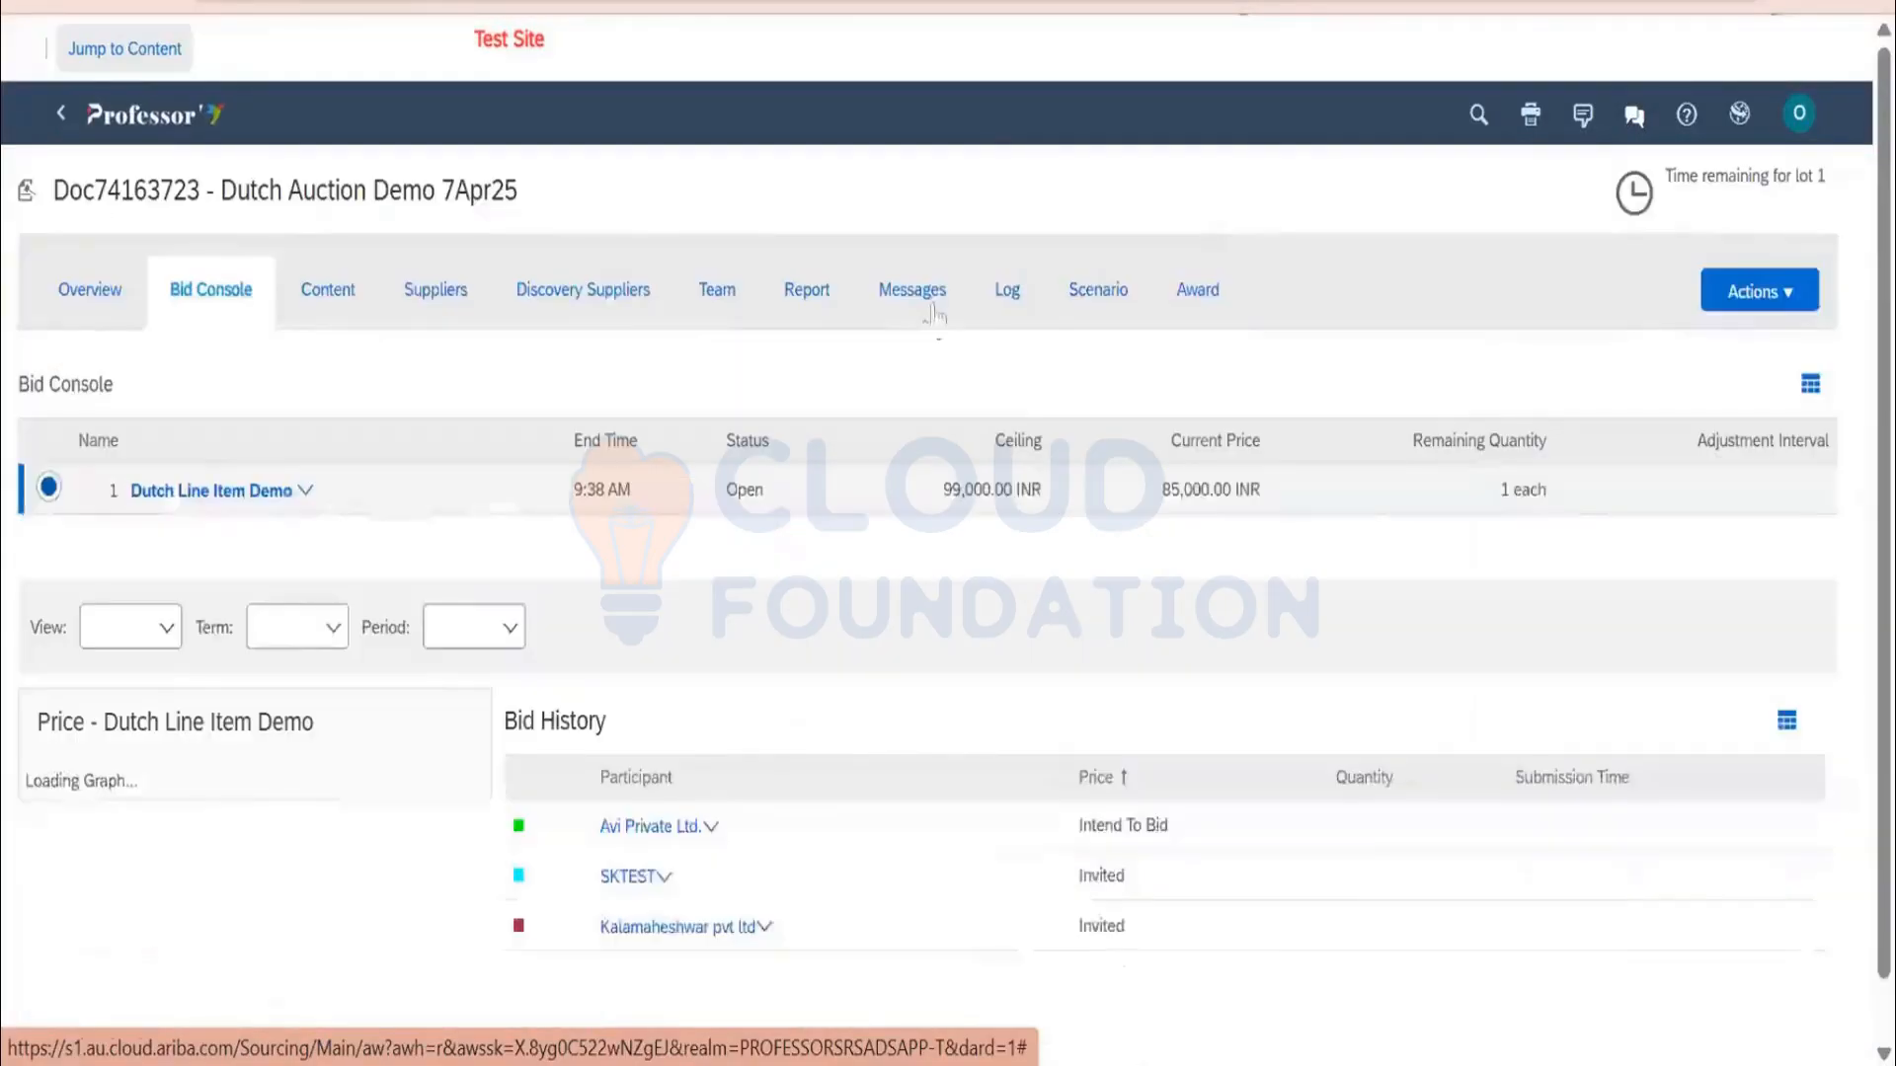
click(346, 301)
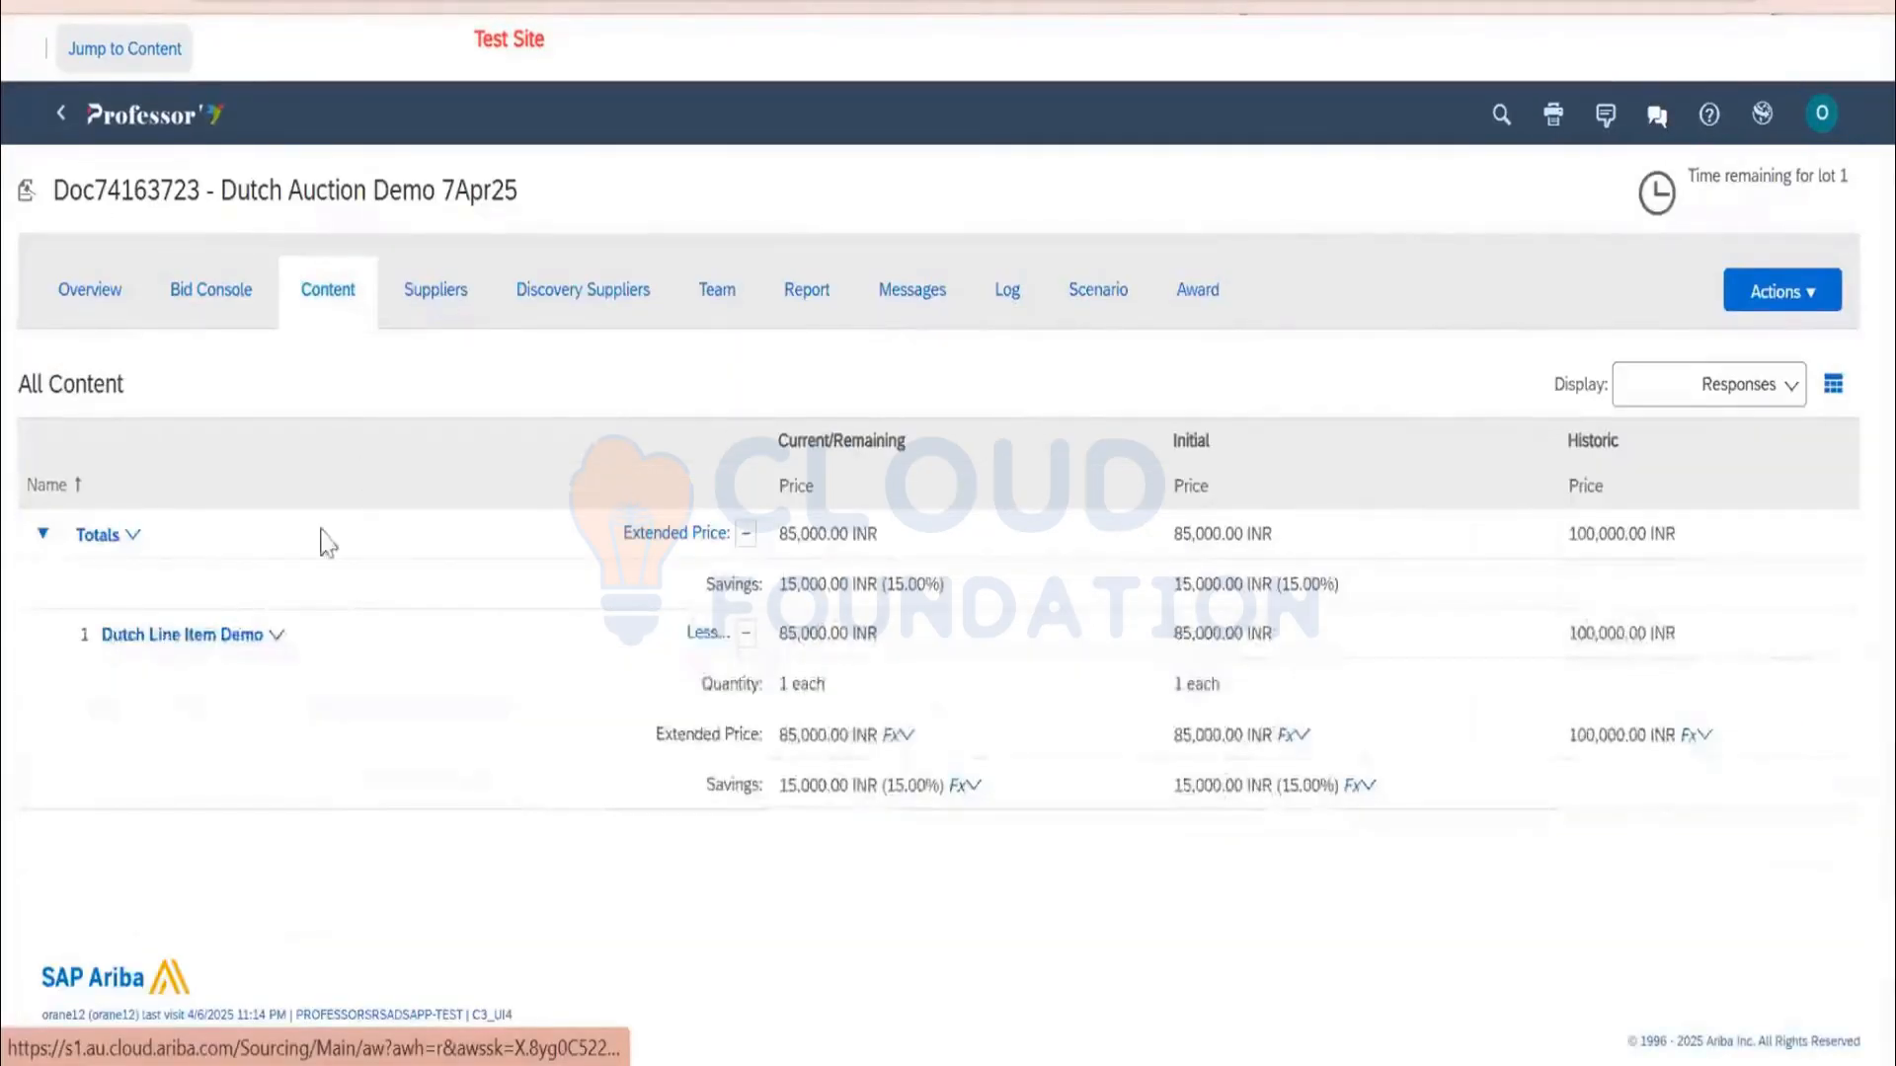
click(436, 290)
click(52, 543)
click(178, 657)
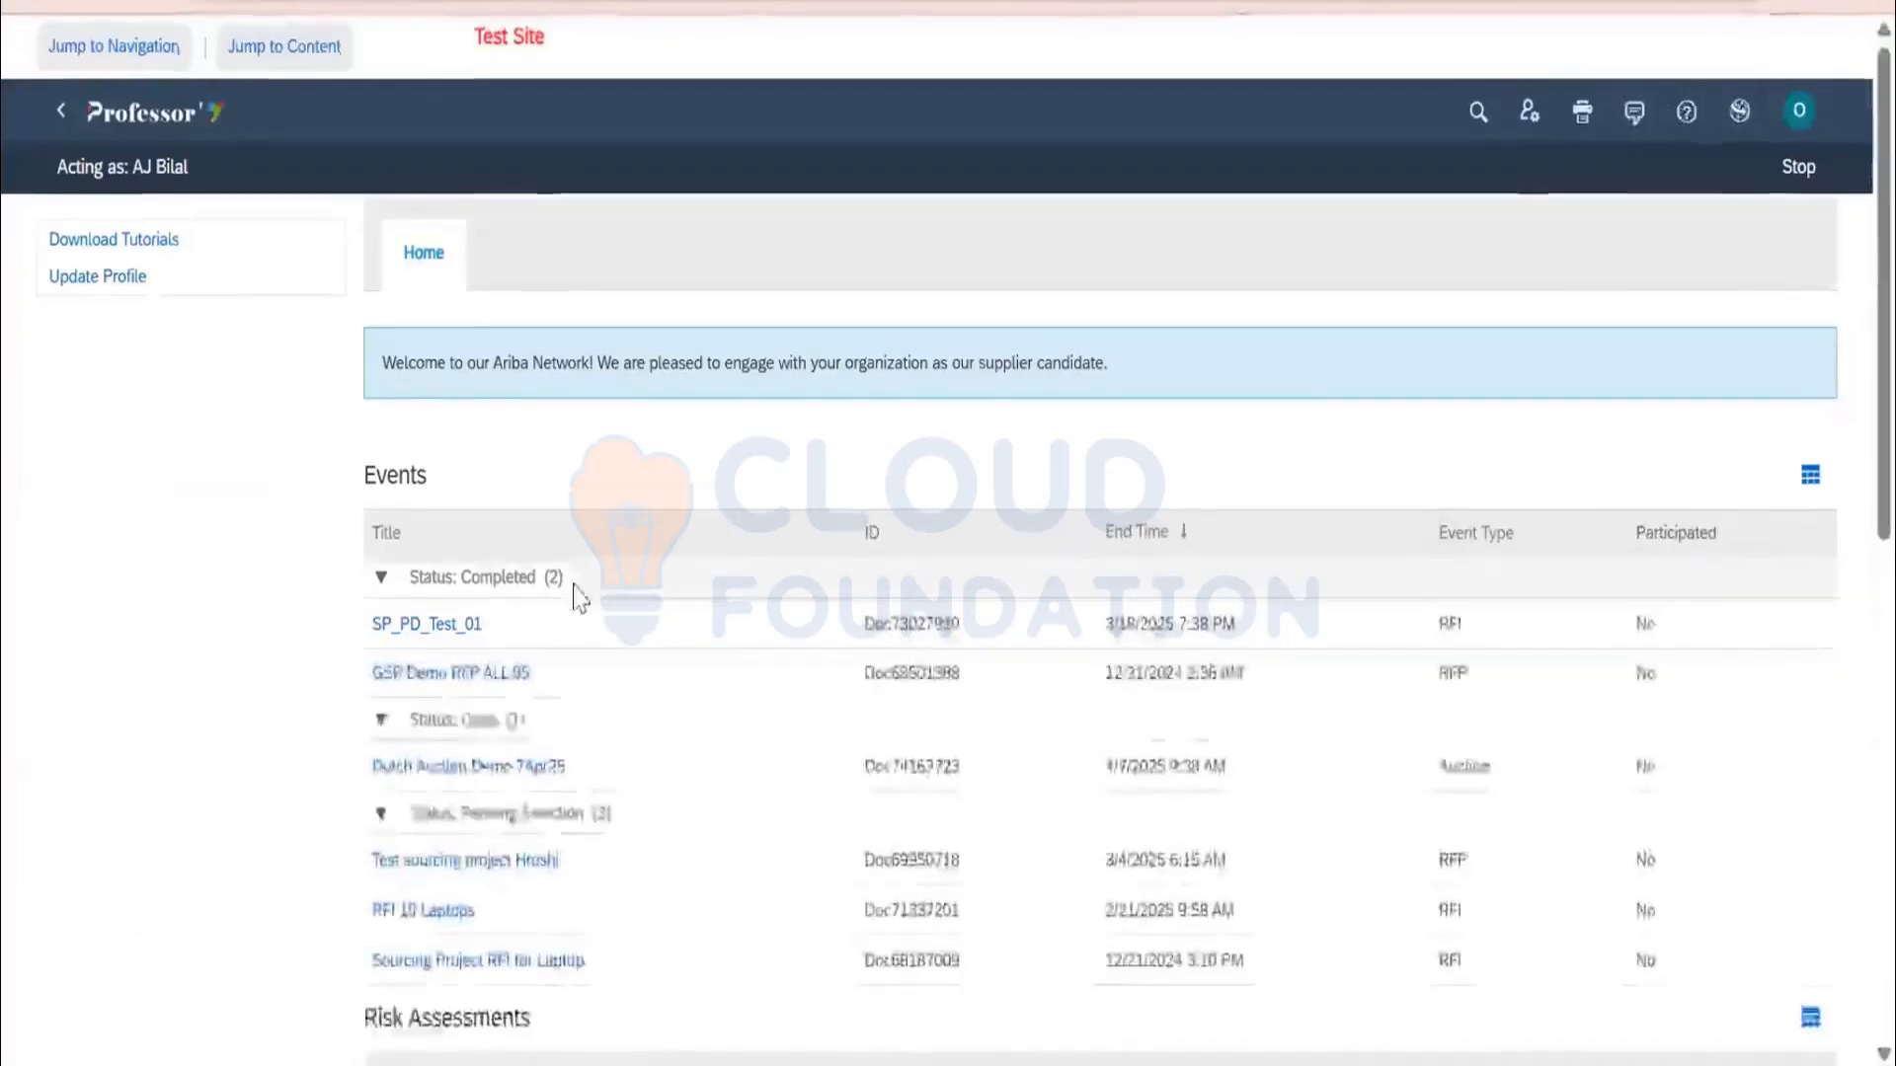
Open Dutch Auction Demo 7Apr25 and accept the prerequisite agreement
scroll(496, 542, down, 2)
click(489, 590)
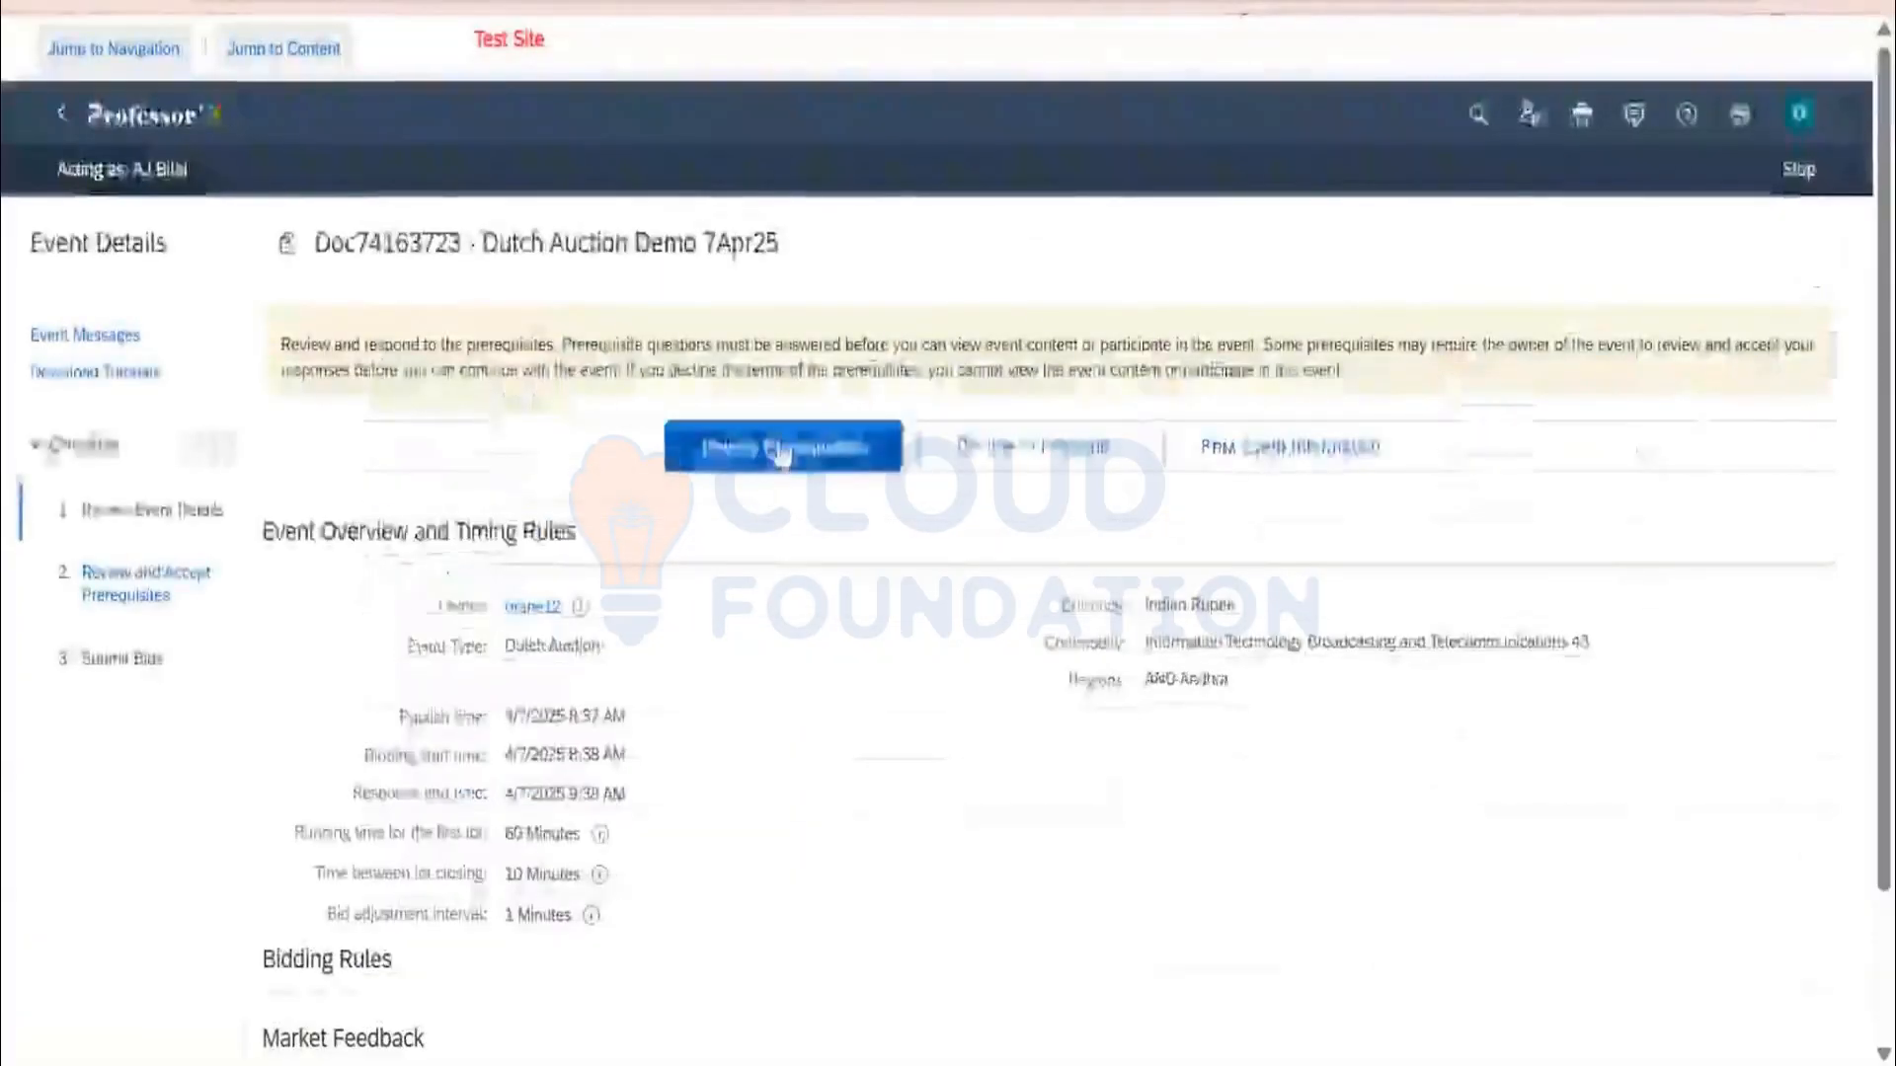
click(780, 450)
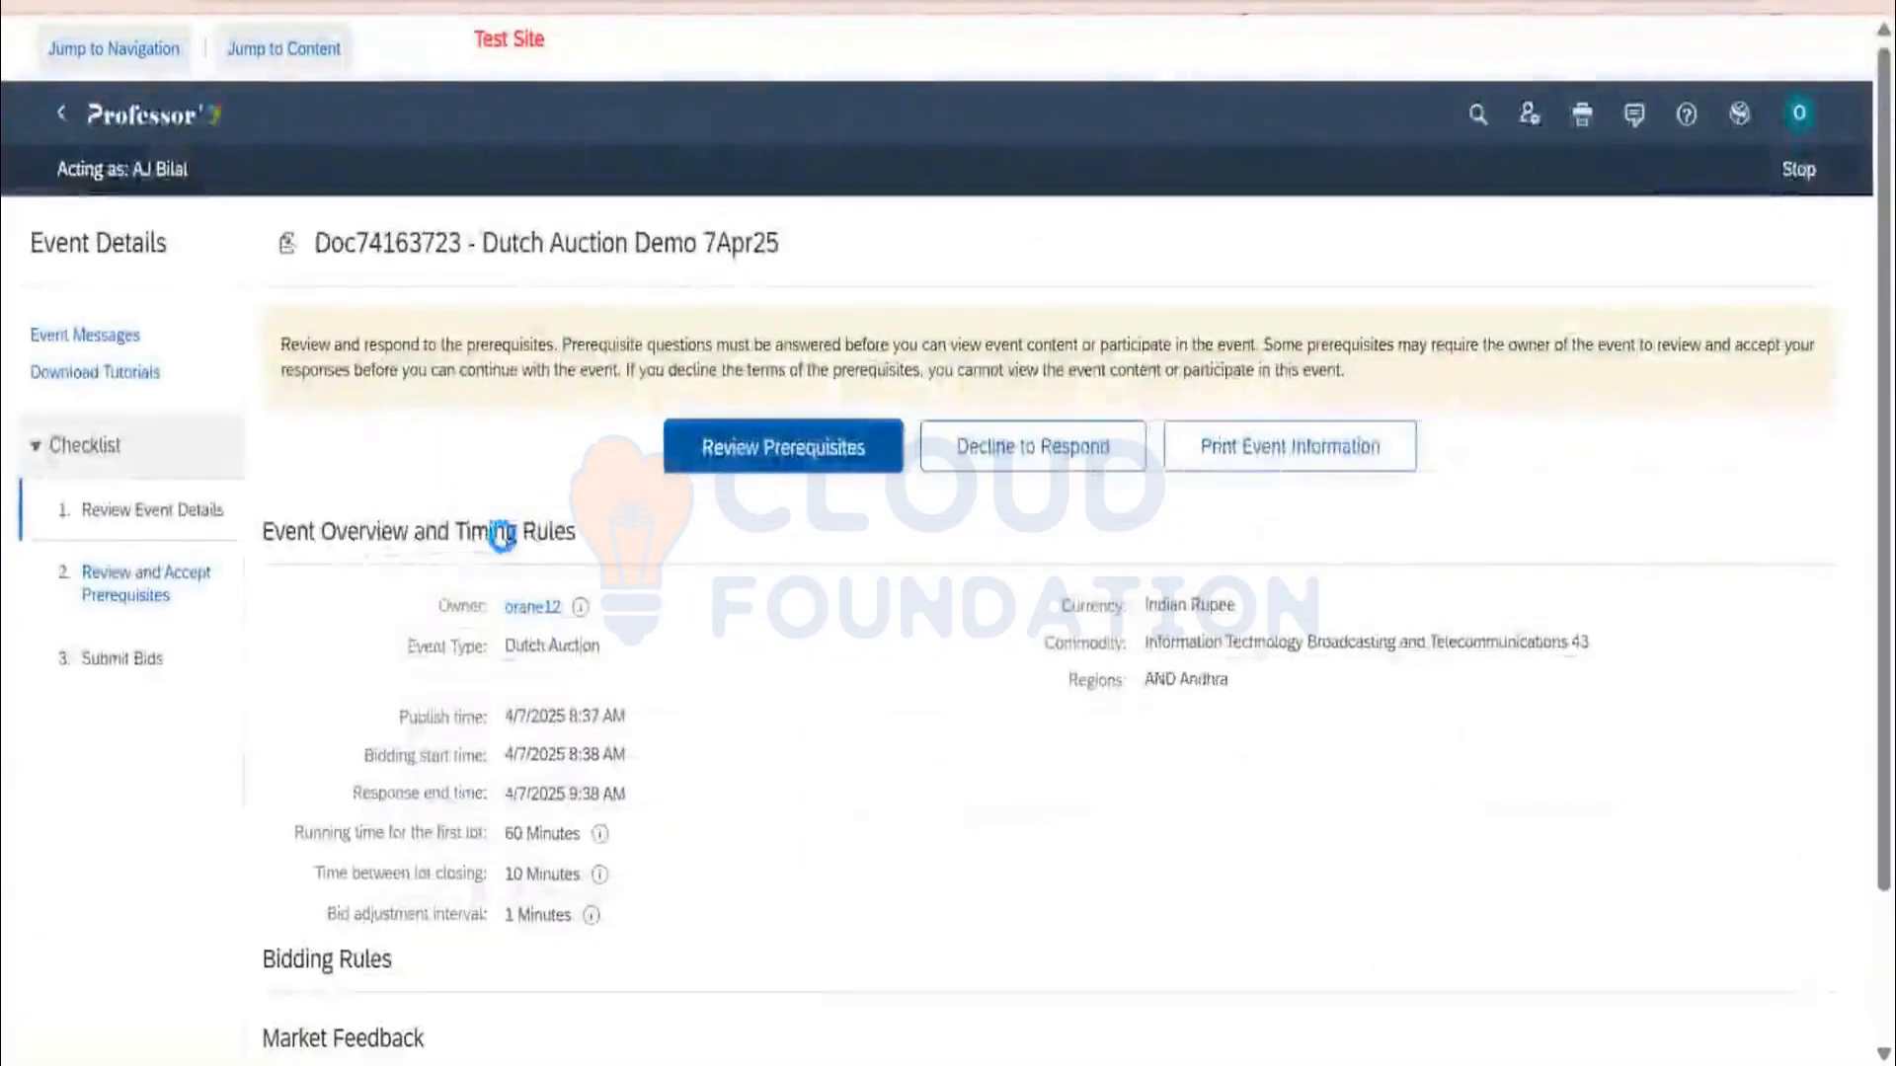
scroll(431, 648, down, 3)
scroll(431, 648, down, 15)
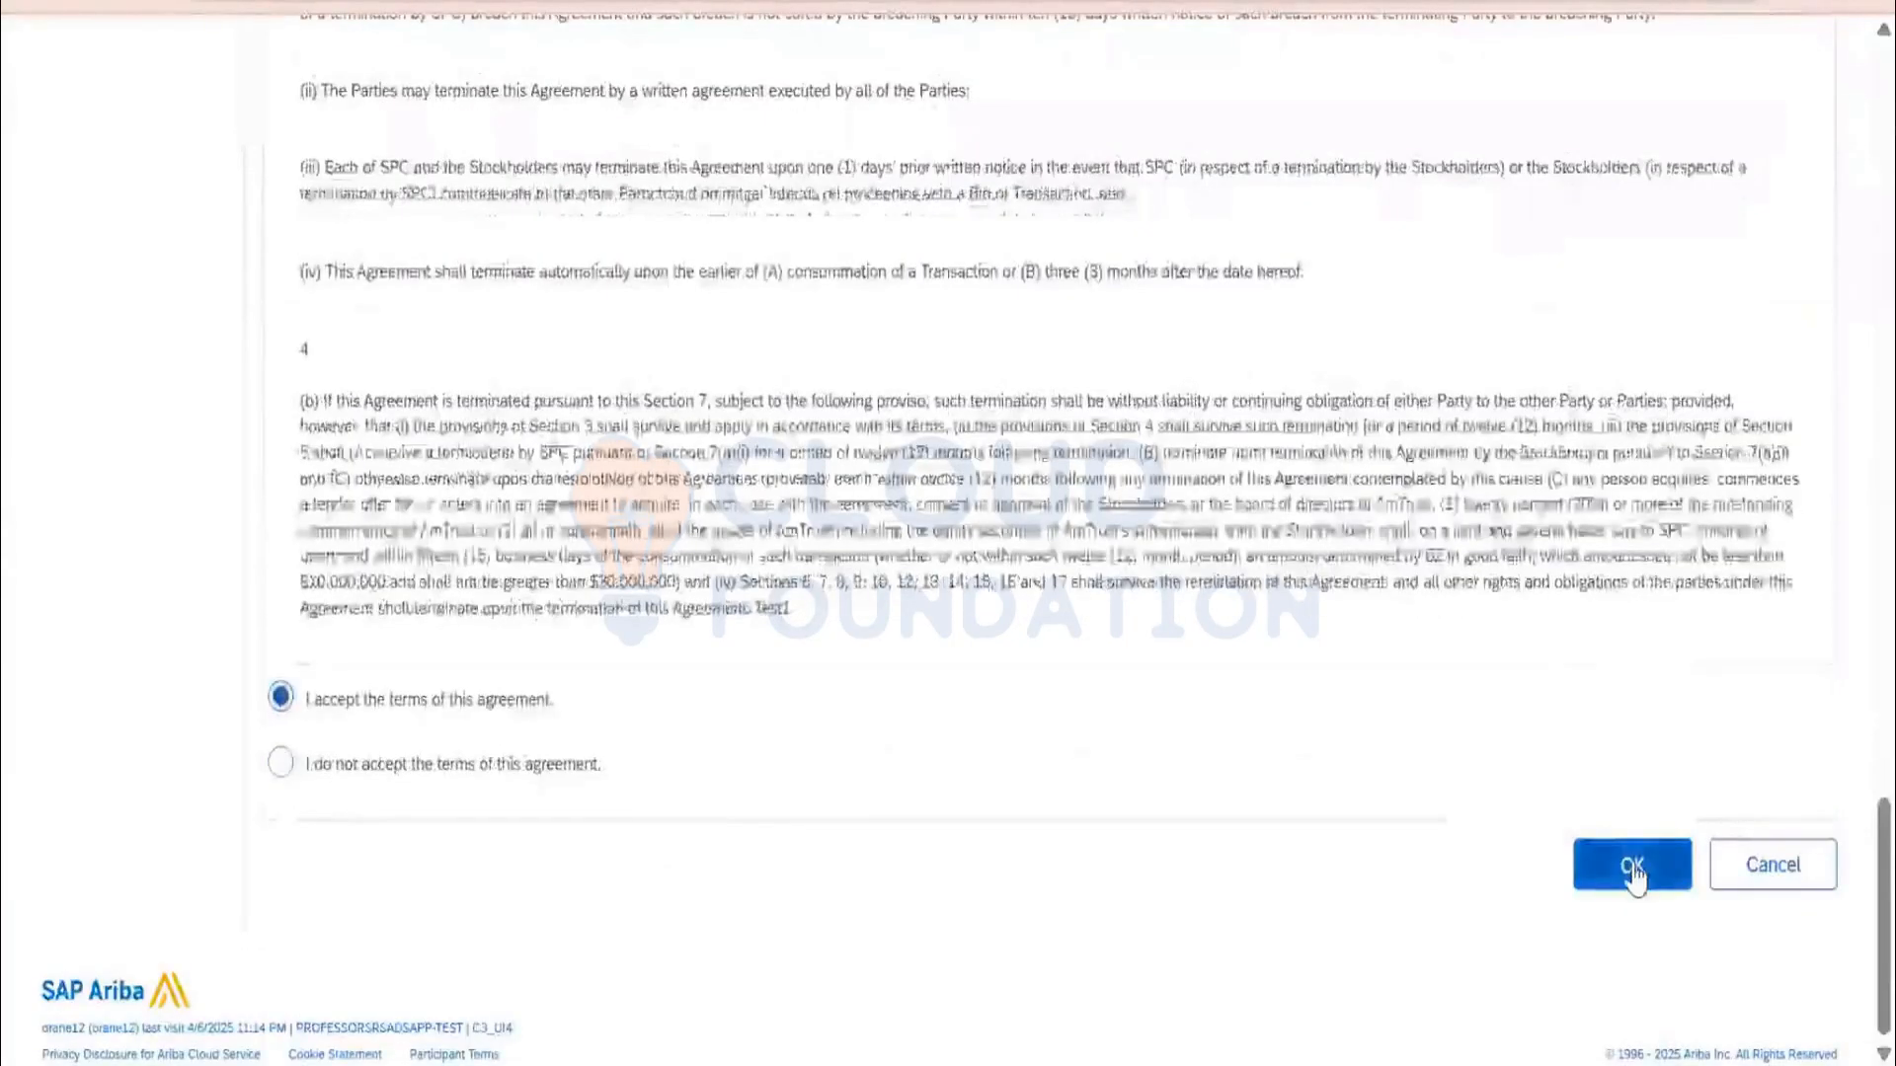
click(1632, 865)
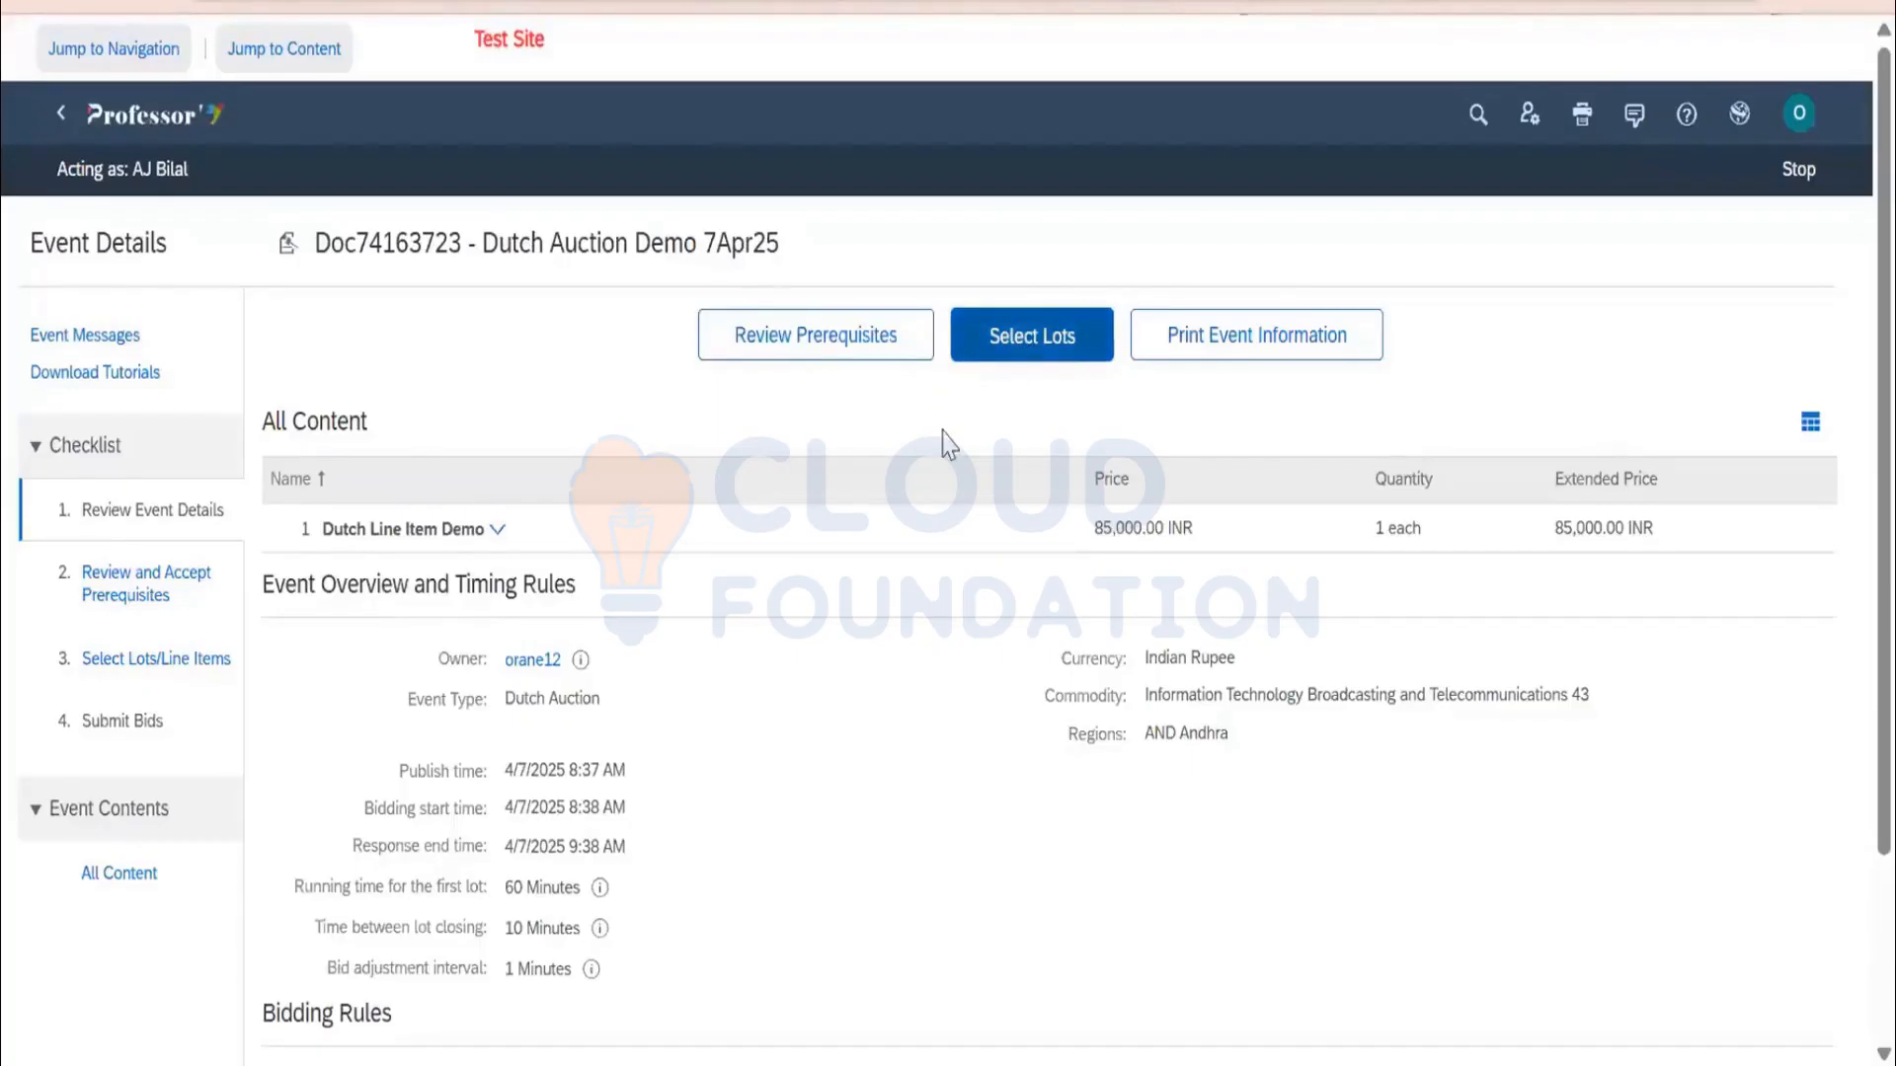
Confirm the Dutch Line Item Demo lot, watch the price rise from 85,000 to 86,000 INR, then stop
click(1032, 335)
click(295, 666)
click(538, 726)
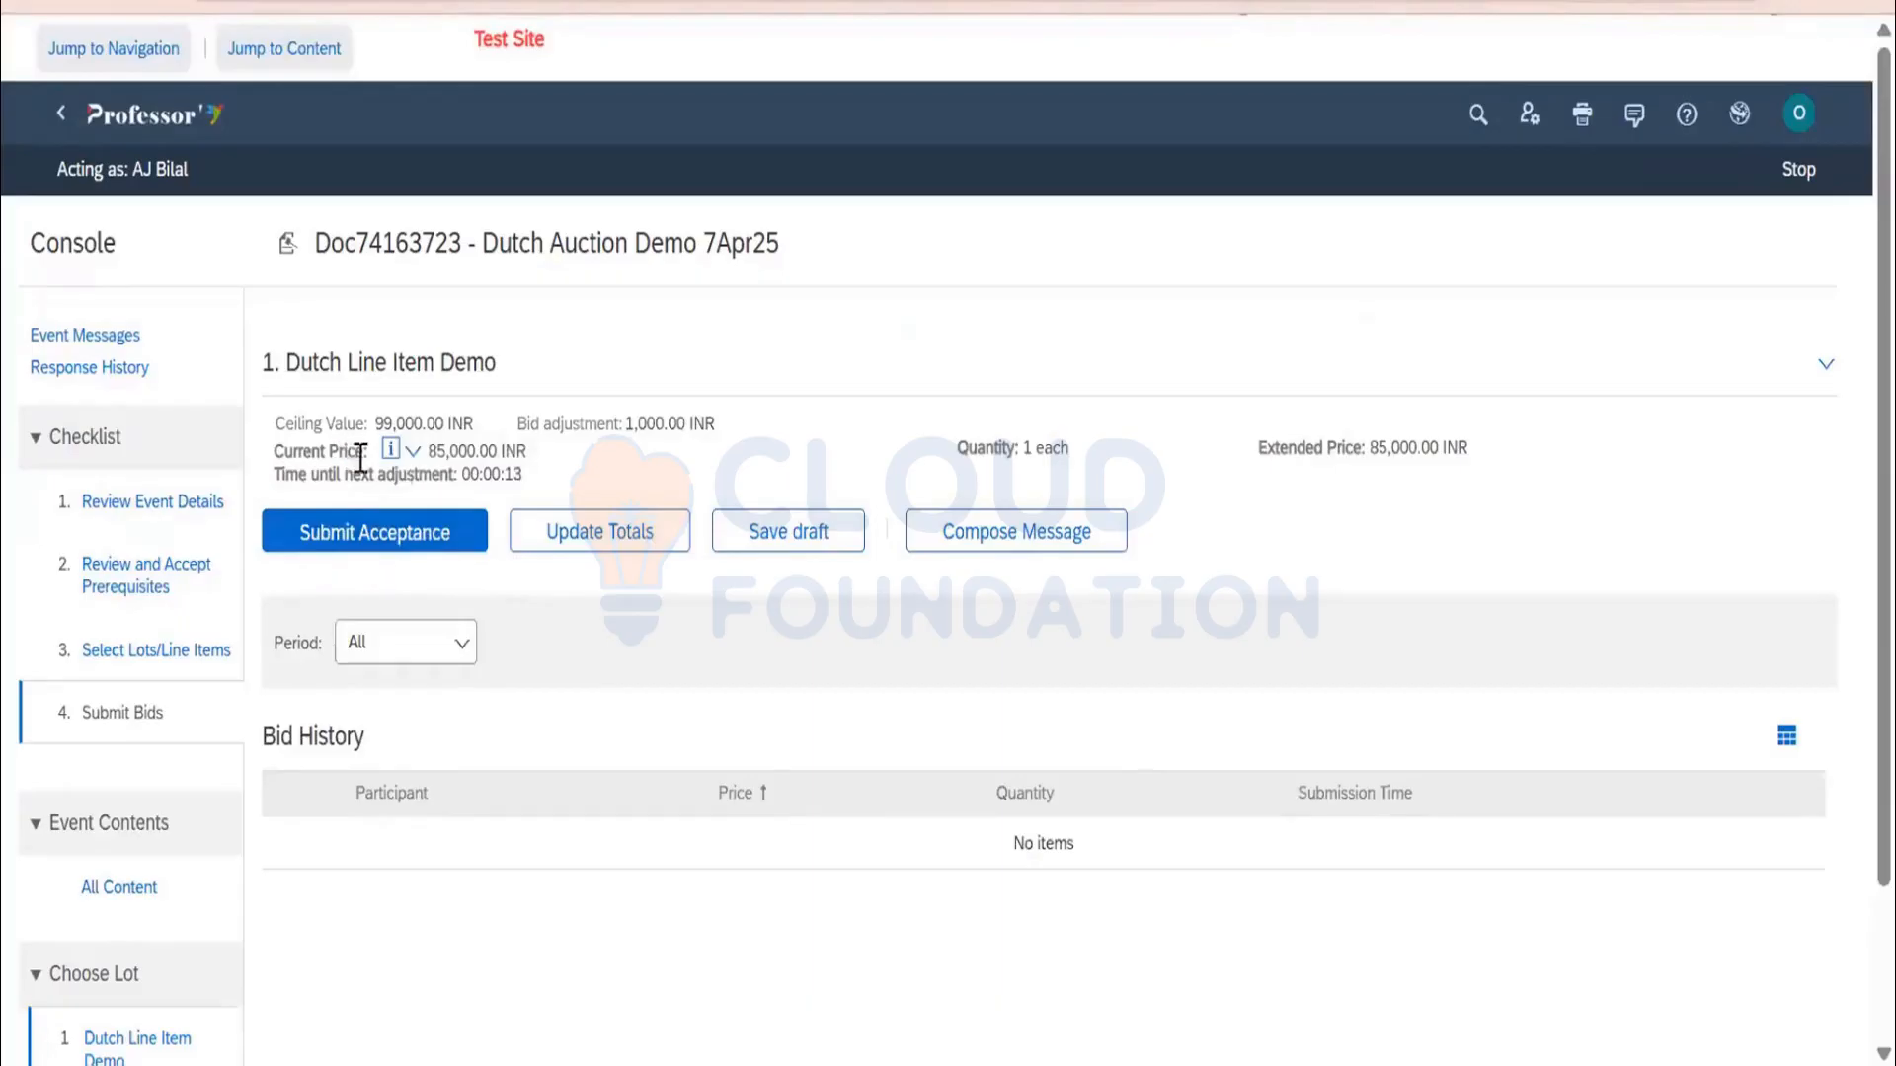
drag(428, 452, 492, 445)
drag(427, 451, 497, 481)
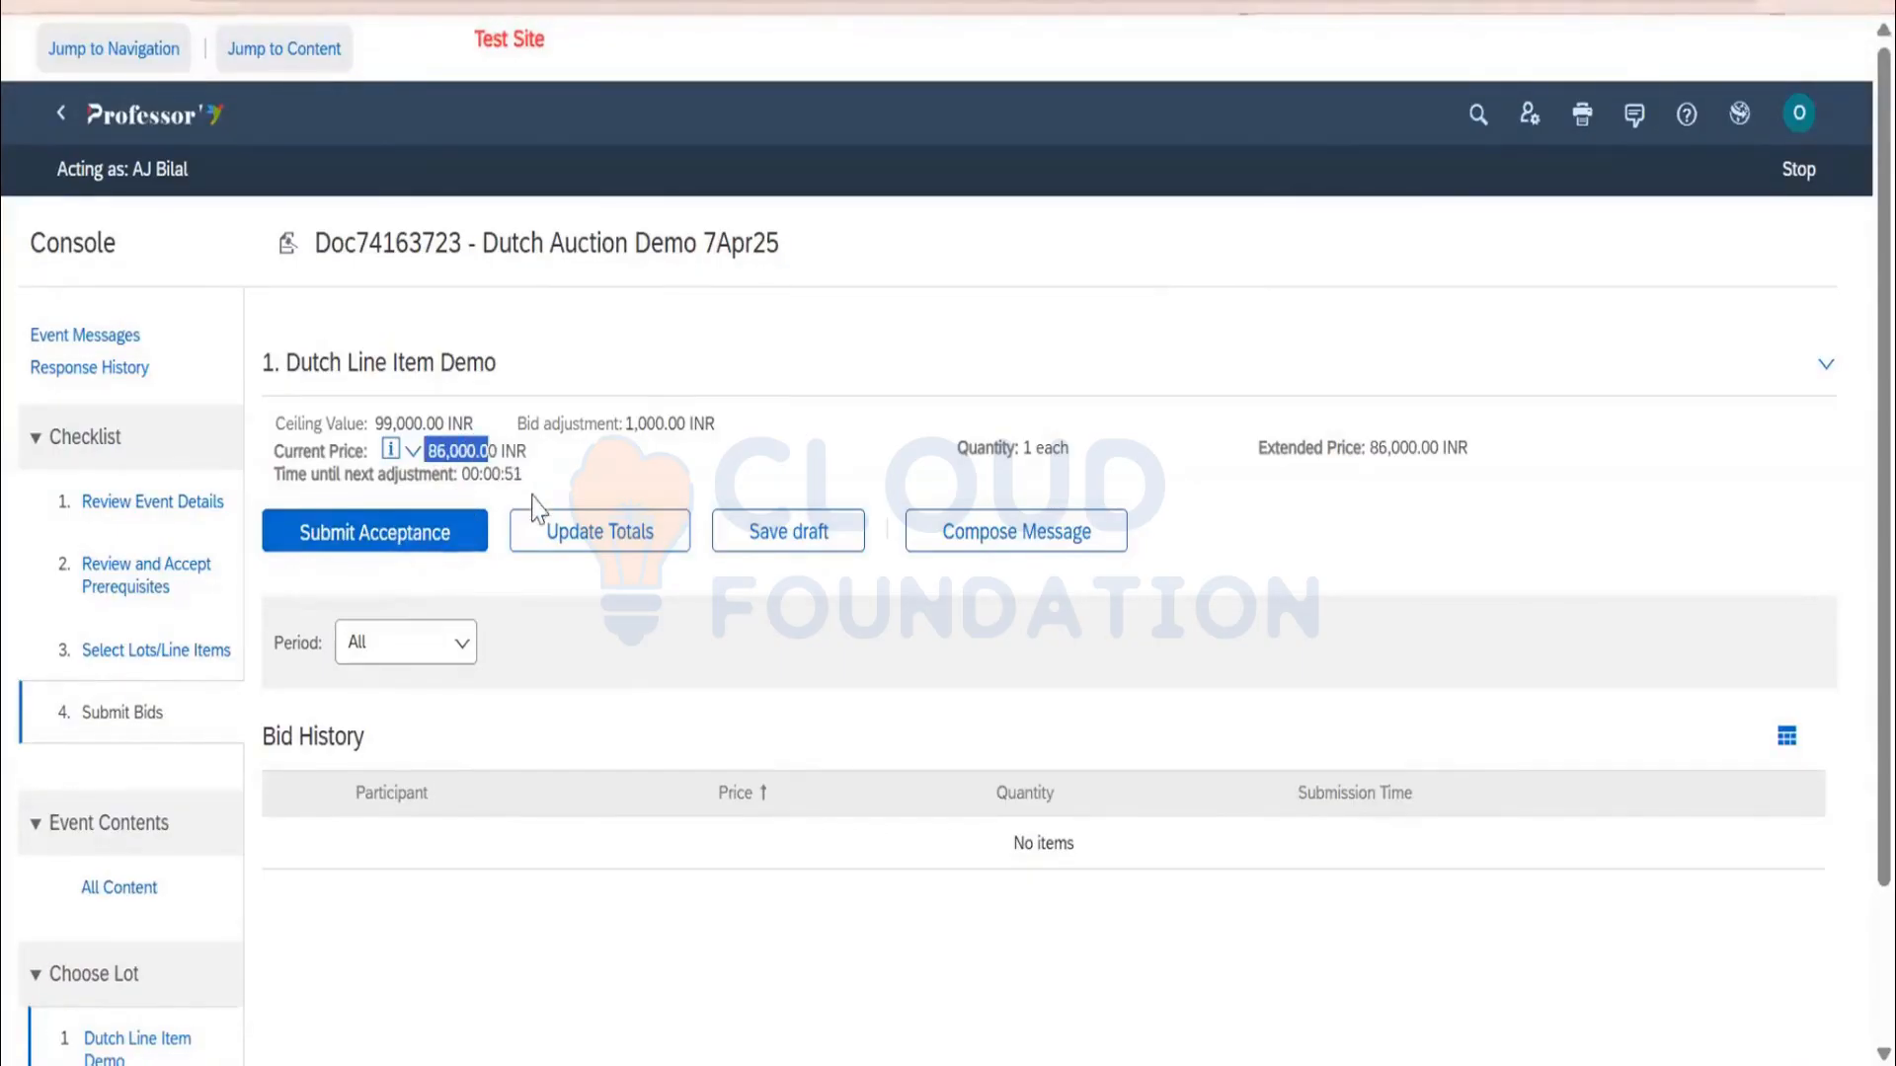
click(1792, 178)
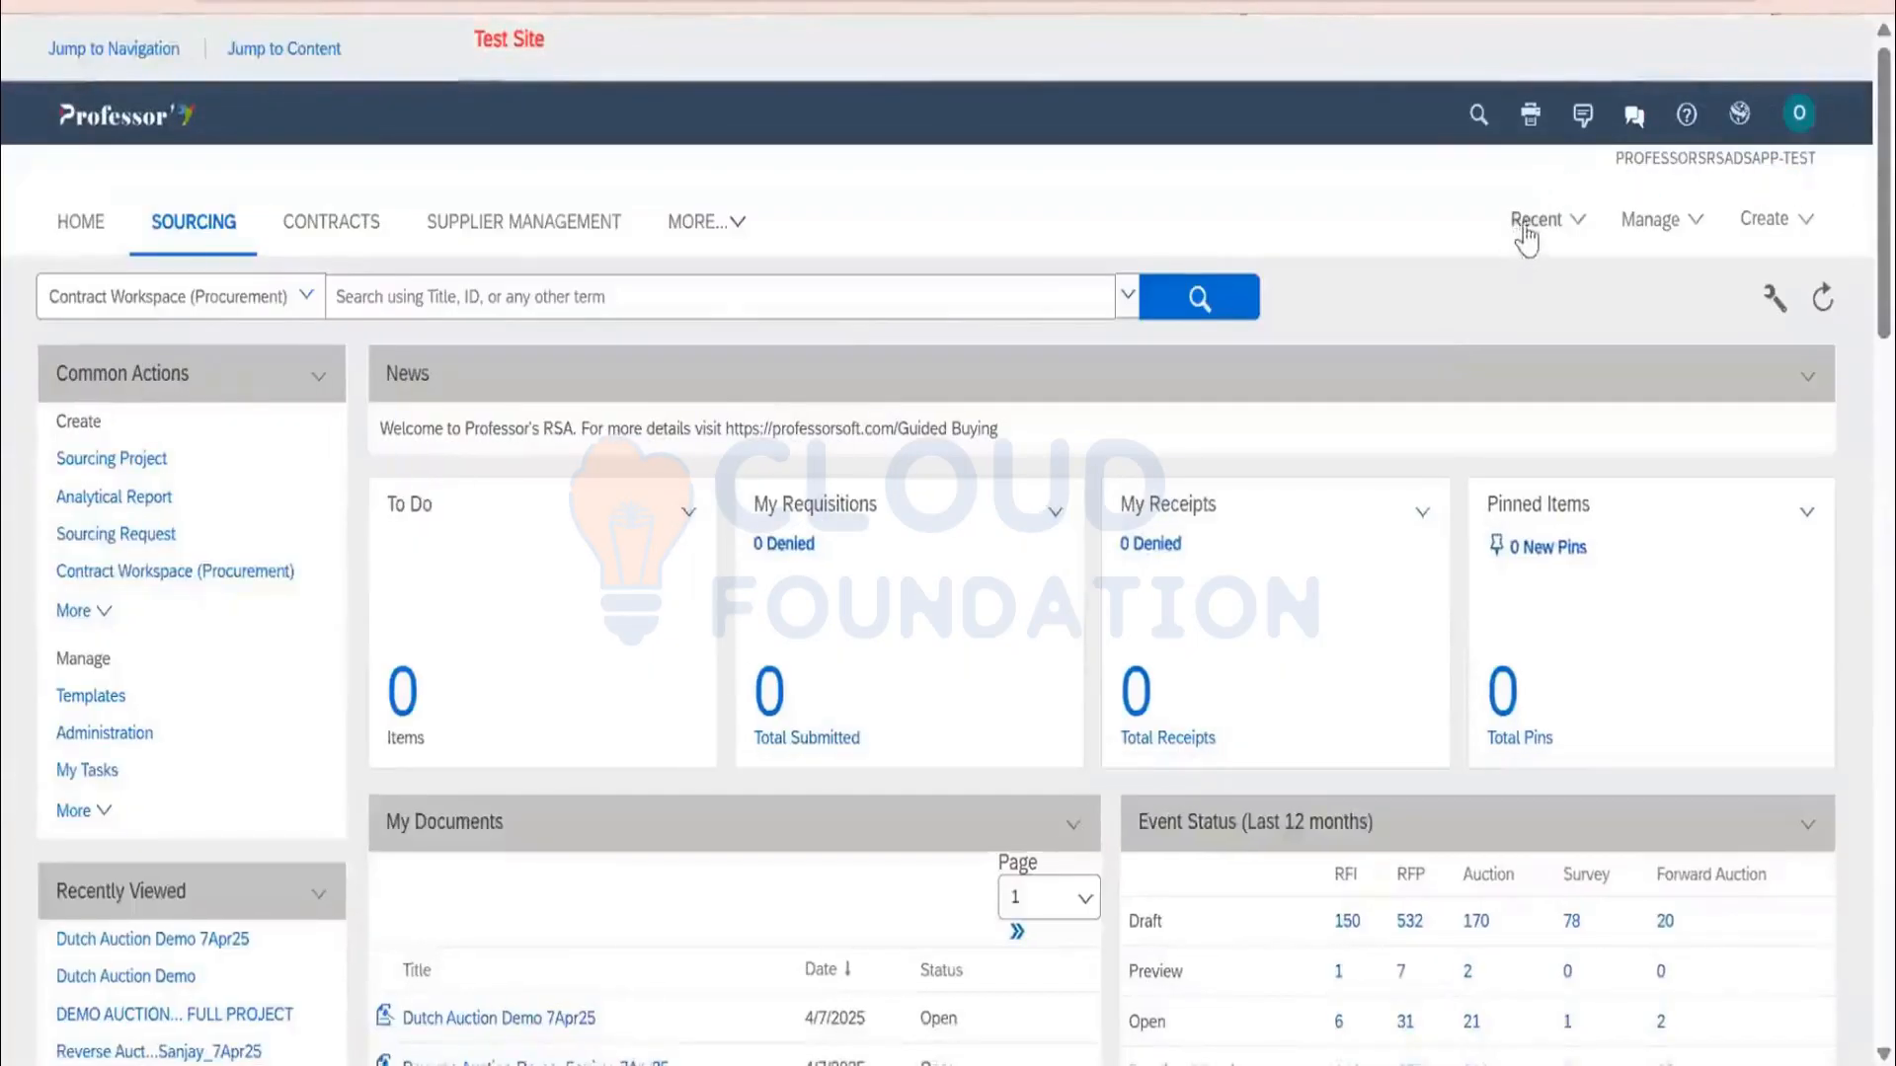
Reopen Dutch Auction Demo 7Apr25 from Recent and start a surrogate bid for SKTEST
click(1526, 237)
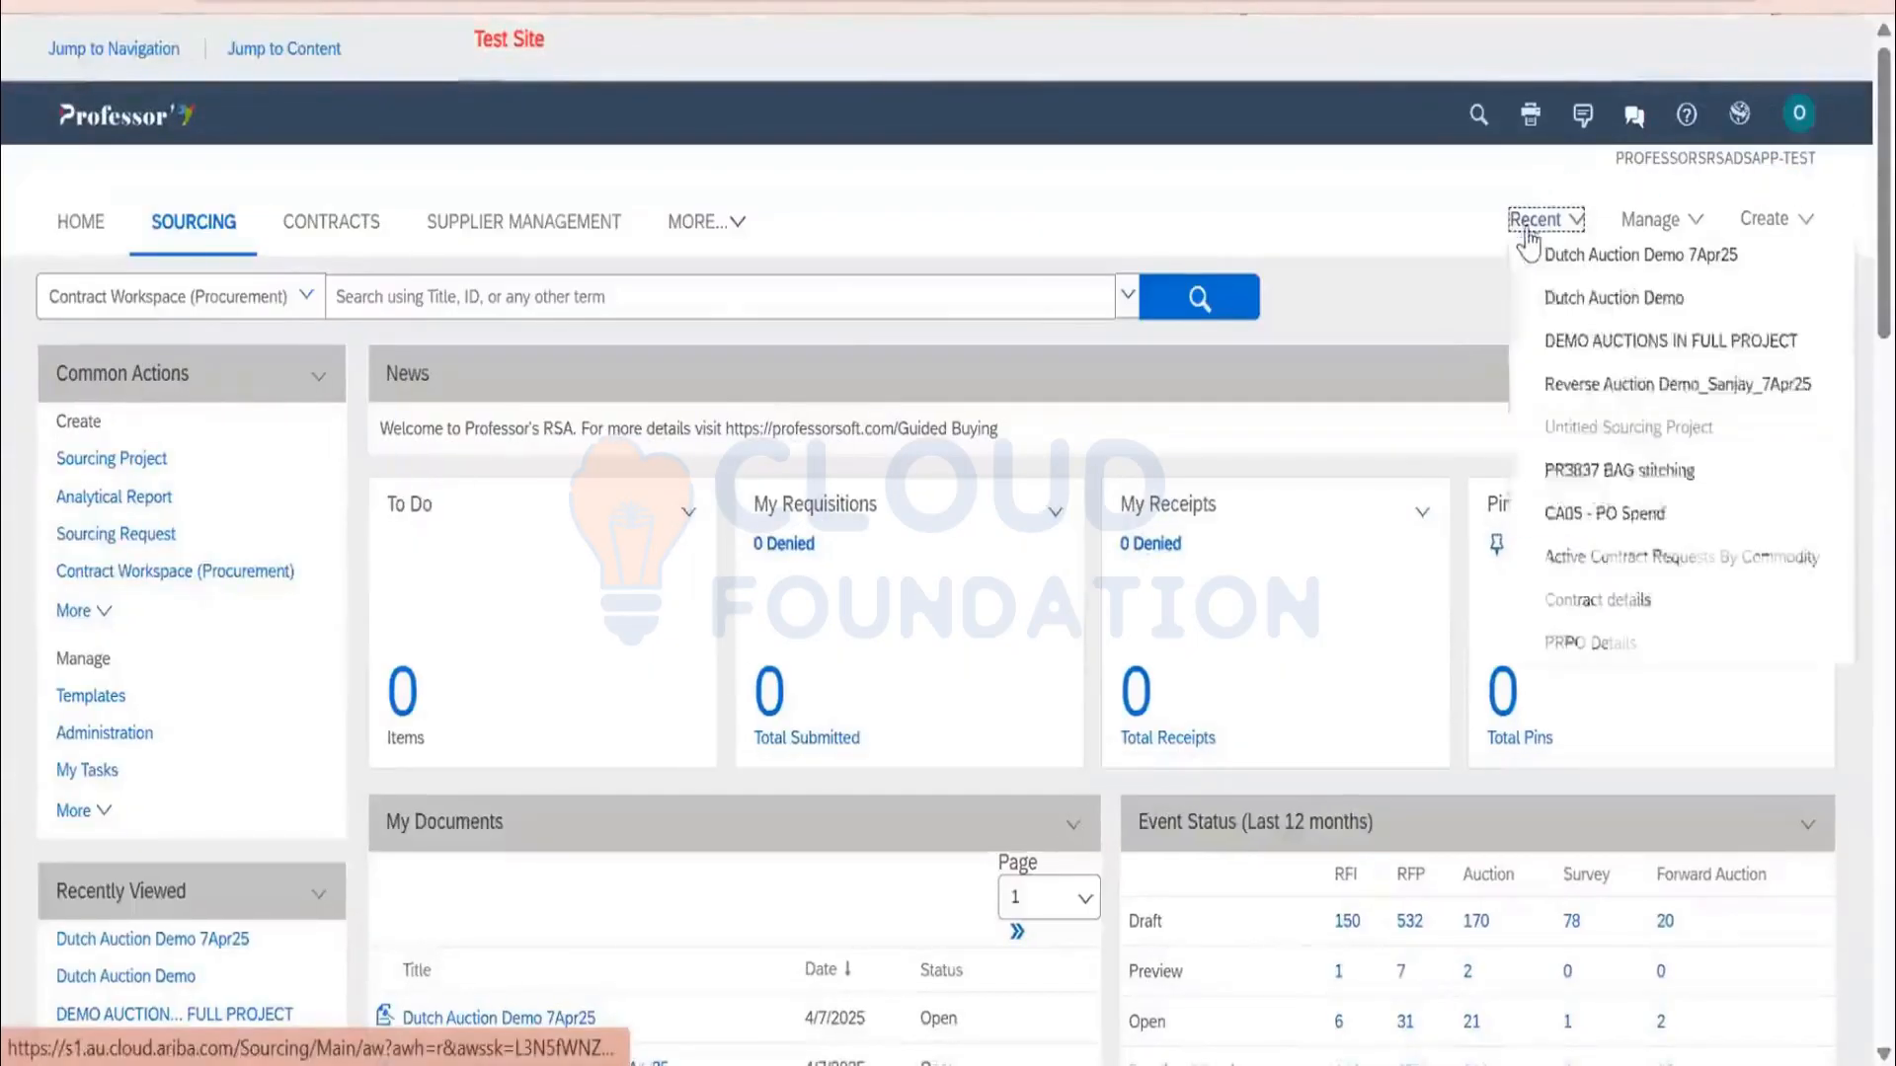
click(1549, 250)
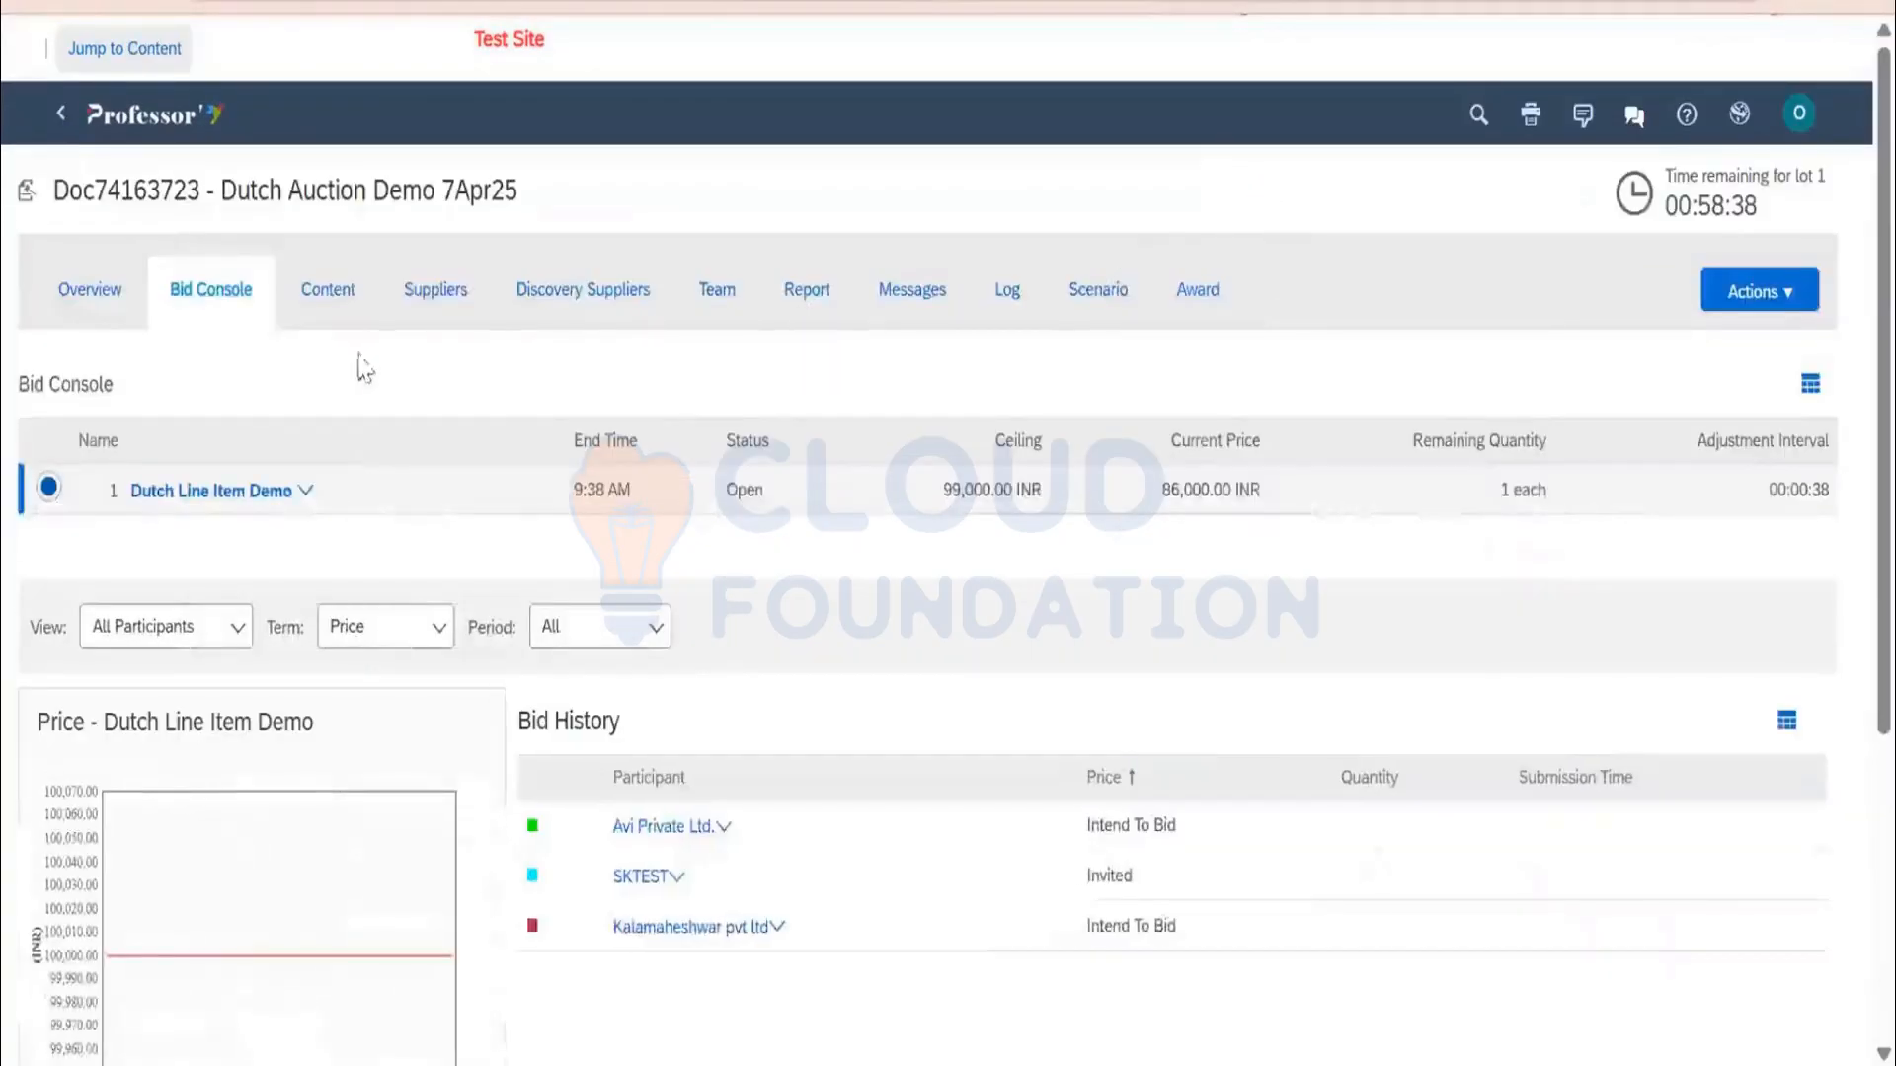
click(426, 292)
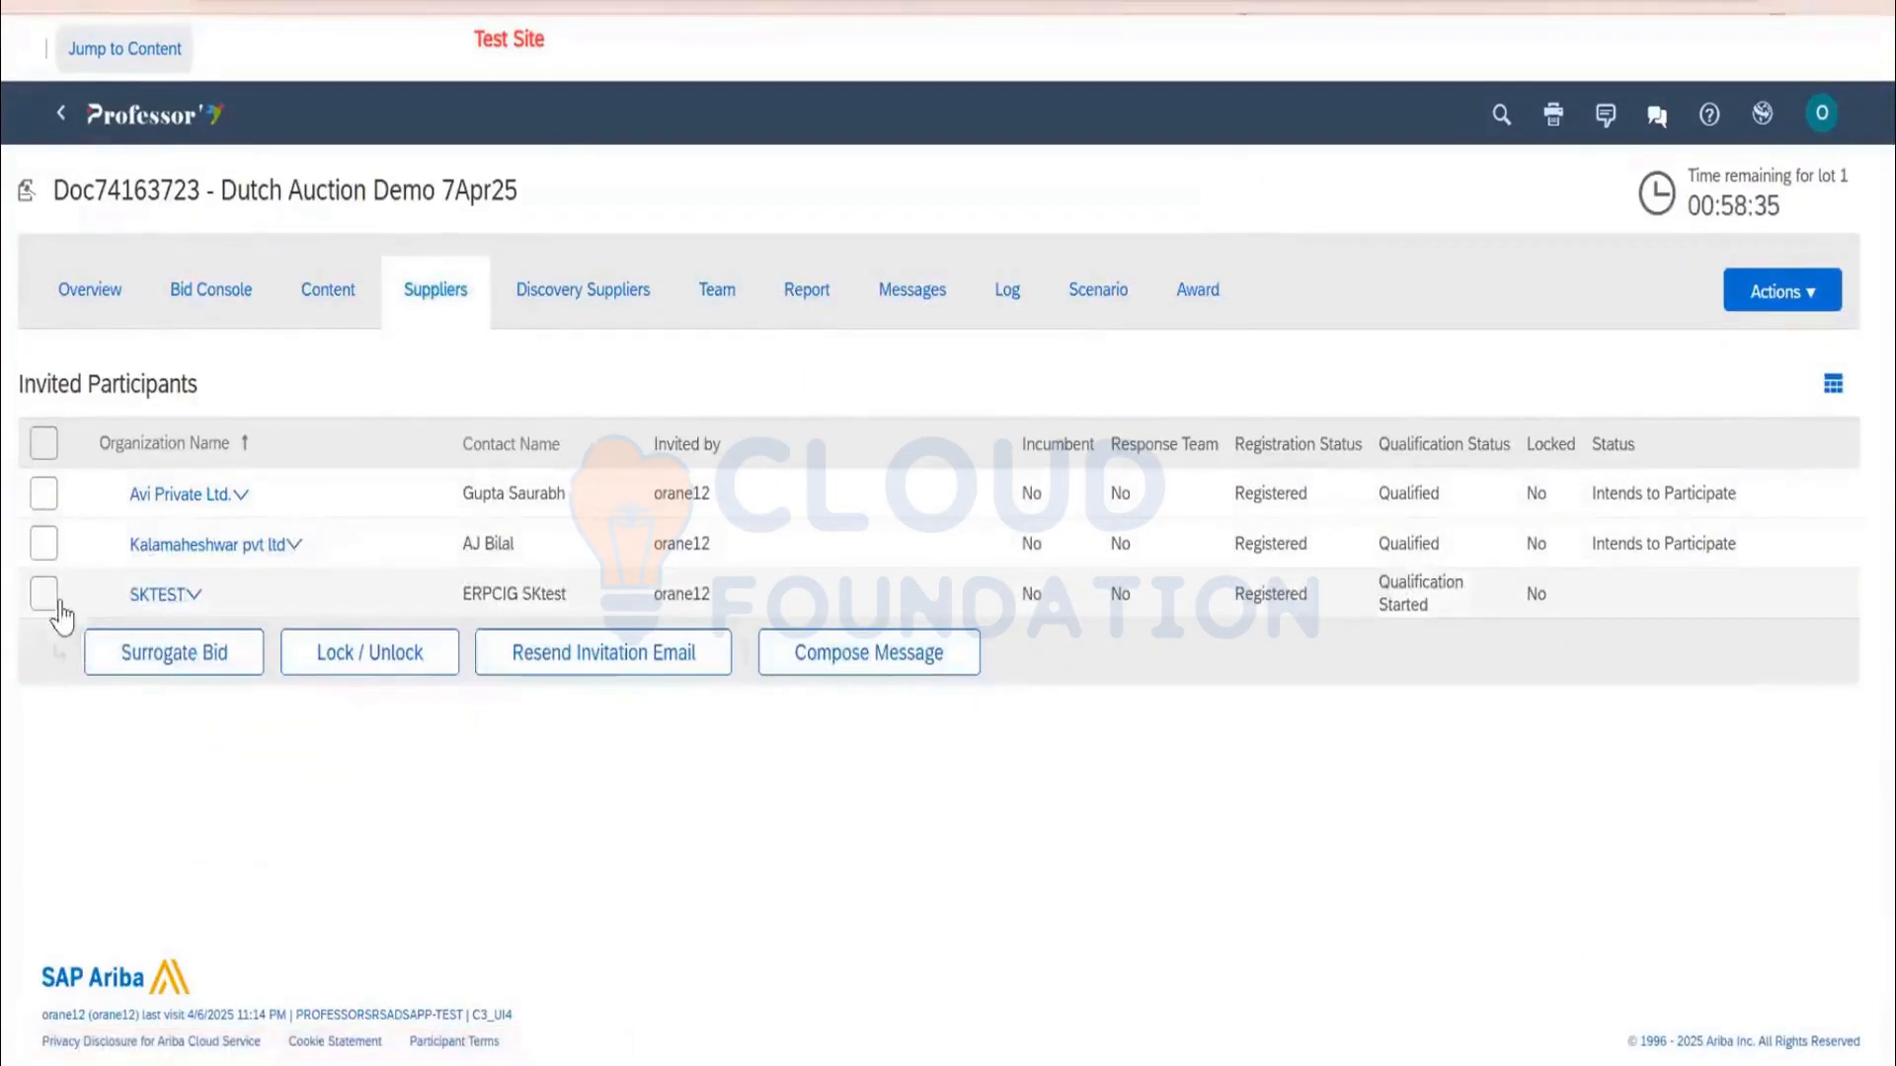
click(54, 593)
click(141, 654)
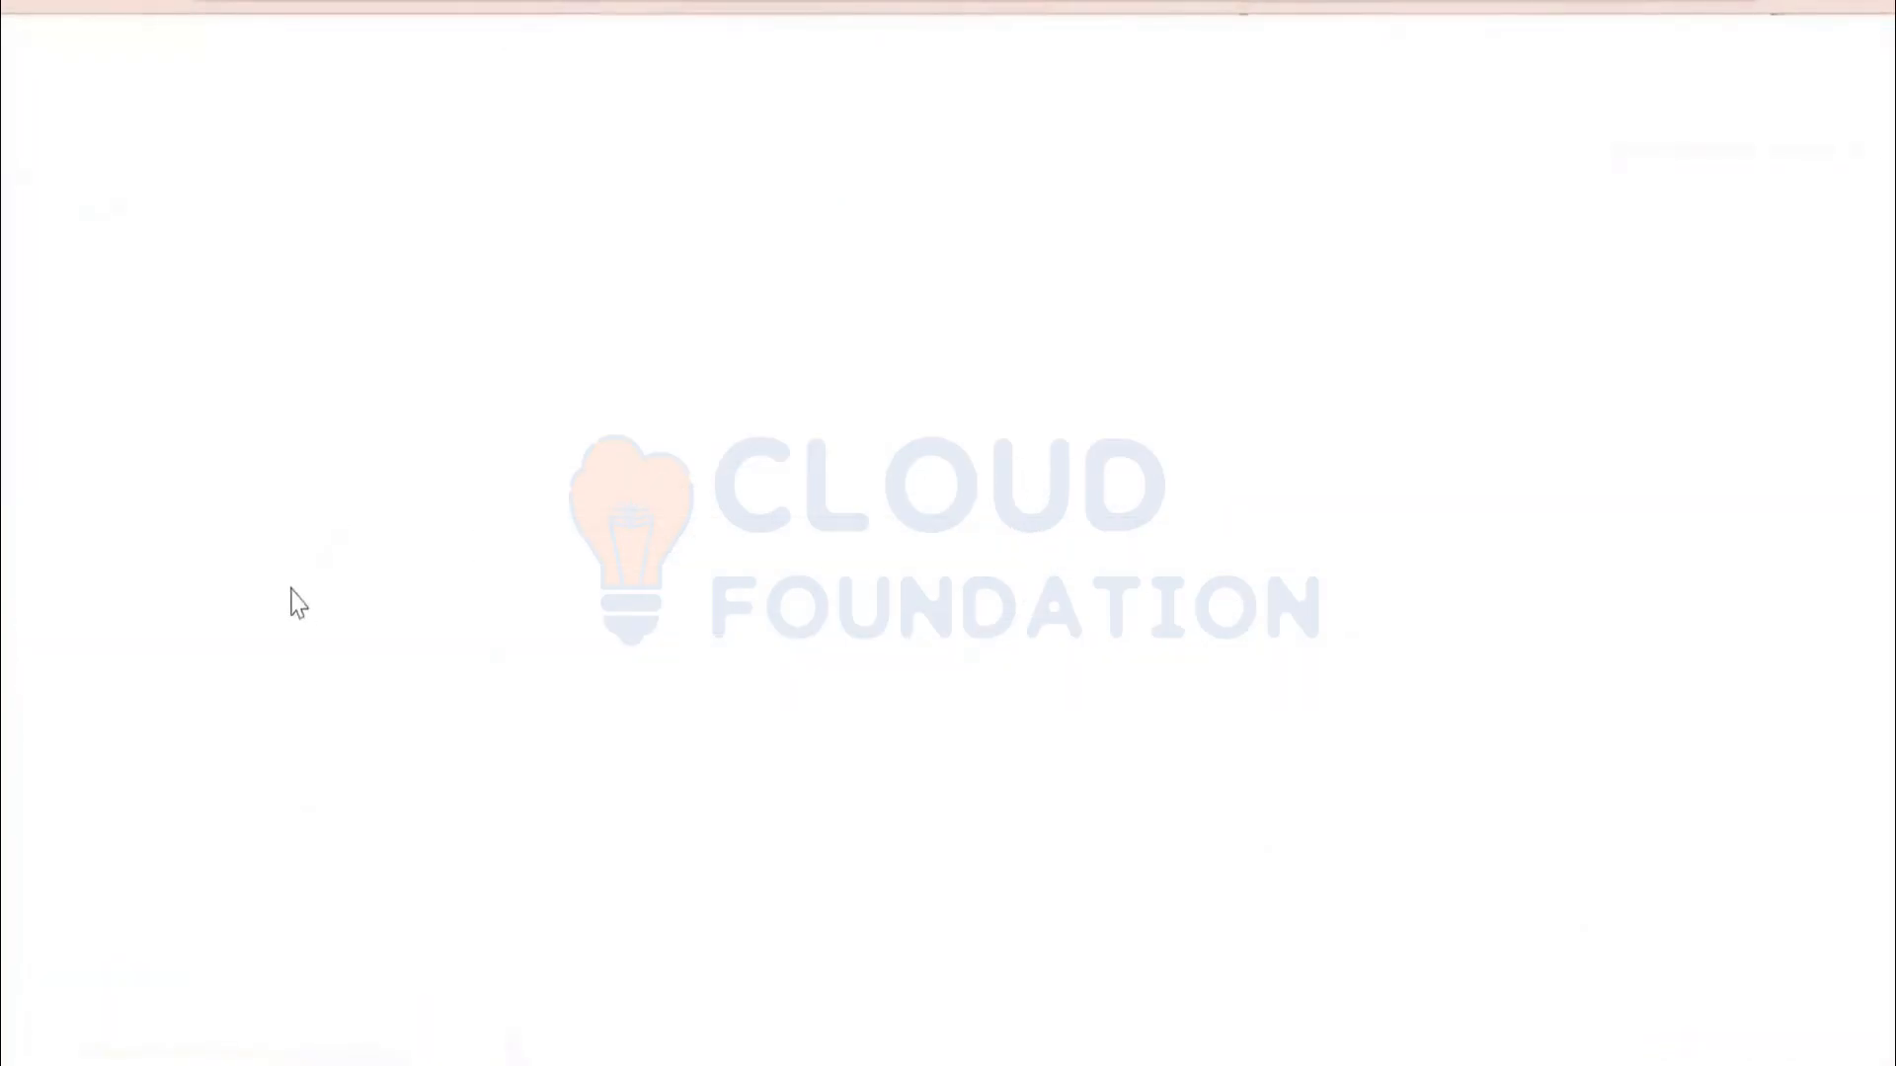
Open Dutch Auction Demo 7Apr25 from the supplier's Events table
scroll(593, 538, down, 2)
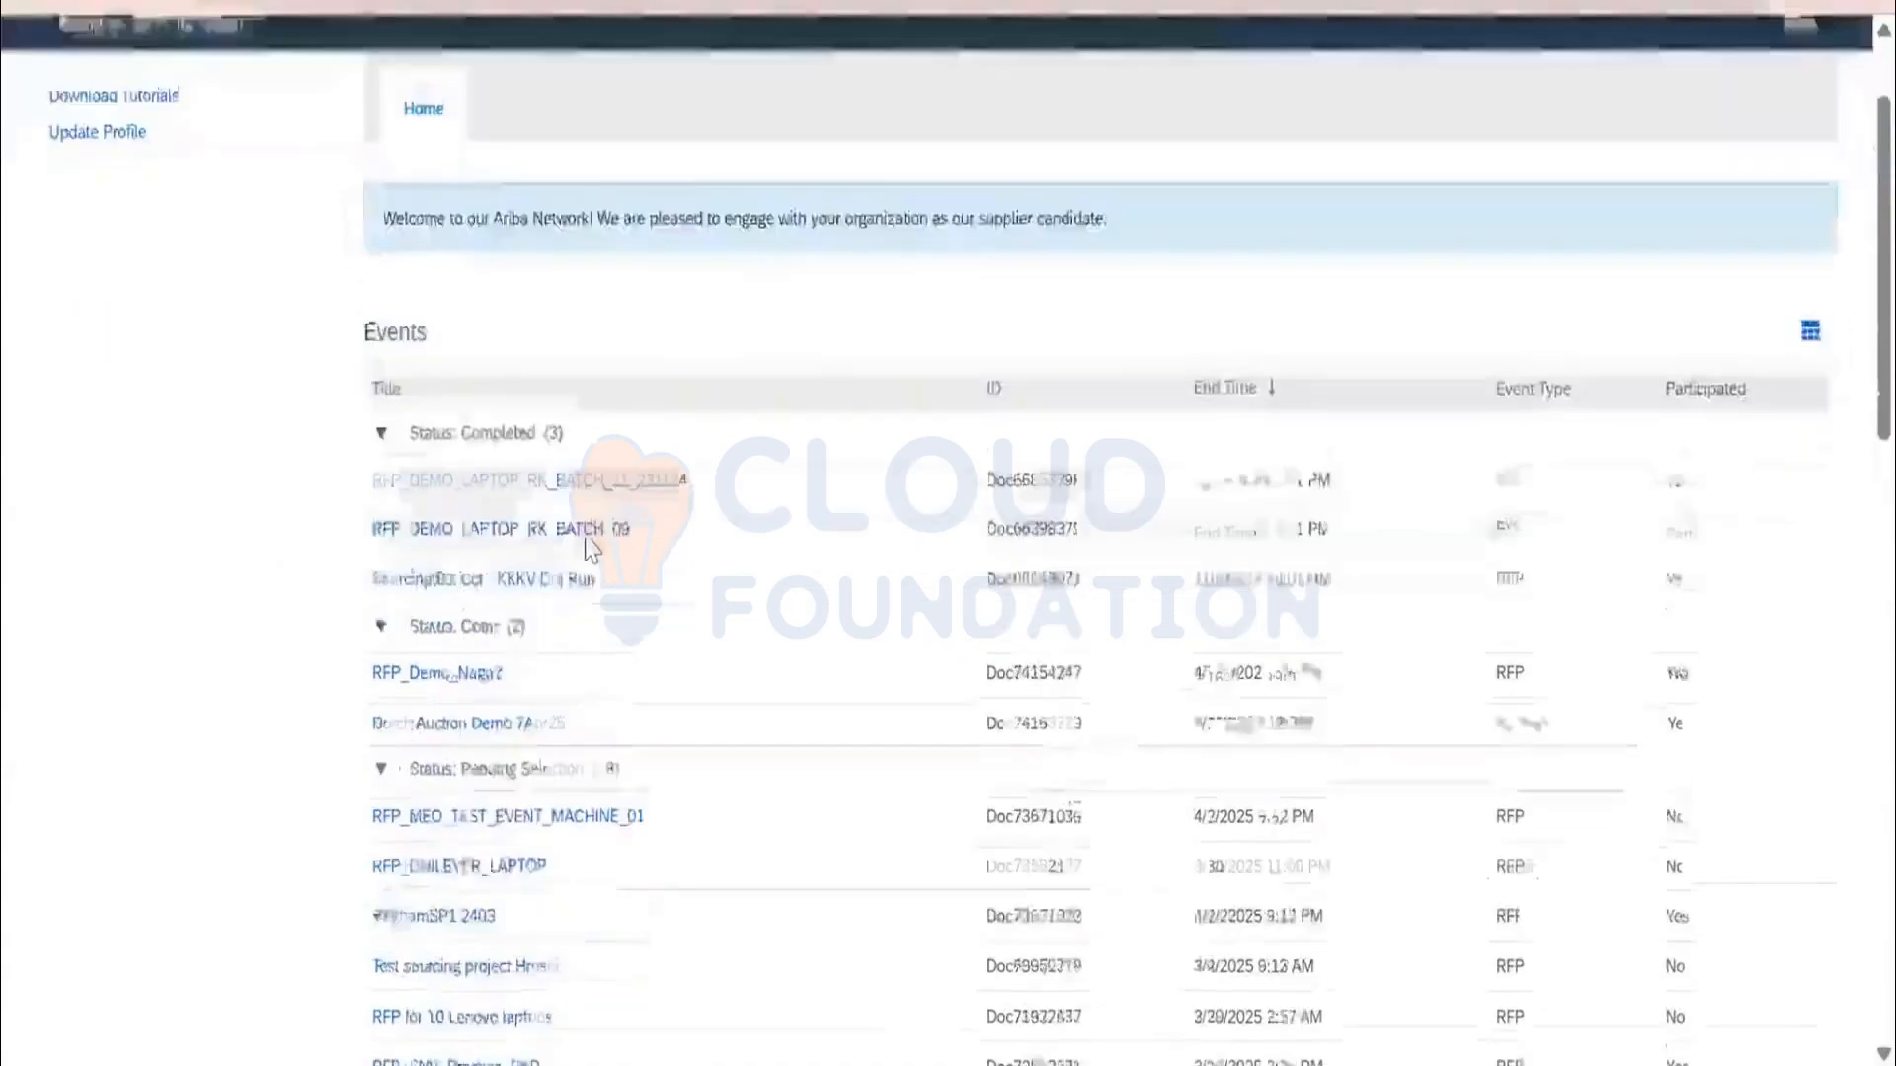
scroll(495, 507, down, 2)
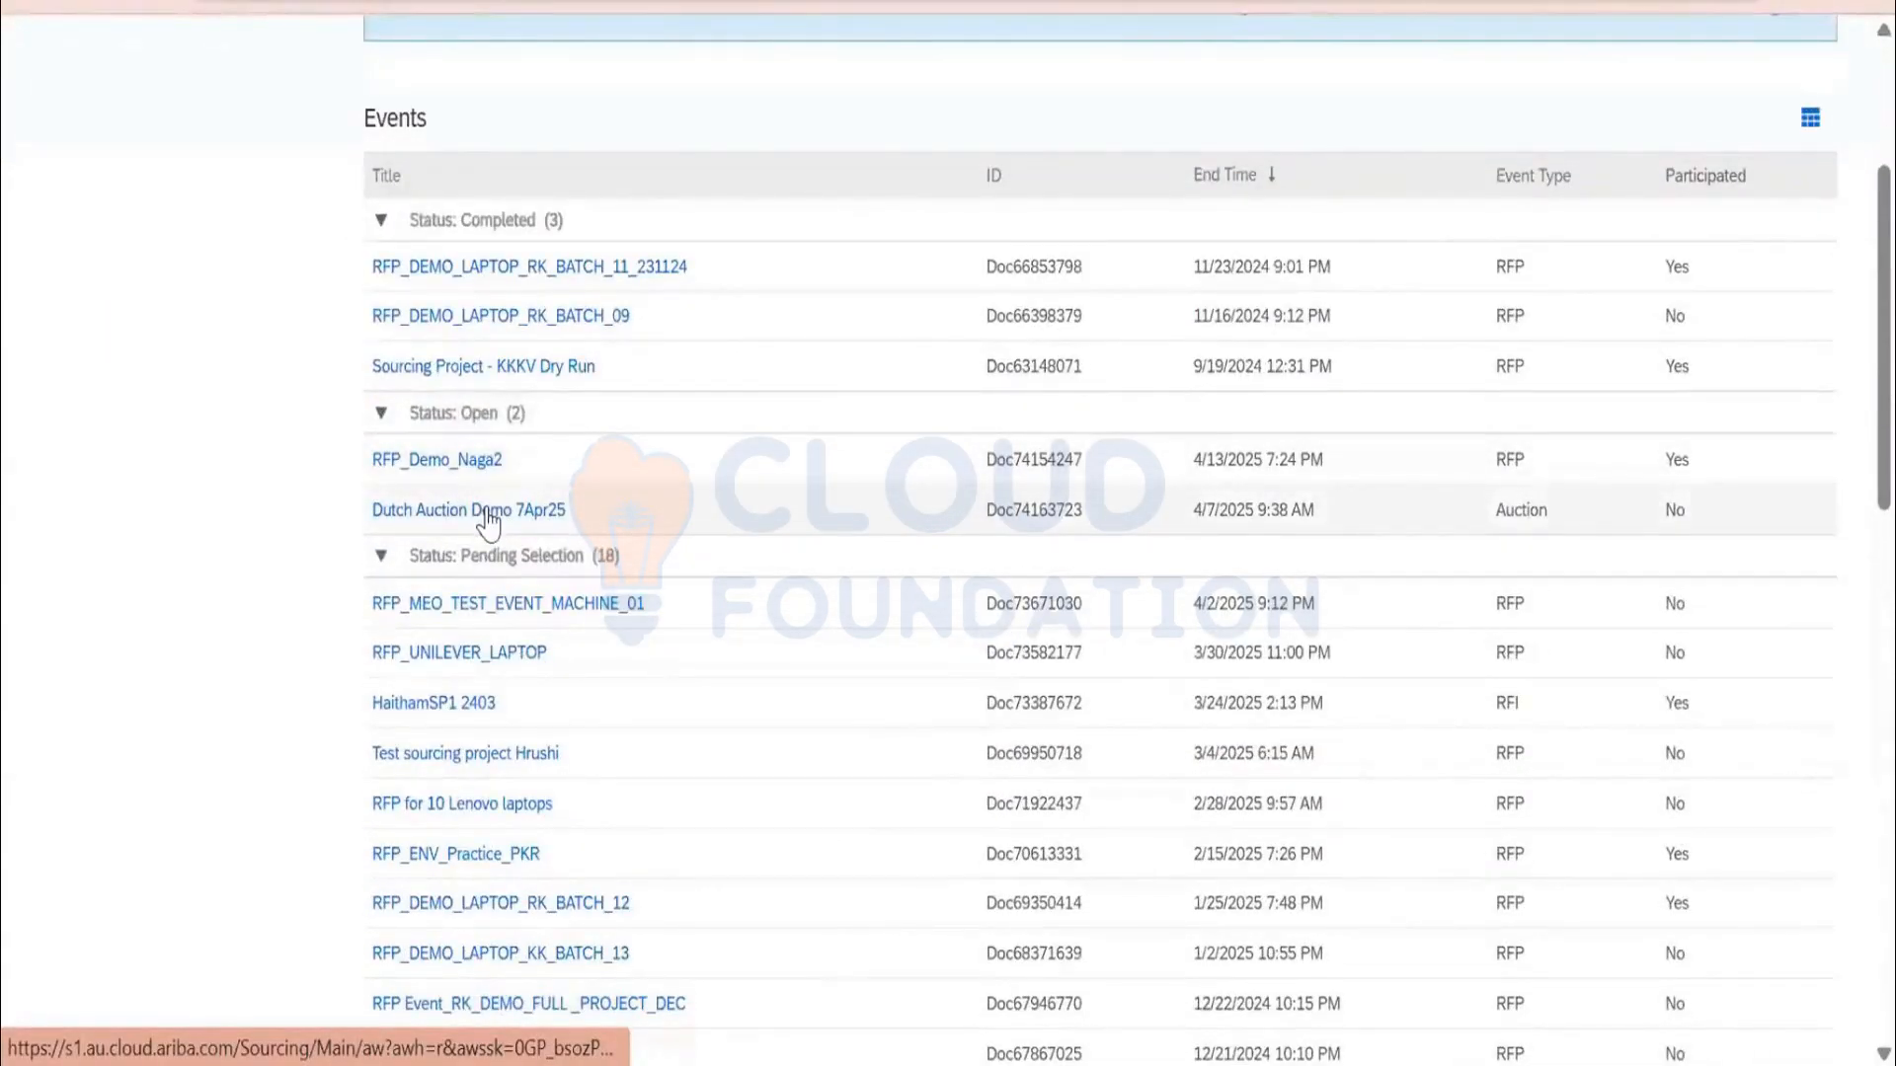
click(492, 511)
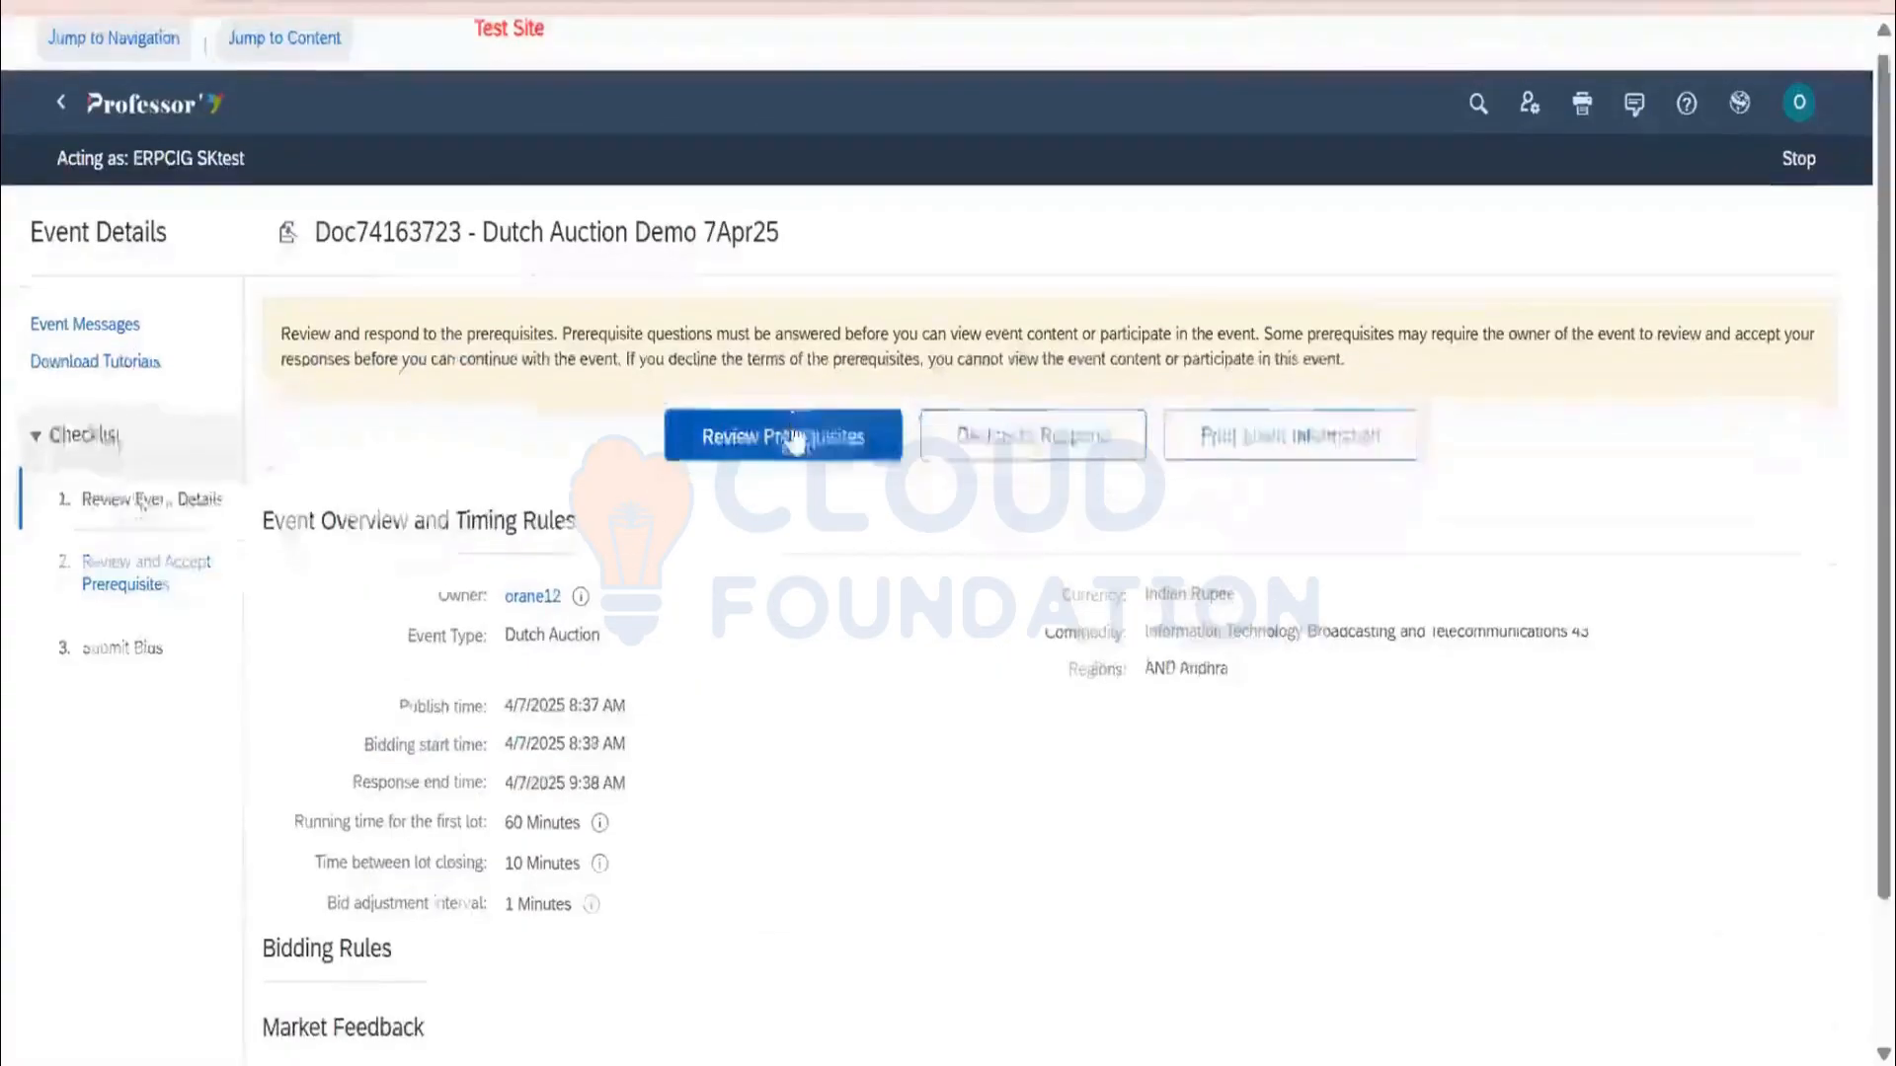
scroll(671, 493, down, 1)
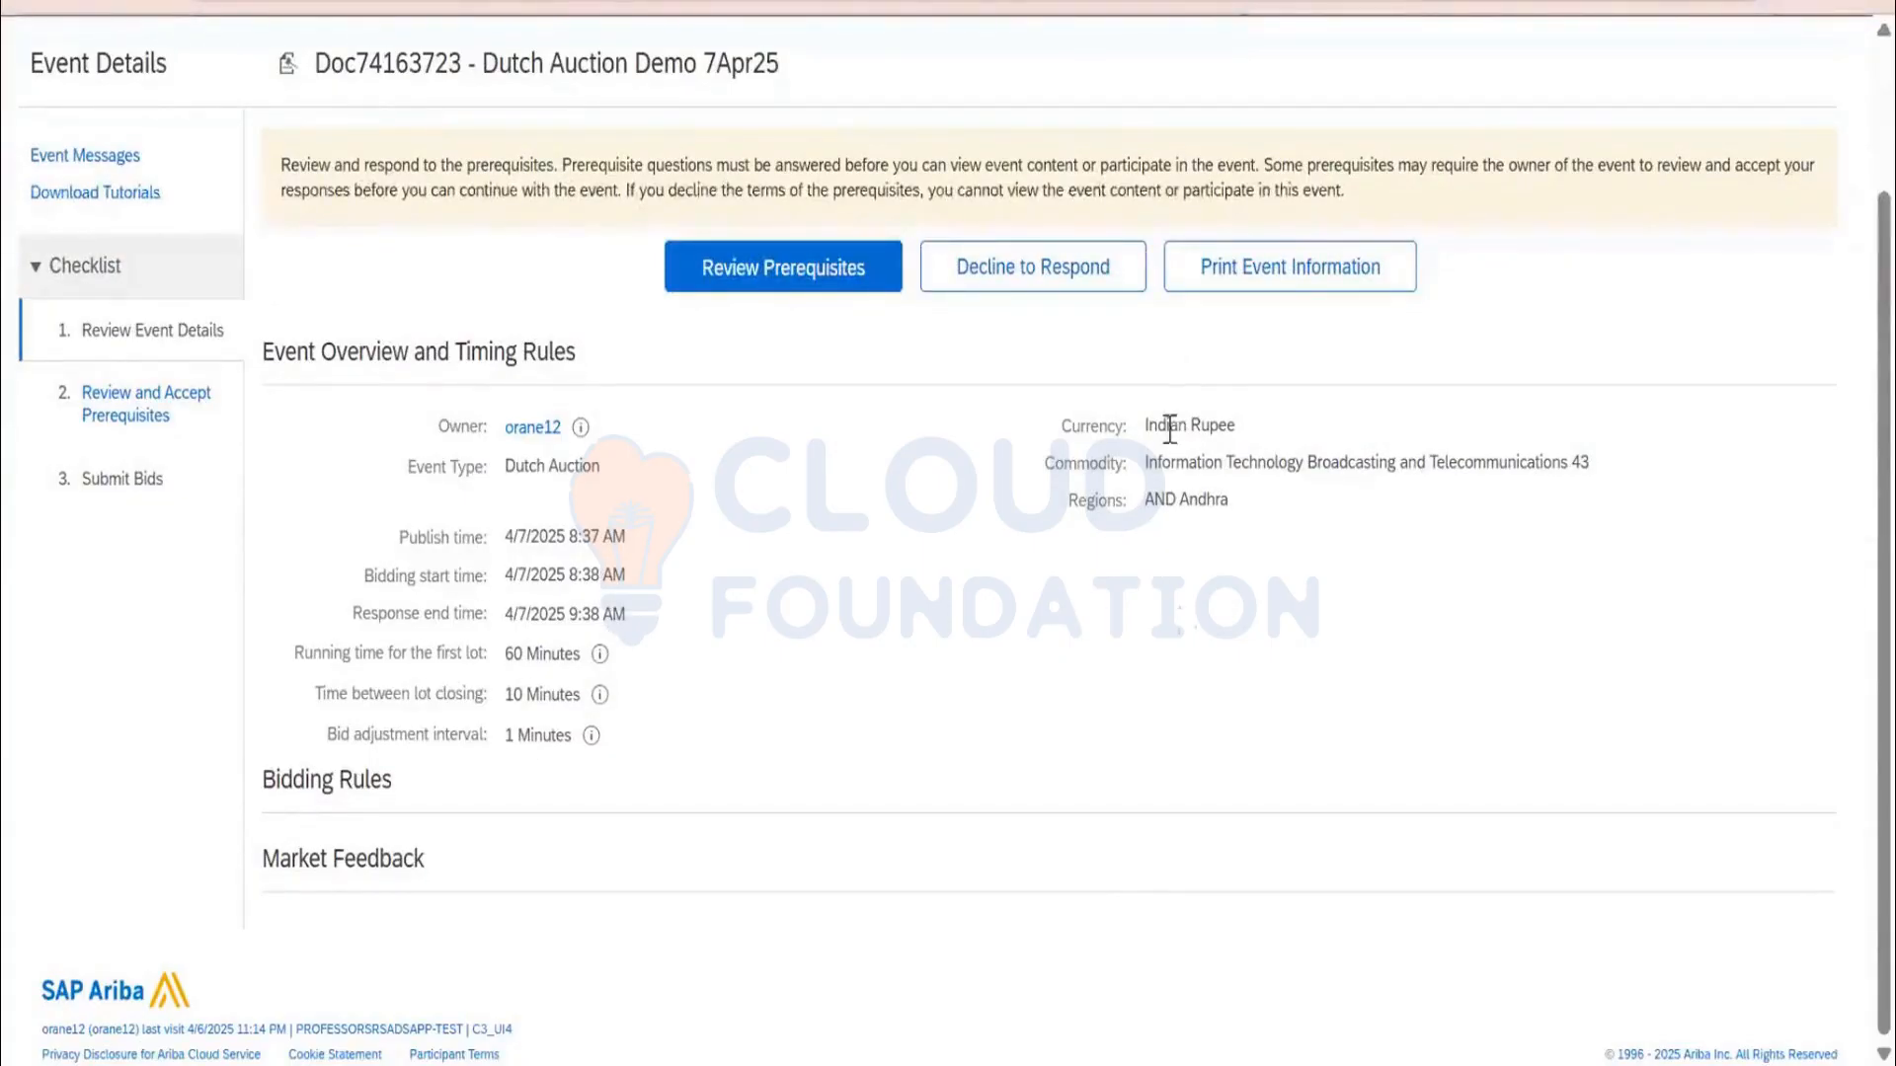
Accept the joint bidding agreement prerequisite and tick the Dutch Line Item Demo lot
scroll(1018, 646, up, 2)
click(869, 449)
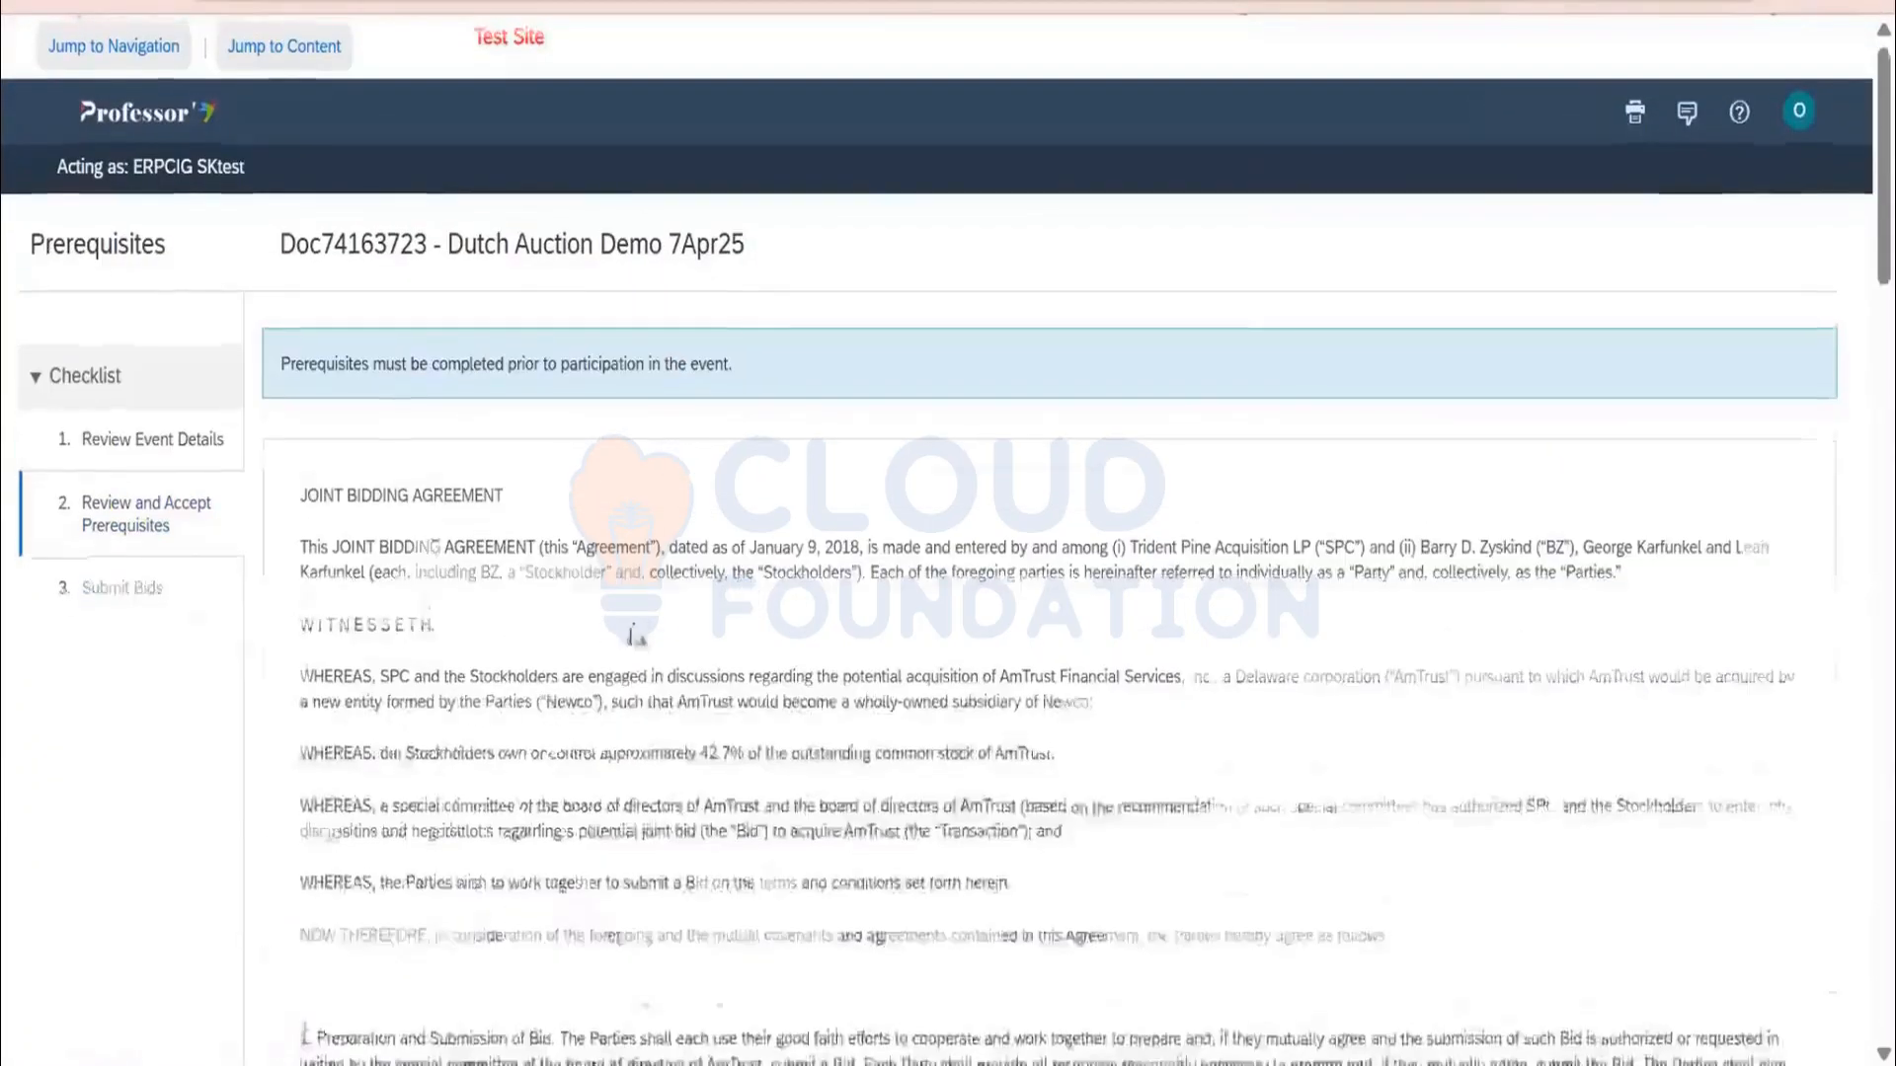
scroll(628, 624, down, 1)
scroll(625, 617, down, 15)
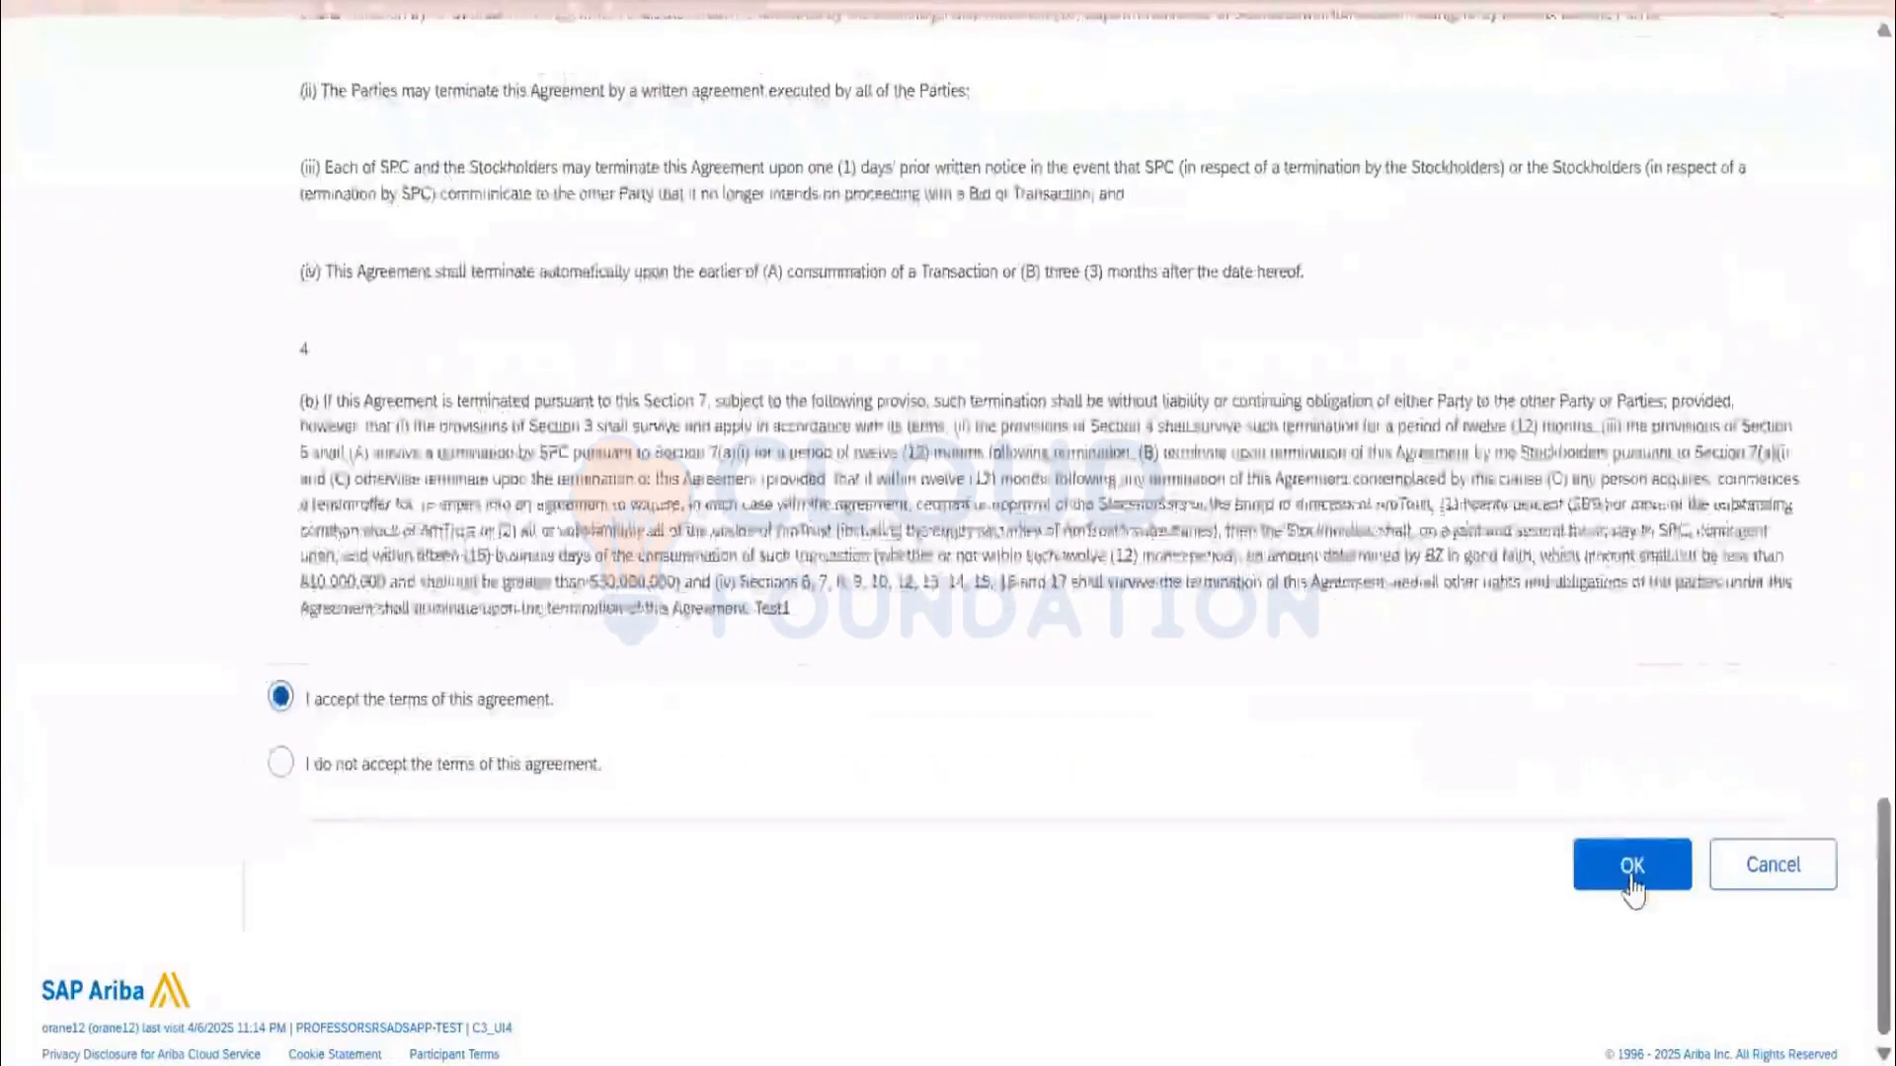
click(1631, 869)
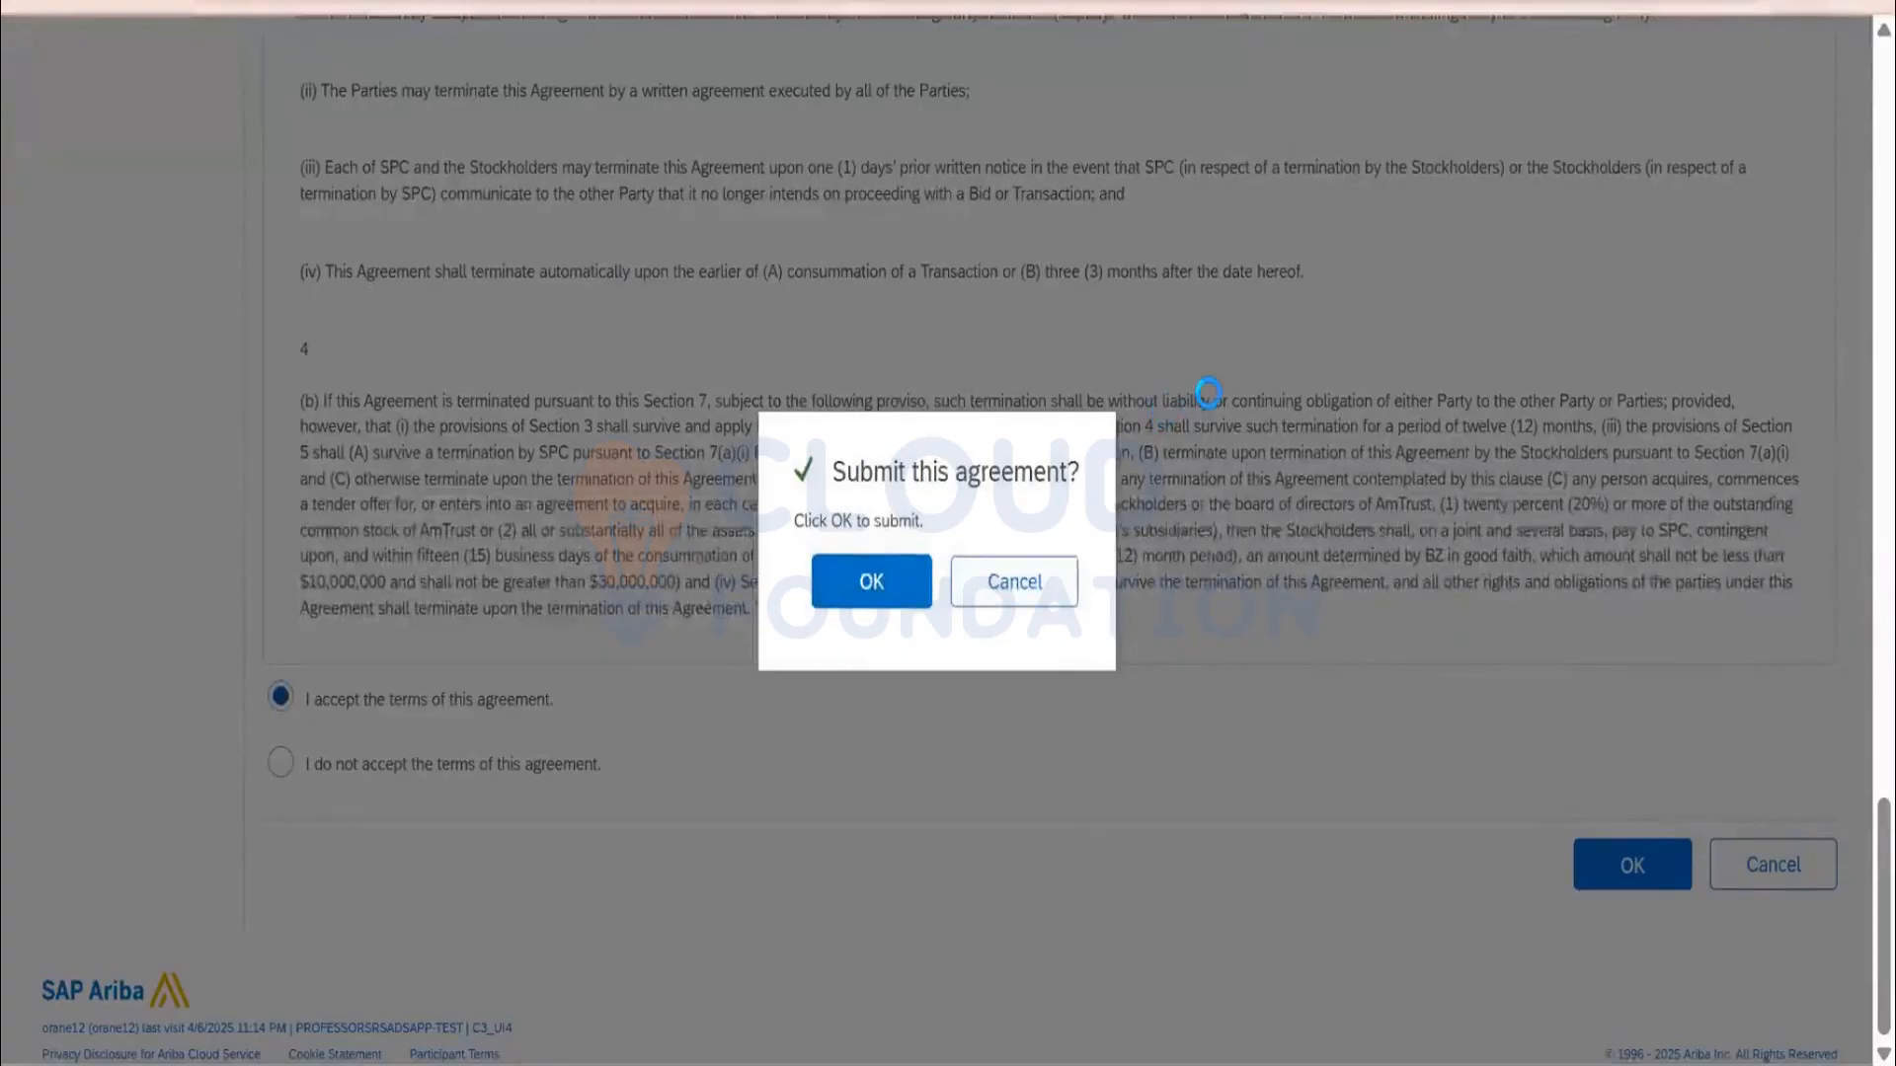
key(Return)
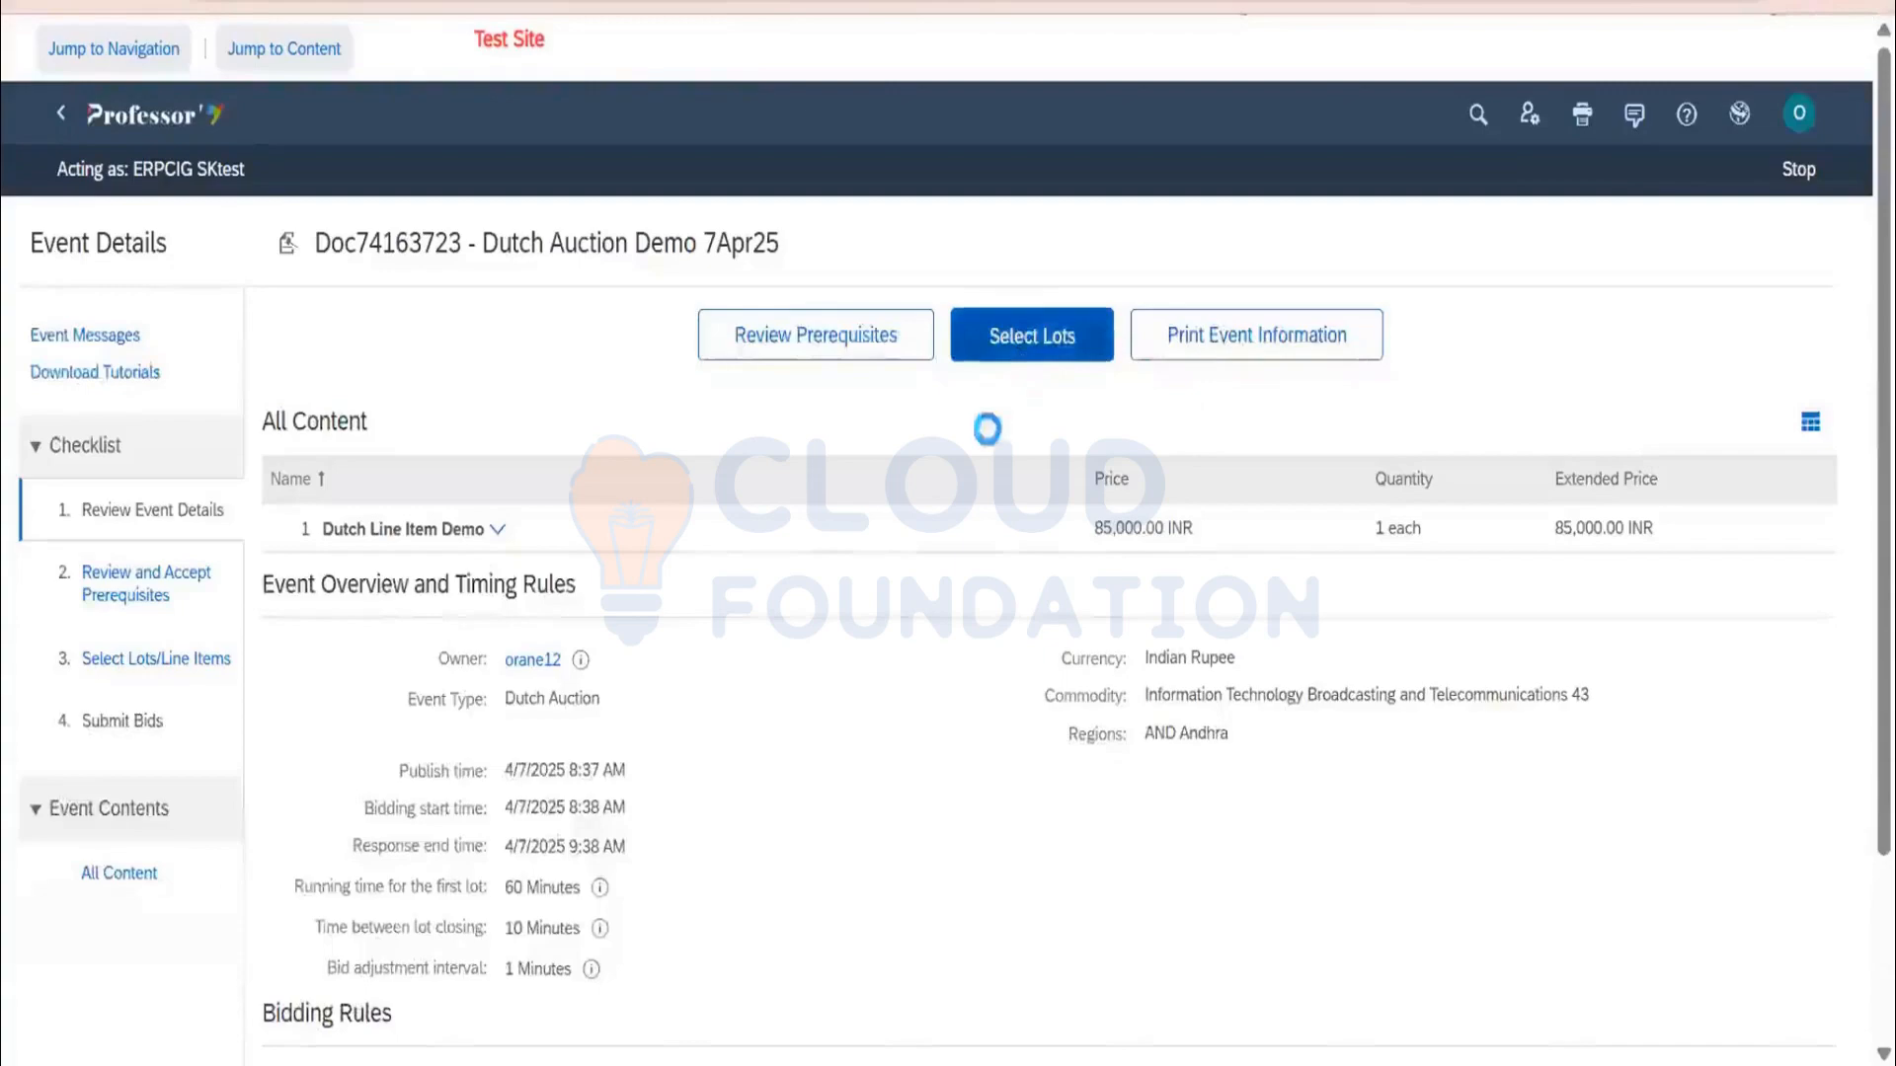
click(296, 664)
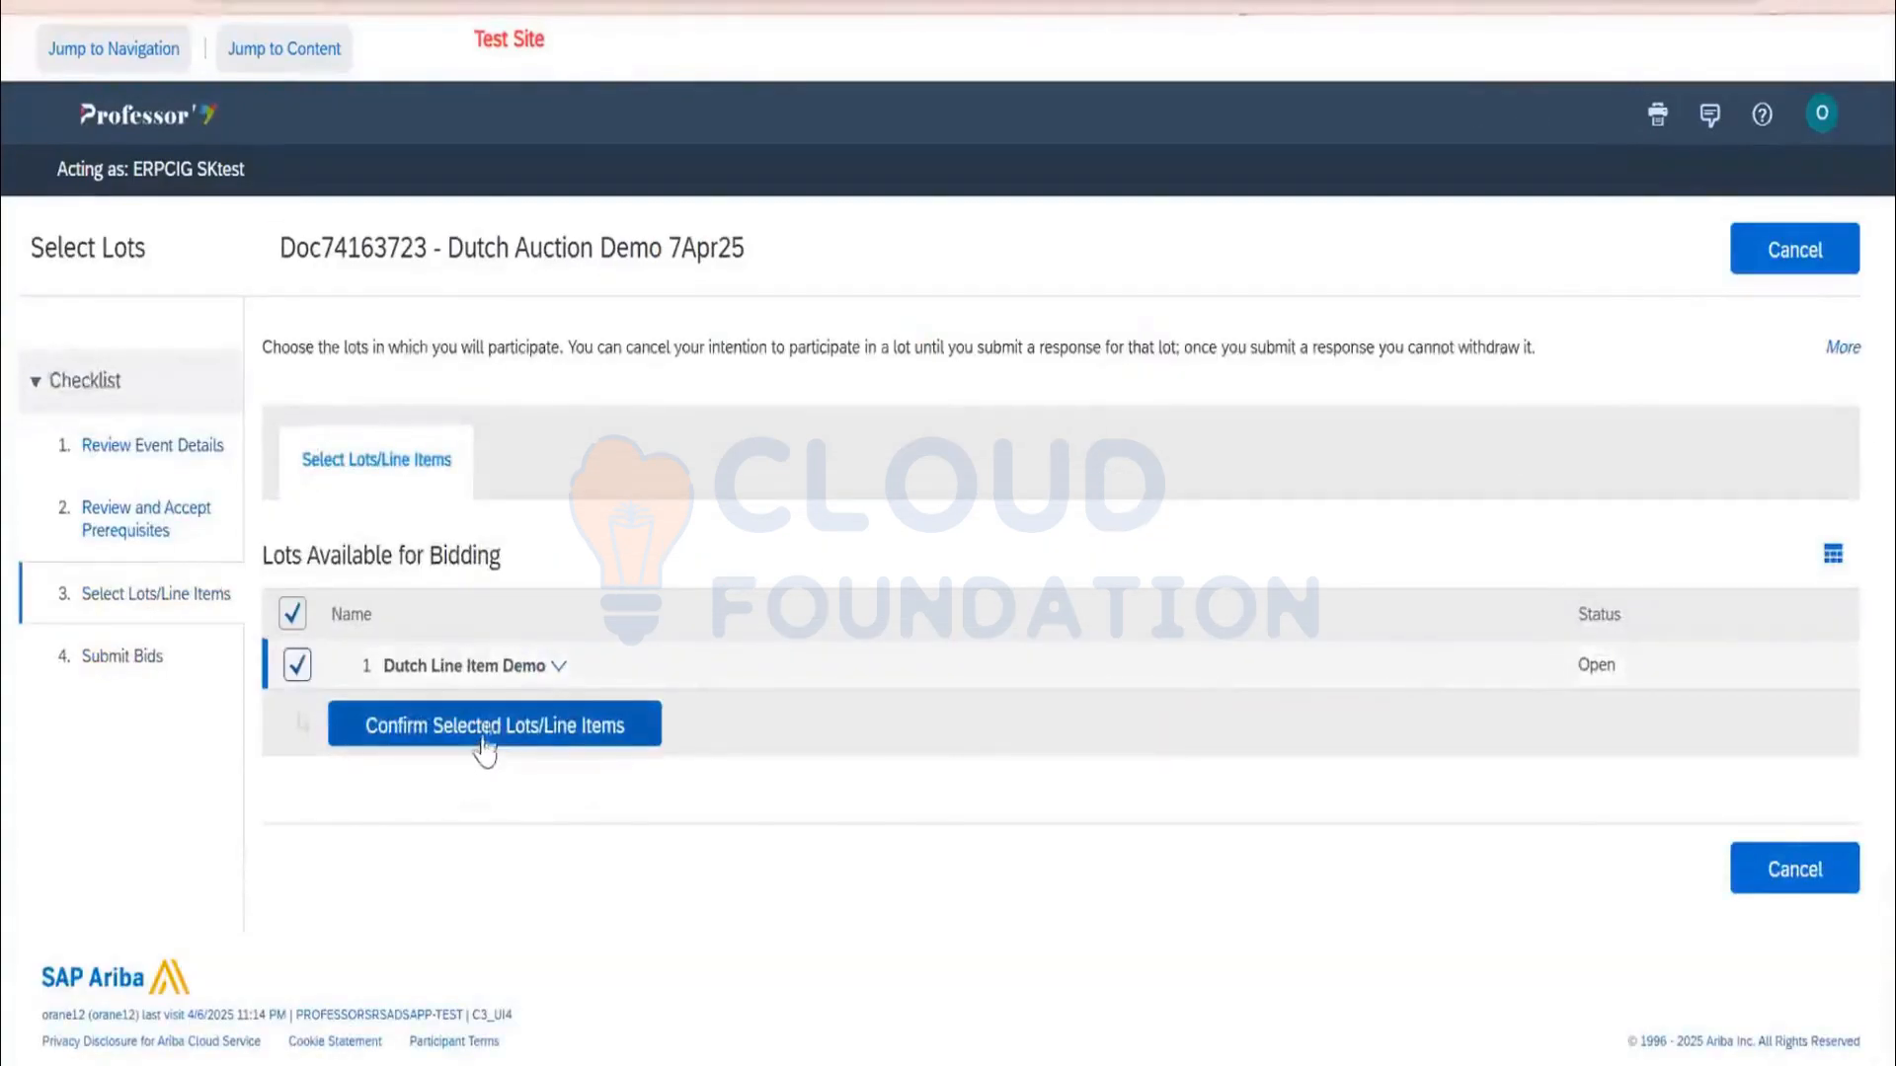
Confirm the Dutch Line Item Demo lot and submit acceptance at 87,000.00 INR
click(491, 731)
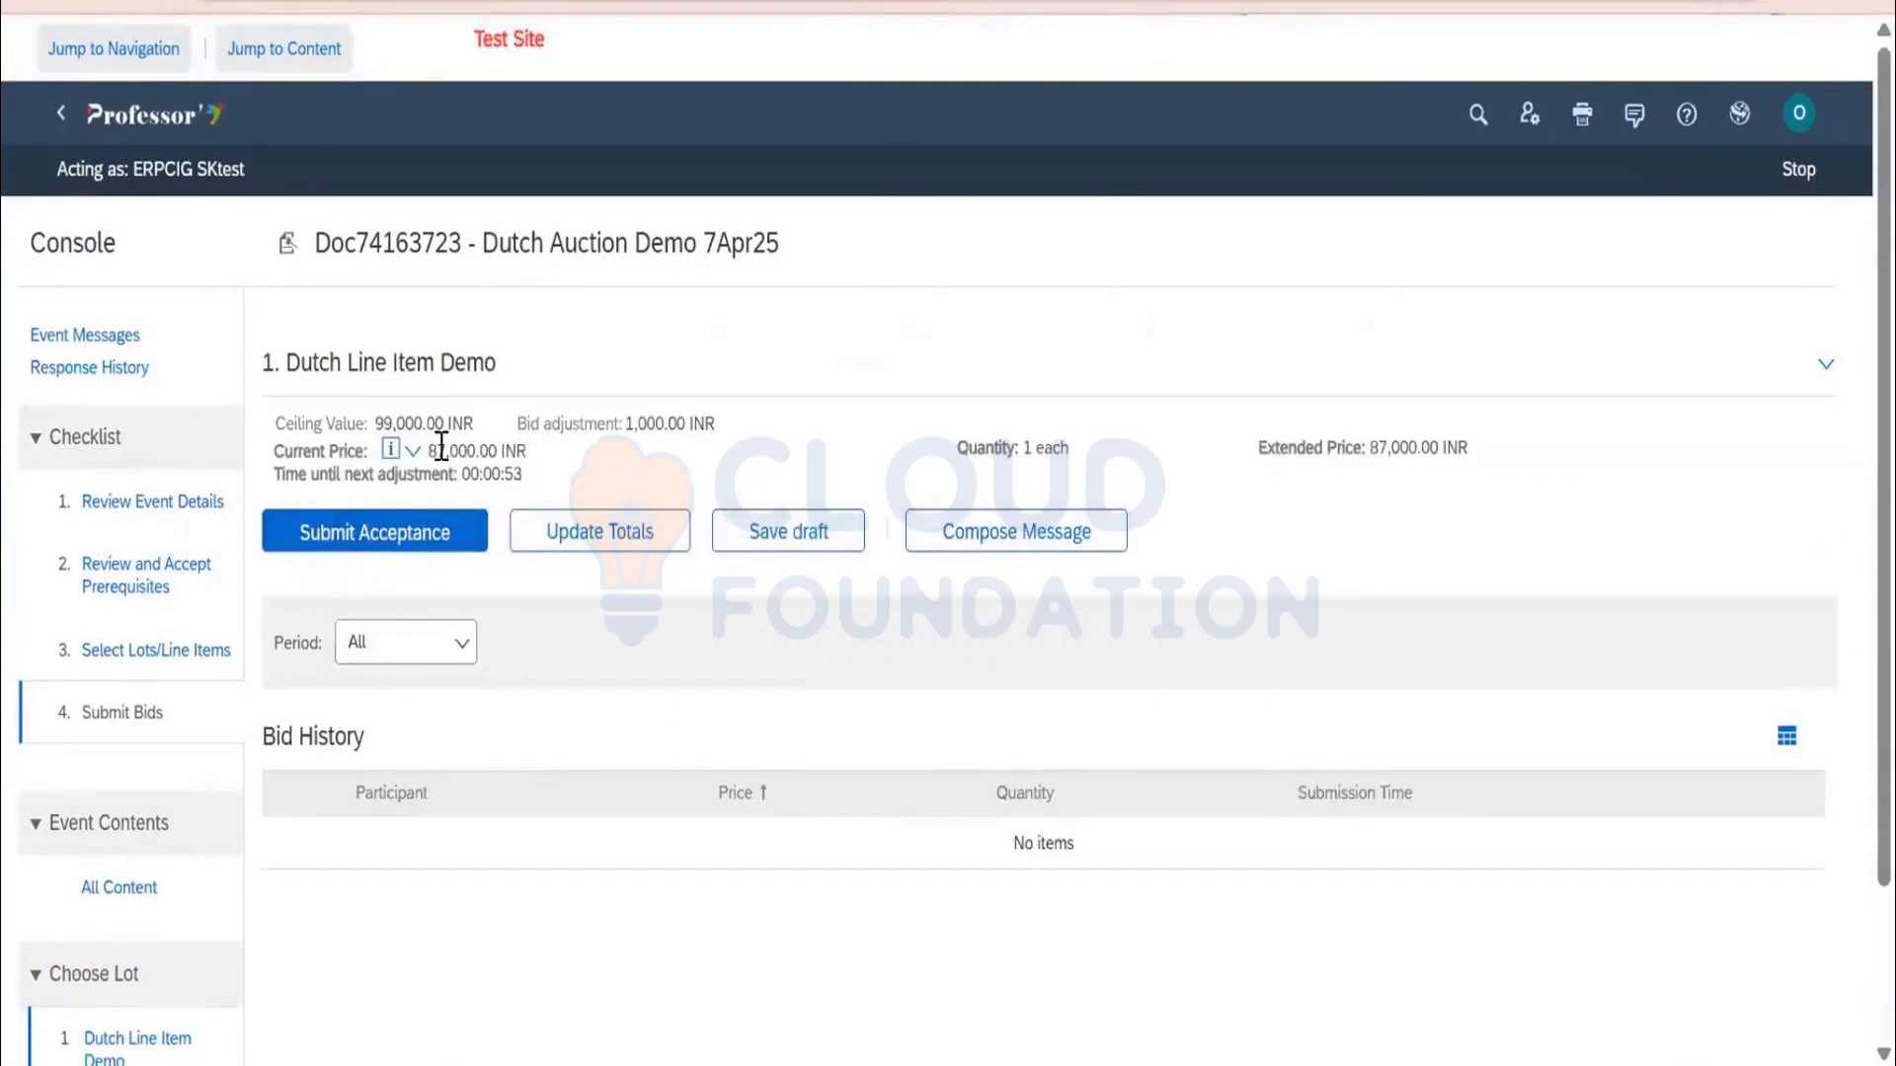
click(417, 545)
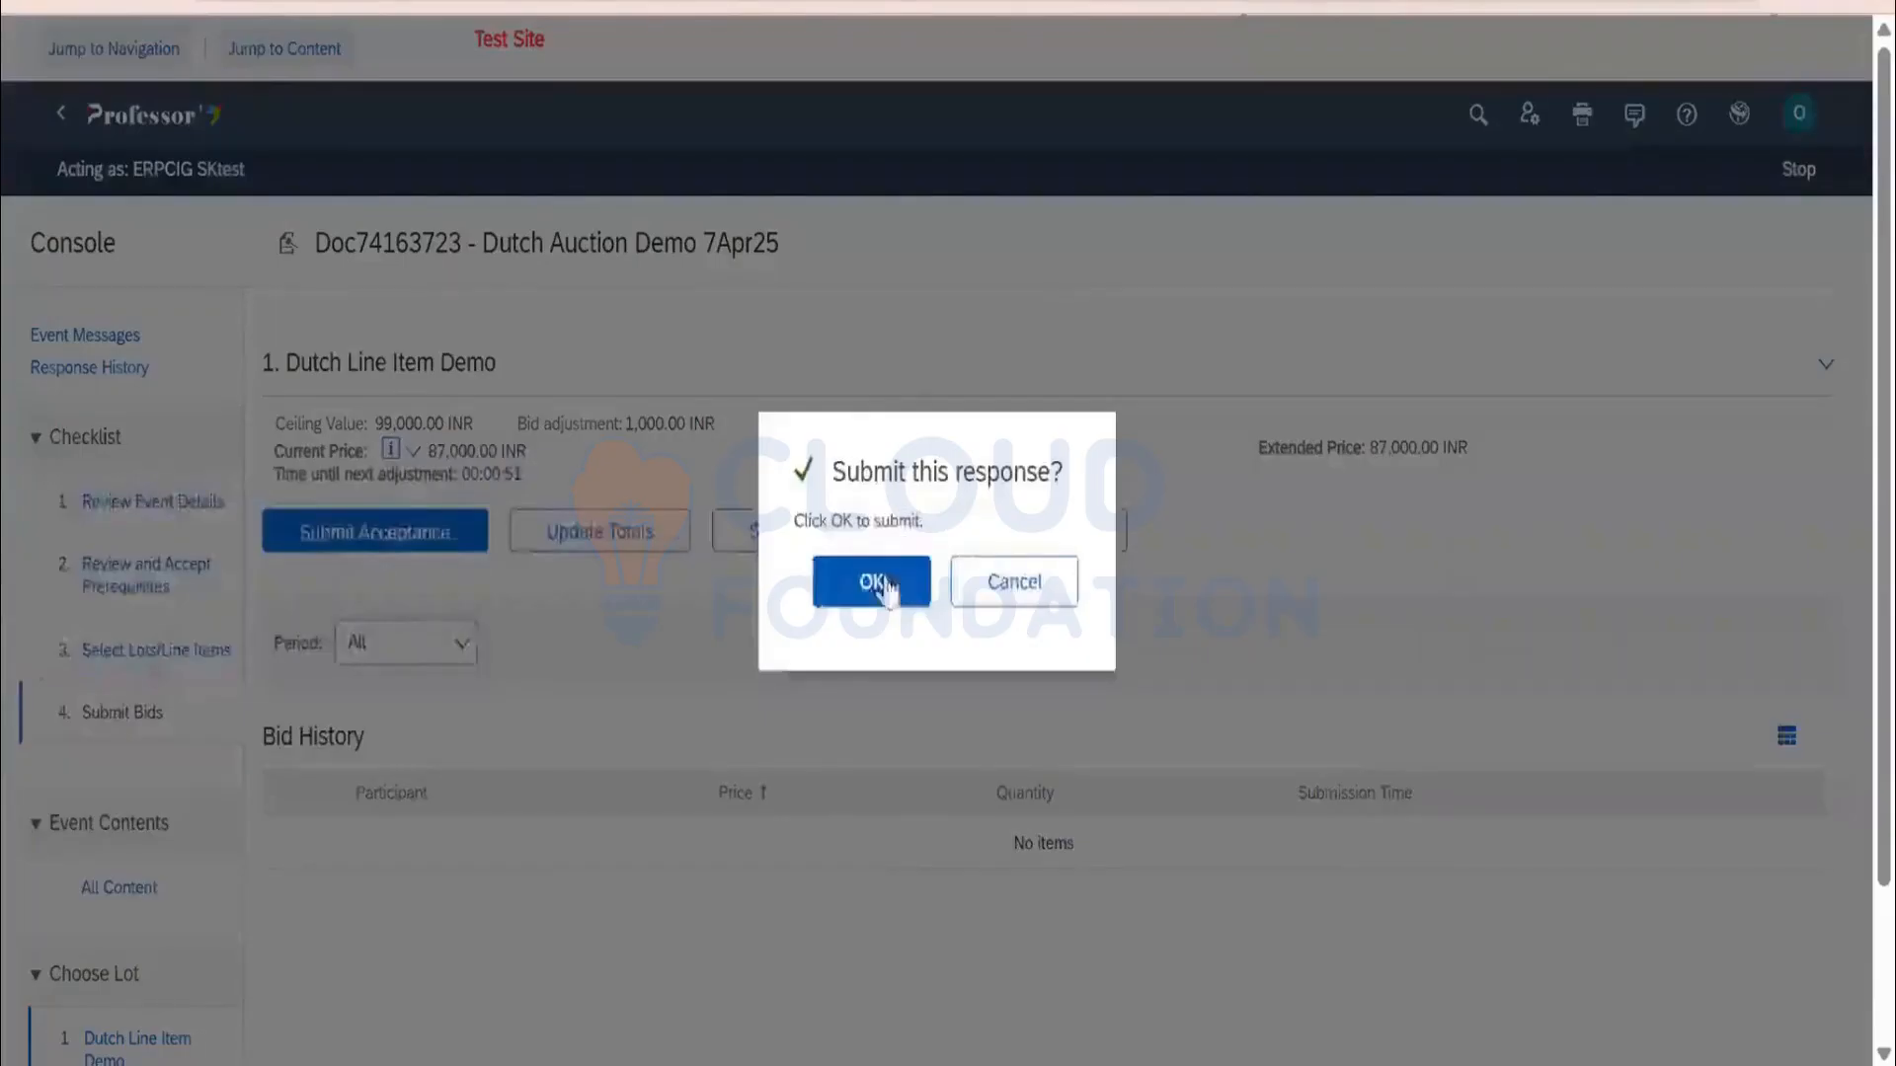
key(Return)
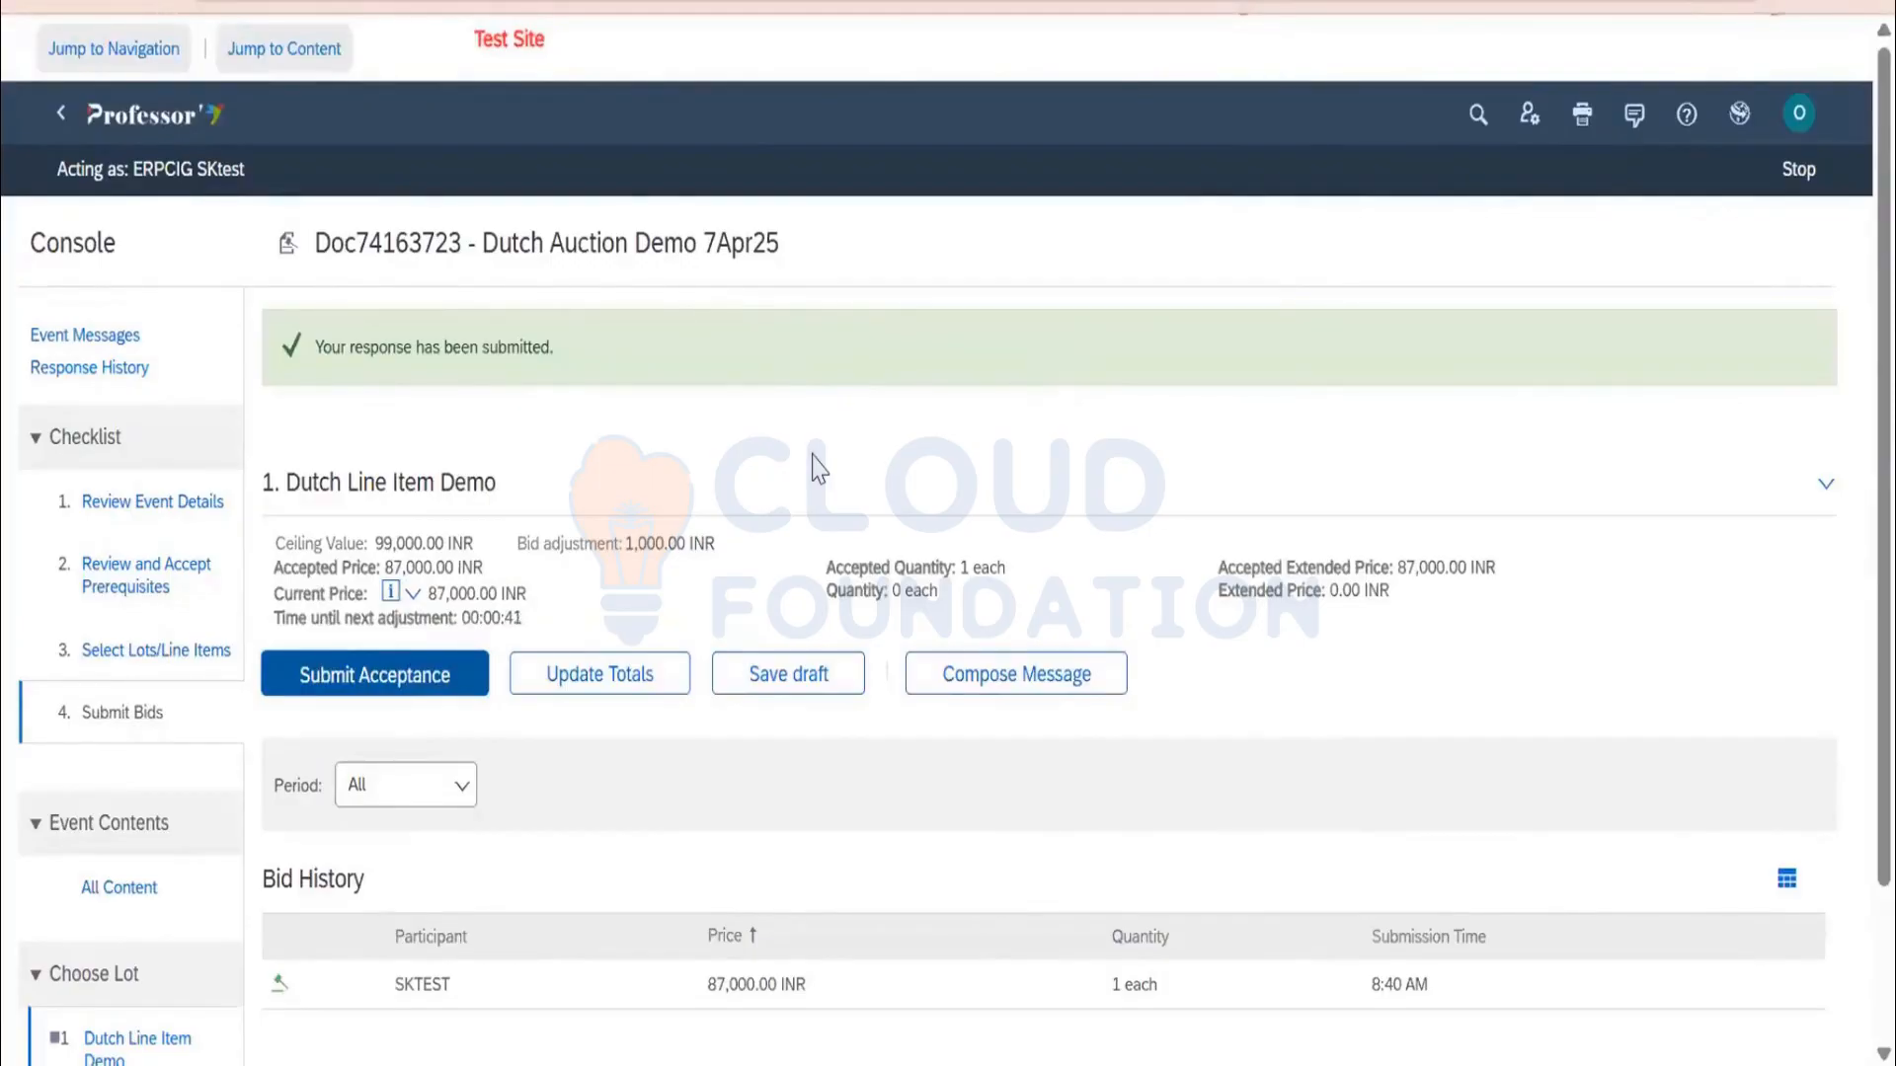
Review the Pending Selection status and the submitted 87,000.00 INR bid
scroll(817, 467, down, 3)
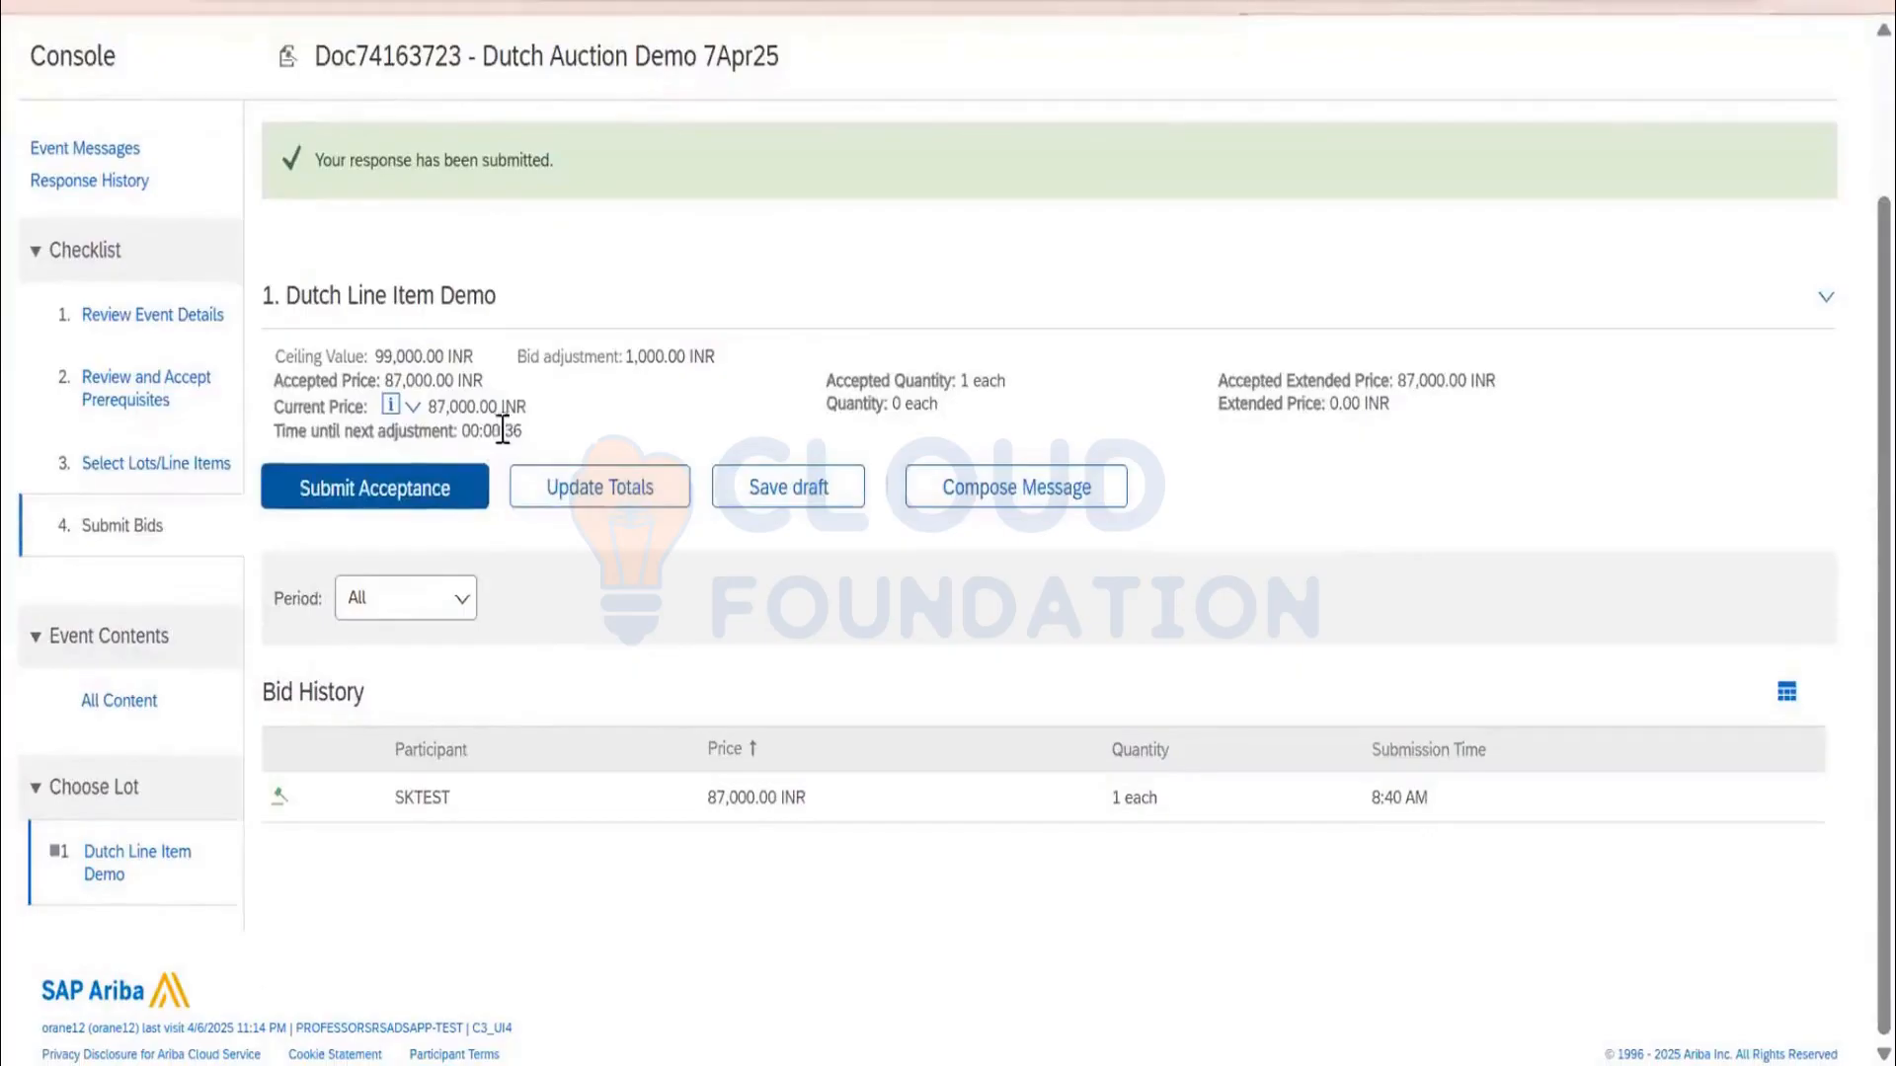
scroll(553, 456, up, 3)
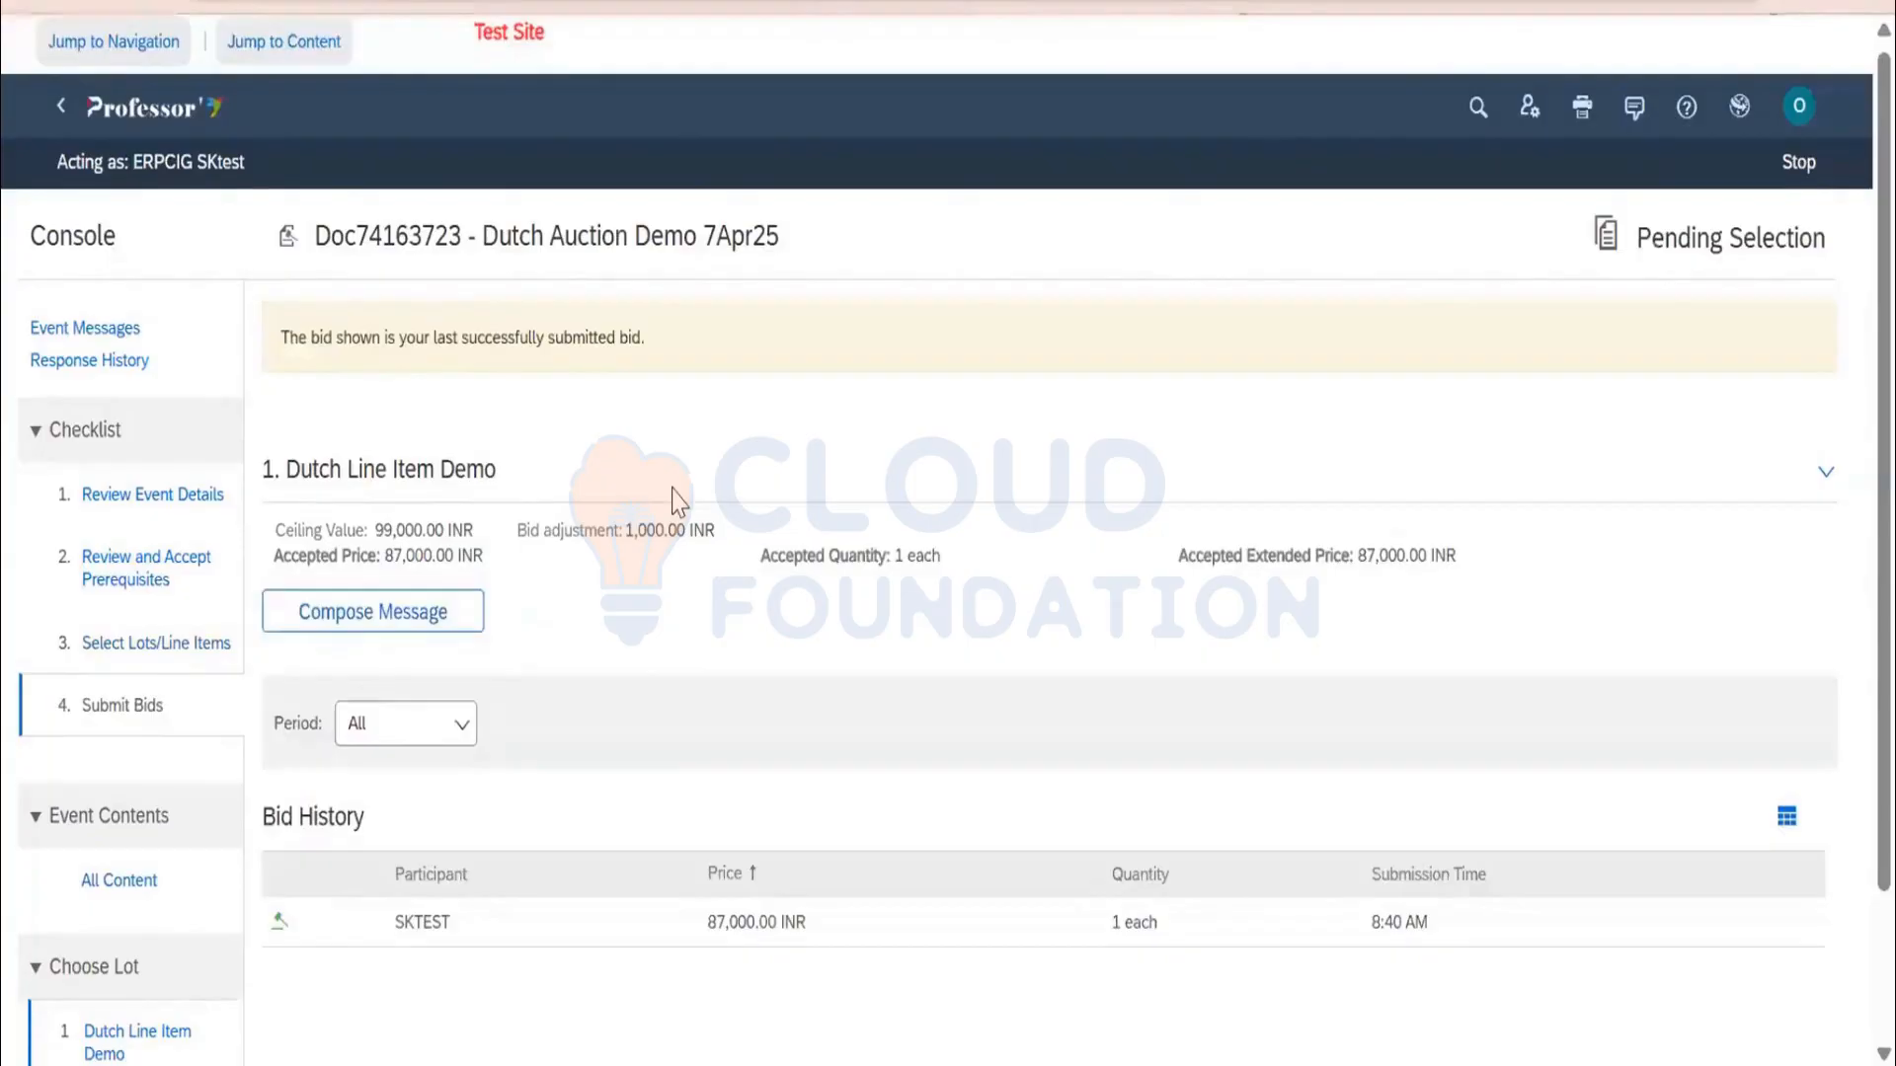
drag(1649, 243, 1856, 257)
click(1298, 474)
scroll(847, 696, down, 3)
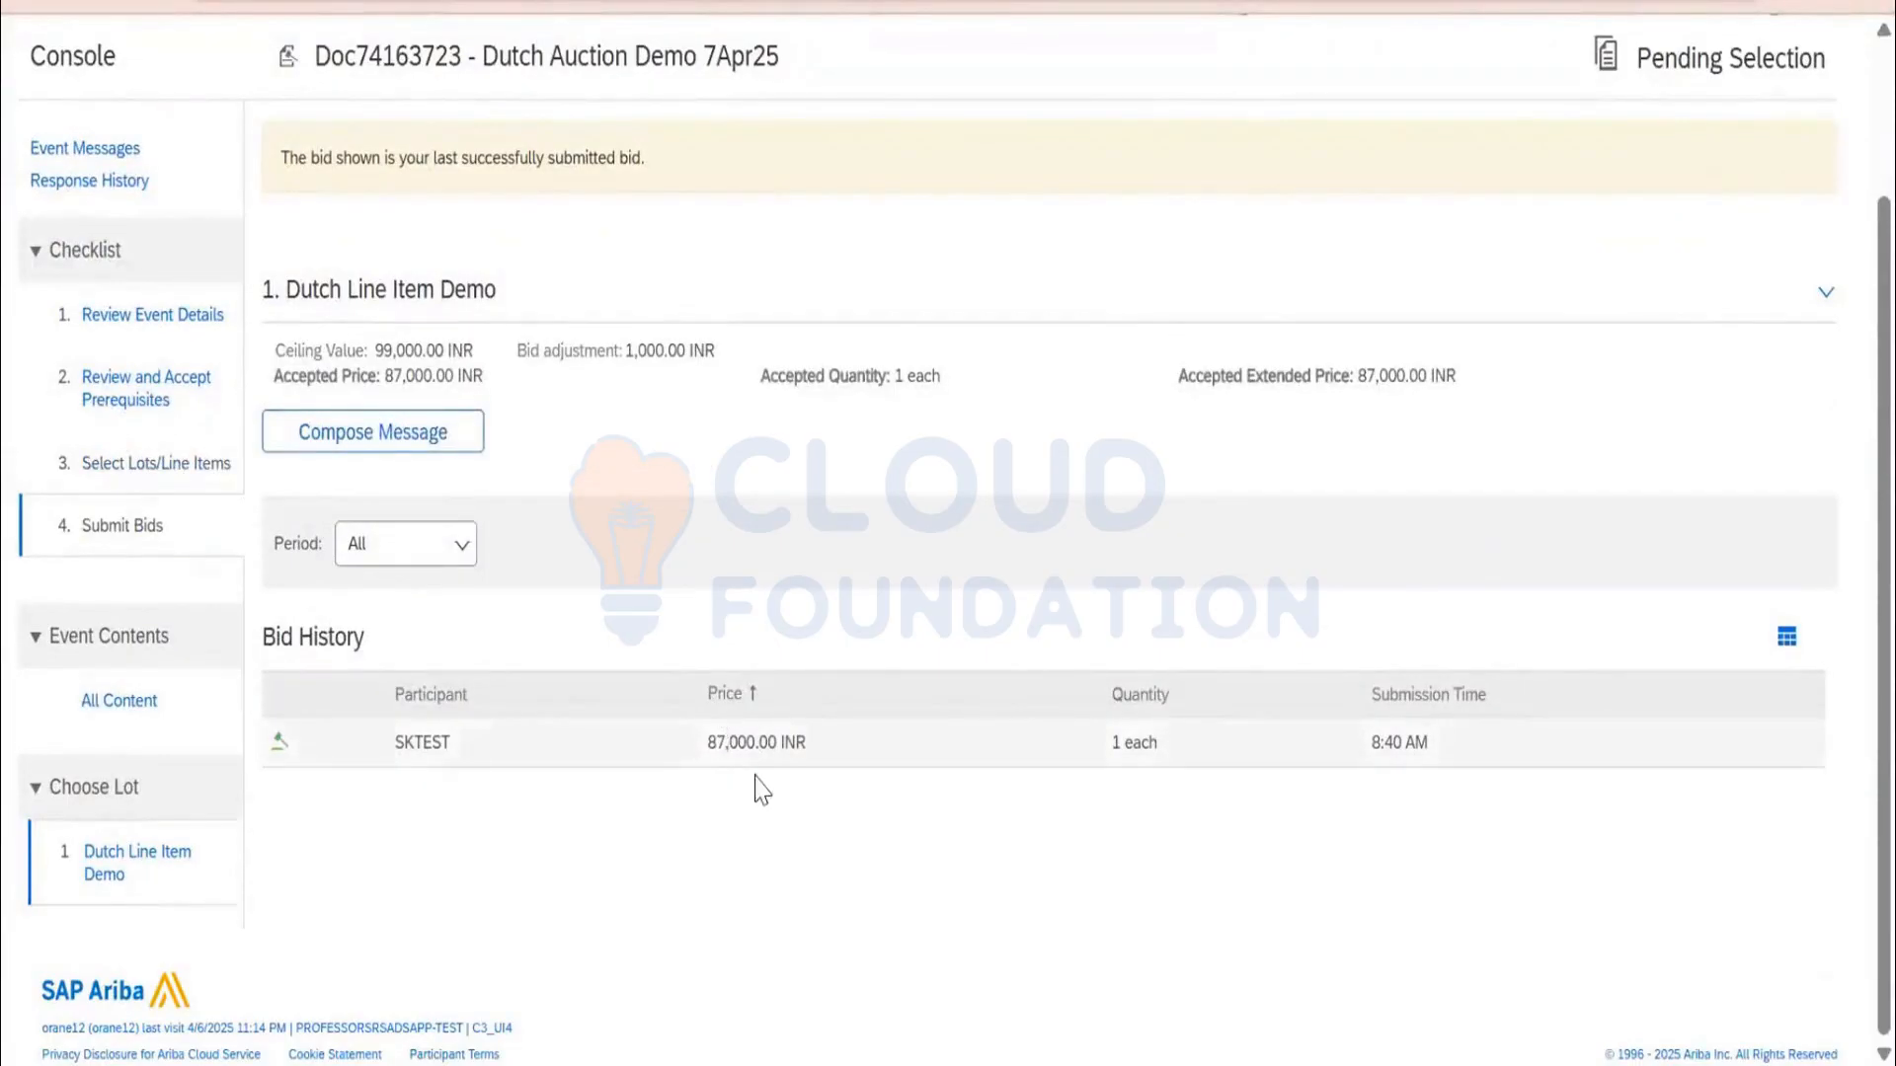
double_click(741, 741)
scroll(991, 665, up, 3)
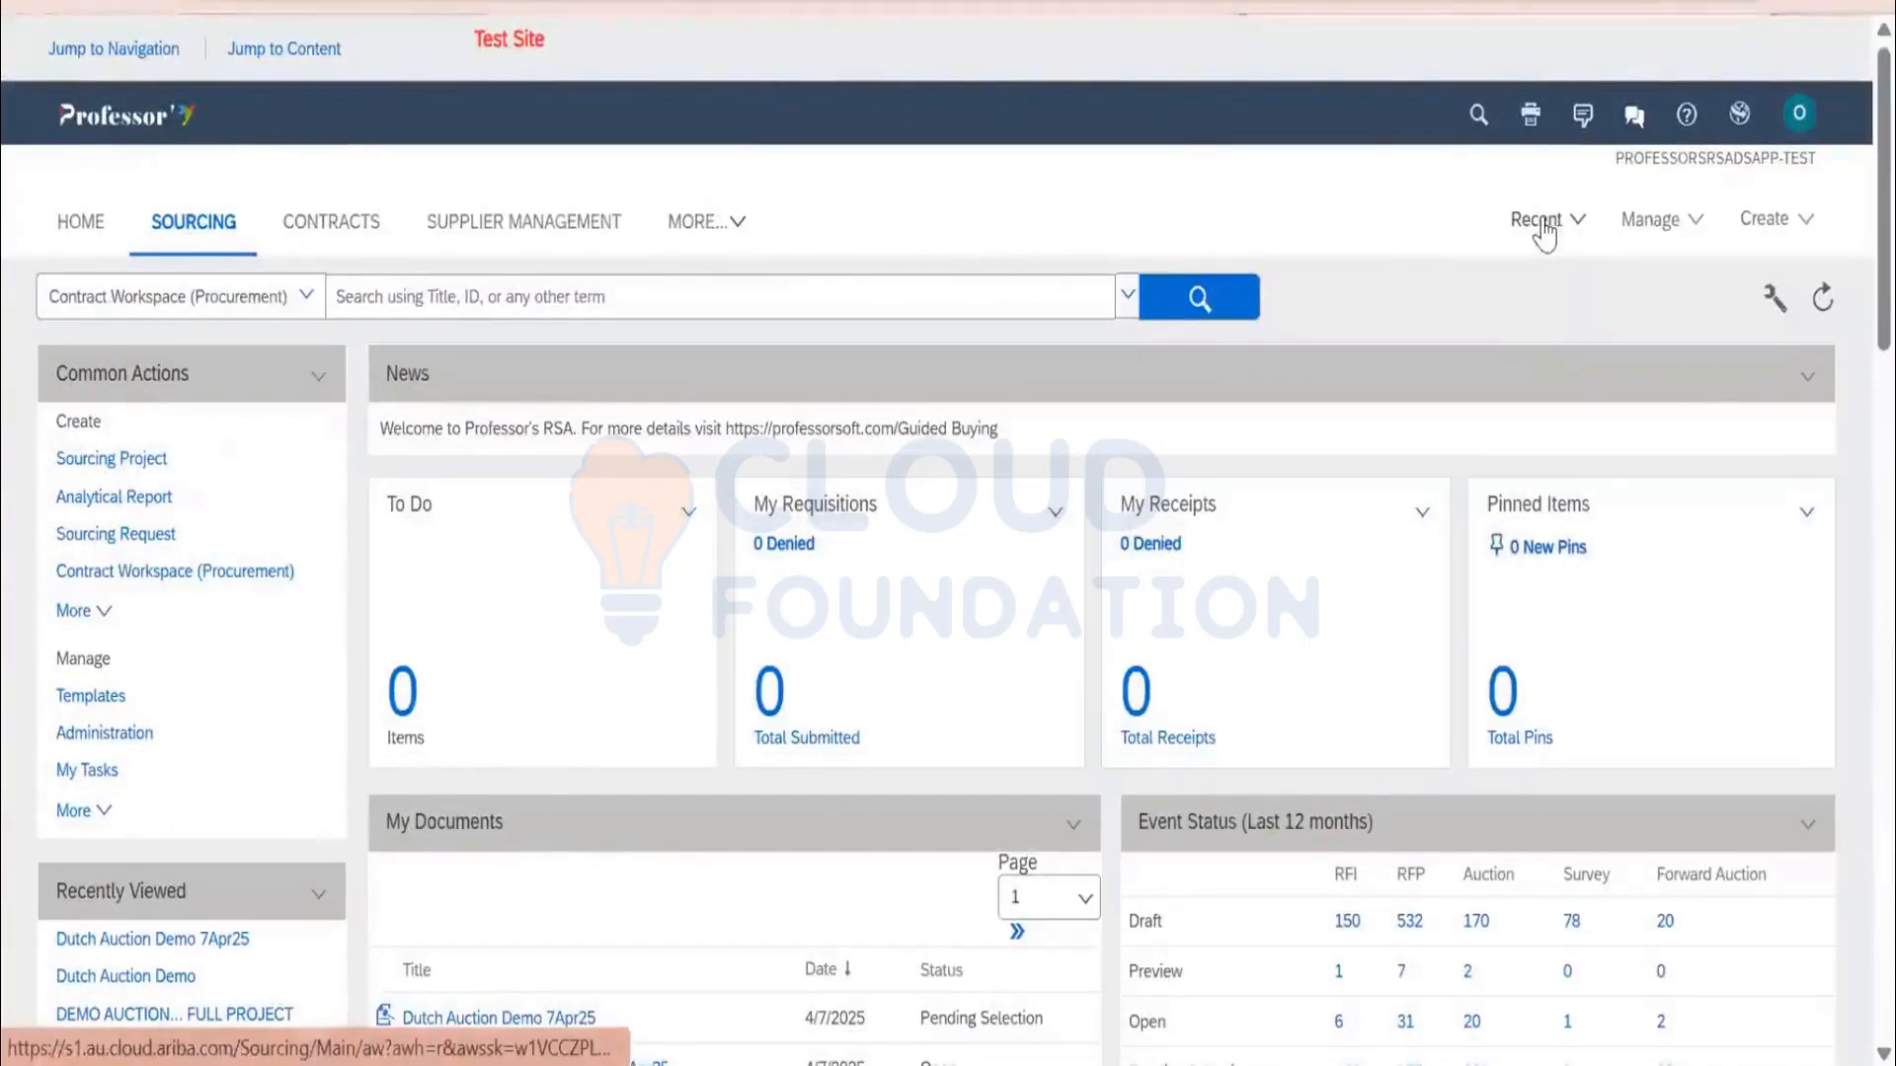
Reopen Dutch Auction Demo 7Apr25 from Recent and check its Suppliers and Content tabs
click(1544, 235)
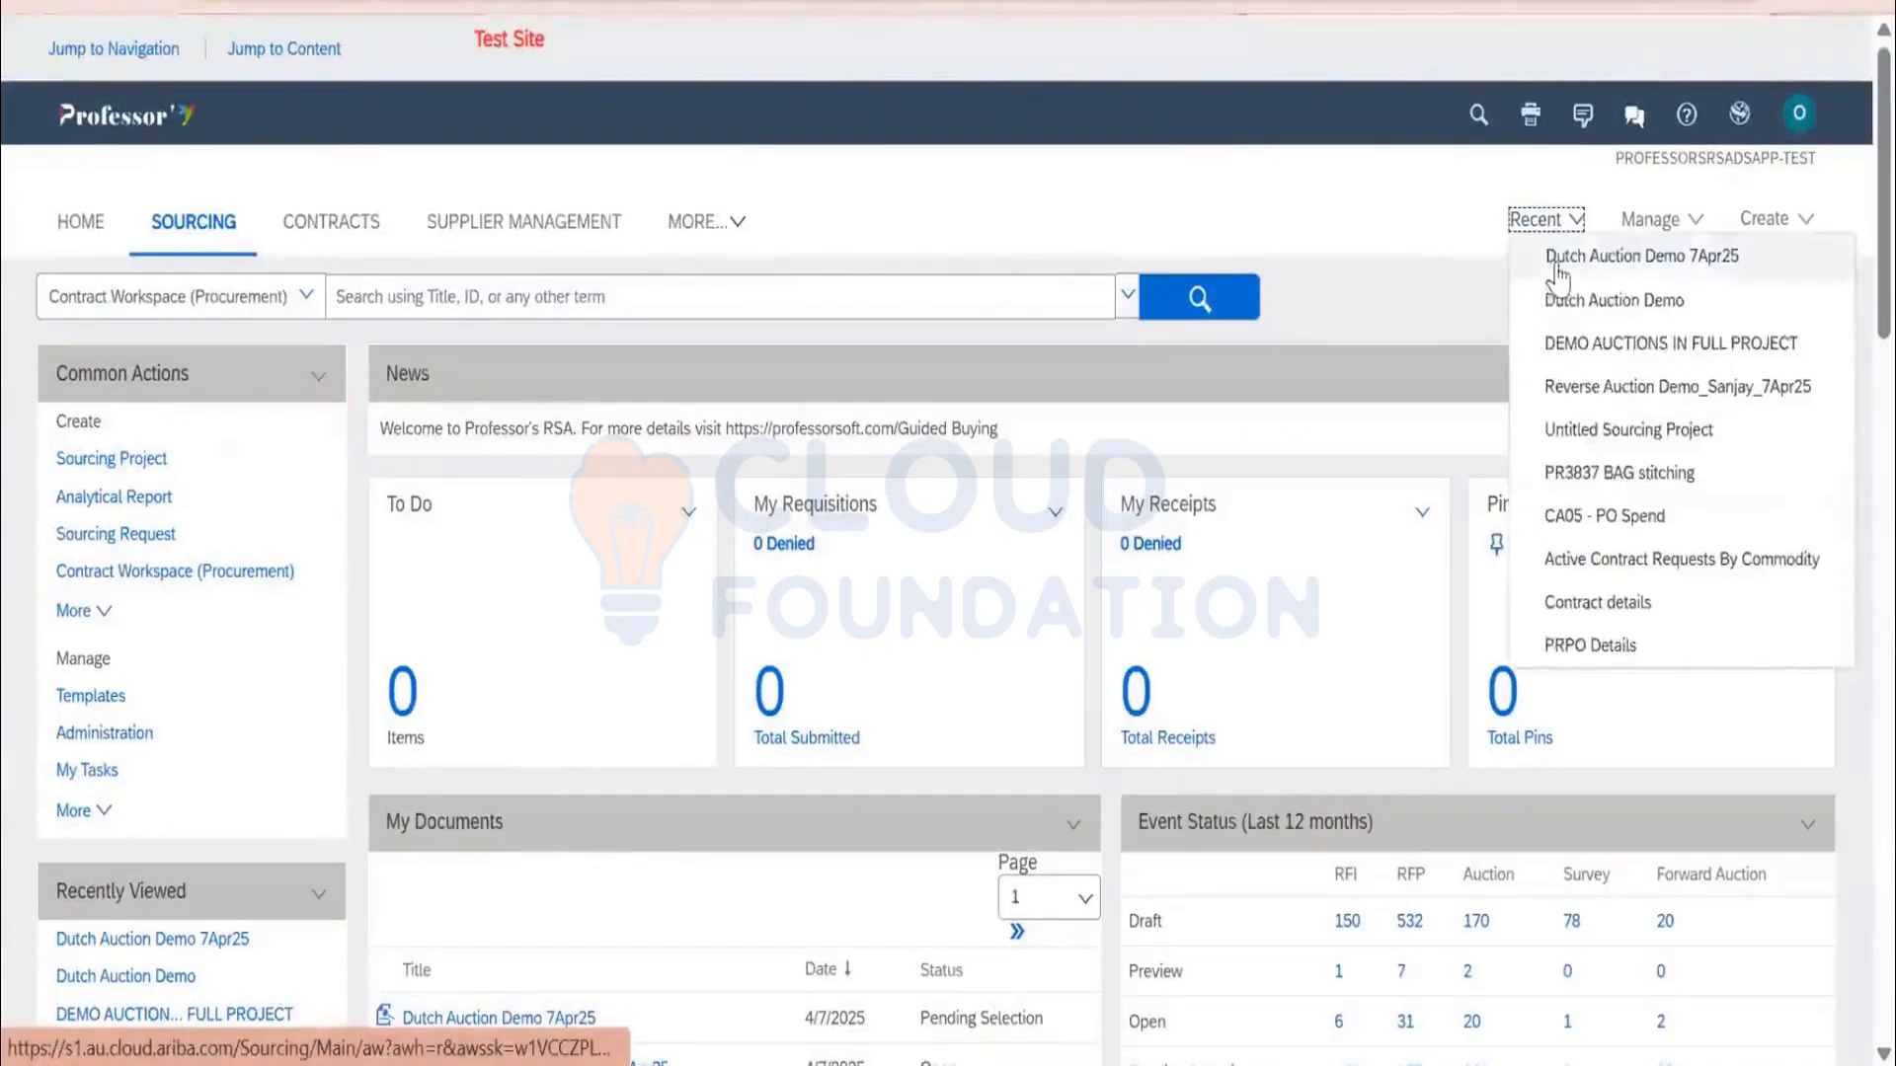
click(1554, 254)
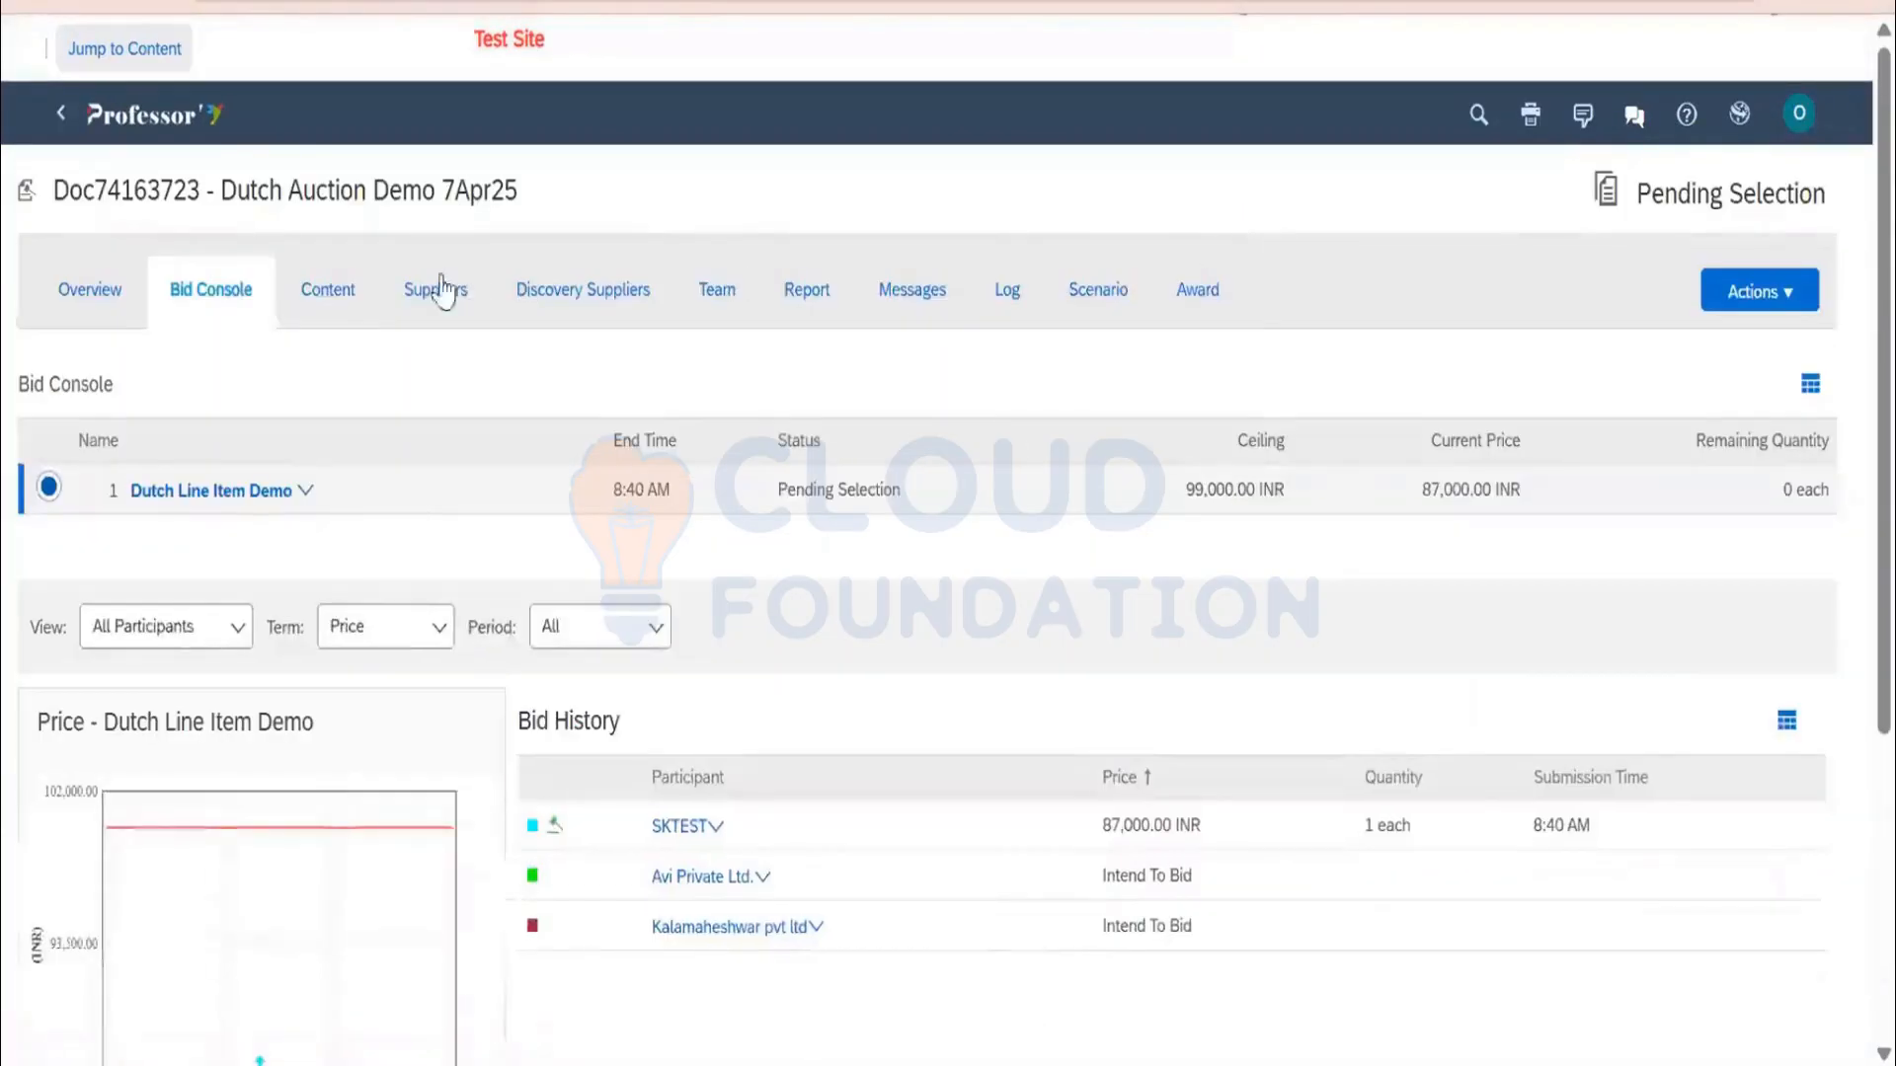
click(420, 296)
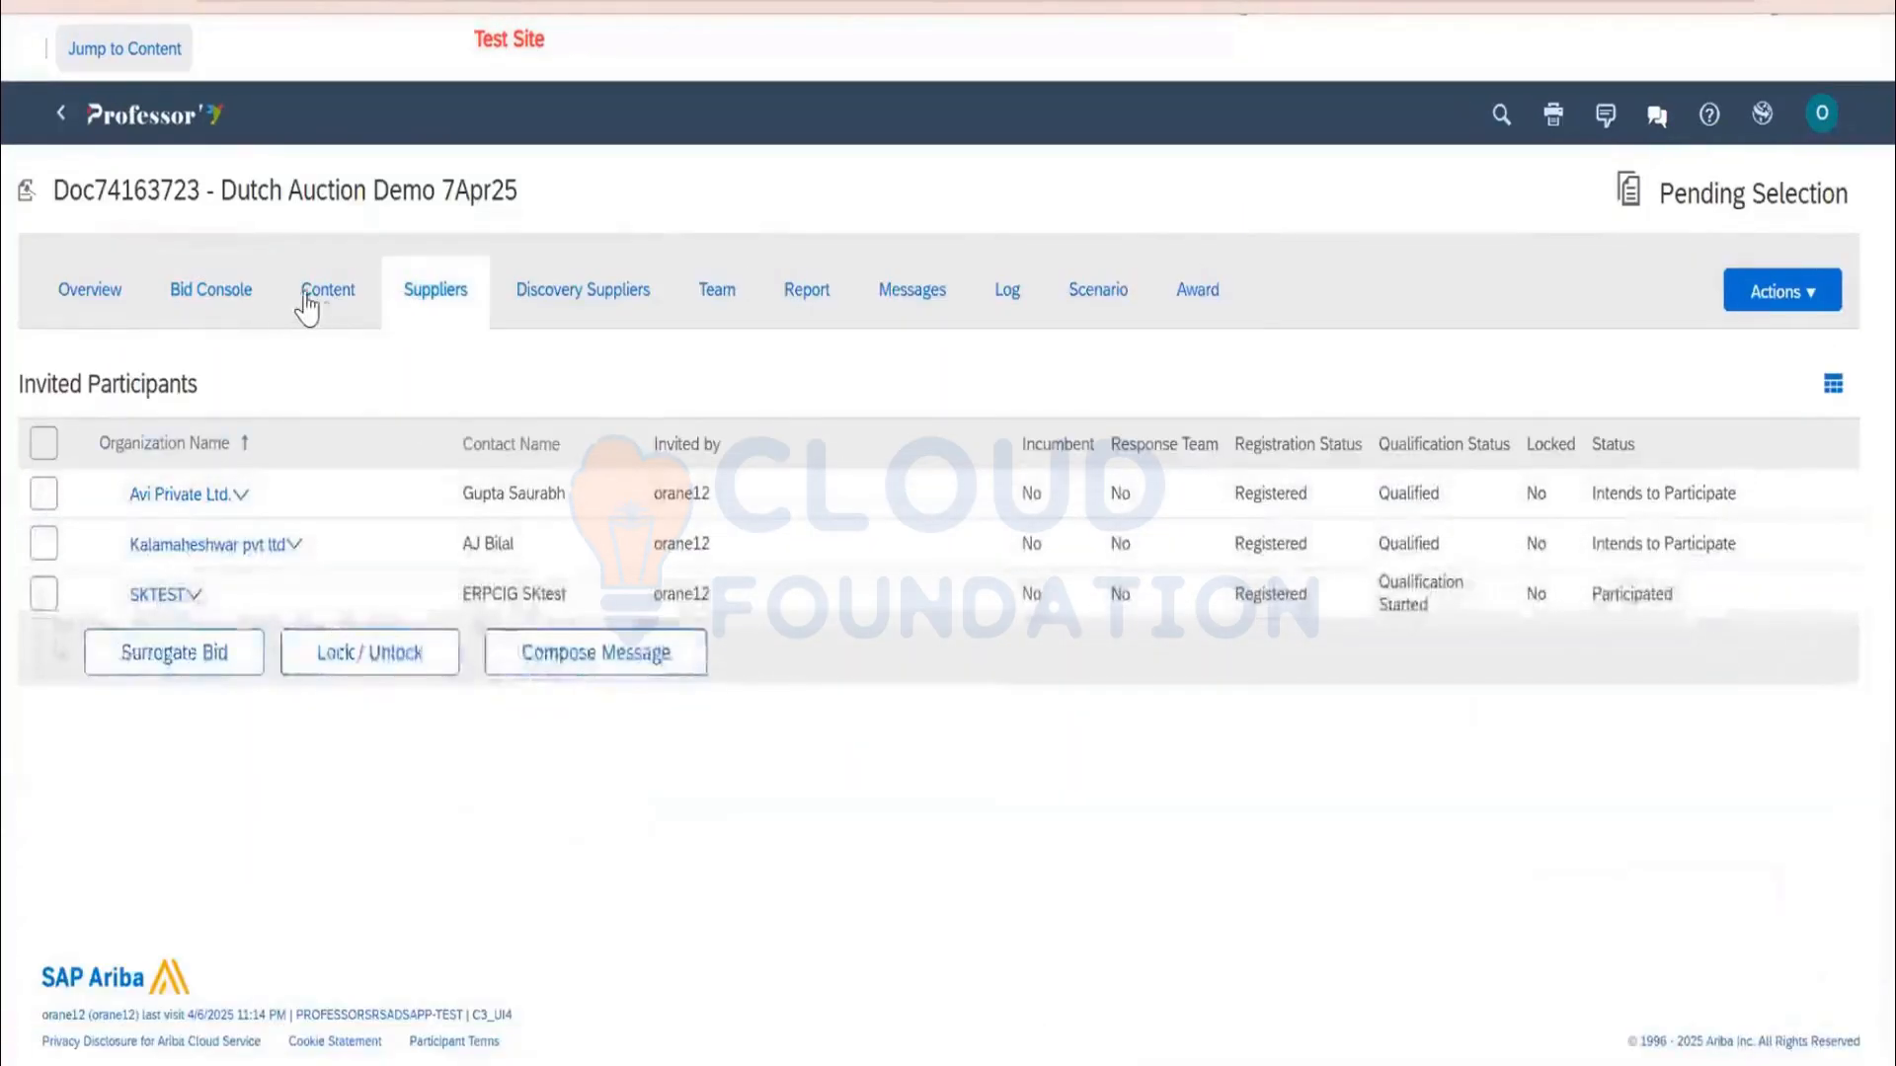
click(321, 316)
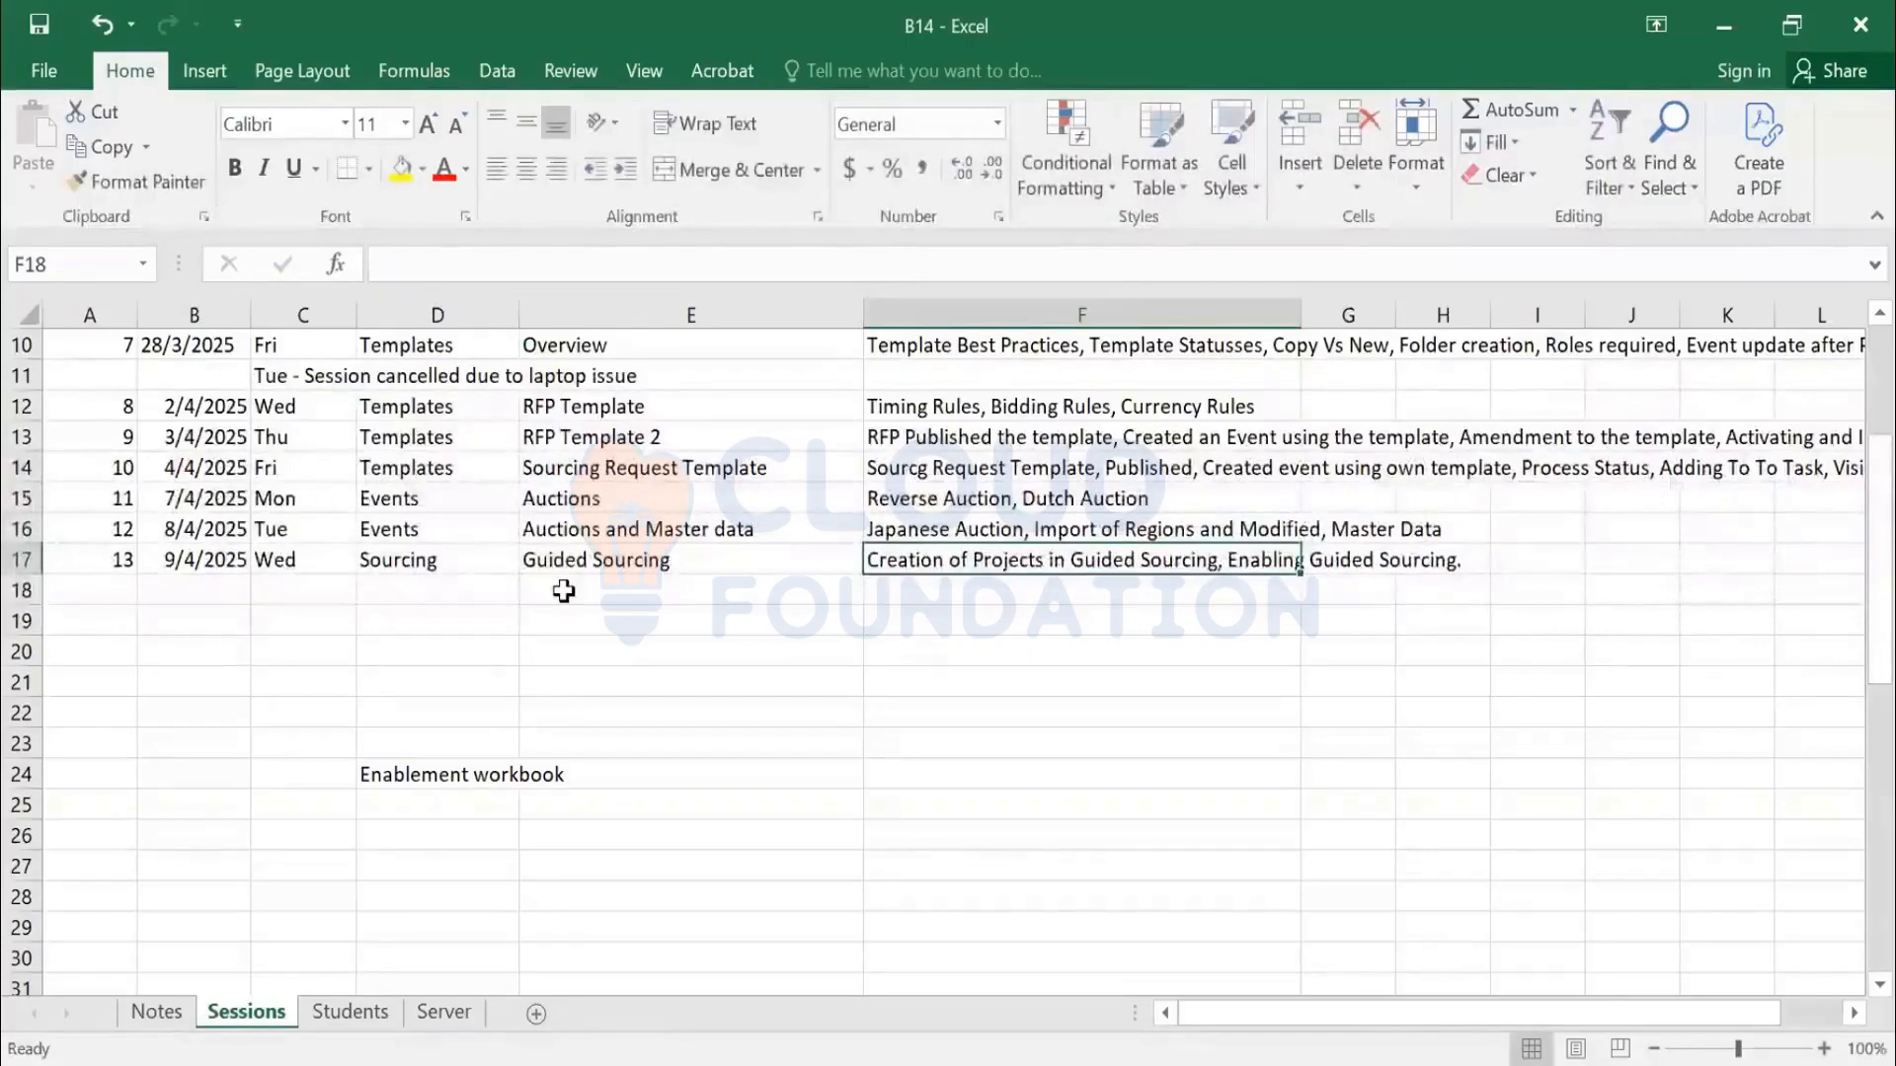
Check the Guided Sourcing session entry, then label a new row 'Session 13' on the Notes sheet
click(601, 561)
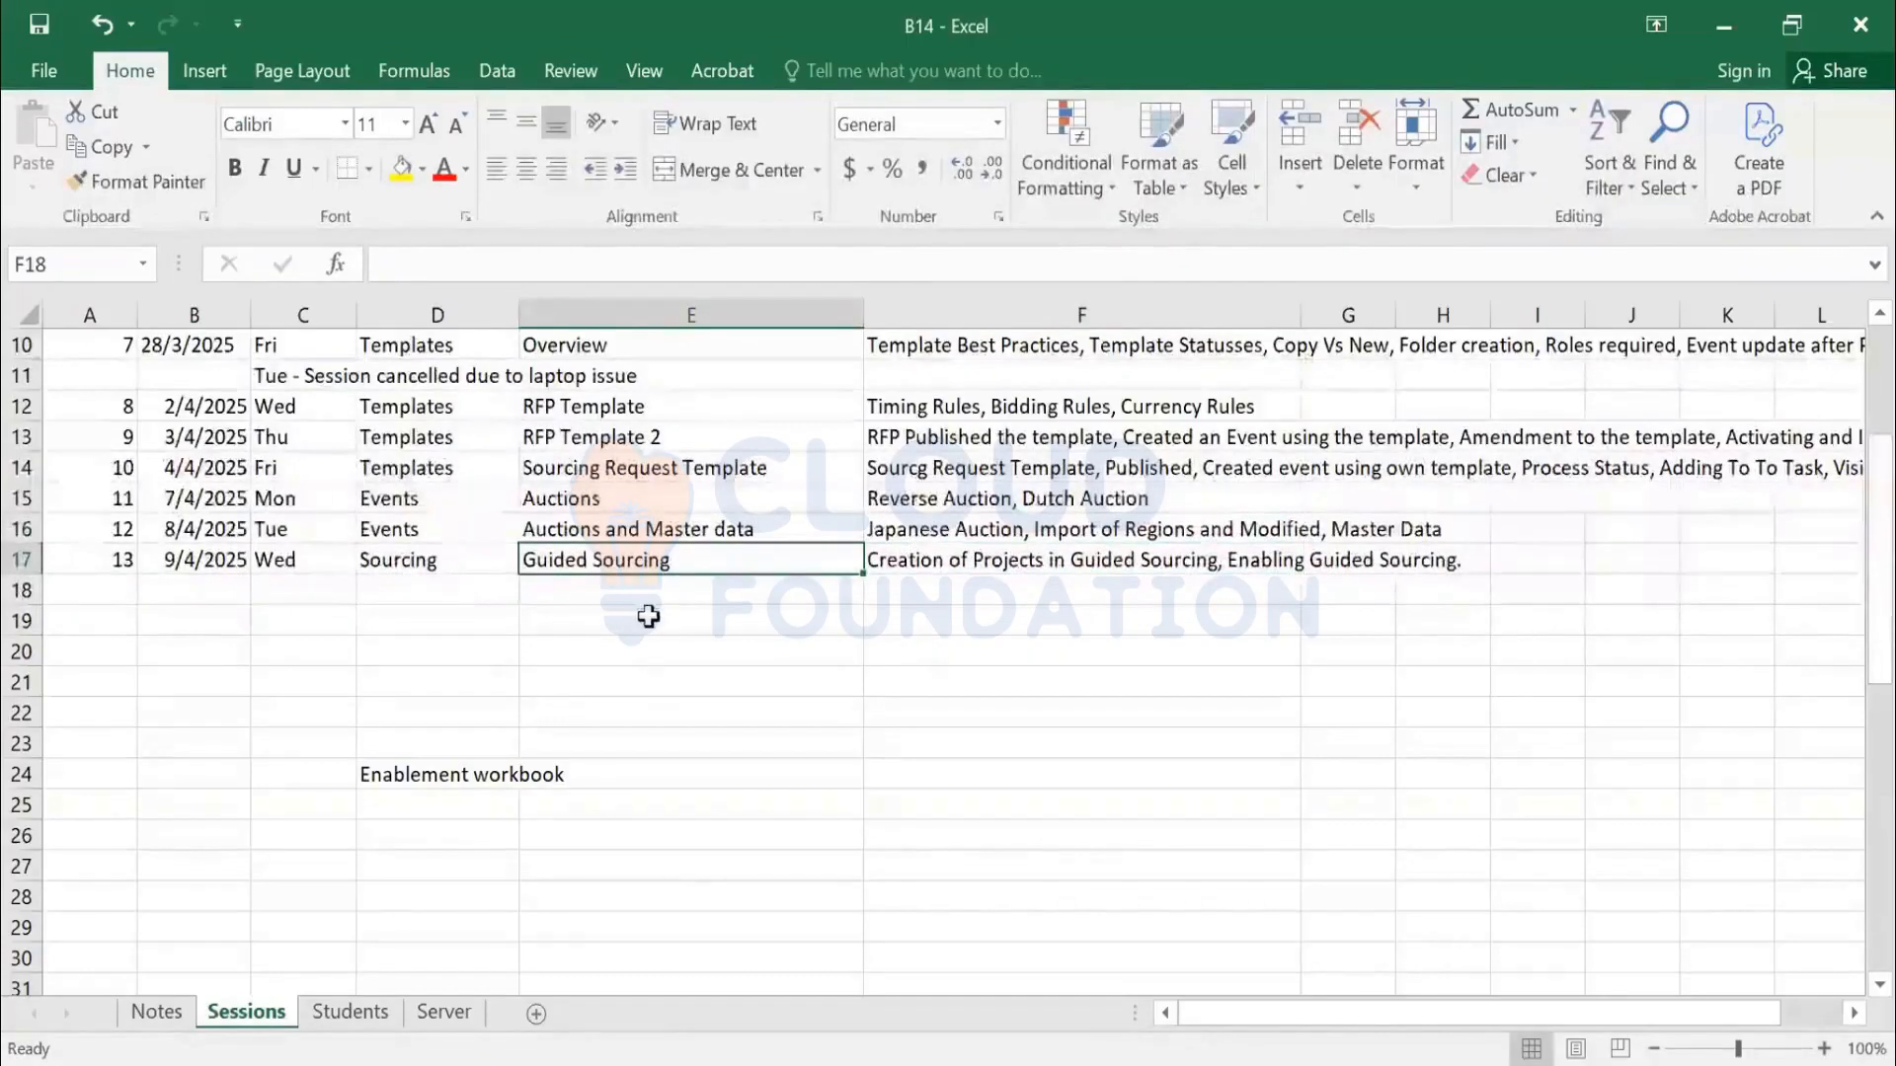
click(961, 558)
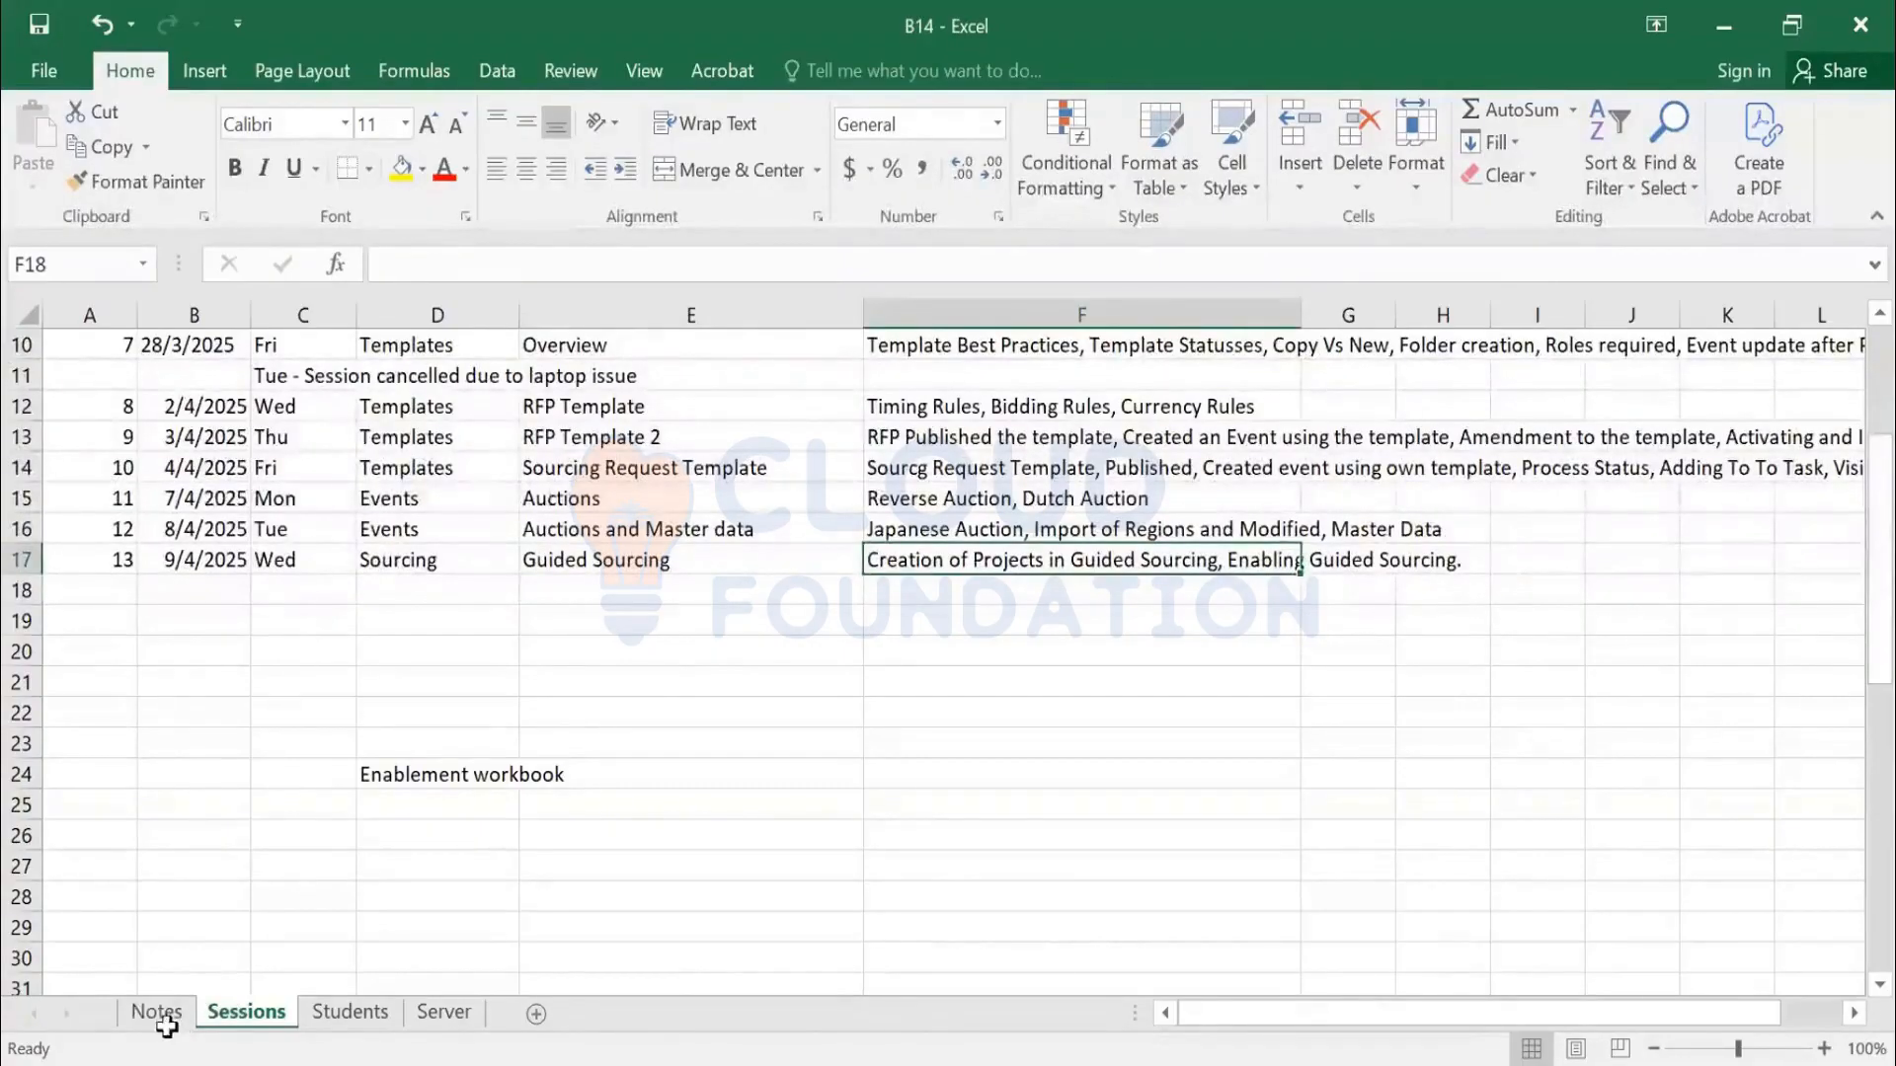
click(148, 985)
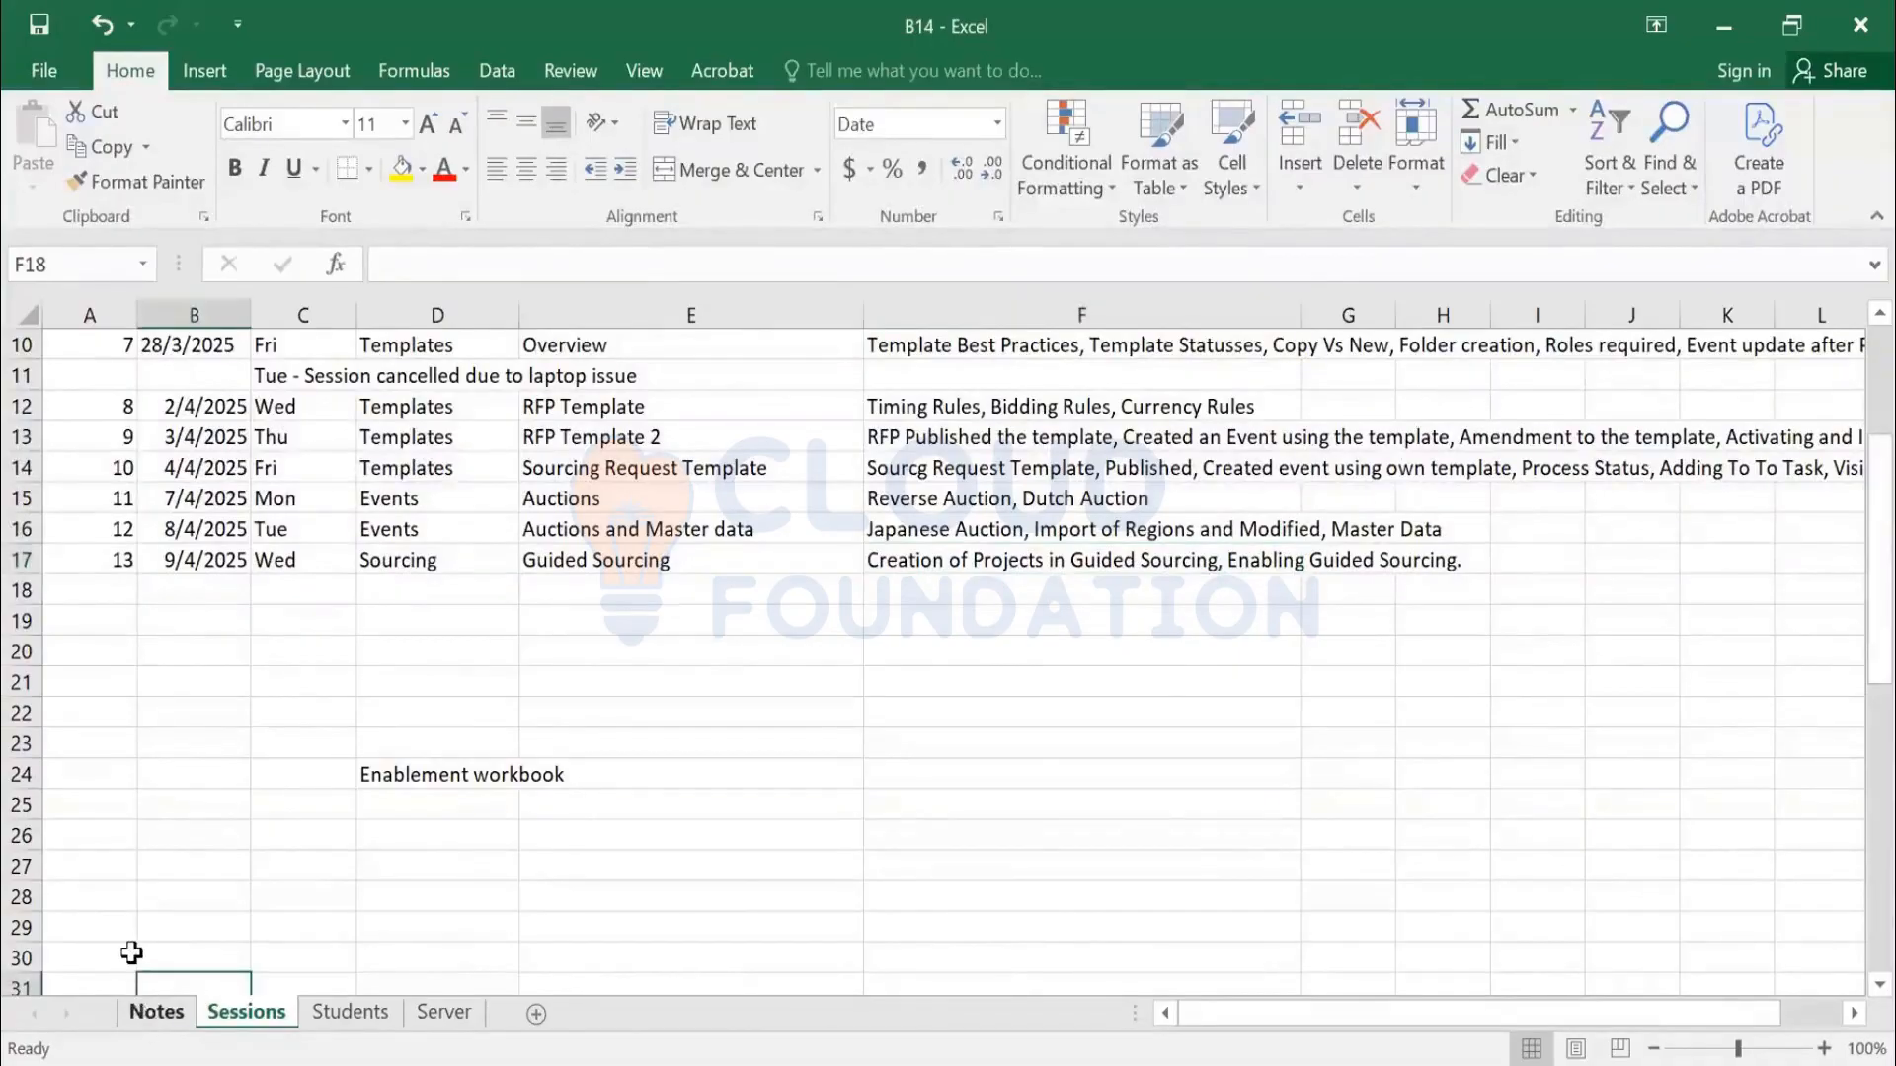
key(ctrl+Page_Up)
scroll(1409, 727, down, 2)
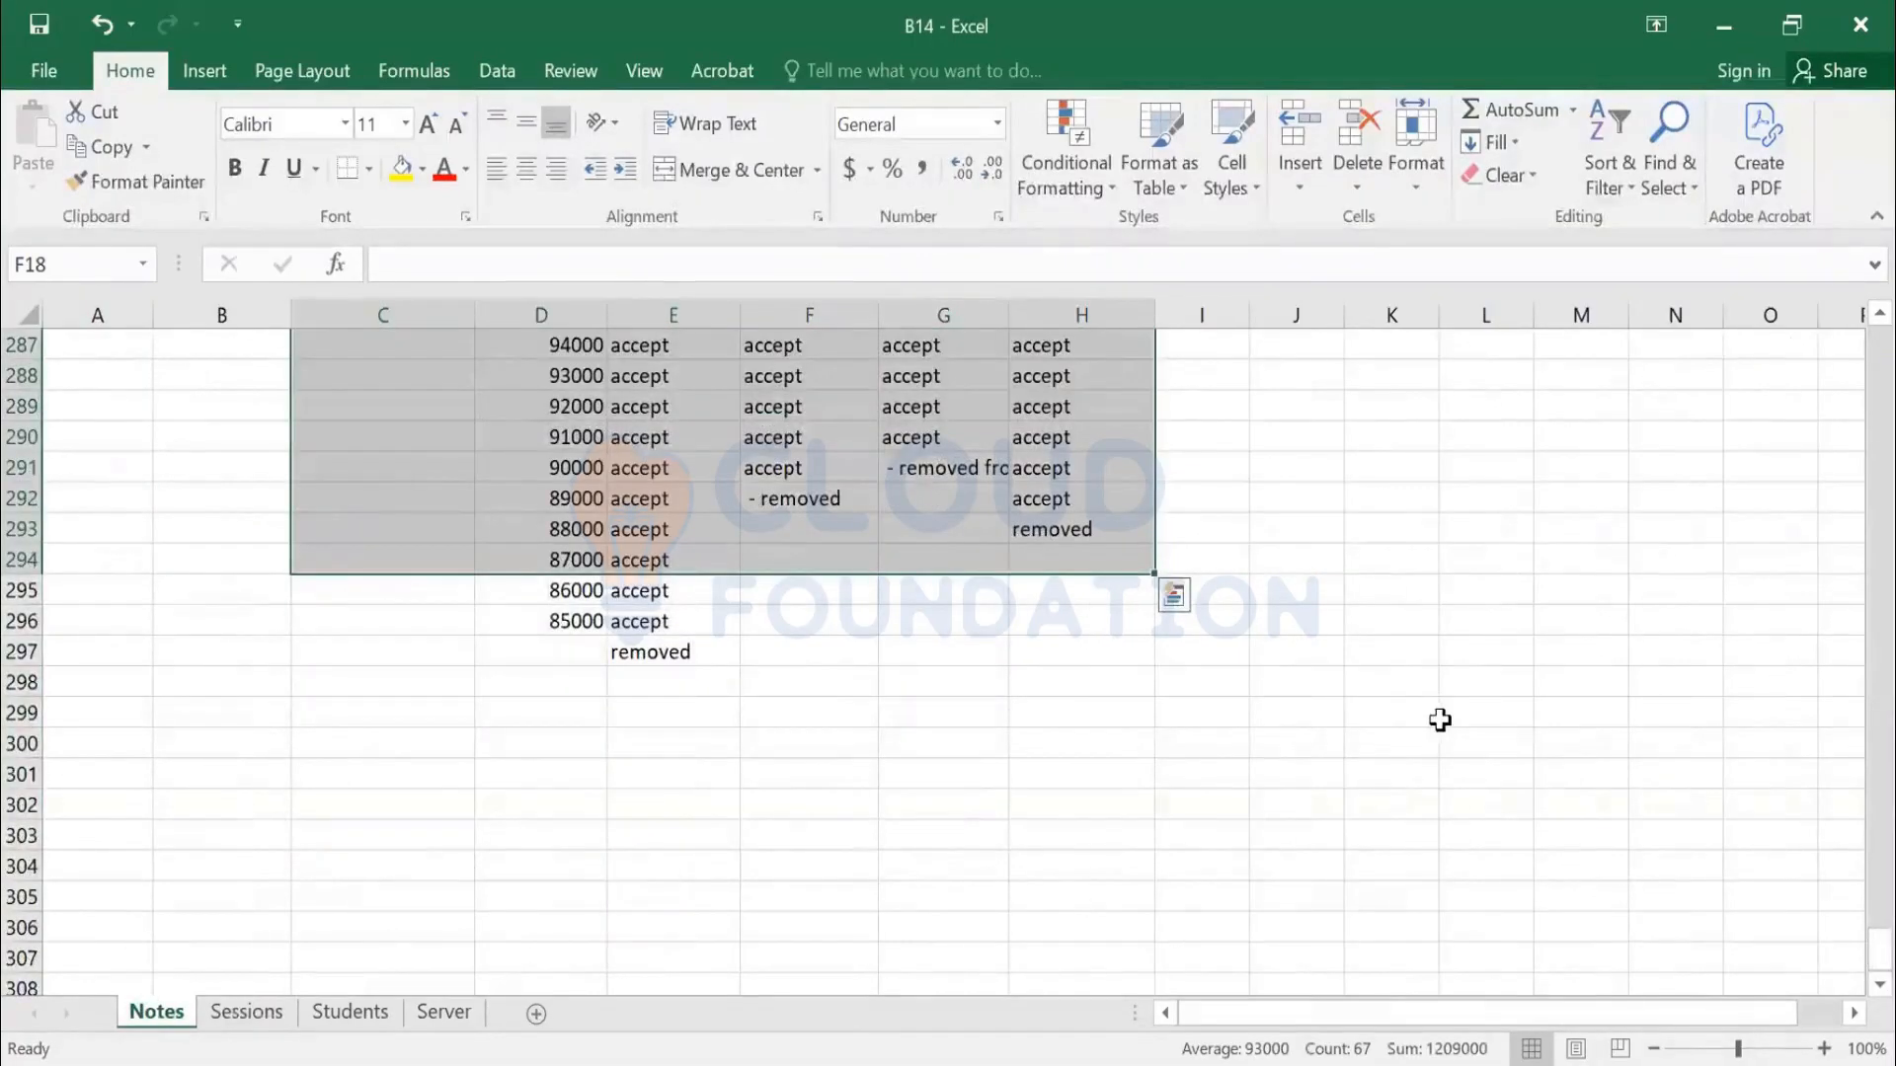
text(Session 13)
key(Tab)
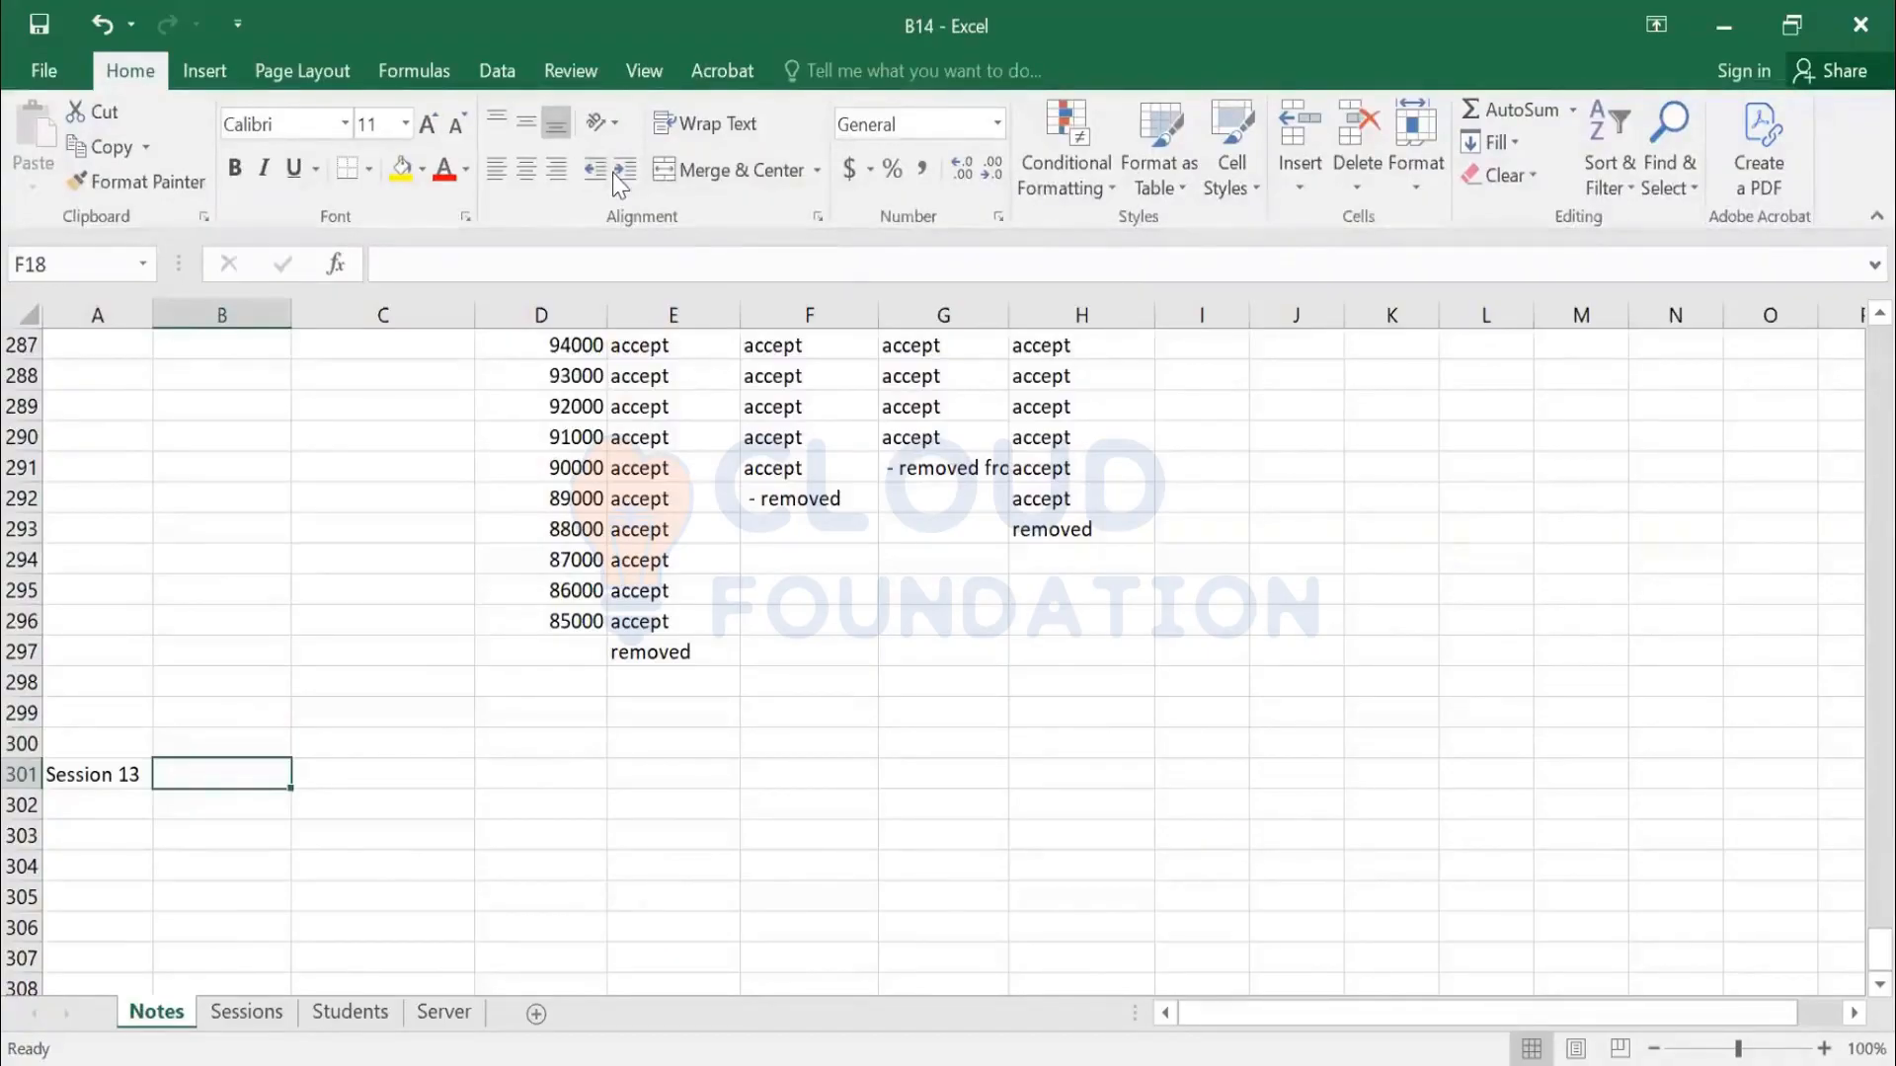
Enter 'New enhanced user interface on Sourcing Module - Guided Sourcing' in B301
key(alt+Tab)
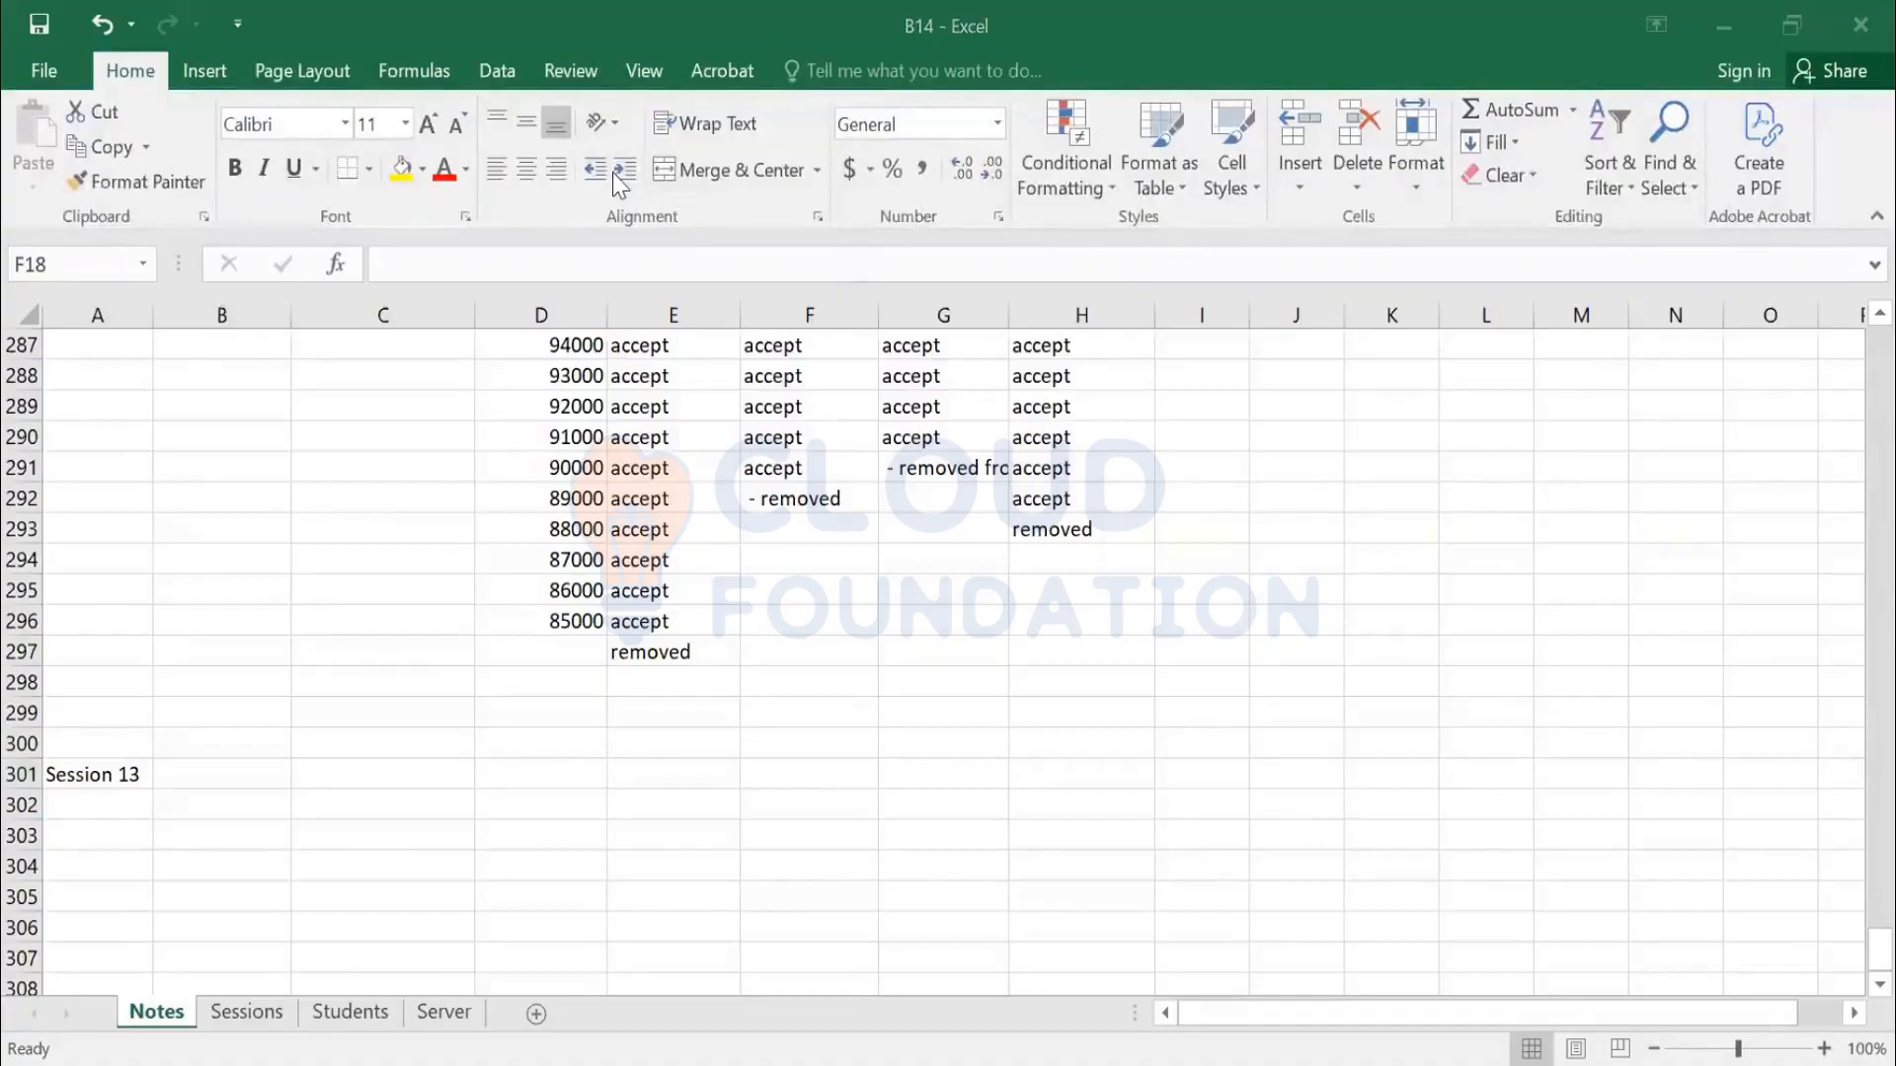
click(219, 782)
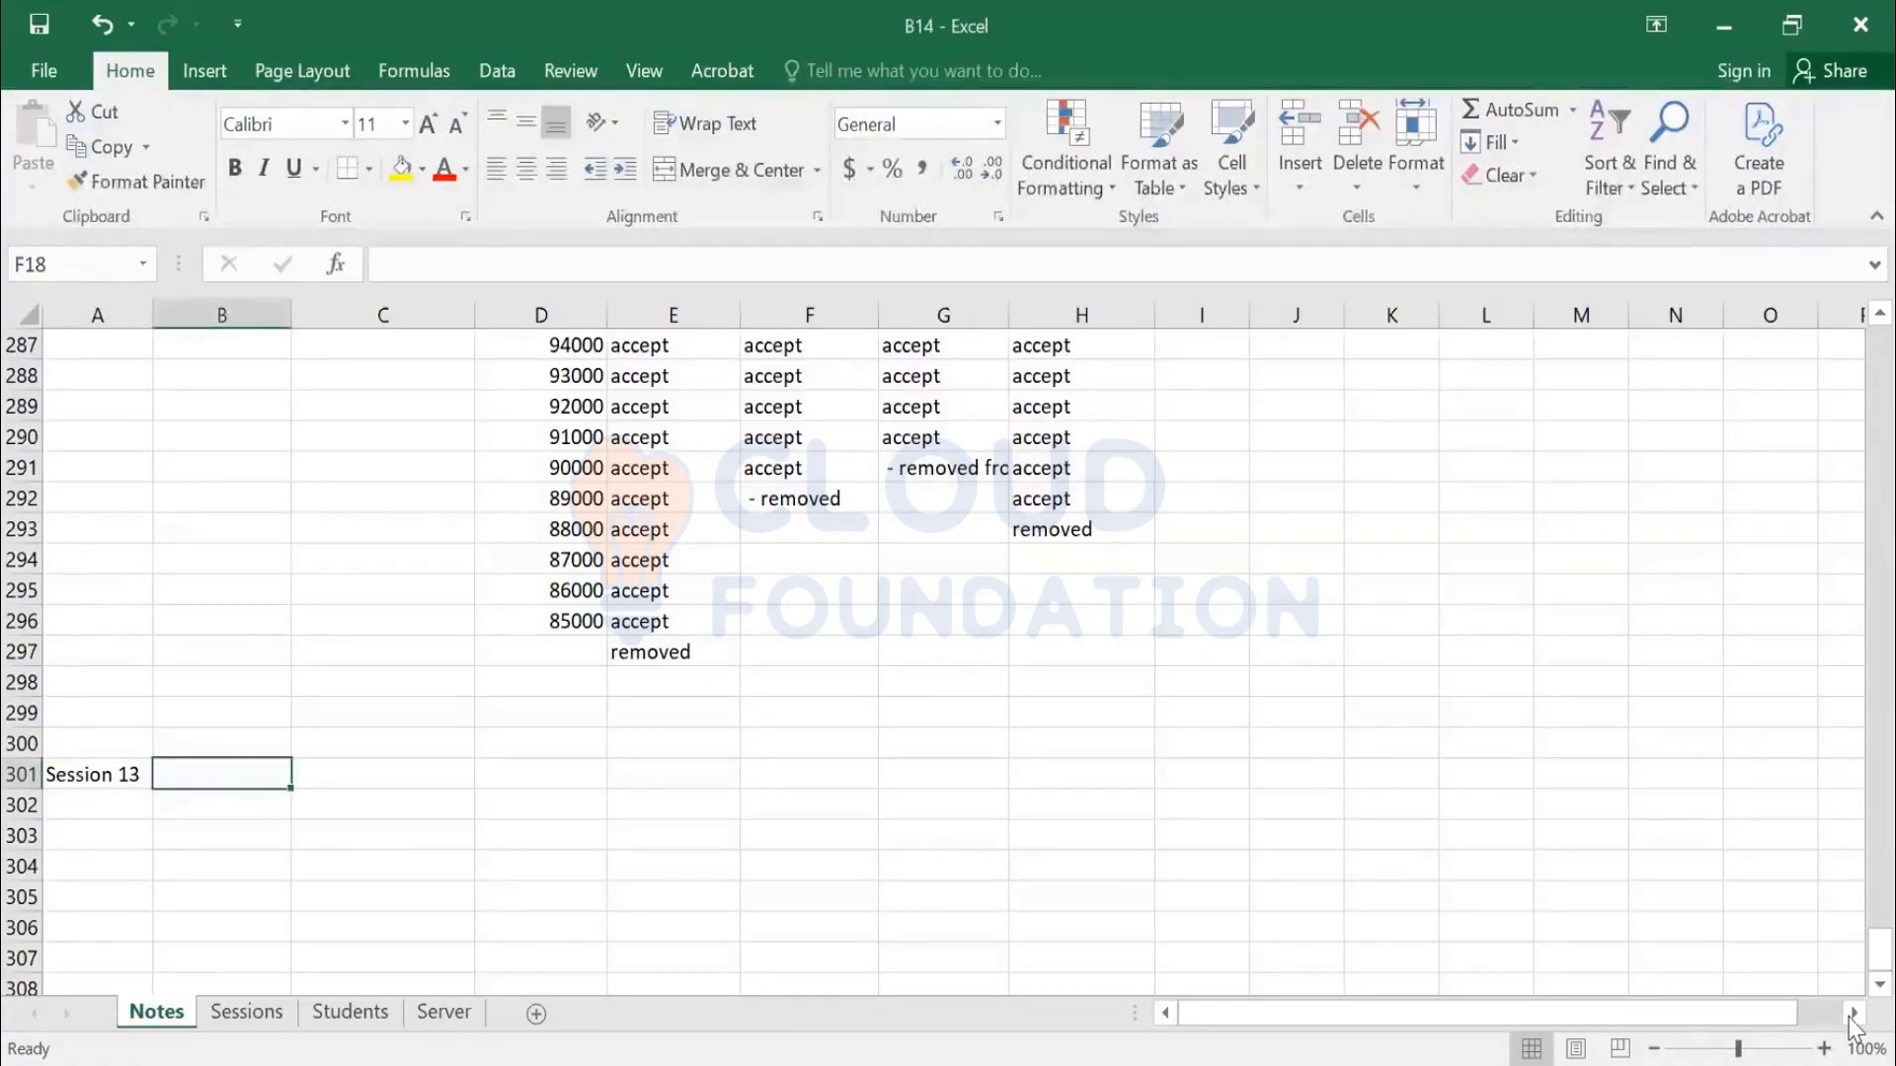
text(Add)
key(Escape)
text(Us)
key(BackSpace)
key(BackSpace)
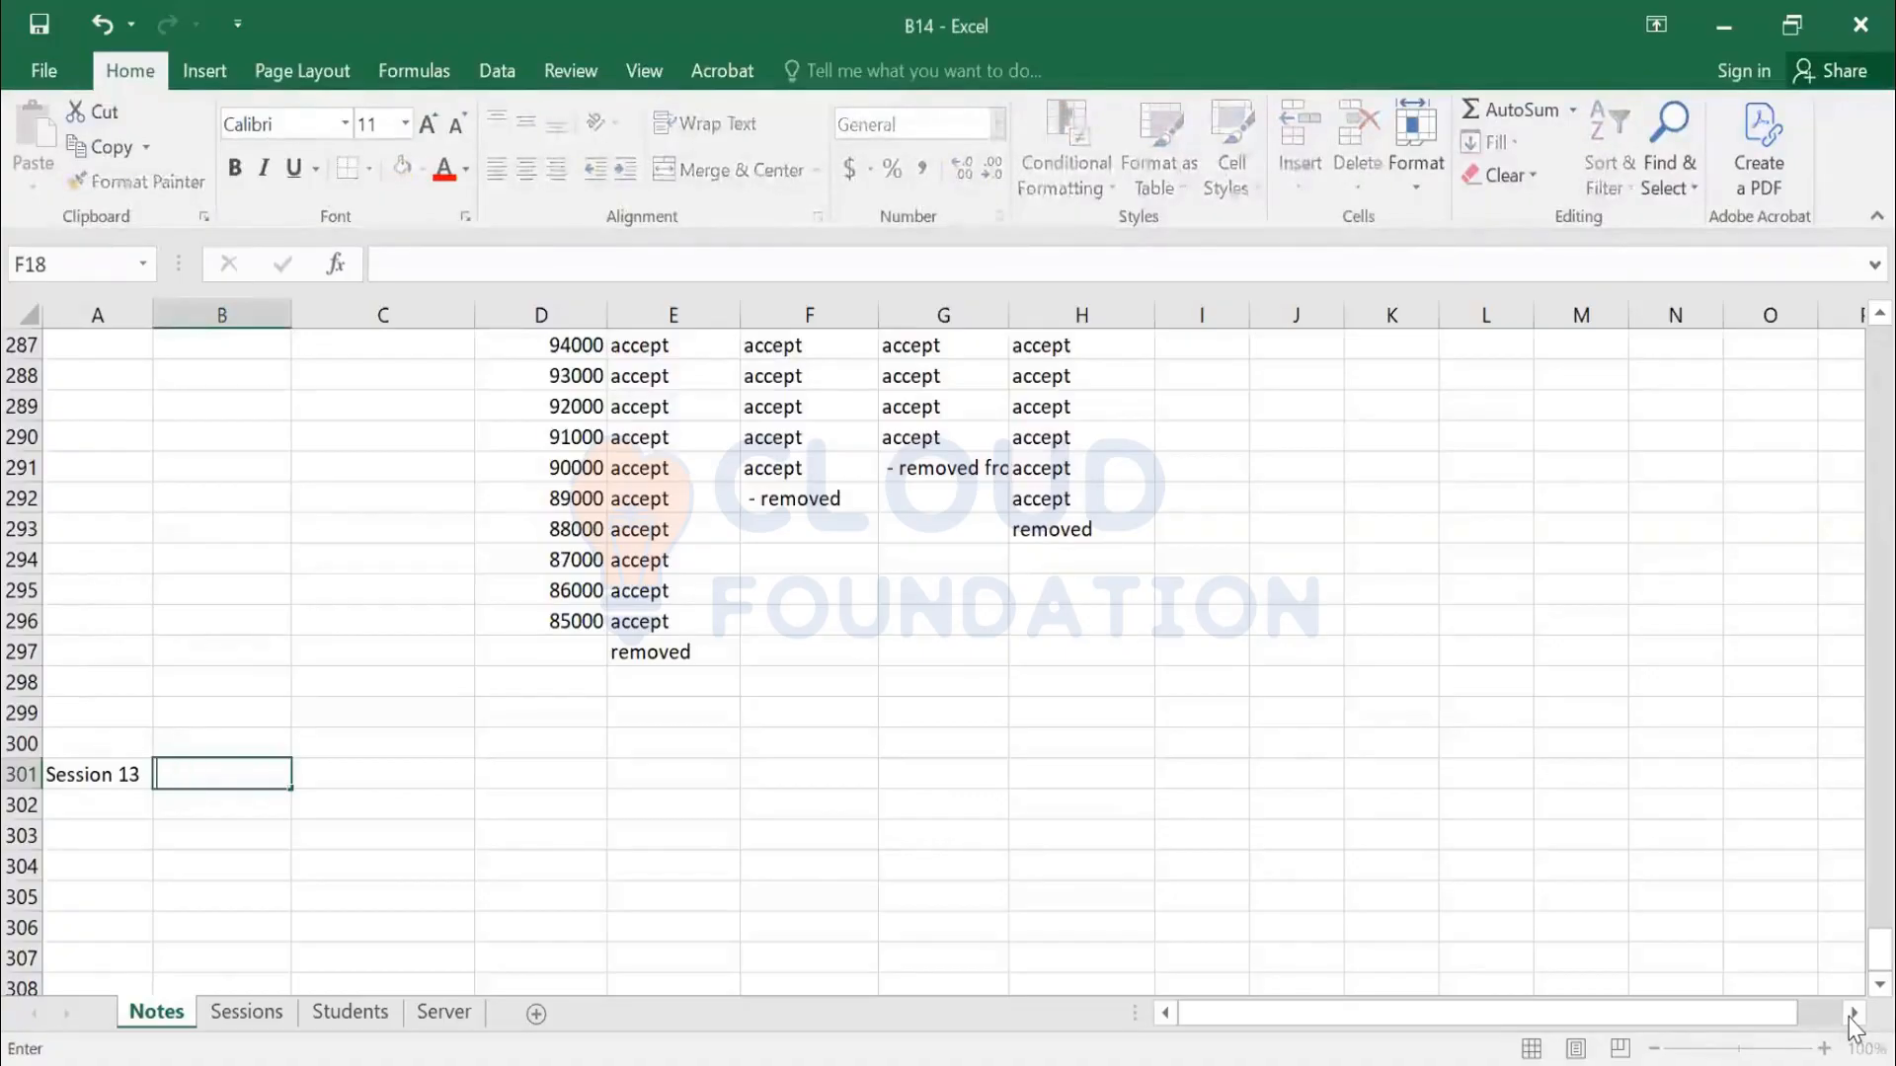
text(New enhanced user interfa)
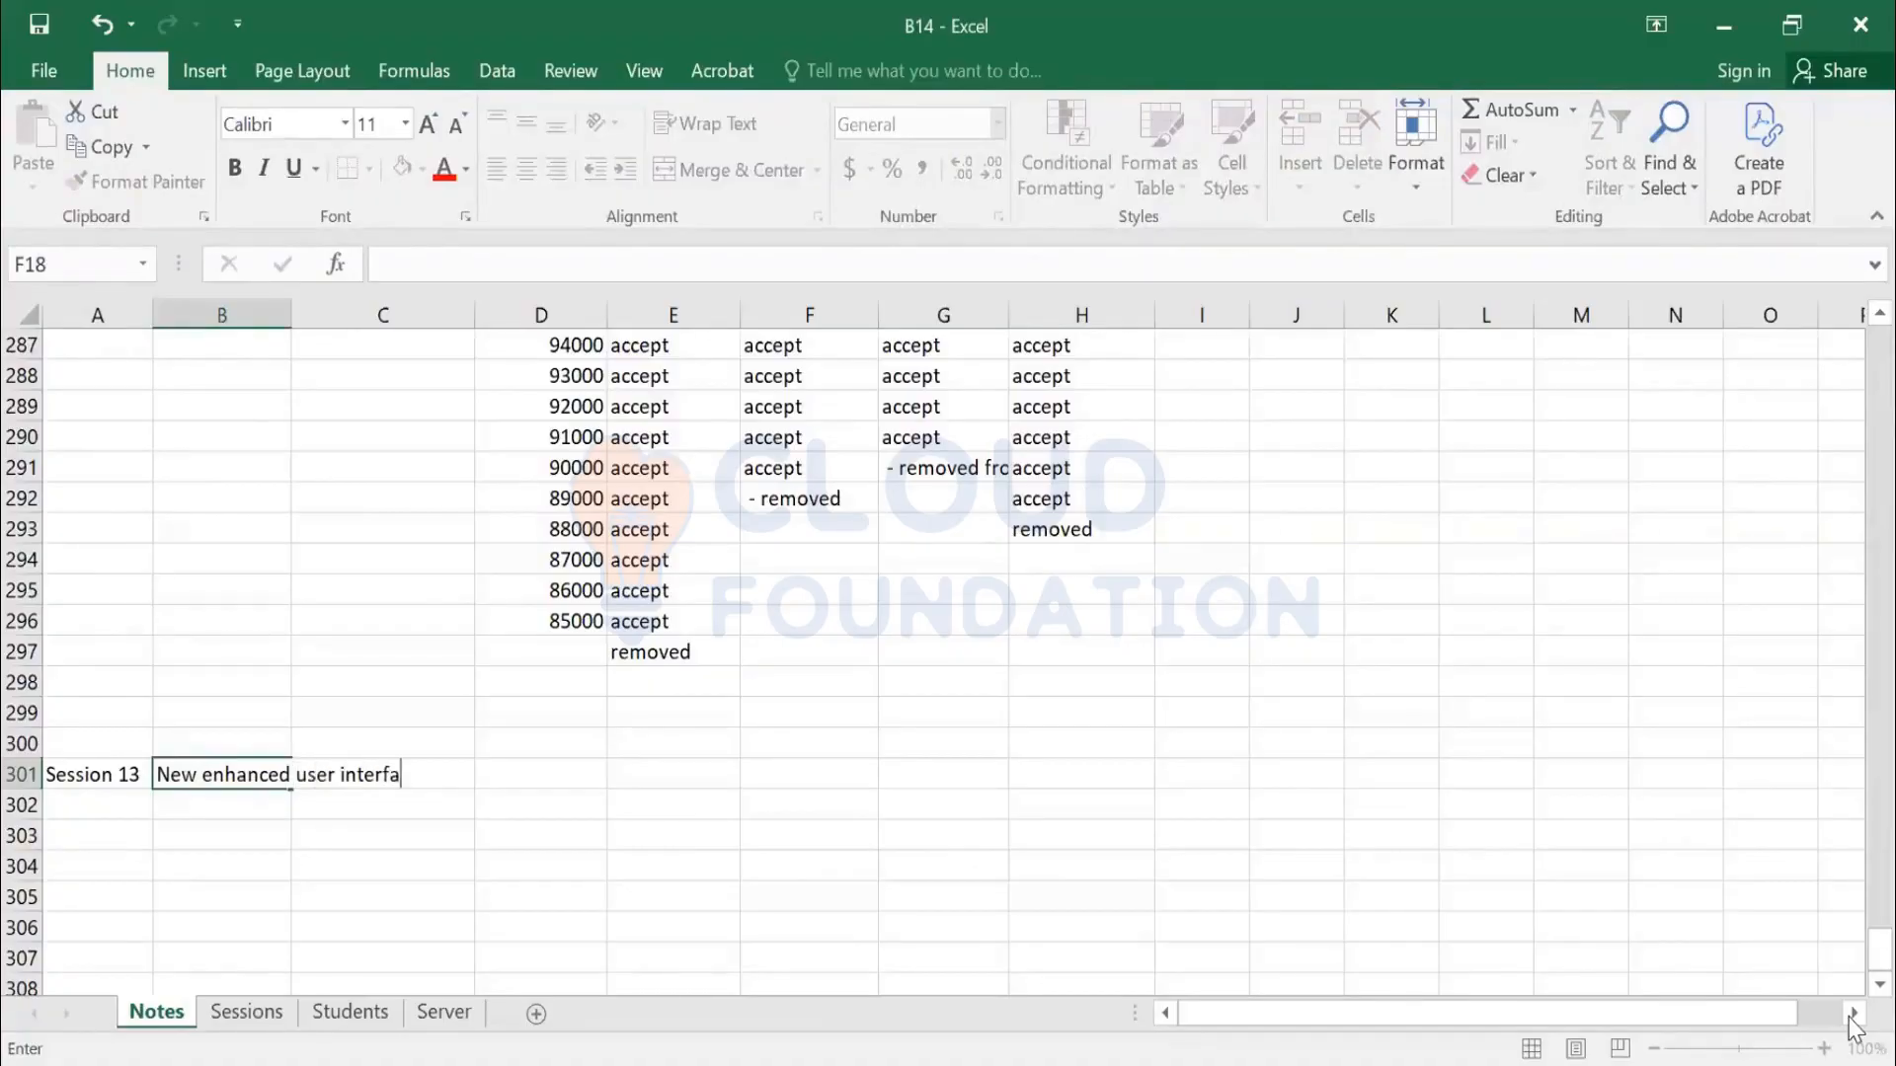
text(ce on Sourcing Module - Guided )
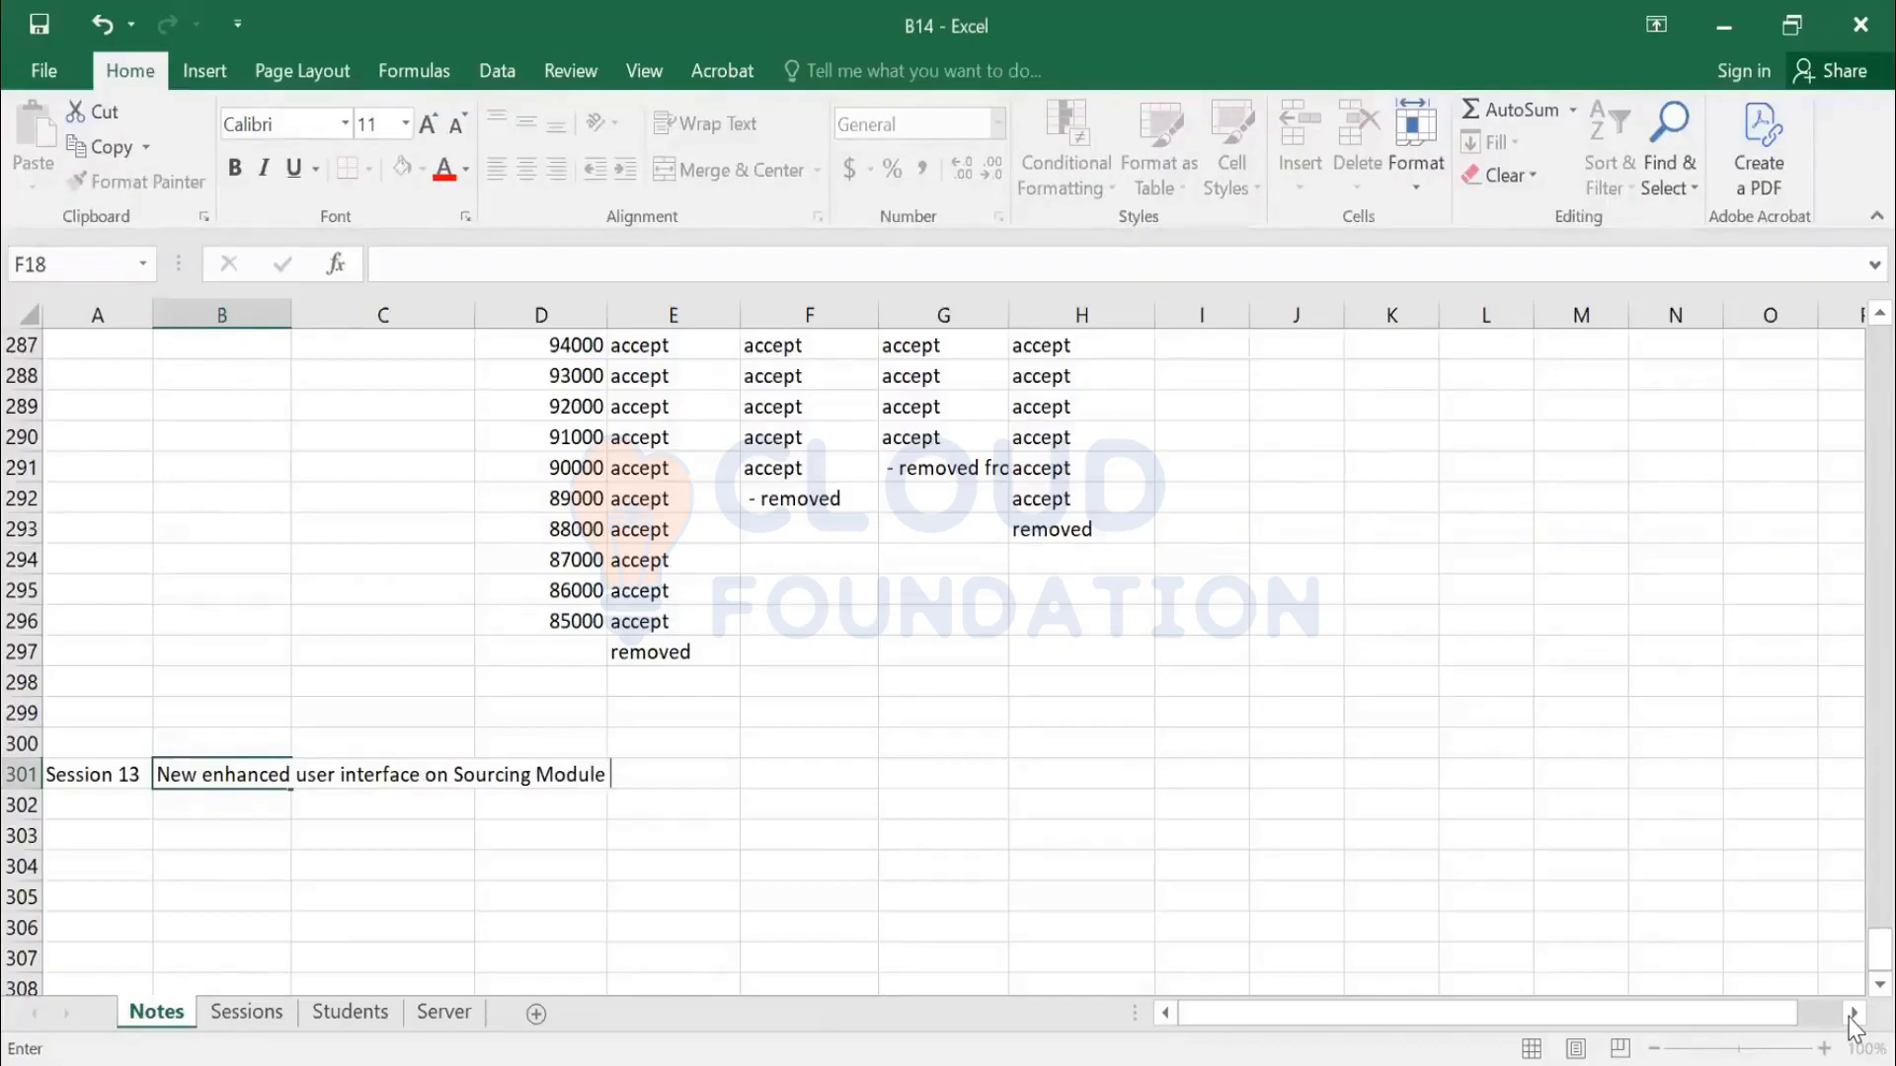
text(Sourcing)
key(Return)
Add the note '- There is no change on master data, supplier interface' in row 302
key(Tab)
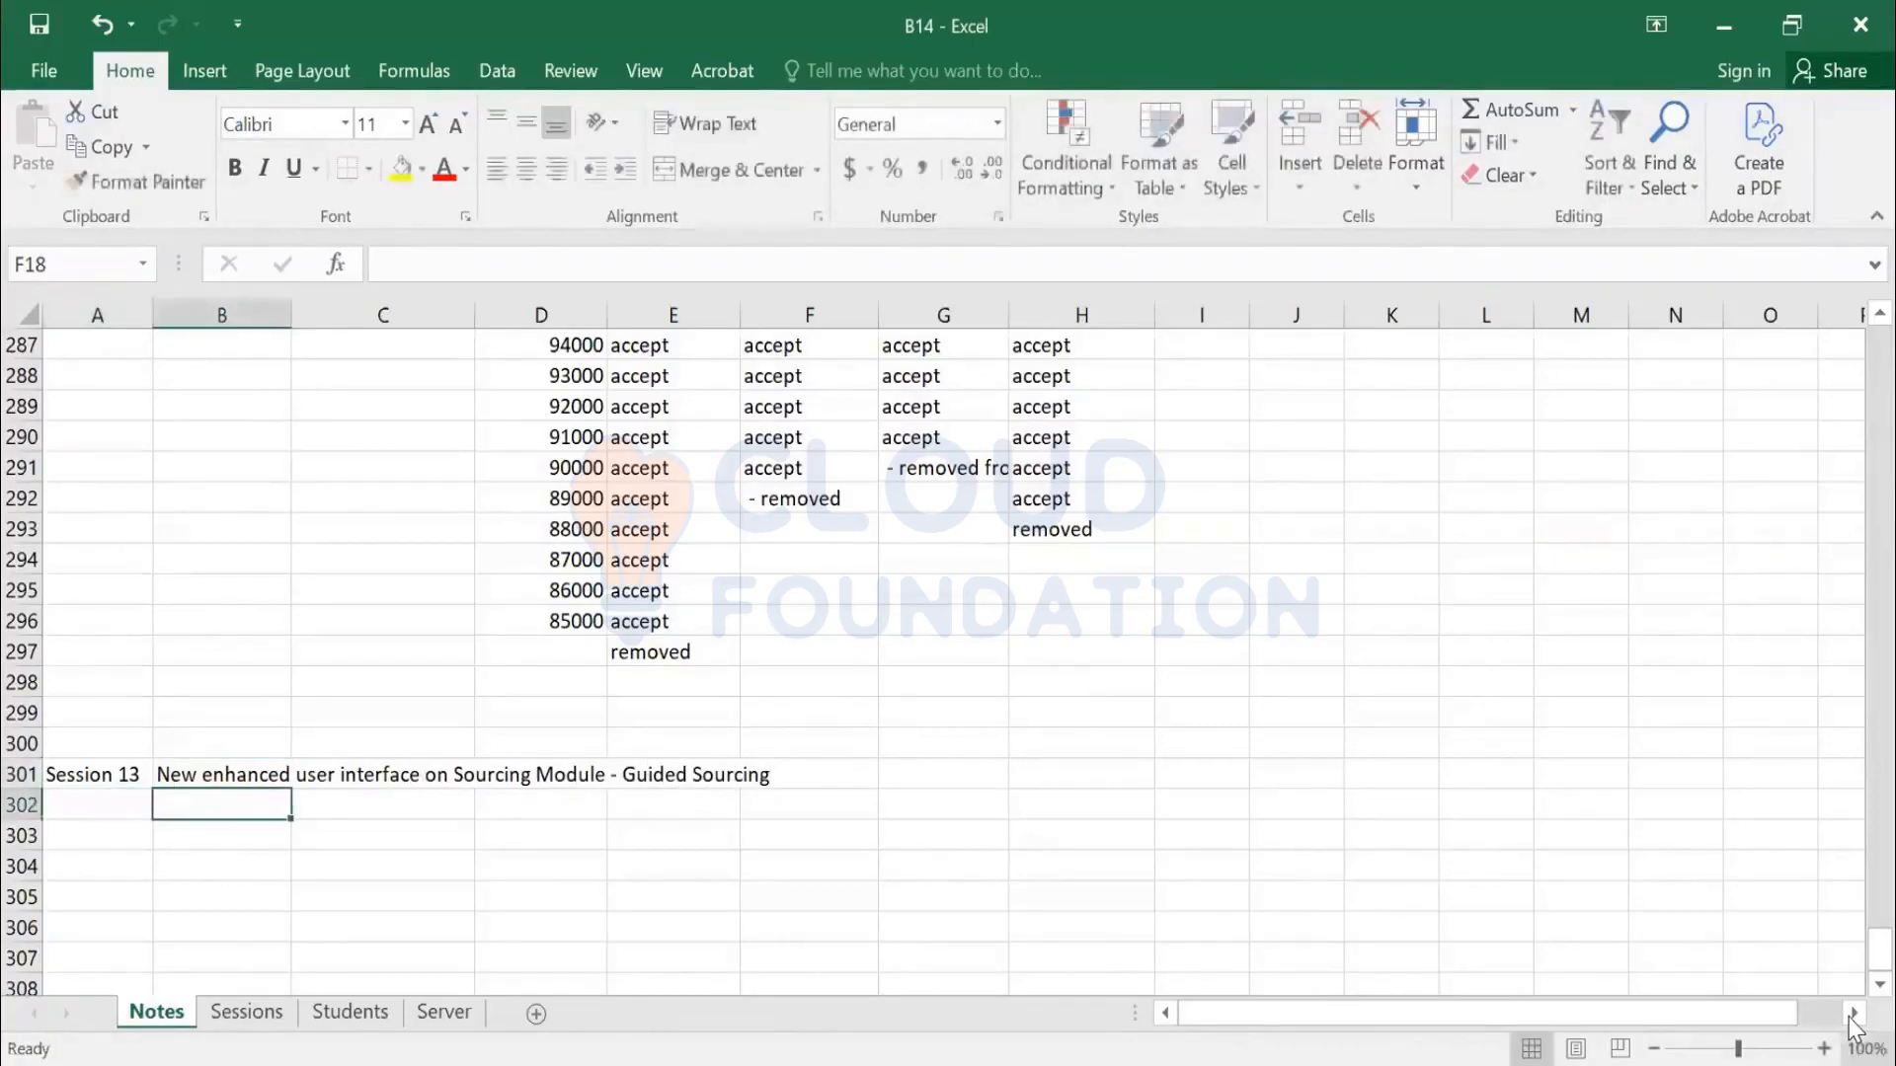
text(- There is n)
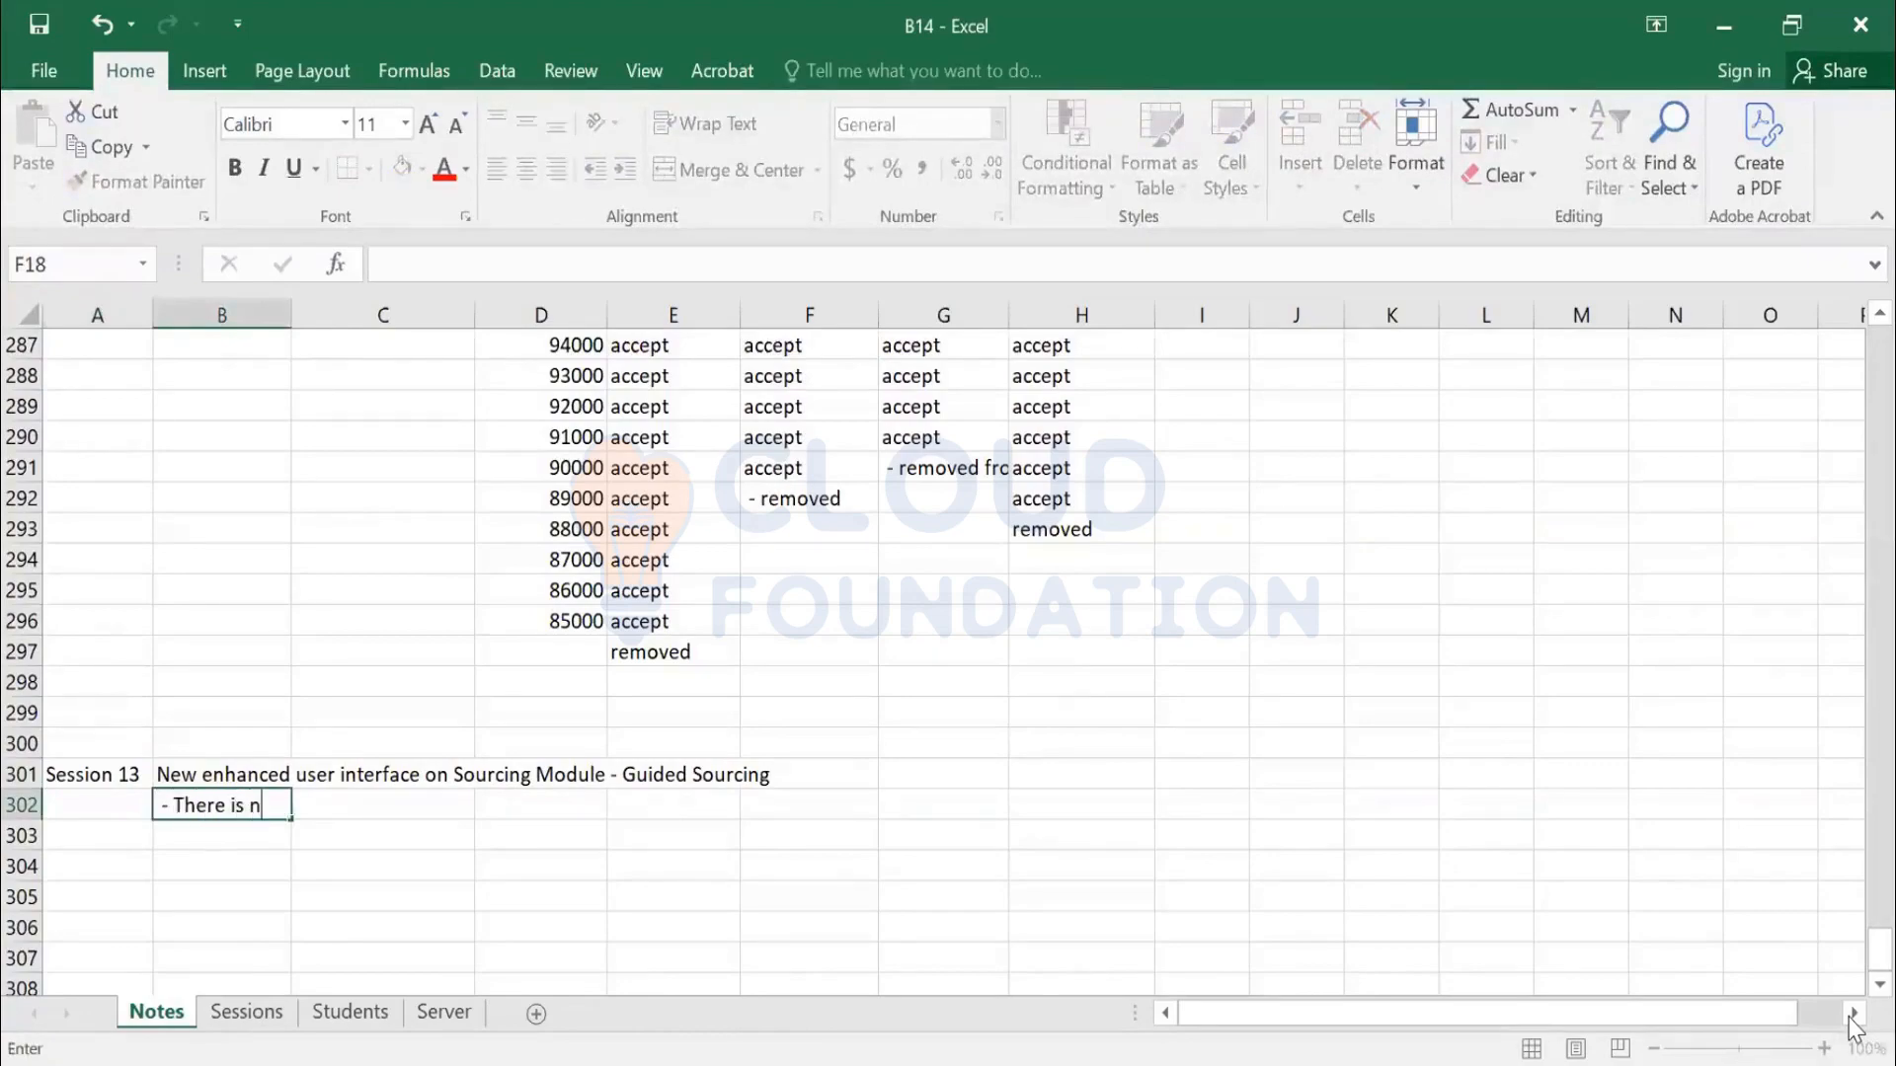
text(o change on mas)
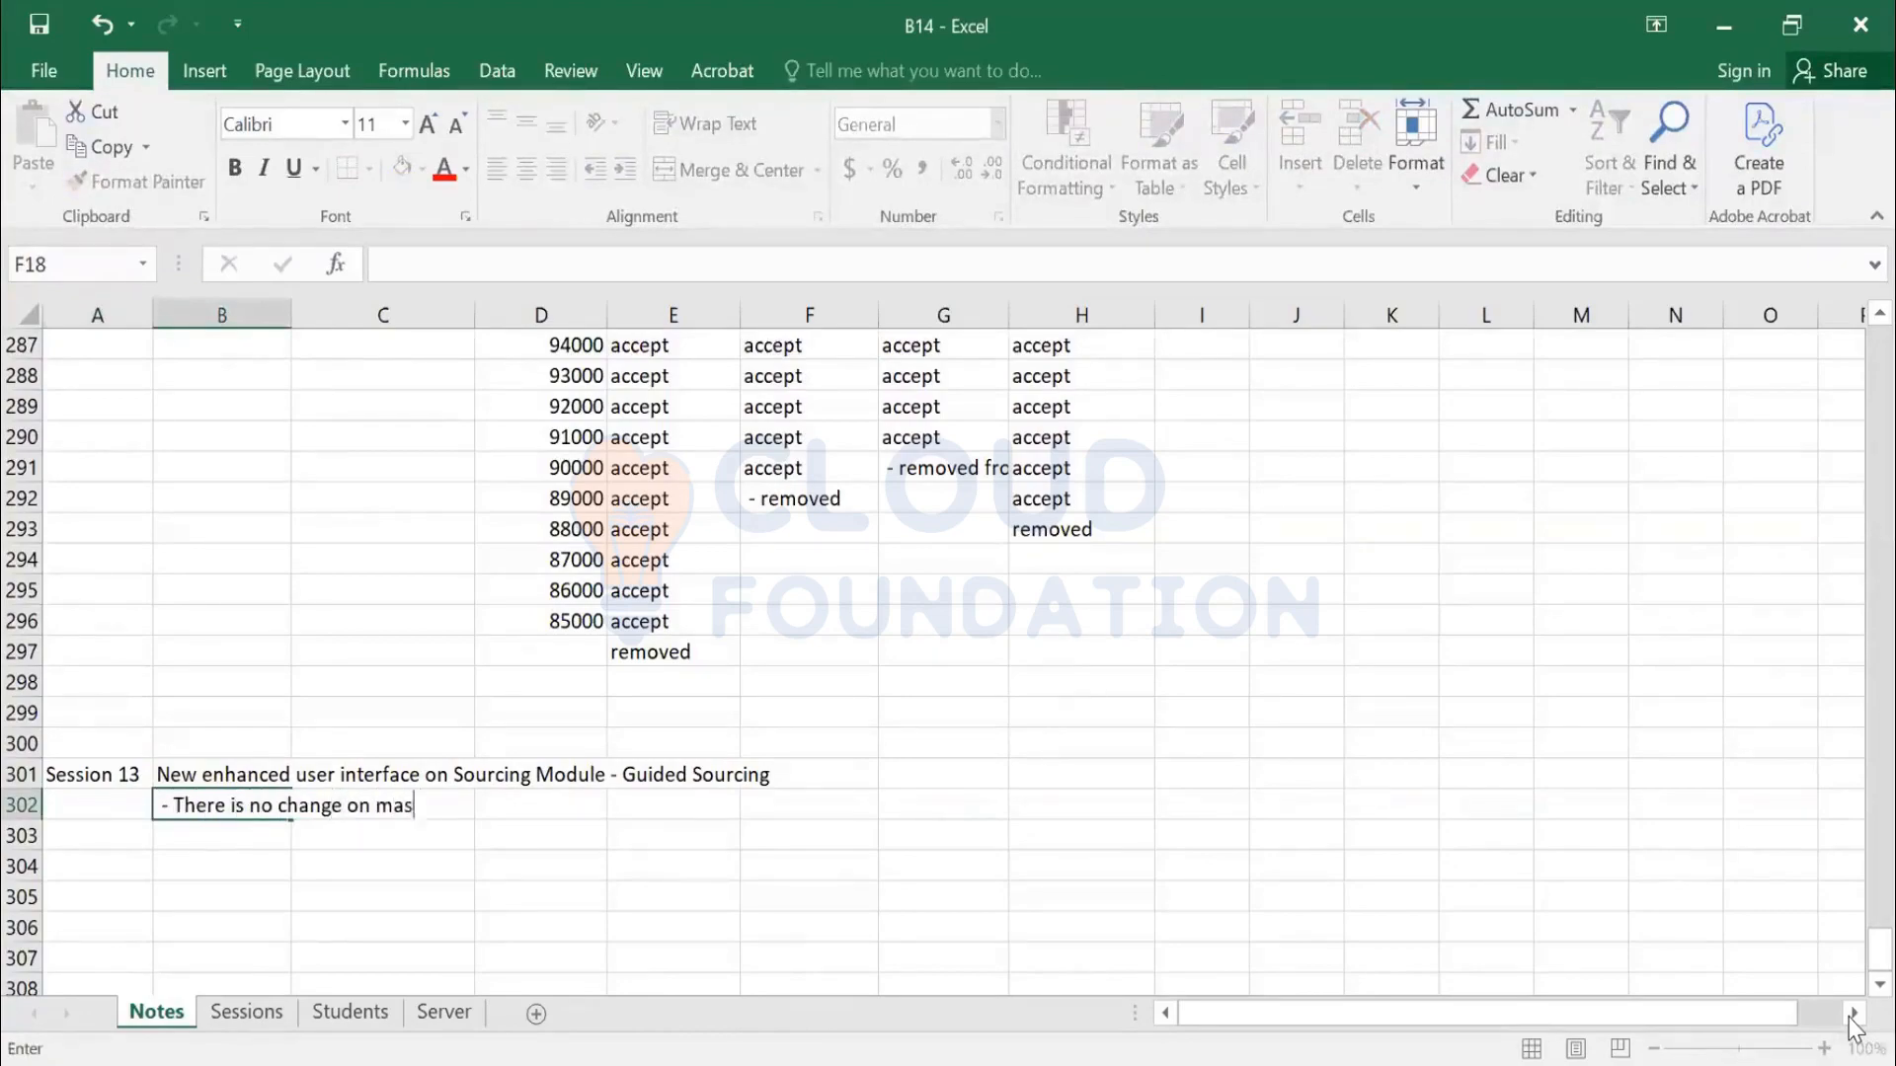
text(ter data, supplier interface)
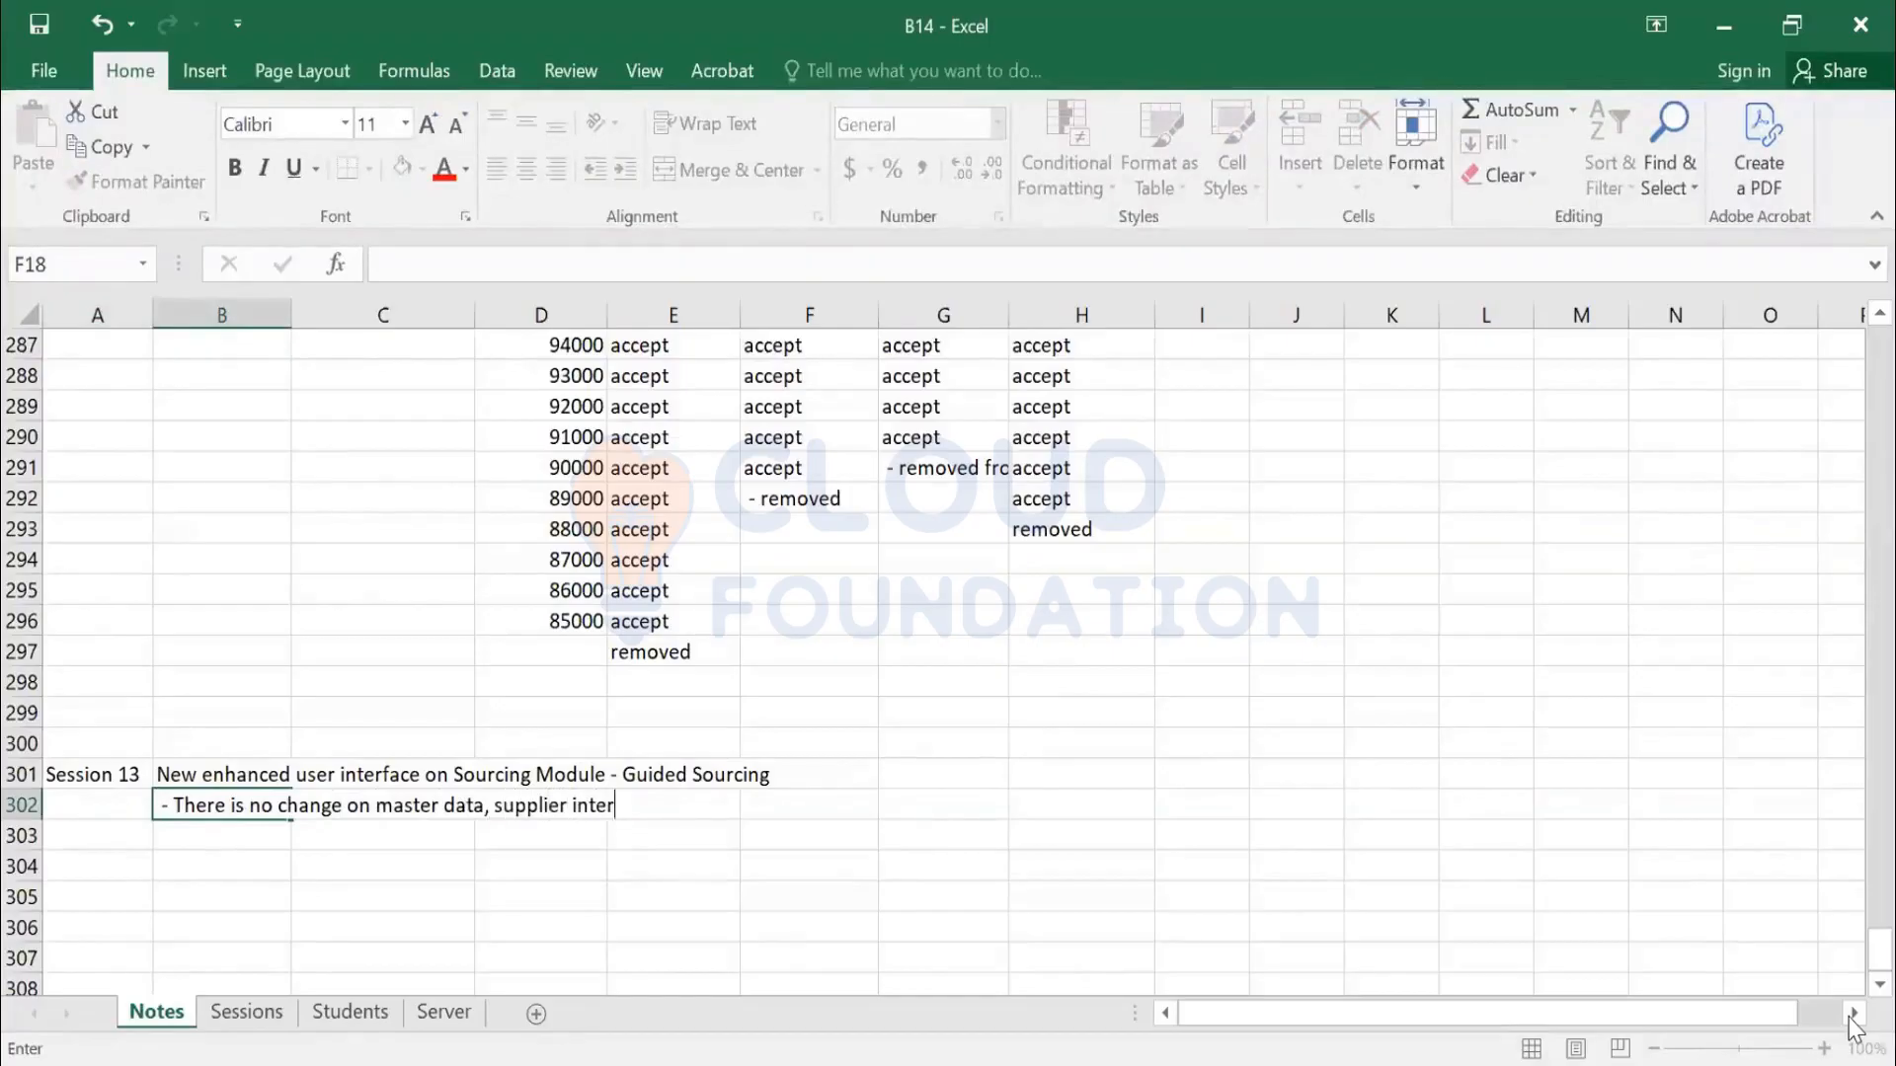
key(Return)
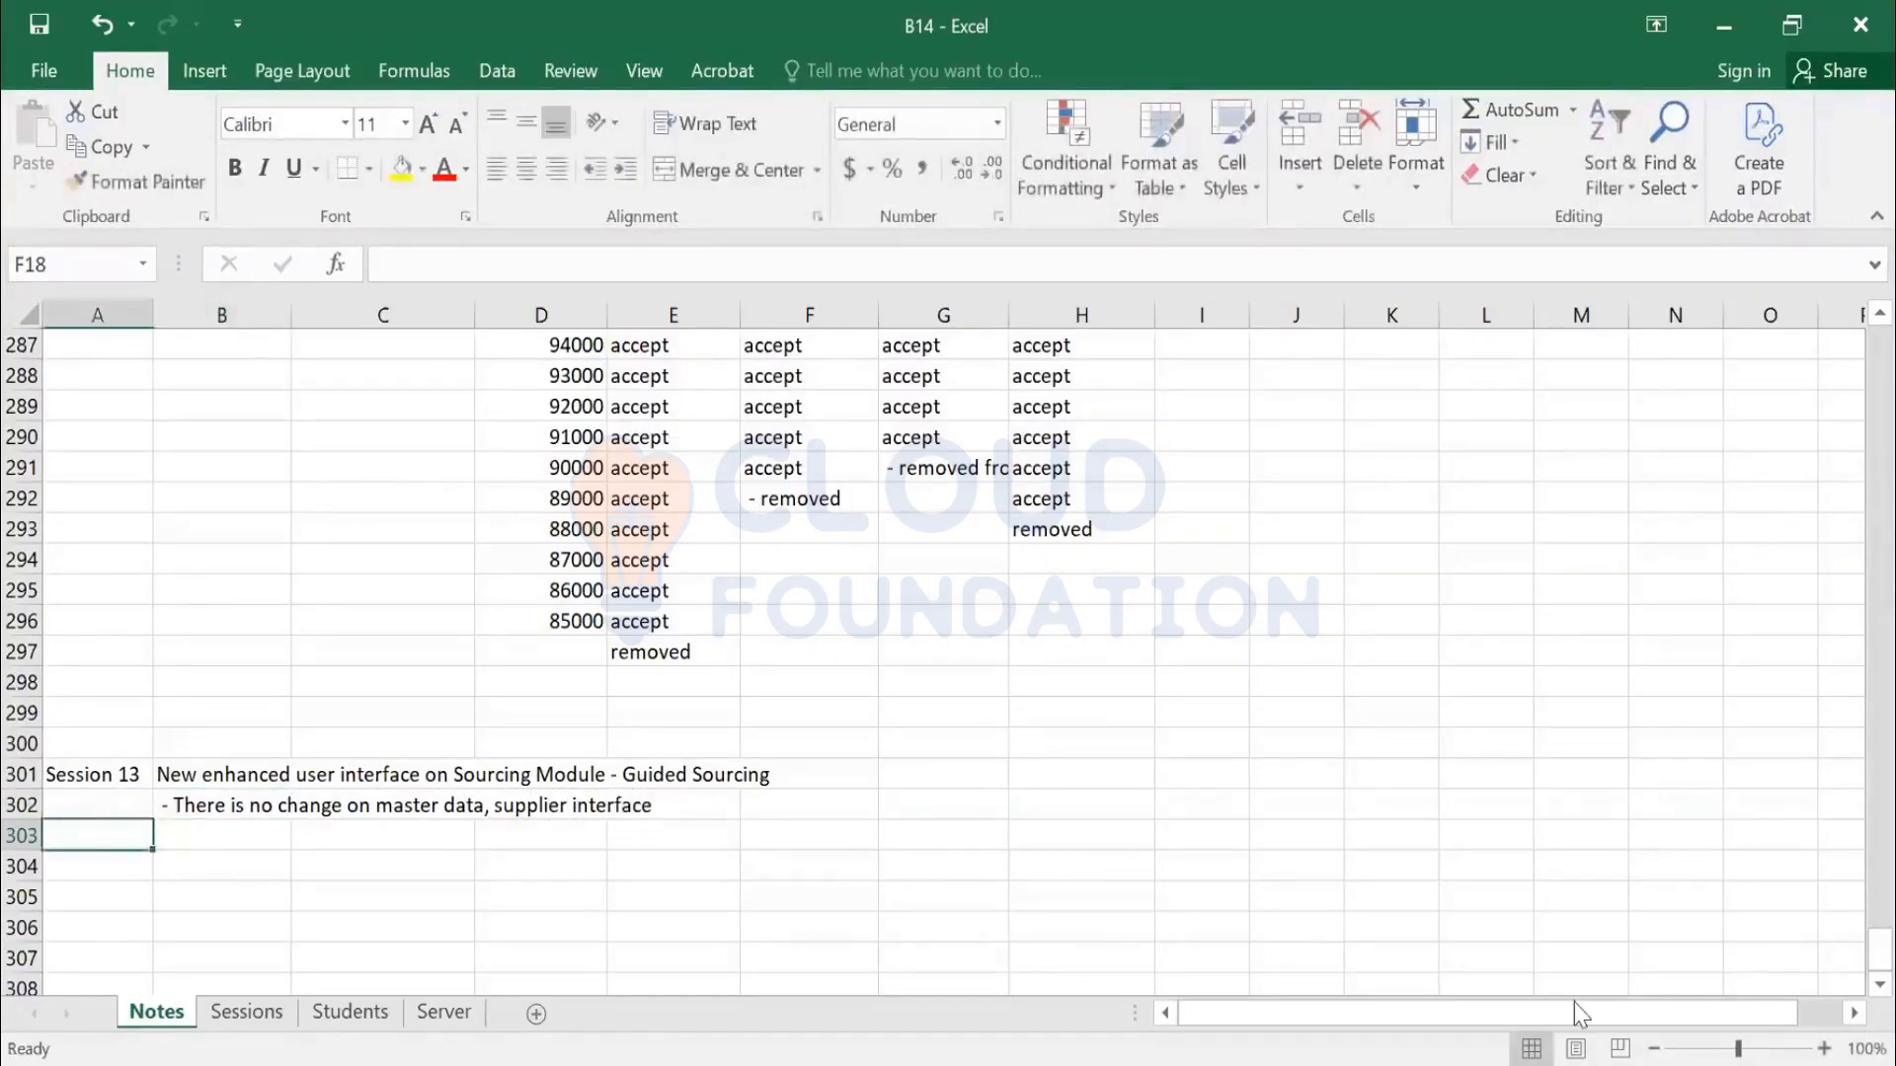
Add the notes '- Guided Buying' and '- - Casual', leaving a blank row after them
scroll(512, 613, down, 2)
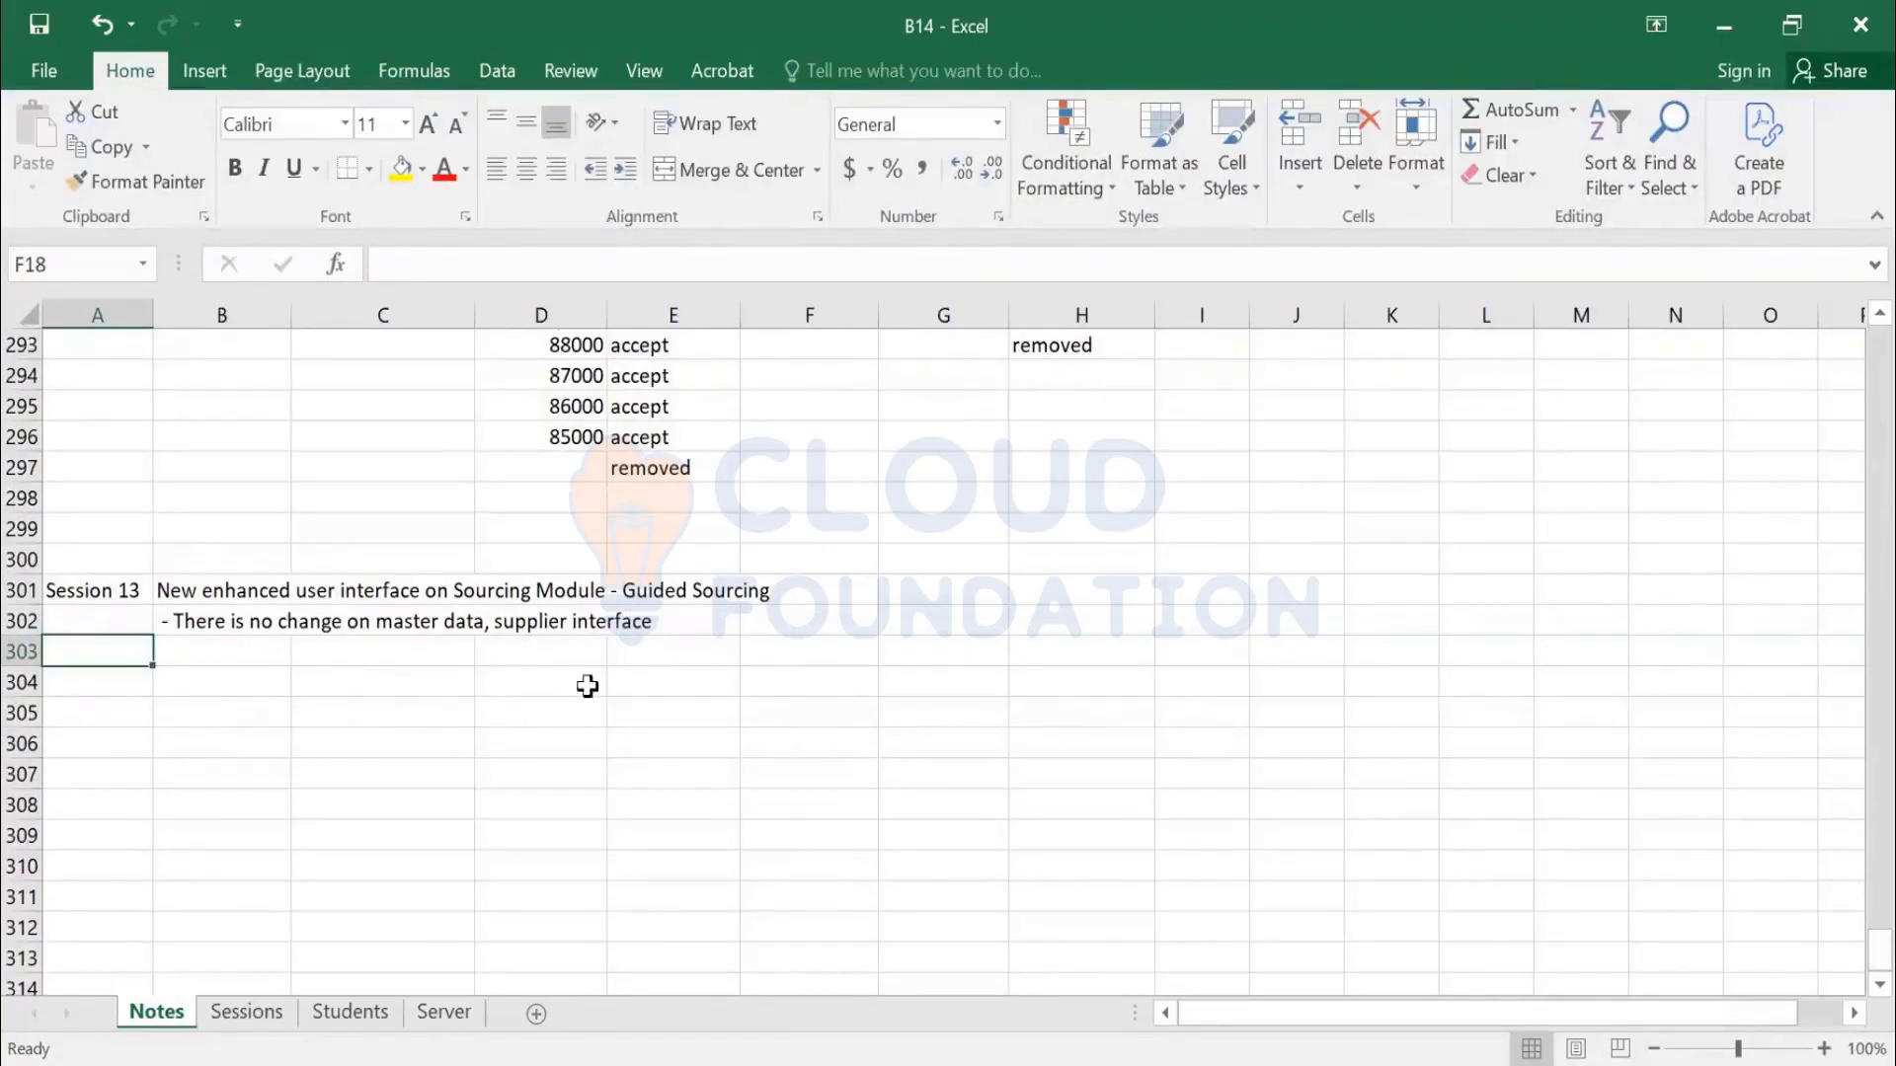
click(214, 703)
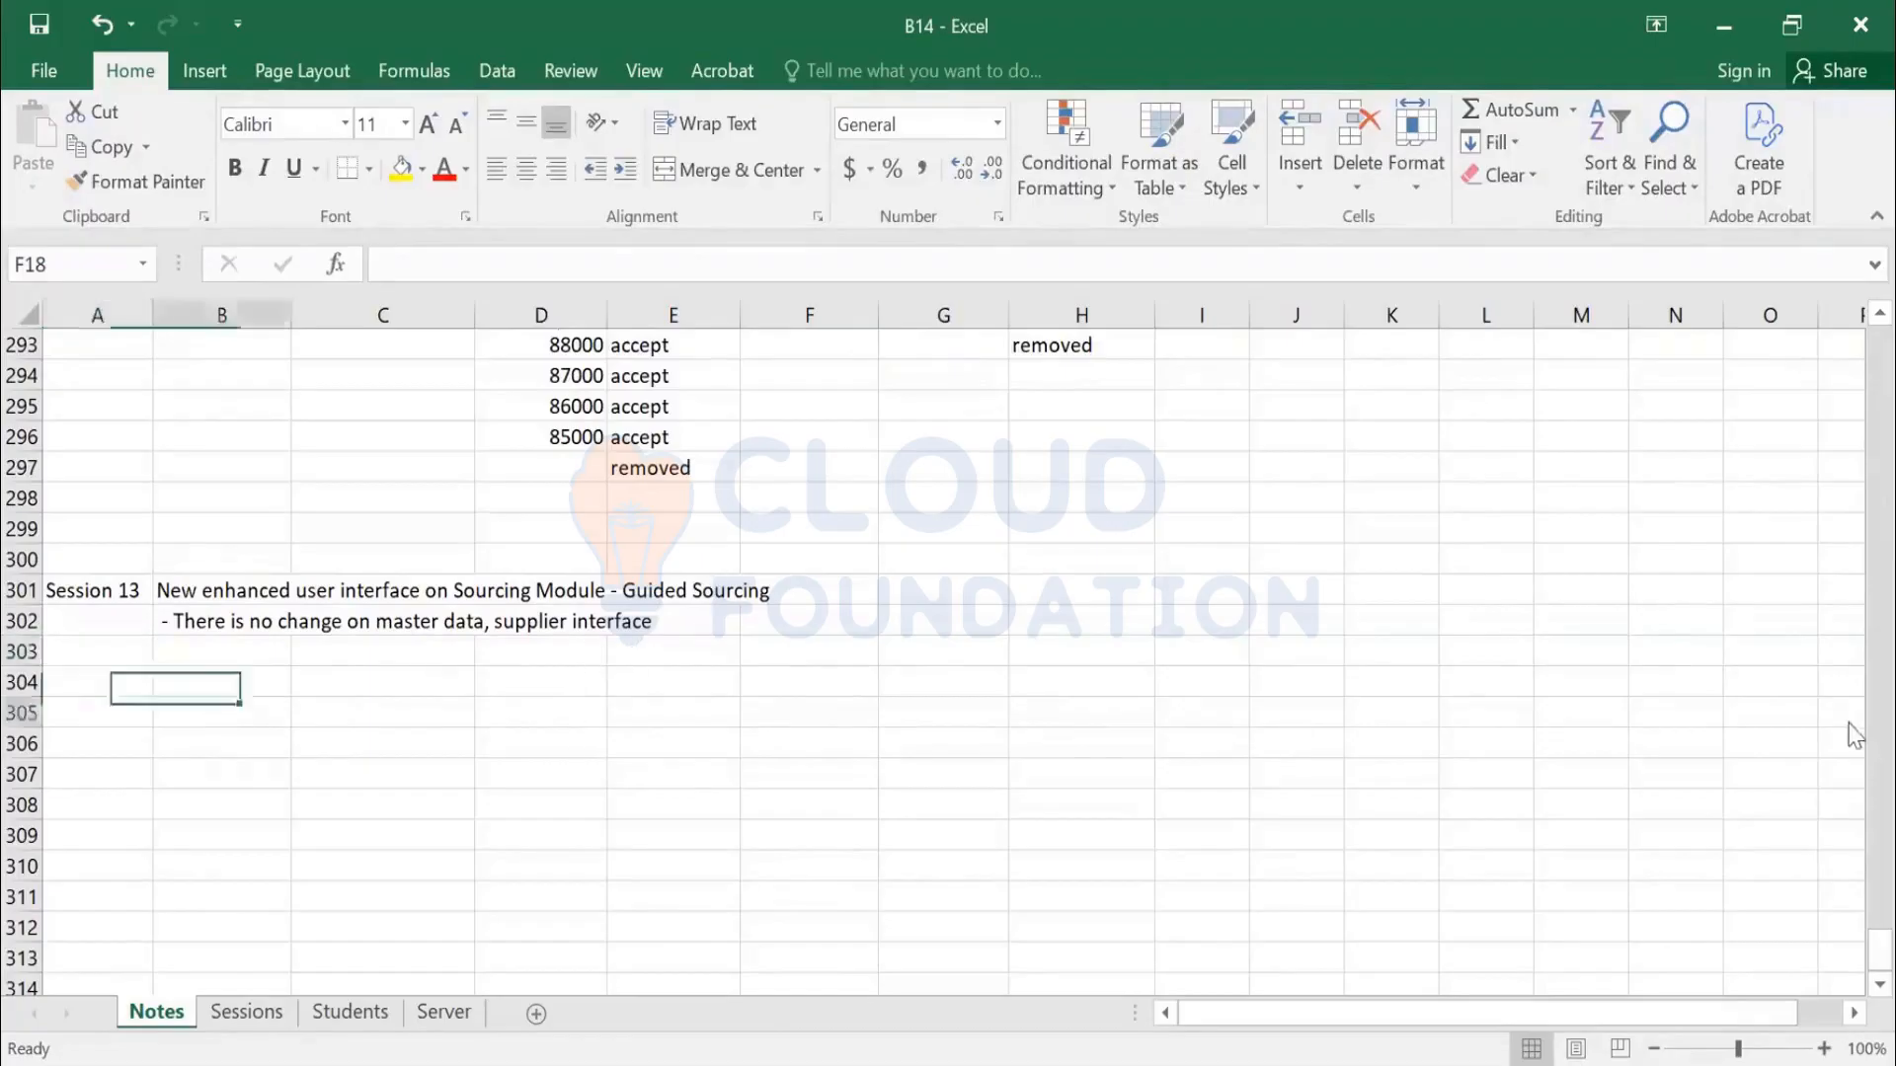
key(Up)
text(- )
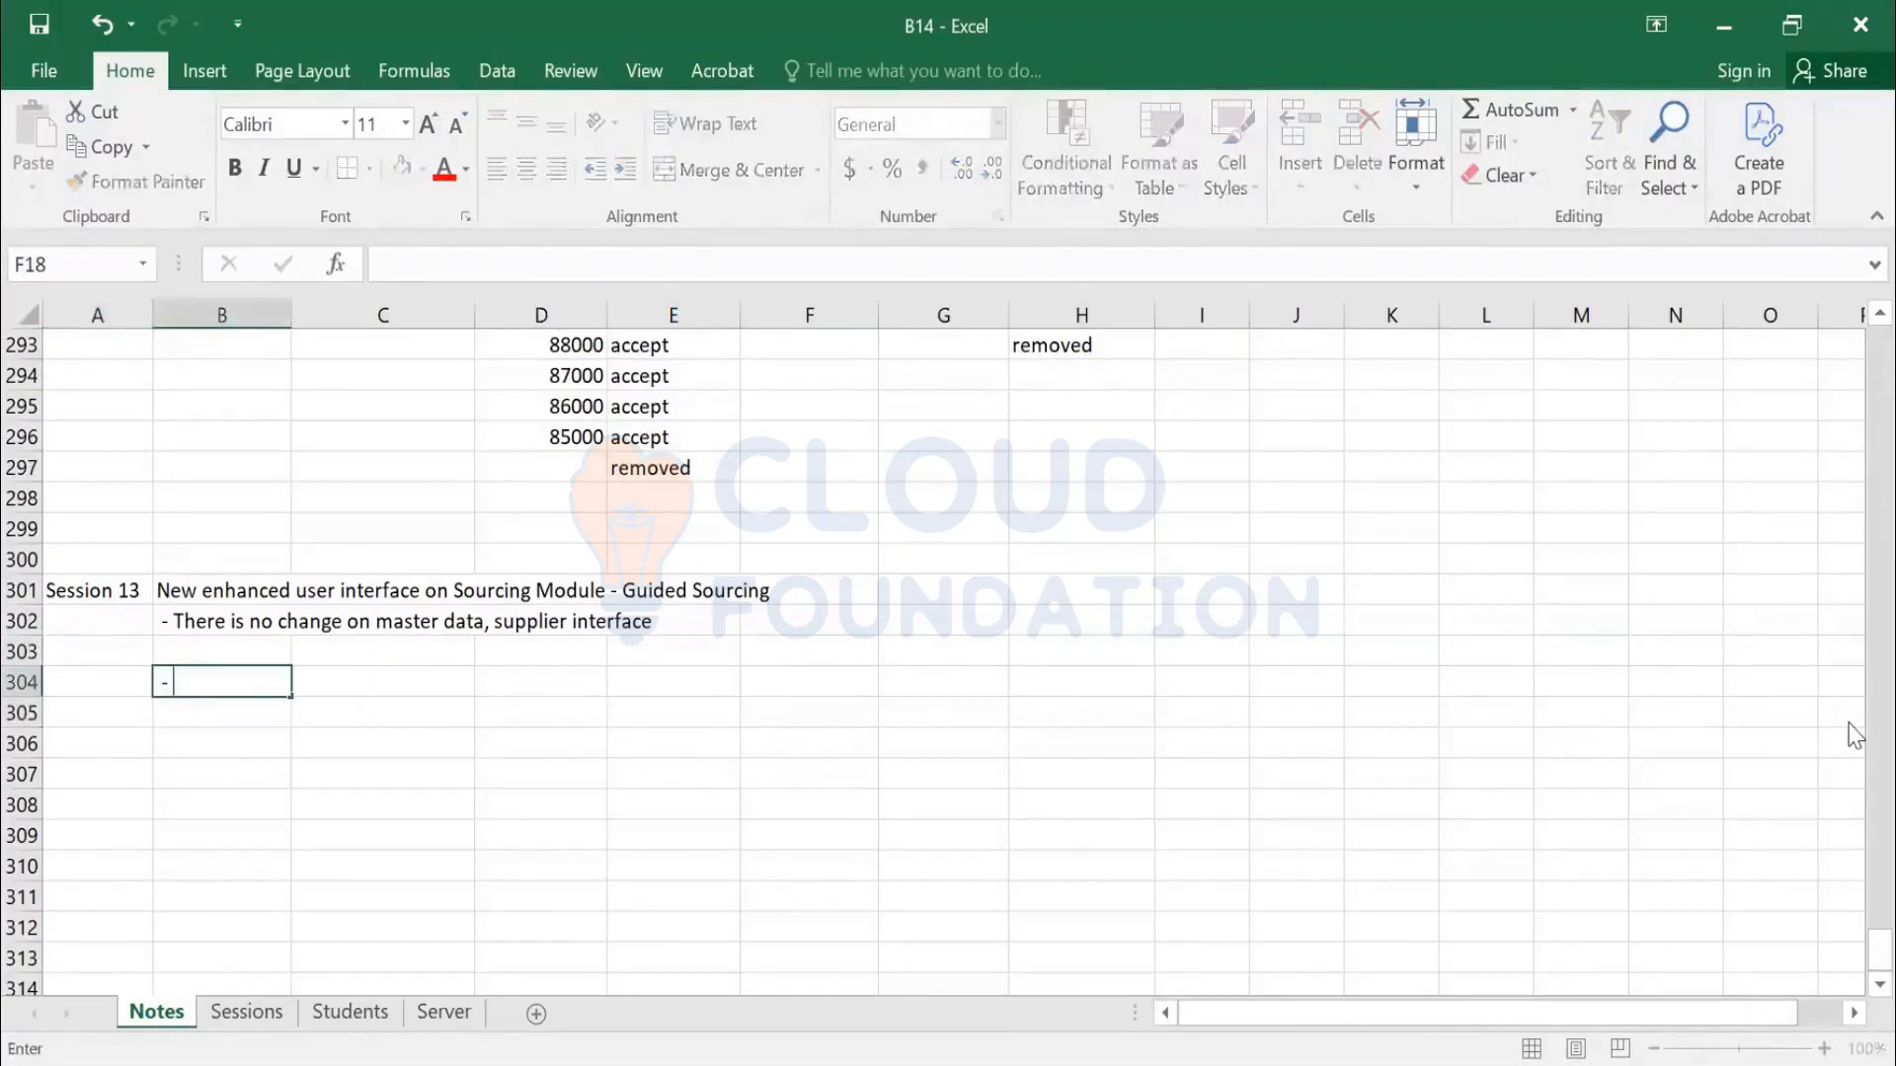
text(Guided Buying)
key(Return)
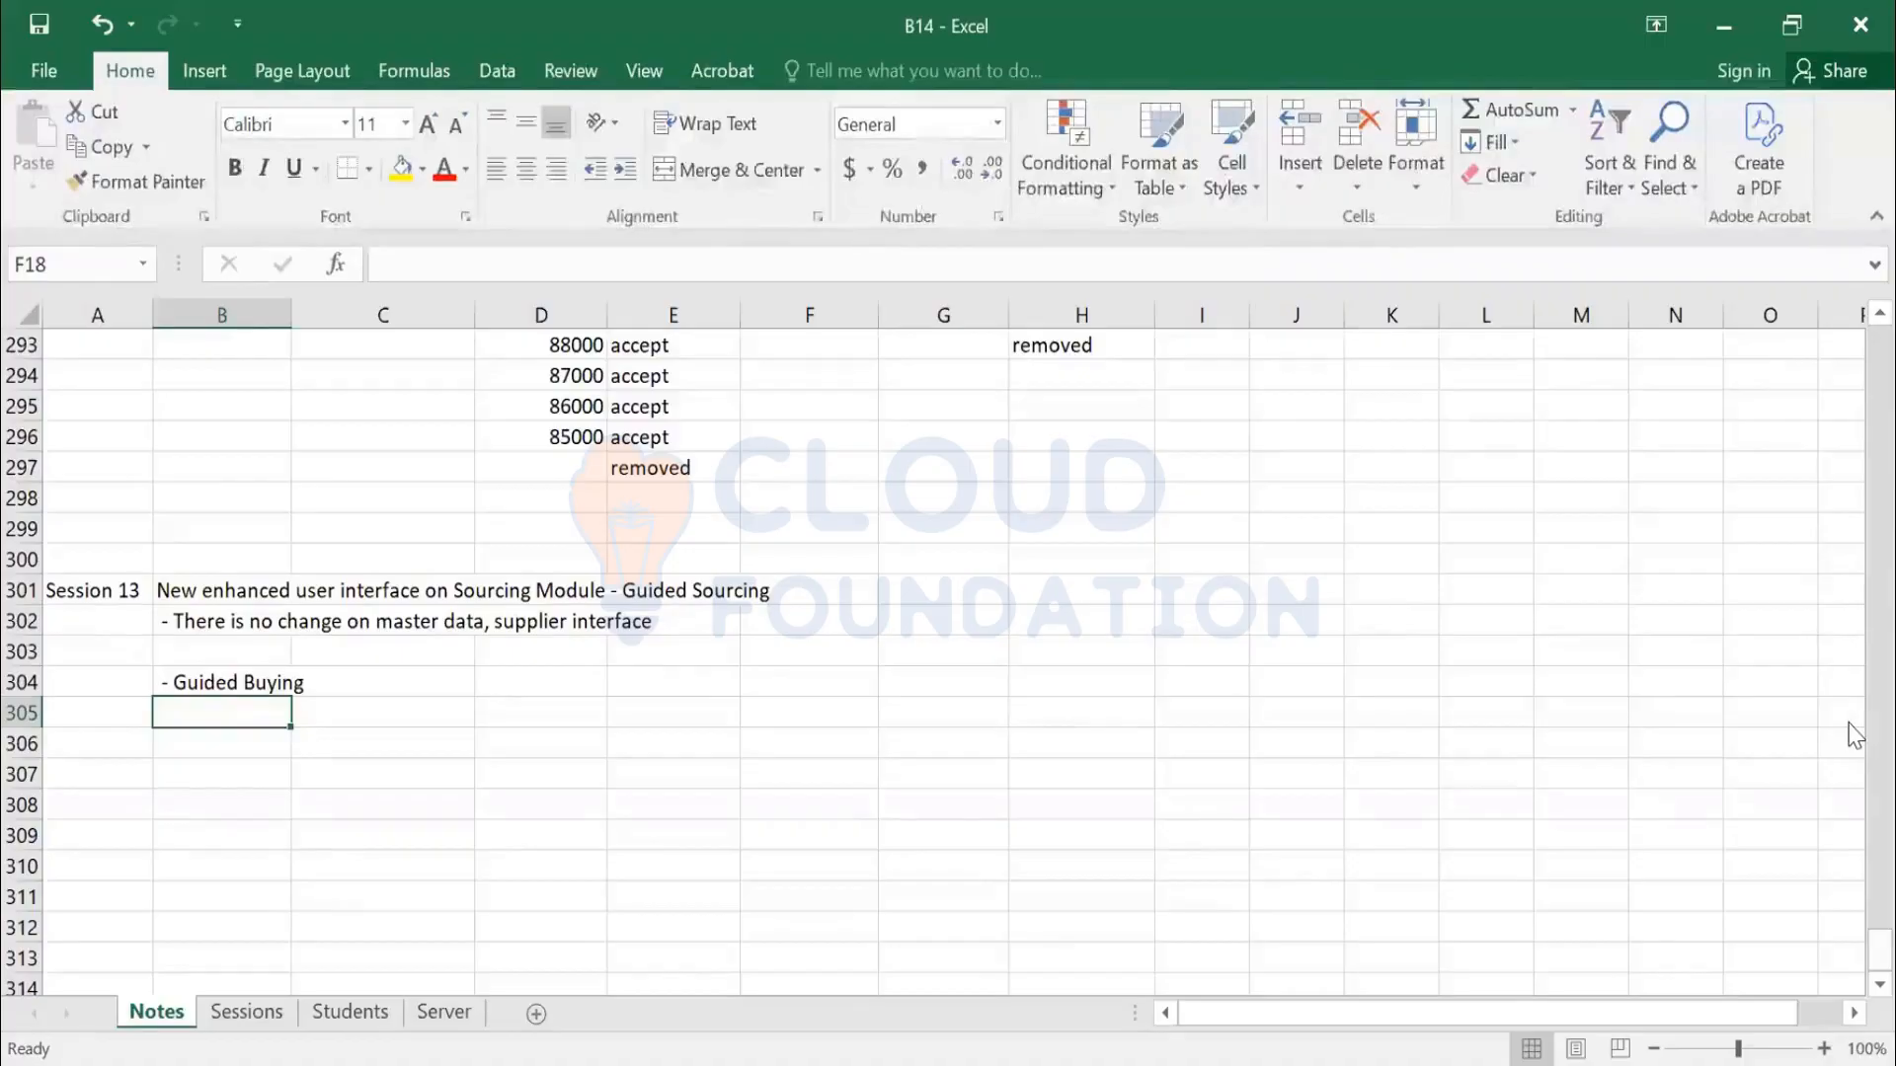
text(- - )
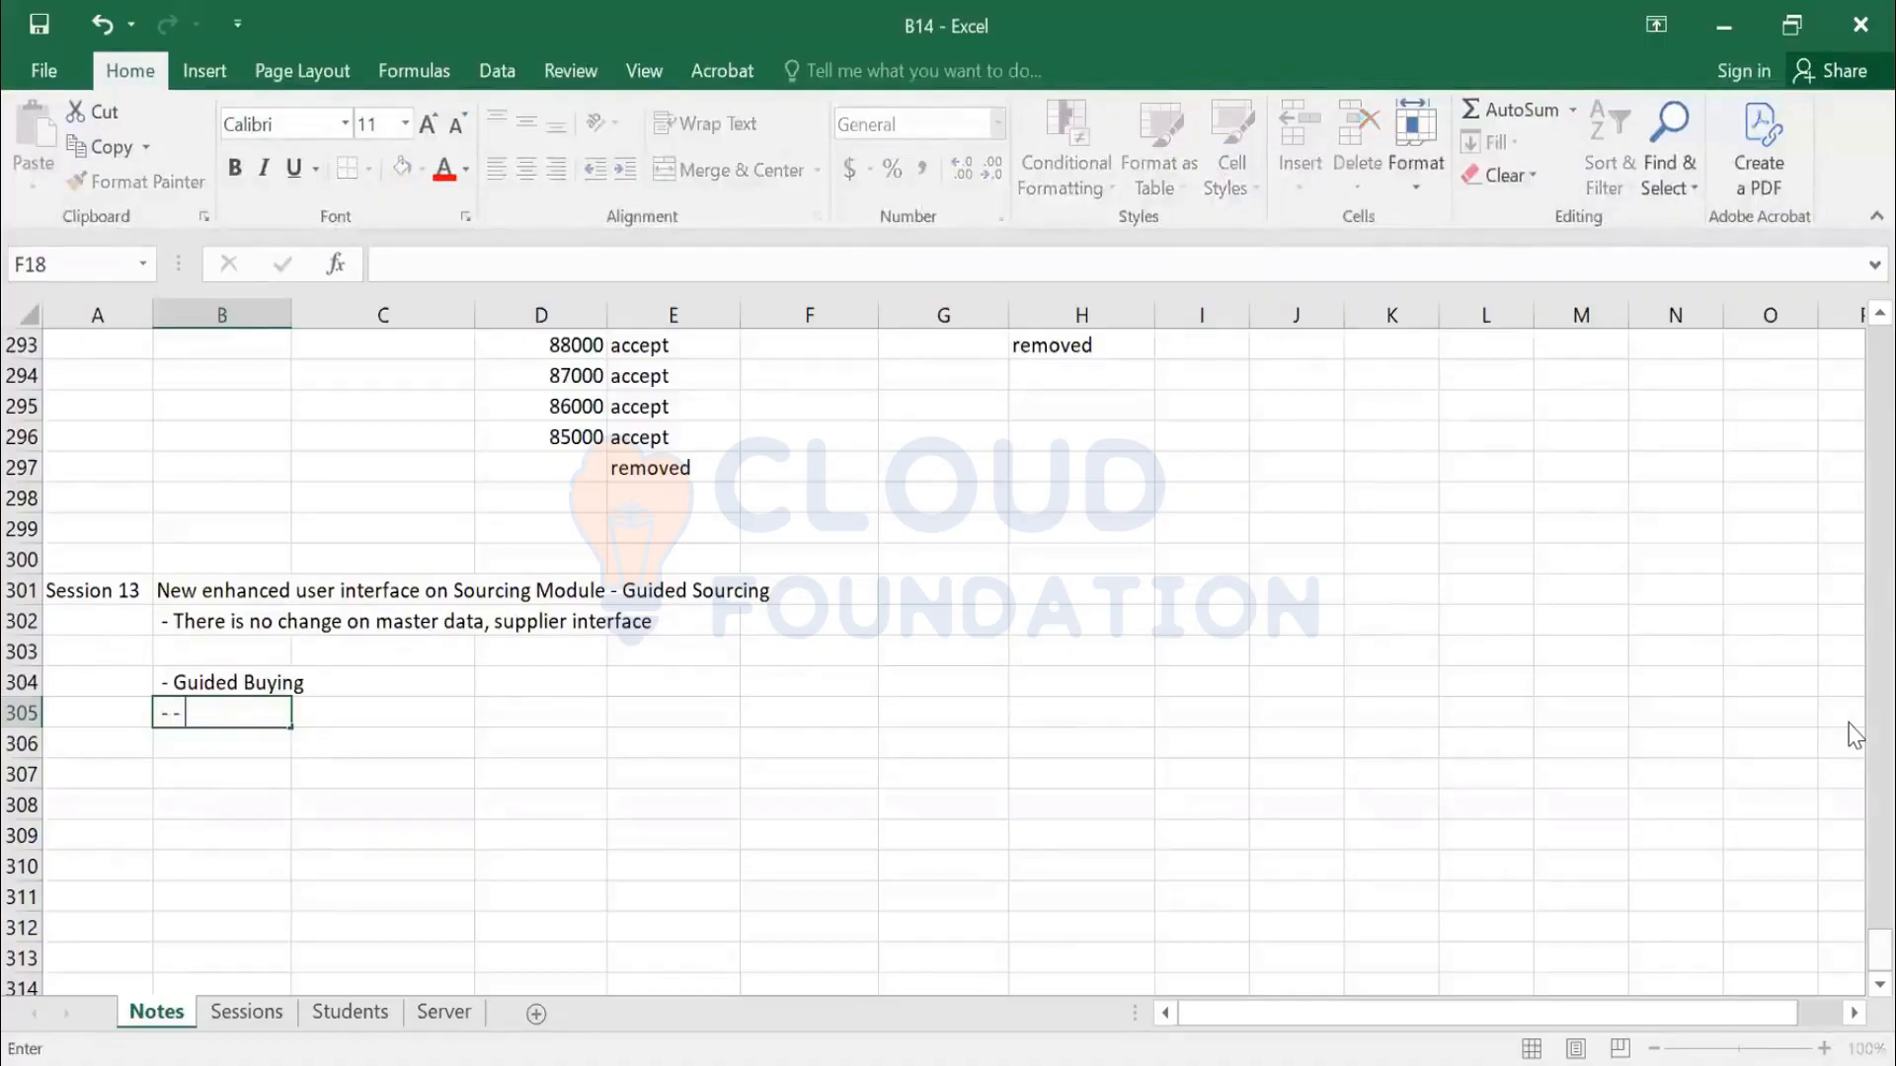
text(Casual)
key(Return)
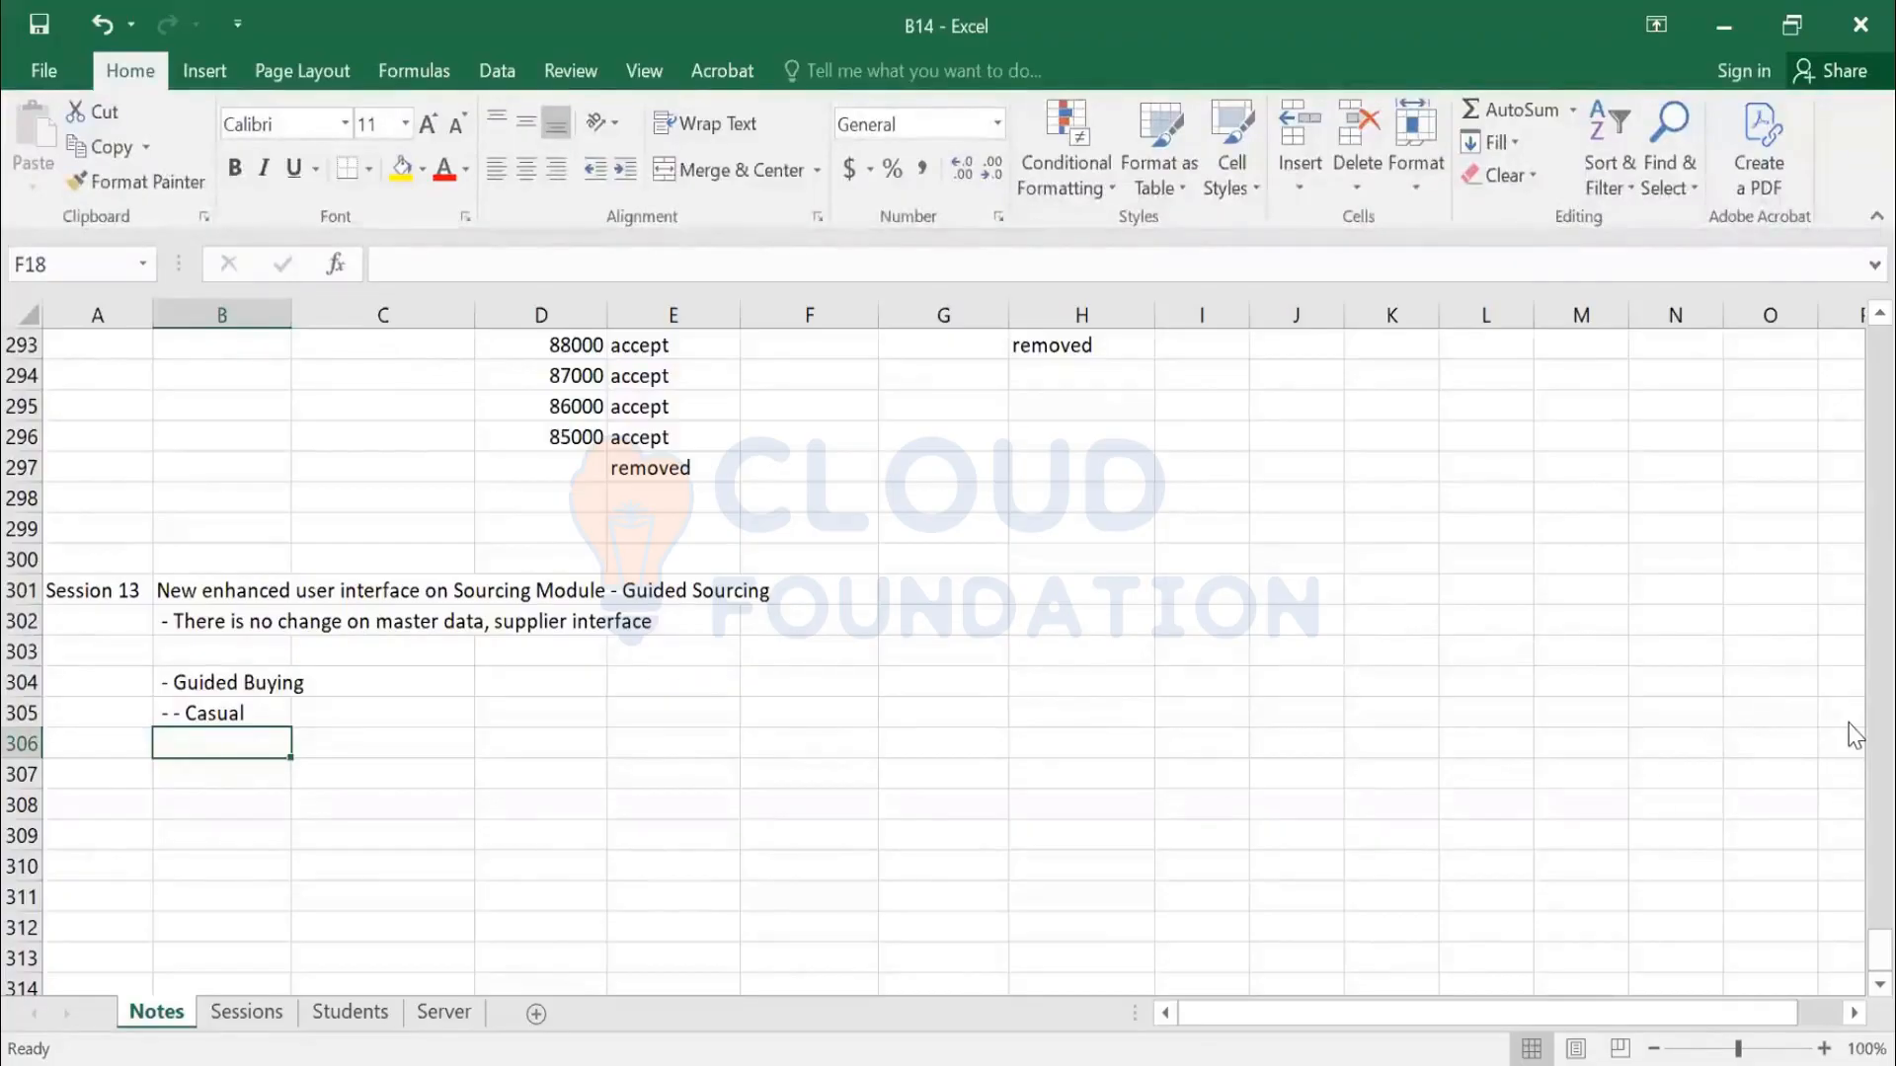
key(Return)
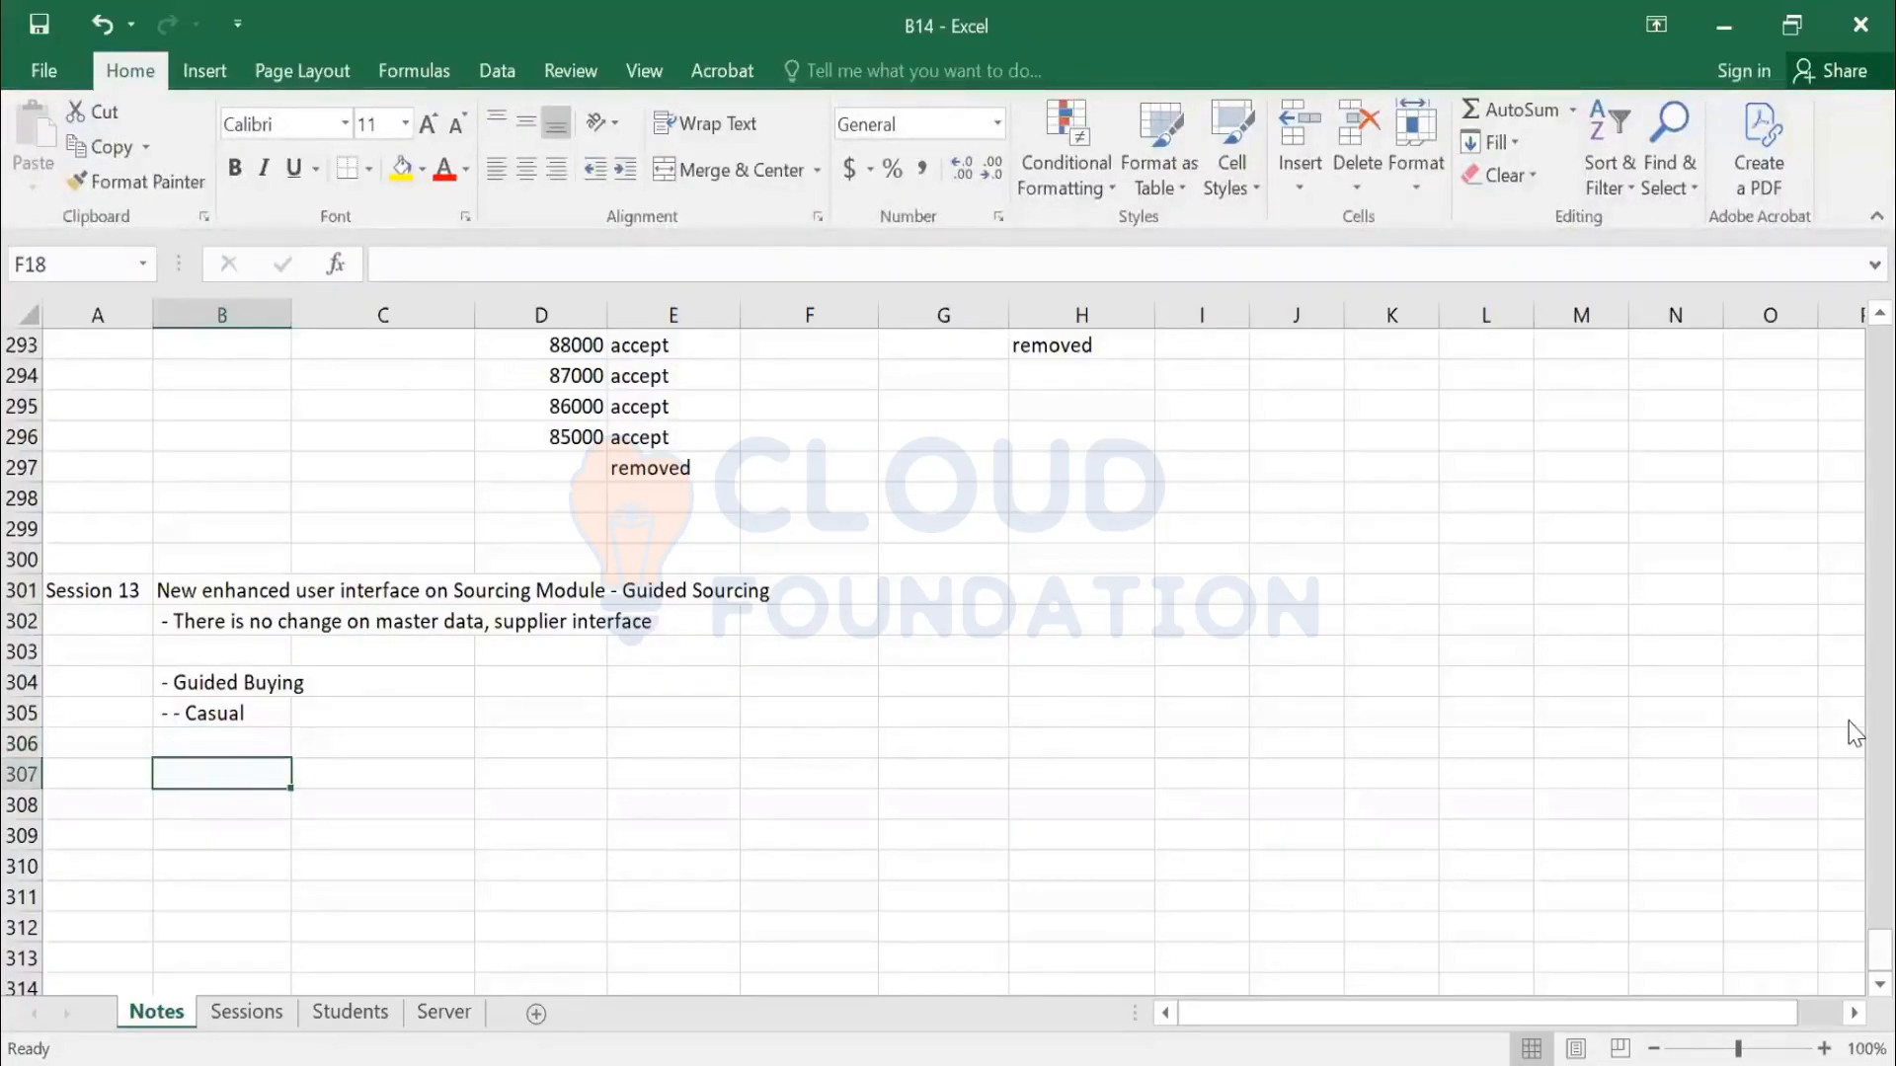
Add the note '31st Dec 25 : Guided Sourcing default interface'
scroll(1506, 744, down, 1)
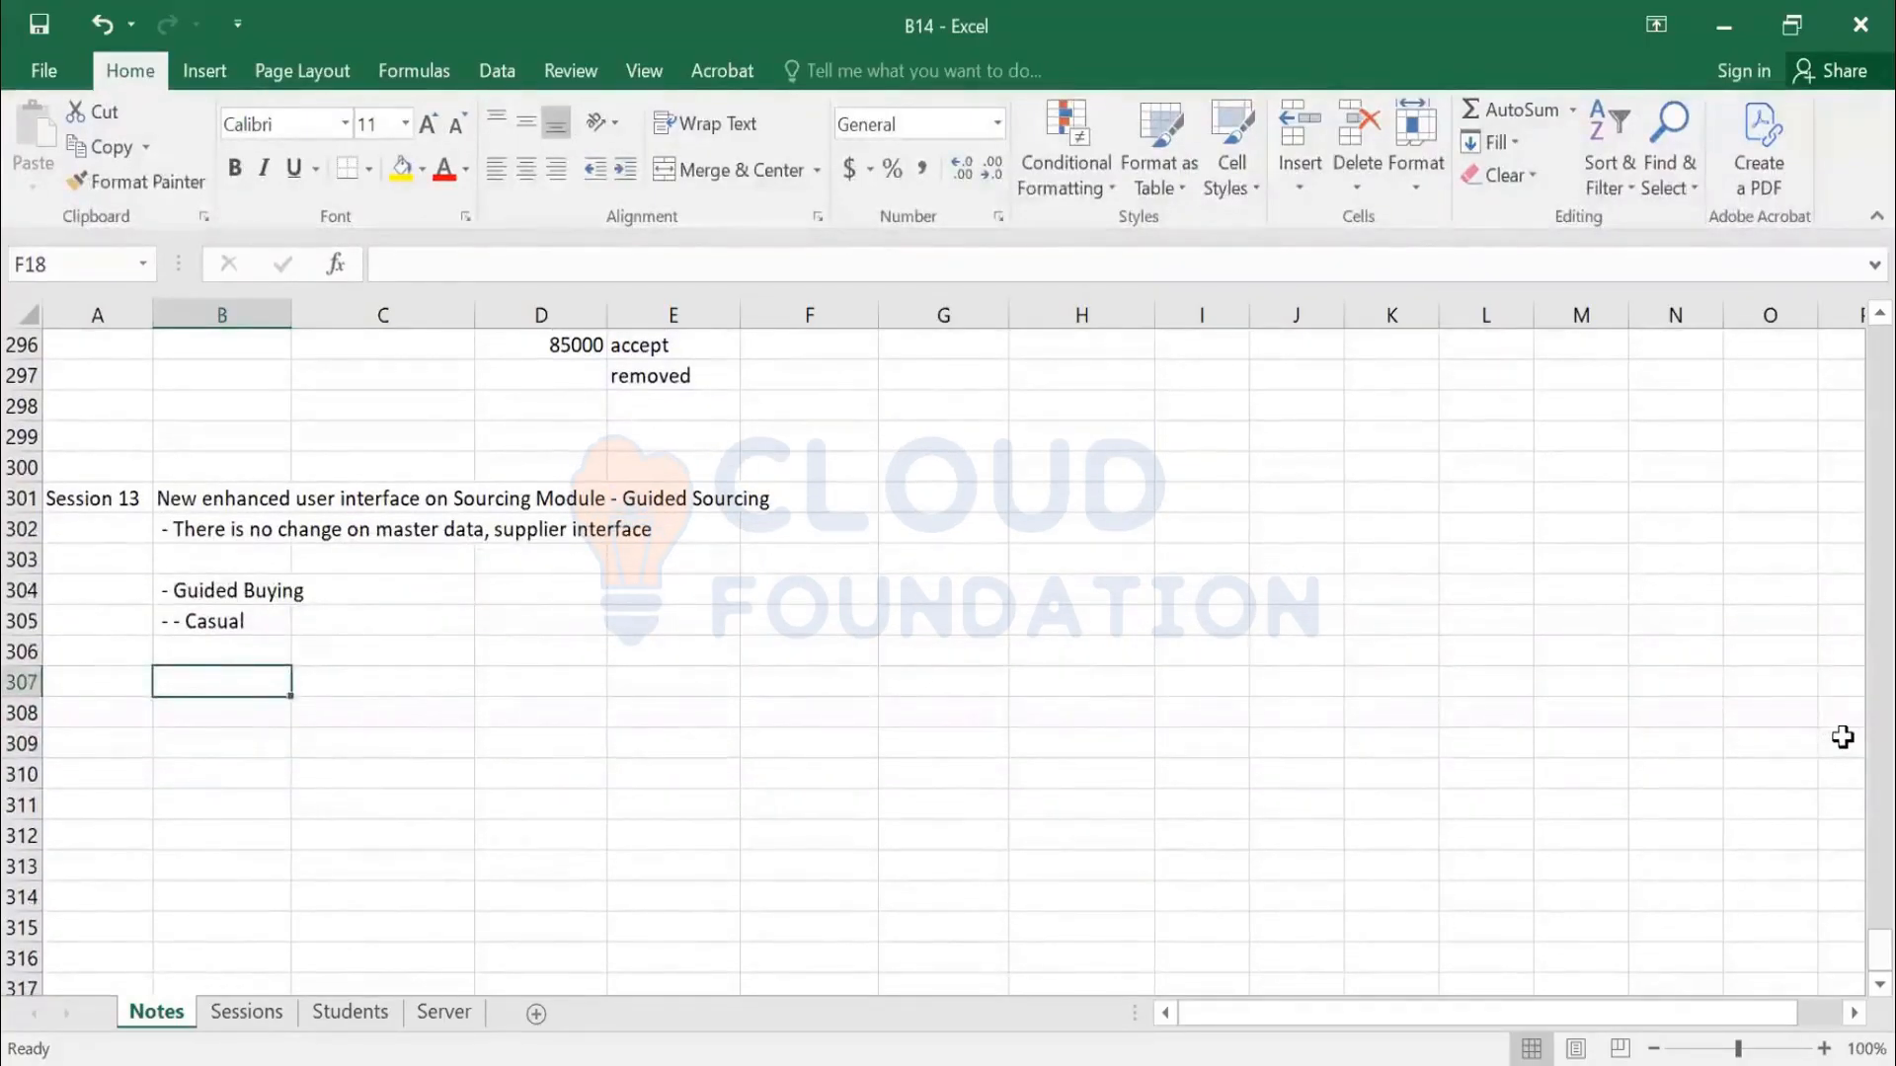
text(31st Dec 25)
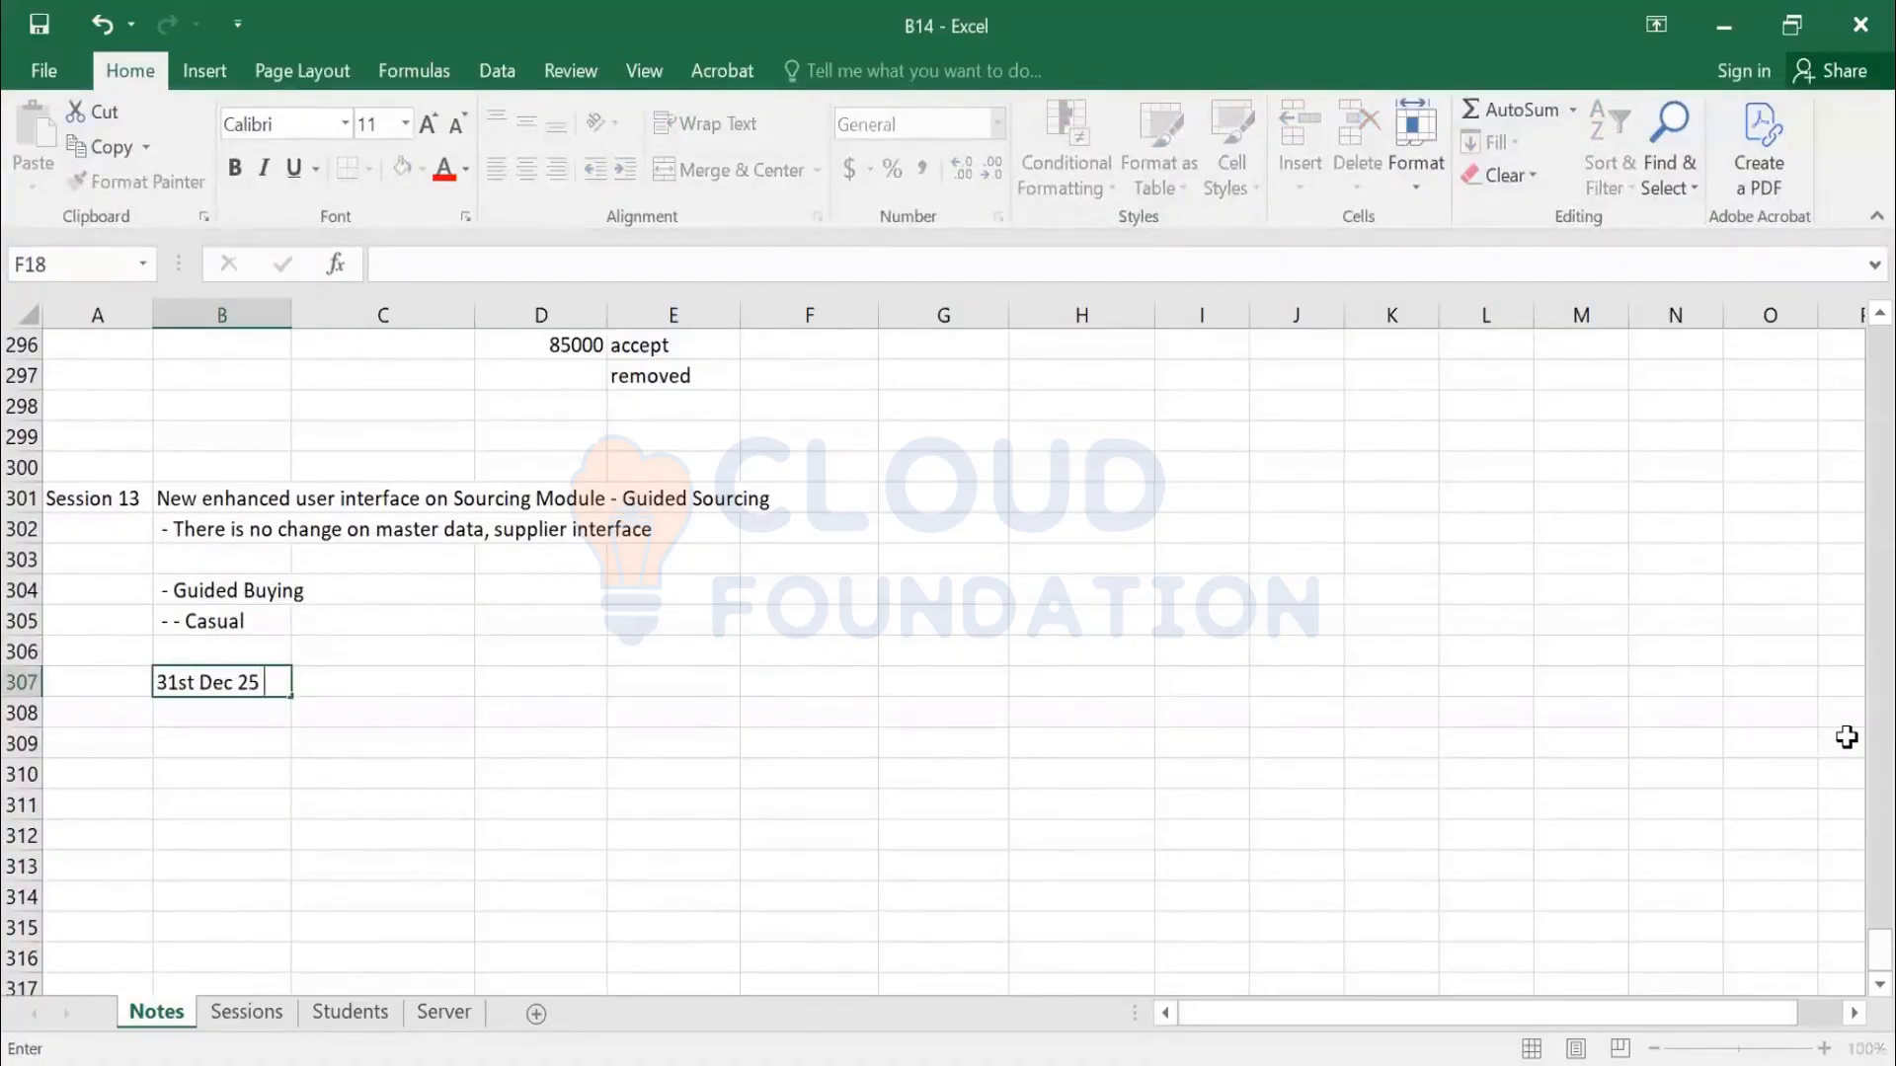
text( : G)
text(uides co)
key(BackSpace)
key(BackSpace)
key(BackSpace)
key(BackSpace)
text(d Sourcing )
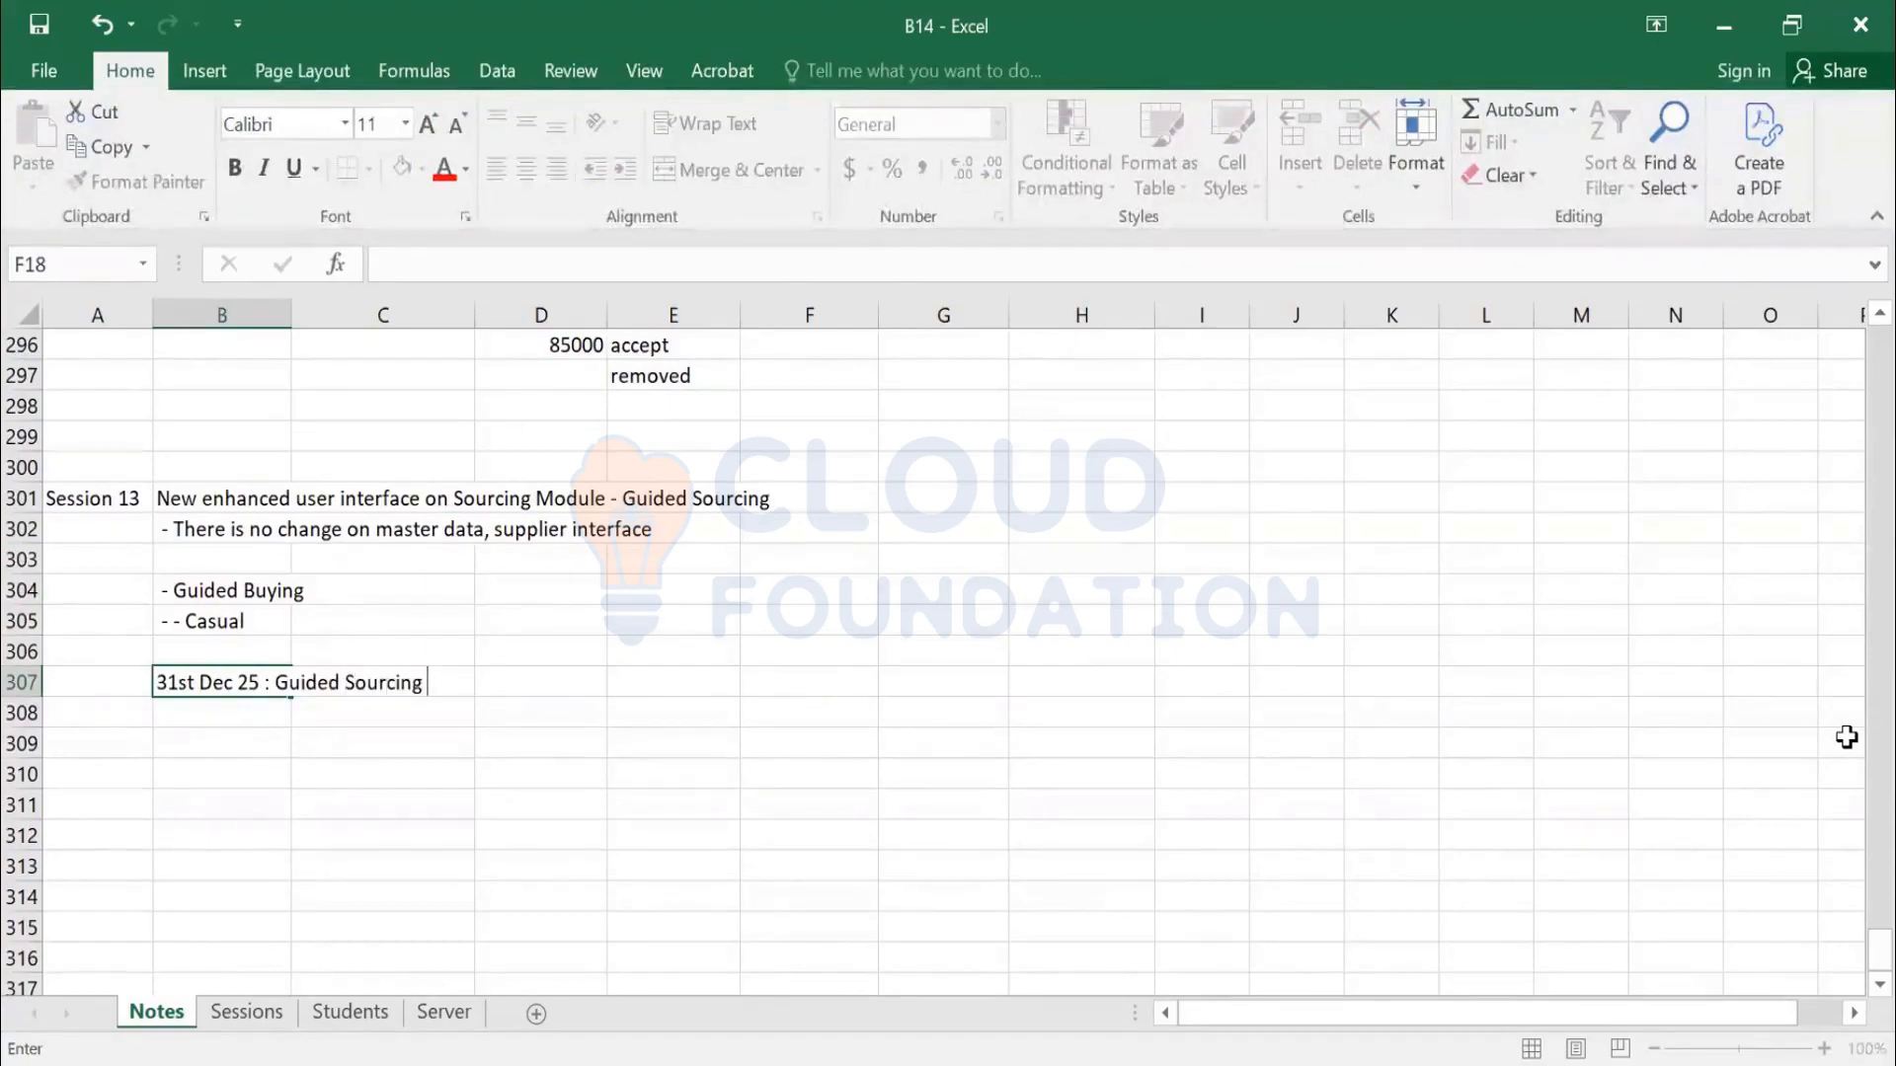
text(default inter)
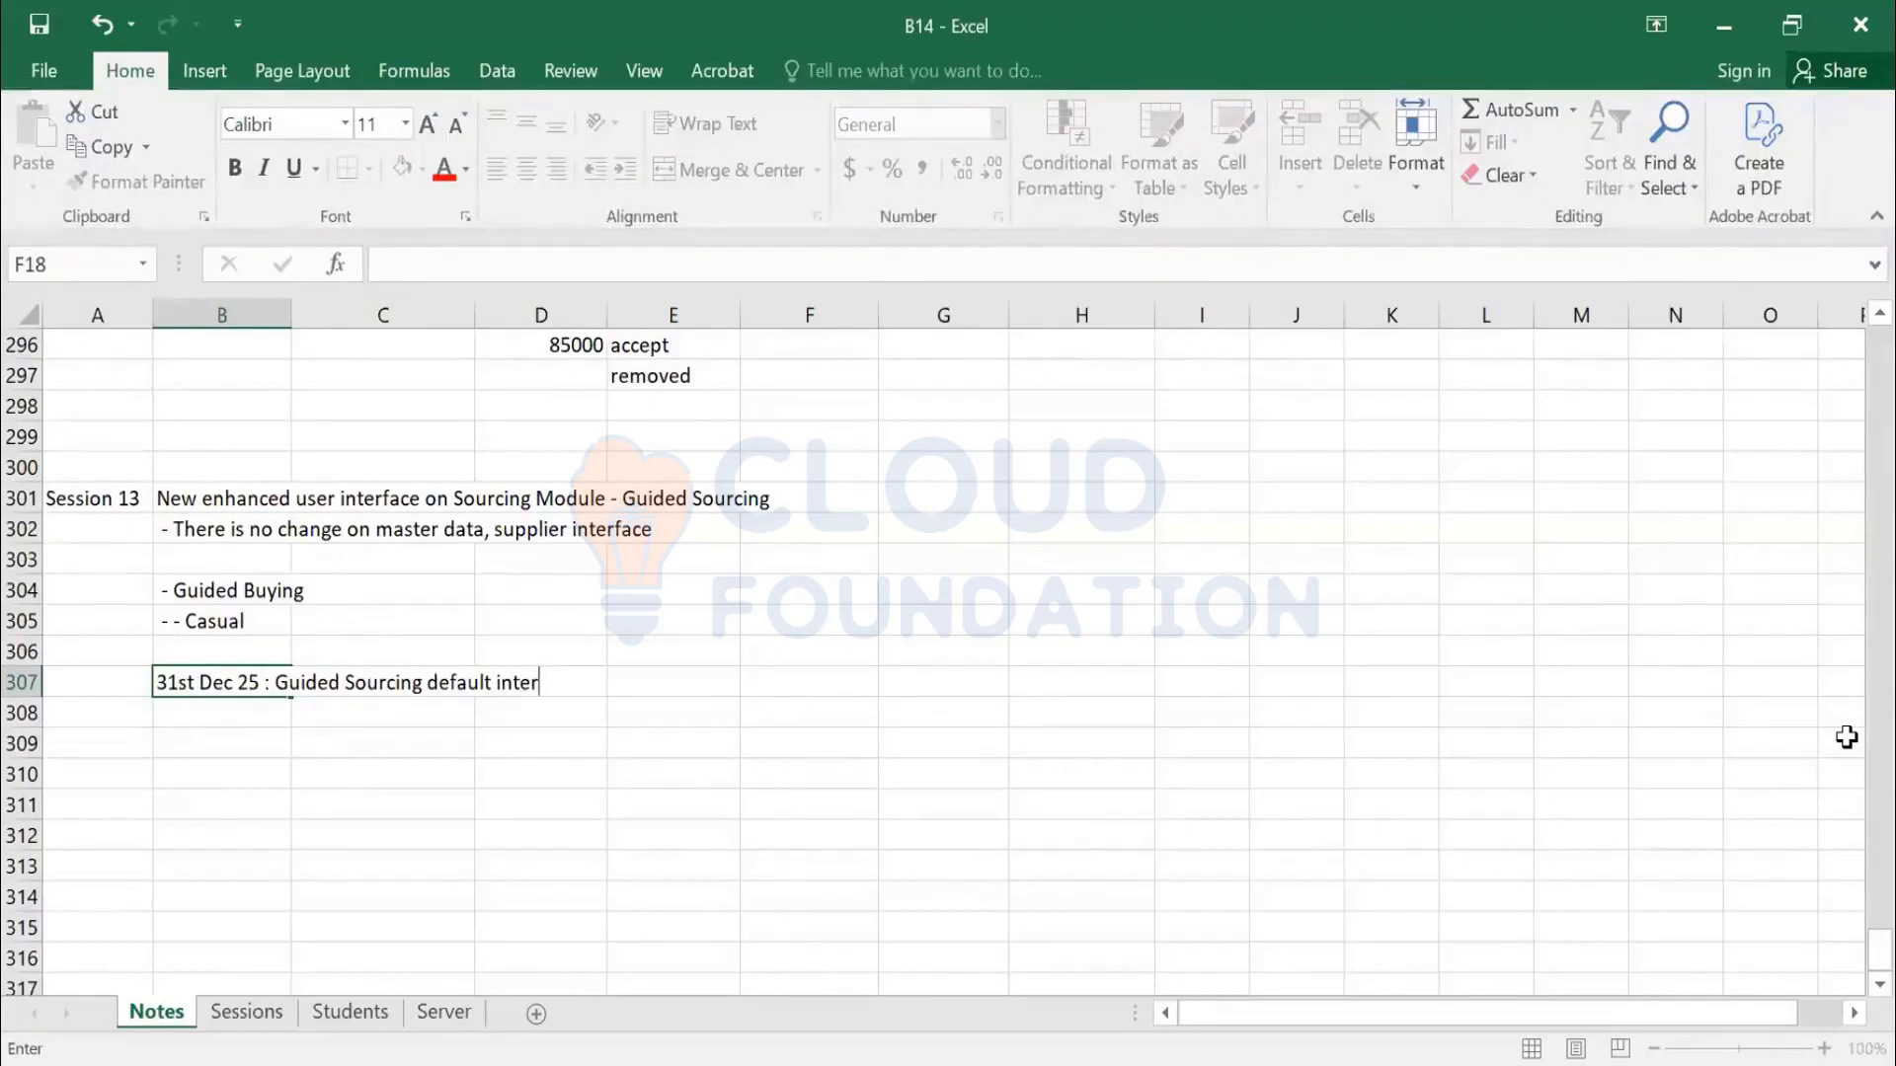
text(face)
key(Return)
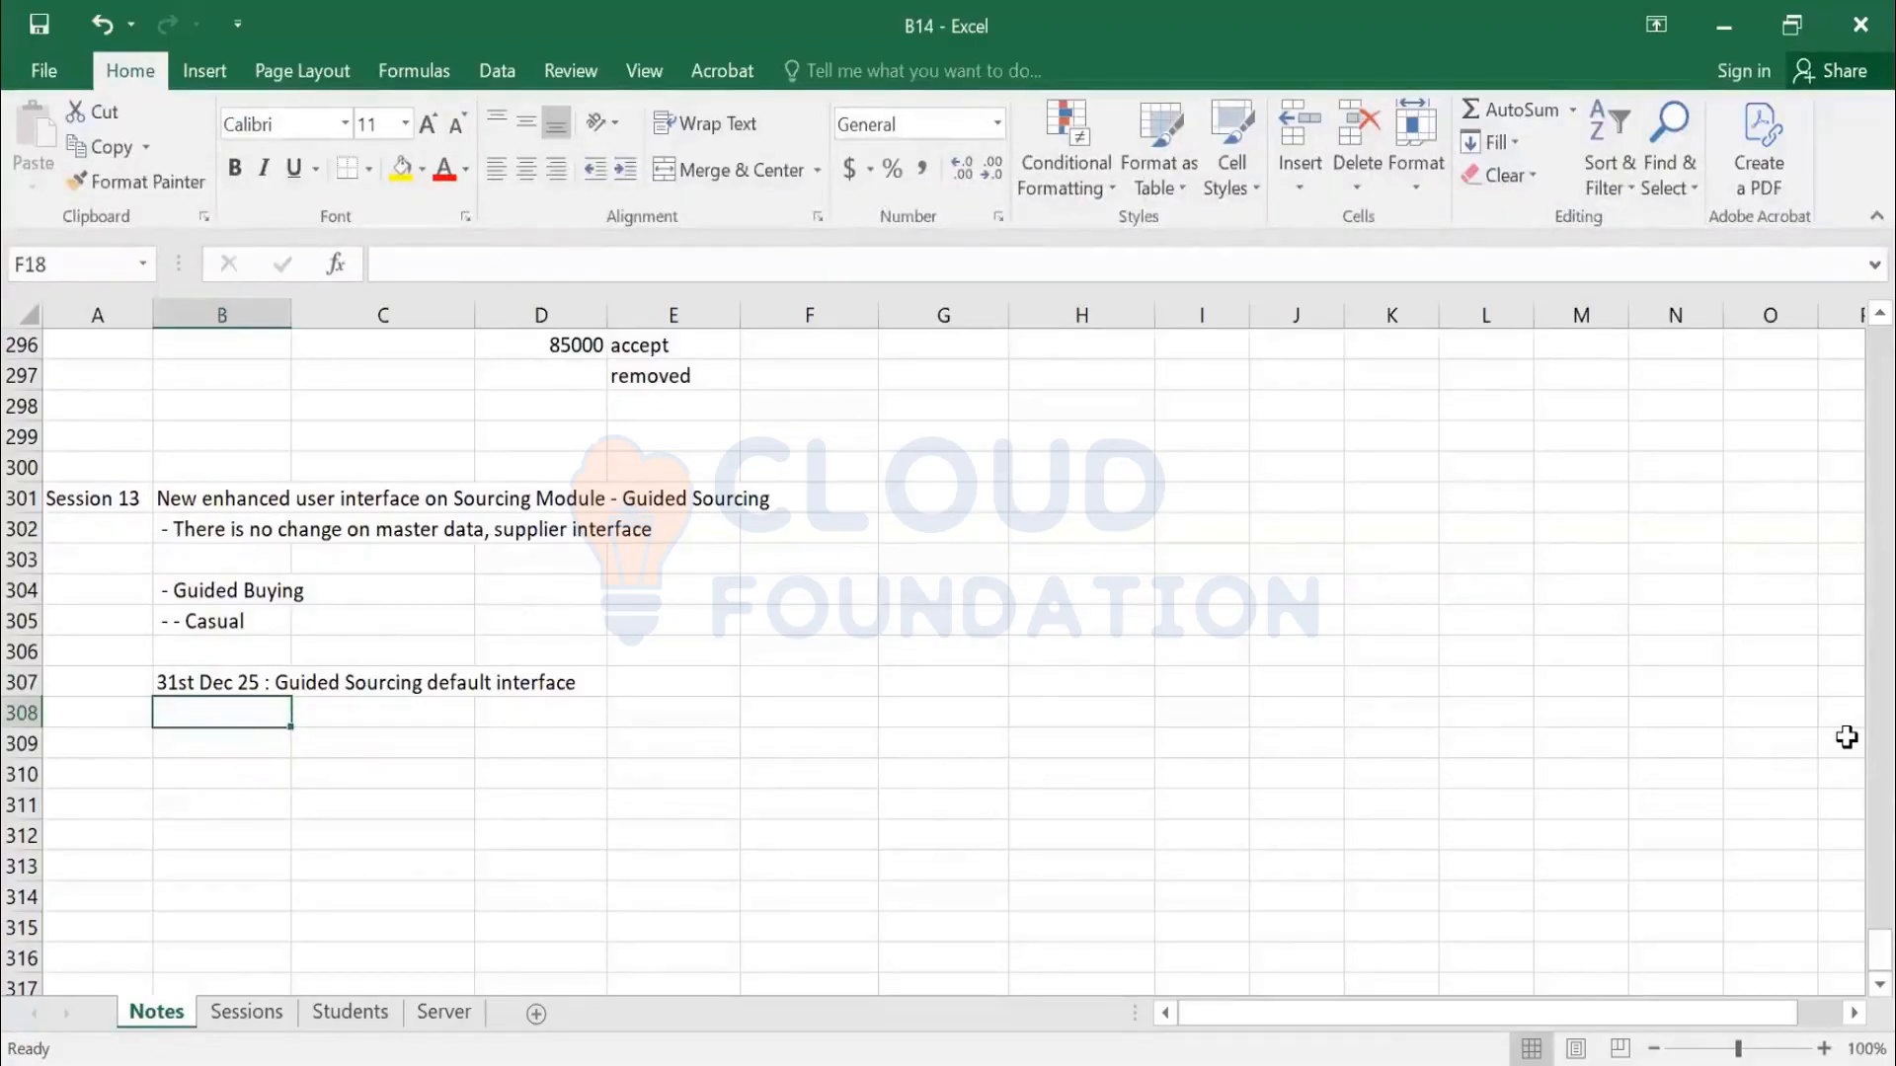
Add the notes '- All new innovation on GS' and '- Classic Sourcing'
text(-)
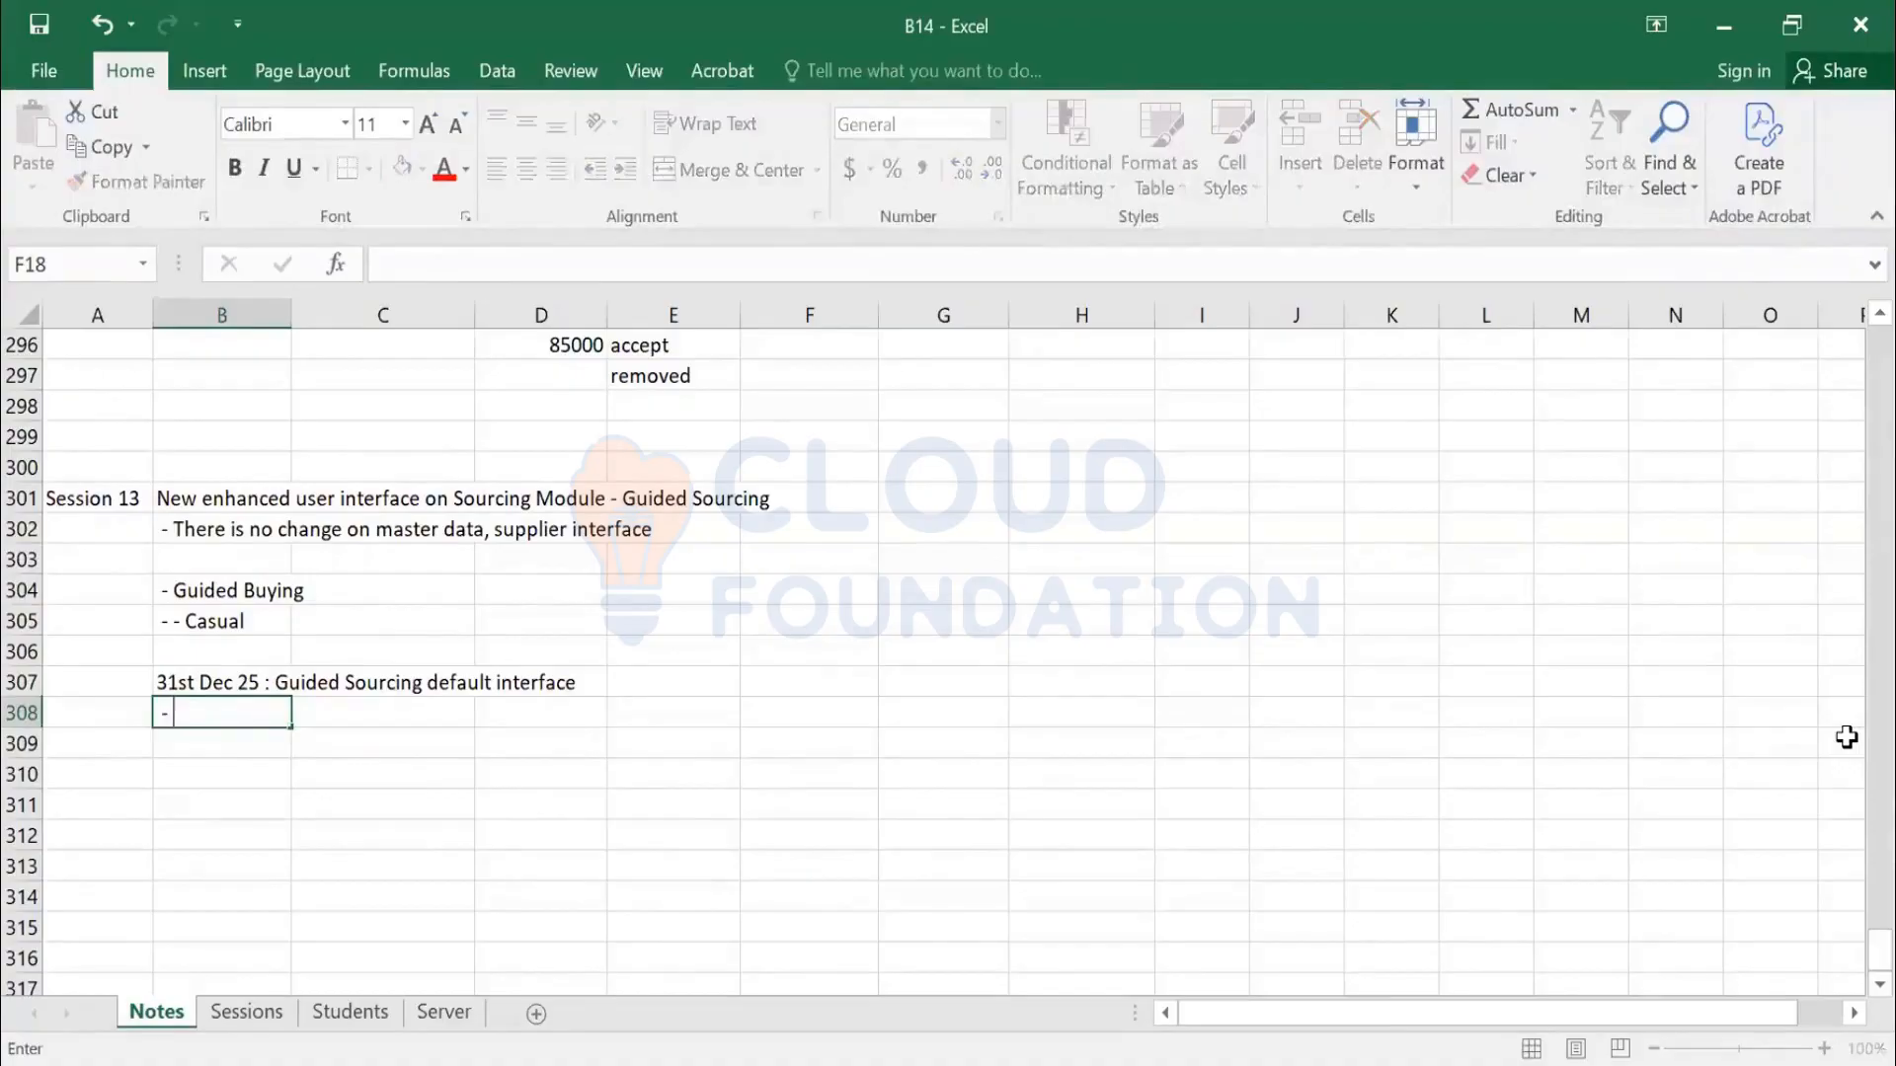
text( All new innovation)
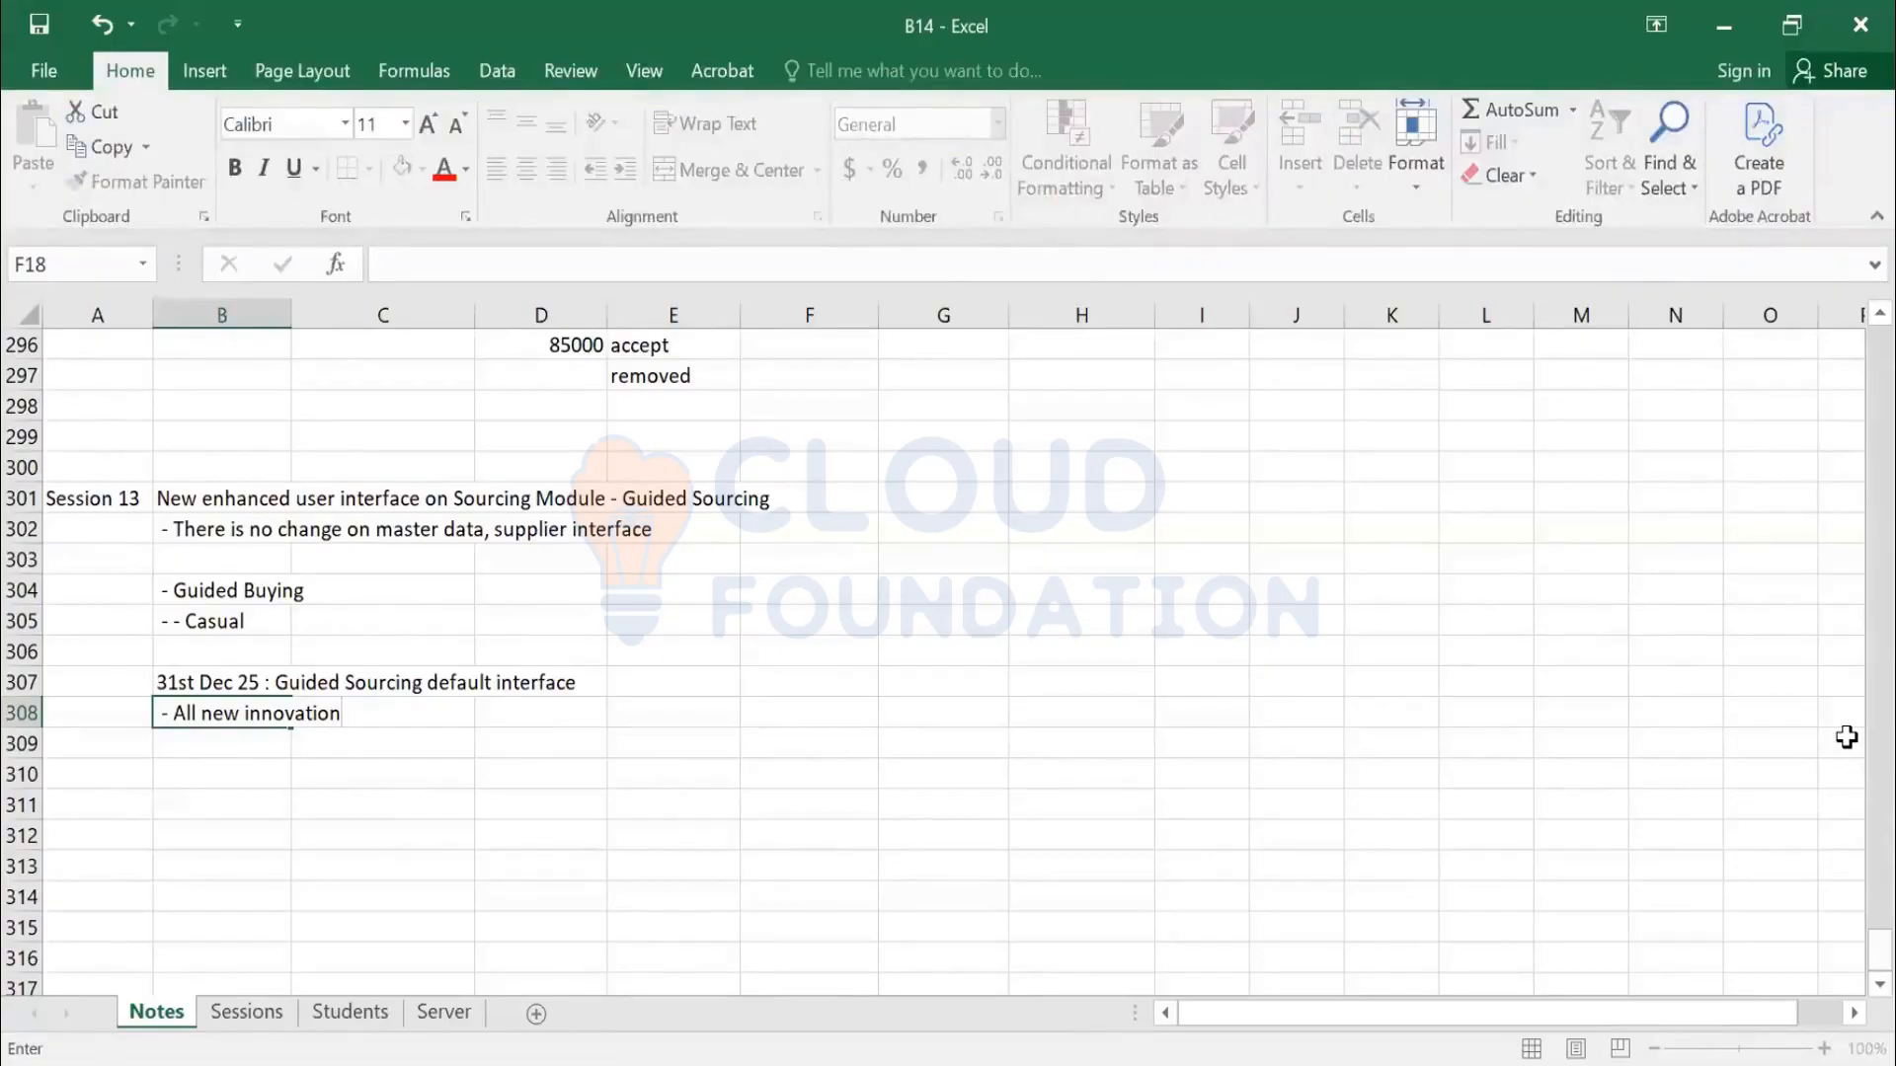
text( on G)
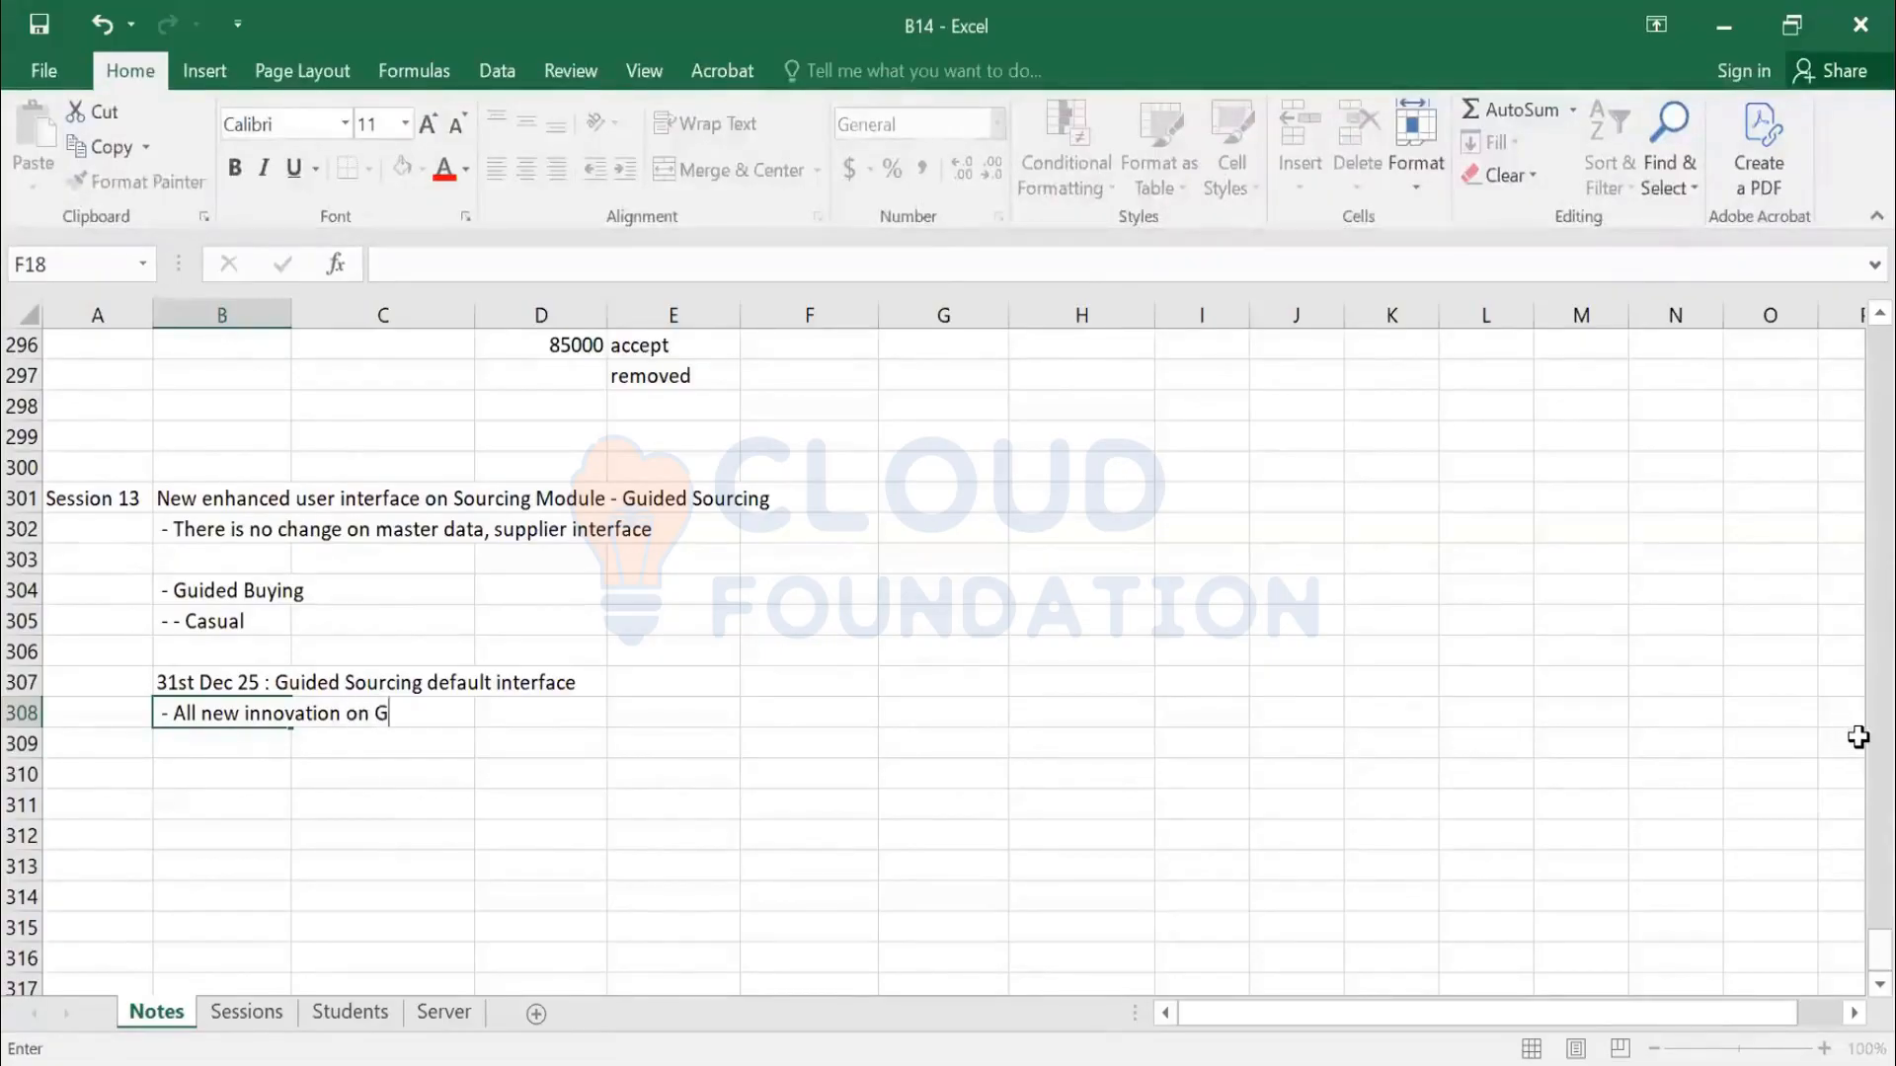
text(S)
key(Return)
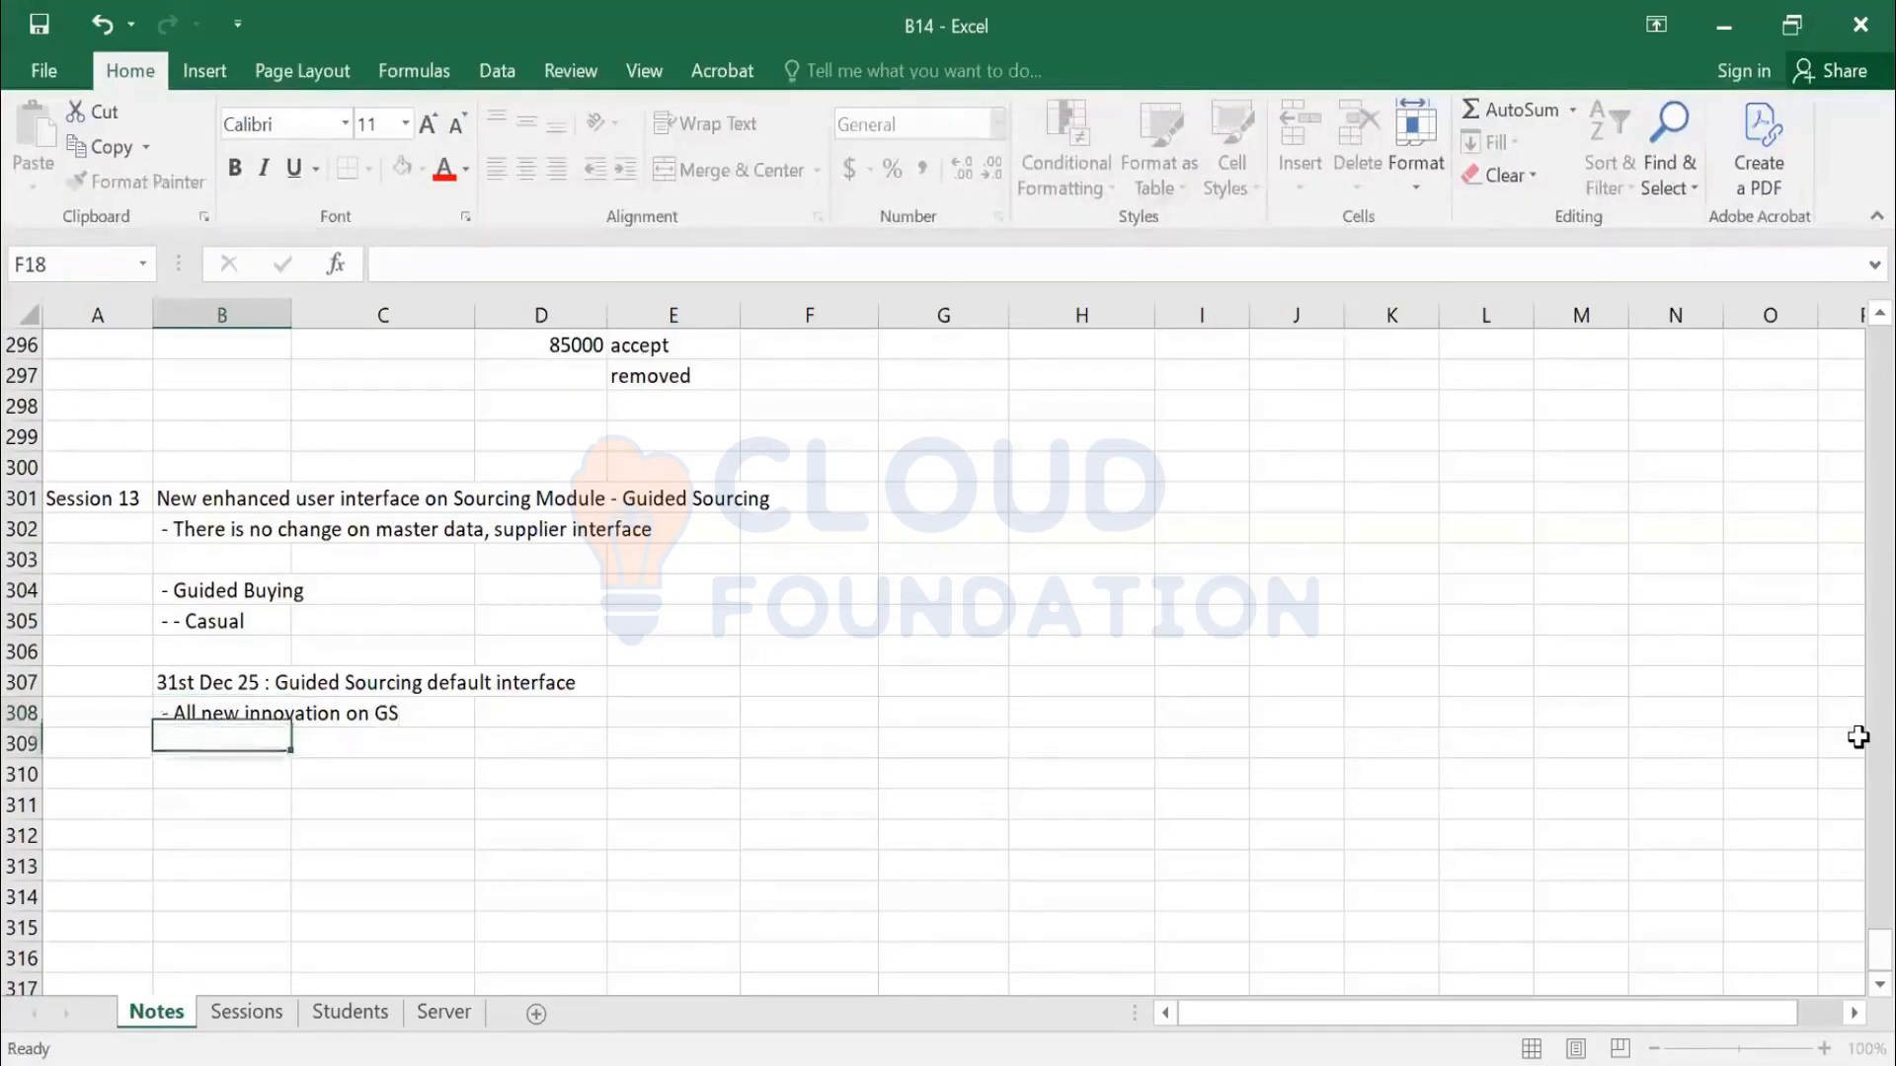
text(- )
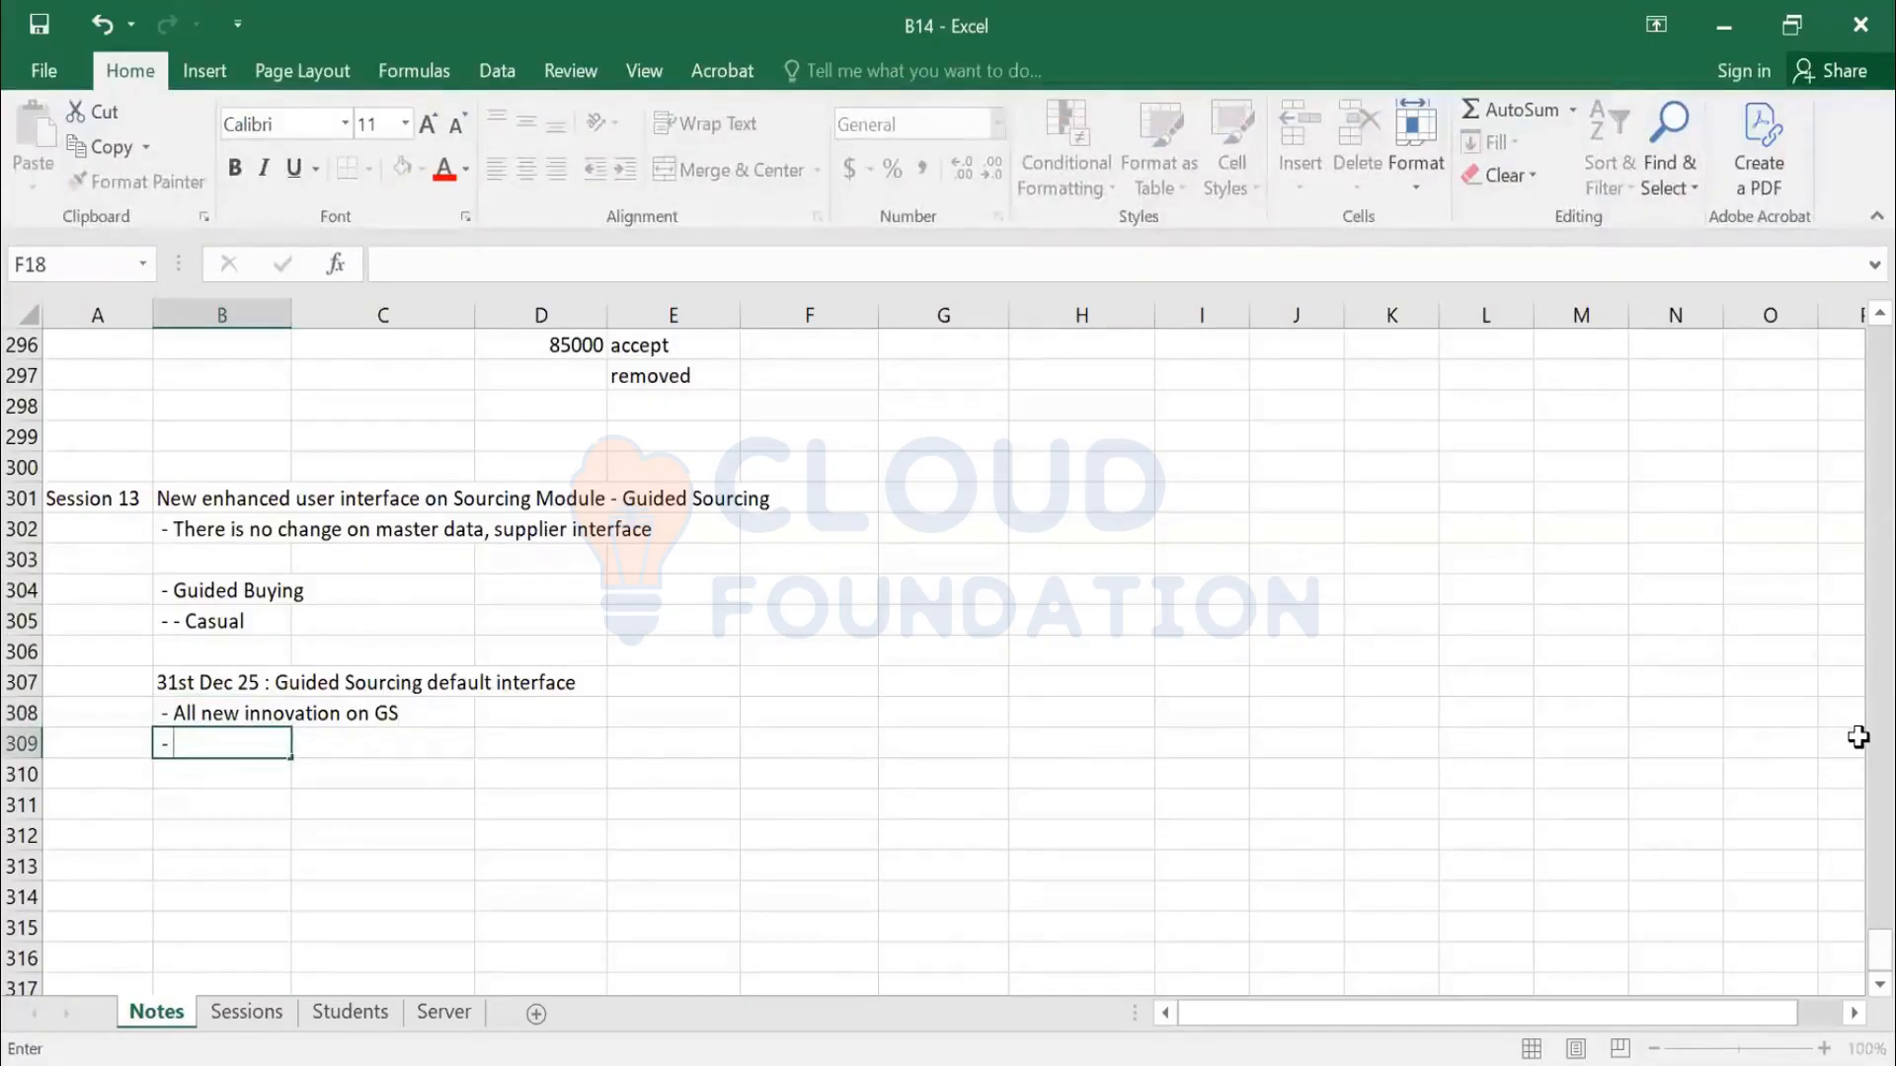
text(Classica)
key(BackSpace)
text(Sourcing)
key(Return)
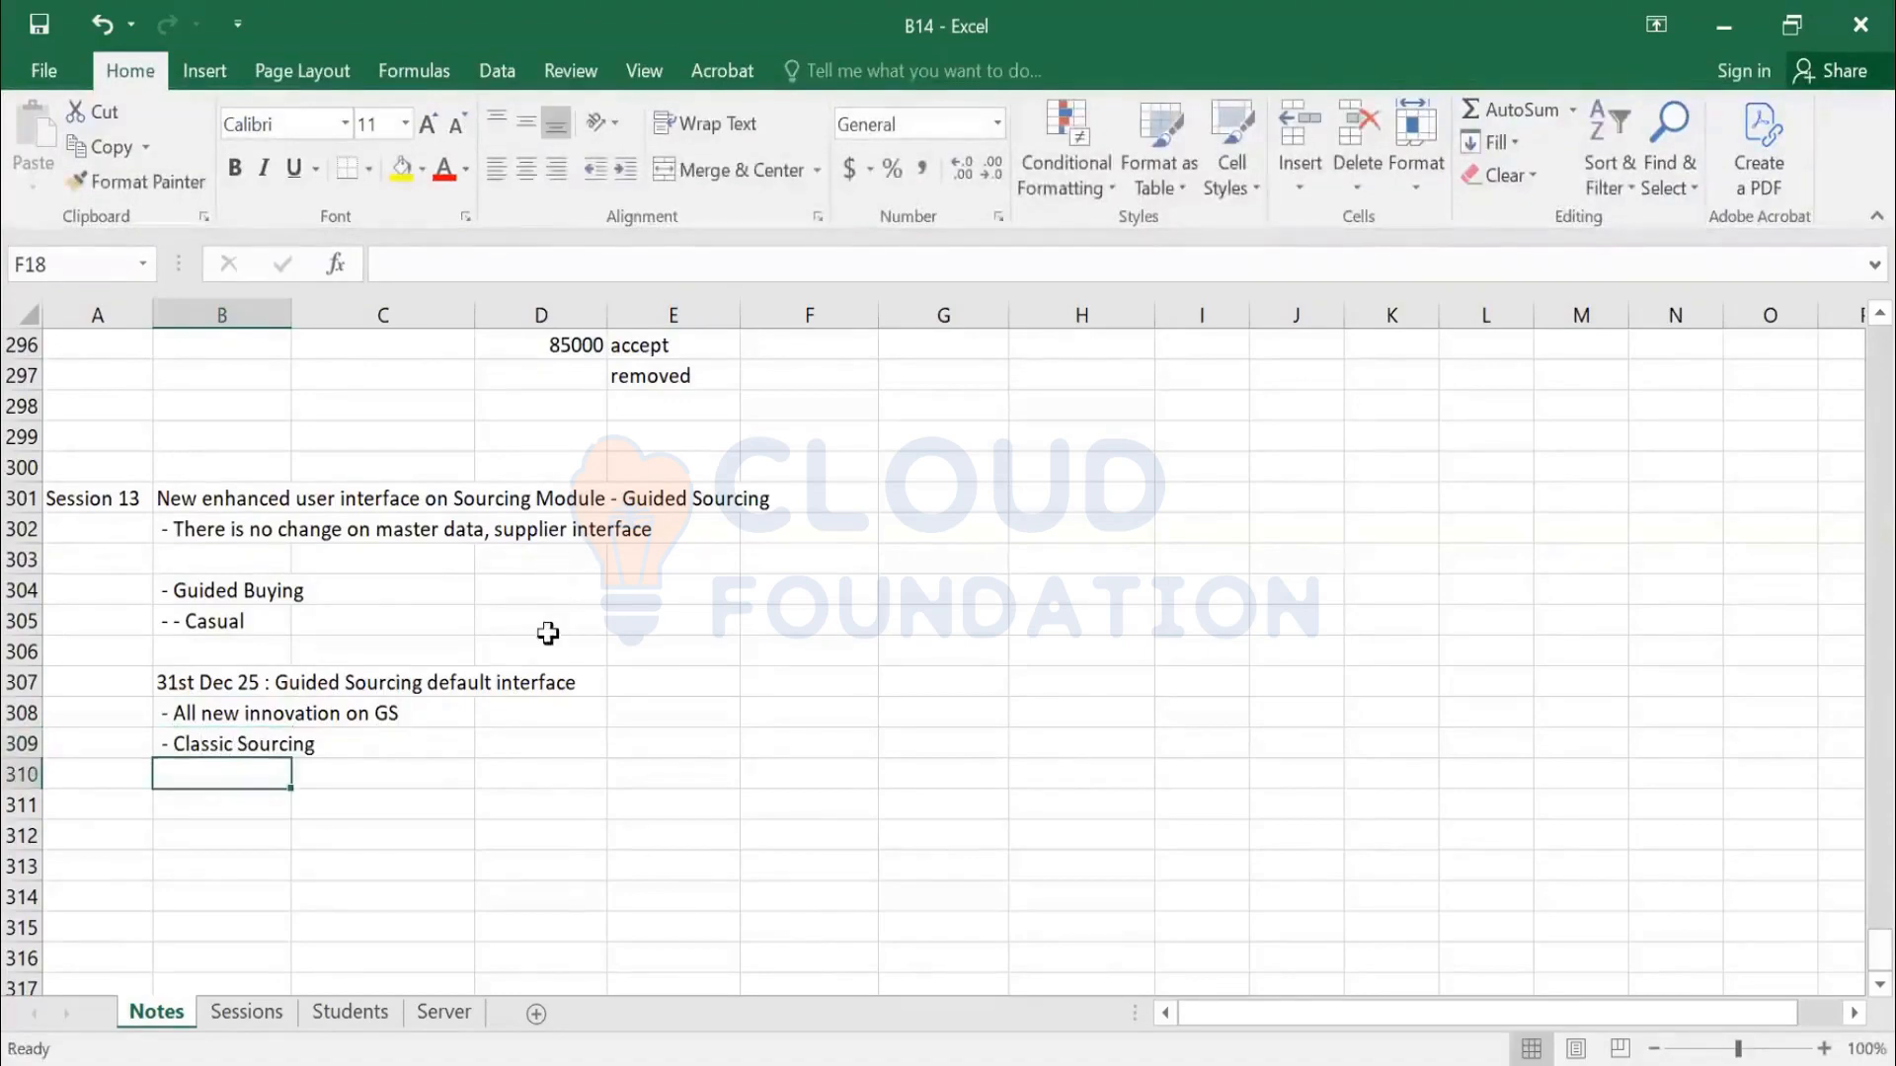
scroll(277, 790, down, 2)
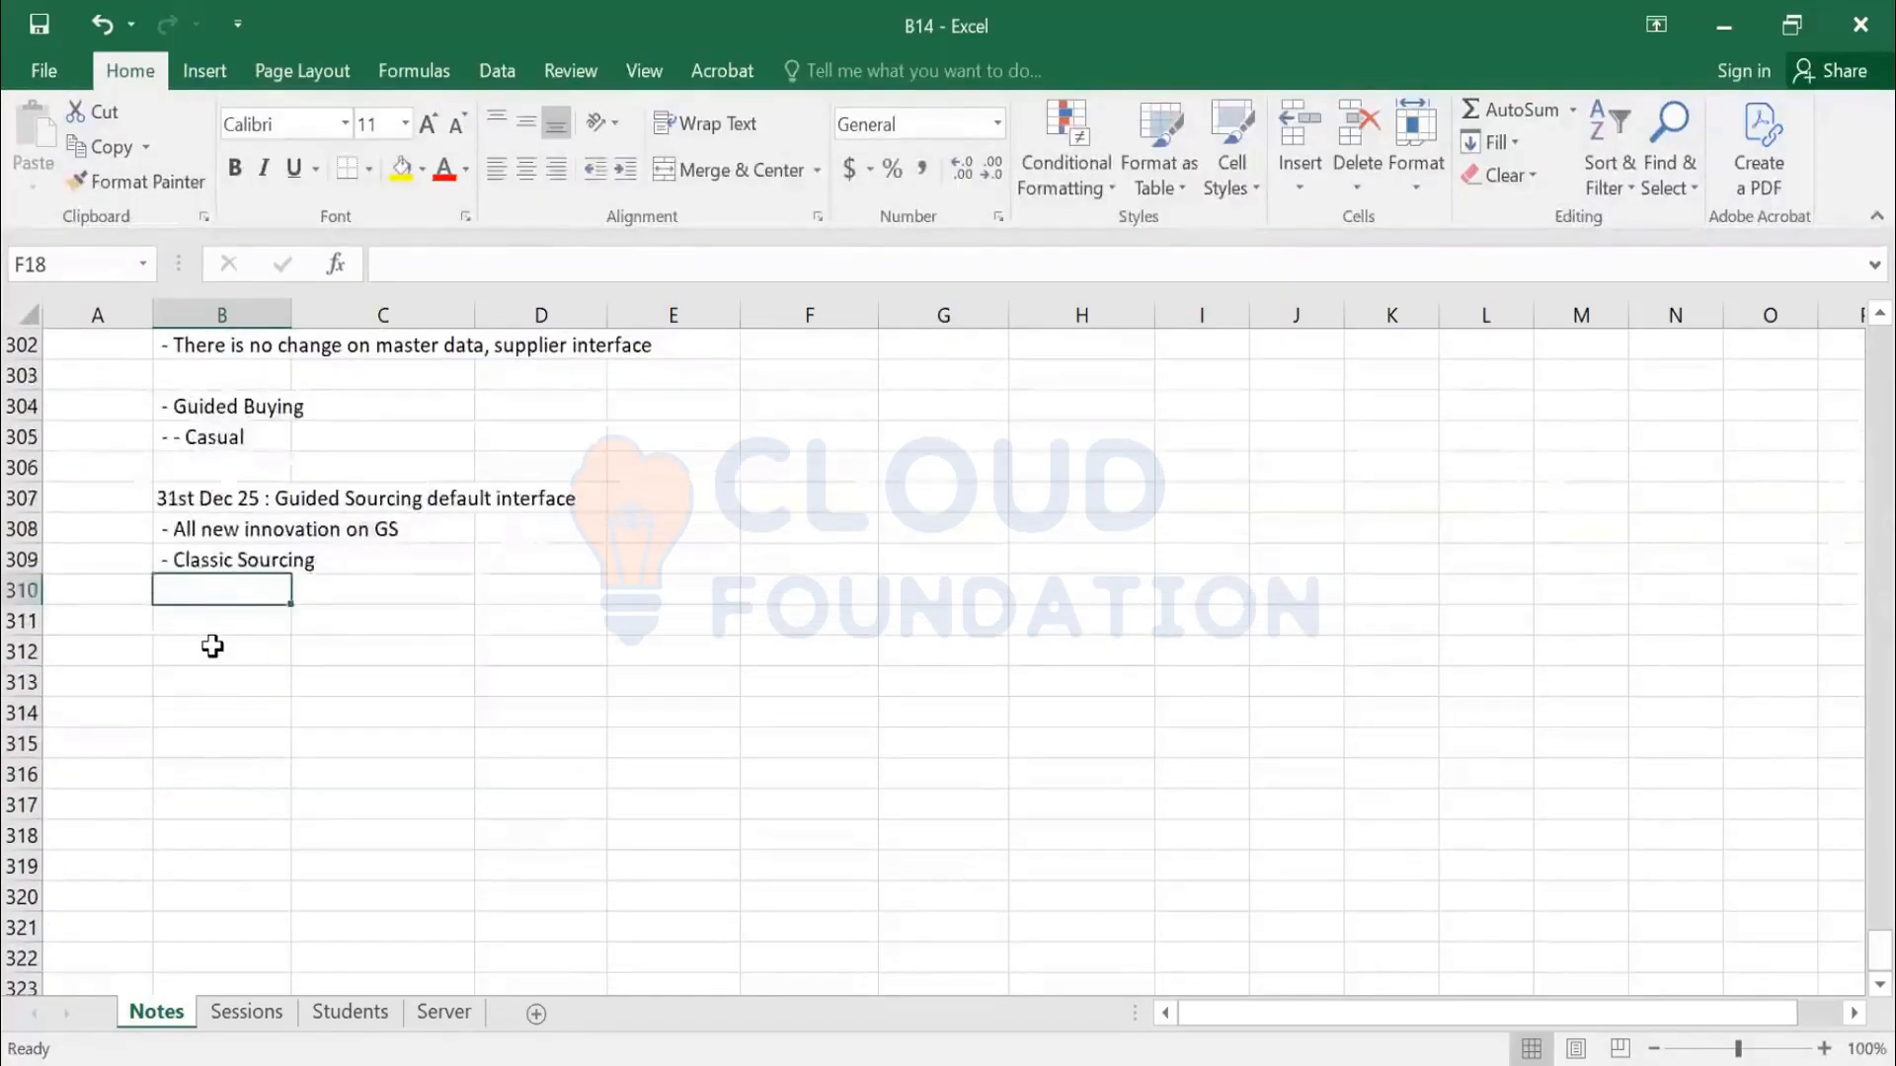
click(214, 654)
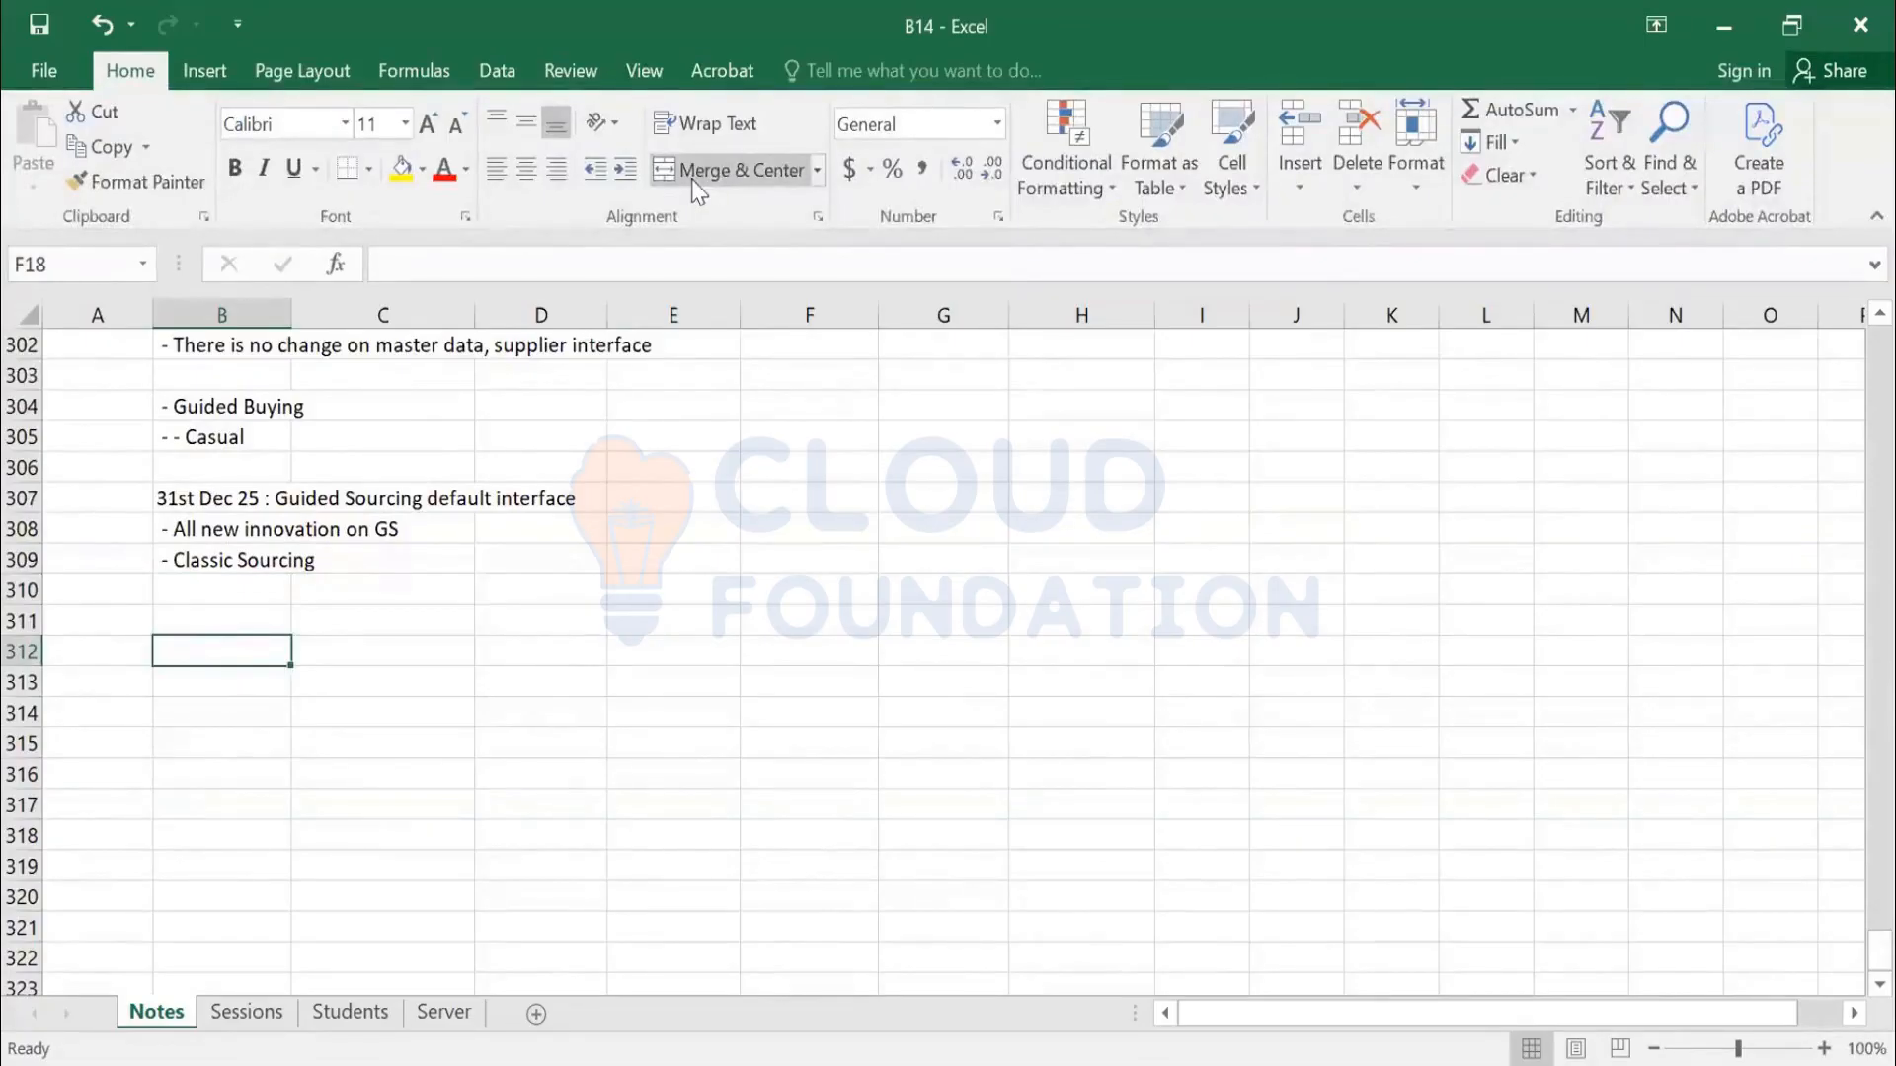
key(alt+Tab)
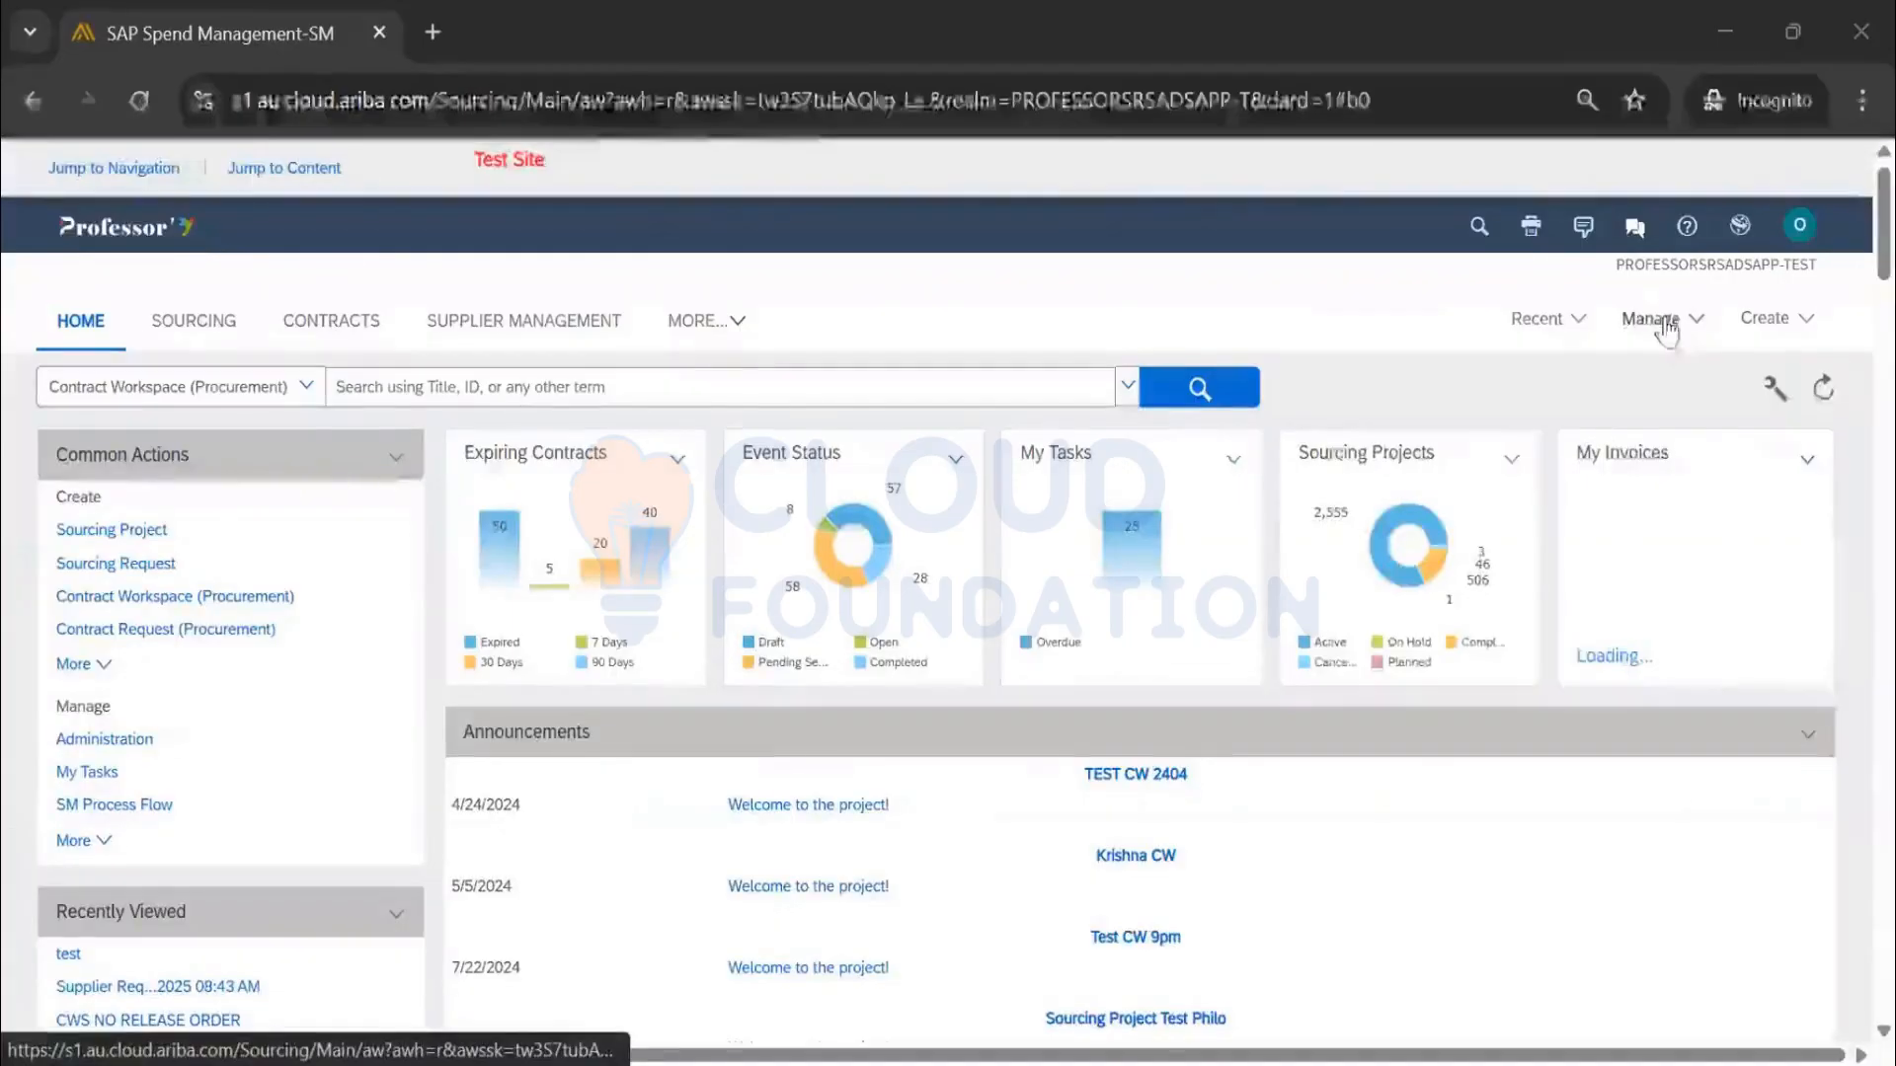
Go to Manage > Administration > Event Manager and open the guided sourcing enablement page
click(1667, 331)
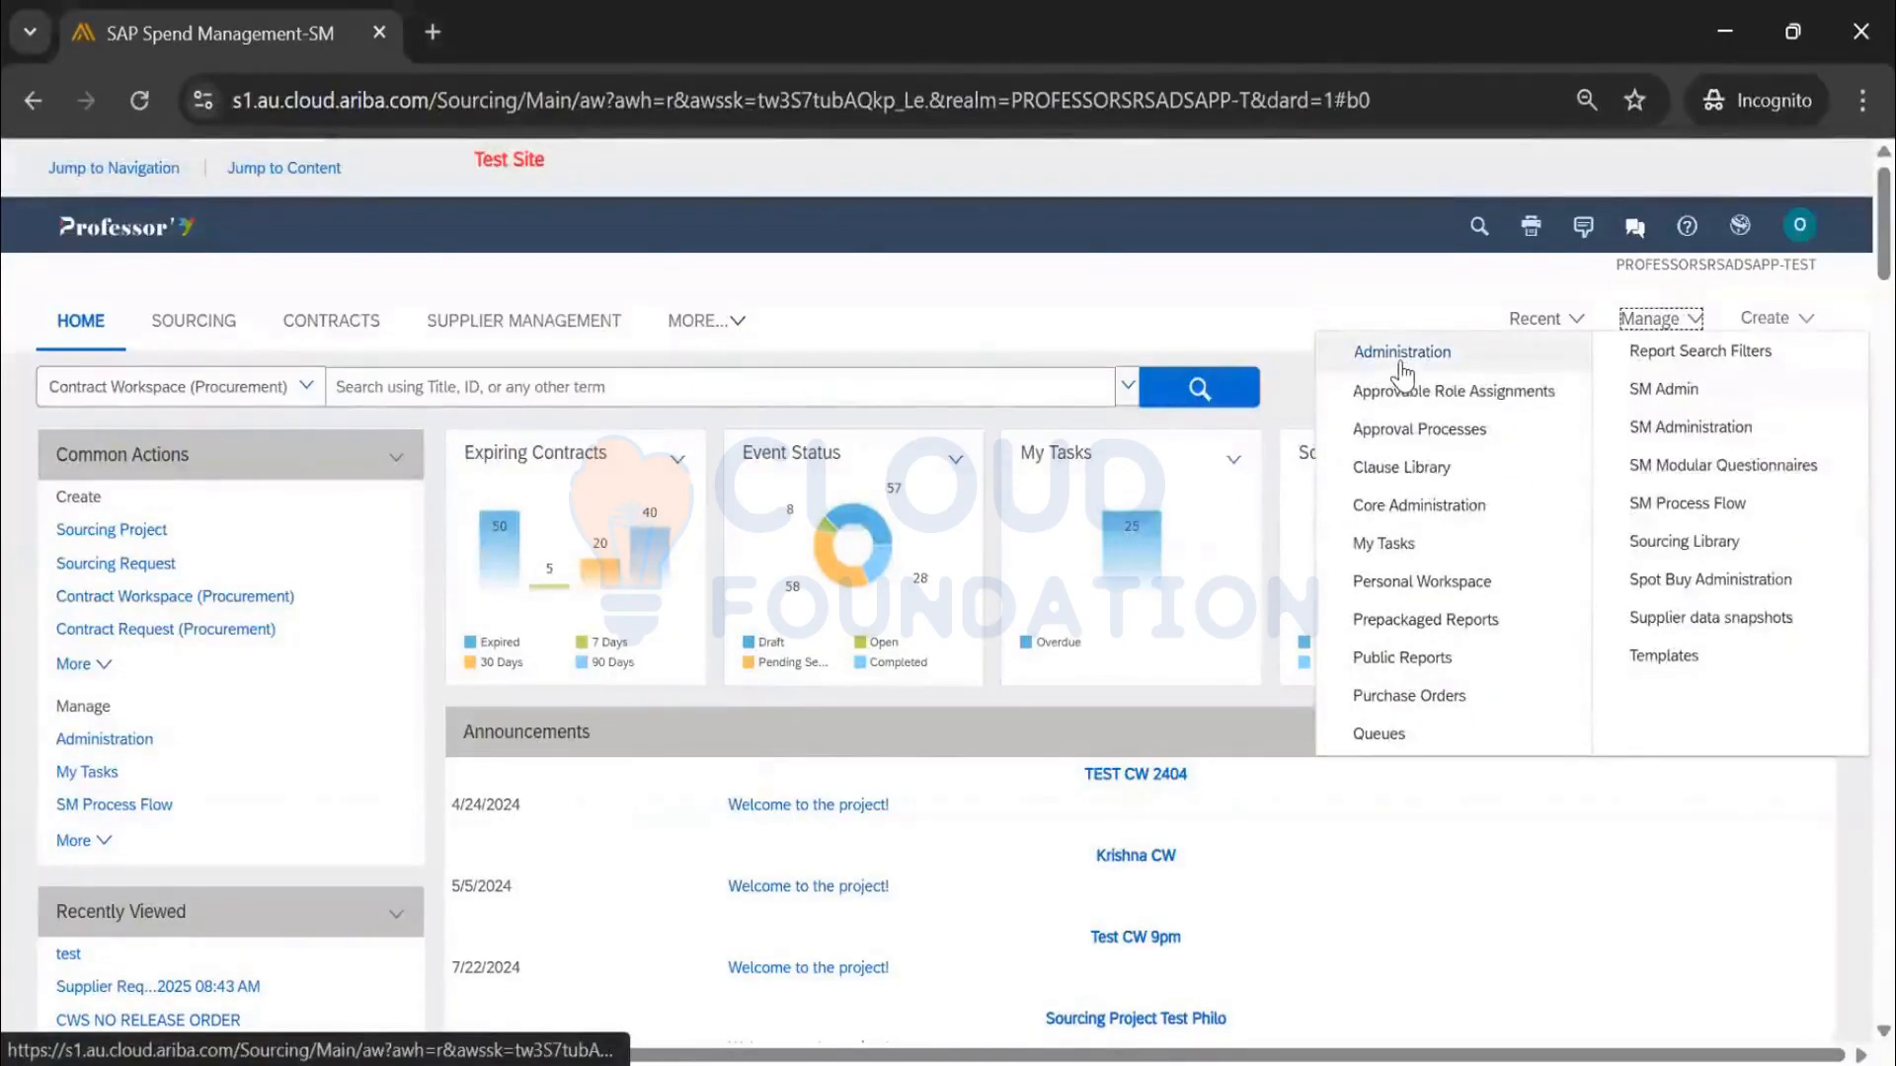
click(1403, 355)
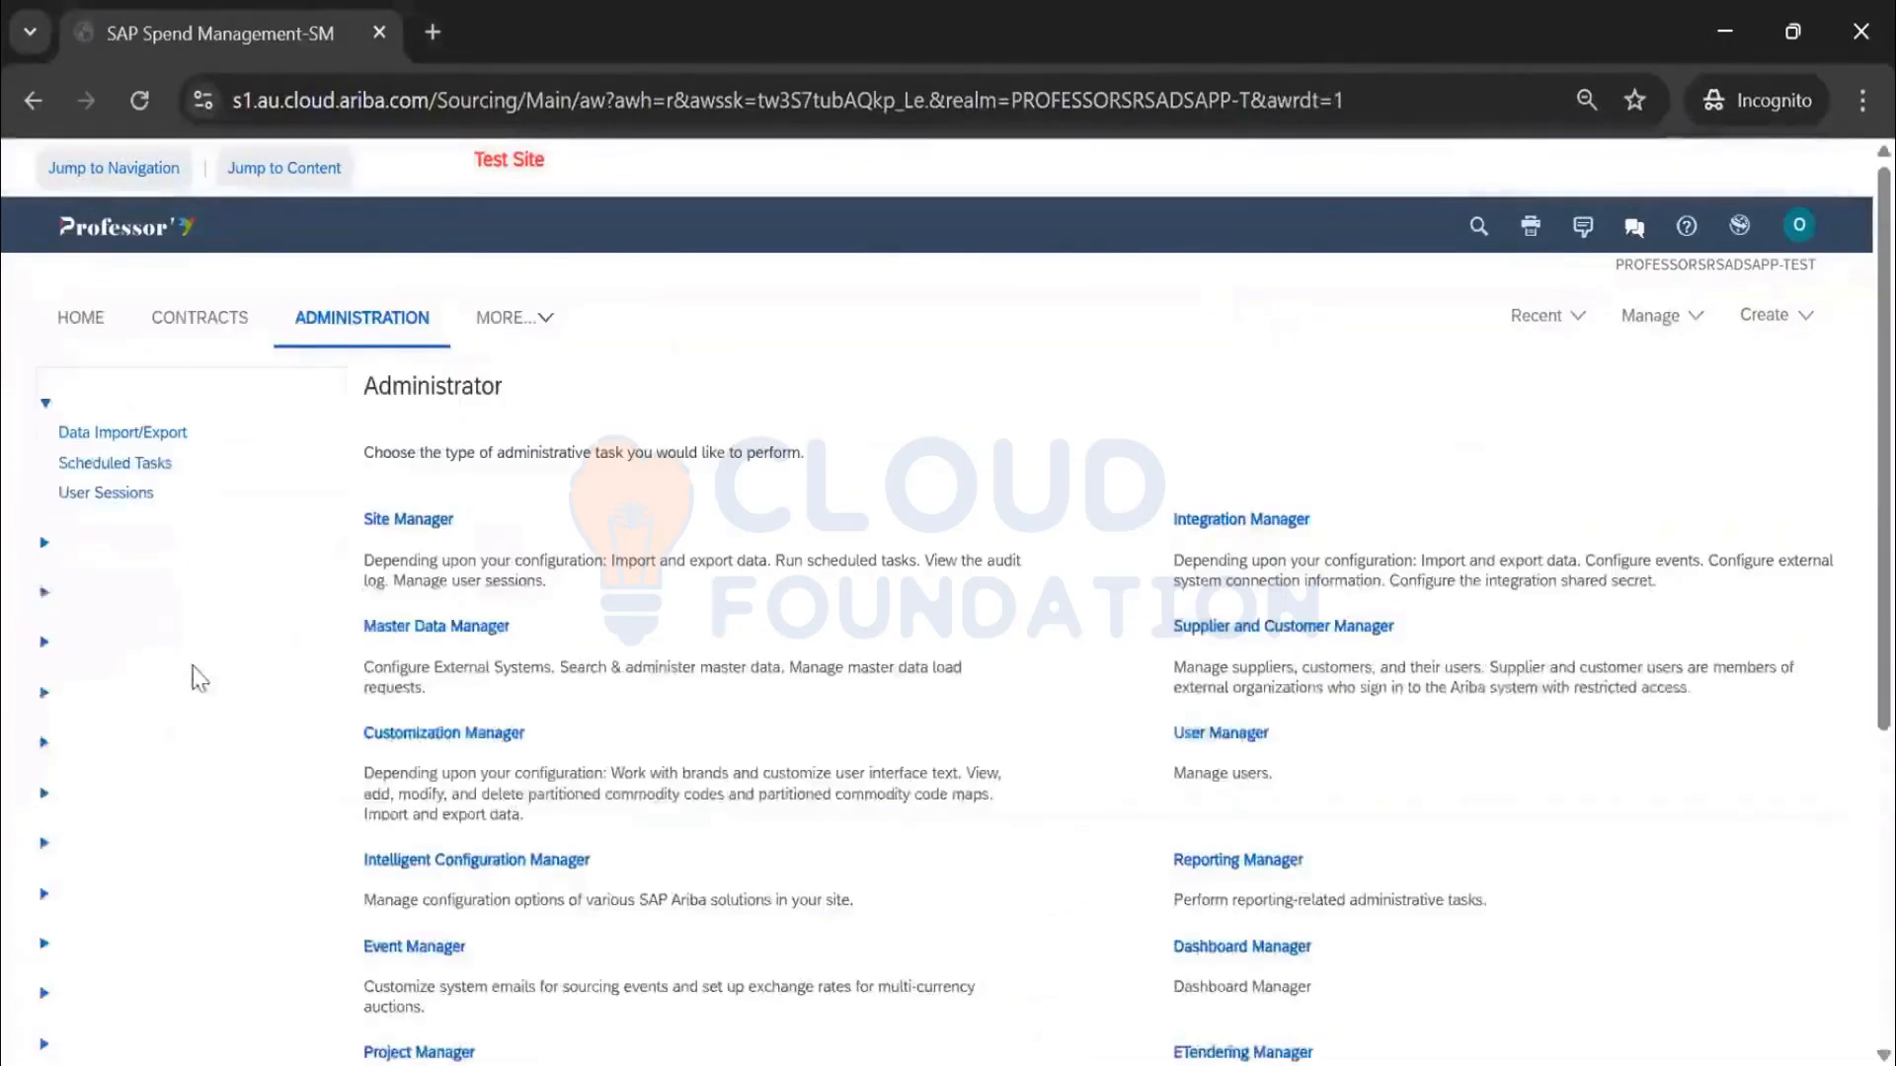
scroll(191, 678, down, 5)
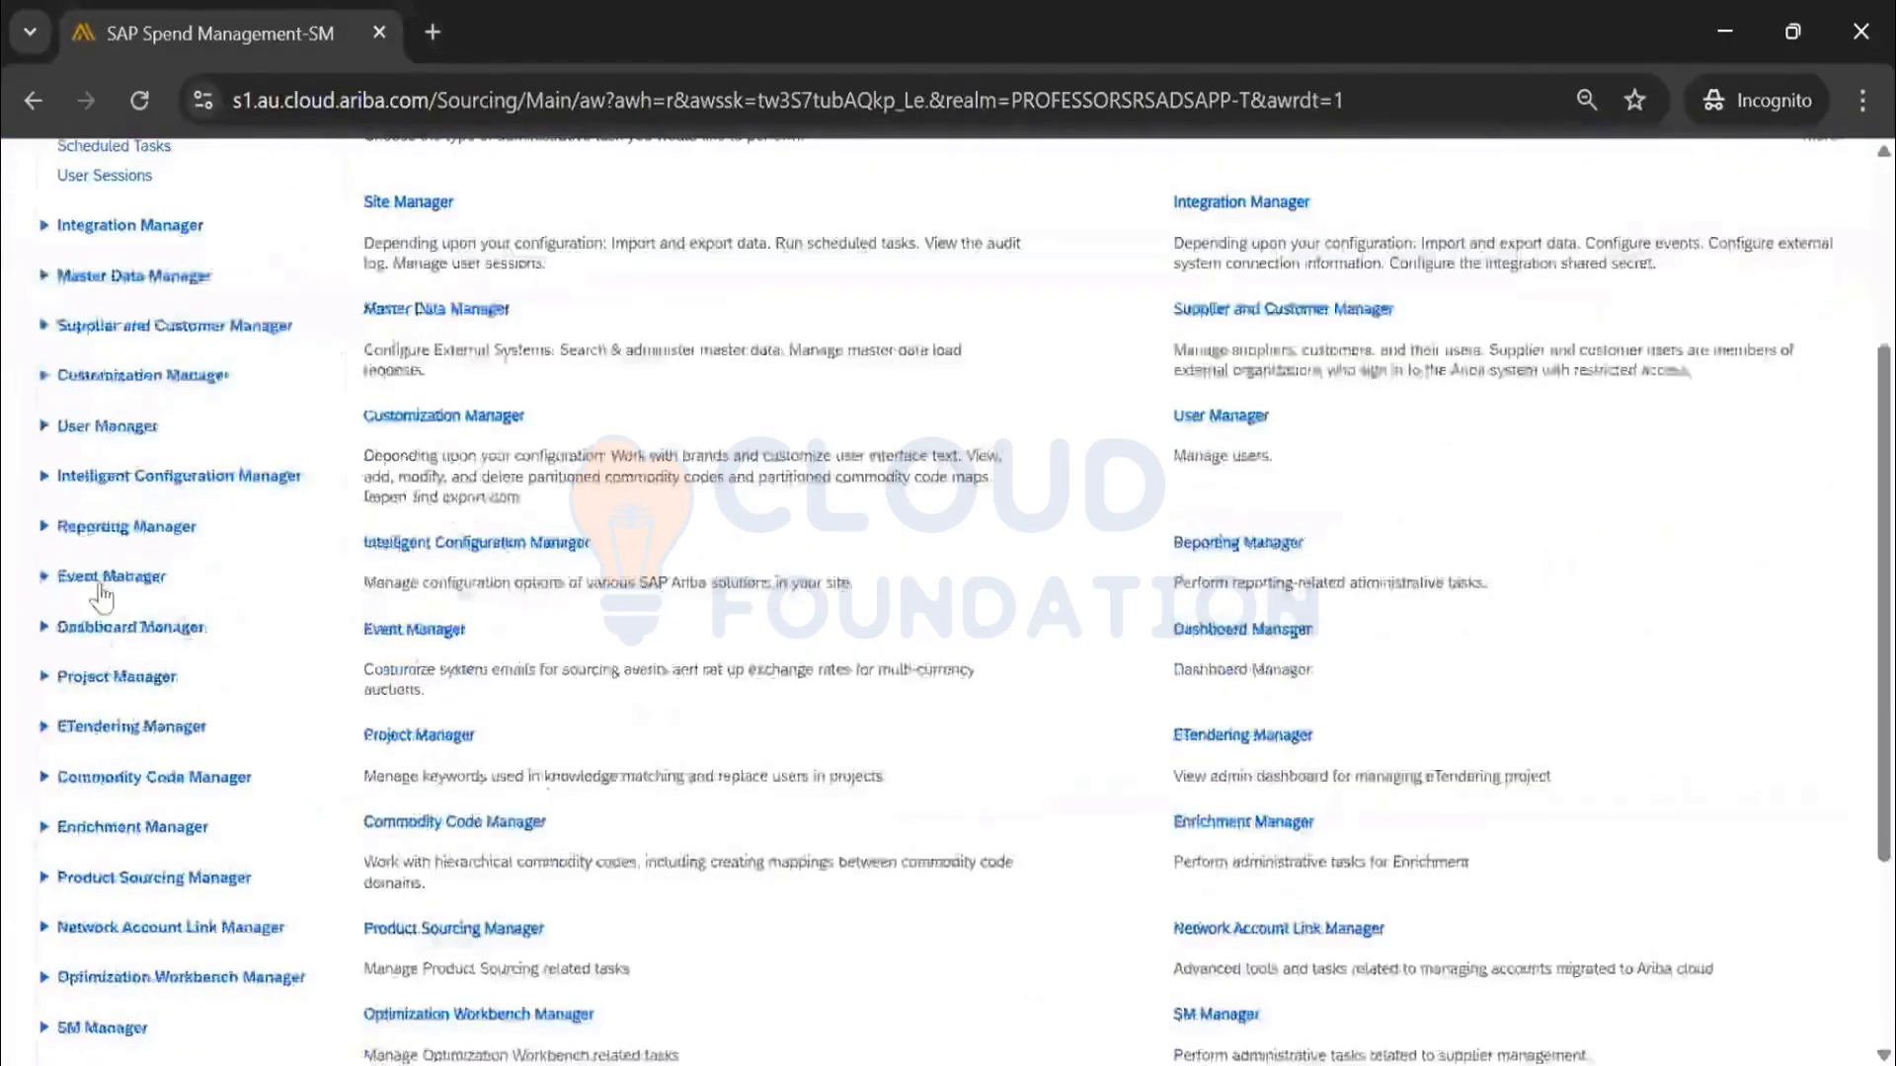
click(425, 634)
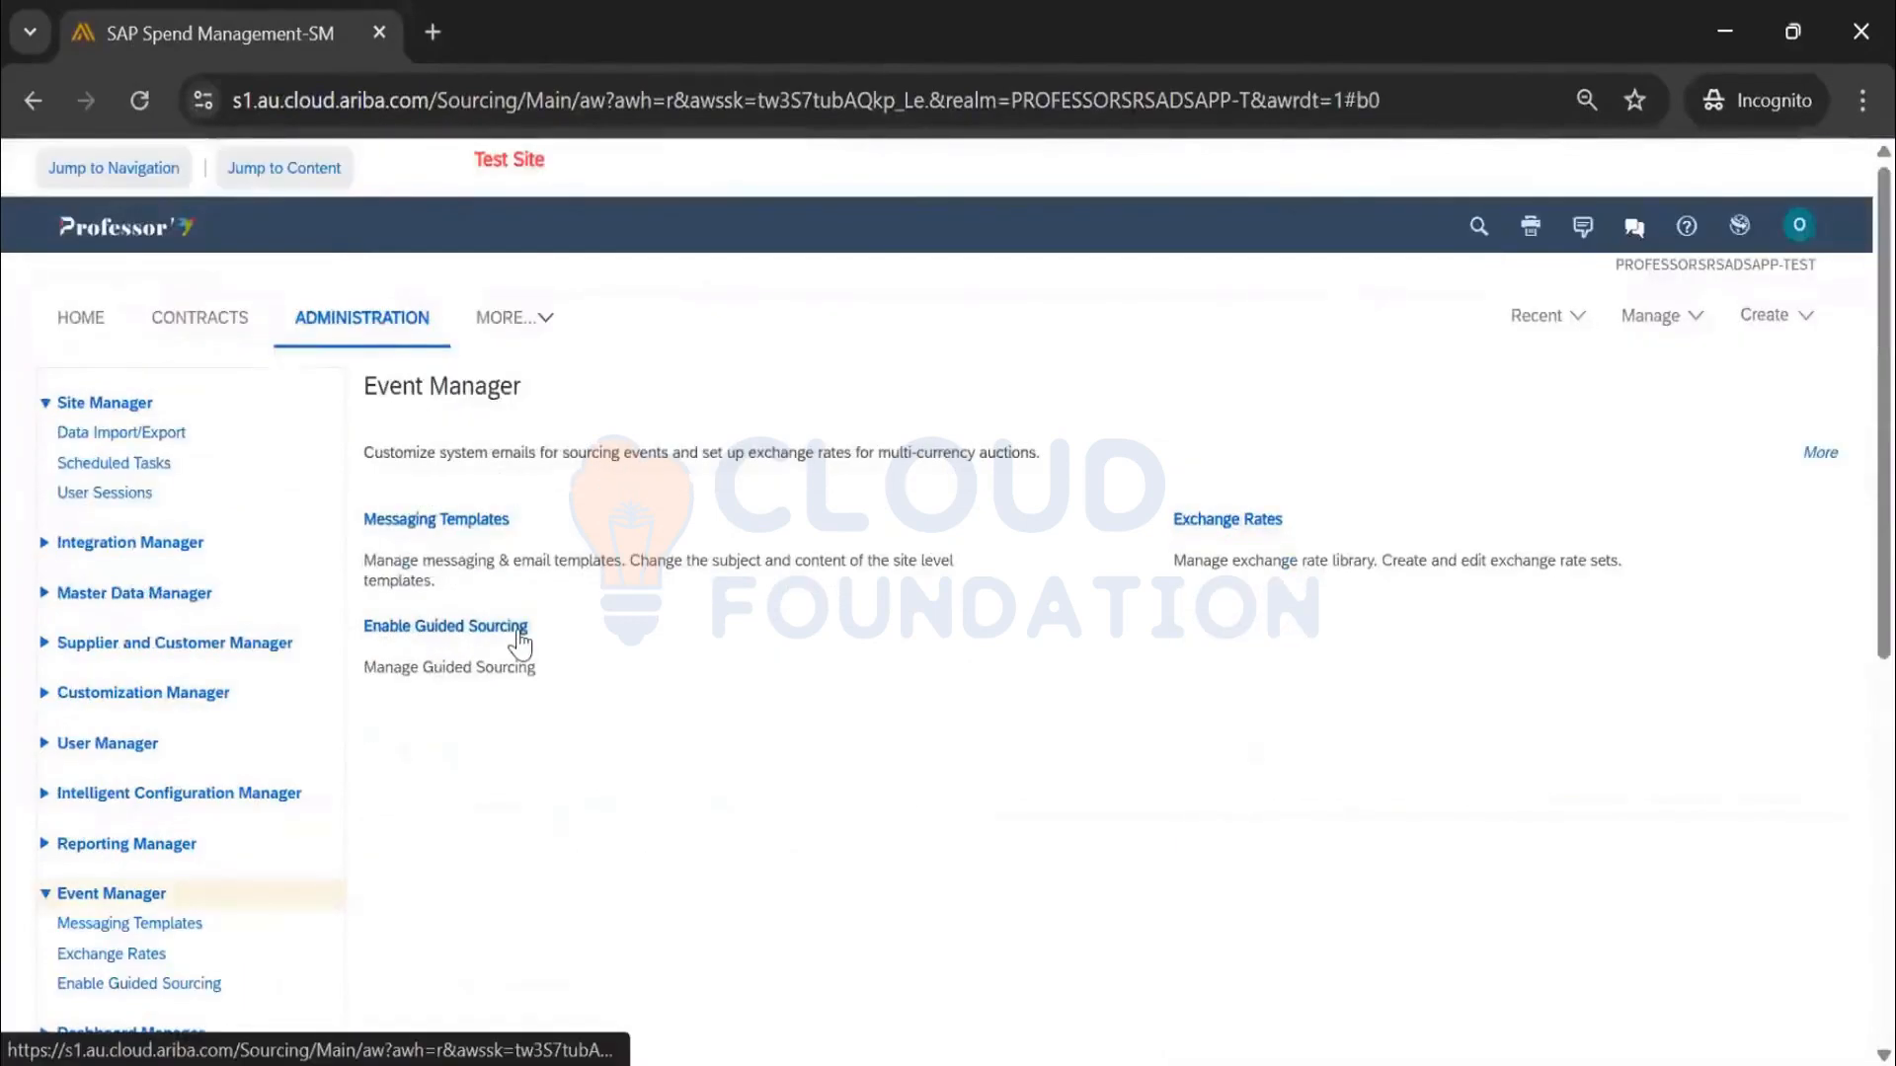
click(466, 628)
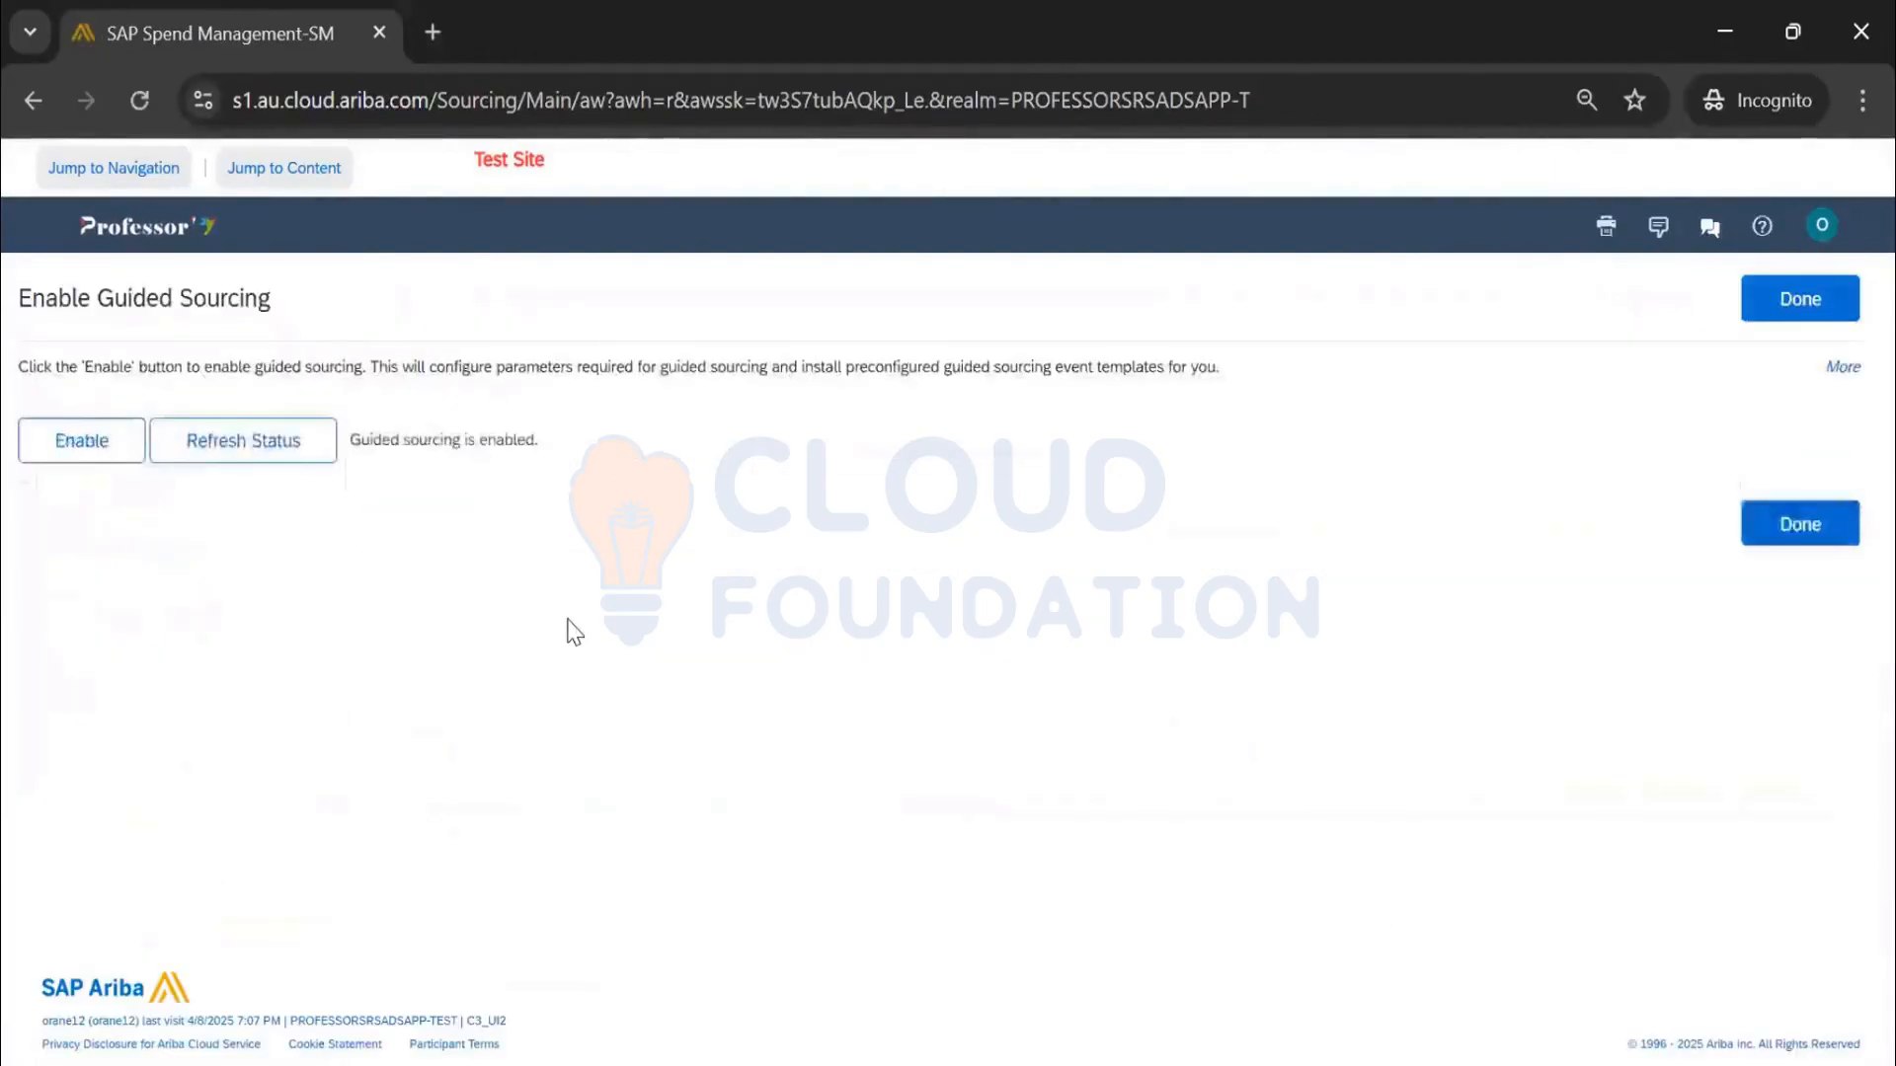
Enable guided sourcing, refresh to confirm it reads enabled, and click Done
click(106, 462)
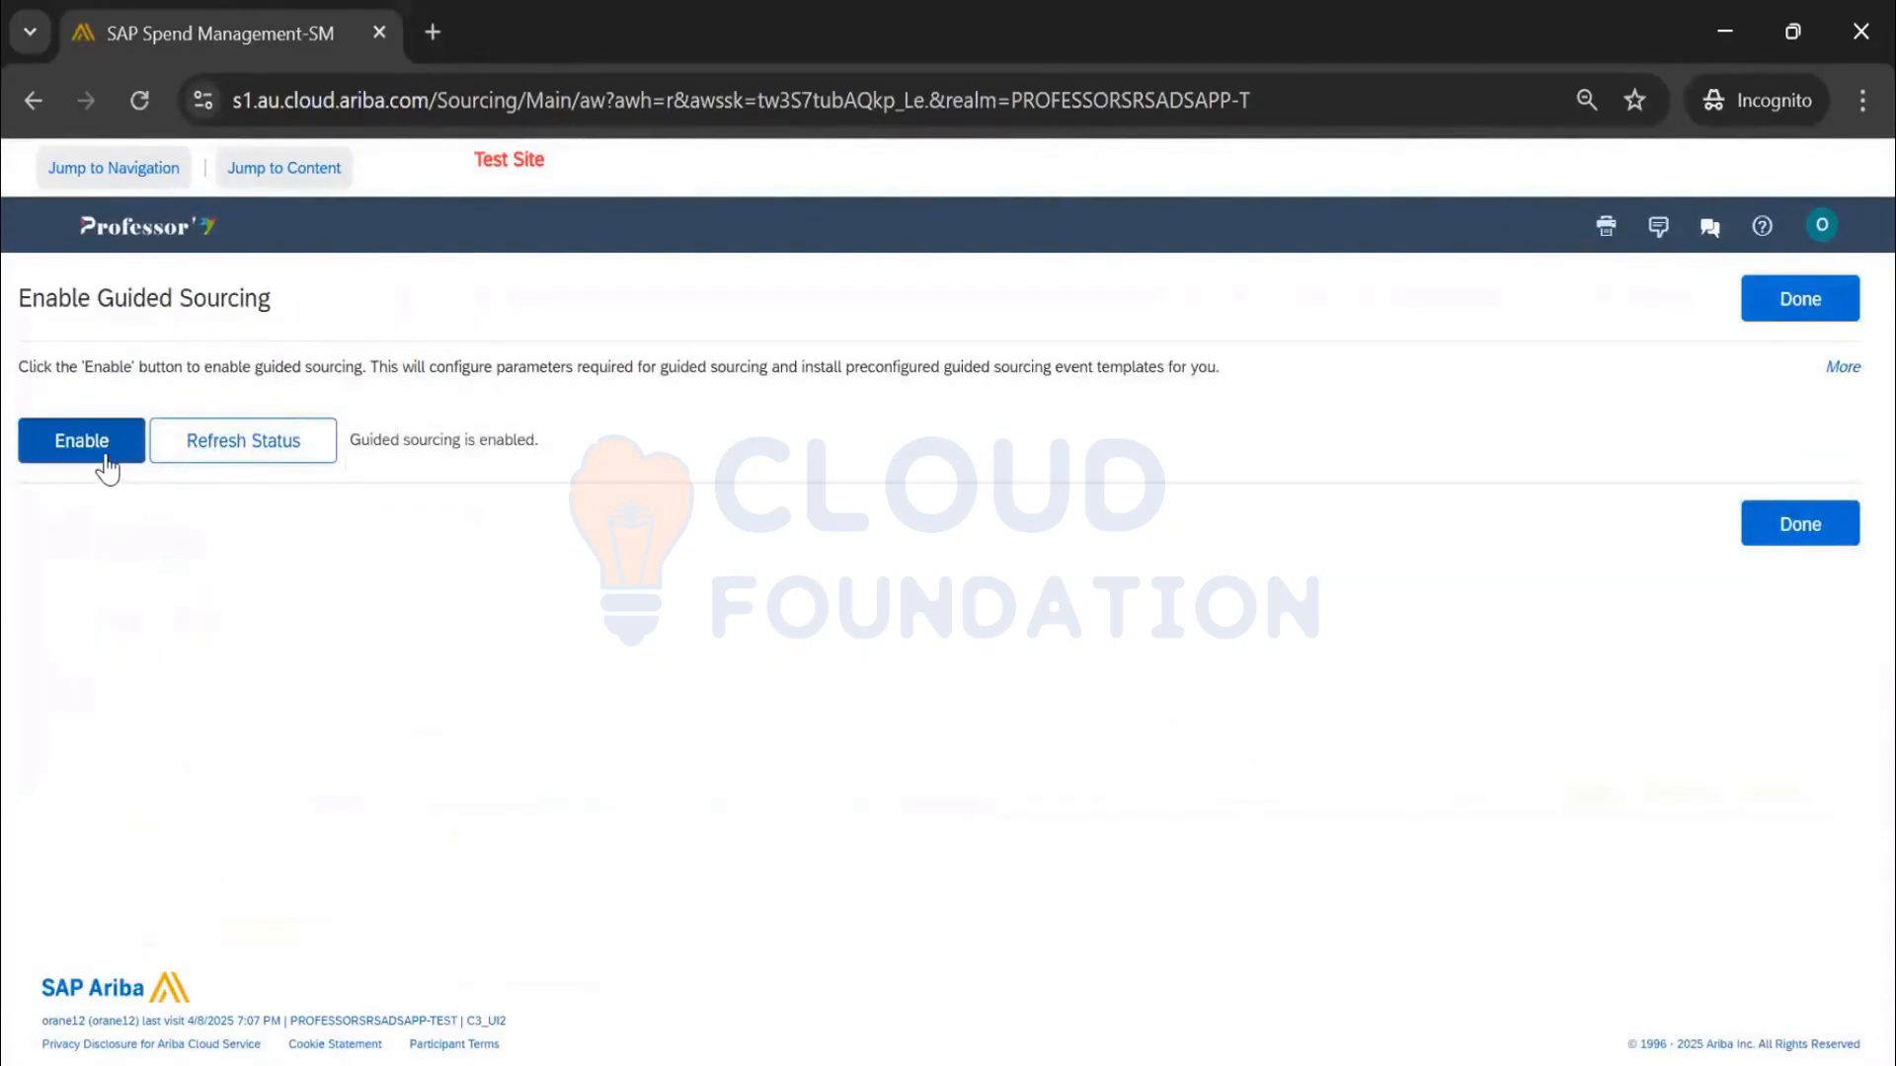
click(254, 457)
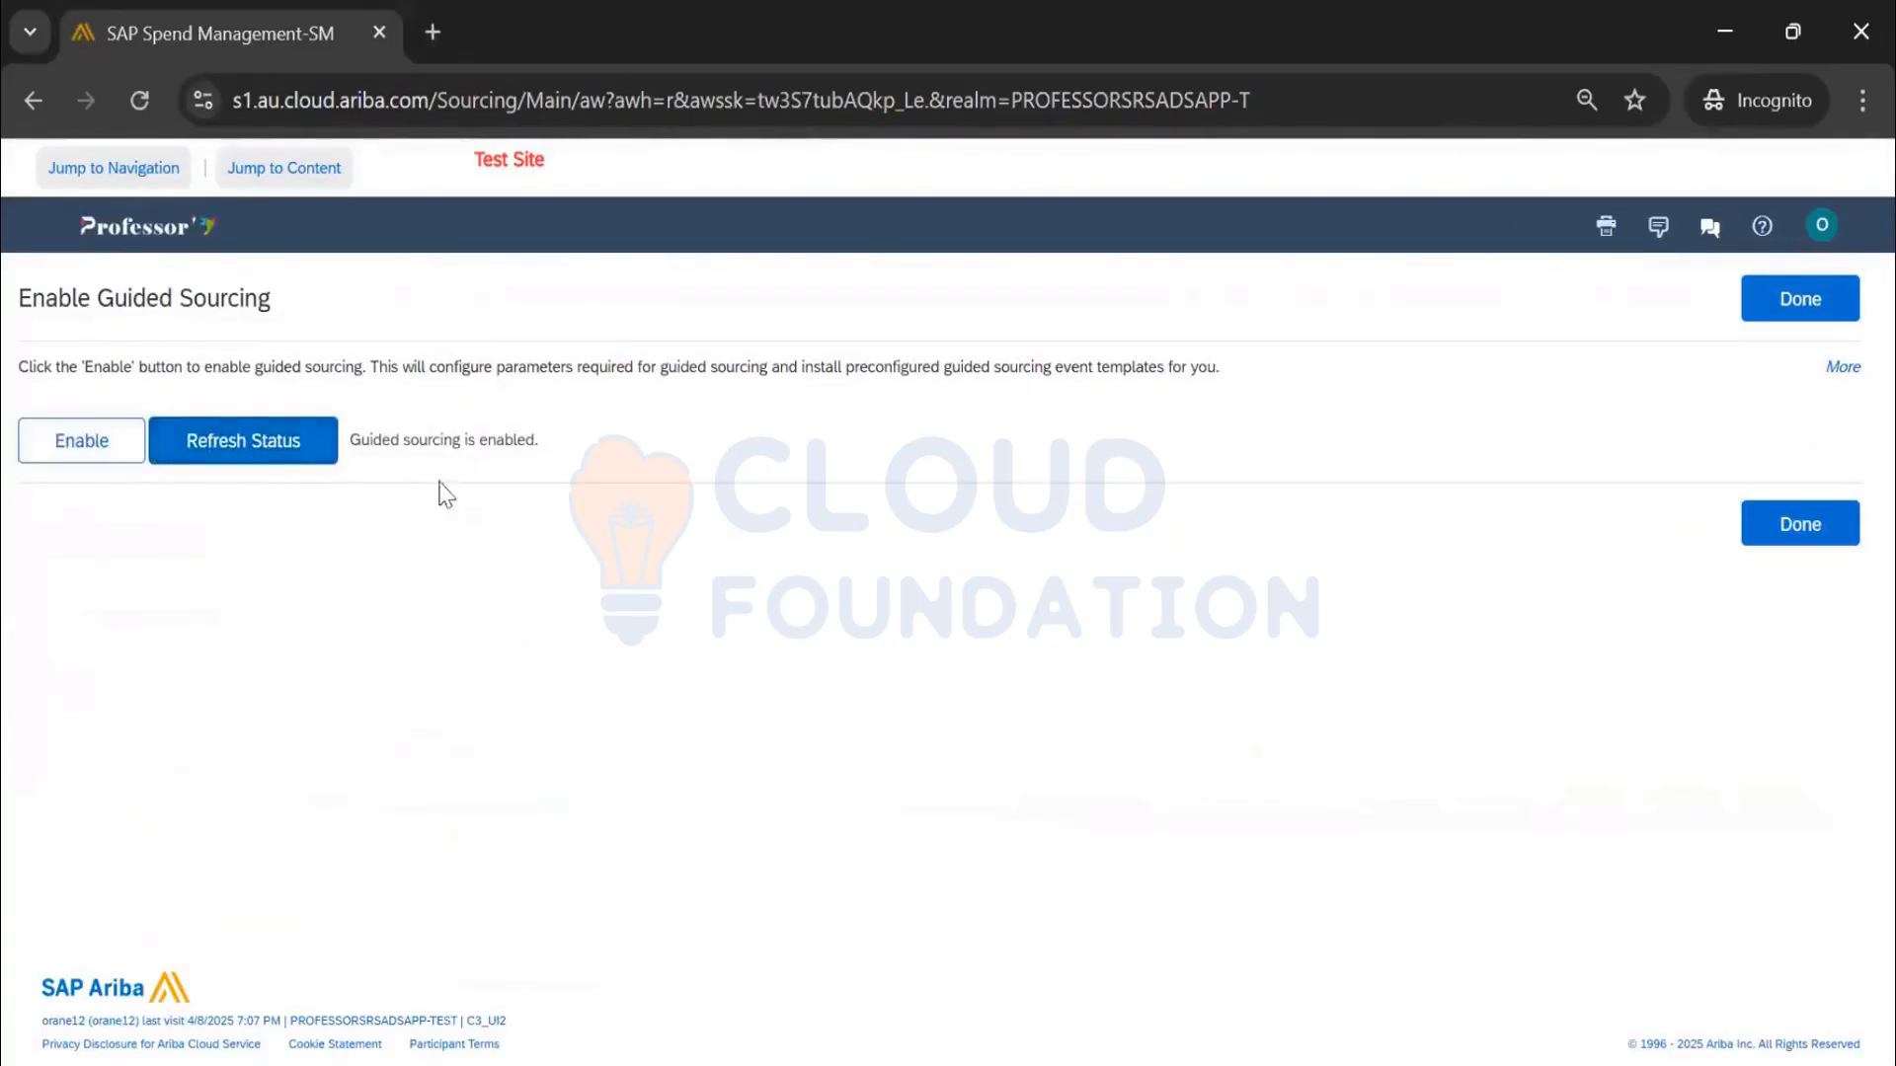
drag(354, 442, 532, 433)
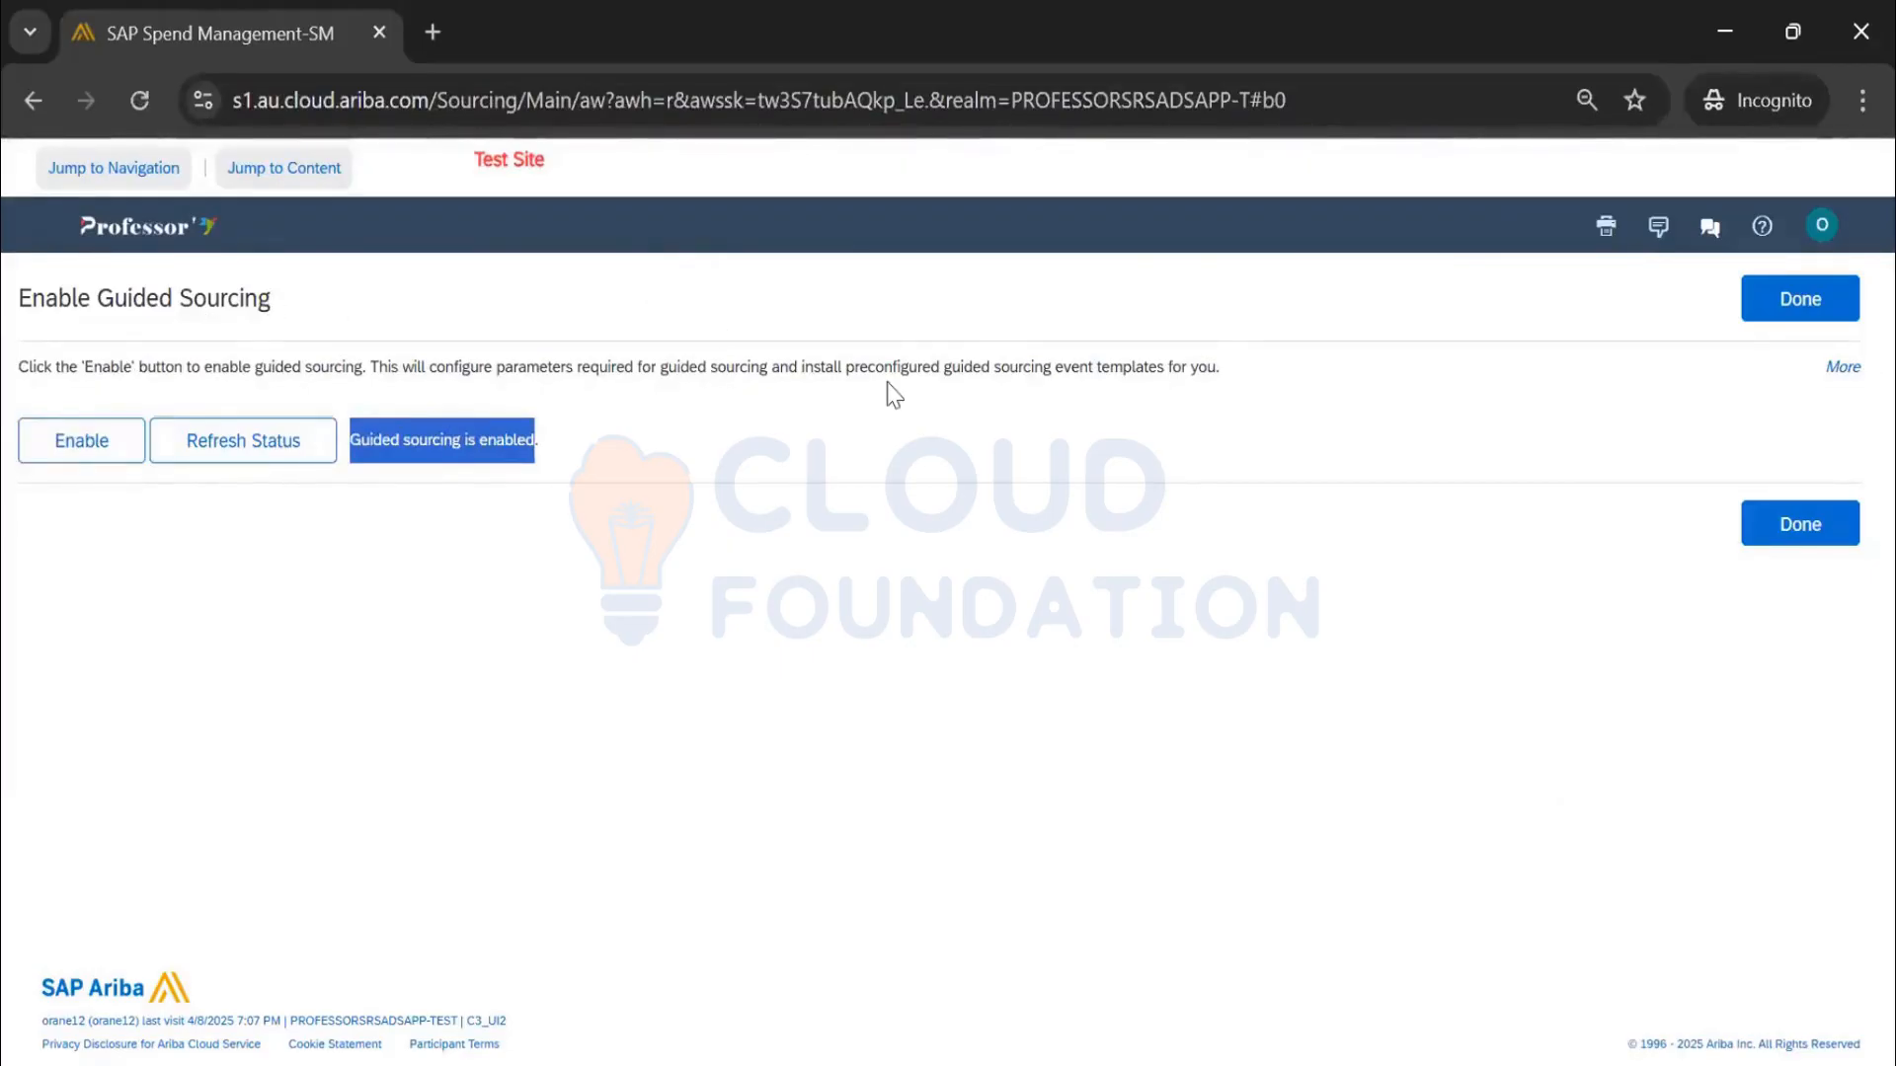
click(1809, 320)
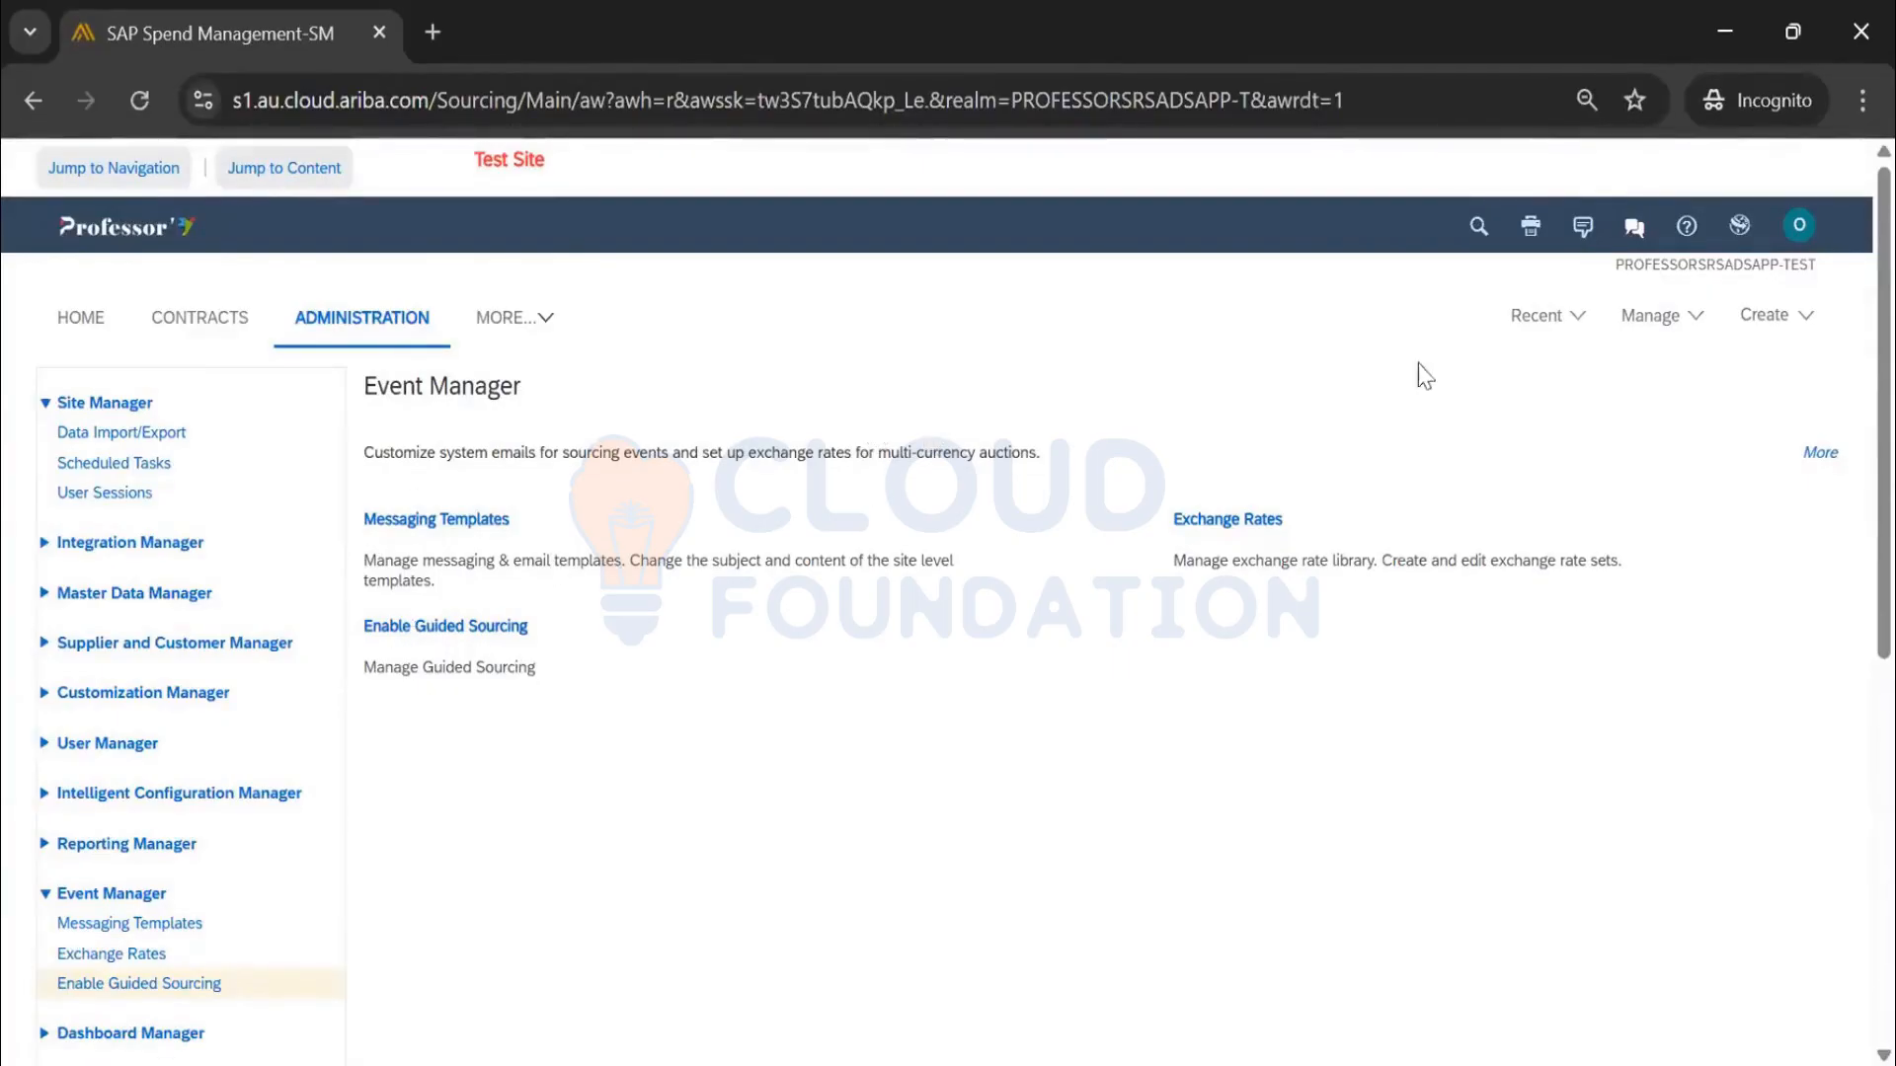
Look over the Create options, then go to Manage > Templates
click(1758, 331)
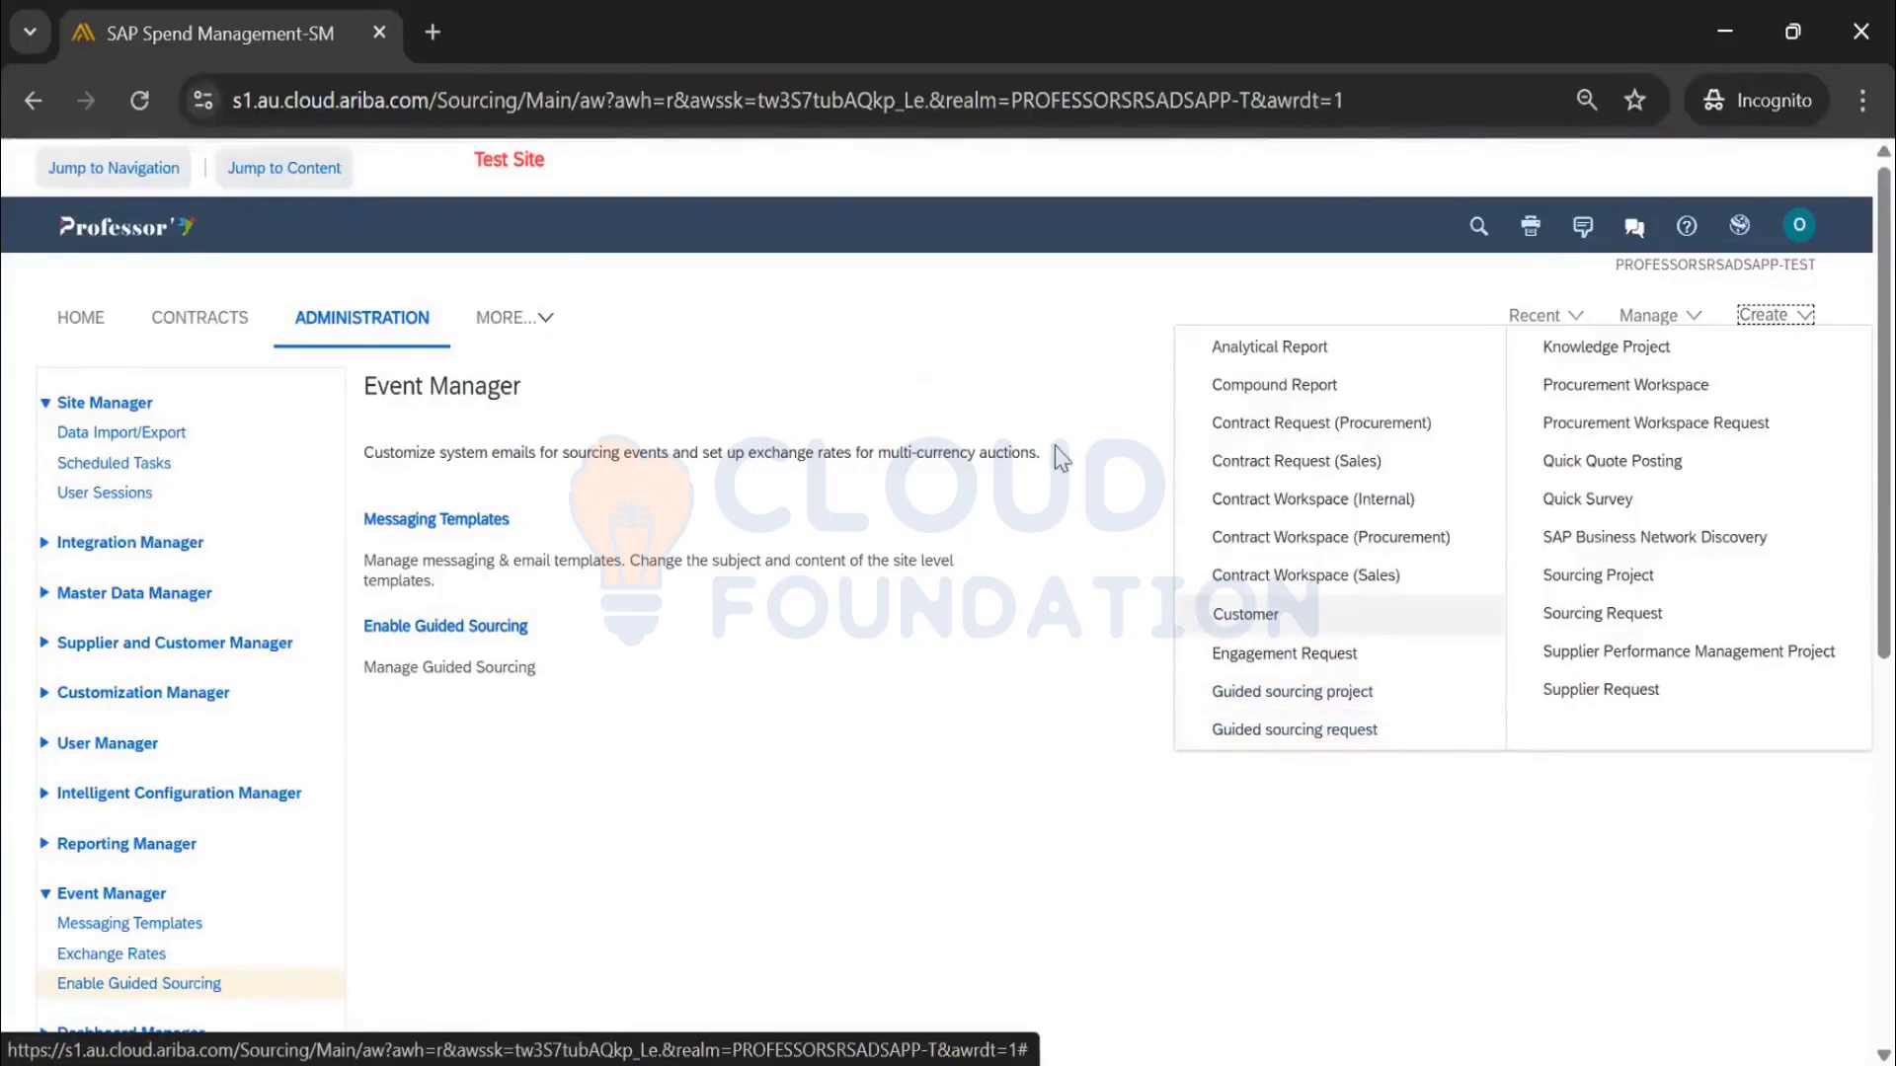
click(1064, 377)
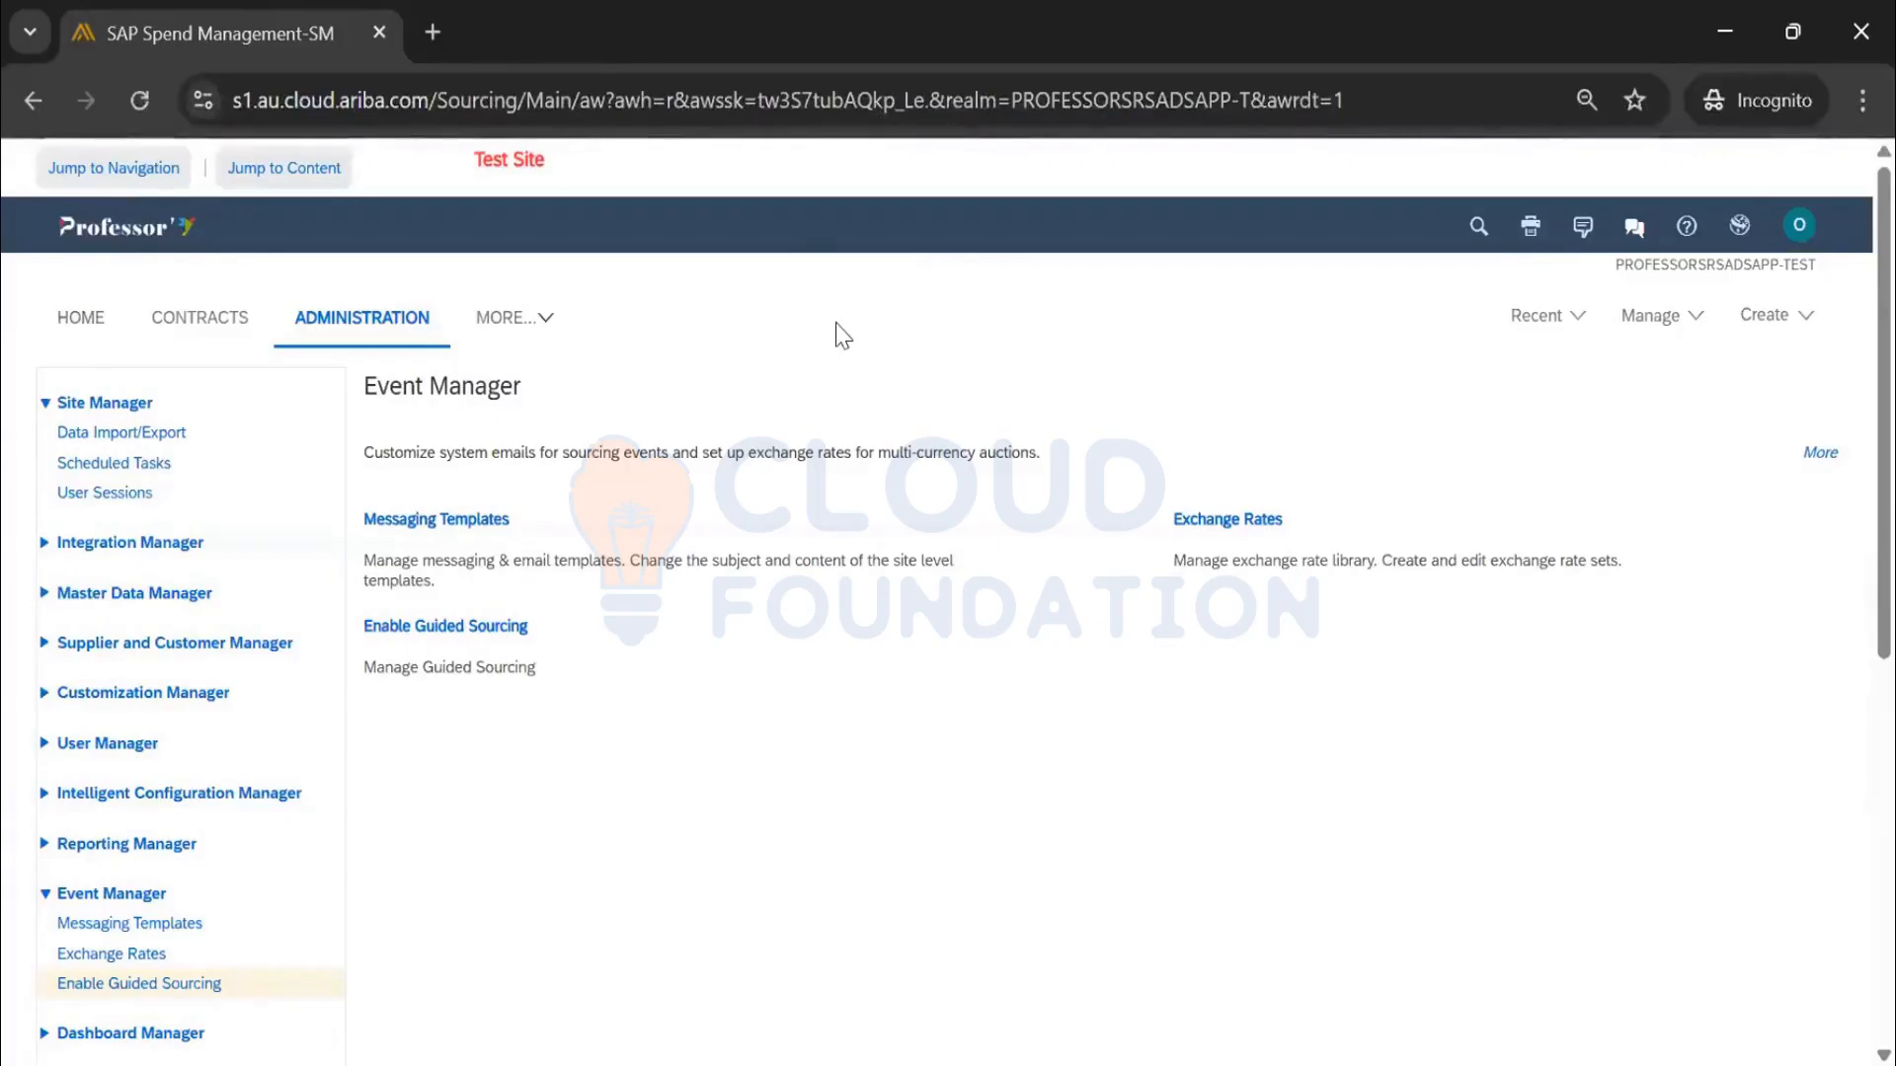
click(1645, 328)
click(1646, 658)
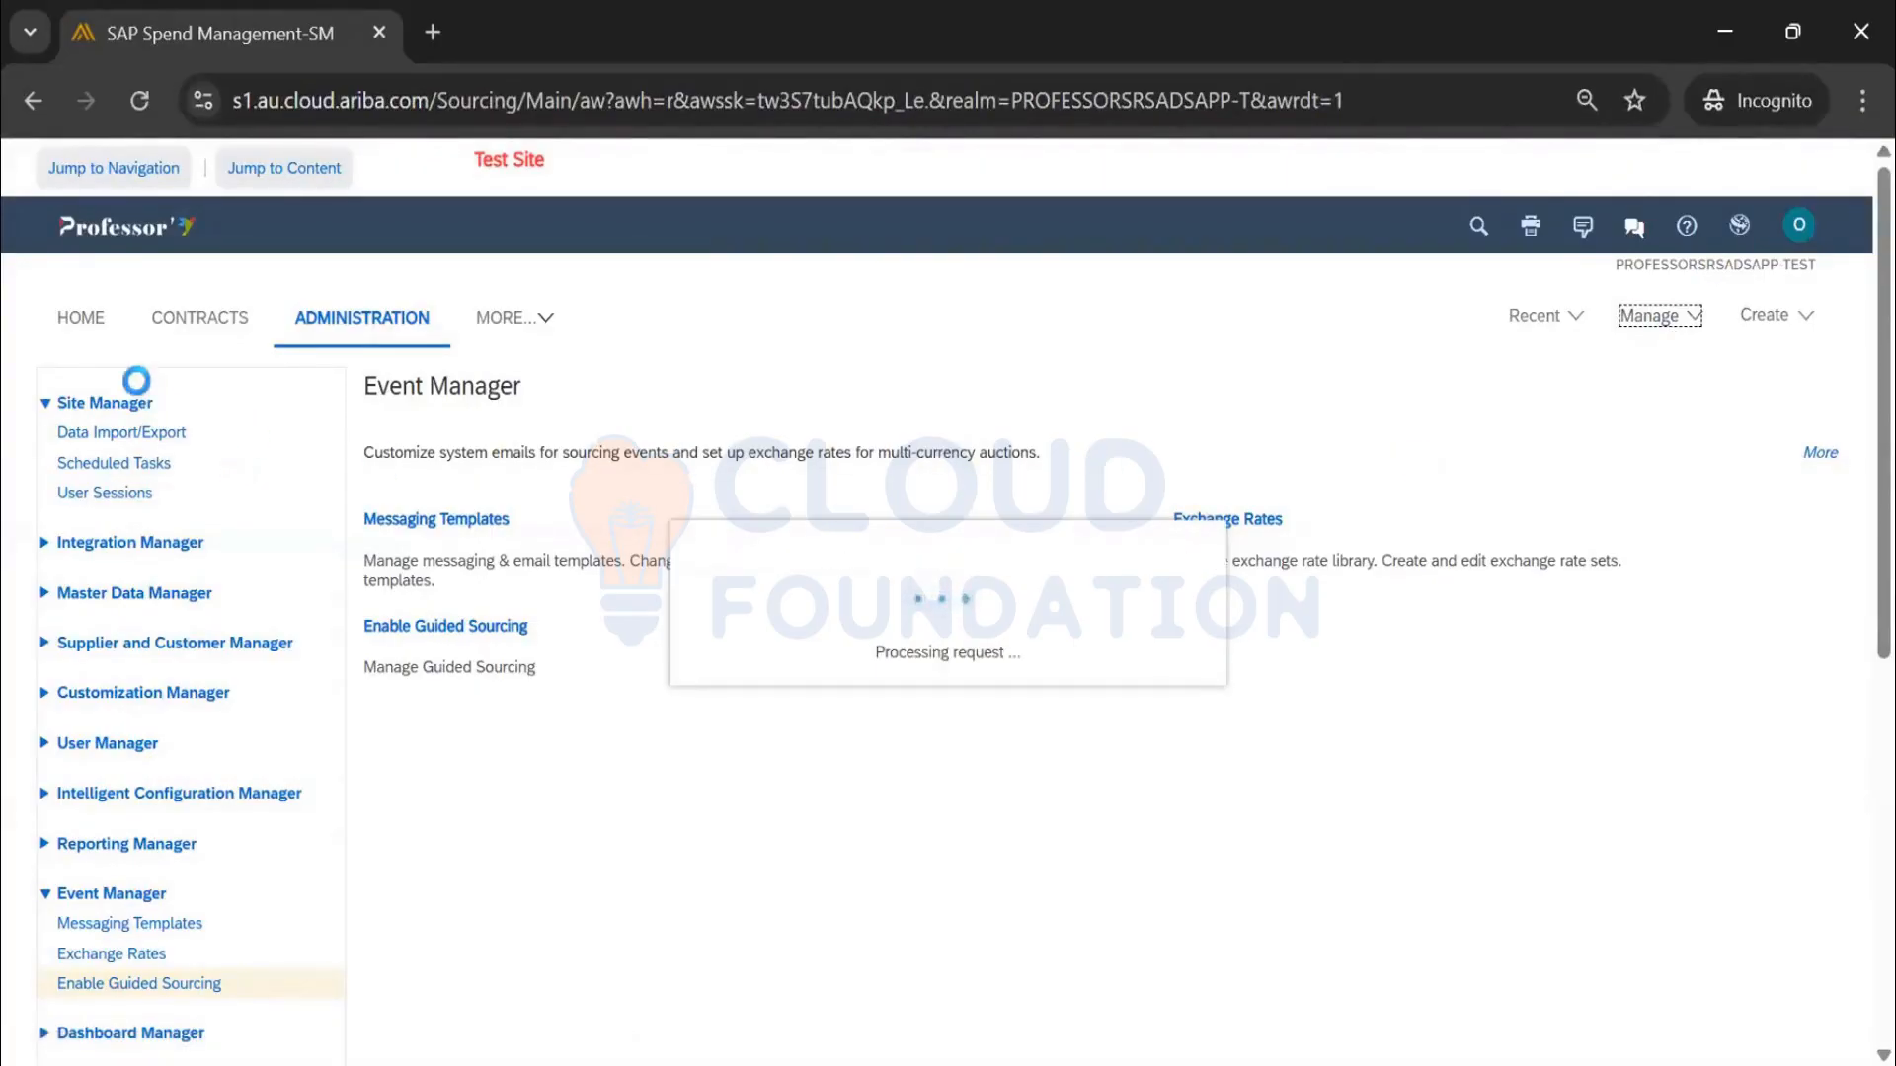
click(83, 324)
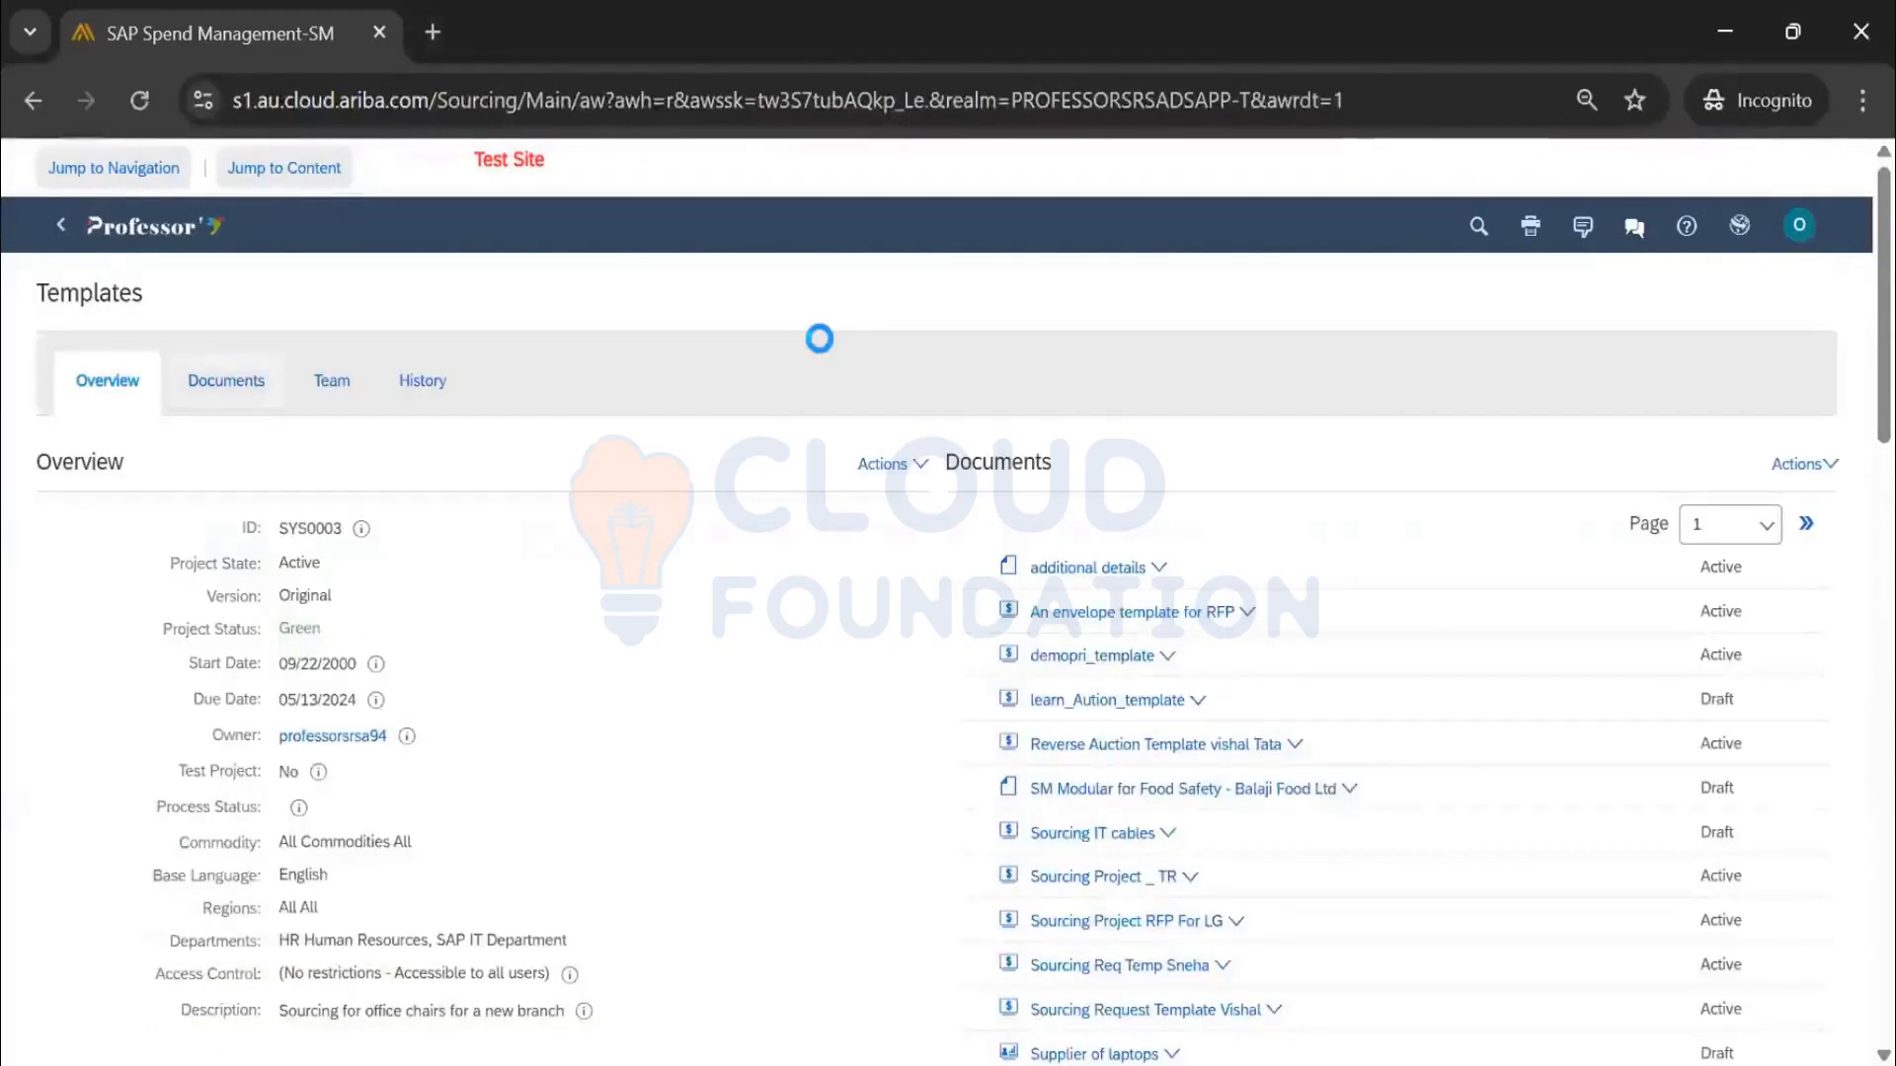
Sort the templates by Owner and open Quick Sourcing Project Guided Sourcing
scroll(304, 671, down, 12)
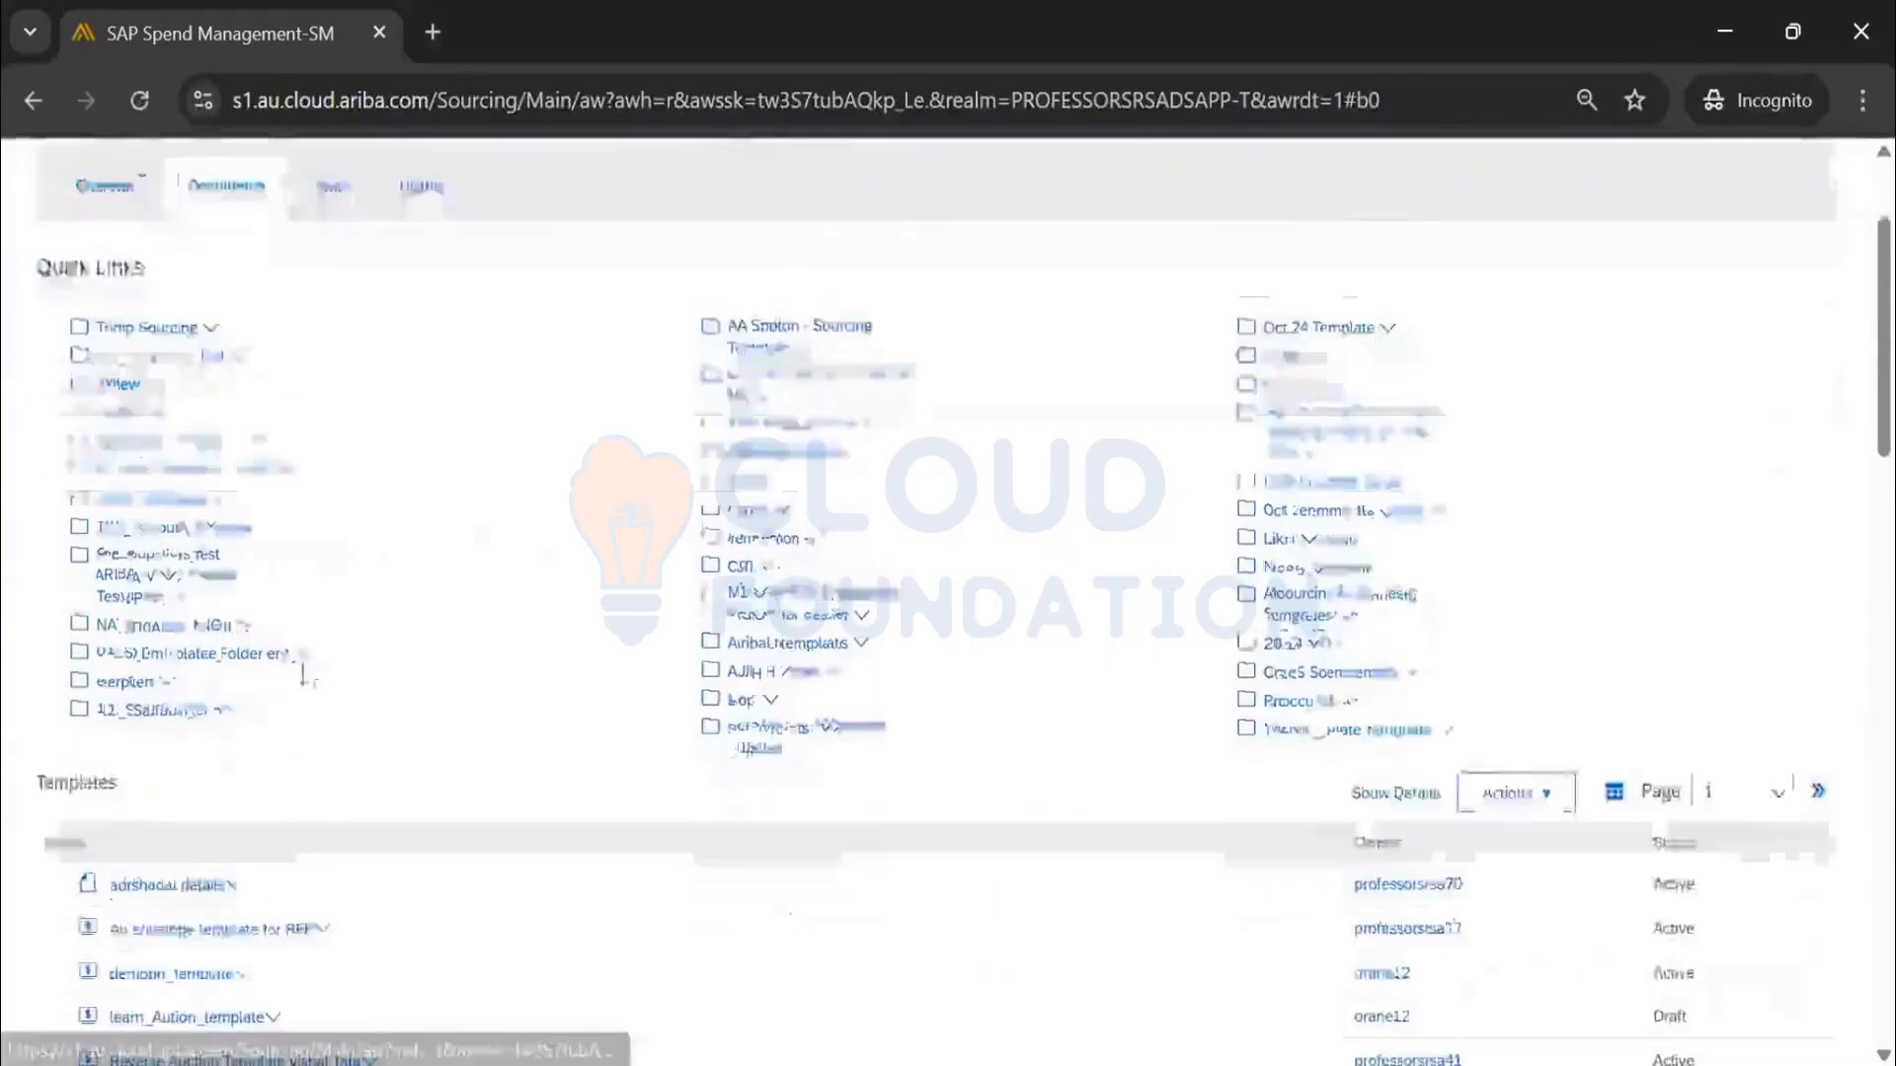
scroll(304, 672, down, 7)
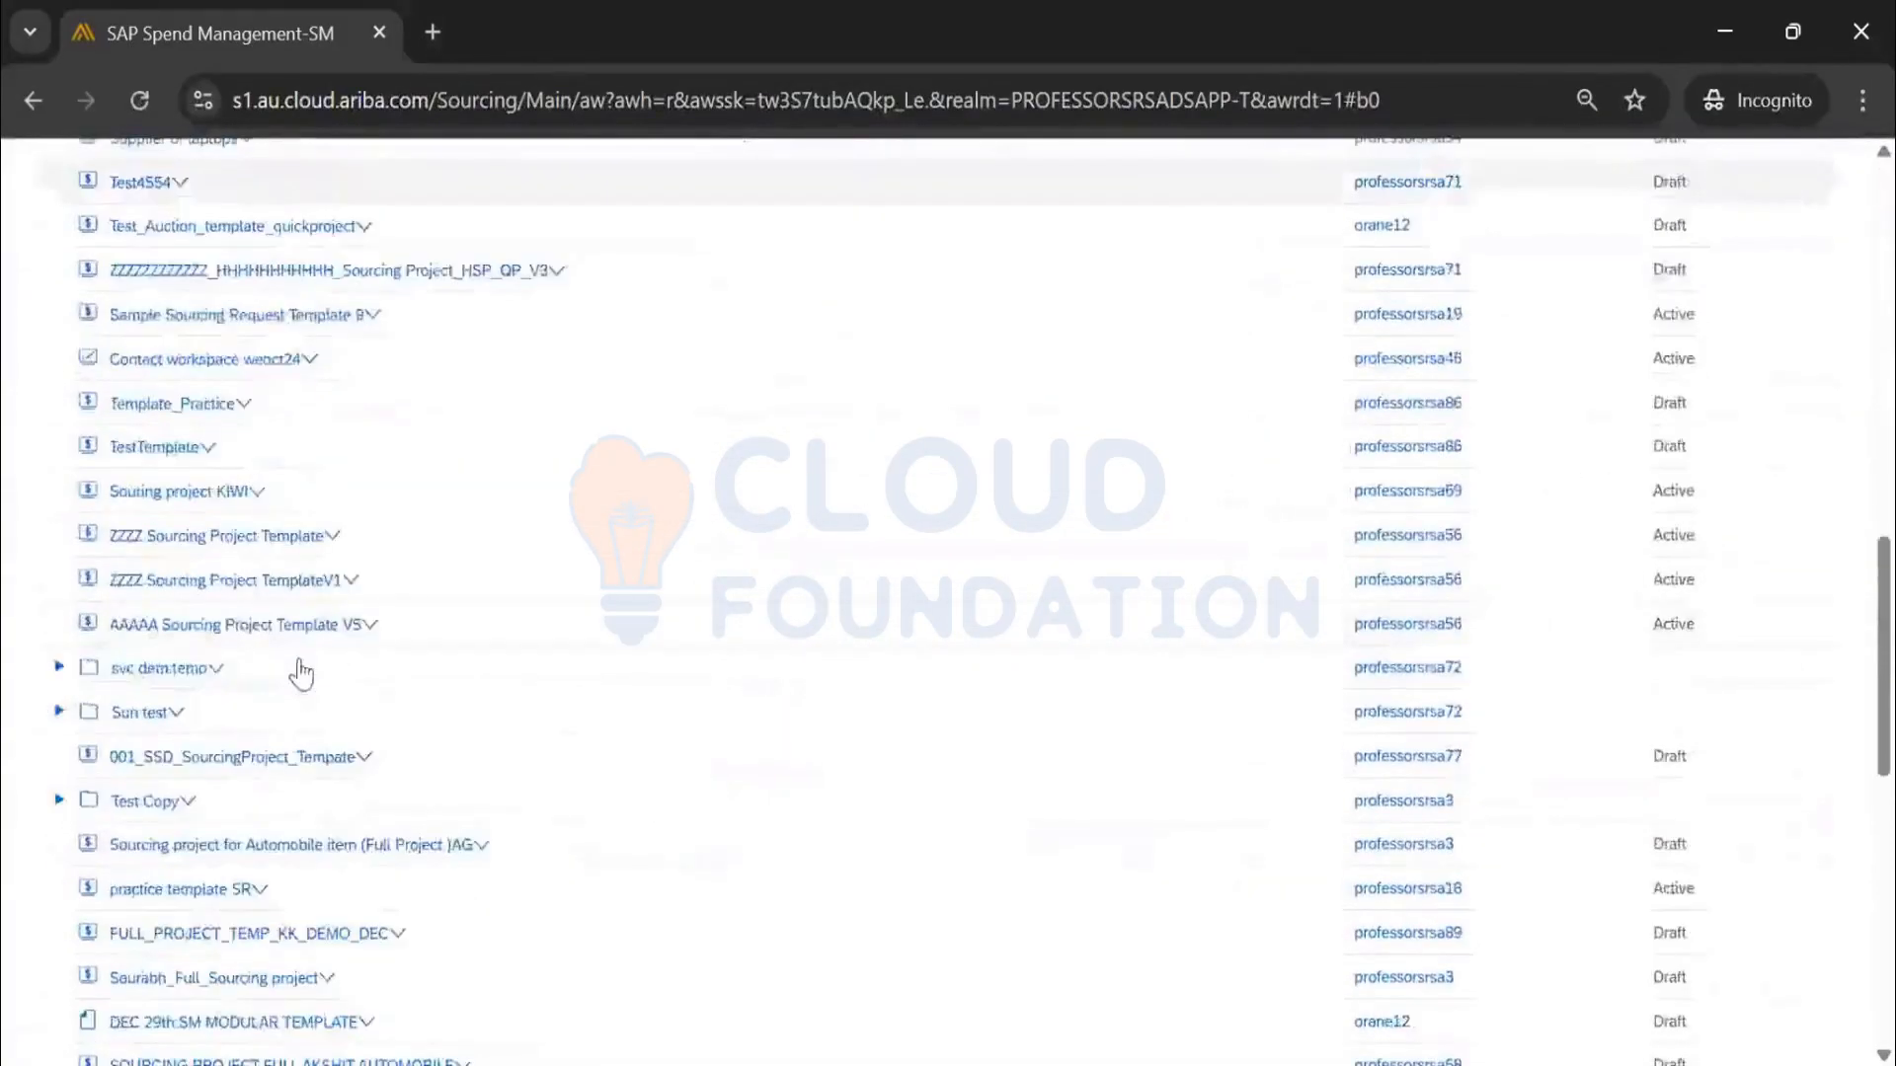
scroll(1333, 486, up, 9)
click(1379, 246)
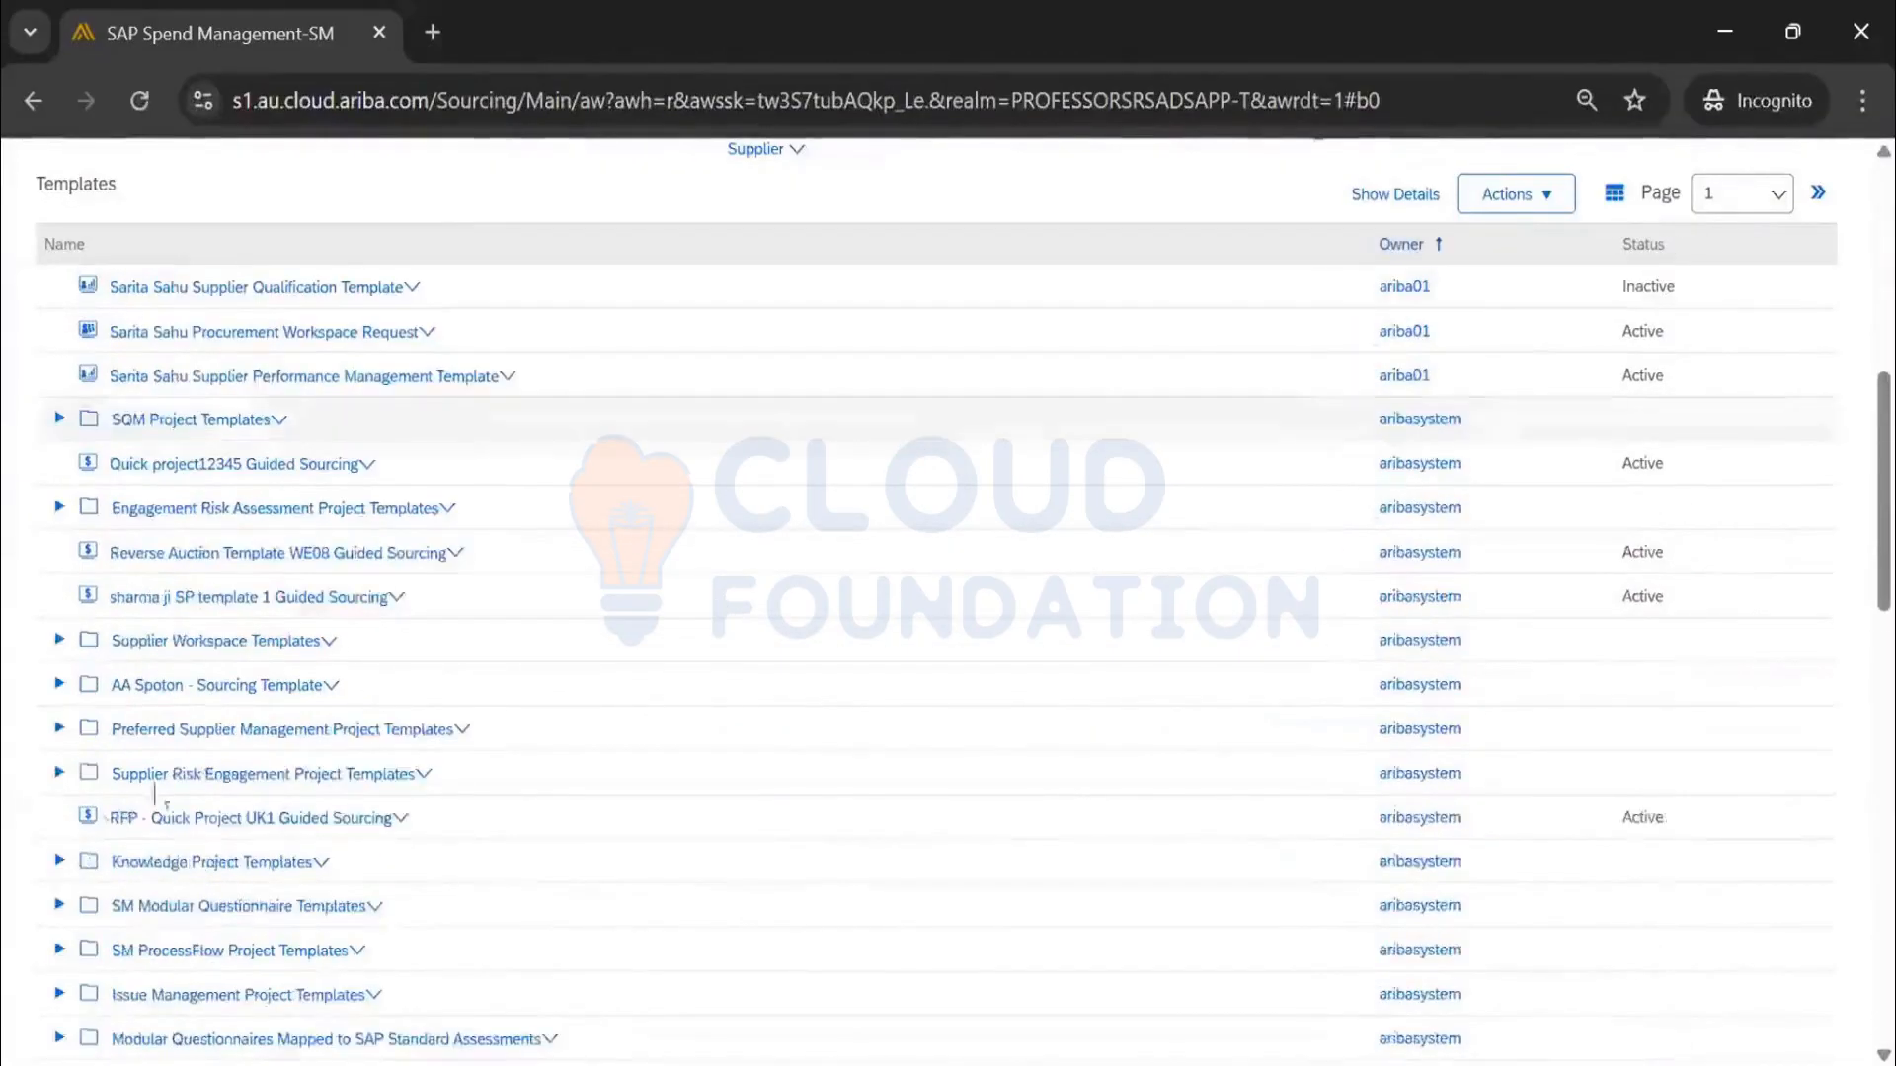
scroll(188, 774, down, 6)
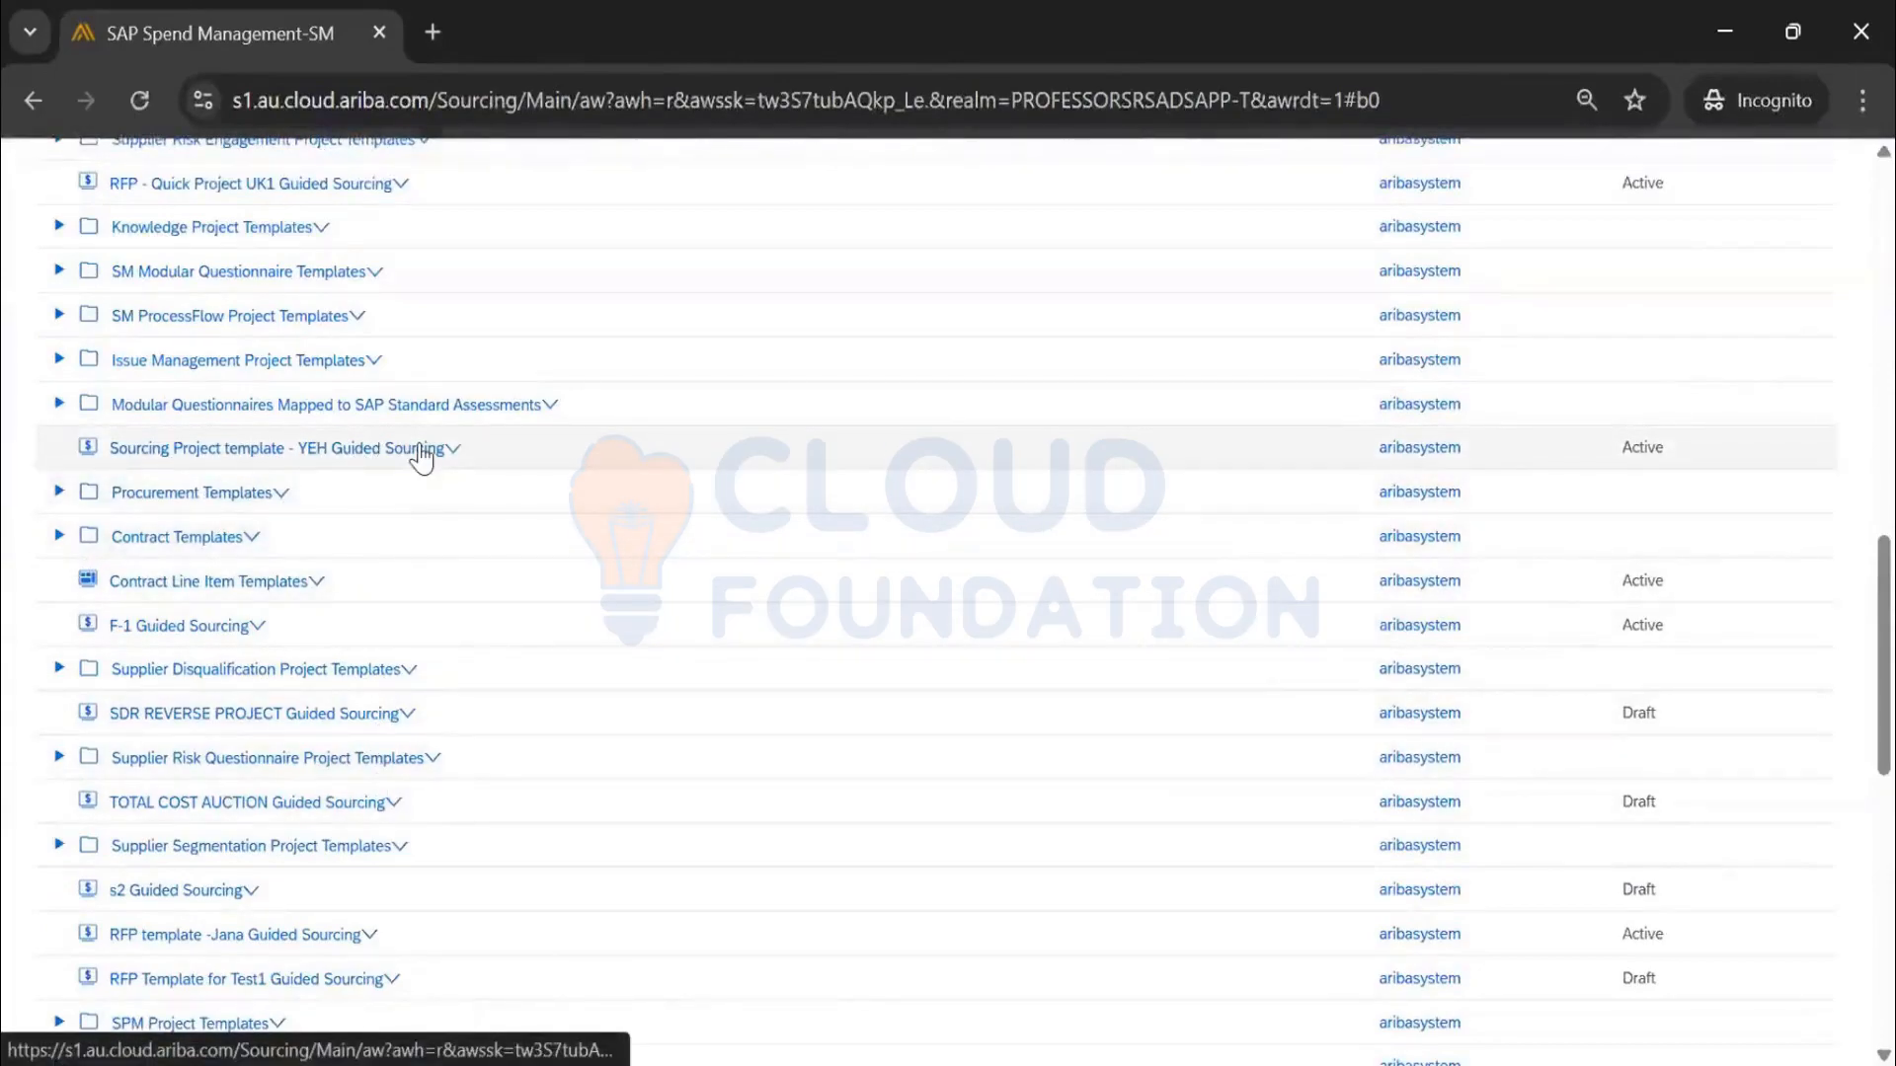
scroll(421, 456, down, 3)
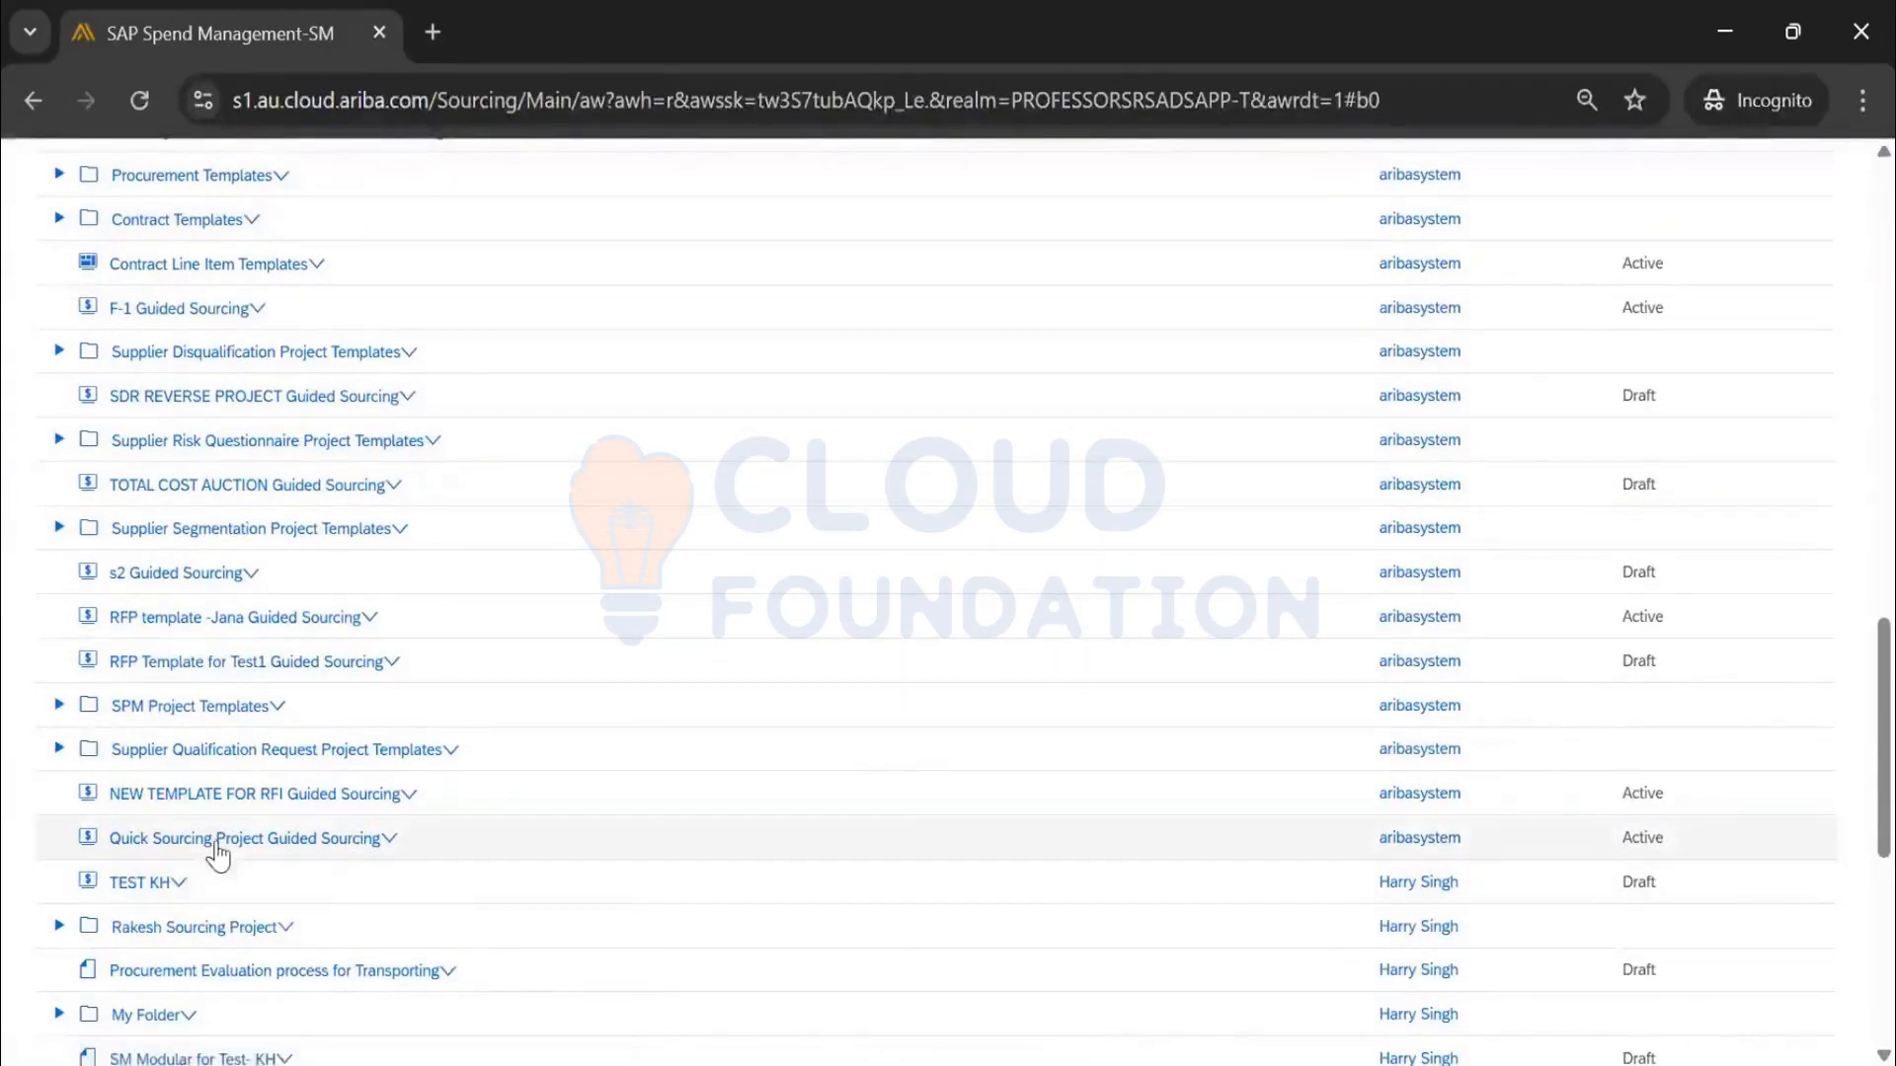
scroll(320, 839, down, 2)
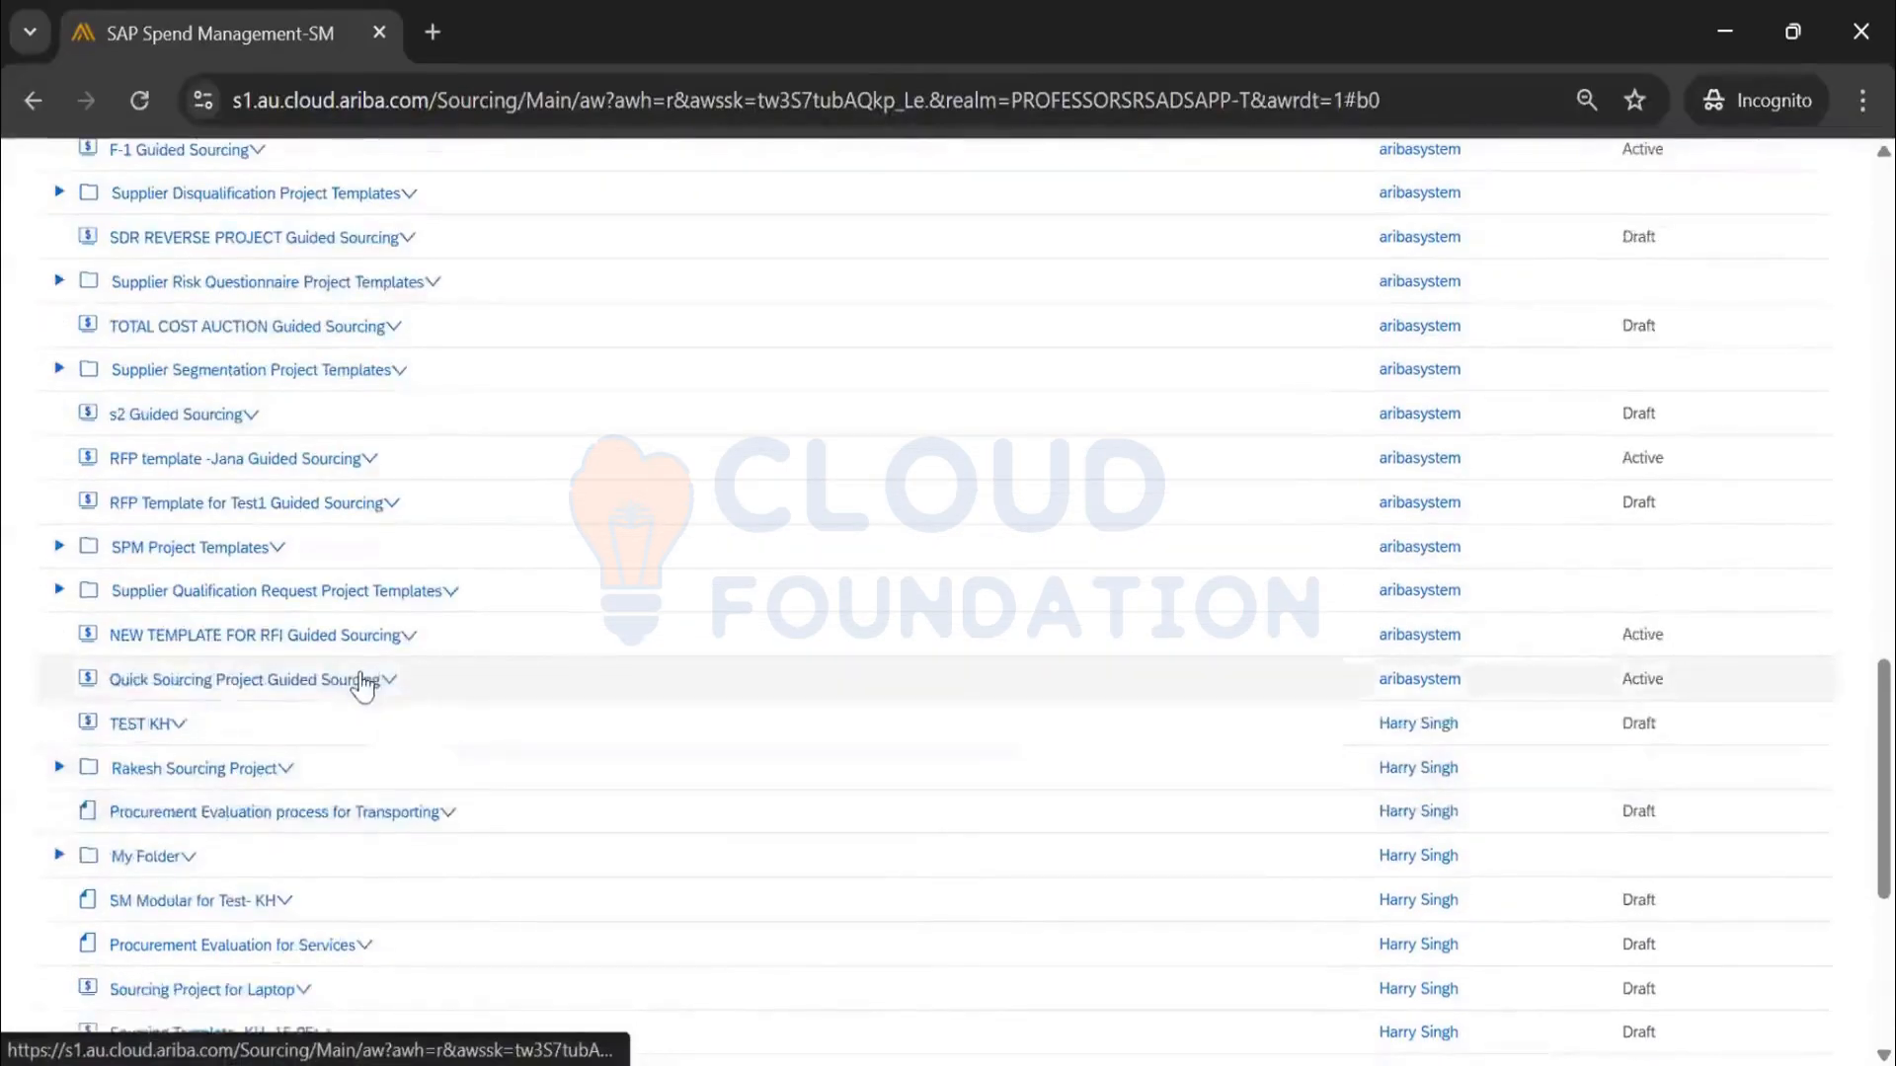
click(361, 681)
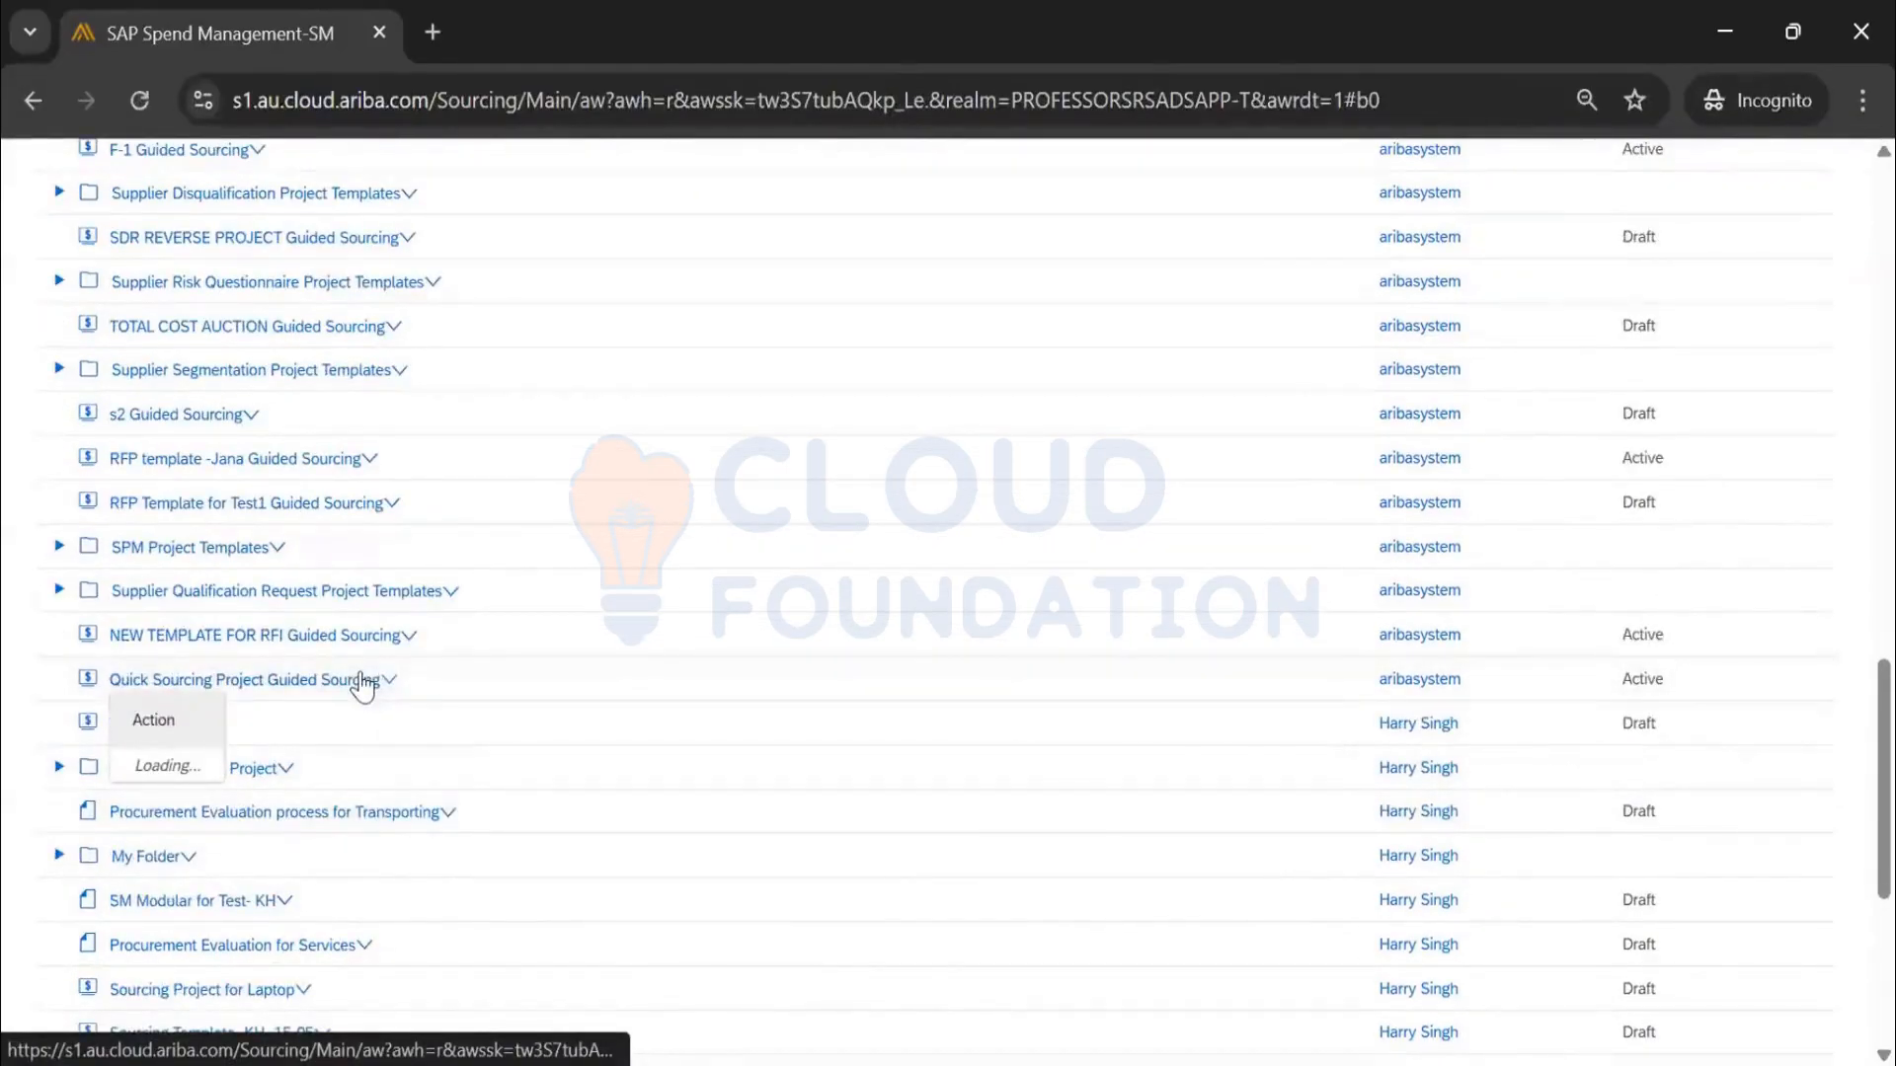
click(192, 772)
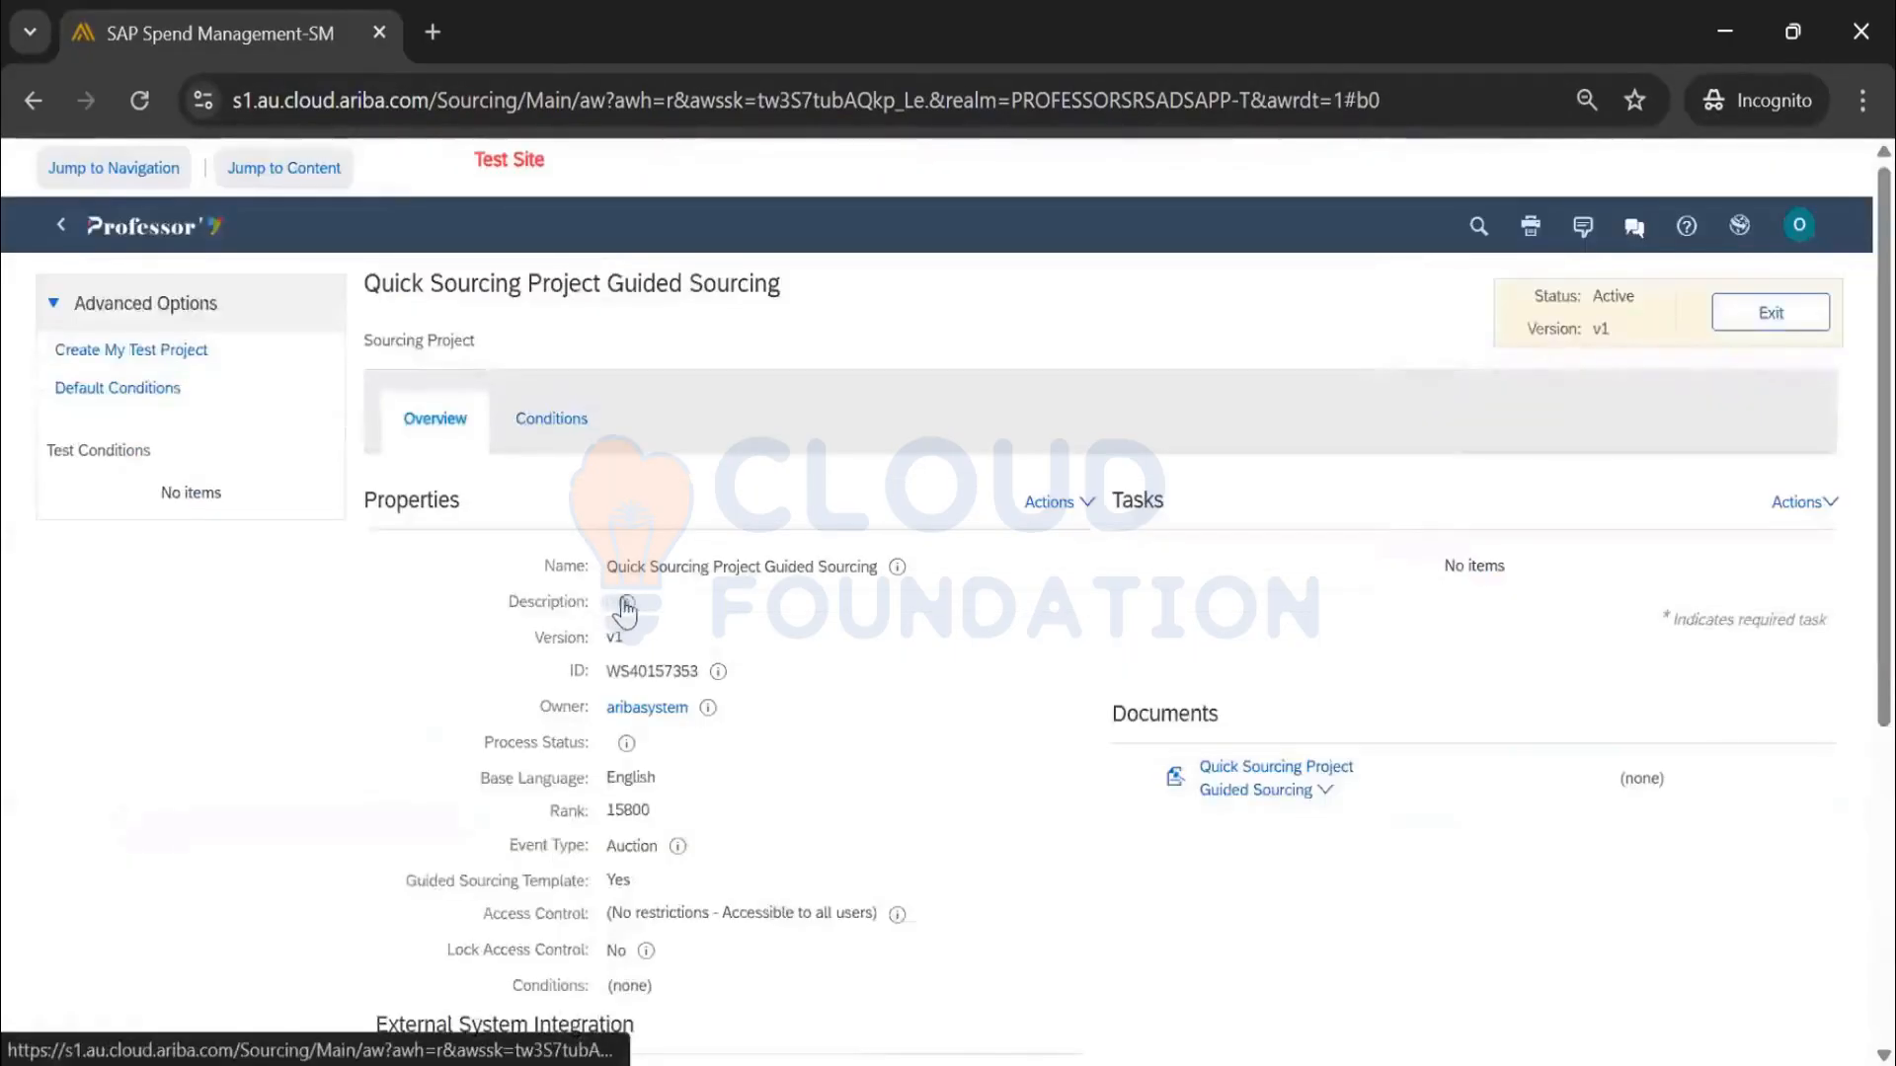
Review the template overview, highlighting that it is a guided sourcing template
scroll(624, 609, down, 3)
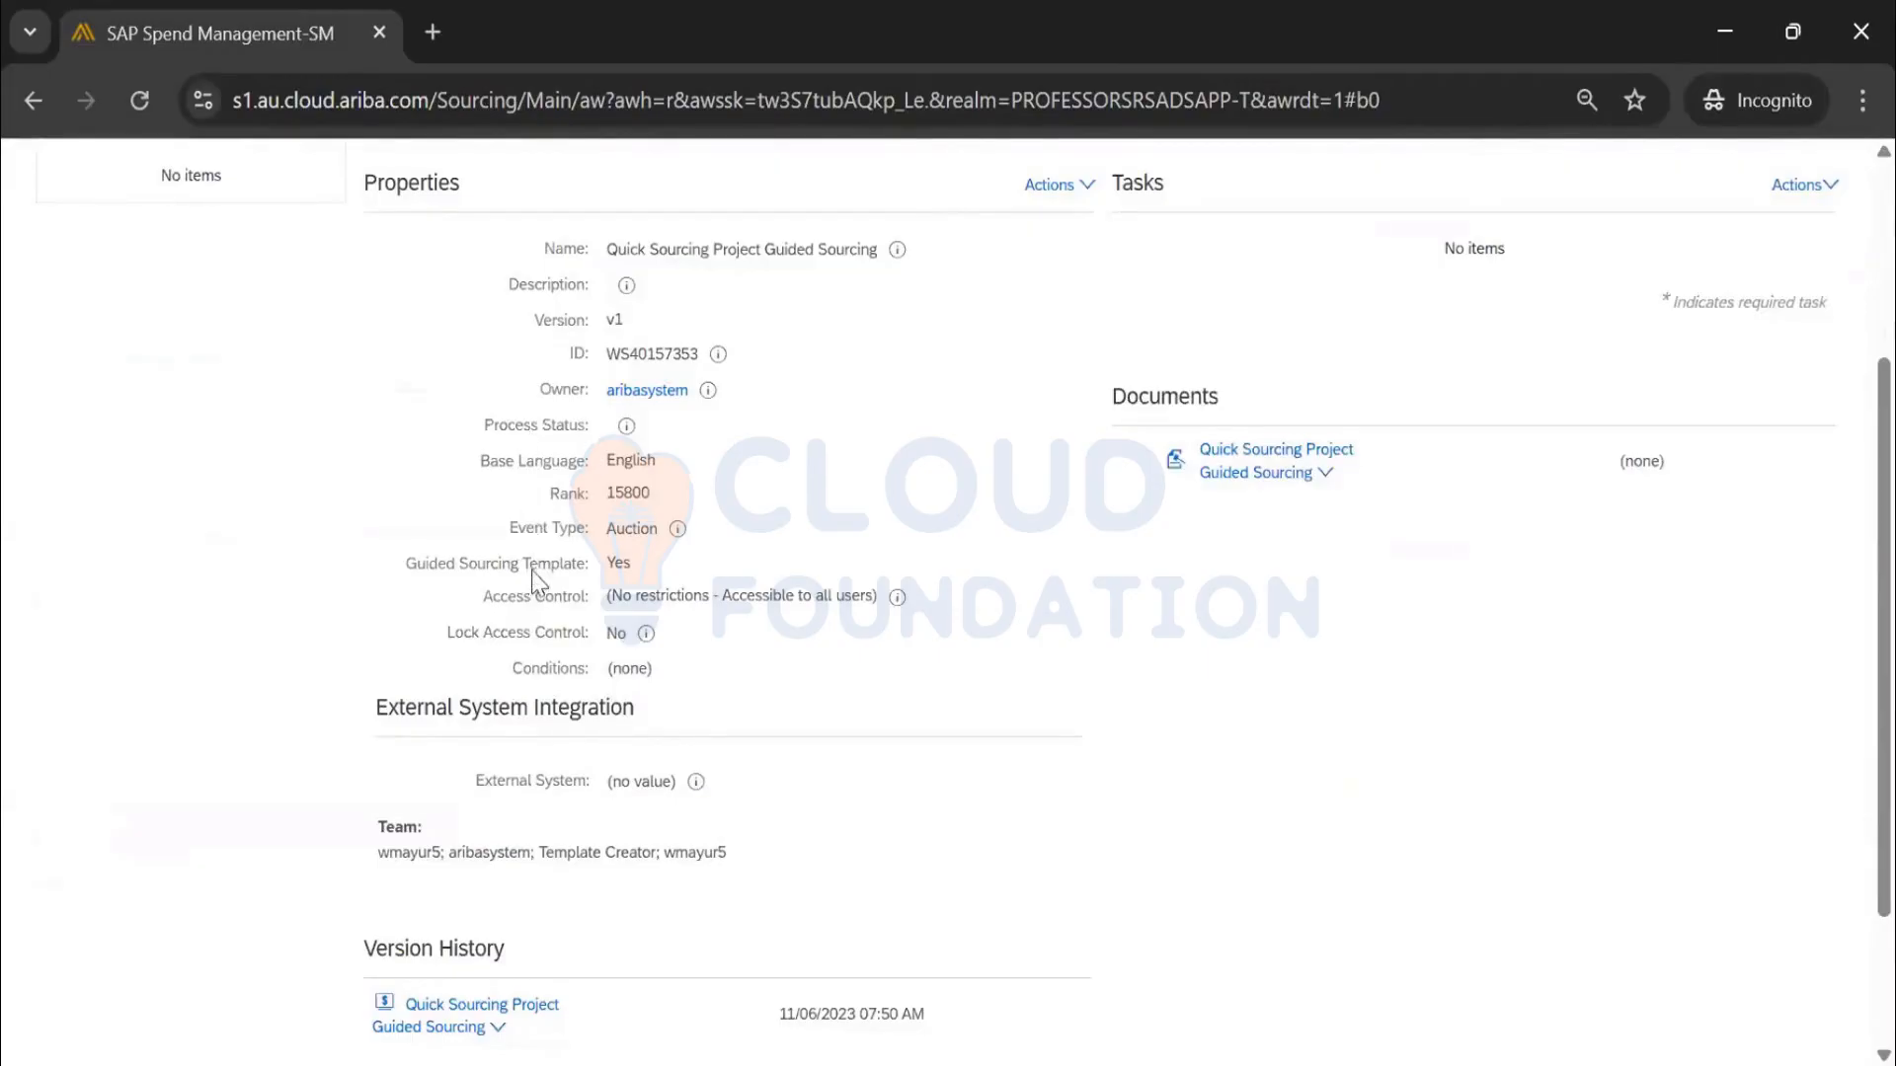
drag(407, 566, 648, 575)
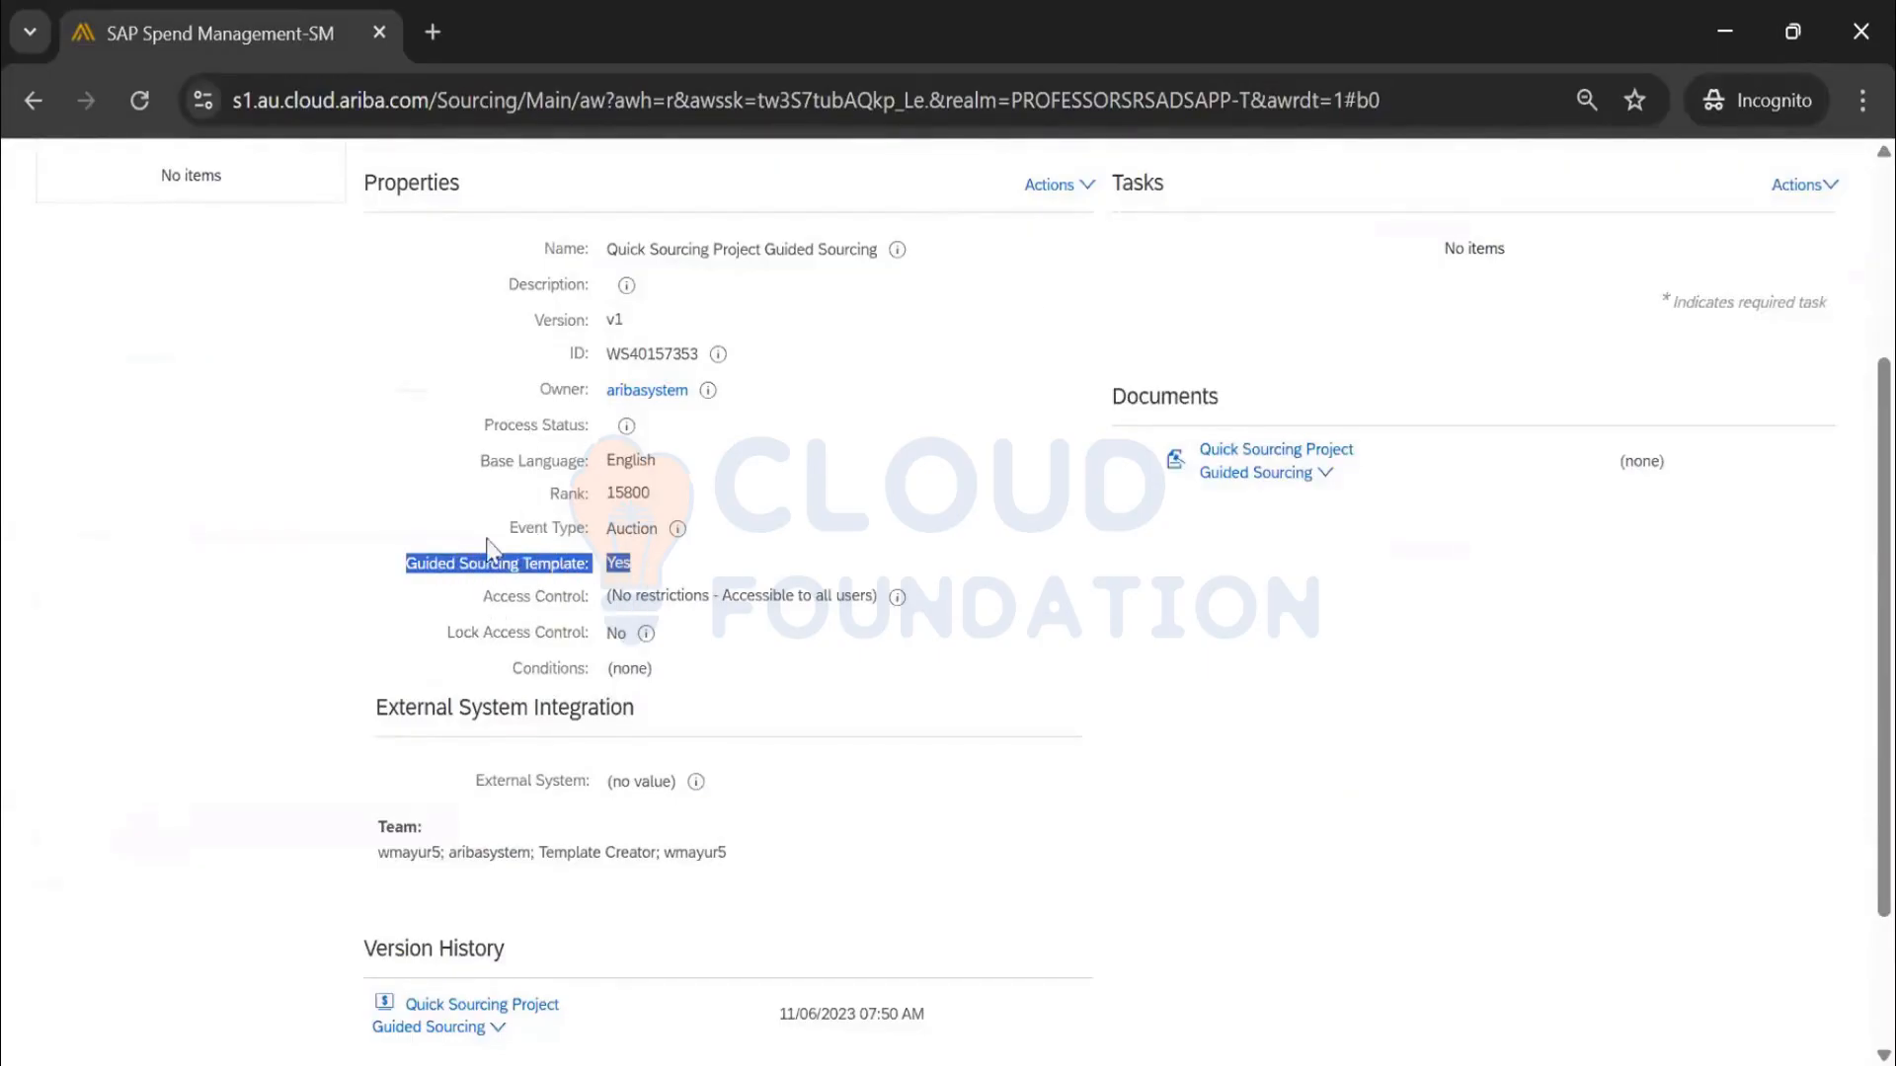
click(1051, 186)
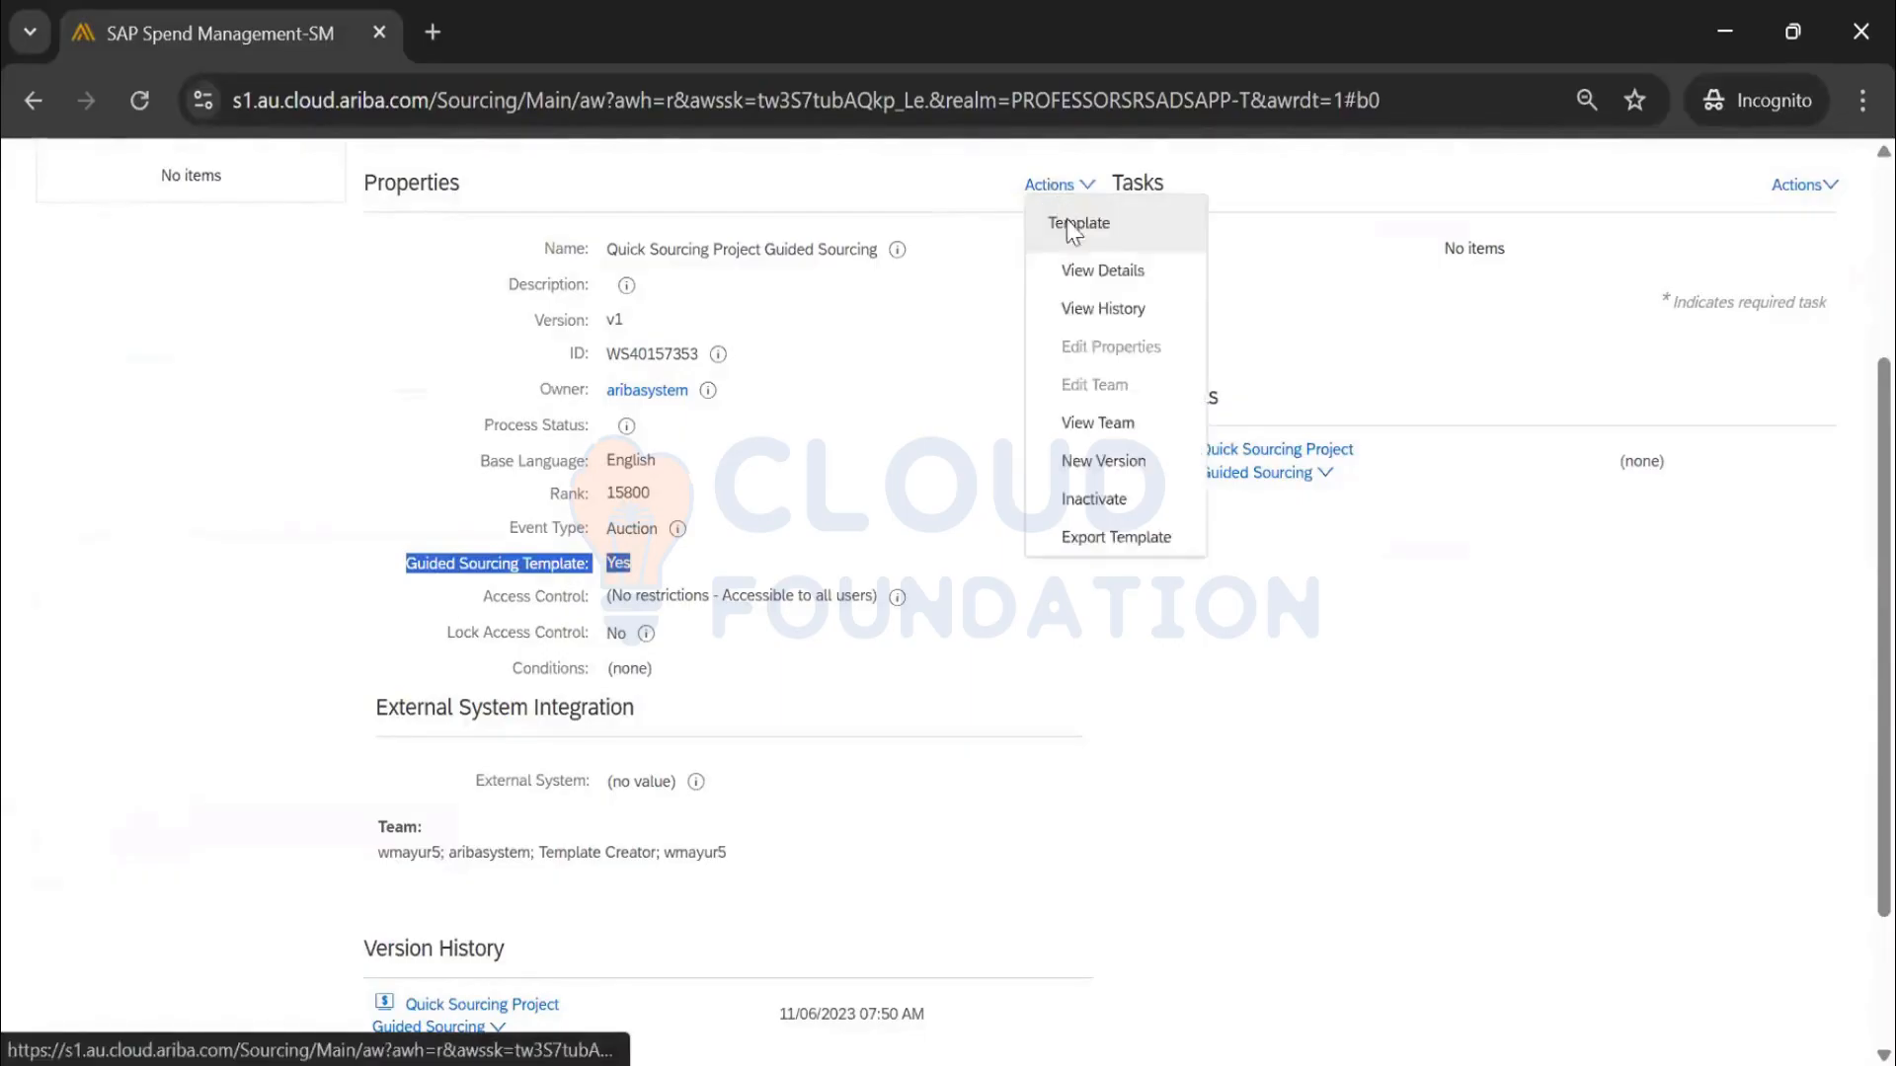
click(873, 498)
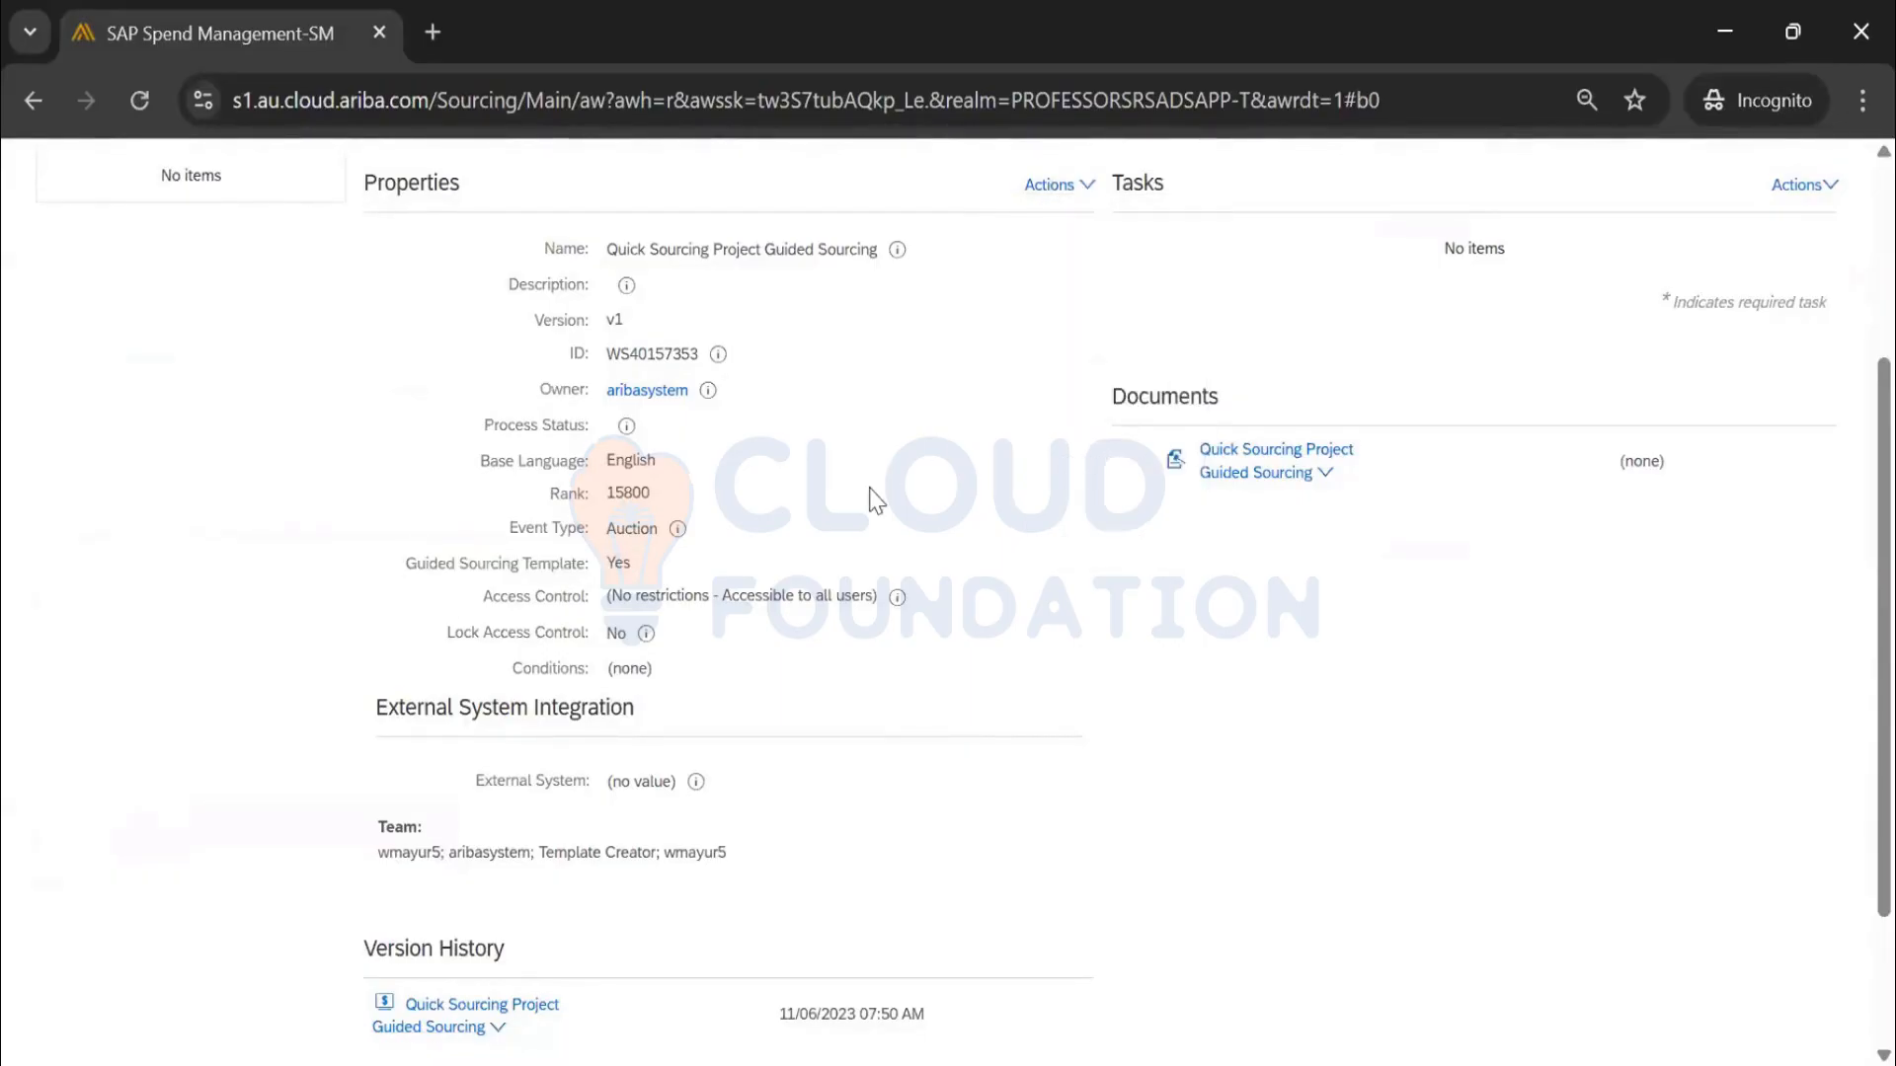
drag(660, 571, 615, 565)
scroll(957, 572, up, 3)
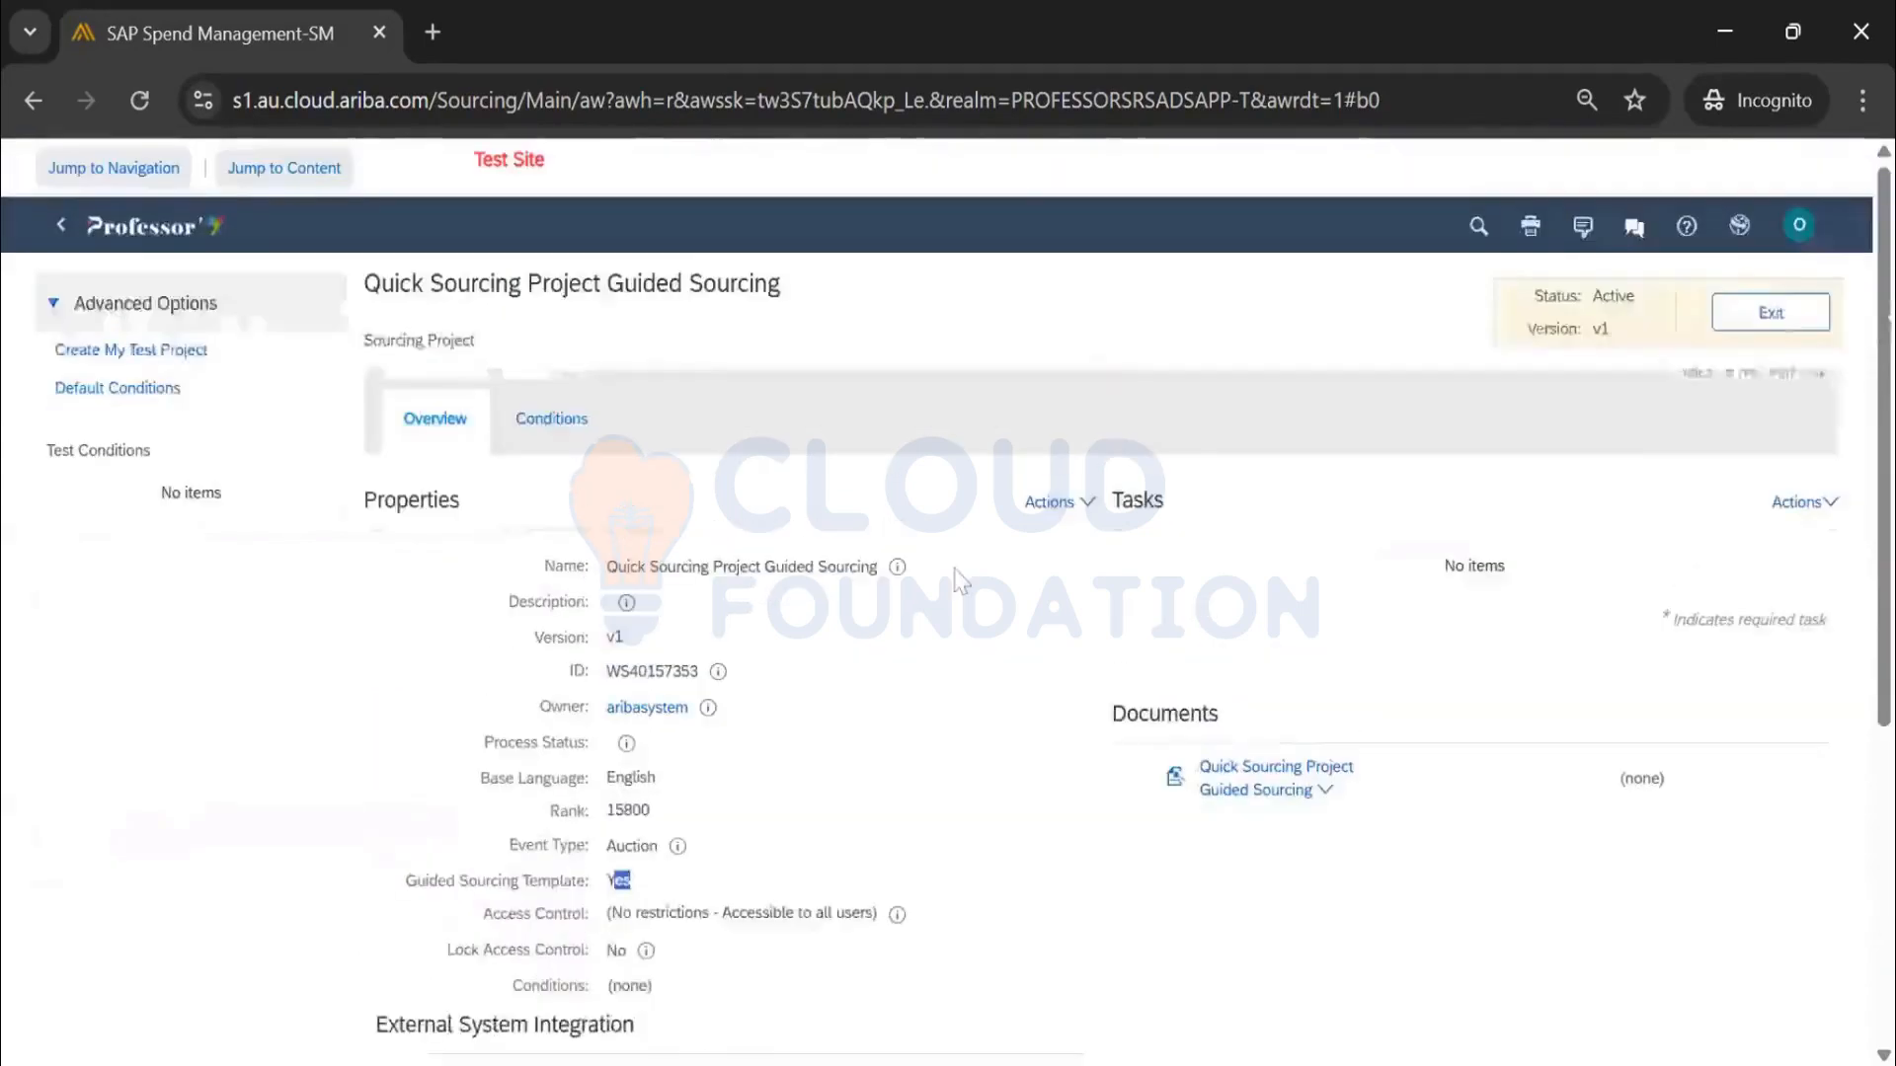
Choose New Version from the Properties Actions menu and wait while content copies
click(1055, 505)
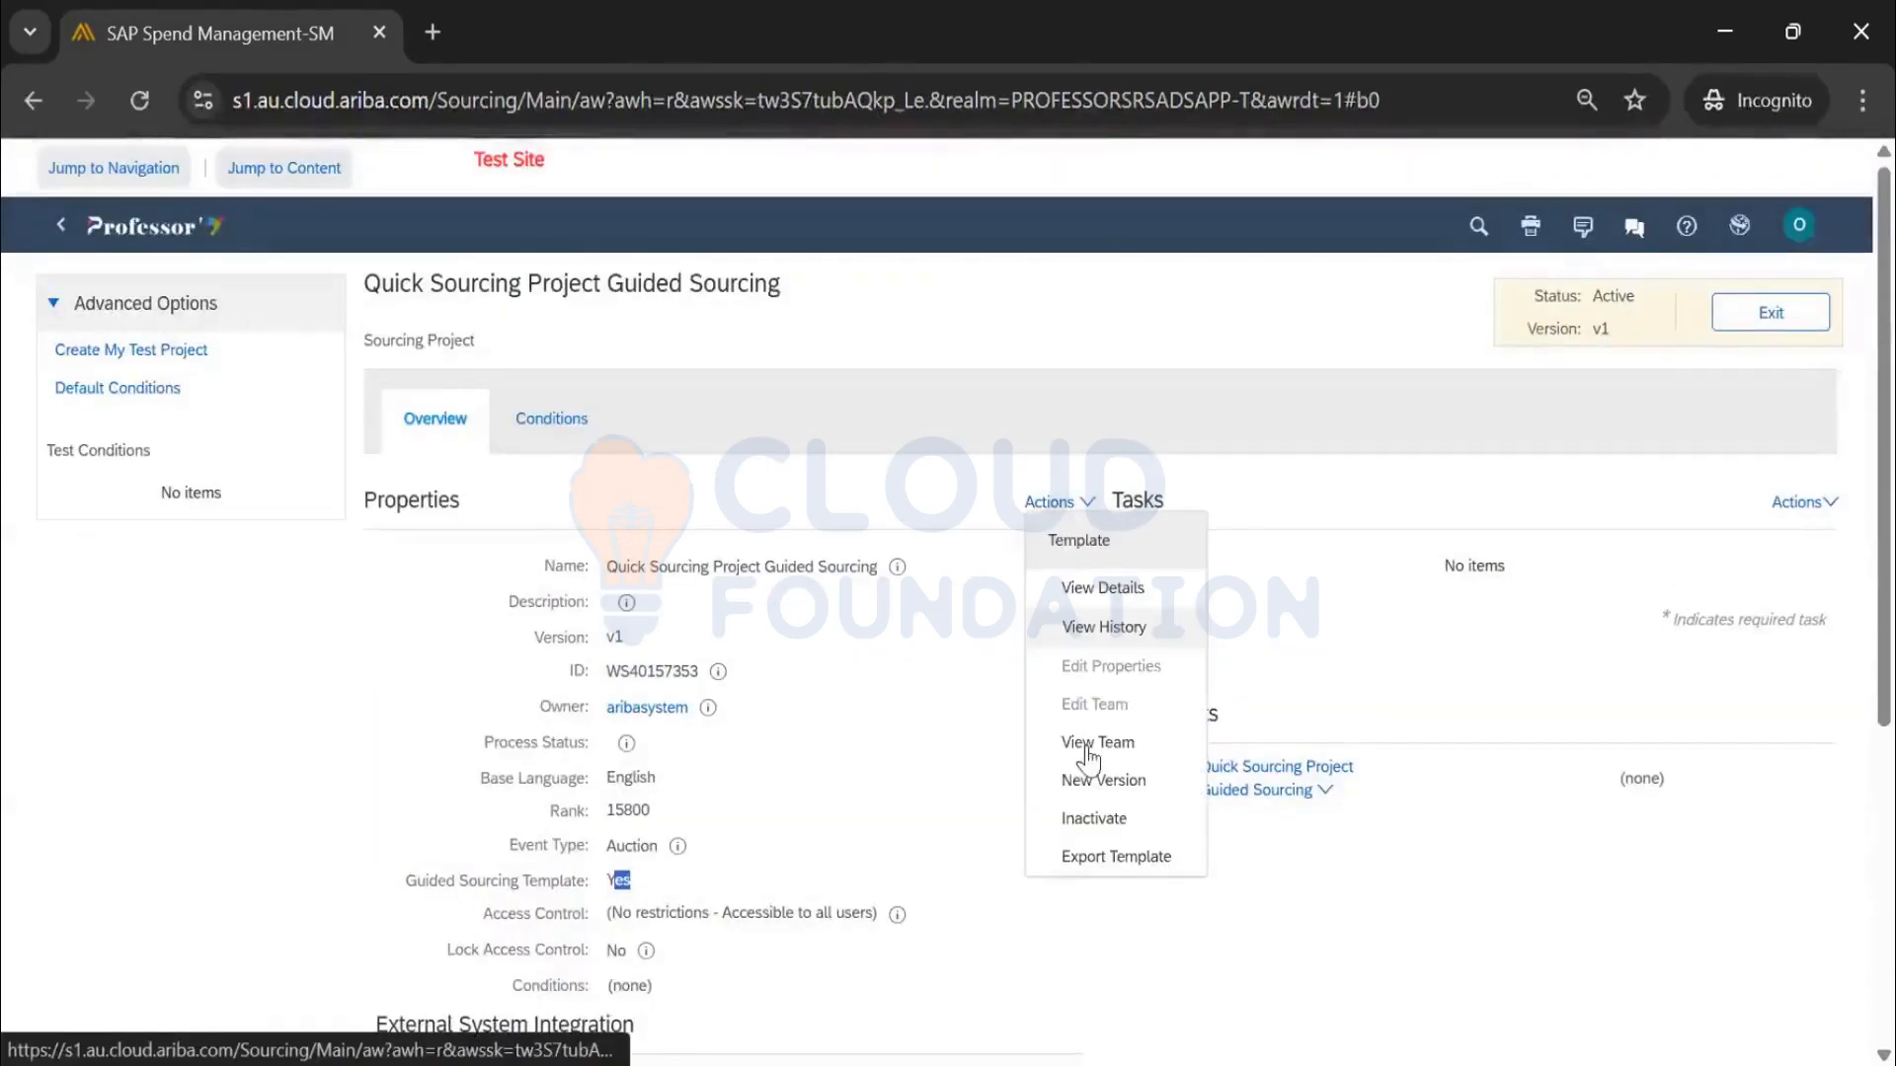
click(1094, 780)
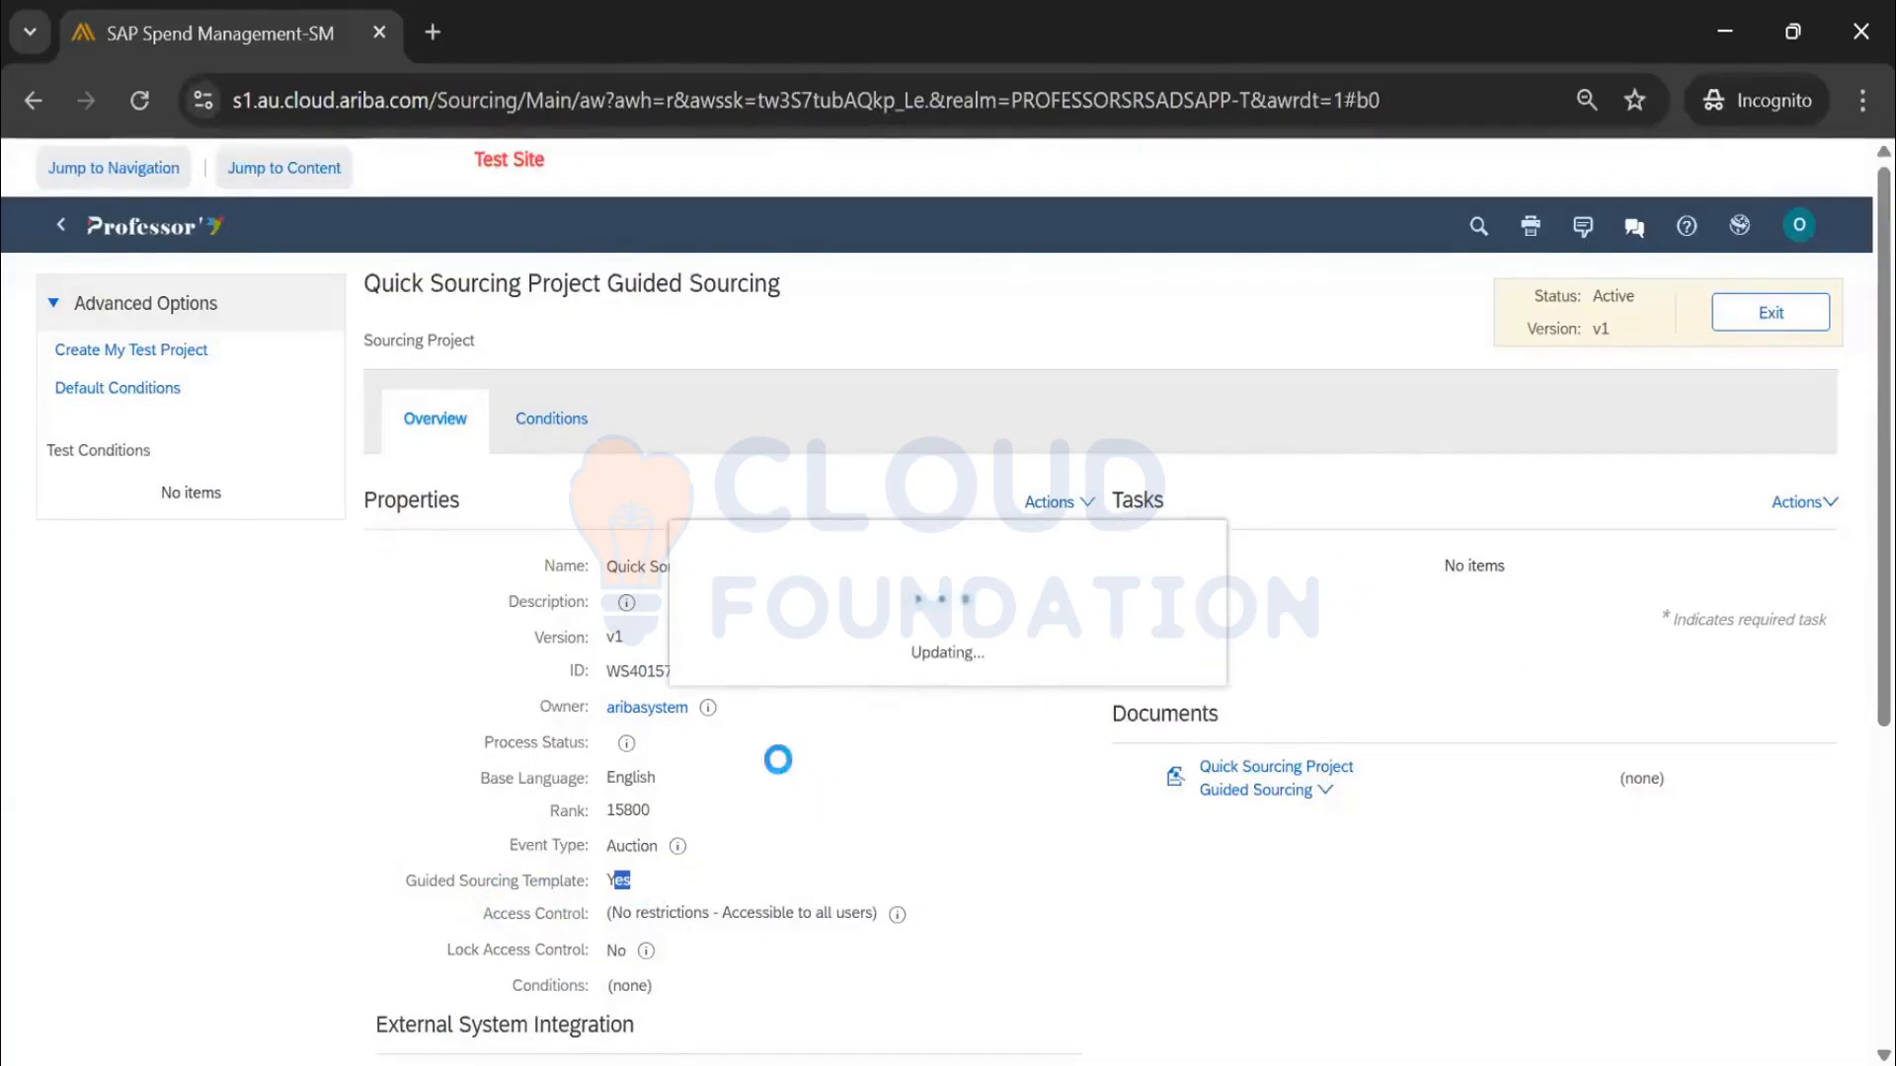
scroll(765, 780, down, 5)
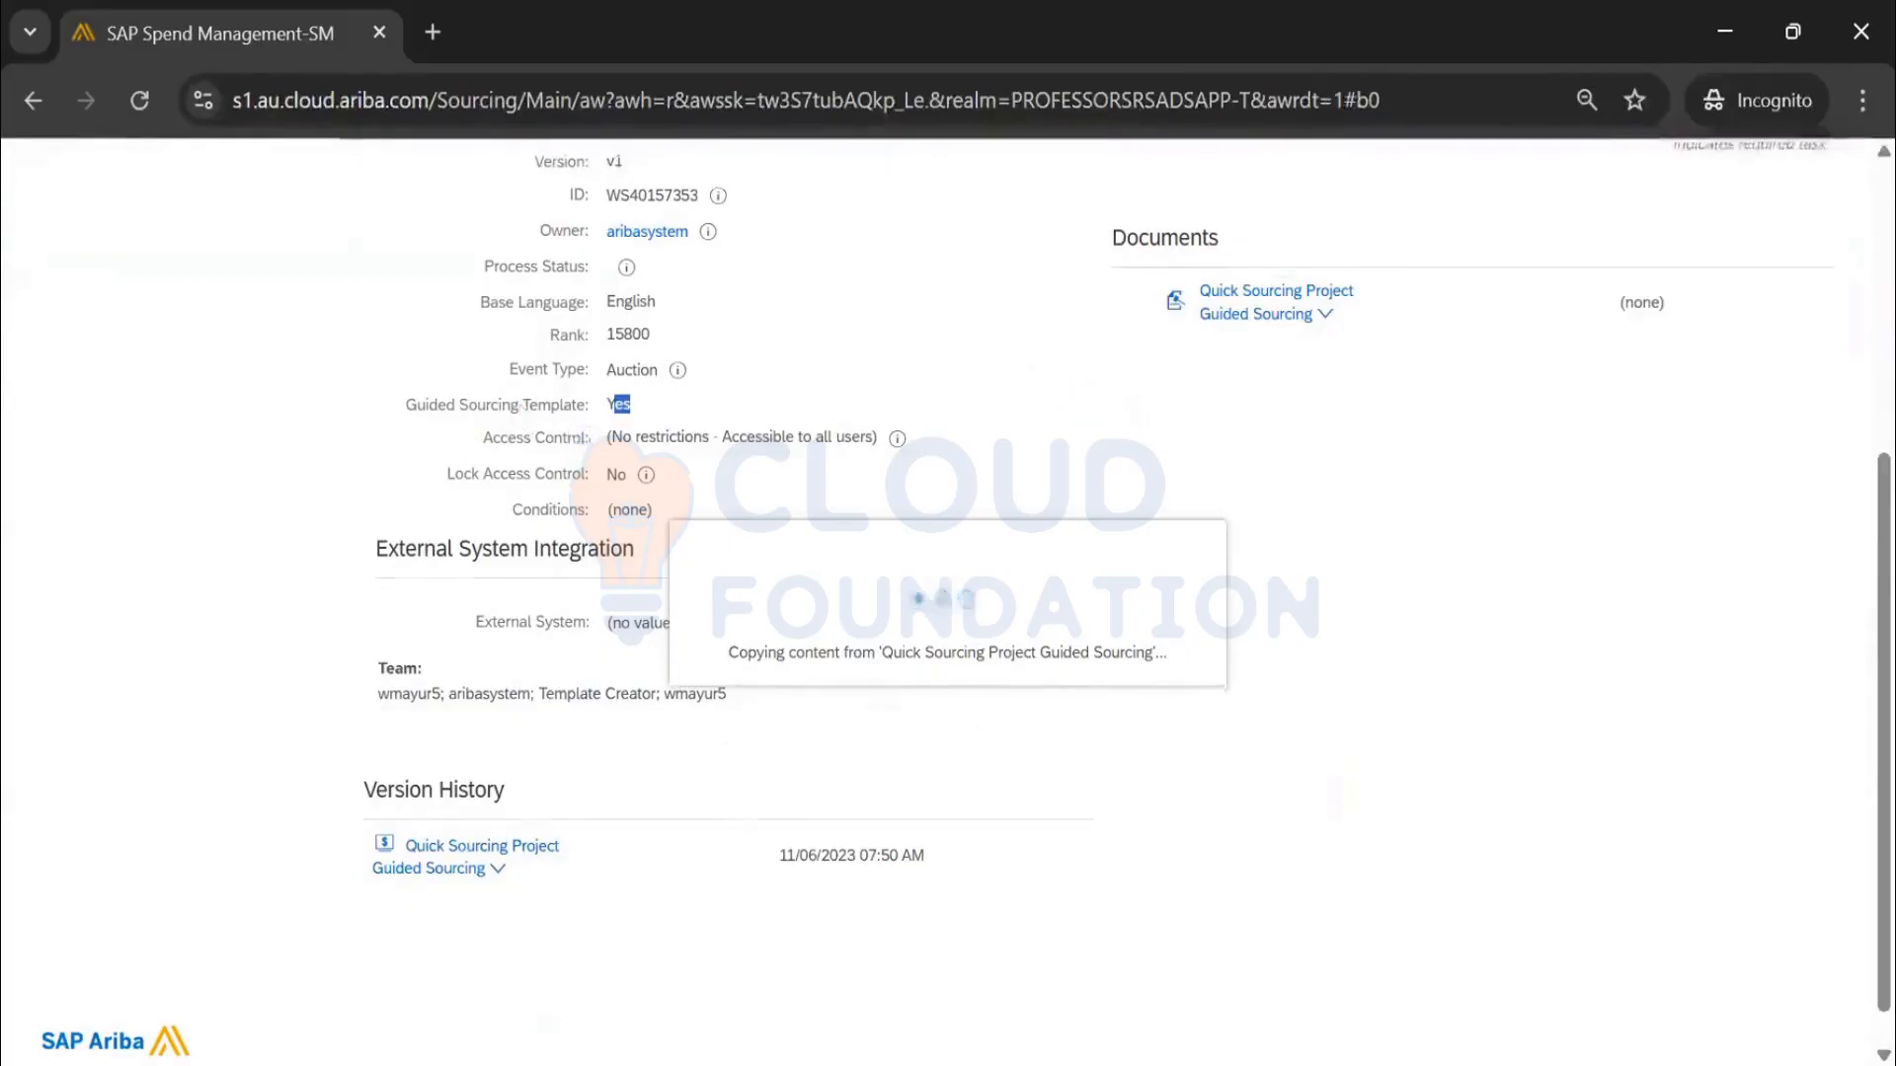
scroll(622, 555, up, 5)
scroll(634, 559, down, 2)
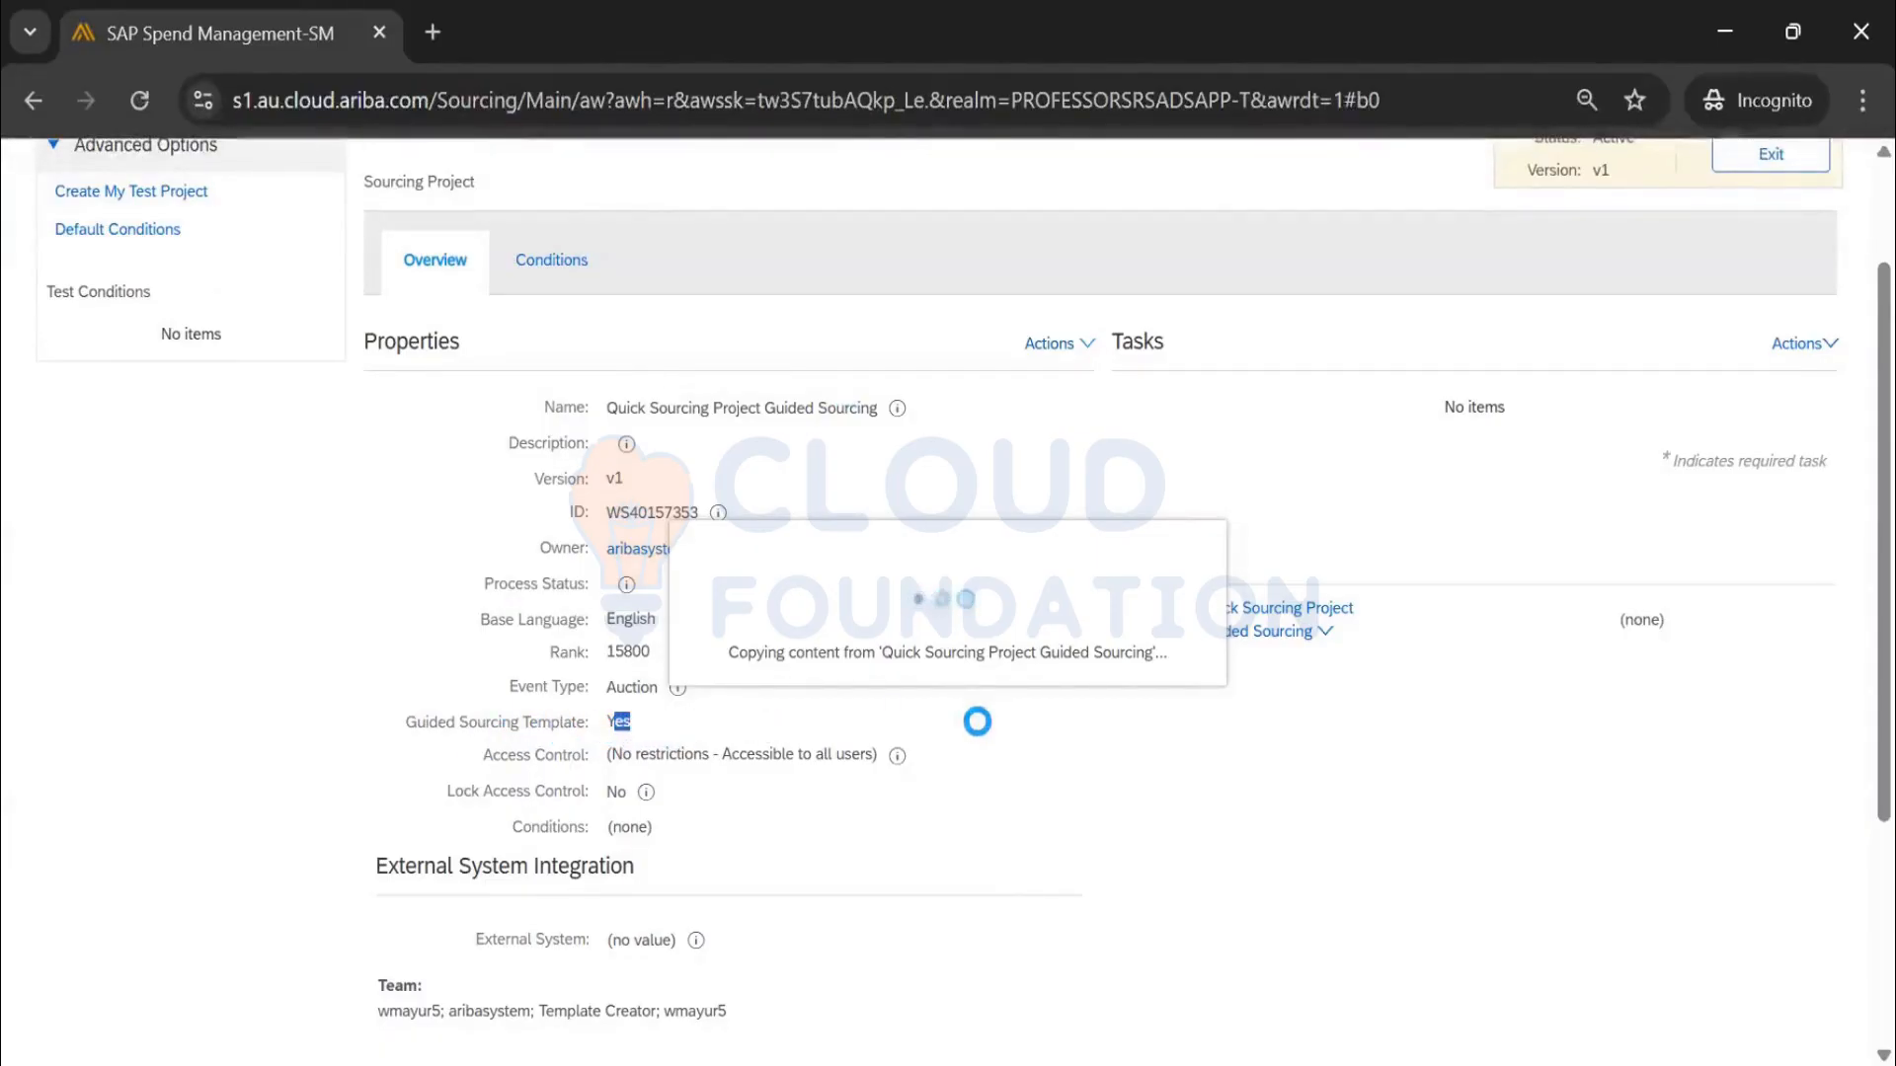
scroll(669, 787, down, 2)
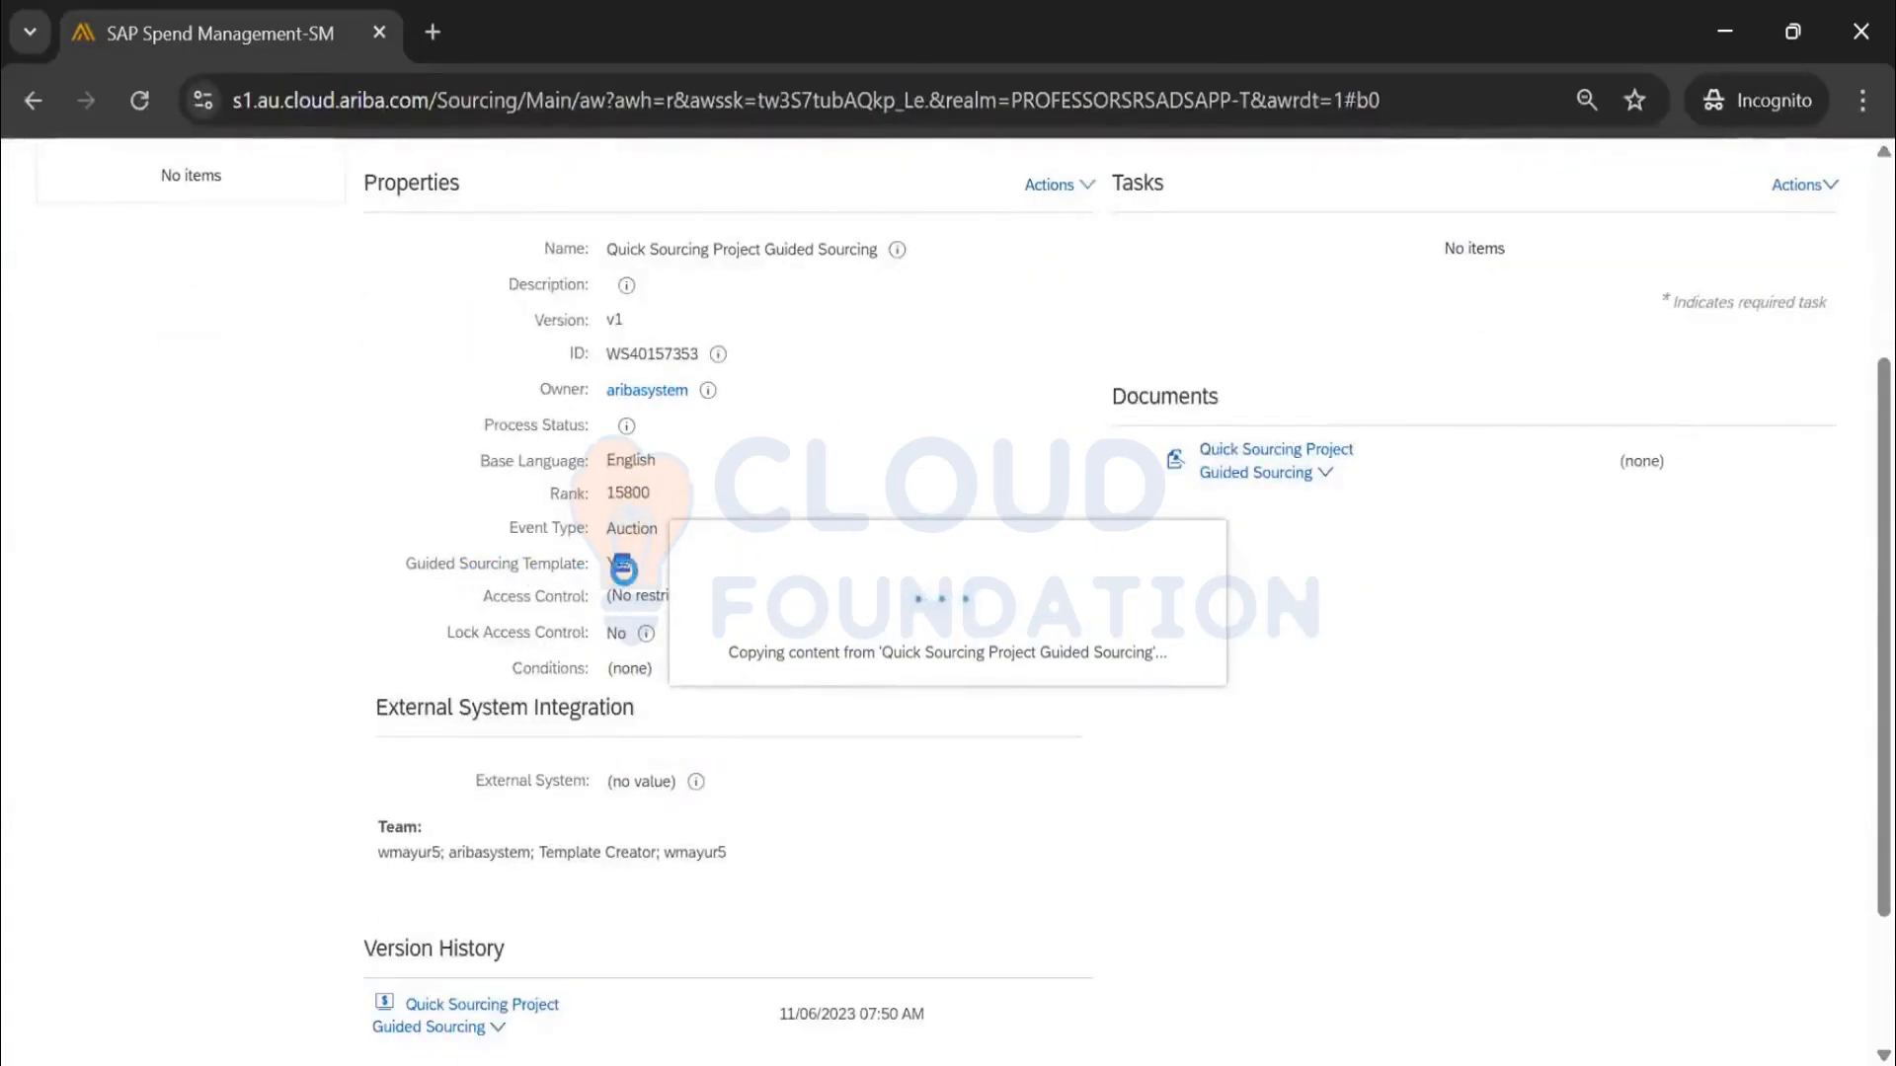
scroll(661, 578, up, 4)
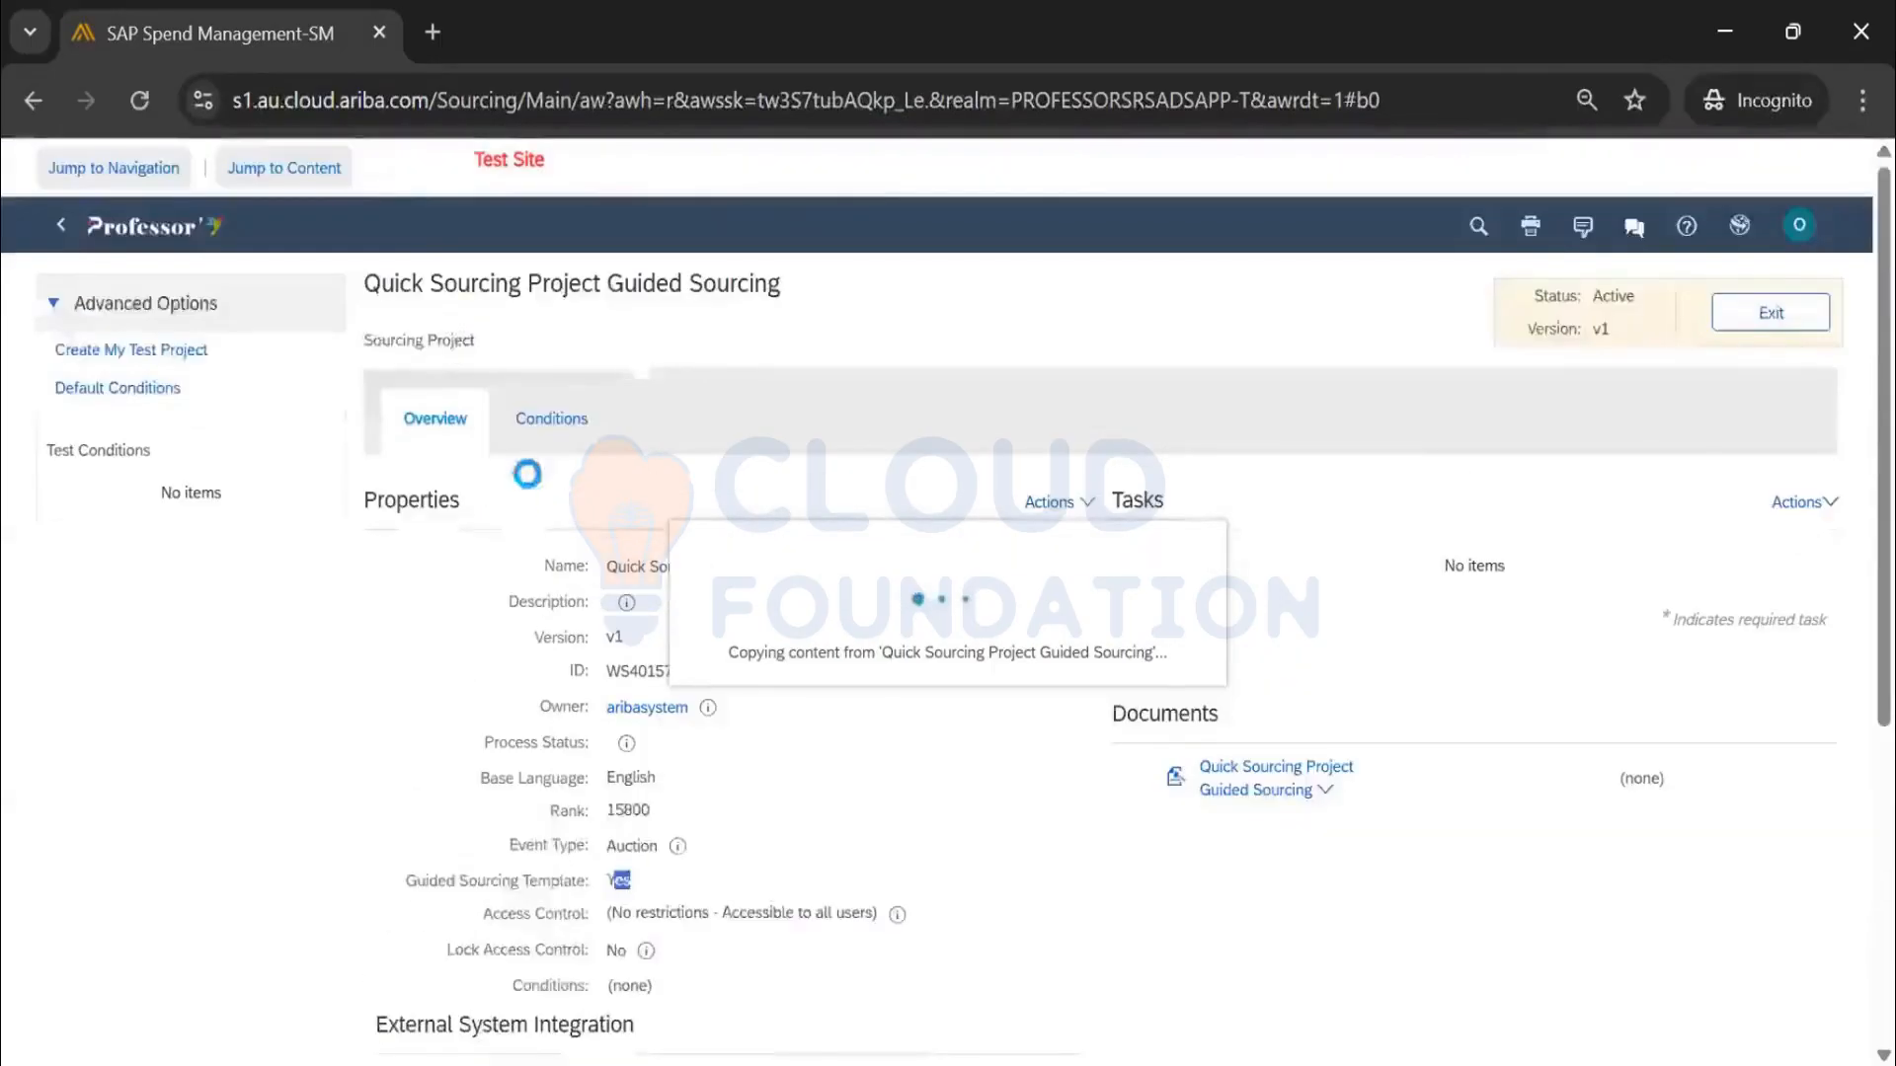
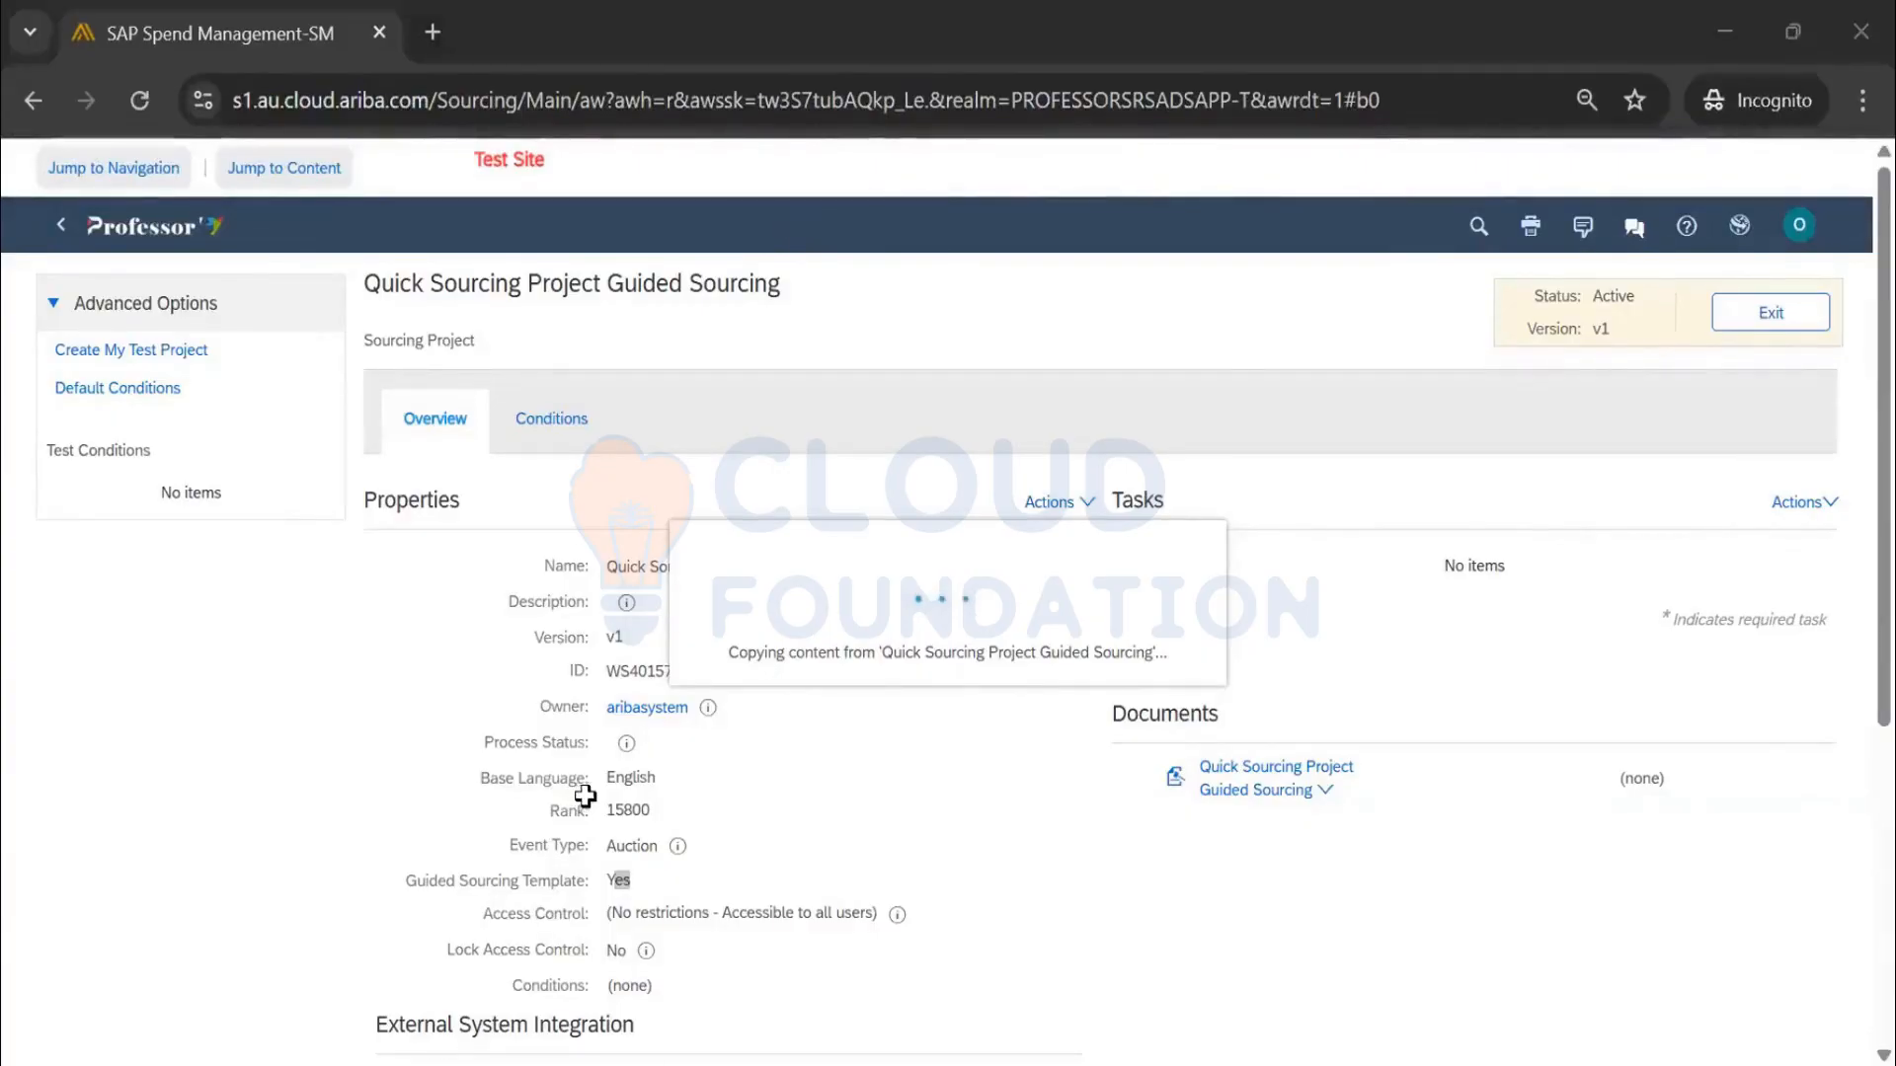
In Excel cell B312, note that the "Category Buyer" role is required to create a Guided Sourcing Project
key(alt+Tab)
text(C)
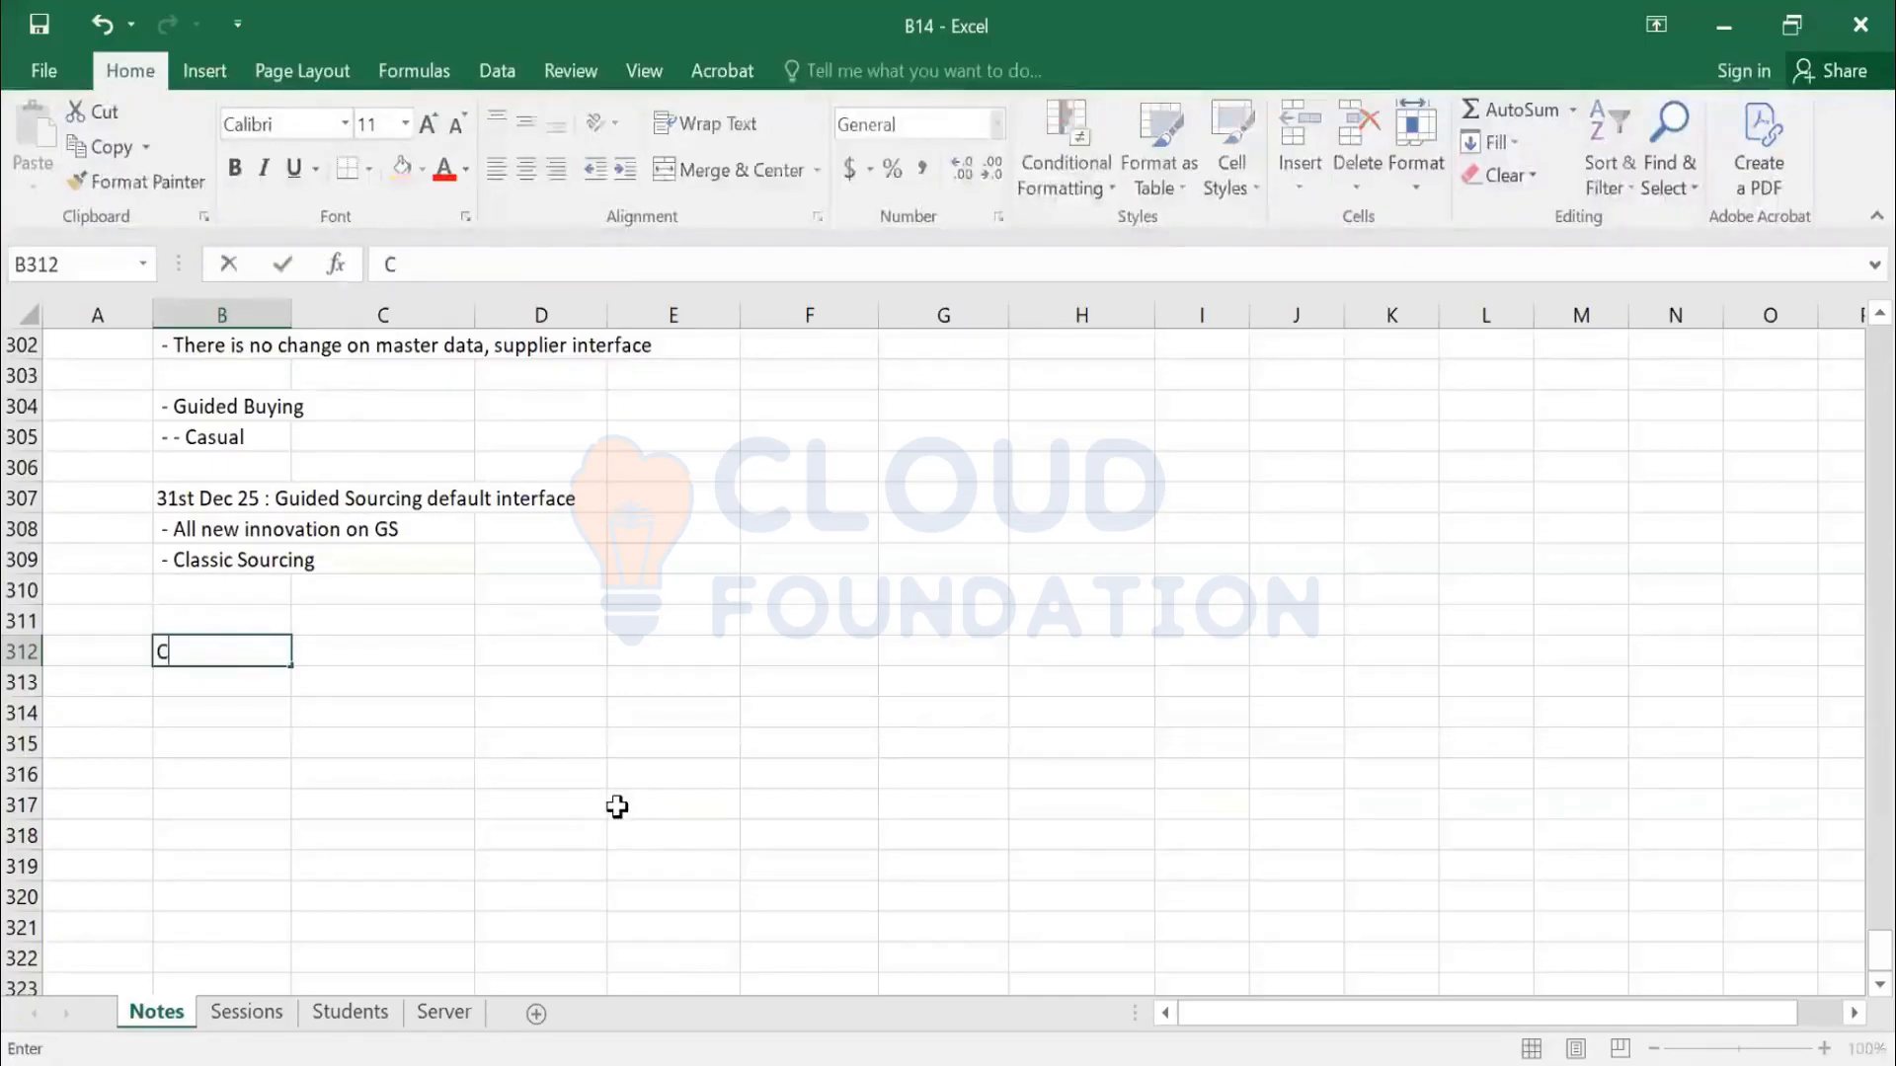
text(ategory B)
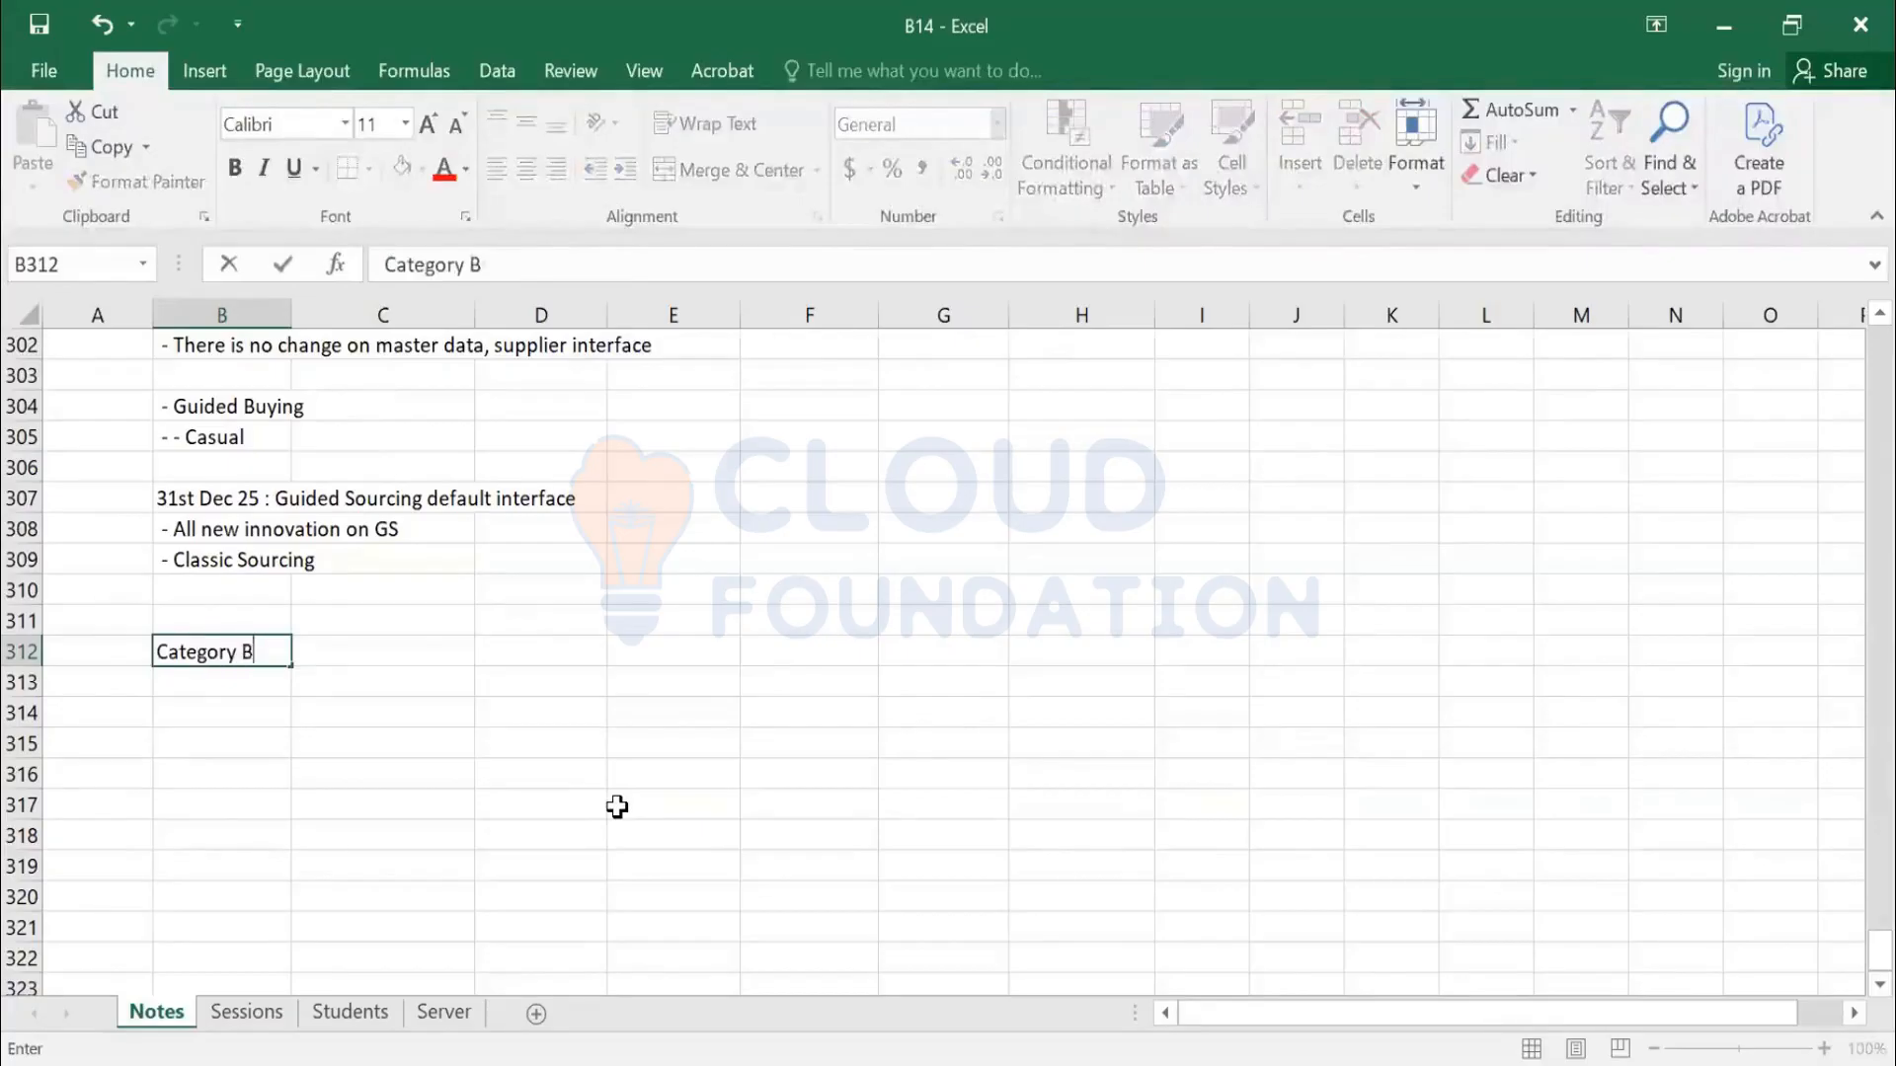
text(uyser)
key(Left)
key(Right)
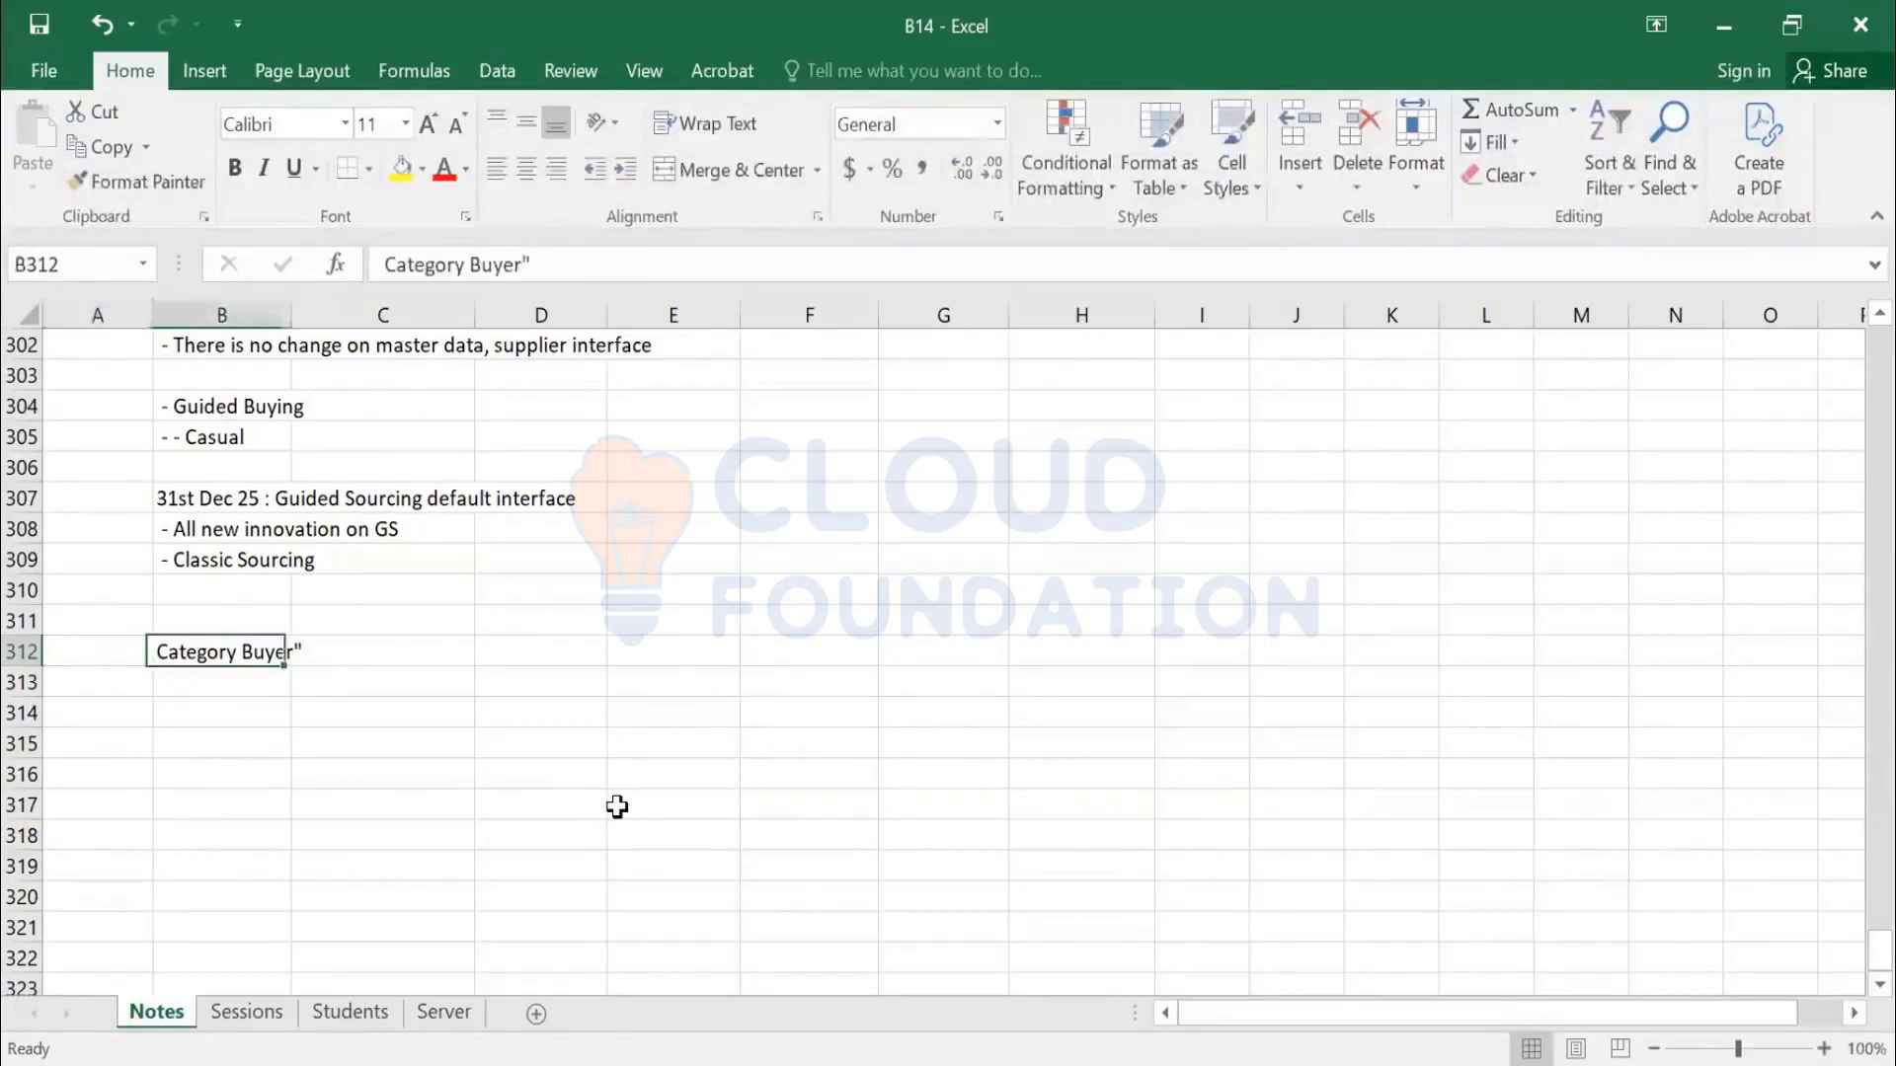
key(F2)
key(ctrl+Left)
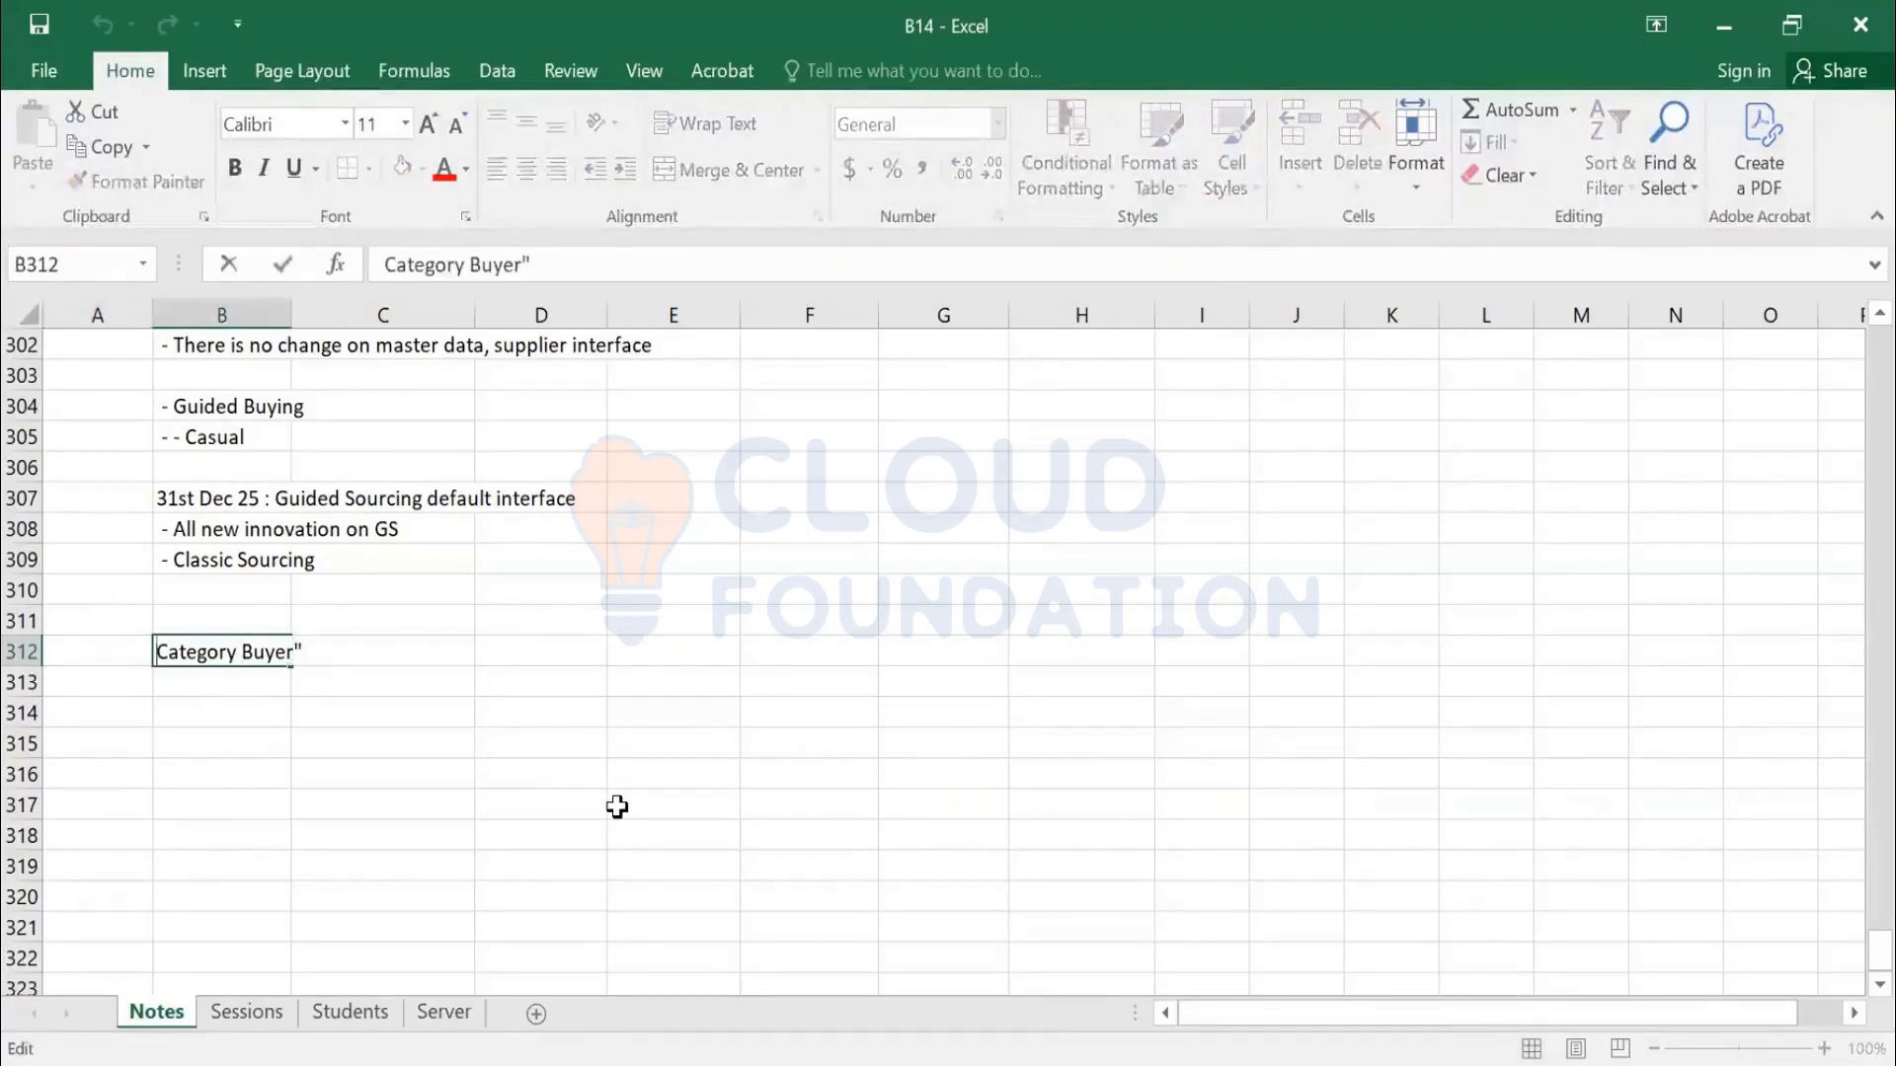
text(" Role is )
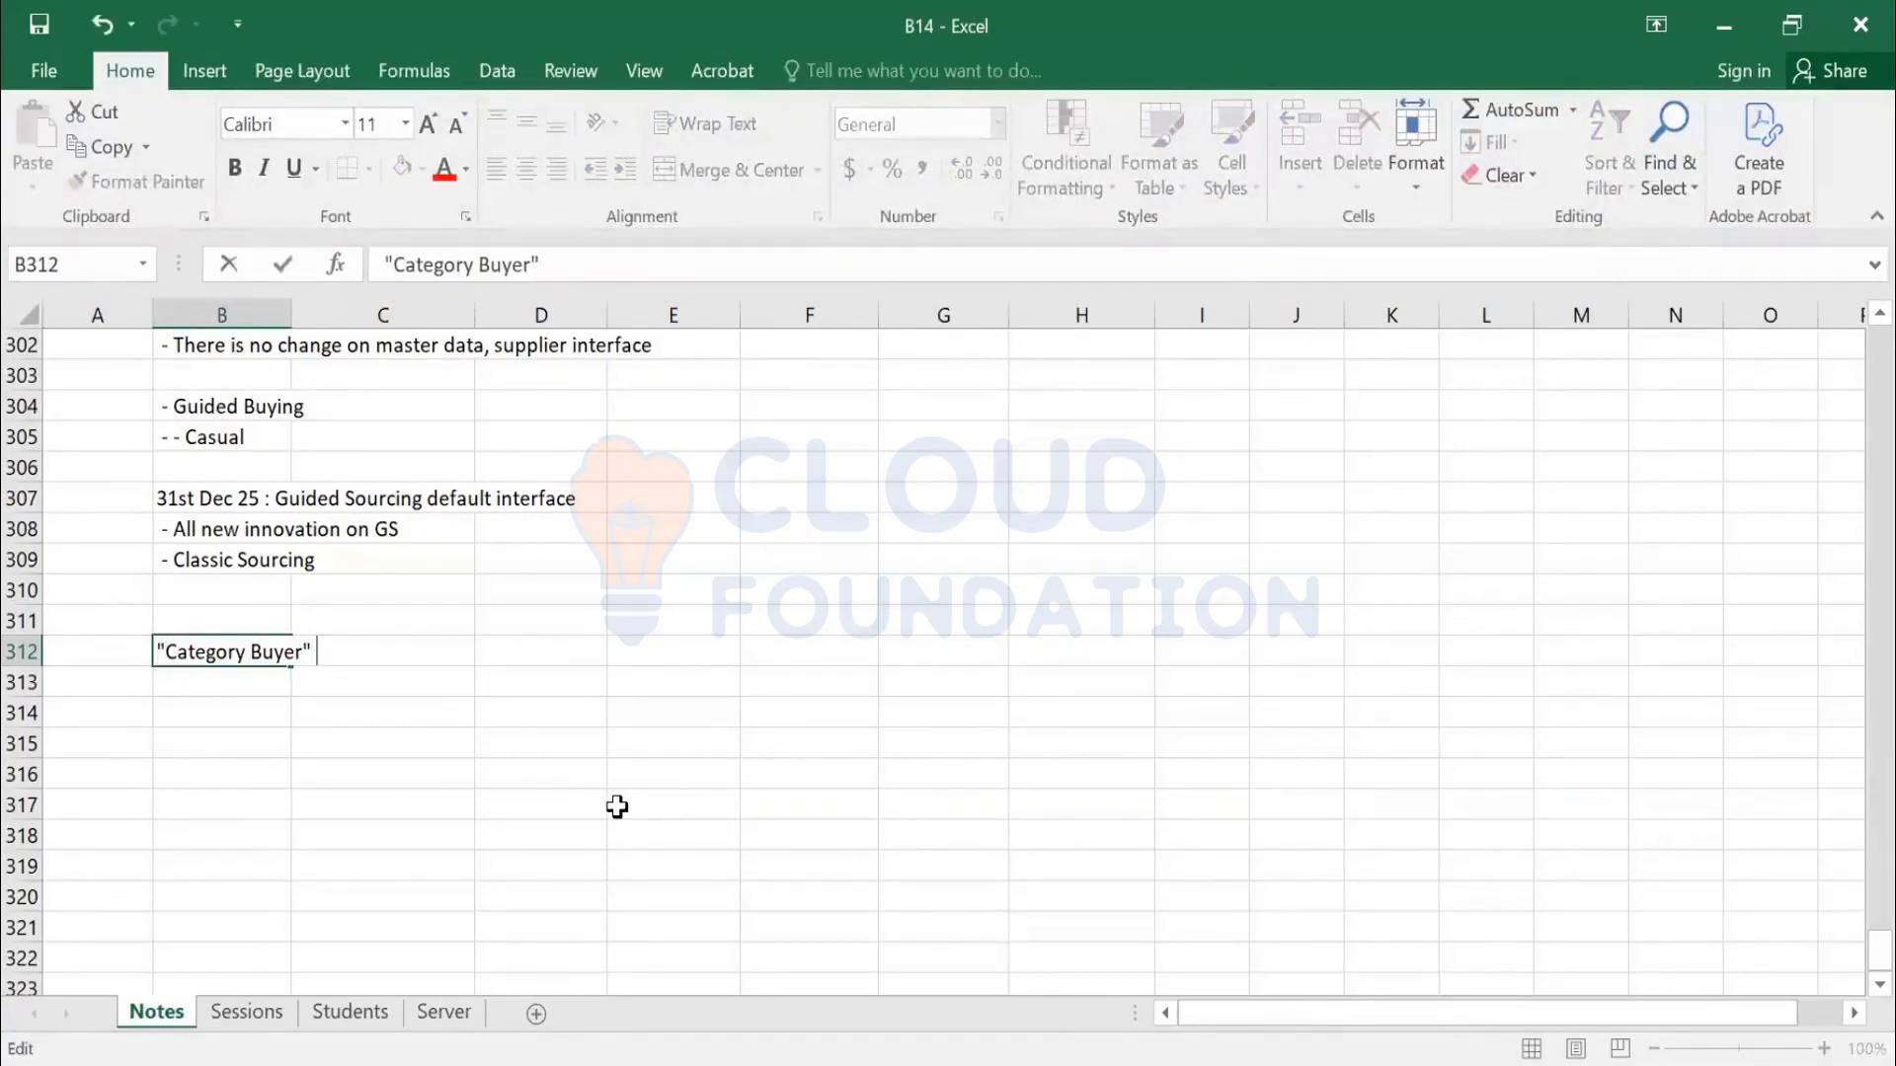
text(requ)
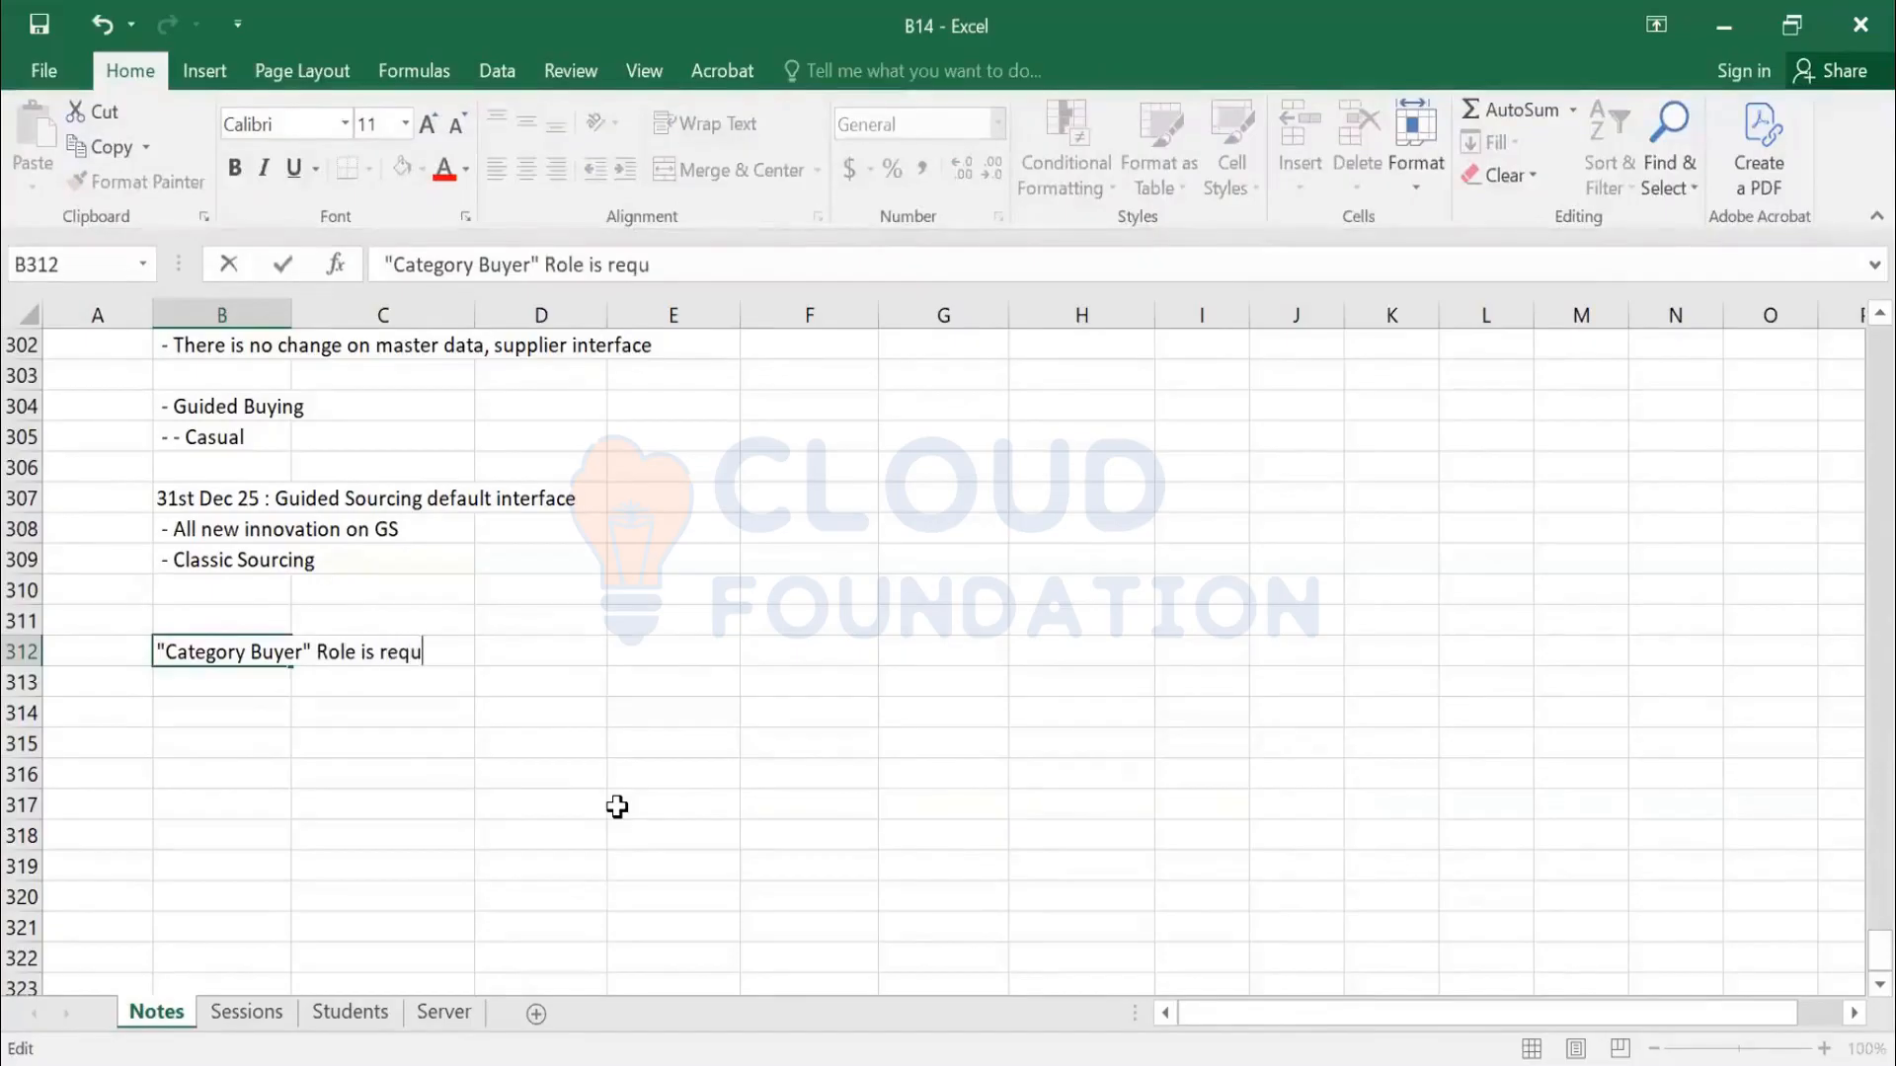
text(ired for creation of Guided)
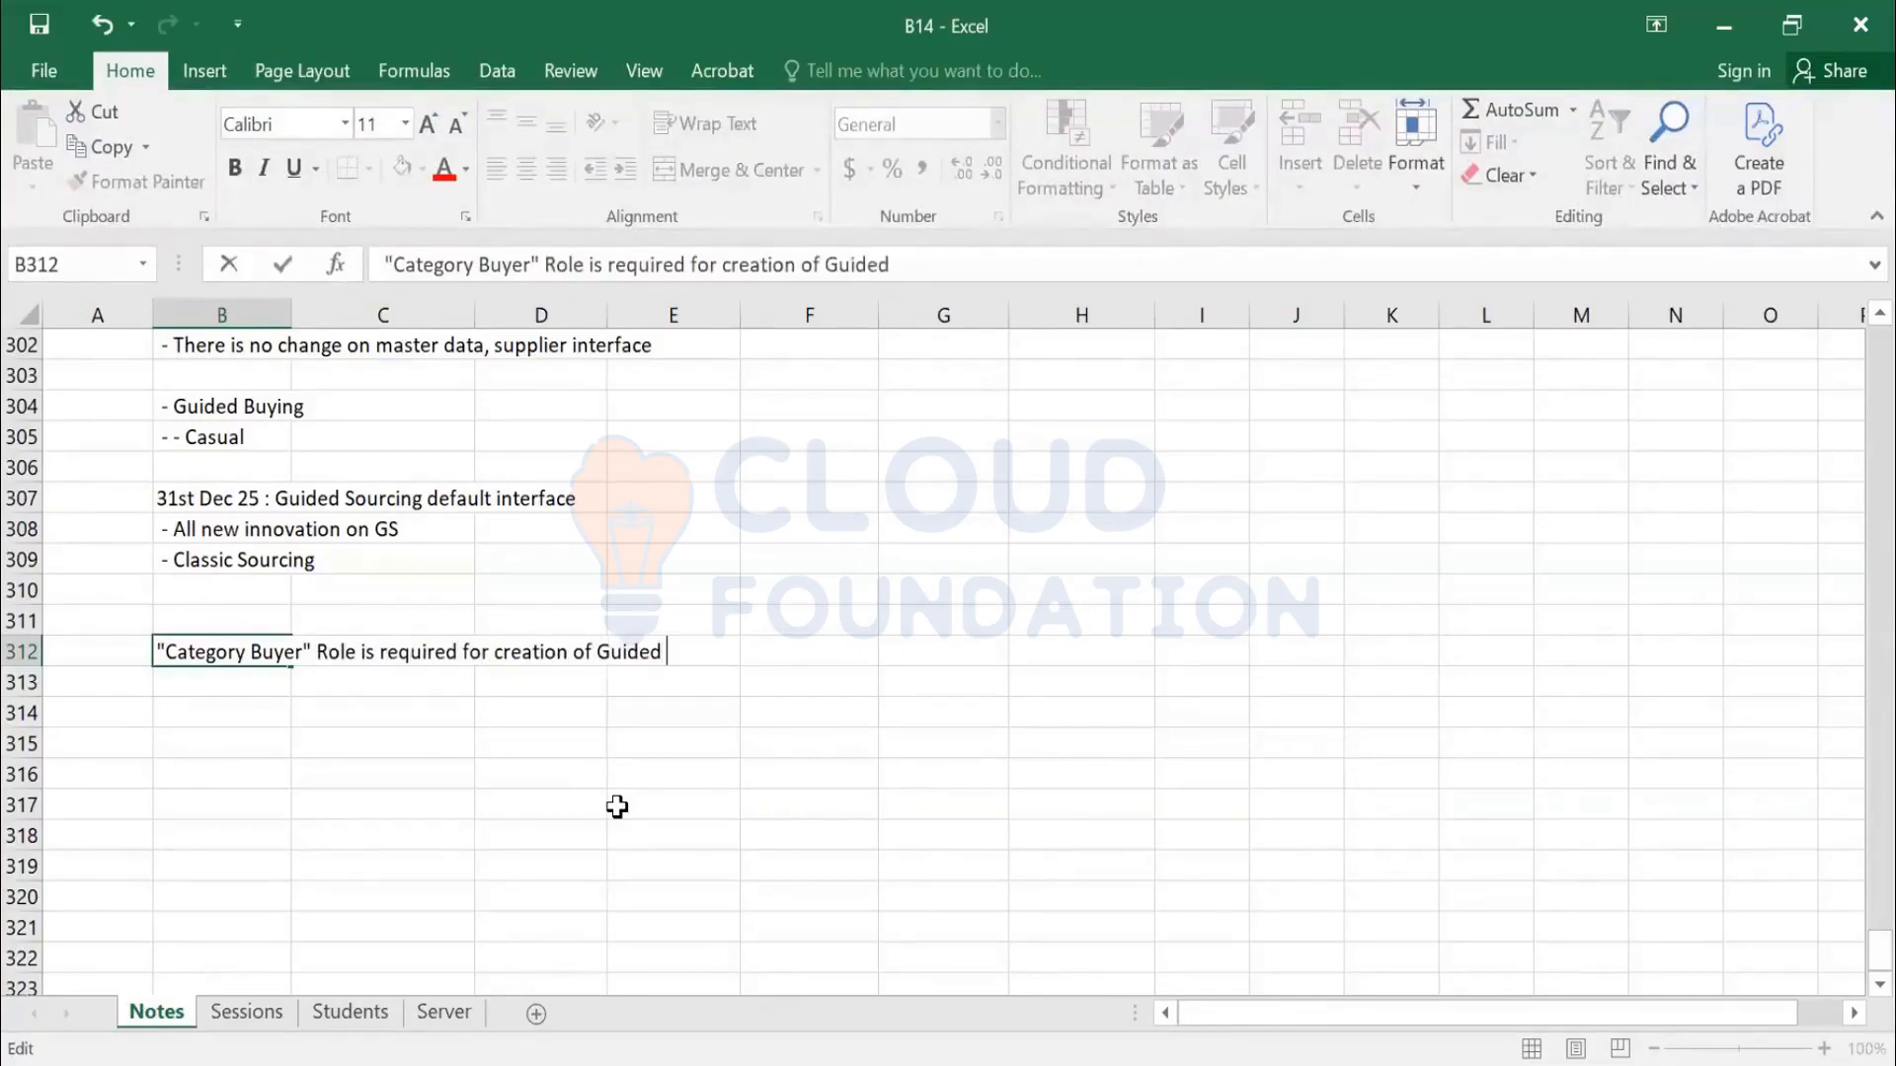
text( Sourcing Pro)
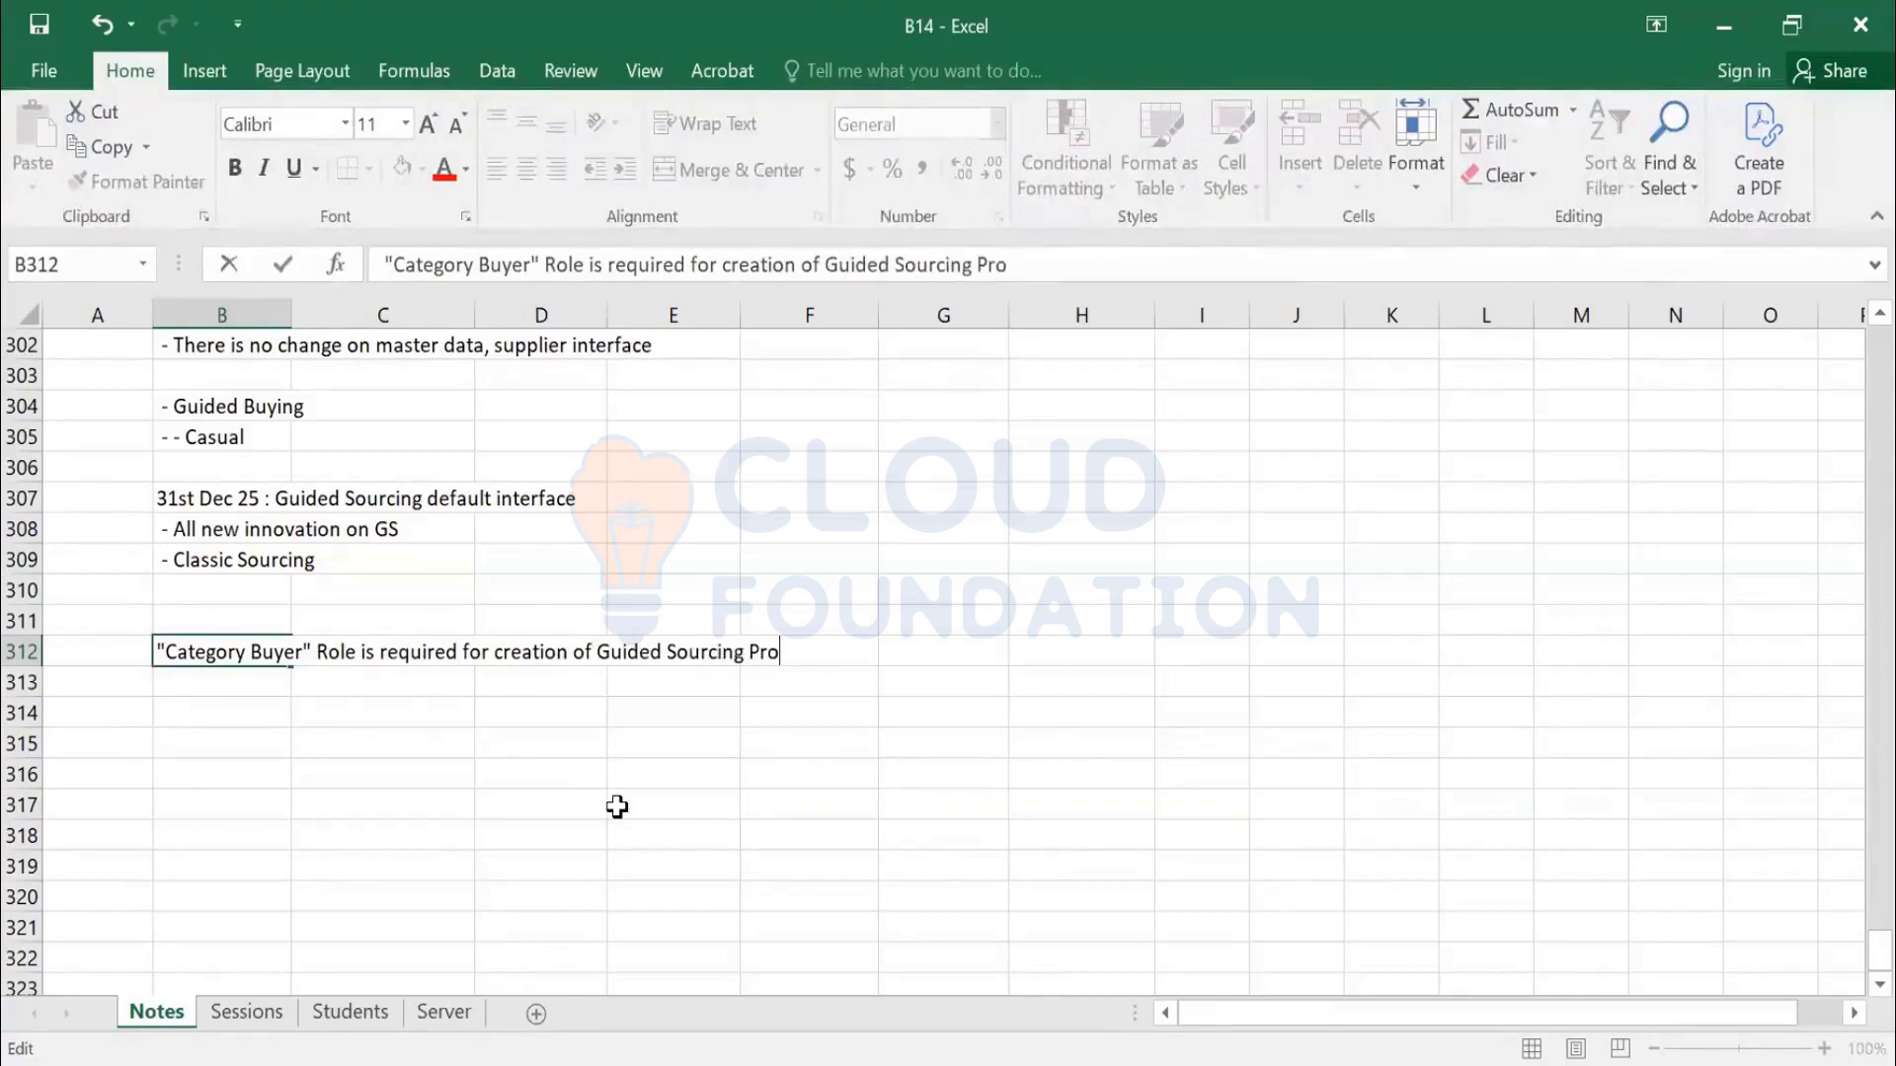
text(ject)
key(Return)
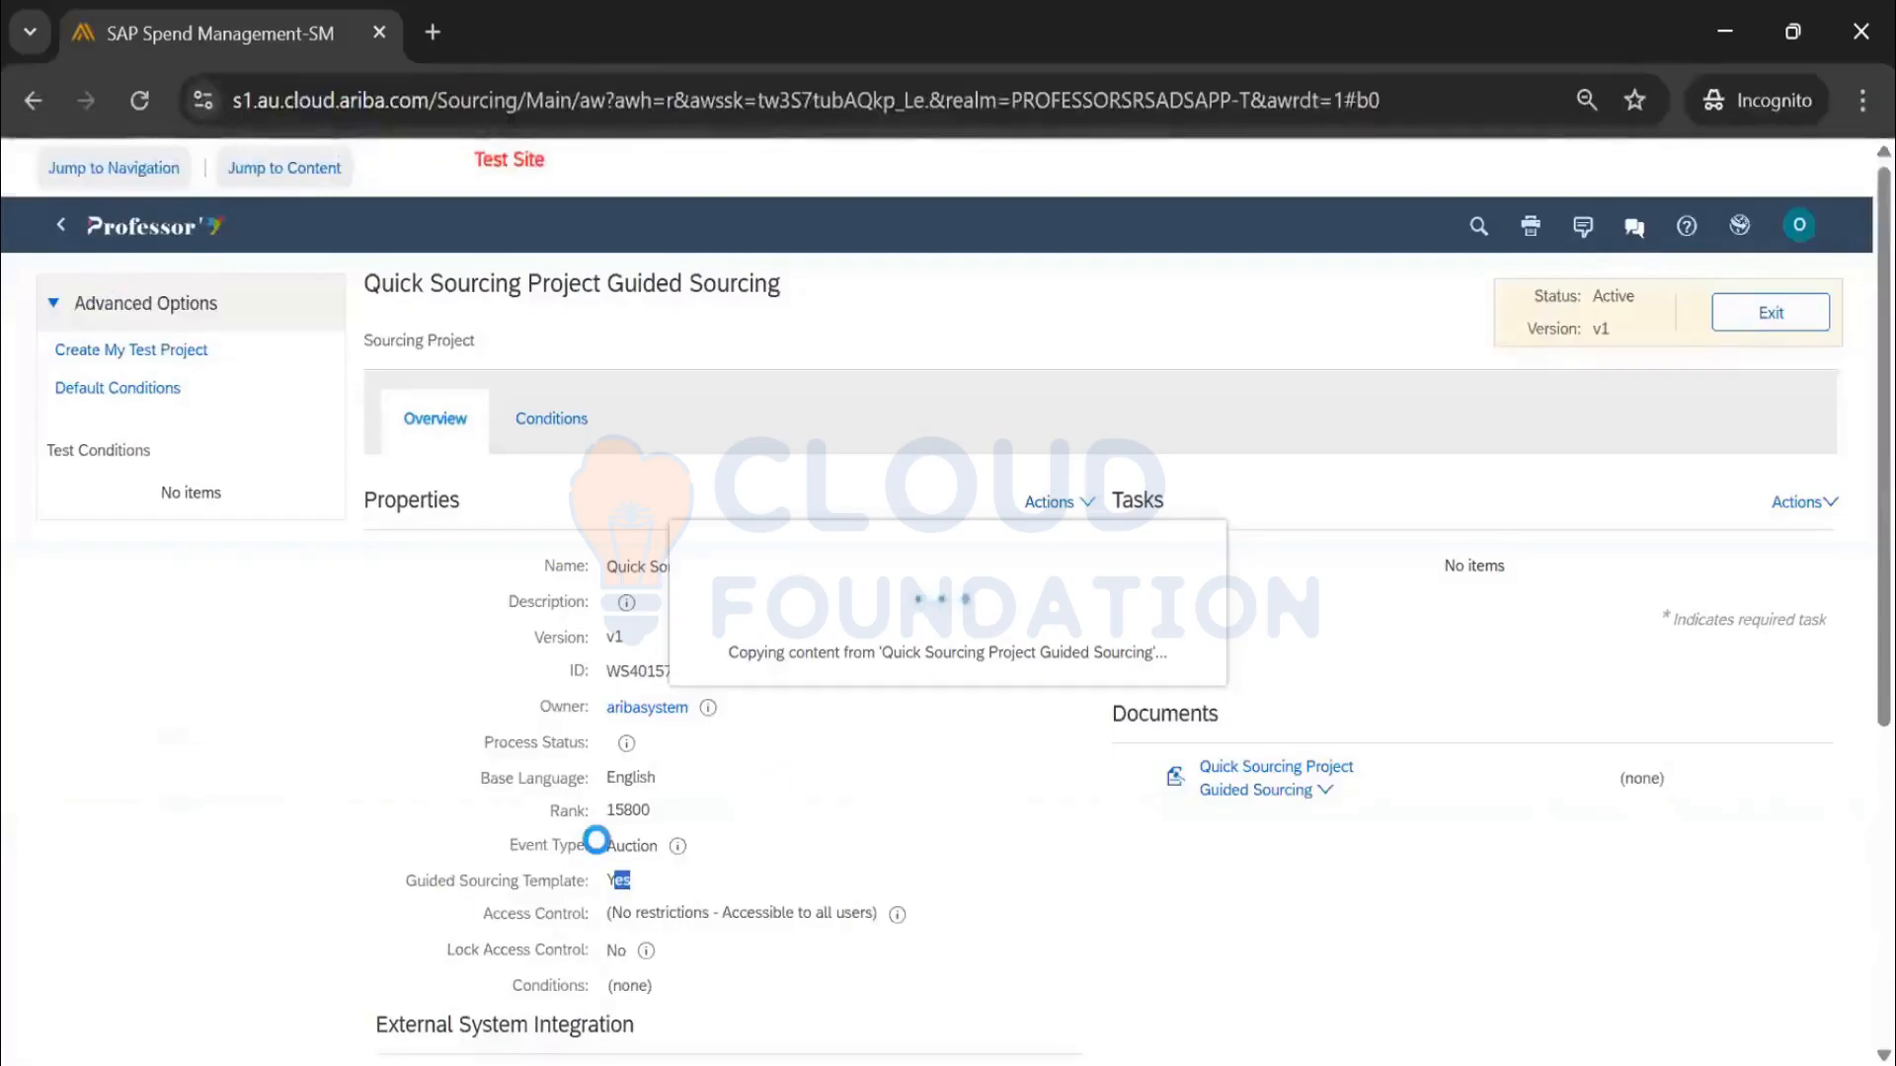
Dismiss the new-version message and choose Edit Properties from the project's Actions menu
scroll(592, 790, down, 2)
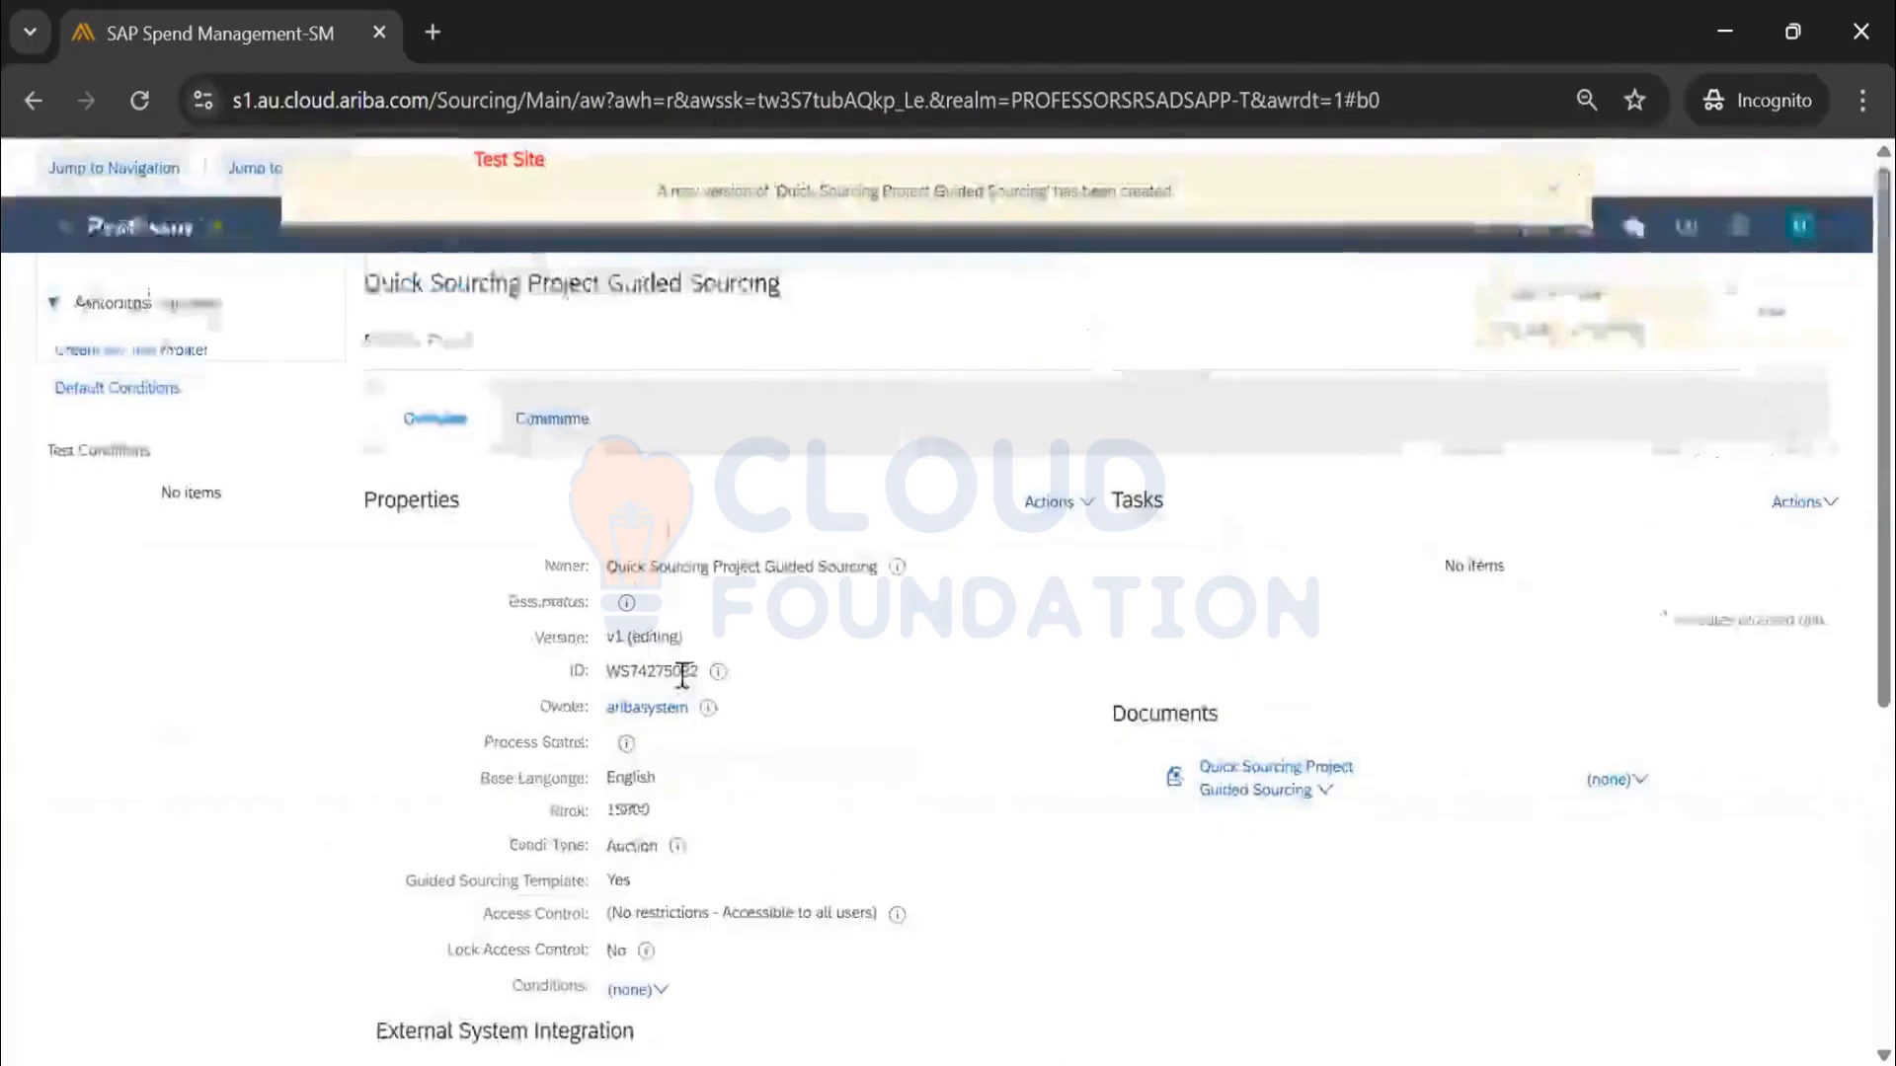
click(1554, 192)
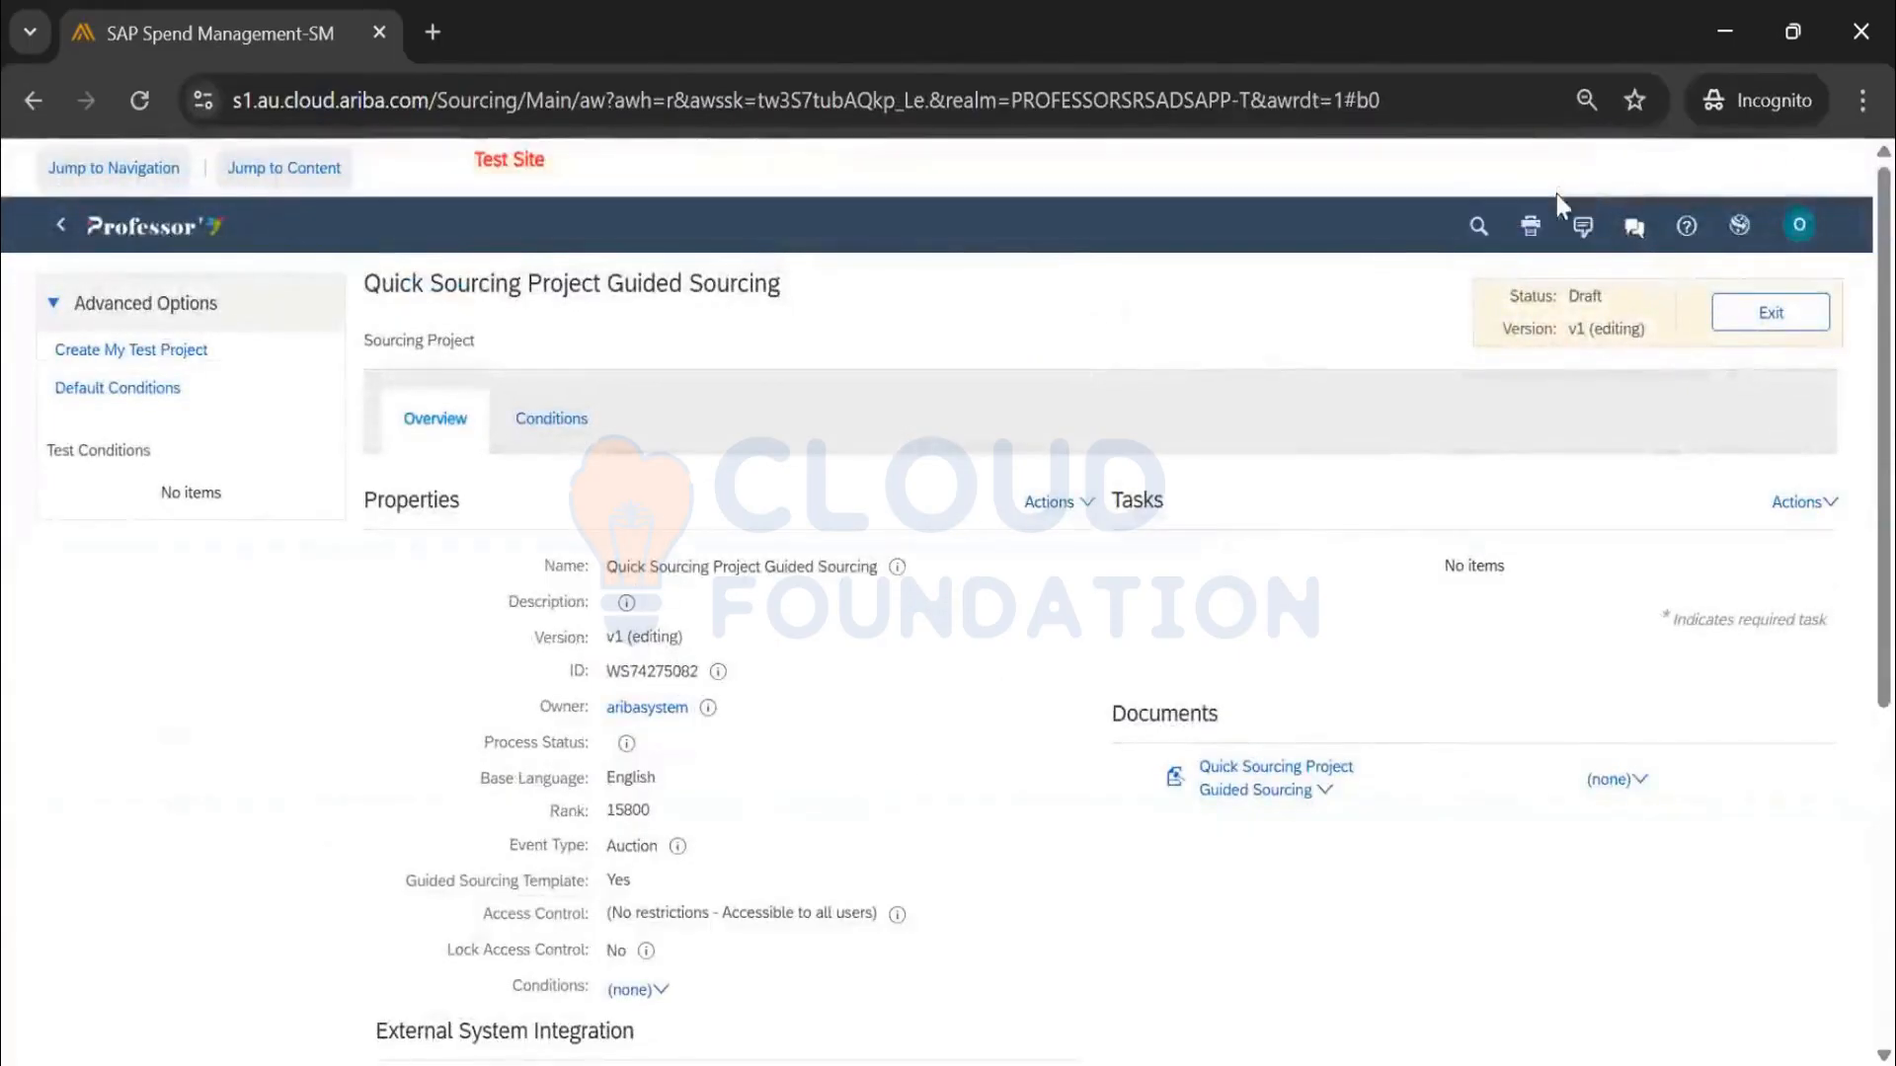
scroll(874, 754, down, 5)
scroll(877, 753, up, 3)
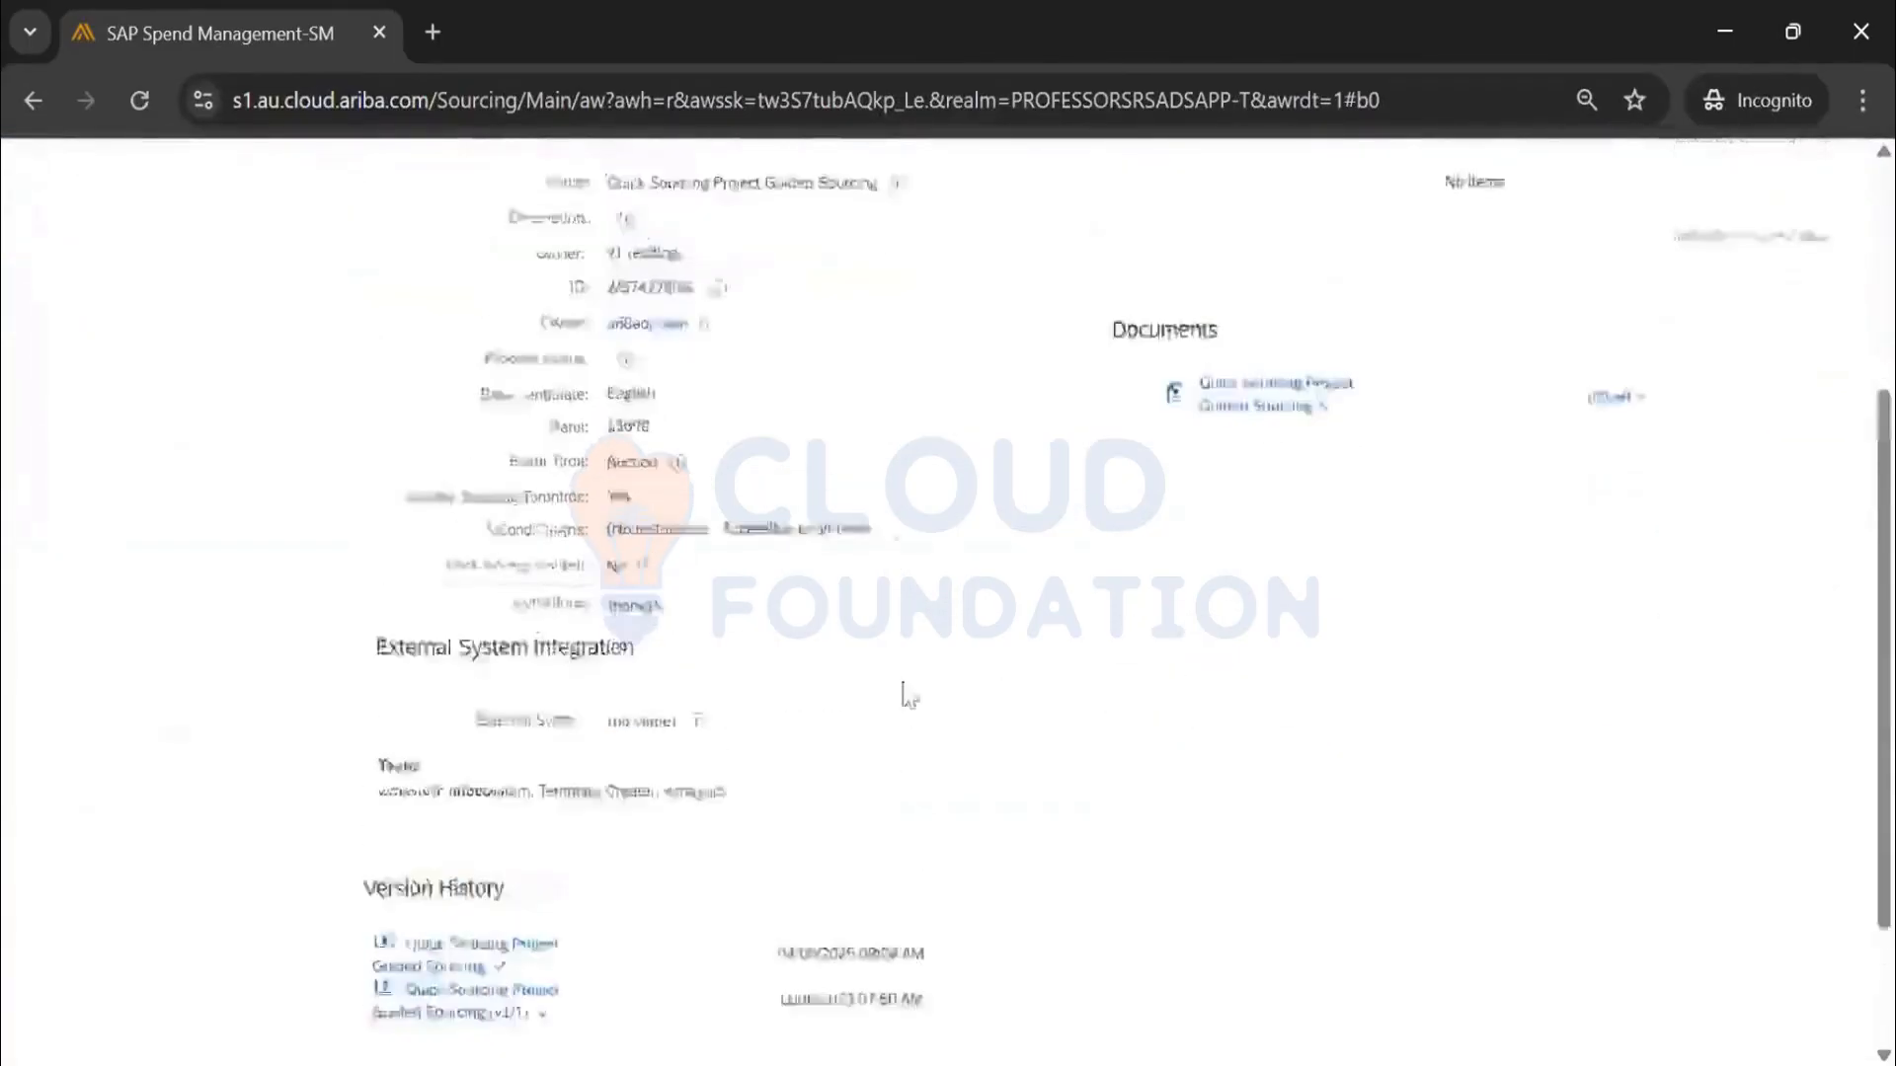
click(1071, 346)
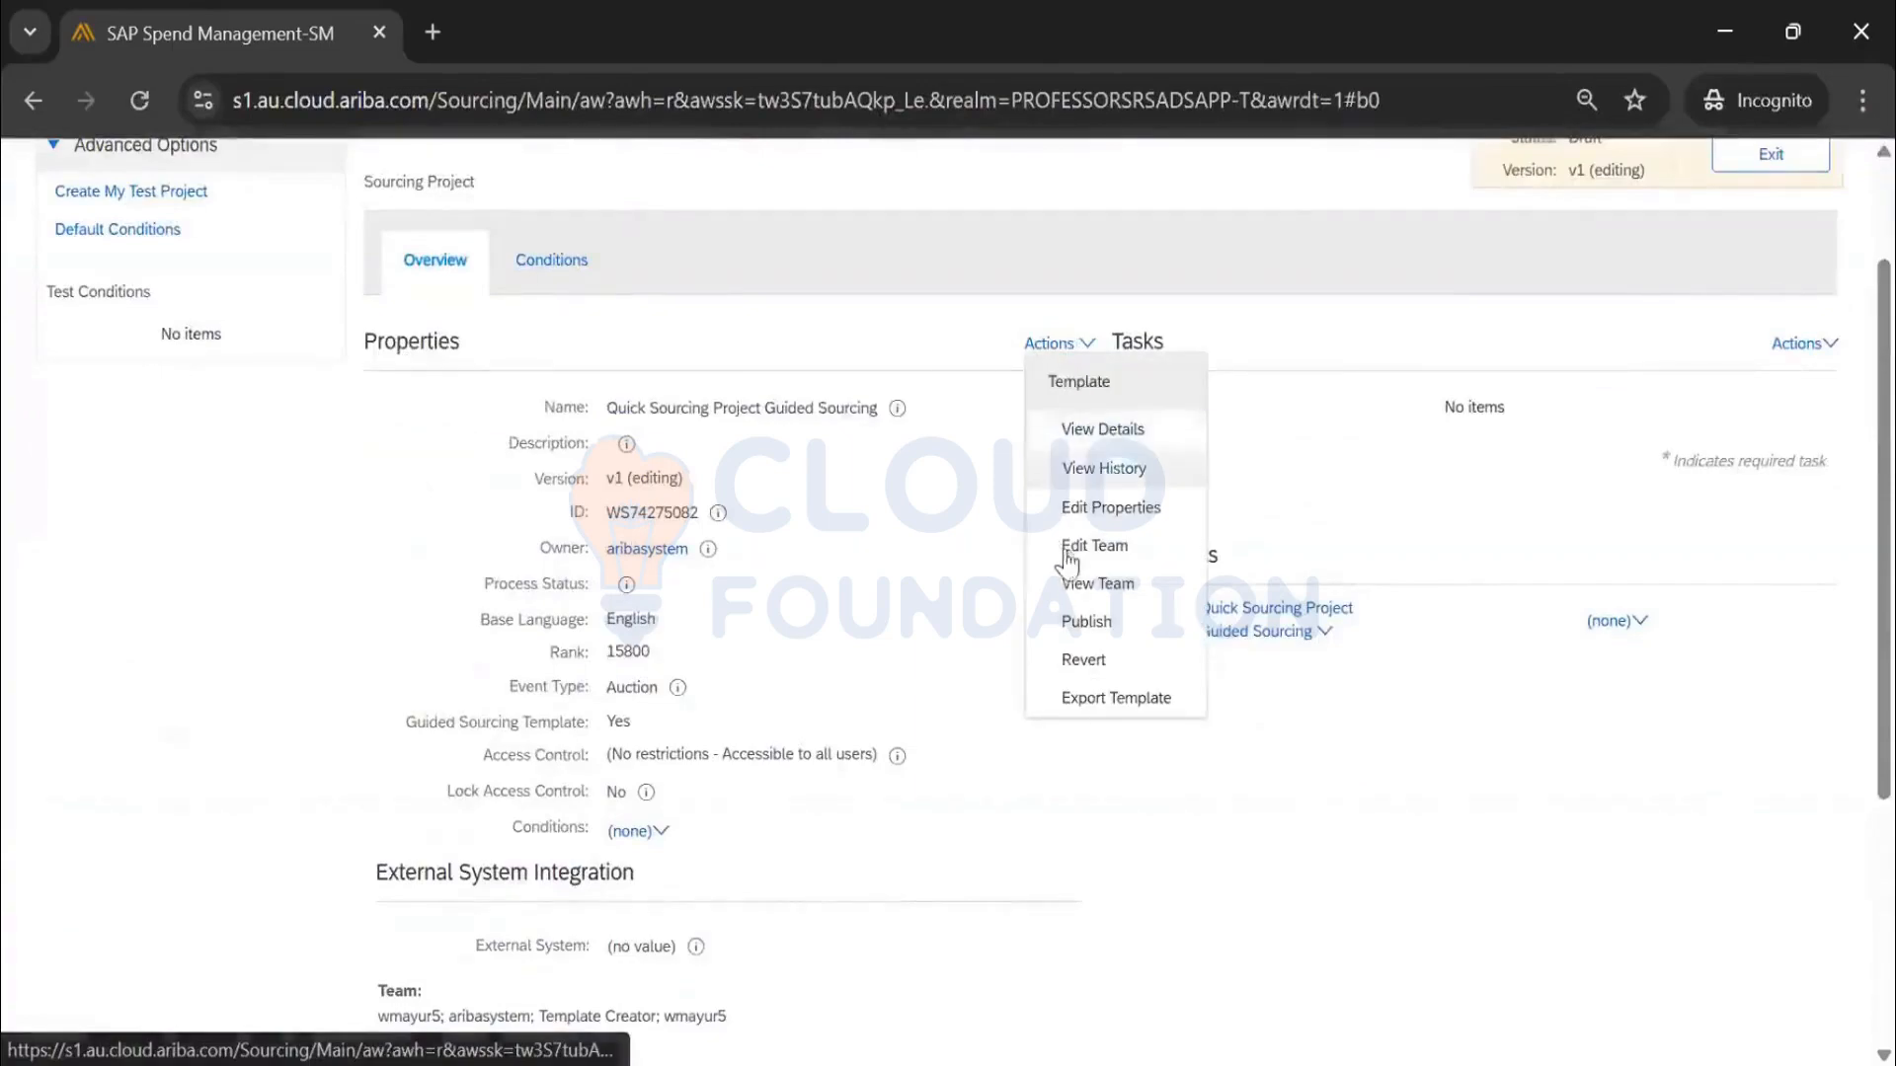
click(1095, 506)
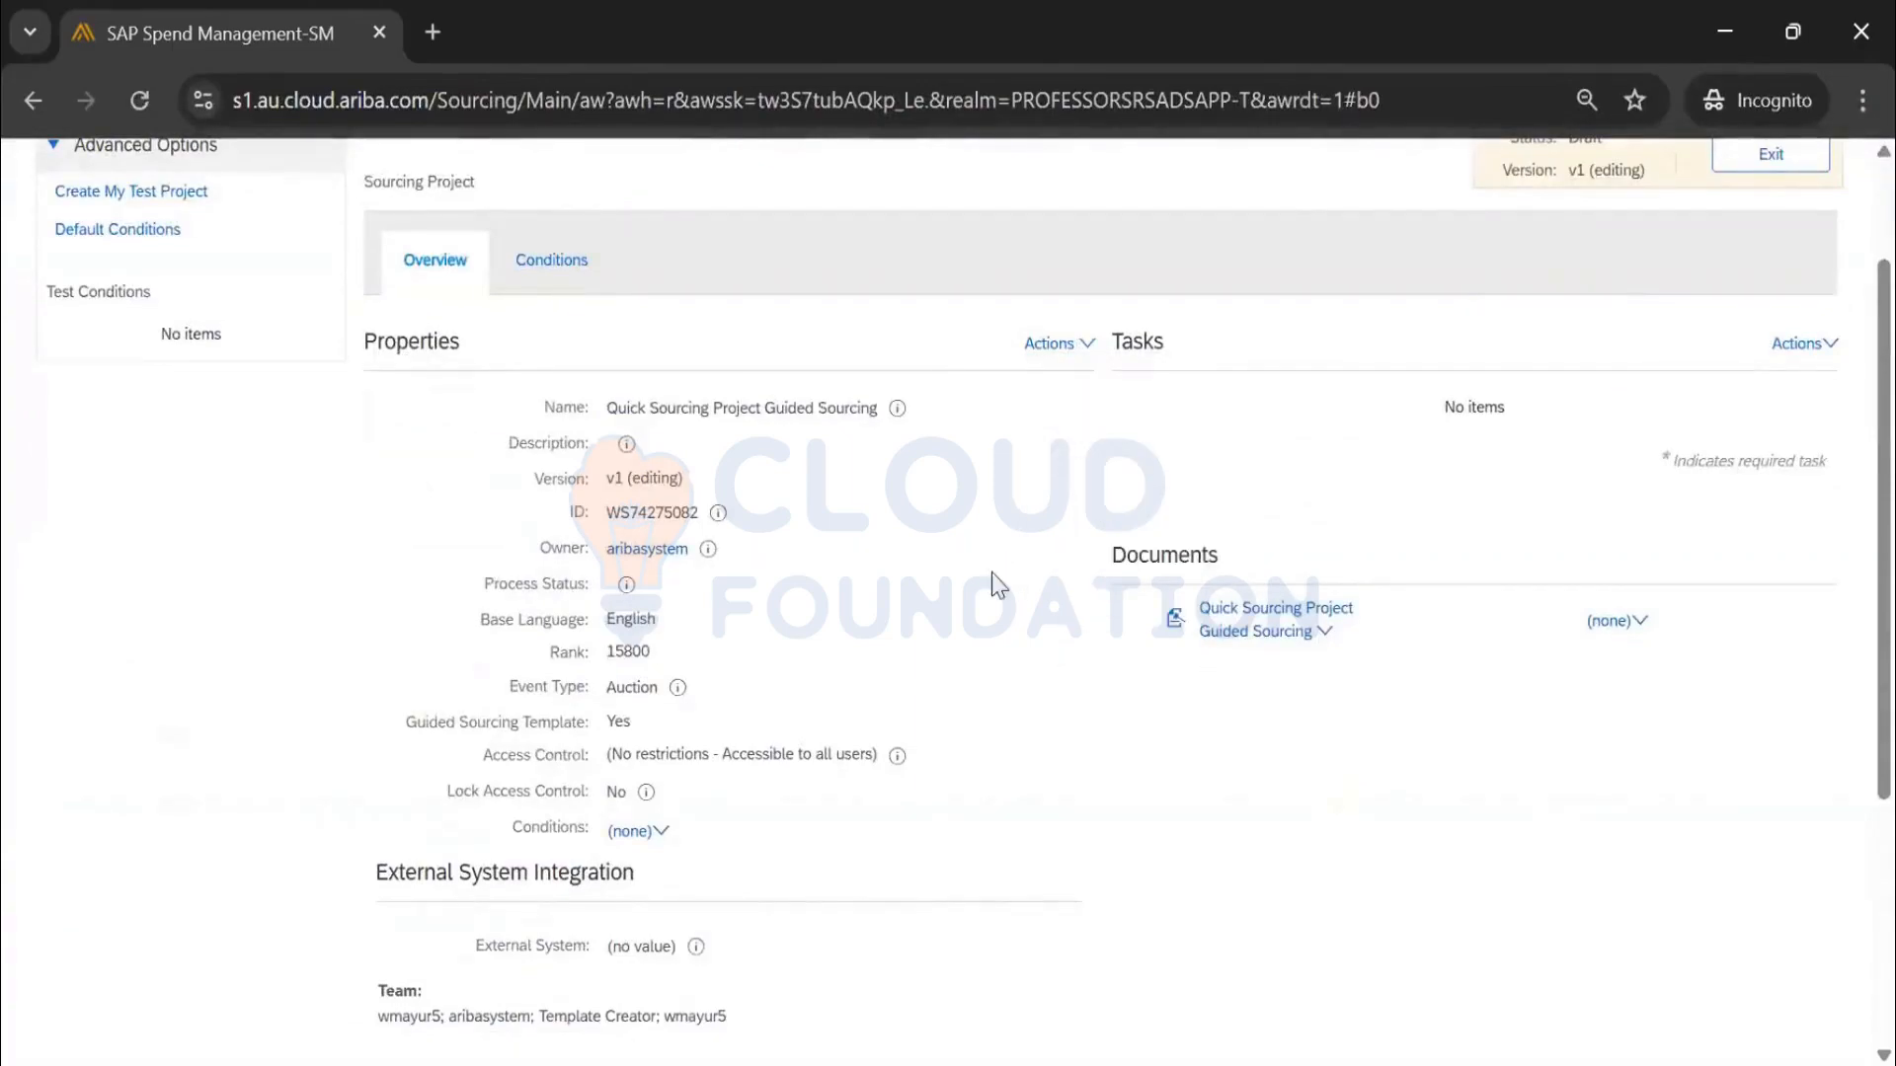
Toggle Guided Sourcing Template between No and Yes, then cancel without saving
scroll(894, 681, down, 5)
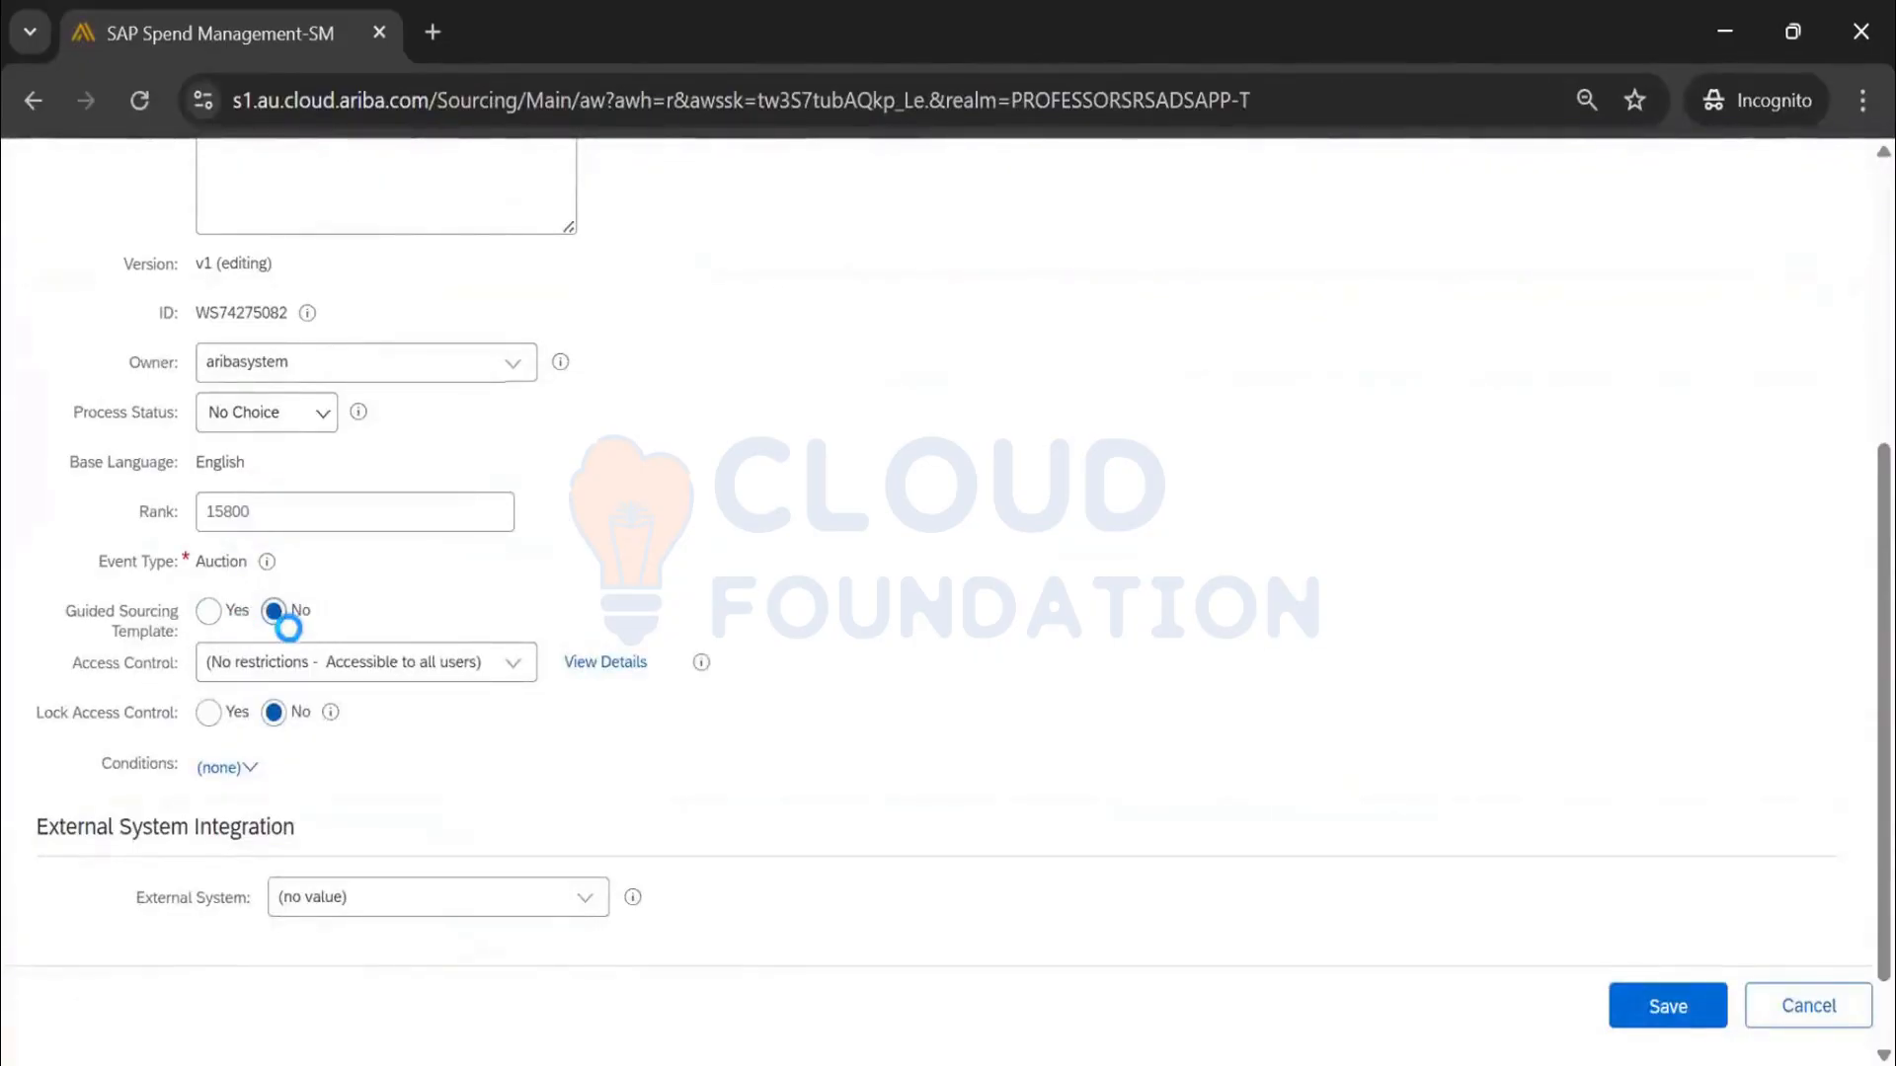
click(275, 612)
click(208, 636)
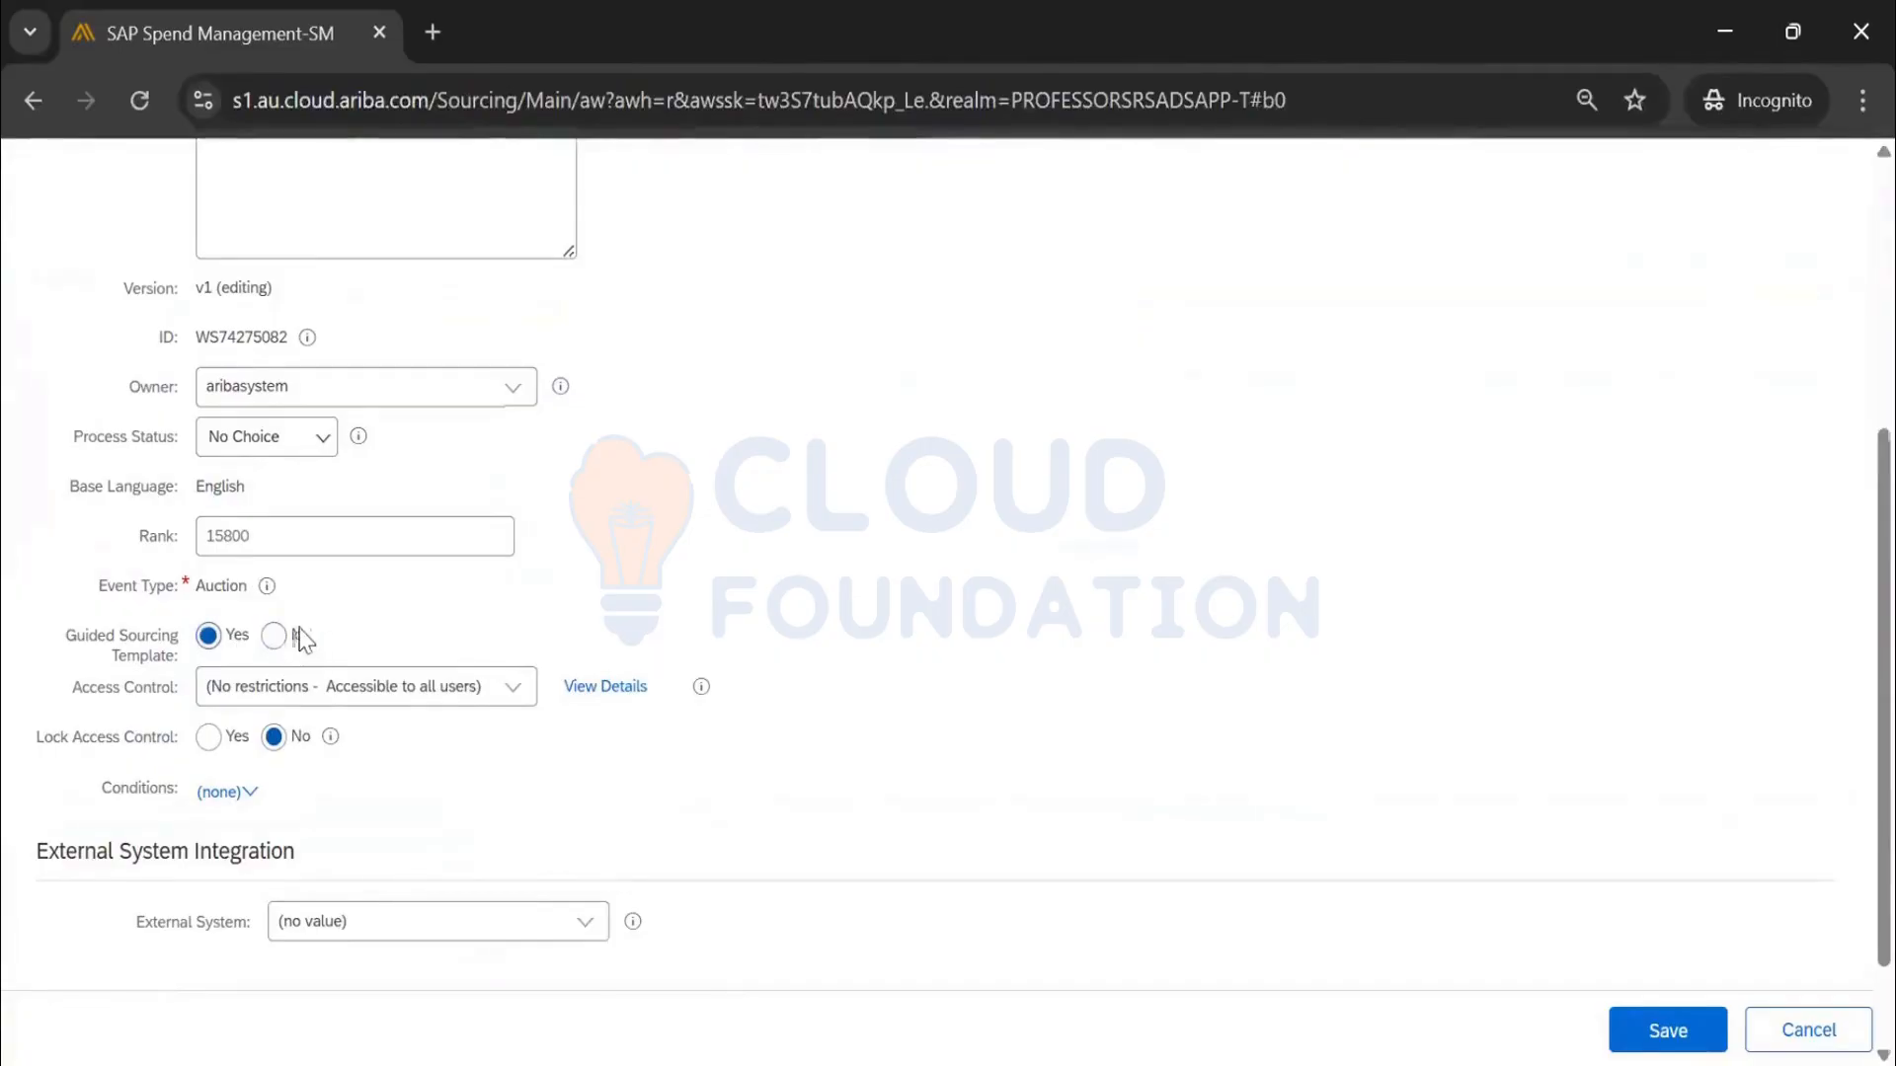
click(274, 636)
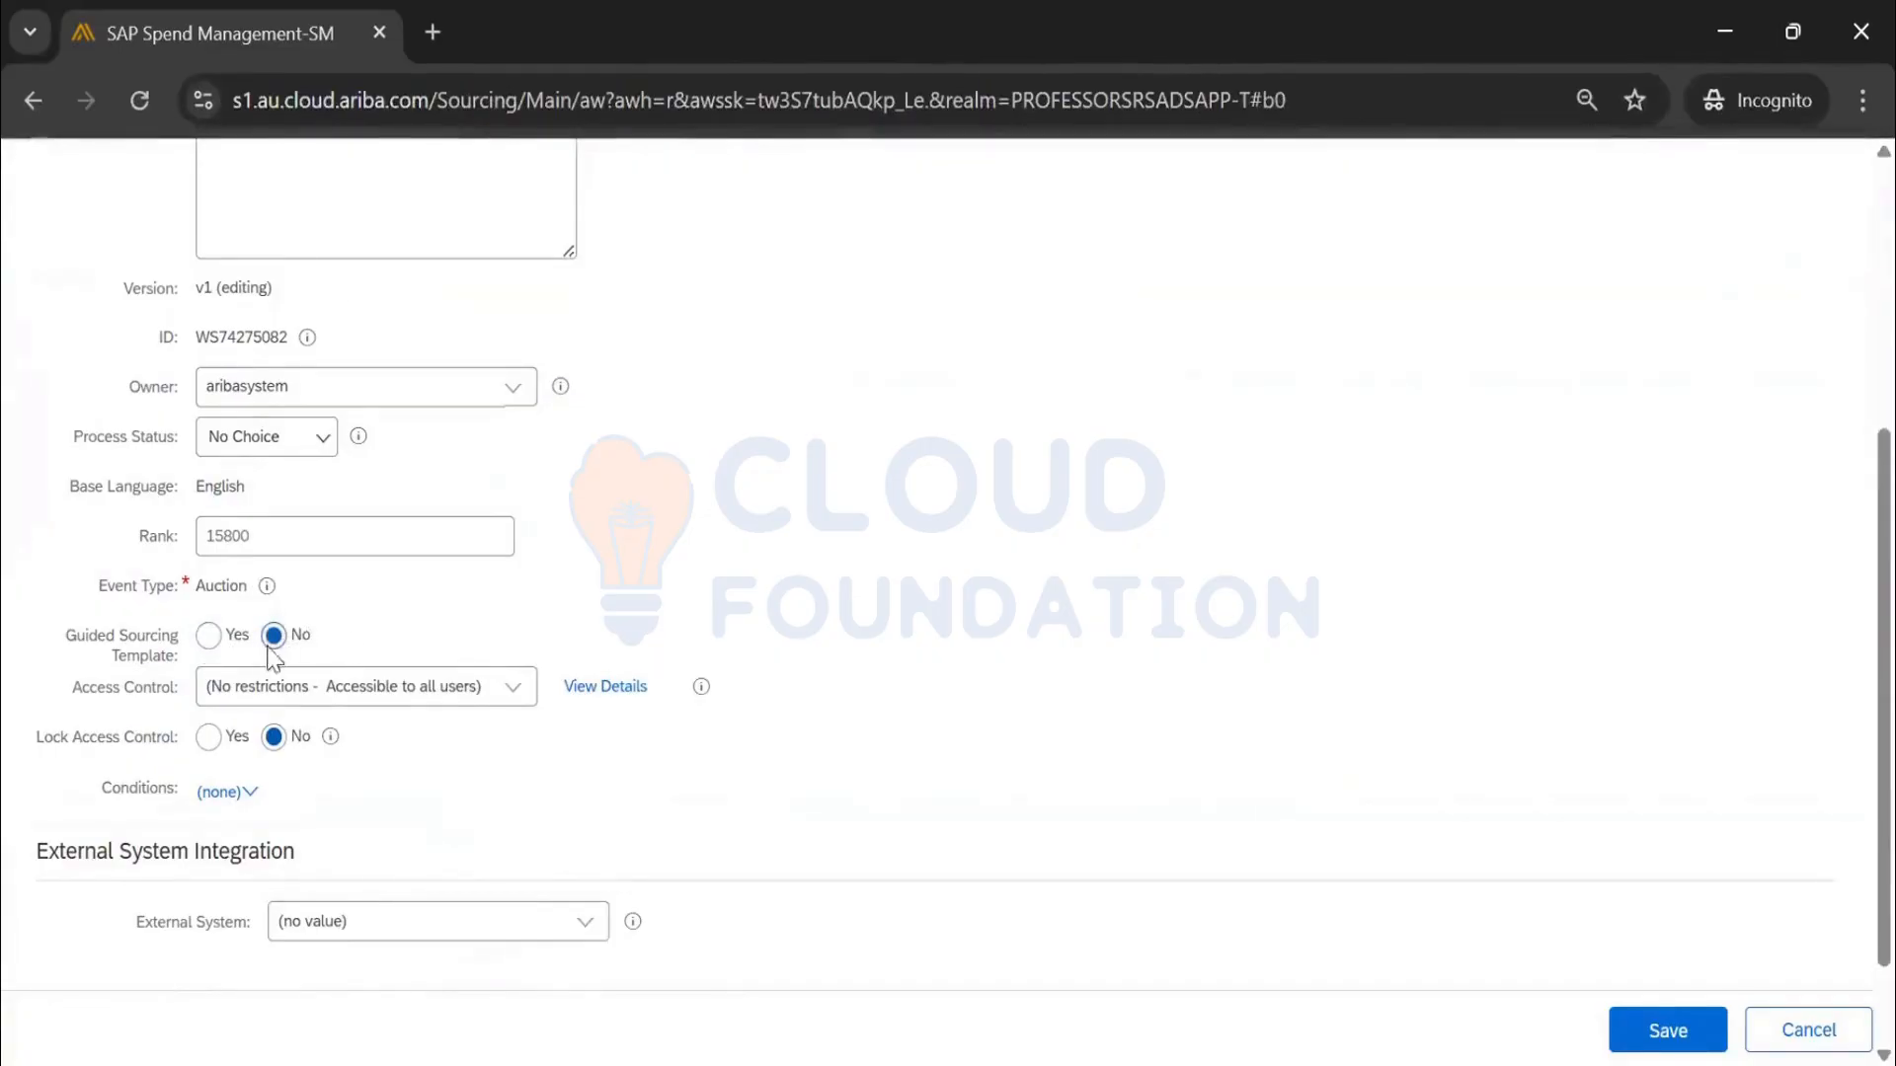
click(1807, 1030)
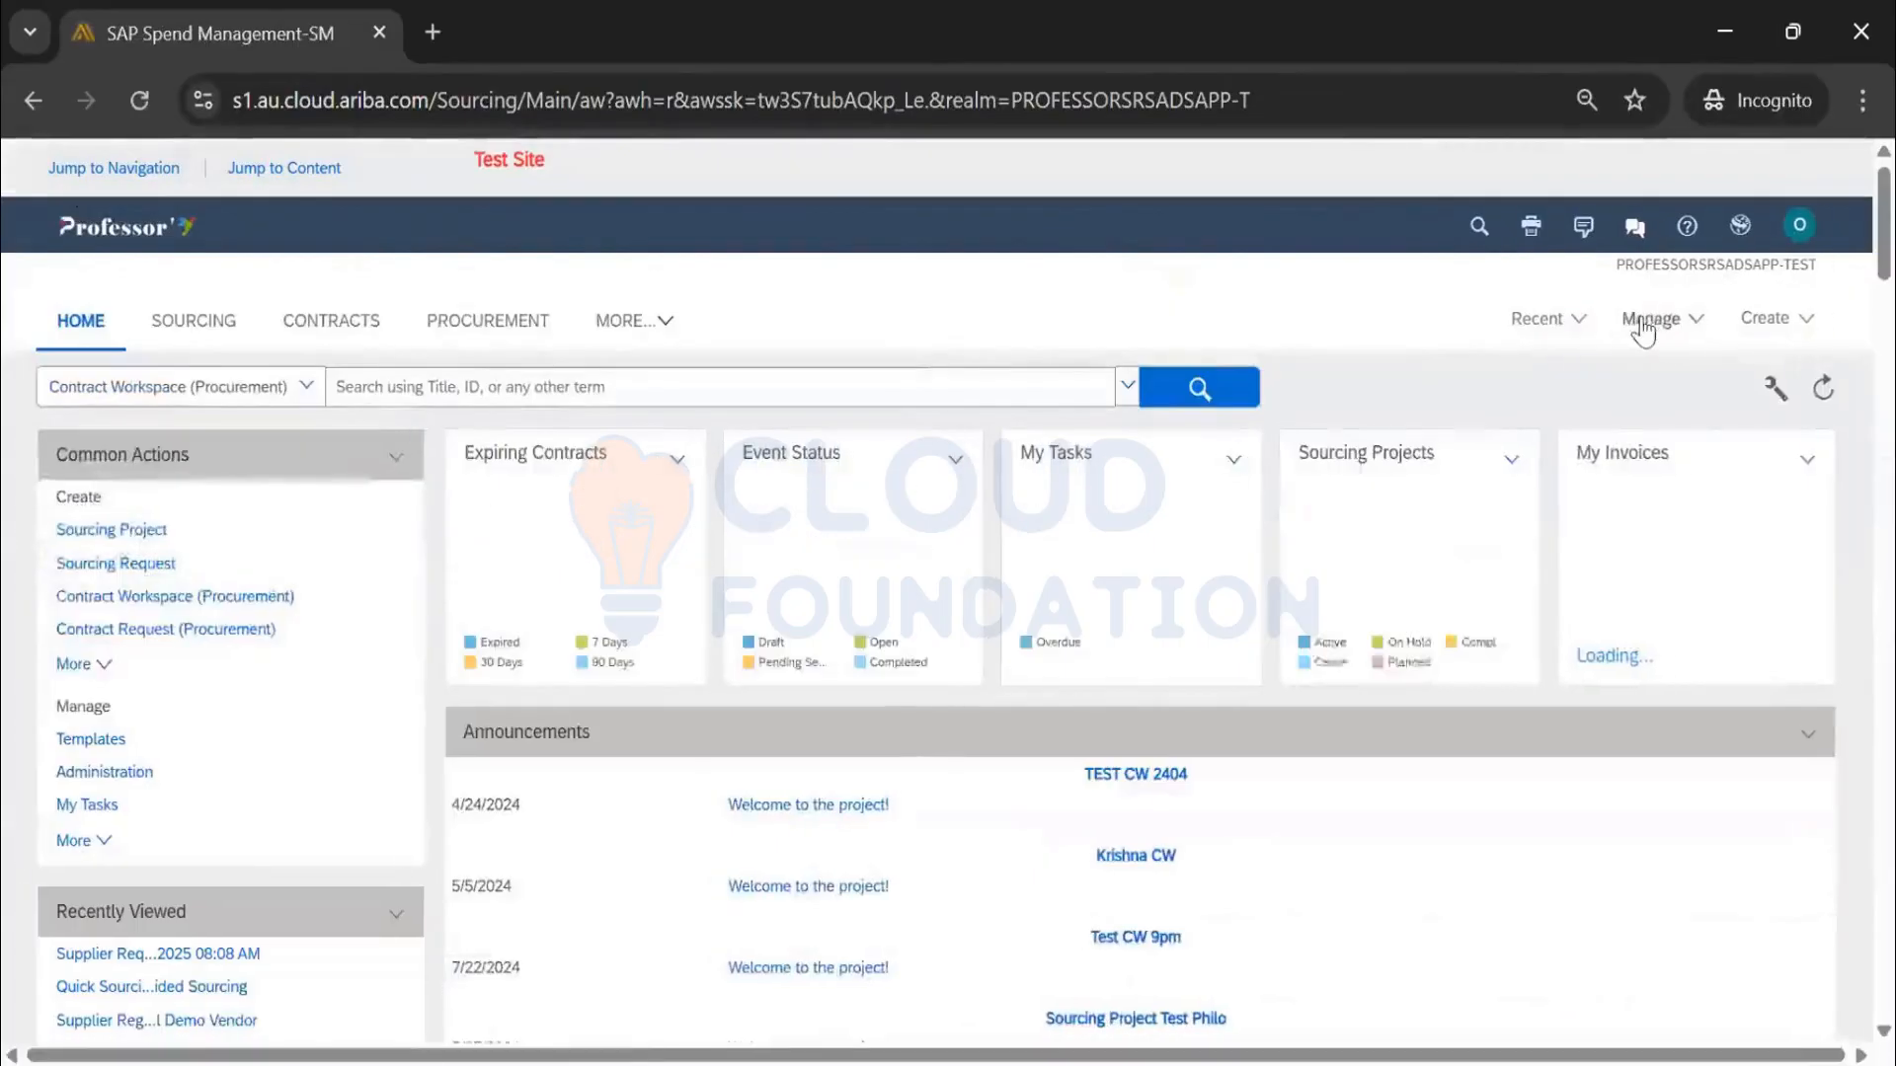
Go to Manage > Administration and open User Manager in the core buyer administration
click(1644, 318)
click(1437, 360)
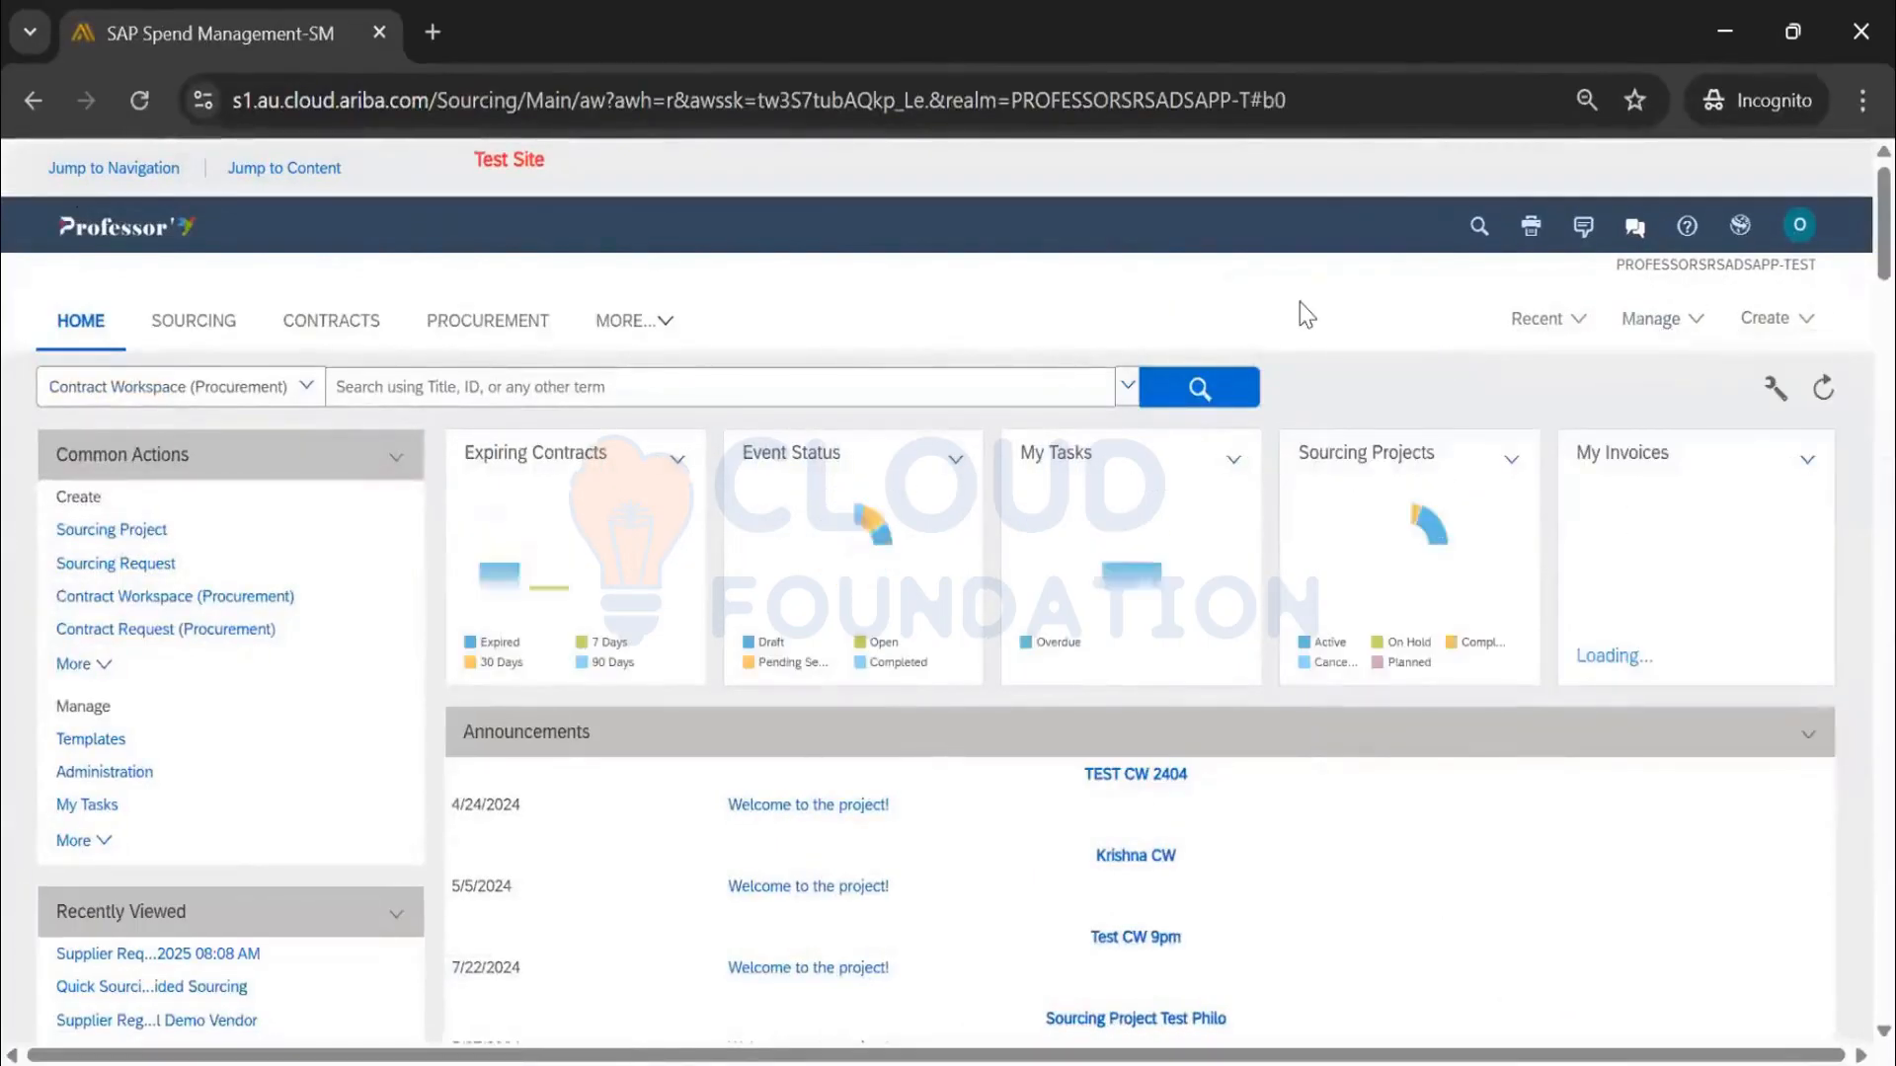
click(1670, 339)
click(1410, 348)
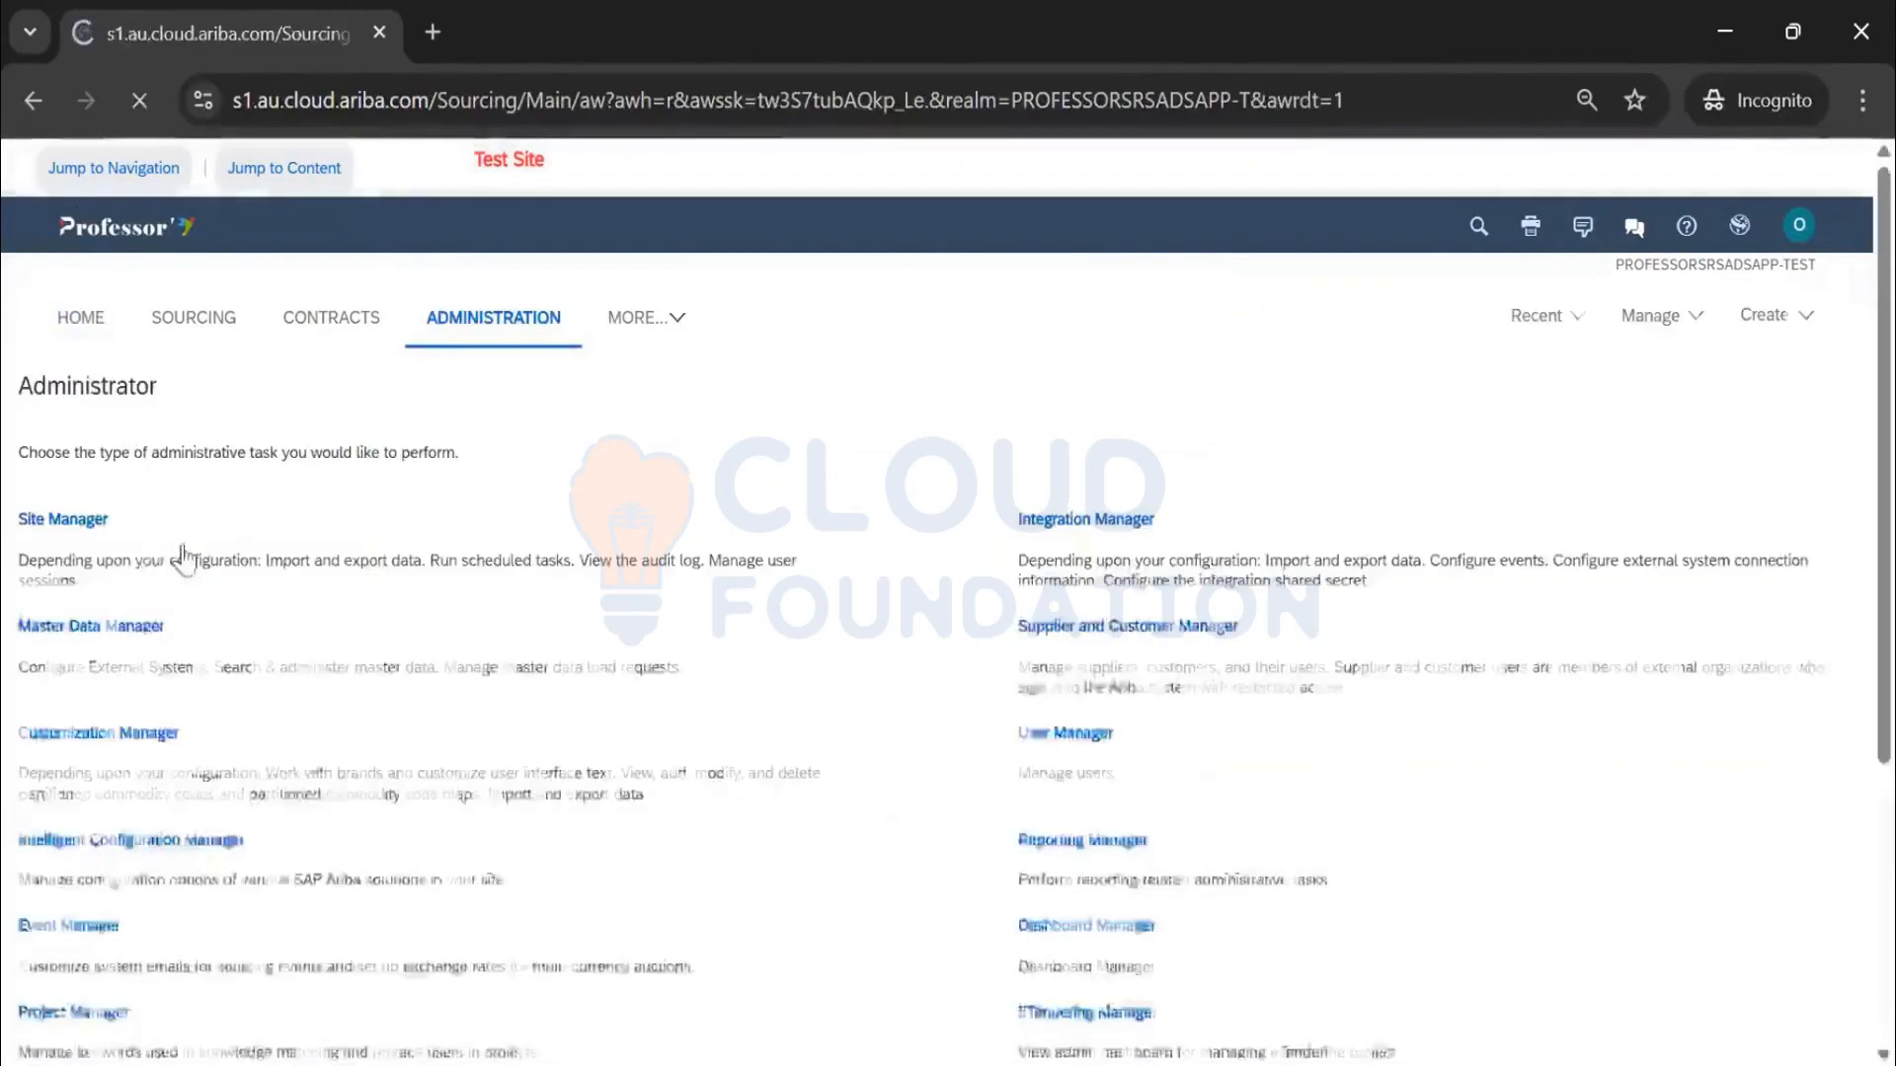
scroll(170, 571, down, 2)
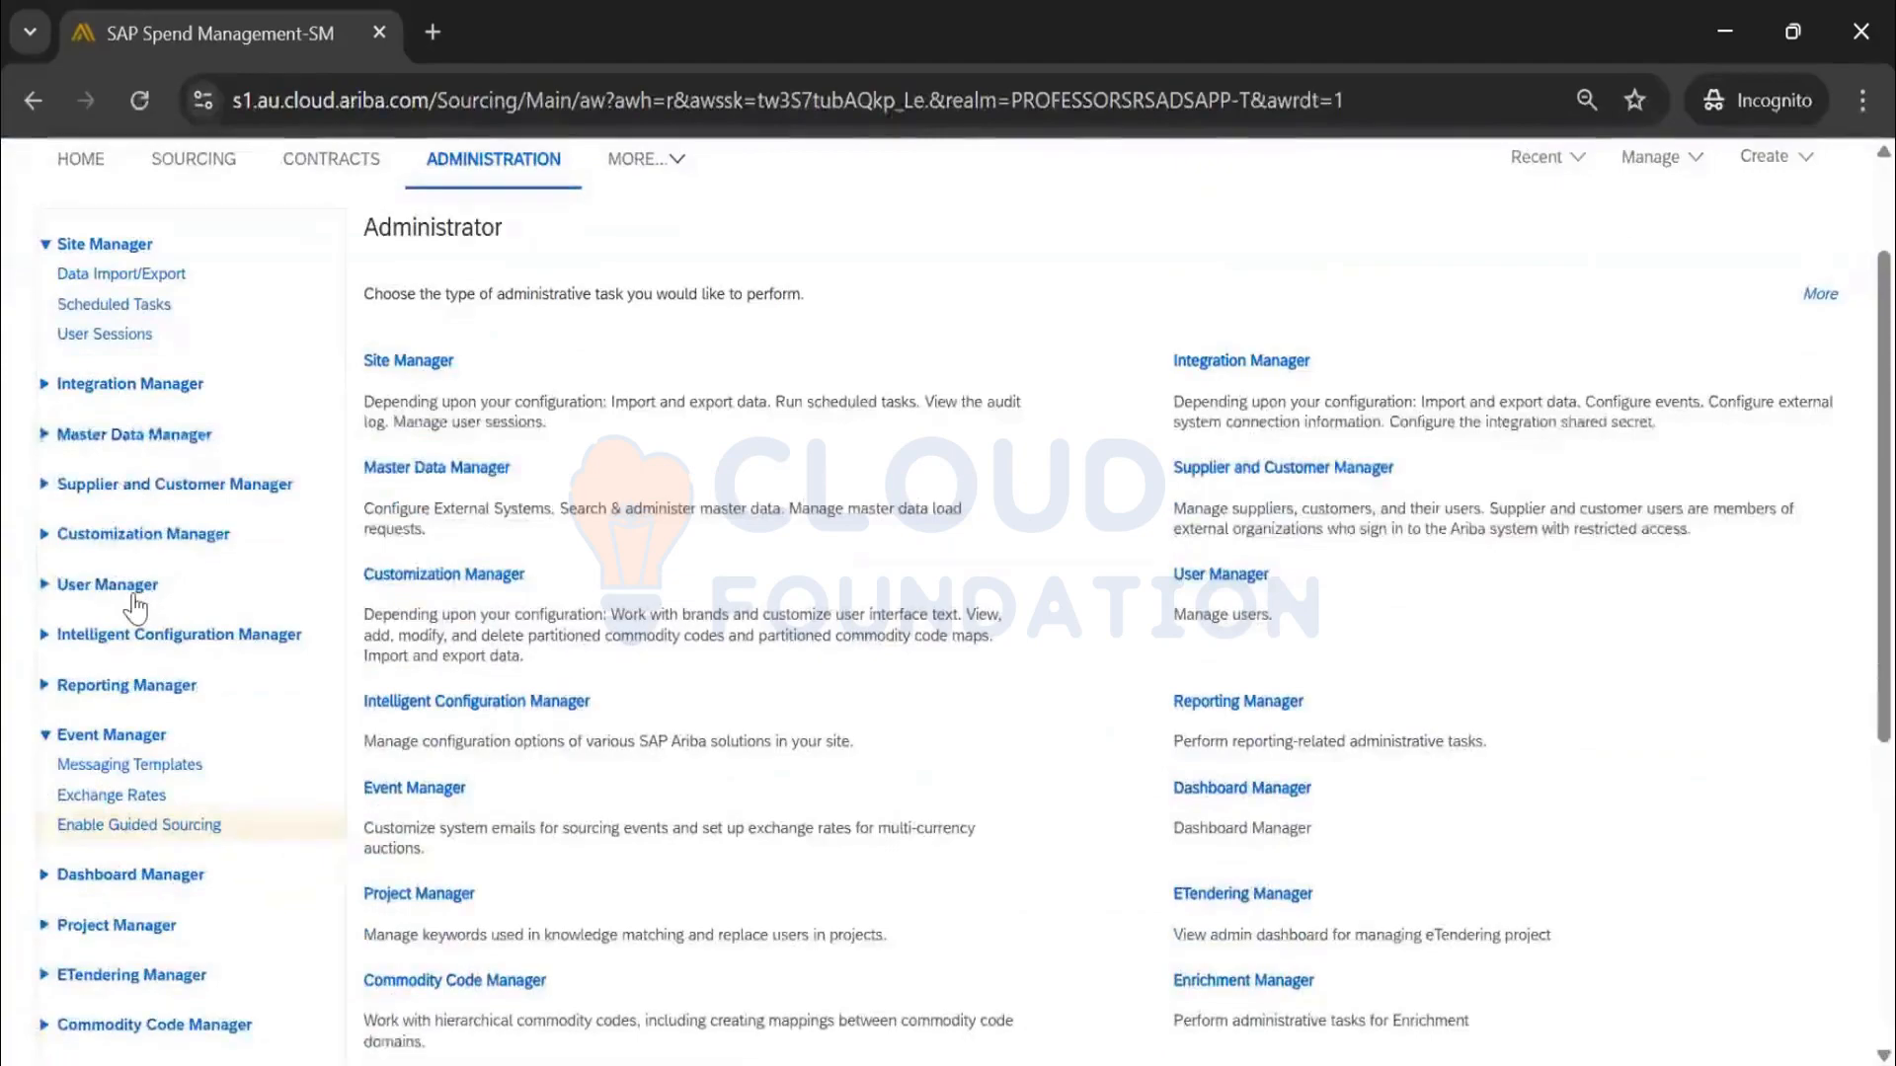
scroll(133, 987, down, 5)
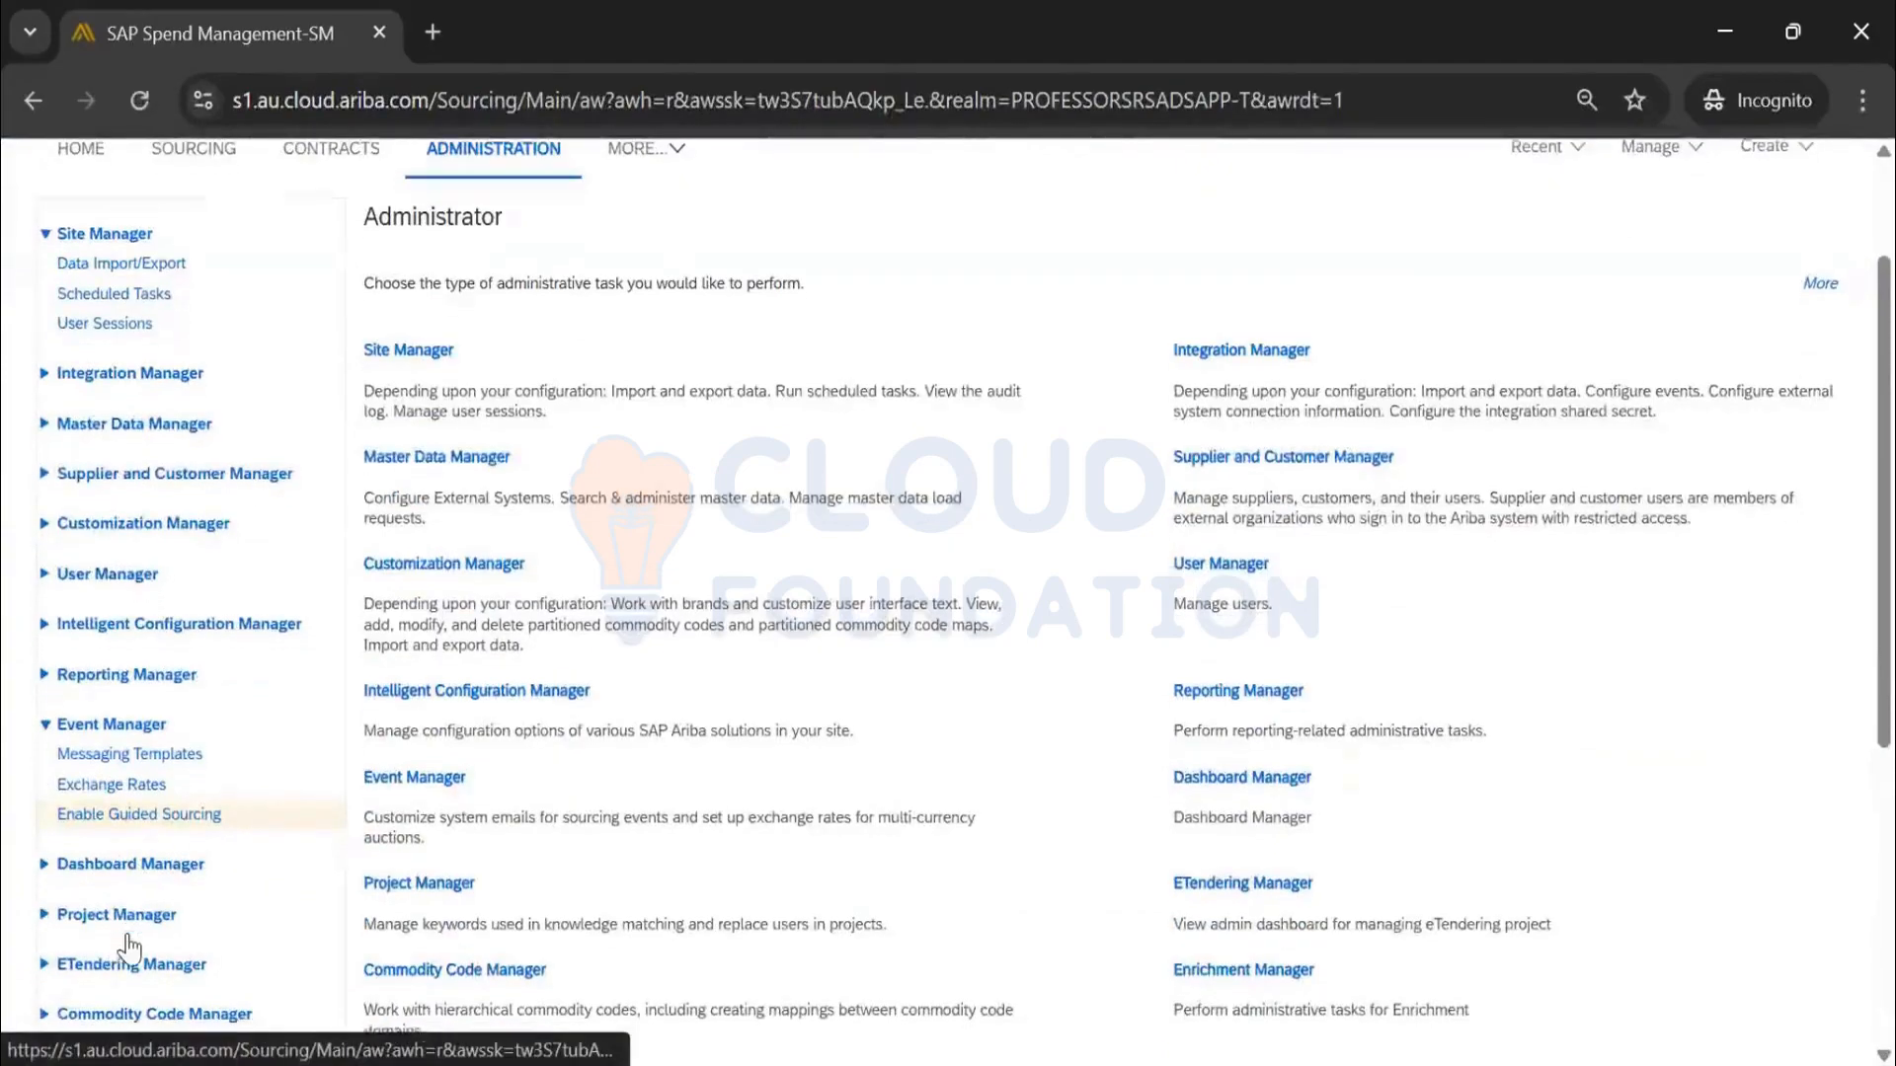
click(352, 508)
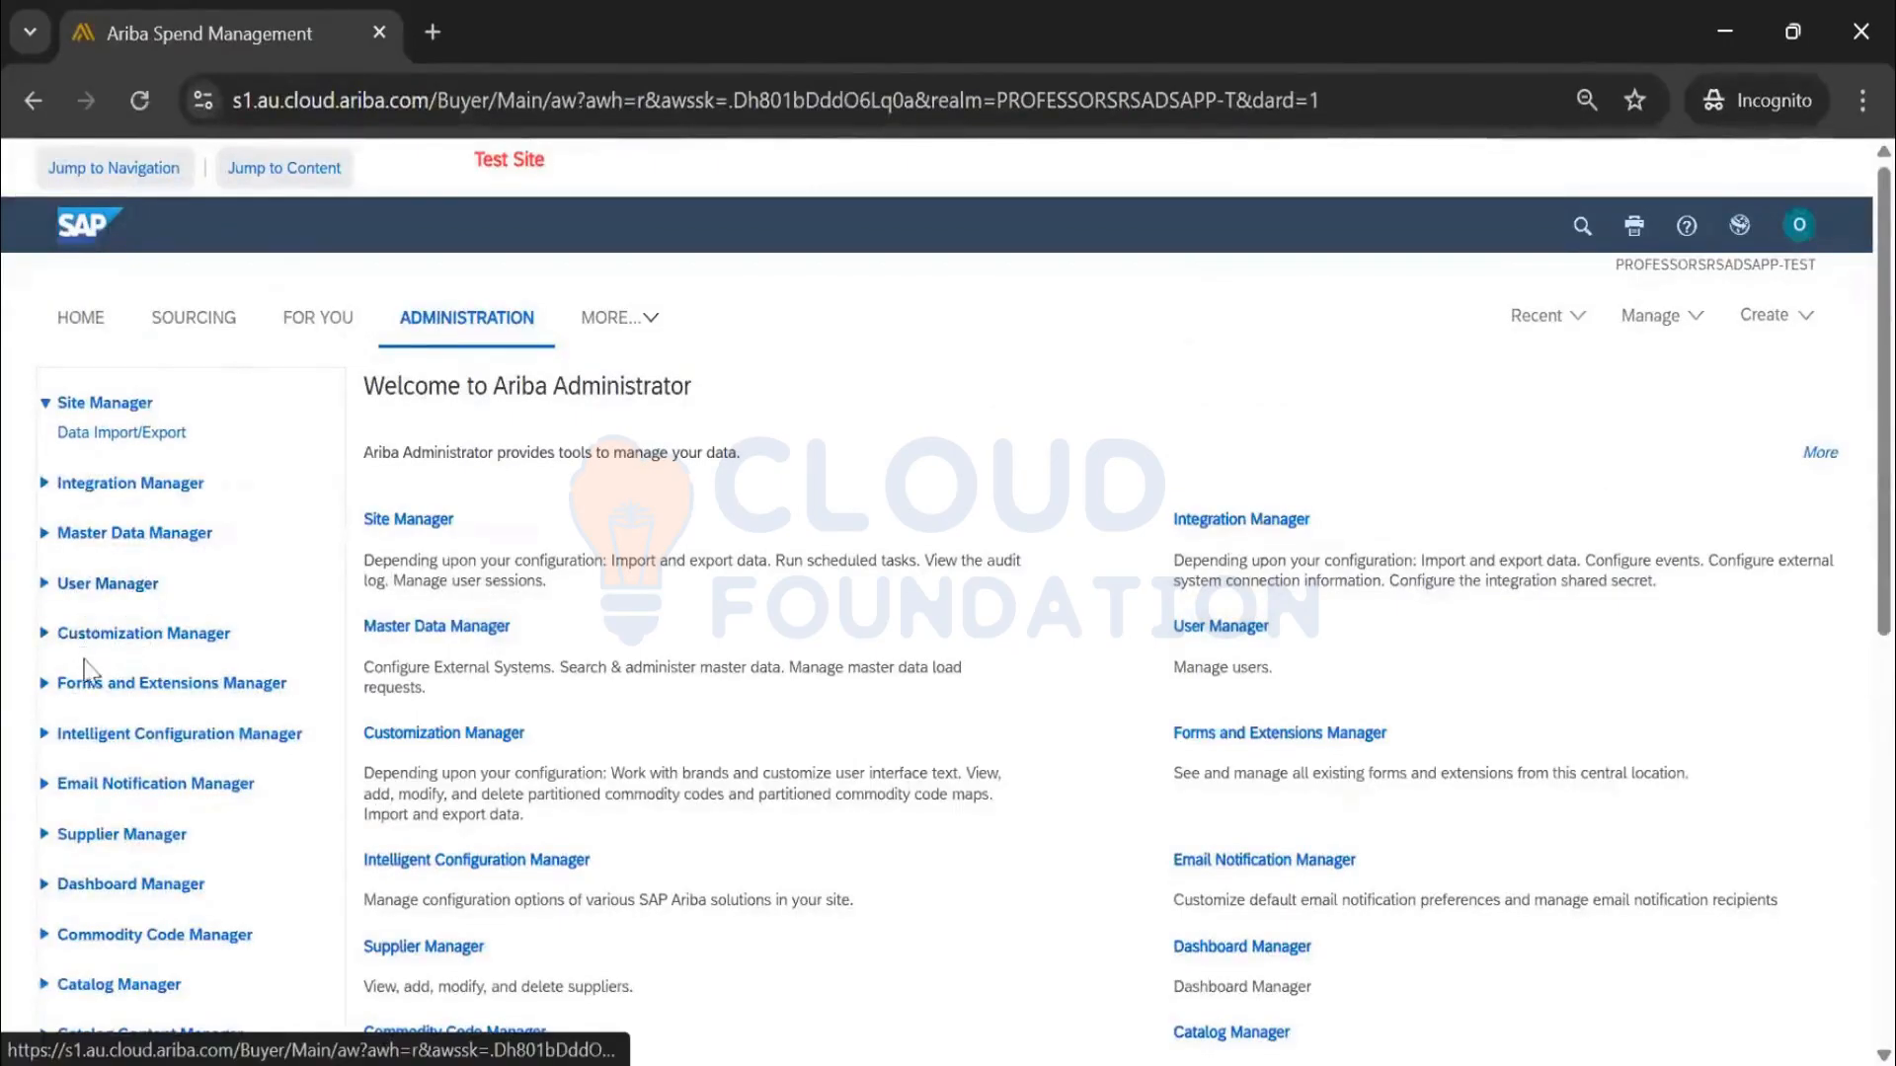
click(108, 584)
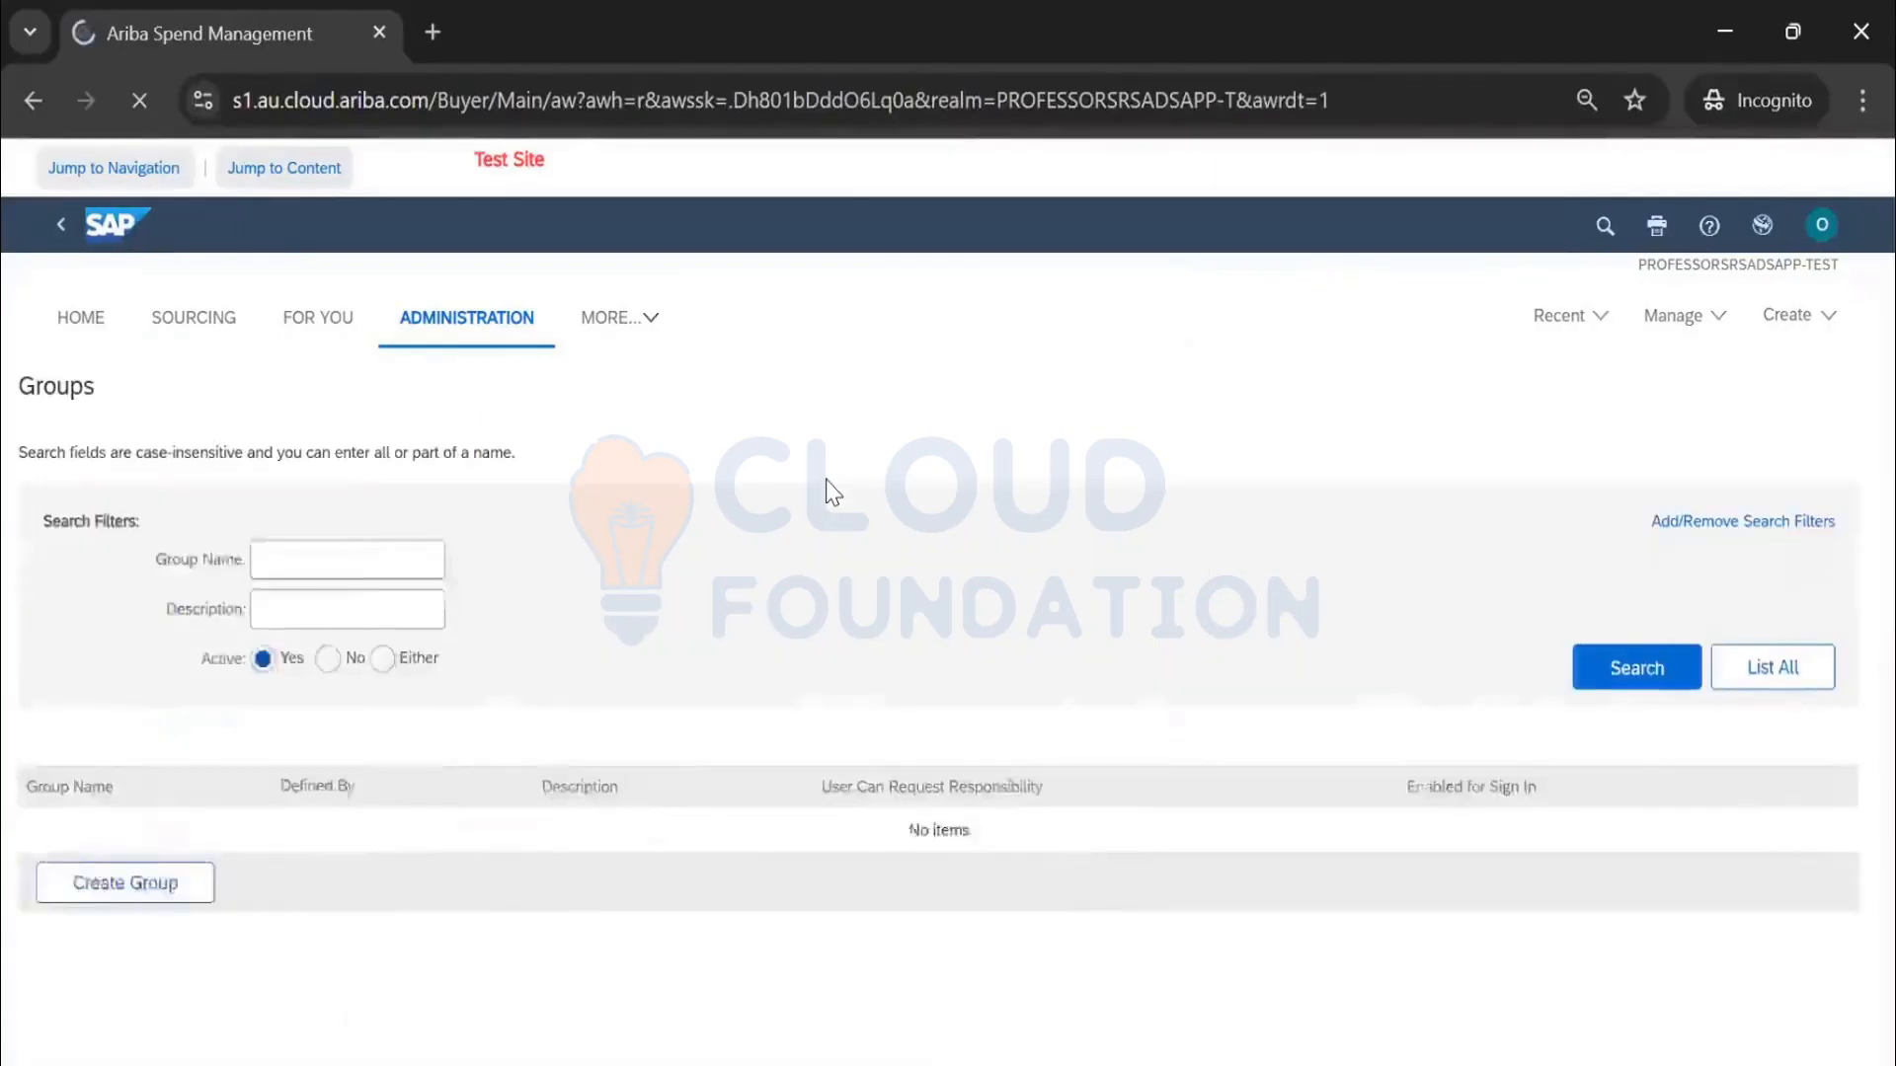
Search groups for 'category buyer' and open the Category Buyer group
text(catego)
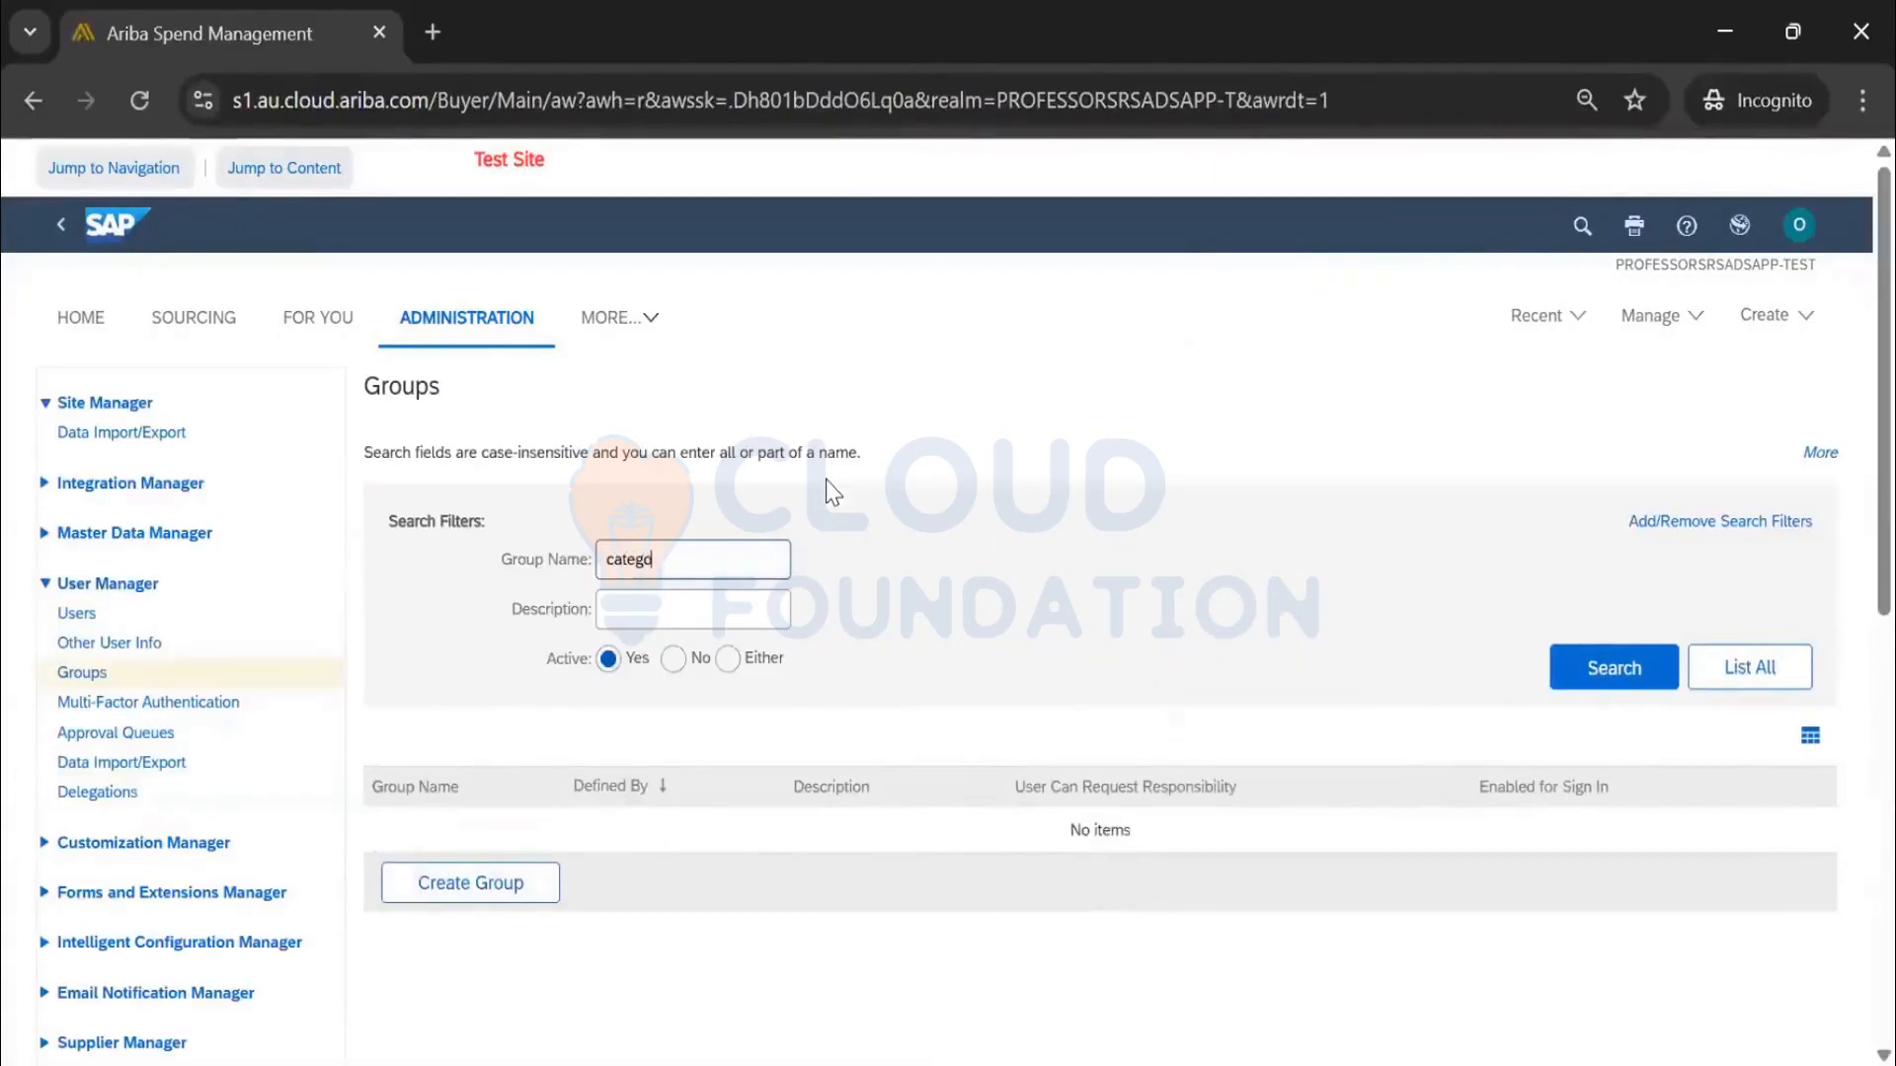
text(ry buyer)
click(1566, 665)
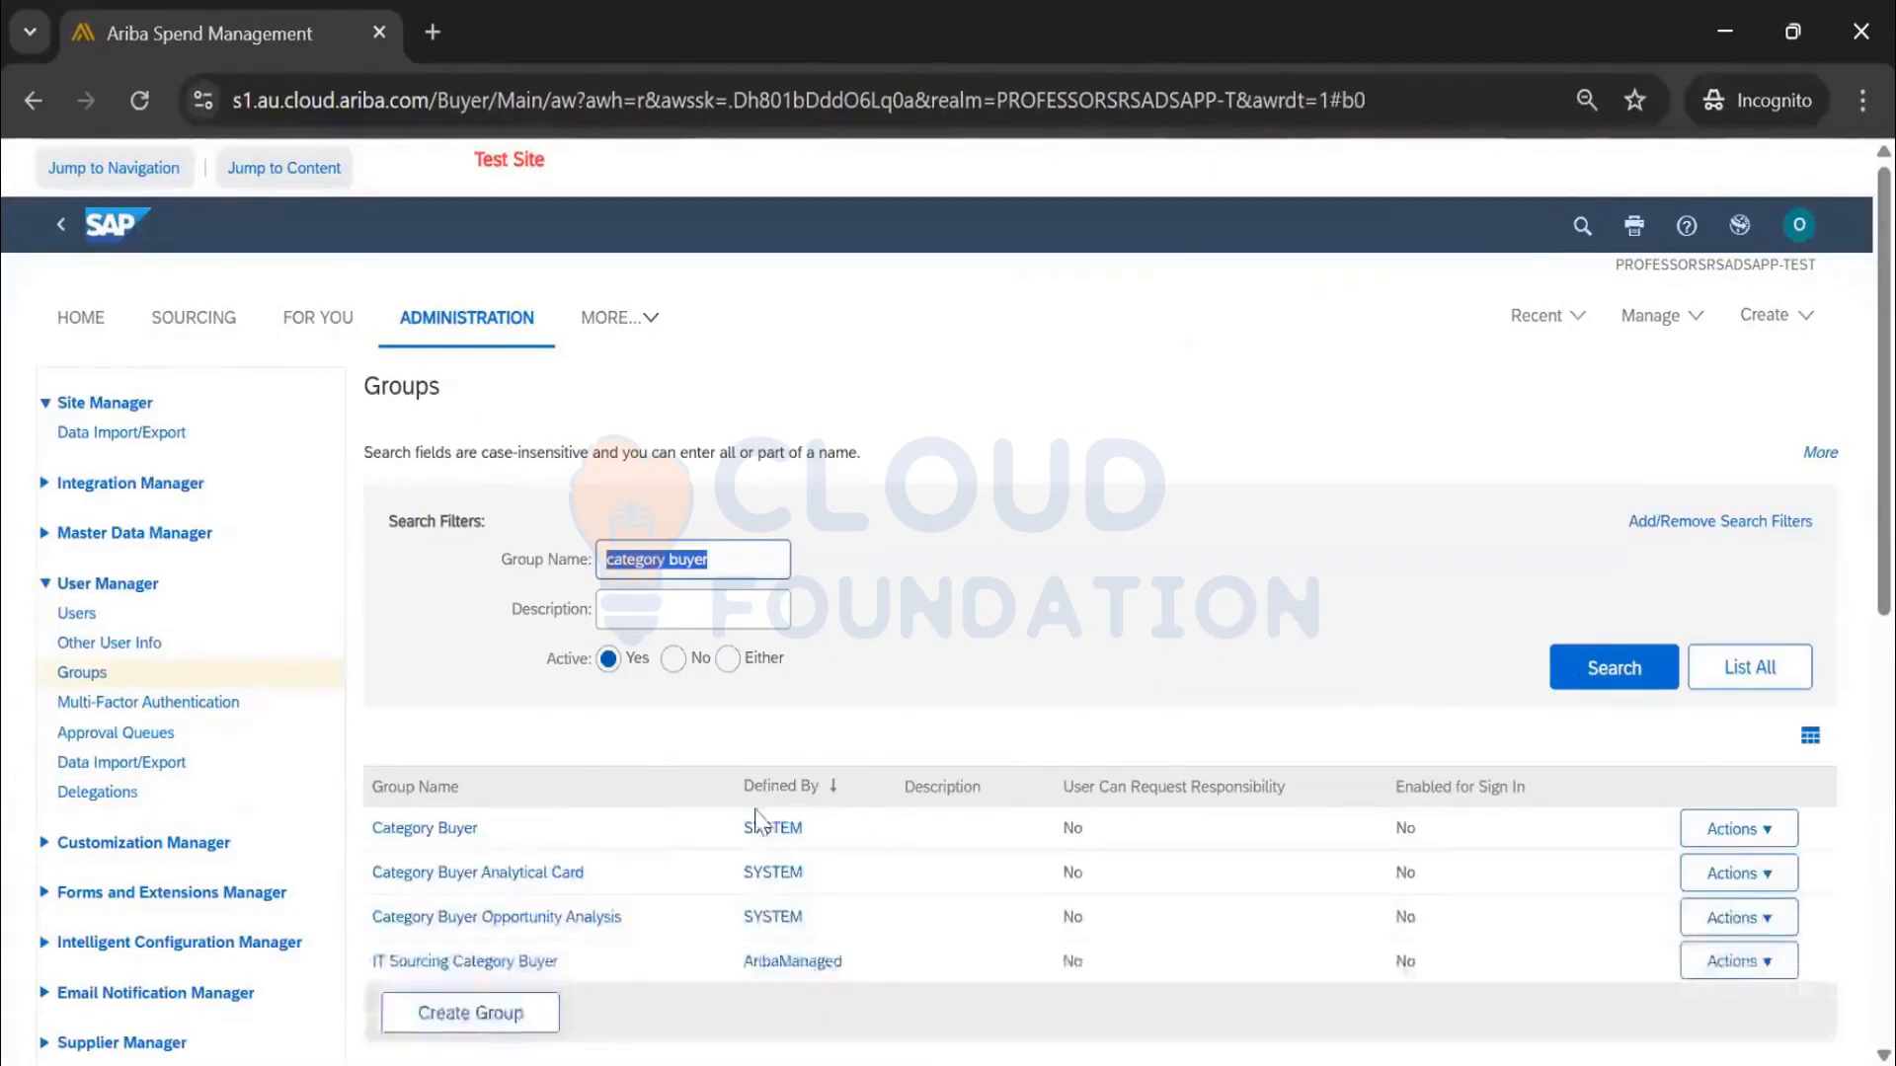
scroll(410, 692, down, 2)
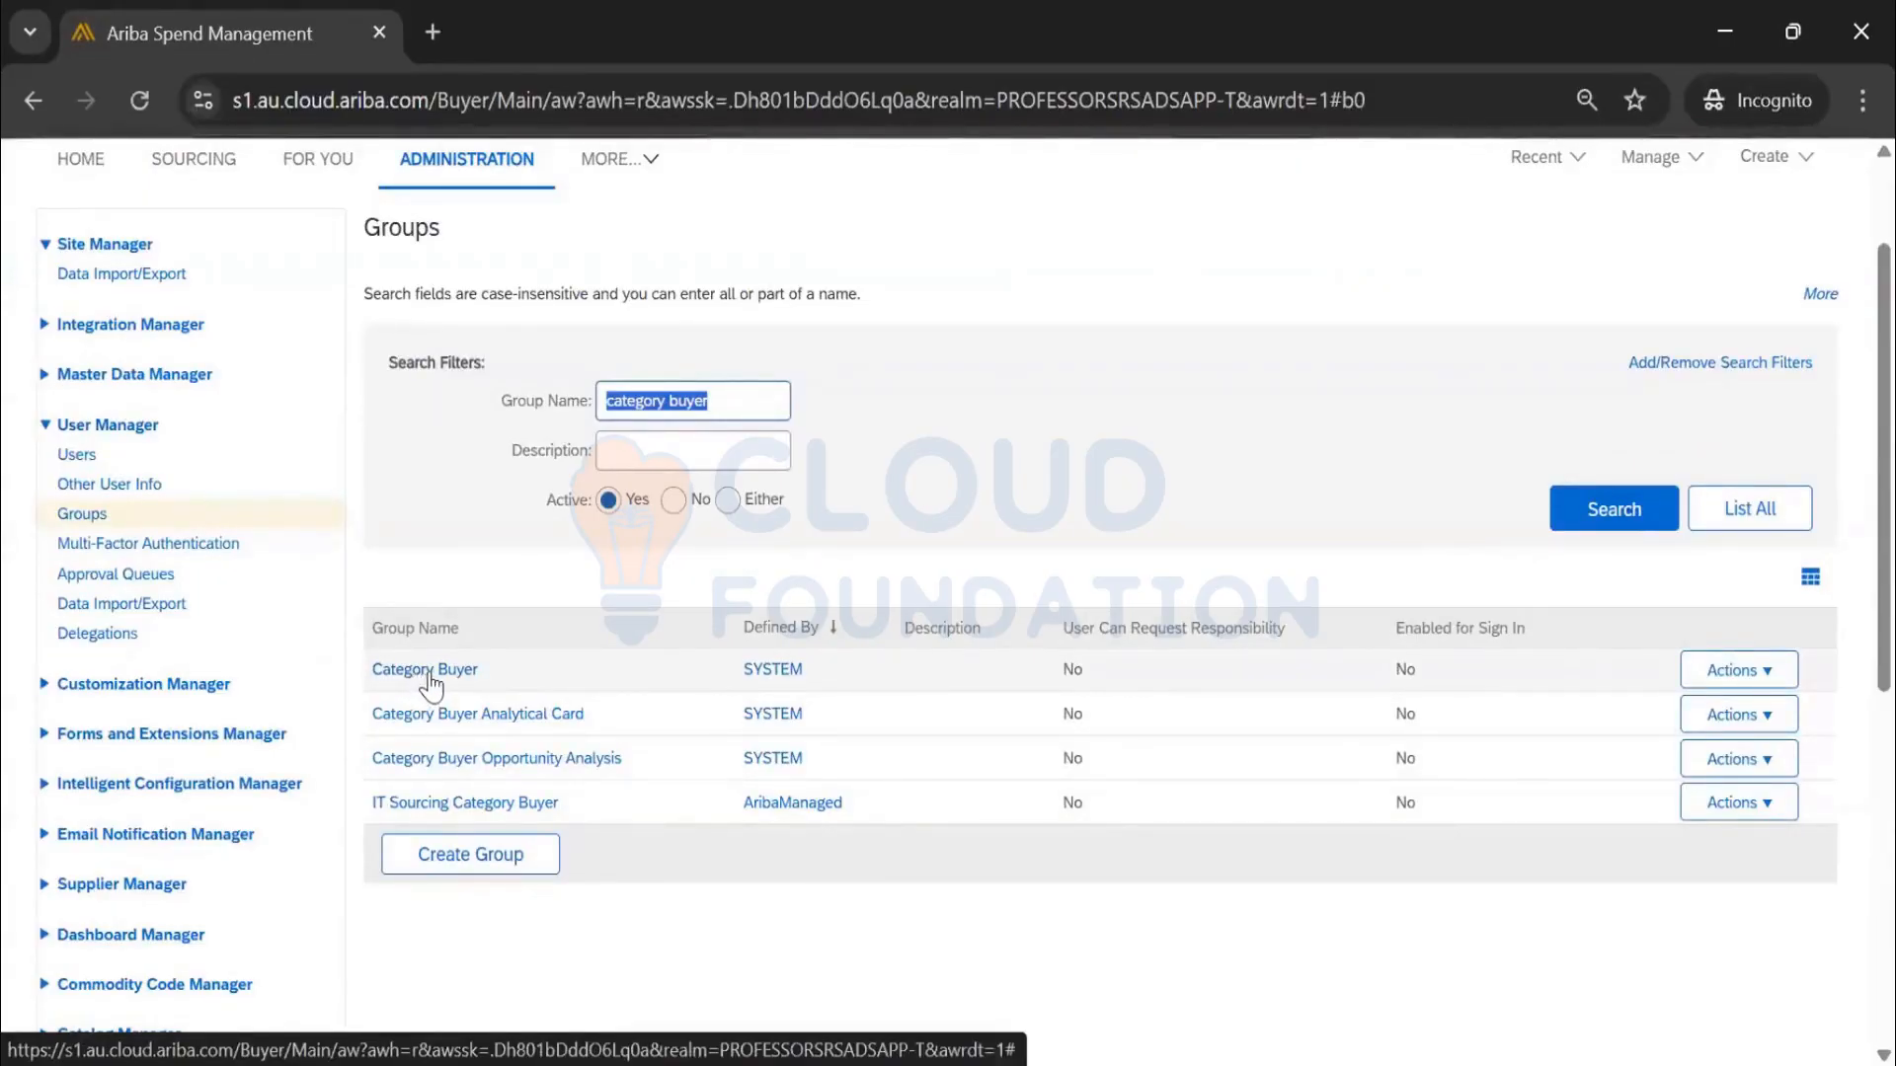
click(428, 676)
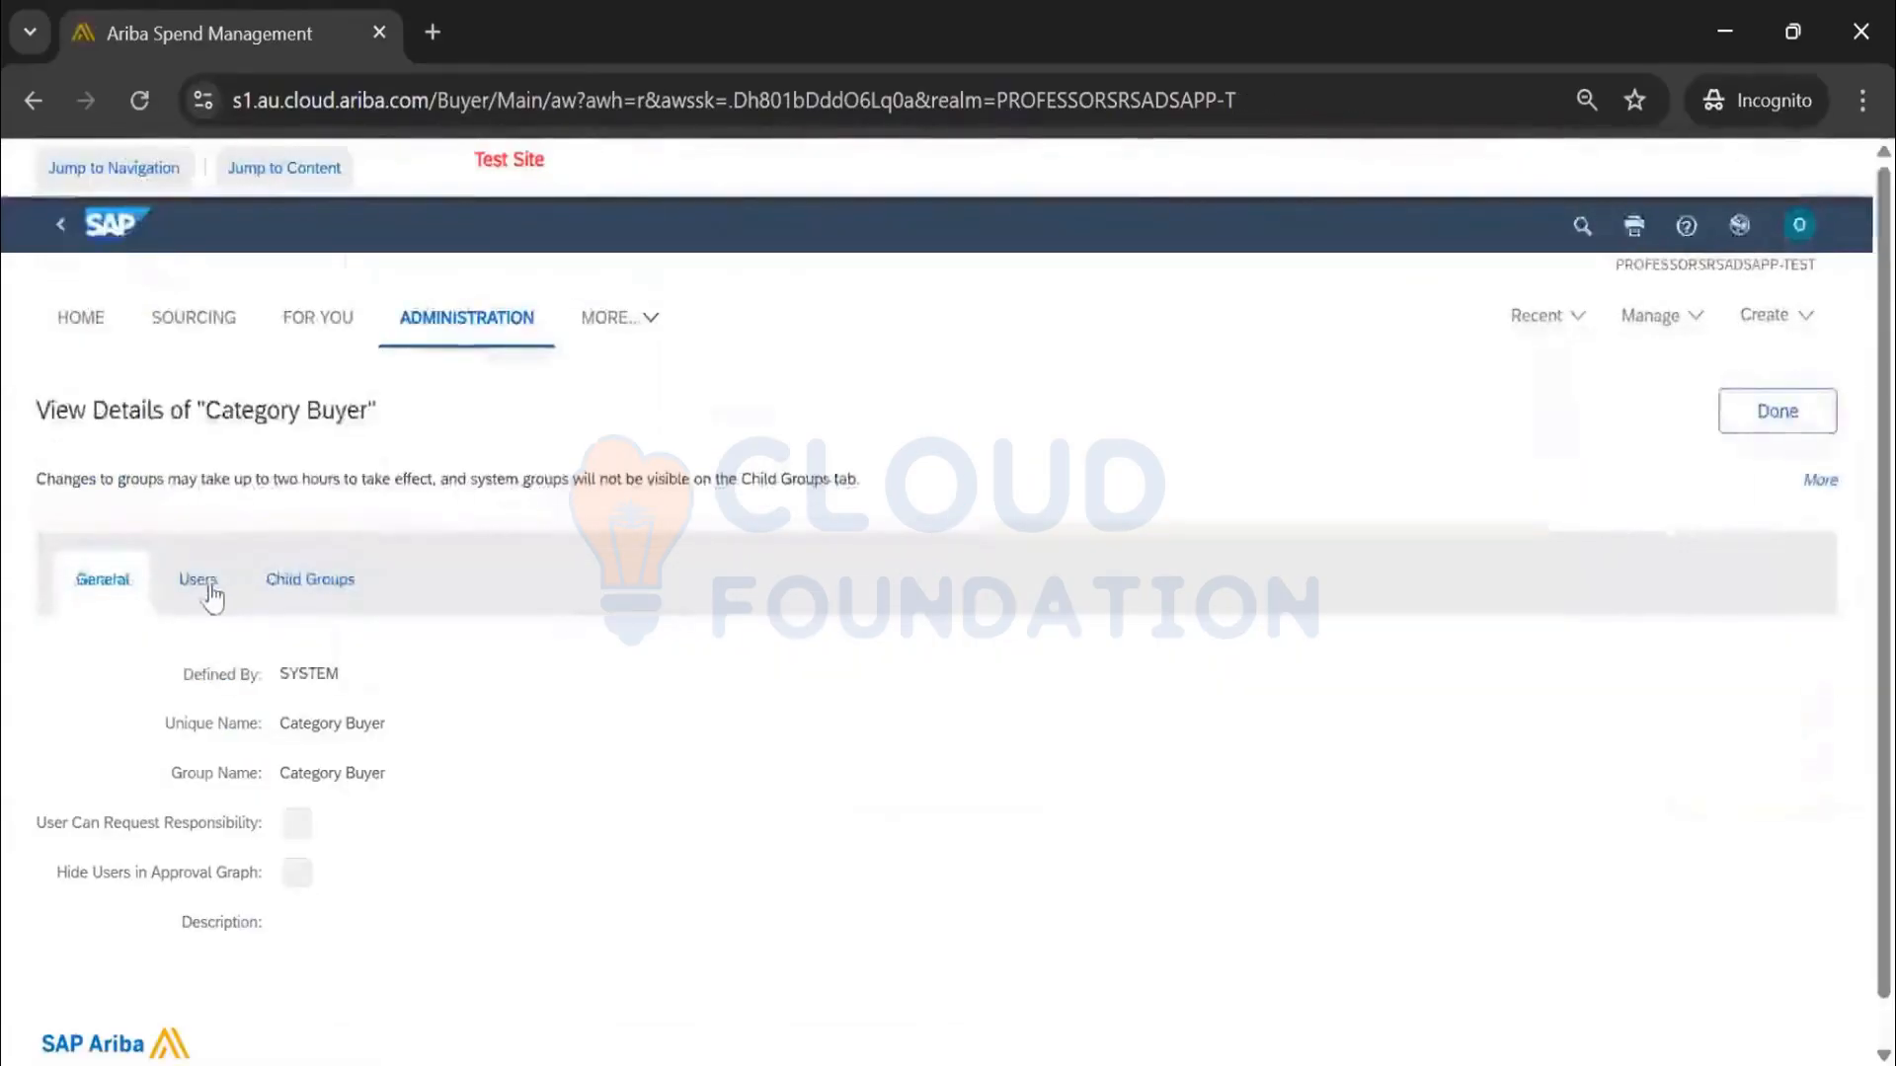
Review the Category Buyer group's Users list, then close the group details with Done
click(198, 582)
scroll(494, 717, down, 5)
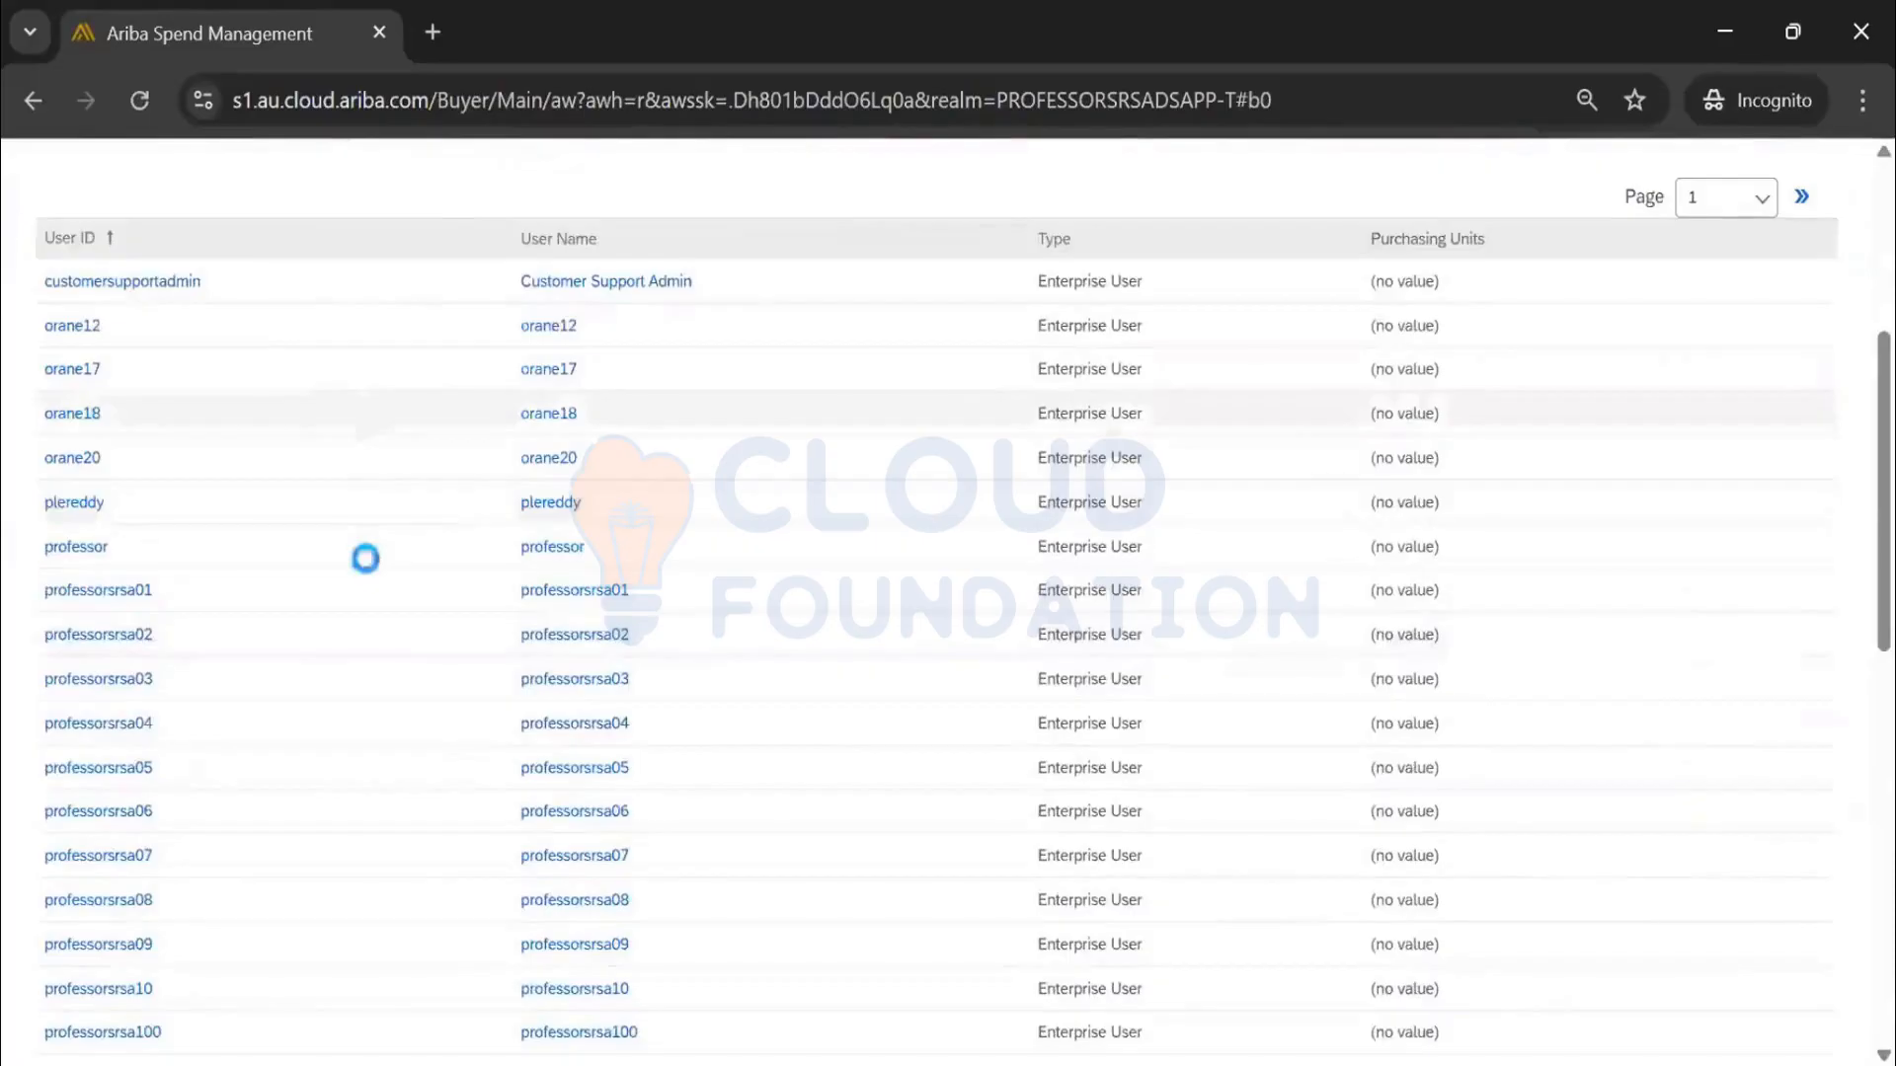
scroll(365, 682, down, 10)
scroll(364, 678, up, 10)
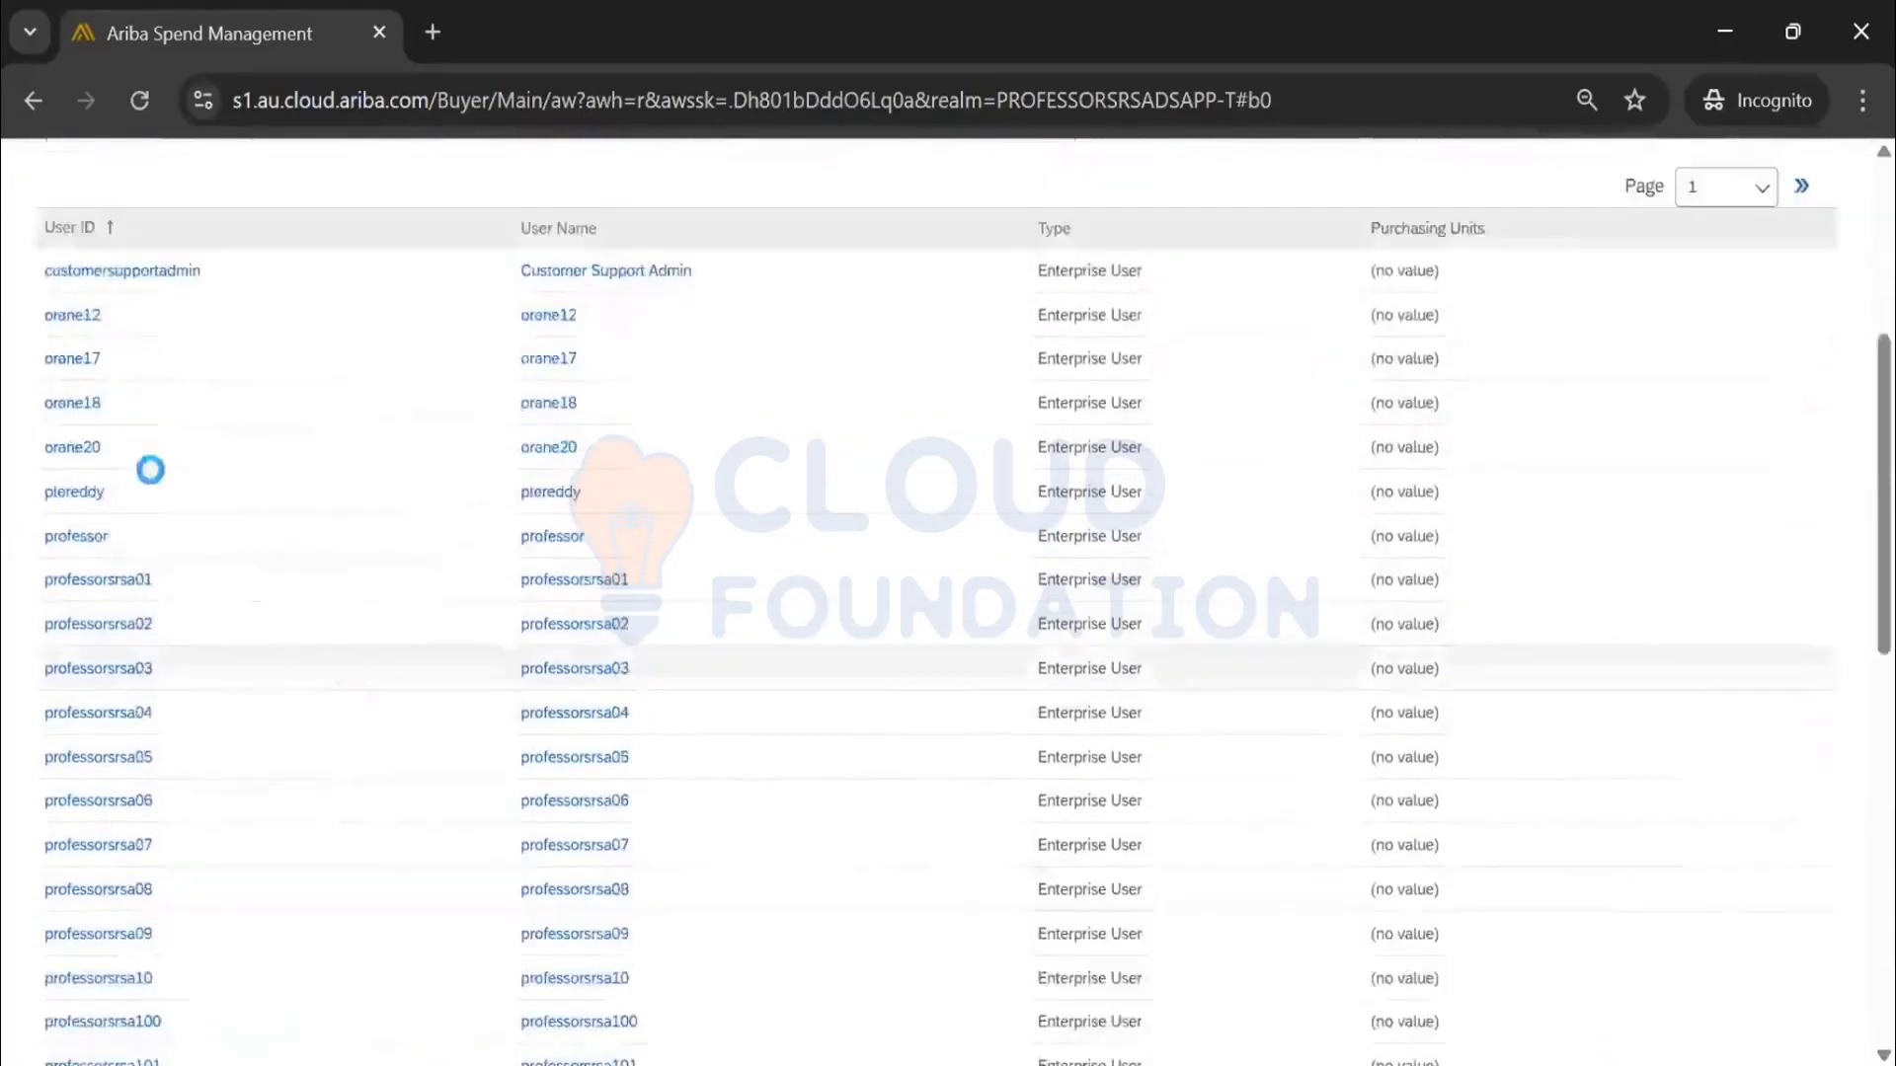
scroll(1855, 513, up, 3)
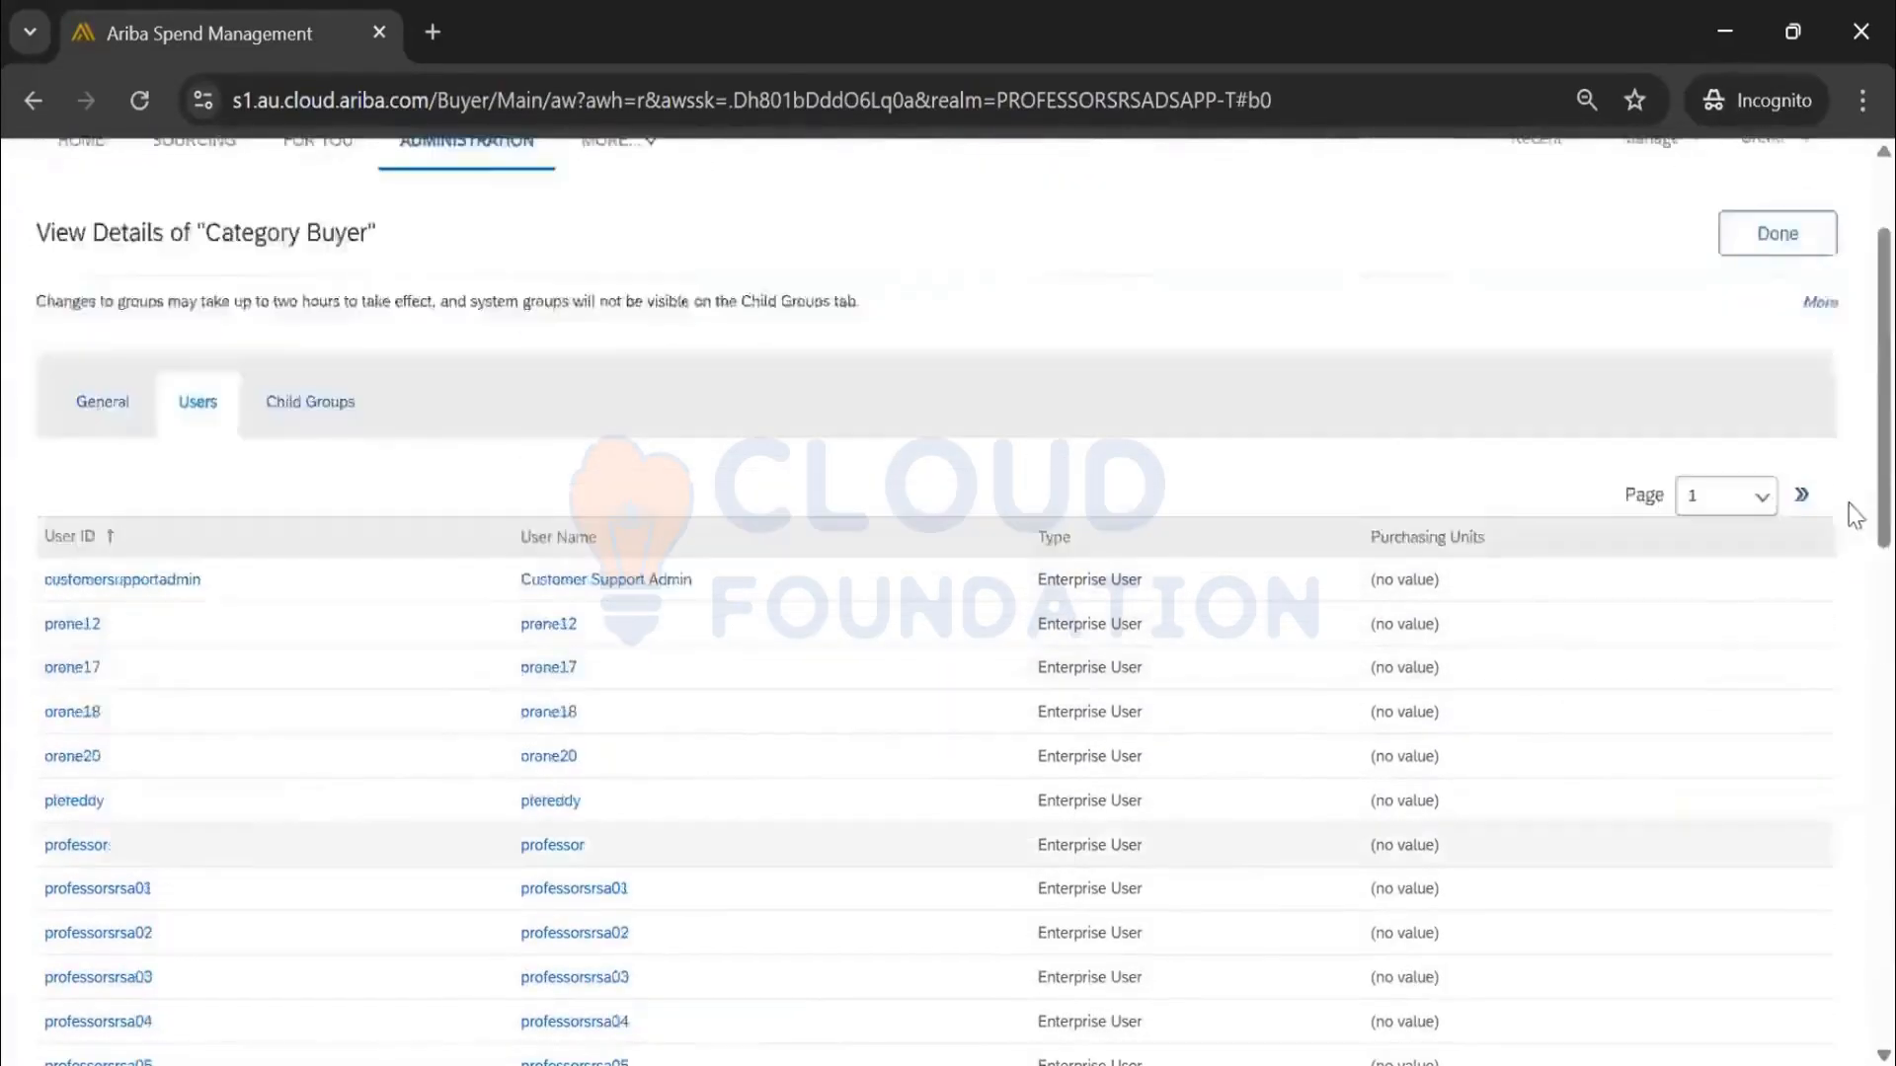
scroll(1854, 513, up, 2)
click(1783, 411)
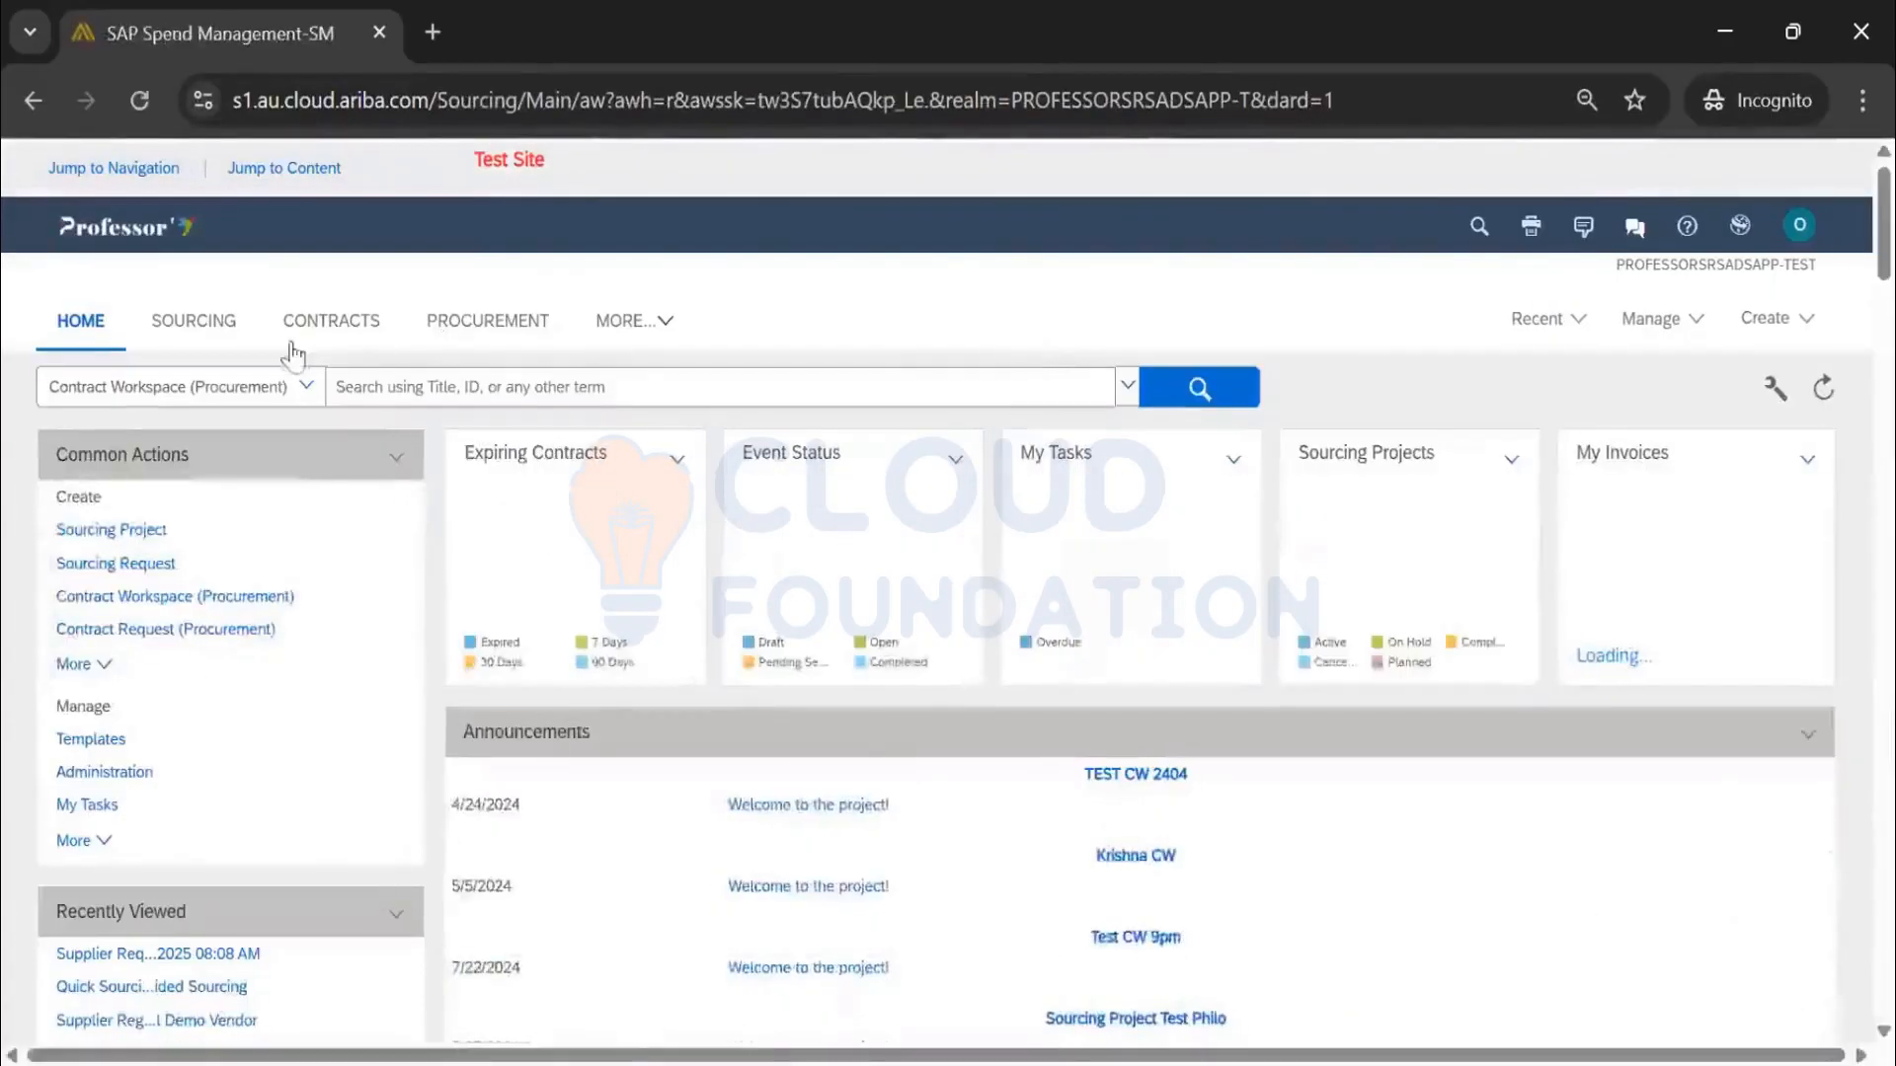
Switch to the For You feed from the MORE... workspace list
click(640, 323)
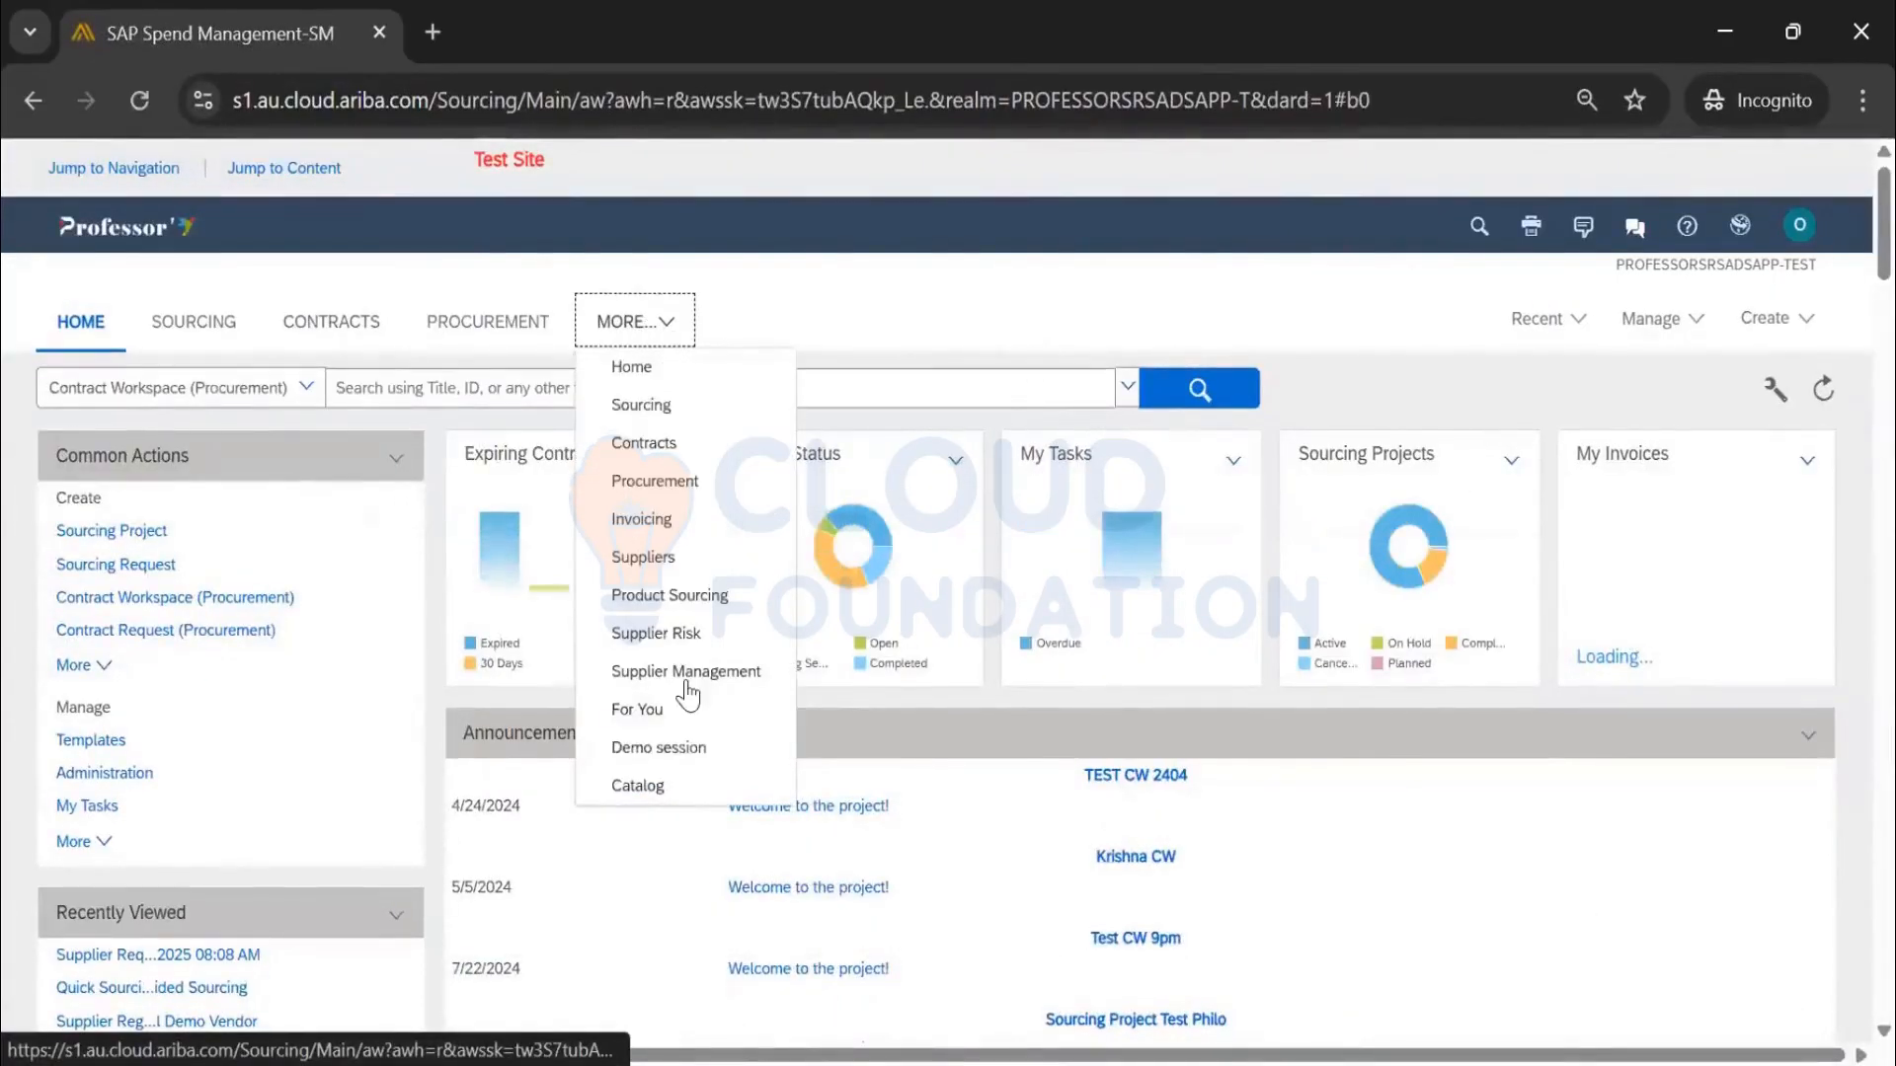
click(644, 711)
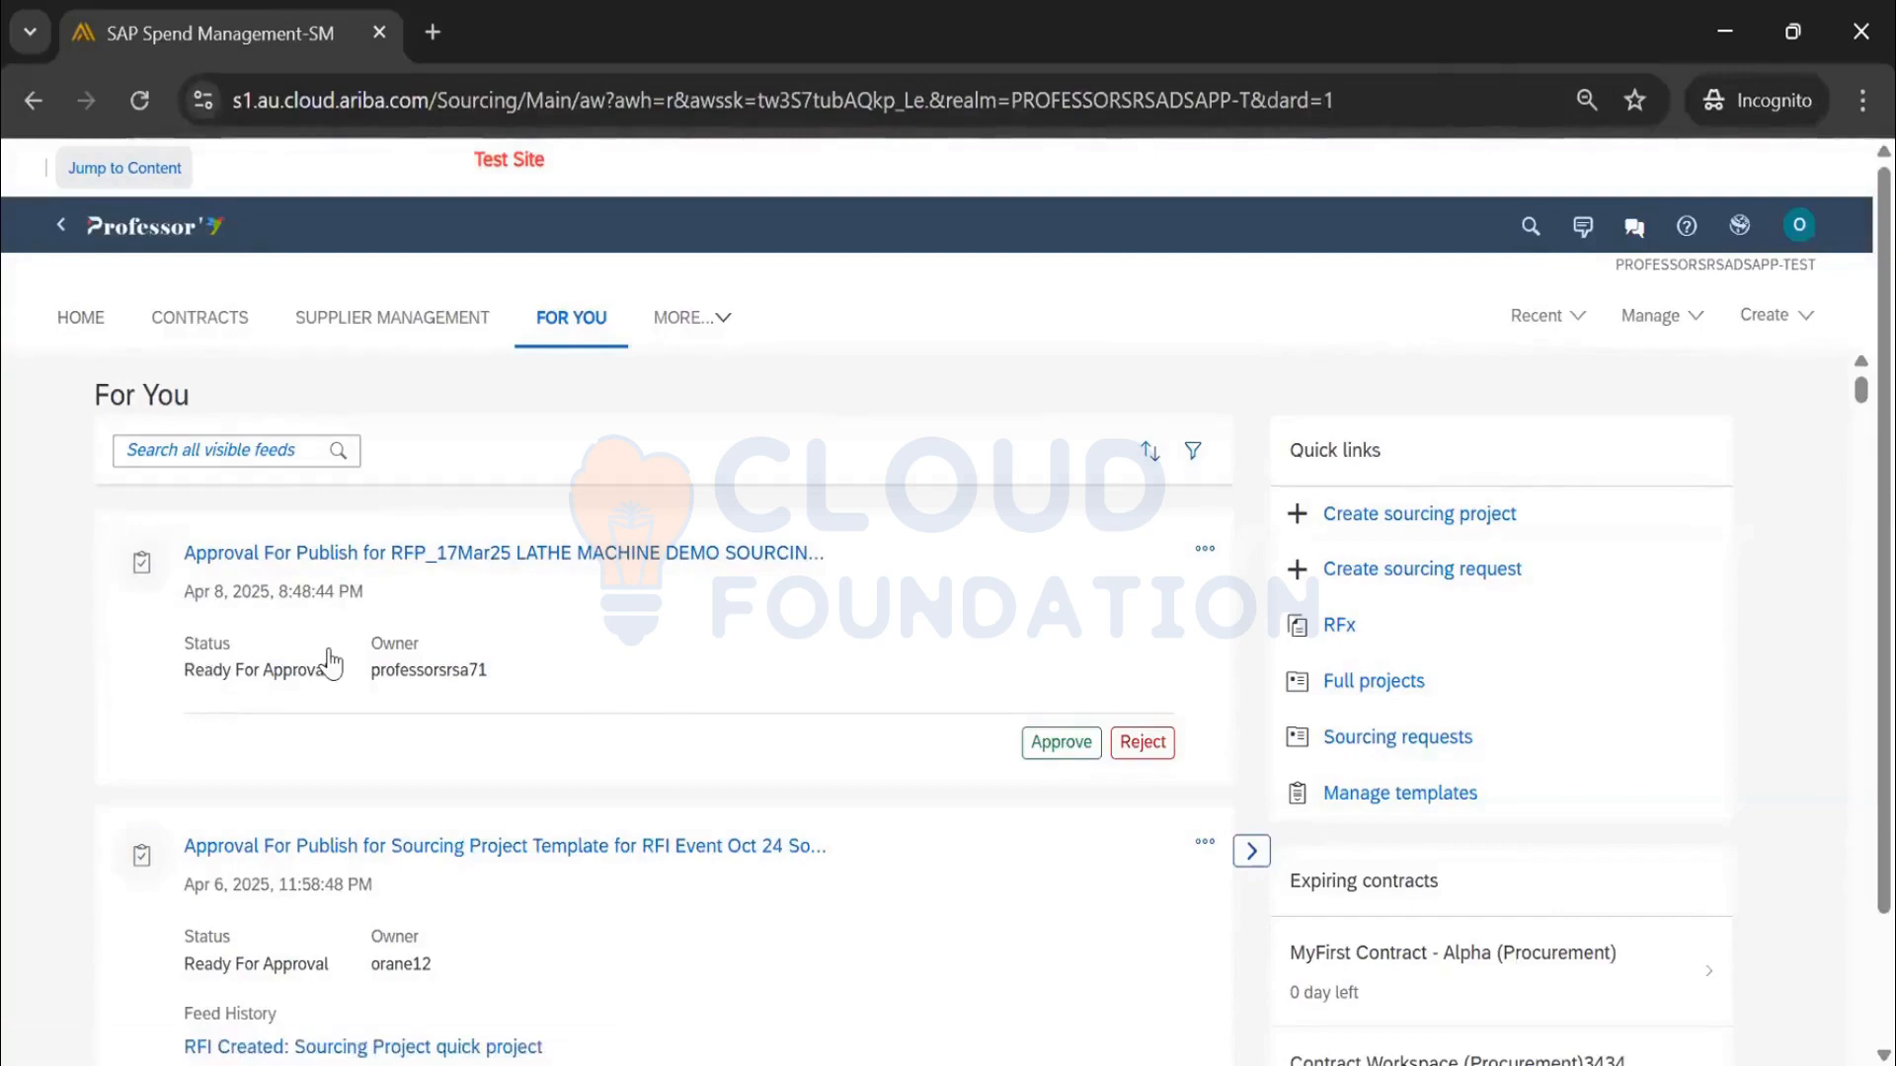
click(1077, 760)
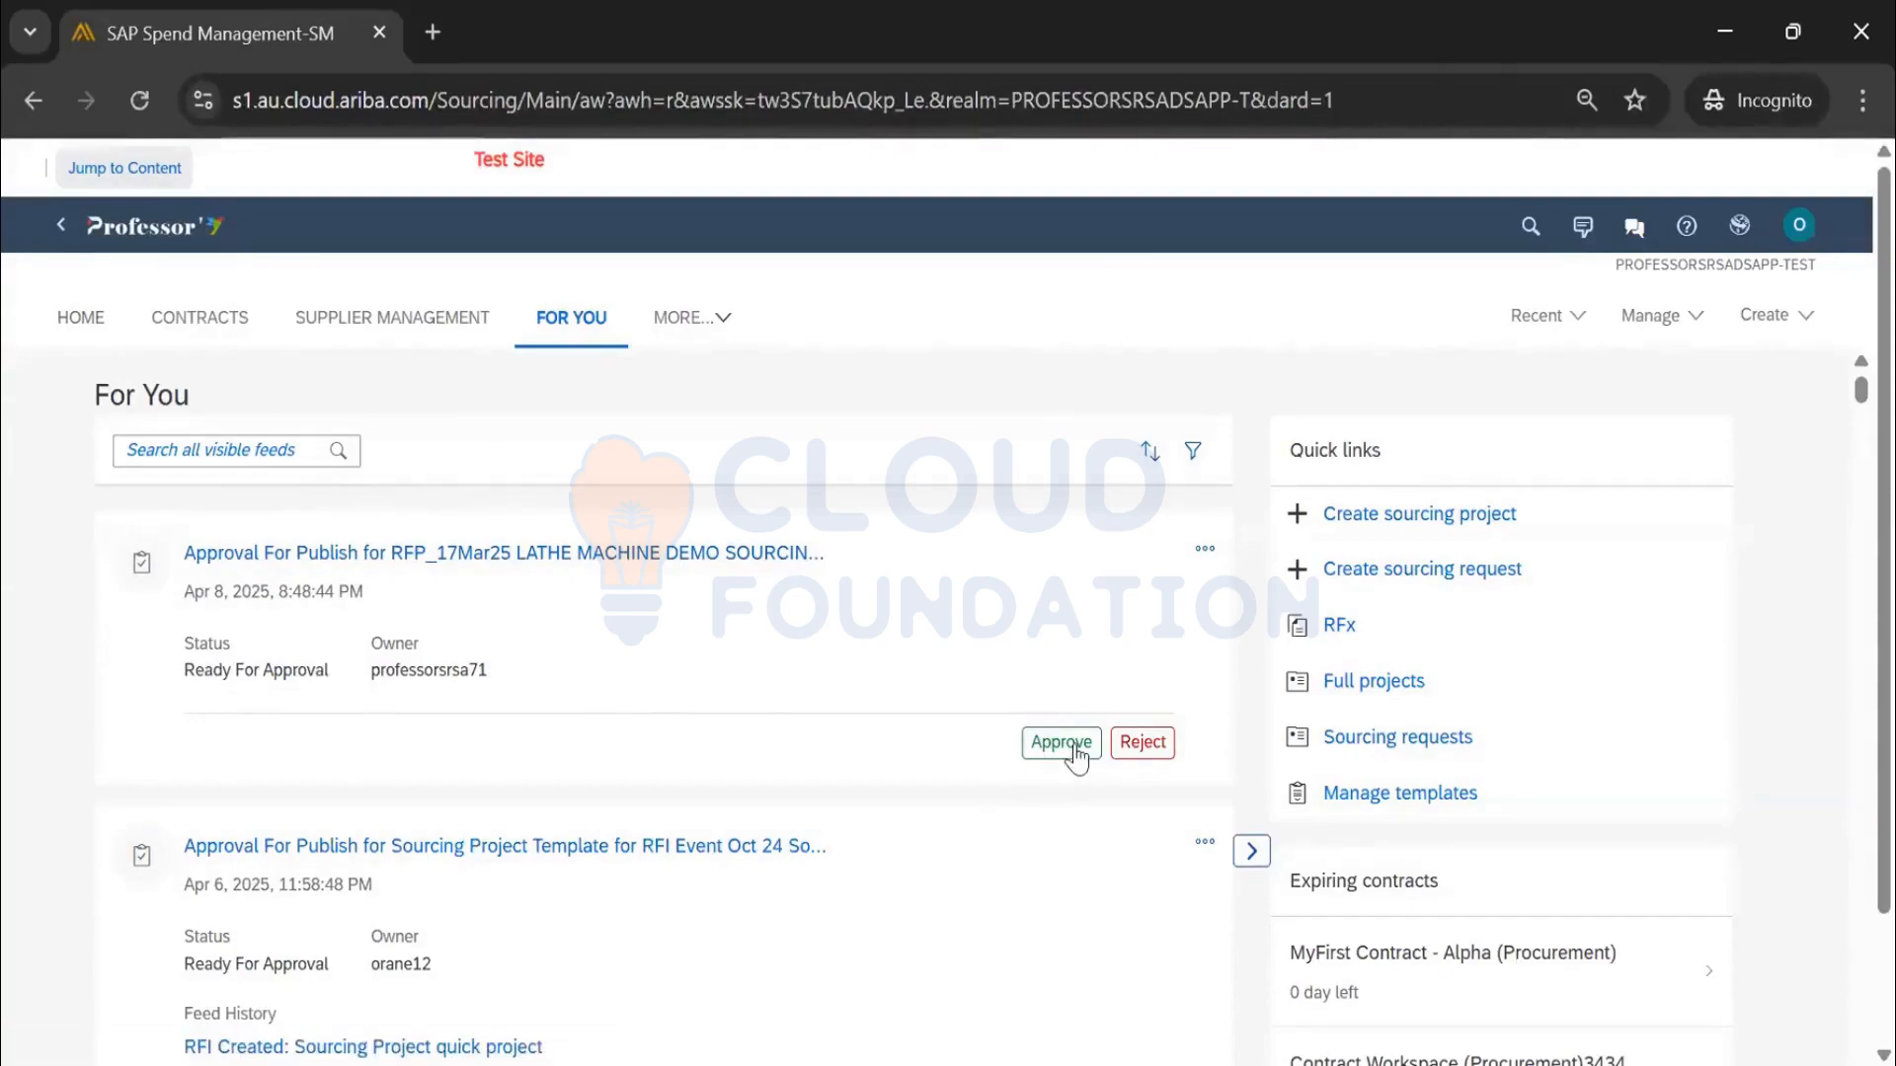
Scroll through the For You auctions and approvals, then open the Sourcing requests quick link
scroll(711, 702, down, 5)
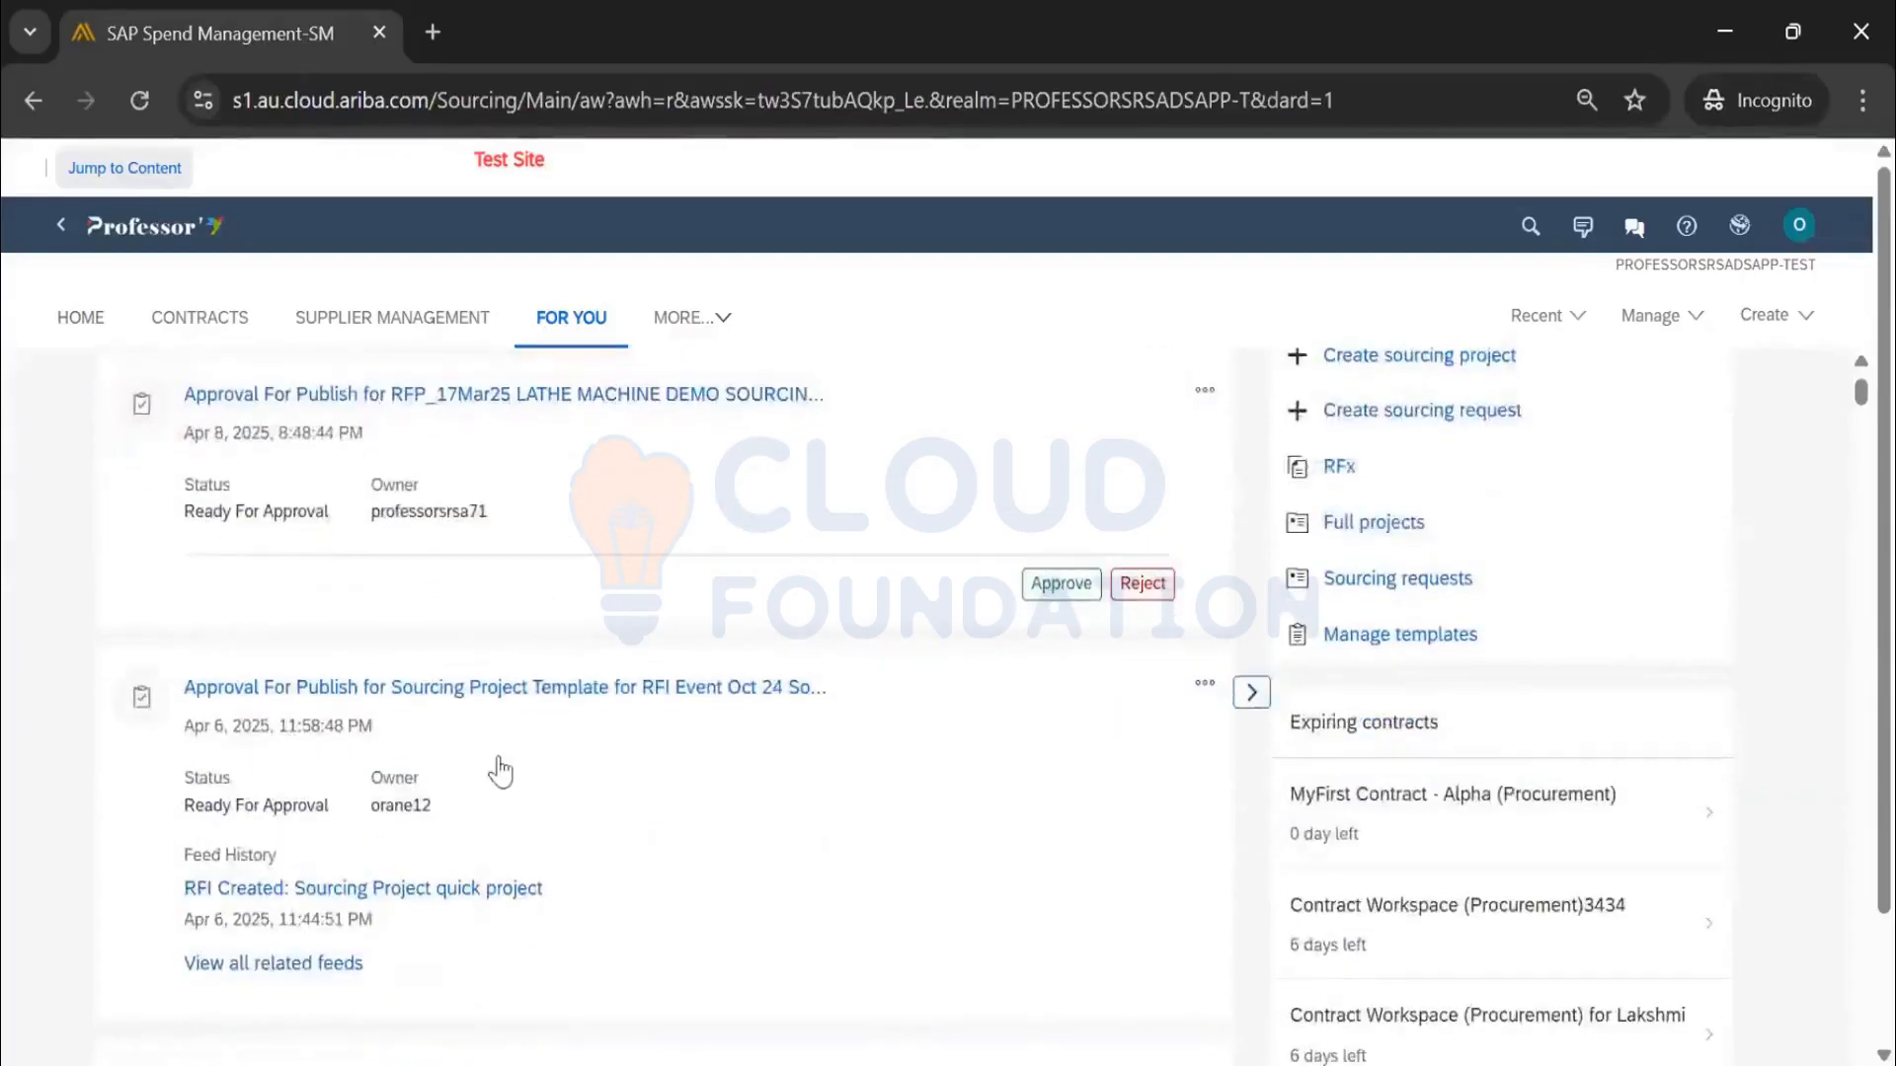
scroll(503, 701, down, 4)
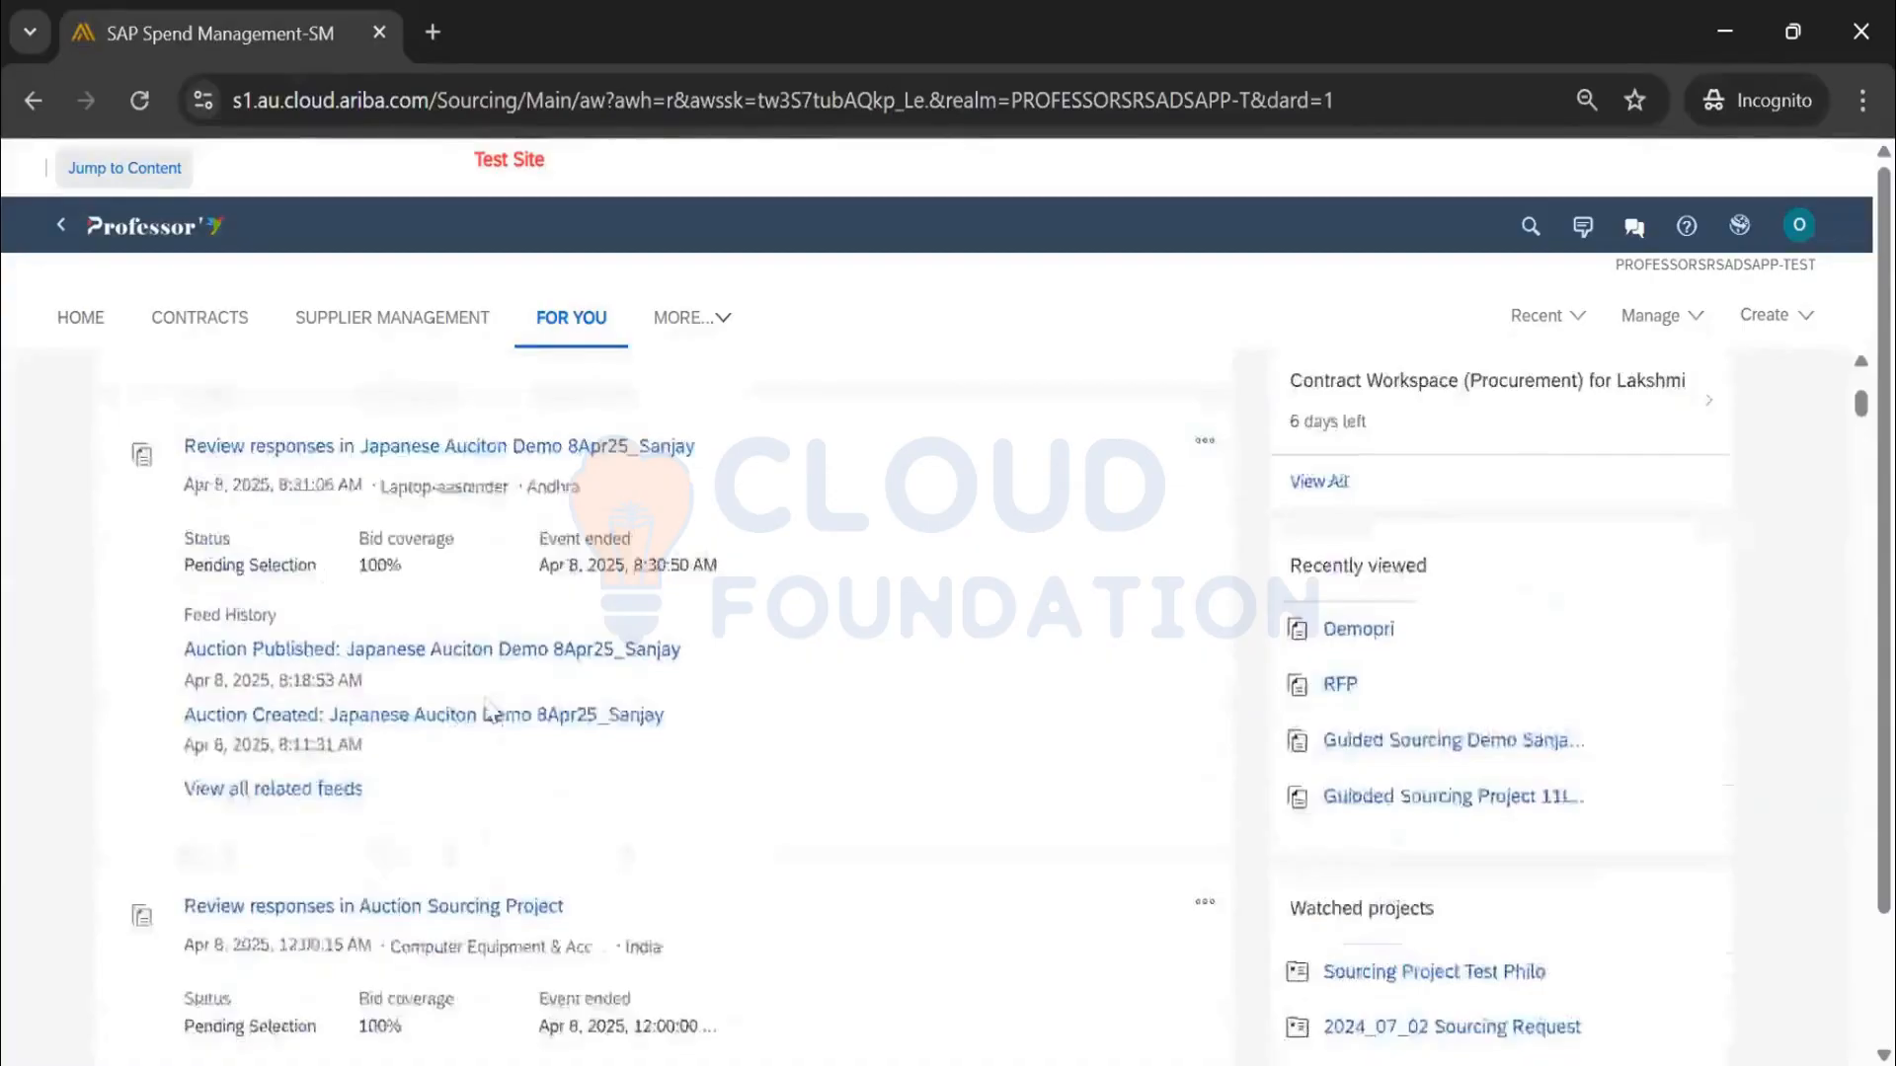
scroll(485, 707, down, 15)
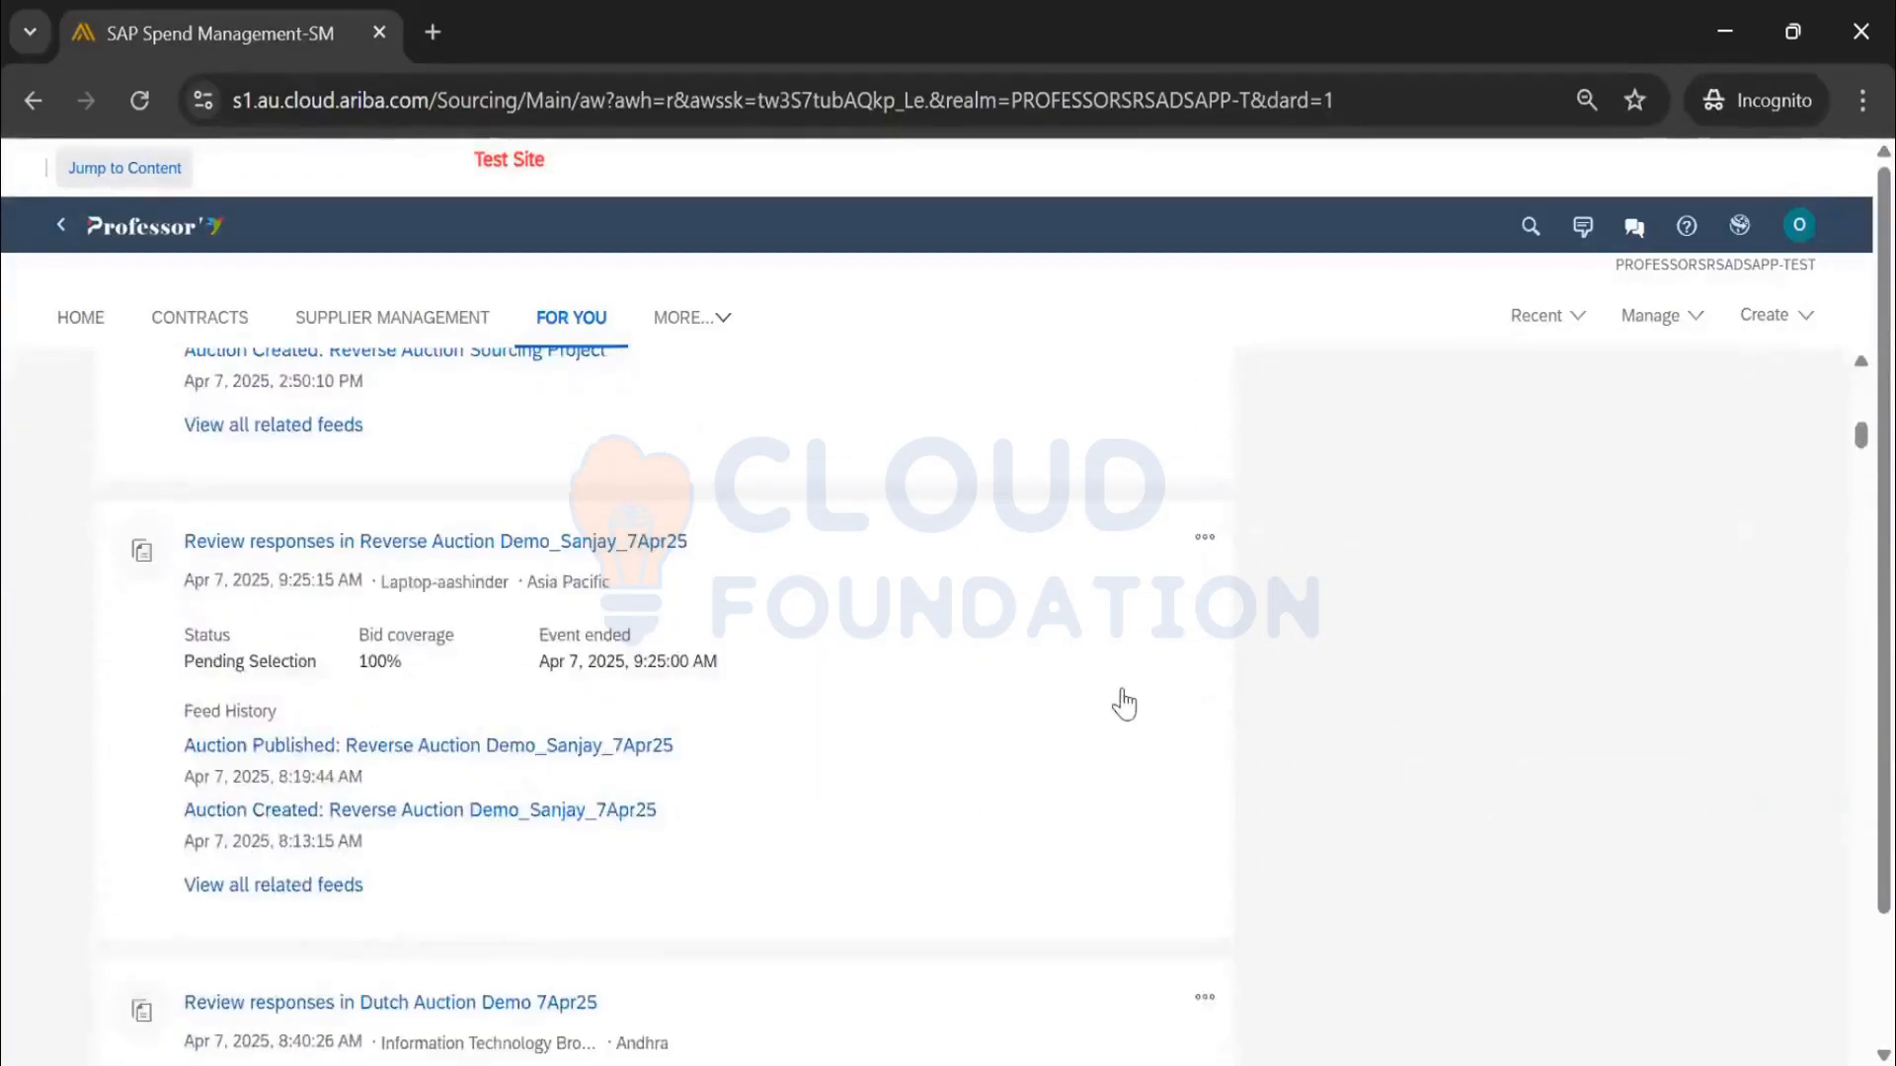
scroll(1185, 641, up, 2)
scroll(1176, 760, down, 4)
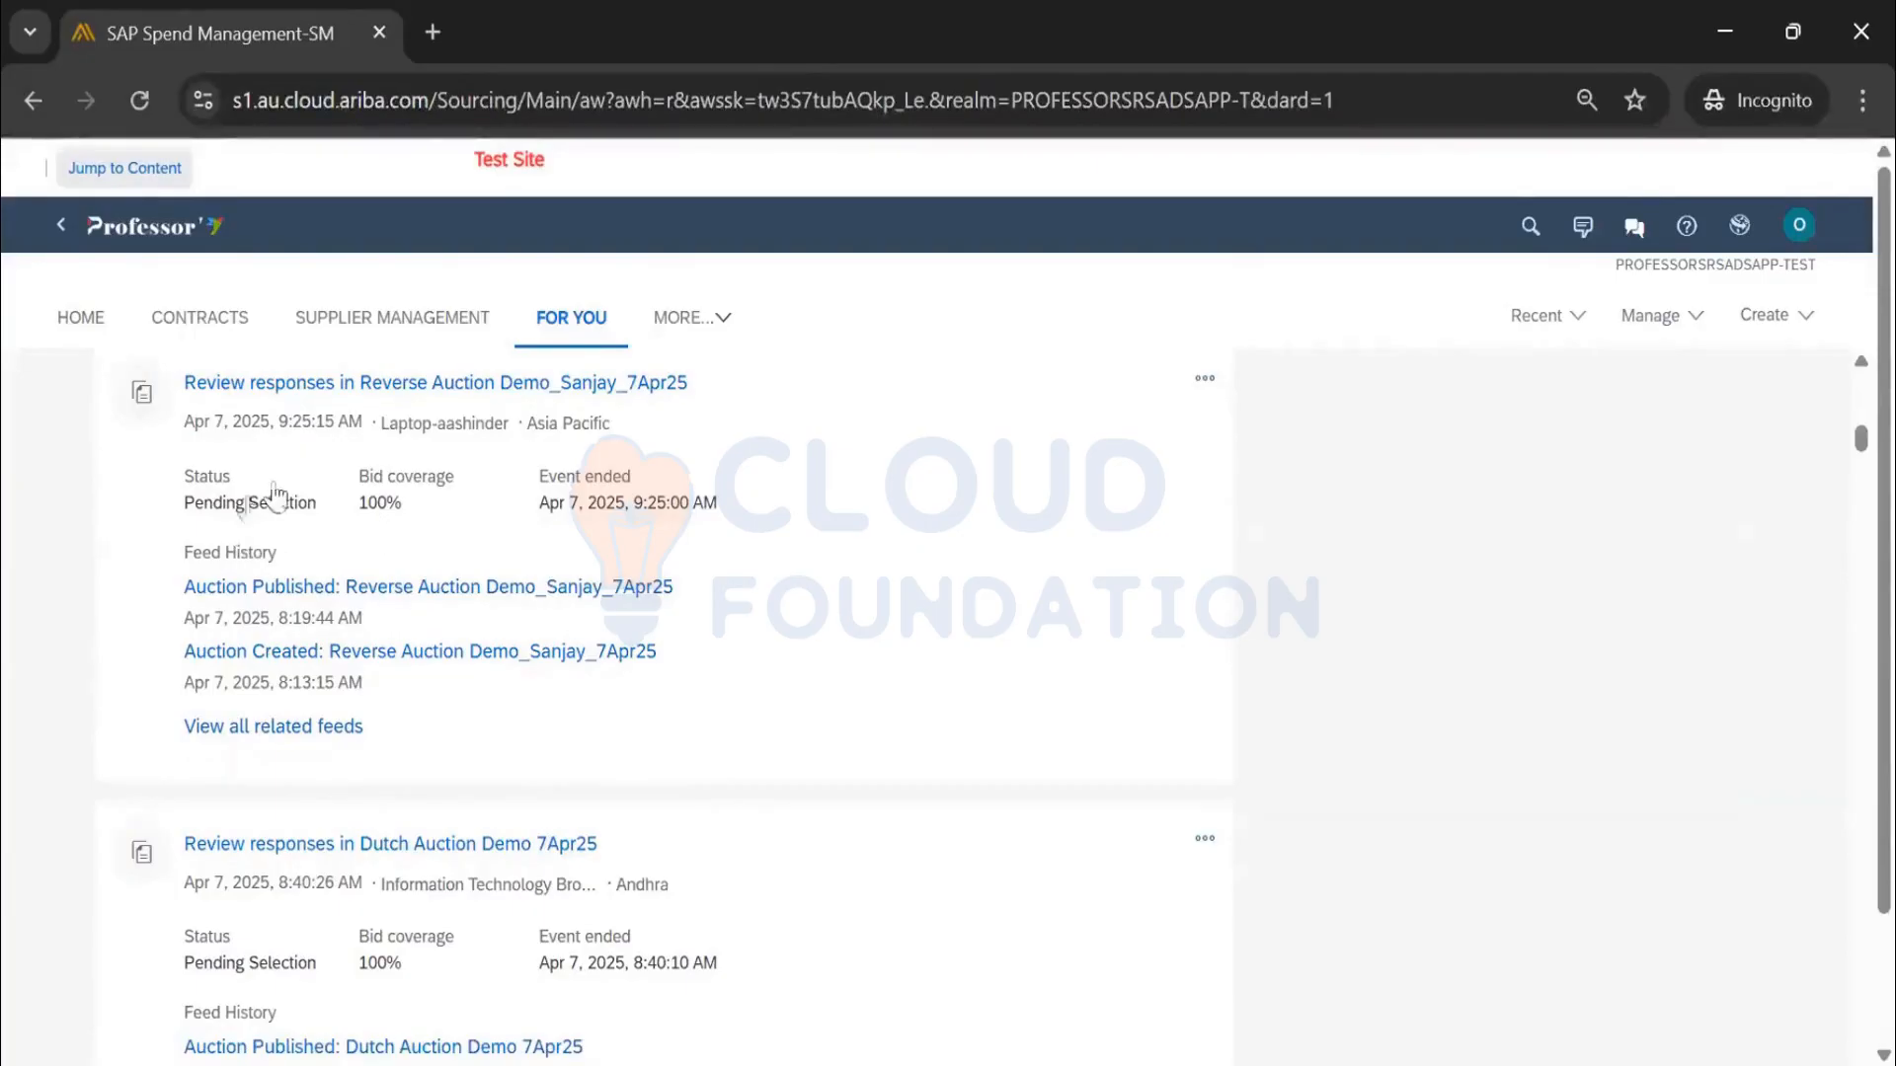
scroll(242, 553, up, 2)
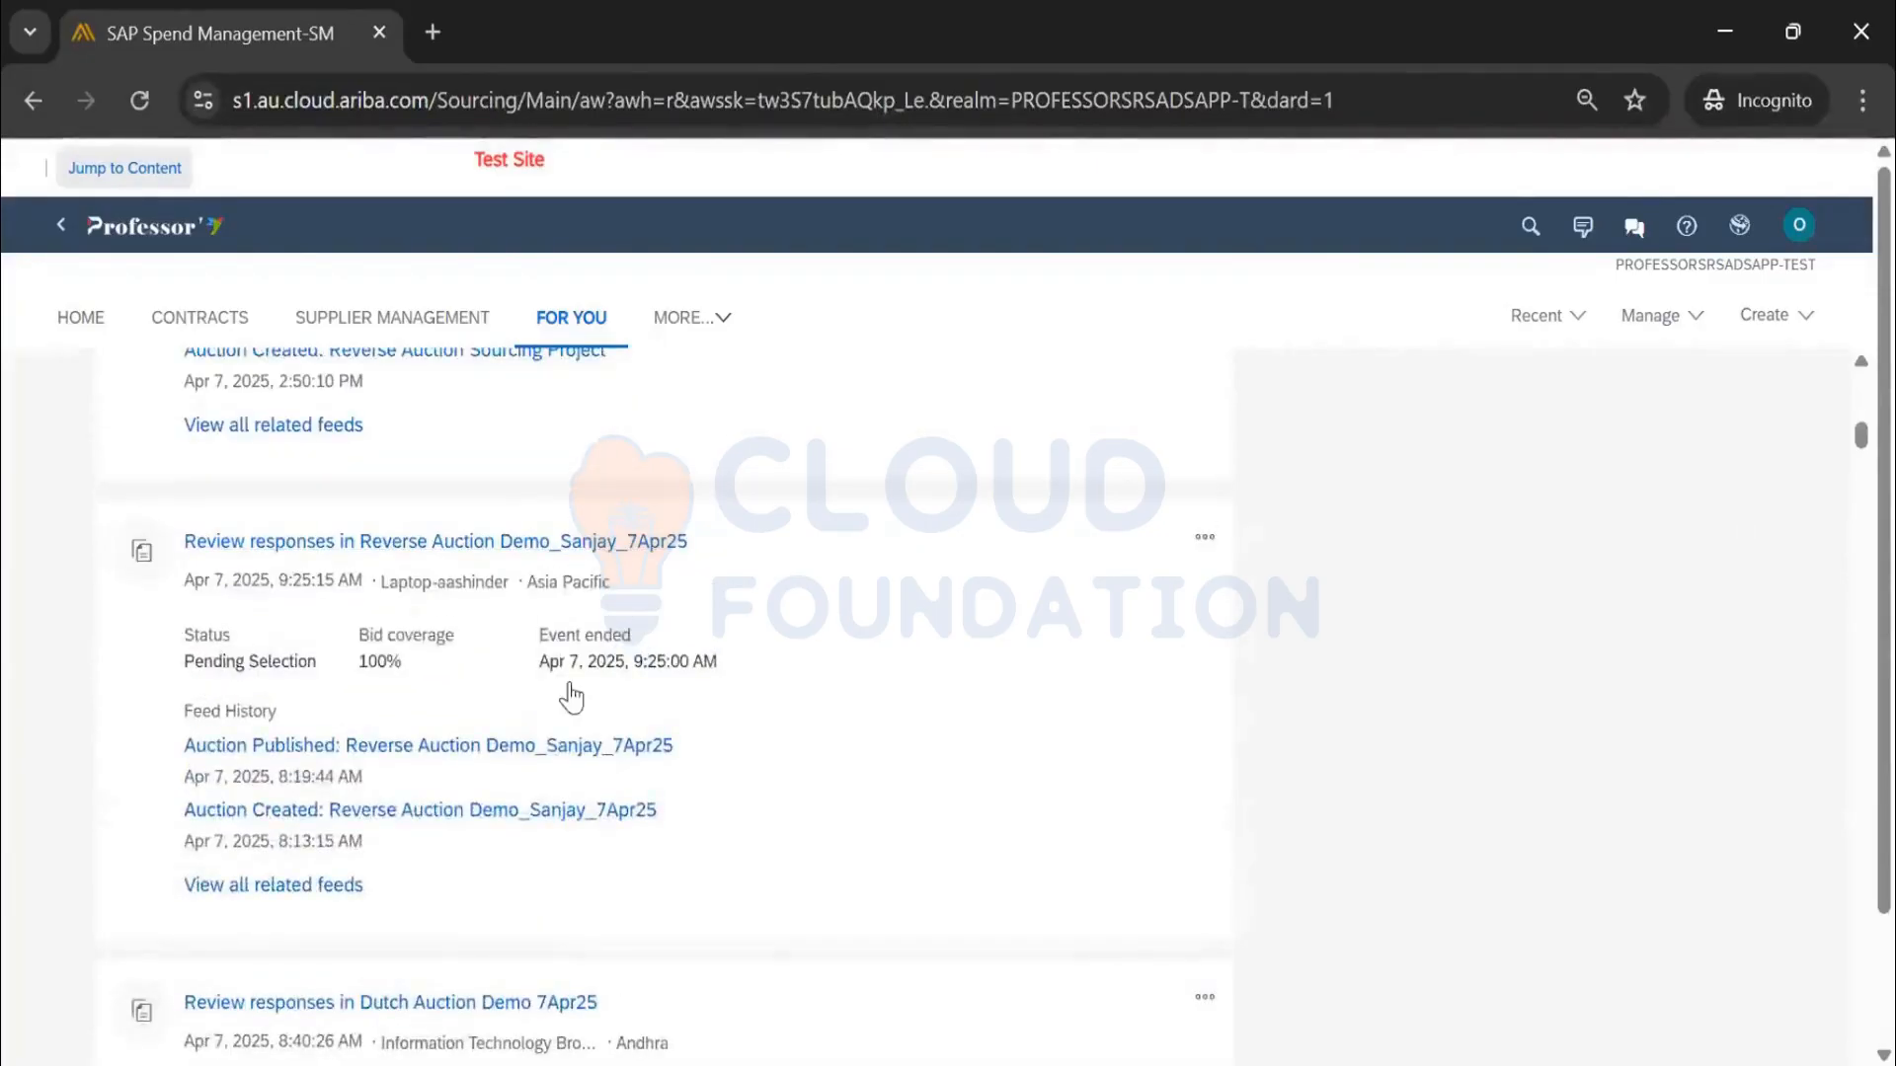
scroll(735, 681, down, 3)
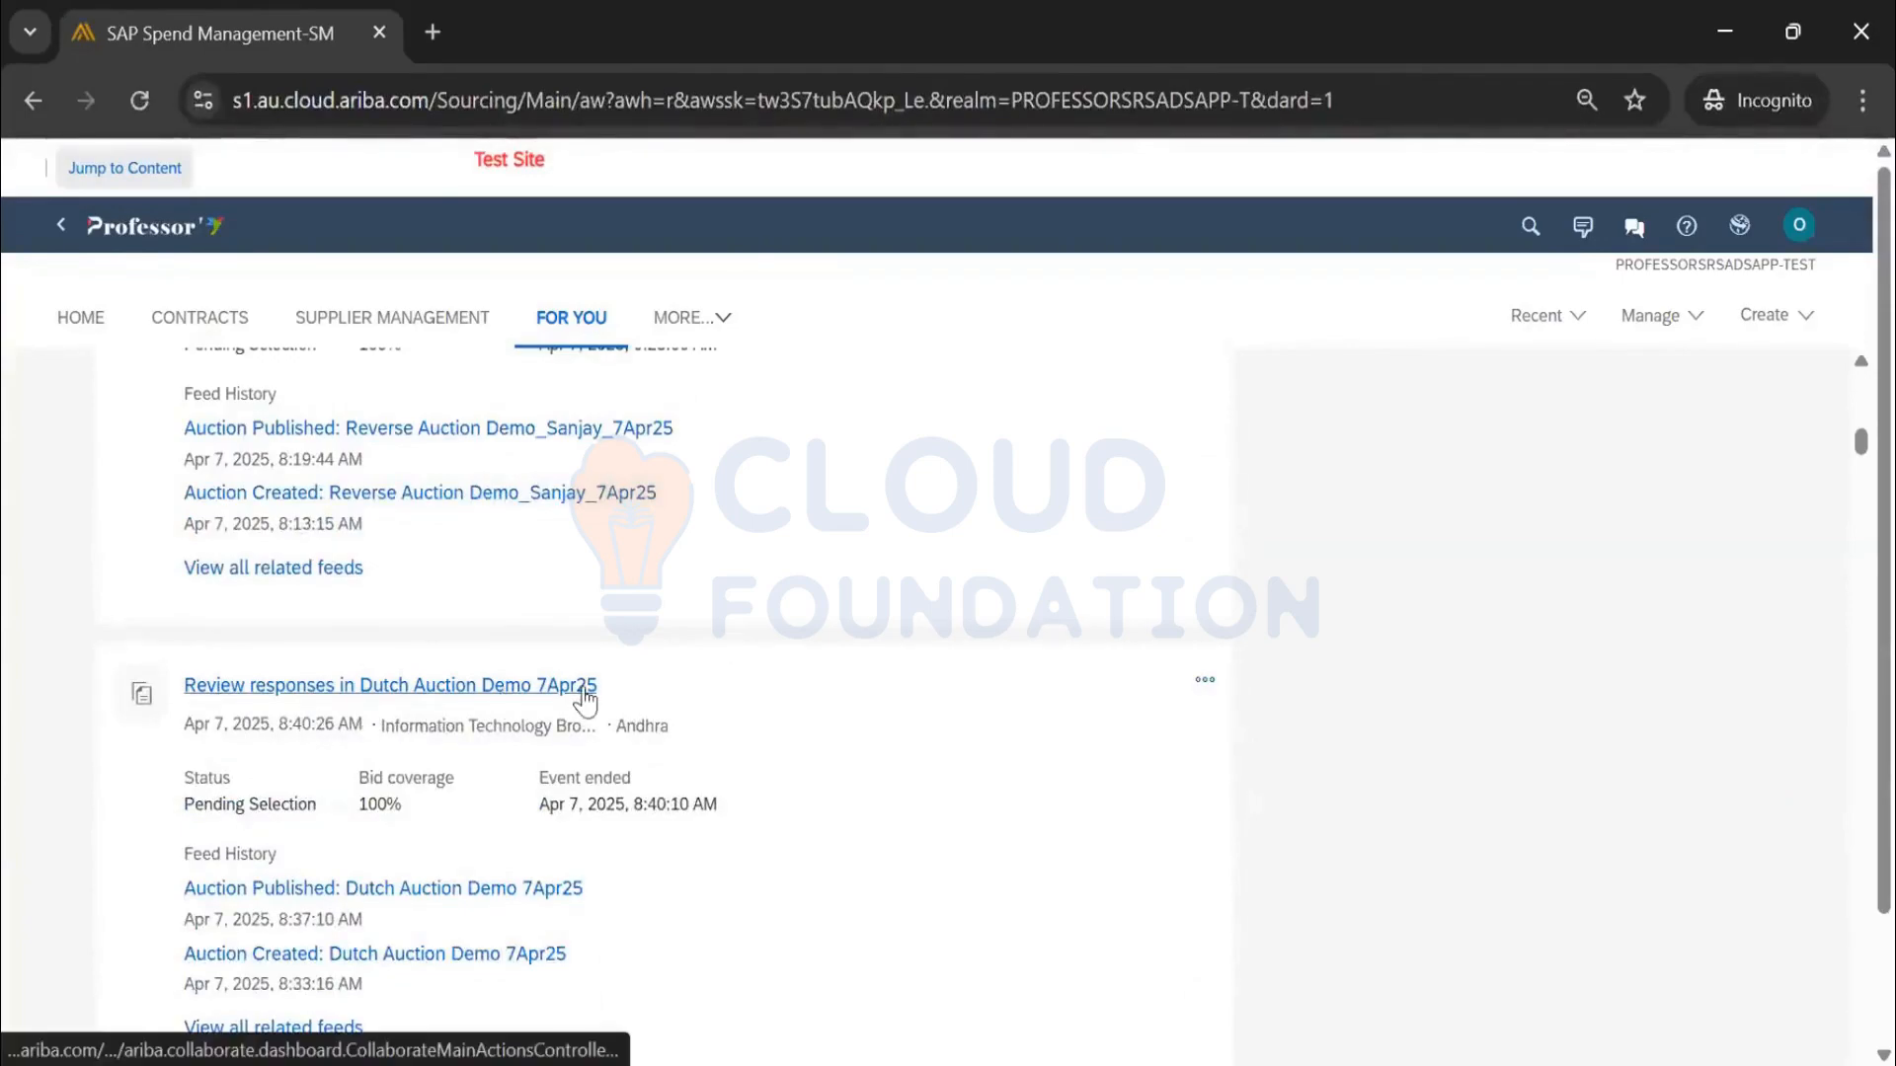
scroll(794, 702, down, 3)
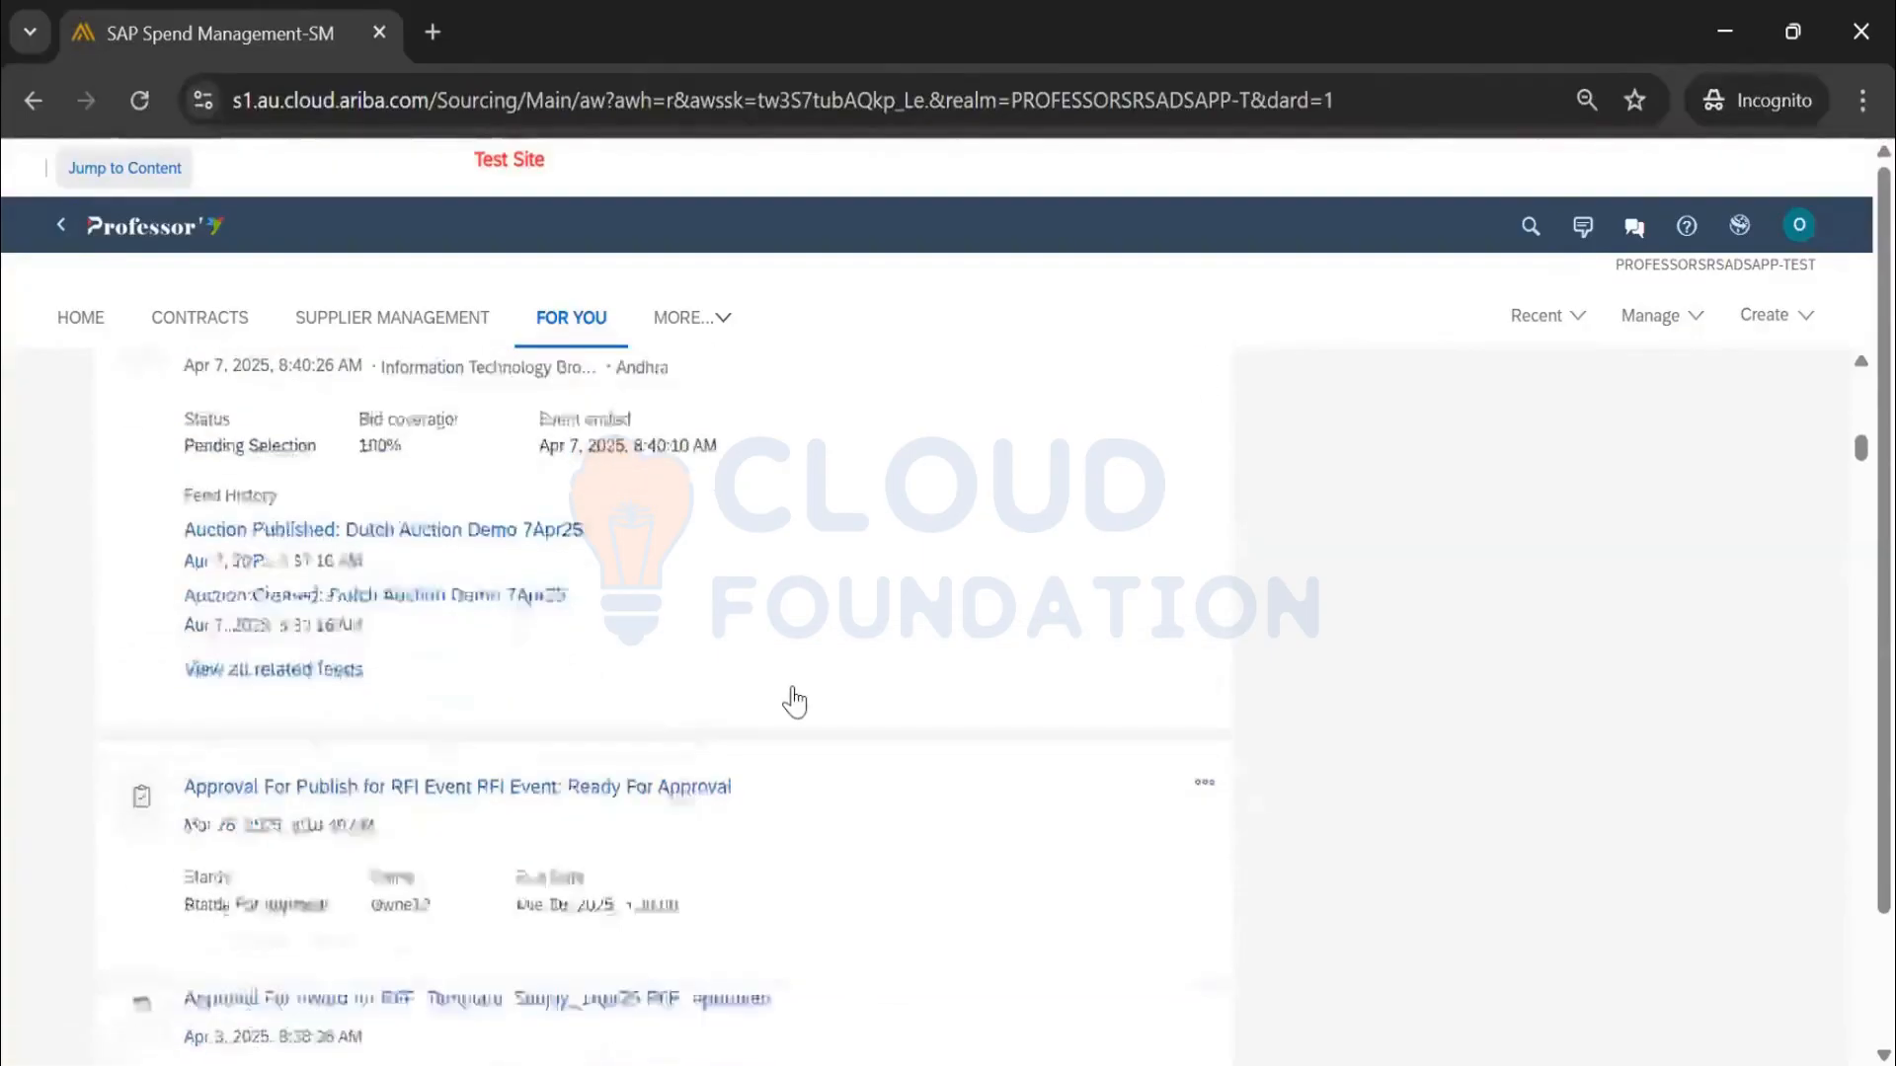
scroll(785, 592, down, 2)
scroll(741, 449, up, 4)
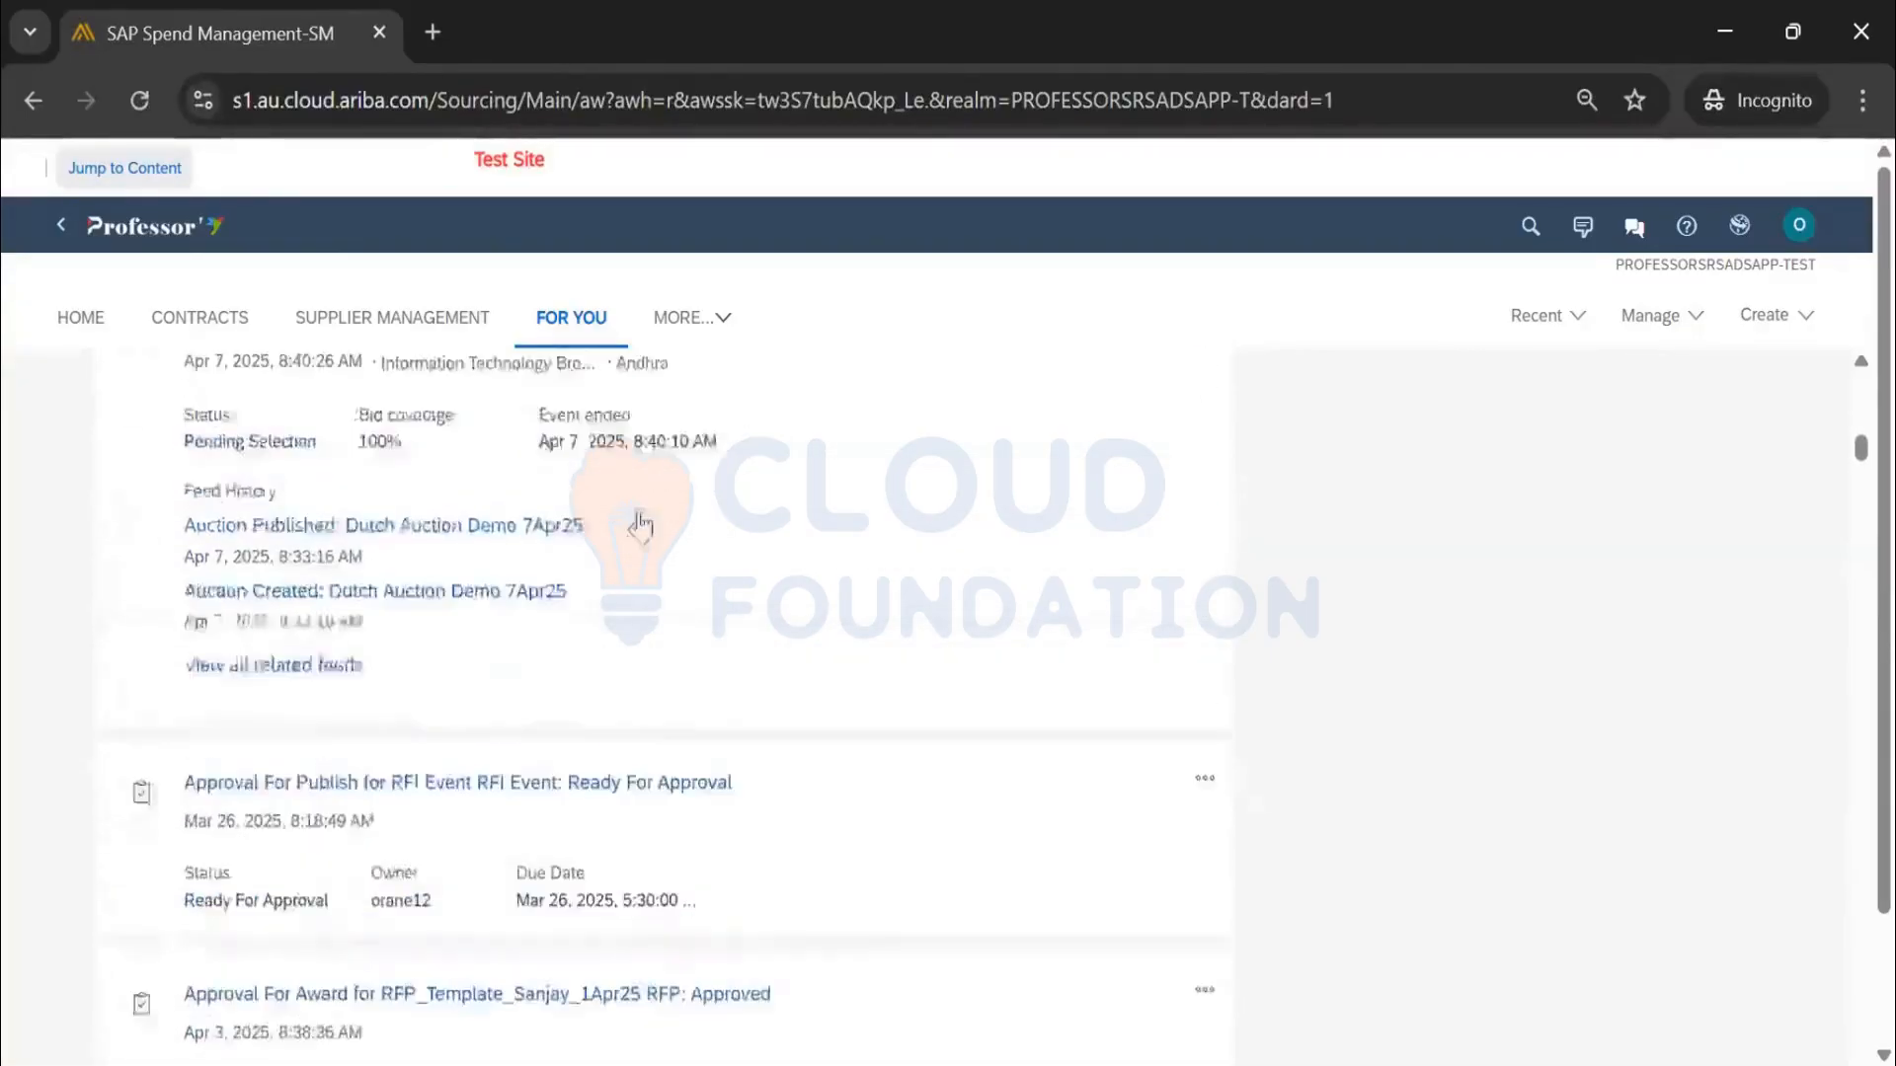
scroll(677, 721, down, 9)
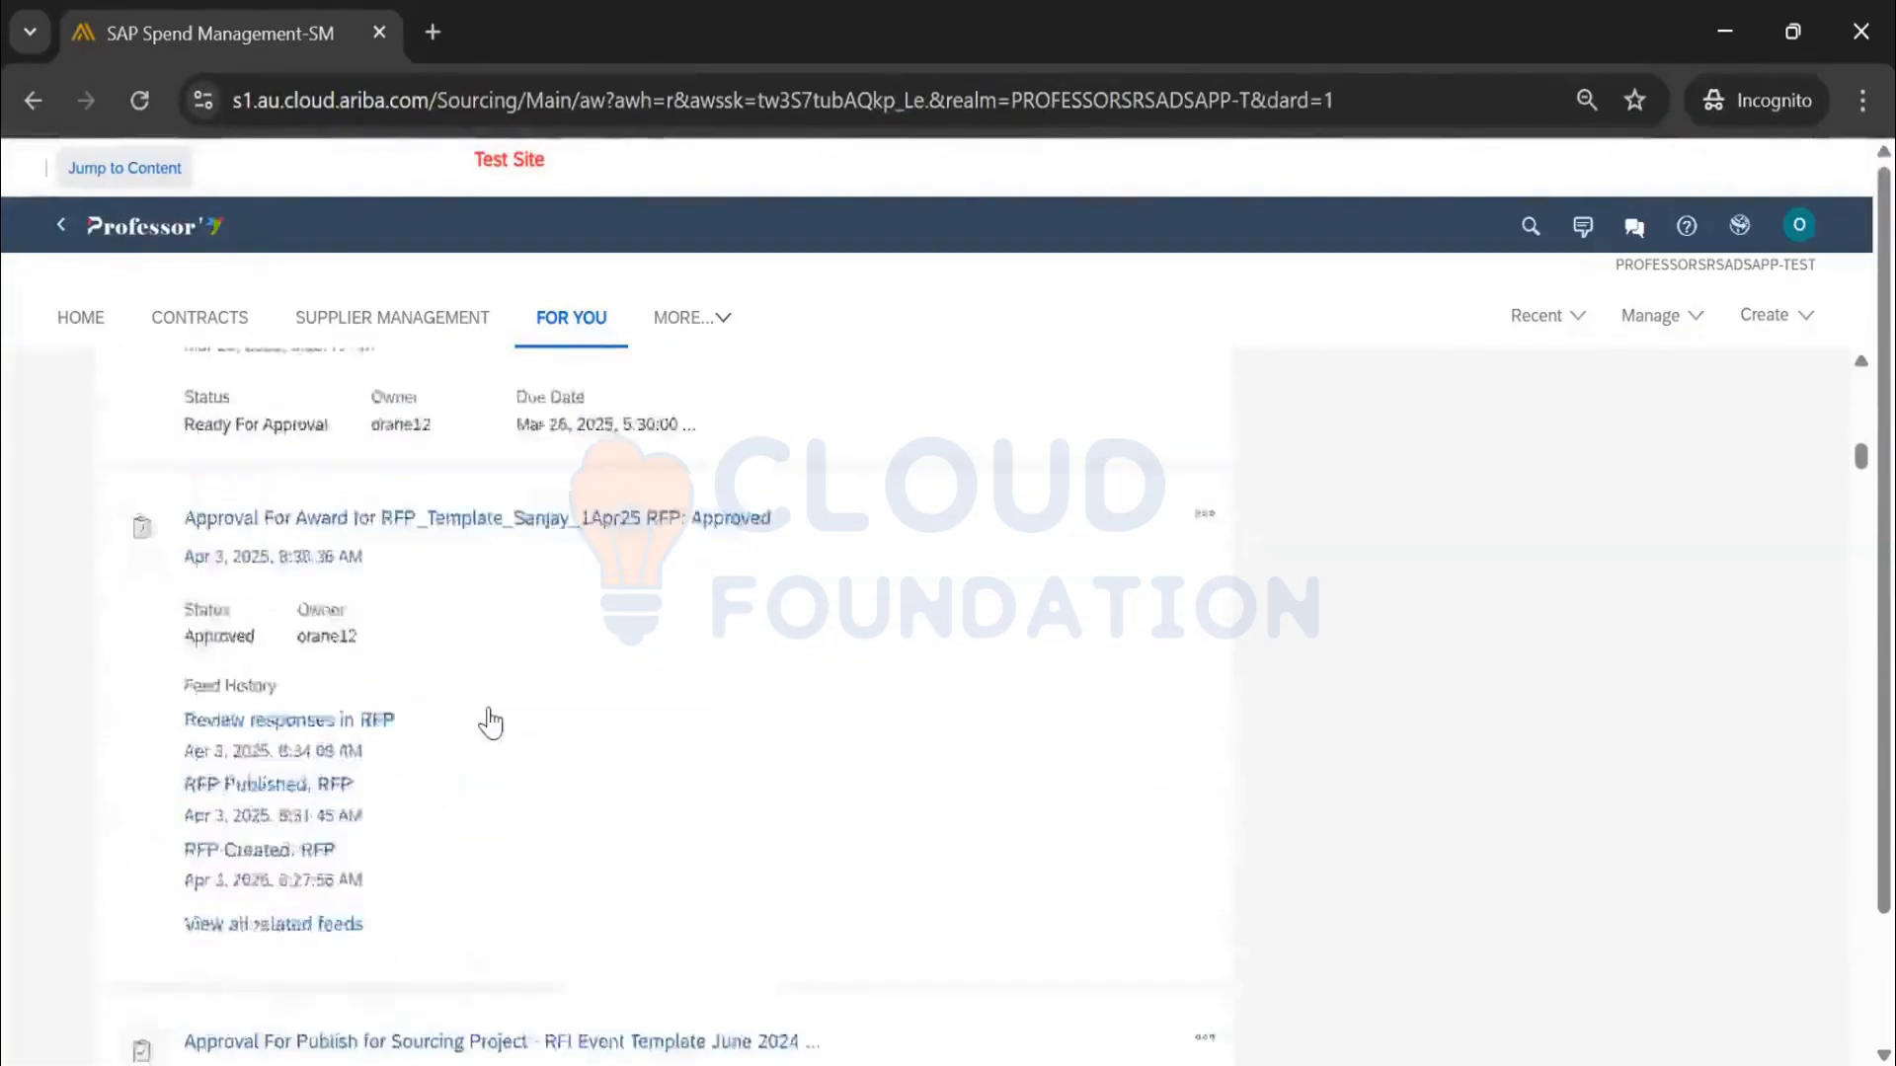
scroll(1036, 678, up, 10)
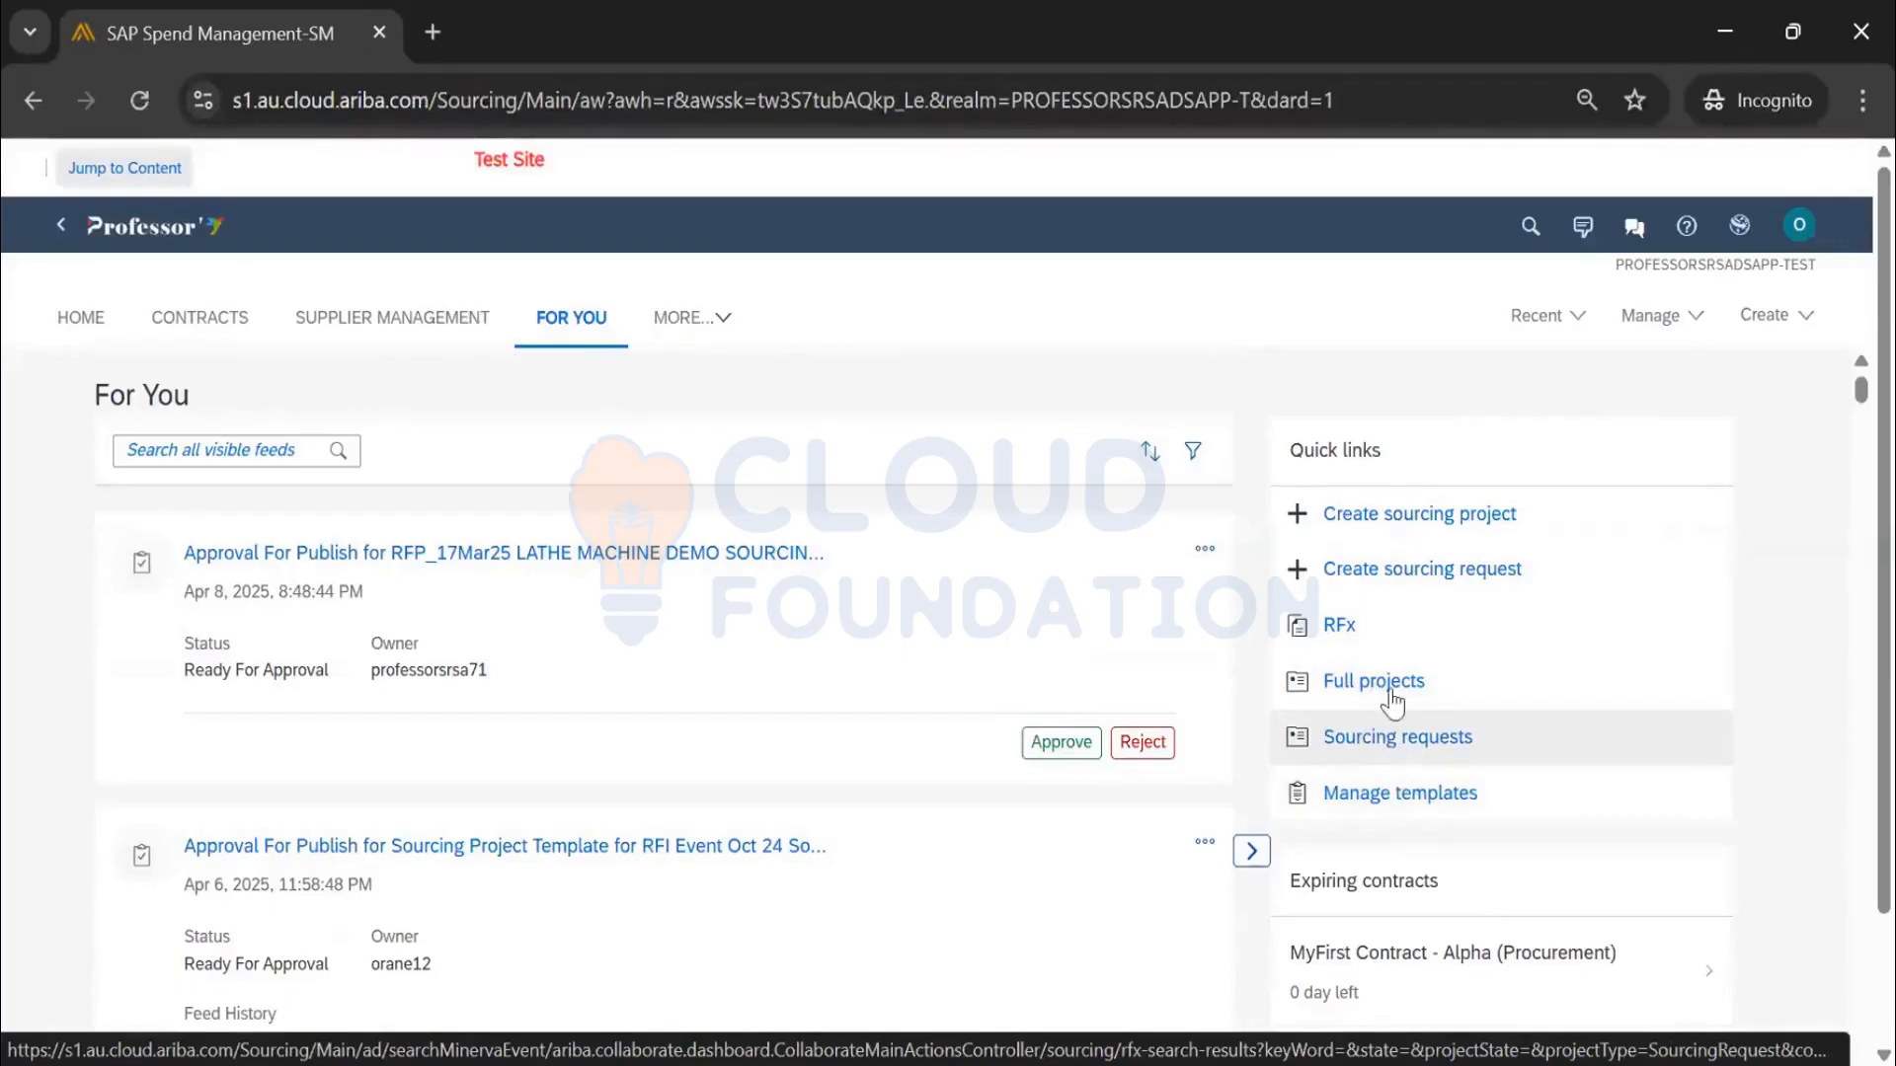
click(1394, 747)
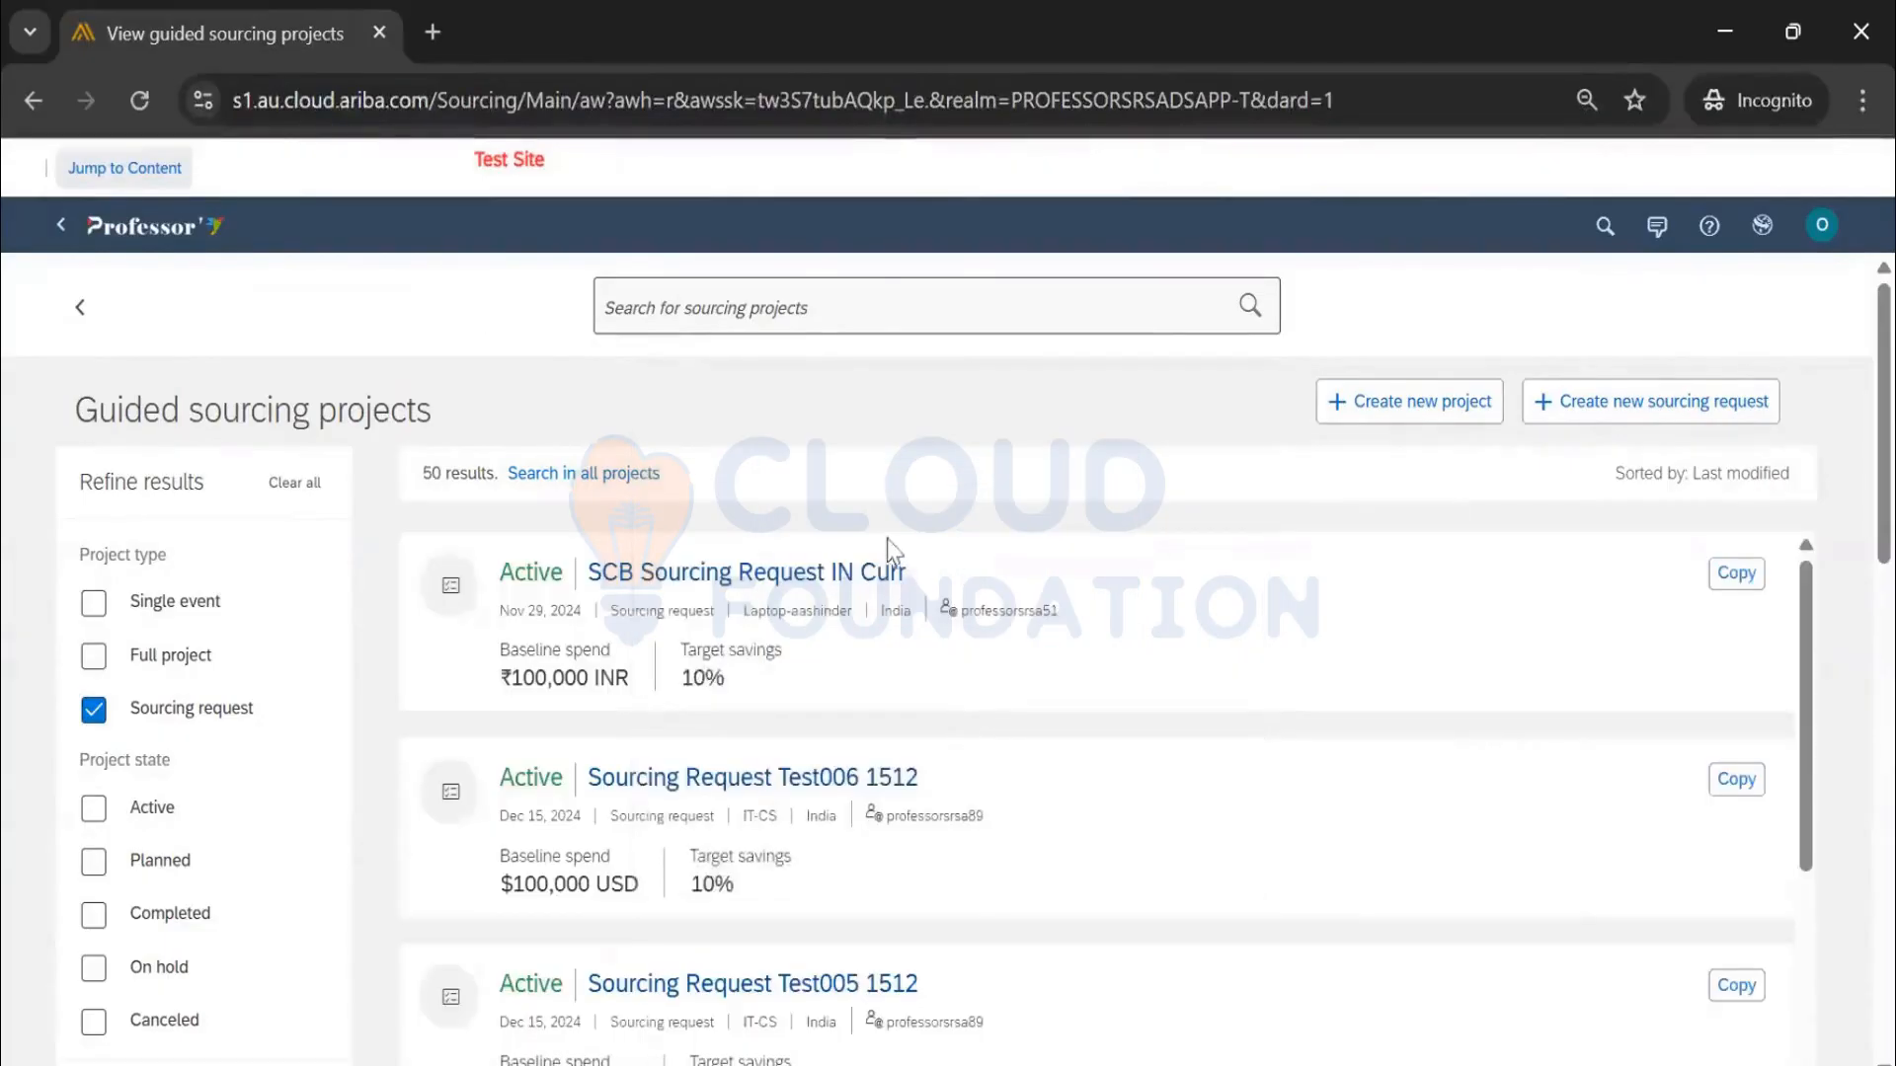
Refine the guided sourcing projects to Single event instead of Sourcing request
scroll(889, 681, down, 10)
scroll(859, 710, down, 3)
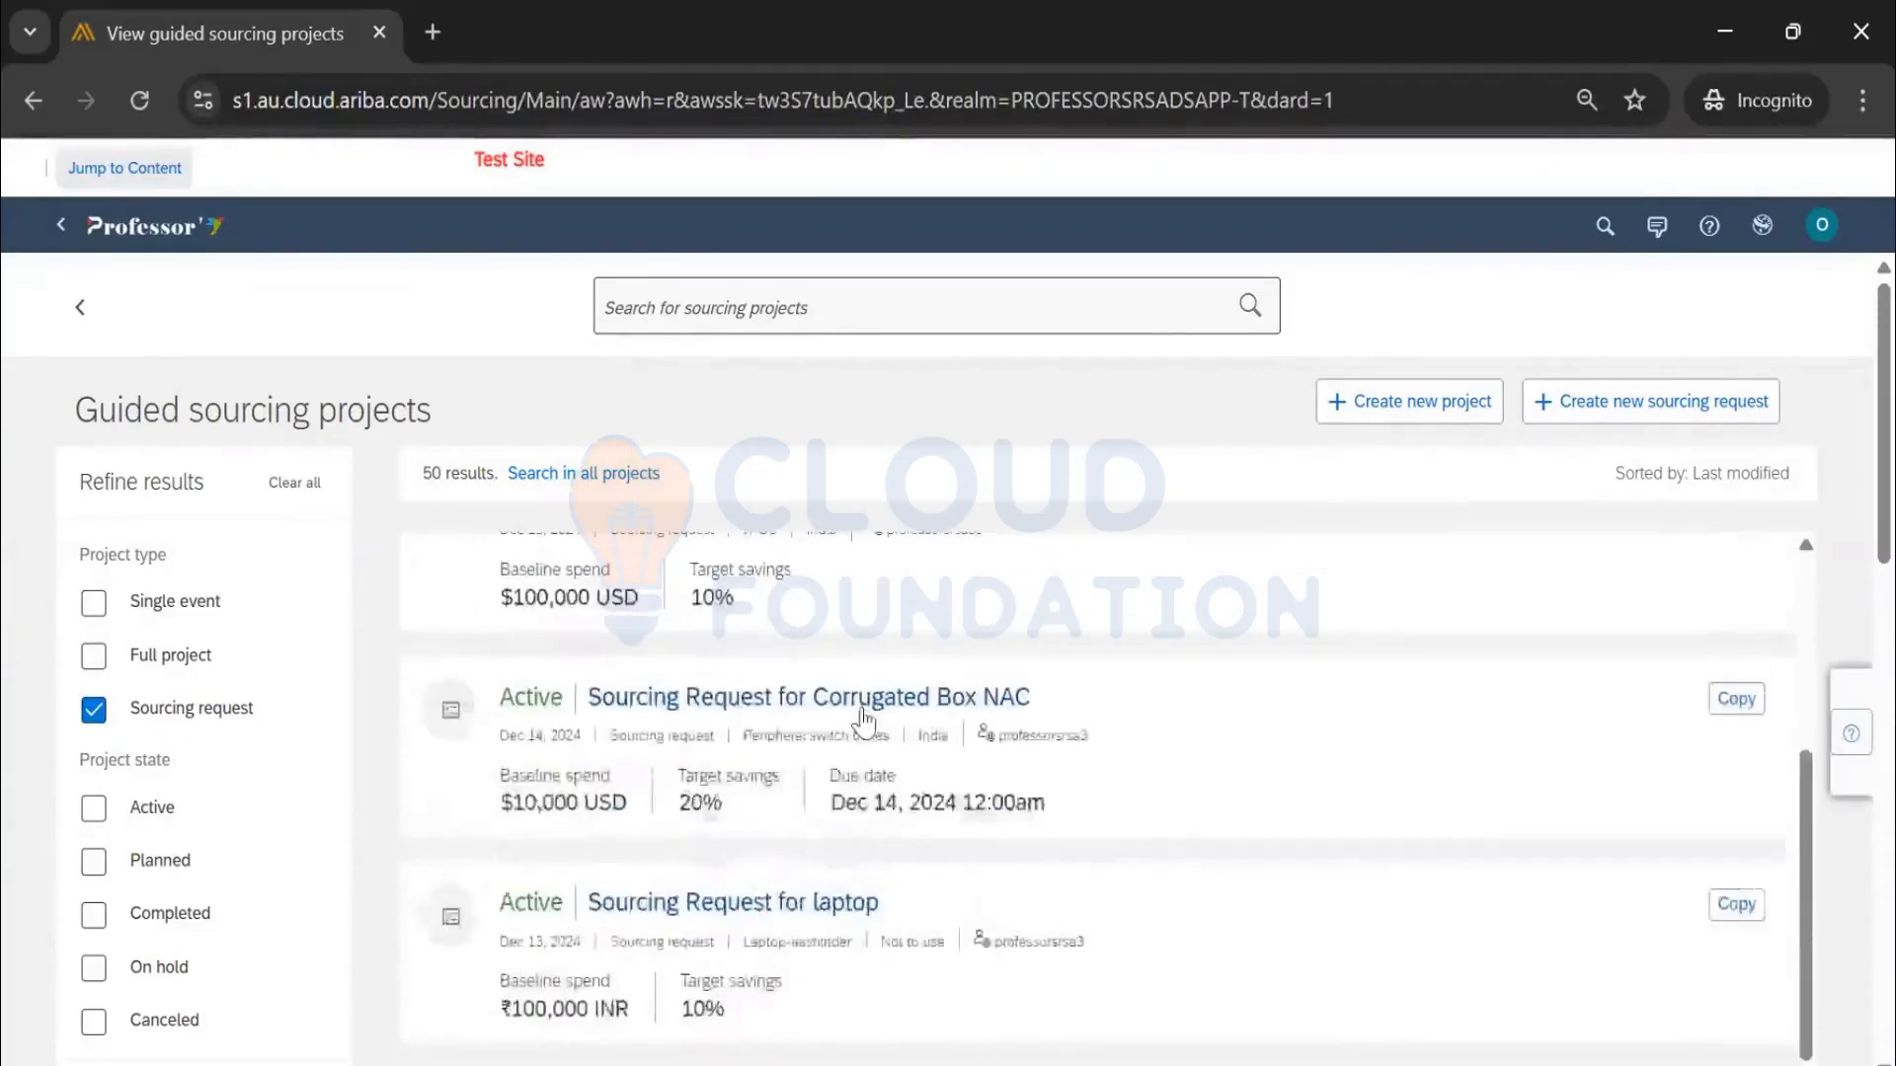
scroll(864, 711, up, 12)
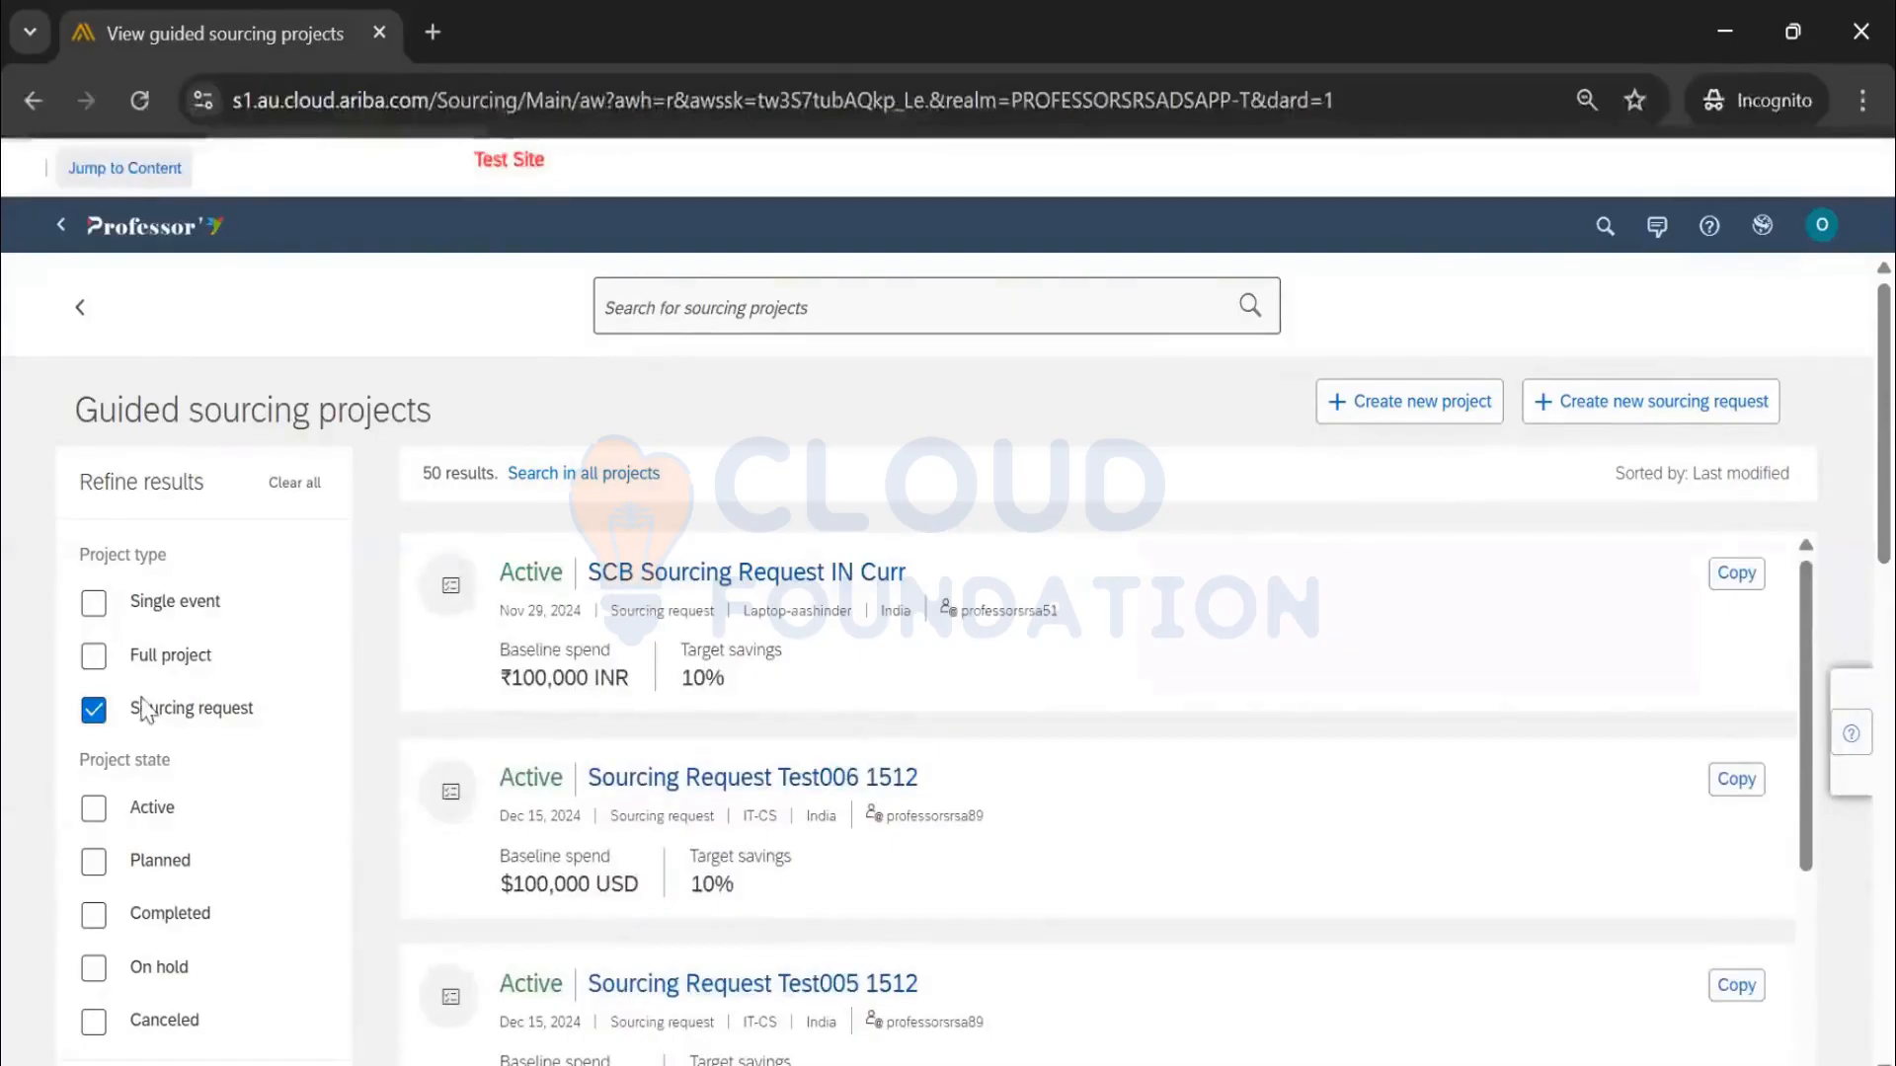
click(94, 711)
click(94, 656)
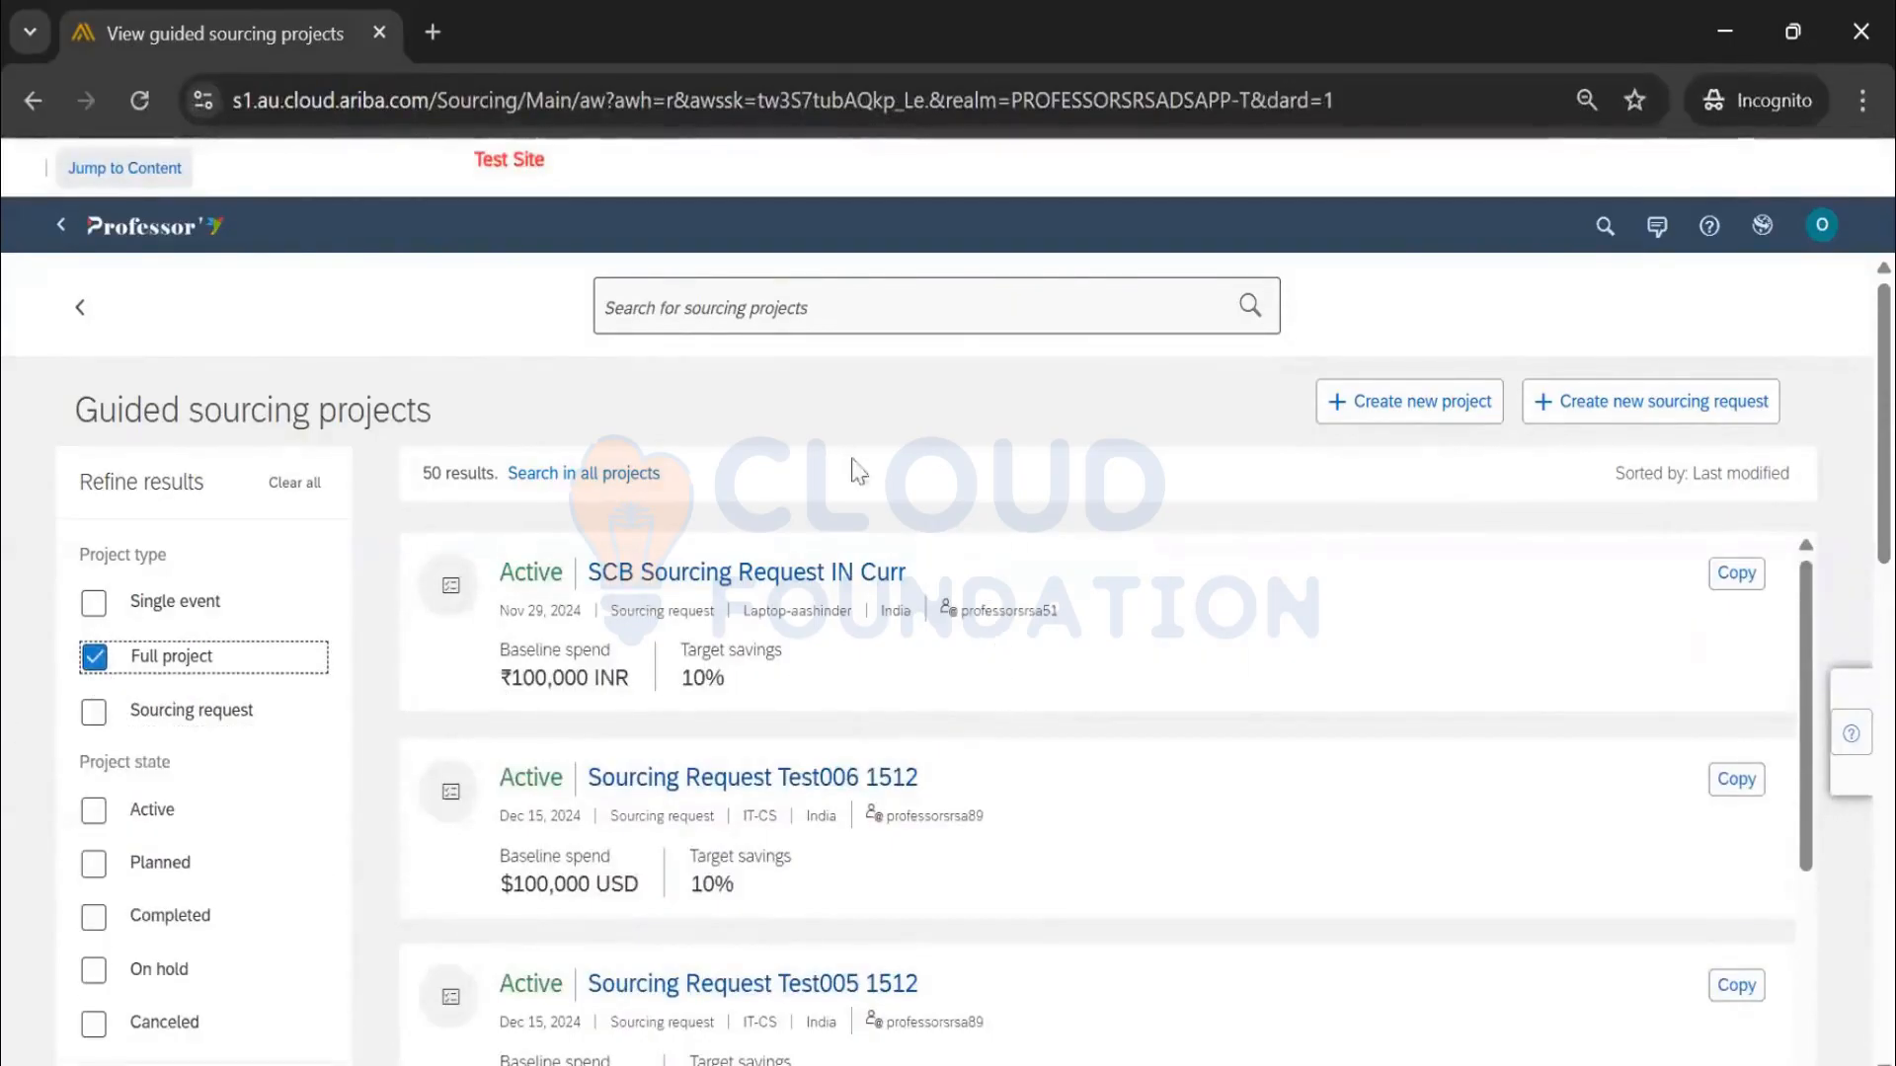
click(91, 658)
click(95, 606)
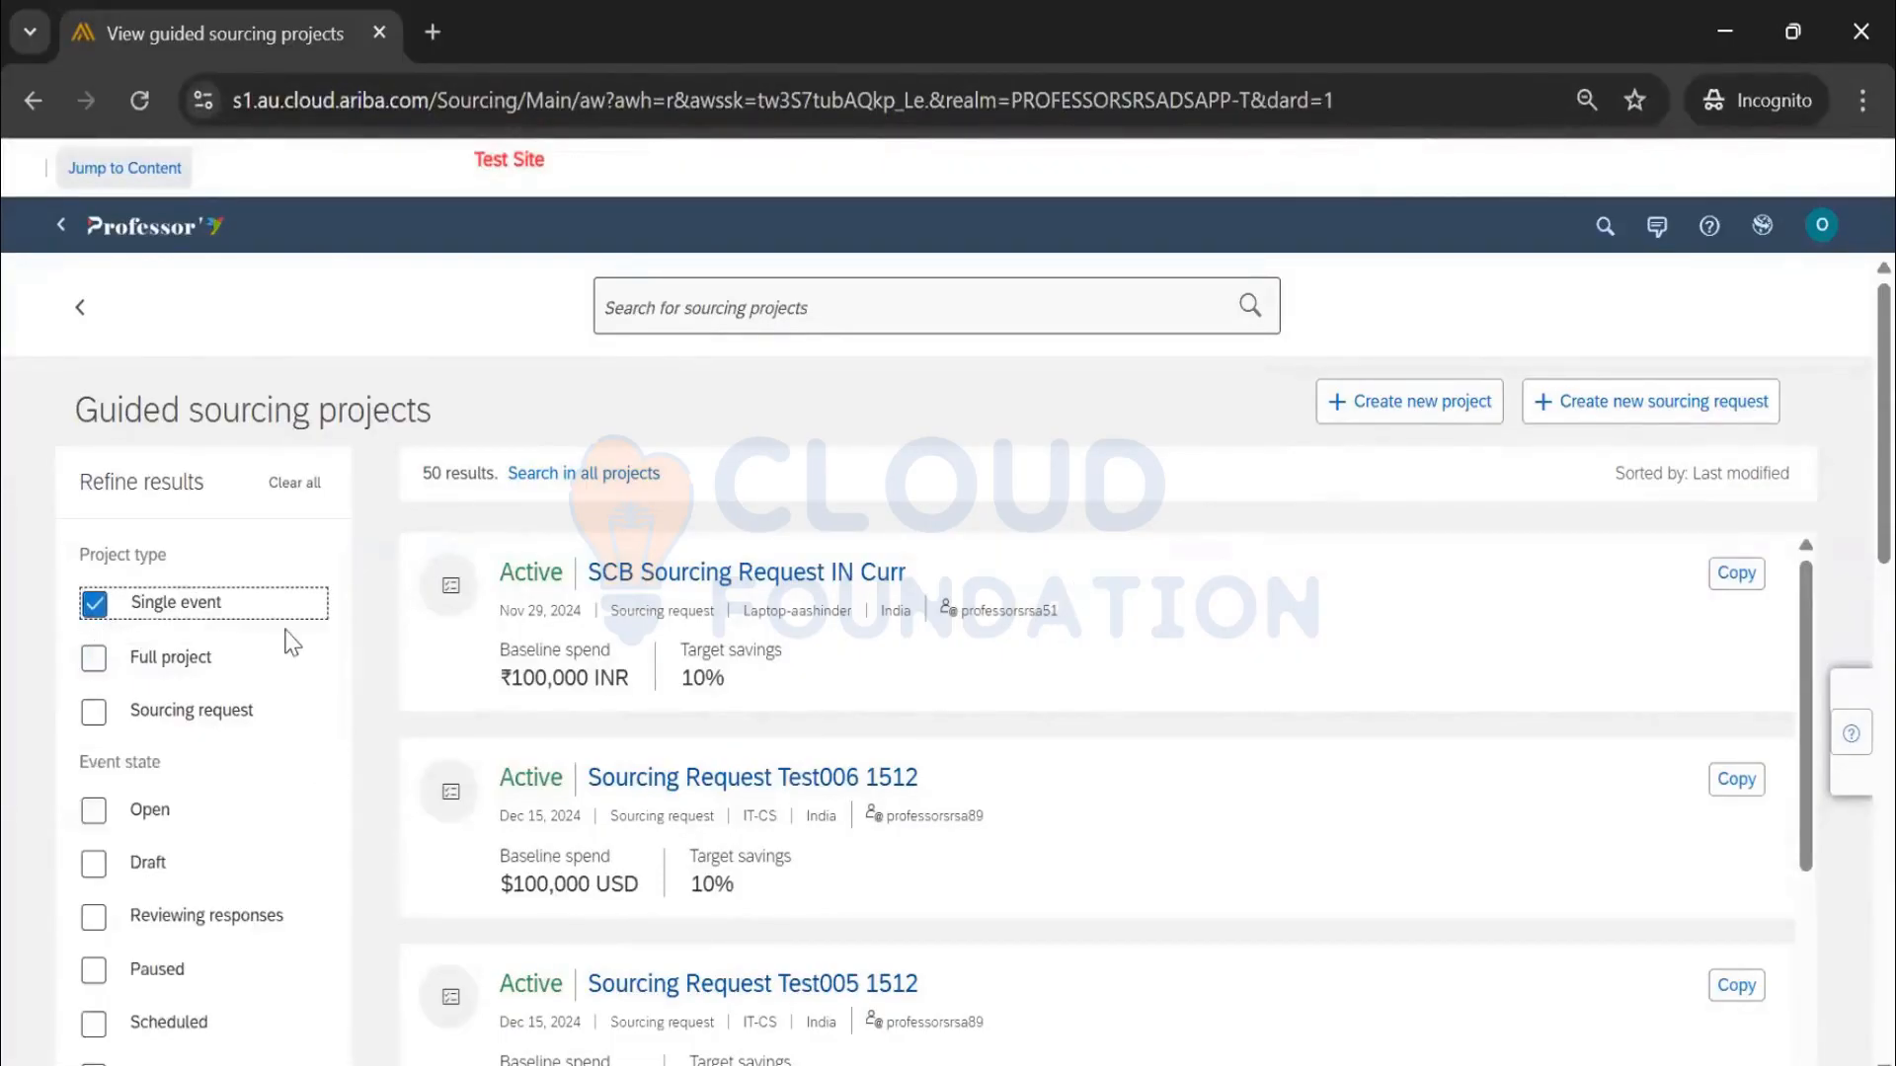
scroll(287, 637, down, 6)
scroll(284, 659, up, 6)
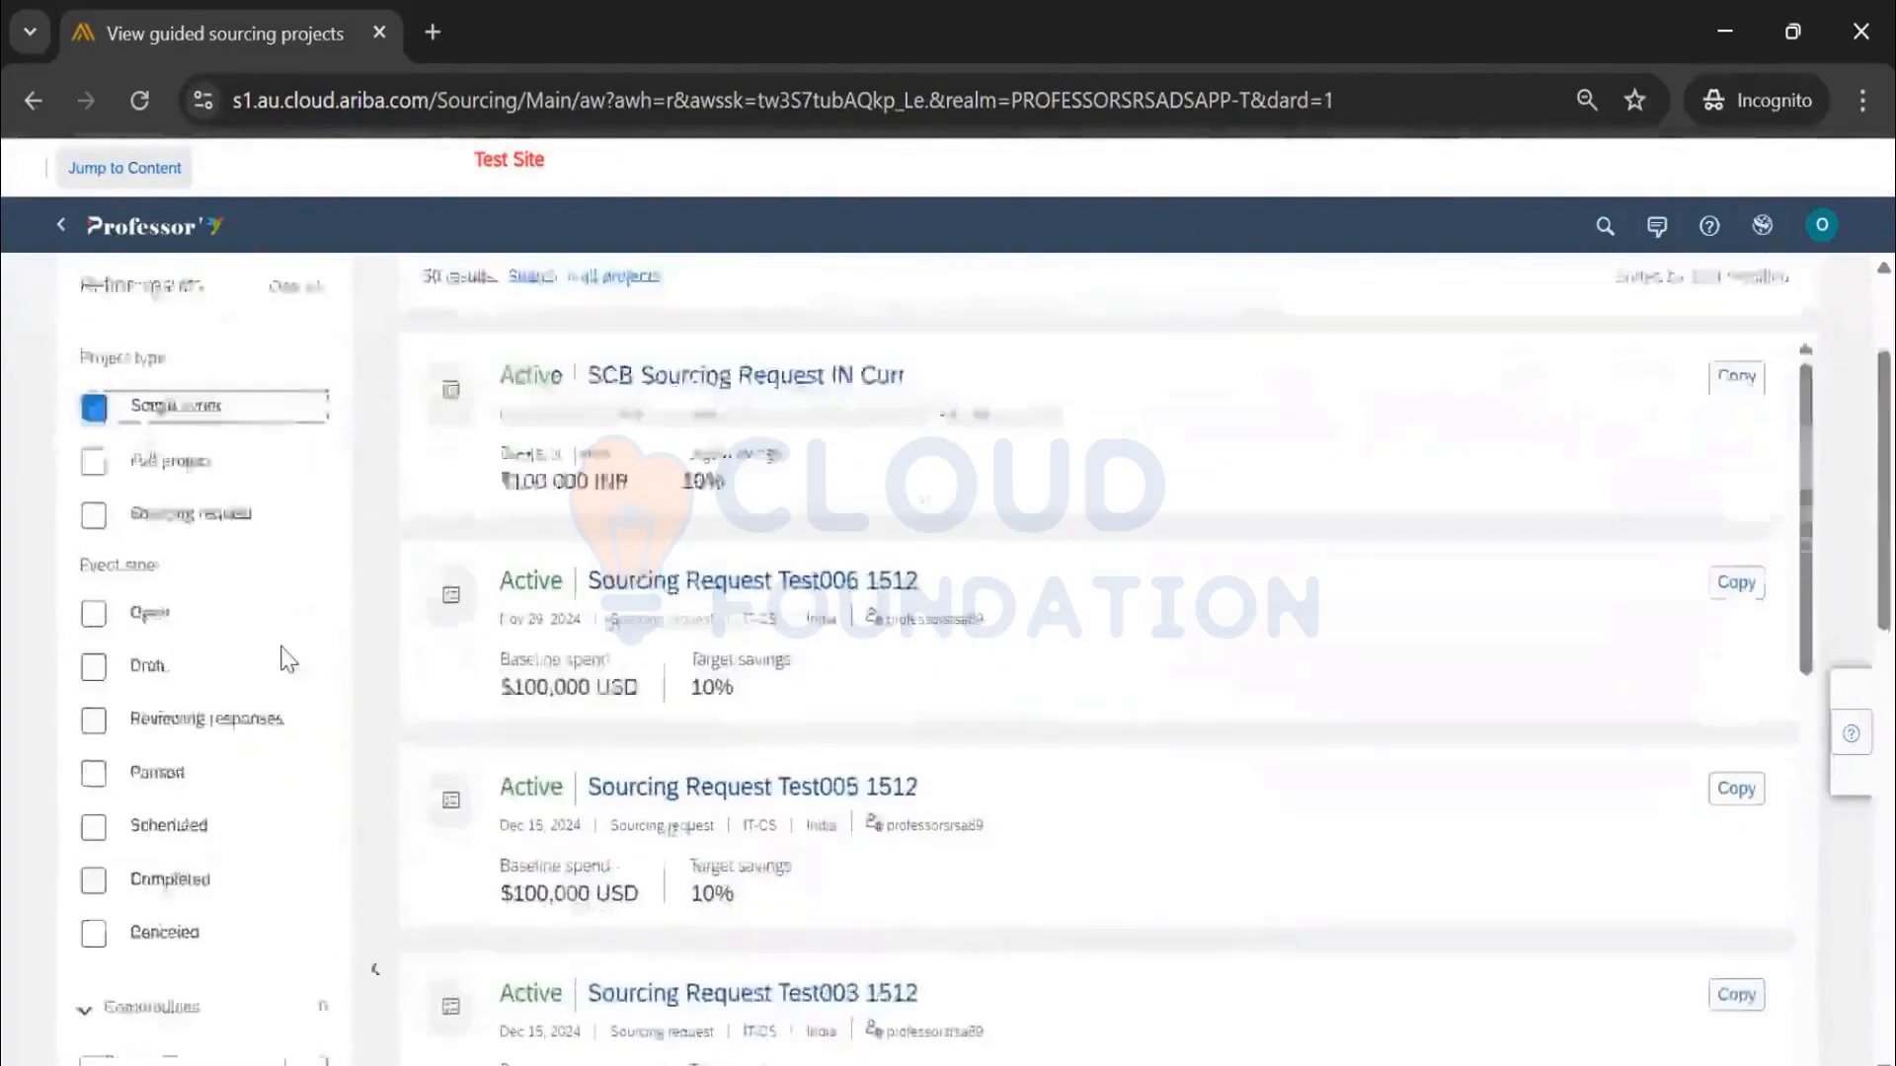
scroll(287, 659, up, 2)
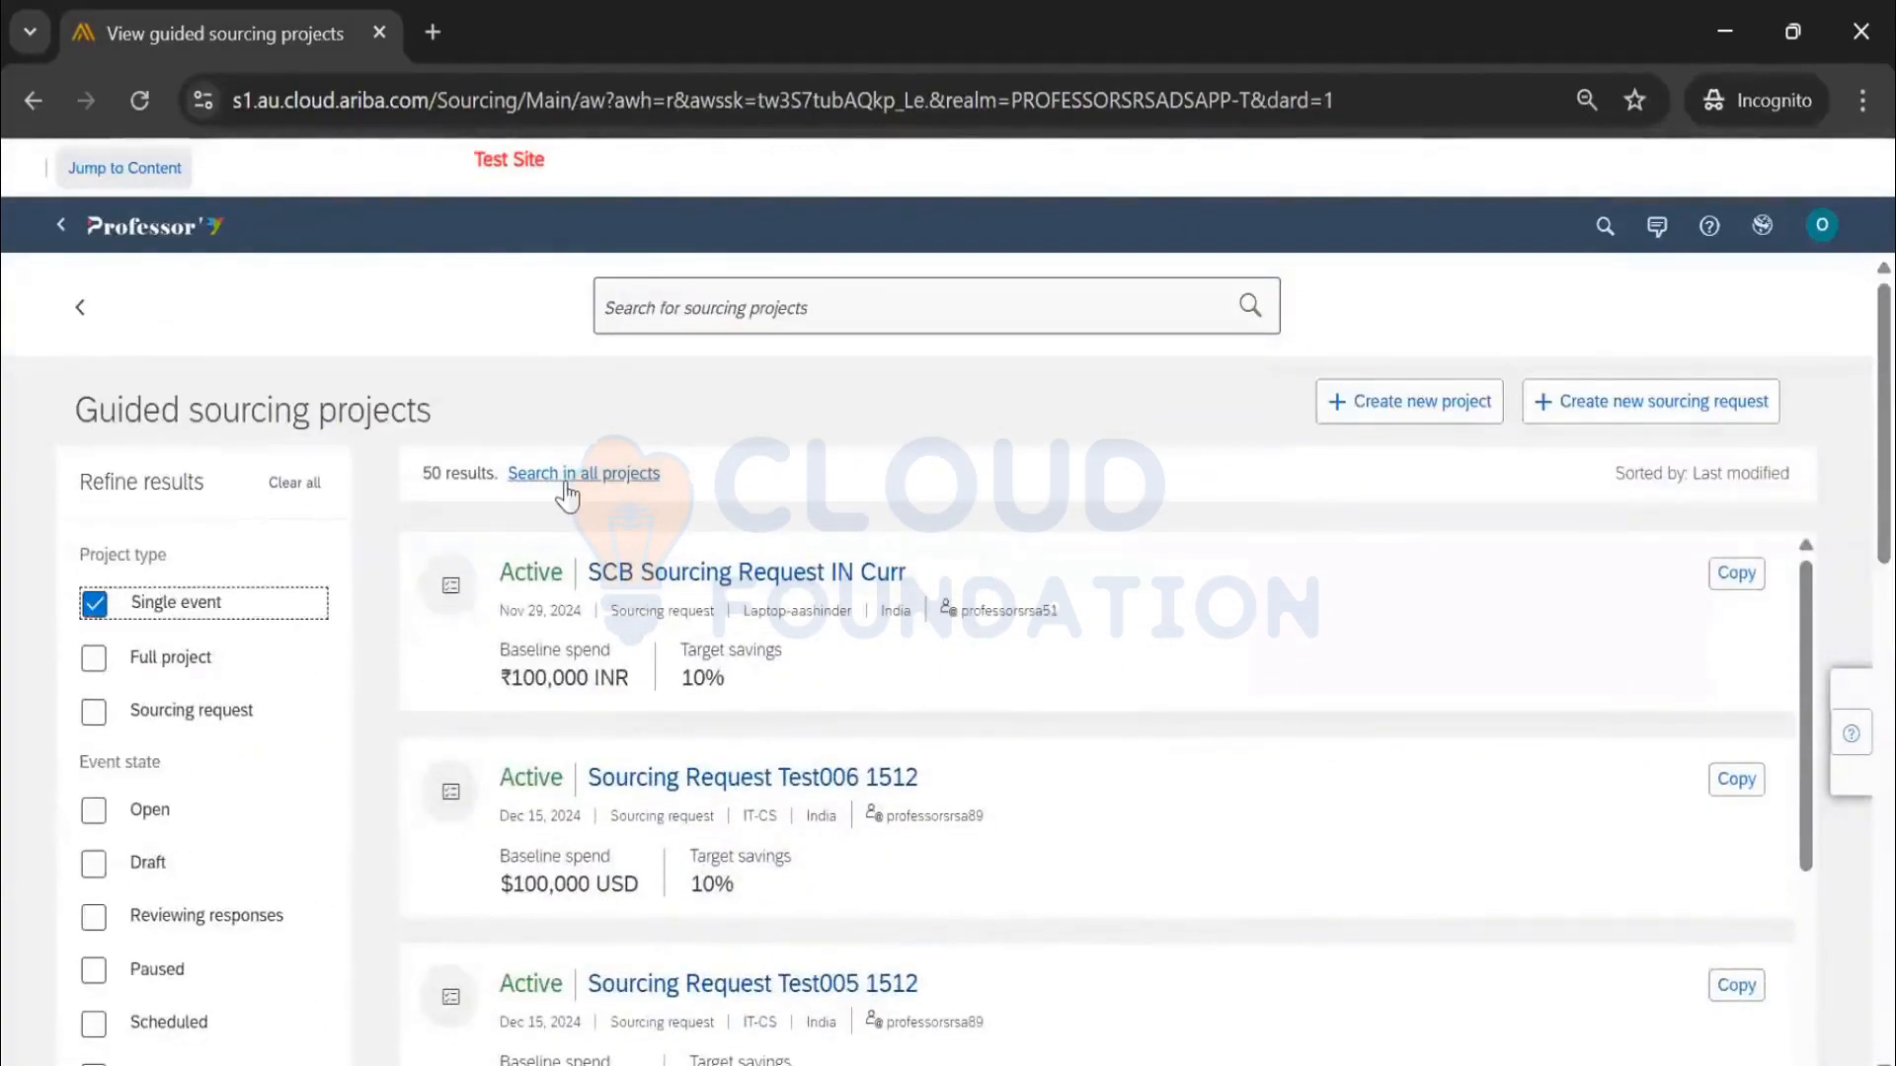
click(95, 604)
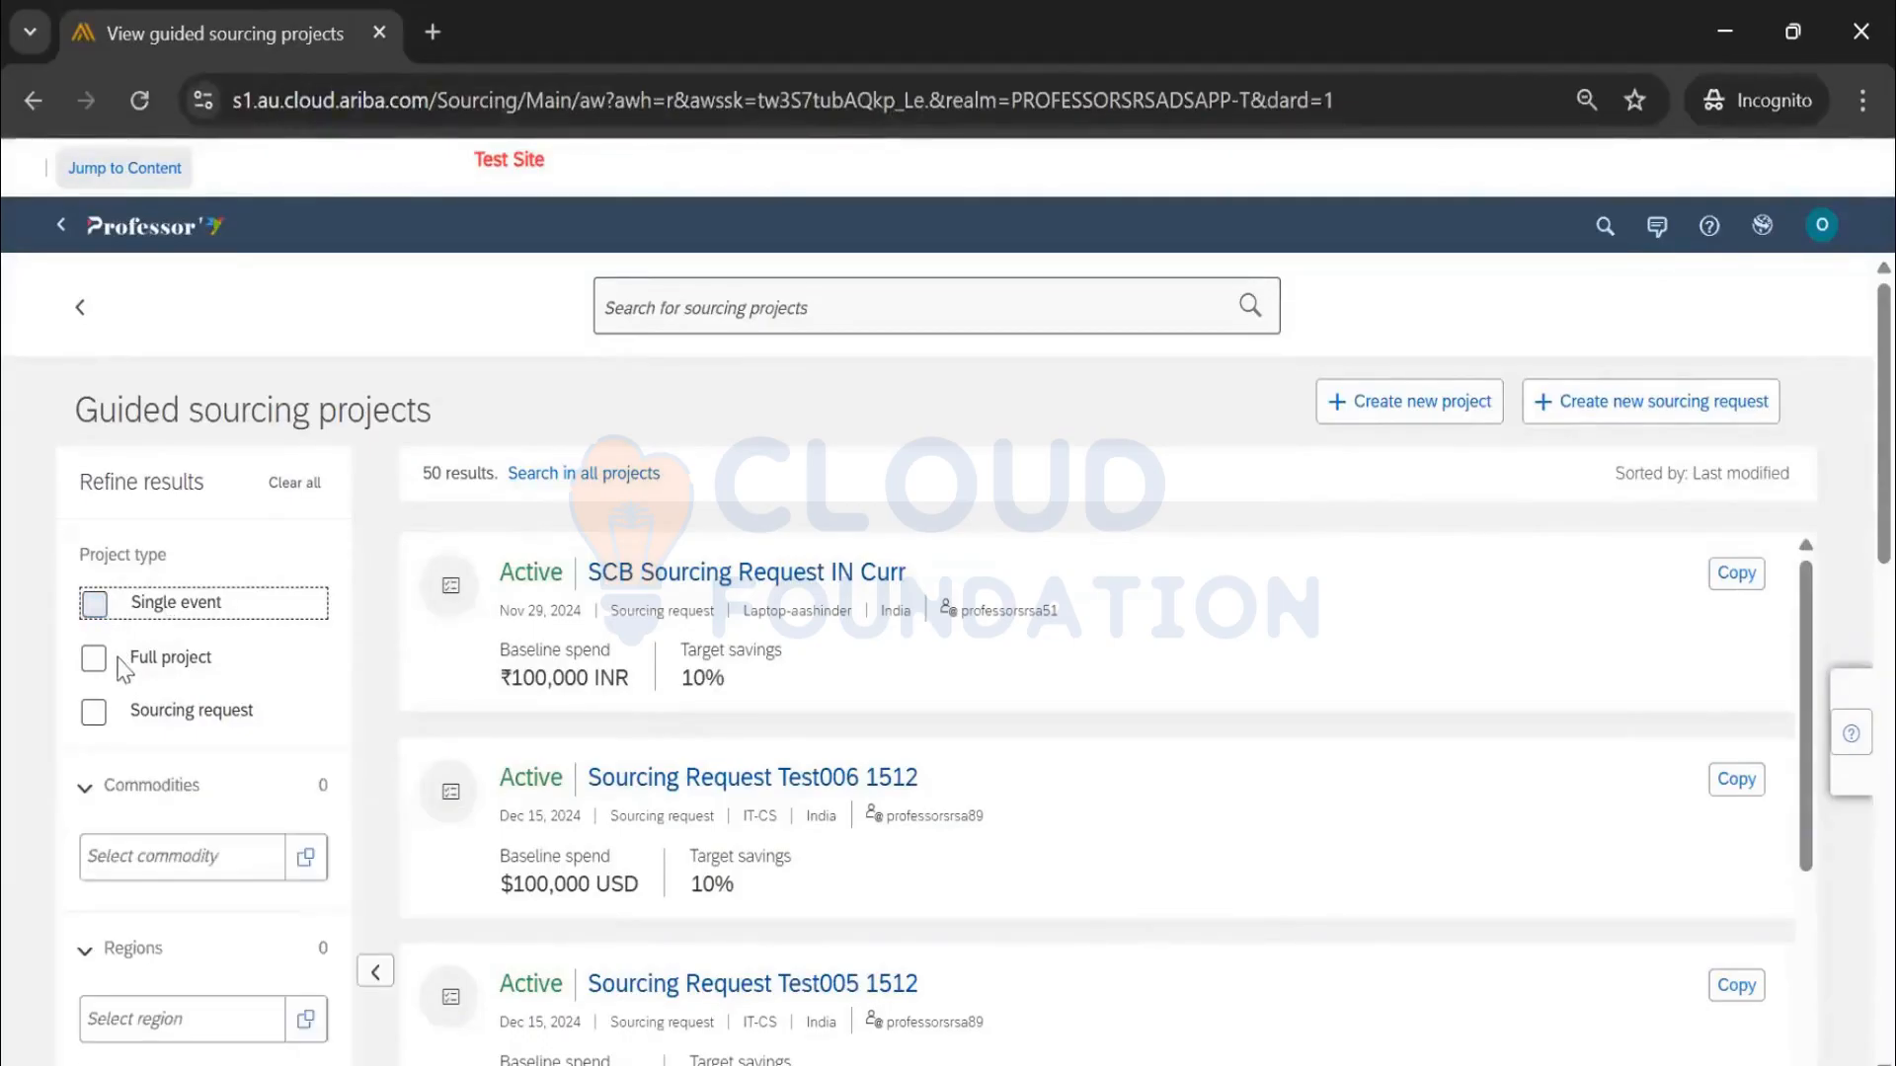
click(95, 605)
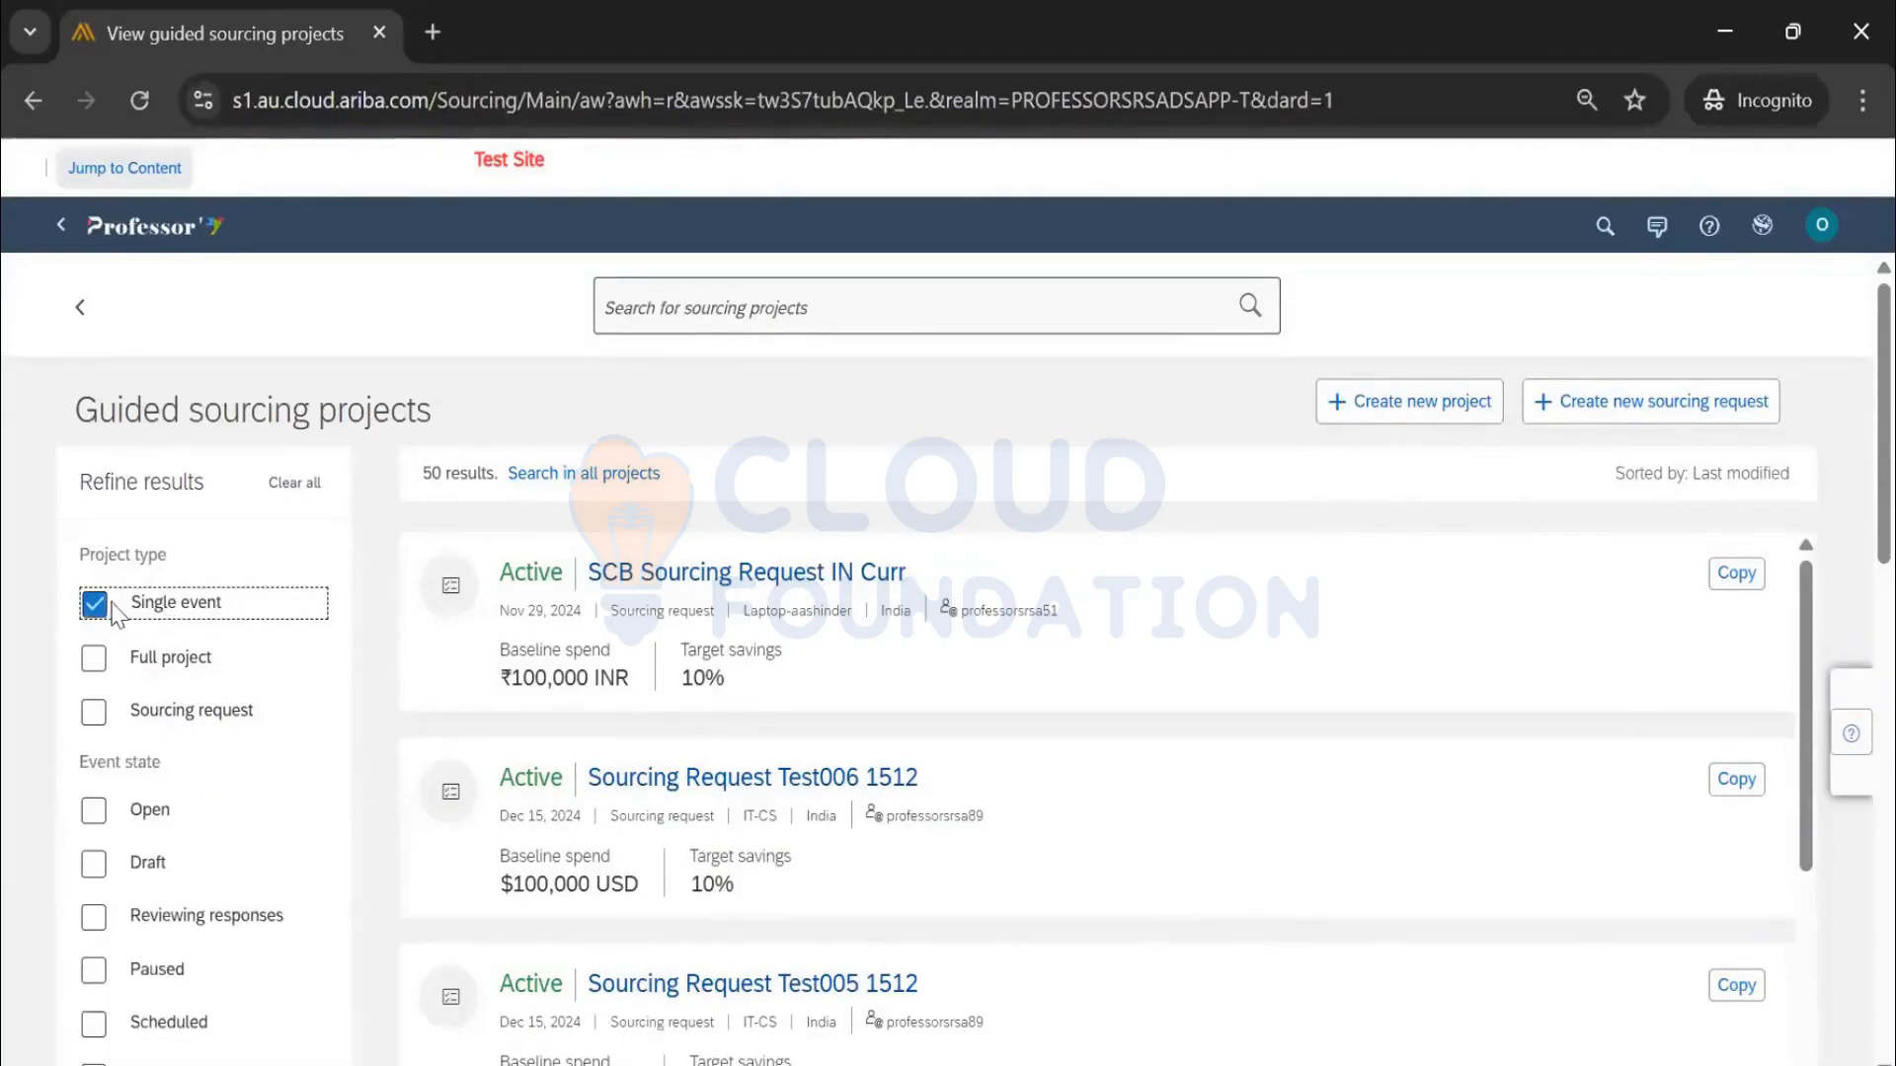
scroll(109, 607, down, 6)
scroll(121, 622, down, 4)
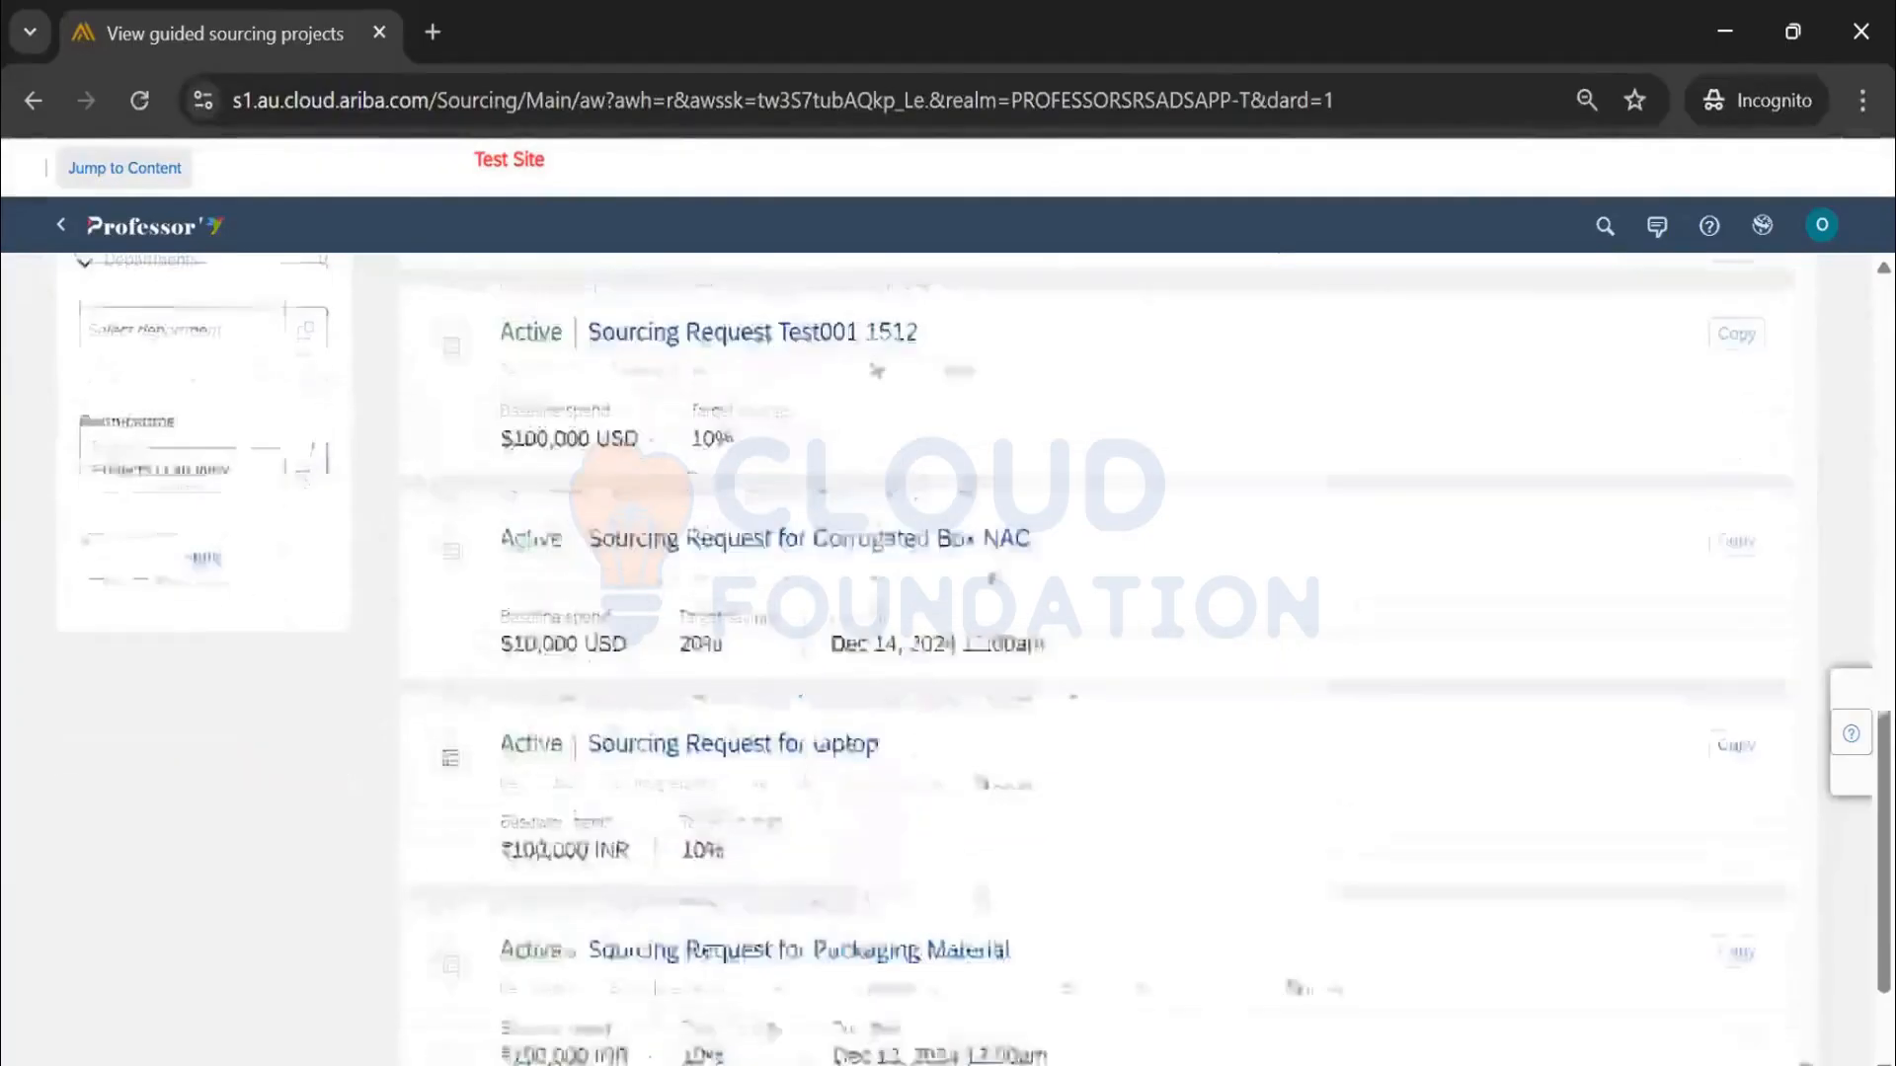
scroll(681, 581, up, 11)
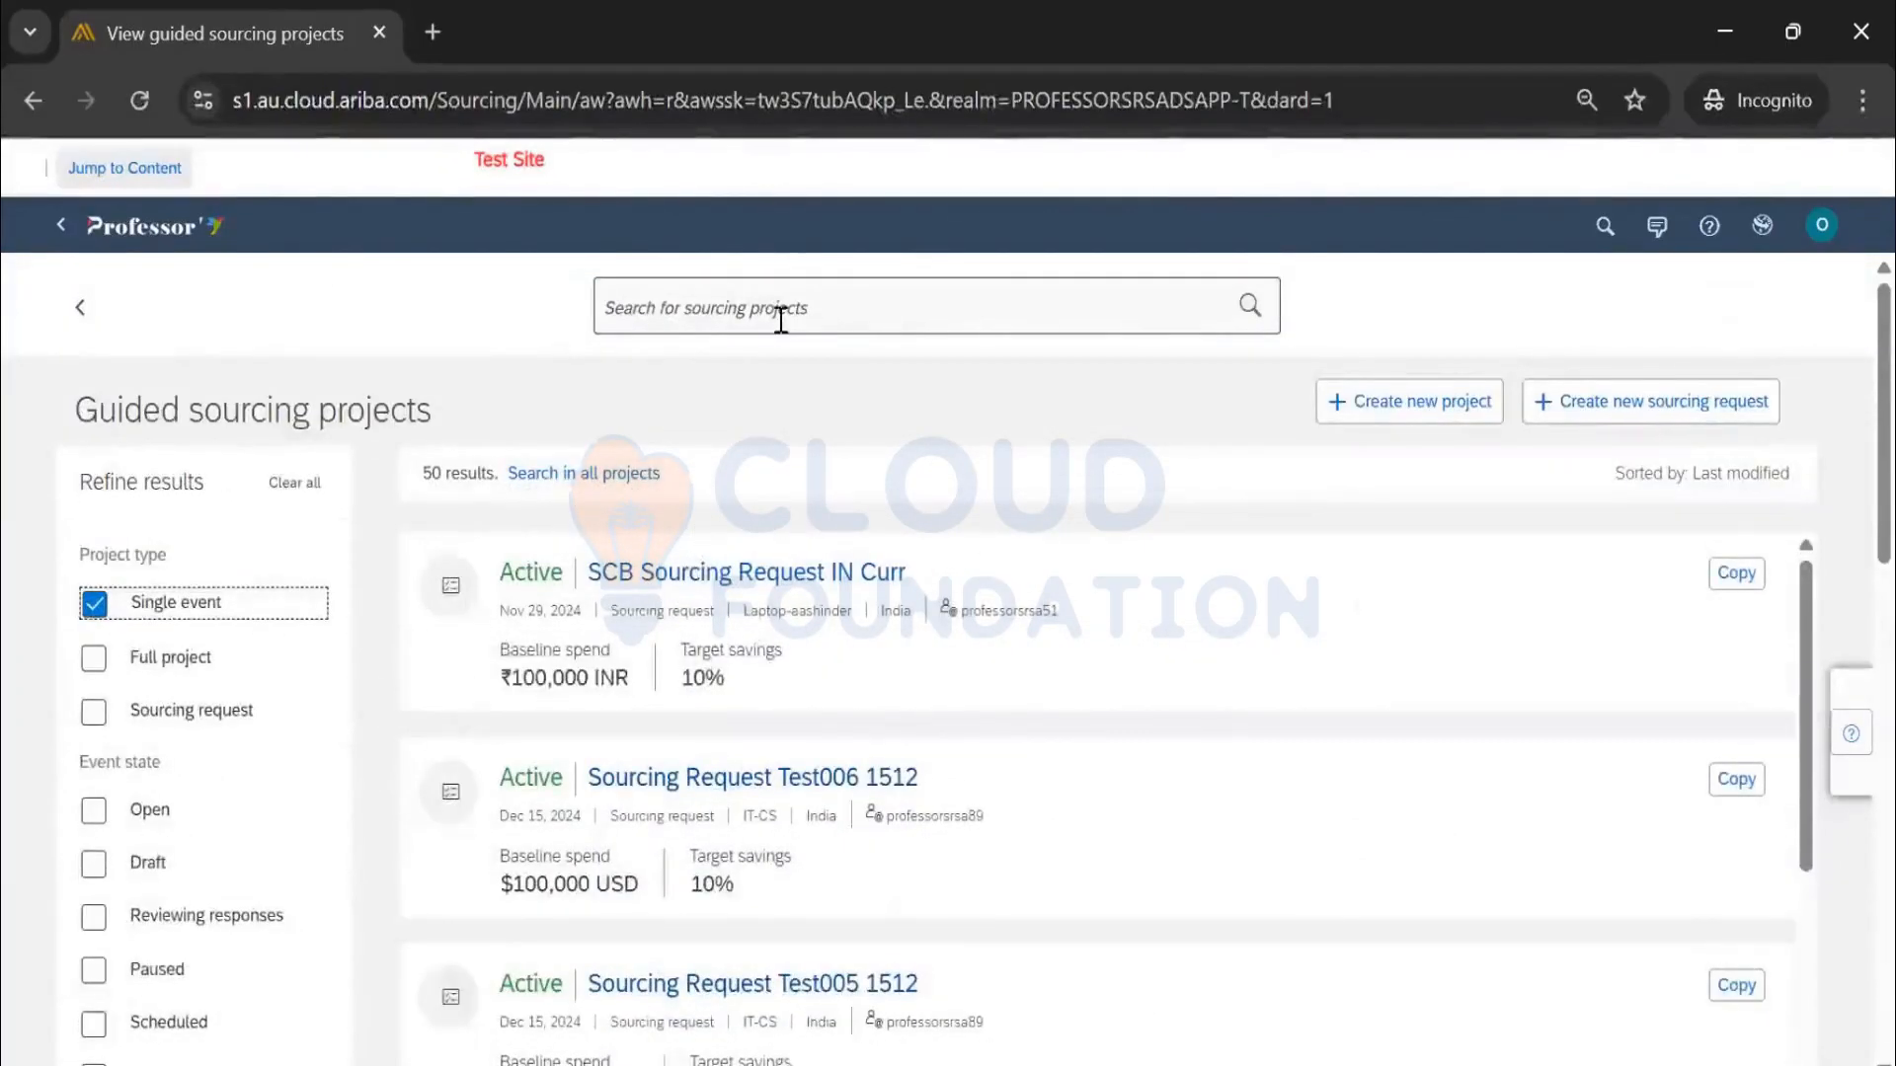
Rerun the project search and open the Test_RFP_Event_Laptop_Demo_1_BSK_2 event
click(780, 318)
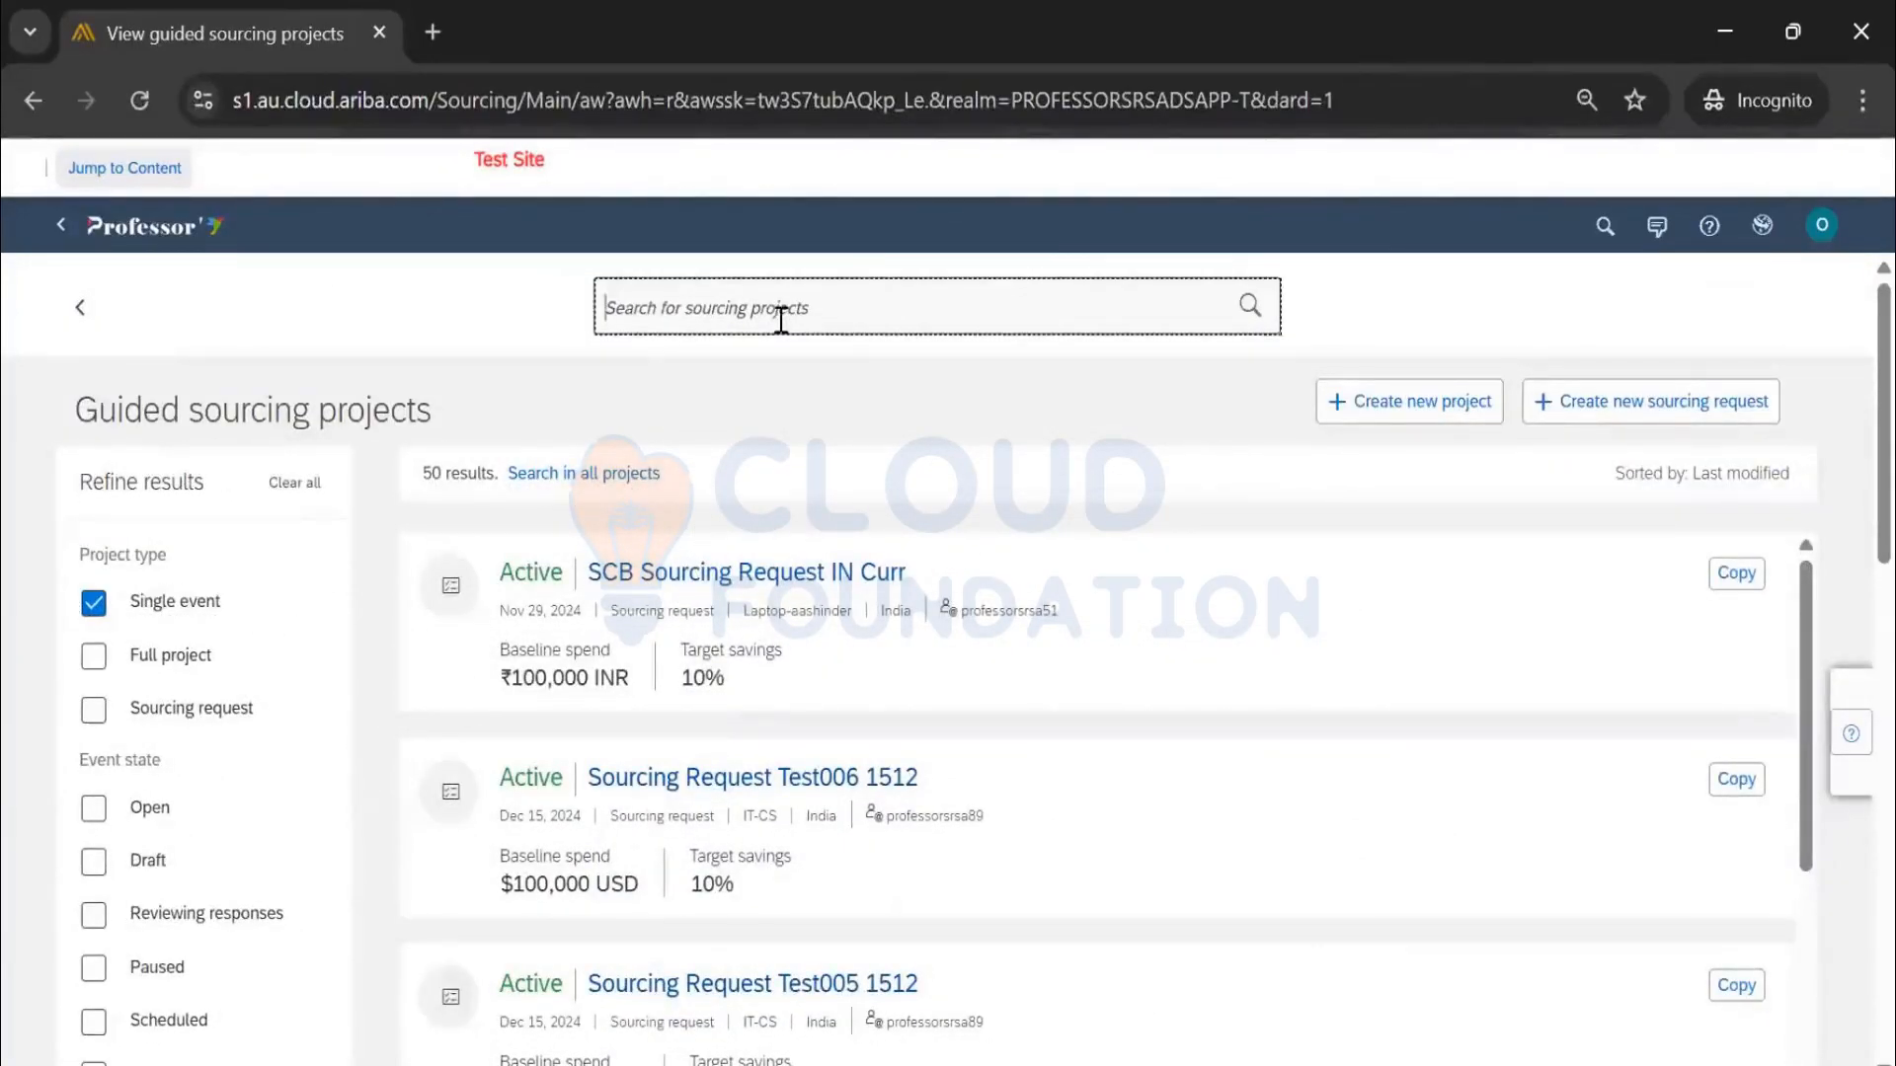
click(1249, 308)
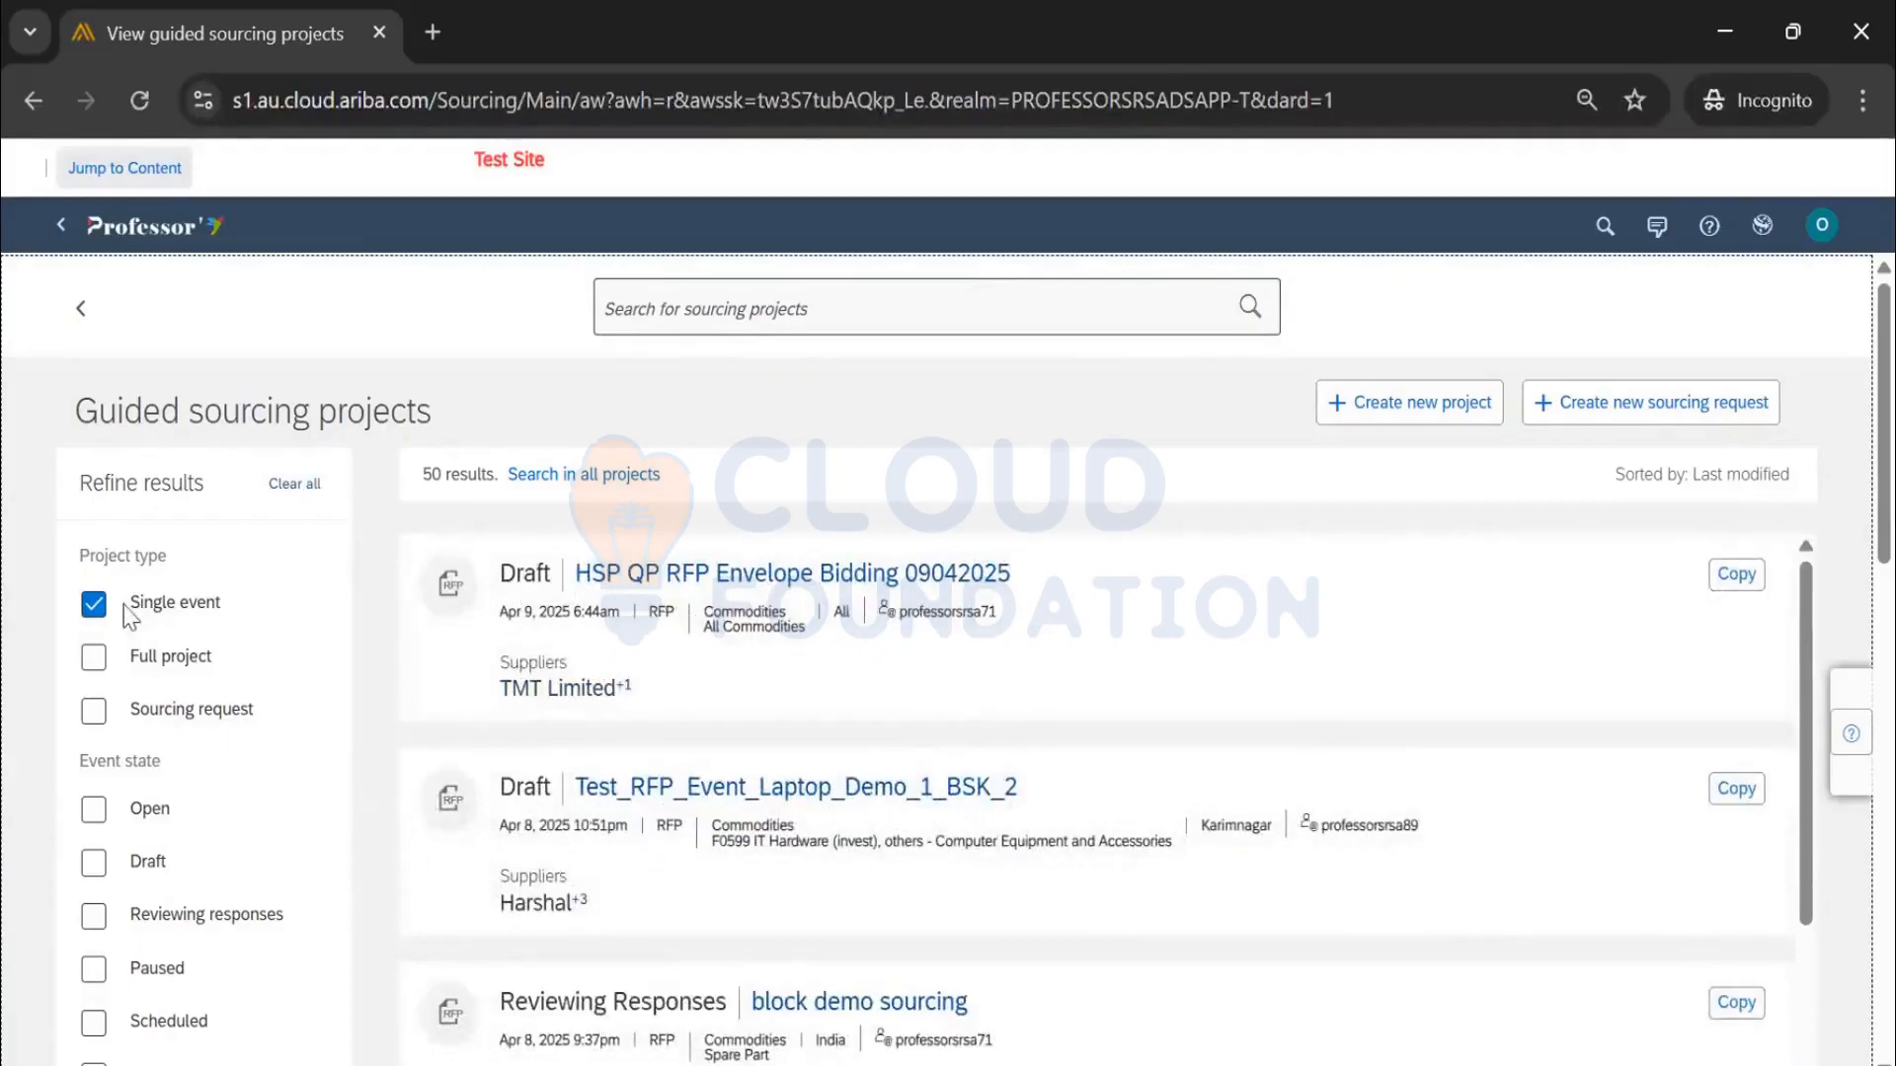
scroll(1363, 723, down, 3)
scroll(1062, 720, up, 3)
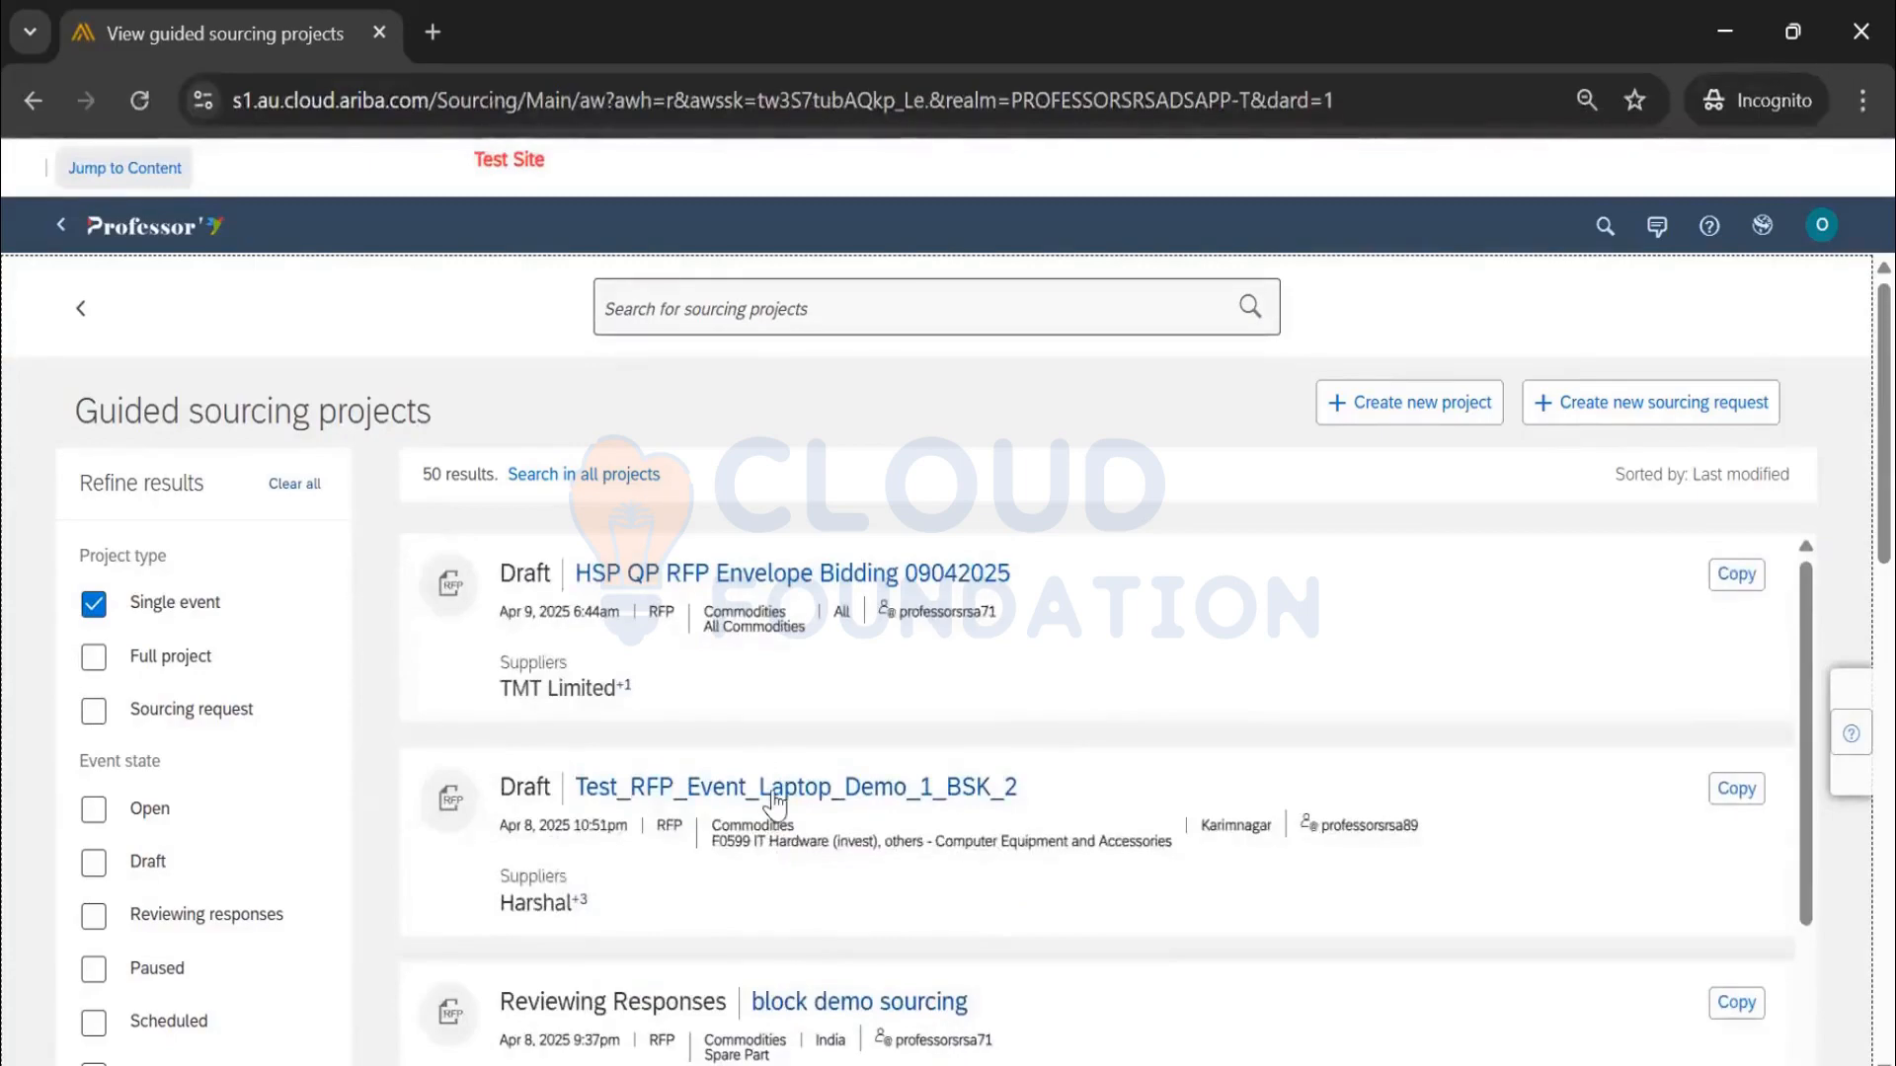
click(775, 795)
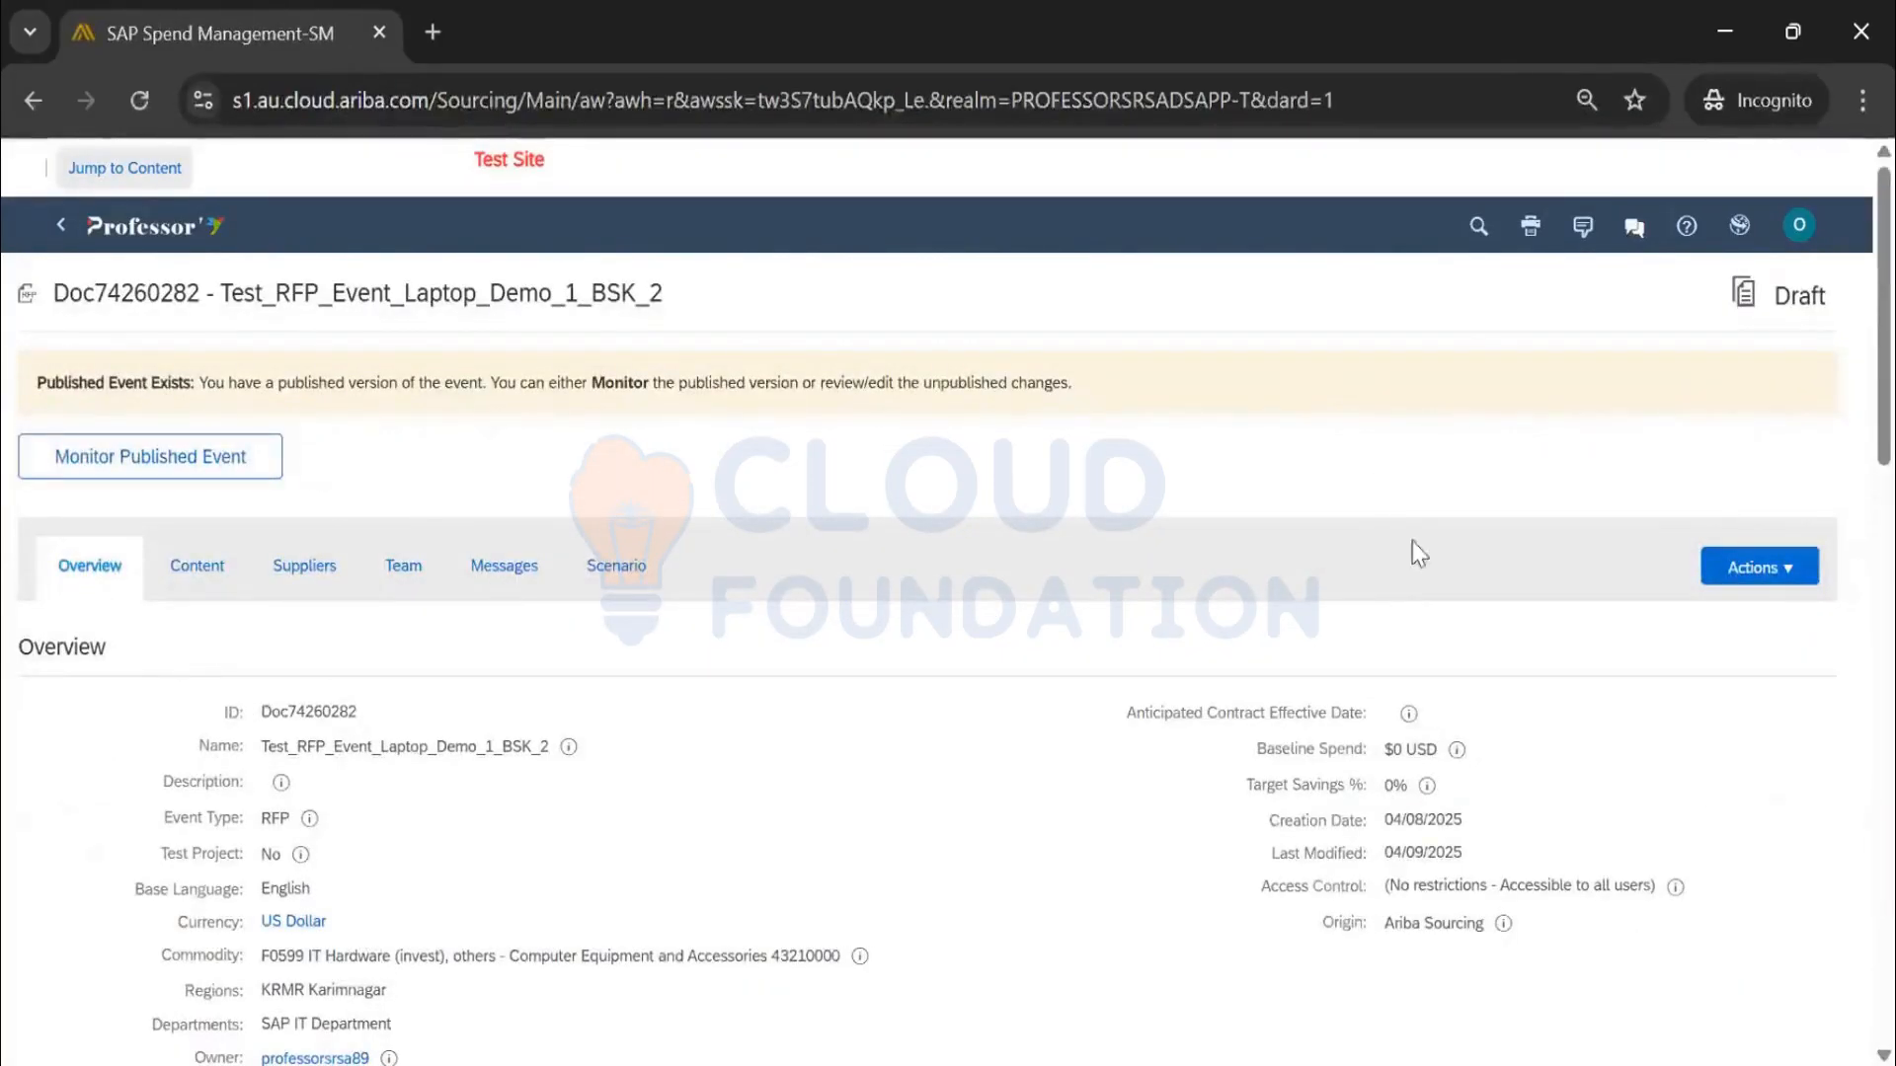
Return from the Test_RFP_Event_Laptop_Demo_1_BSK_2 event to the For You home page
scroll(371, 777, down, 4)
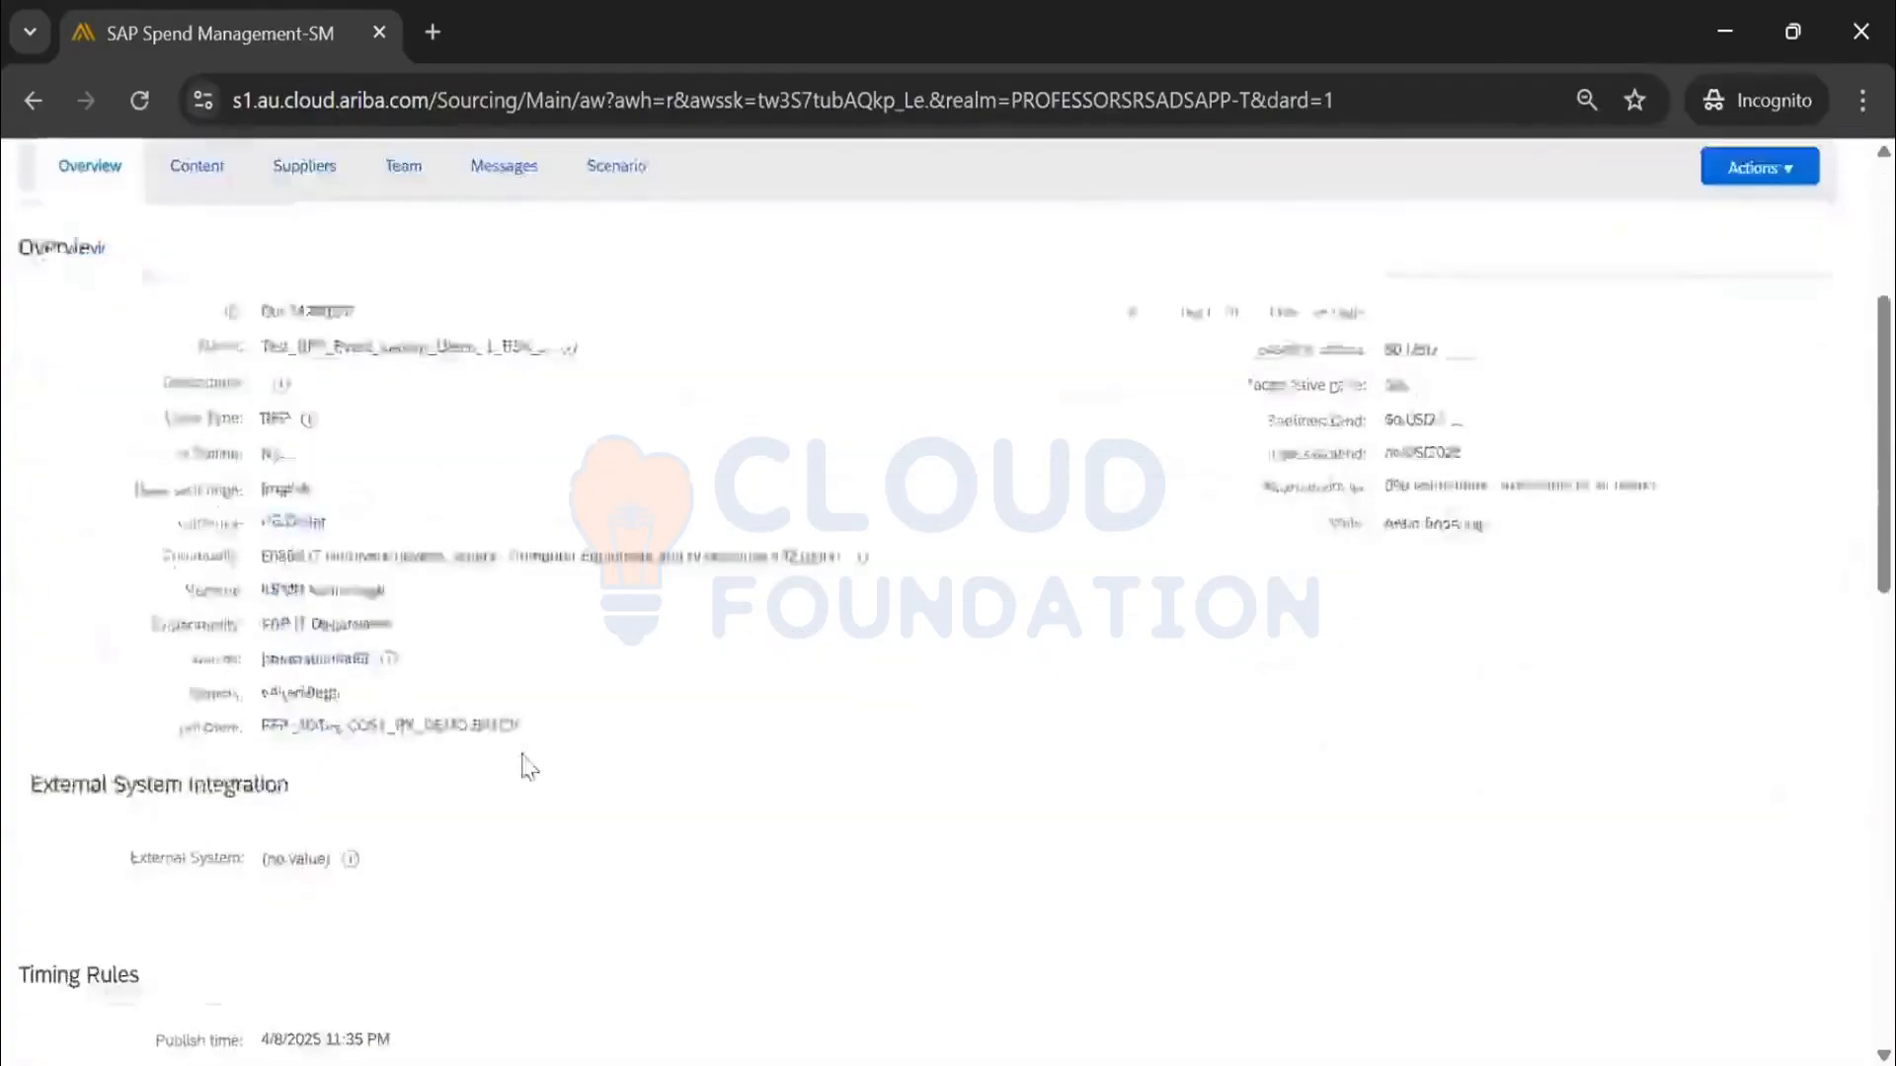
scroll(524, 753, down, 4)
scroll(280, 521, up, 8)
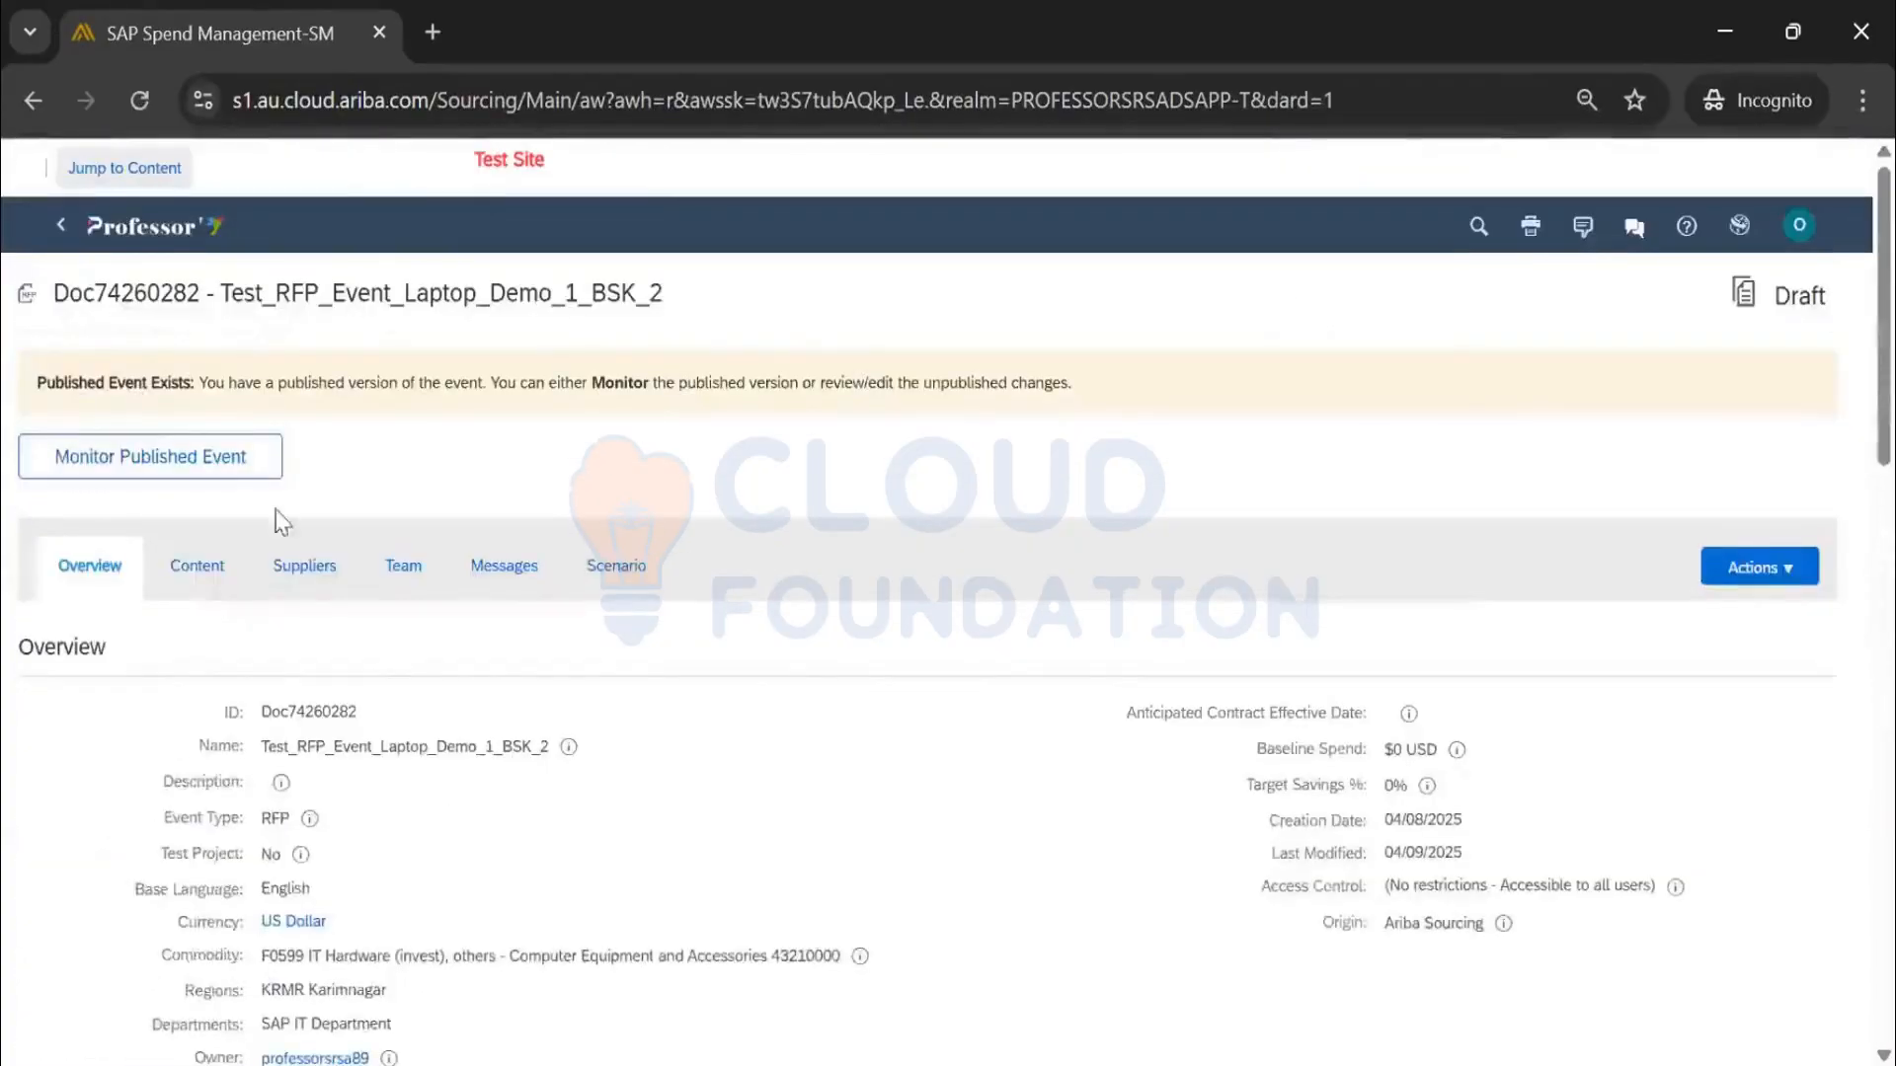
click(61, 229)
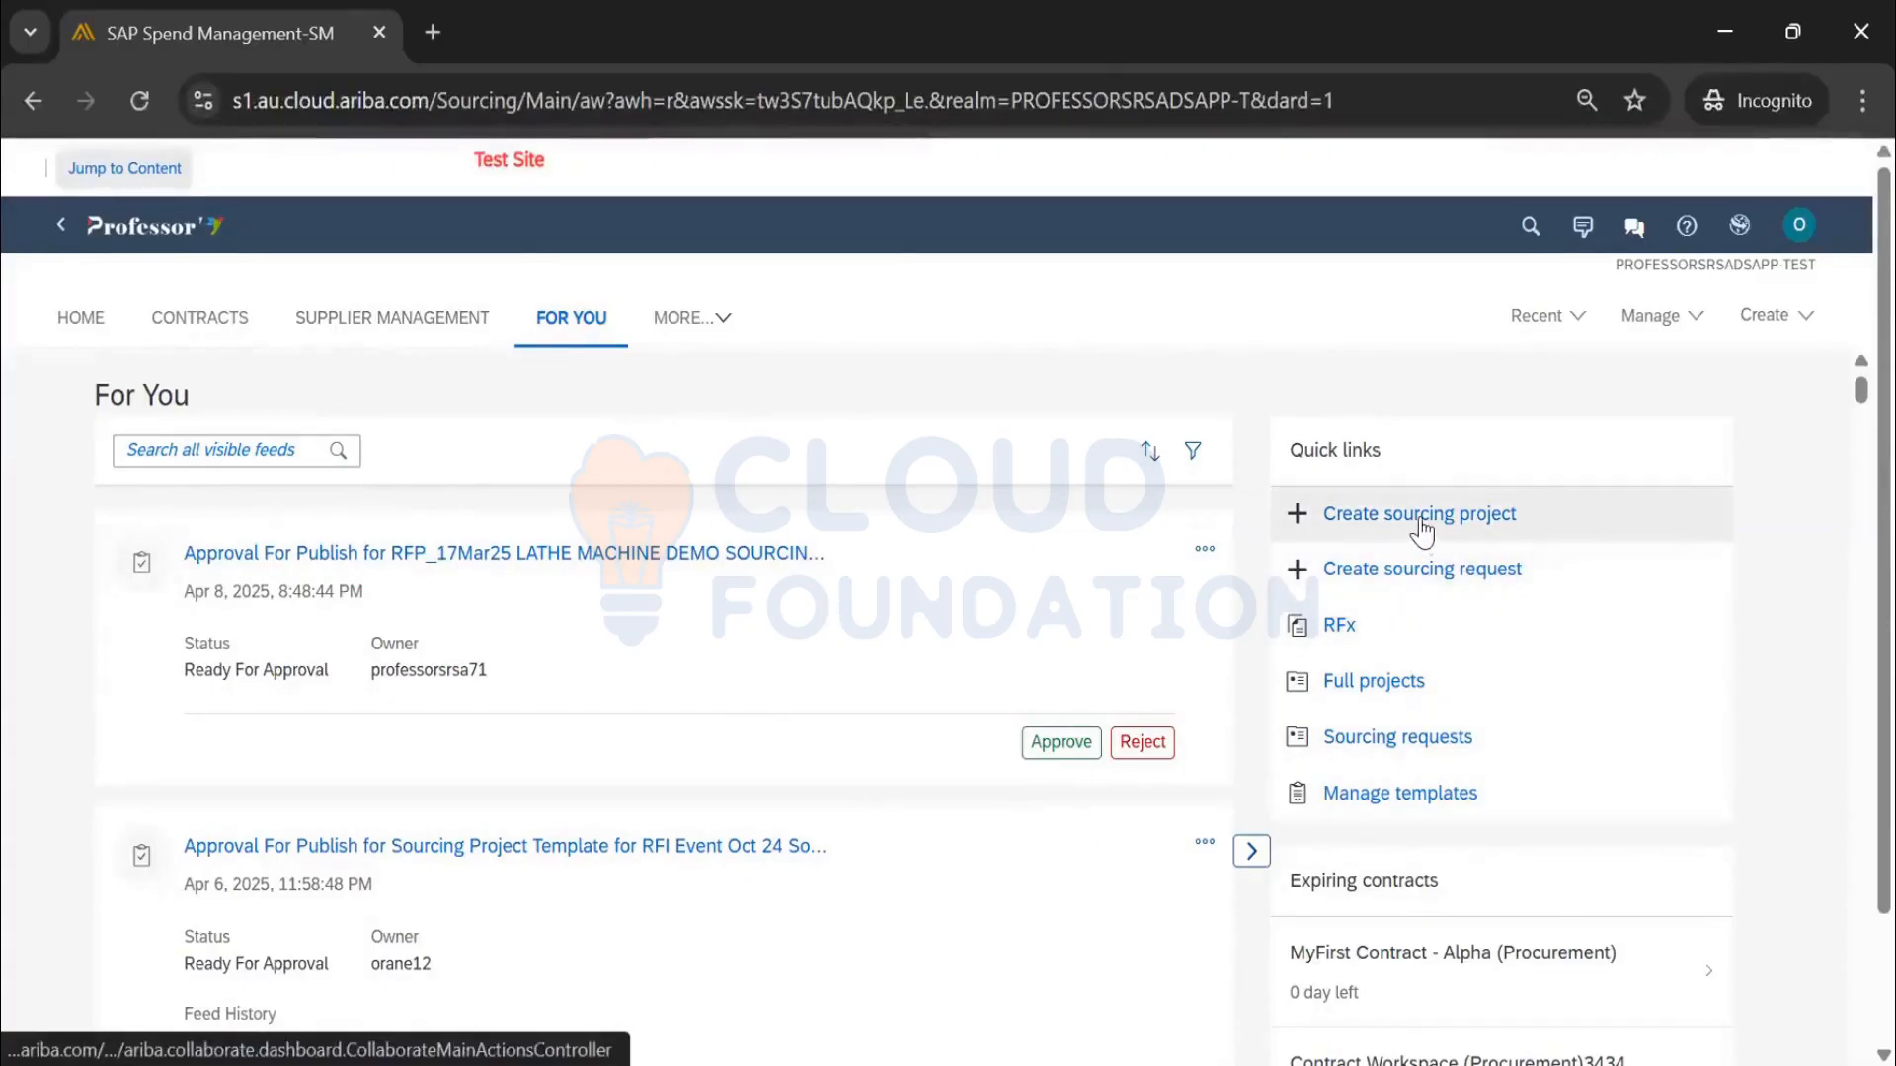
Start a new sourcing project, enter its name, and paste the same text as its description
click(1421, 531)
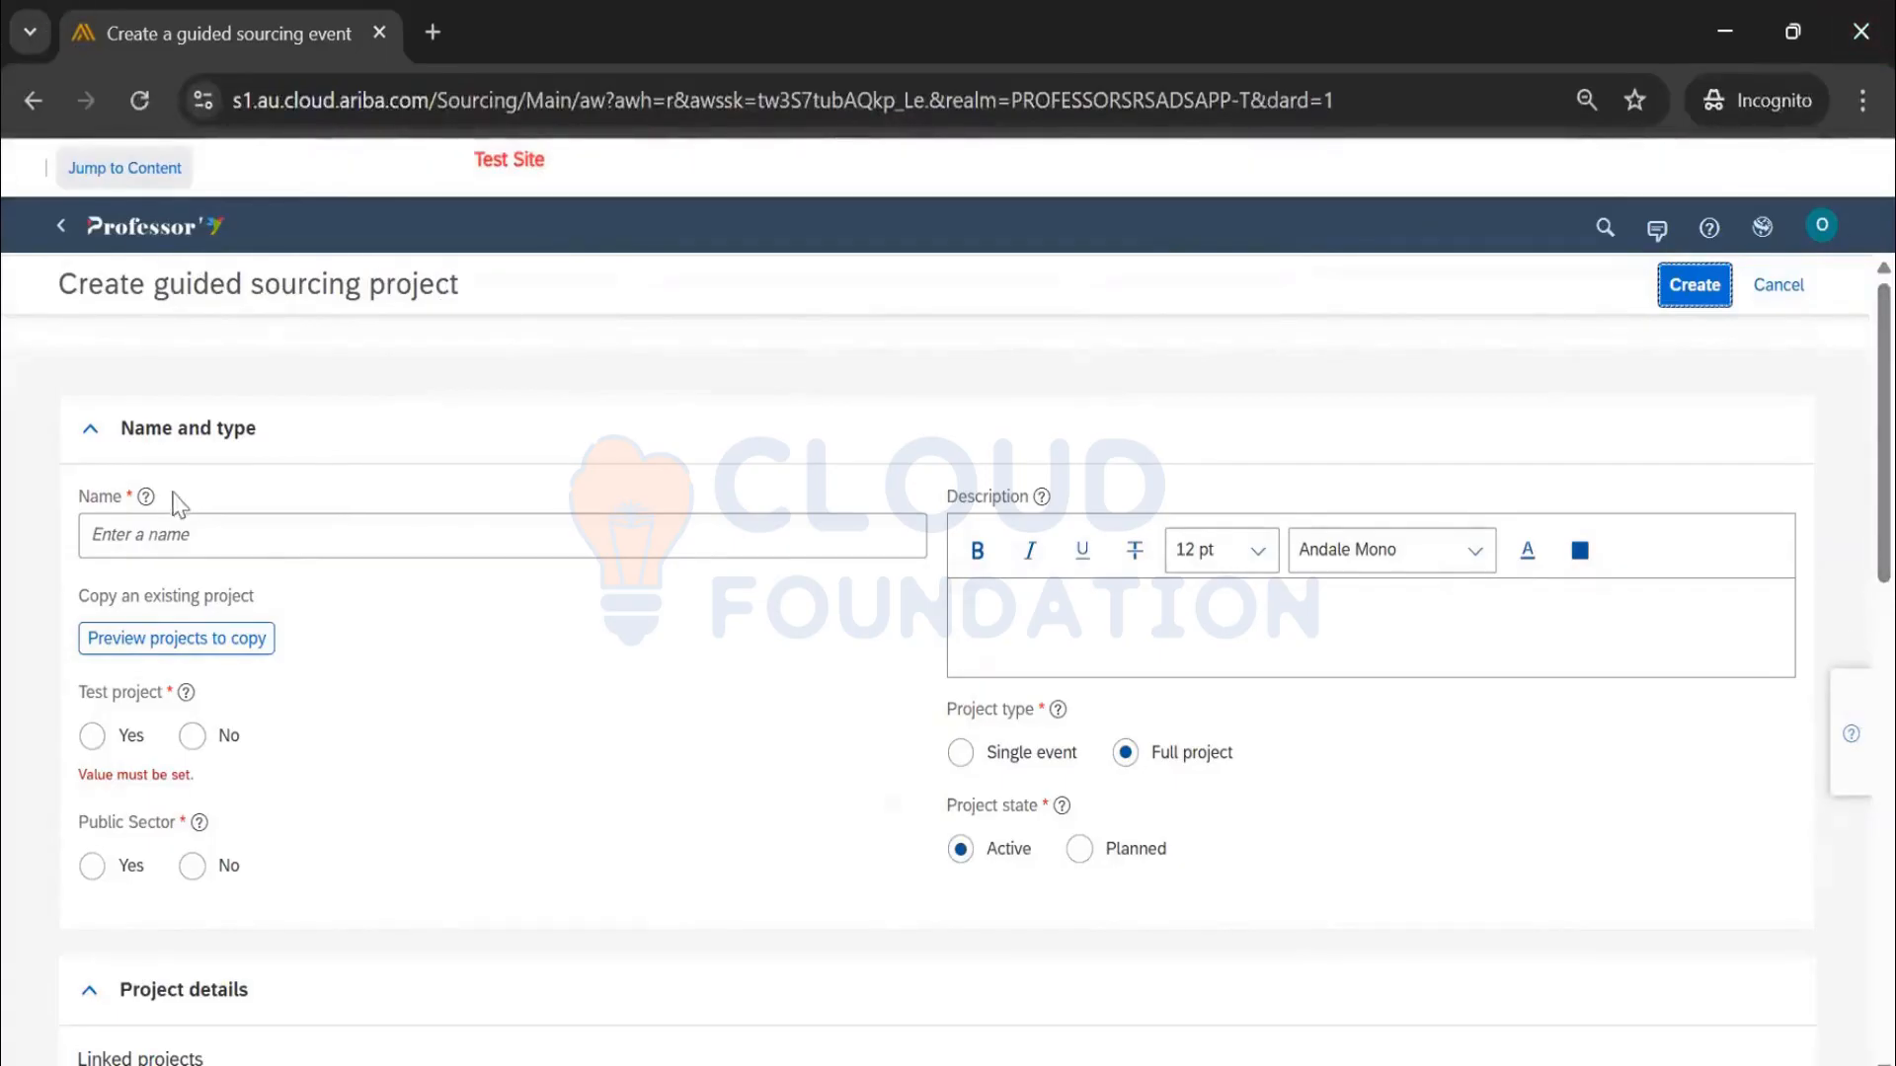
click(173, 536)
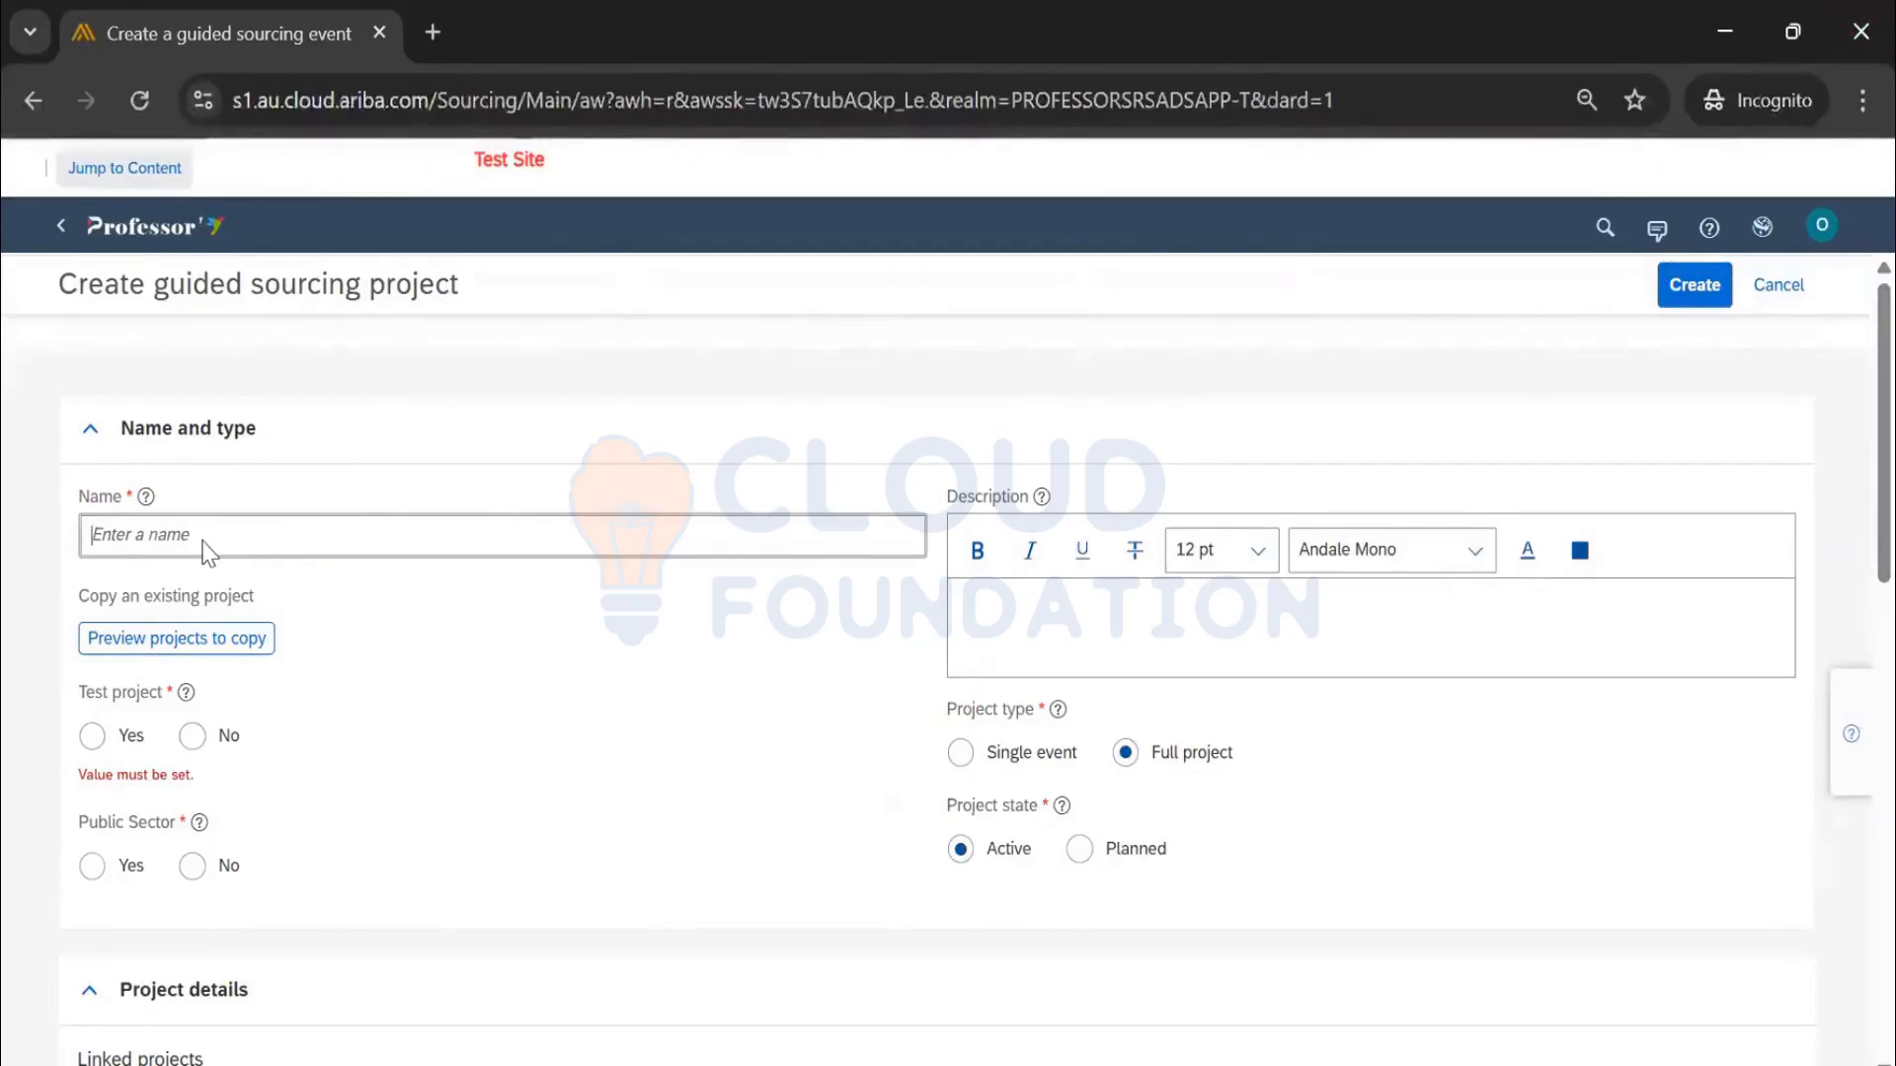
text(Guided Sourcing Project)
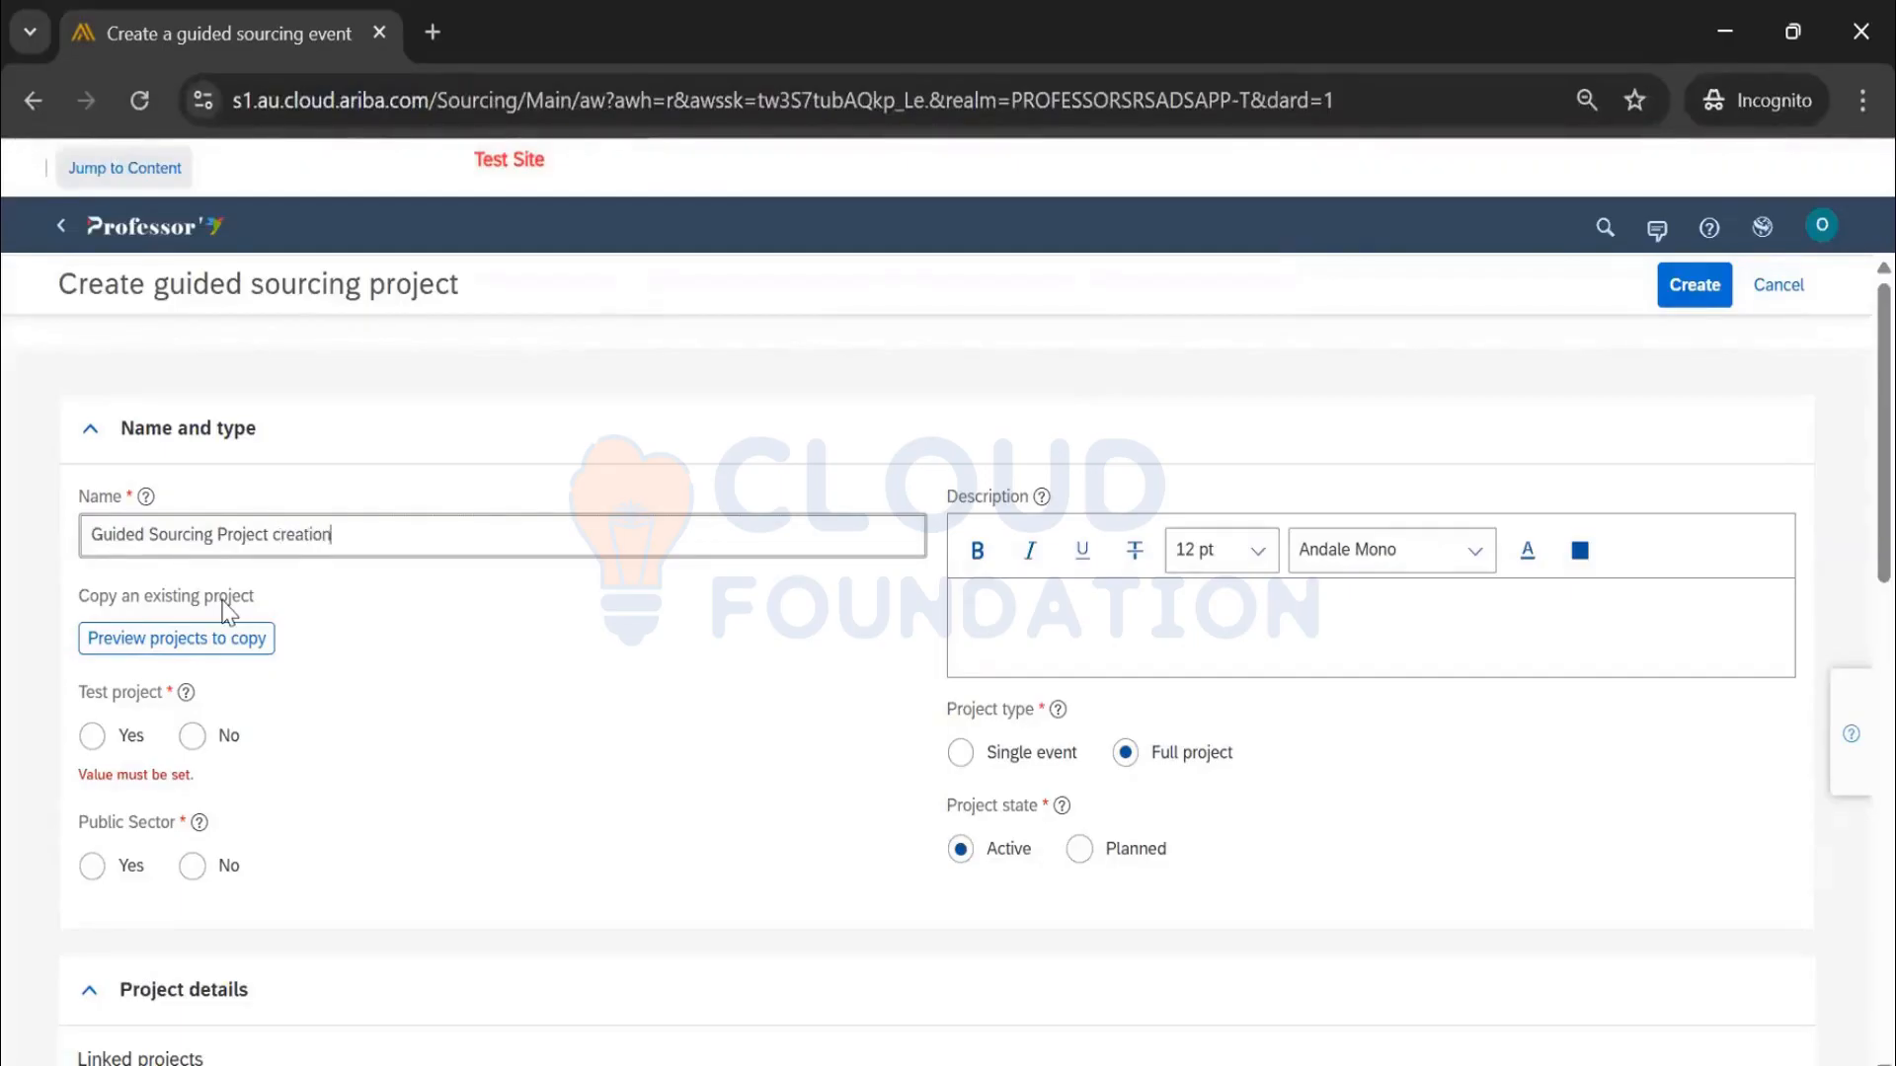
text(creation_sanjay_9Apr25)
drag(499, 528, 5, 553)
key(ctrl+c)
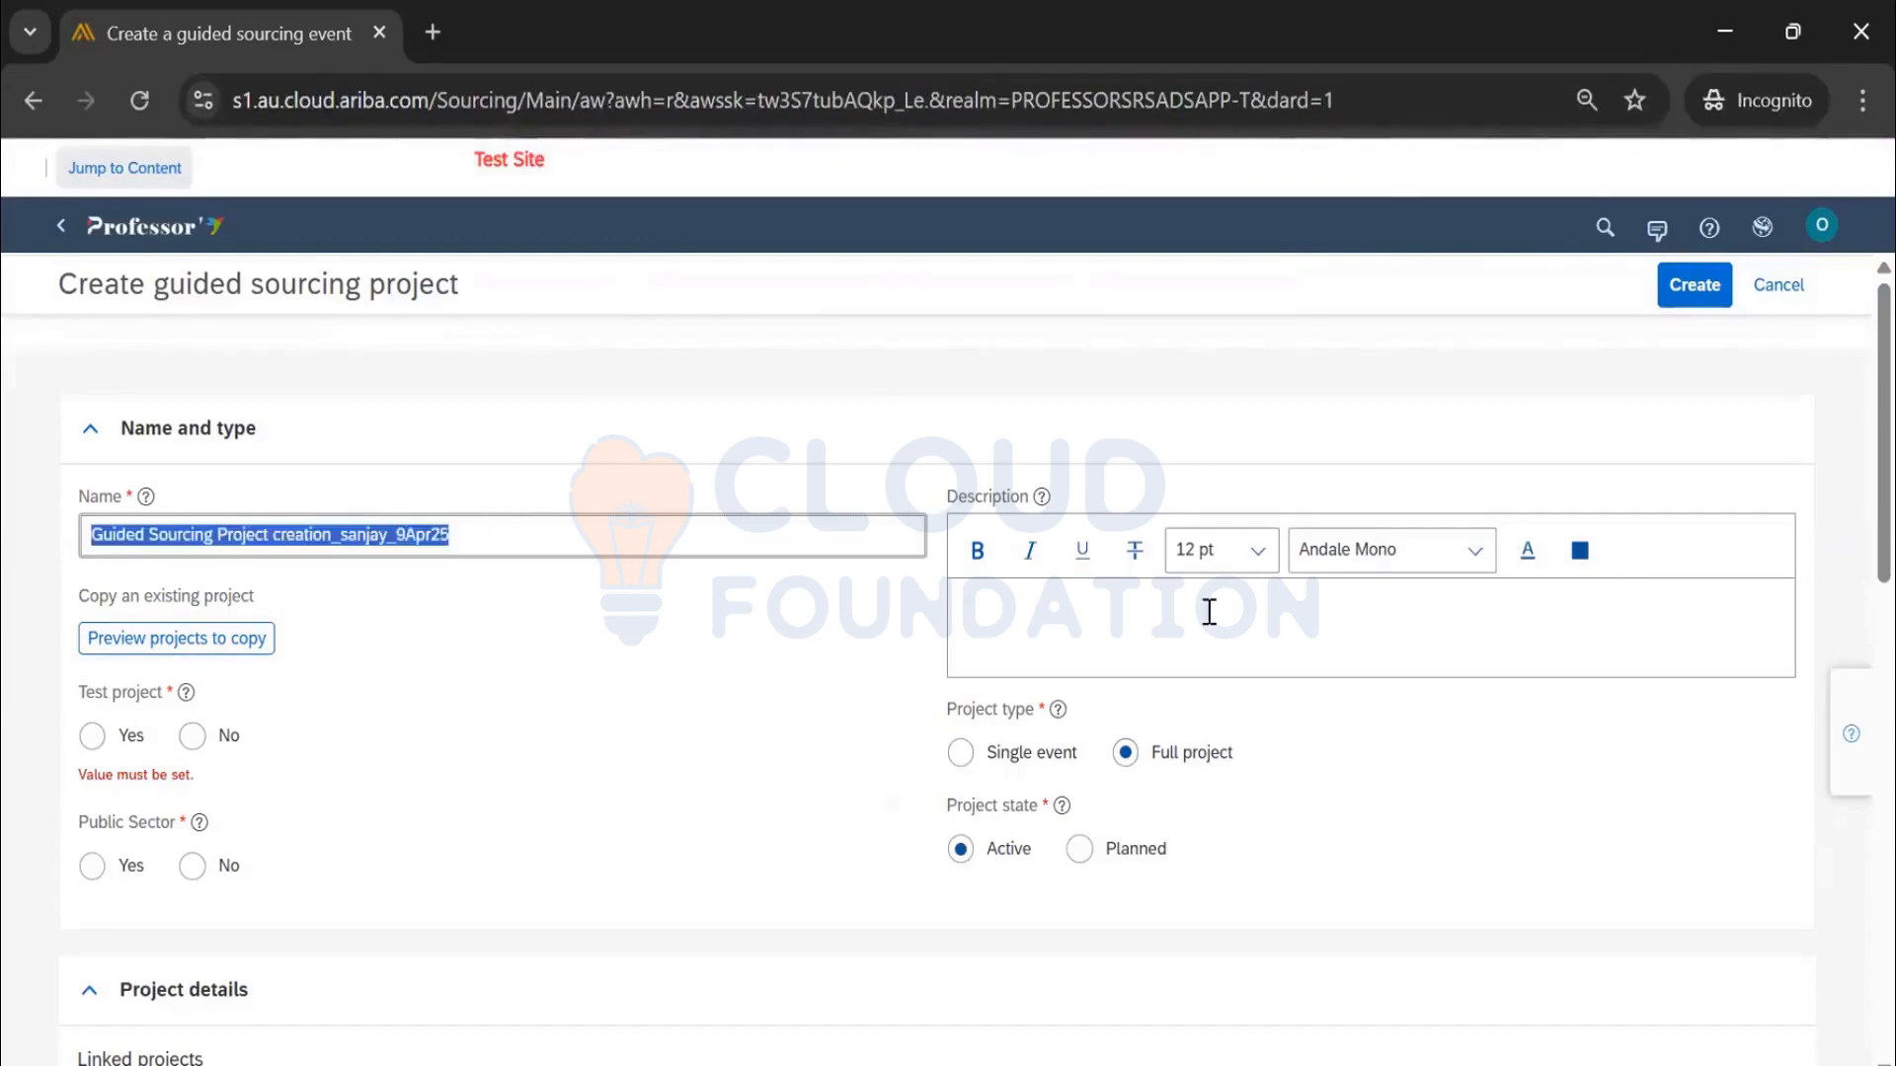
click(1206, 609)
key(ctrl+v)
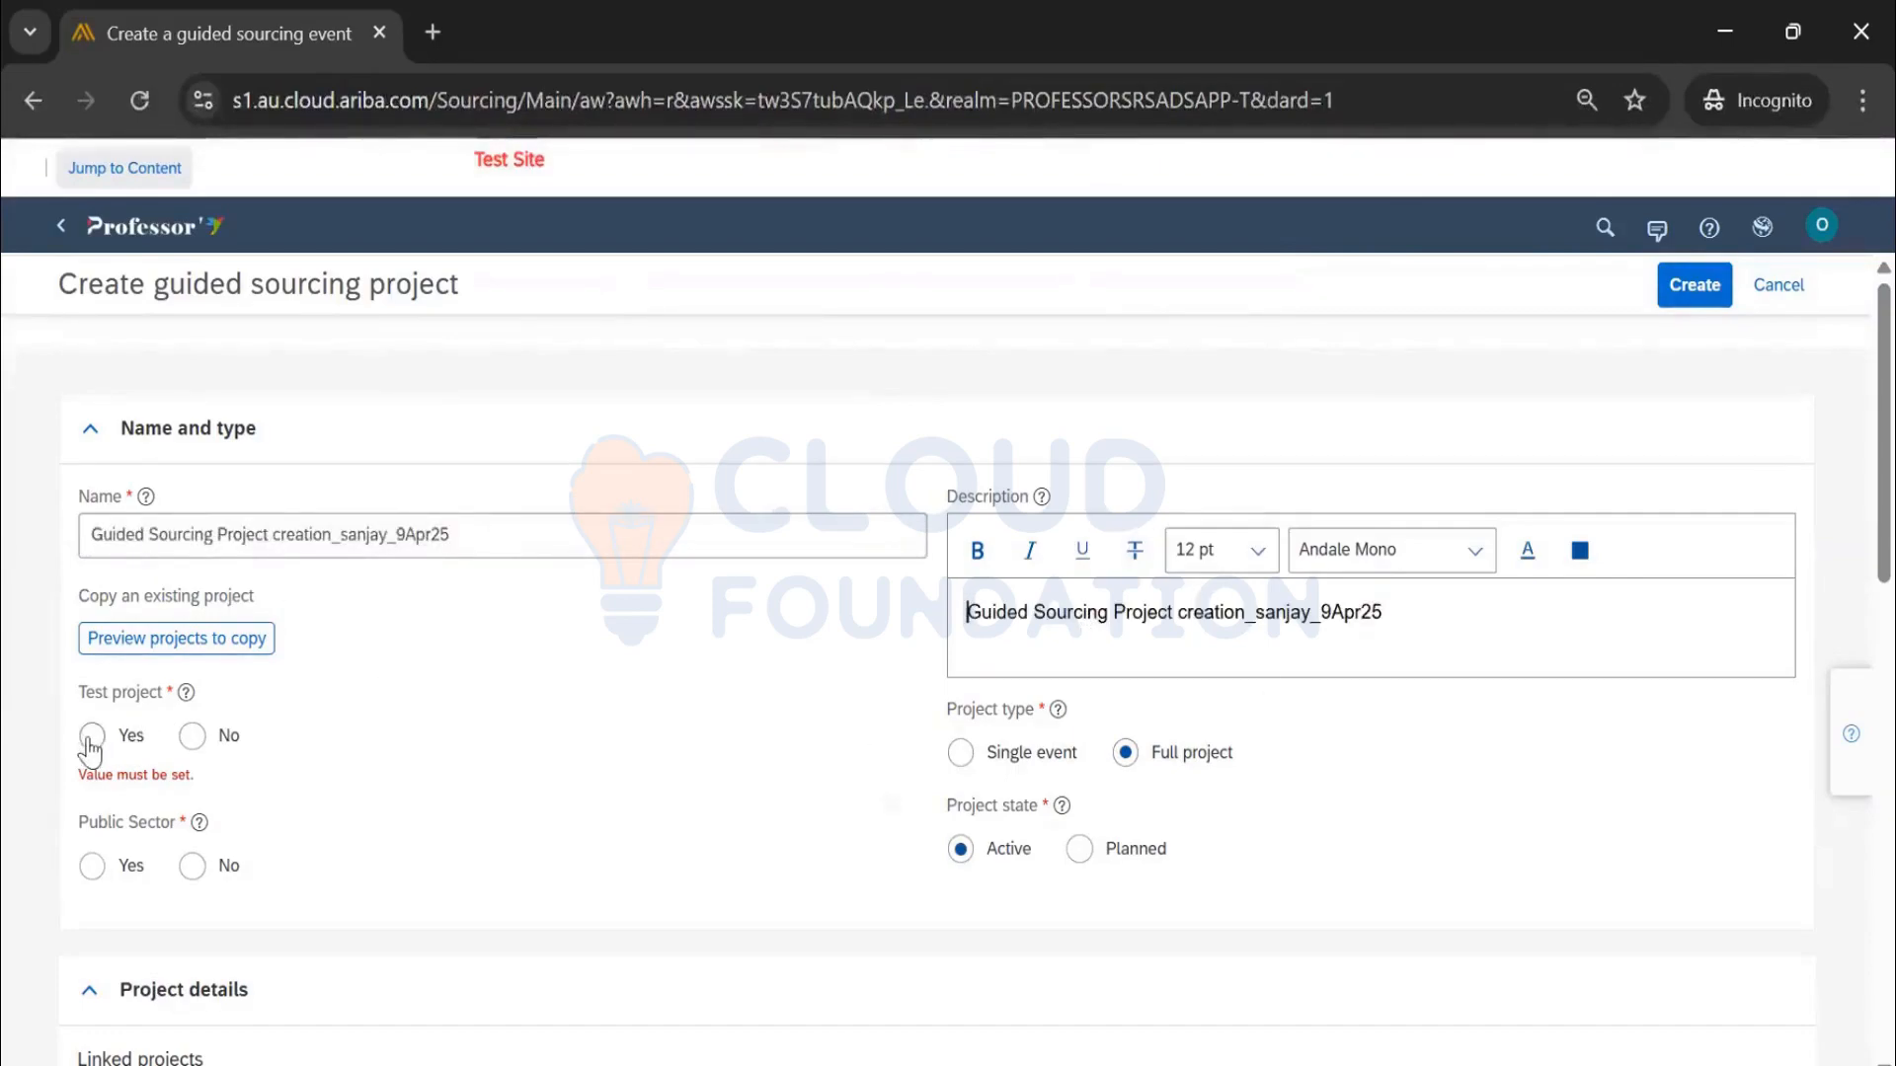
Set Test project No, Public Sector No, Single event, and event type RFP
click(192, 739)
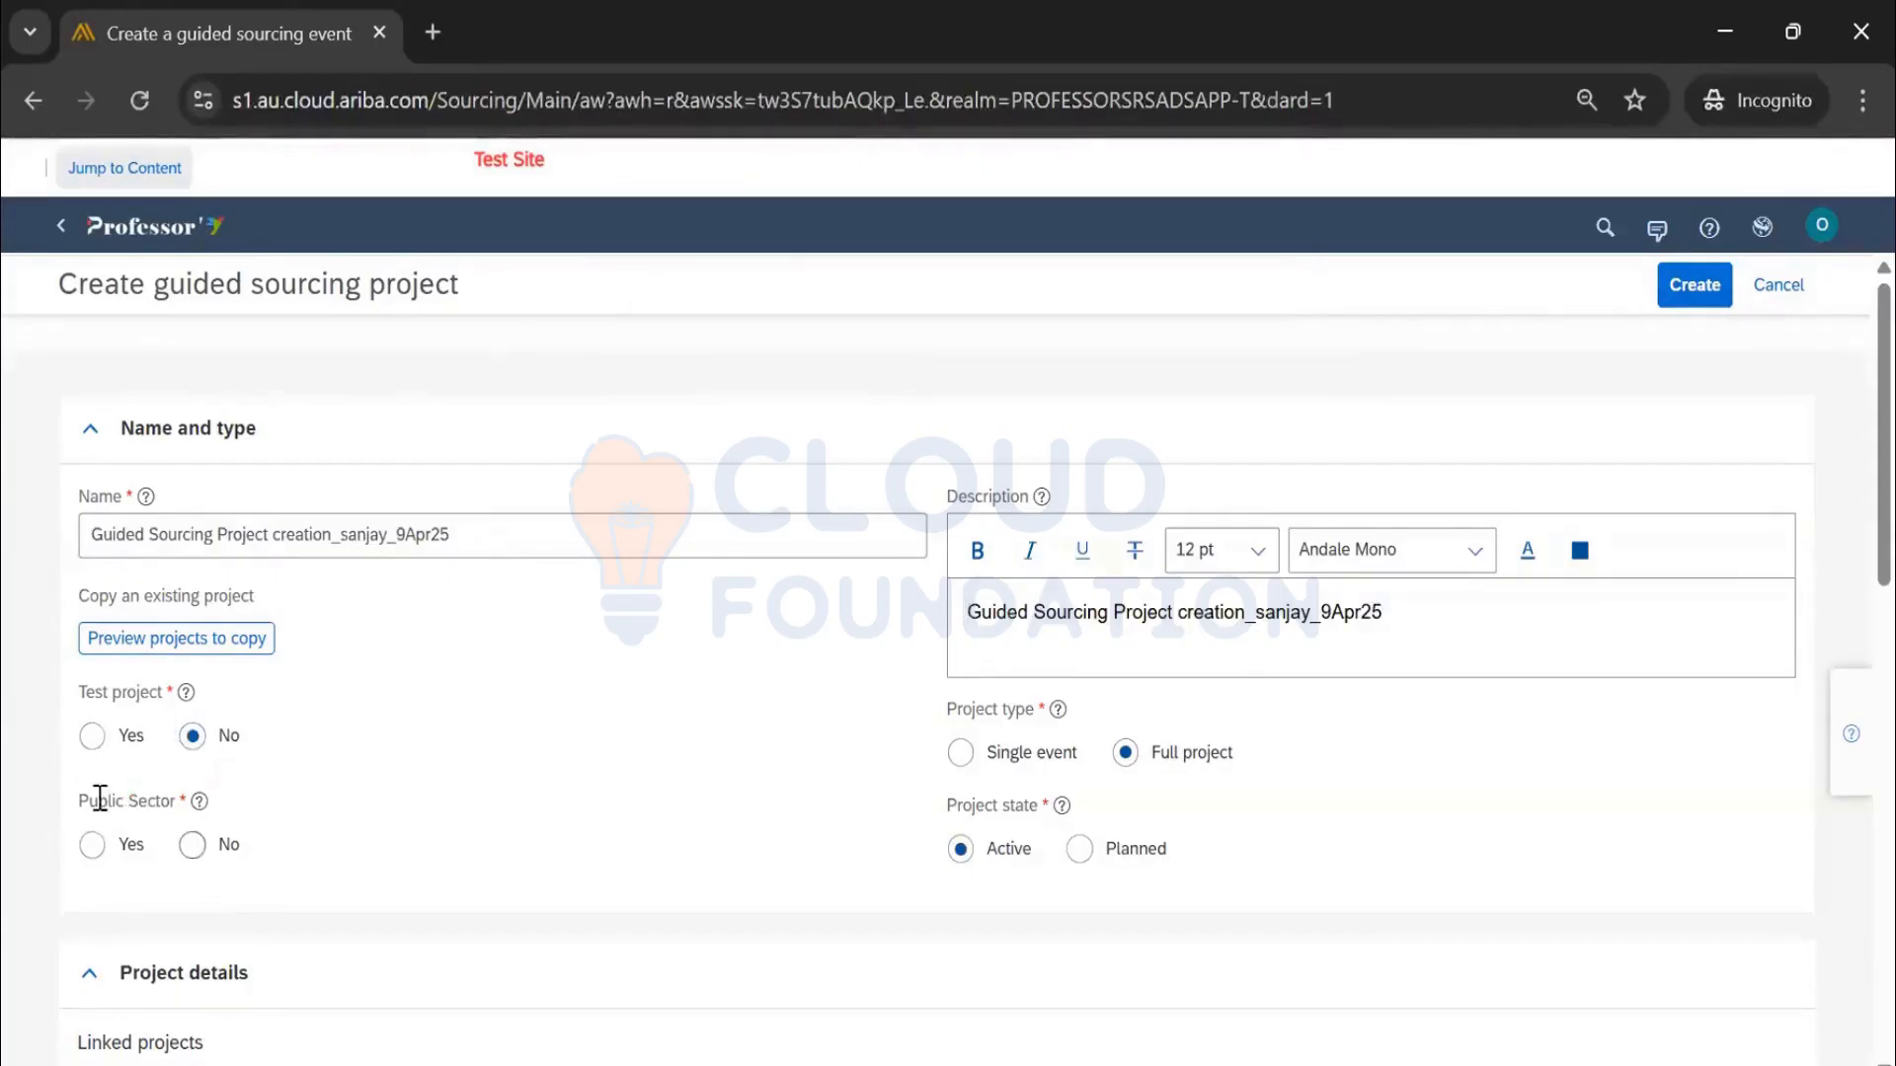
click(194, 847)
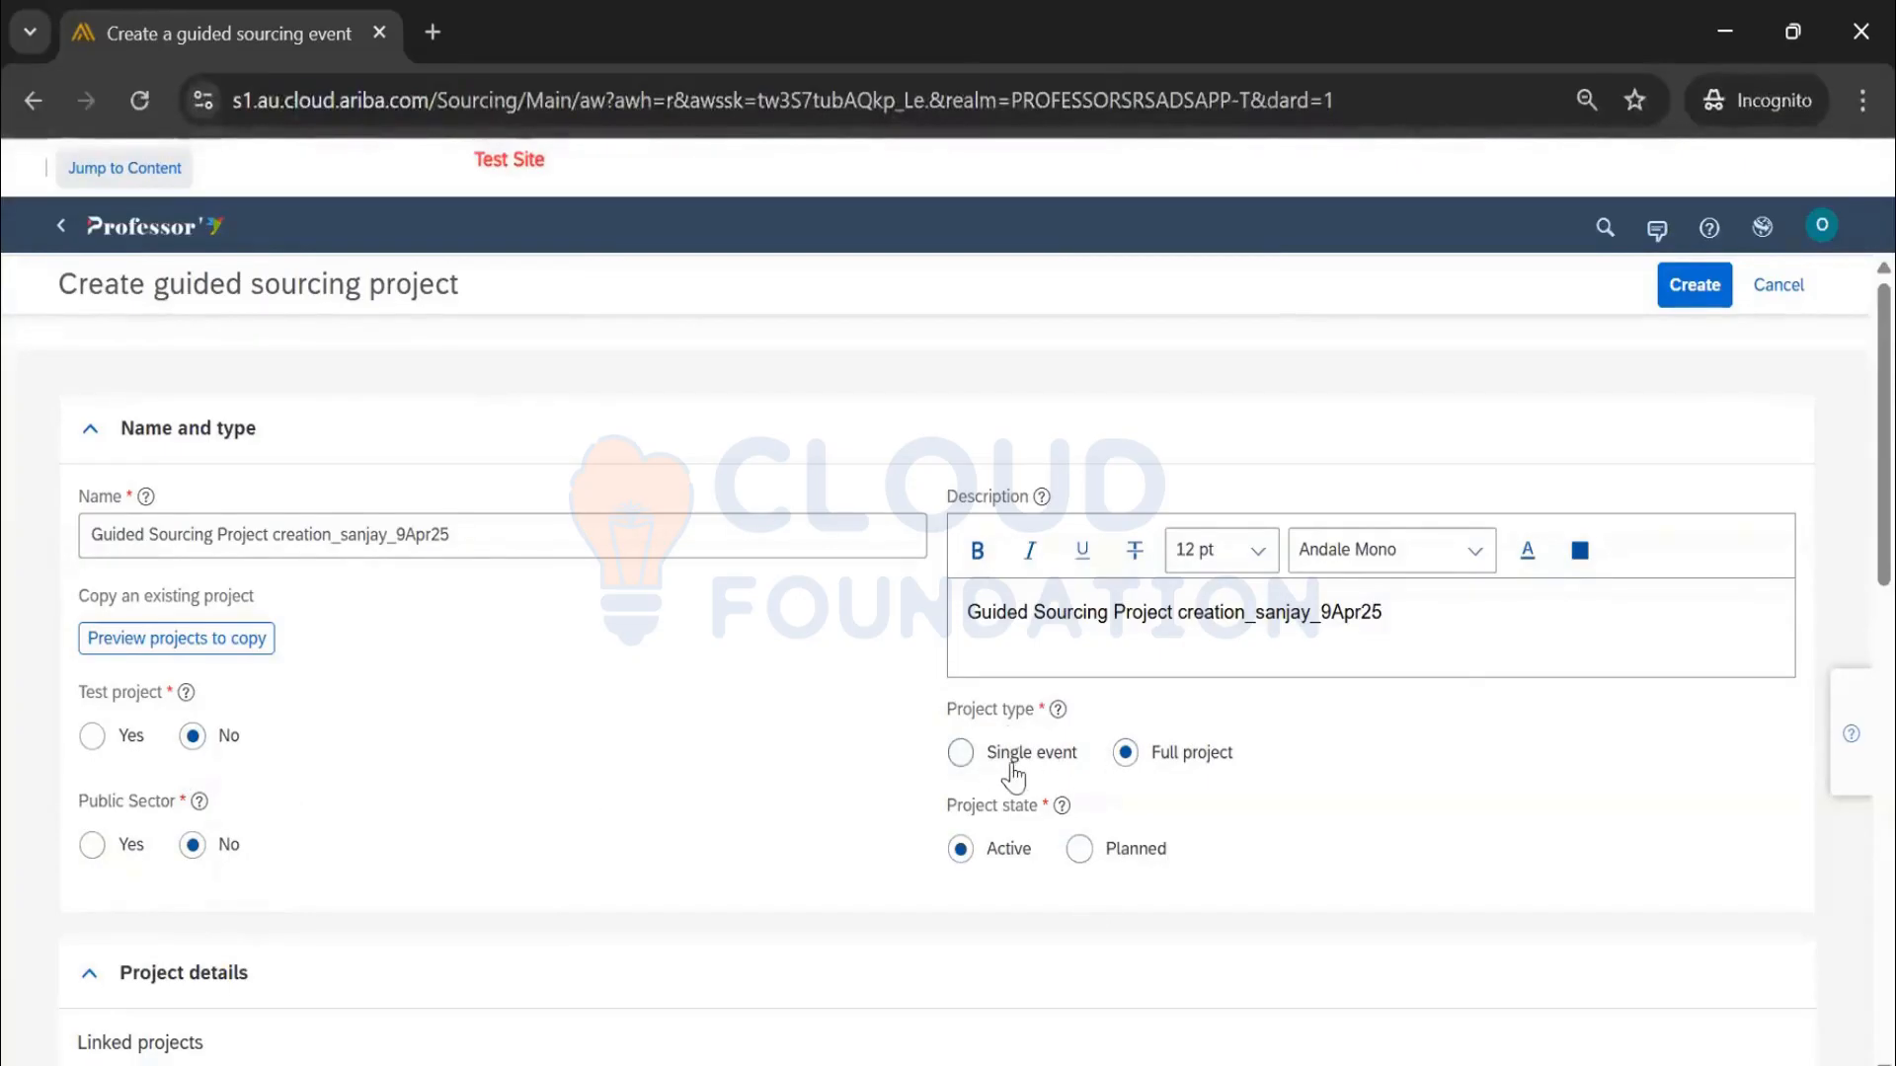
click(961, 755)
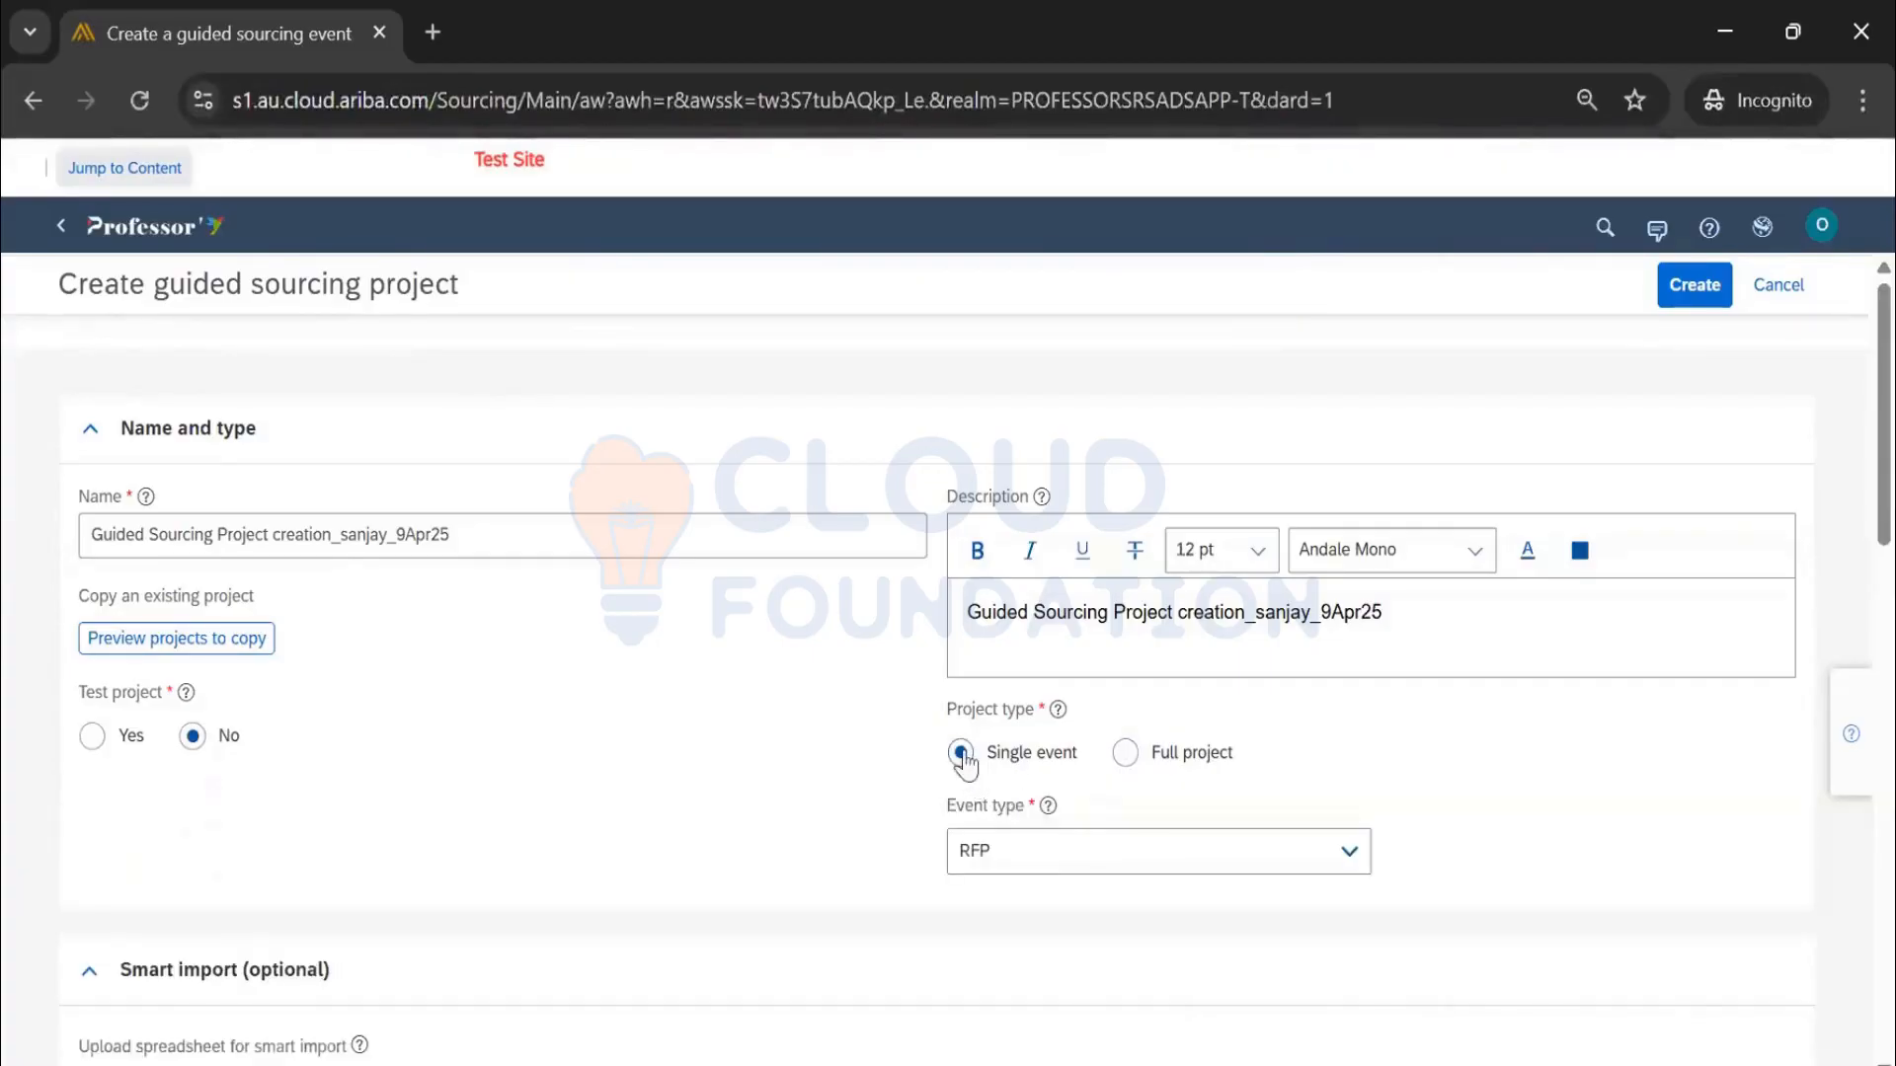
scroll(1393, 785, down, 3)
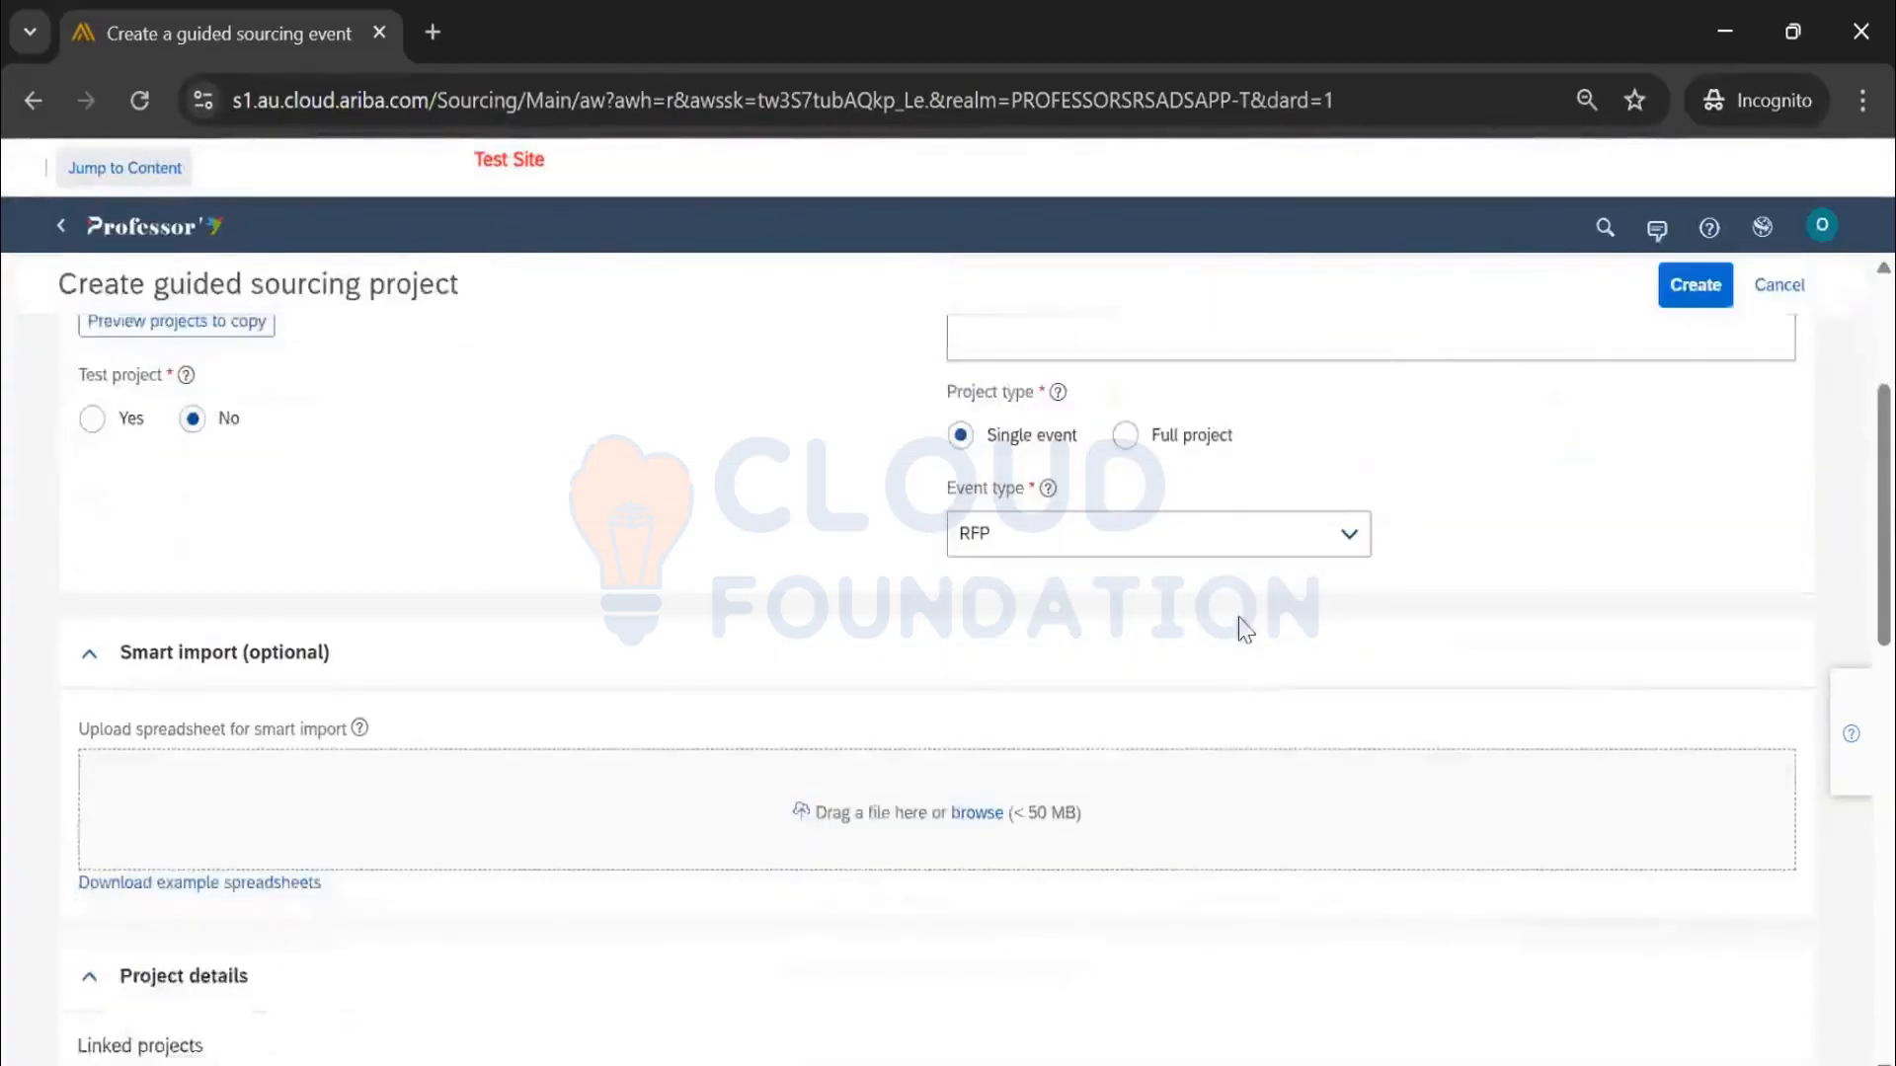
click(1274, 544)
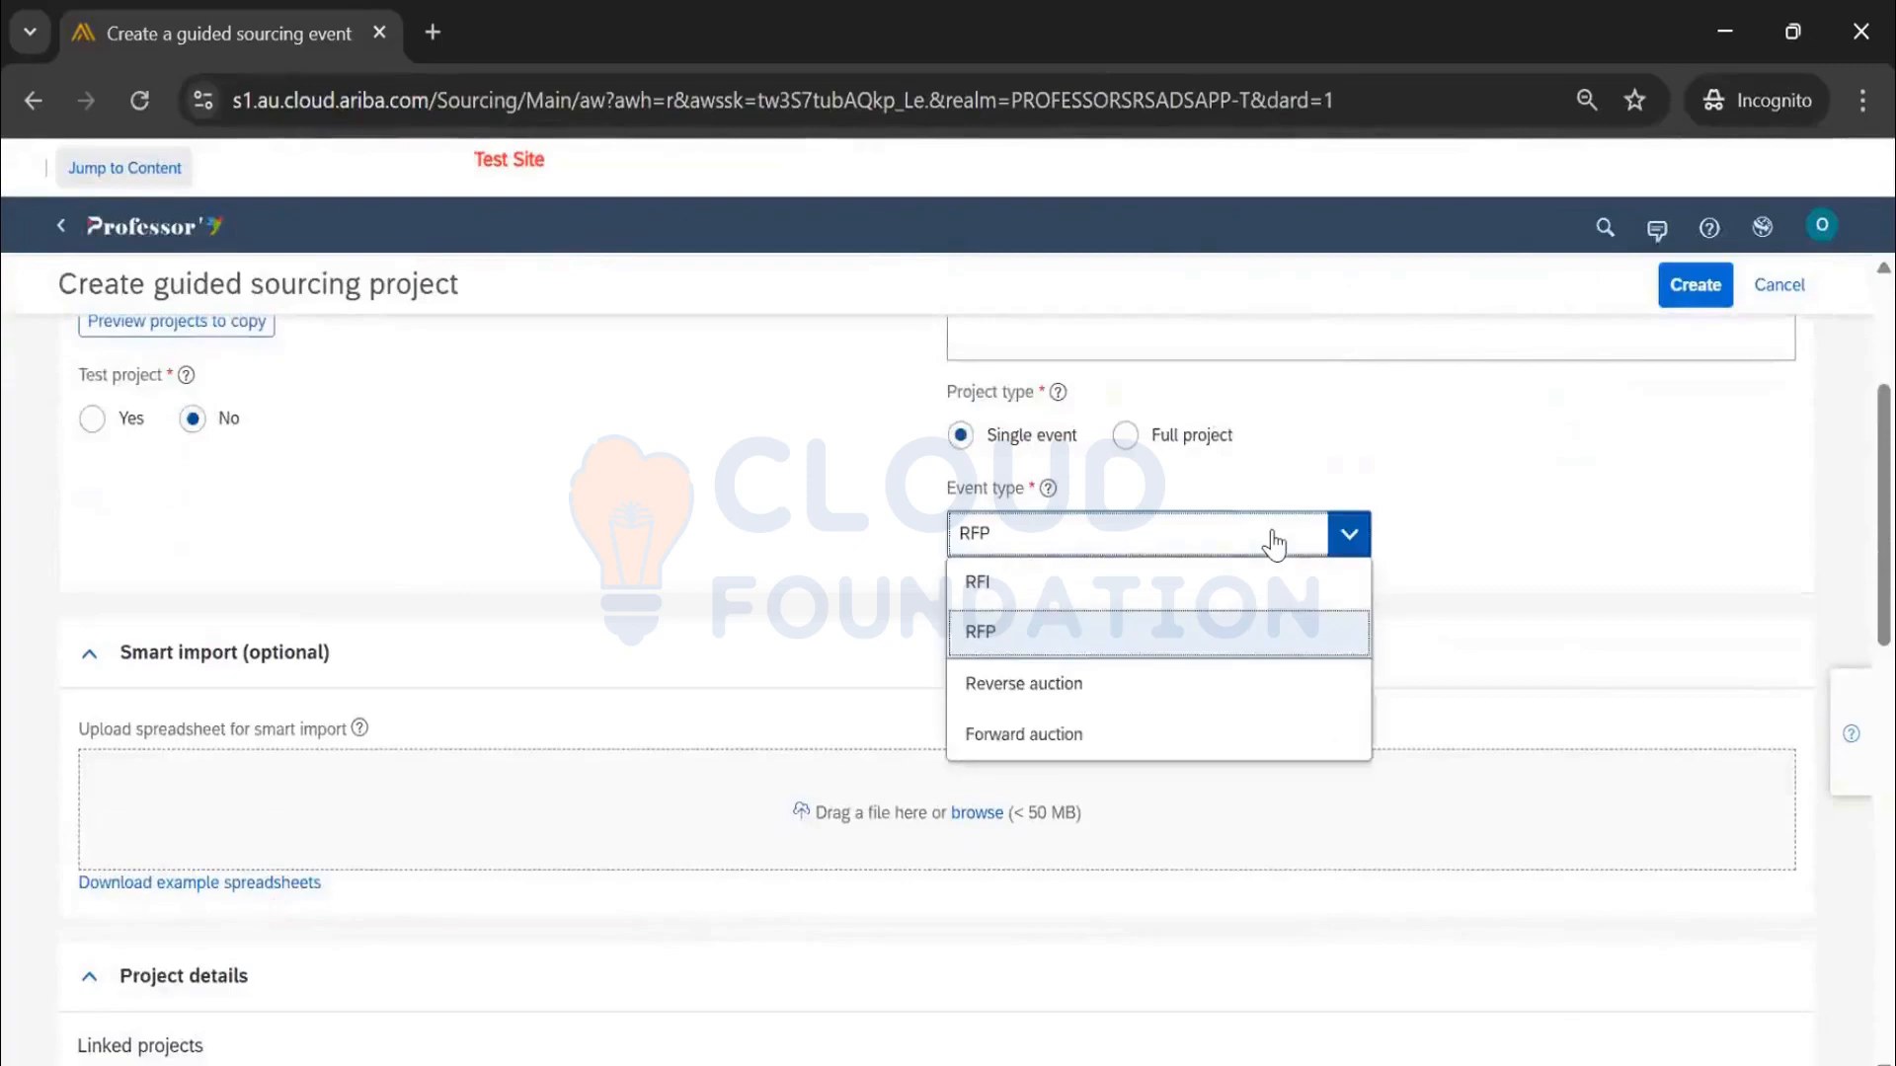
click(1094, 633)
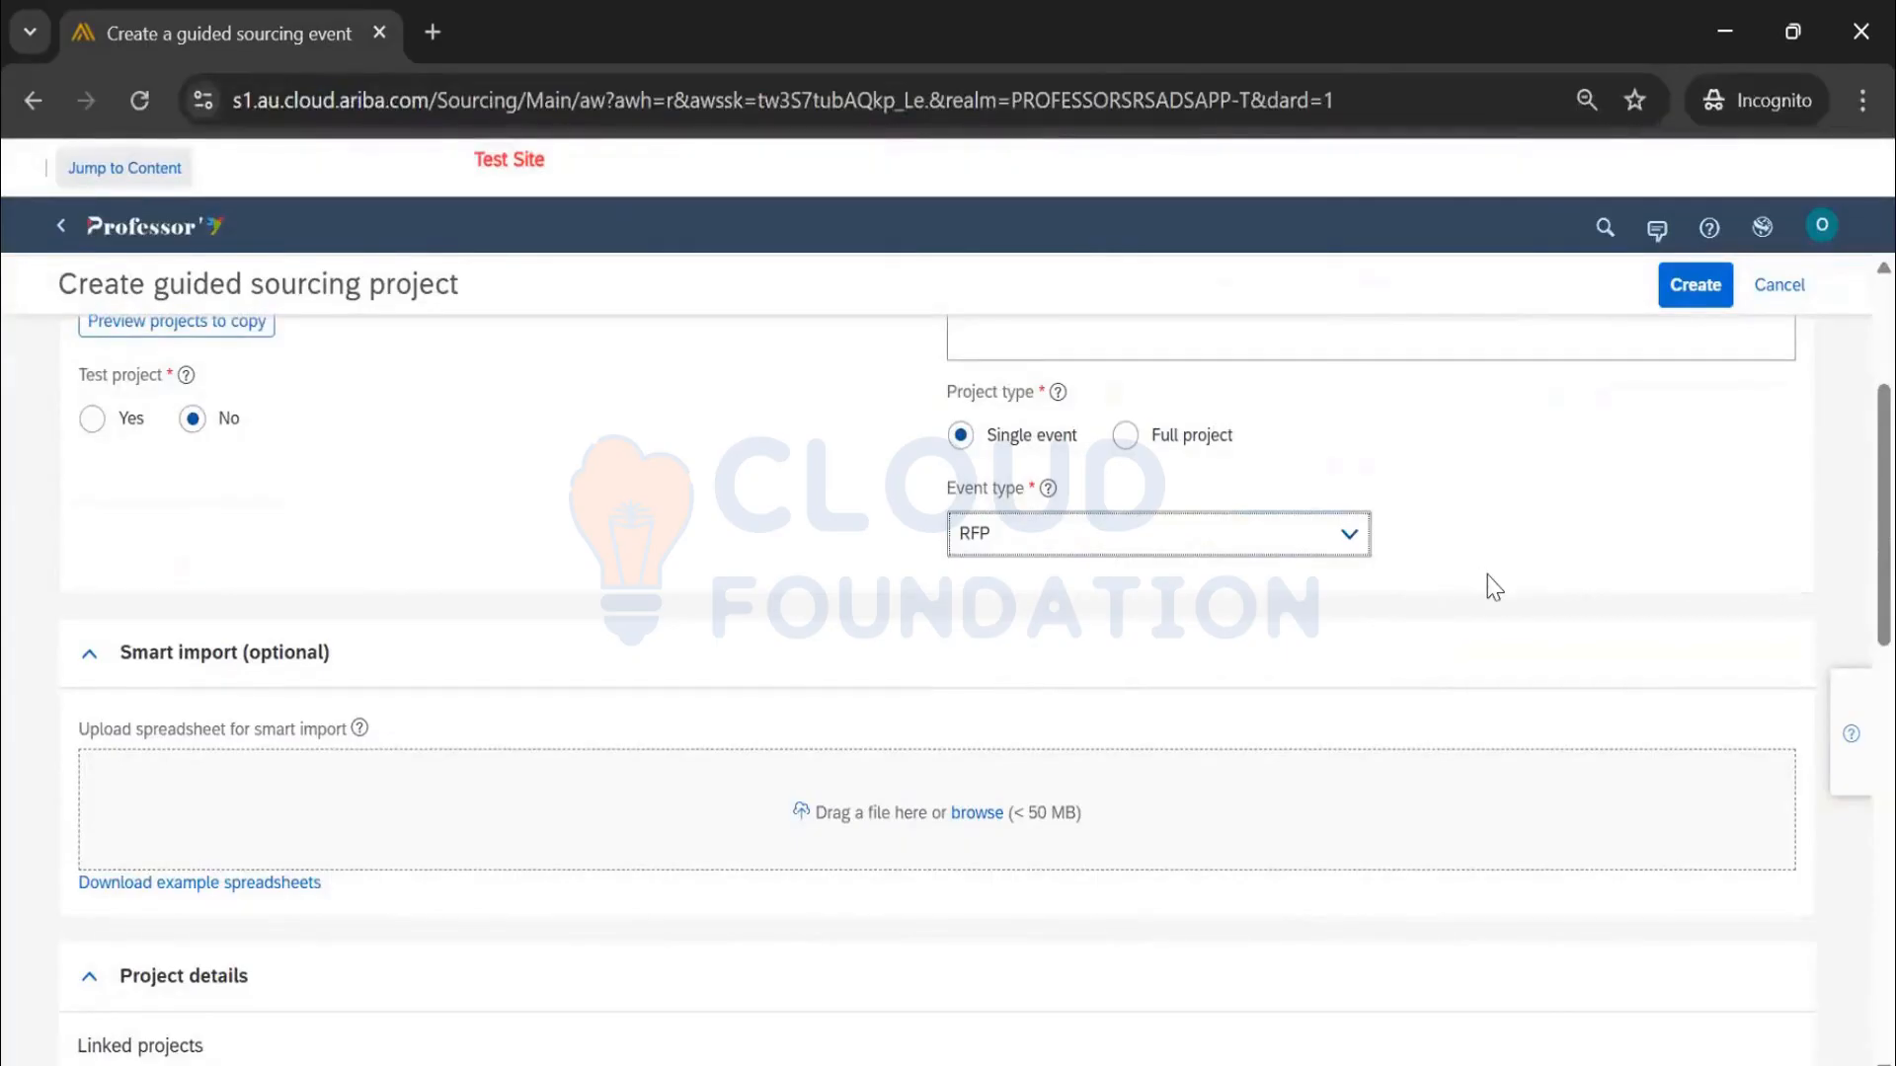
scroll(1477, 579, up, 3)
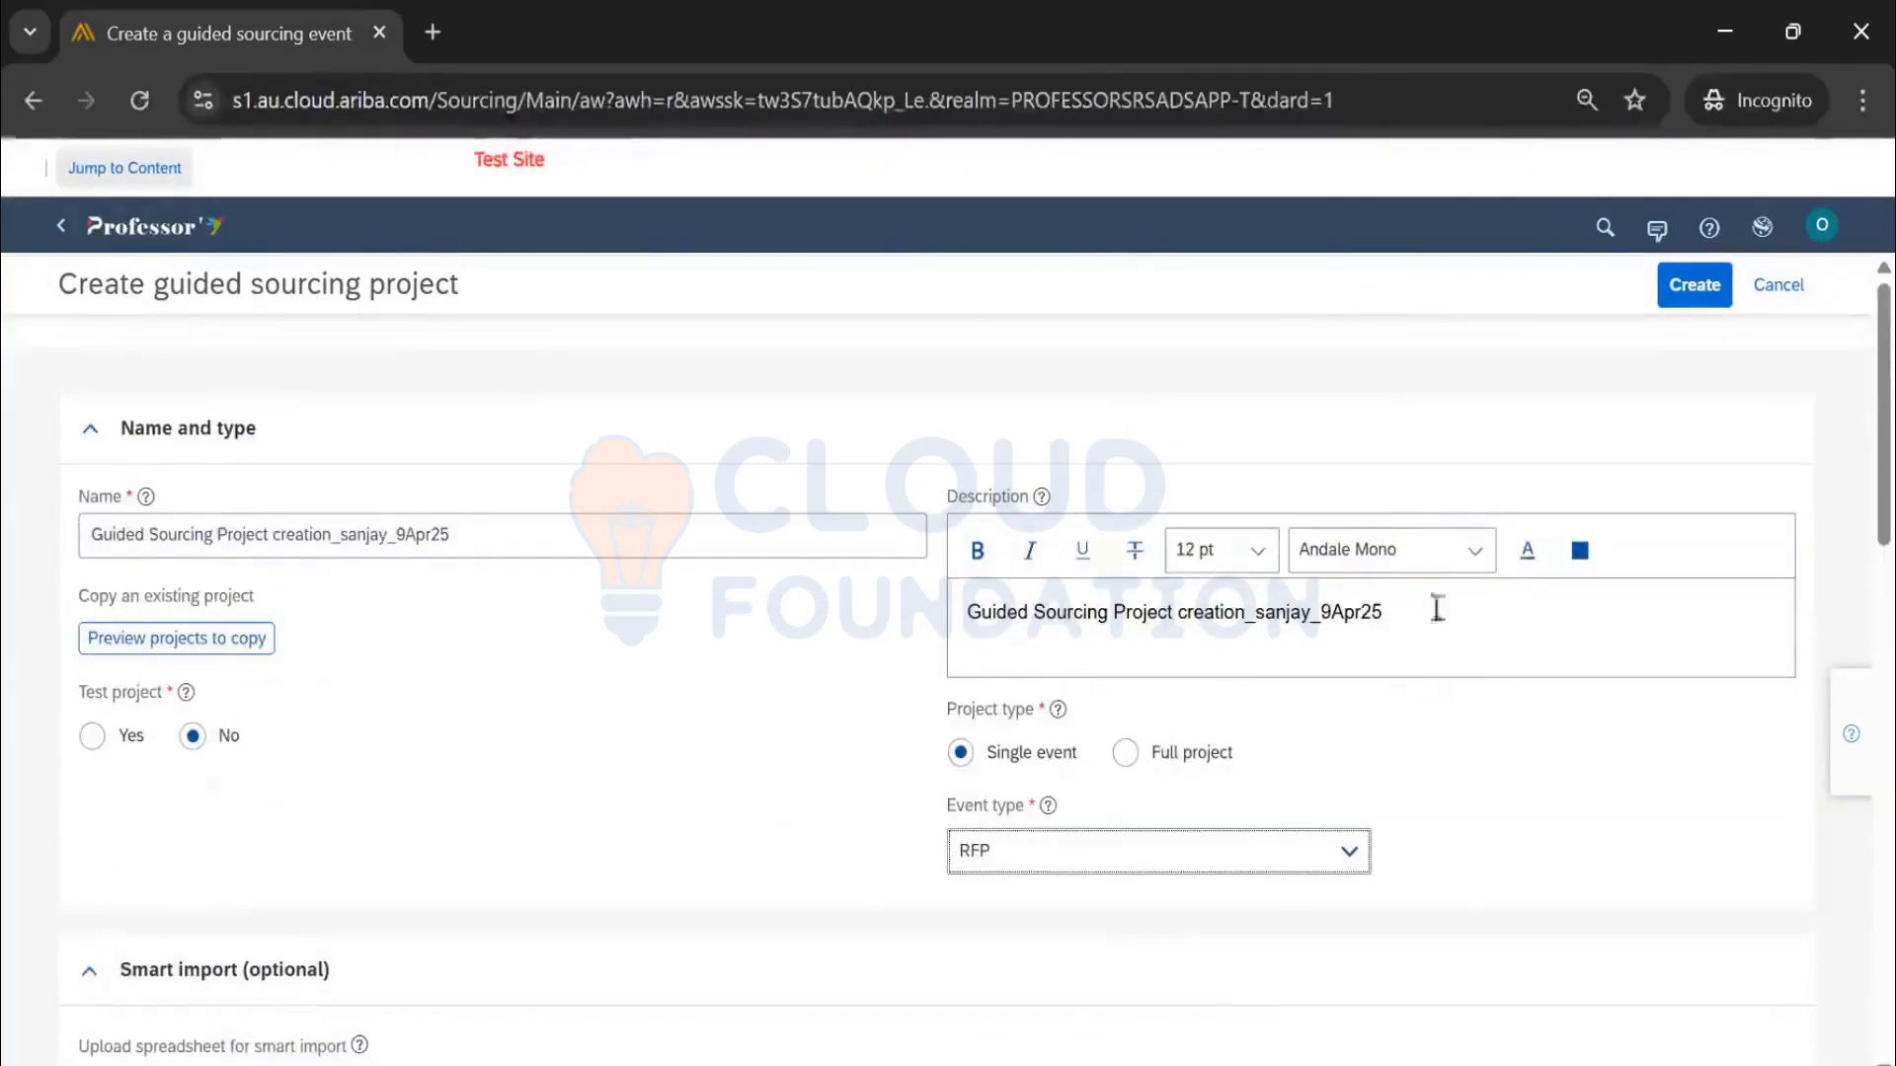
scroll(1432, 610, down, 5)
scroll(889, 711, up, 3)
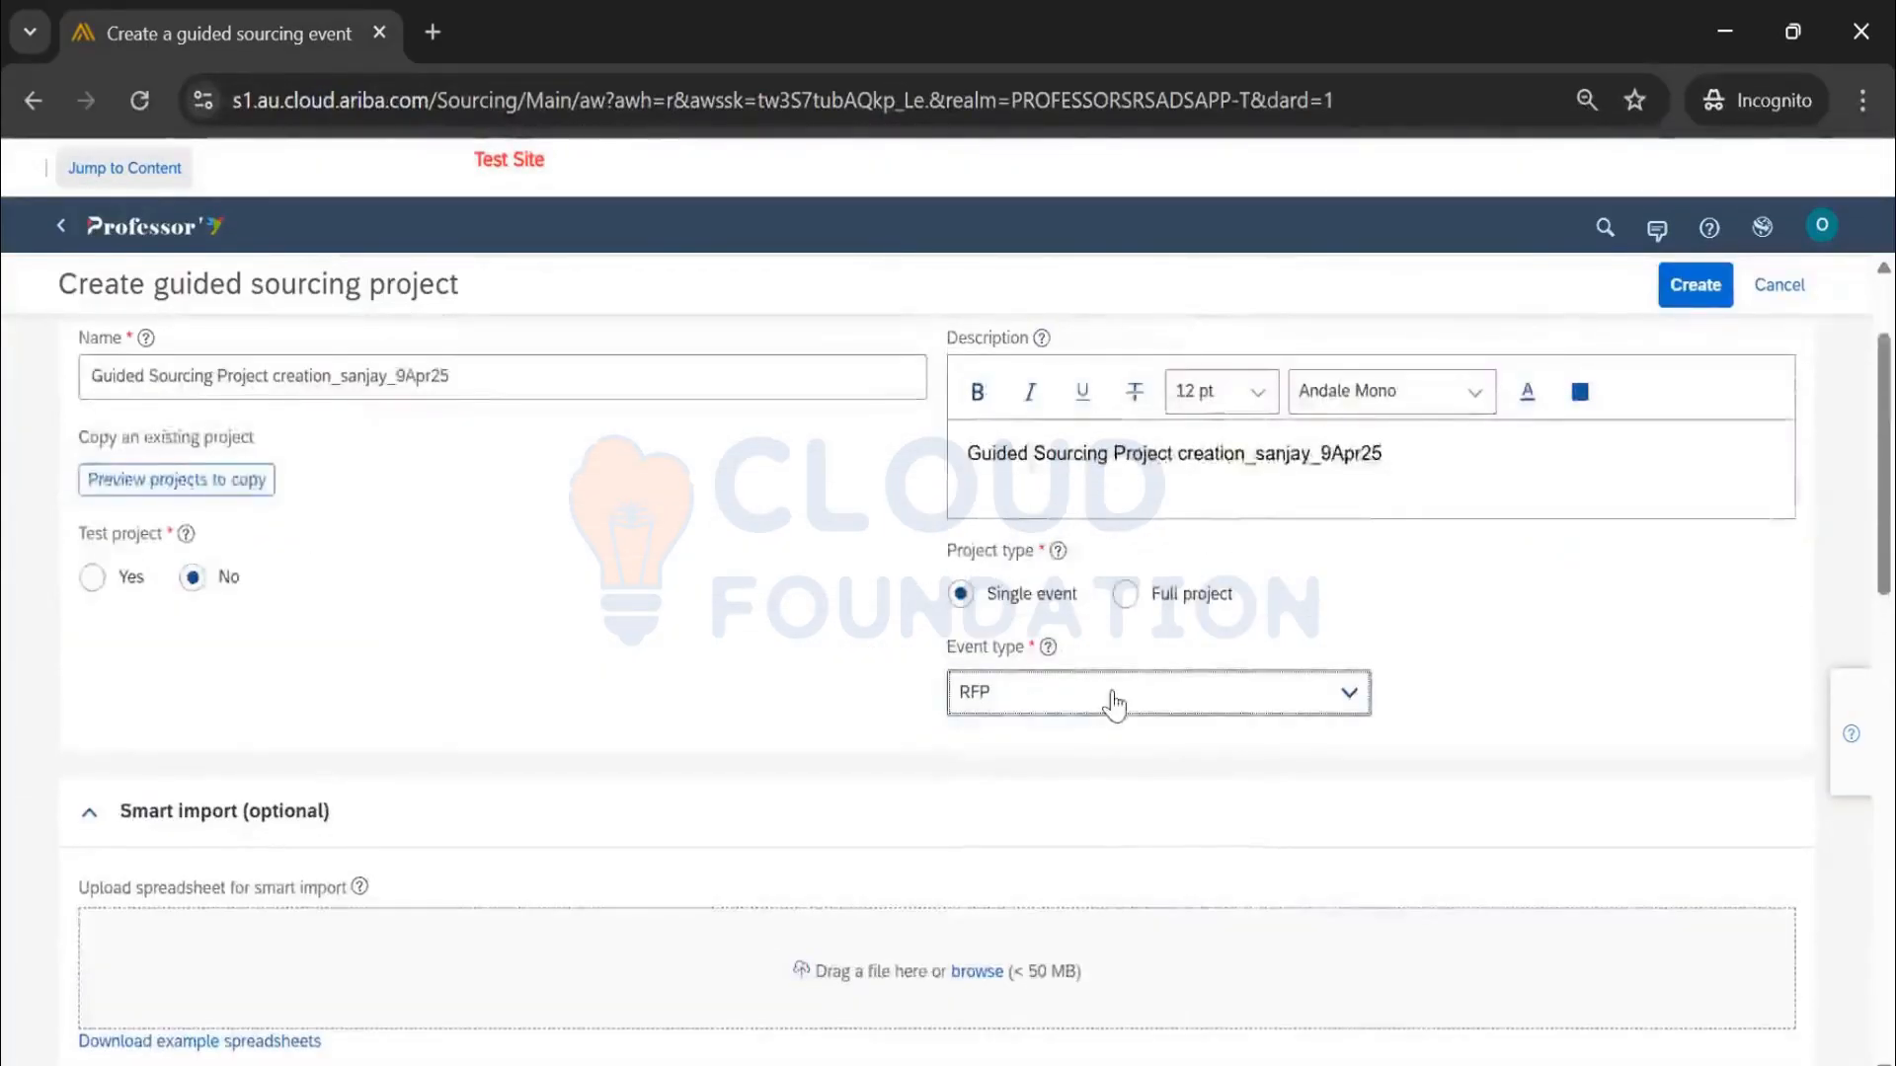
scroll(1036, 701, down, 2)
scroll(960, 695, down, 3)
Collapse the Smart import section and look over the predecessor project and Origin fields
scroll(529, 550, up, 1)
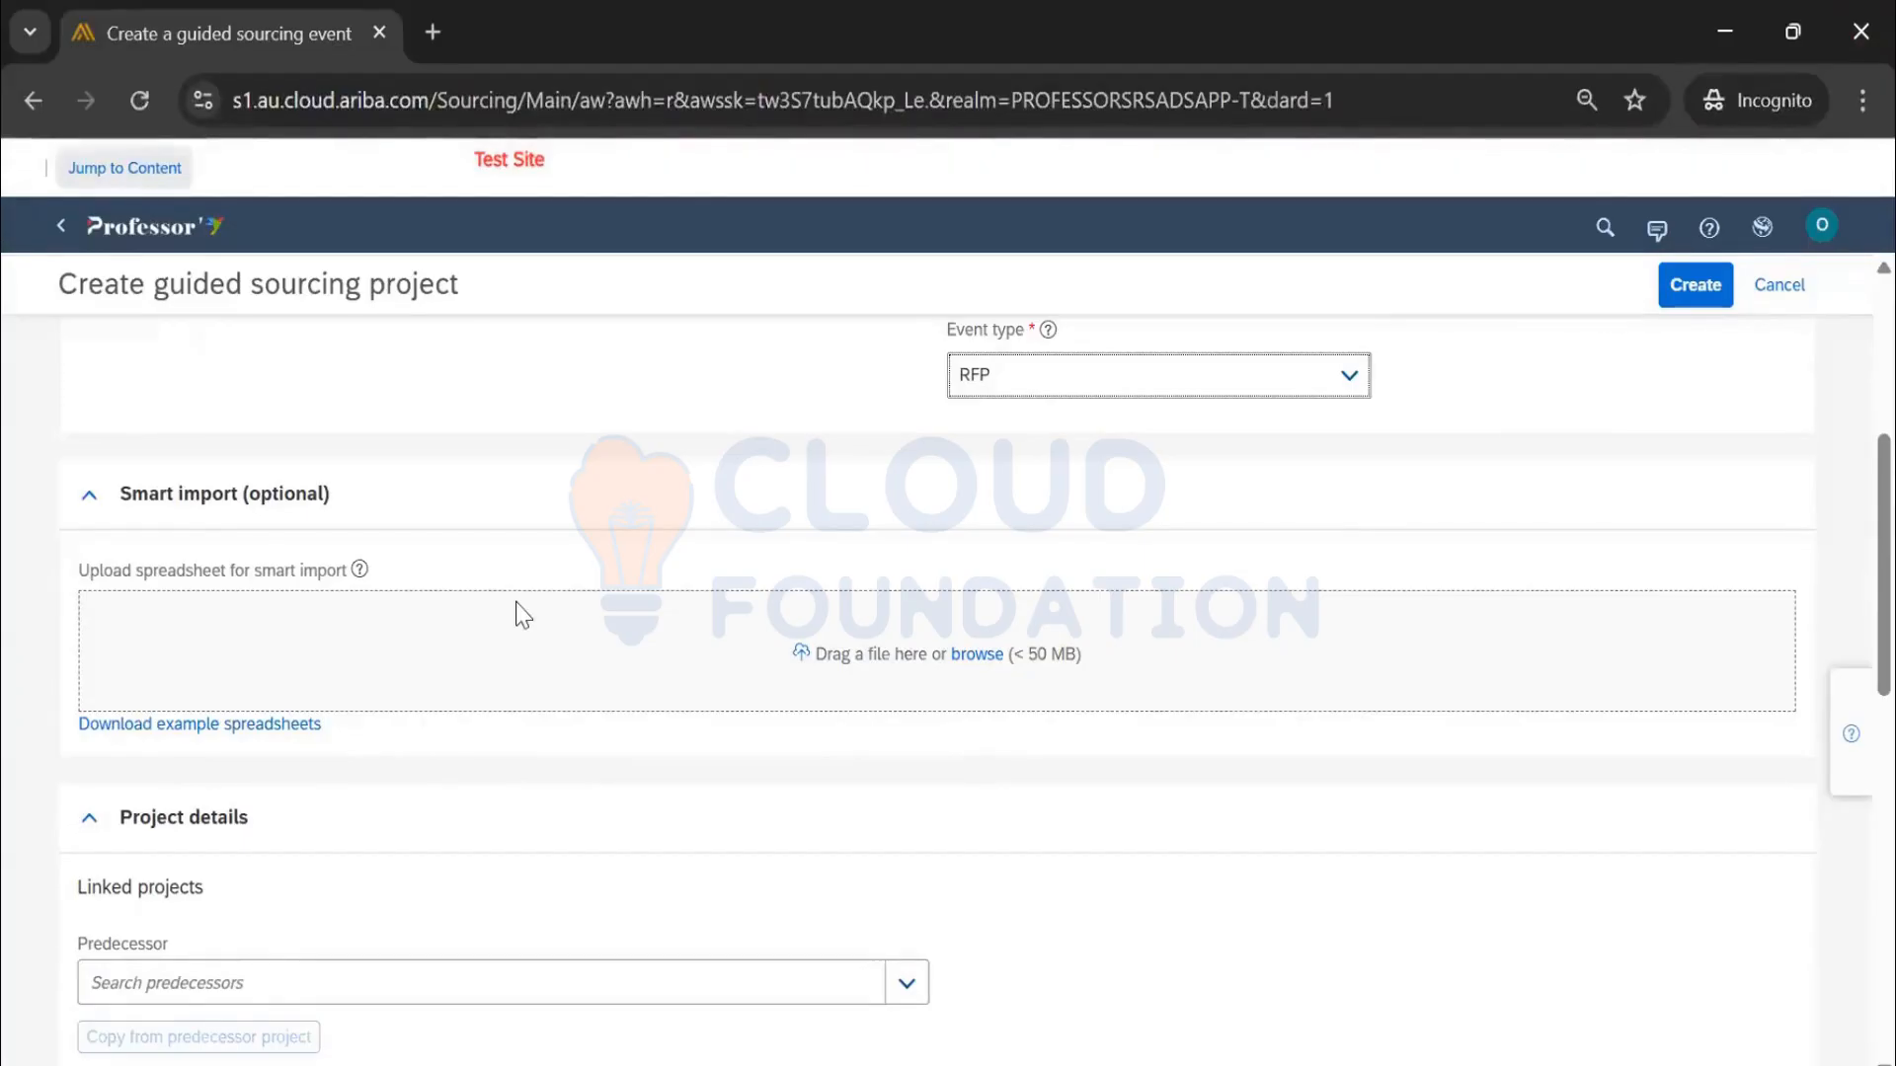
scroll(549, 773, down, 2)
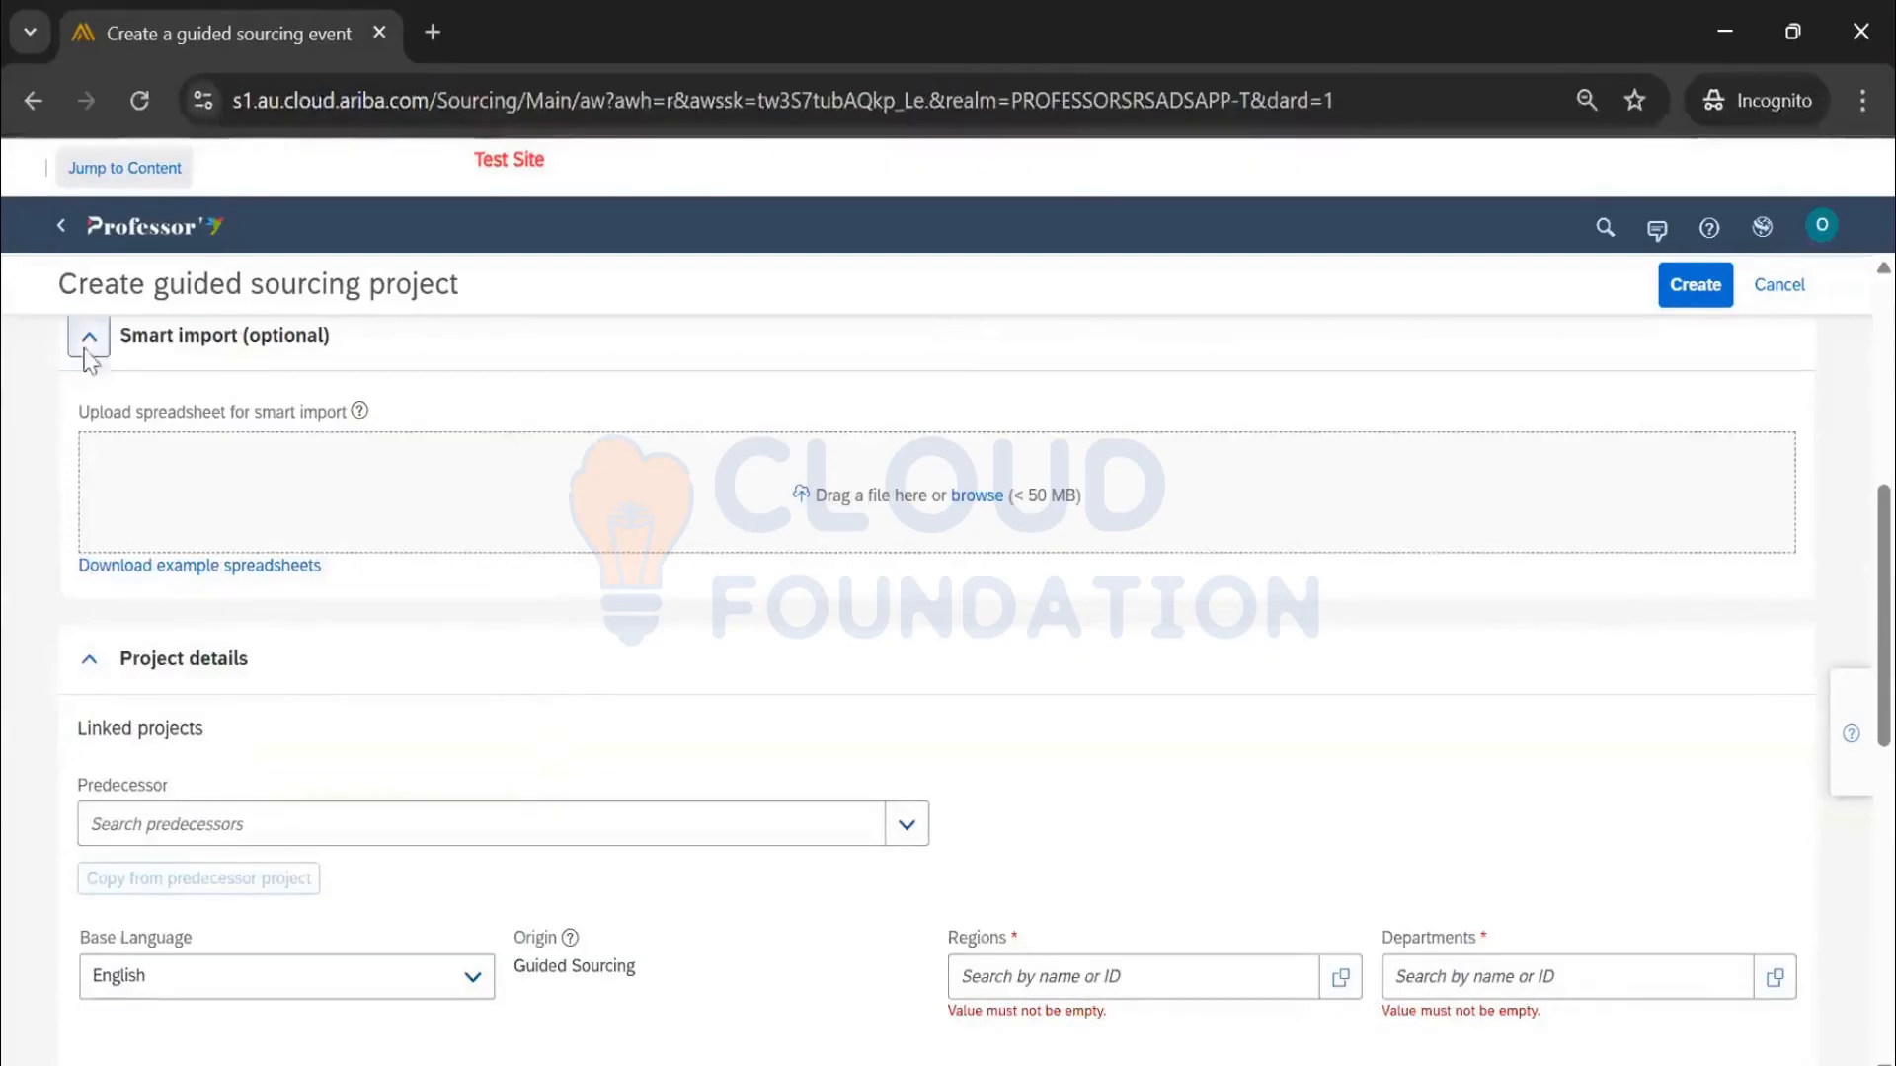
scroll(135, 584, up, 4)
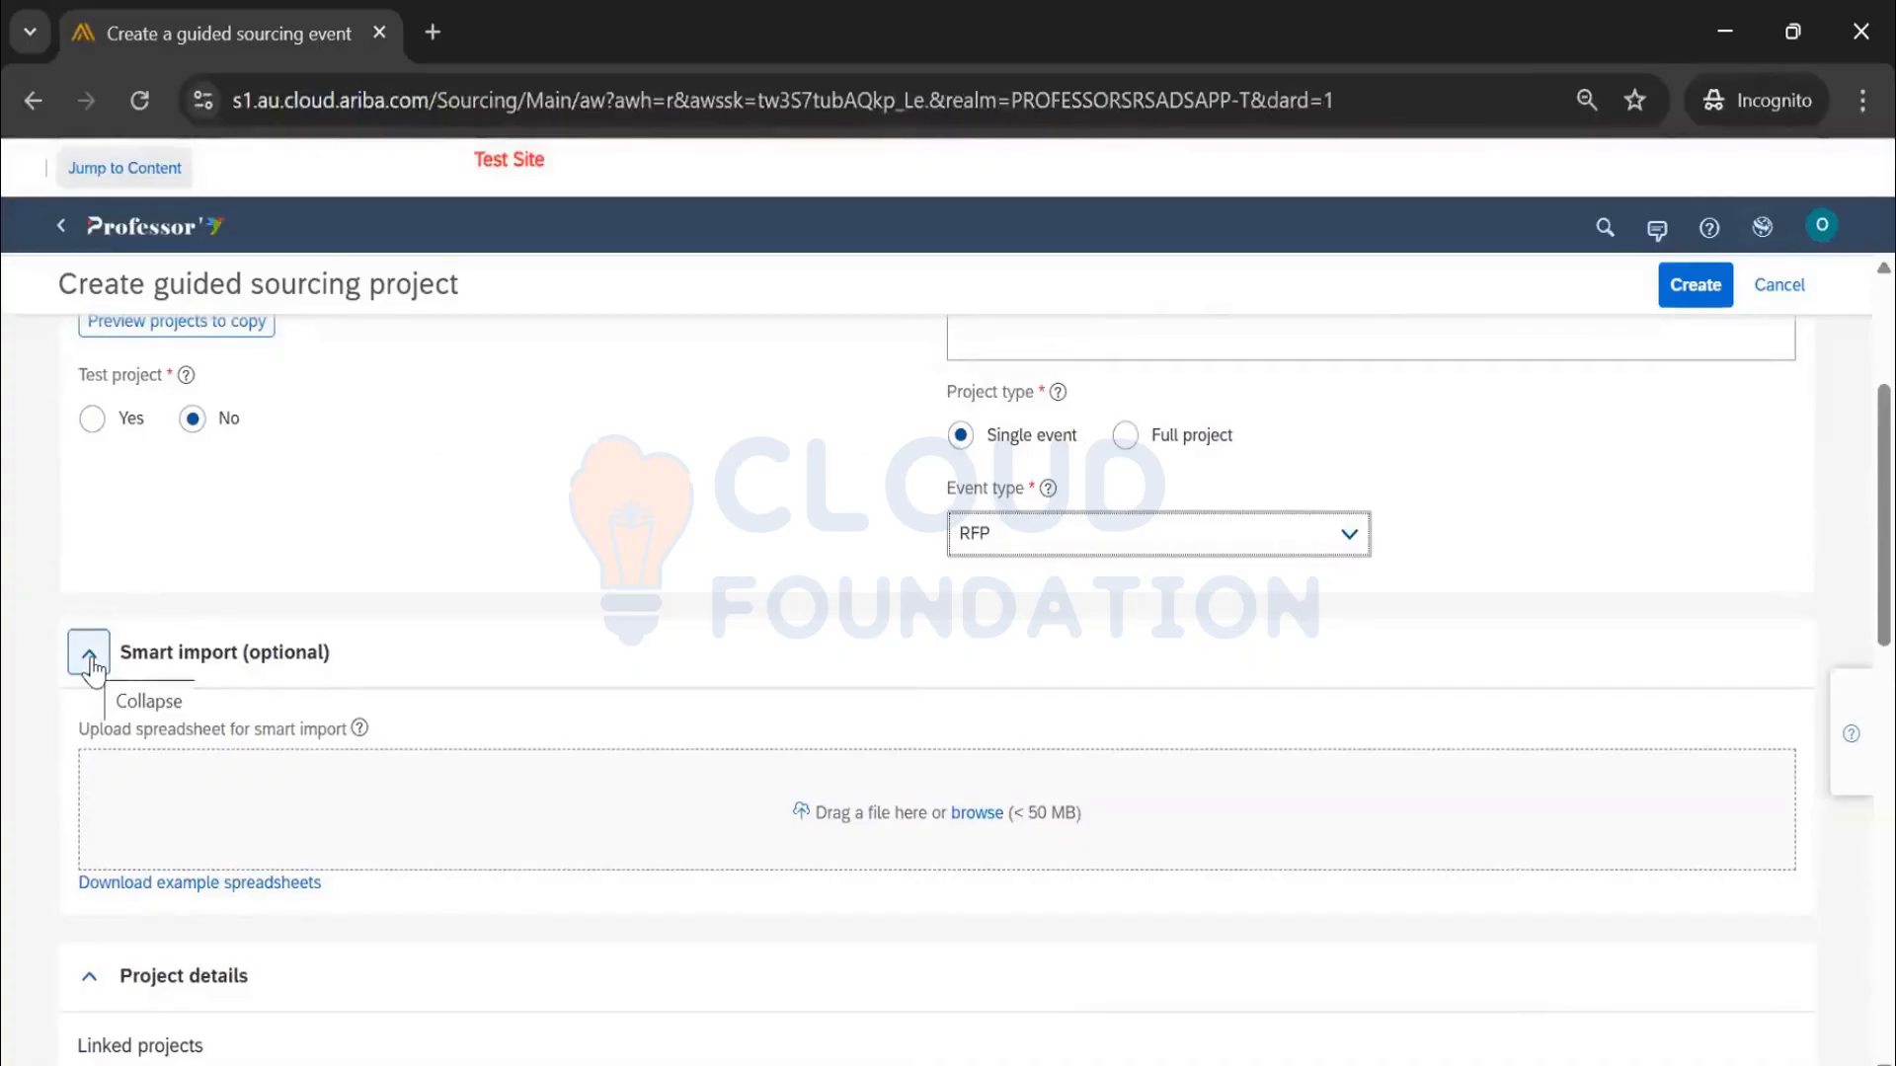
click(88, 656)
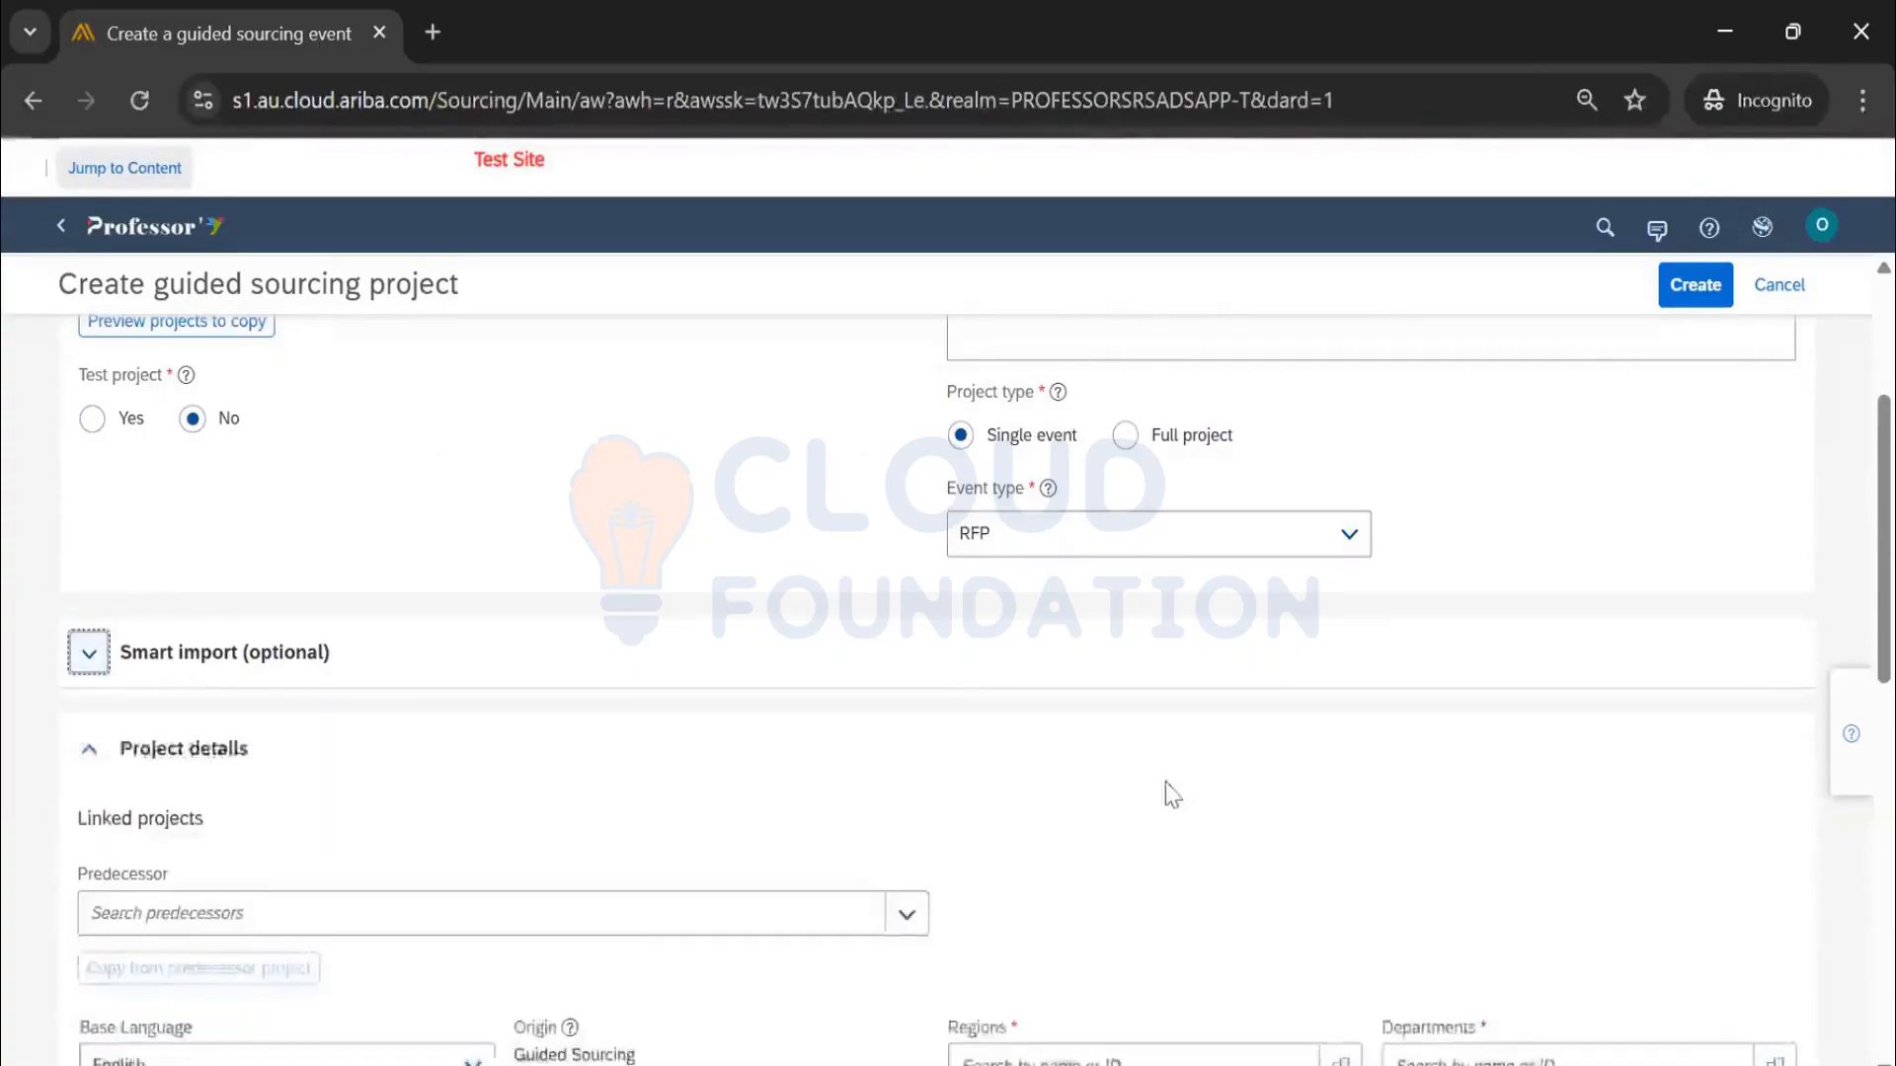
scroll(1168, 792, up, 3)
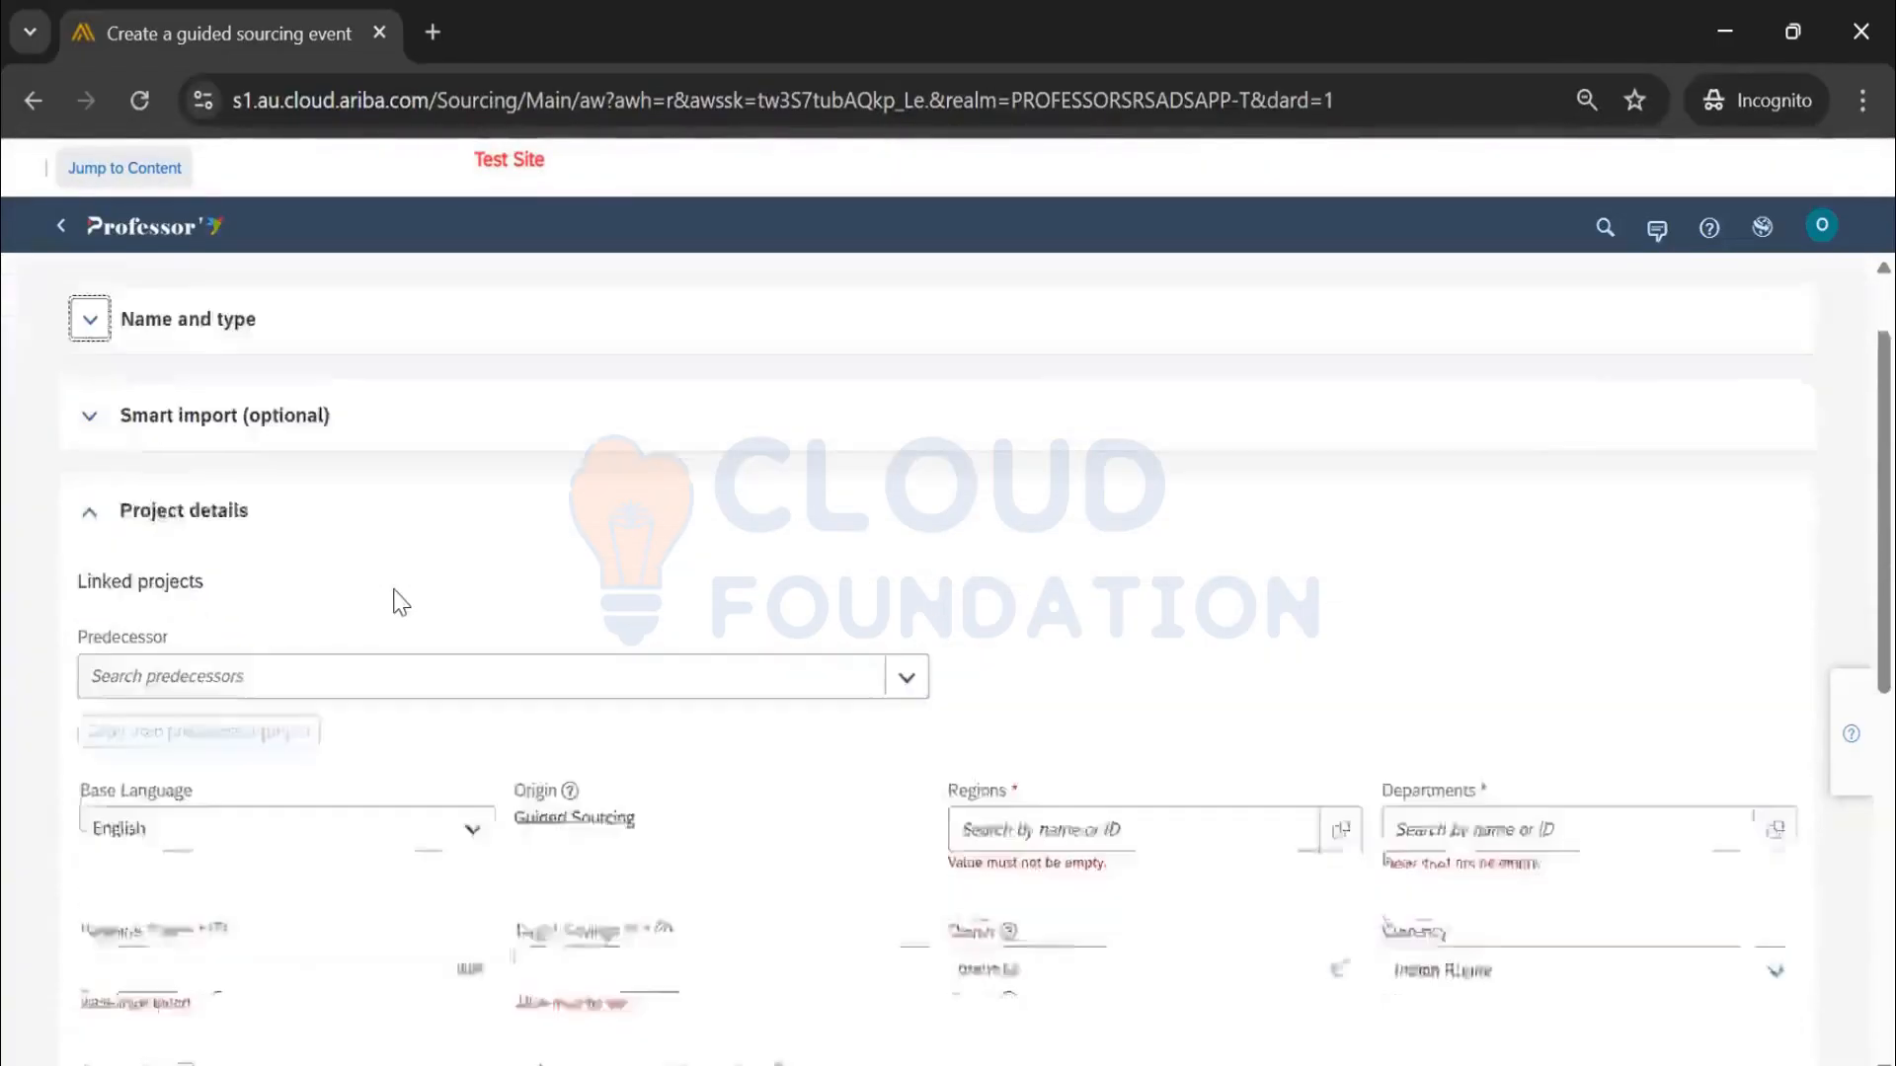
scroll(394, 600, down, 2)
click(193, 472)
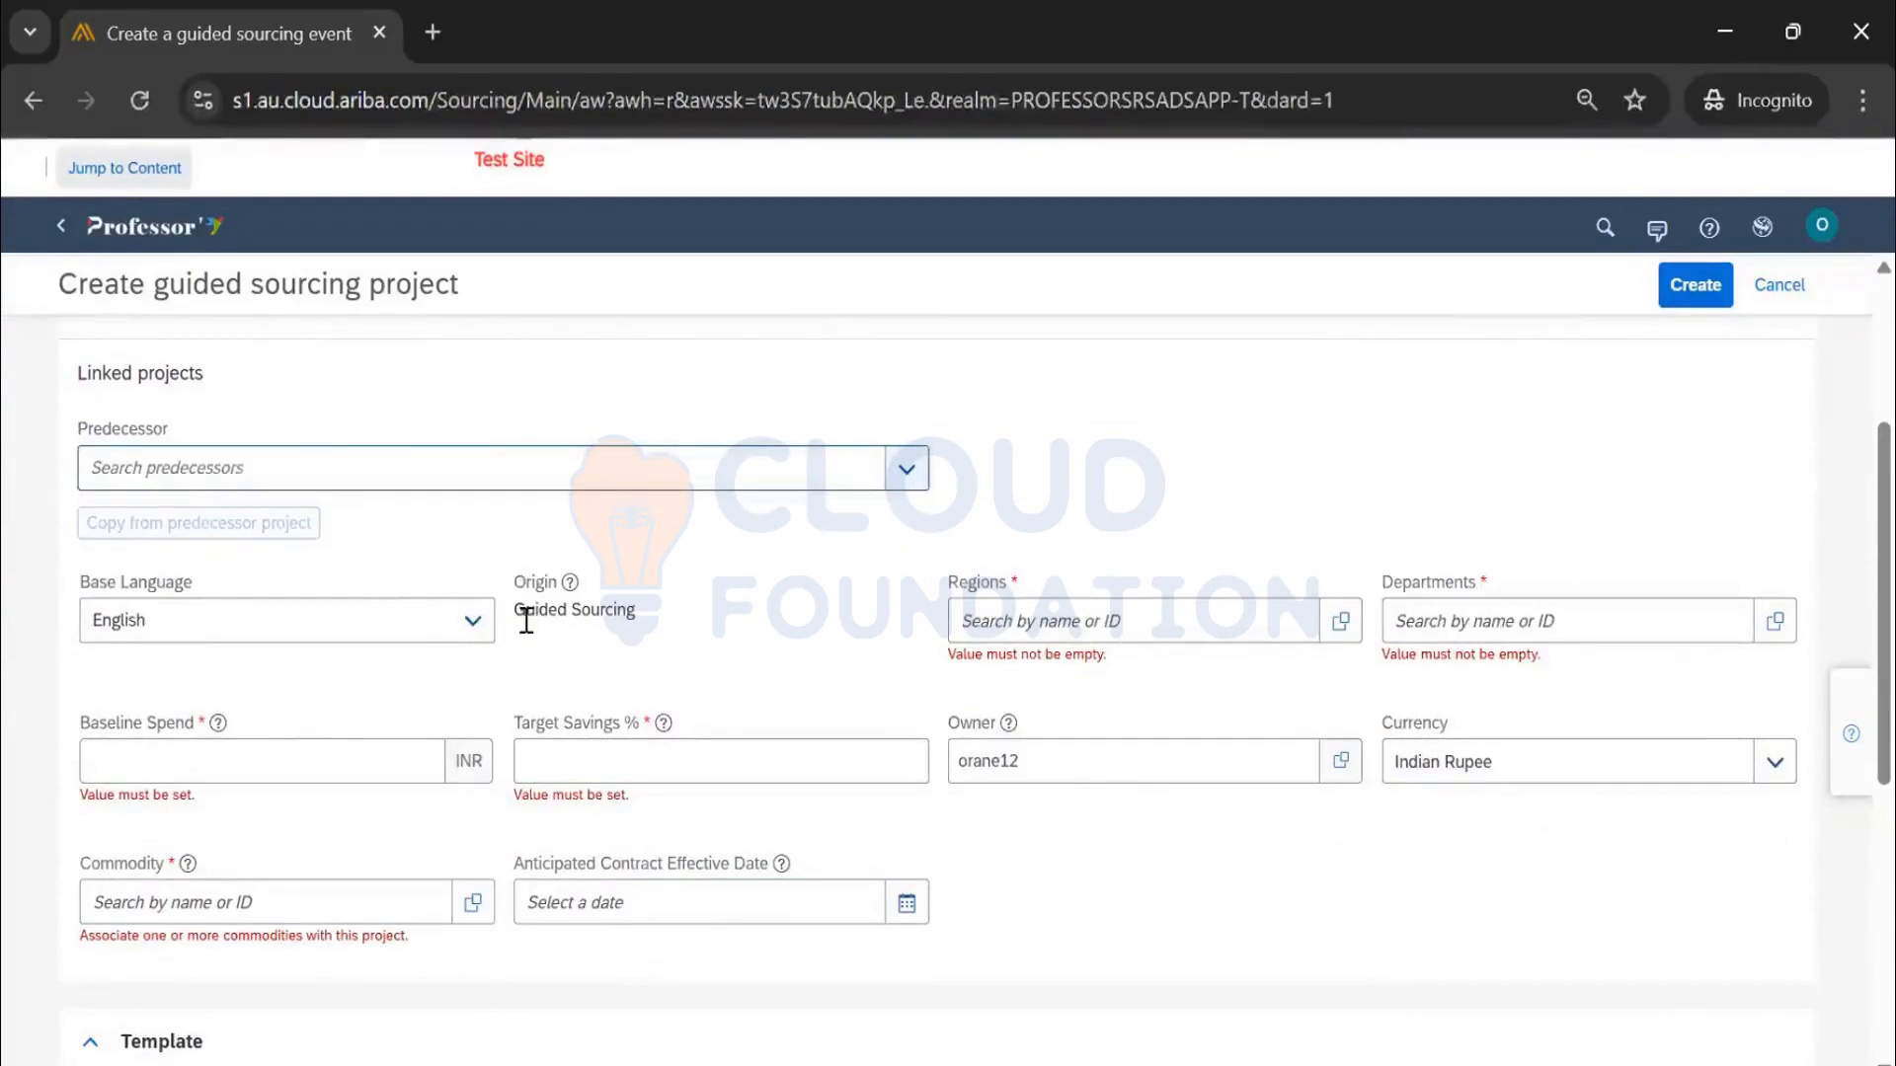
drag(637, 610, 522, 577)
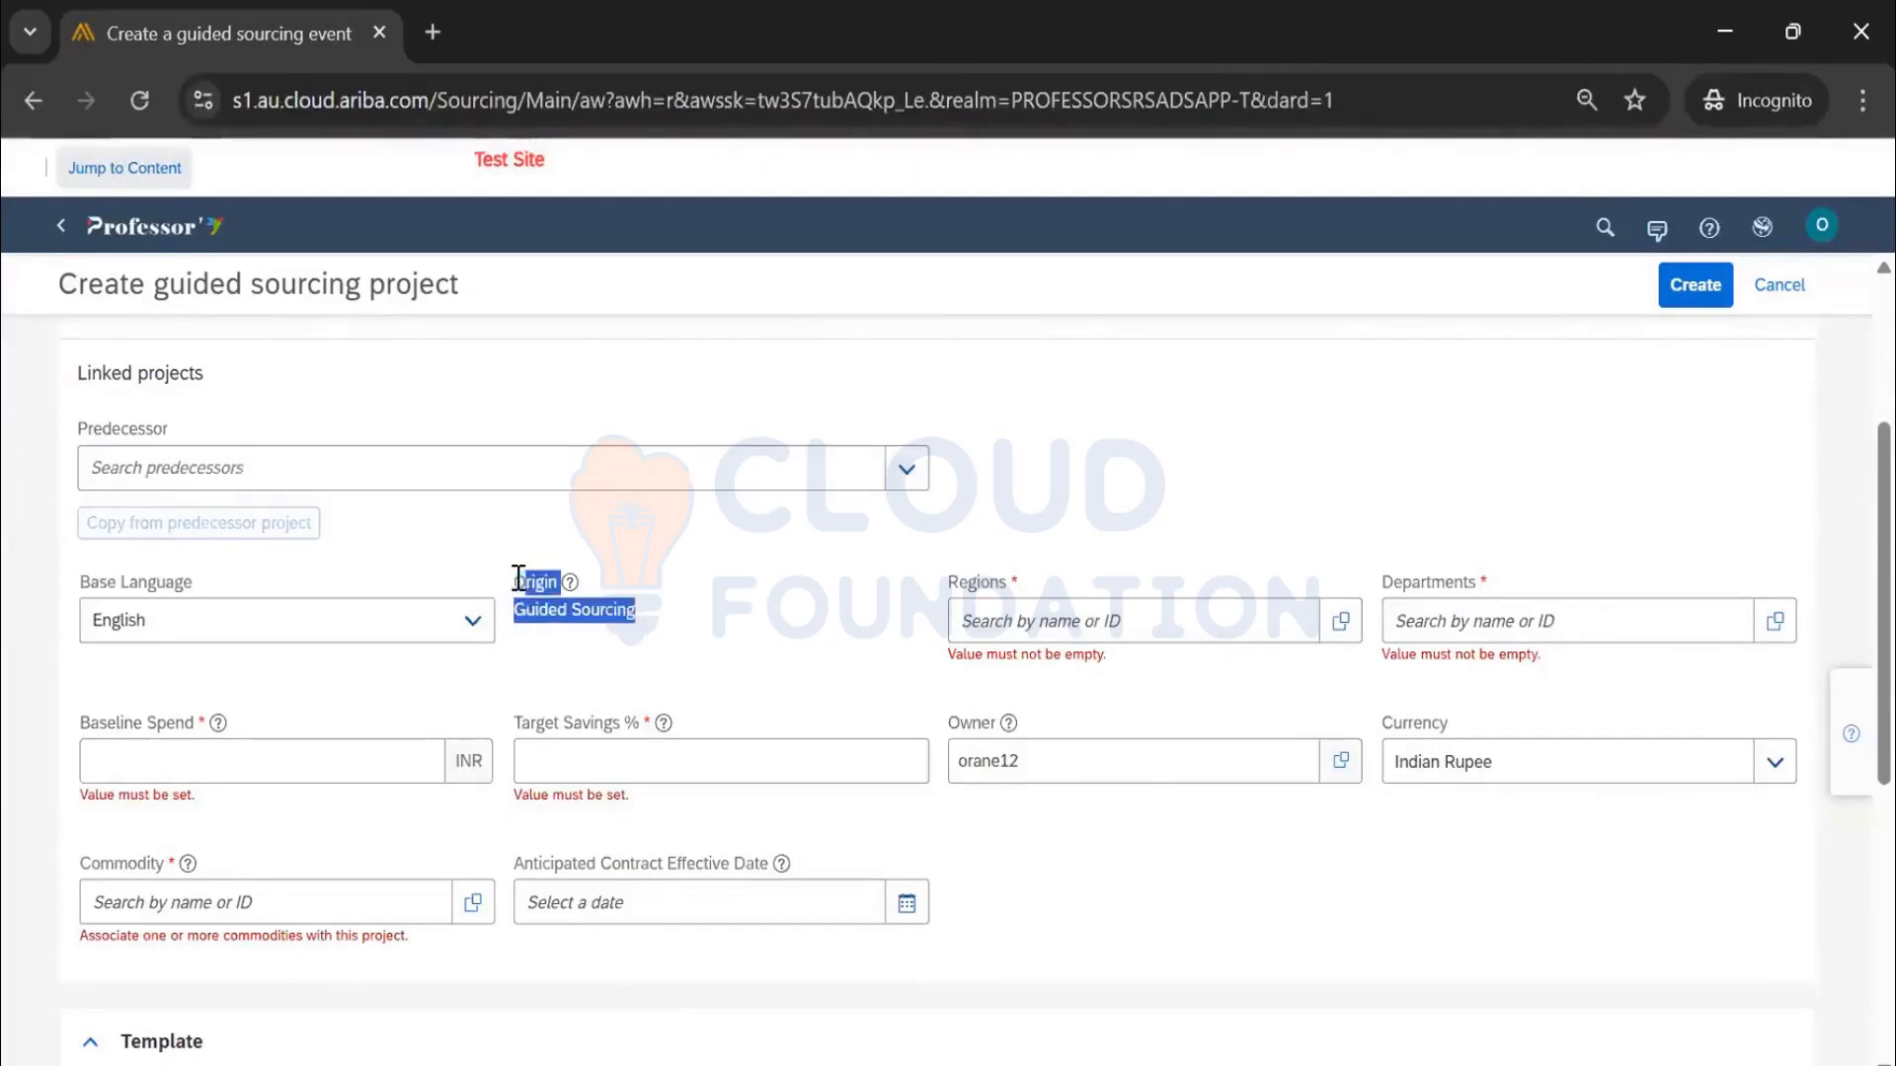
click(607, 619)
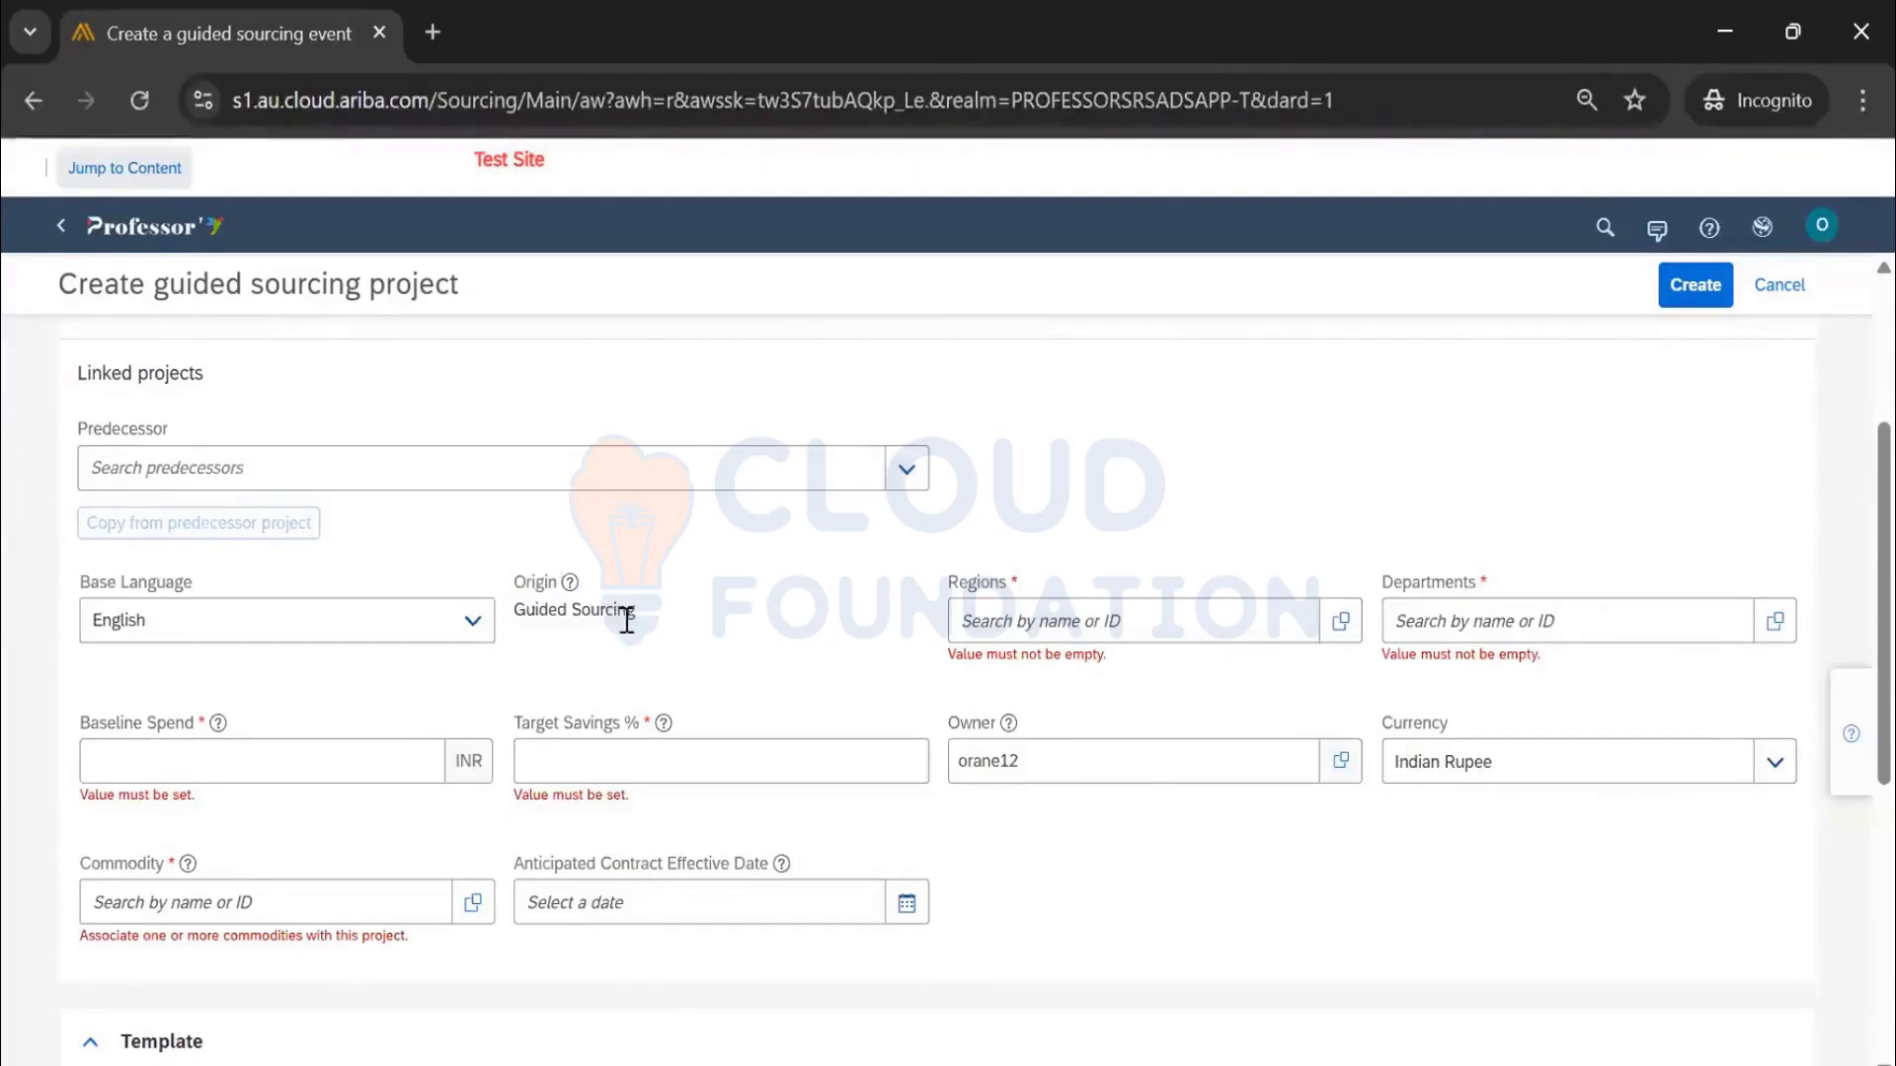
Set region India (IND), department Production (PROD), and baseline spend 1,000
click(1151, 632)
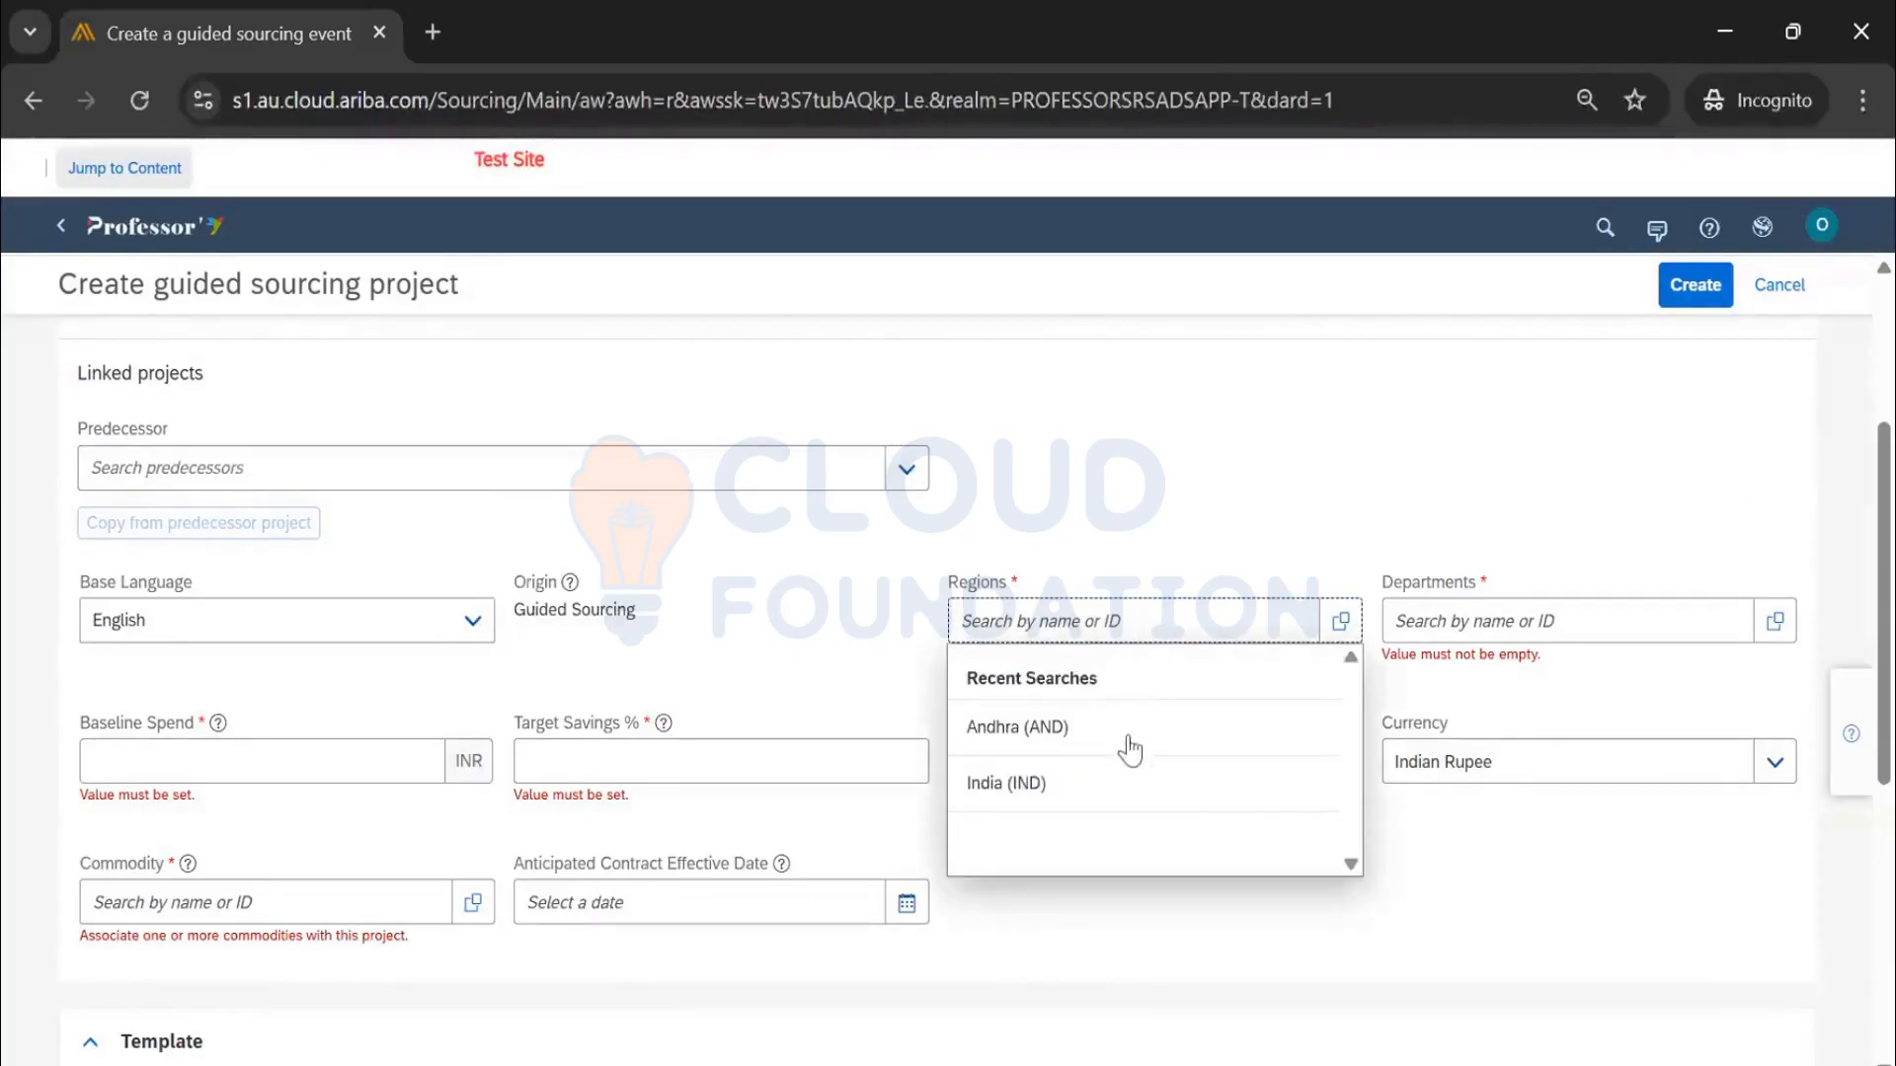
click(1052, 782)
click(1570, 624)
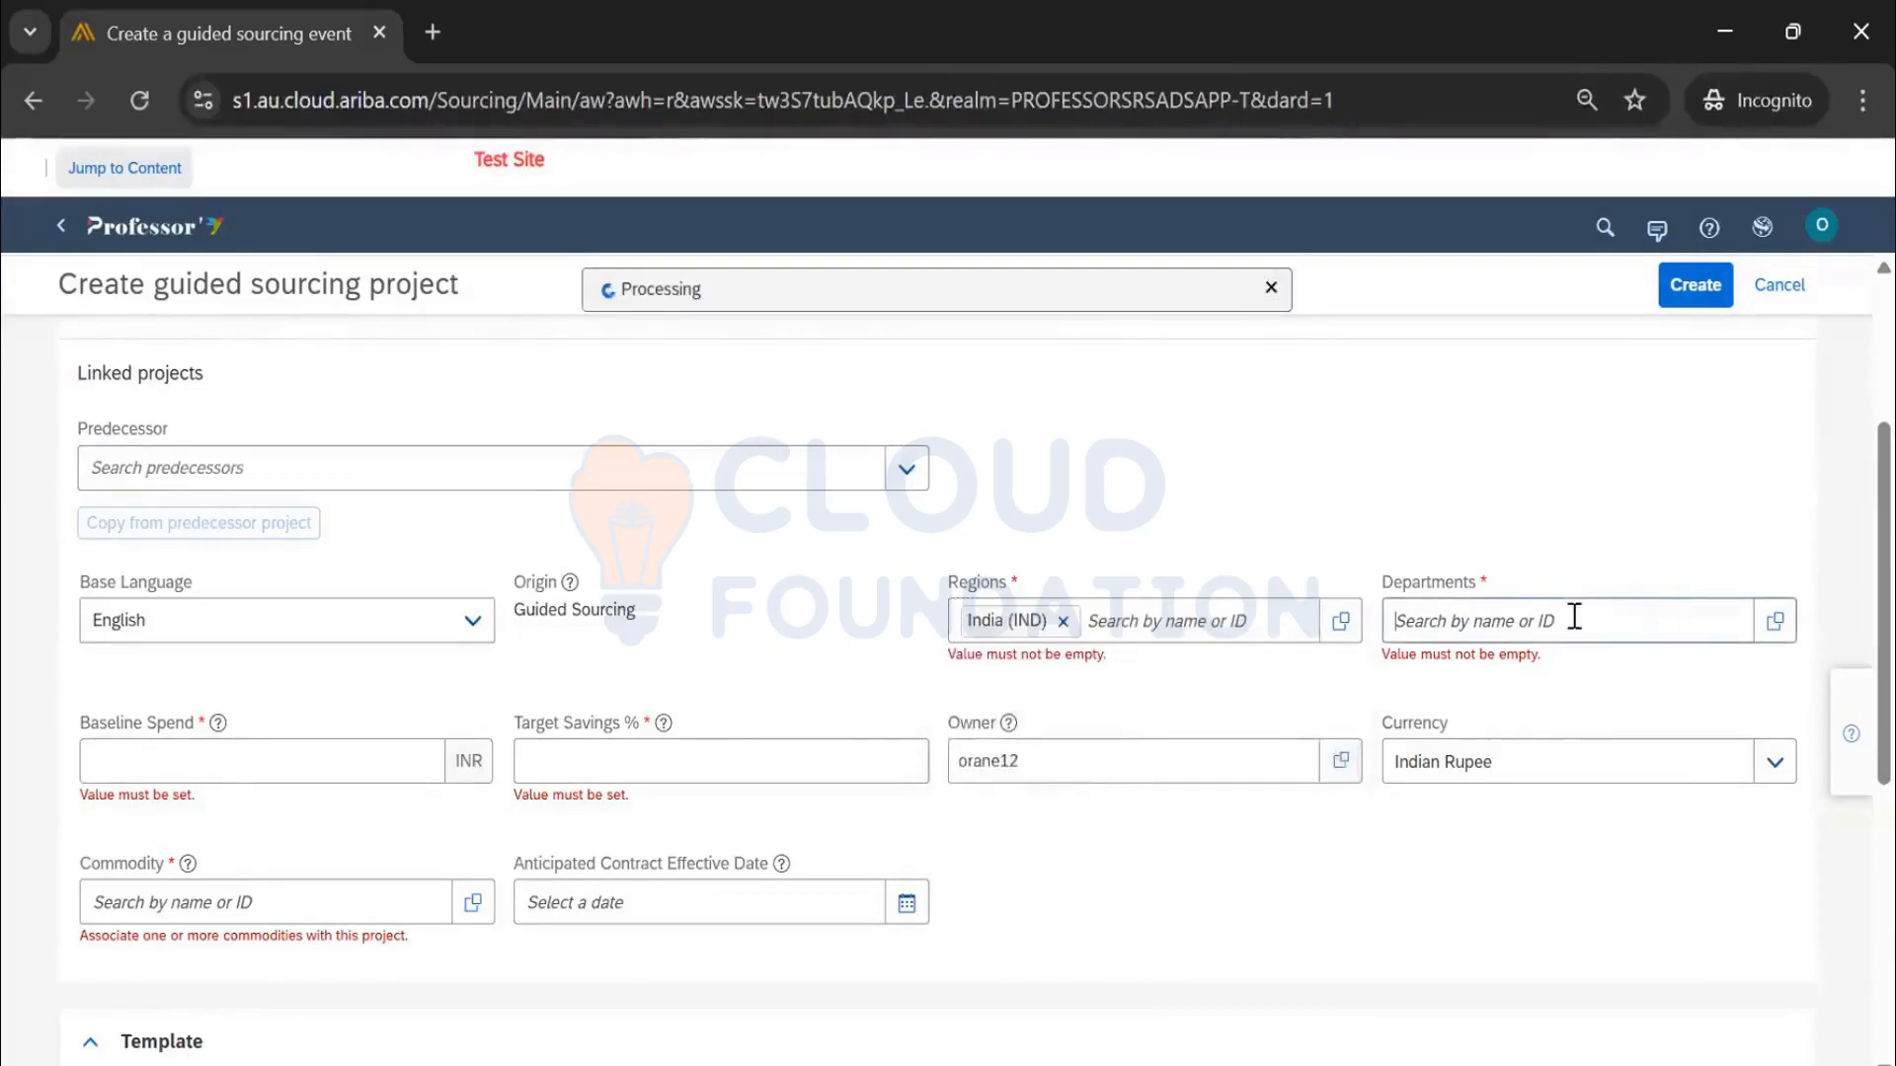
click(1510, 802)
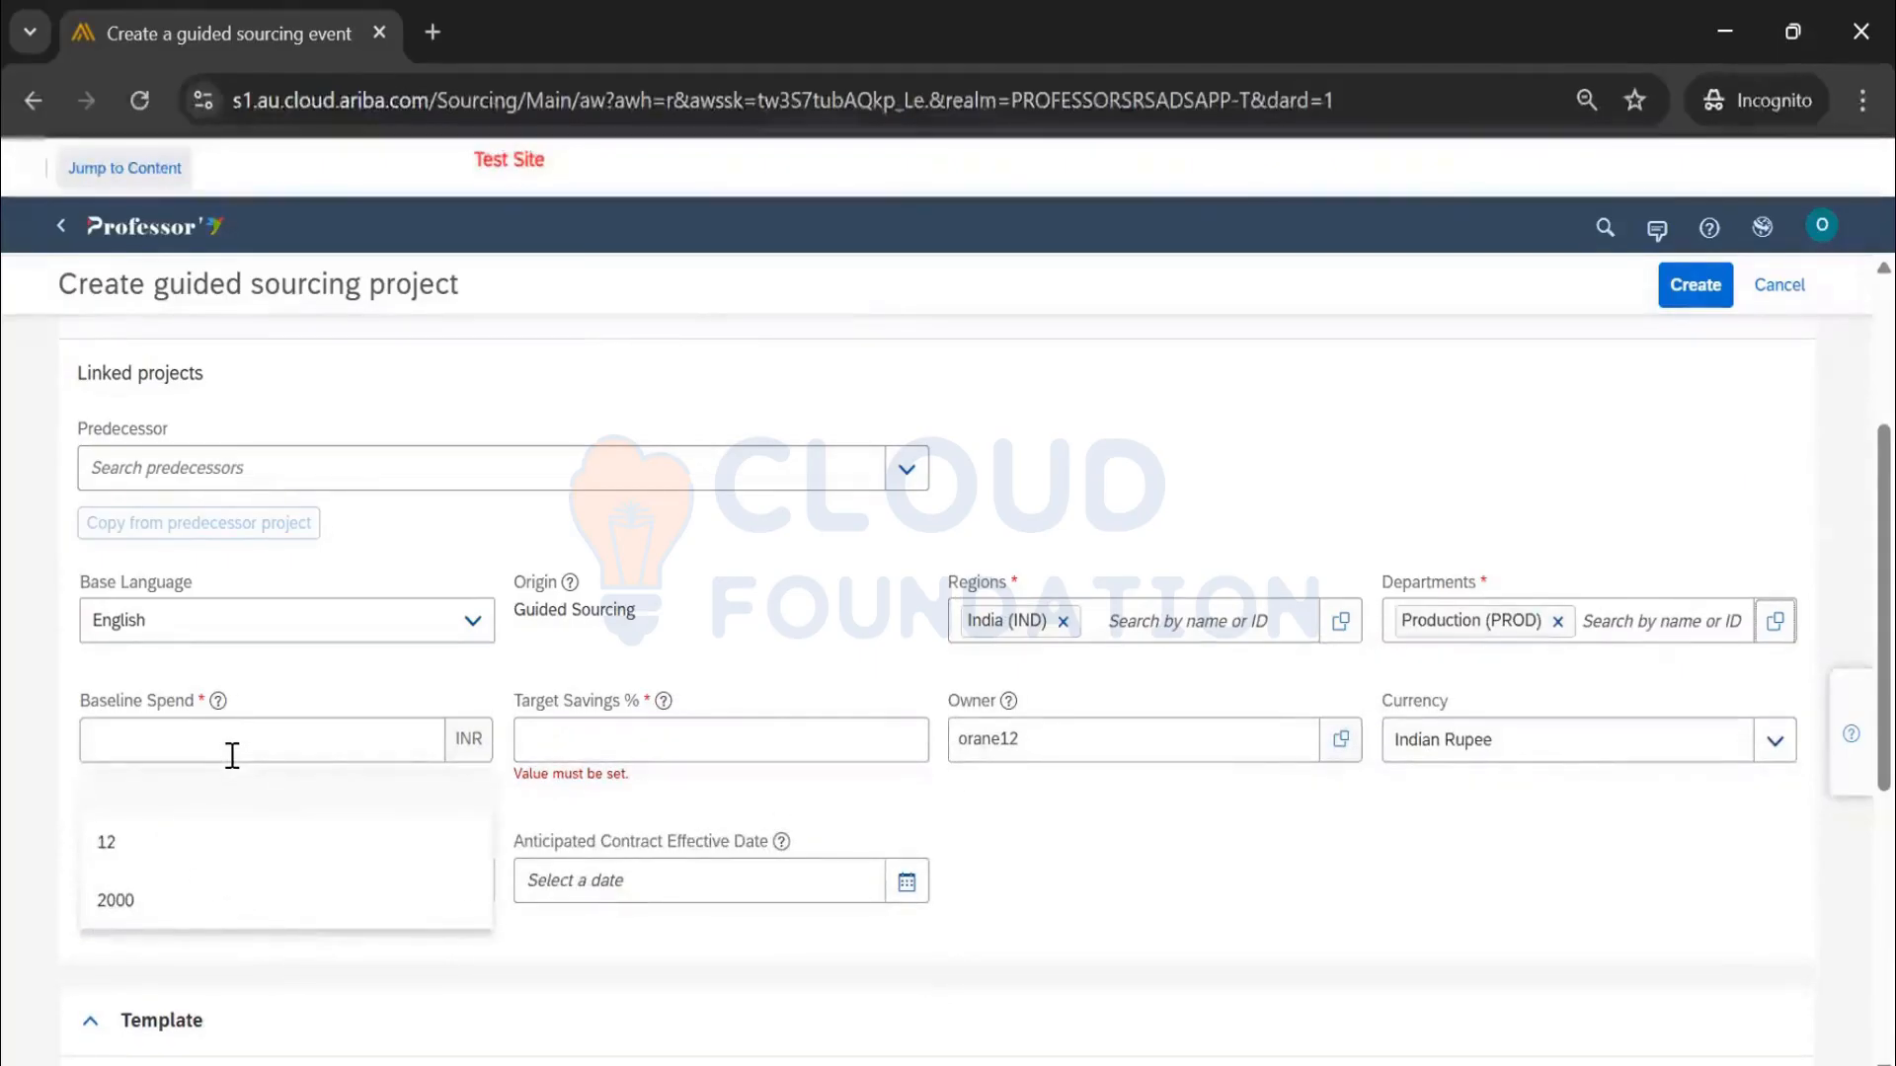
click(269, 732)
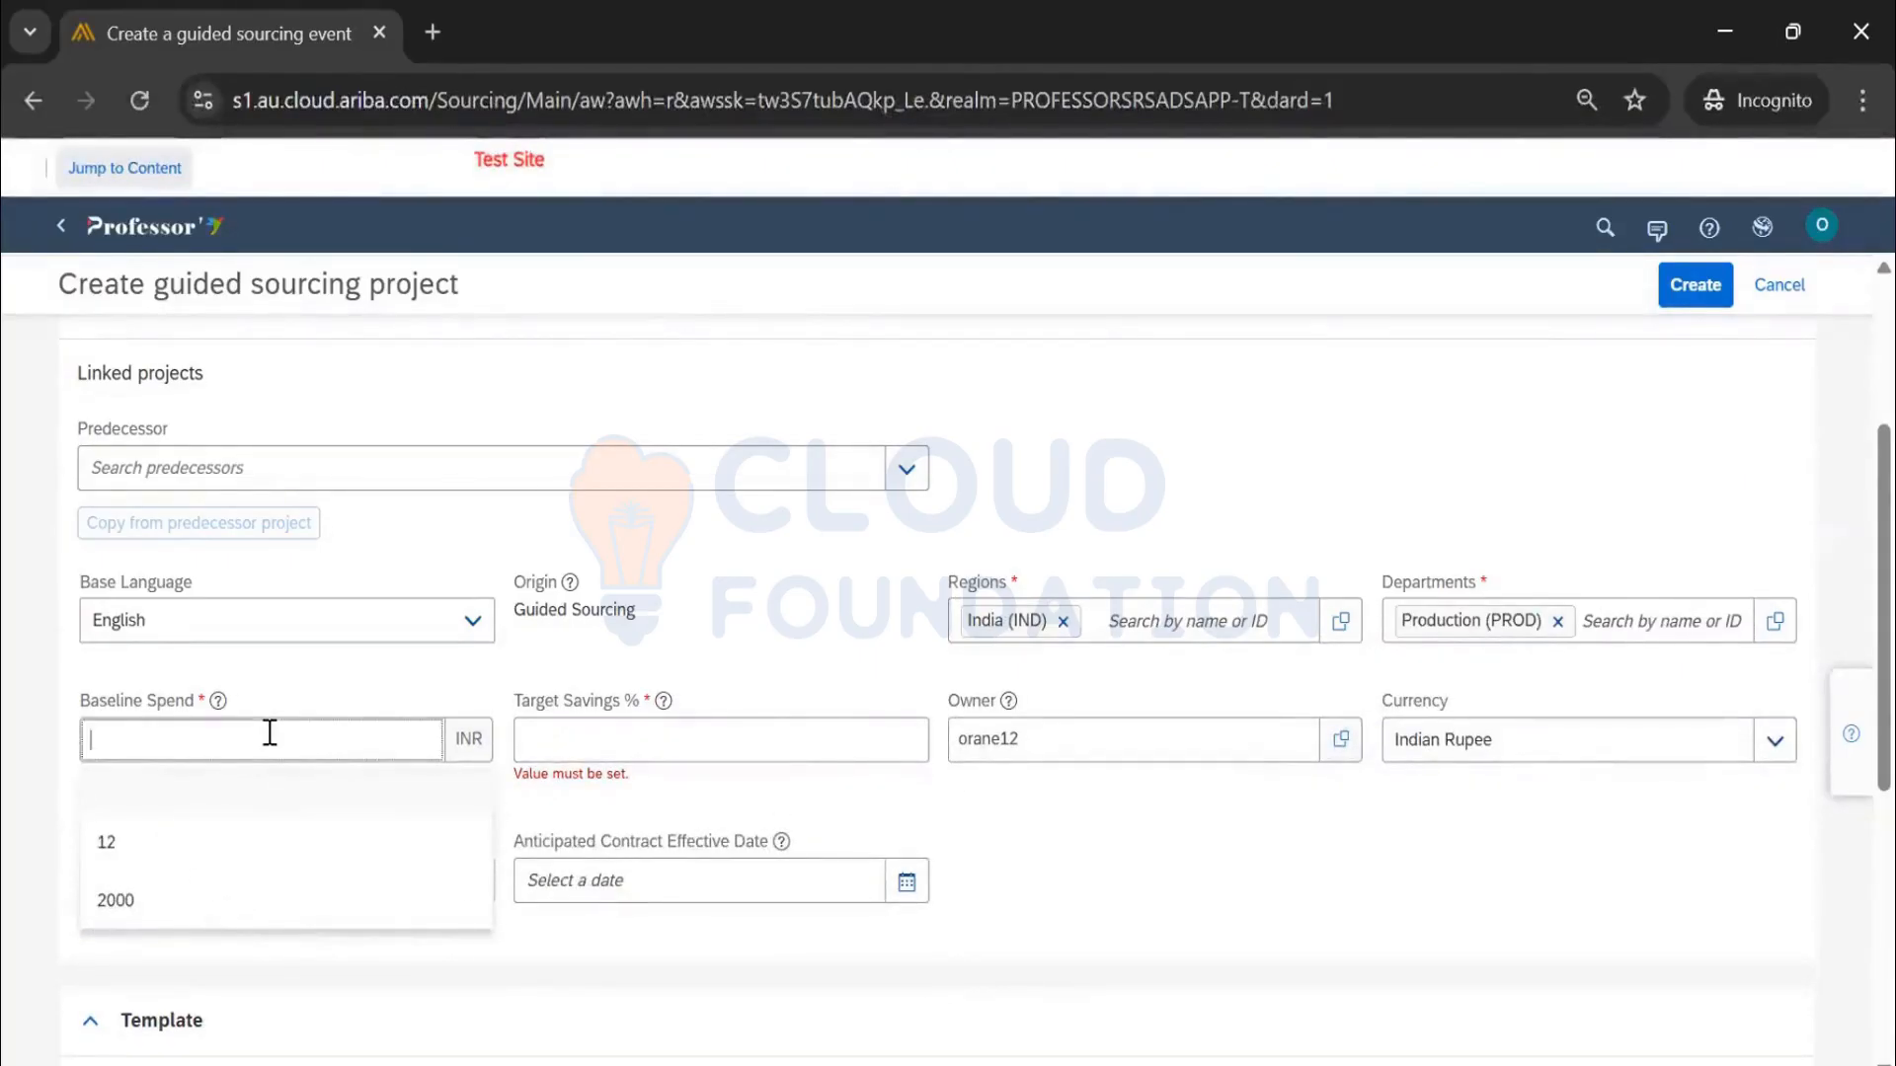
text(1000)
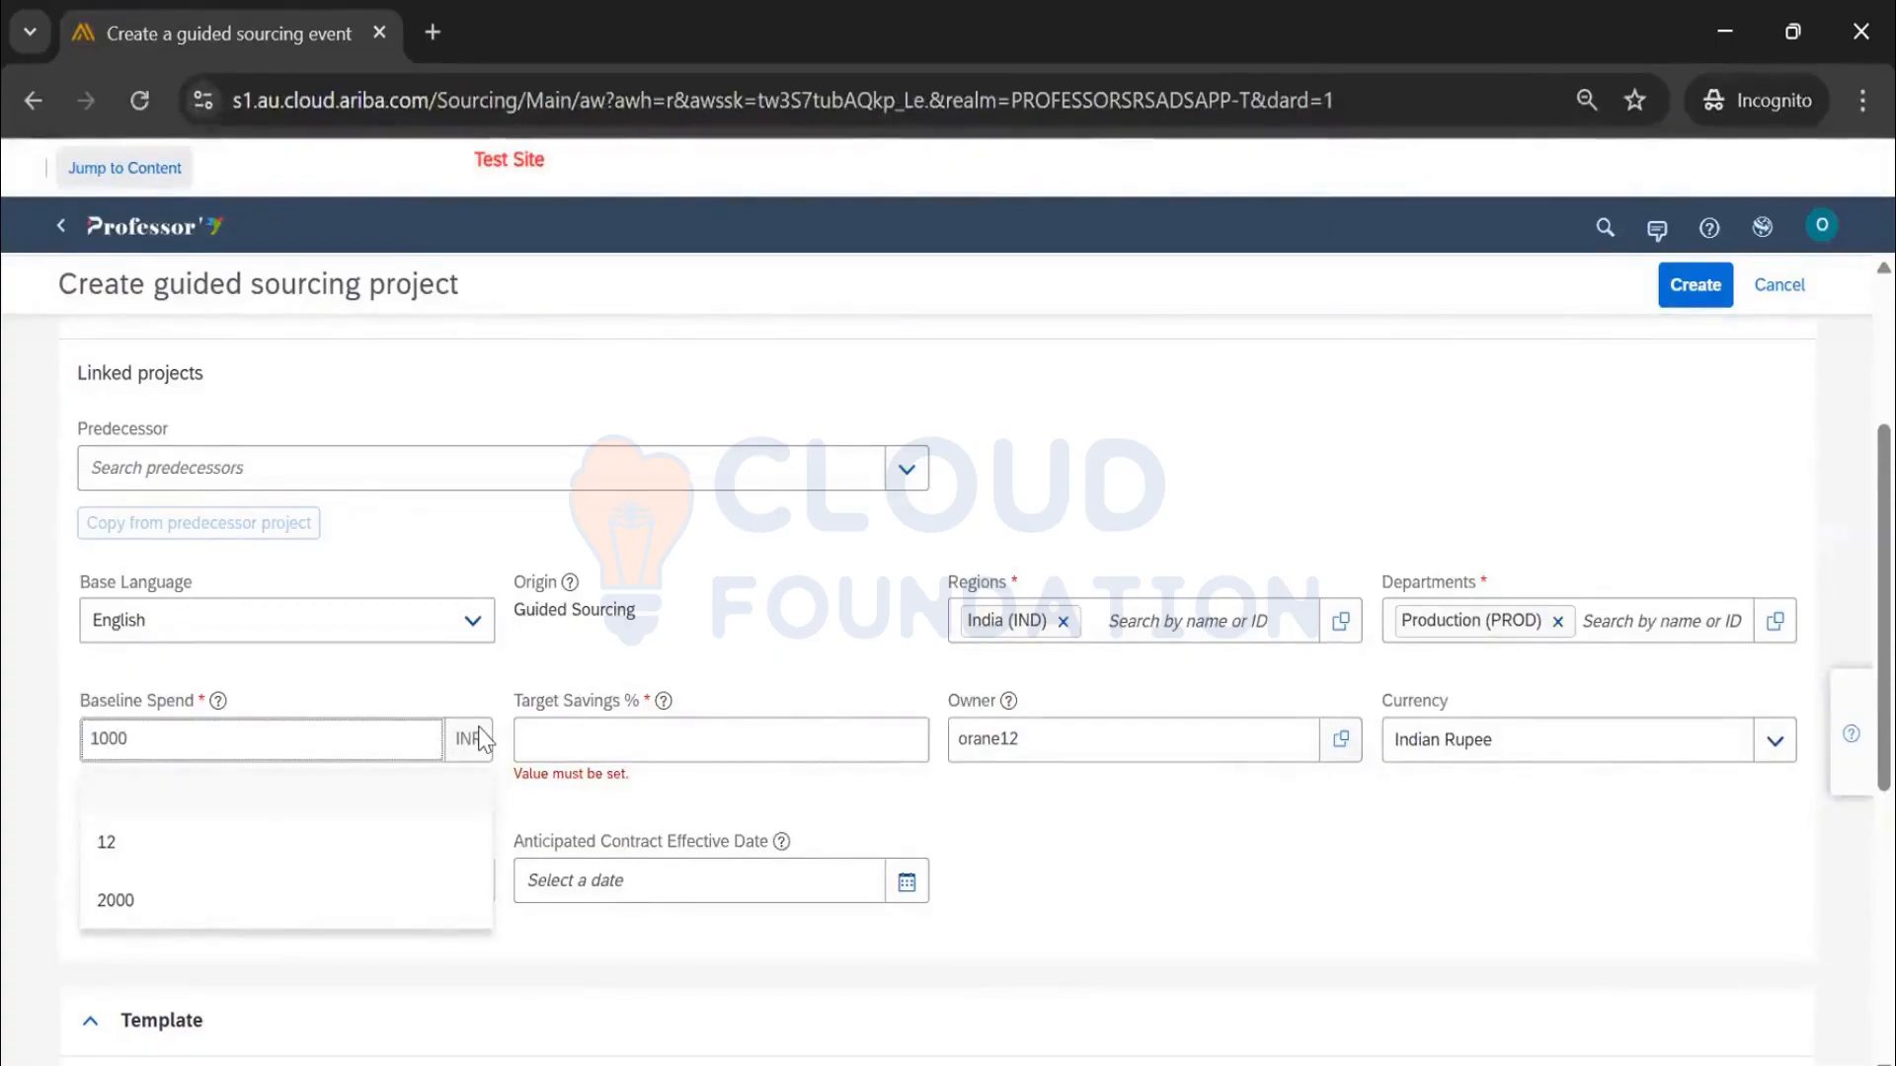
click(431, 686)
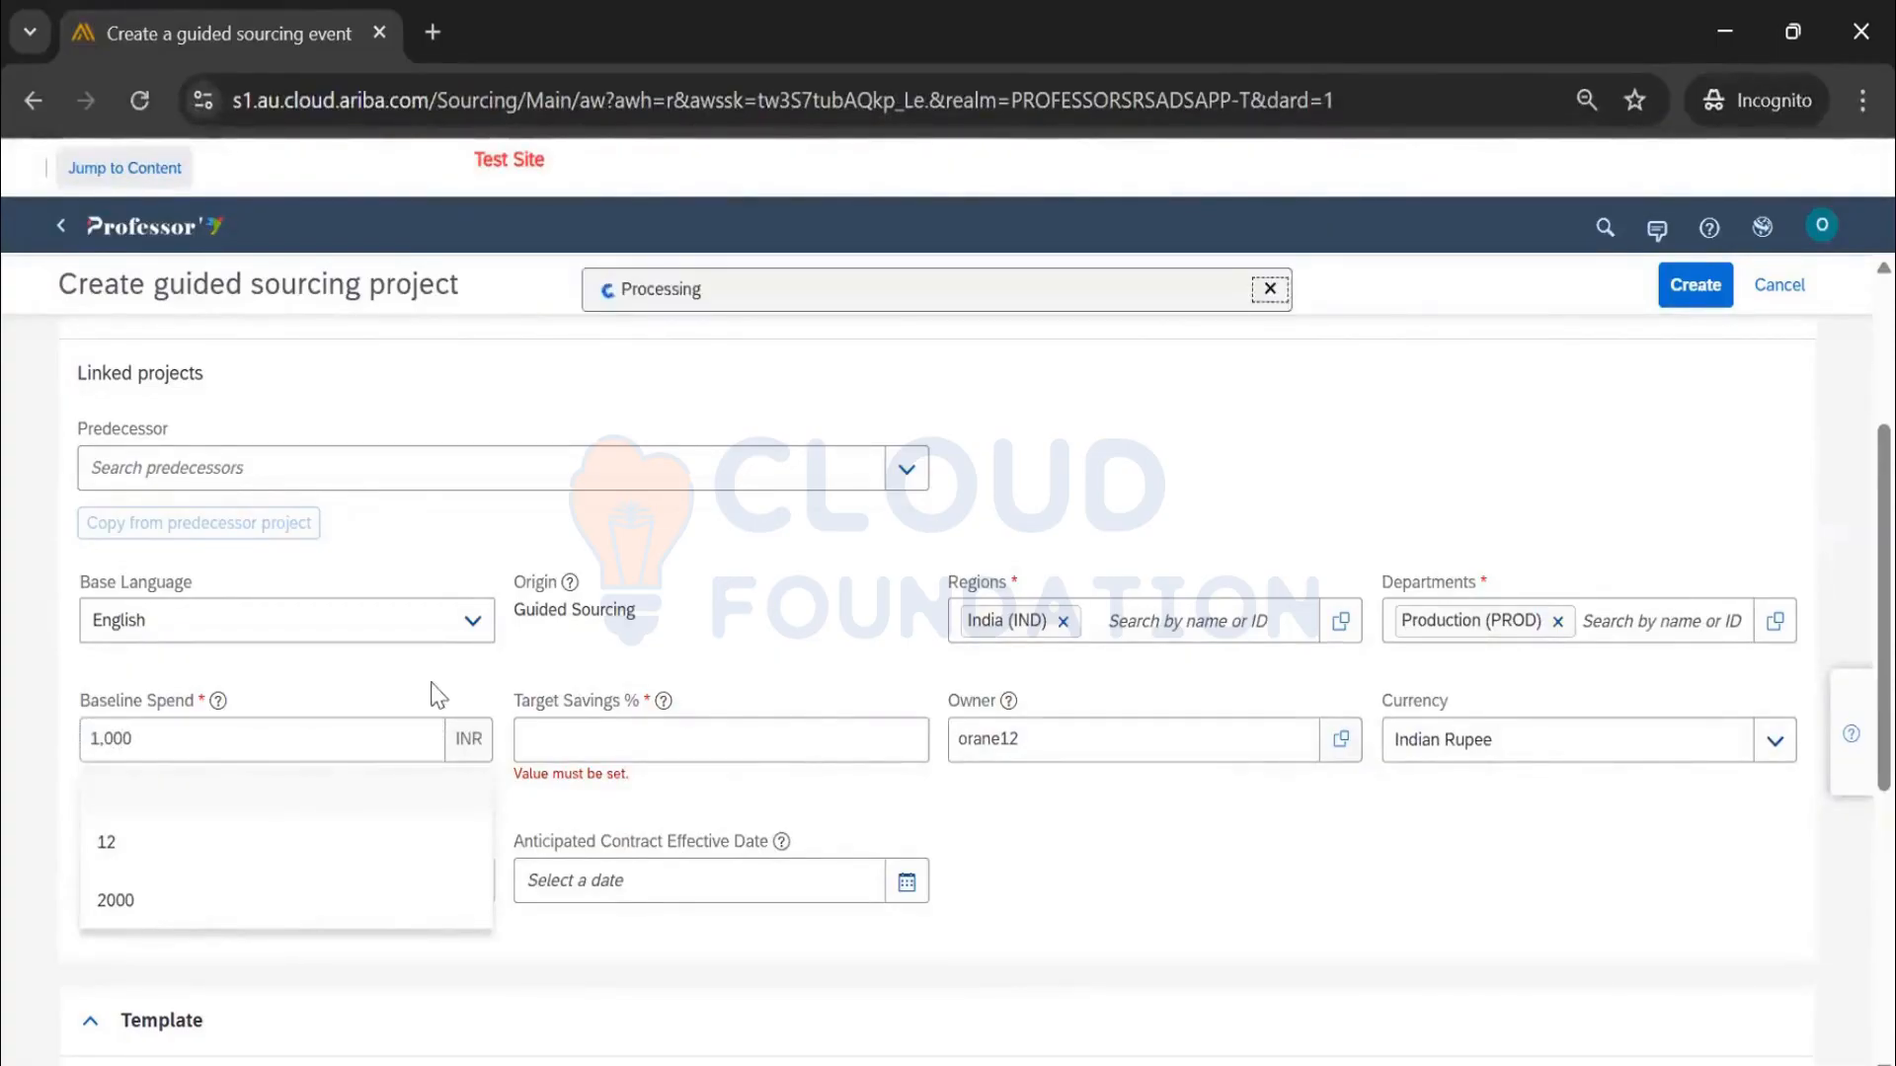
click(467, 734)
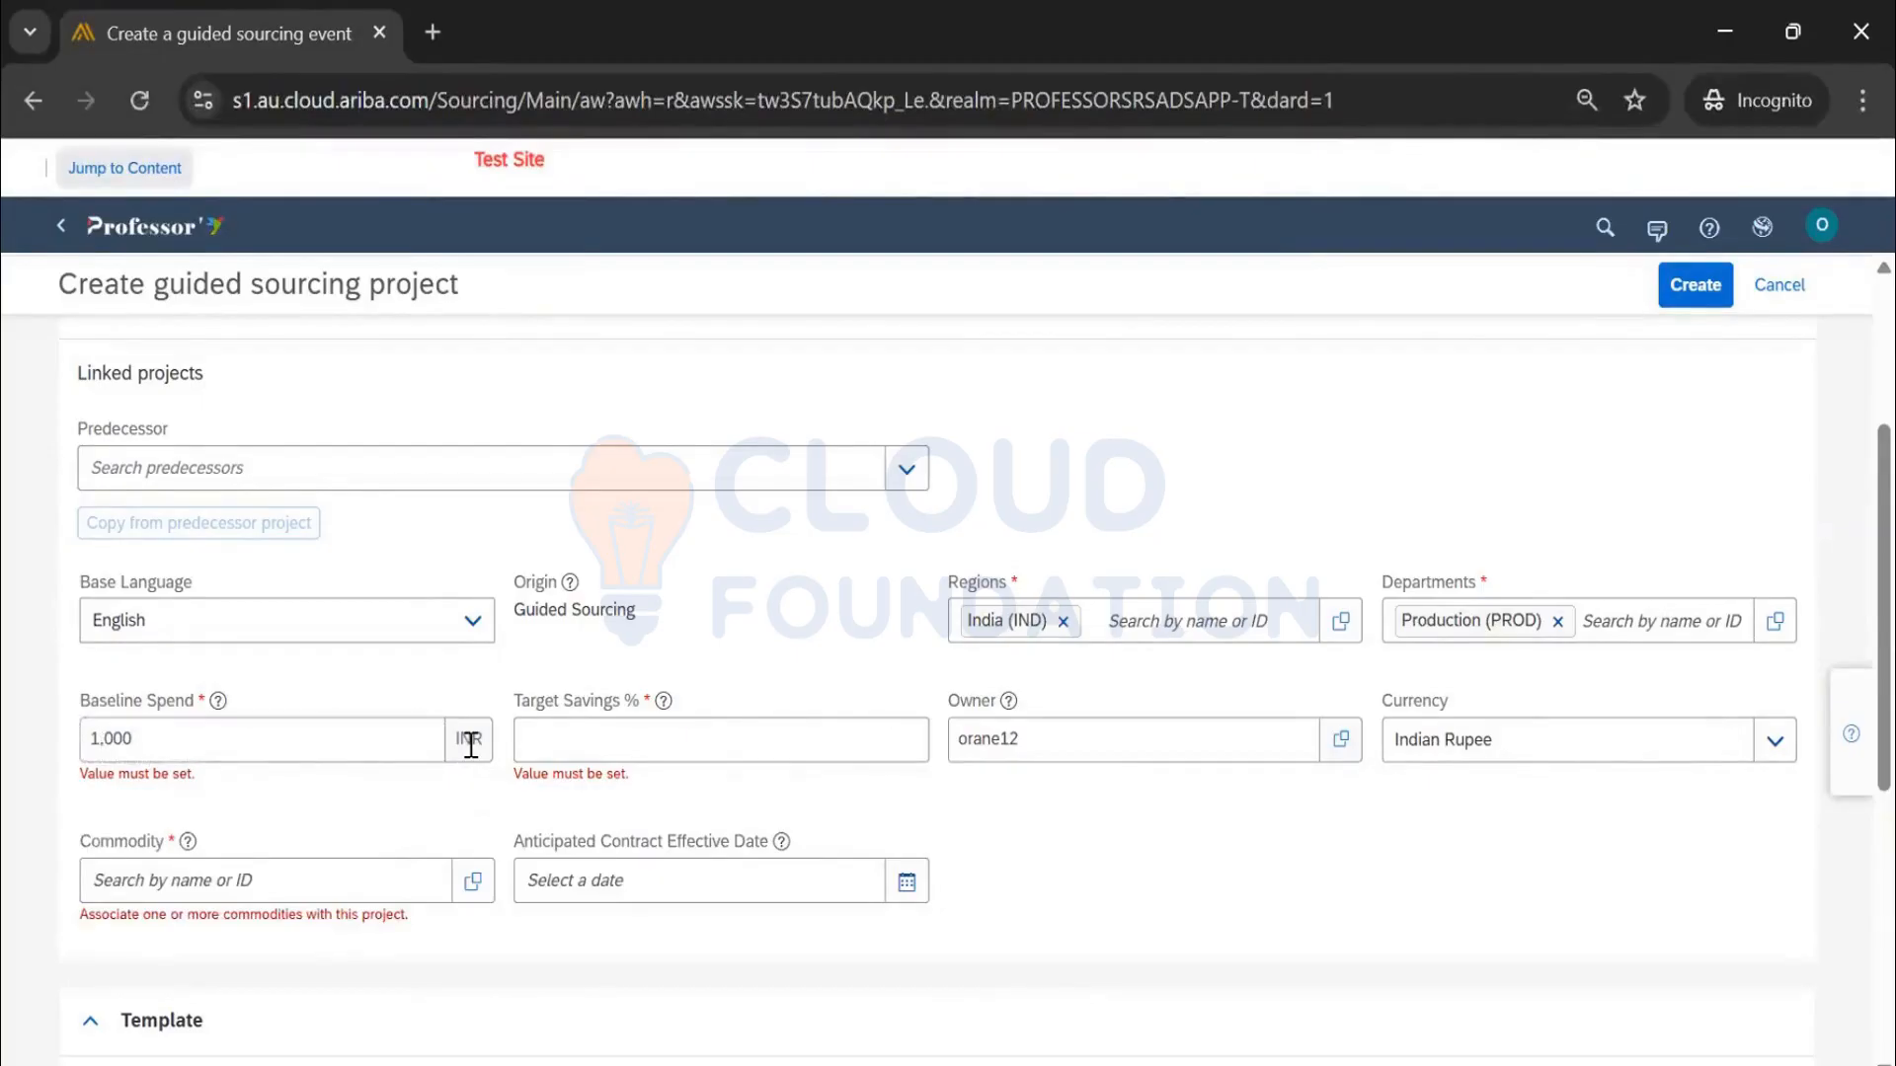
click(471, 745)
click(461, 737)
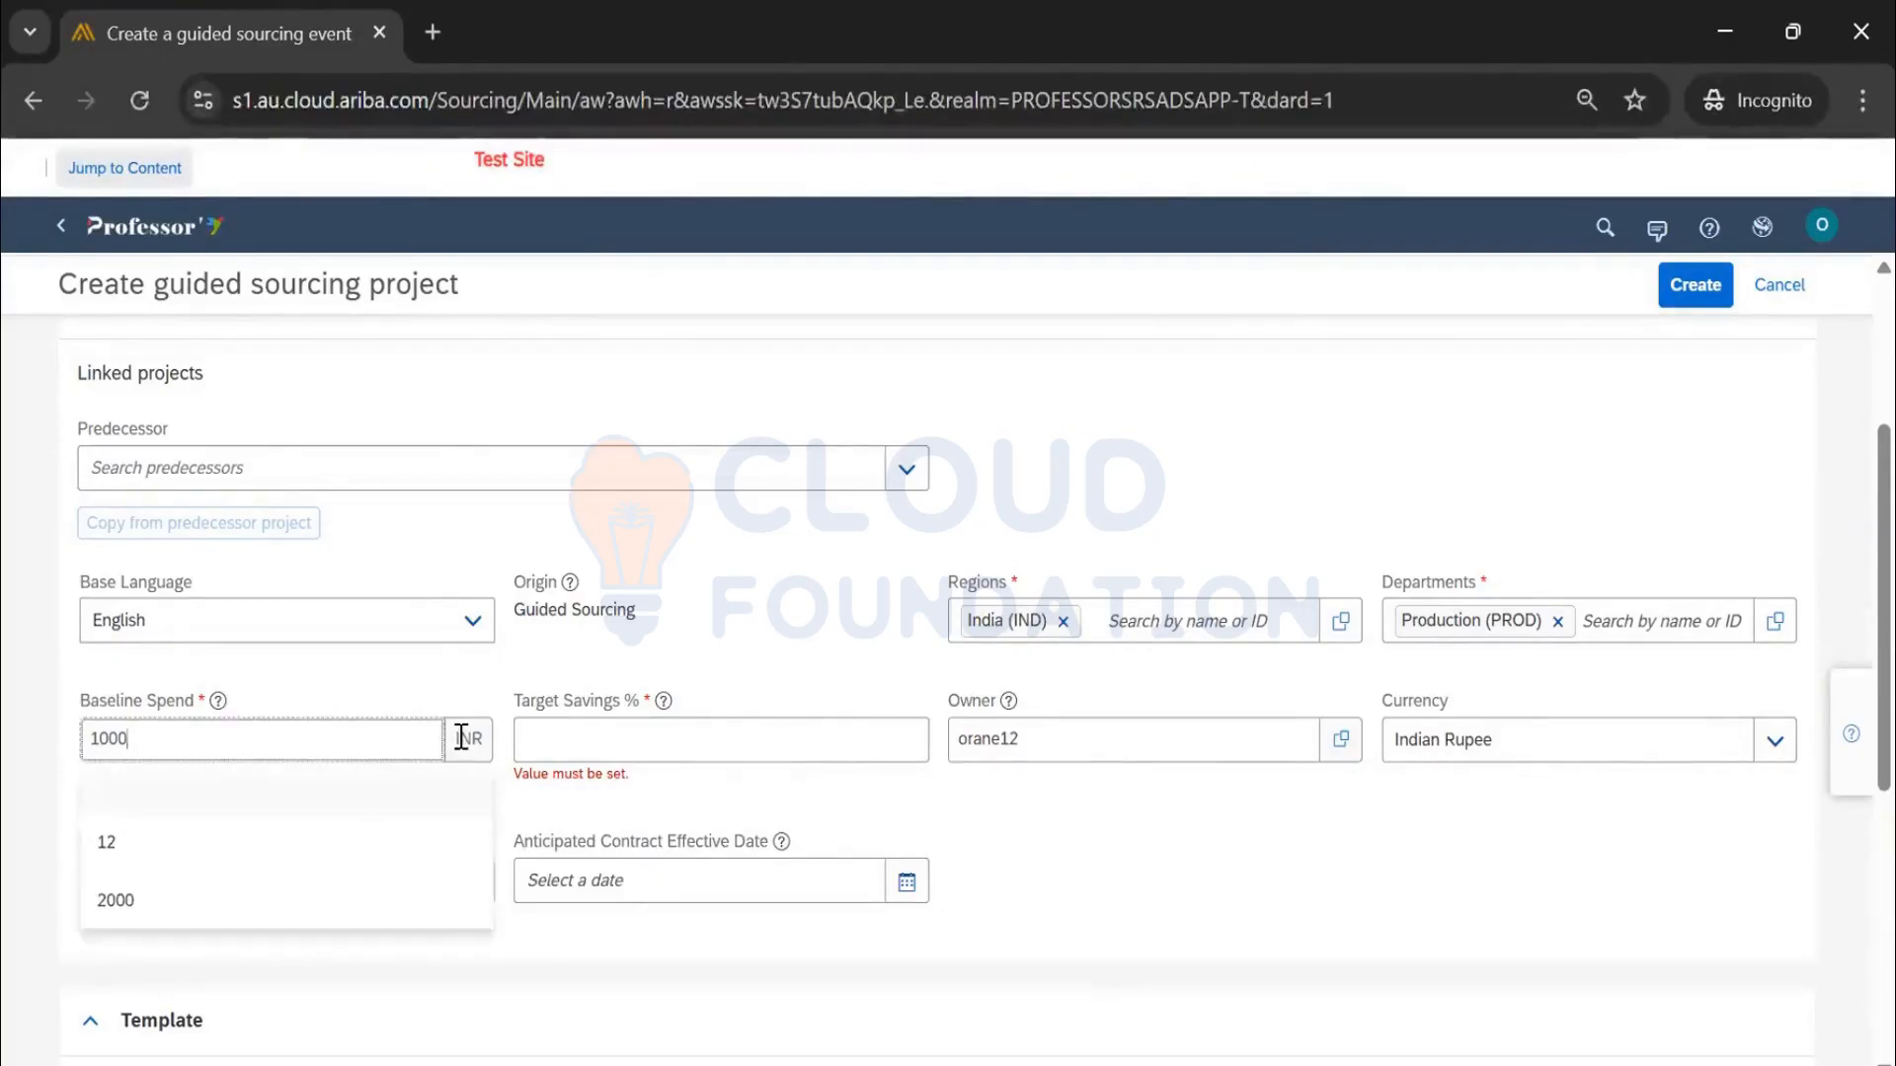
Change currency to US Dollar, target savings to 2%, and add the Laptop commodity 10221
click(1772, 745)
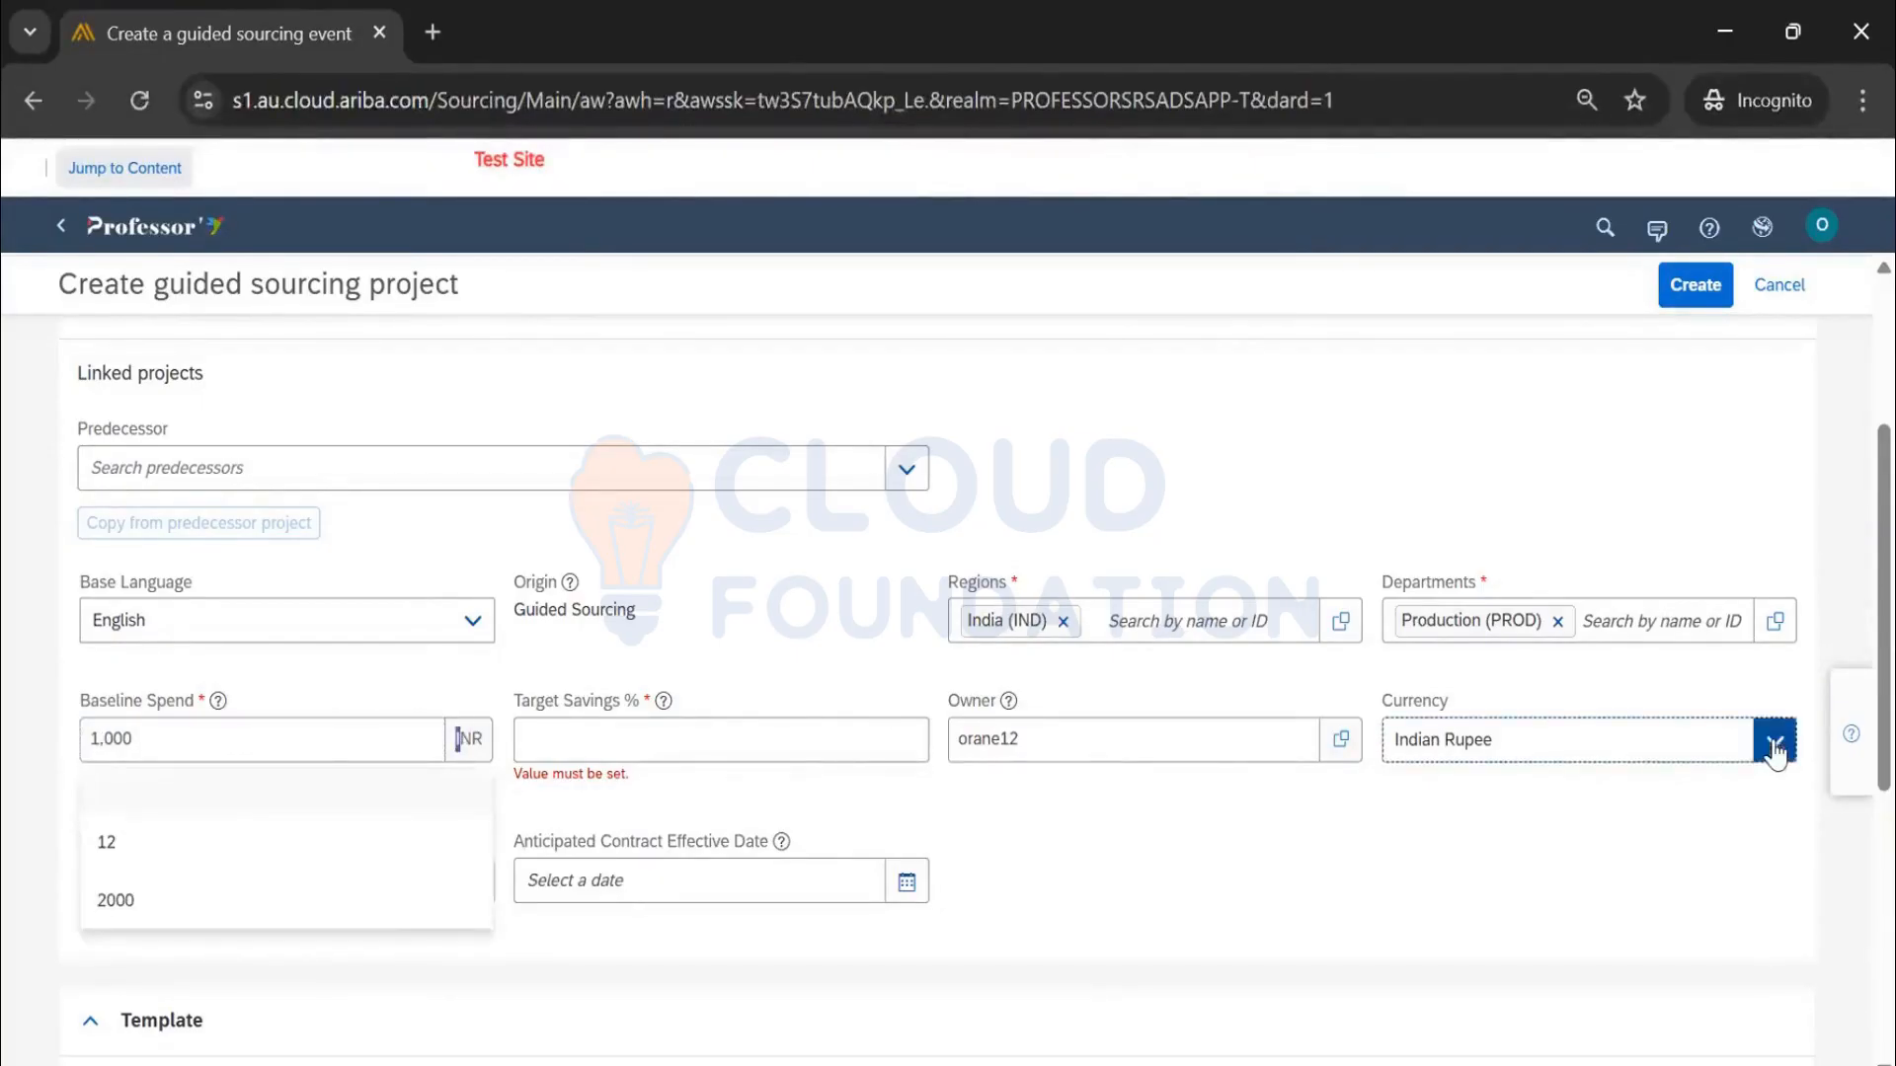
drag(1643, 740, 1352, 740)
text(USD)
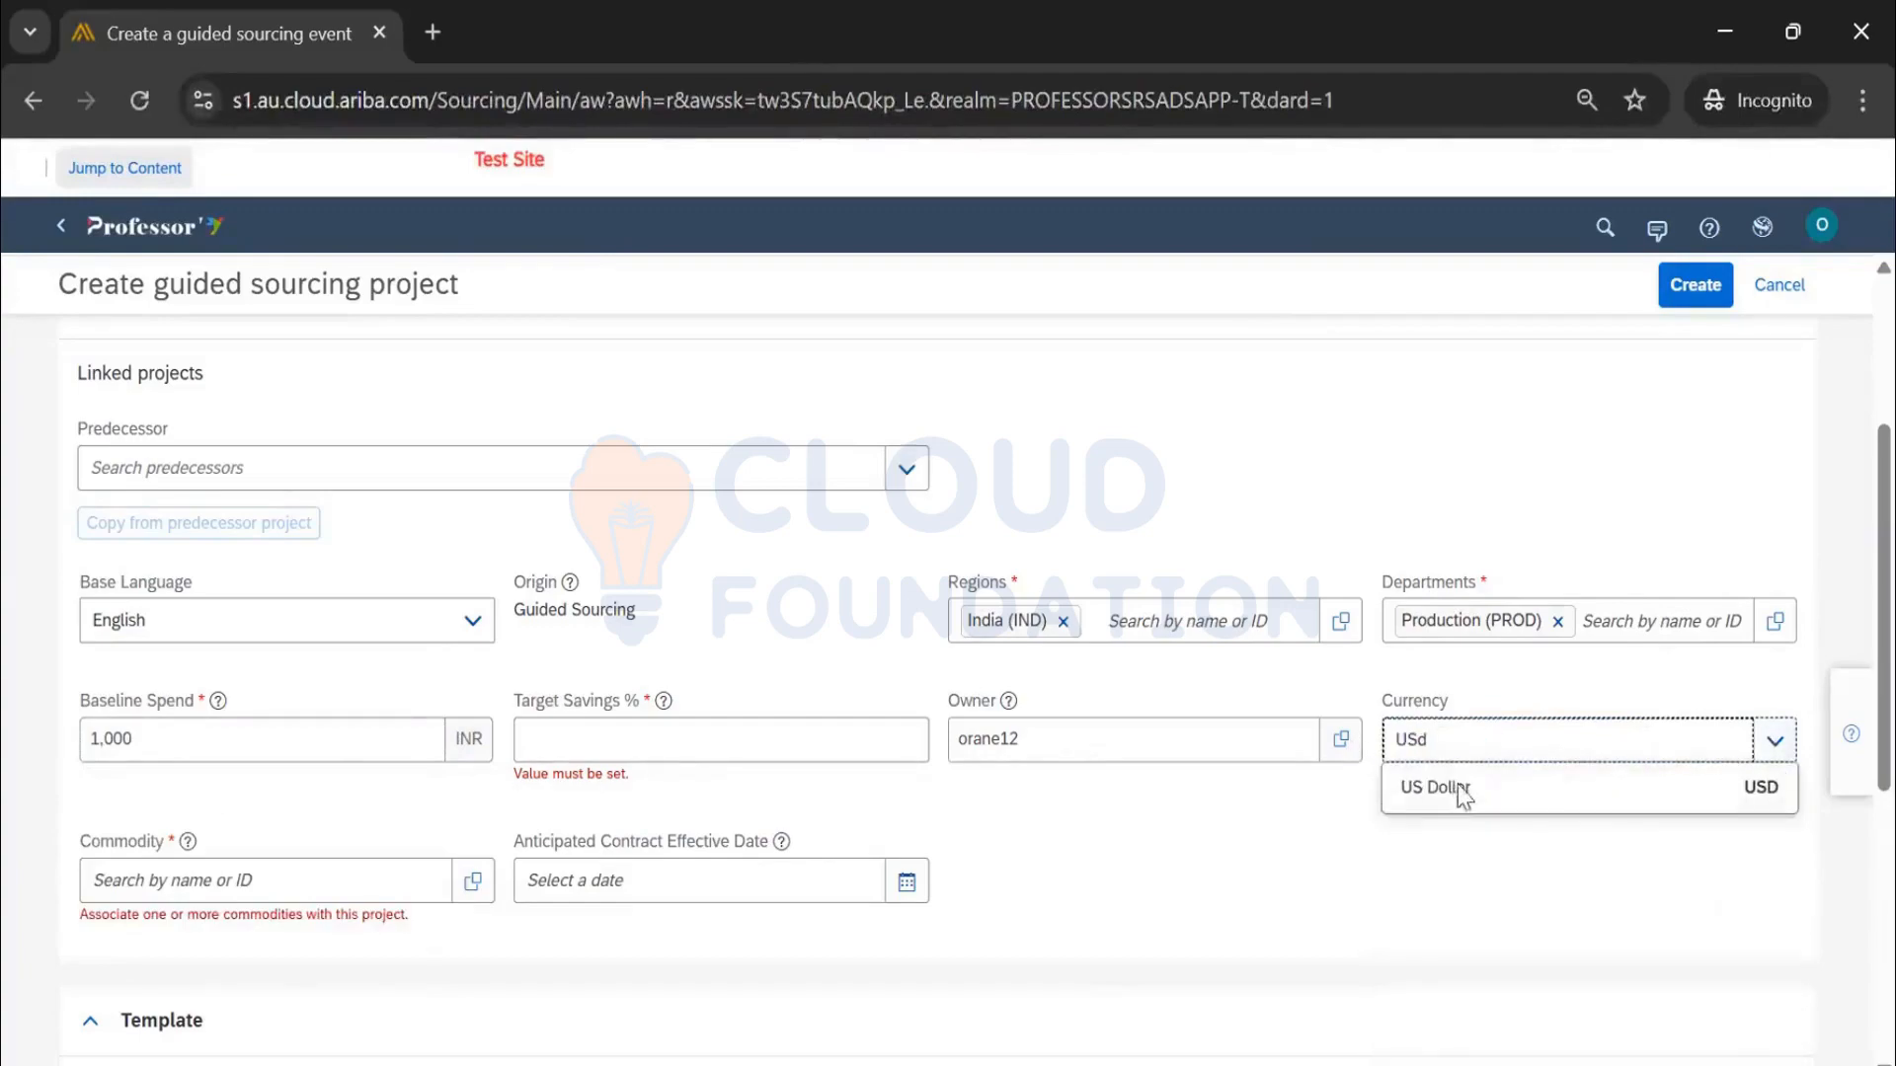
click(1463, 790)
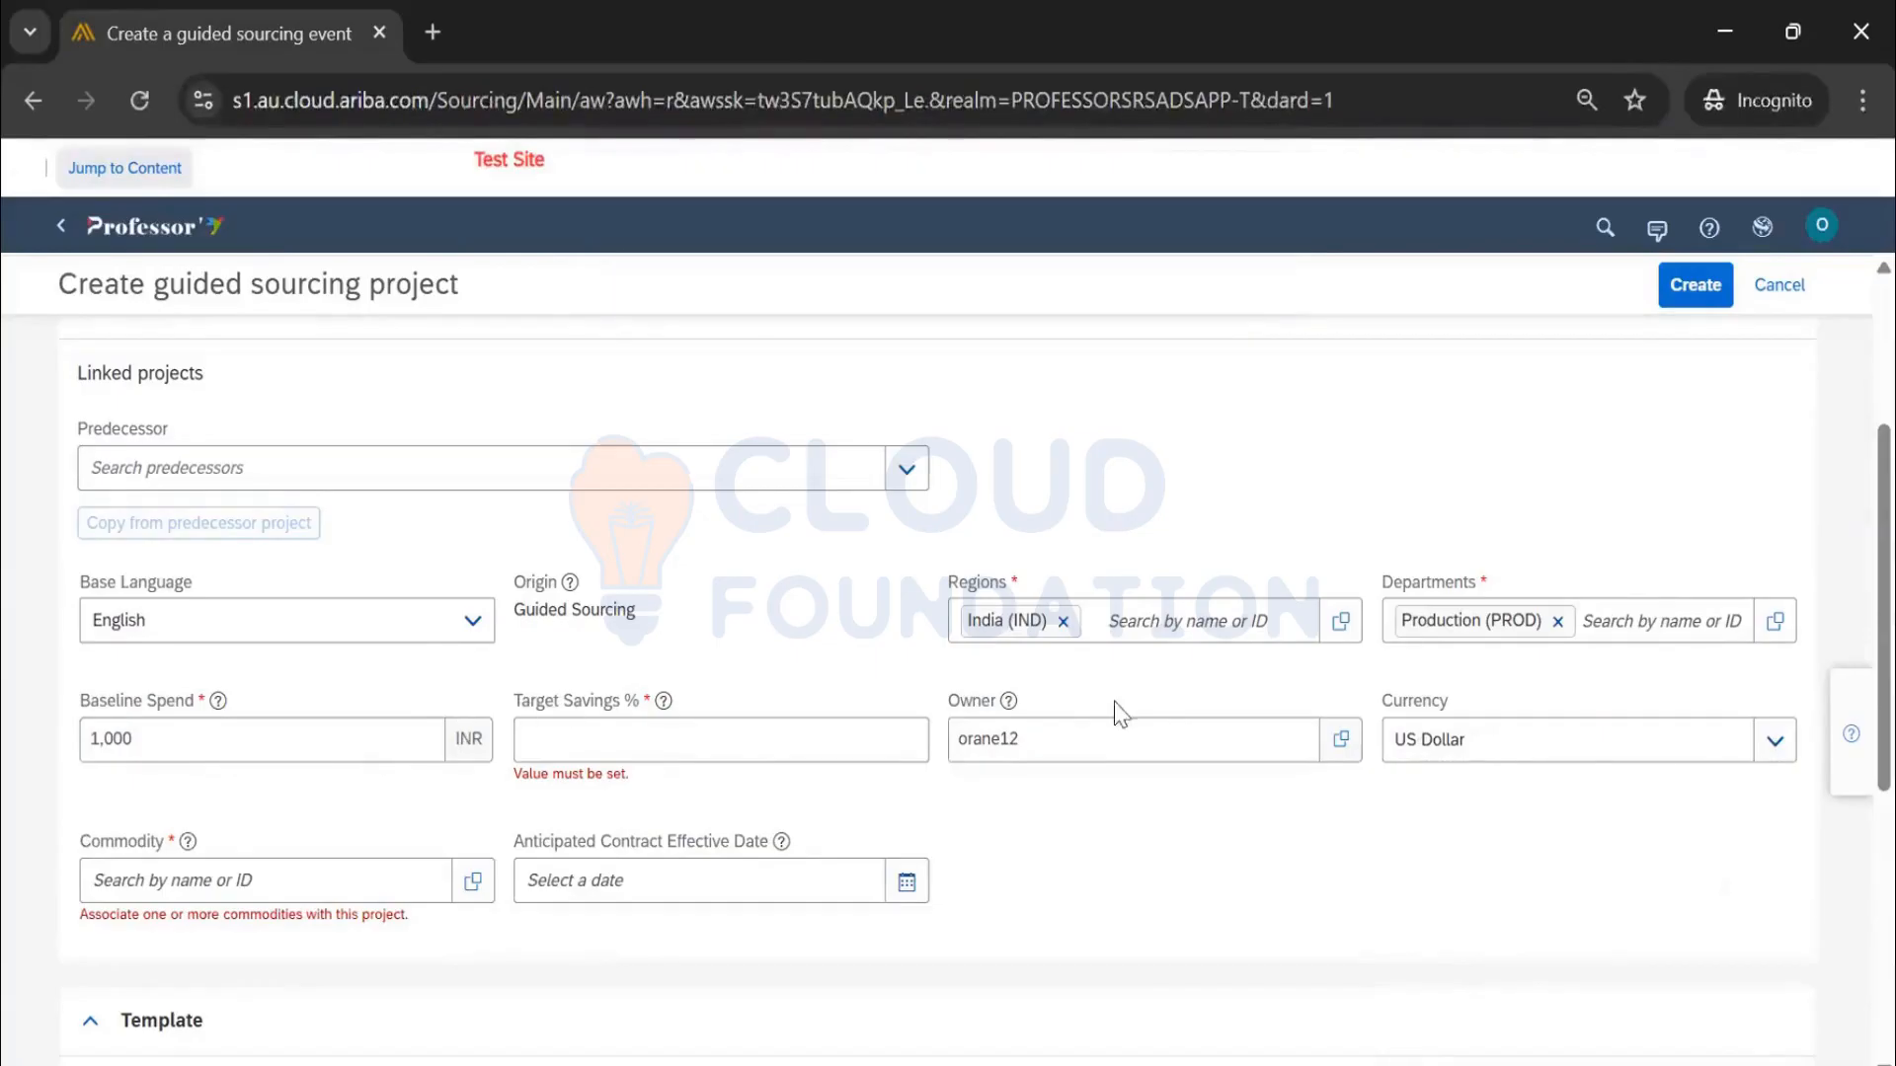
click(621, 745)
text(2)
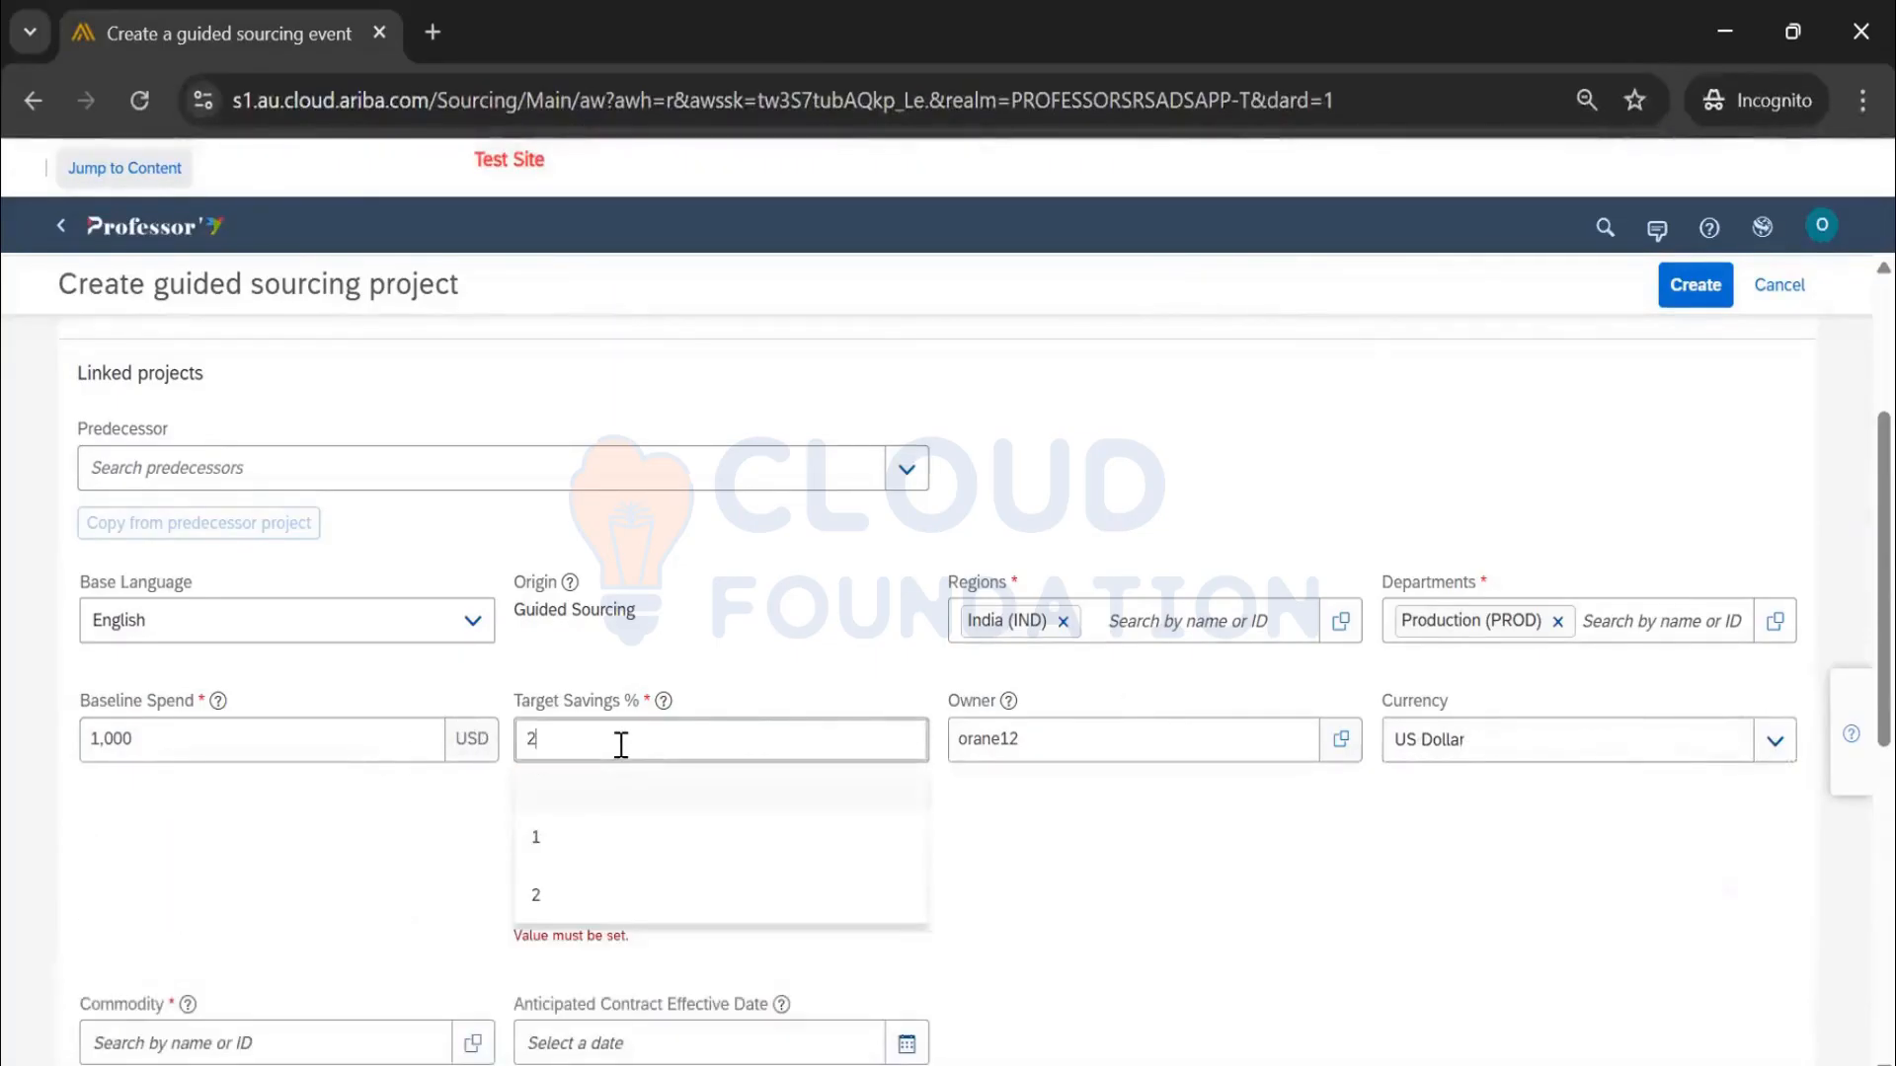
click(1248, 834)
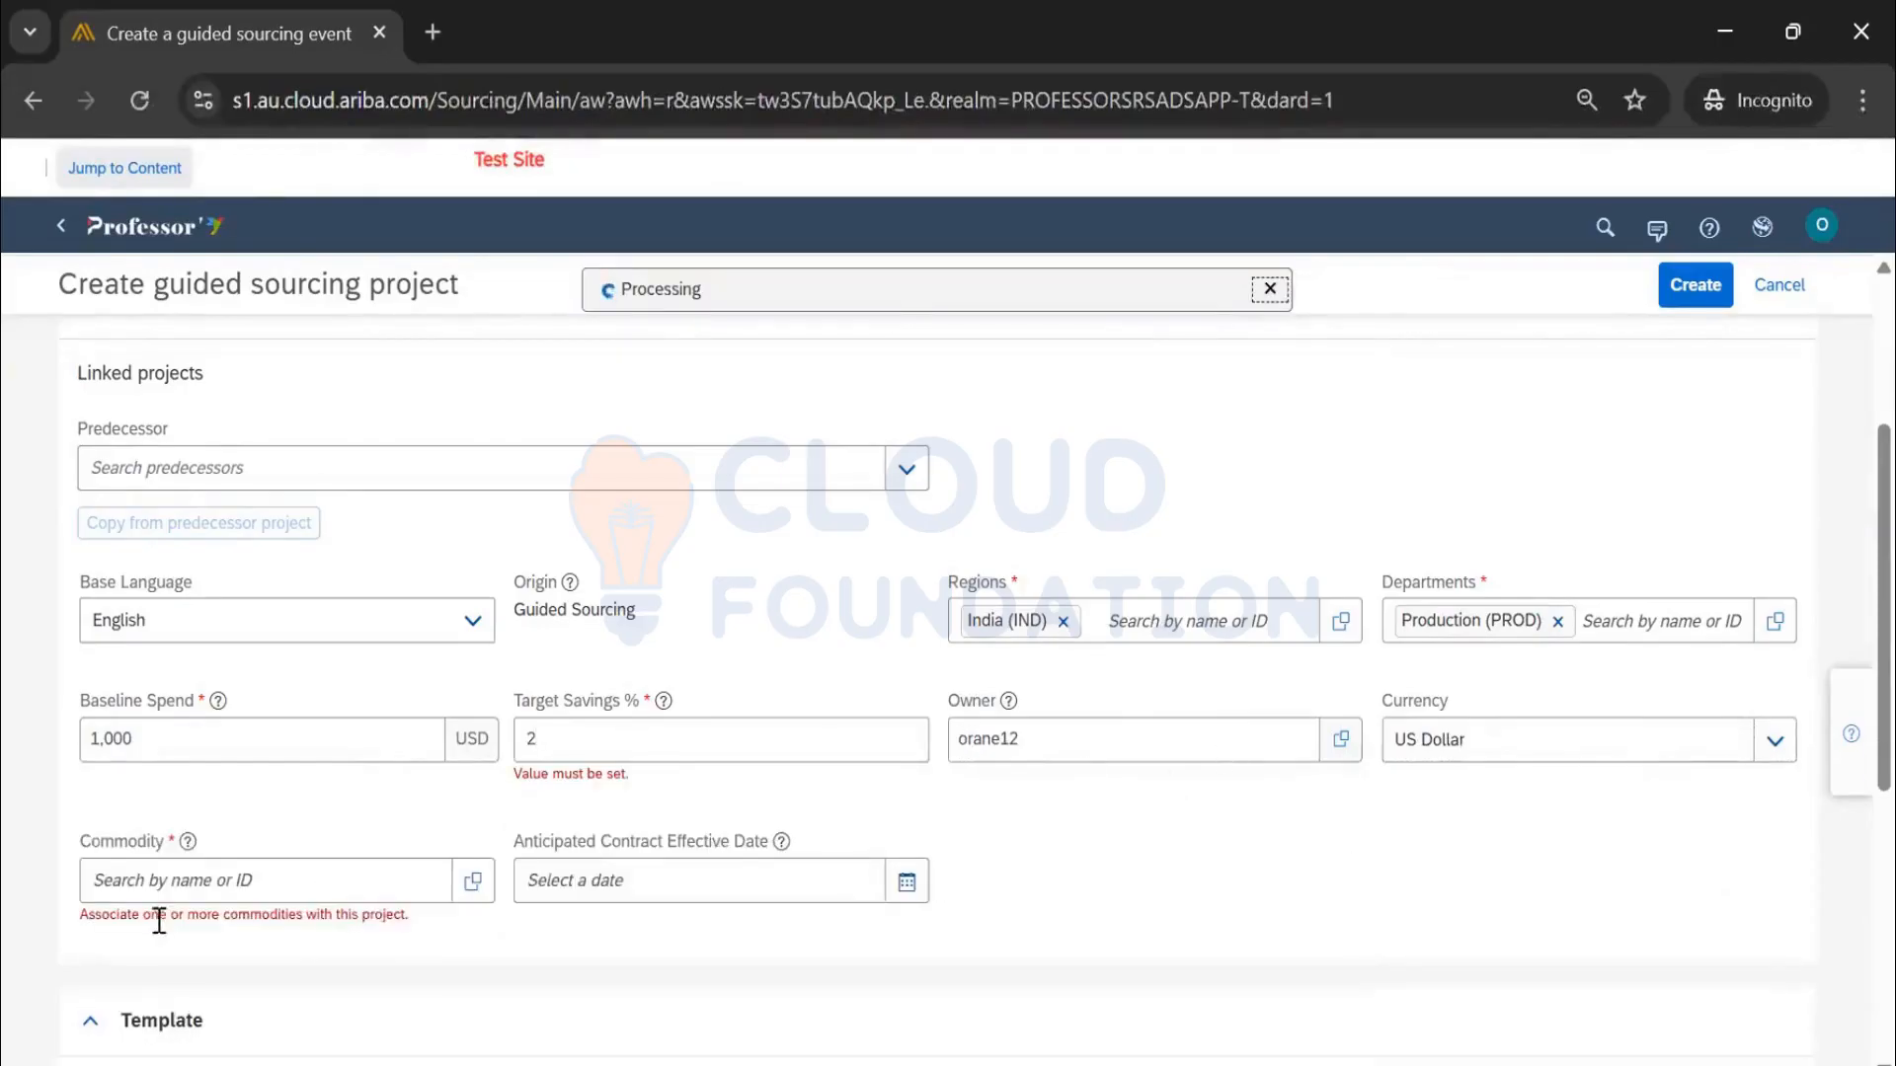
click(256, 861)
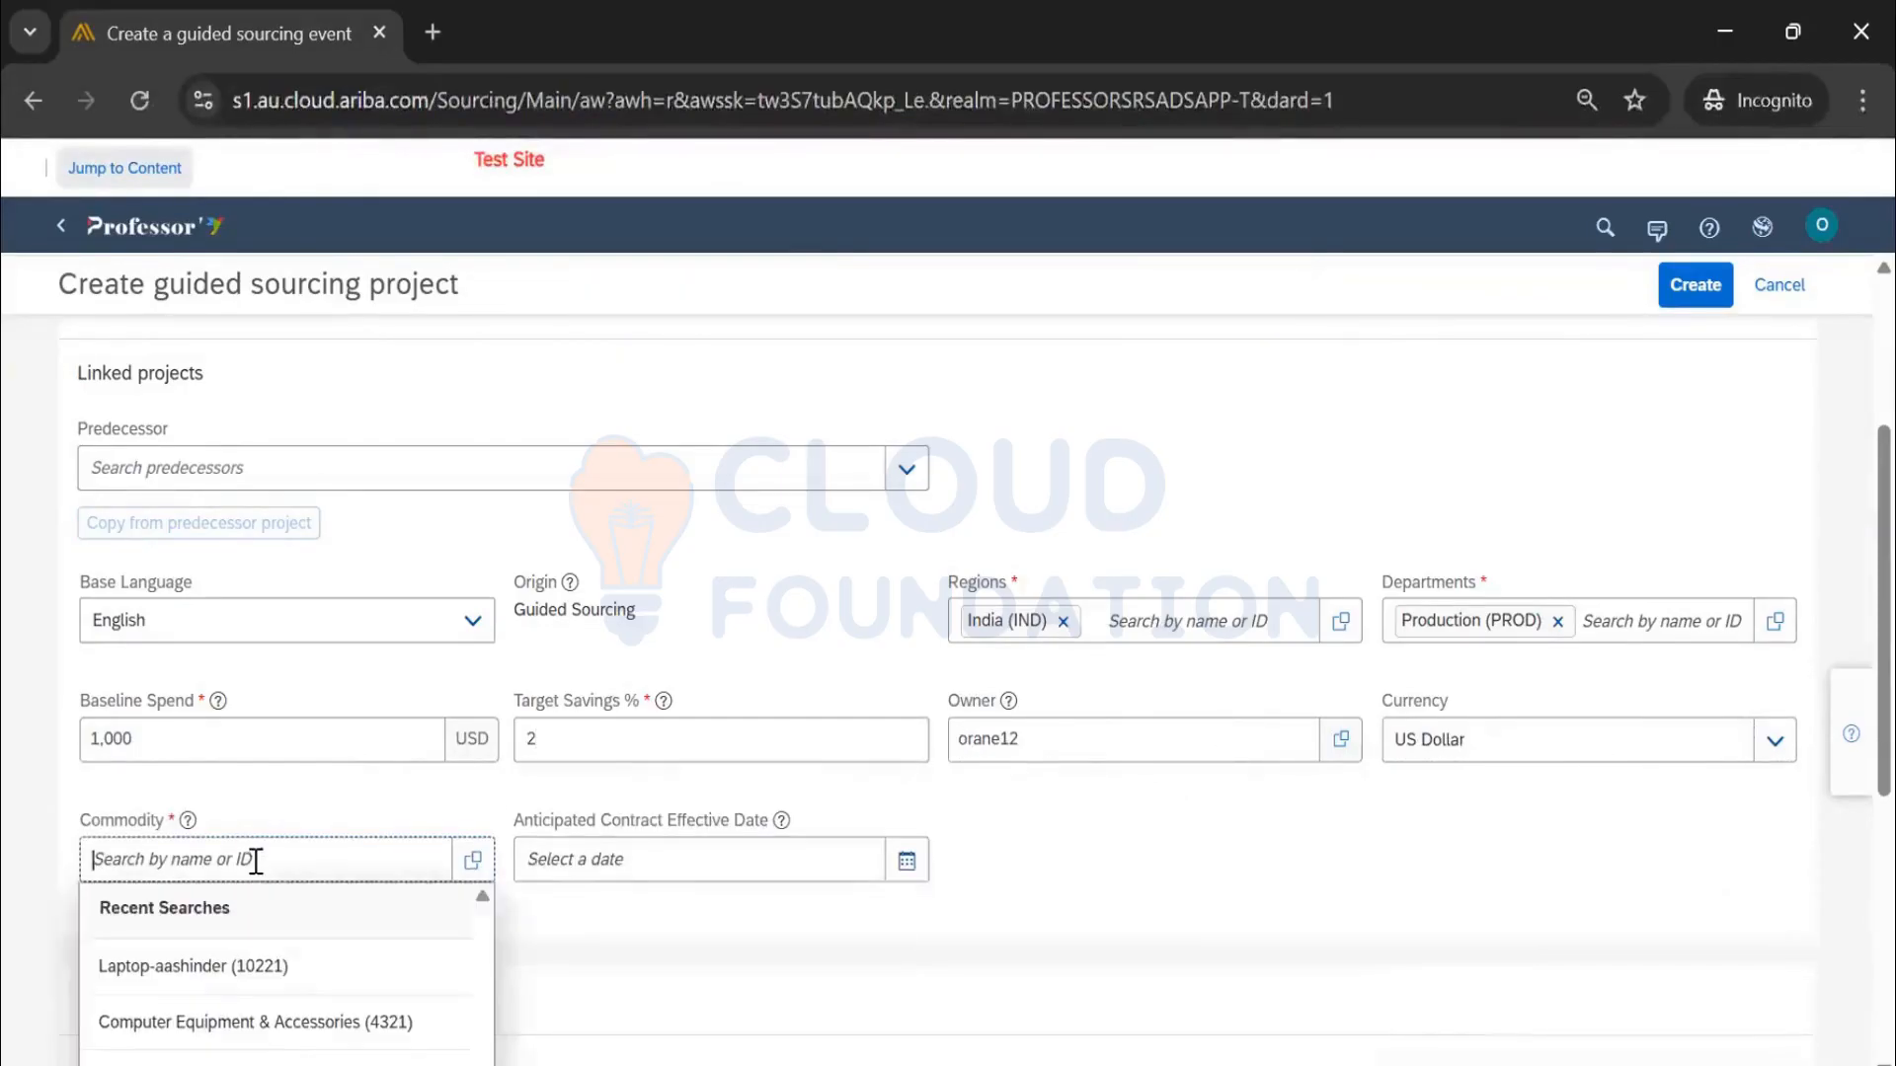
click(239, 968)
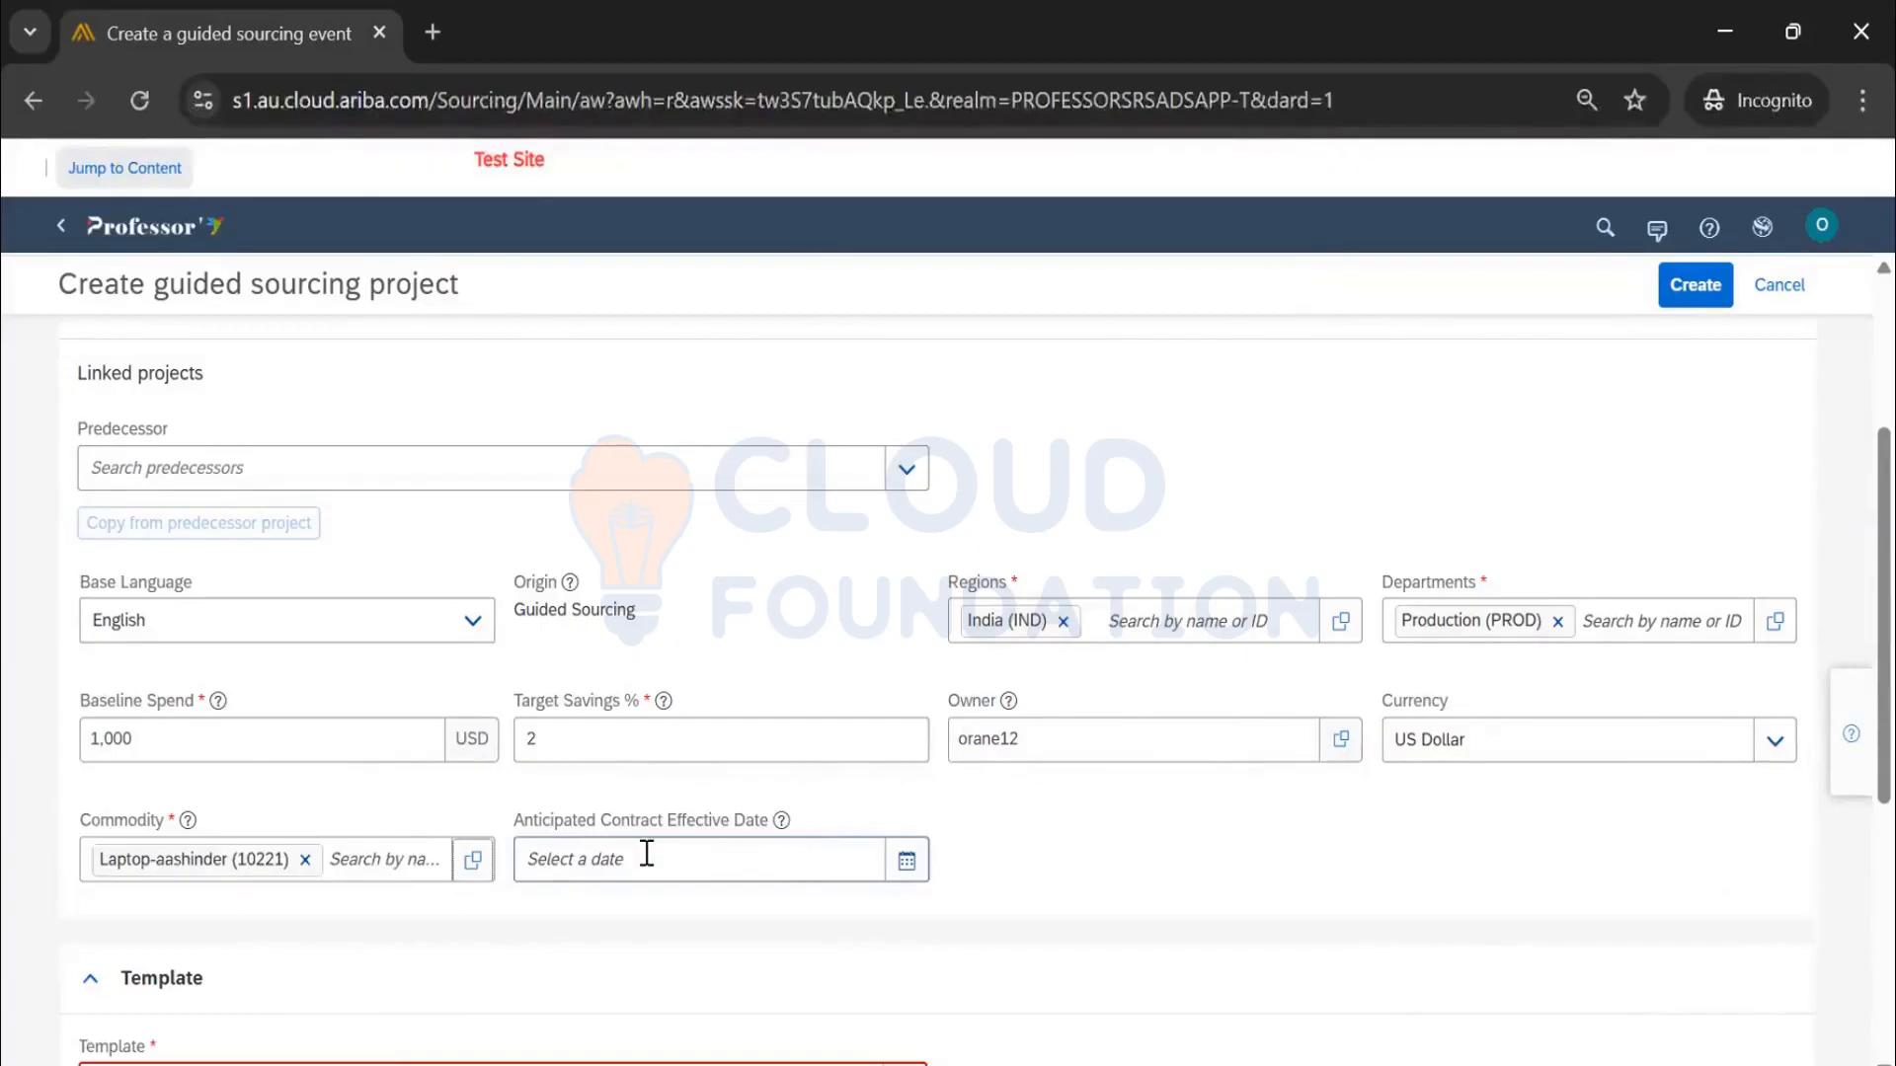
scroll(859, 790, down, 2)
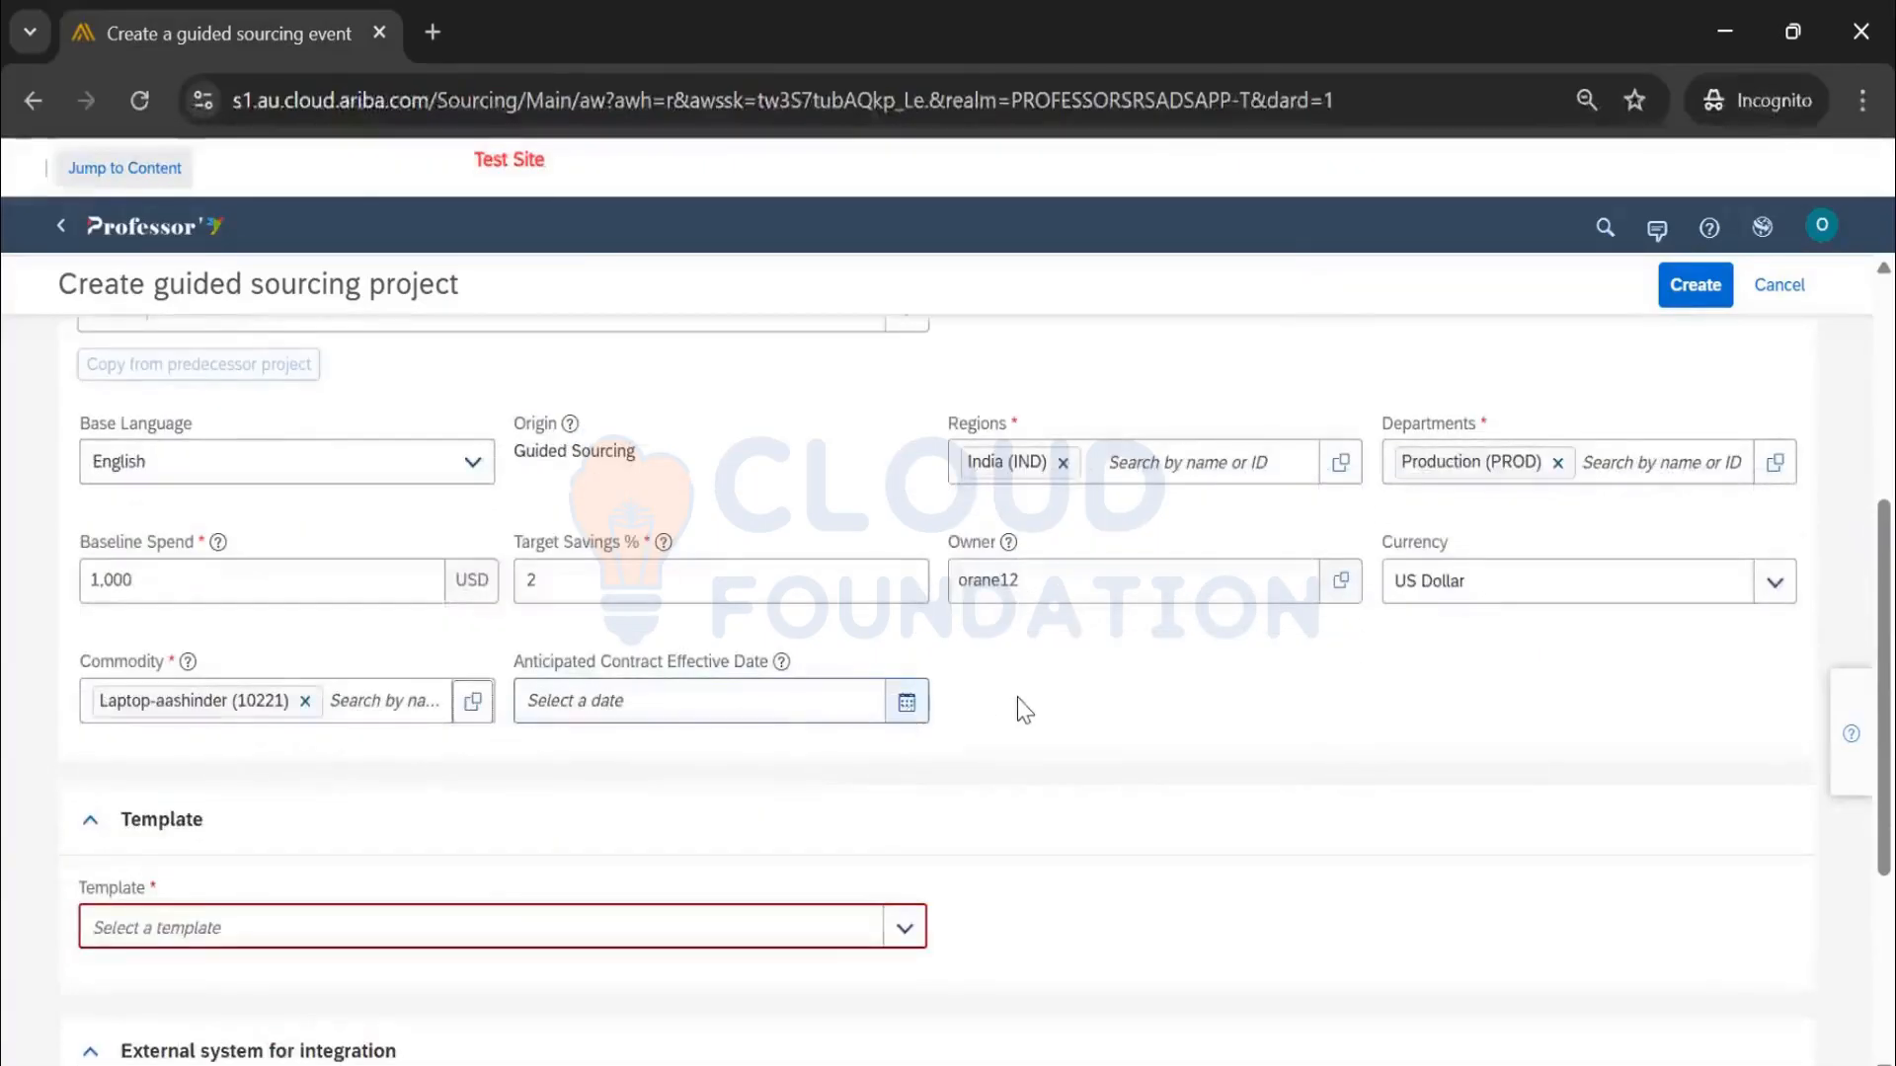
scroll(833, 766, down, 2)
scroll(918, 692, down, 2)
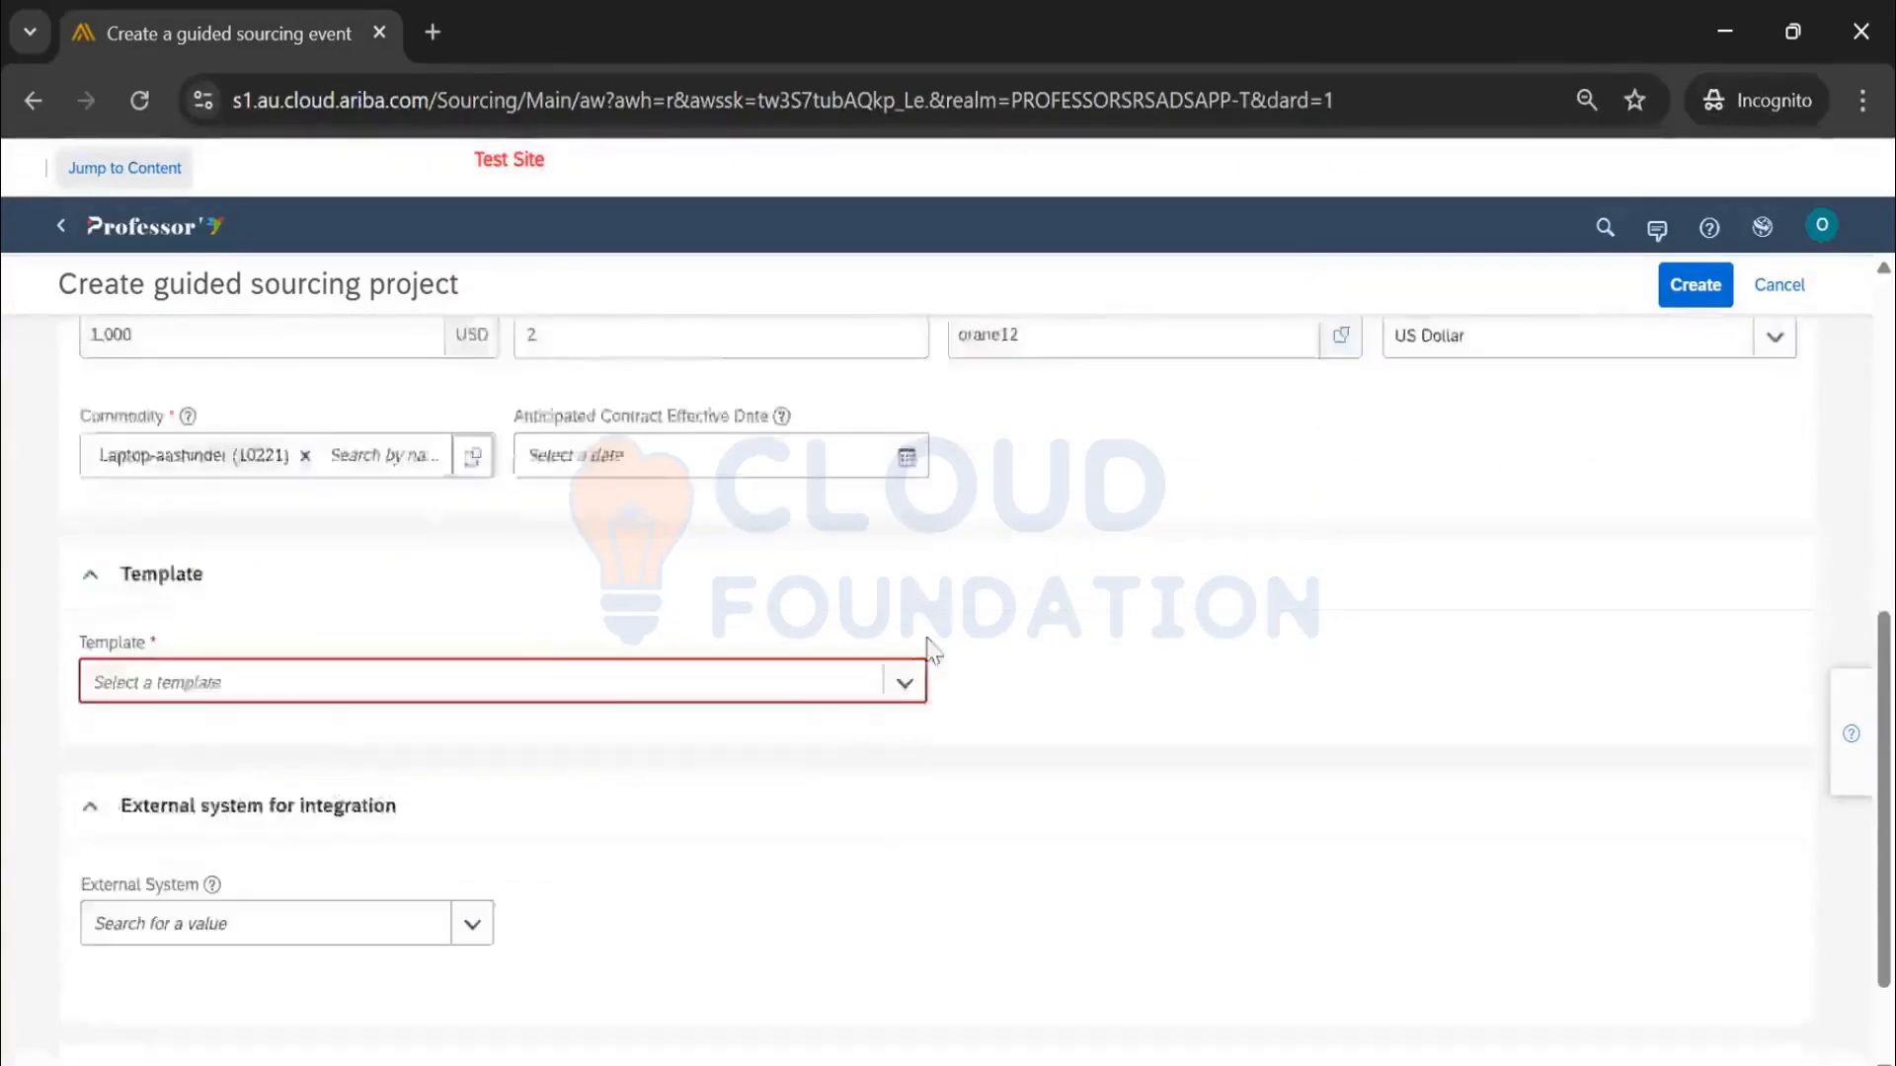
Select 'Request for Proposal - Guided Sourcing Template' as the project template
click(915, 620)
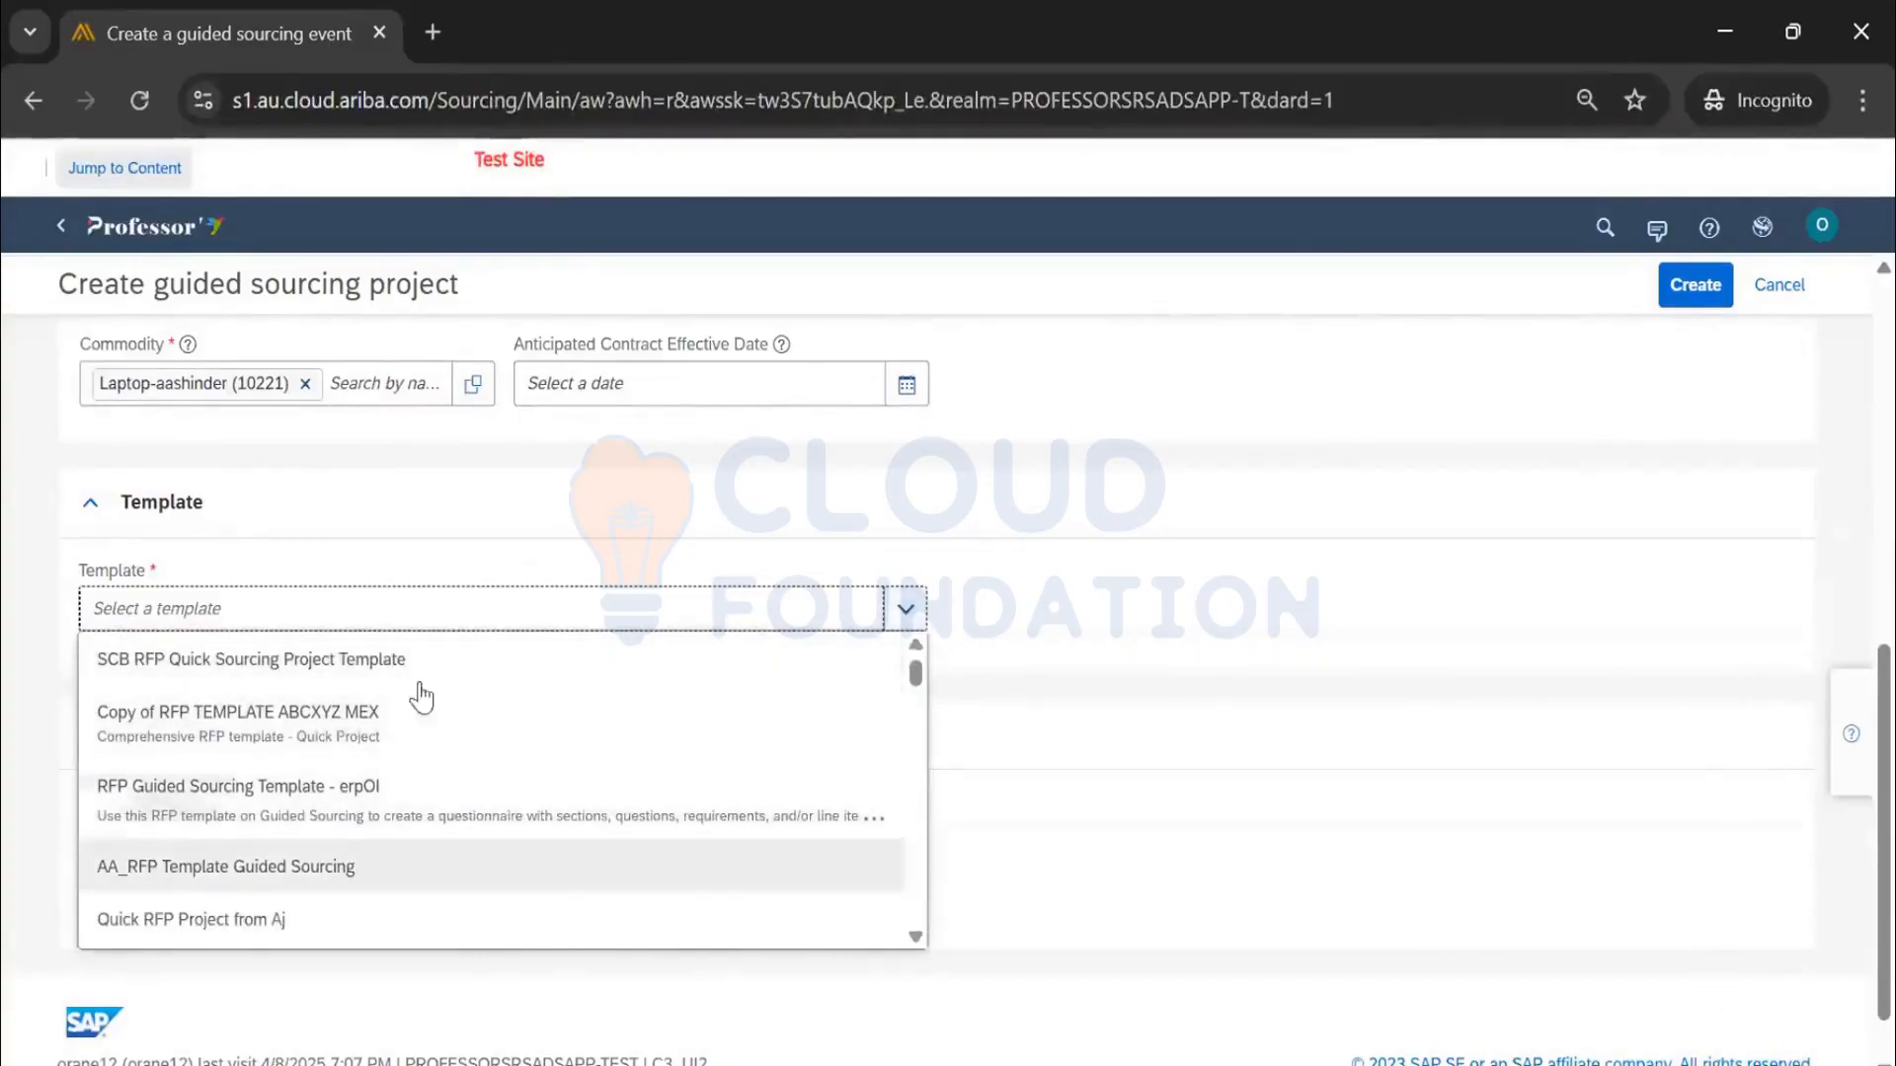
scroll(411, 774, down, 3)
scroll(411, 766, up, 3)
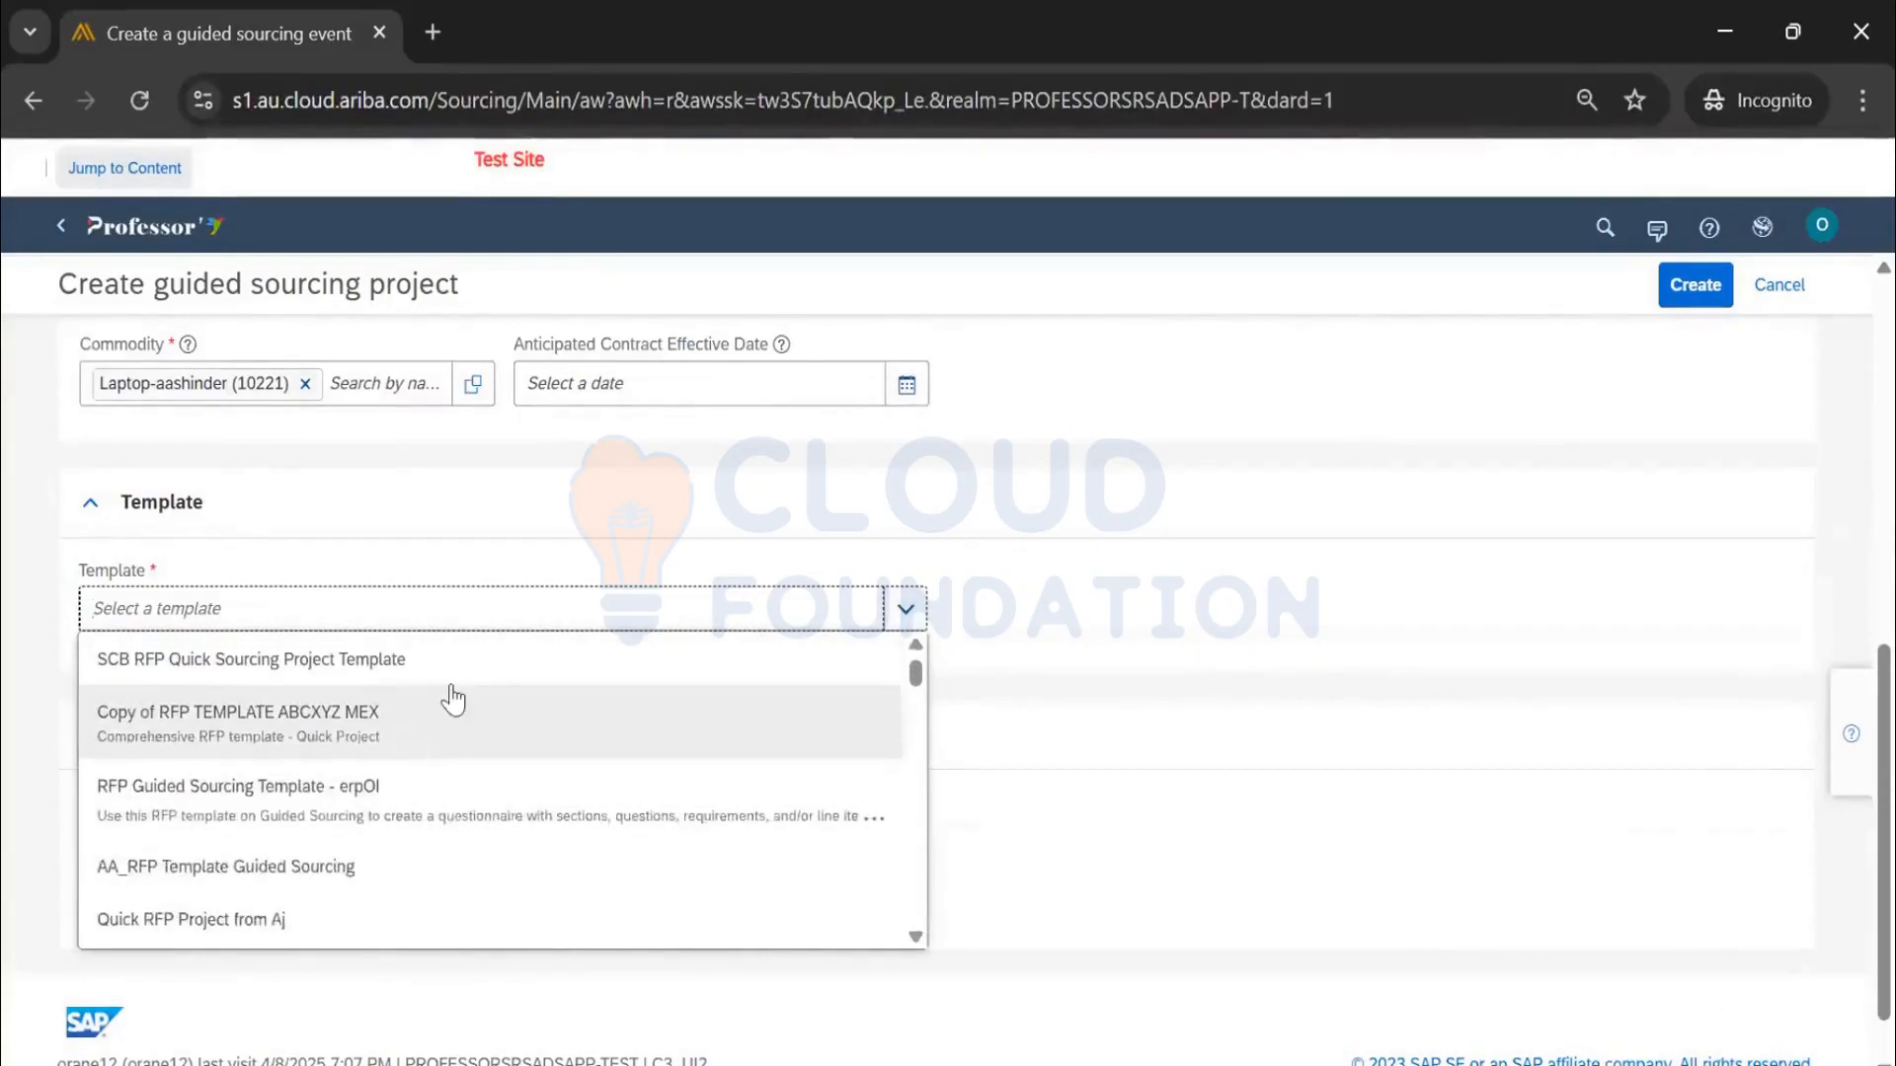
text(Sanj)
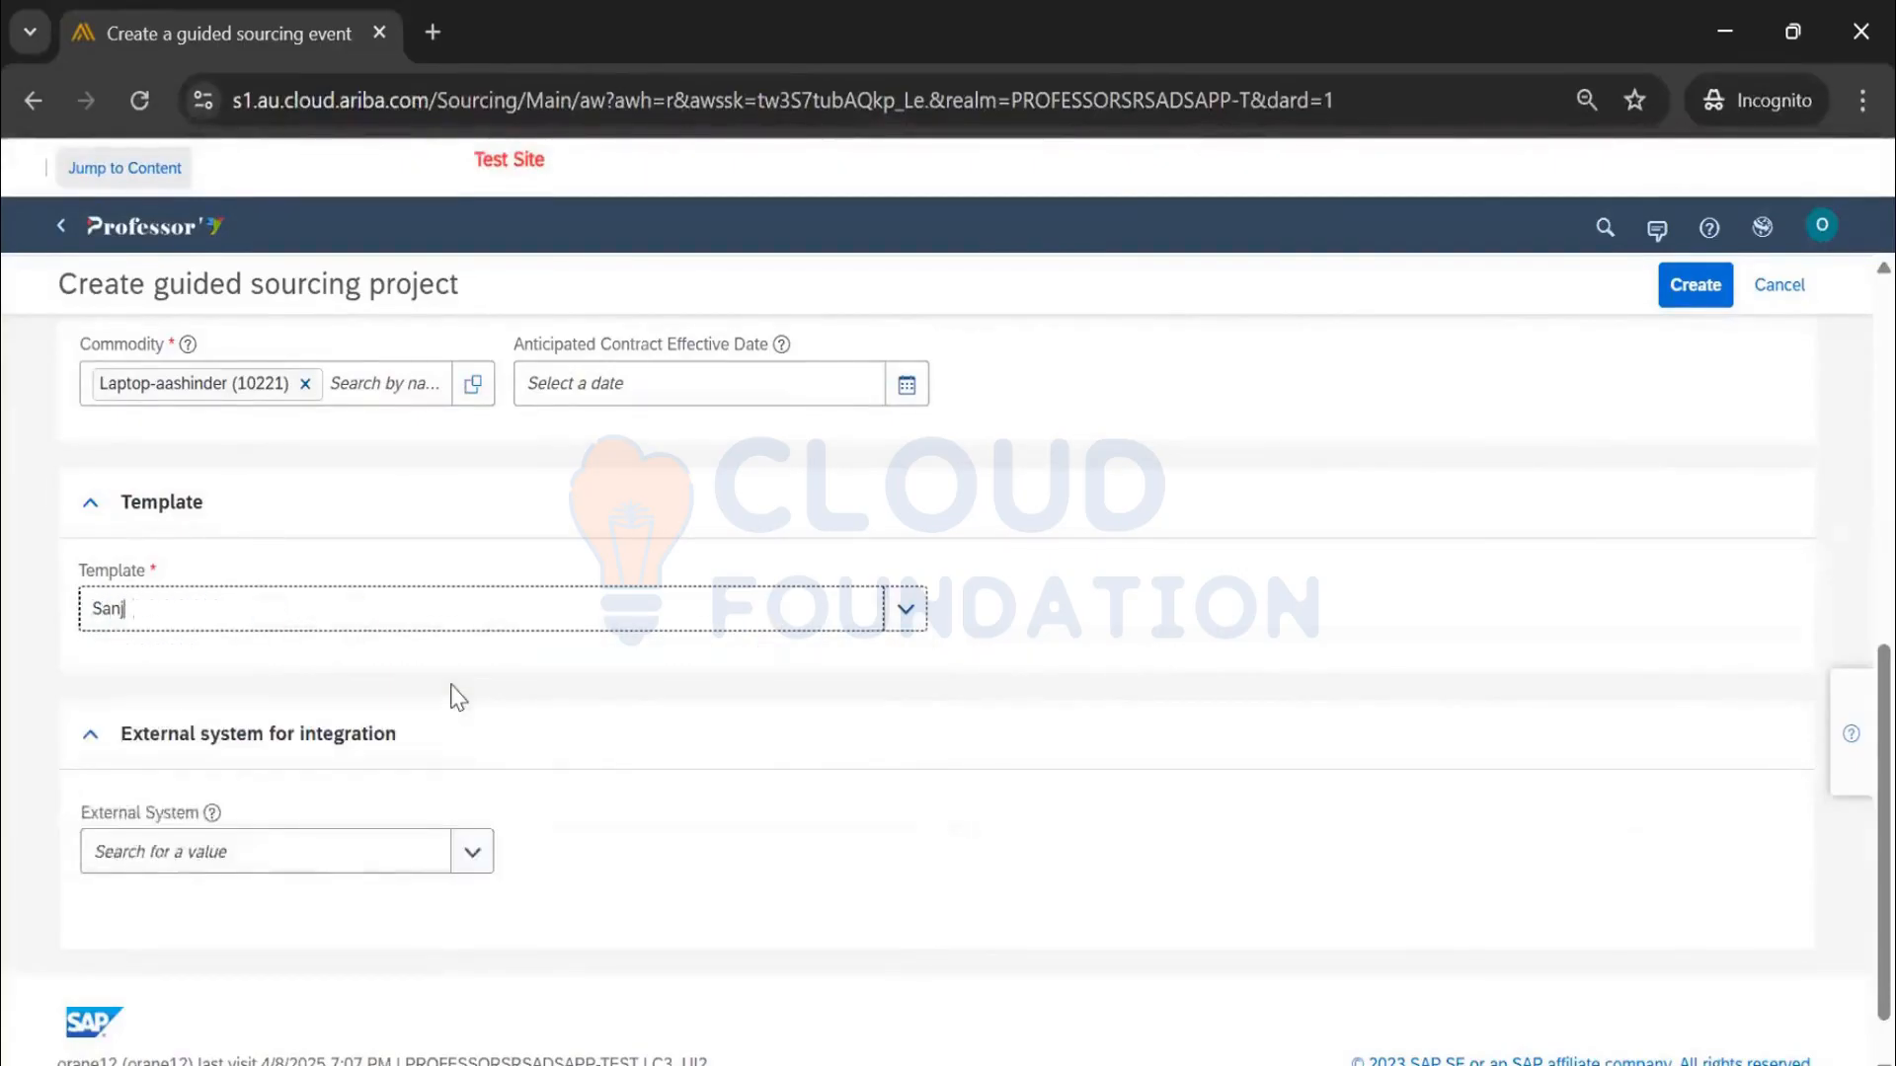
text(ay)
key(BackSpace)
key(BackSpace)
key(BackSpace)
key(BackSpace)
key(BackSpace)
key(BackSpace)
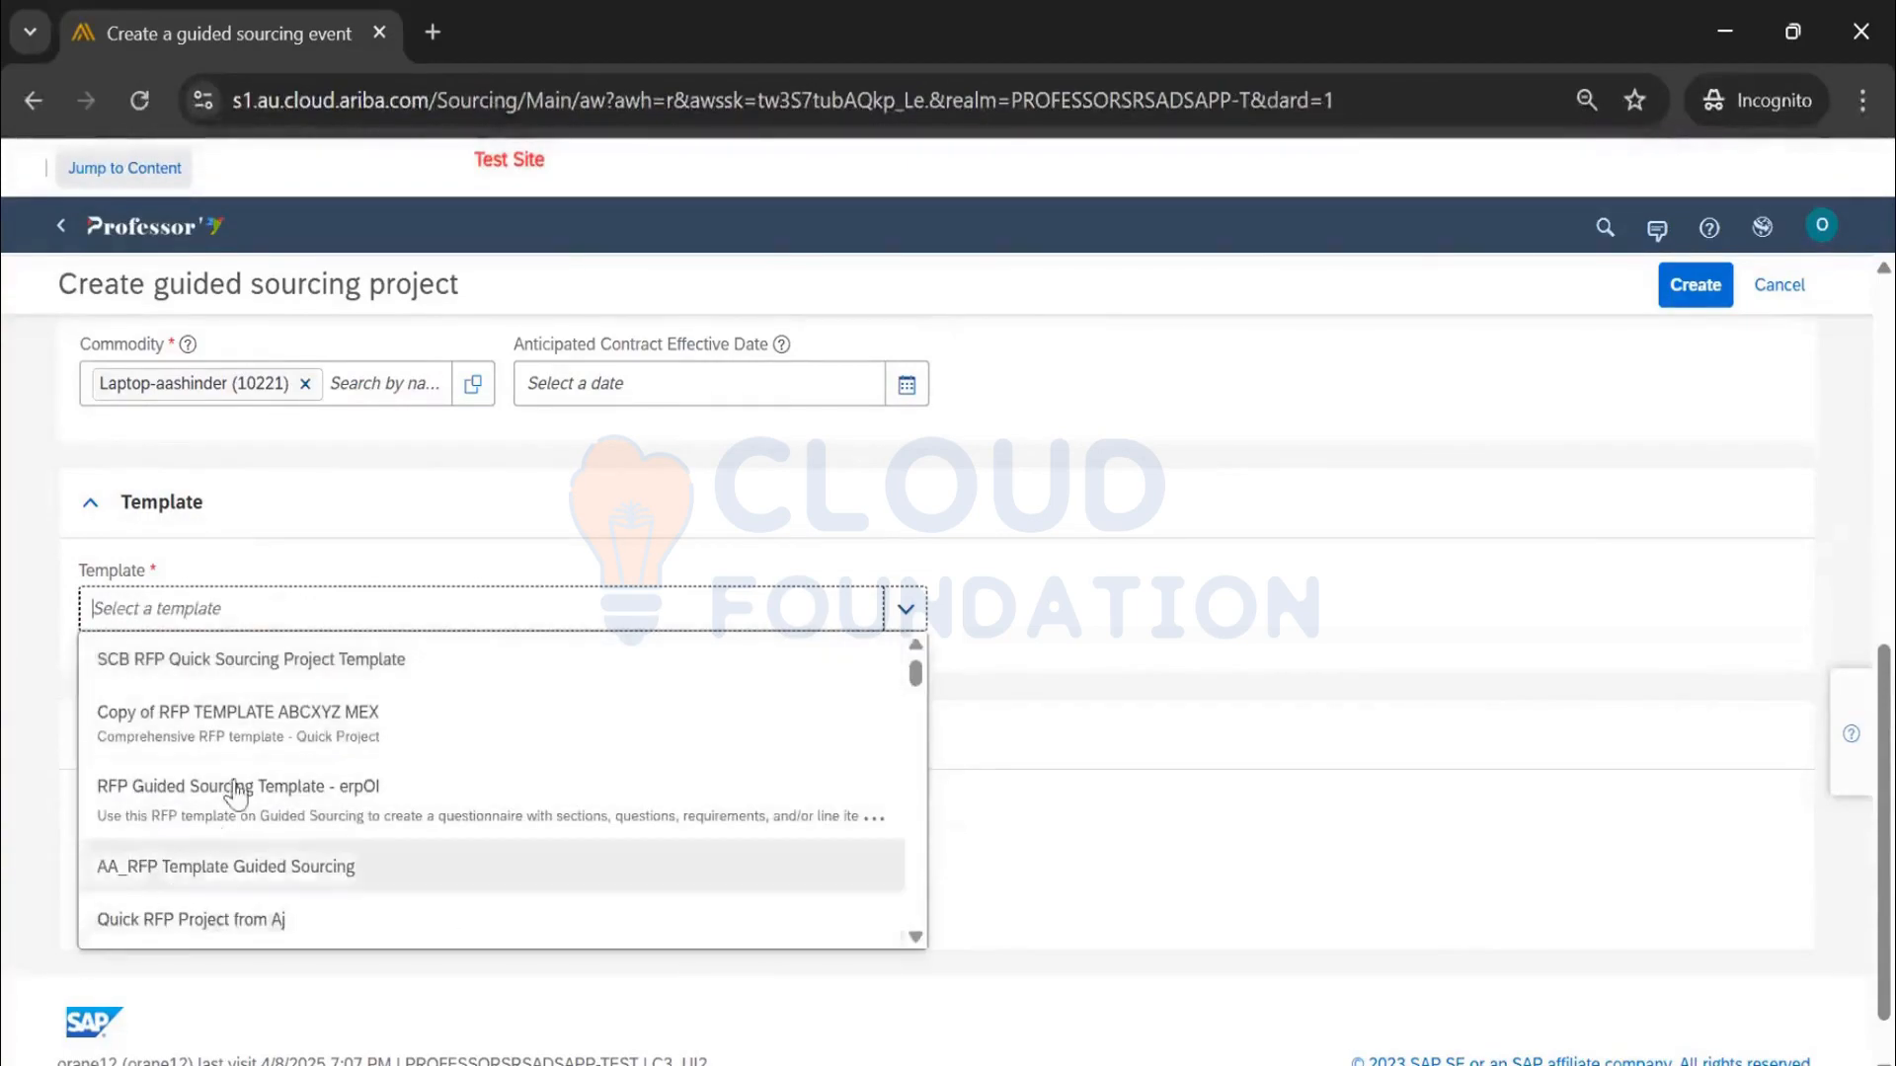
scroll(511, 770, down, 2)
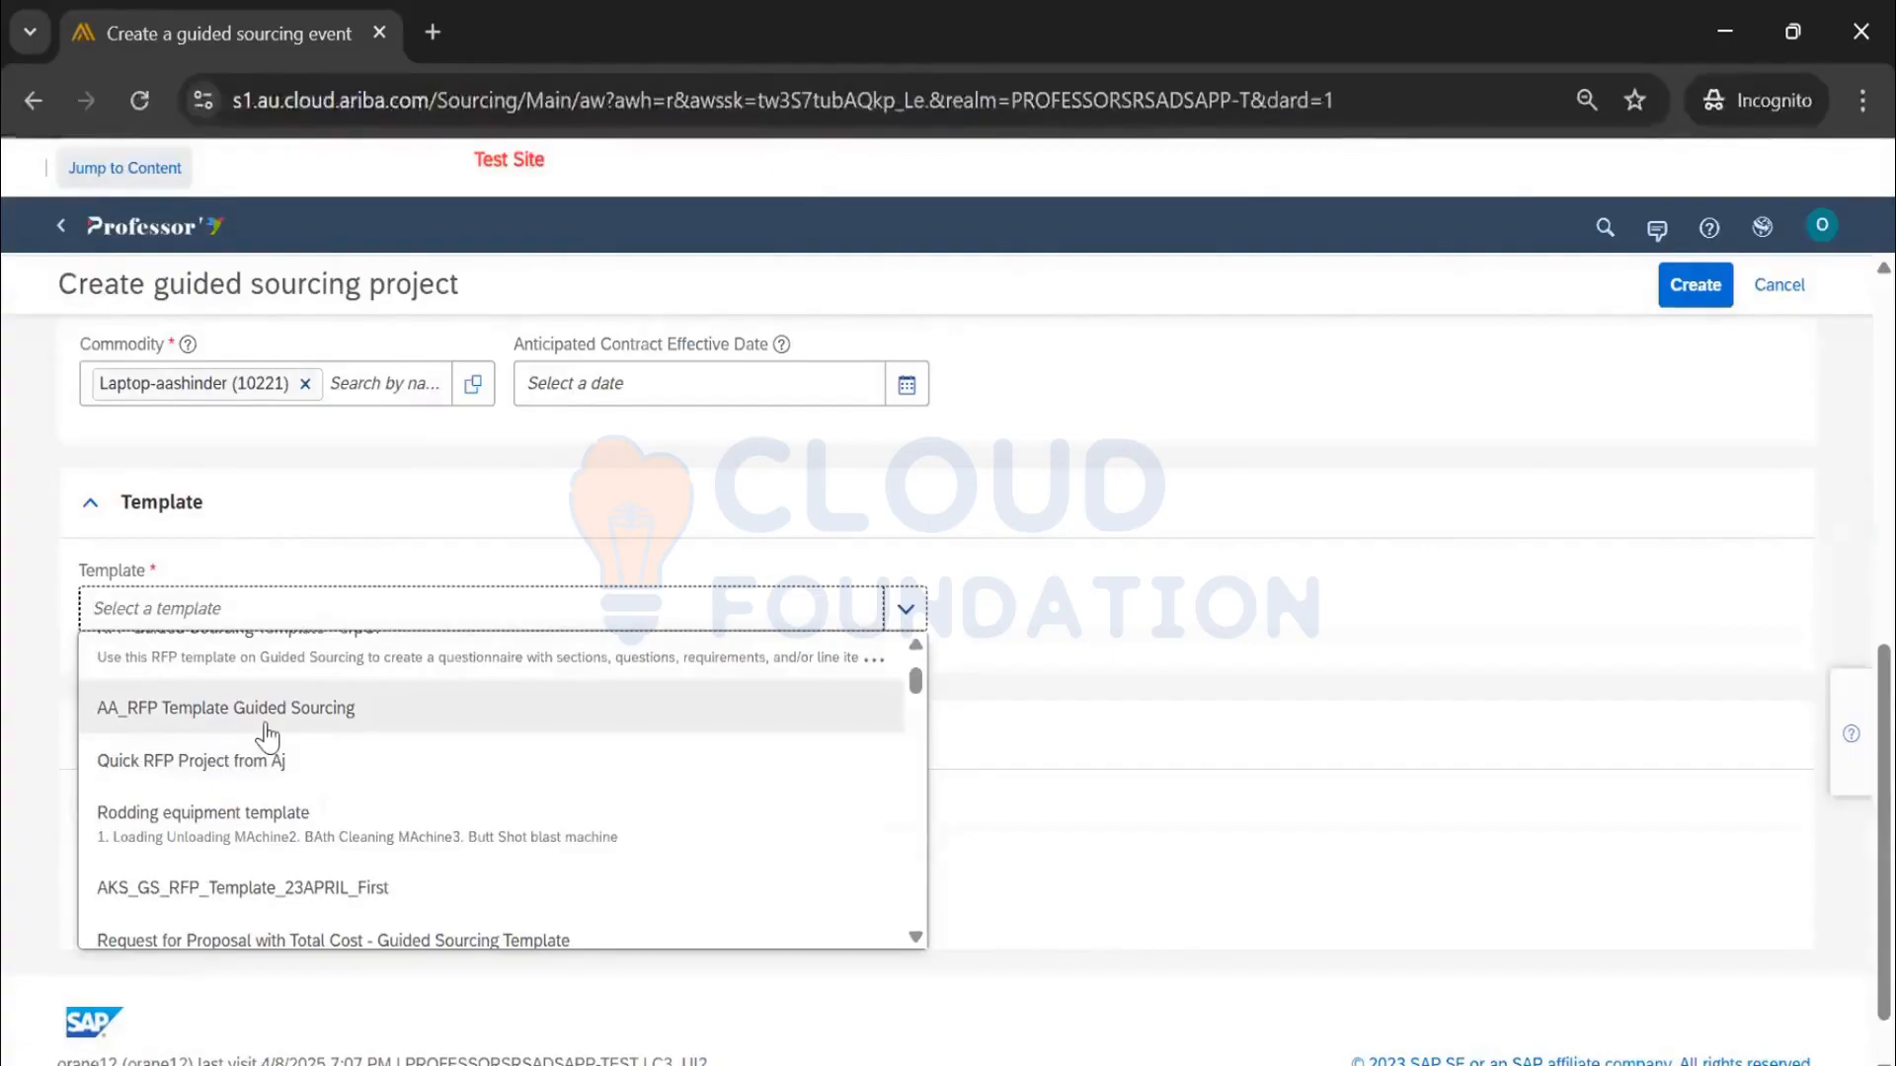
scroll(267, 736, down, 2)
scroll(274, 749, down, 2)
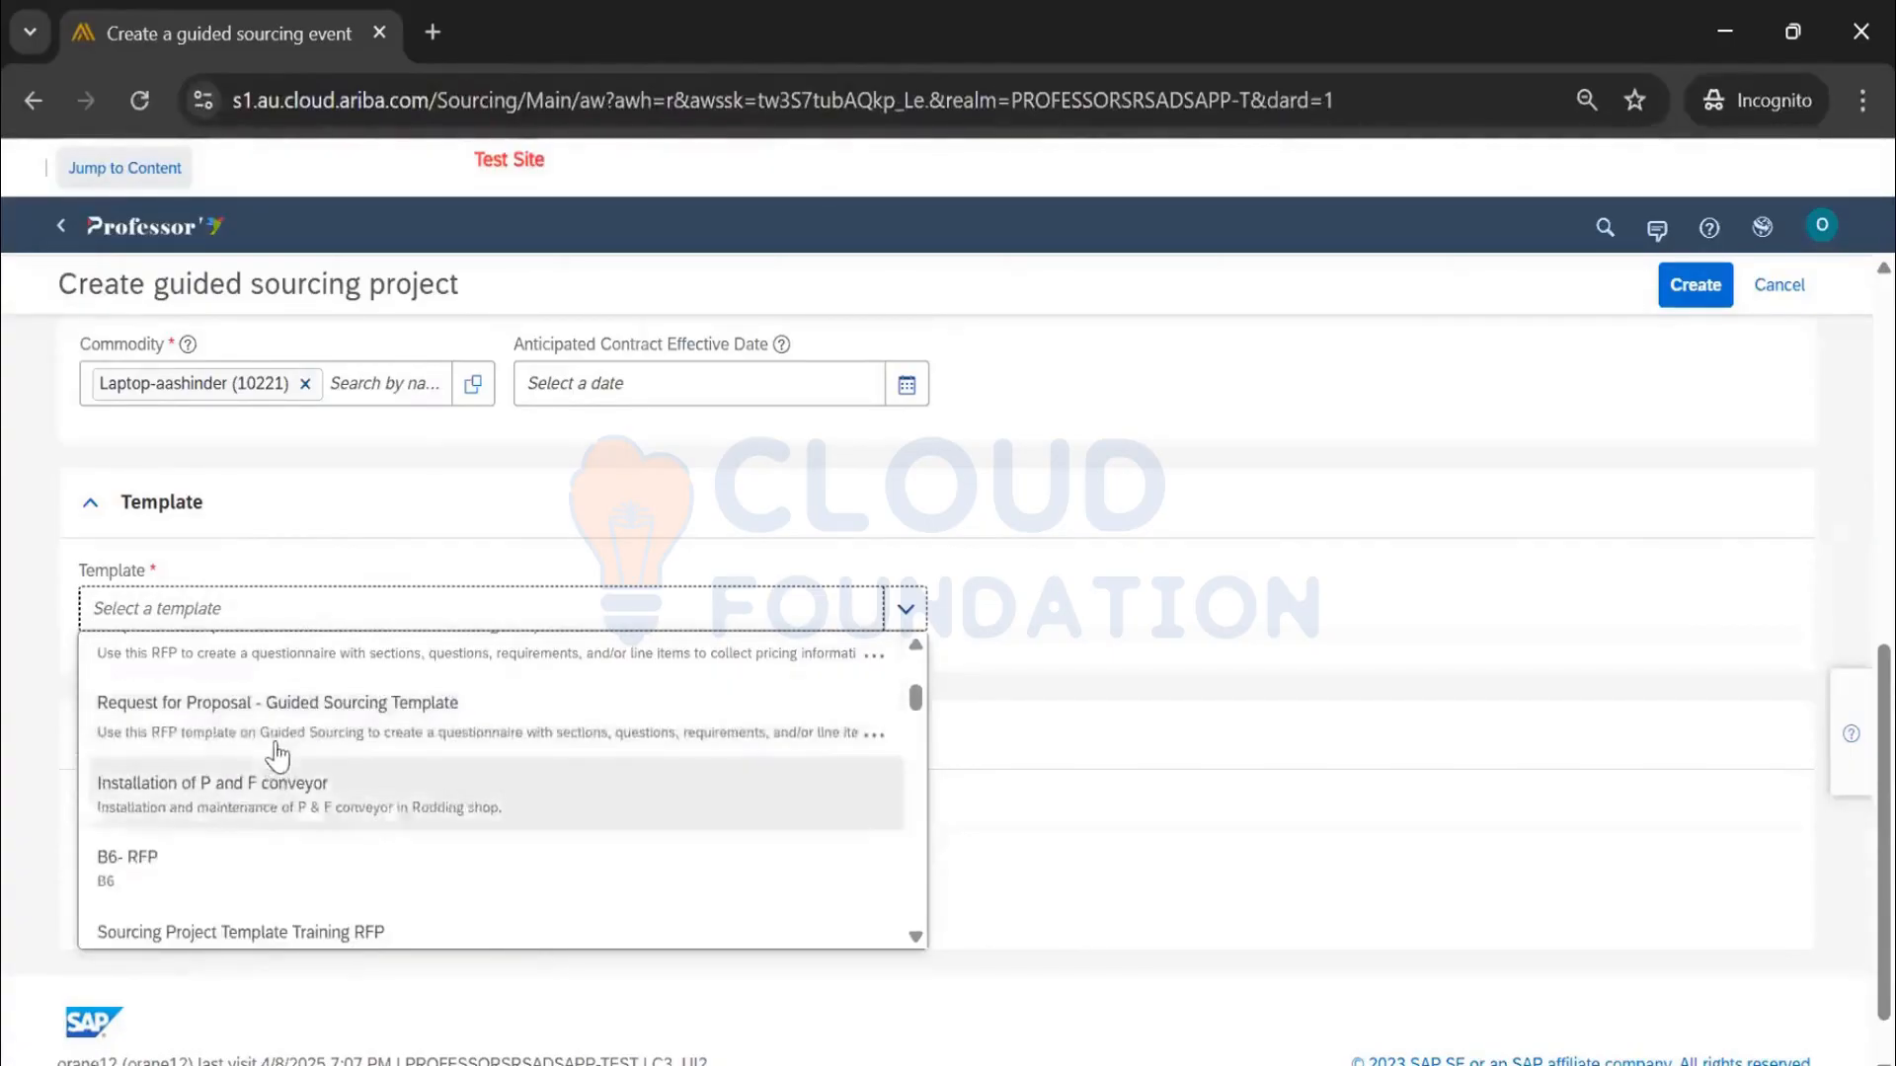
click(401, 726)
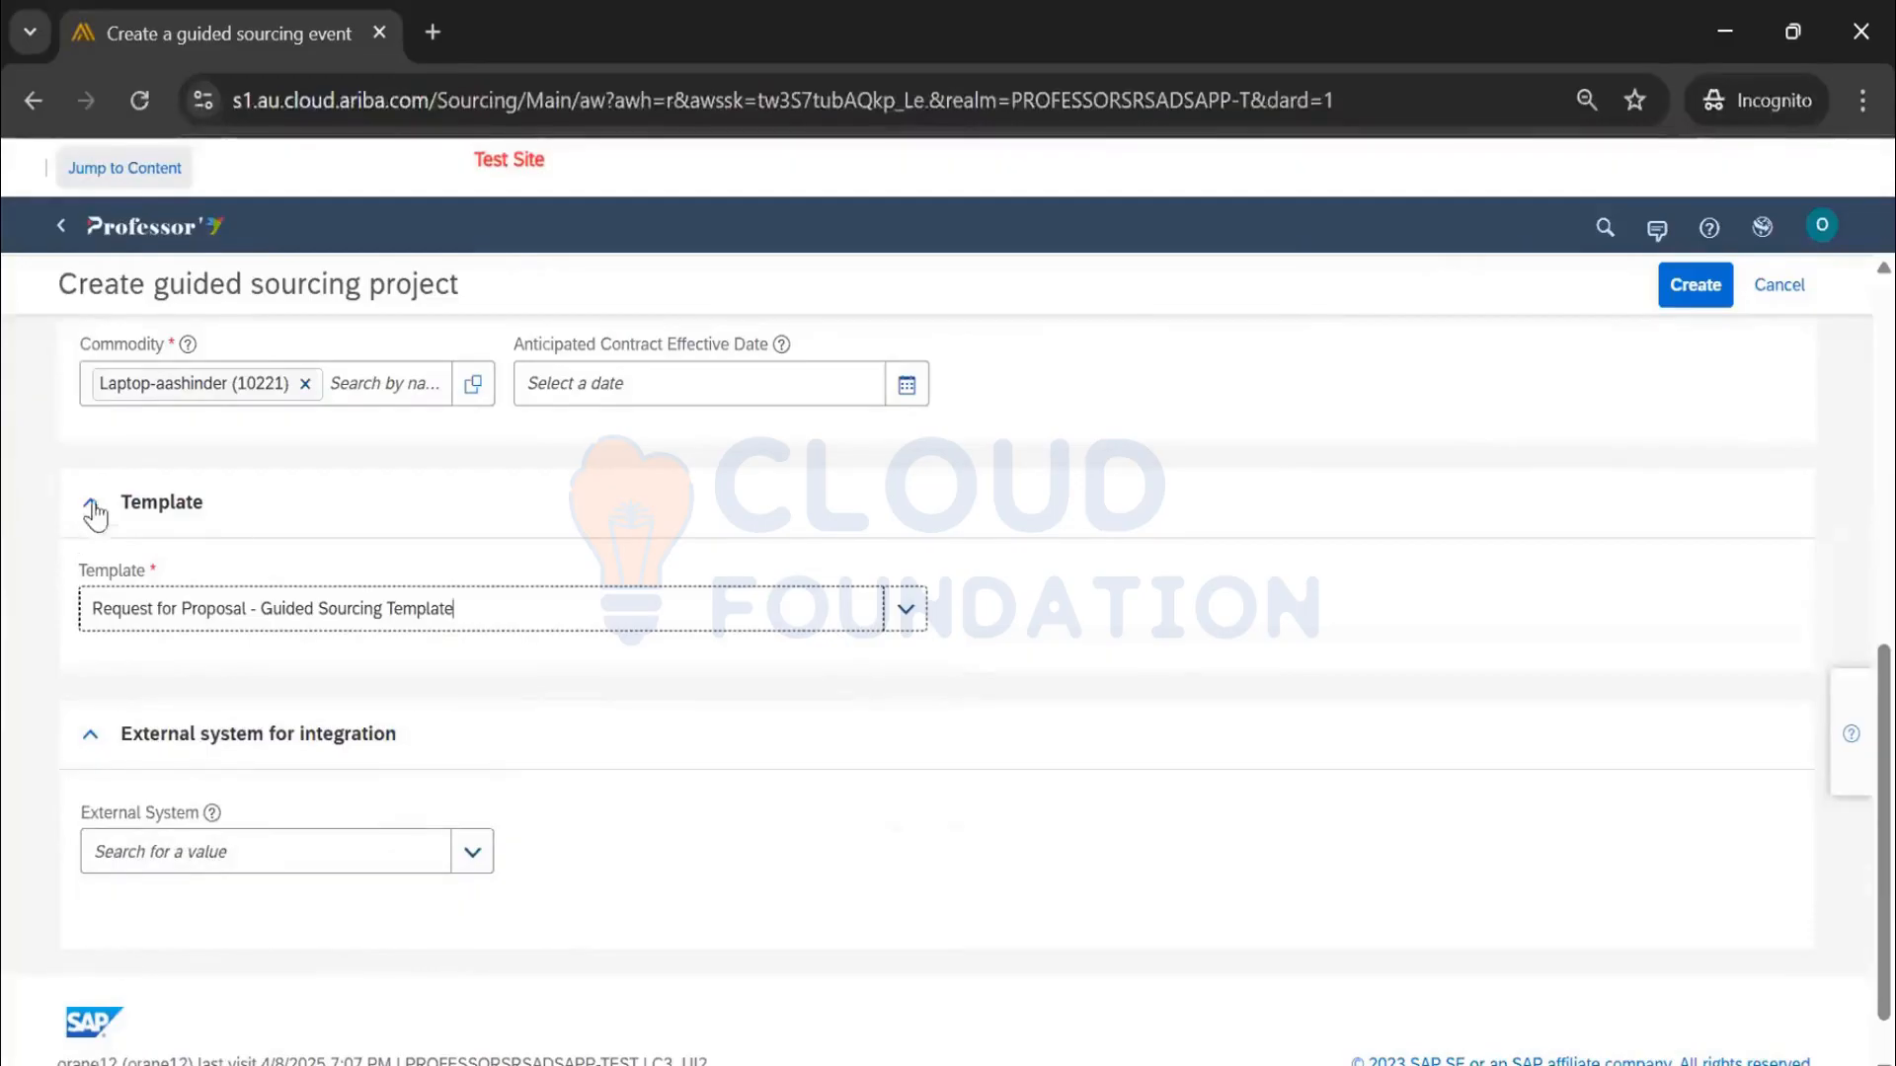
Collapse the External system, Template and Project details sections and create the project
scroll(338, 643, down, 1)
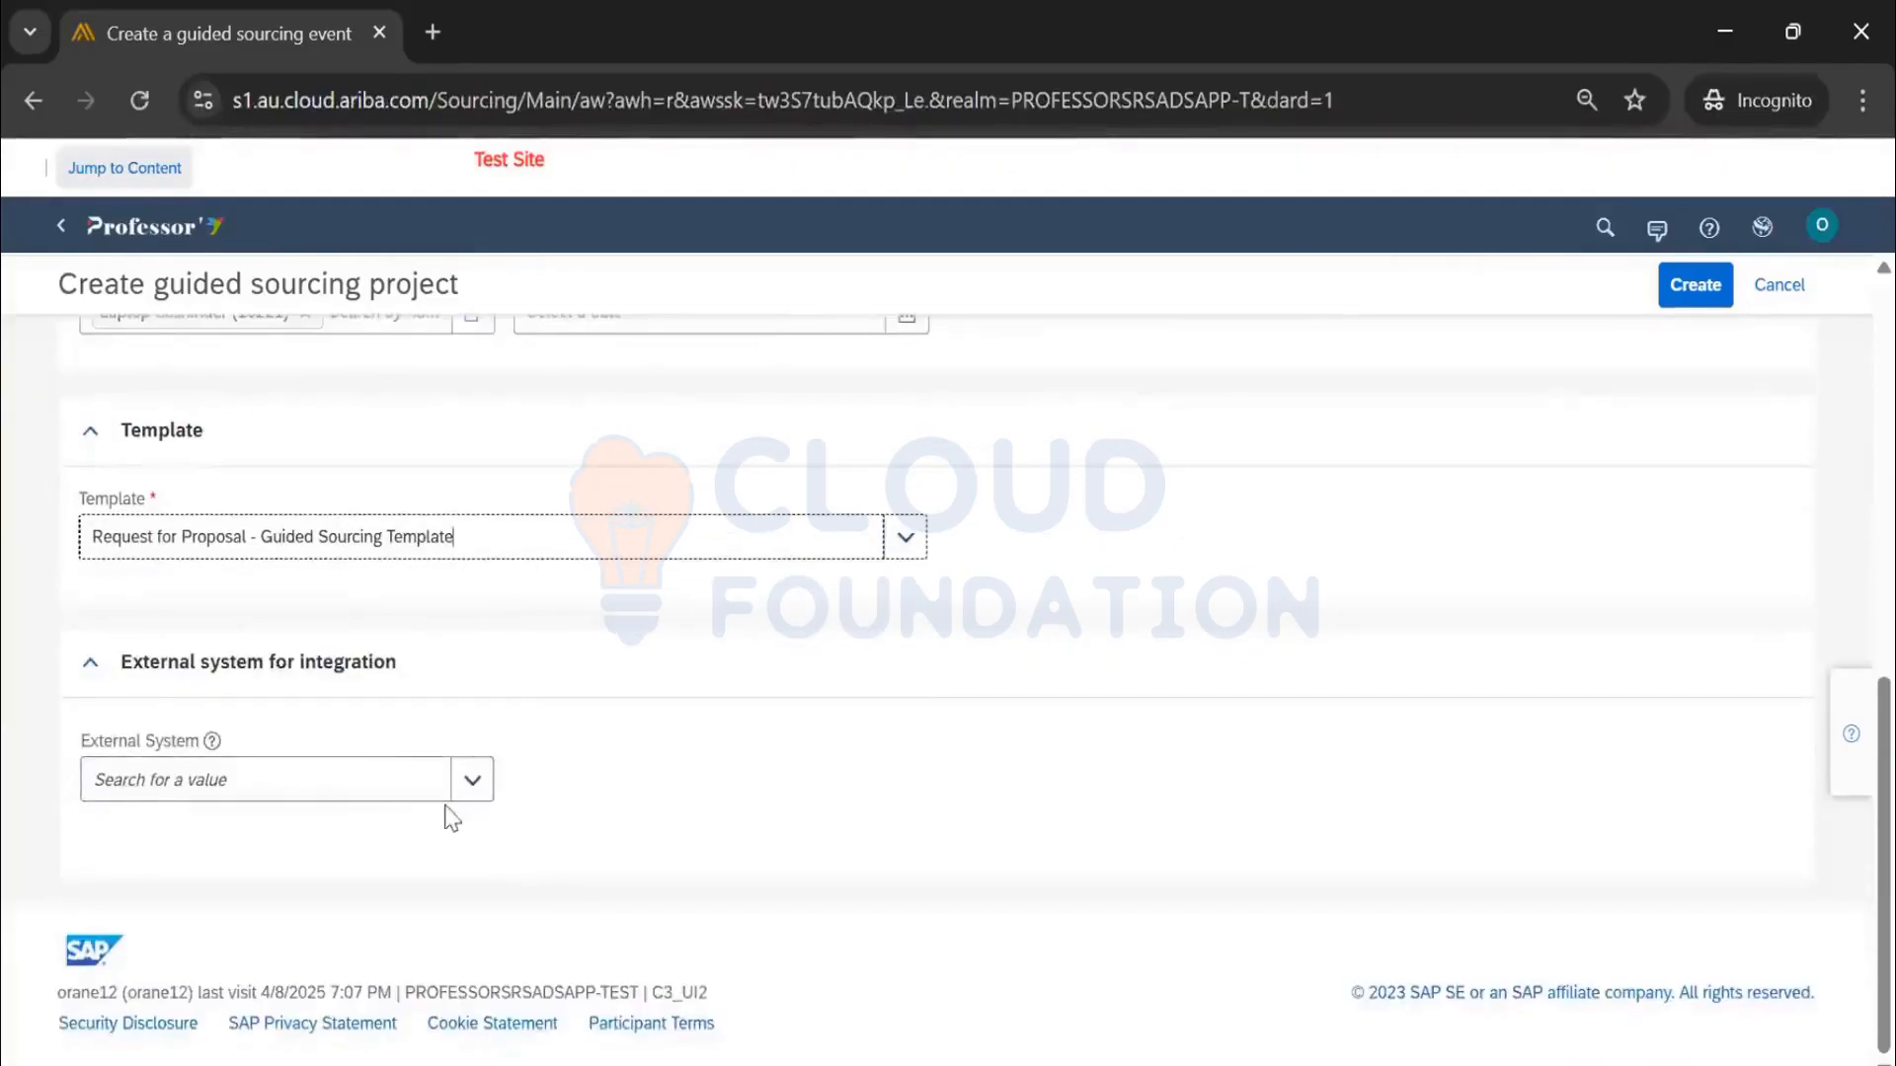
click(90, 661)
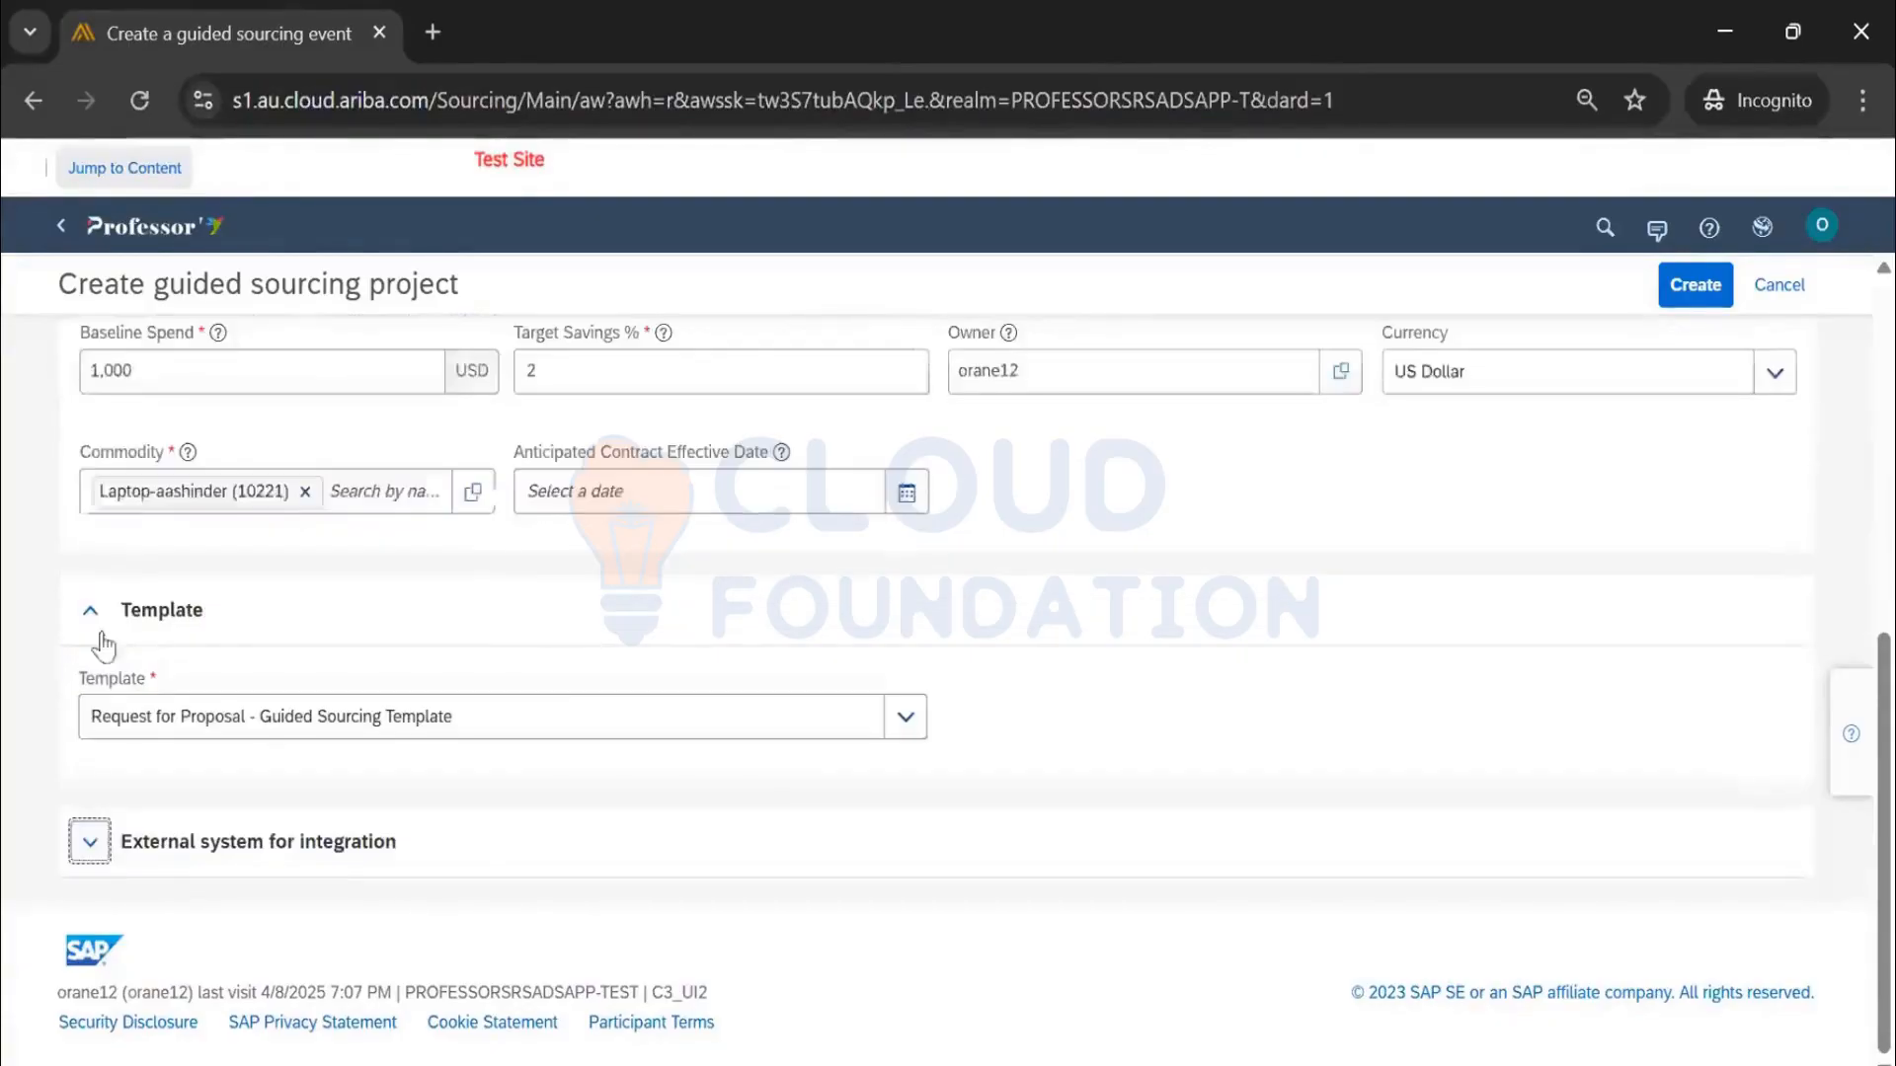
click(91, 605)
scroll(553, 749, up, 6)
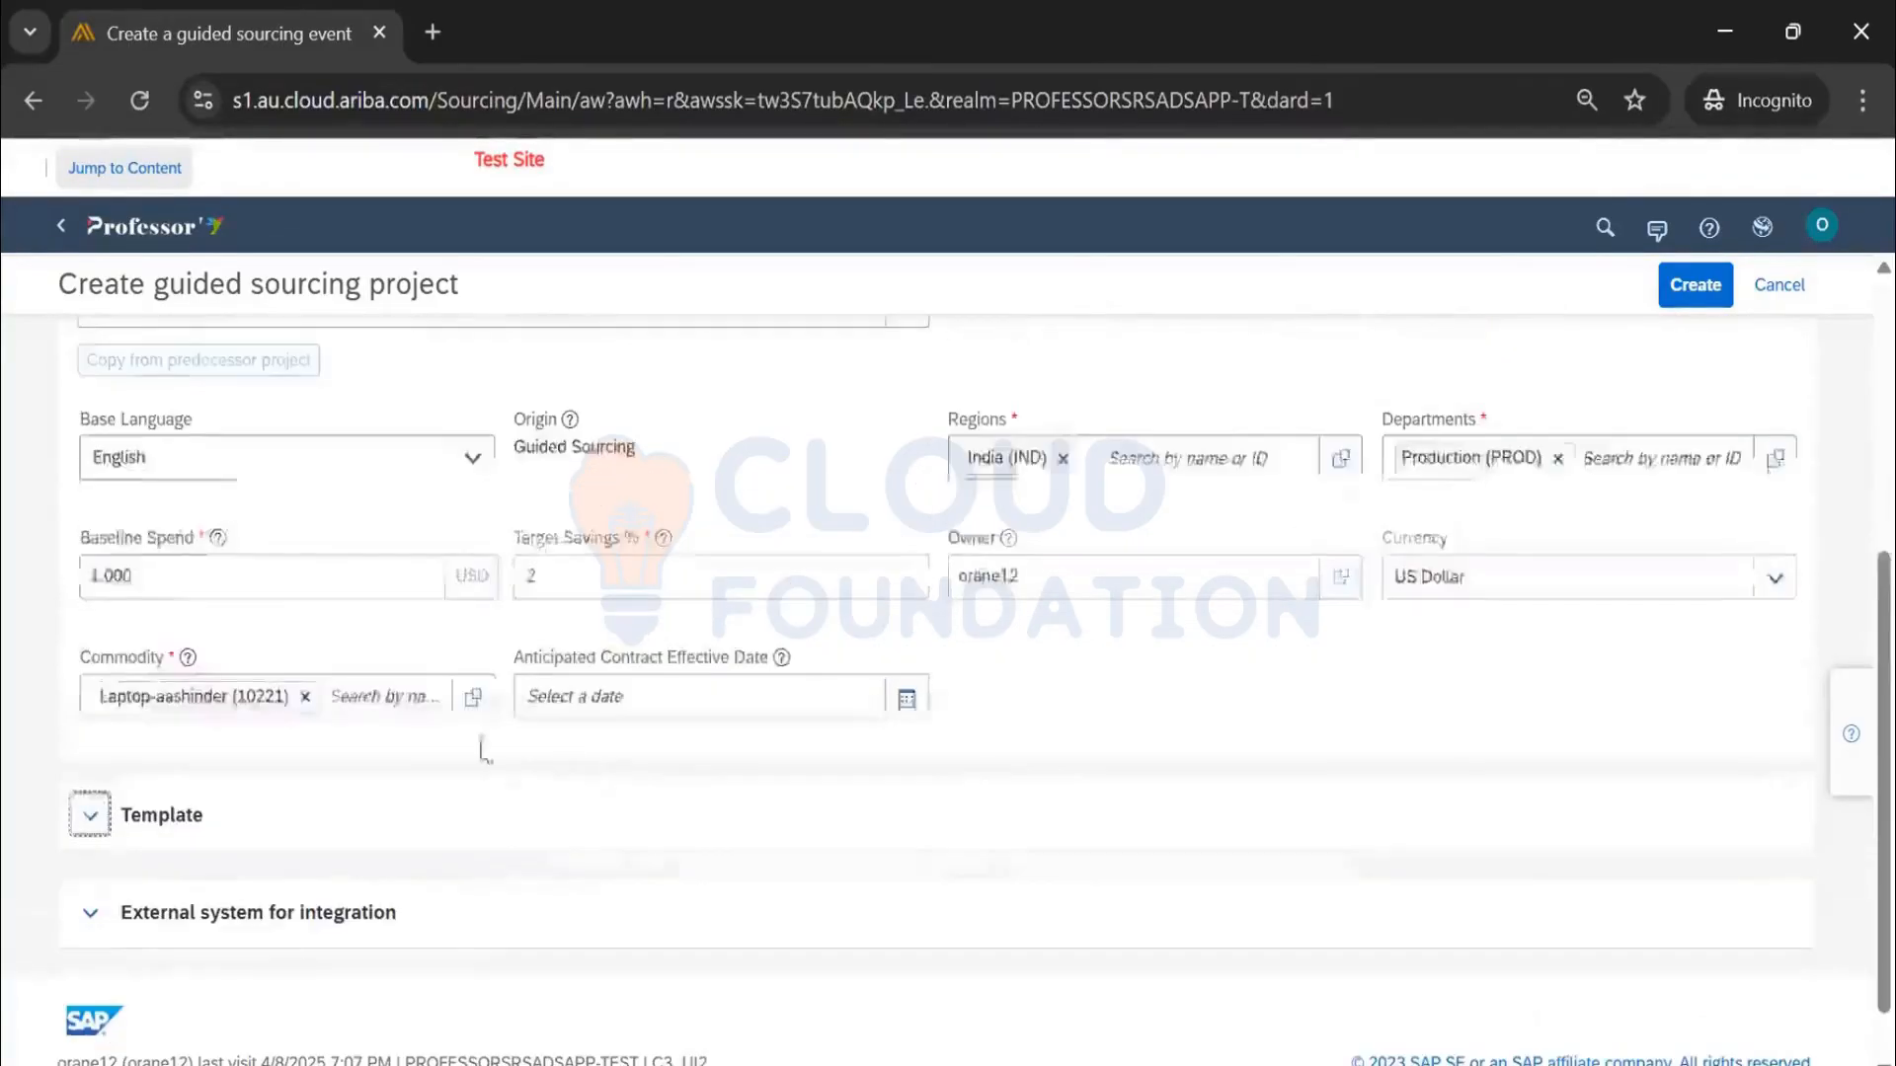
click(93, 624)
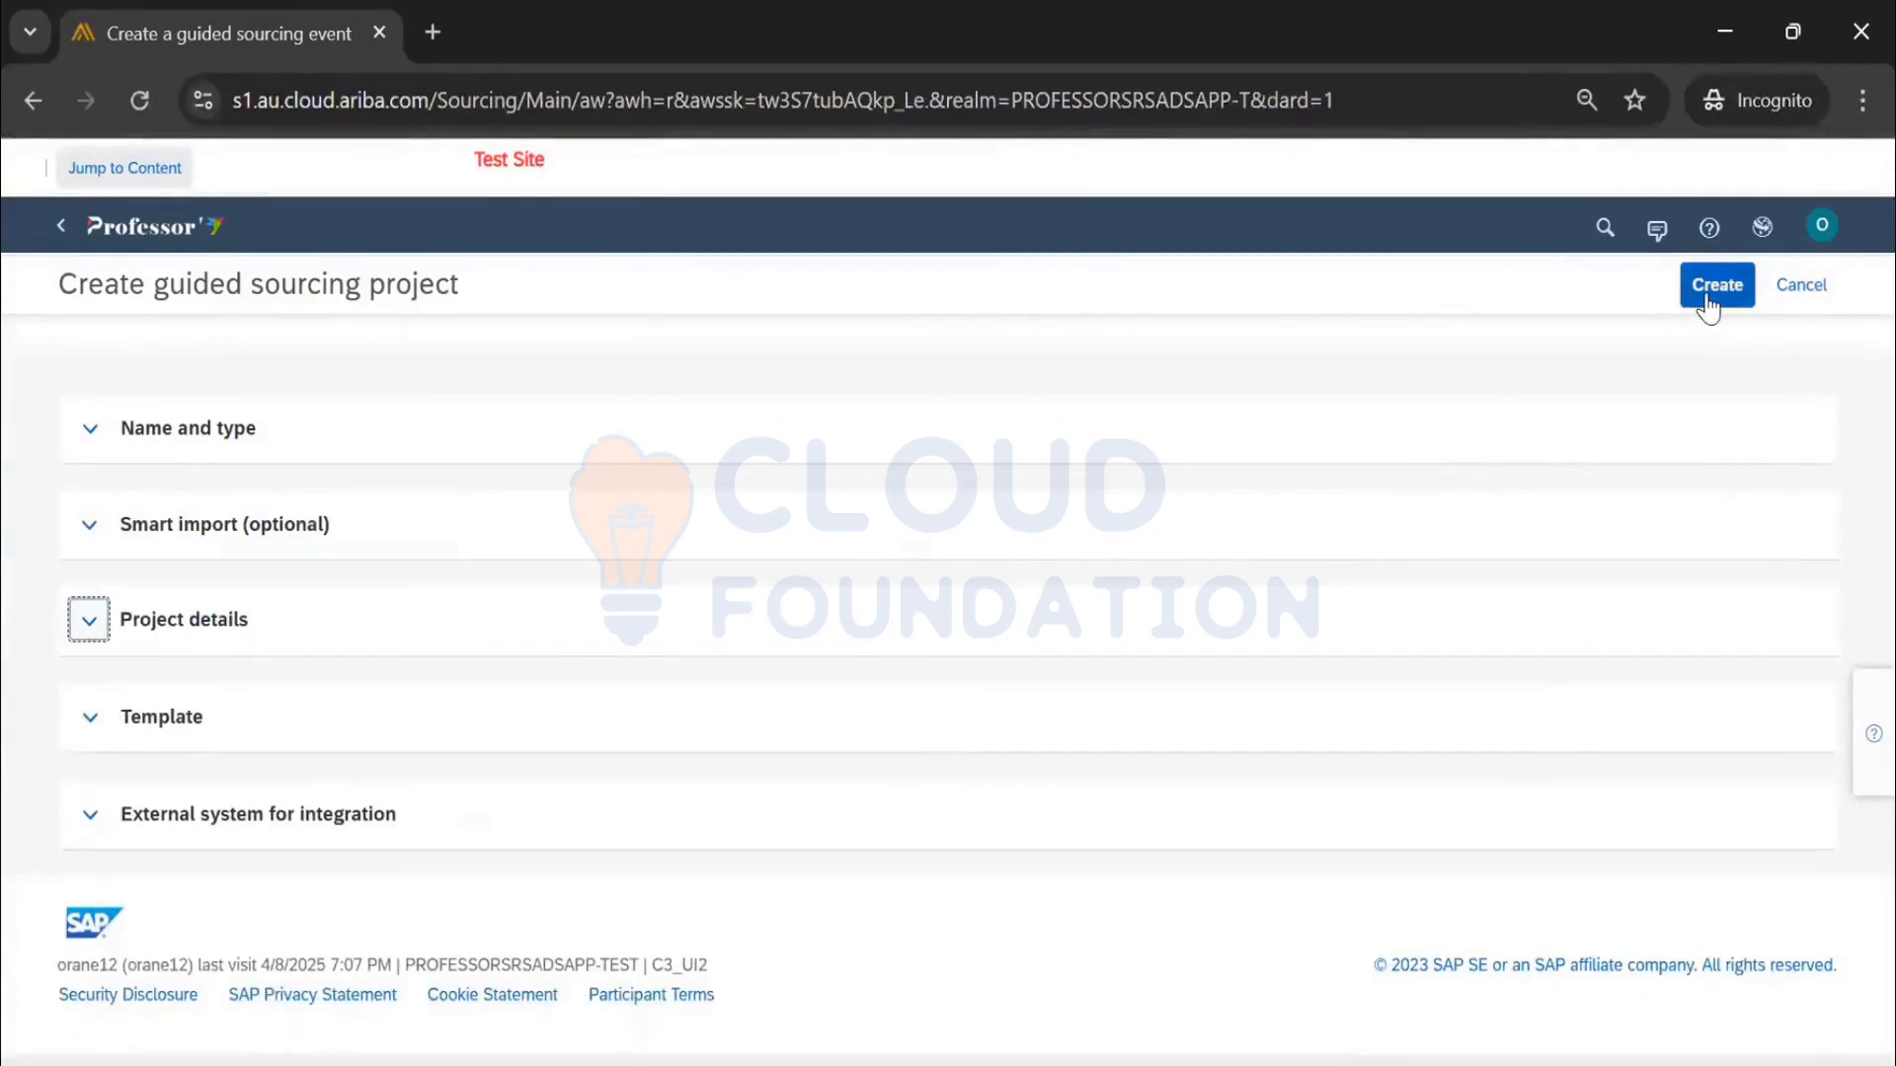
click(1710, 297)
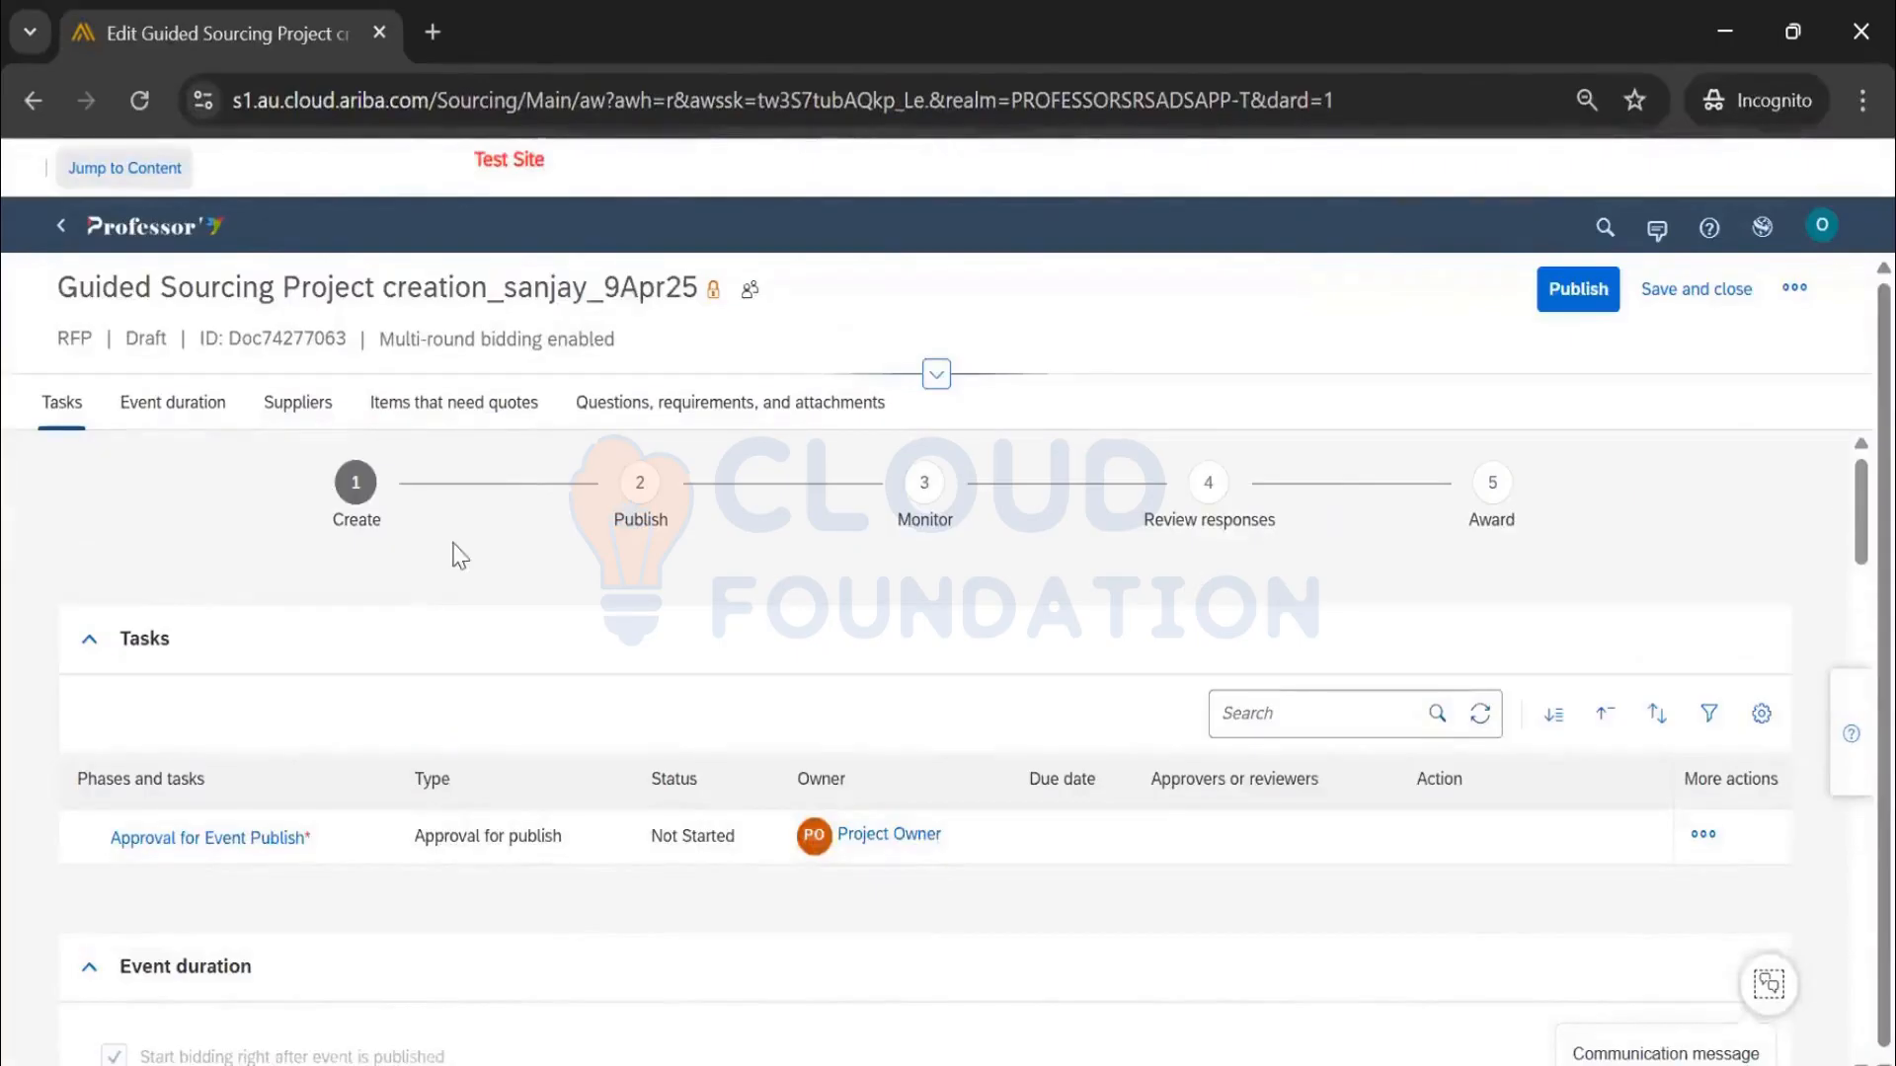
Scroll through the draft RFP's Tasks, Suppliers and Items that need quotes sections and back up
scroll(1651, 592, down, 10)
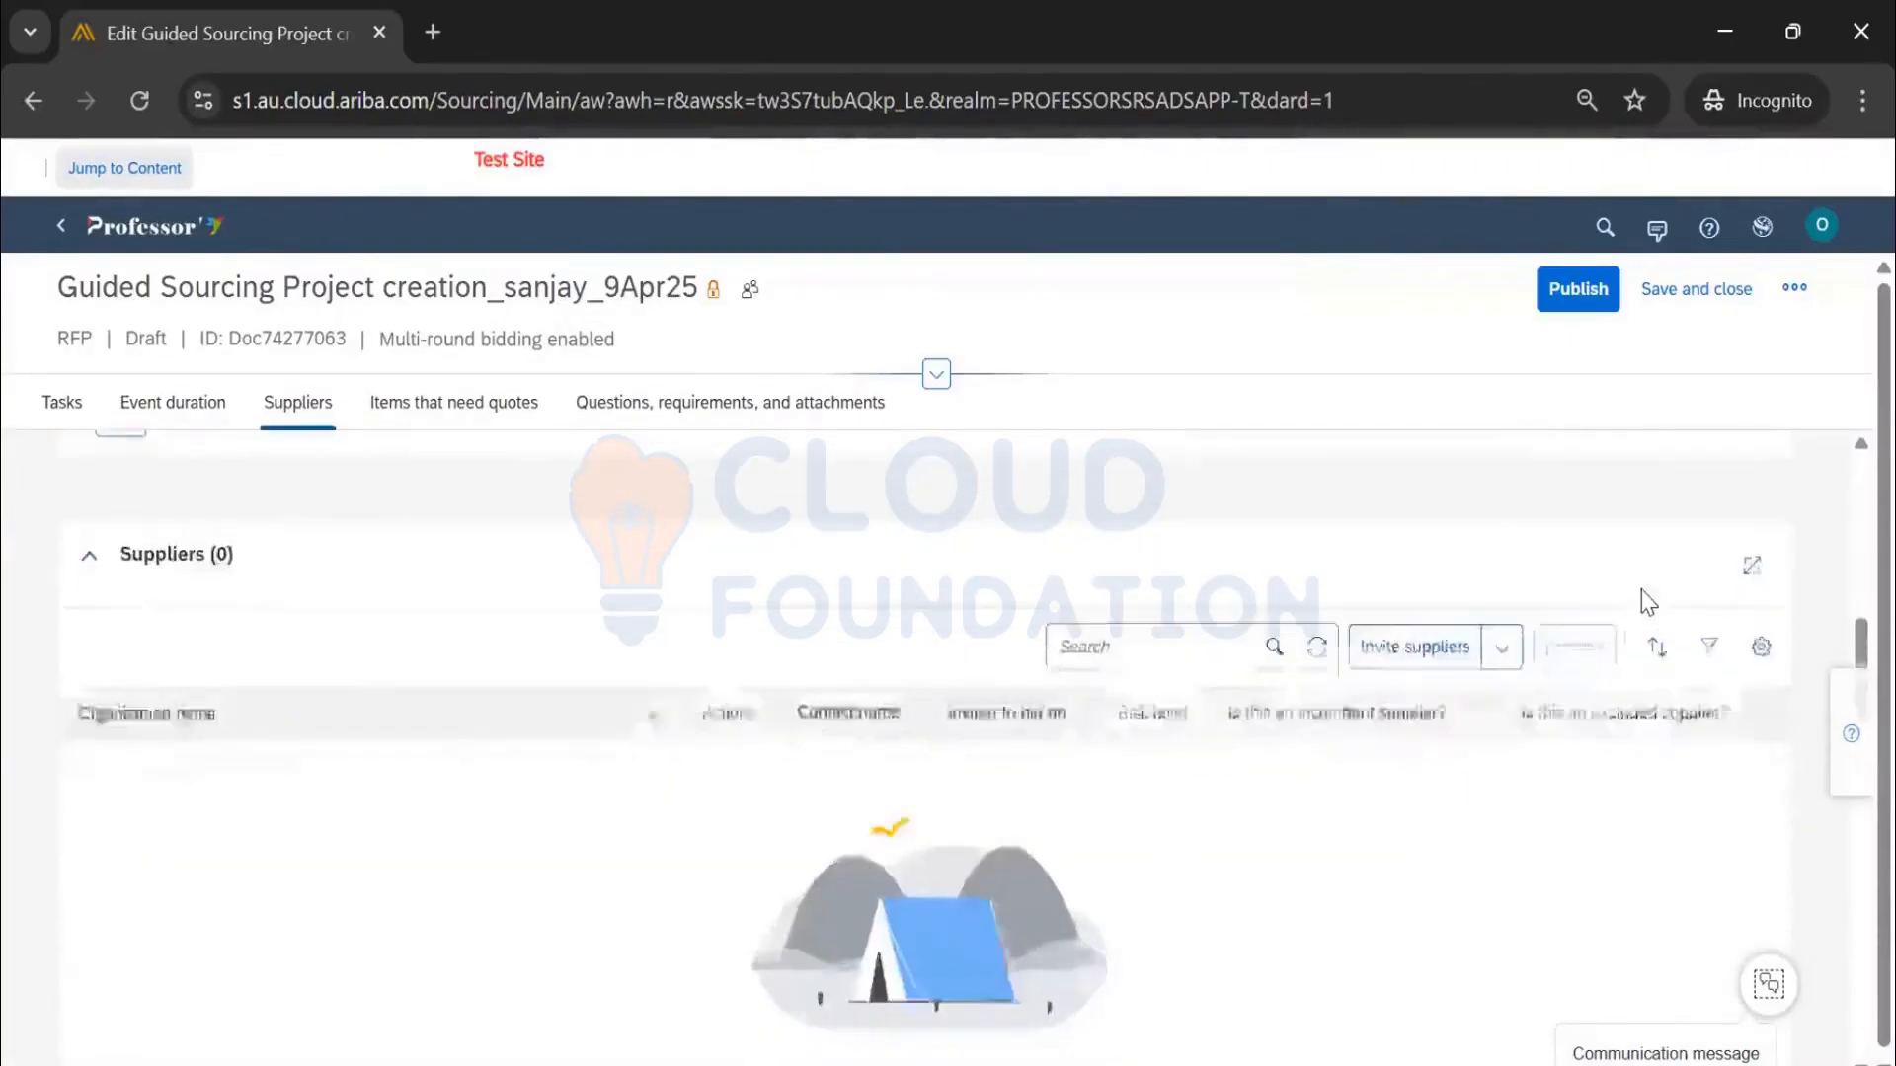
scroll(1644, 604, down, 10)
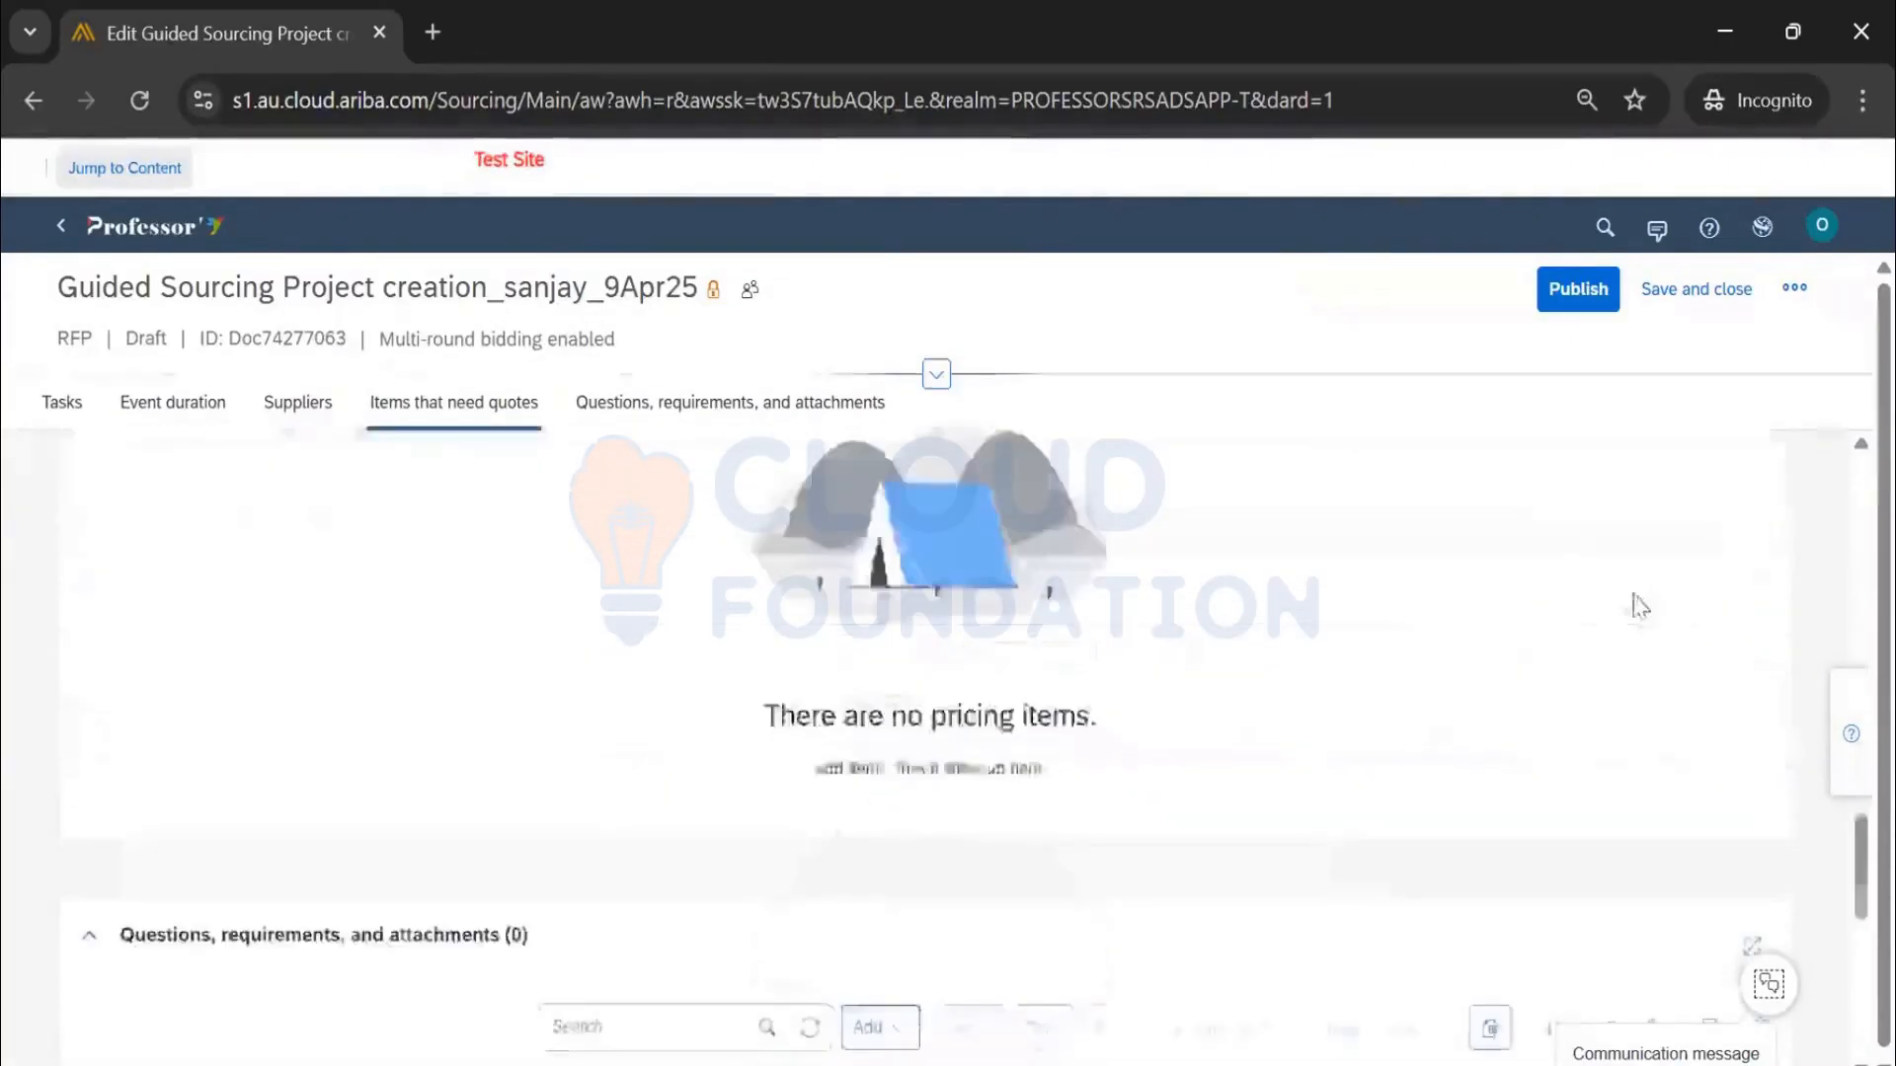
scroll(1639, 606, down, 5)
scroll(1619, 598, up, 15)
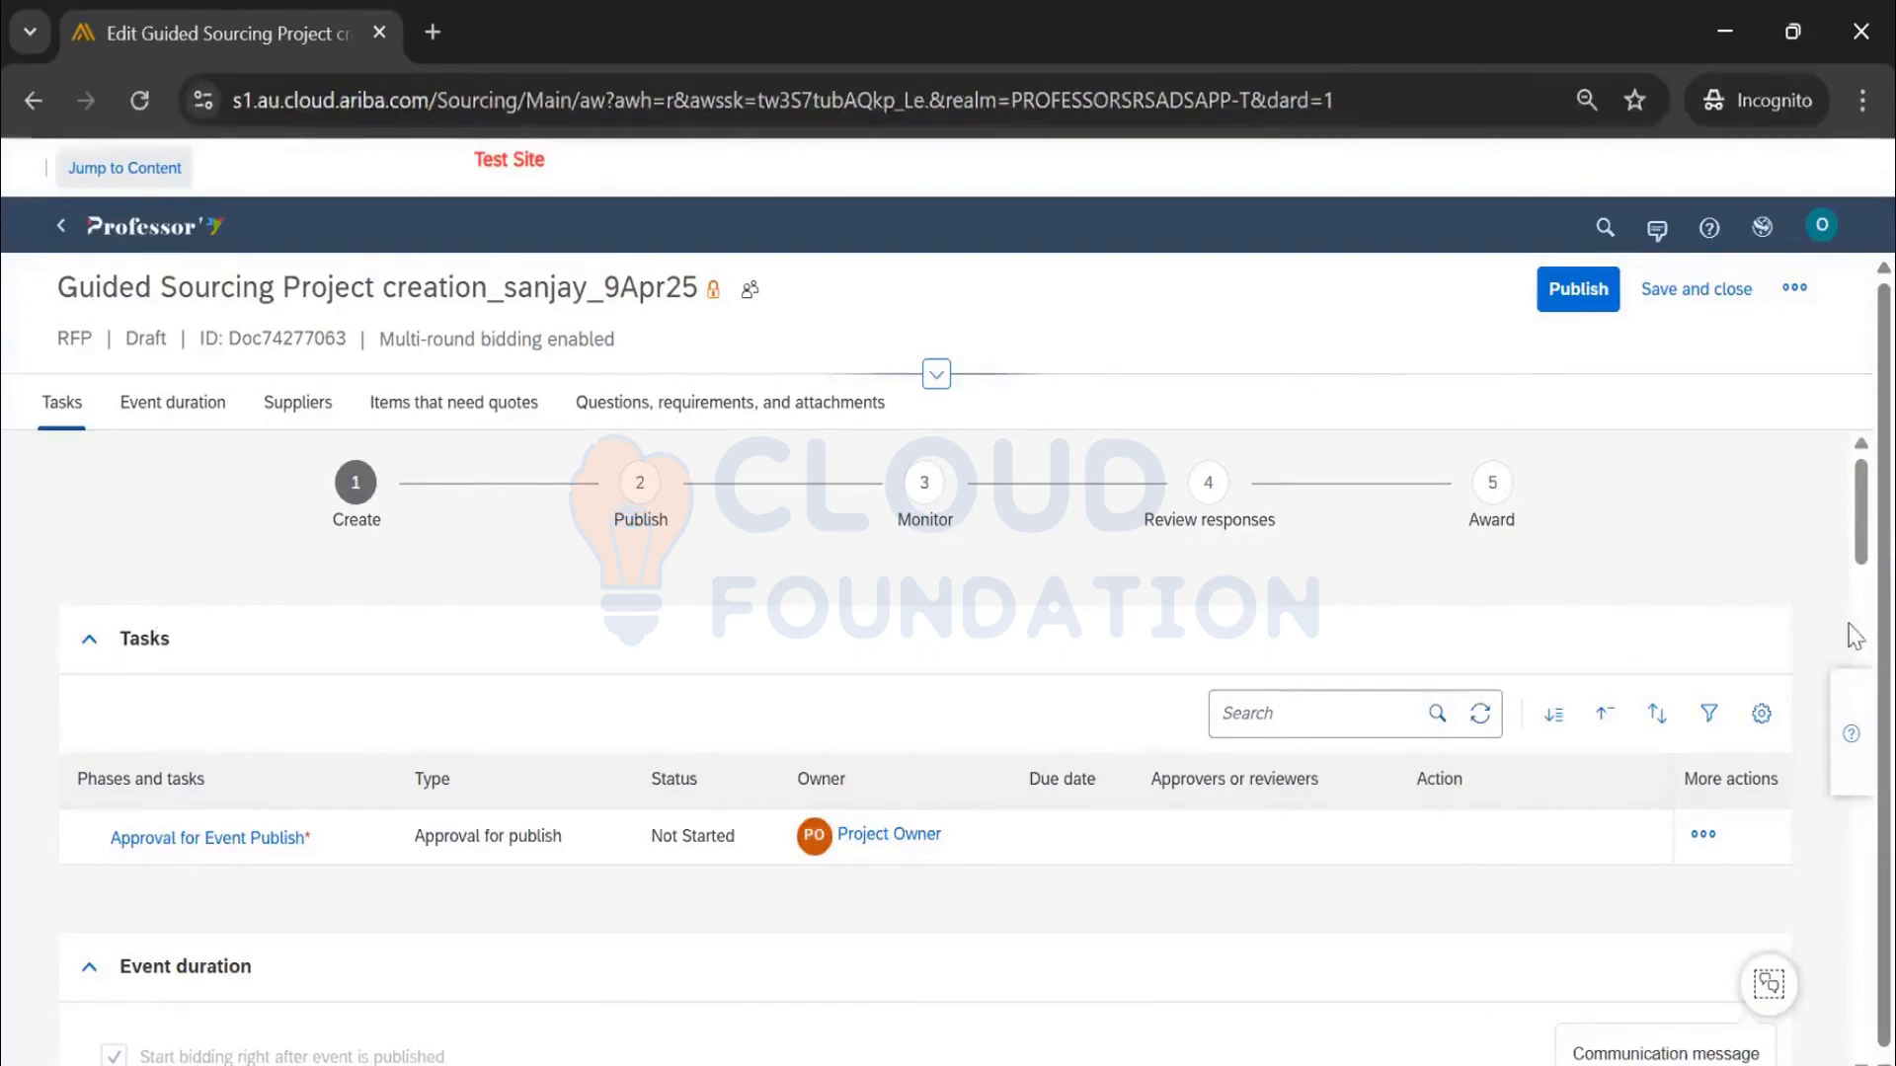
scroll(1590, 602, down, 10)
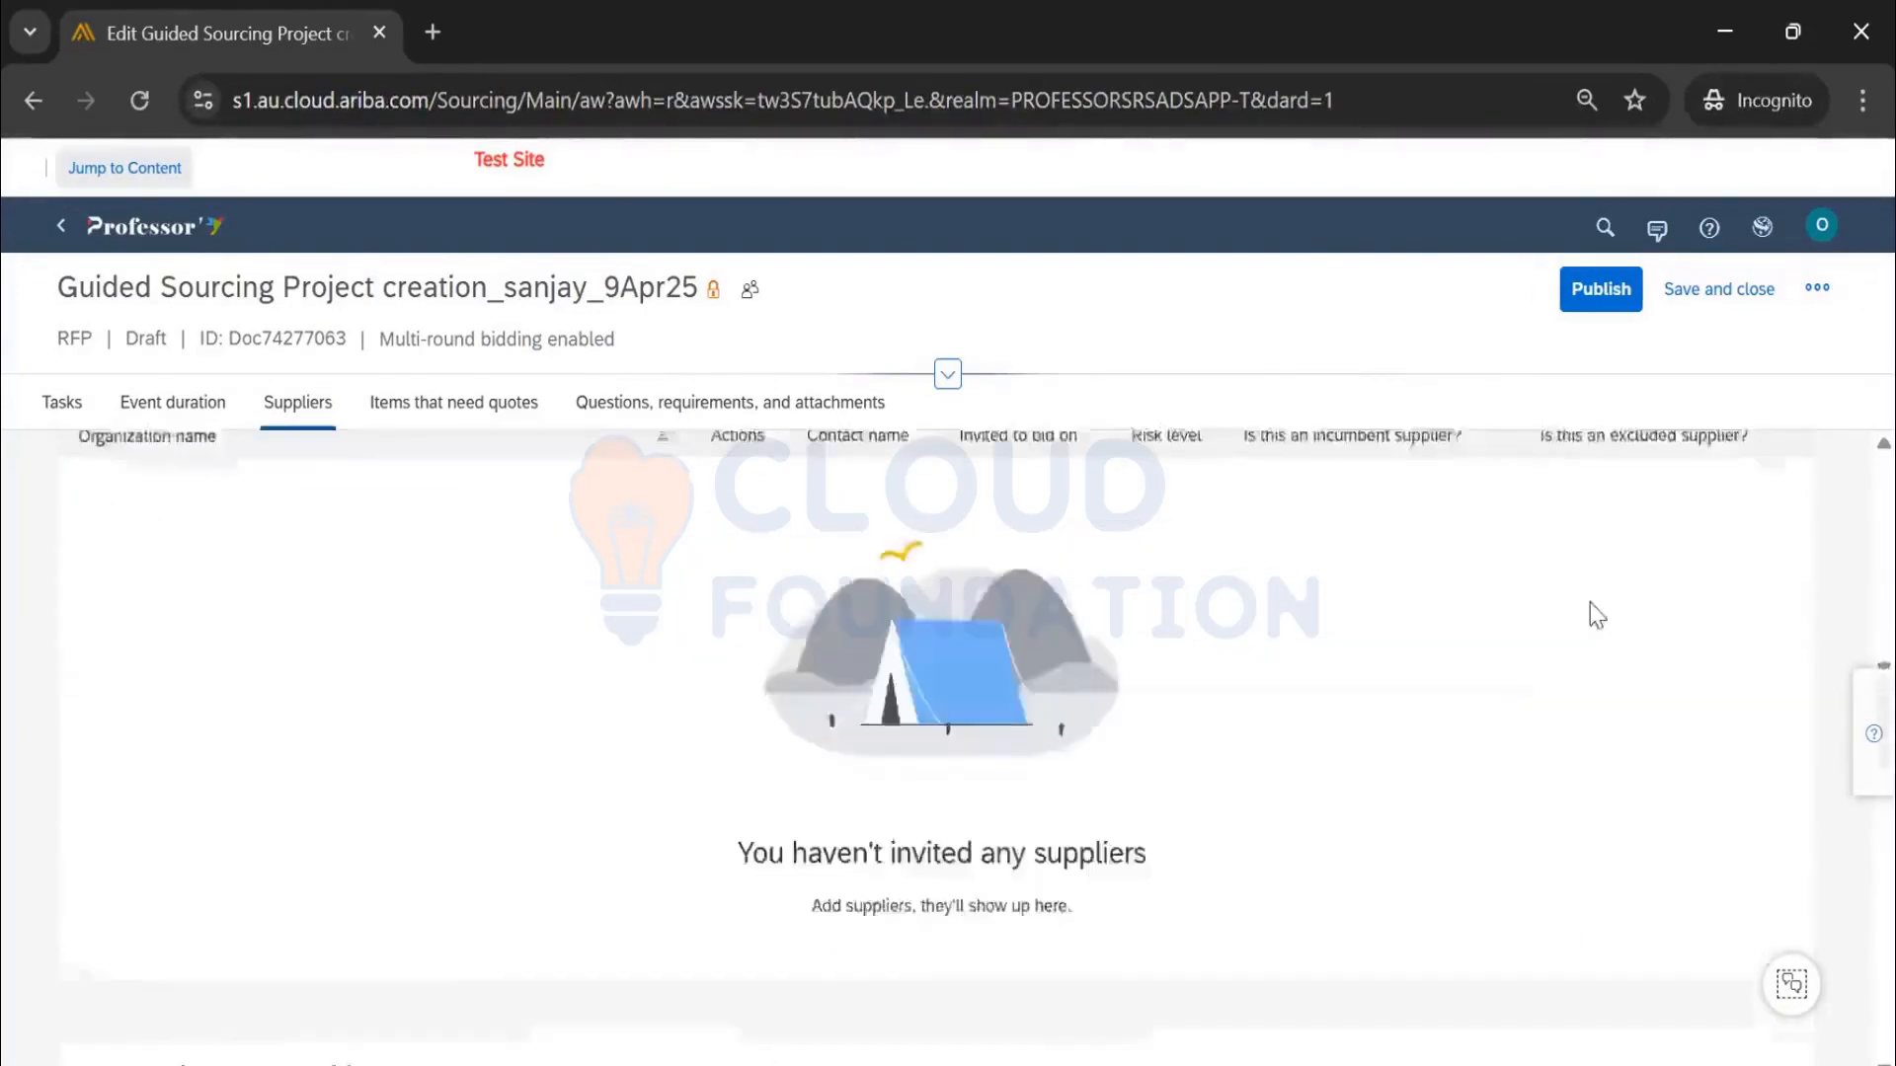
scroll(1585, 604, up, 10)
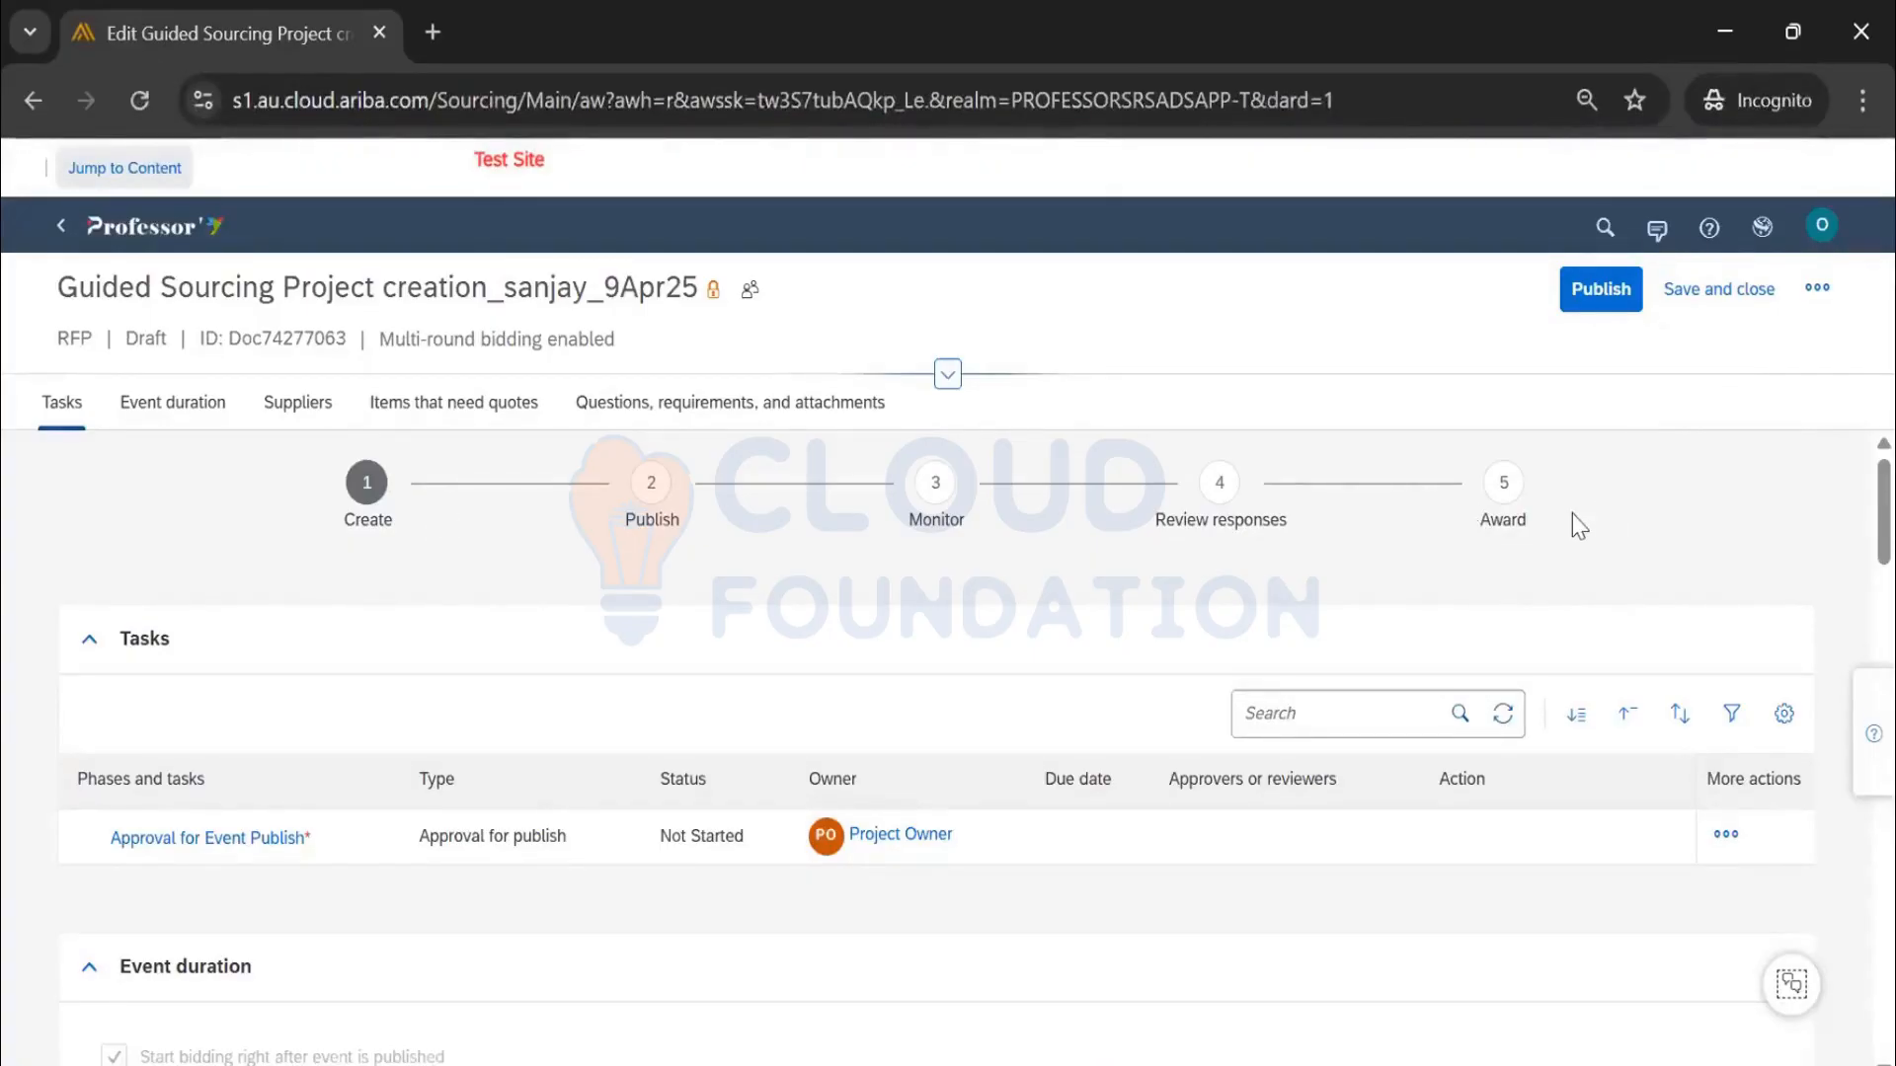
scroll(429, 580, down, 2)
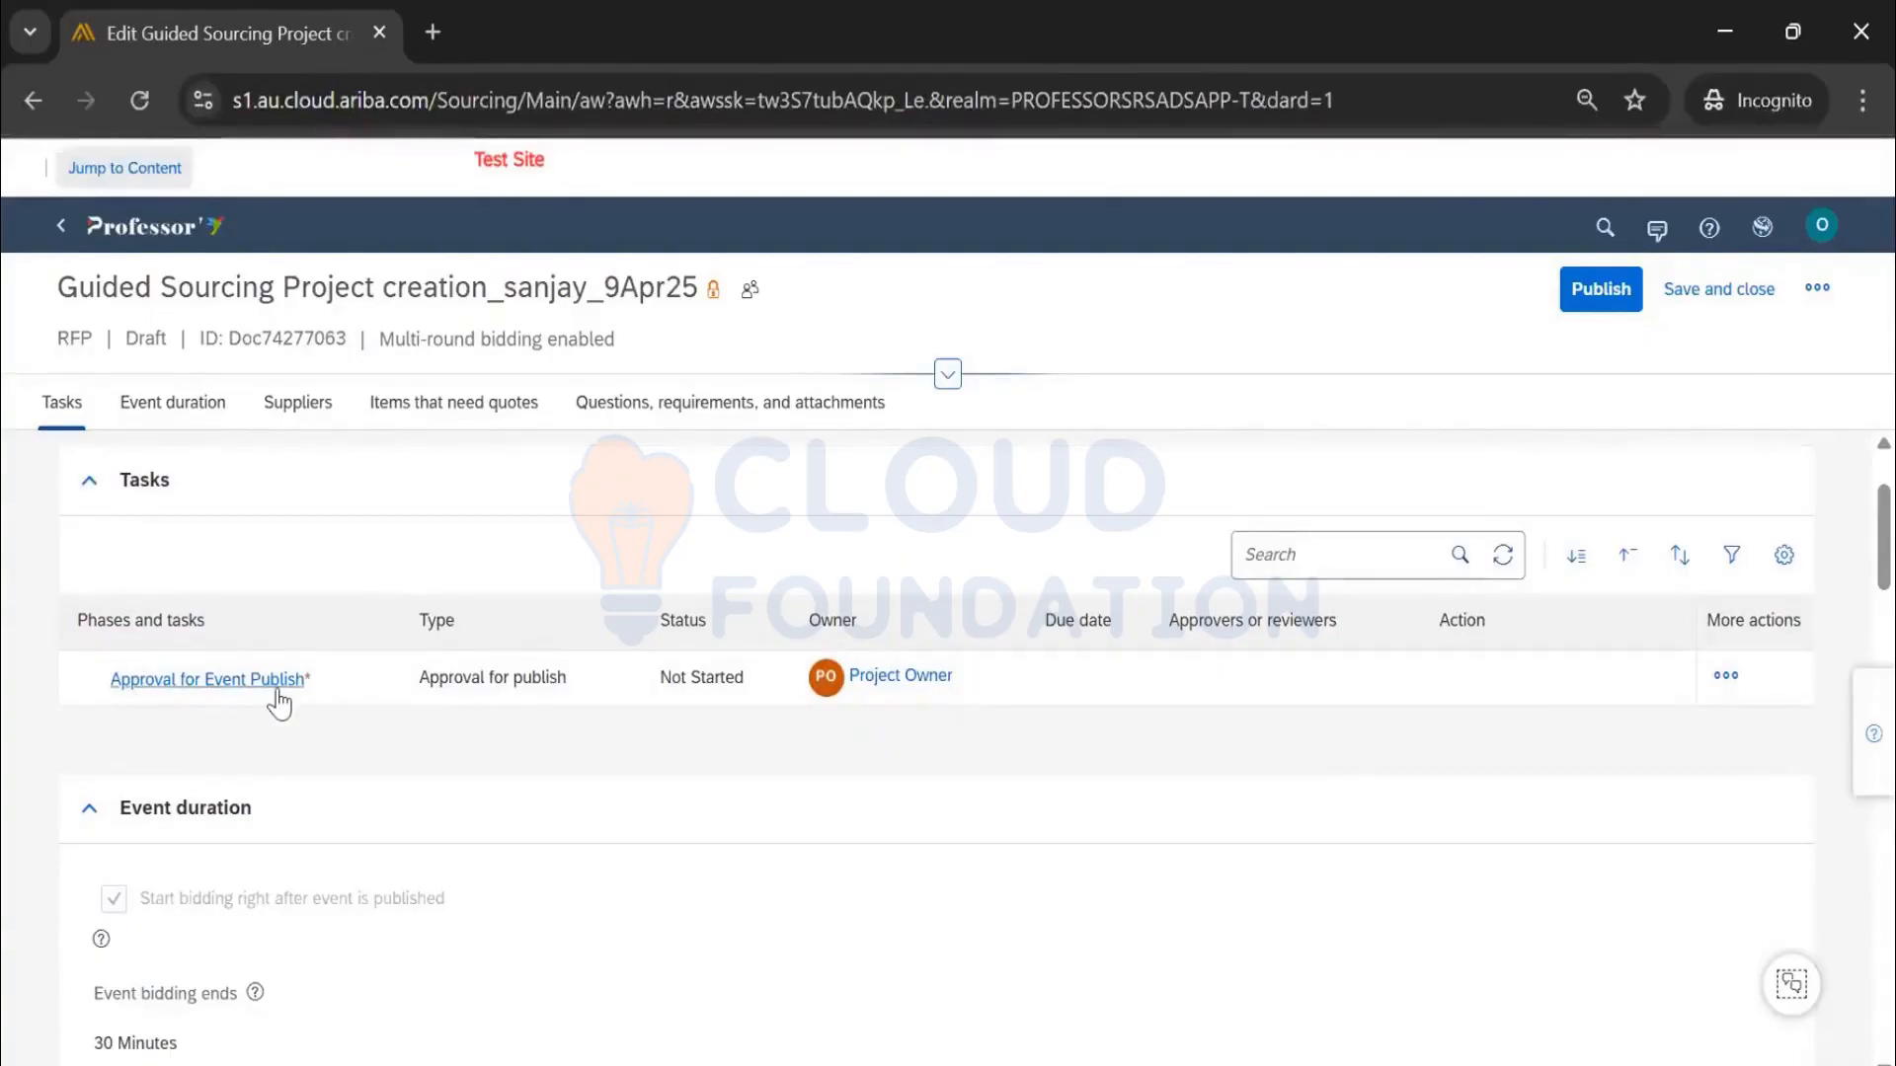
scroll(306, 341, up, 2)
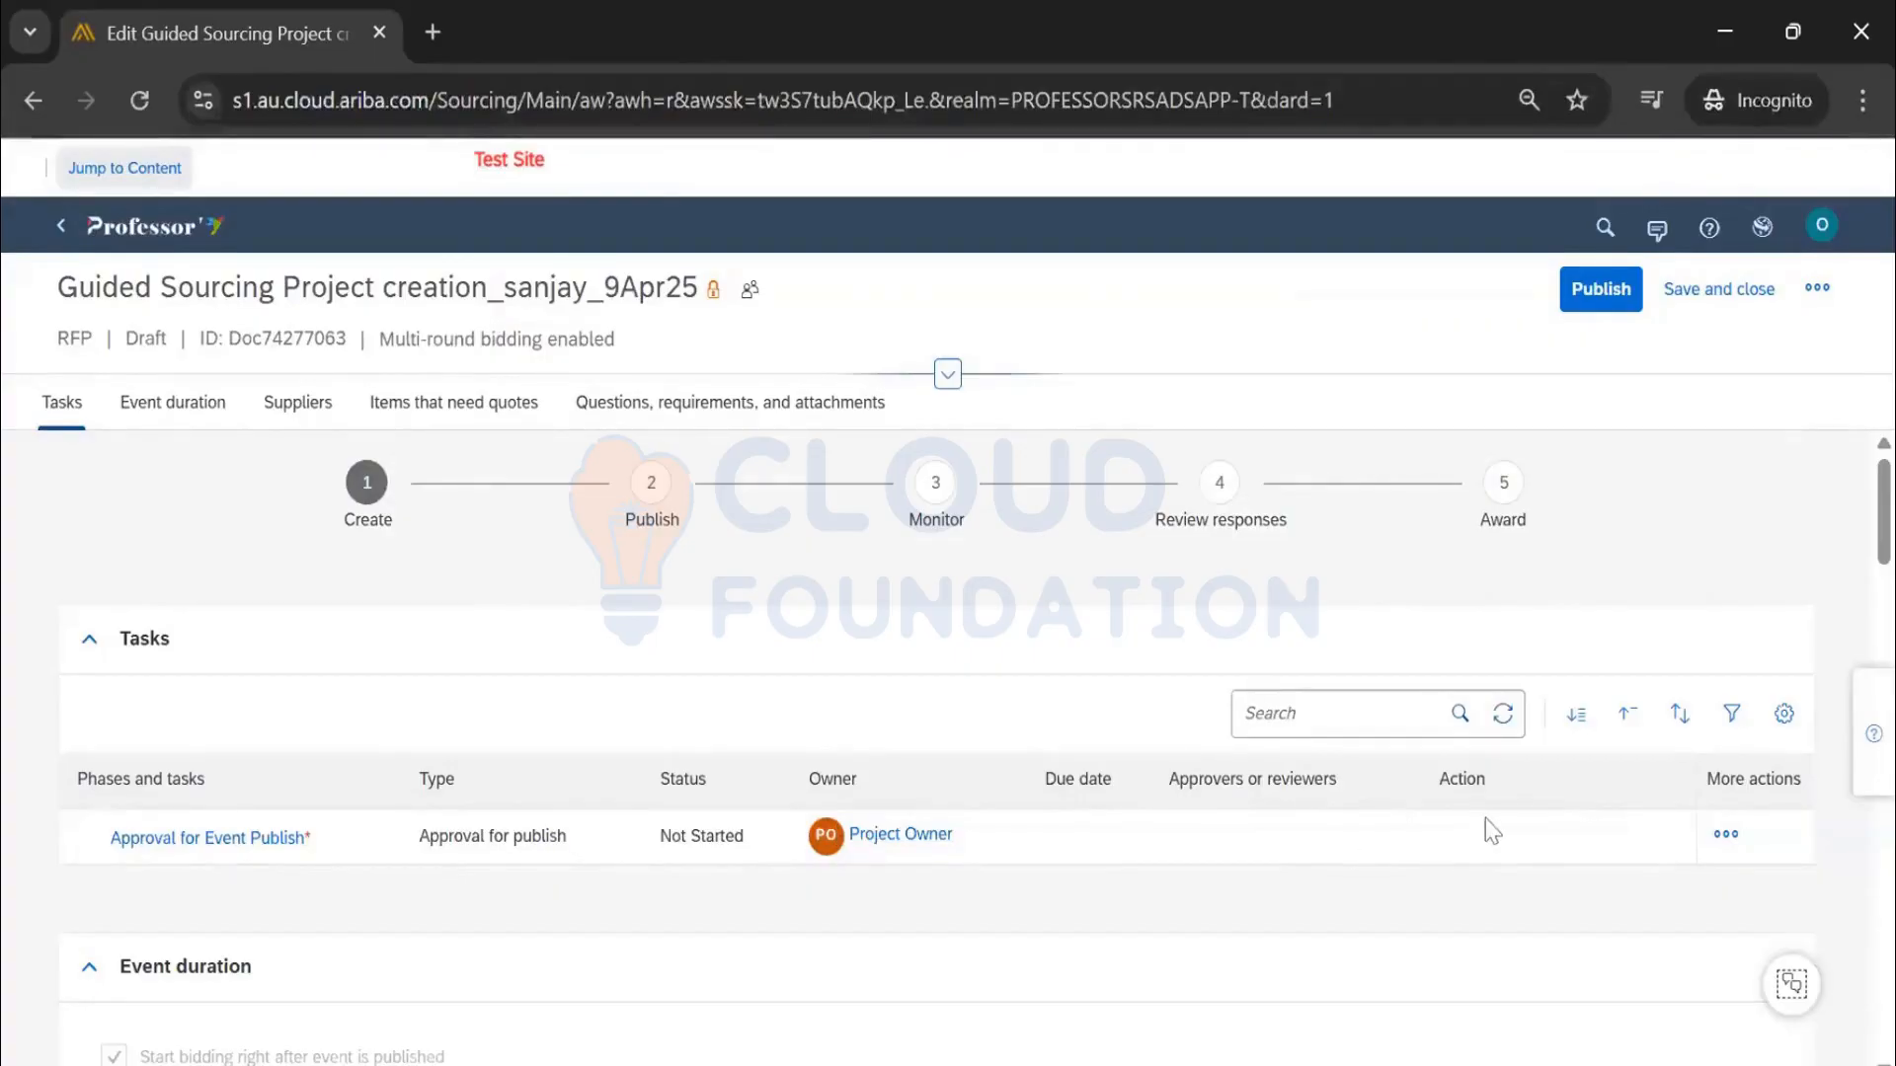
Save the event duration with bidding starting on publish and ending after 30 minutes
click(87, 647)
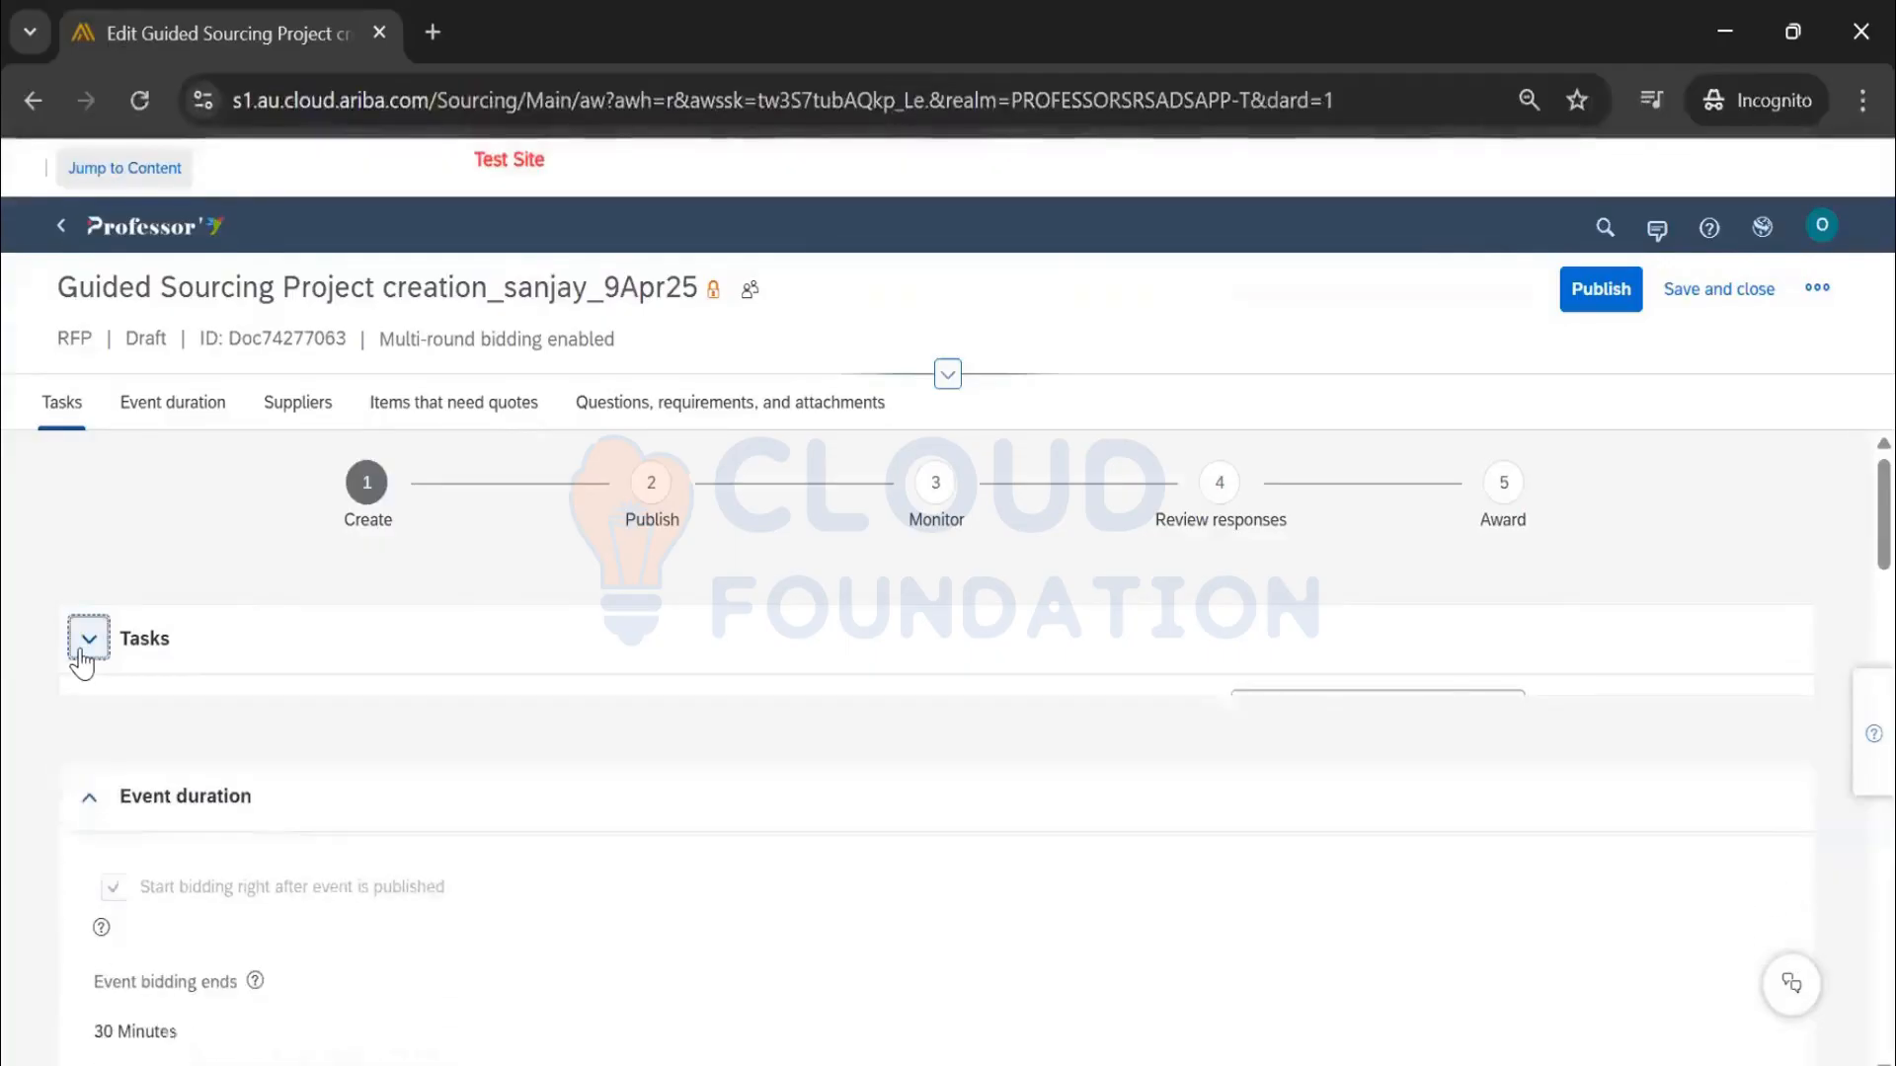
scroll(656, 702, down, 3)
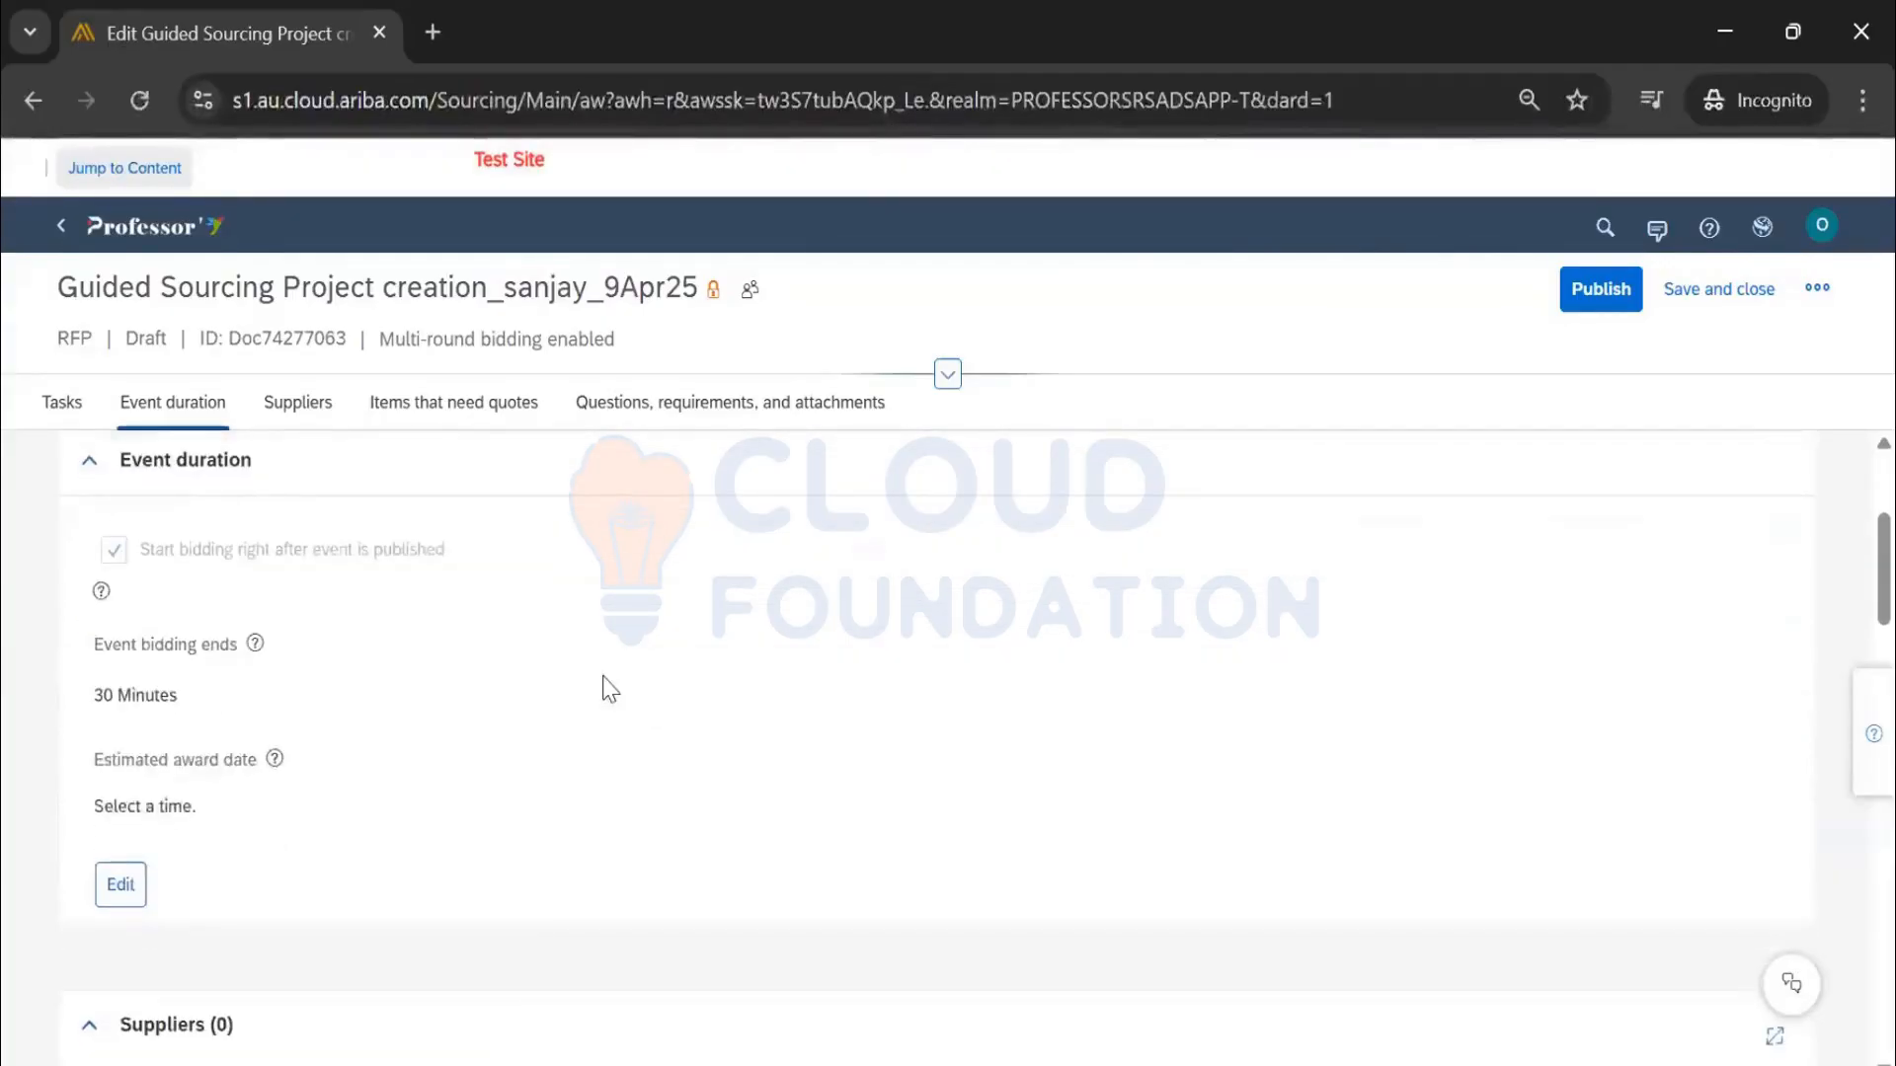
click(120, 884)
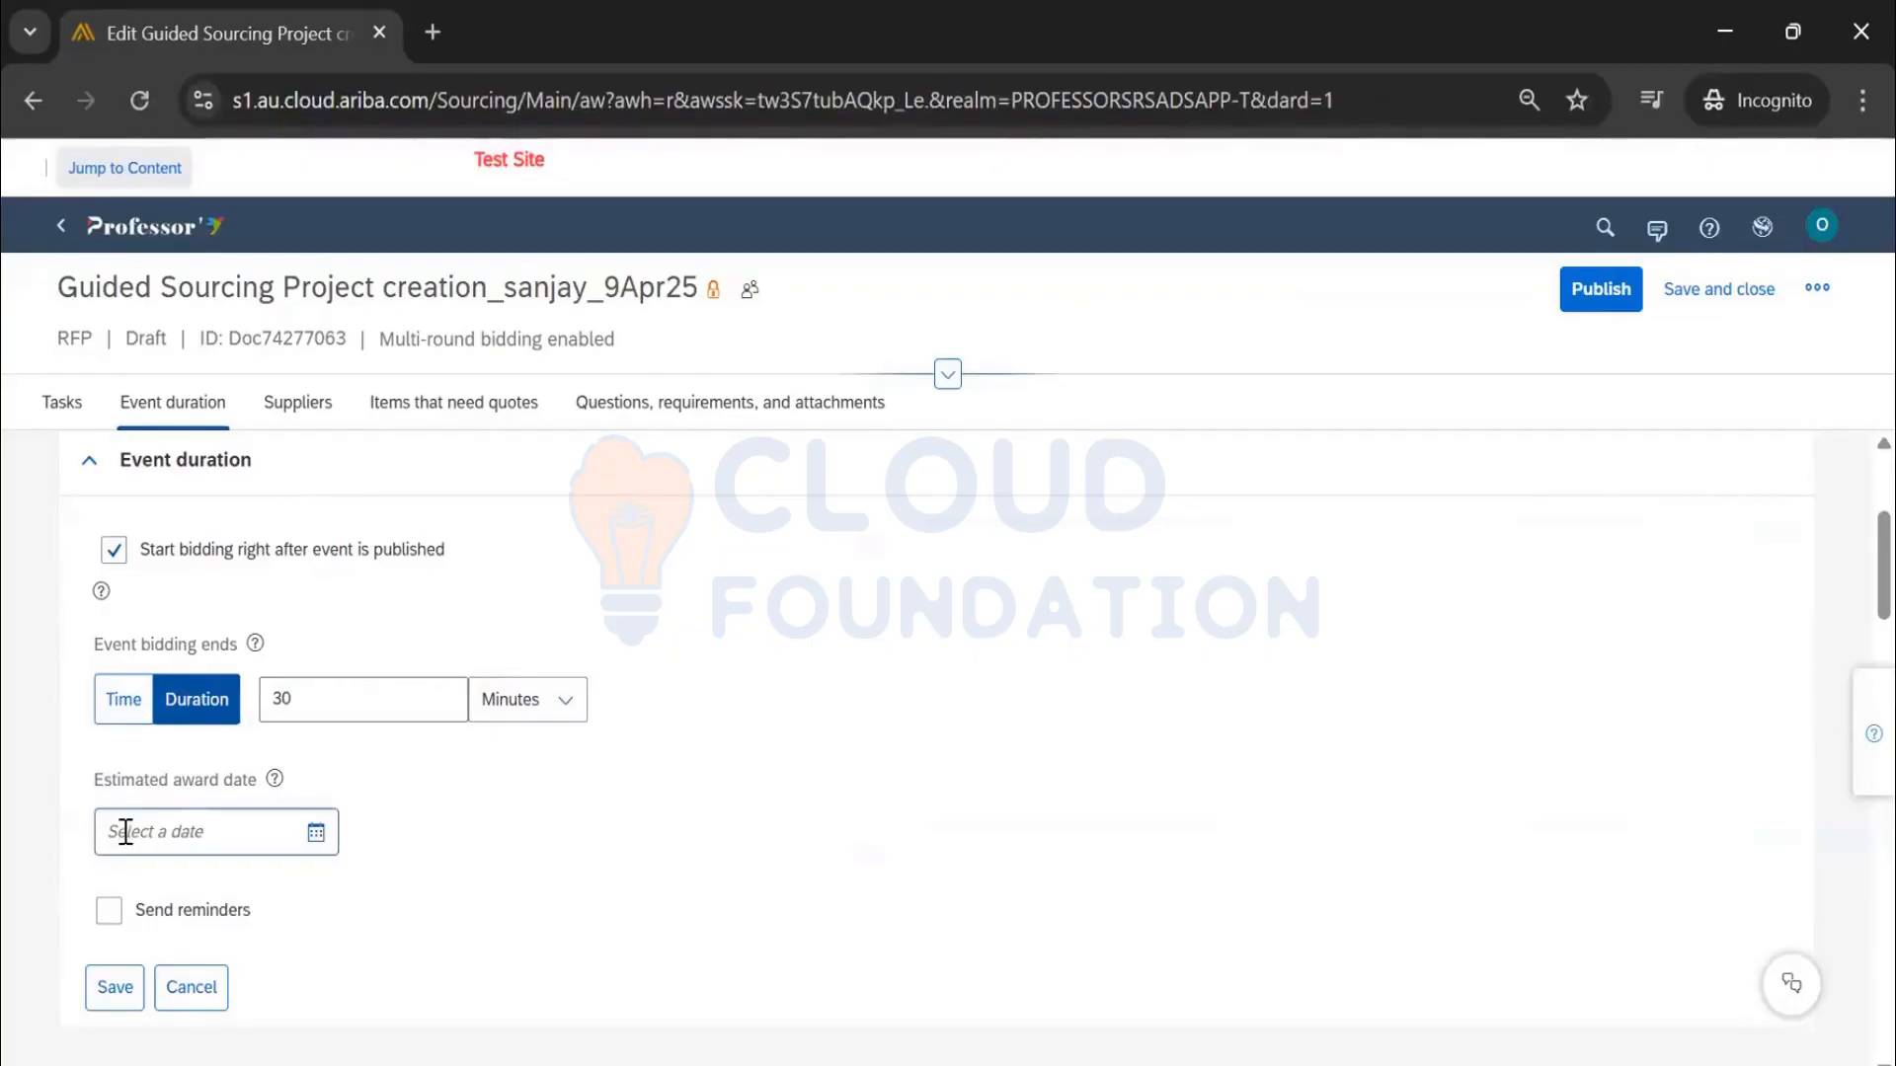
scroll(440, 844, down, 2)
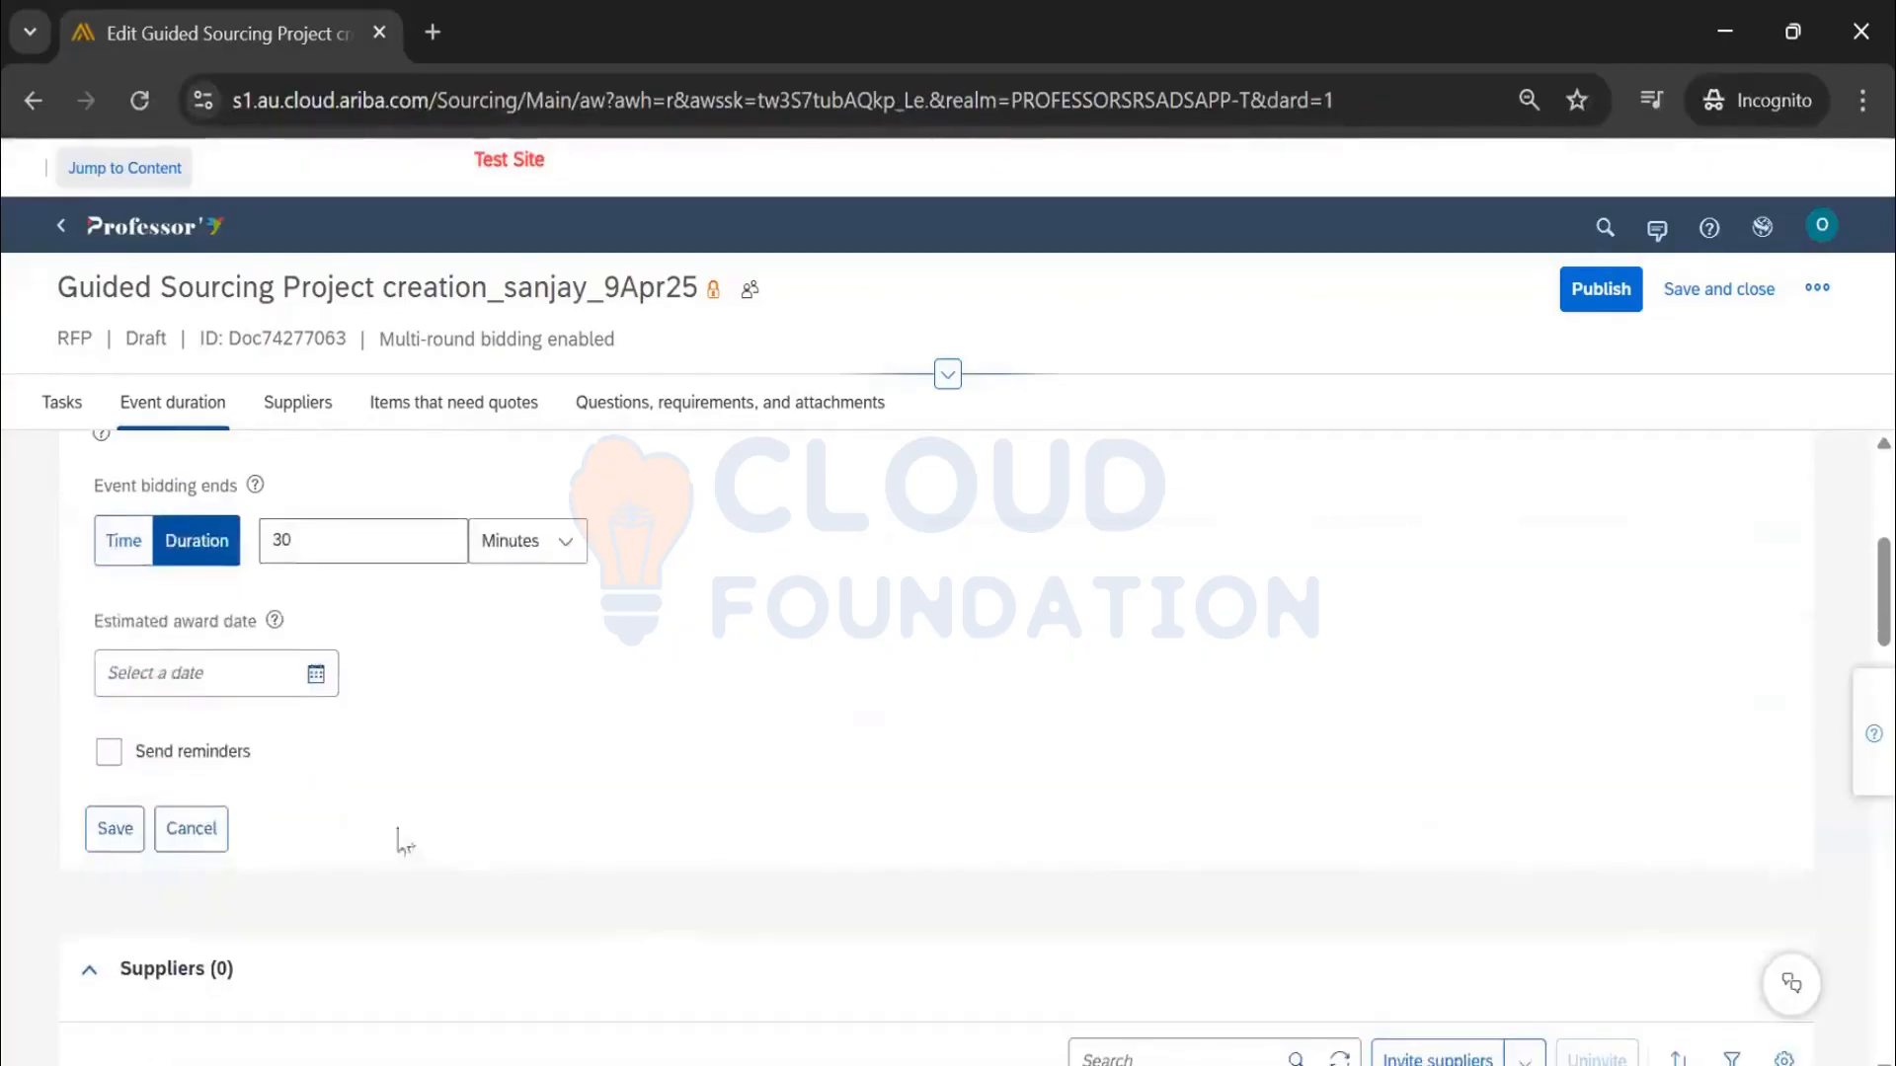
click(115, 828)
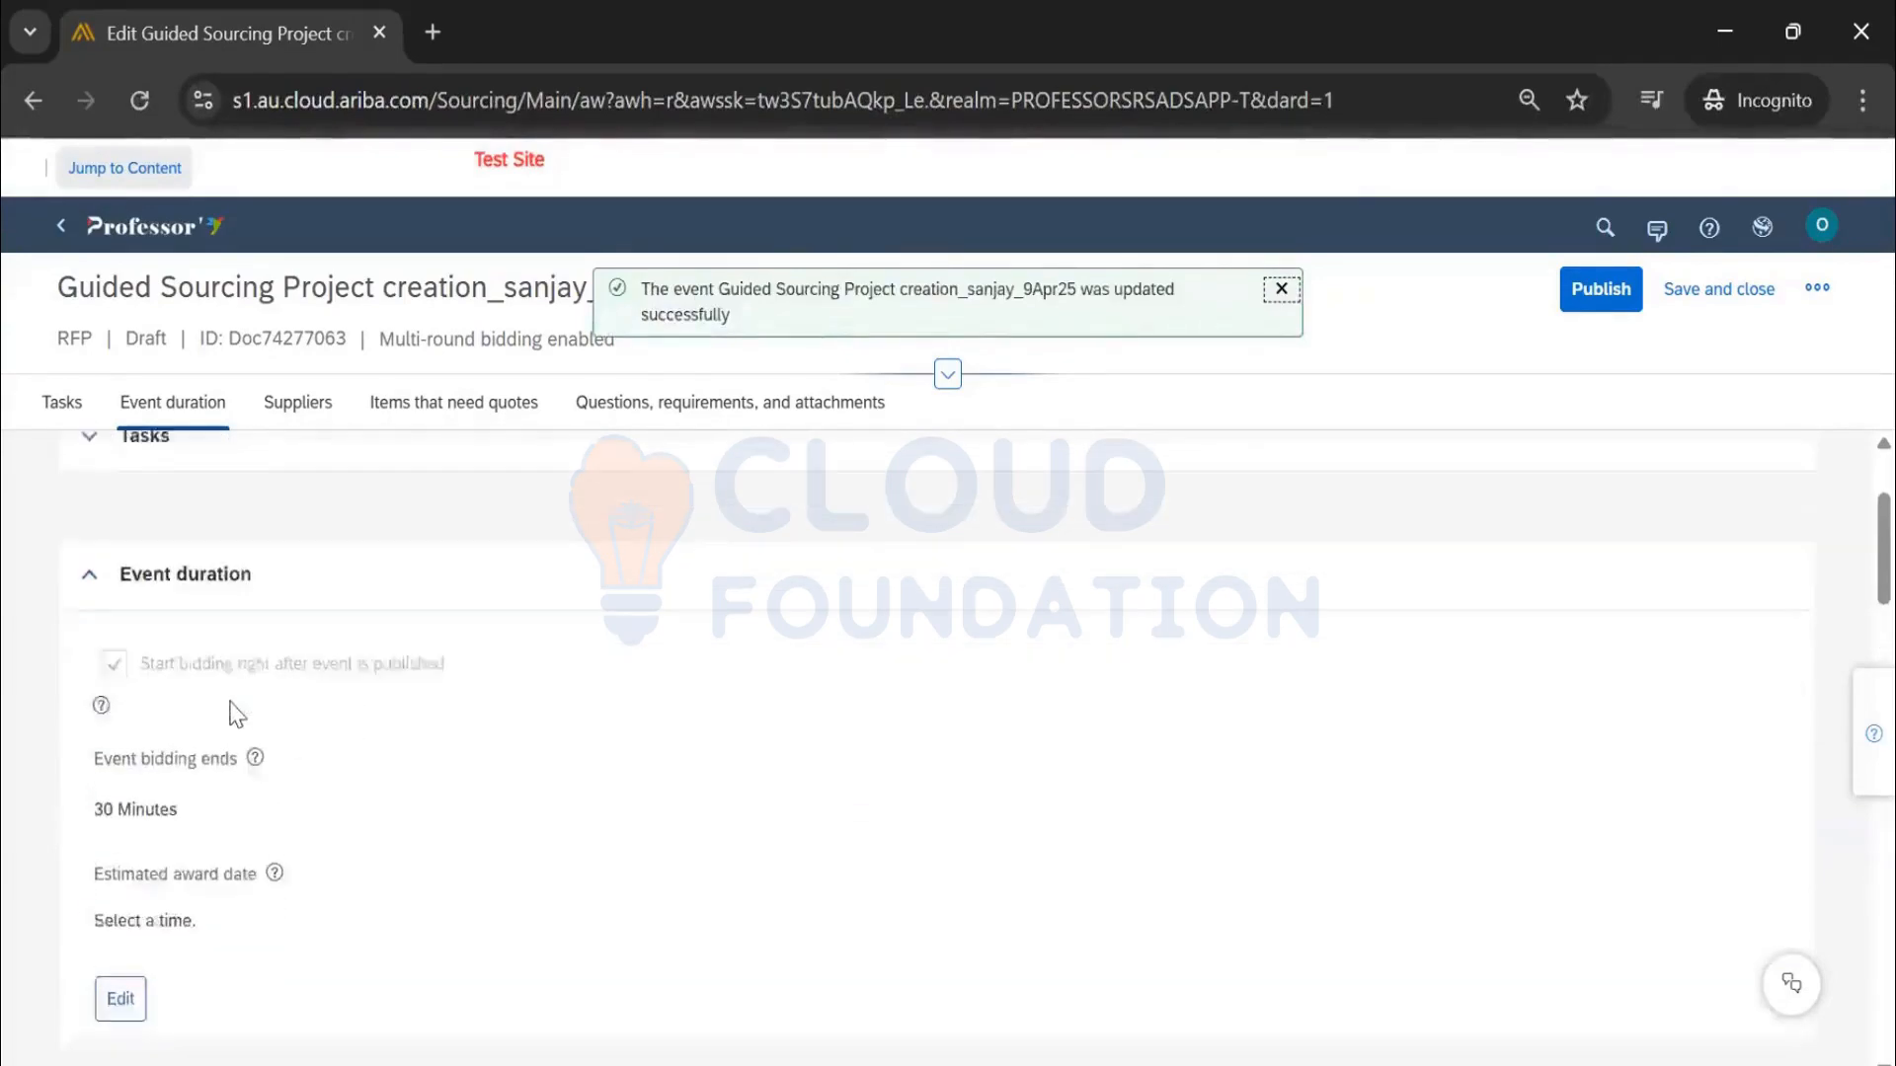
scroll(237, 657, down, 6)
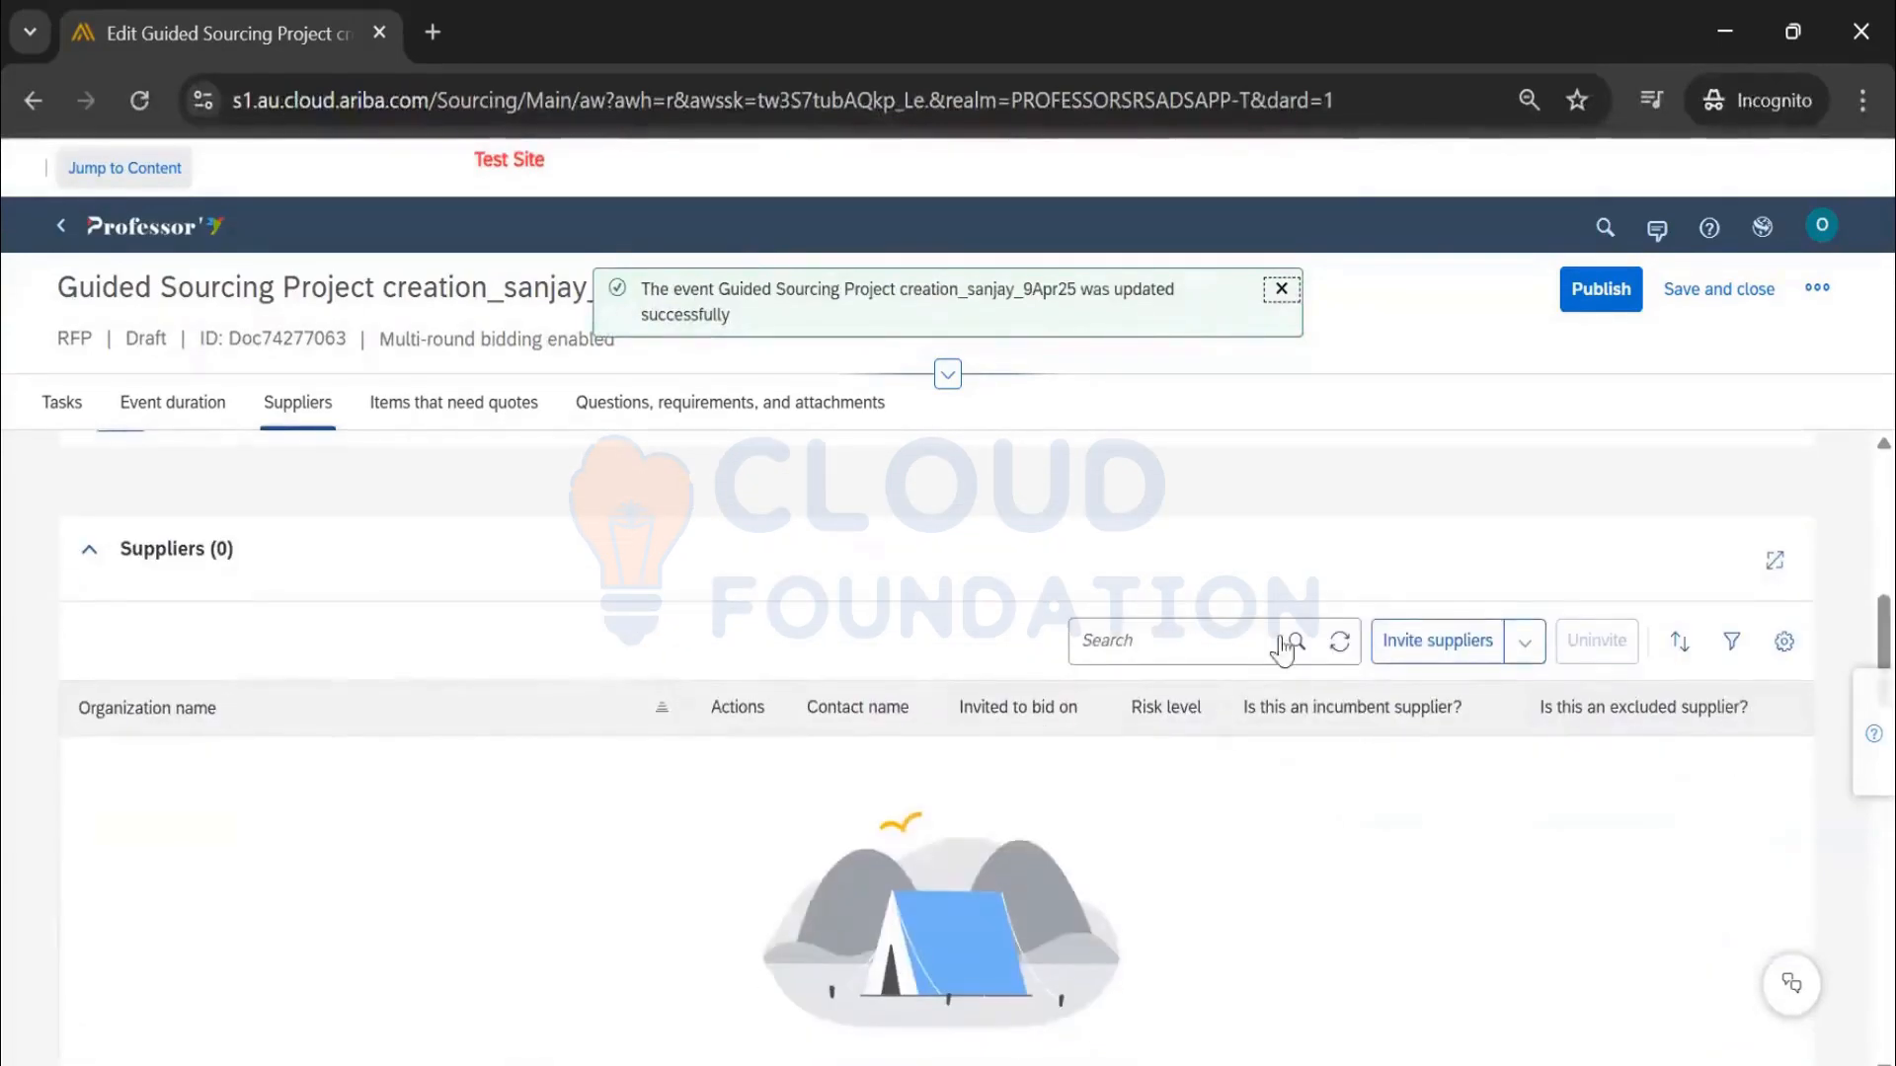
Clear the India region and Laptop-aashinder commodity filters and search suppliers for 'test'
click(1437, 651)
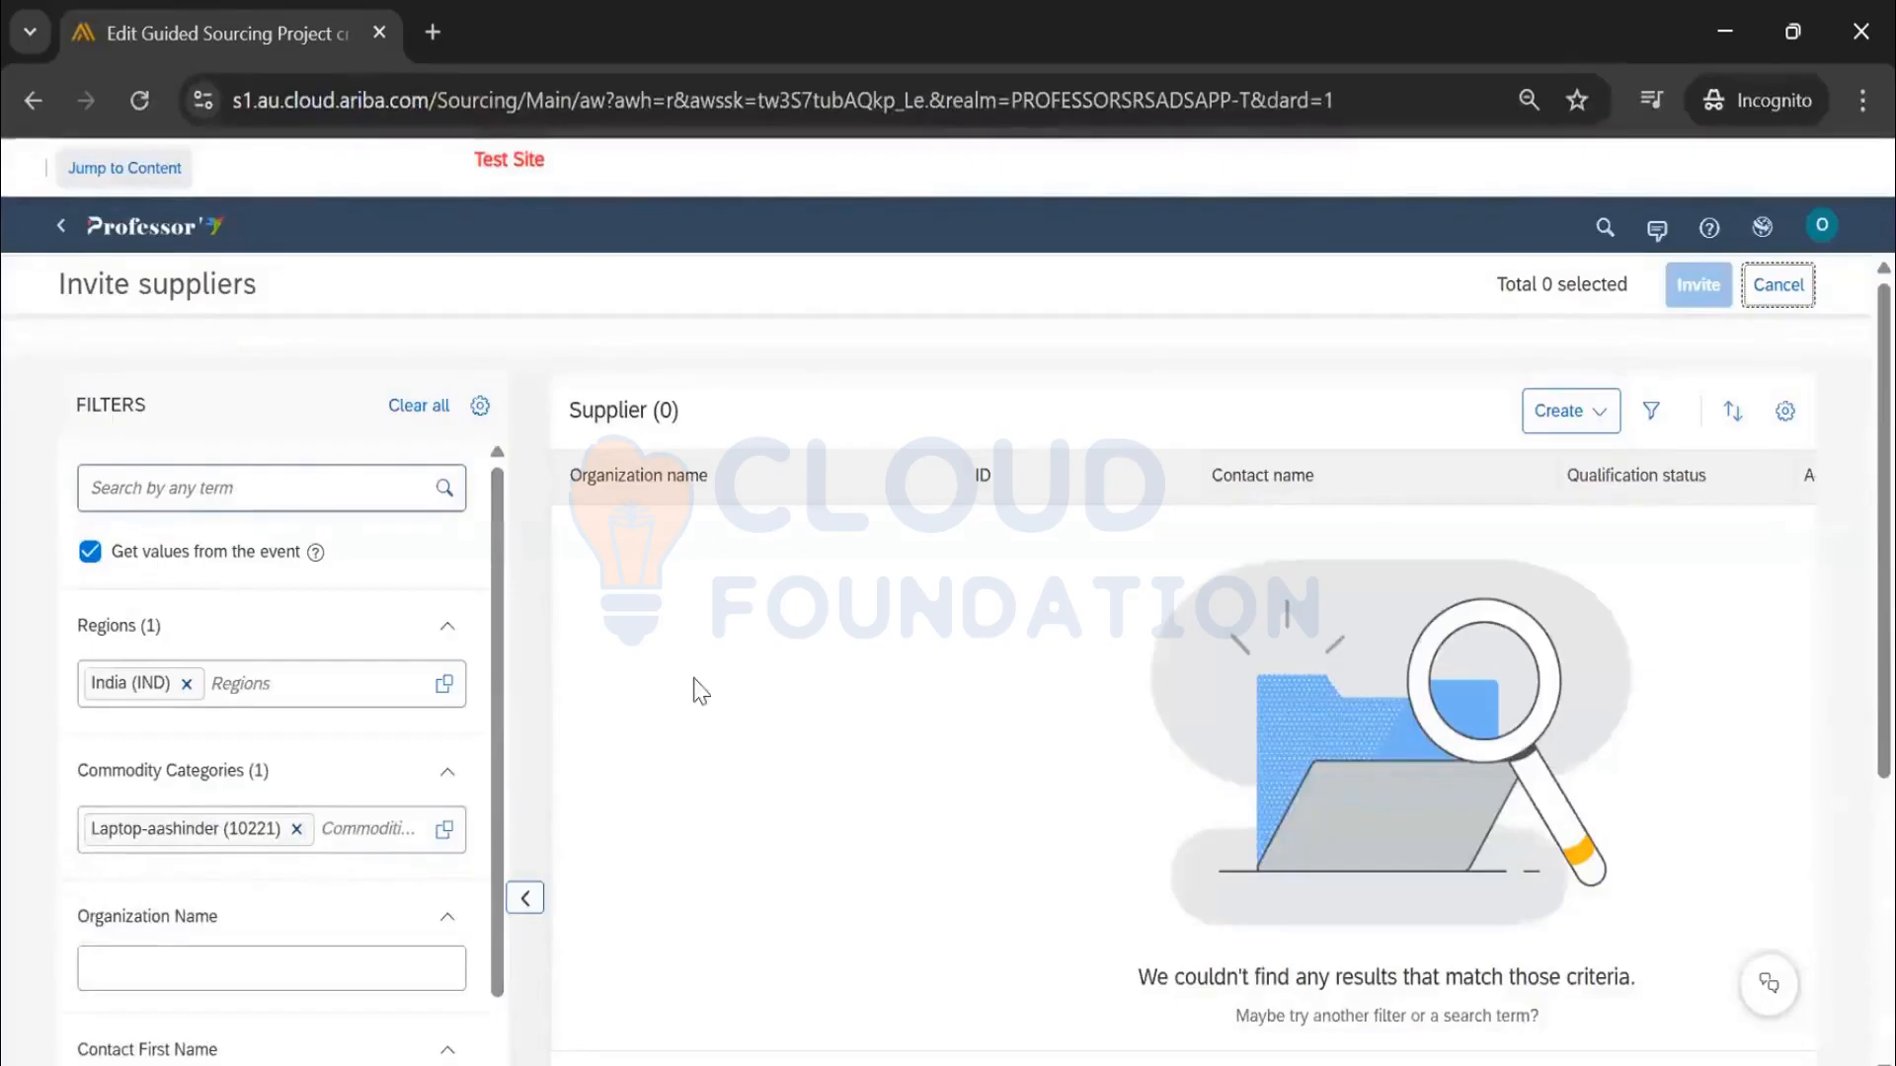
scroll(366, 669, down, 3)
scroll(366, 668, up, 3)
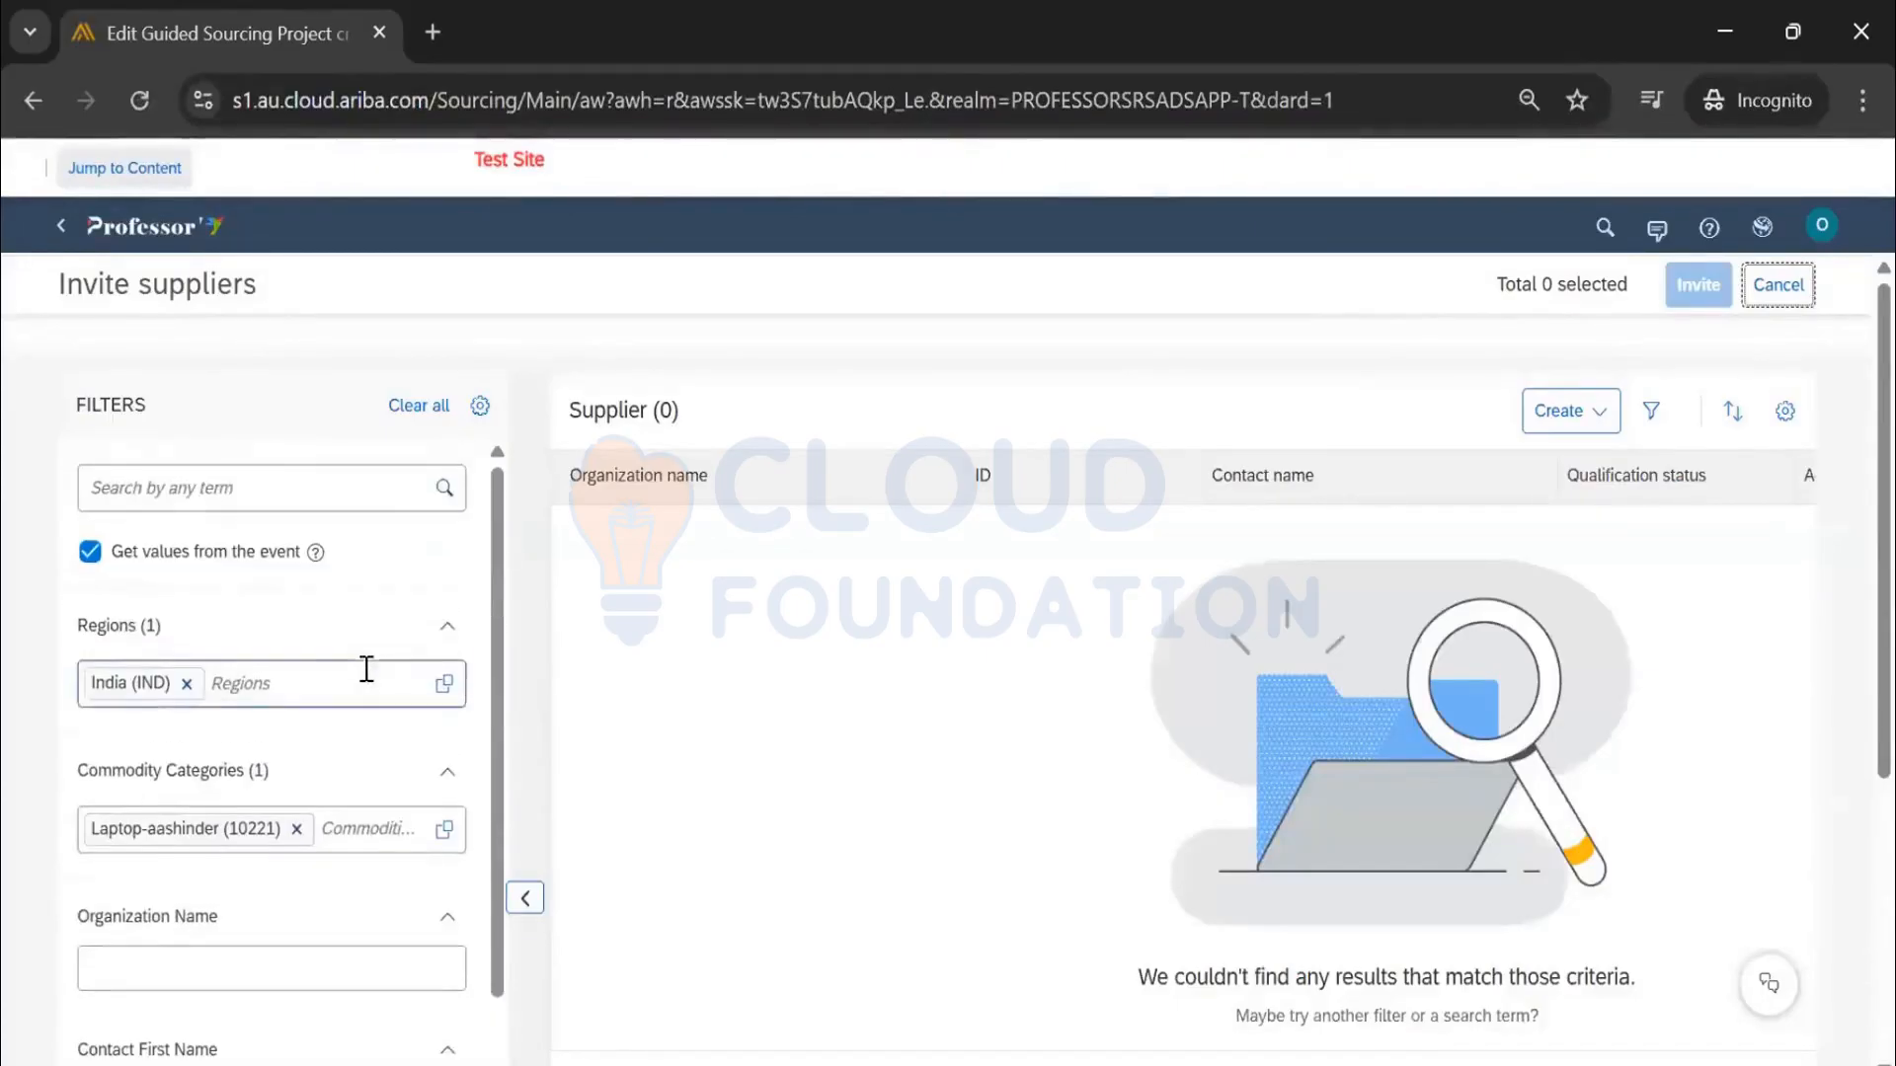
click(186, 684)
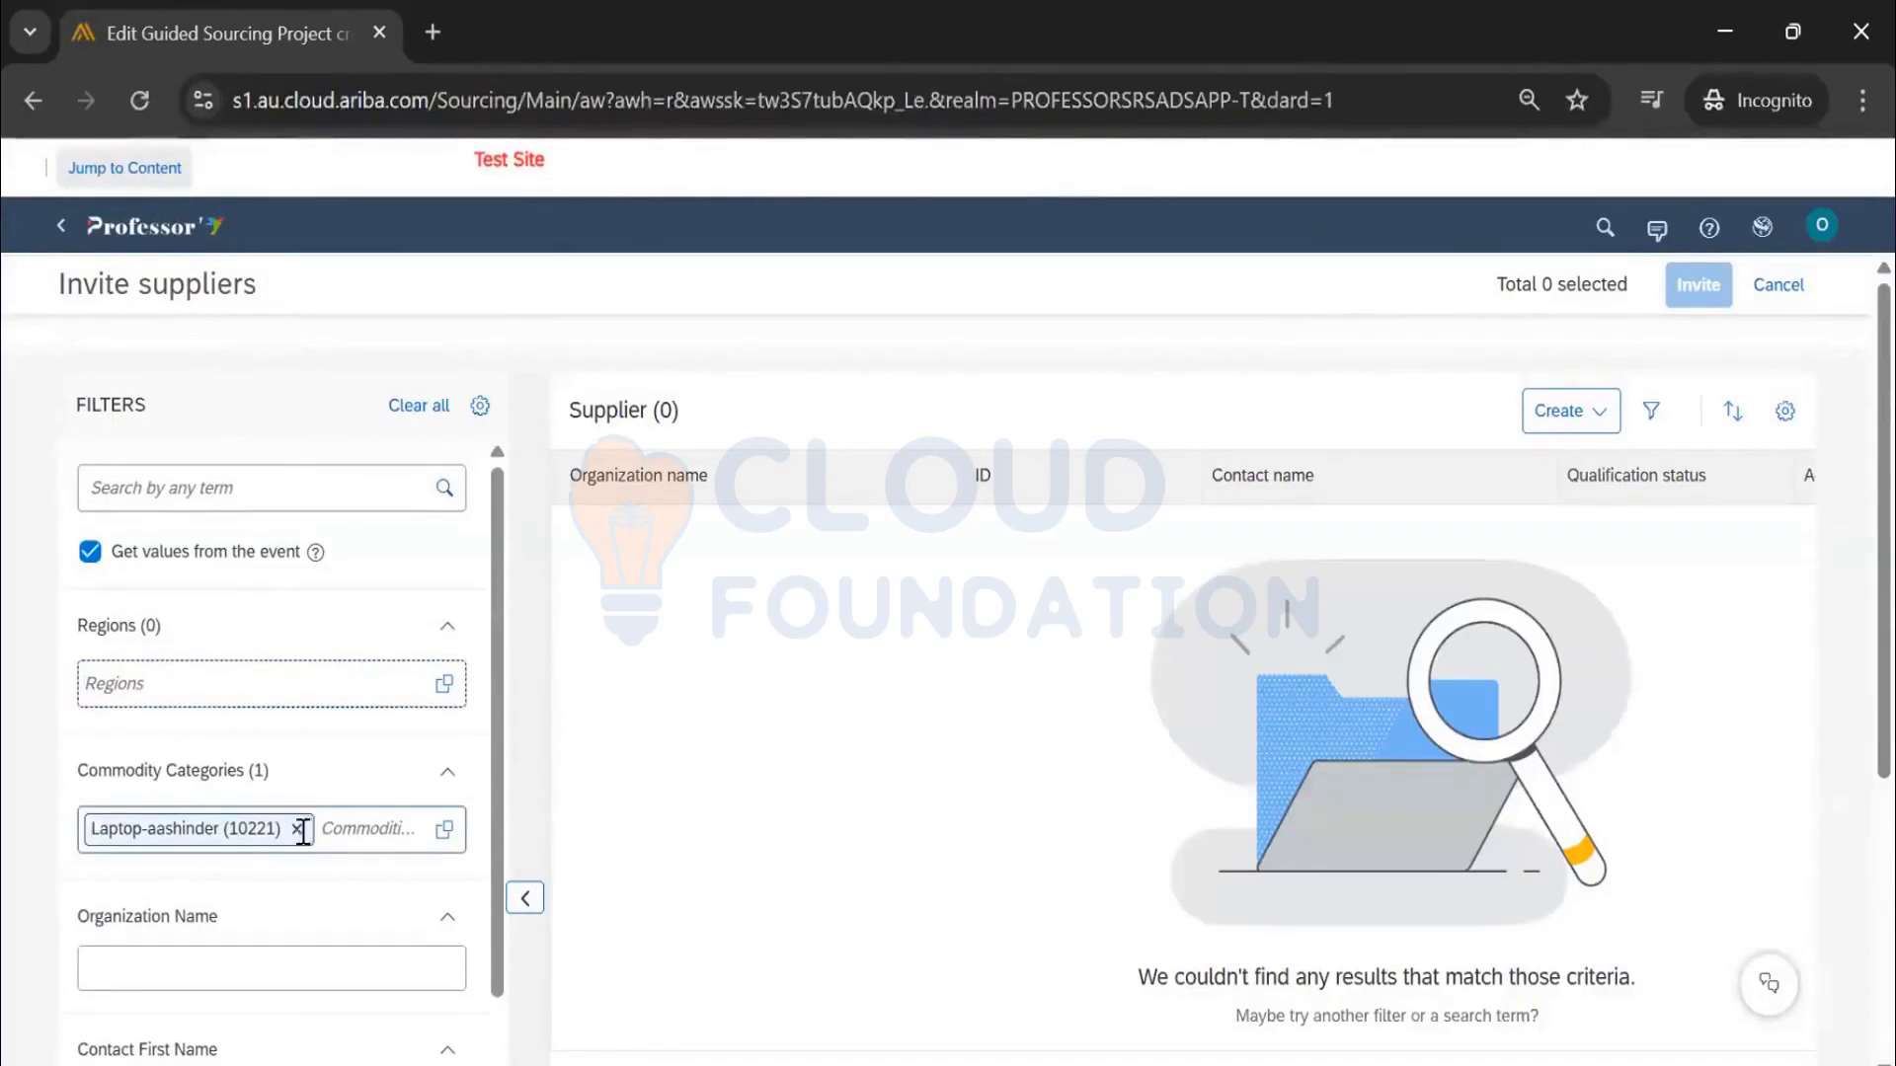
click(292, 832)
click(288, 490)
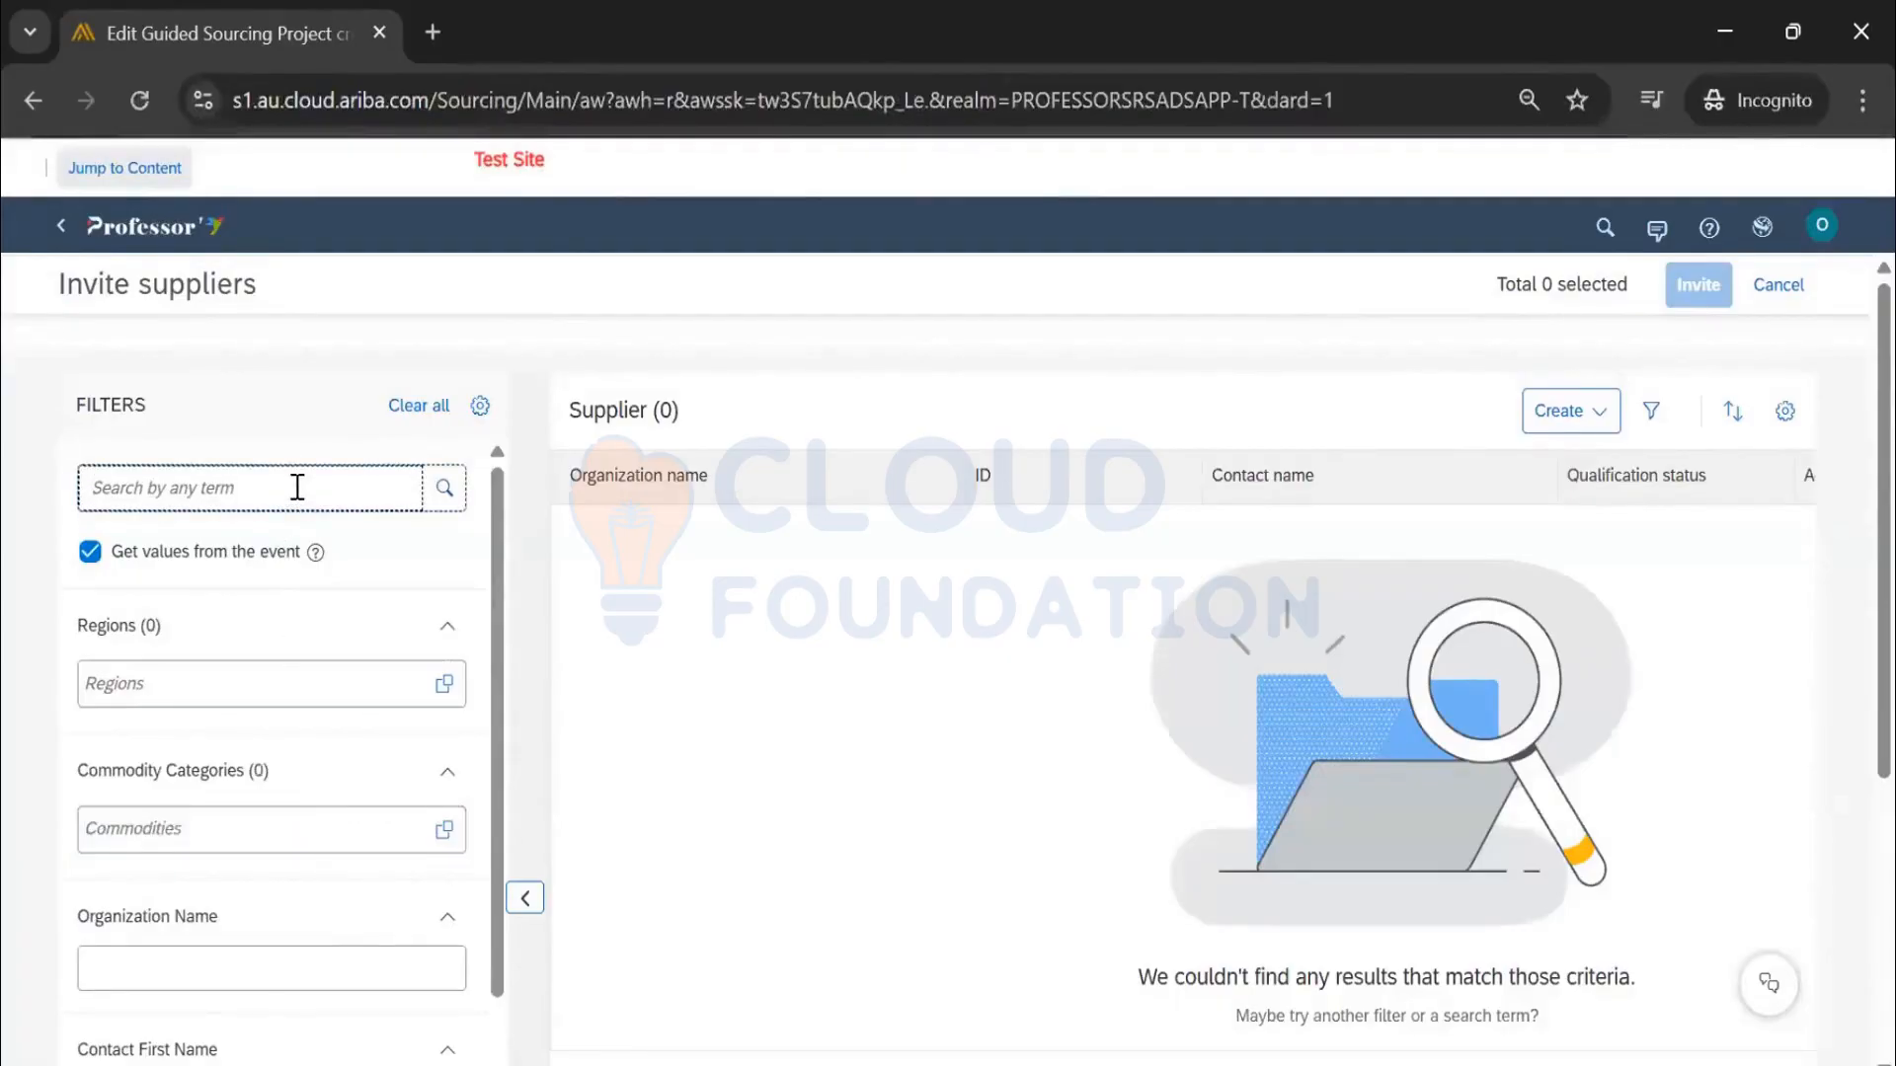
text(test)
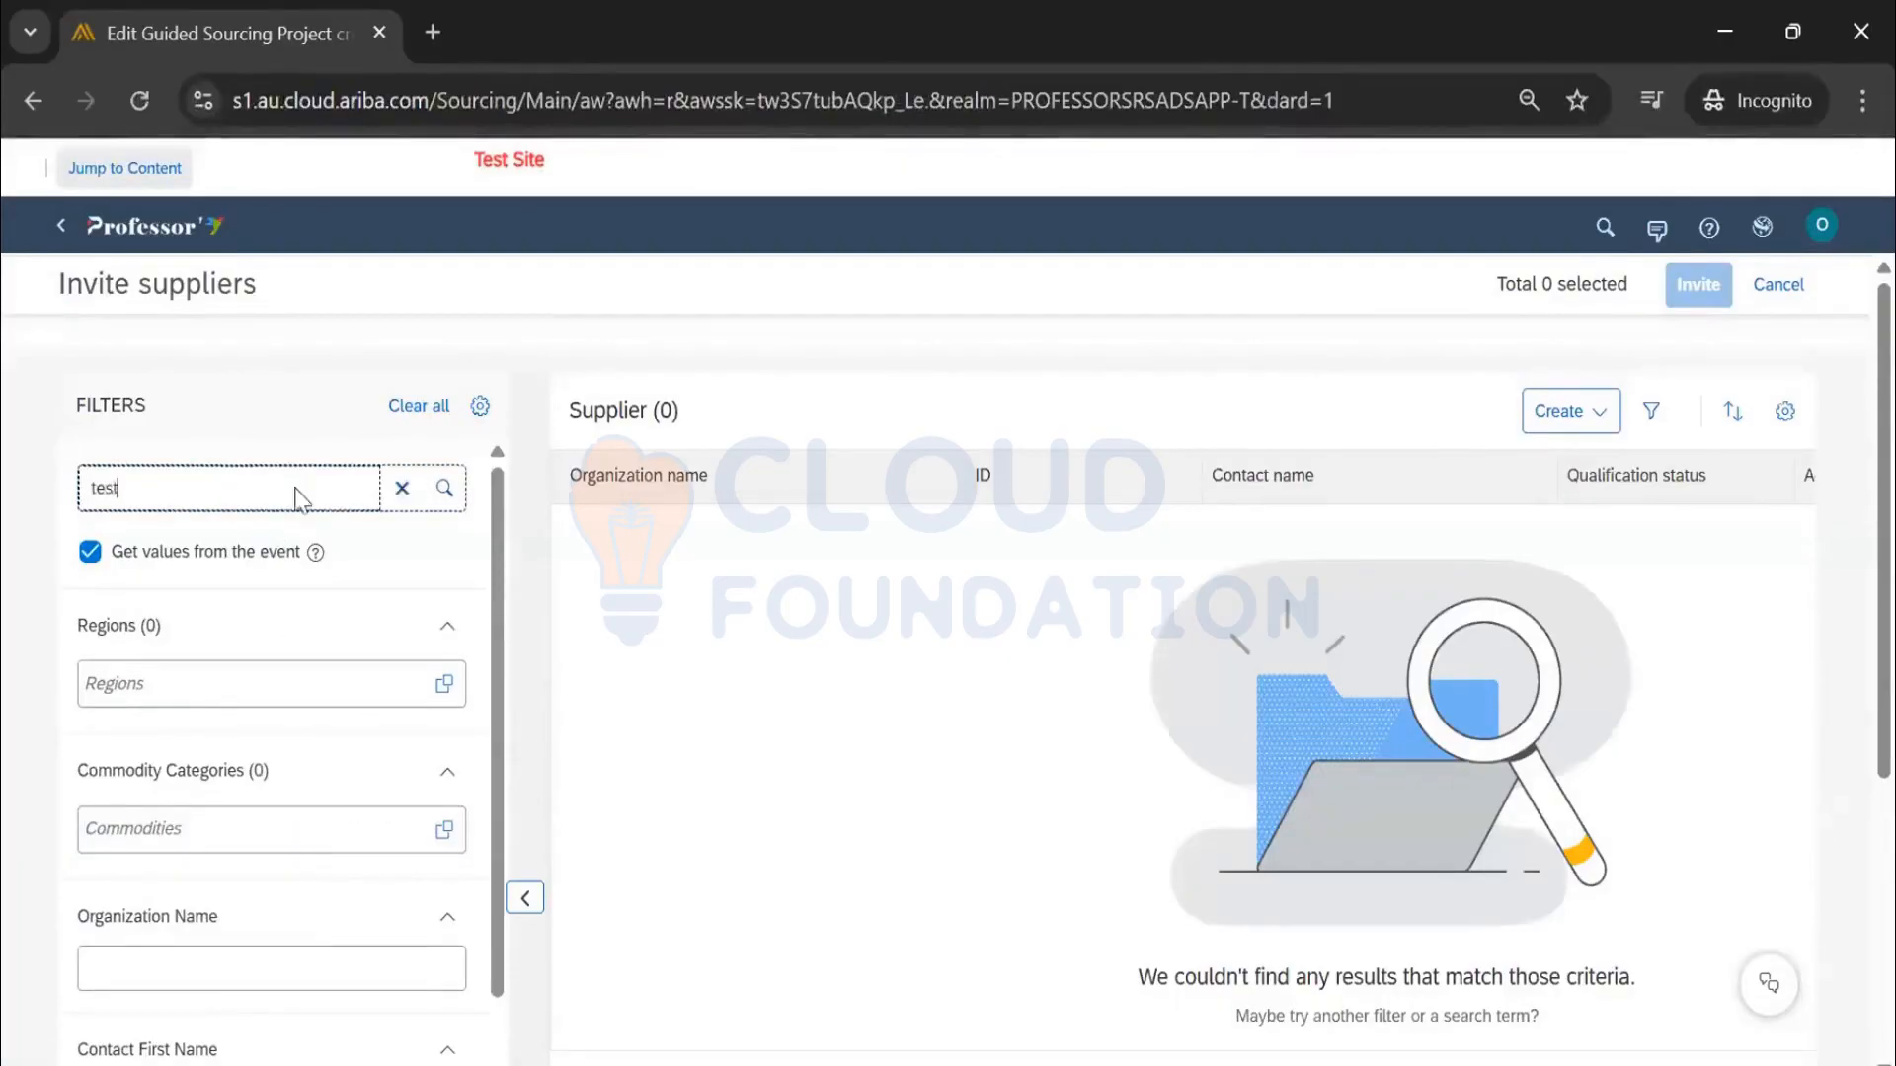
key(Return)
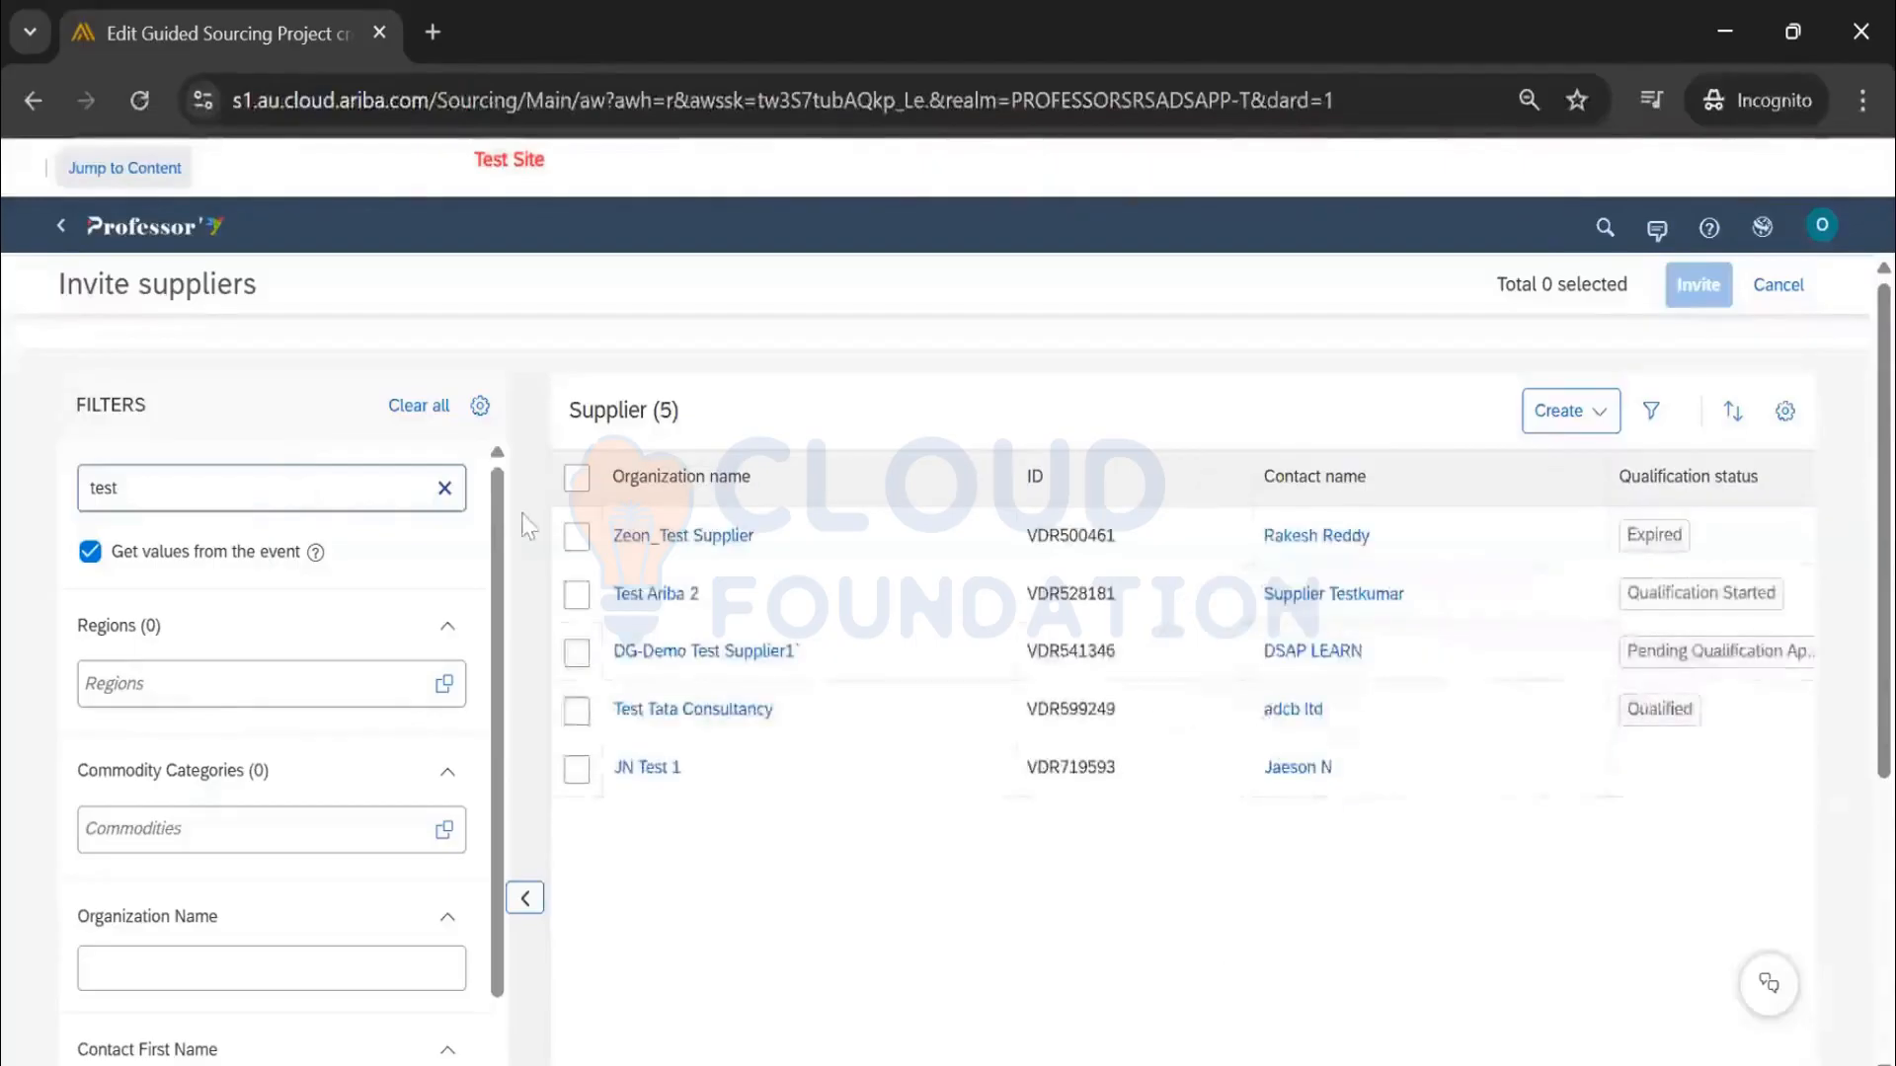
Invite Test Ariba 2, DG-Demo Test Supplier1 and Test Tata Consultancy to the event
click(577, 593)
click(577, 652)
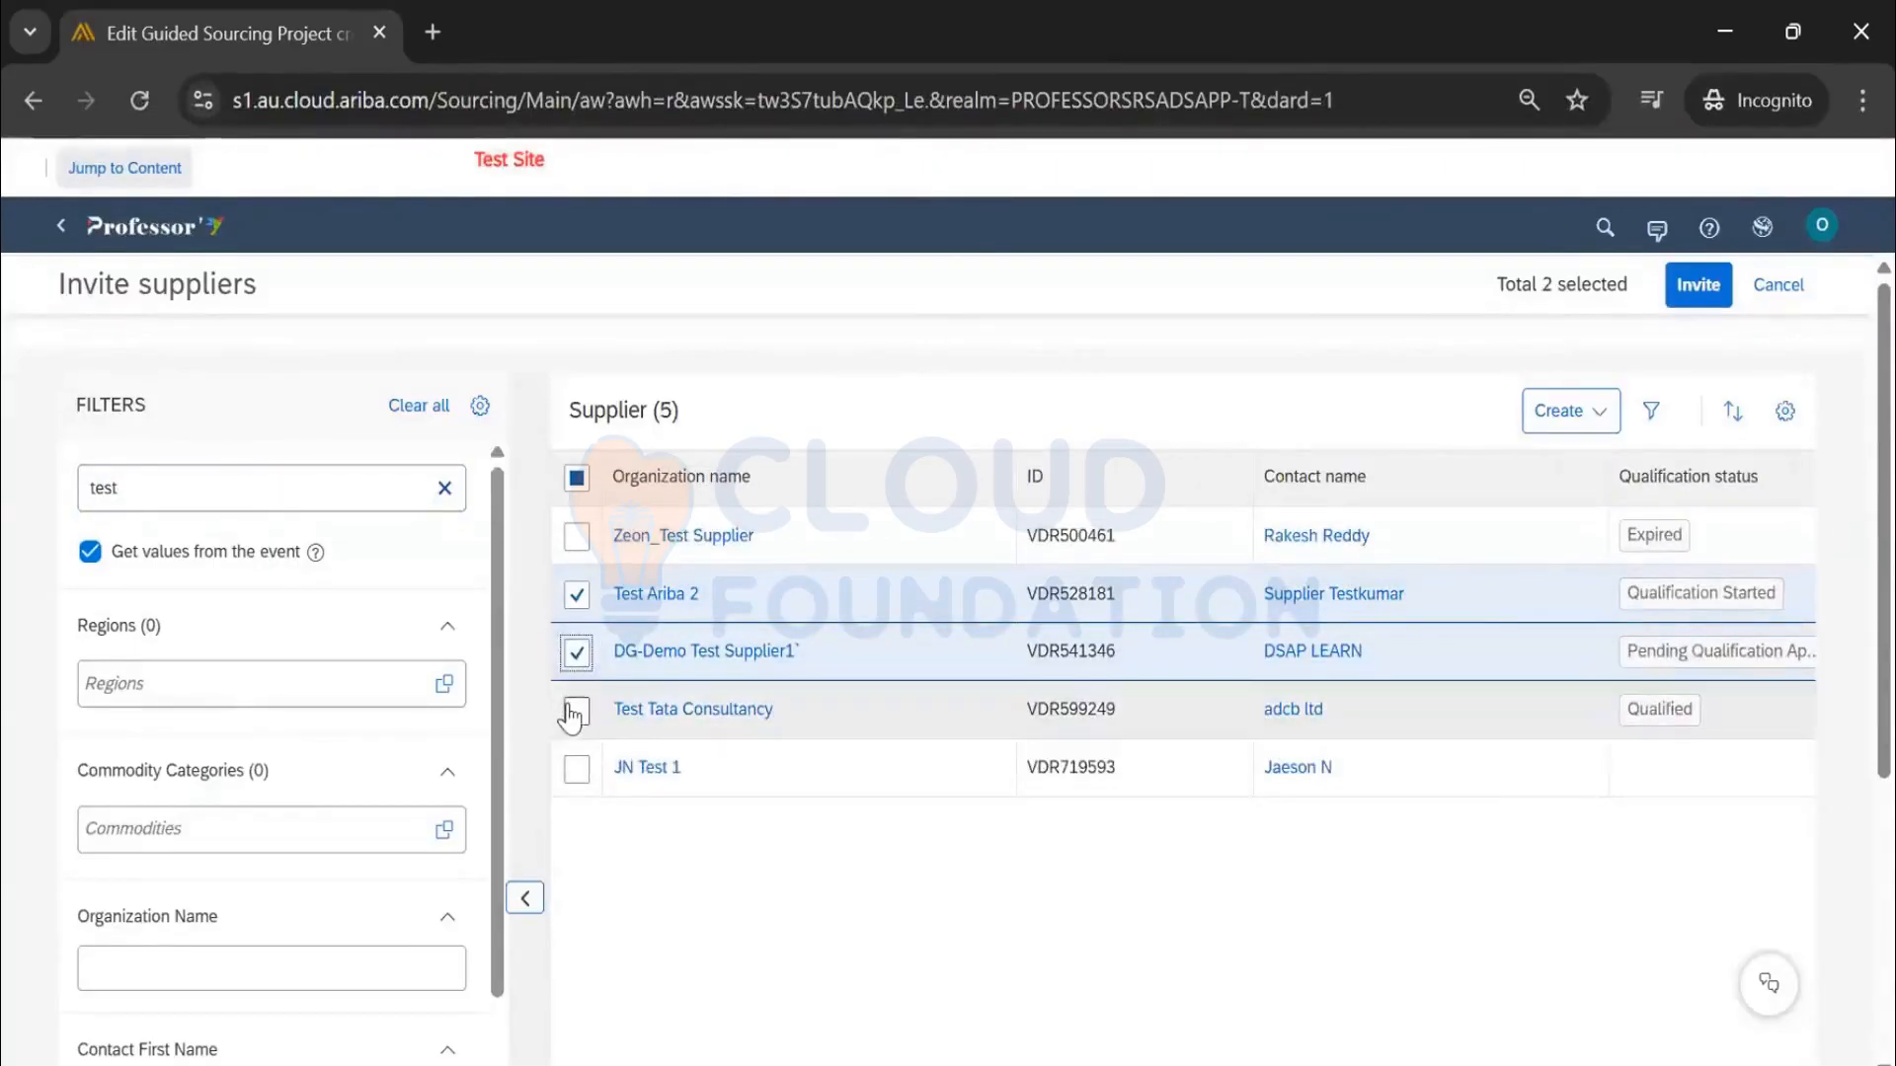
click(576, 710)
click(1699, 285)
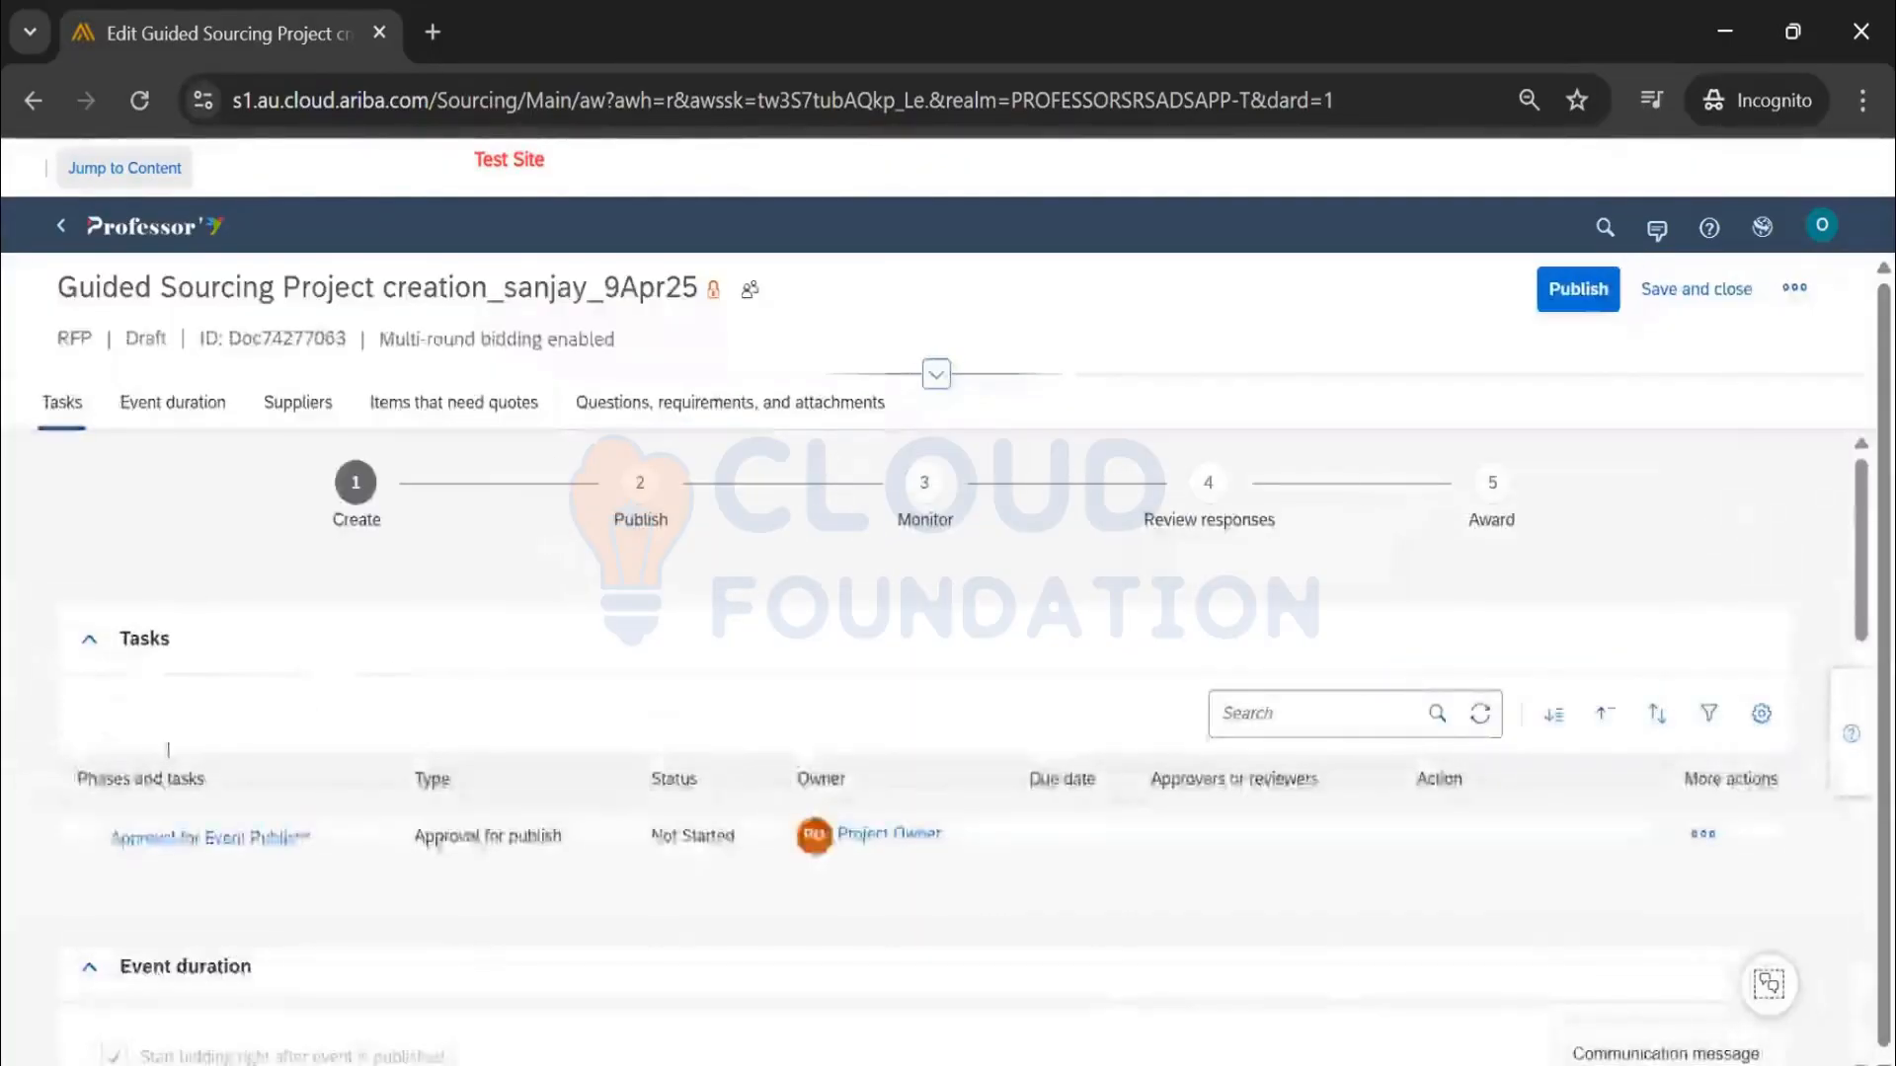
Collapse the Event duration and Suppliers sections
scroll(484, 669, down, 6)
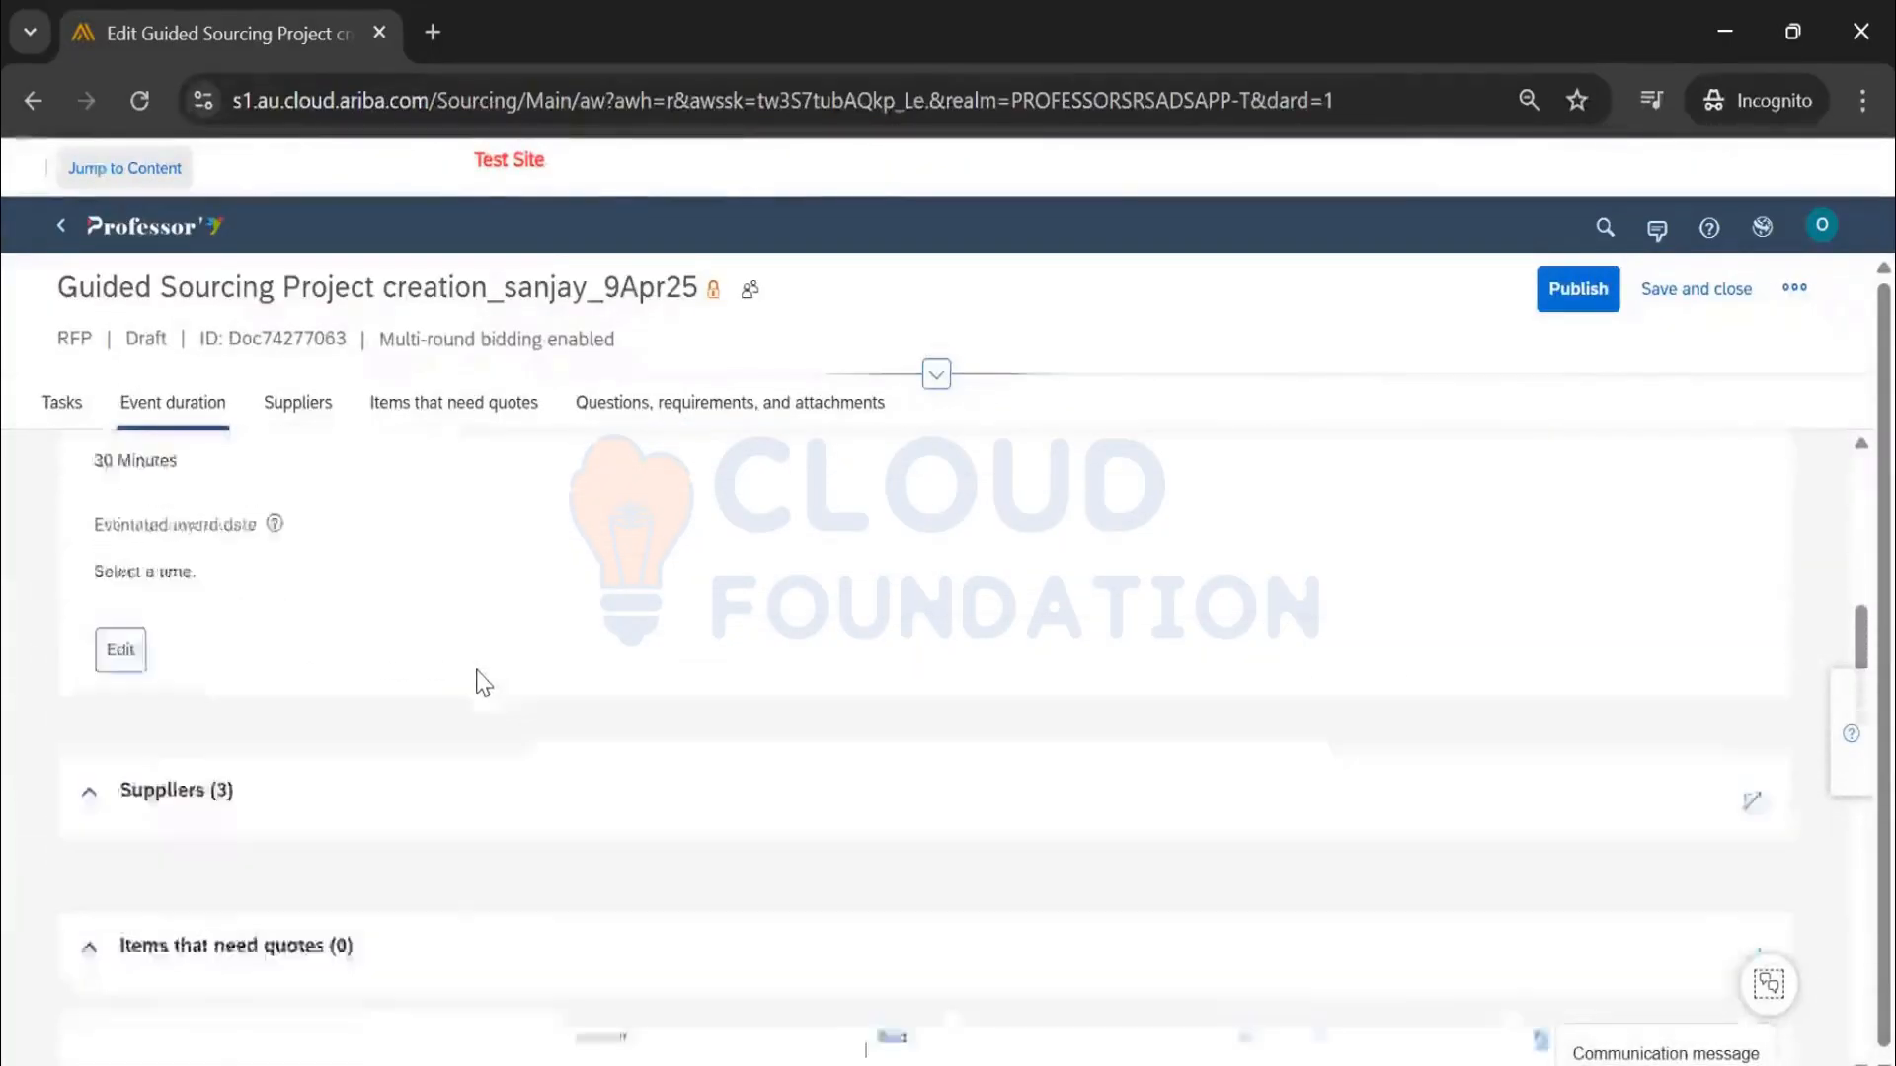
scroll(108, 592, up, 1)
click(91, 493)
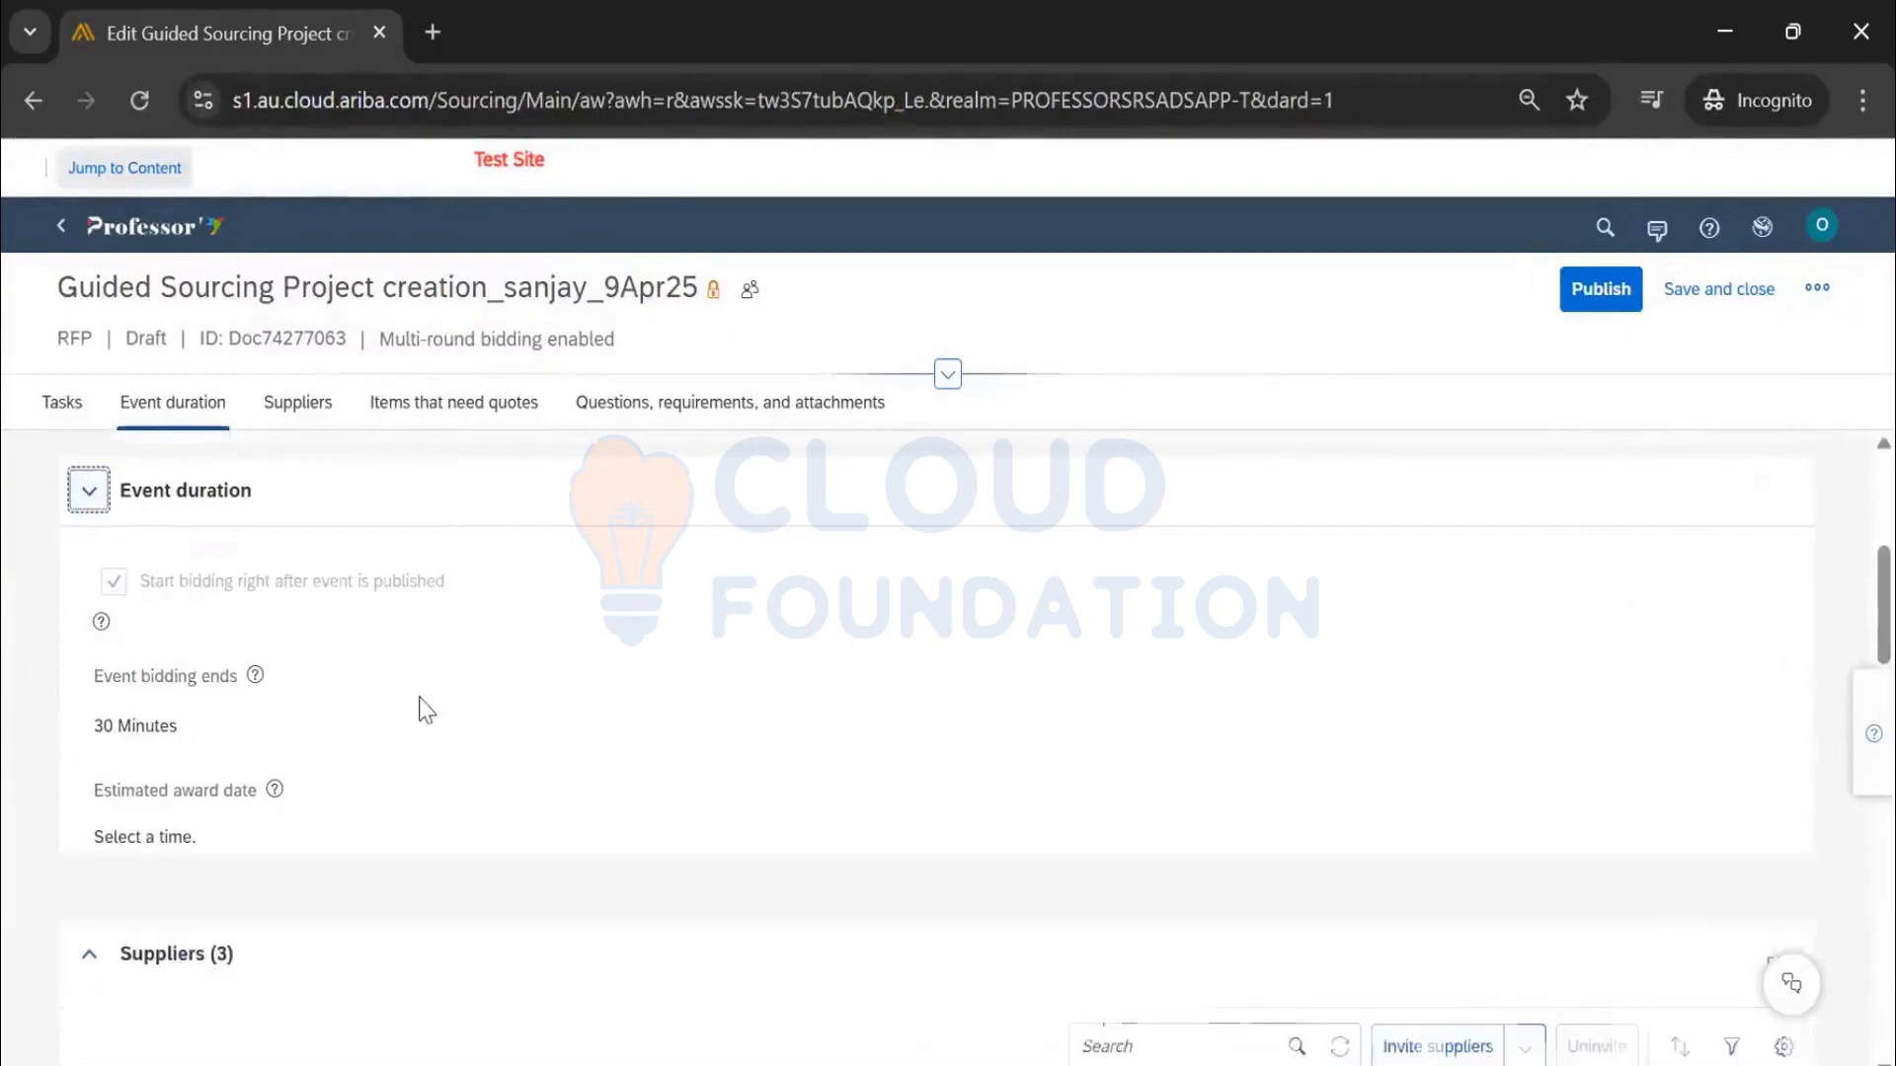
scroll(411, 668, down, 2)
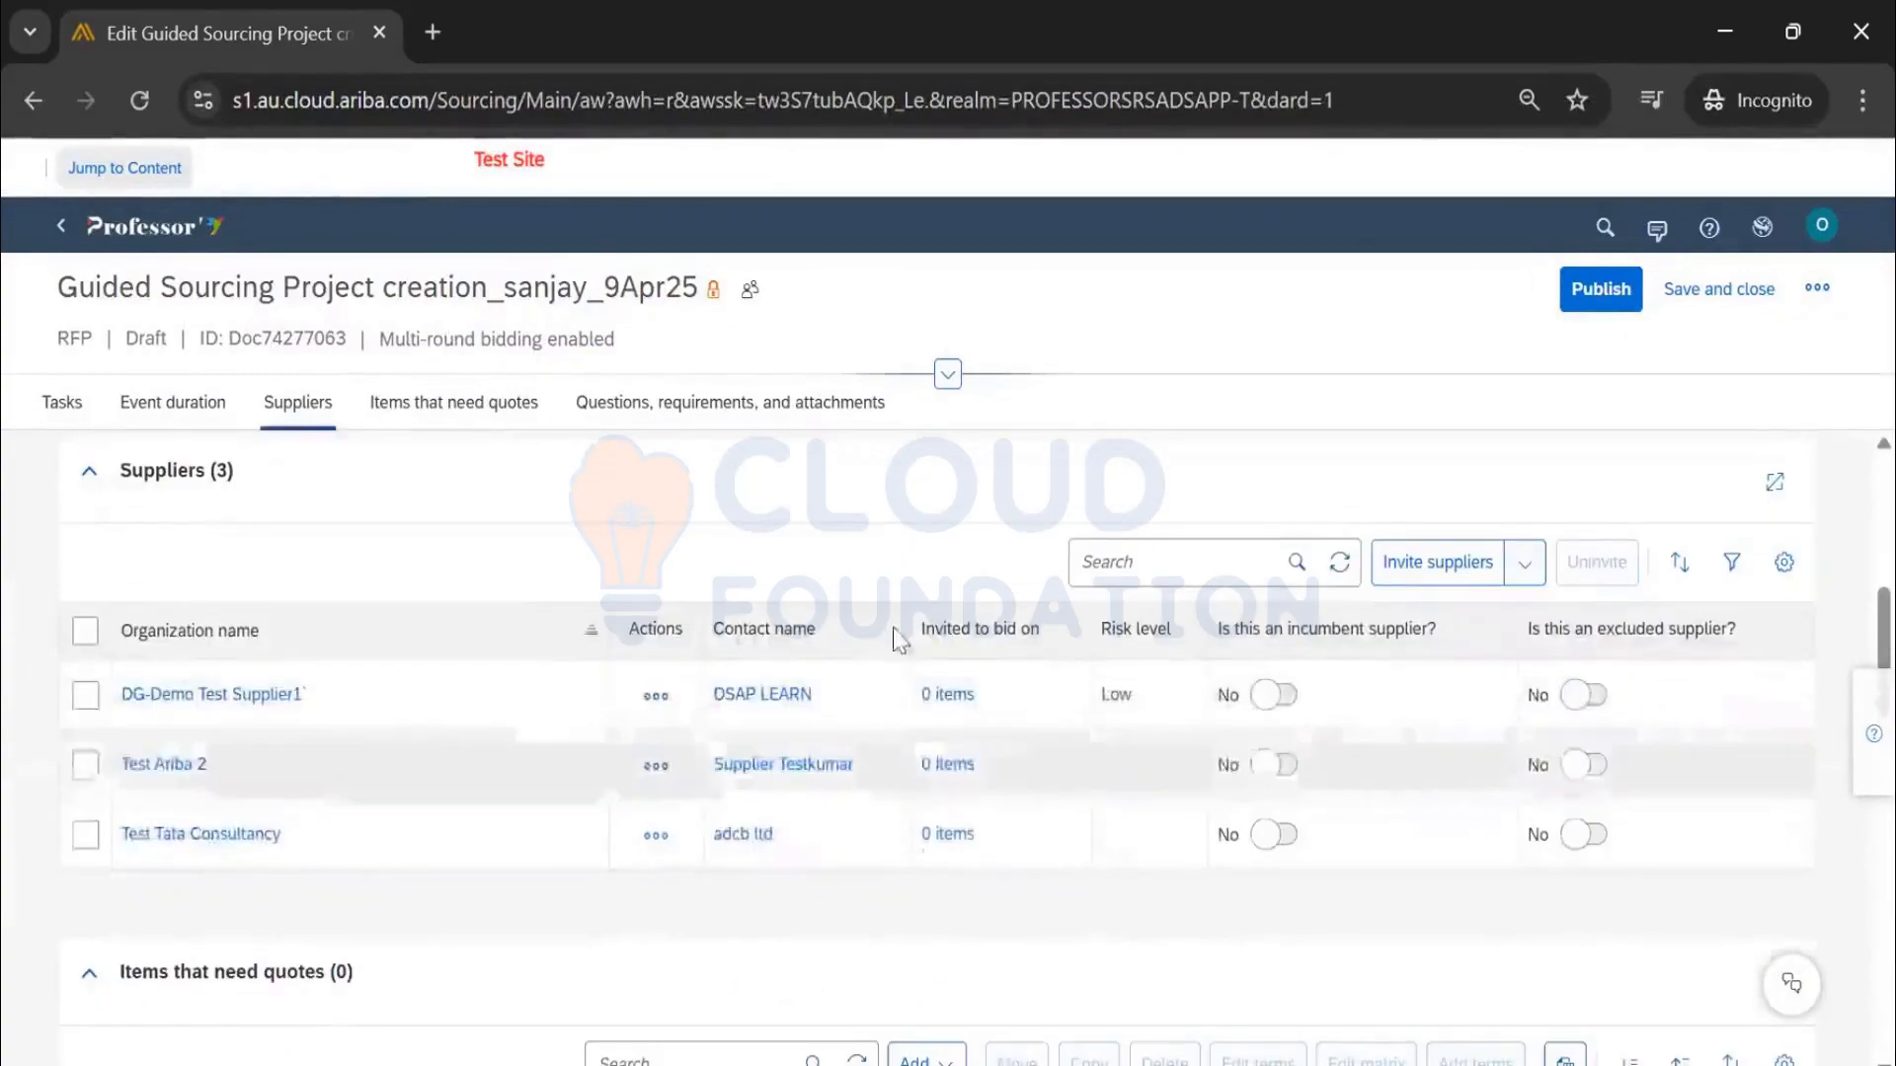
click(89, 472)
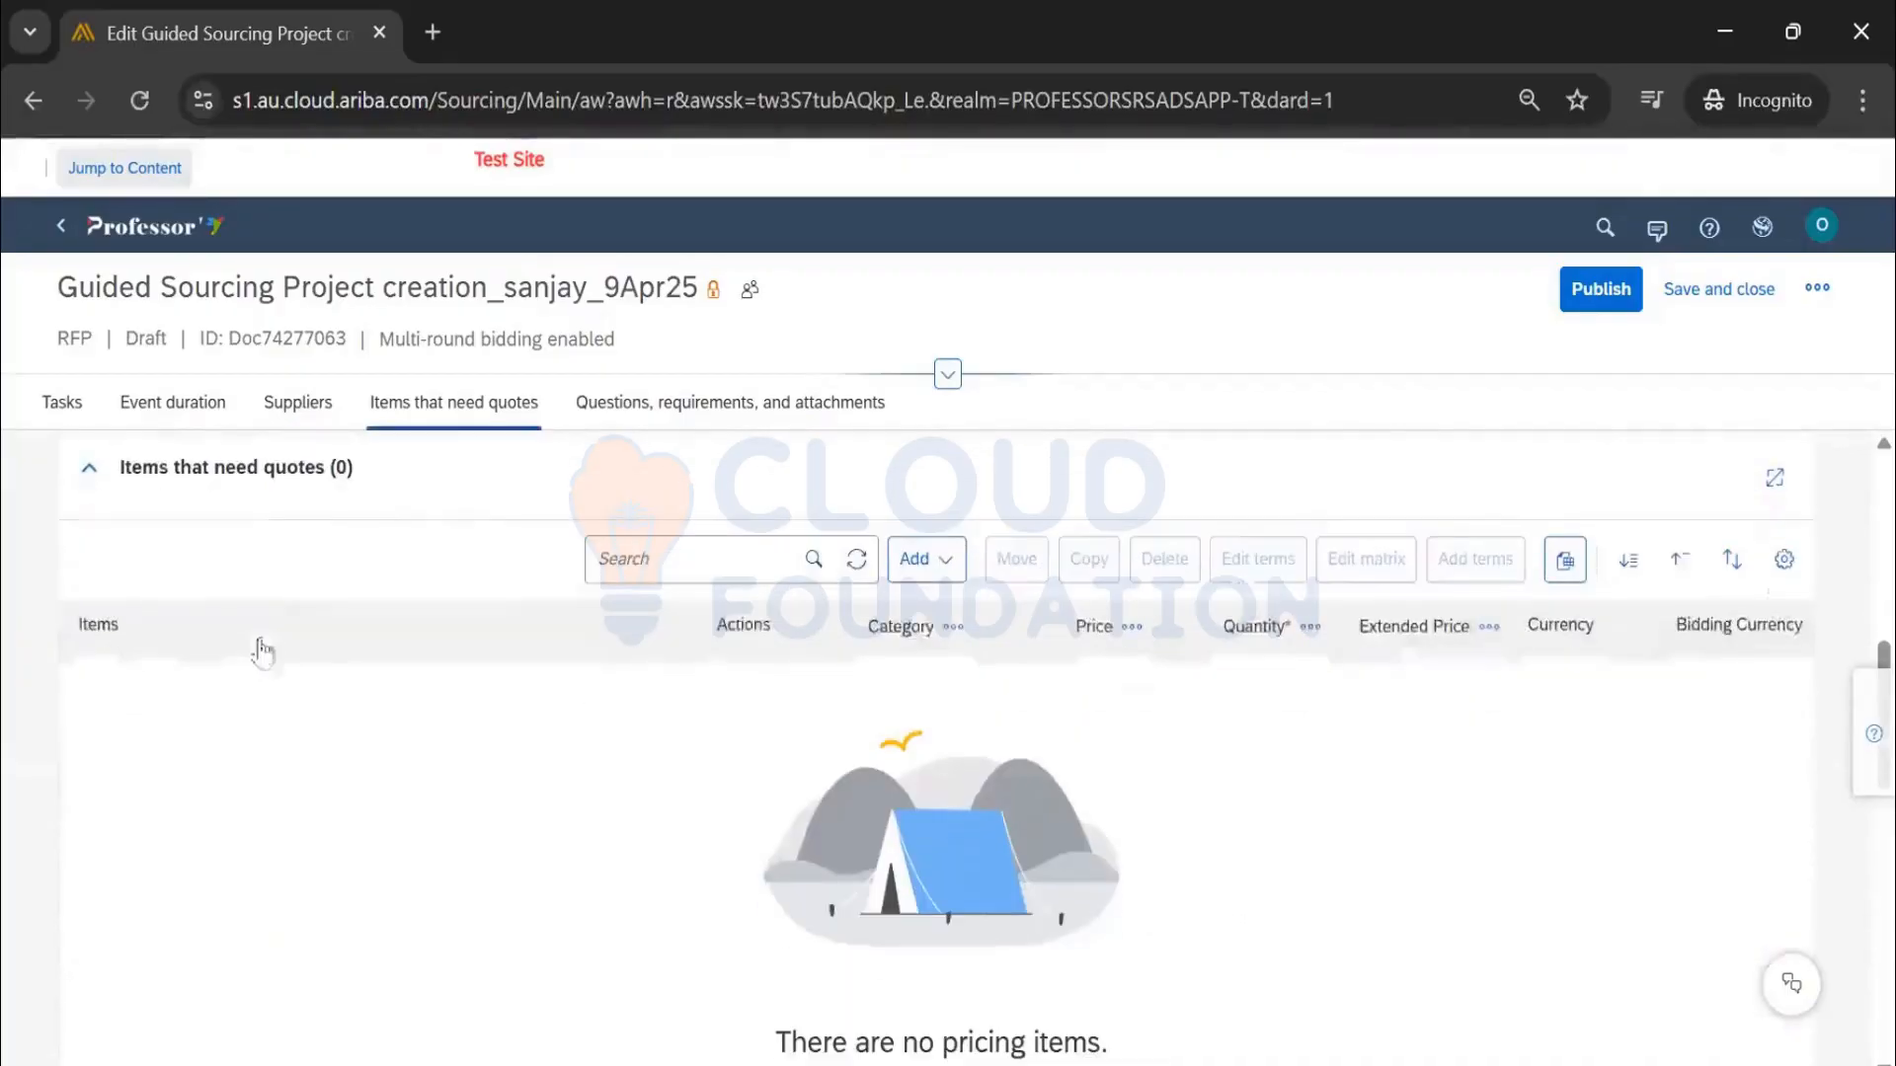
Open the Add dropdown in the Items that need quotes section
scroll(261, 648, down, 2)
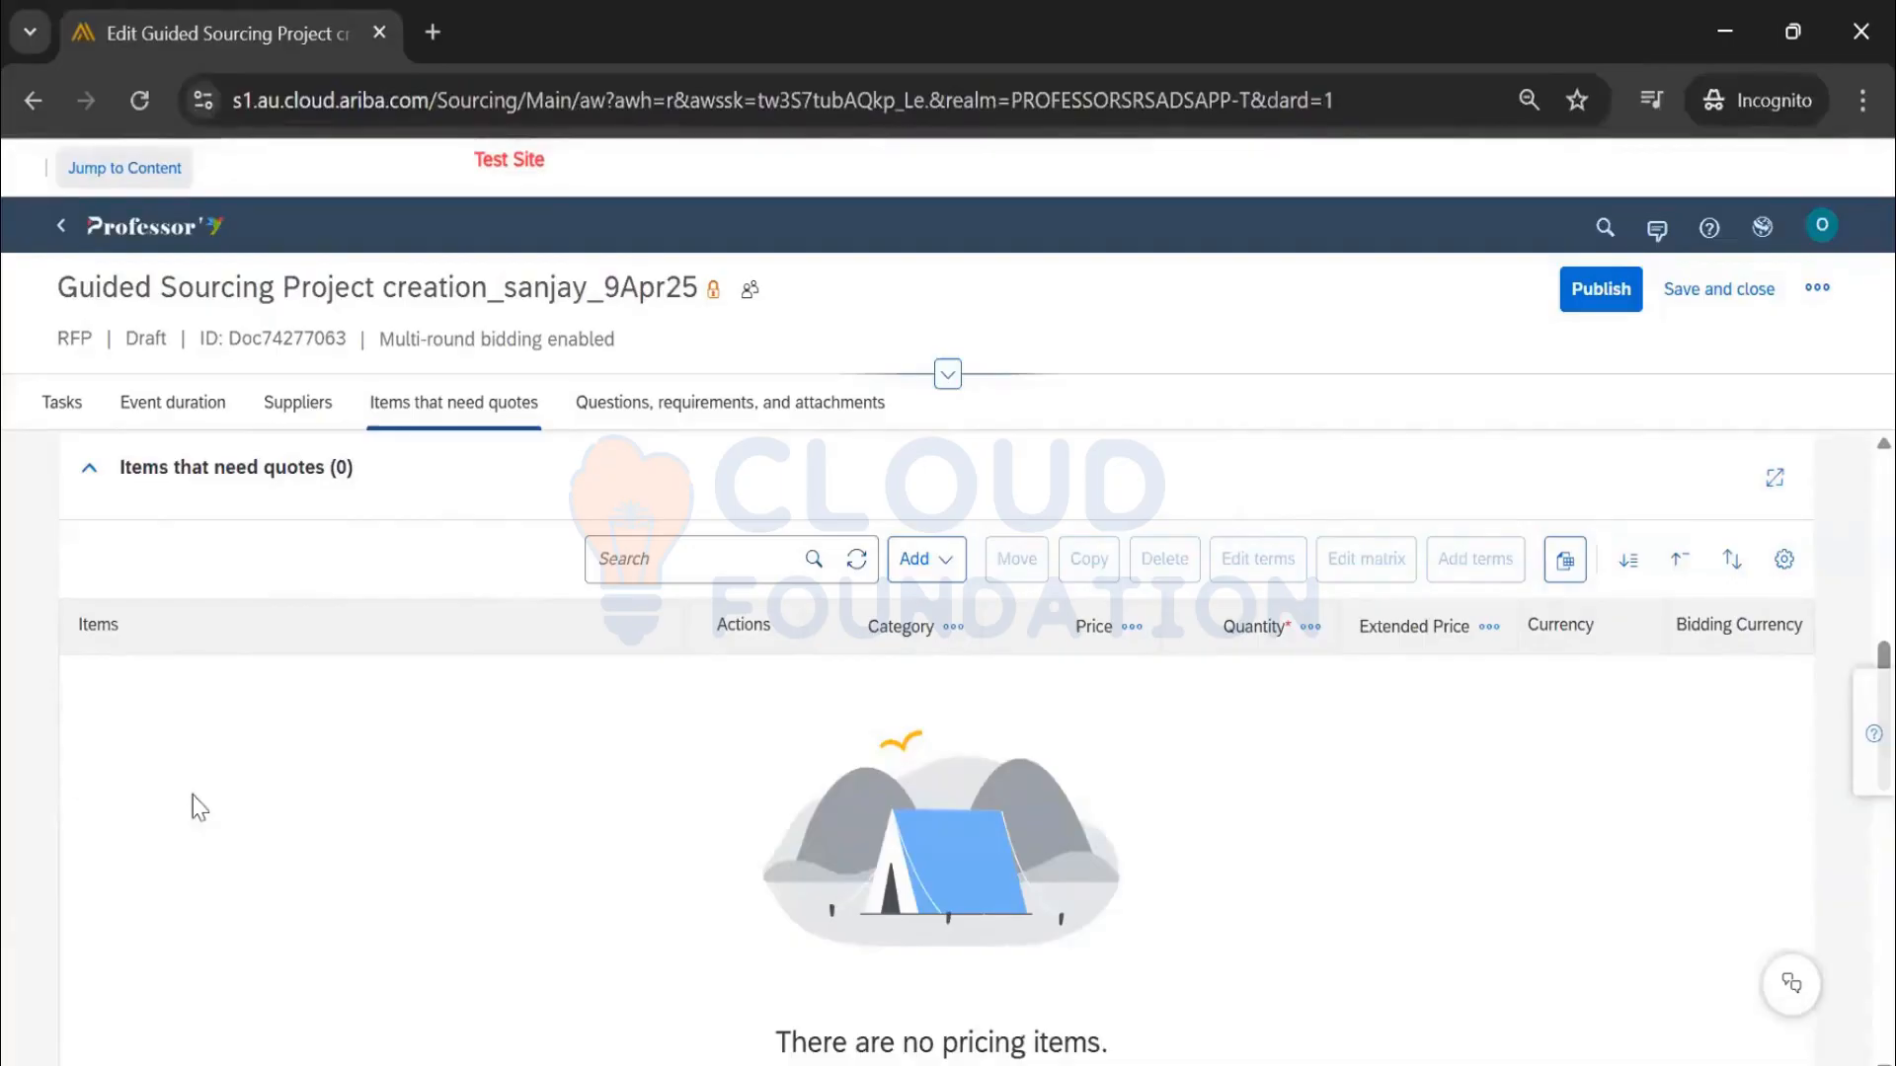
scroll(198, 807, down, 5)
scroll(119, 719, up, 3)
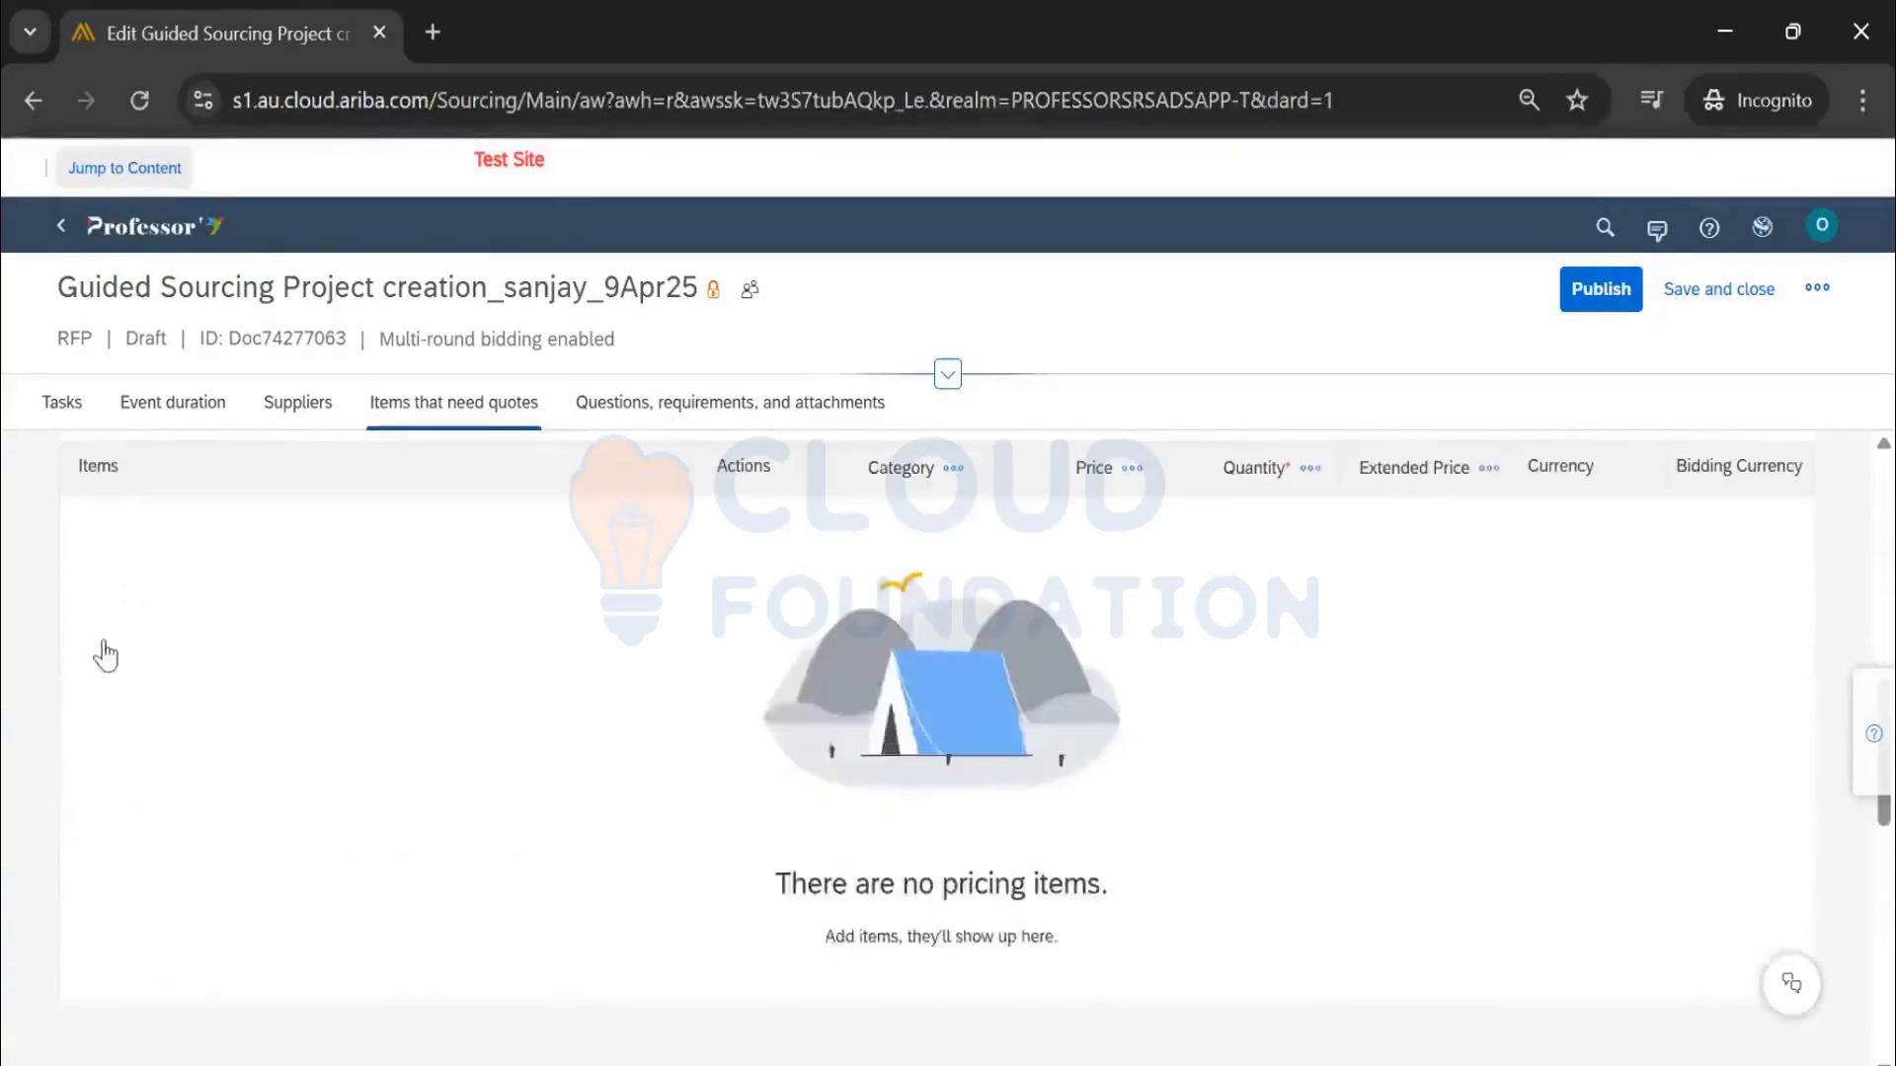
scroll(106, 655, up, 3)
scroll(143, 968, down, 5)
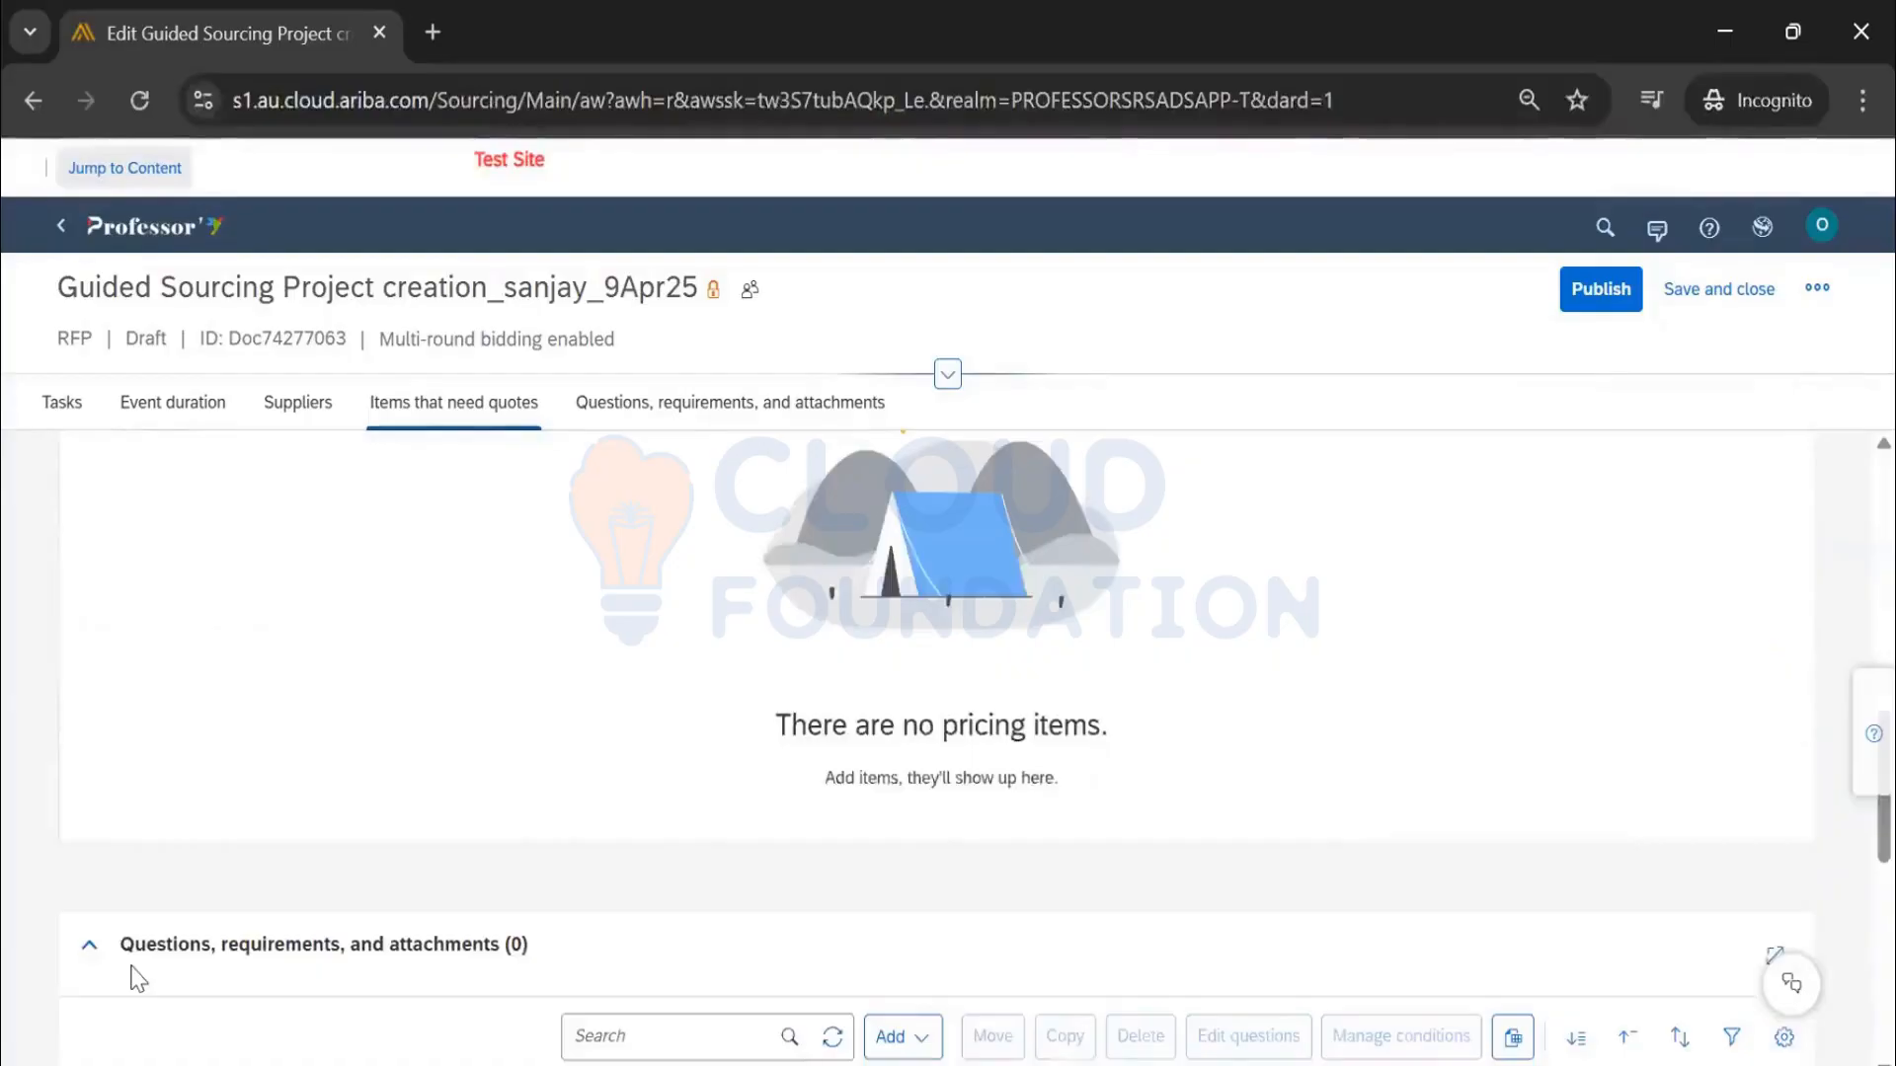
scroll(692, 780, up, 5)
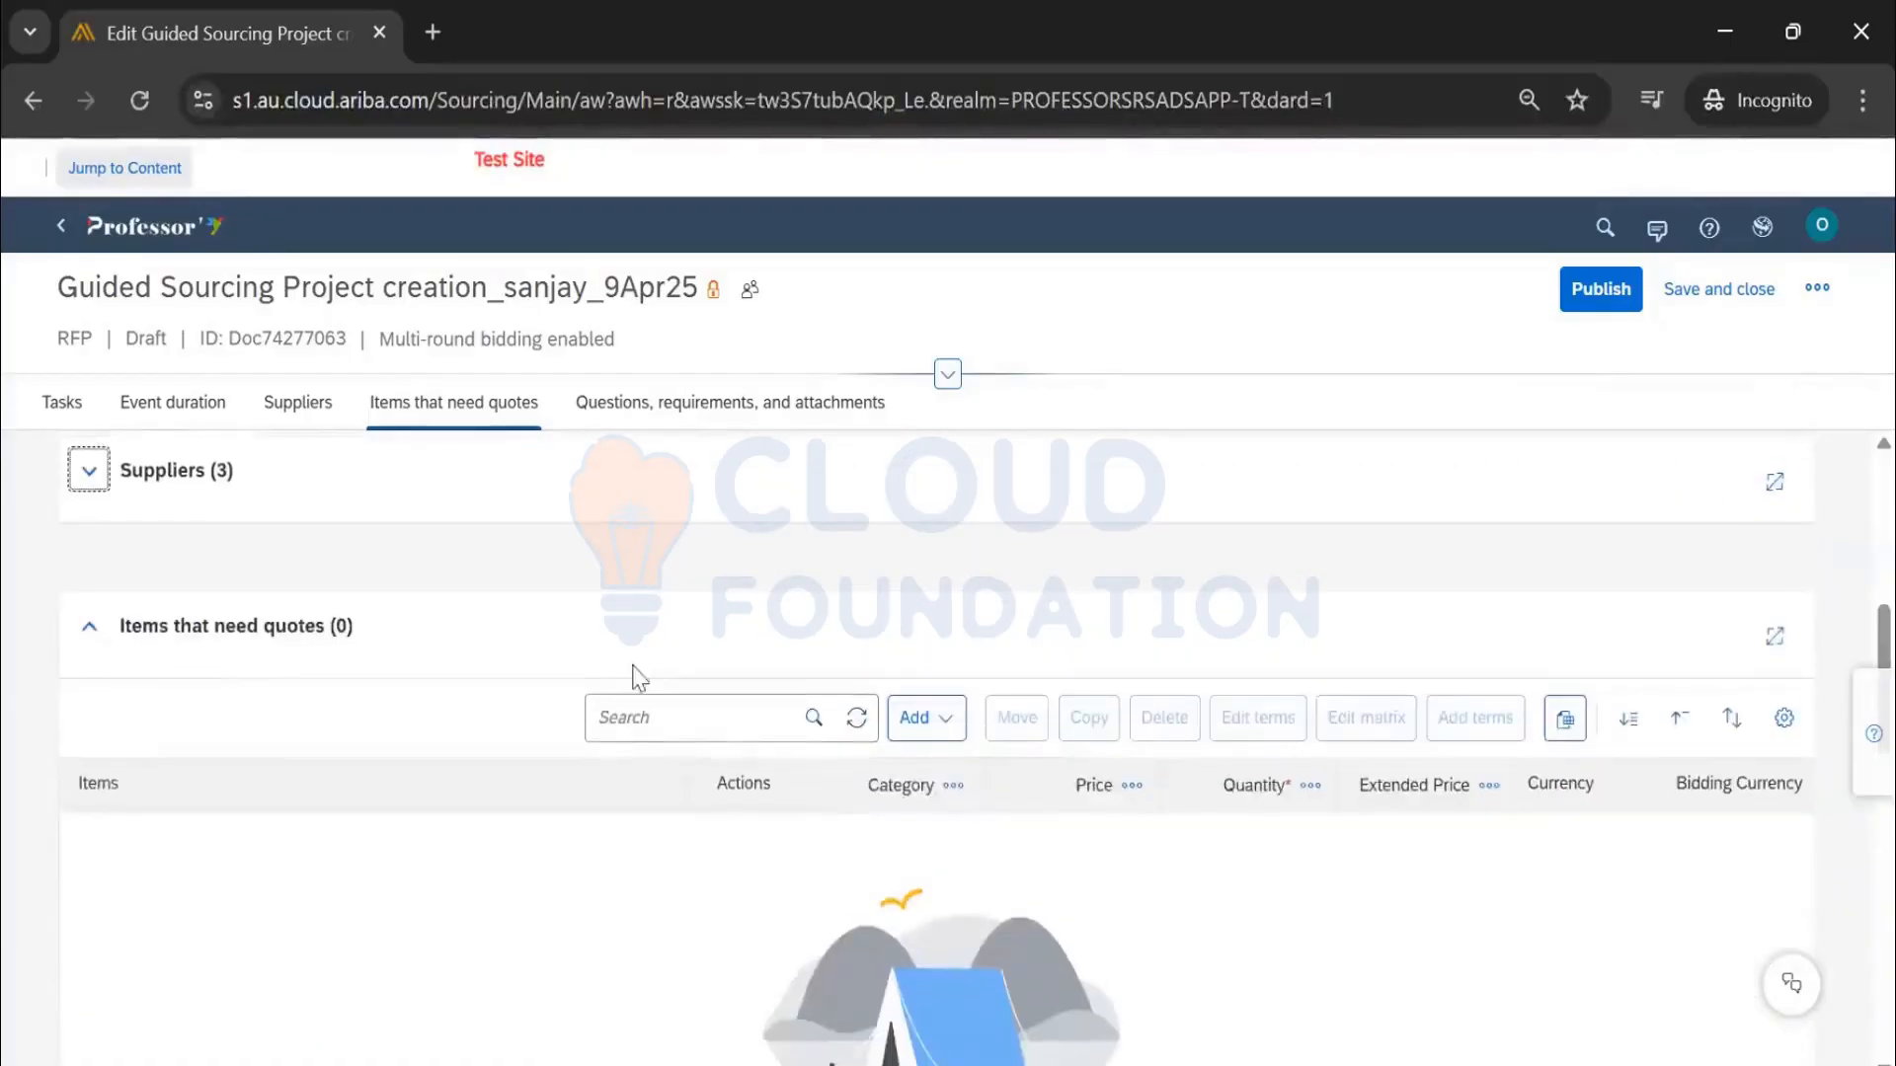
click(951, 729)
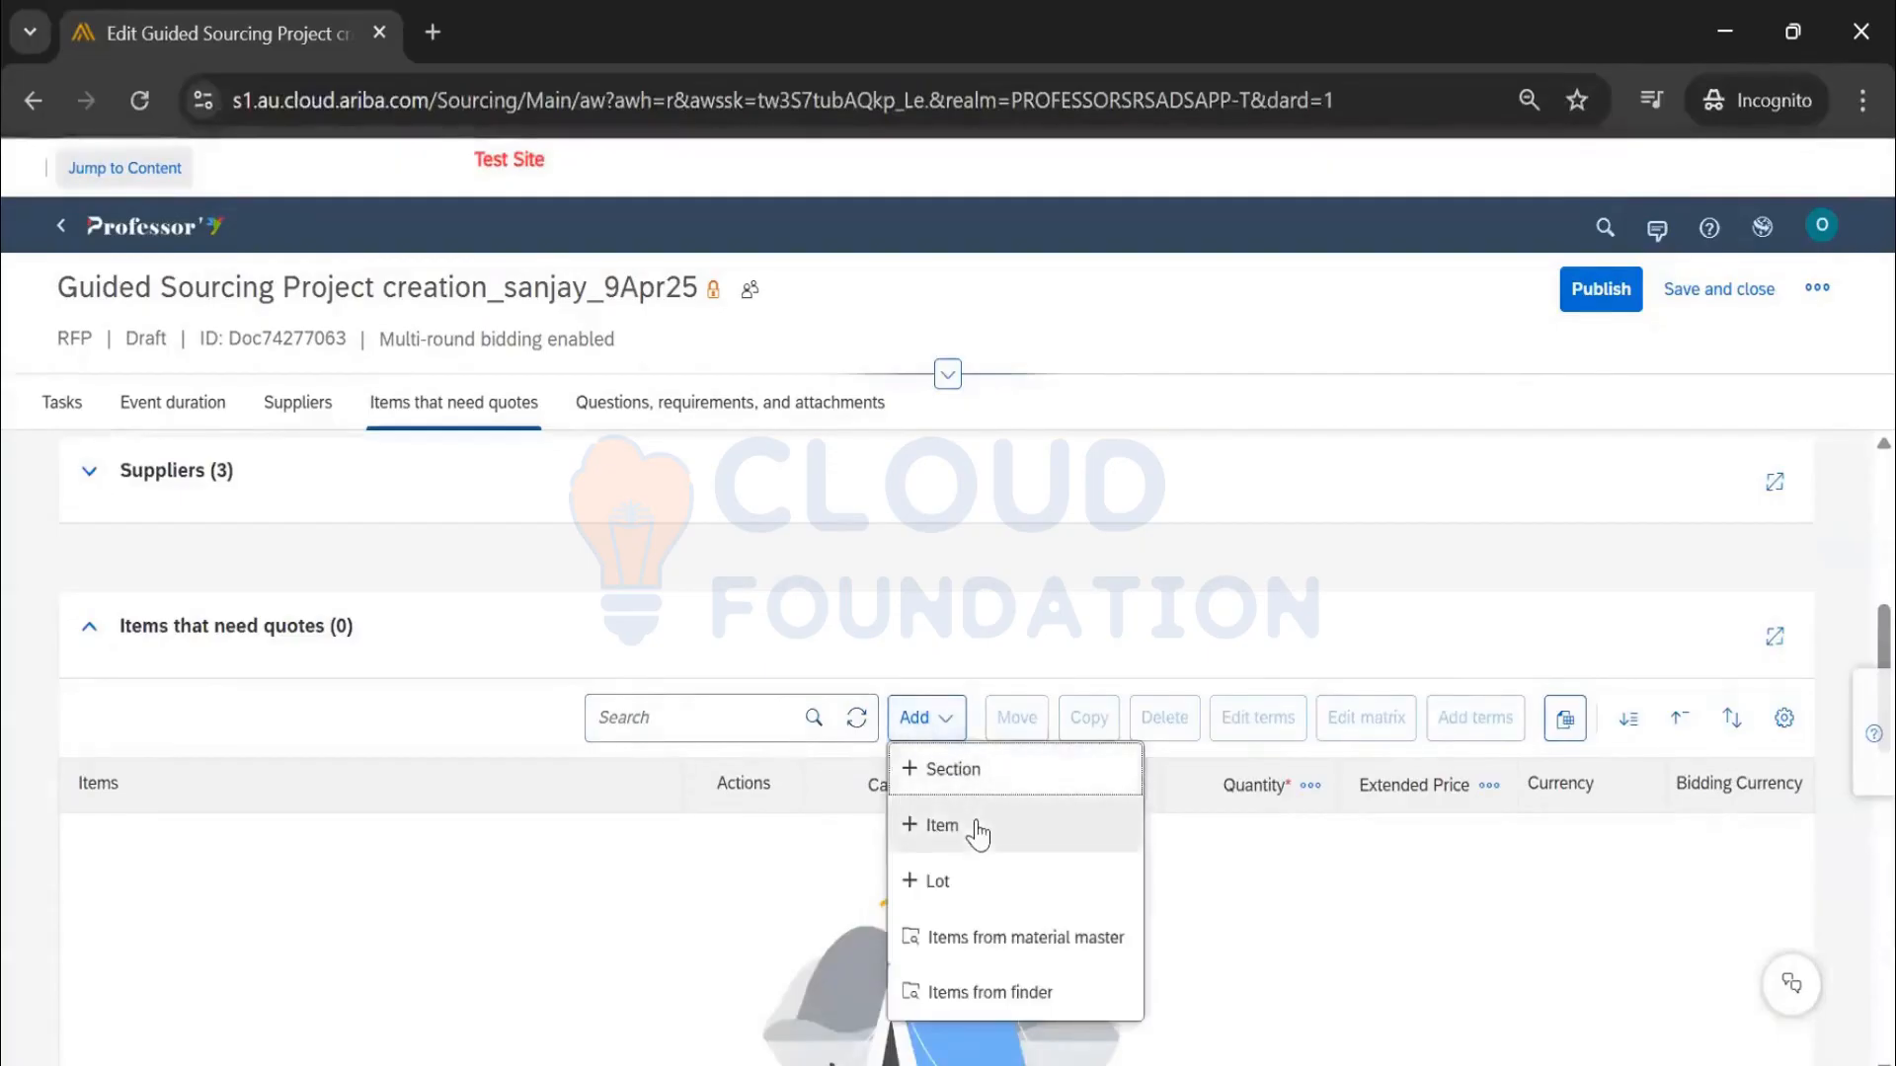
Start a new line item named 'macbook' and give it a description
click(977, 829)
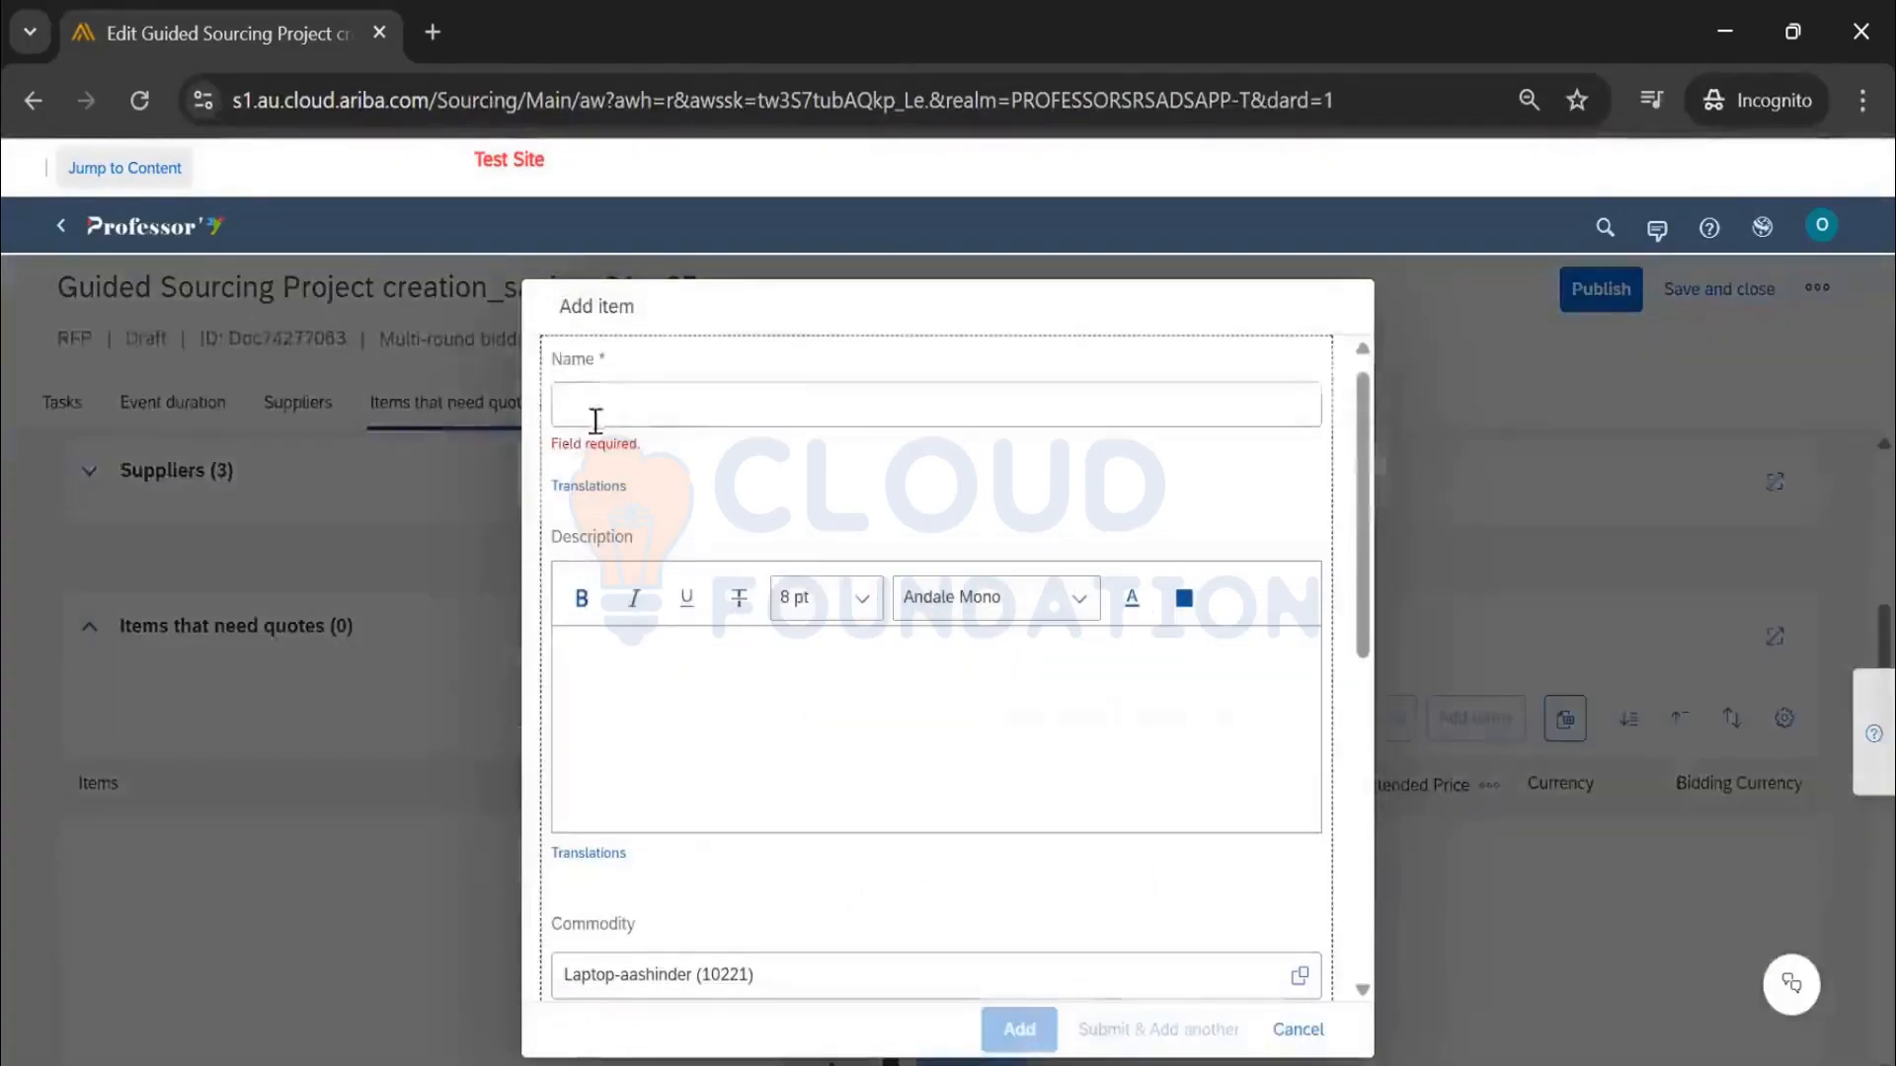
click(635, 388)
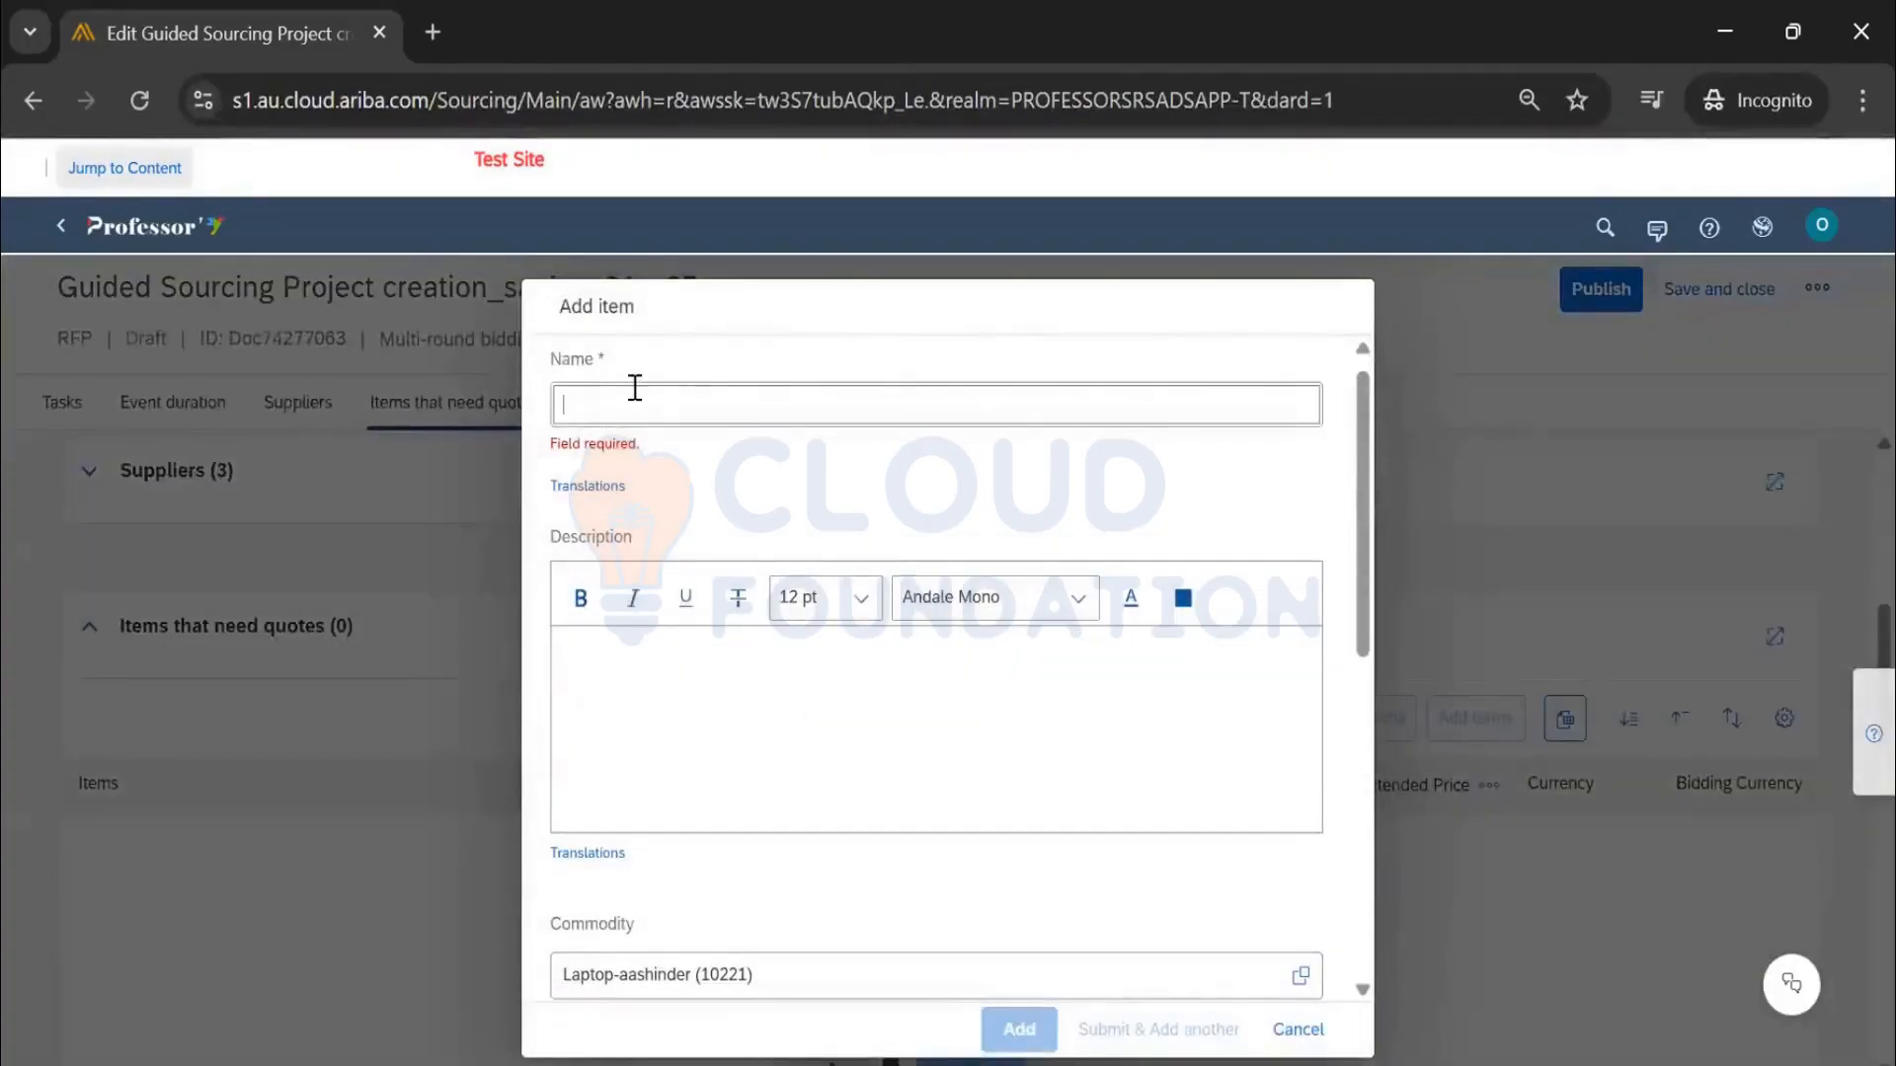
text(macbook)
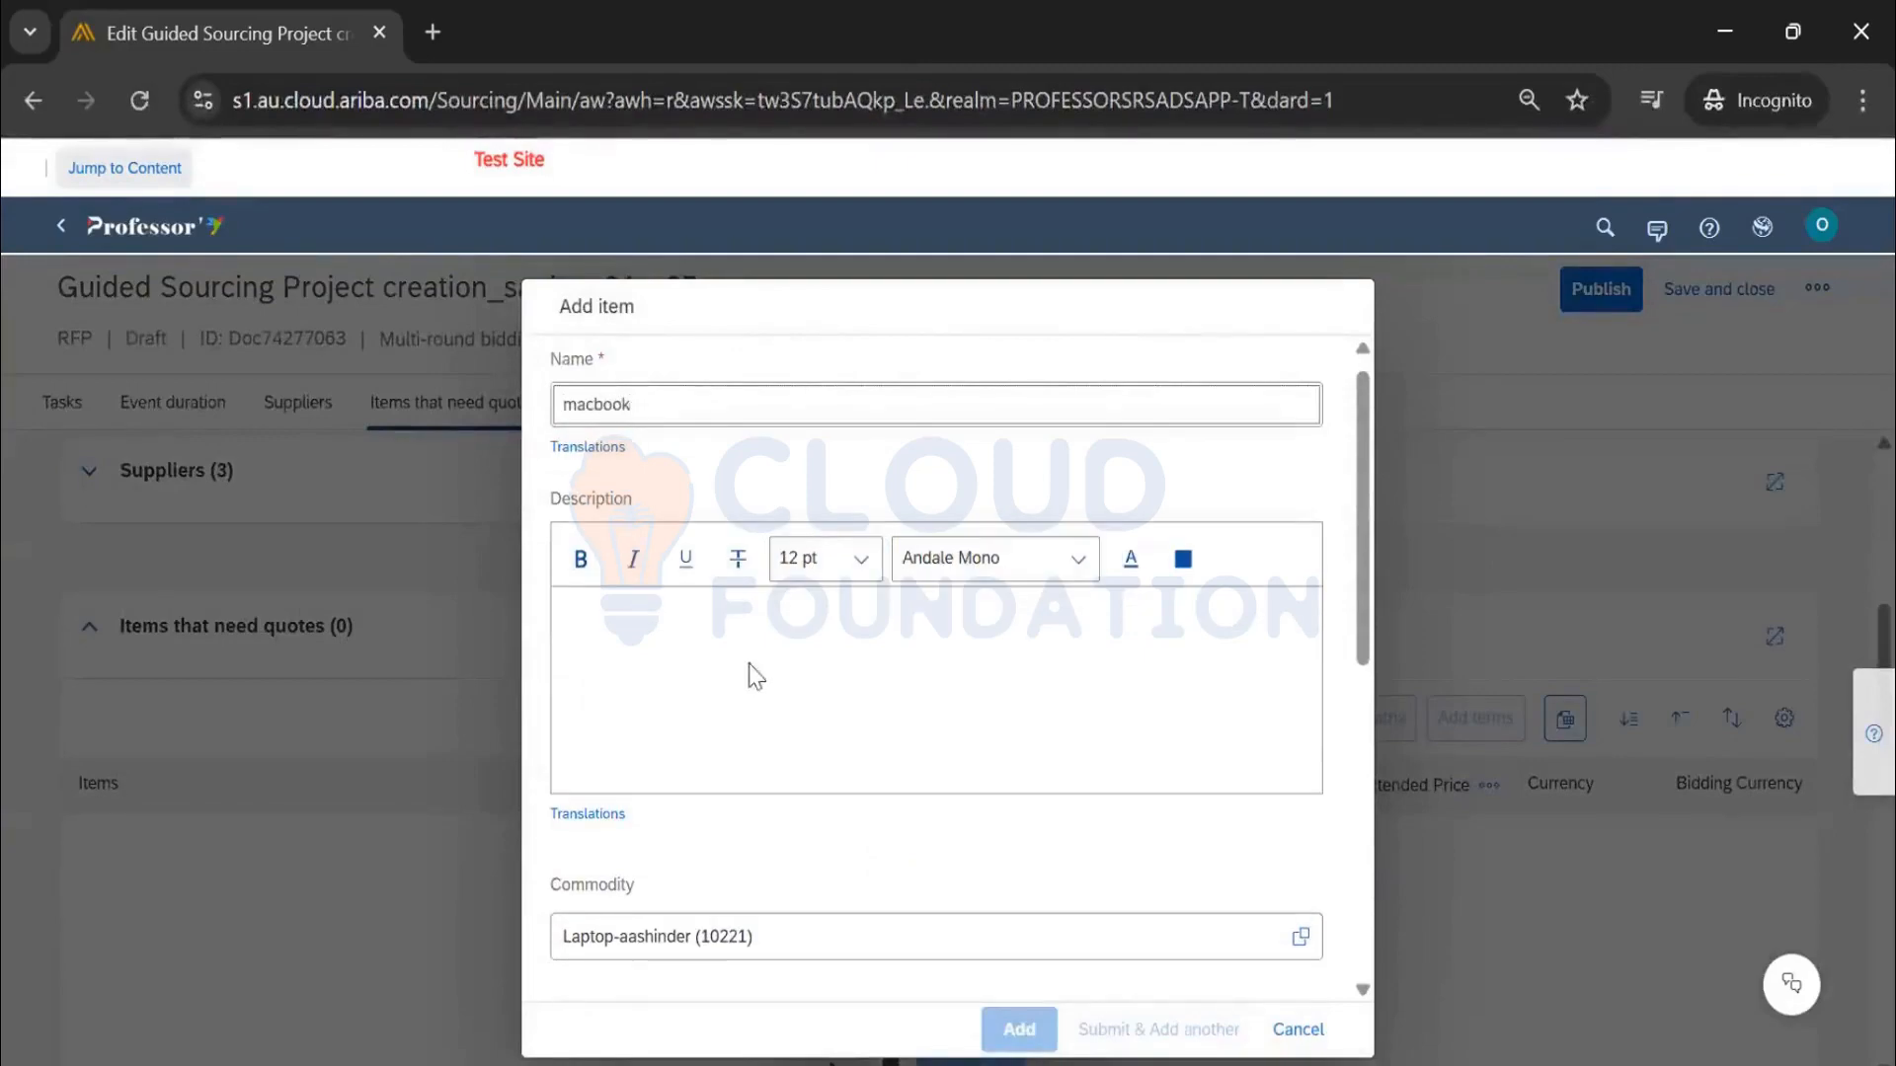
click(758, 623)
text(macbook)
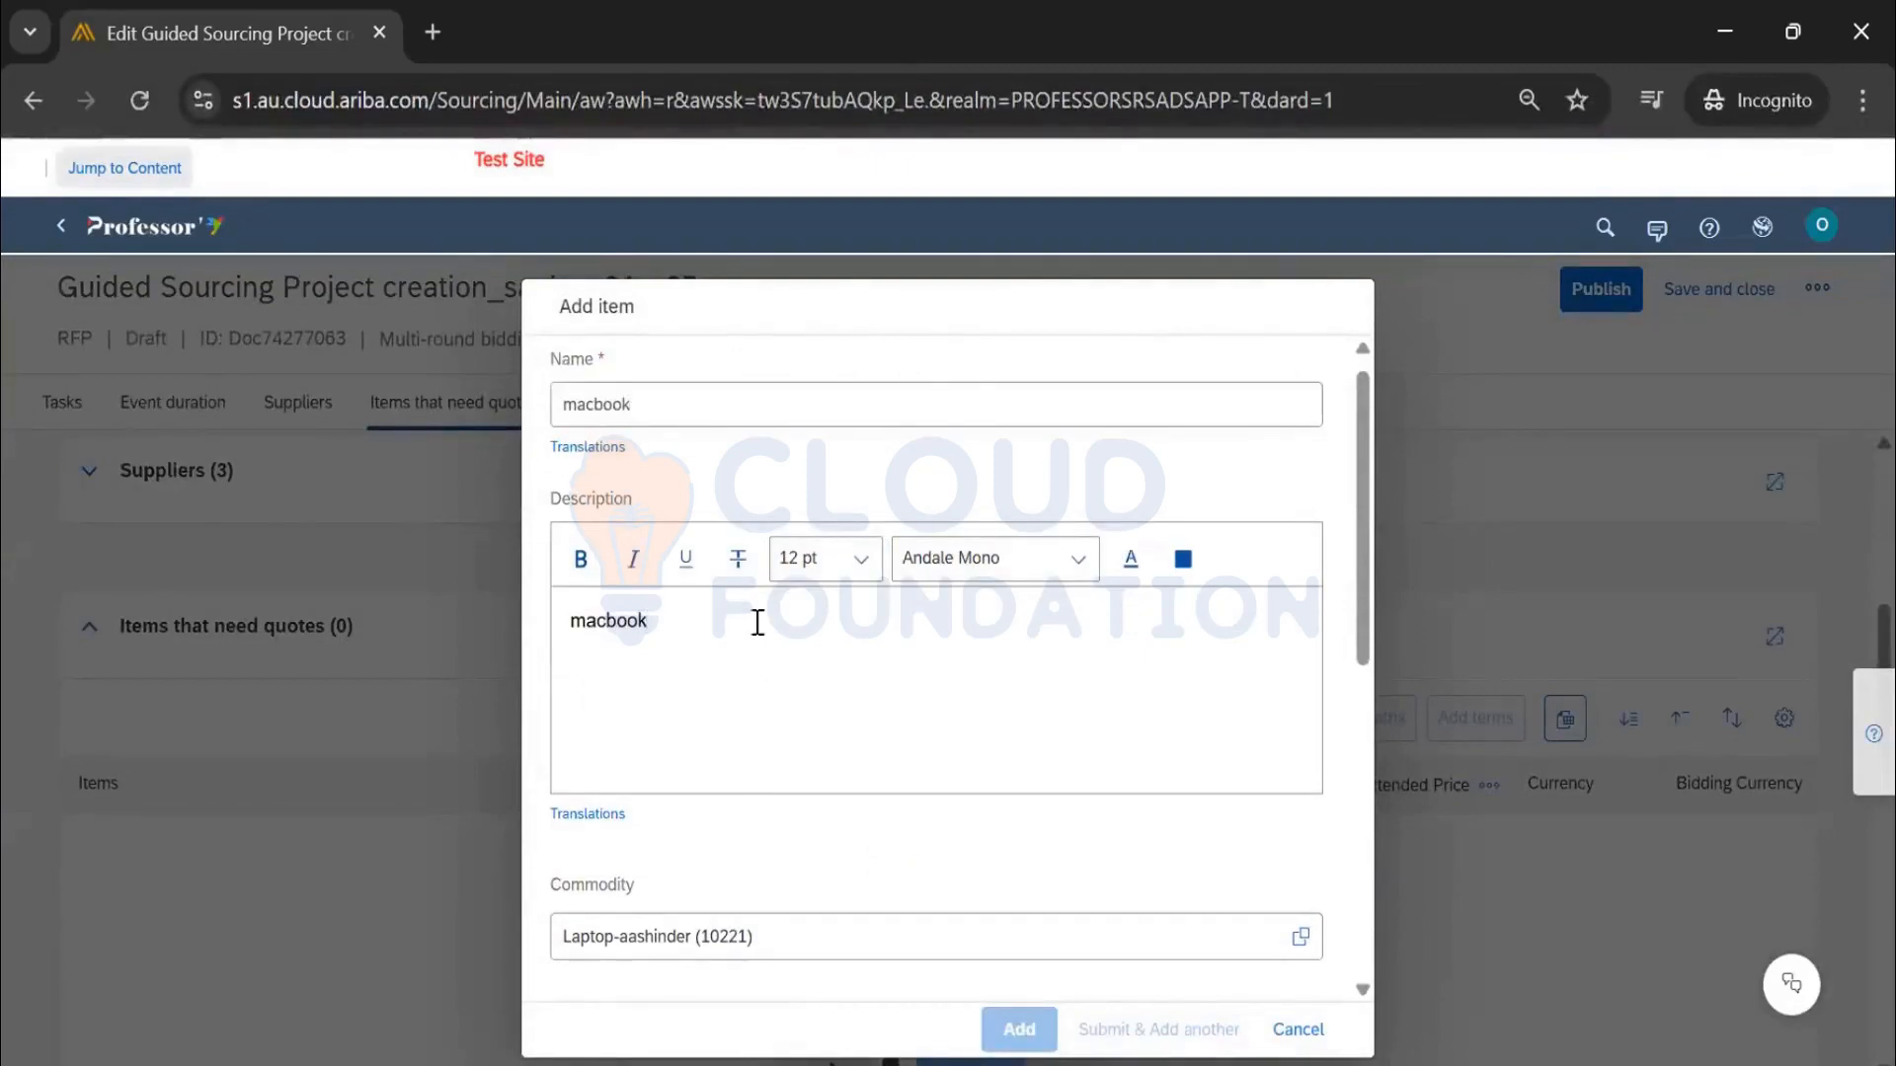
Price it at 1,000 USD (historic 1,100, reserve 800), quantity 2, require a response, and add it
scroll(757, 623, down, 7)
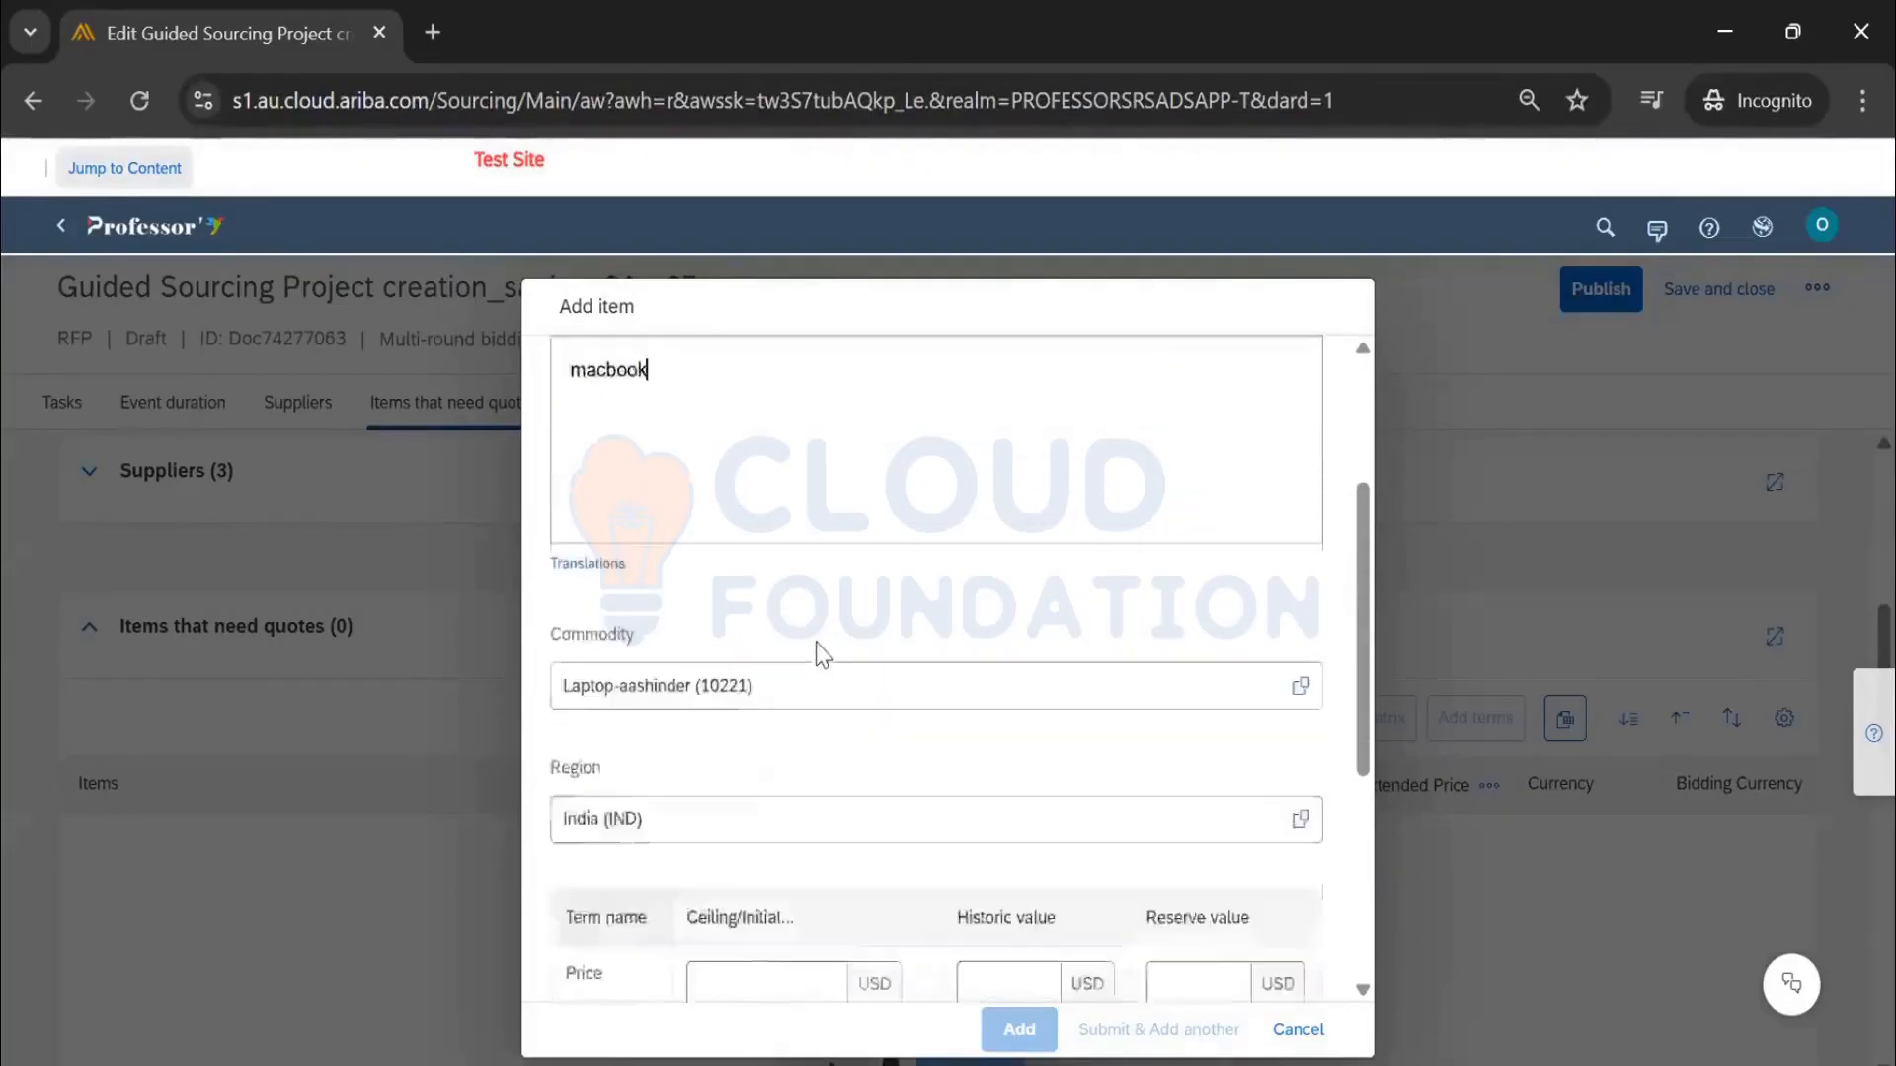
click(821, 602)
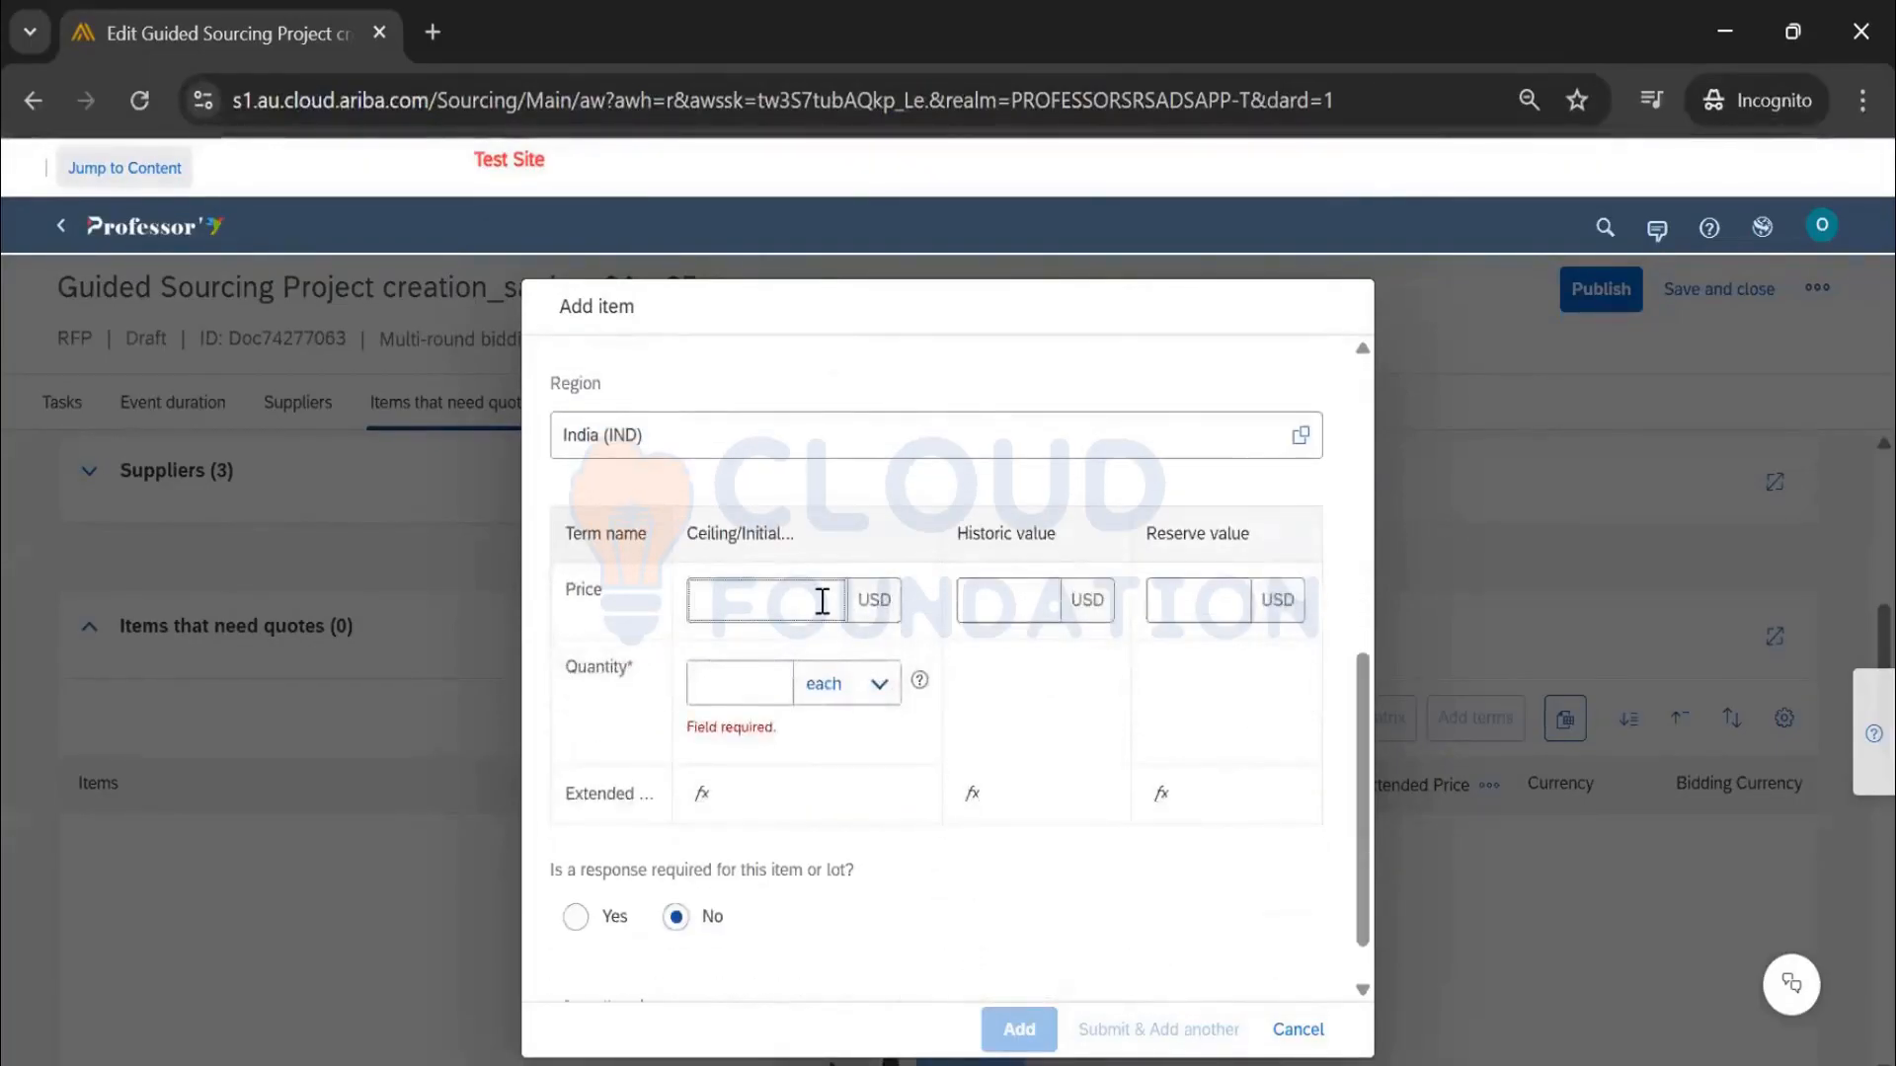
text(1,000)
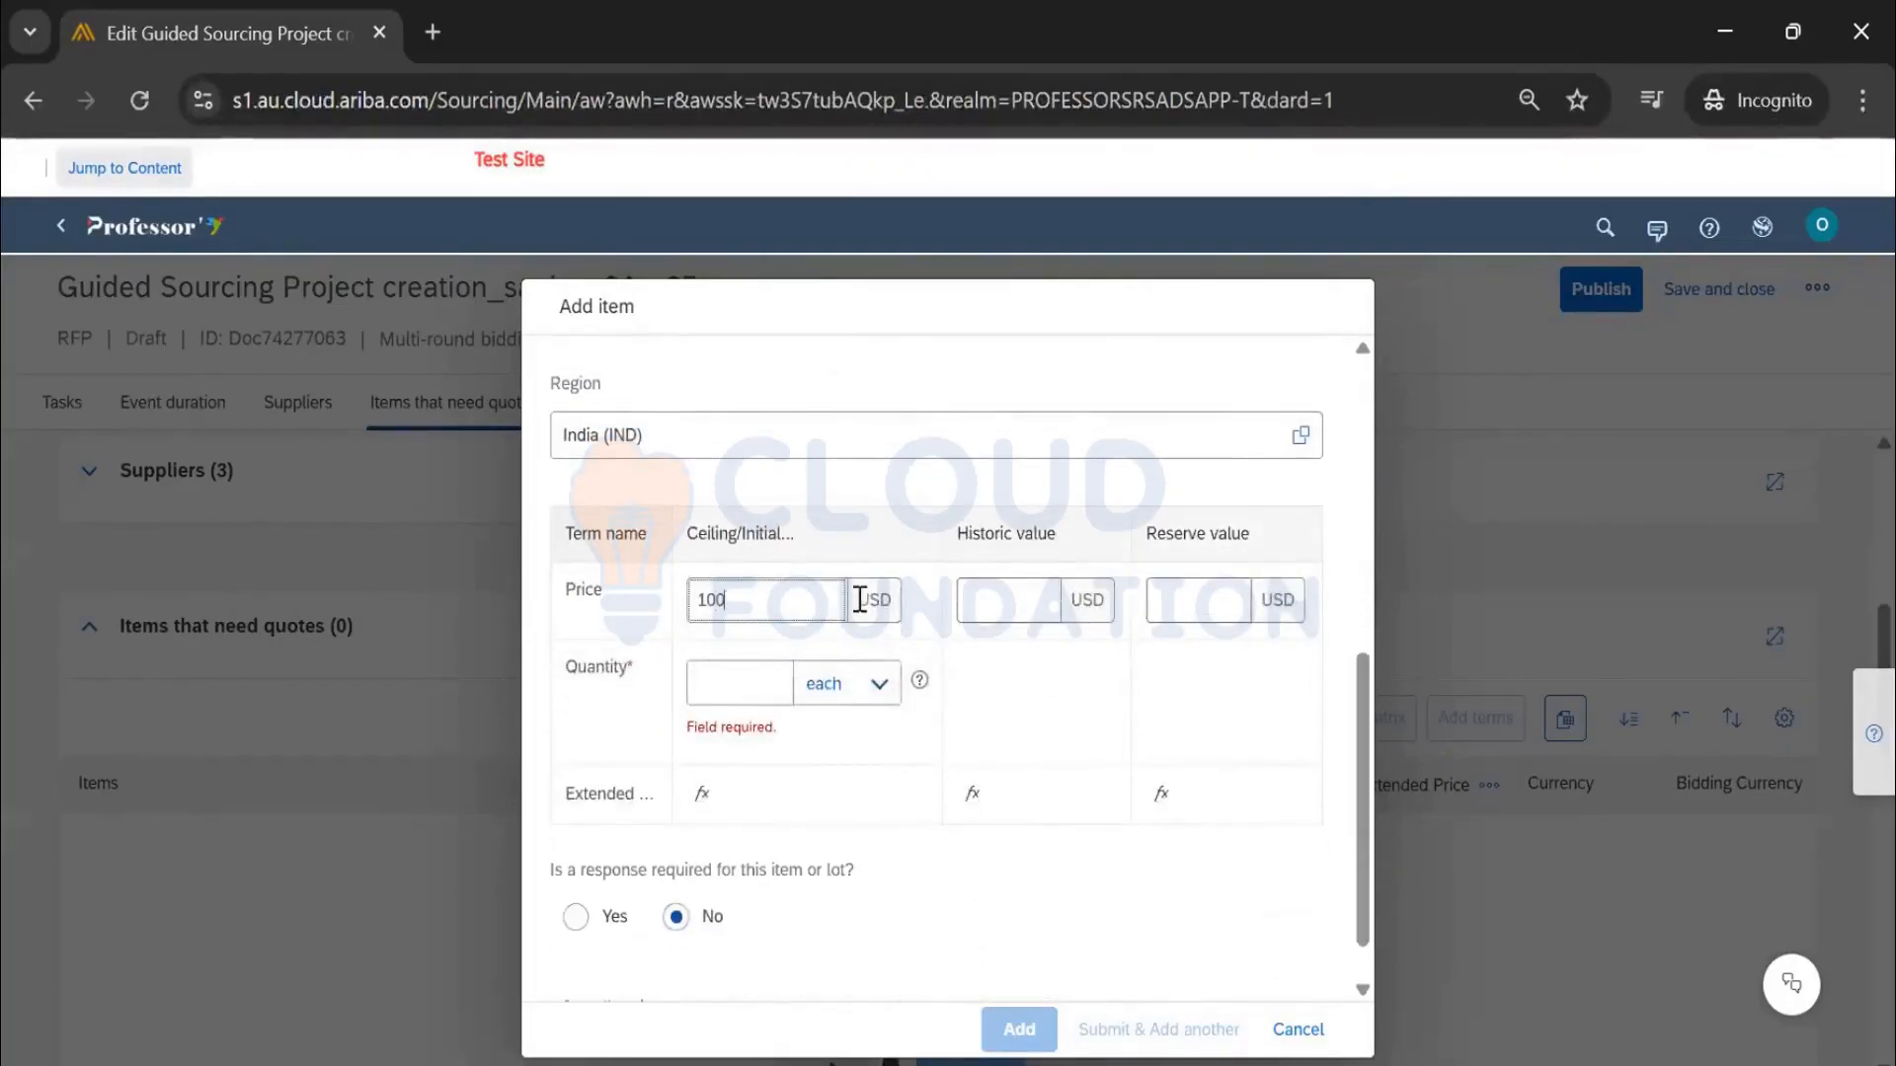
click(1025, 598)
text(10)
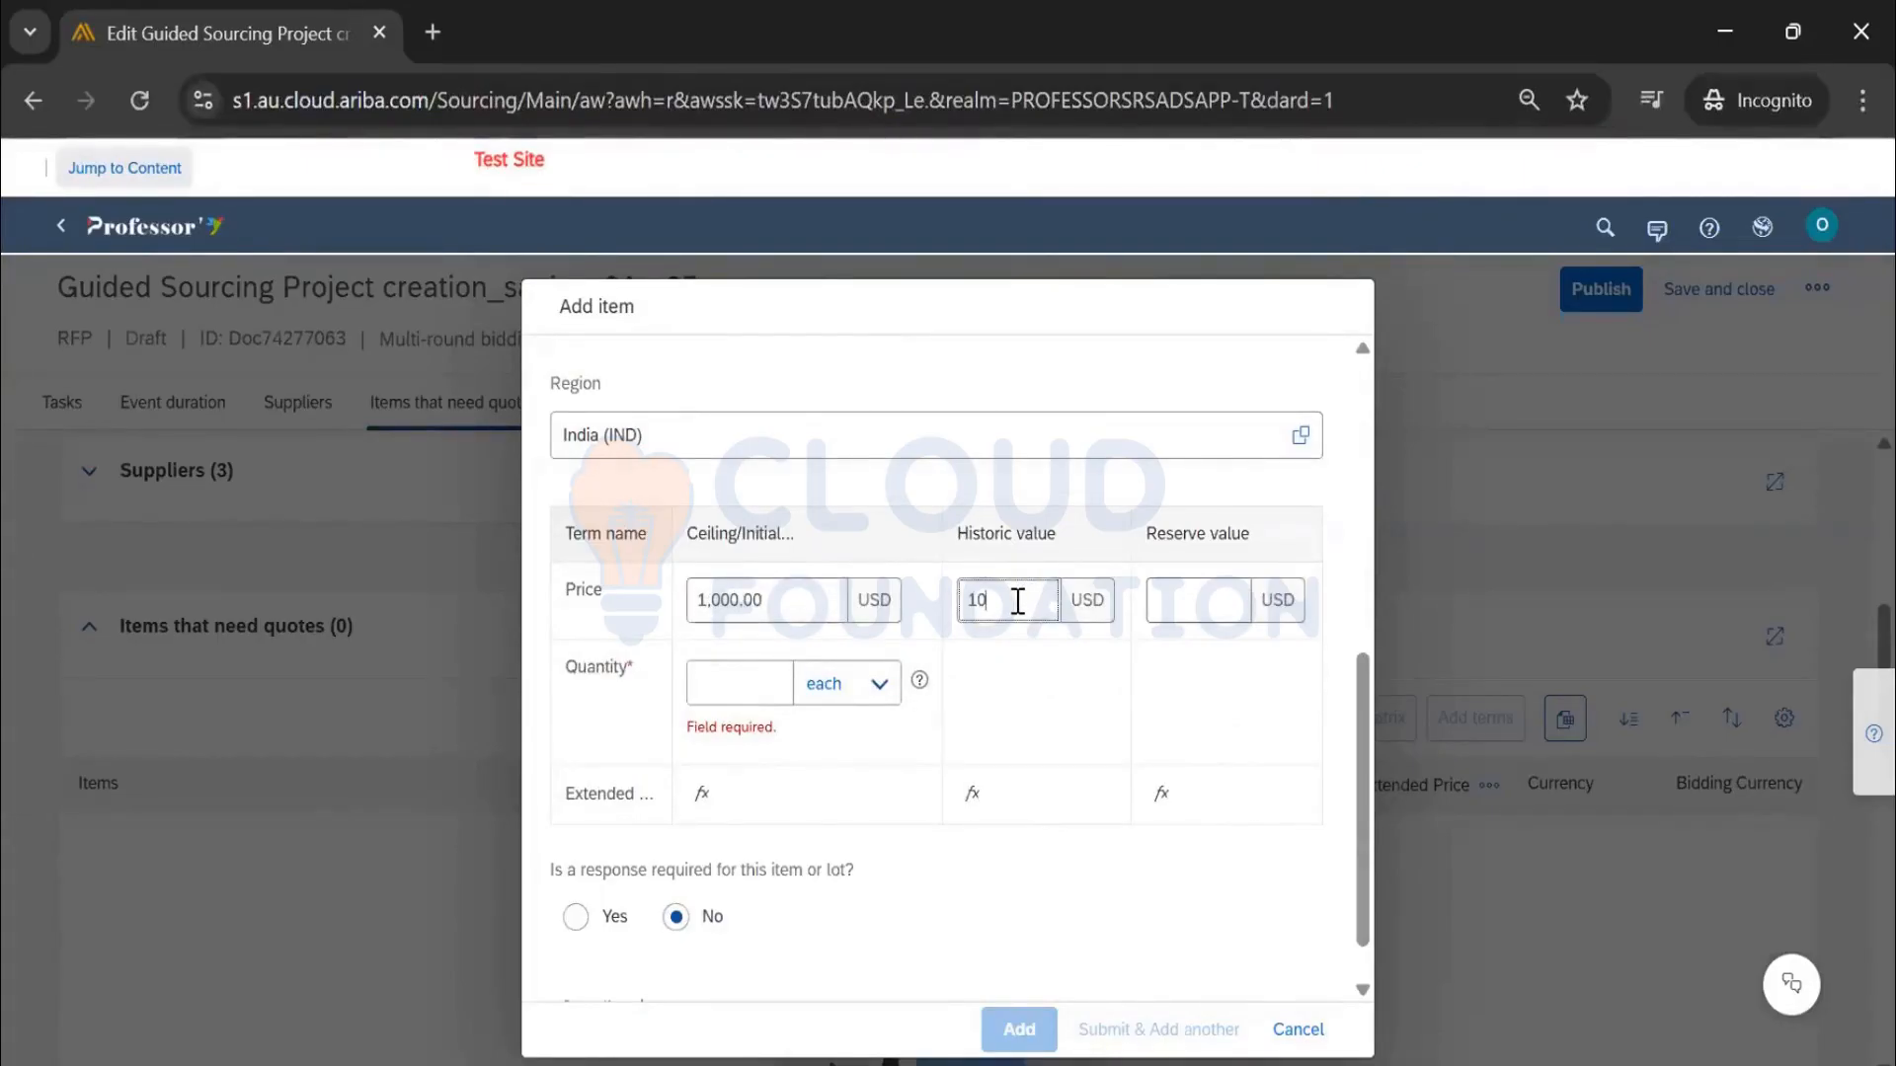
text(1100)
click(1203, 605)
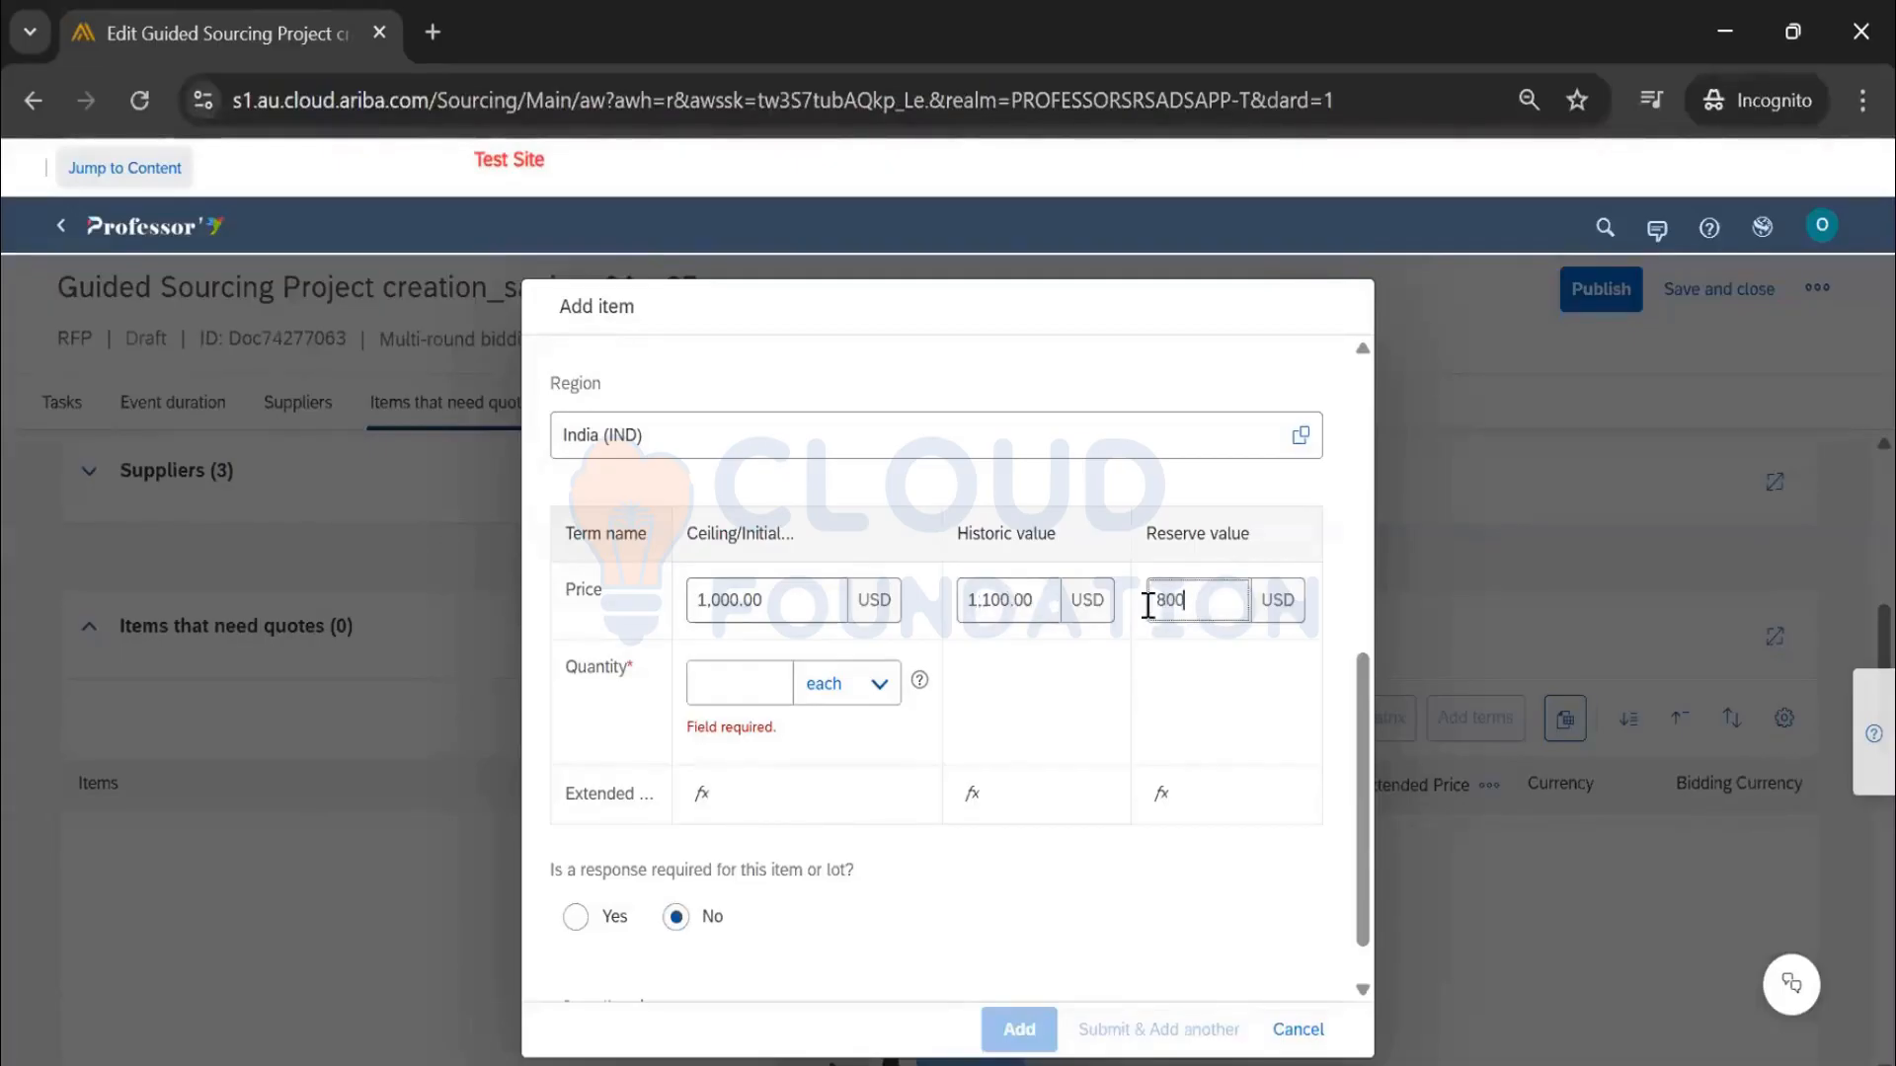
click(755, 674)
text(2)
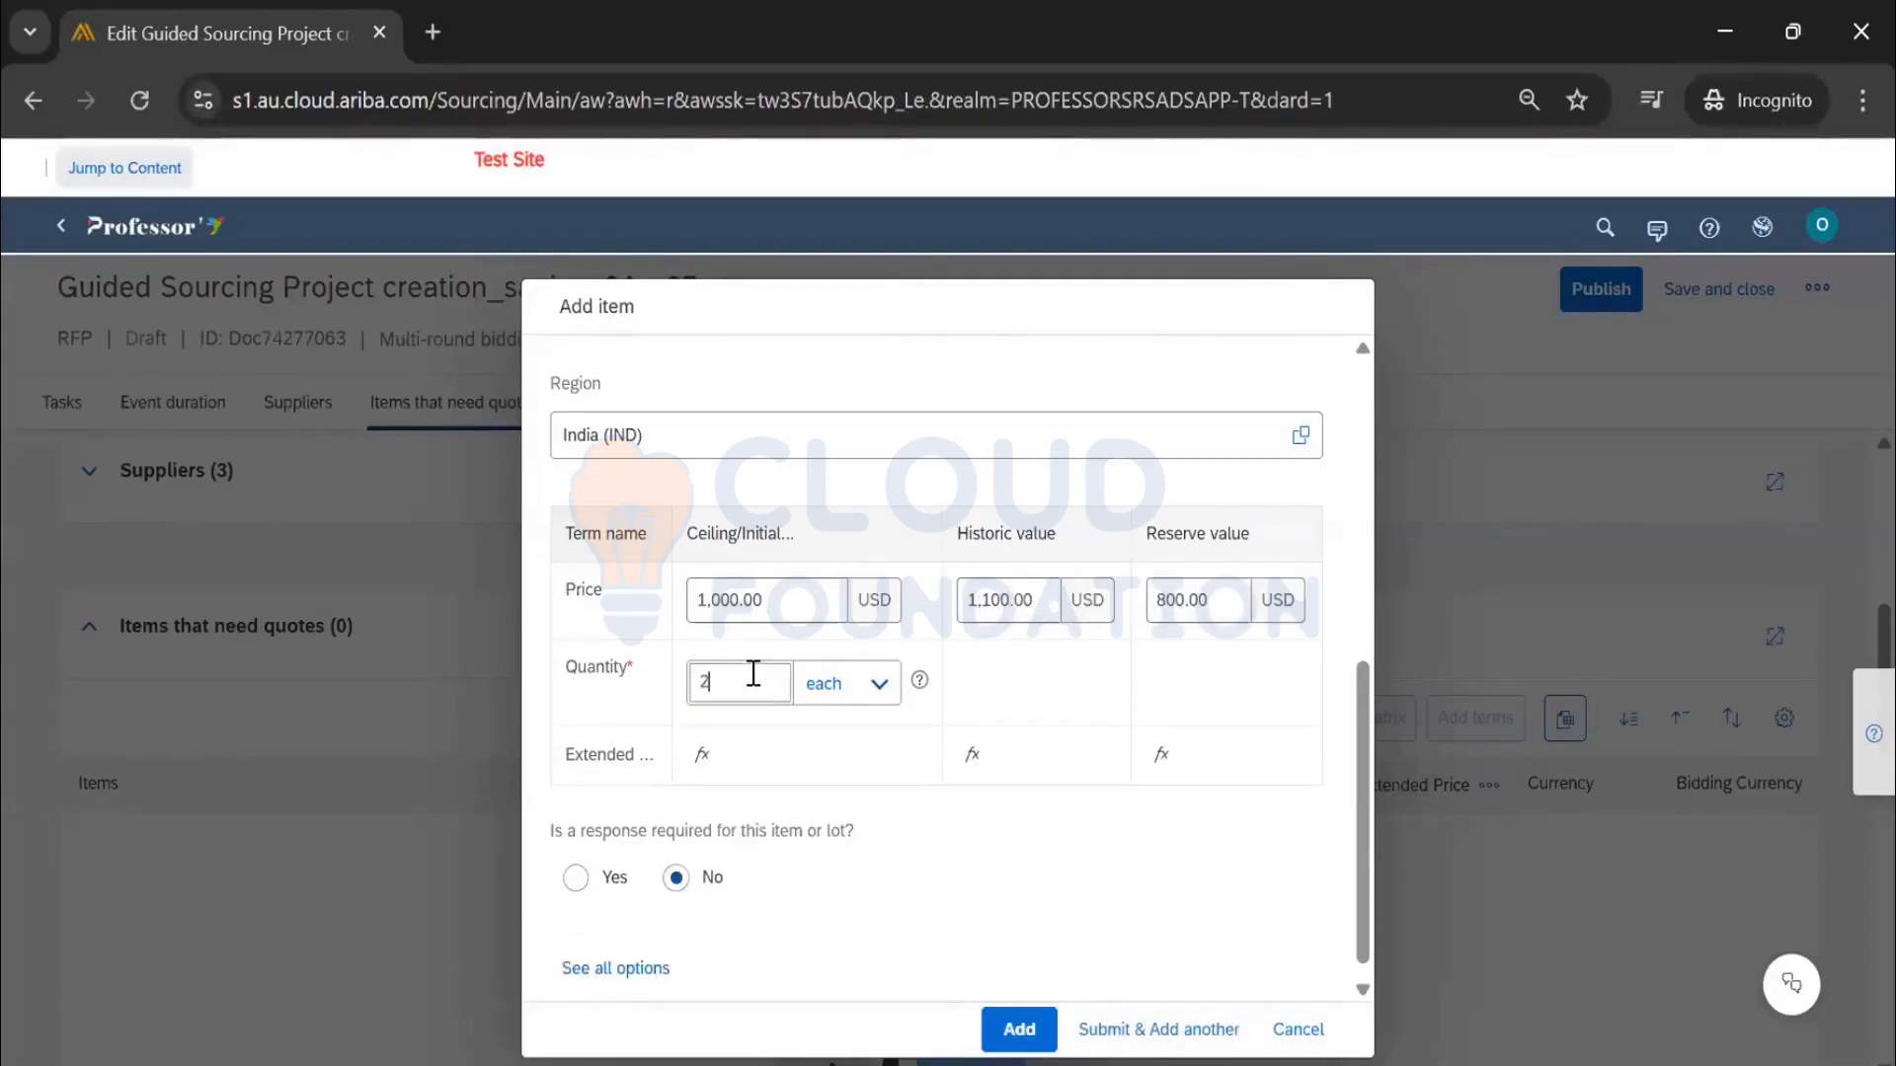
click(576, 878)
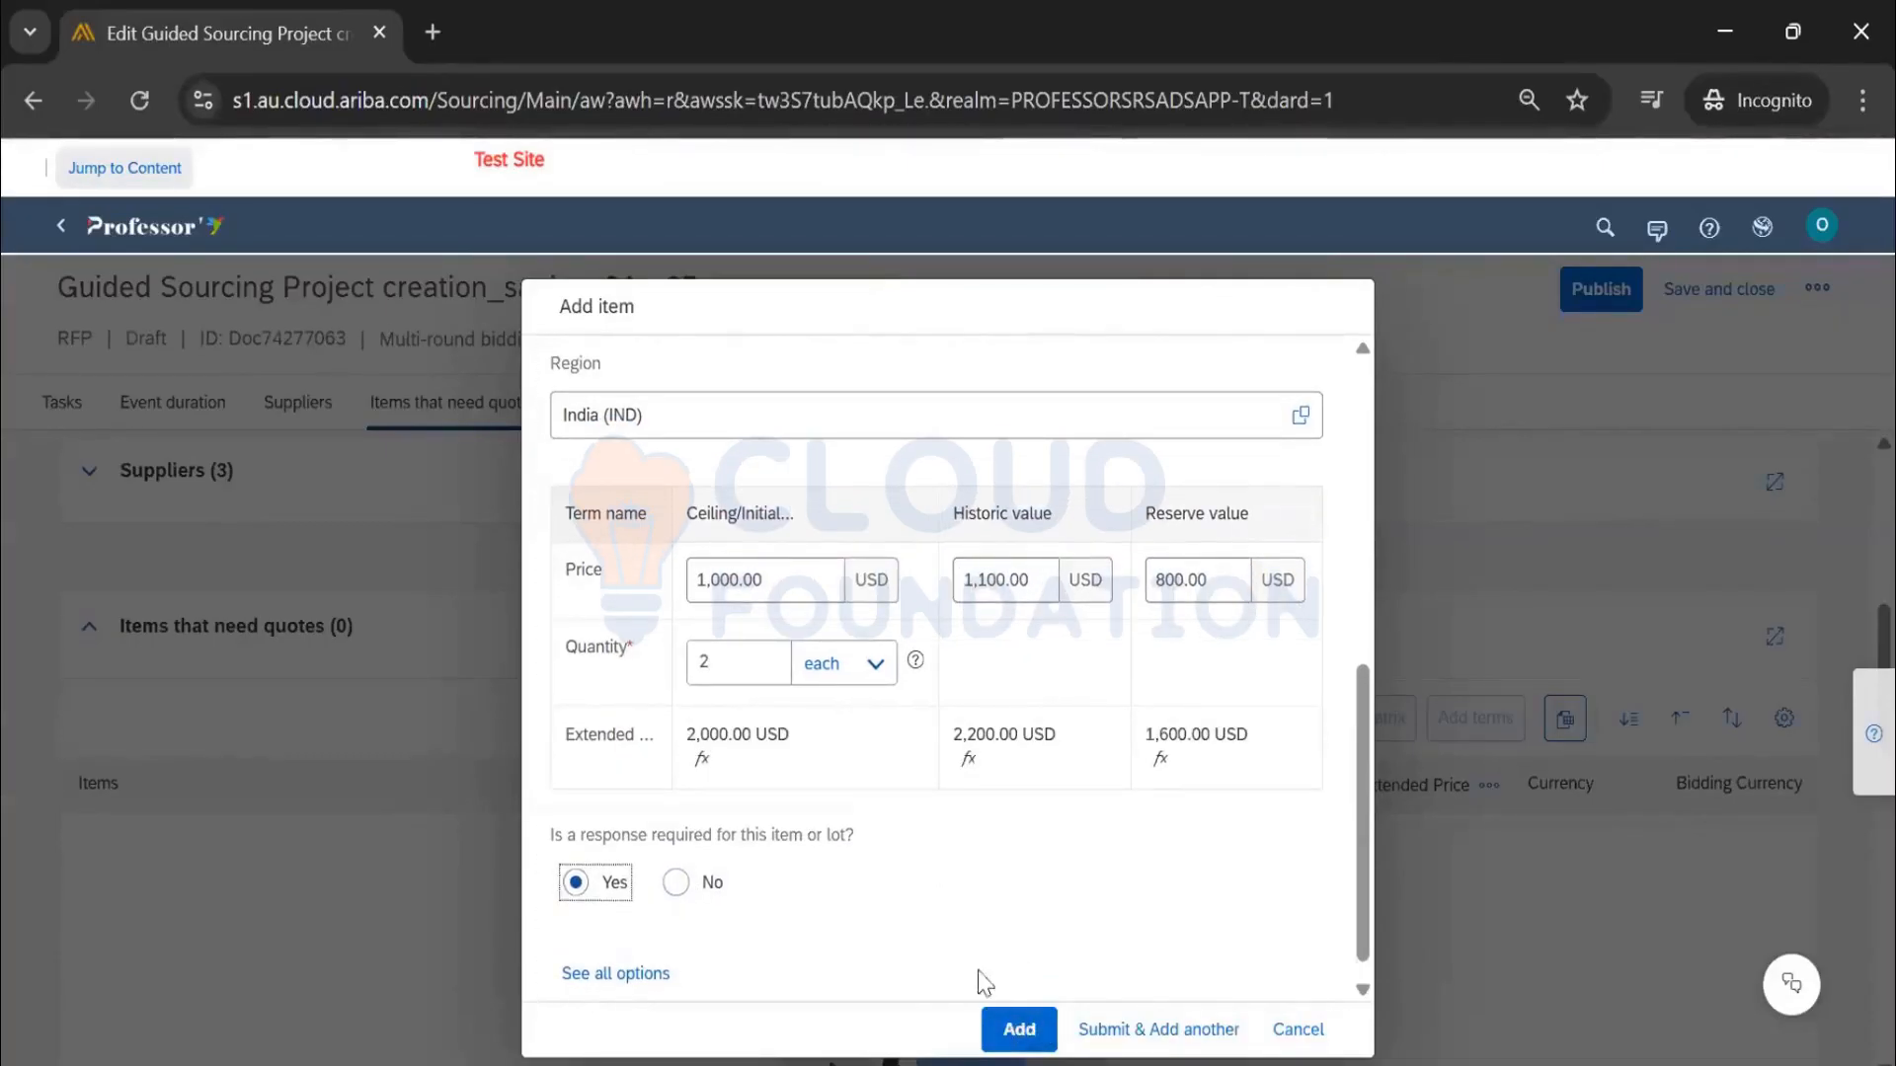
click(1018, 1029)
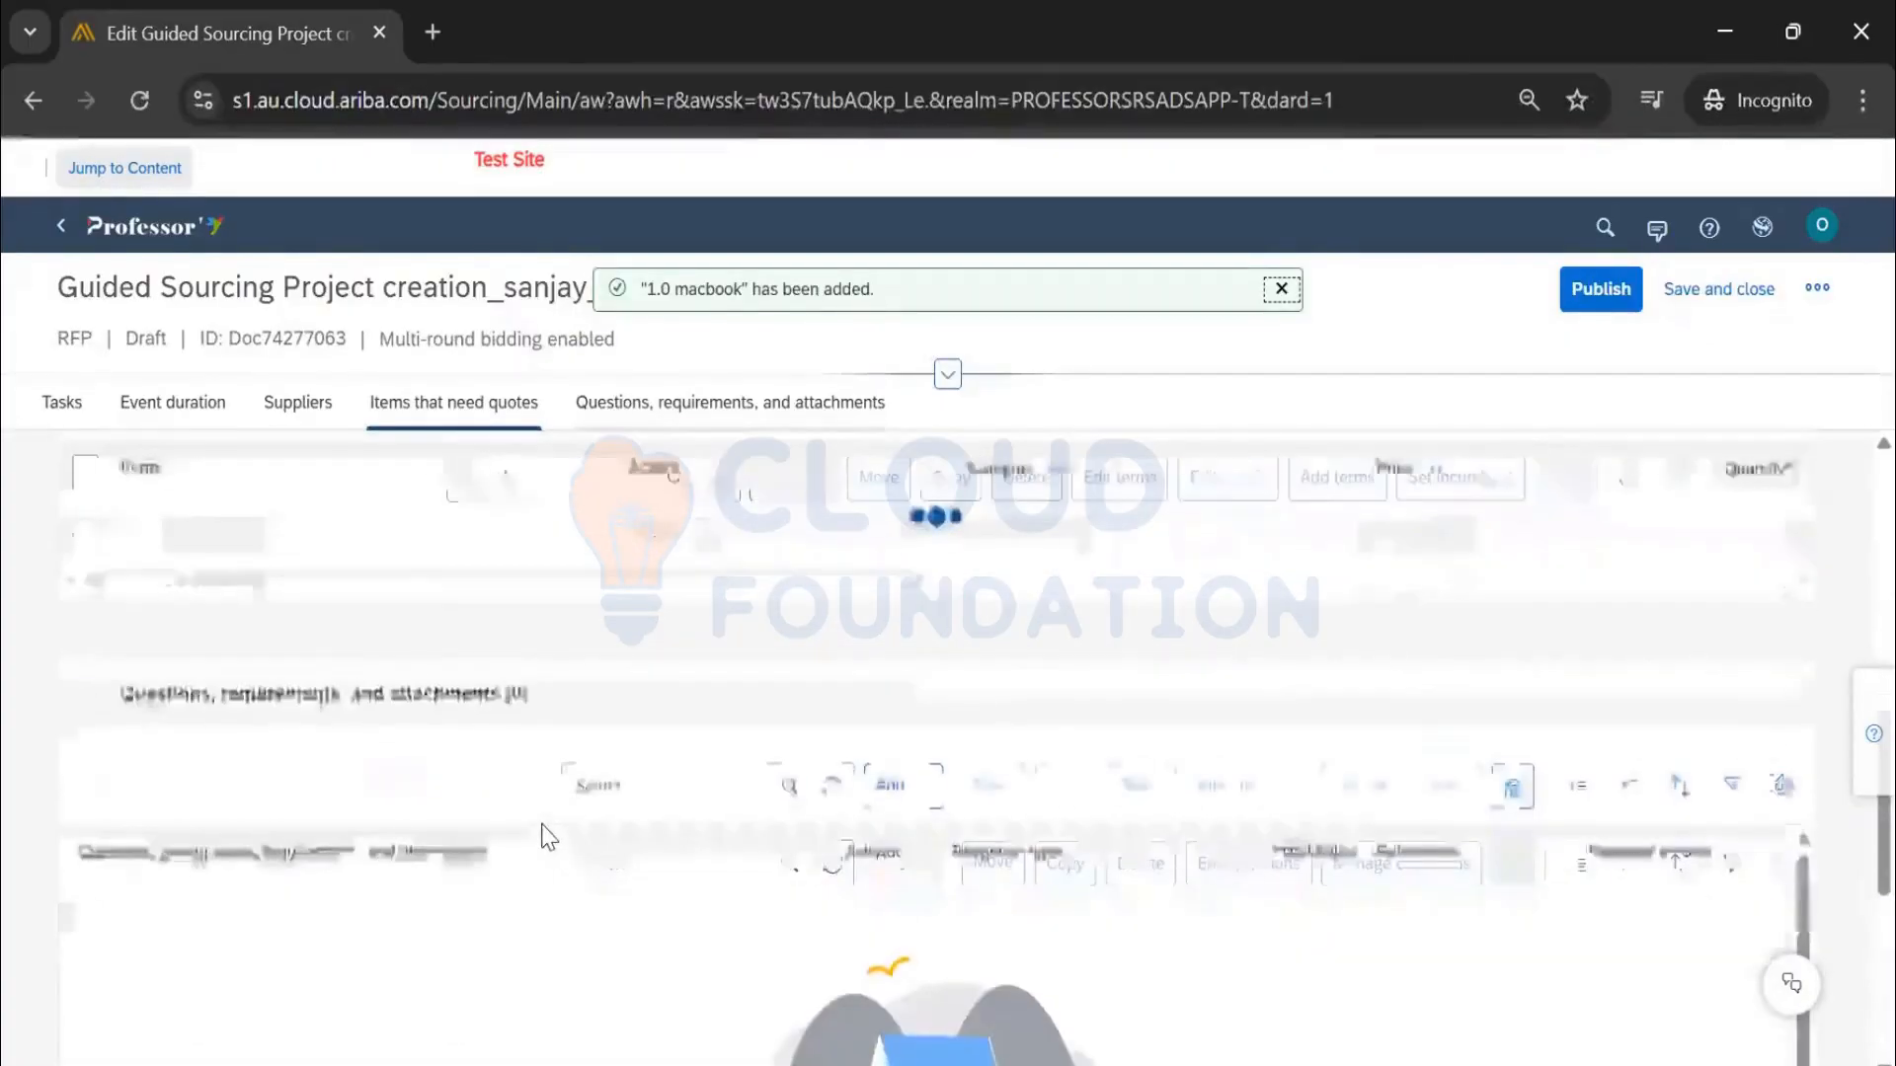
Copy 1.0 macbook and paste the copy after it as 2.0 macbook
scroll(355, 786, up, 1)
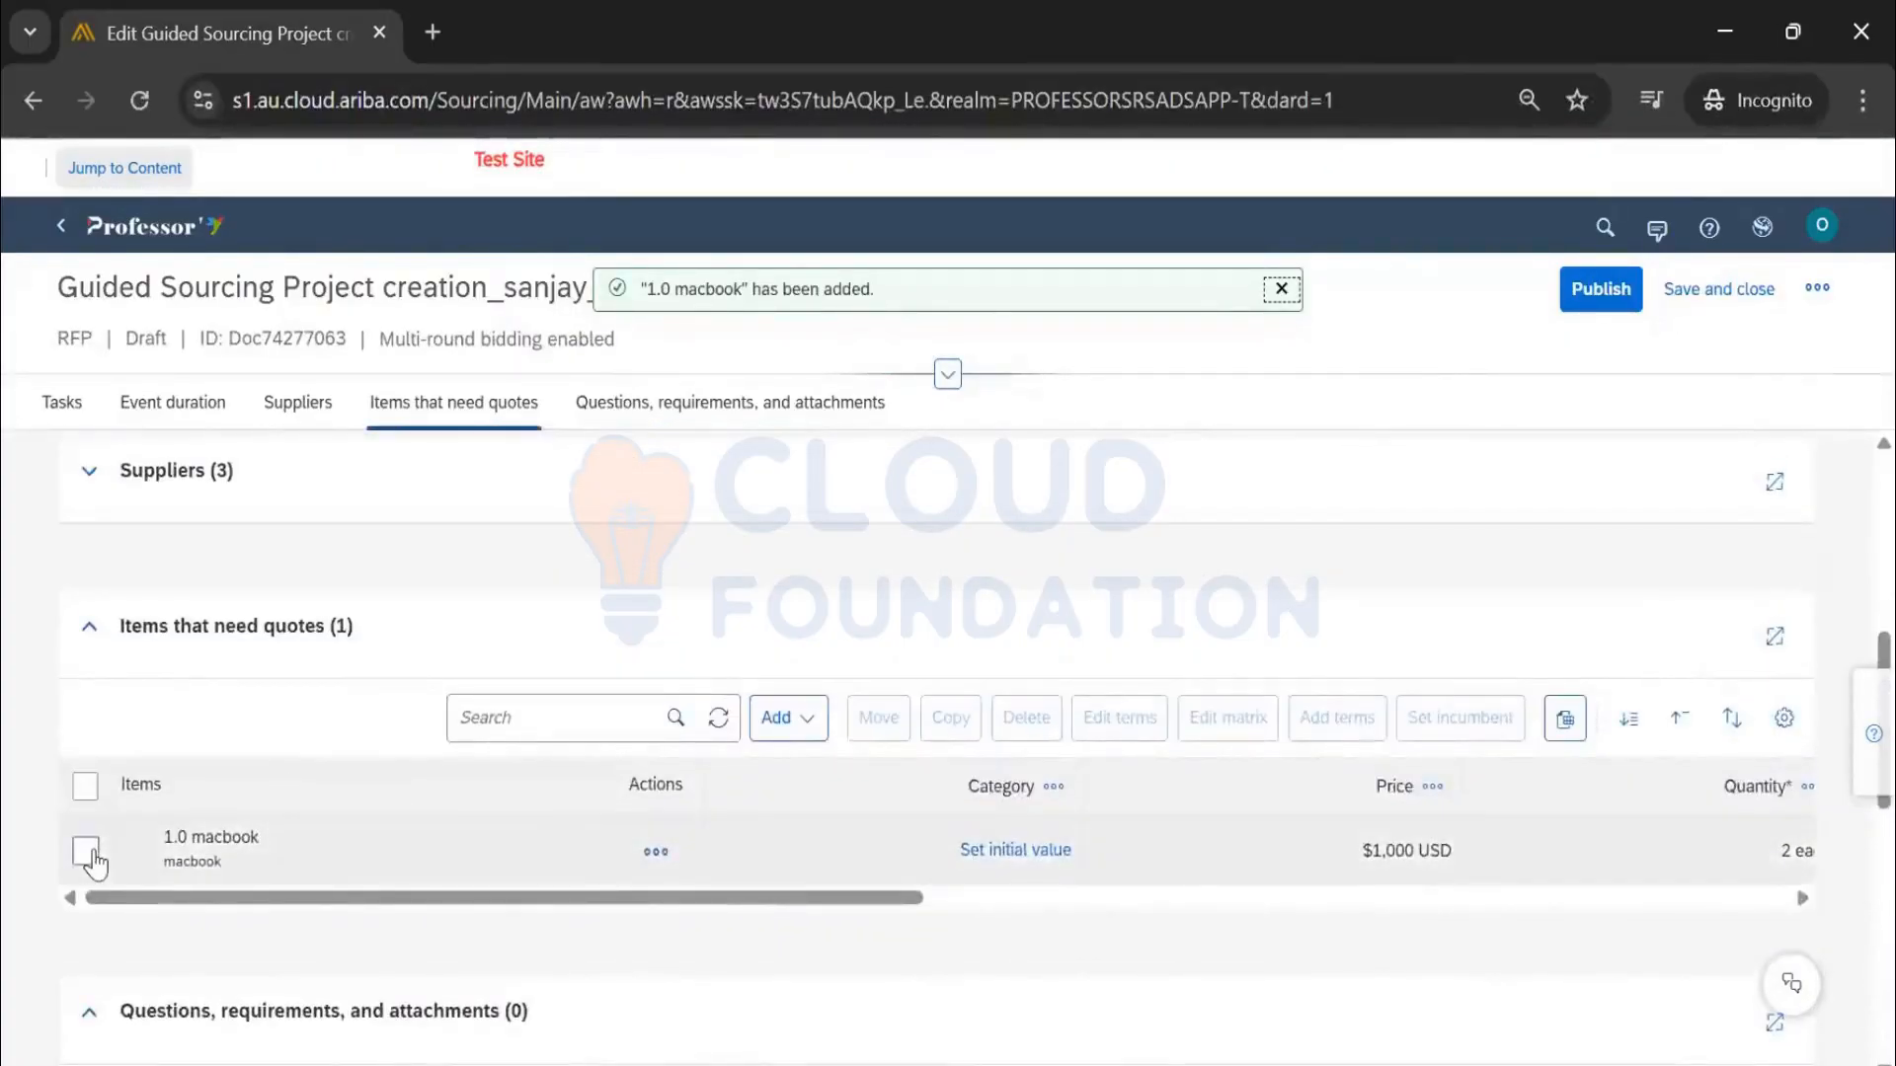
click(87, 852)
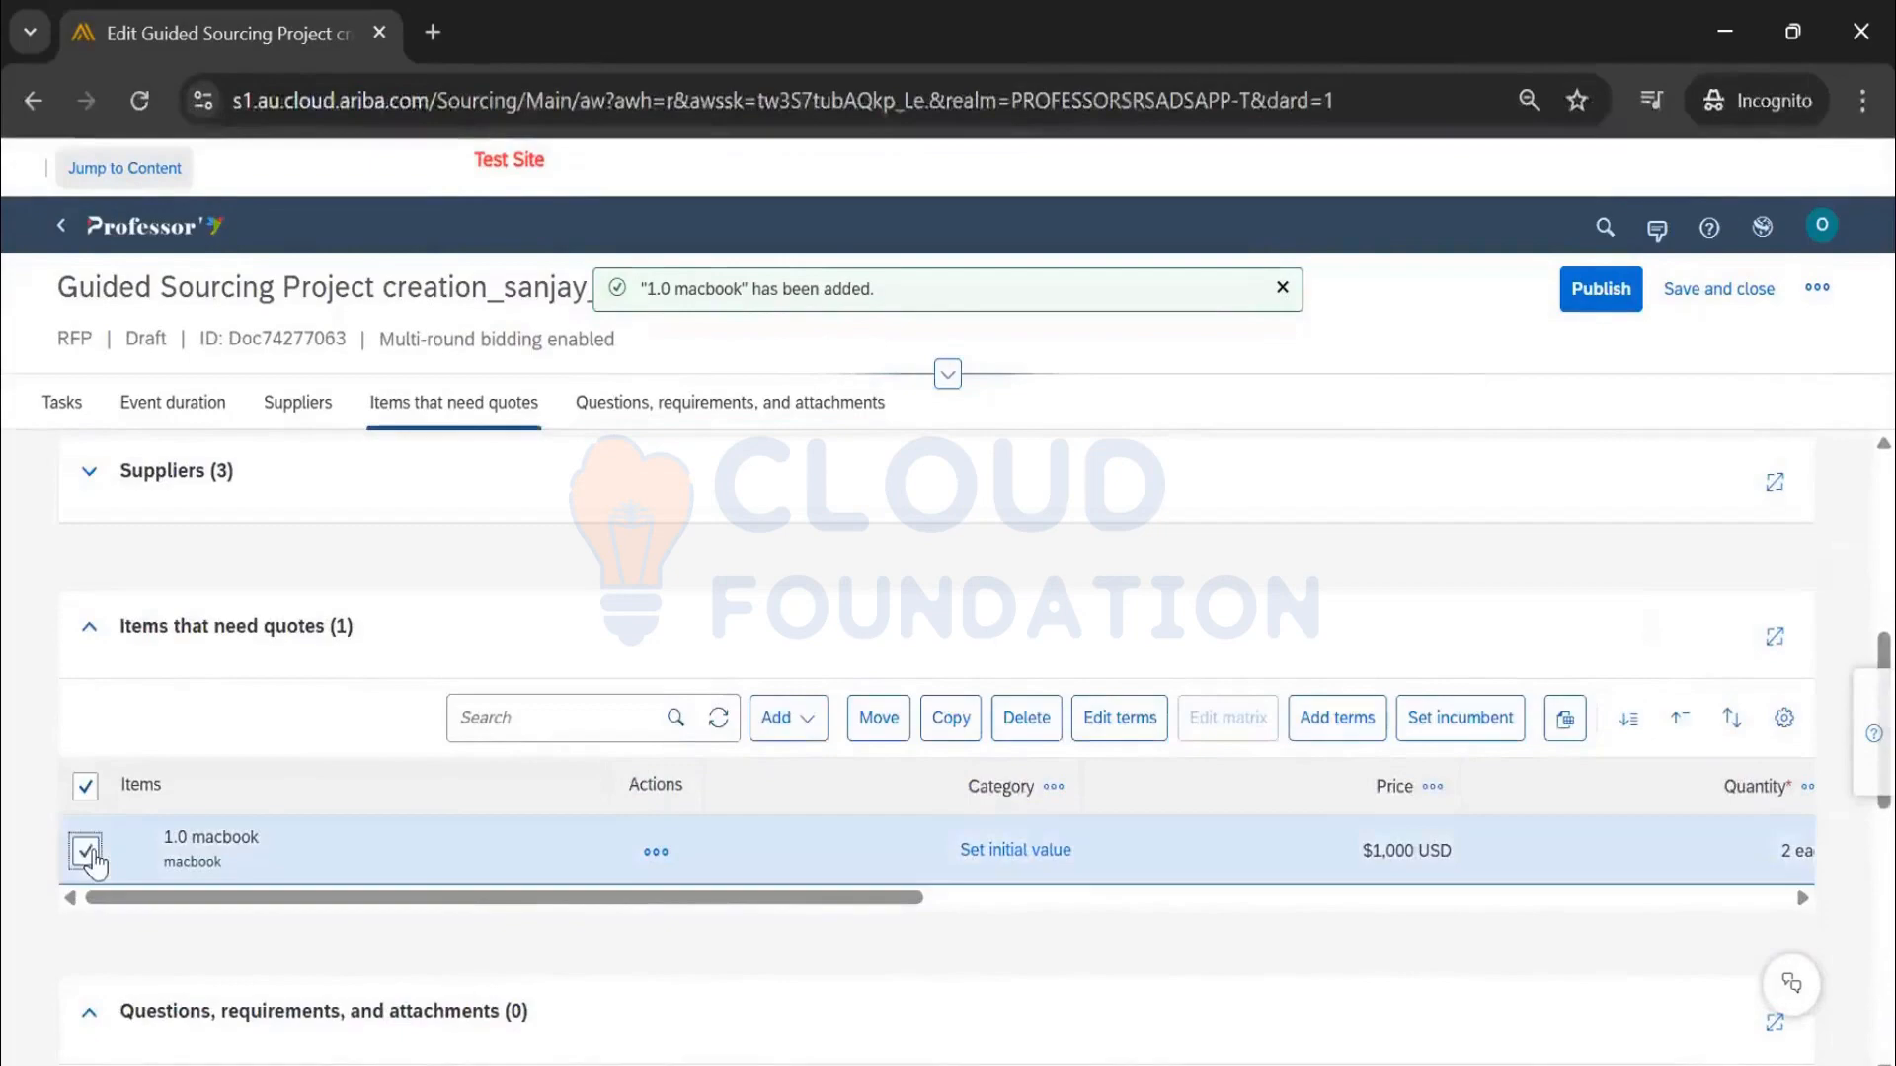
click(958, 727)
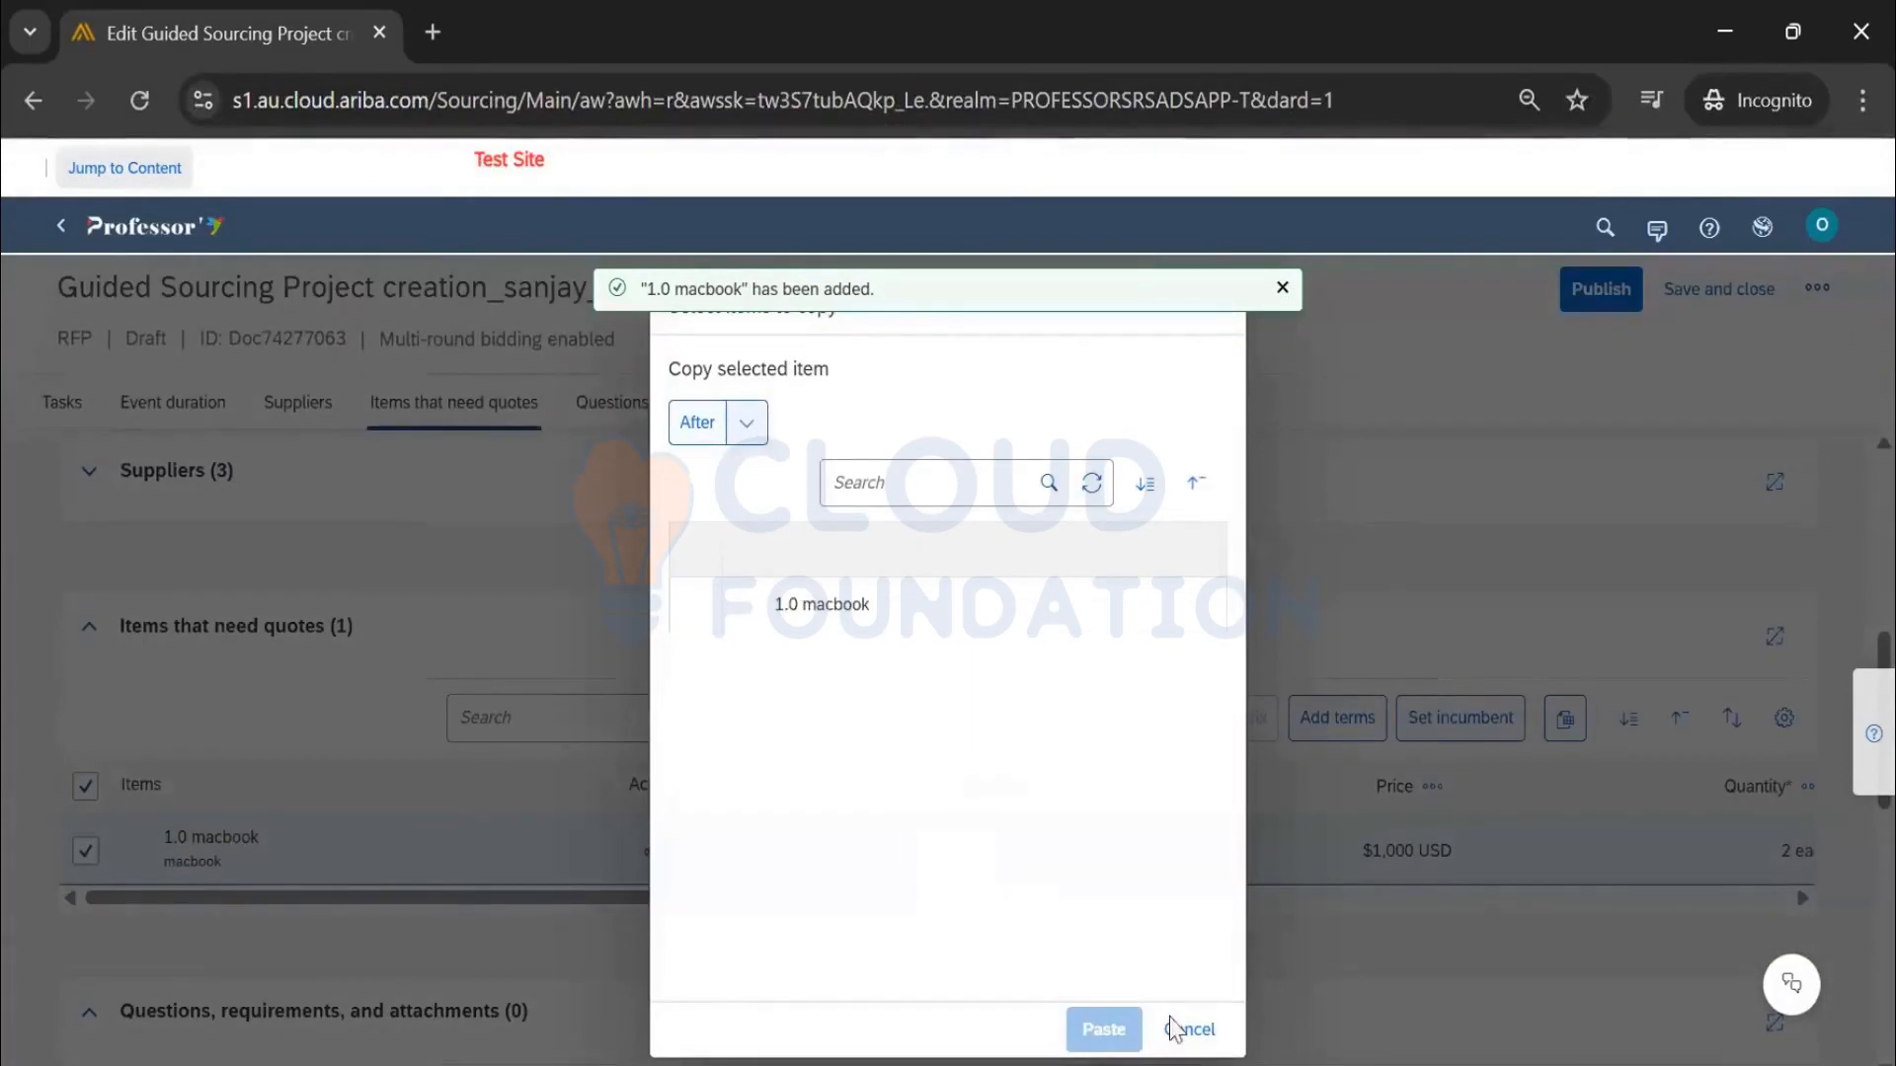
click(751, 423)
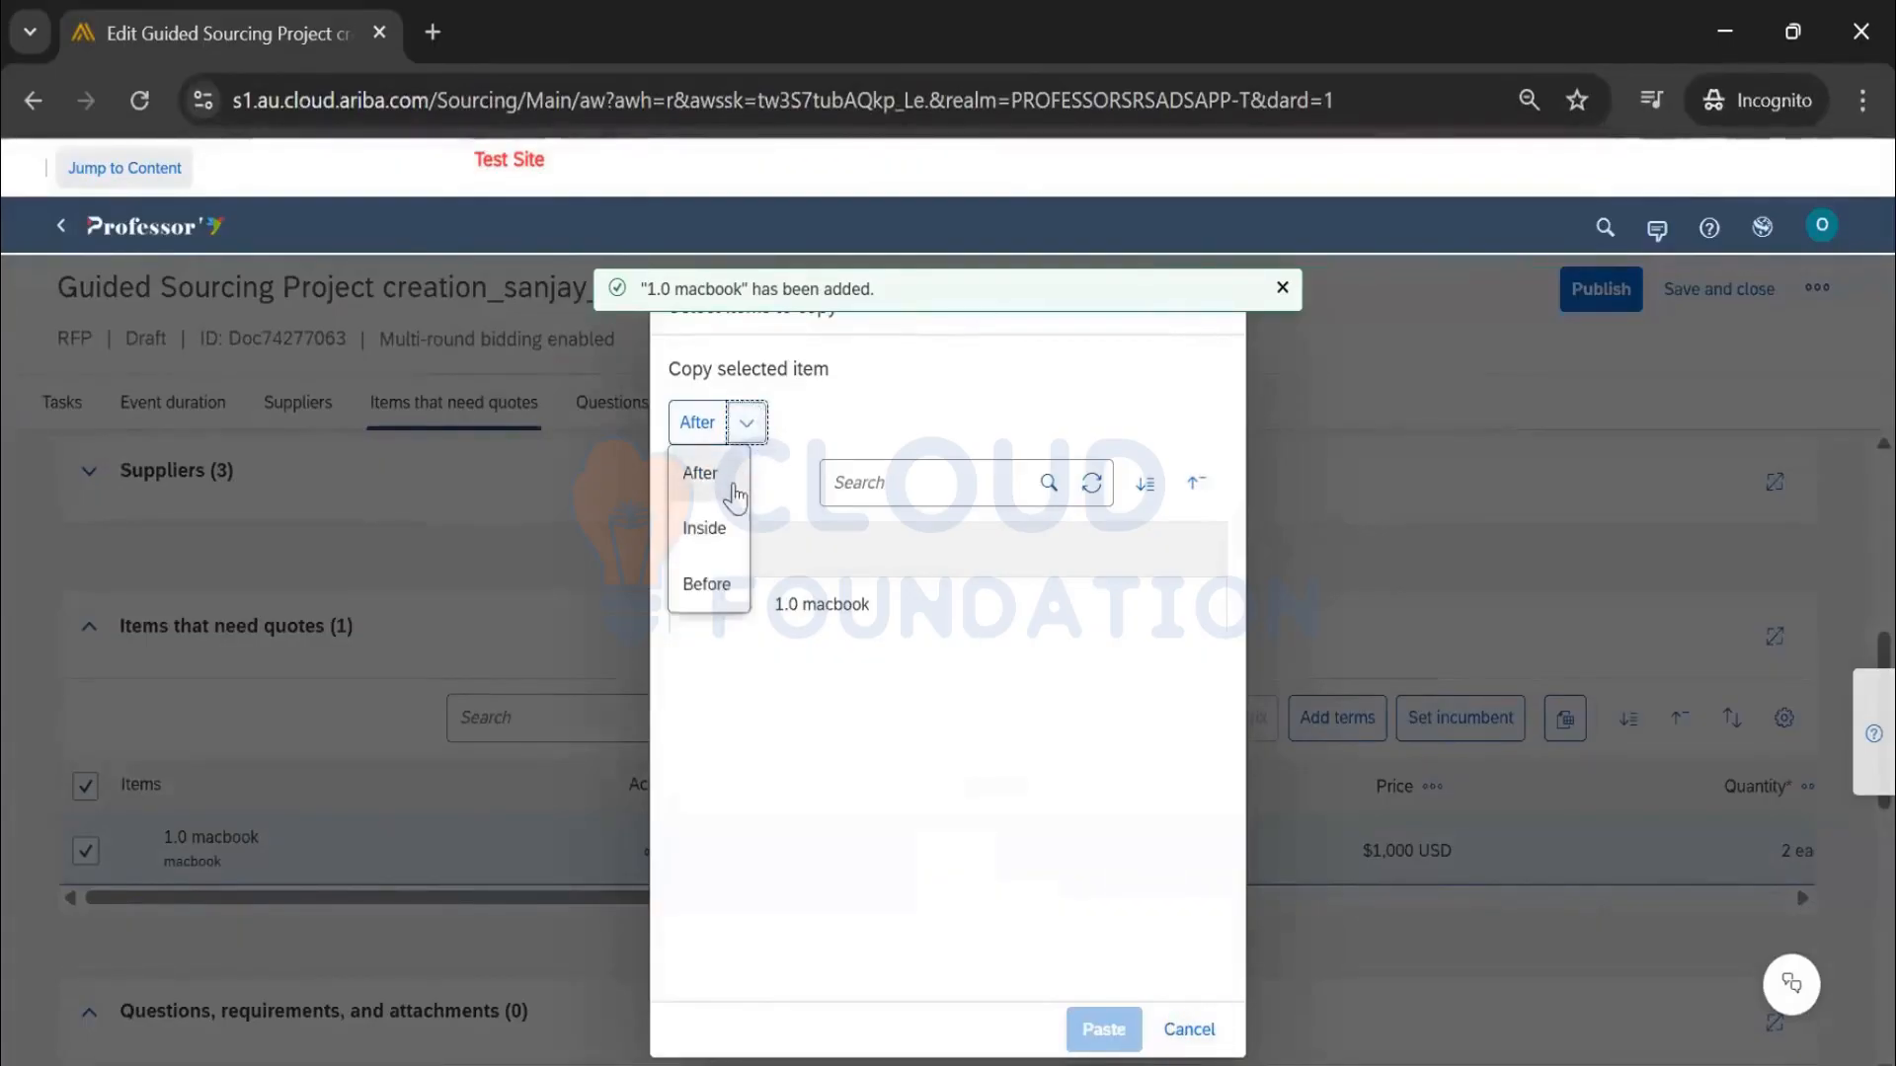
click(706, 477)
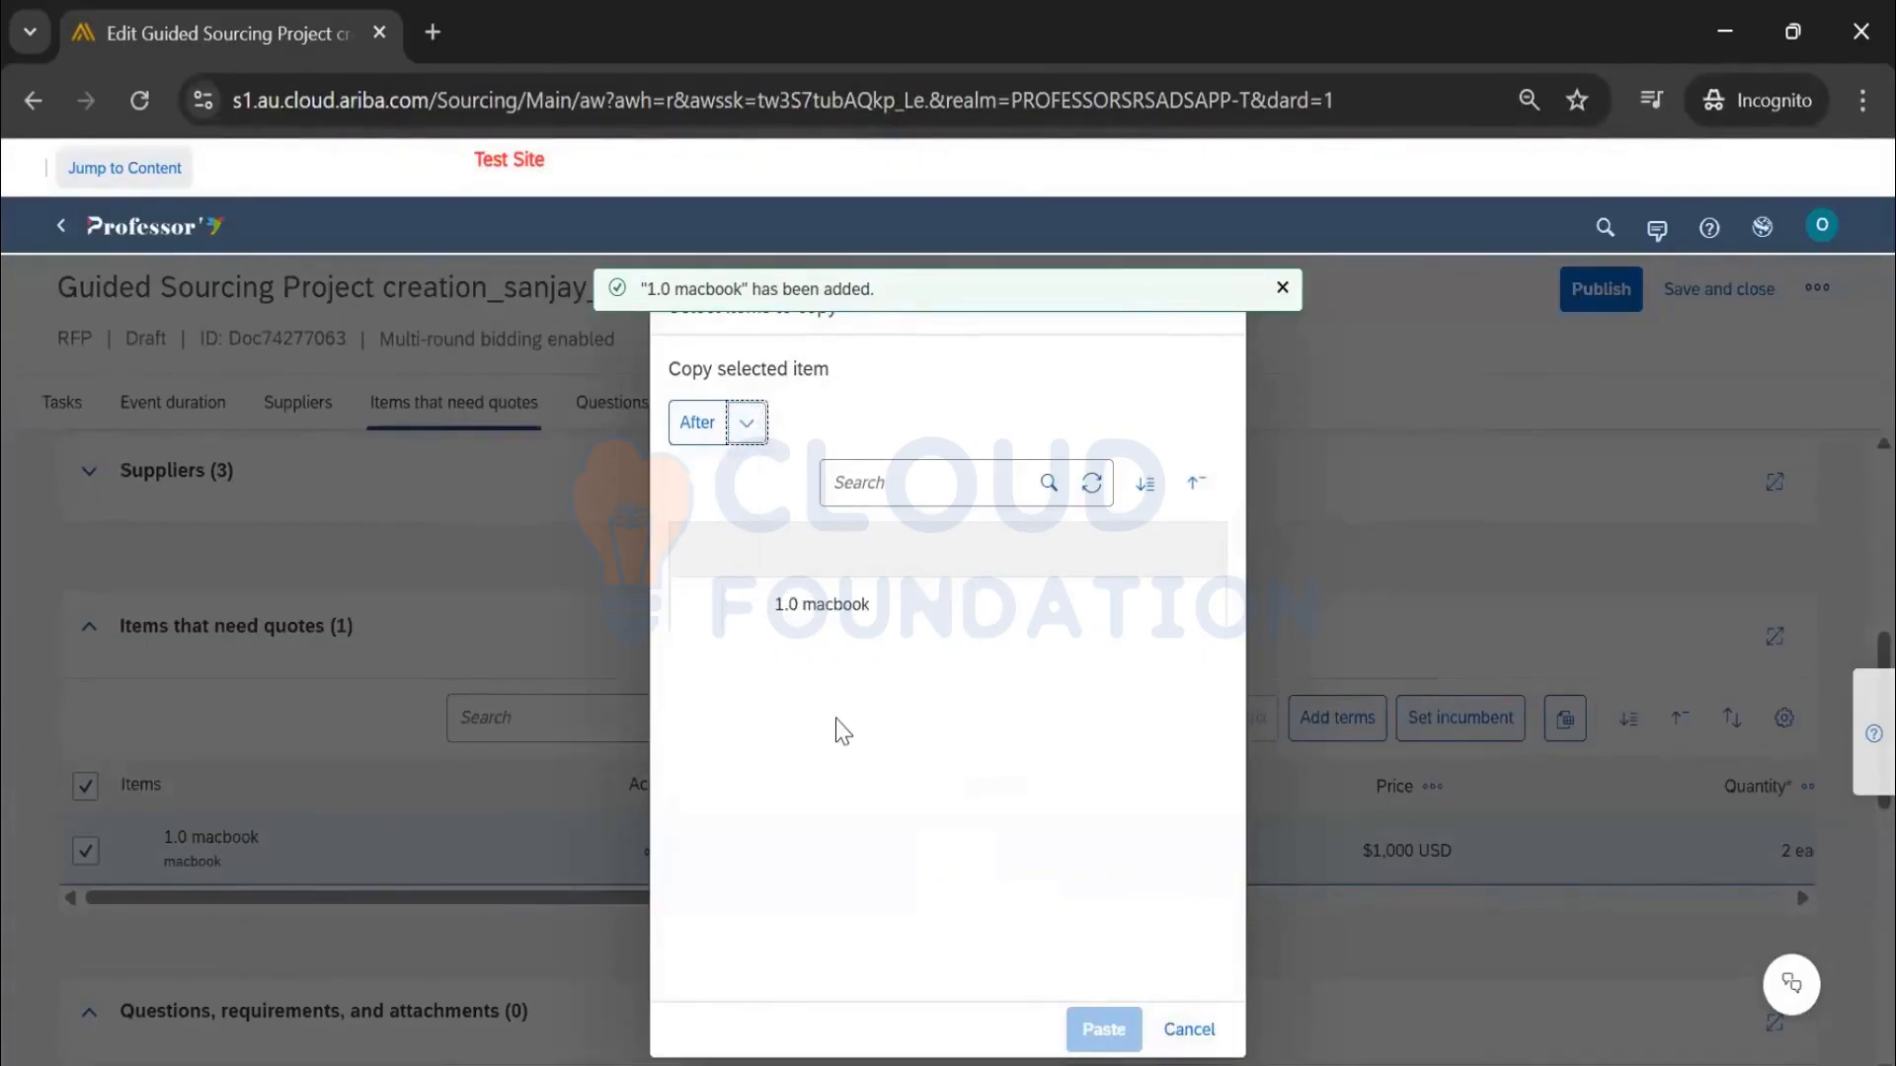
click(702, 617)
click(1098, 1027)
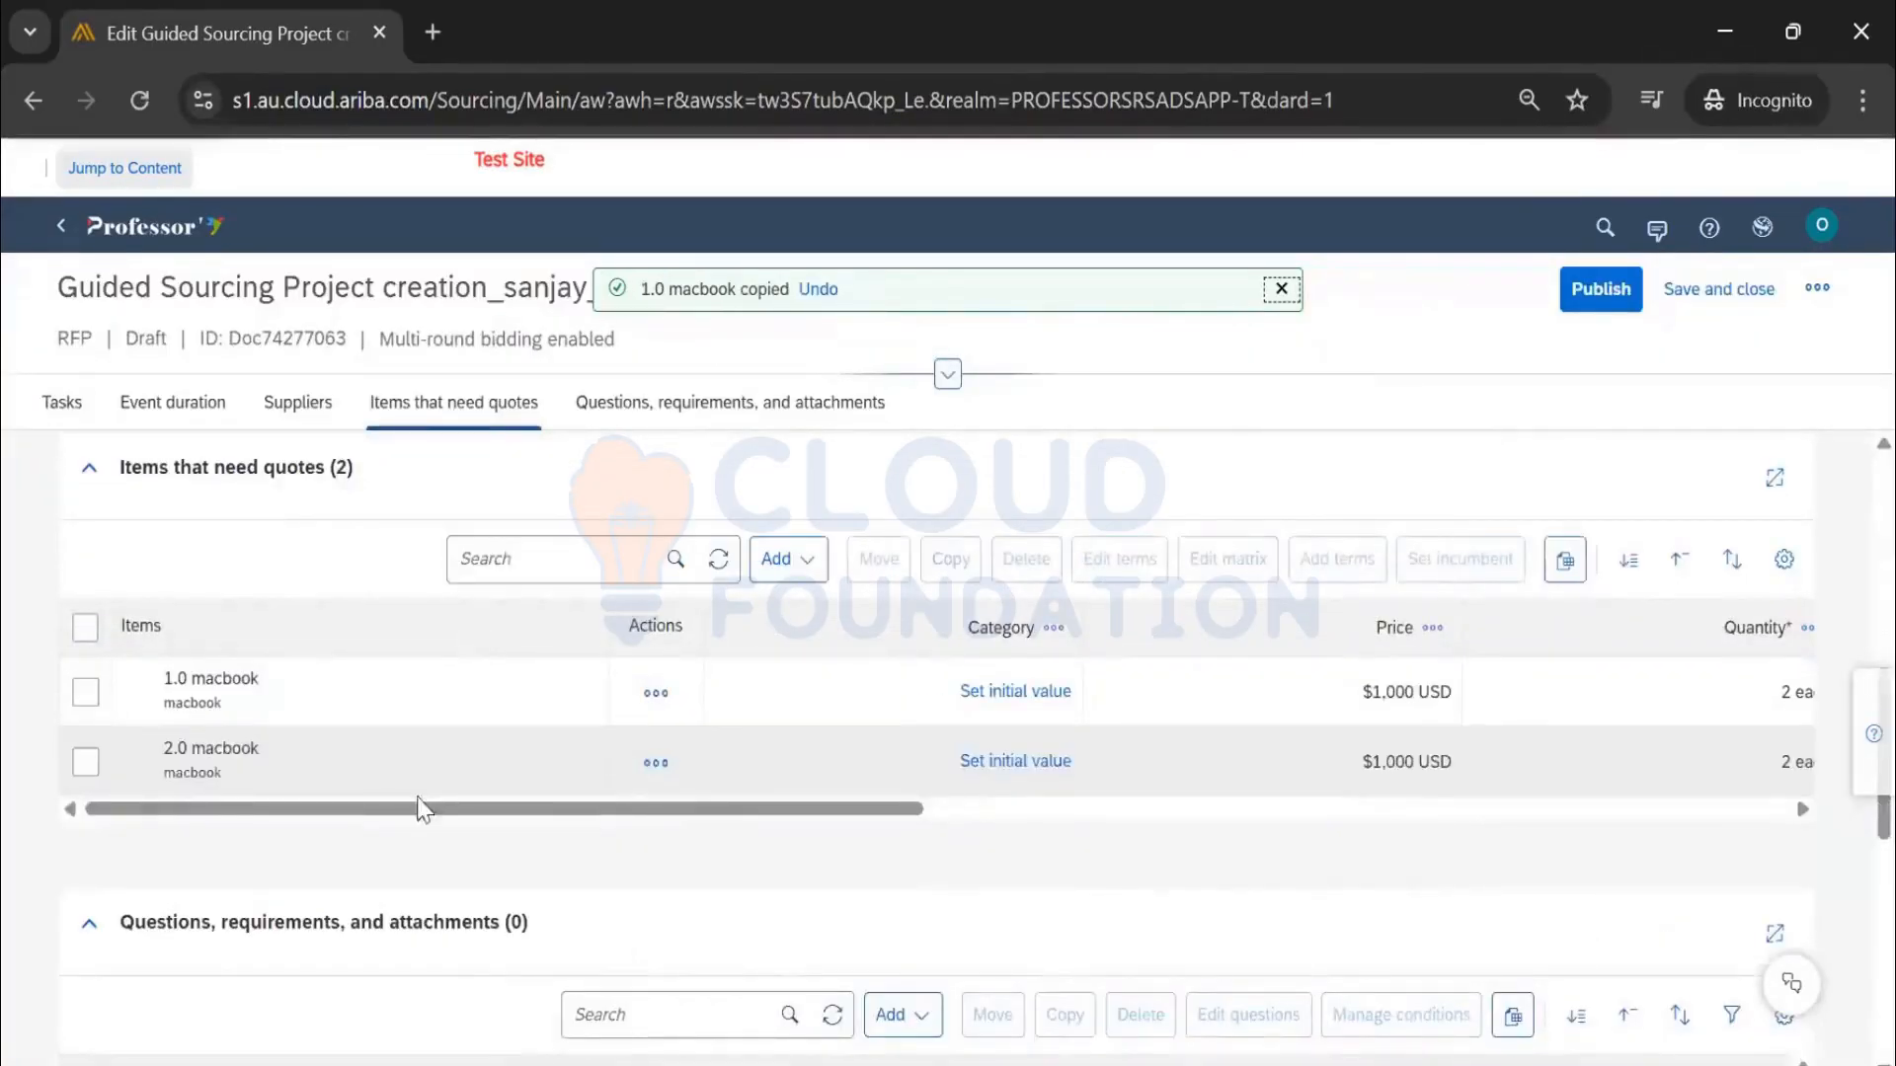
Delete the 2.0 macbook copy, leaving only 1.0 macbook
click(87, 764)
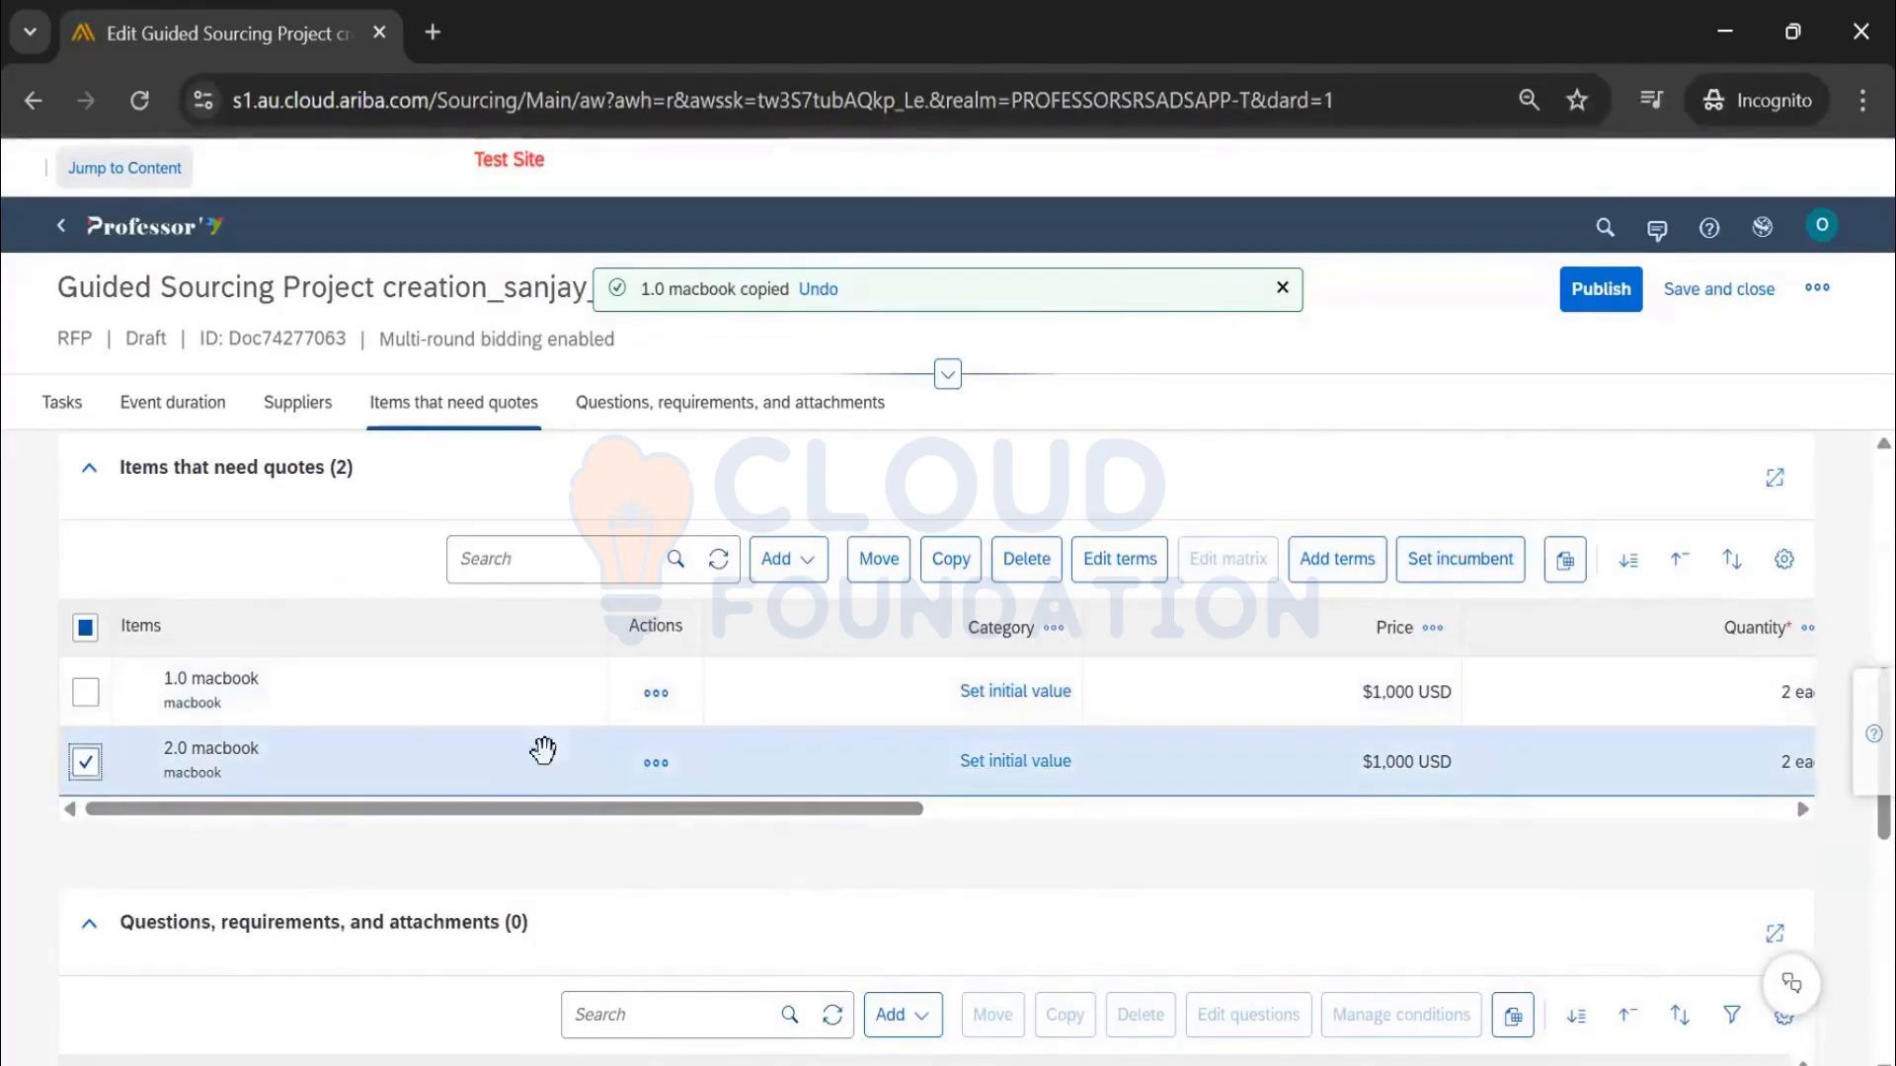
click(1046, 572)
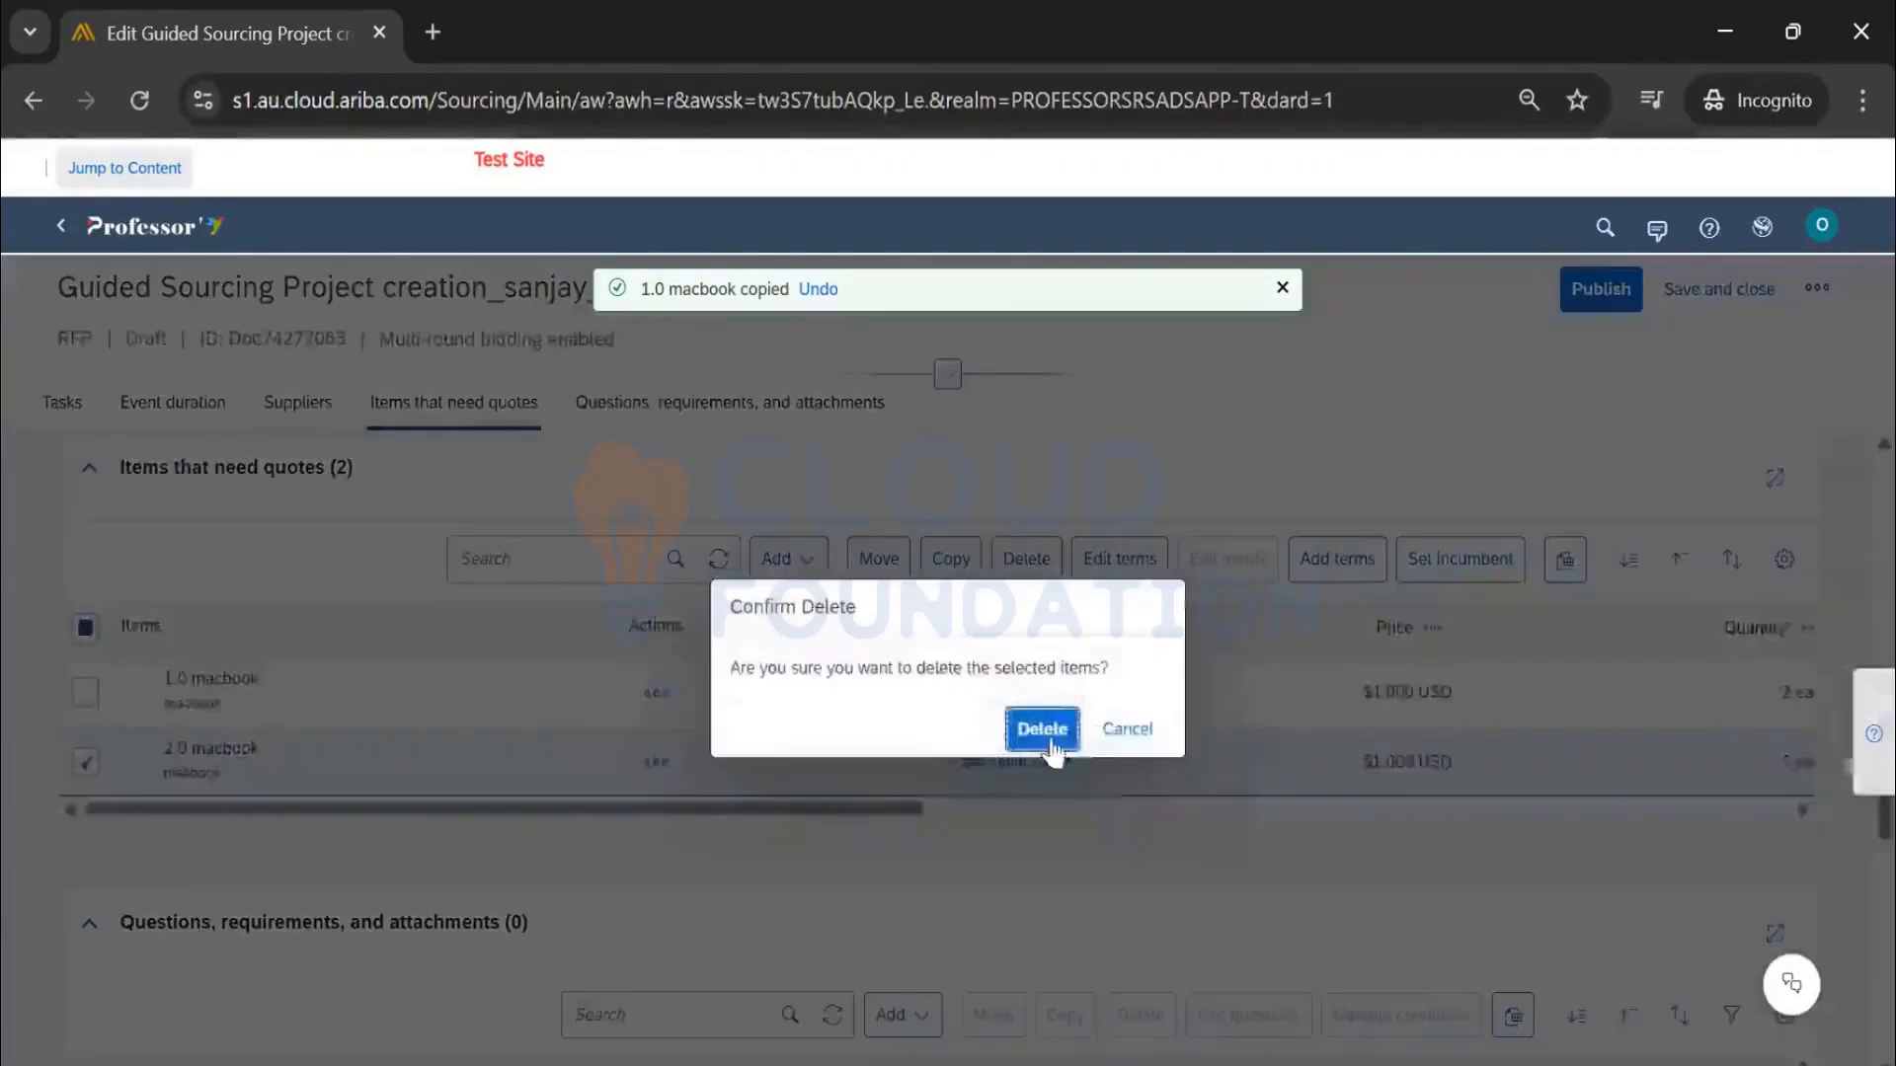
click(1045, 730)
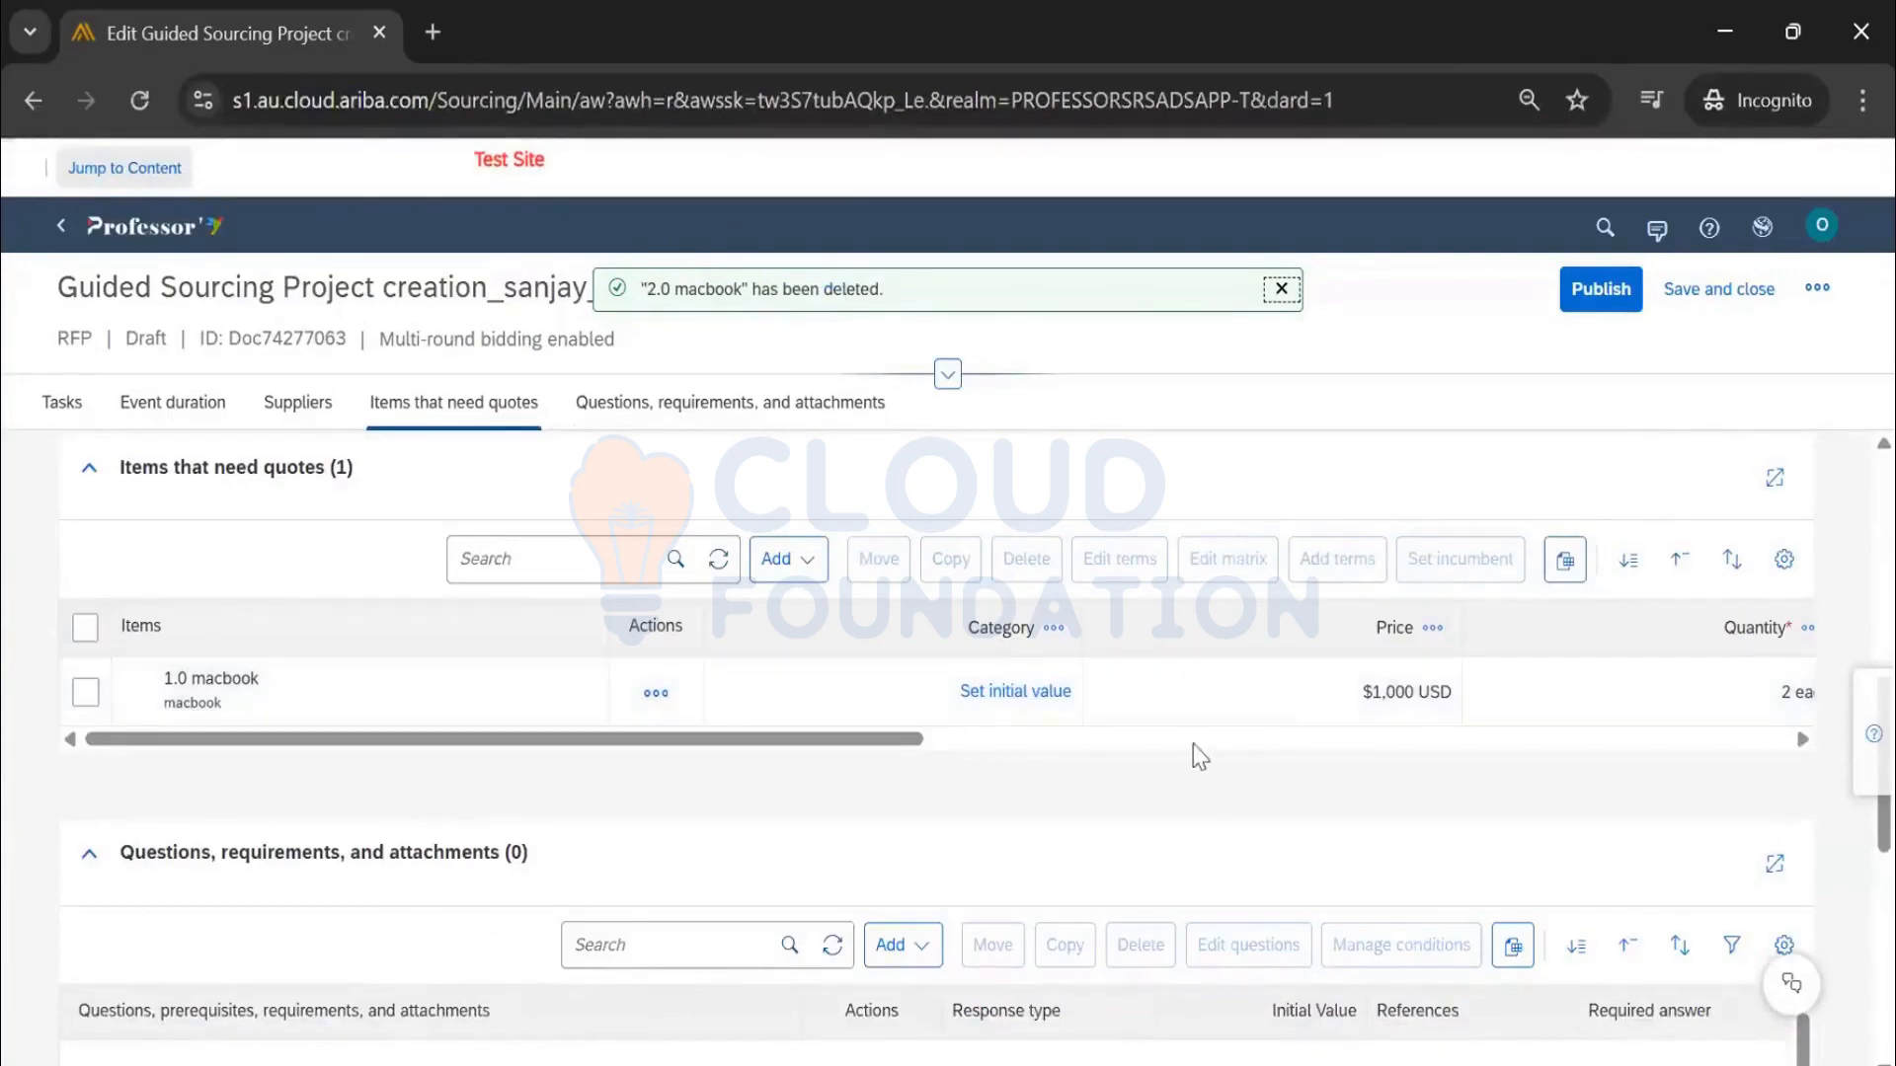
scroll(1192, 757, down, 2)
scroll(1192, 757, down, 3)
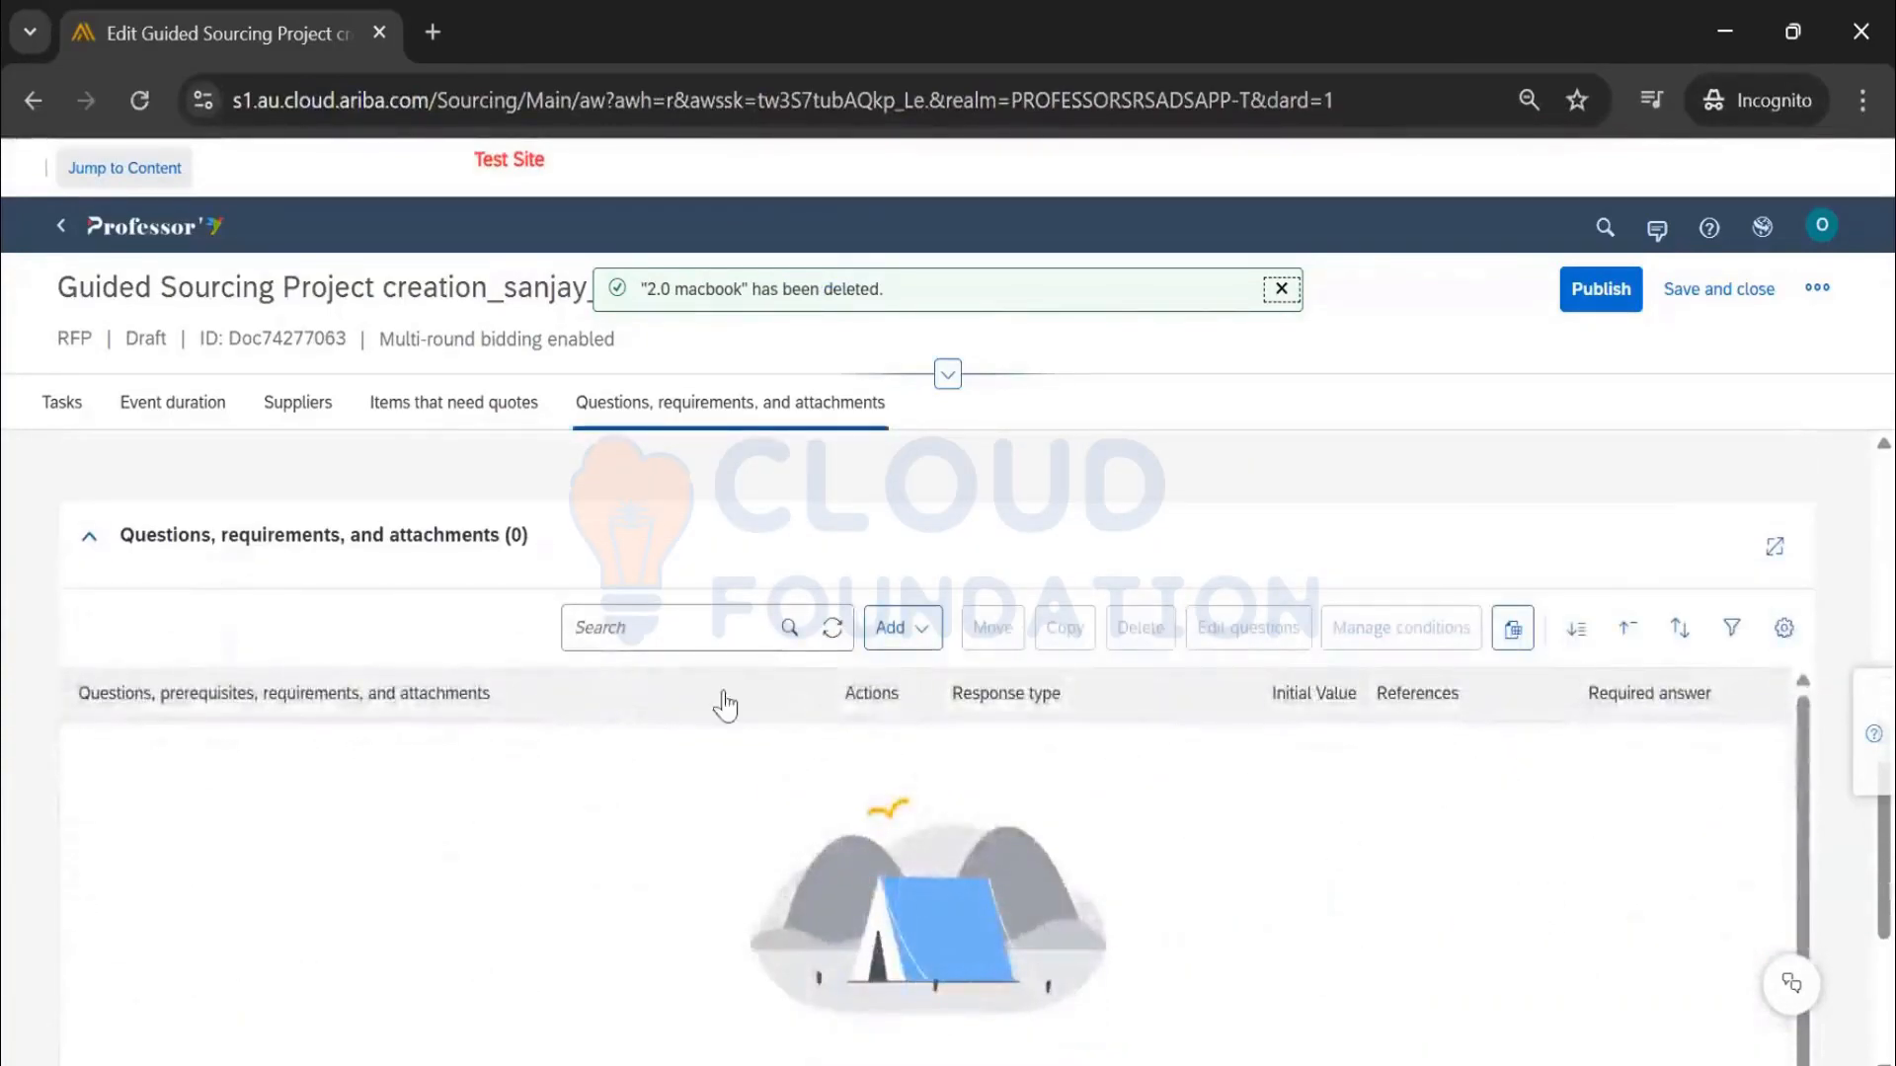
Create the question 'Do you have ISO cert' with a Yes/No response defaulting to Yes
click(891, 633)
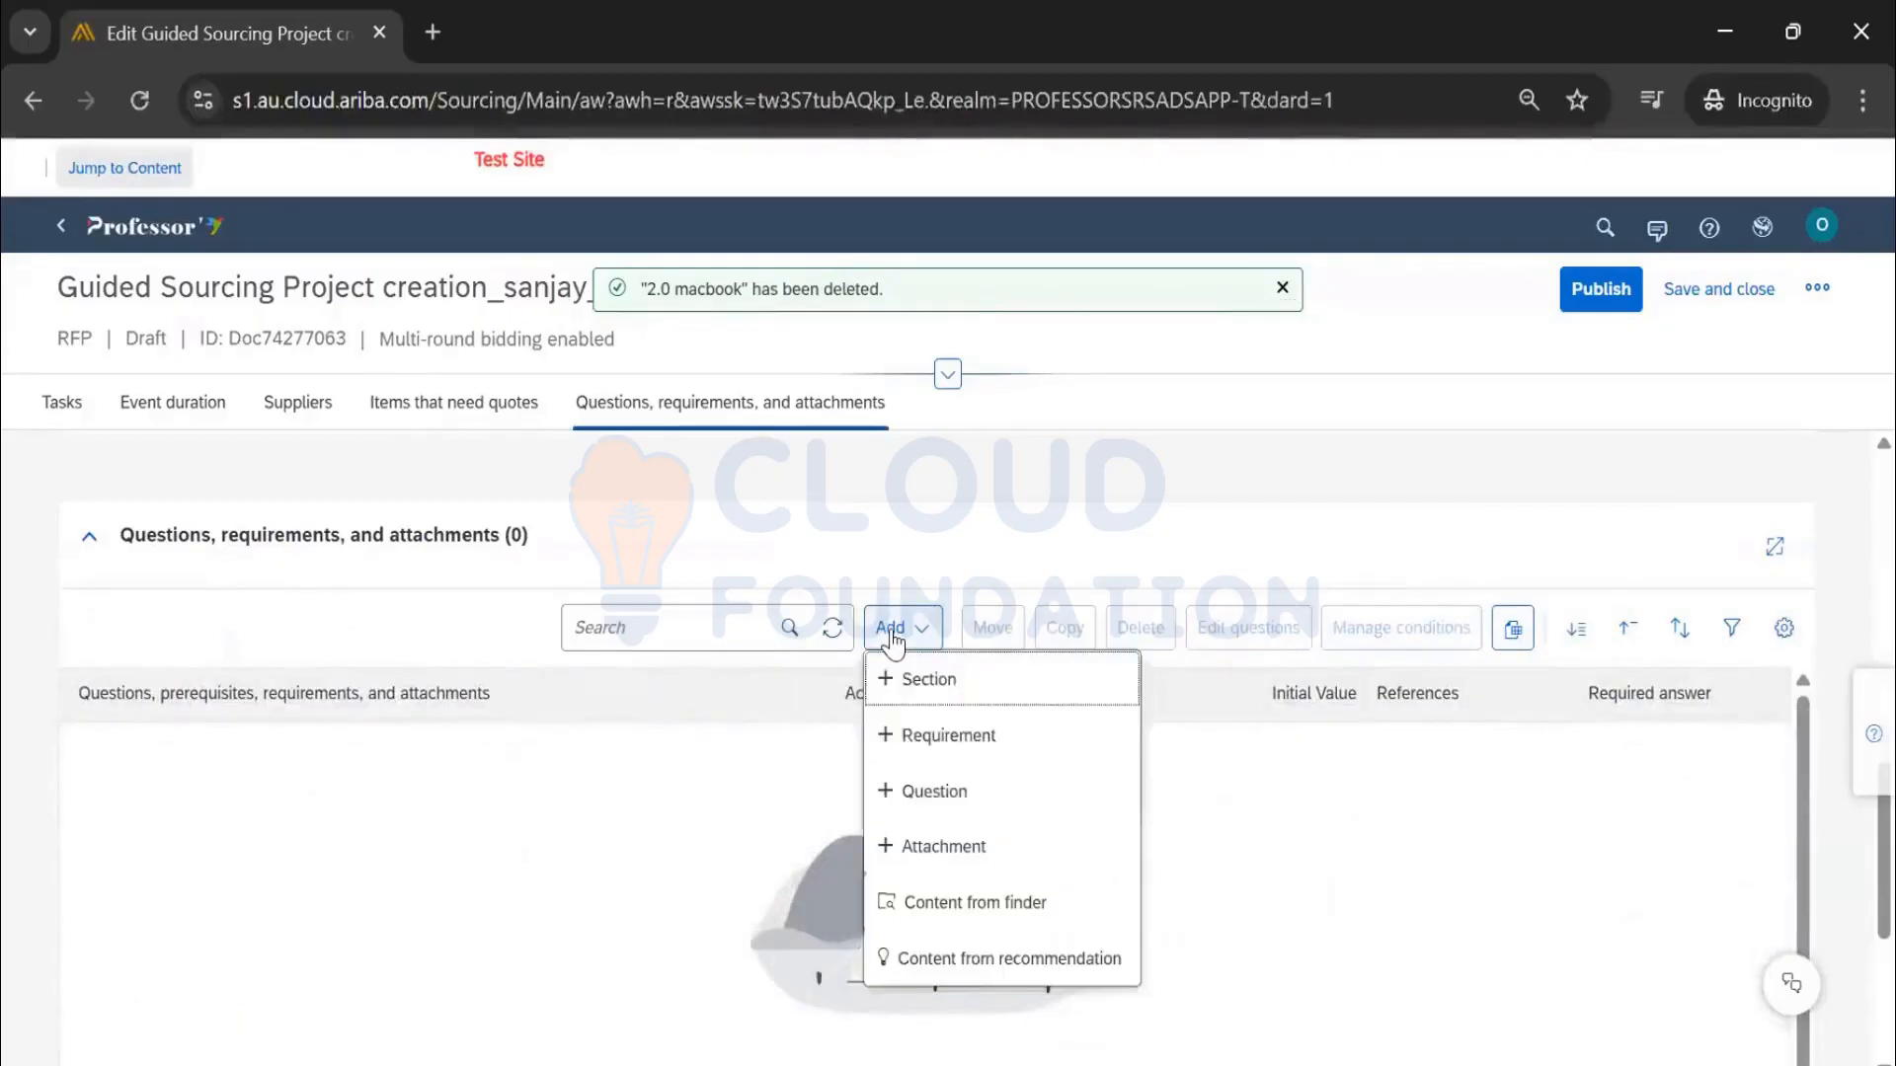
click(938, 791)
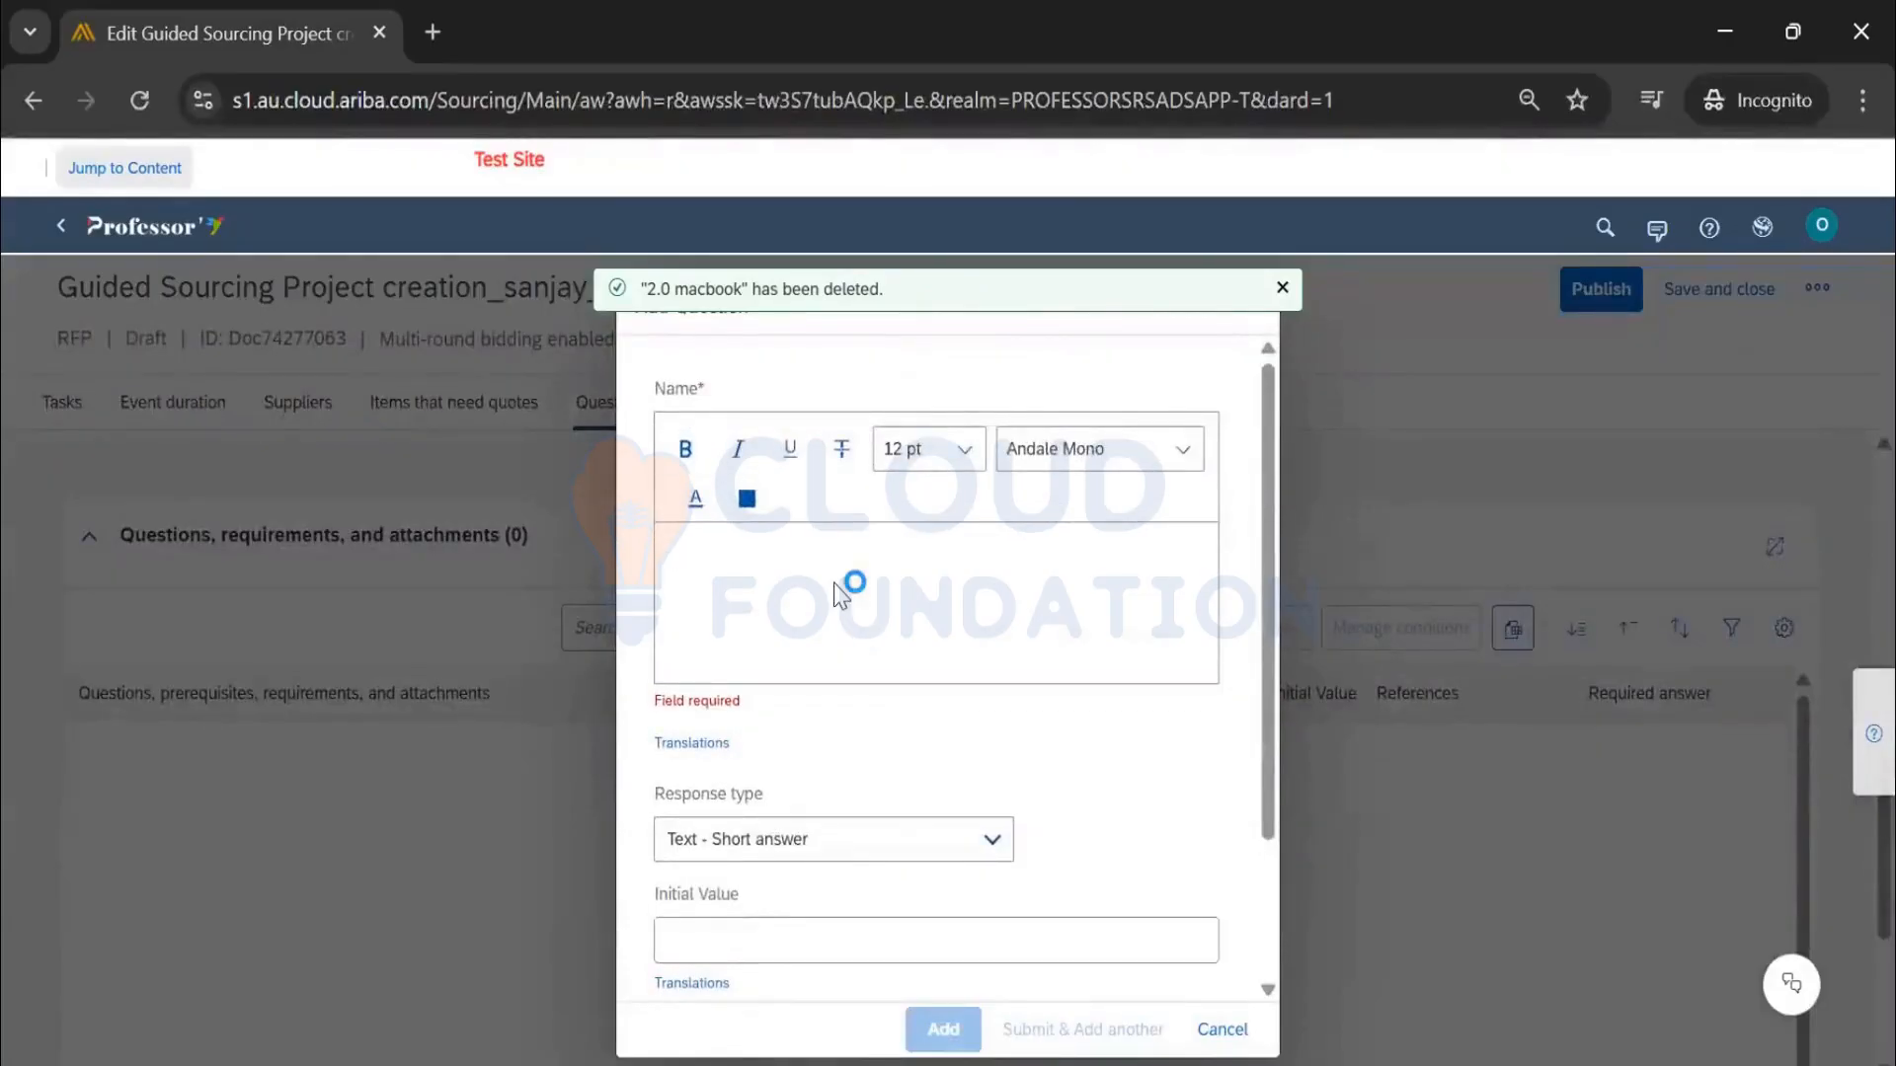
text(do hyou)
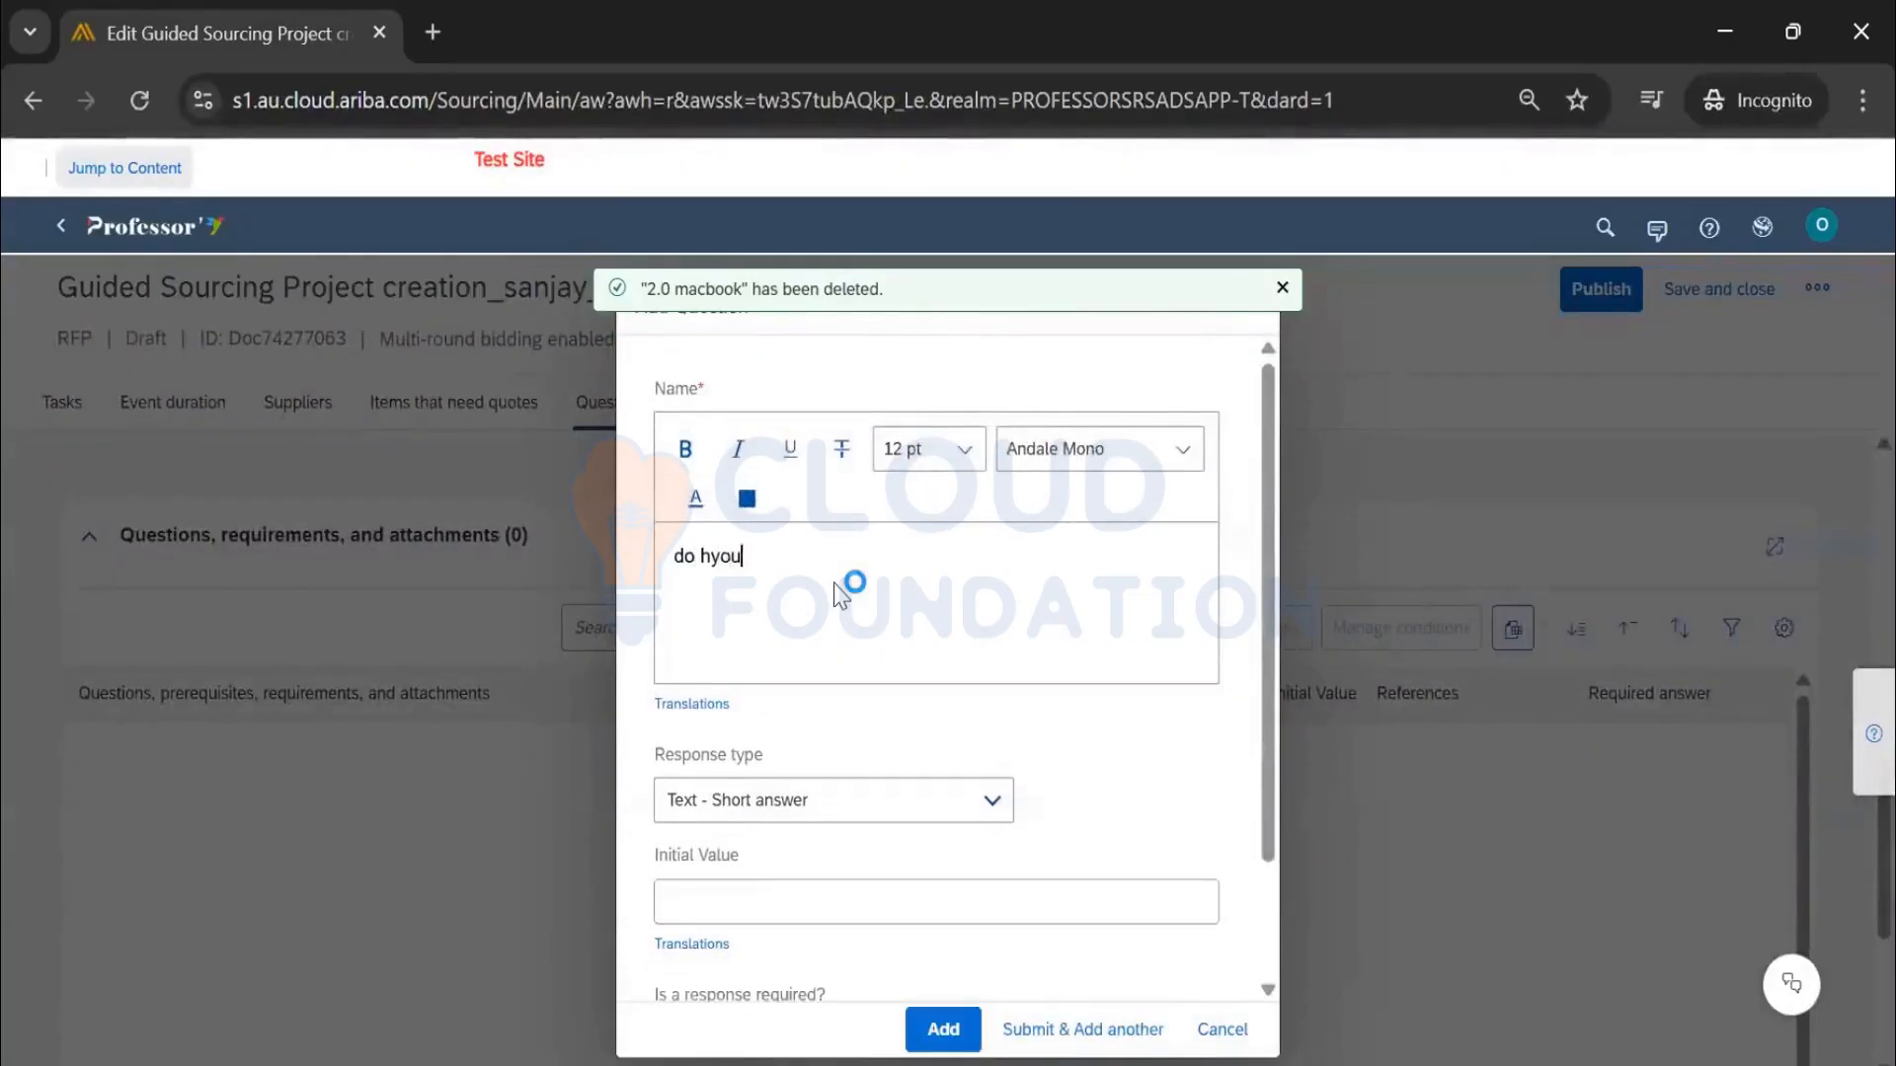
key(BackSpace)
key(BackSpace)
key(BackSpace)
key(BackSpace)
key(BackSpace)
key(BackSpace)
text(Do you have ISO)
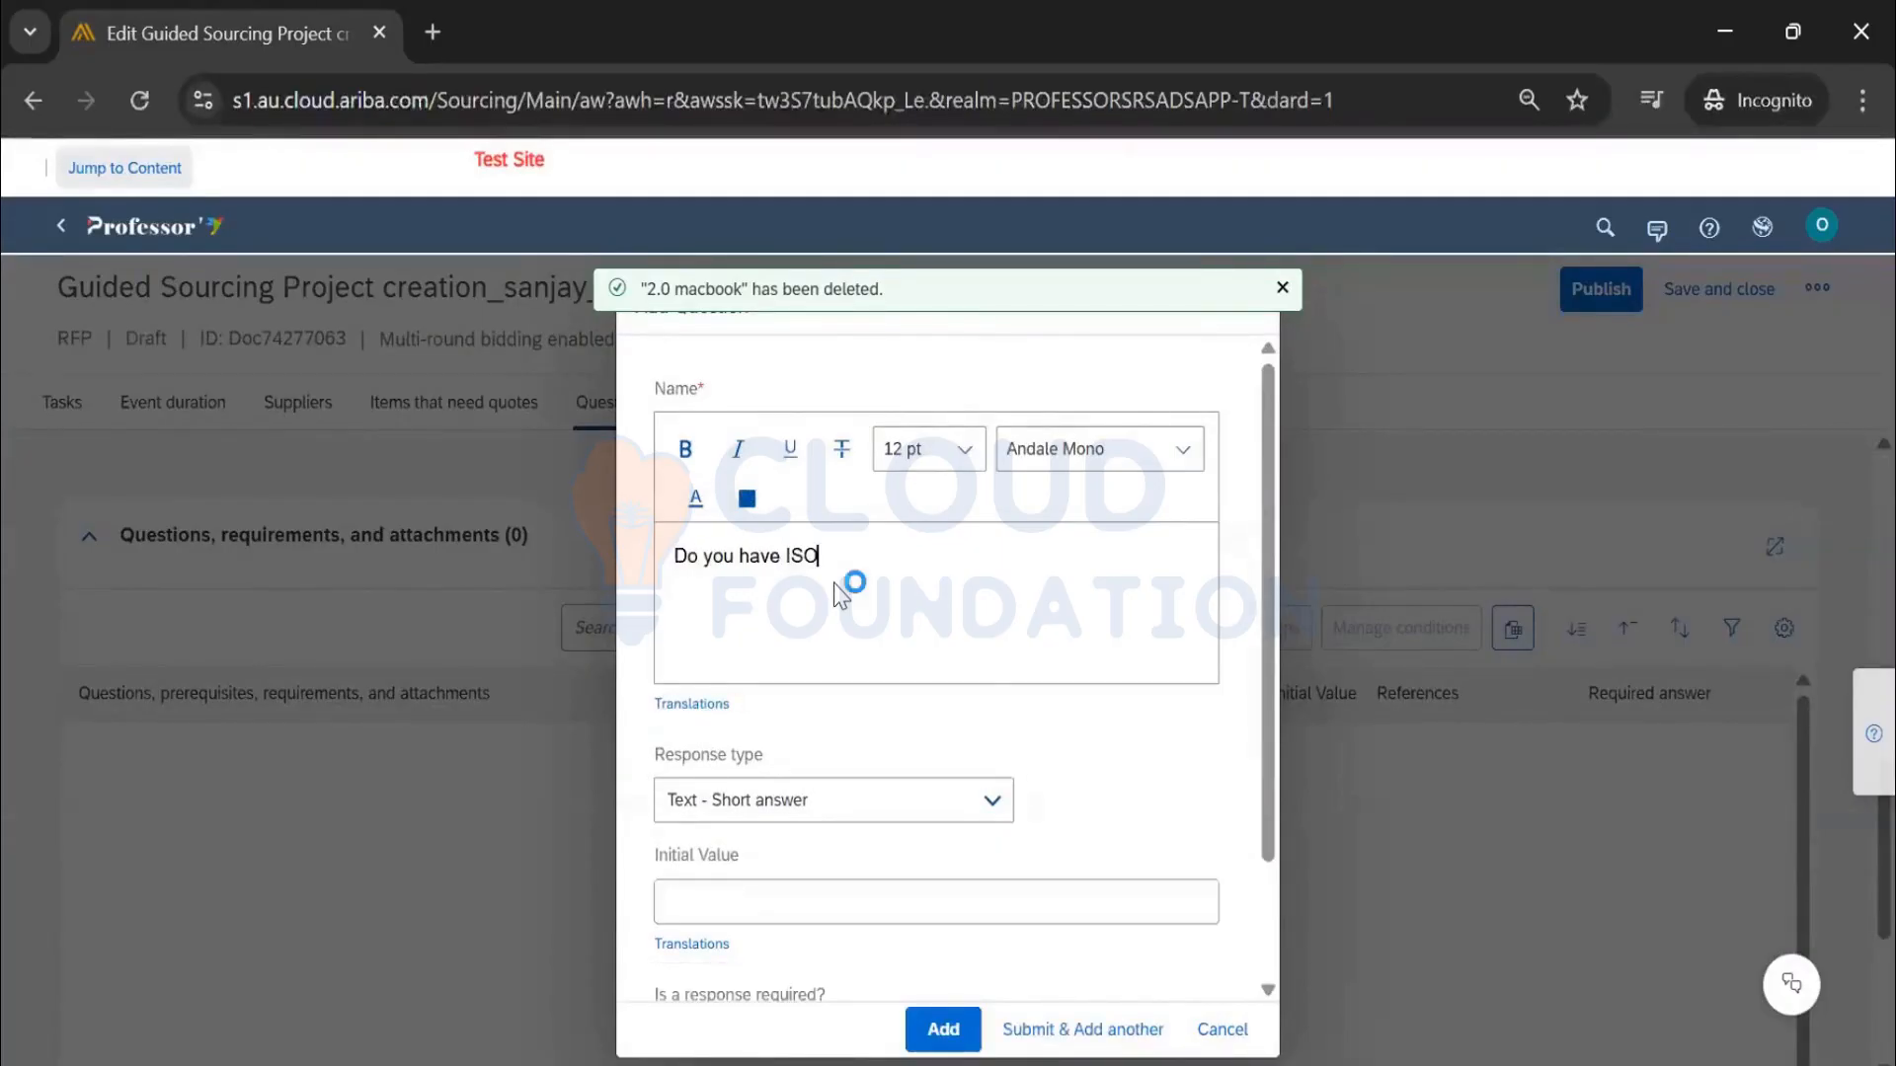
text( cert)
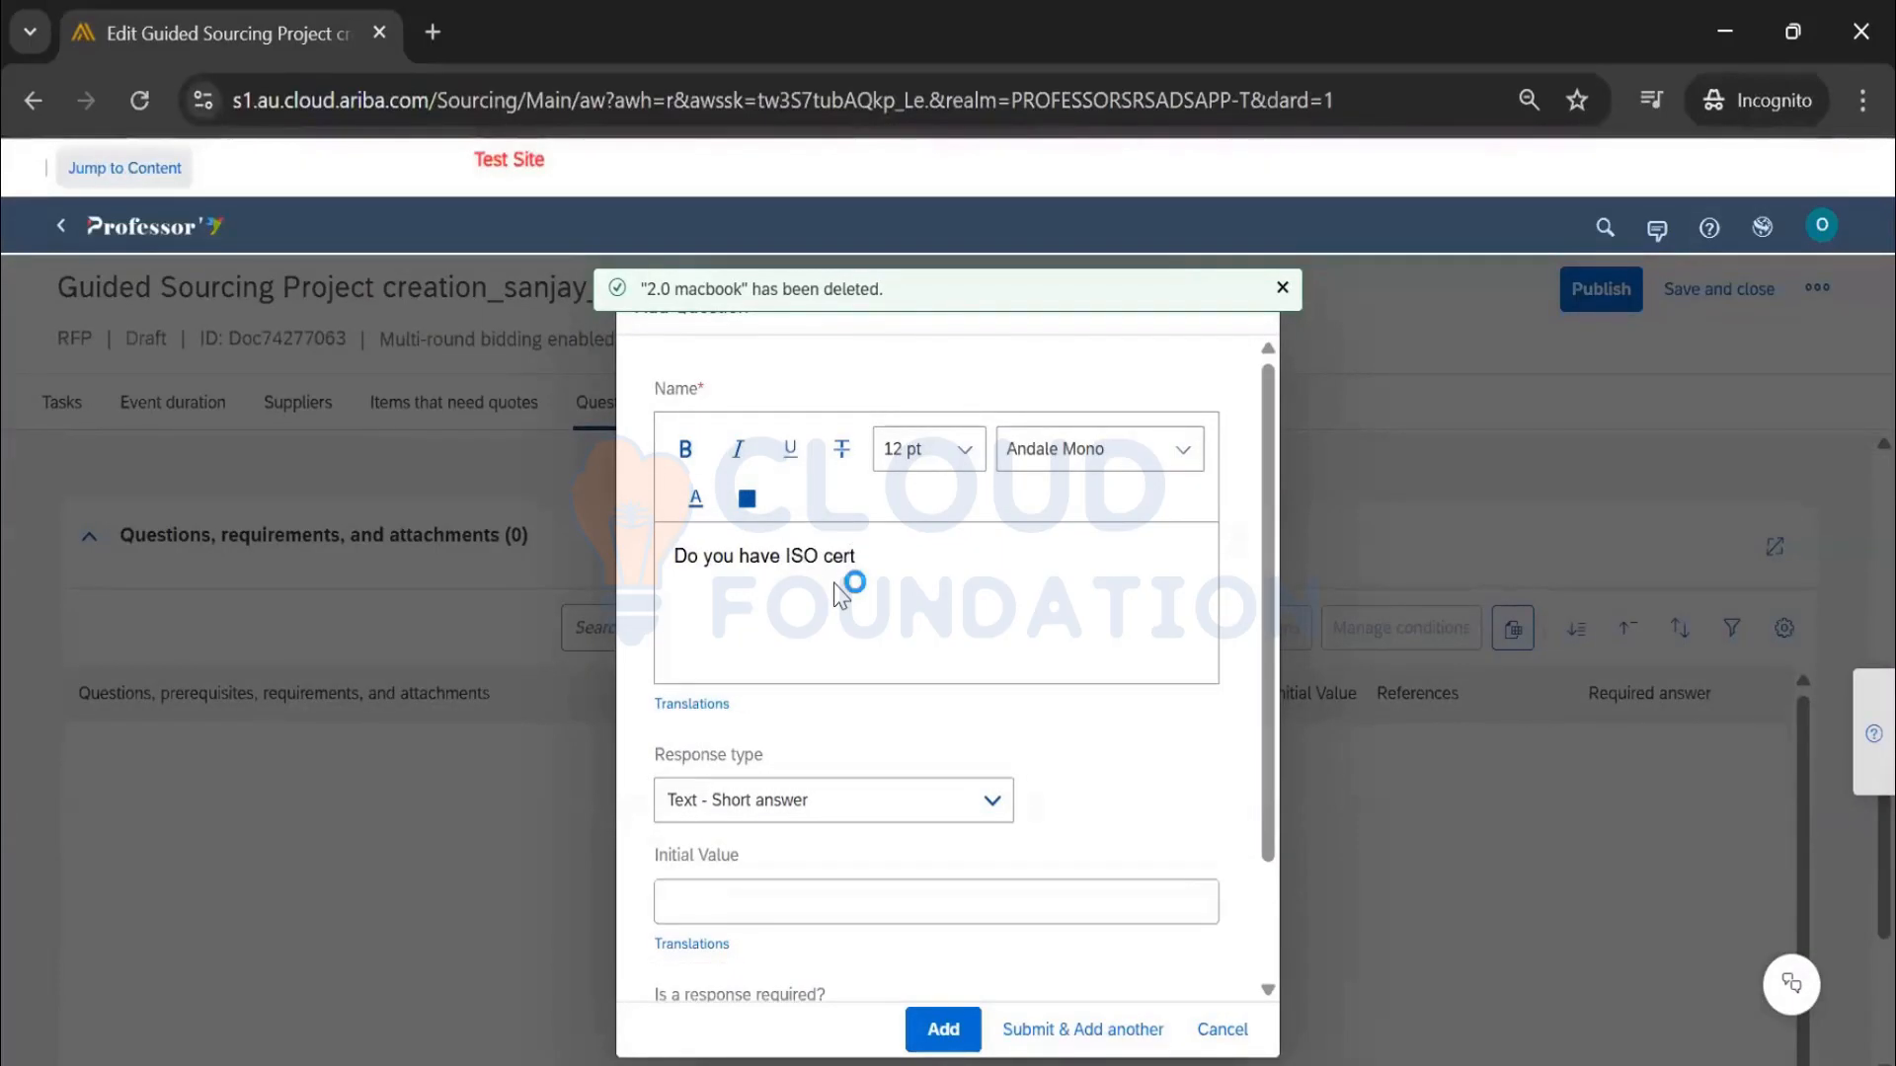
scroll(852, 652, down, 2)
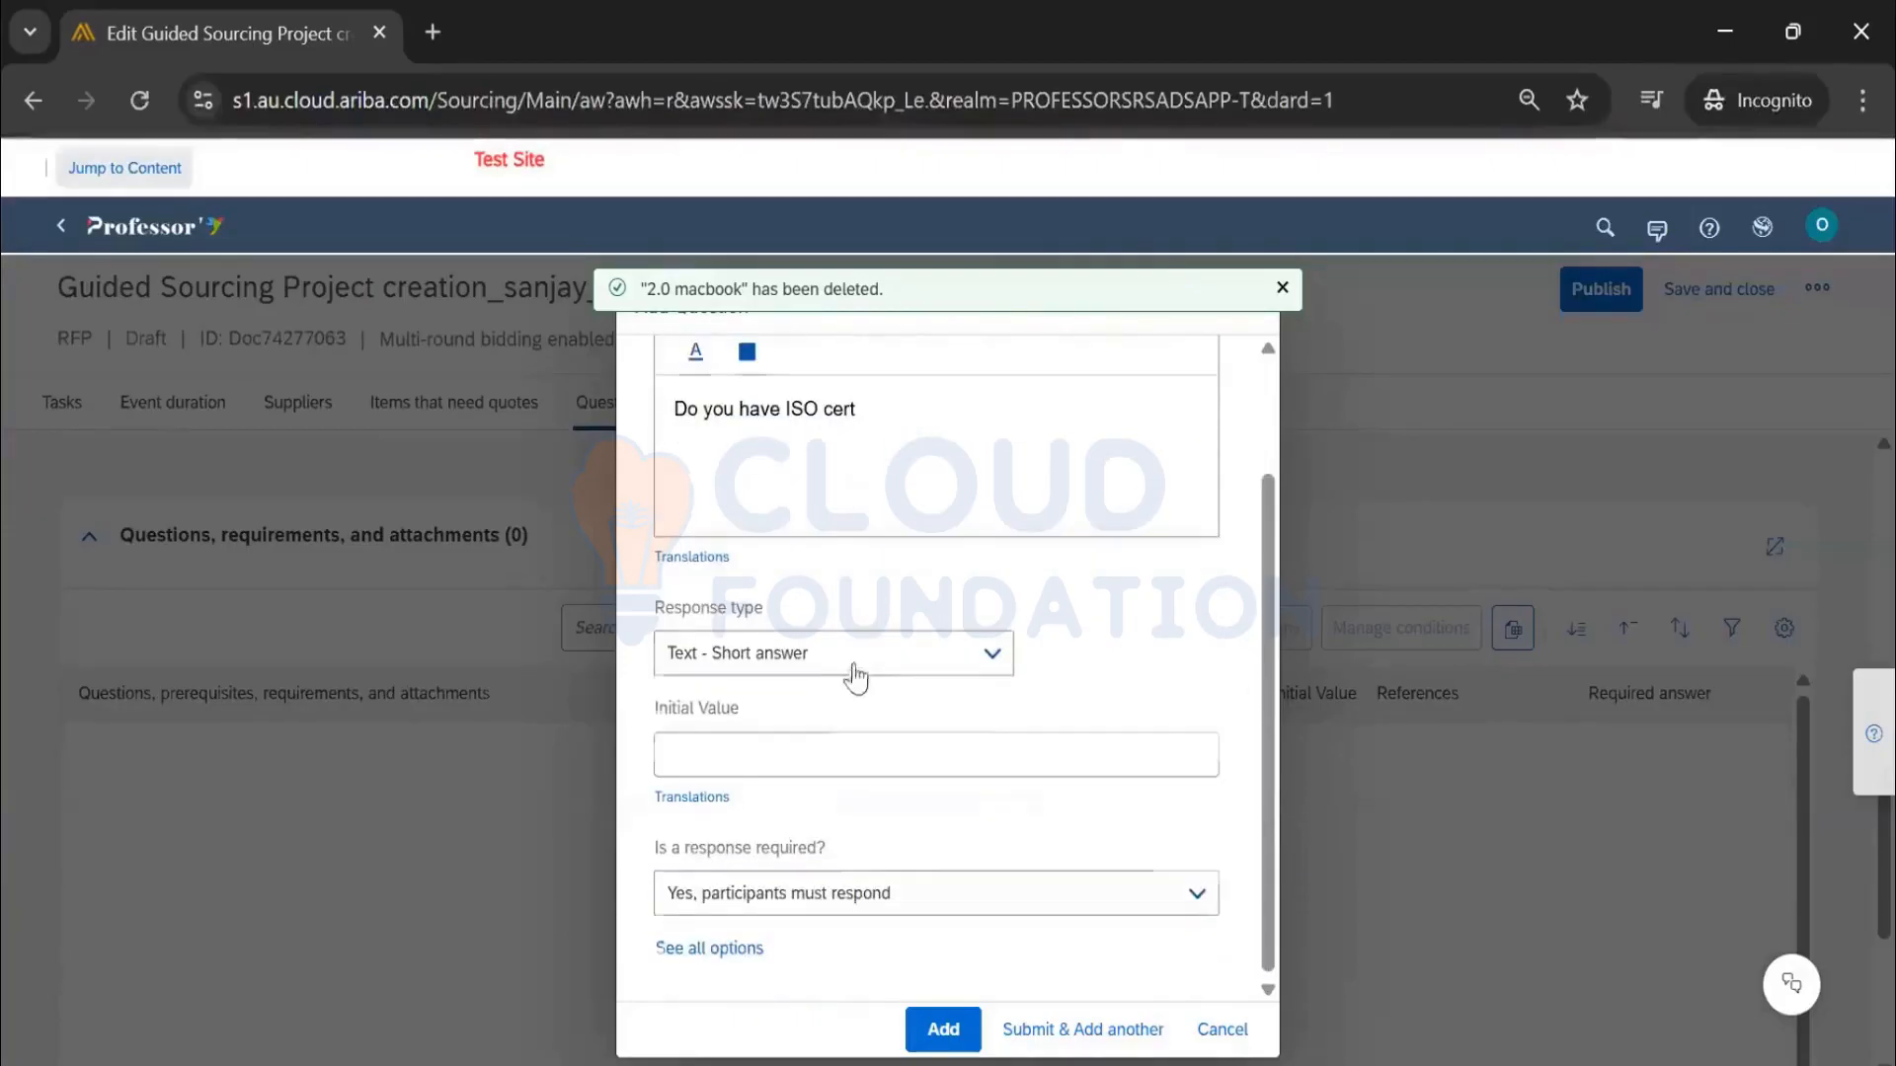
click(950, 669)
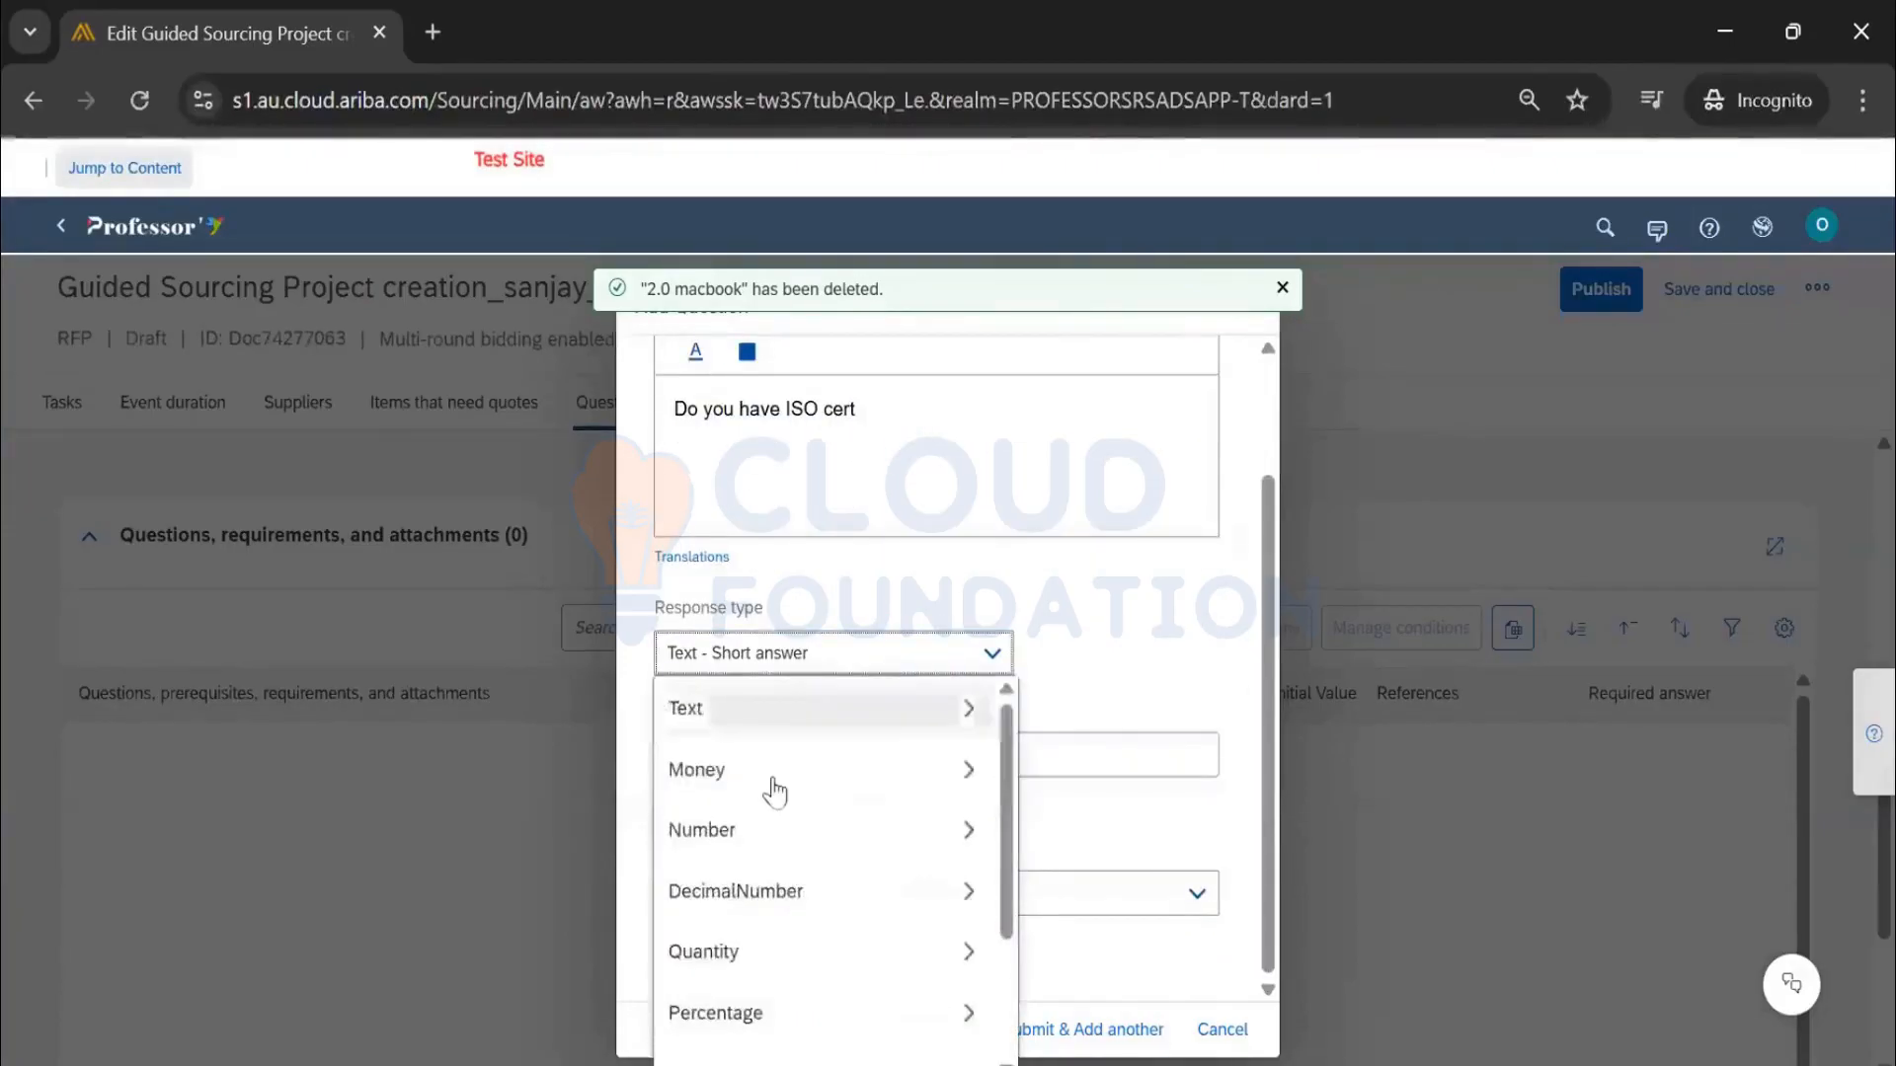
scroll(770, 790, down, 3)
click(749, 878)
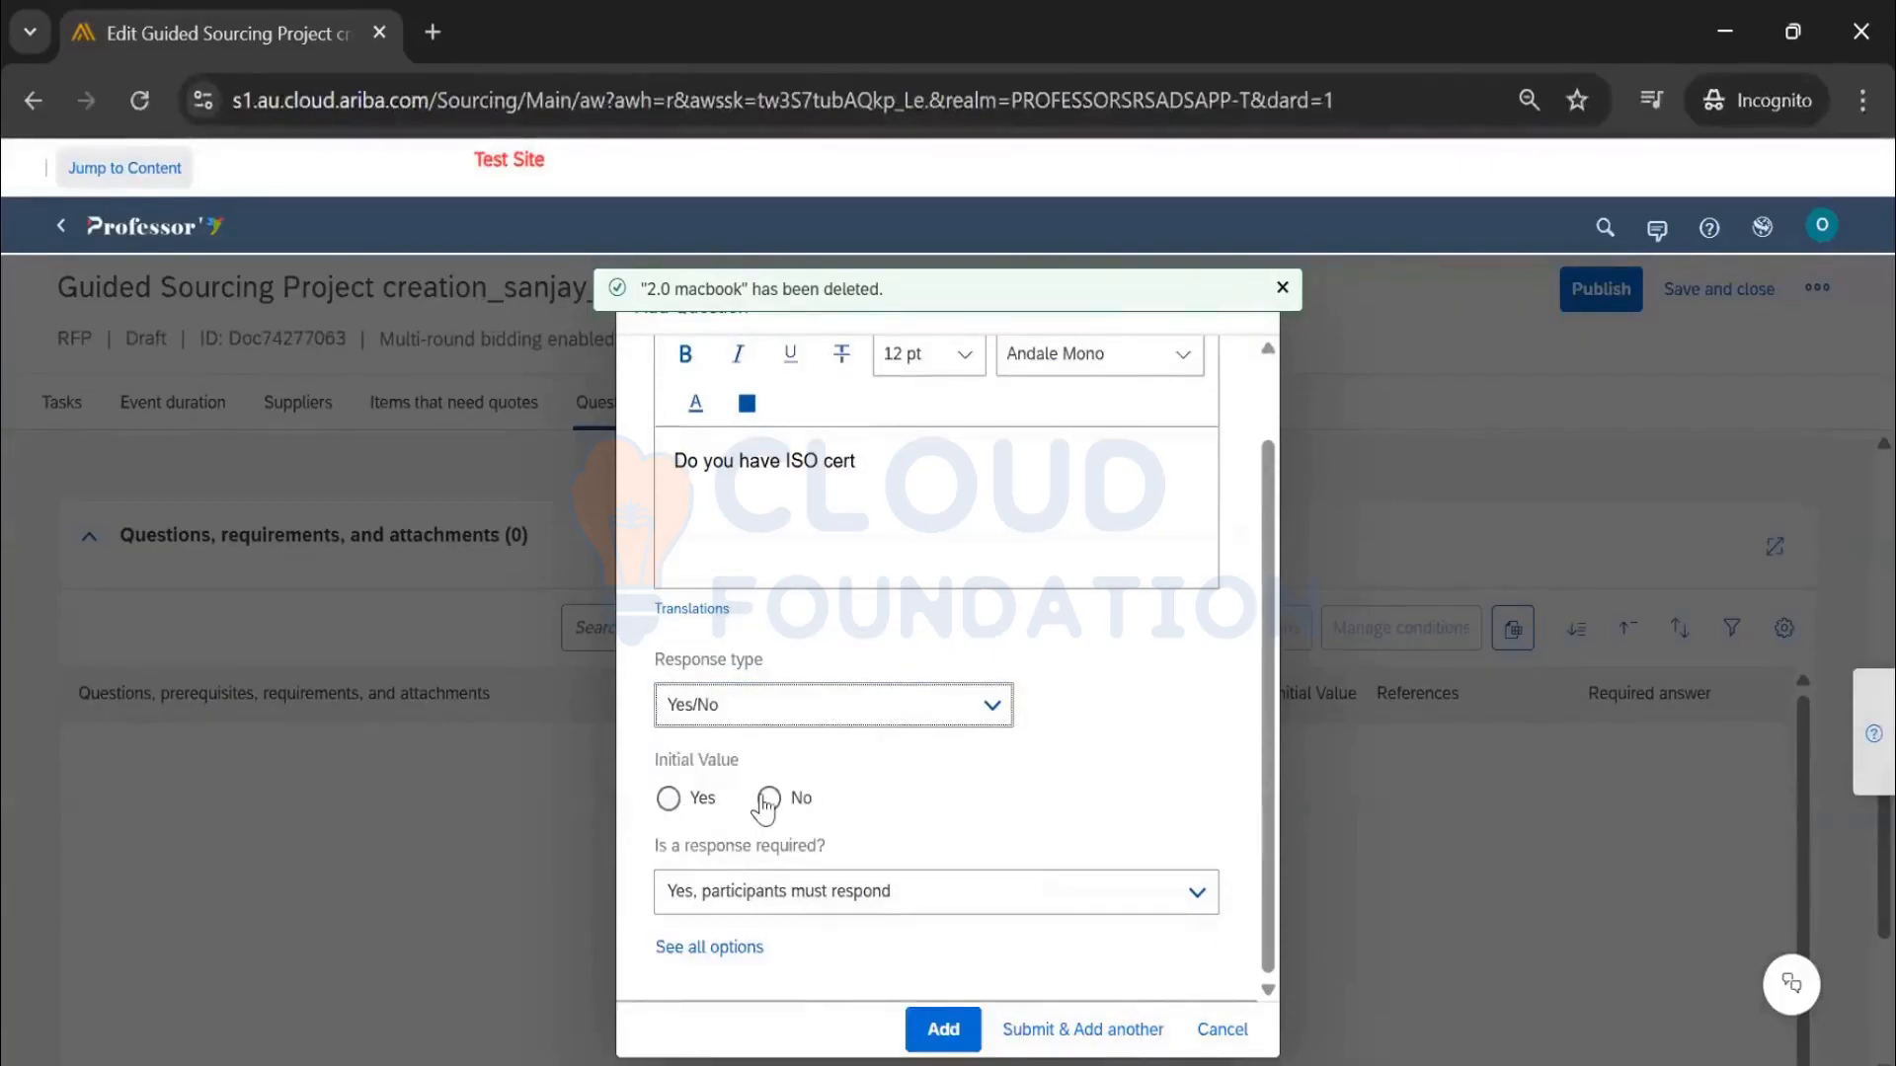
click(672, 800)
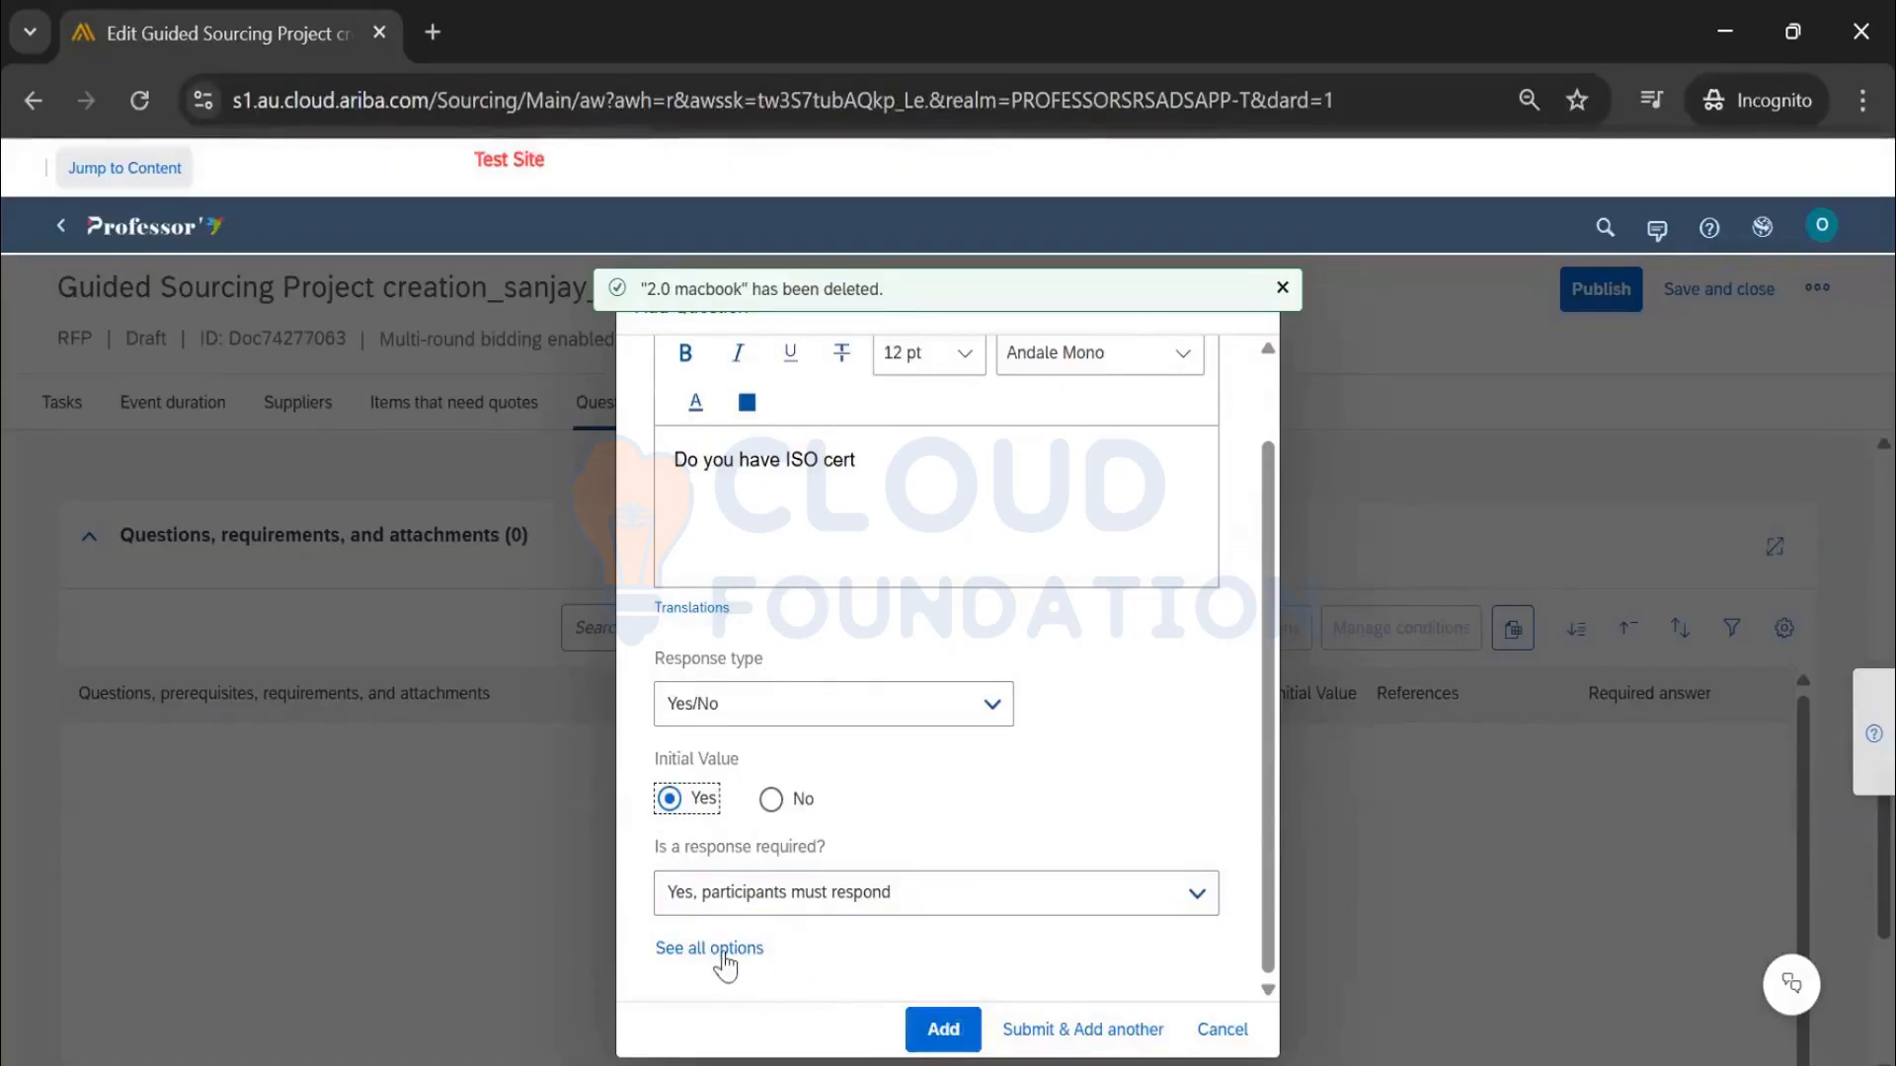
Allow participant comments and attachments on the question and add it to the event
click(1221, 1030)
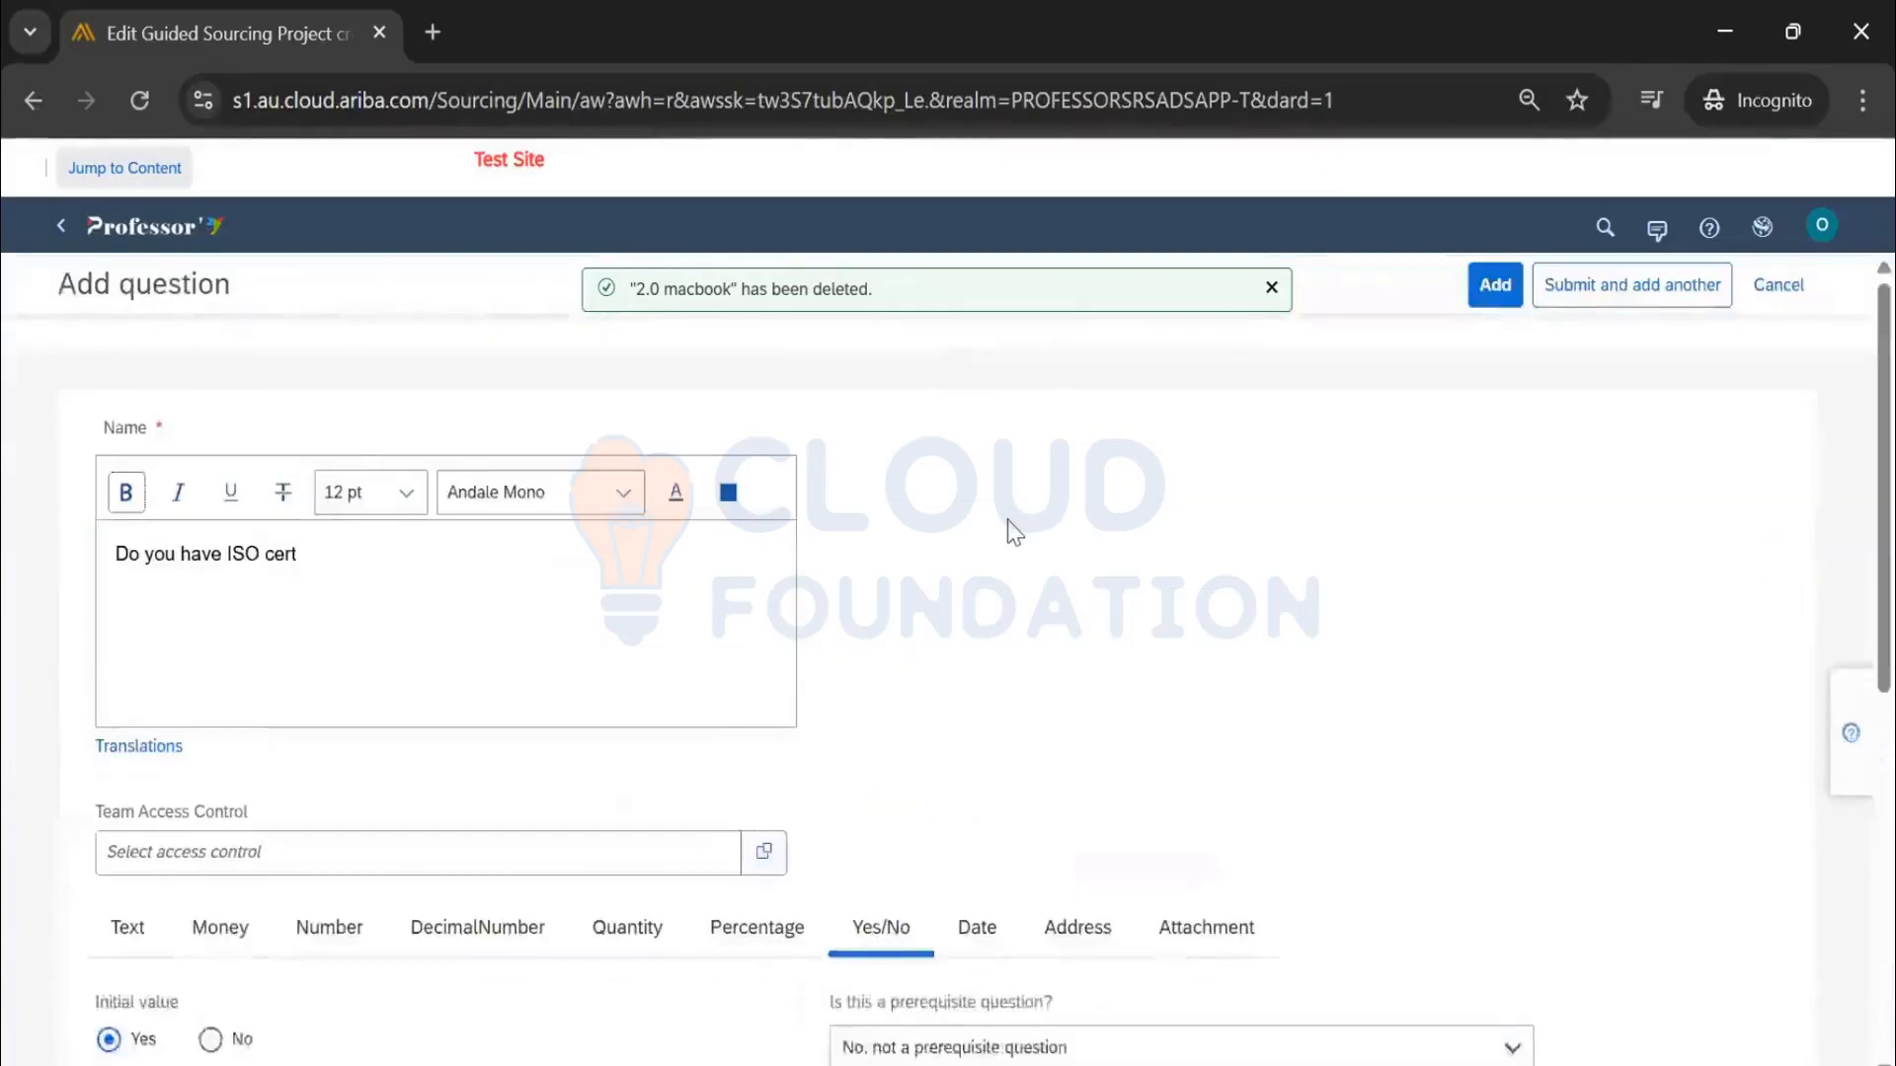
scroll(1014, 533, down, 6)
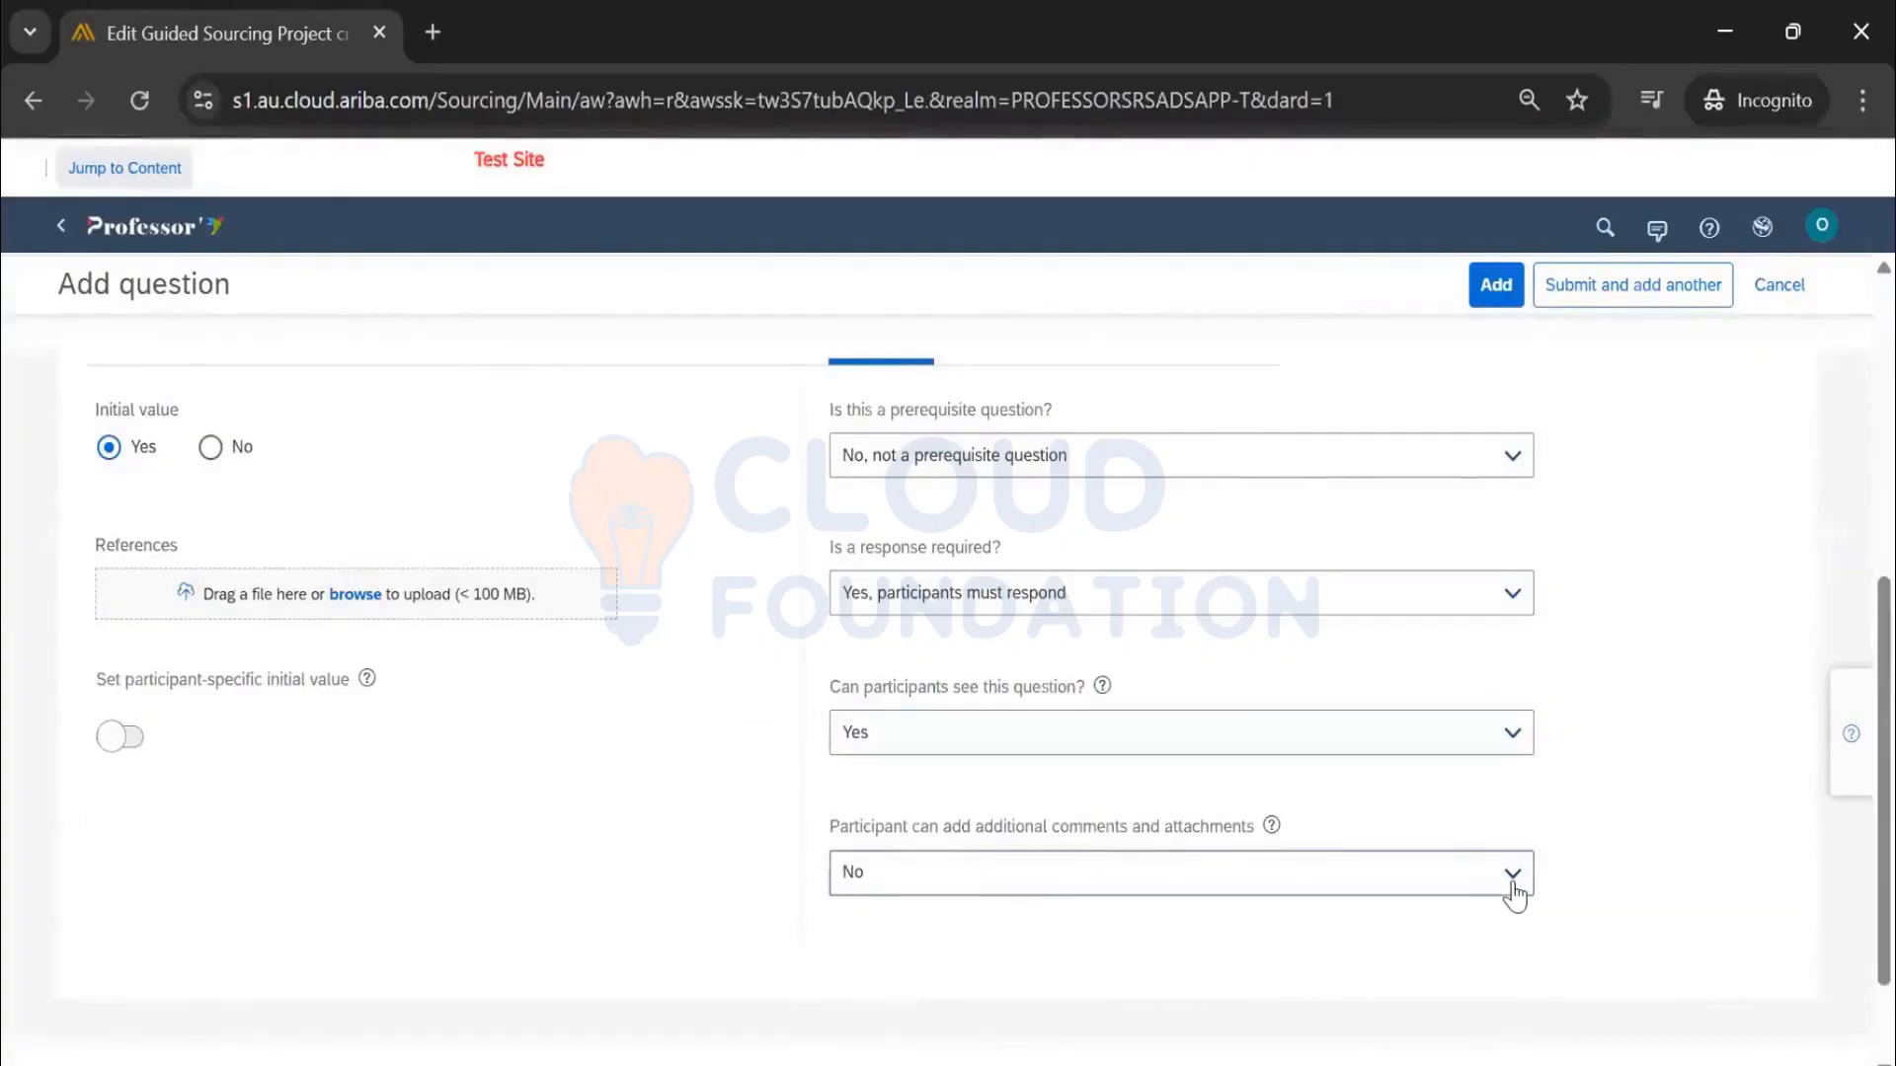
click(1125, 877)
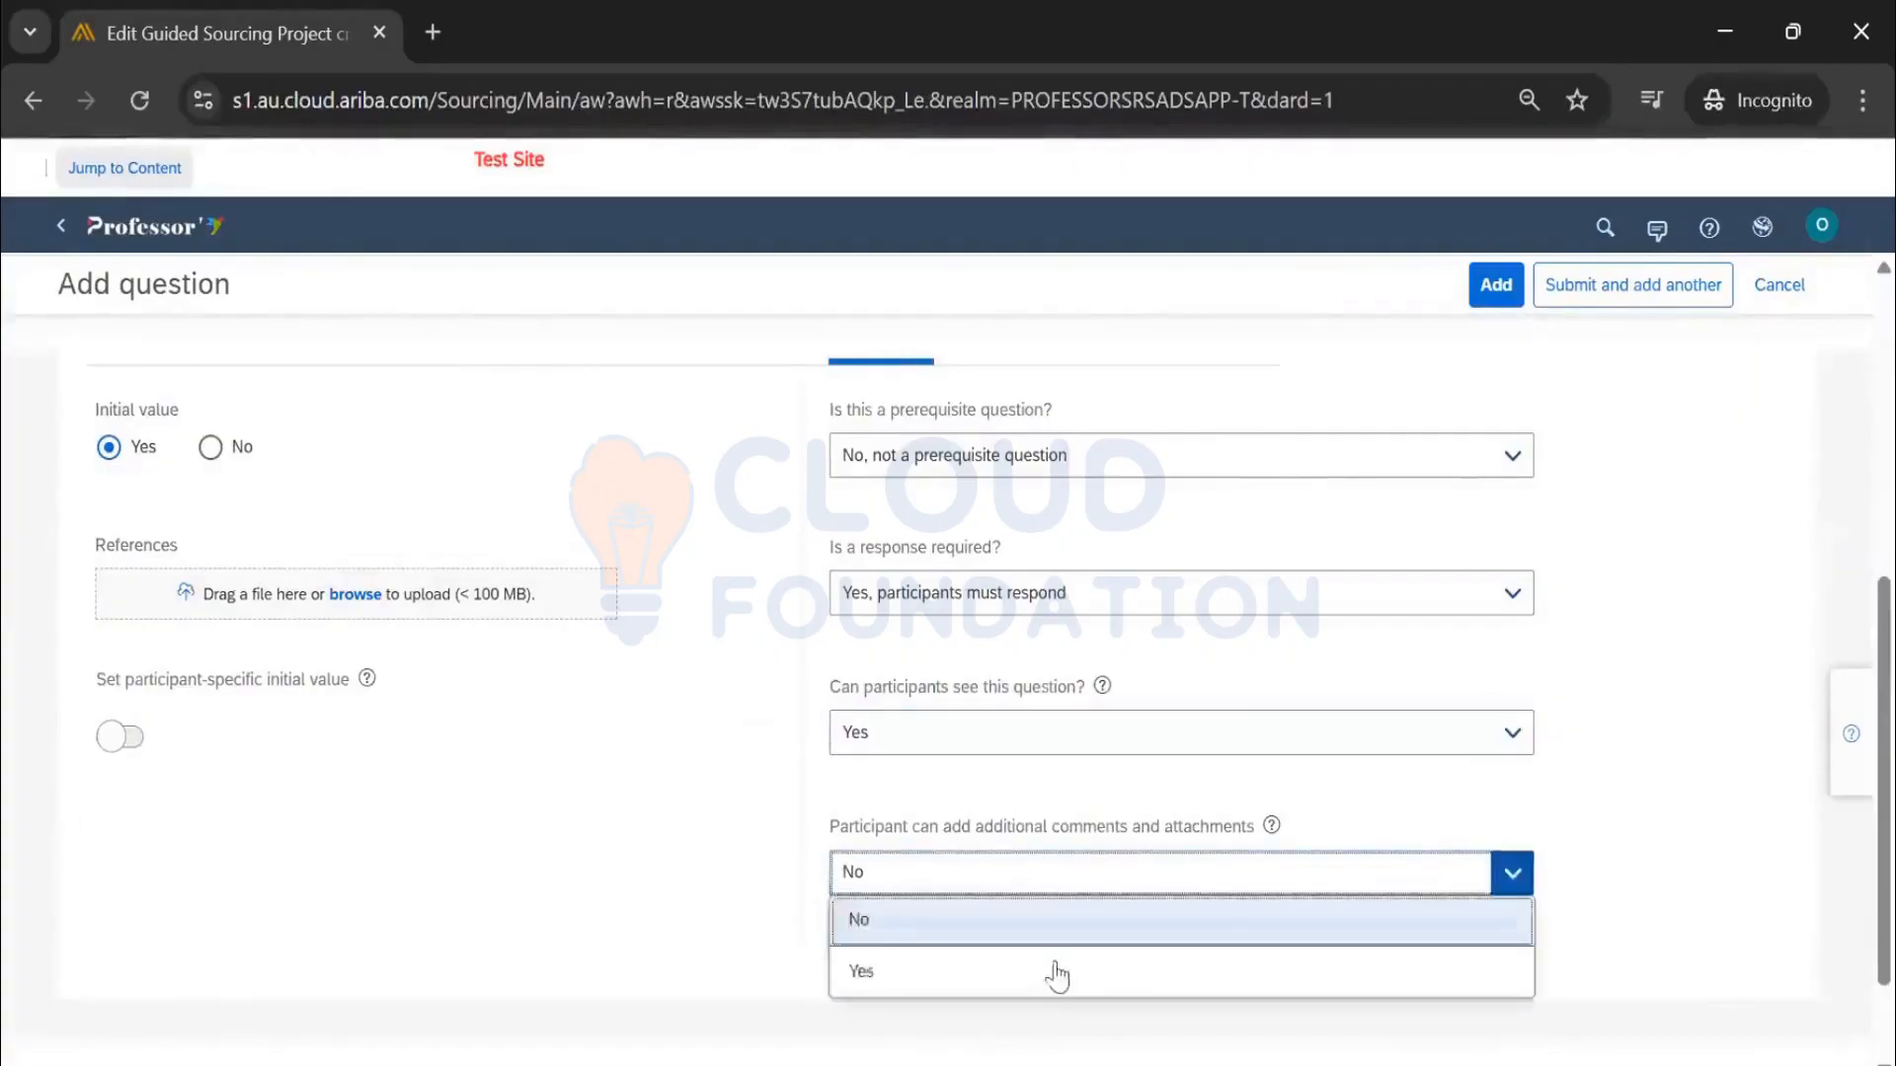
click(1055, 968)
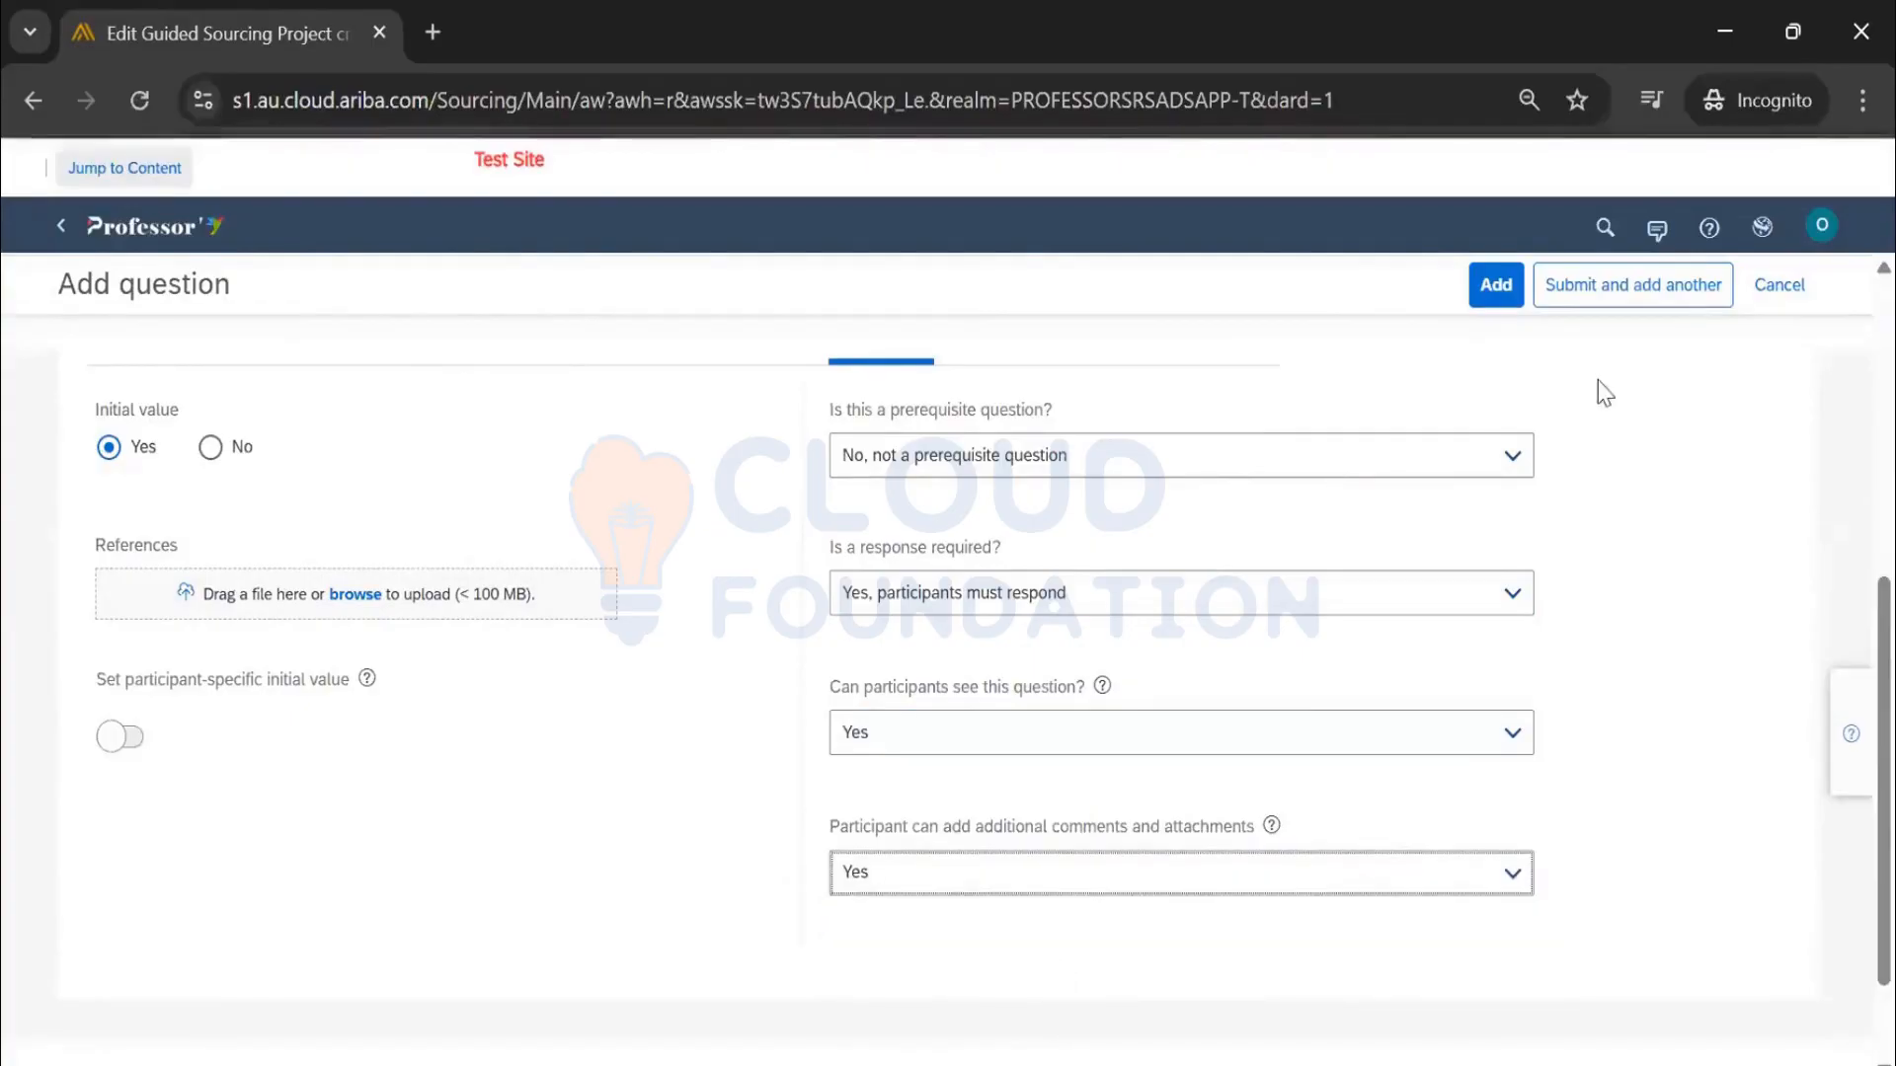
click(1499, 288)
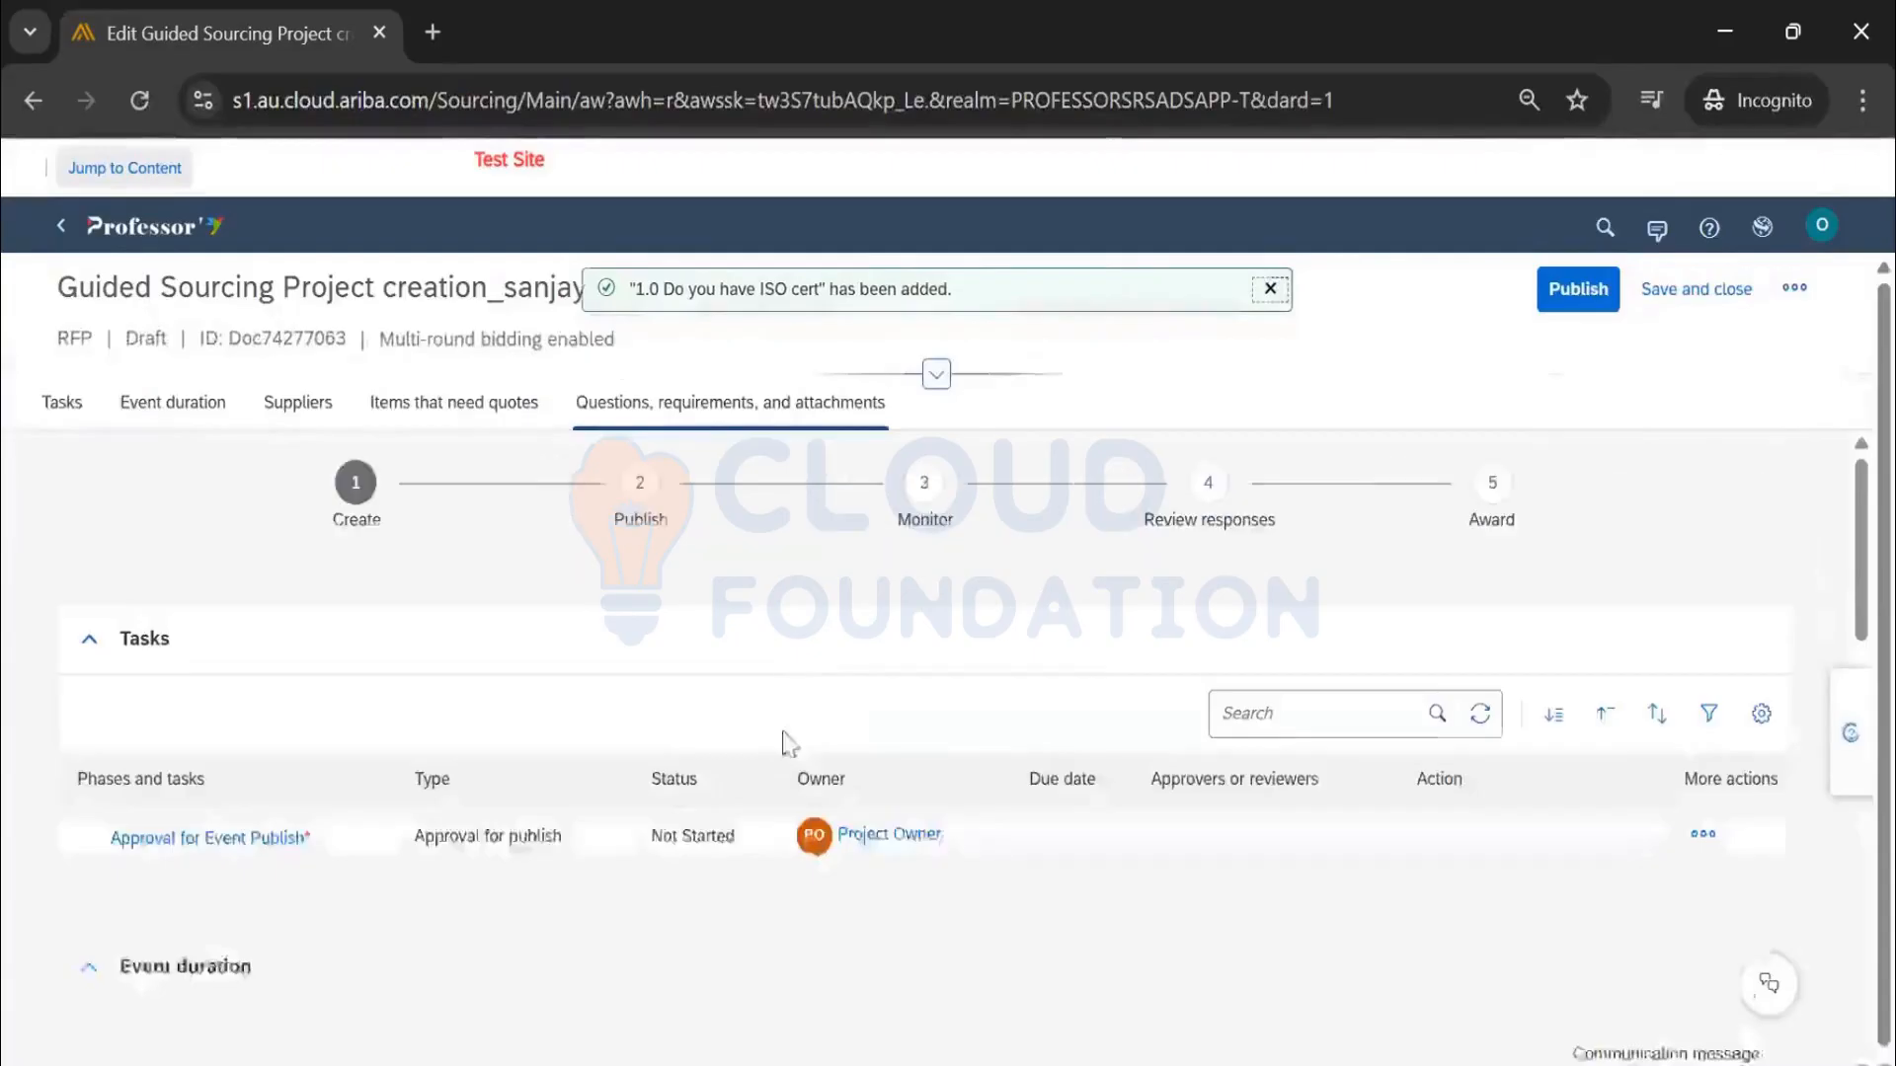
scroll(691, 719, down, 10)
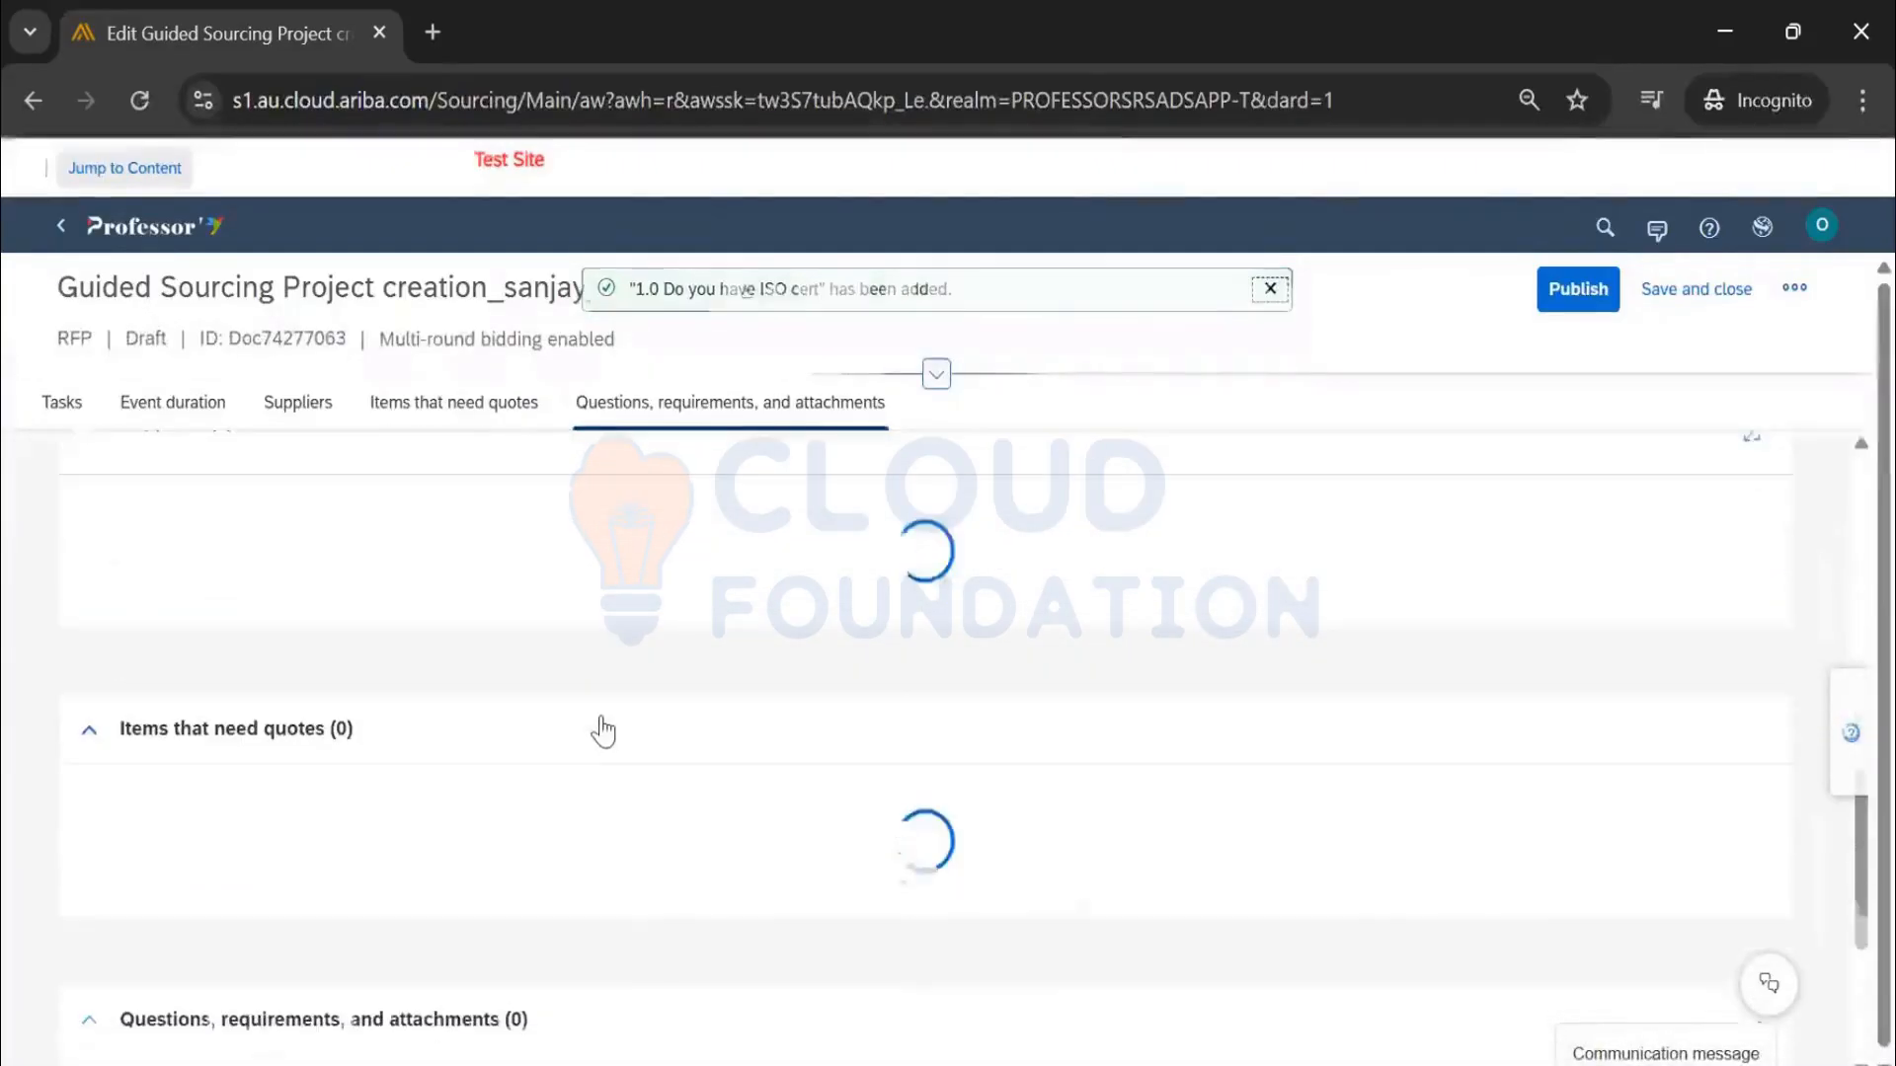
scroll(603, 731, down, 5)
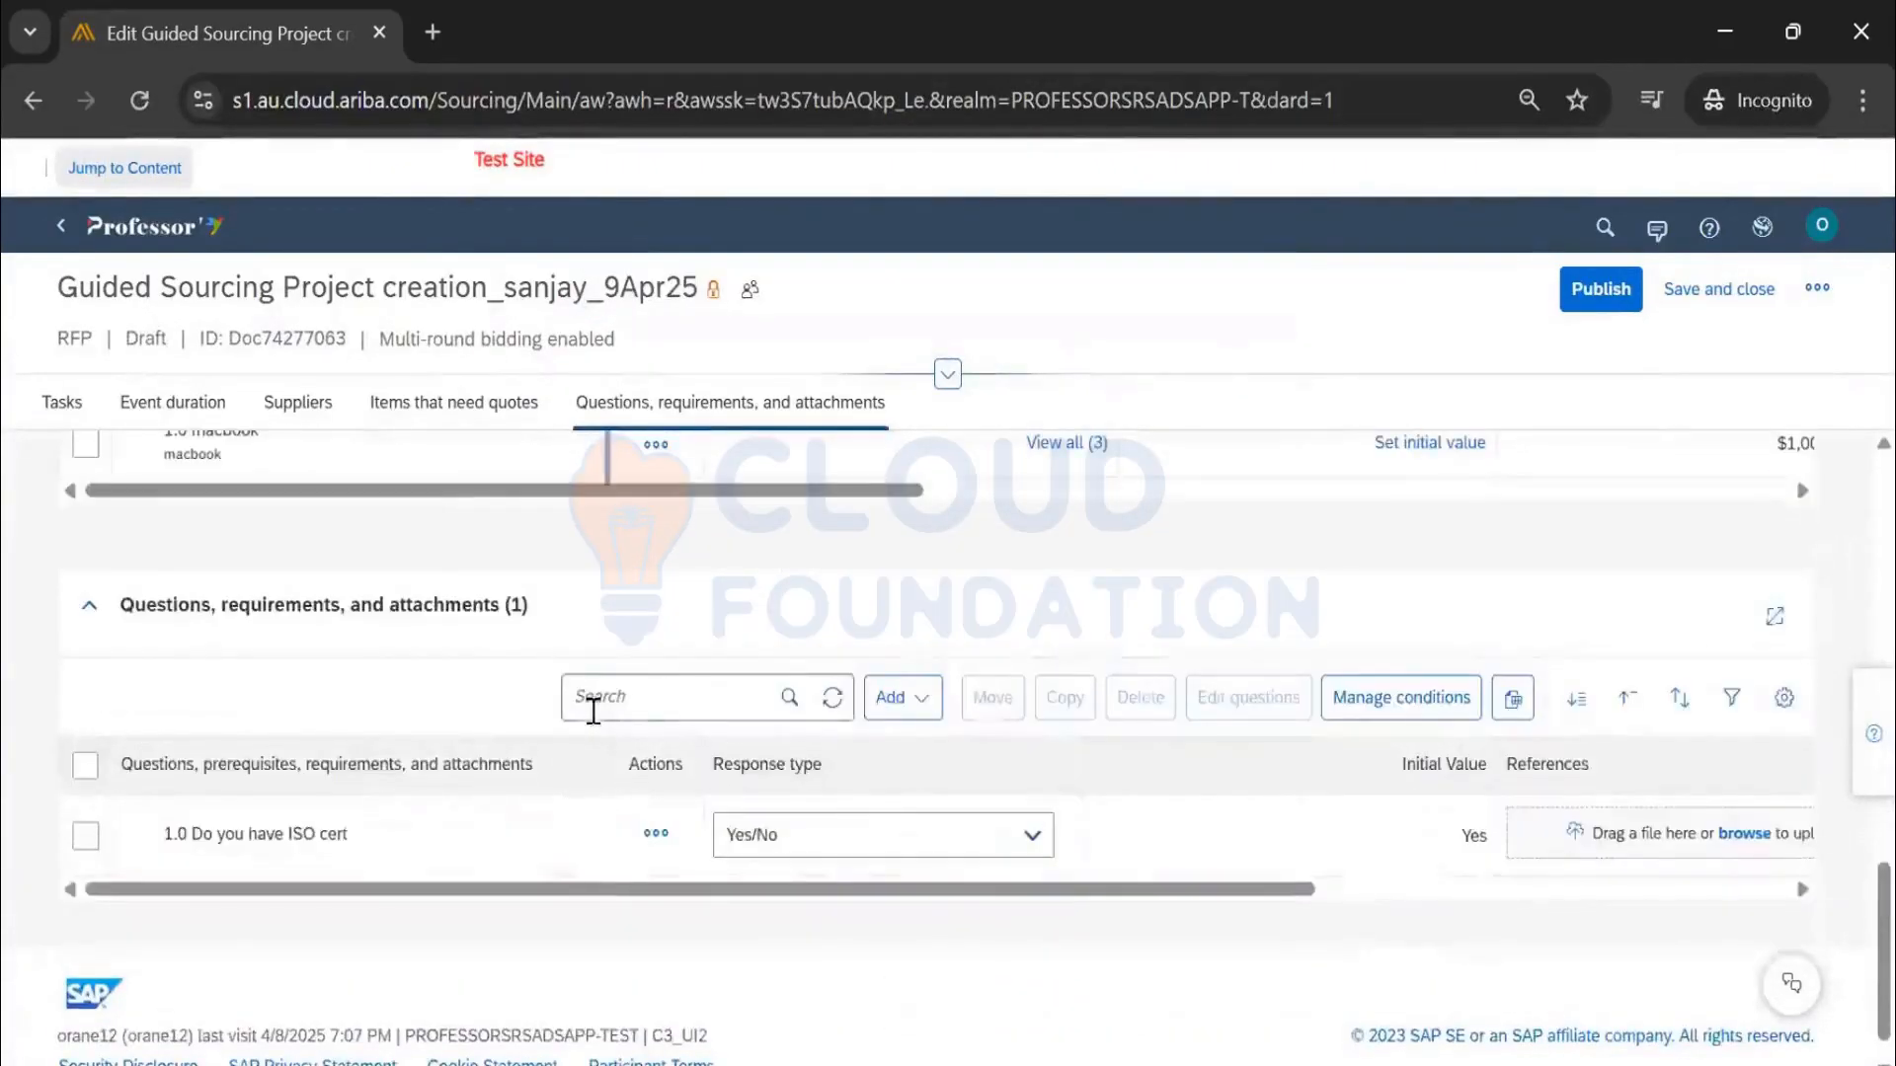
scroll(415, 774, up, 3)
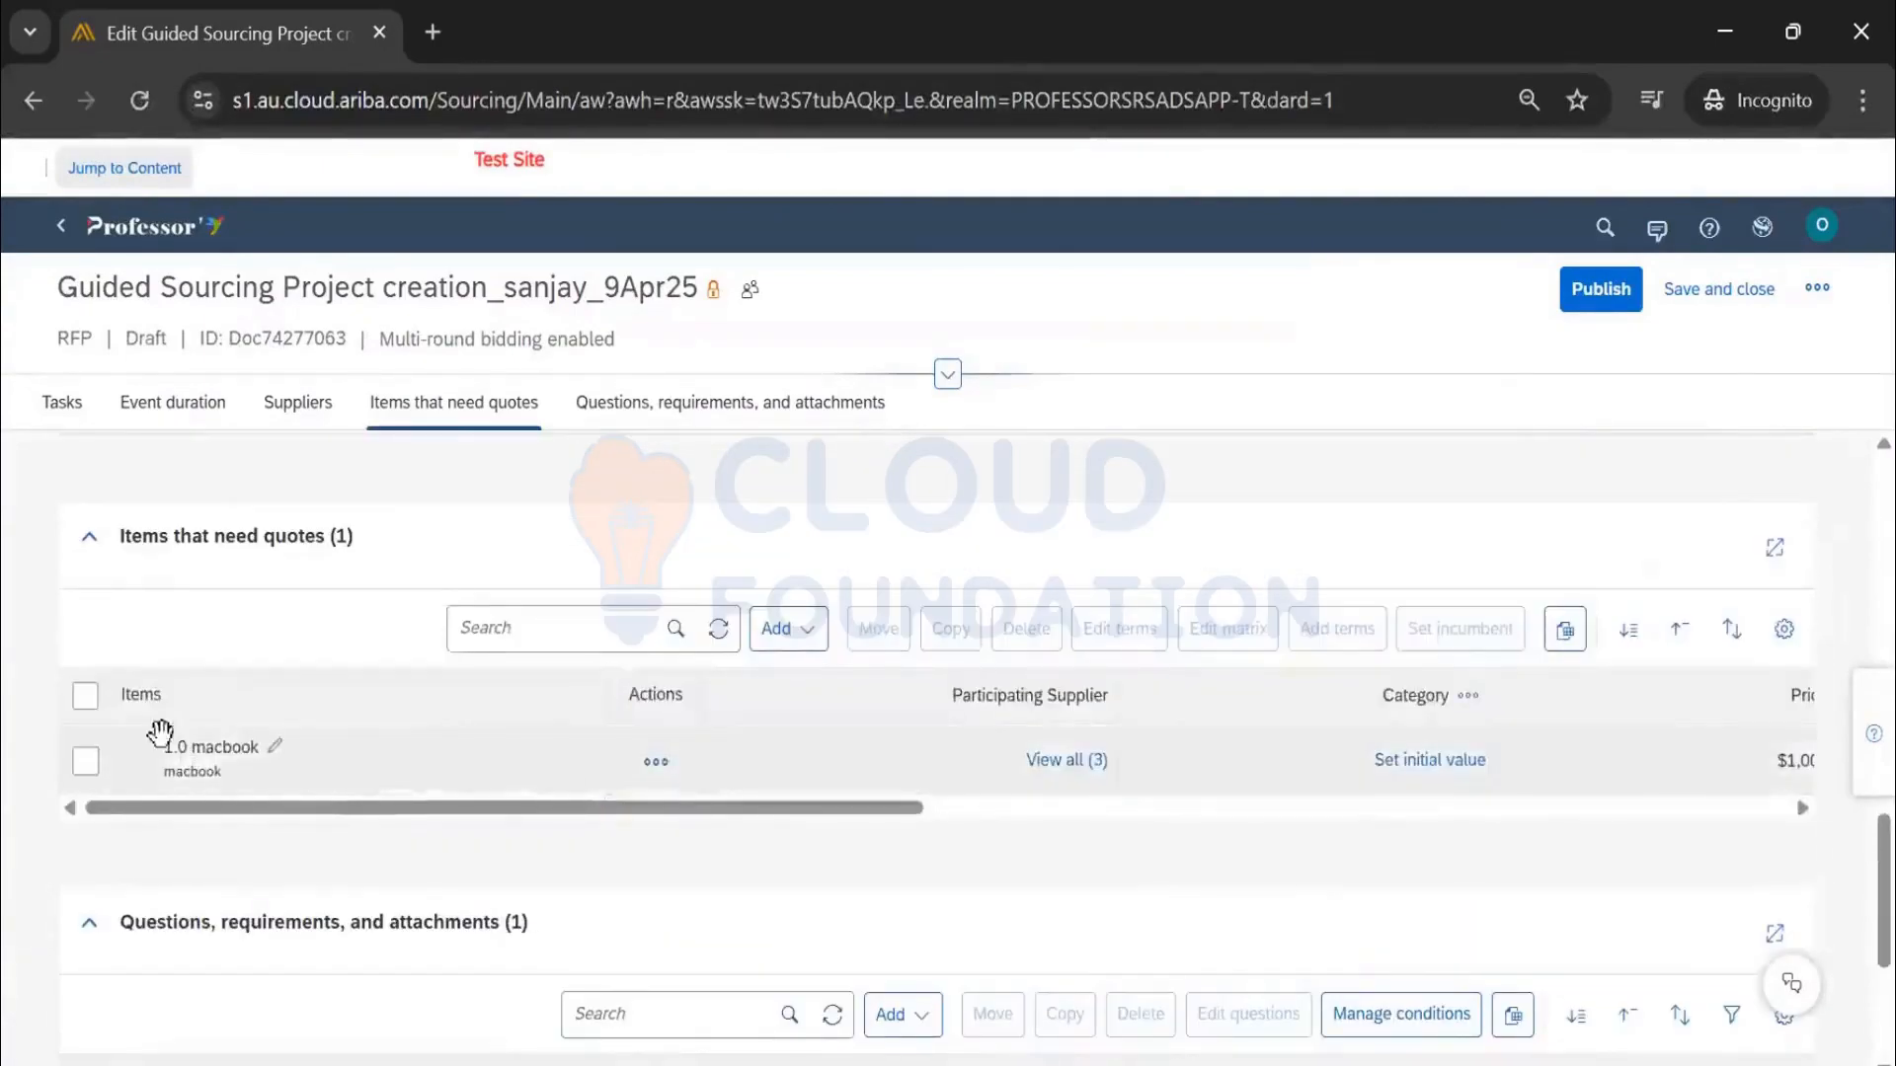
scroll(825, 736, up, 10)
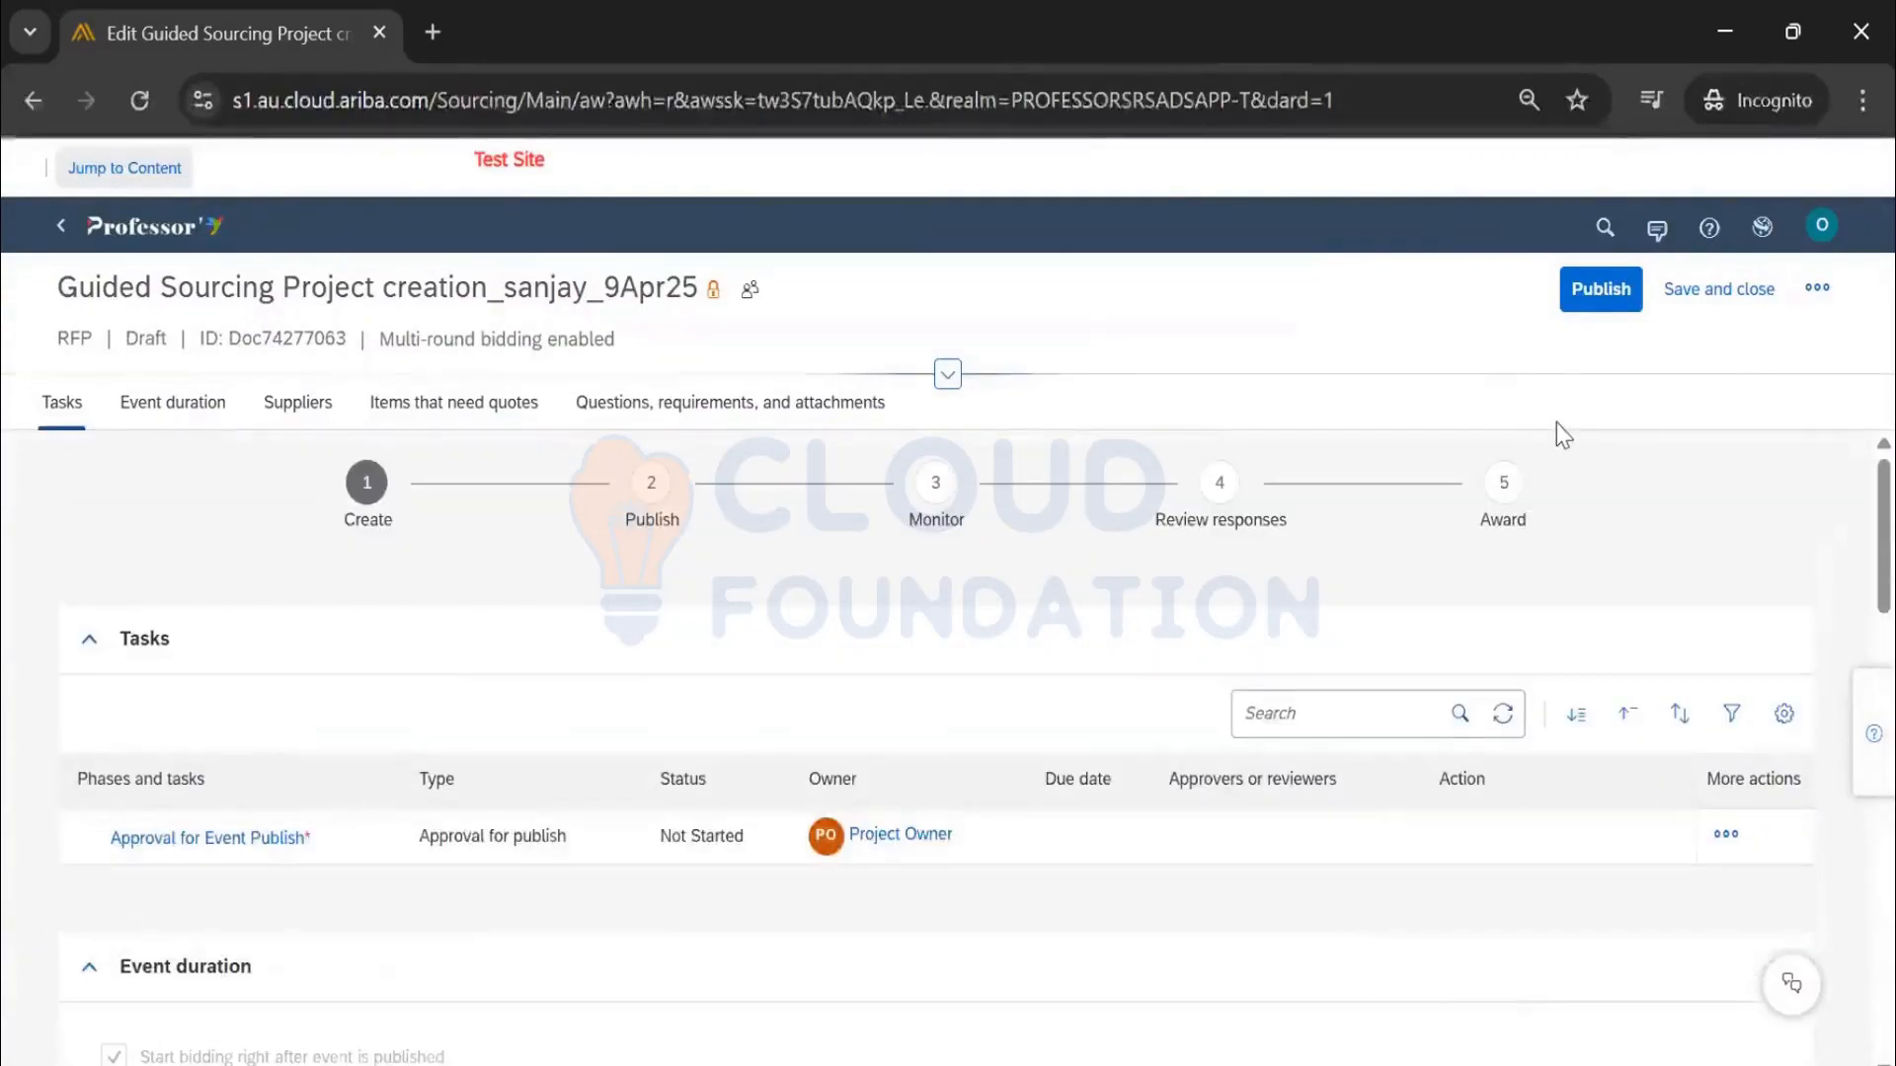
scroll(1050, 770, down, 6)
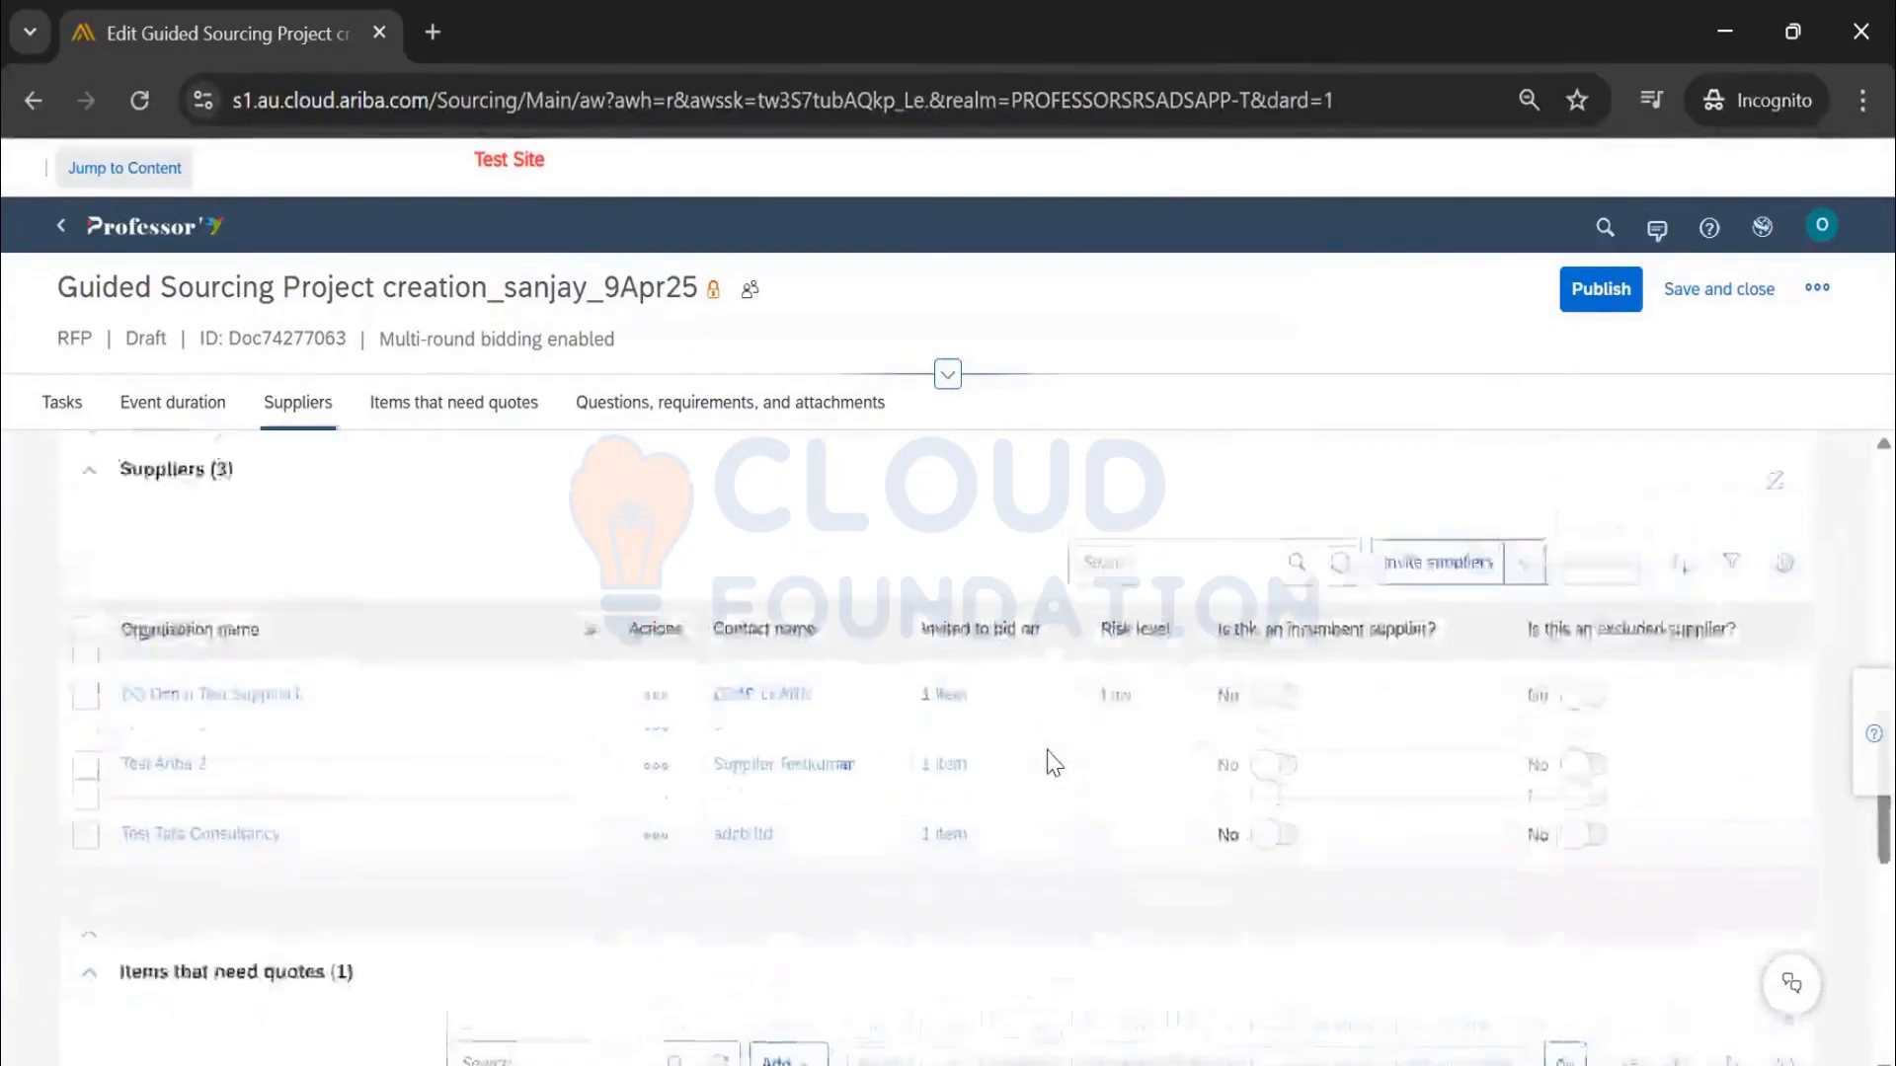
scroll(1053, 763, up, 3)
scroll(1049, 762, up, 3)
scroll(1045, 763, down, 7)
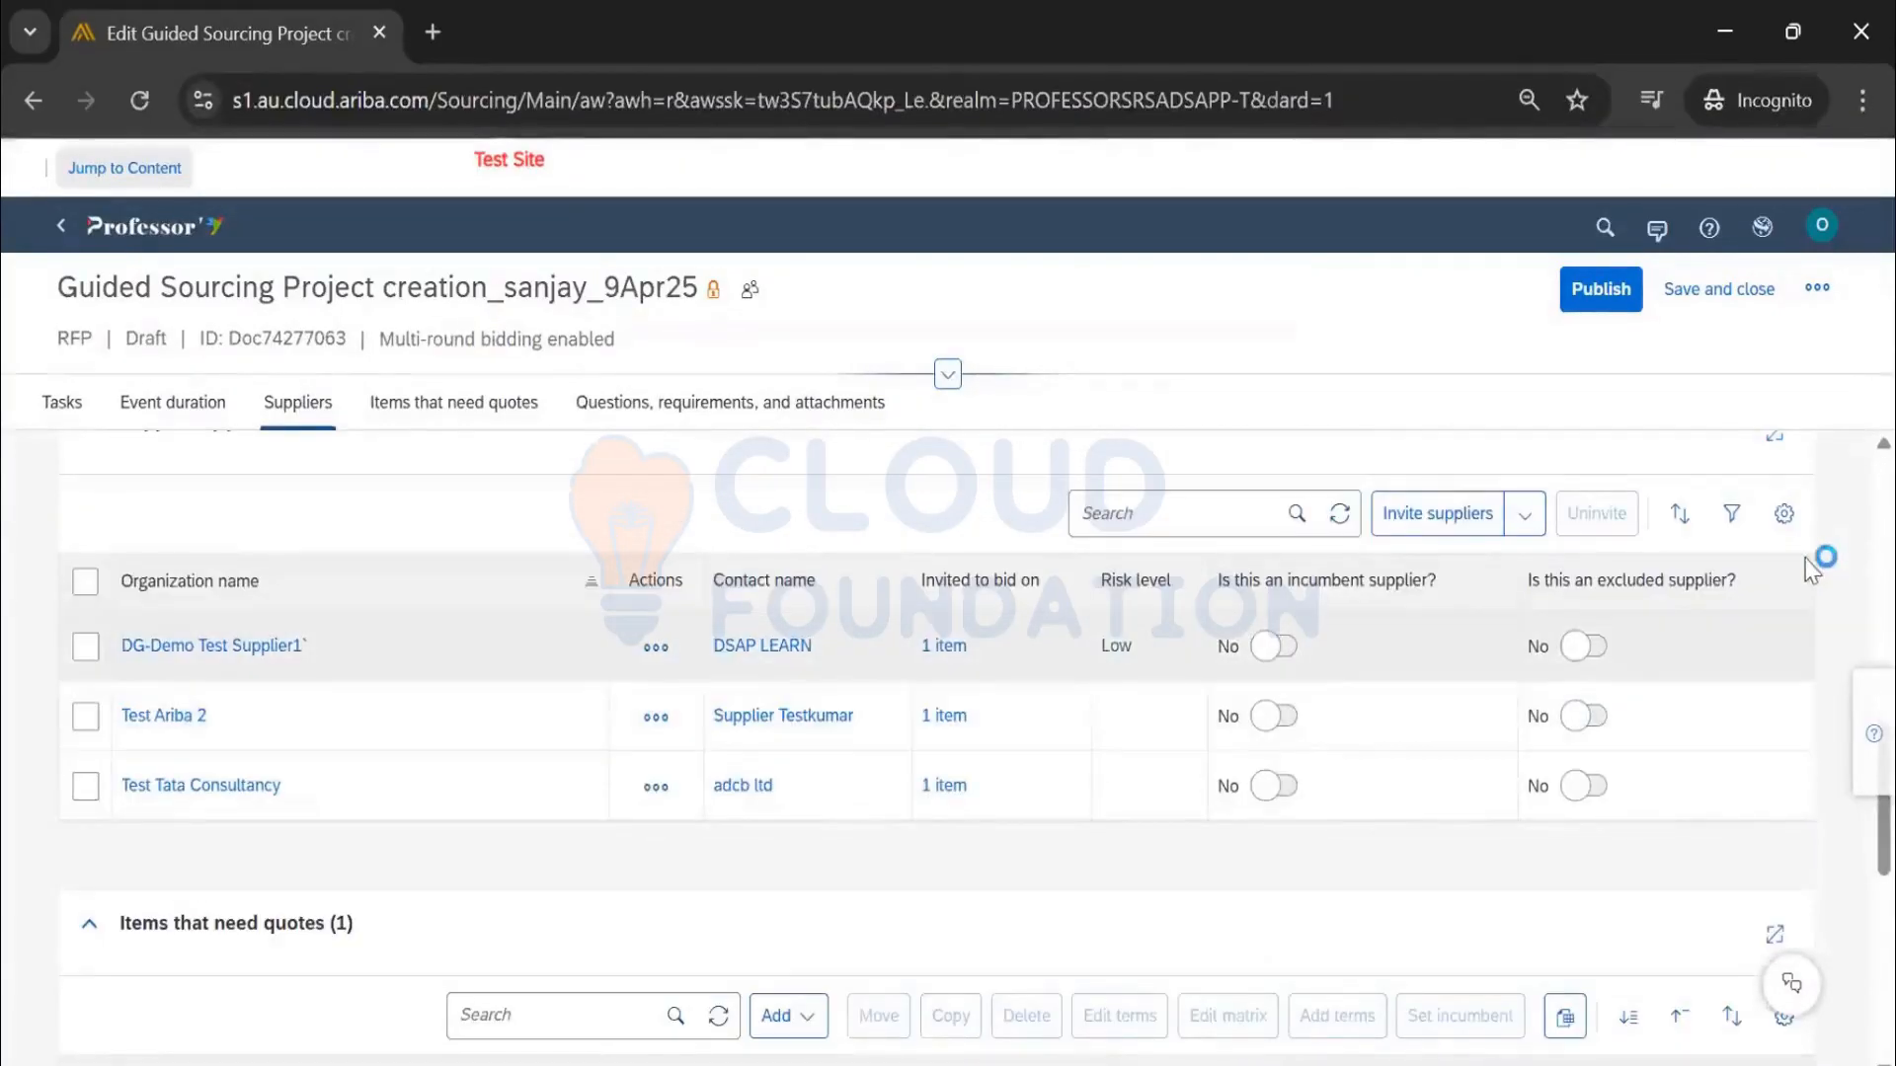
scroll(1521, 673, down, 5)
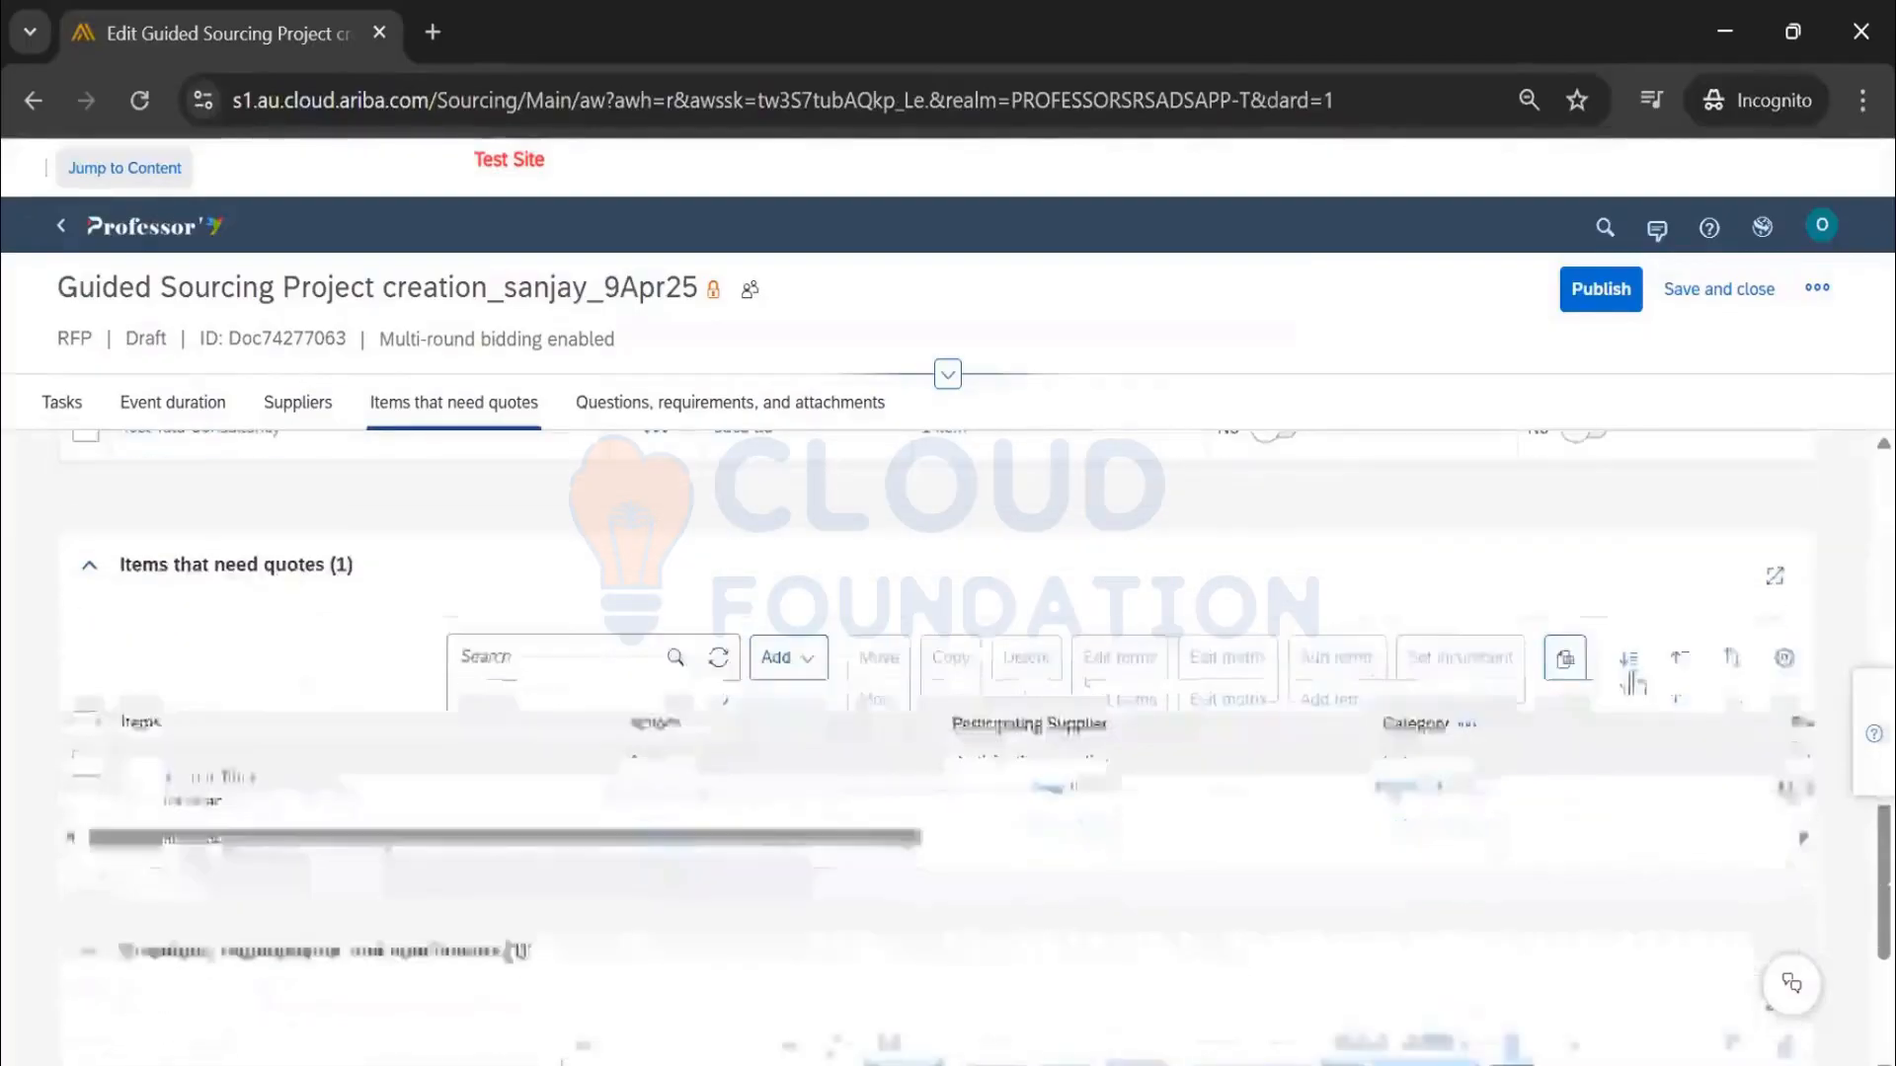
click(1783, 541)
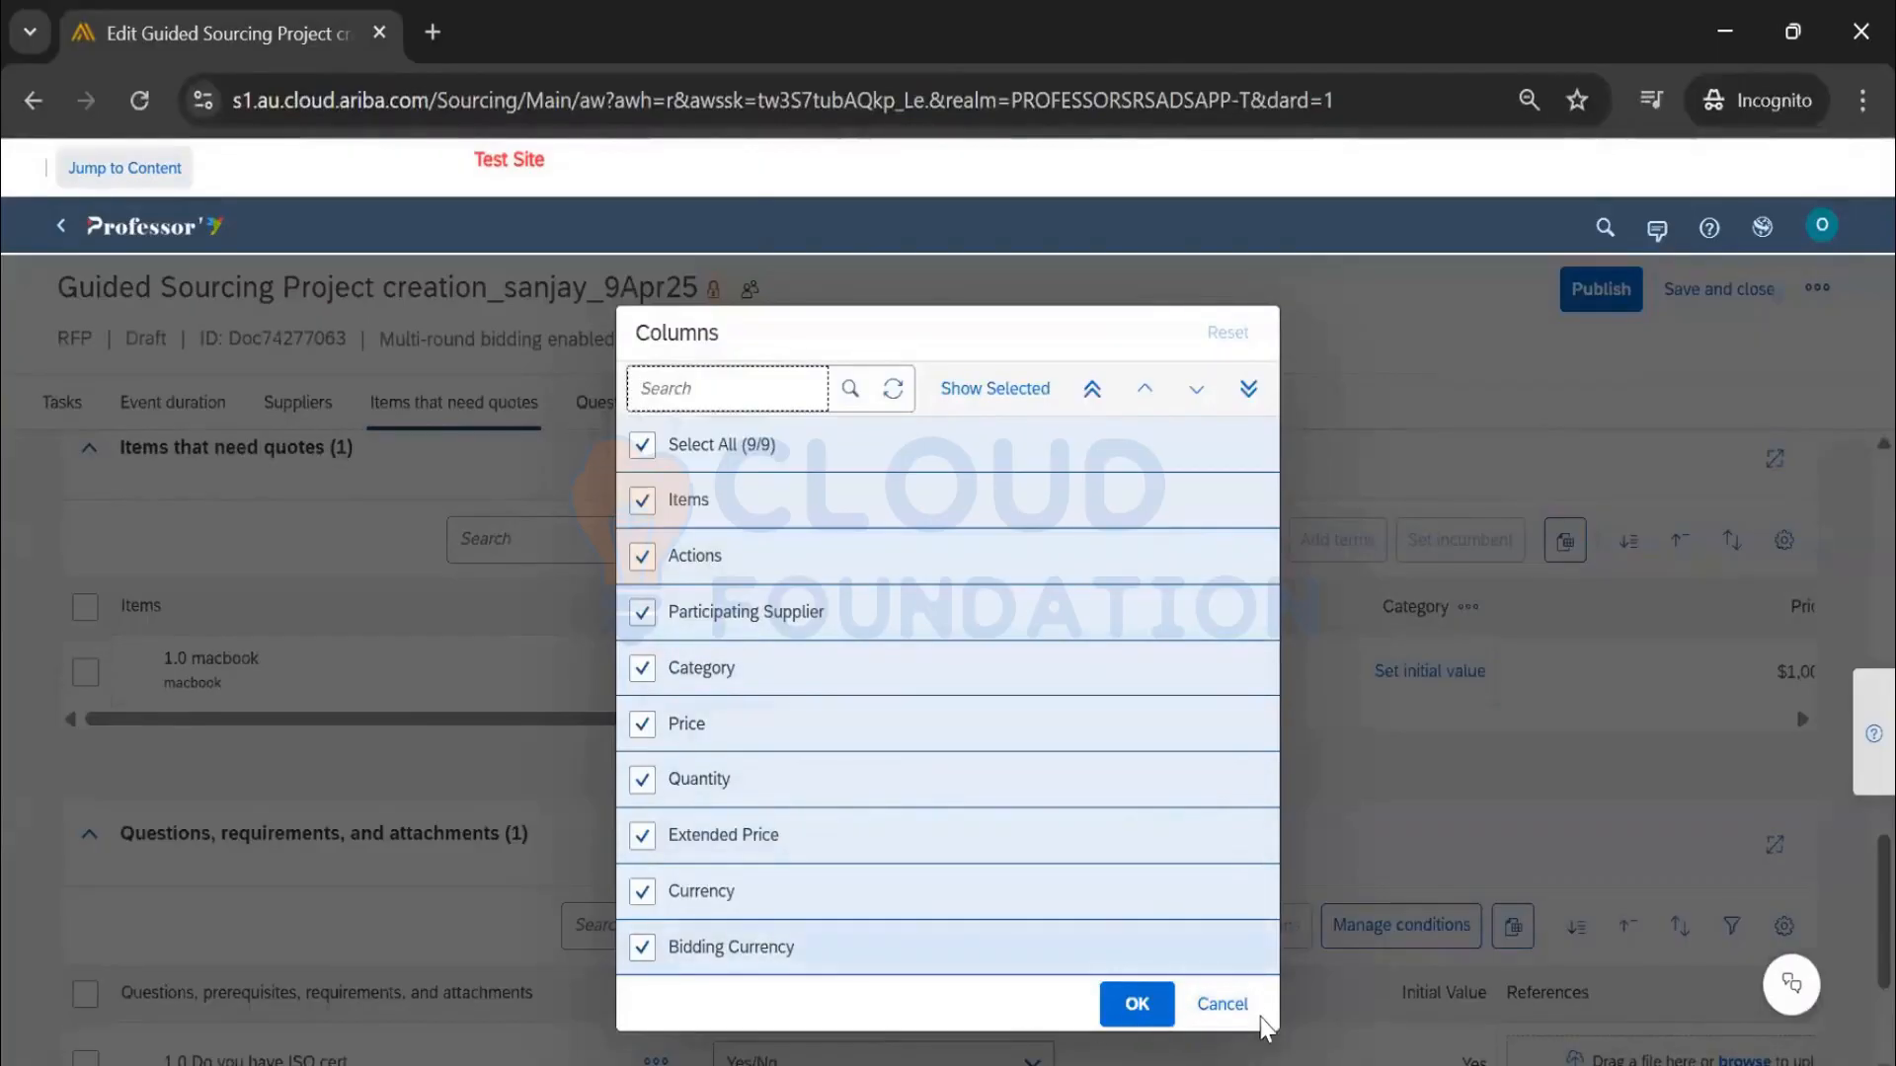
click(1224, 1004)
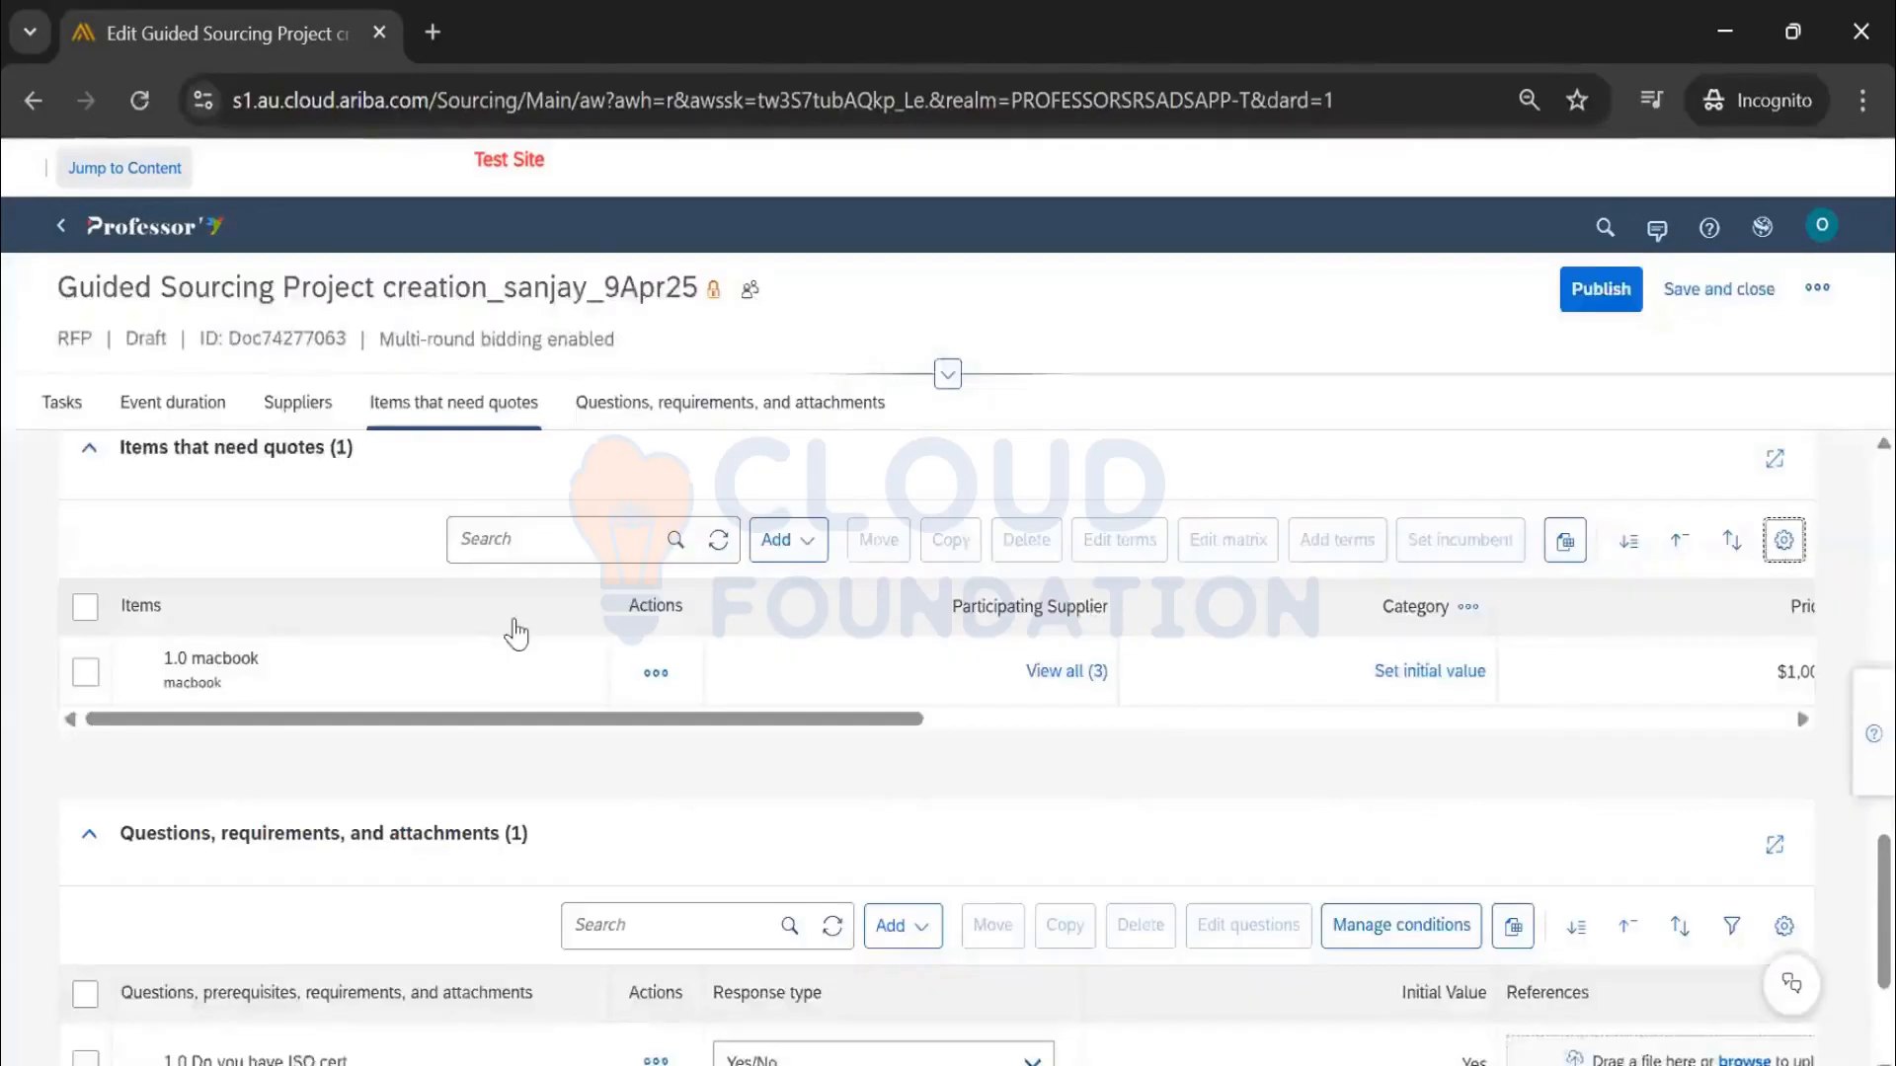
scroll(1610, 632, down, 3)
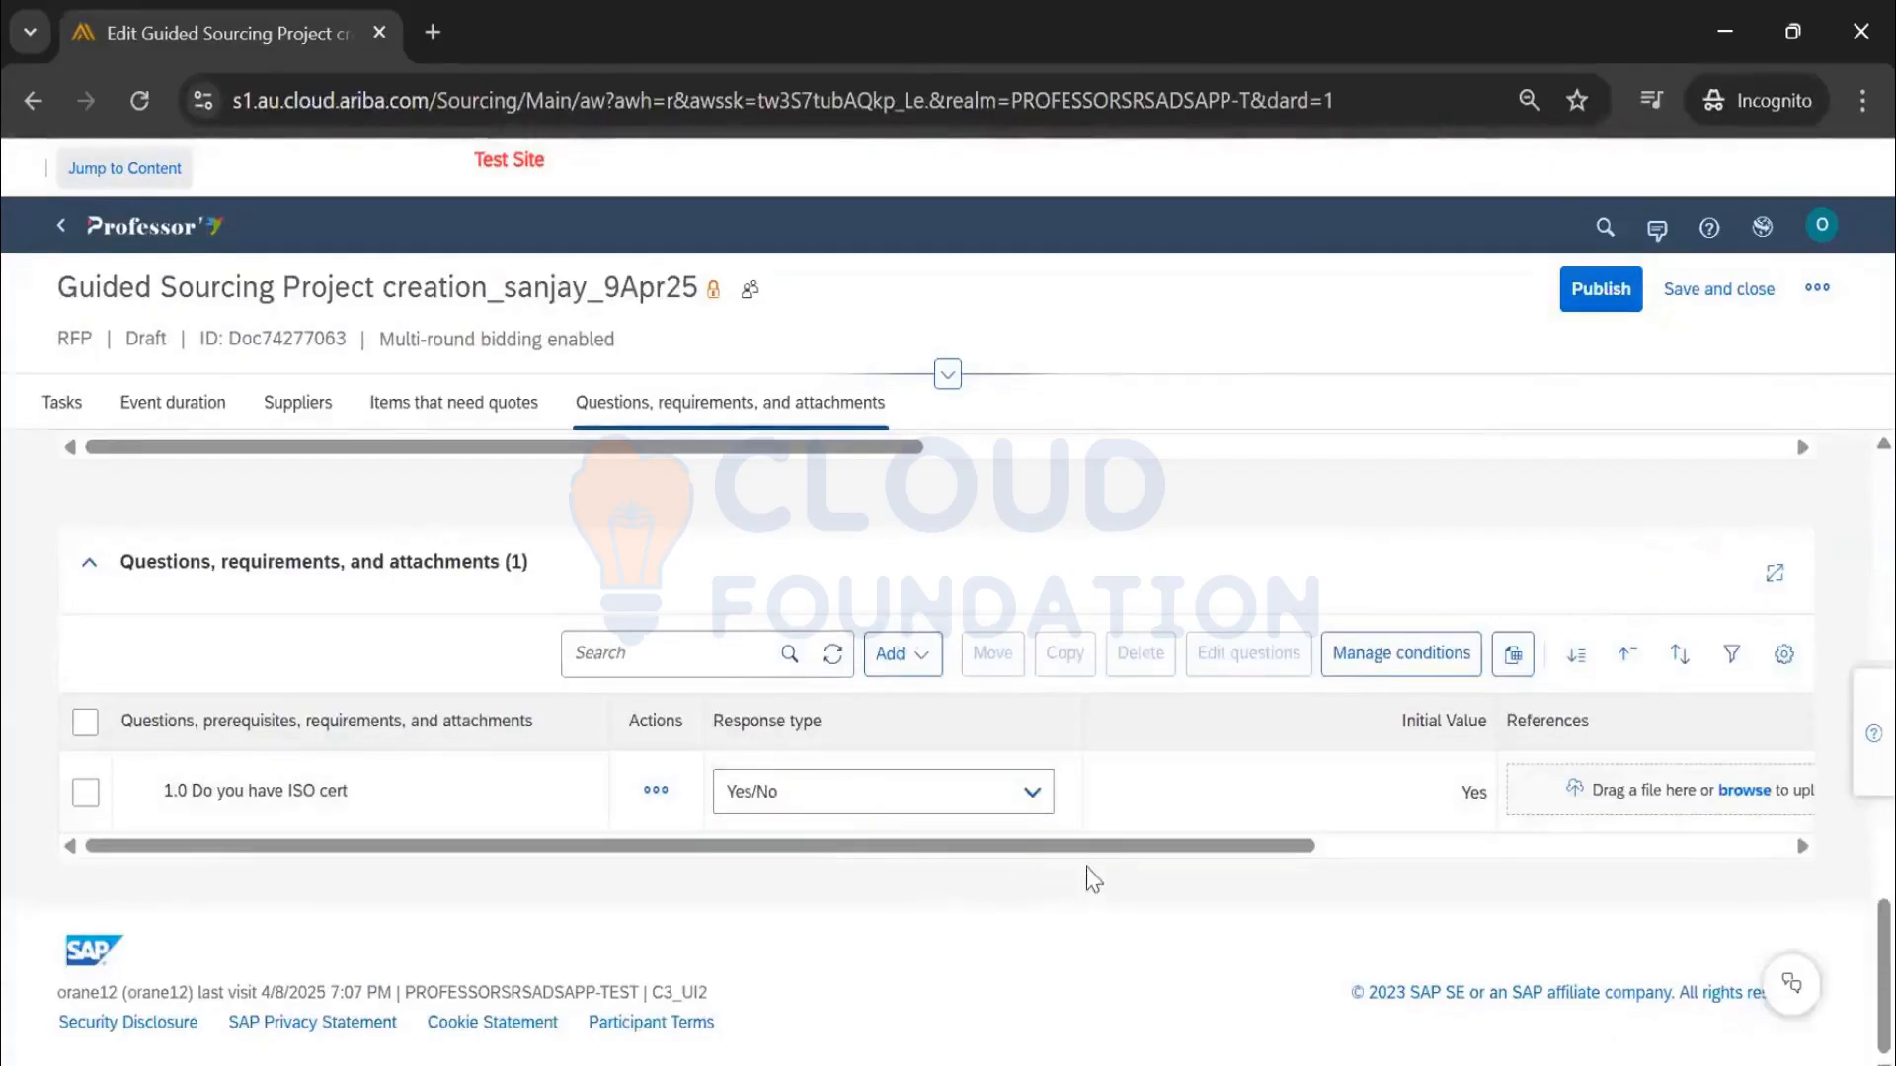
drag(1106, 865, 831, 839)
scroll(1135, 618, up, 3)
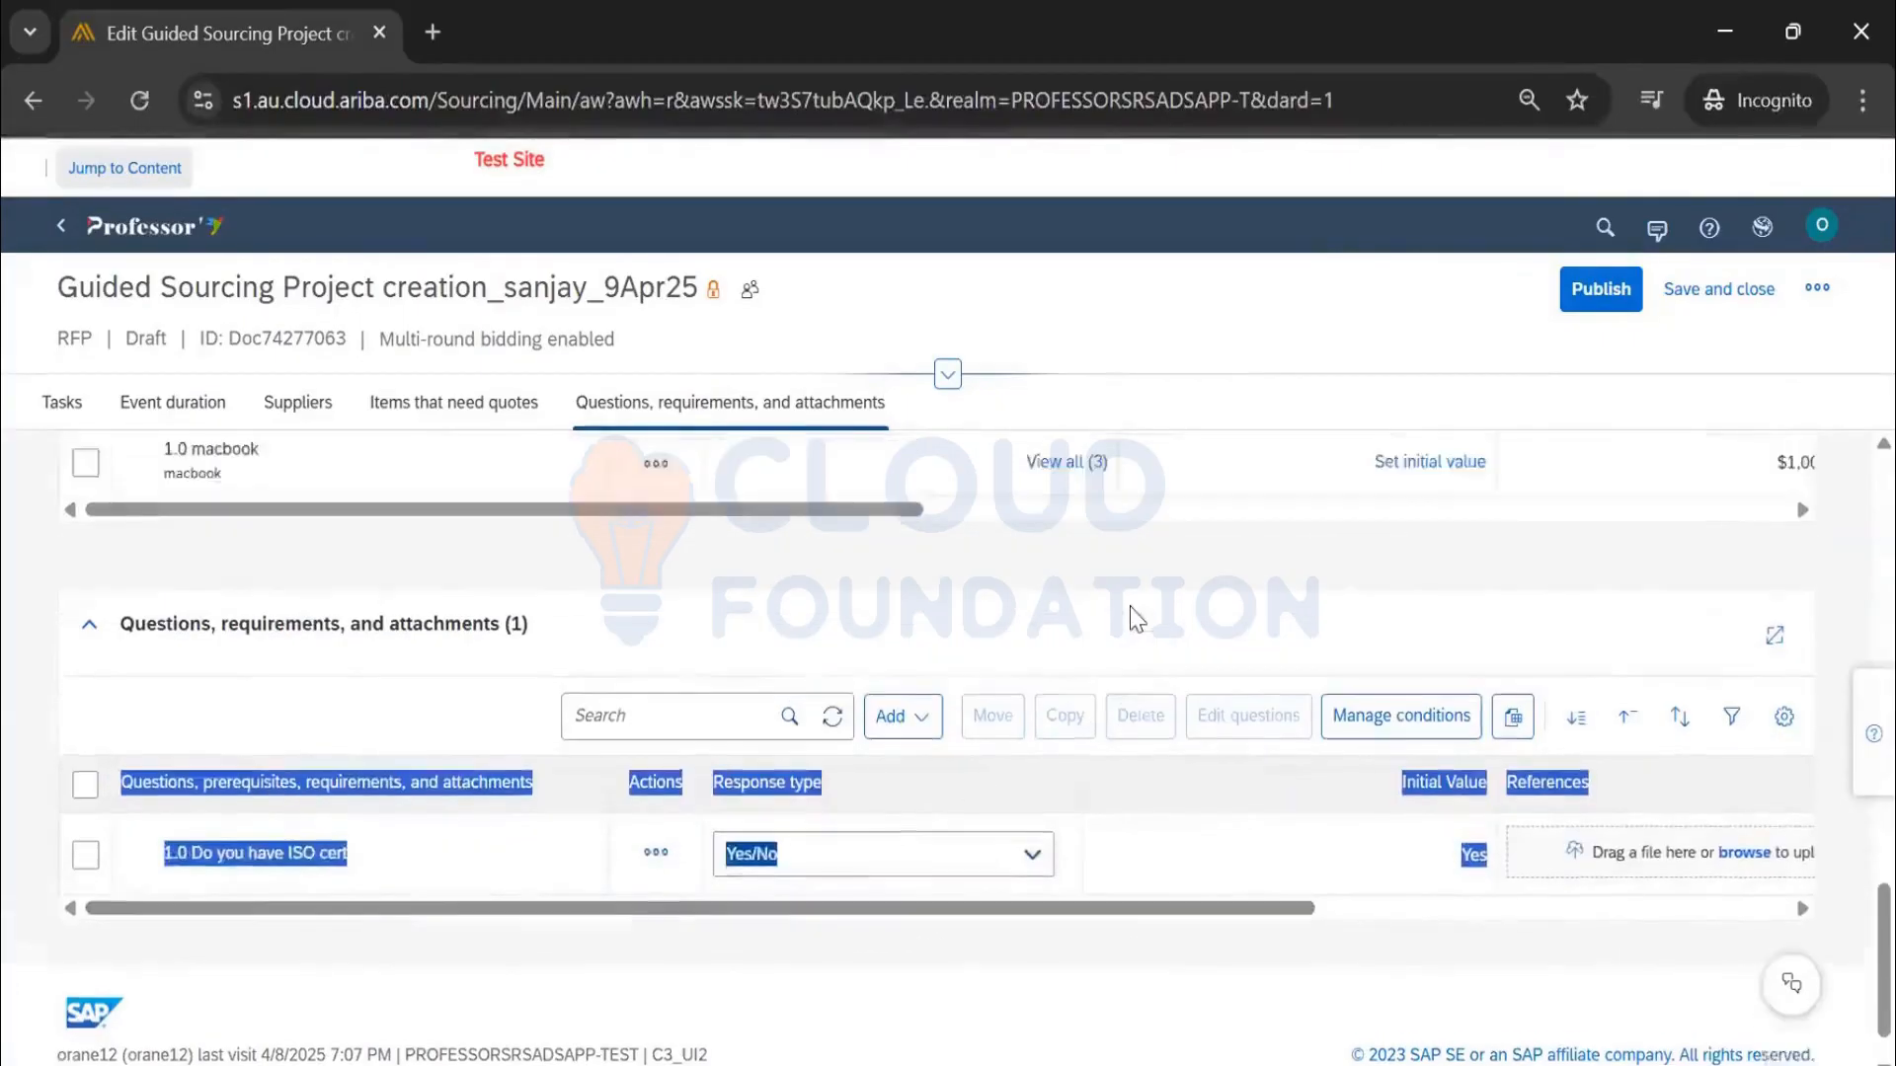
drag(885, 775, 1838, 835)
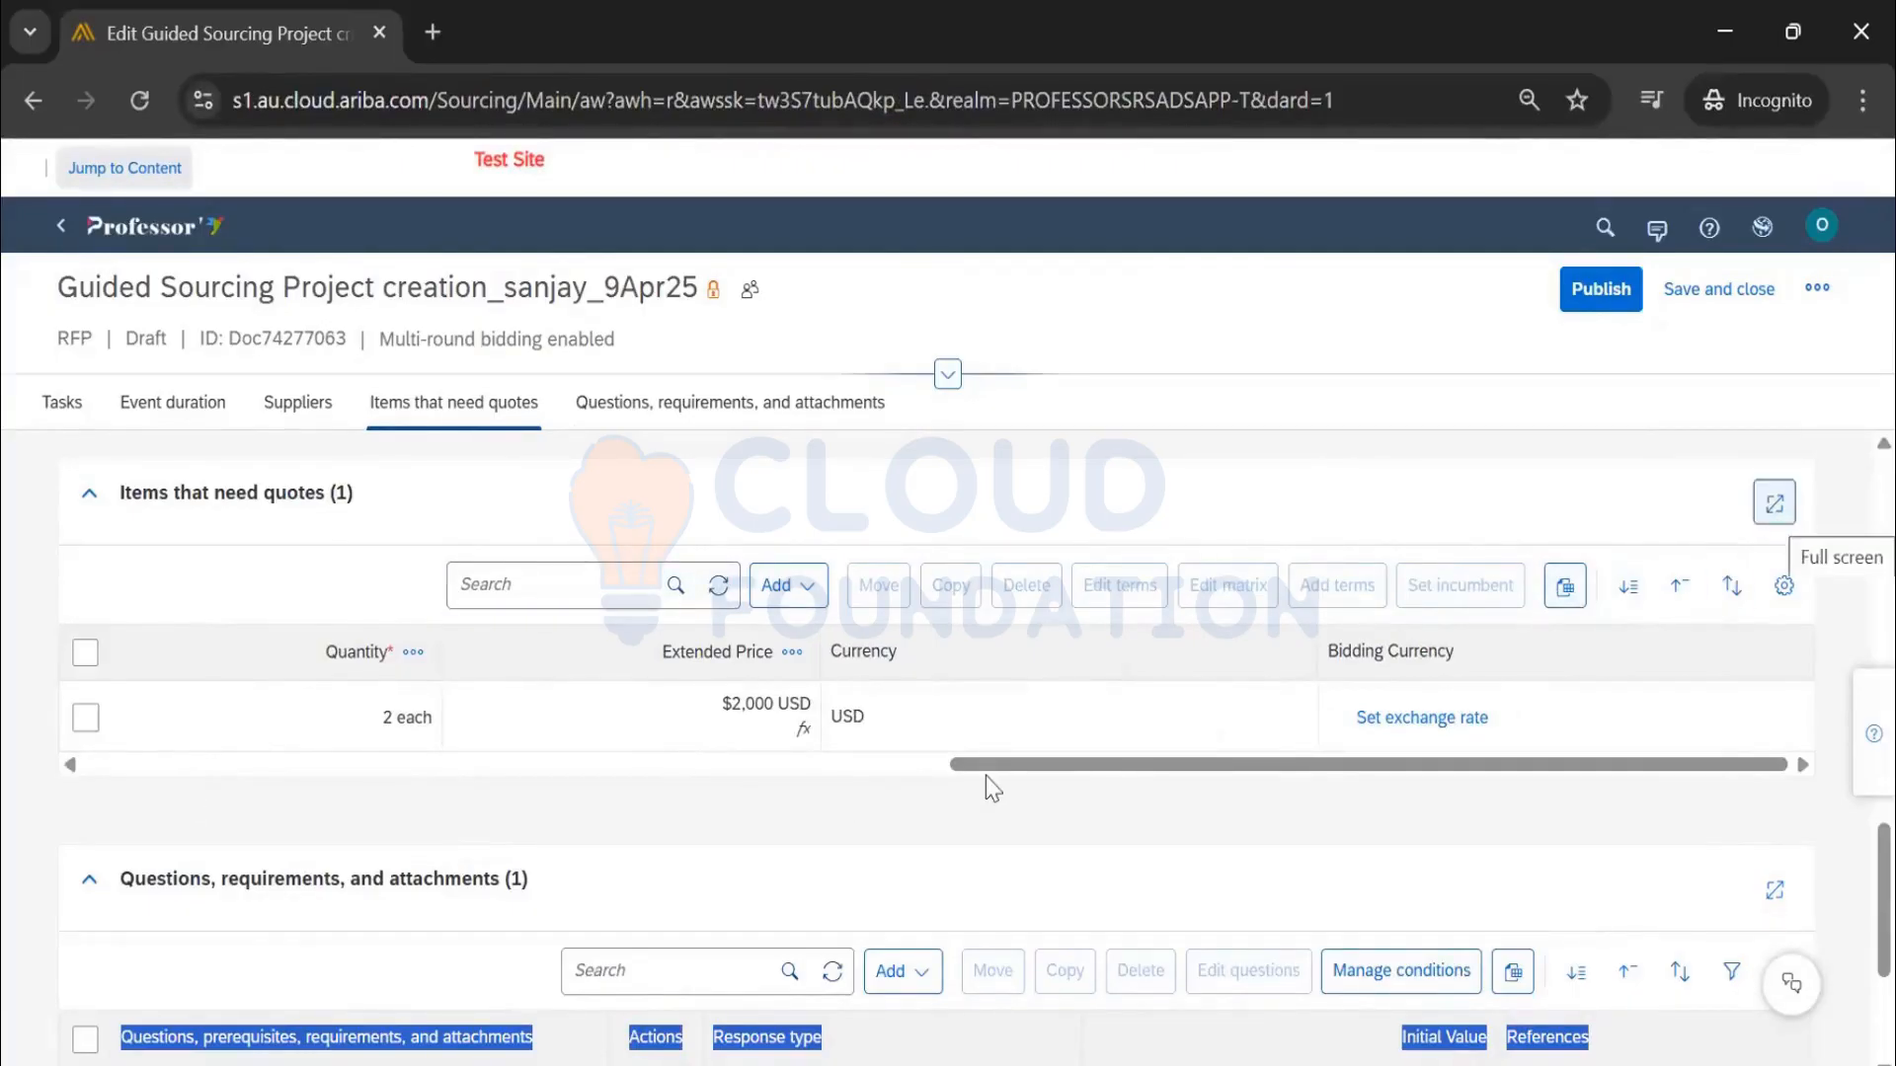
scroll(985, 776, up, 10)
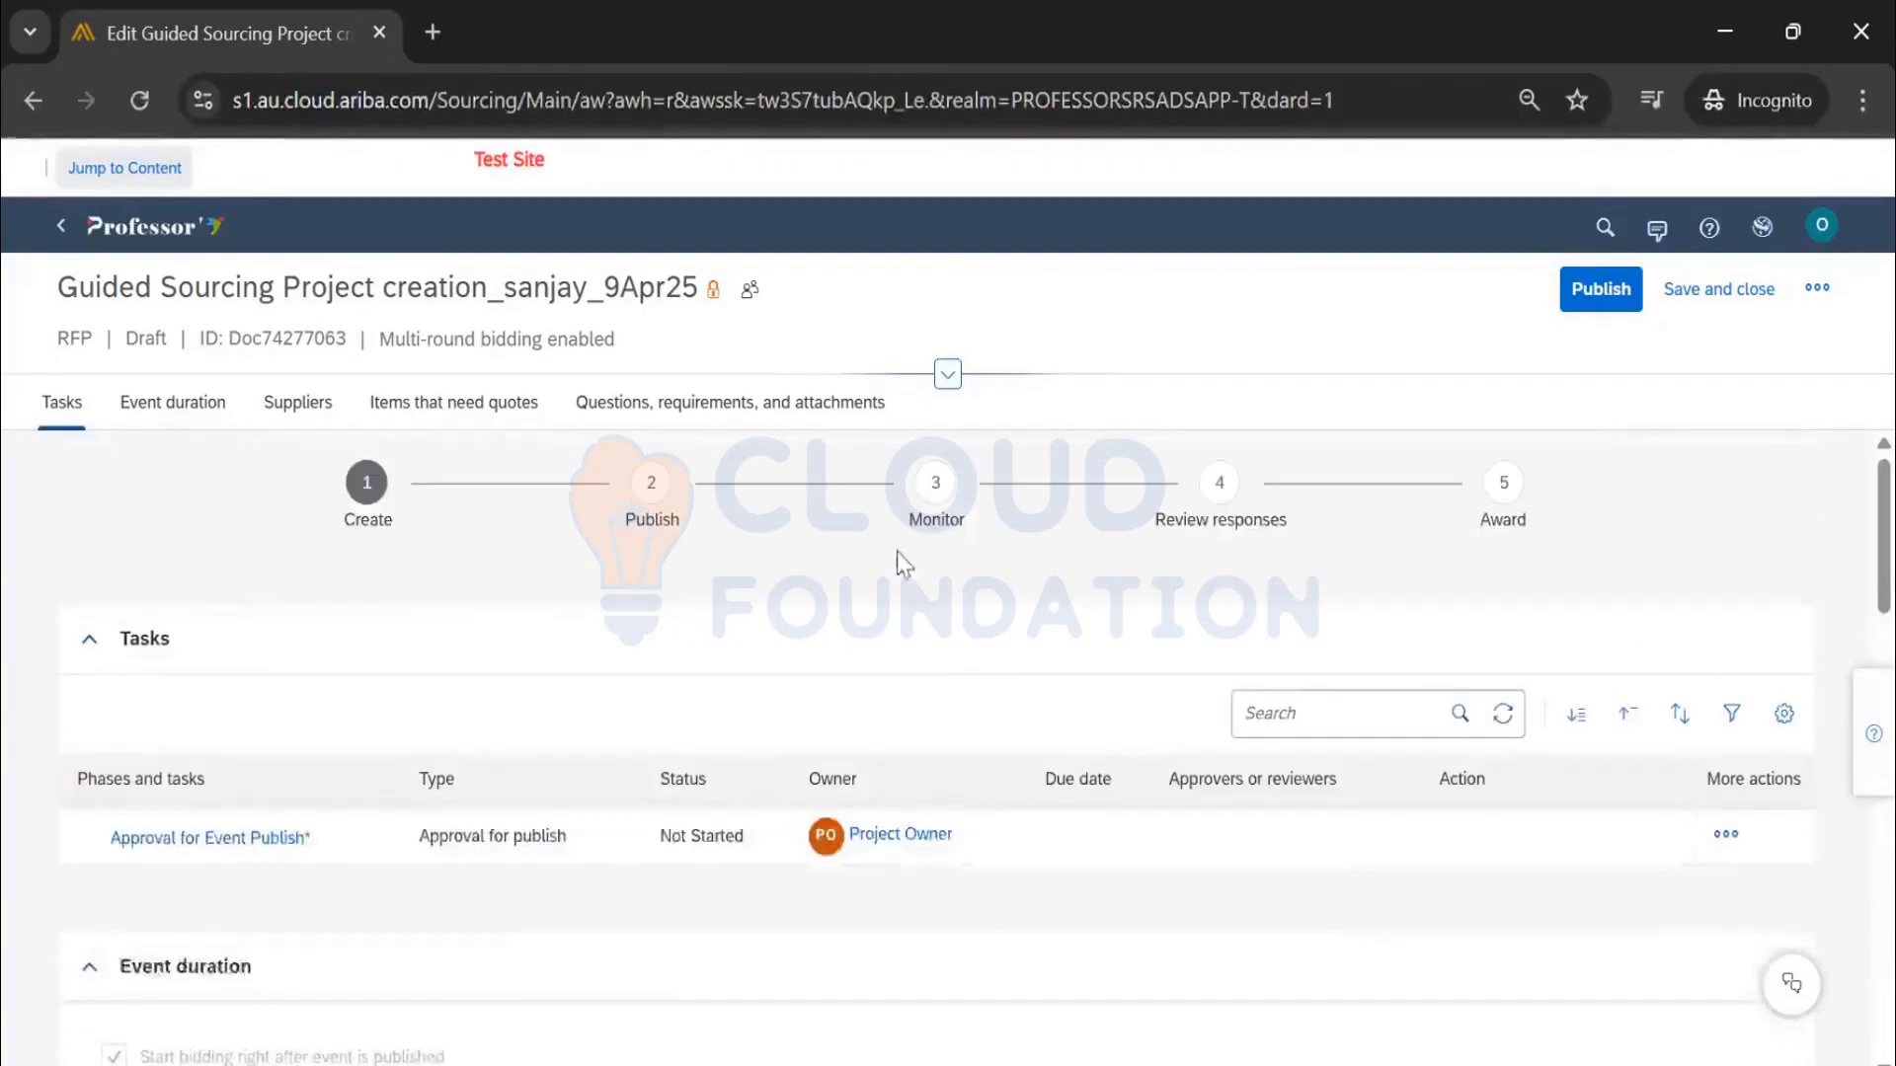
scroll(846, 707, down, 12)
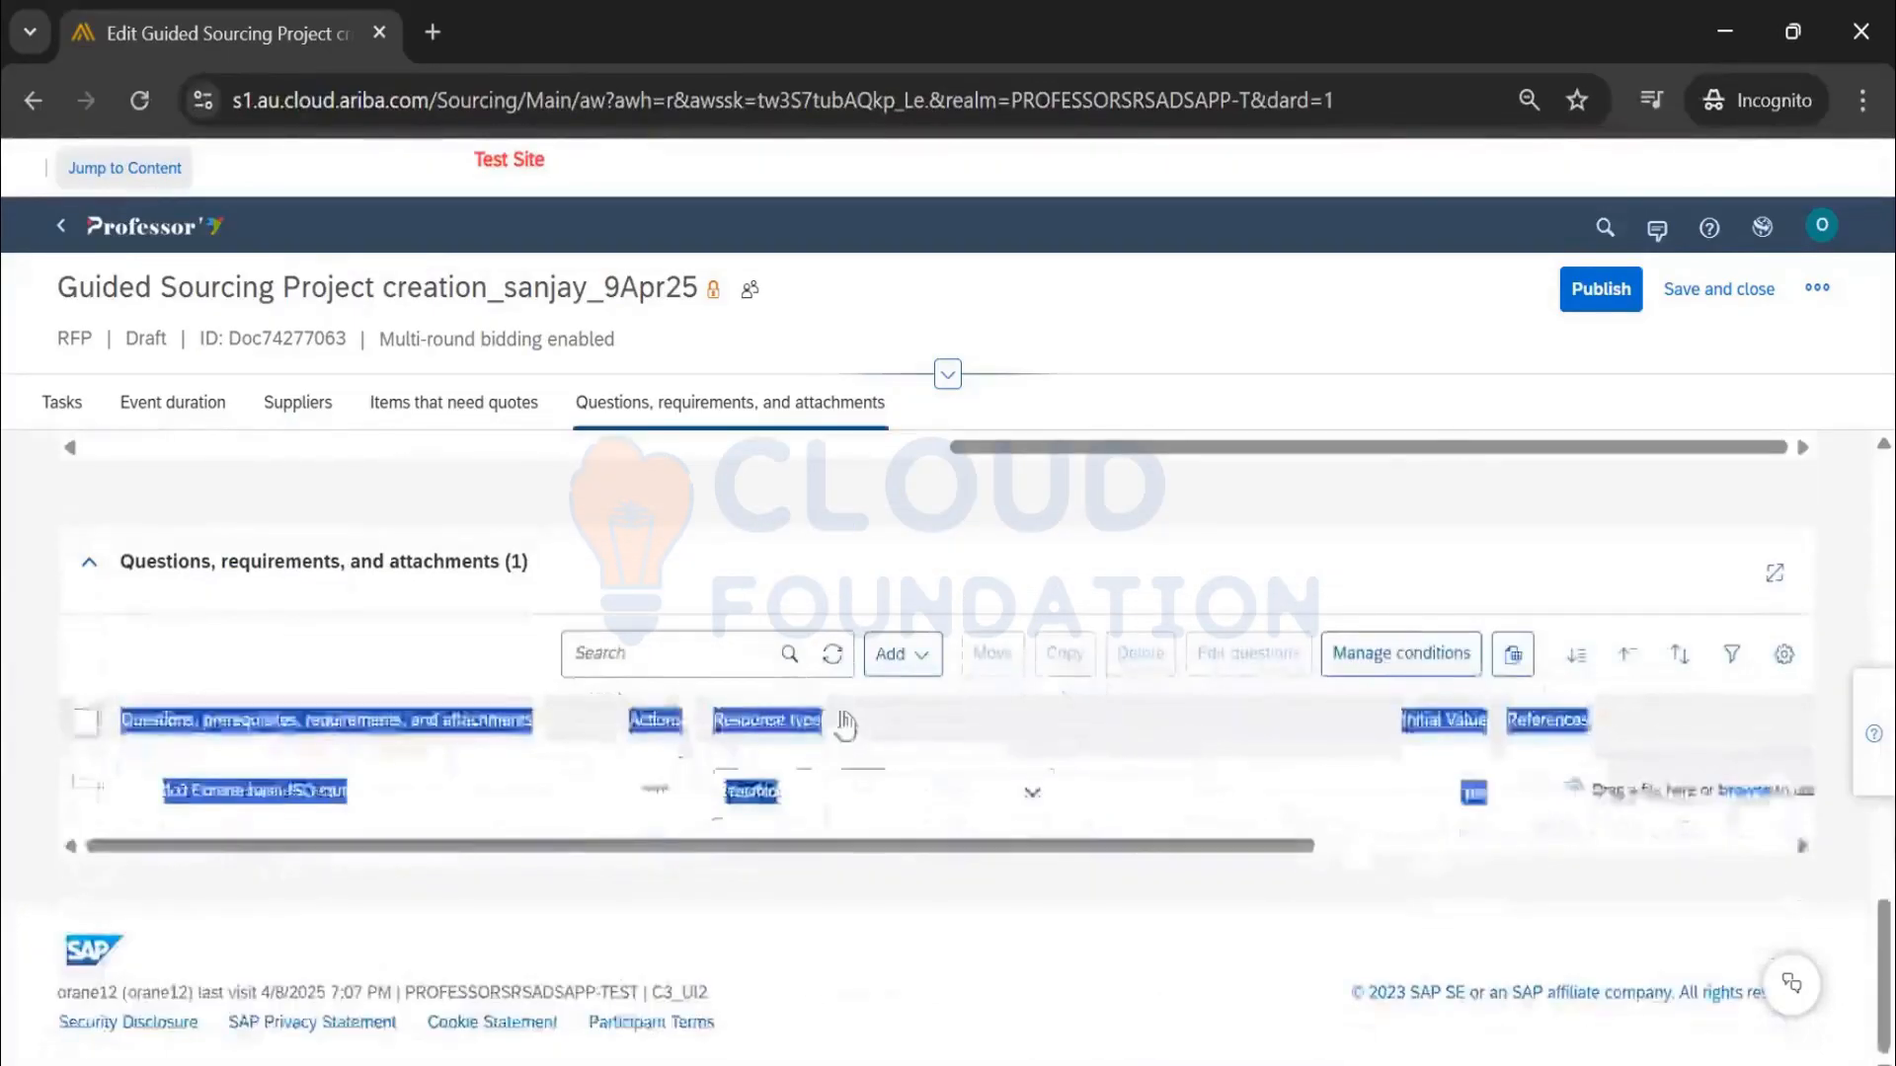
scroll(775, 787, up, 12)
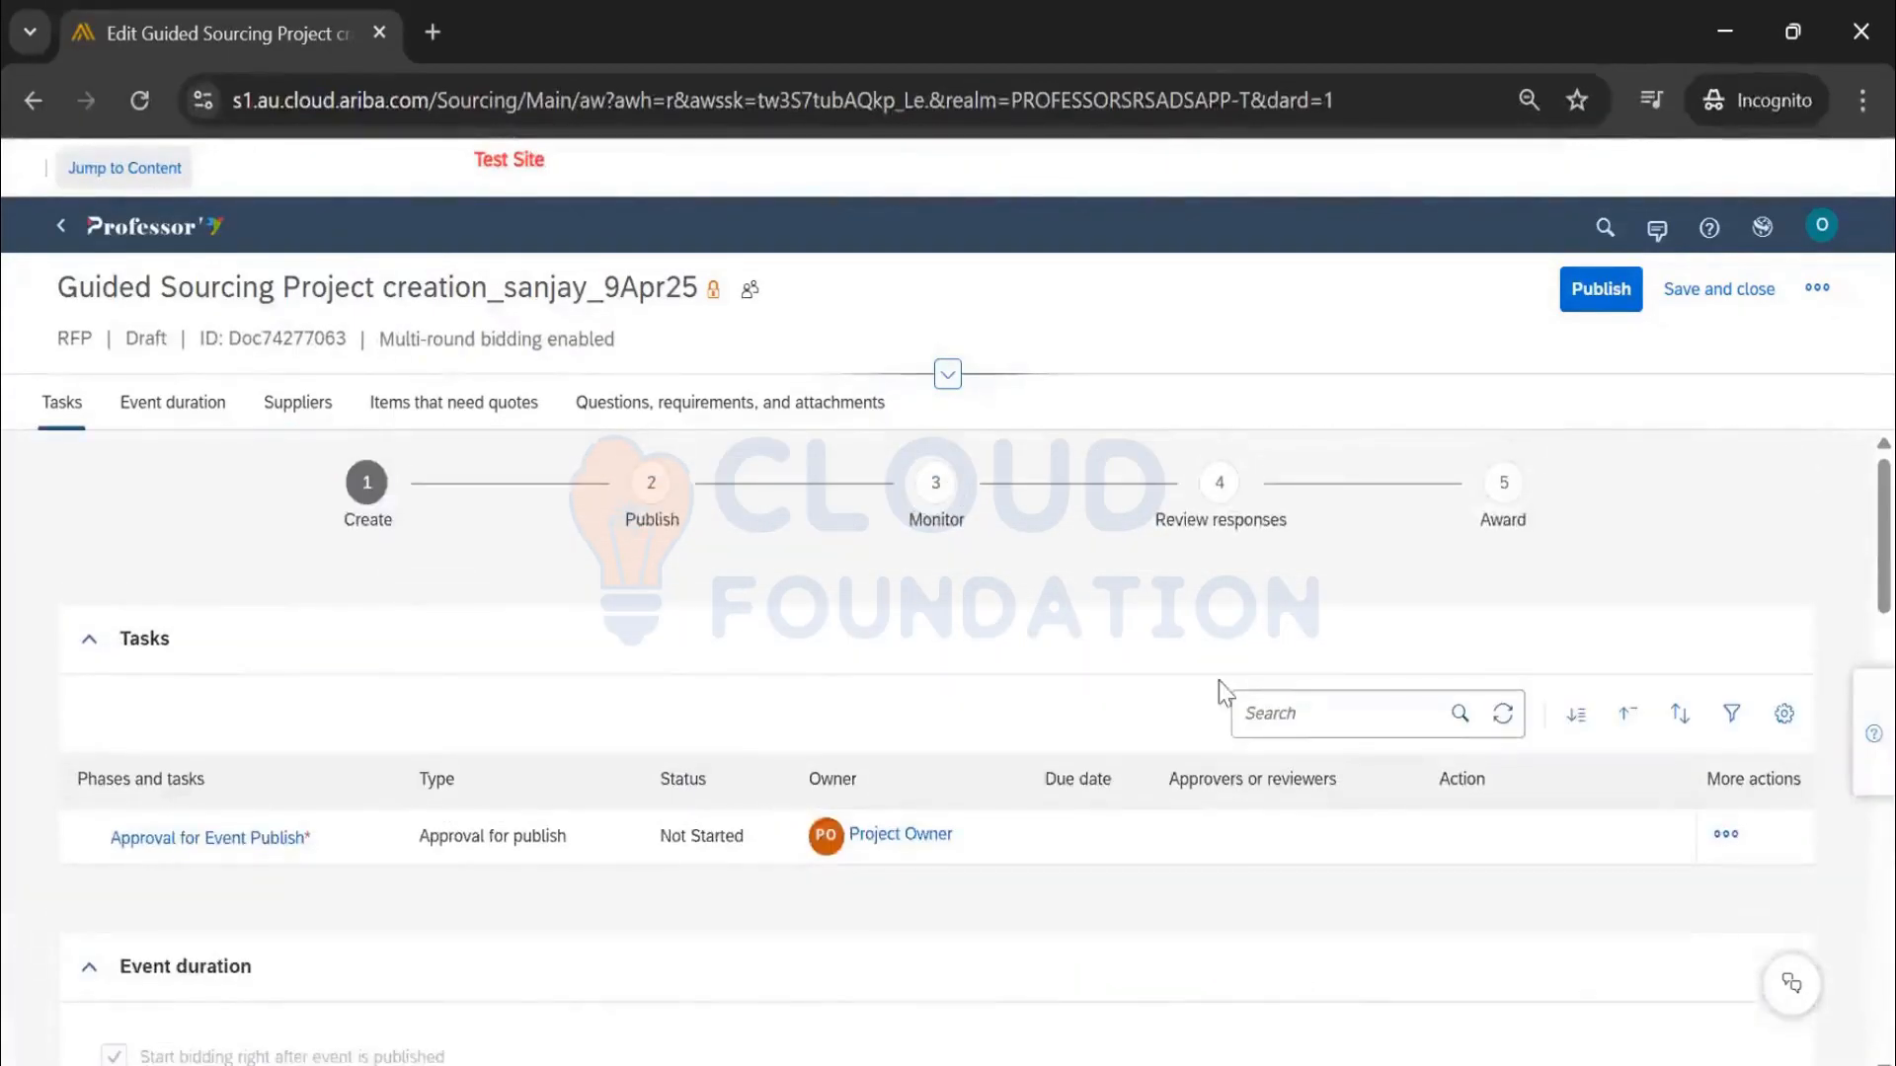
click(1819, 296)
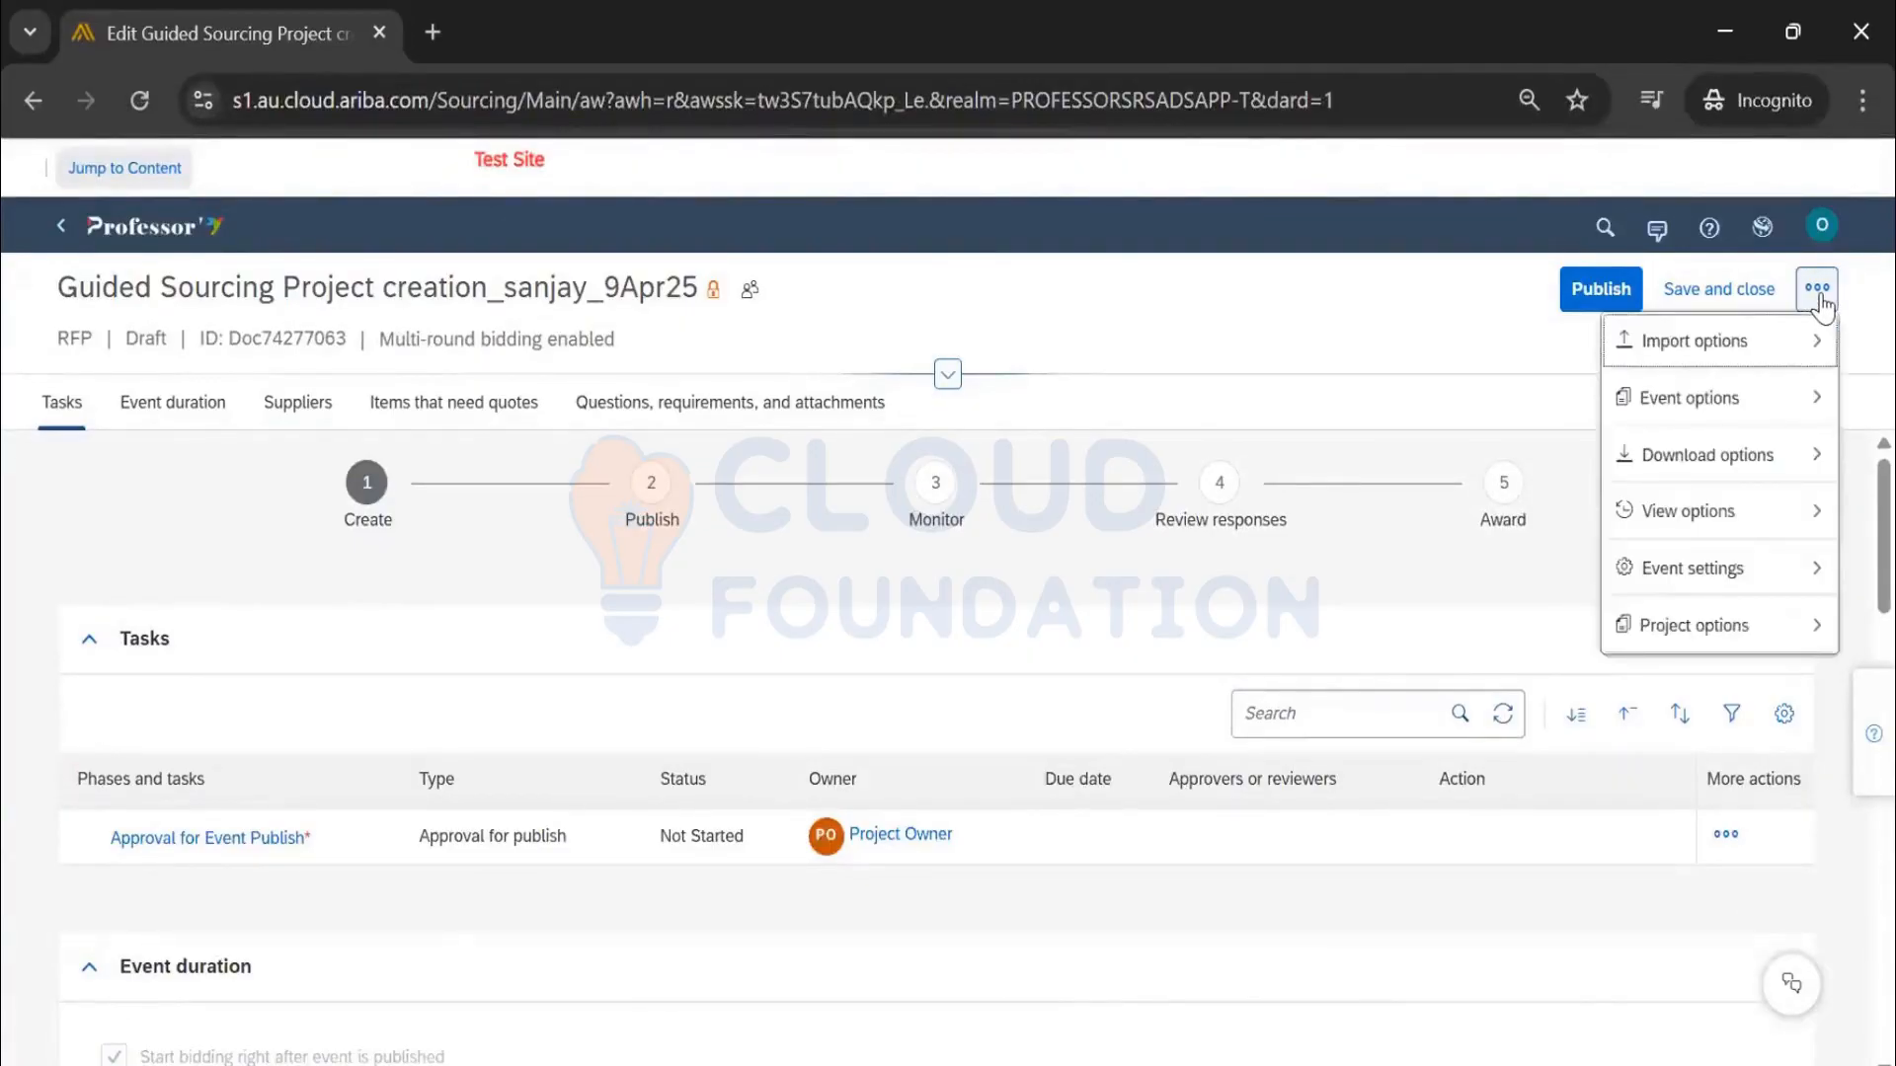
mouse_move(1743, 515)
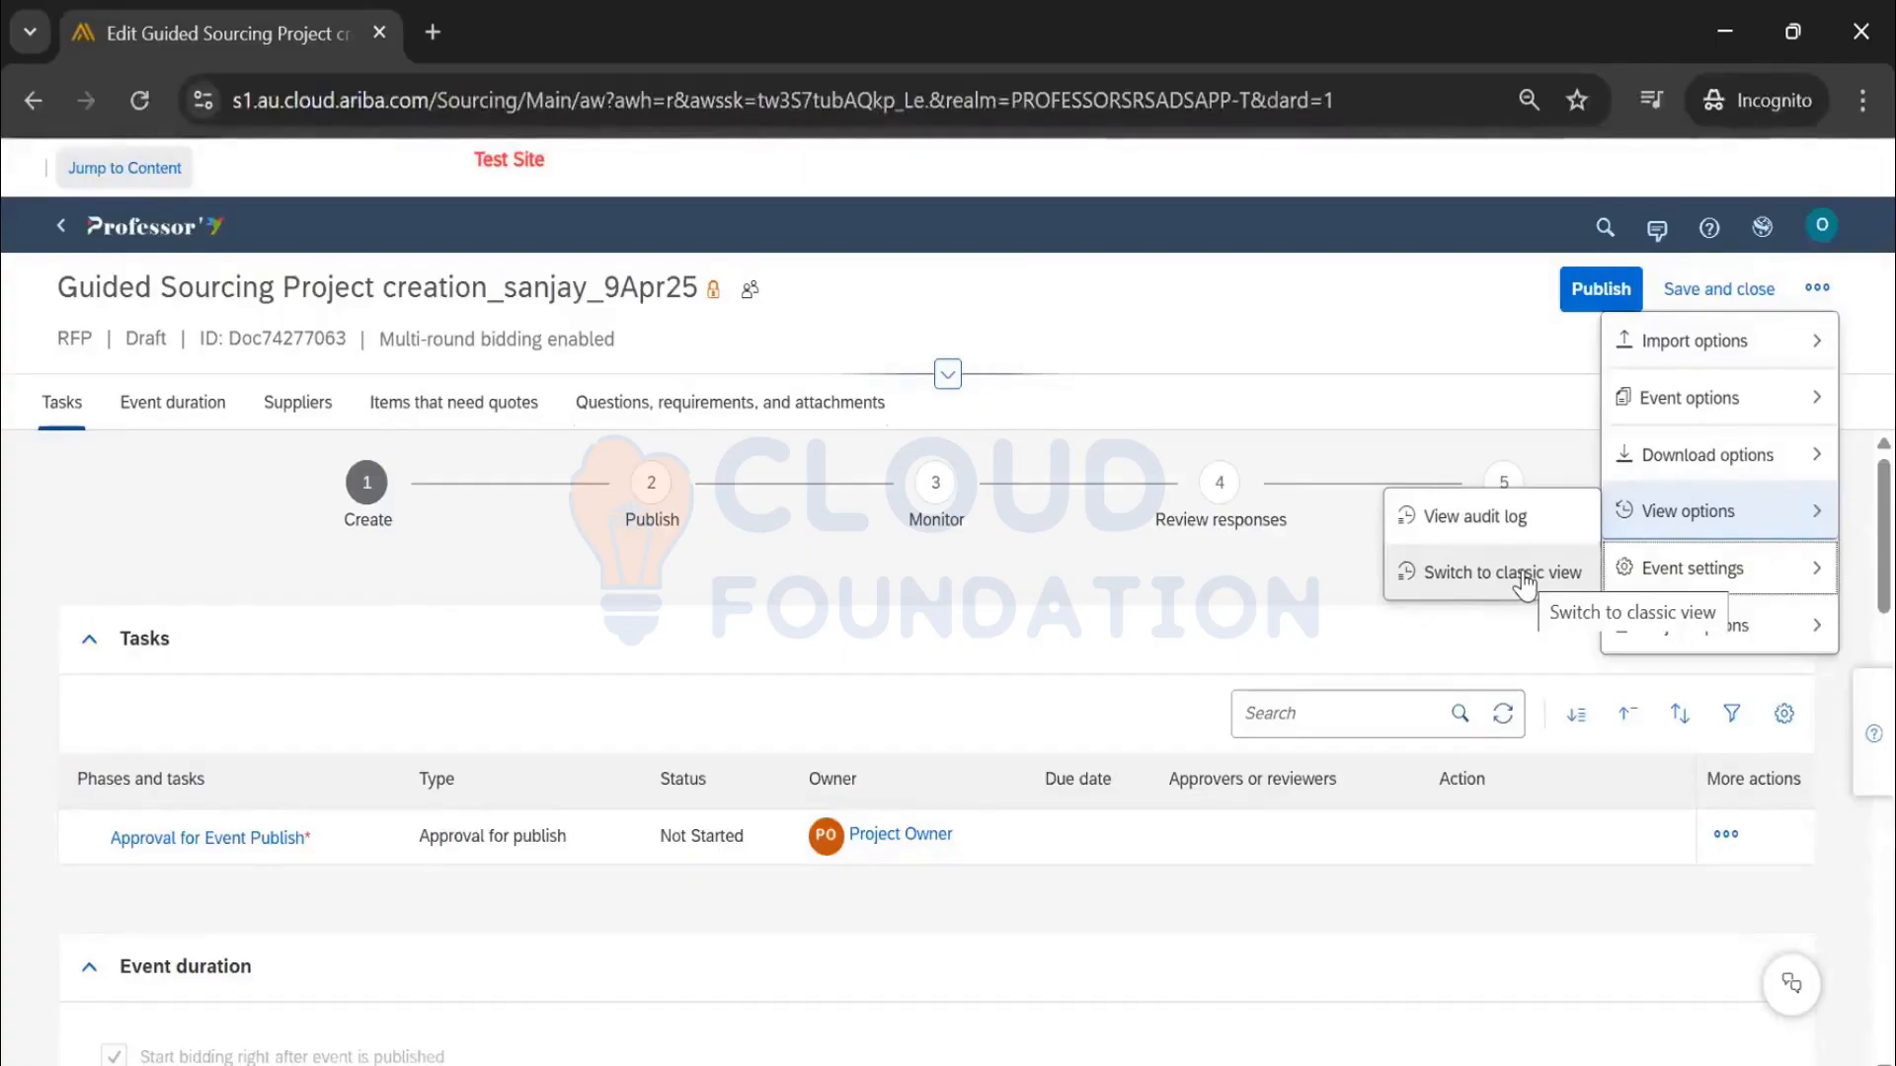
click(1346, 312)
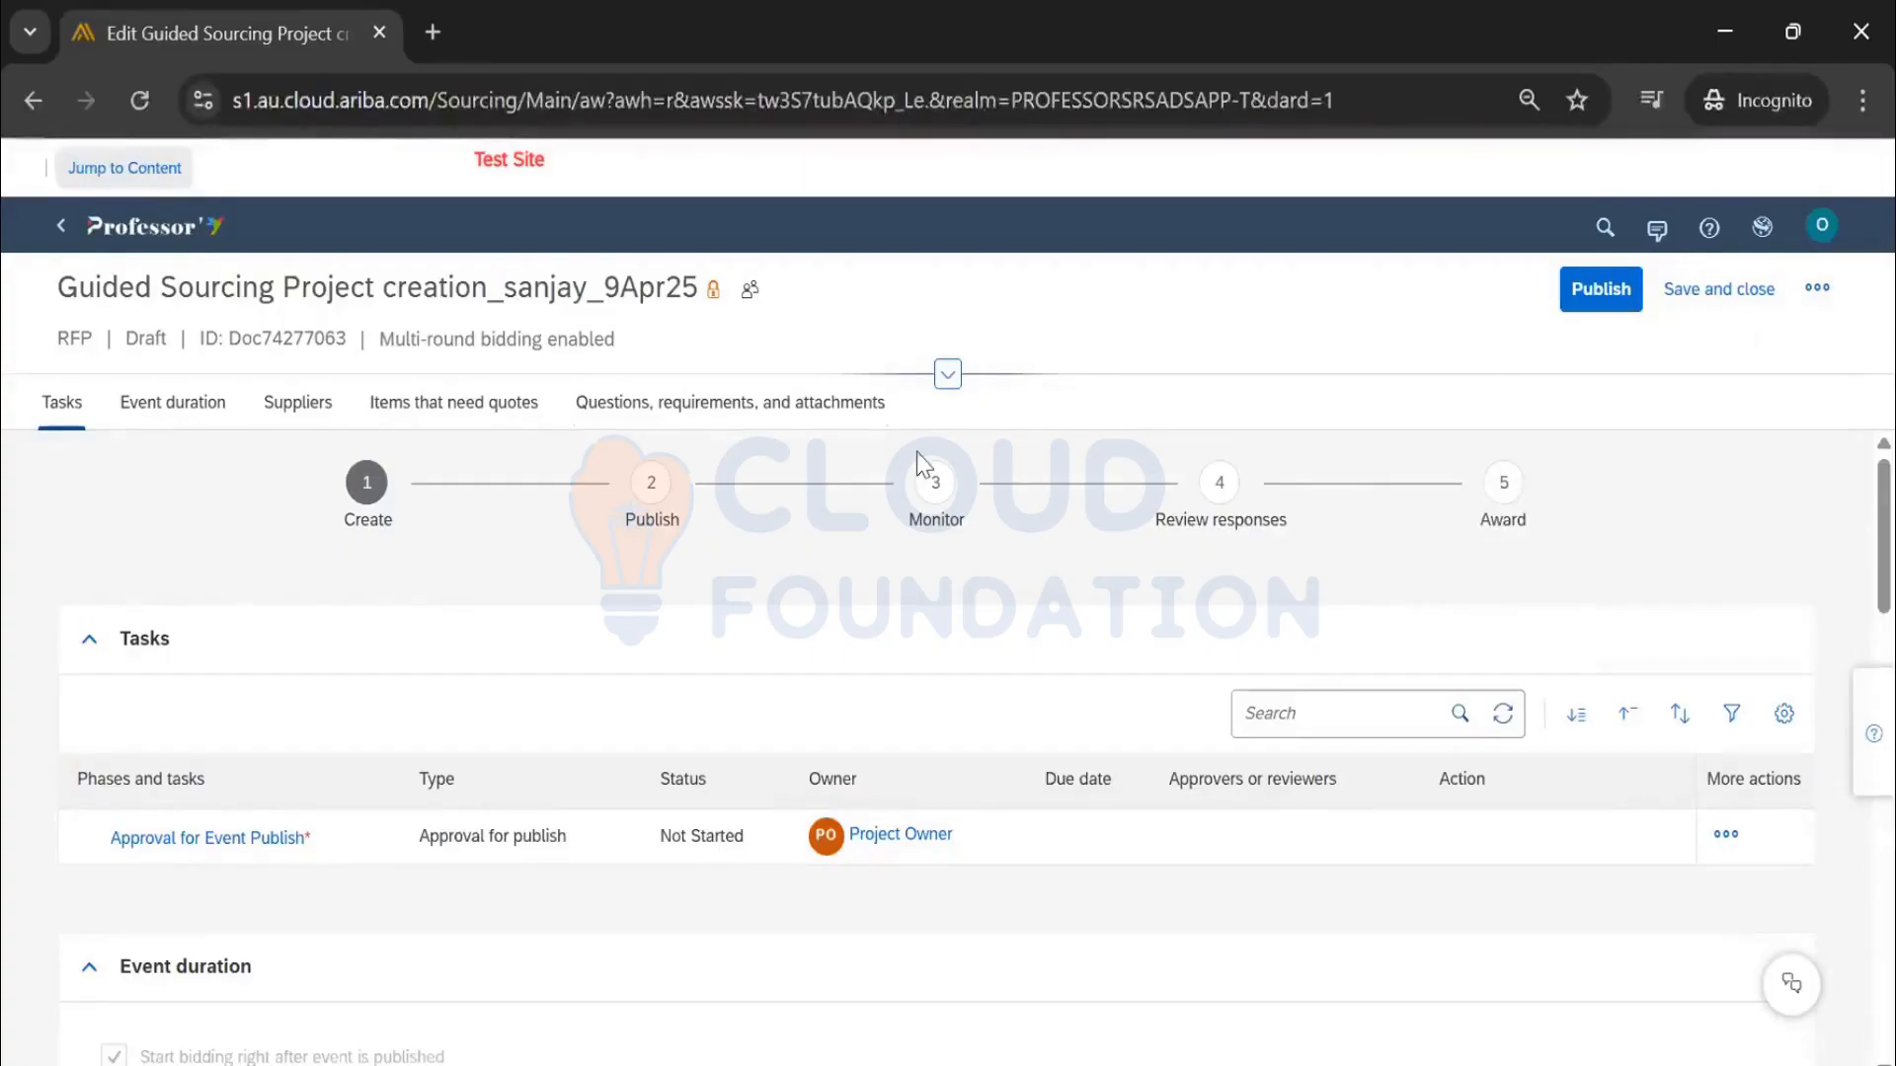
click(751, 293)
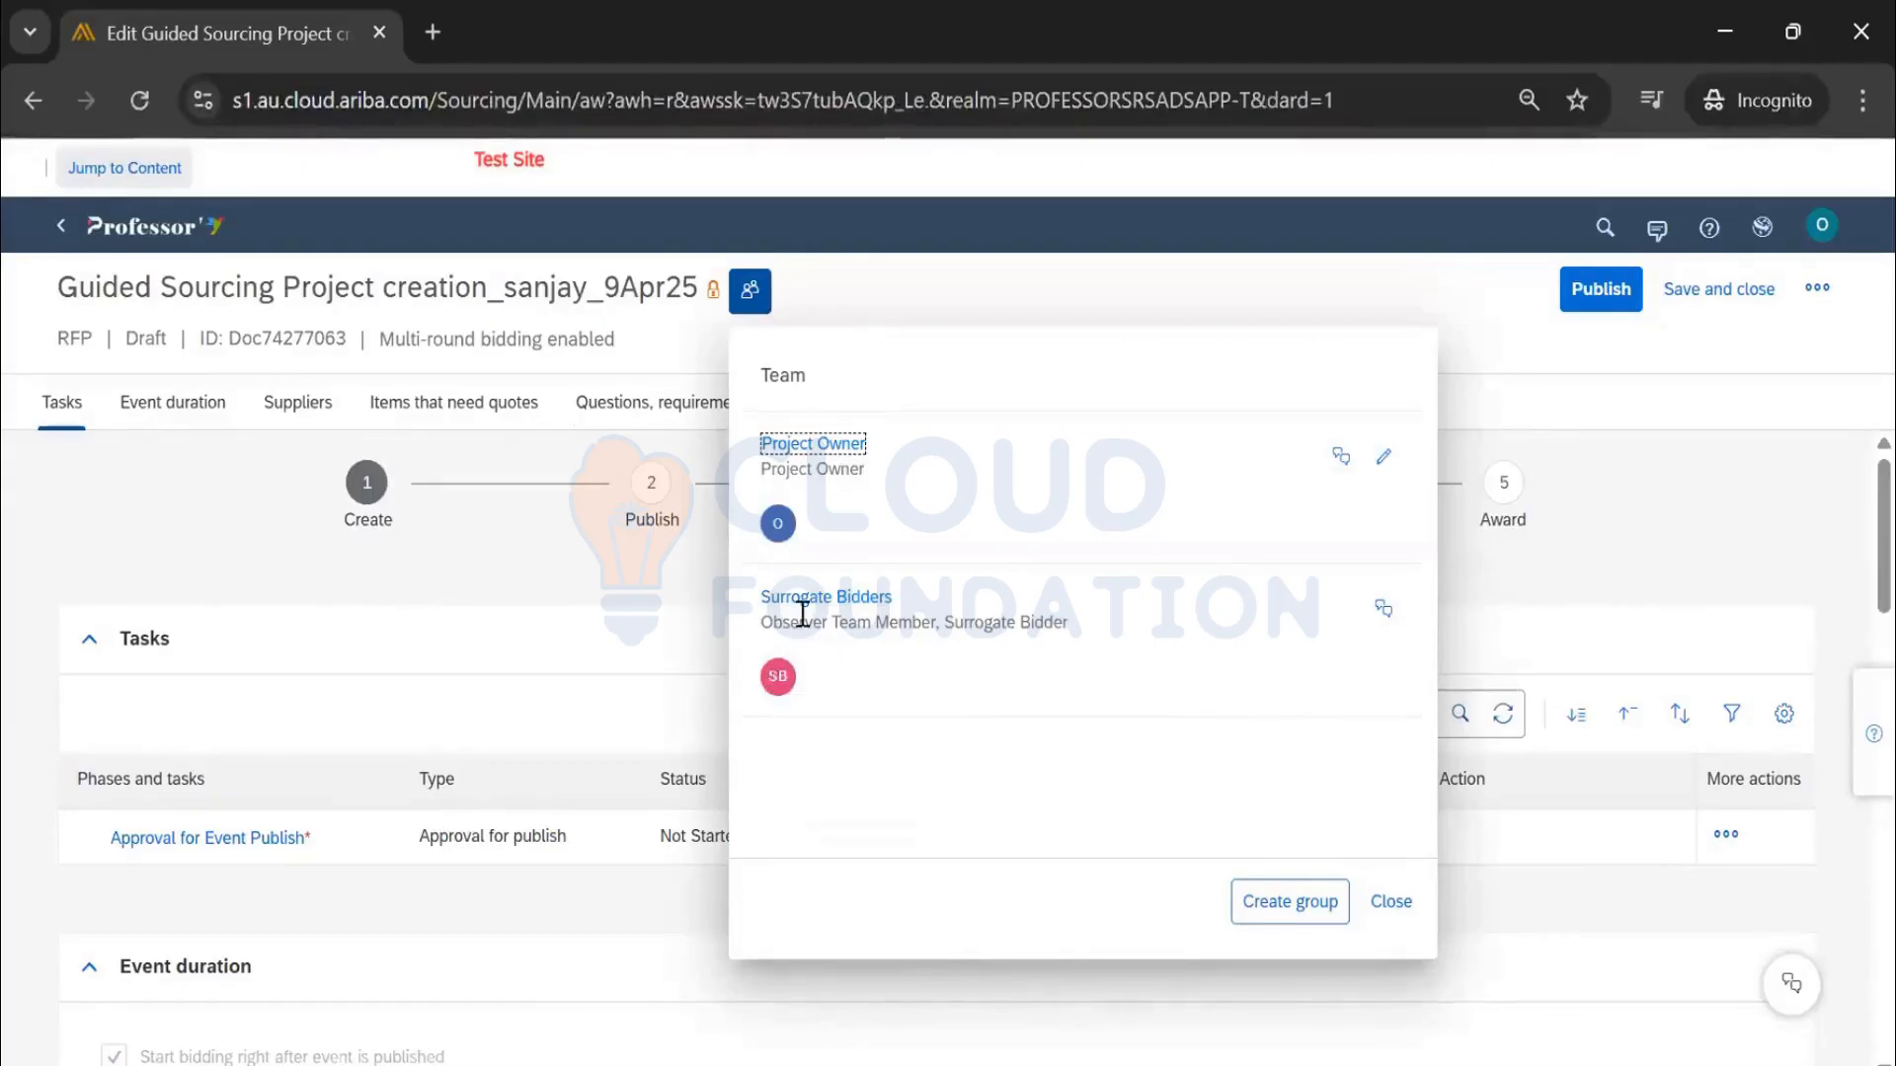
click(1386, 458)
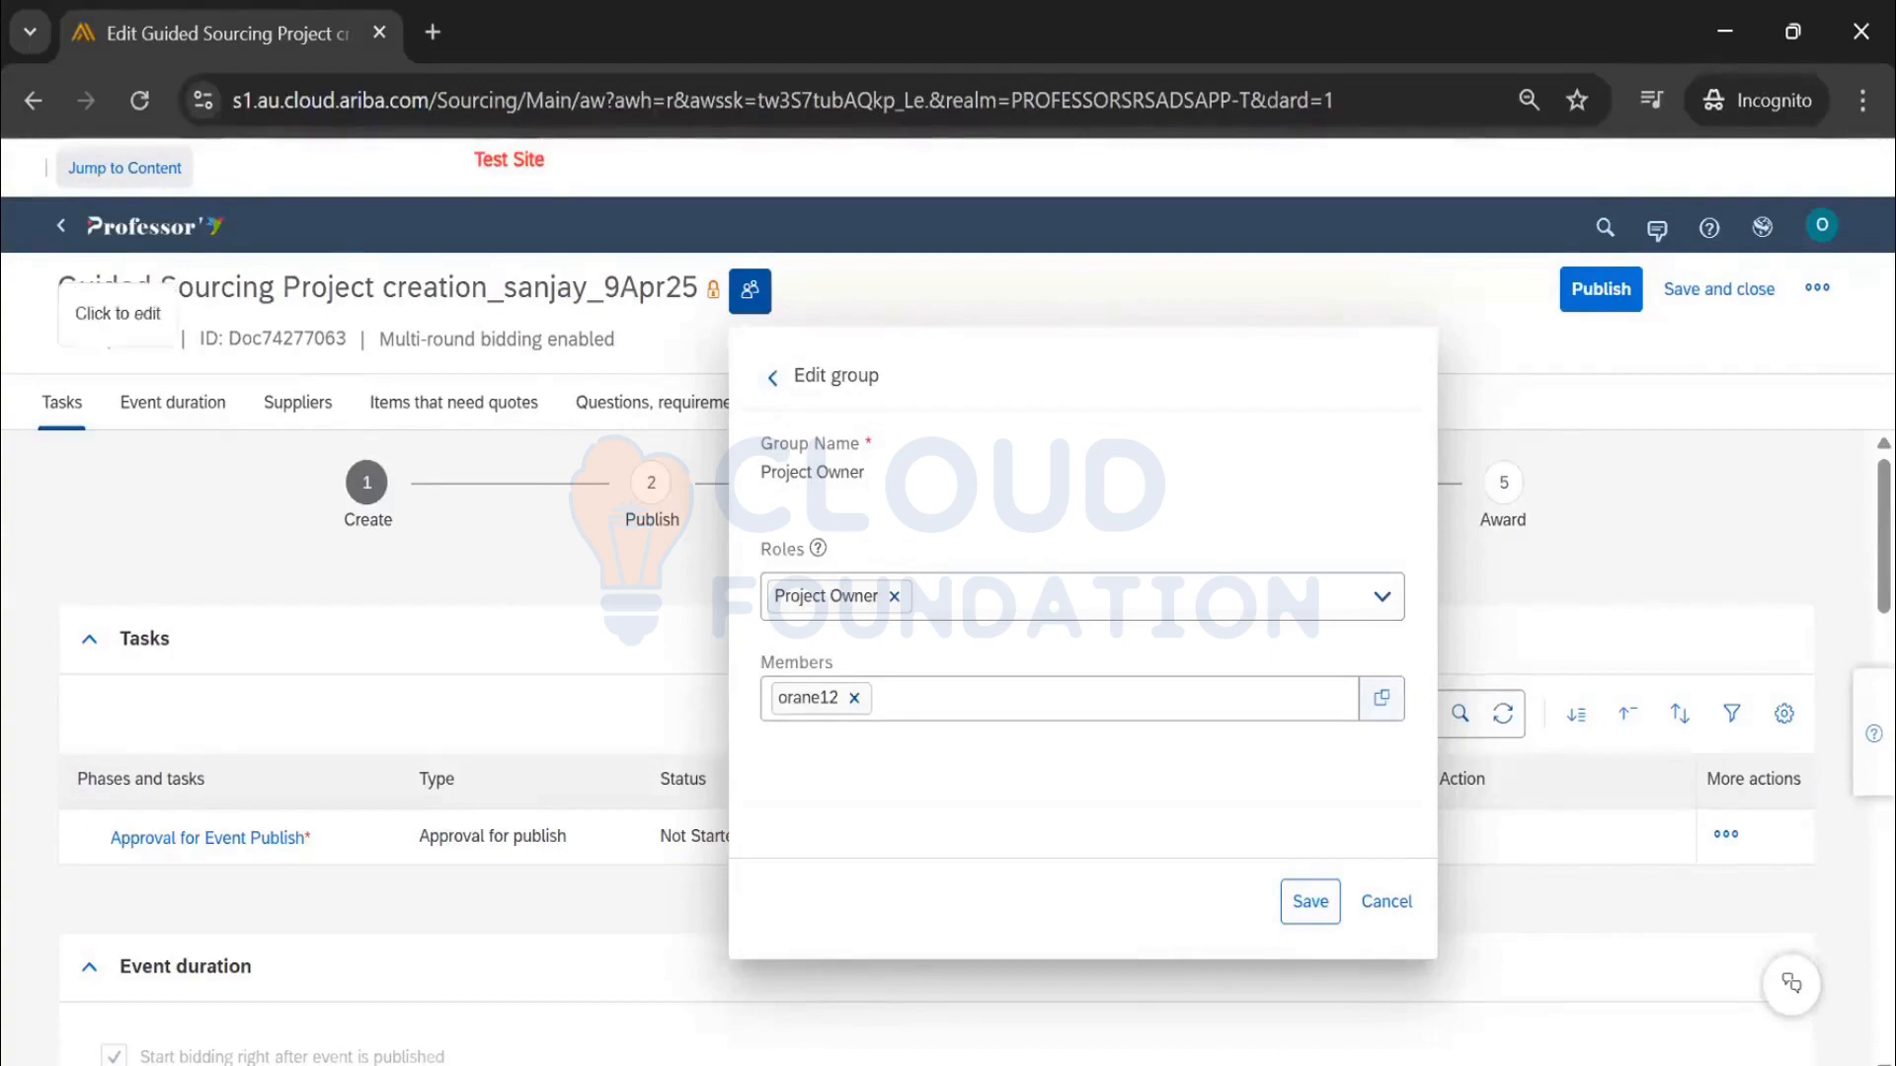
click(774, 387)
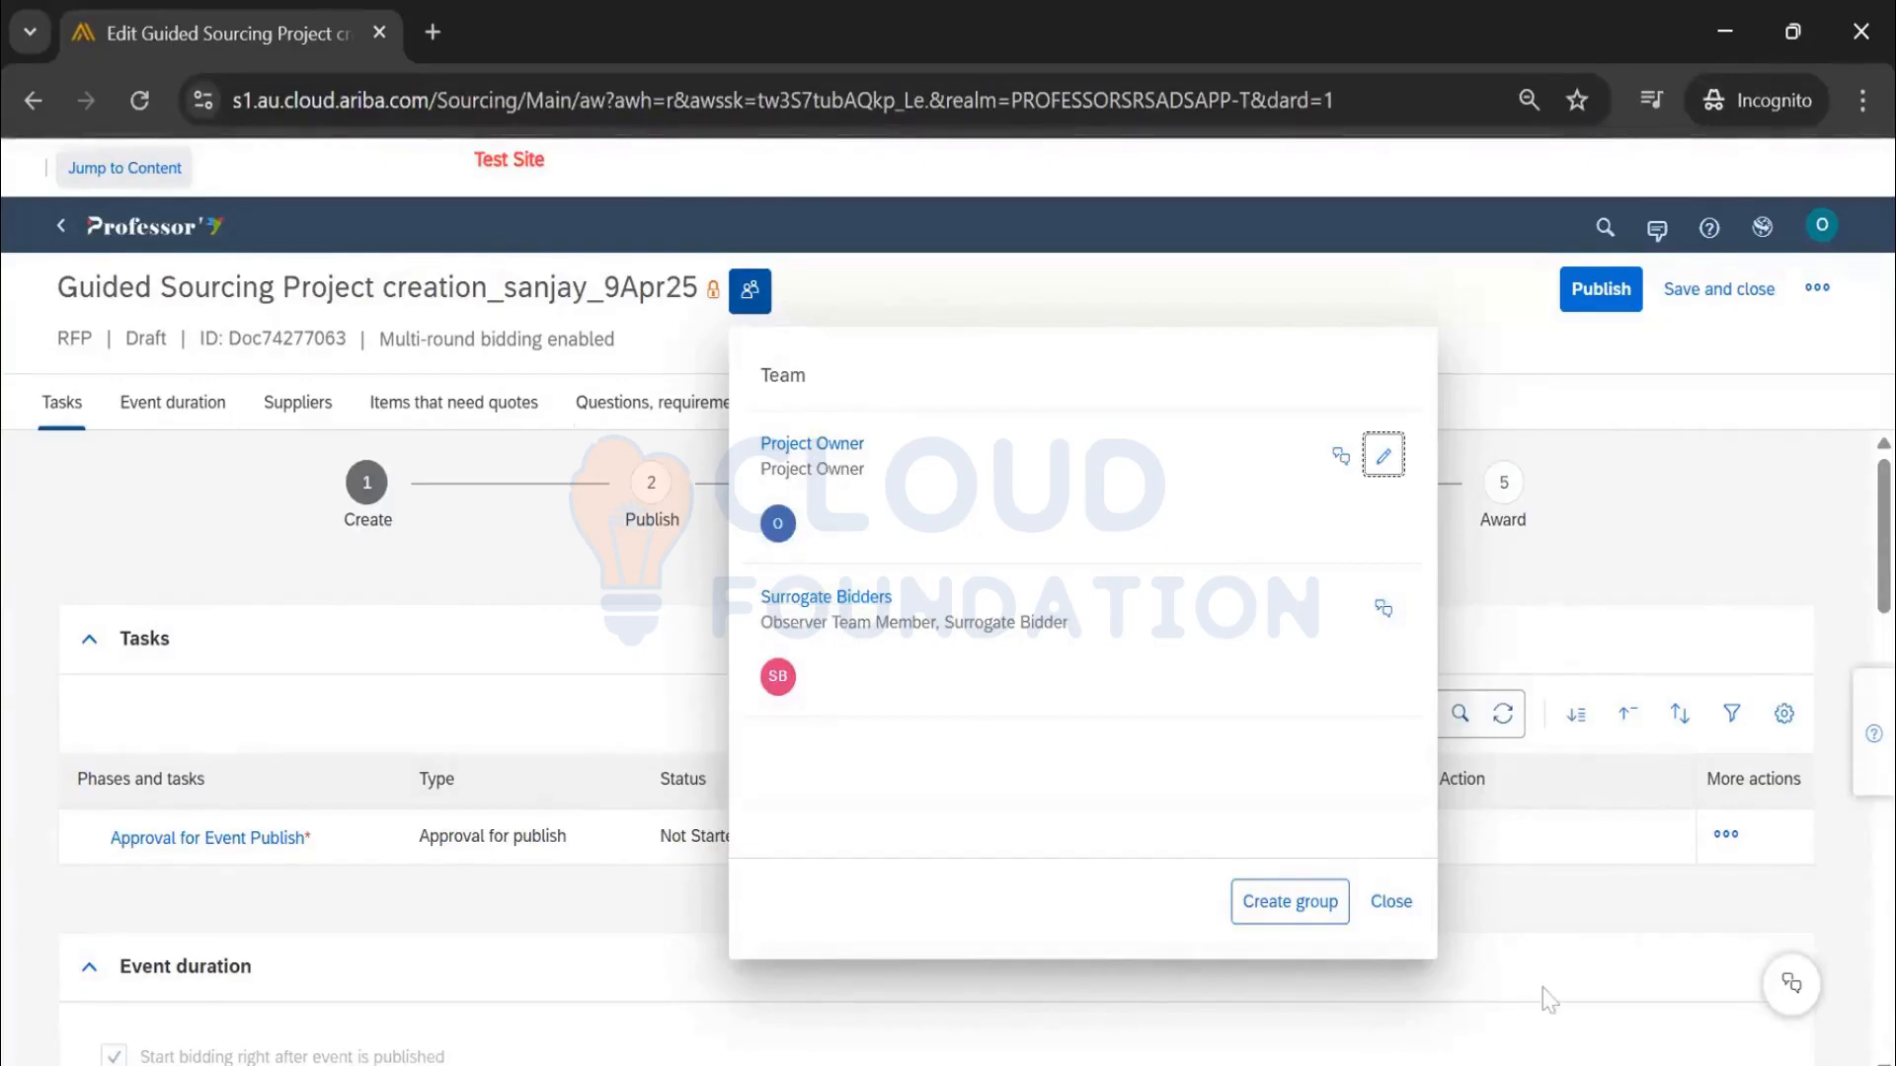
click(1416, 903)
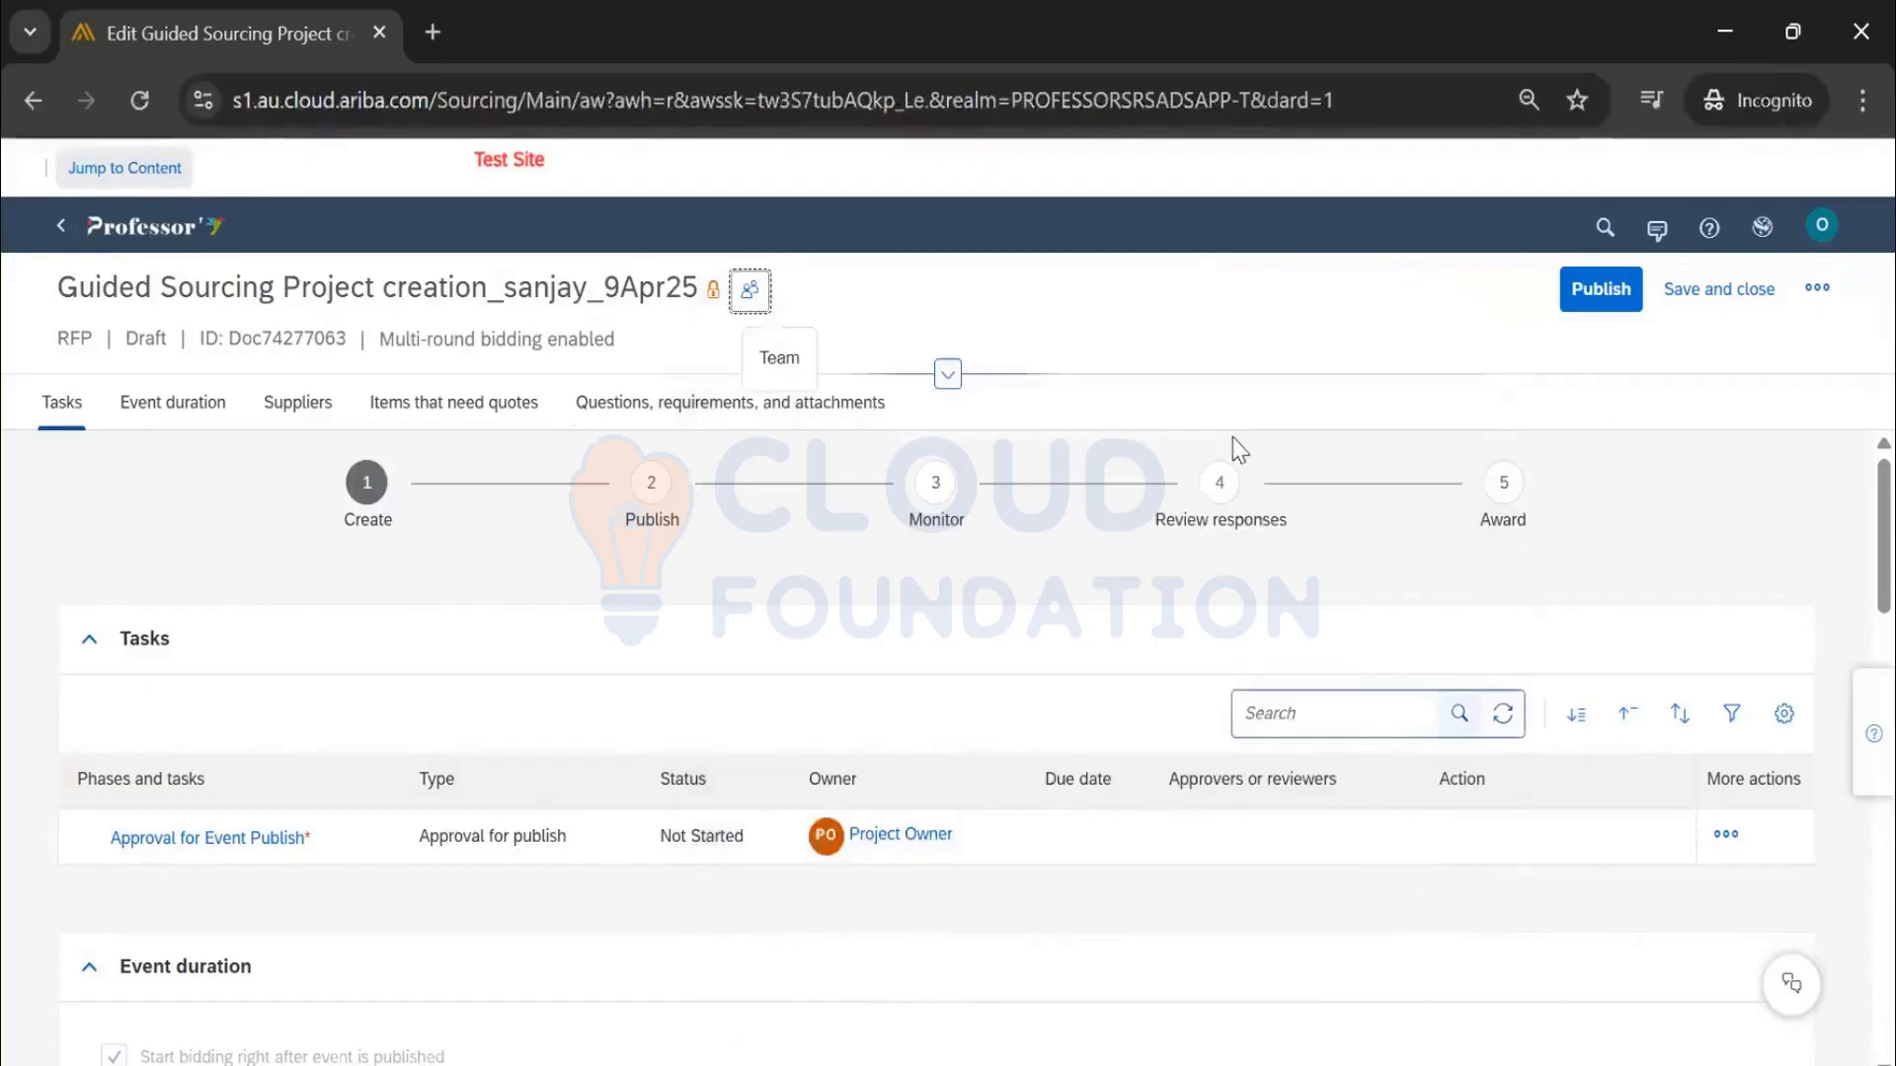
click(1617, 294)
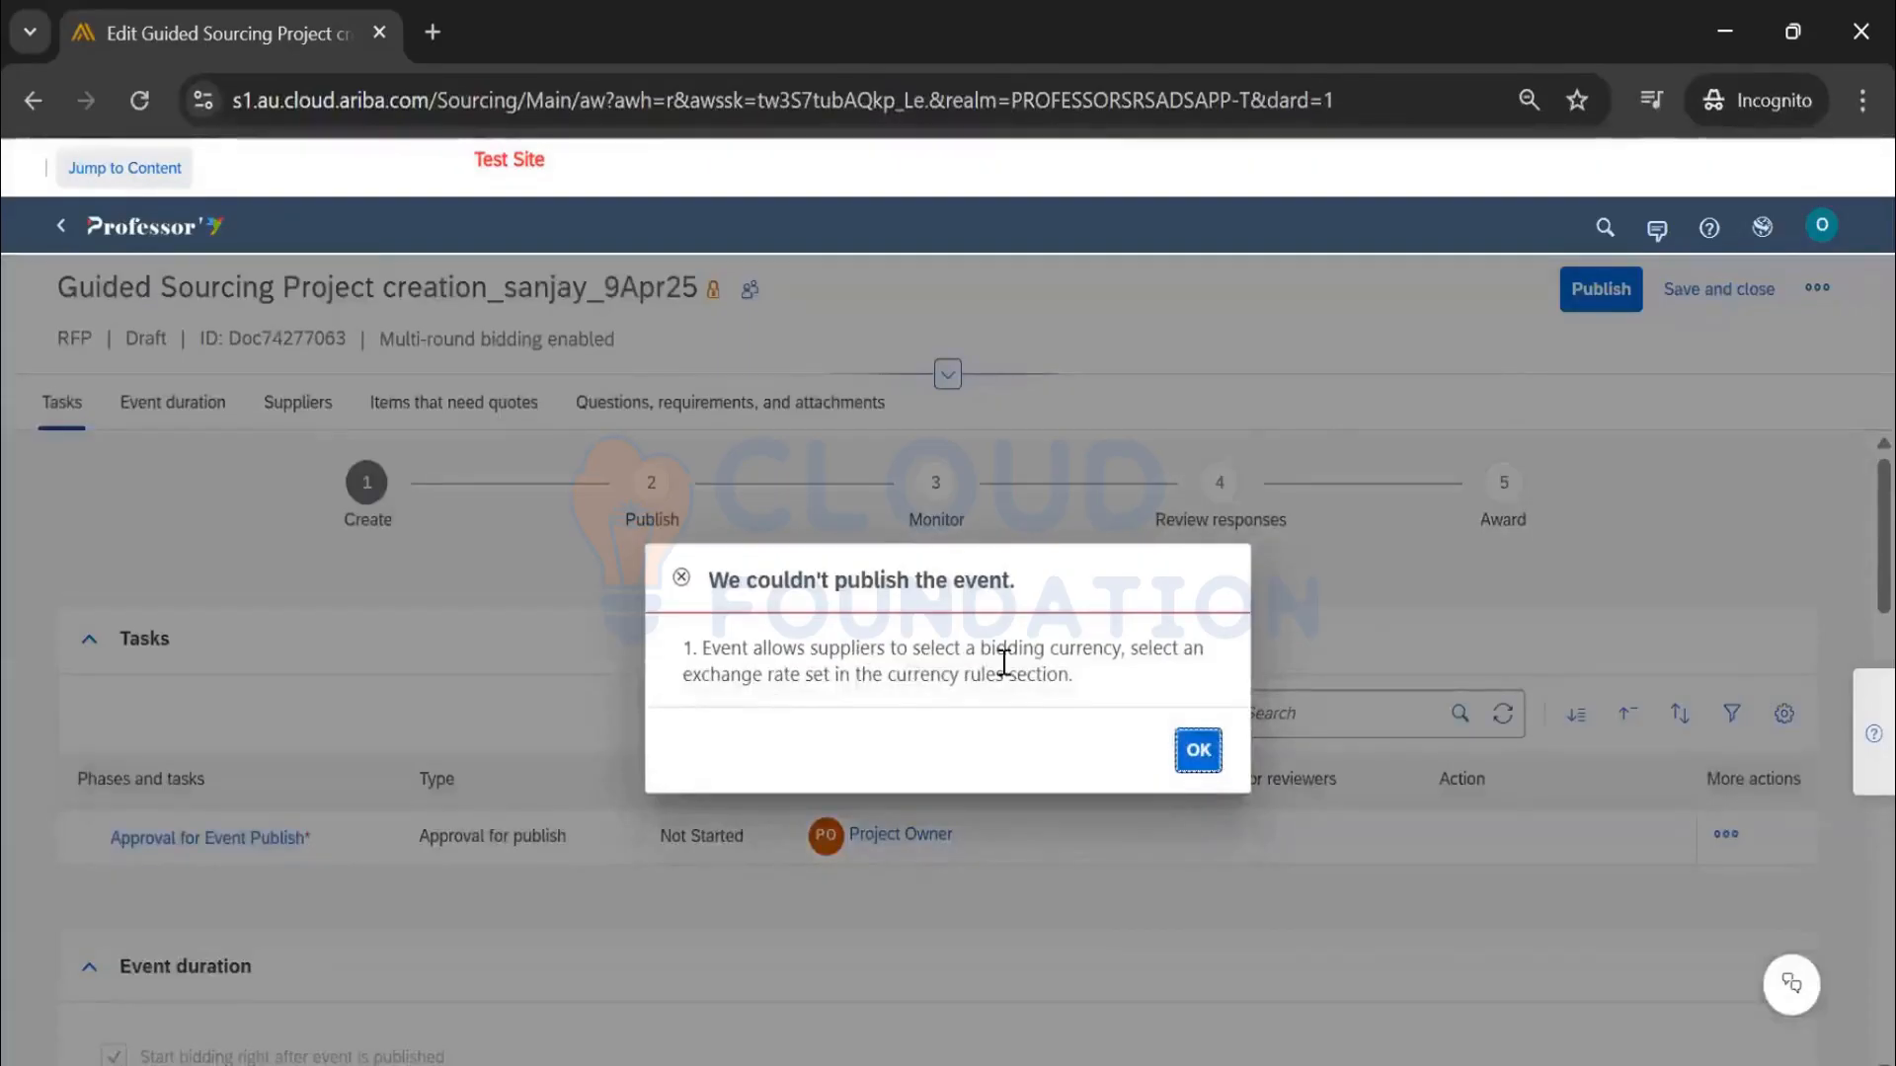
Dismiss the missing exchange rate publish error, edit the event duration, and open the ••• menu
click(1198, 753)
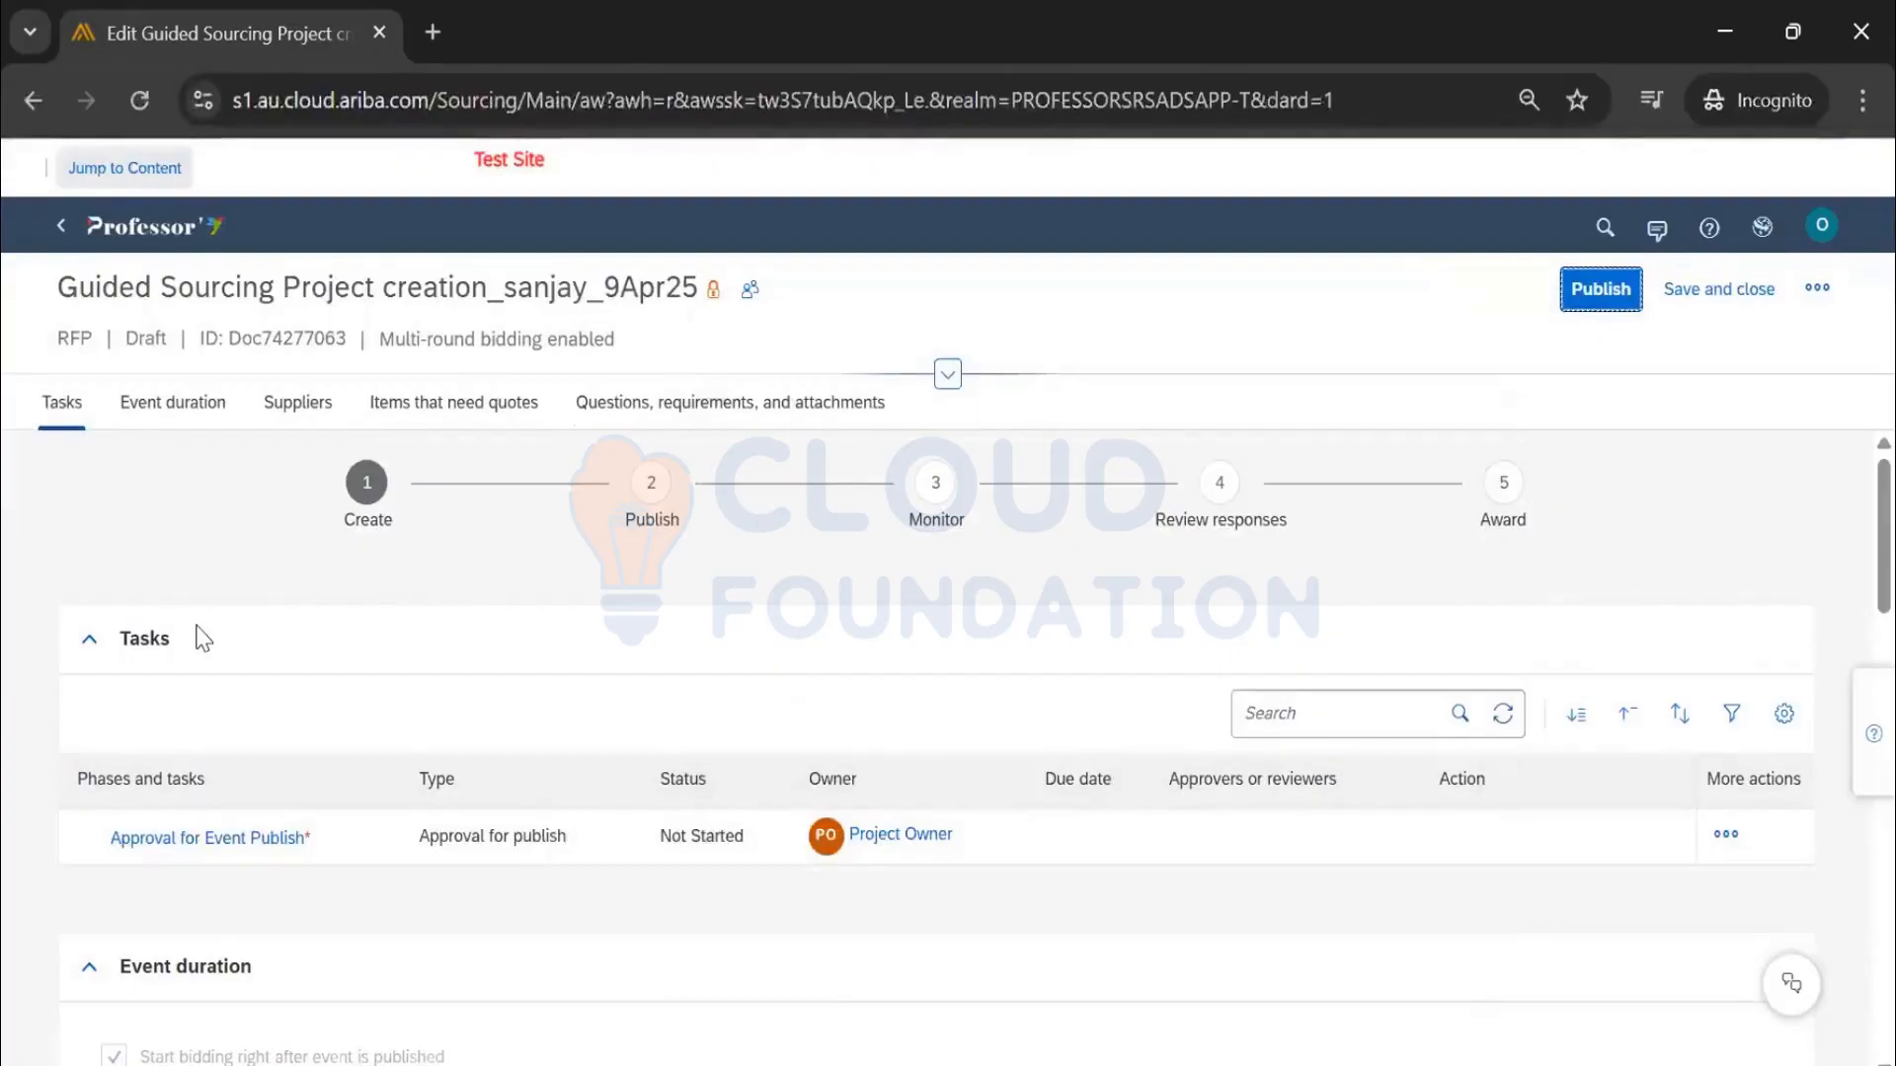
scroll(582, 642, down, 5)
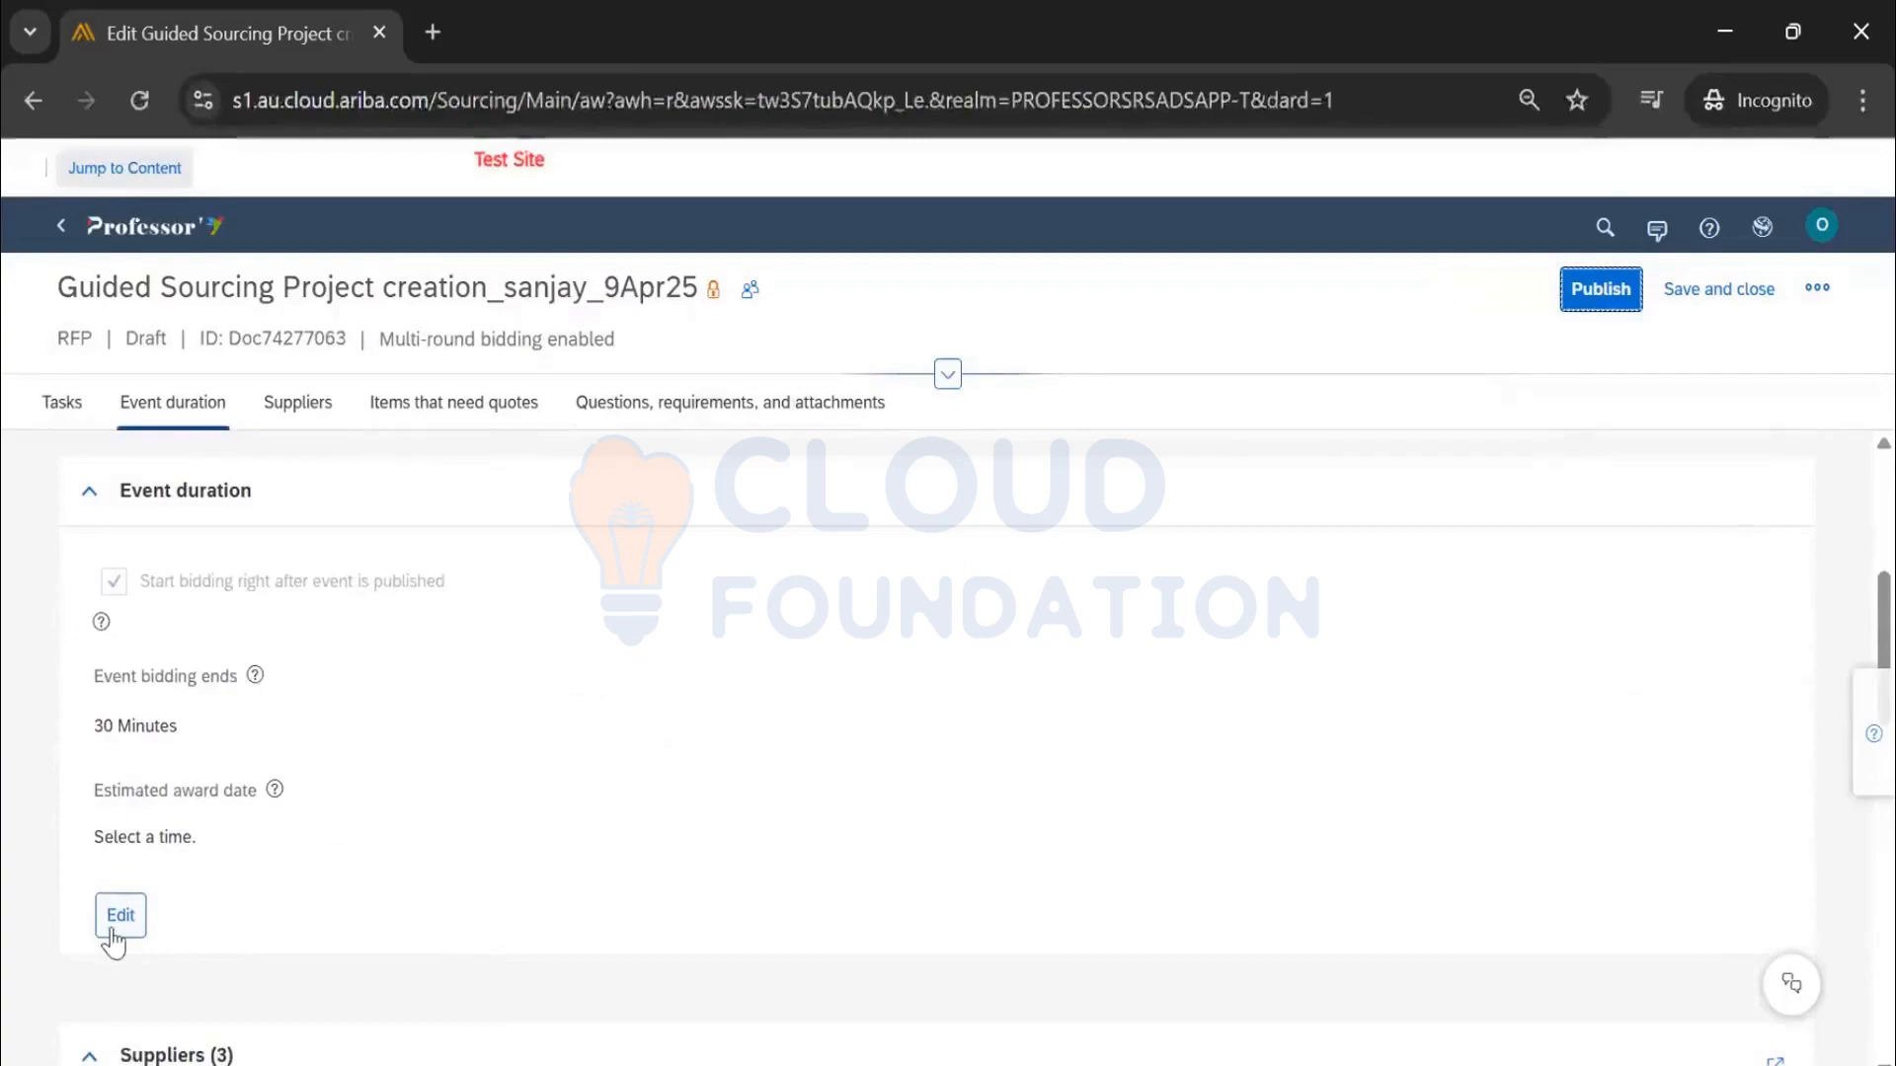
click(115, 933)
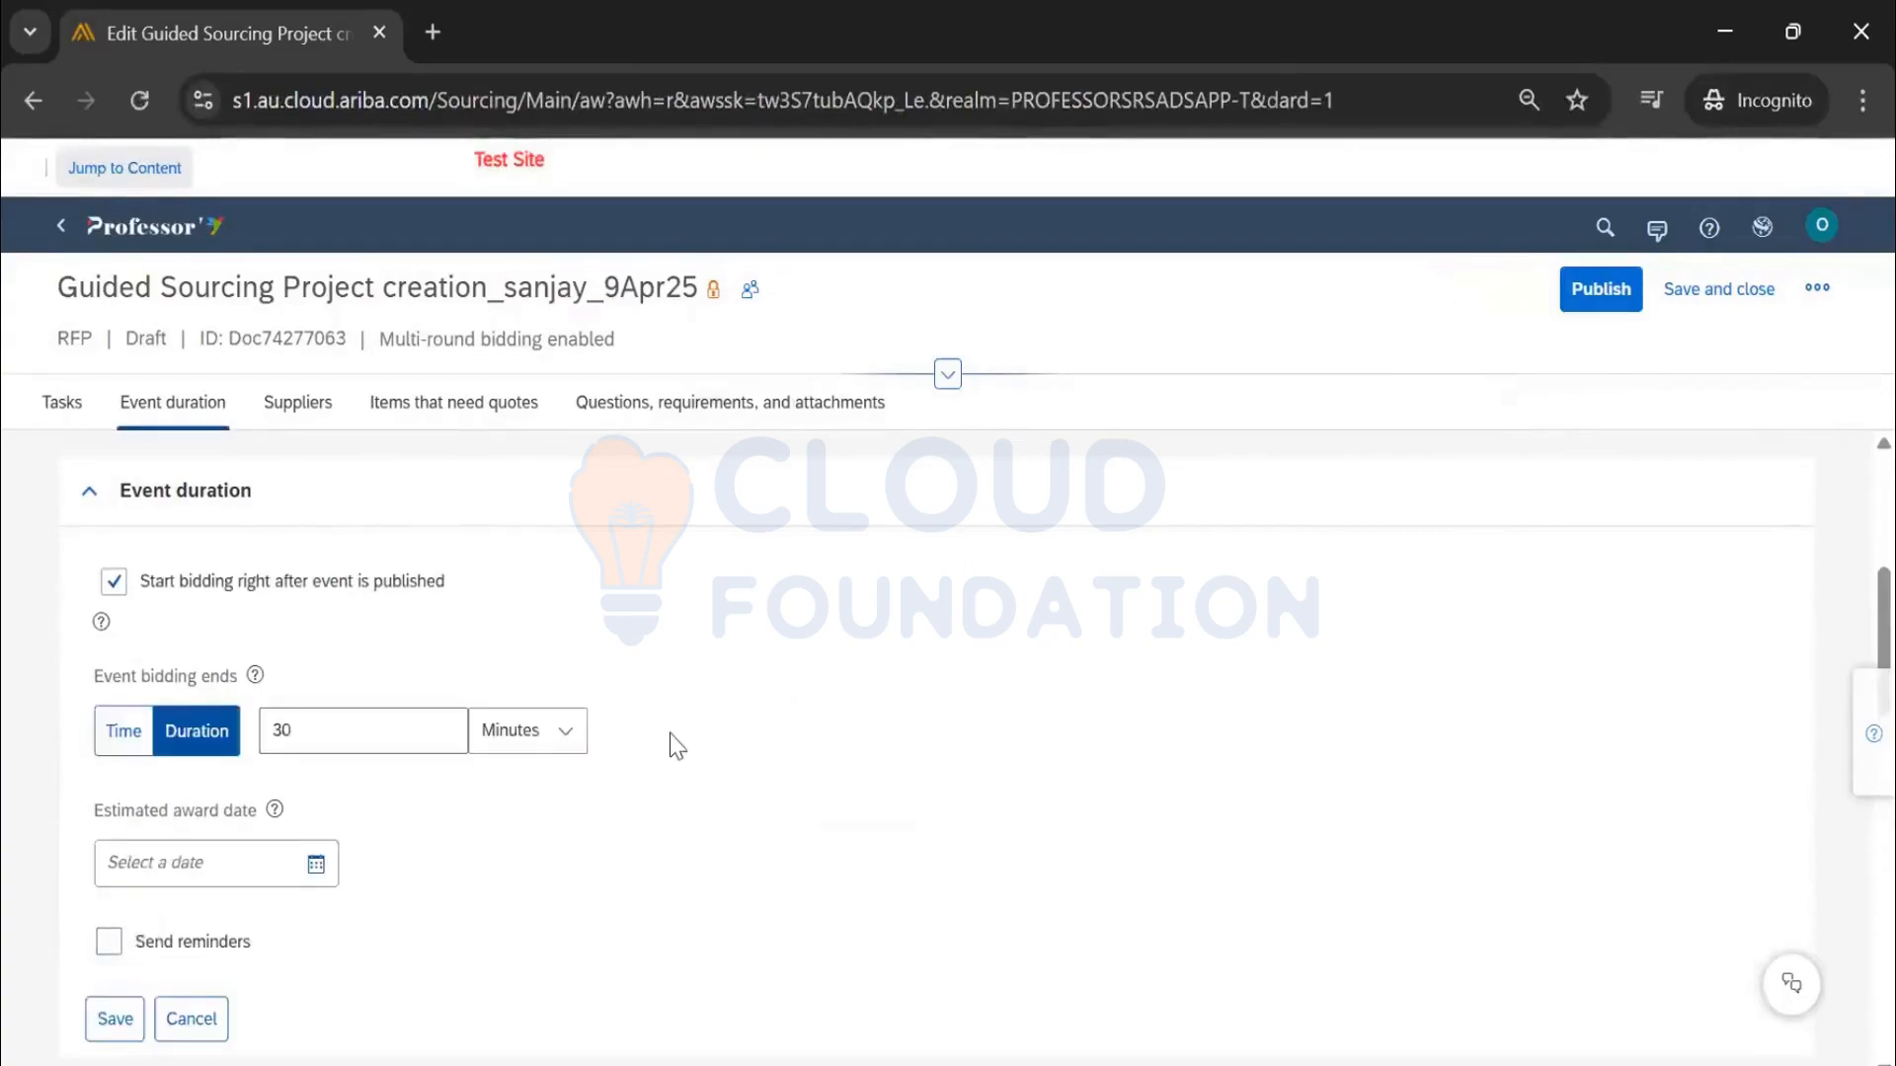
scroll(671, 746, down, 3)
scroll(672, 748, up, 5)
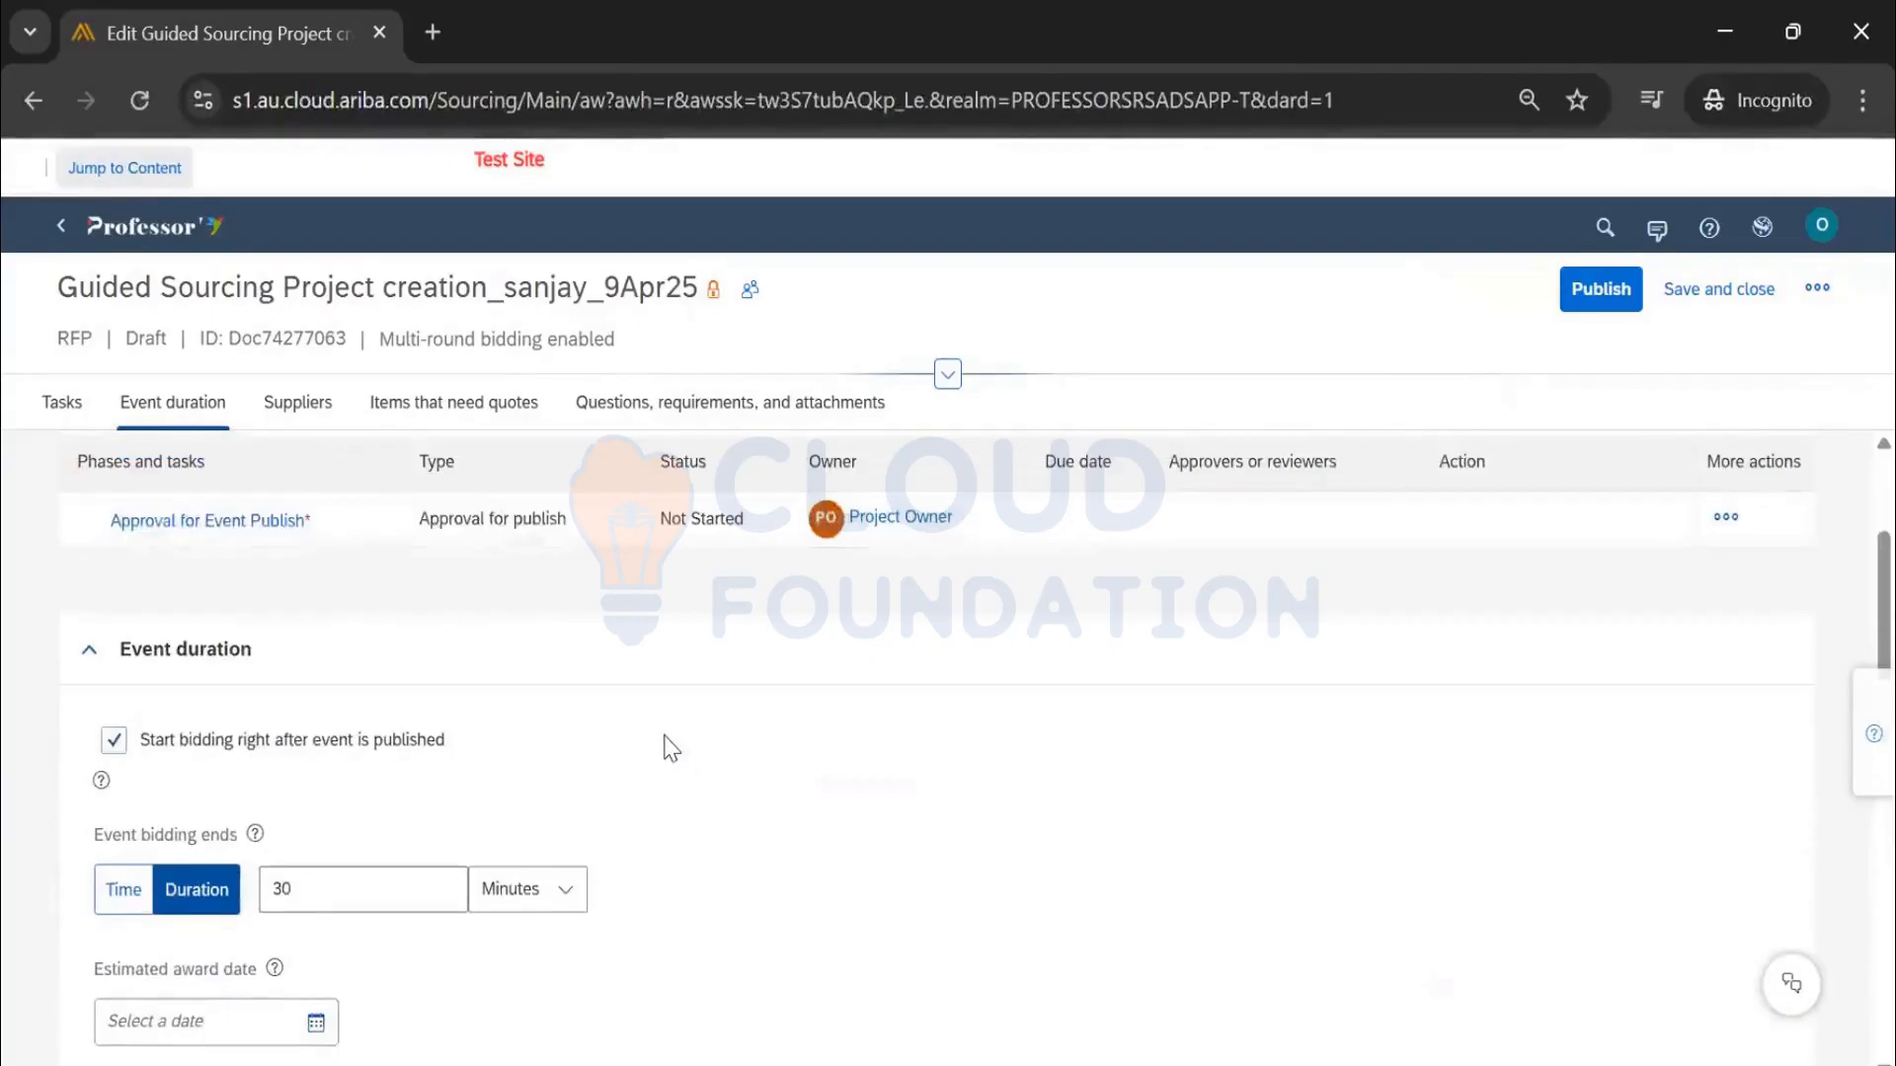
scroll(412, 746, down, 3)
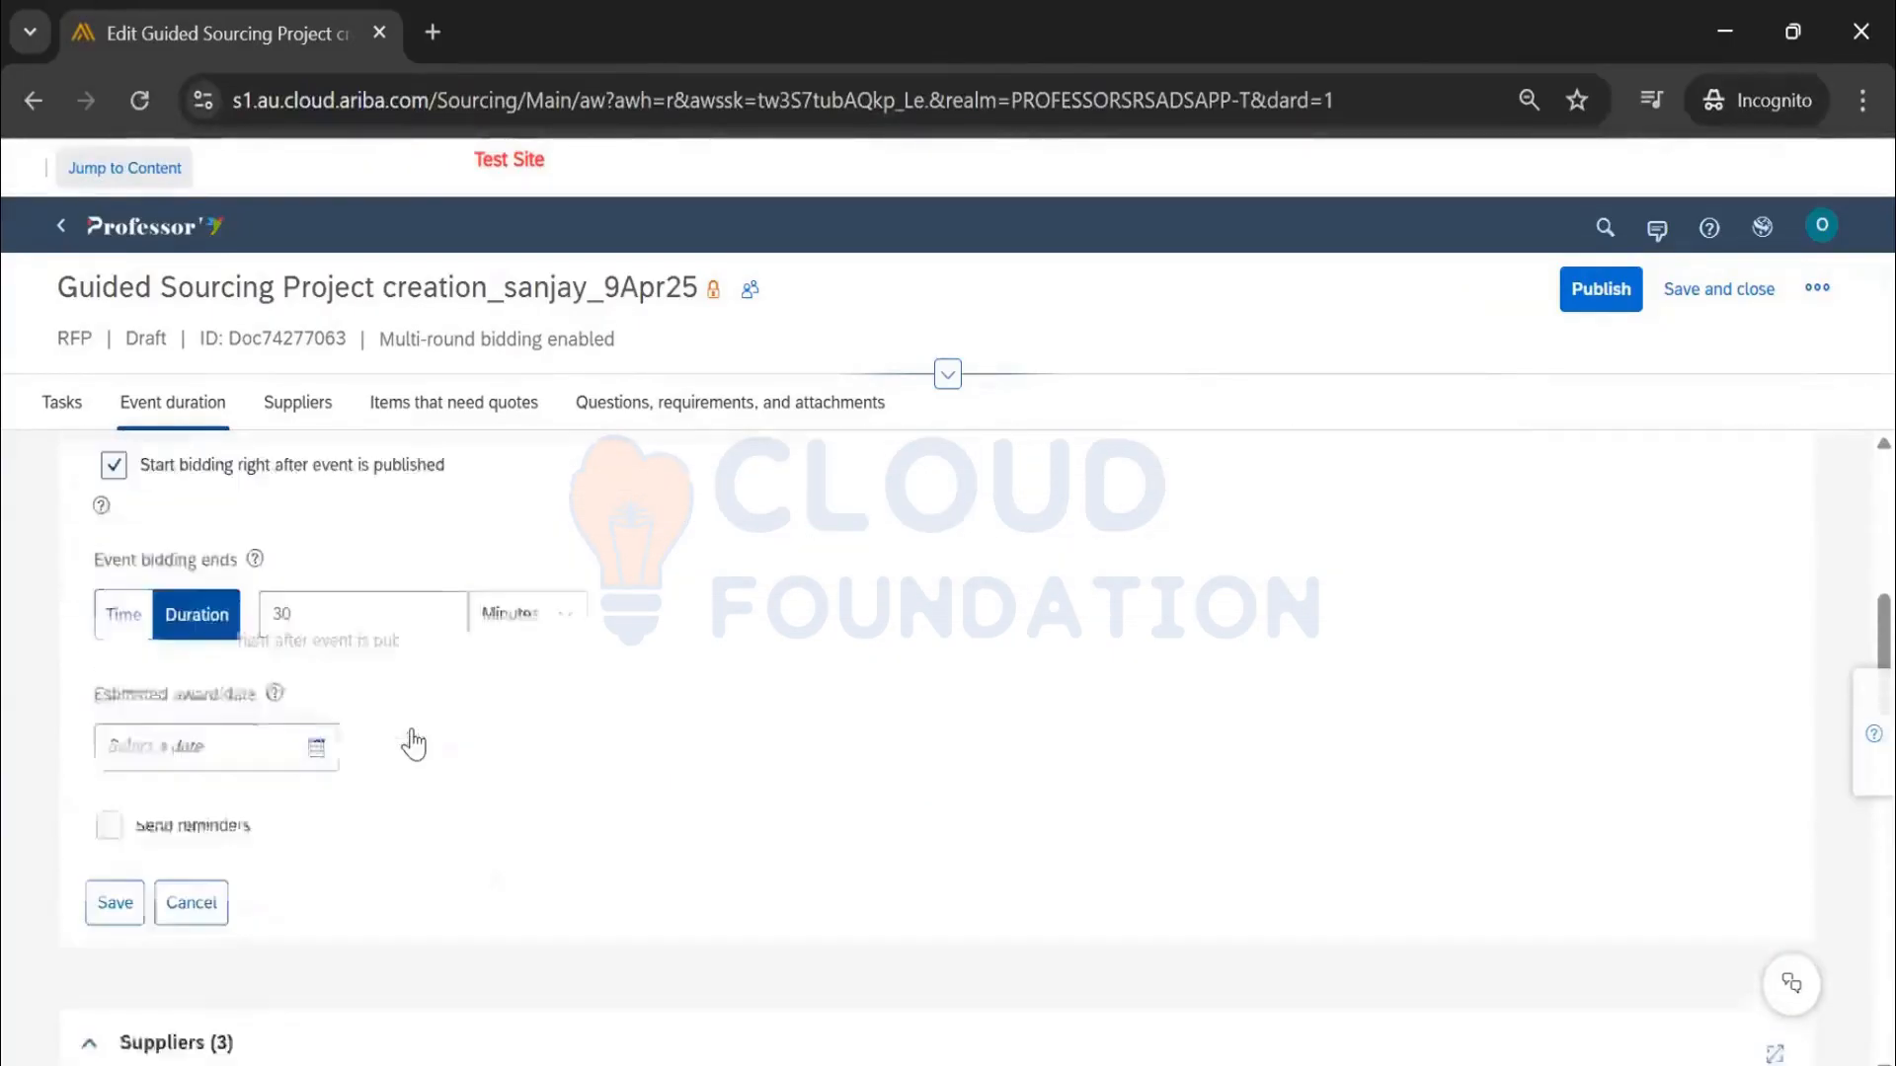
scroll(413, 742, down, 10)
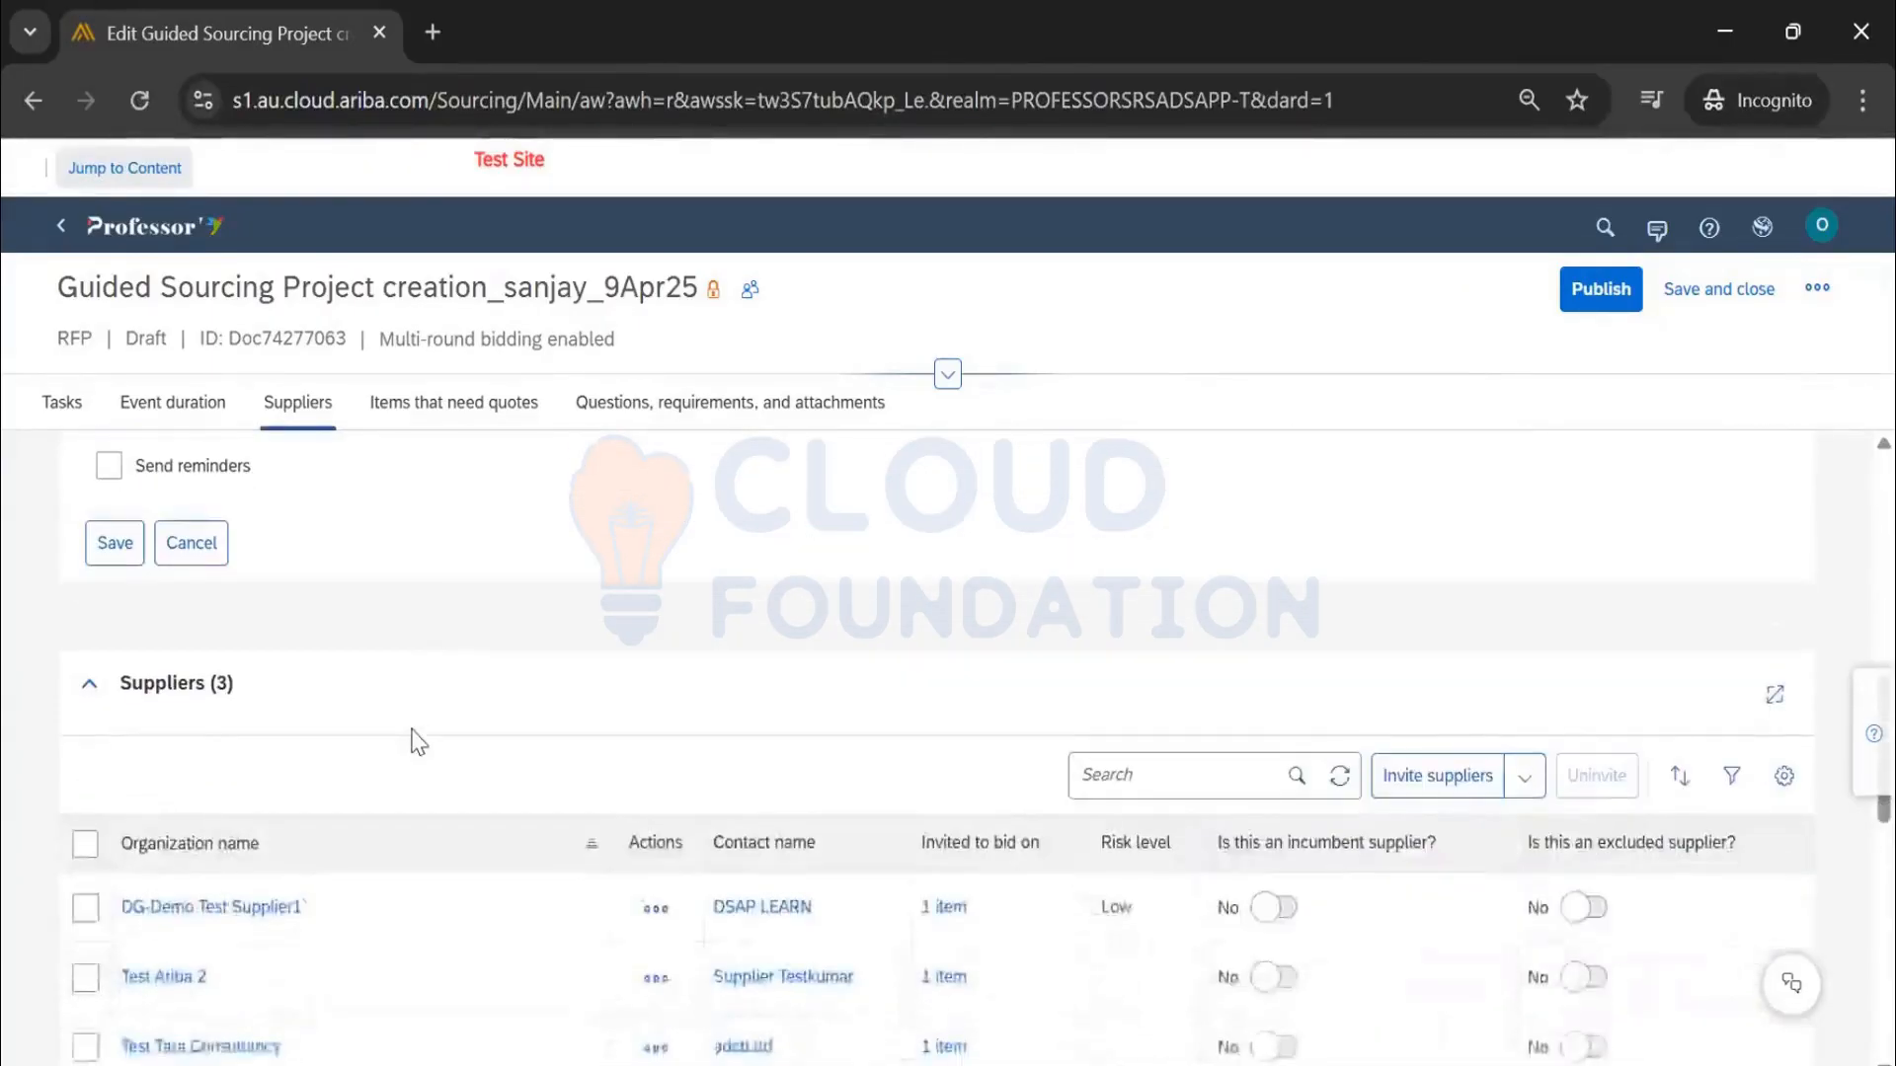
scroll(614, 665, up, 15)
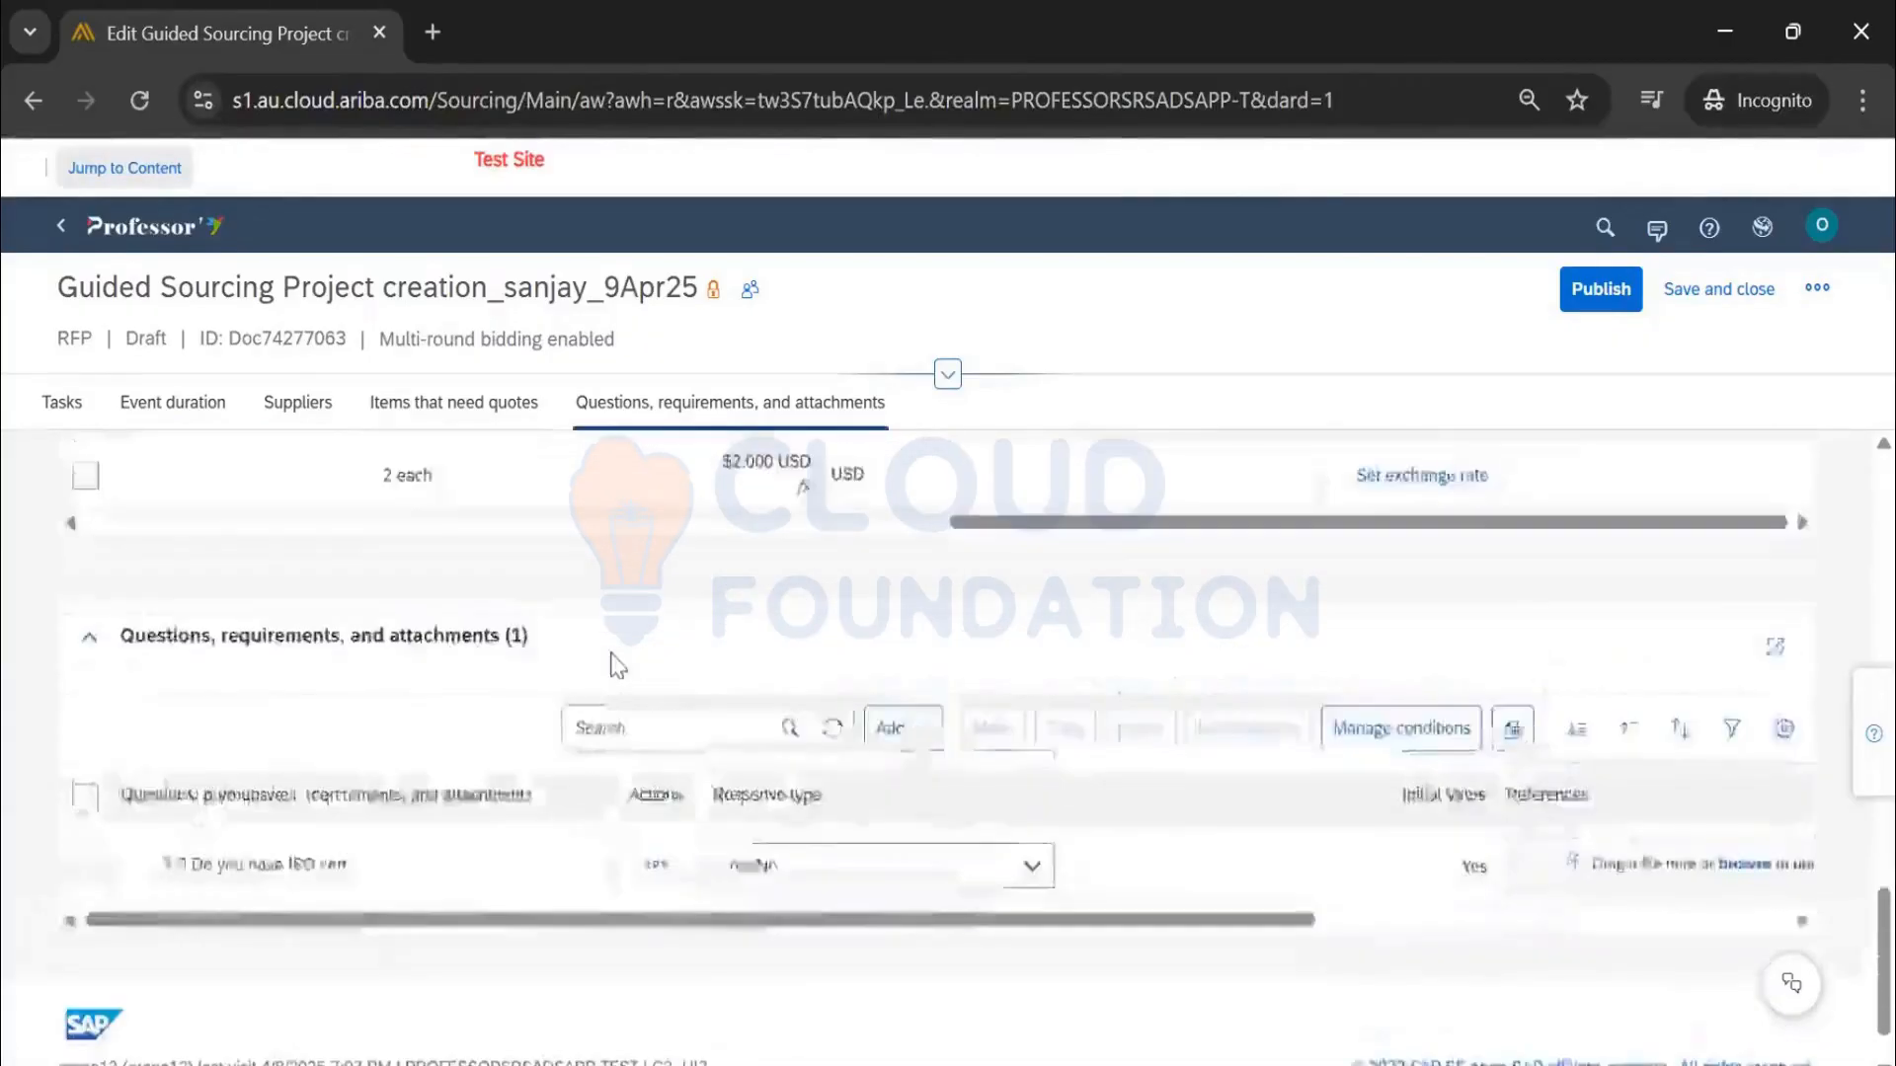
click(1817, 287)
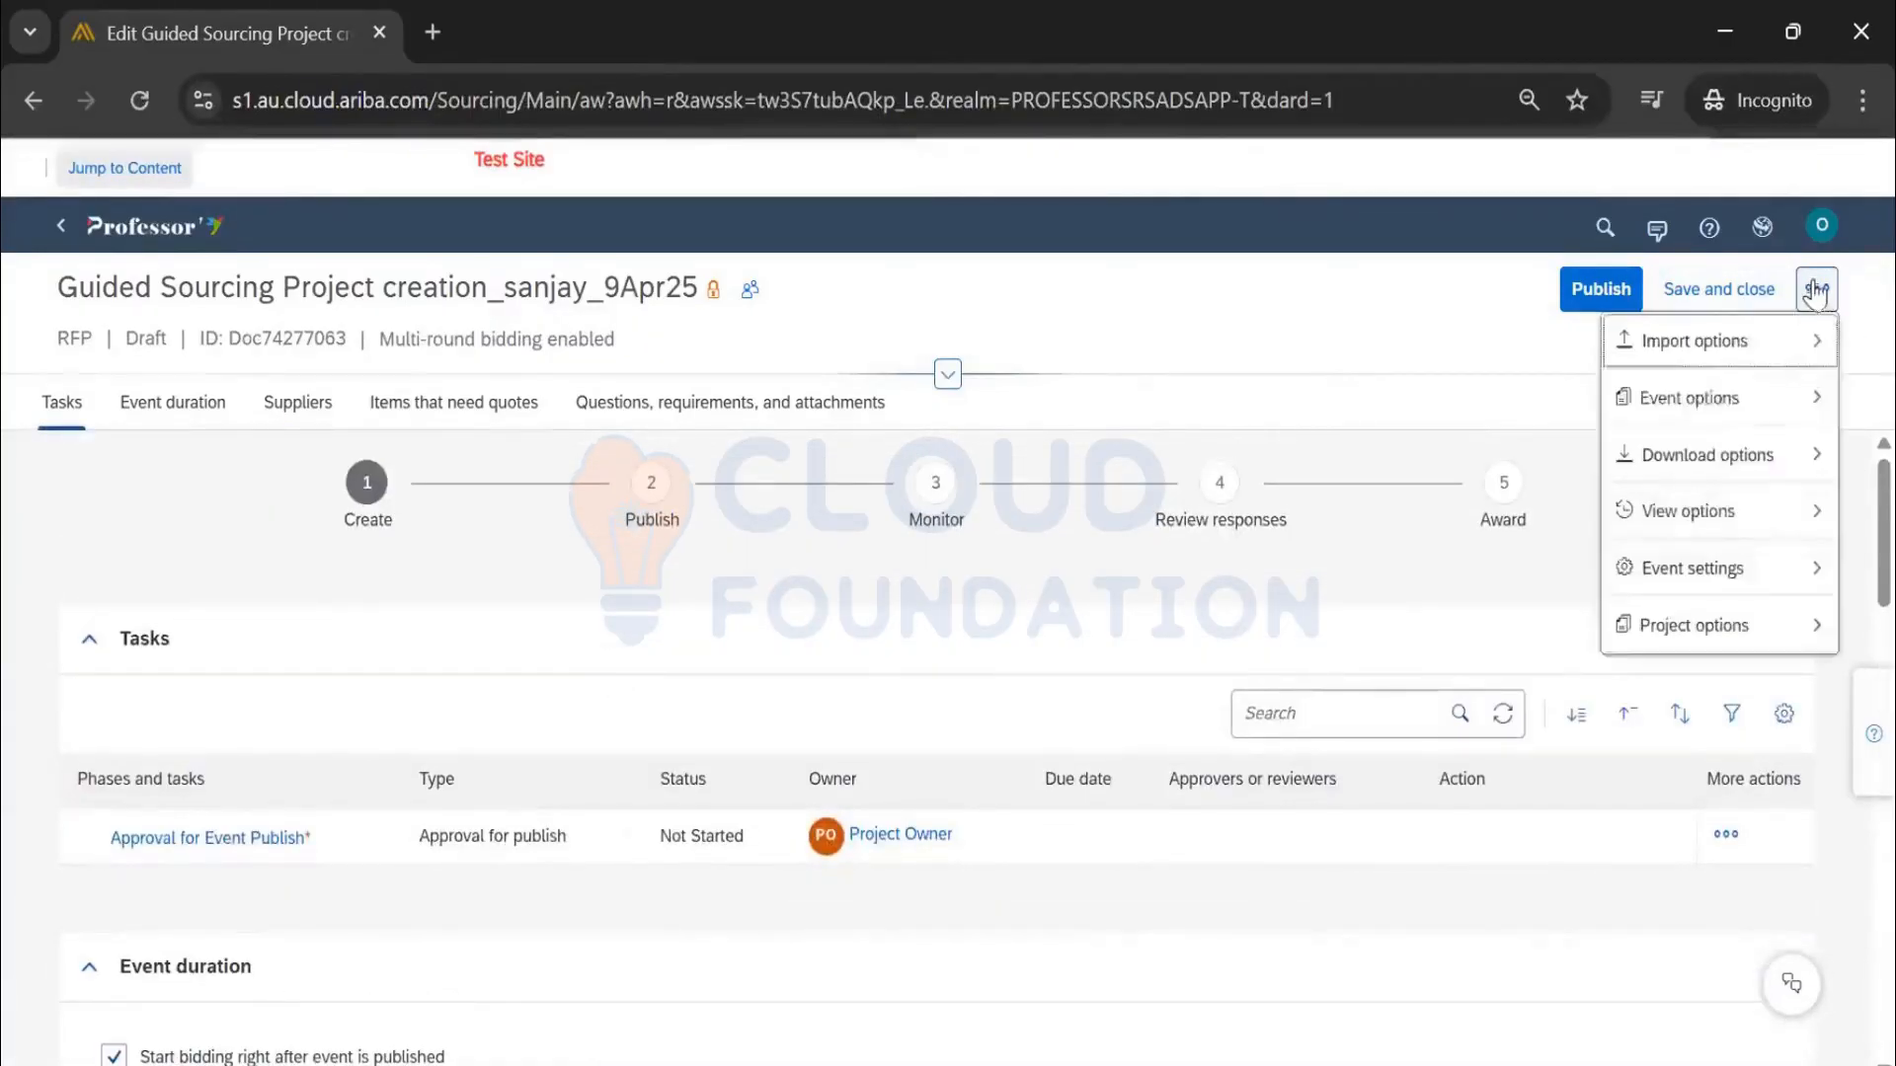
Turn off participant bidding-currency selection in the event rules and save them
mouse_move(1703, 410)
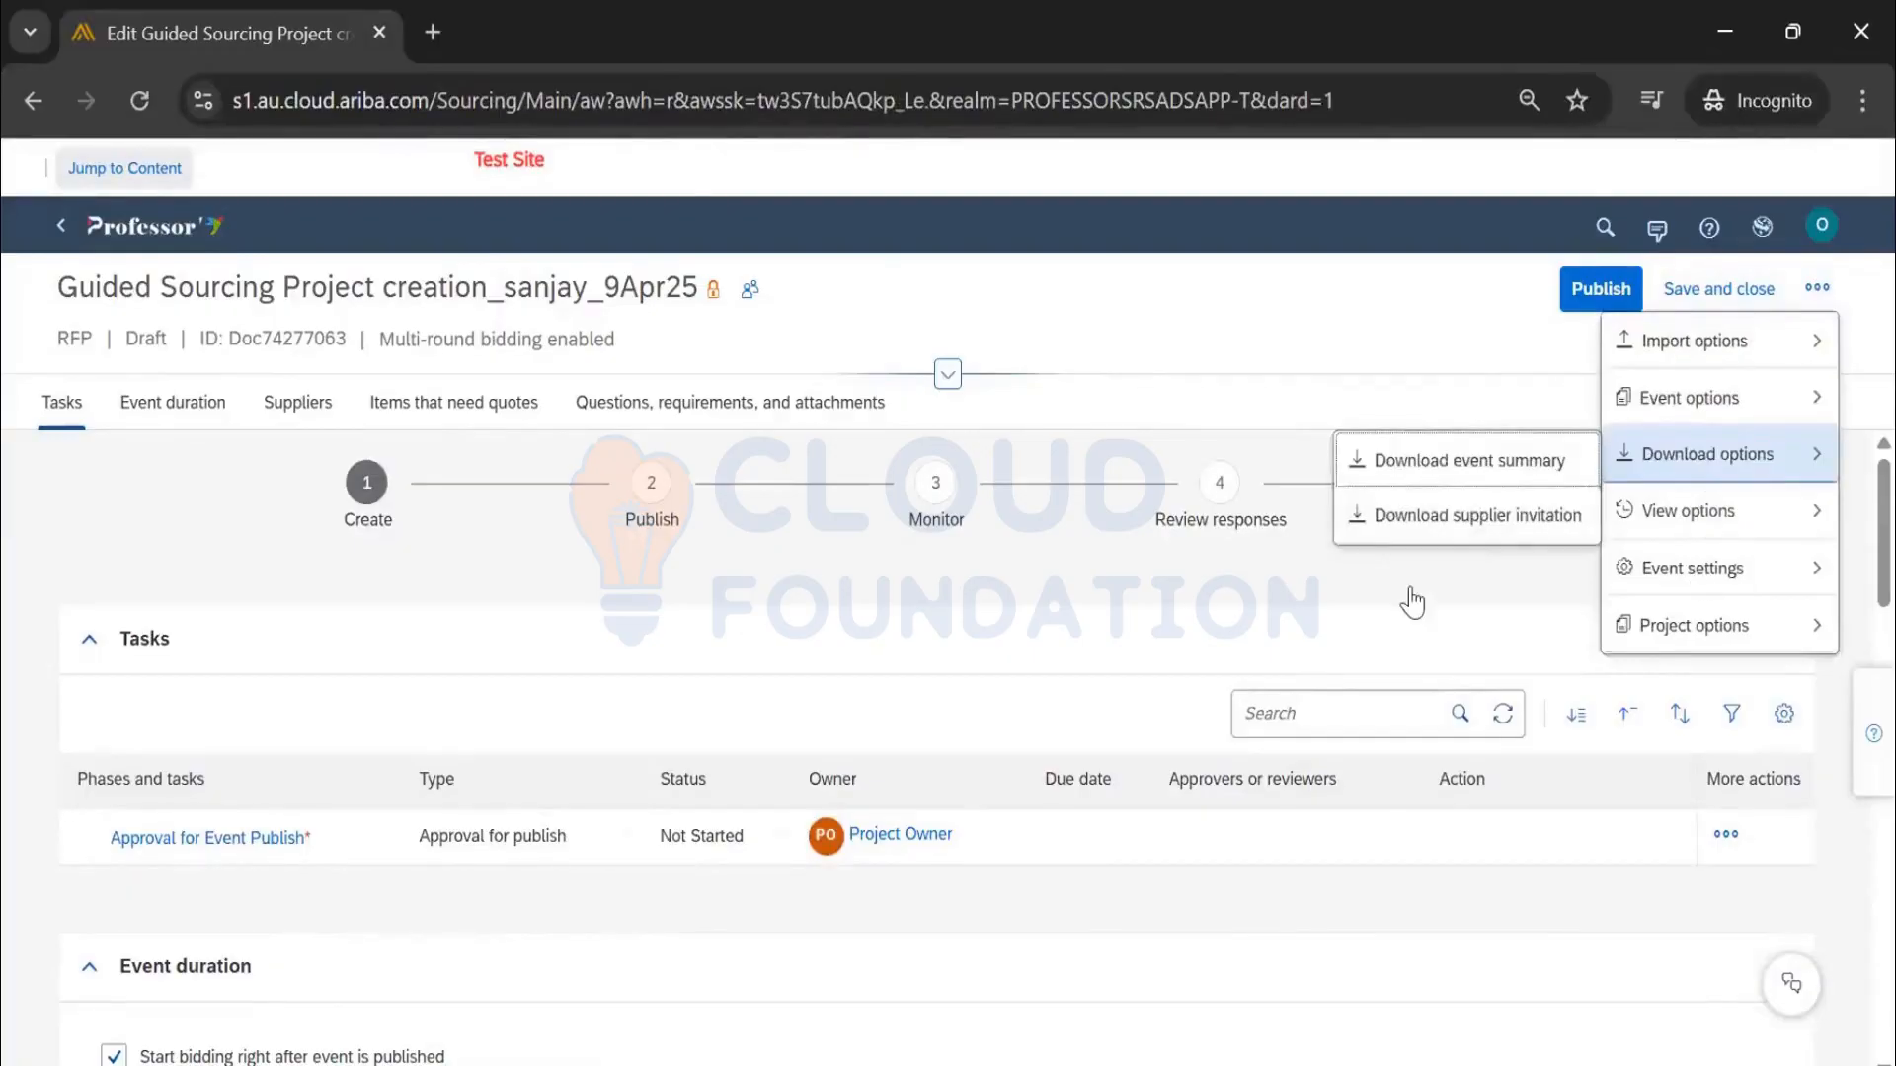
mouse_move(1693, 567)
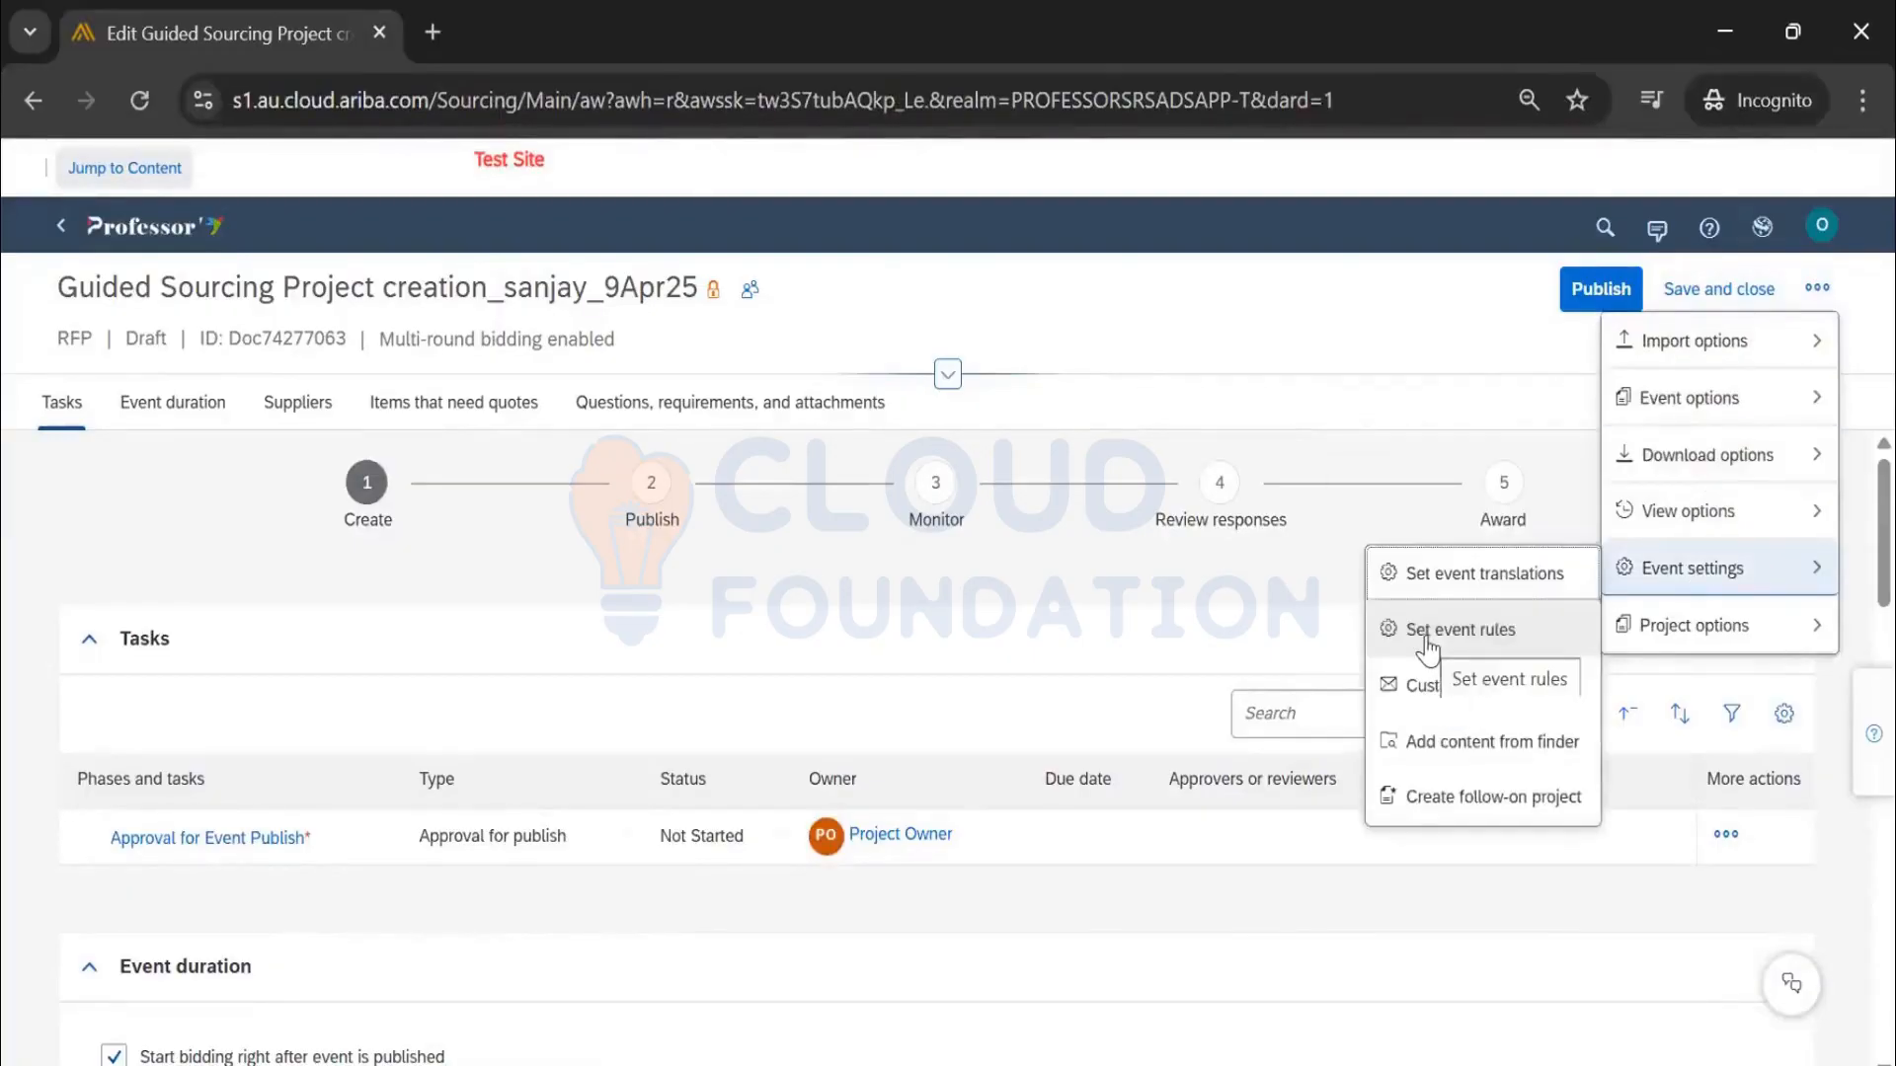
click(1427, 649)
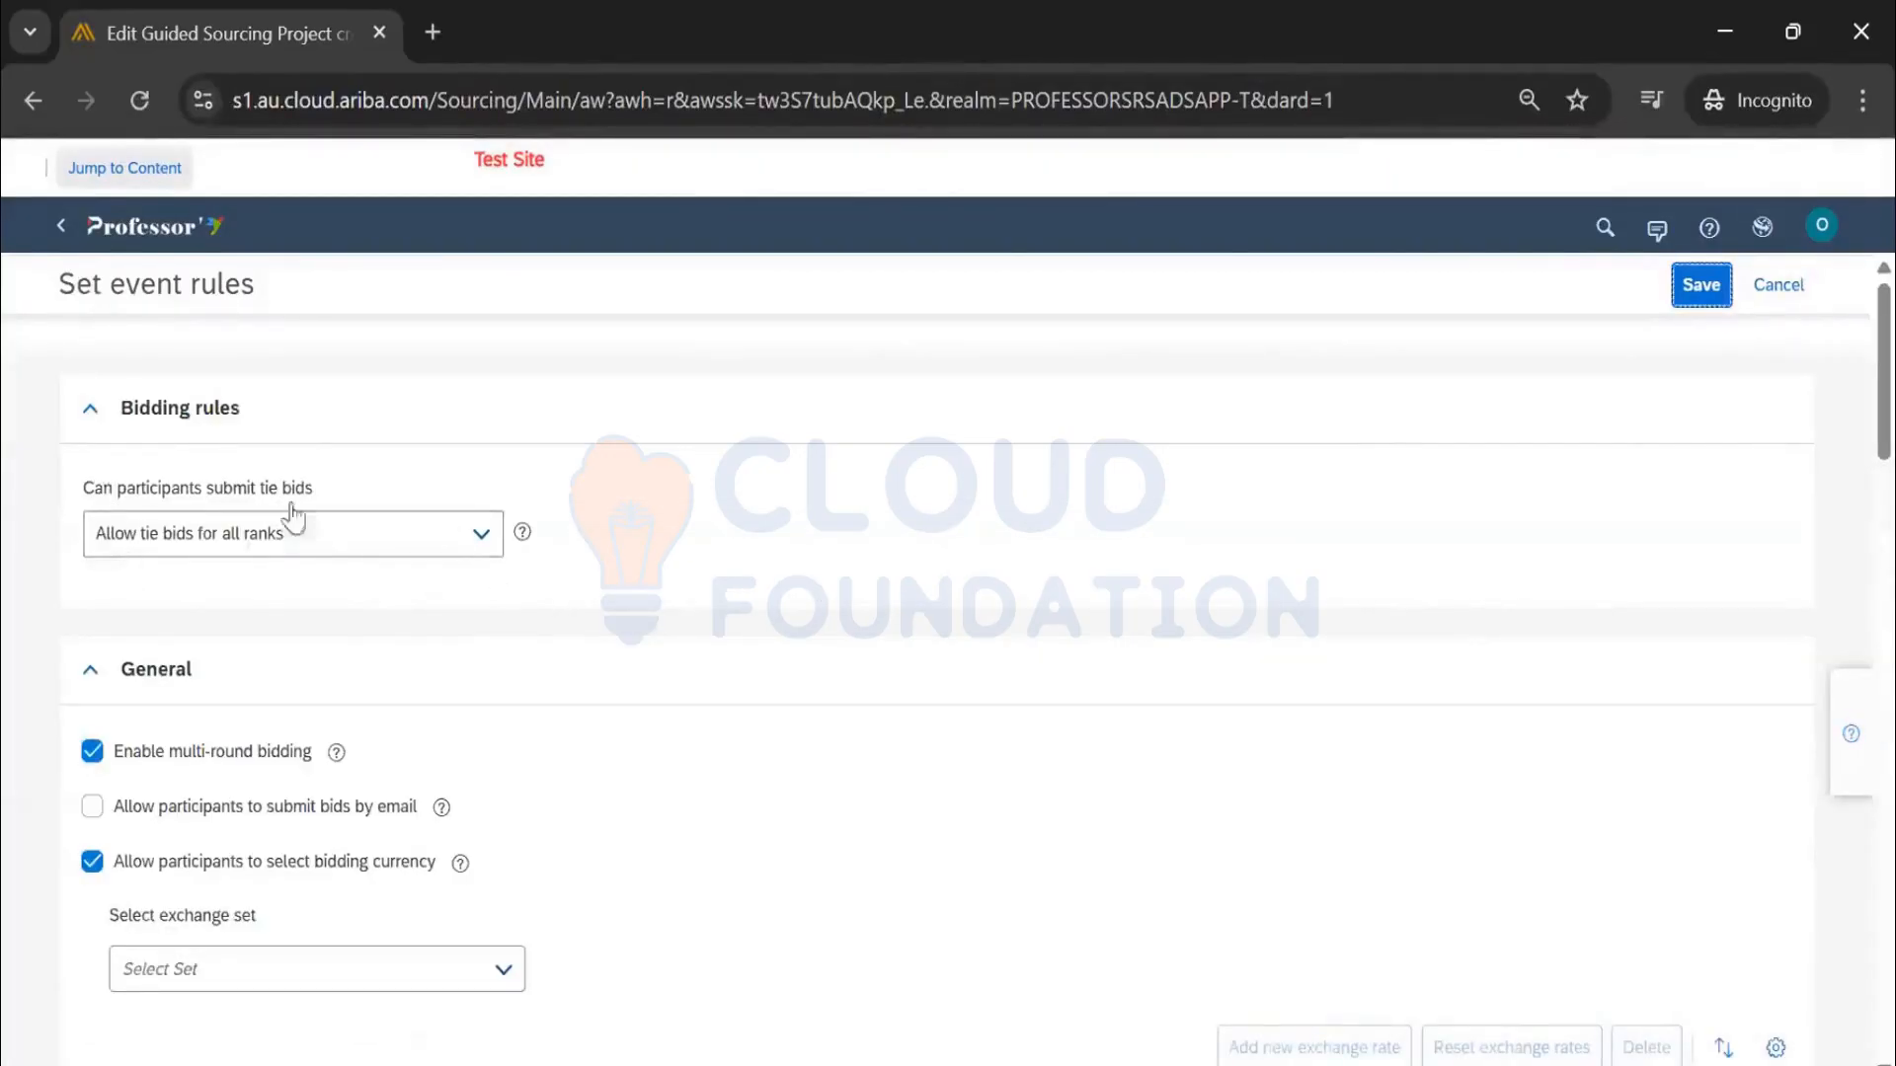
scroll(414, 669, down, 2)
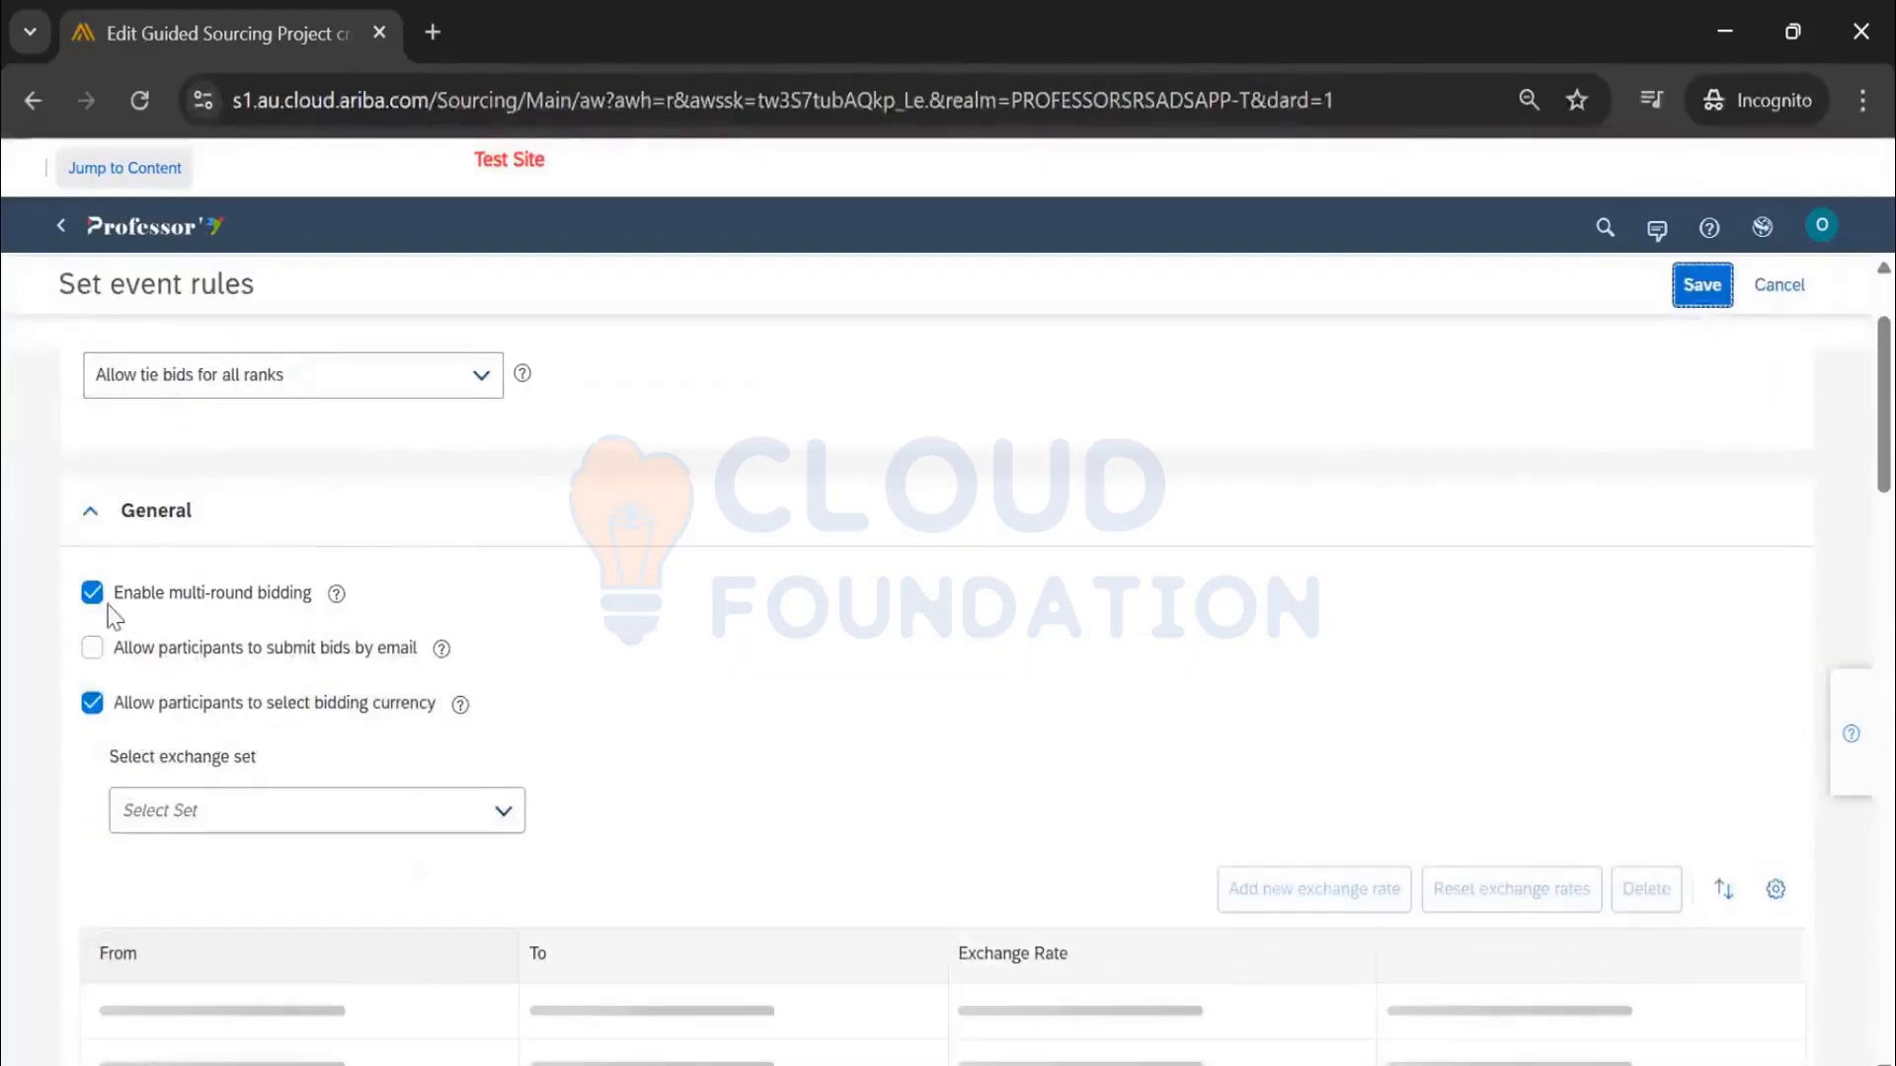
scroll(67, 663, down, 2)
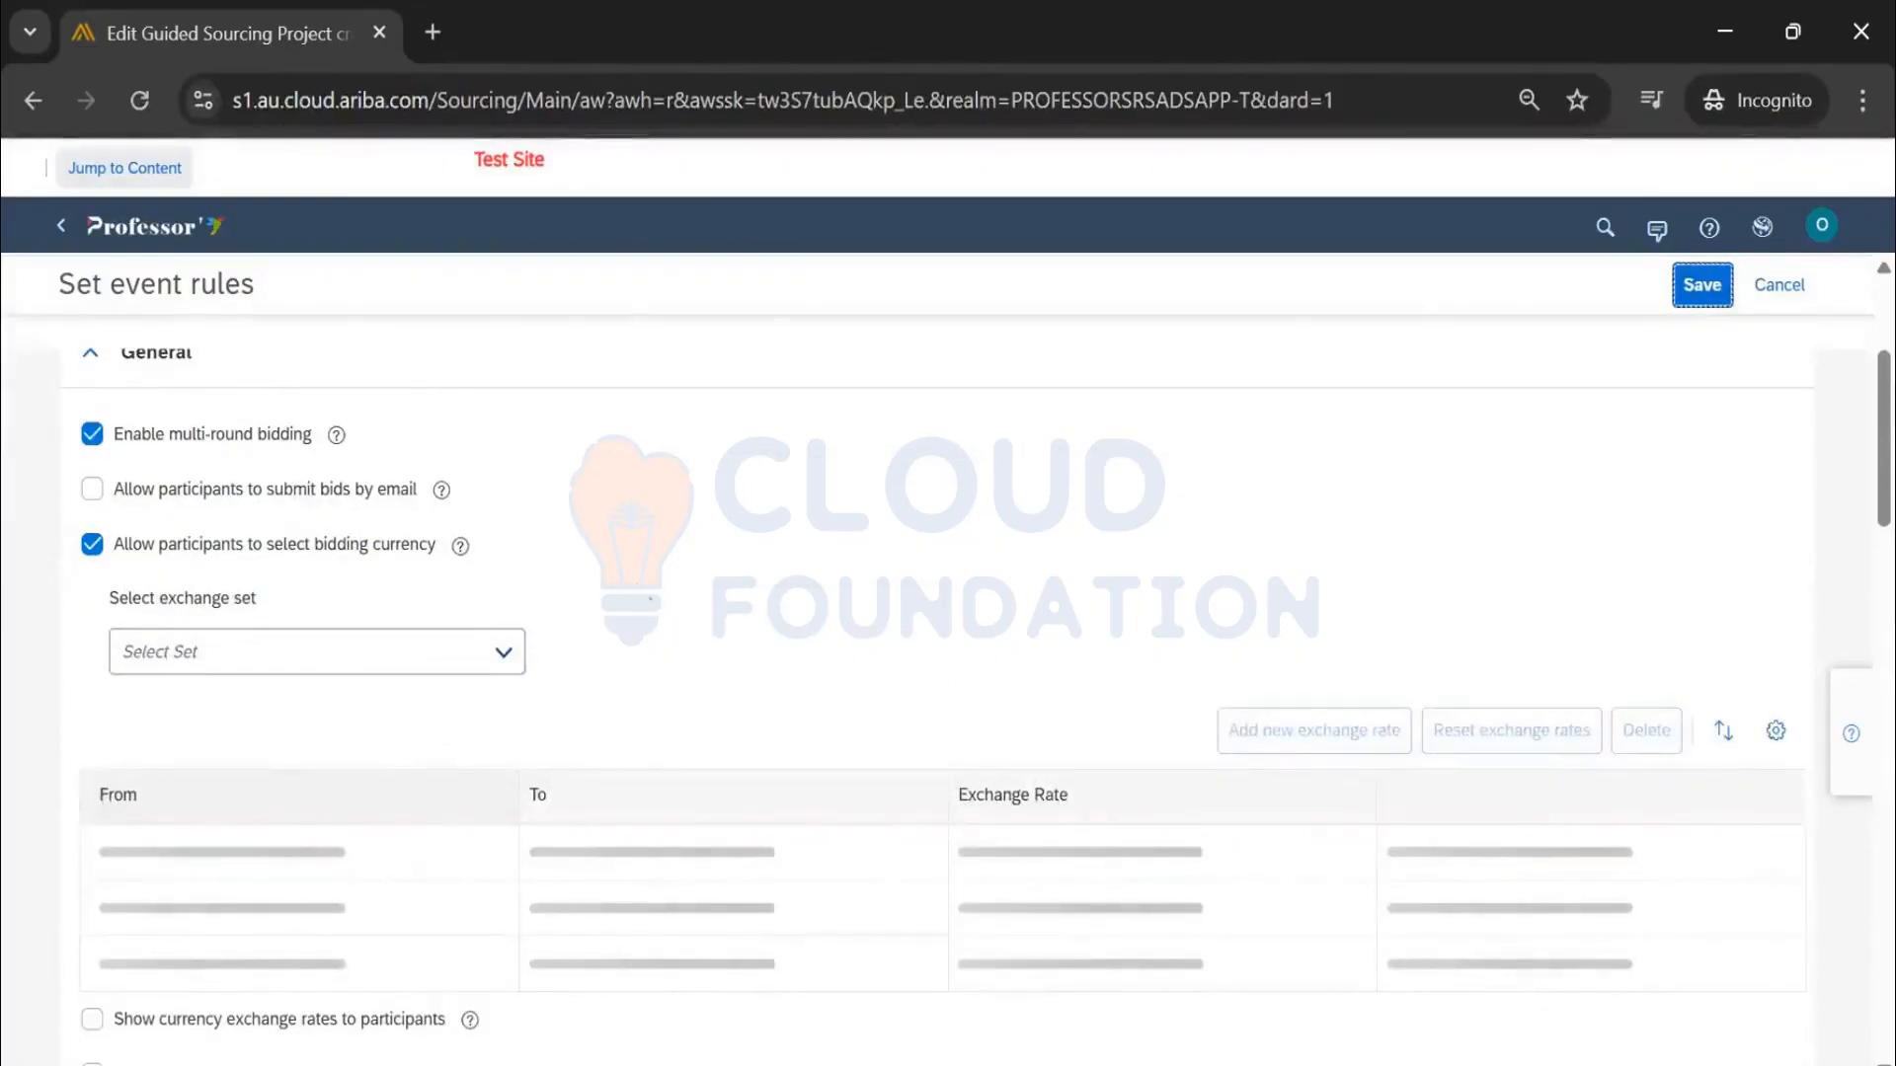
click(92, 545)
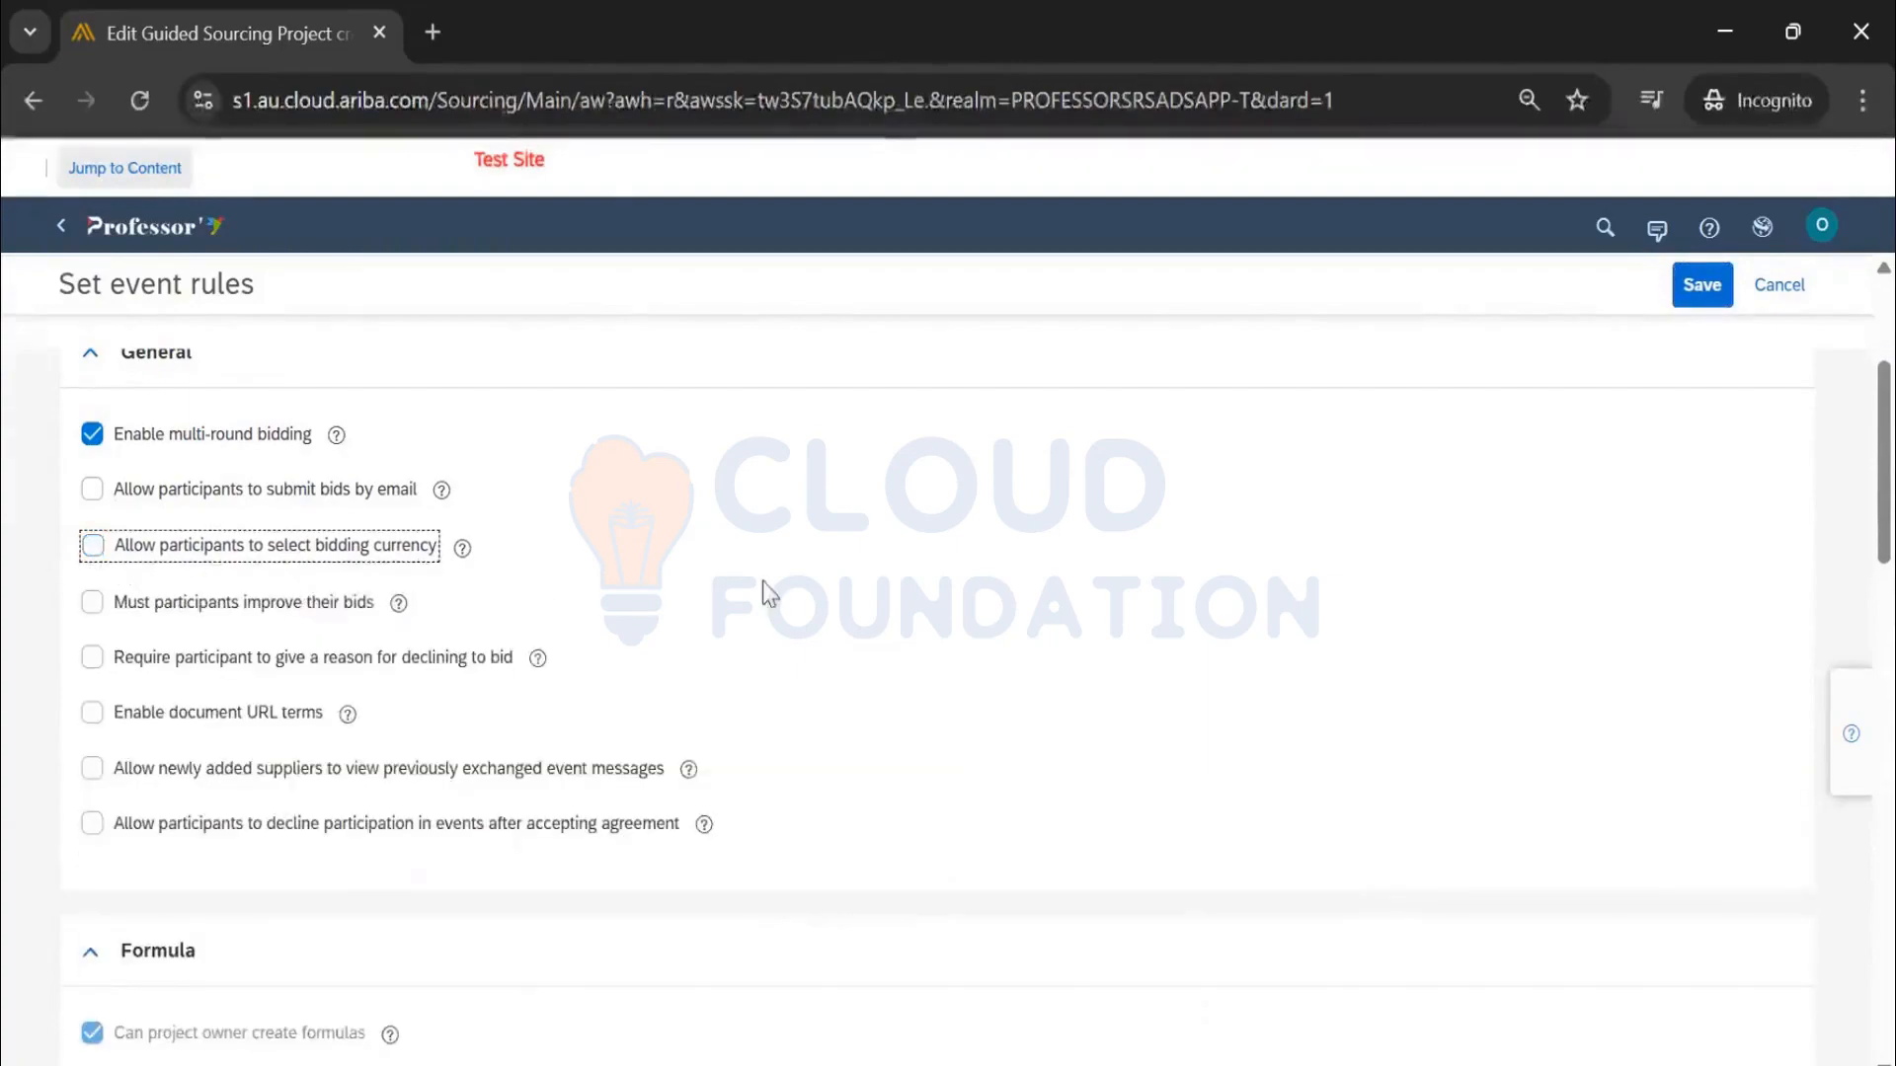
scroll(1719, 296, up, 3)
click(1719, 296)
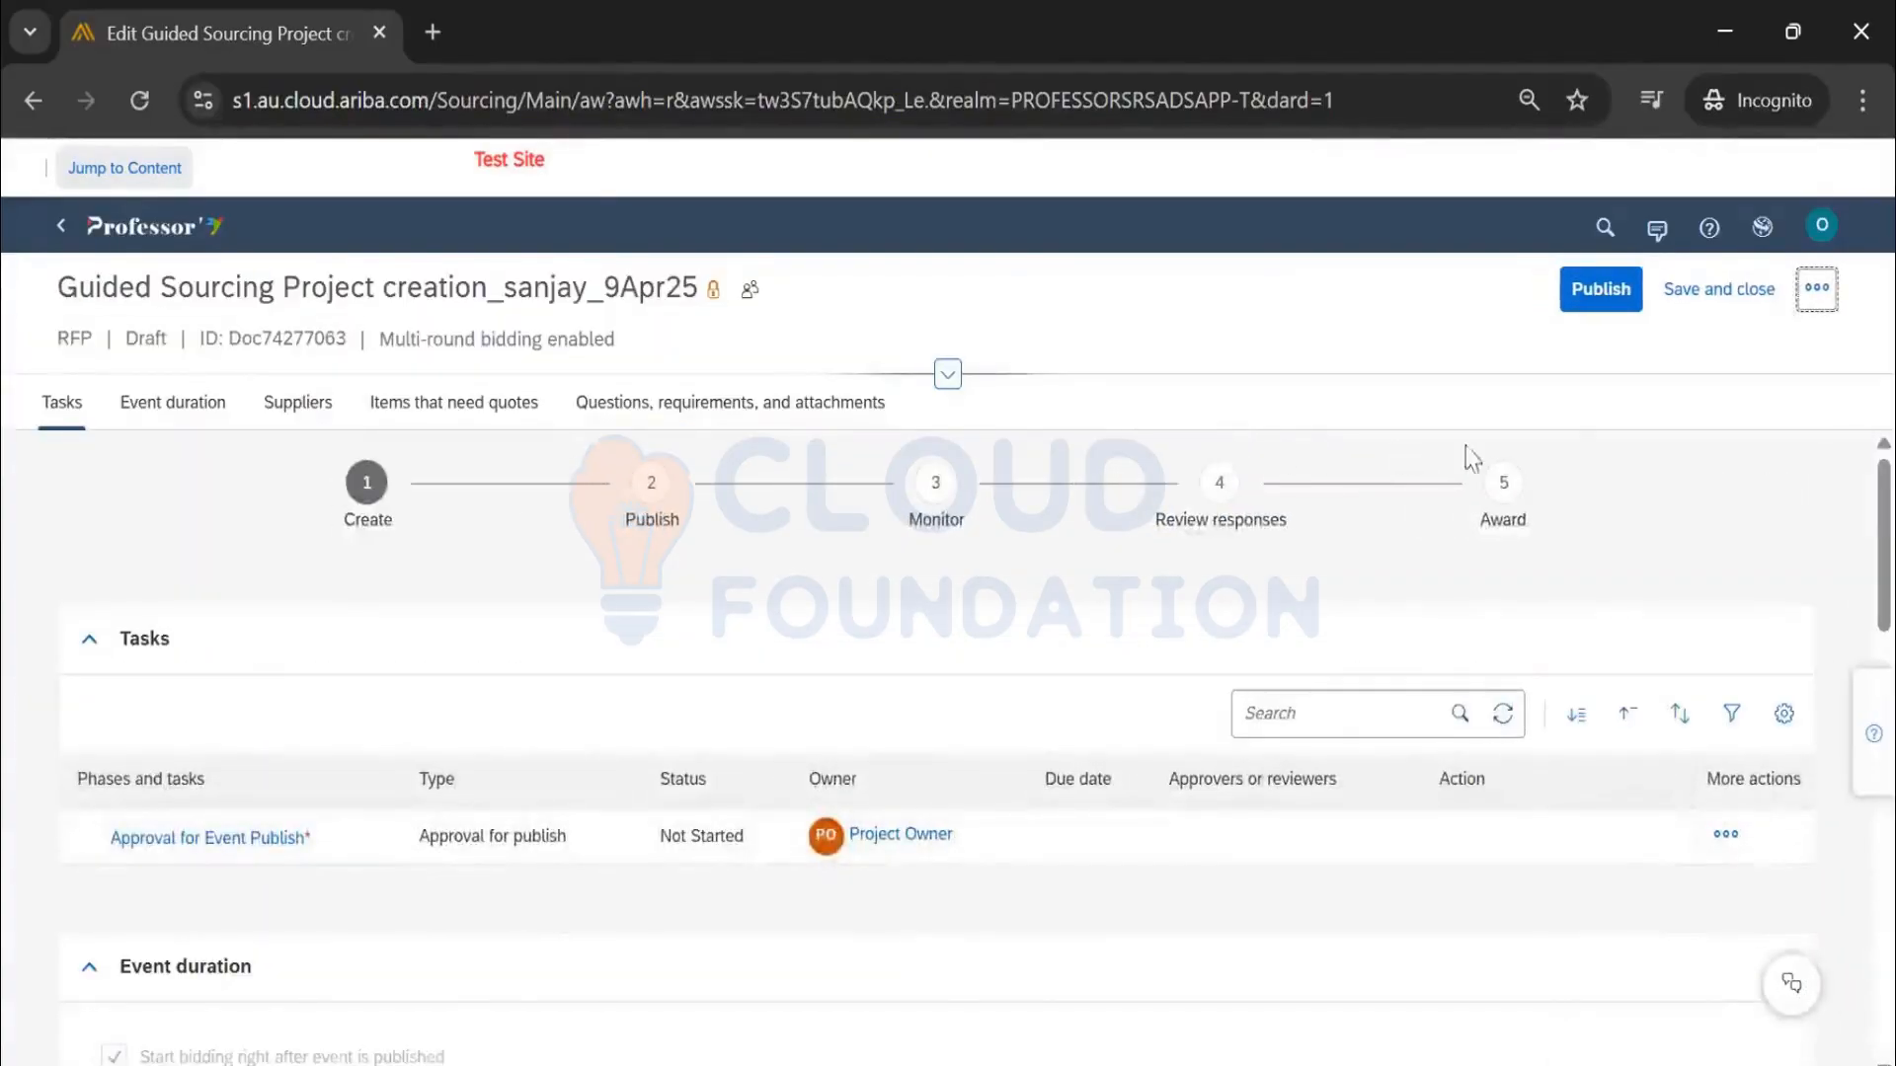
Publish the RFP and go to its monitoring view, now open in Round 1 with approval Approved
click(1611, 293)
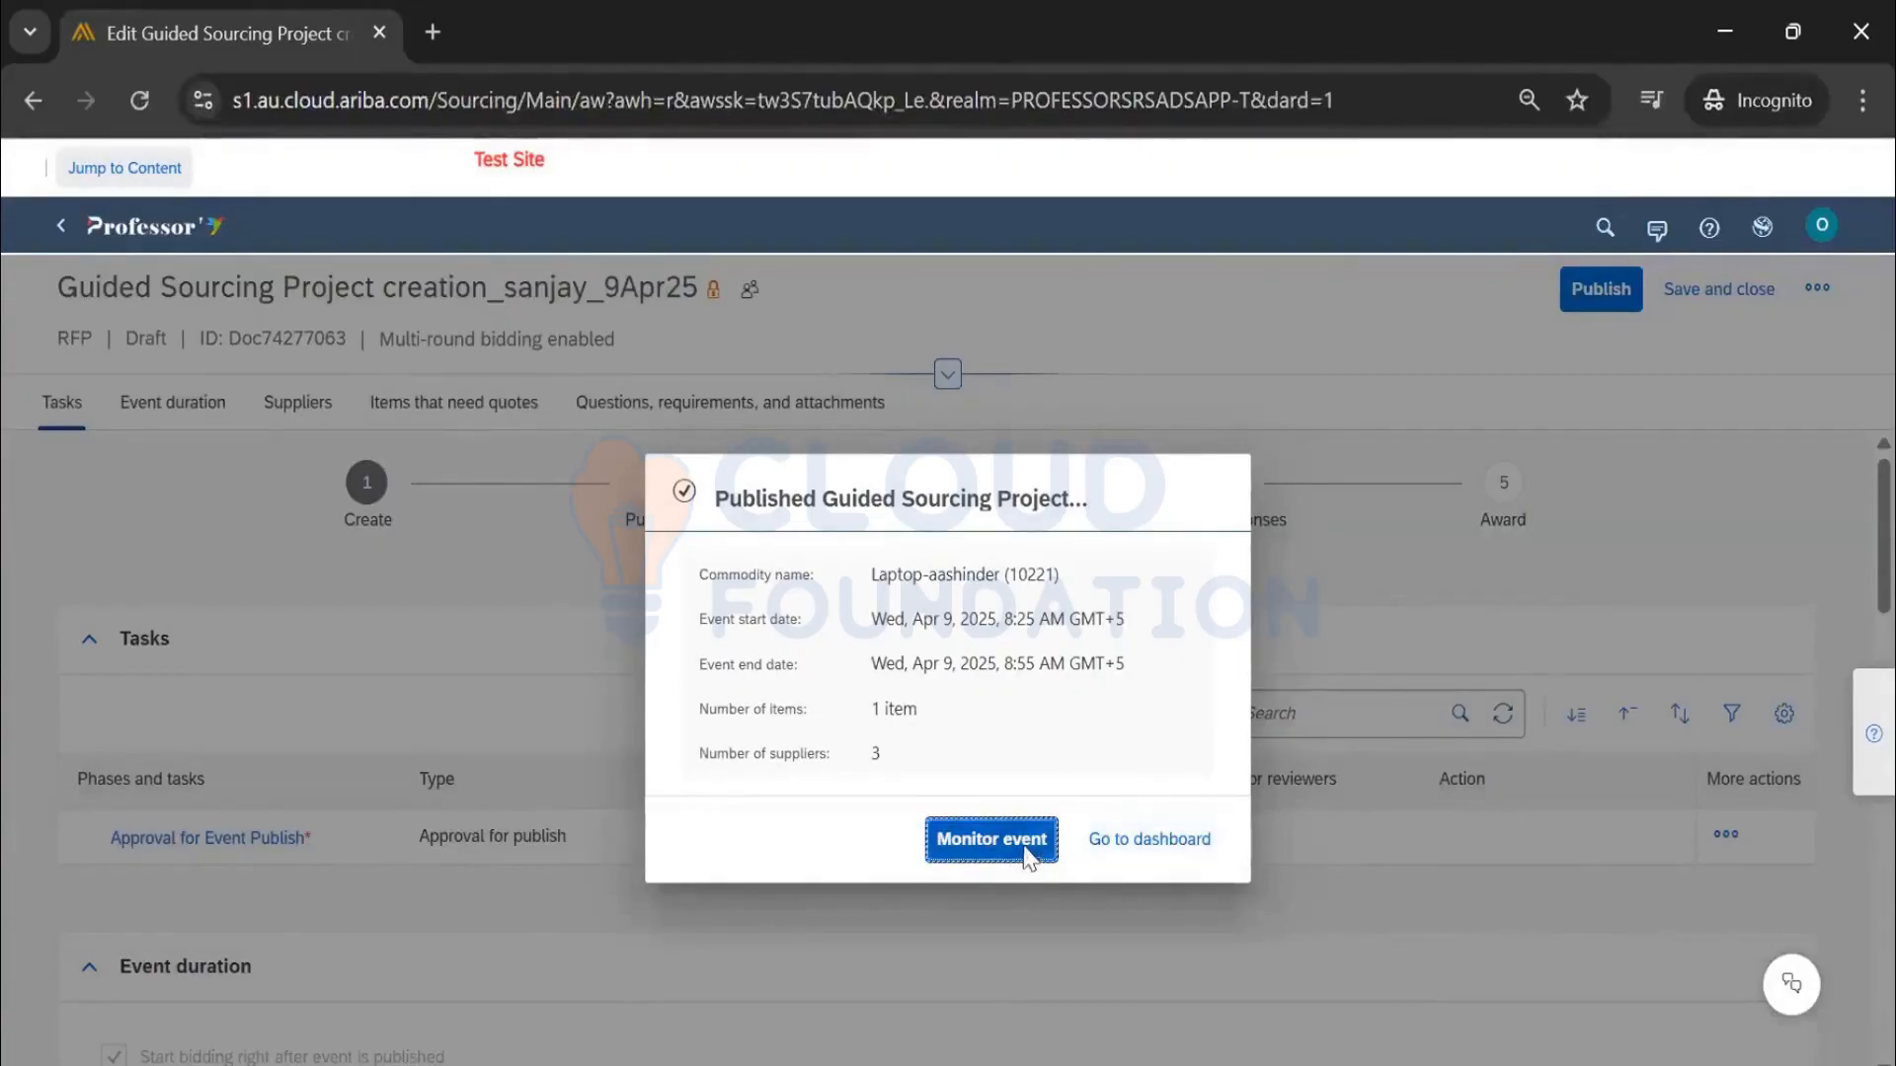
click(1024, 847)
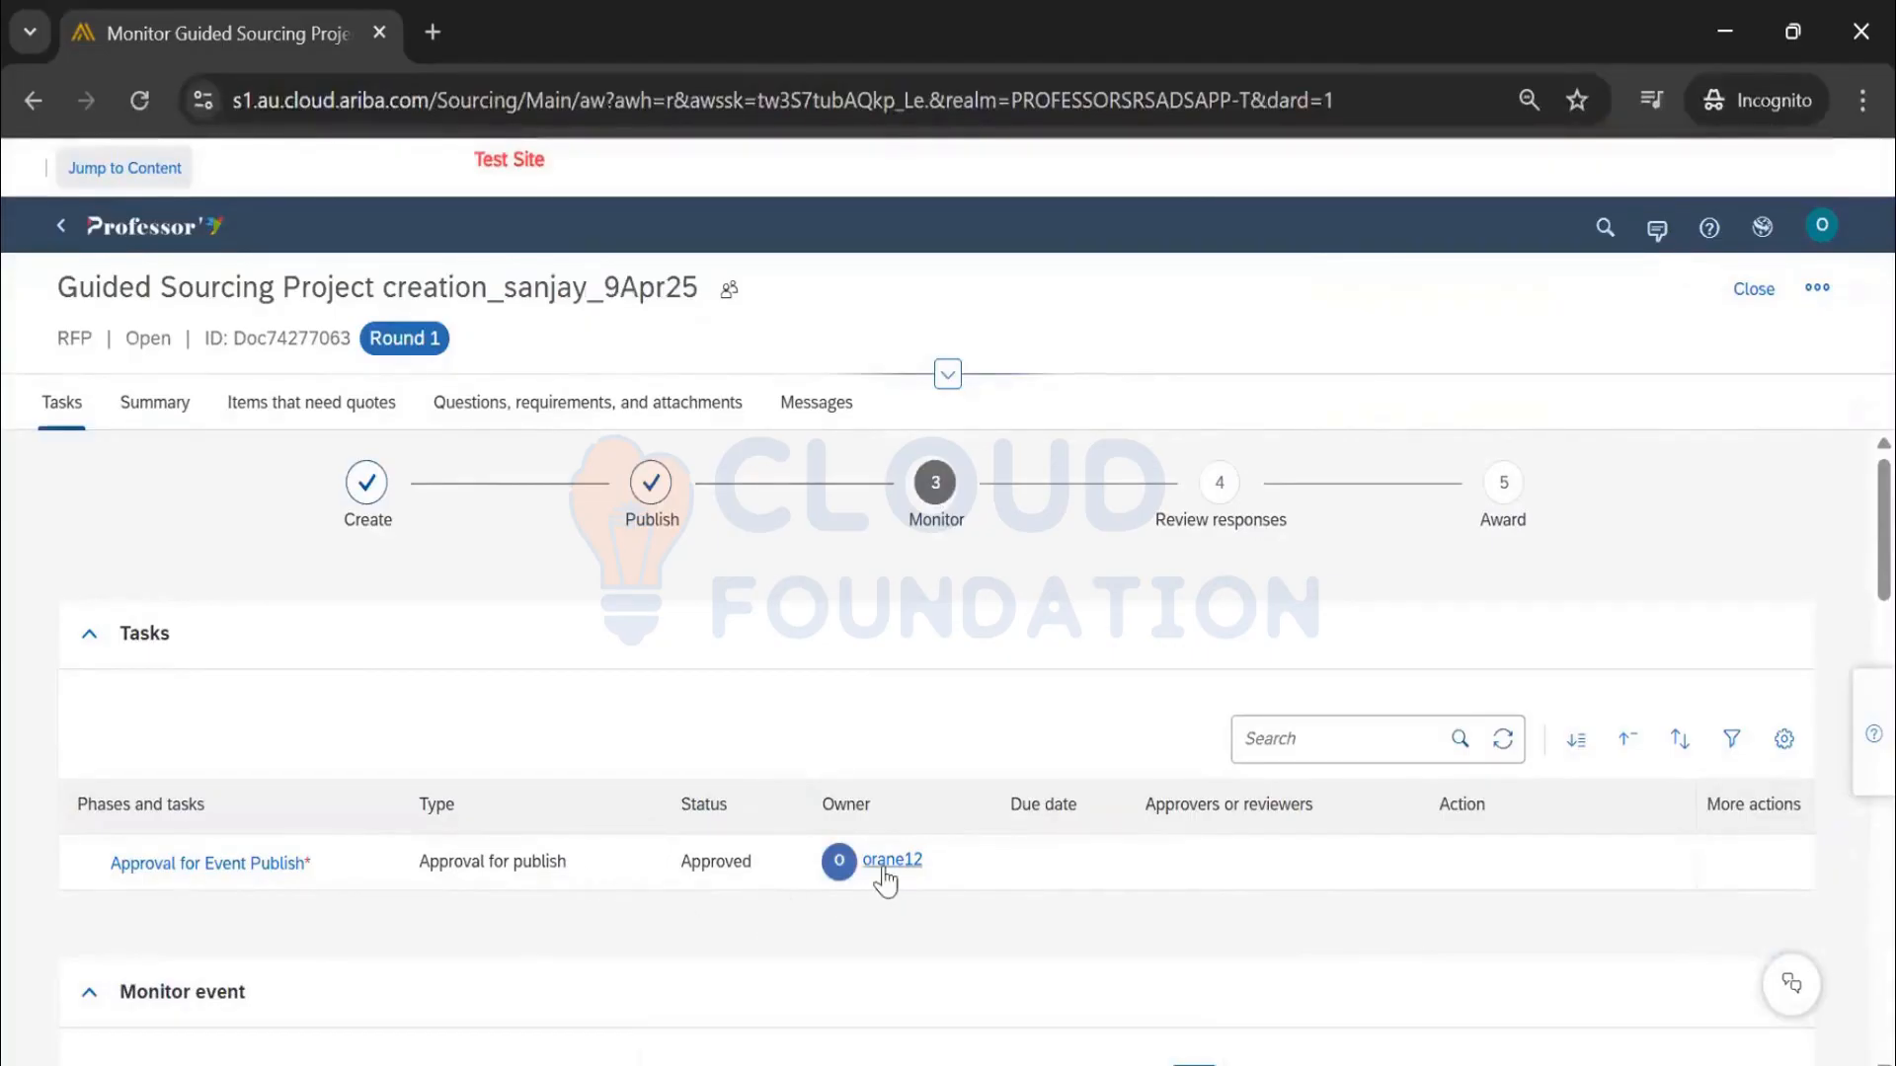
click(711, 866)
double_click(711, 866)
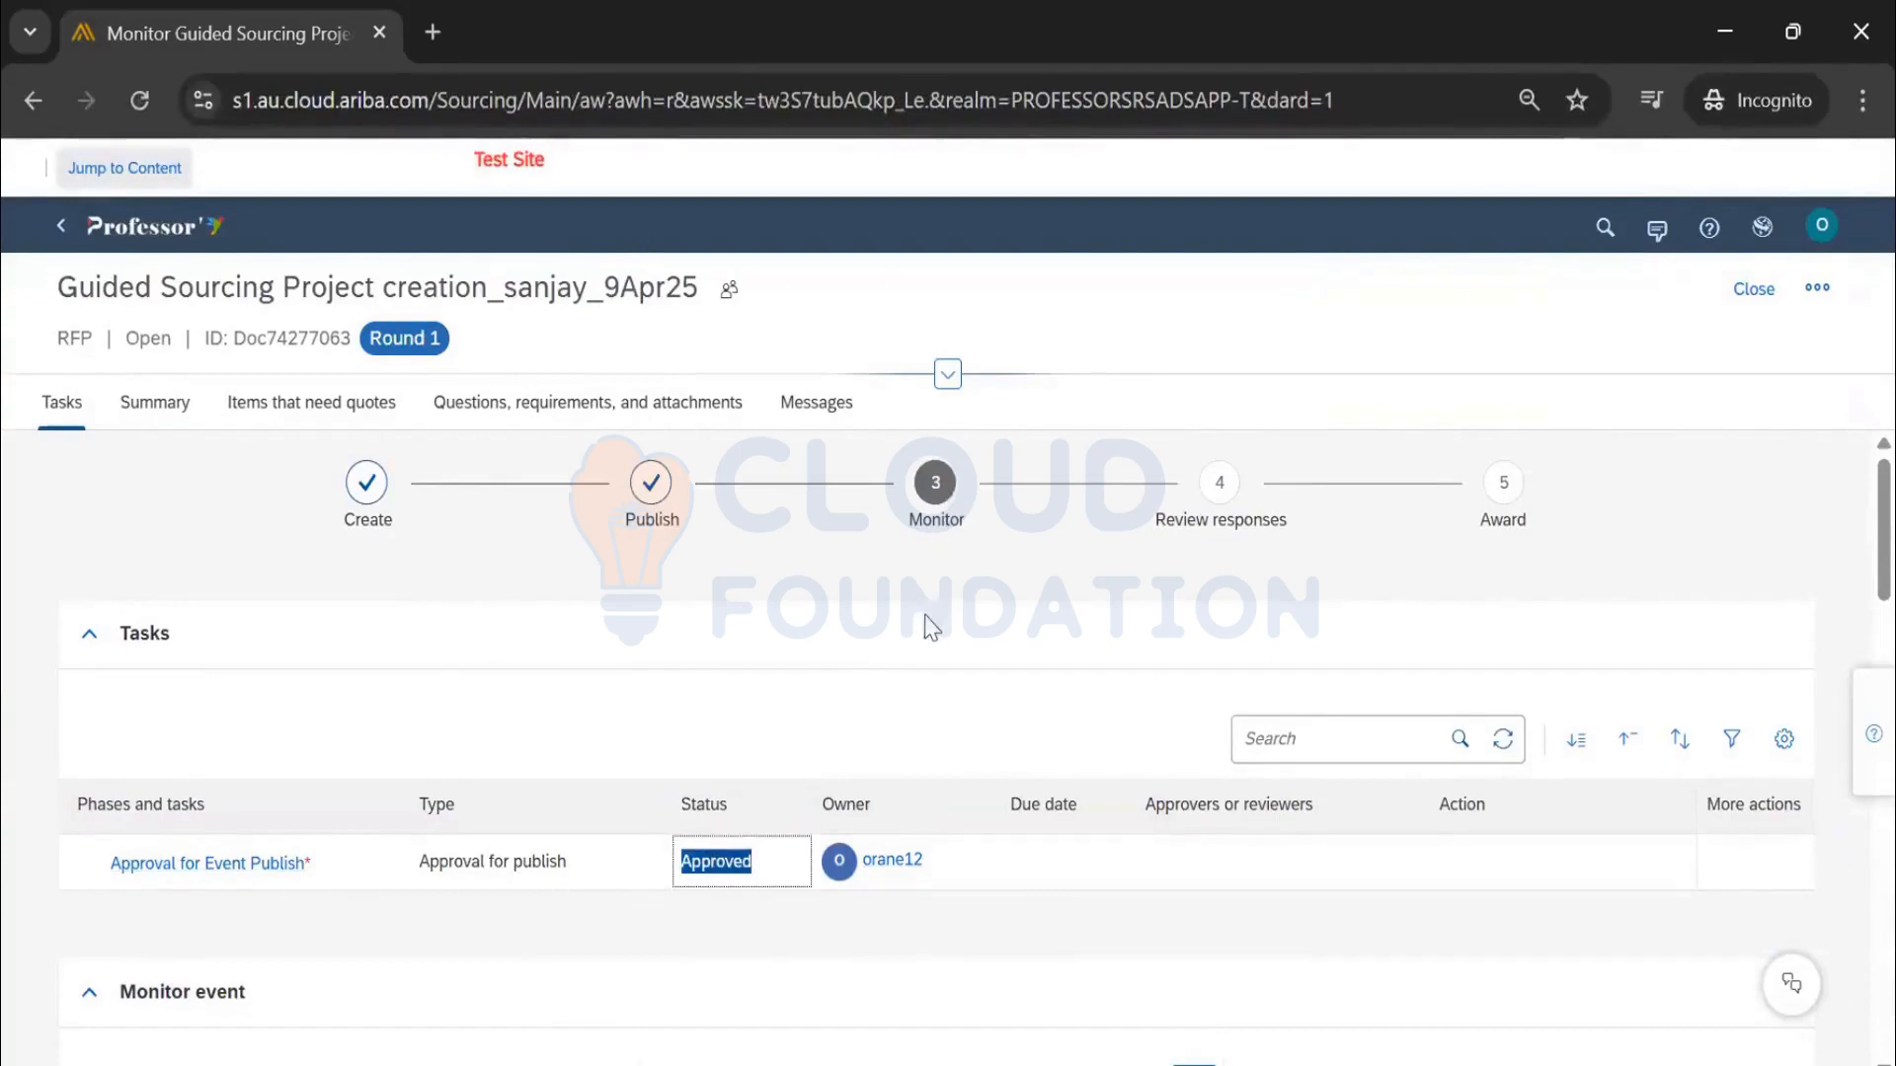
scroll(926, 627, down, 5)
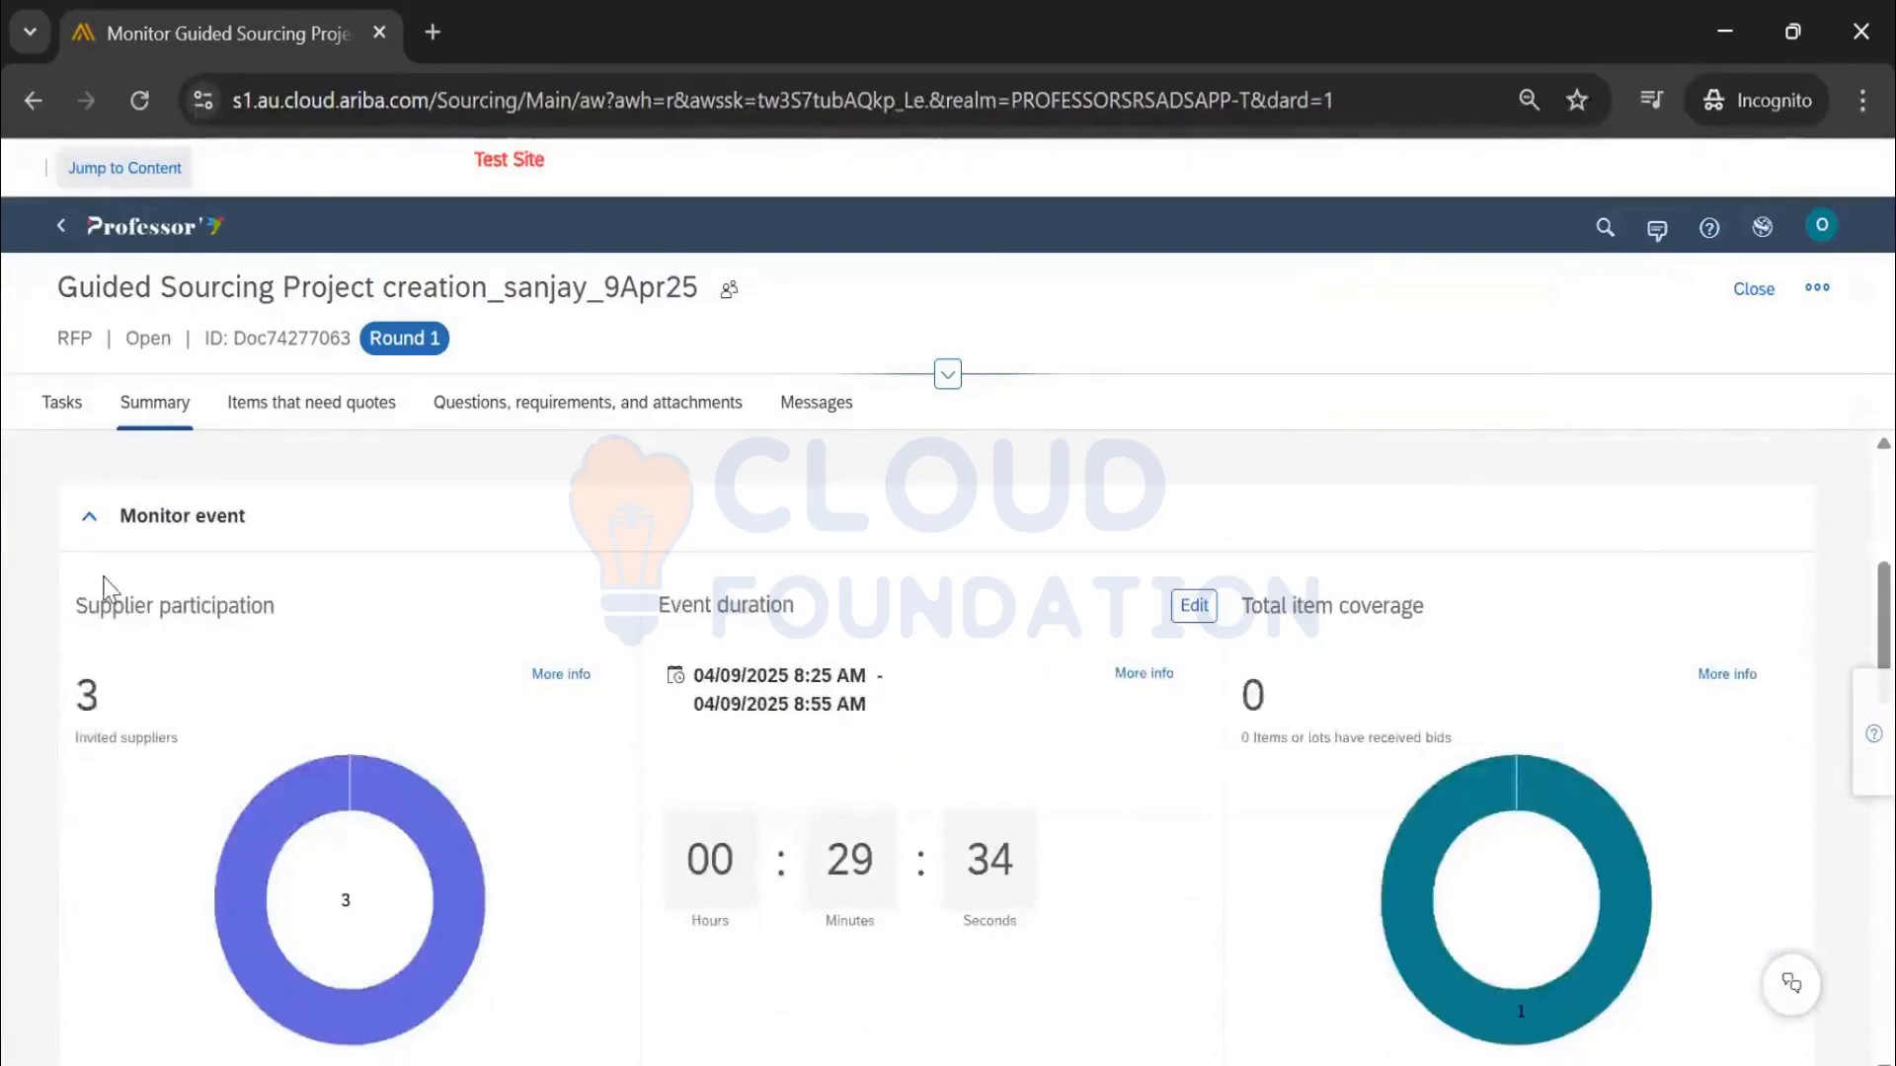
scroll(287, 643, down, 2)
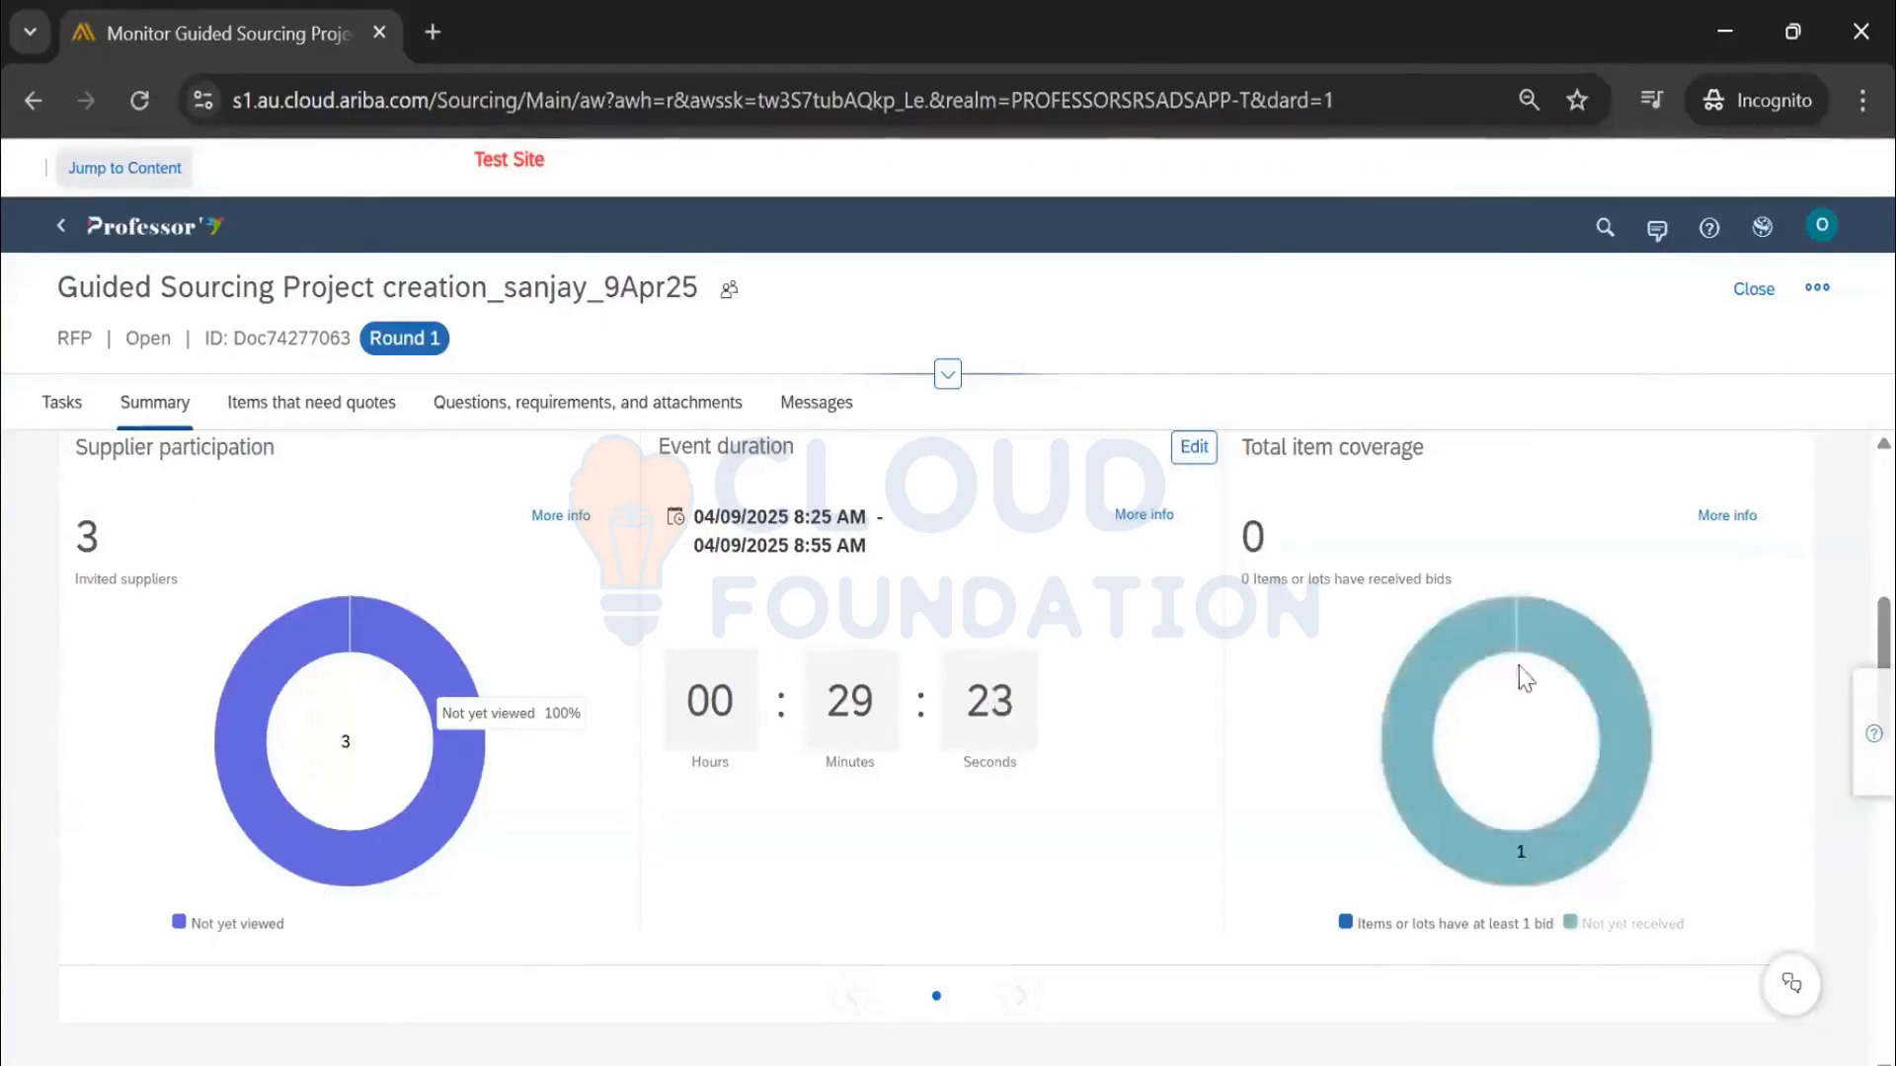
mouse_move(1600, 679)
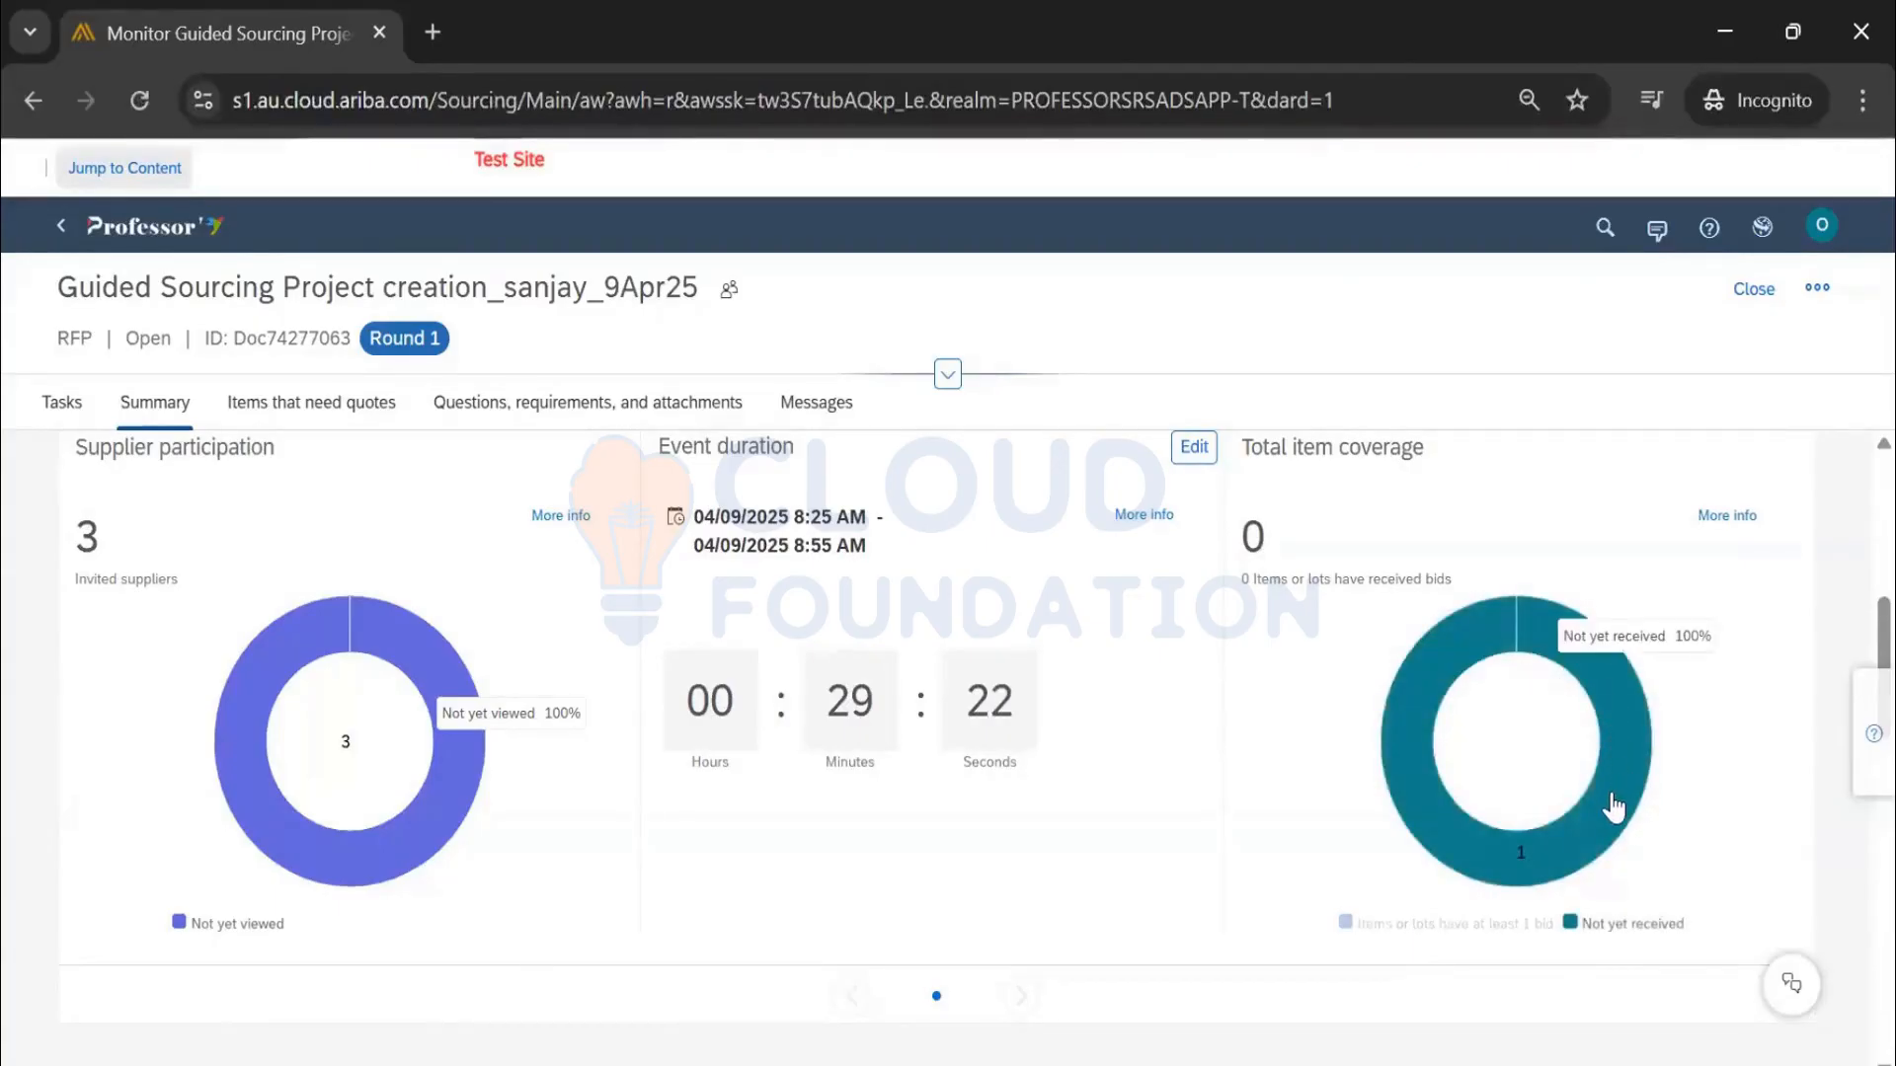
click(1590, 679)
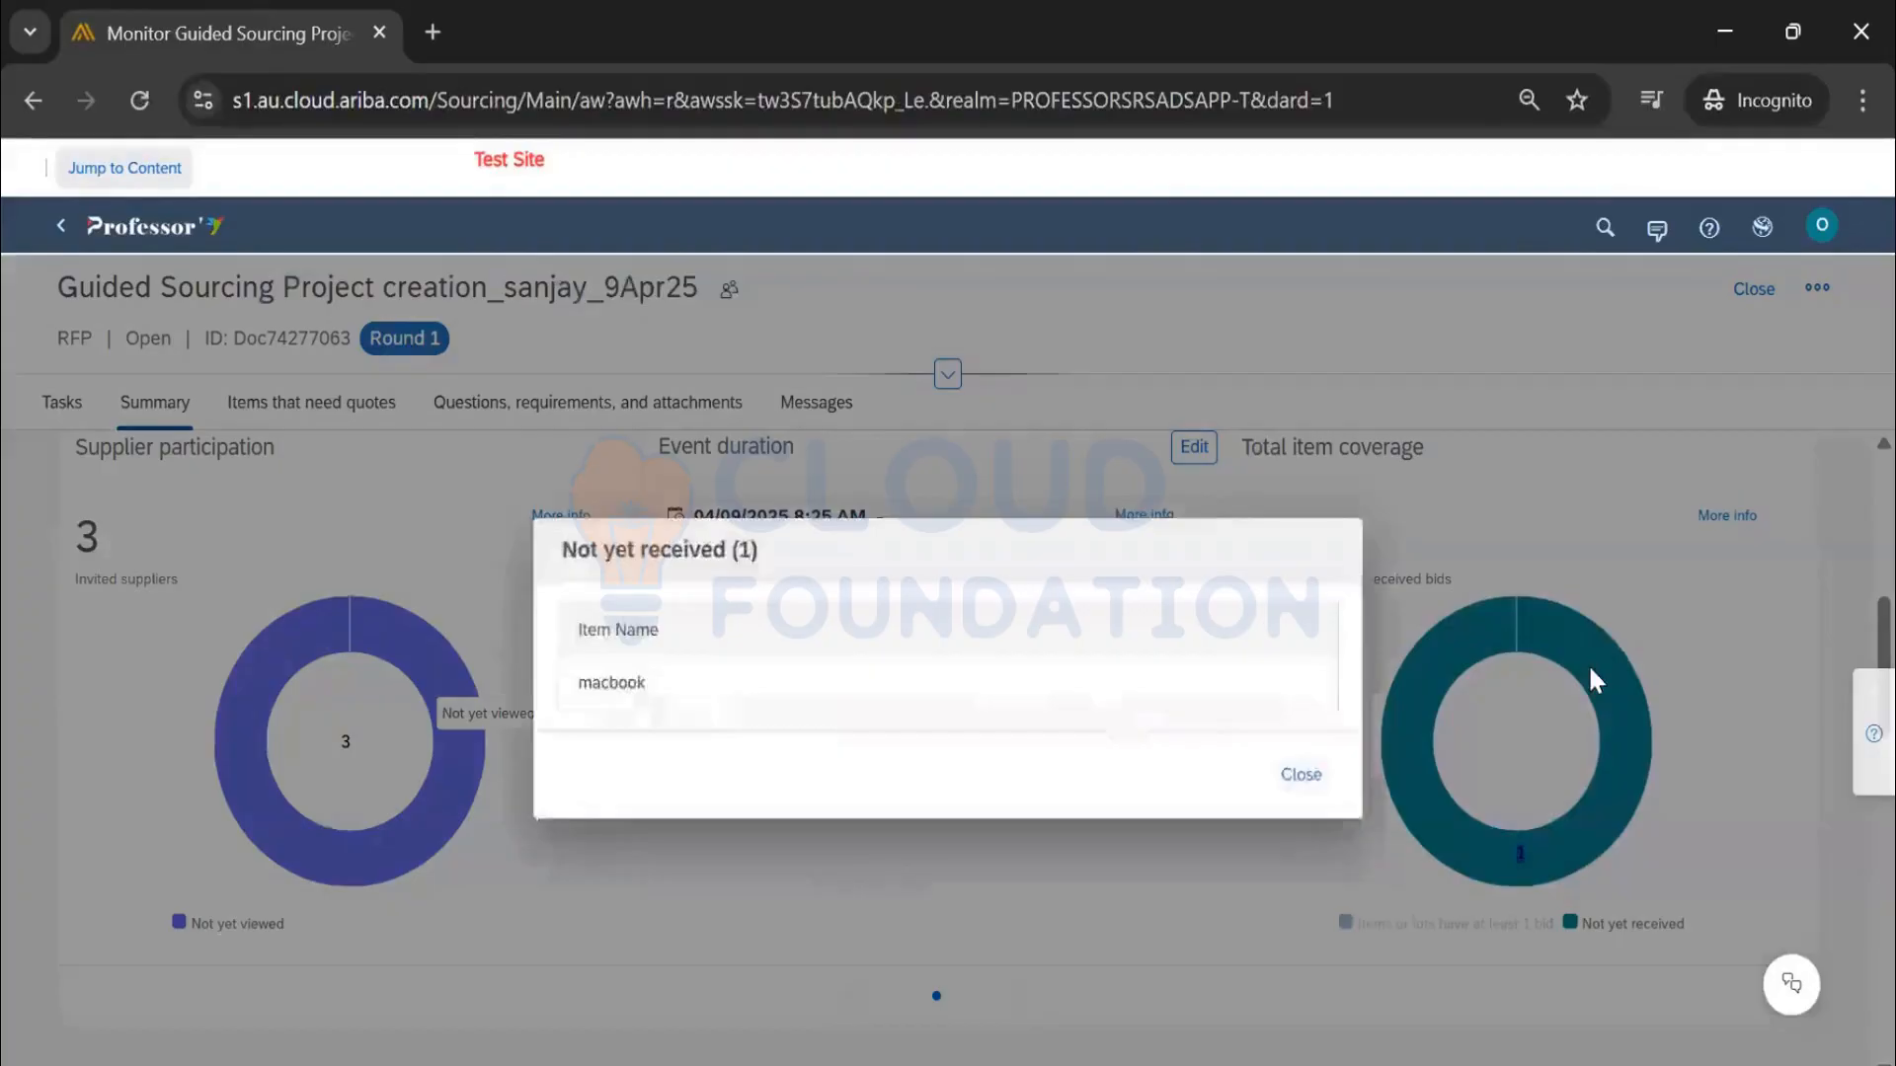
click(592, 652)
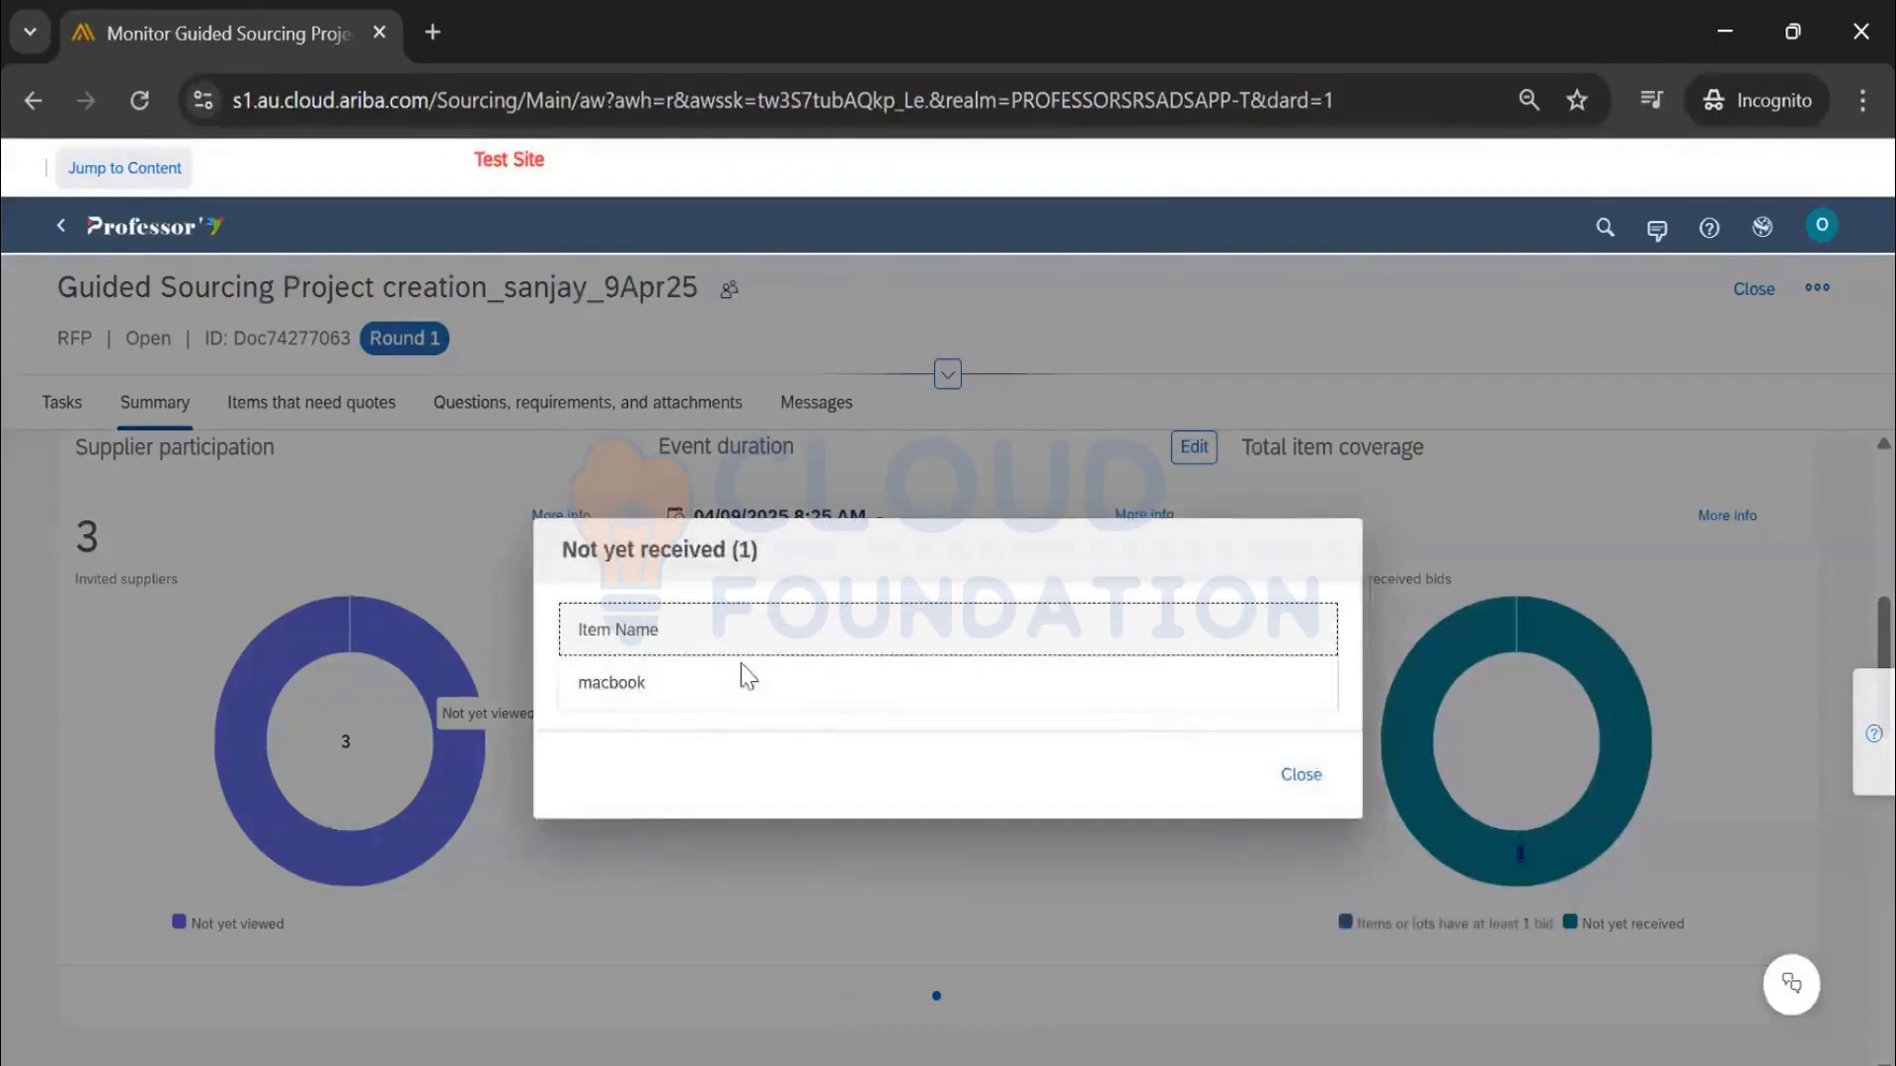
click(1331, 780)
click(440, 661)
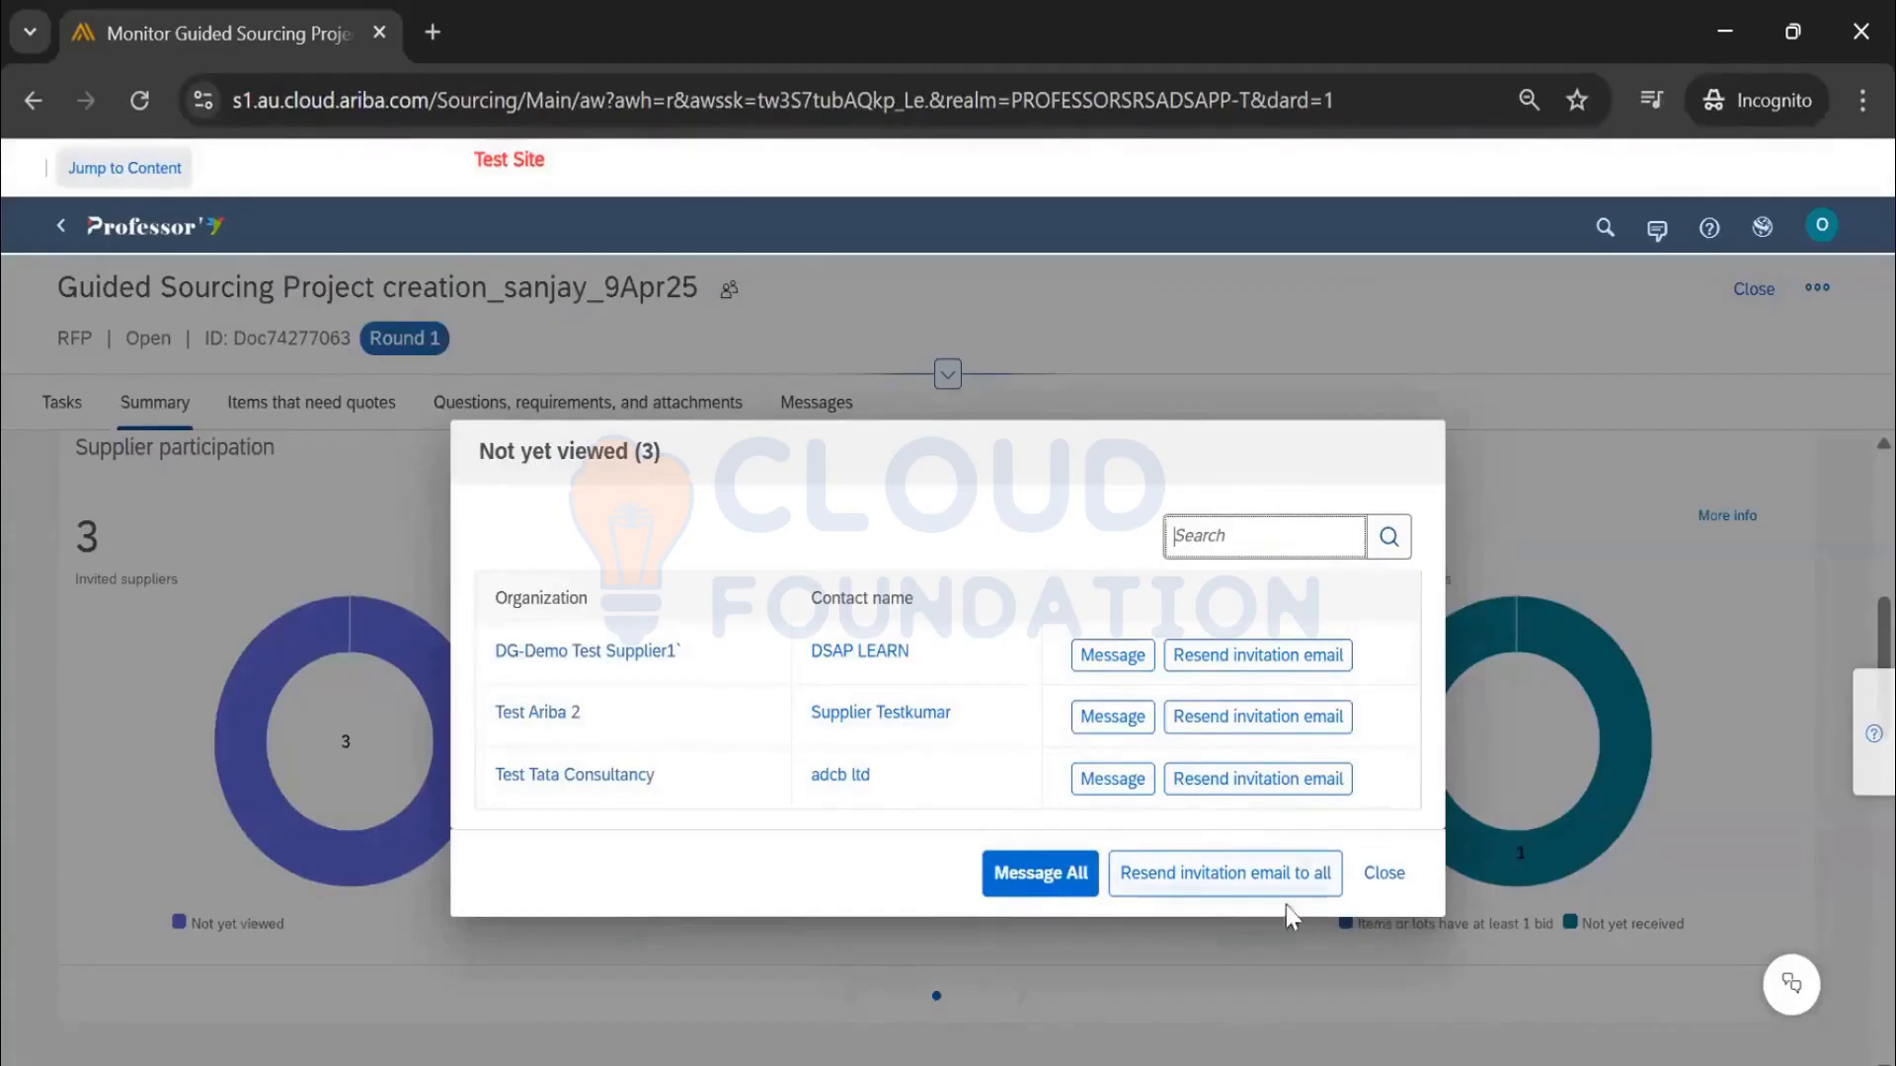
click(1383, 873)
scroll(1007, 701, down, 1)
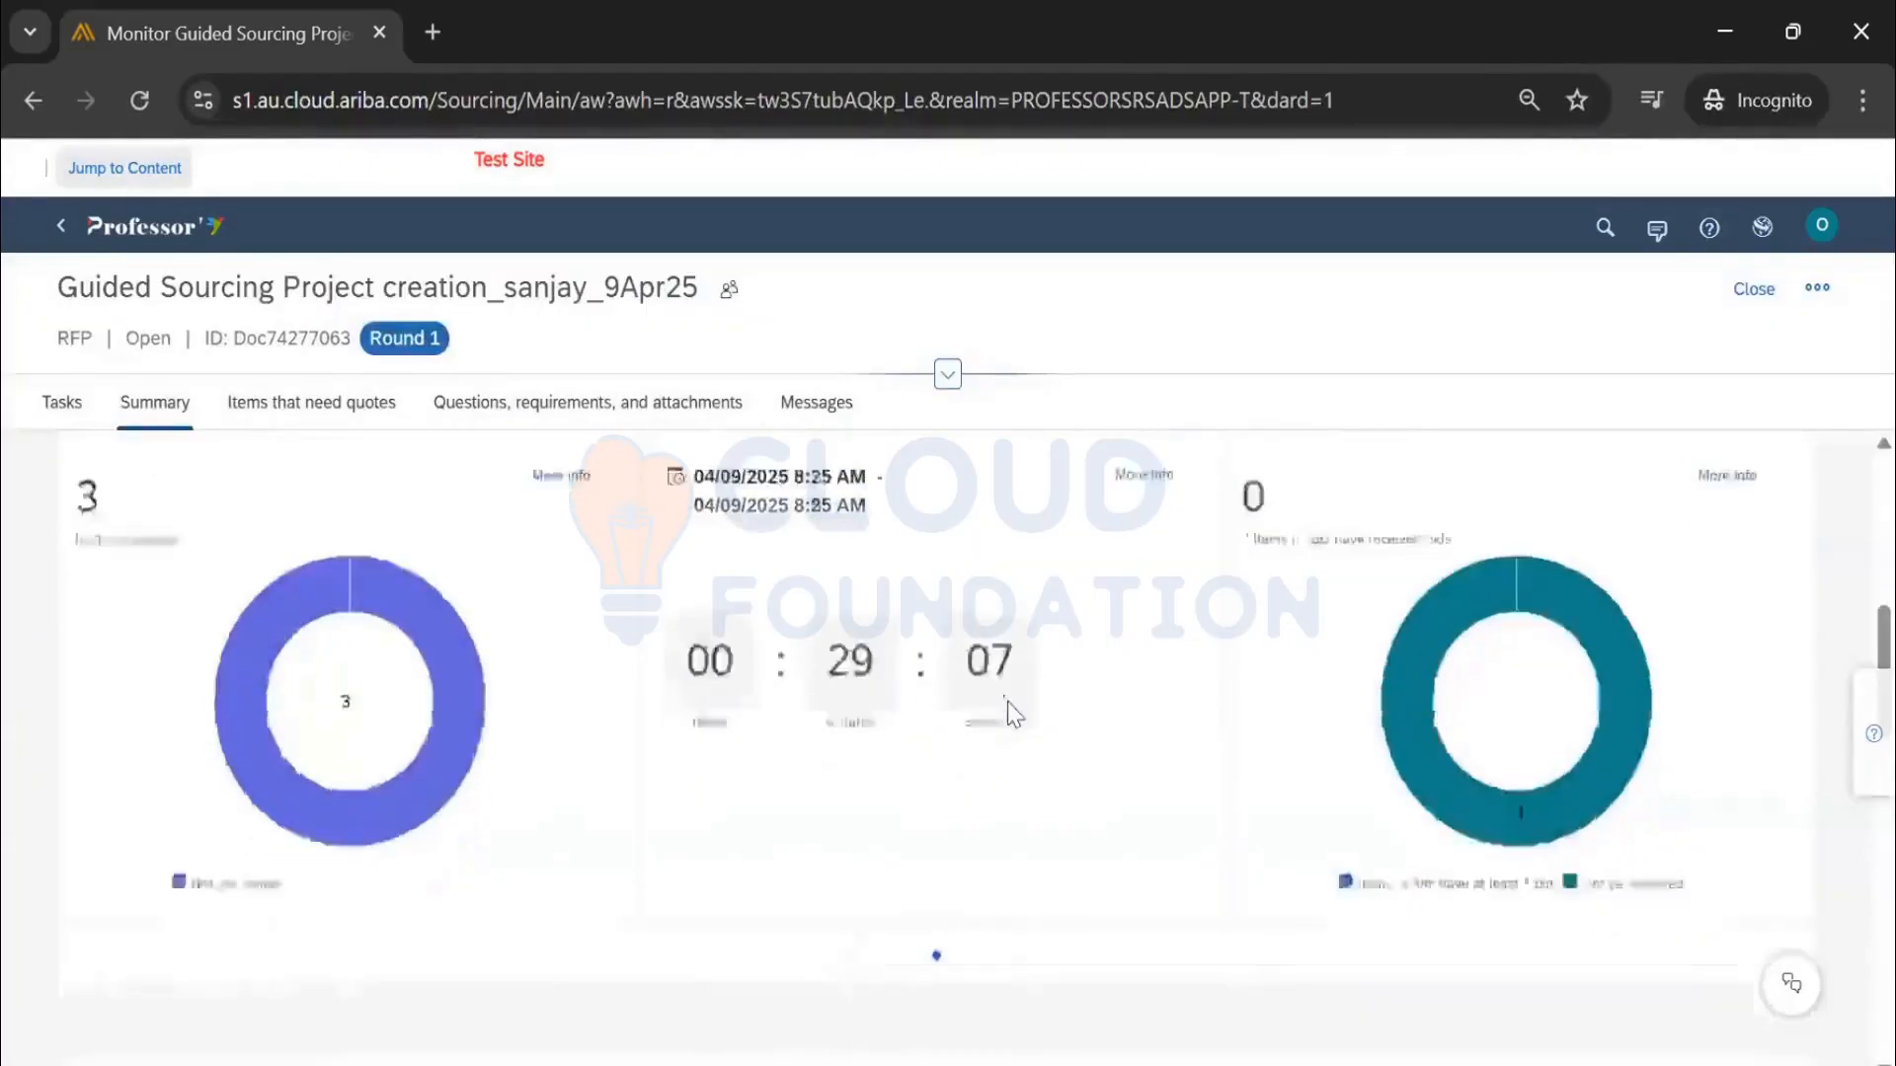
scroll(1007, 701, down, 4)
scroll(1057, 698, down, 6)
scroll(1062, 699, up, 4)
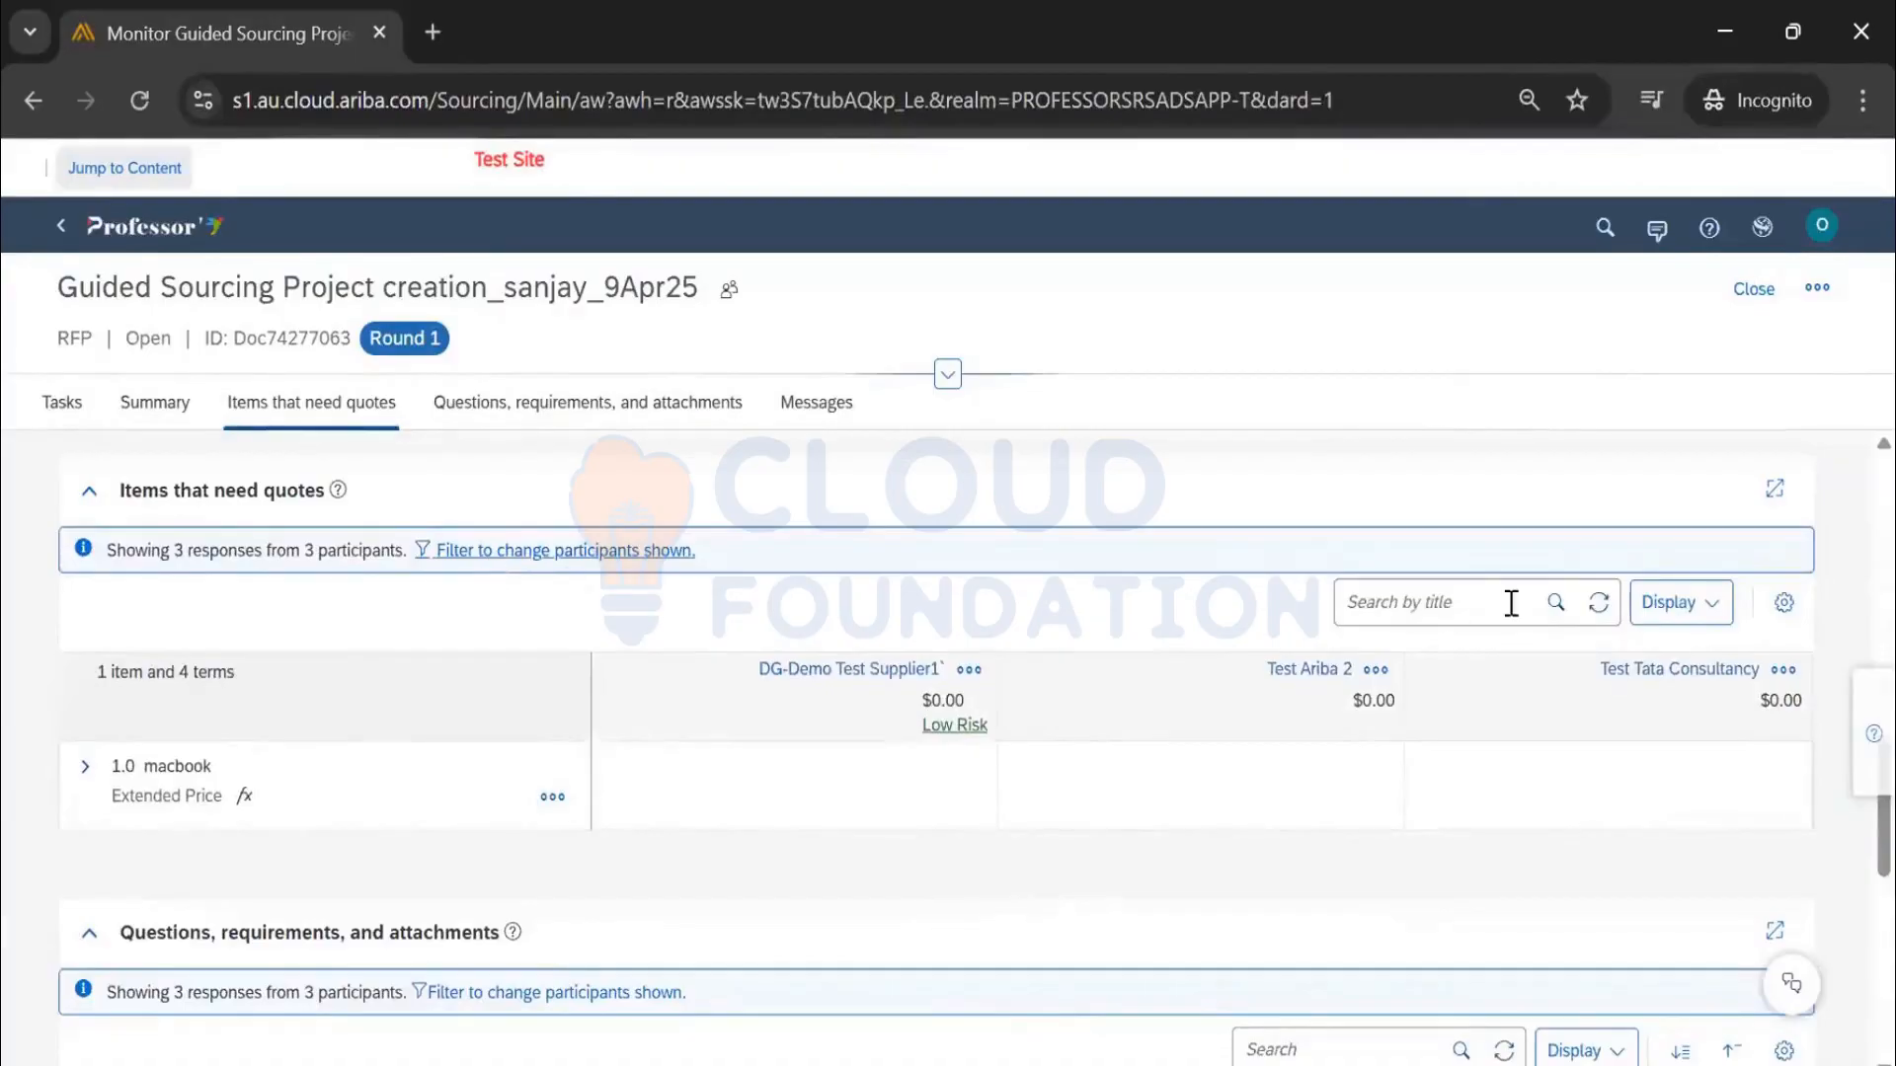
scroll(780, 622, up, 6)
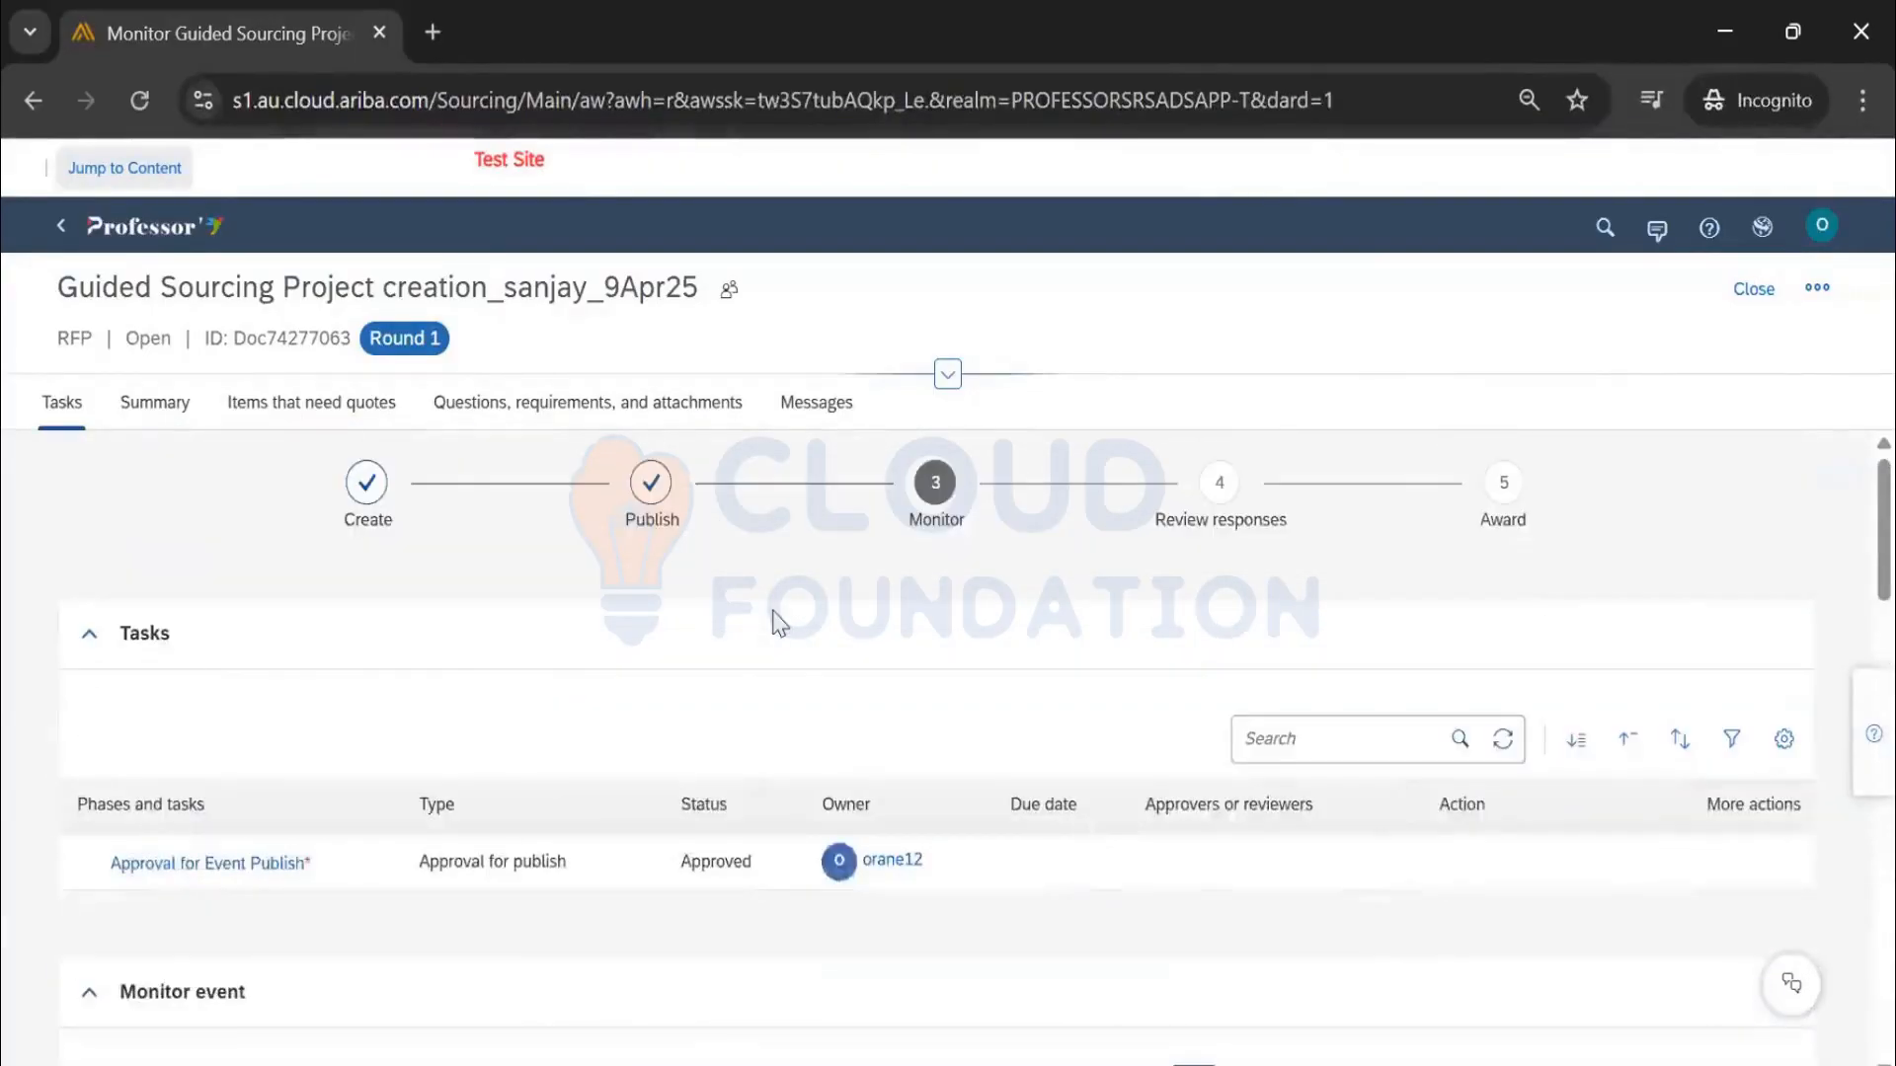
scroll(756, 629, down, 6)
scroll(754, 628, up, 6)
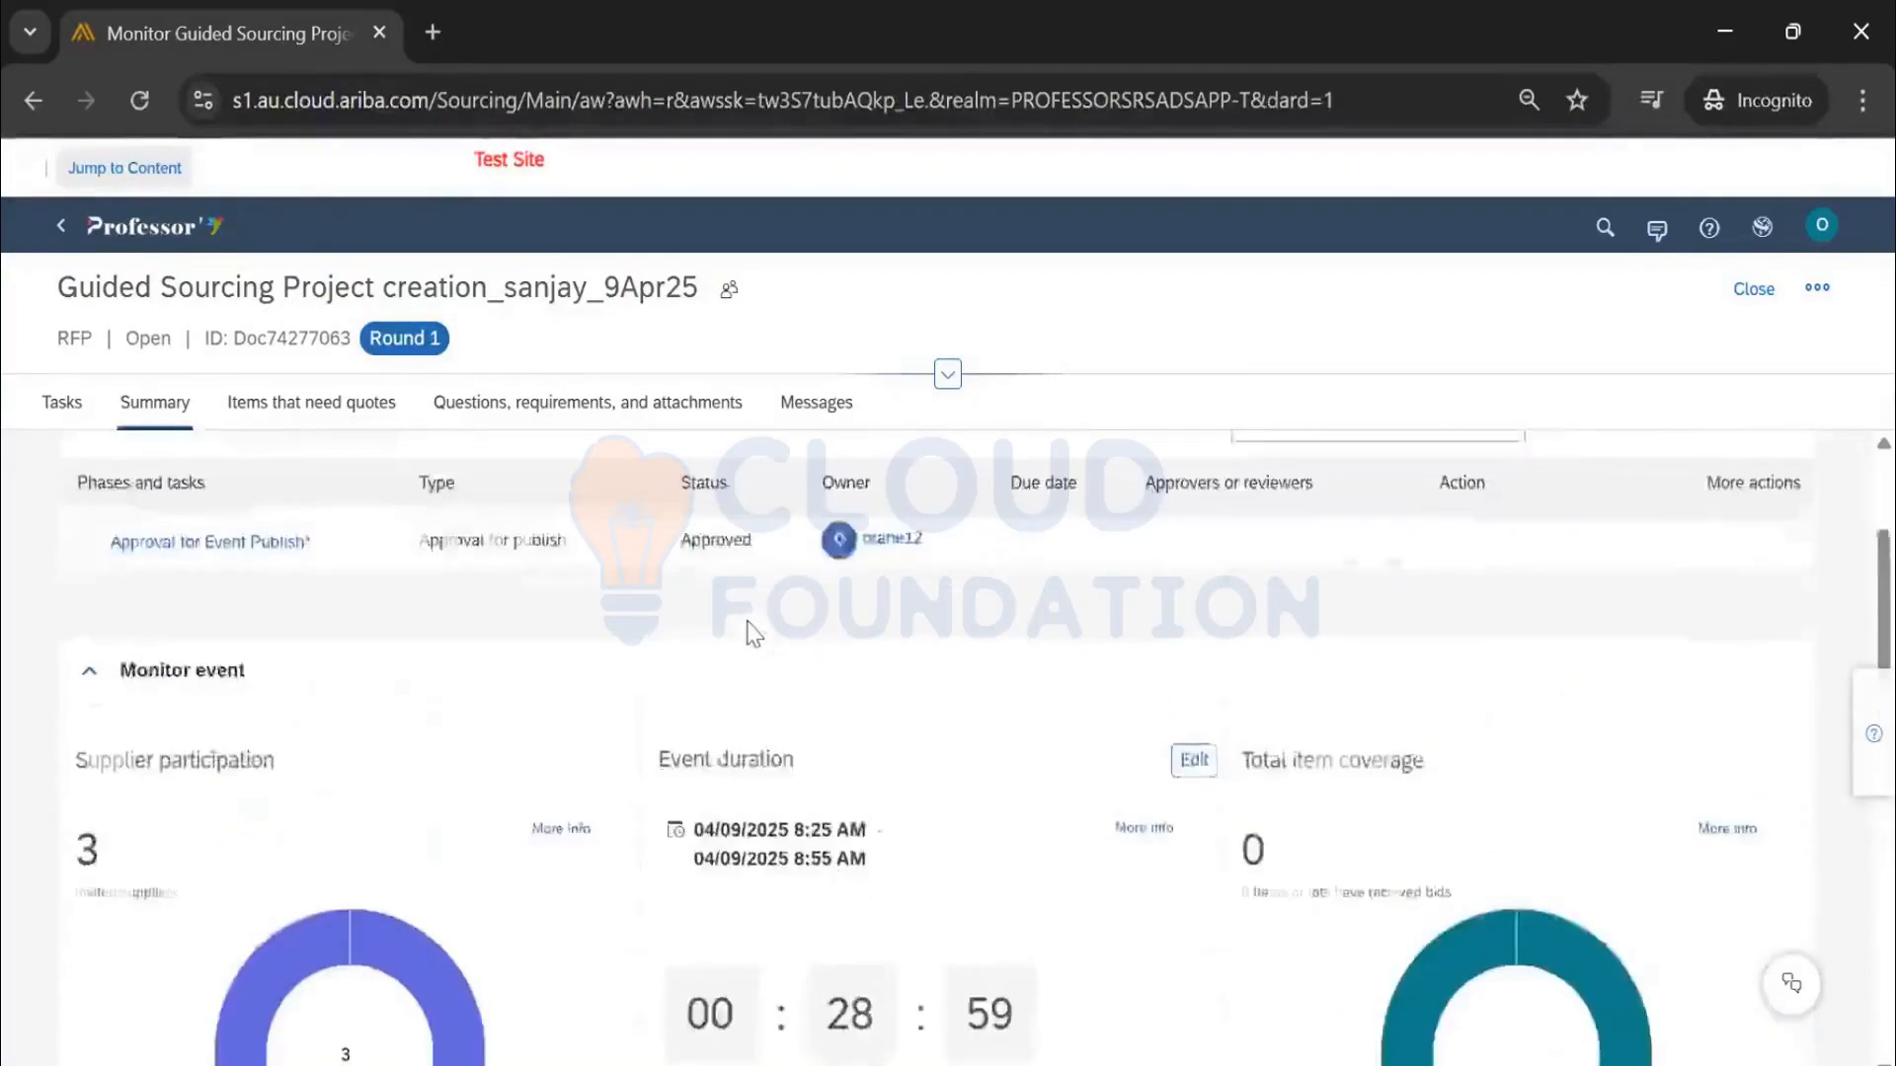
scroll(701, 640, down, 8)
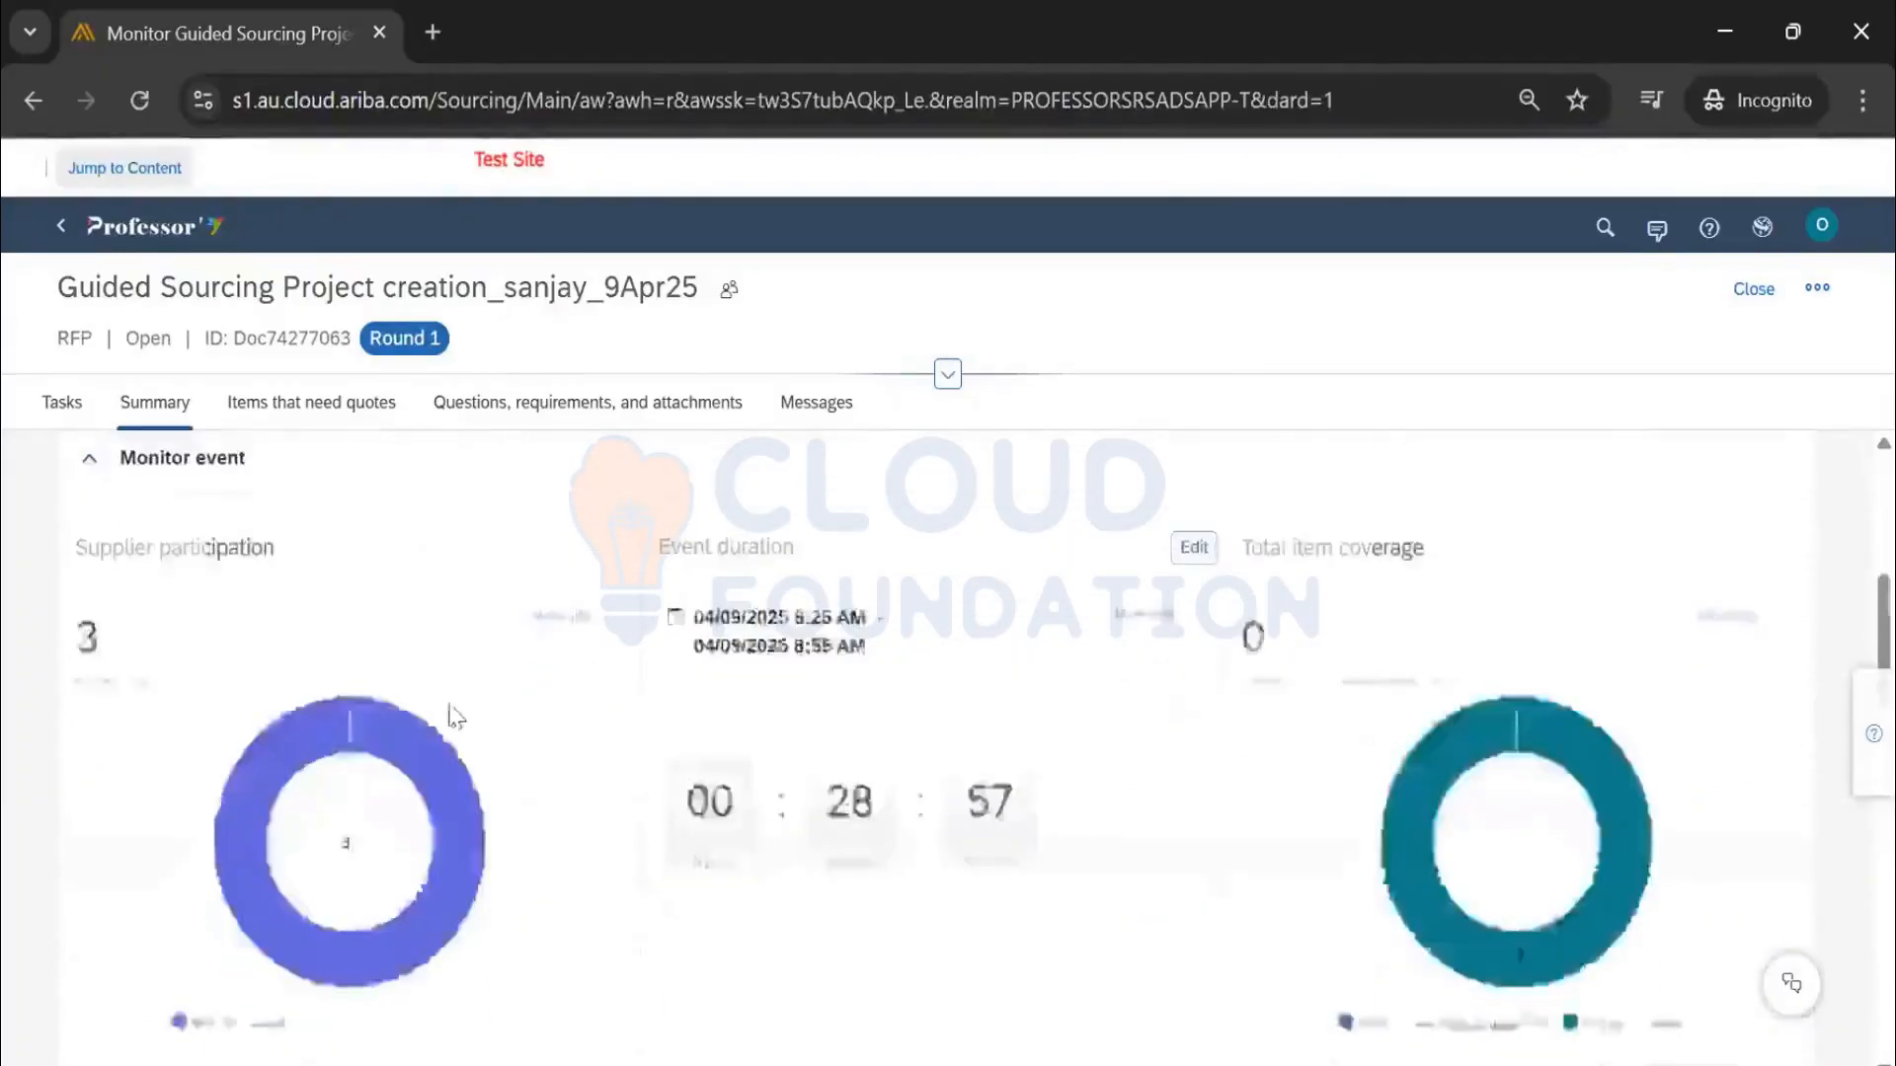
scroll(409, 718, down, 5)
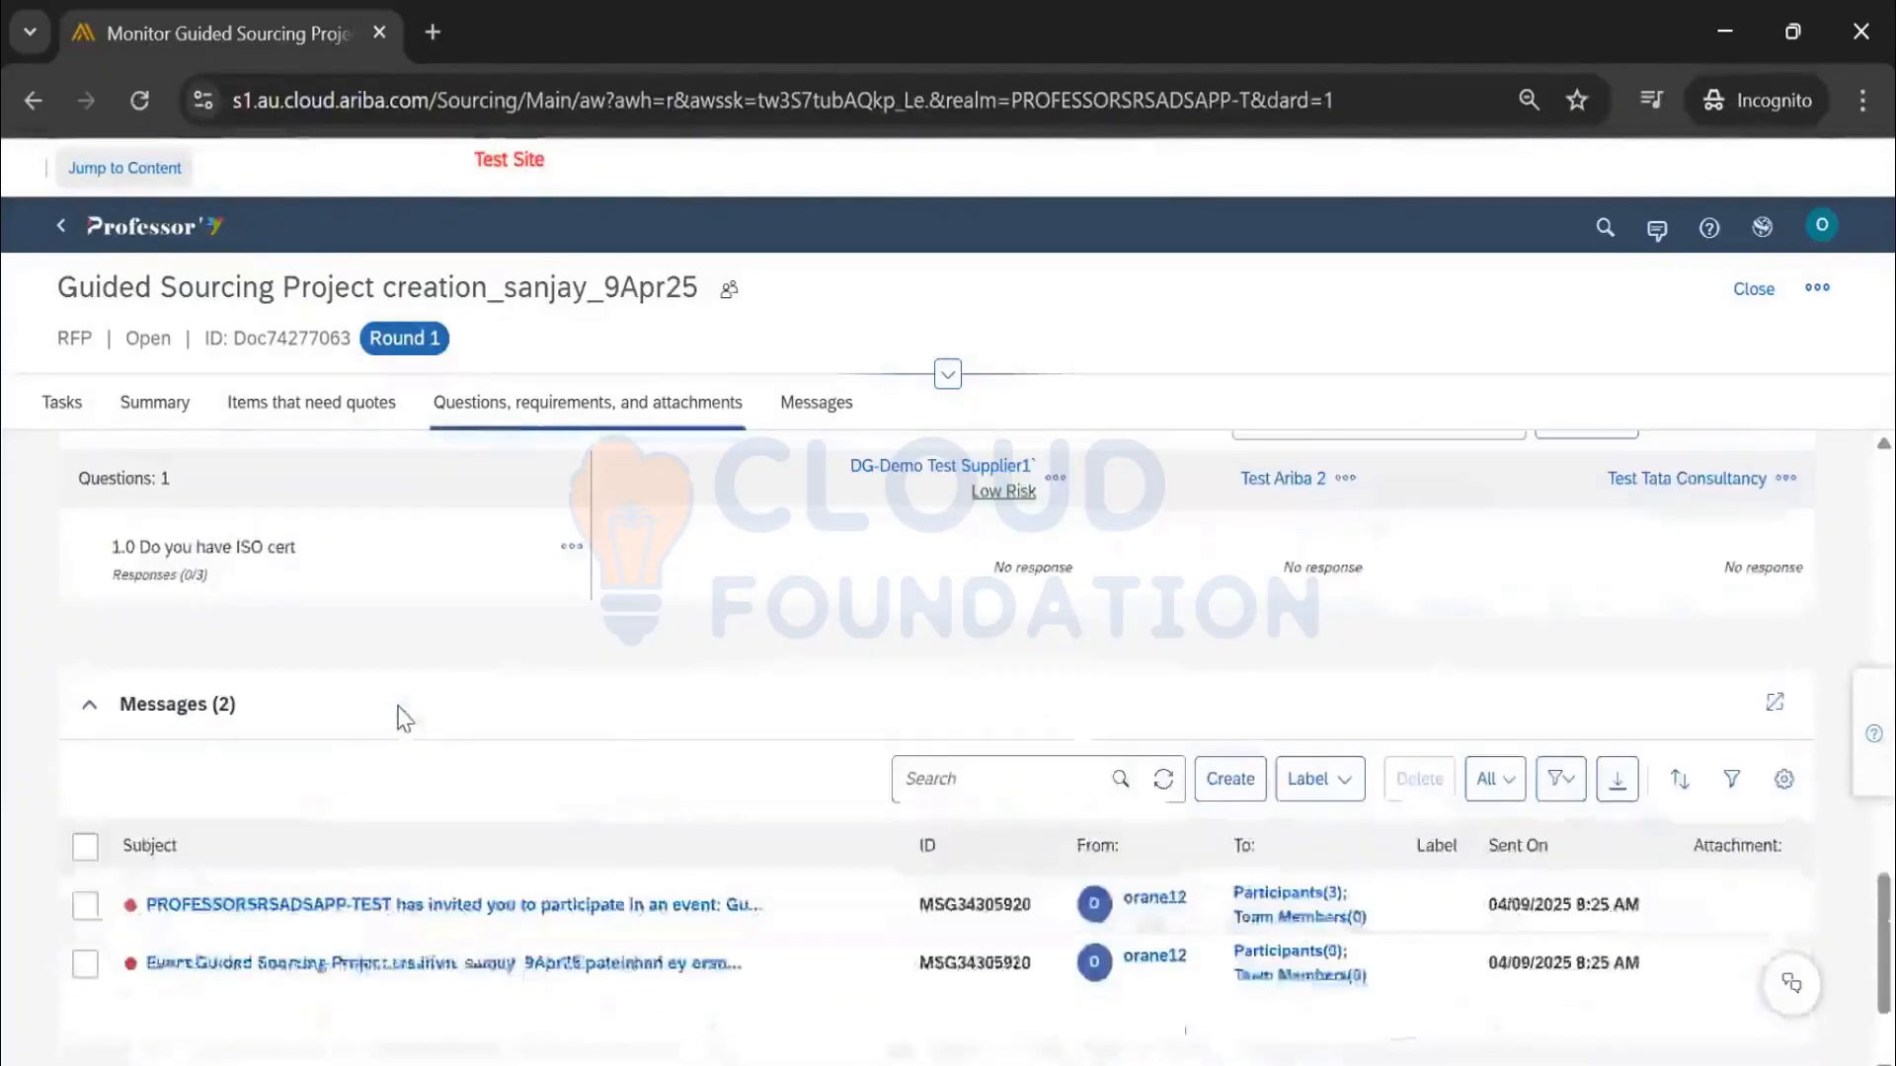
scroll(400, 716, up, 8)
scroll(399, 716, up, 5)
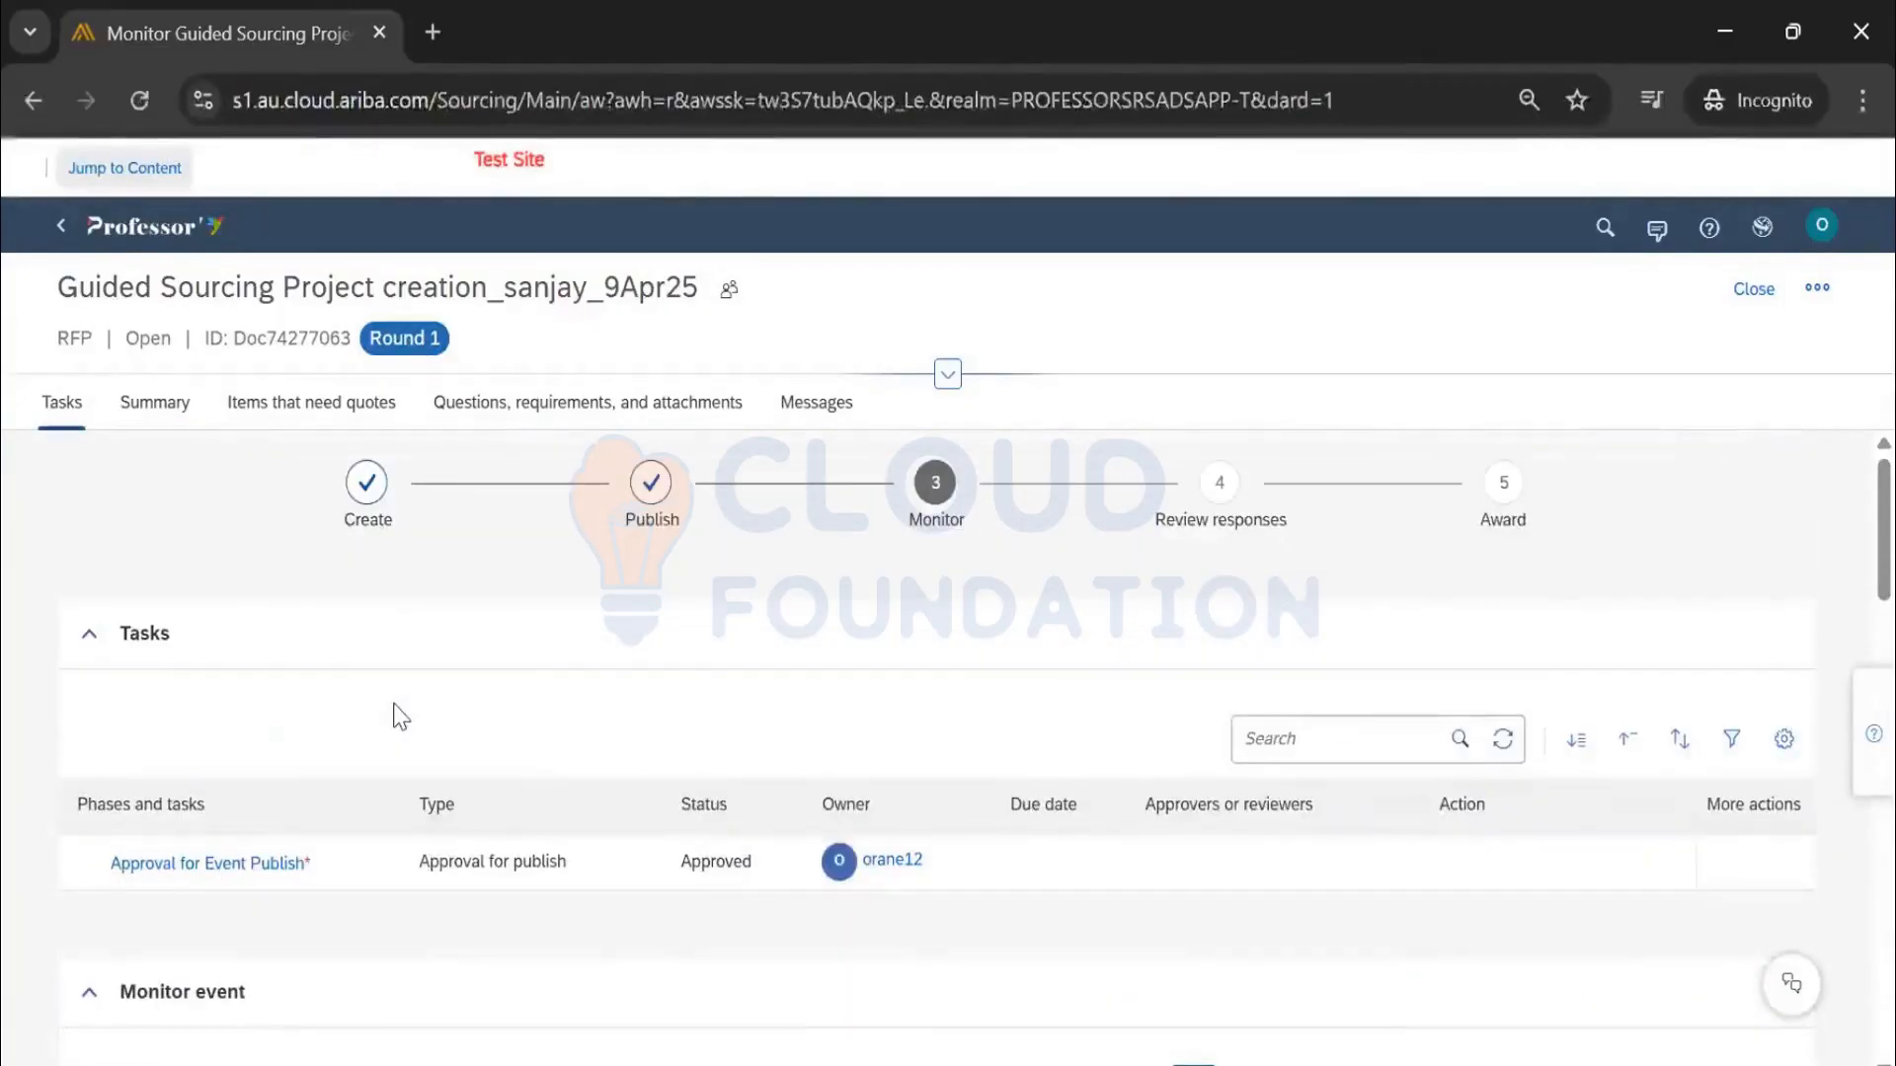
scroll(1066, 622, down, 5)
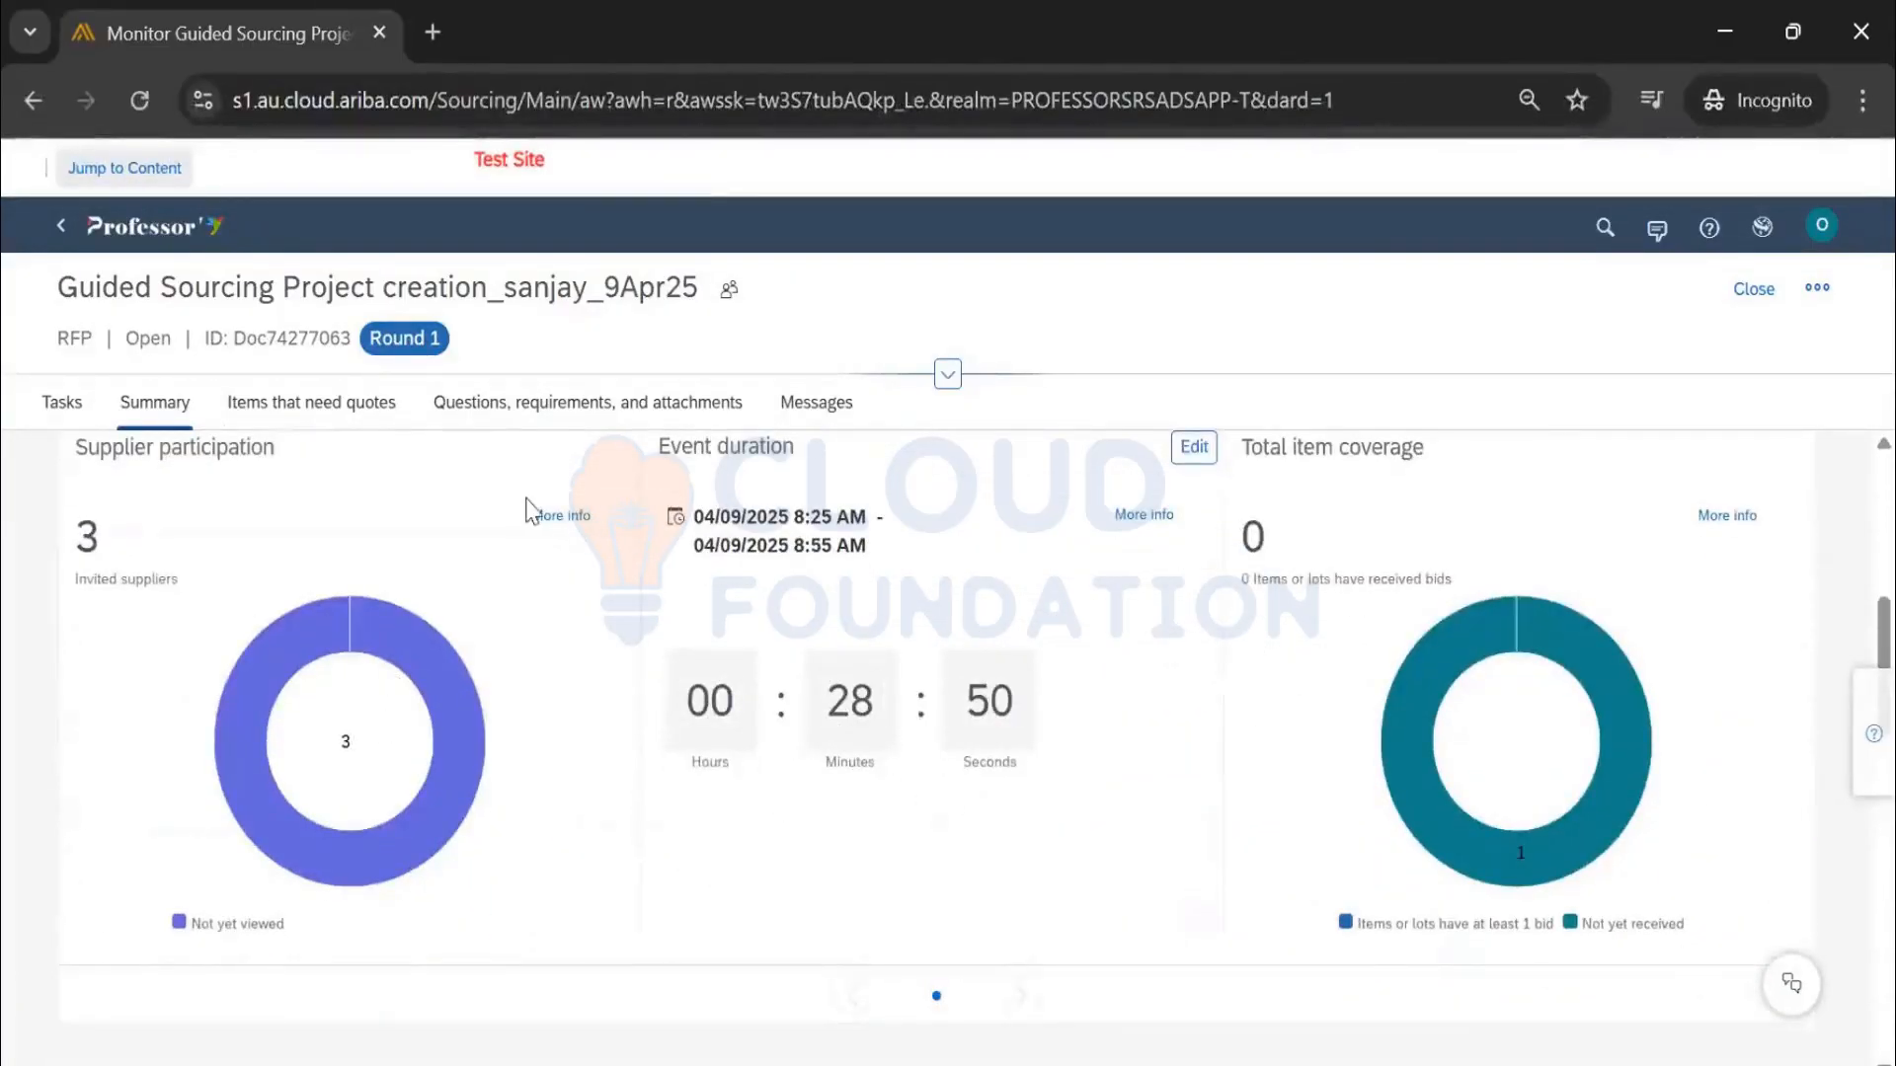
Review the supplier response status breakdown and list the suppliers who haven't viewed the event
click(578, 520)
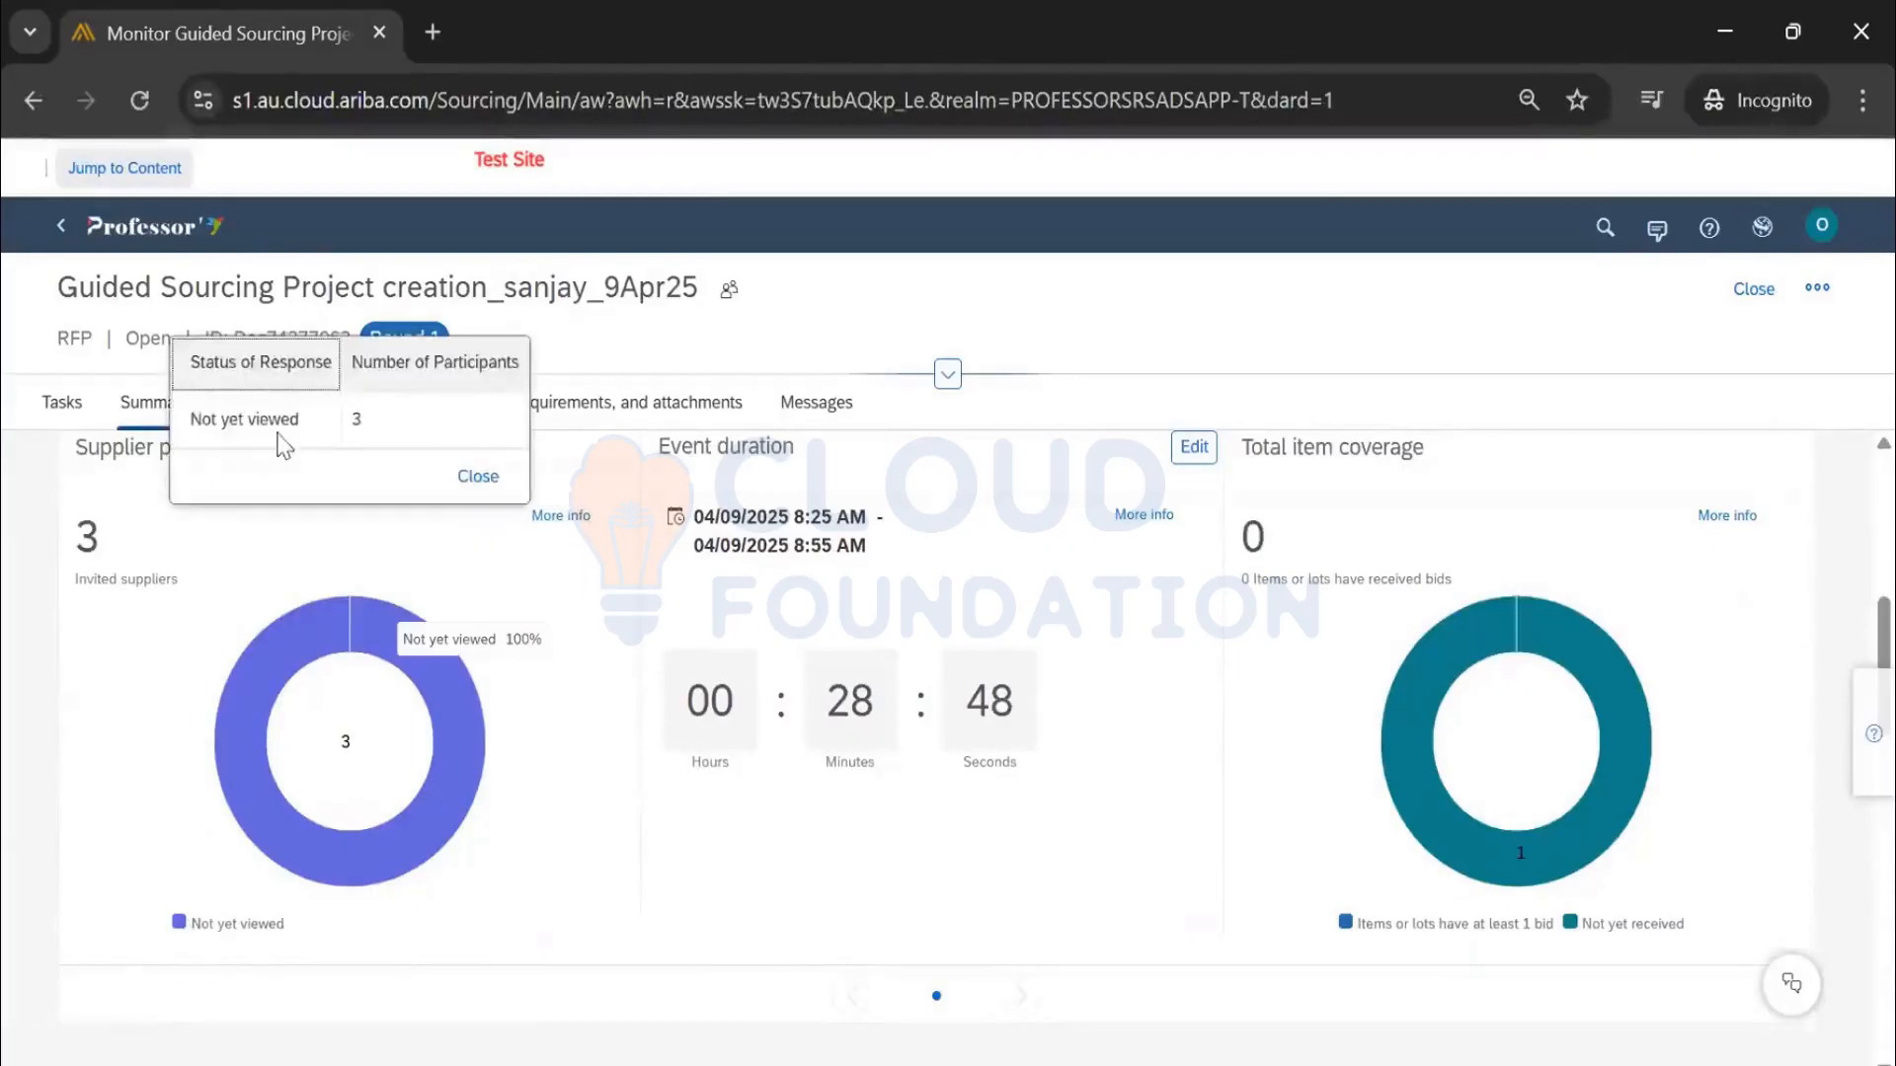
click(223, 420)
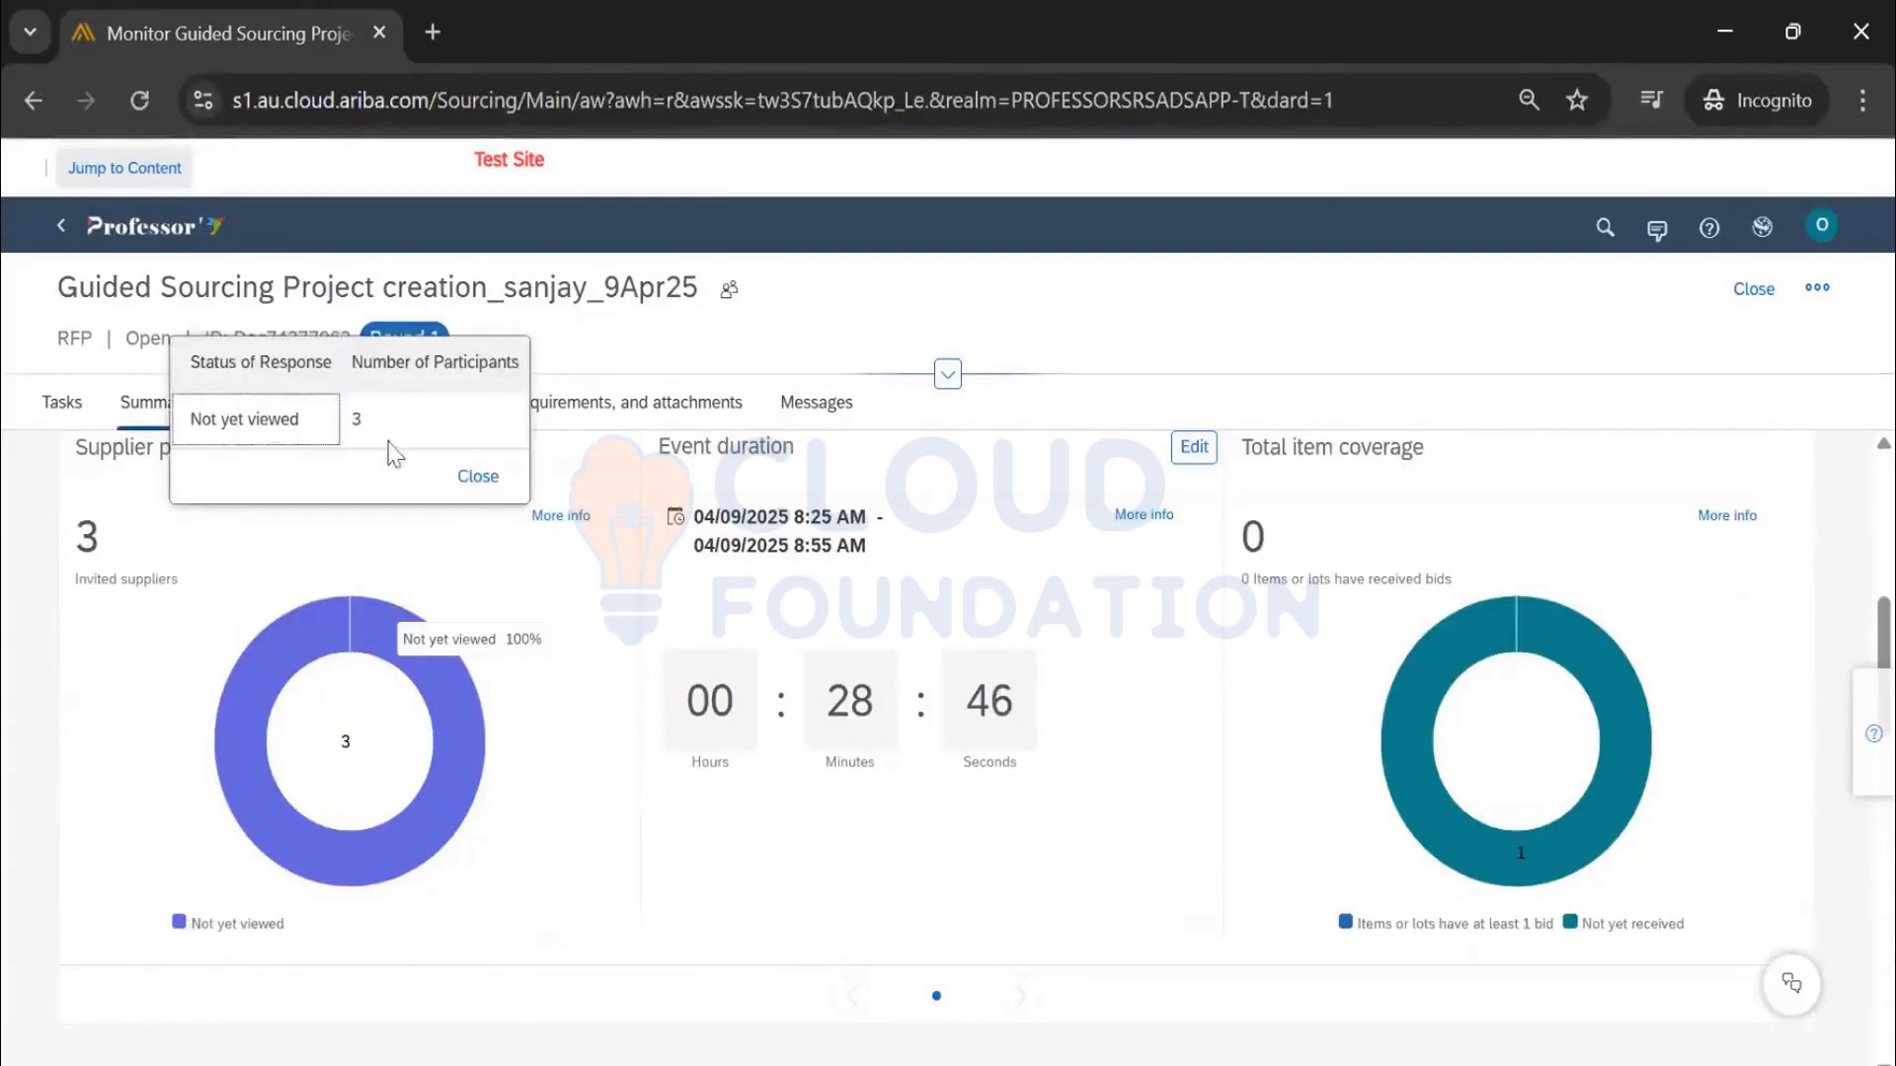
click(479, 476)
click(447, 705)
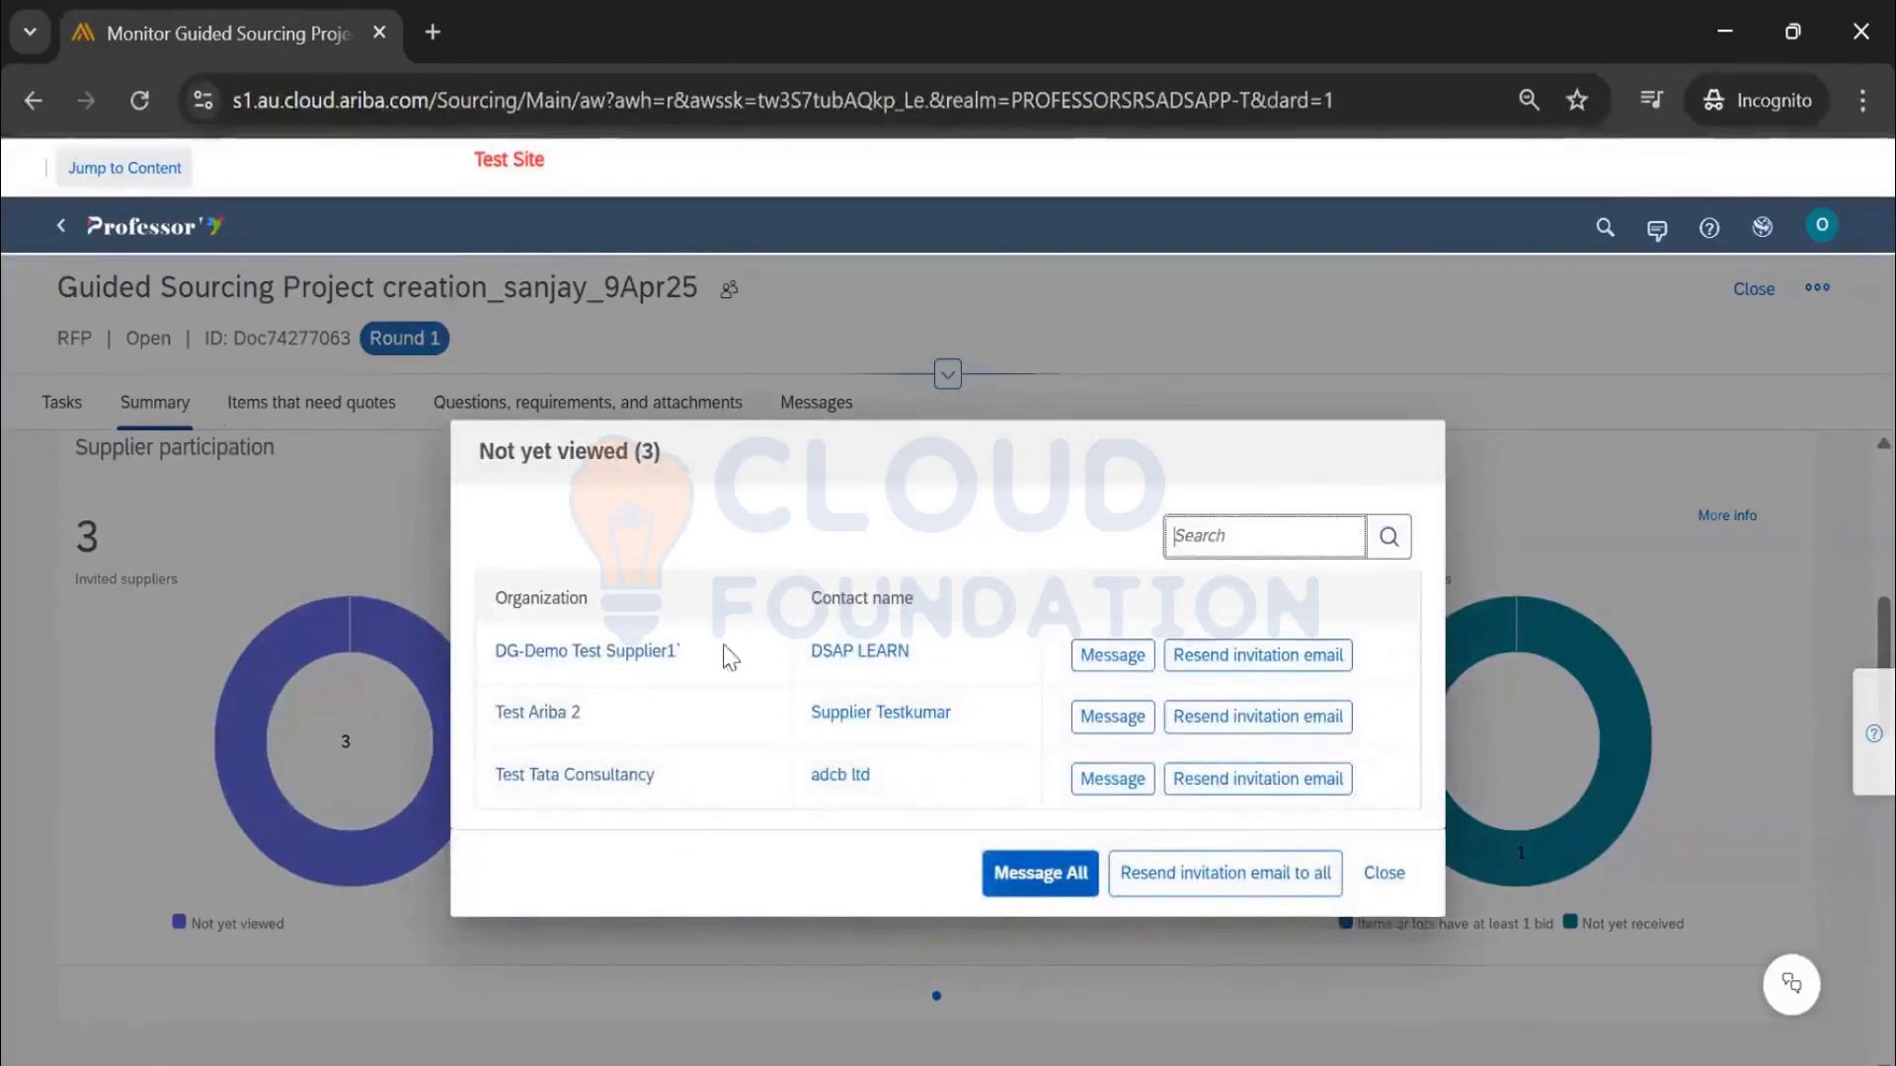
Start and close a chat with the first unviewed supplier's contact, then return to the home dashboard
click(827, 662)
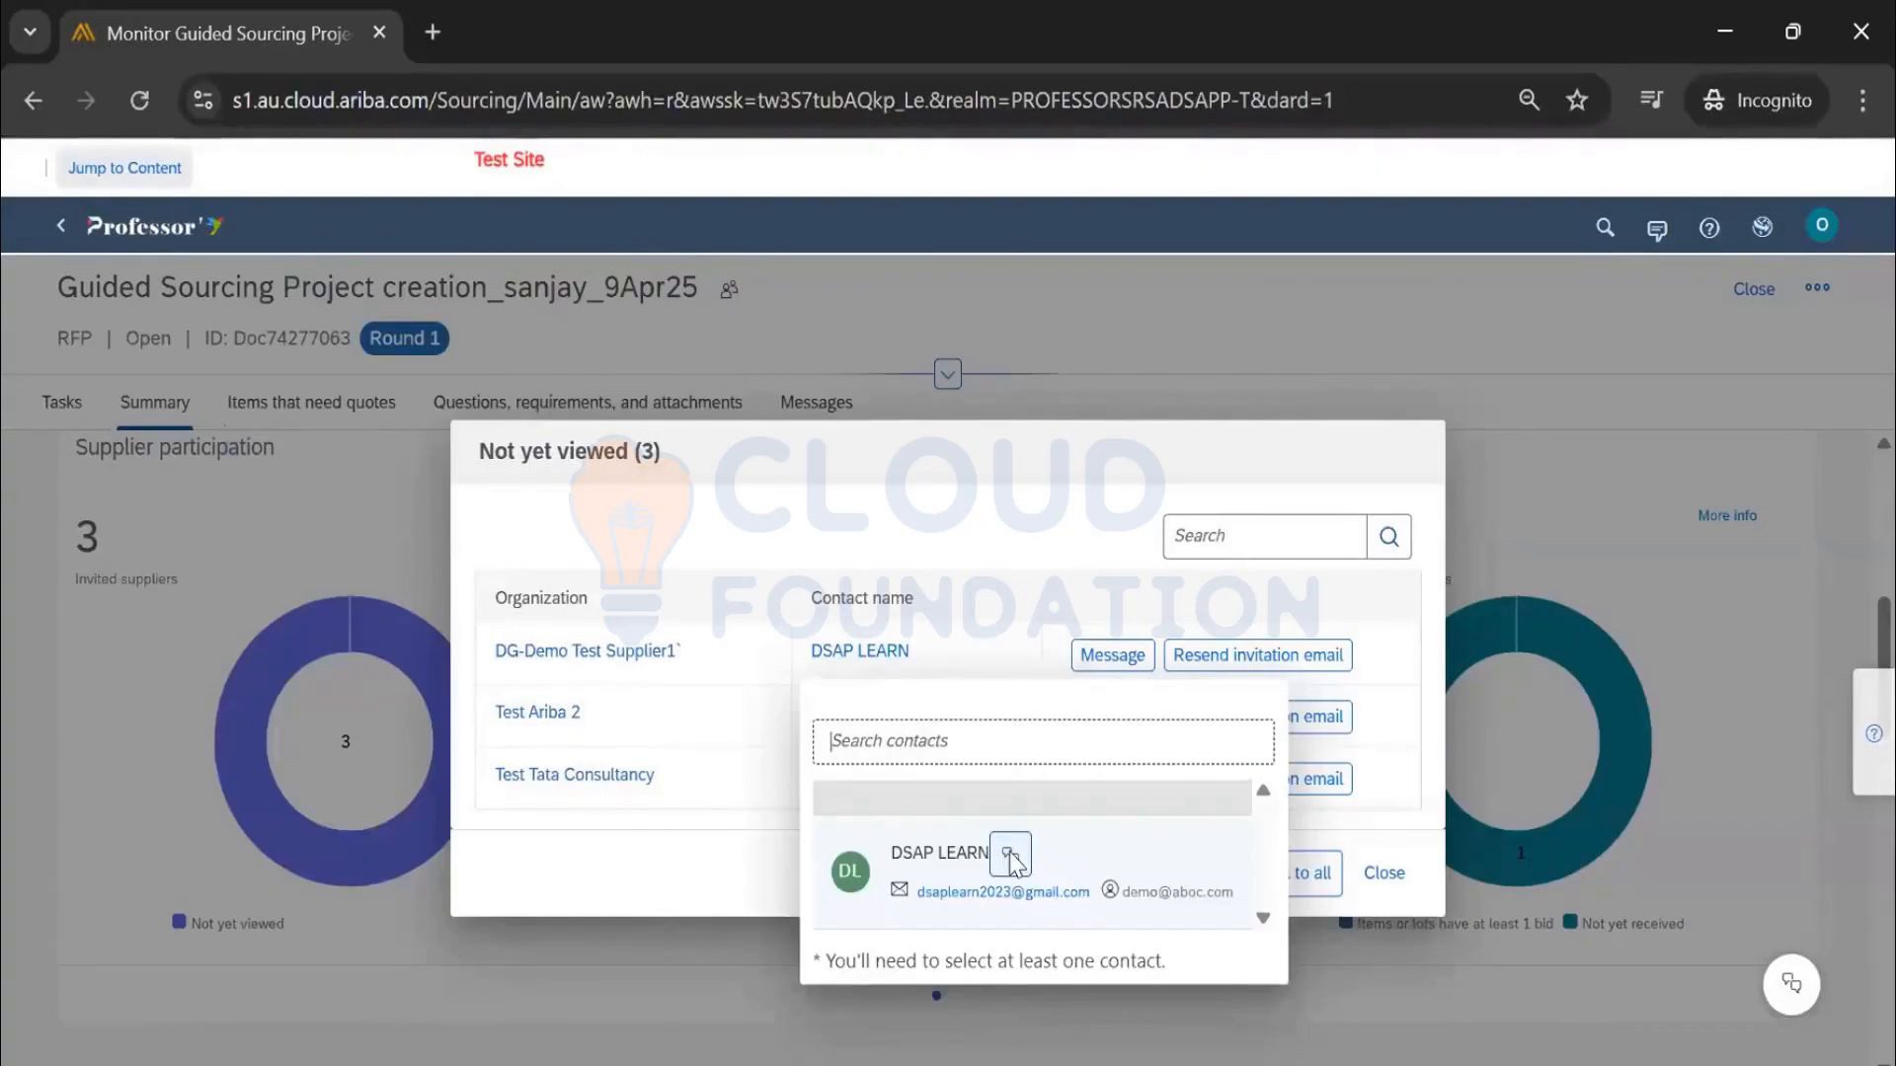
click(1010, 855)
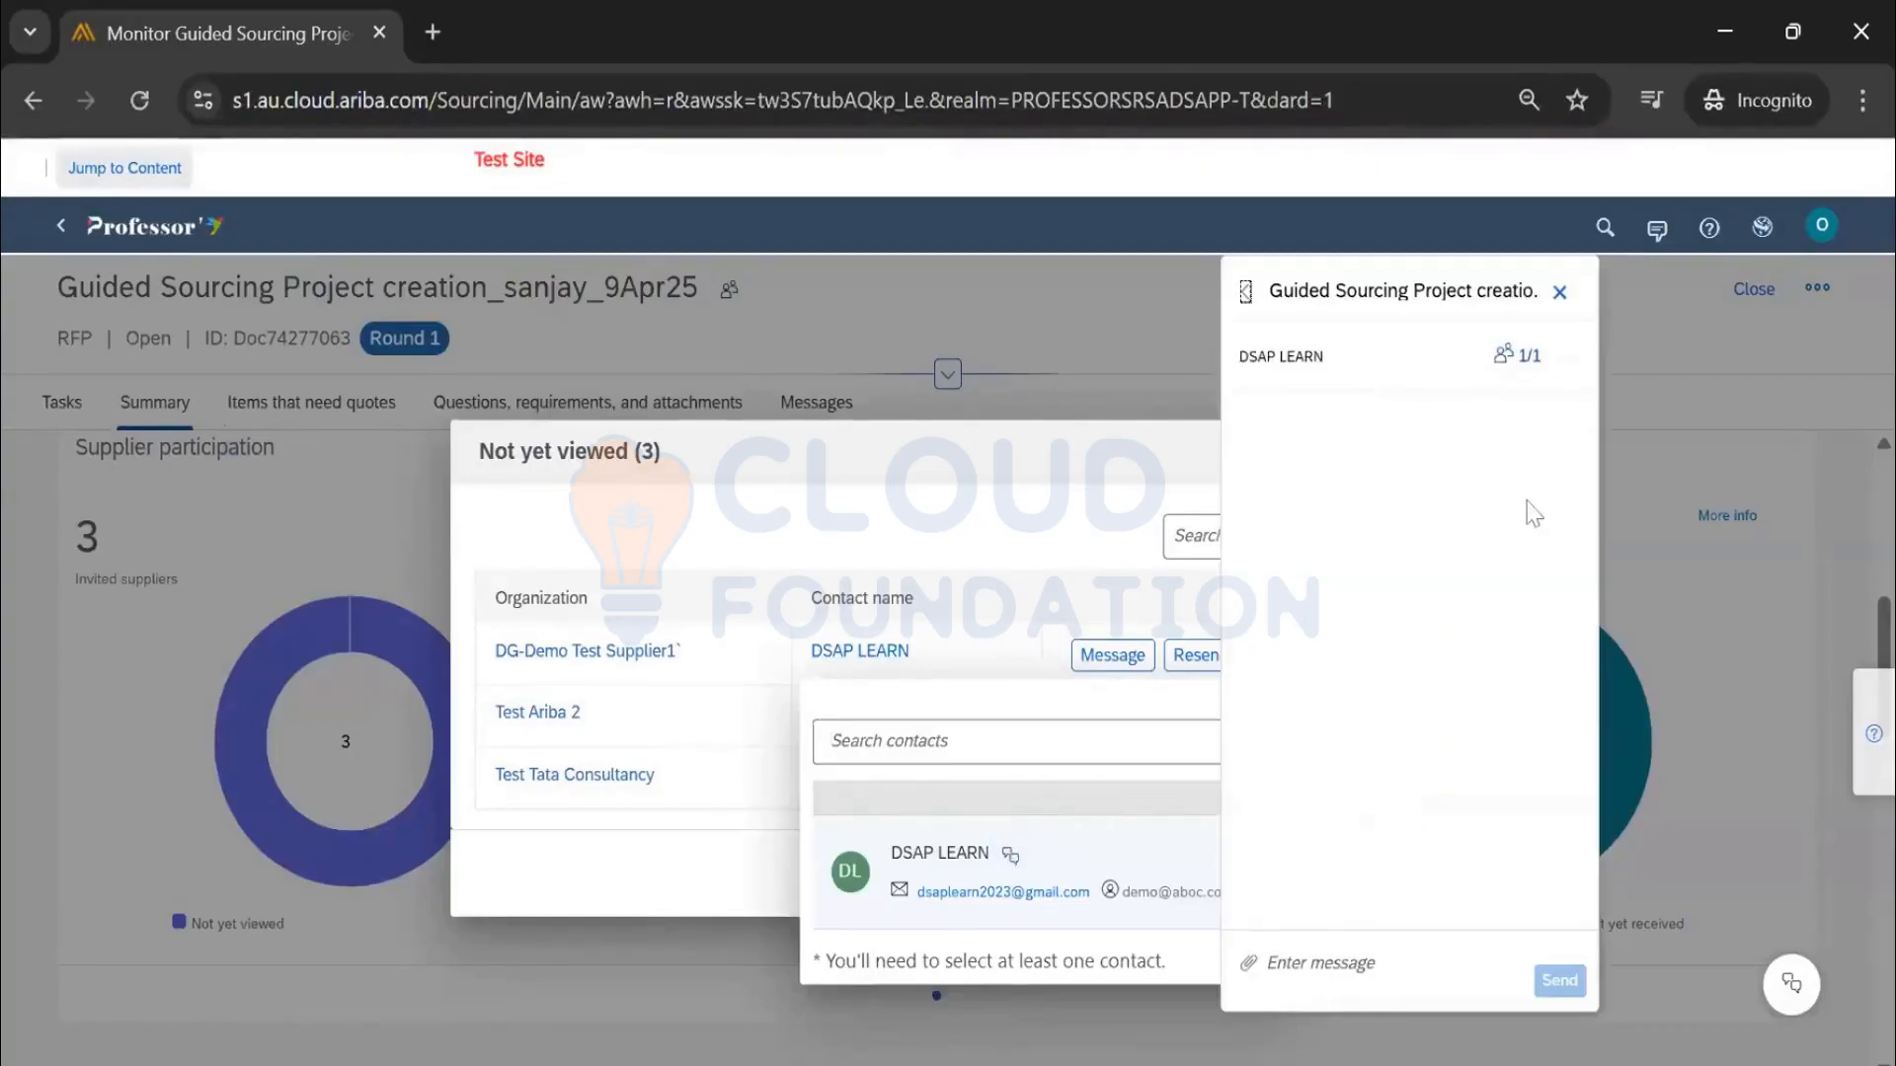
drag(1408, 358, 1244, 363)
key(ctrl+c)
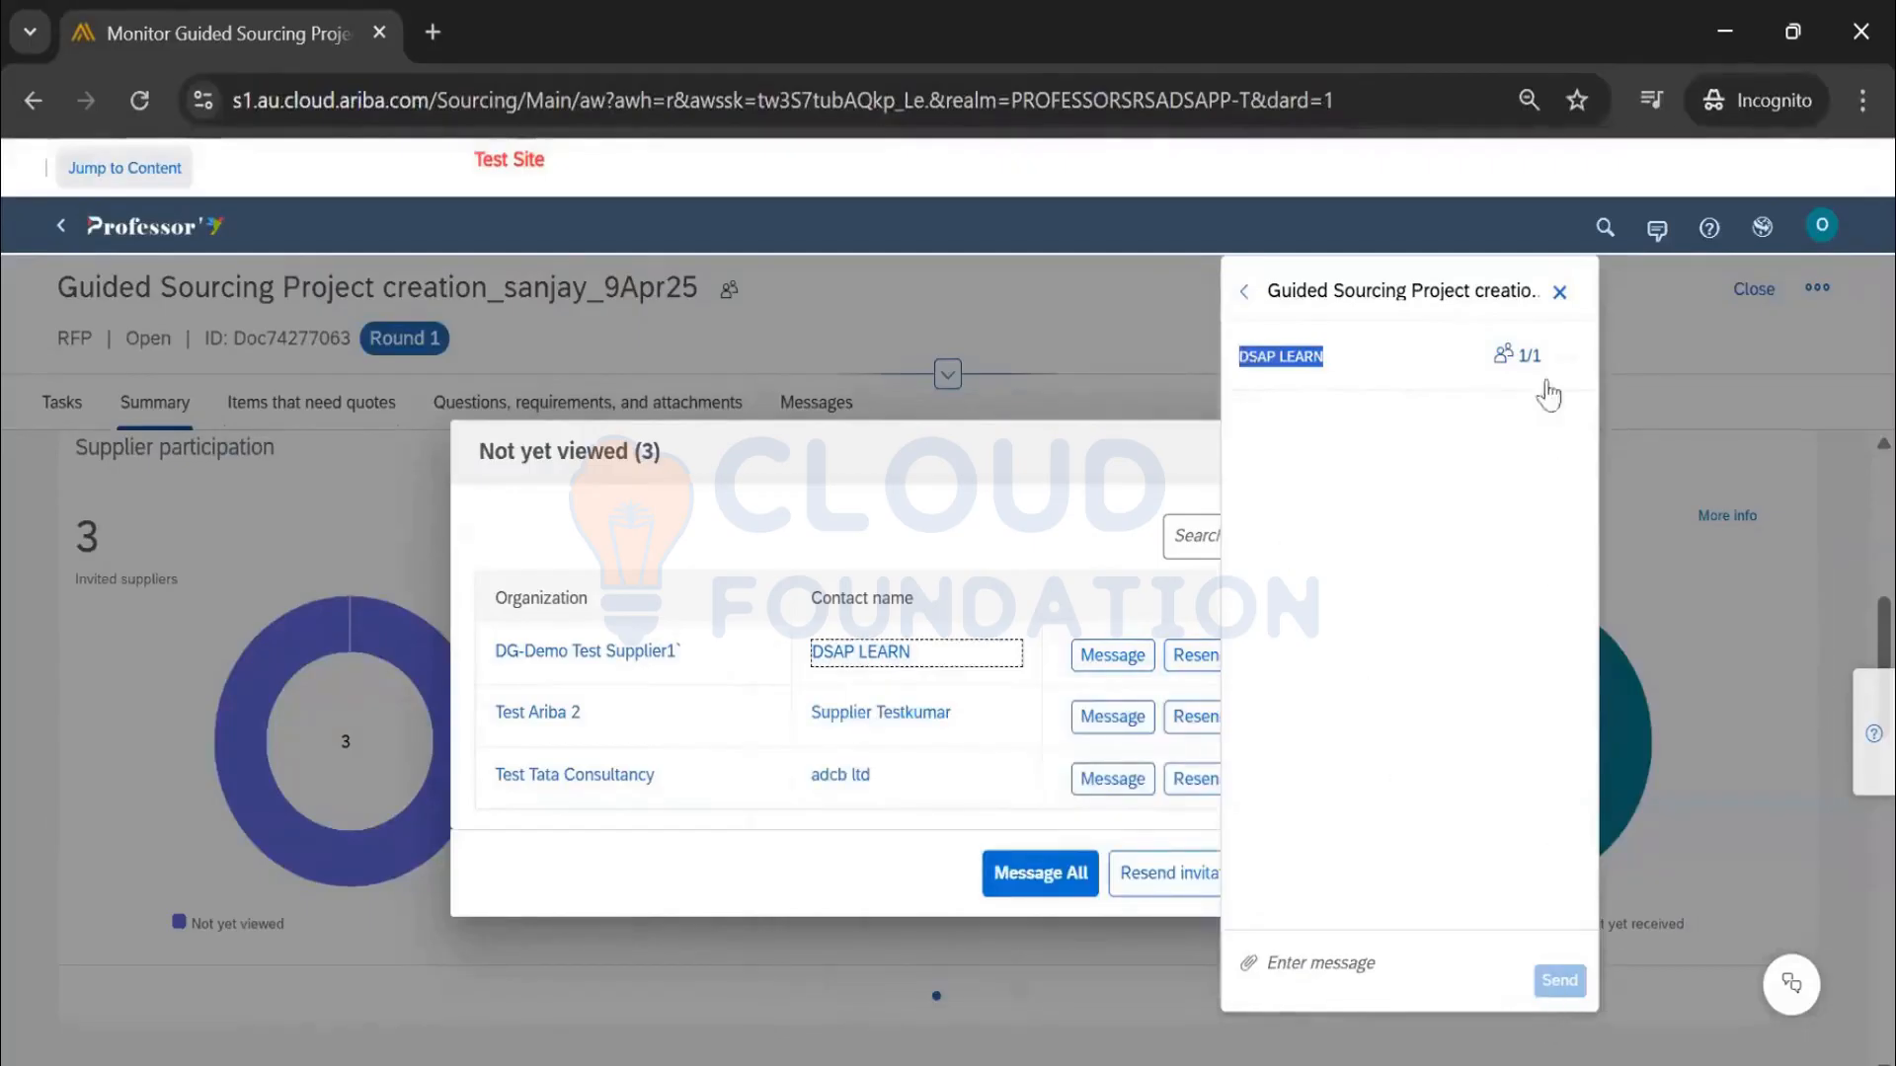
click(1560, 291)
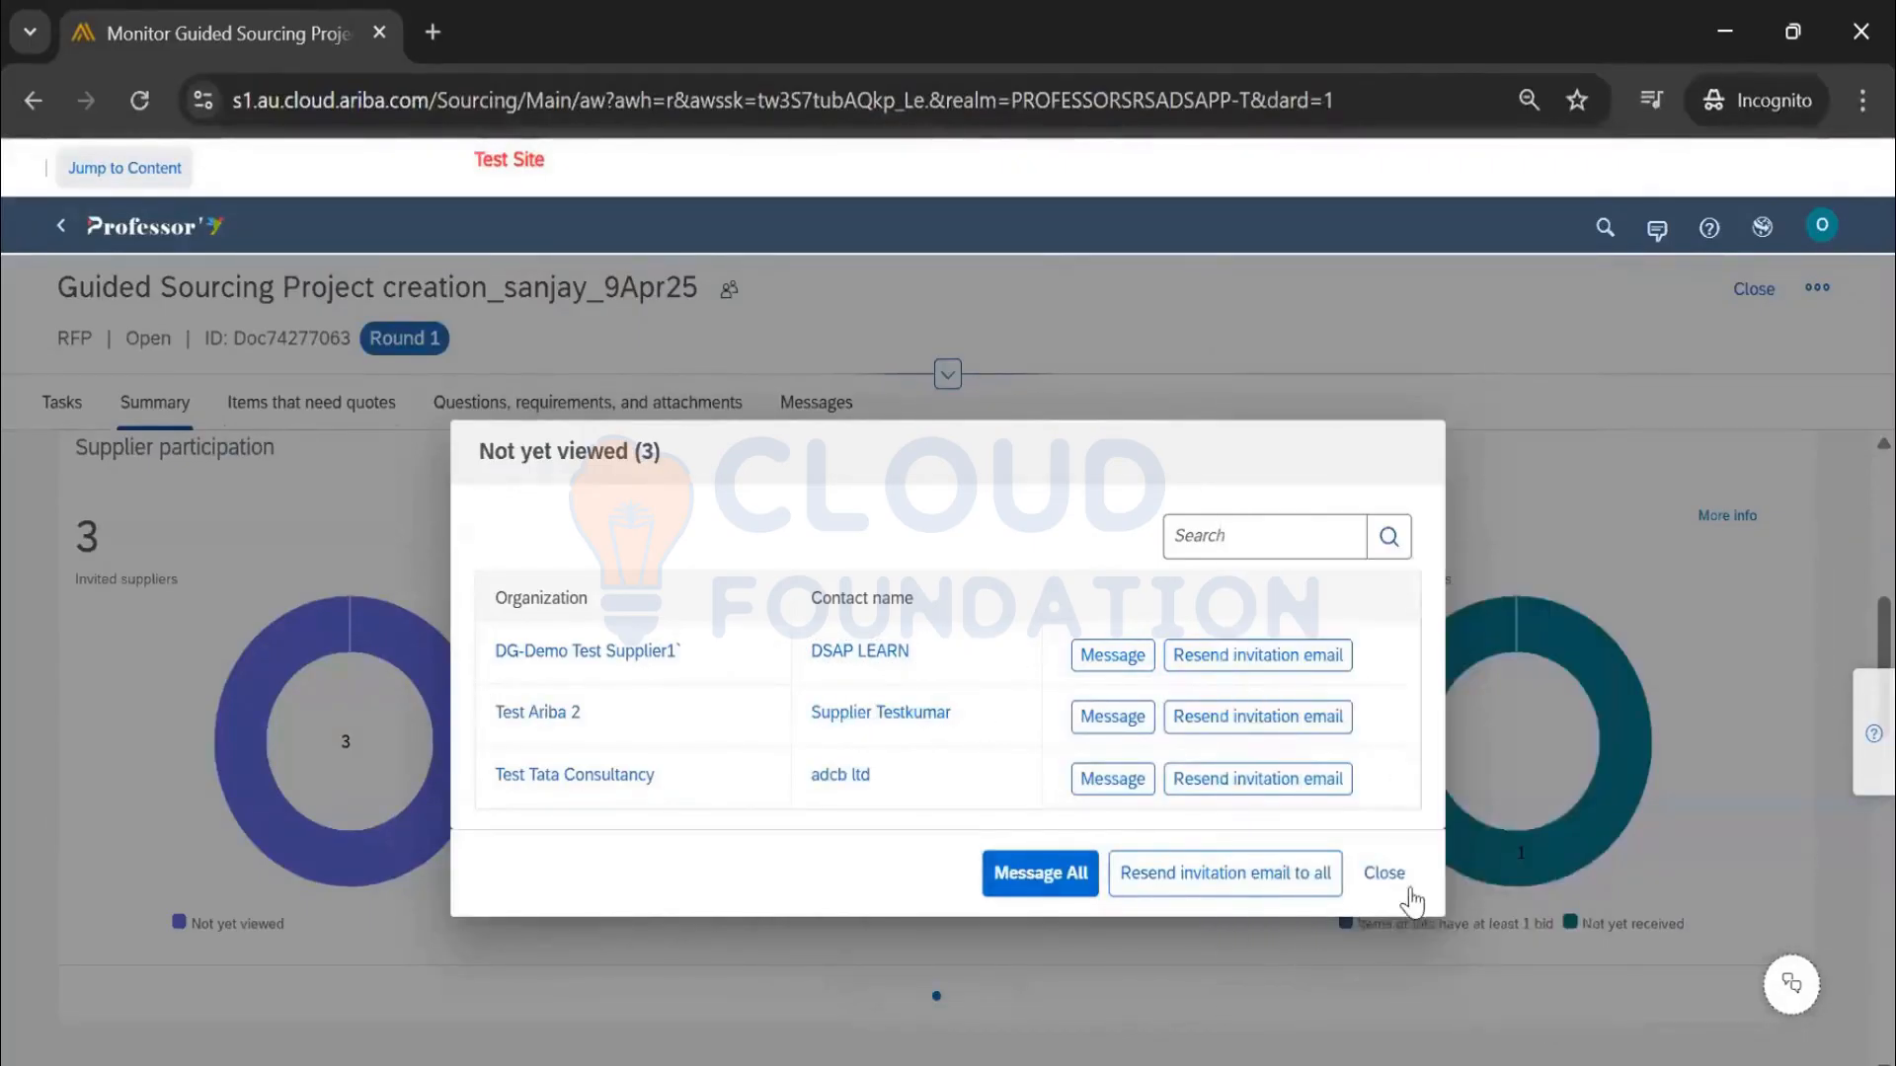
click(1386, 872)
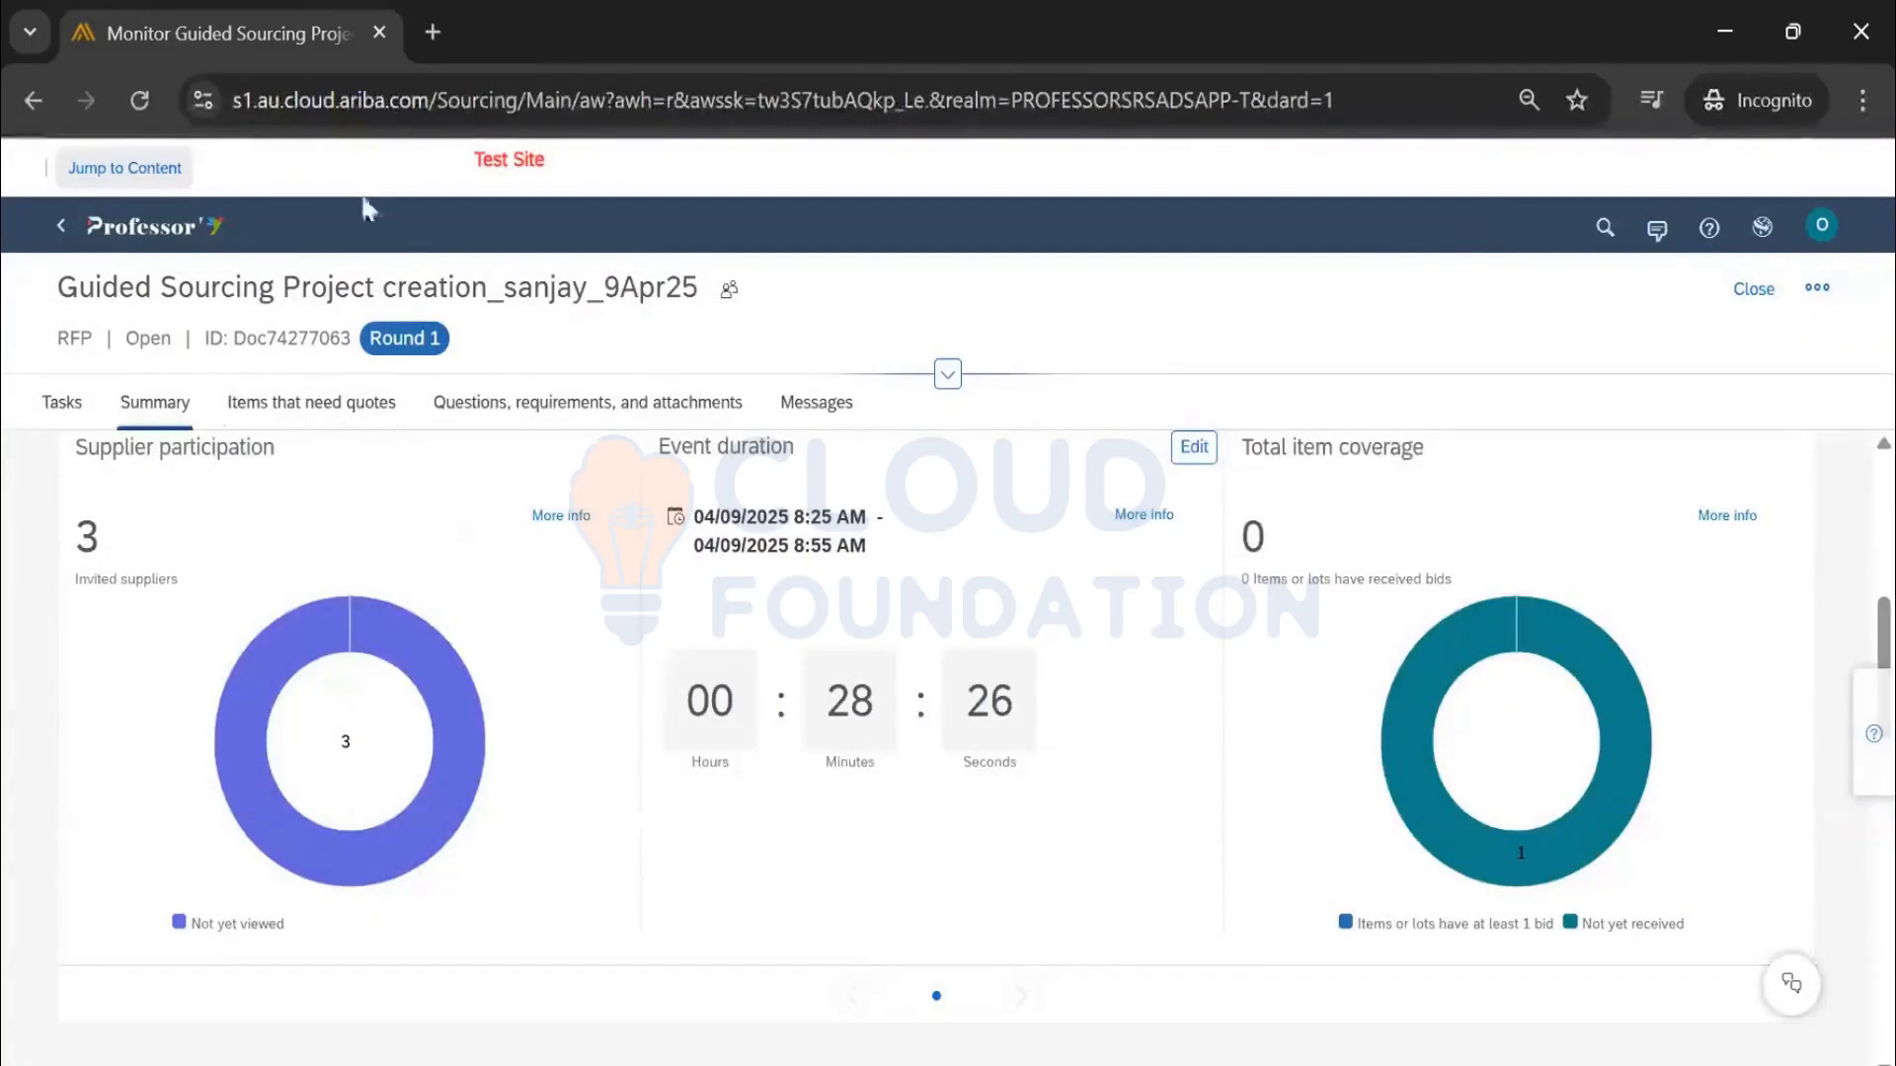
click(196, 232)
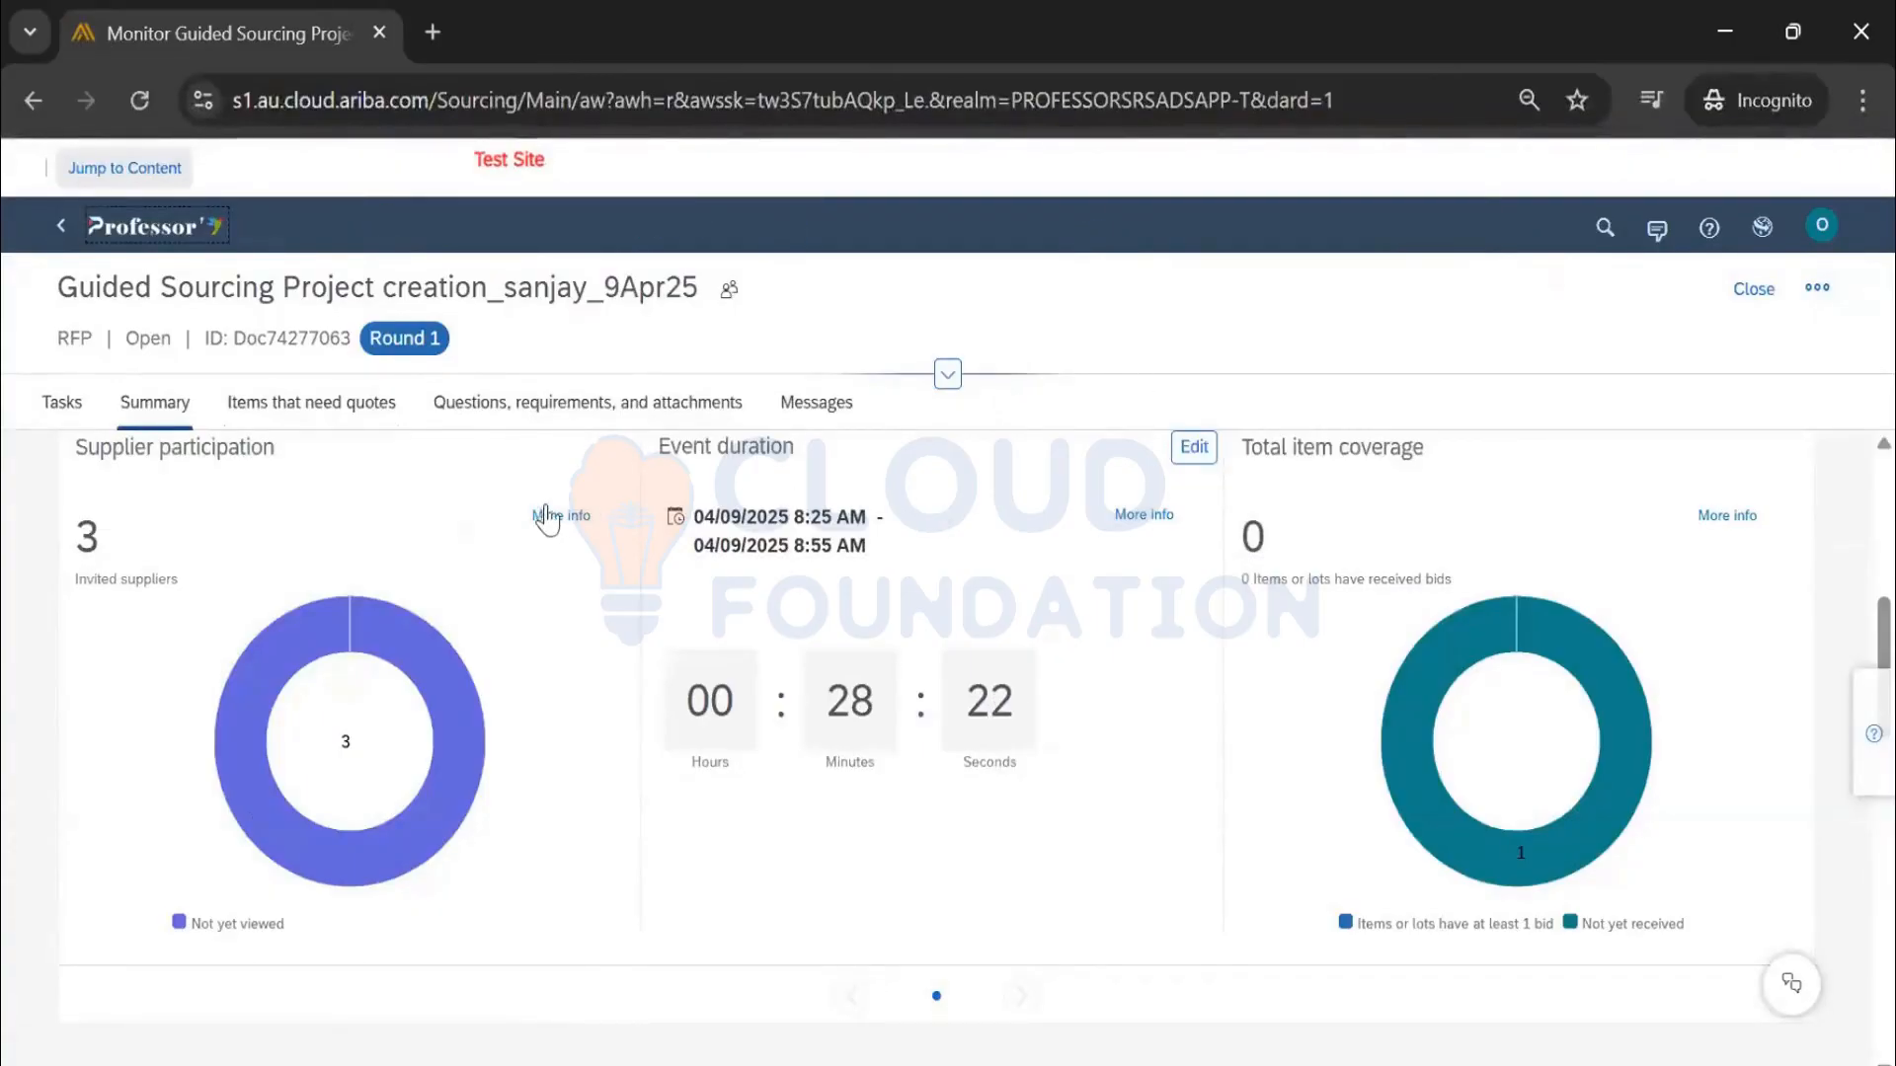
scroll(612, 600, down, 3)
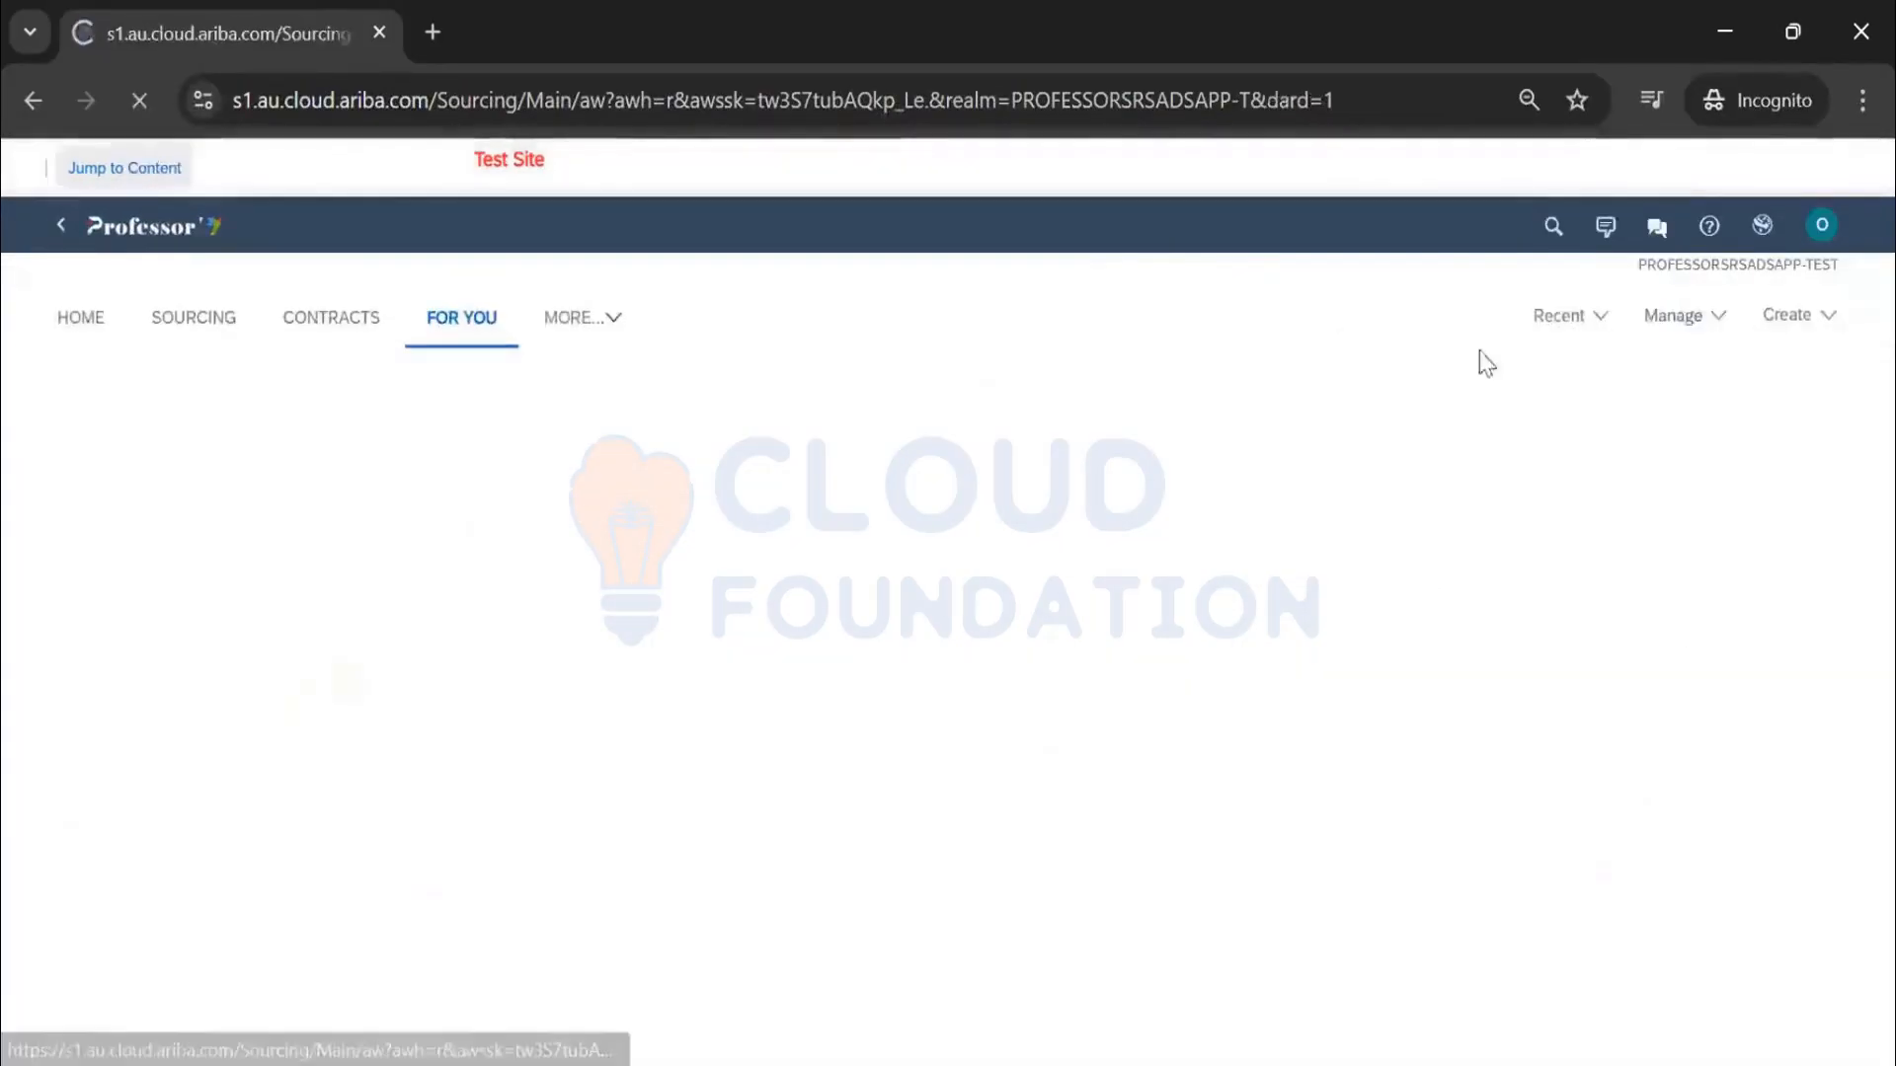
Go to Site Administration's Supplier and Customer Users management page
click(1649, 316)
click(1414, 357)
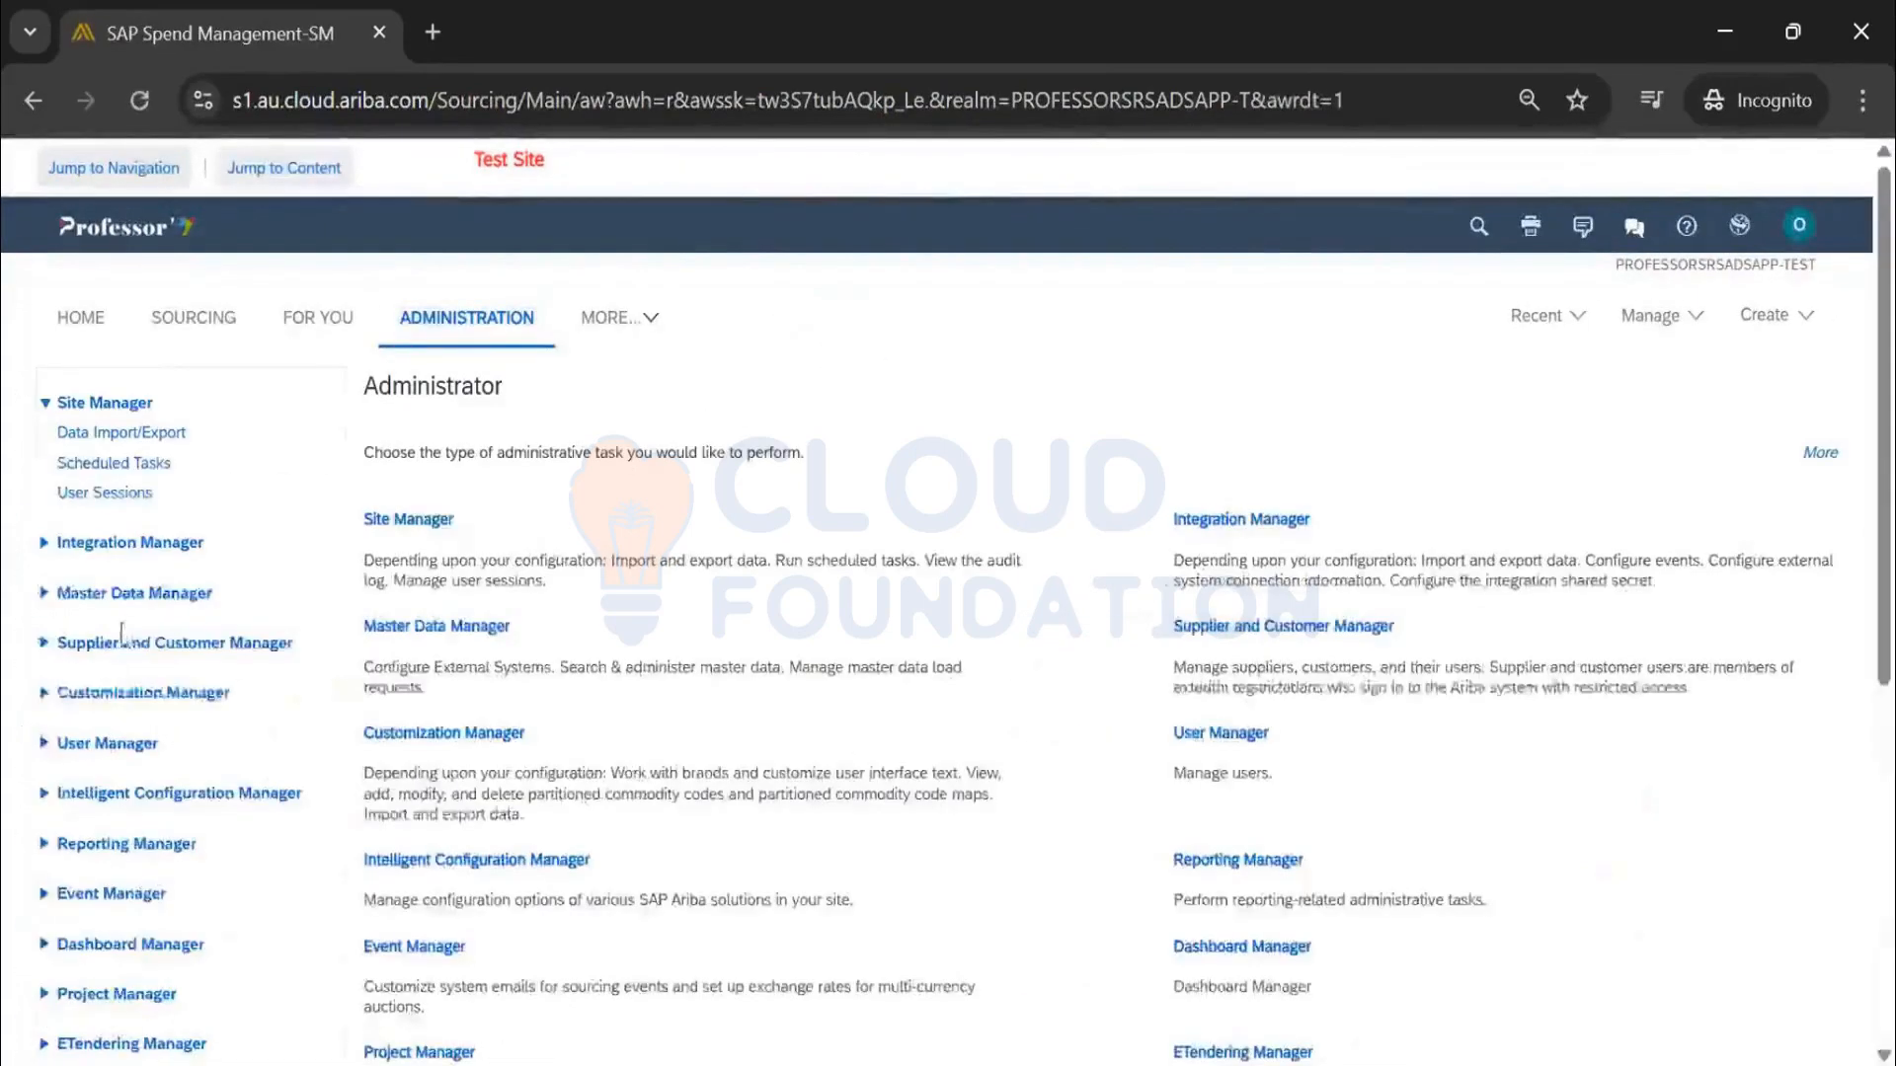
click(123, 643)
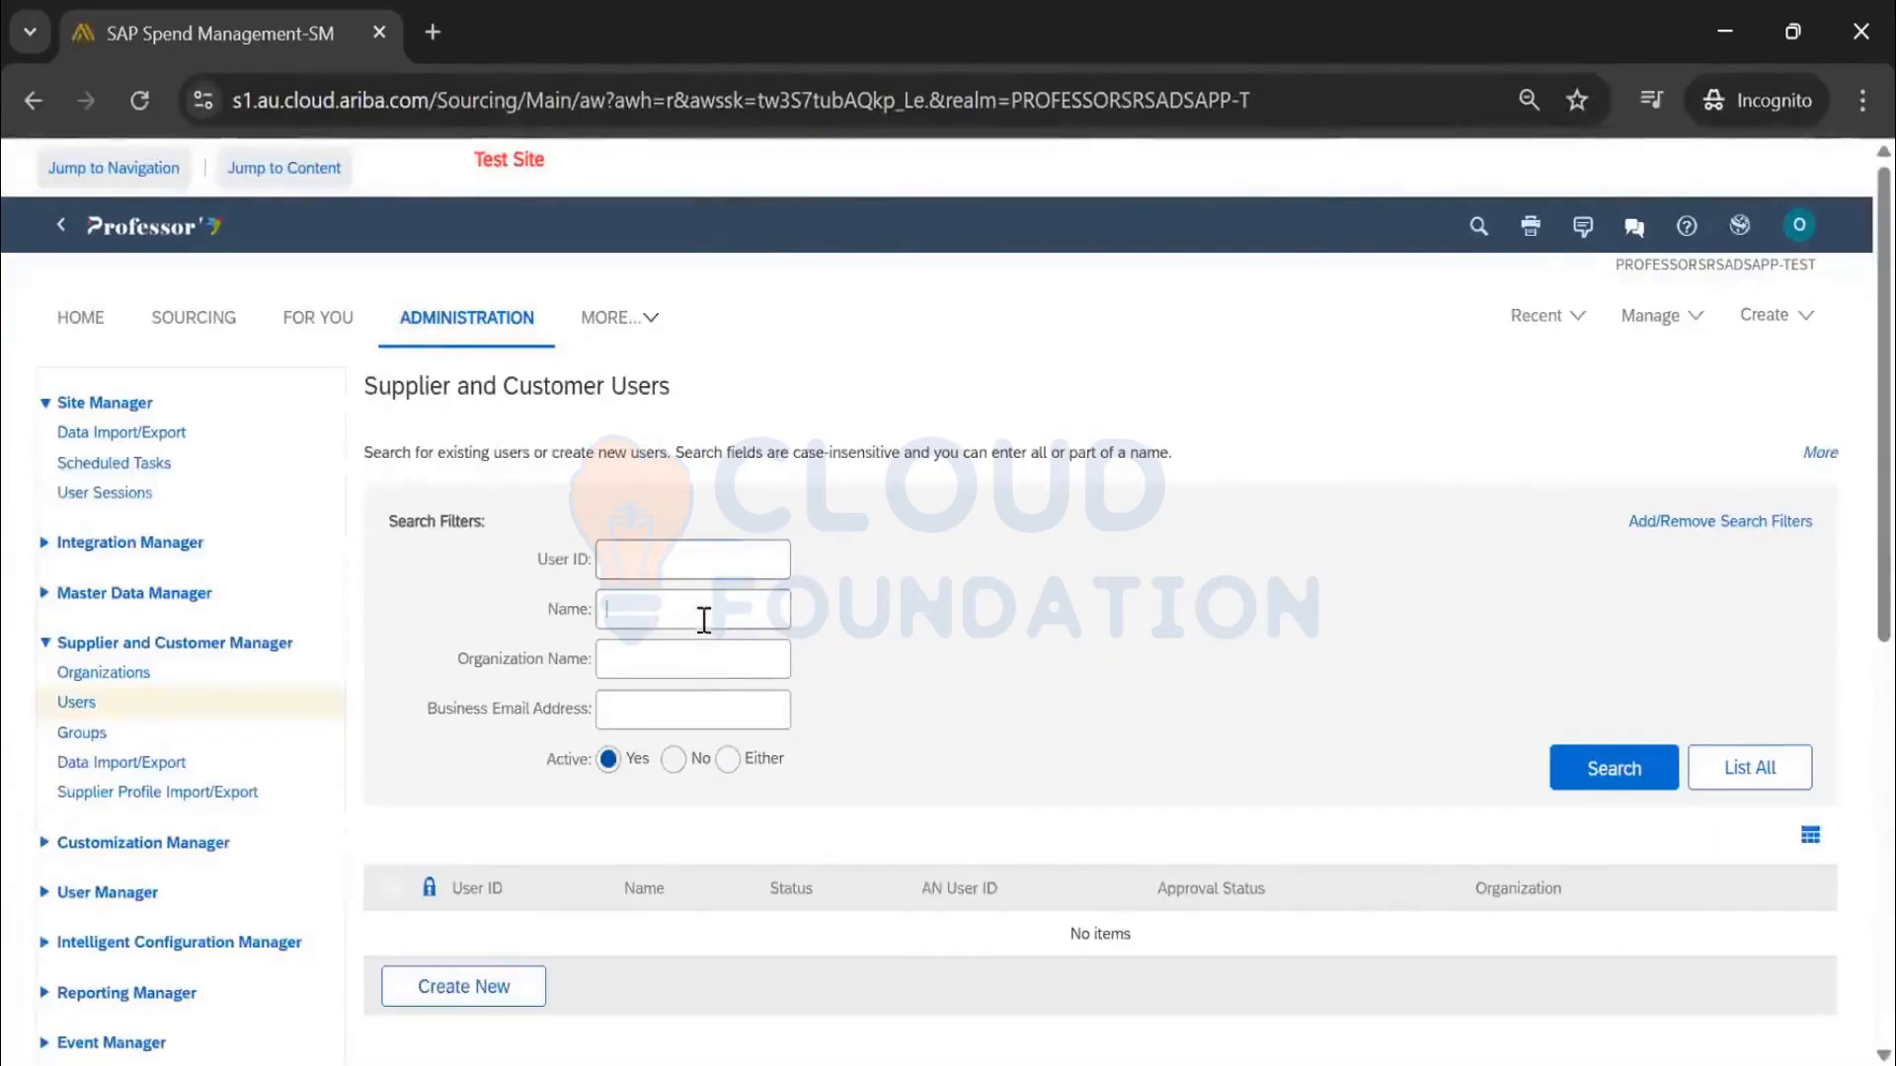
Search for the supplier contact's user and use Login As to act as that supplier
key(ctrl+v)
click(1613, 769)
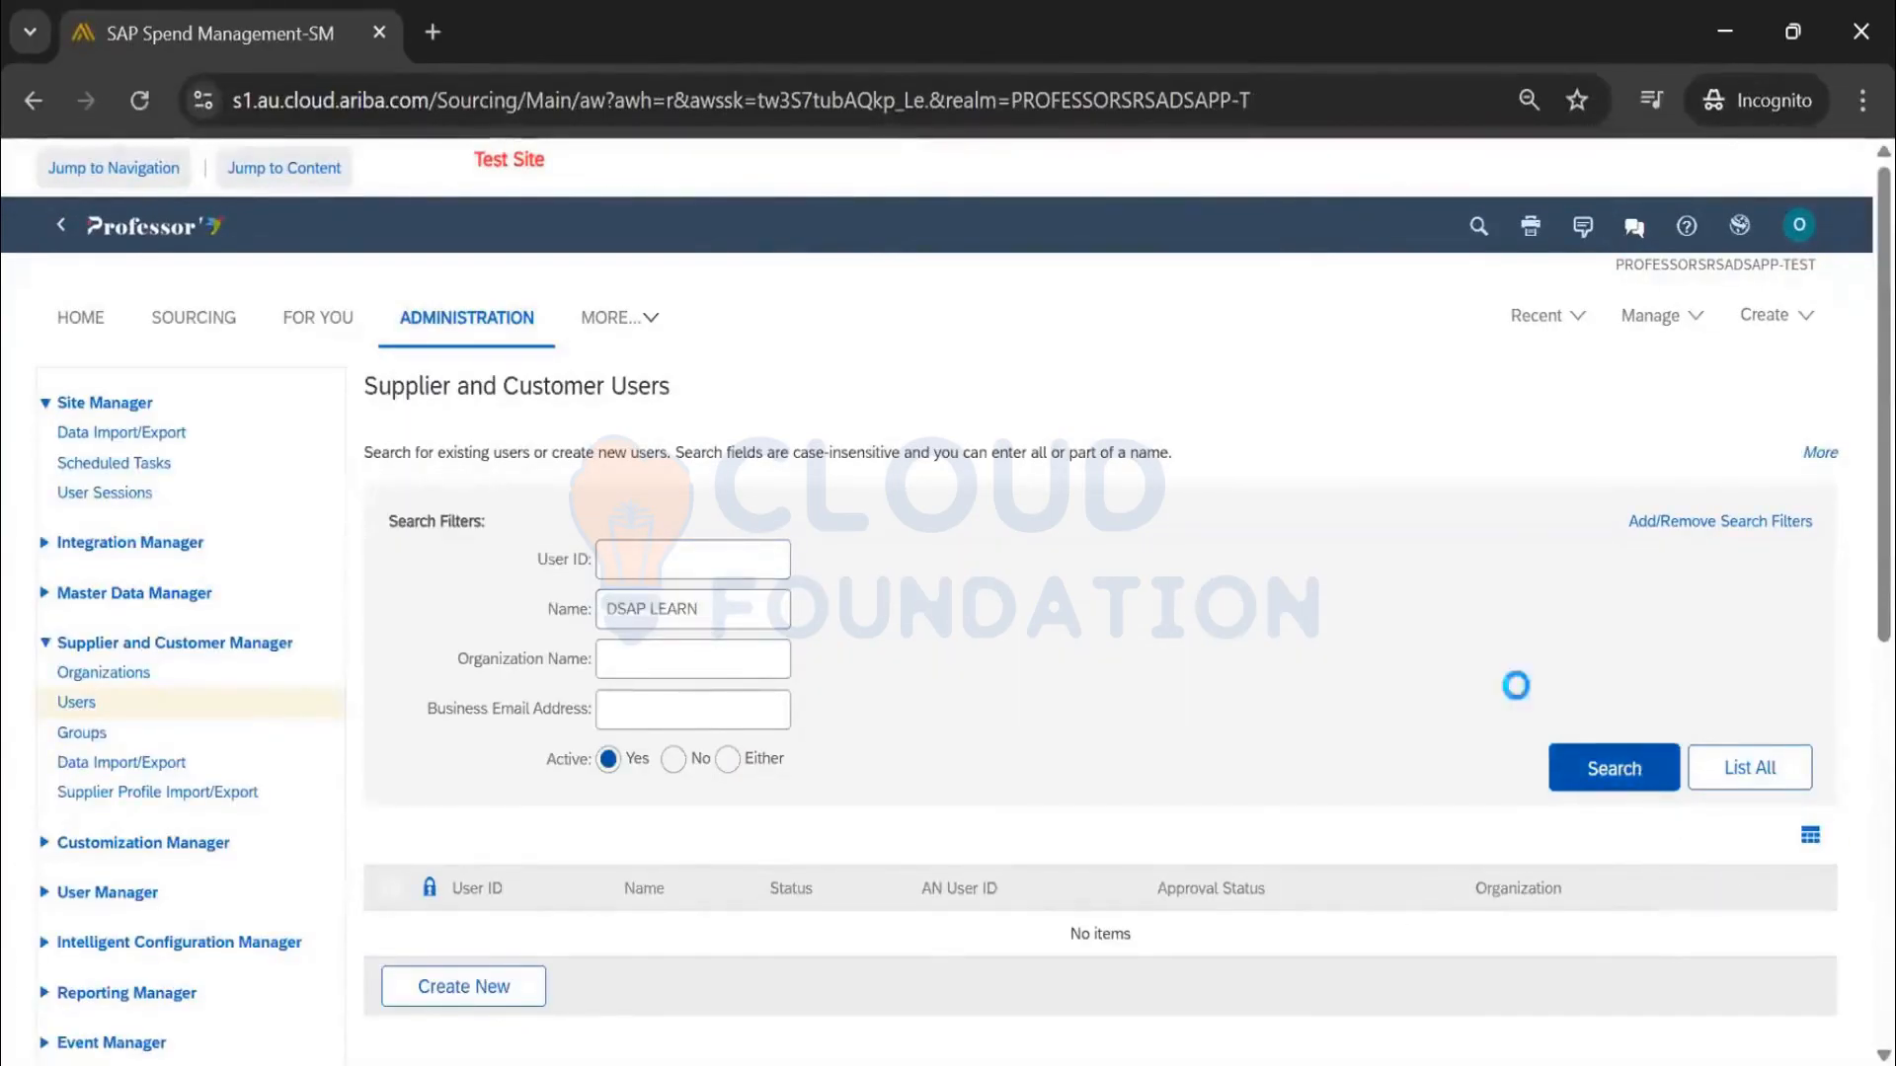
scroll(1378, 629, down, 2)
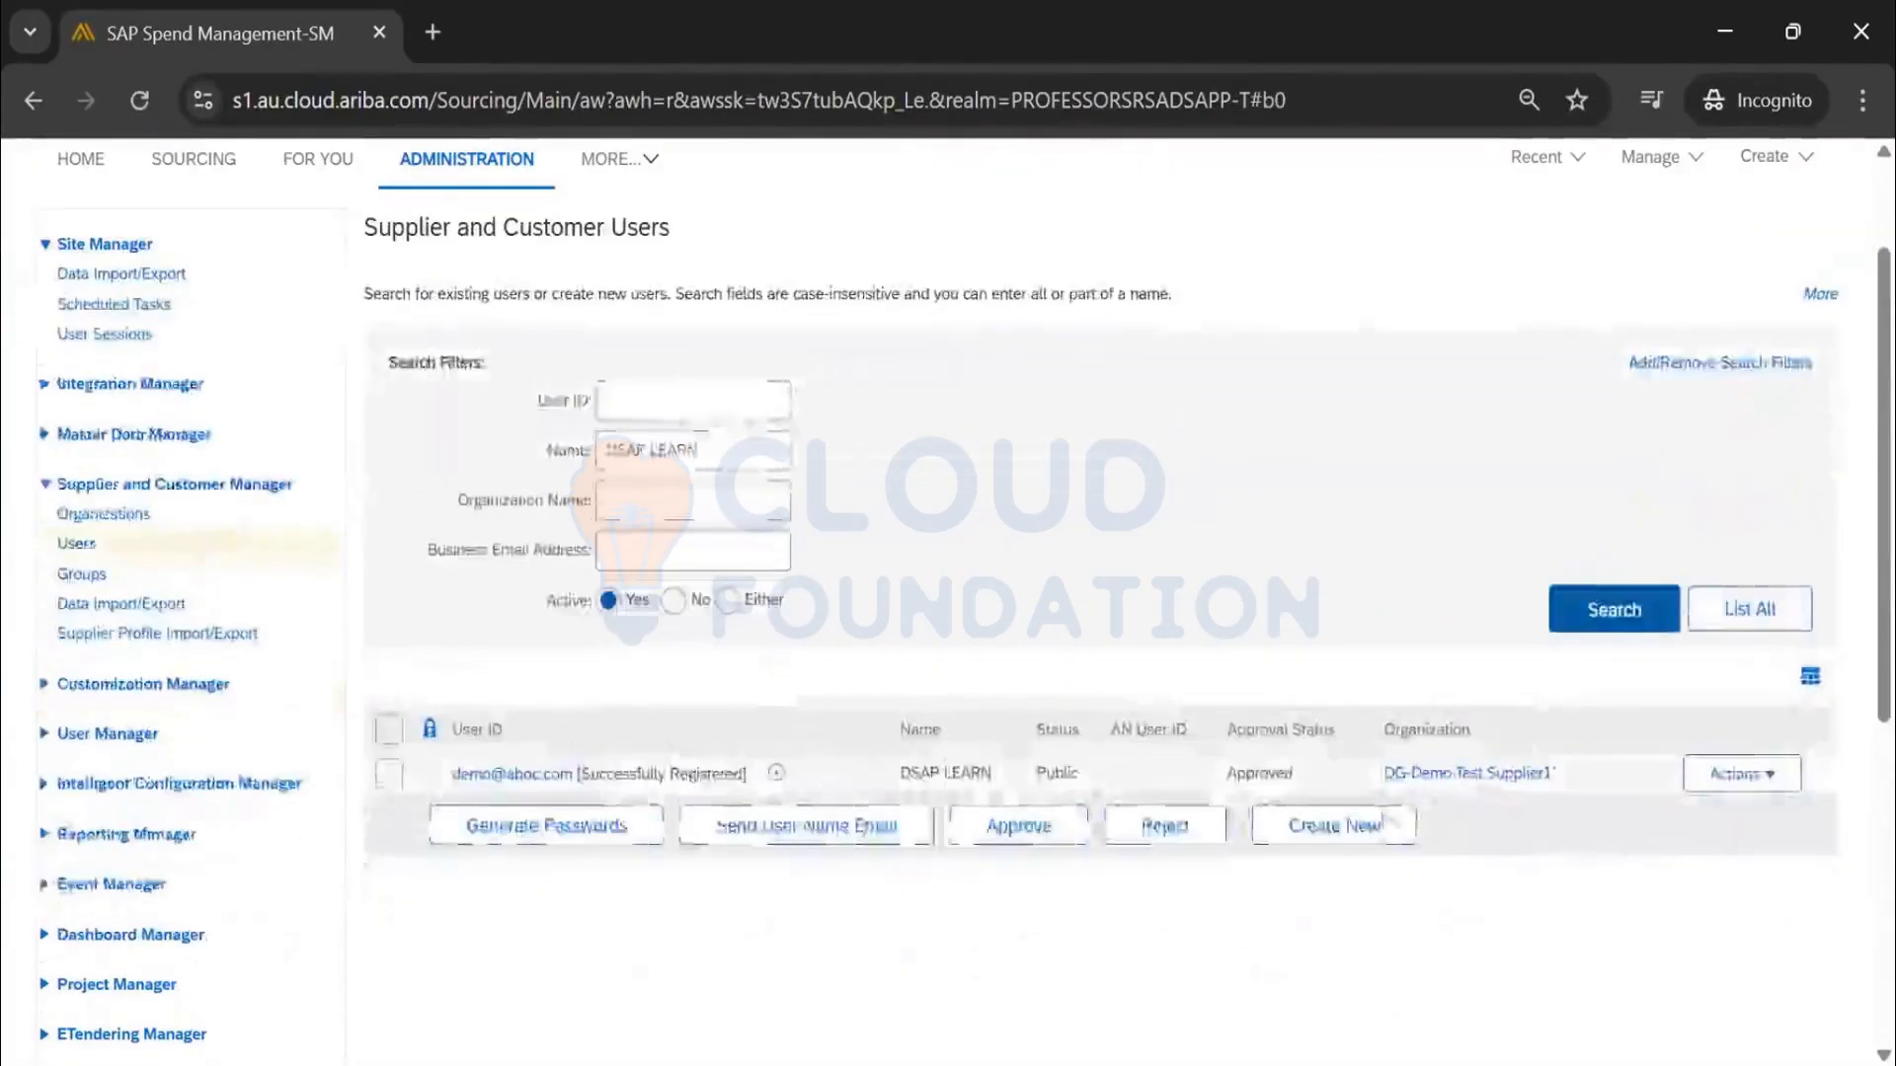
click(1743, 785)
click(1733, 842)
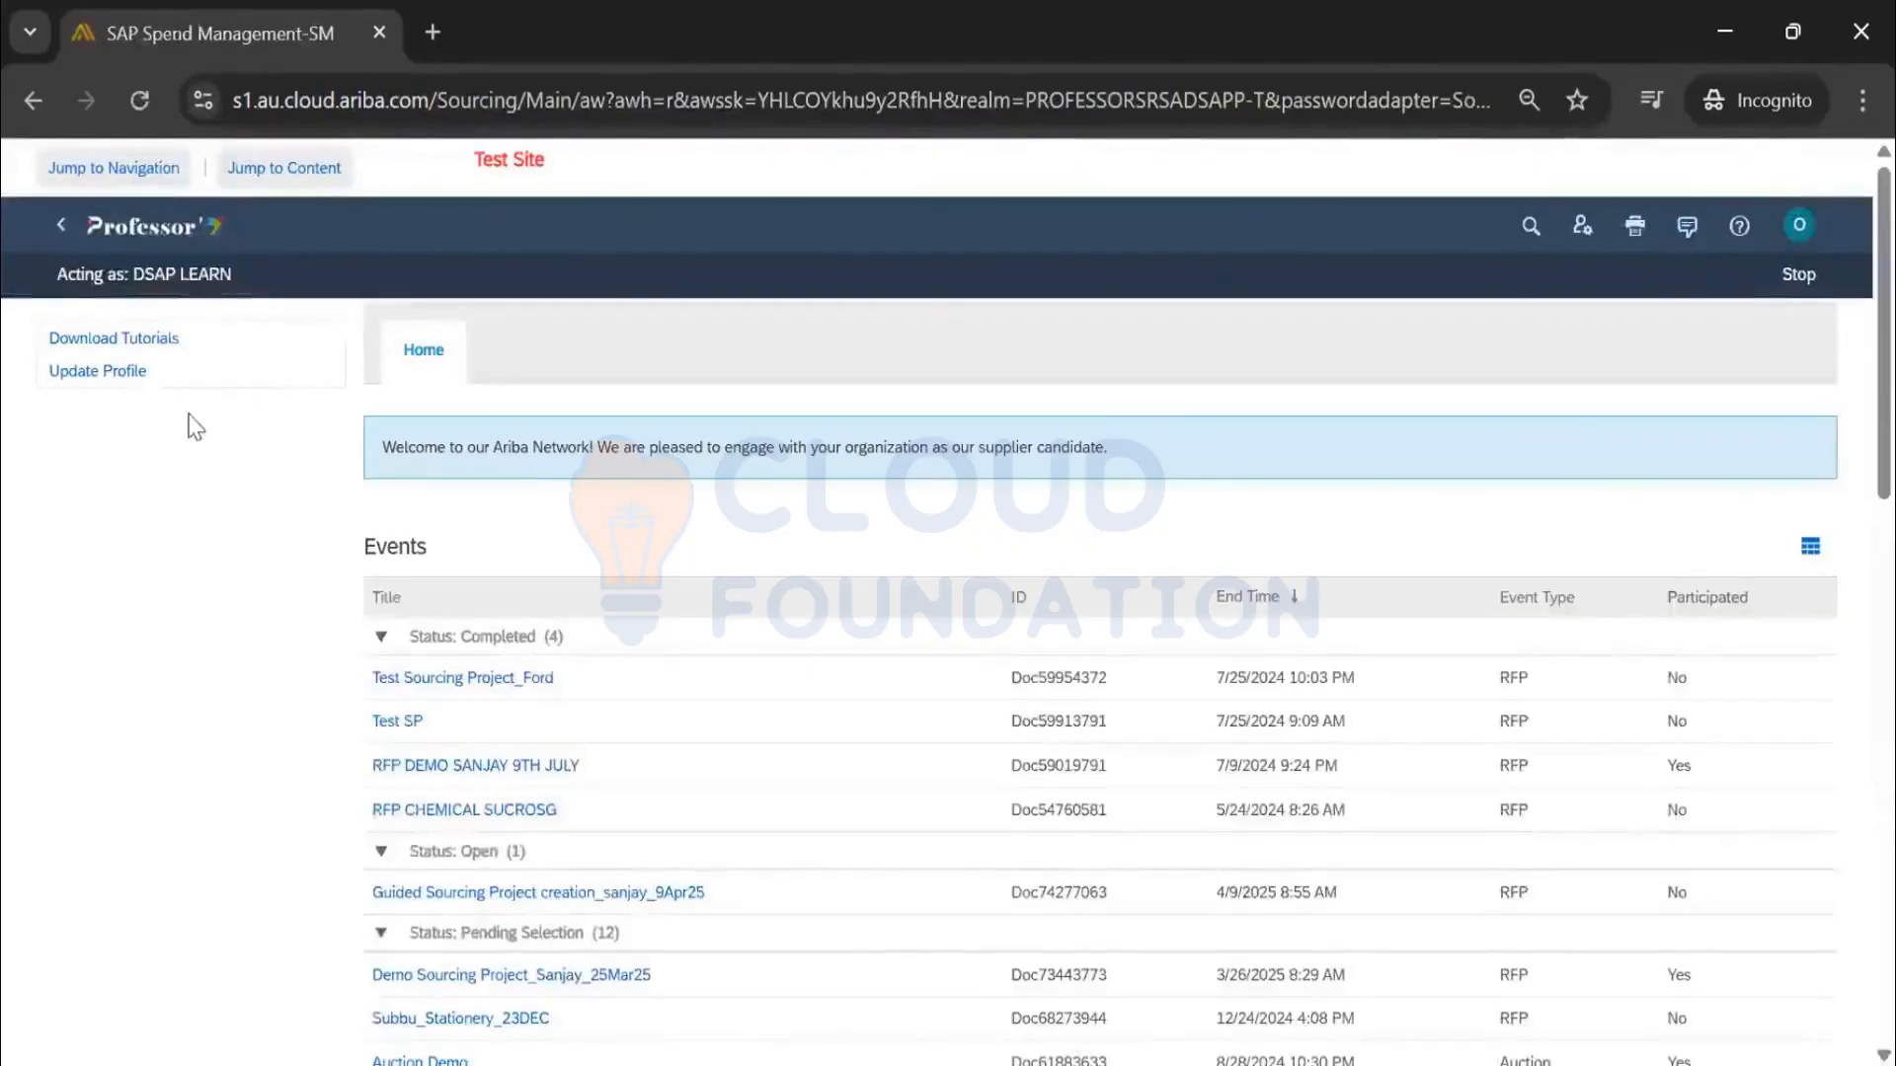
scroll(253, 591, down, 2)
Open the Guided Sourcing Project event and accept its bidding agreement terms as the supplier
click(578, 743)
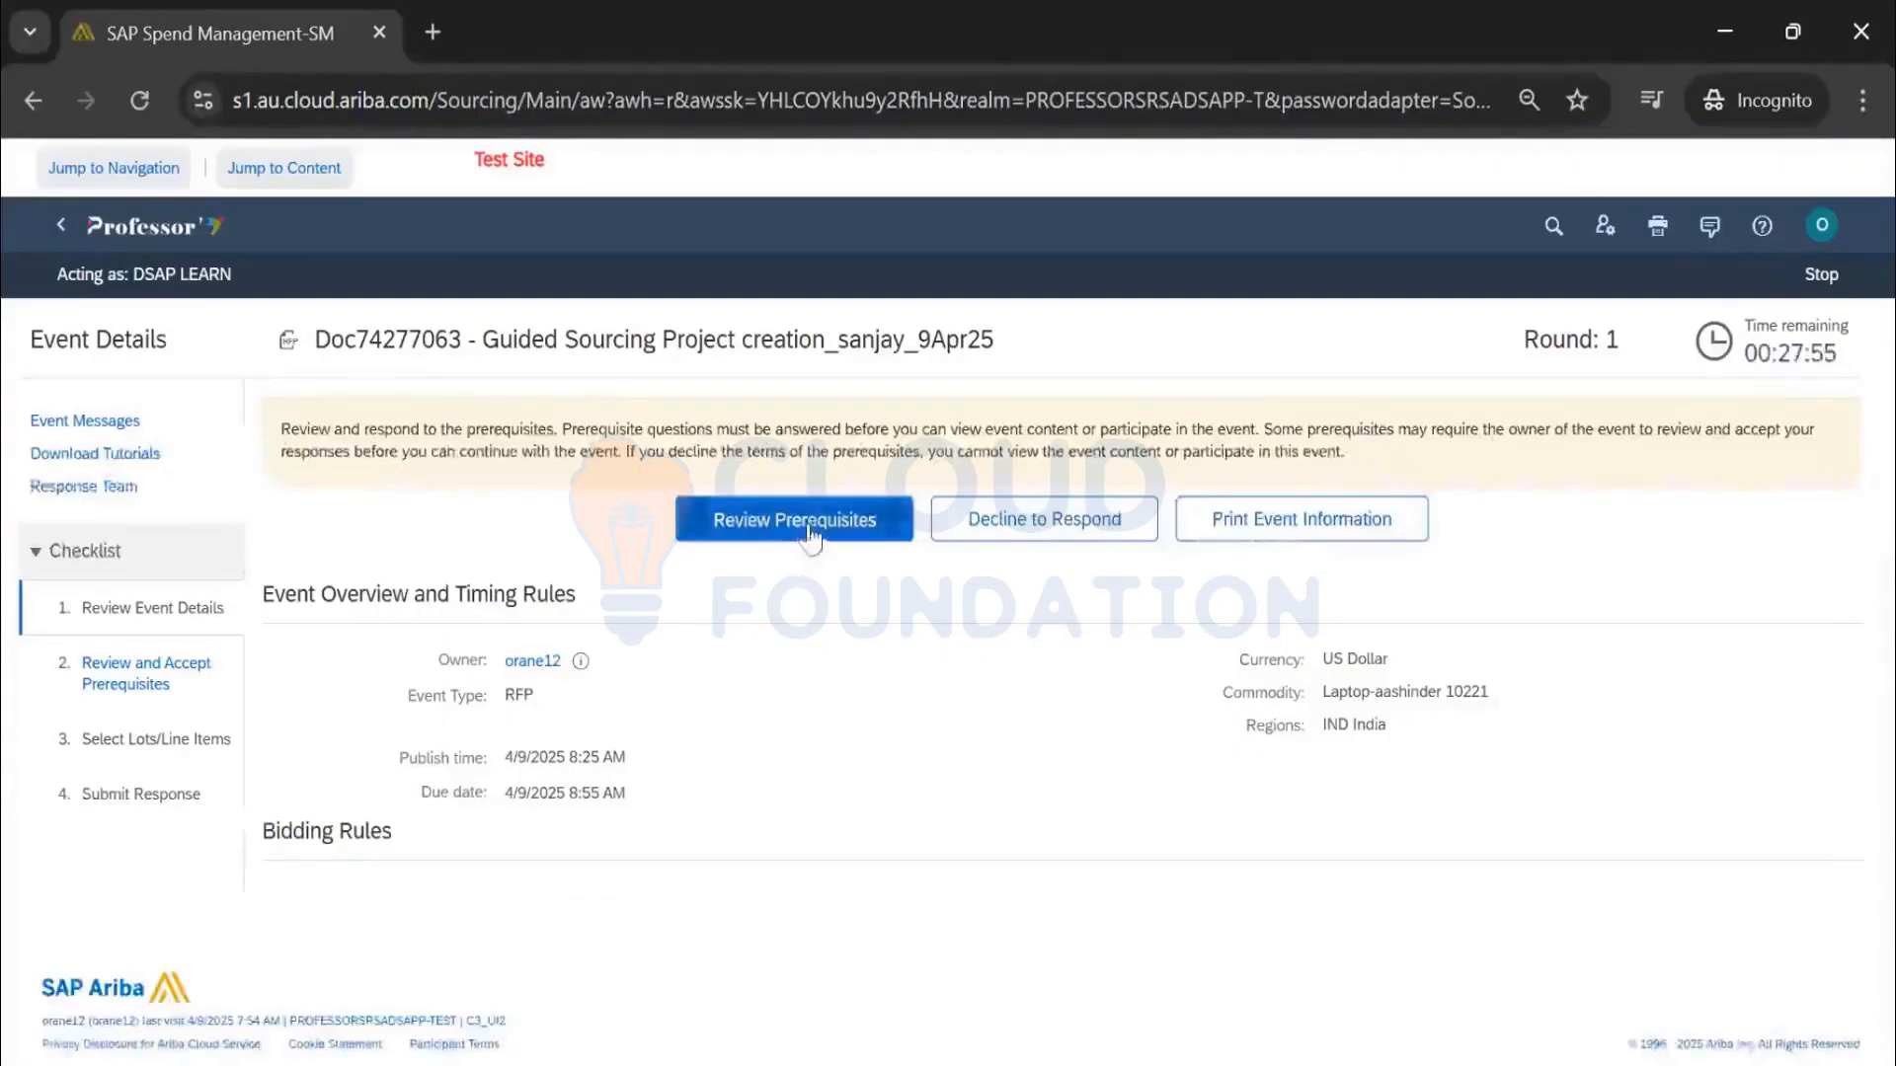
click(808, 532)
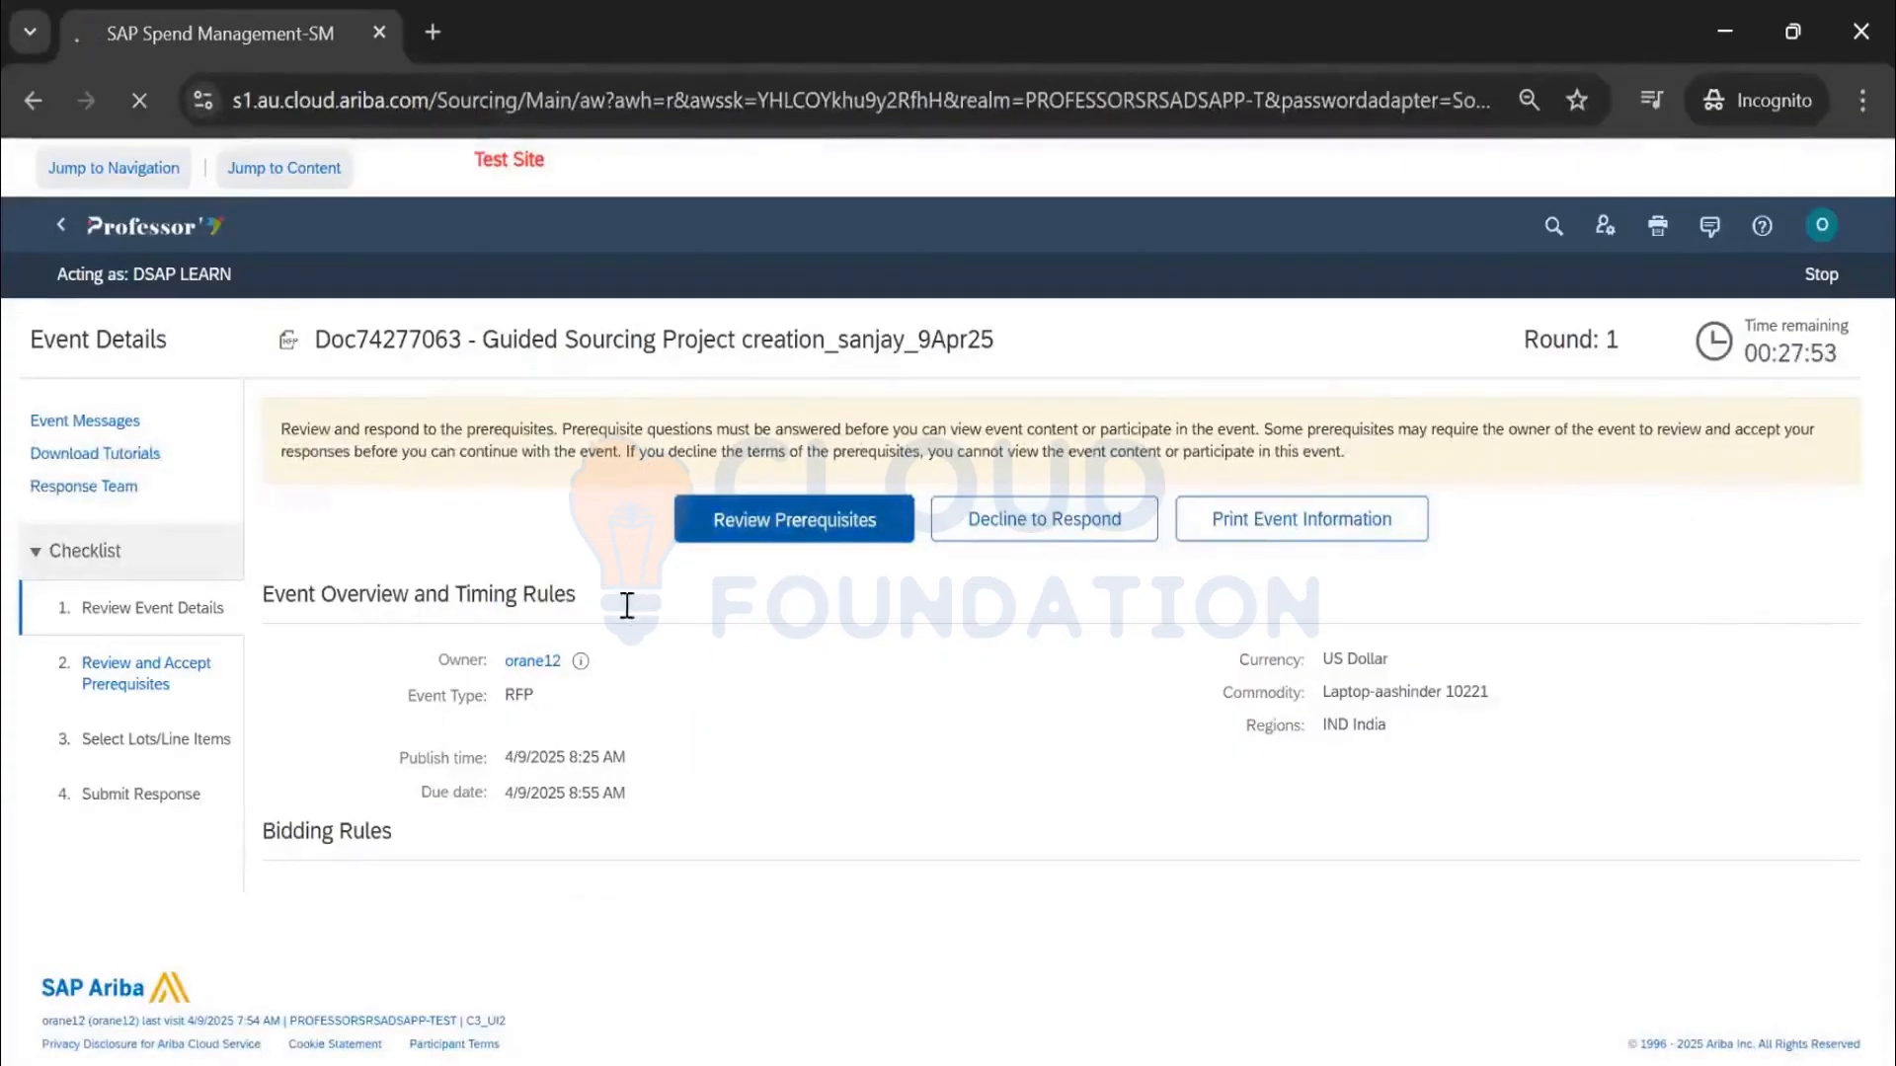
scroll(366, 723, down, 1)
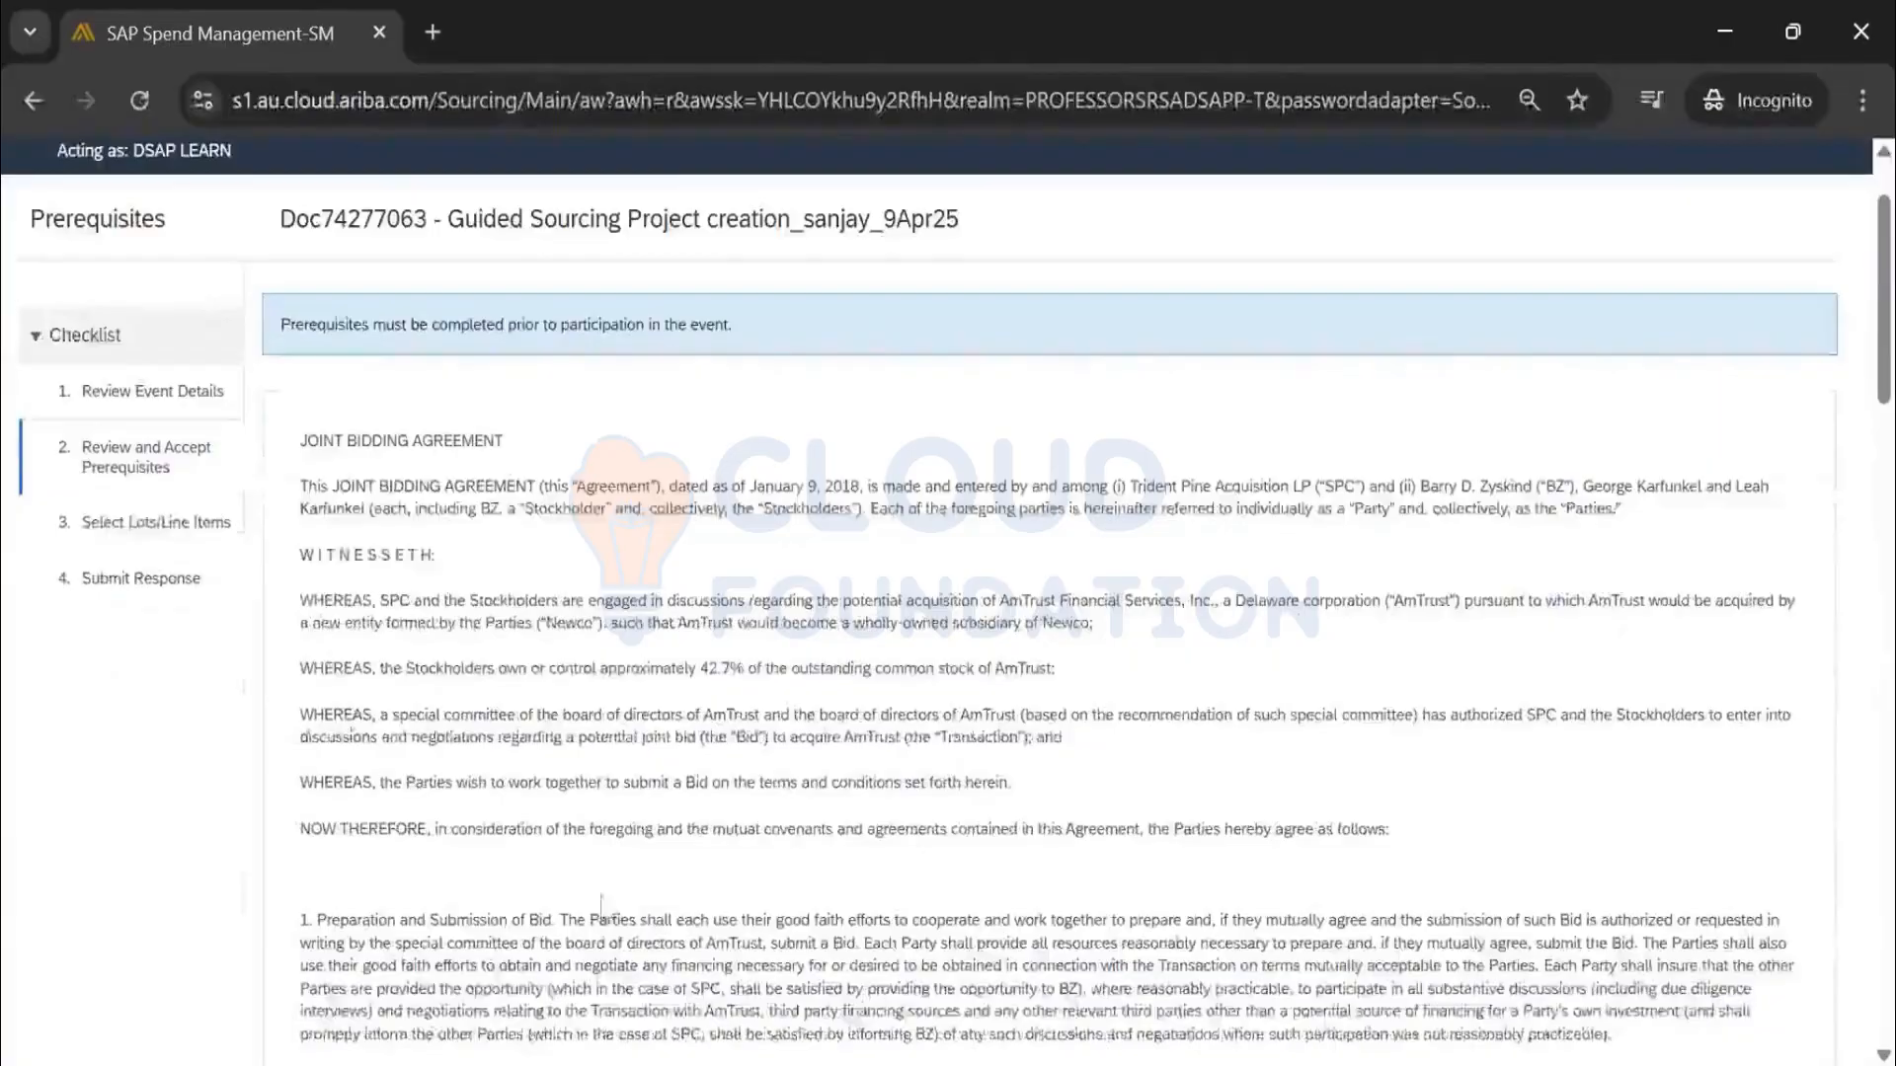
scroll(1044, 385, down, 10)
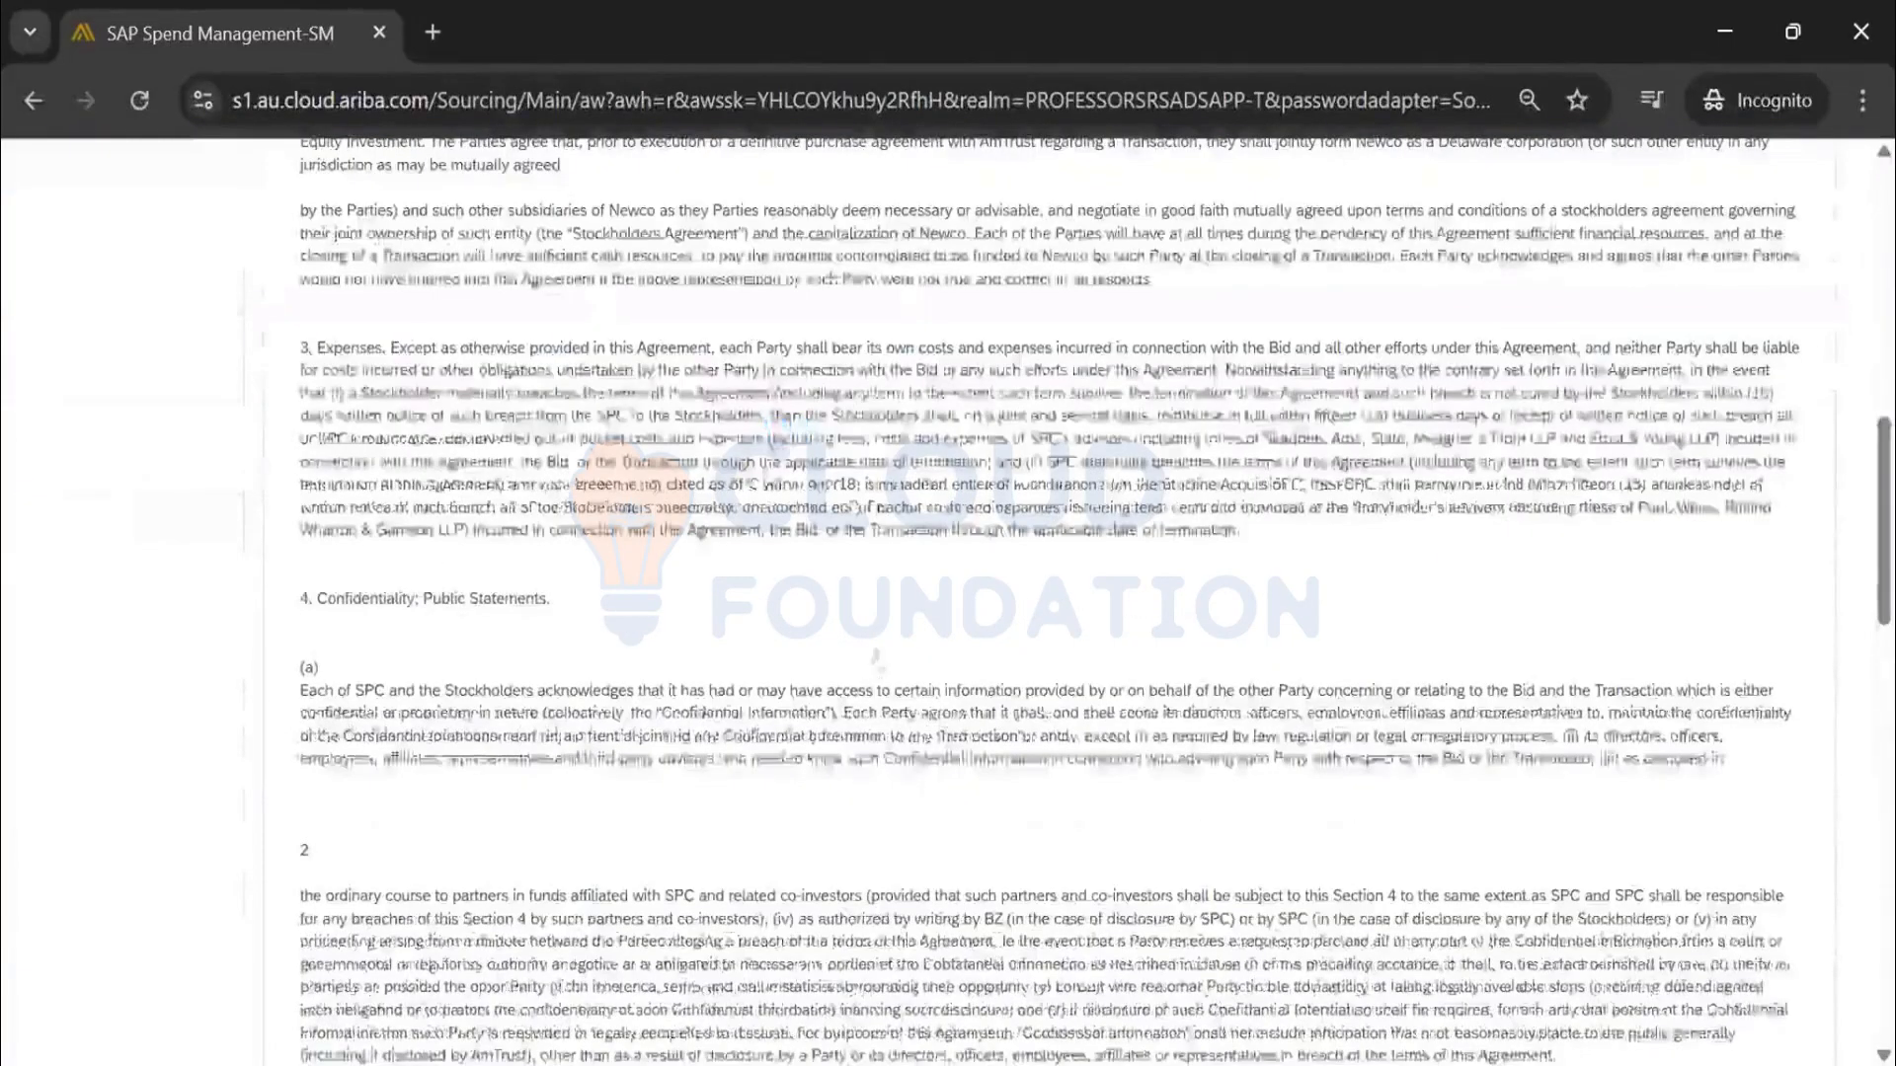
scroll(1044, 385, down, 5)
scroll(1043, 387, down, 6)
click(281, 741)
click(1632, 889)
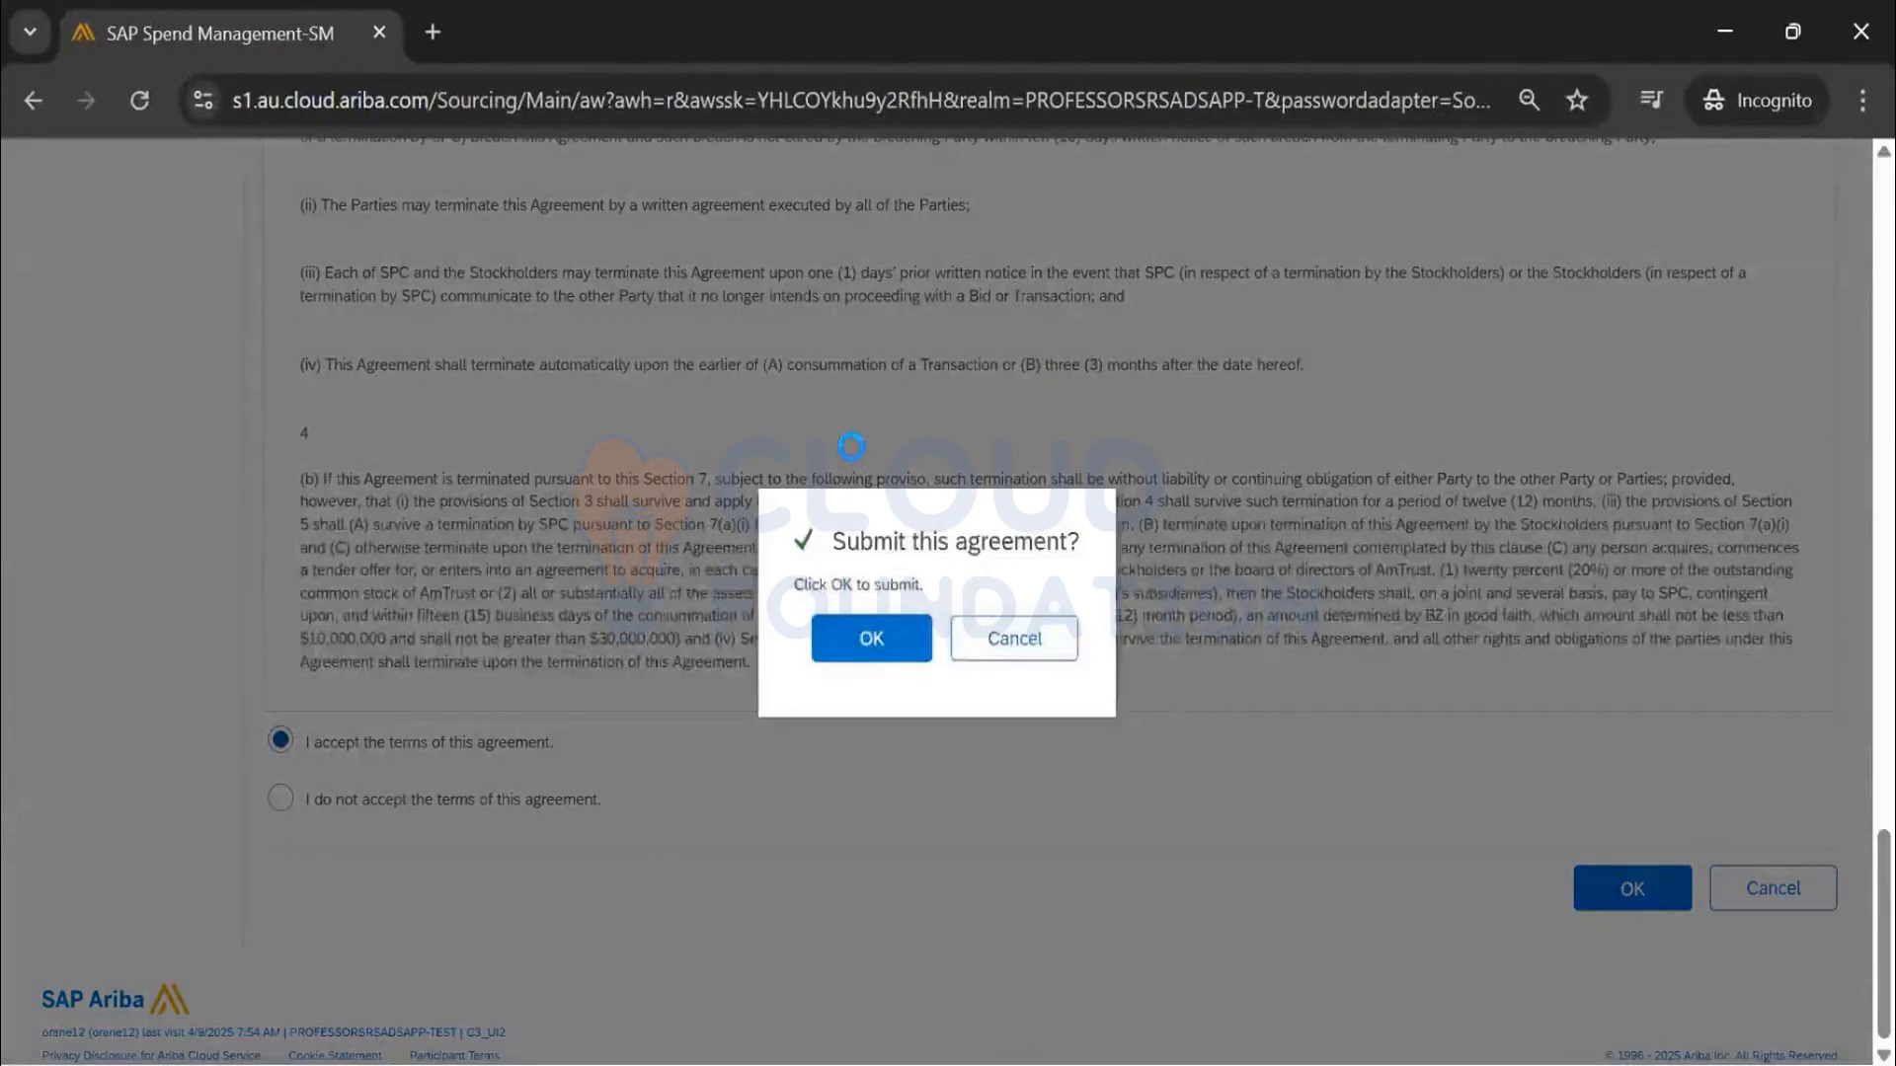
key(Return)
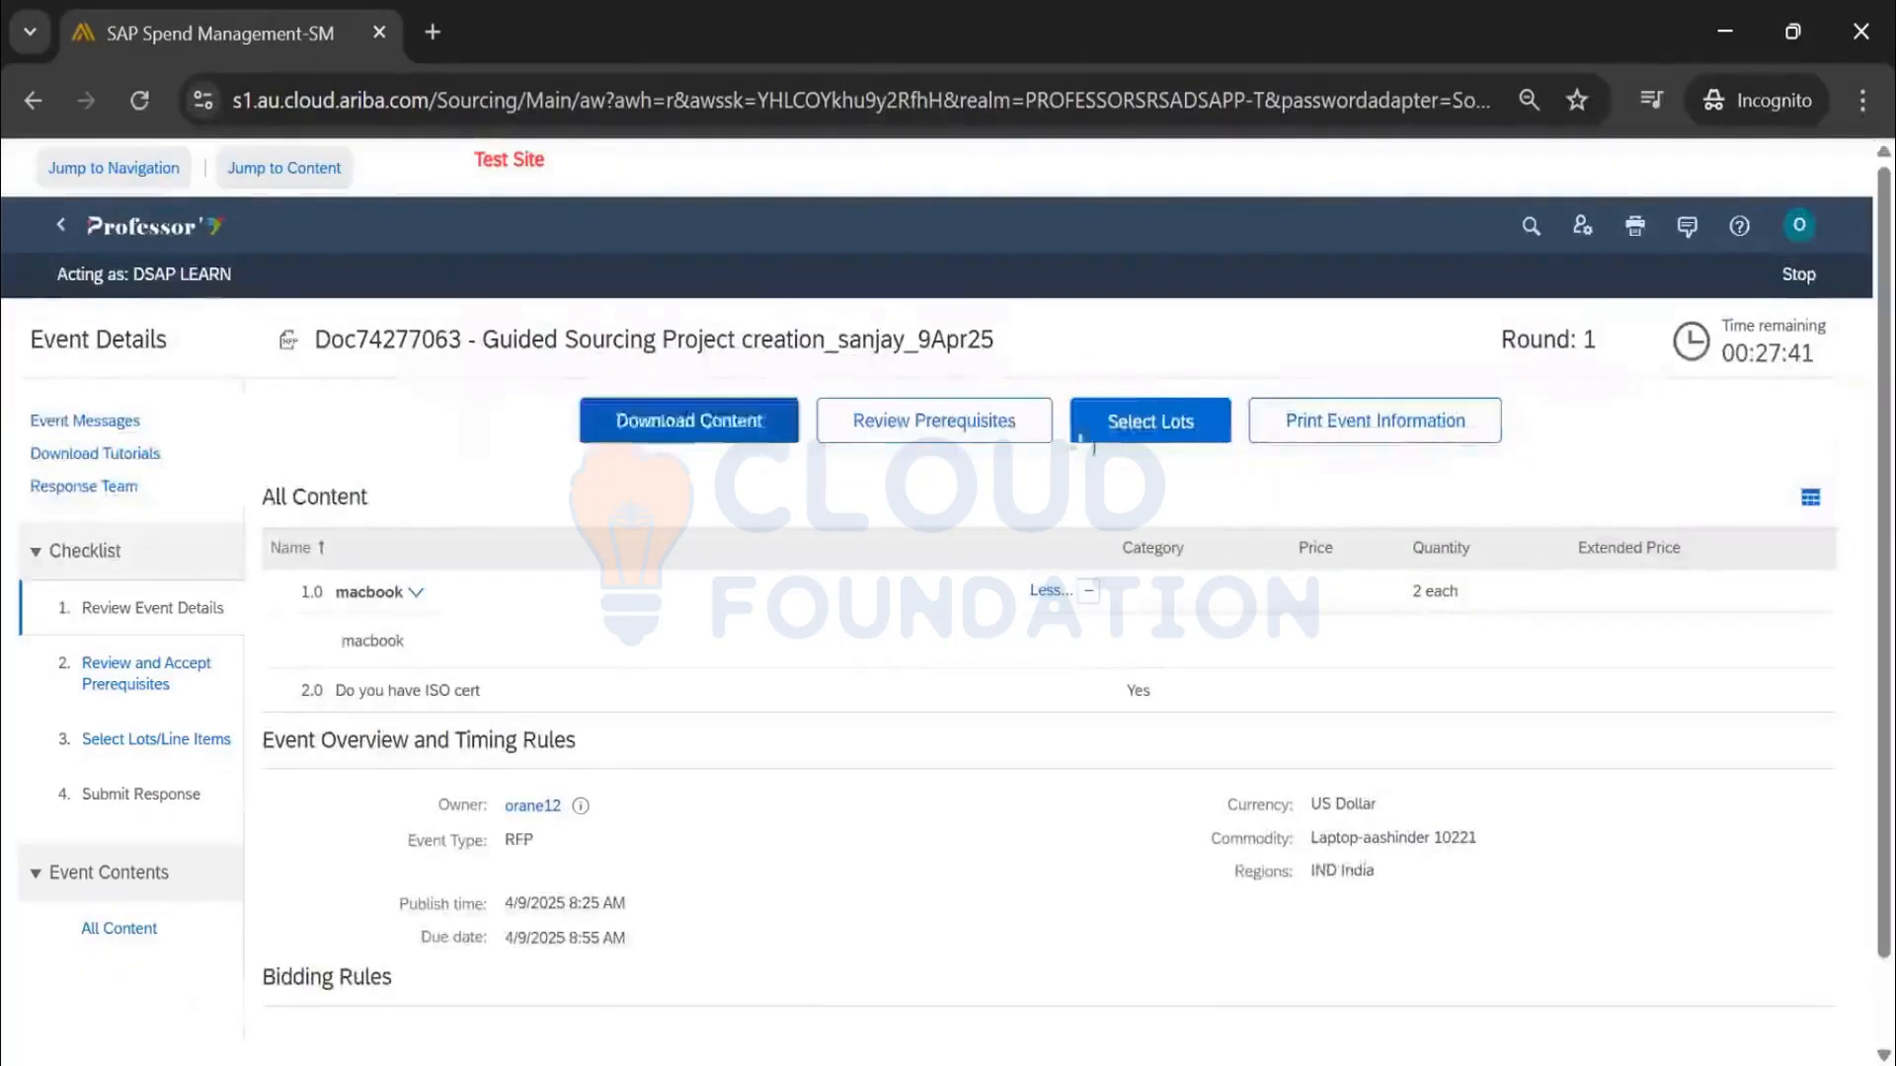
Select and confirm the macbook lot for bidding
click(1091, 434)
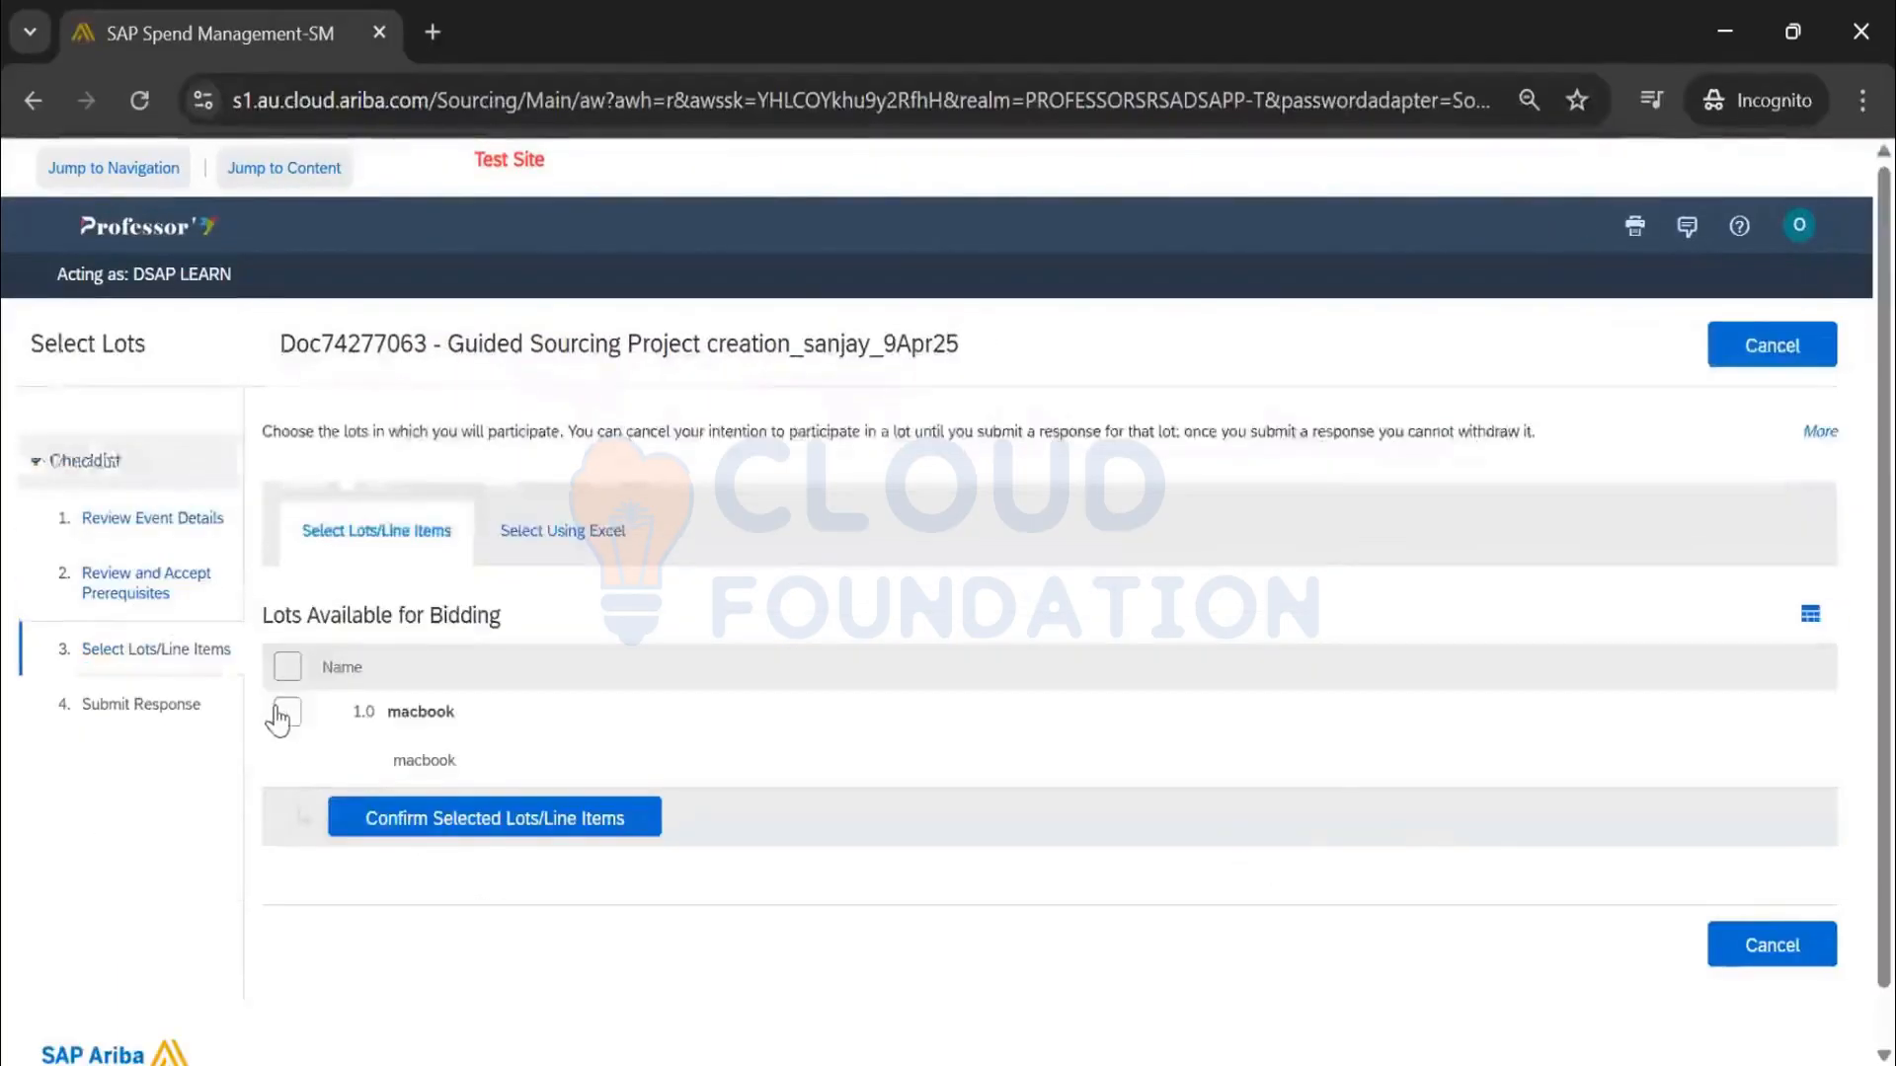
click(286, 713)
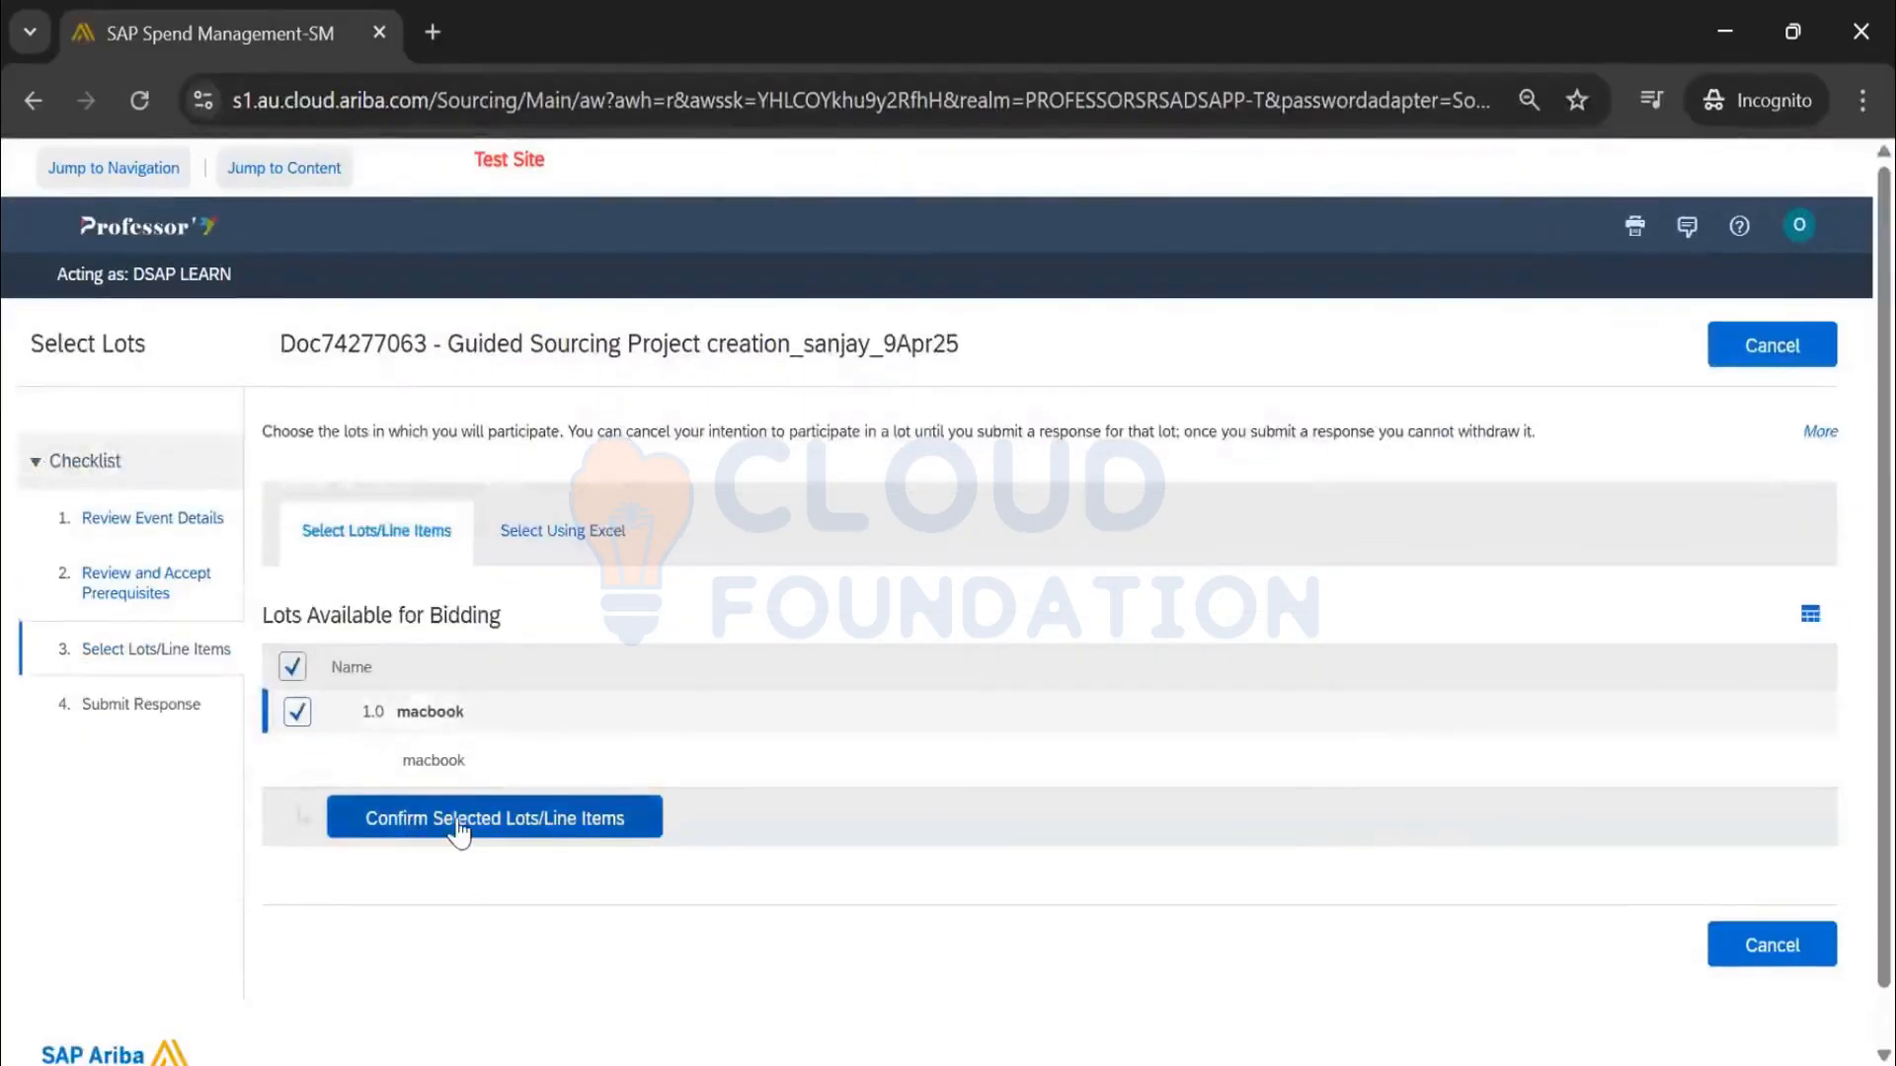
click(460, 828)
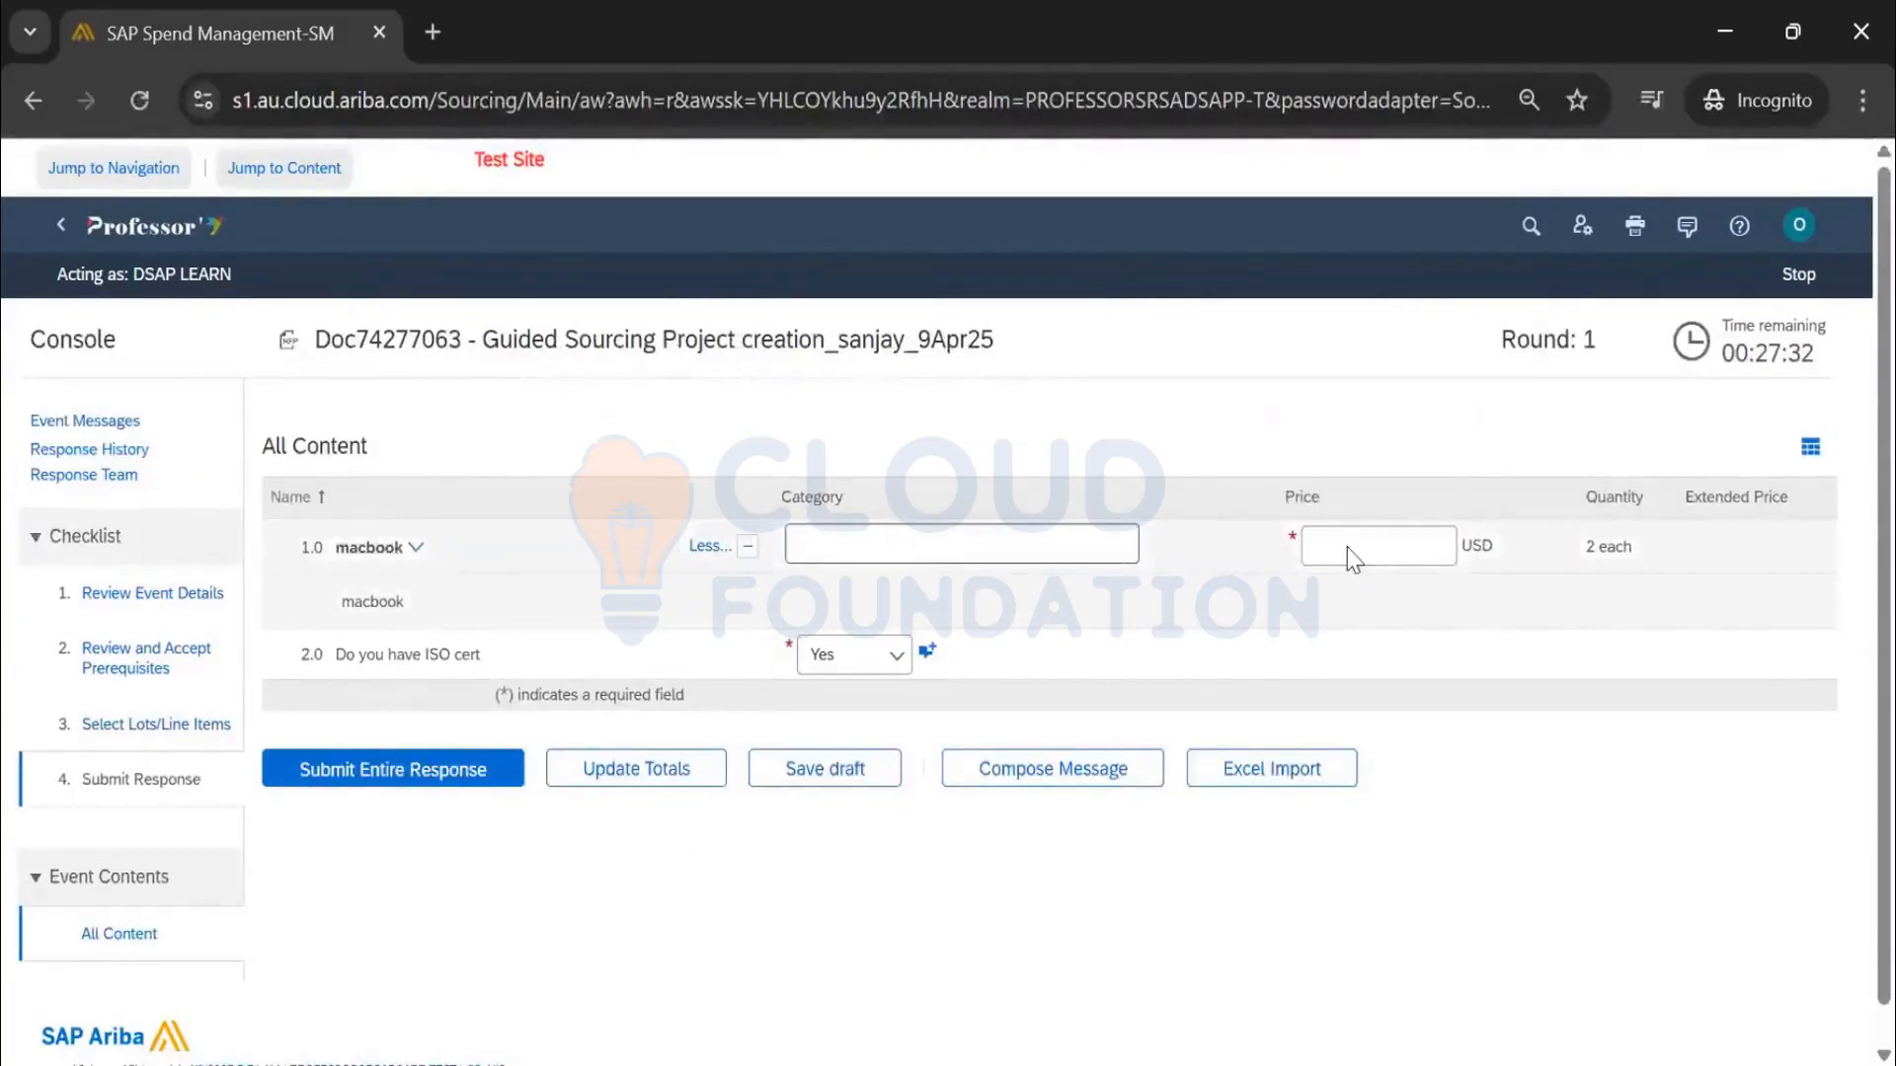
Answer Yes to ISO cert, enter a macbook price of 1500, update totals and try submitting
click(844, 659)
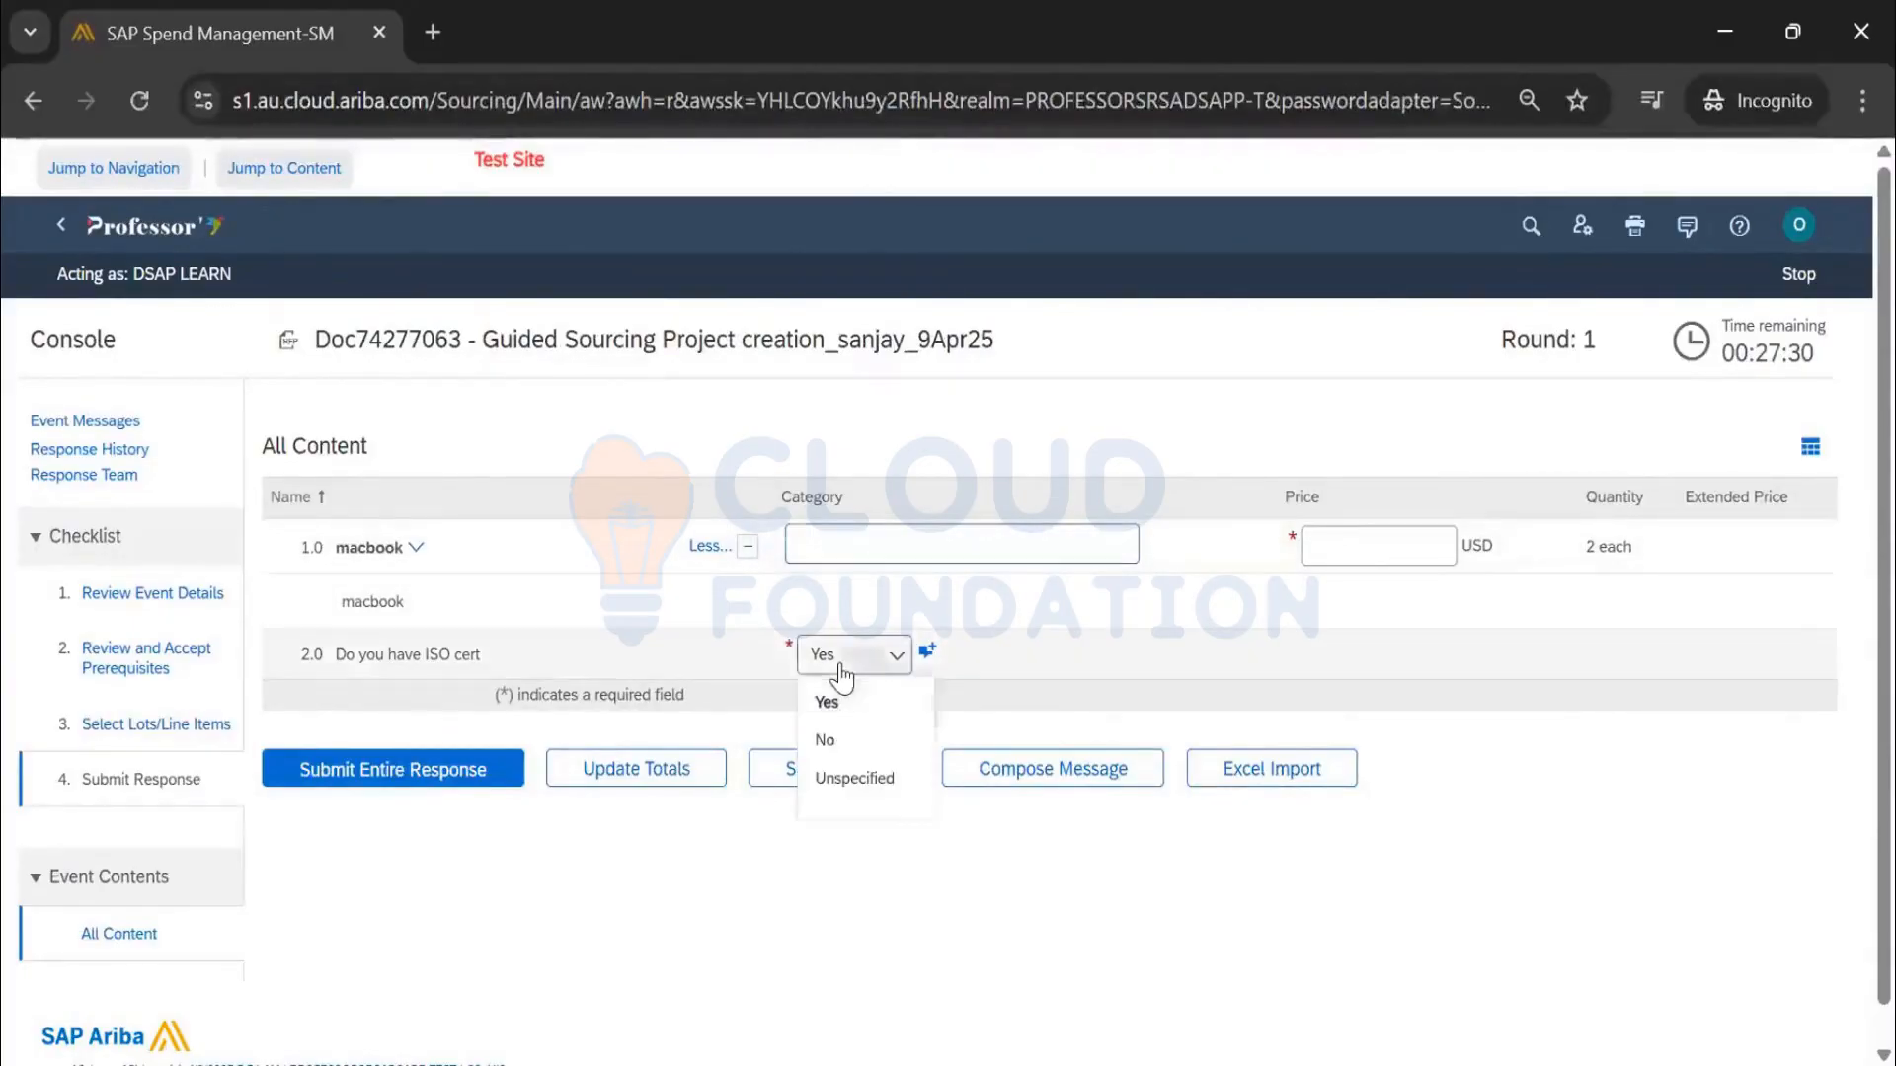
click(887, 550)
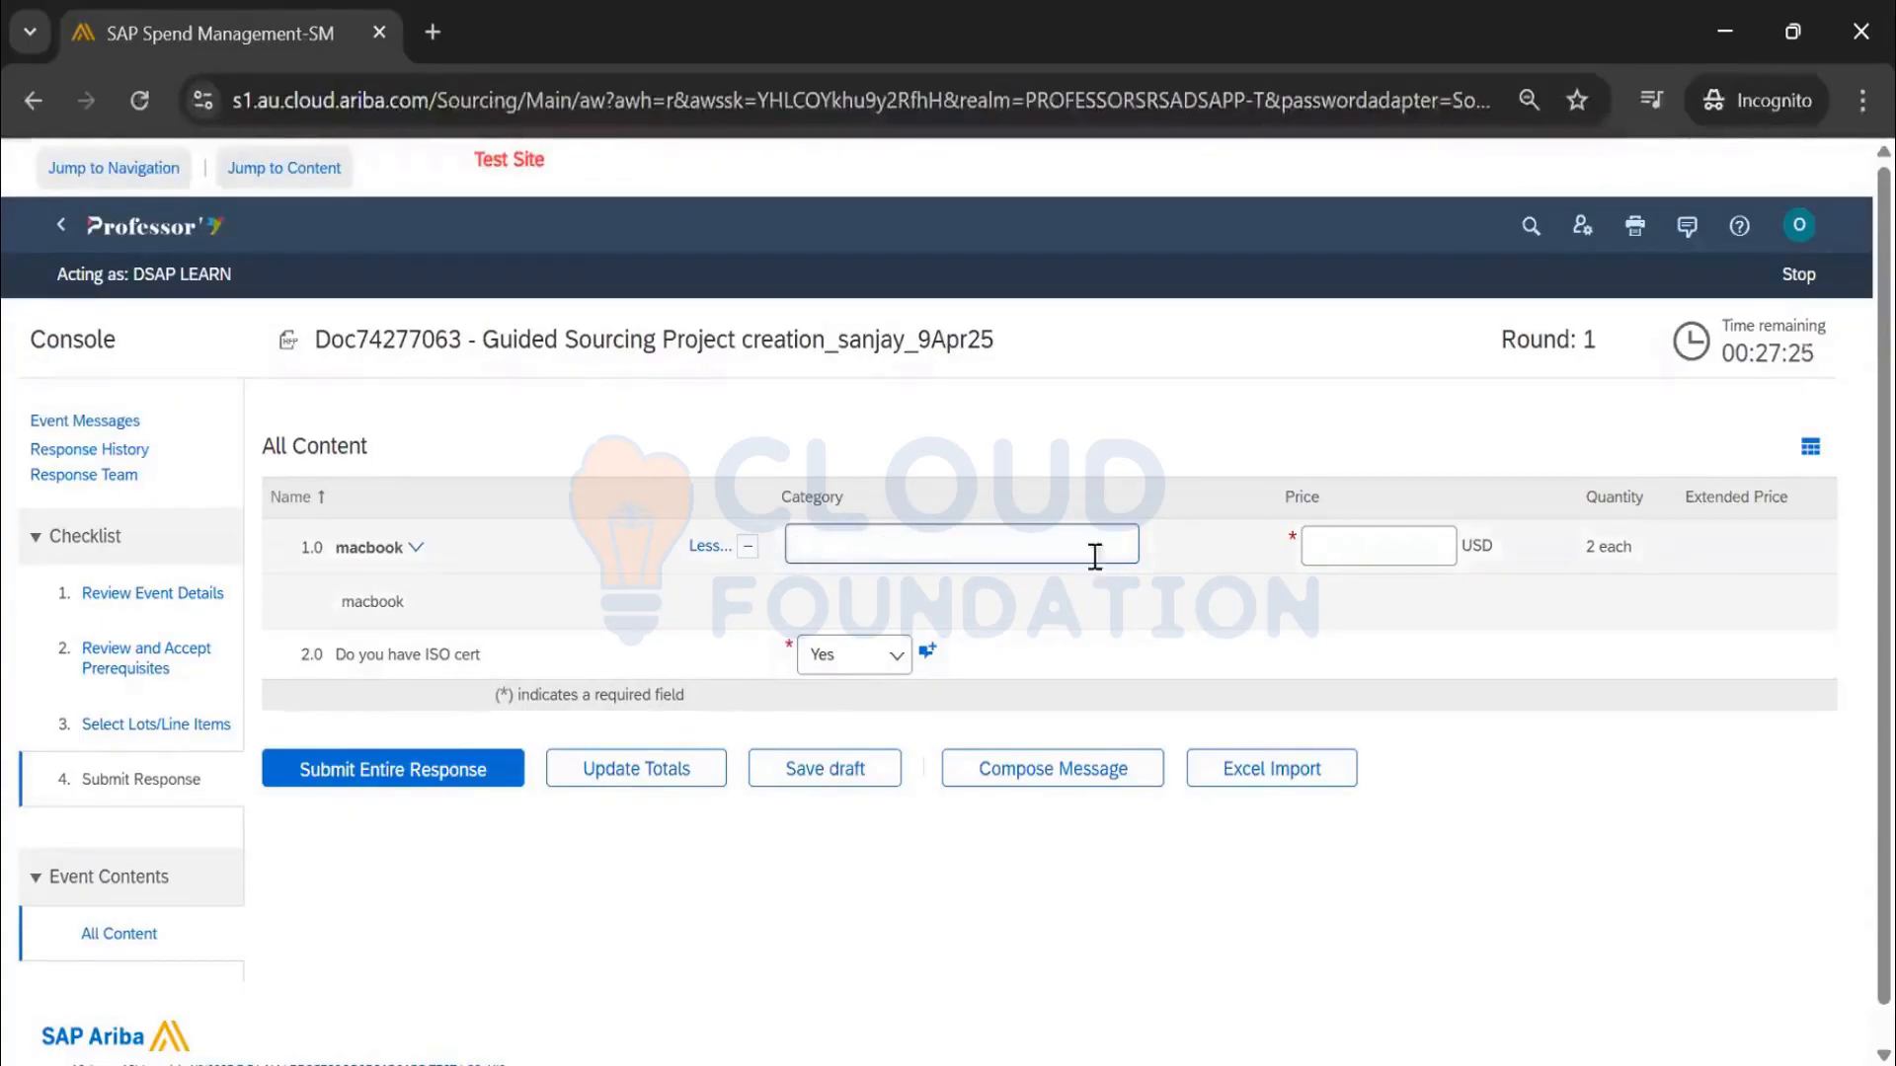
click(1349, 554)
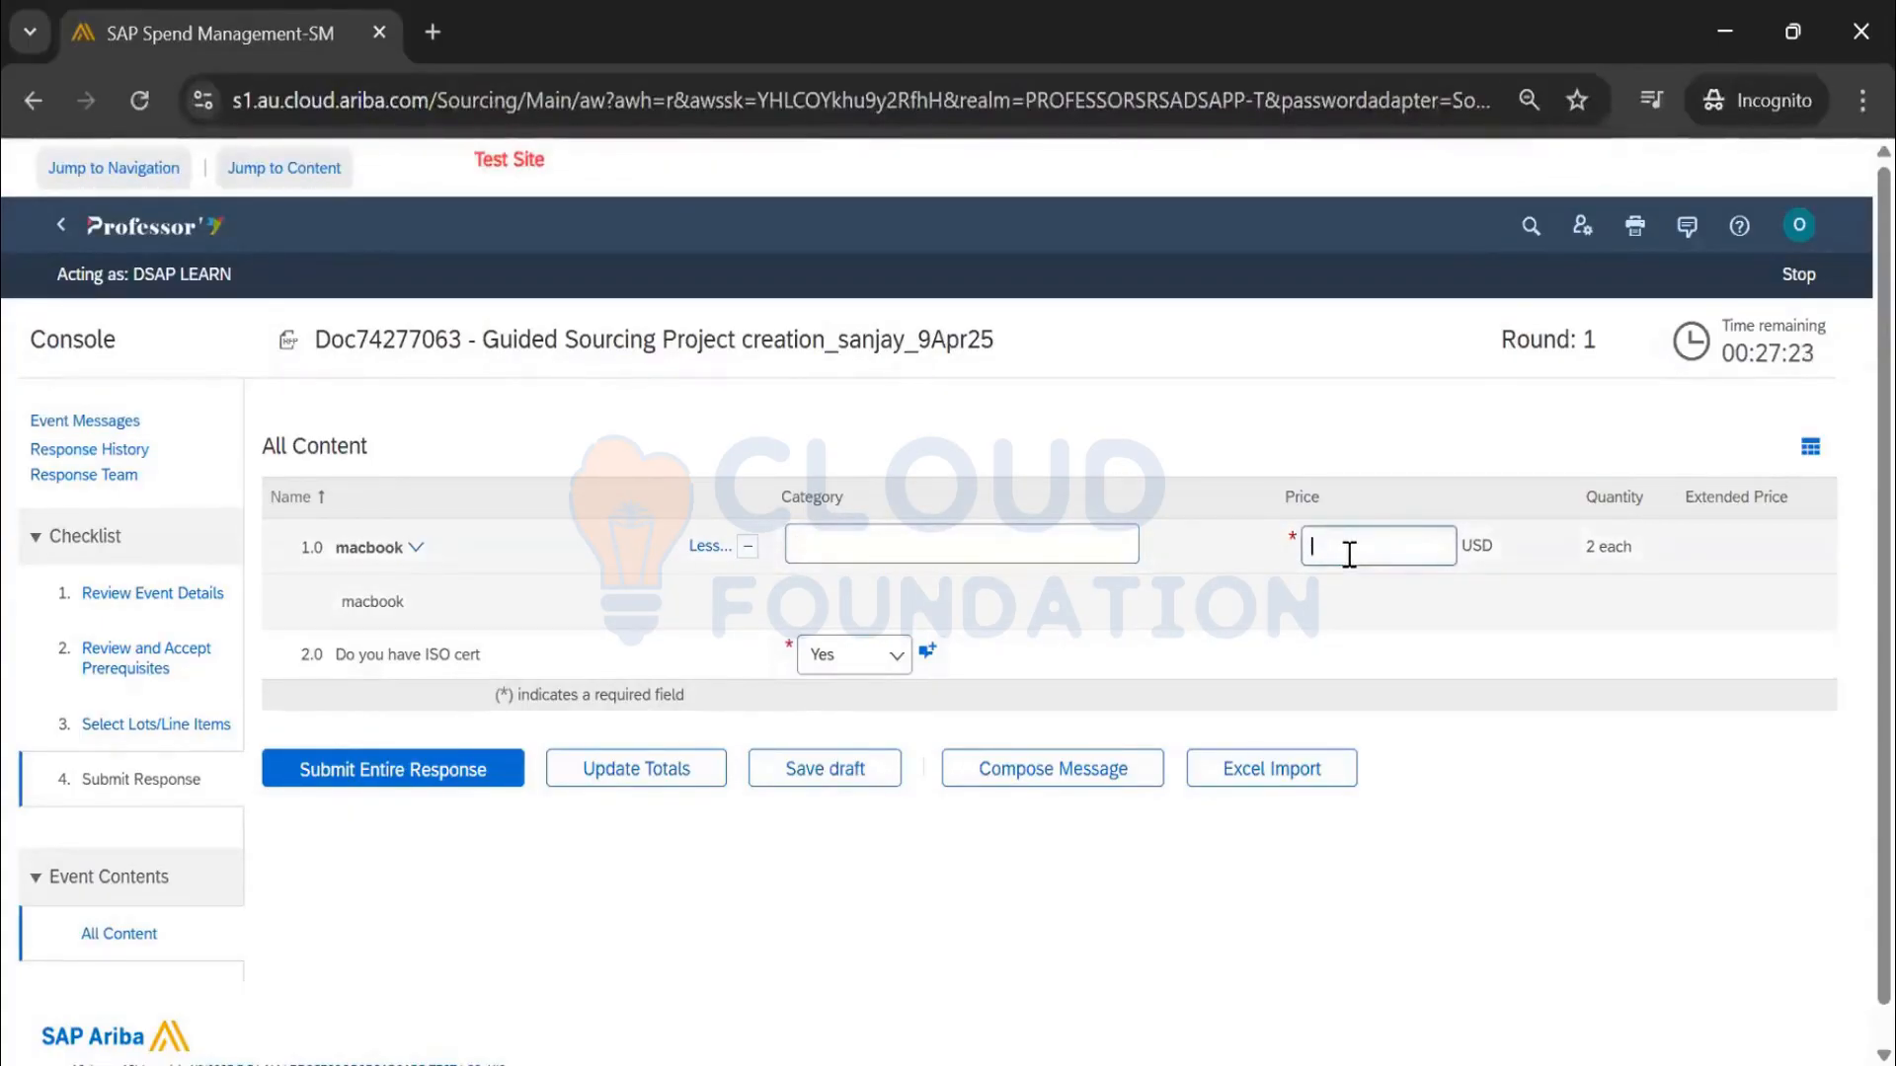
text(1500)
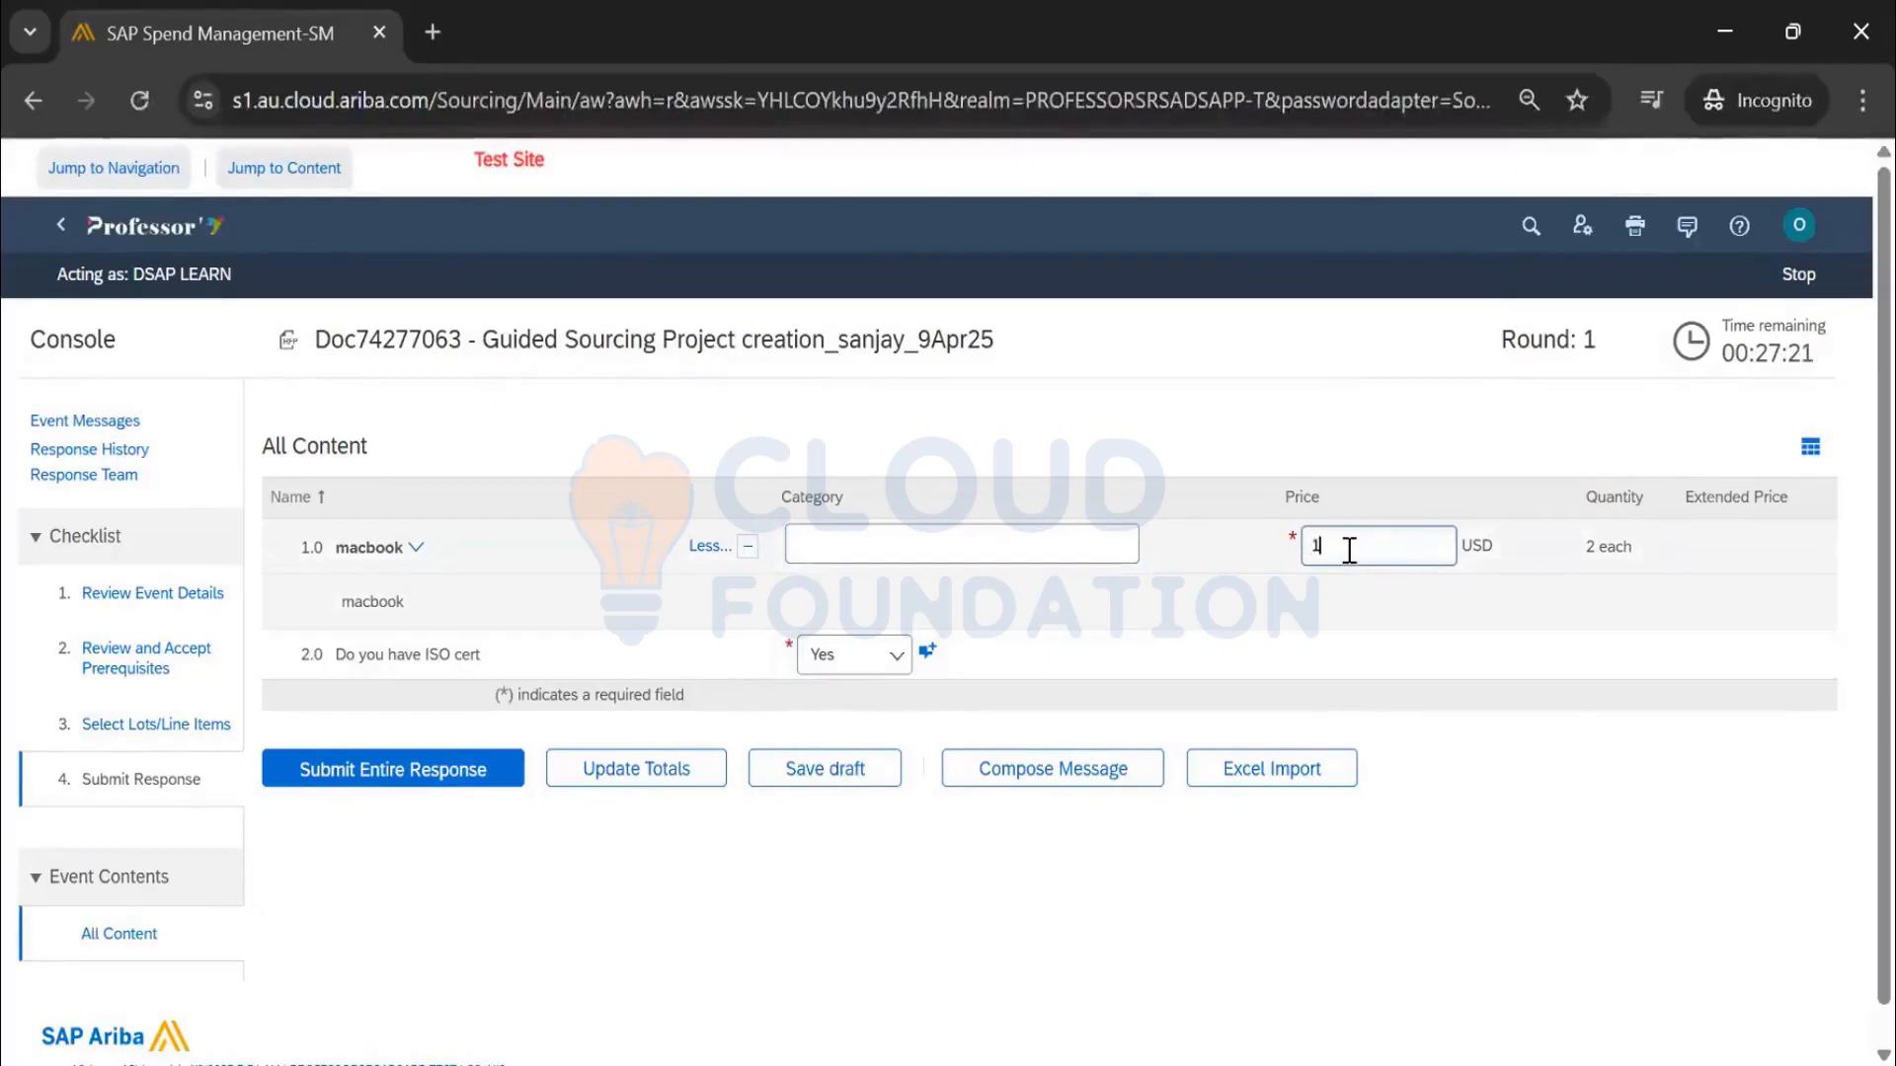
click(616, 773)
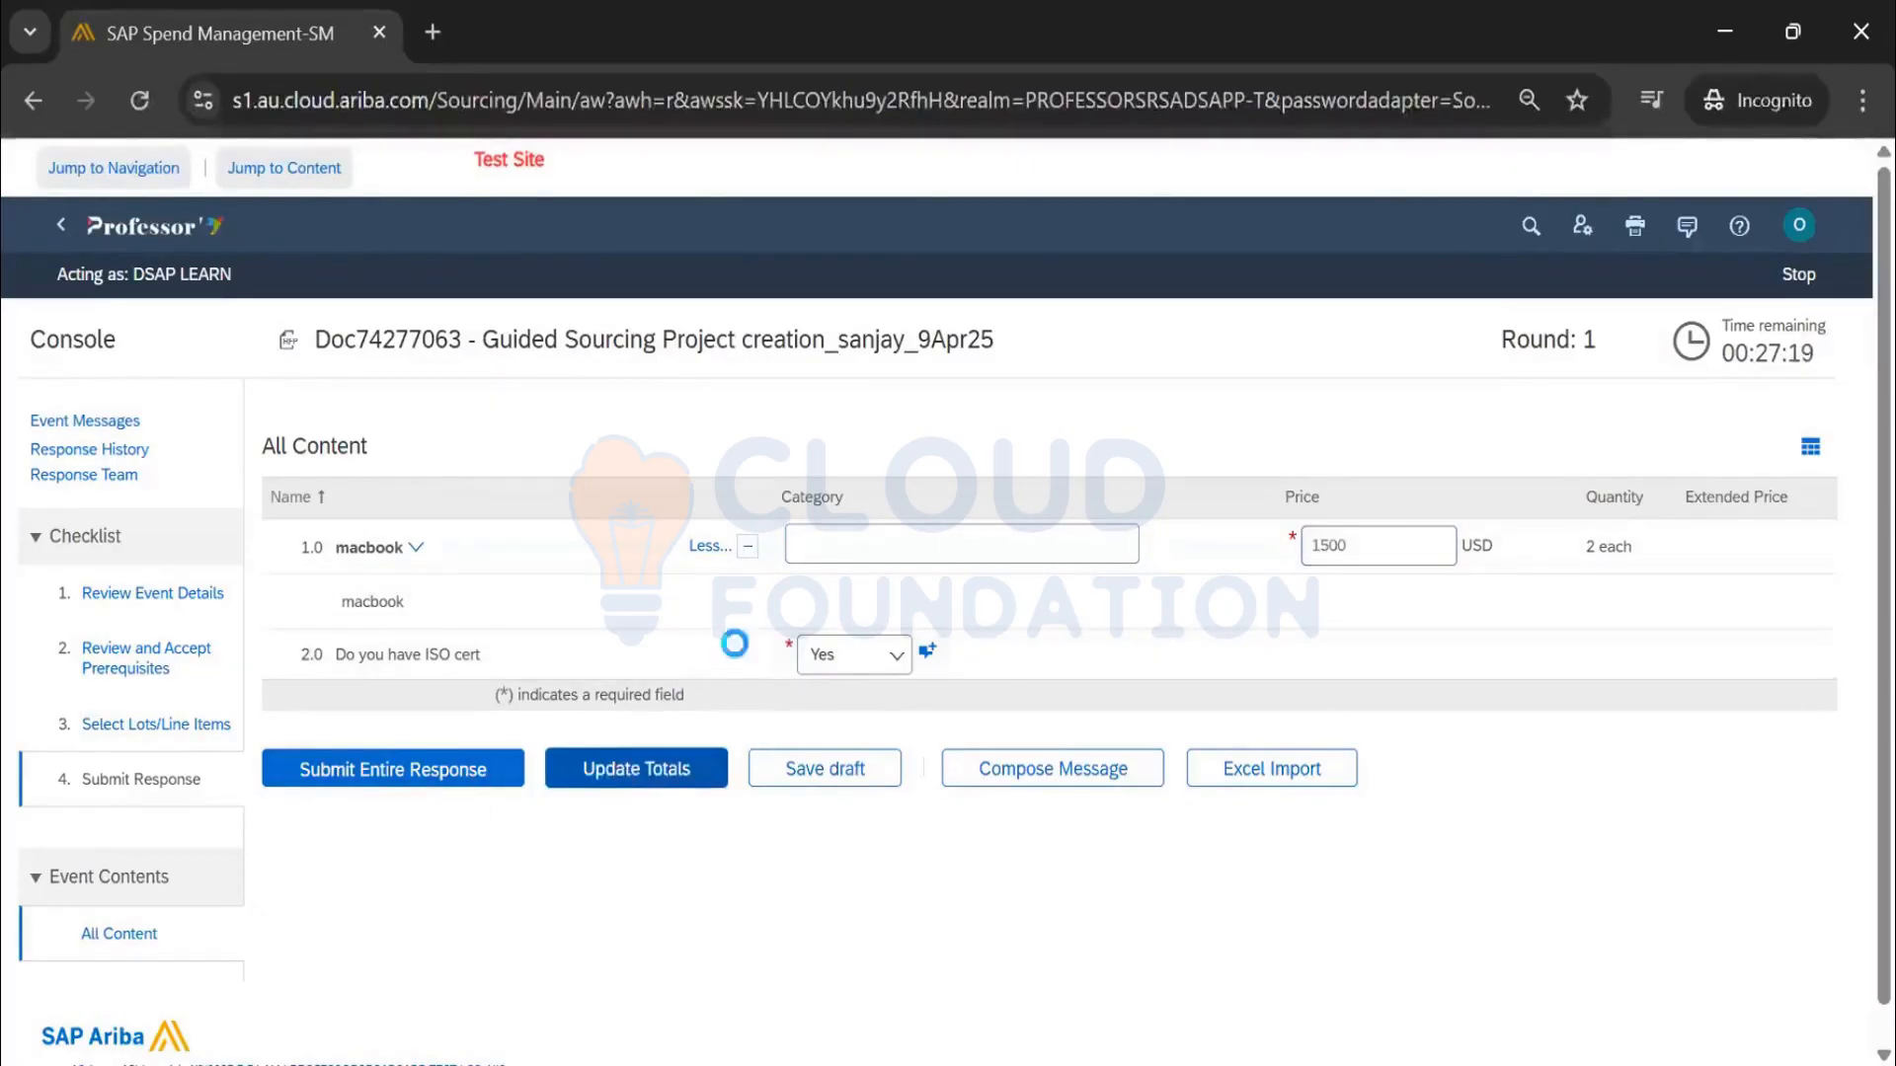
click(410, 770)
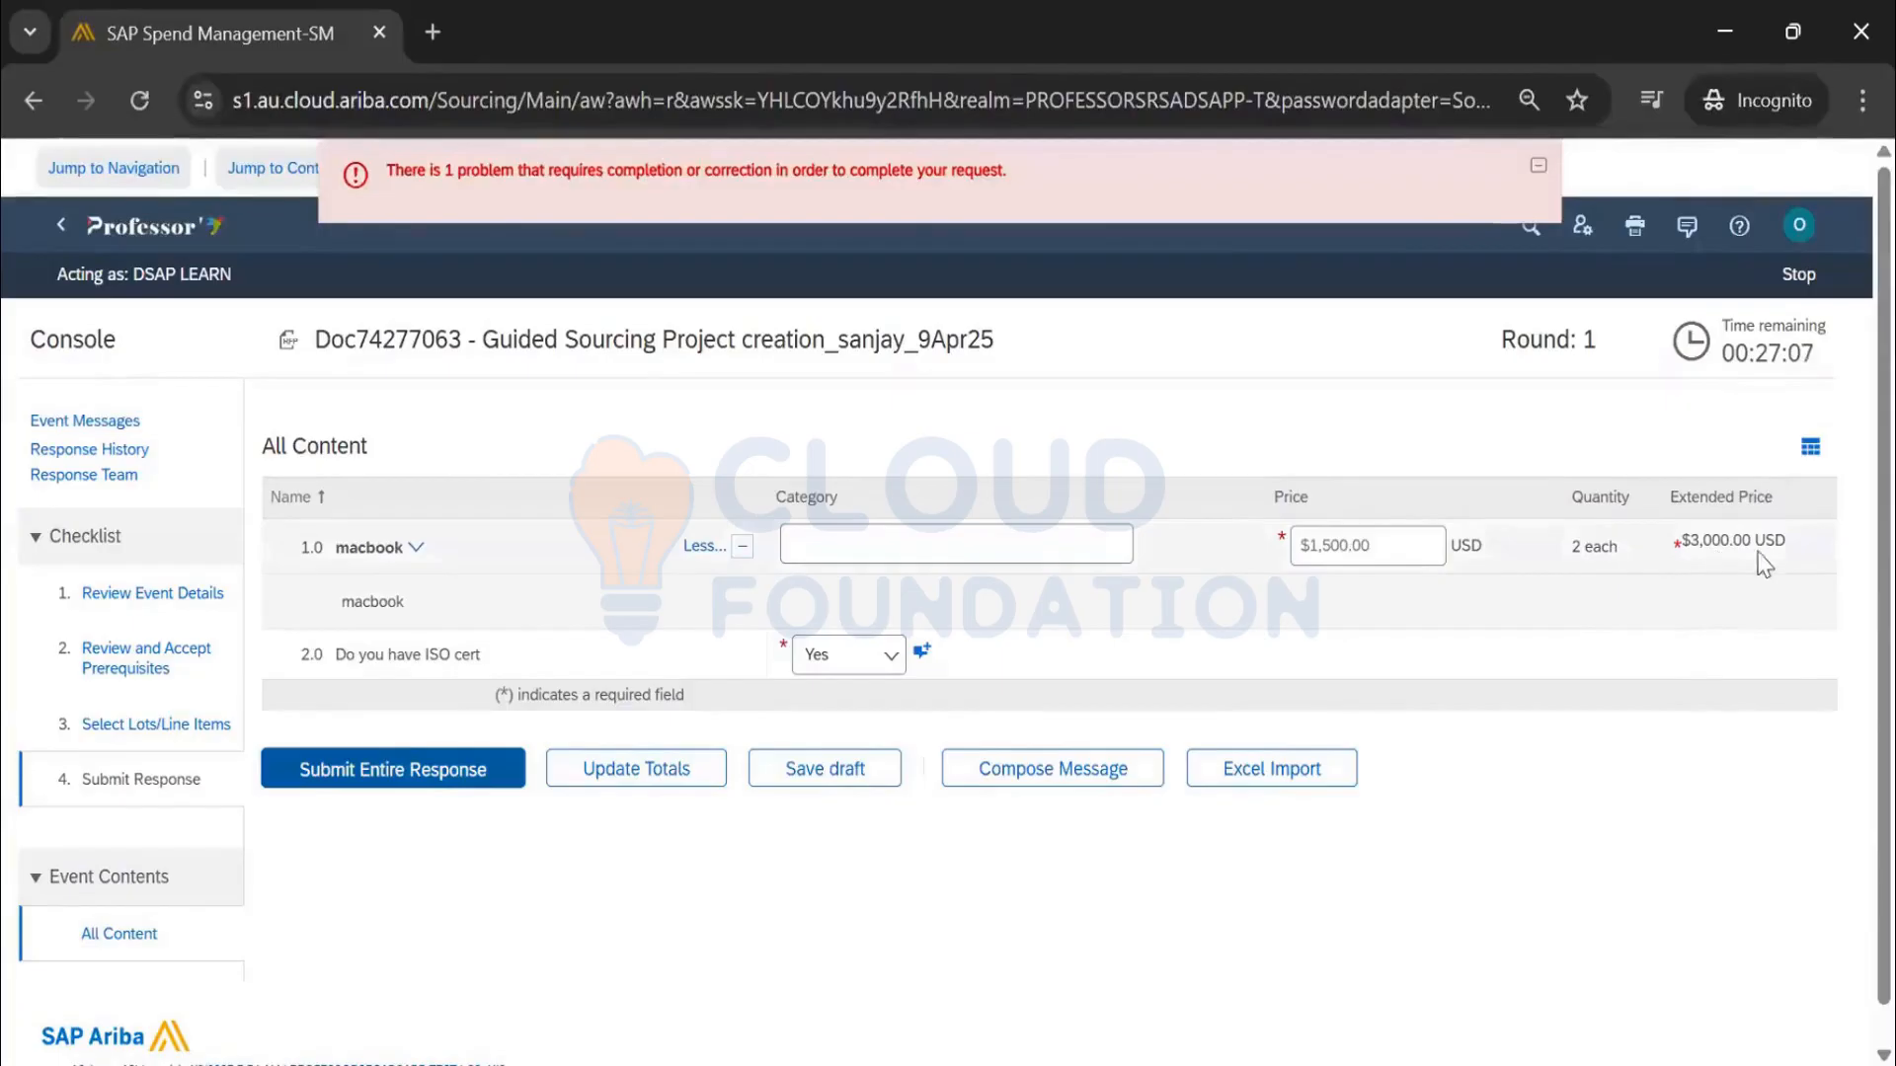
Change the macbook price to 98 after the ceiling error, update totals to $196 and submit
triple_click(1426, 553)
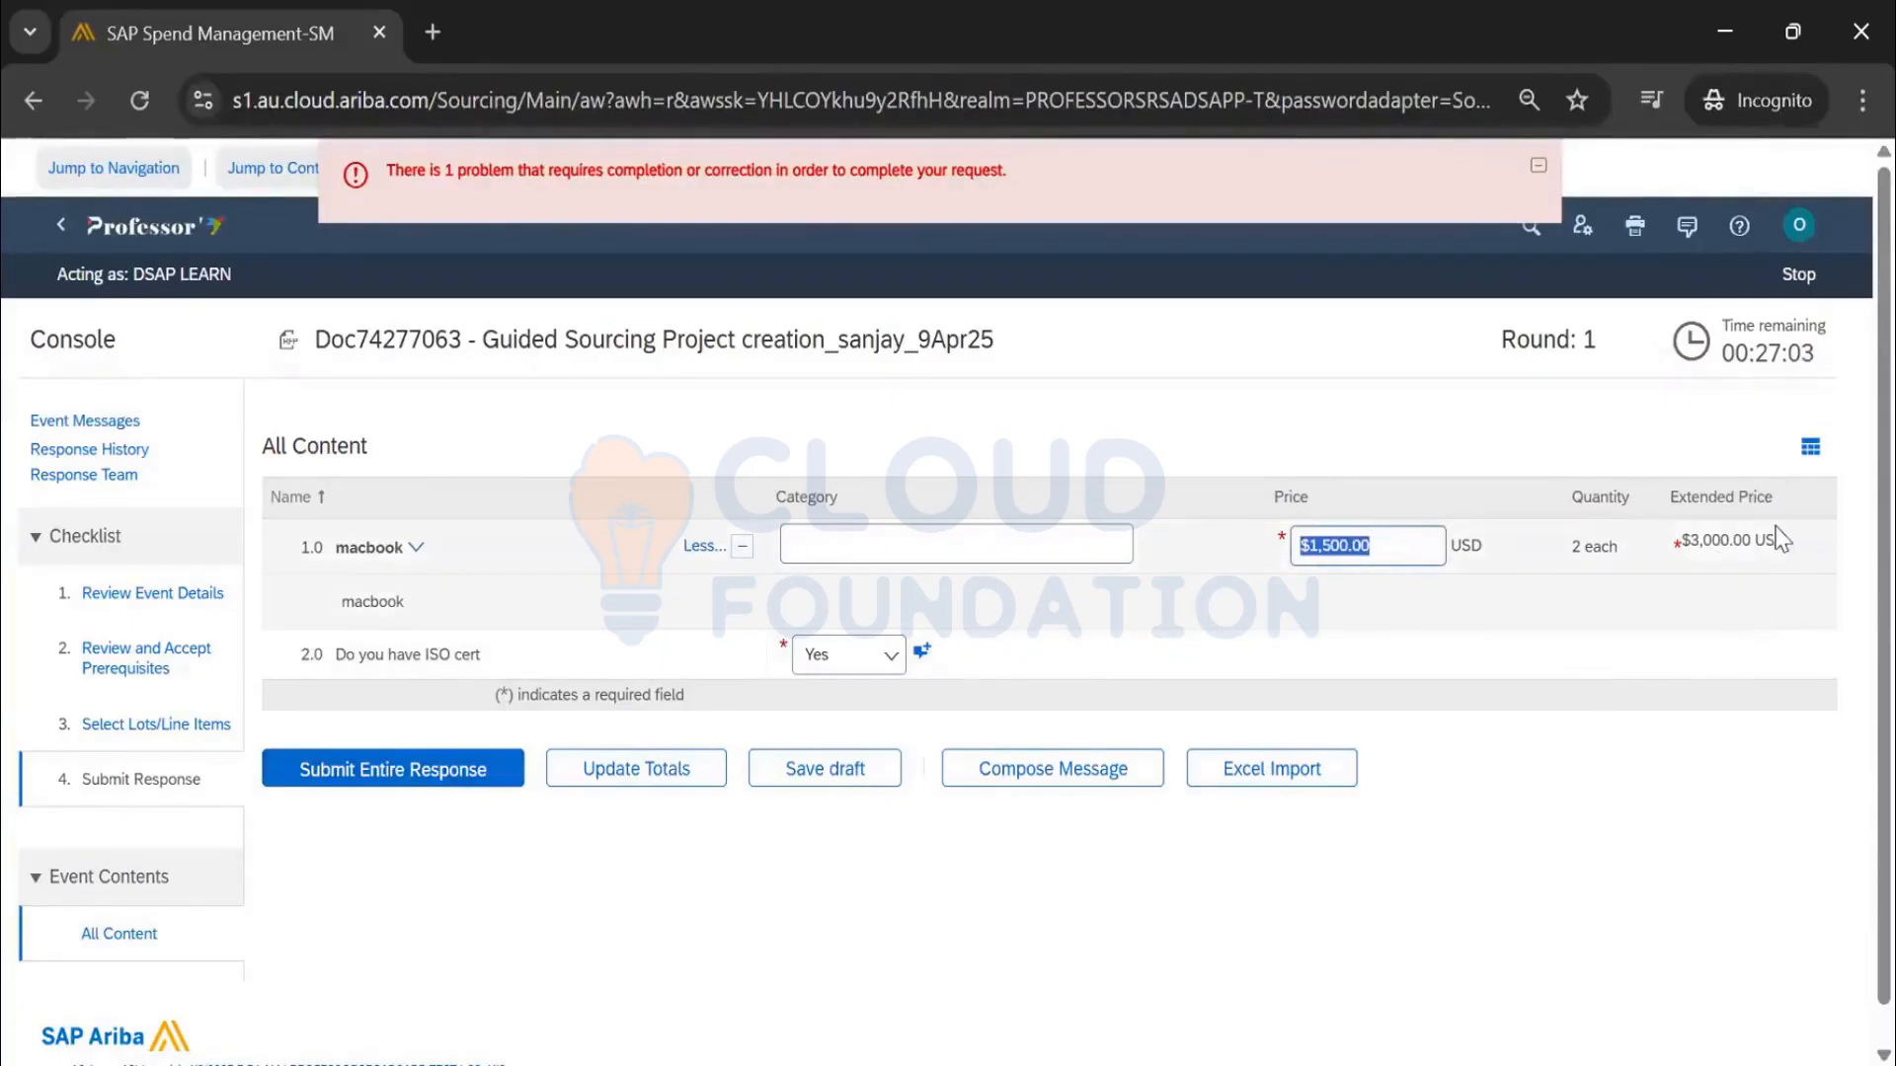
mouse_move(1679, 548)
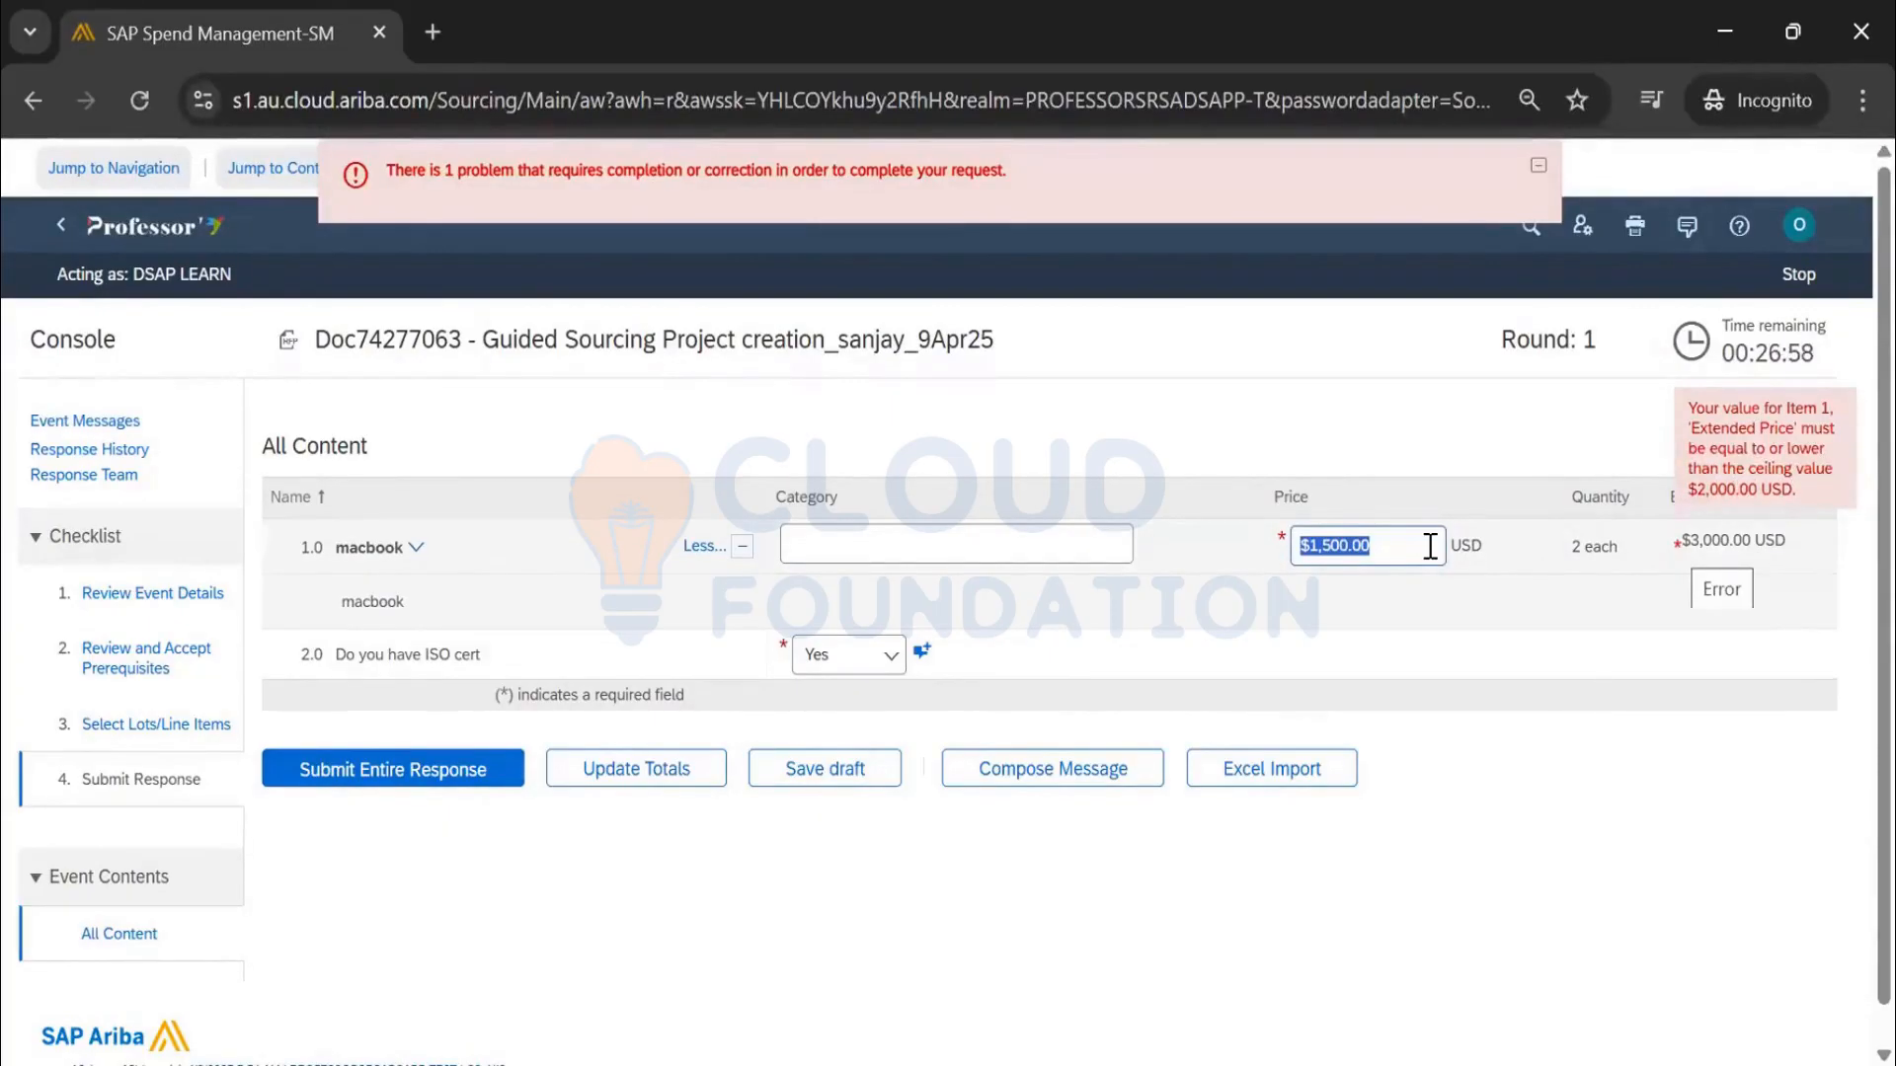
text(98)
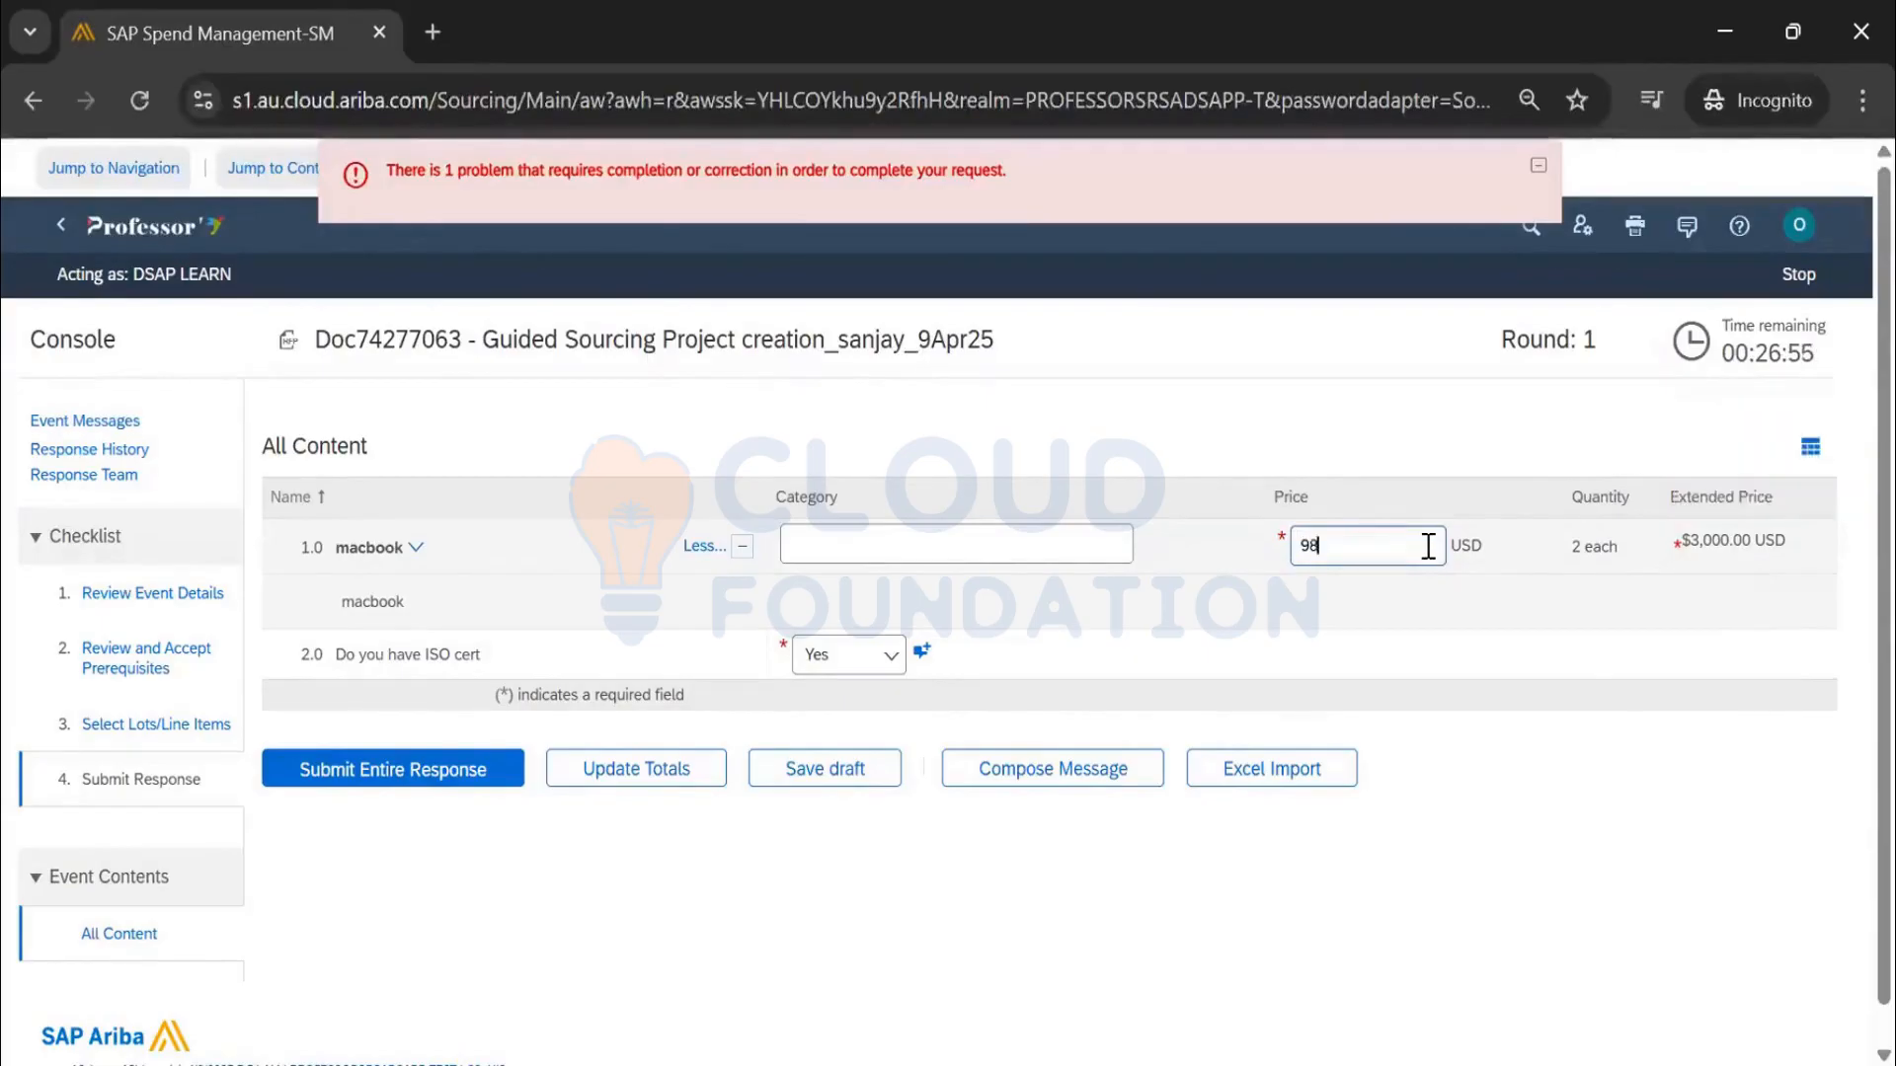
click(606, 772)
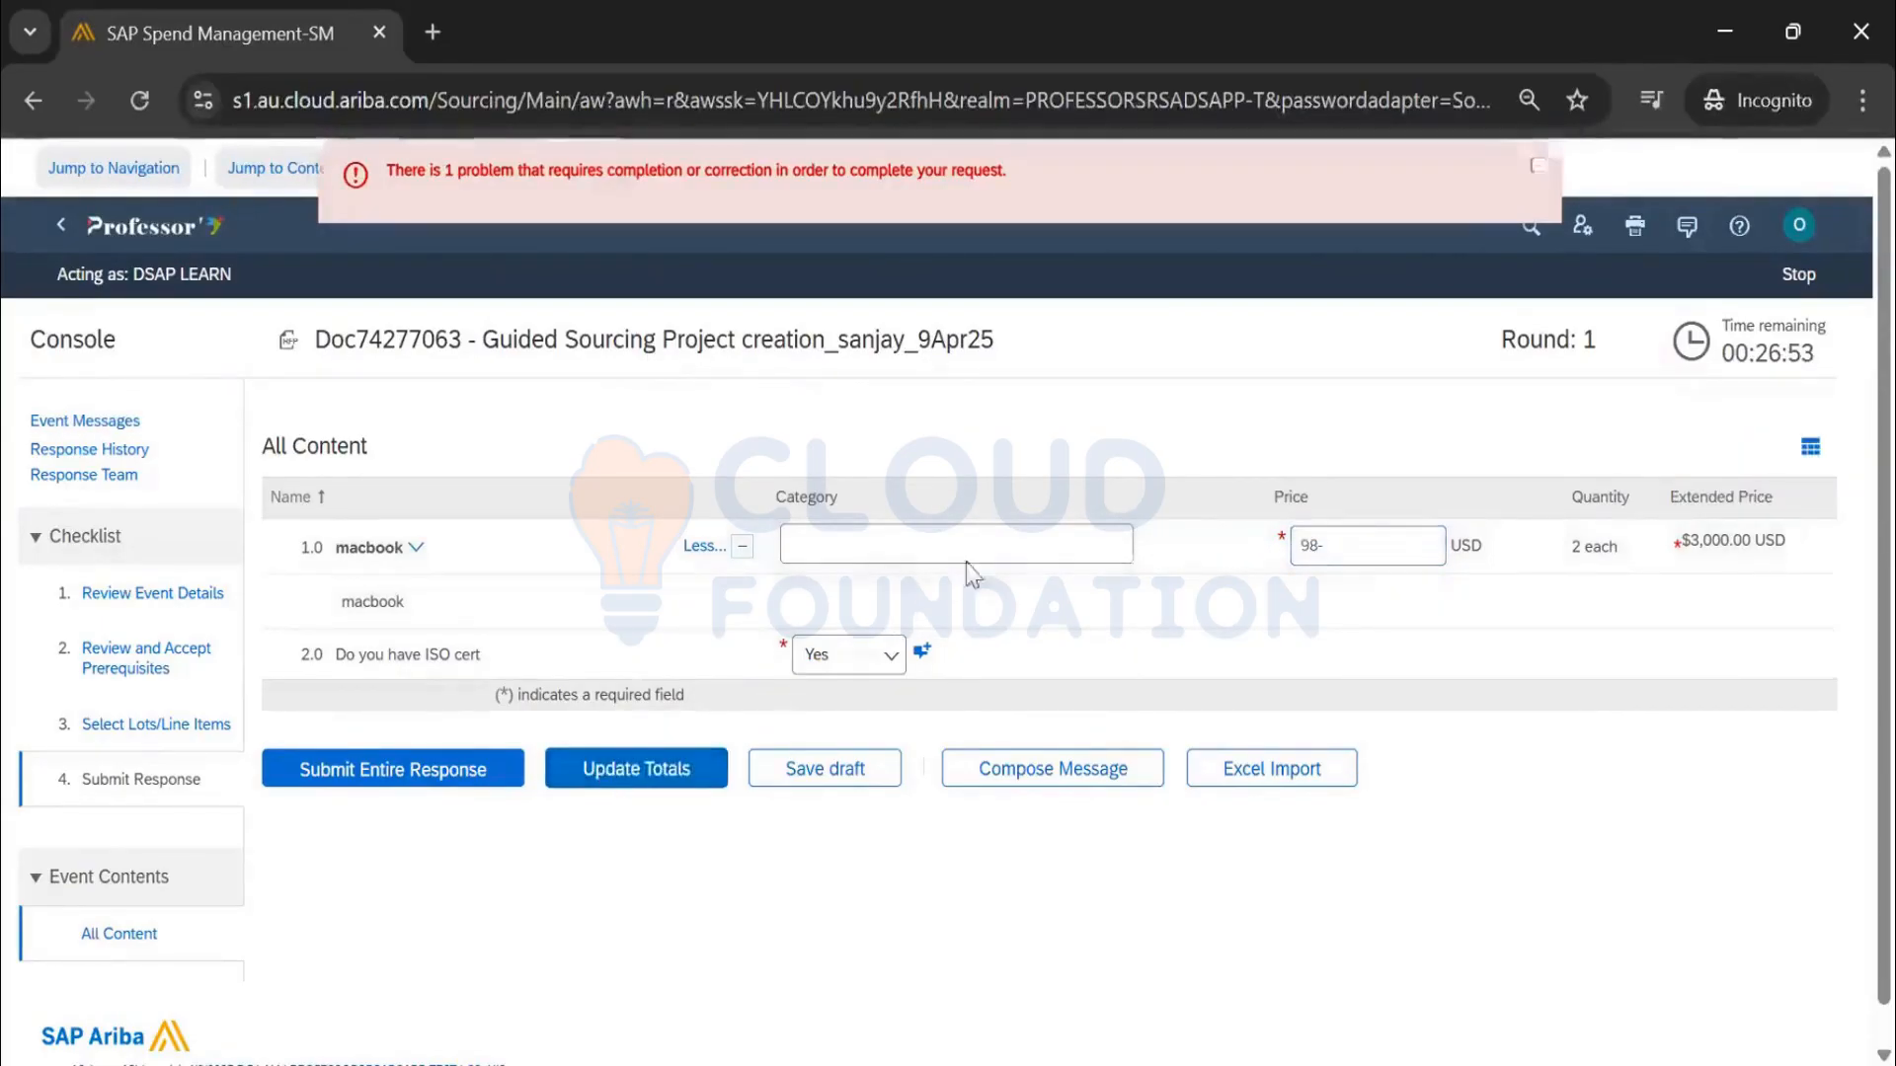
click(429, 775)
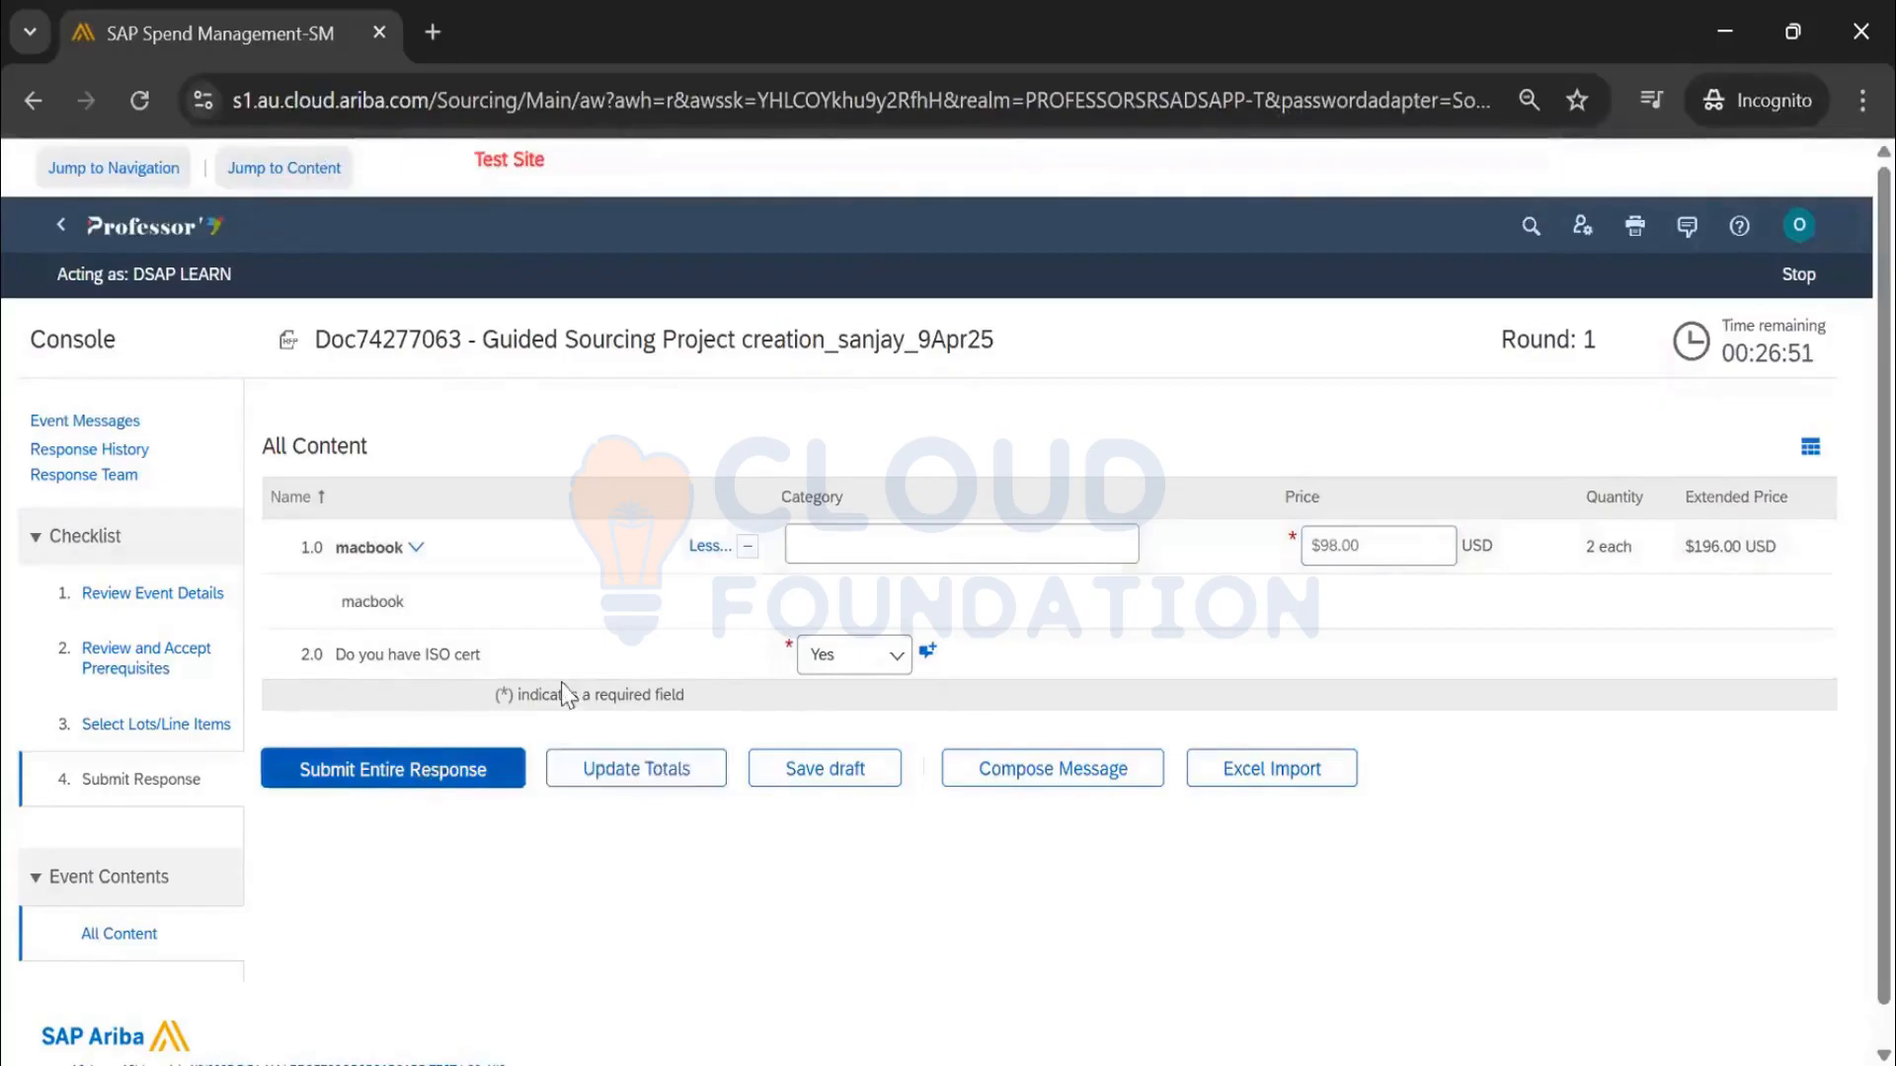
click(918, 619)
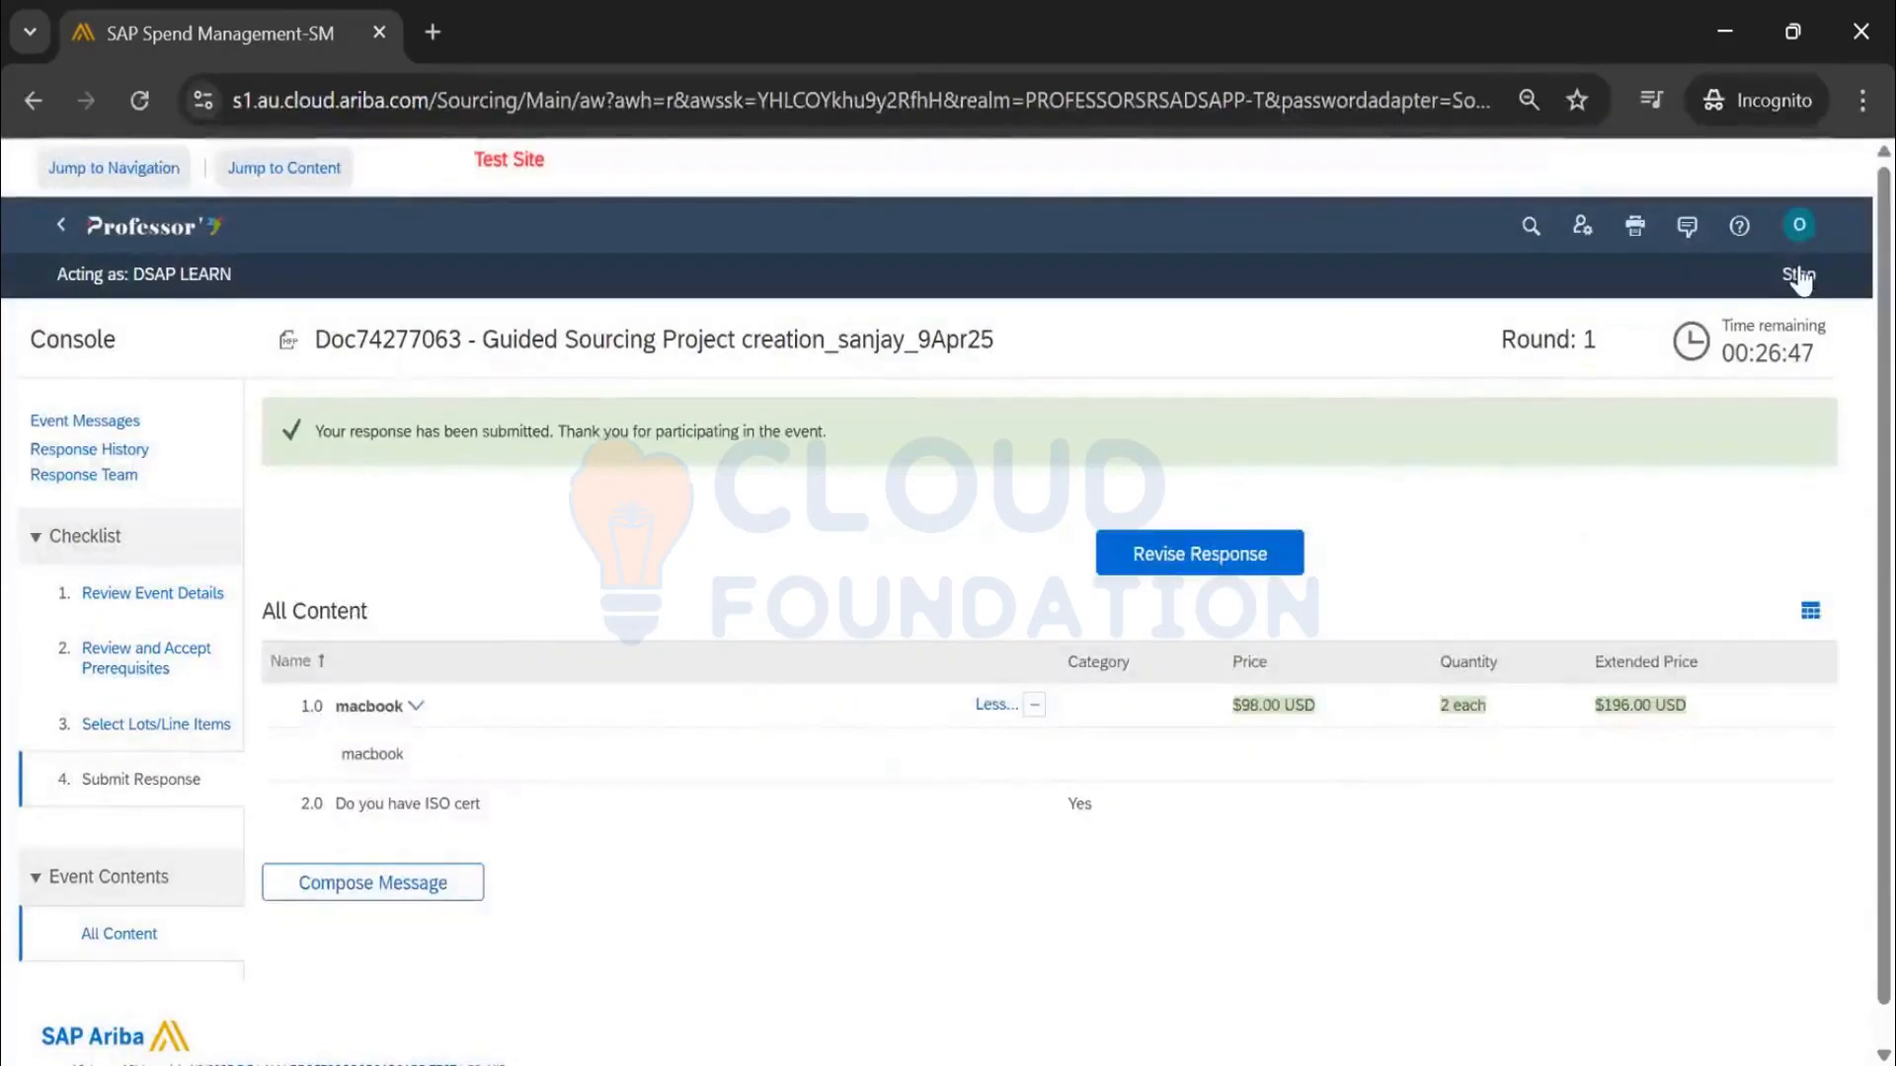
End Acting As the supplier and open the Guided Sourcing Project from the buyer's Recently viewed list
click(1797, 279)
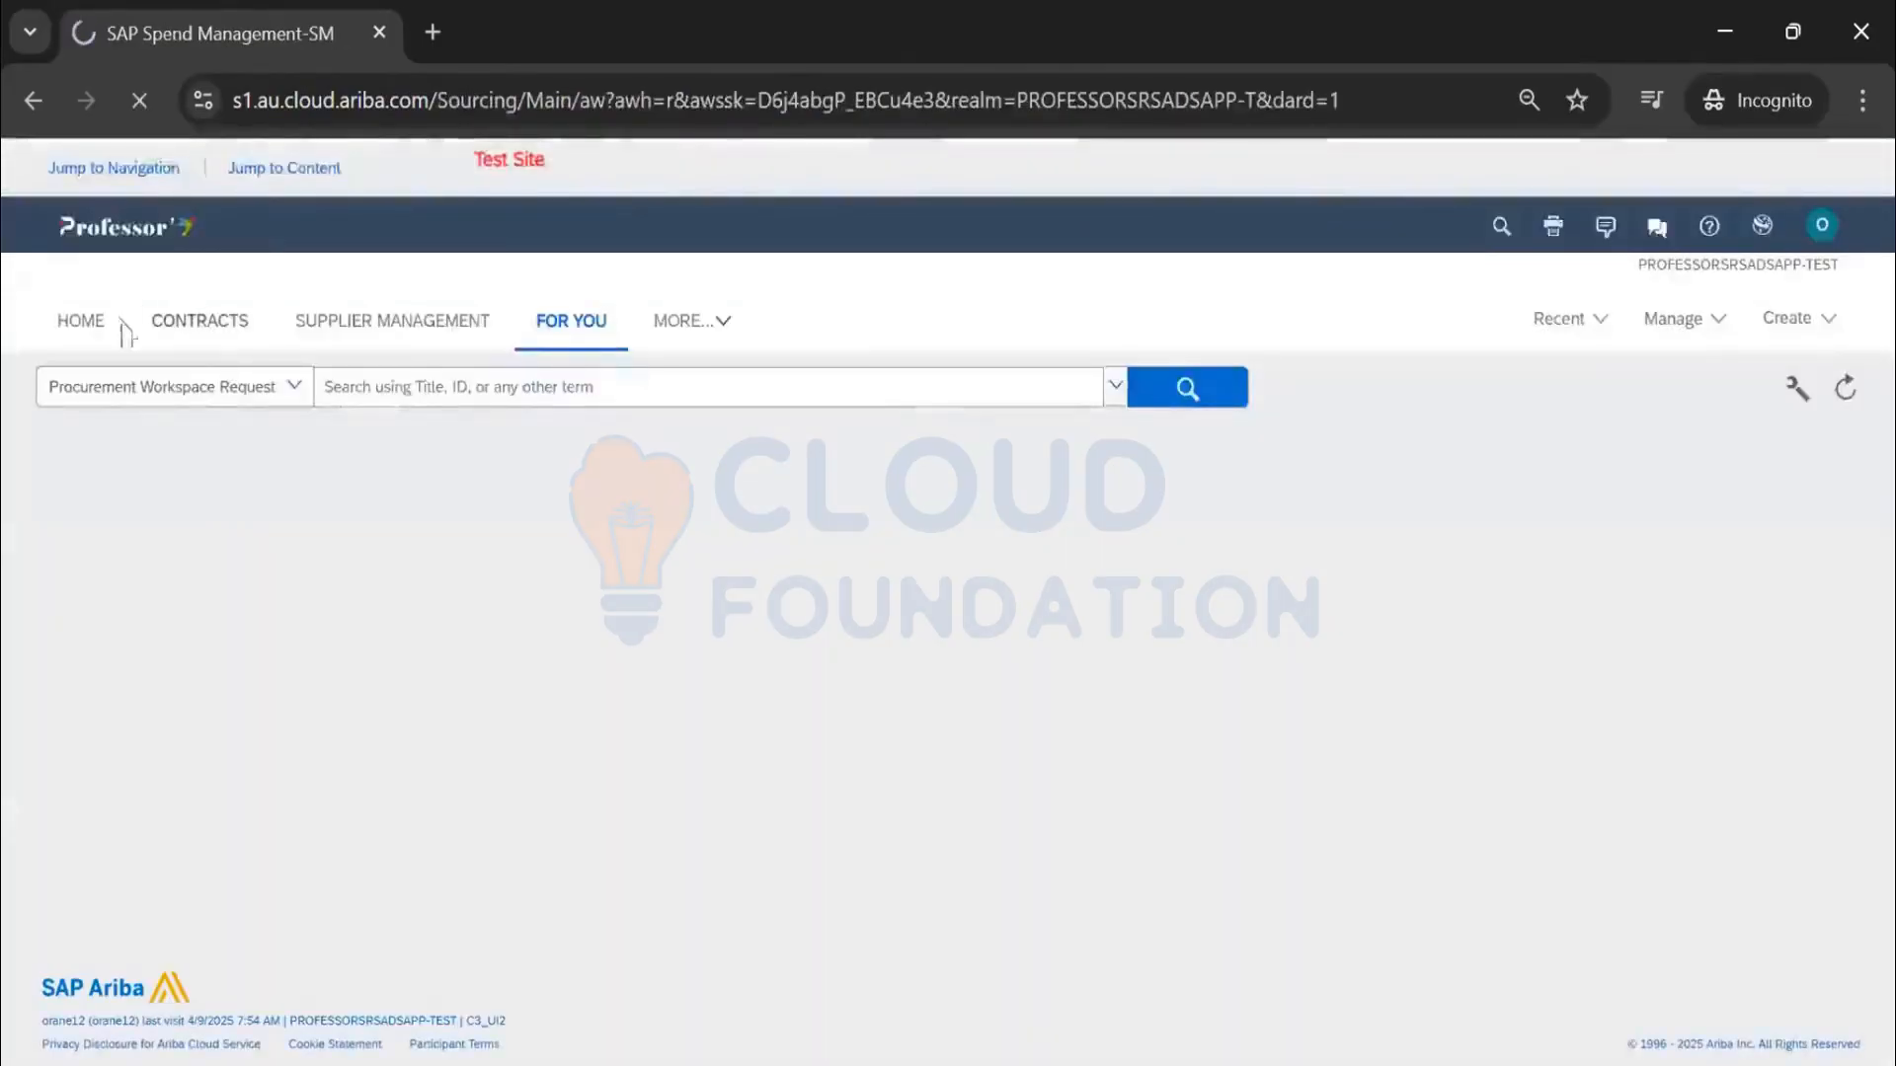
click(87, 329)
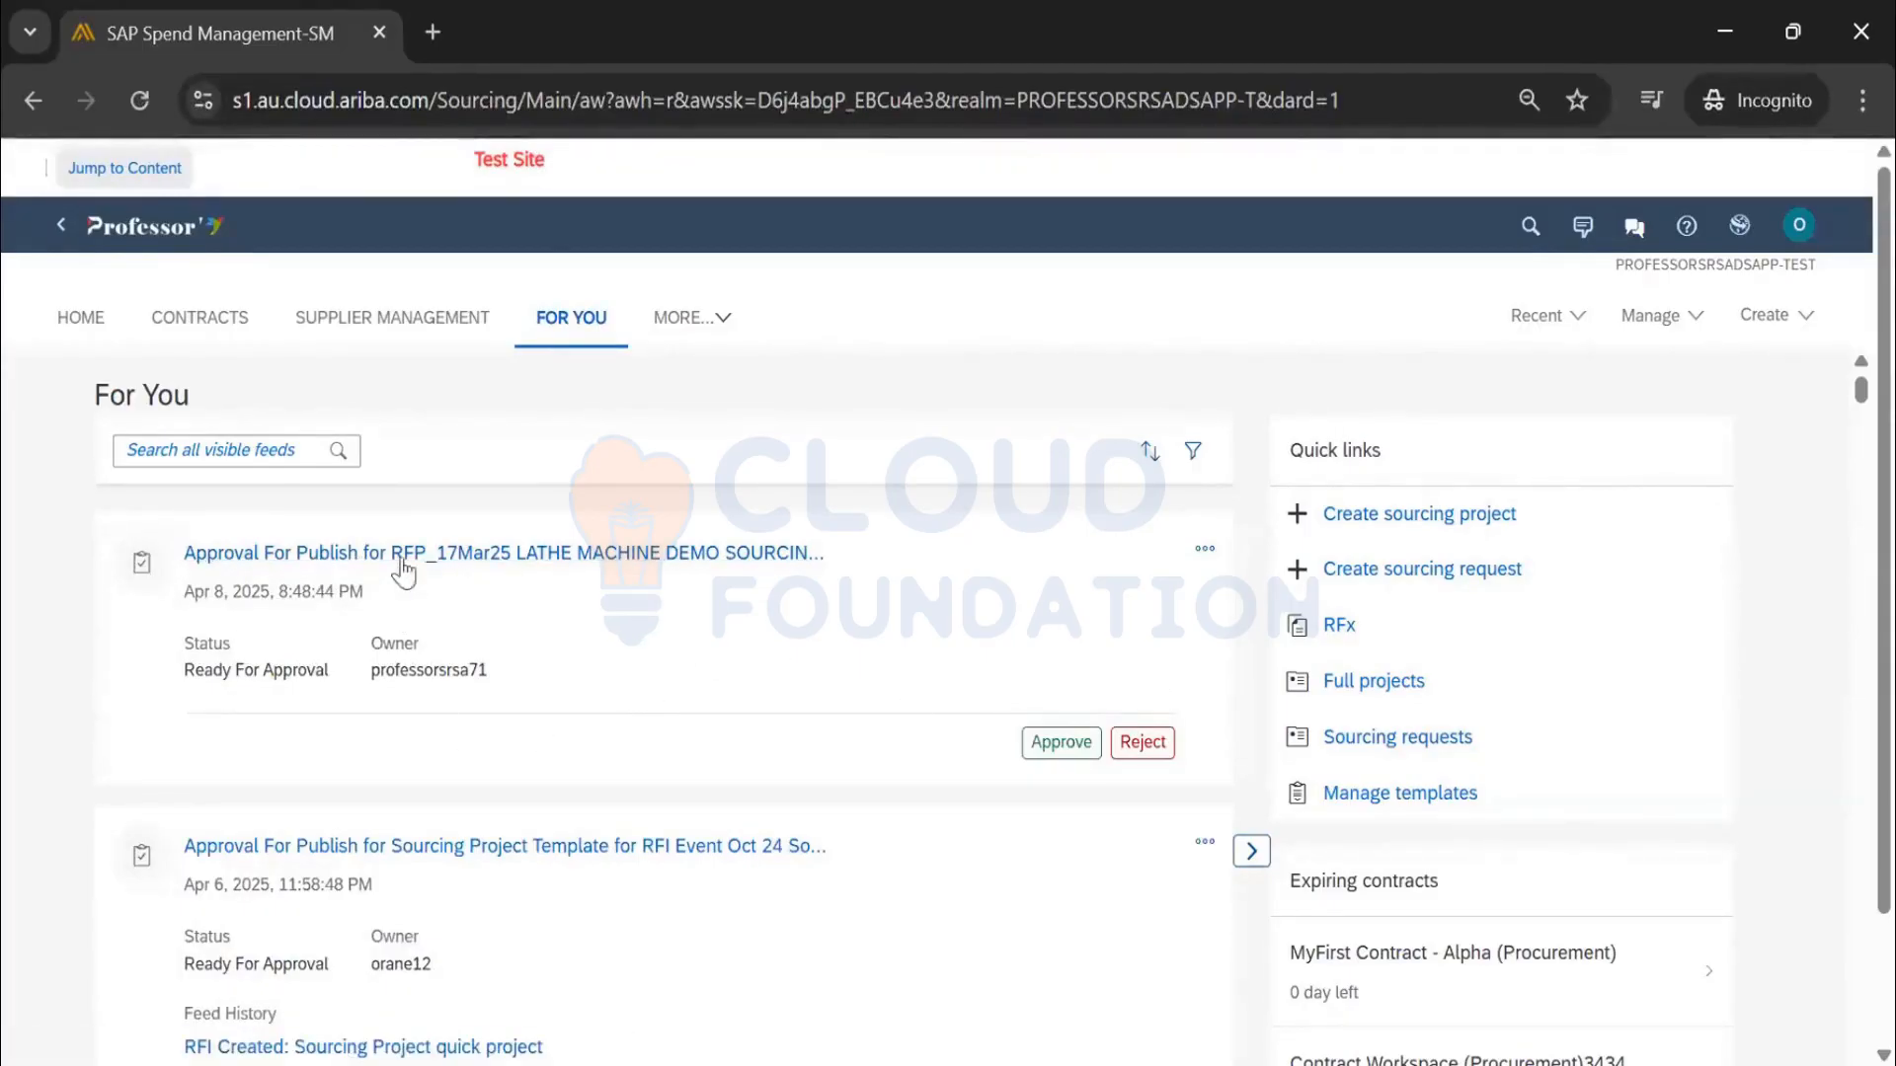
scroll(538, 671, down, 5)
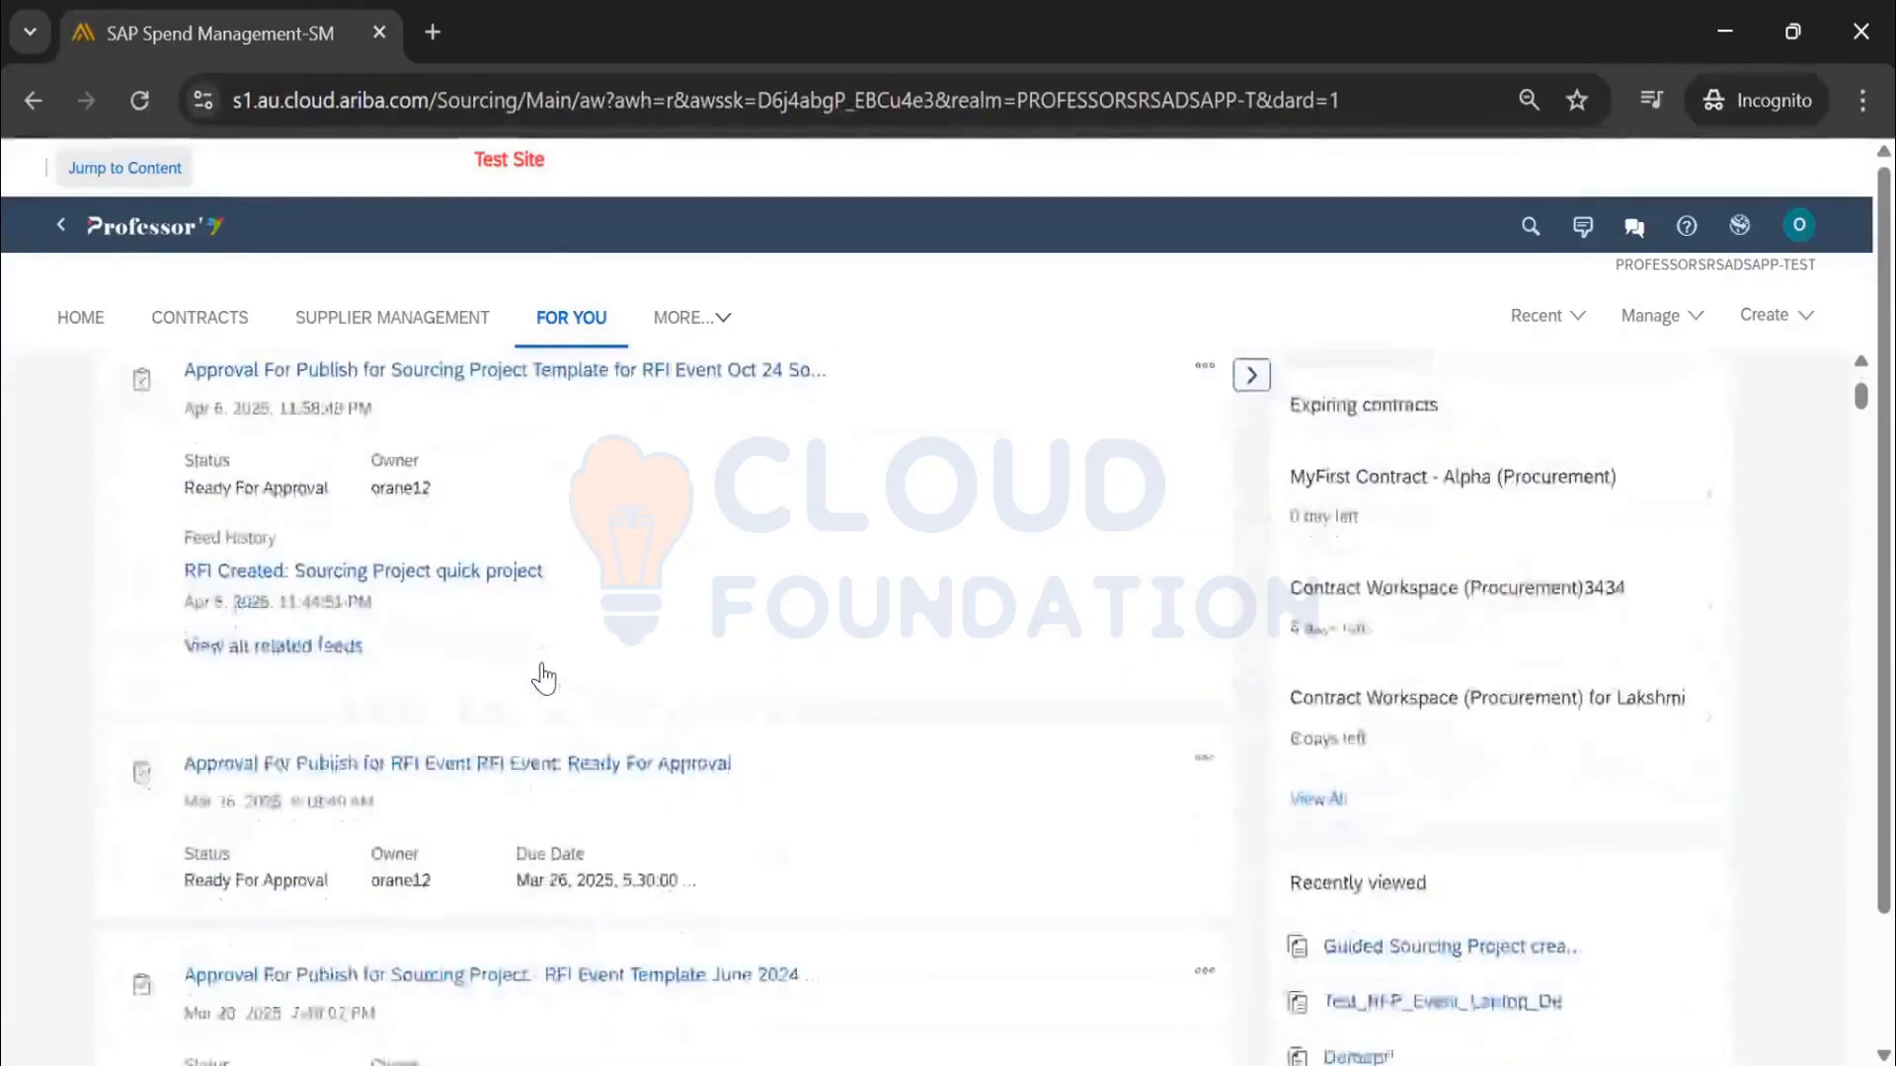
scroll(541, 678, down, 5)
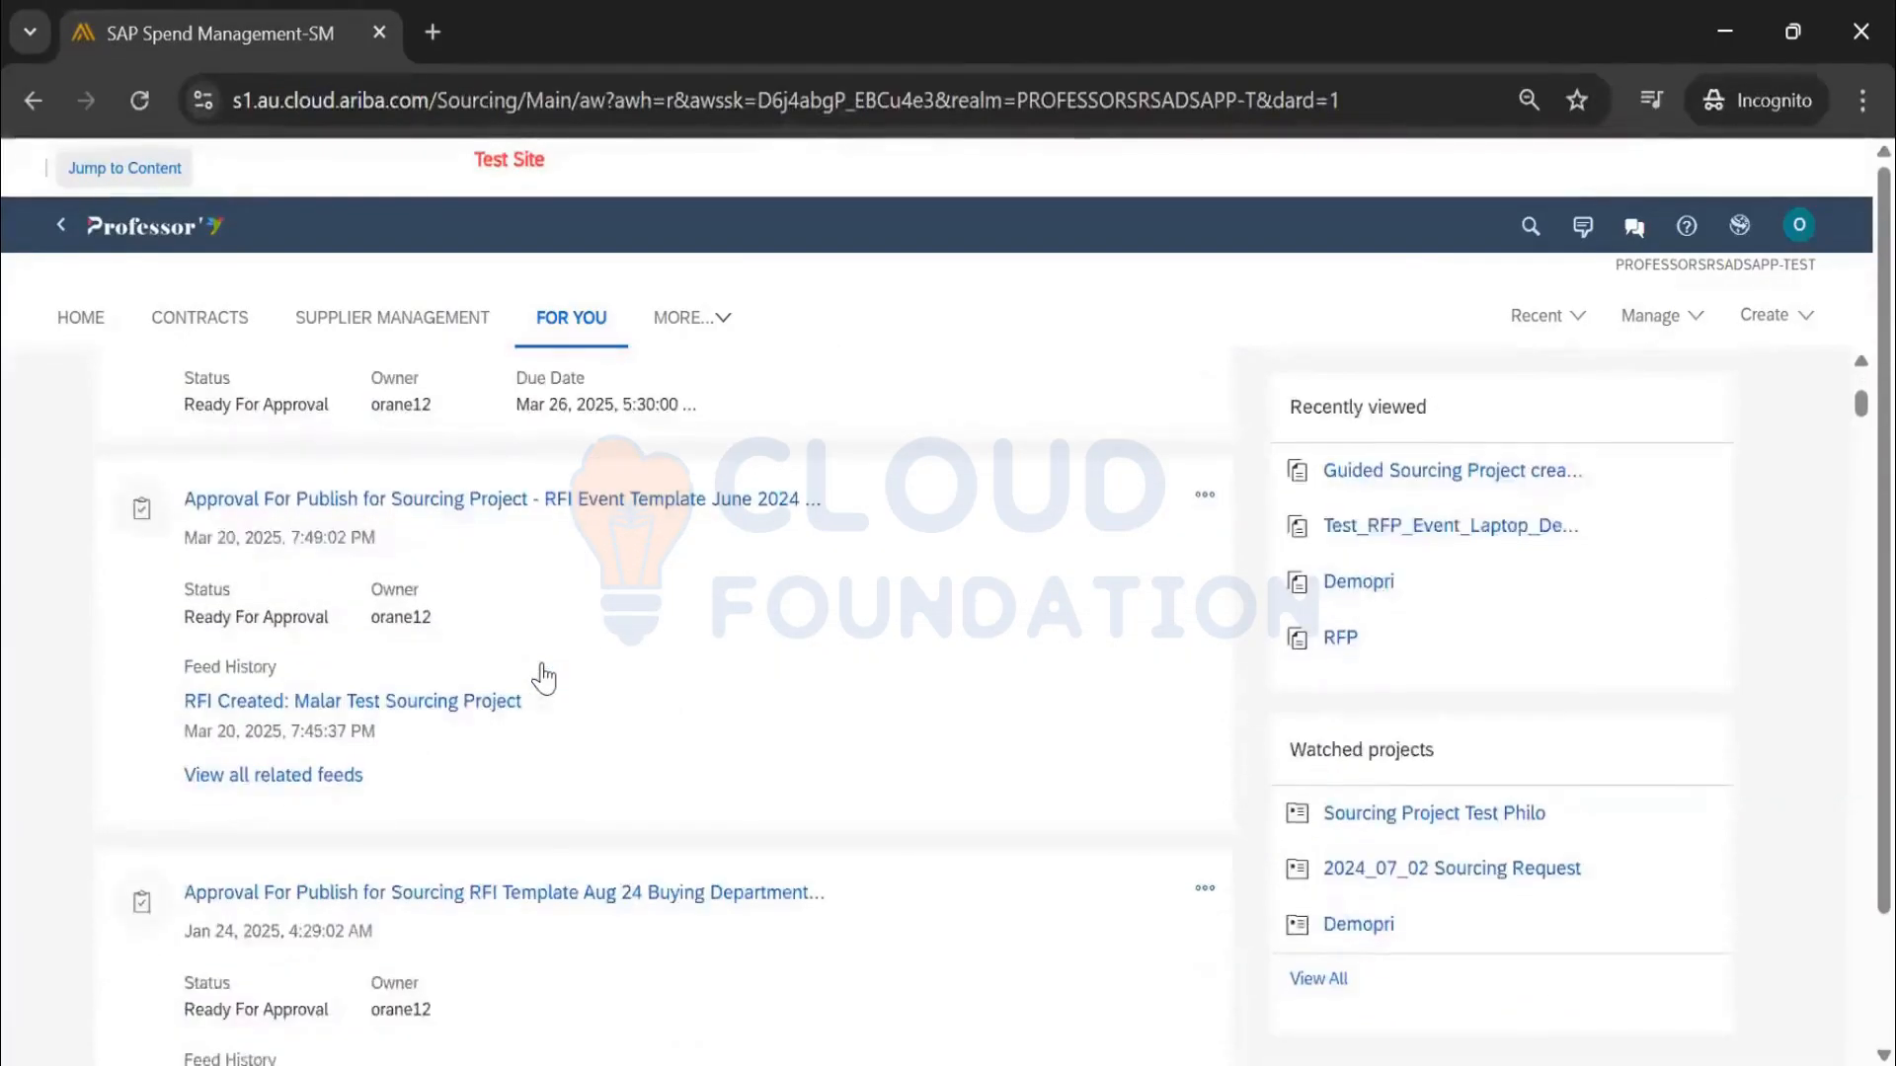
click(1417, 484)
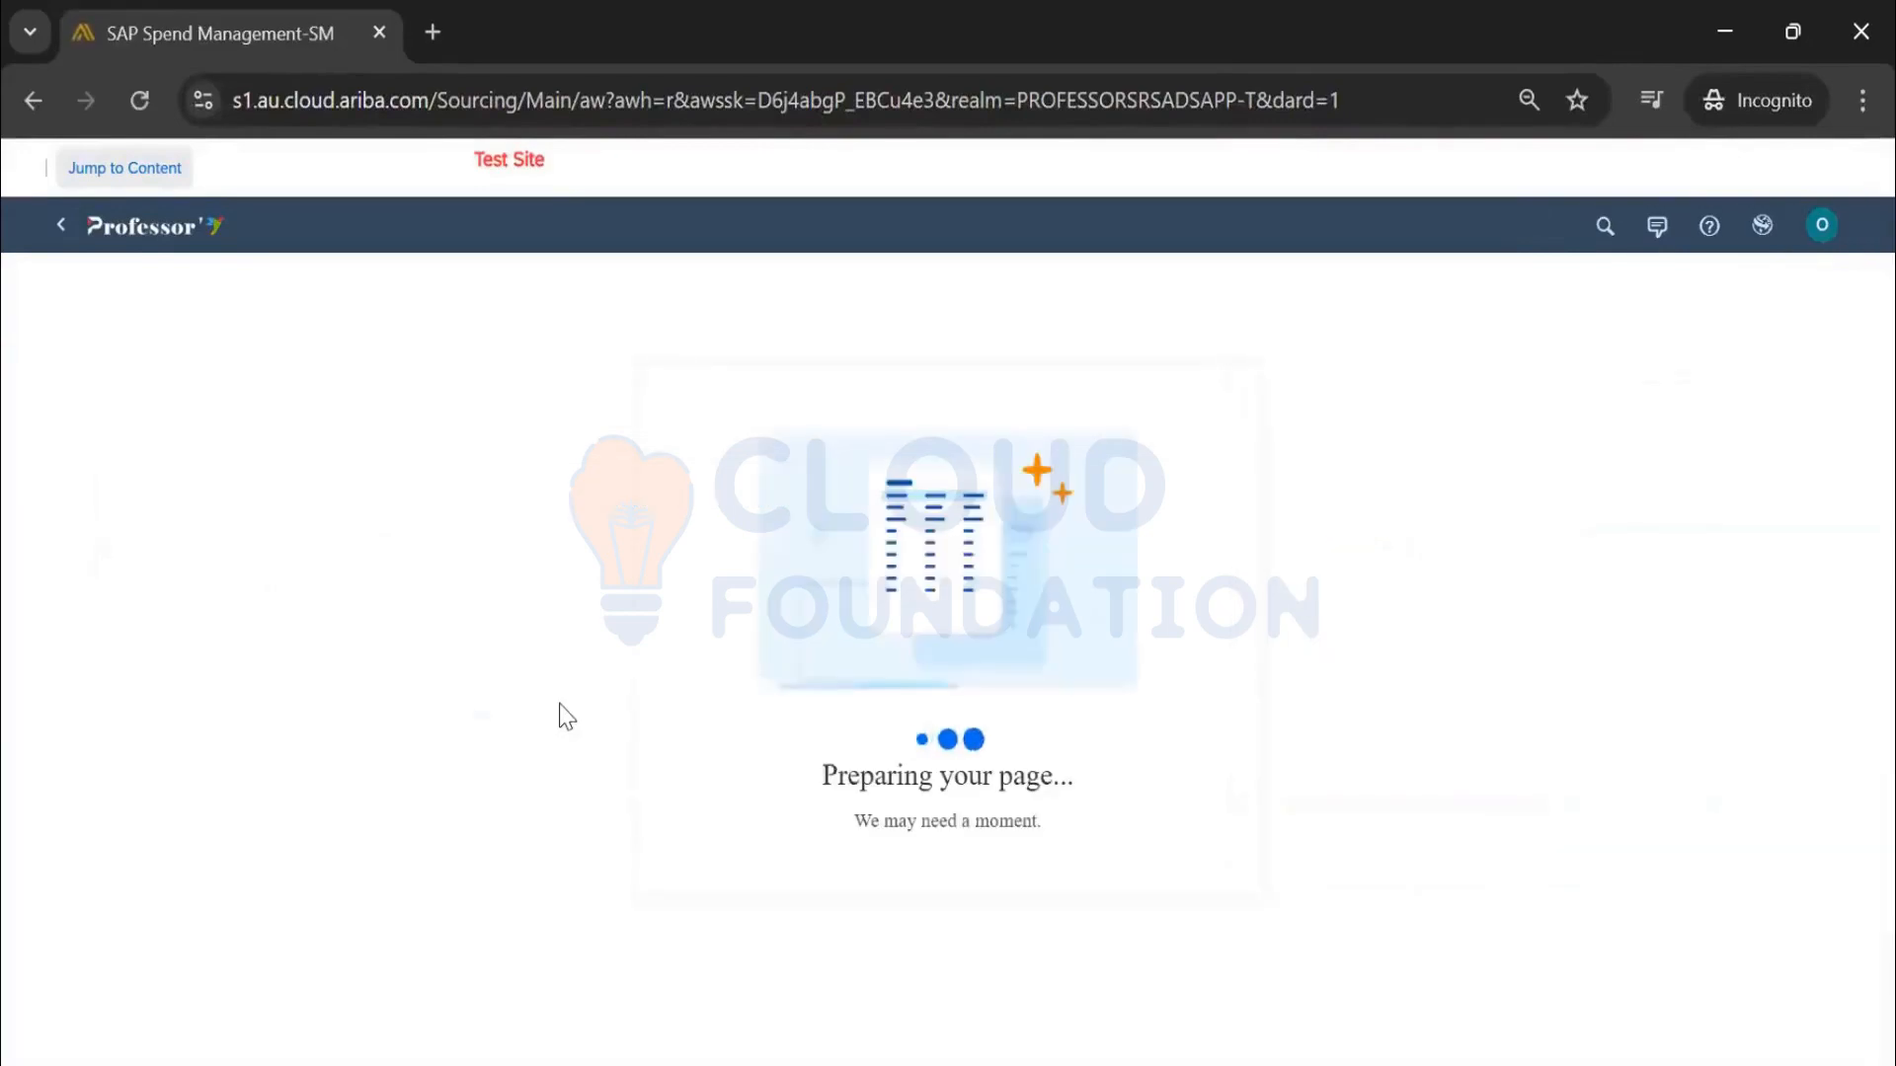
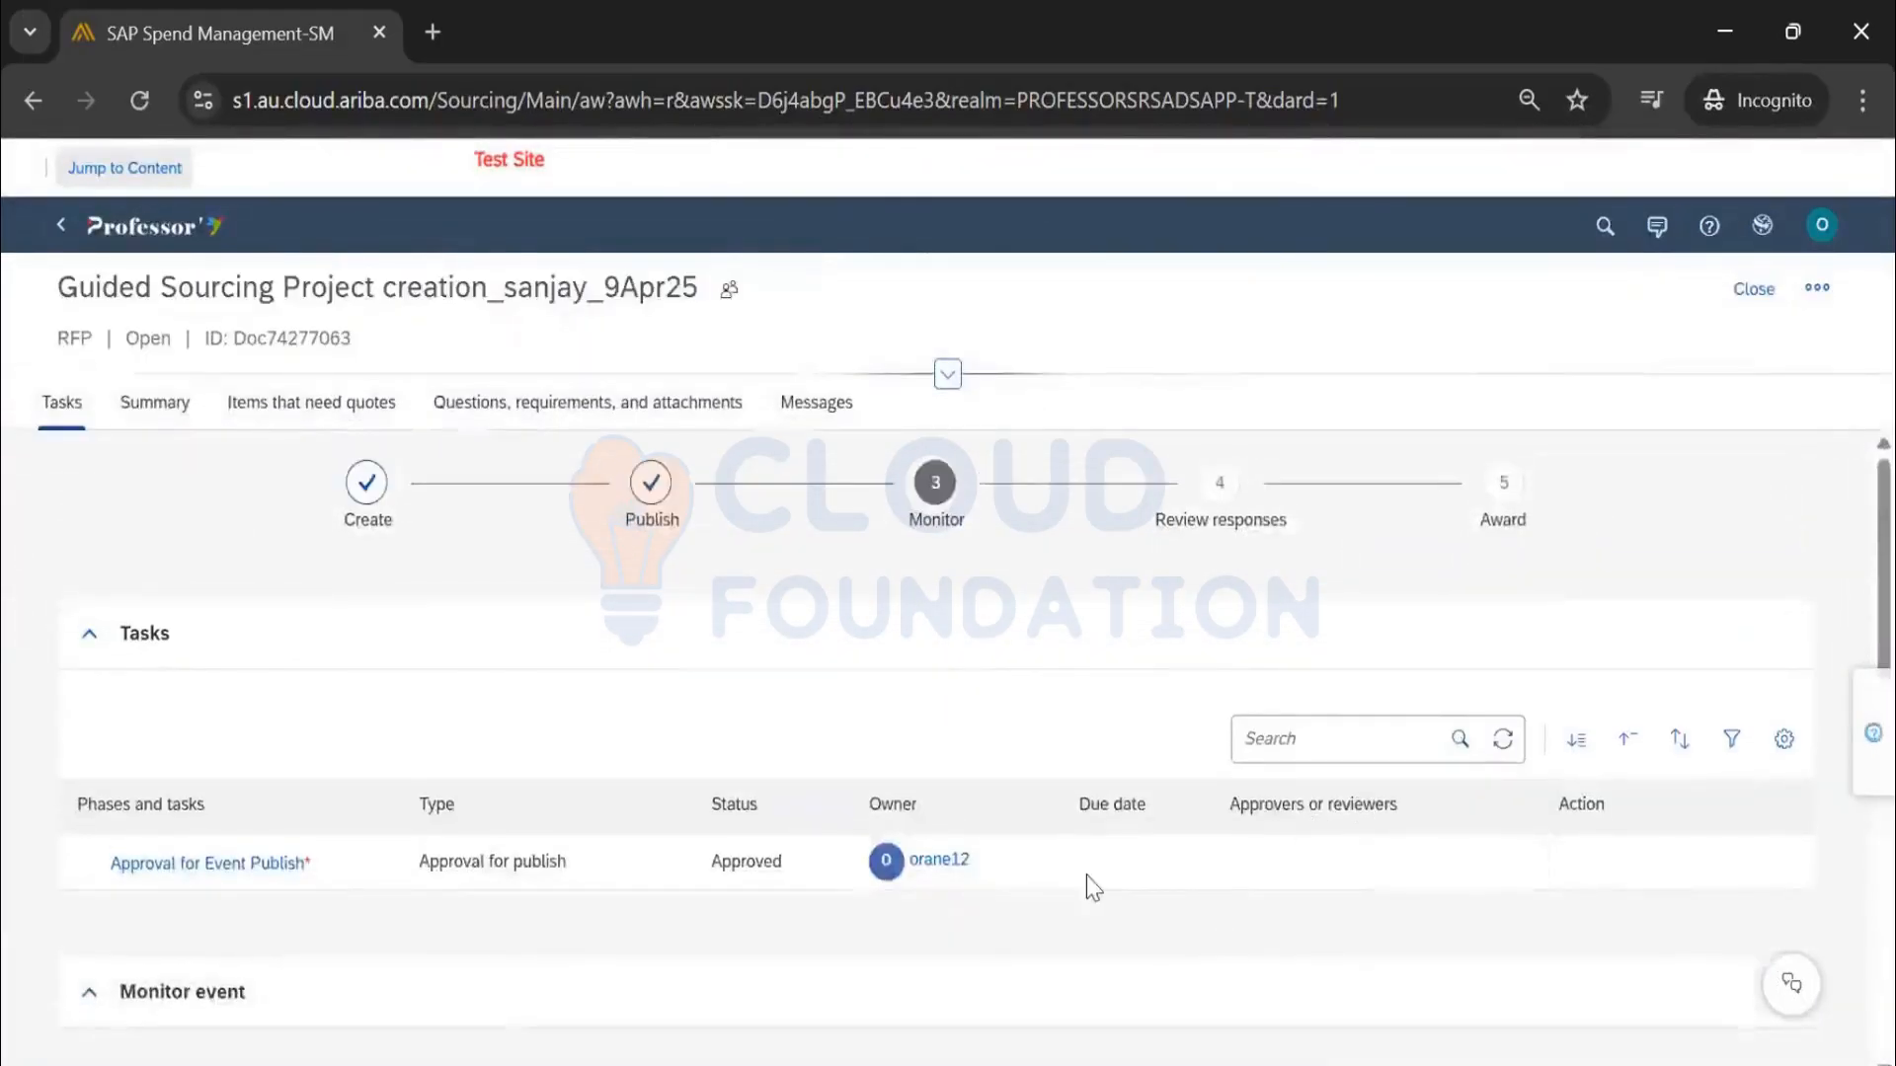
Browse the RFP's Items that need quotes, Questions, and Messages sections
scroll(1080, 875, down, 4)
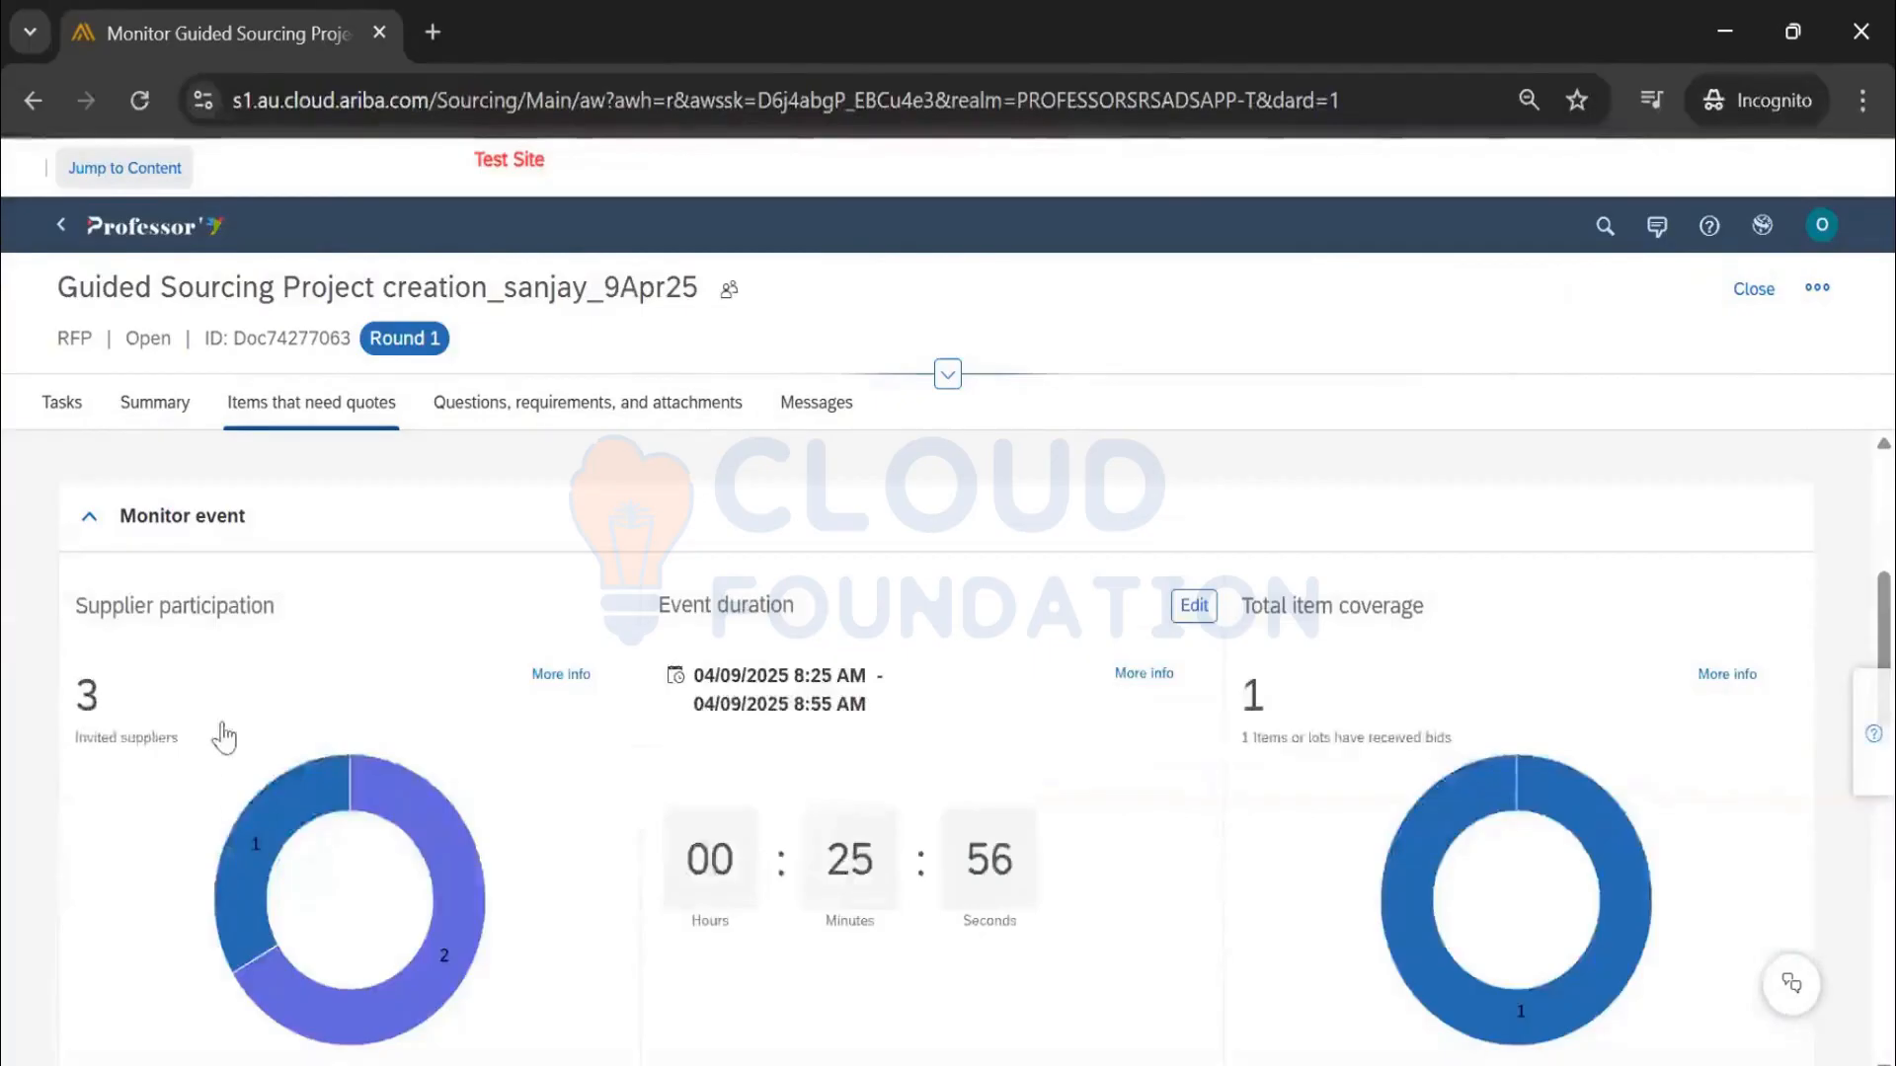
scroll(232, 727, down, 1)
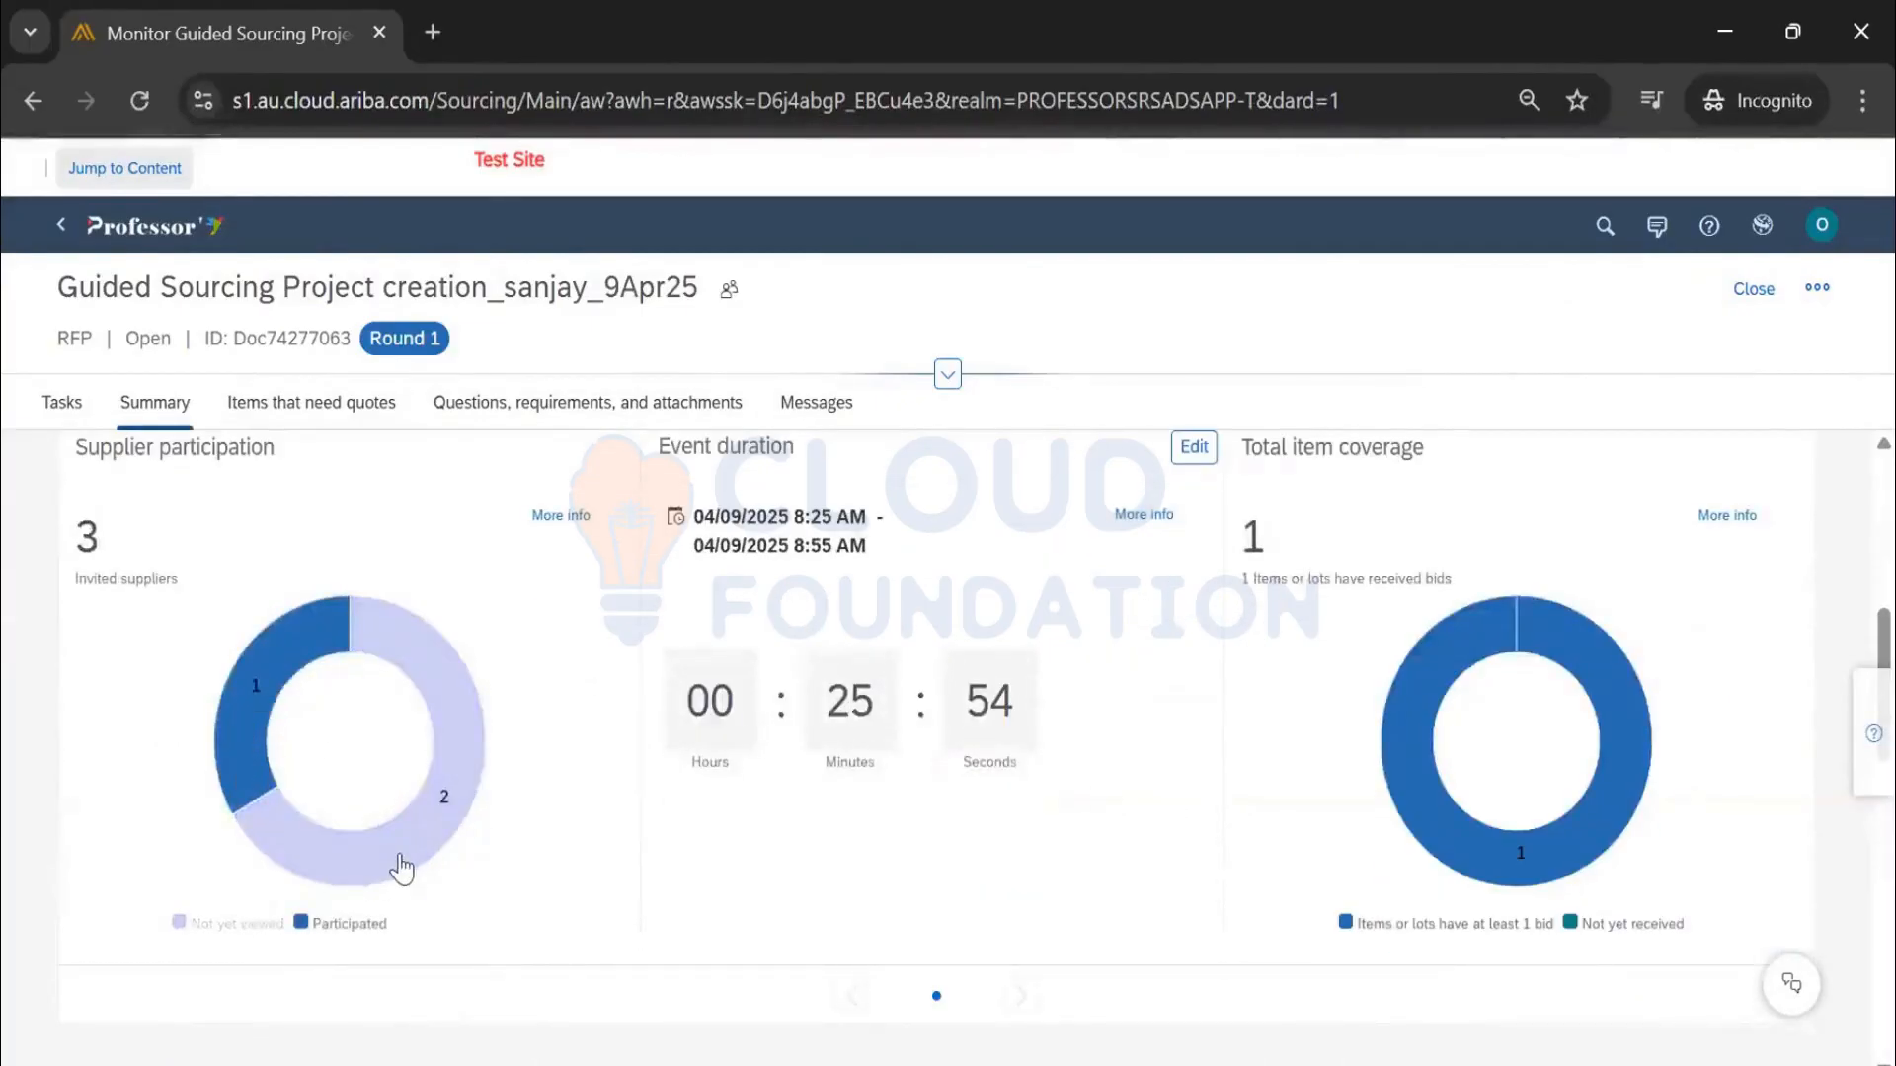
mouse_move(405, 864)
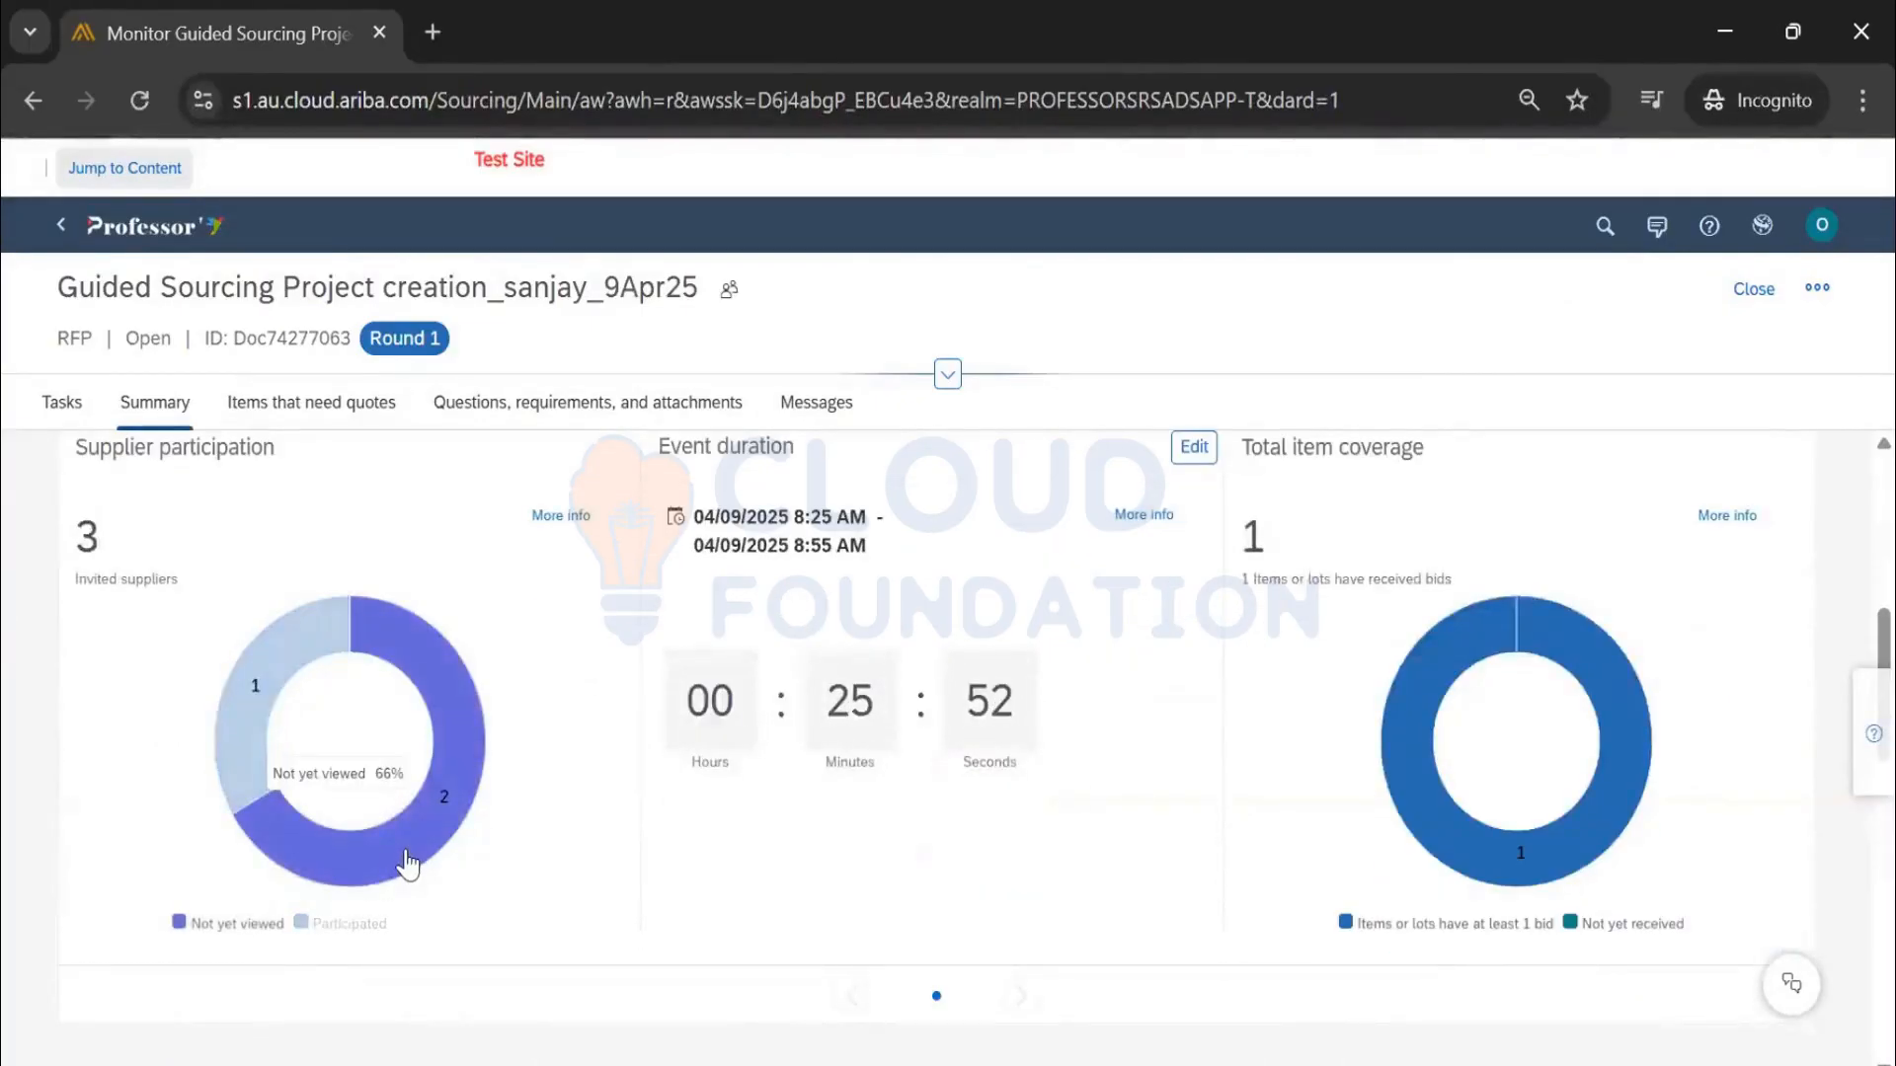
click(312, 407)
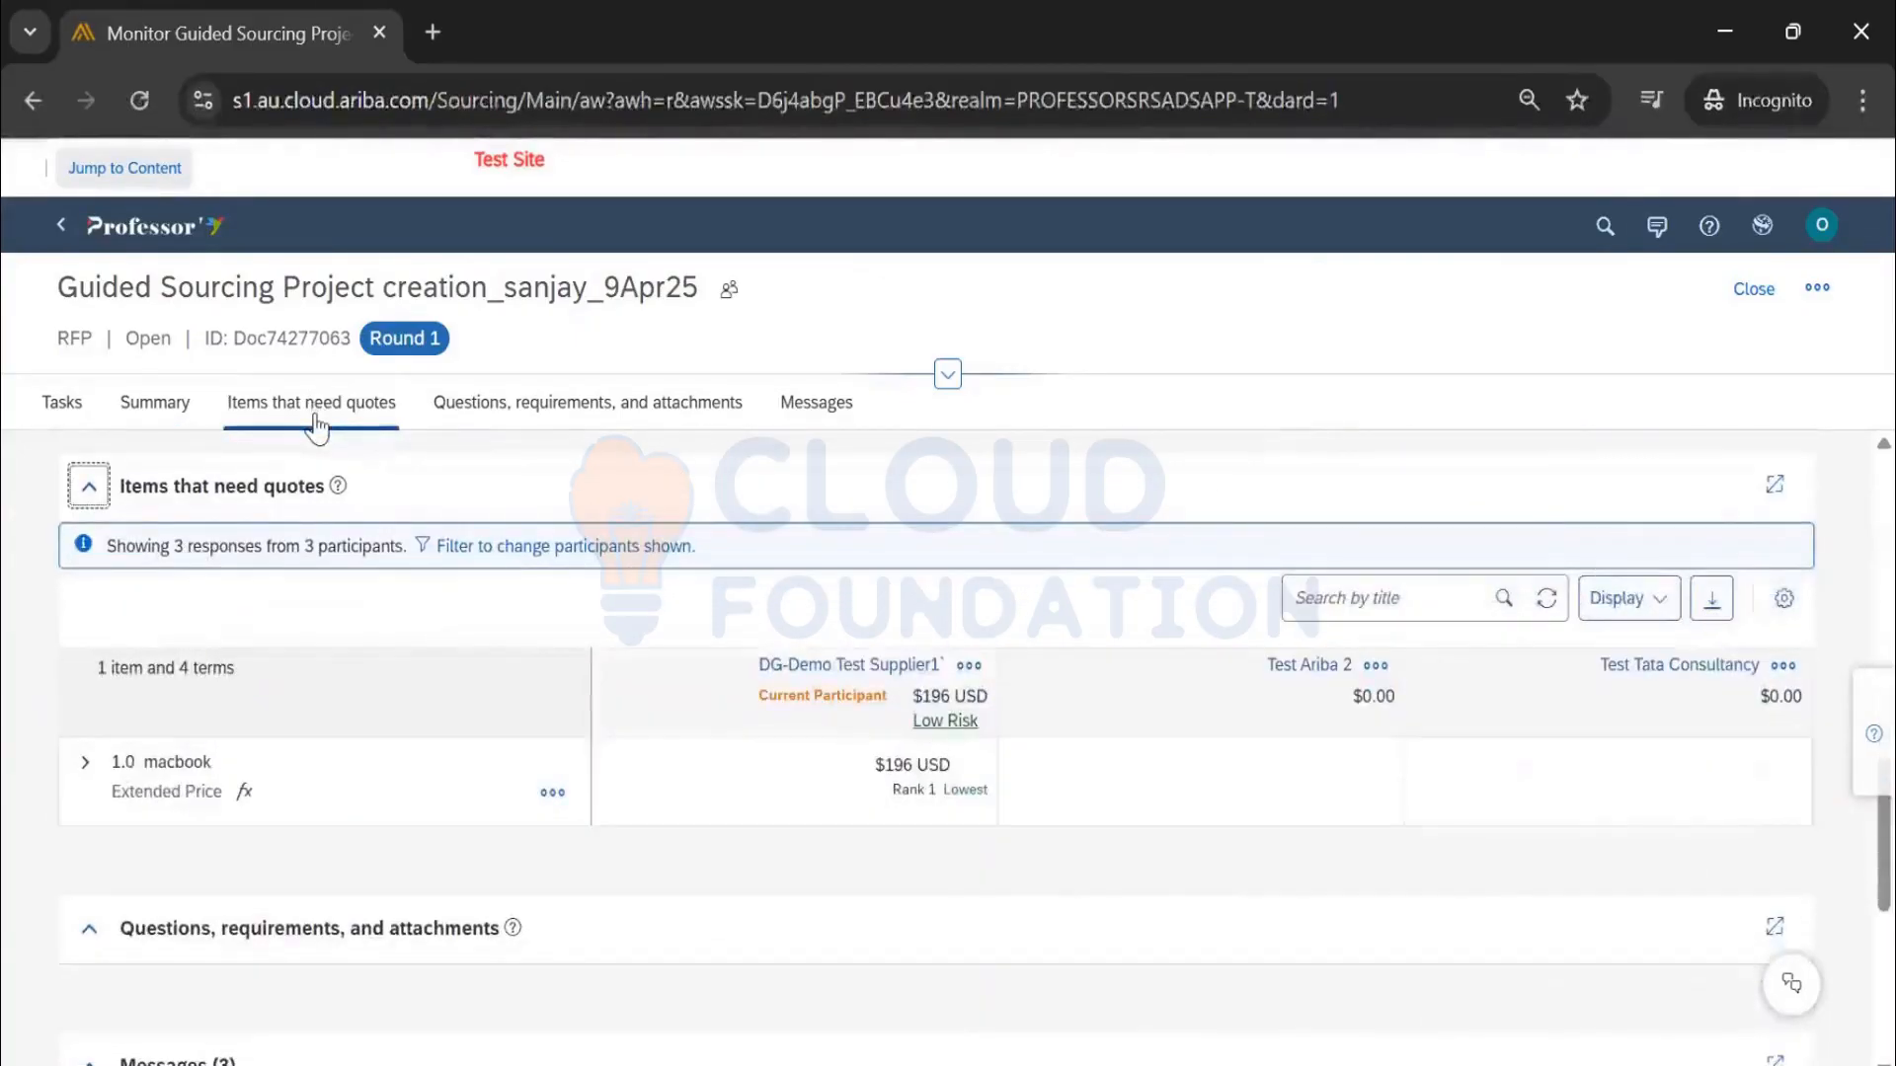
click(479, 410)
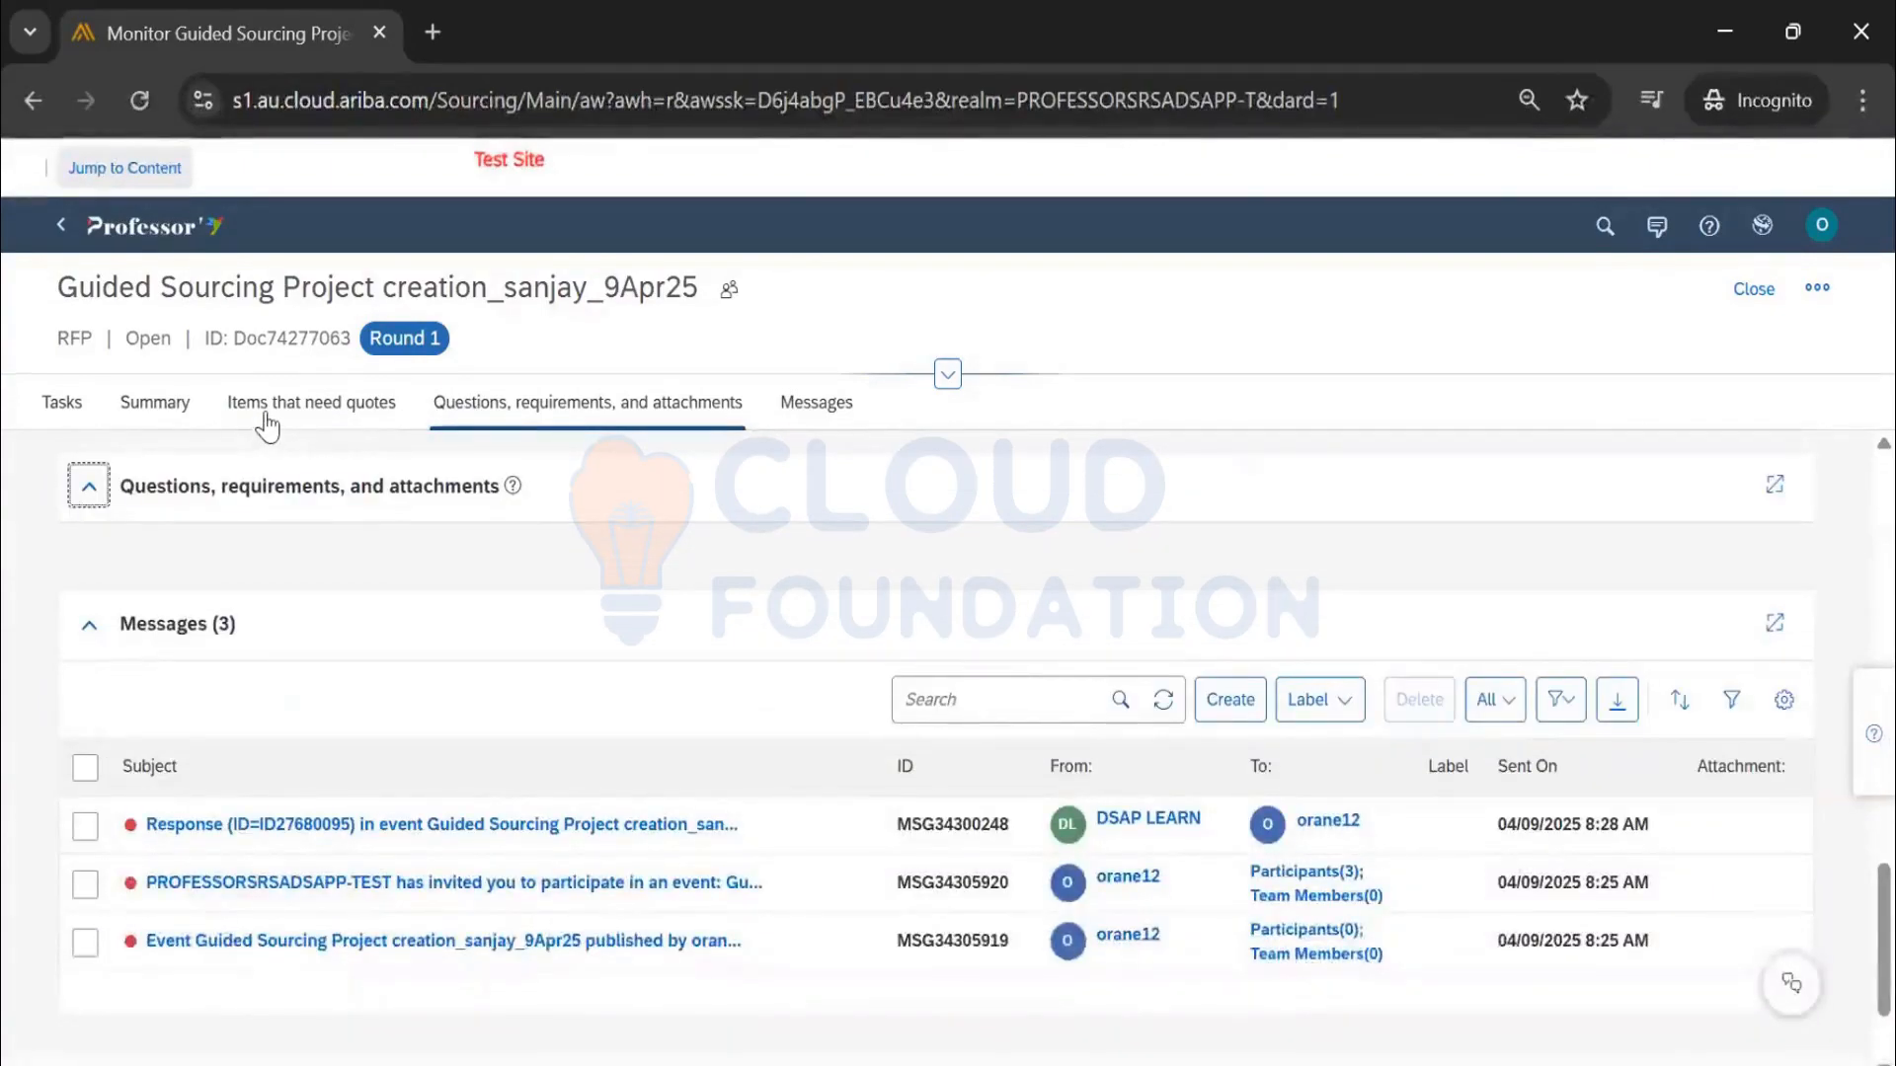
click(839, 414)
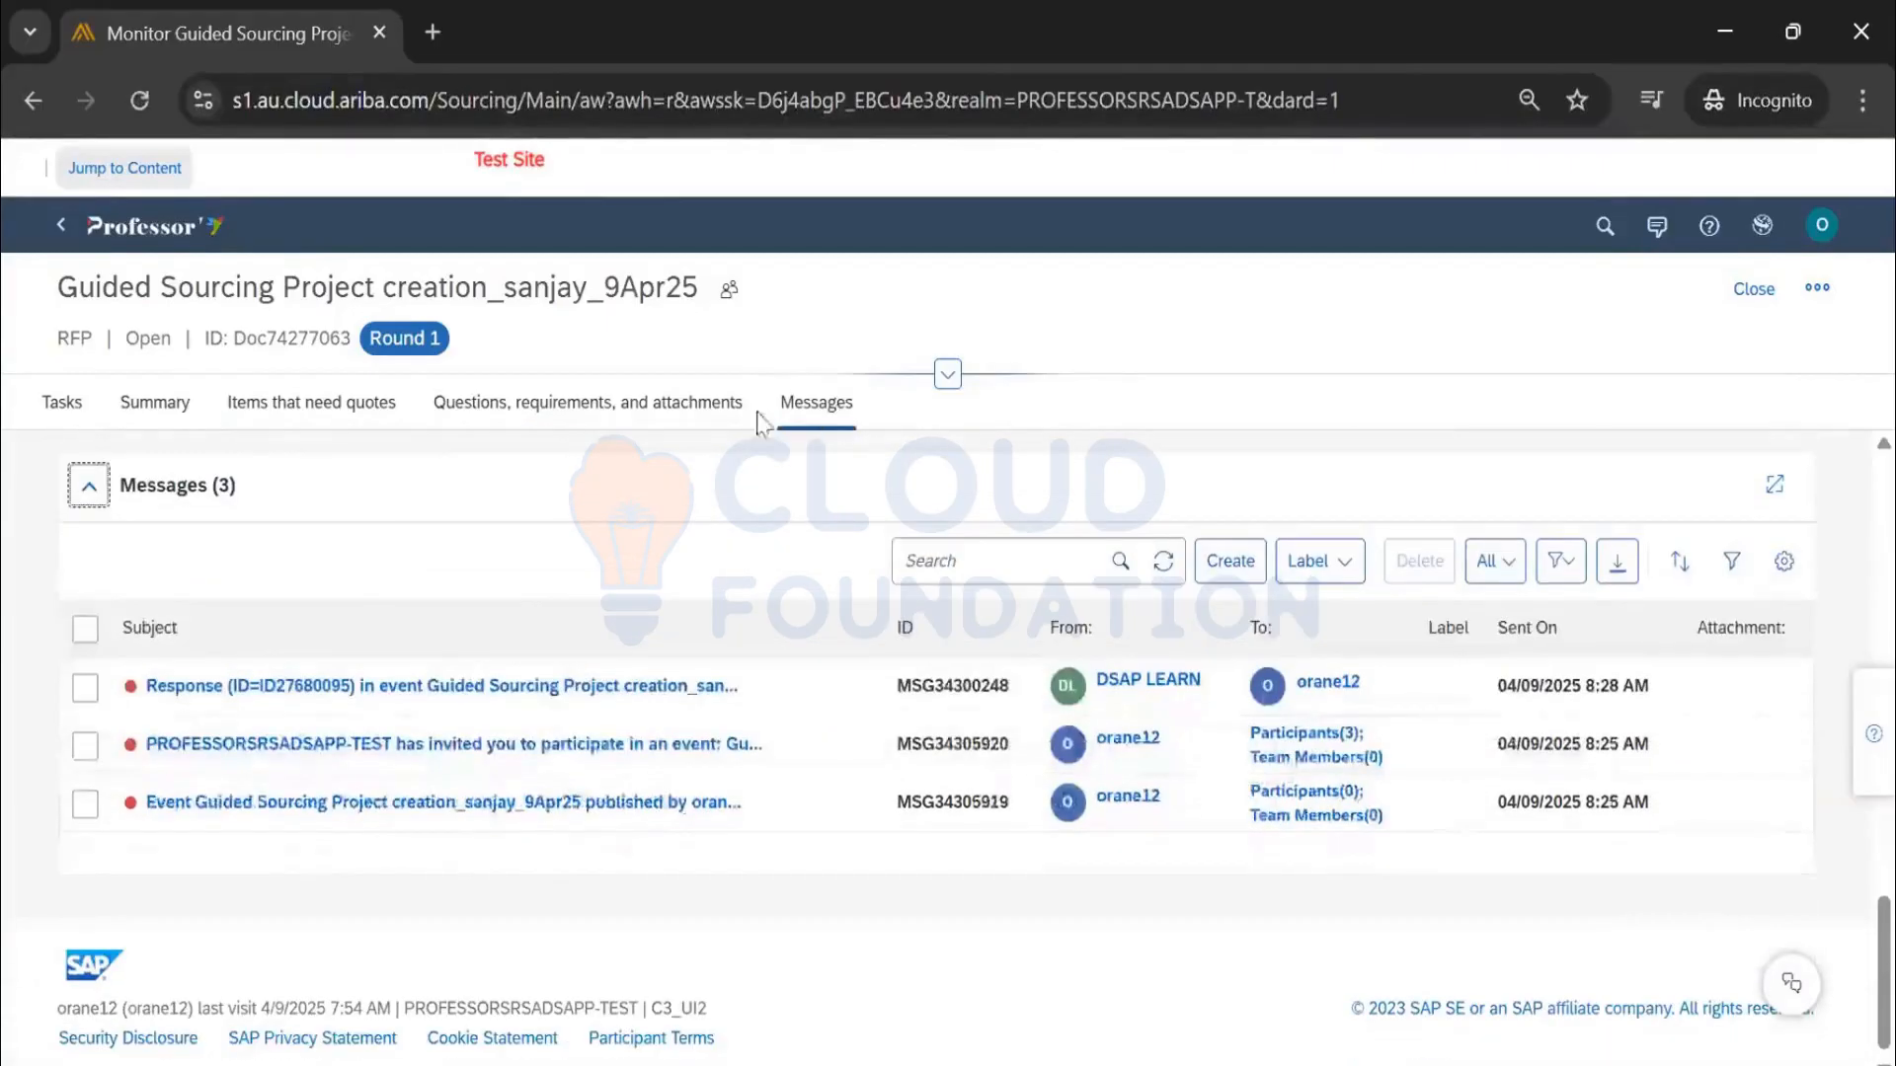
click(733, 408)
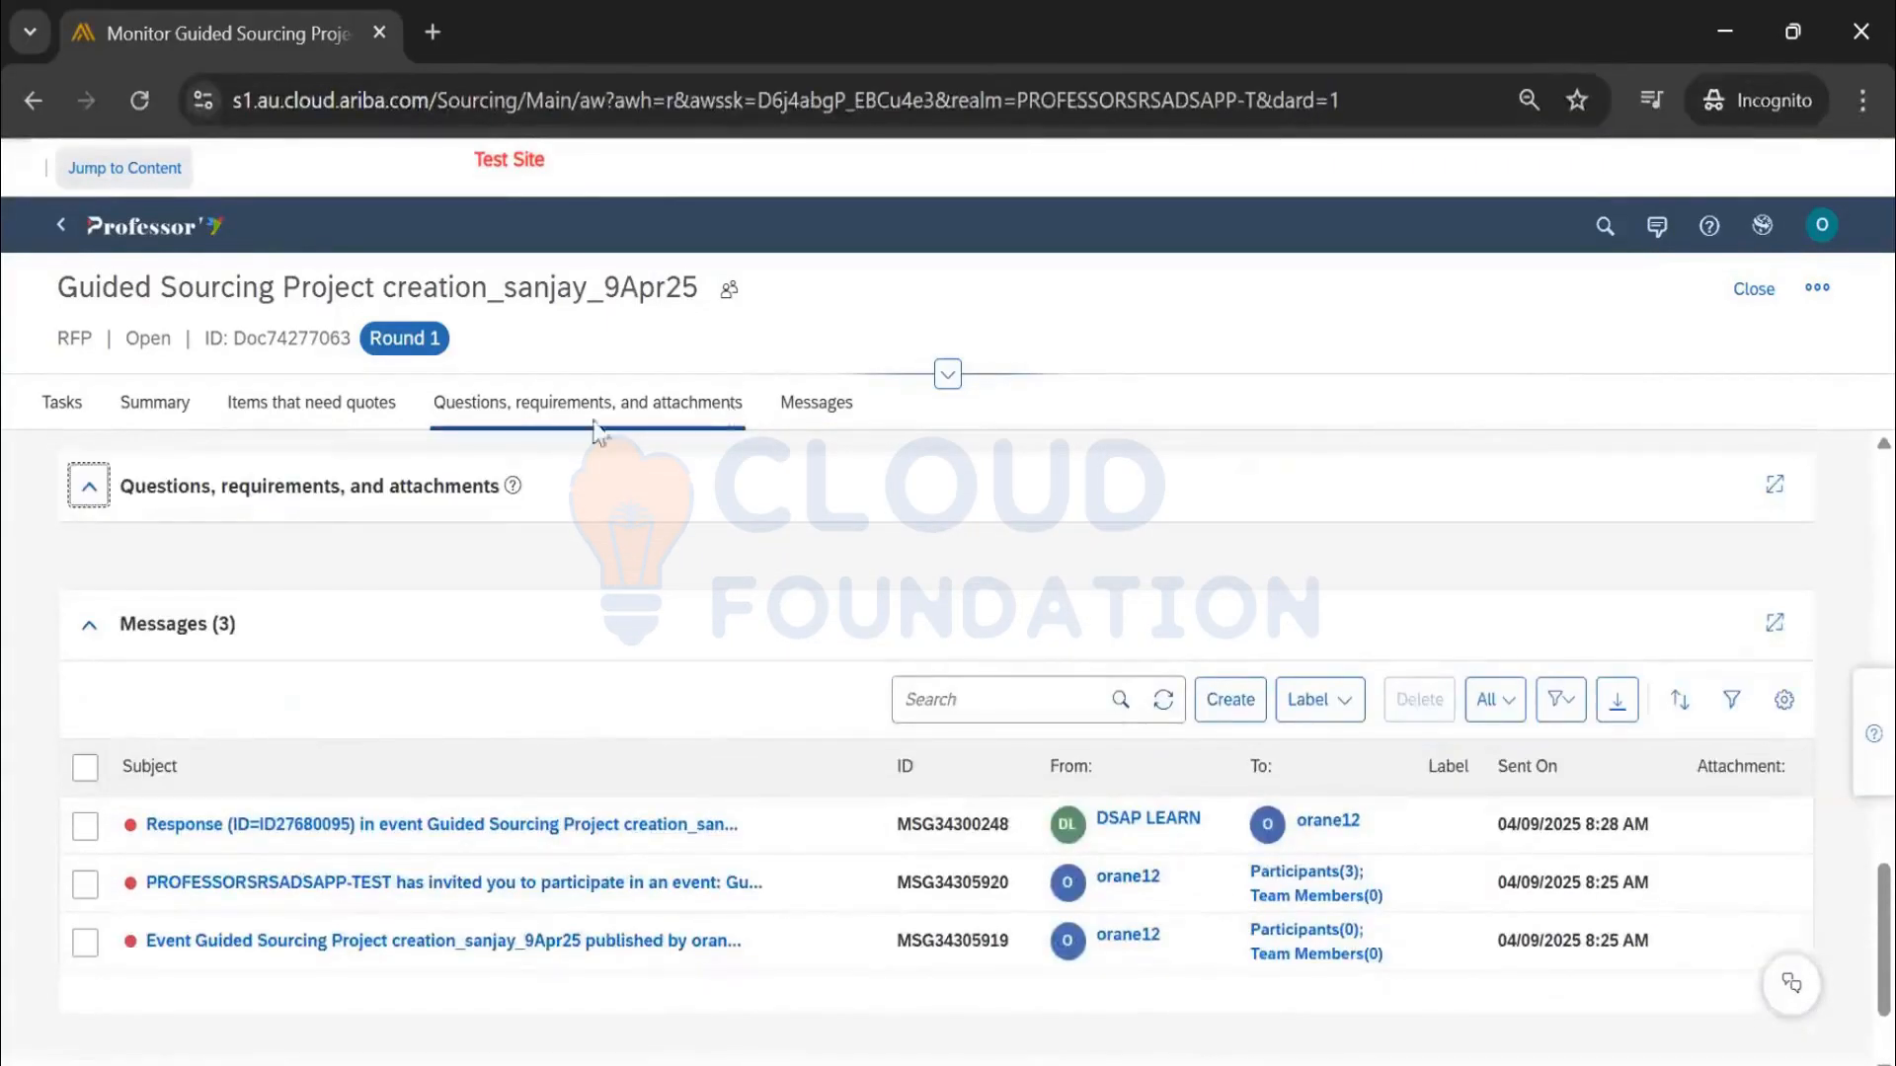
click(349, 424)
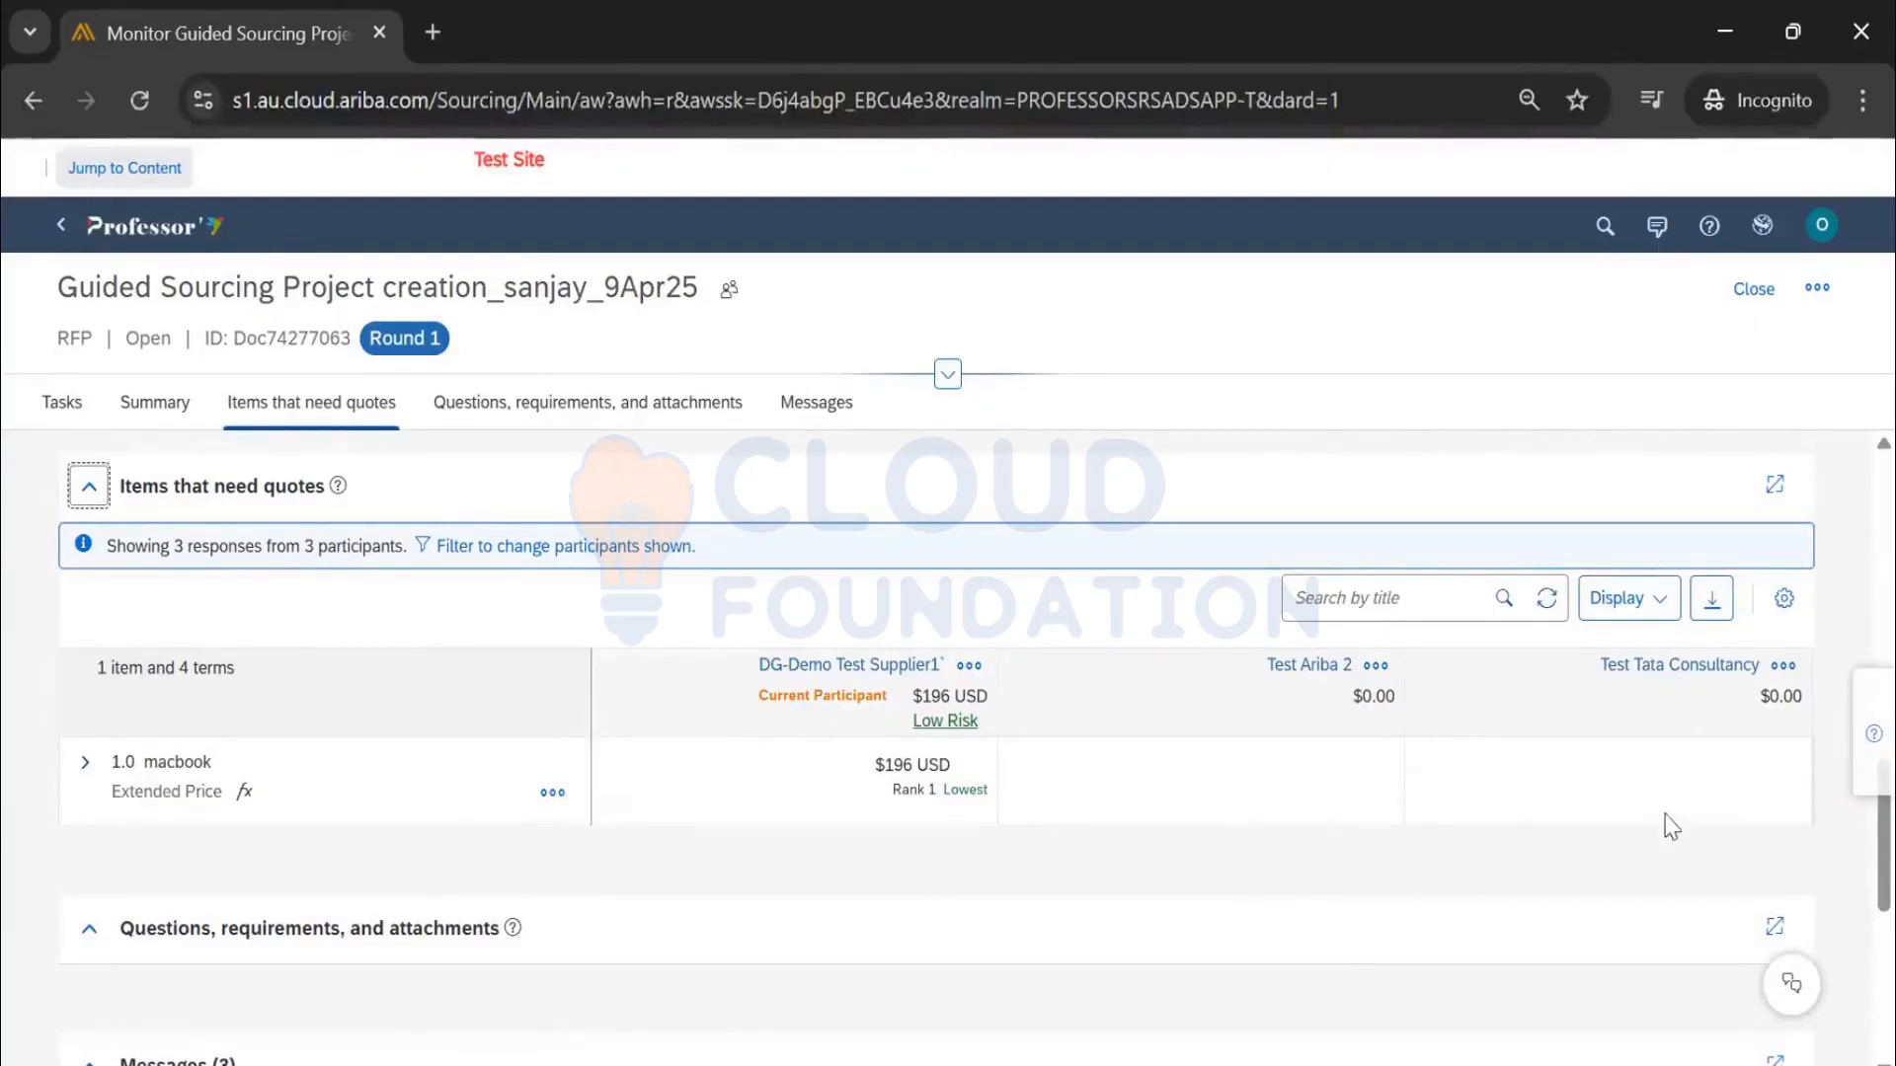
Check the event actions list, then go Home and list the Recently viewed items
scroll(1431, 730, up, 2)
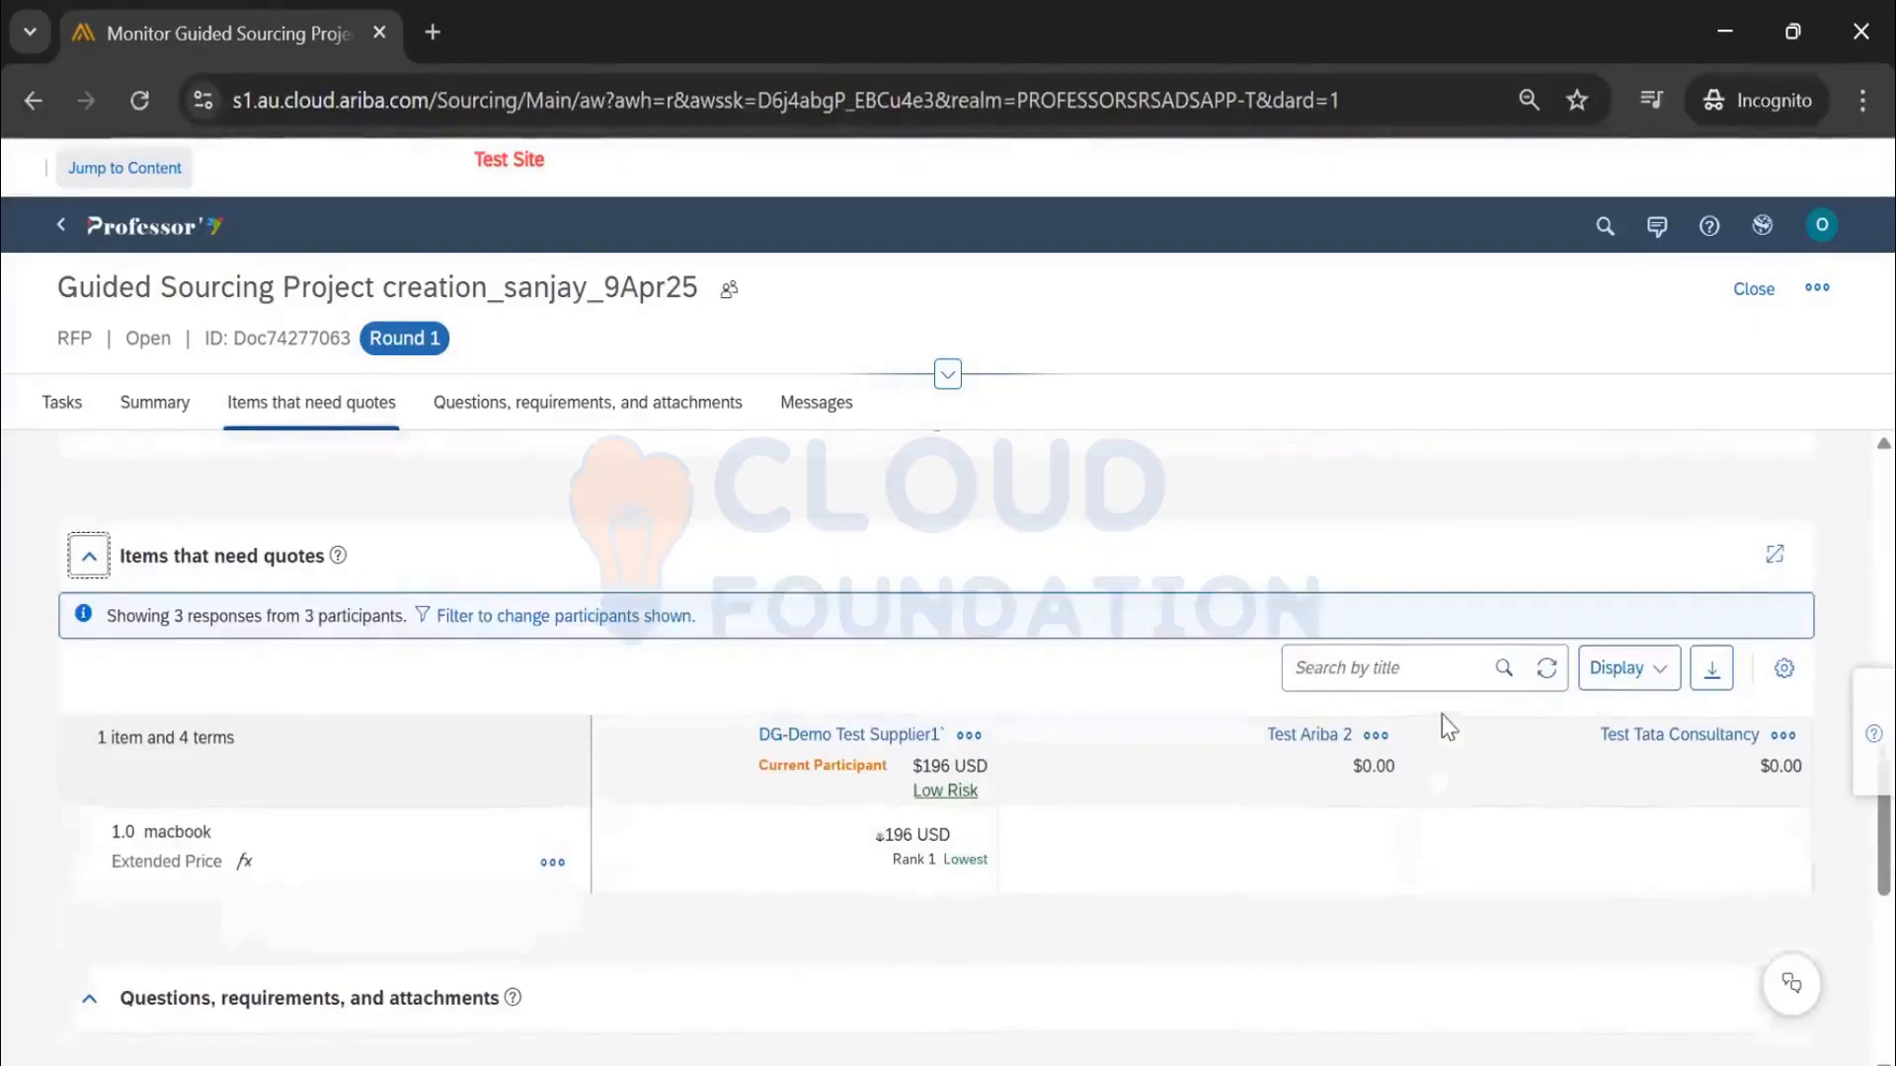
scroll(1435, 716, up, 6)
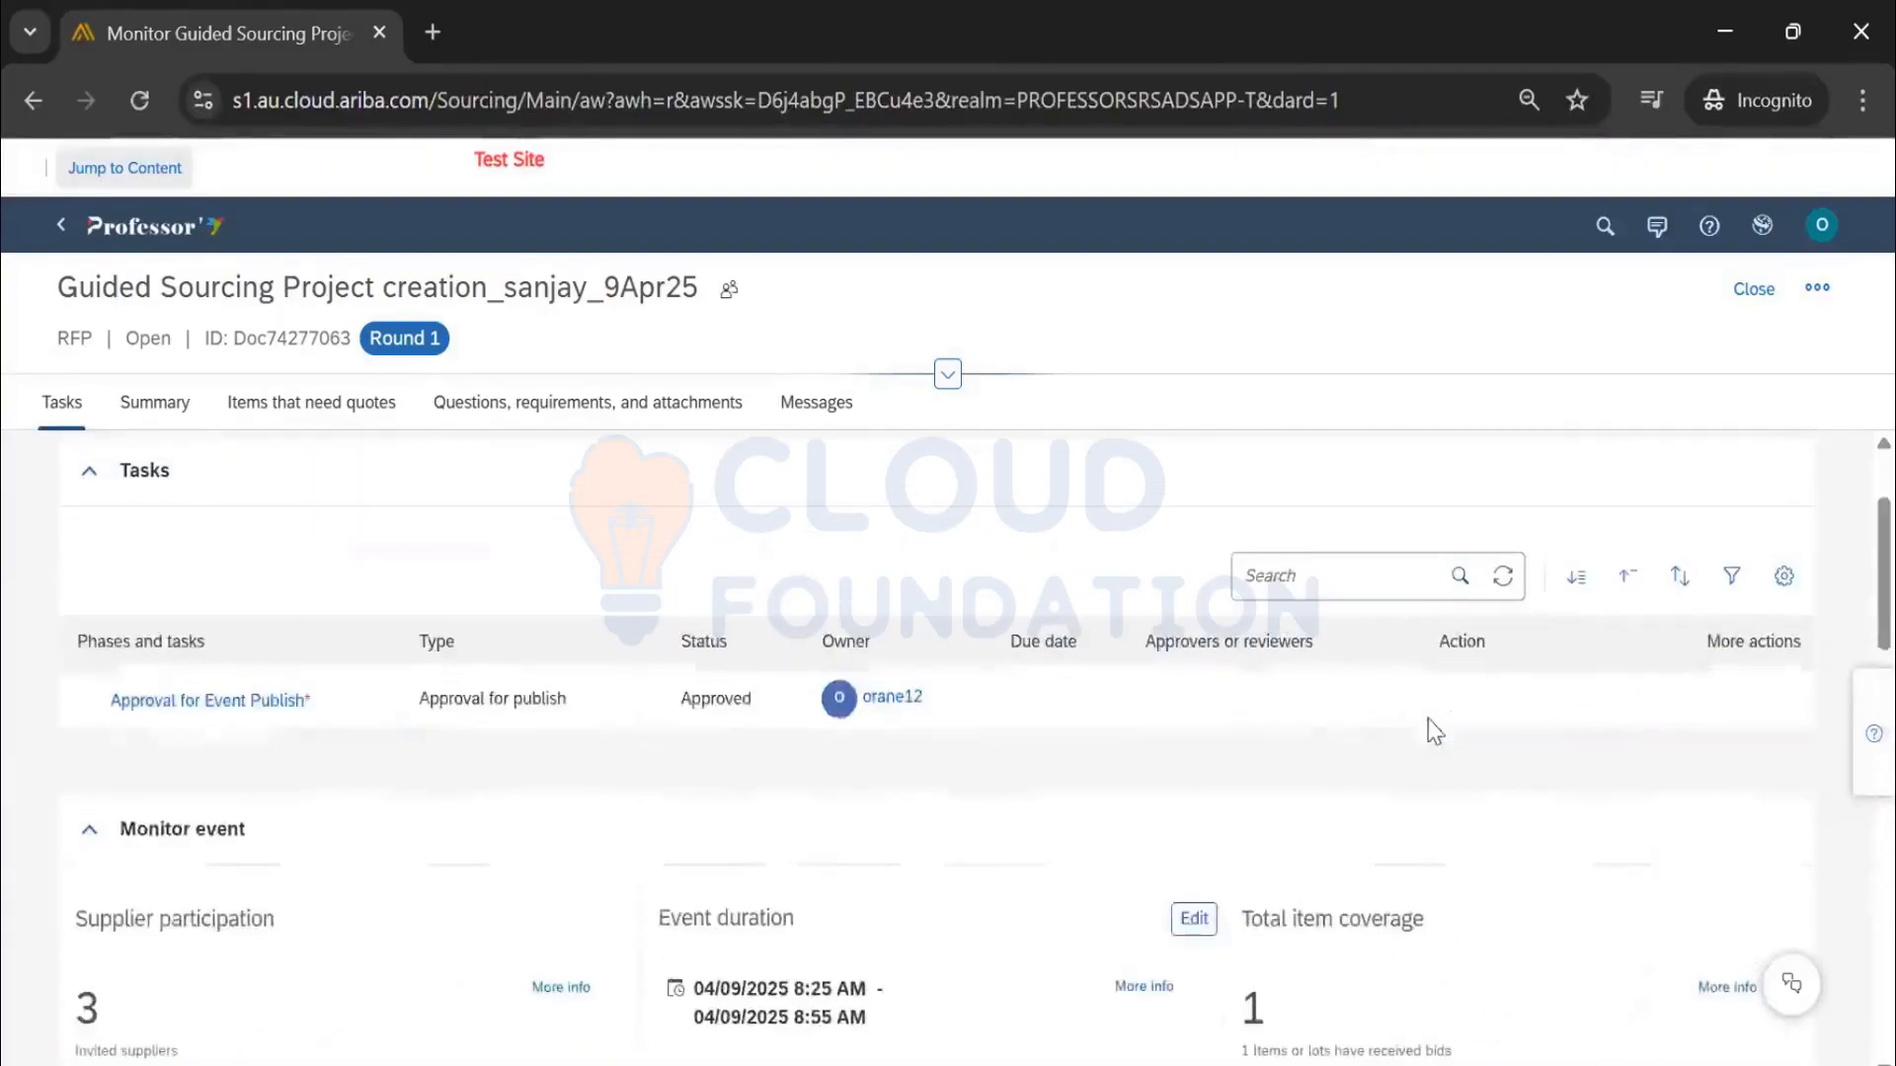
scroll(1433, 736, up, 2)
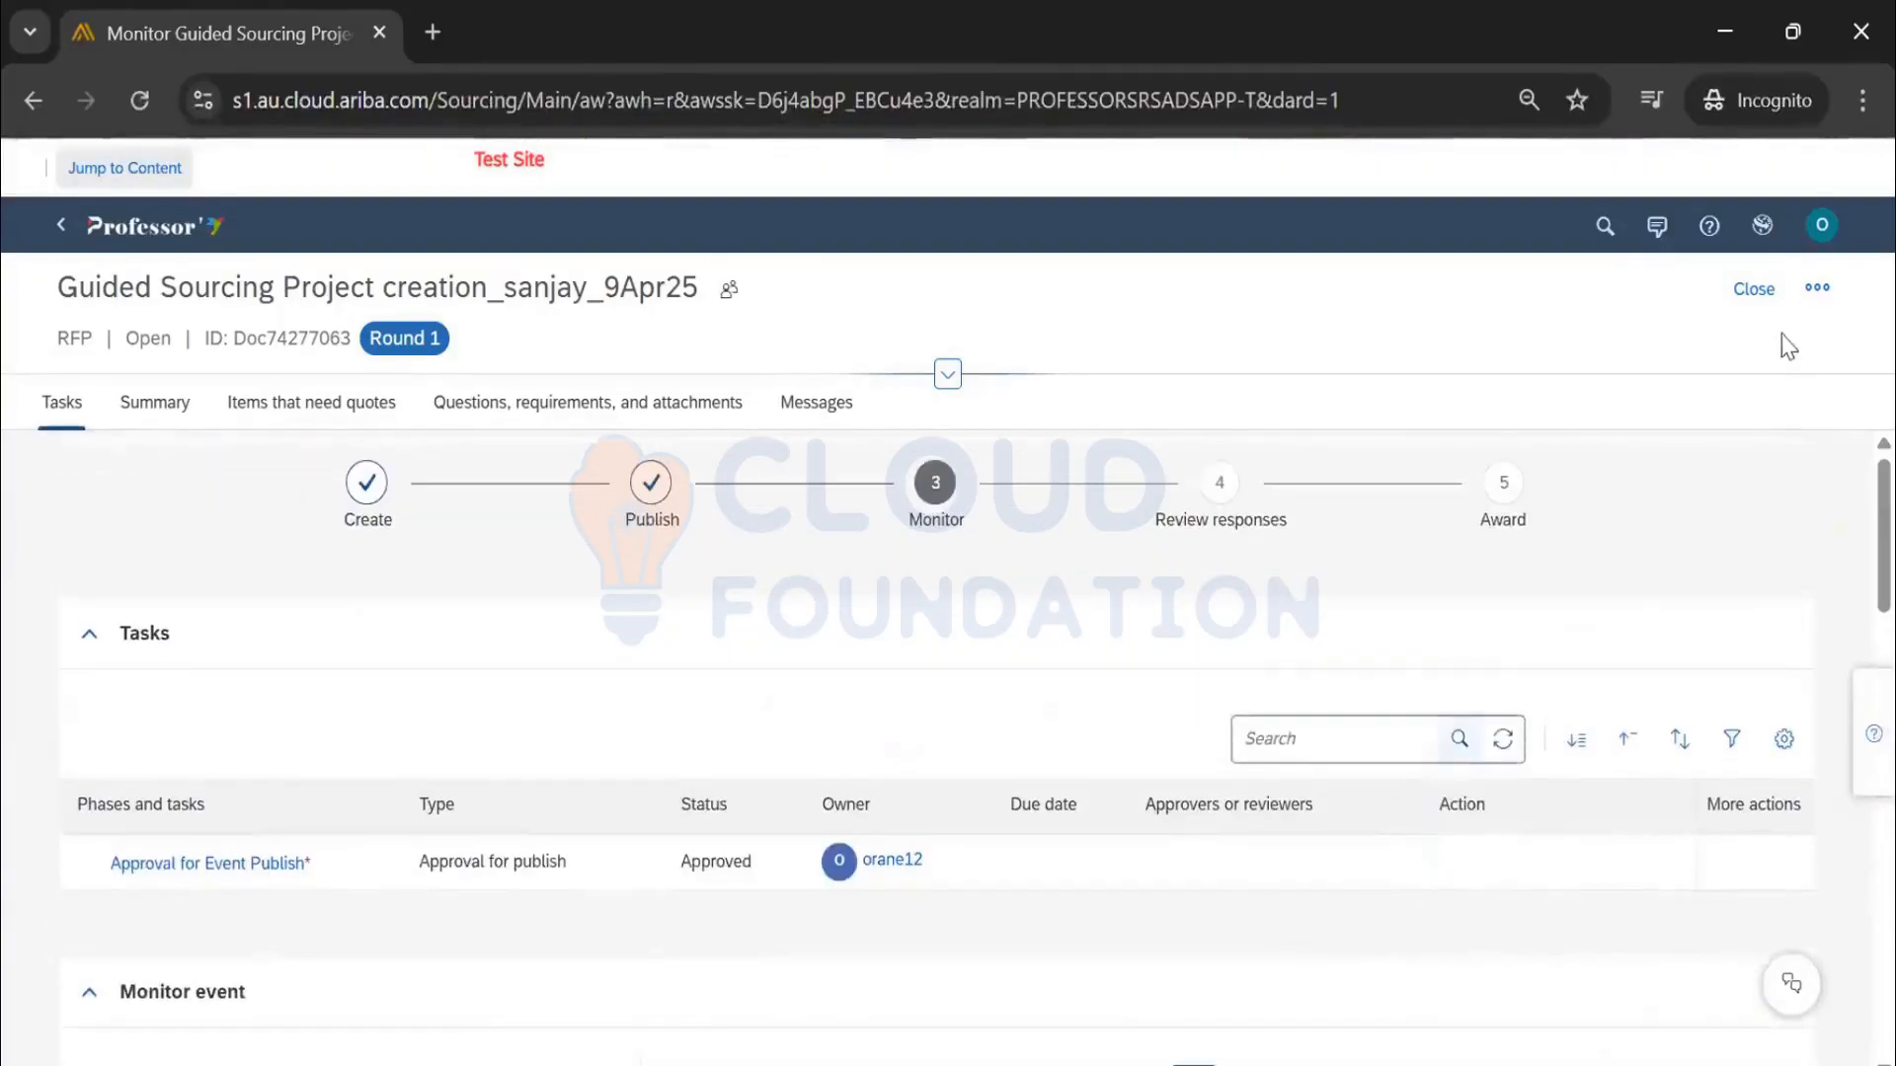
click(1818, 288)
mouse_move(1740, 352)
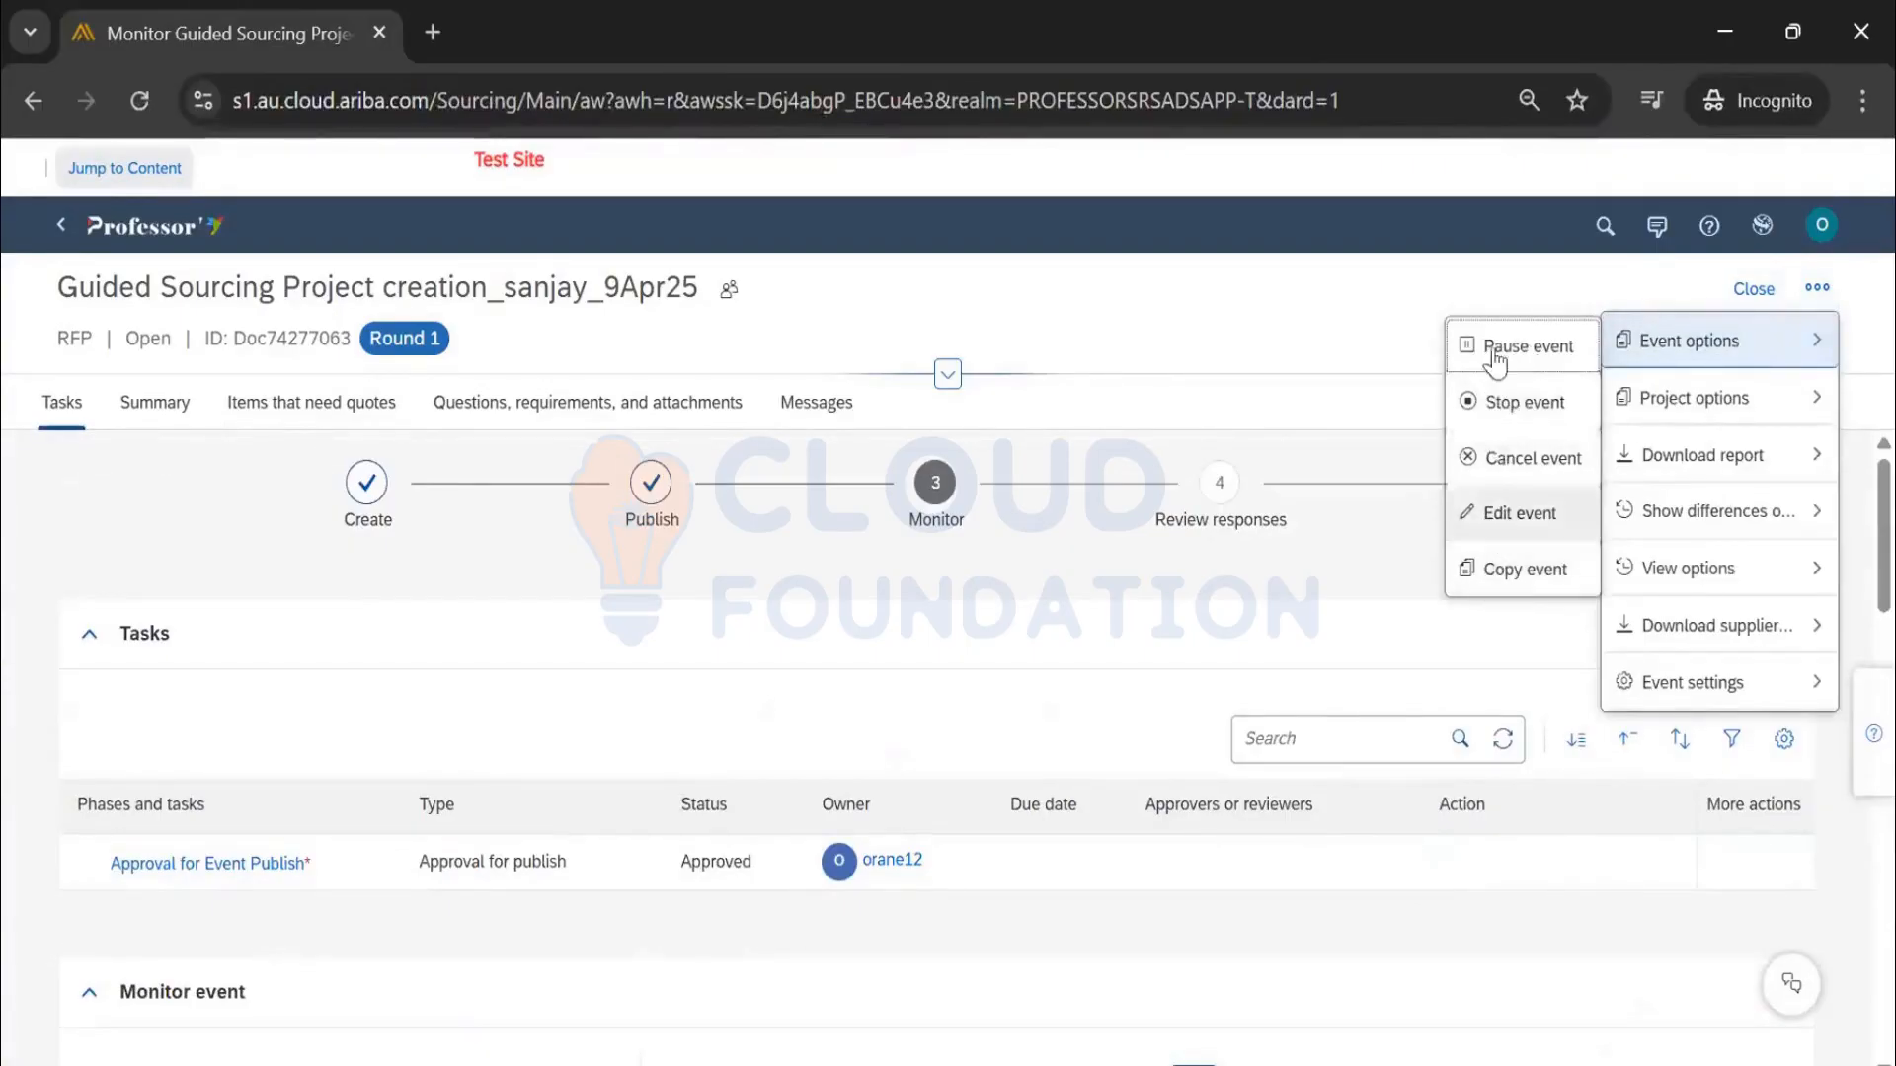
click(968, 238)
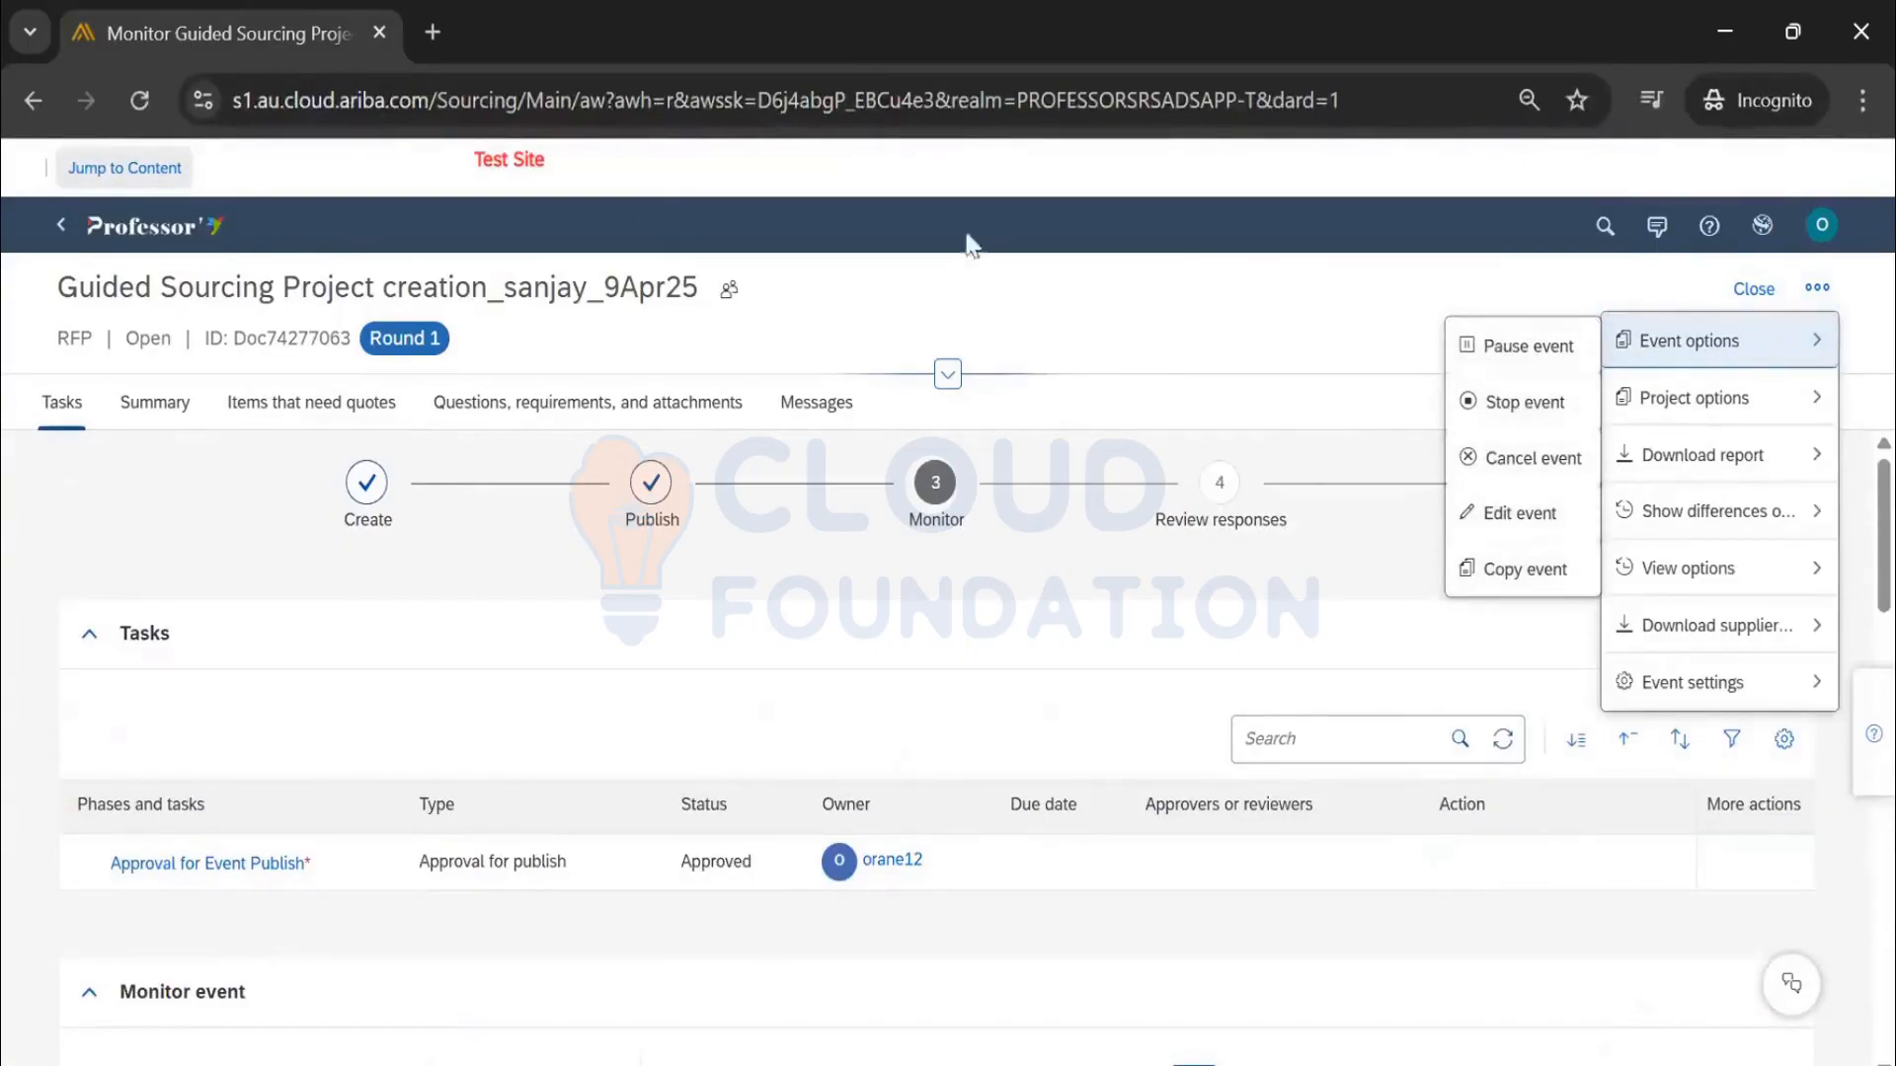
click(150, 229)
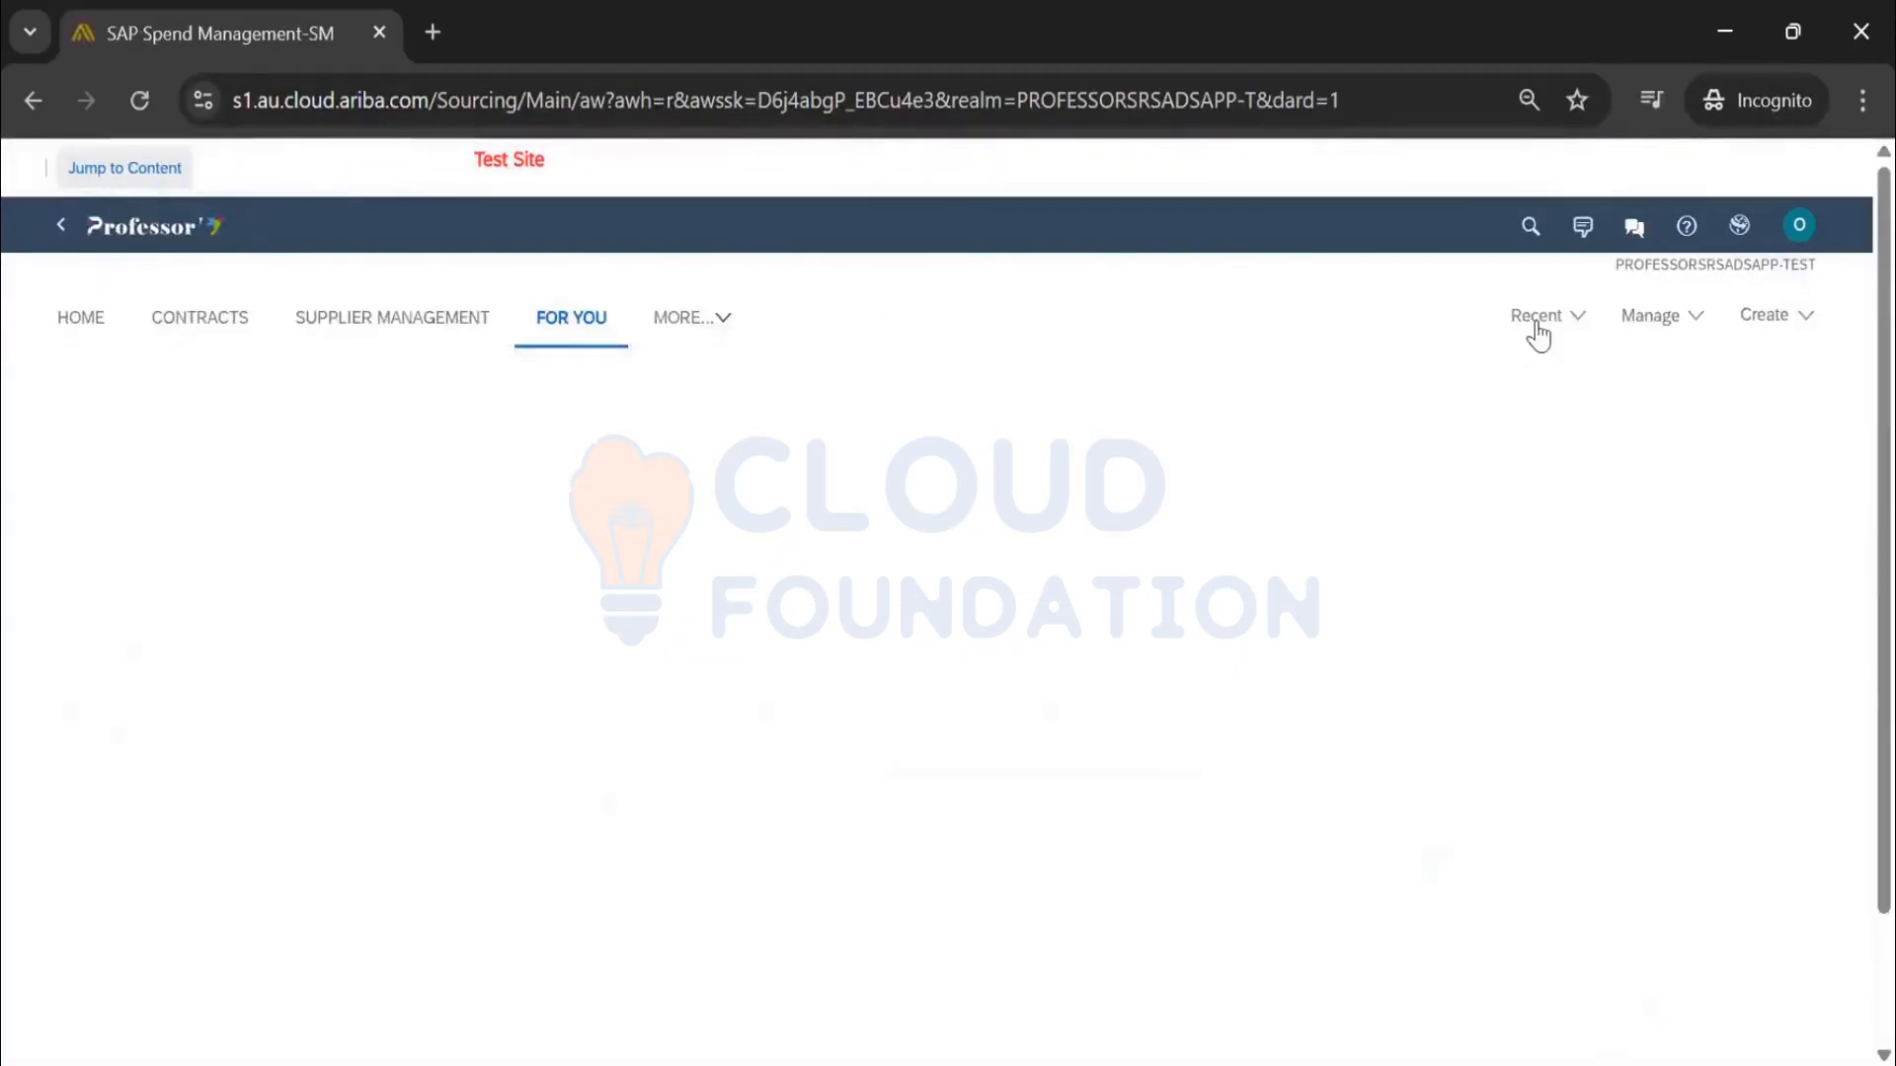
click(1537, 318)
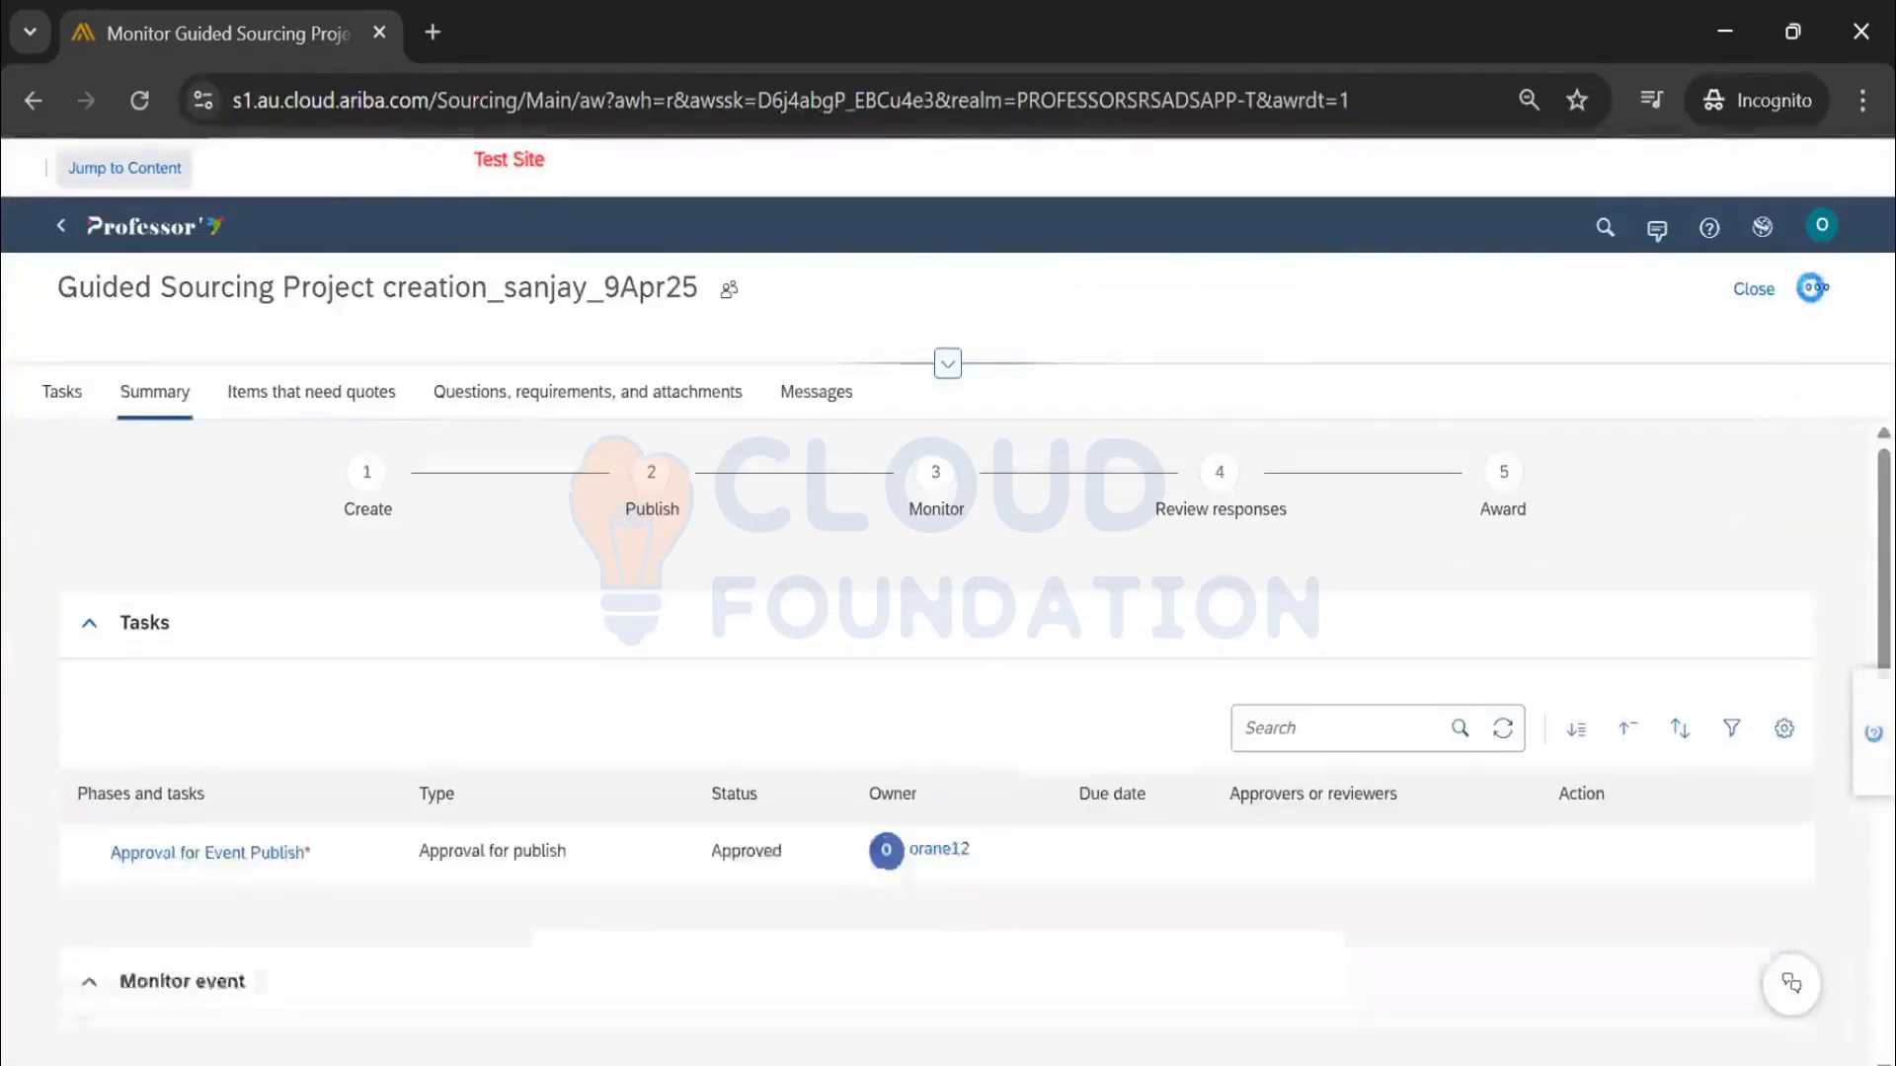
Switch the RFP to the classic view from the event's view options
click(1817, 293)
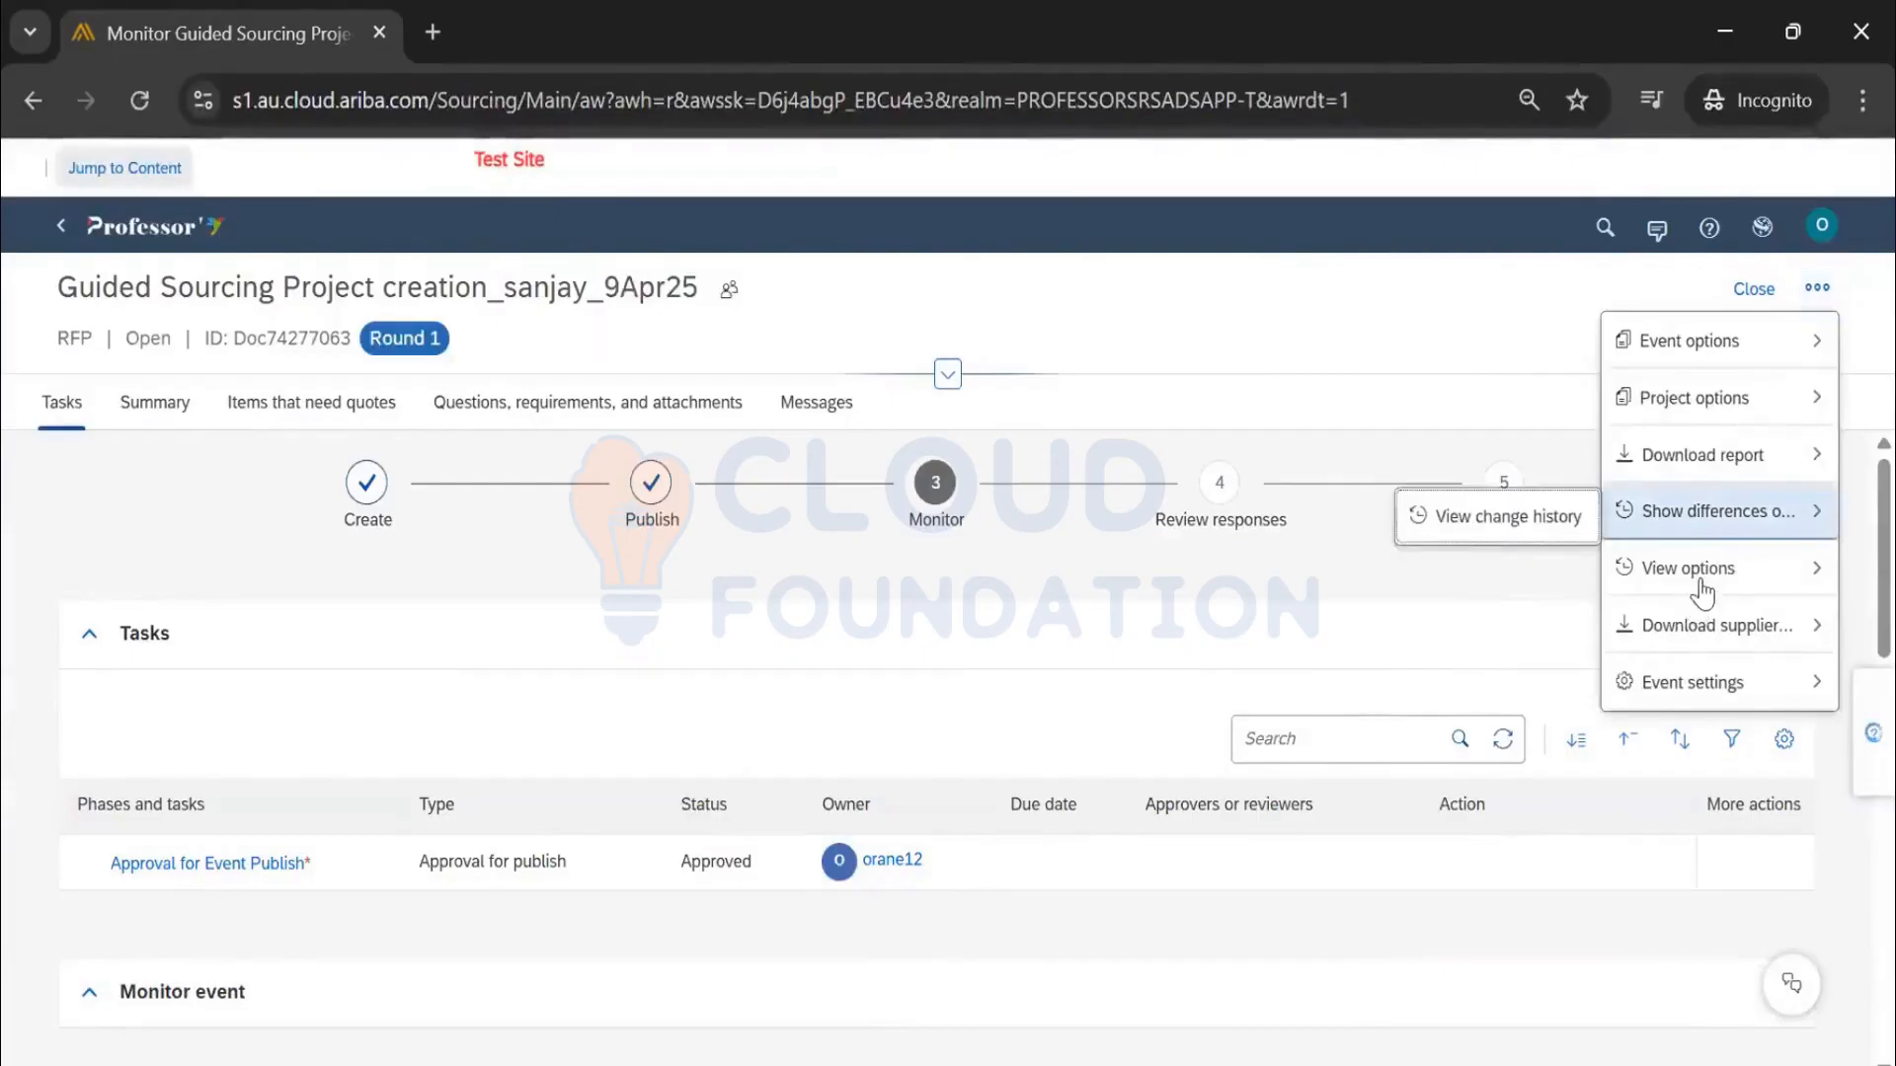
click(1701, 590)
click(1817, 292)
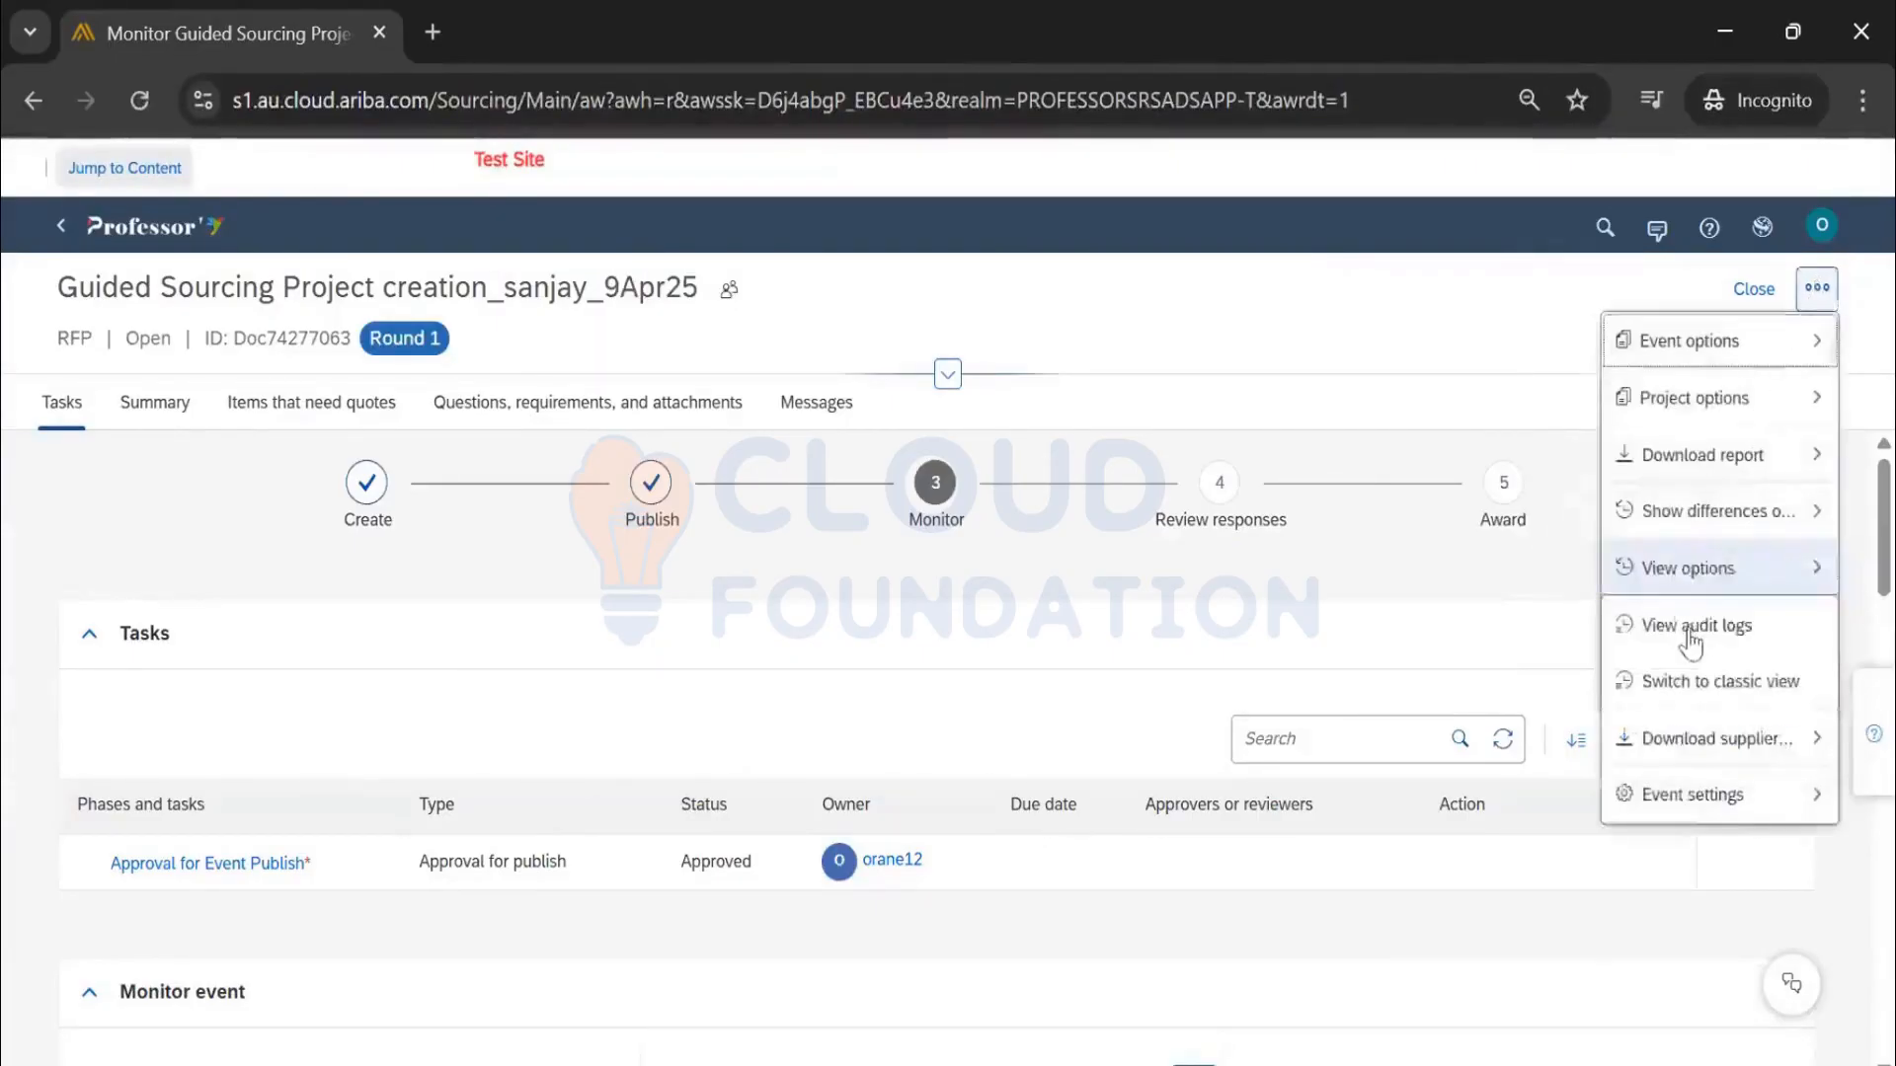
mouse_move(1684, 569)
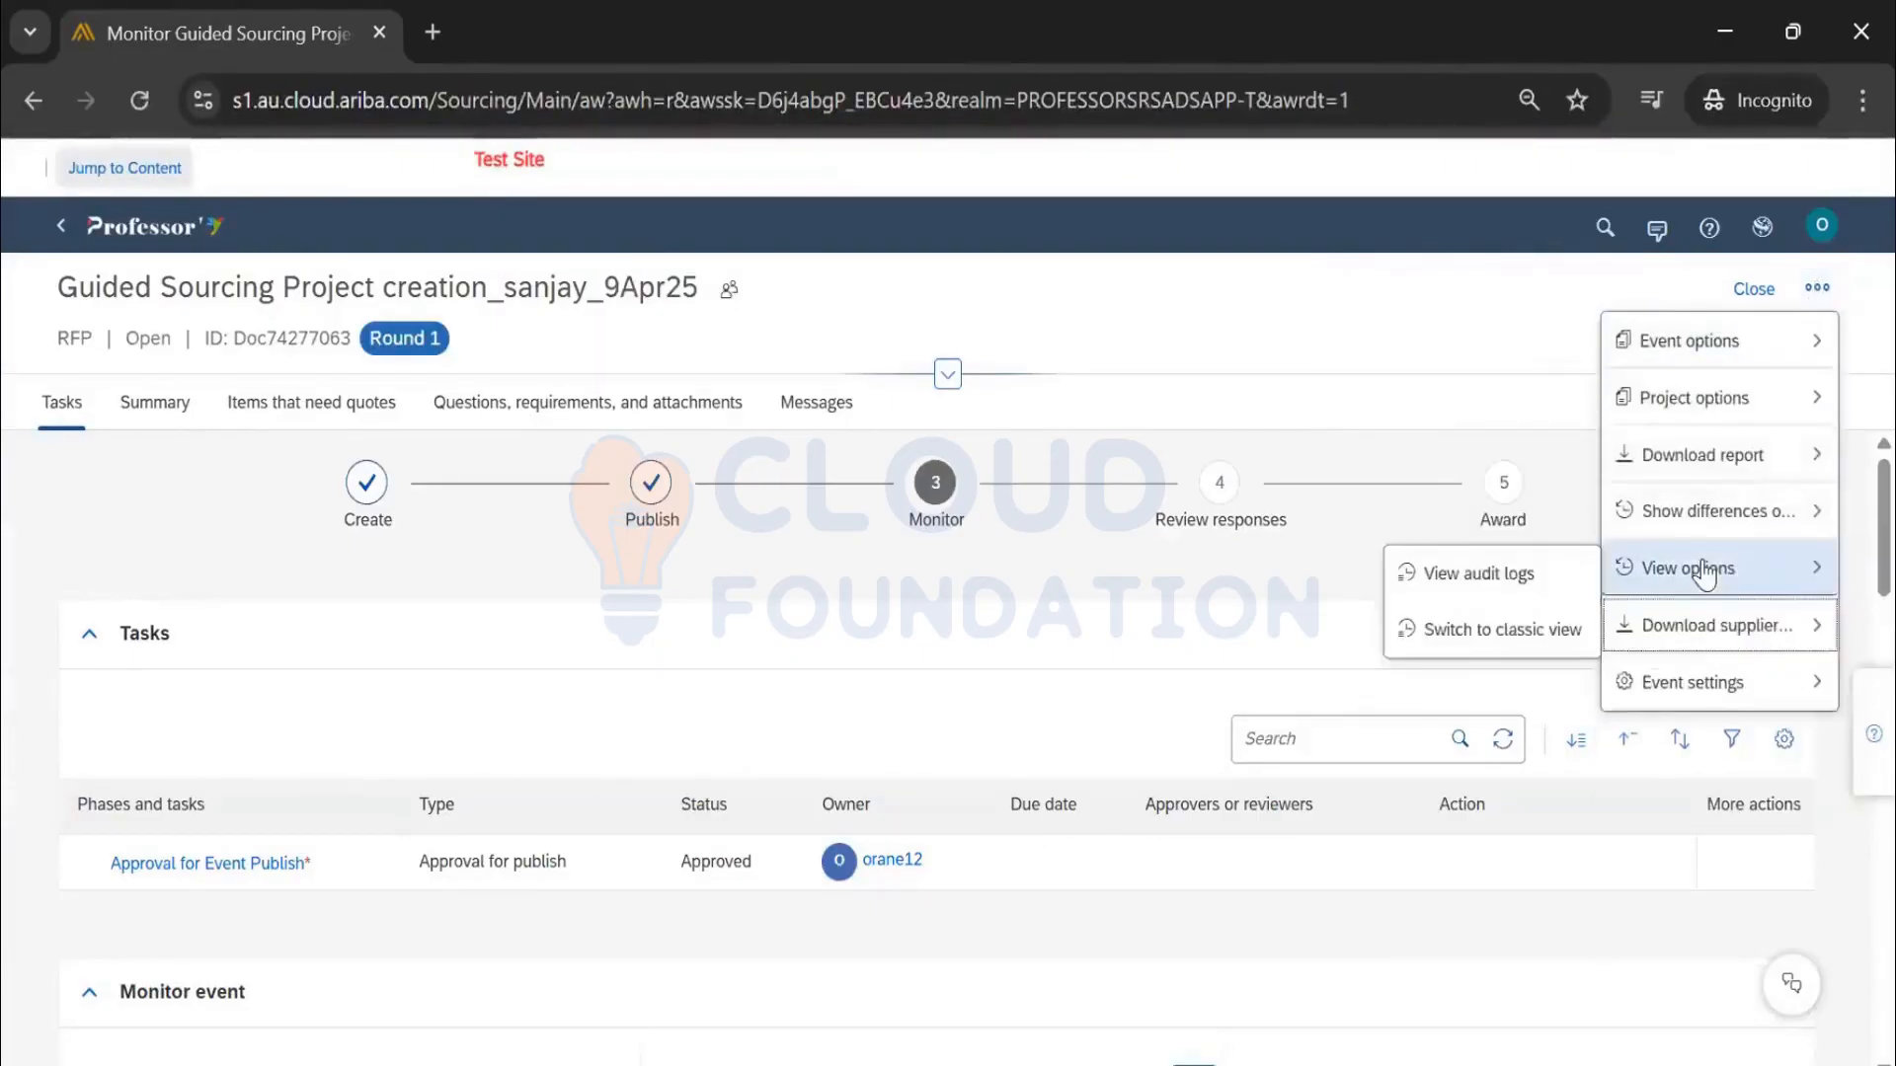
click(1464, 640)
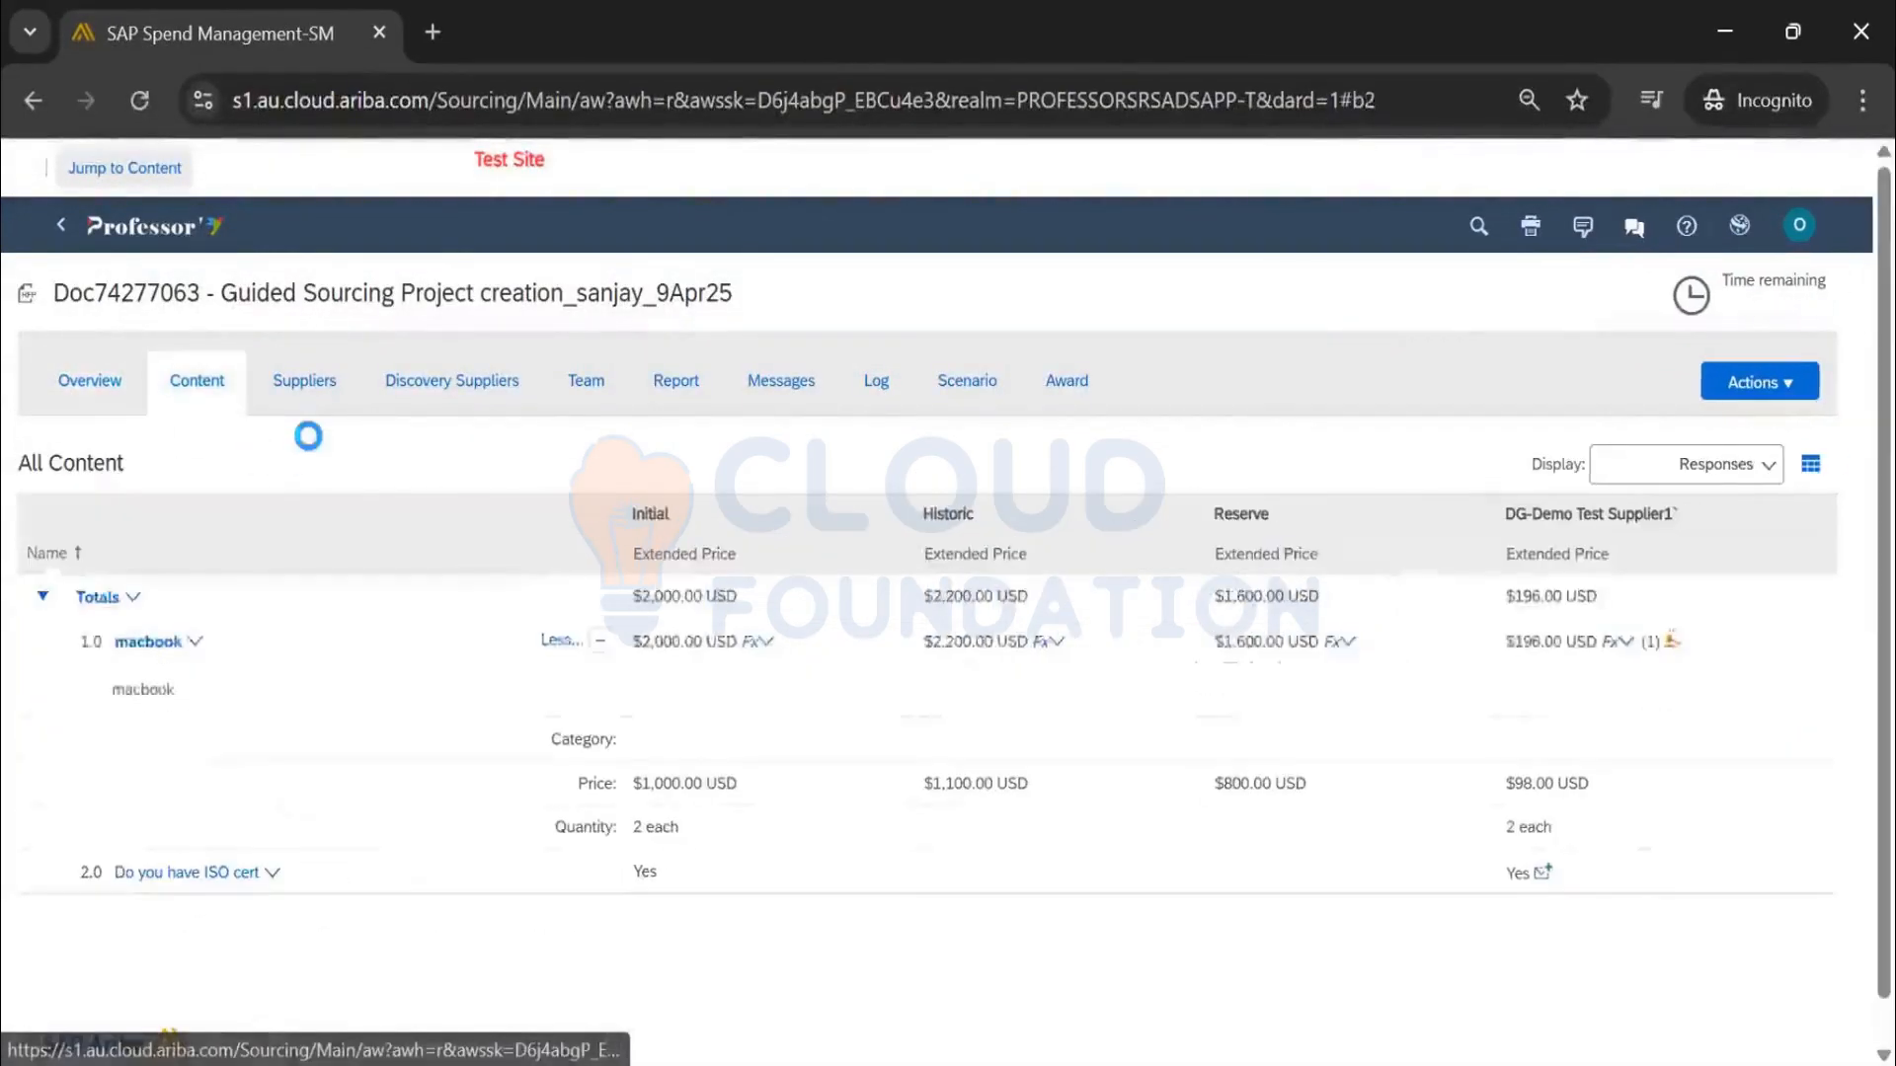
Review the classic view's invited suppliers, supplier discovery and messages sections
click(311, 390)
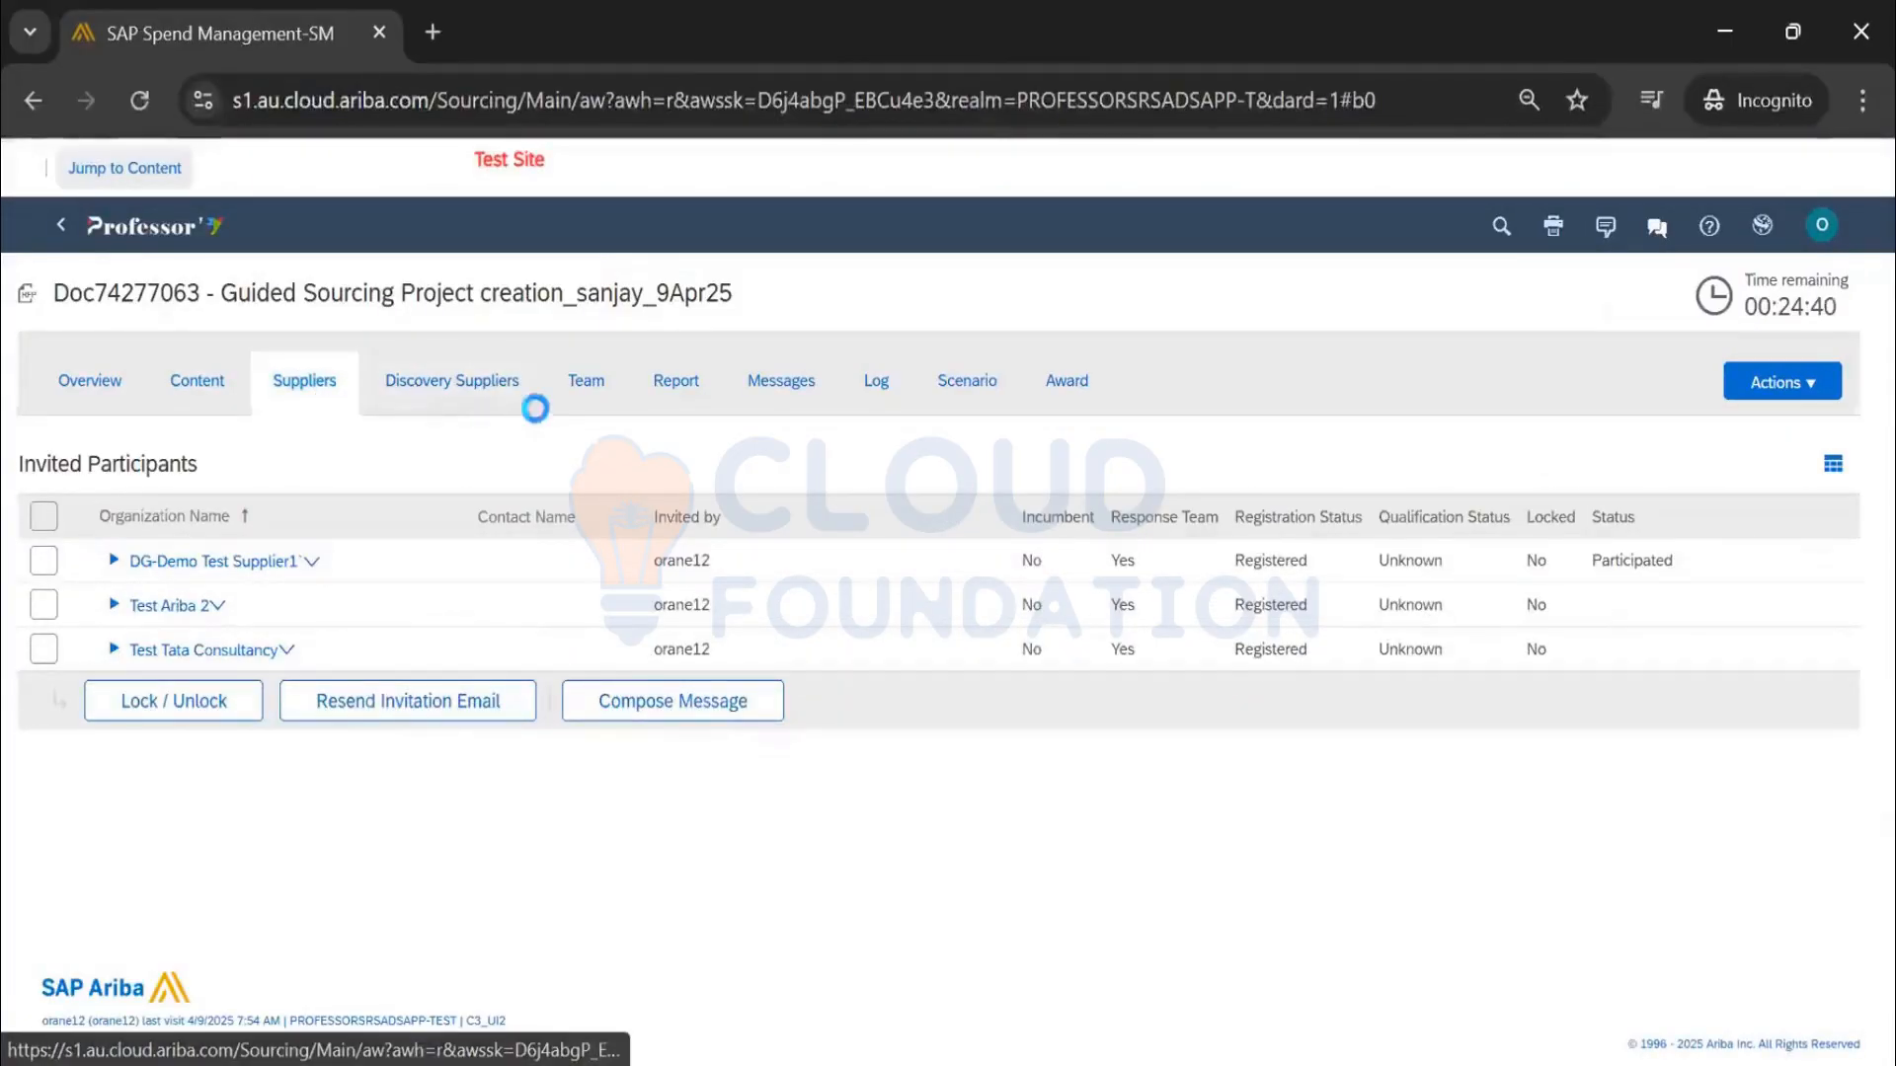
click(590, 395)
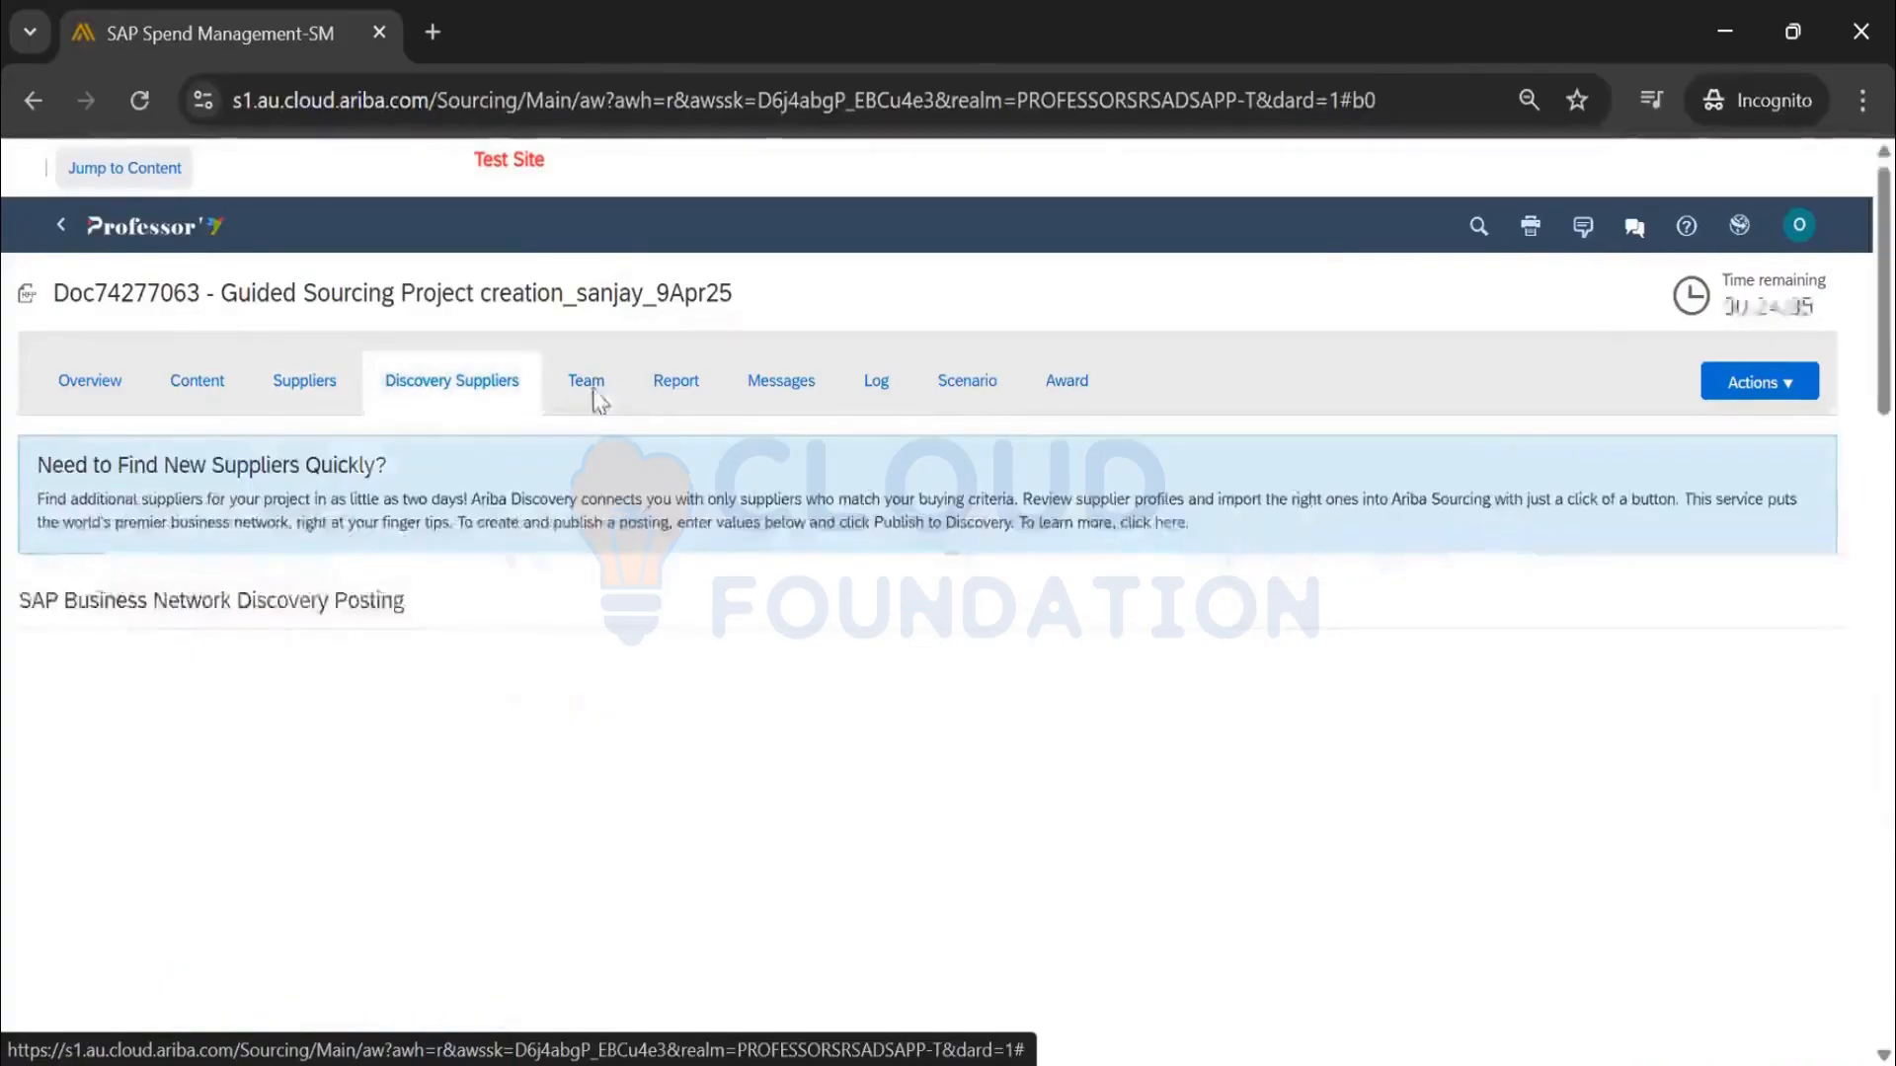
click(760, 395)
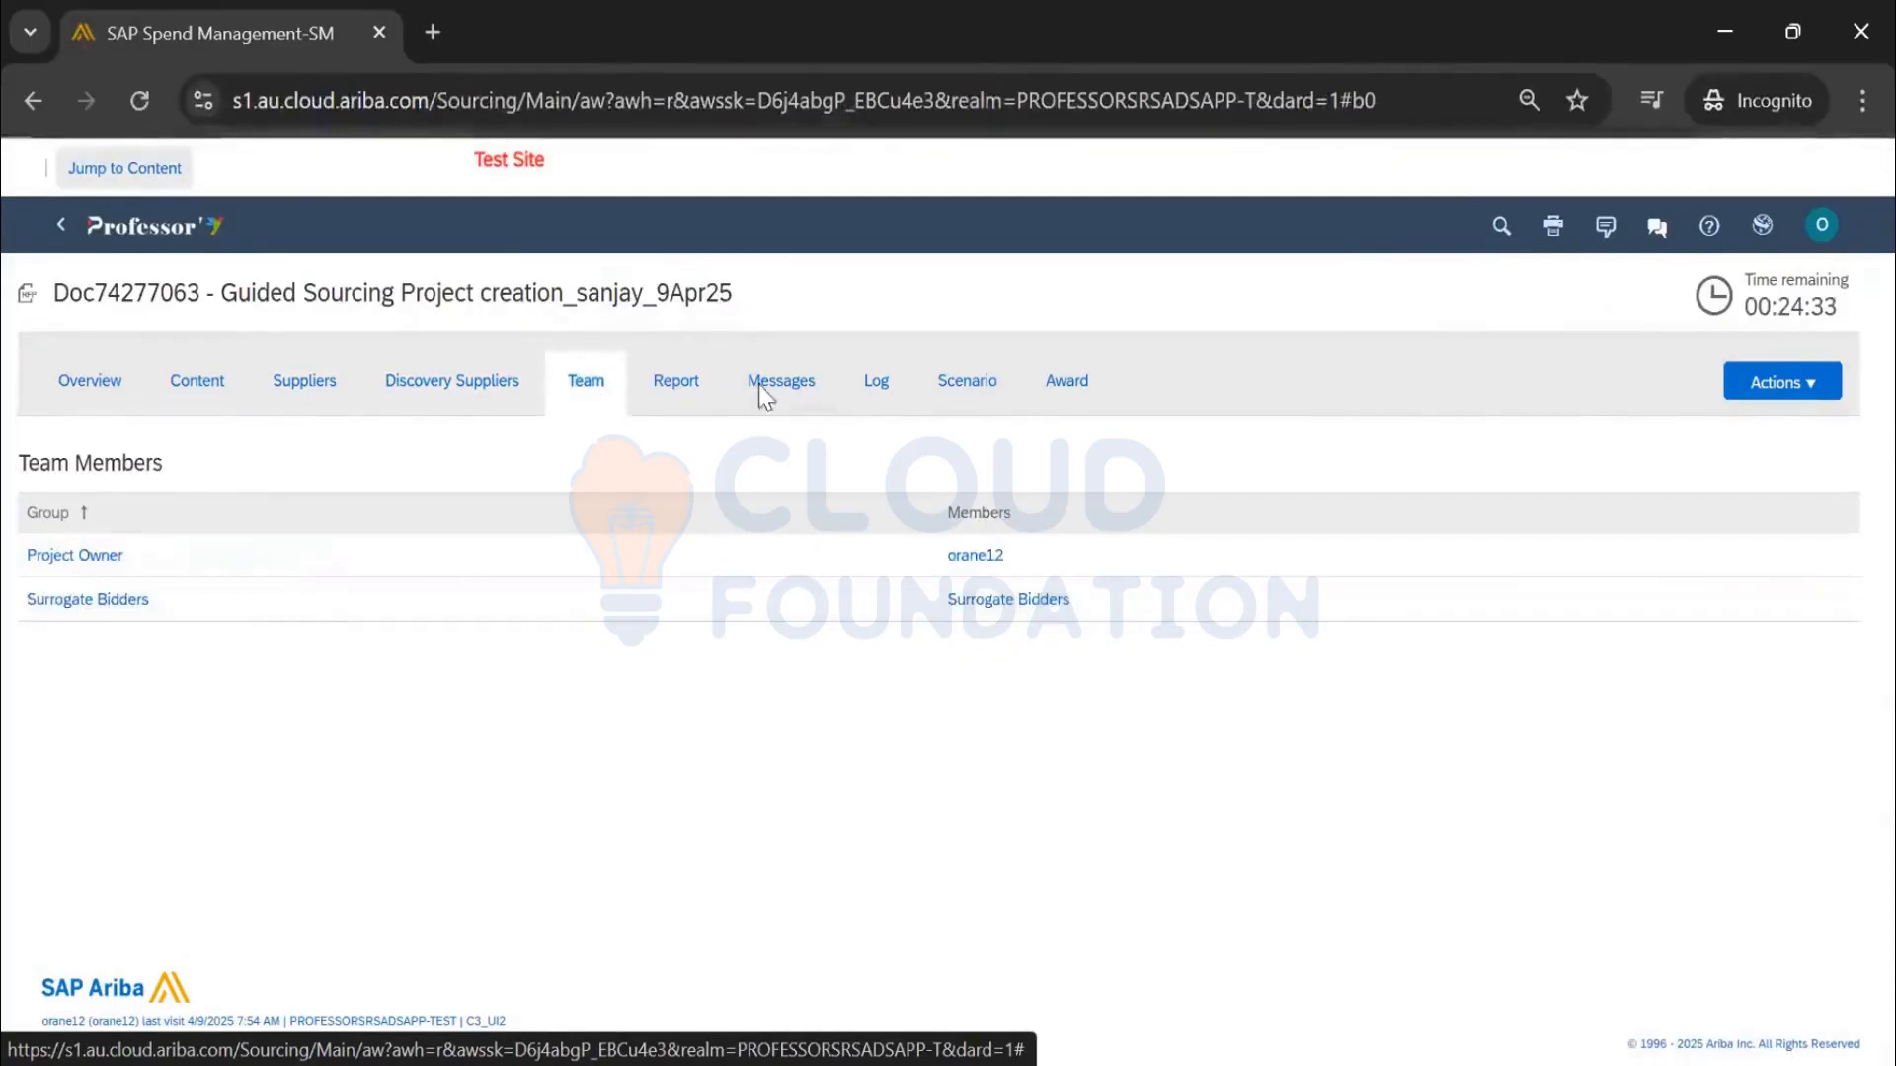
Return to the guided RFP view at Monitor, with publish approval marked Approved
click(56, 229)
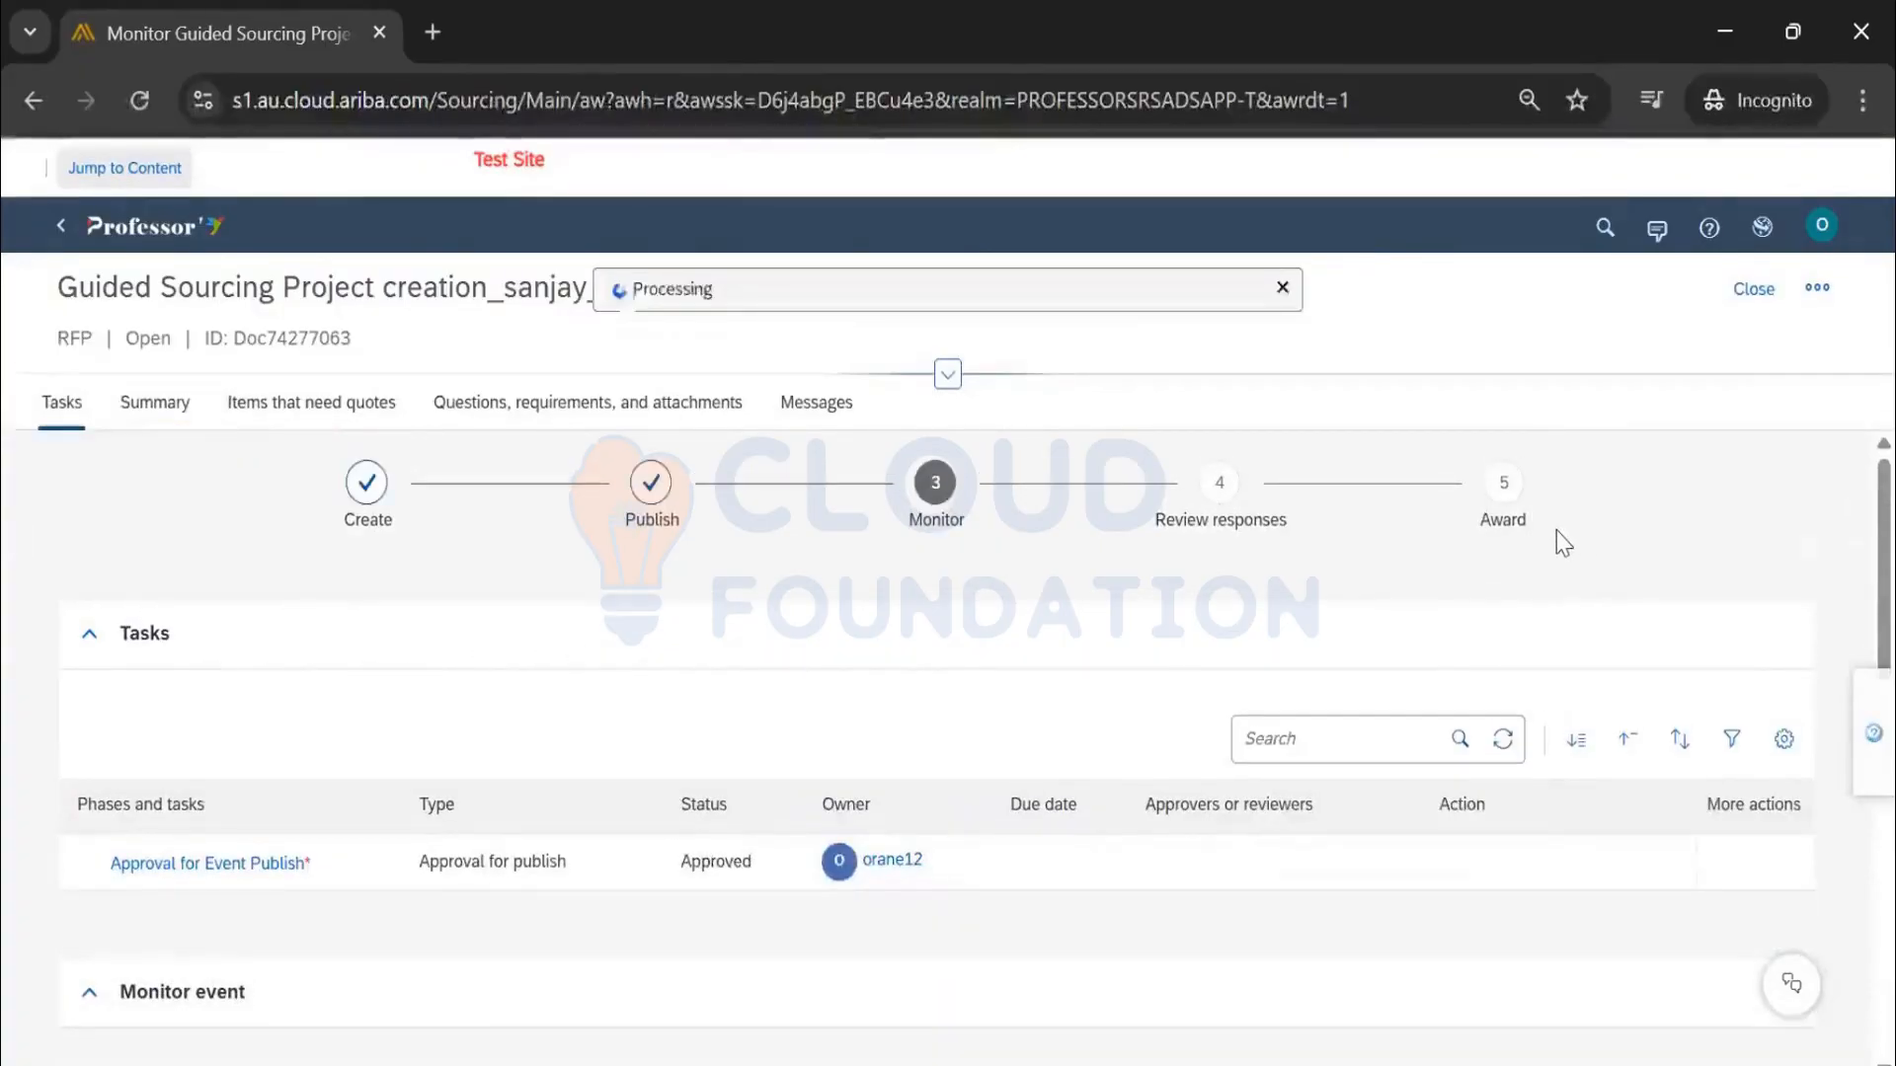
scroll(1566, 531, down, 10)
scroll(1550, 543, up, 10)
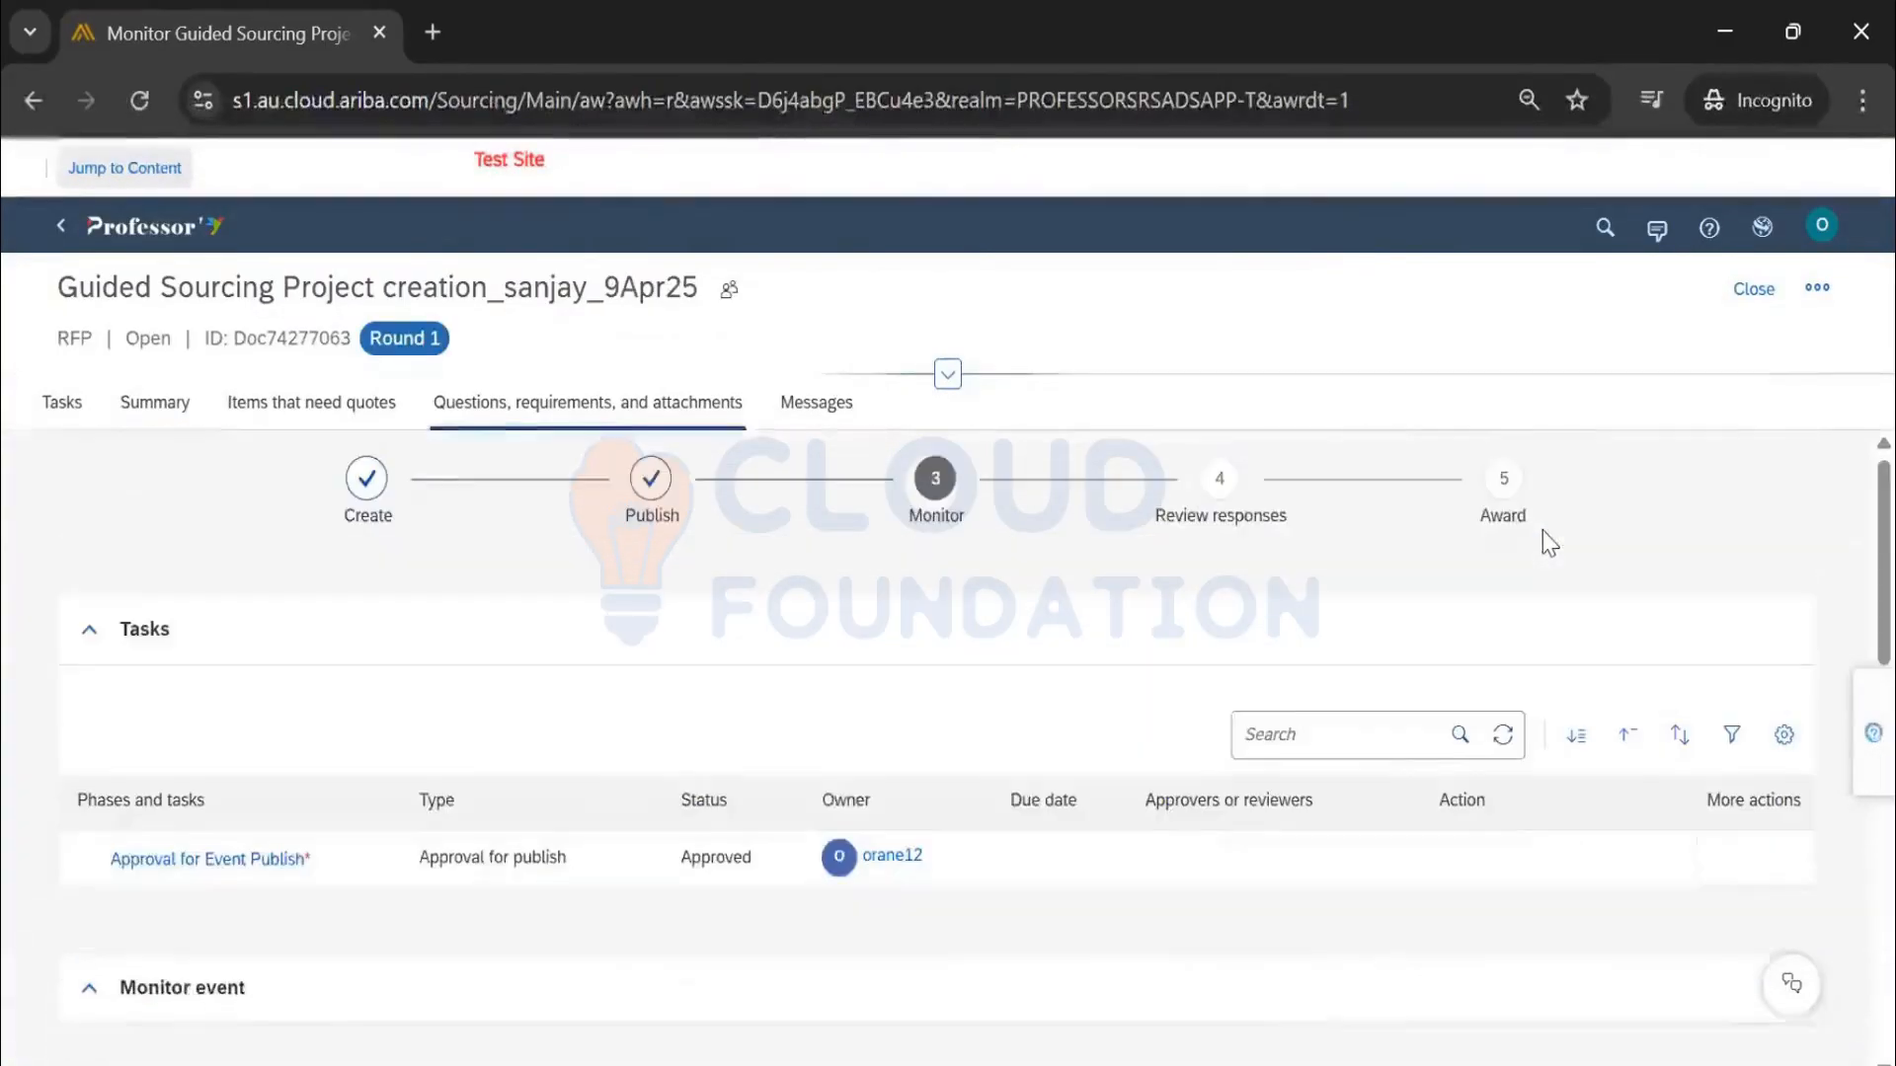
click(1754, 289)
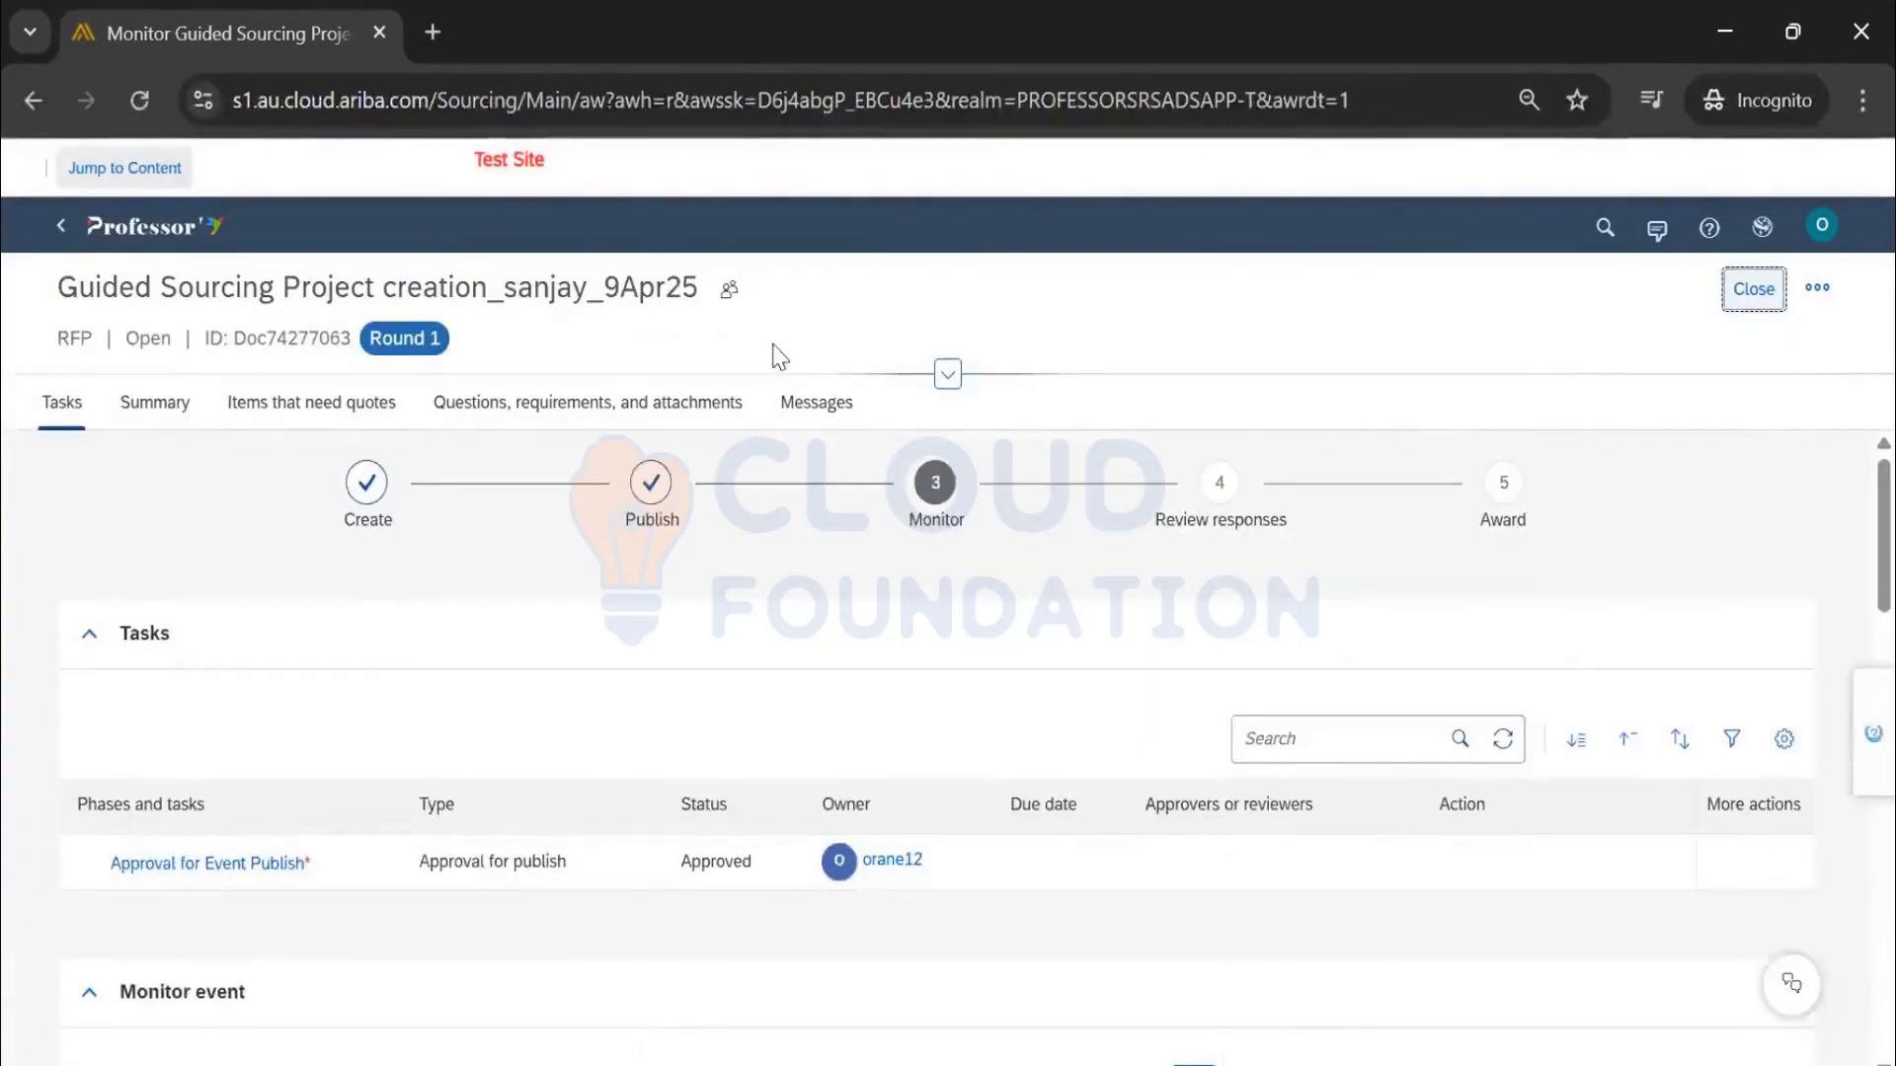
Close the RFP, then from Home open Manage > Administration and expand Event Manager
click(133, 229)
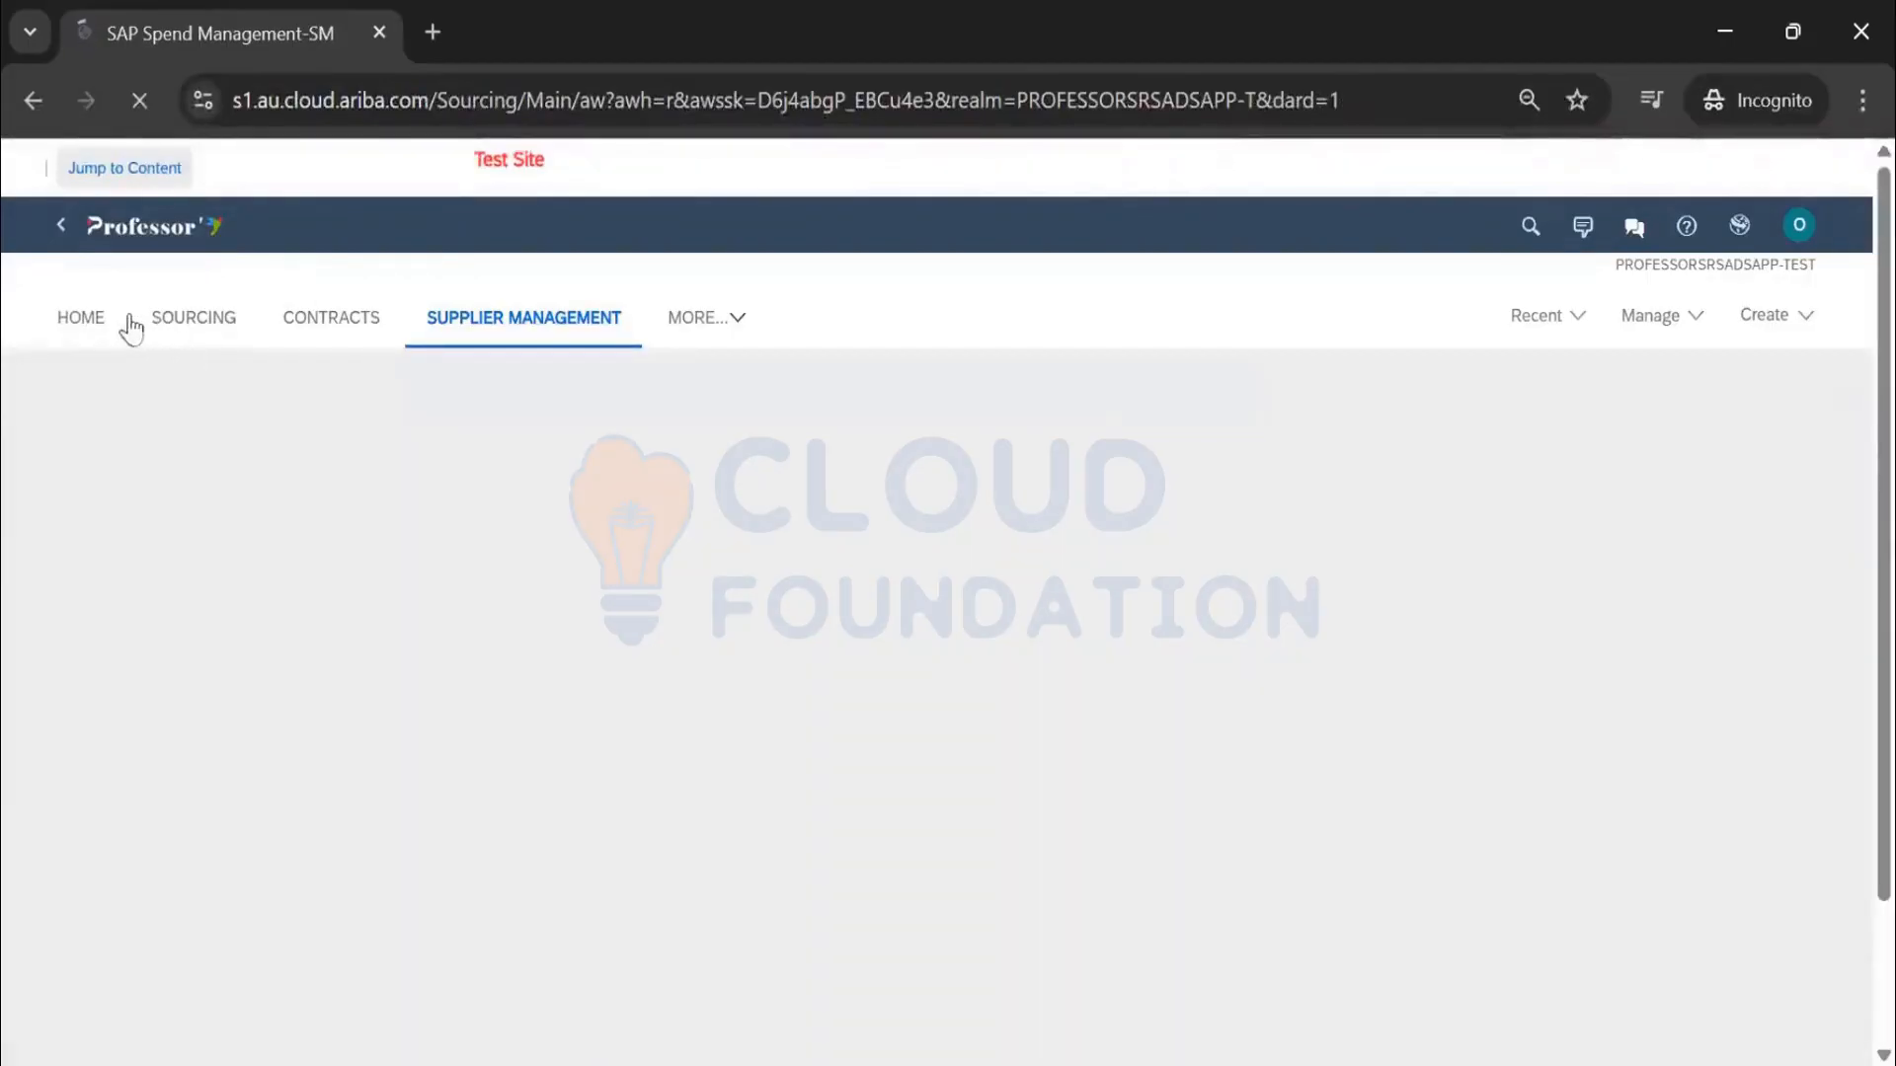
click(110, 318)
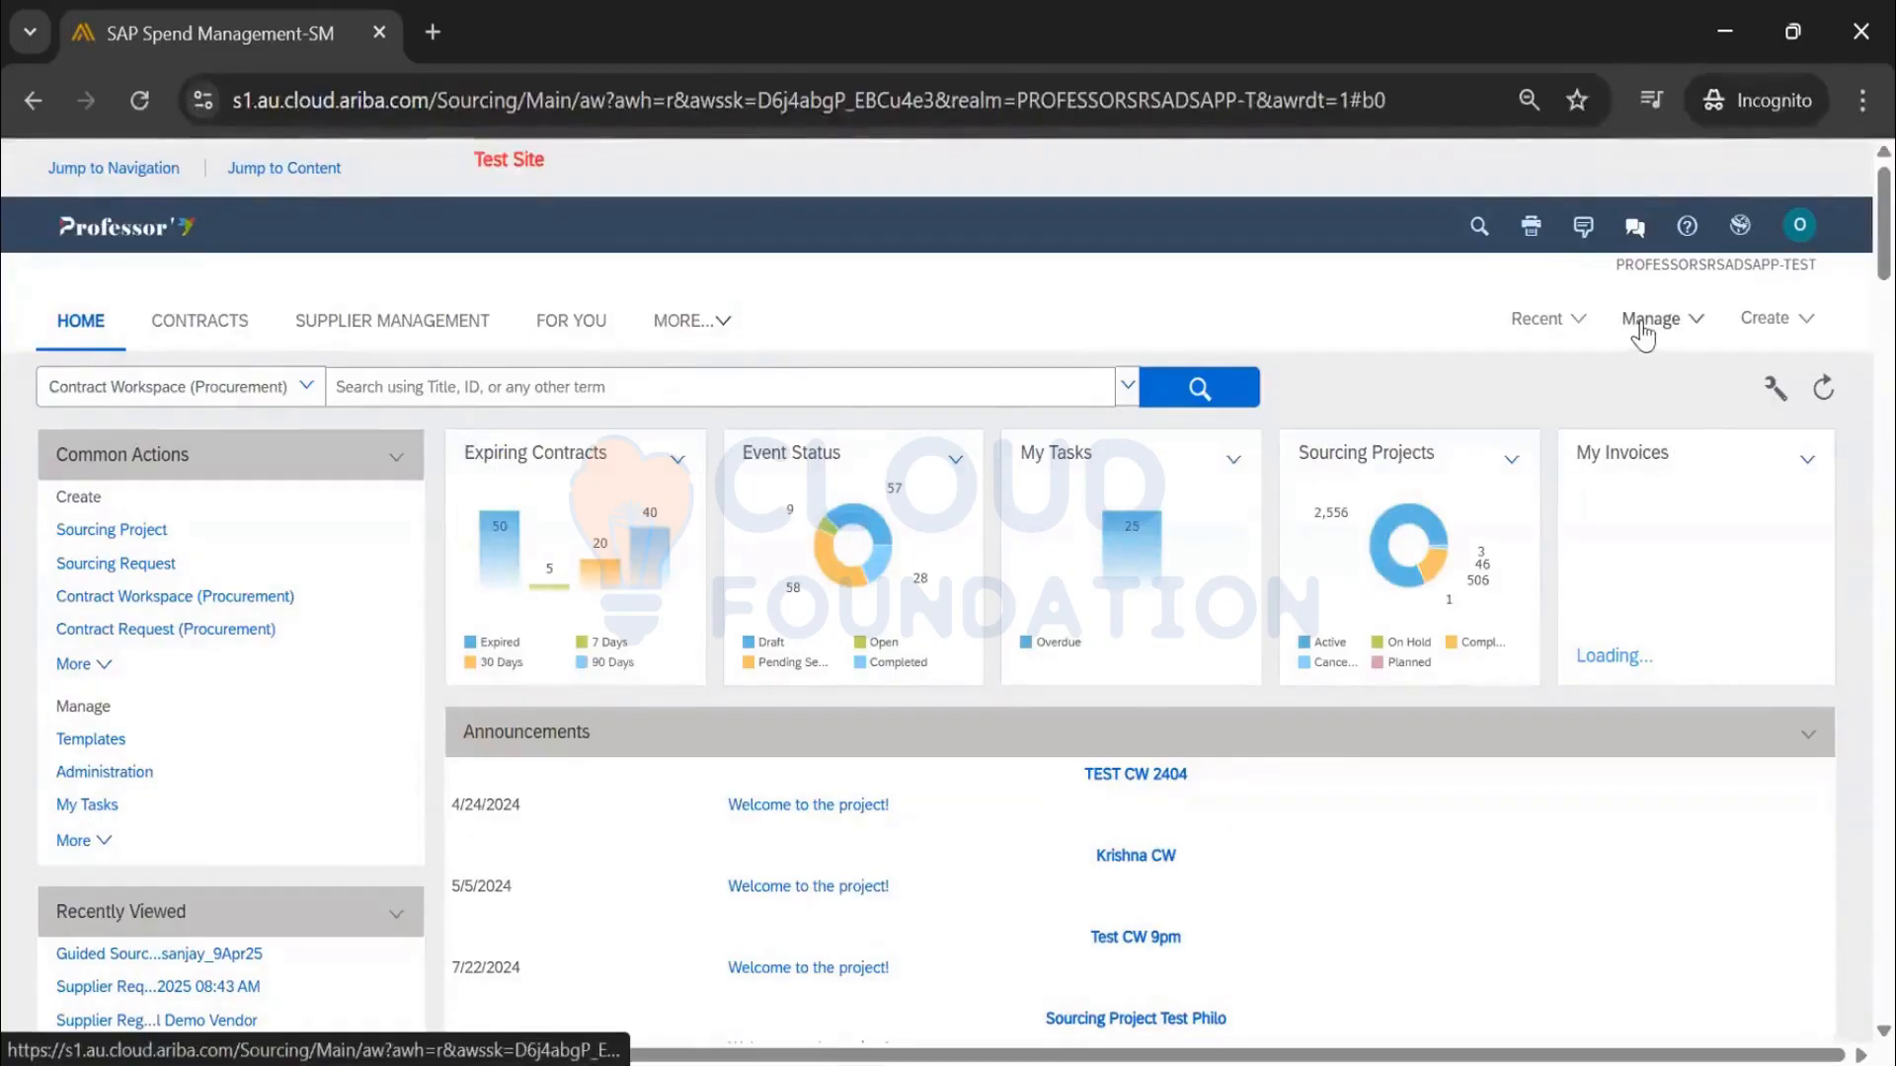
click(1408, 348)
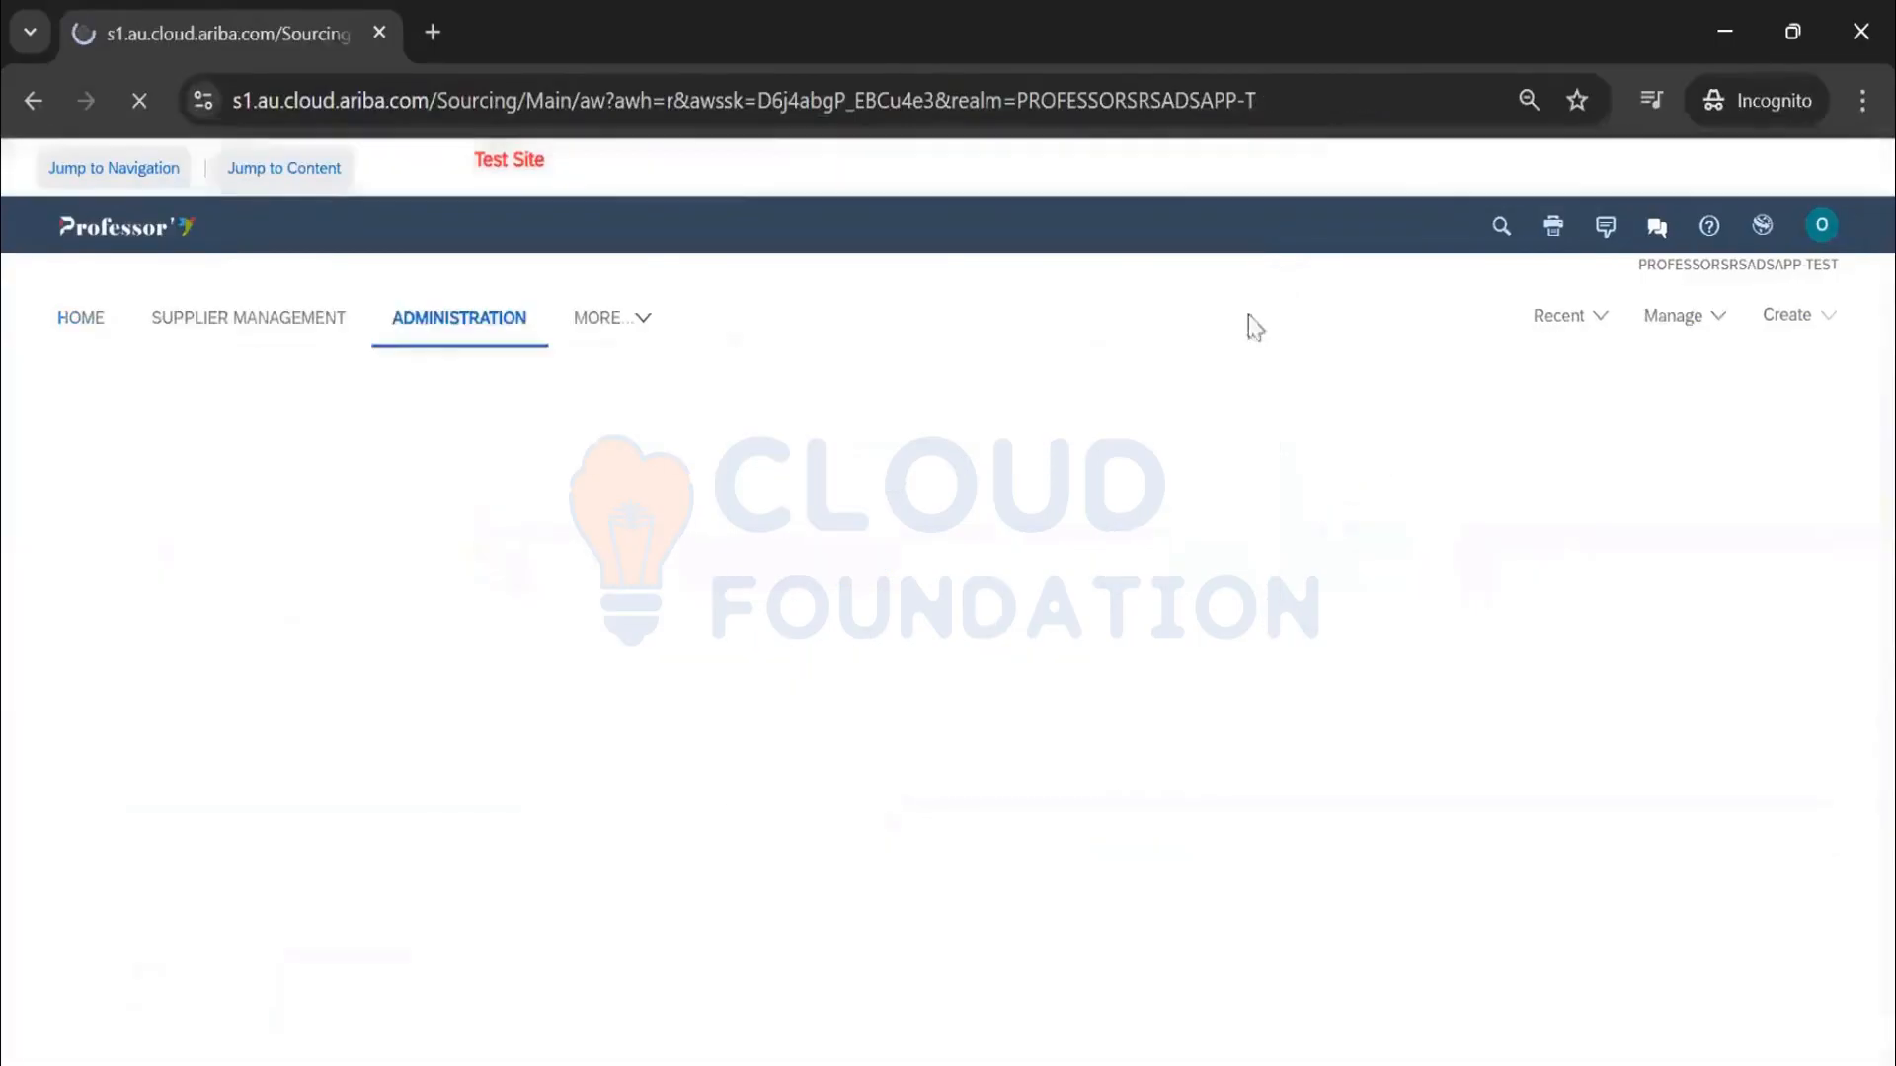
scroll(42, 771, down, 5)
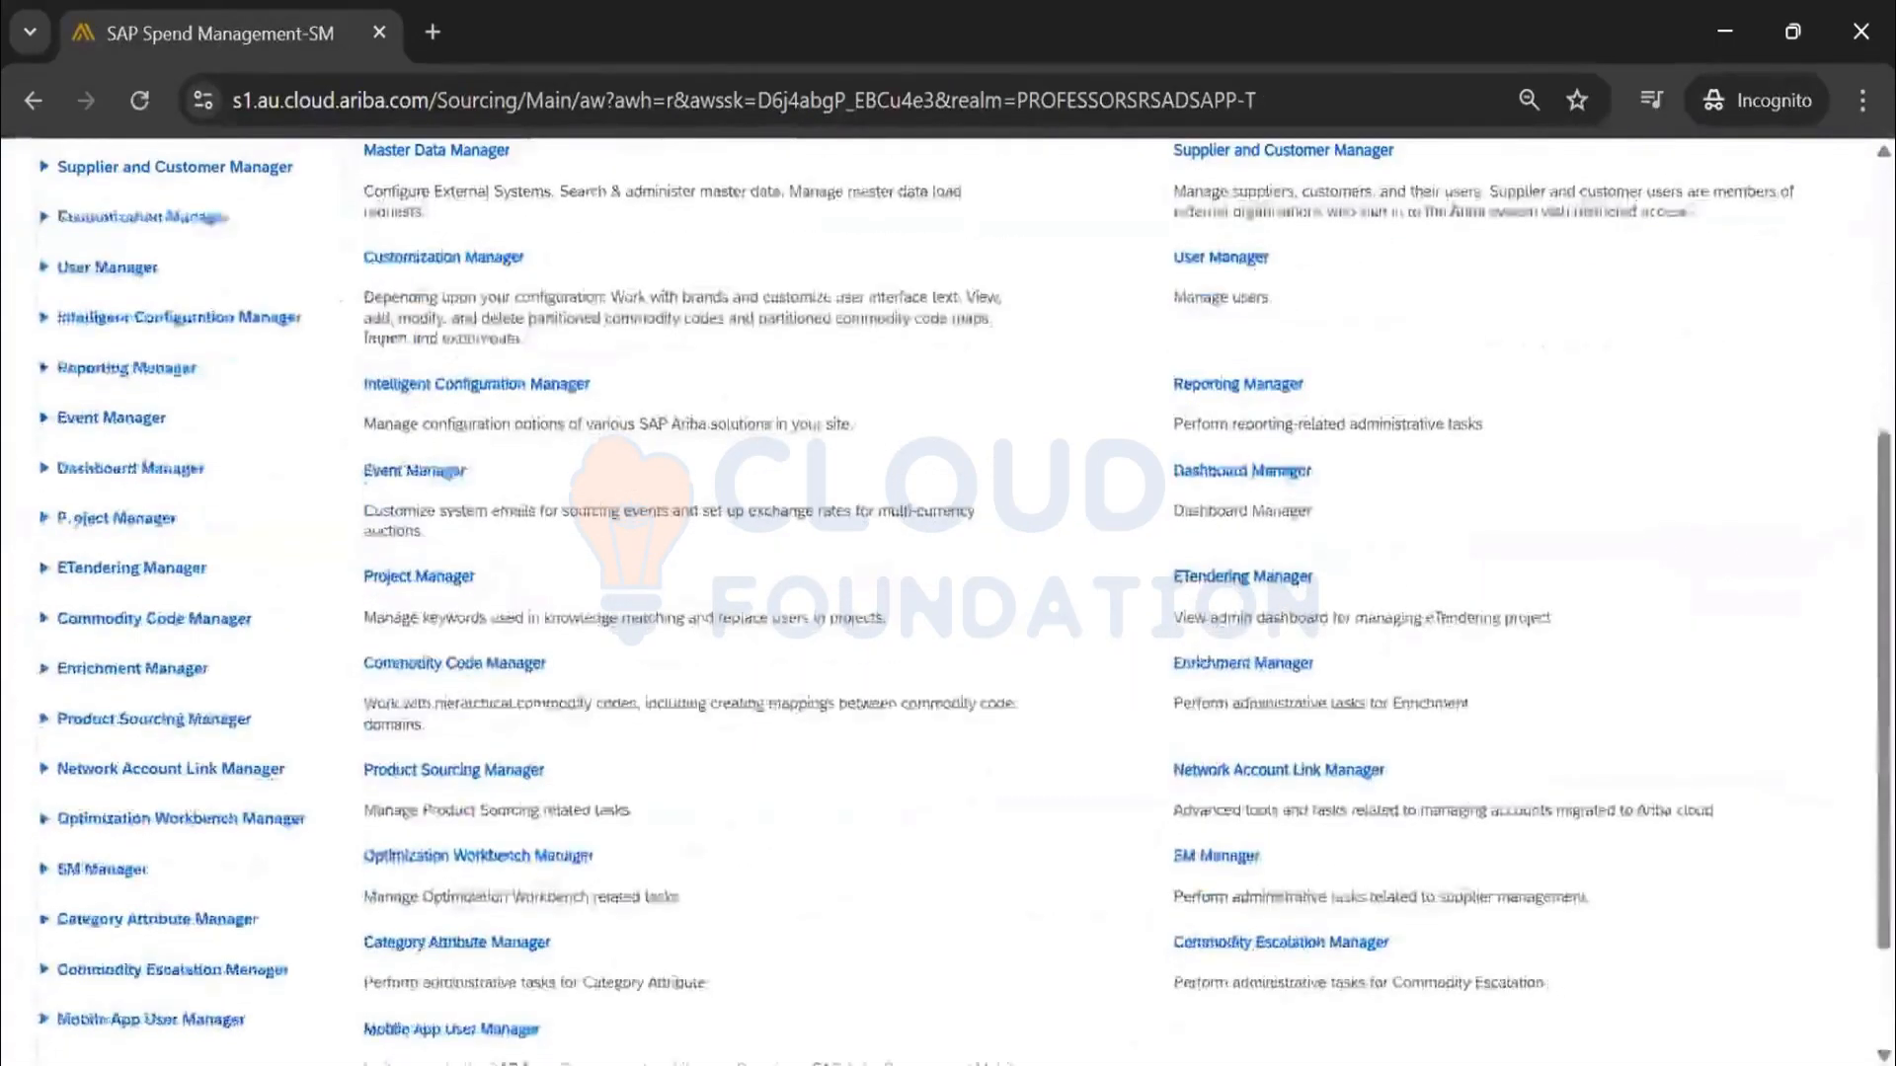
click(79, 423)
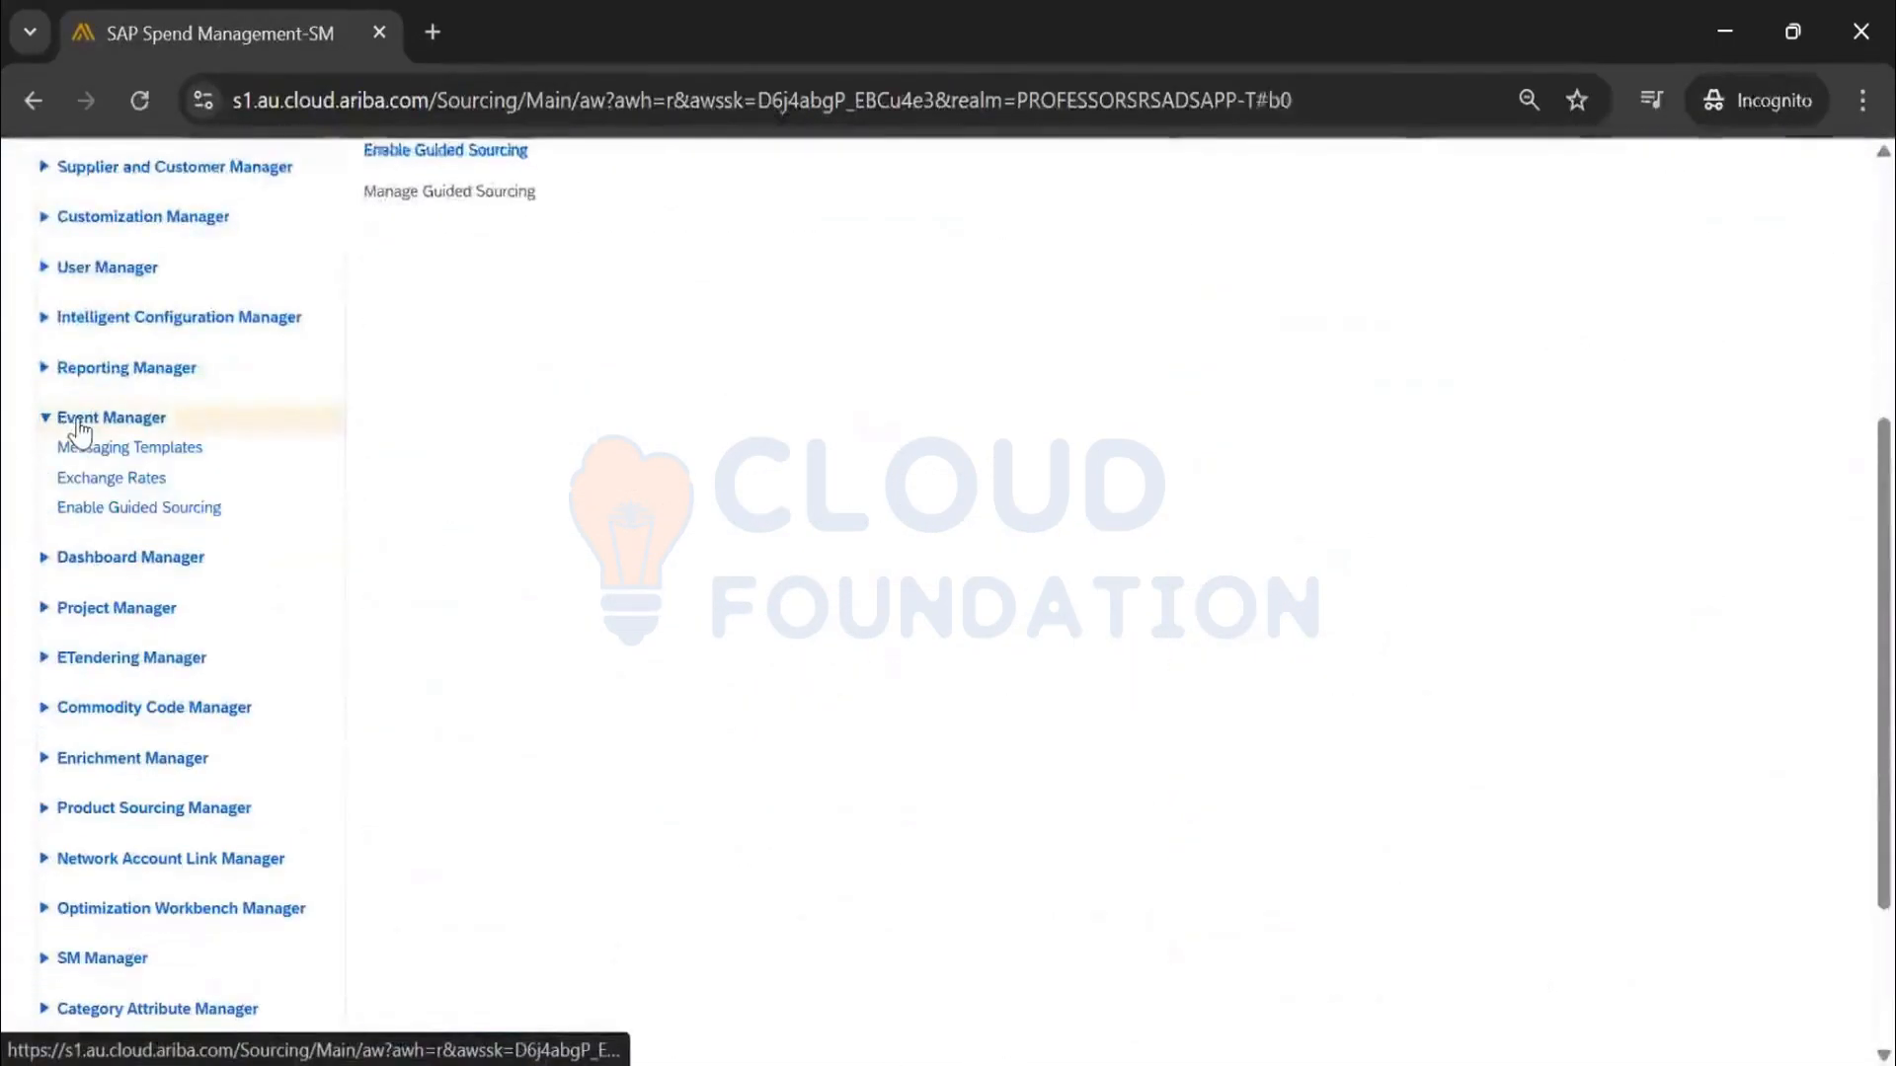
Open Messaging Templates, expand All Applicable Types, and page through the template list
click(126, 449)
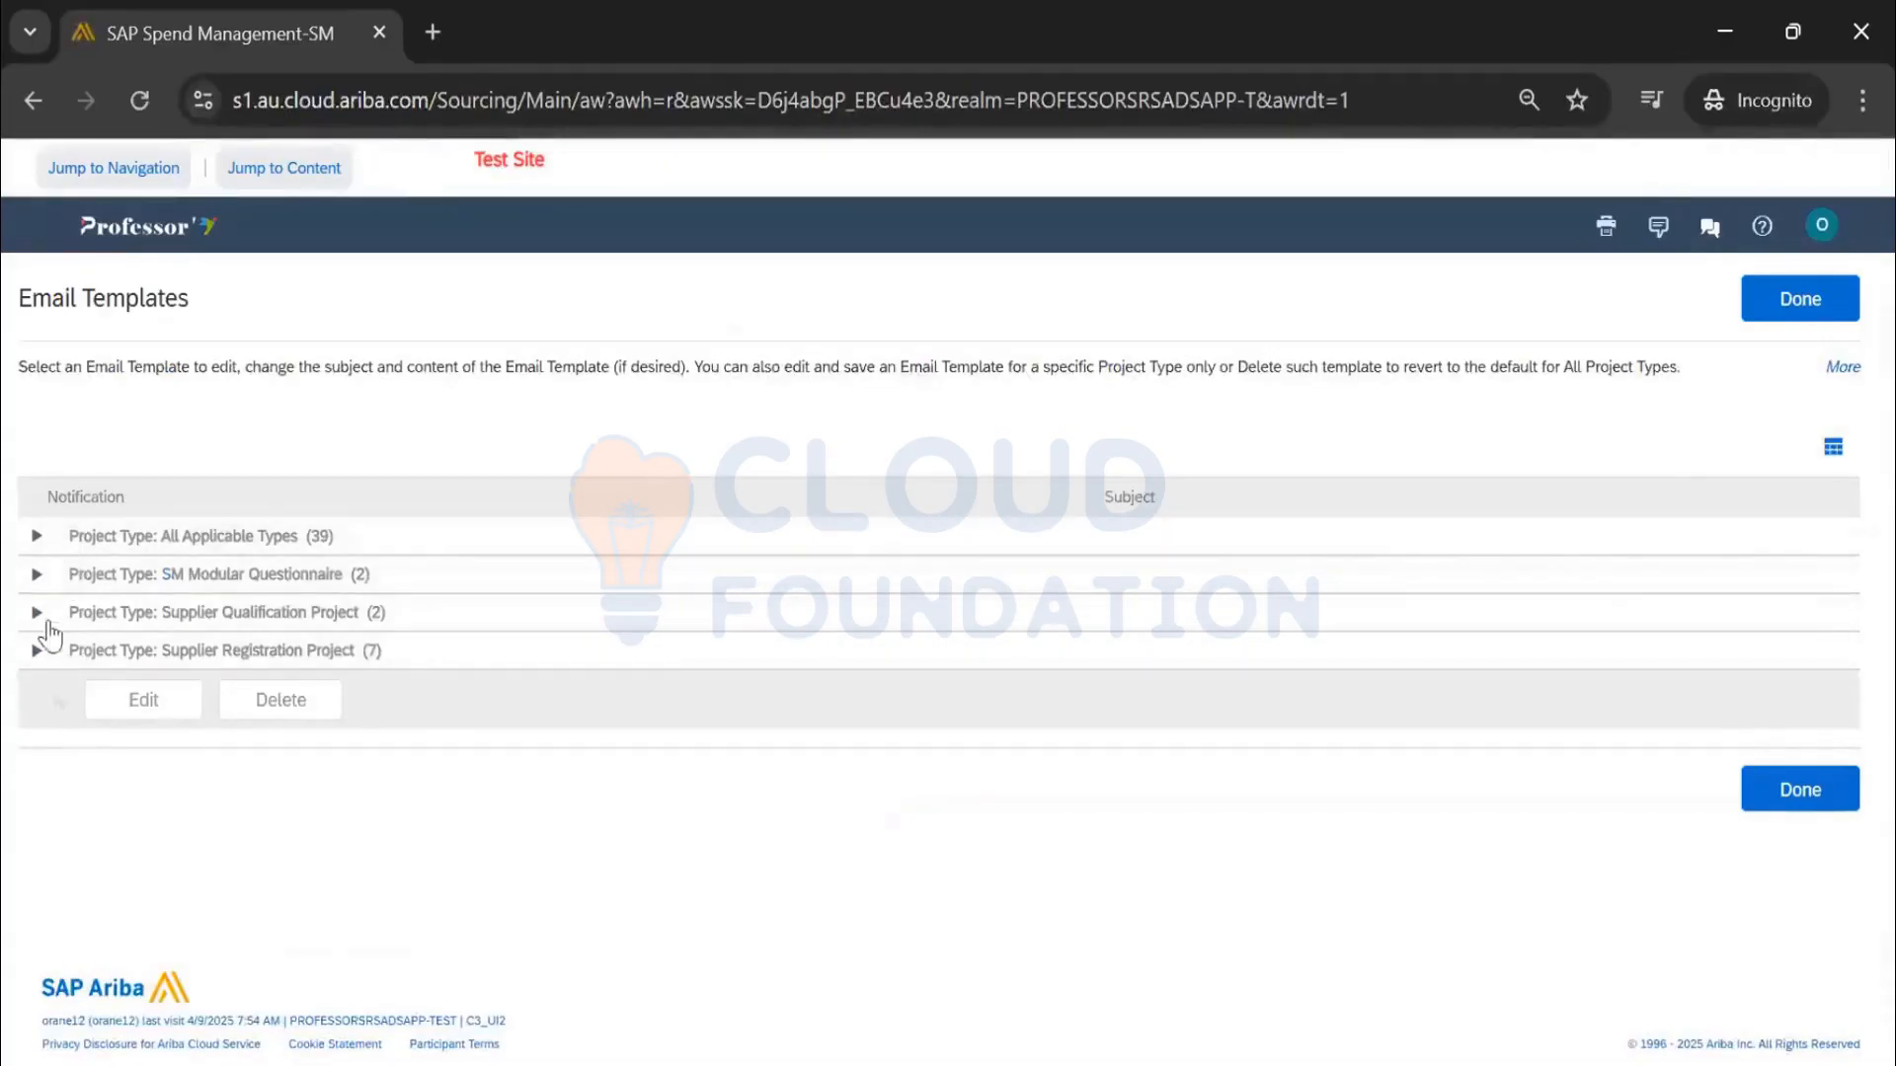
click(36, 536)
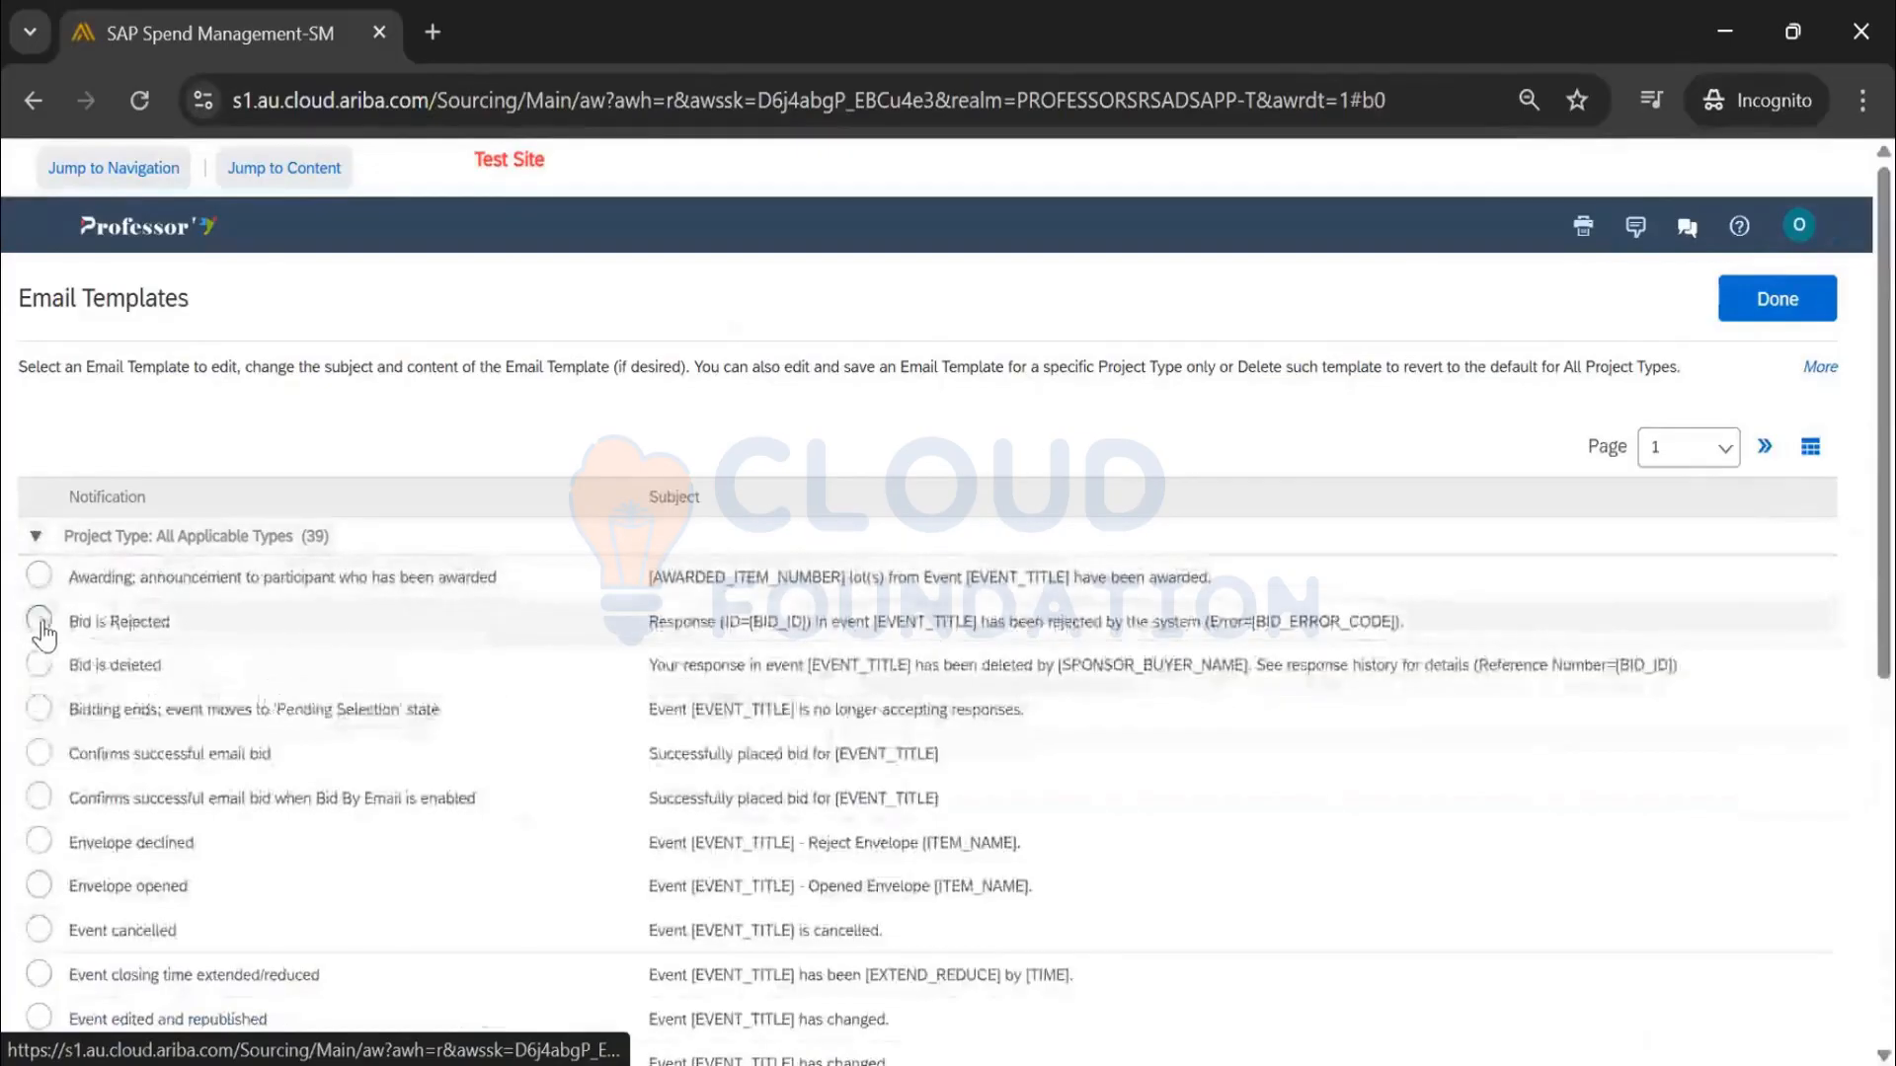
scroll(79, 672, down, 3)
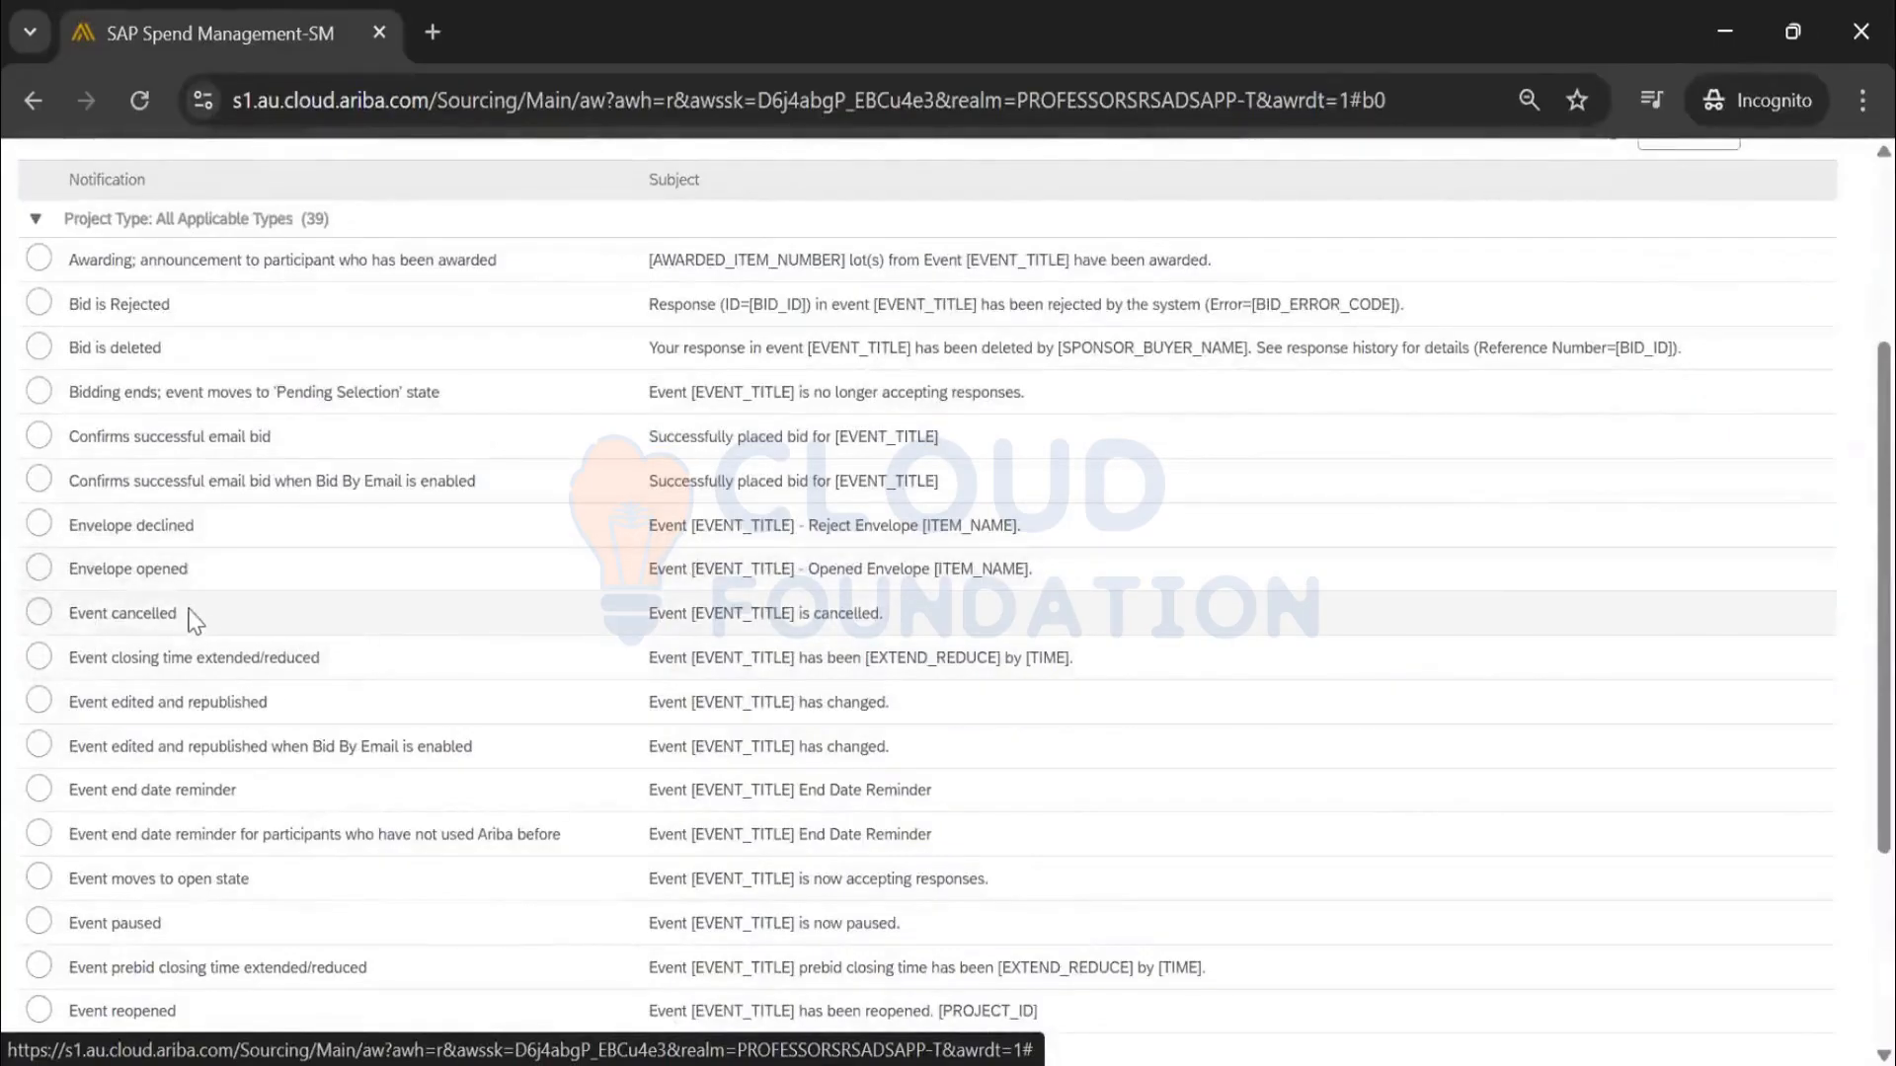
scroll(188, 618, down, 2)
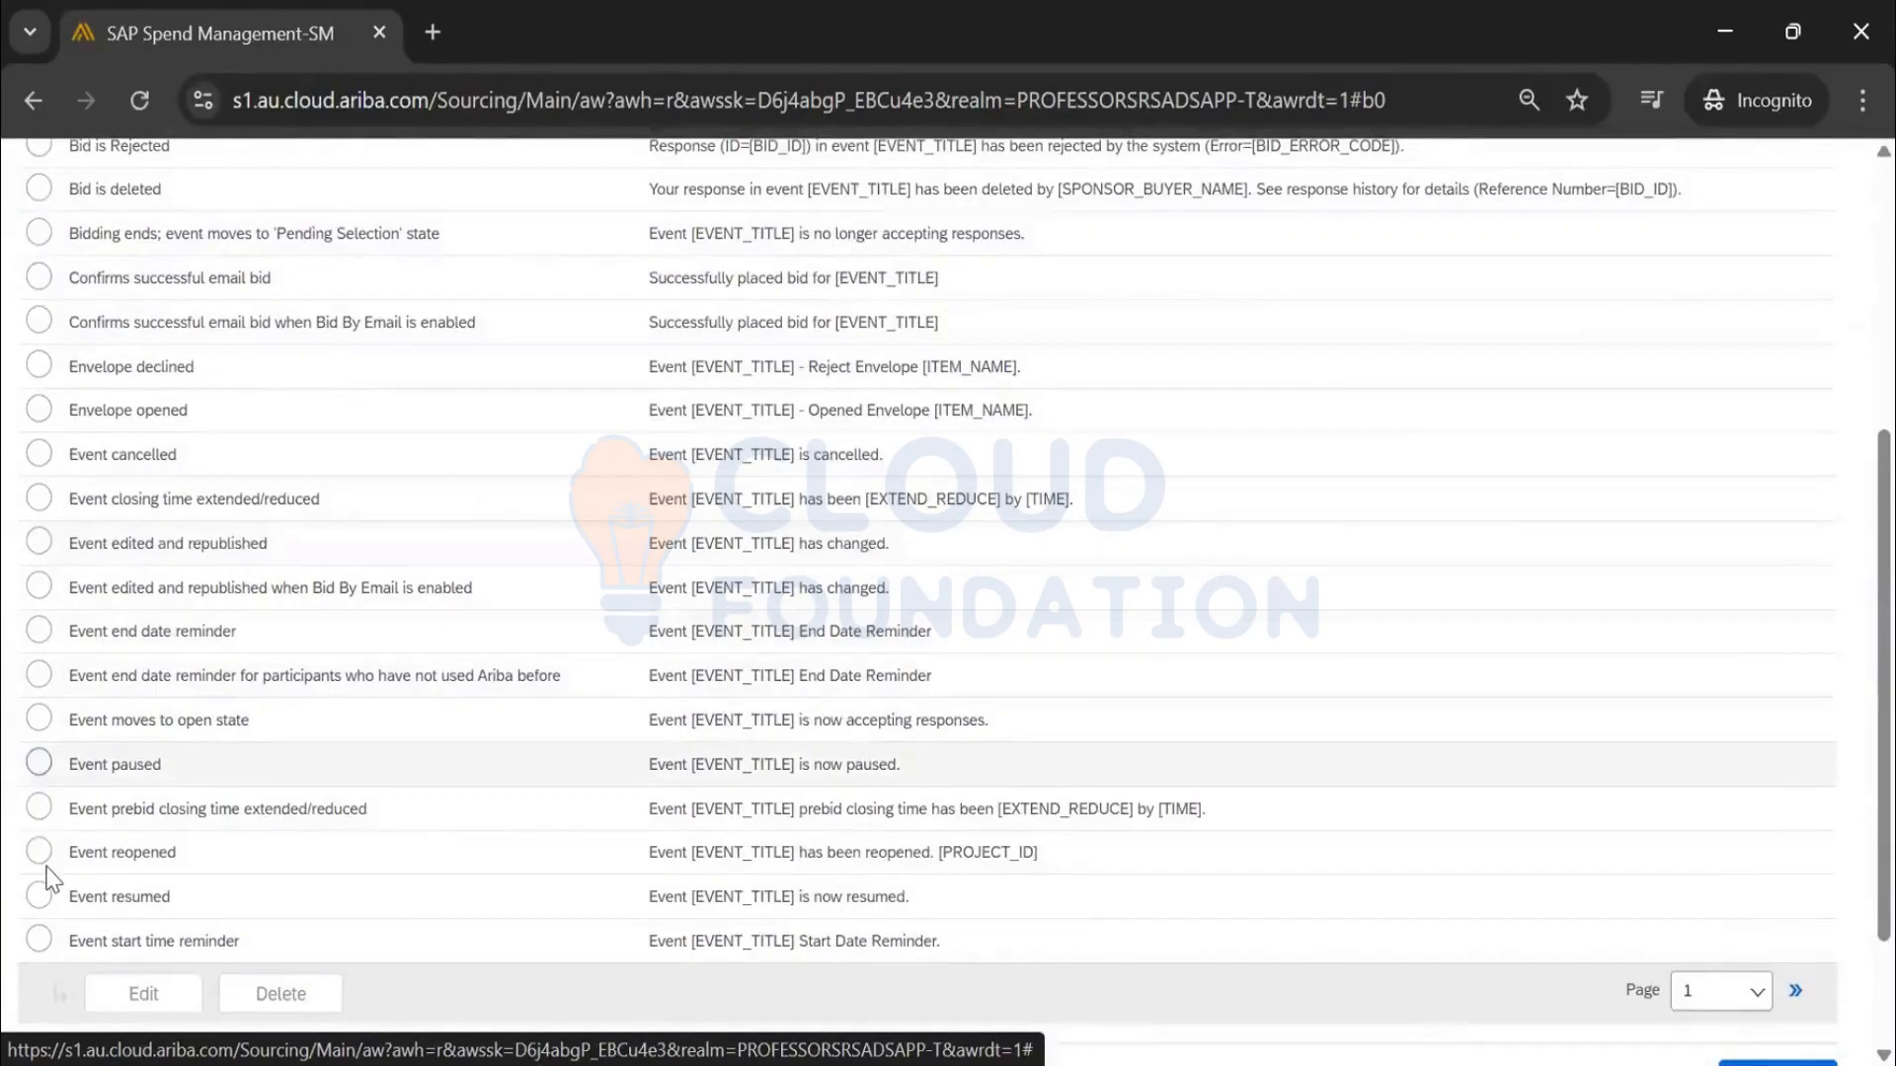
scroll(50, 877, down, 2)
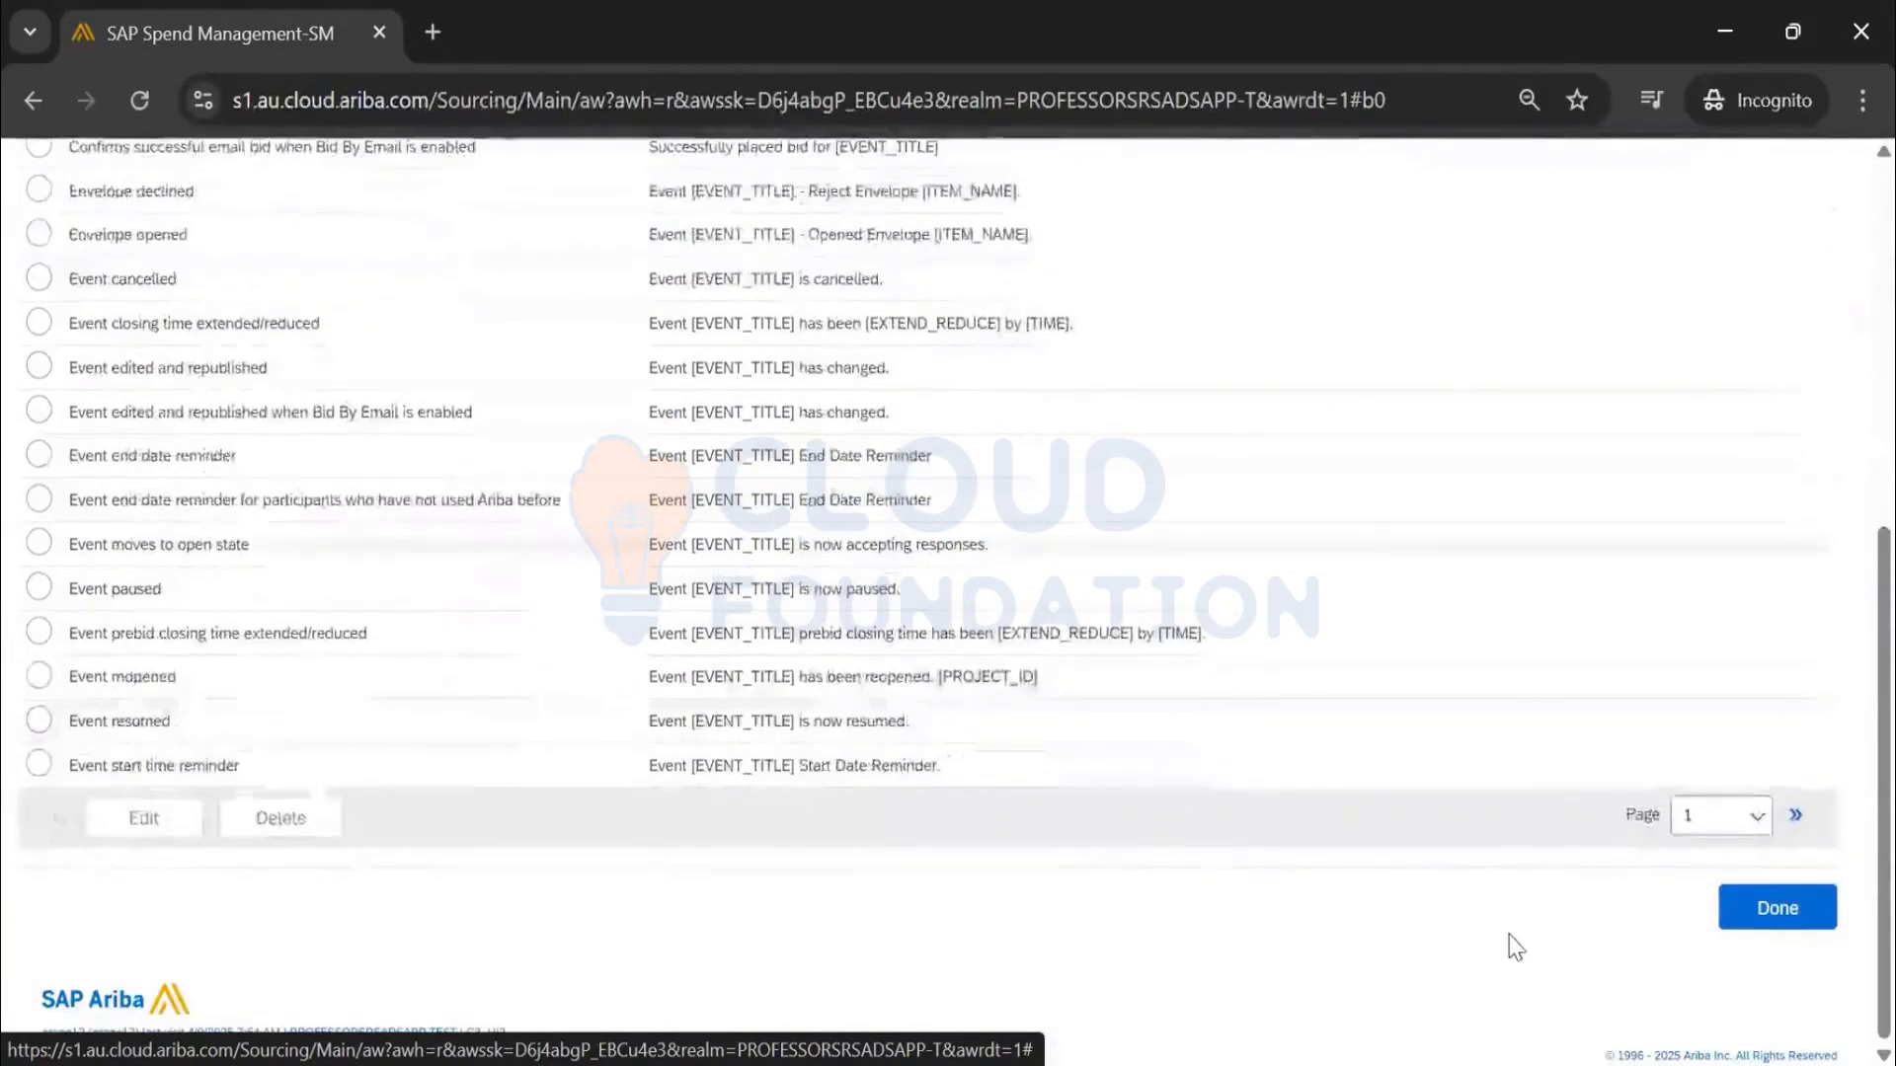
click(1723, 815)
click(1701, 895)
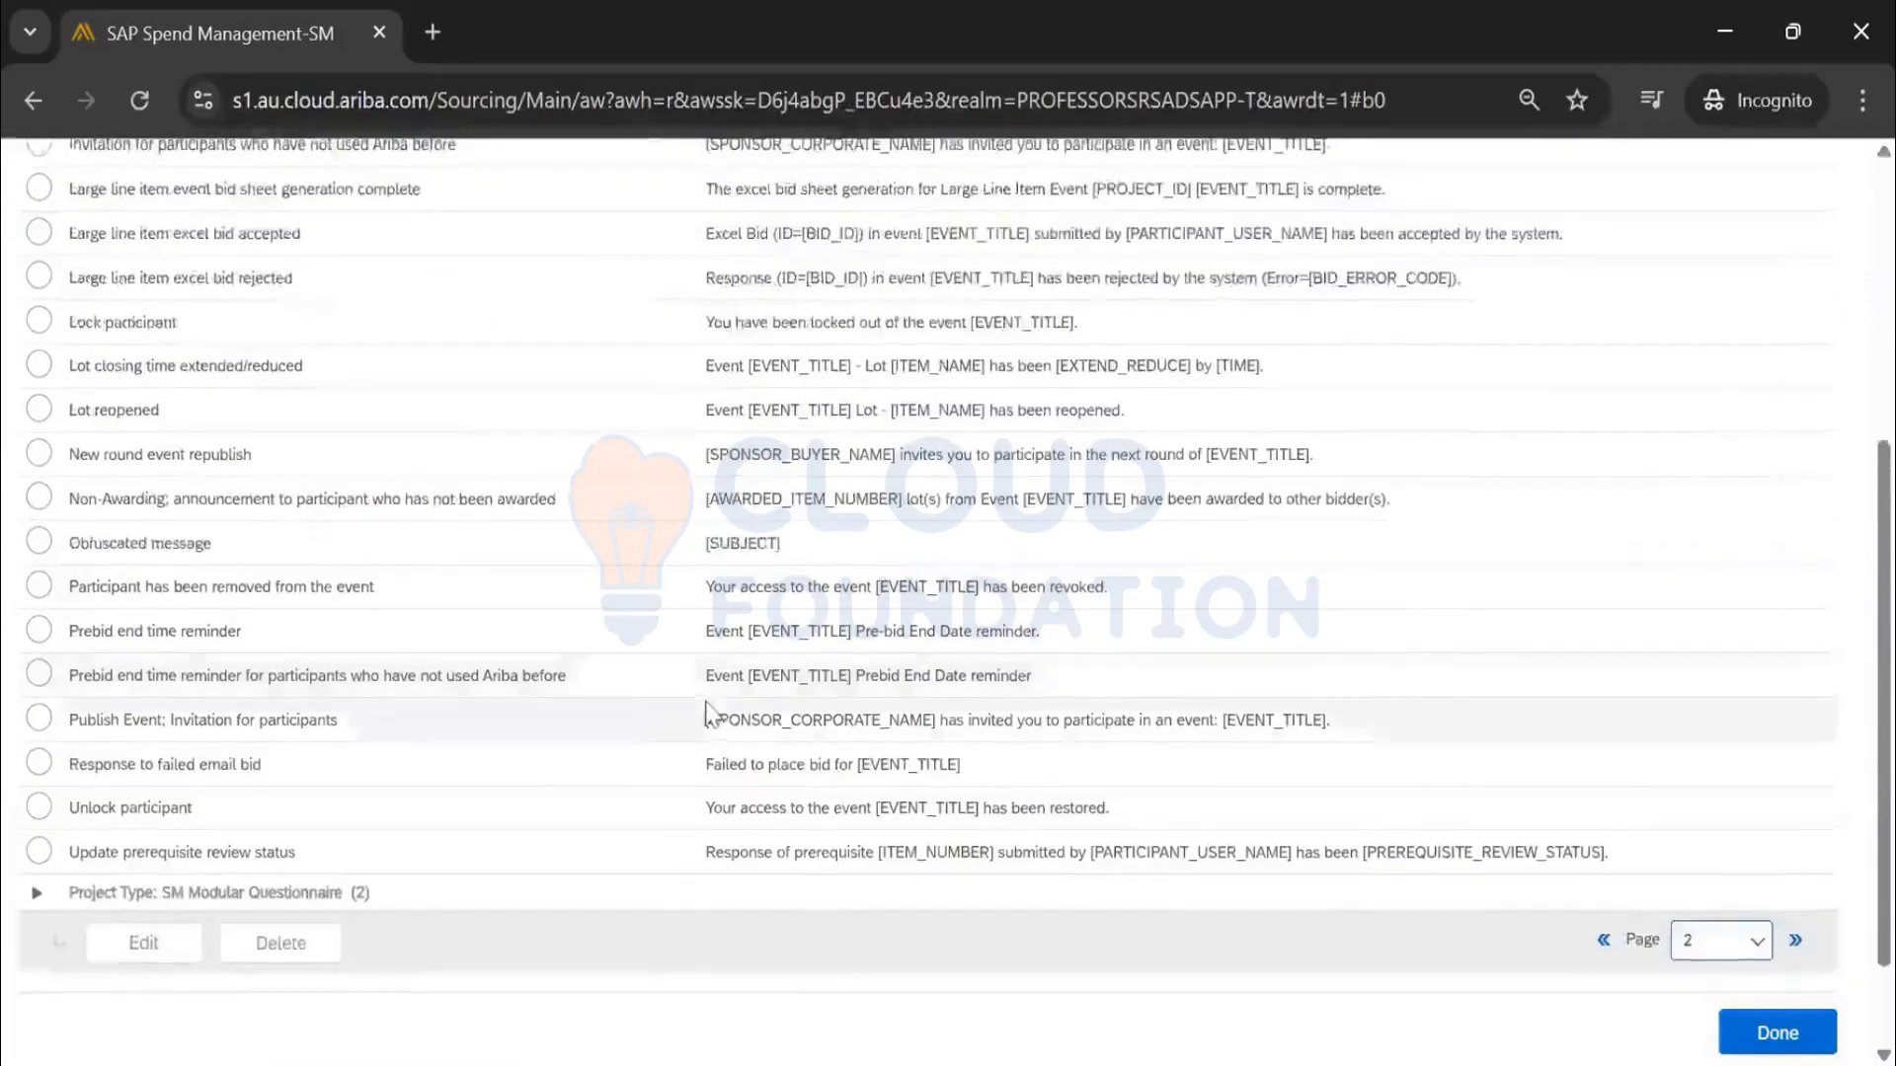
scroll(707, 713, up, 5)
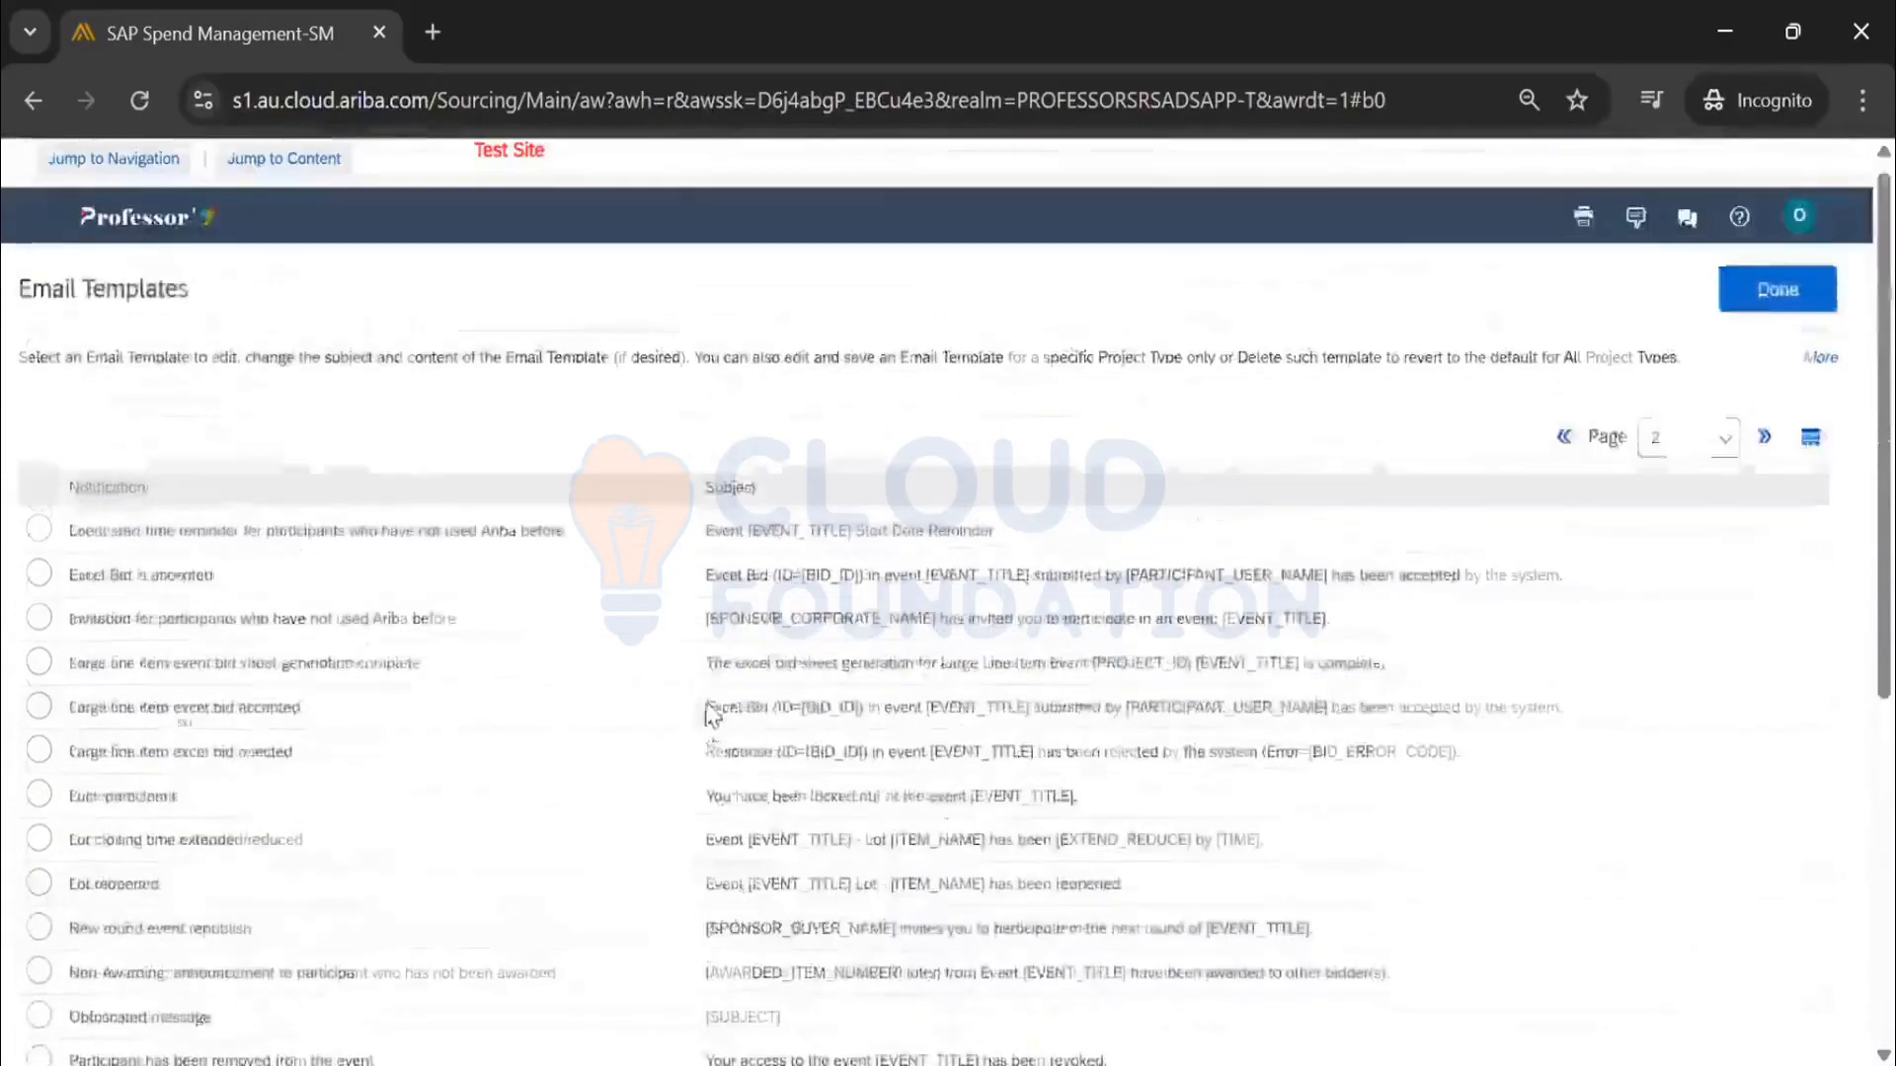
click(1700, 449)
click(1663, 559)
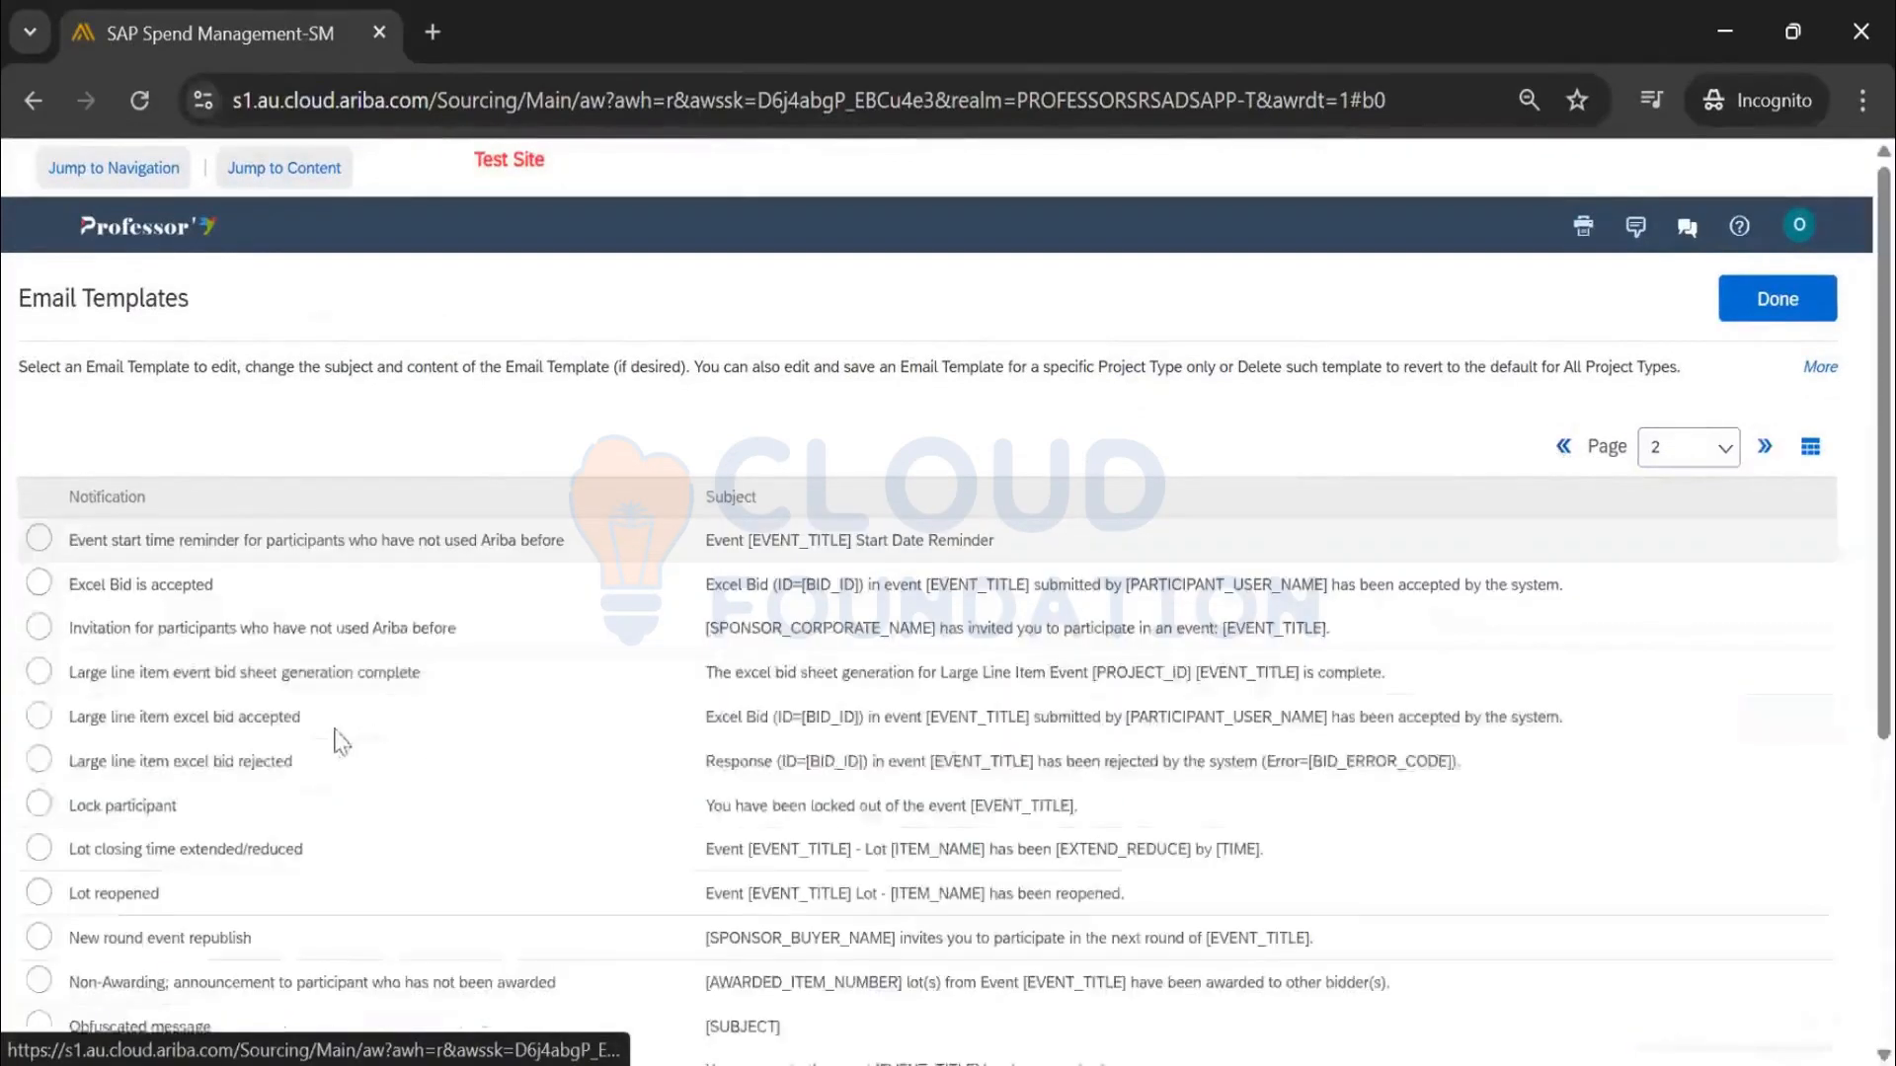
Return to the first template page and select Event closing time extended/reduced
scroll(309, 737, down, 3)
scroll(197, 810, down, 3)
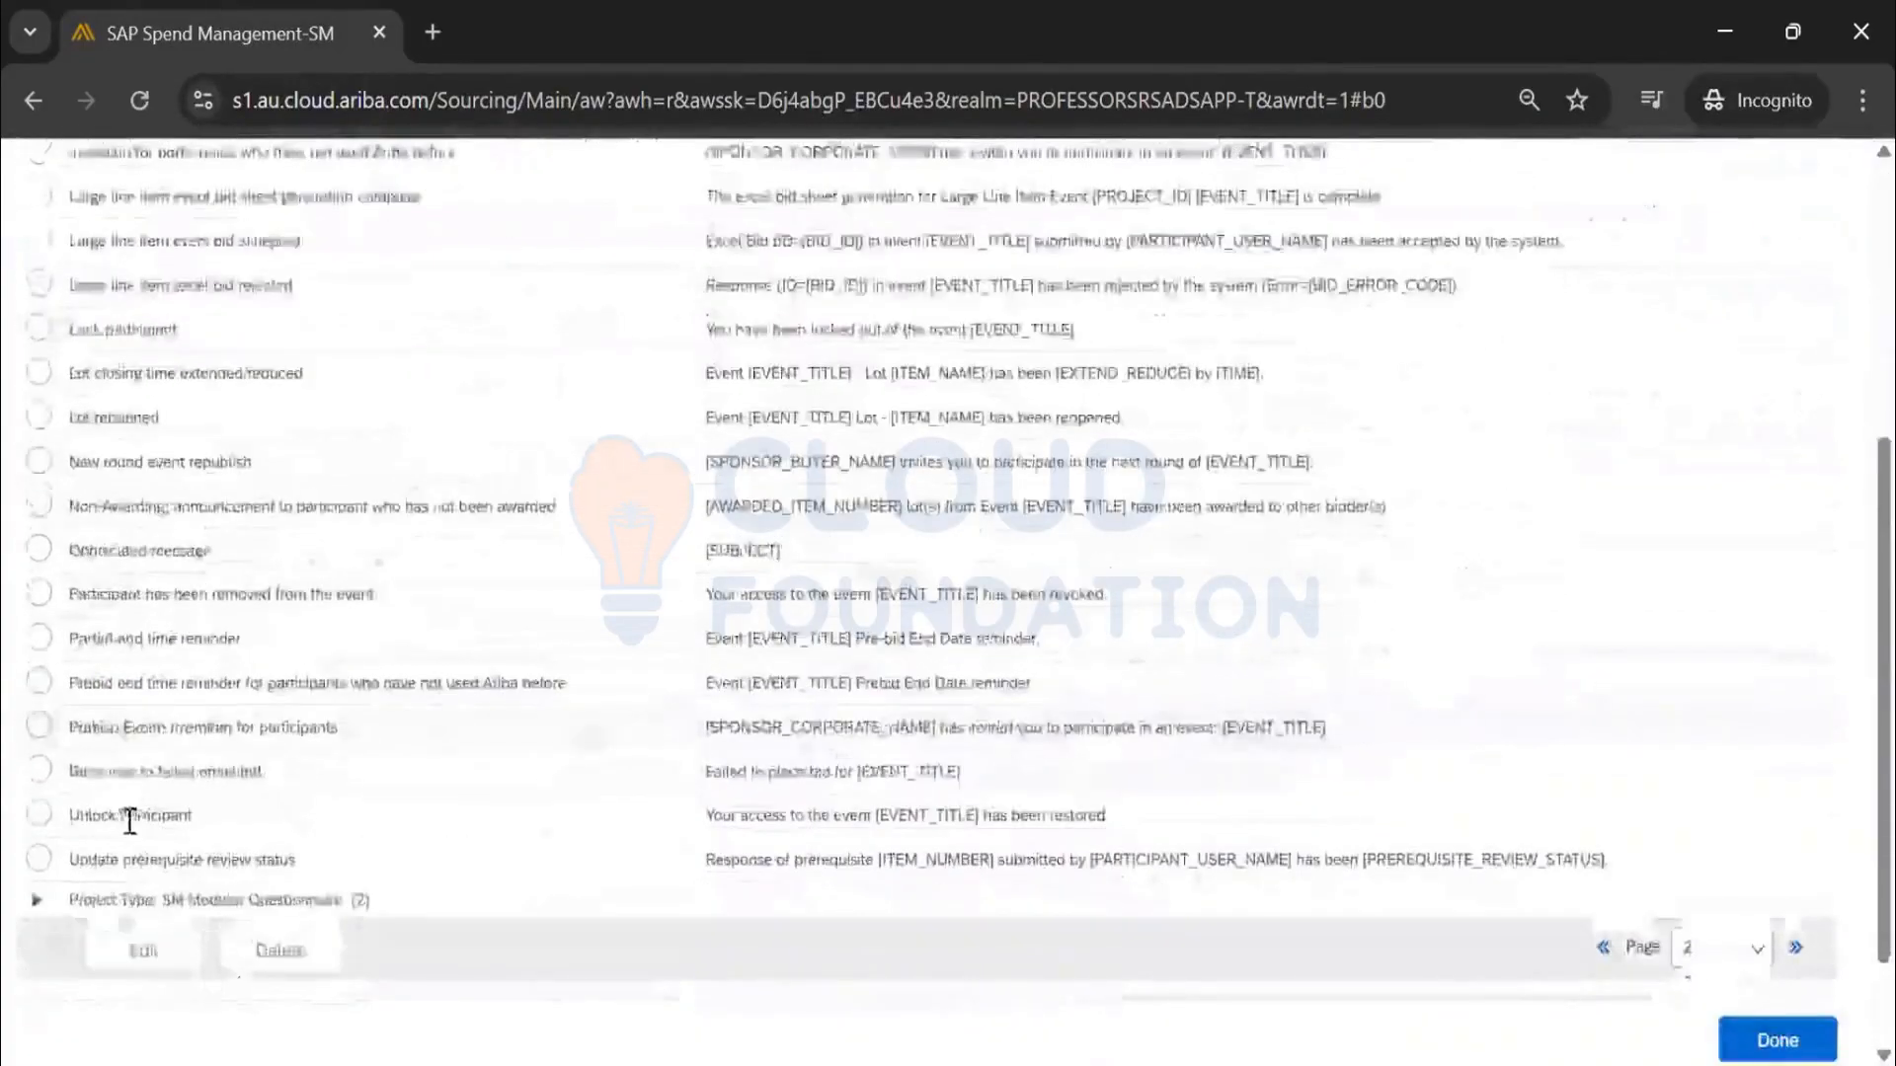
scroll(68, 648, up, 5)
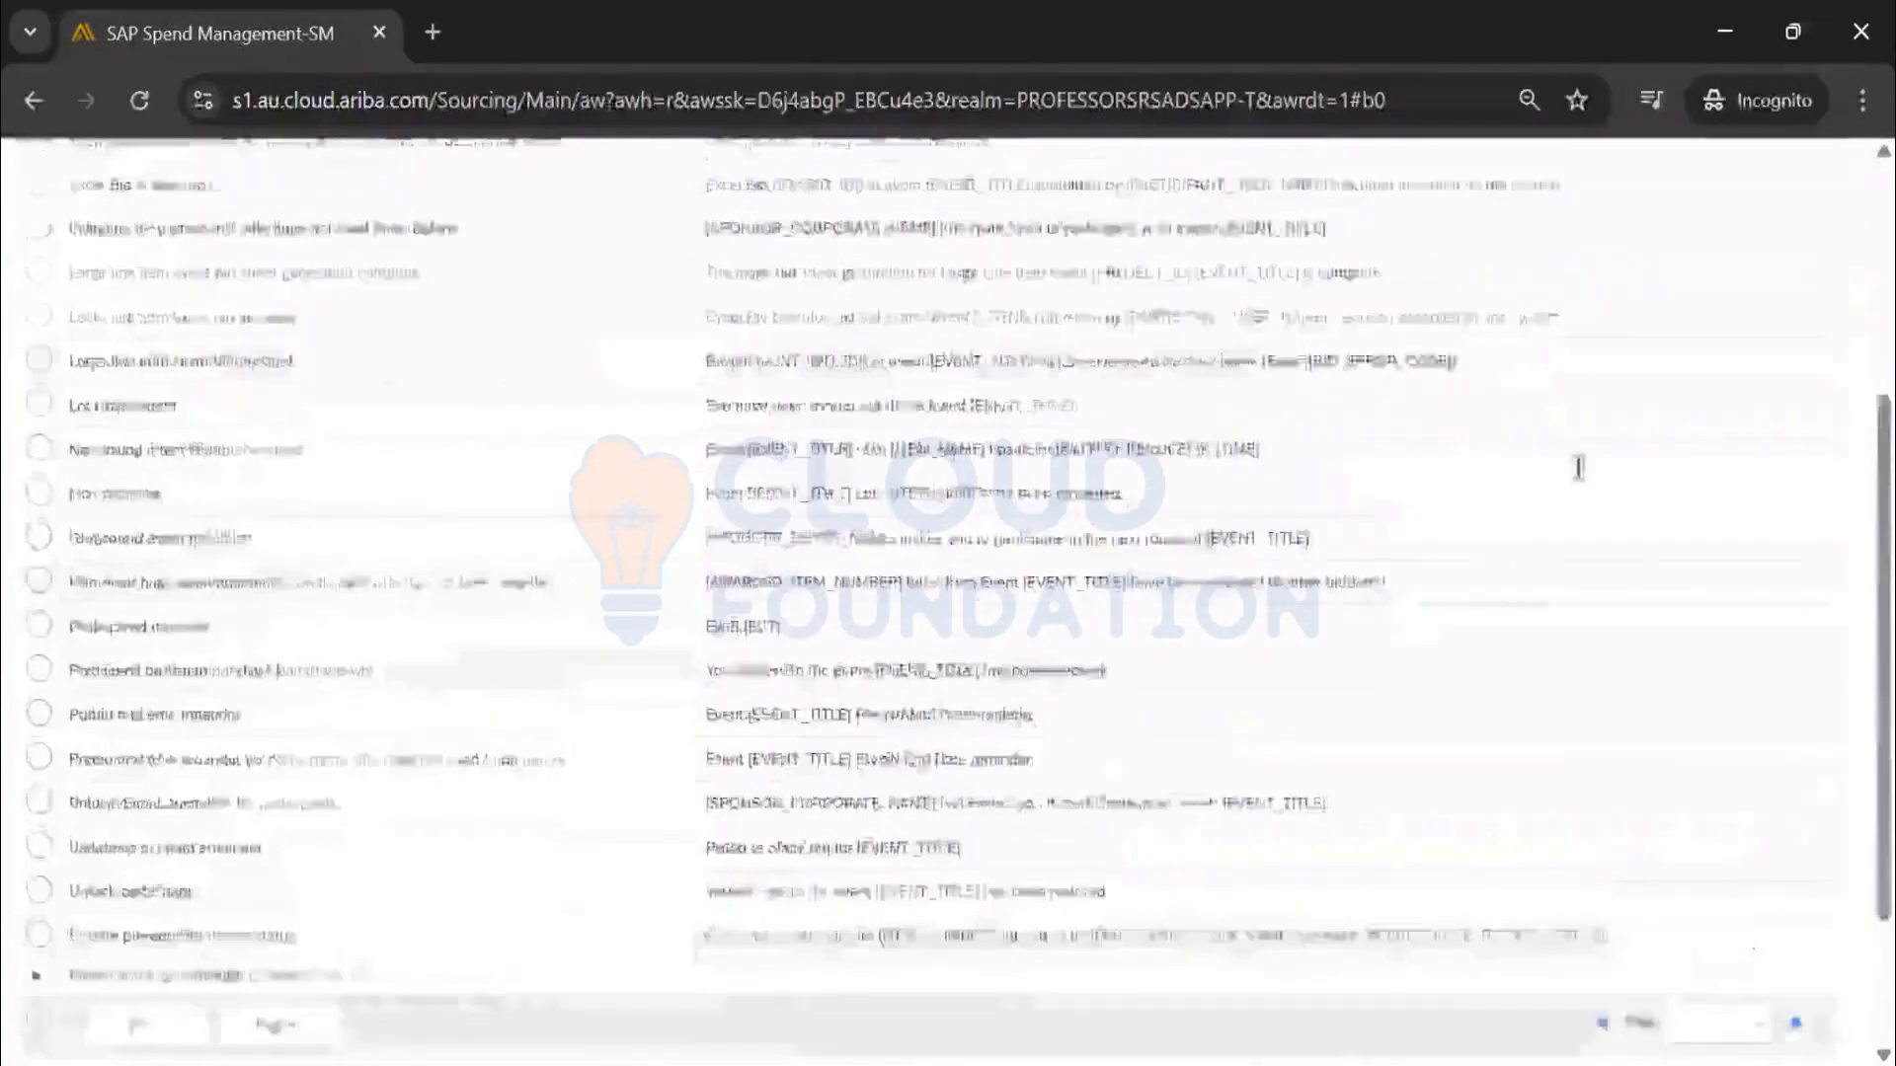
click(1562, 446)
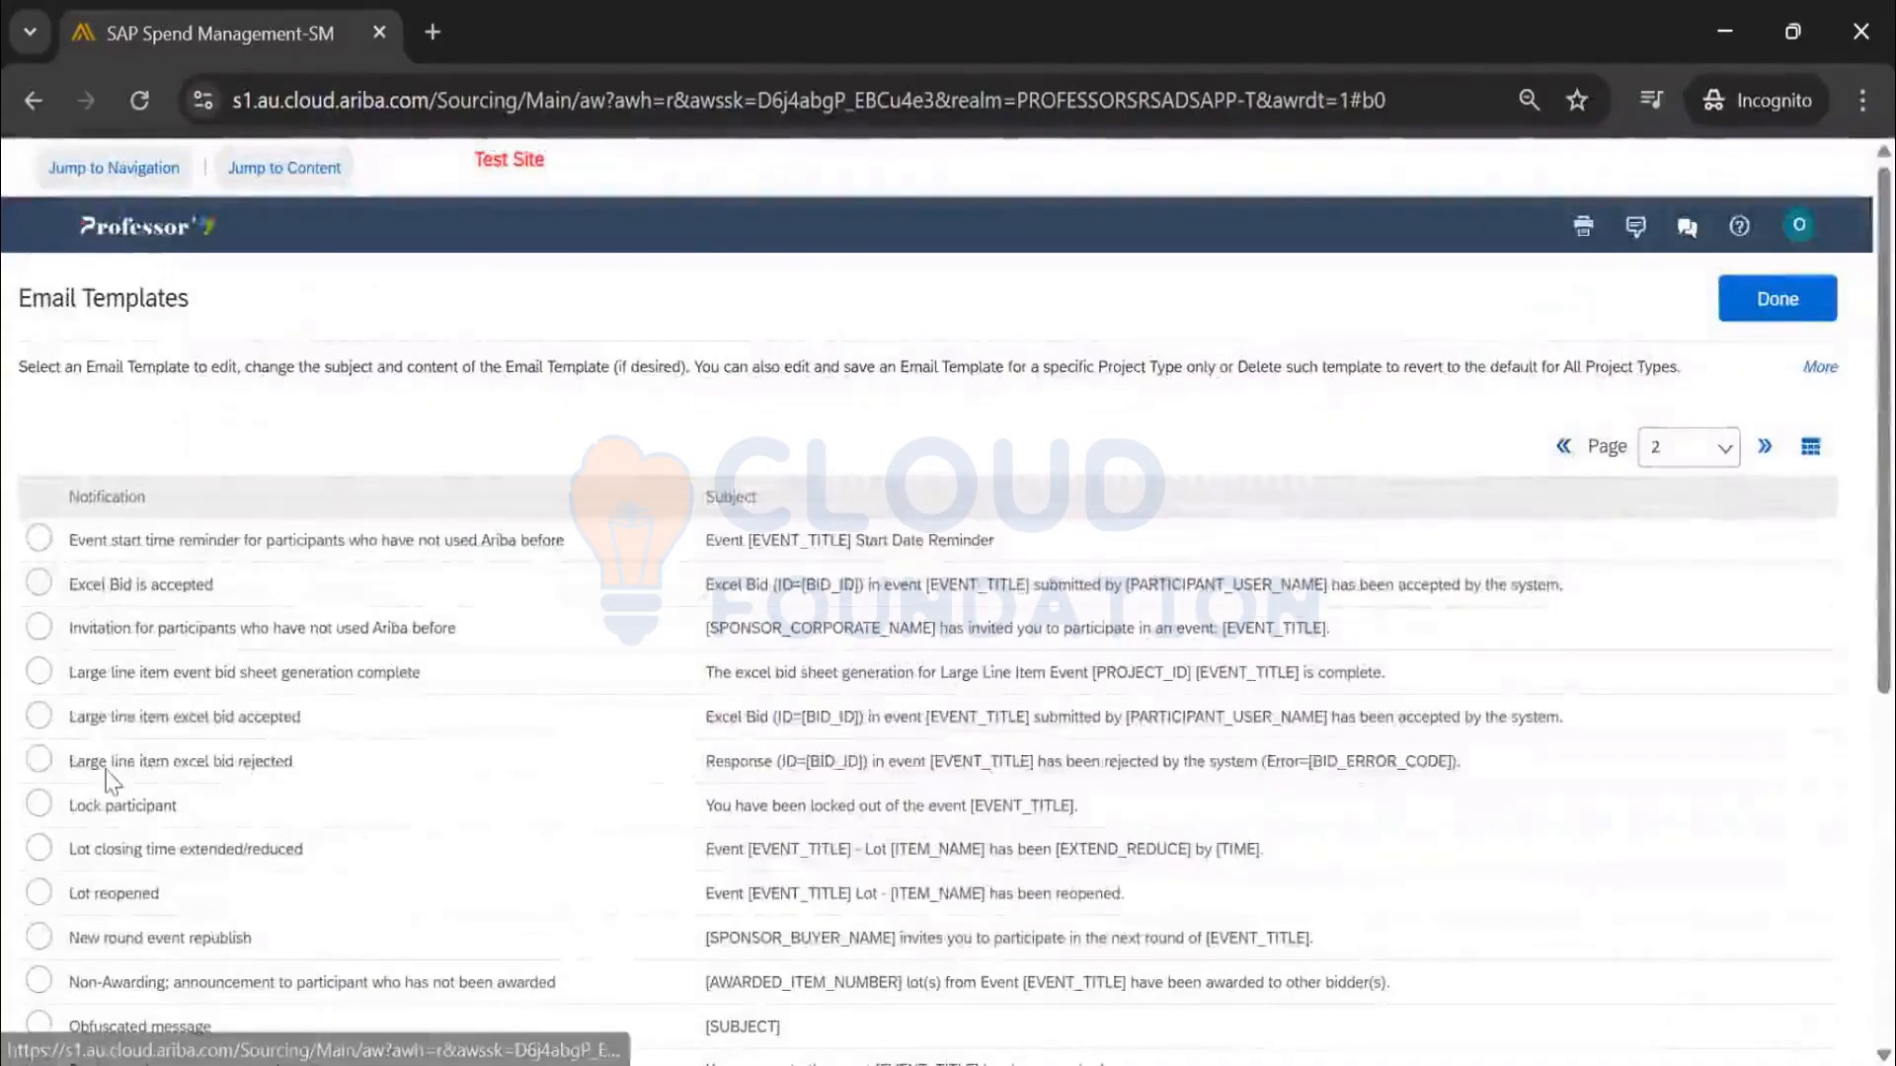
scroll(109, 673, down, 3)
scroll(109, 674, down, 2)
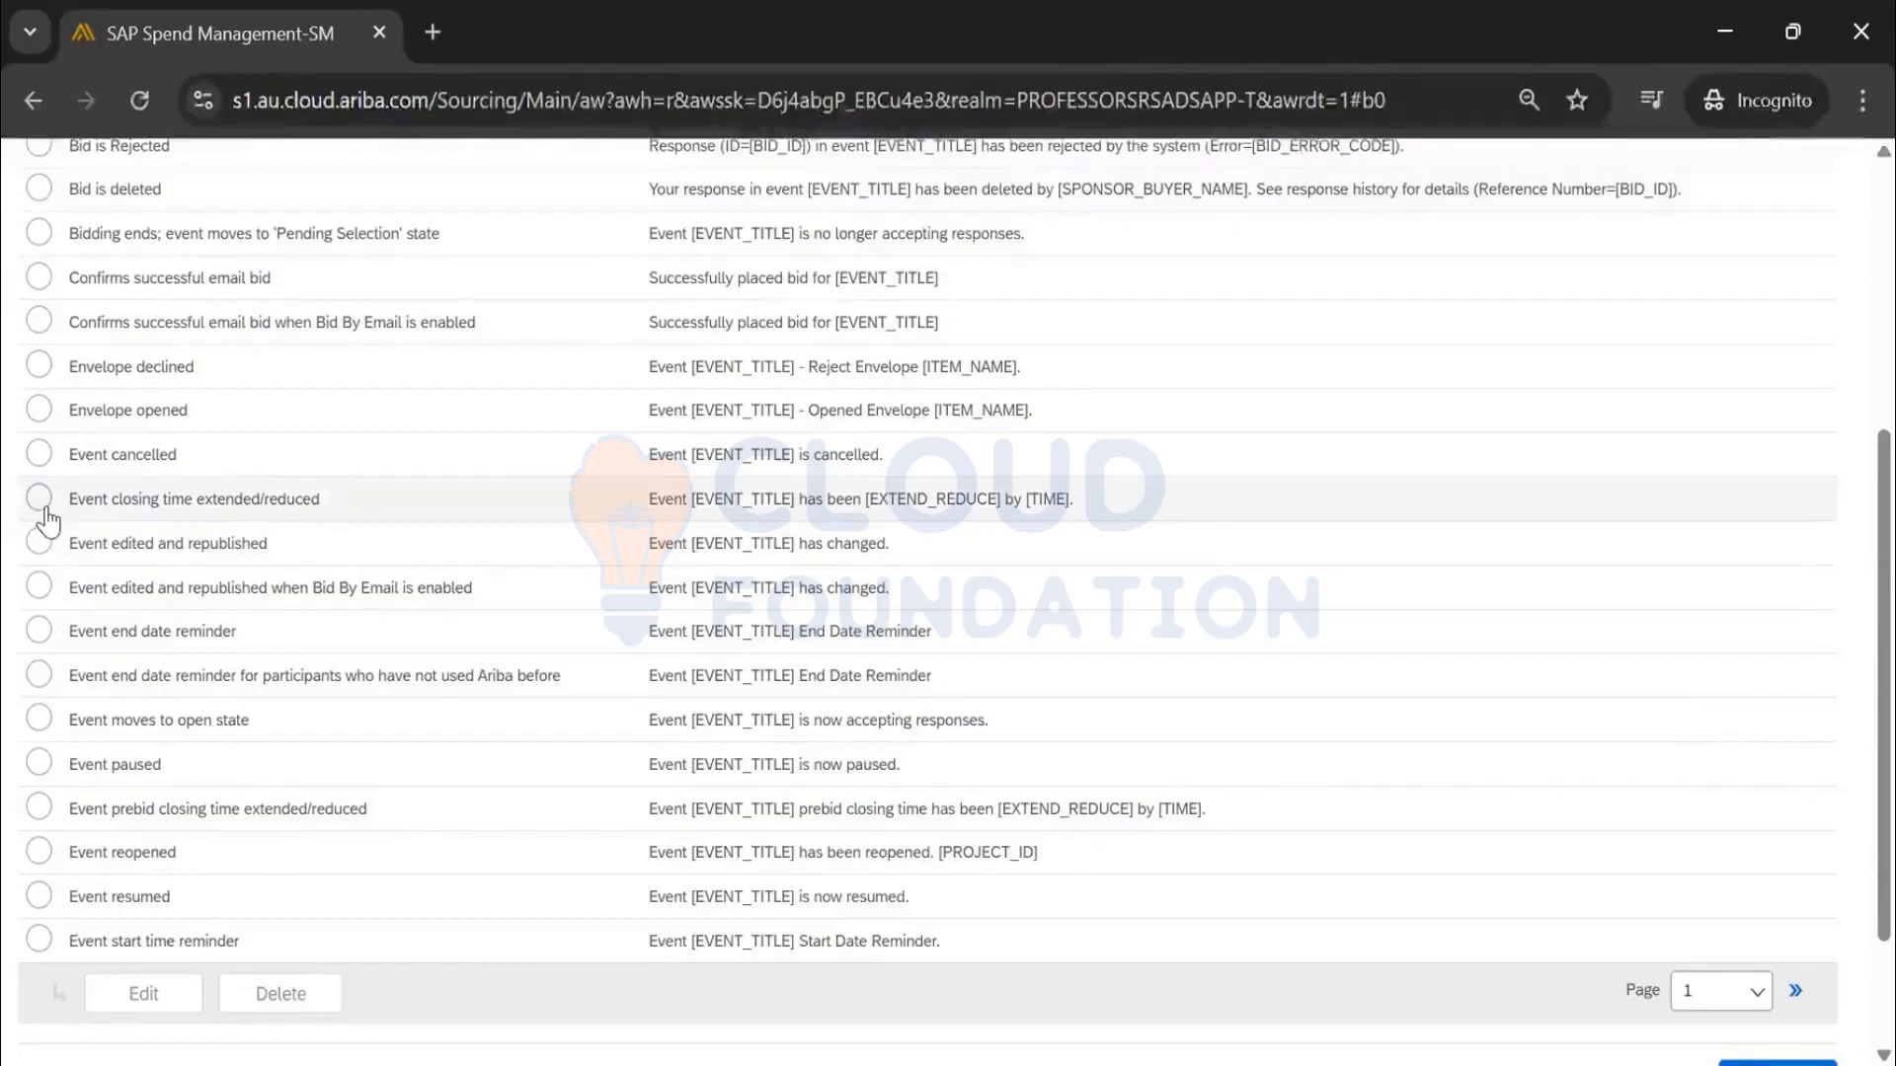
click(143, 993)
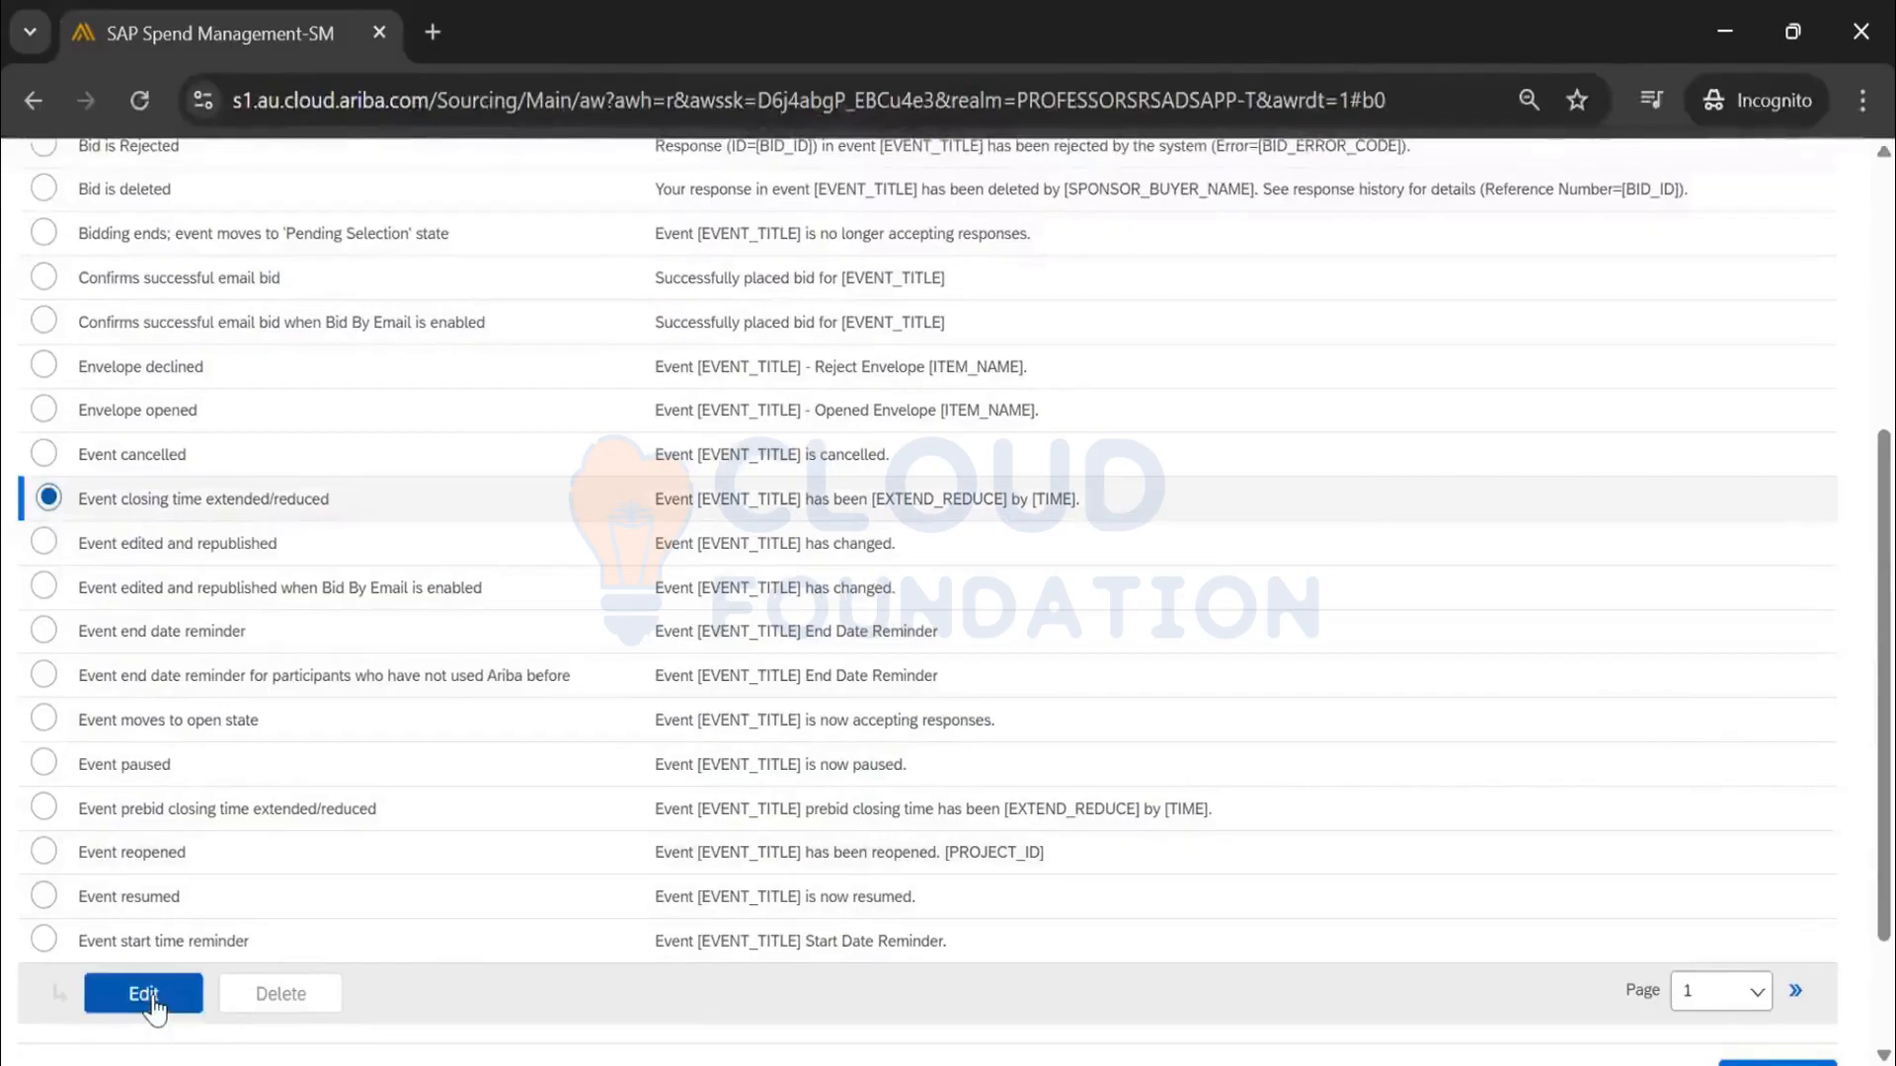
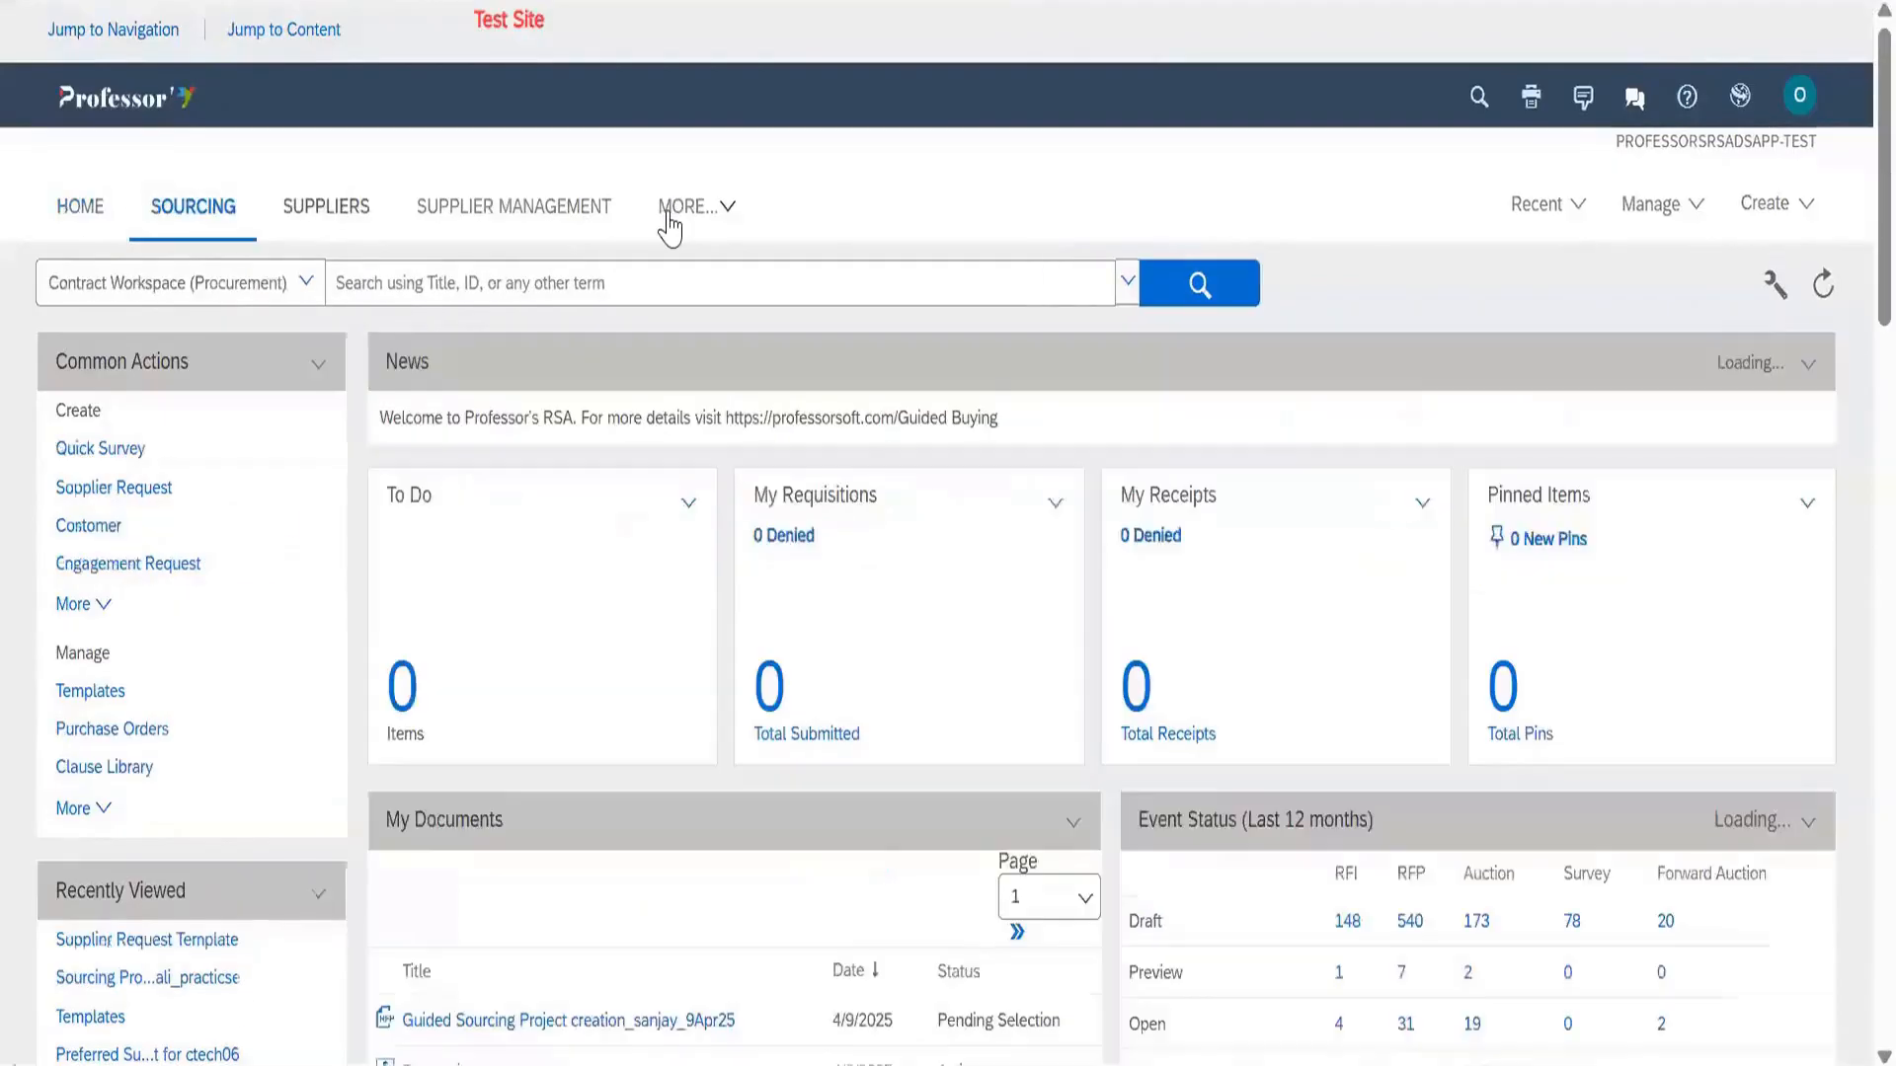
Switch to the Contracts dashboard and review the To Do panel's all-tasks options
click(696, 206)
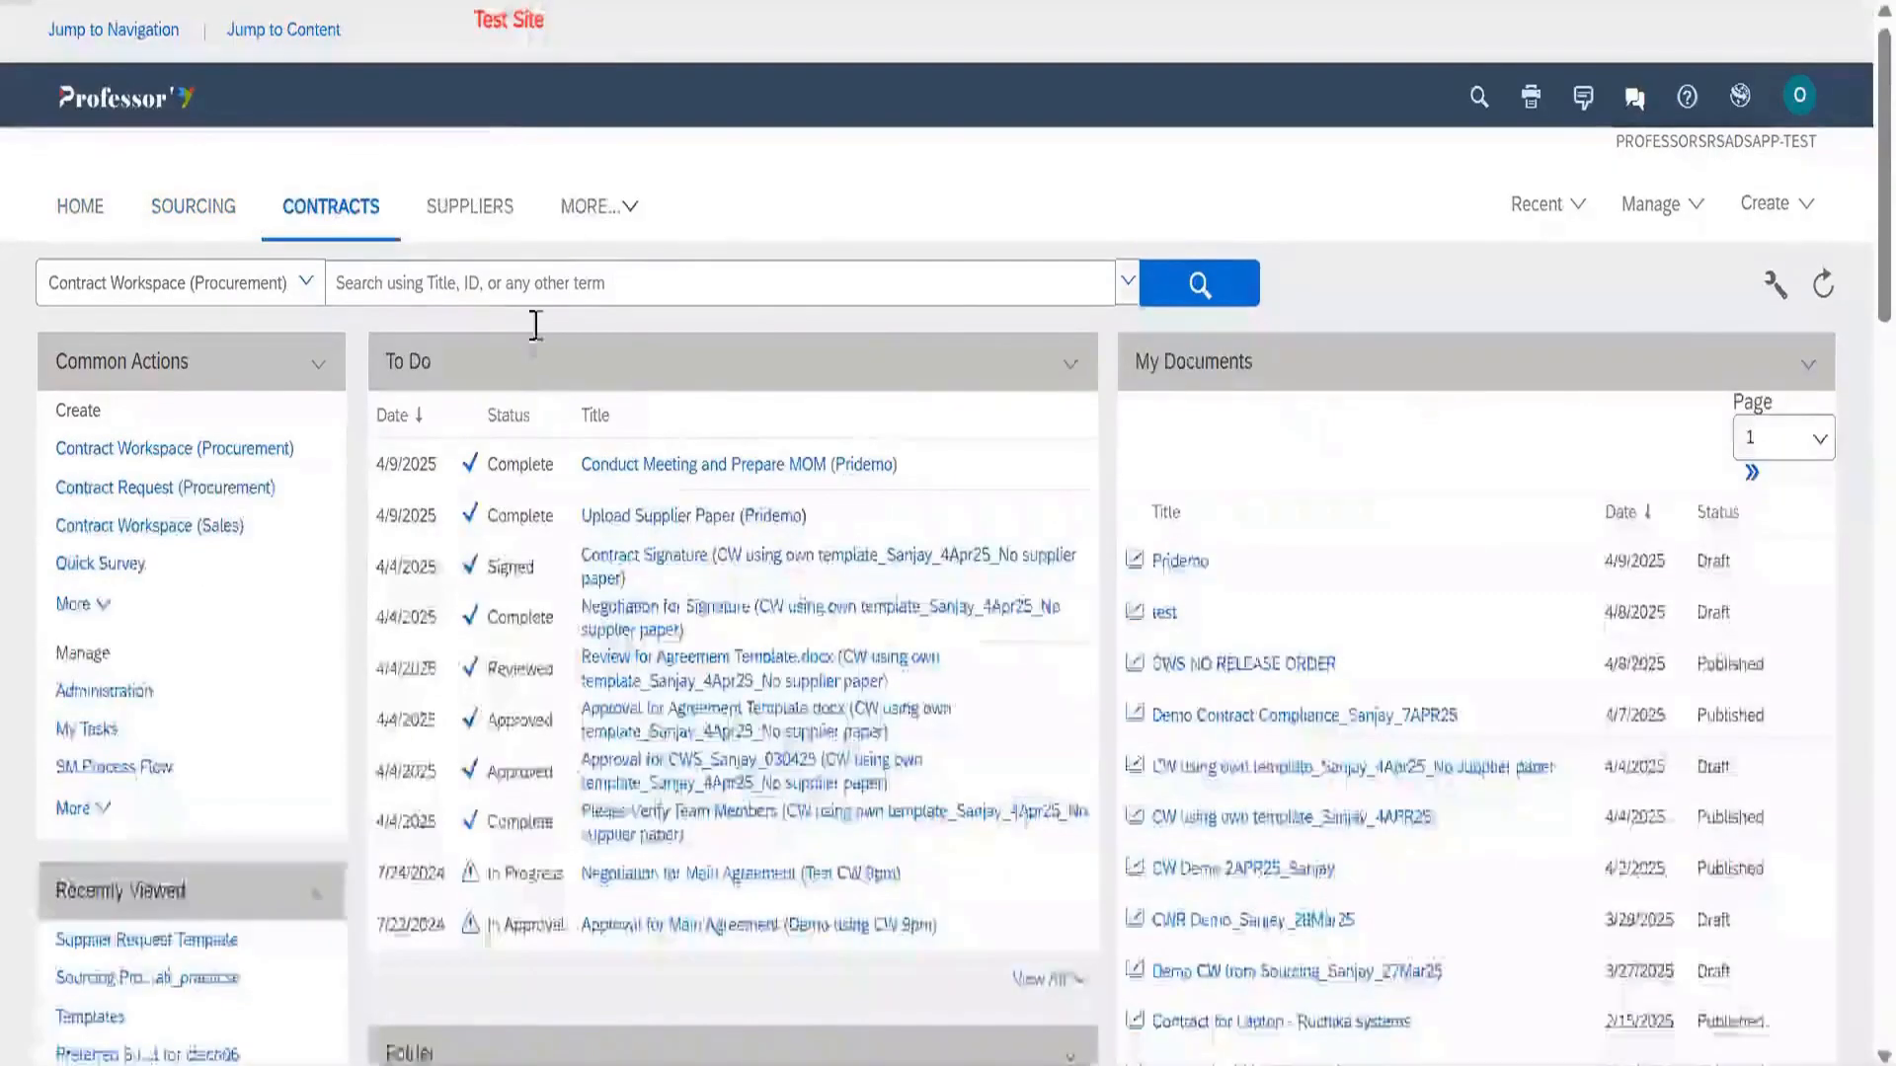
scroll(636, 283, down, 2)
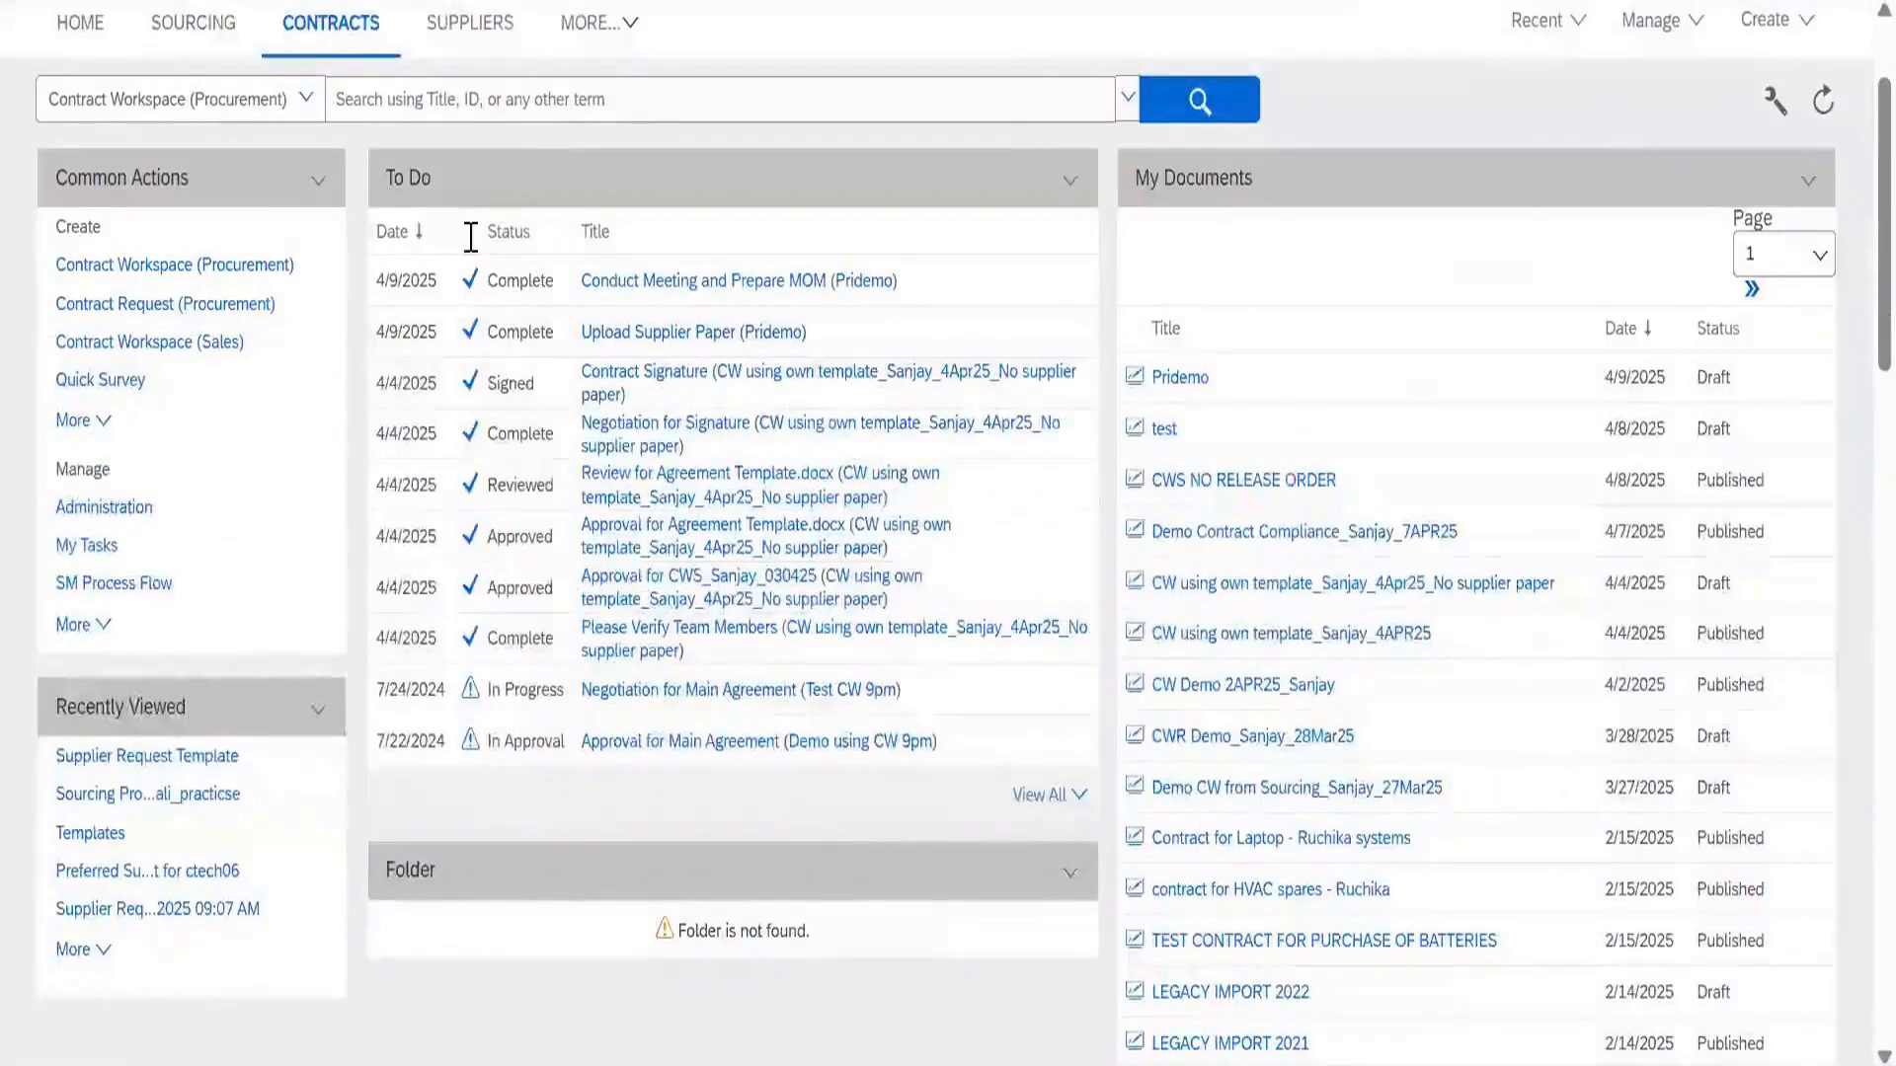
scroll(635, 268, up, 2)
scroll(635, 269, down, 2)
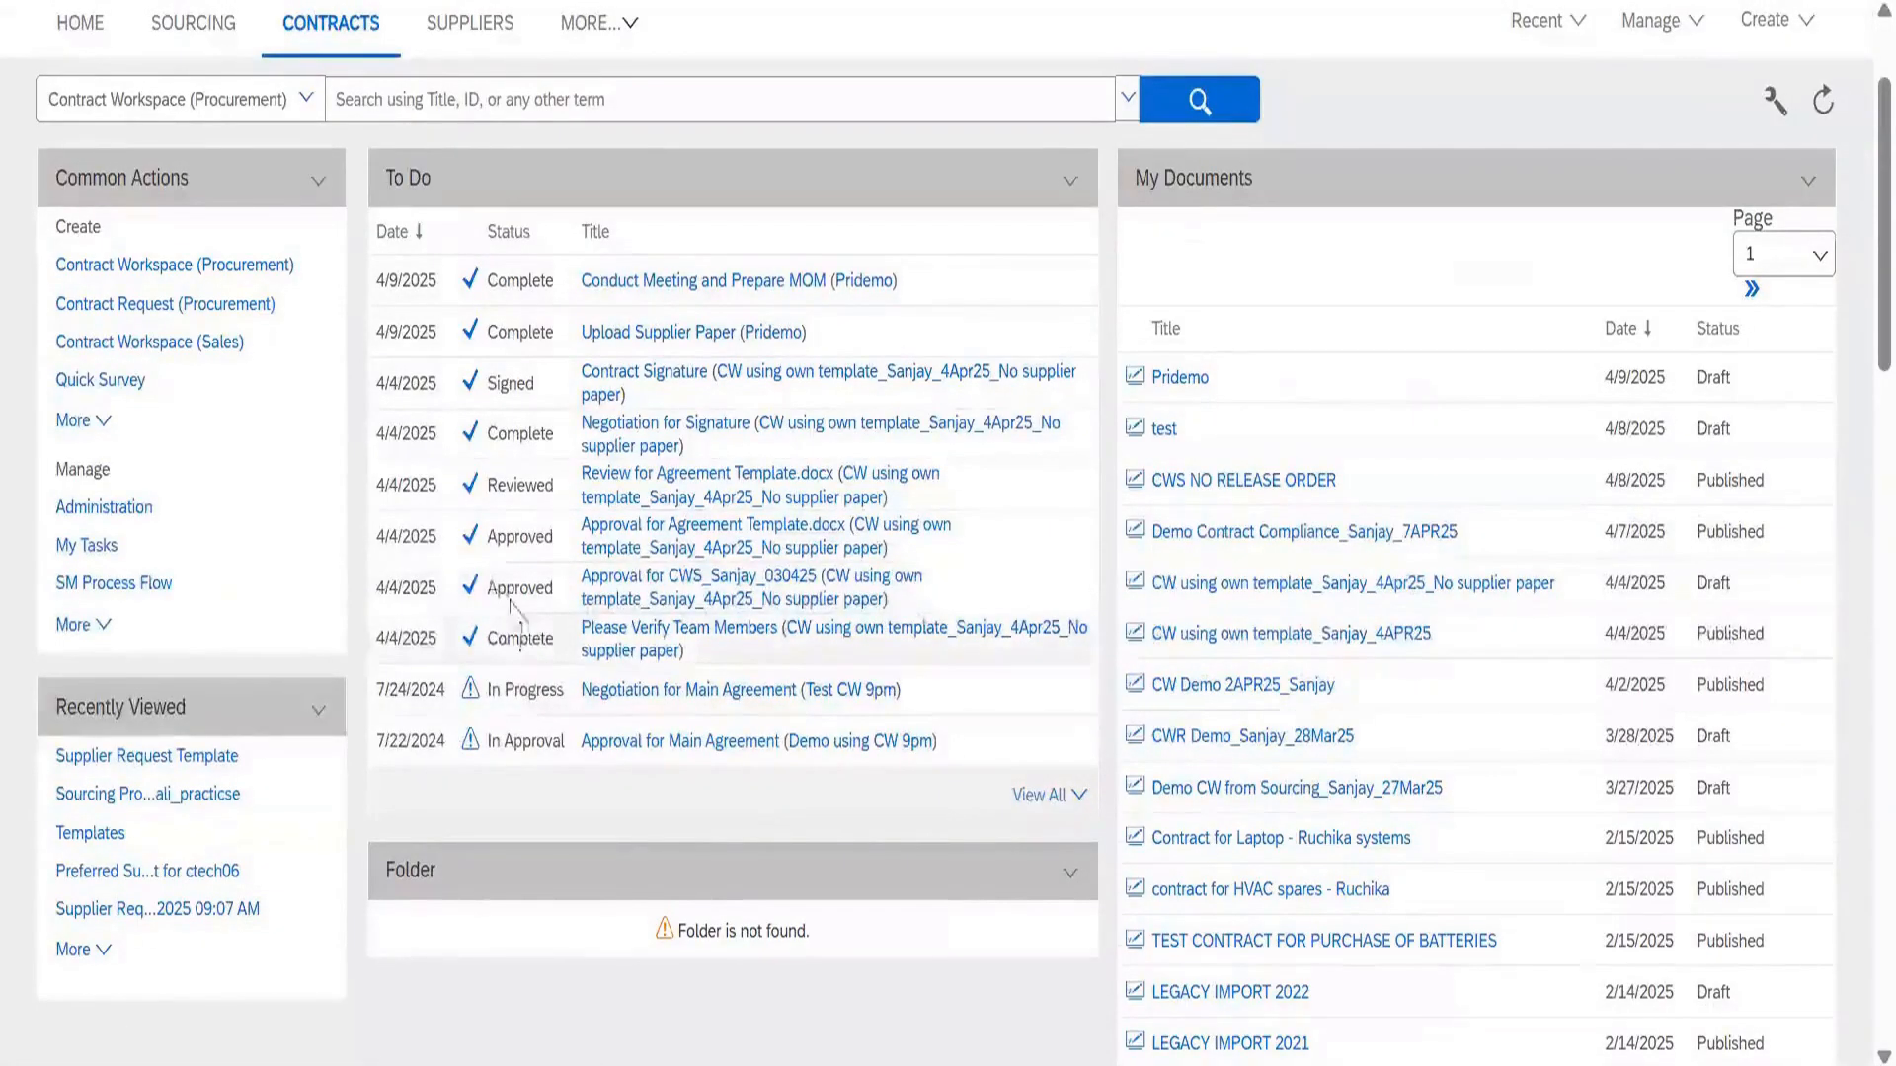
scroll(1016, 821, down, 1)
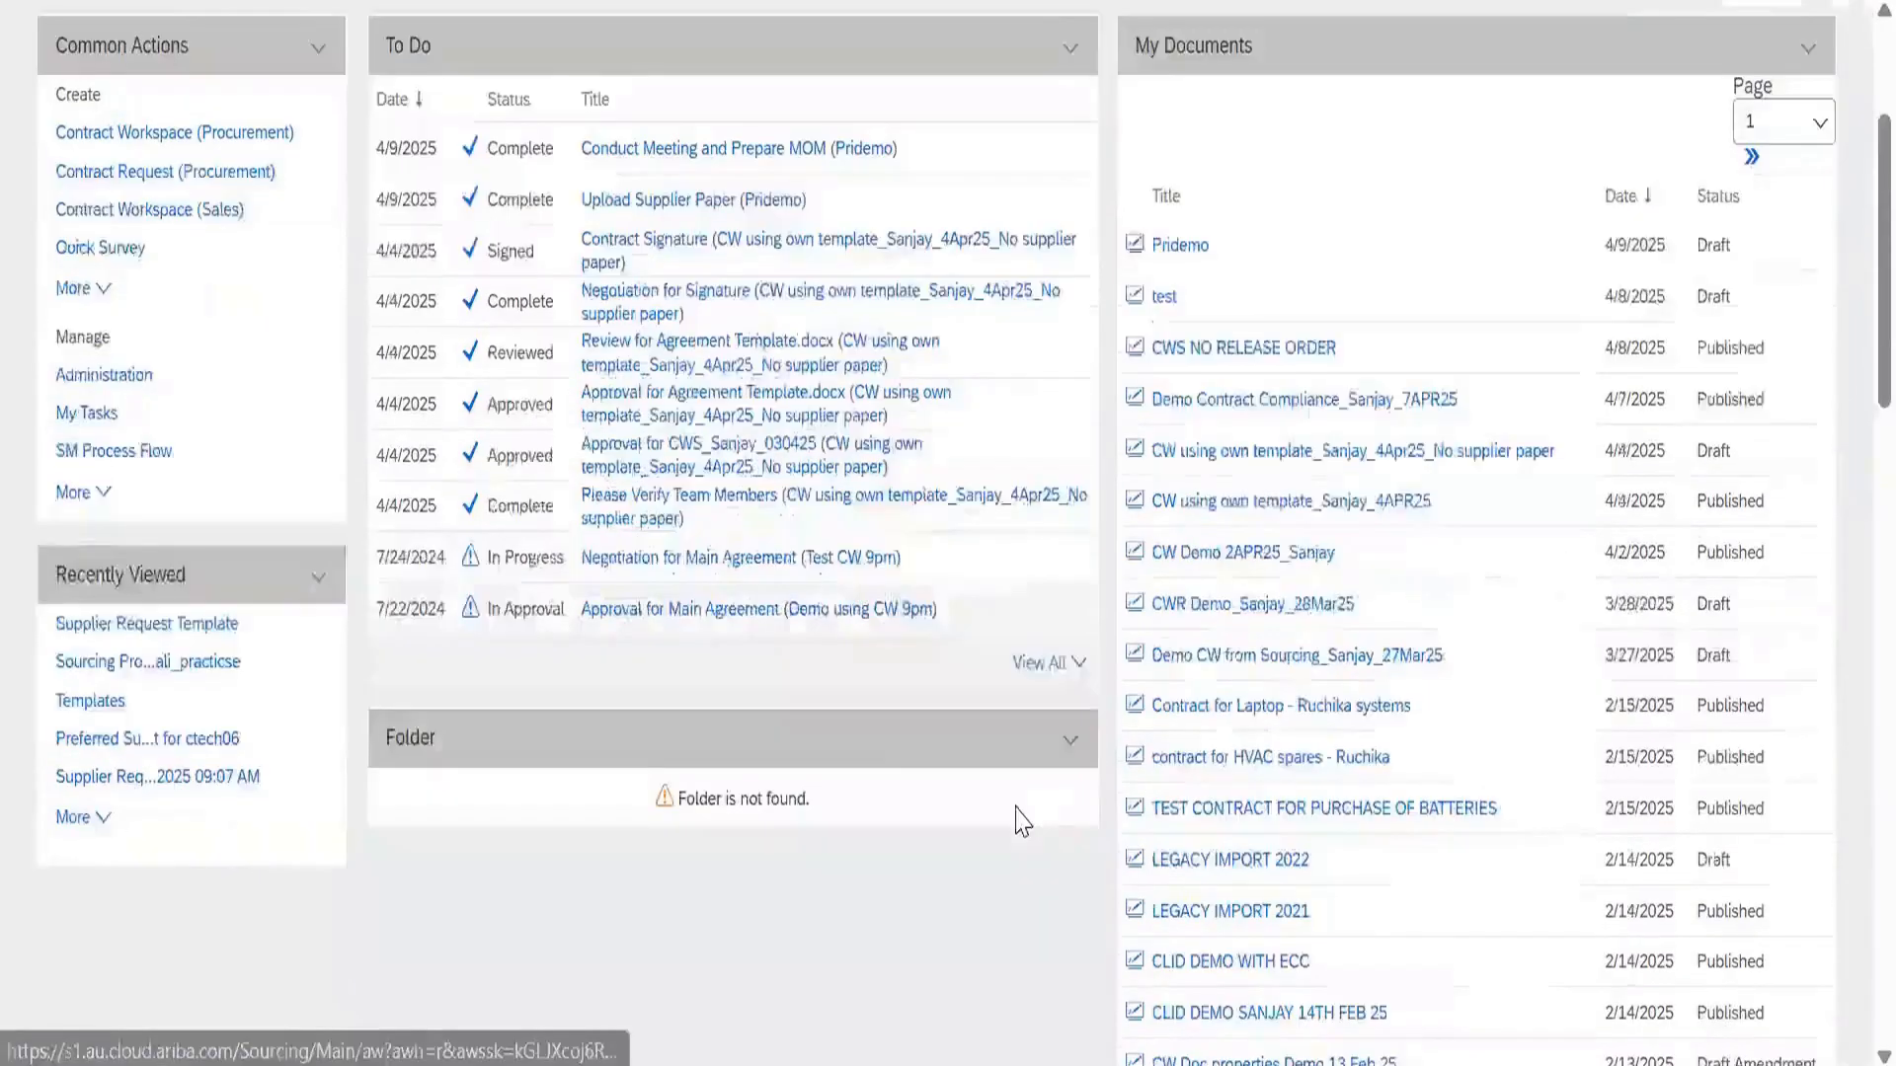
scroll(1044, 812, up, 1)
click(1044, 800)
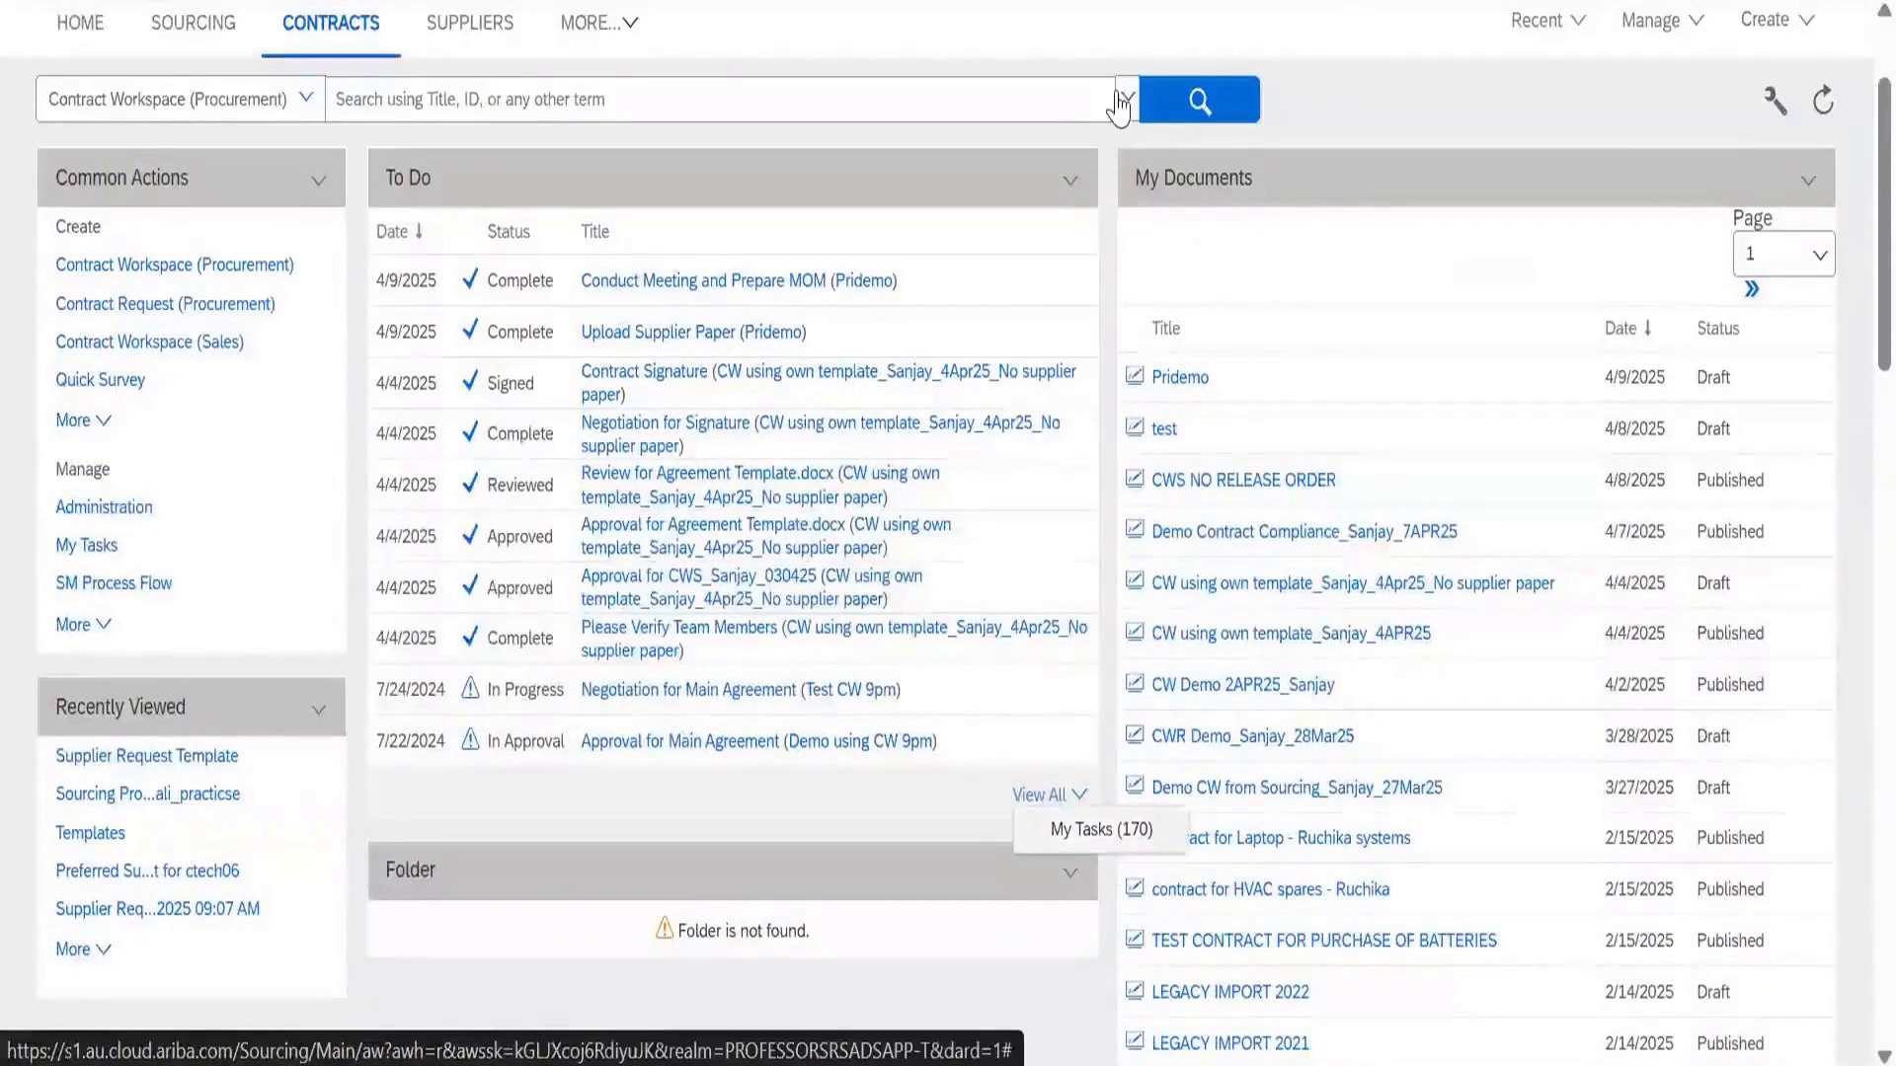
click(1206, 148)
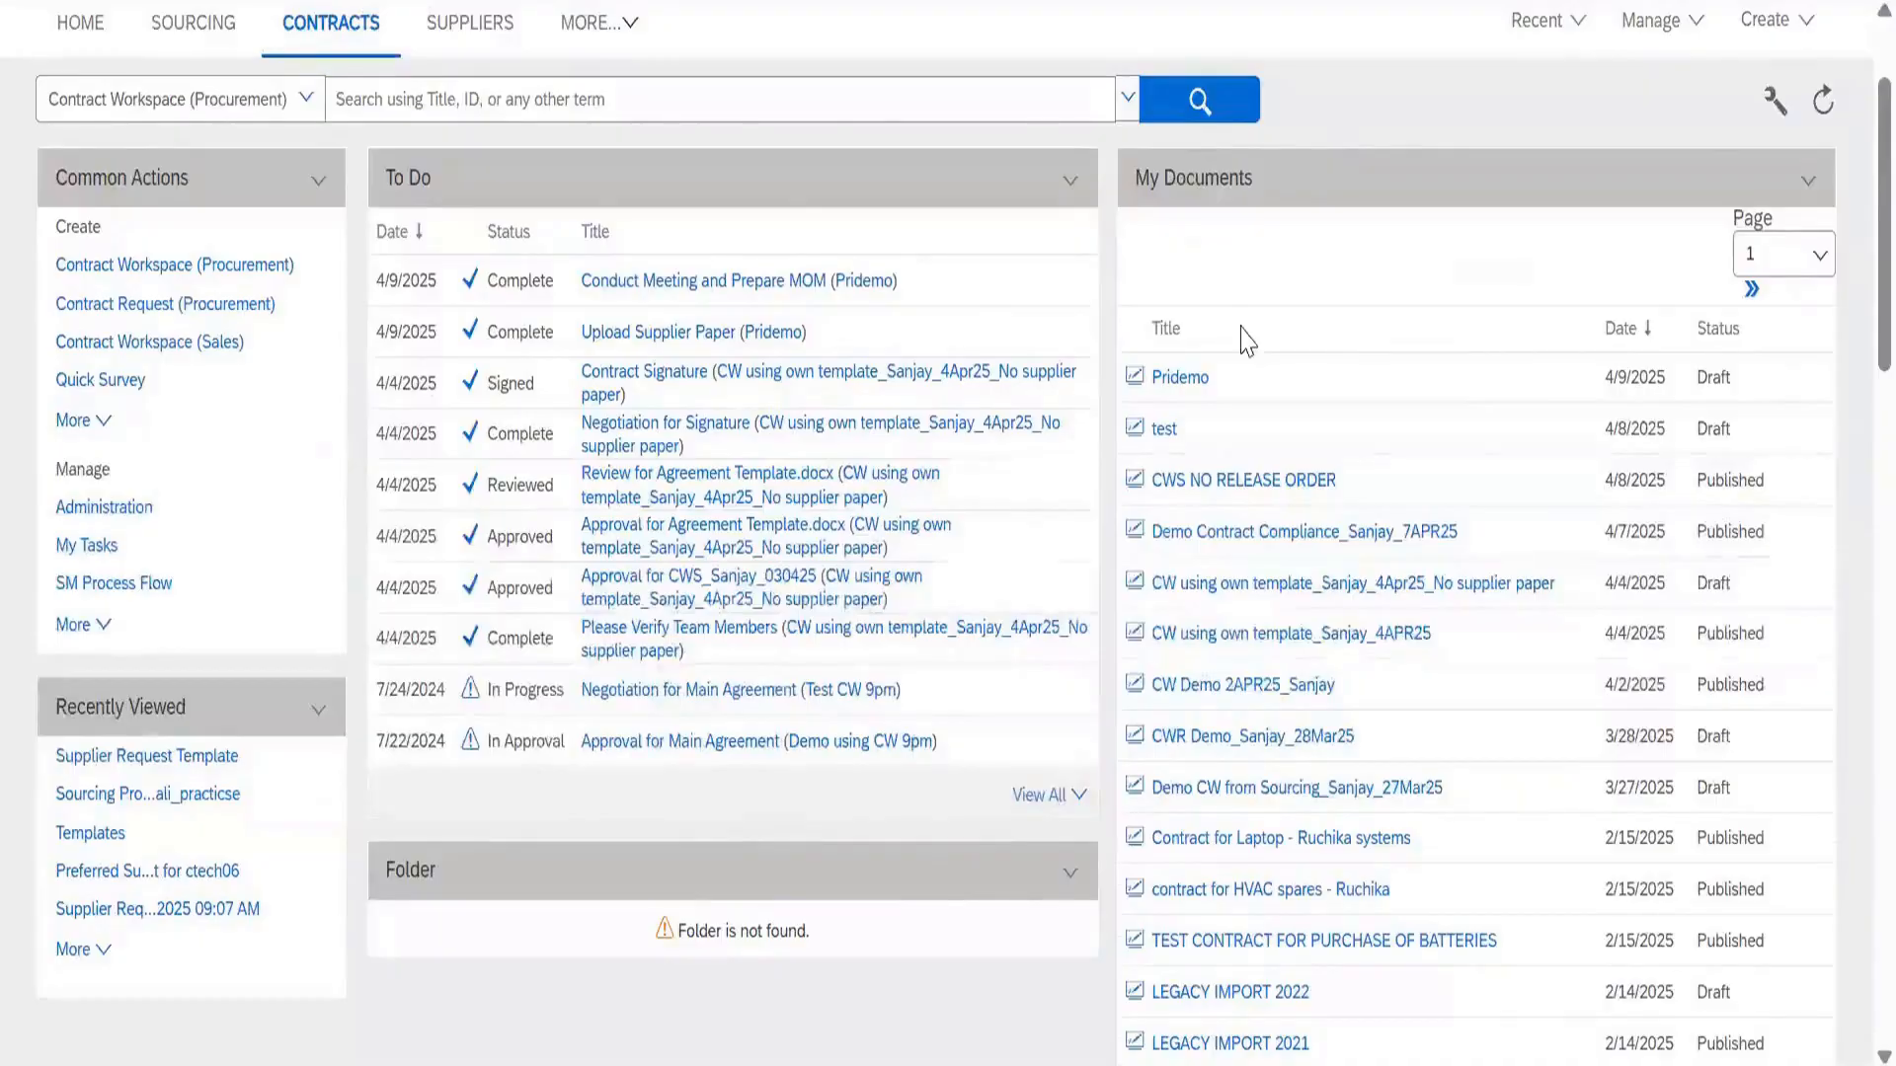
Look over My Documents, then bring up the Expiring Contracts panel's settings
scroll(1247, 340, down, 4)
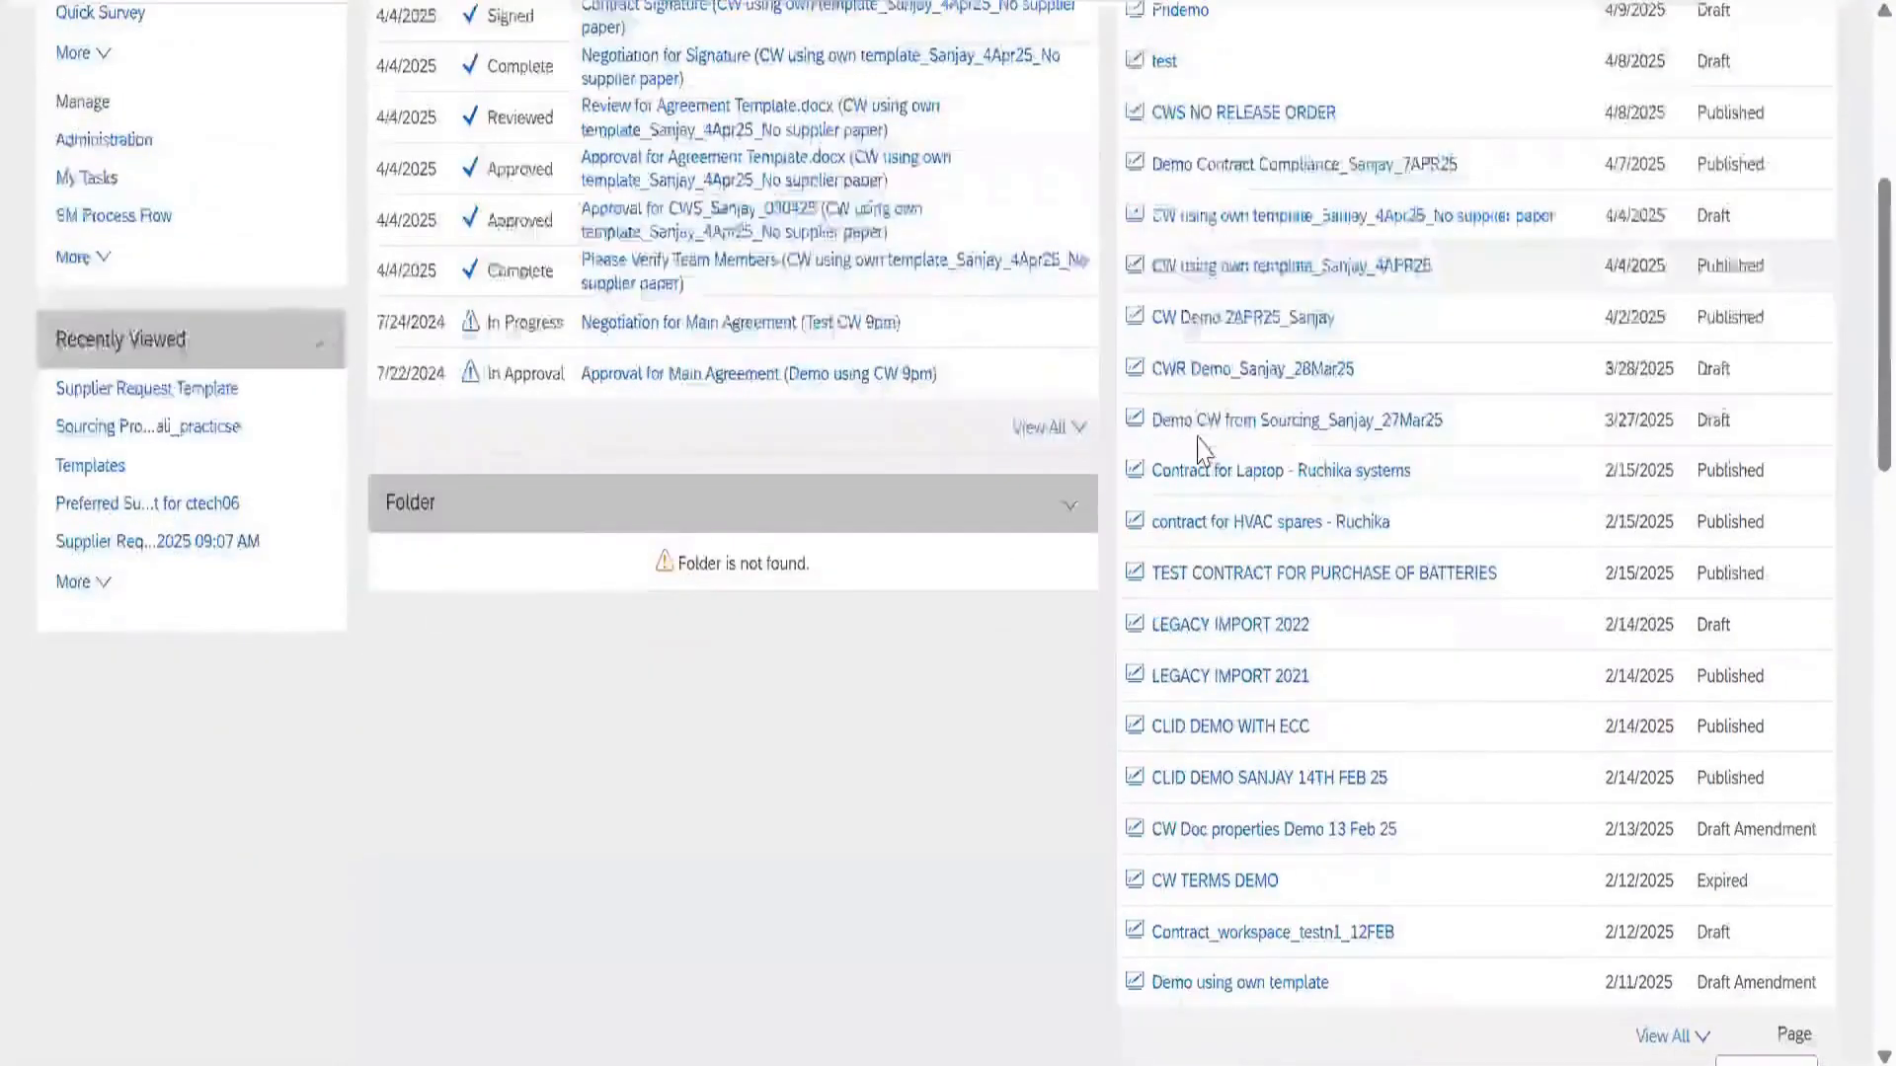
scroll(1201, 449, up, 4)
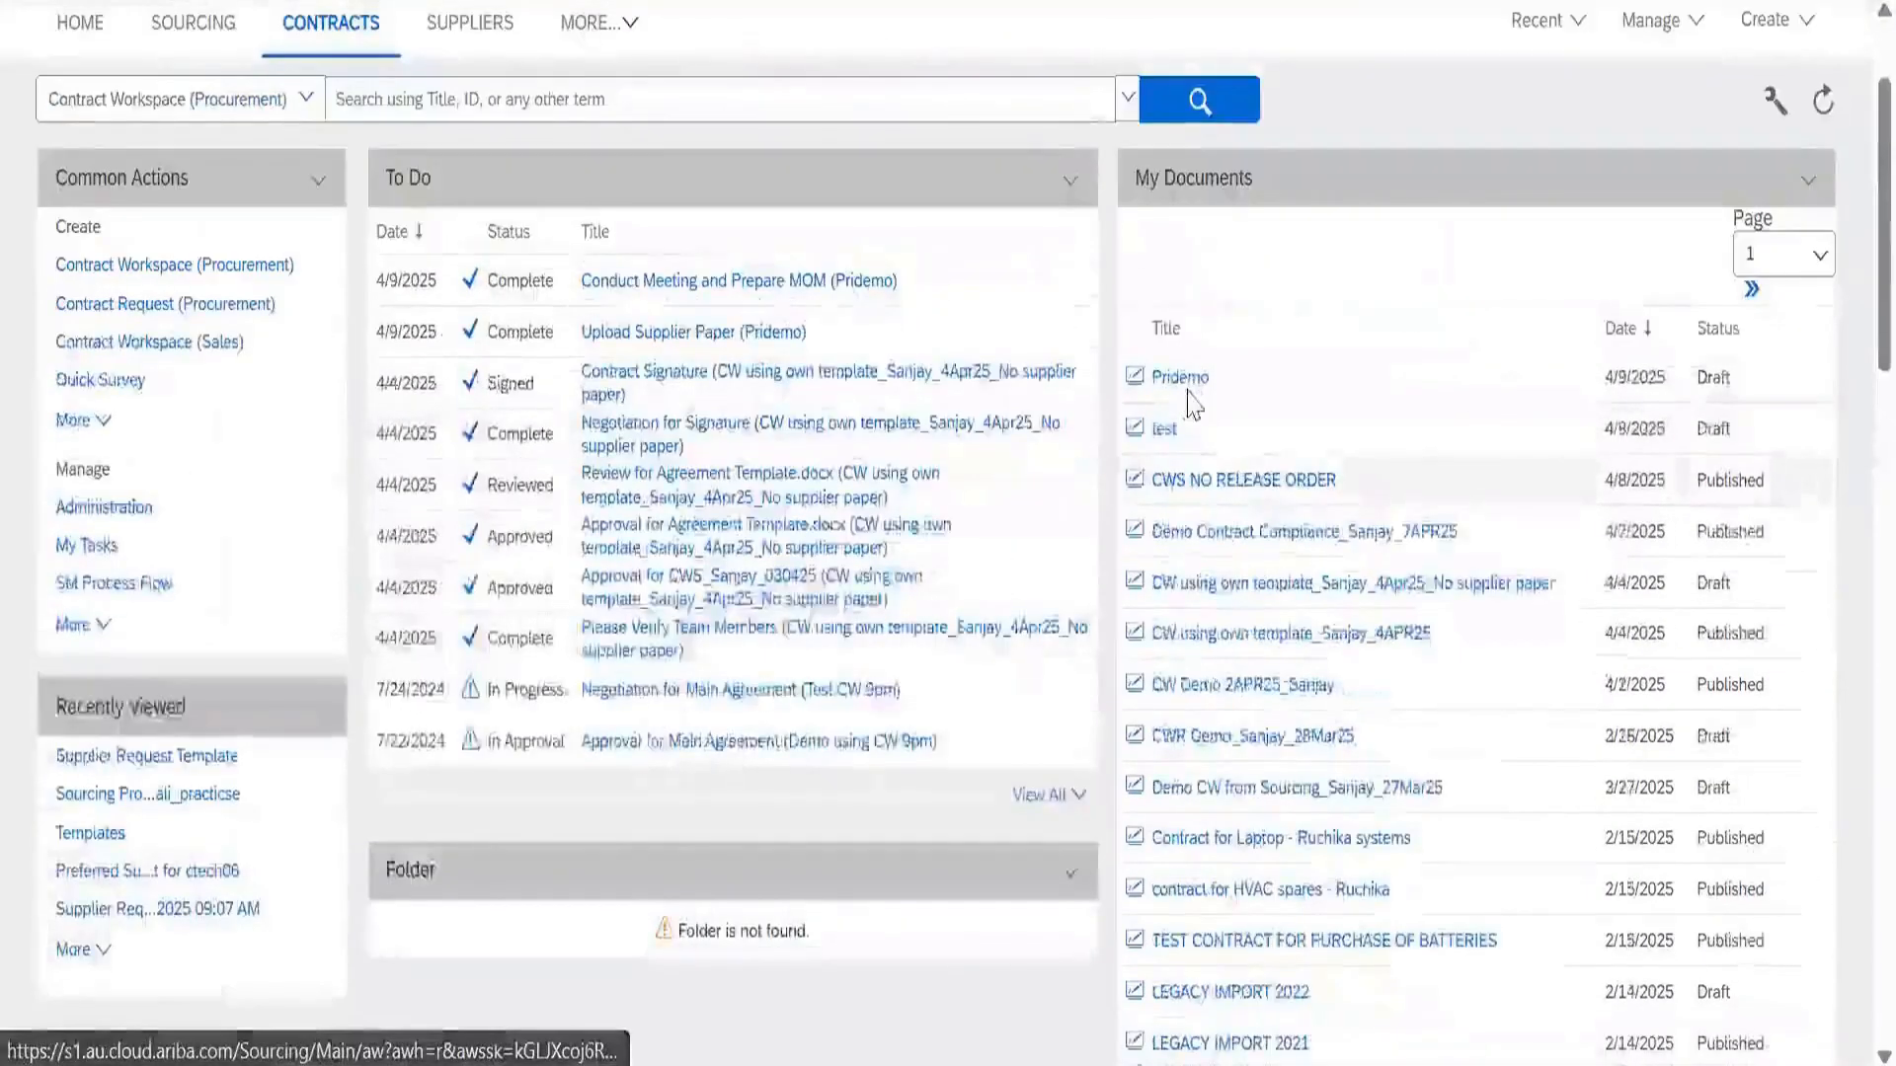
scroll(1193, 390, down, 4)
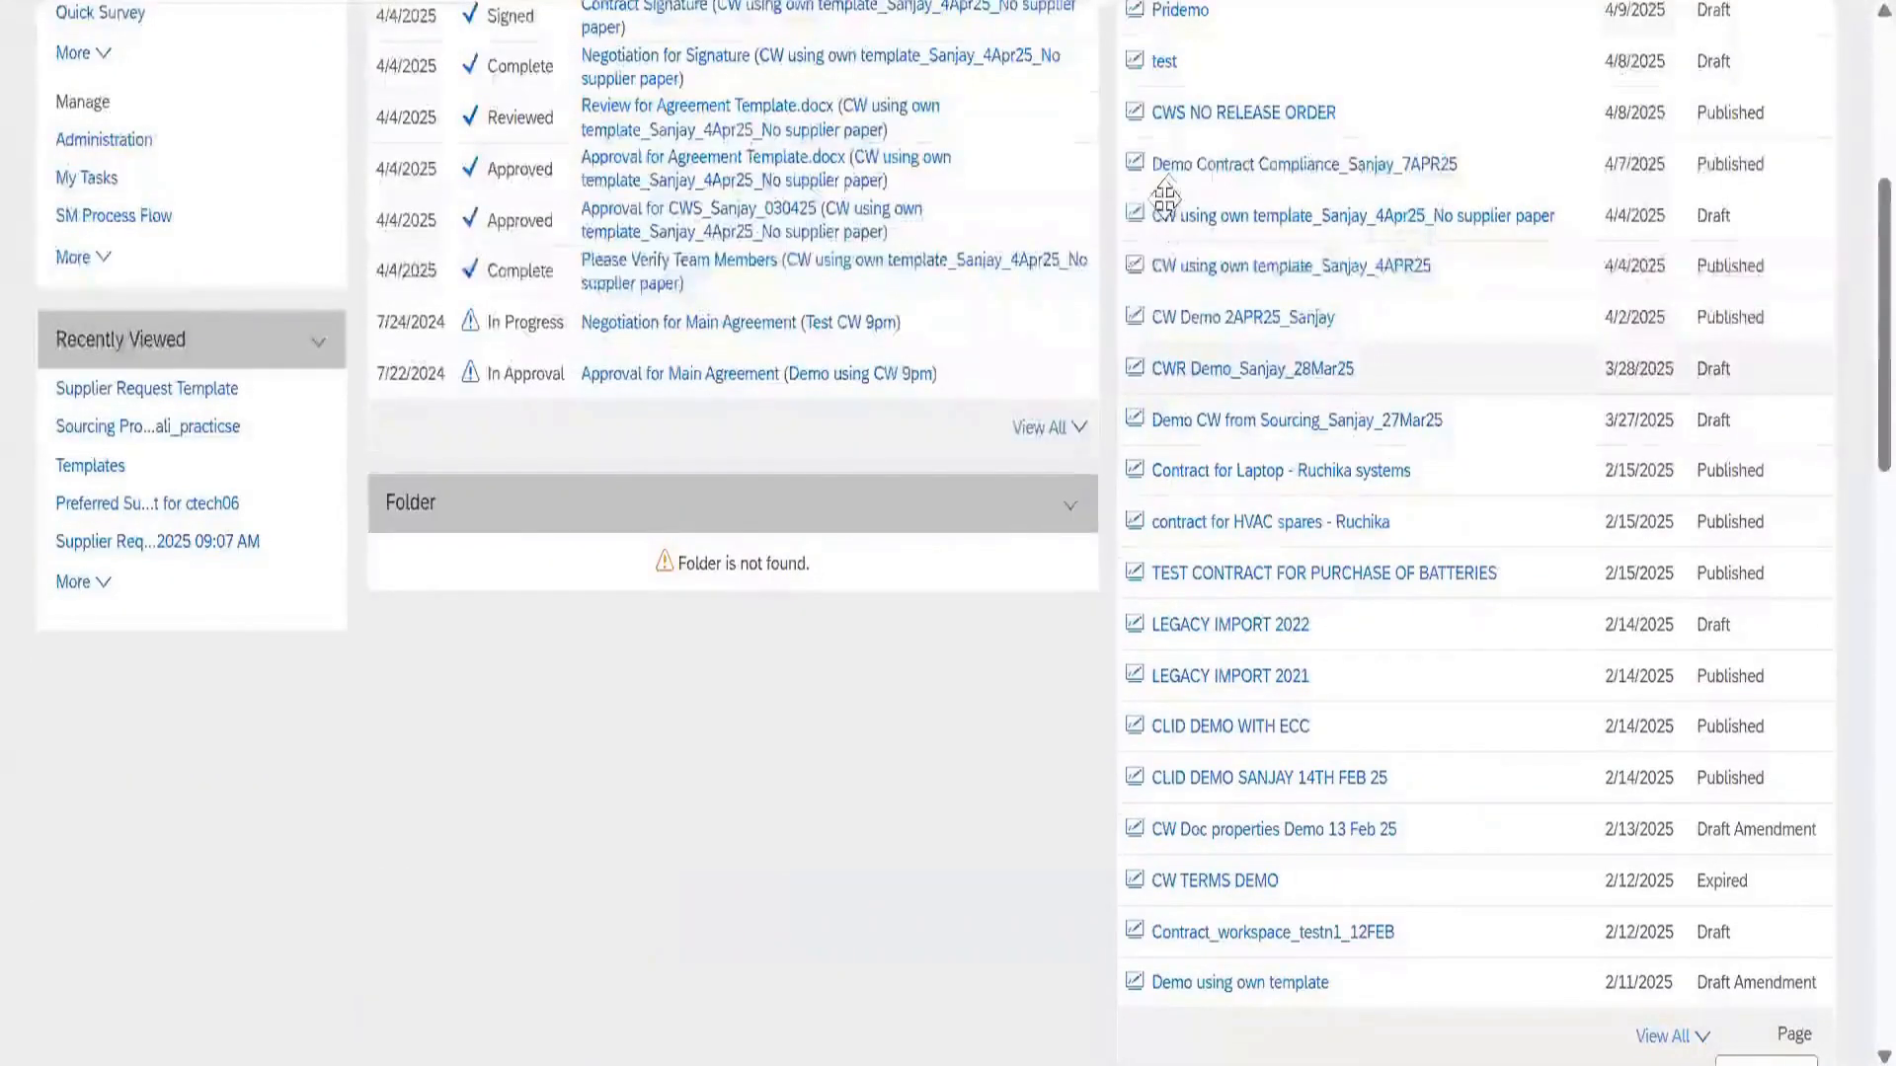
scroll(1634, 760, up, 4)
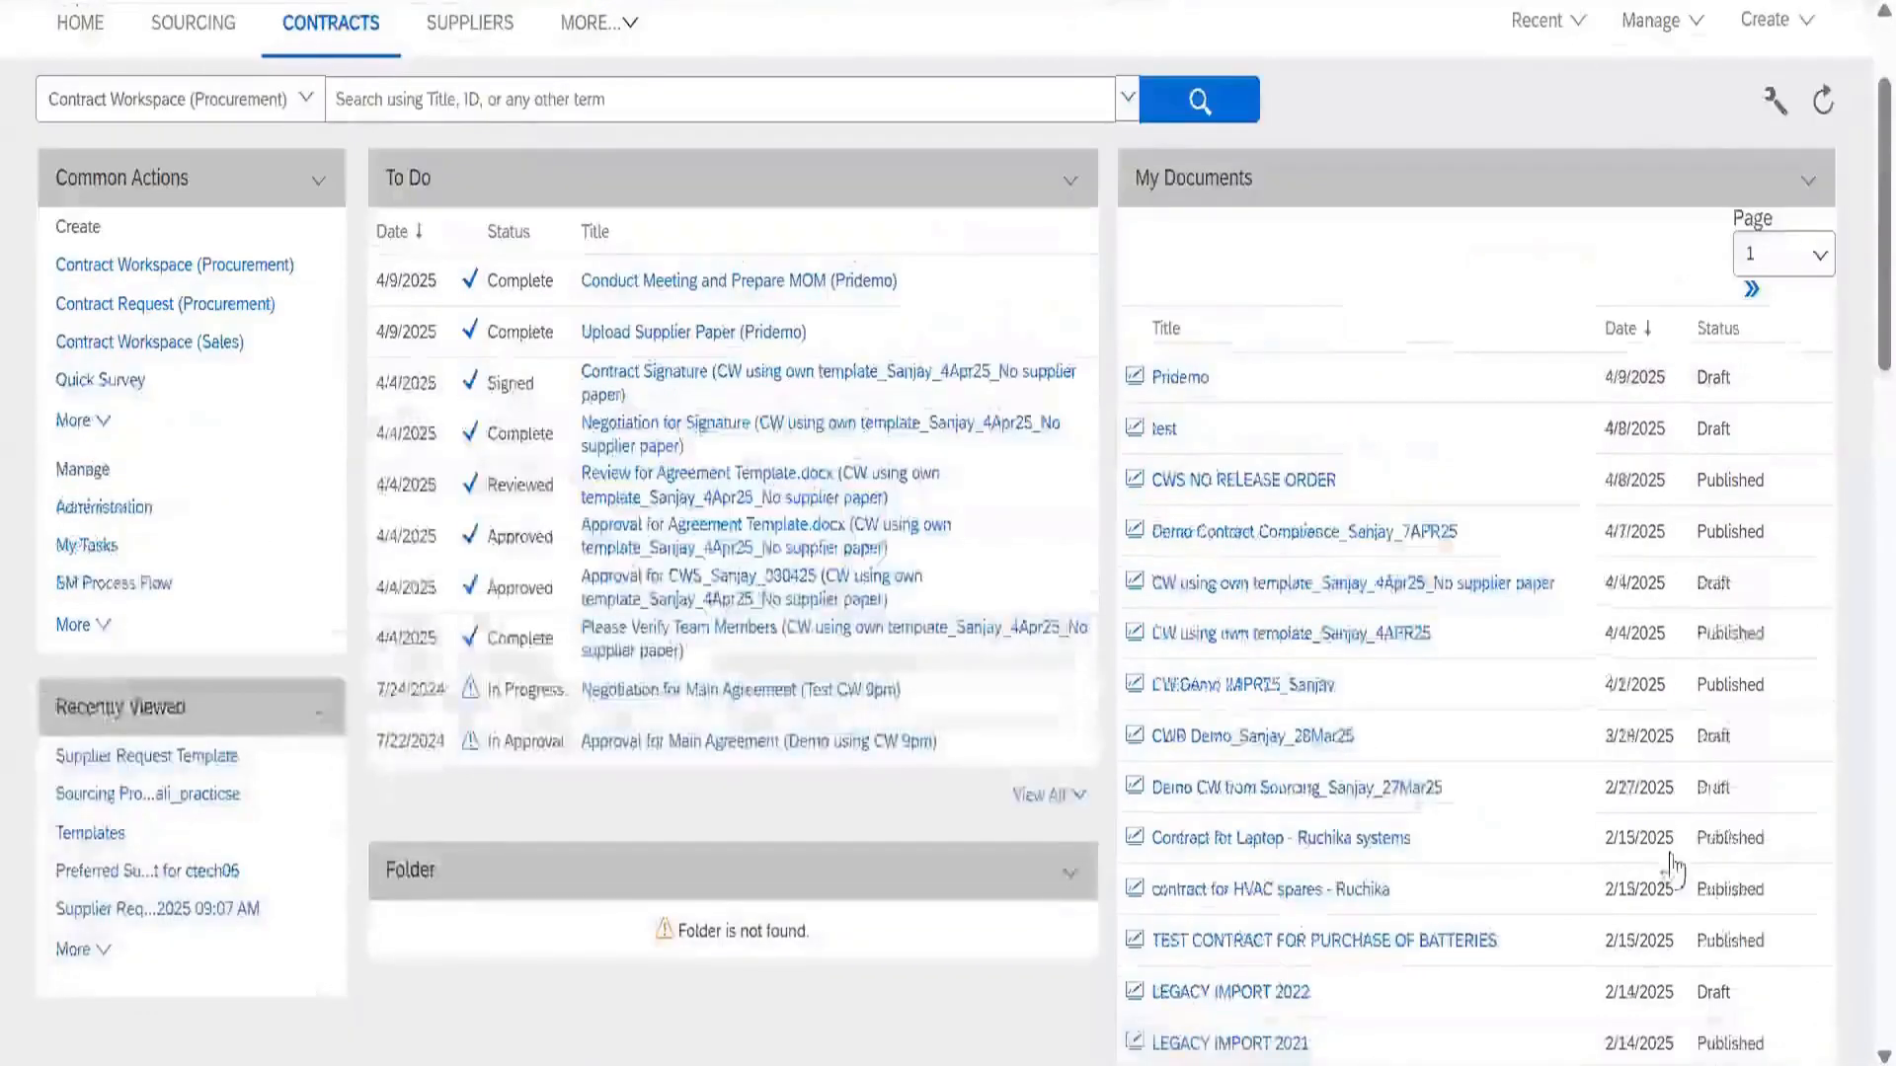
scroll(1679, 681, down, 9)
click(1668, 669)
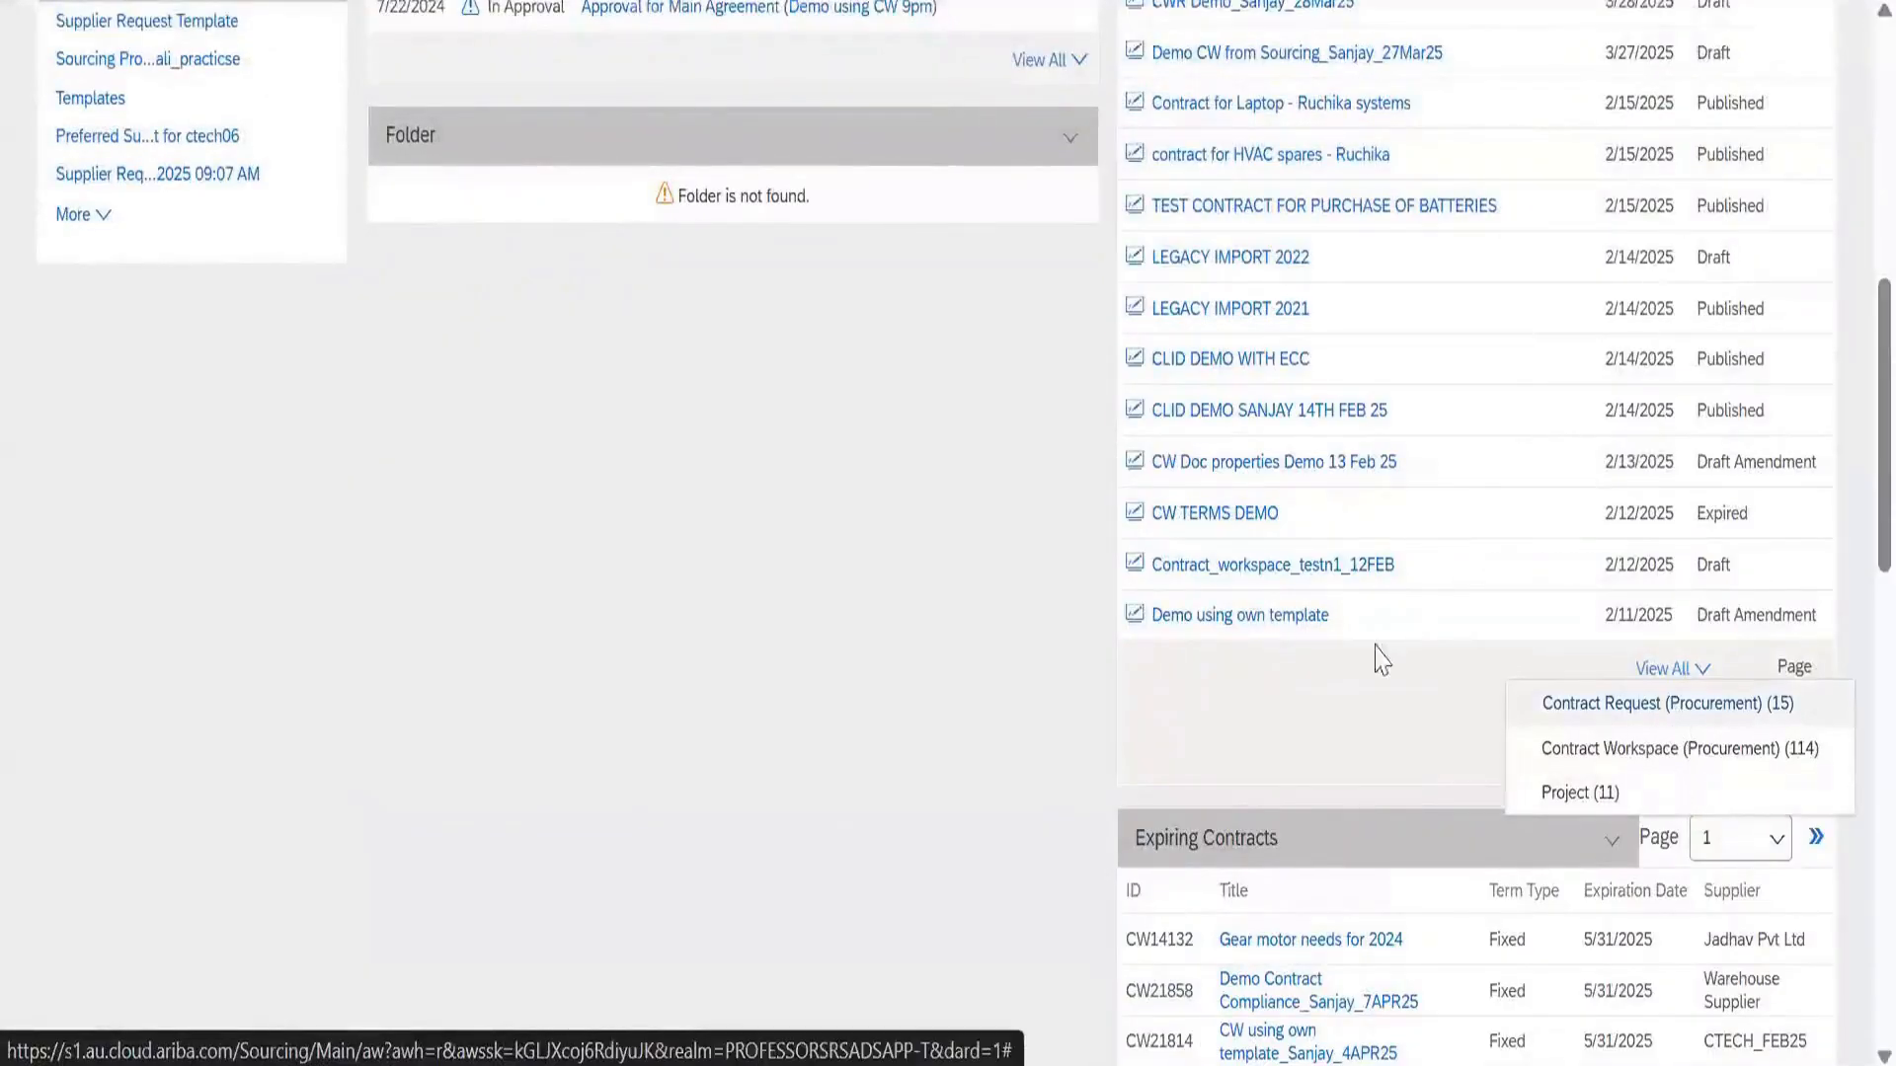
scroll(849, 593, down, 1)
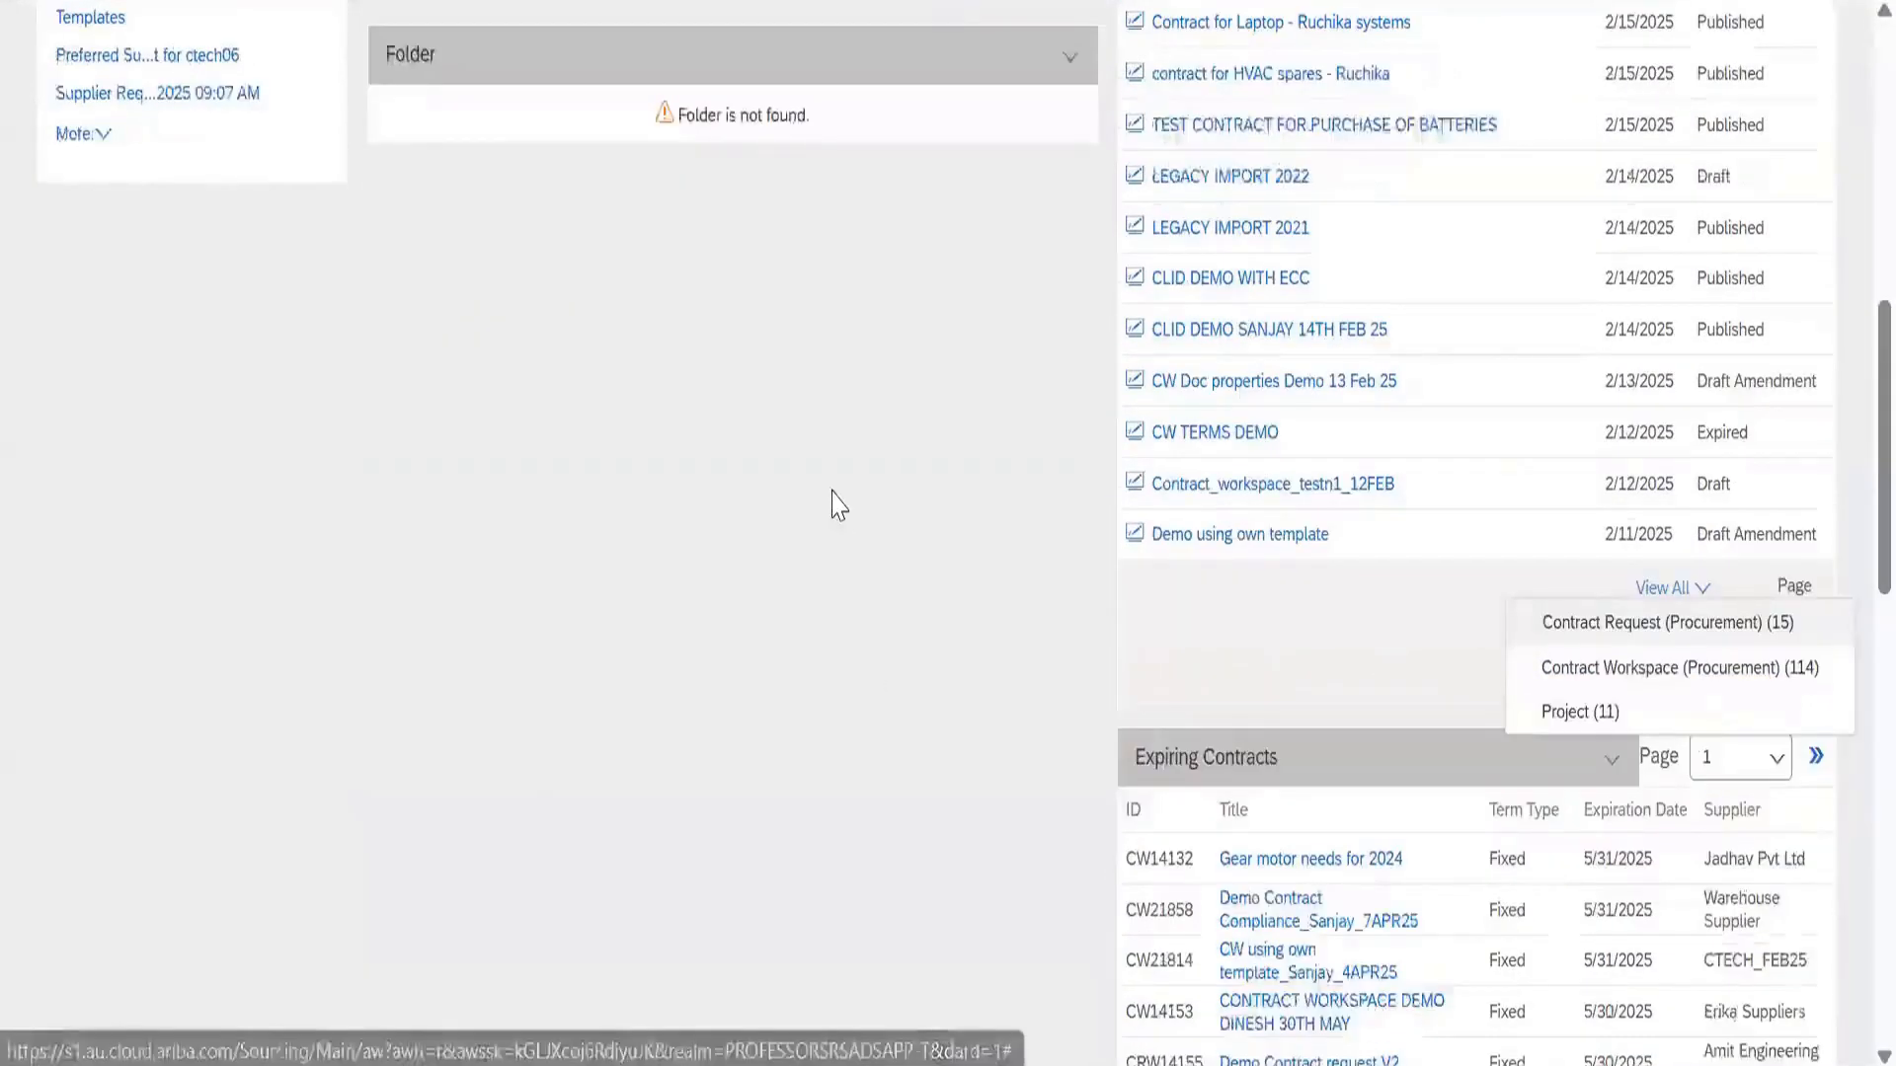
scroll(833, 499, down, 6)
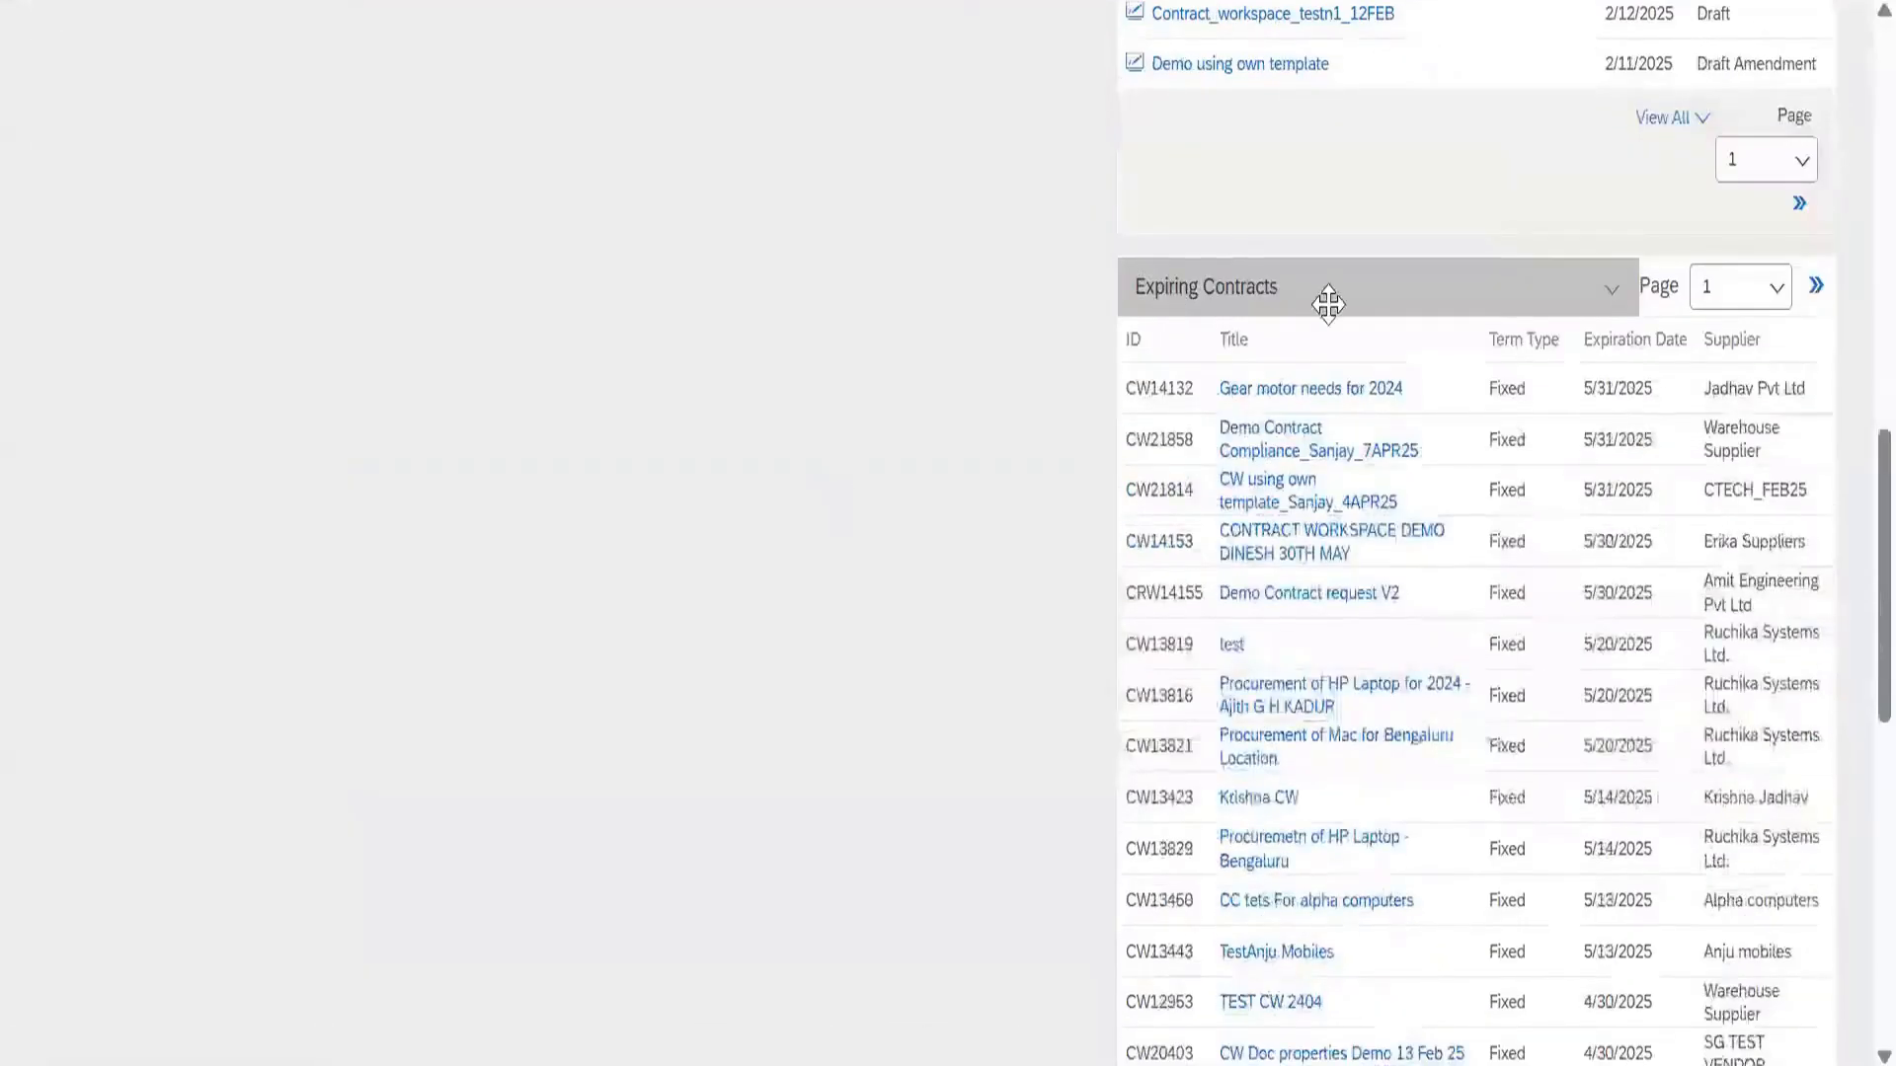
scroll(1263, 181, down, 1)
scroll(1580, 126, down, 2)
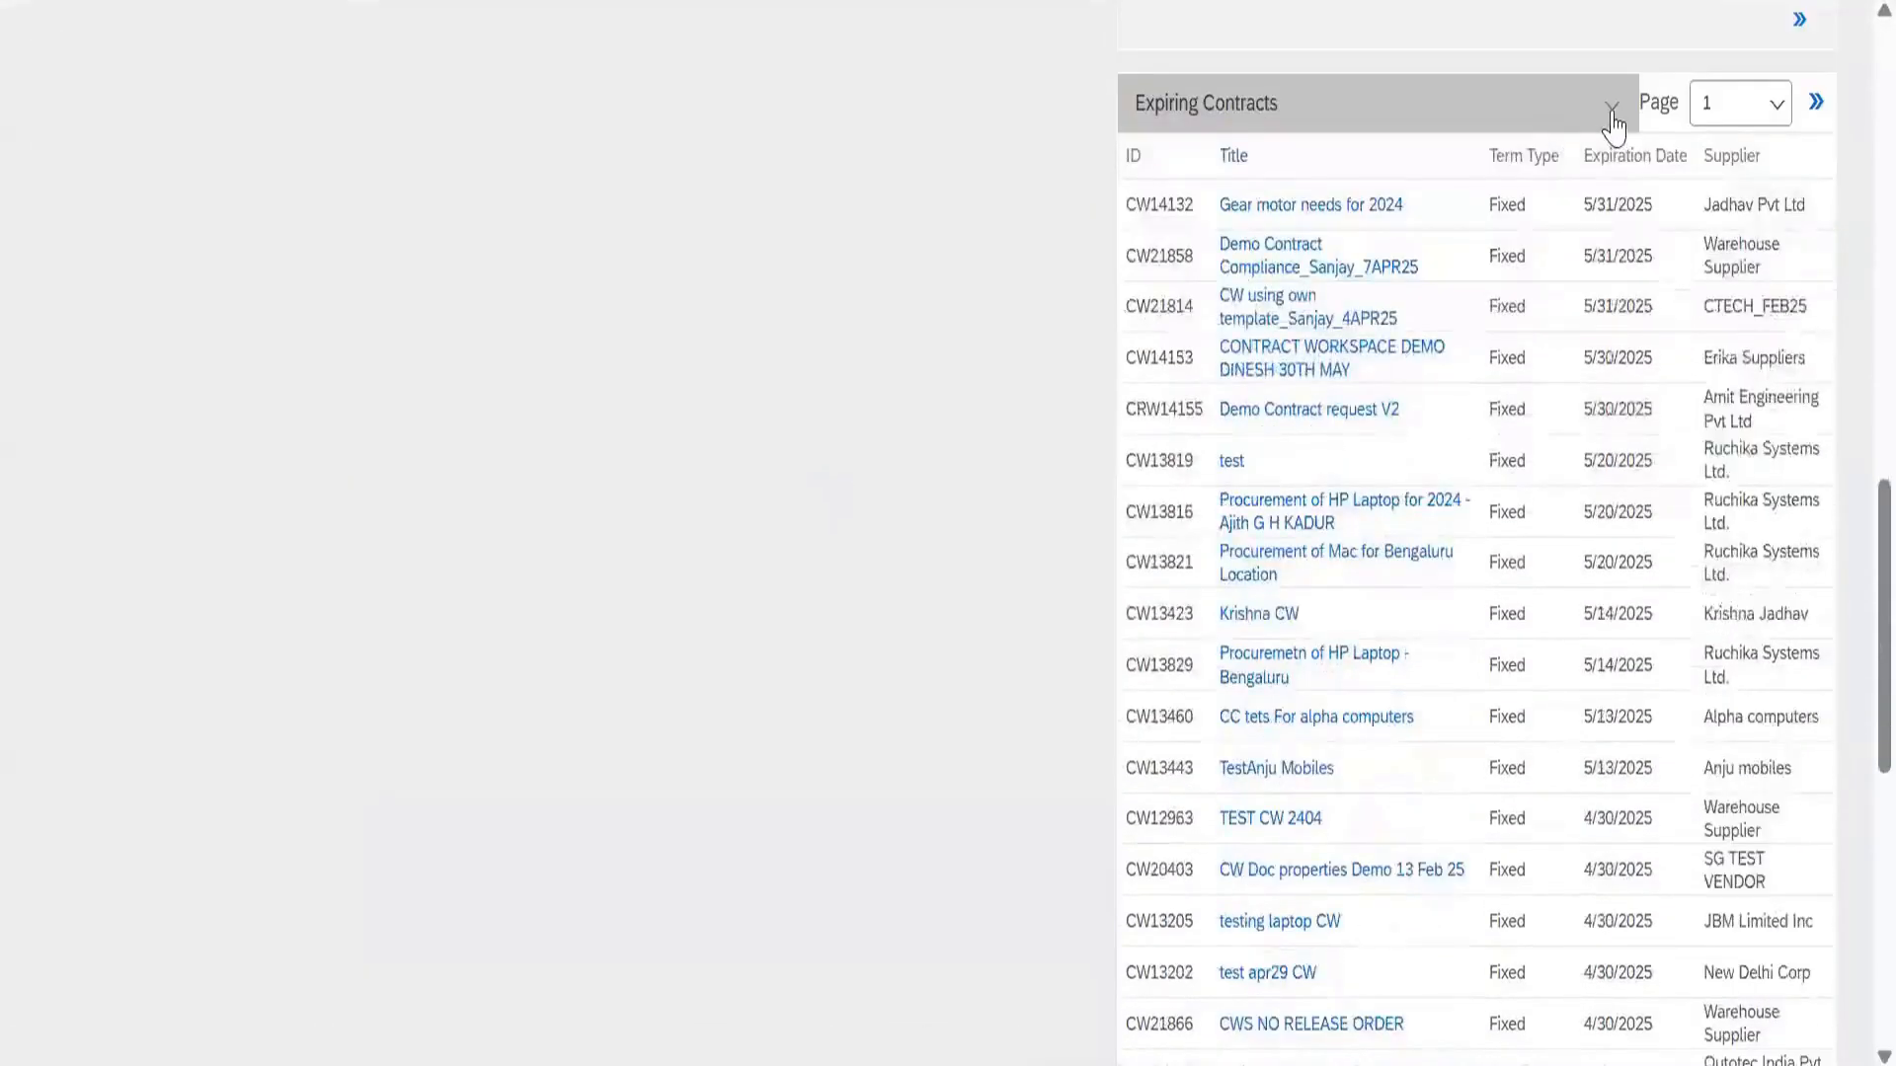
click(1611, 110)
Set the Expiring Contracts range to 30 days past and 60 days future
click(1656, 205)
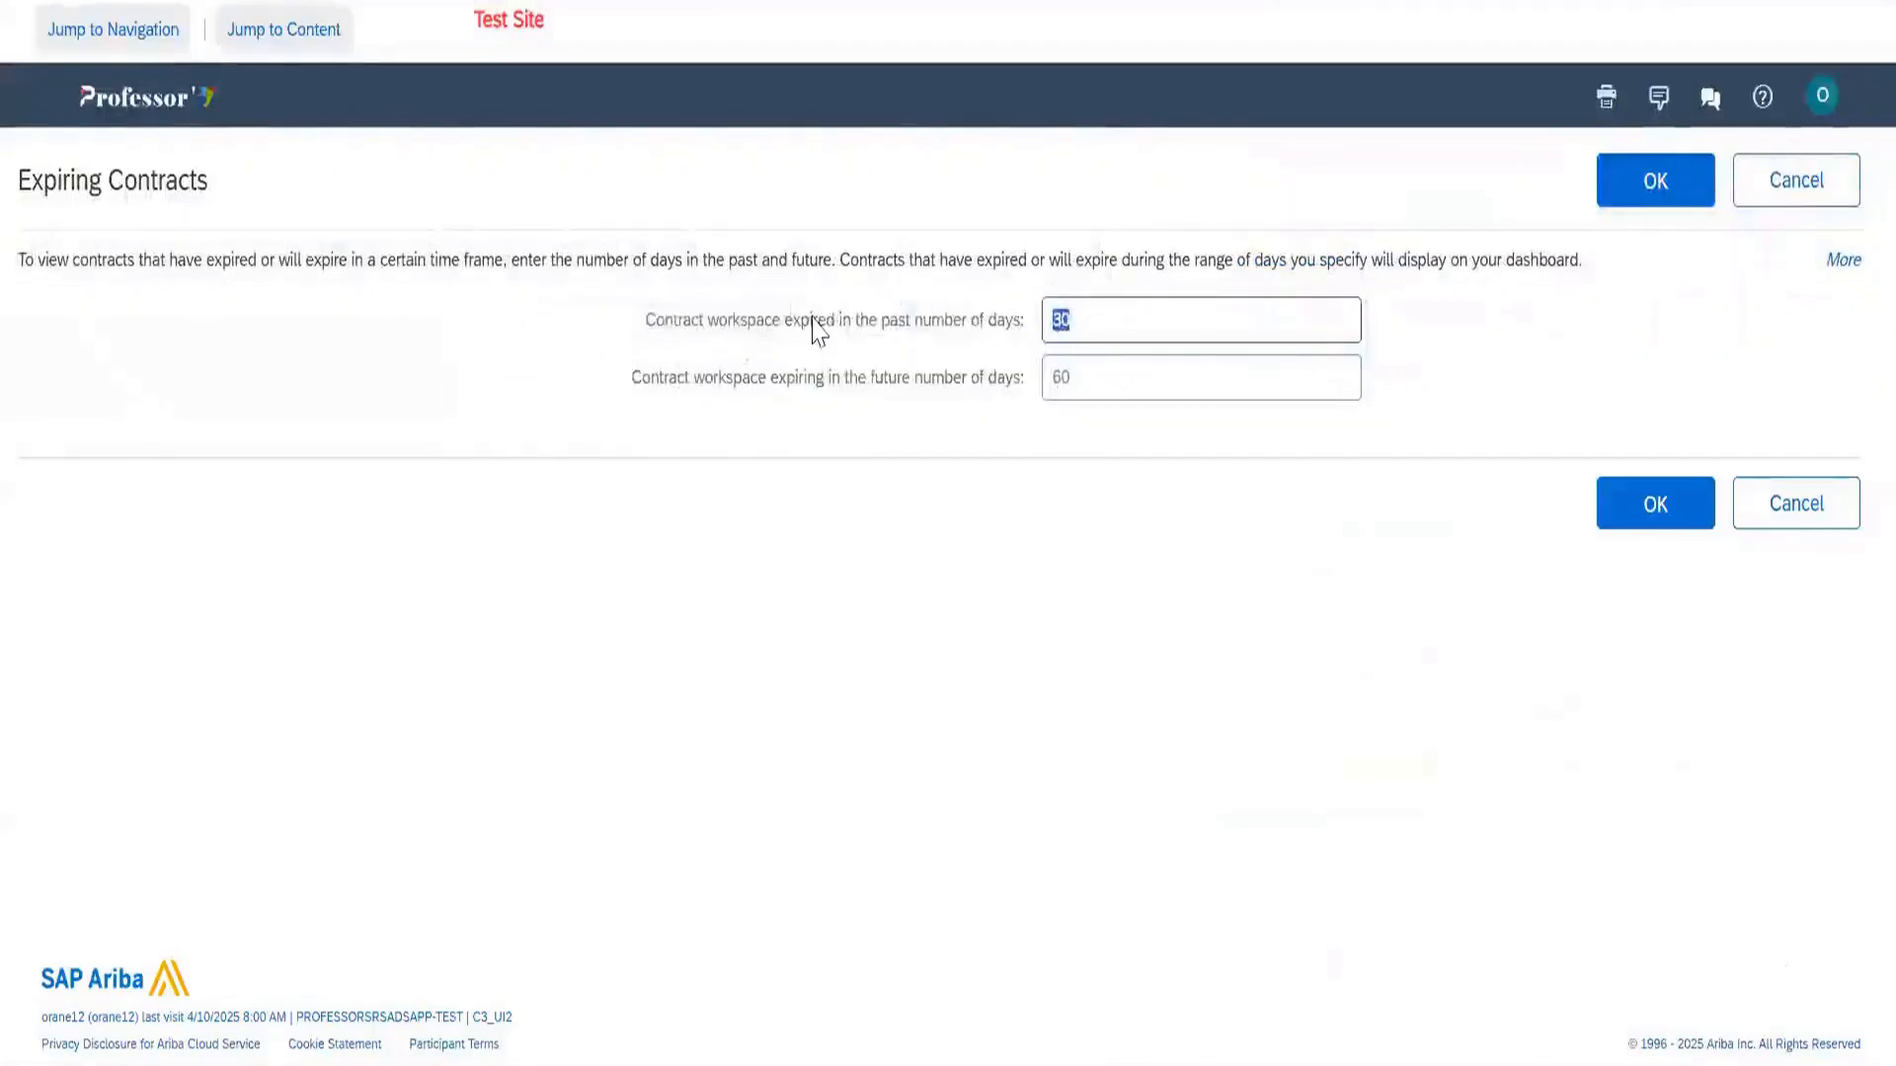
click(823, 335)
drag(1099, 329, 761, 405)
click(1049, 387)
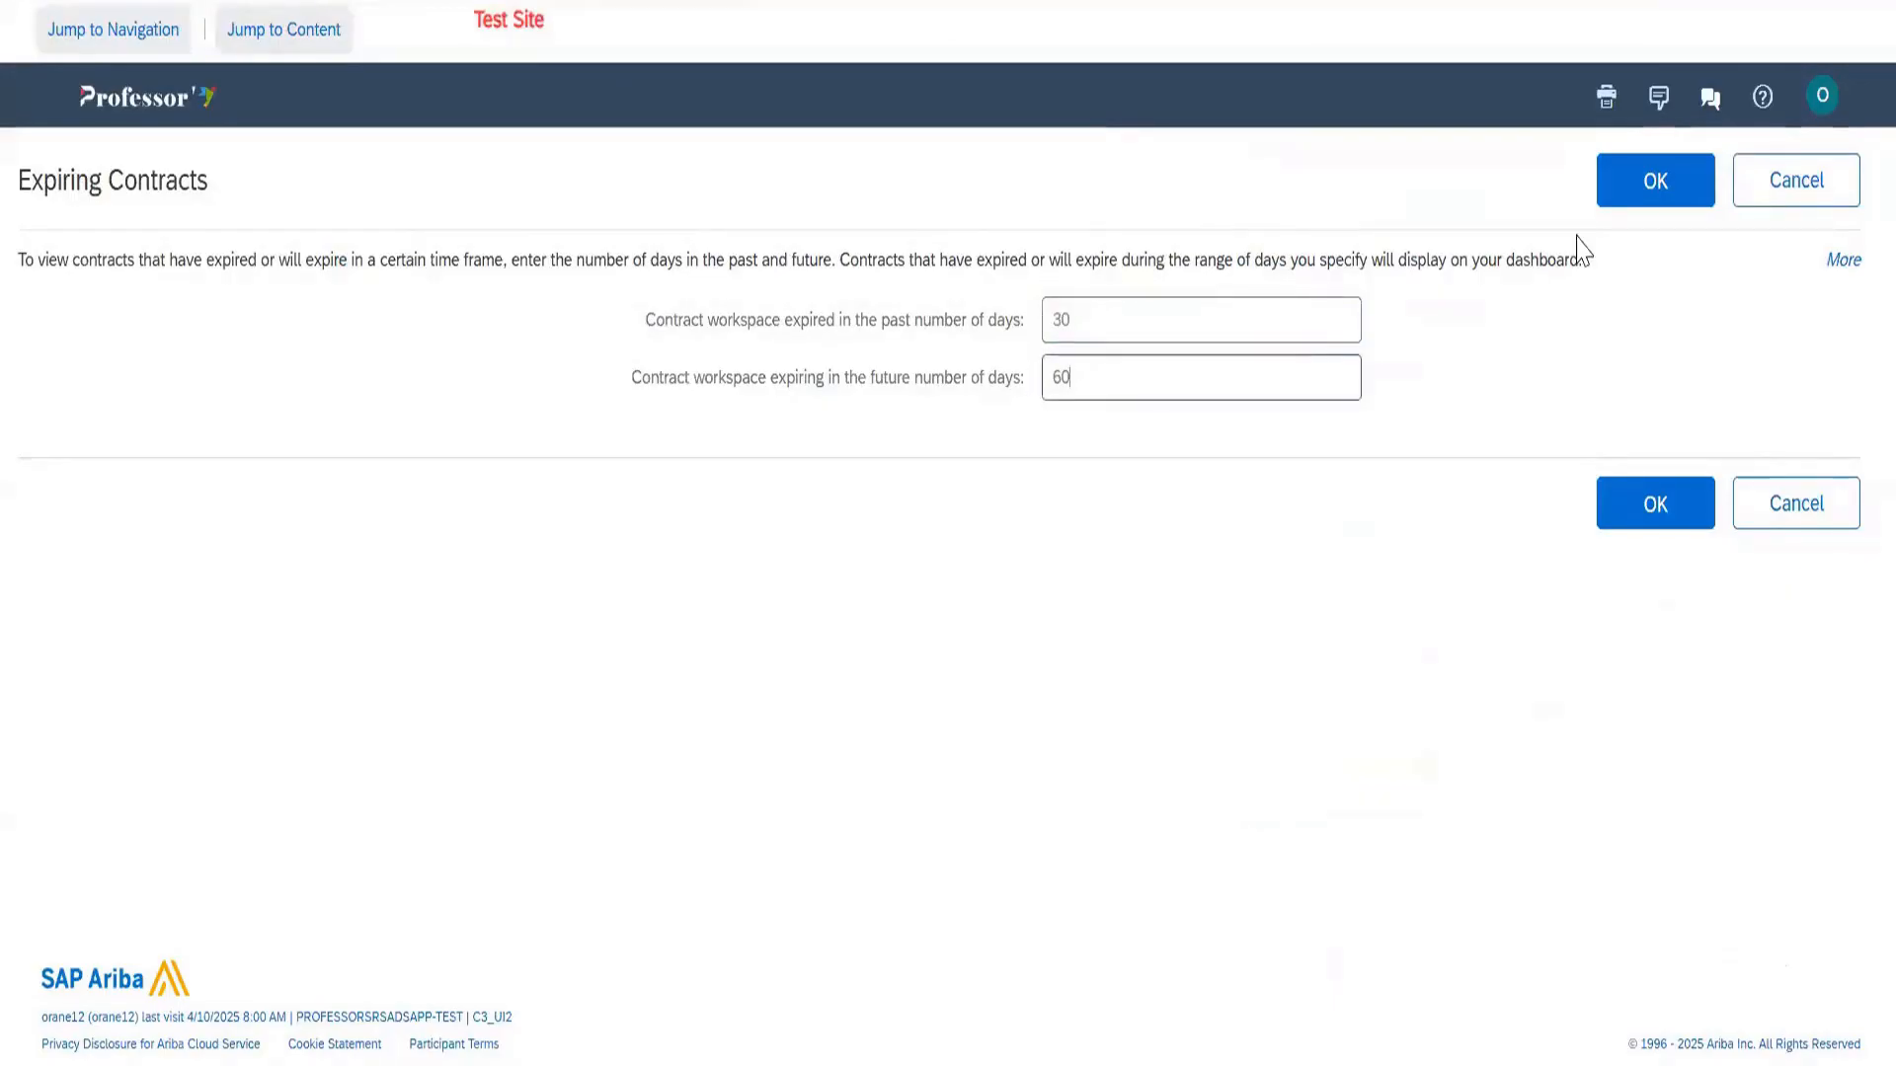
key(ctrl+a)
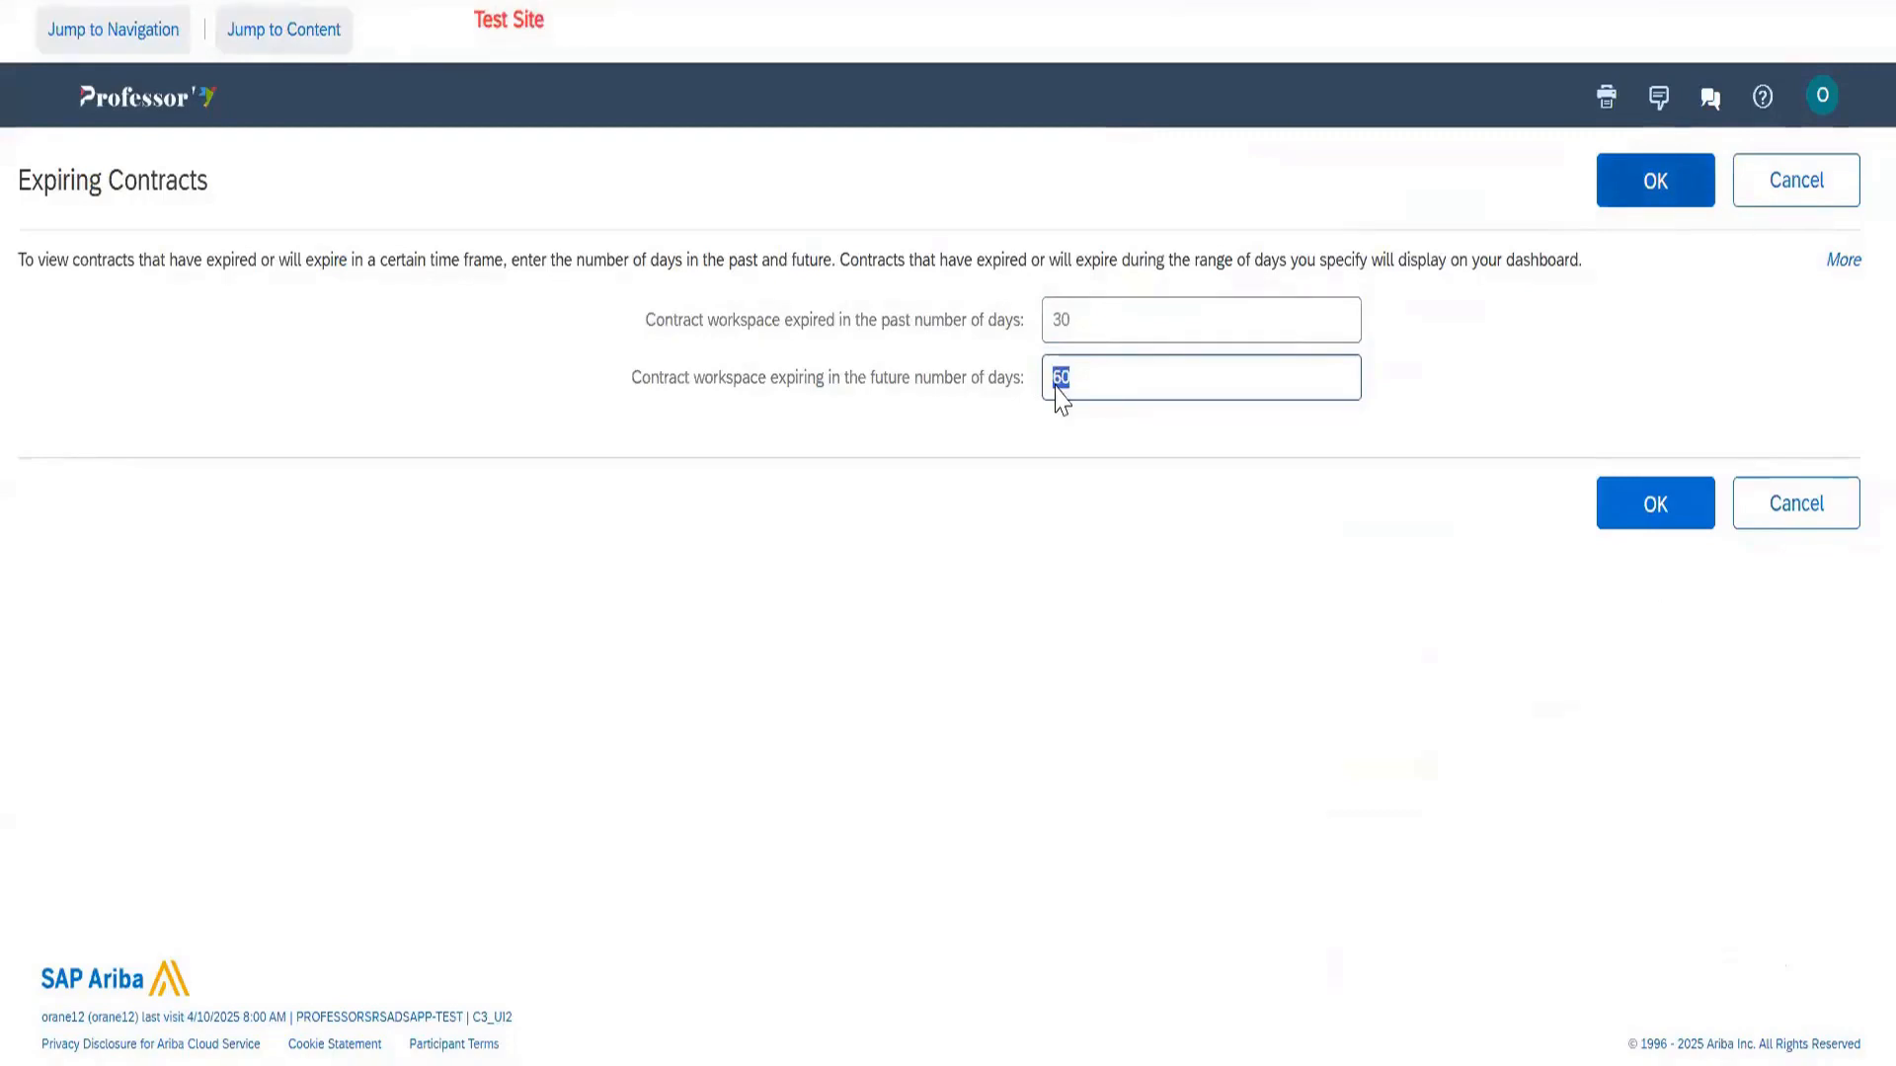
click(1639, 186)
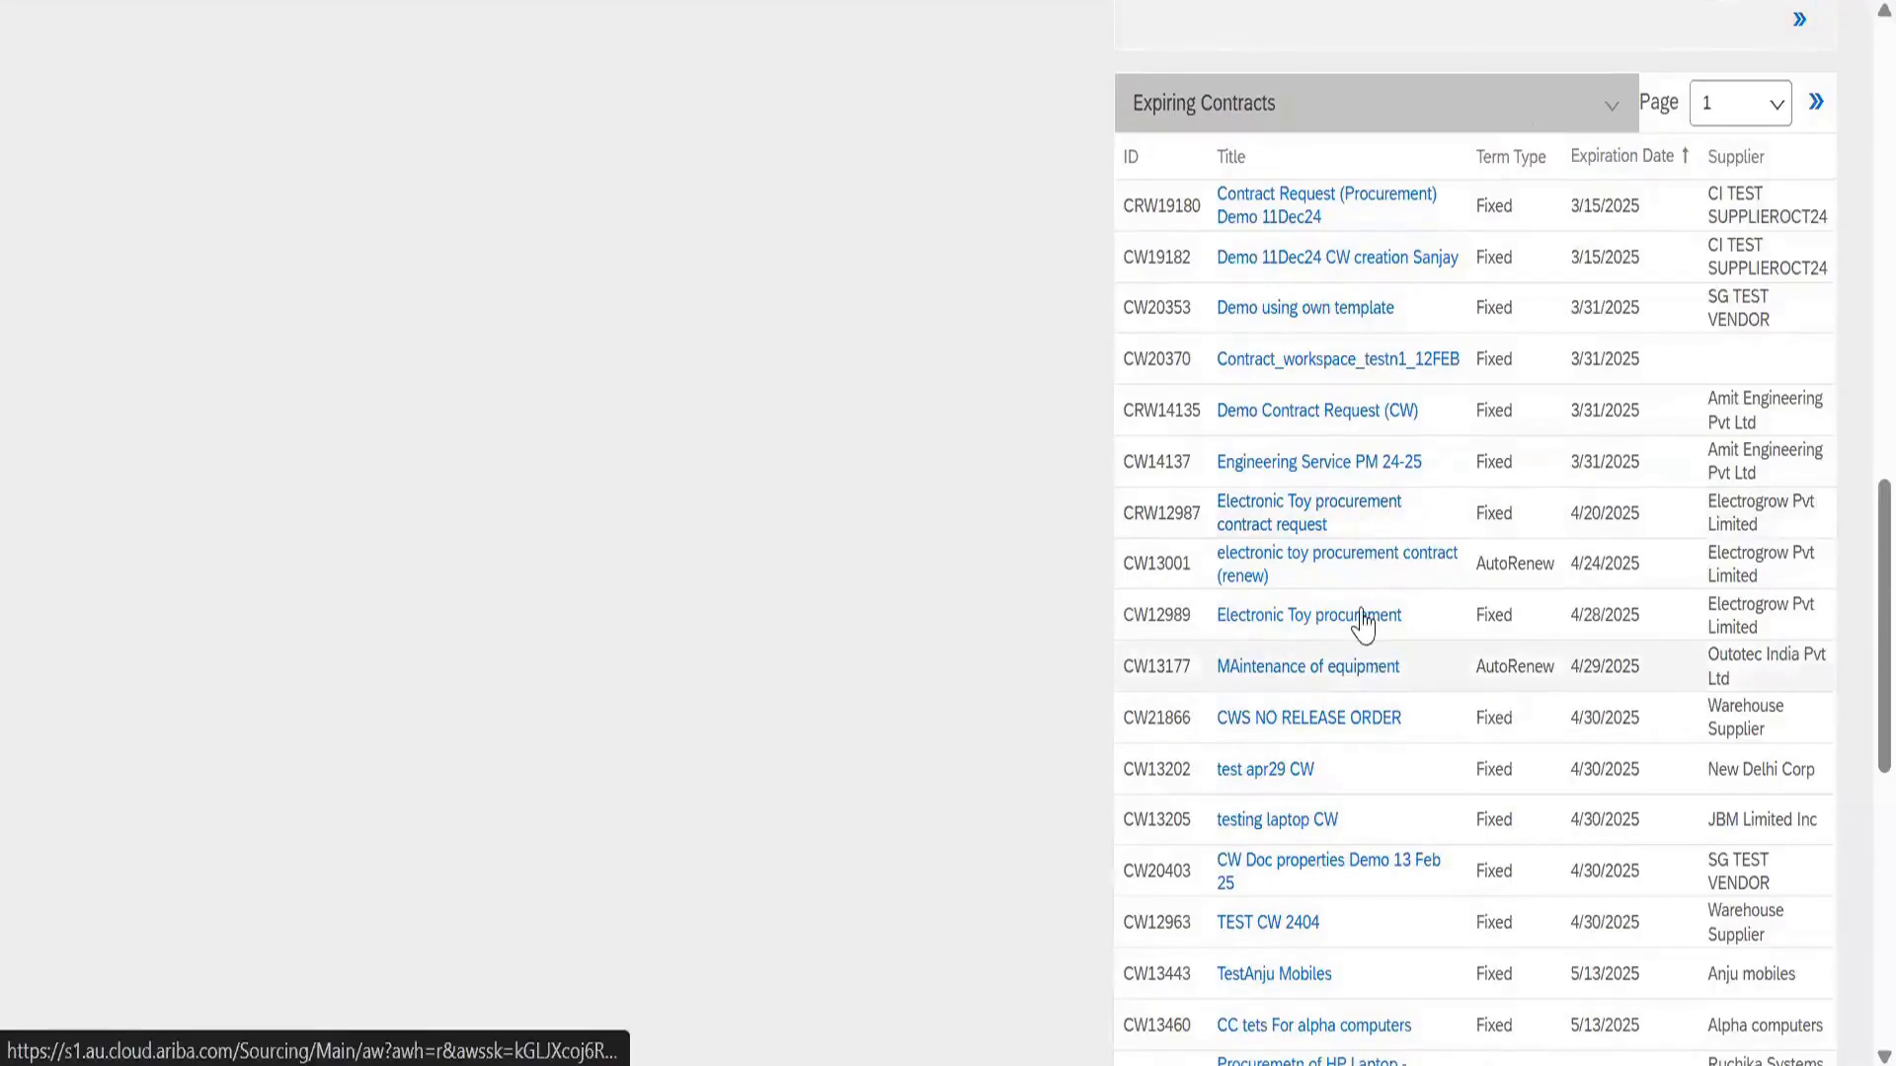
Scroll through the Expiring Contracts, Watched Projects and Feeds panels, then back to the top
scroll(1362, 626, down, 2)
scroll(1252, 452, up, 5)
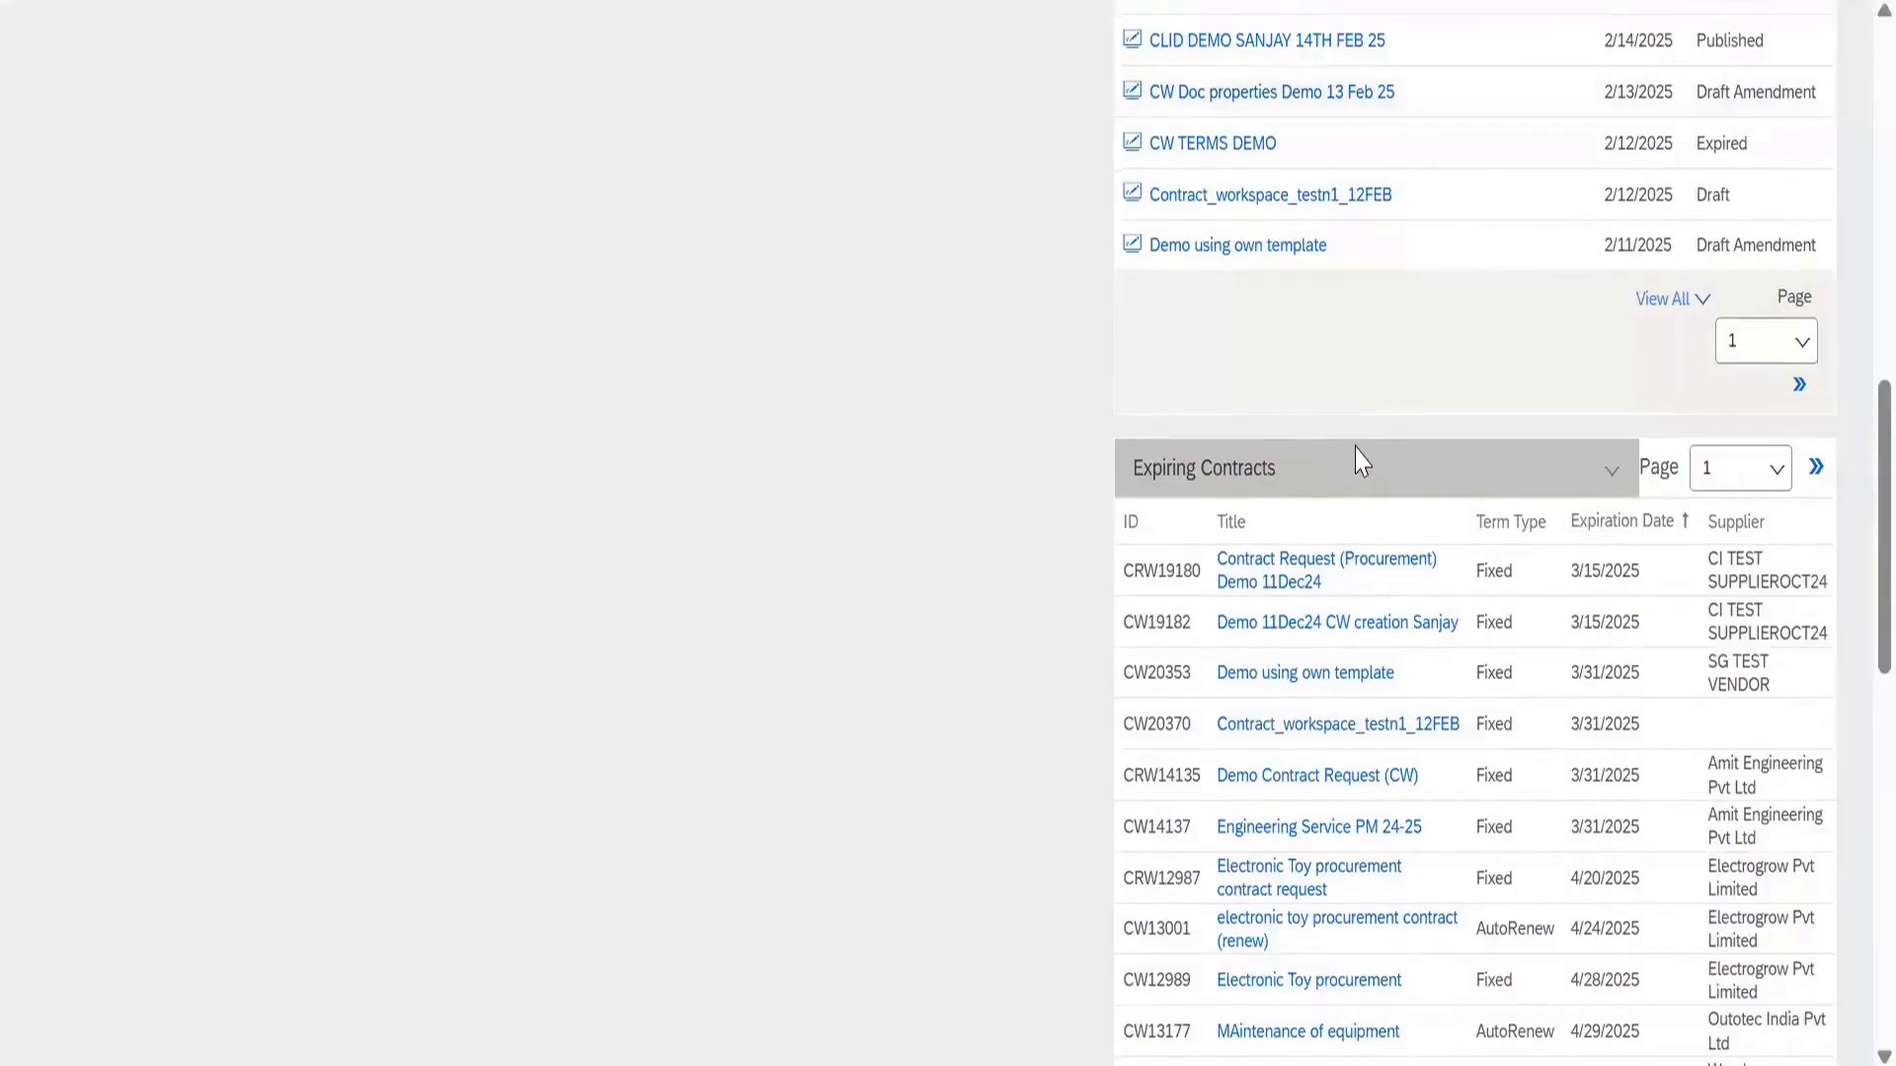
scroll(1354, 457, down, 10)
scroll(1214, 457, down, 3)
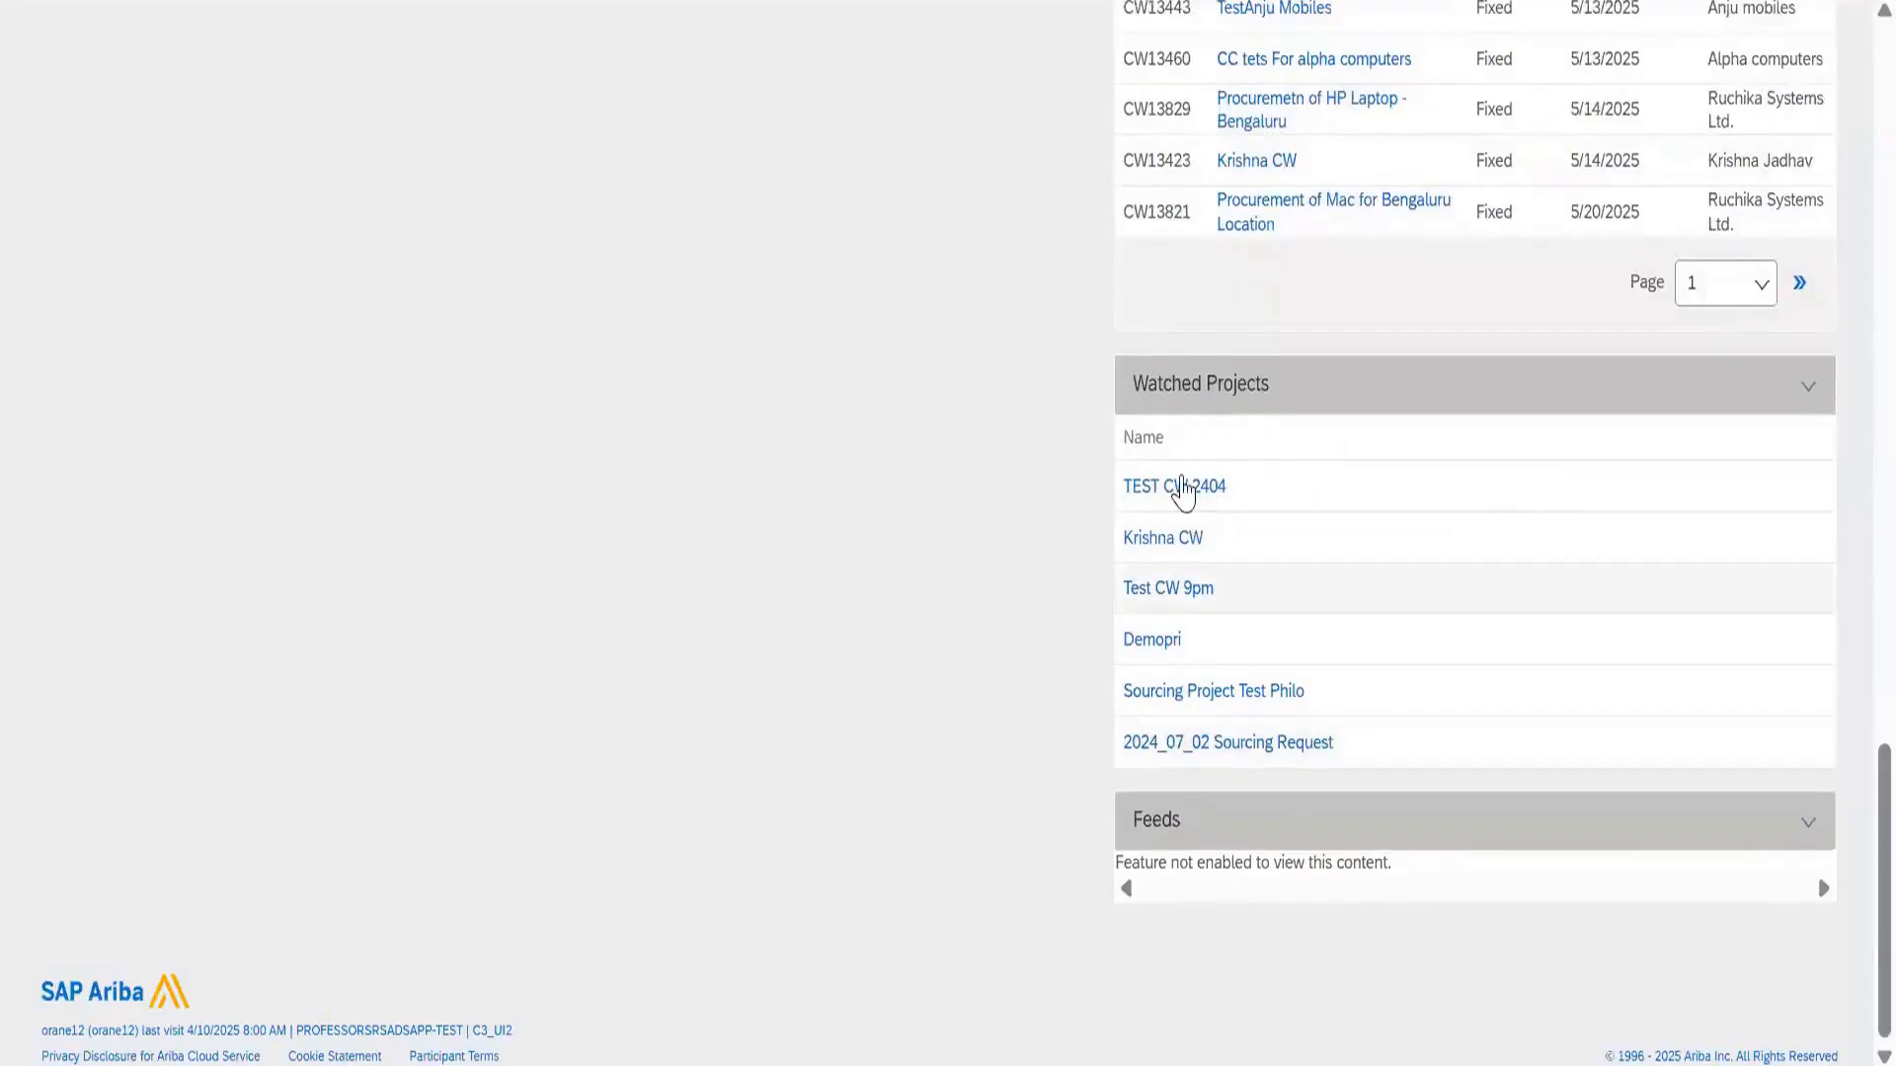
scroll(1185, 533, up, 2)
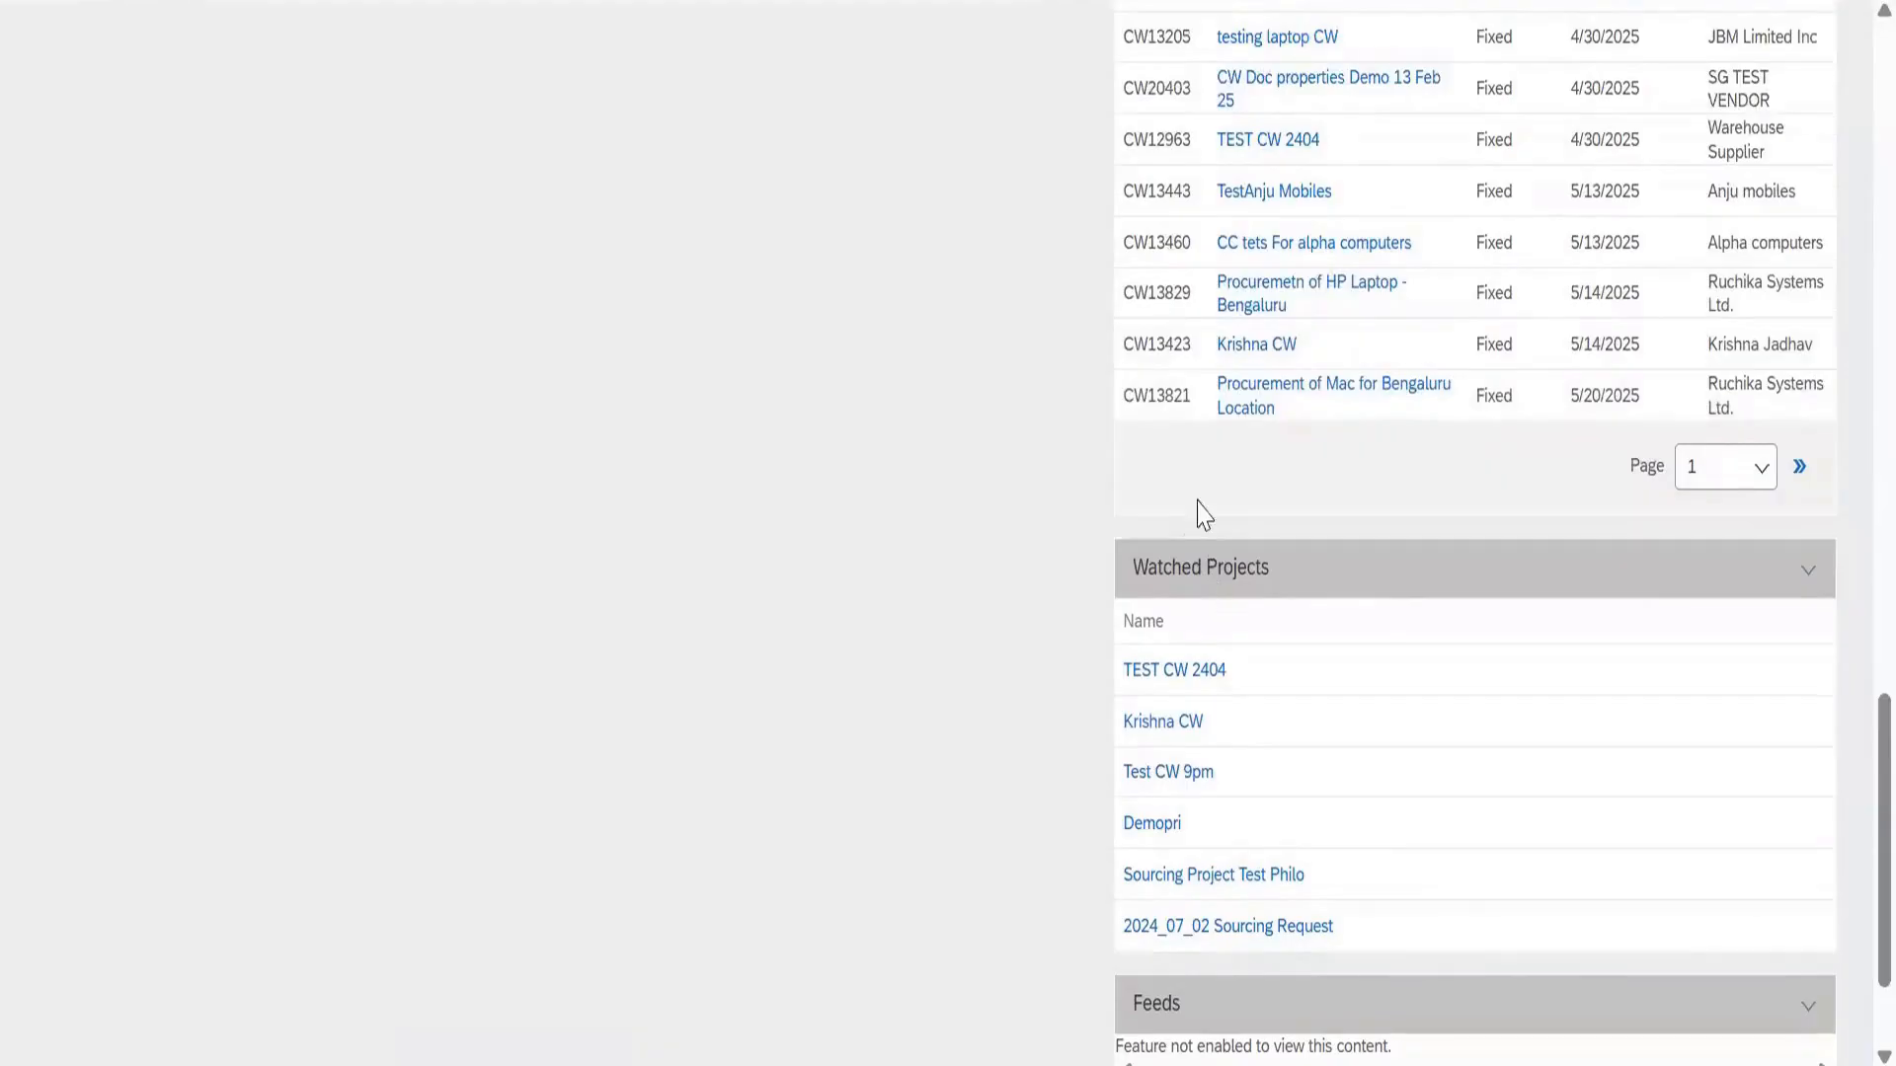
scroll(1168, 440, down, 2)
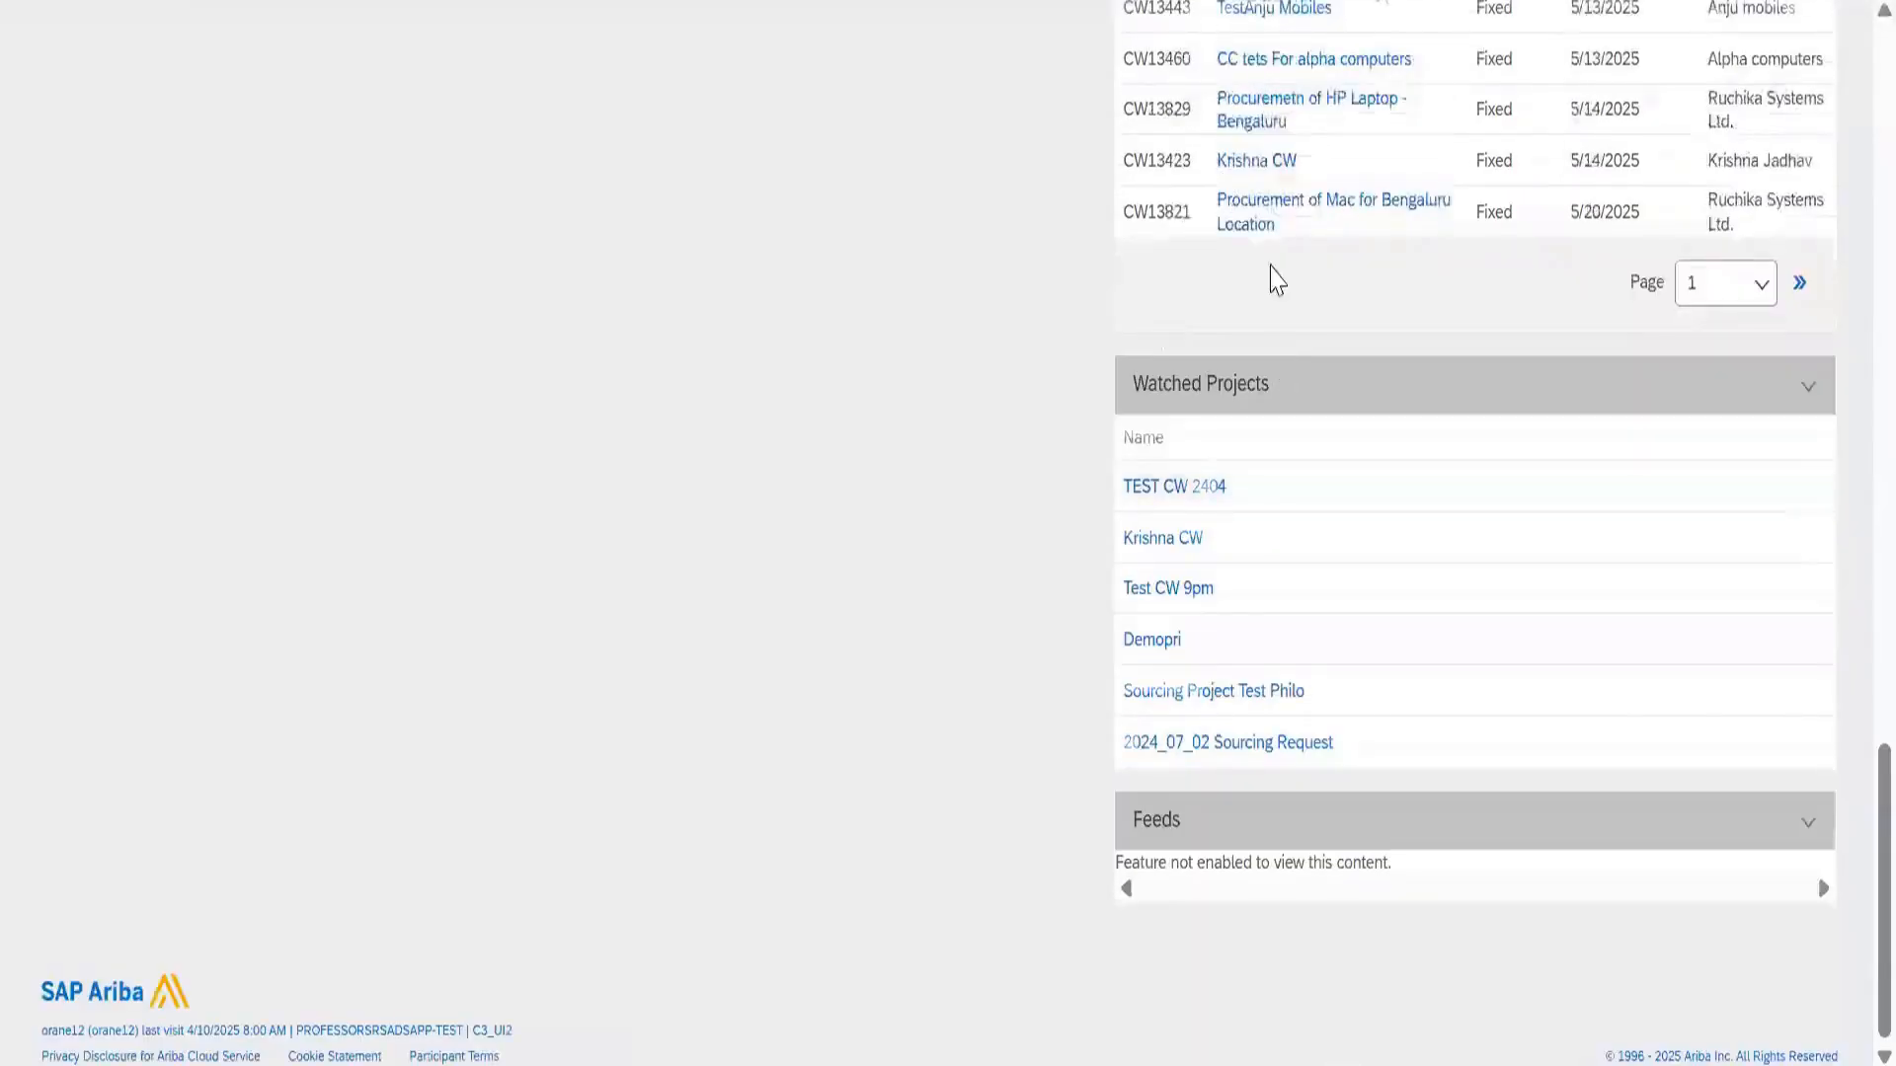
scroll(1279, 336, up, 6)
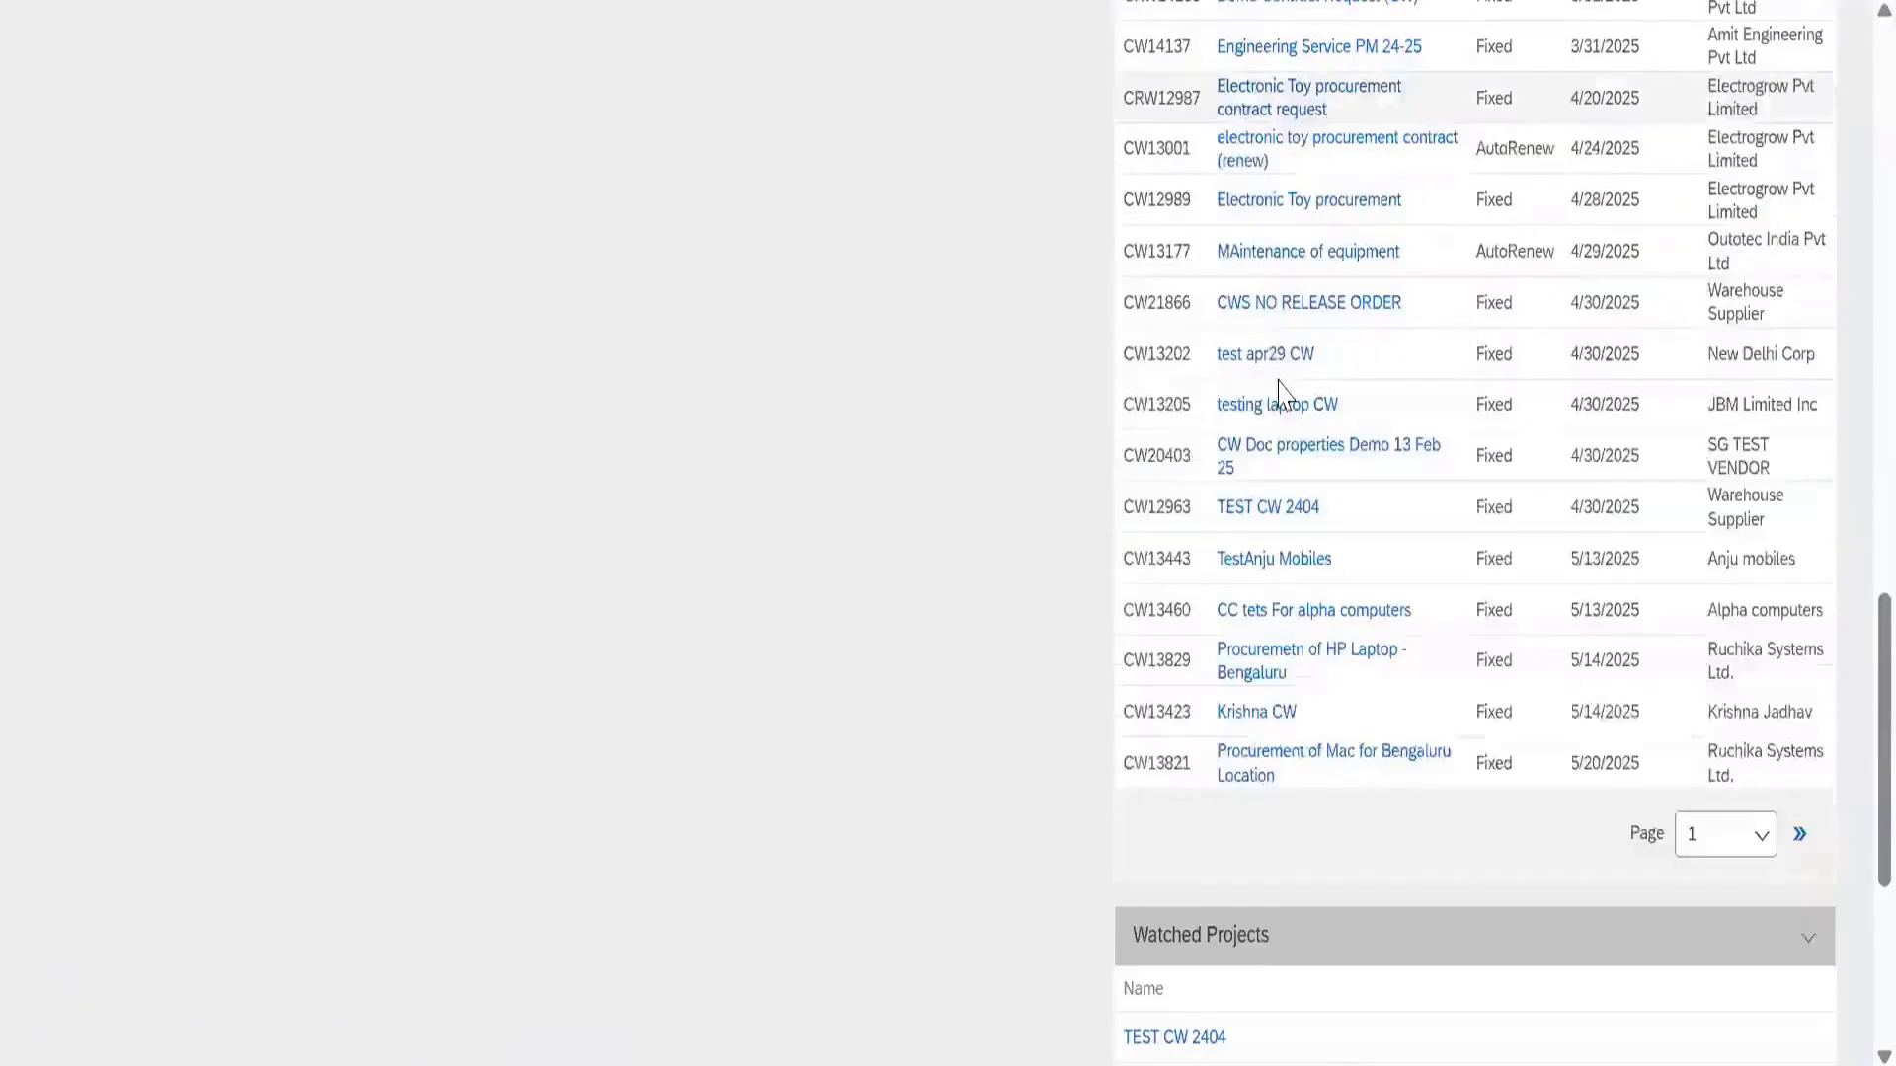
scroll(1280, 393, up, 8)
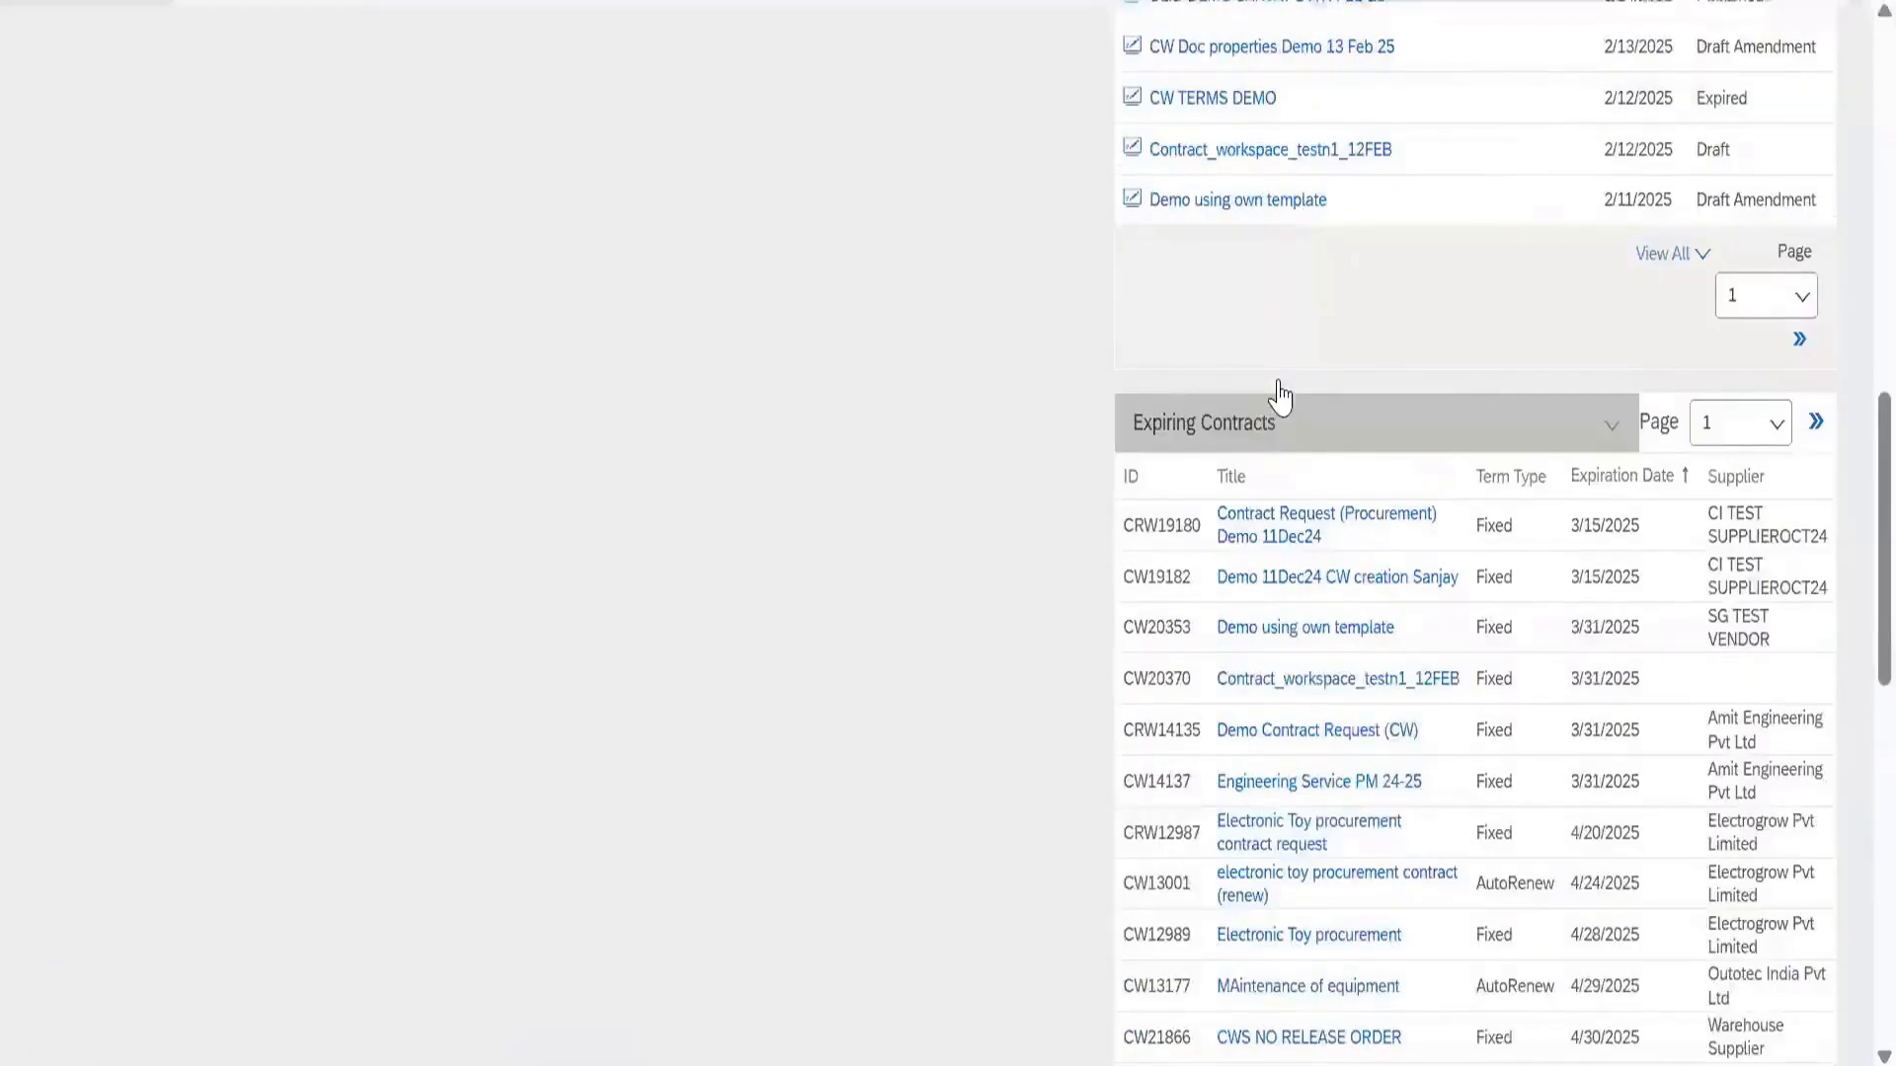
scroll(1274, 376, down, 12)
scroll(1252, 297, up, 6)
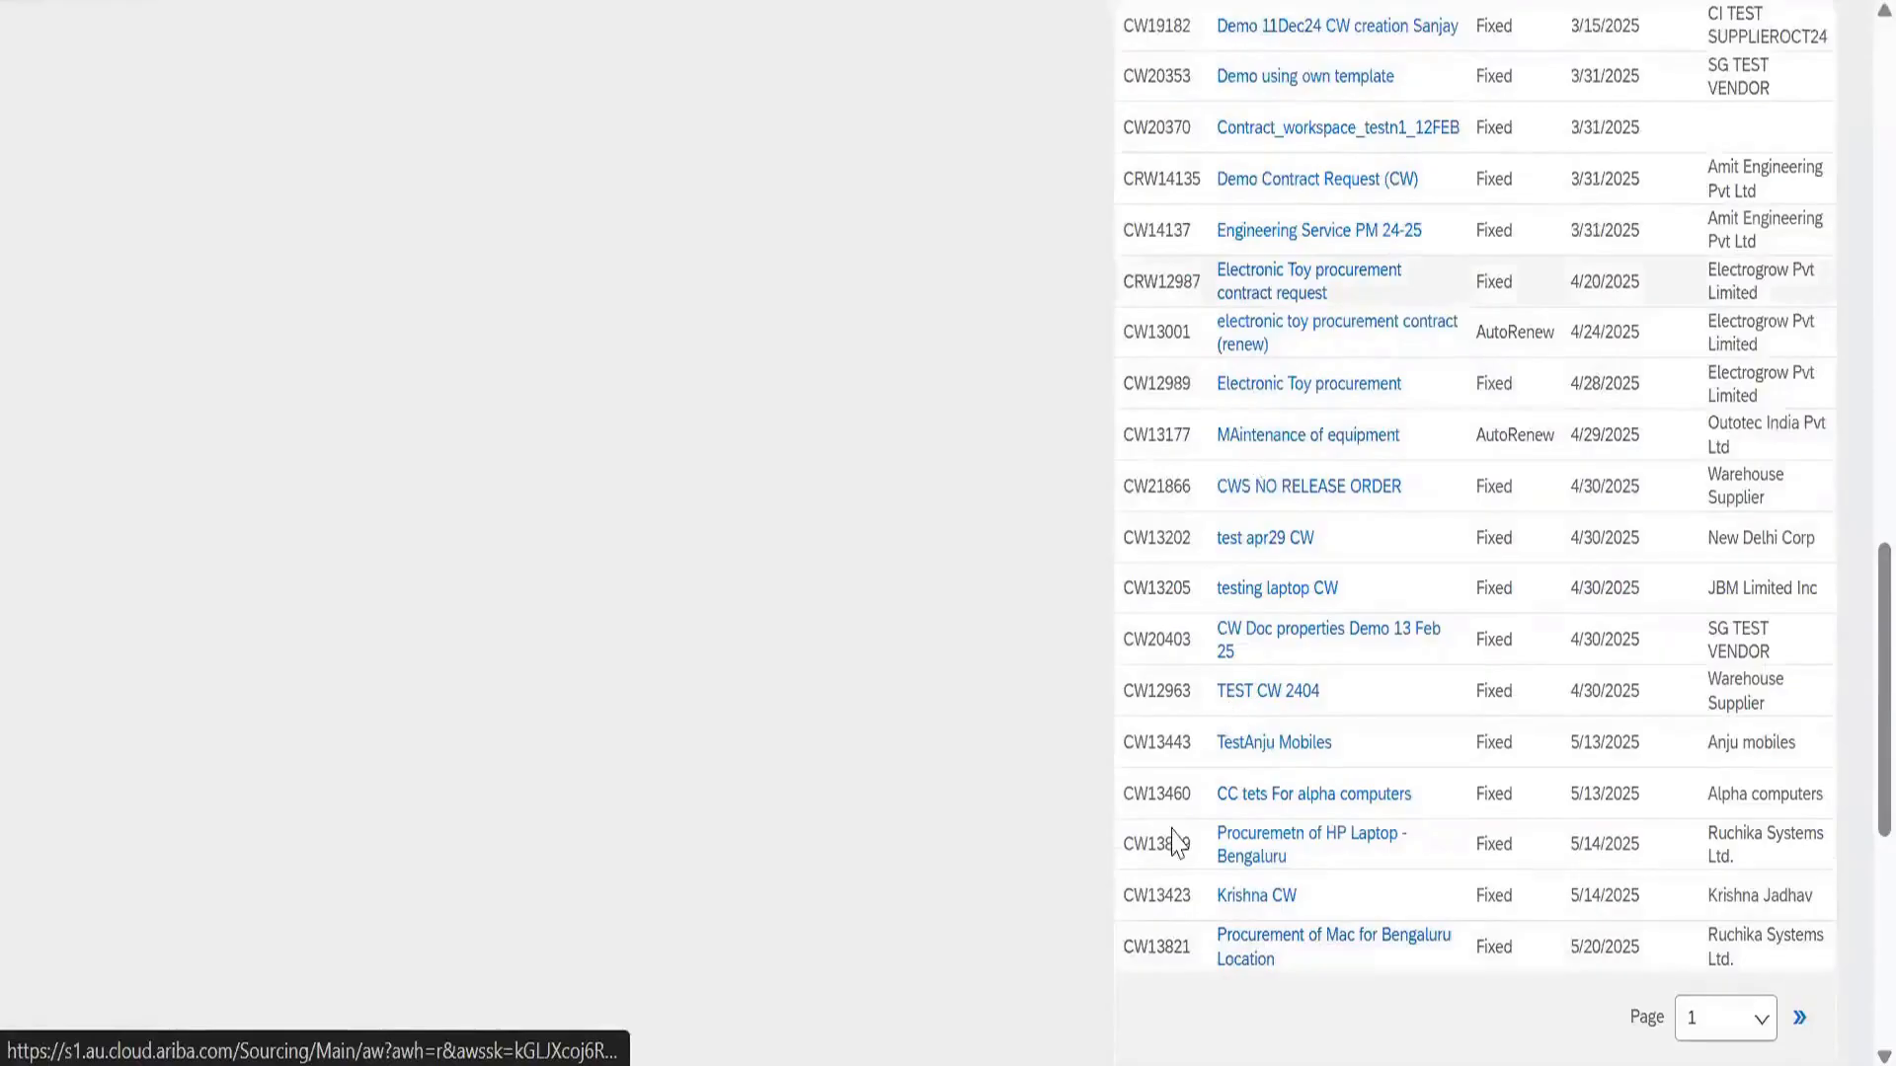
scroll(1224, 691, down, 8)
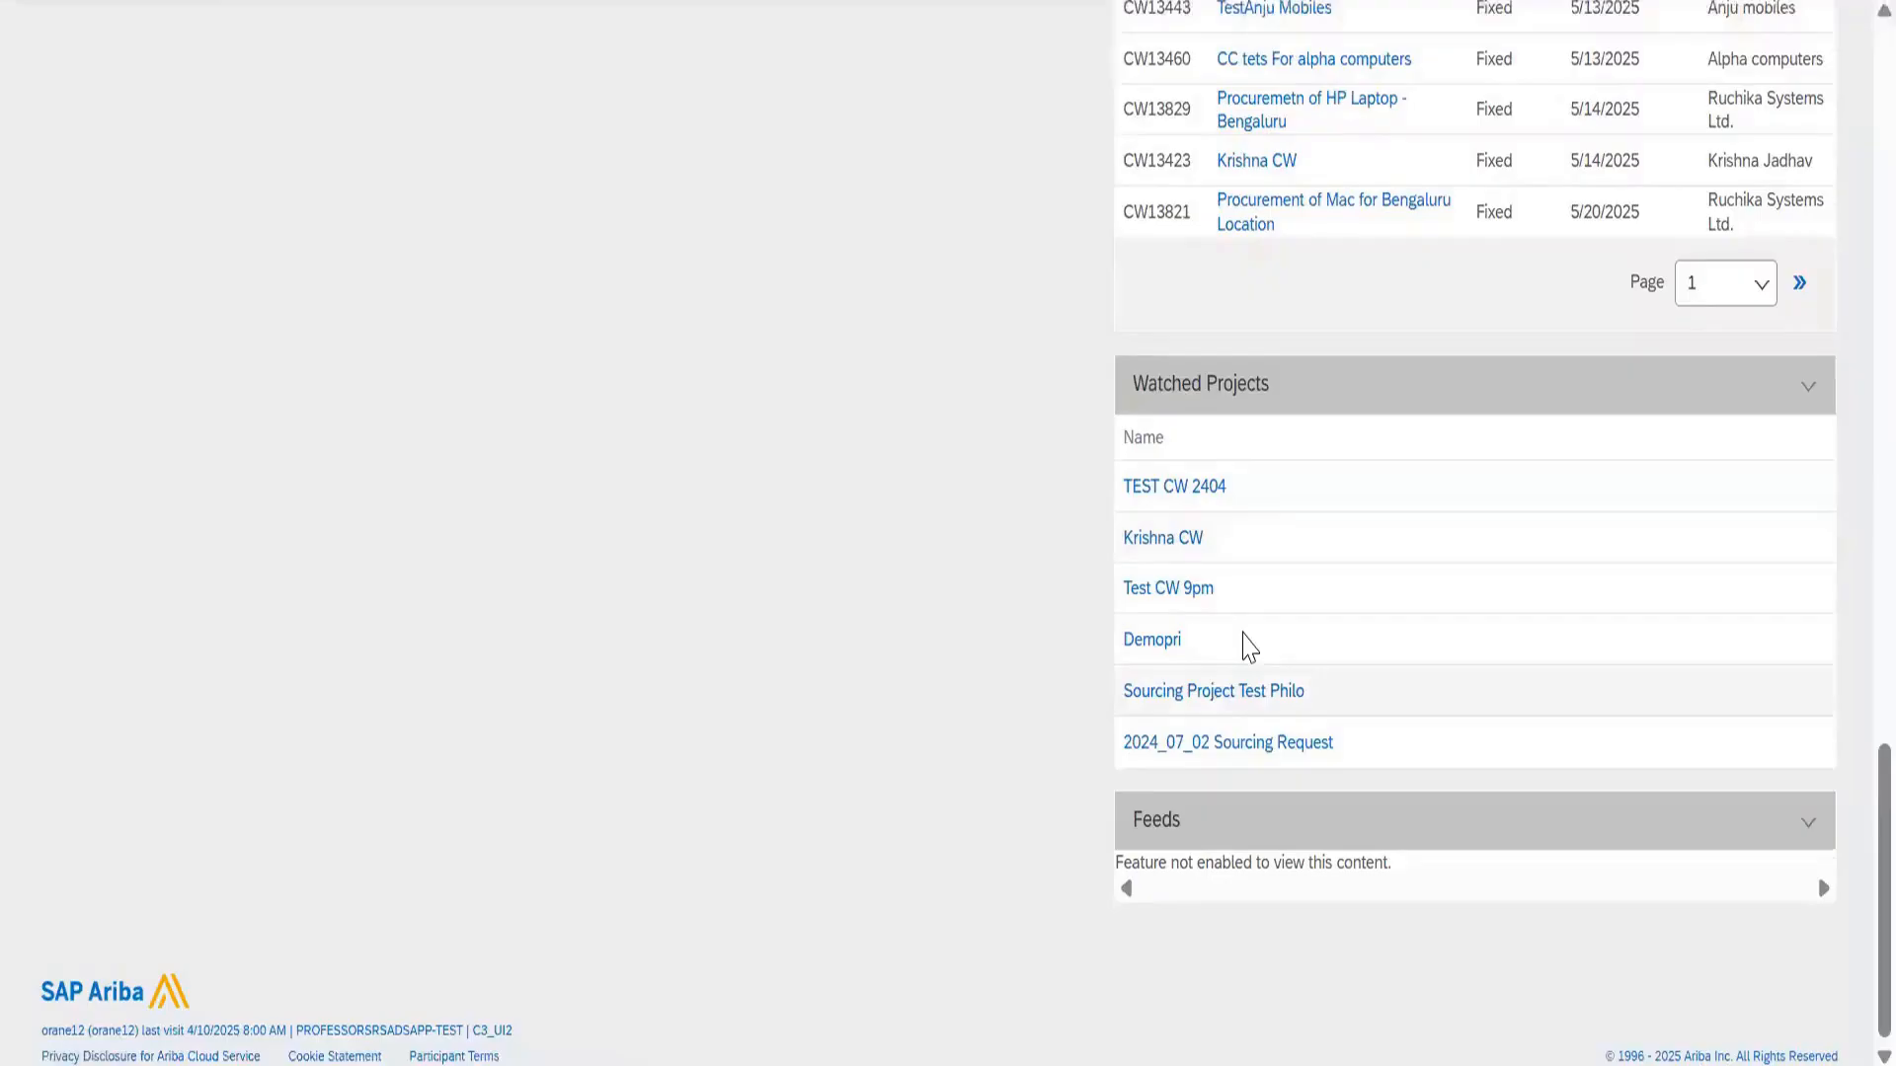
scroll(1227, 352, up, 1)
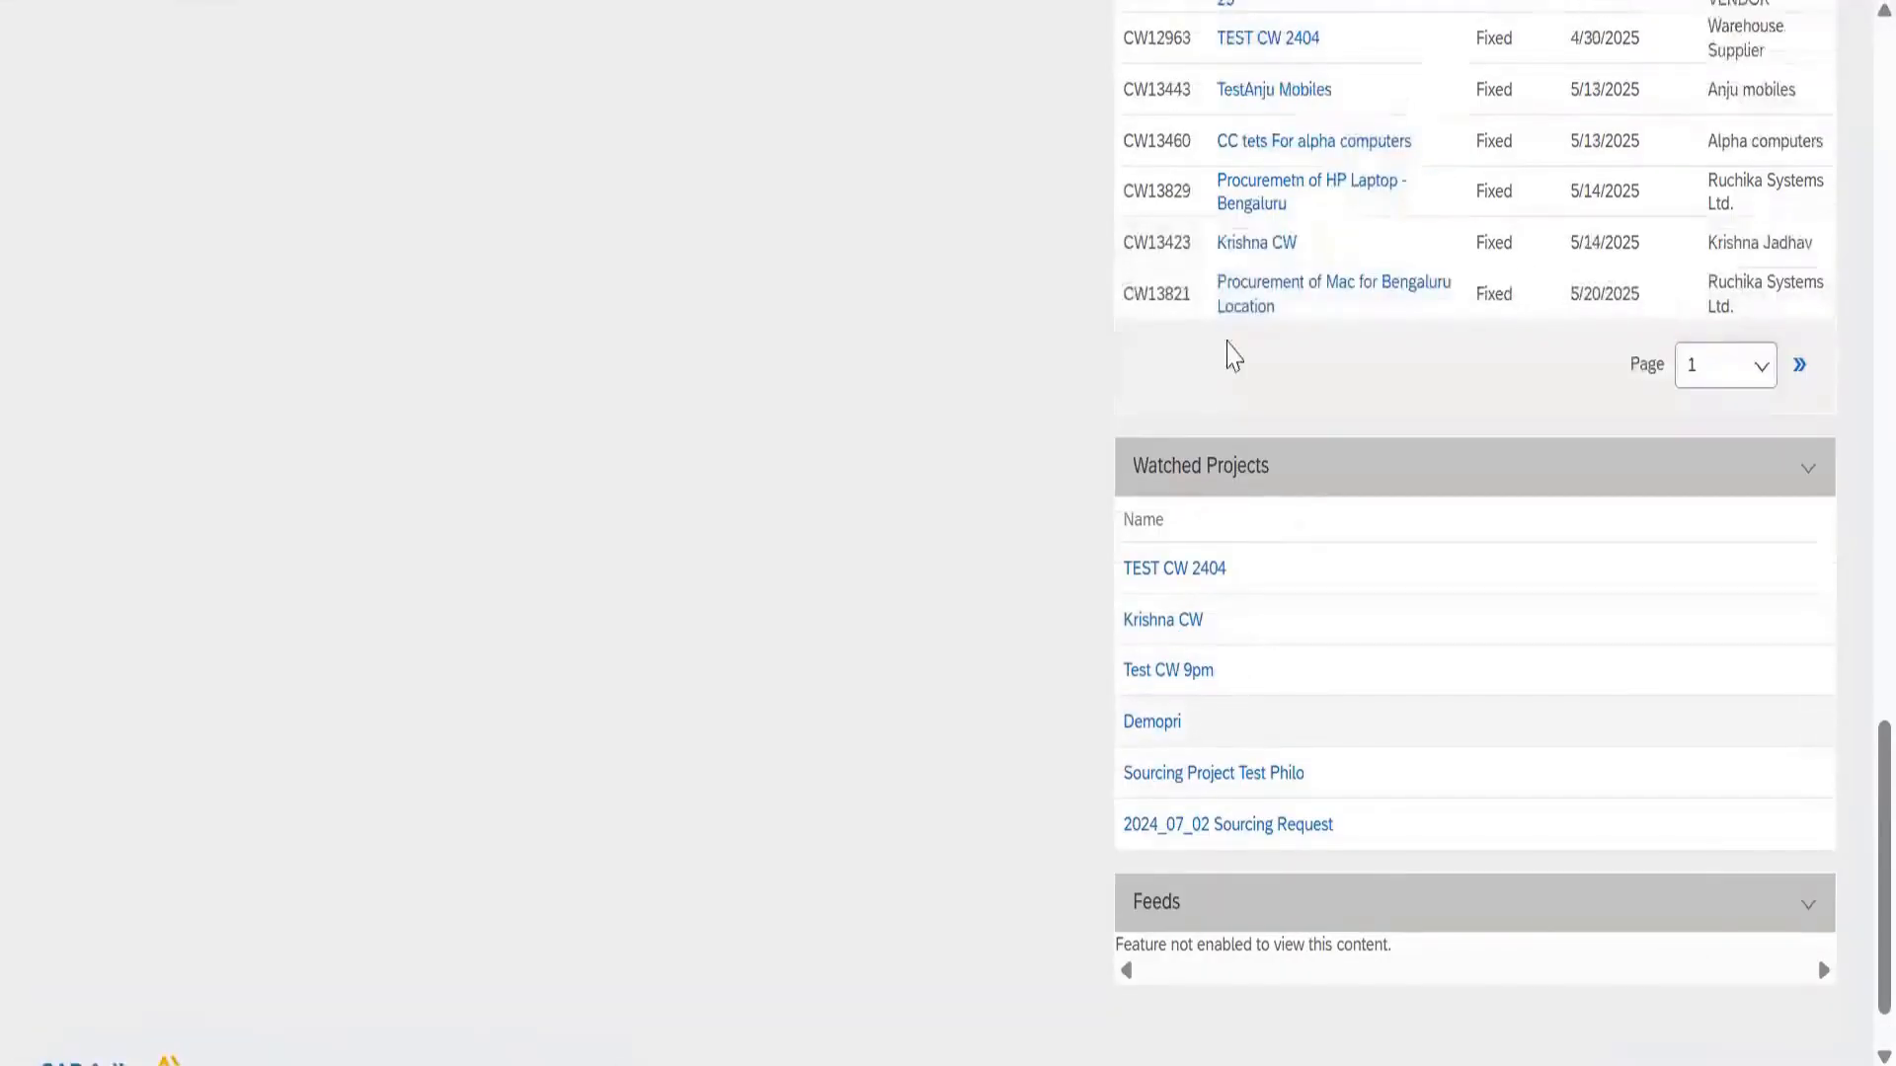
scroll(1231, 335, up, 10)
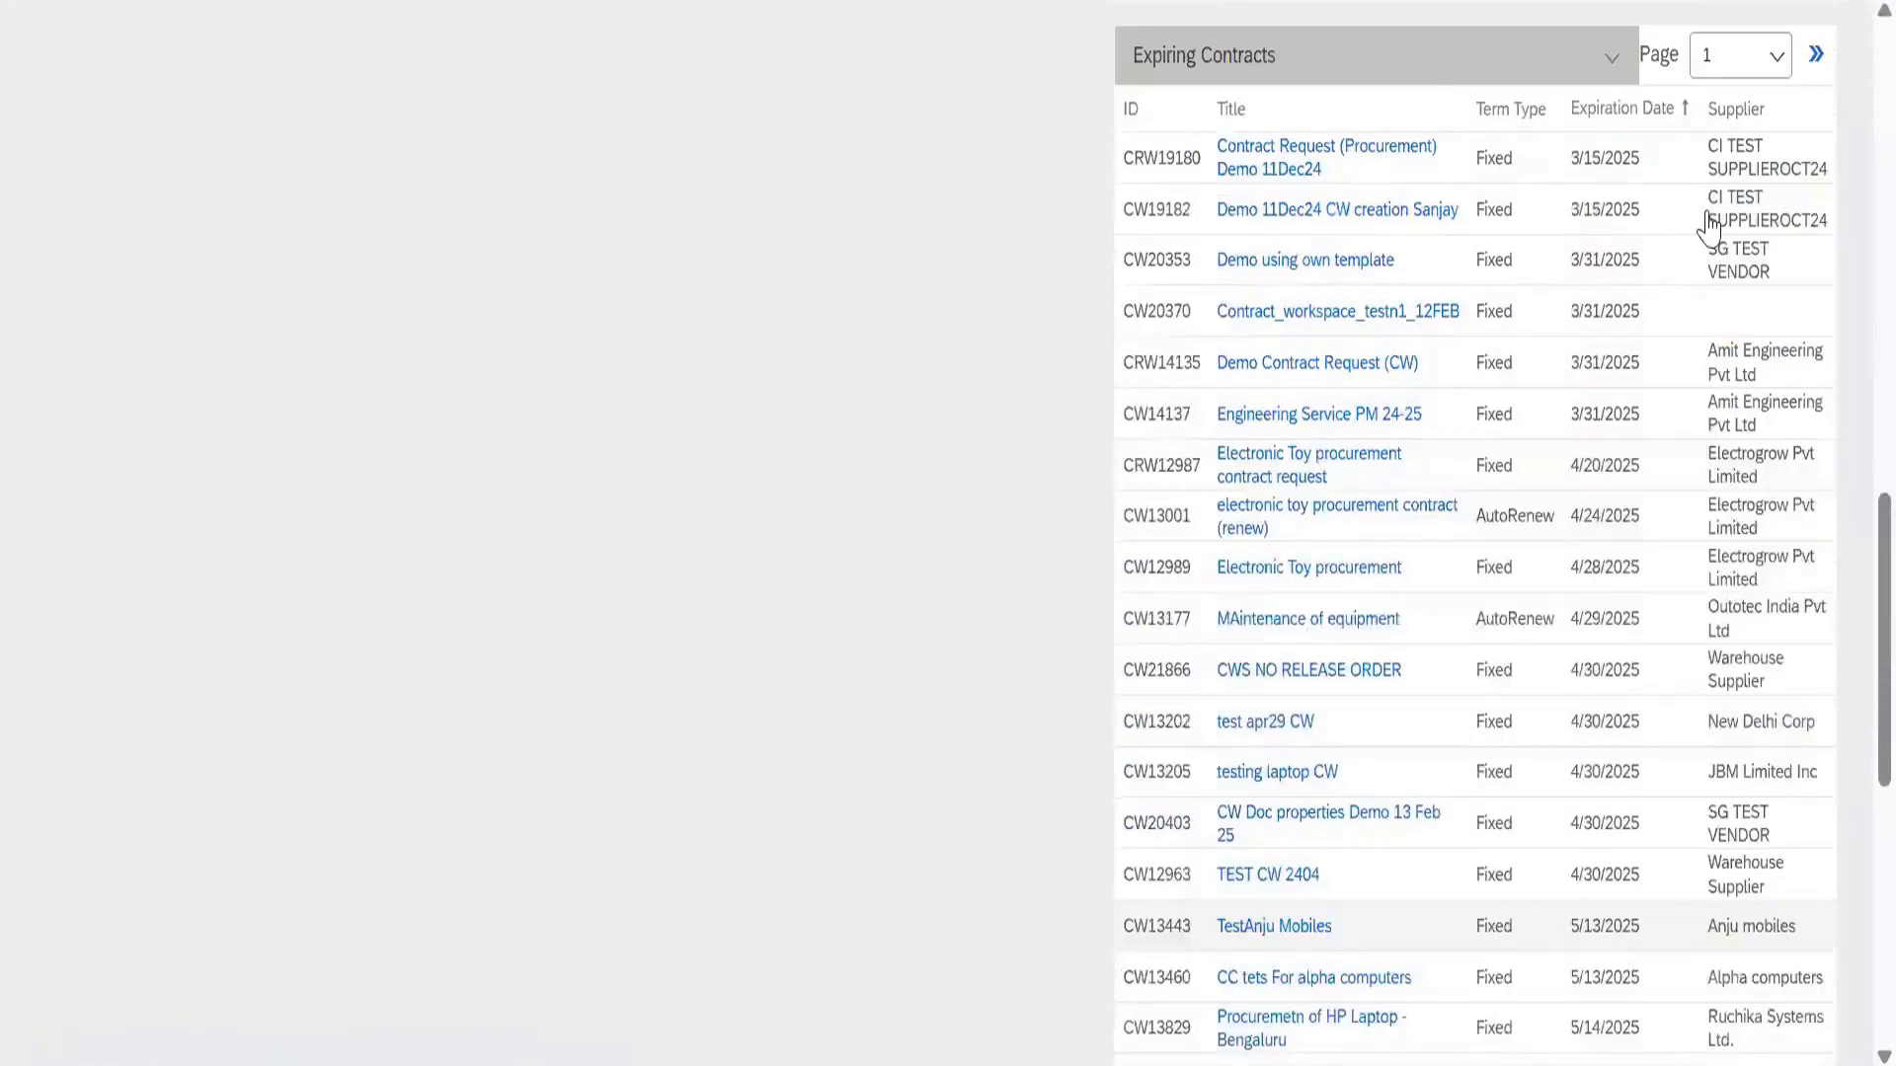
scroll(1493, 382, up, 10)
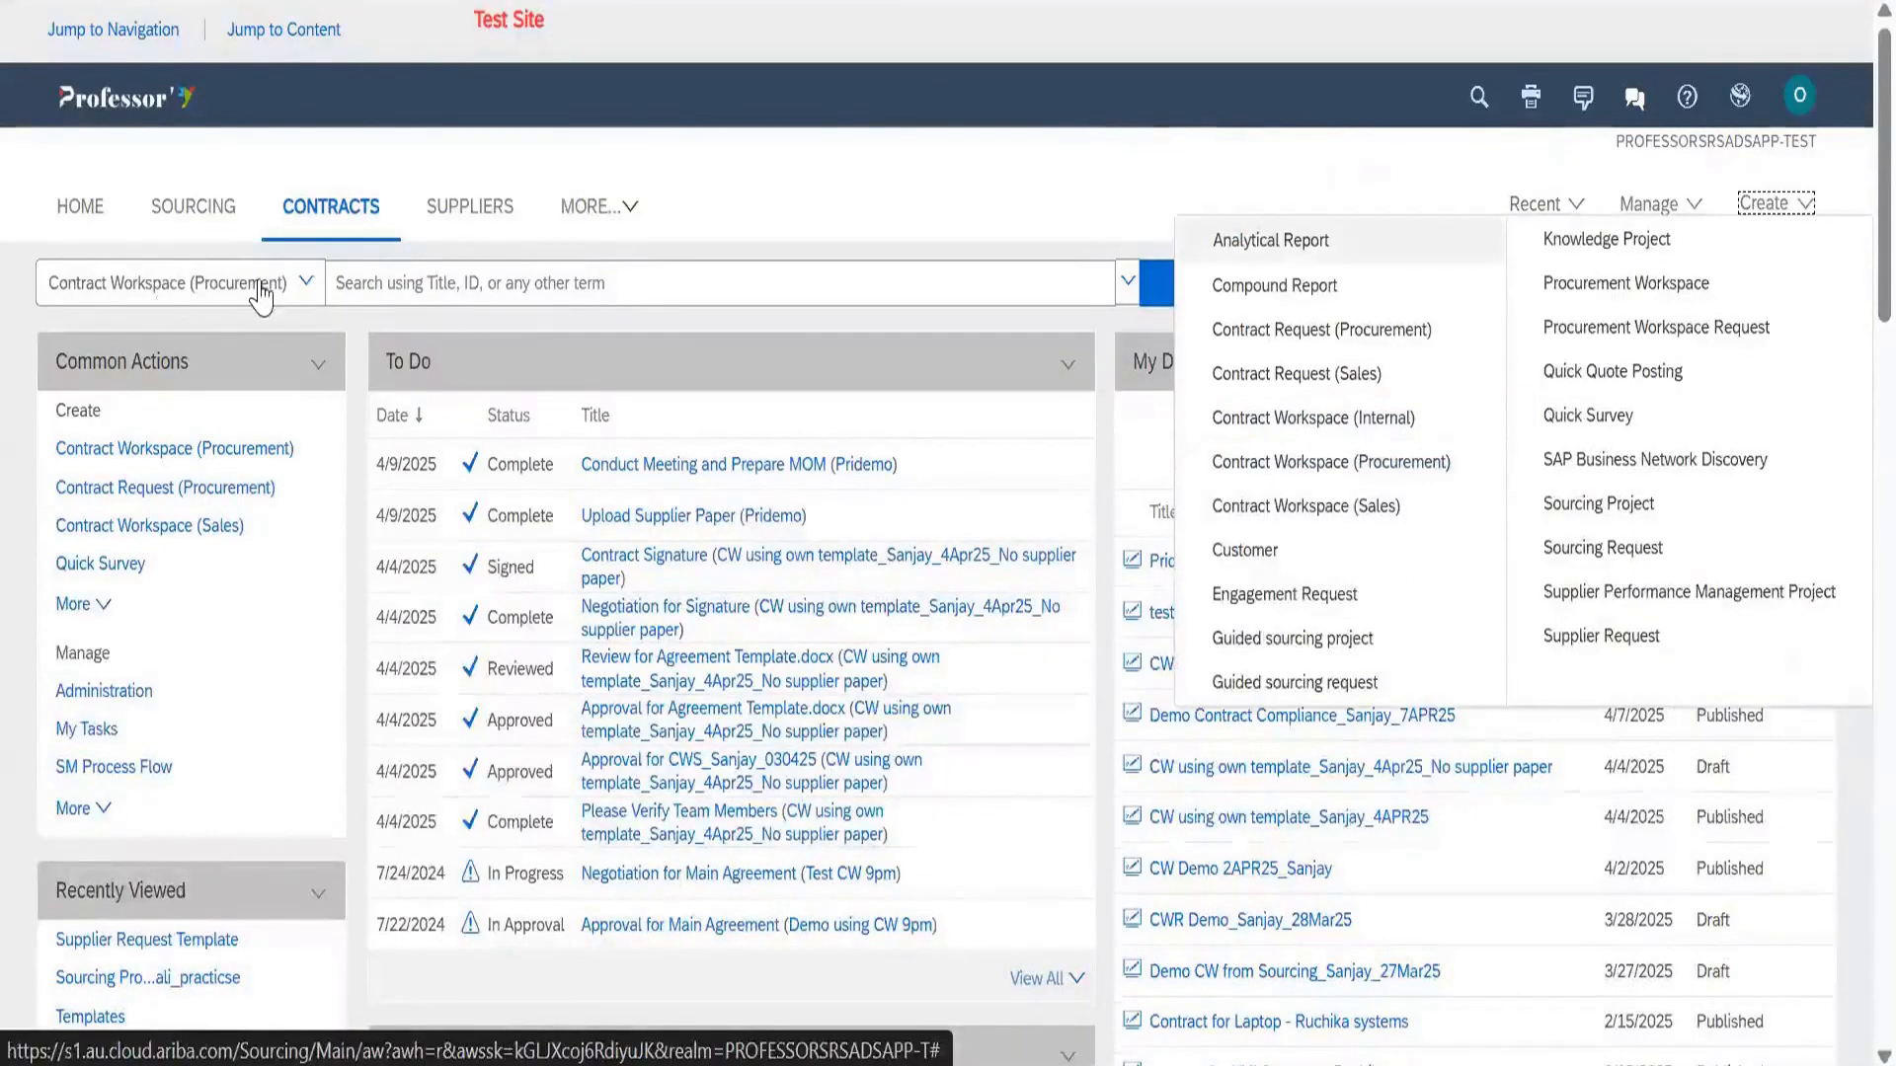
Search Contract Workspace (Procurement) to list the four recently viewed workspaces
click(1215, 294)
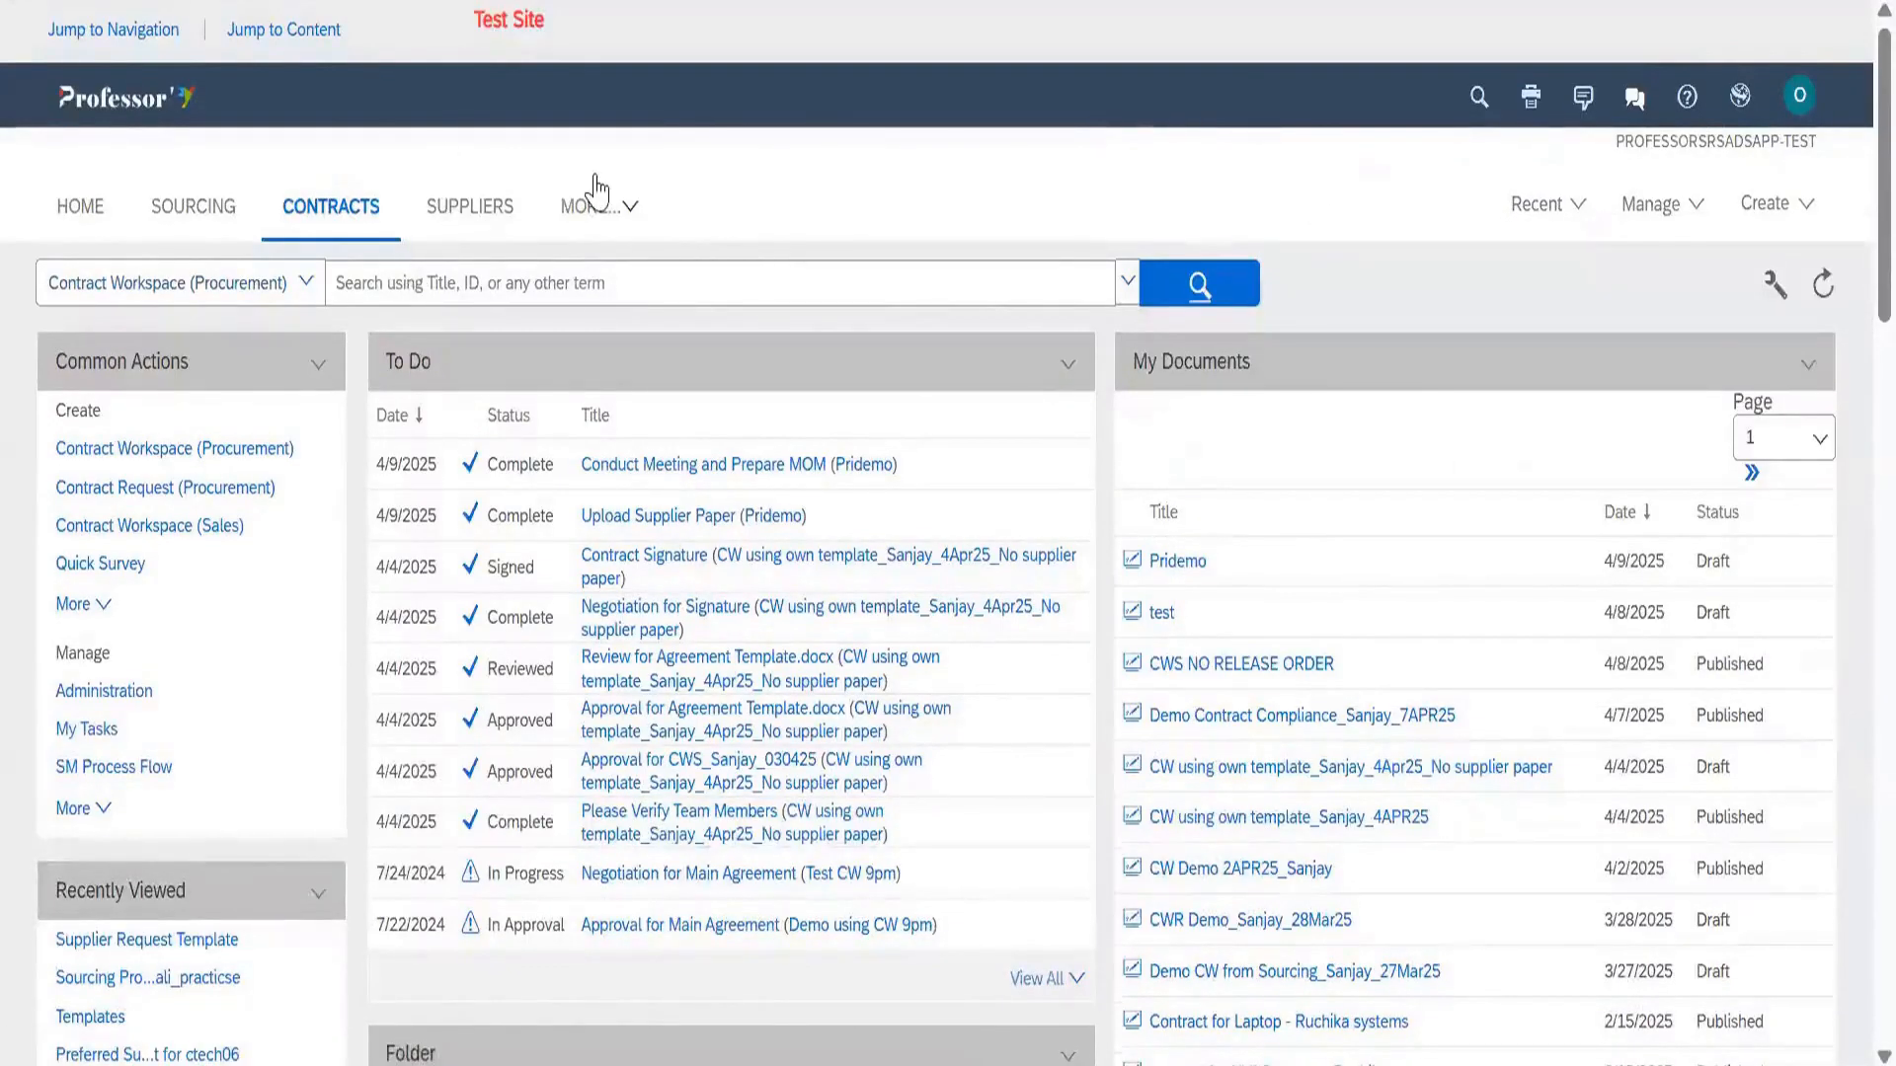
scroll(410, 253, down, 2)
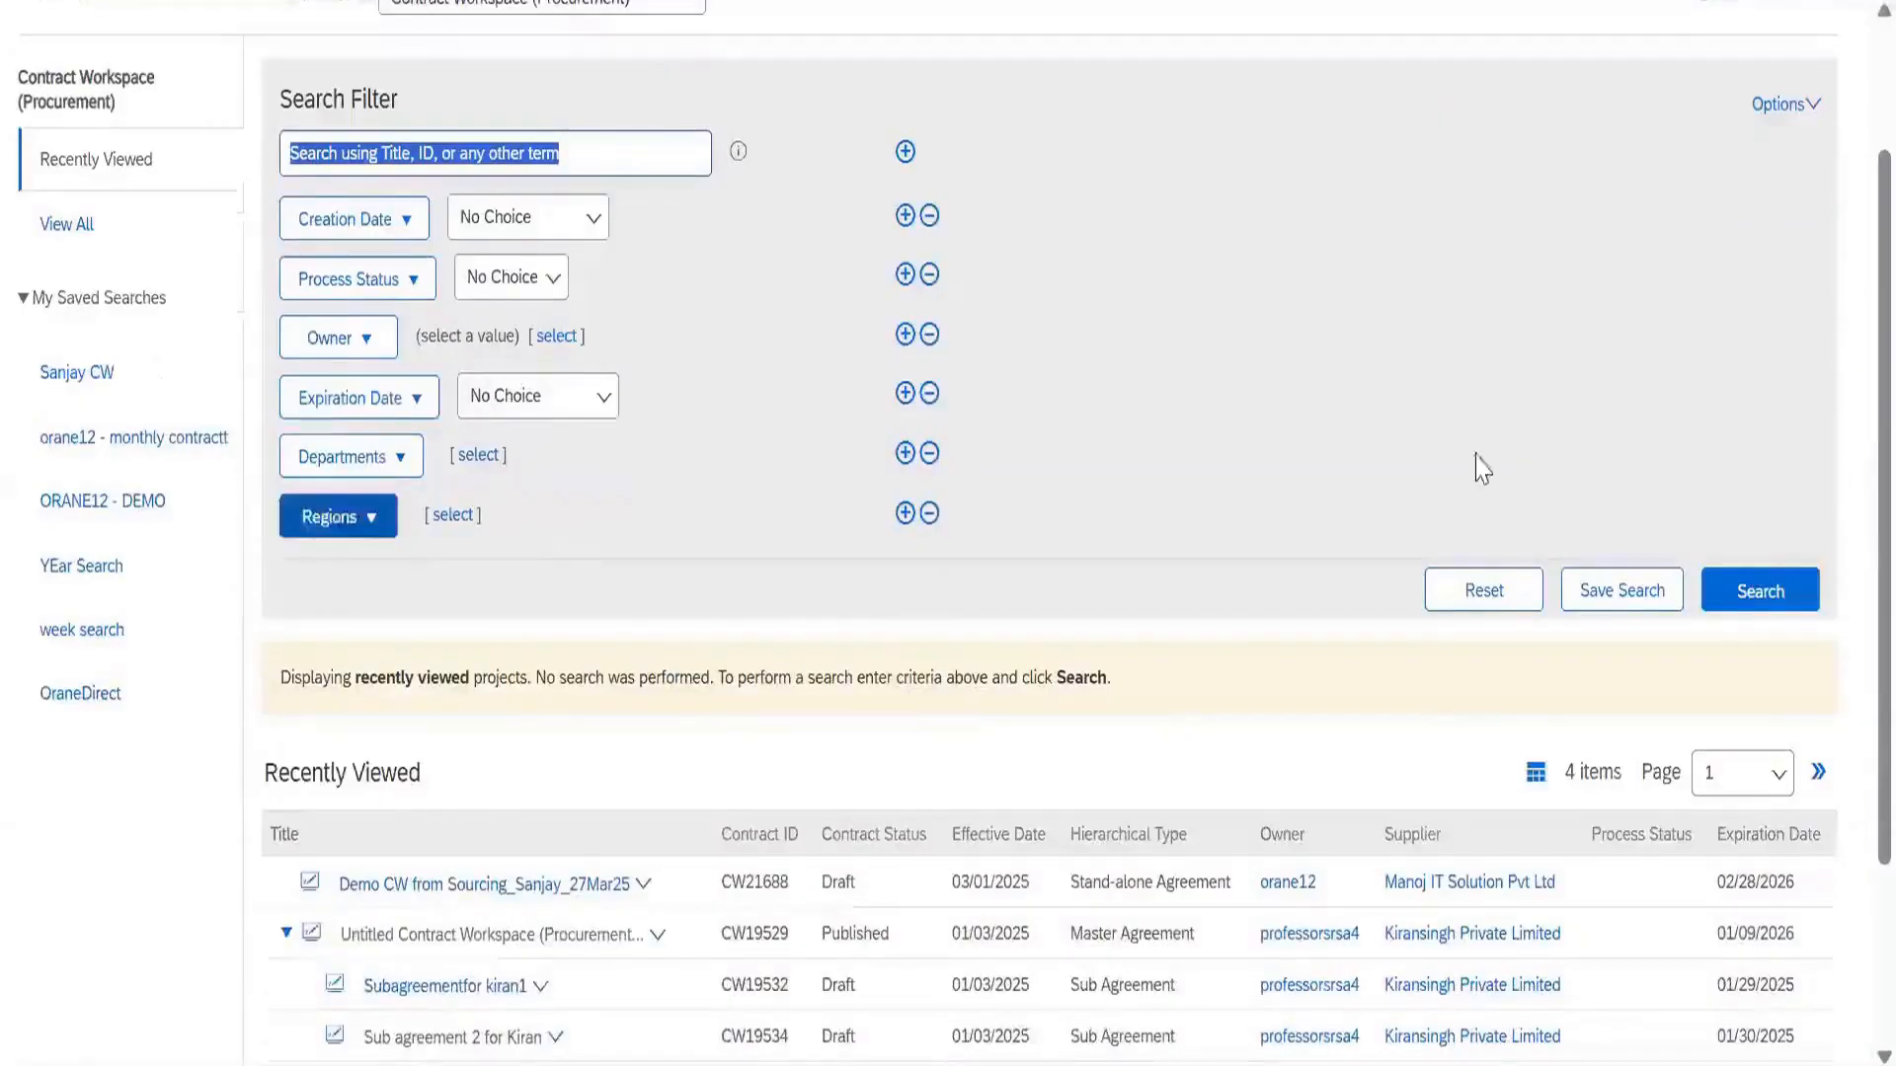
Search contract workspaces for the keyword 'sanjay' and review the results
scroll(1728, 430, down, 2)
click(1713, 413)
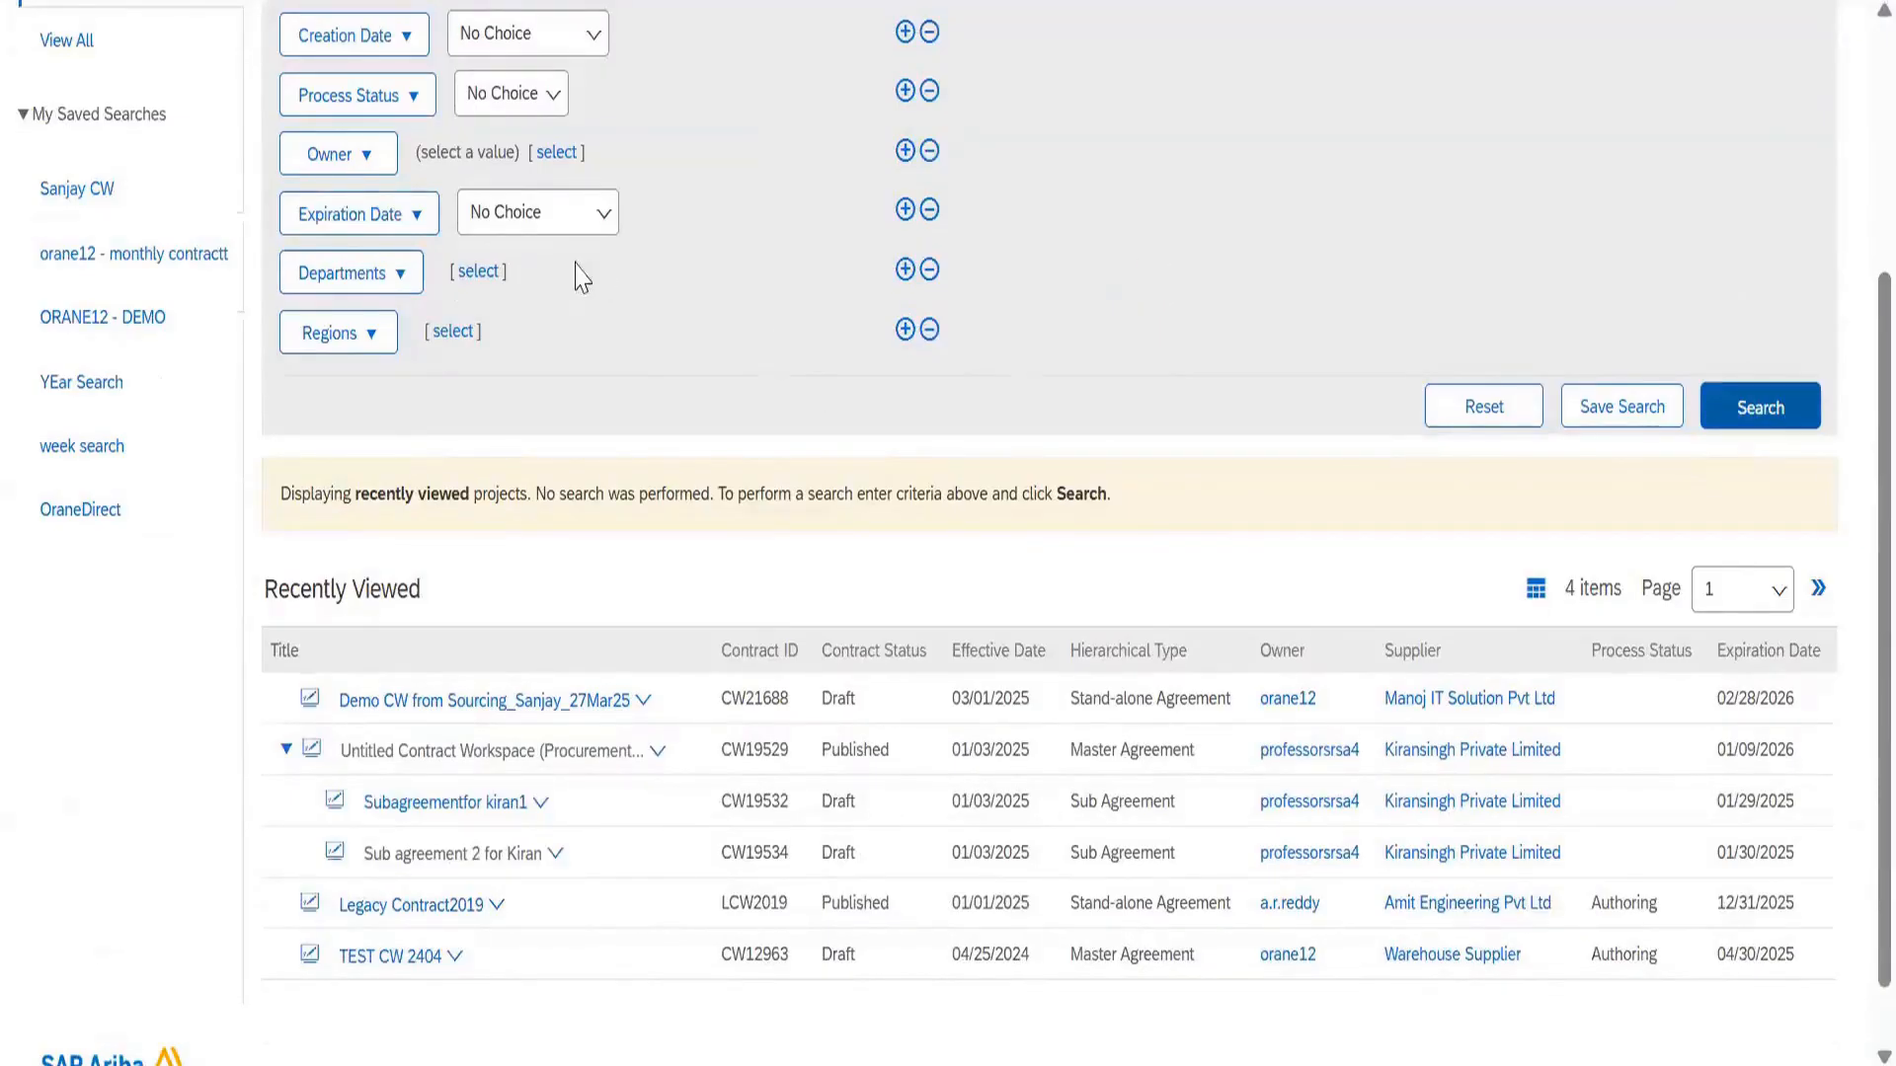
scroll(577, 265, up, 4)
click(533, 344)
text(sanjay)
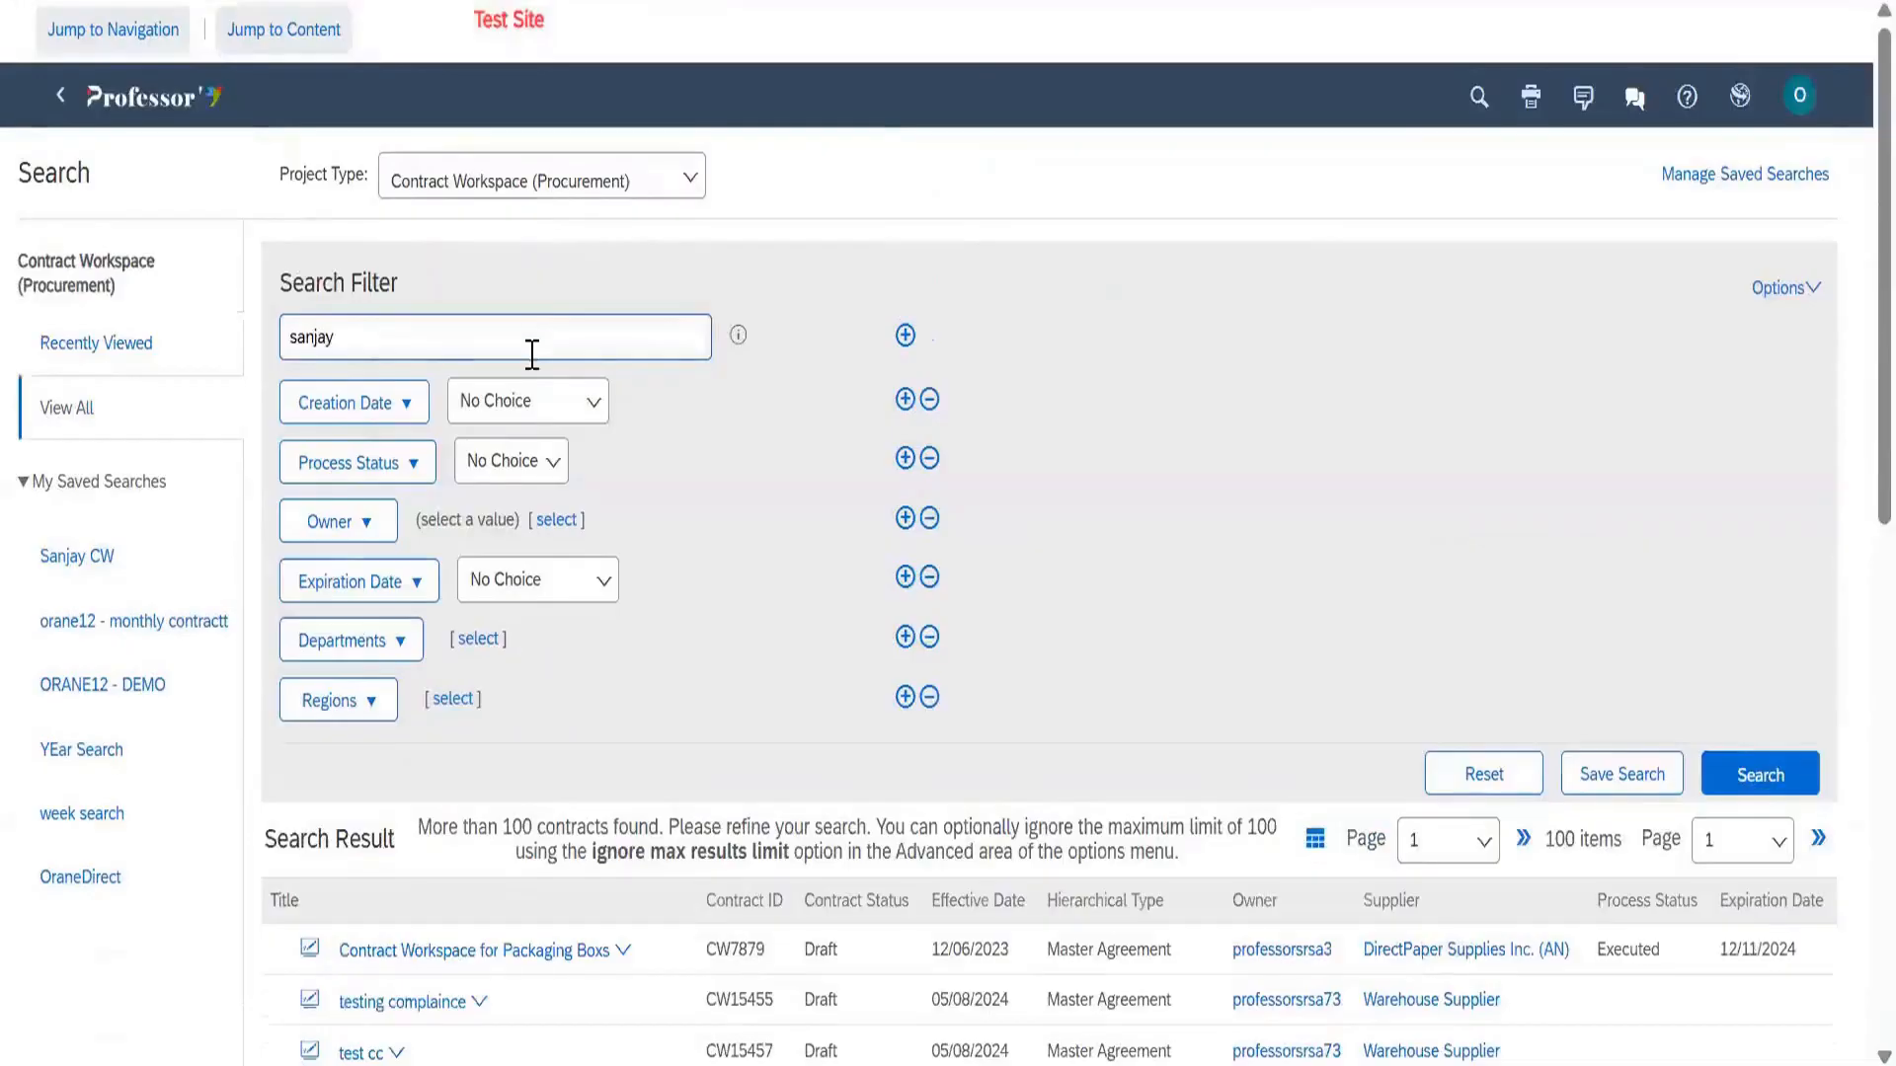
key(Return)
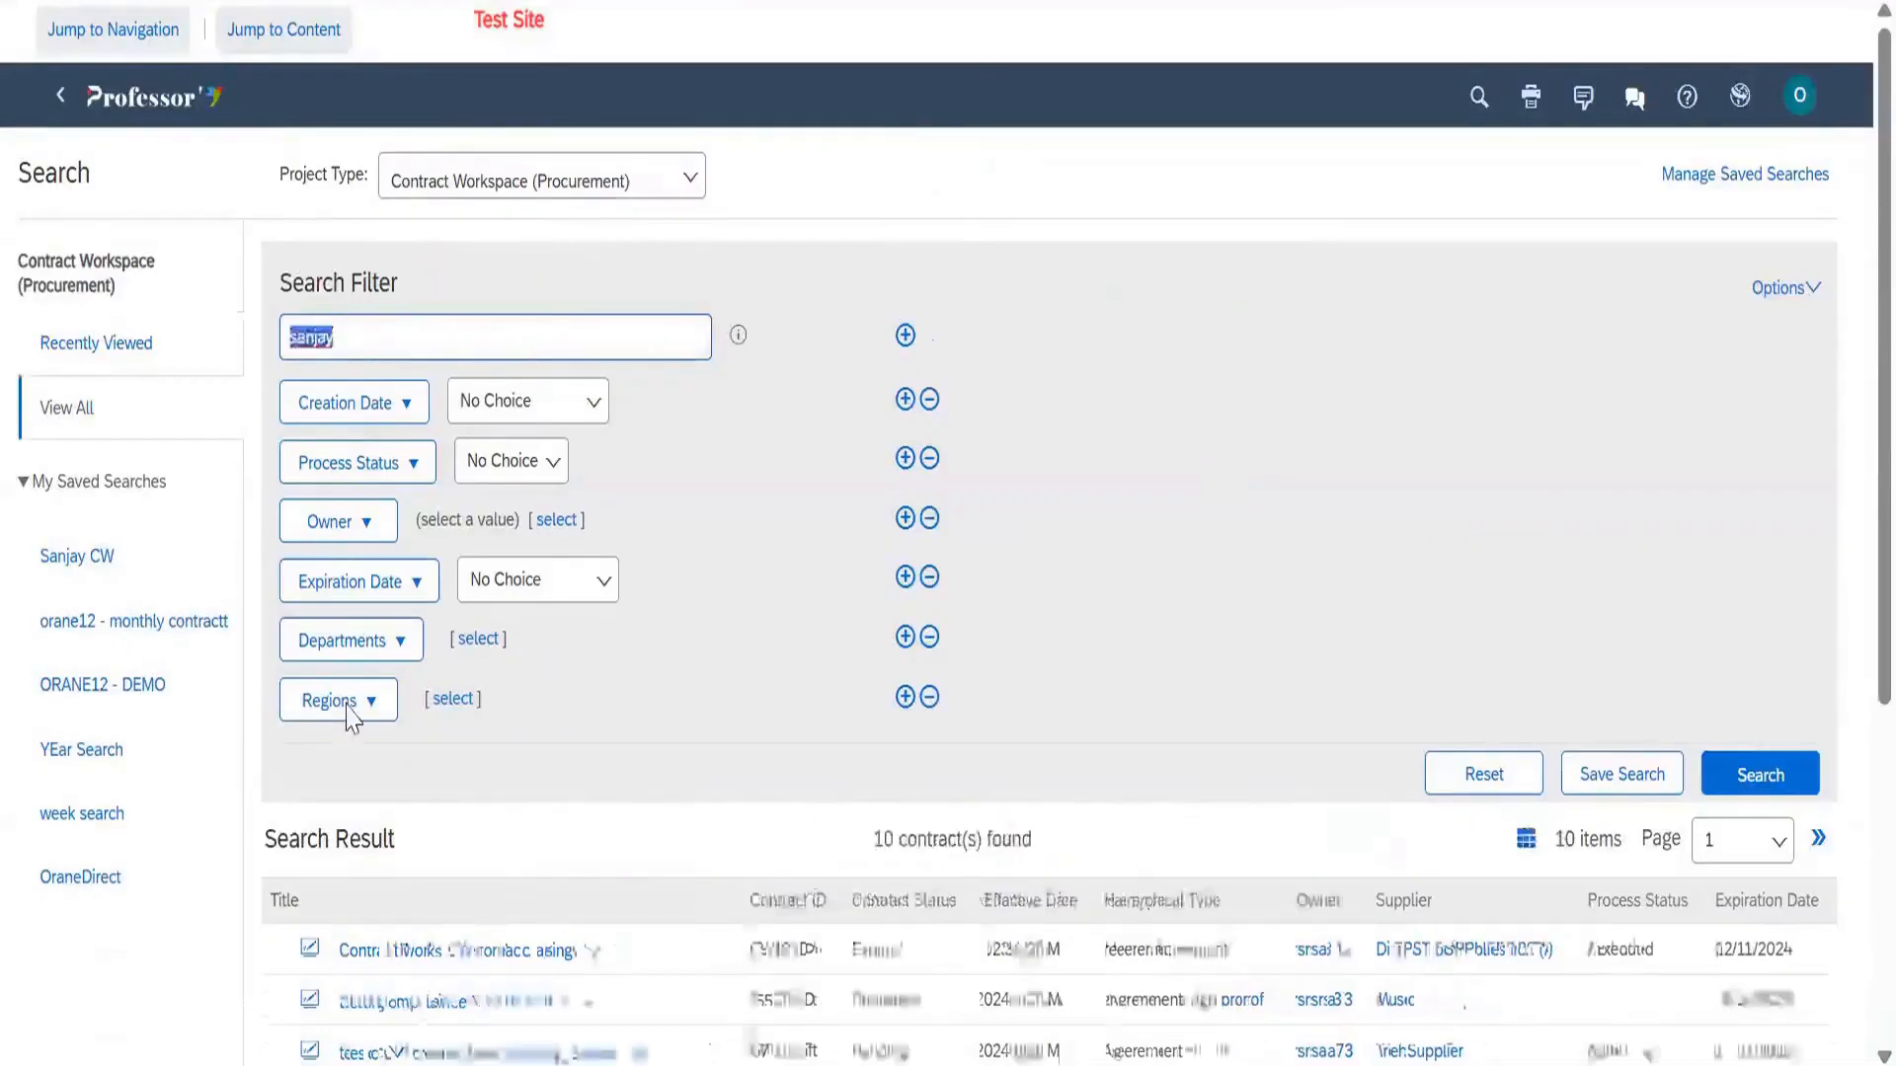
scroll(374, 666, down, 5)
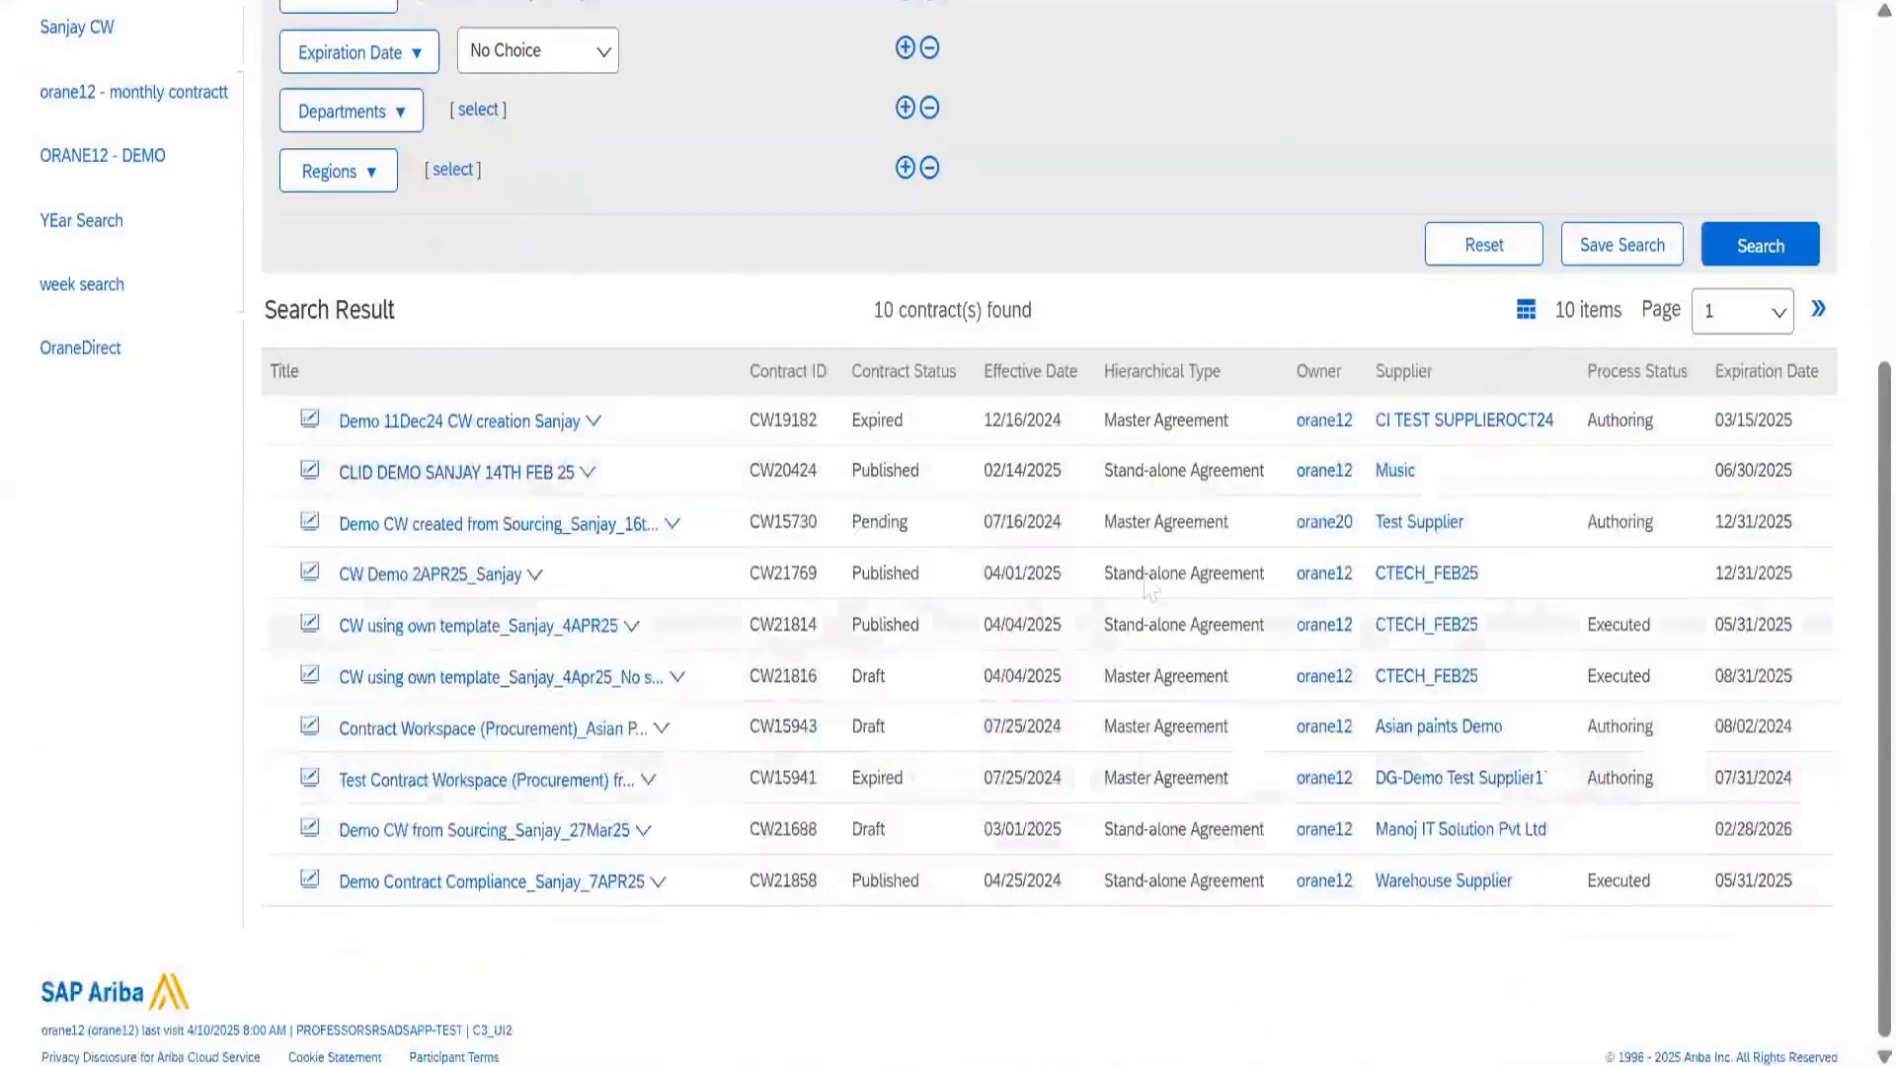
scroll(1150, 590, up, 2)
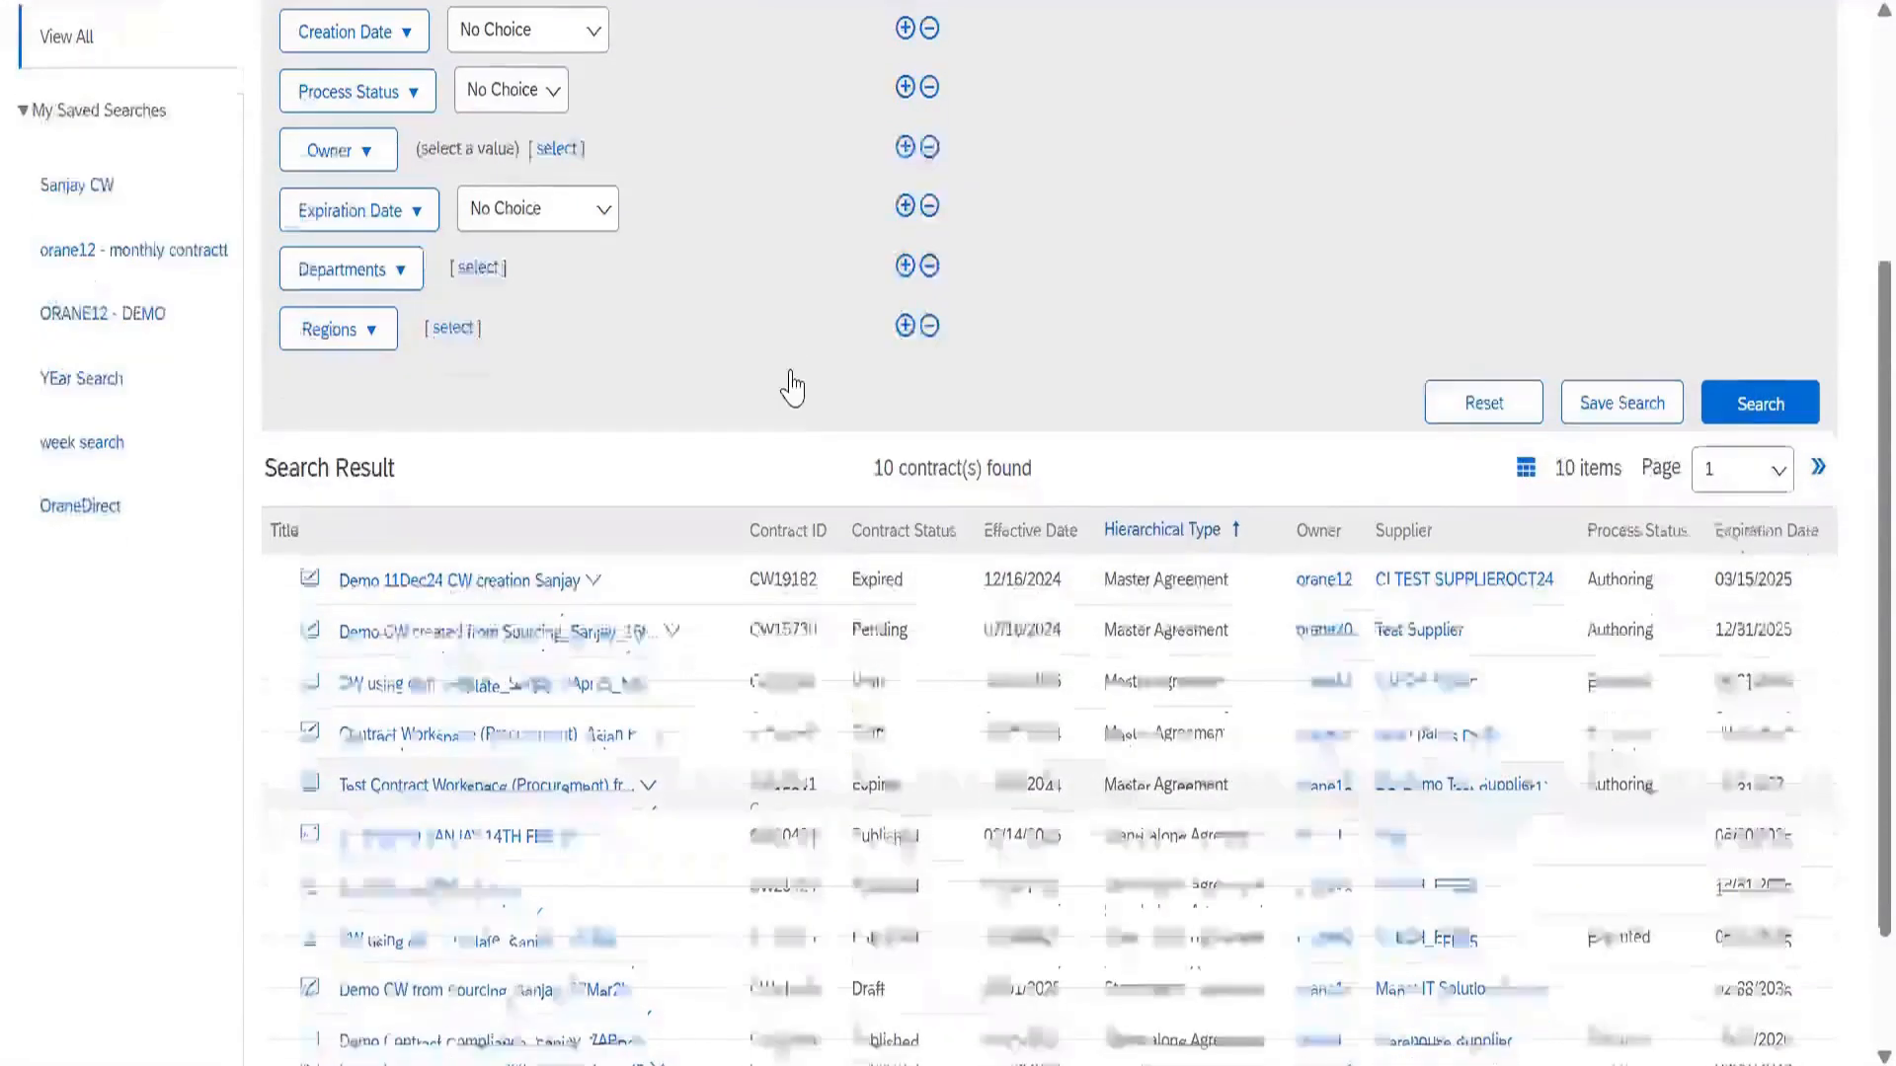
scroll(787, 428, down, 2)
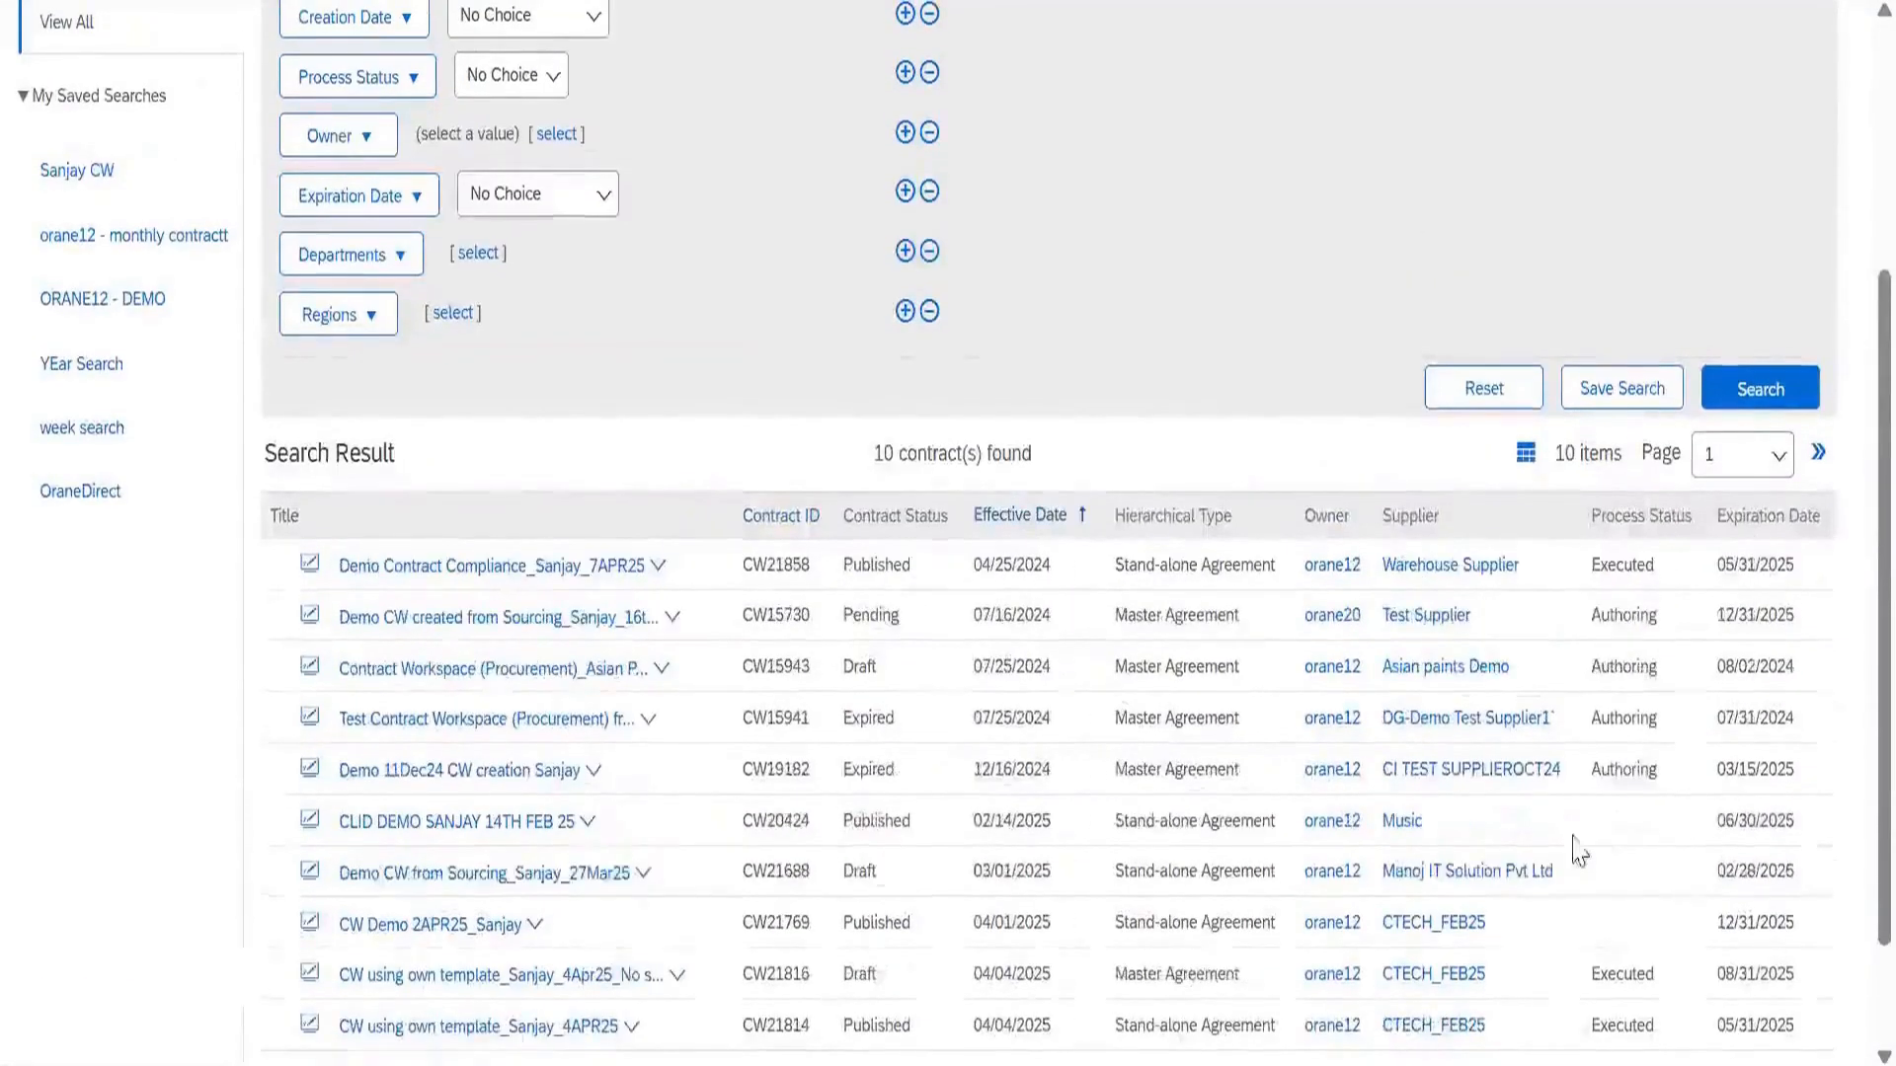
scroll(484, 400, up, 4)
Clear the keyword and rerun the search, listing 100 of over 100 contracts
drag(457, 322, 96, 334)
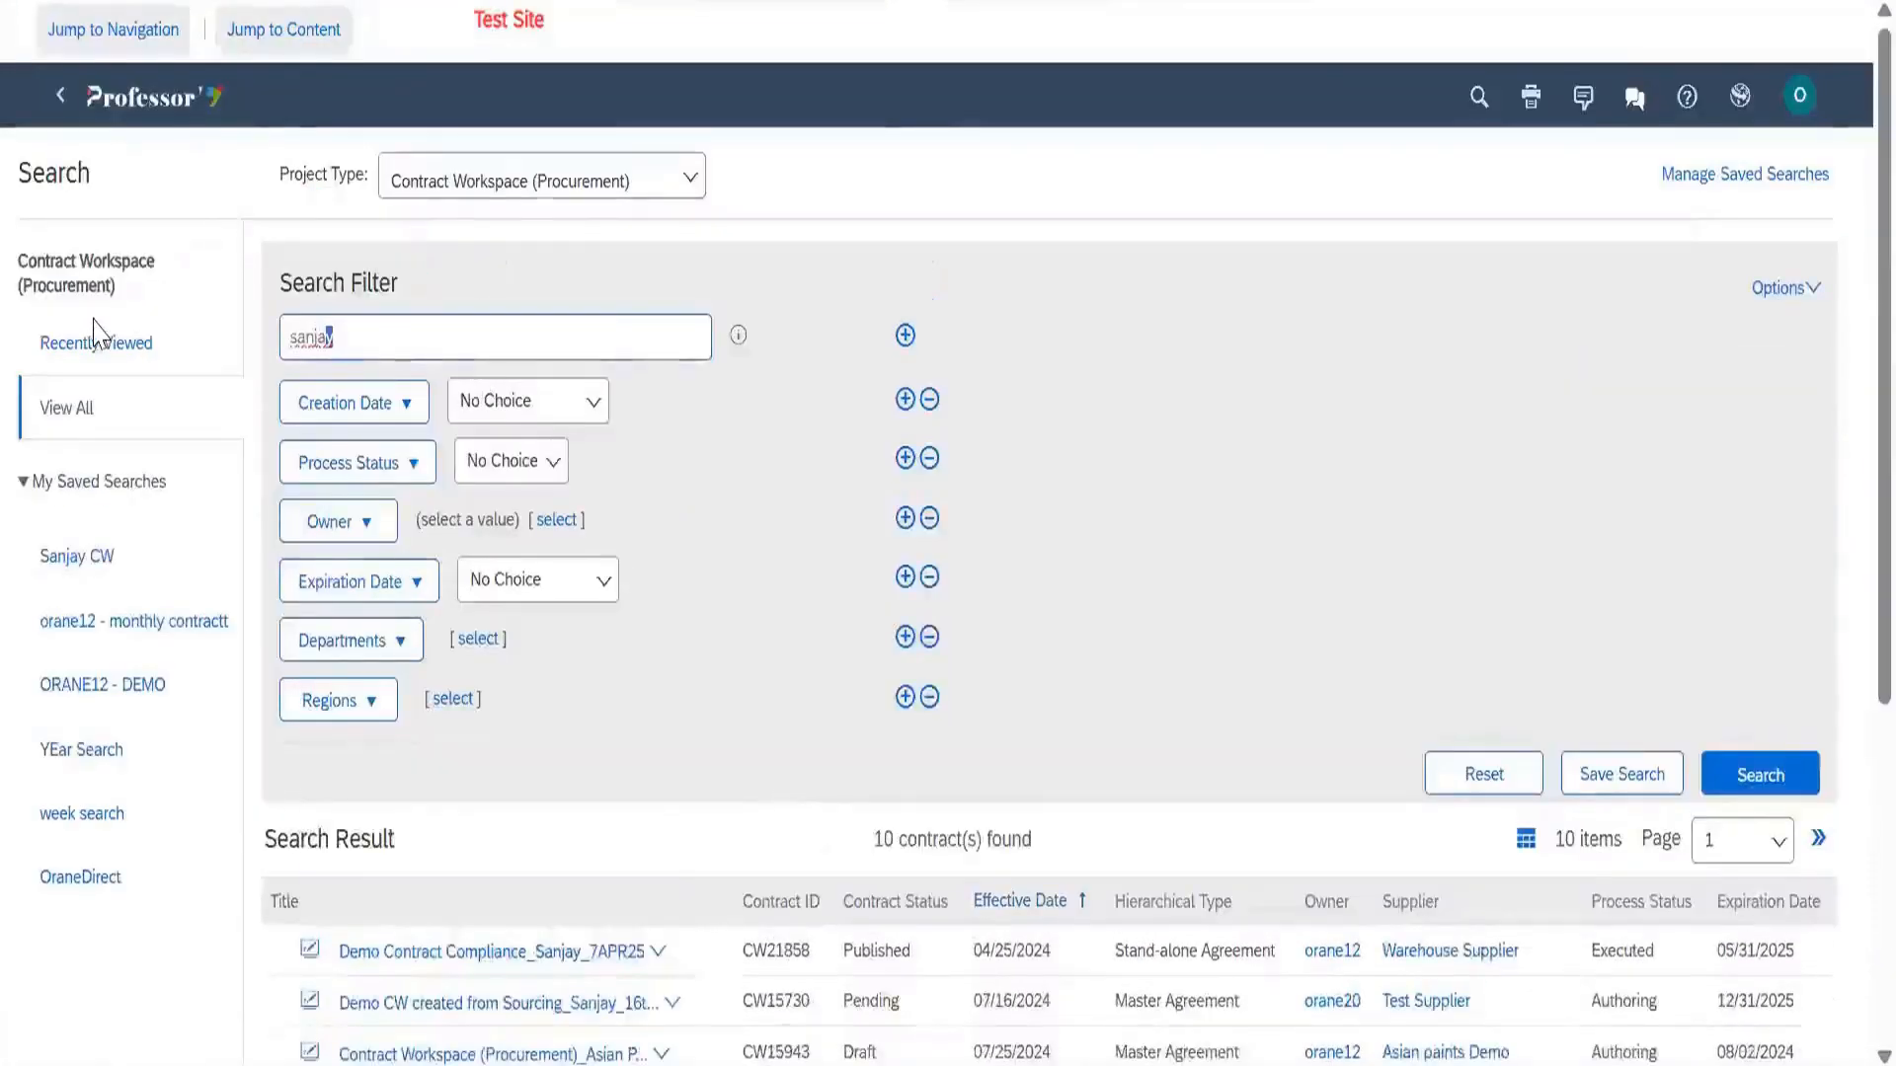
key(BackSpace)
click(1723, 785)
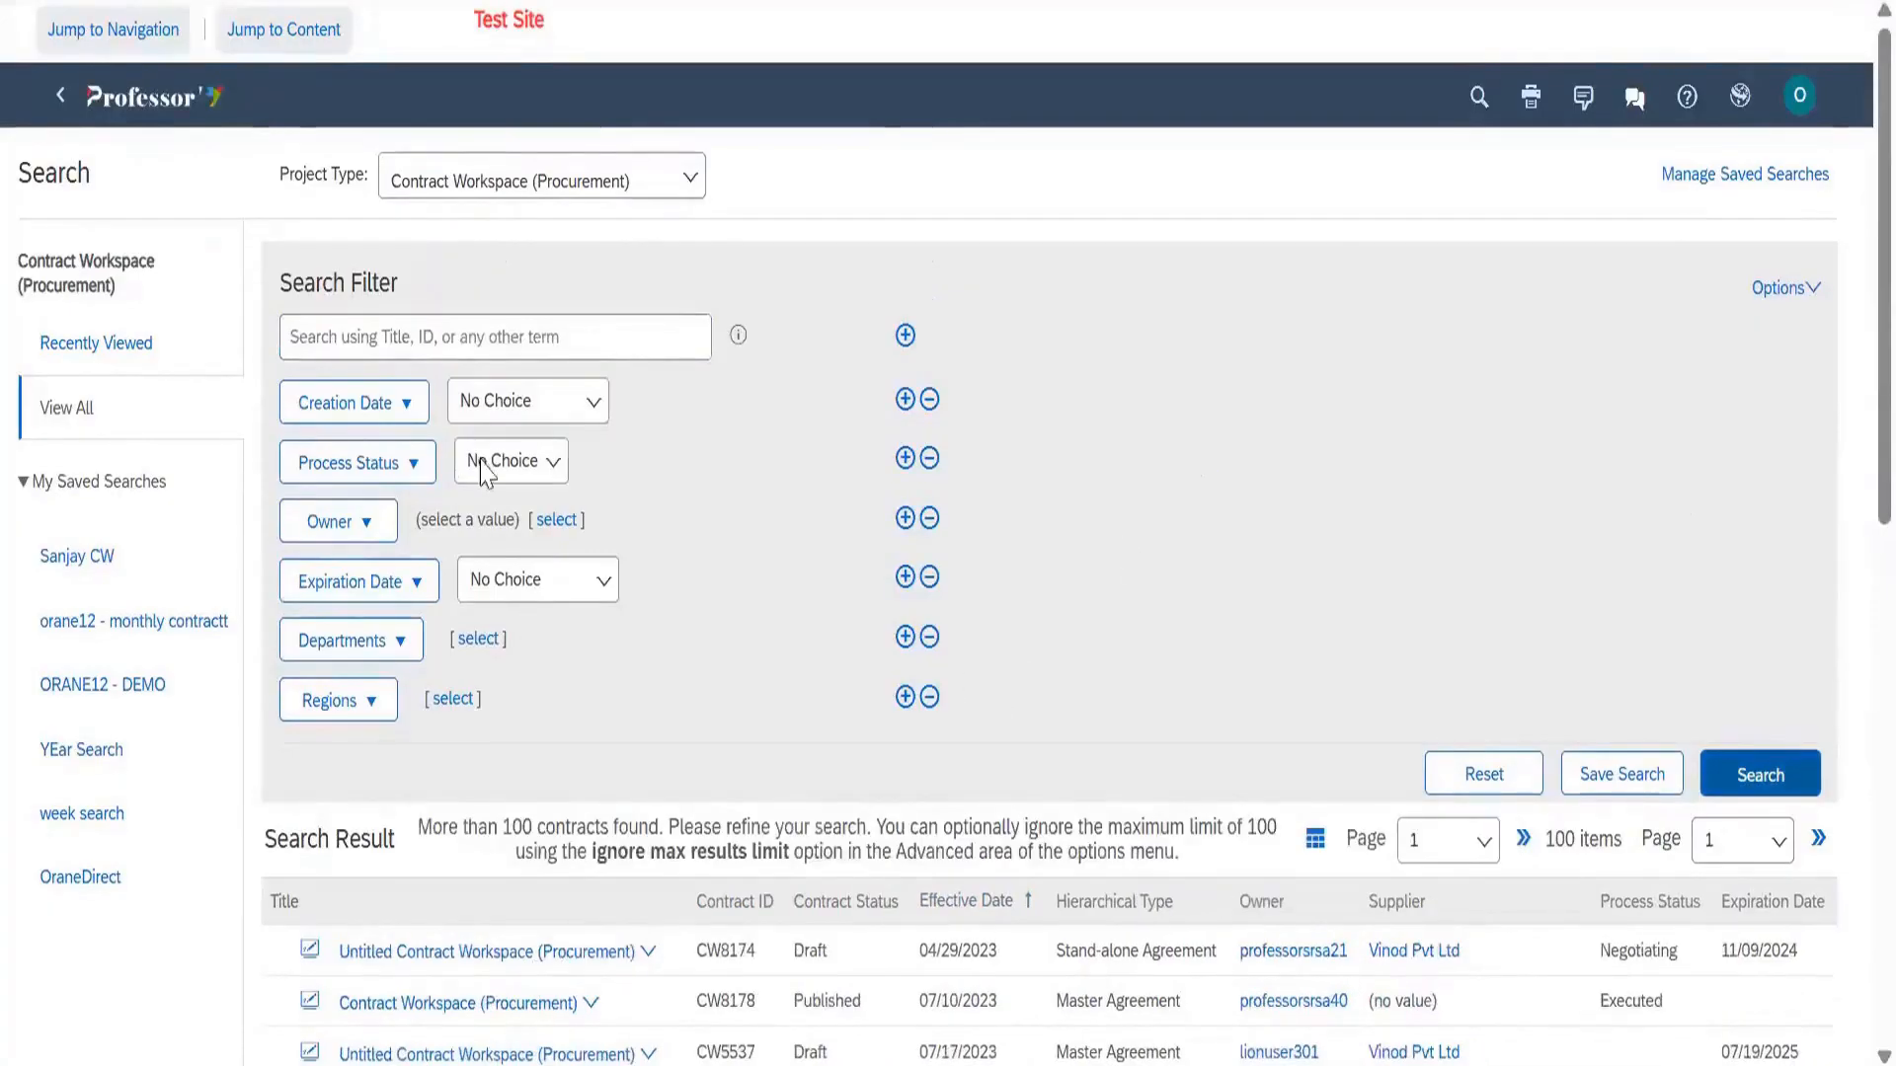
scroll(485, 475, down, 4)
scroll(1036, 477, down, 2)
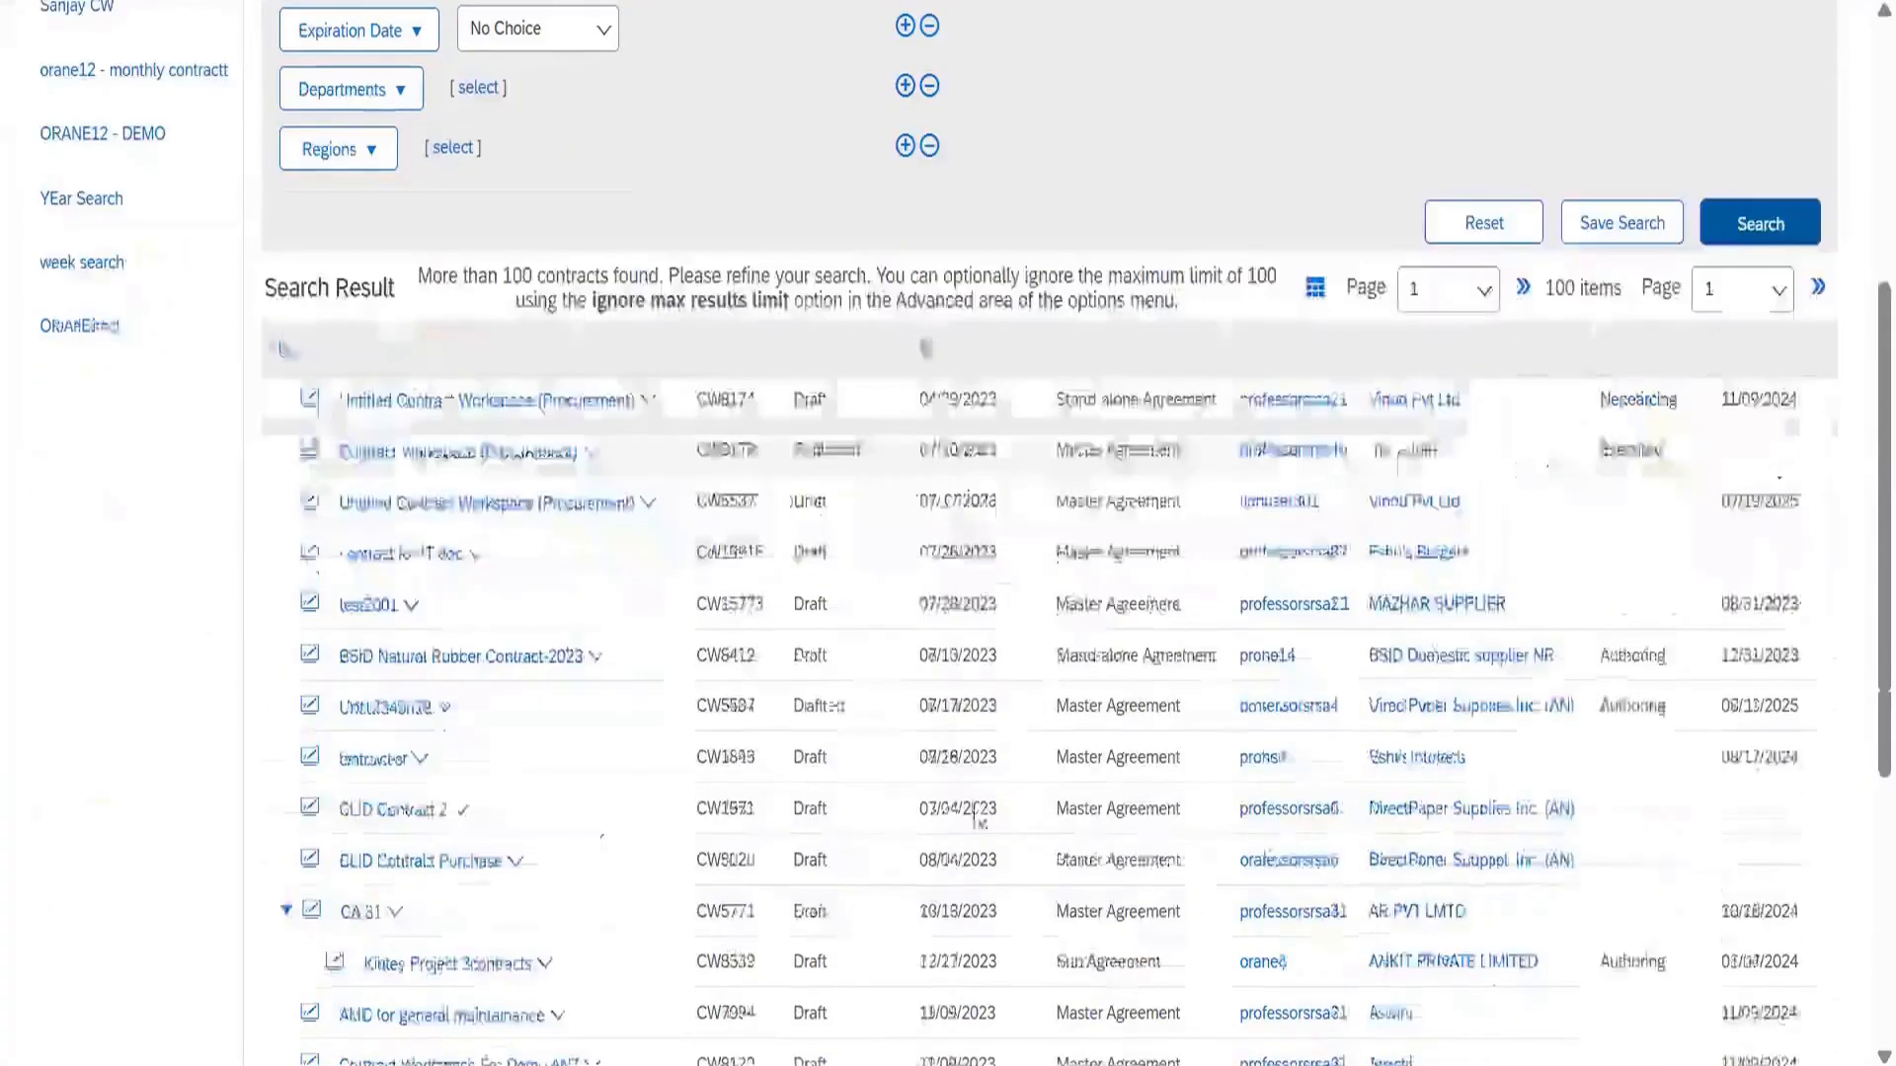
scroll(956, 690, down, 5)
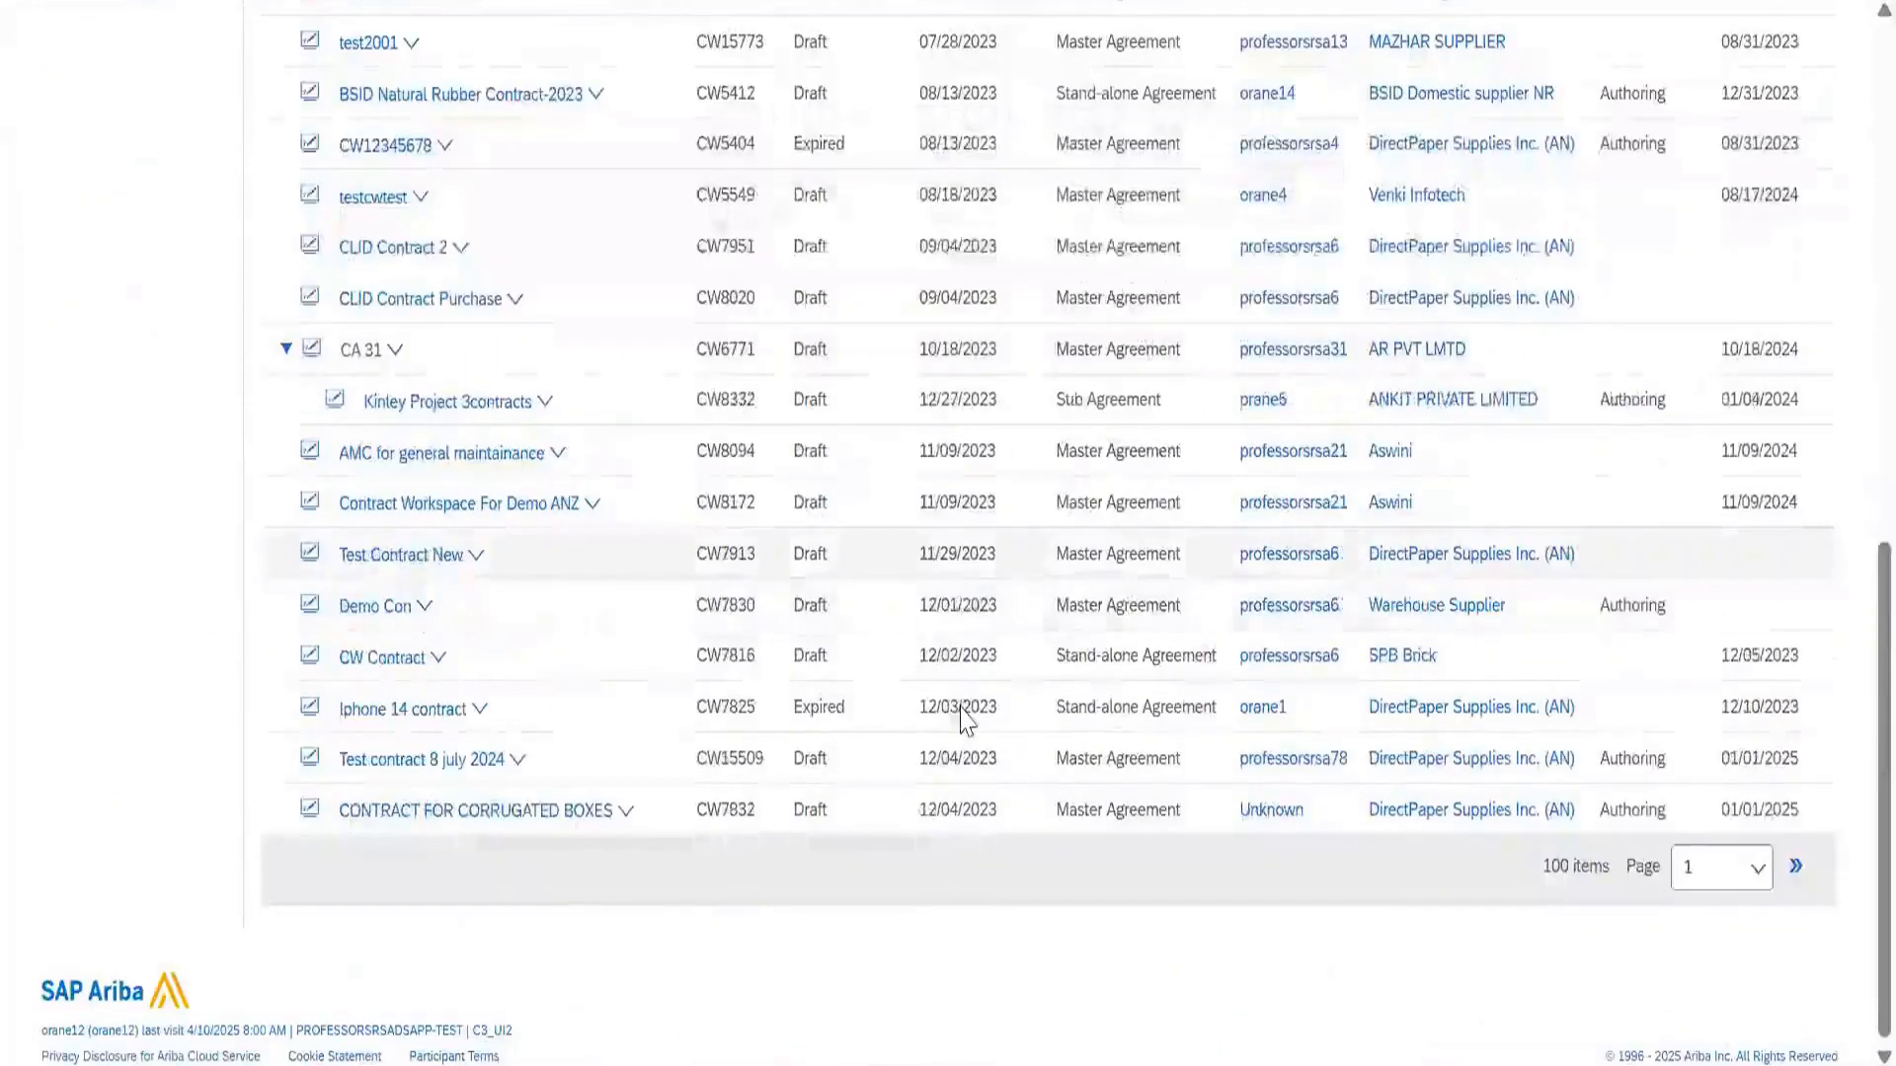
scroll(1794, 225, up, 8)
Enable Ignore Max Results Limit and rerun the search to find 1,769 contracts
scroll(1794, 226, up, 4)
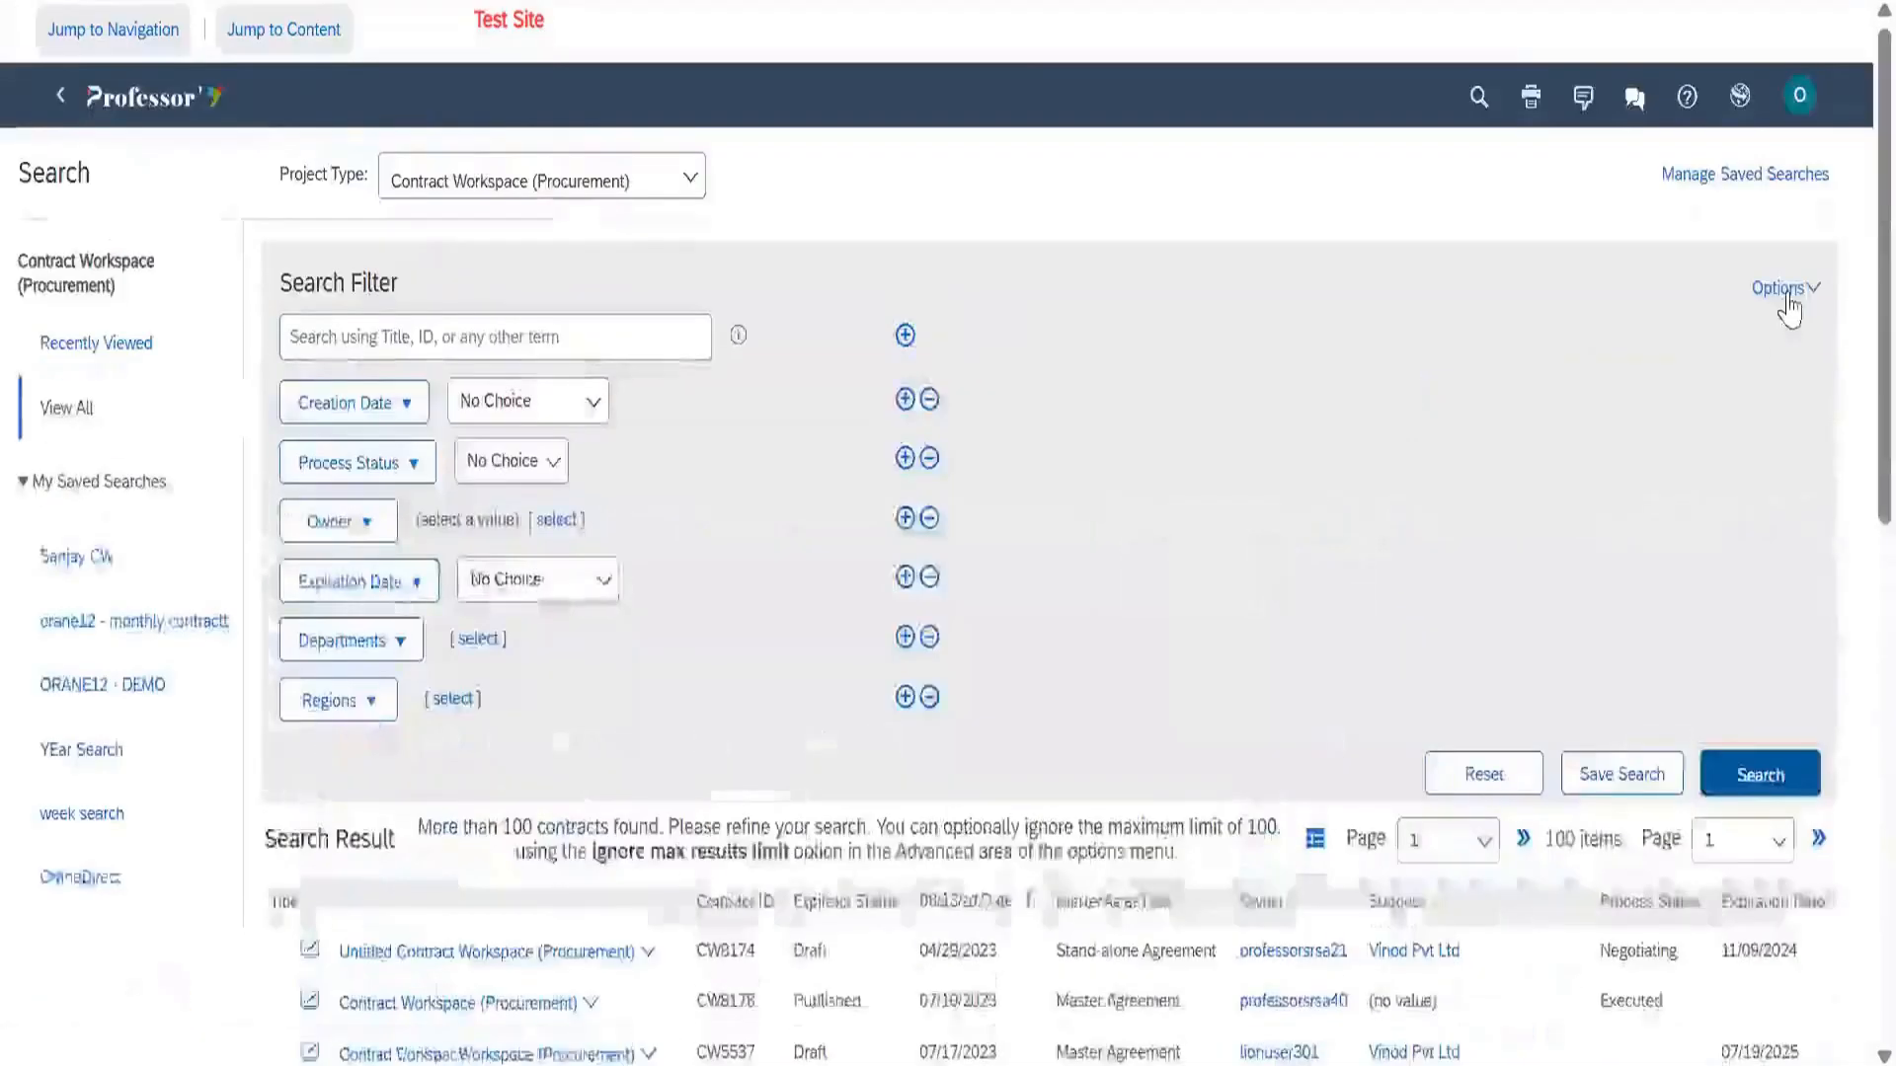
click(1785, 289)
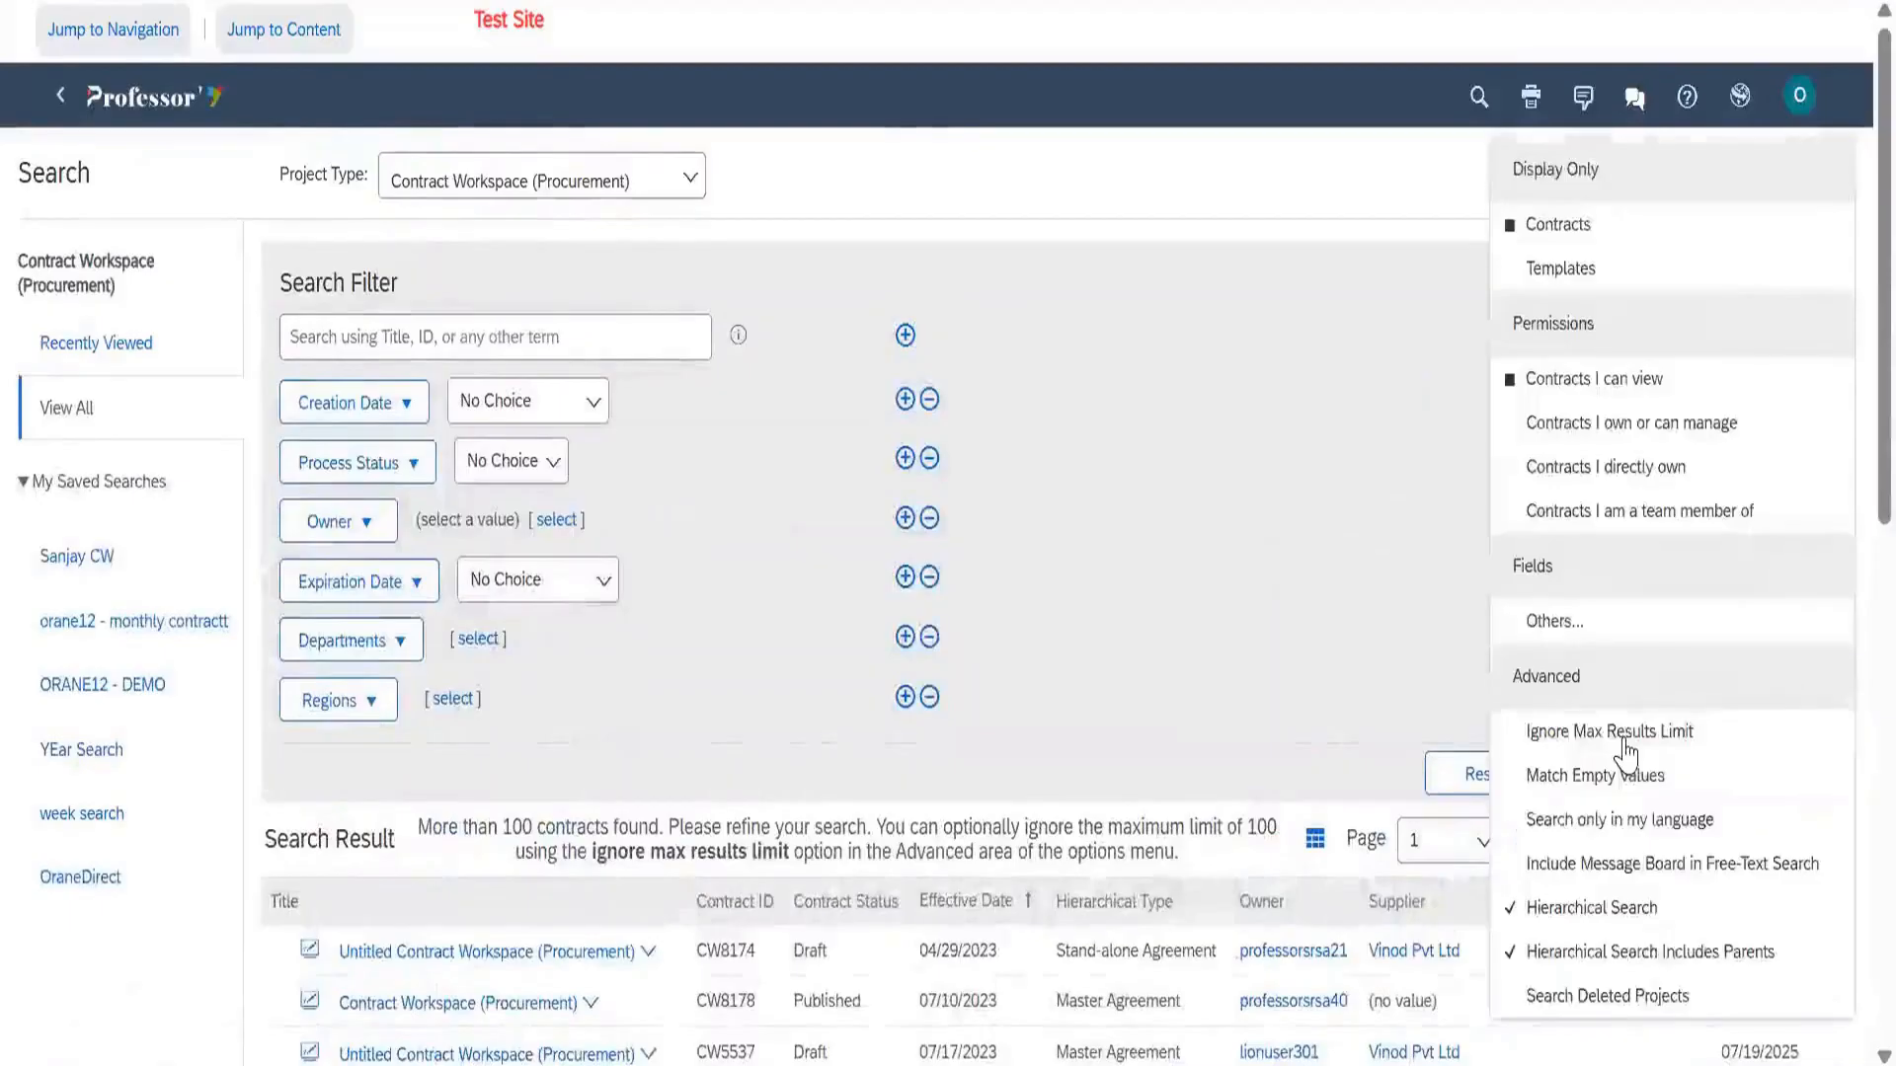
click(1625, 739)
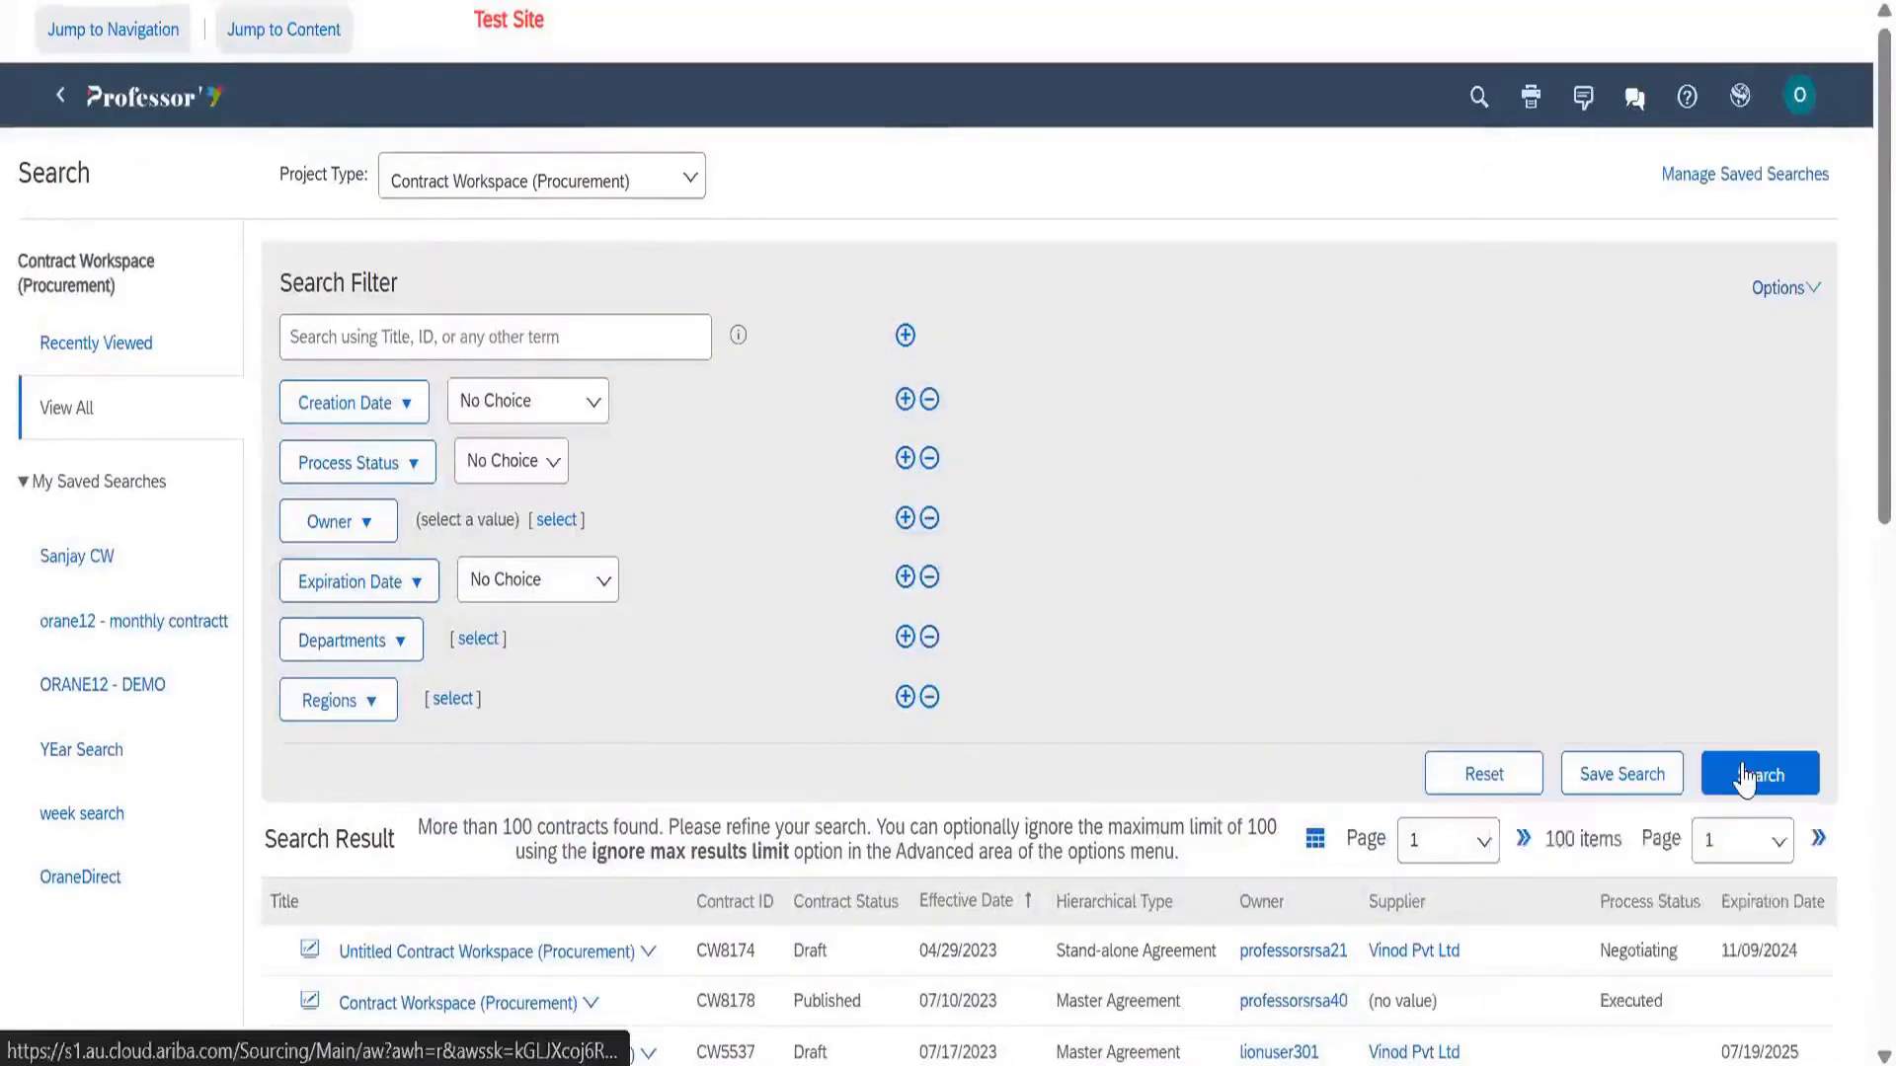
click(1743, 777)
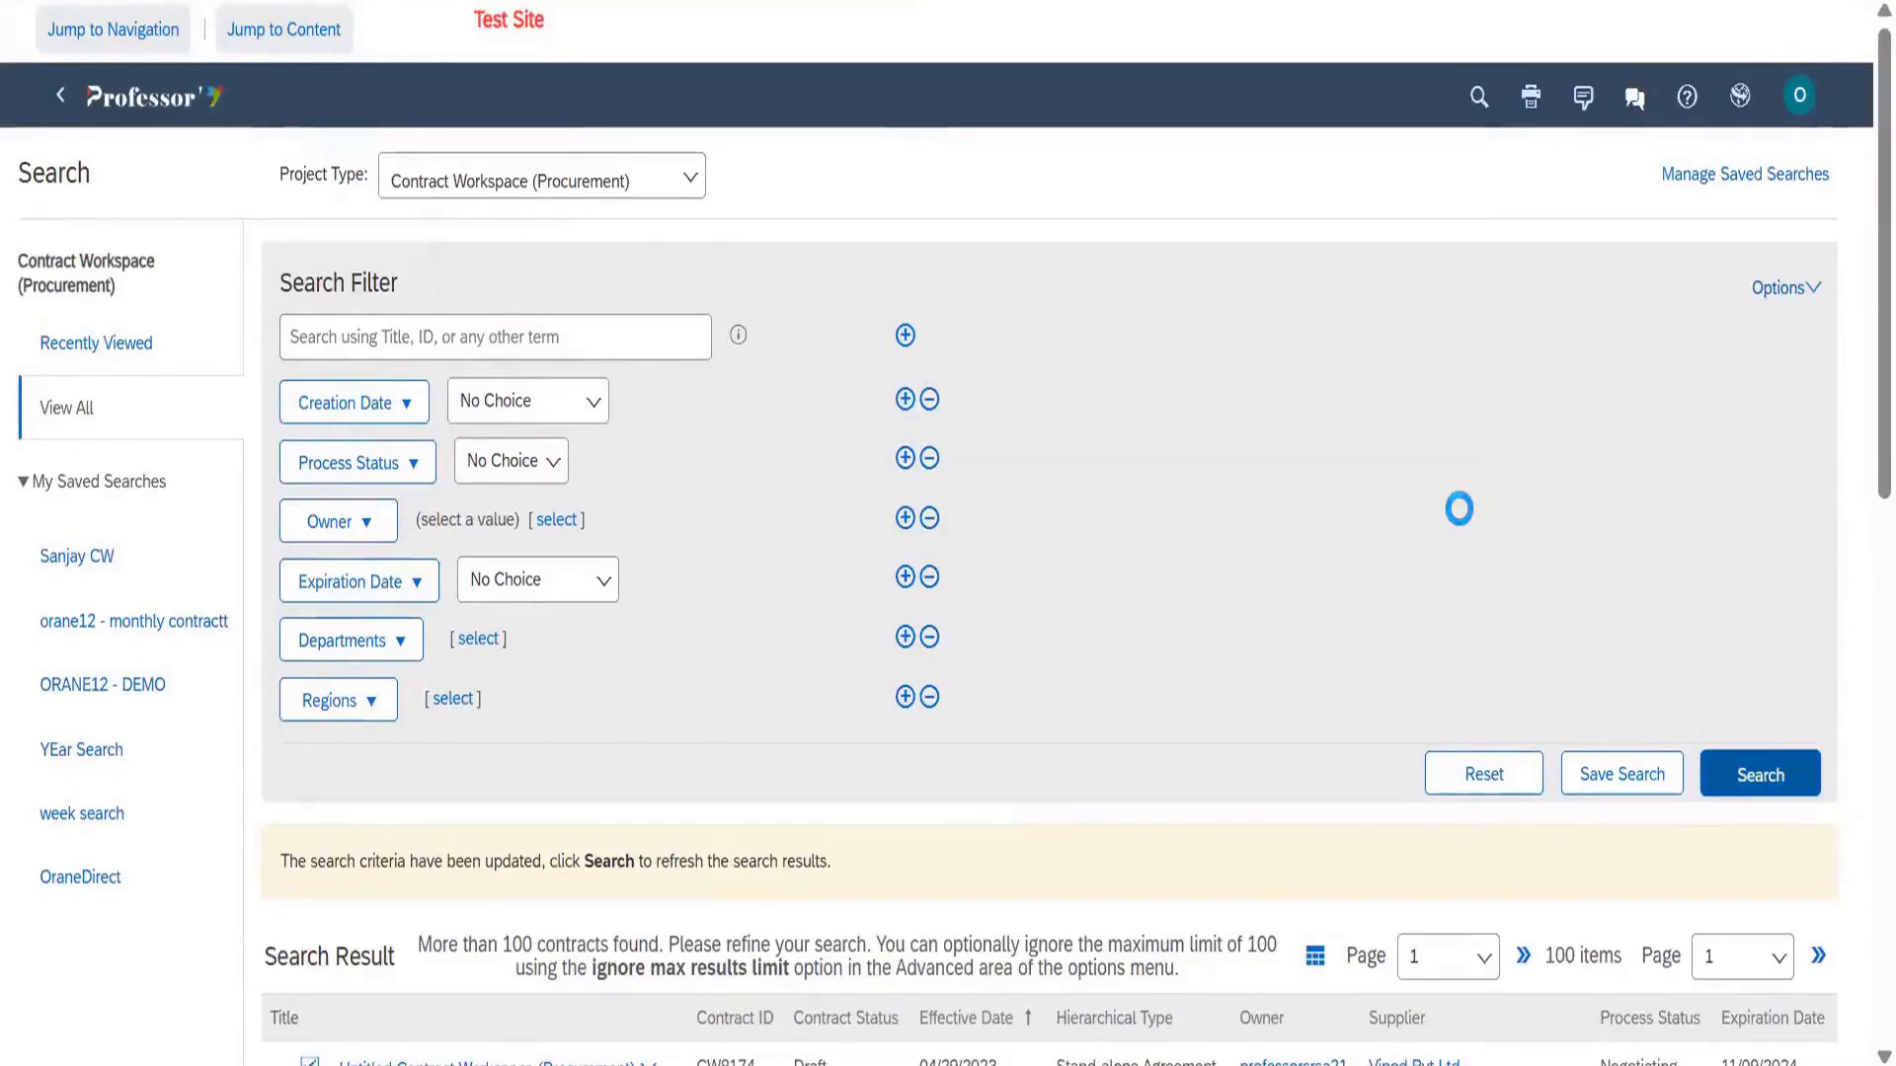
scroll(1287, 528, down, 2)
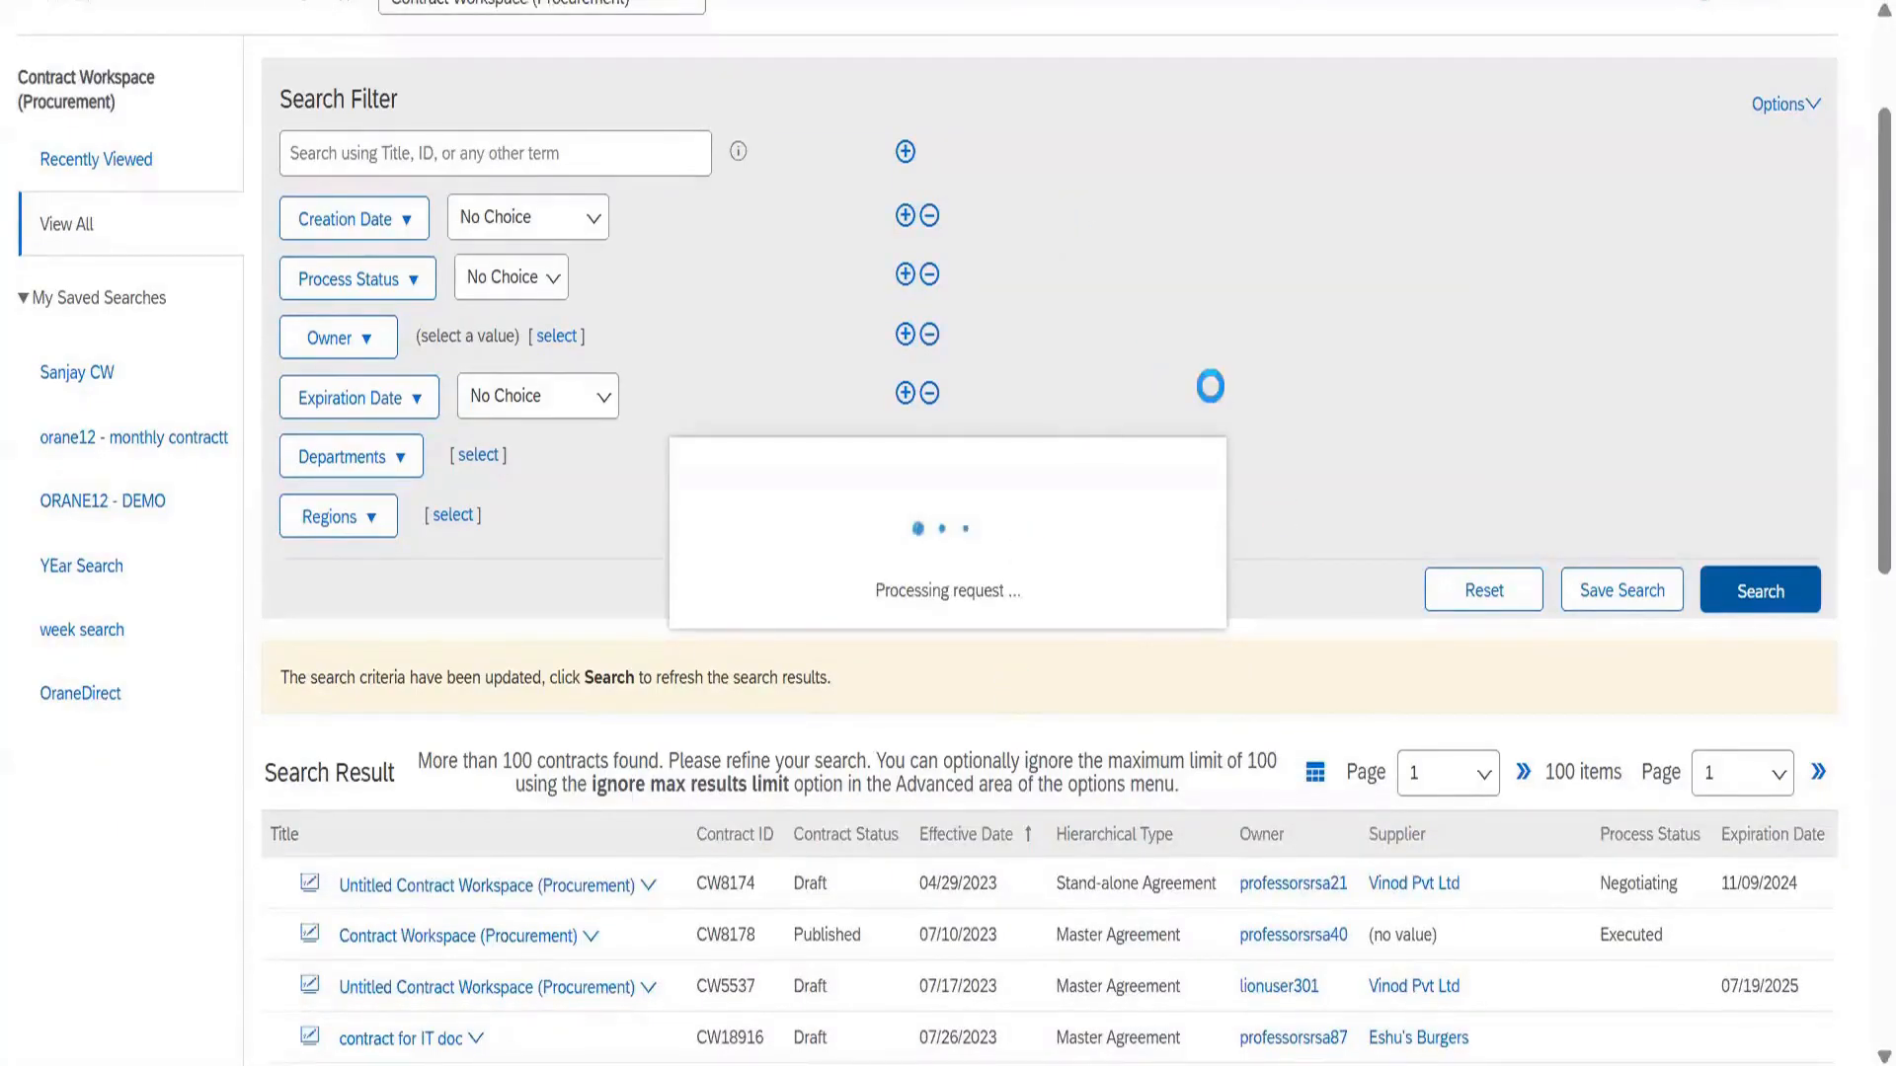
scroll(1210, 386, up, 2)
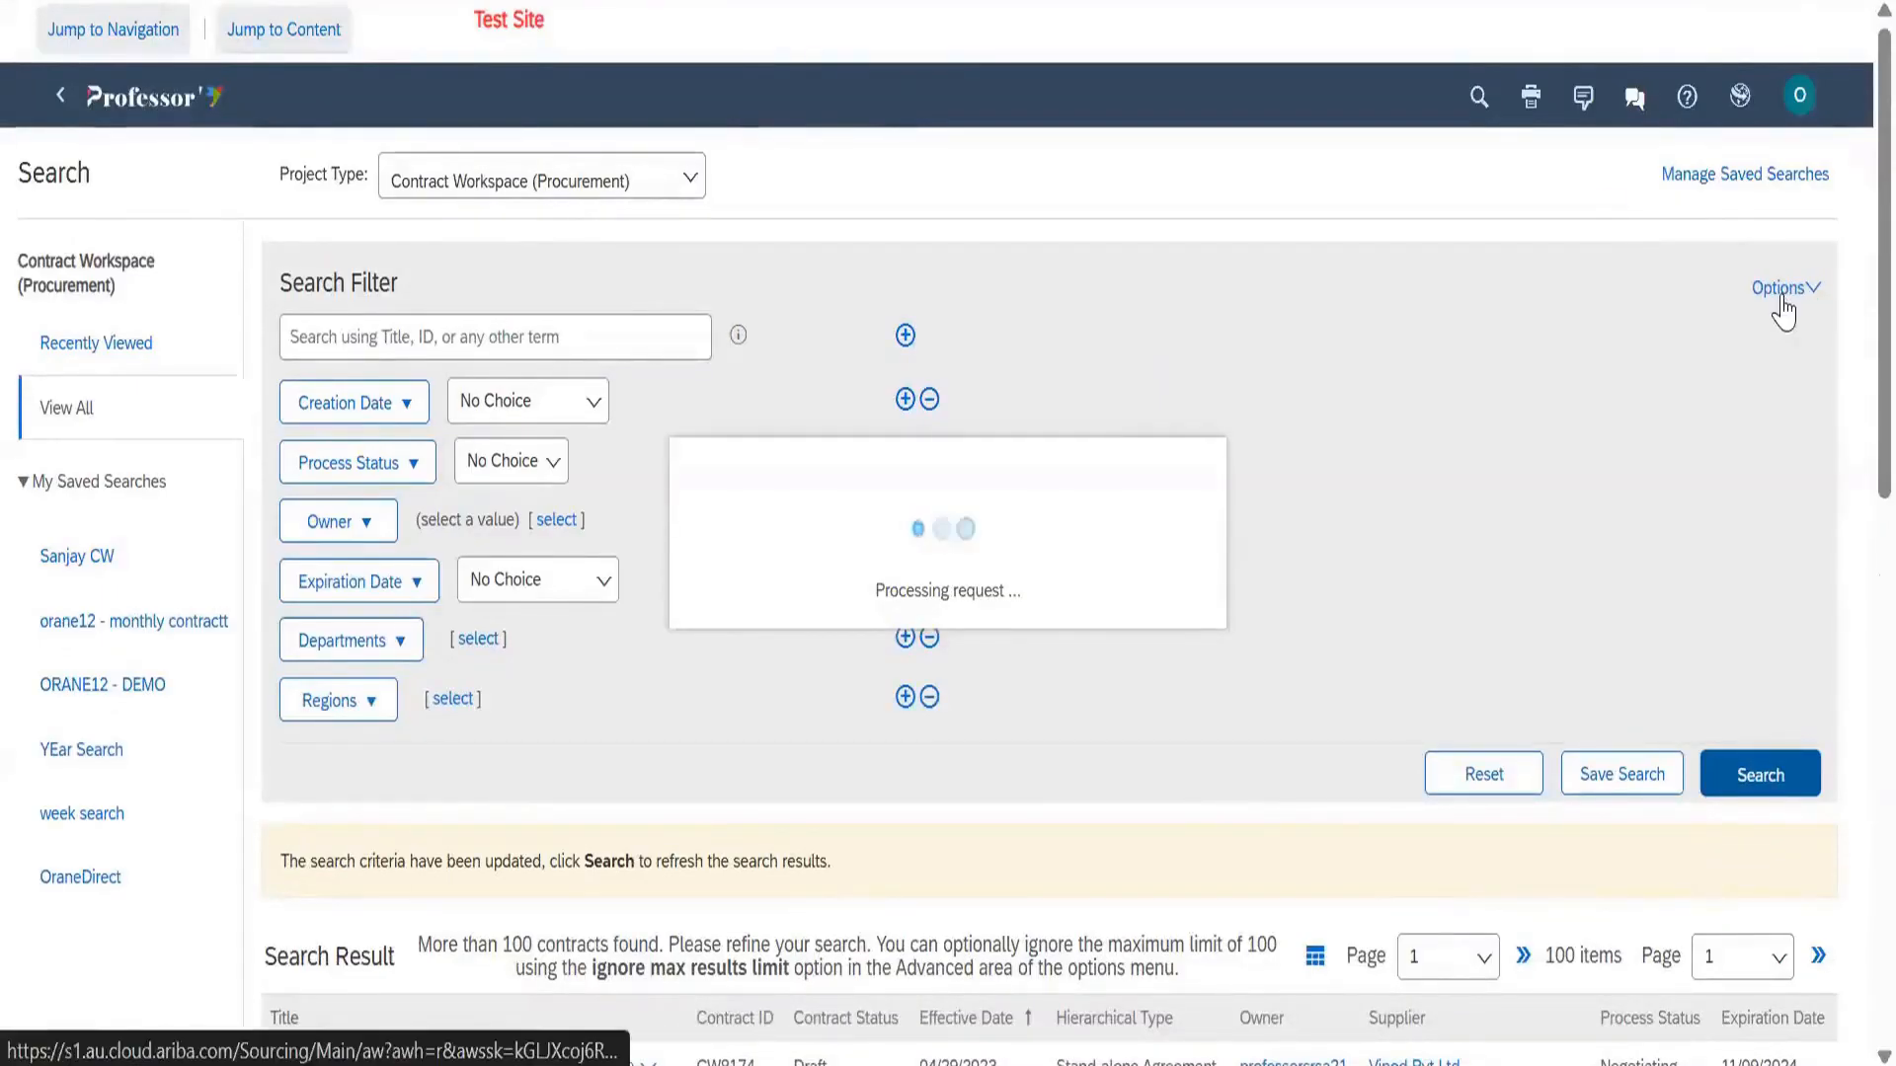
scroll(1494, 412, down, 1)
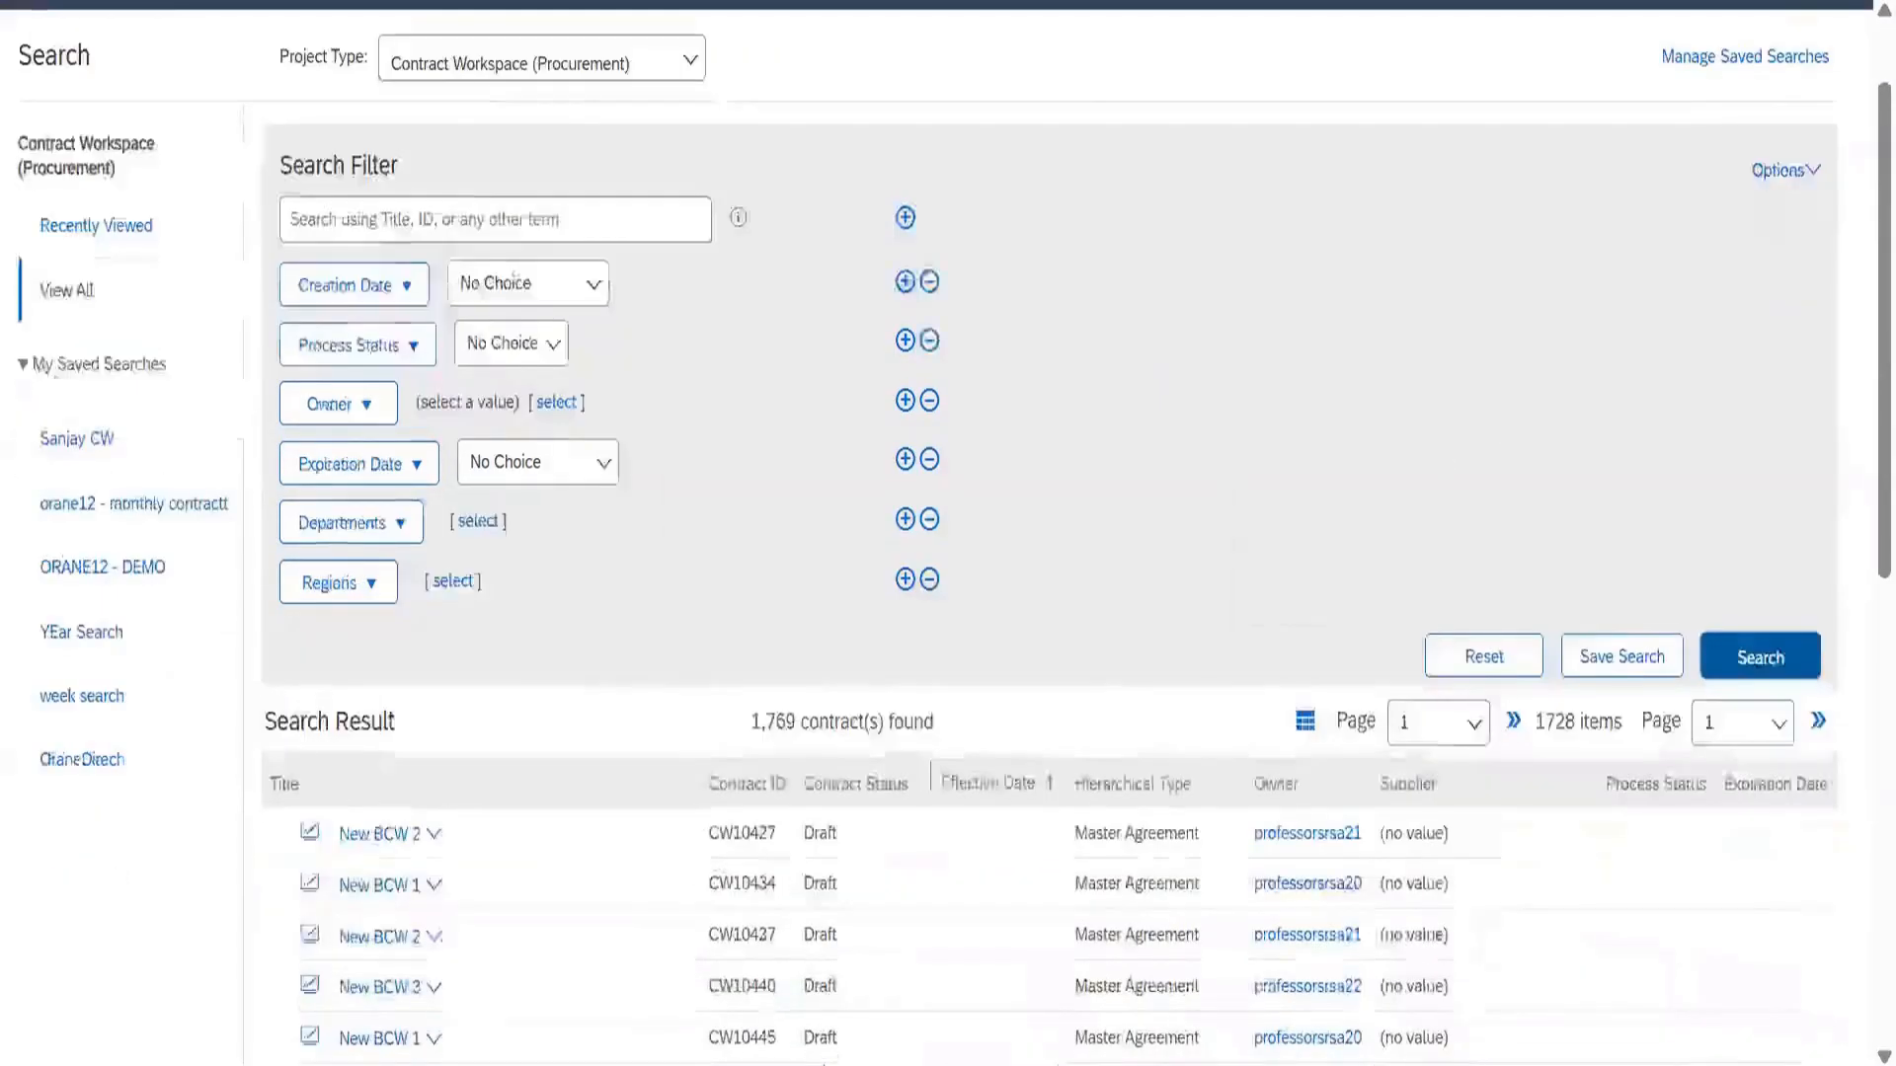
scroll(780, 518, down, 2)
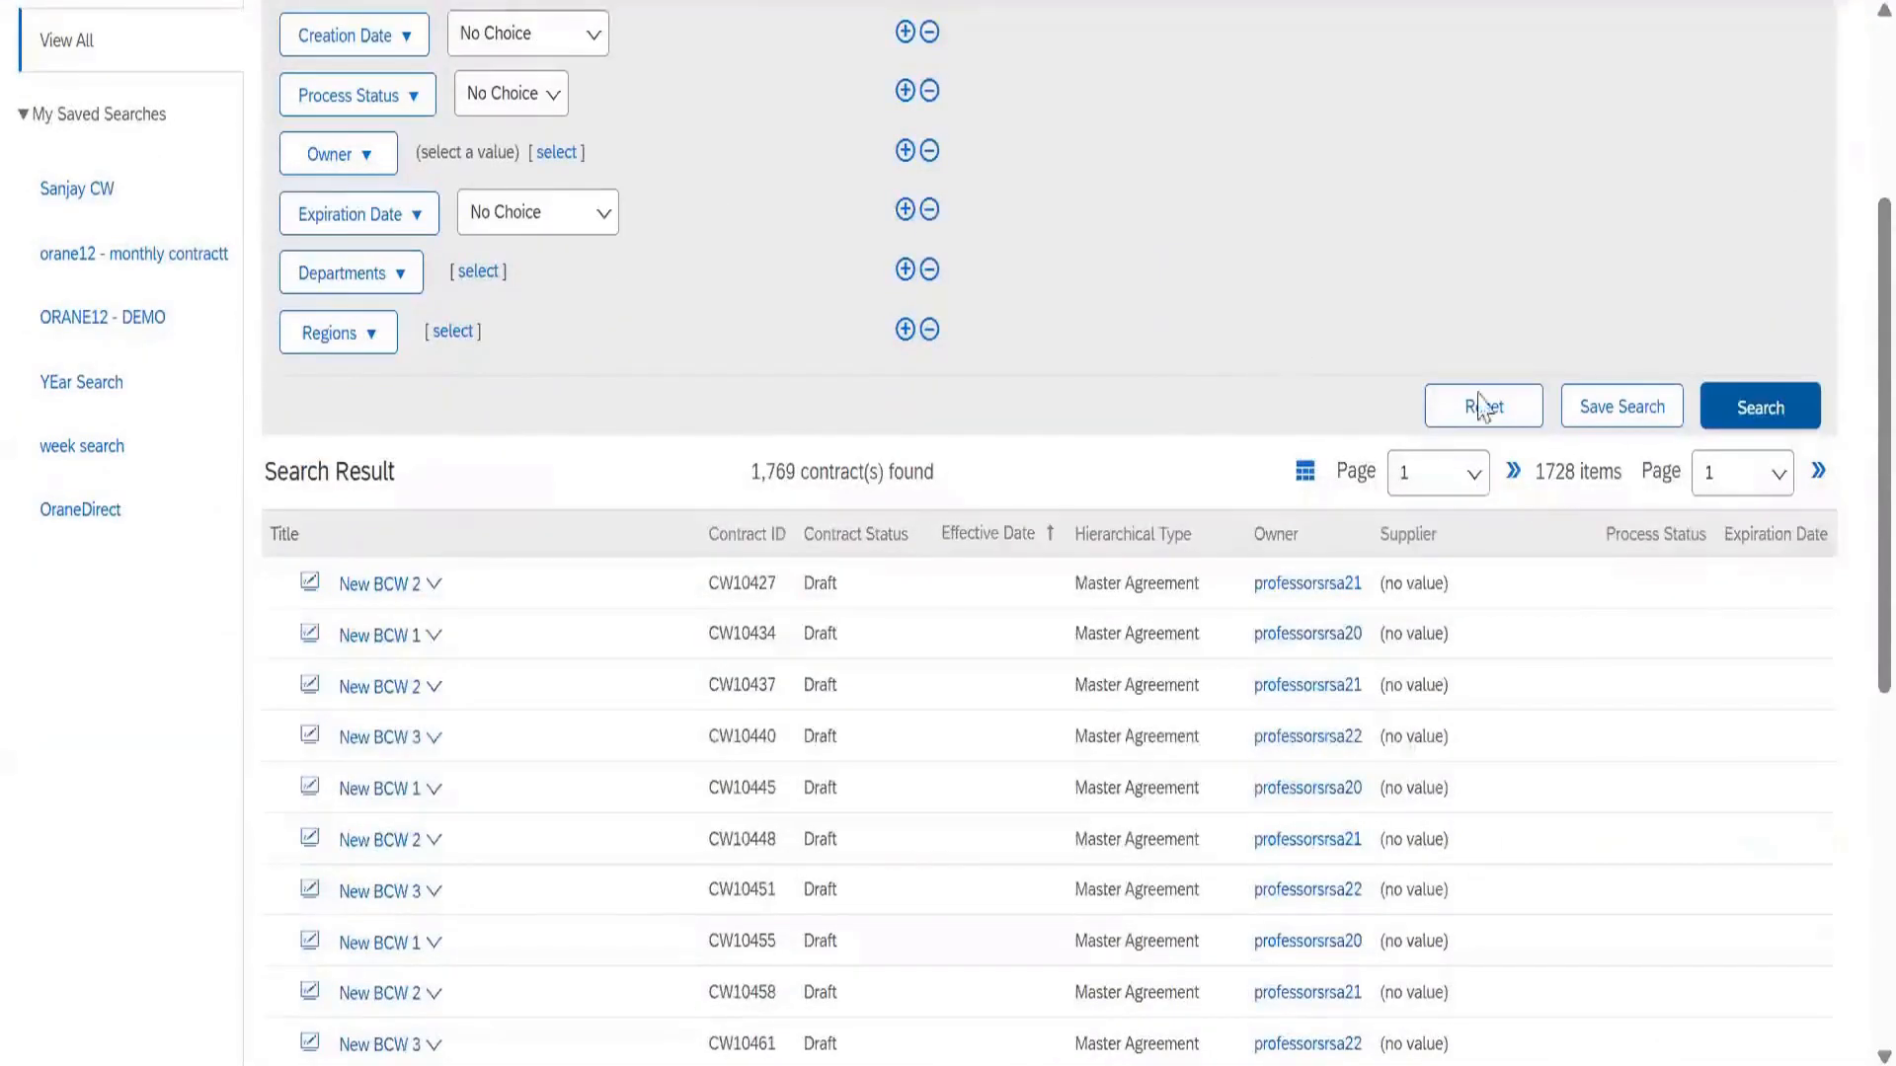
scroll(1481, 405, up, 3)
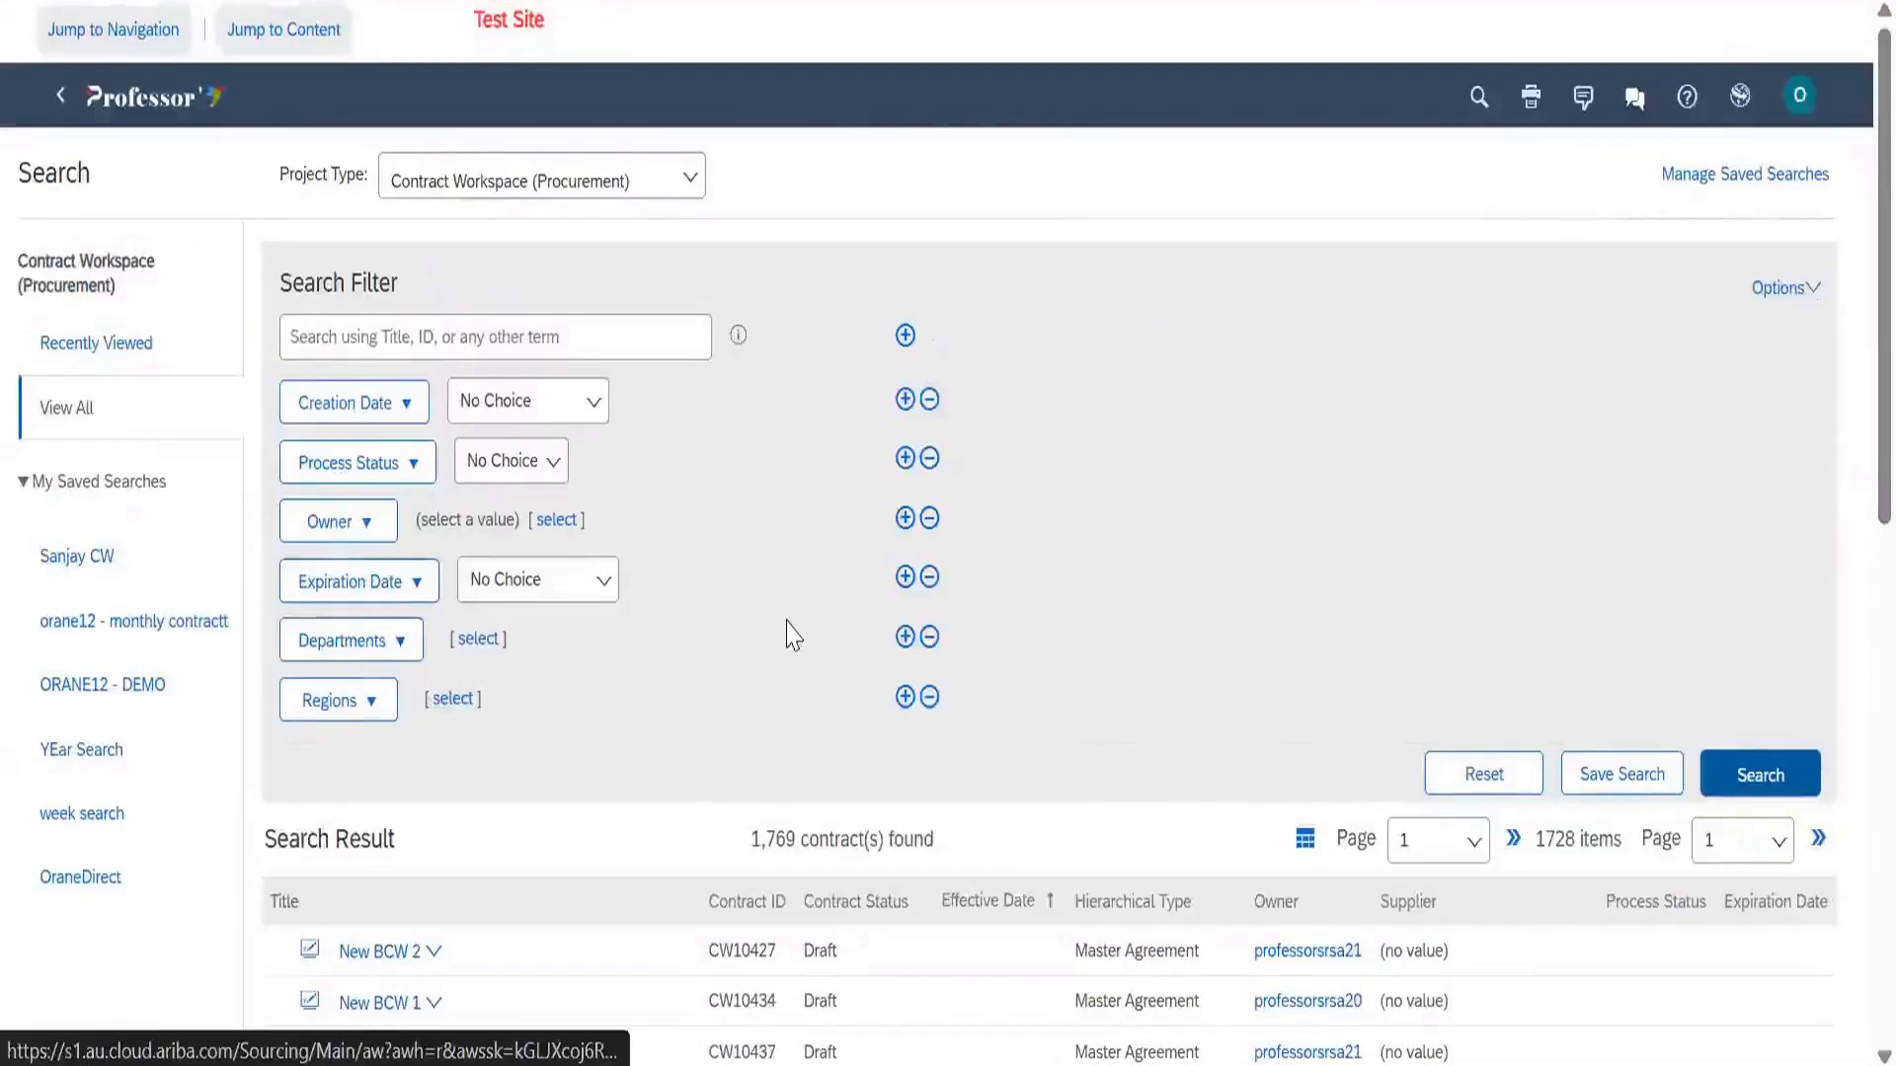
scroll(790, 635, down, 3)
scroll(1718, 296, up, 4)
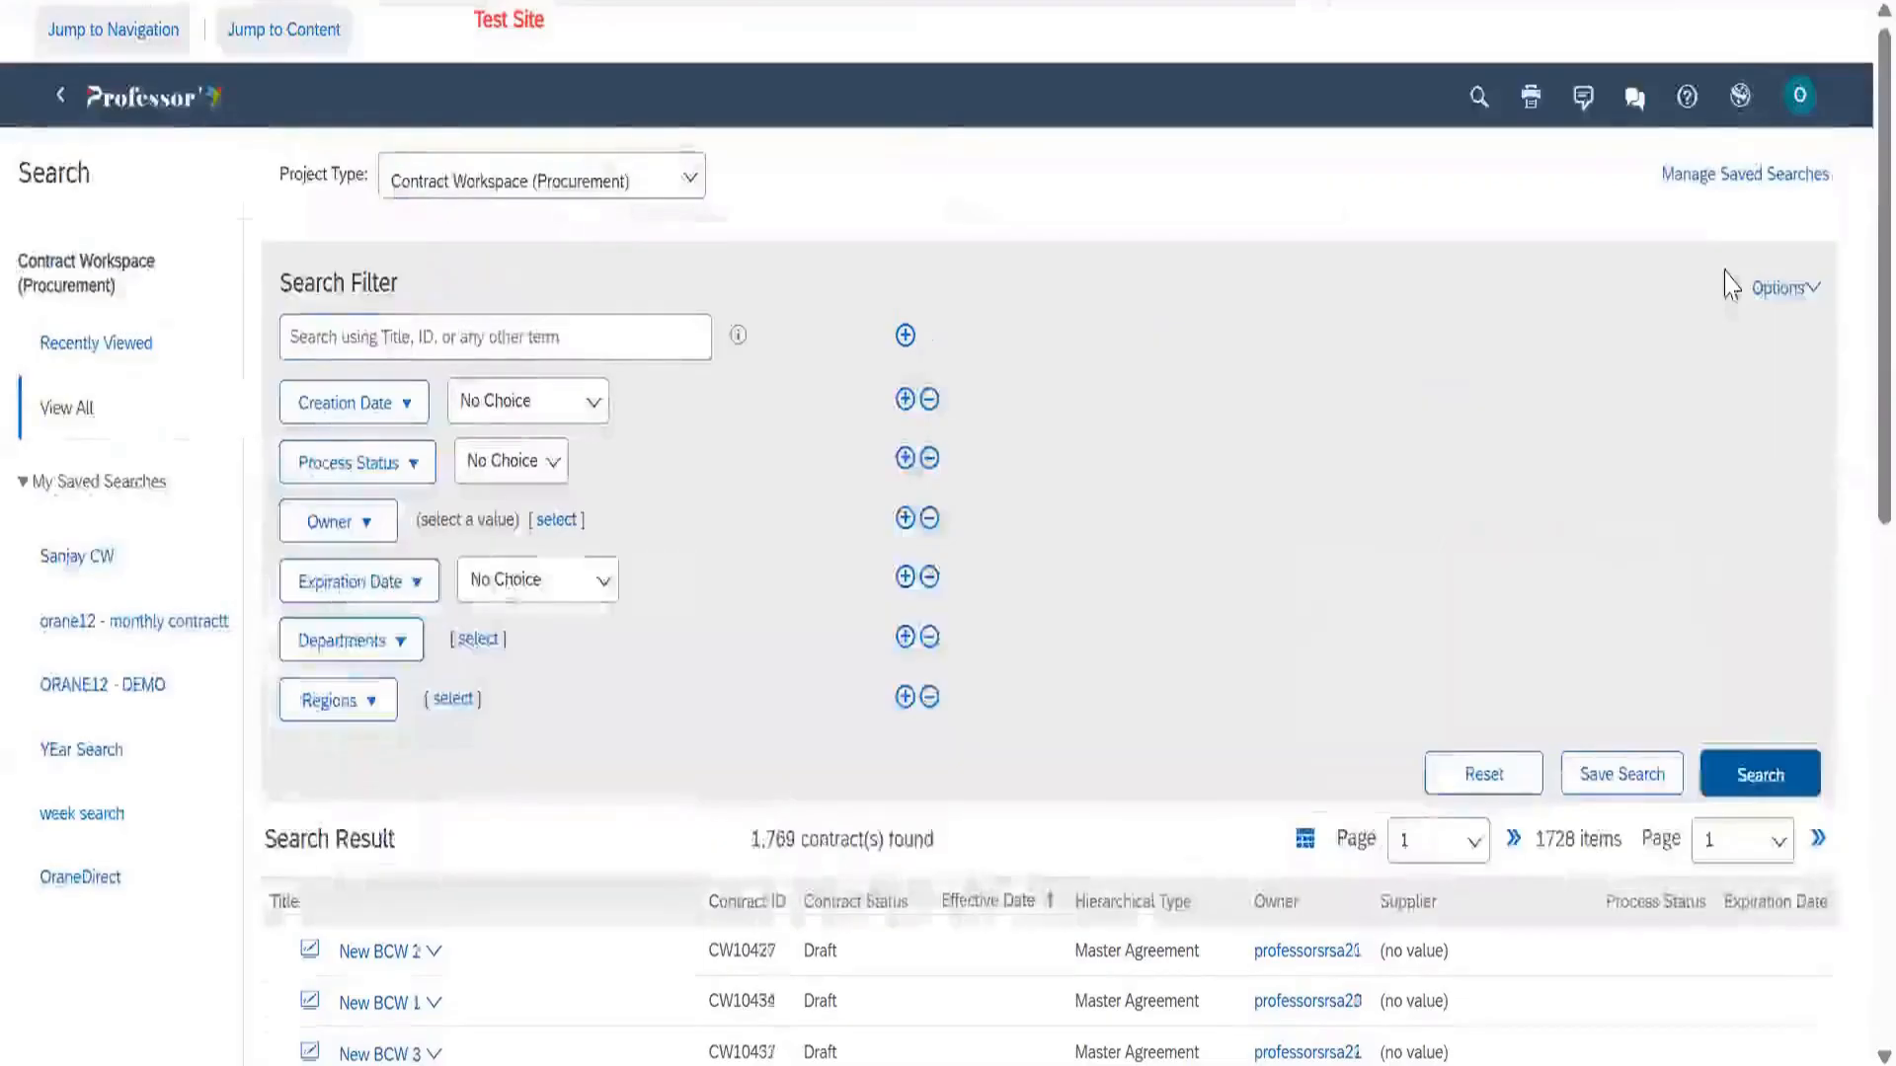
Display only Templates and rerun the search, reviewing the 573 results
click(1776, 288)
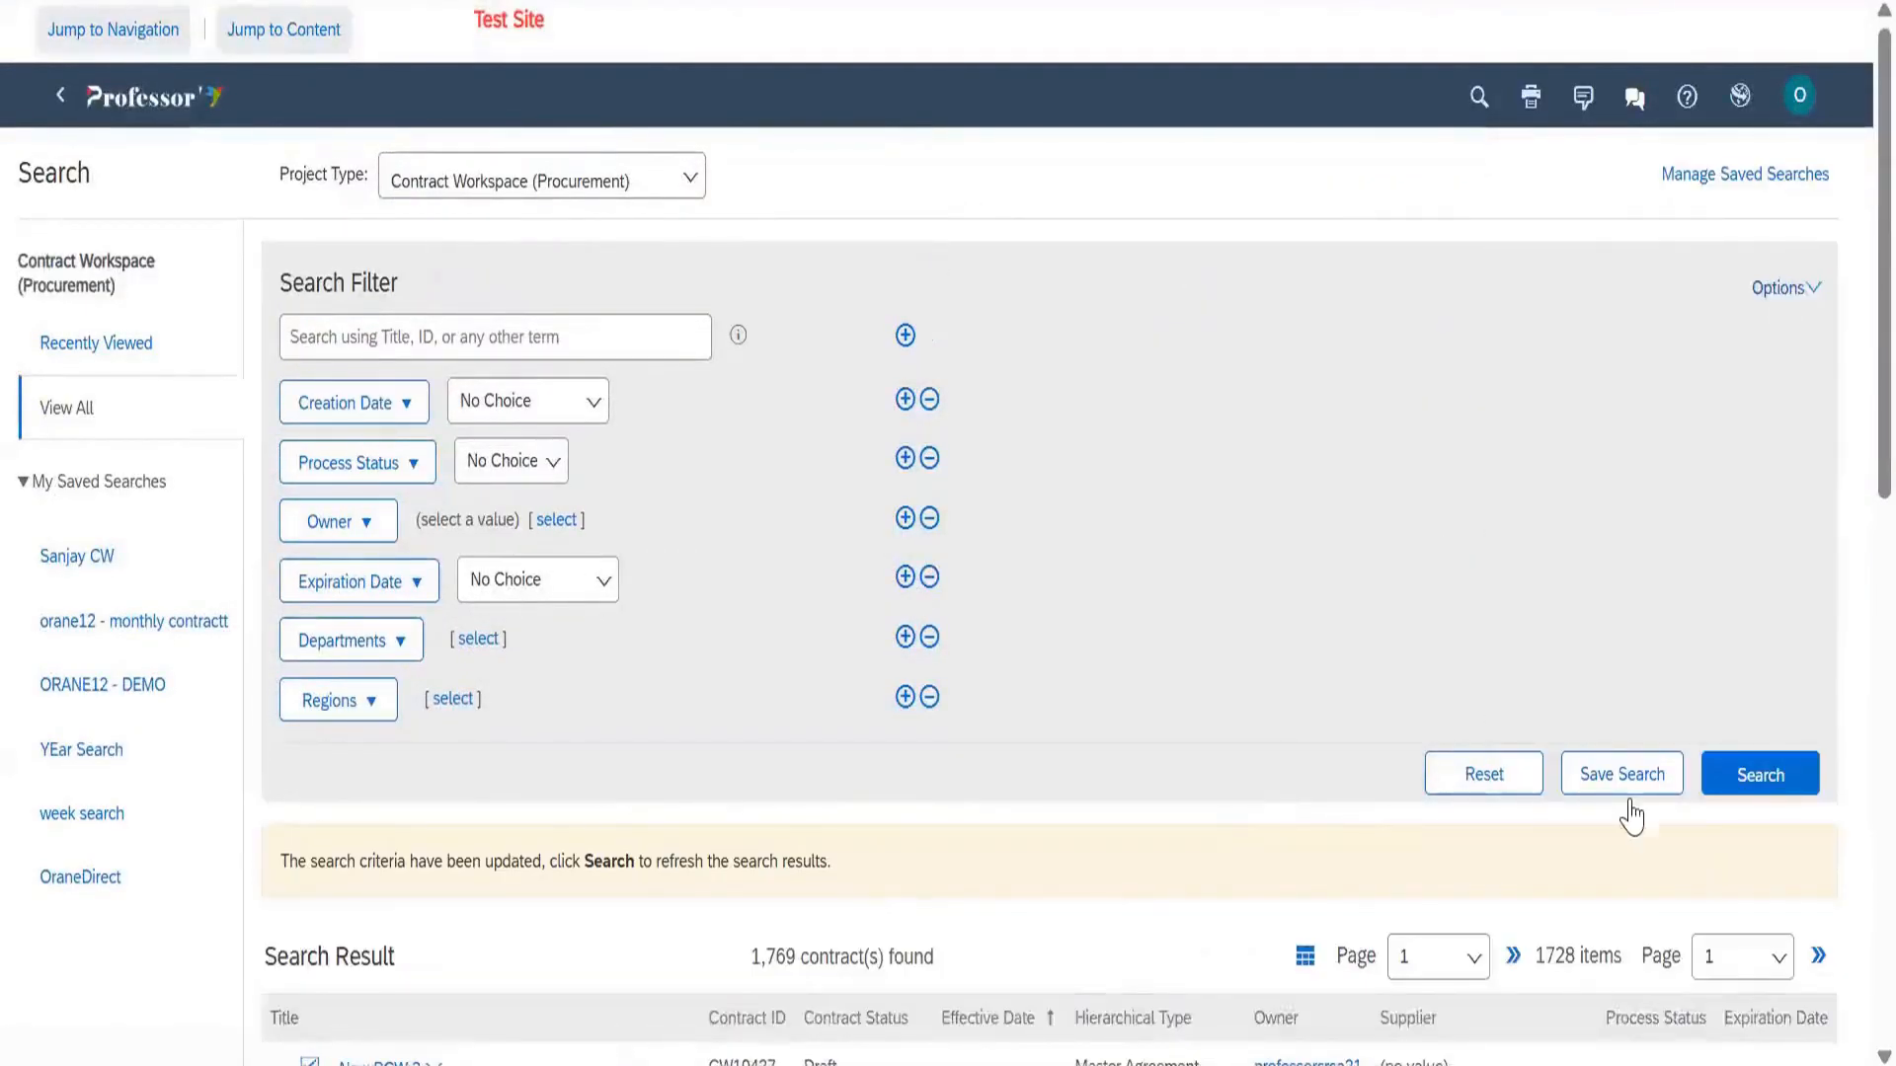
click(1759, 775)
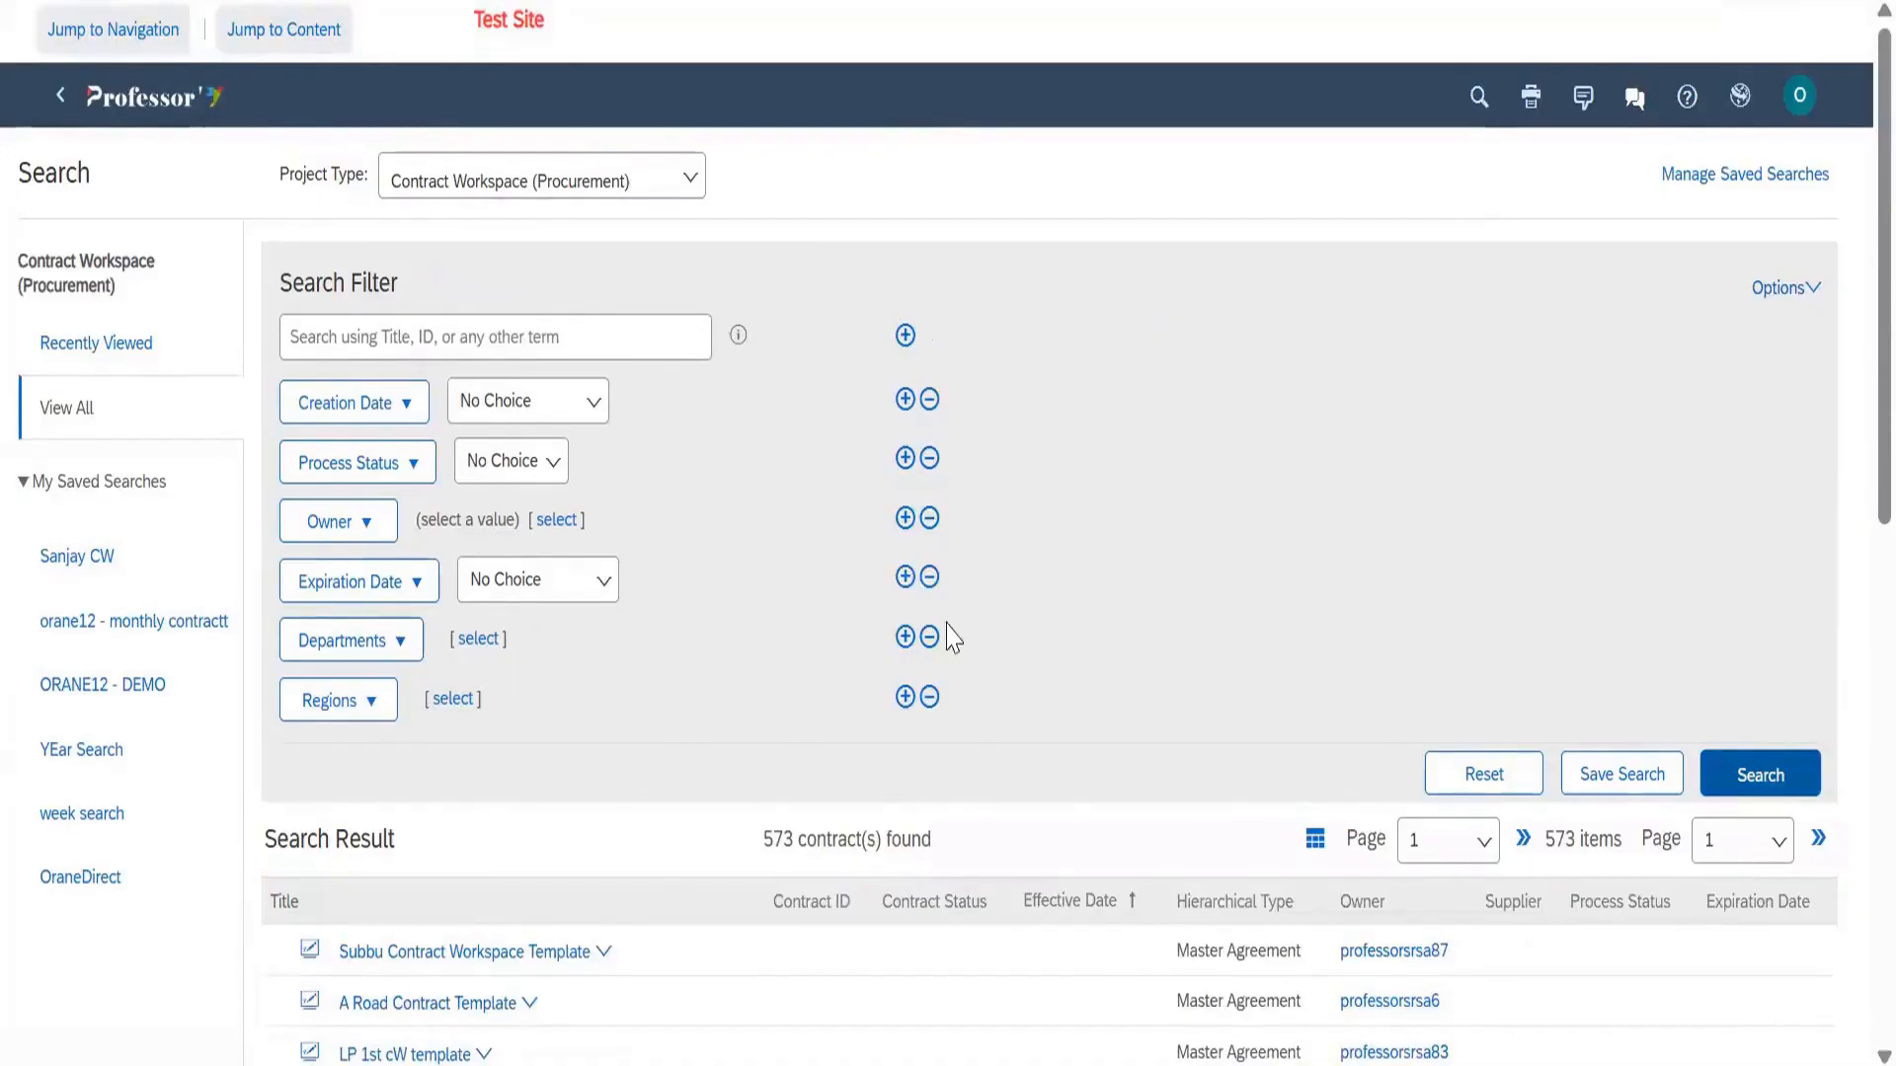
scroll(1008, 736, down, 5)
scroll(987, 790, up, 5)
scroll(1312, 542, down, 3)
scroll(1293, 542, up, 3)
scroll(1045, 533, down, 10)
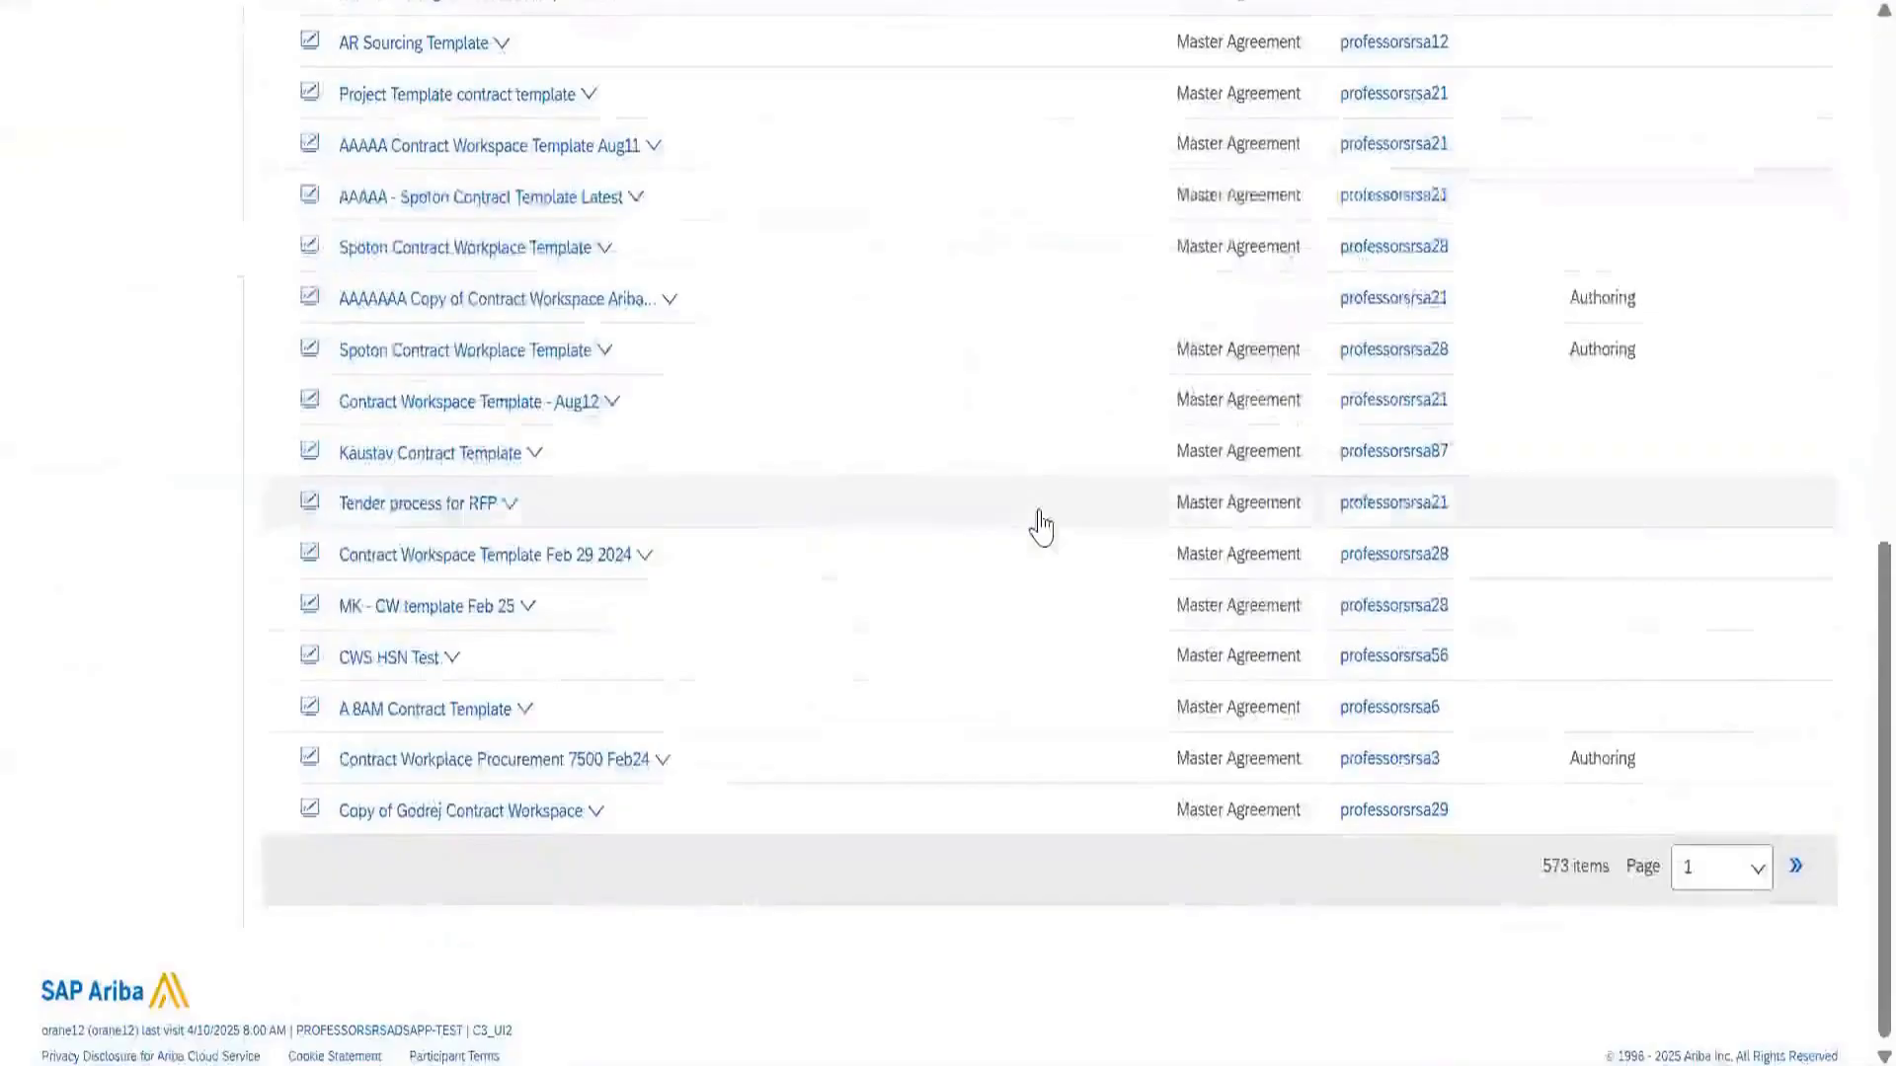
scroll(1045, 523, up, 6)
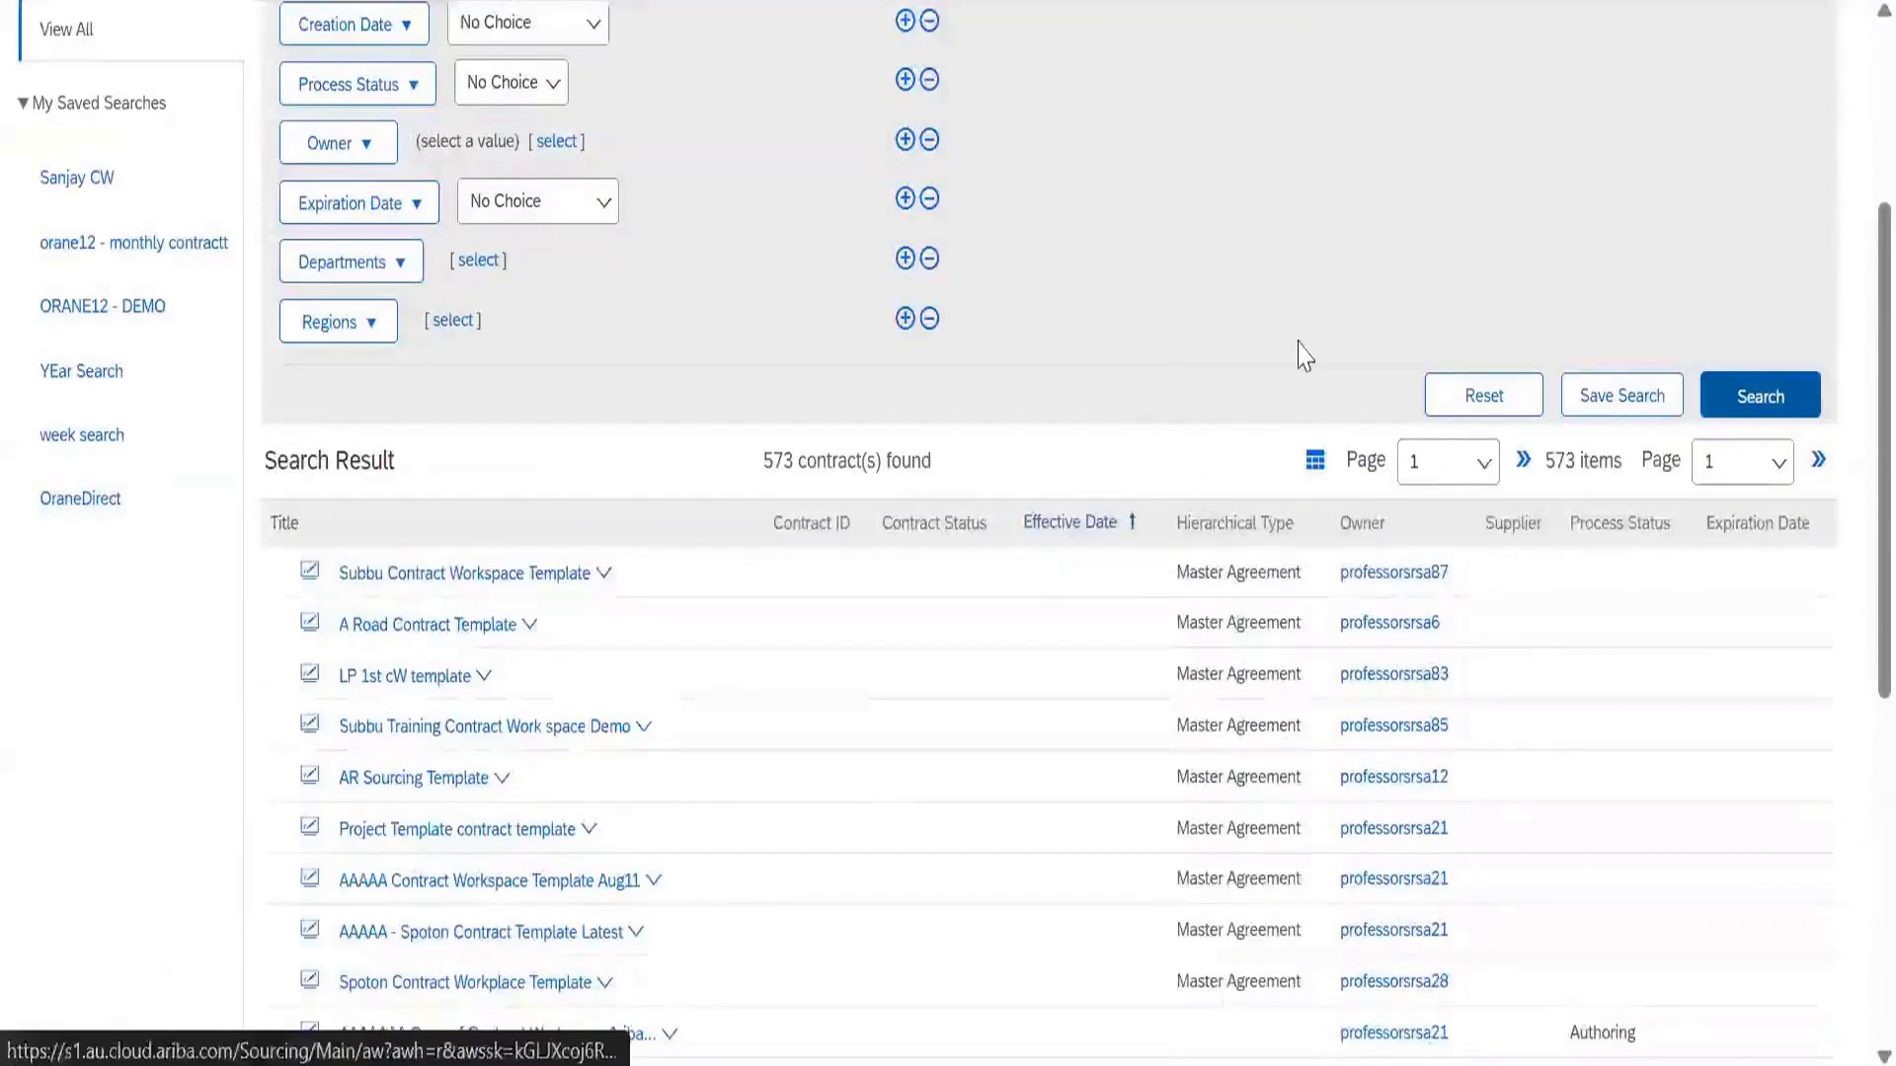
scroll(1299, 356, up, 3)
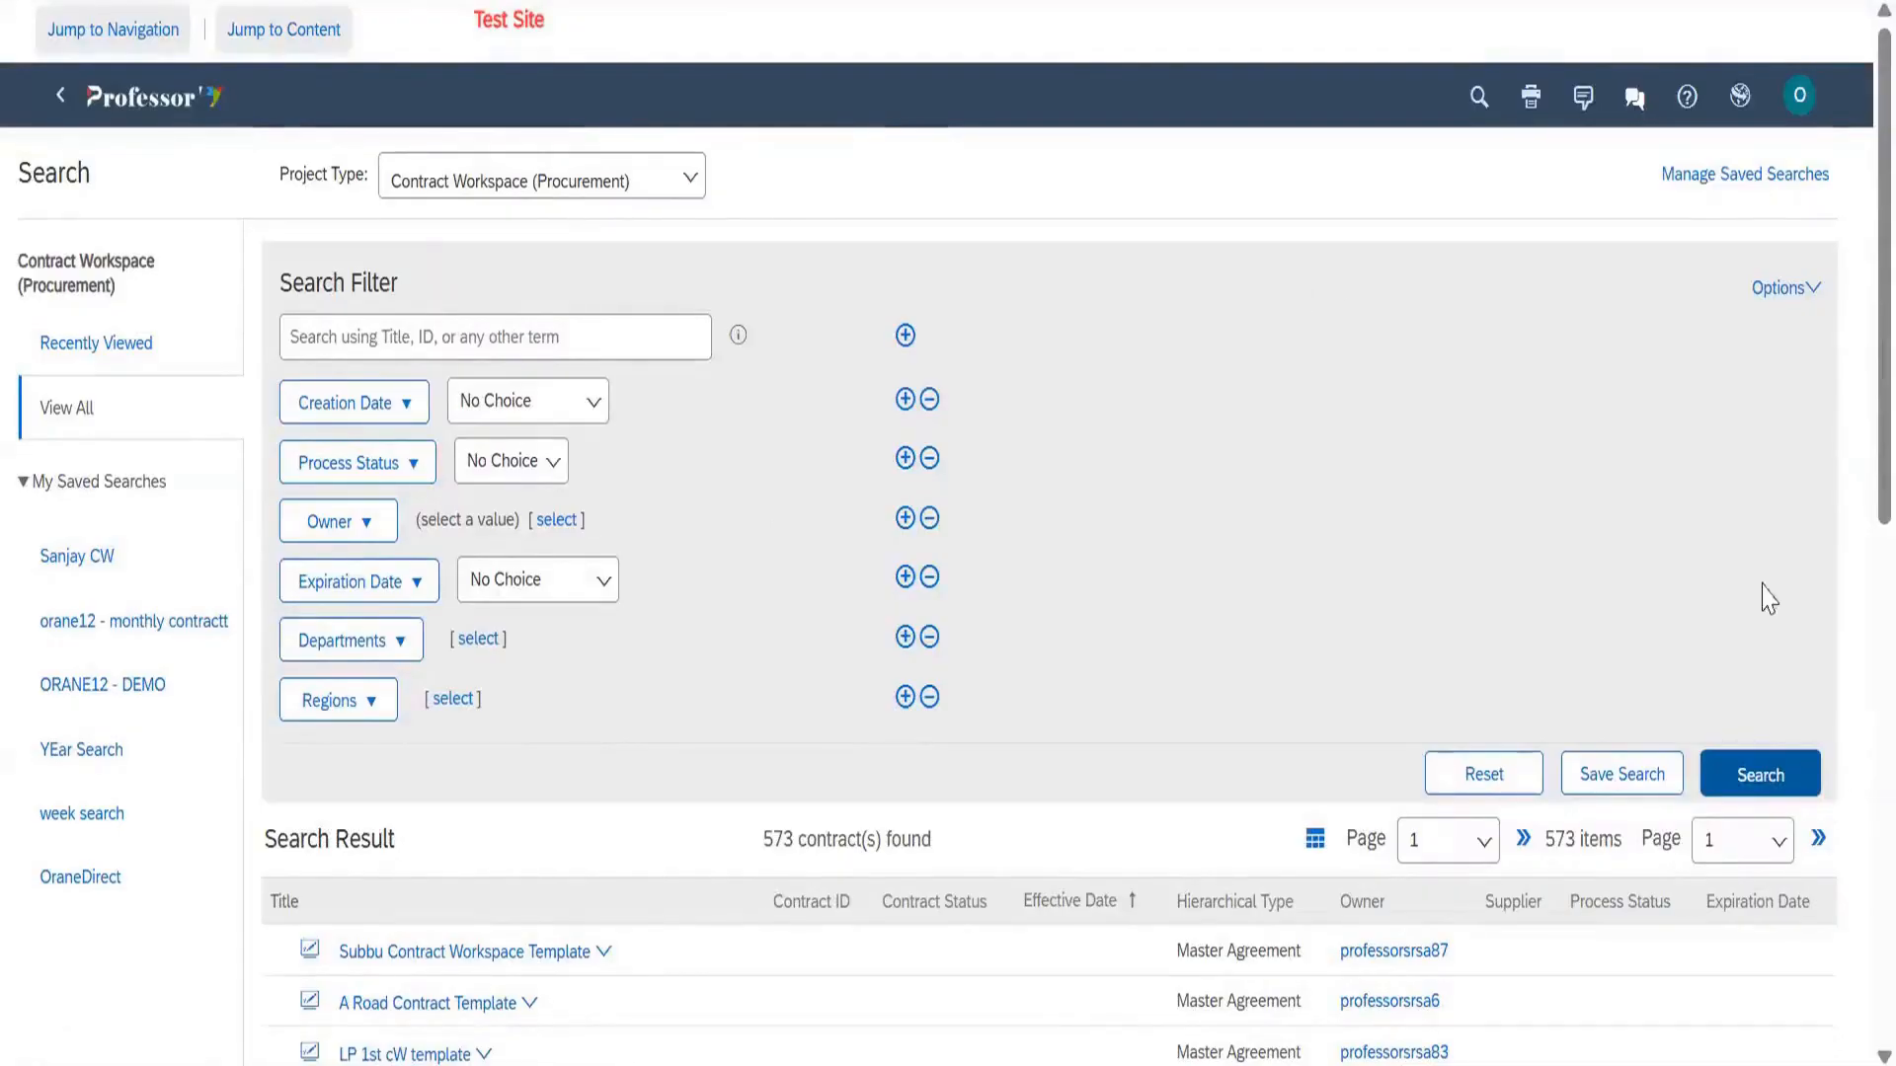
click(188, 107)
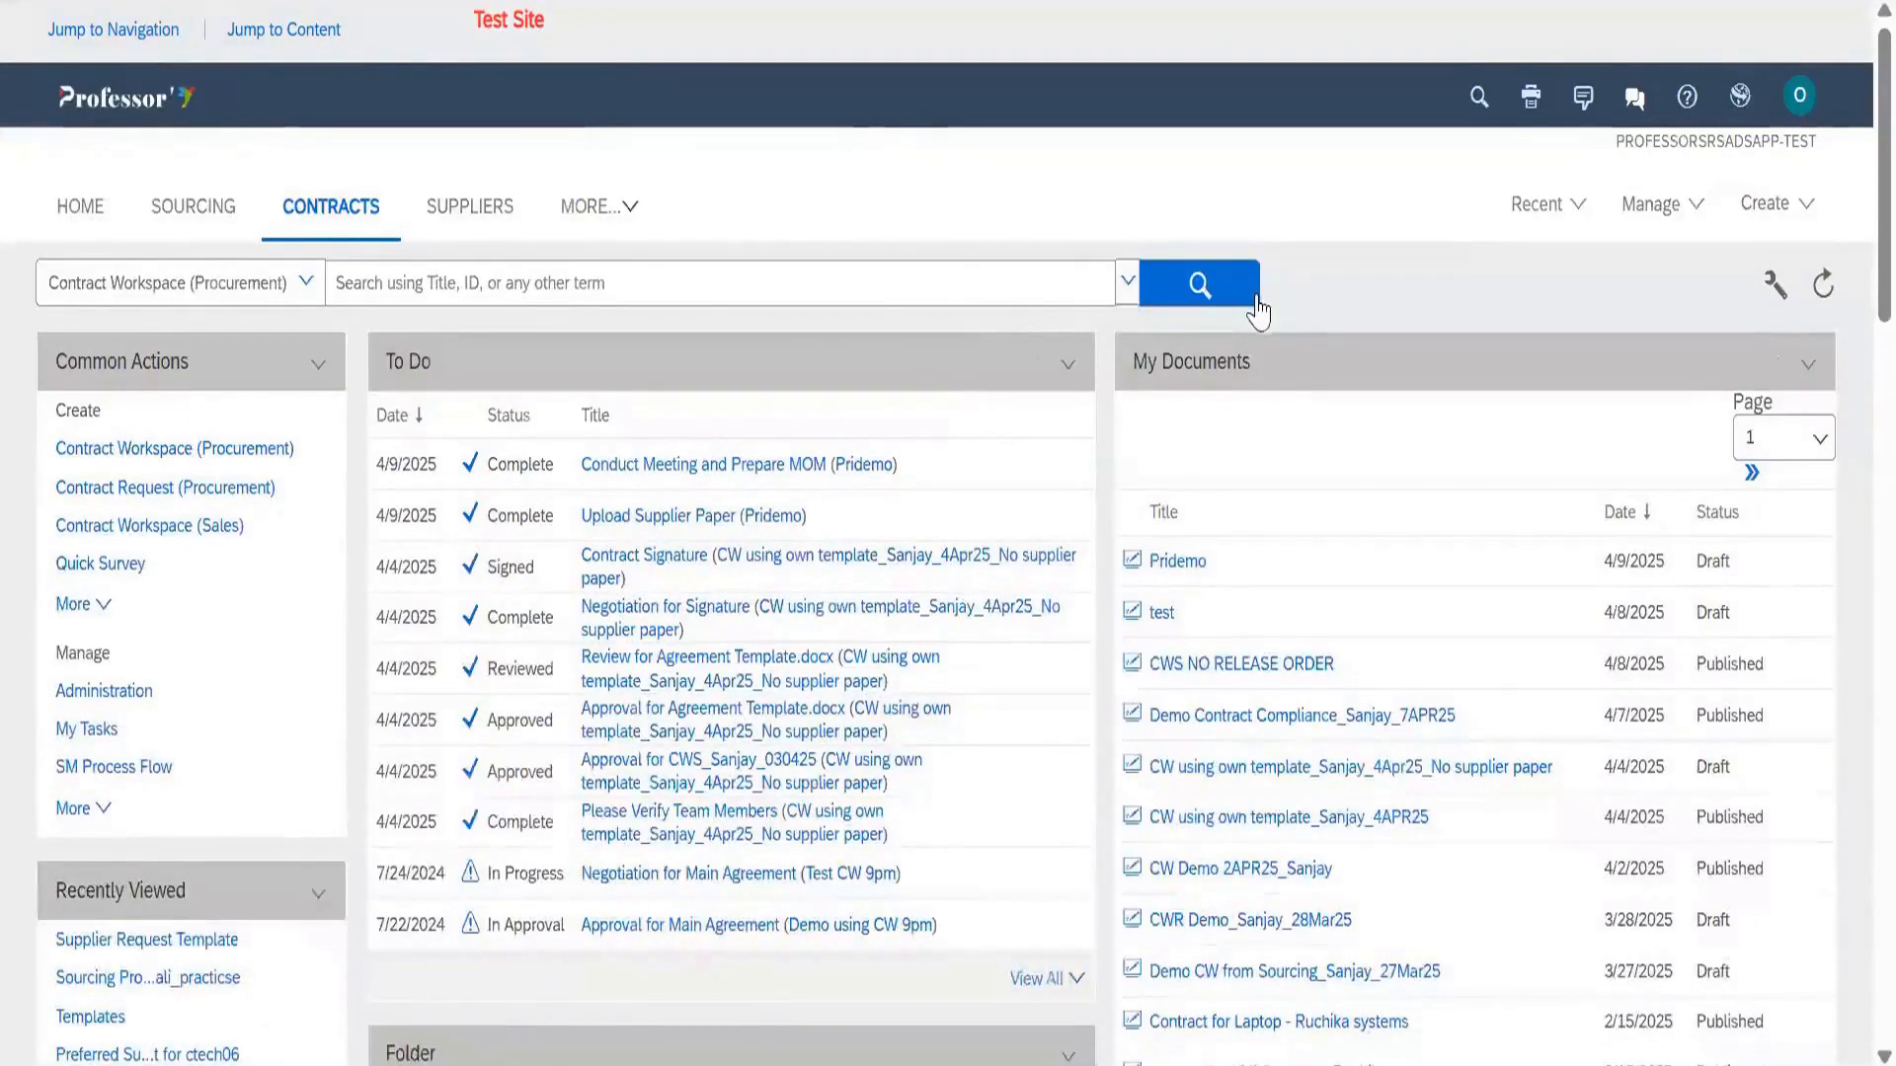
click(87, 210)
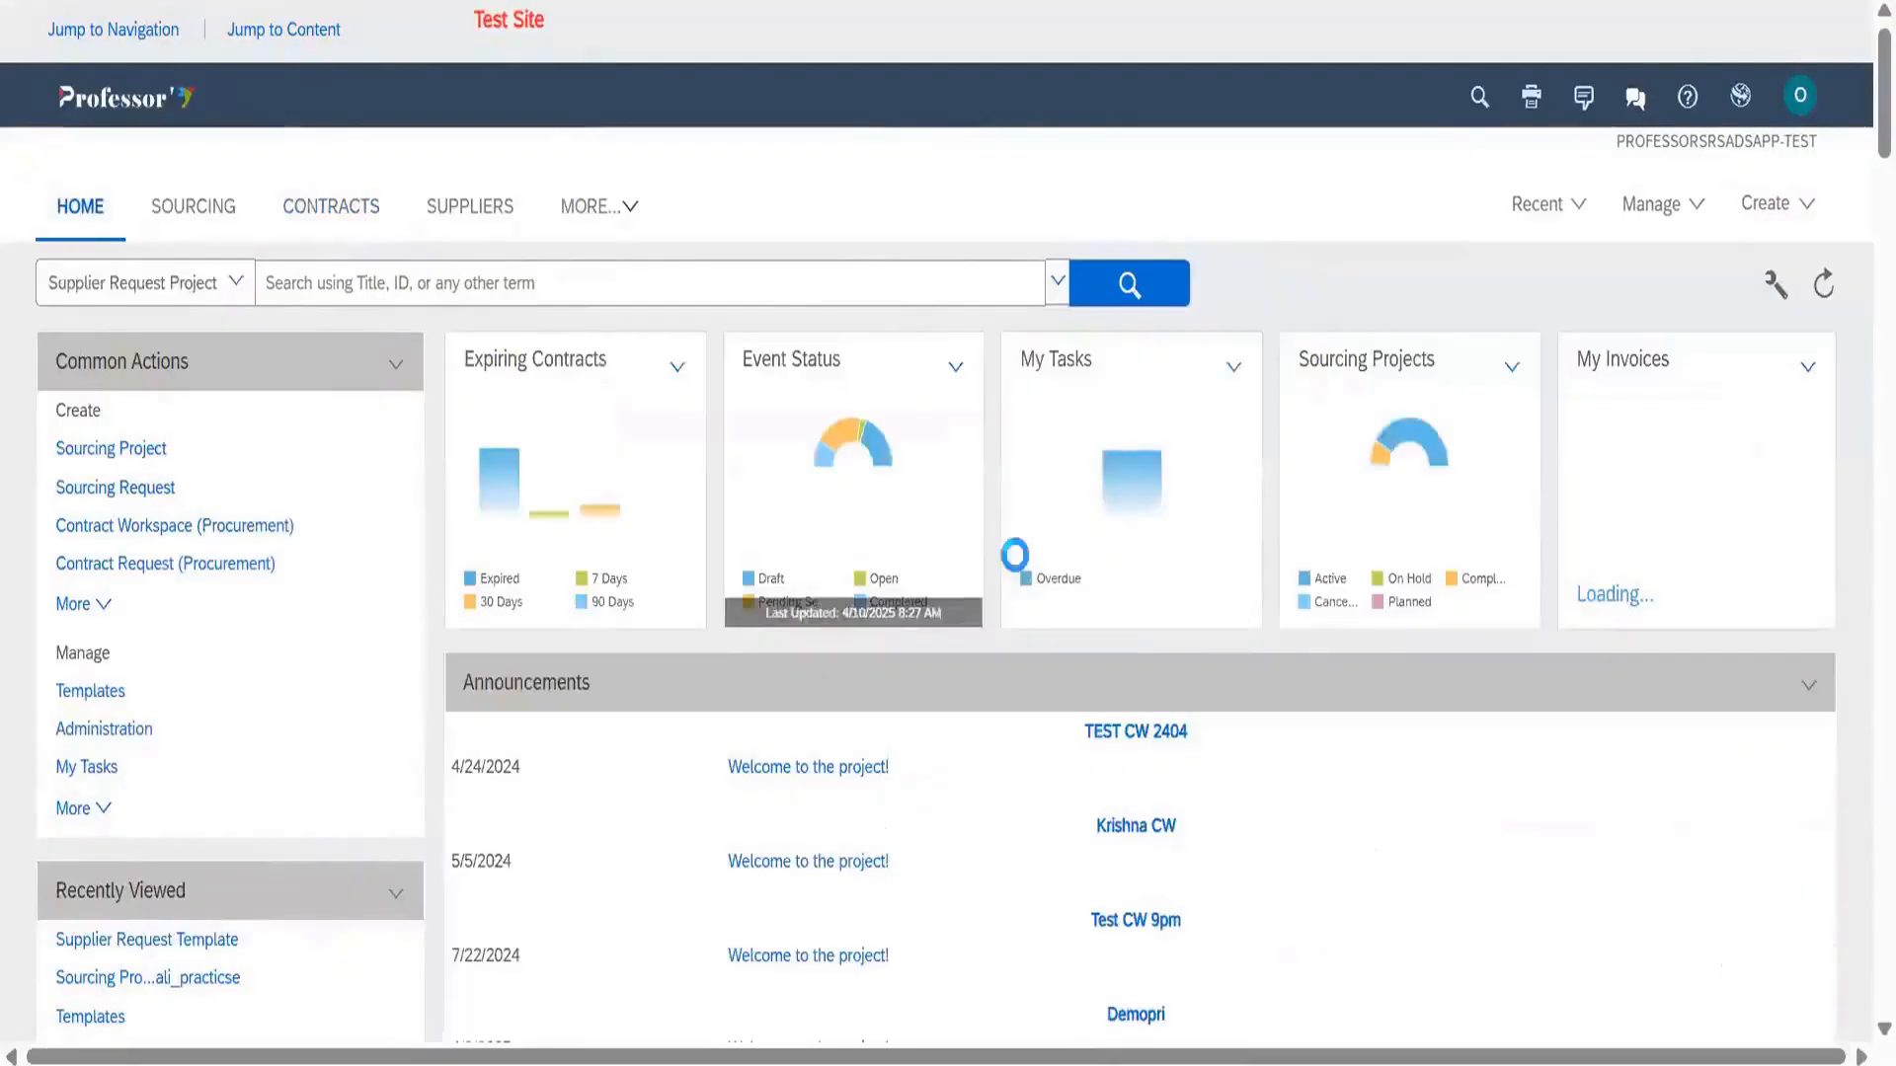
scroll(411, 457, down, 5)
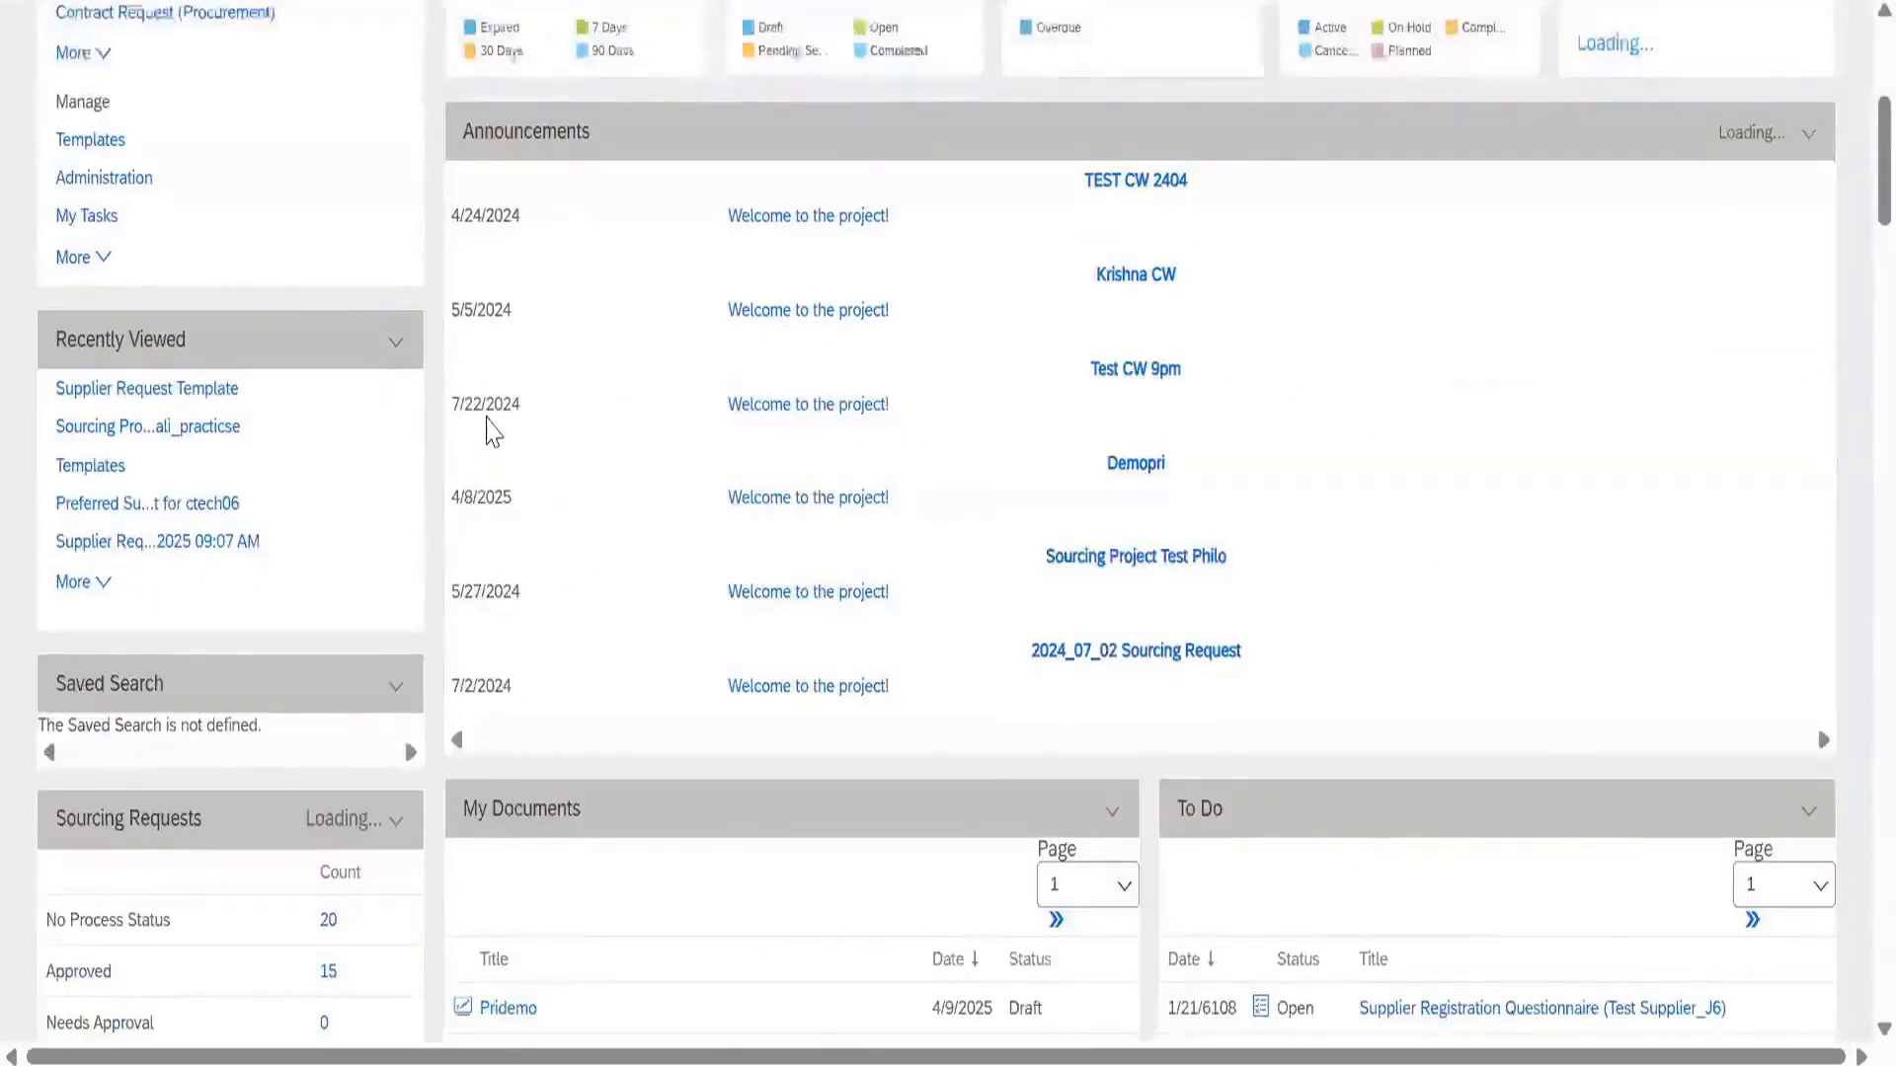
scroll(487, 426, down, 5)
scroll(212, 247, up, 10)
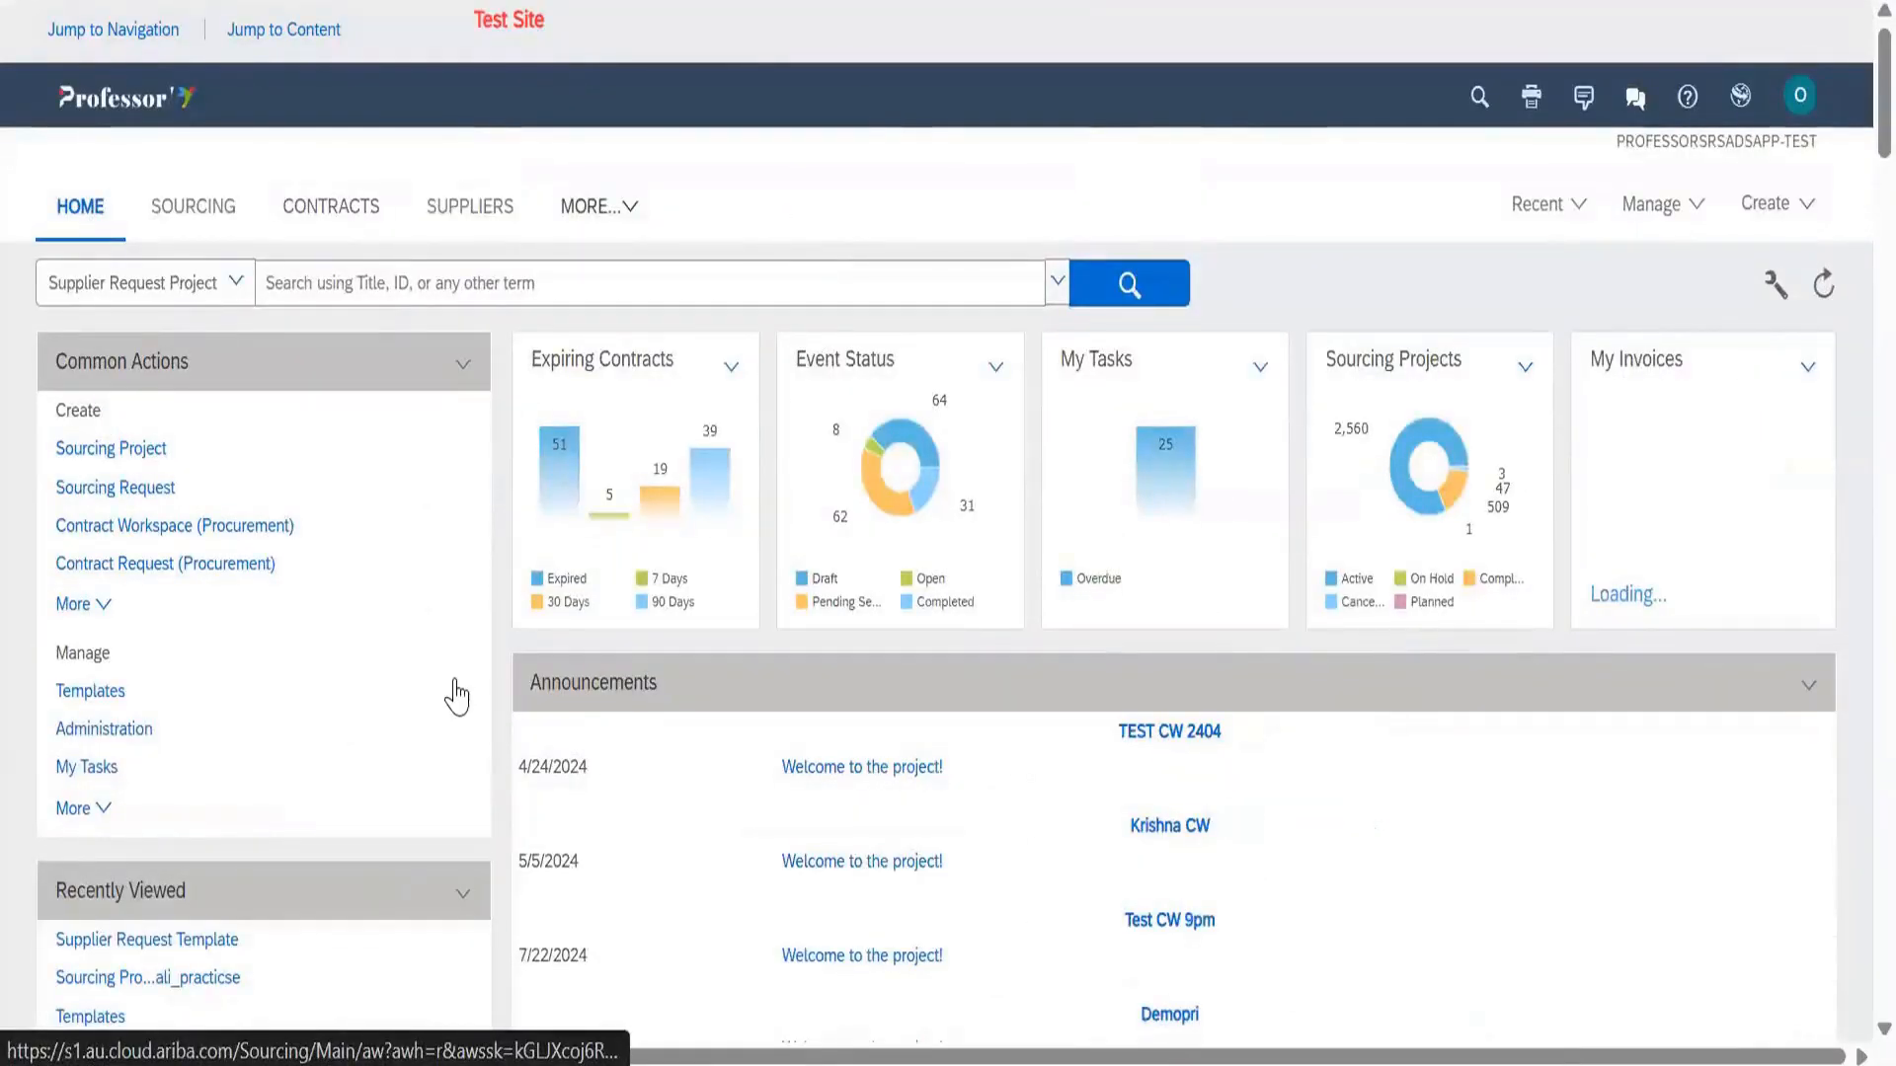
scroll(456, 698, down, 10)
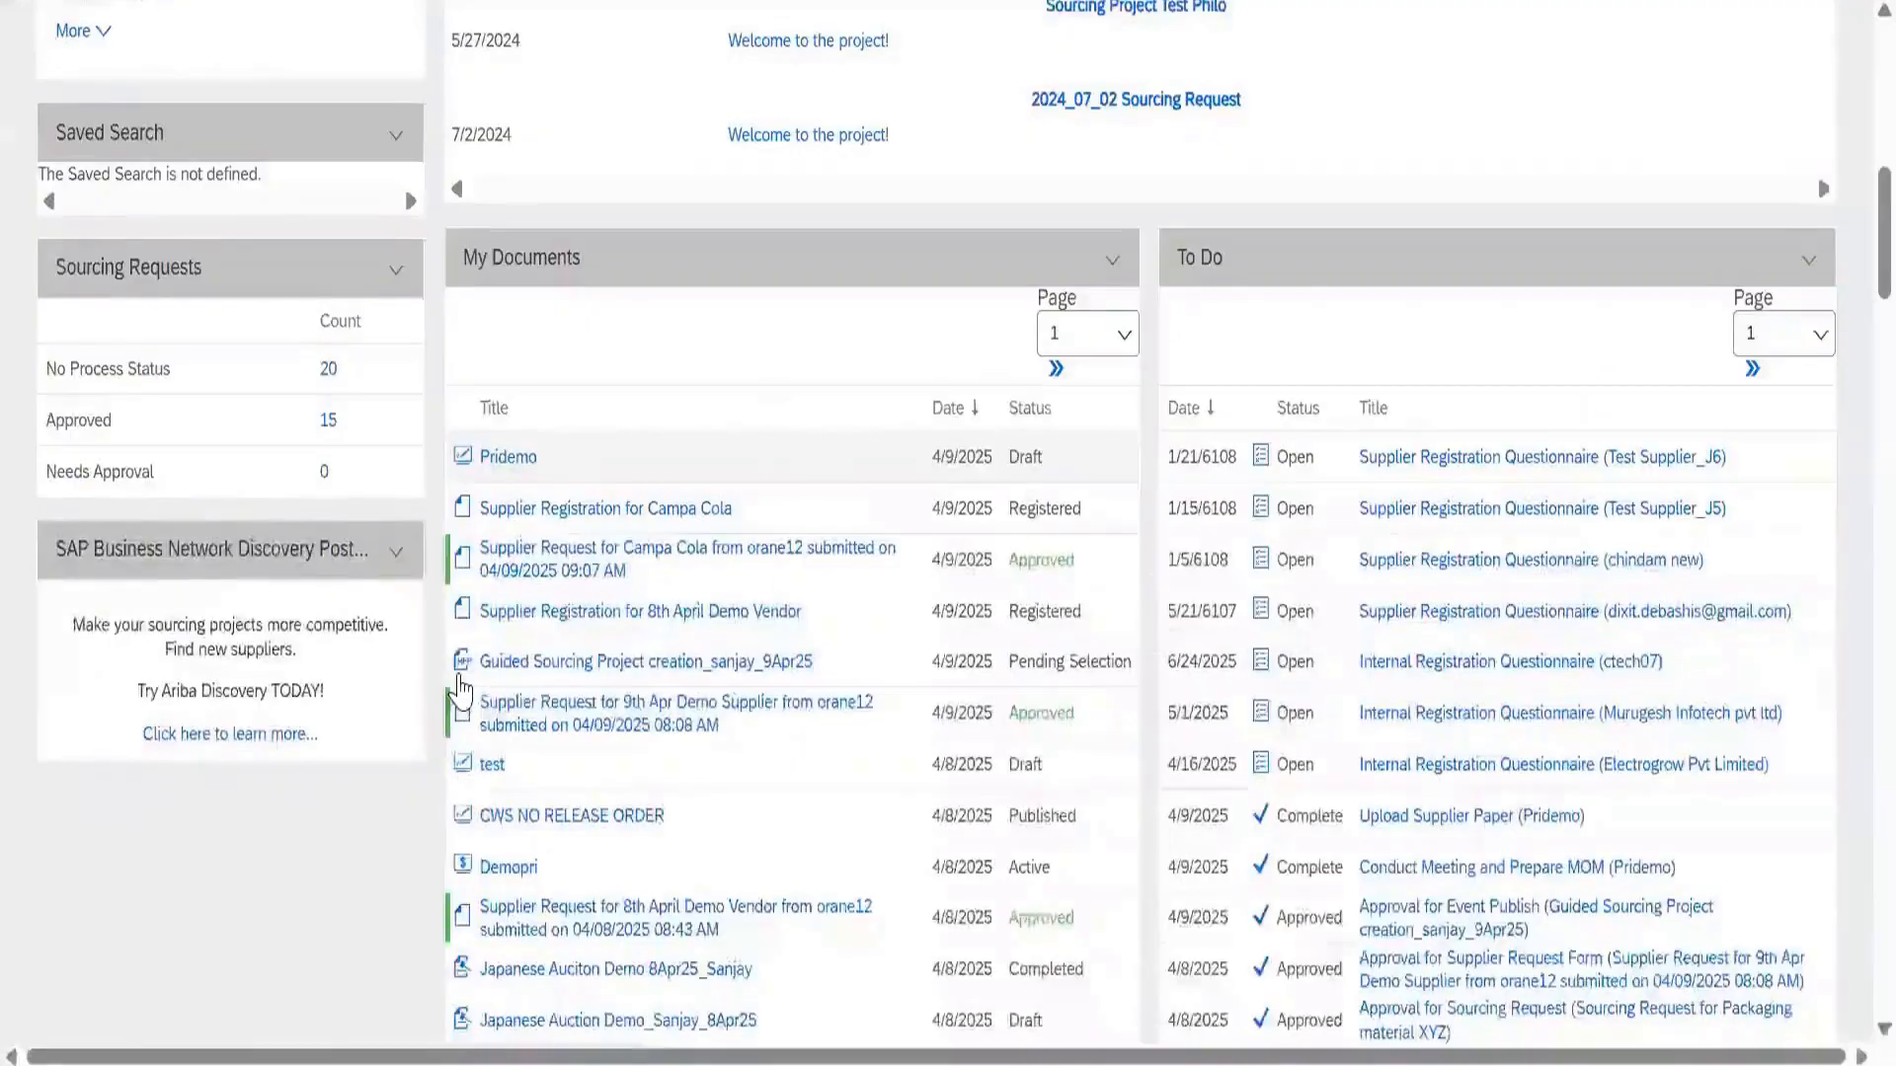
scroll(462, 689, down, 5)
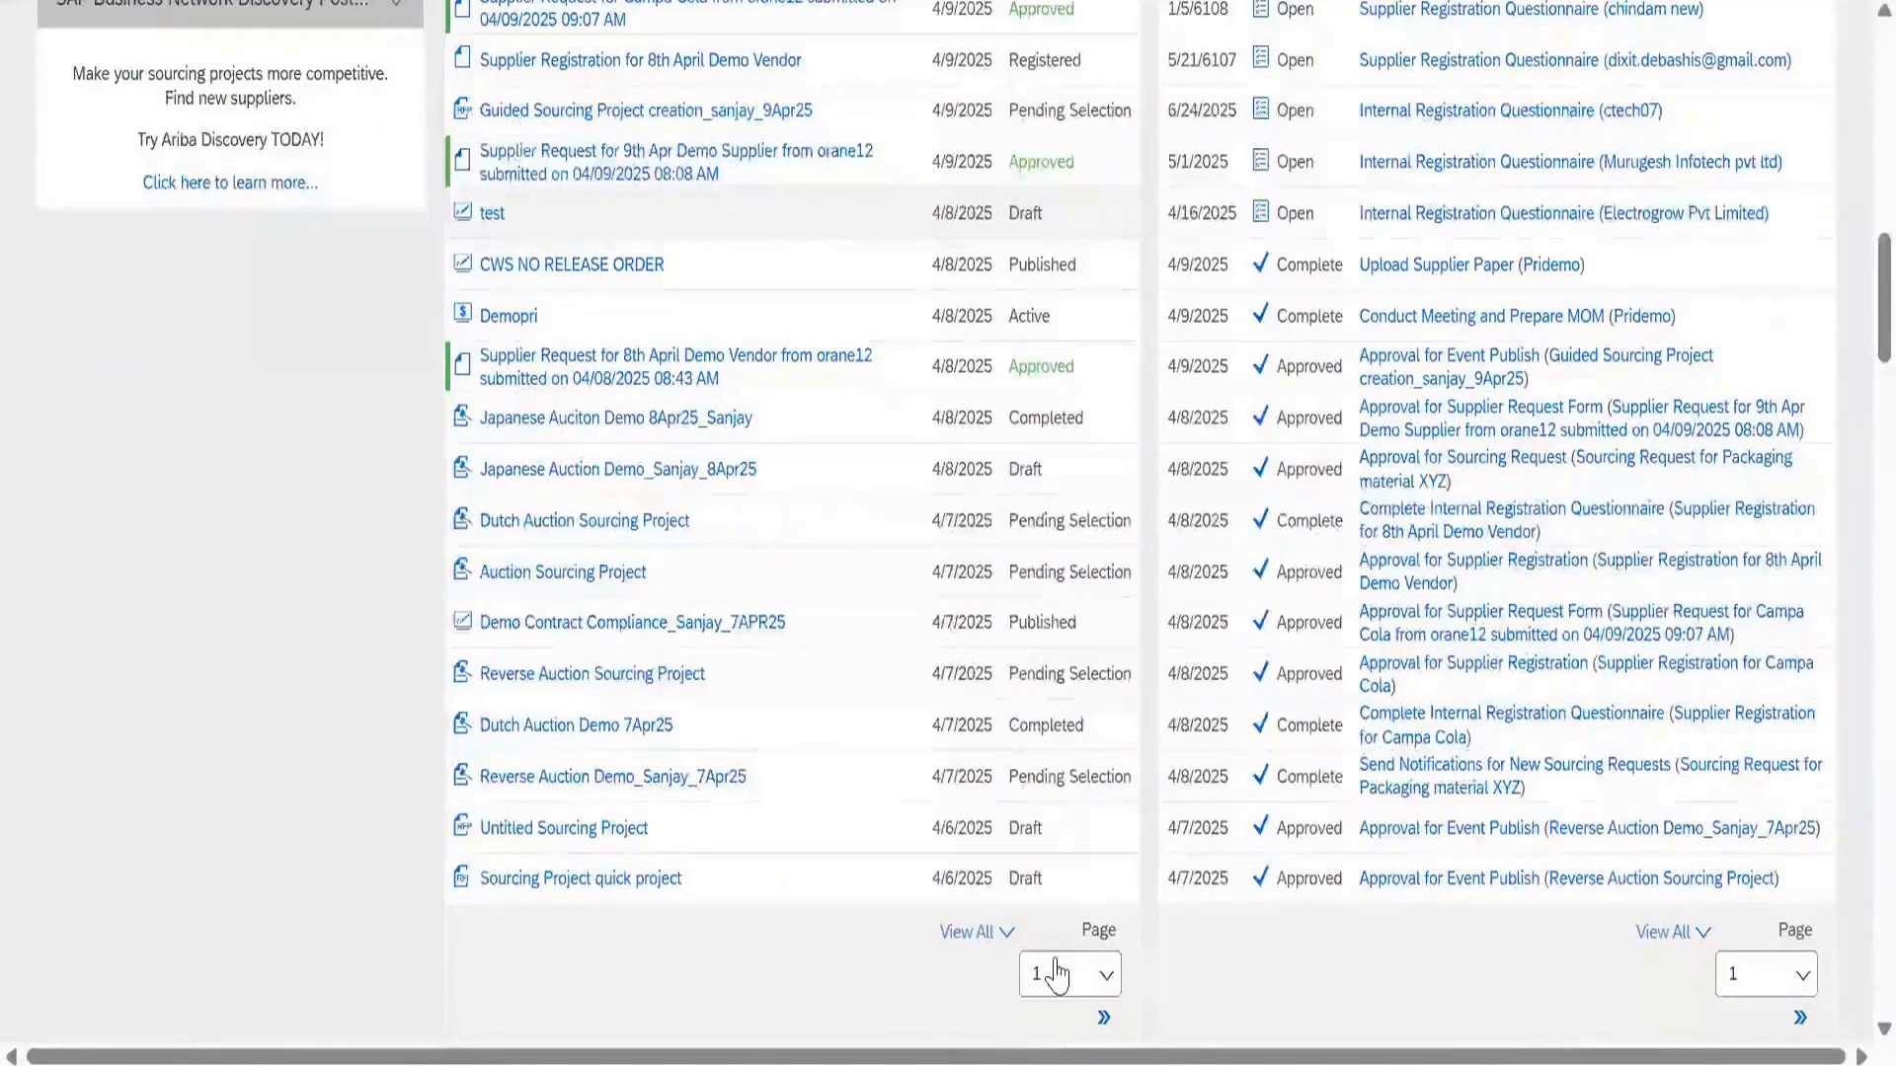
click(1006, 932)
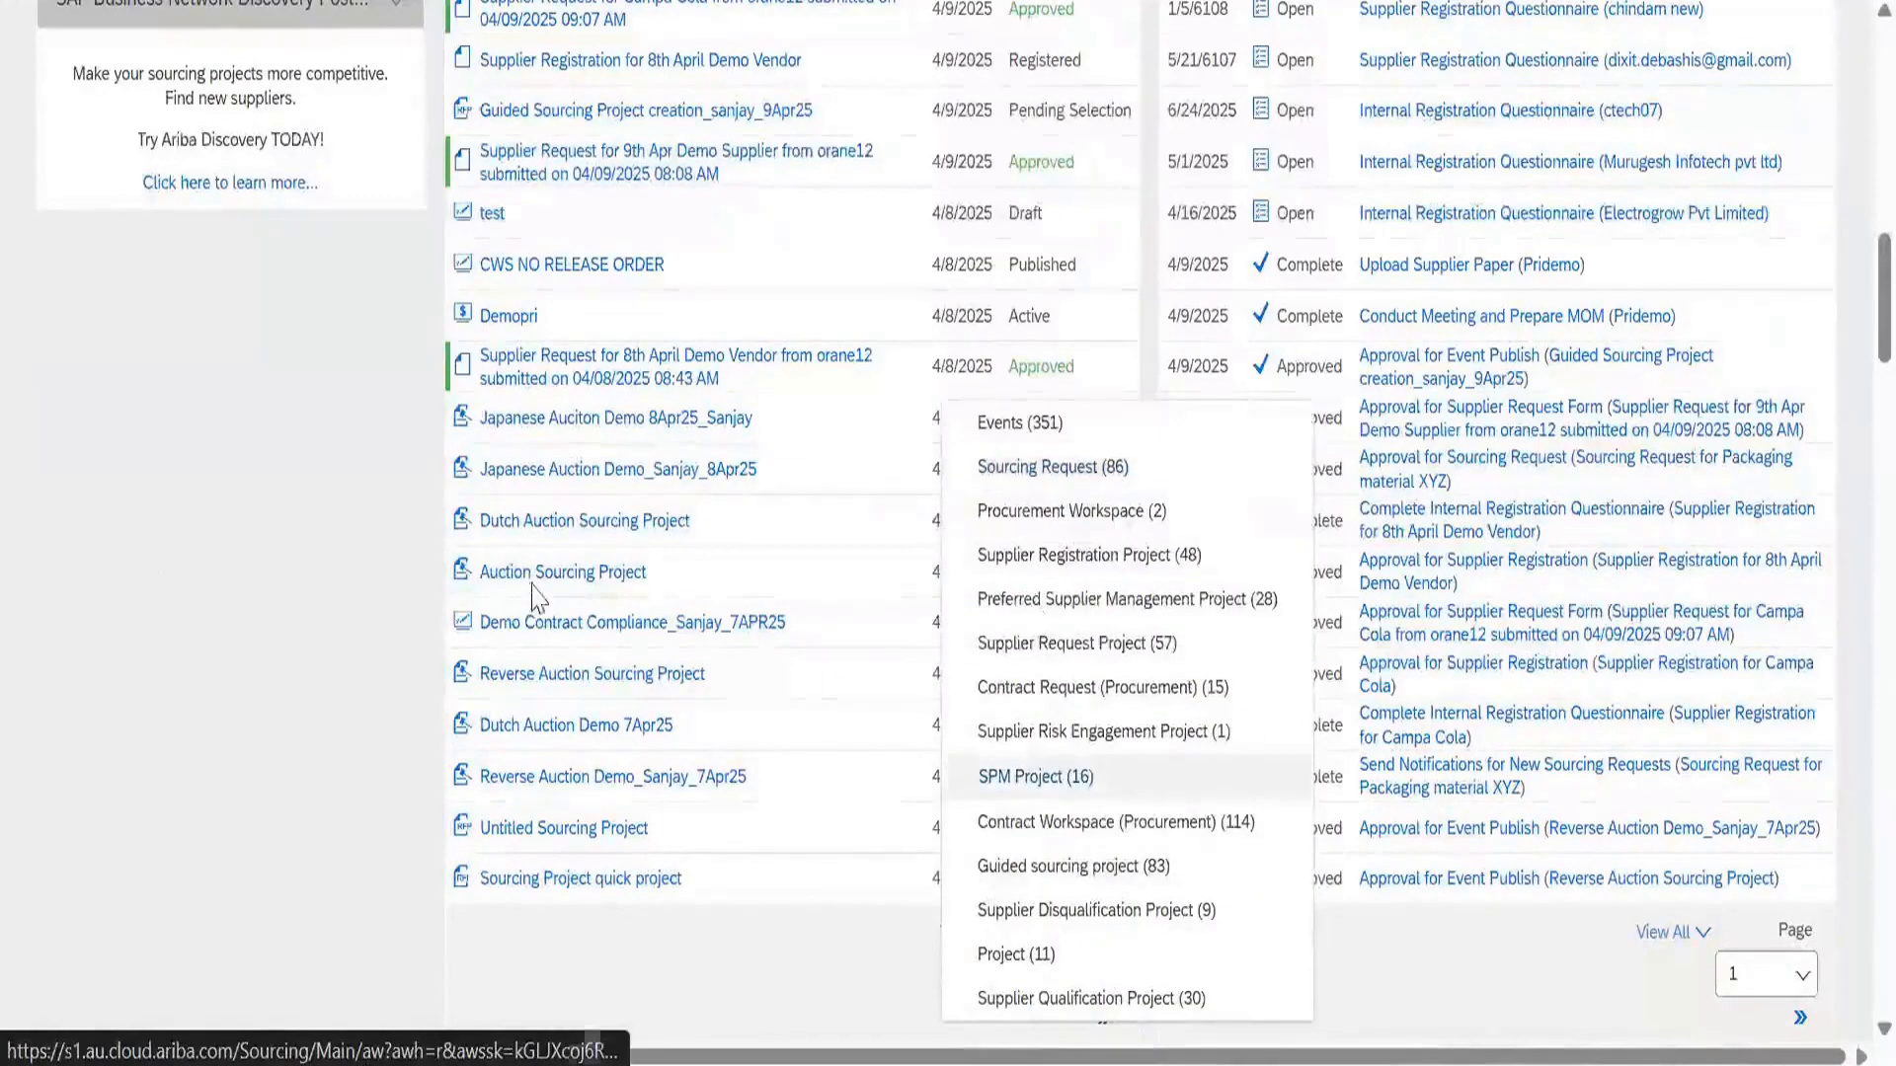
click(486, 642)
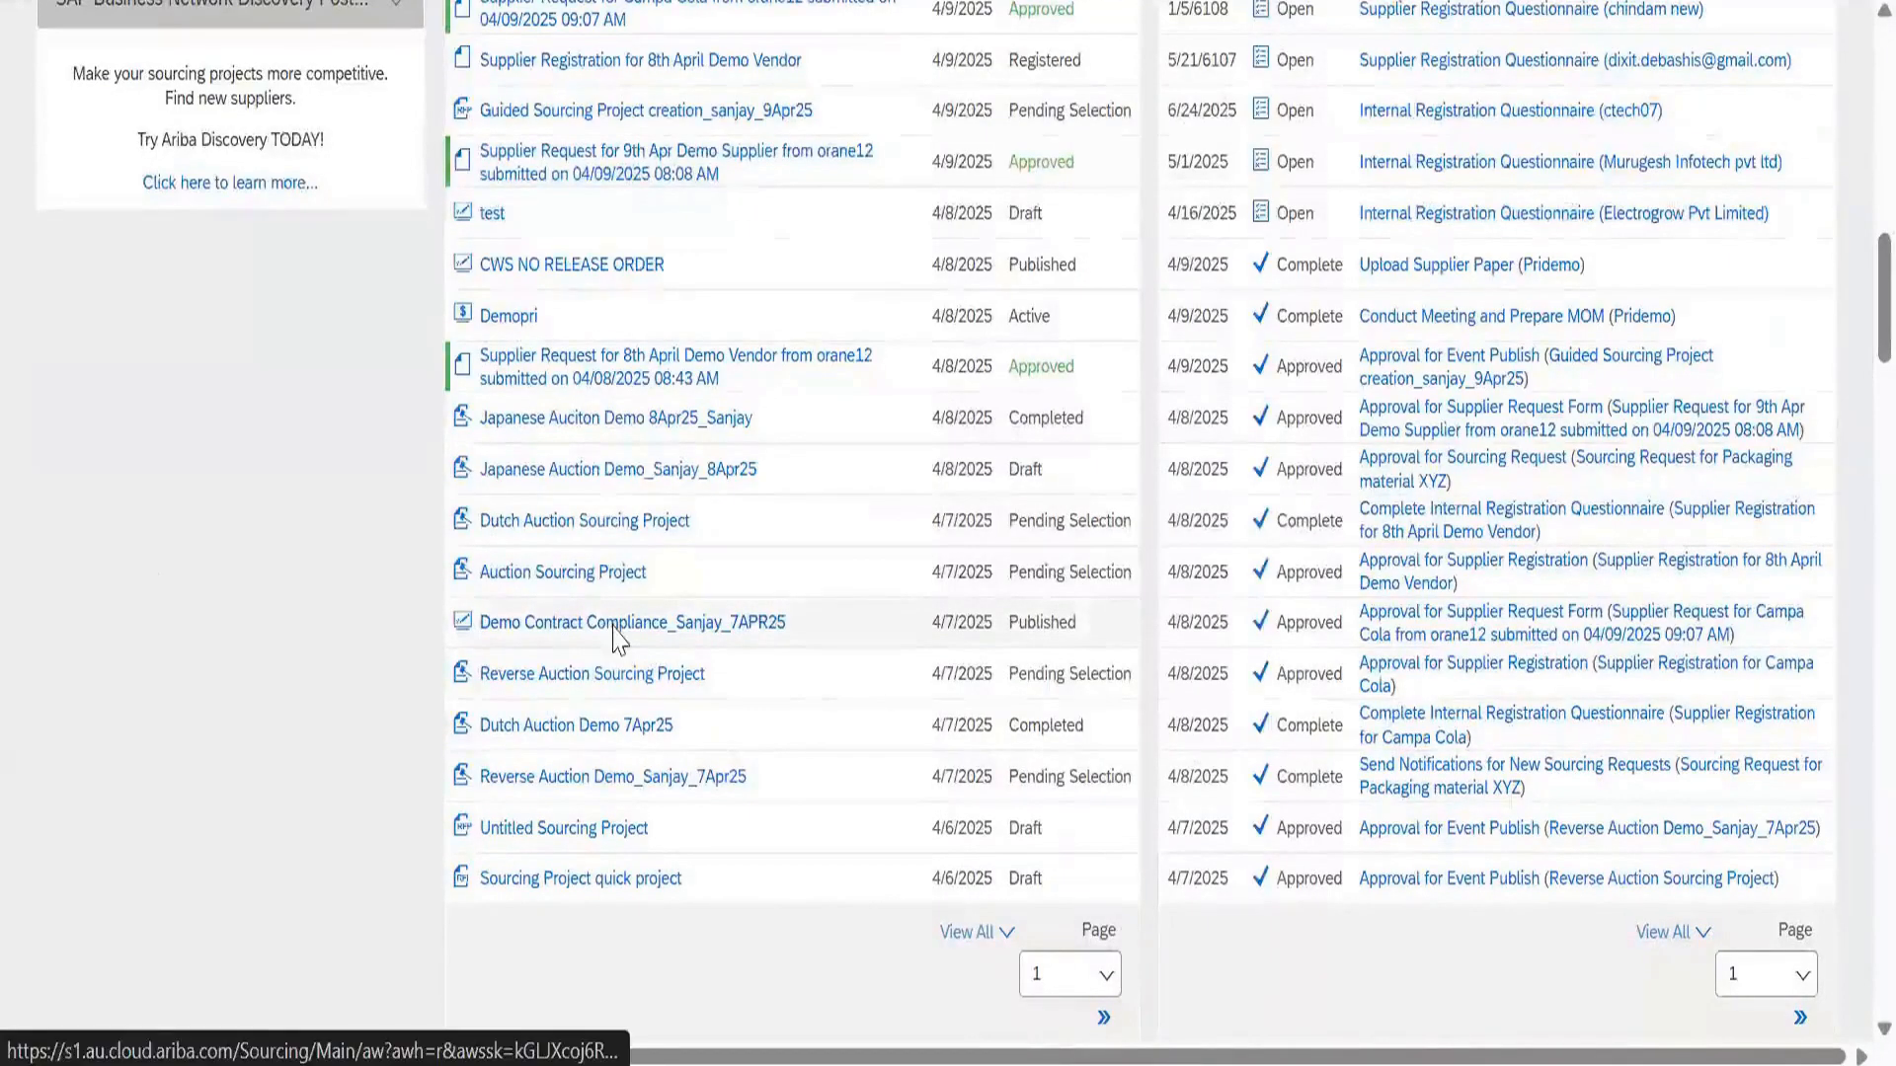
Open Demo Contract Compliance_Sanjay_7APR25 and review its Contract Attributes, supplier and Contract Amount
click(612, 624)
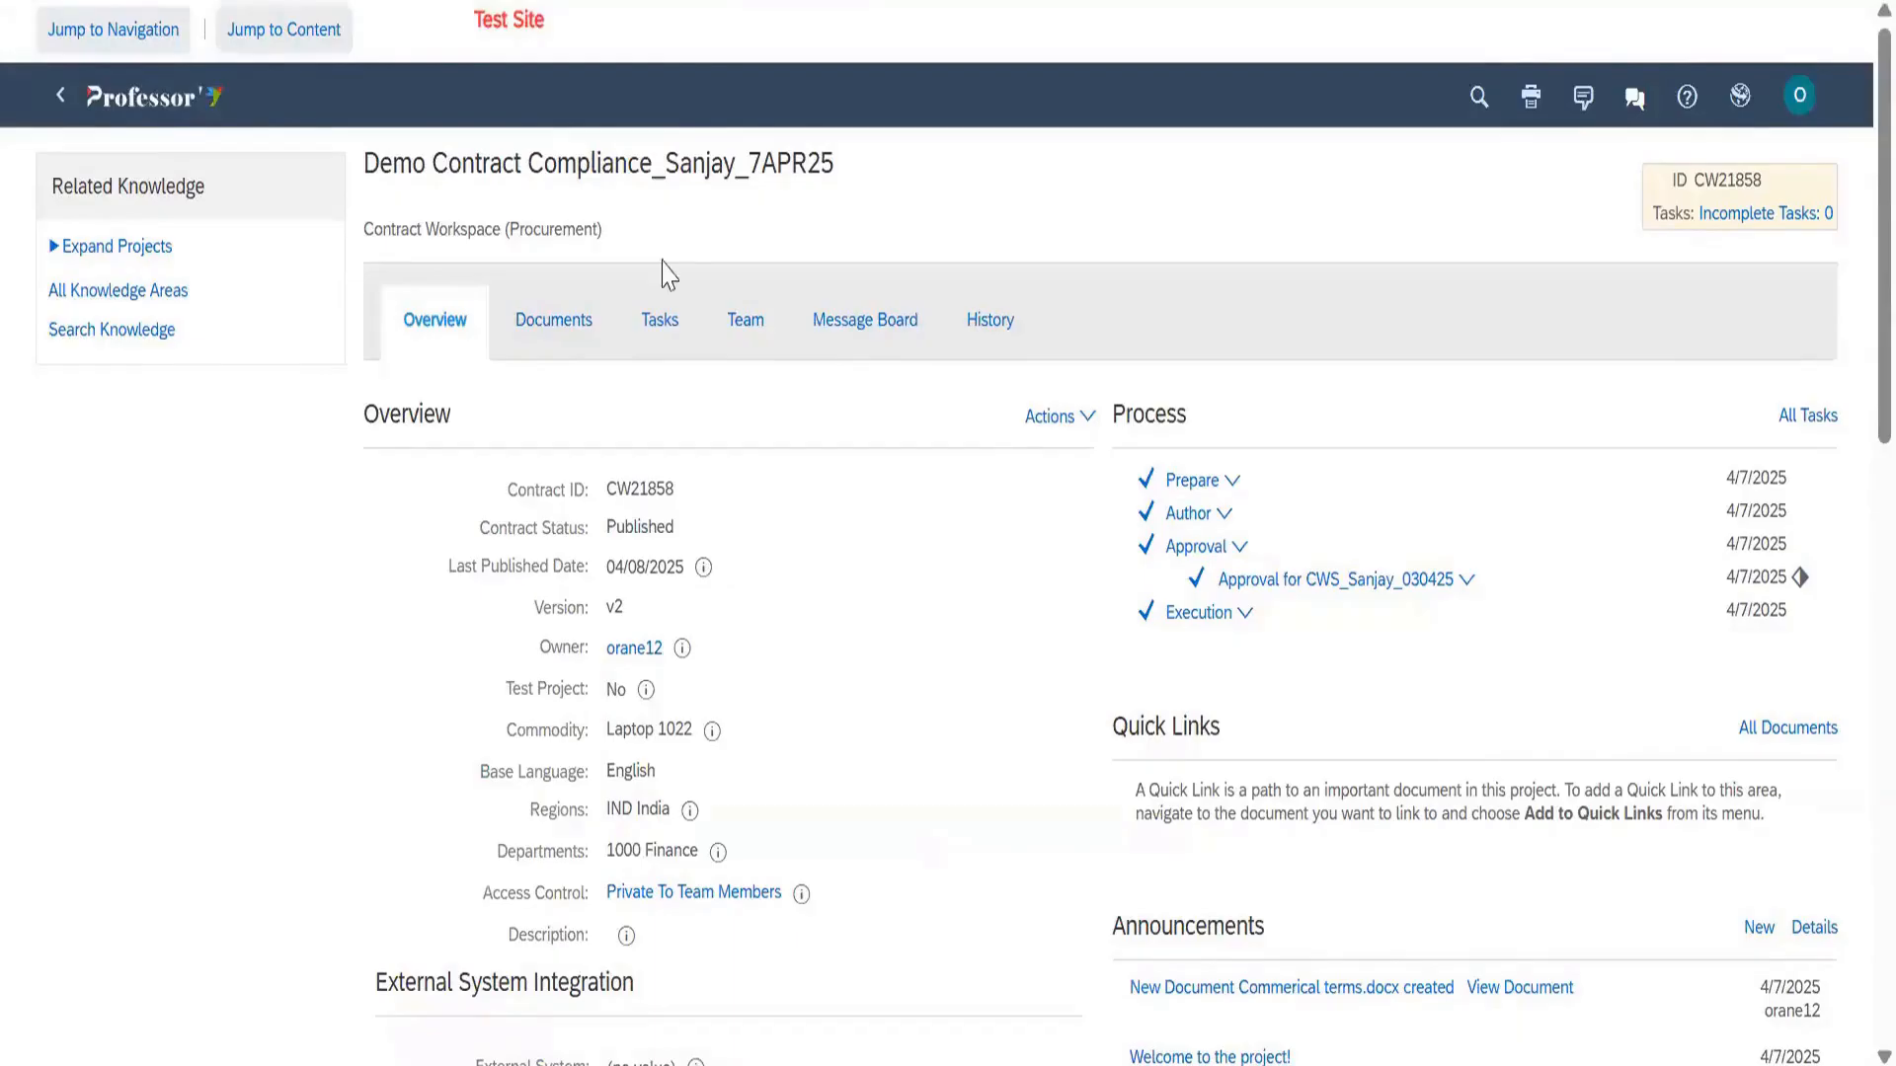
drag(761, 162, 807, 162)
drag(542, 435, 361, 435)
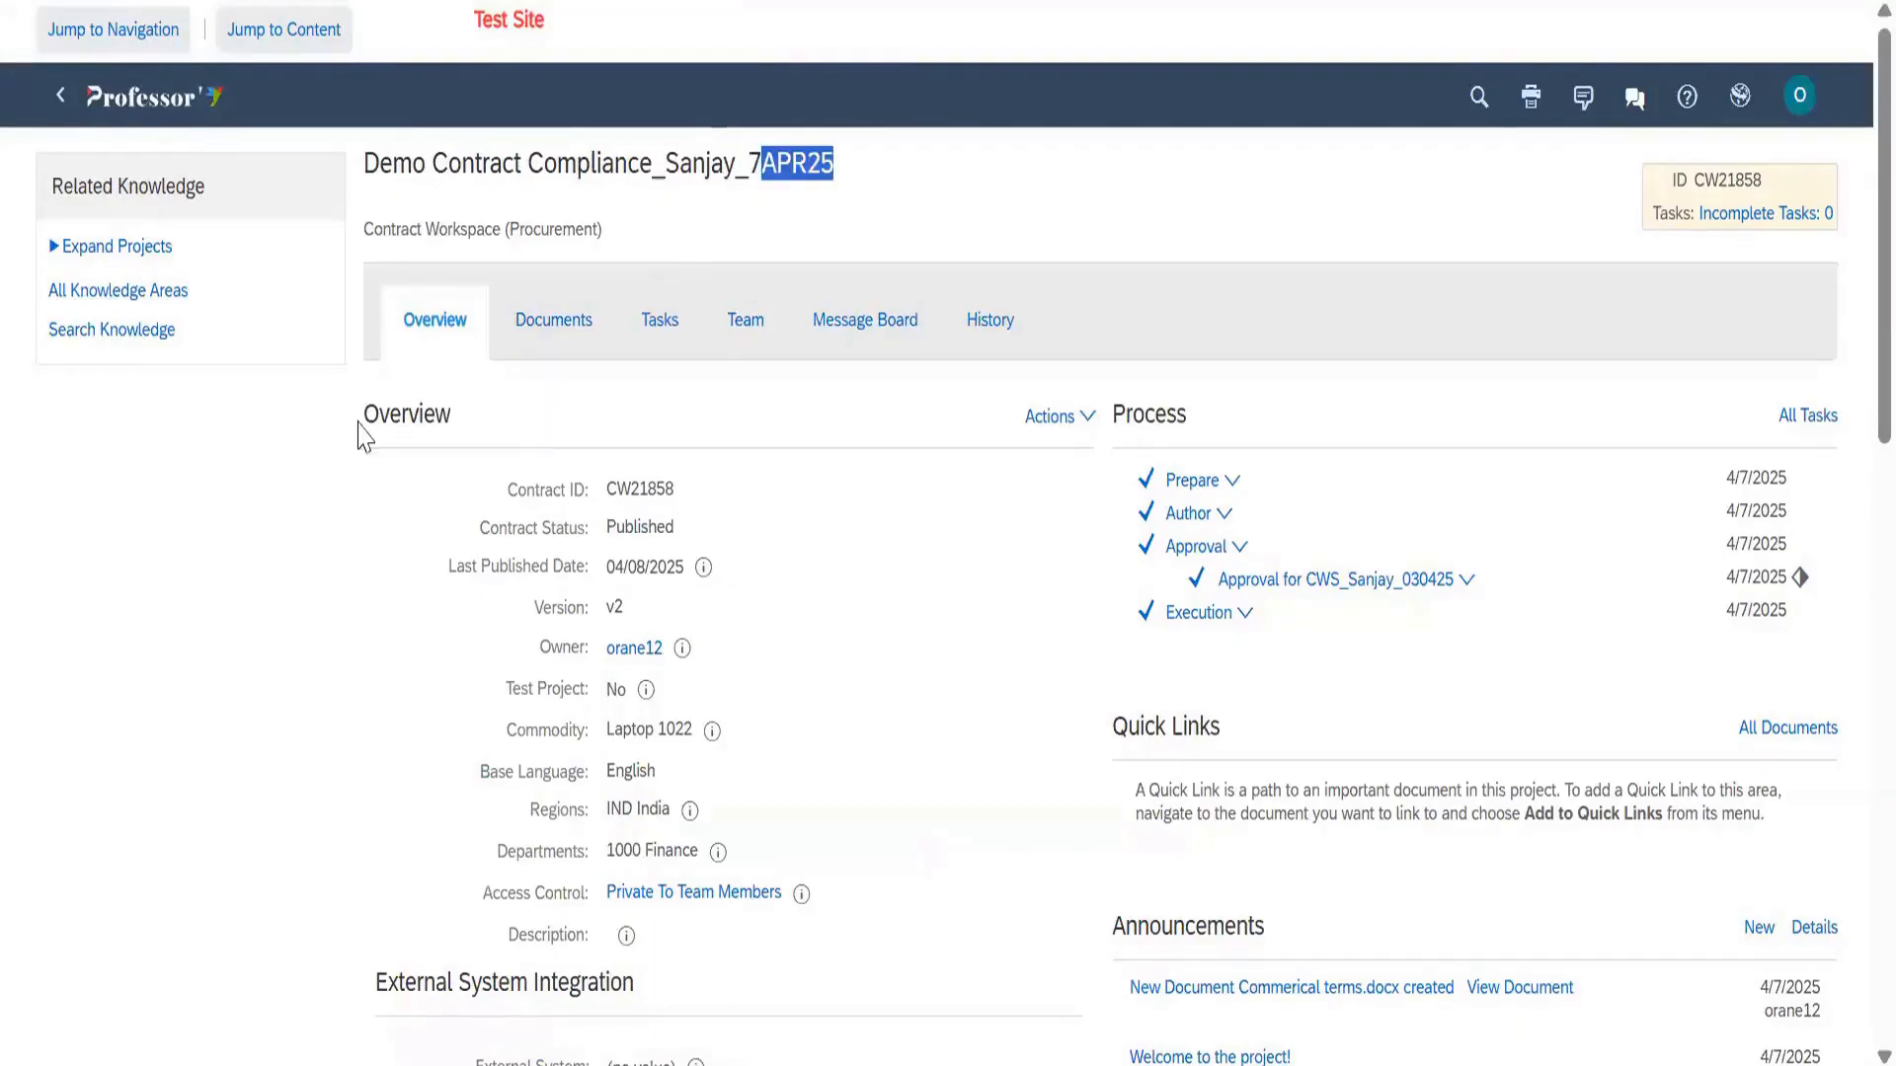
double_click(464, 430)
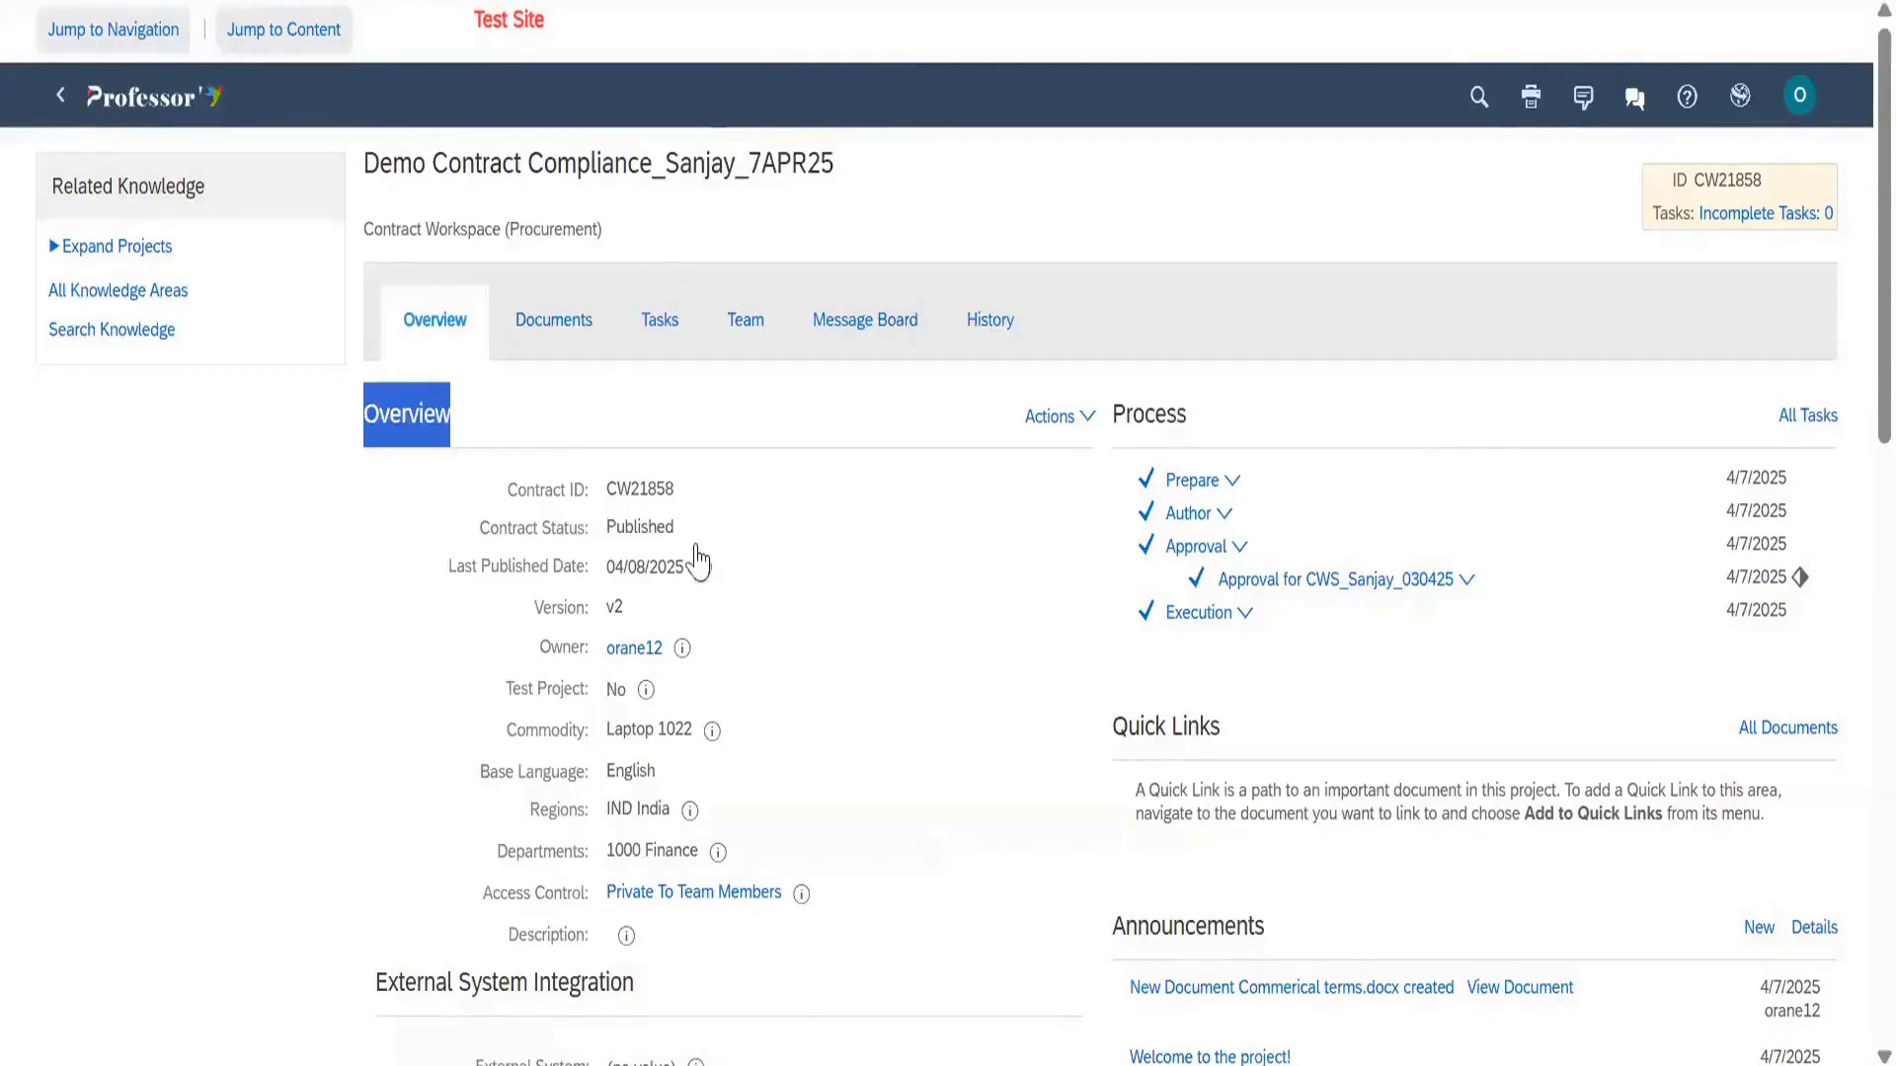
scroll(671, 559, down, 3)
scroll(671, 559, down, 3)
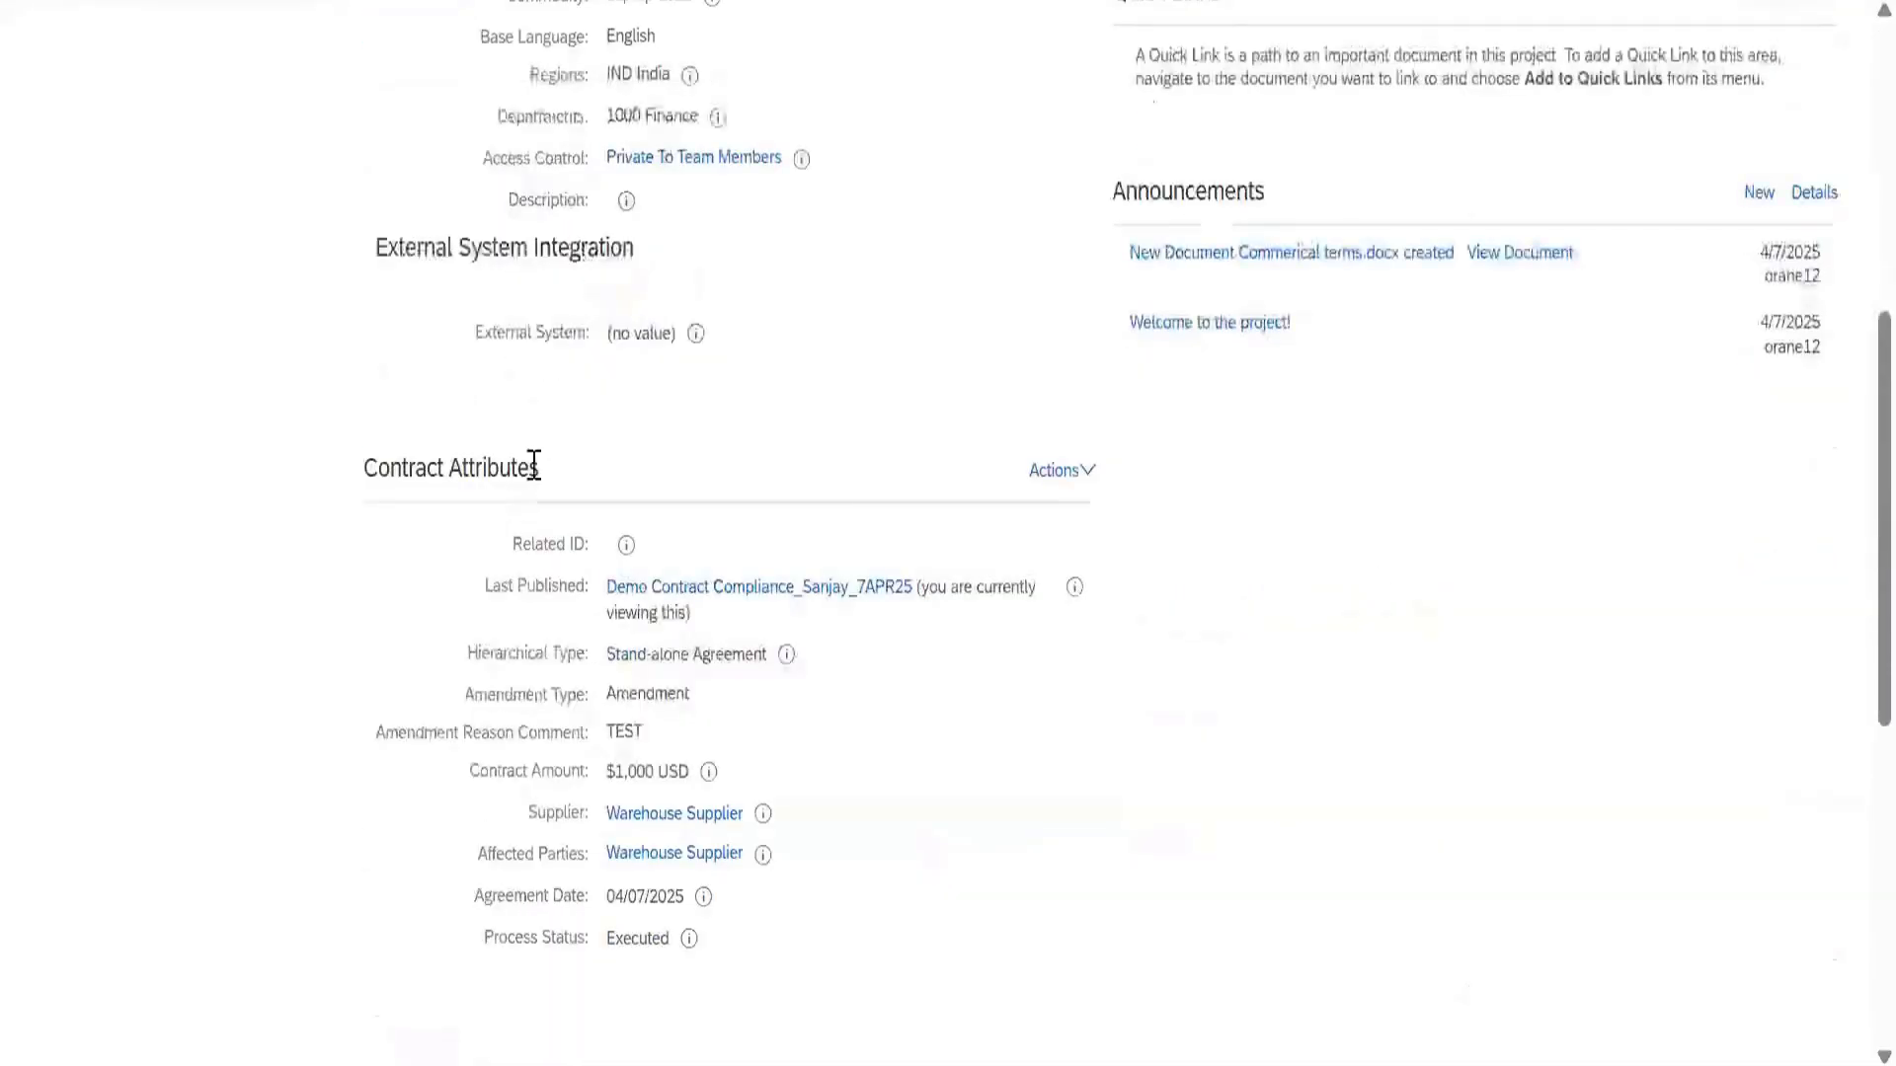
triple_click(542, 483)
scroll(550, 529, down, 2)
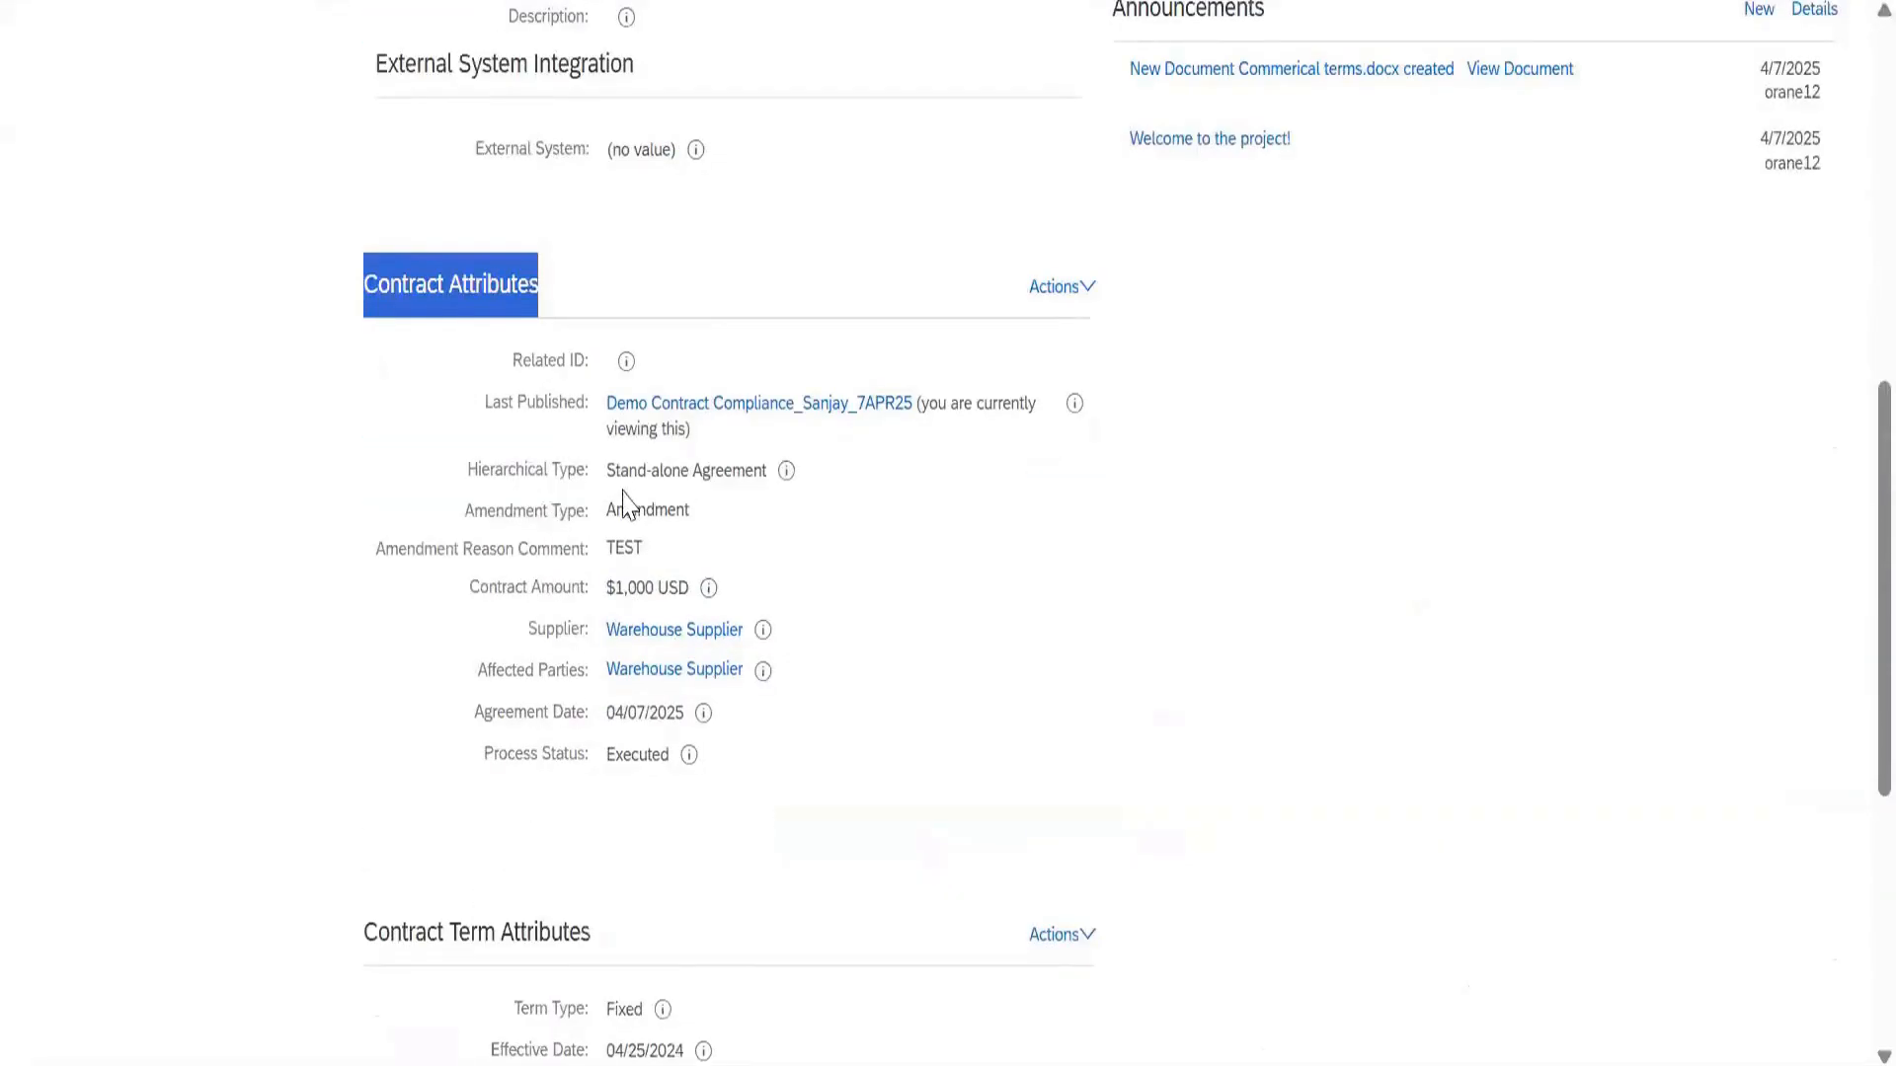
drag(554, 632, 558, 681)
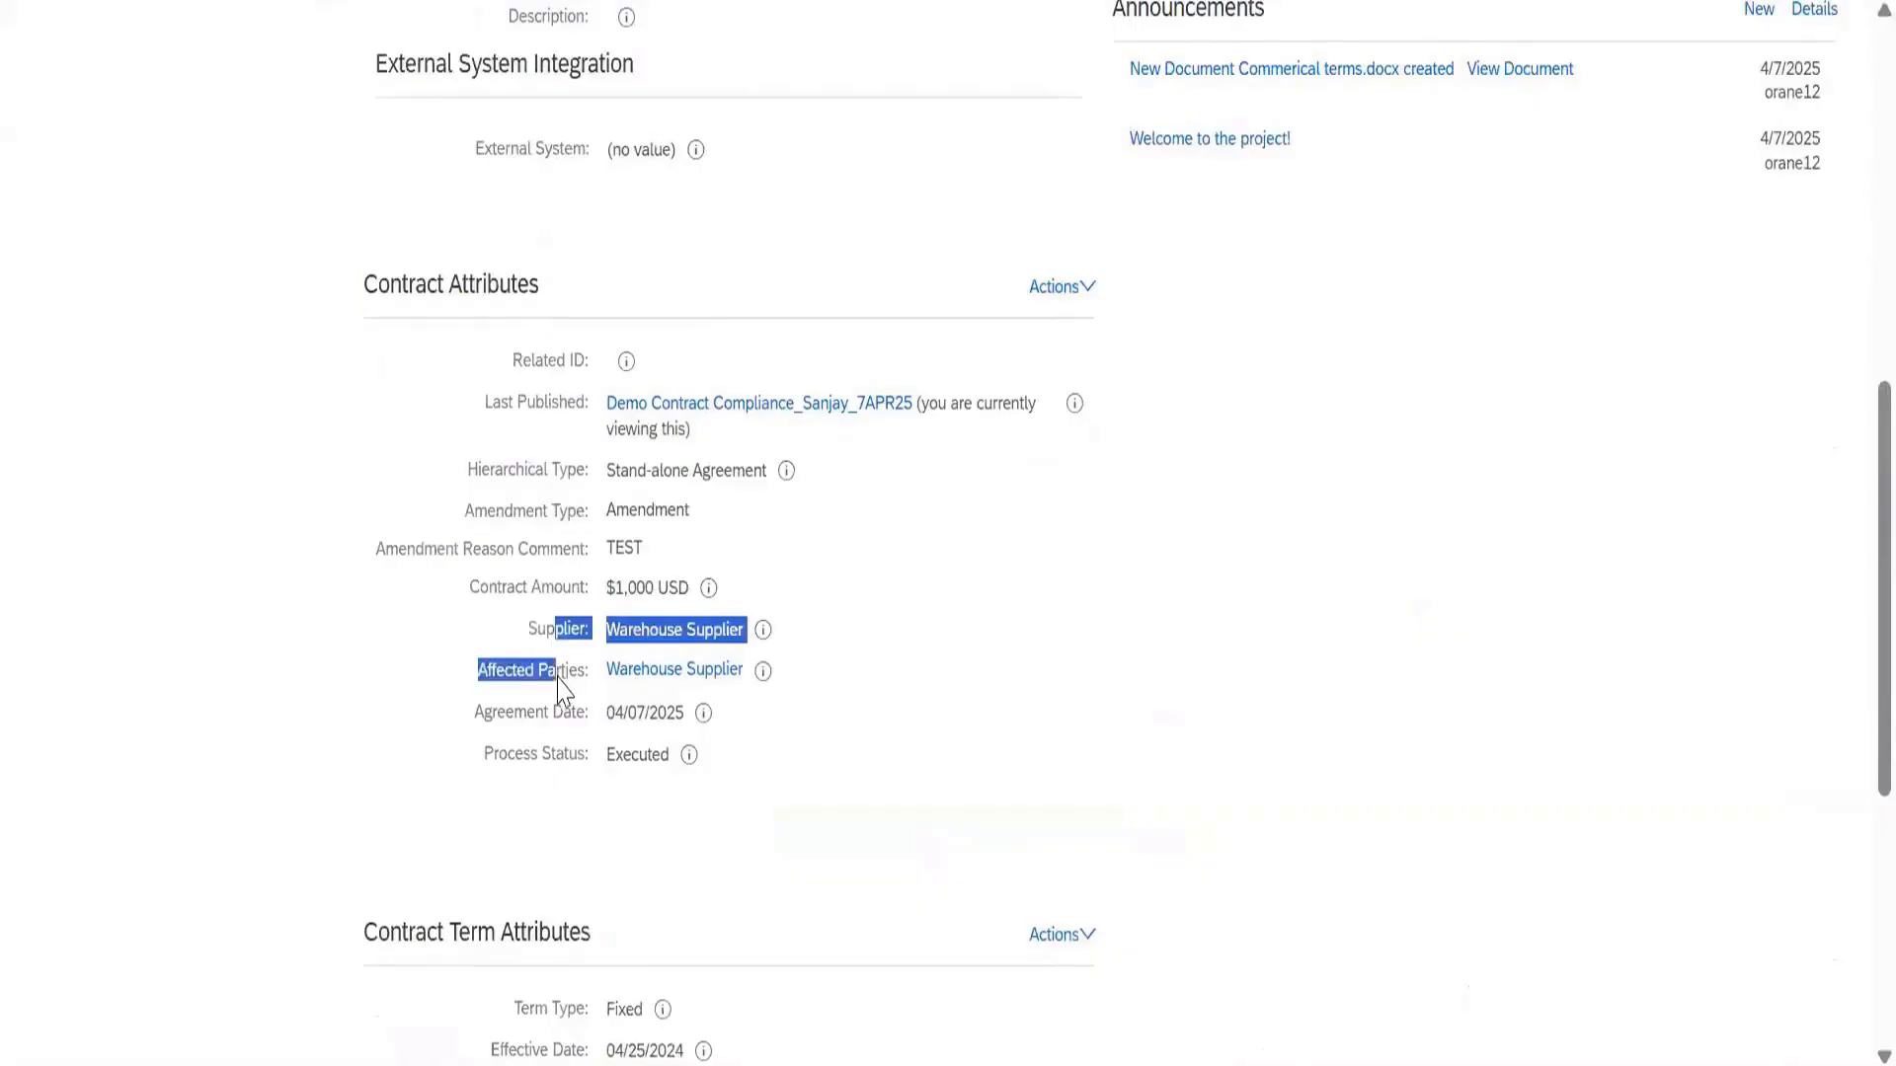
drag(489, 590, 565, 598)
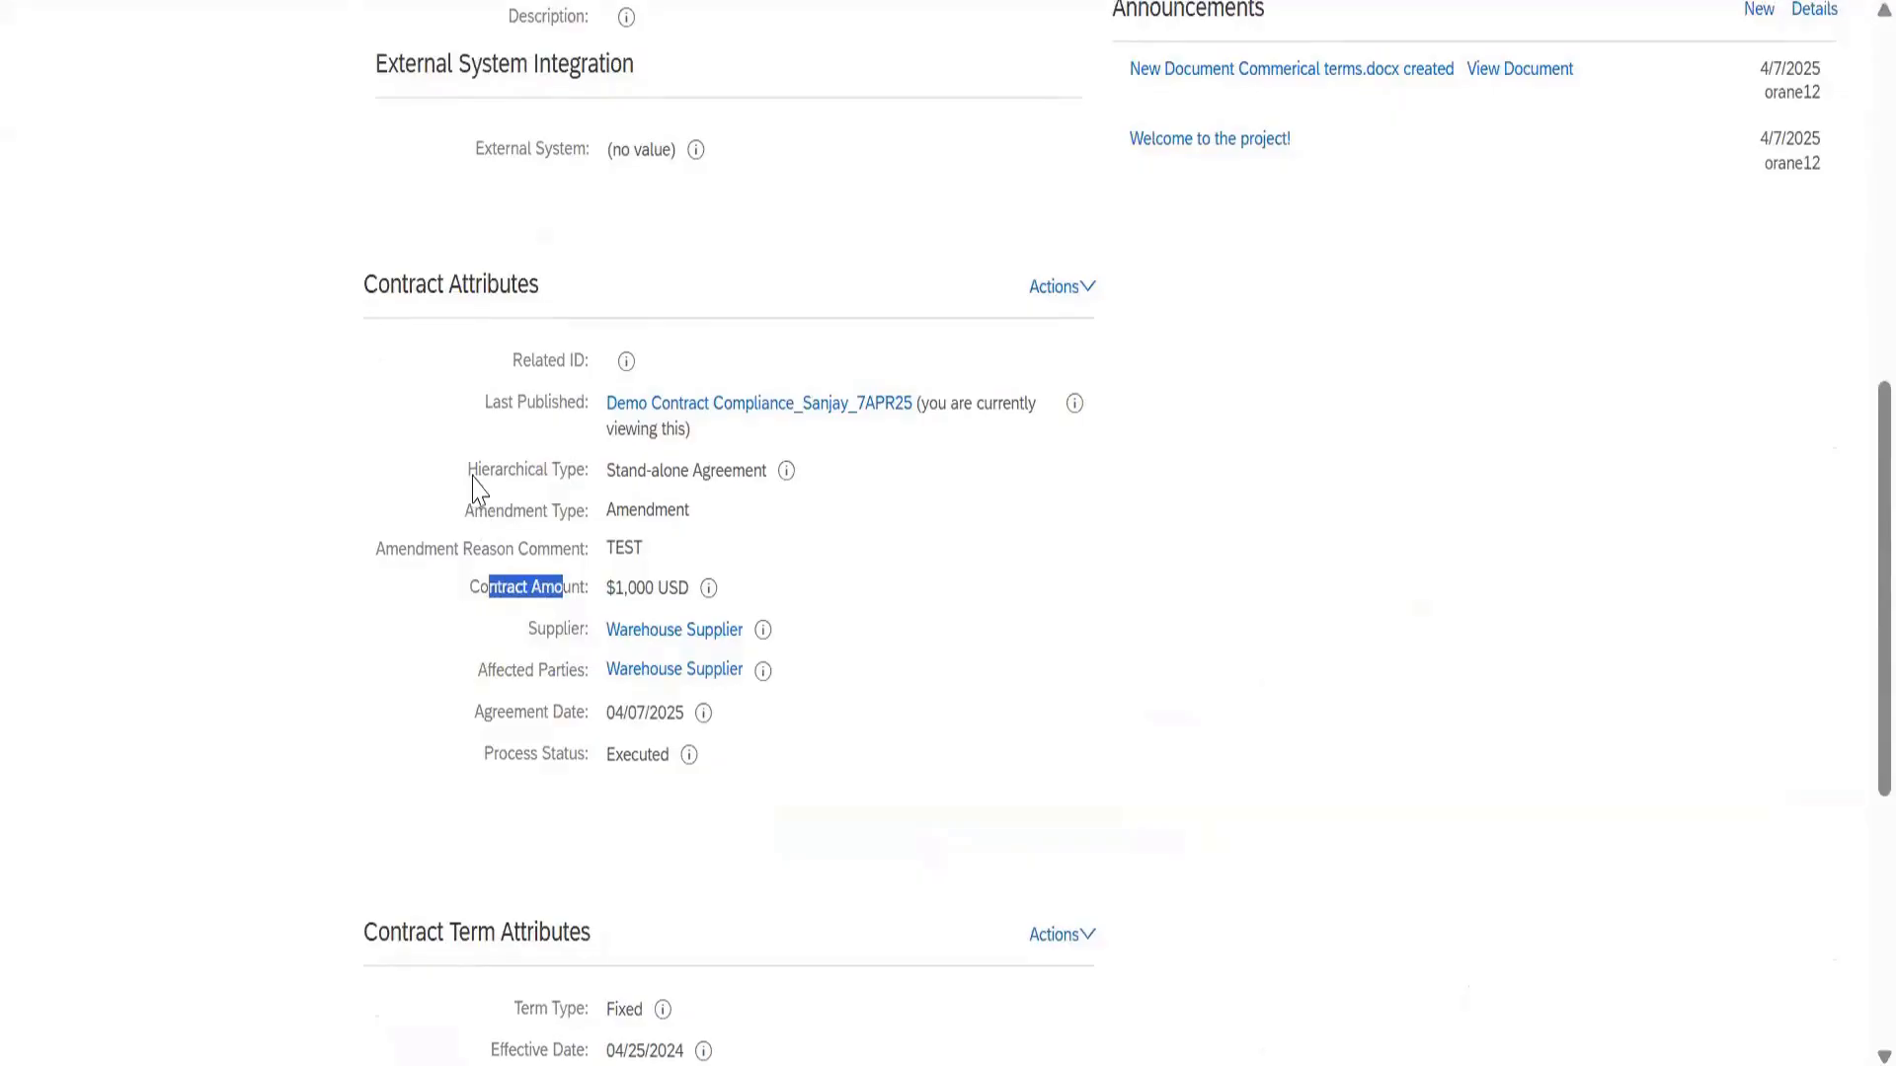
click(533, 483)
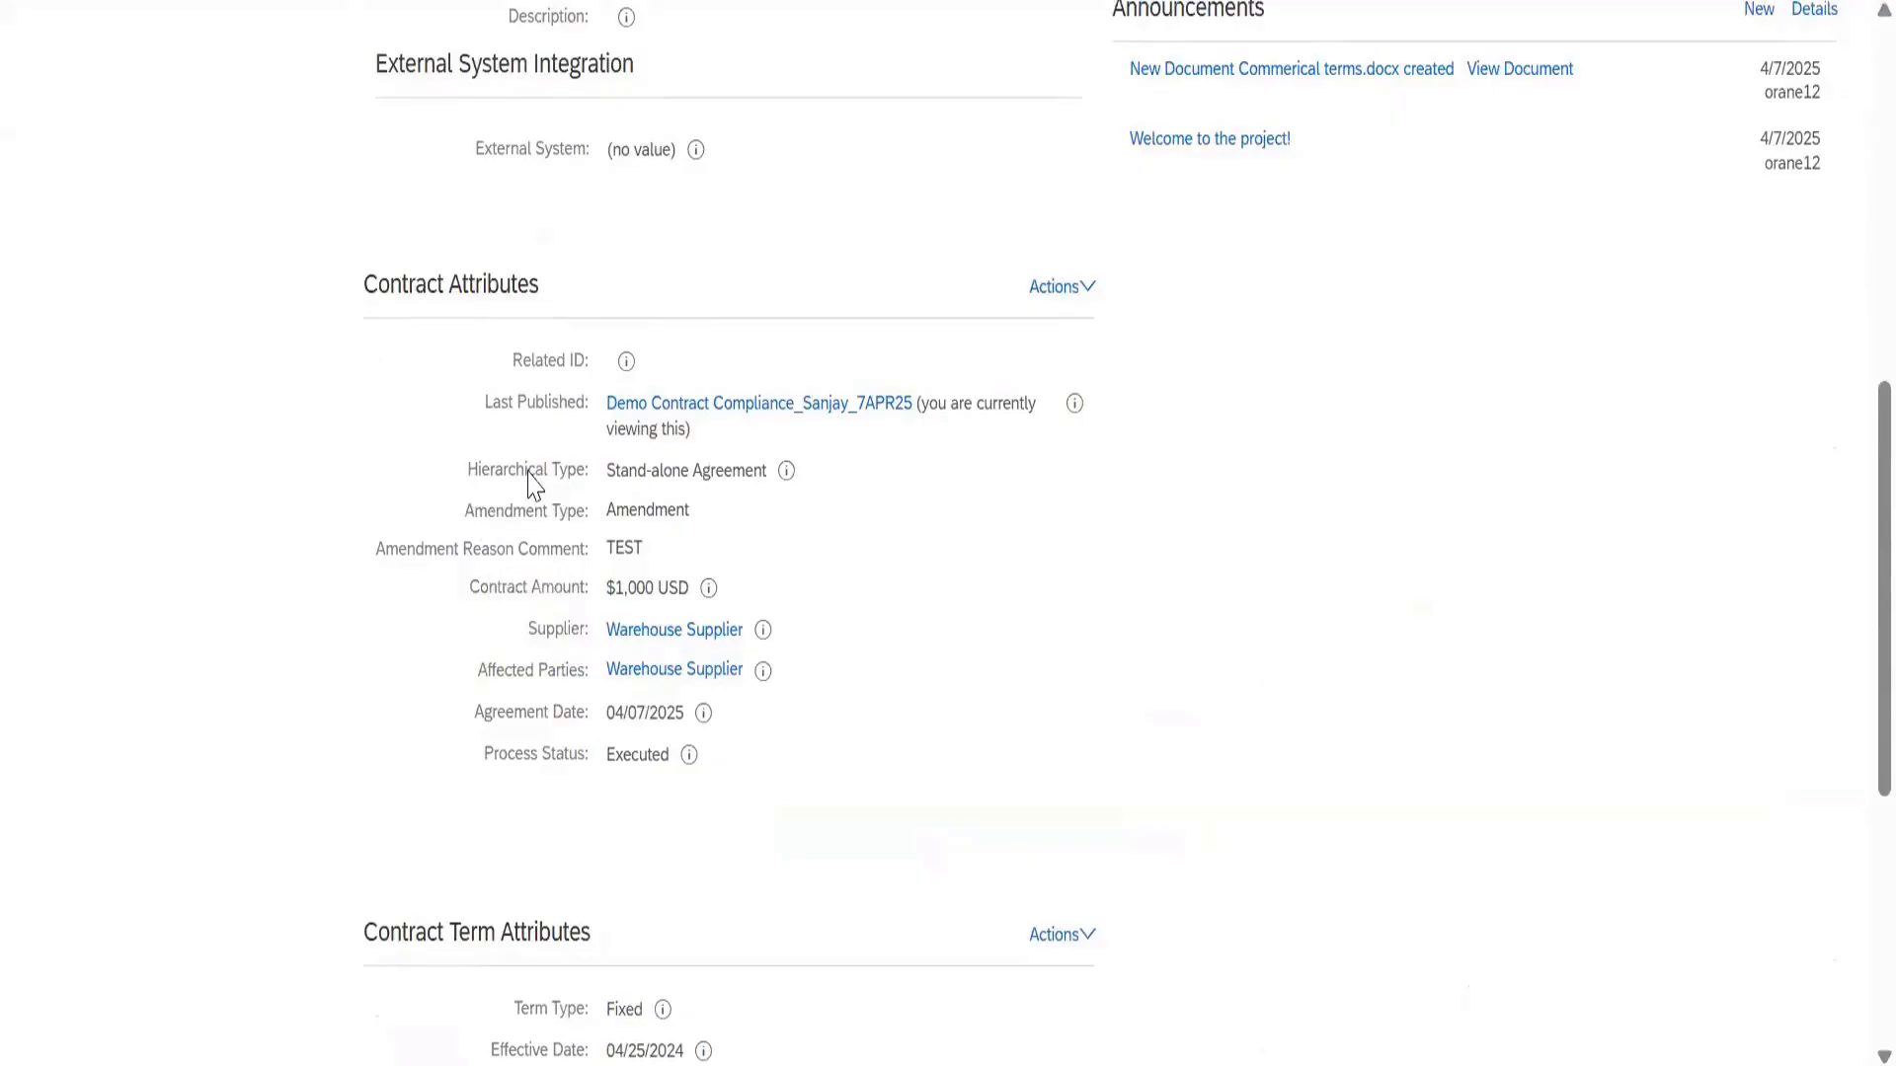
Review the Contract Term Attributes, noting the Fixed term type
triple_click(565, 314)
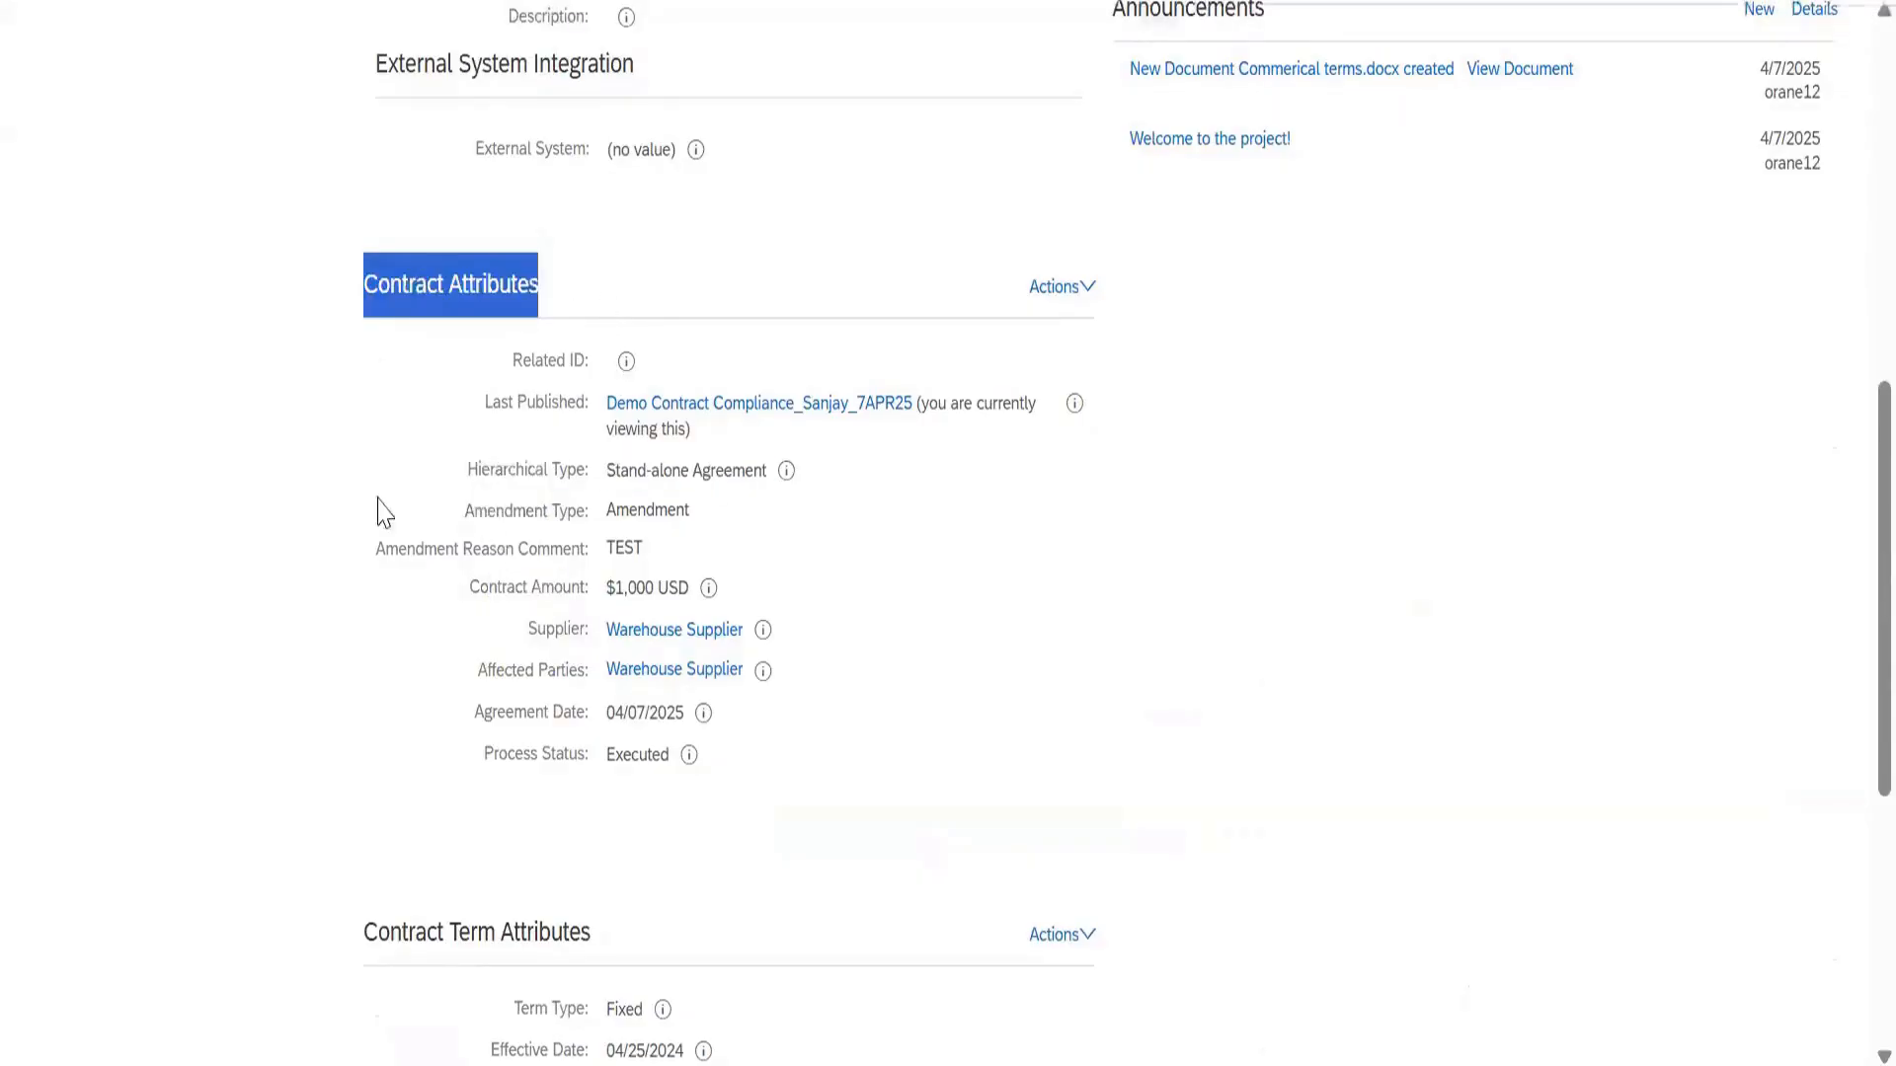
scroll(580, 392, down, 5)
triple_click(580, 392)
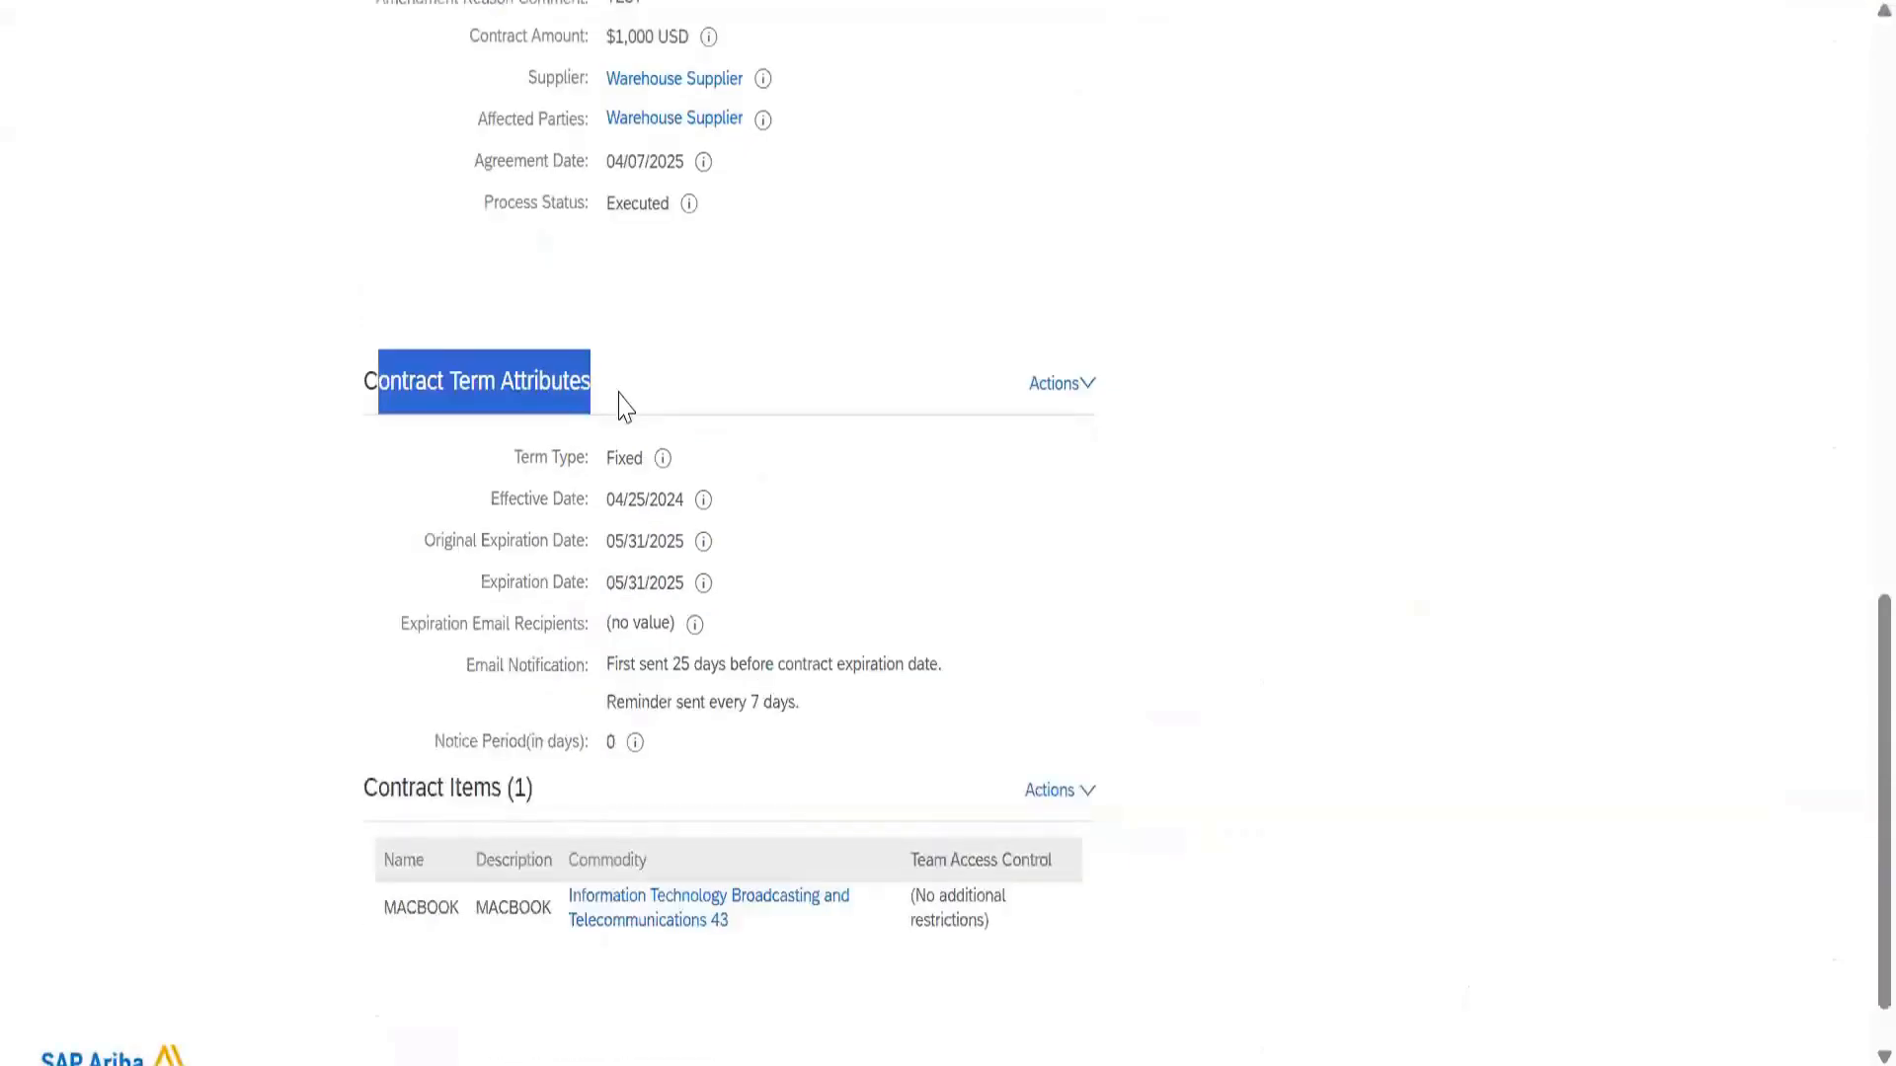
double_click(624, 459)
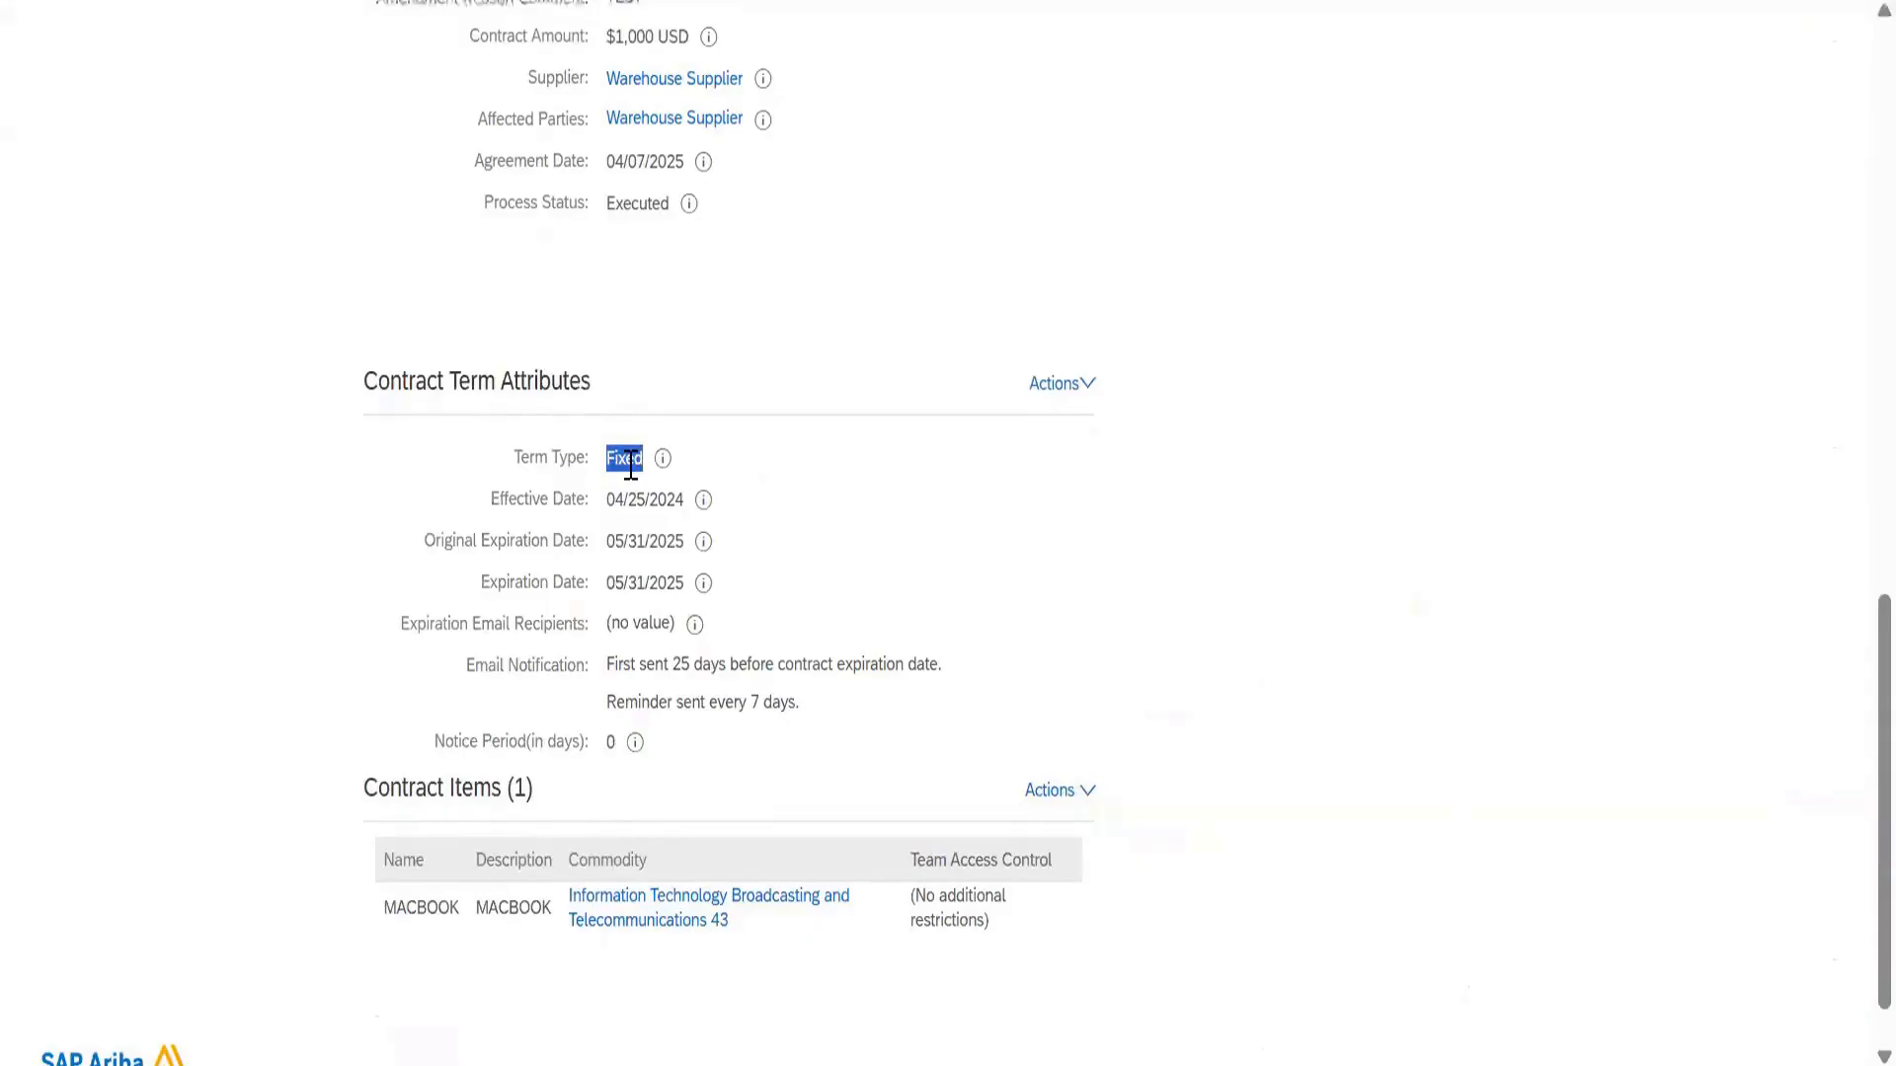
click(537, 580)
scroll(411, 452, up, 15)
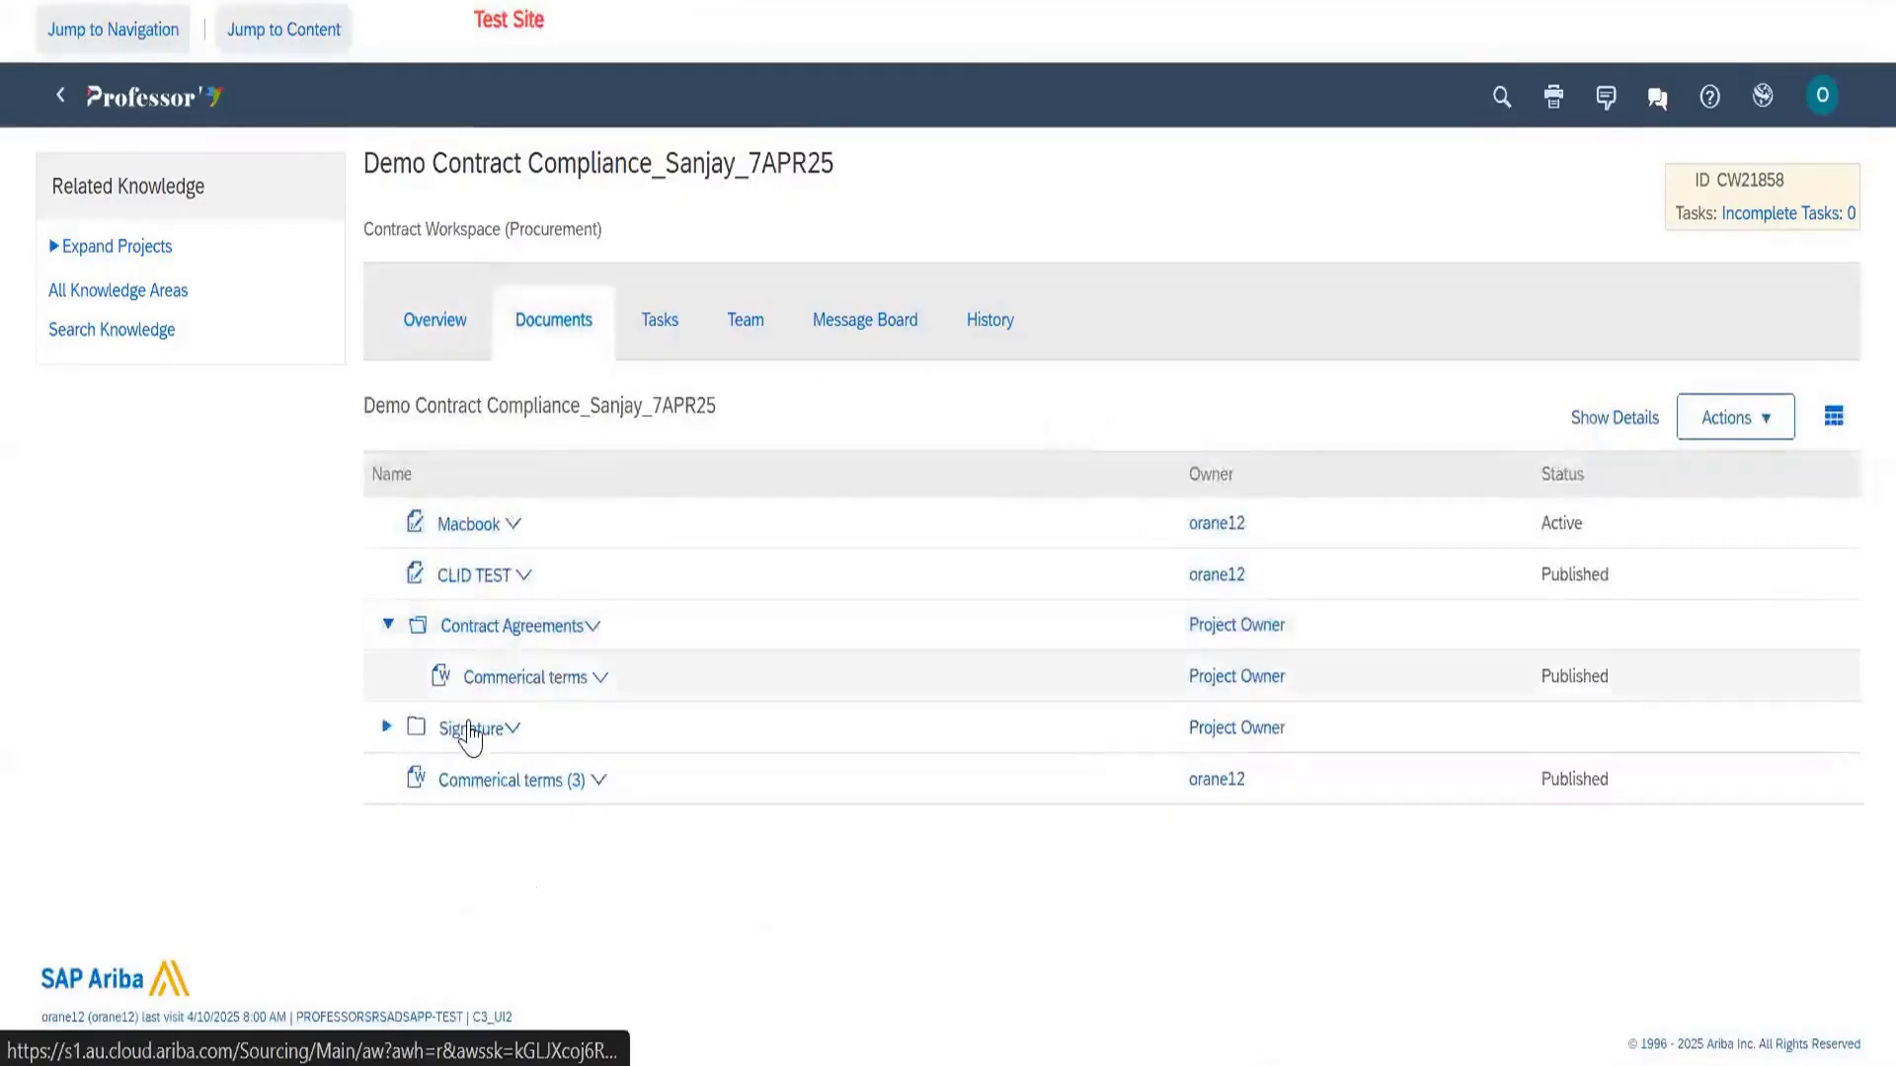
Expand the Signature folder to show Commerical terms (3)
click(386, 727)
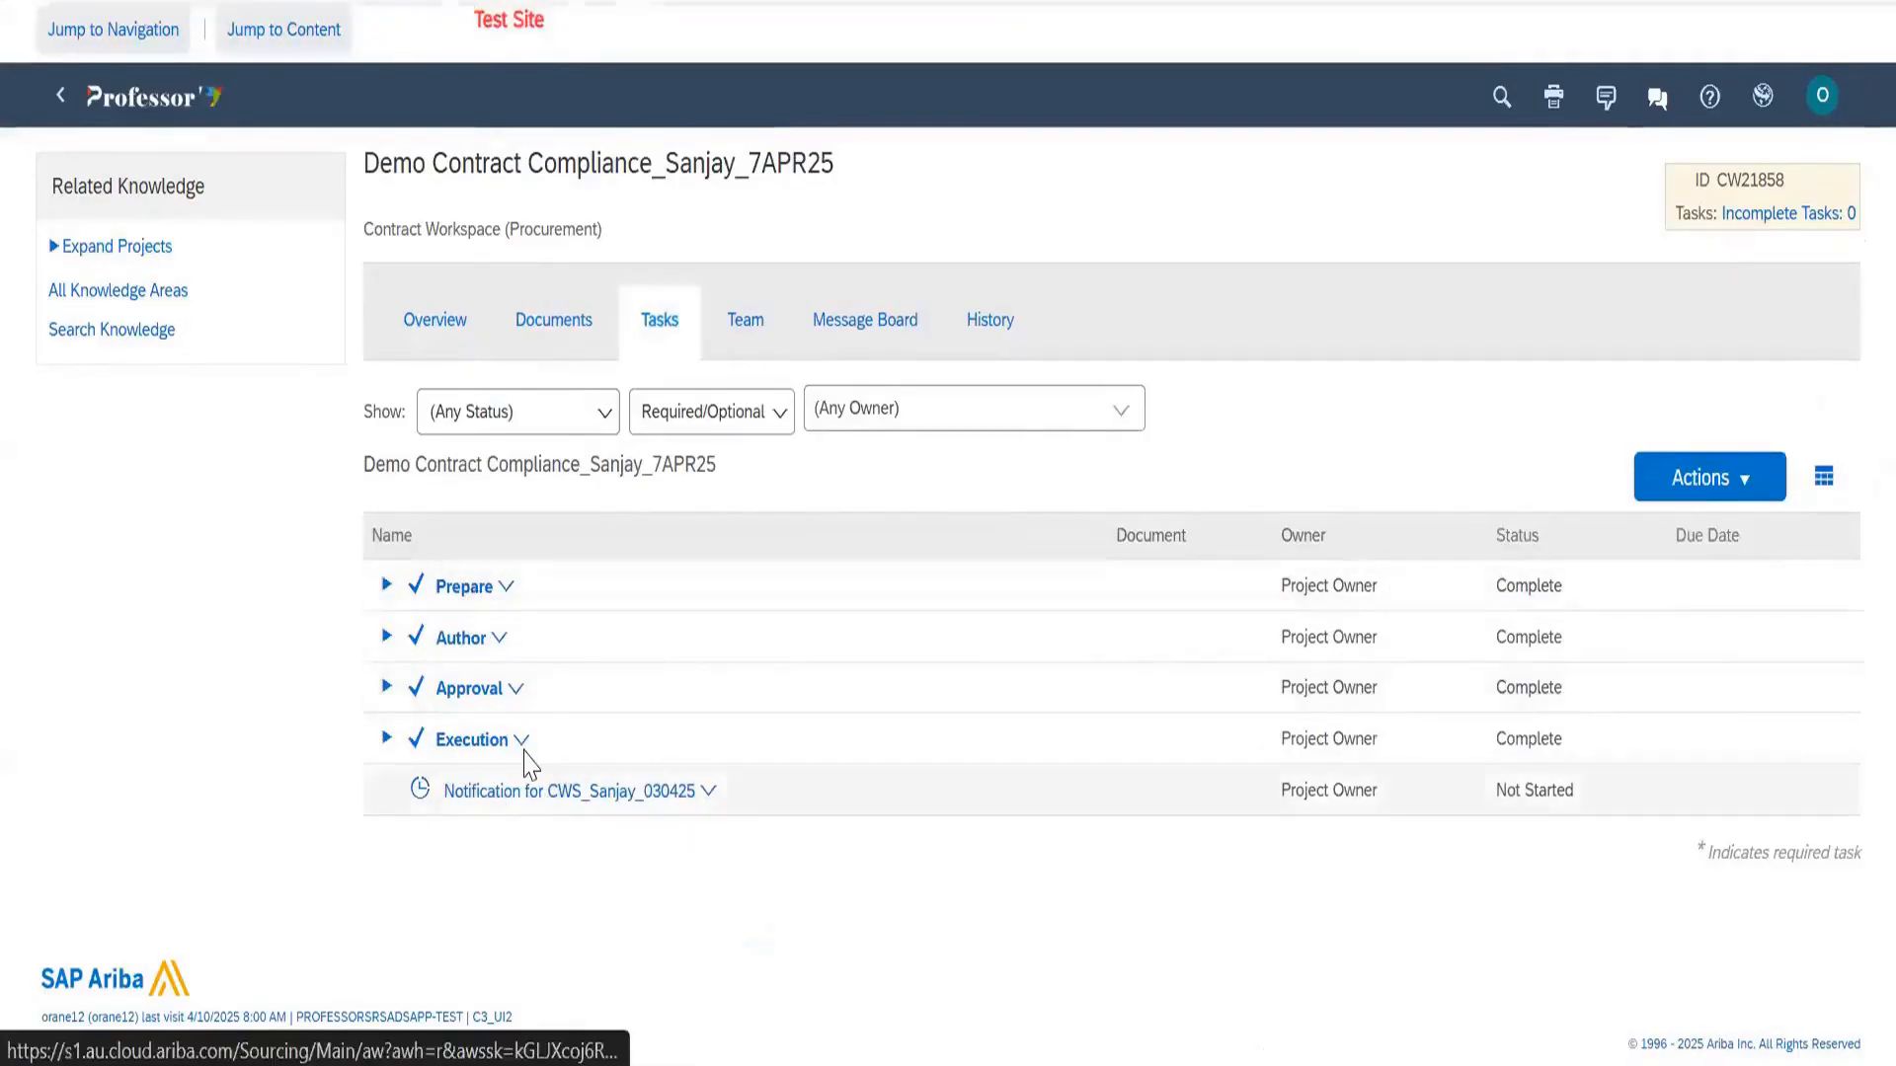
Expand the Prepare, Approval and Execution task groups
click(387, 586)
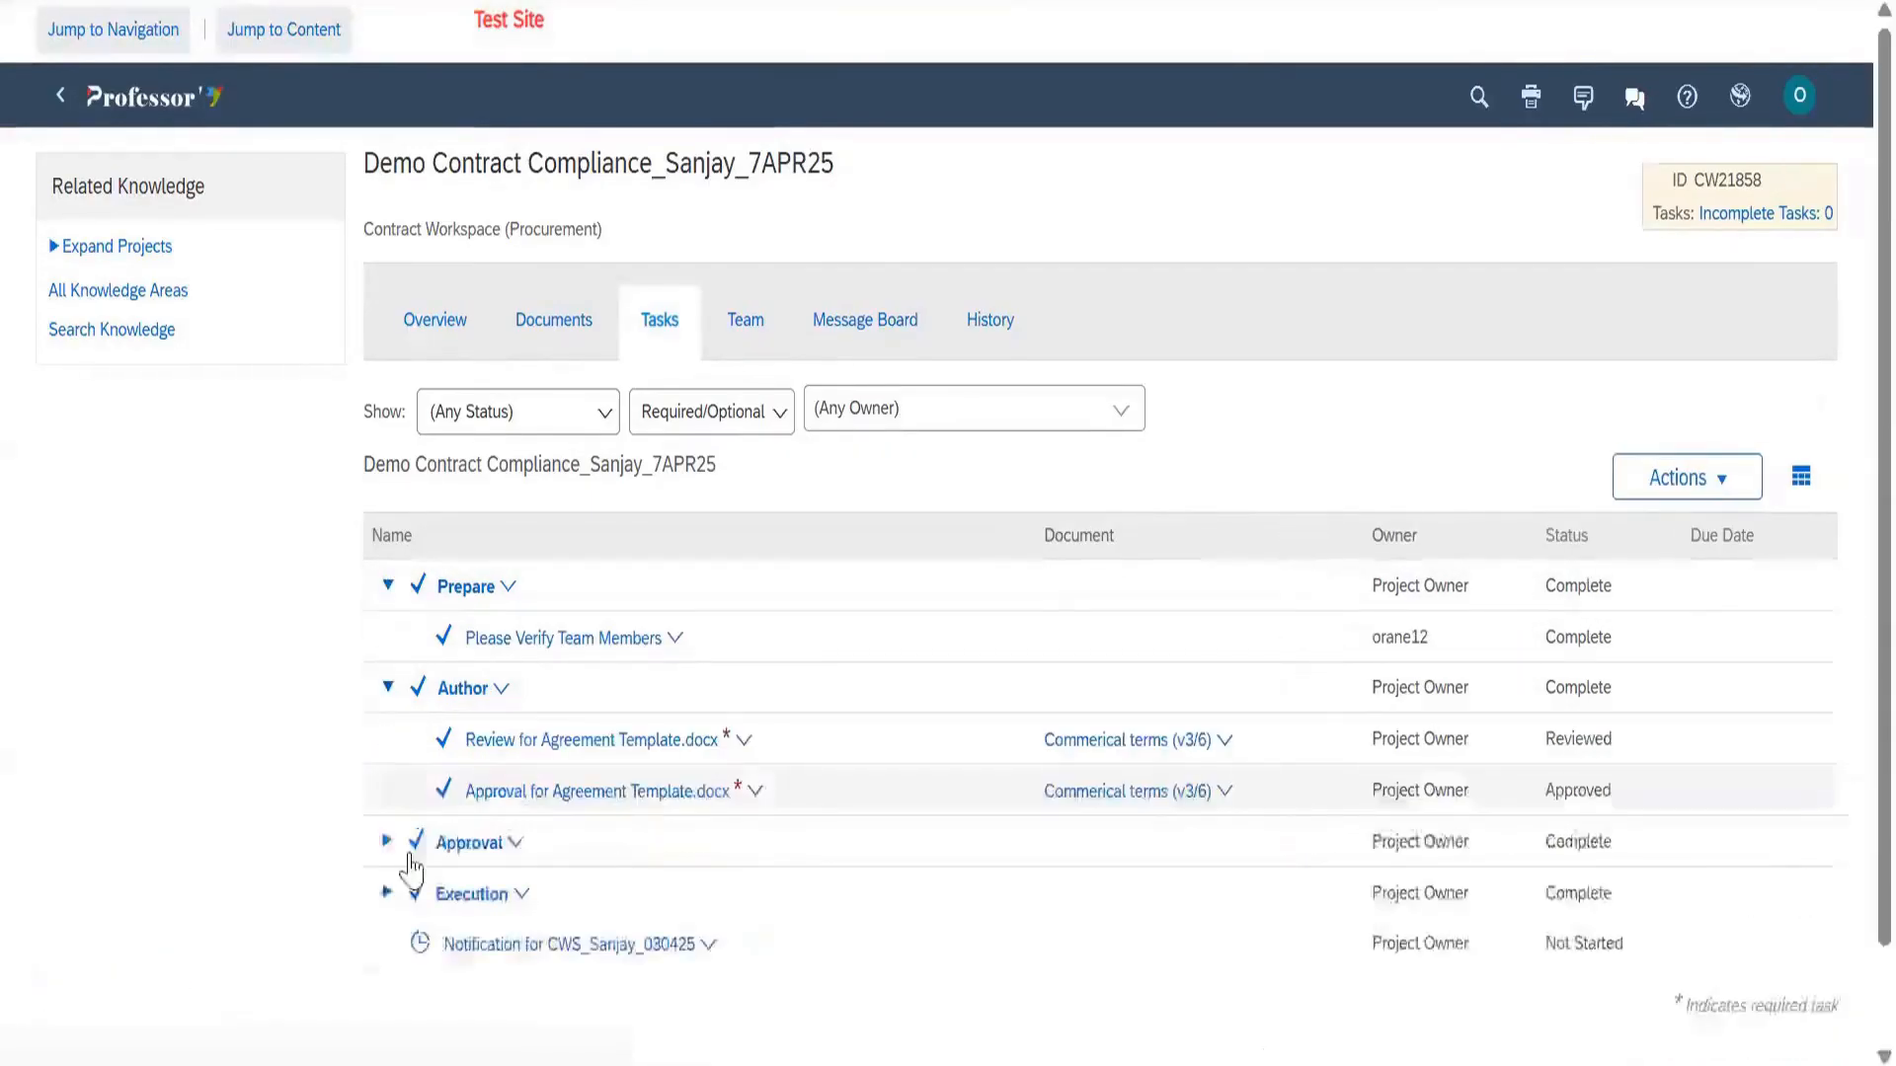
click(388, 842)
click(386, 968)
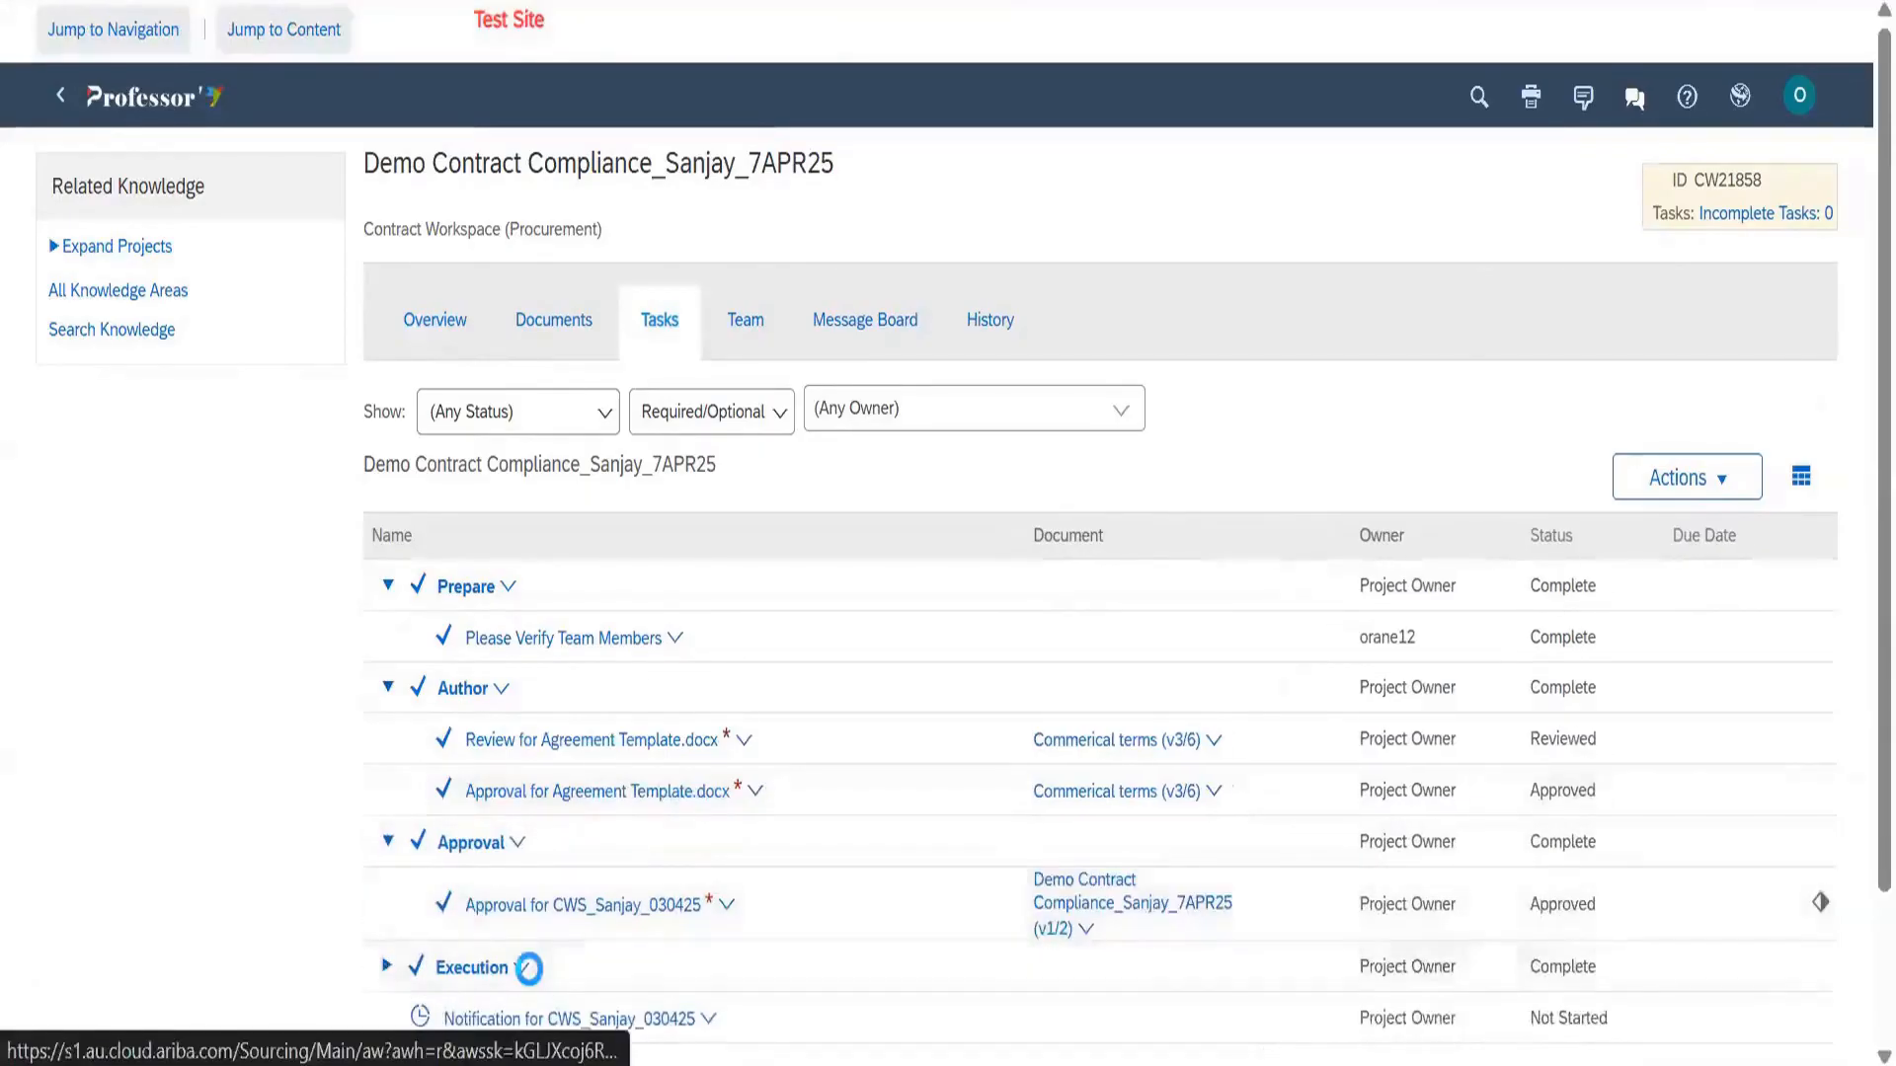
scroll(613, 436, down, 2)
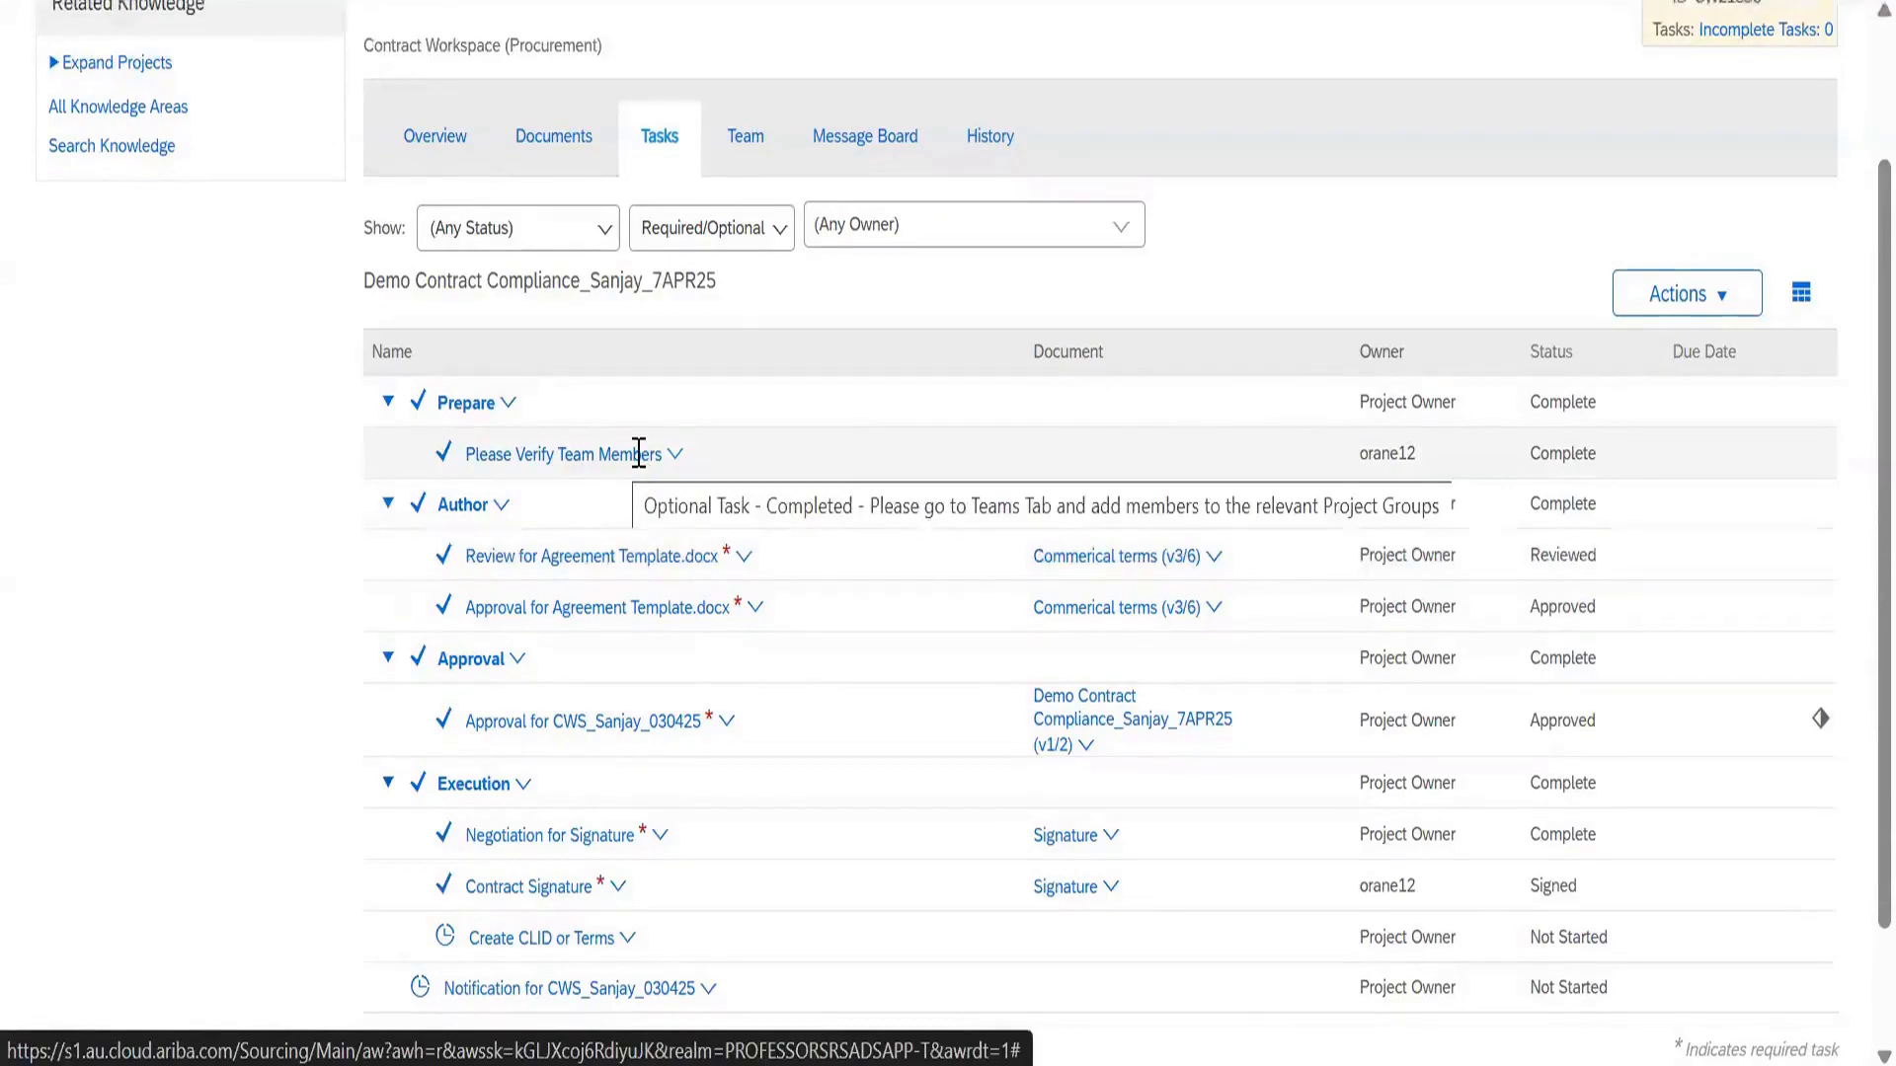
Filter the tasks to Optional only, then Required only, then both
click(706, 228)
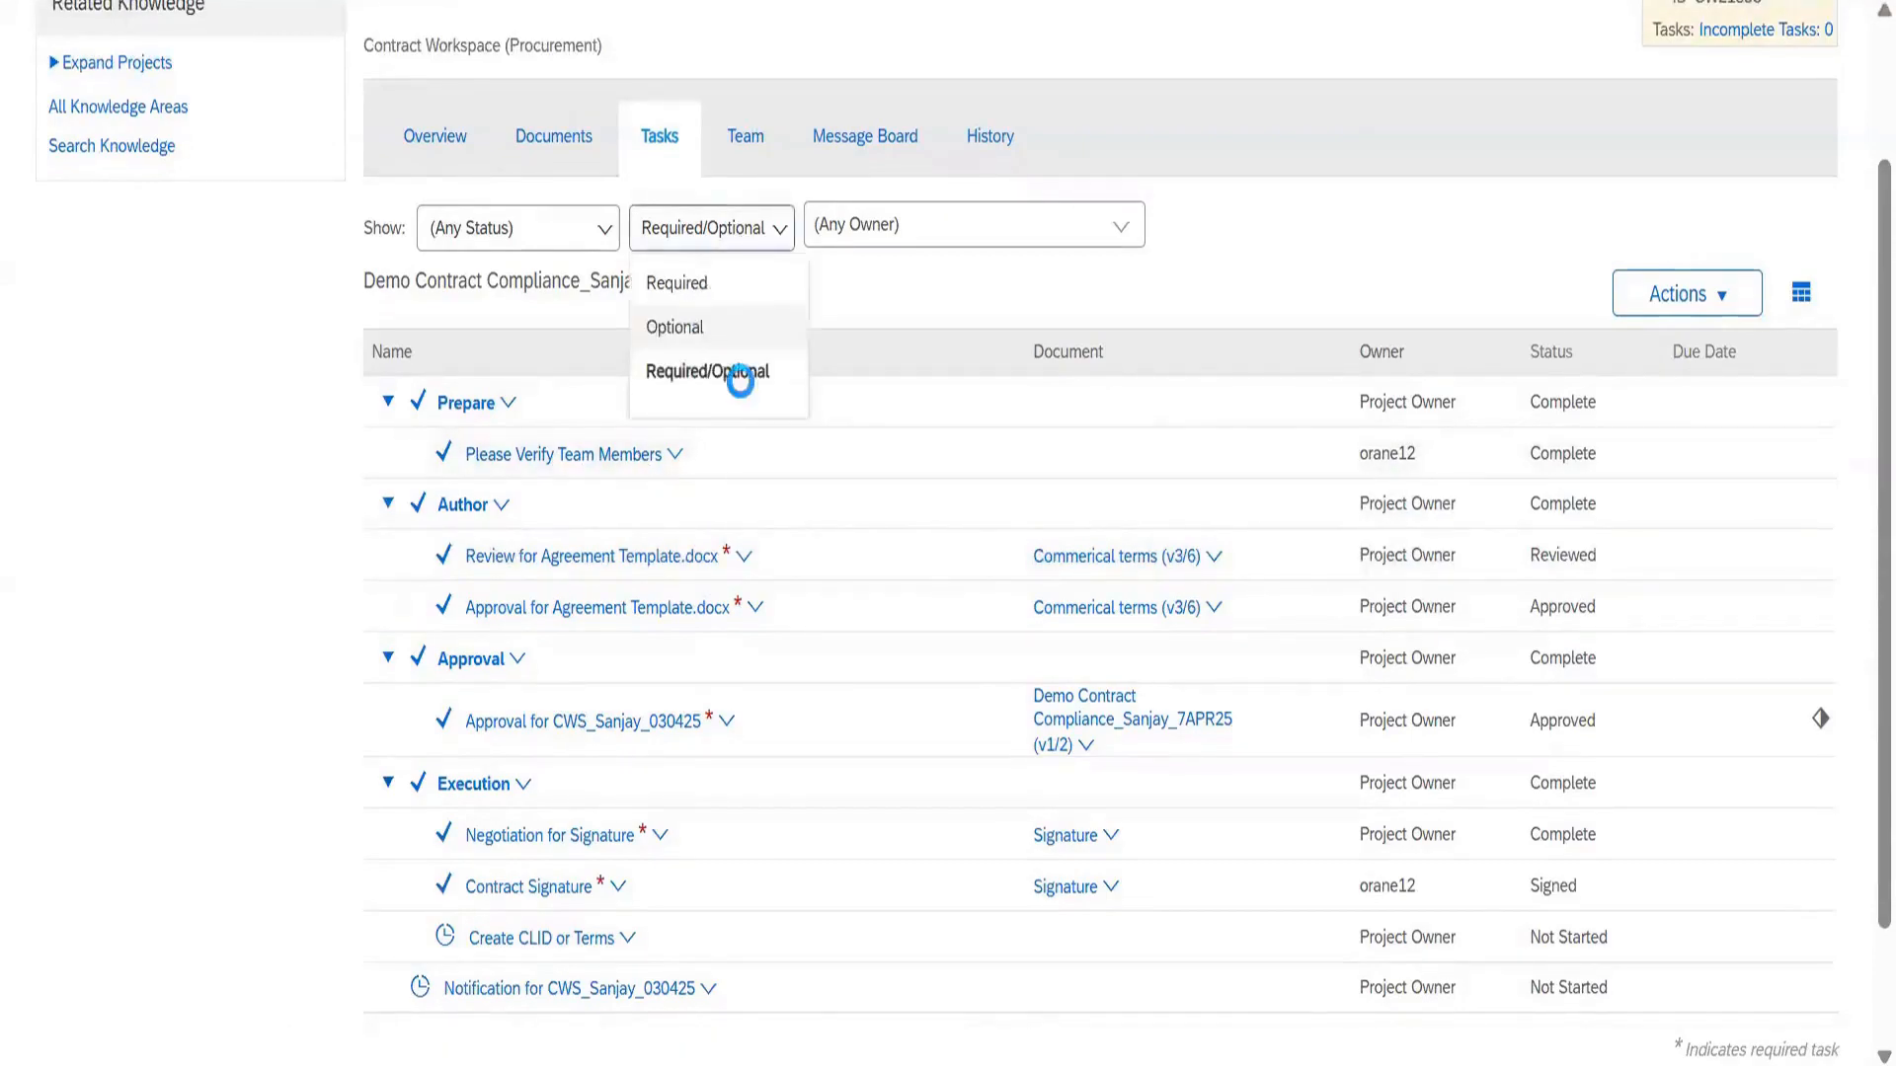
click(692, 323)
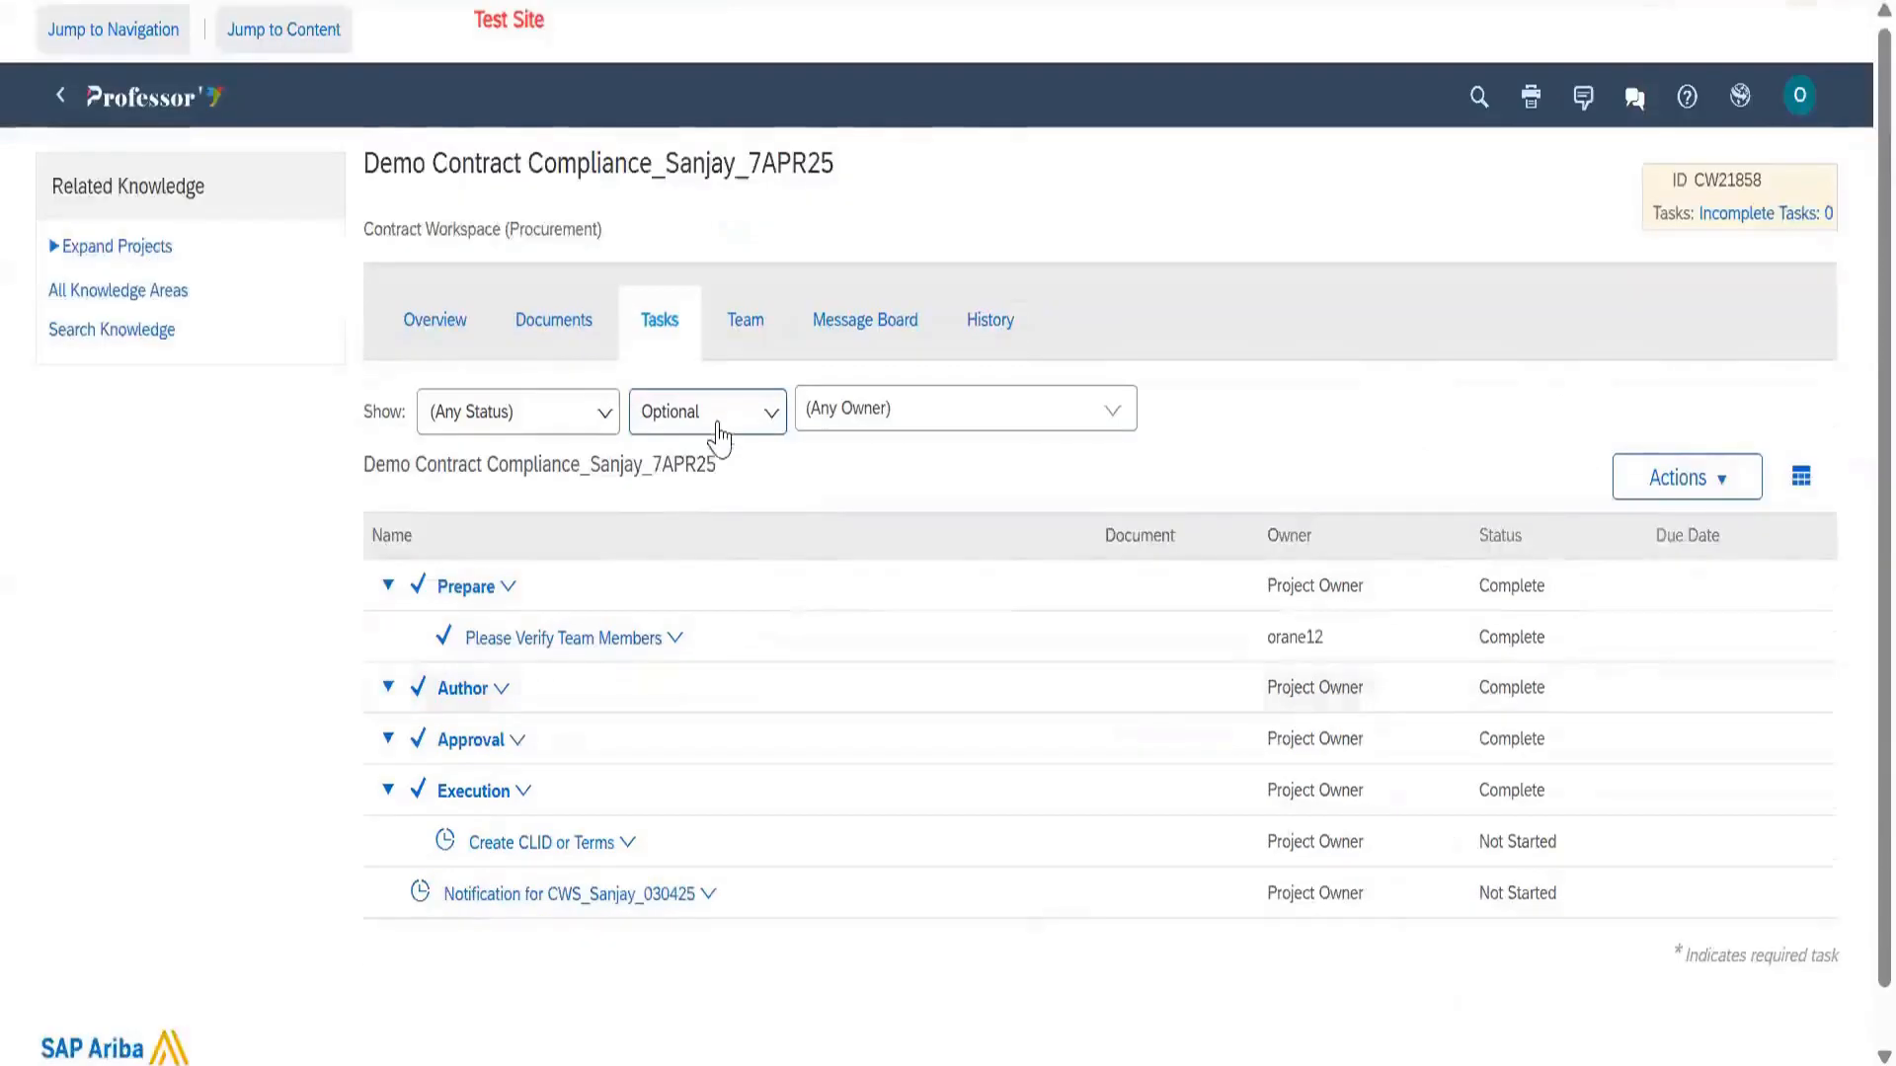
click(719, 415)
click(724, 470)
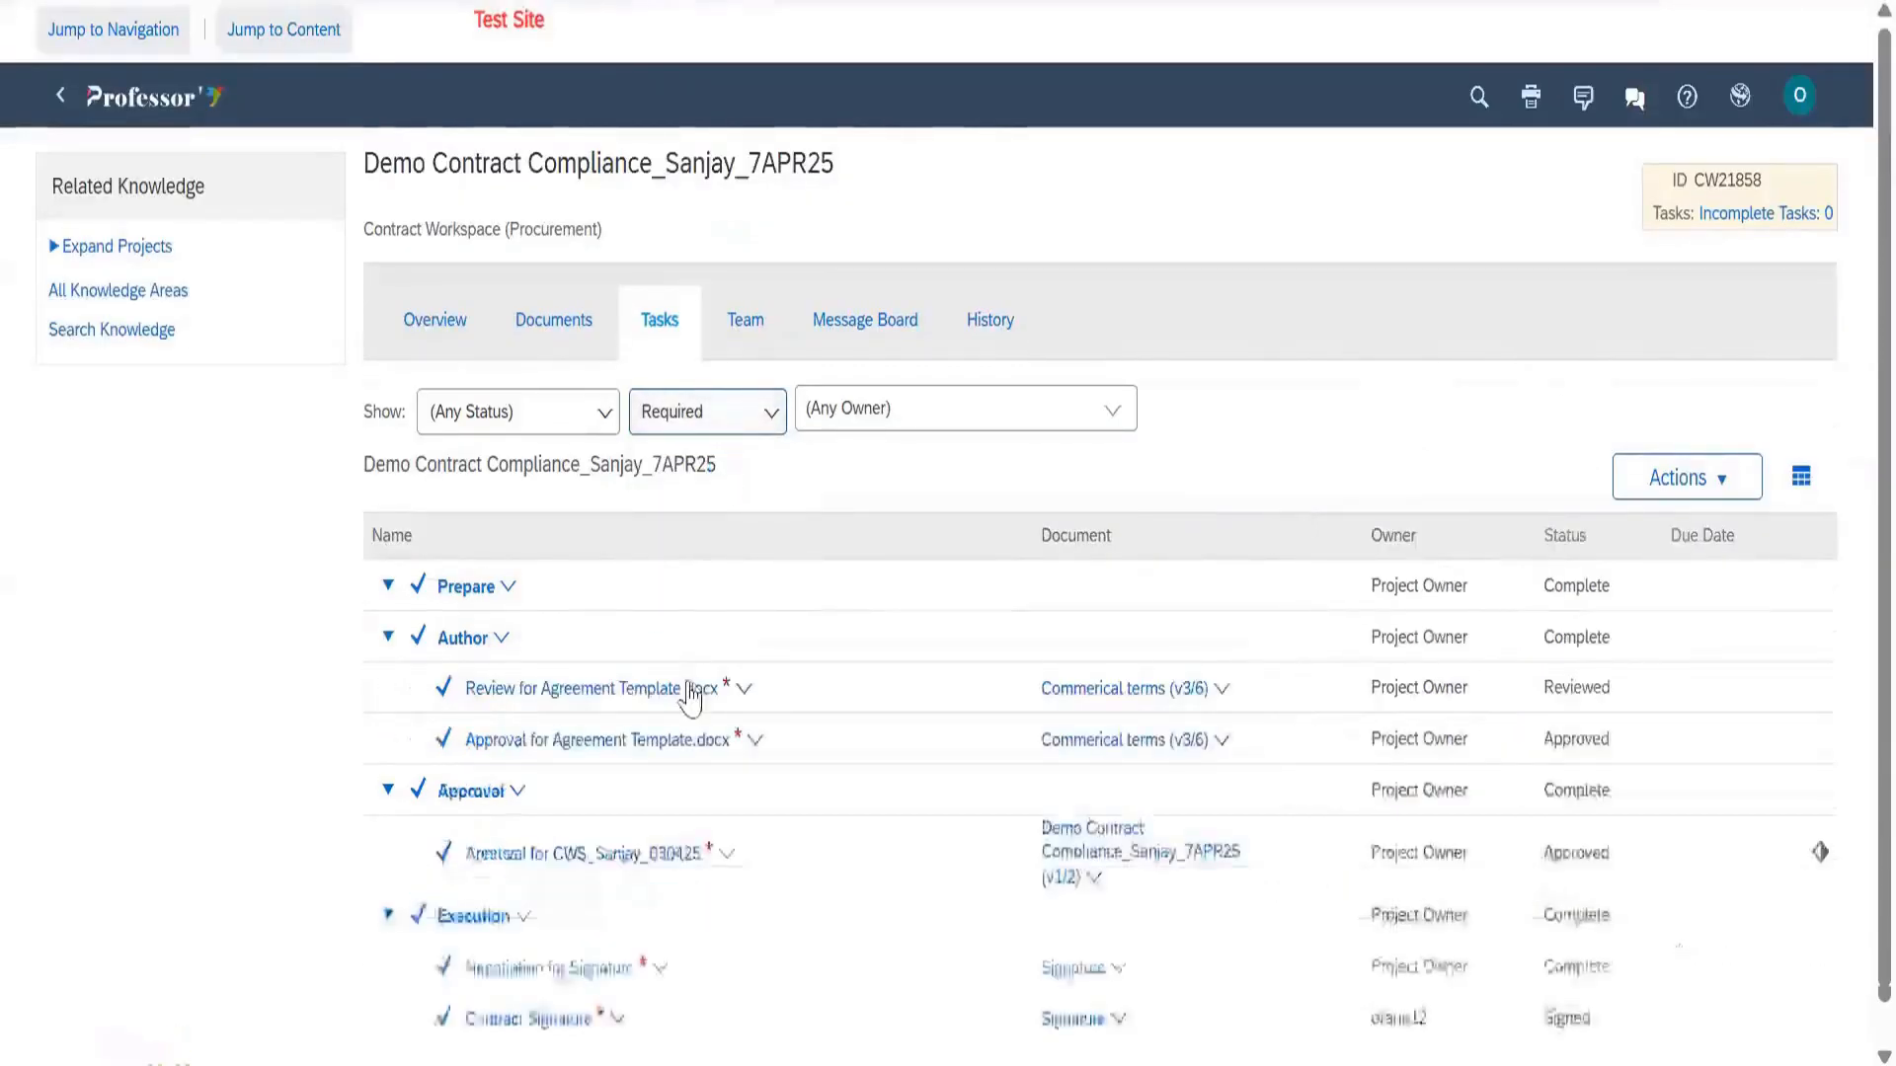
scroll(731, 509, down, 2)
click(741, 414)
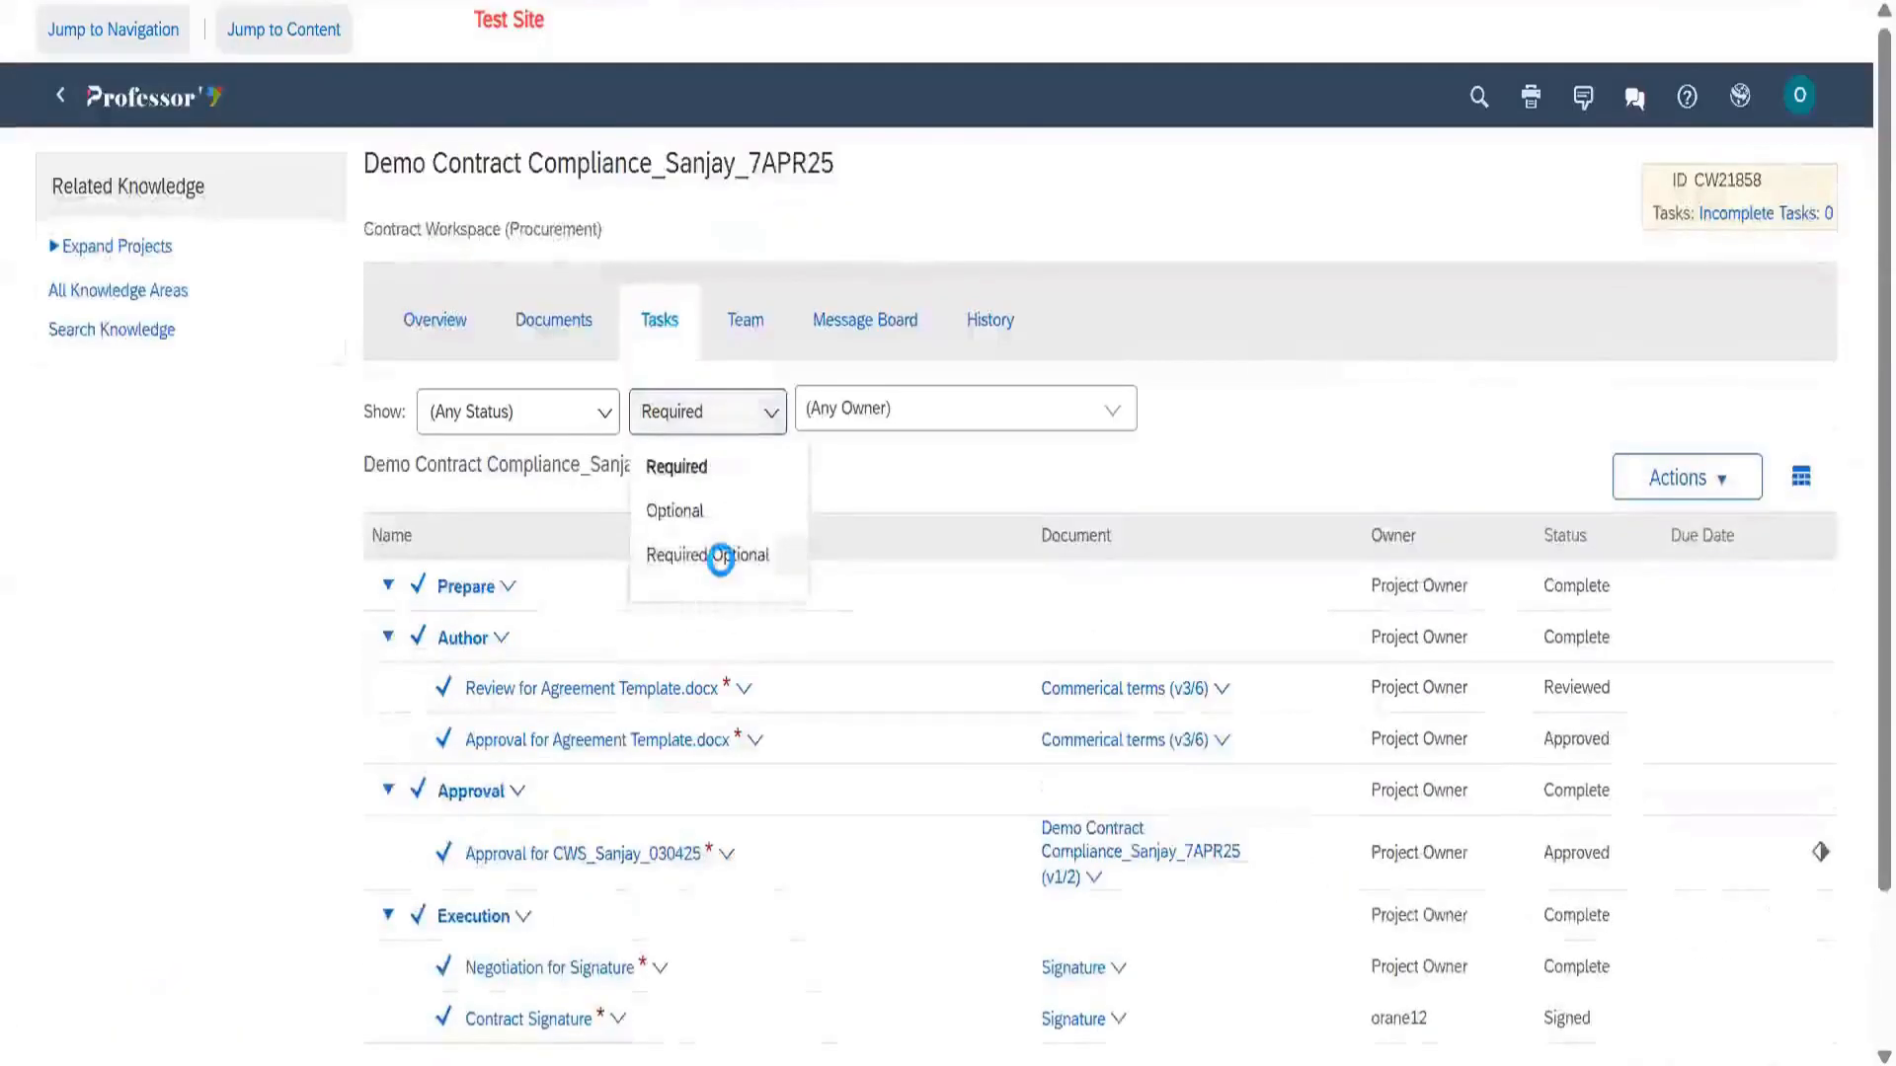
click(720, 551)
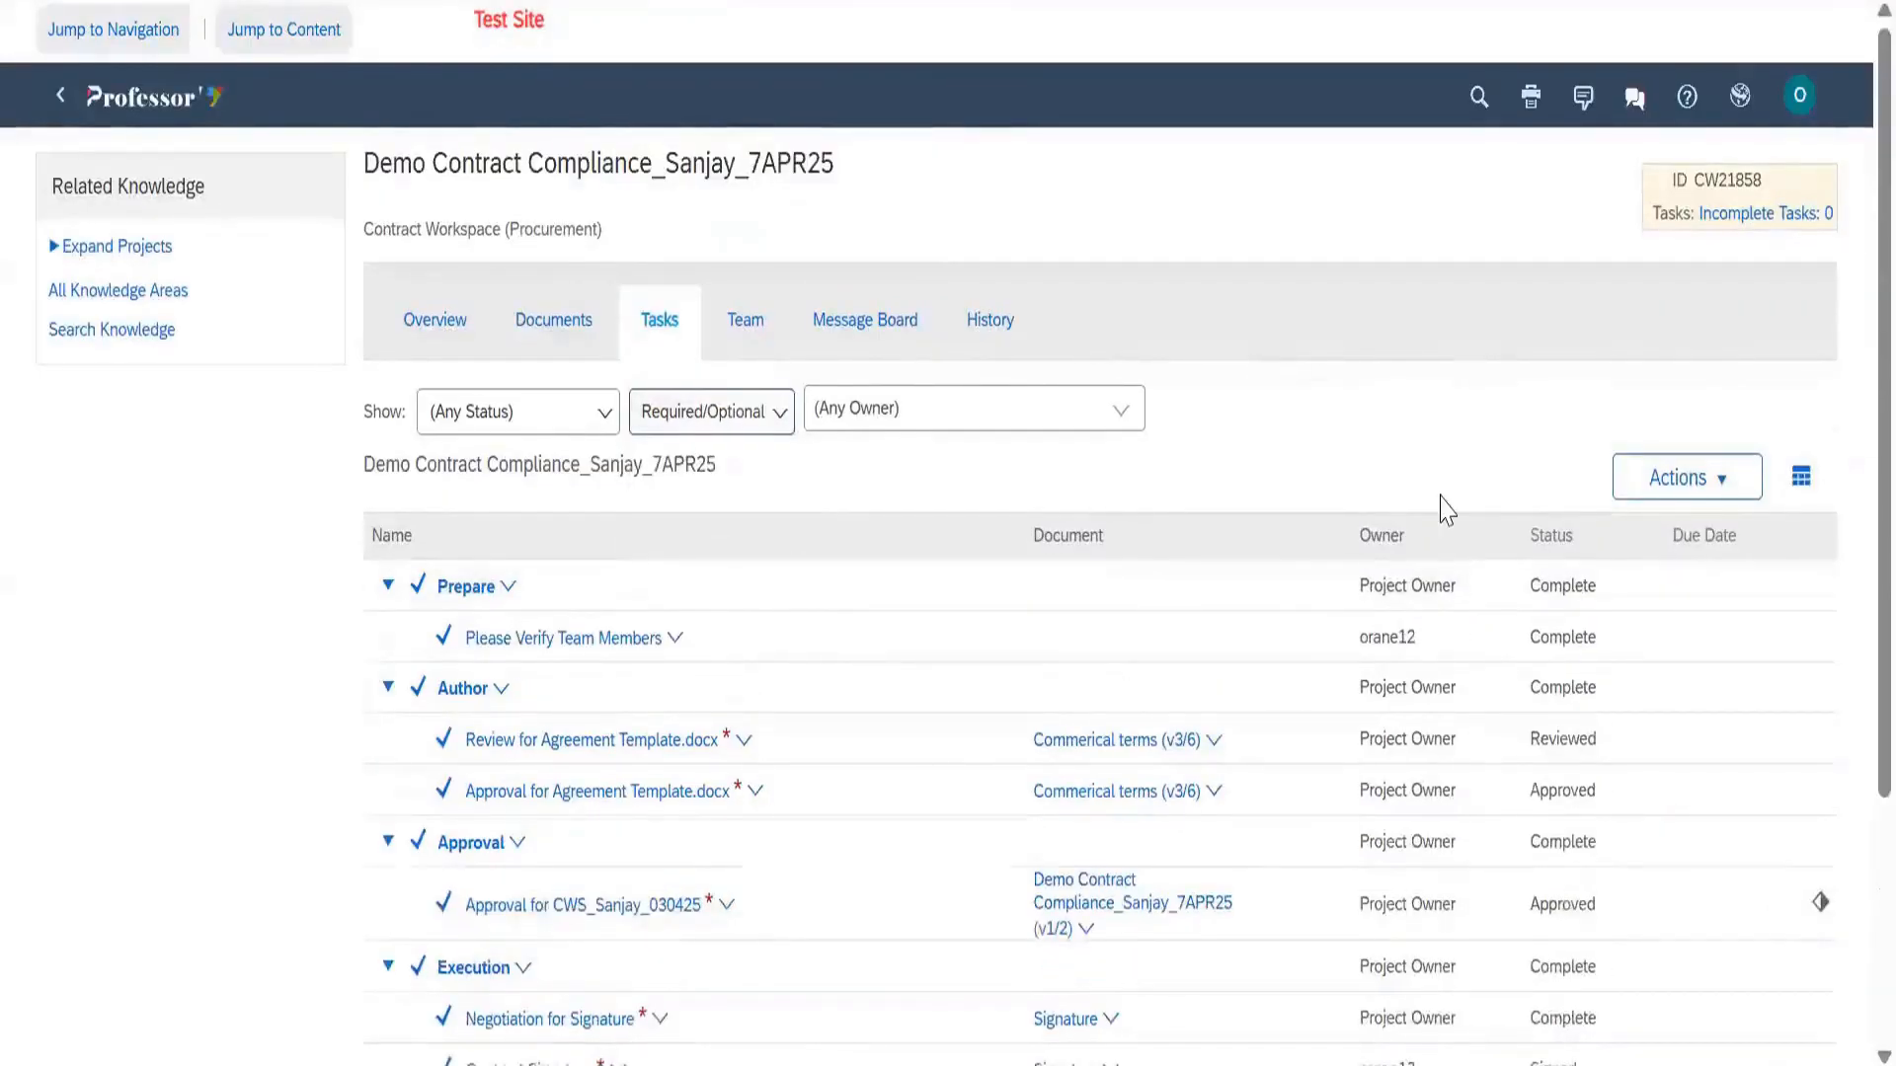
scroll(585, 431, down, 2)
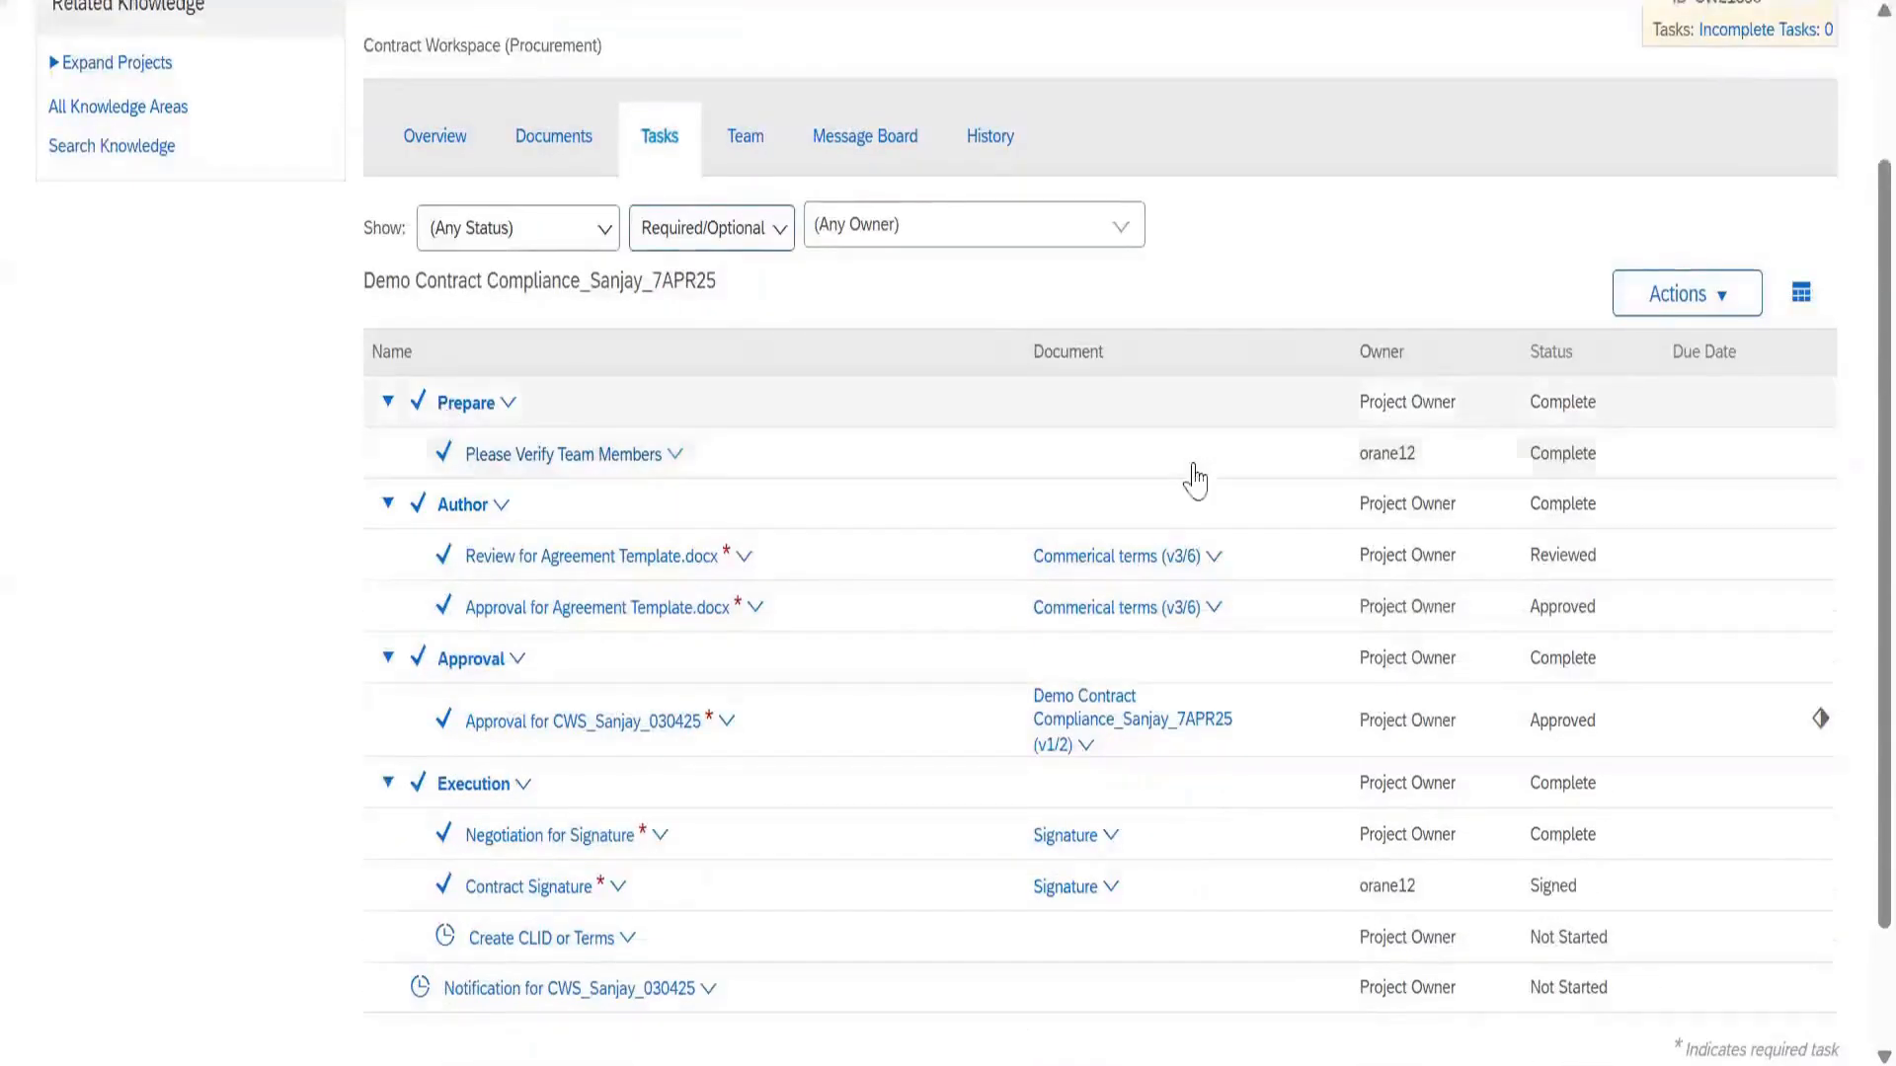
Collapse all task groups, check export options and the owner list, then show Team members
click(1802, 296)
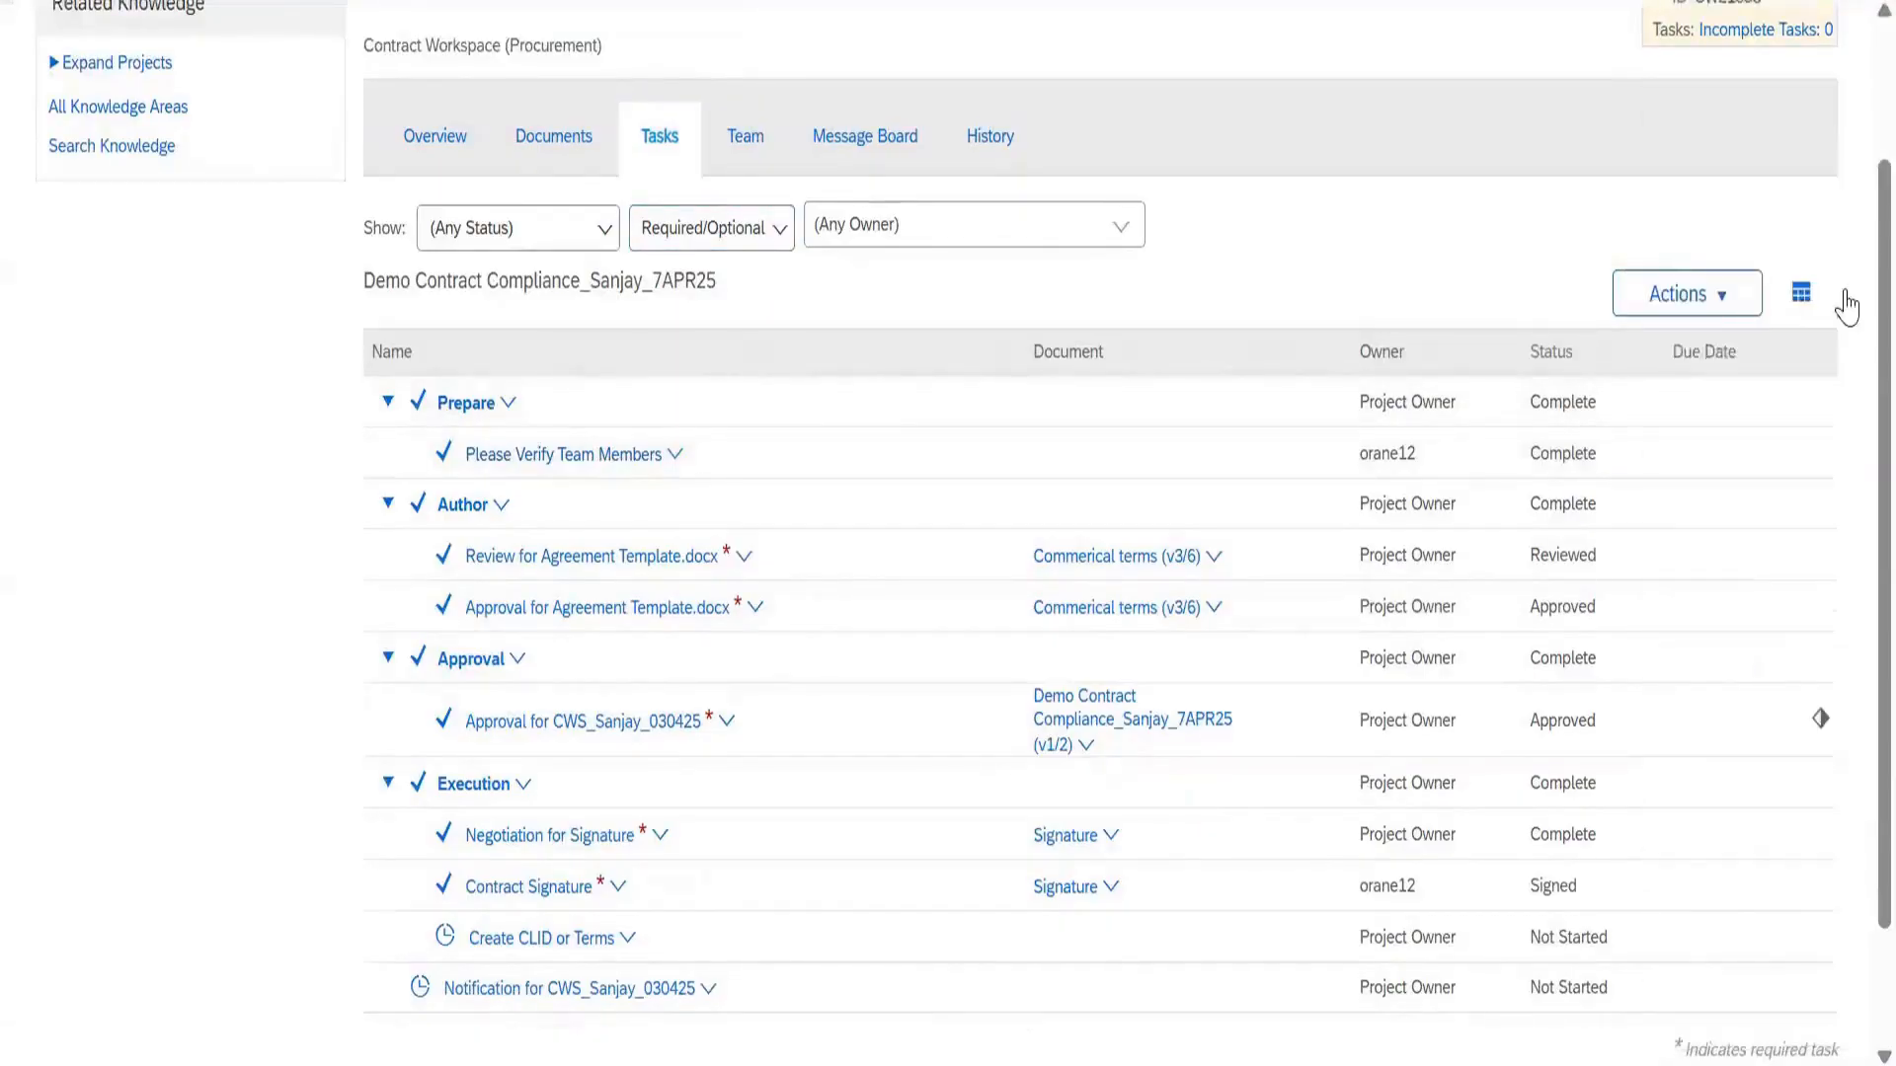
click(1801, 296)
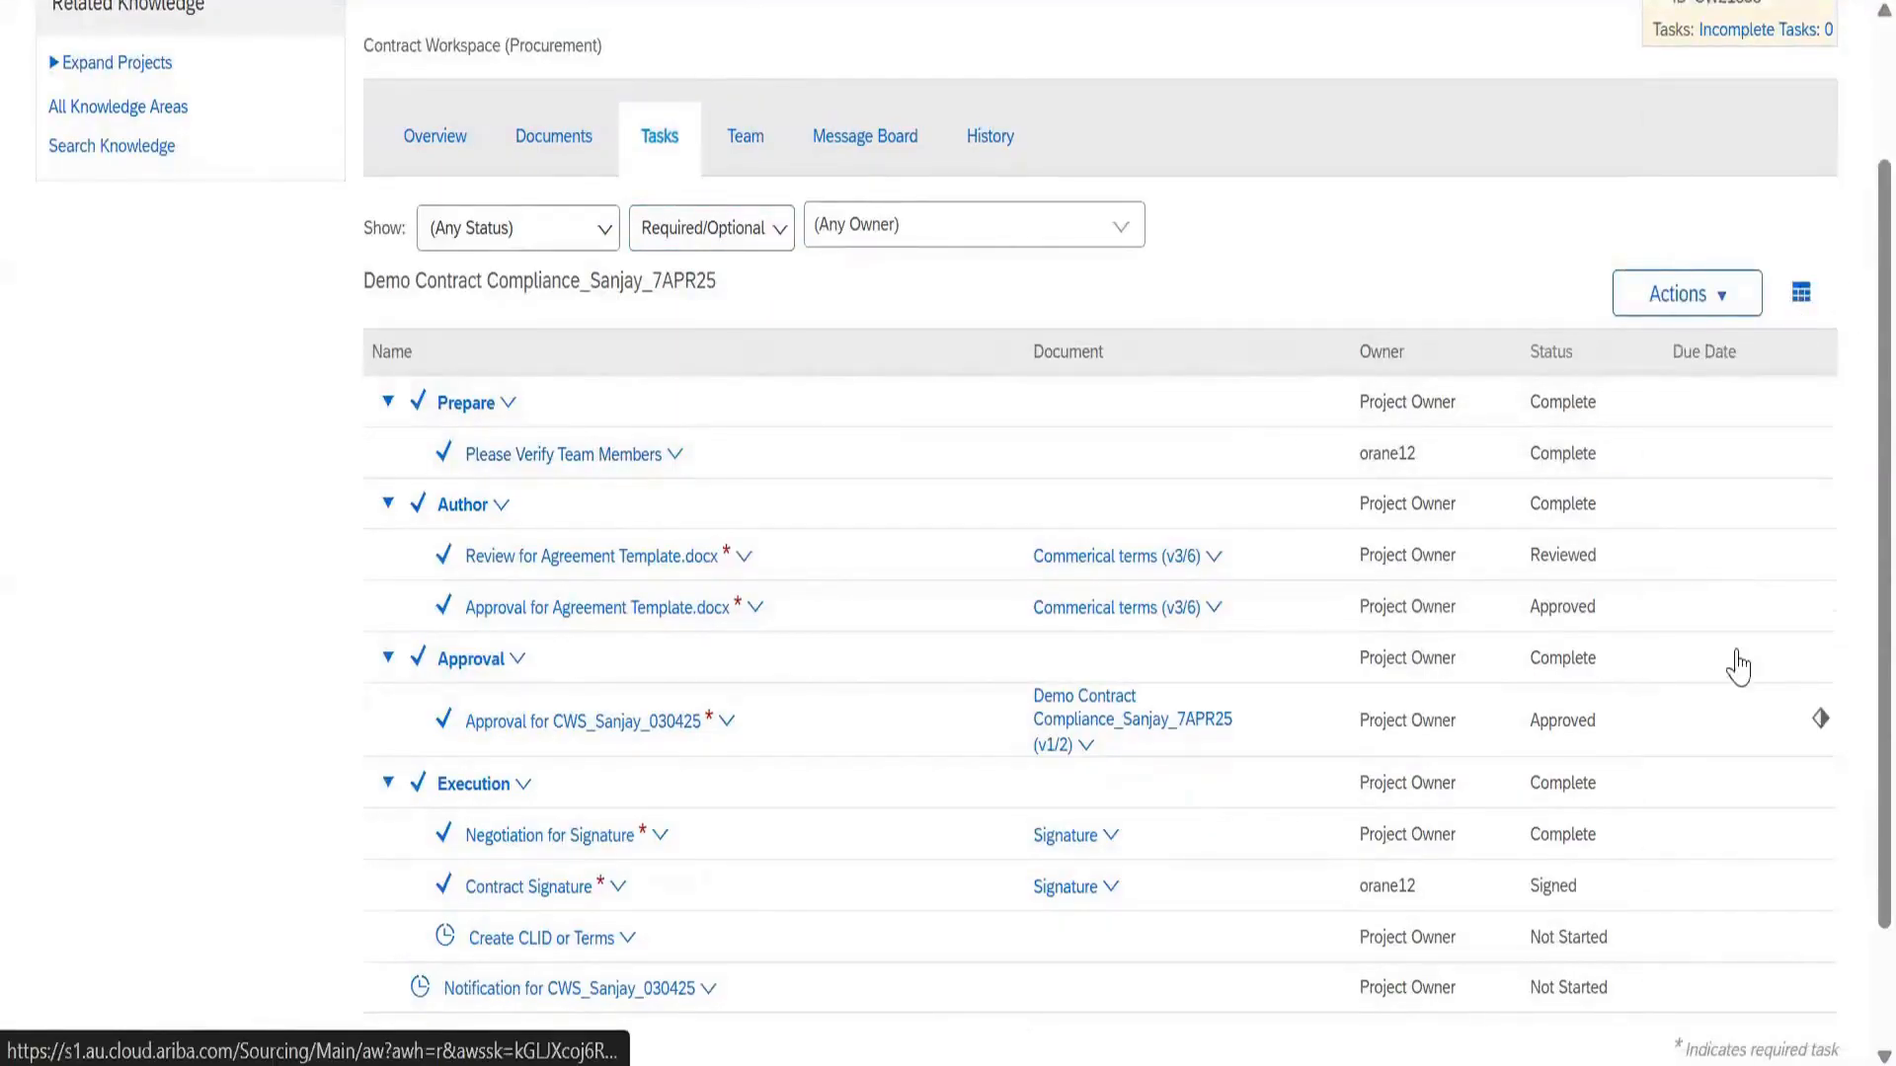
click(1717, 874)
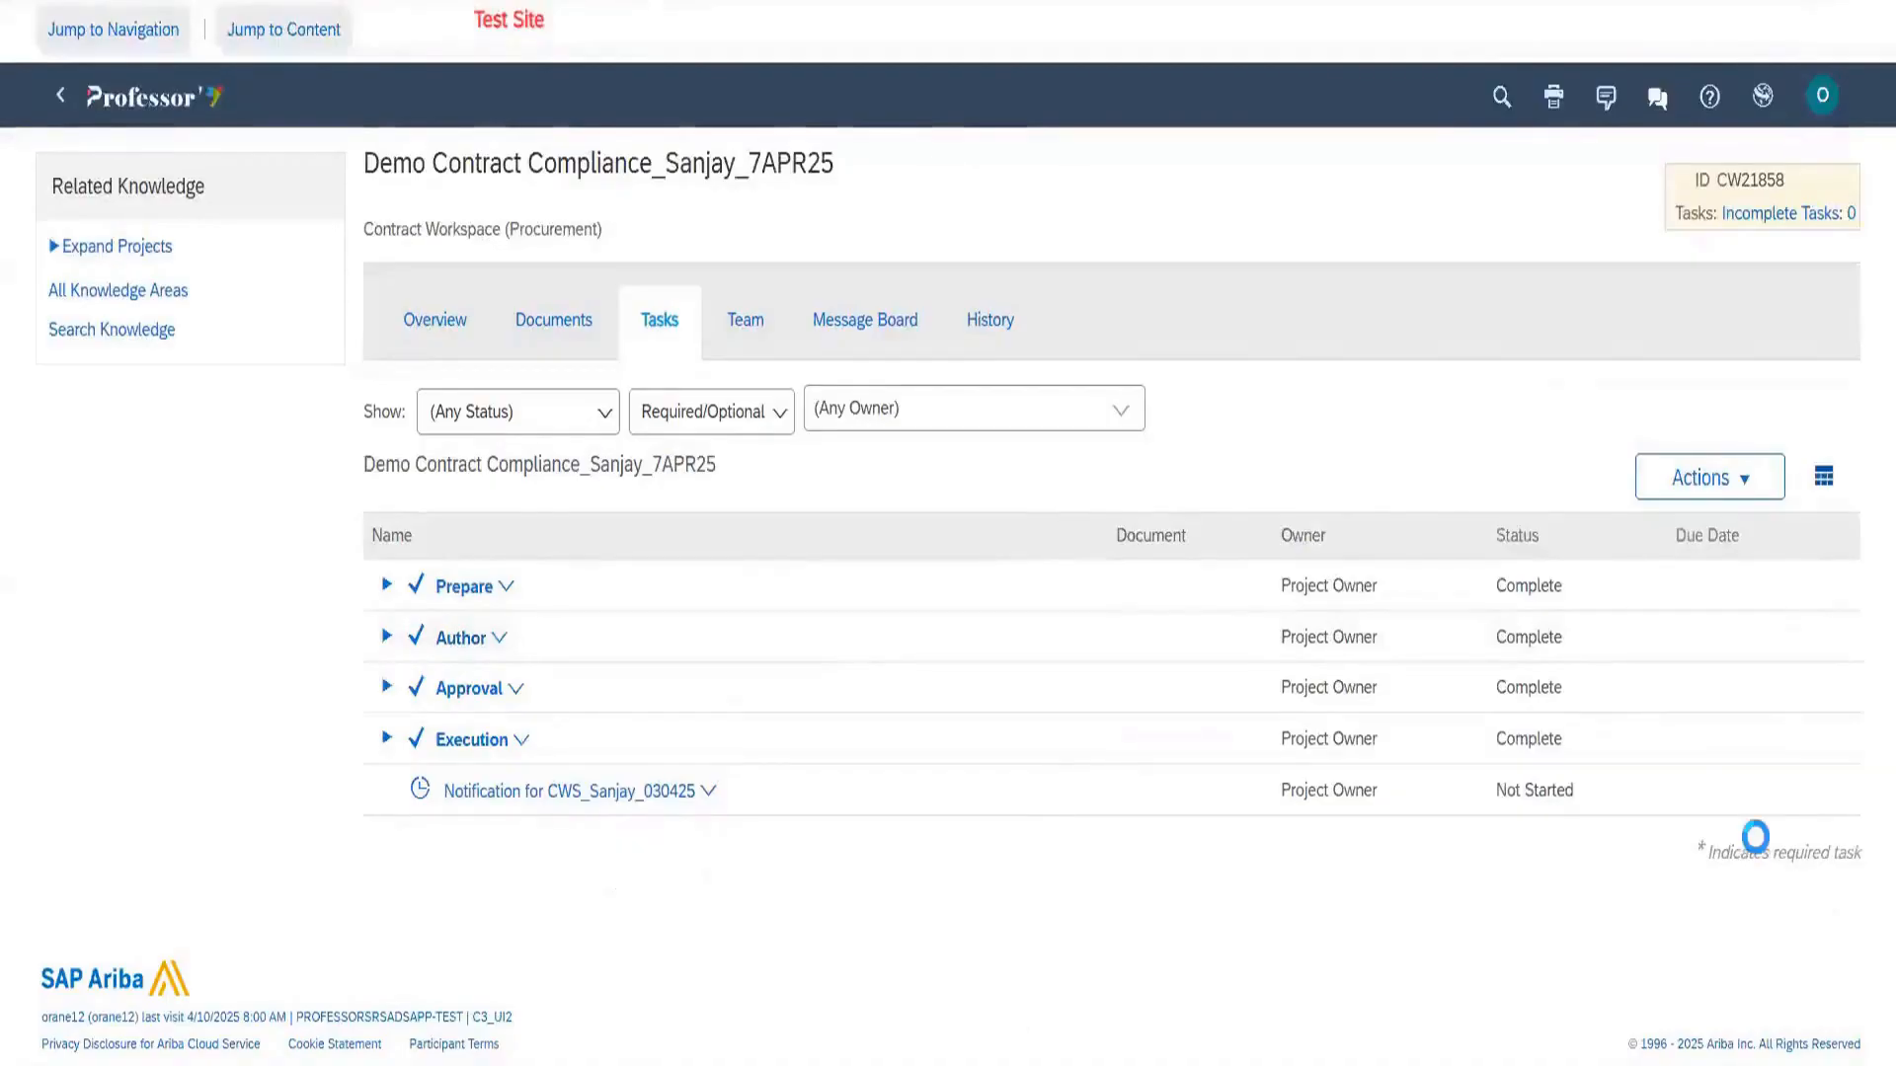
click(1824, 476)
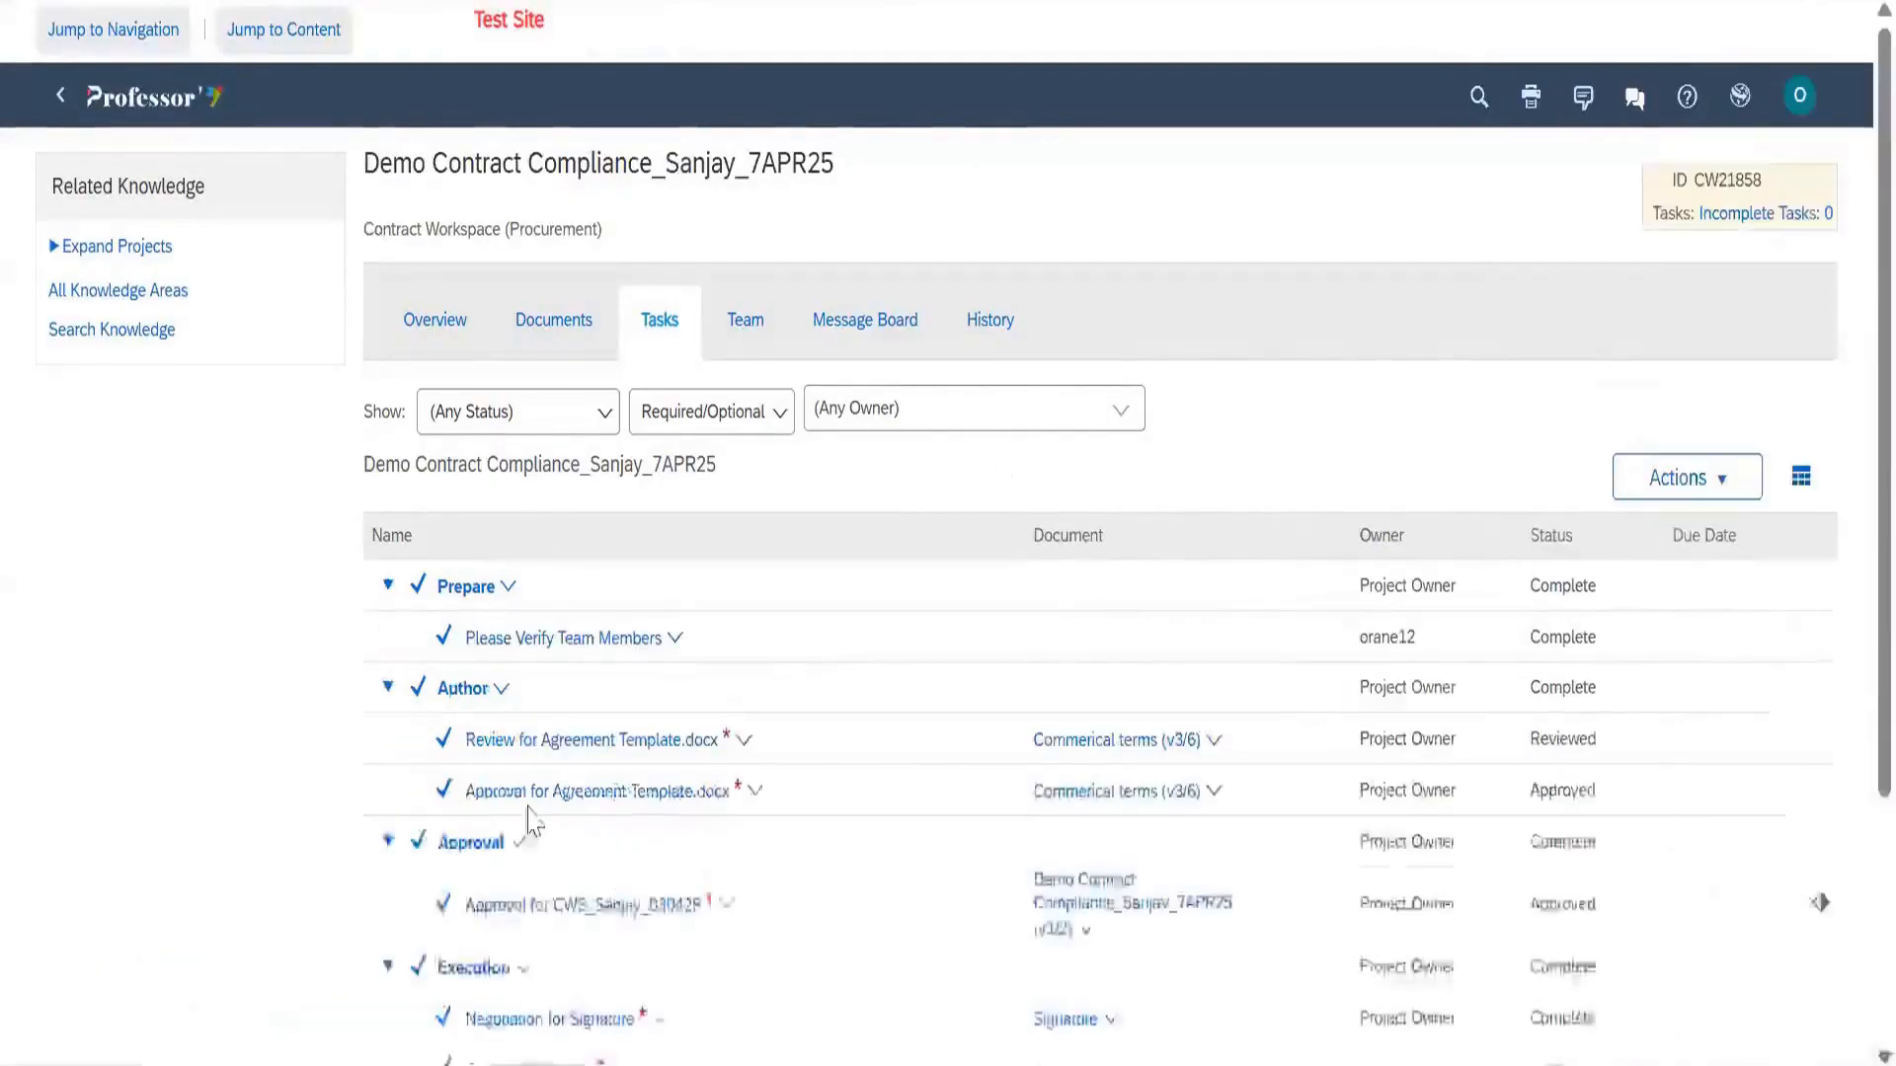
scroll(1834, 143, down, 3)
click(1803, 144)
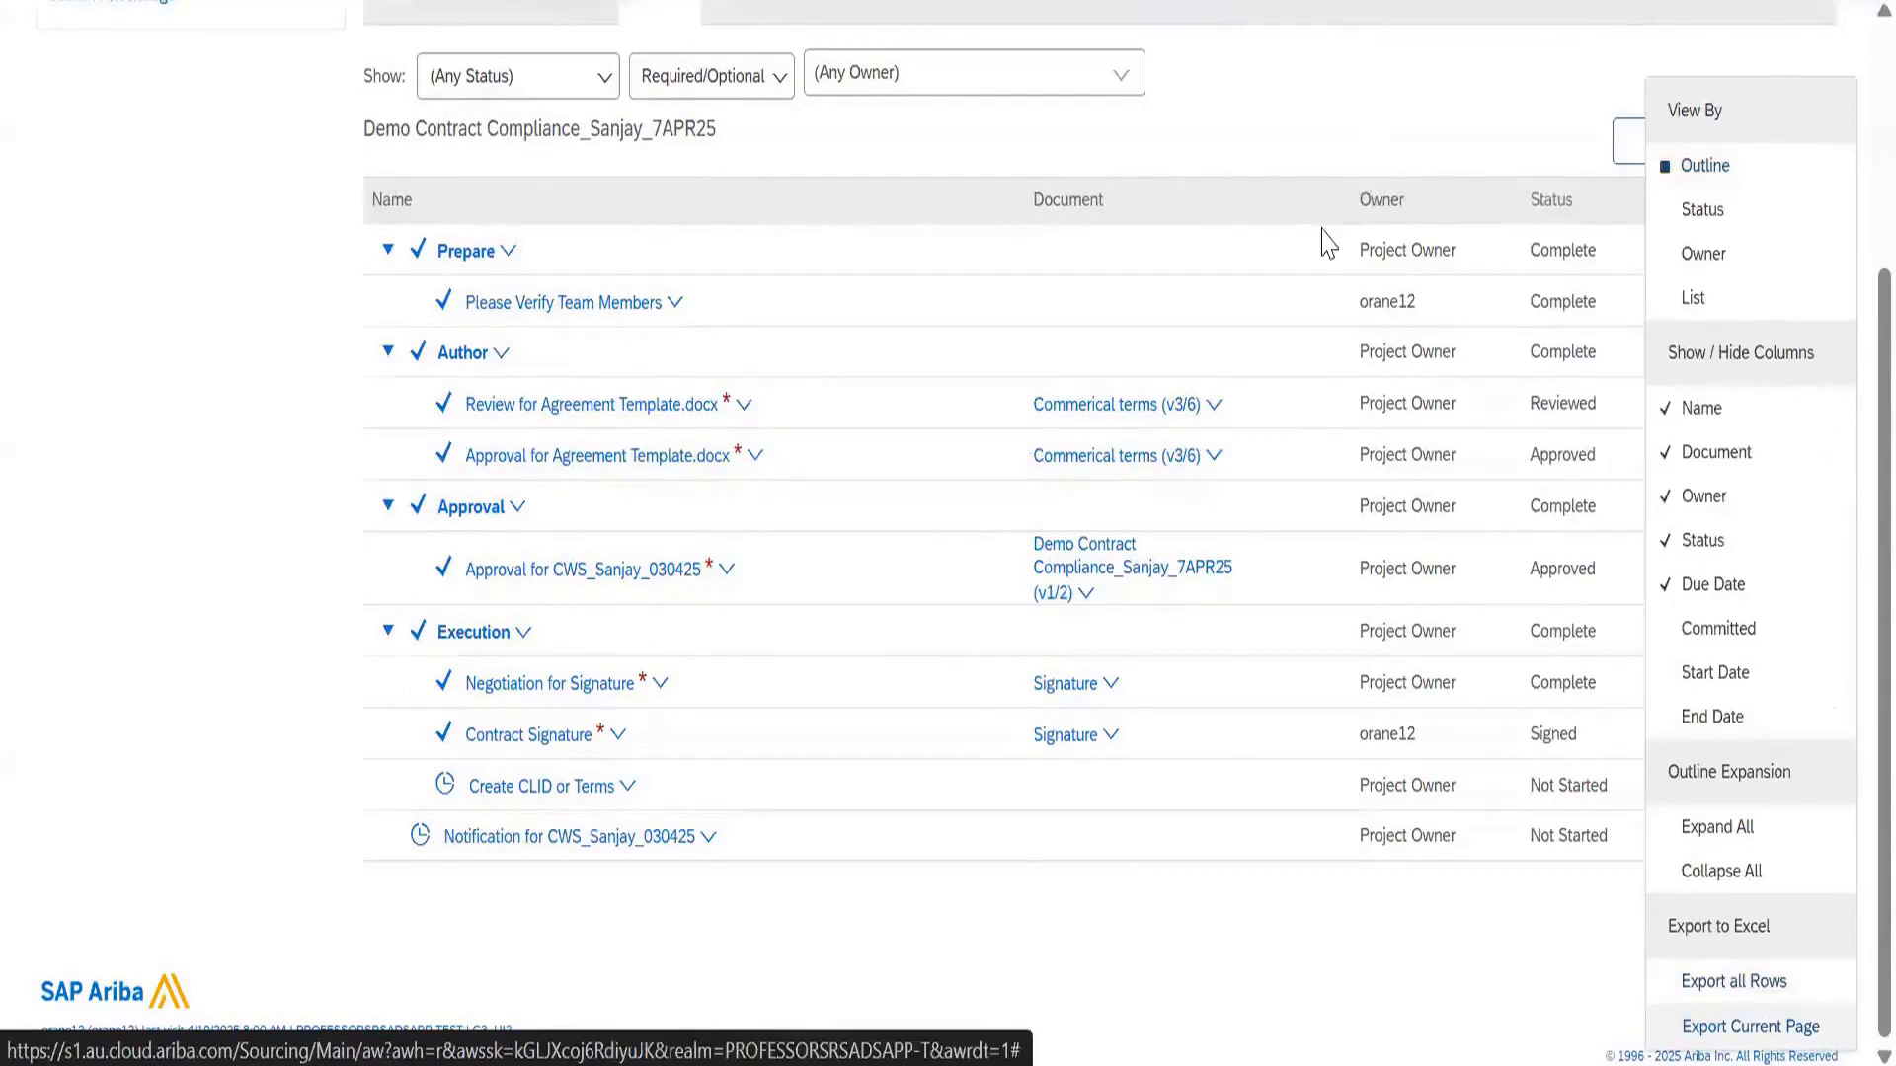
scroll(1328, 242, up, 2)
click(1122, 259)
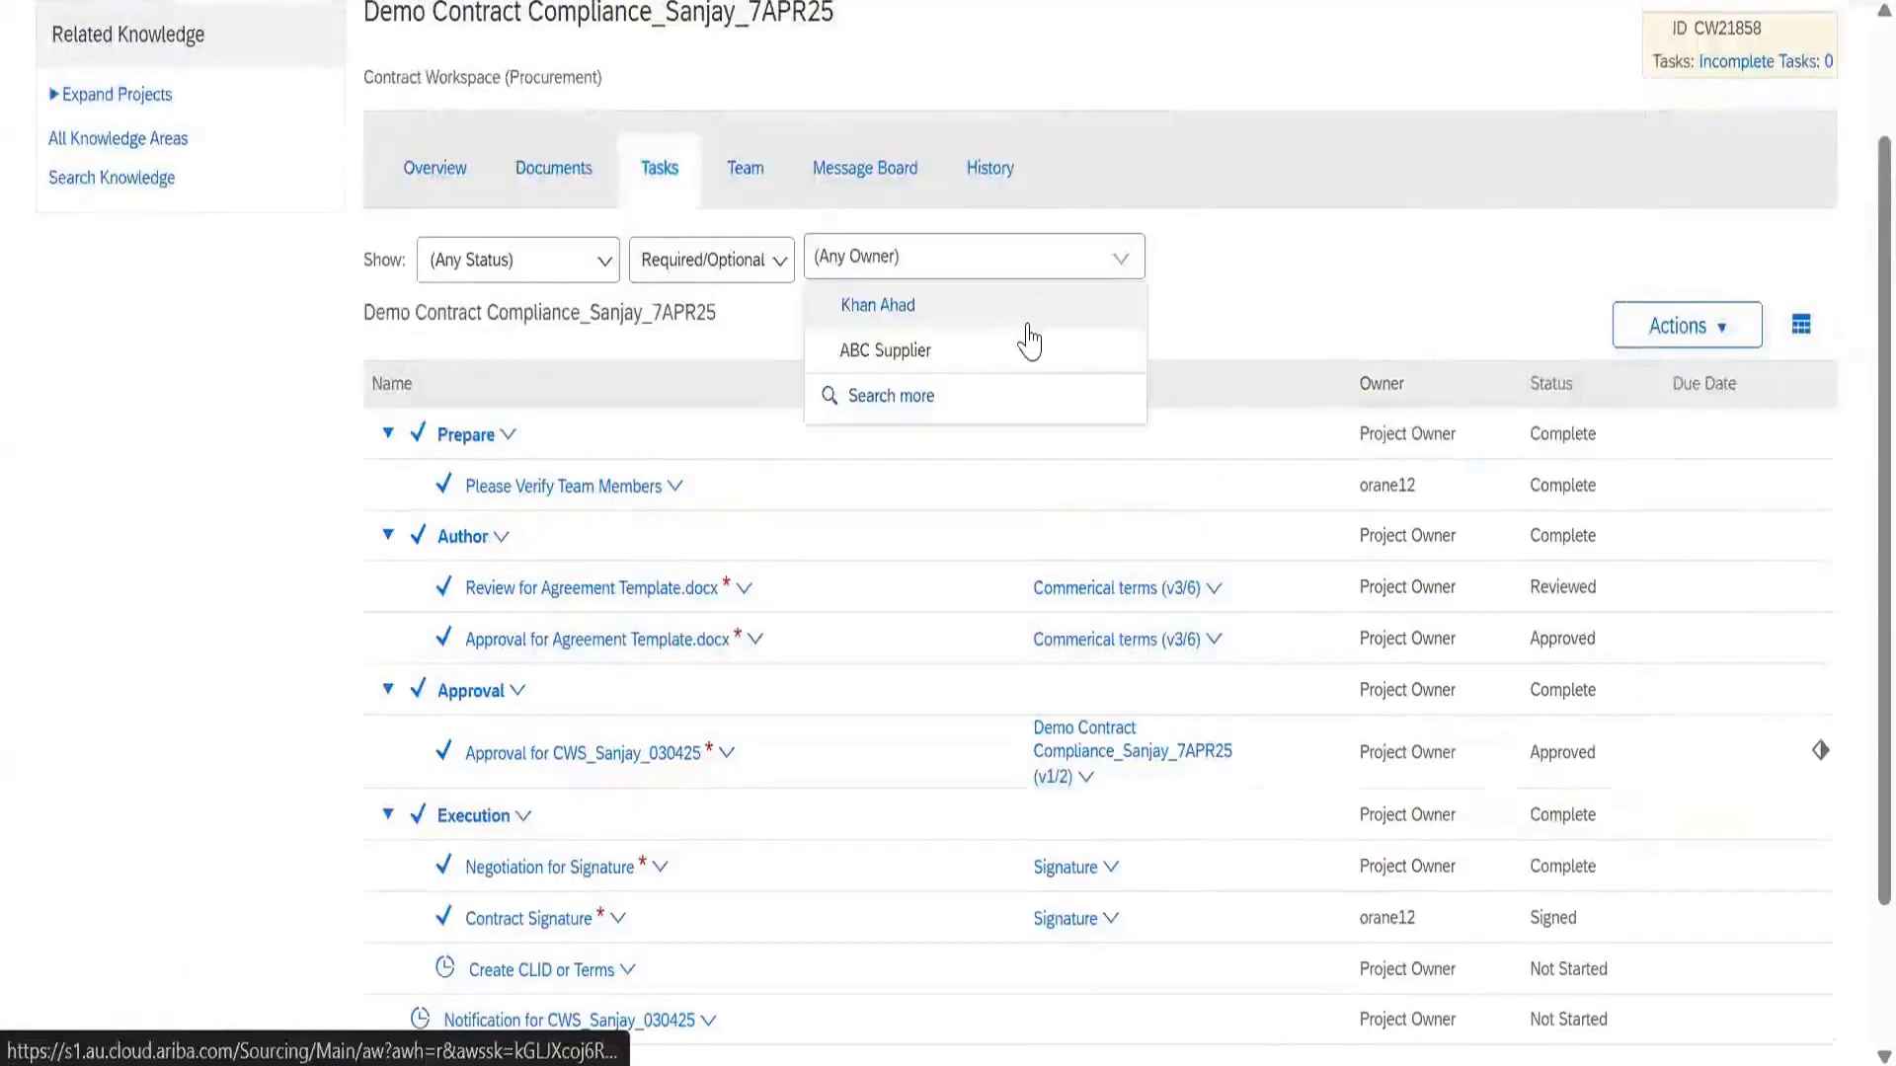
click(1430, 451)
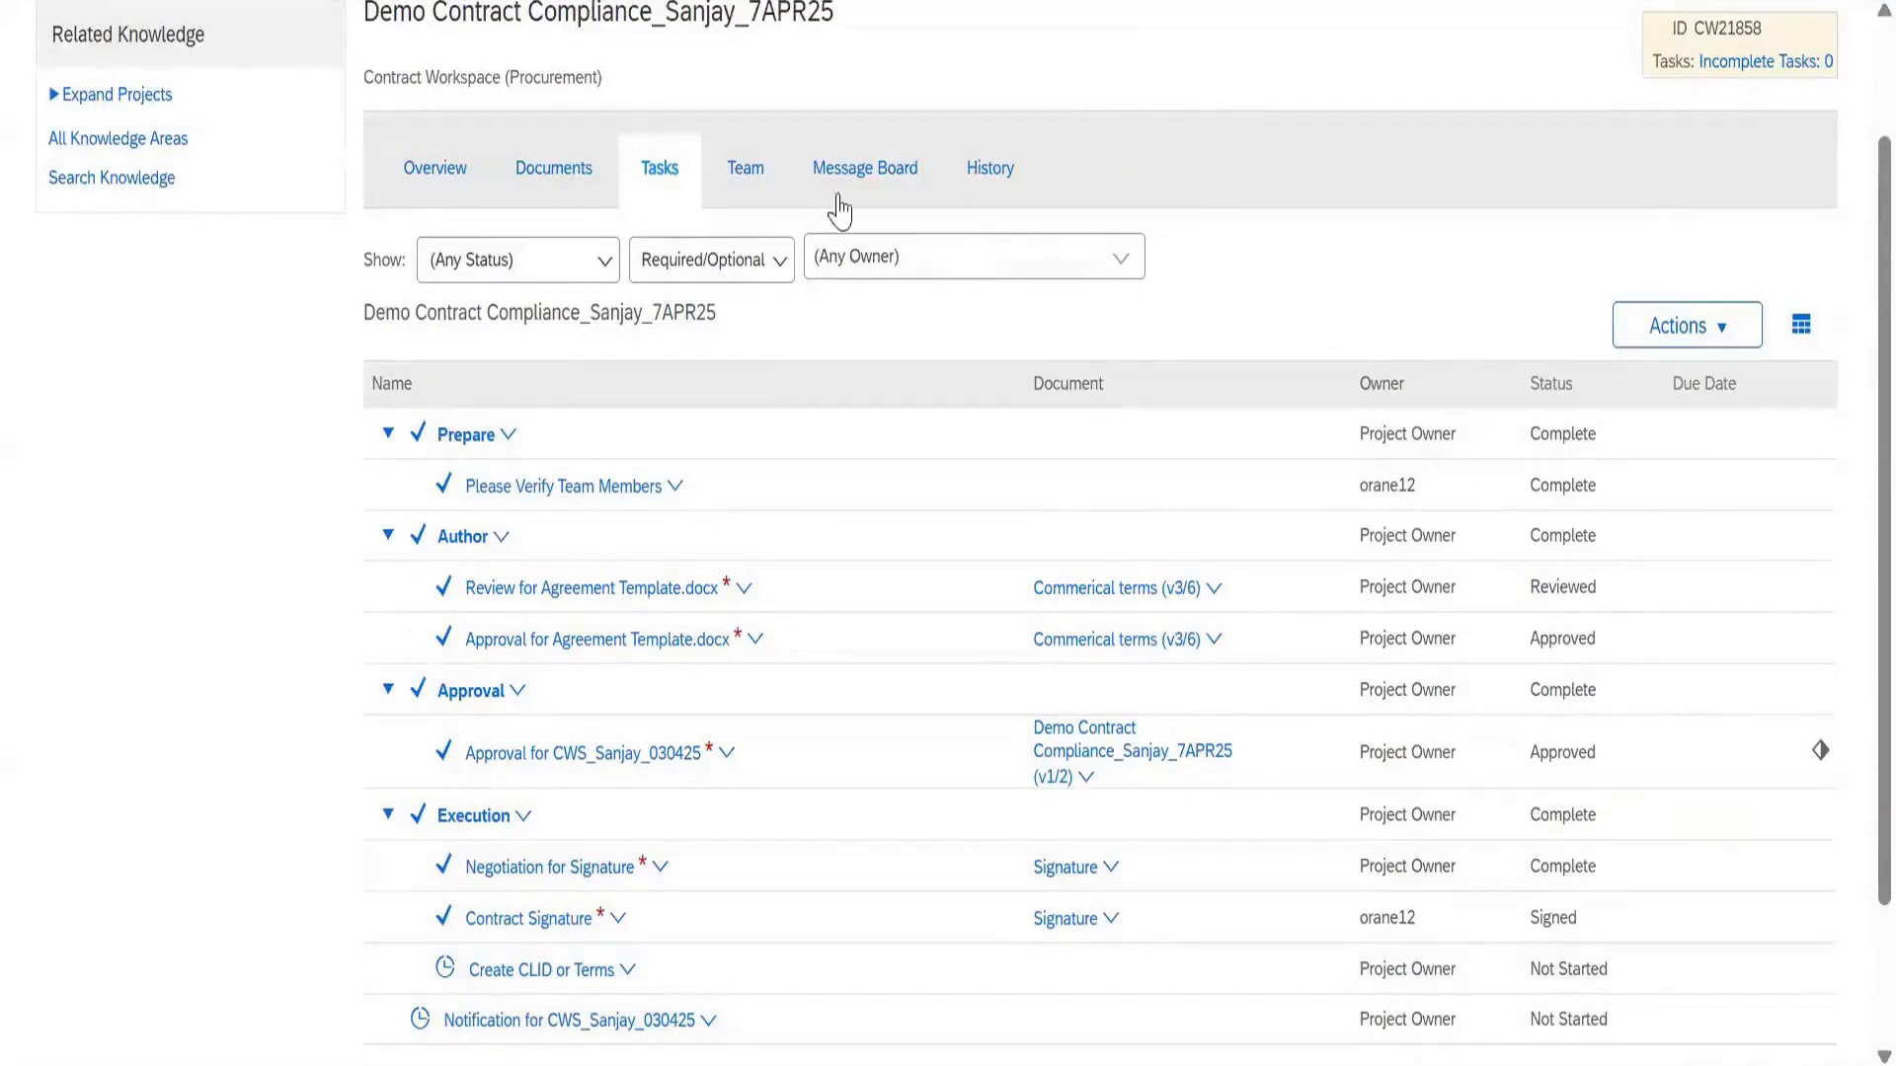
click(772, 176)
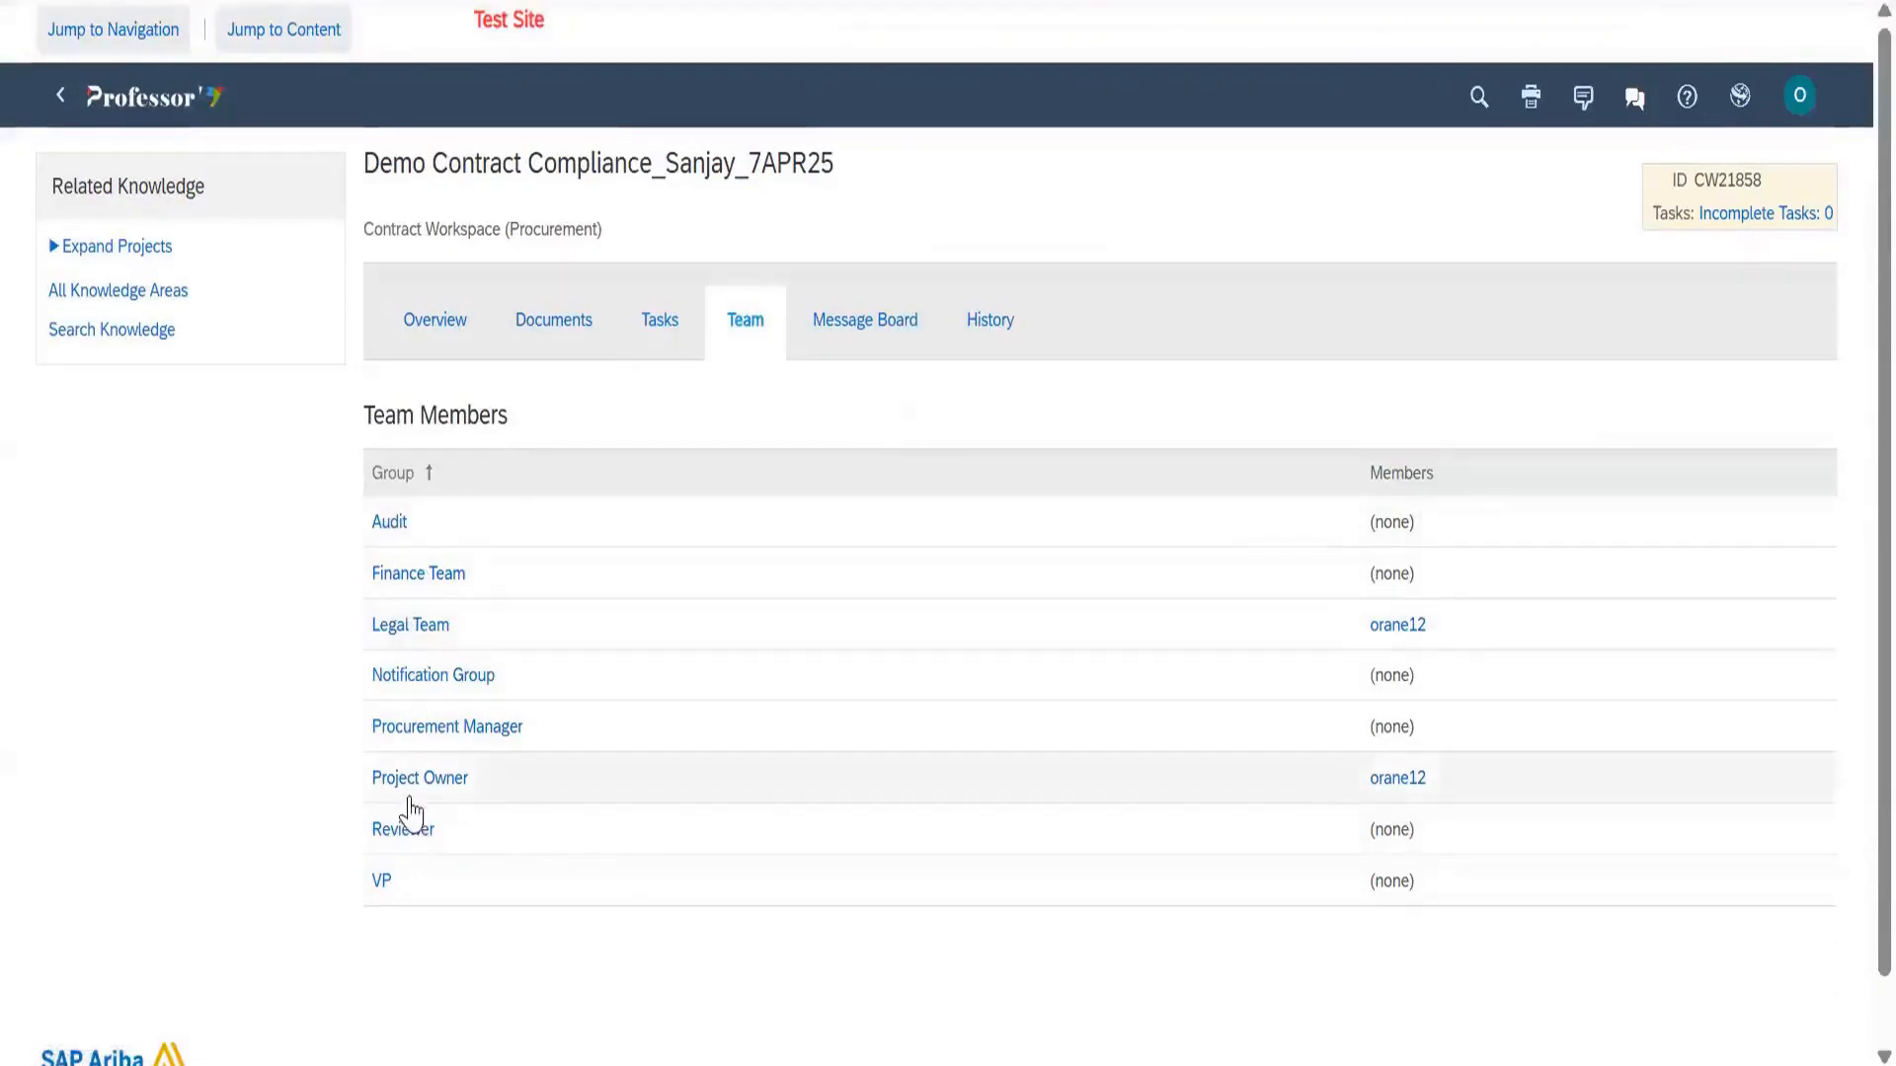
Return to the workspace task list and open the Notification for CWS_Sanjay_030425 task
click(675, 329)
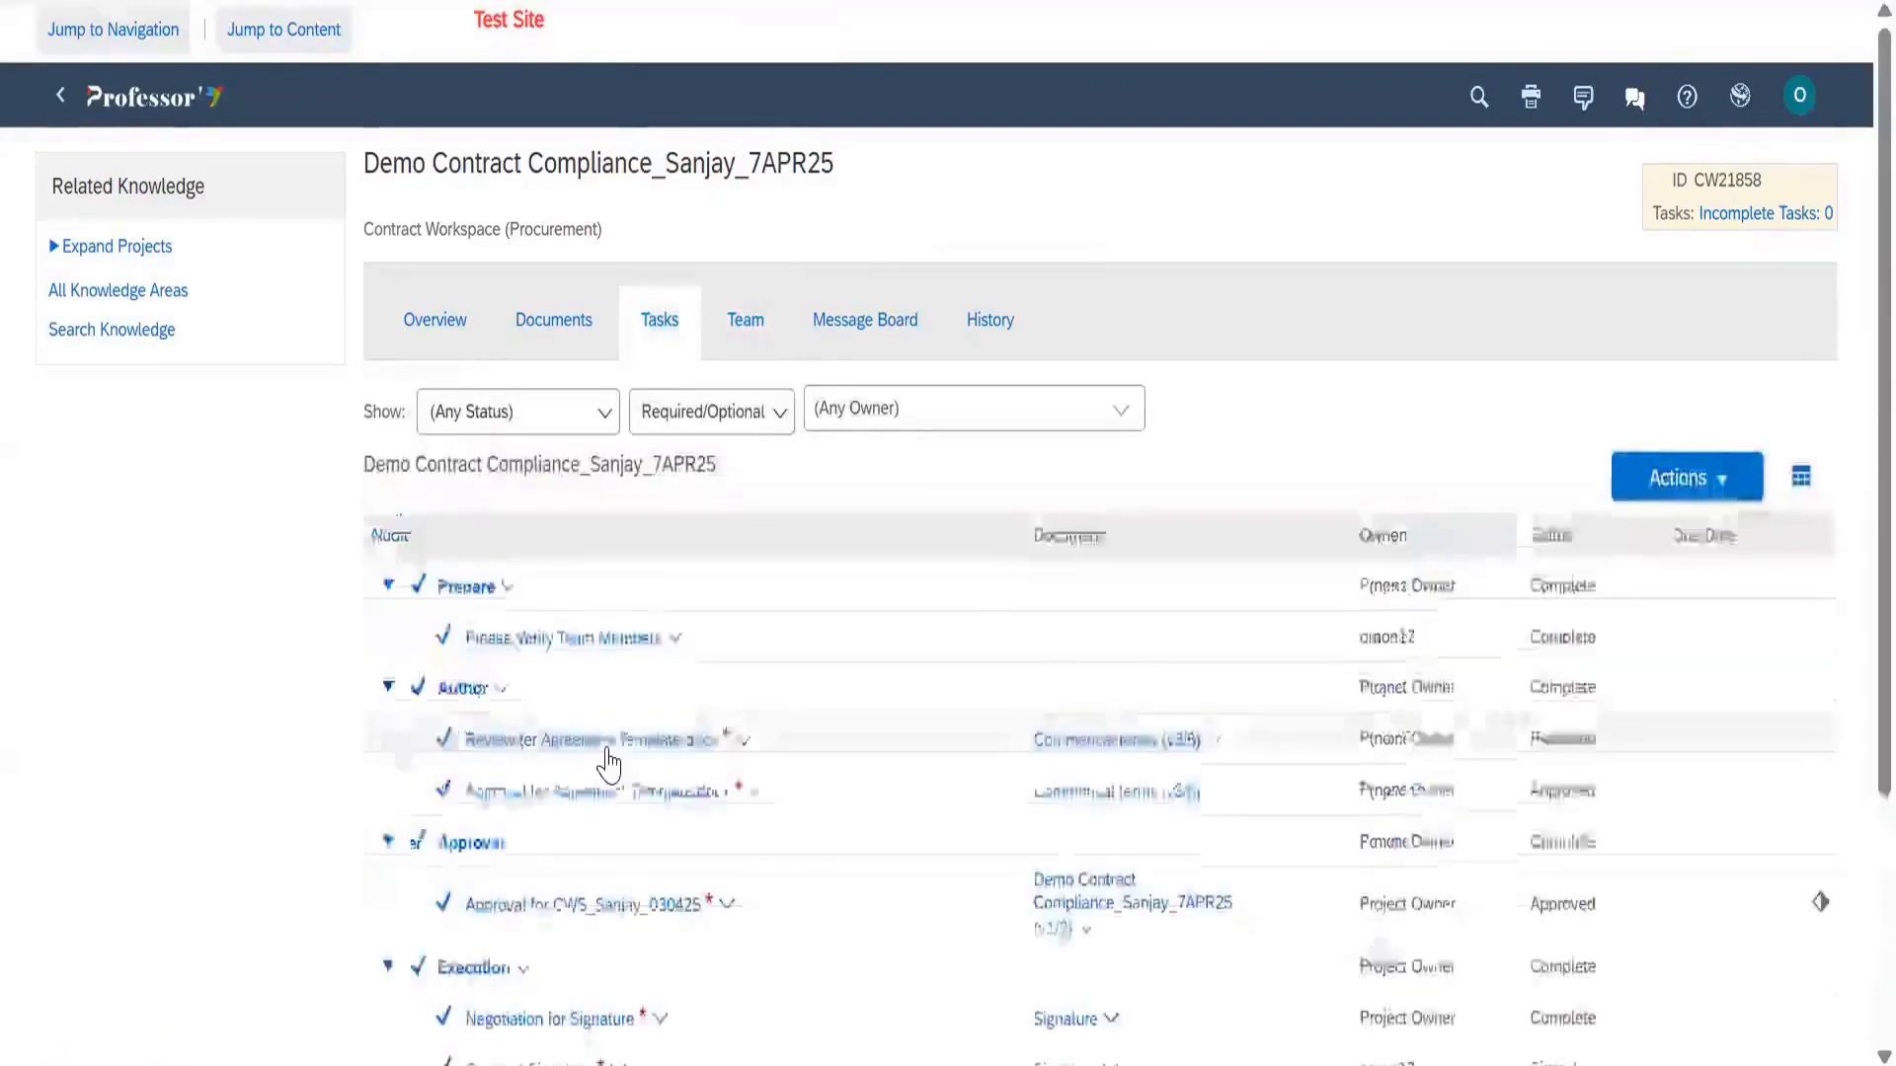
scroll(607, 762, down, 3)
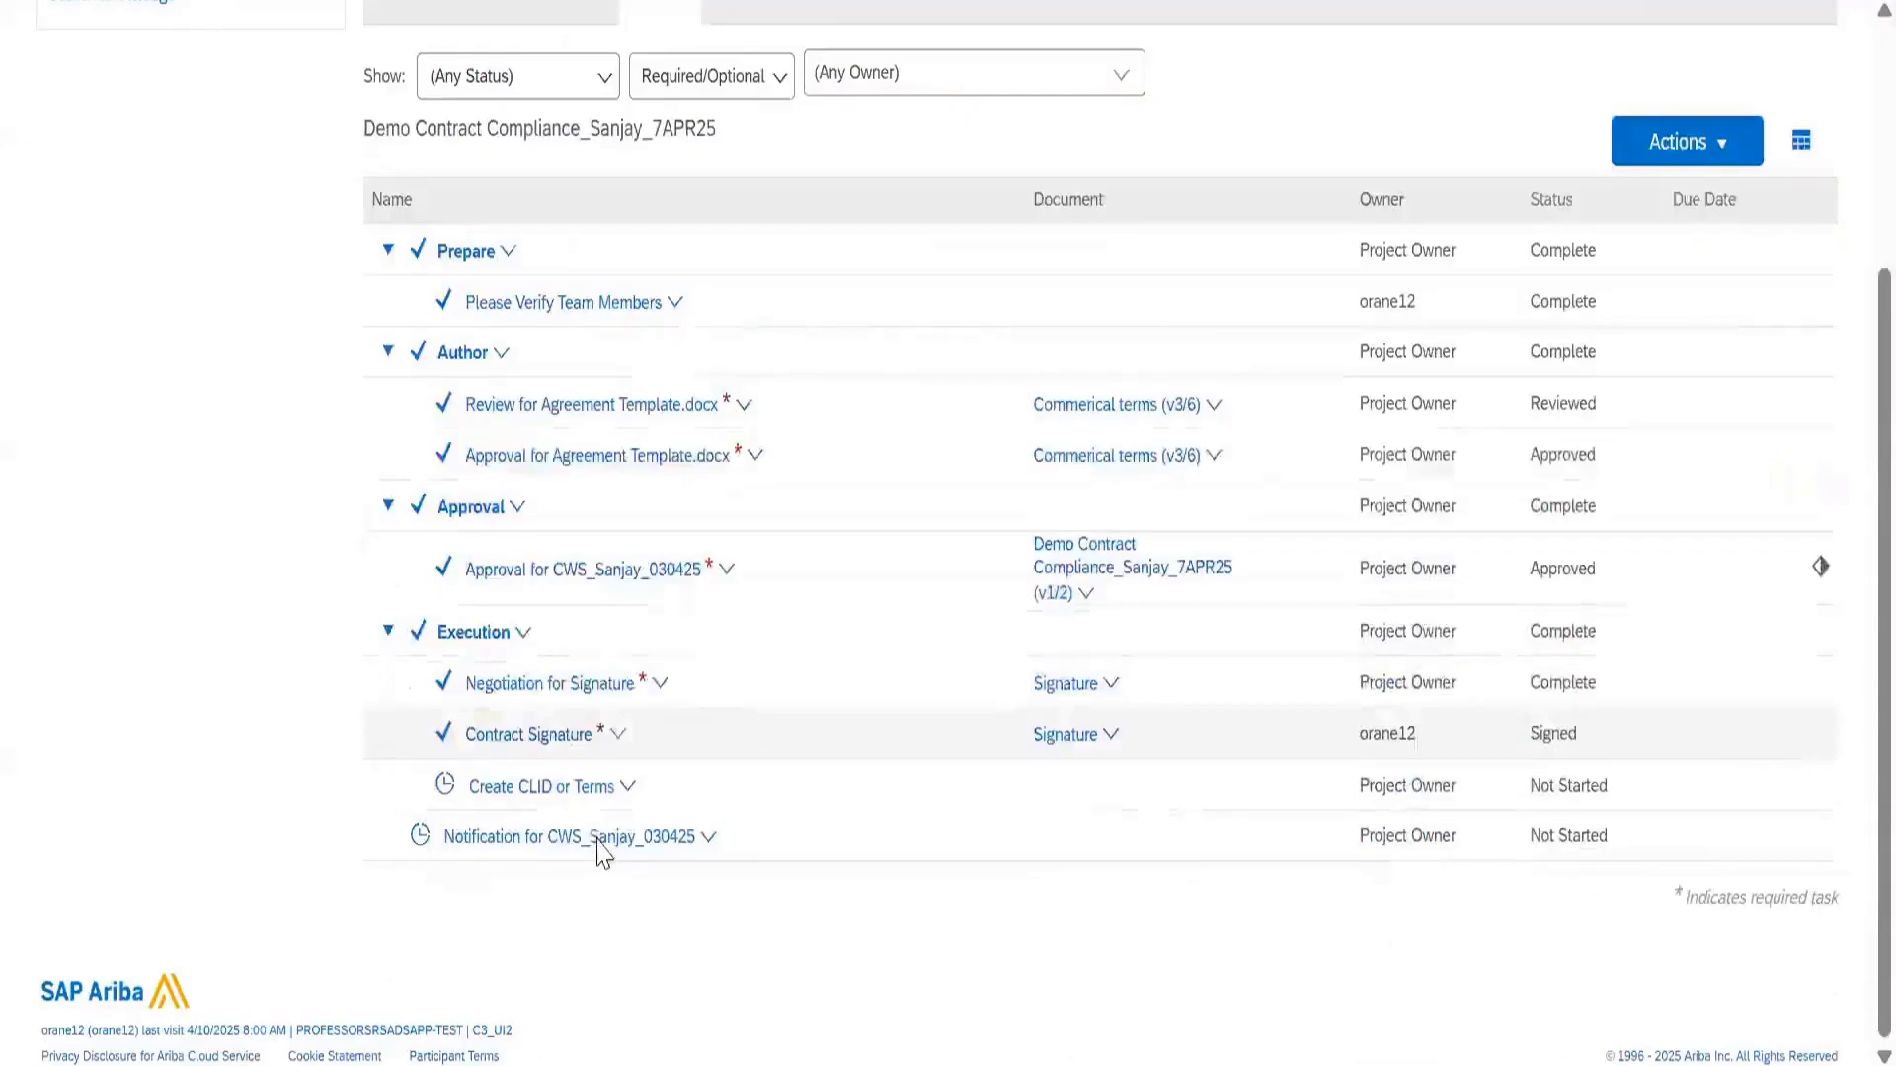
click(597, 840)
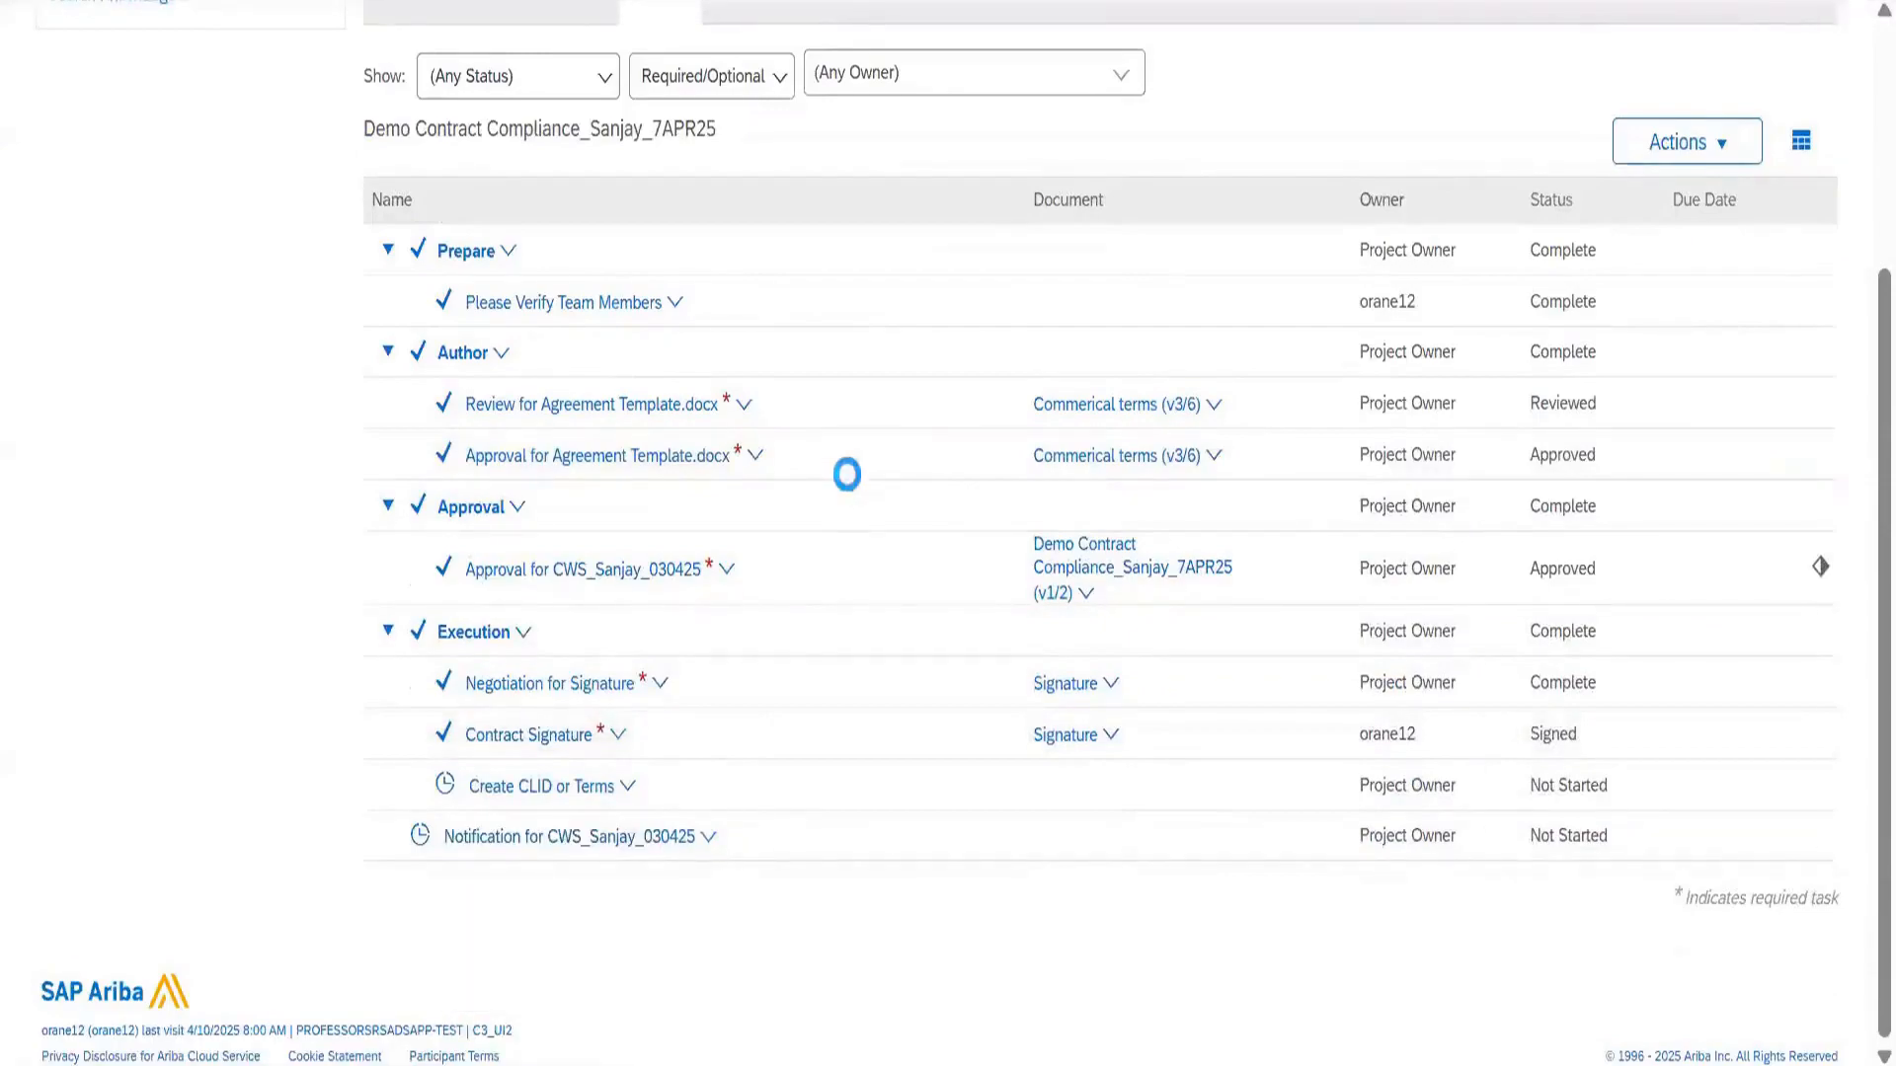
Review the Notification Group recipient details, then close them
scroll(597, 584, down, 5)
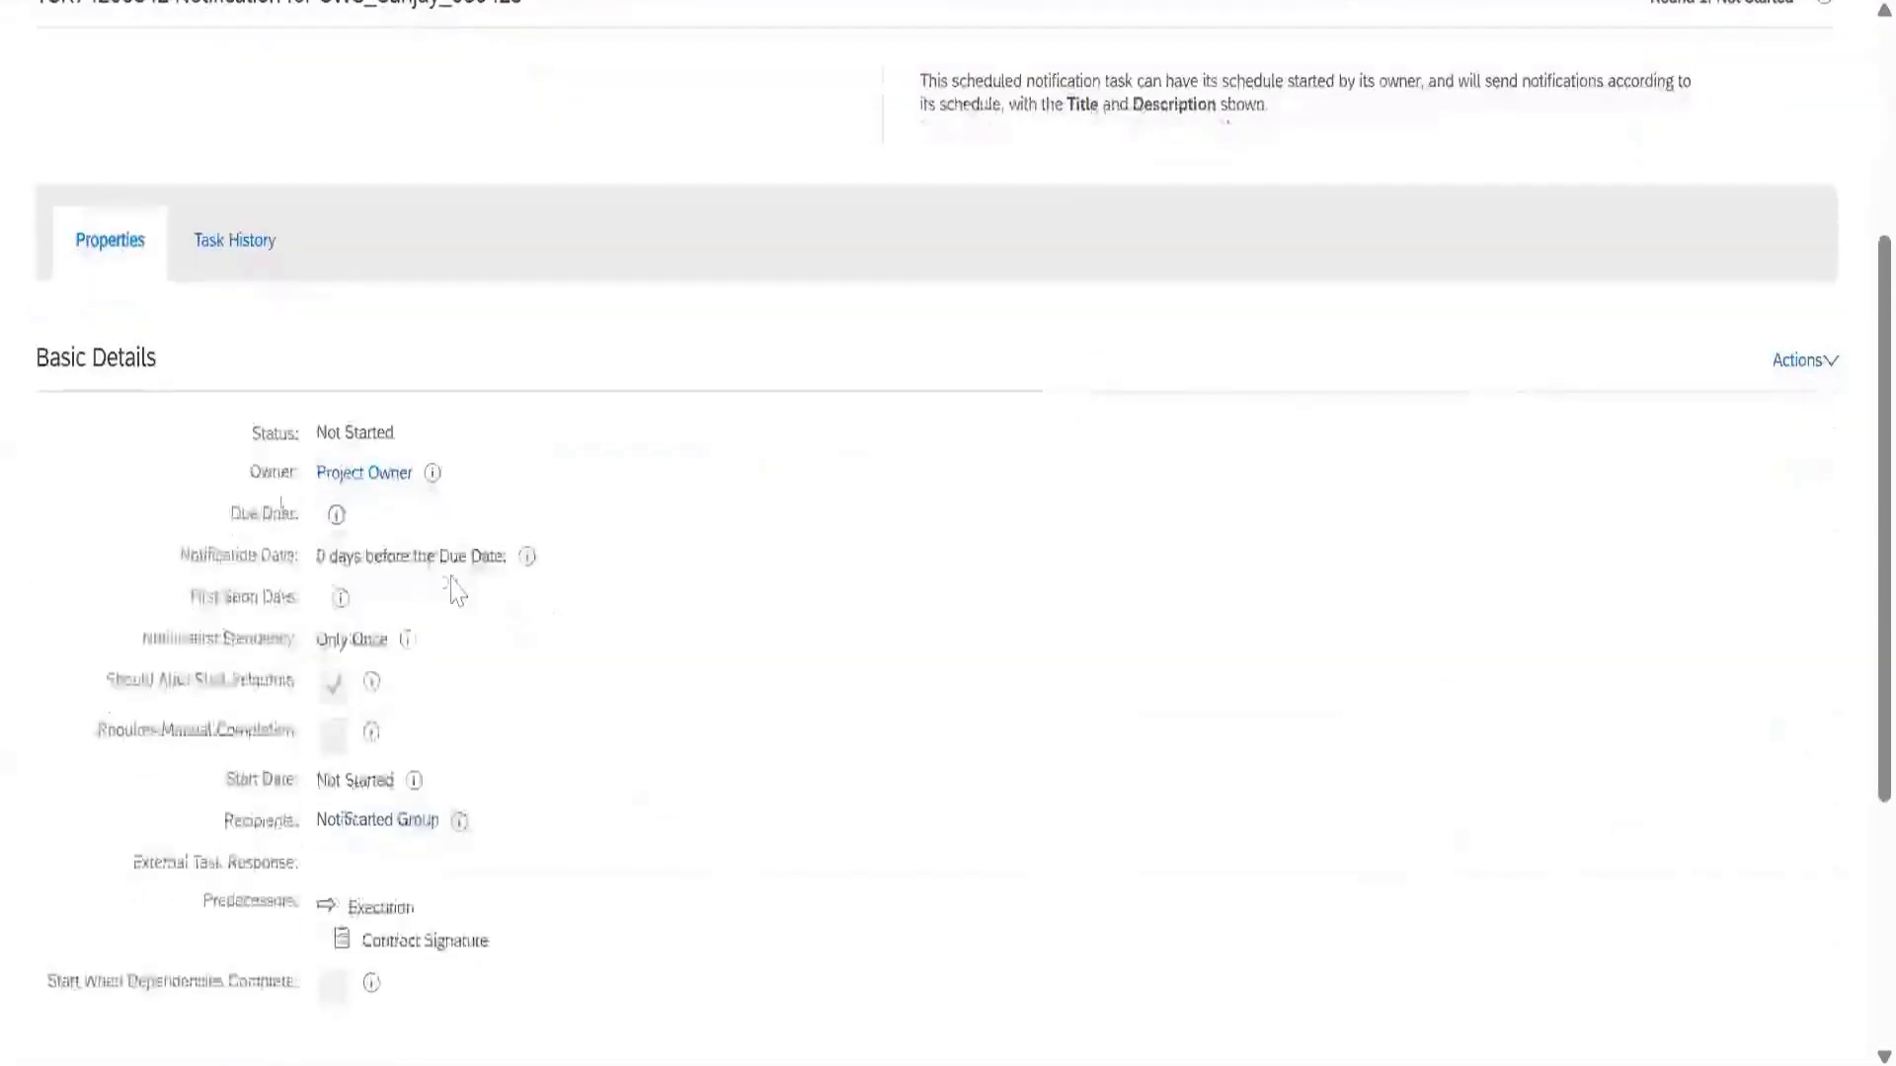
scroll(296, 489, down, 3)
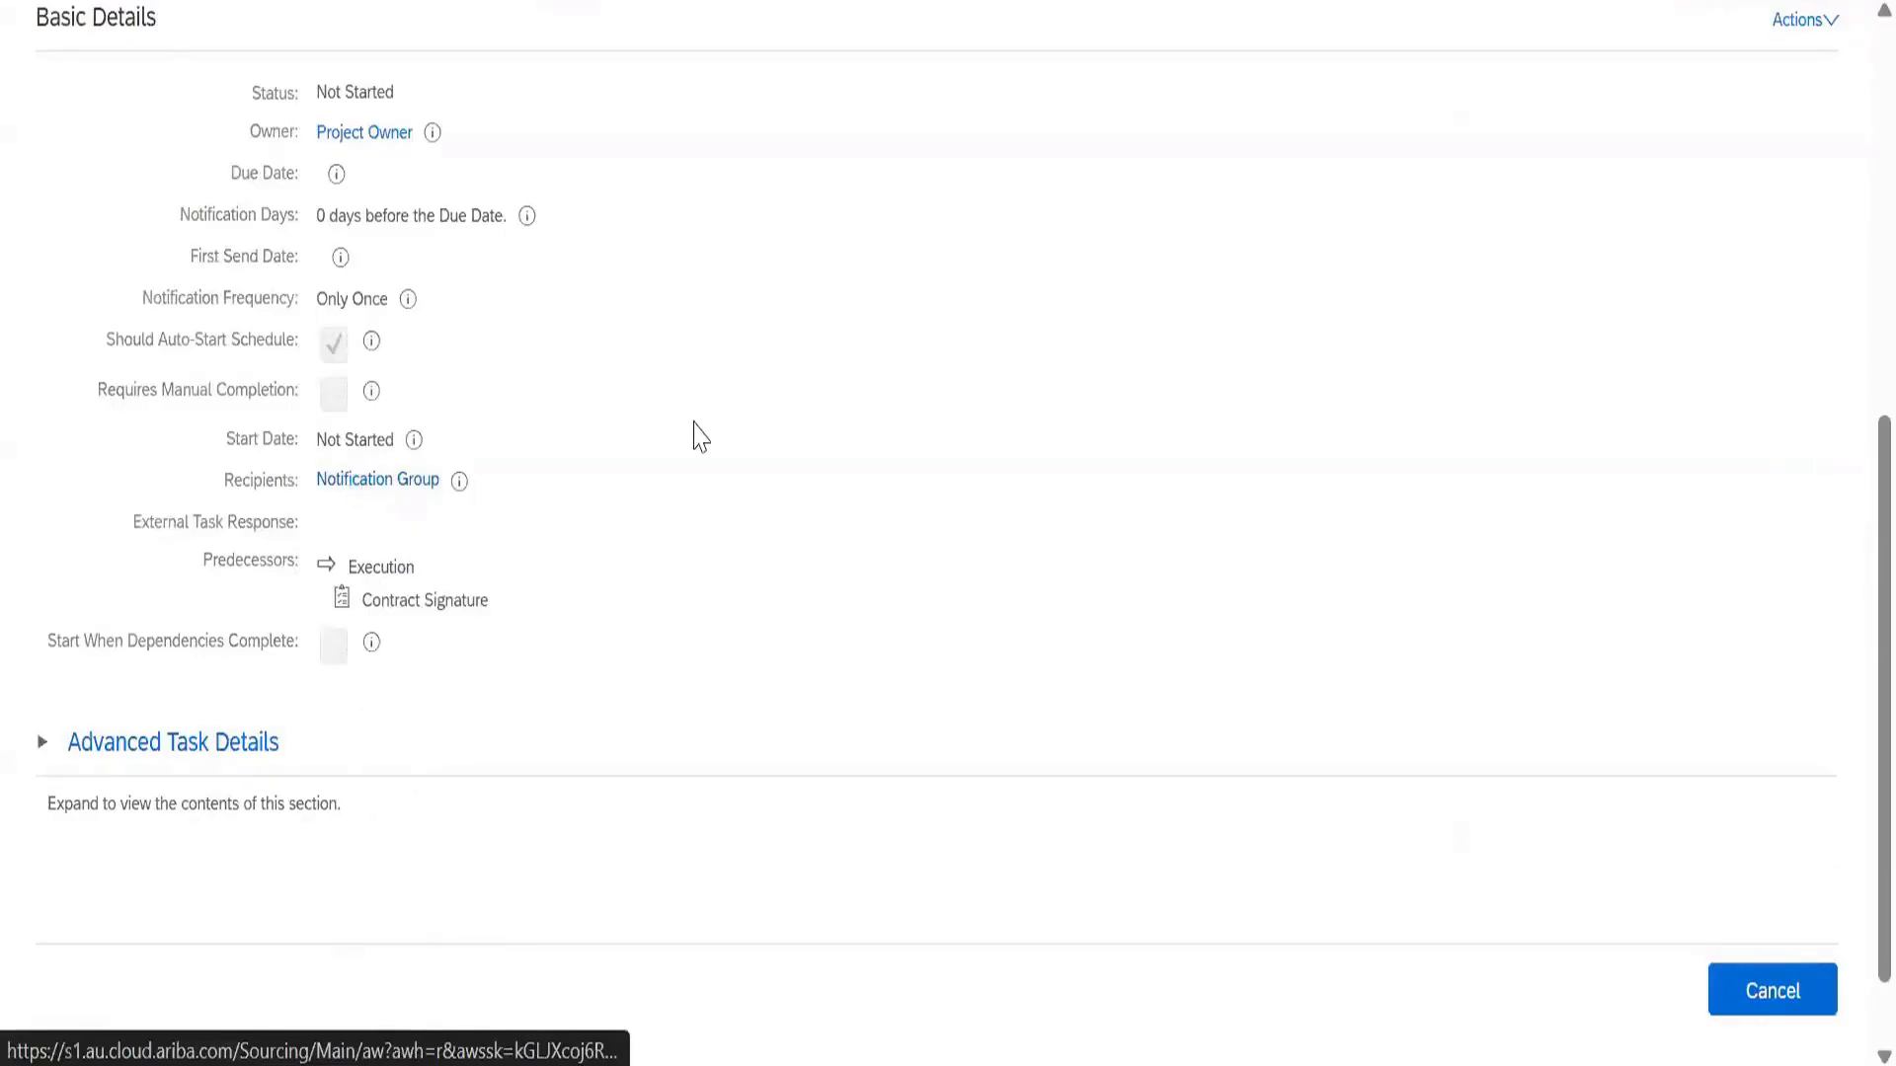
click(415, 483)
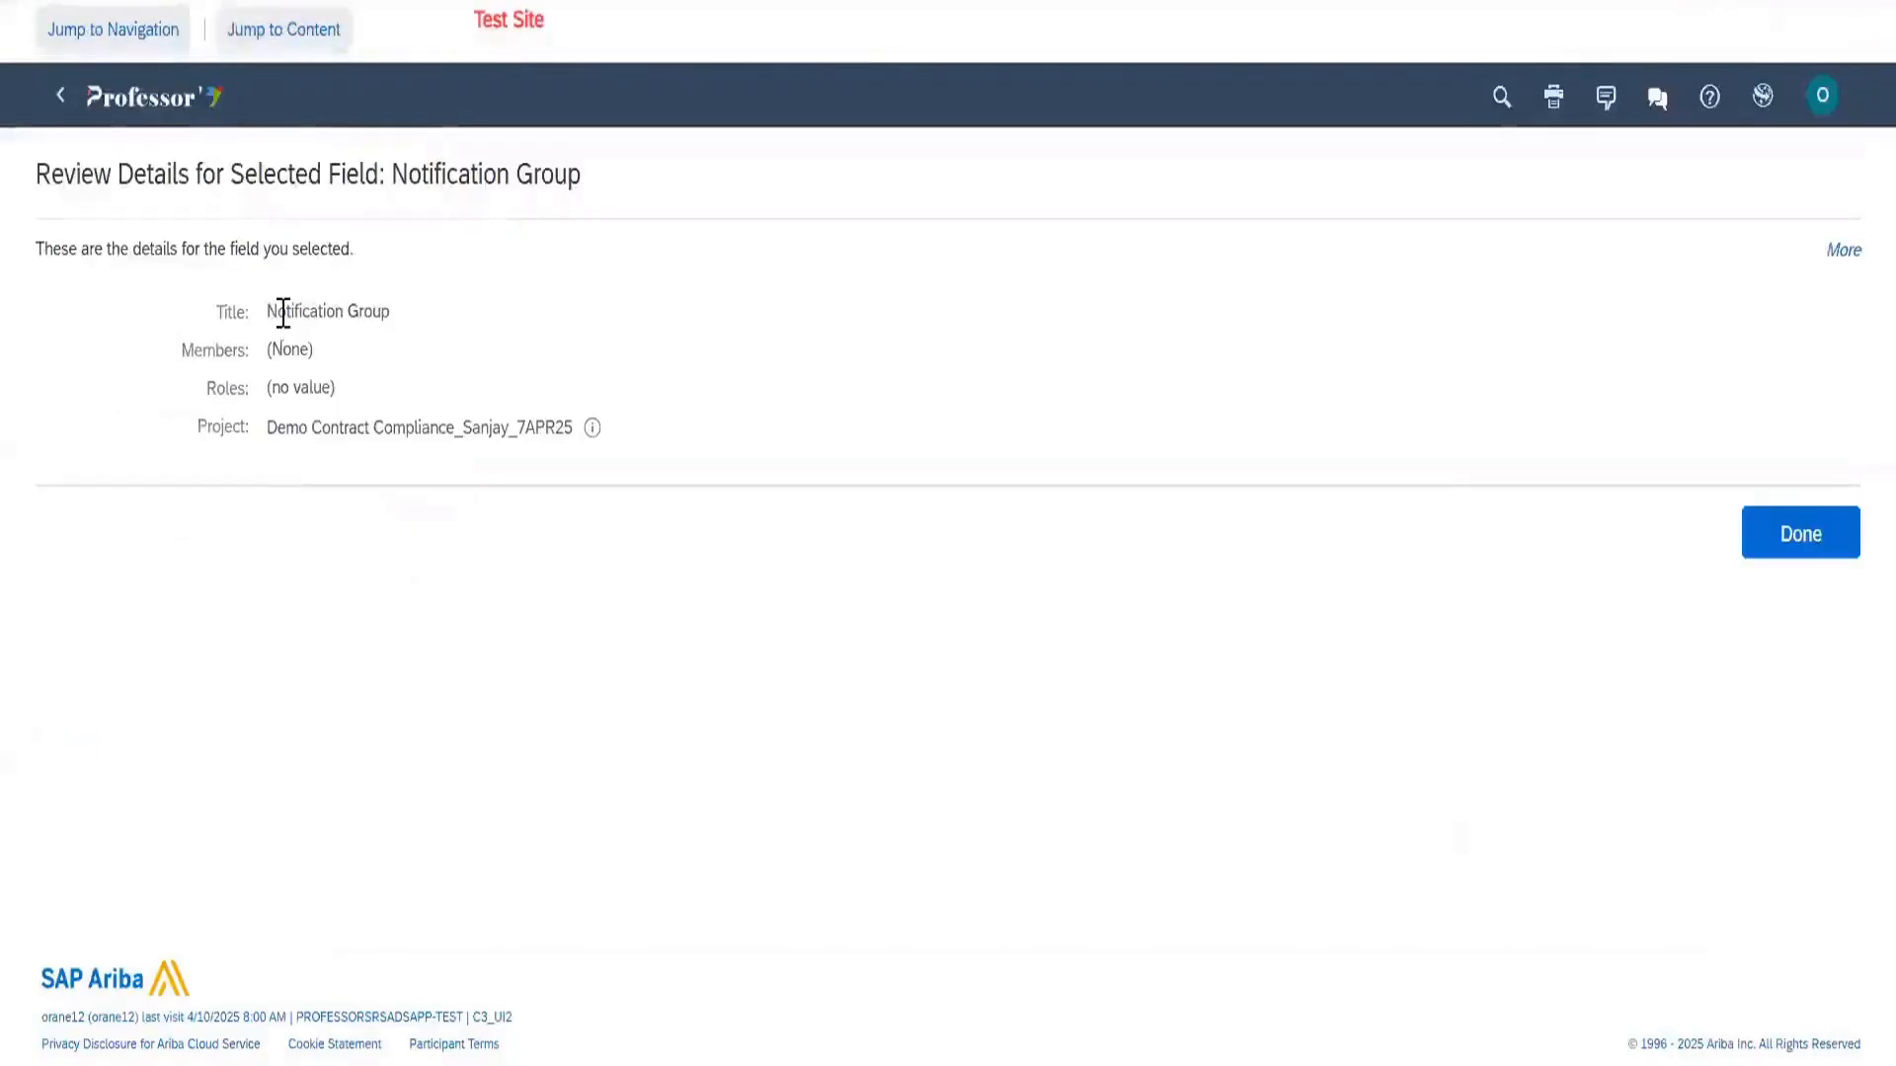
drag(276, 310, 423, 322)
click(1799, 535)
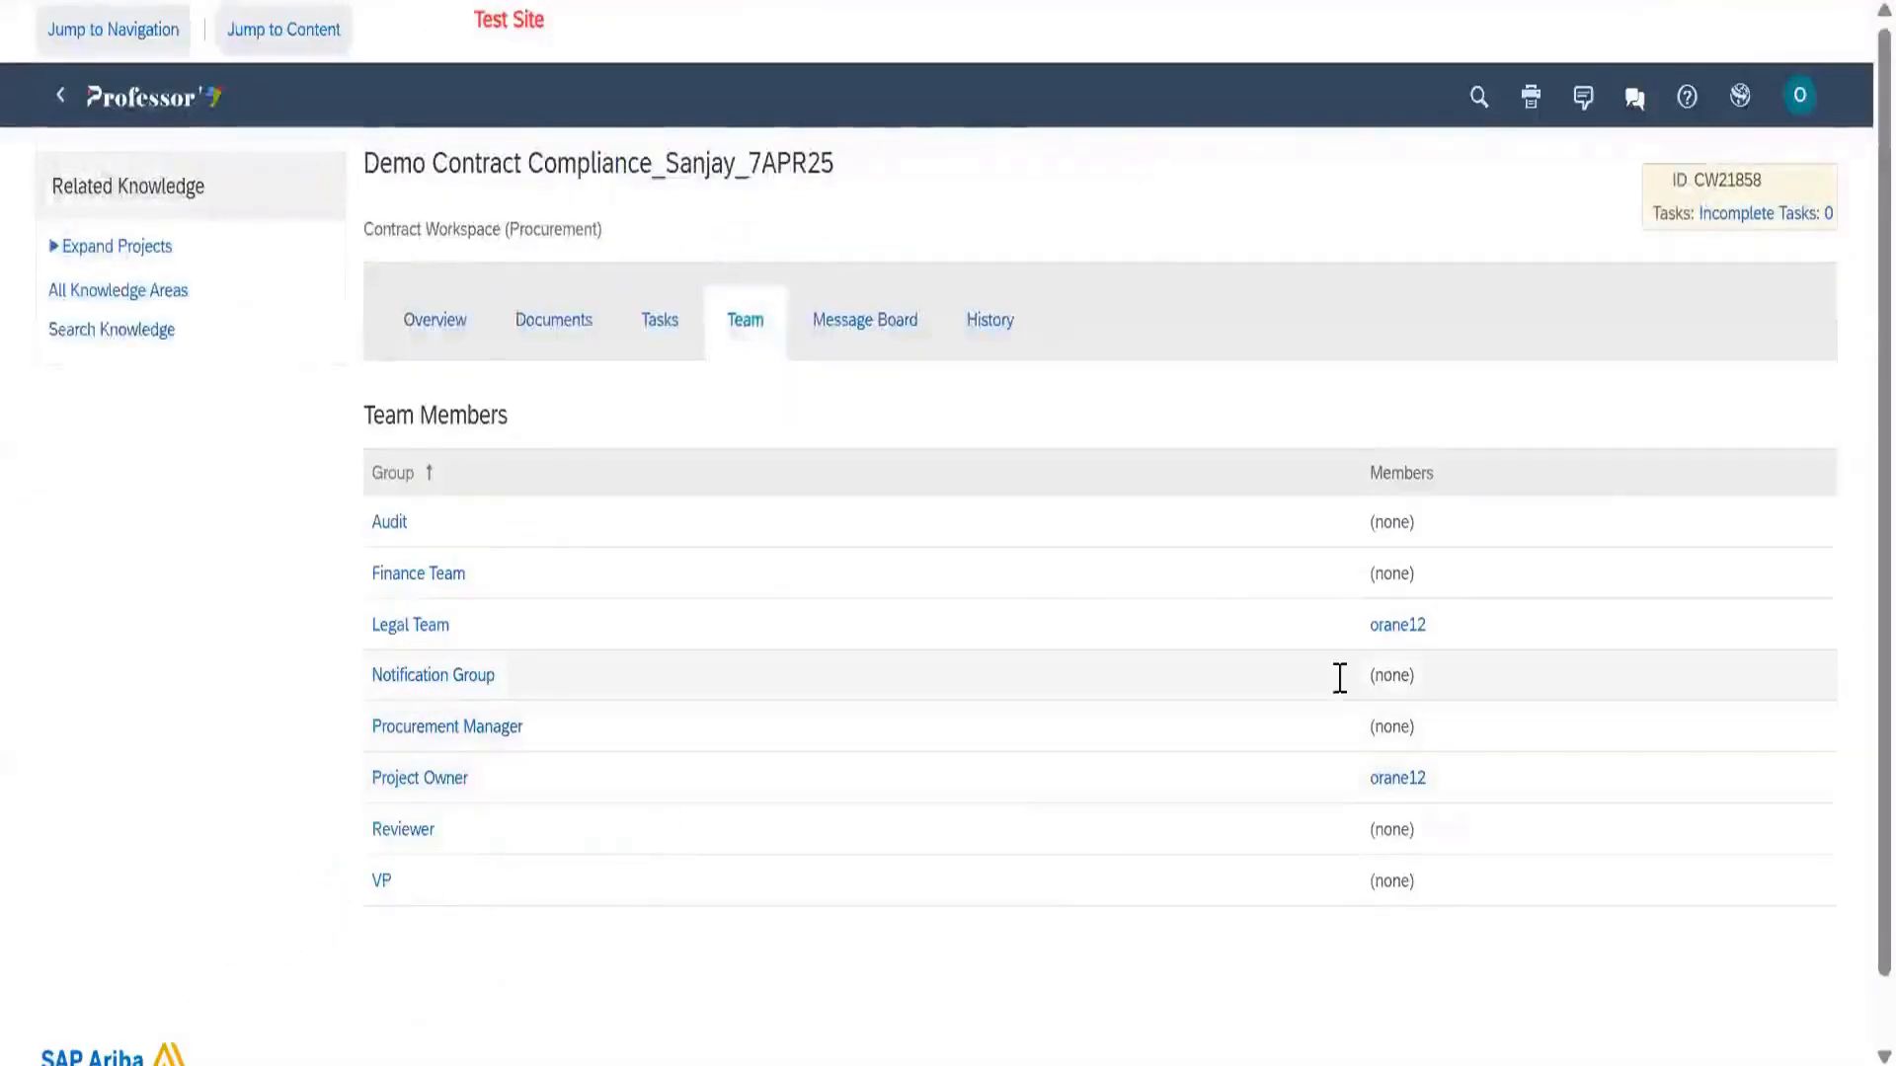
Note that the Notification Group has no members, then view and dismiss the Message Board's post-by-email address
drag(1369, 668, 1460, 673)
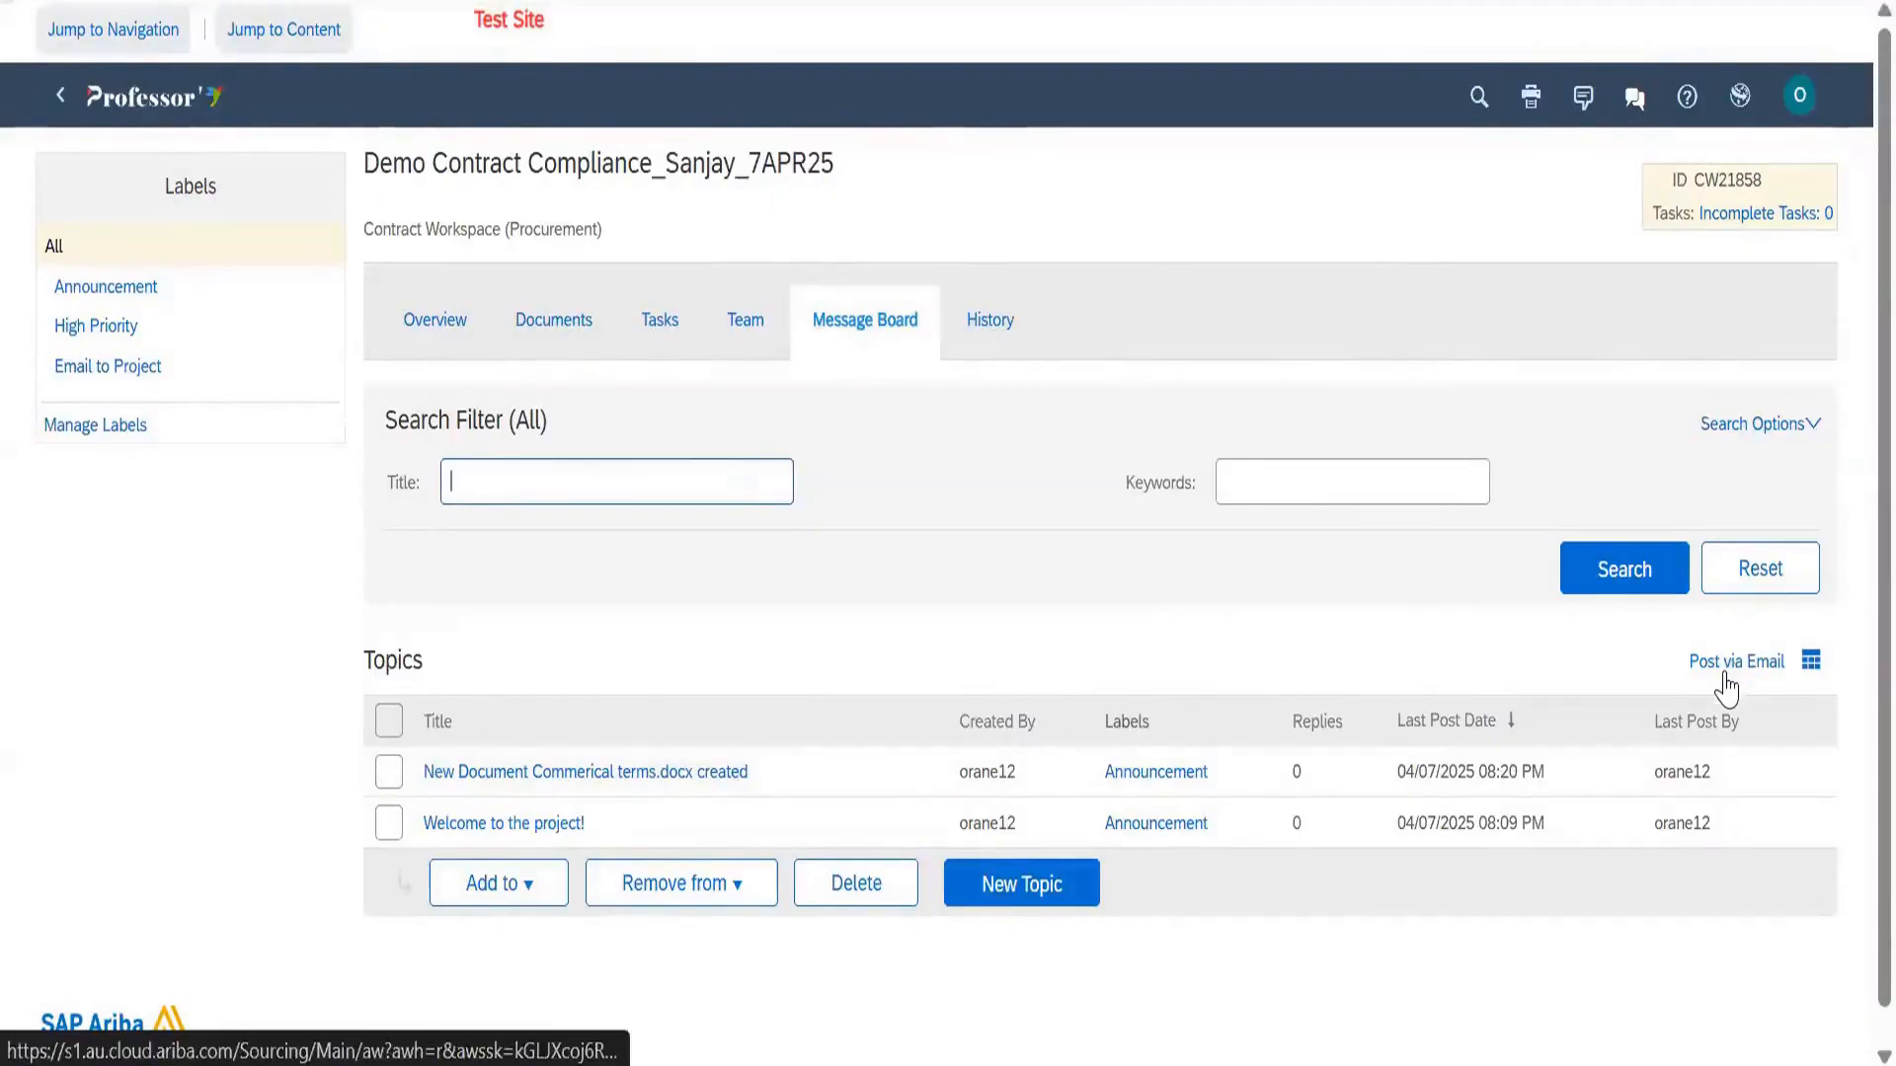
click(1484, 661)
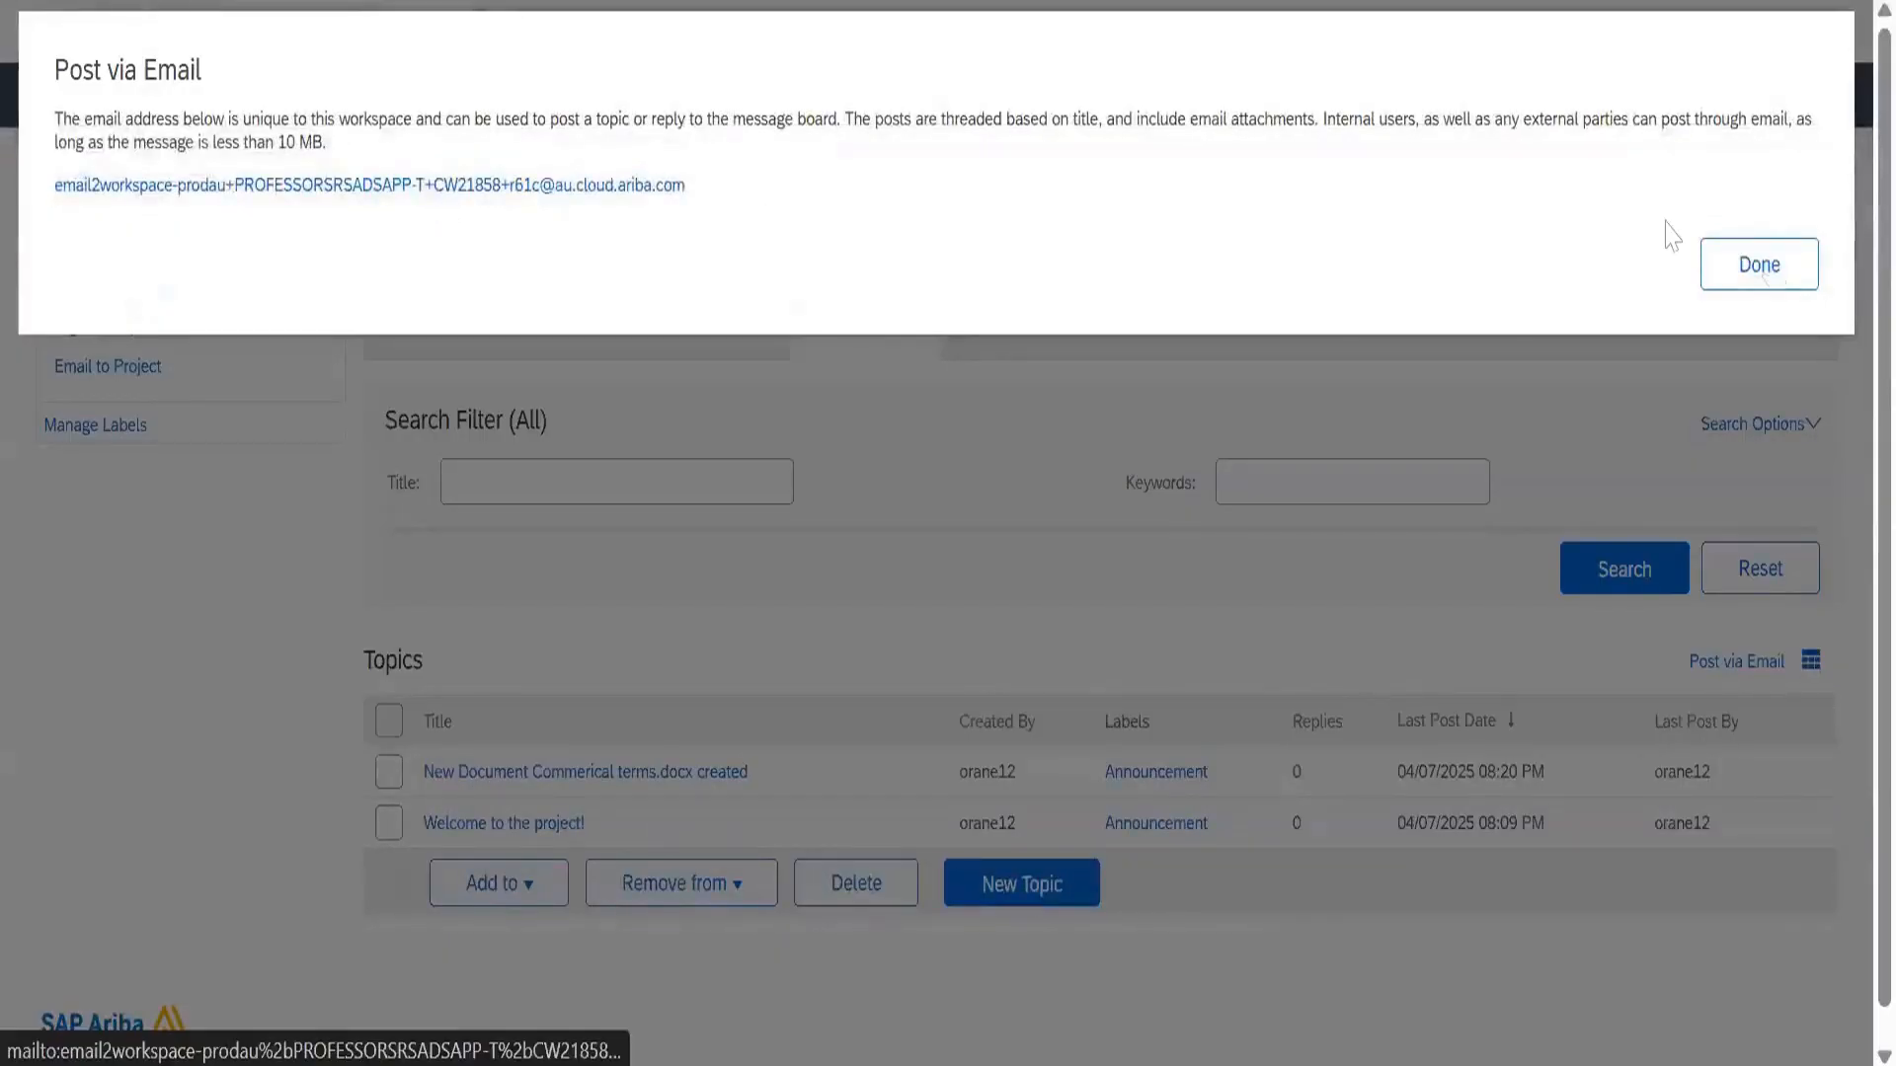
click(1765, 277)
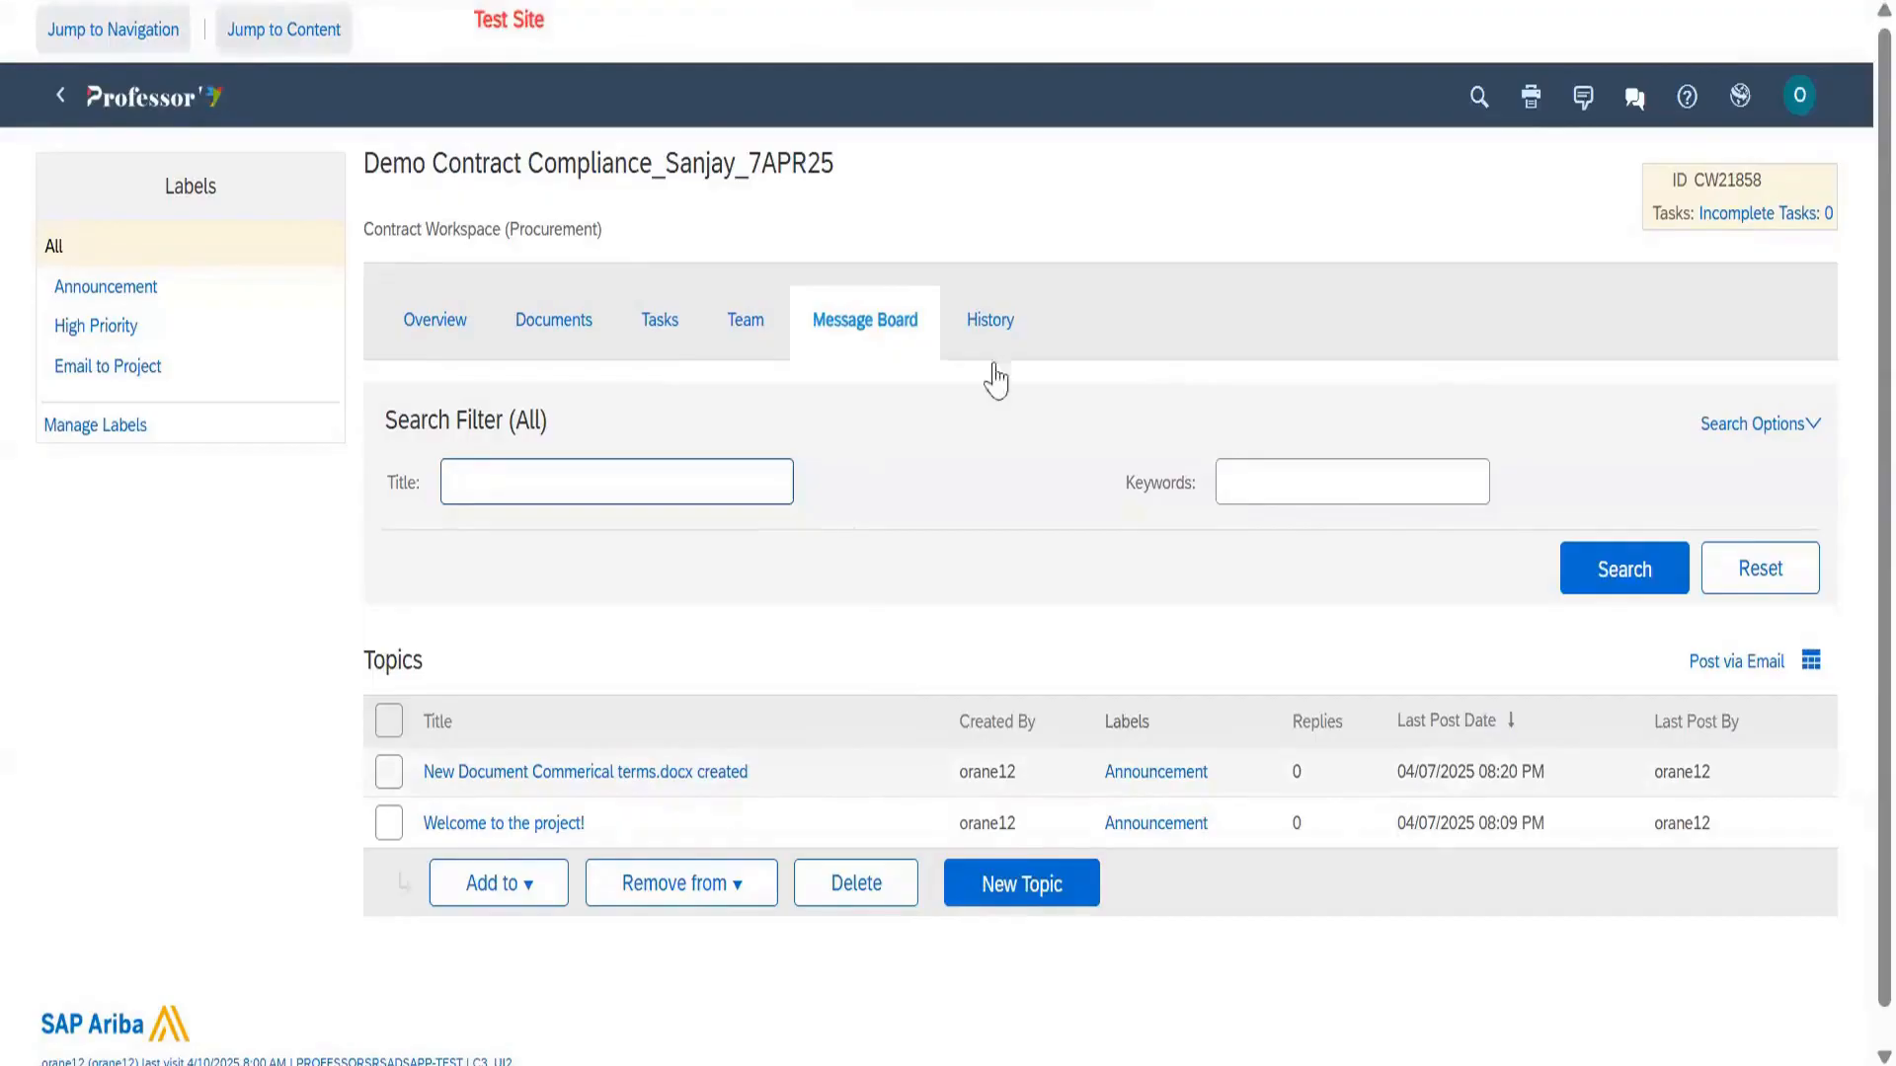
Scroll through the History audit log of published, edited and completed items, then go back to Overview
click(995, 322)
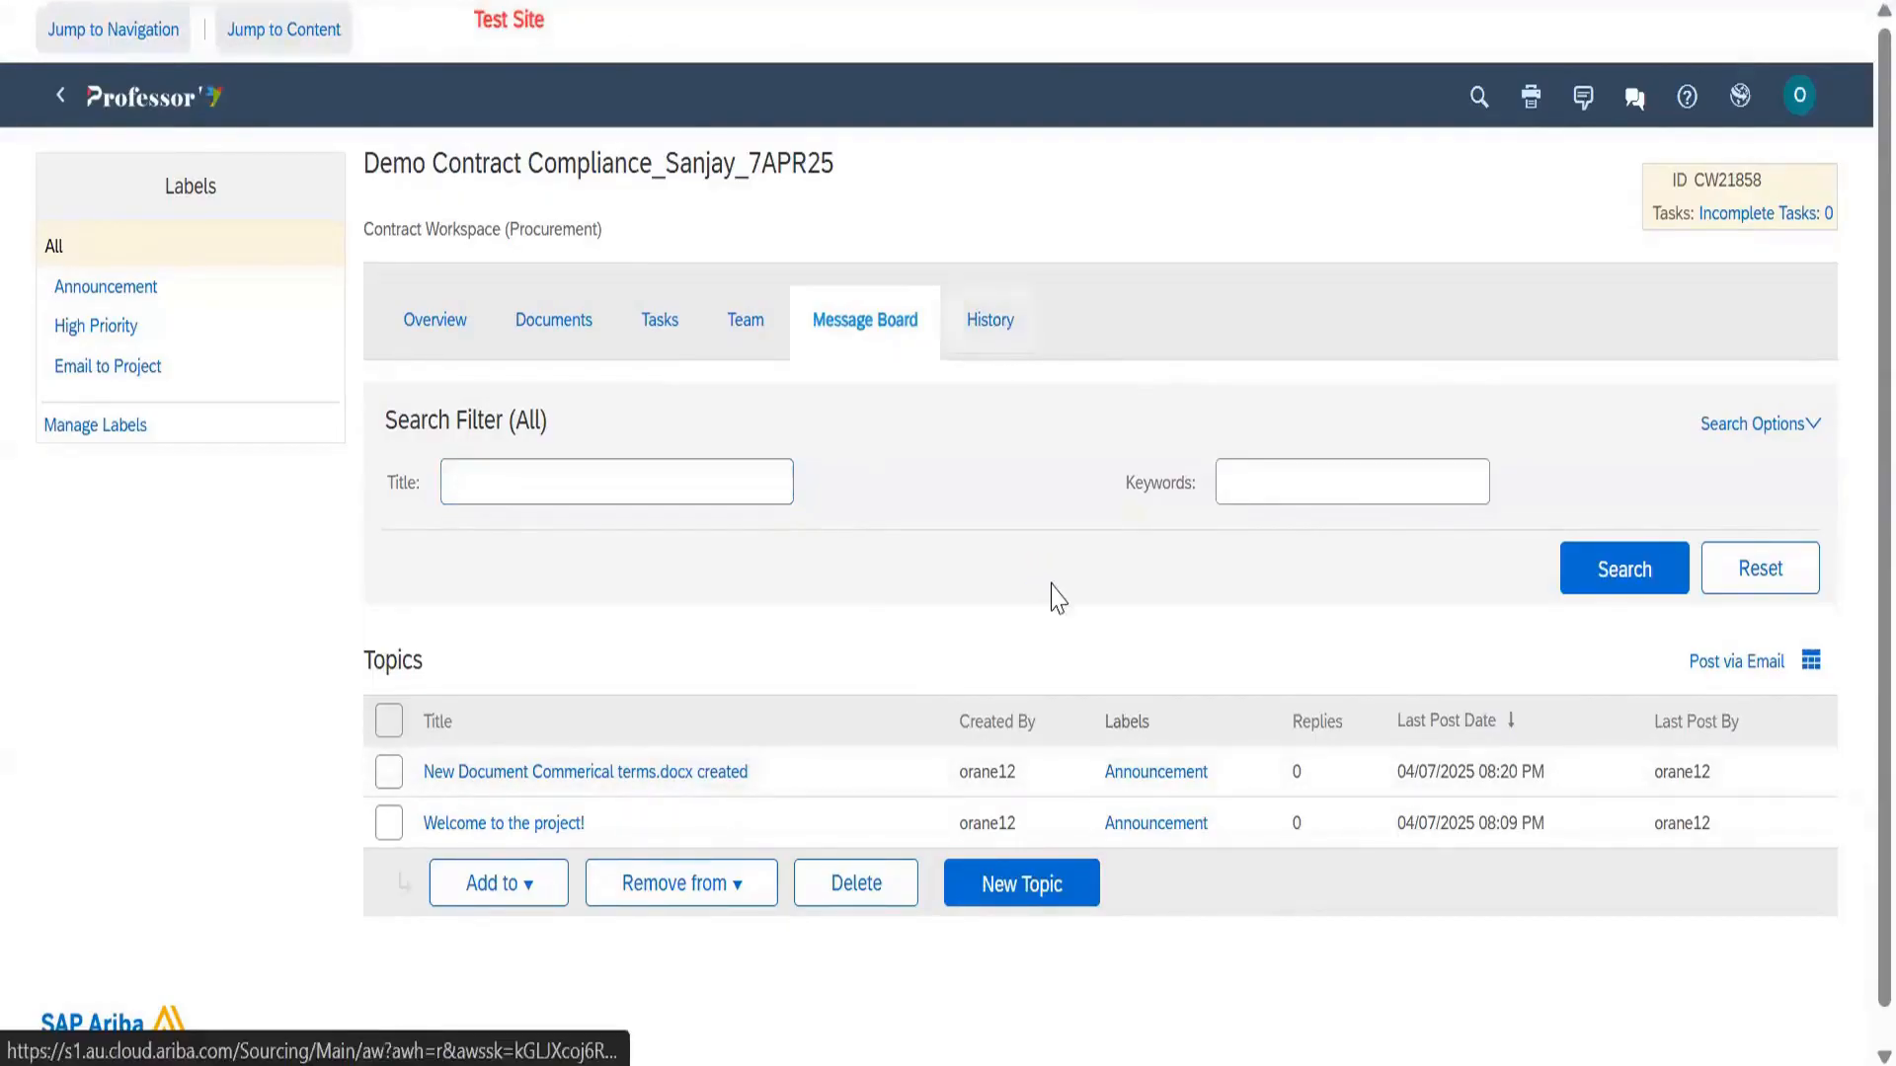
scroll(796, 763, down, 5)
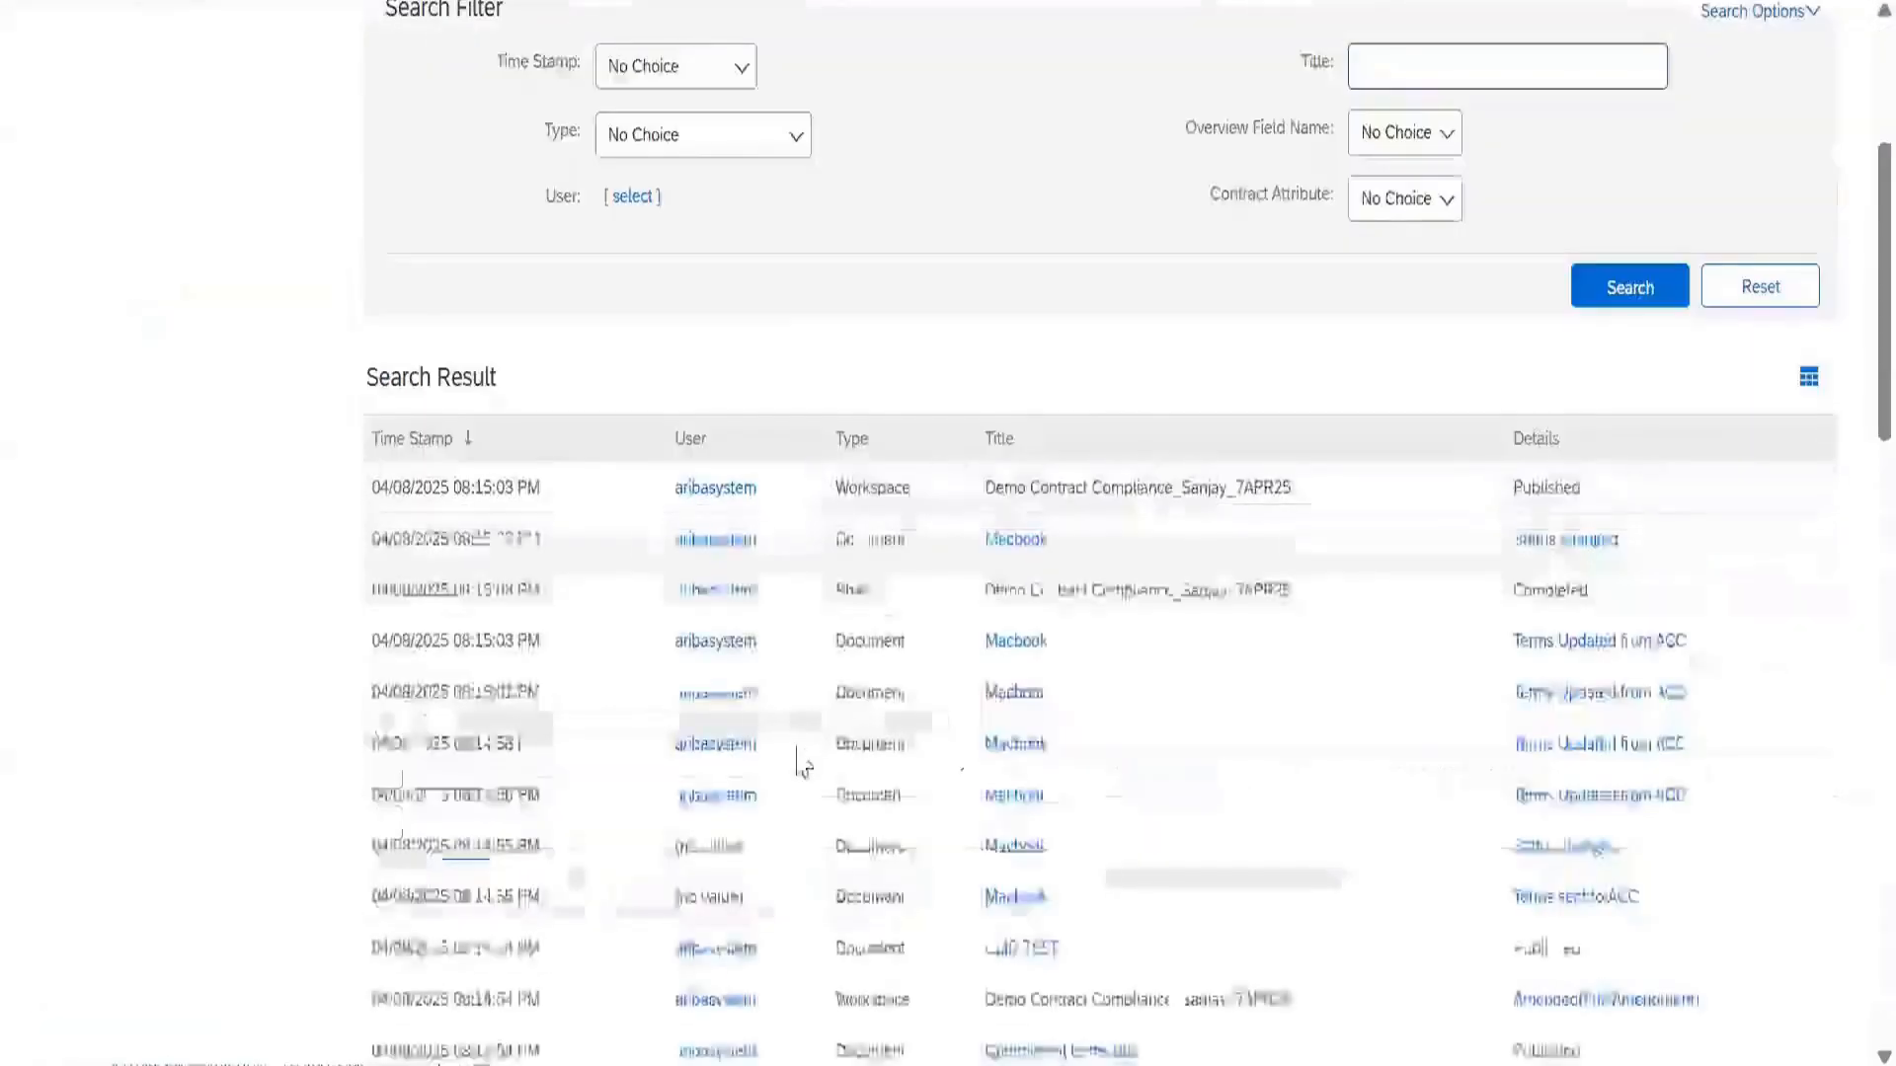
scroll(805, 766, down, 7)
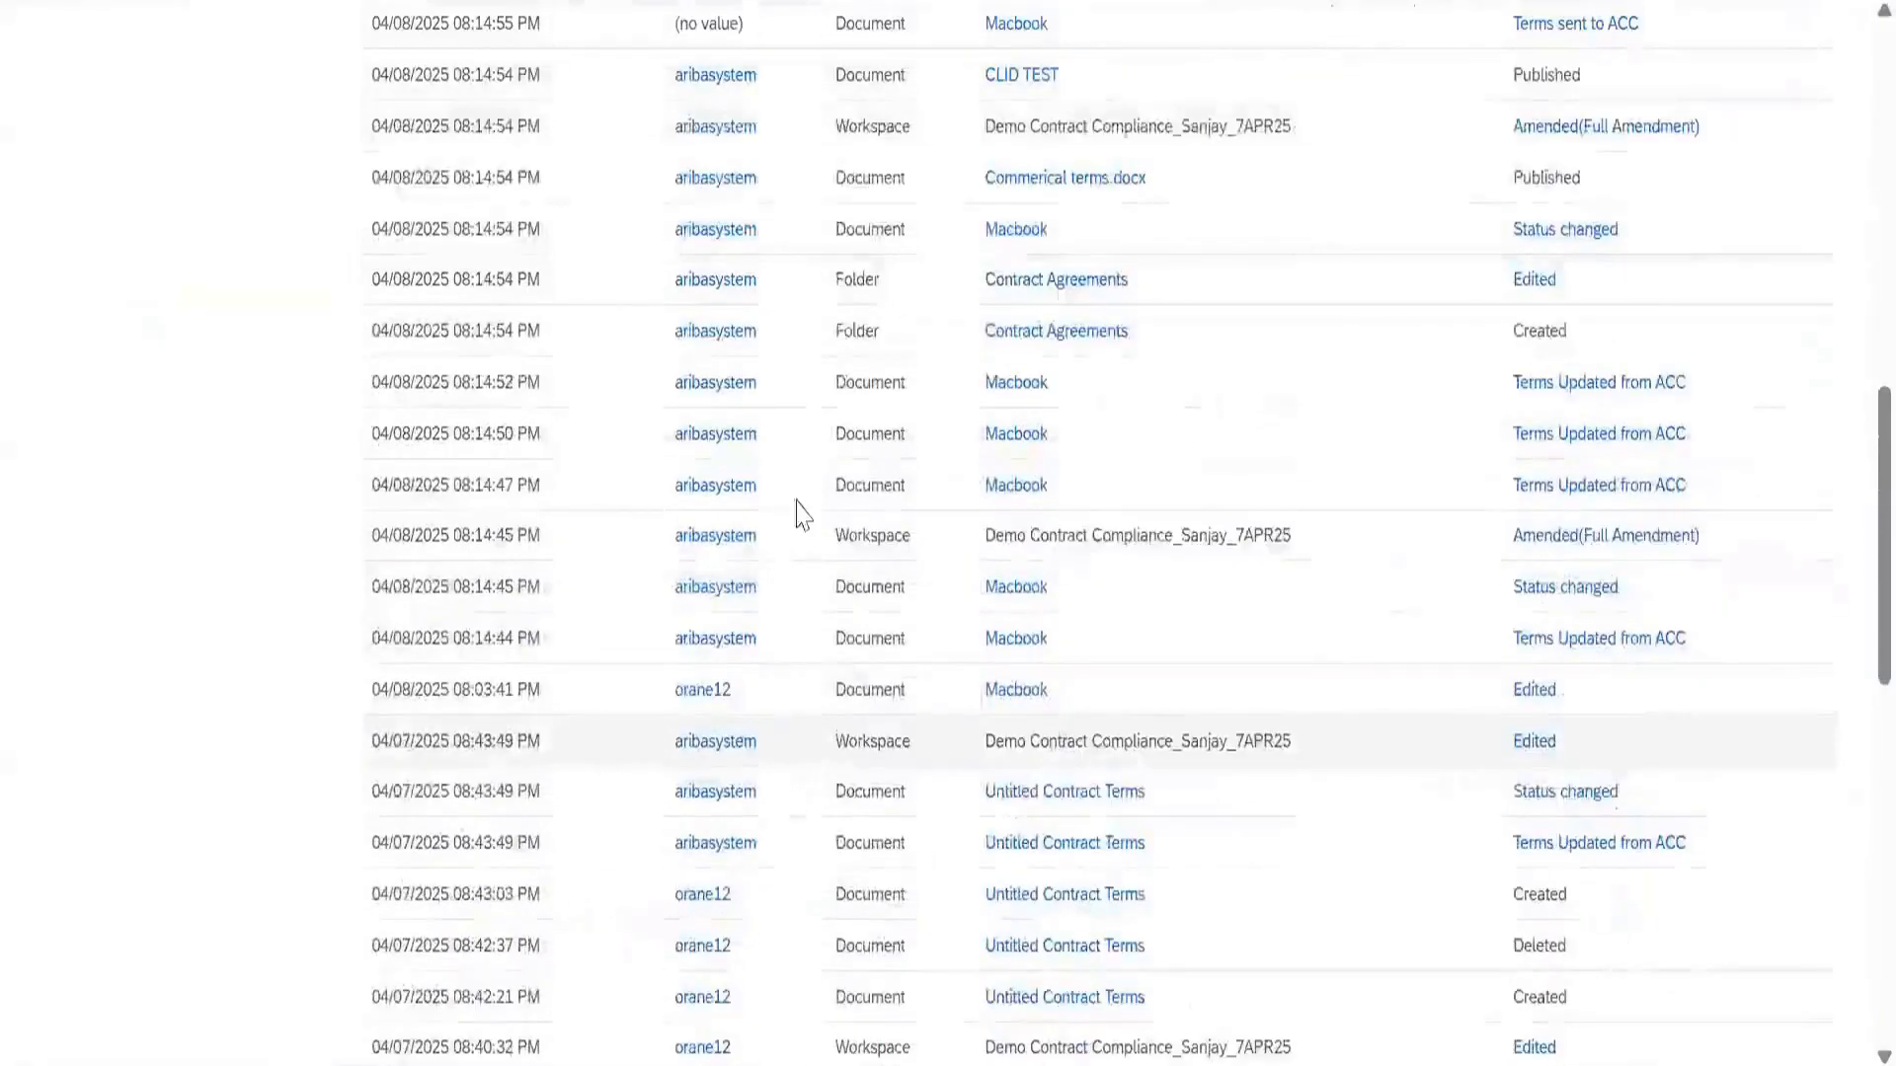
scroll(1856, 314, up, 11)
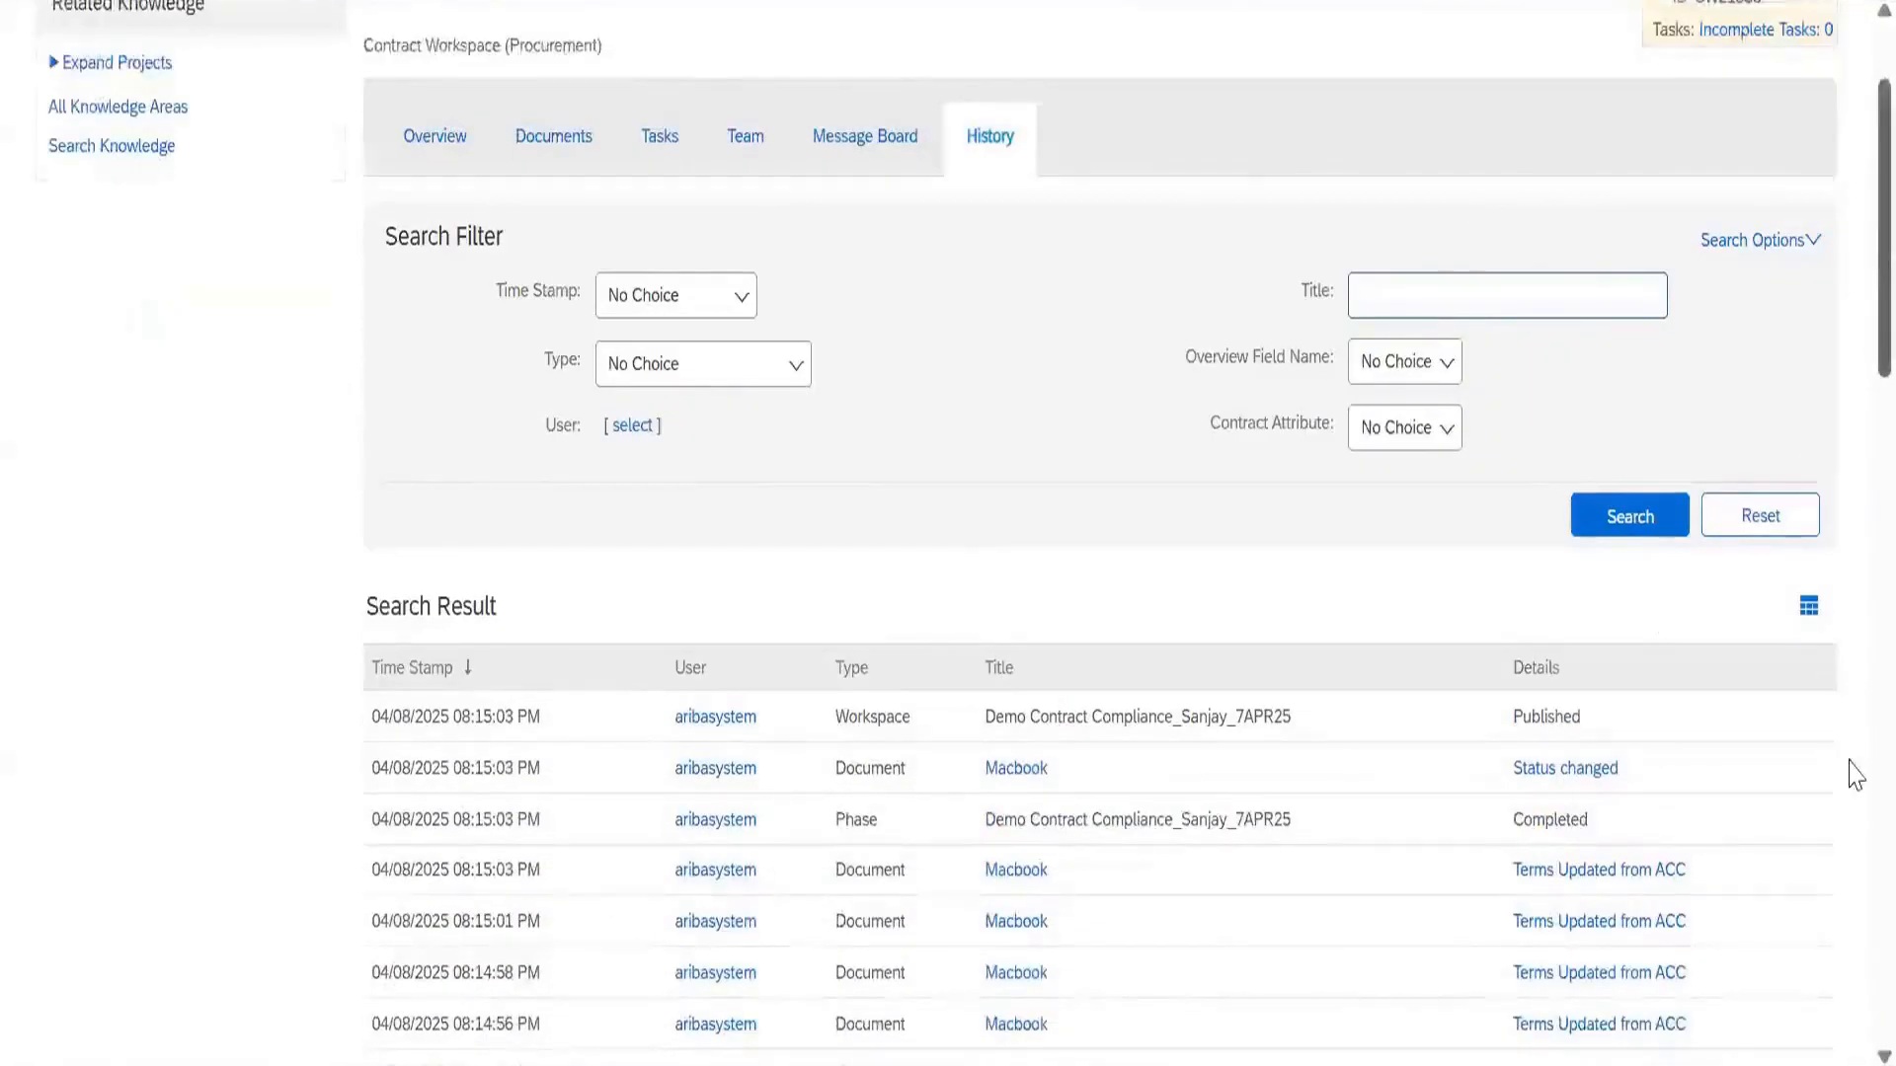
scroll(1851, 774, down, 5)
scroll(1855, 1032, down, 10)
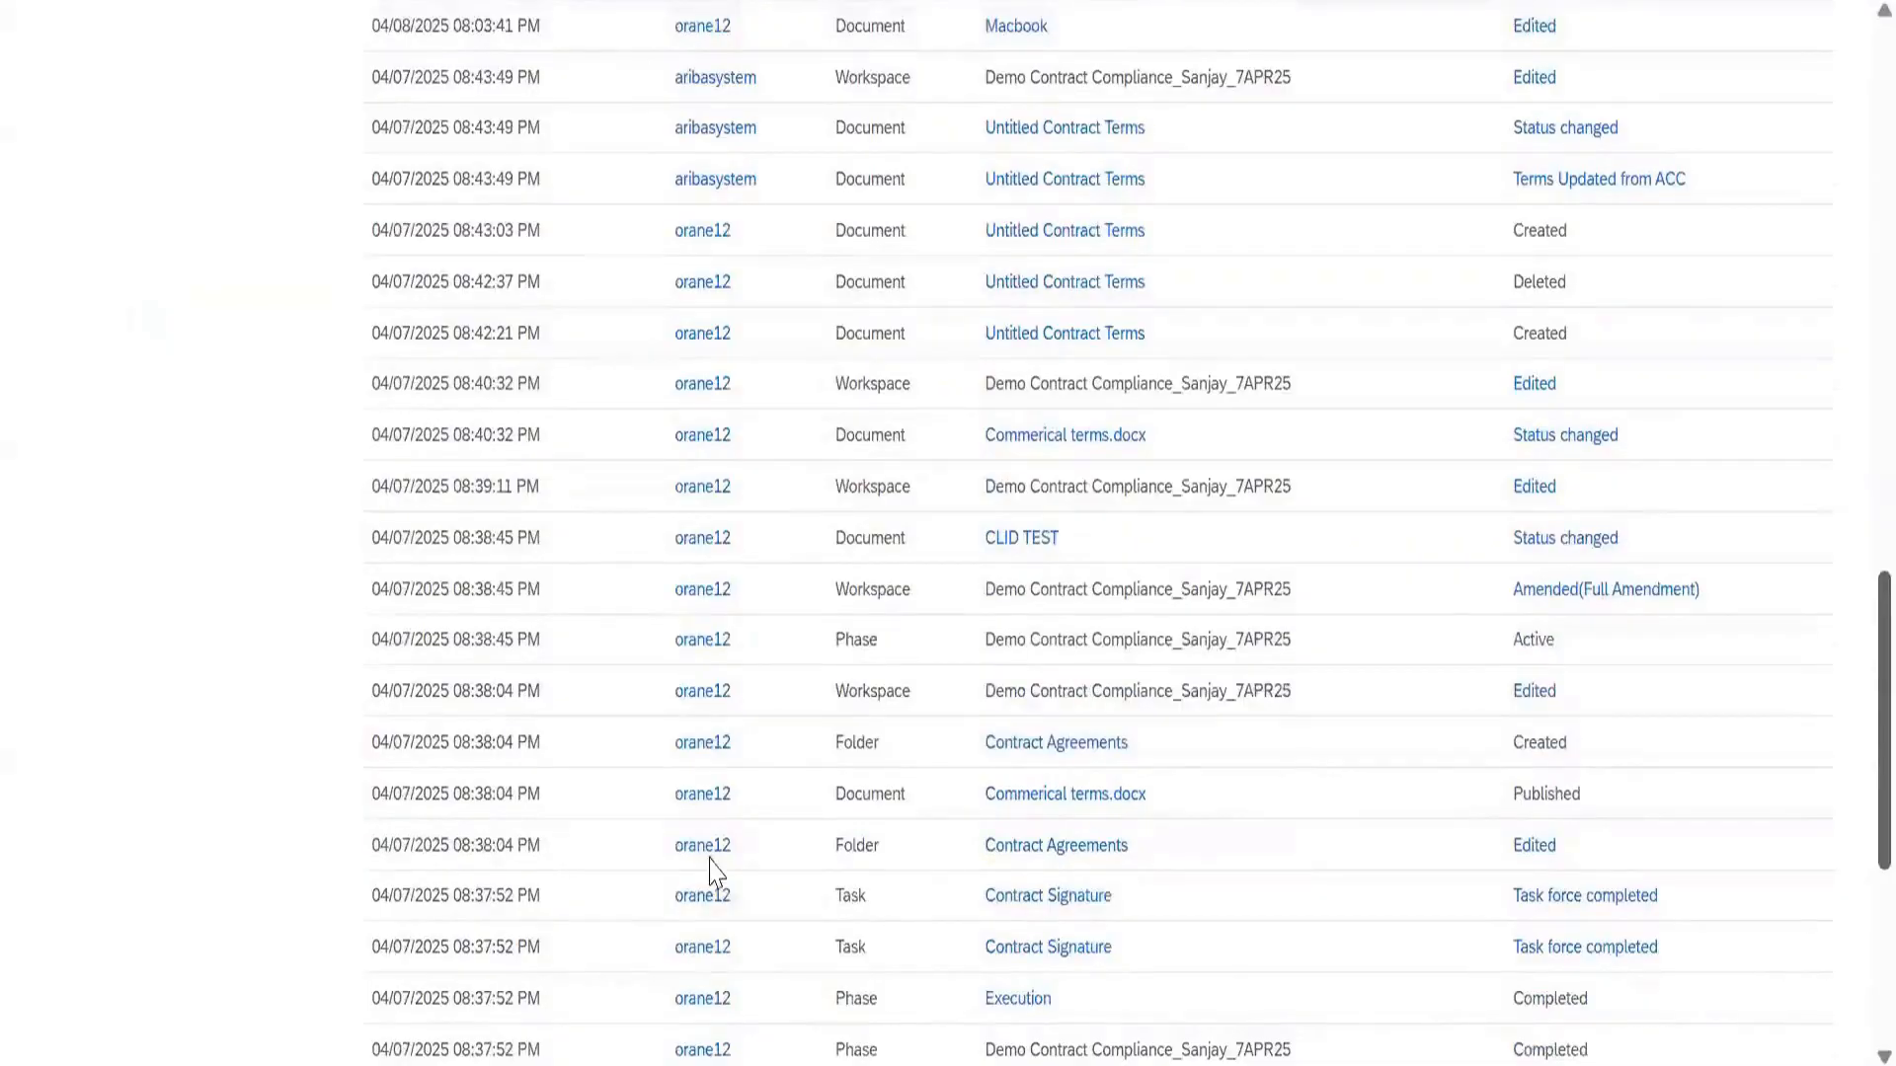
scroll(716, 872, down, 1)
scroll(647, 899, down, 5)
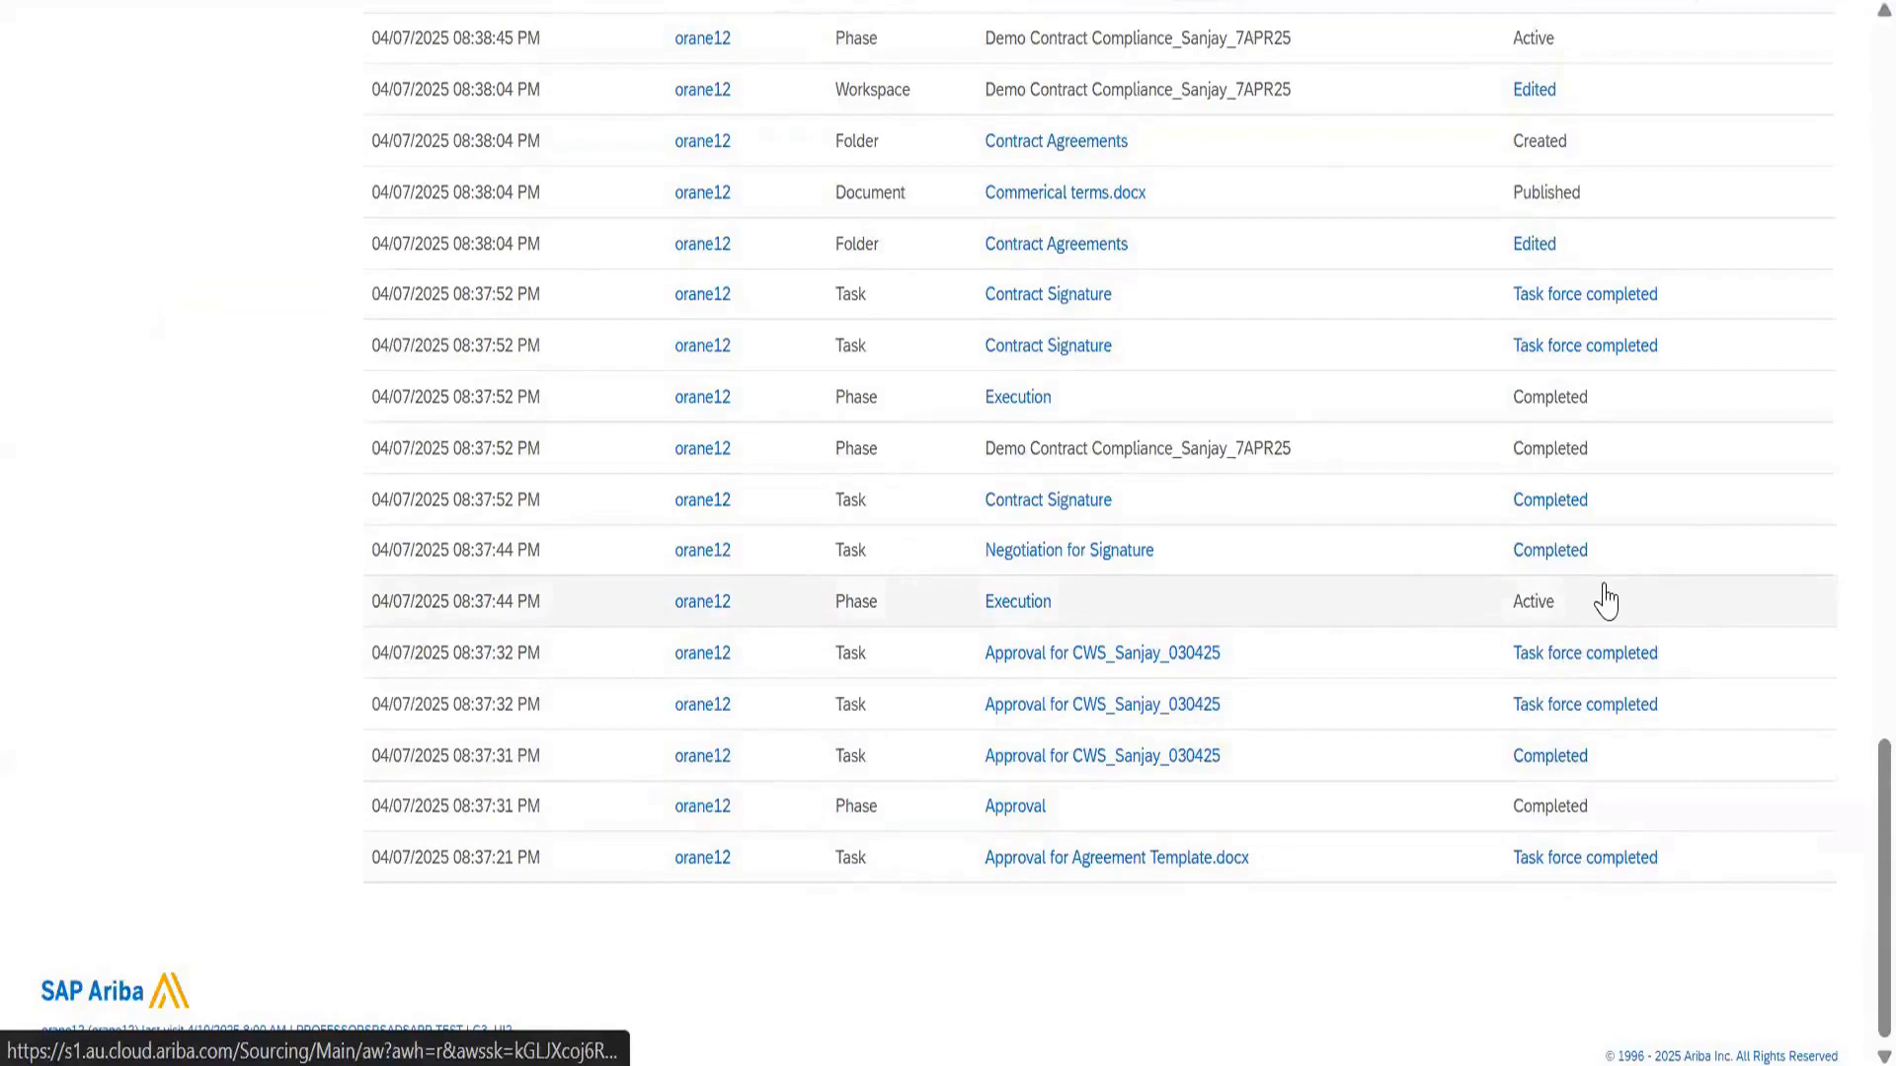
scroll(1604, 601, up, 20)
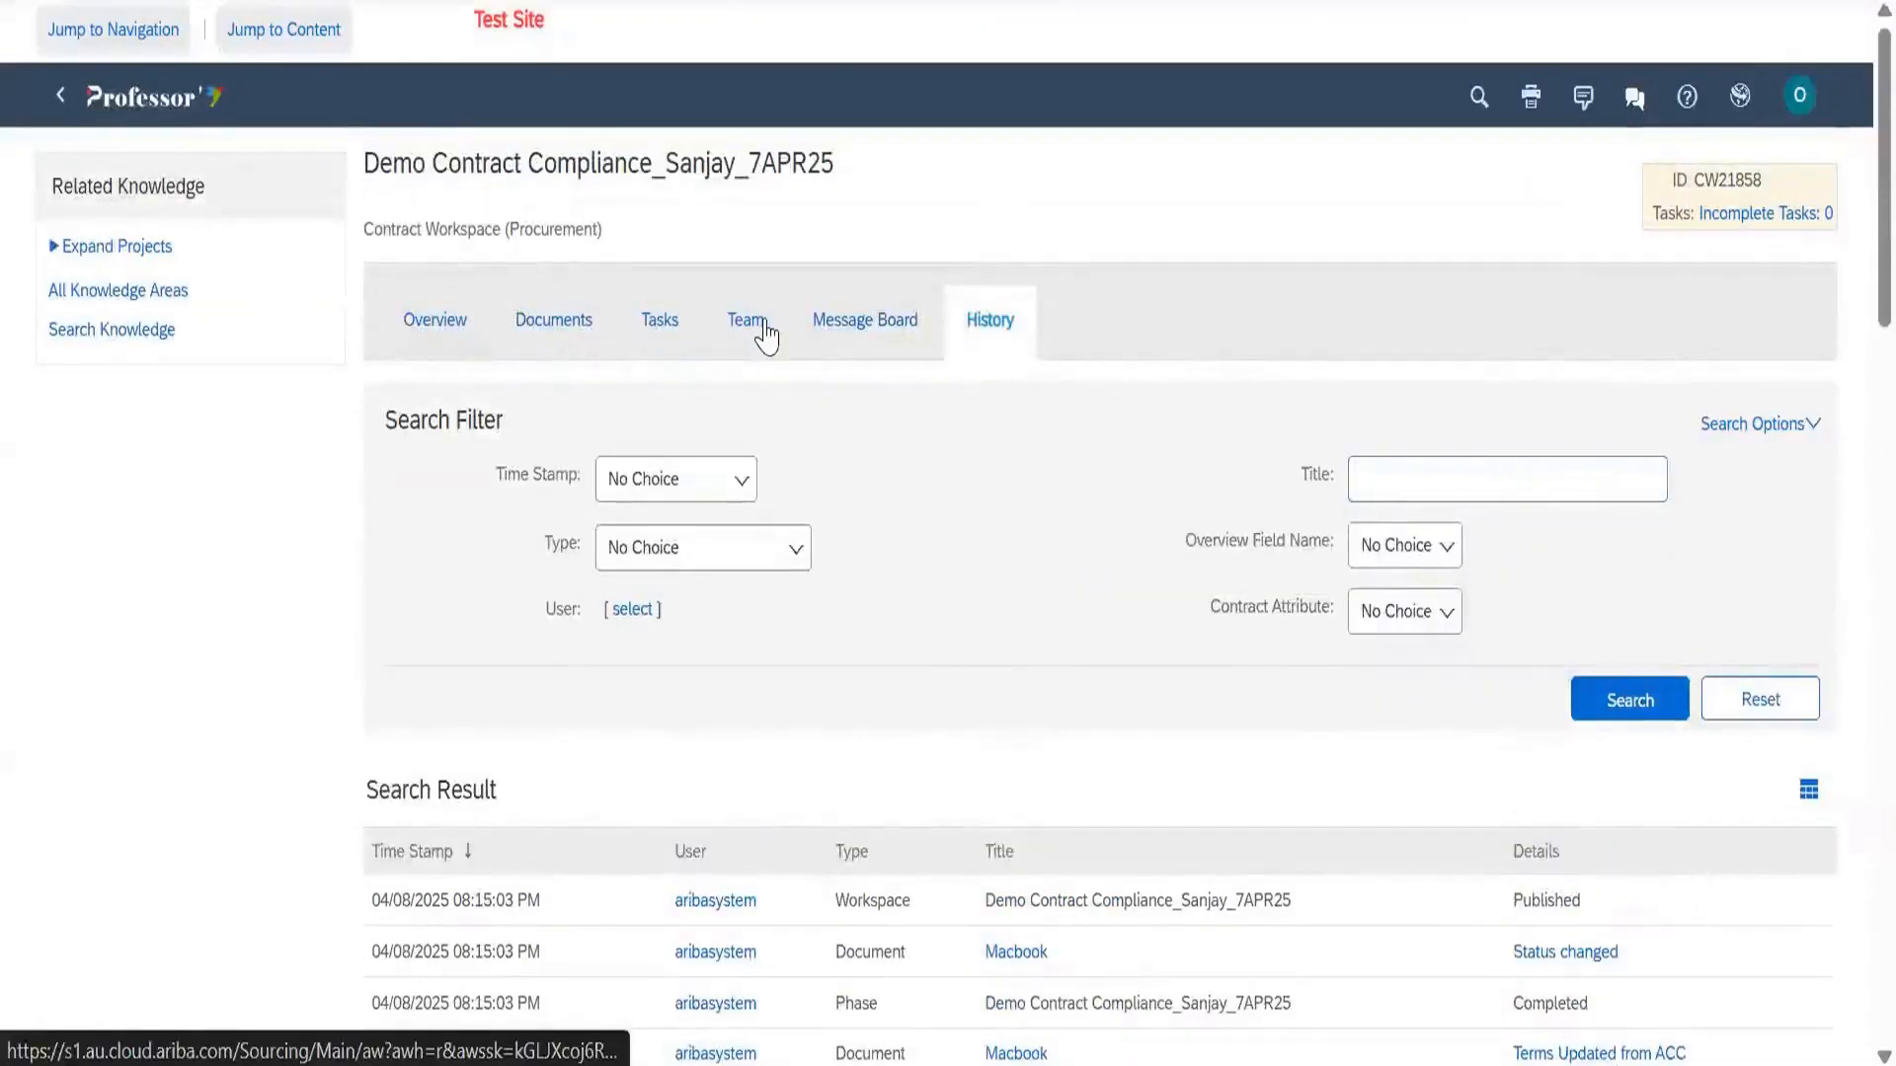
key(alt+Left)
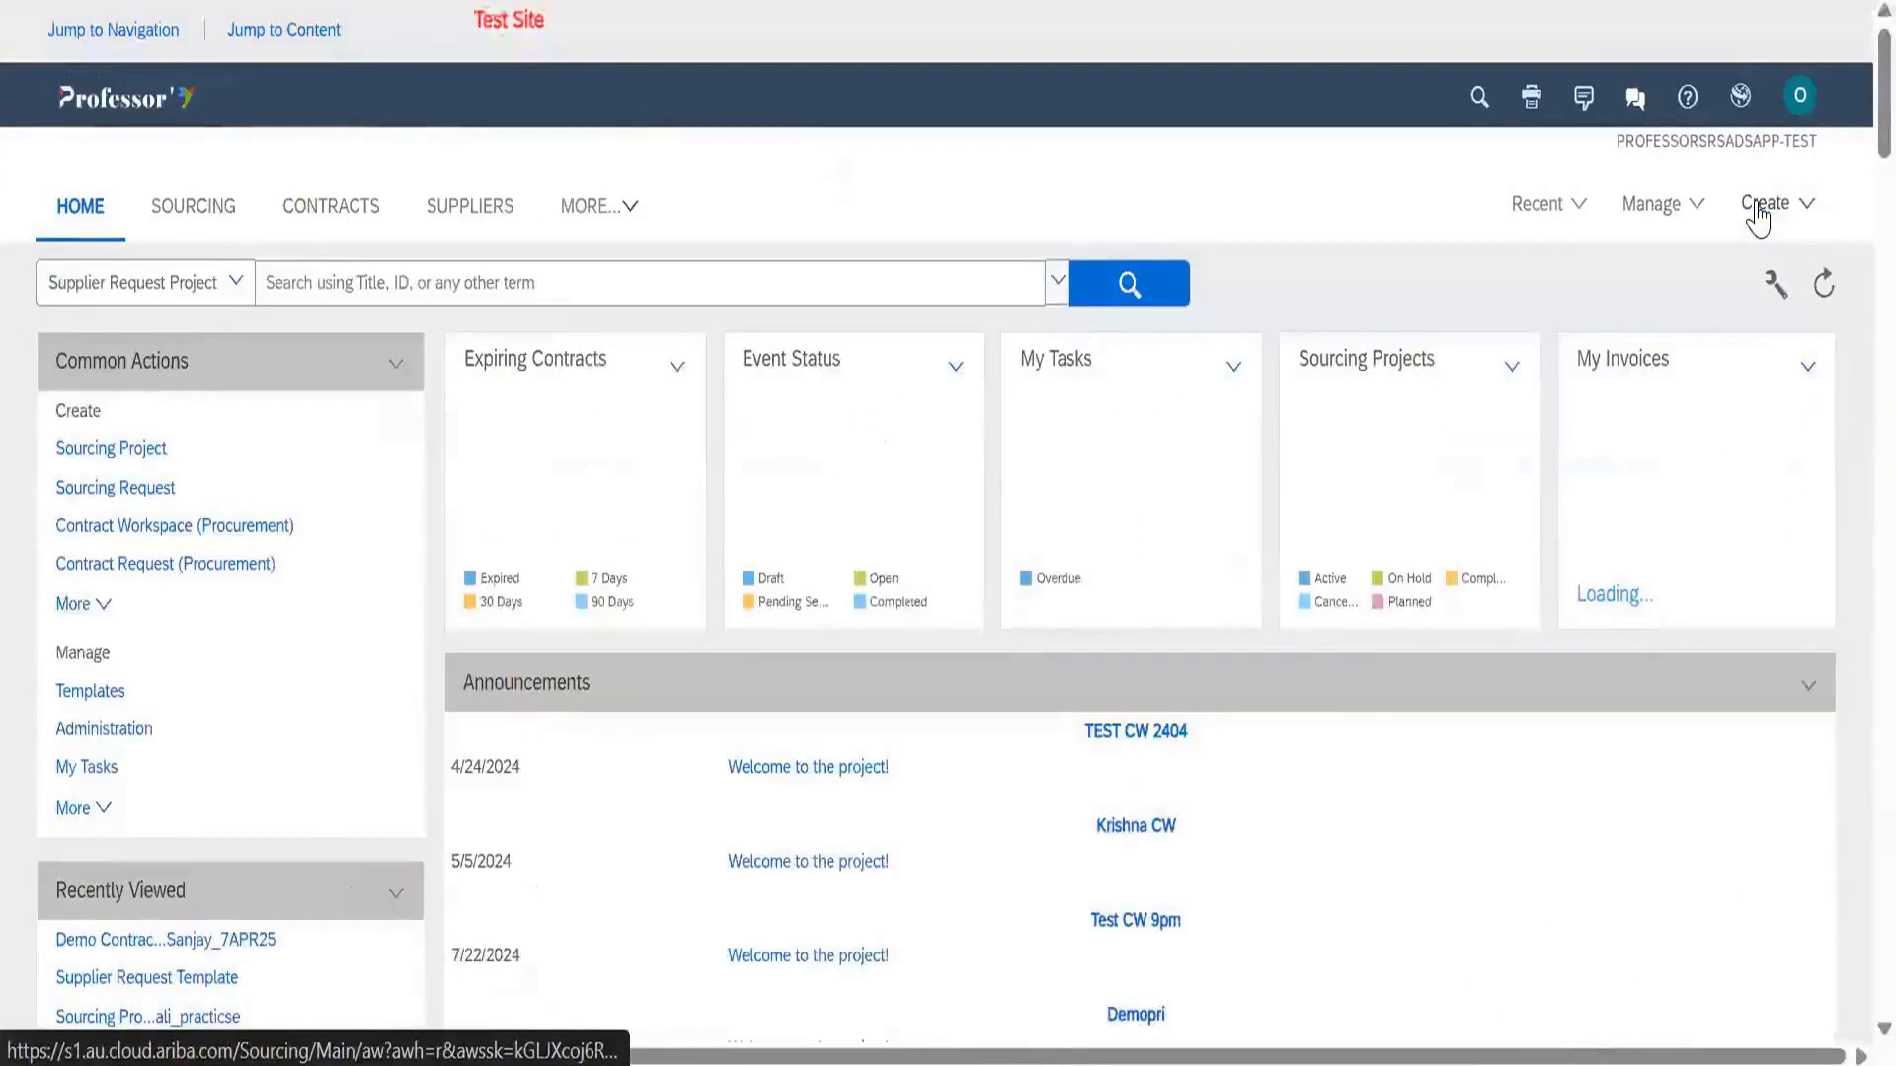
Start a Contract Workspace (Procurement) from Create, browse its form, then cancel it
click(1763, 205)
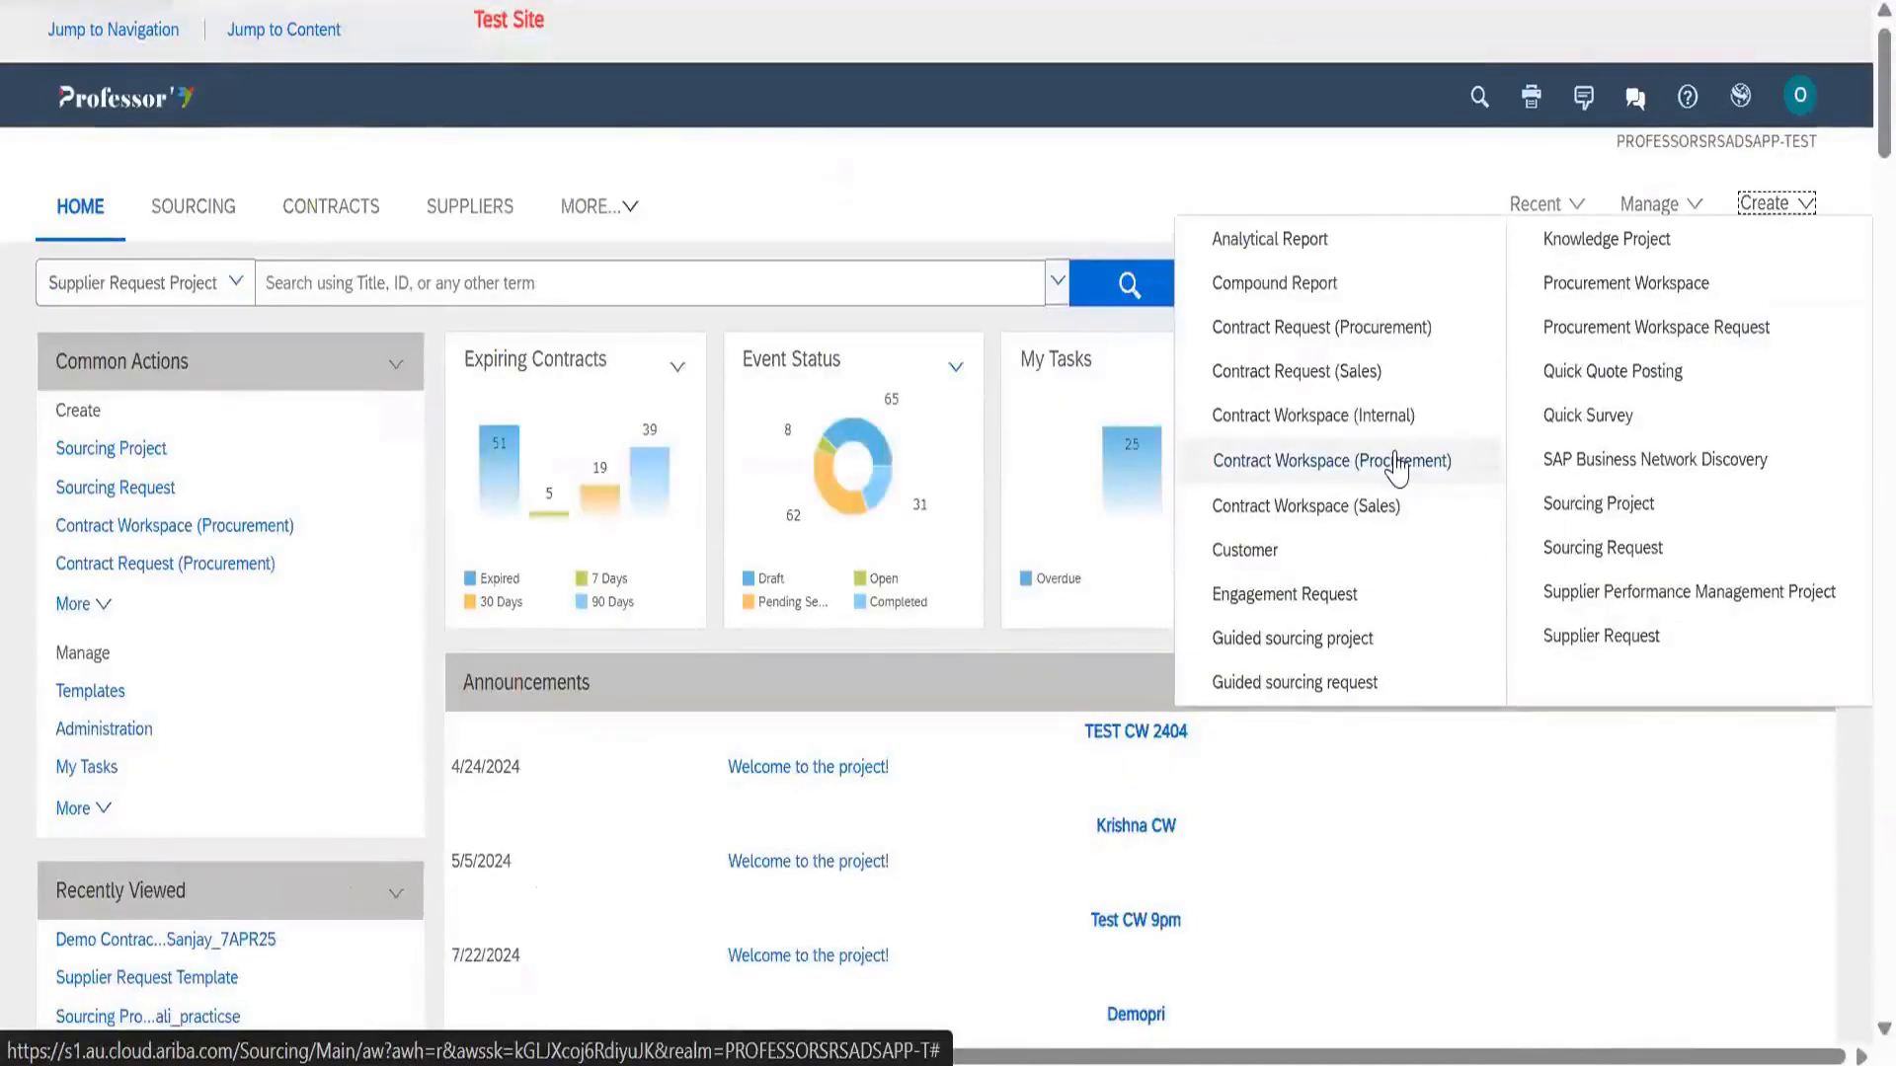
click(1396, 464)
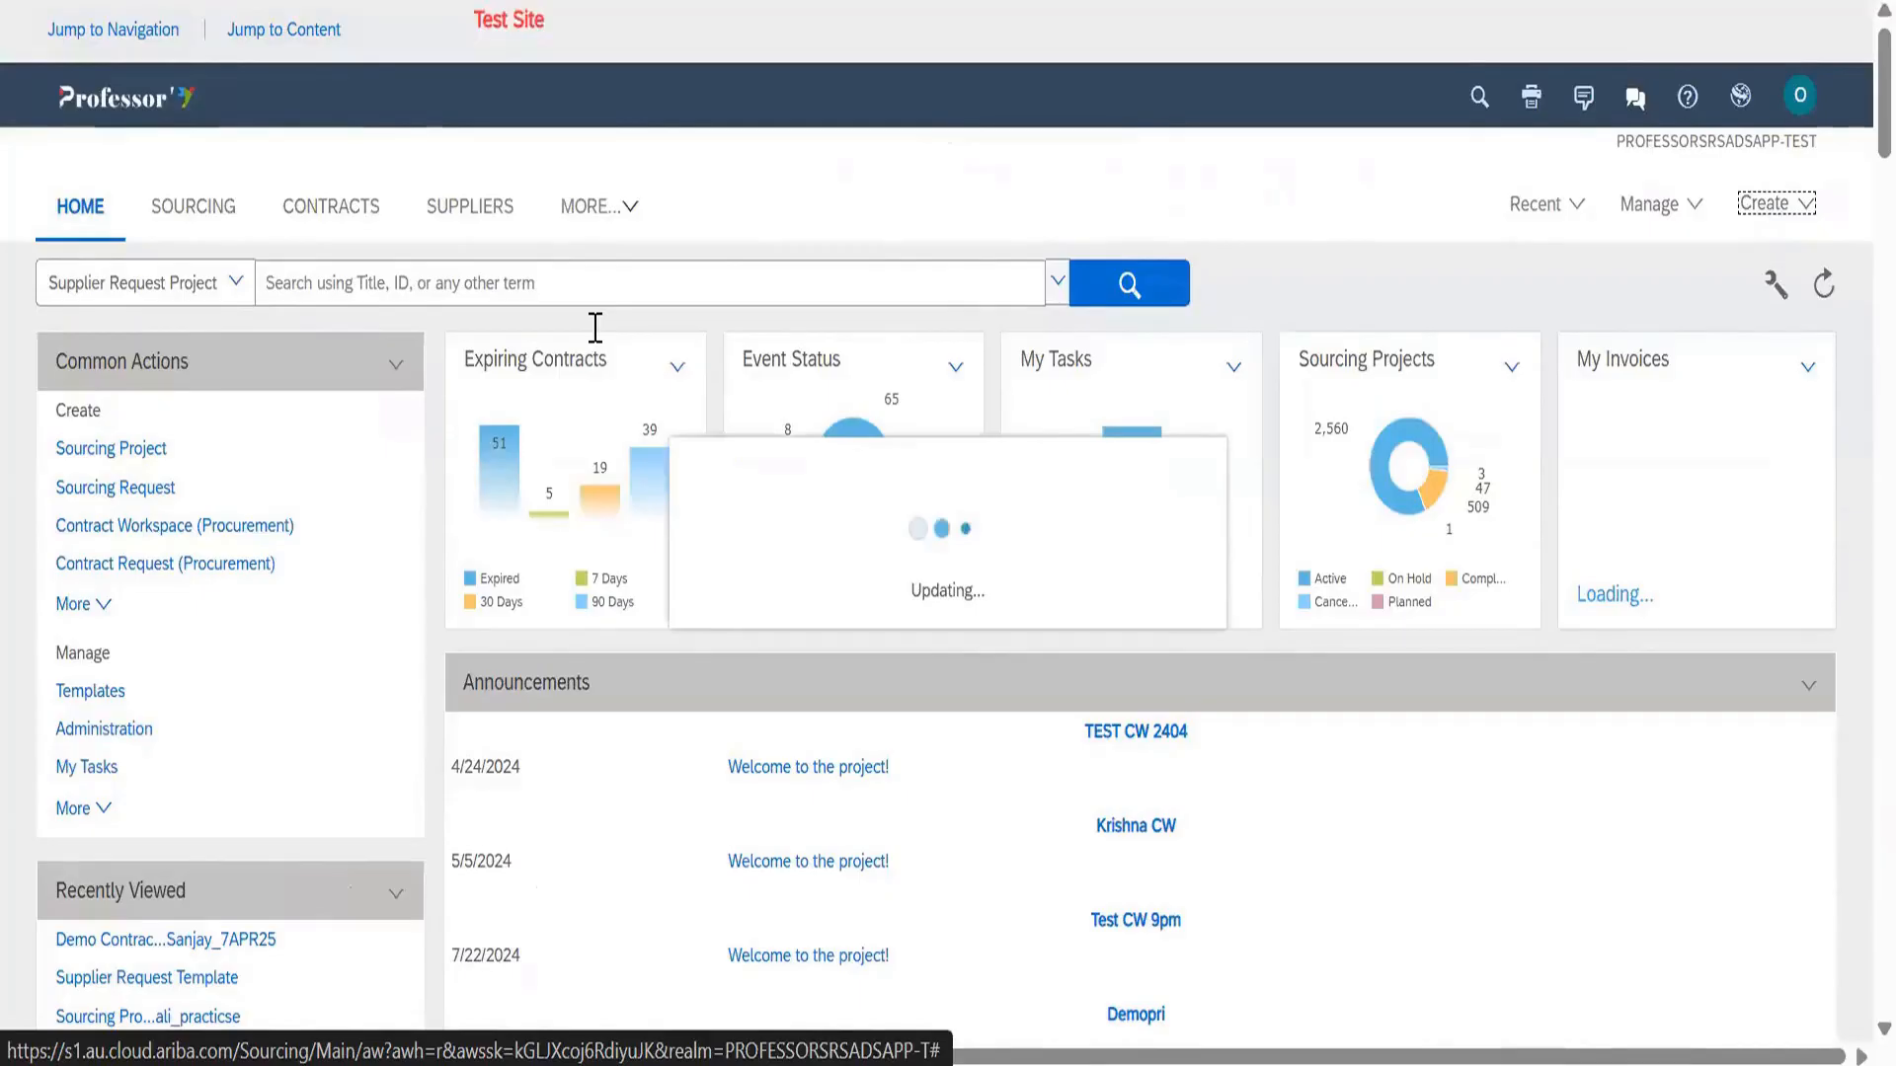
scroll(595, 346, down, 7)
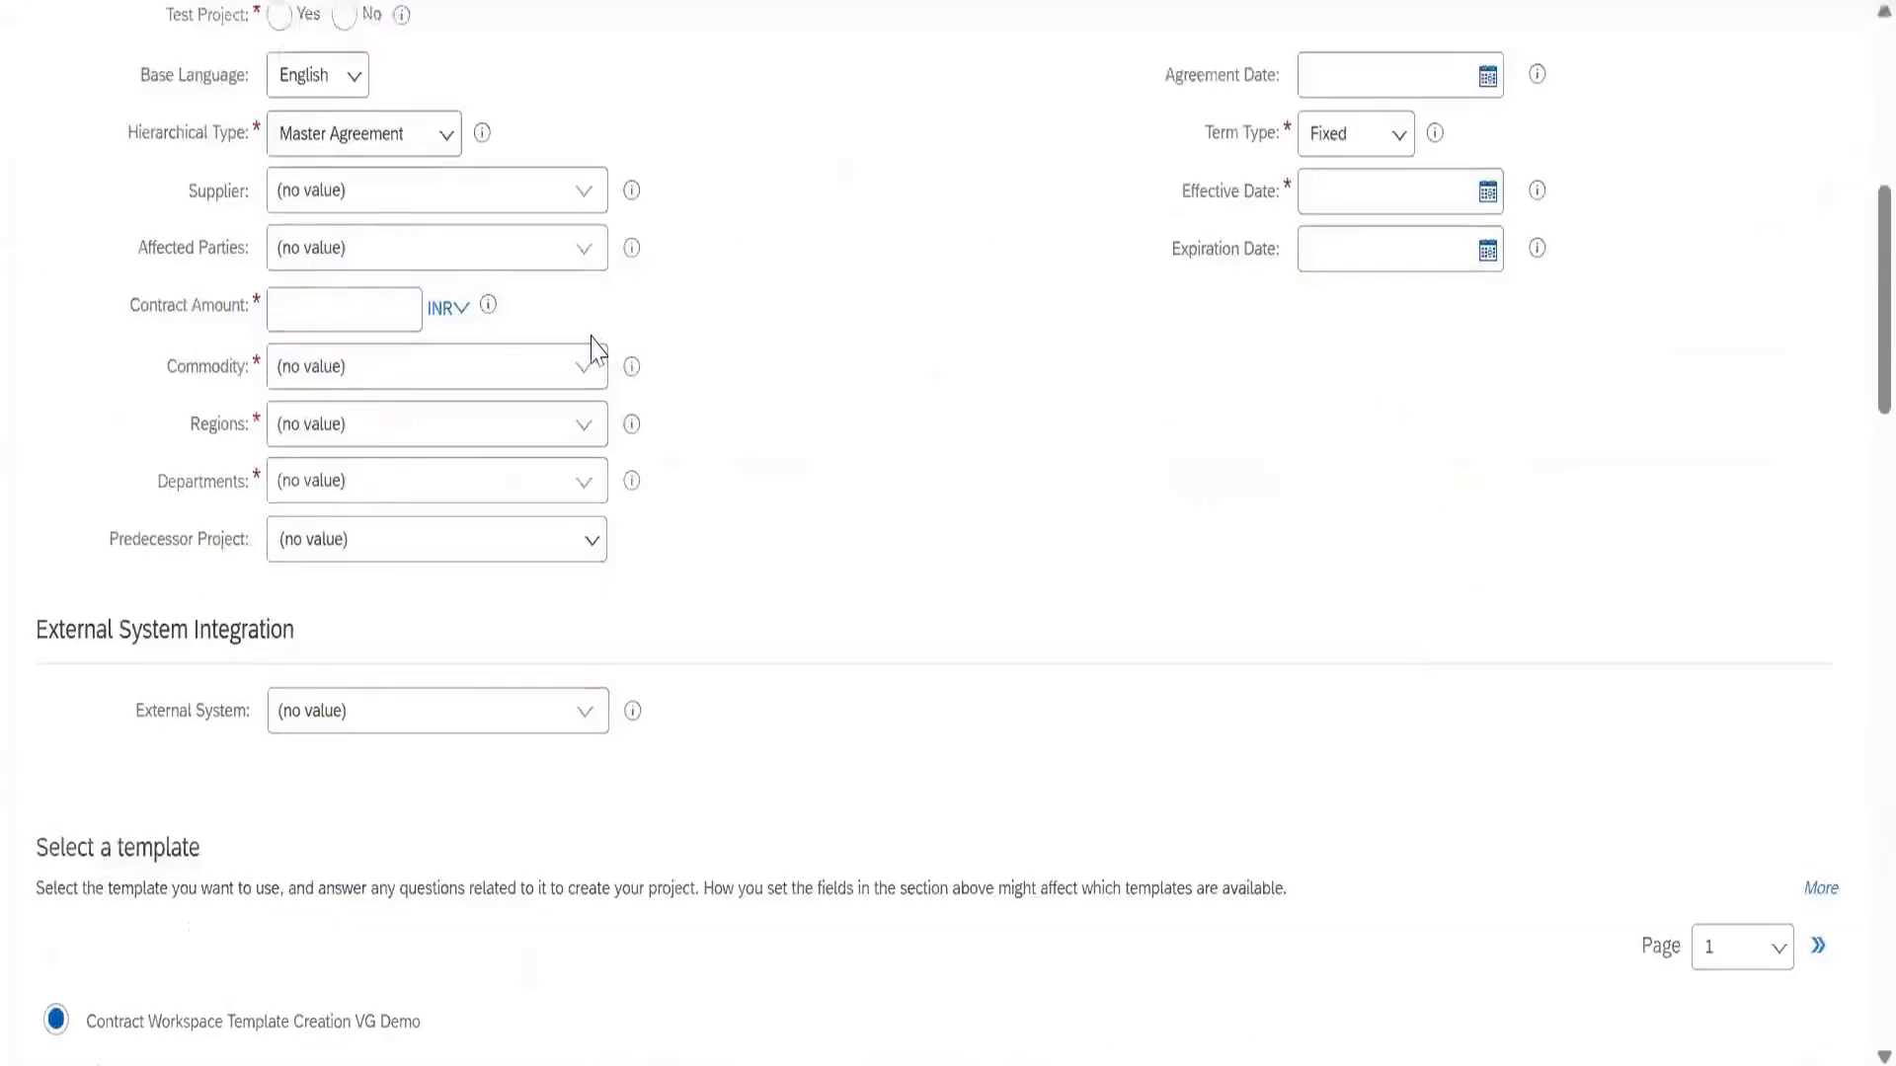
scroll(591, 336, down, 9)
scroll(582, 326, up, 8)
scroll(1270, 637, up, 6)
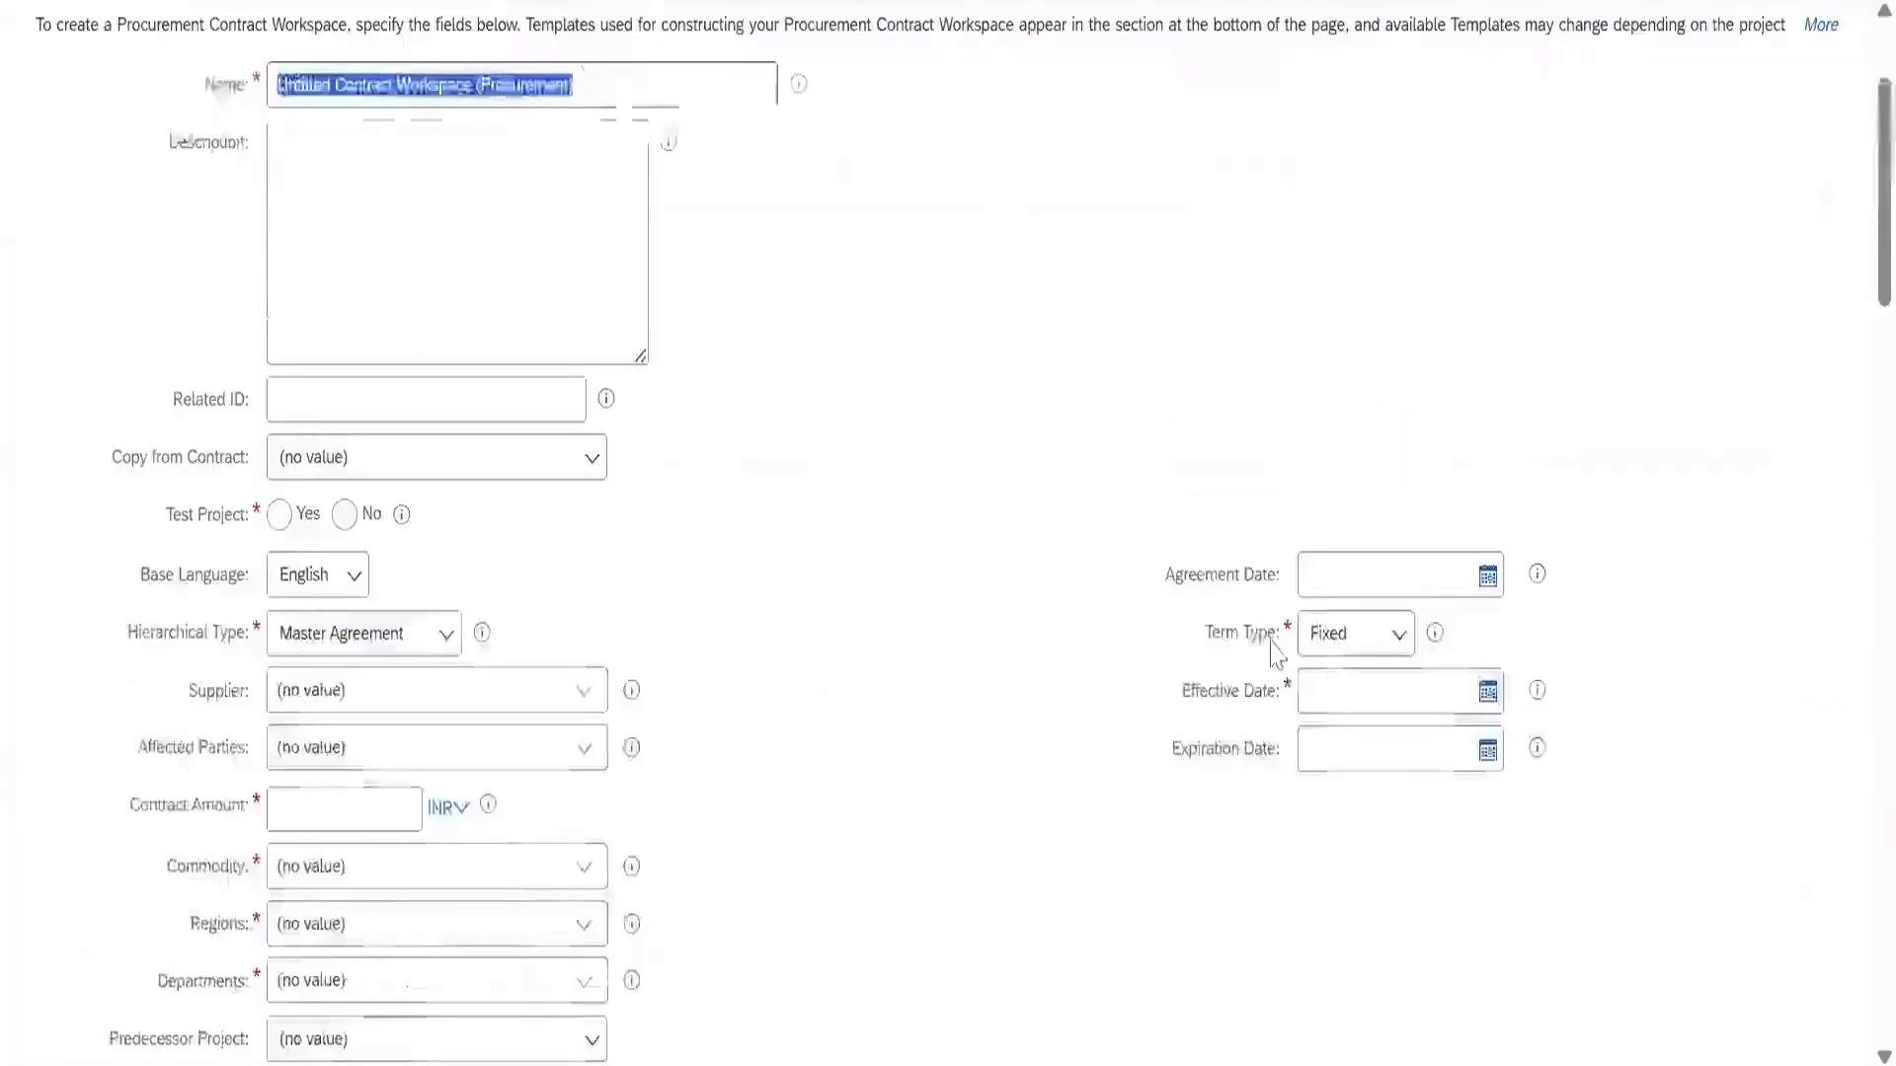
scroll(198, 478, down, 7)
scroll(1280, 449, up, 6)
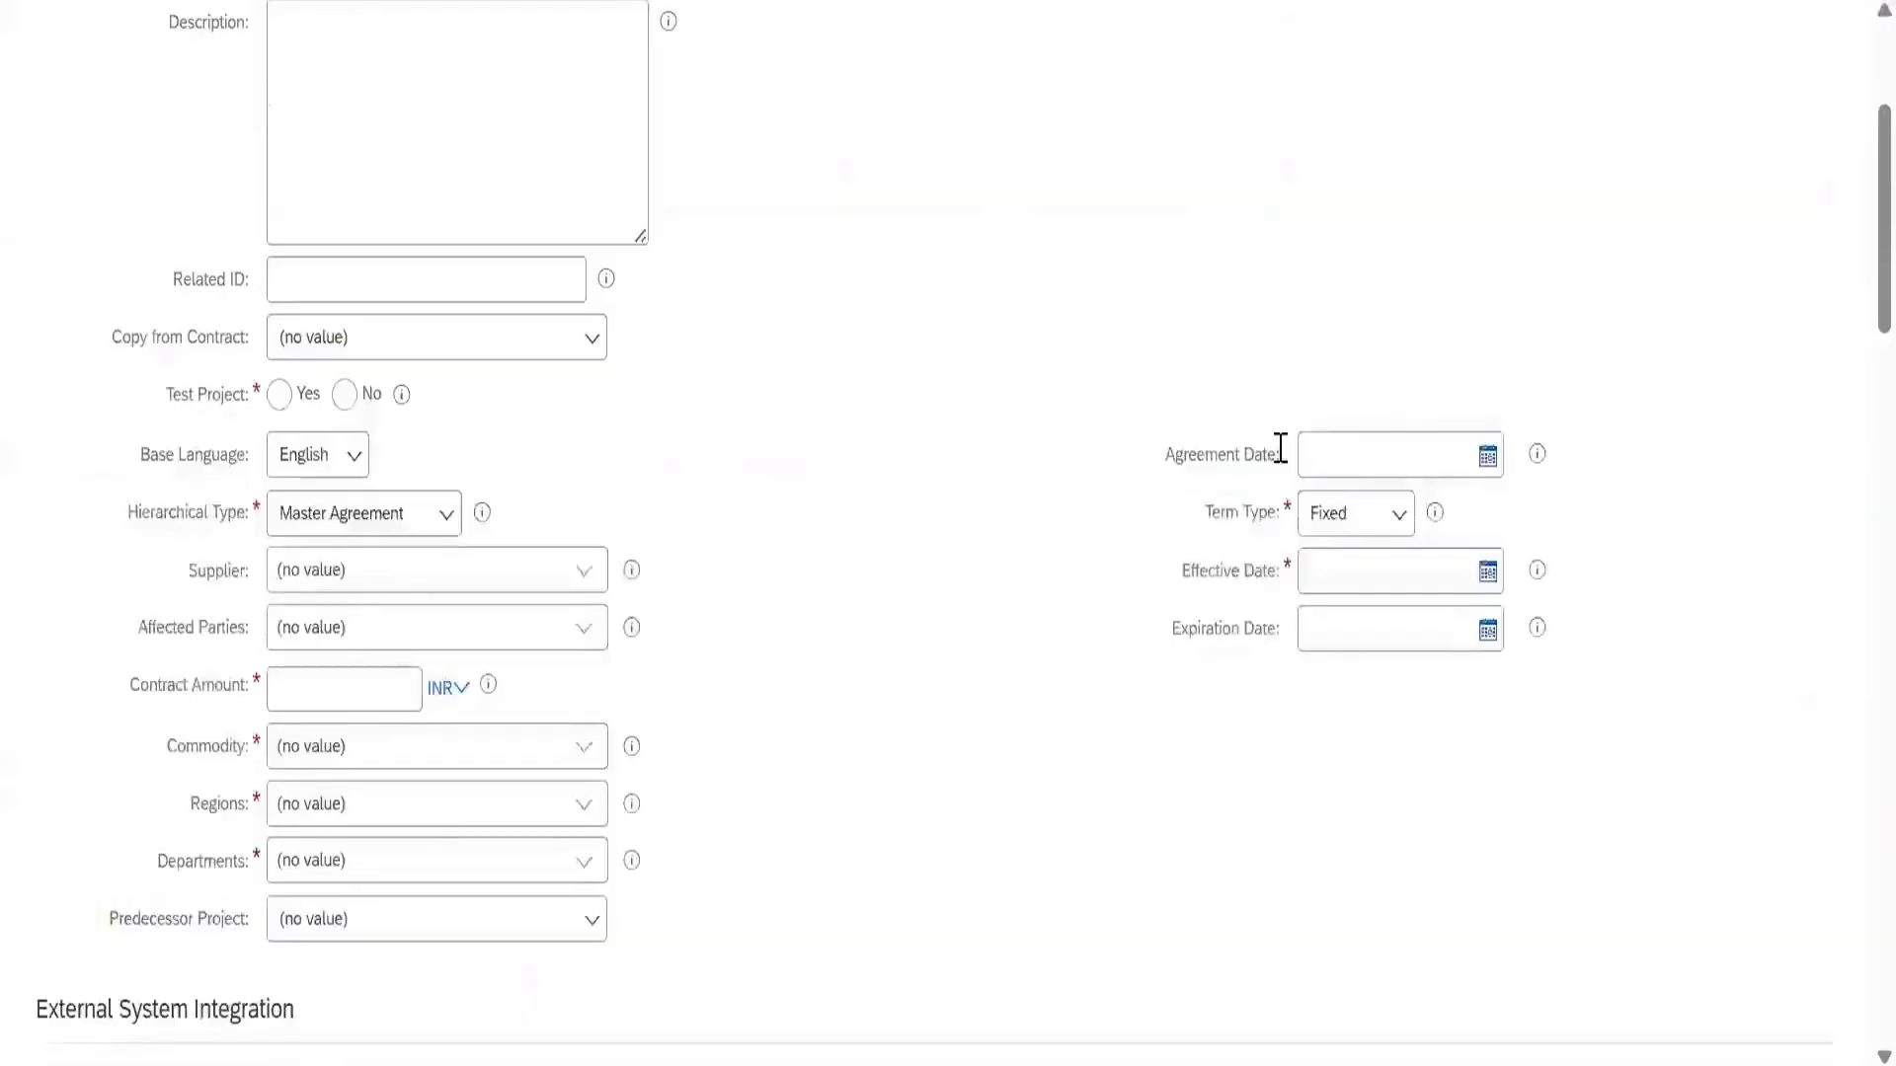
scroll(1684, 255, up, 4)
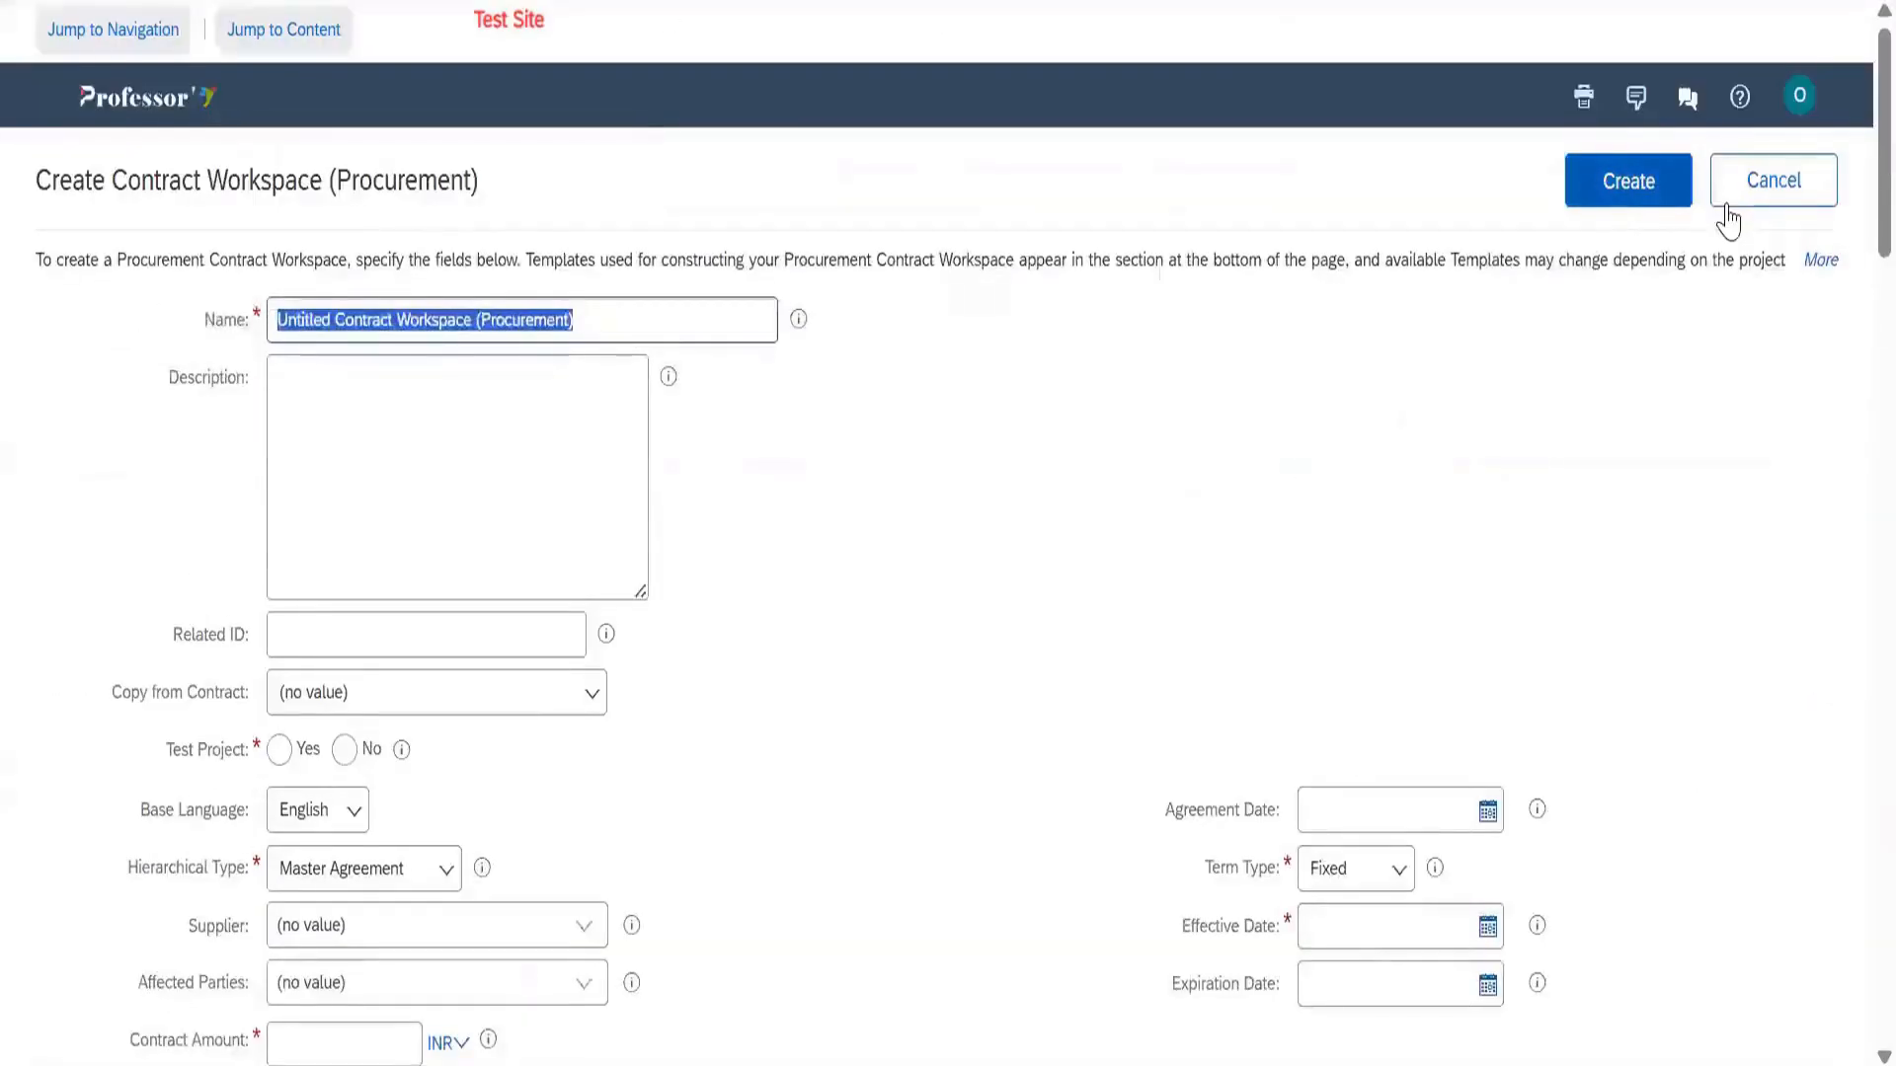
click(1782, 185)
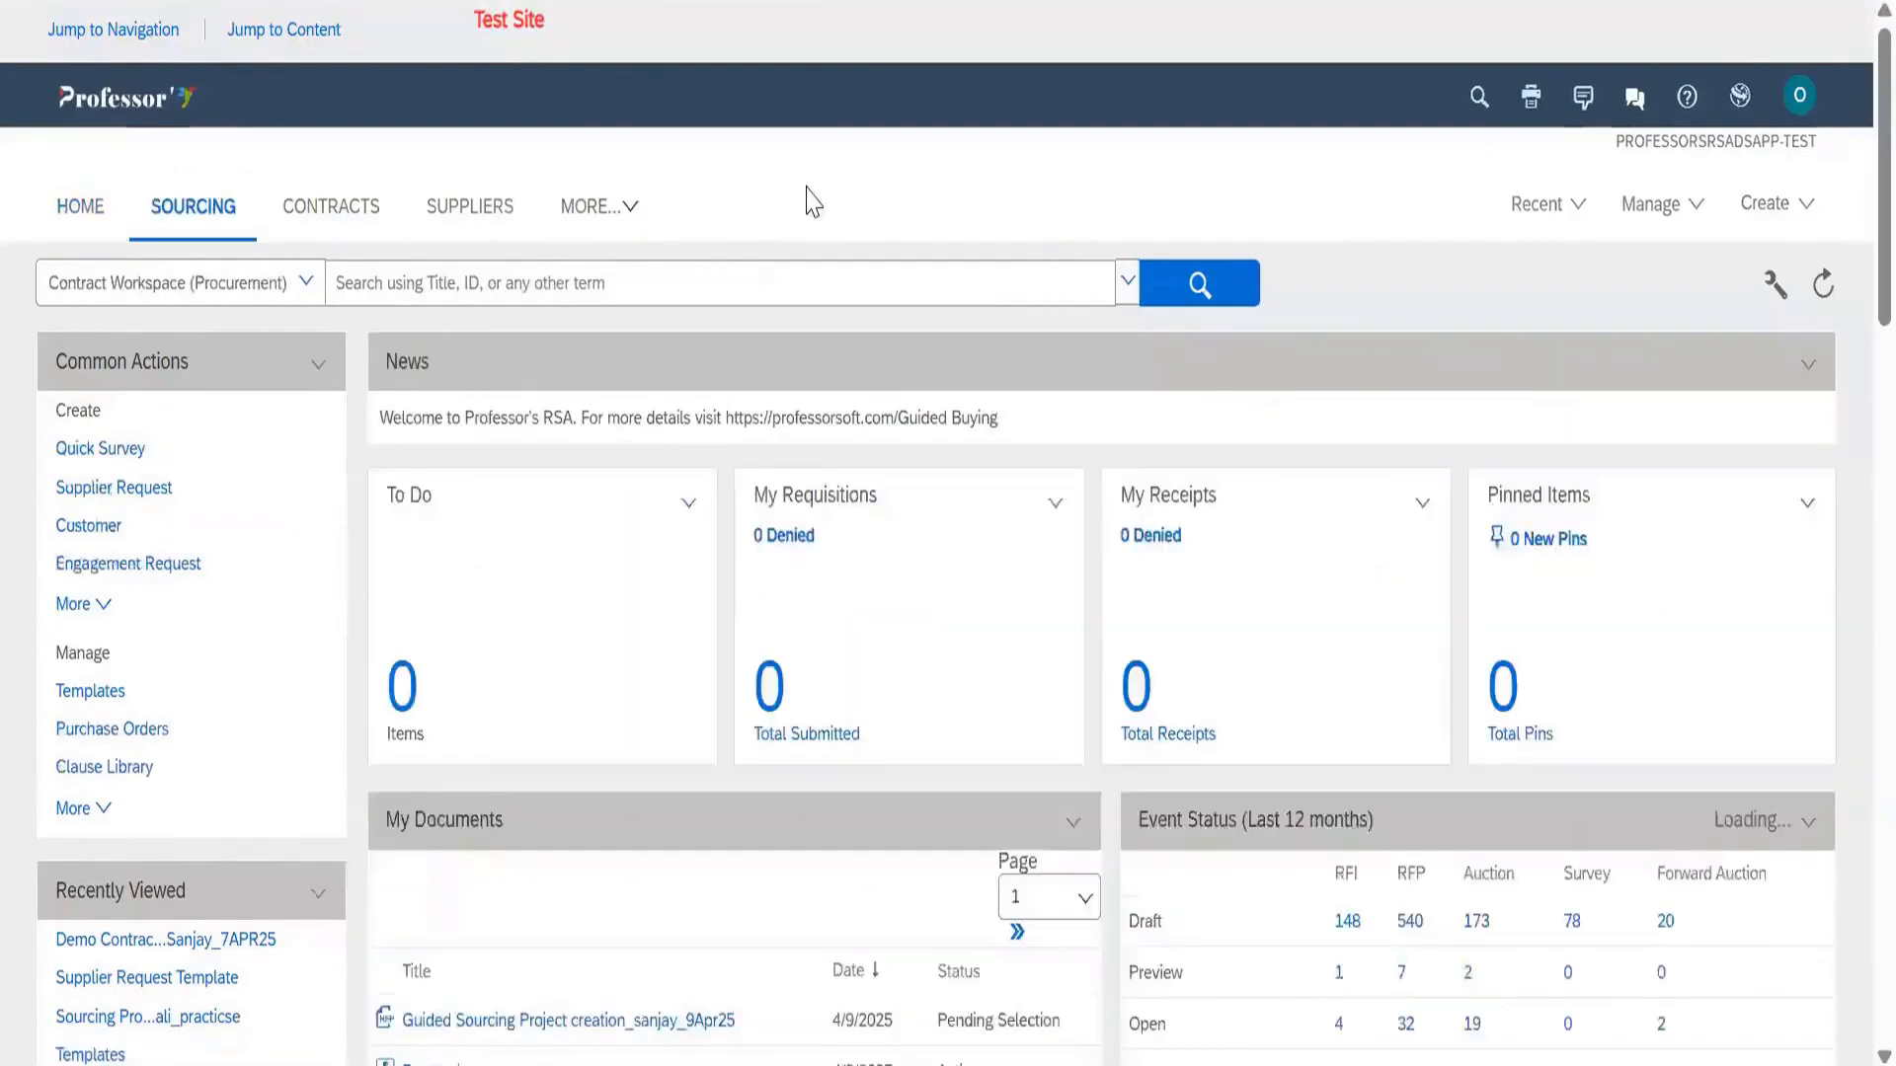
List the 359 RFP events pending selection and monitor the Aditya_RFP event before returning to search
scroll(1086, 592, down, 4)
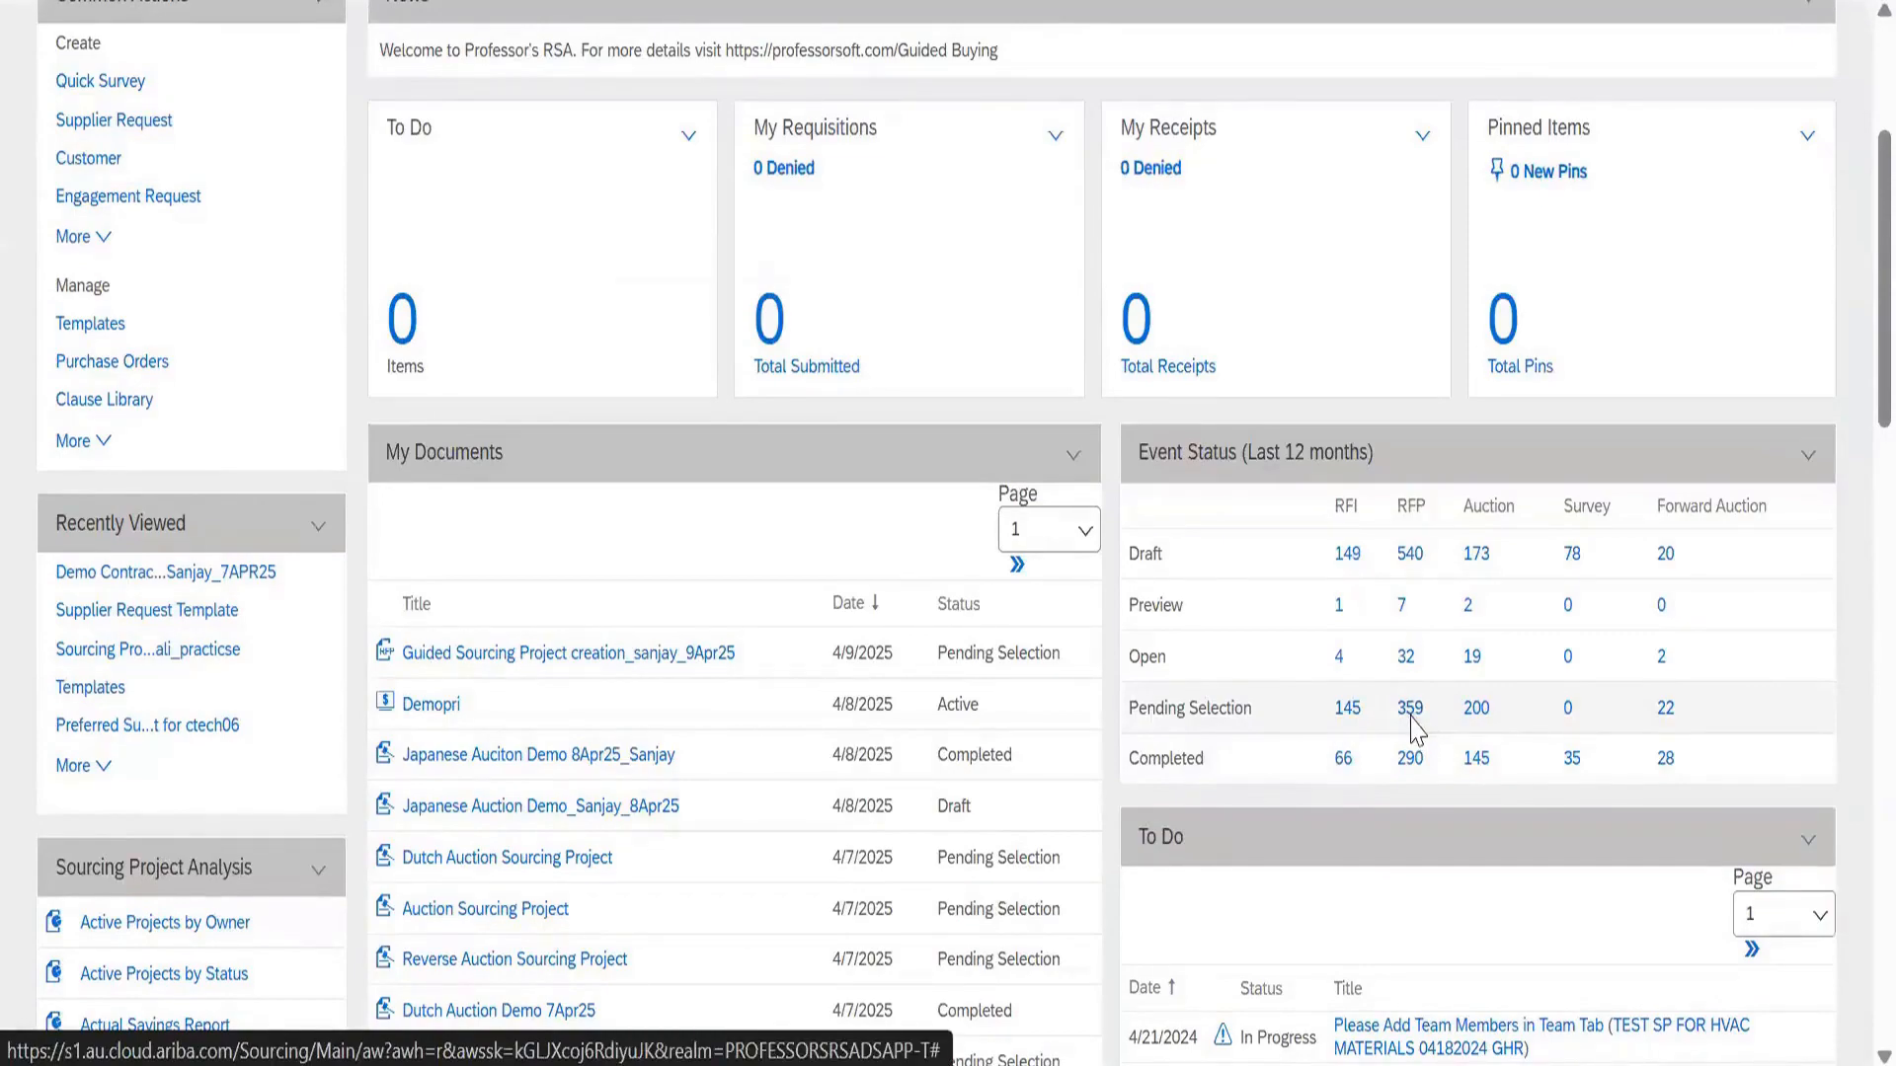
click(1410, 709)
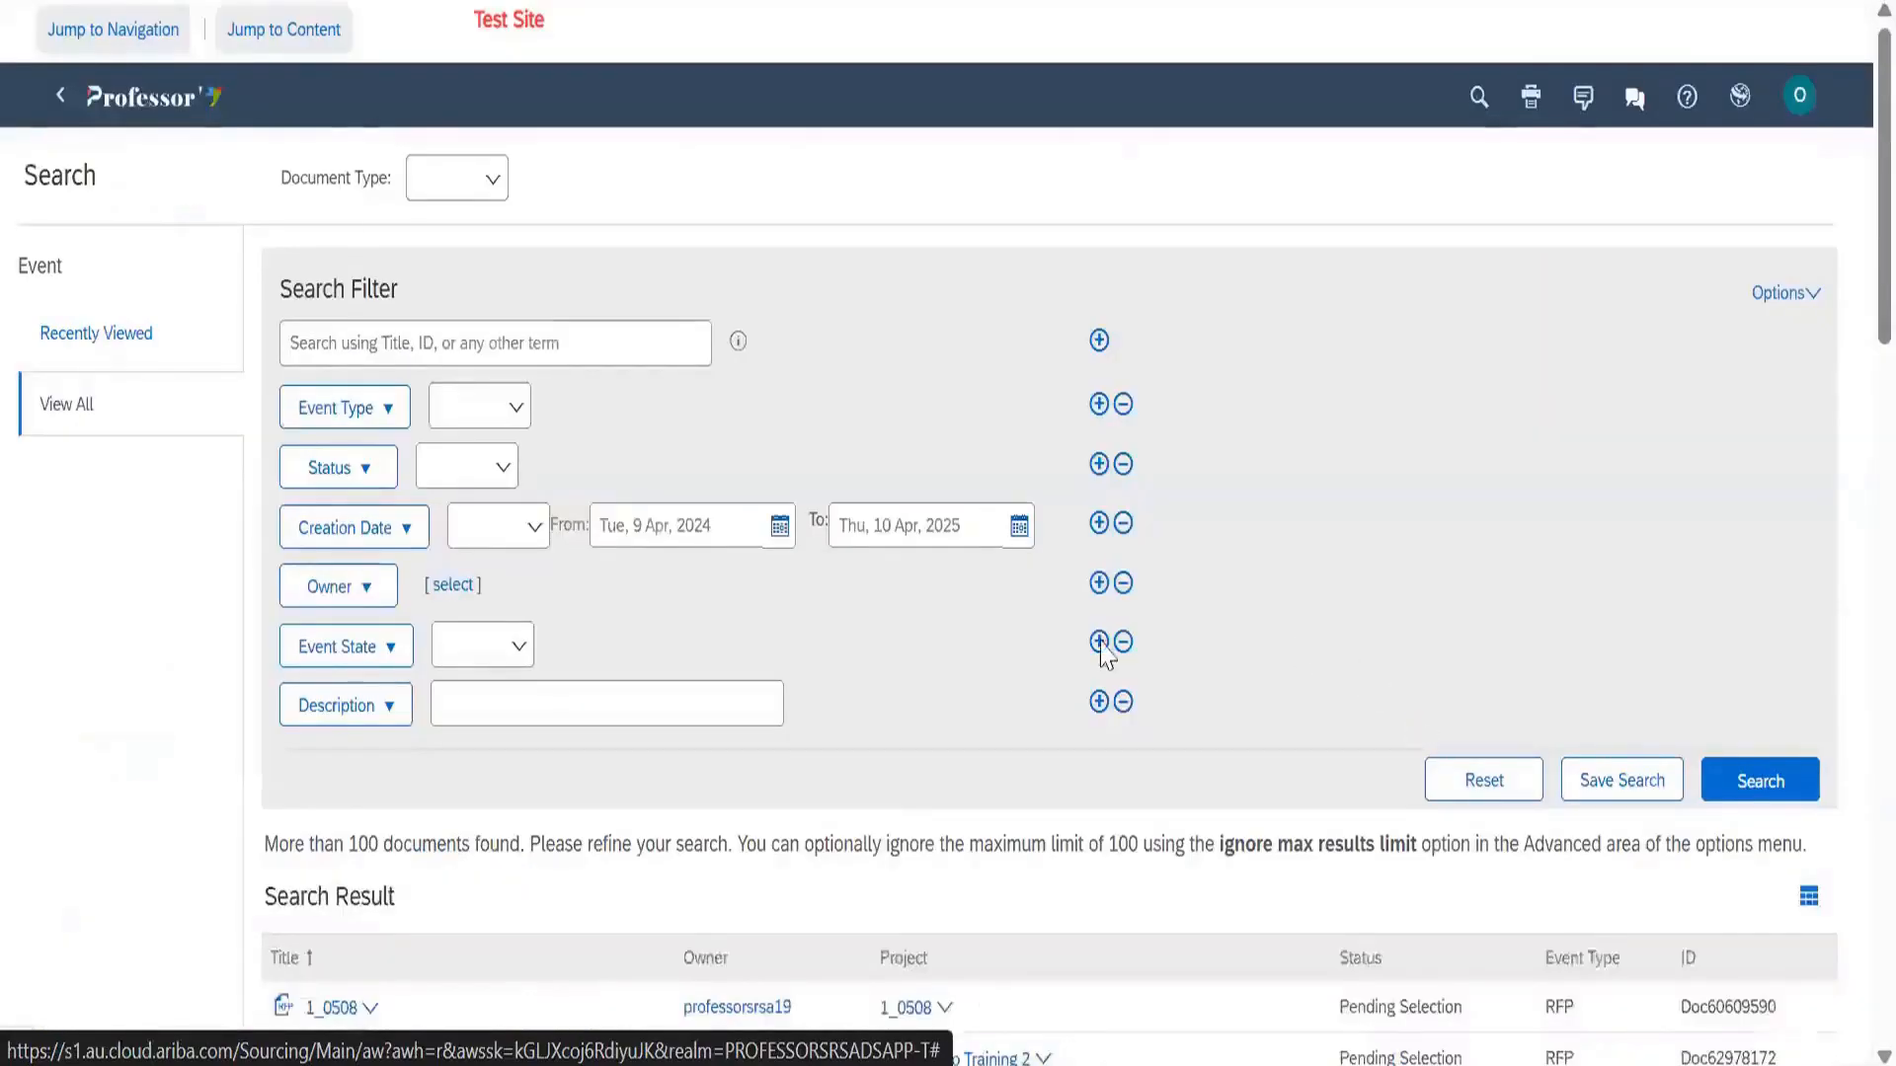
scroll(405, 705, down, 3)
click(396, 693)
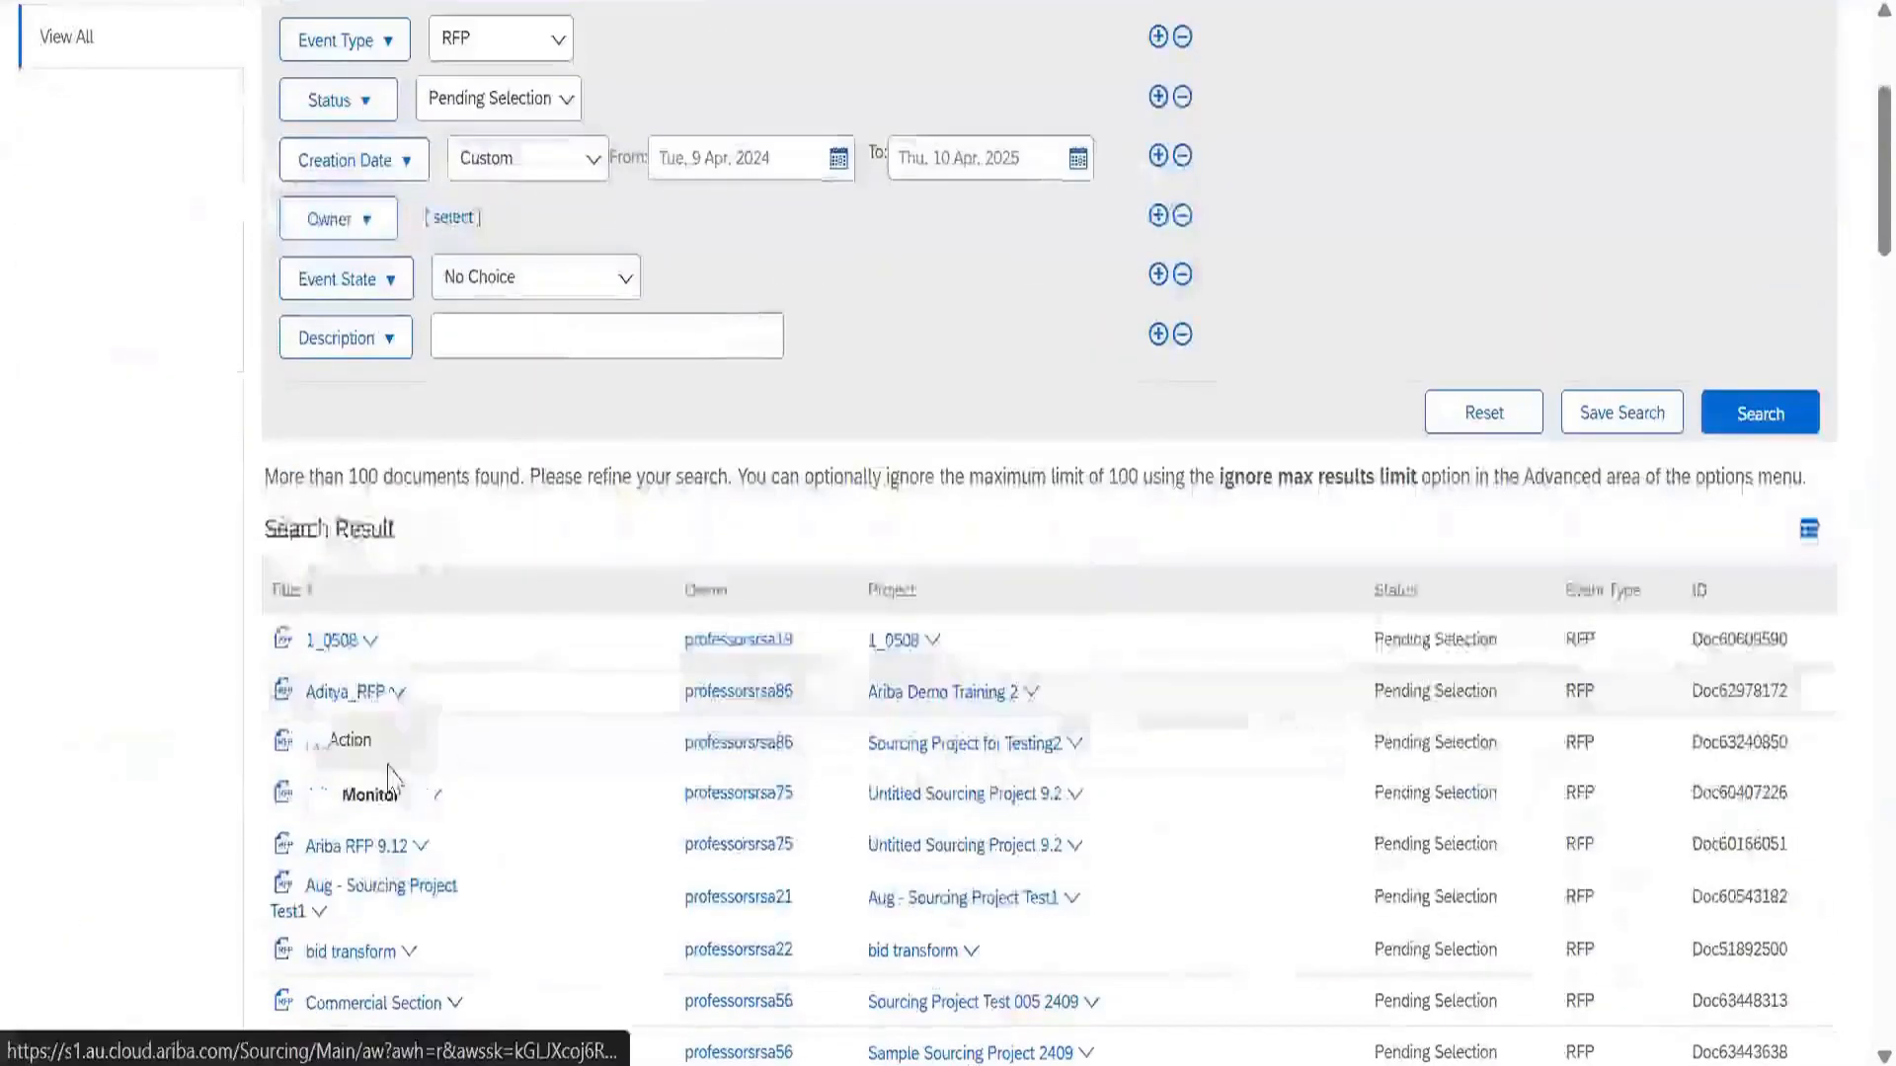
click(372, 789)
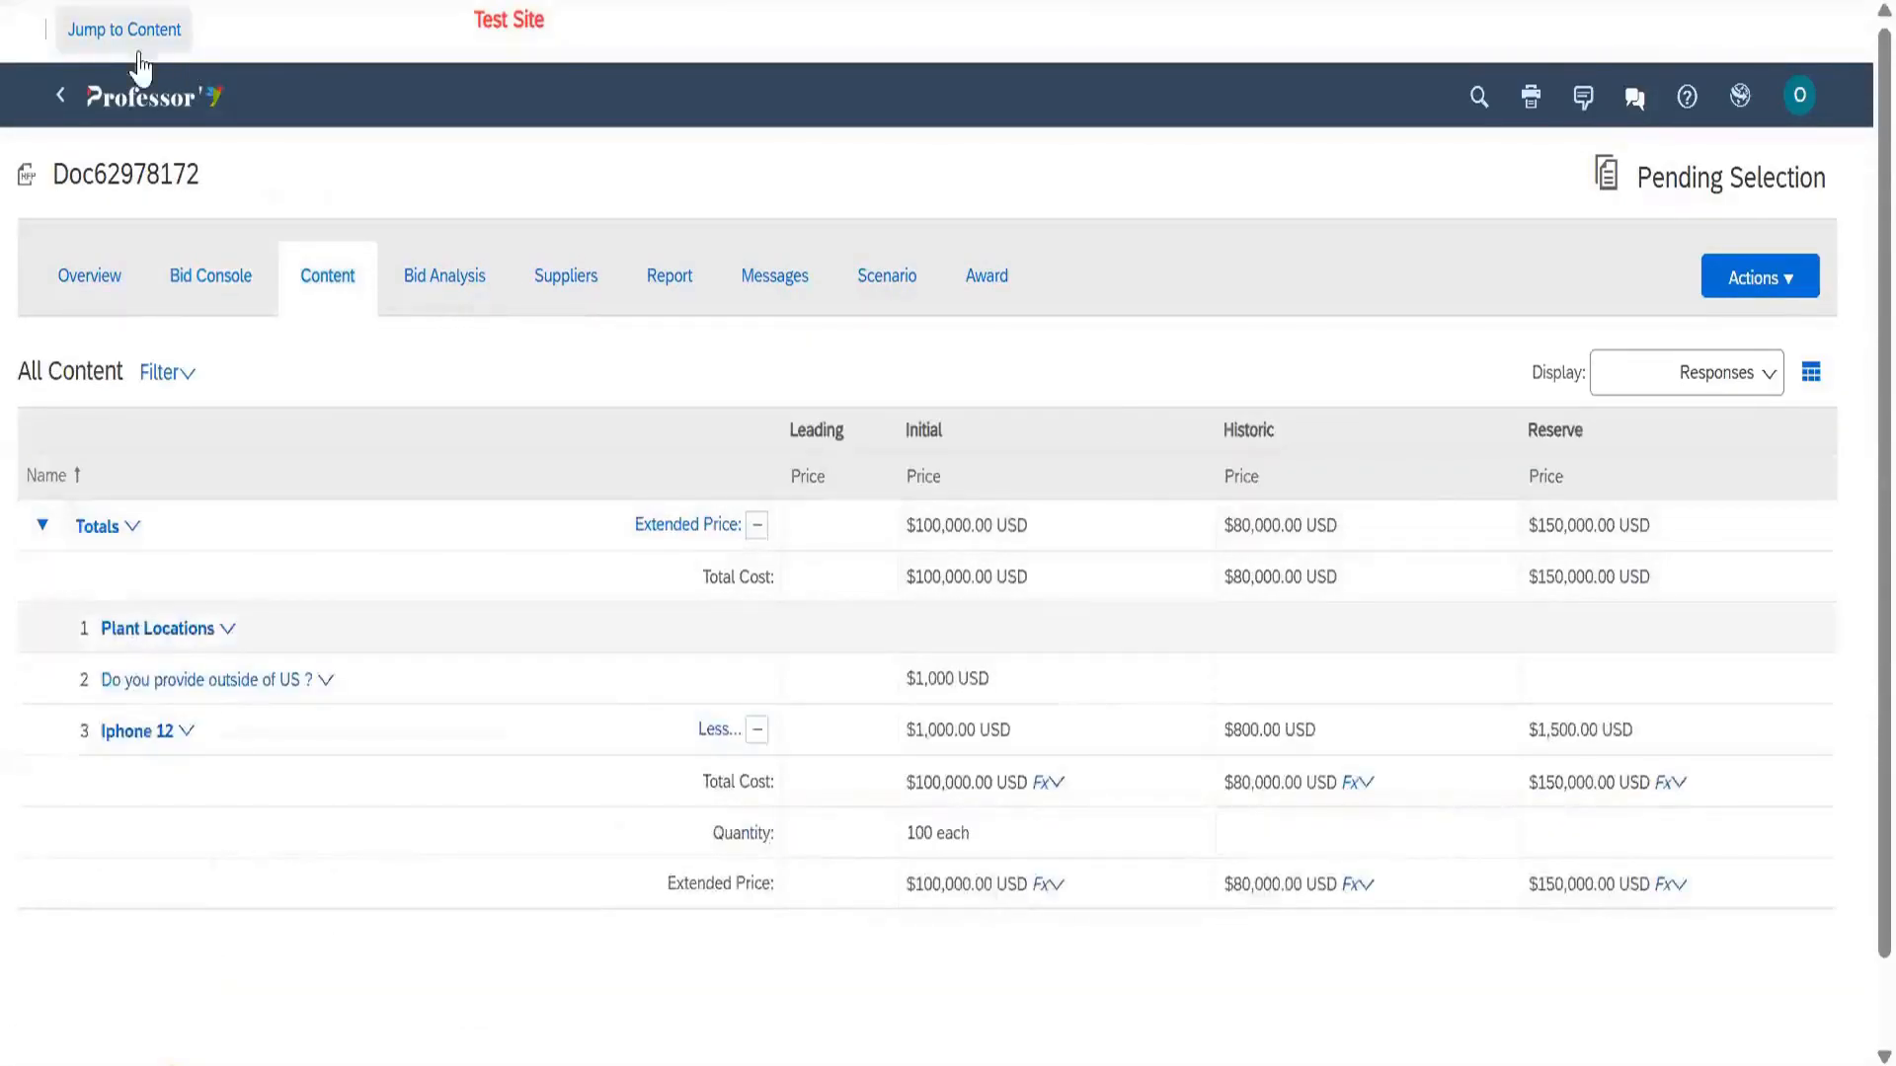
click(58, 93)
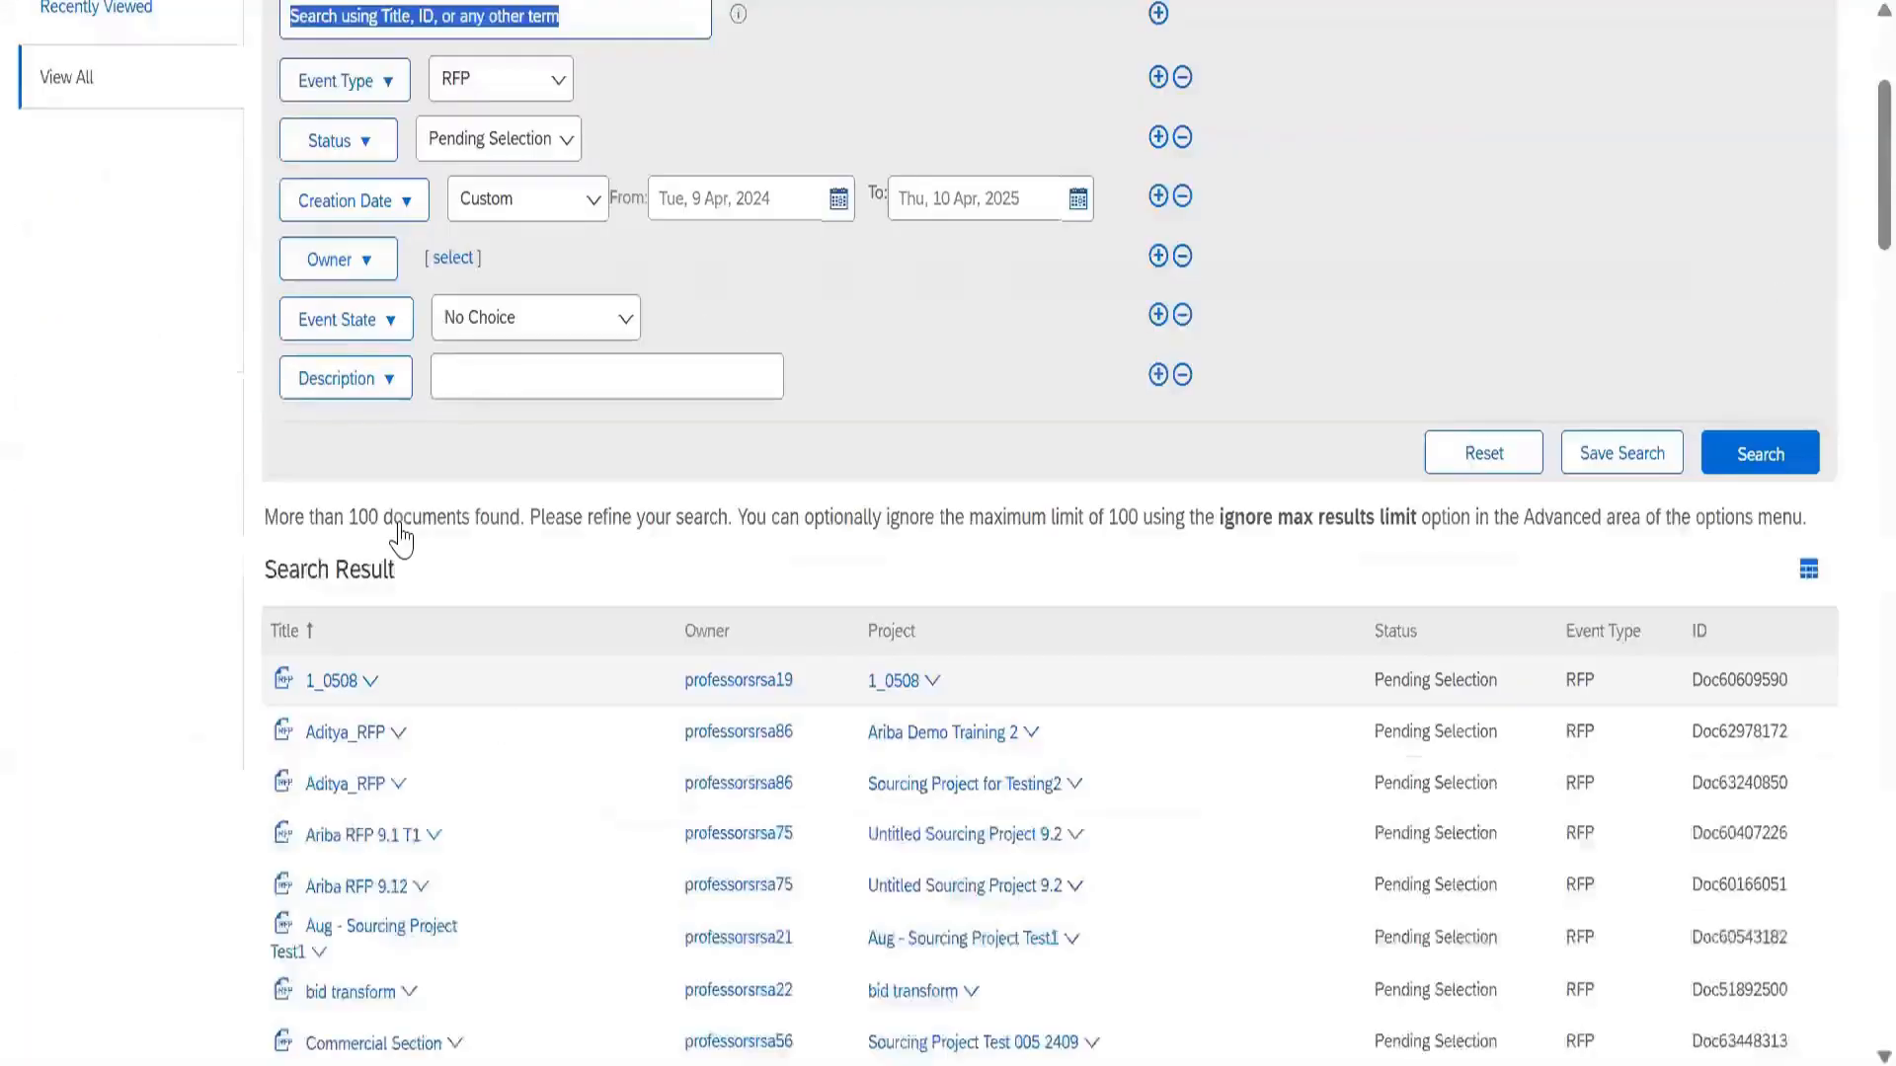
Check the Award, document actions and Scenario views of Ariba RFP 9.12, then go back to search
scroll(390, 592, down, 4)
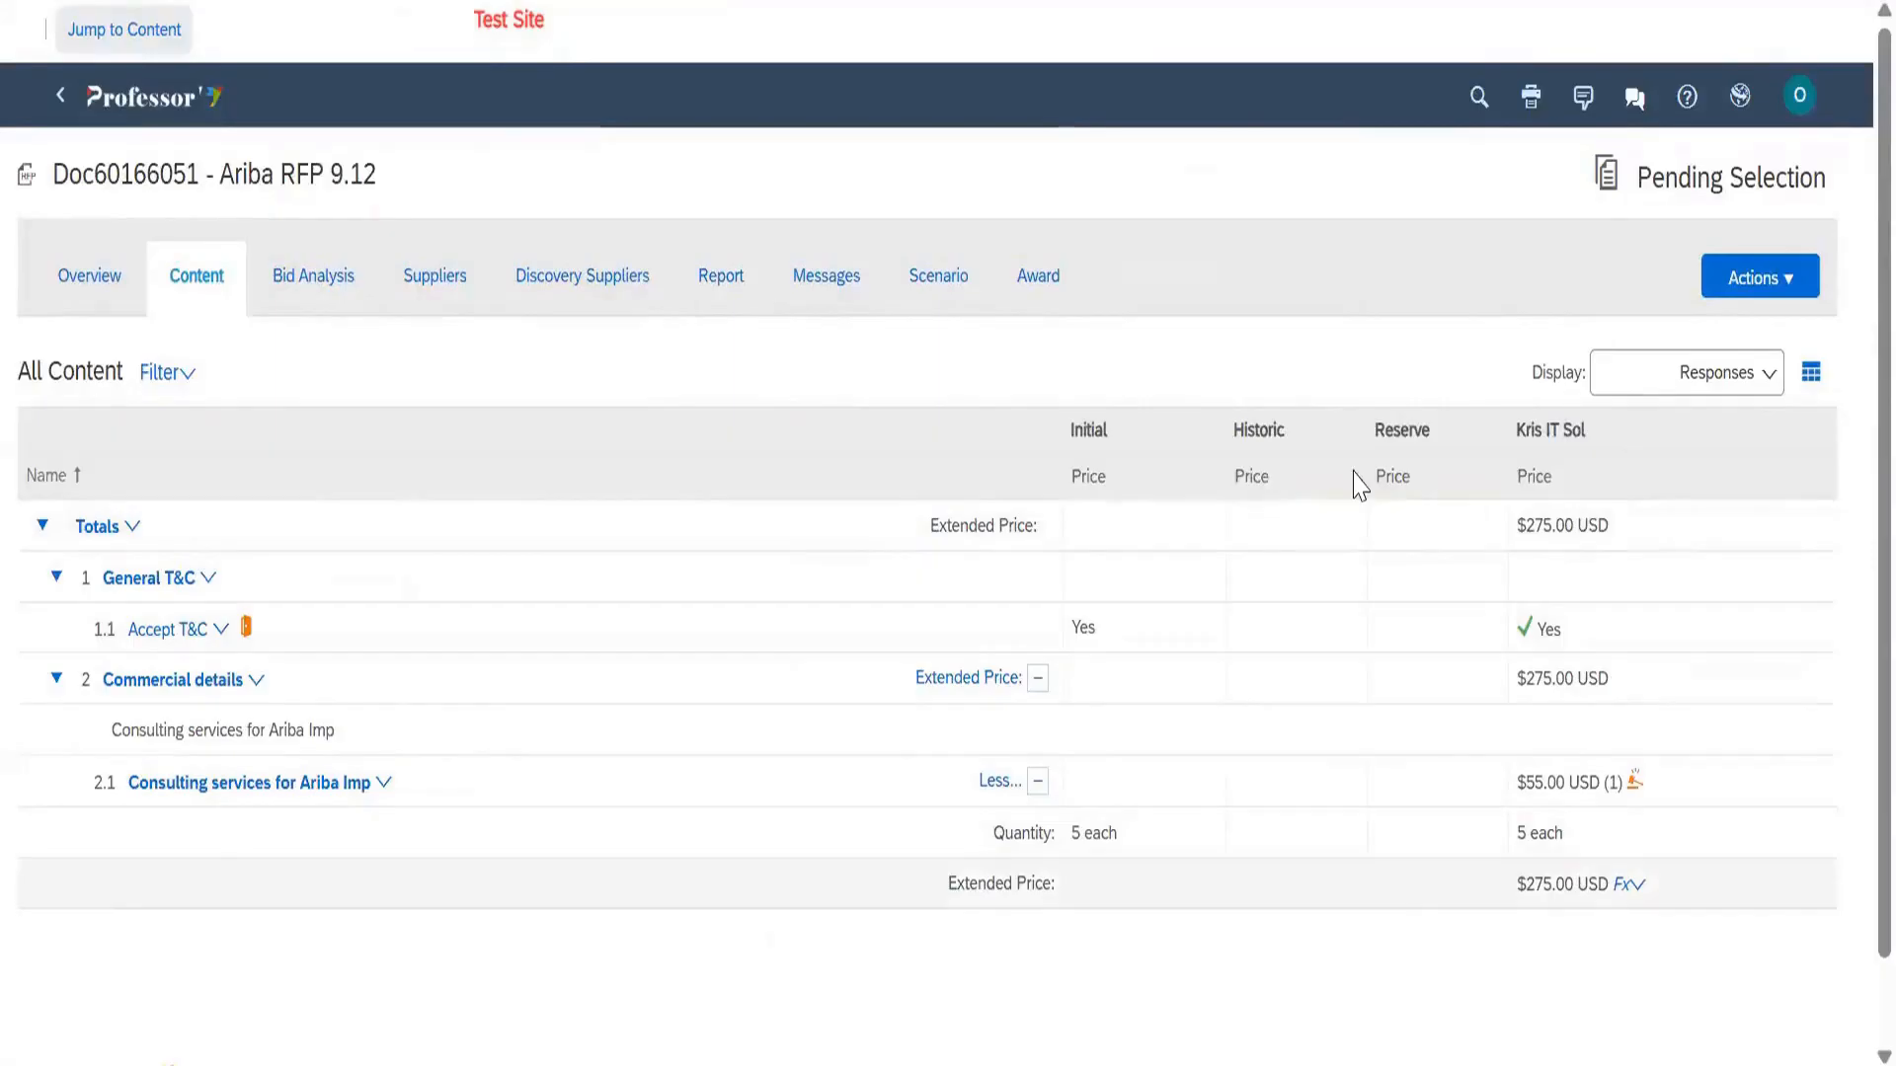
click(1037, 276)
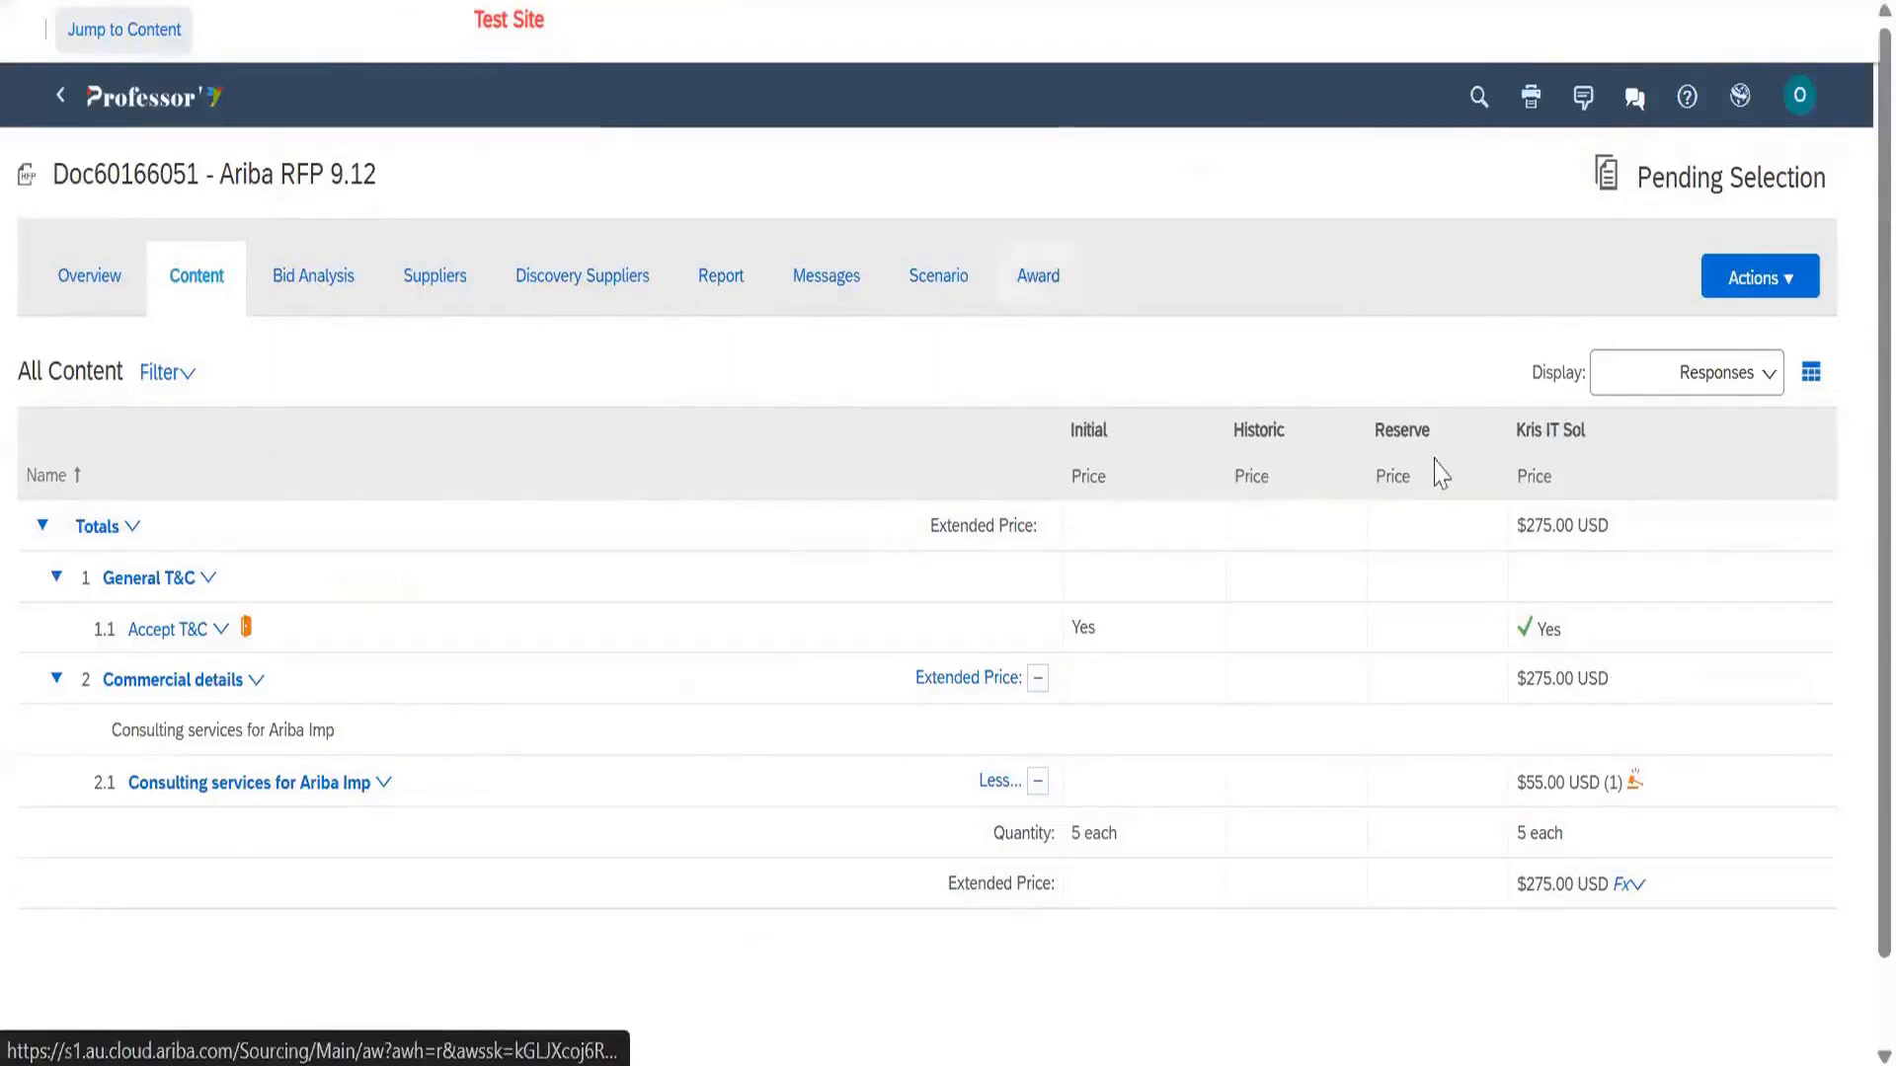
click(1796, 291)
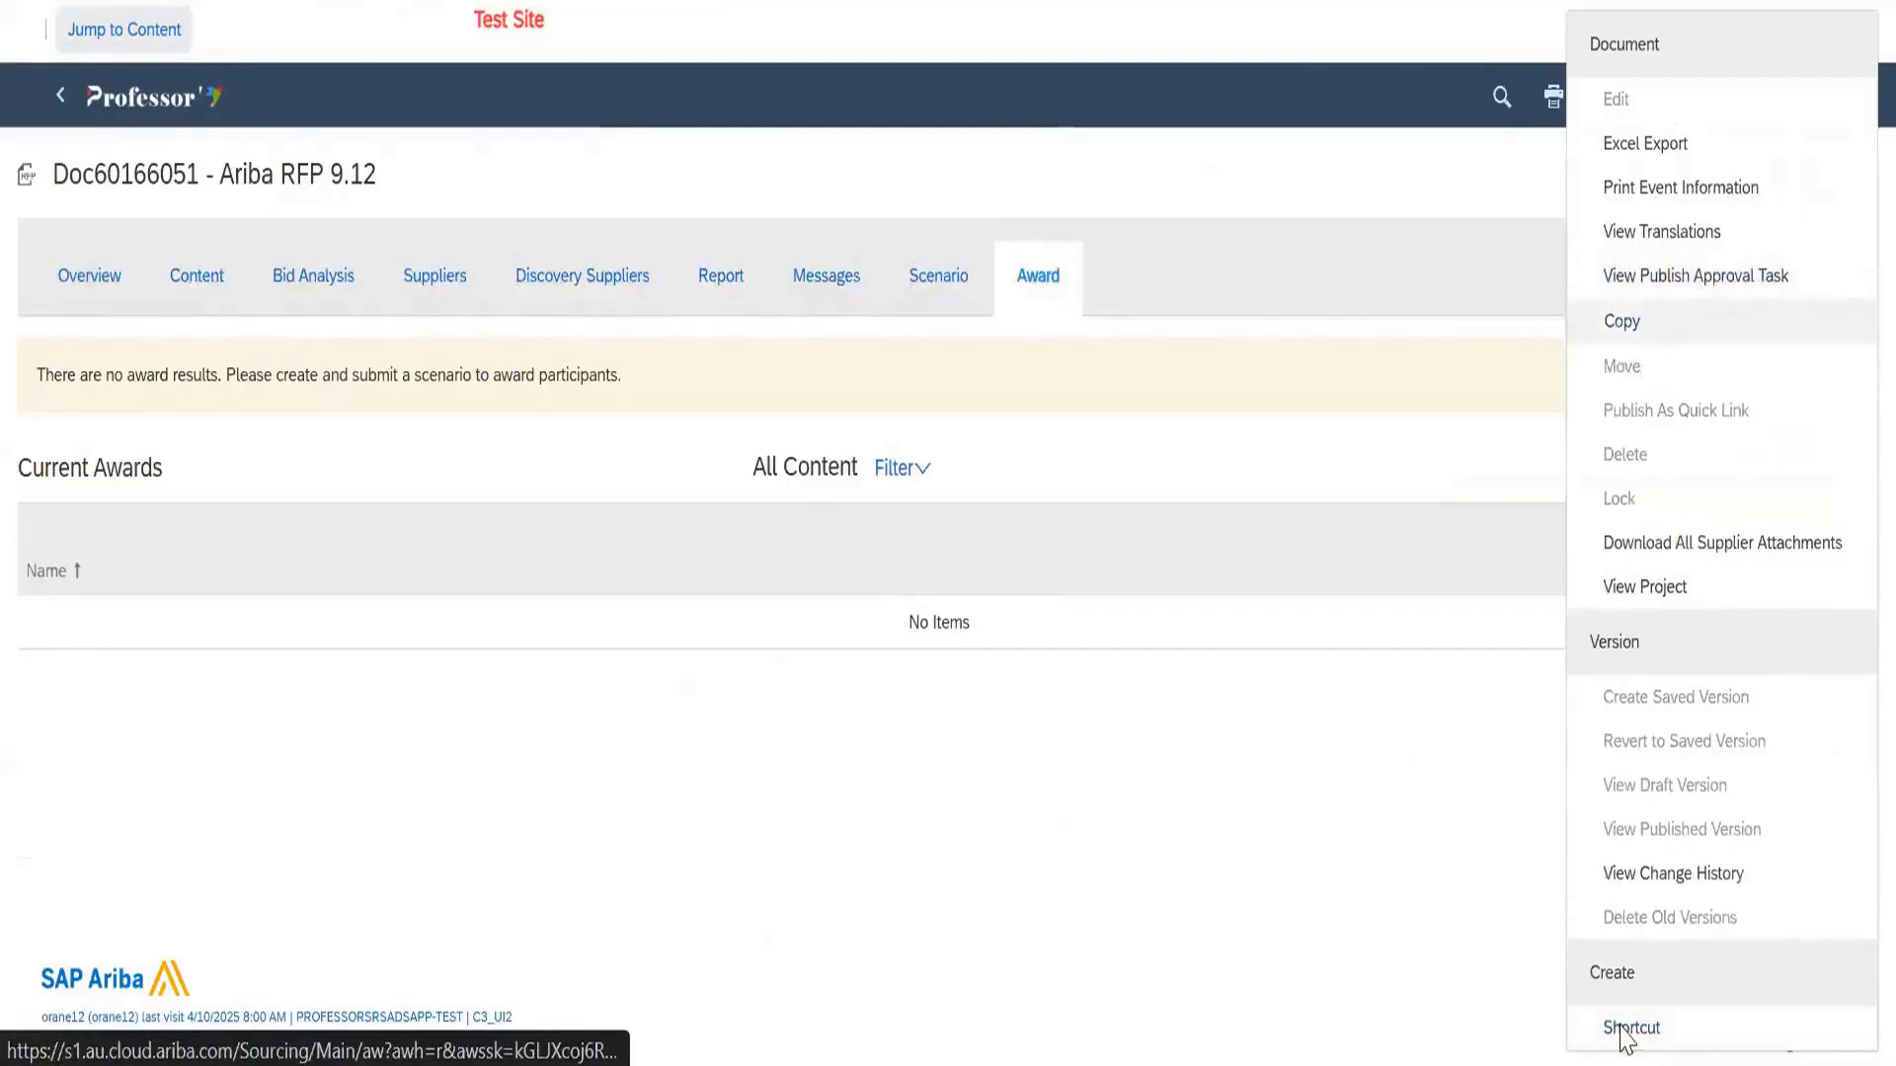
click(945, 285)
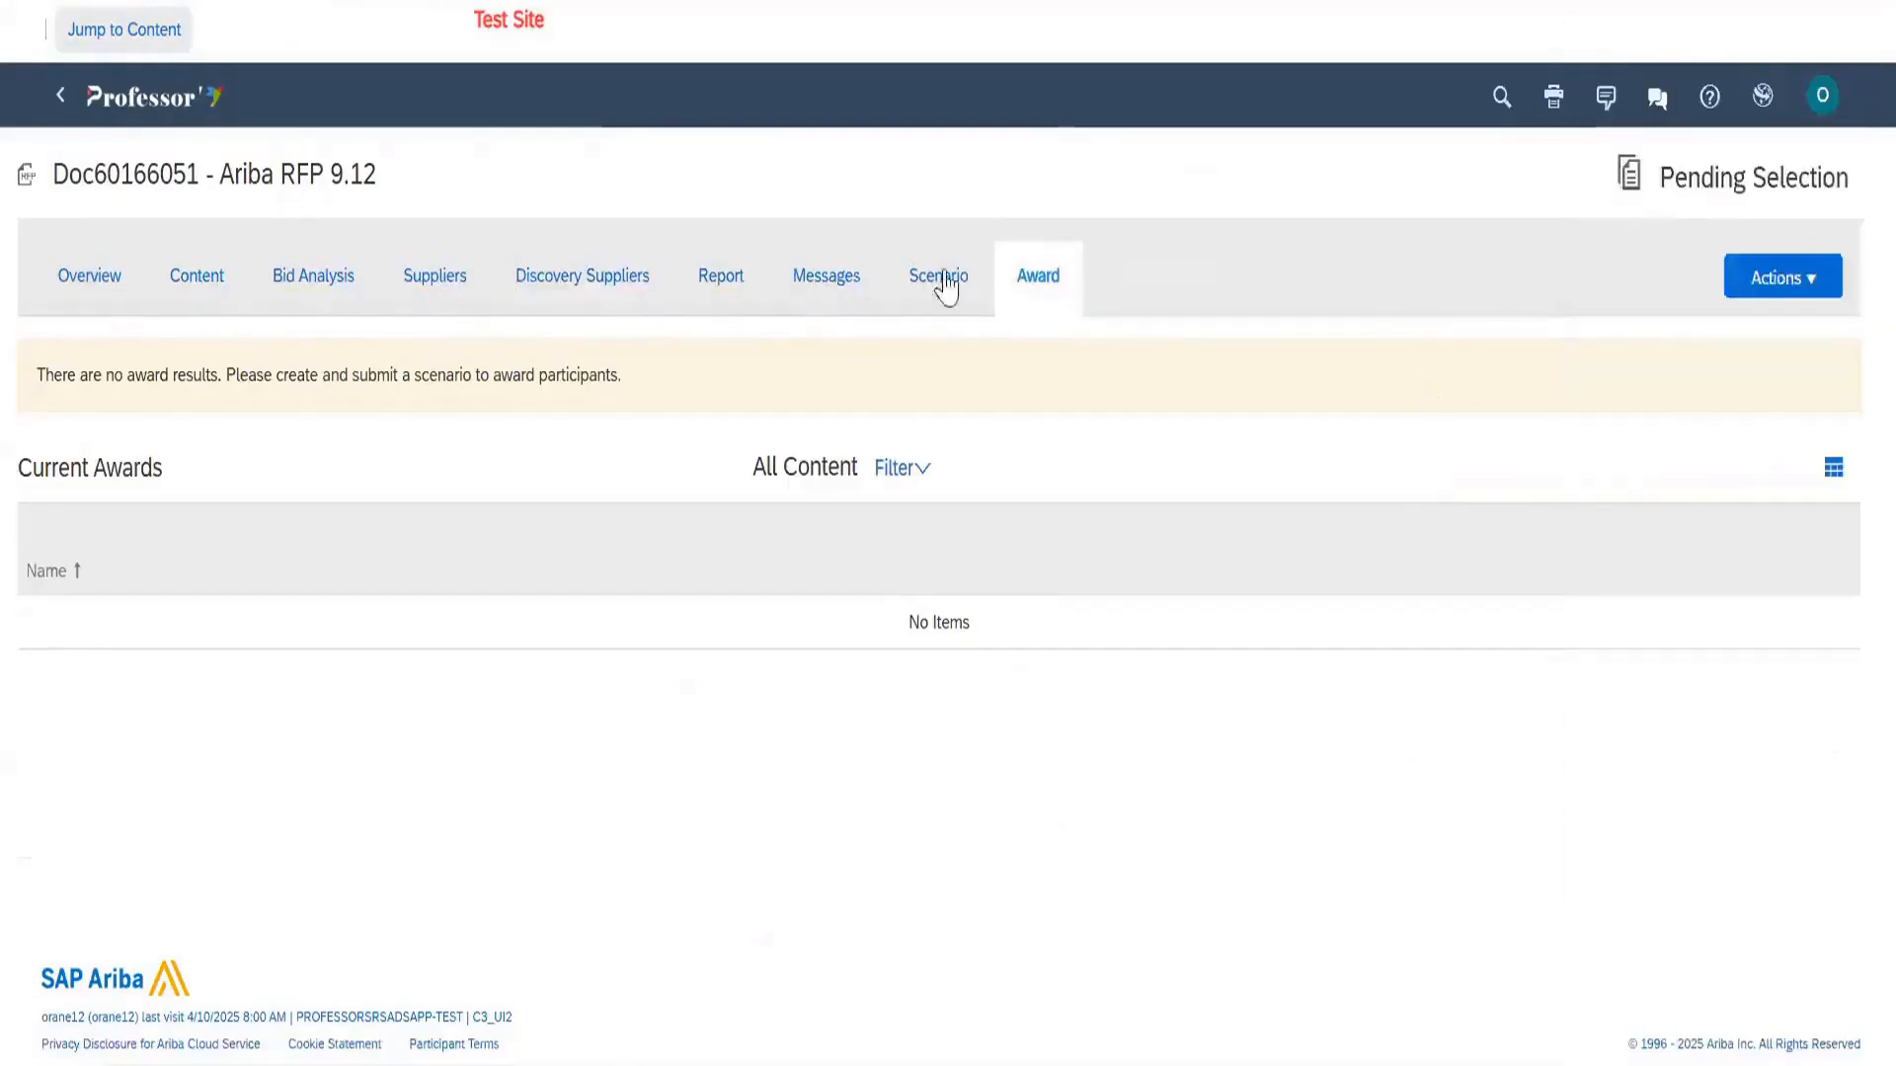
click(945, 286)
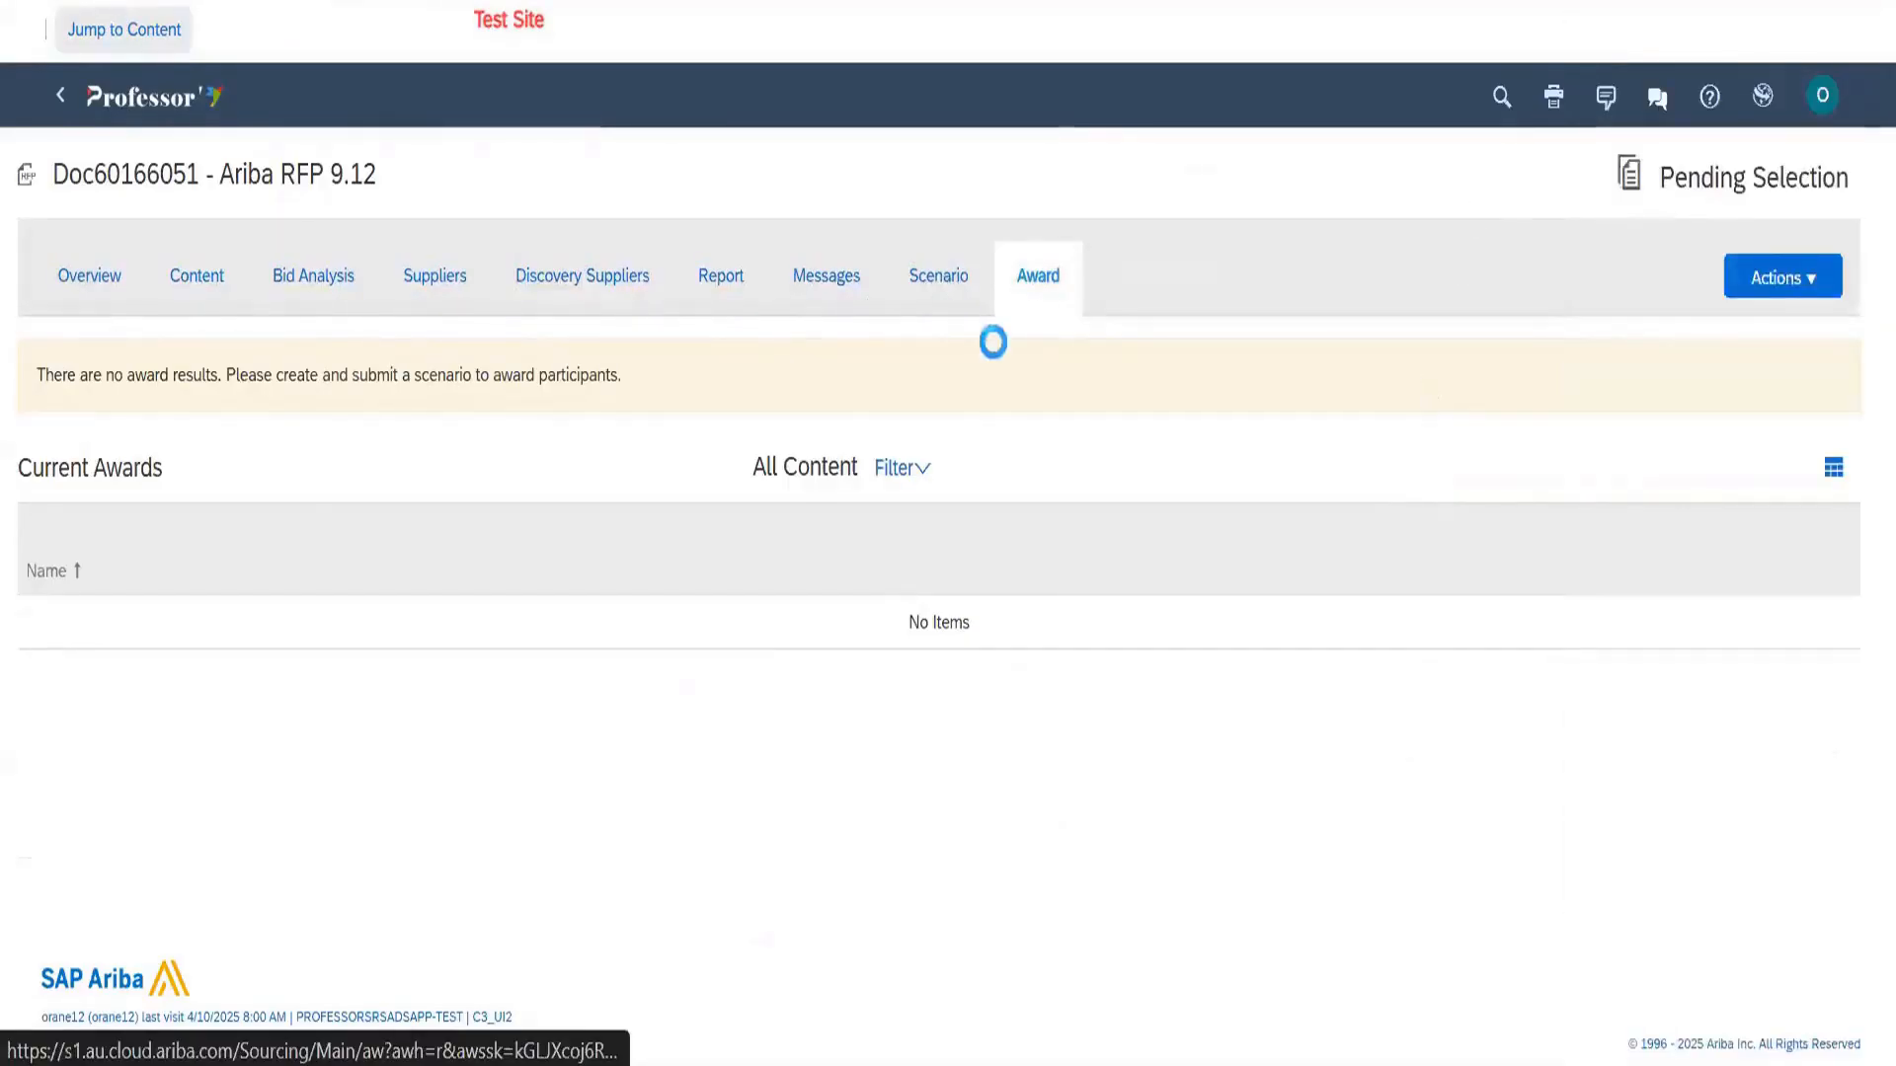
click(1050, 283)
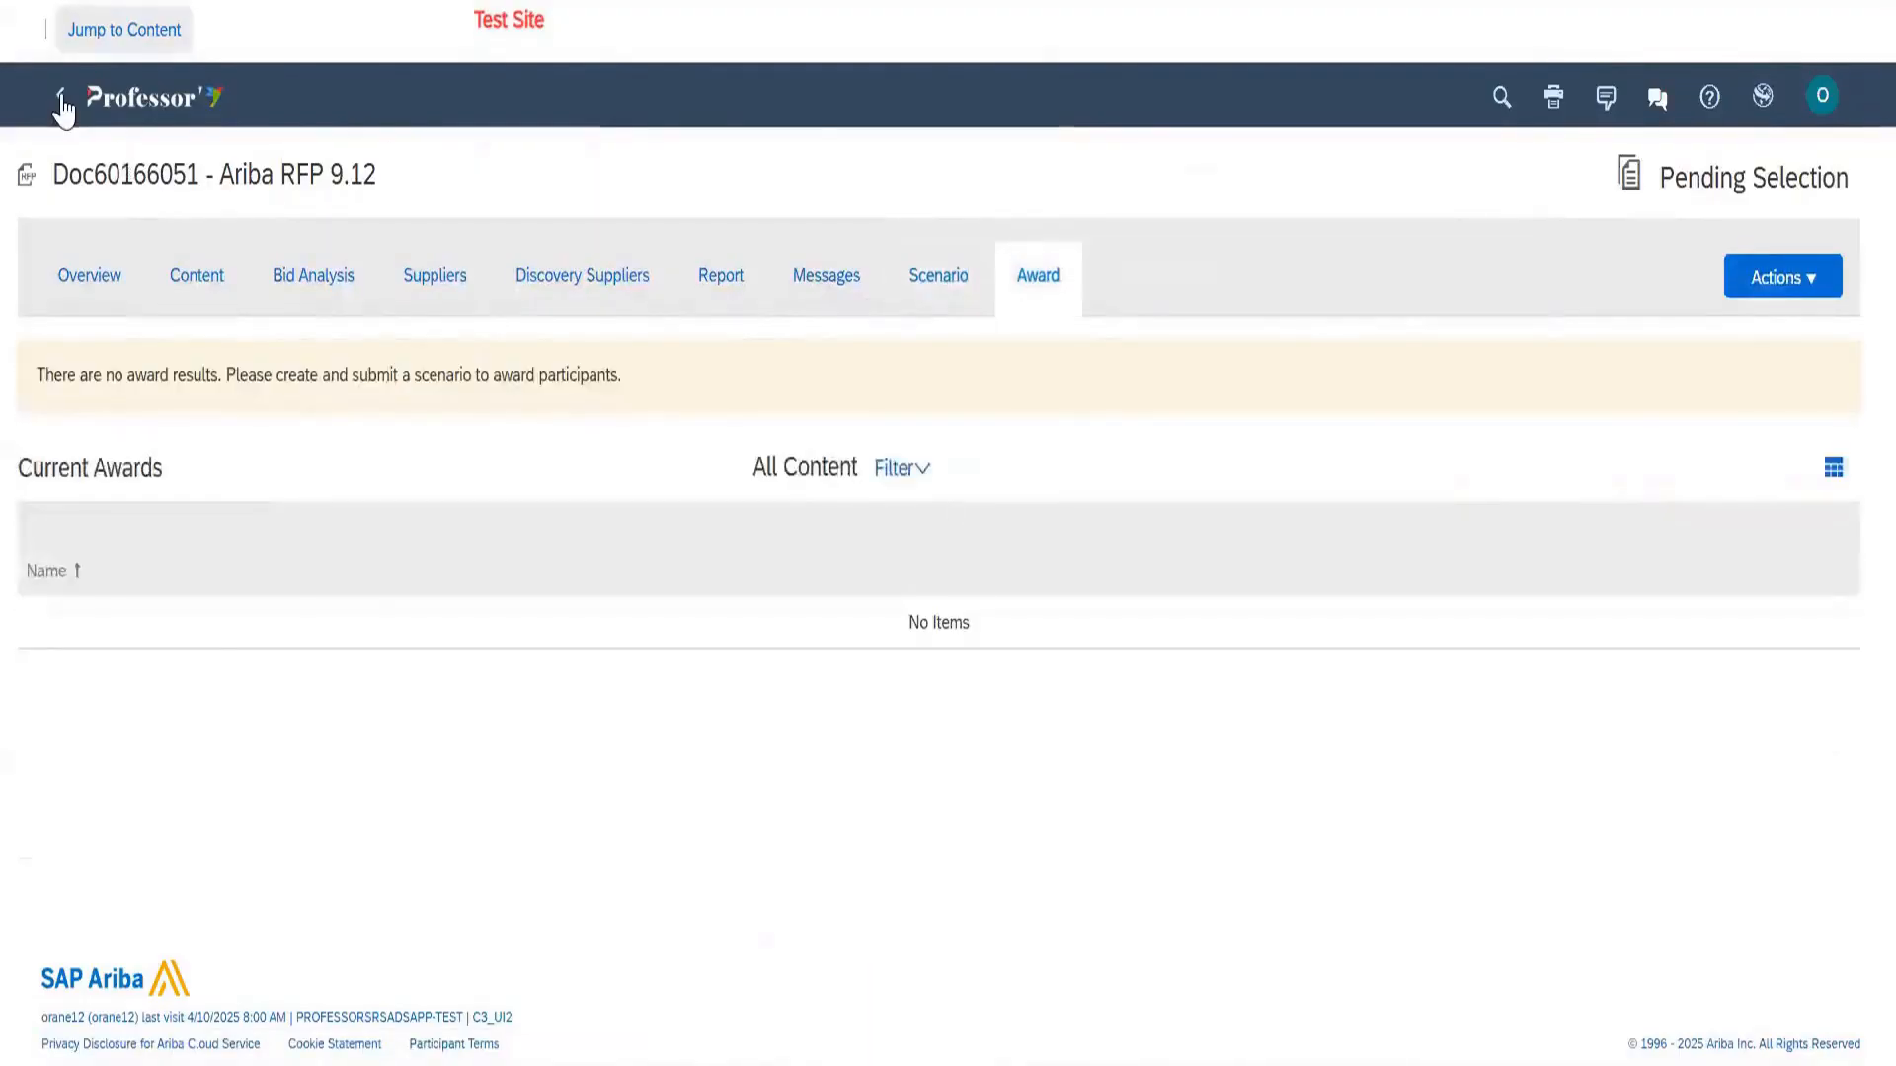
click(62, 97)
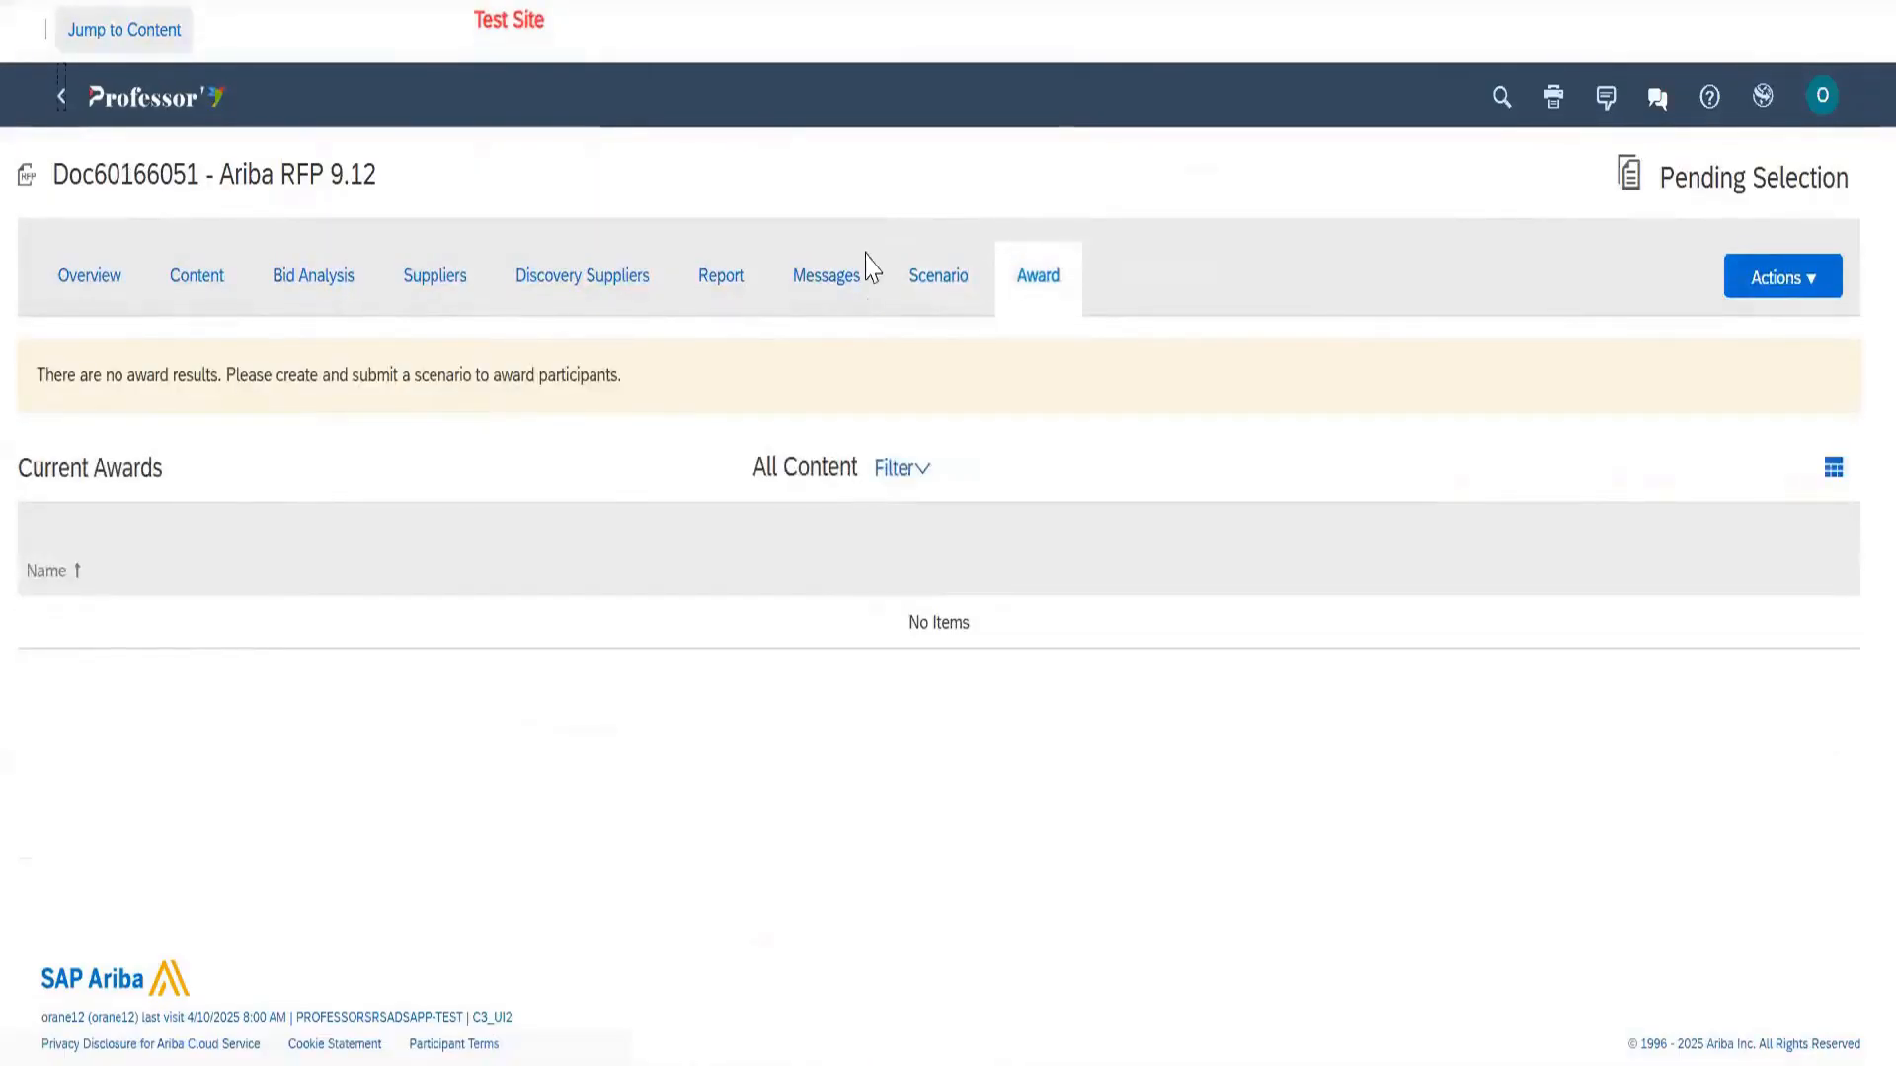
Filter the event search to Completed status and open one of the completed events
scroll(504, 287, down, 3)
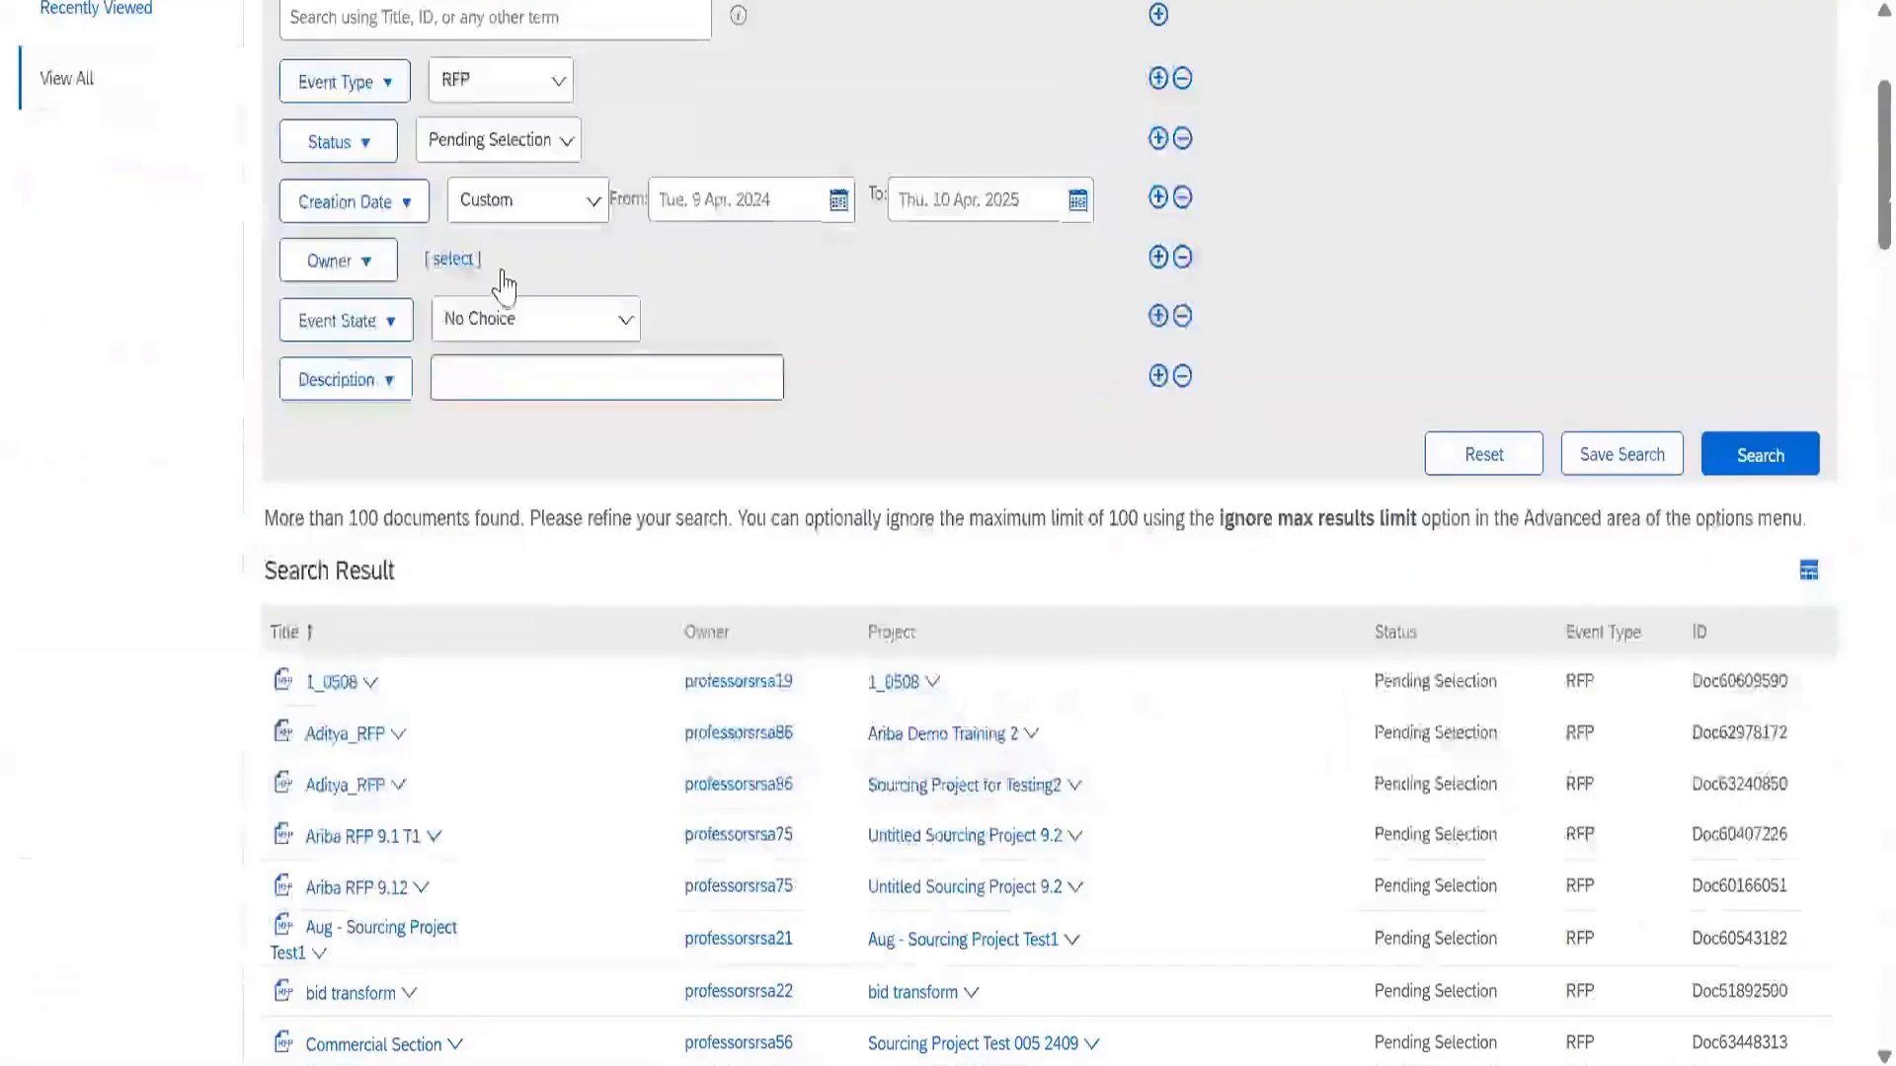
scroll(501, 285, up, 2)
click(498, 334)
click(499, 656)
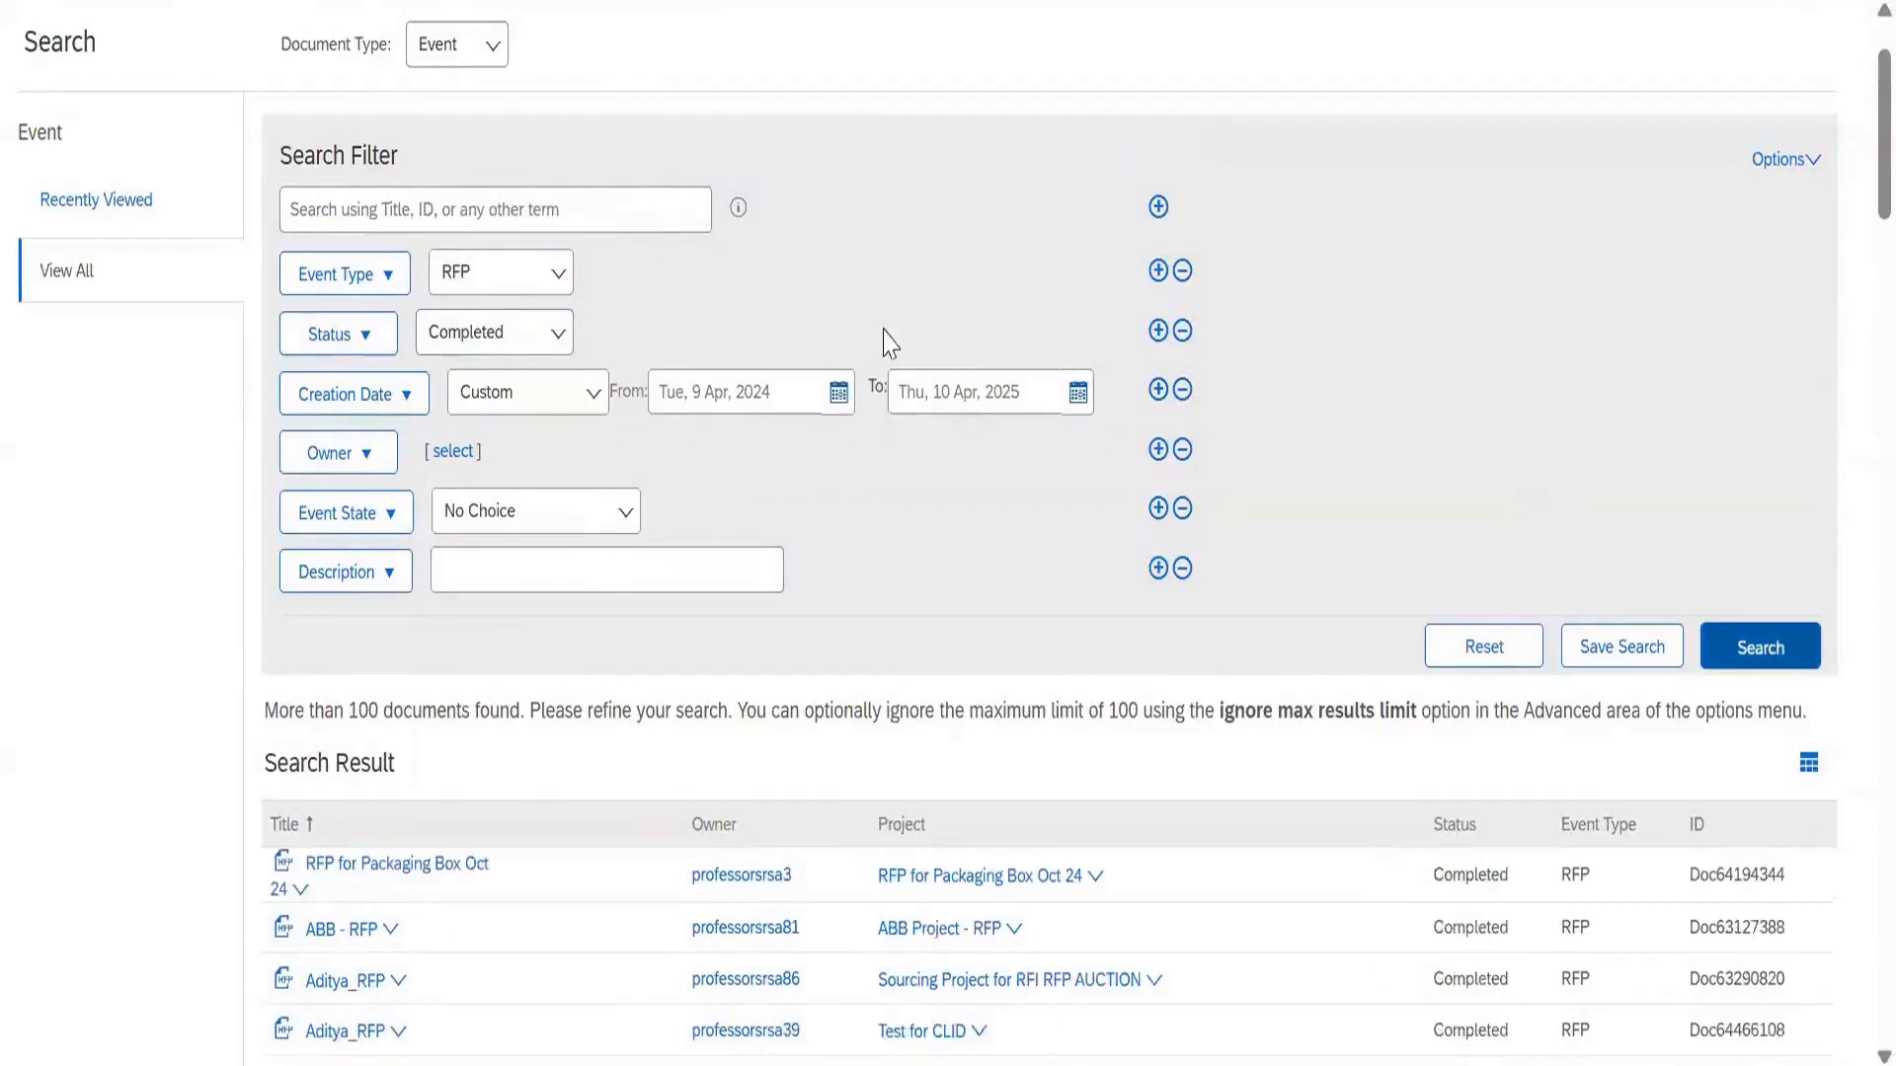
scroll(809, 489, down, 1)
scroll(593, 593, down, 4)
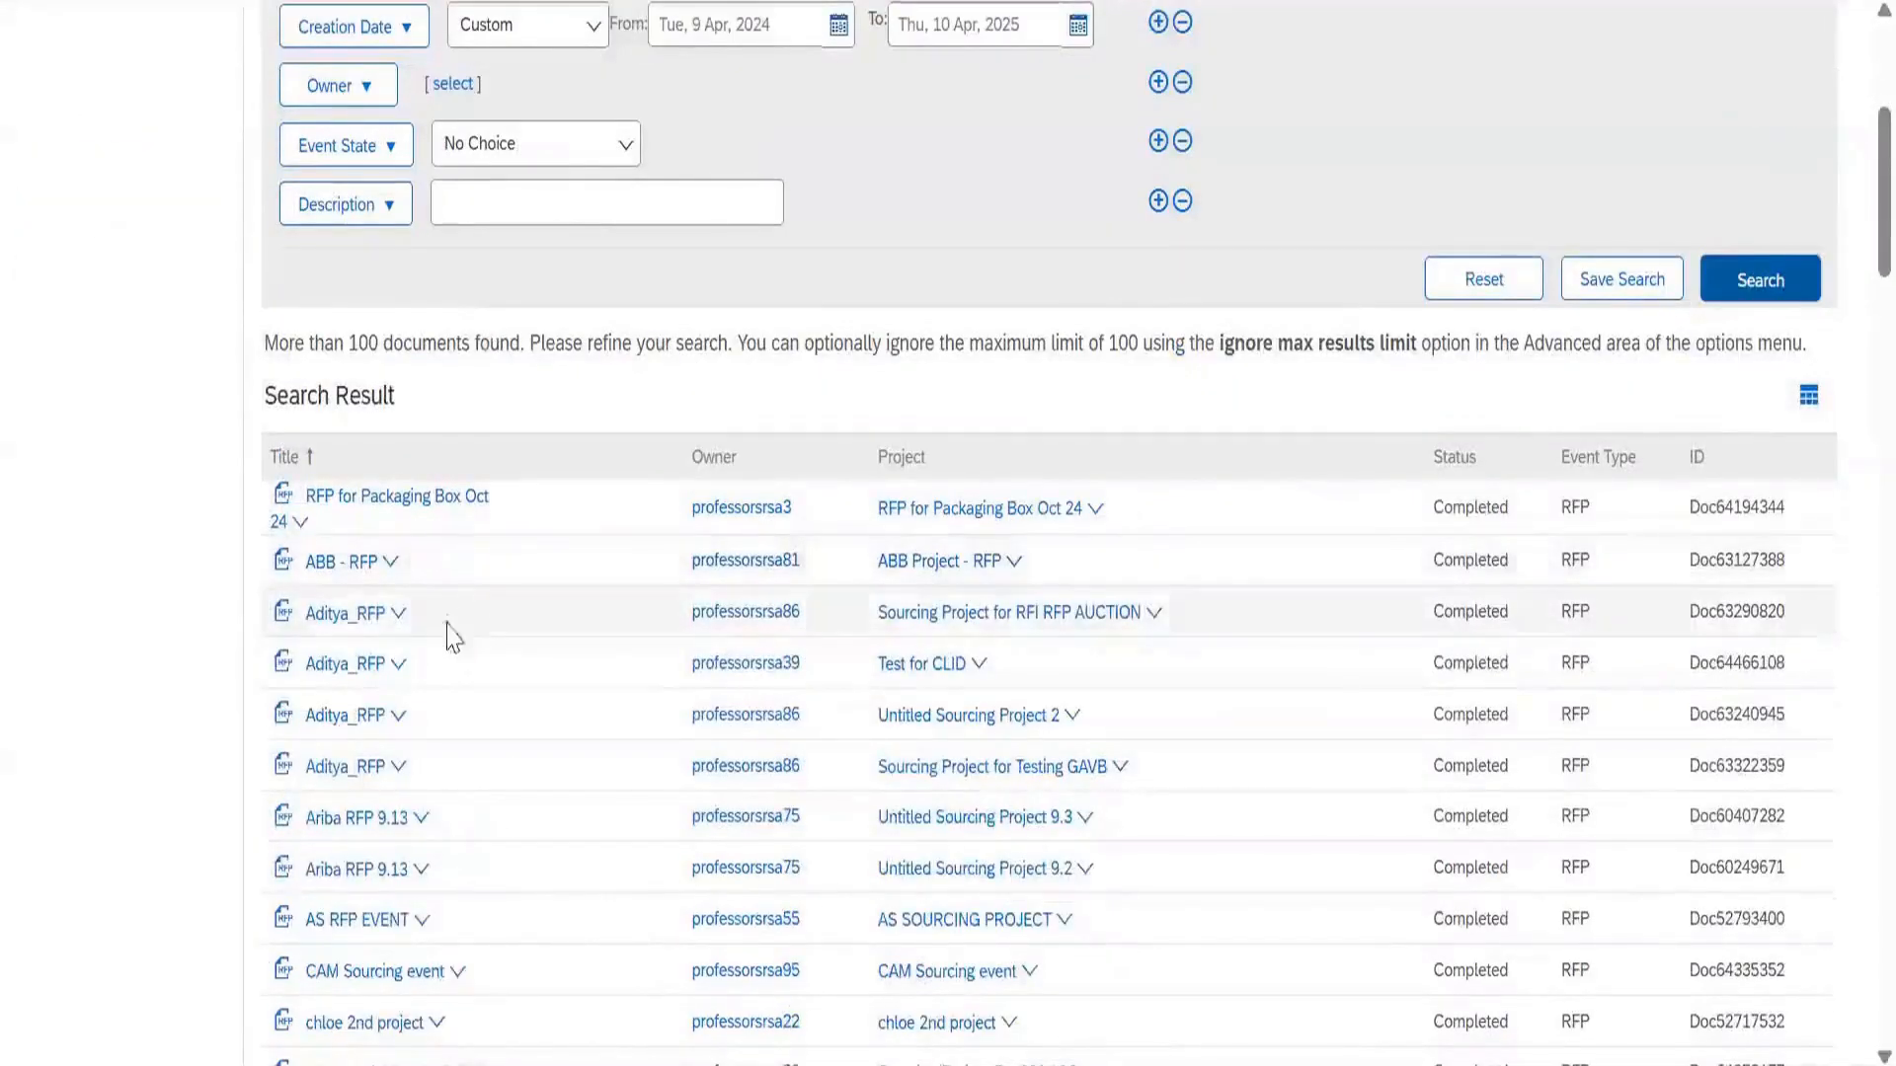
scroll(440, 651, down, 2)
scroll(431, 667, down, 1)
click(419, 686)
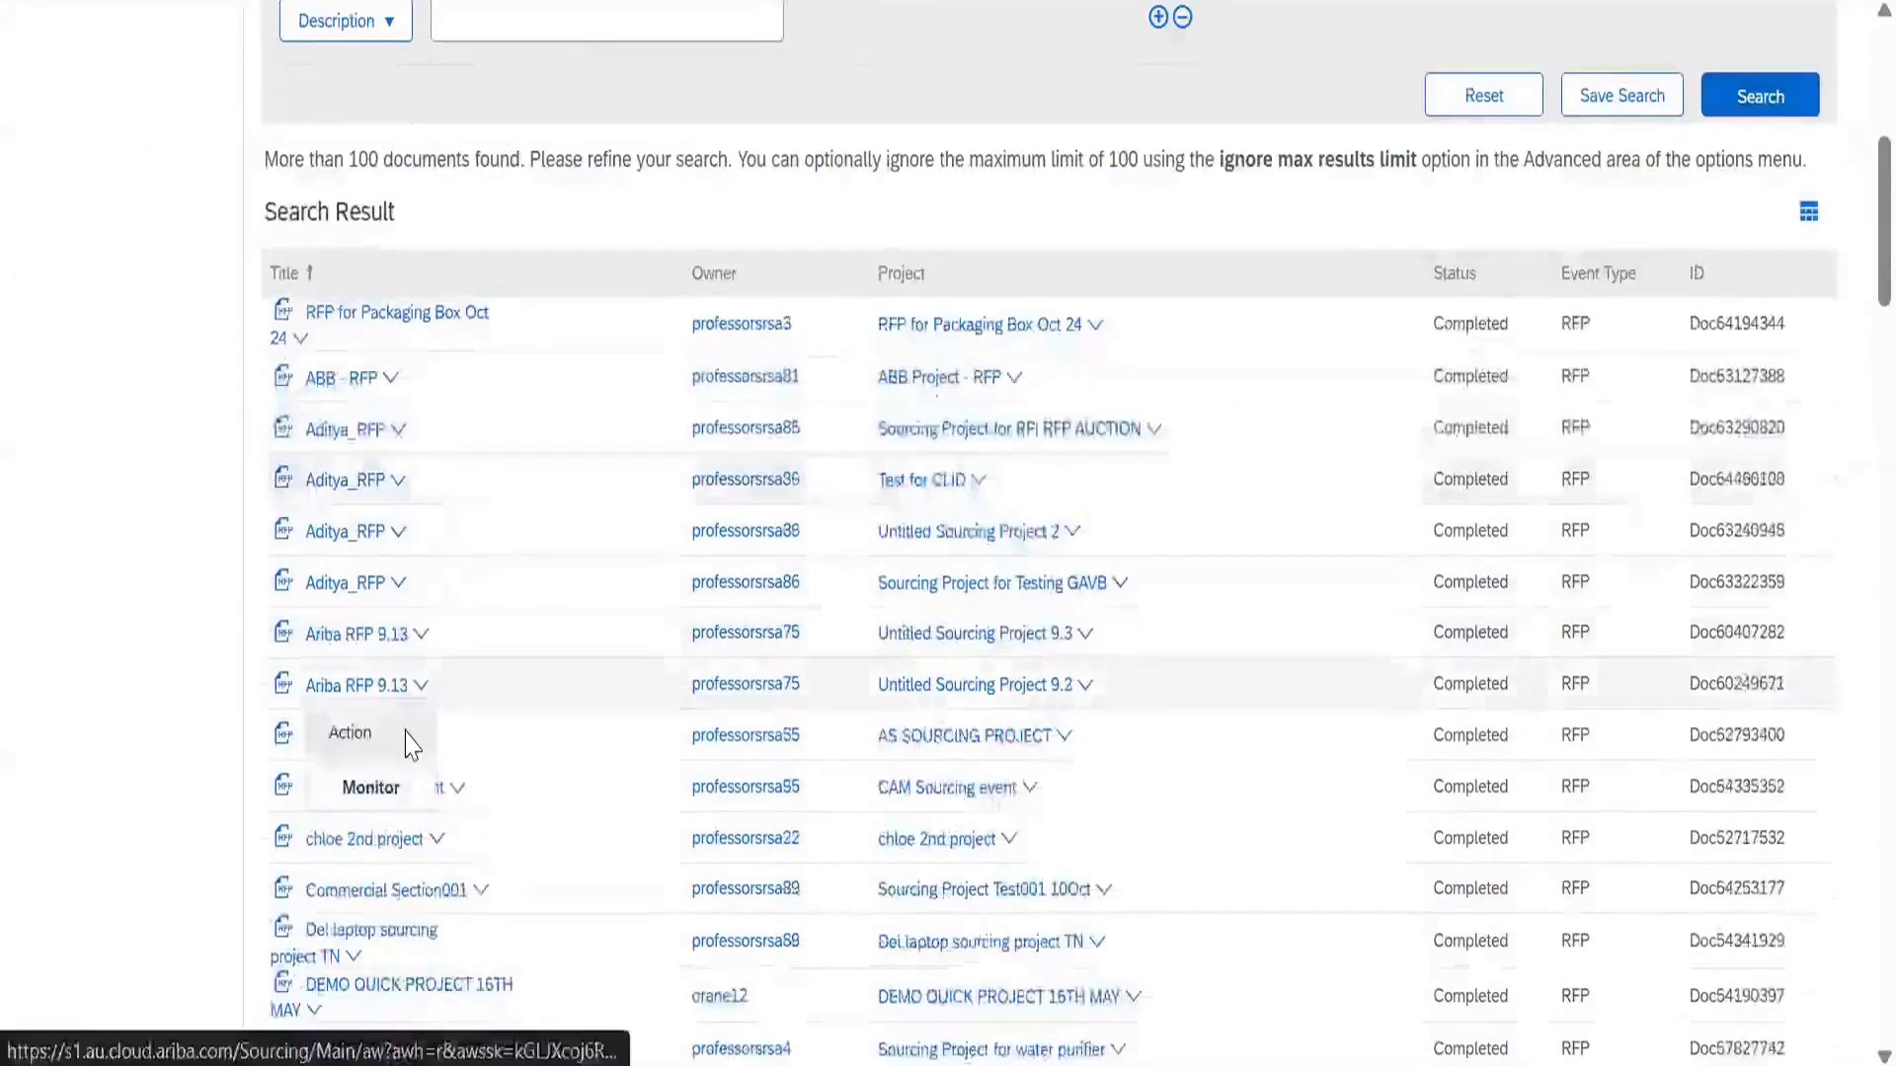
click(371, 787)
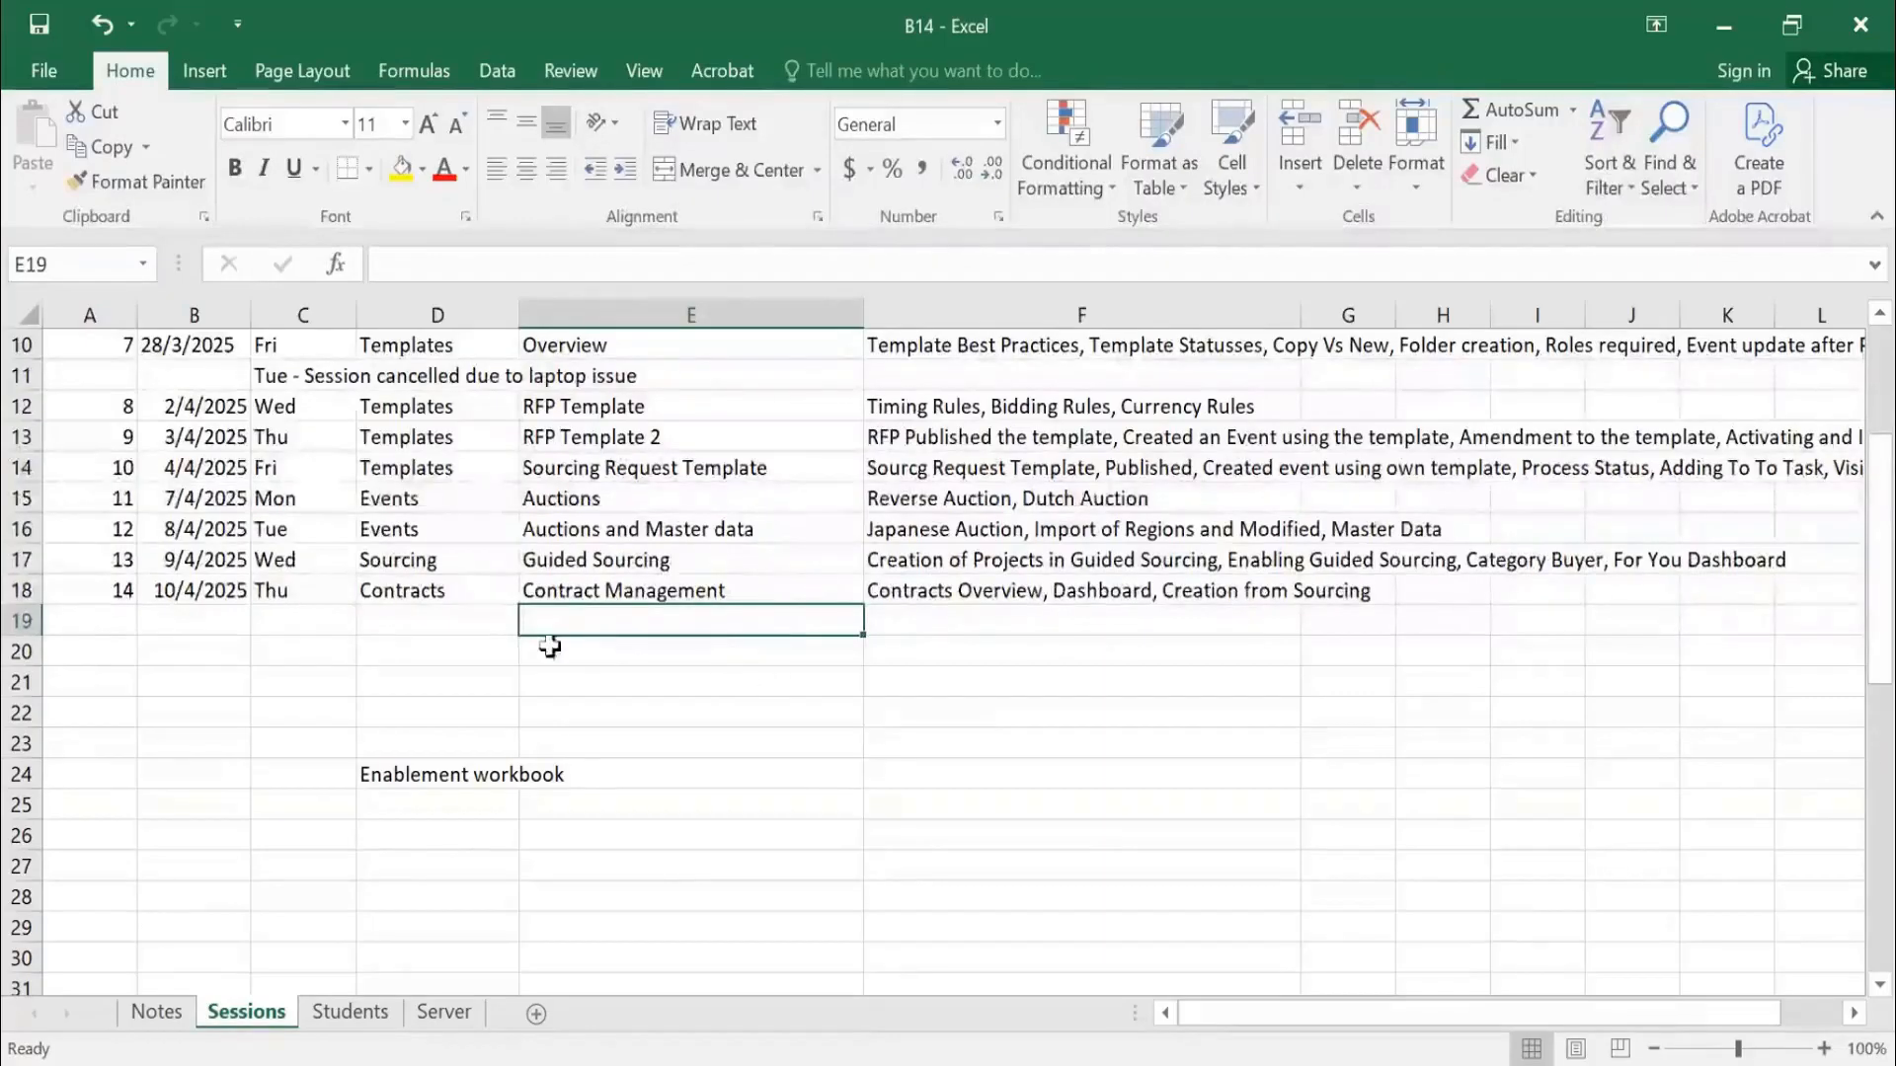
Fill row 19 of the Sessions sheet with 15, 11/4/2025, Fri and Contracts, then return to the browser
click(121, 619)
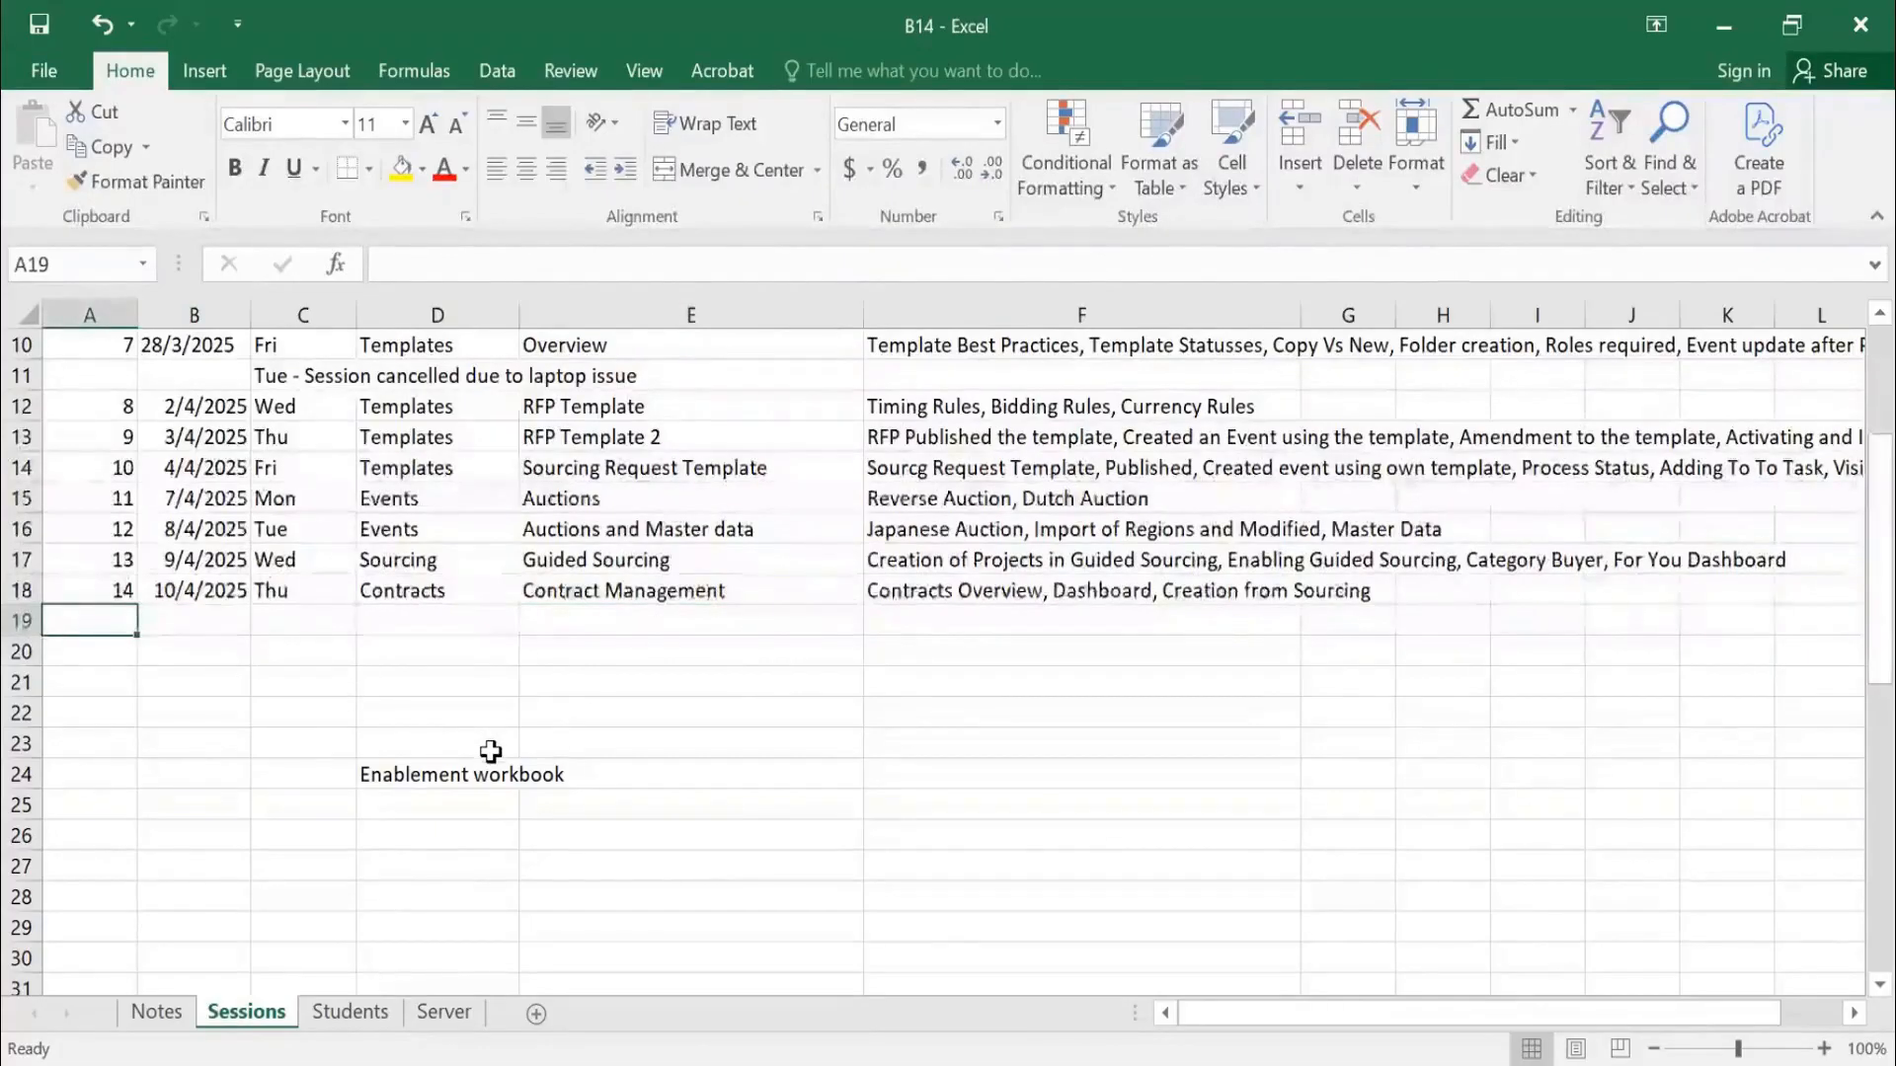
text(15)
key(Tab)
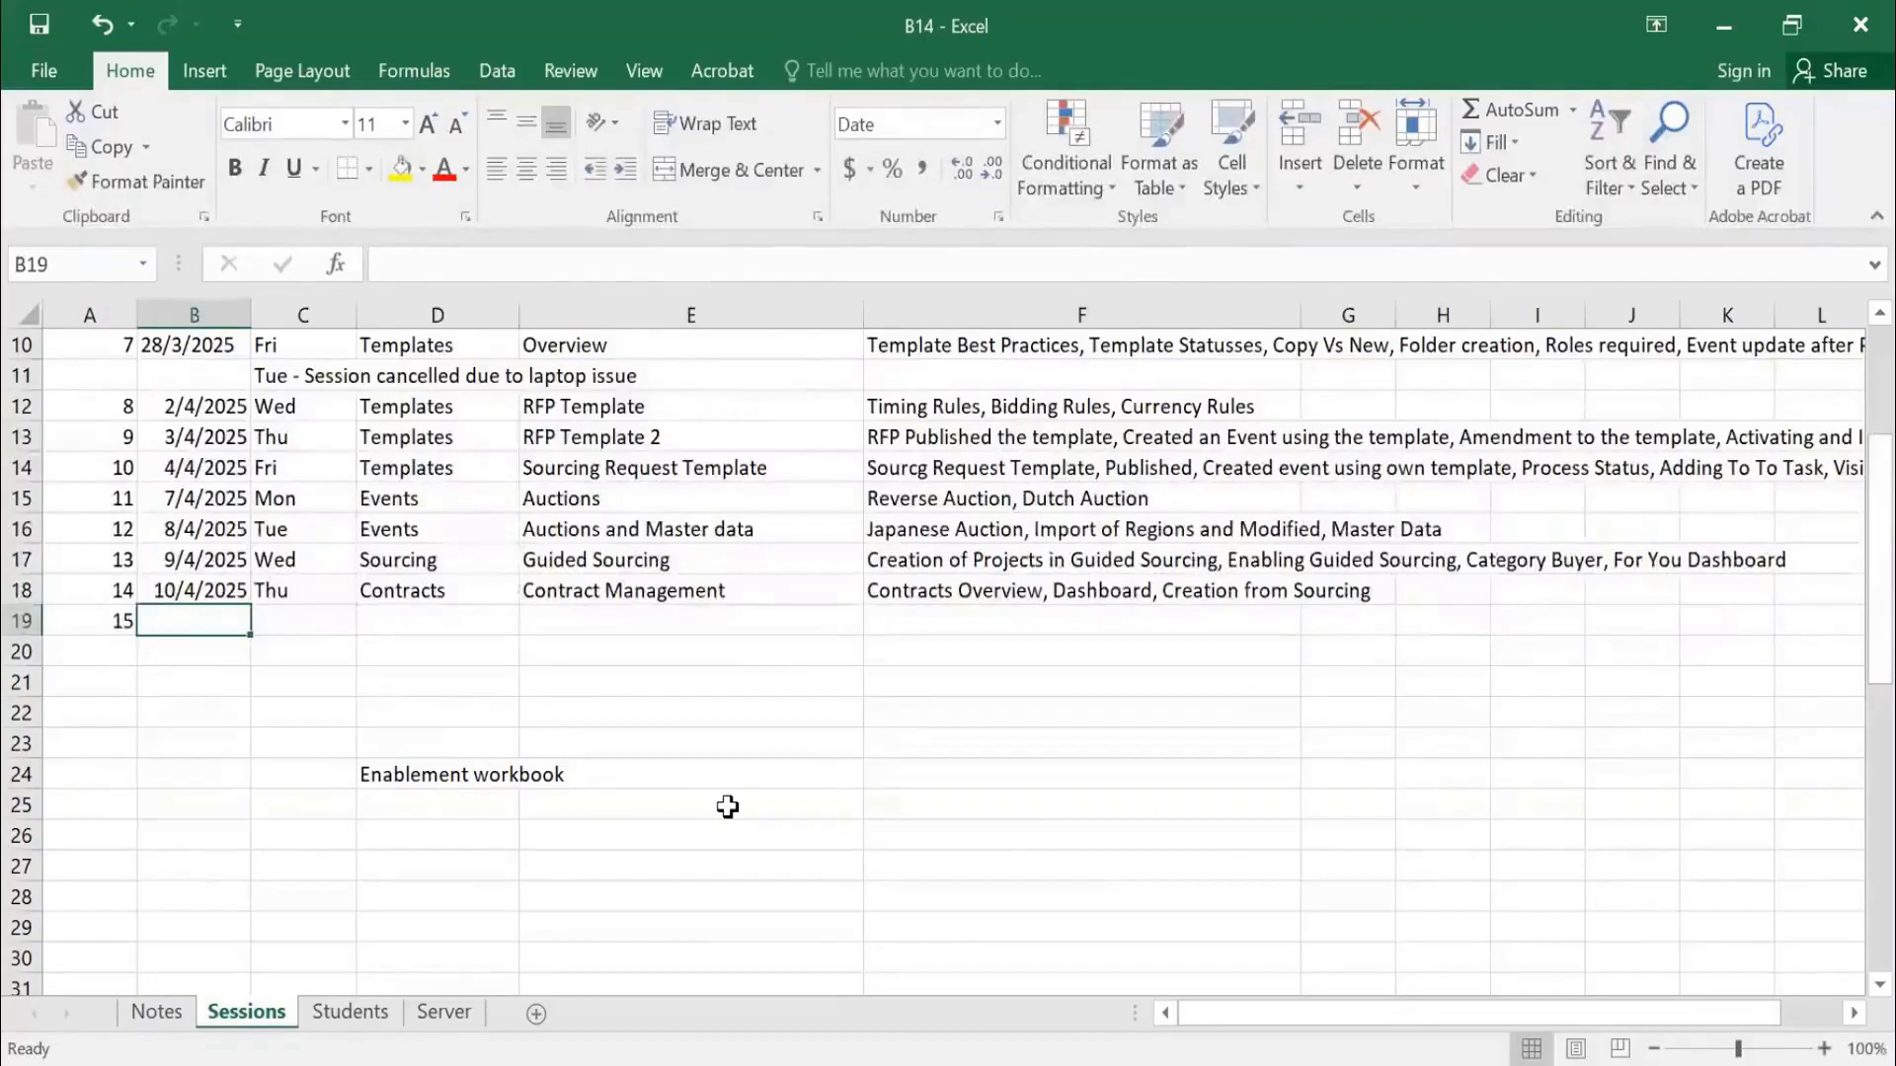
text(11/4/2025)
key(Tab)
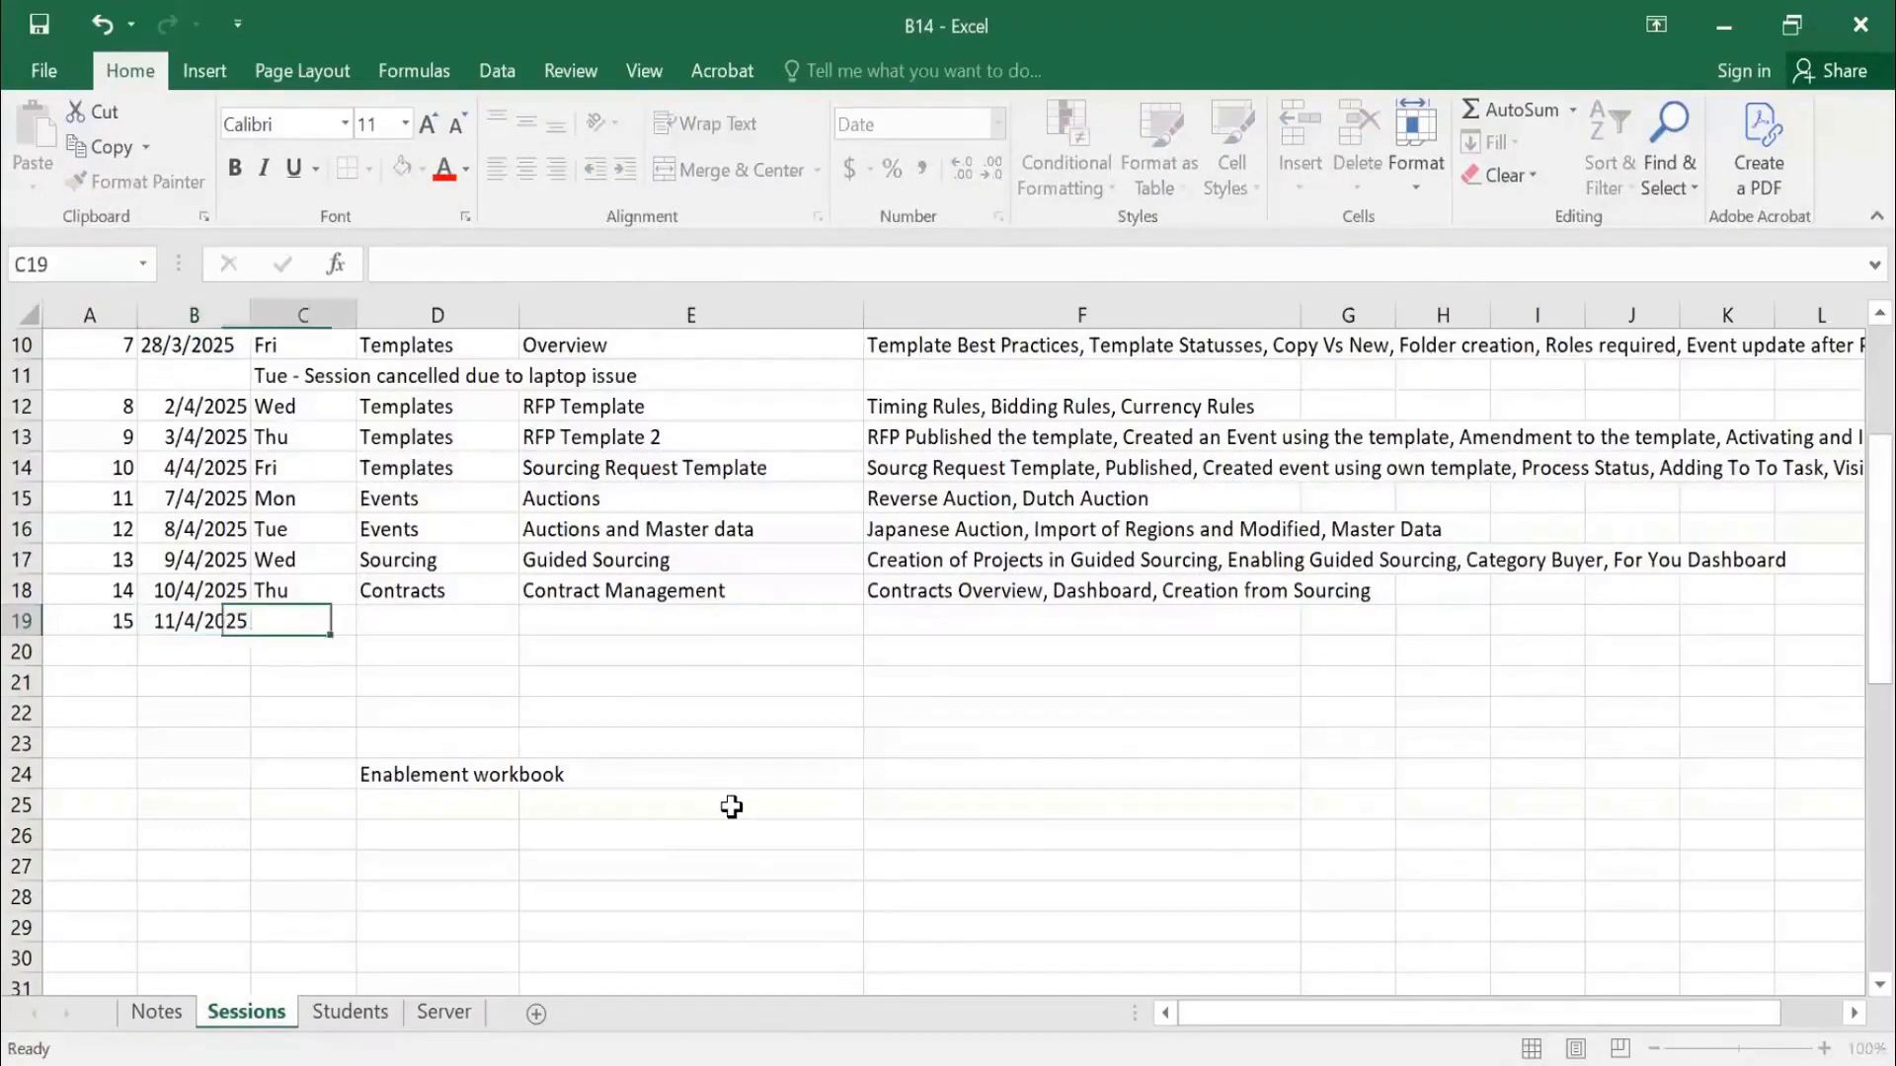
text(Fri)
key(Tab)
text(Contracts)
key(Tab)
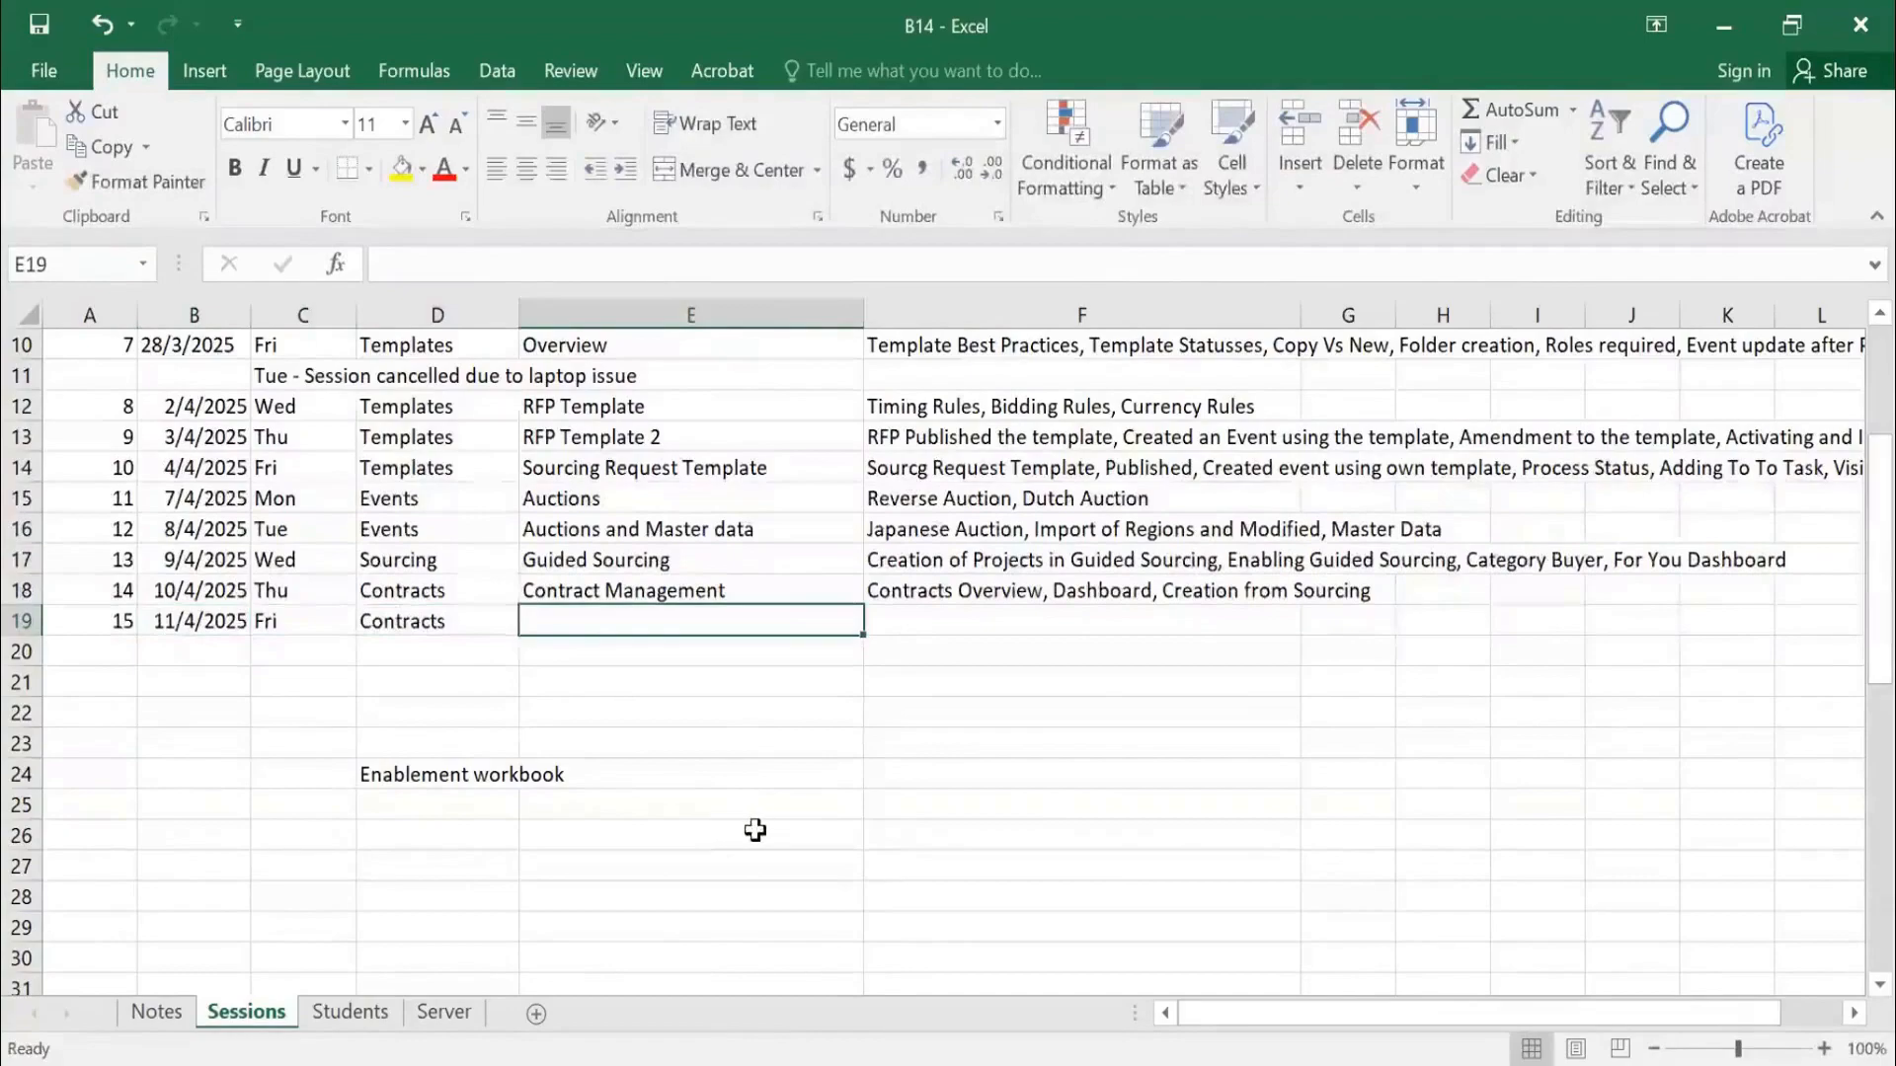
key(alt+Tab)
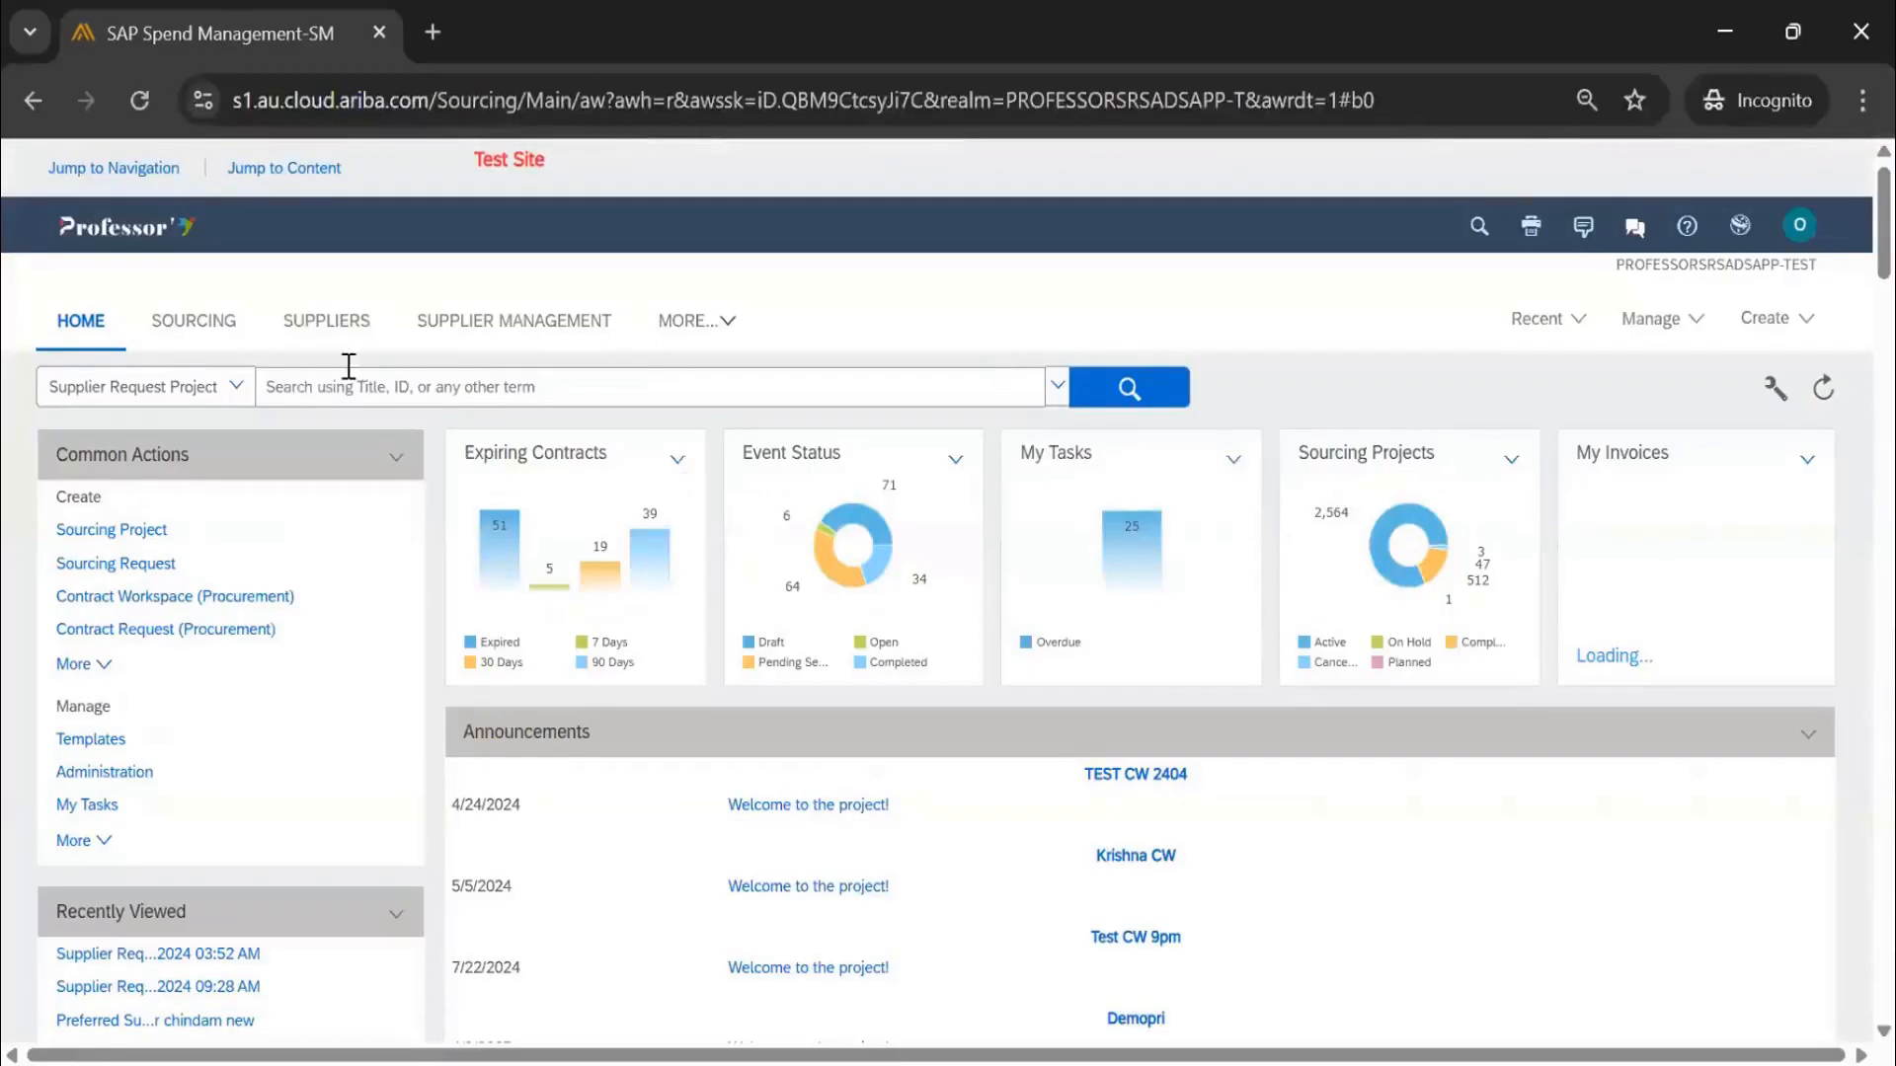
Open the newest draft IT contract workspace from the Contracts dashboard in Full View
click(716, 319)
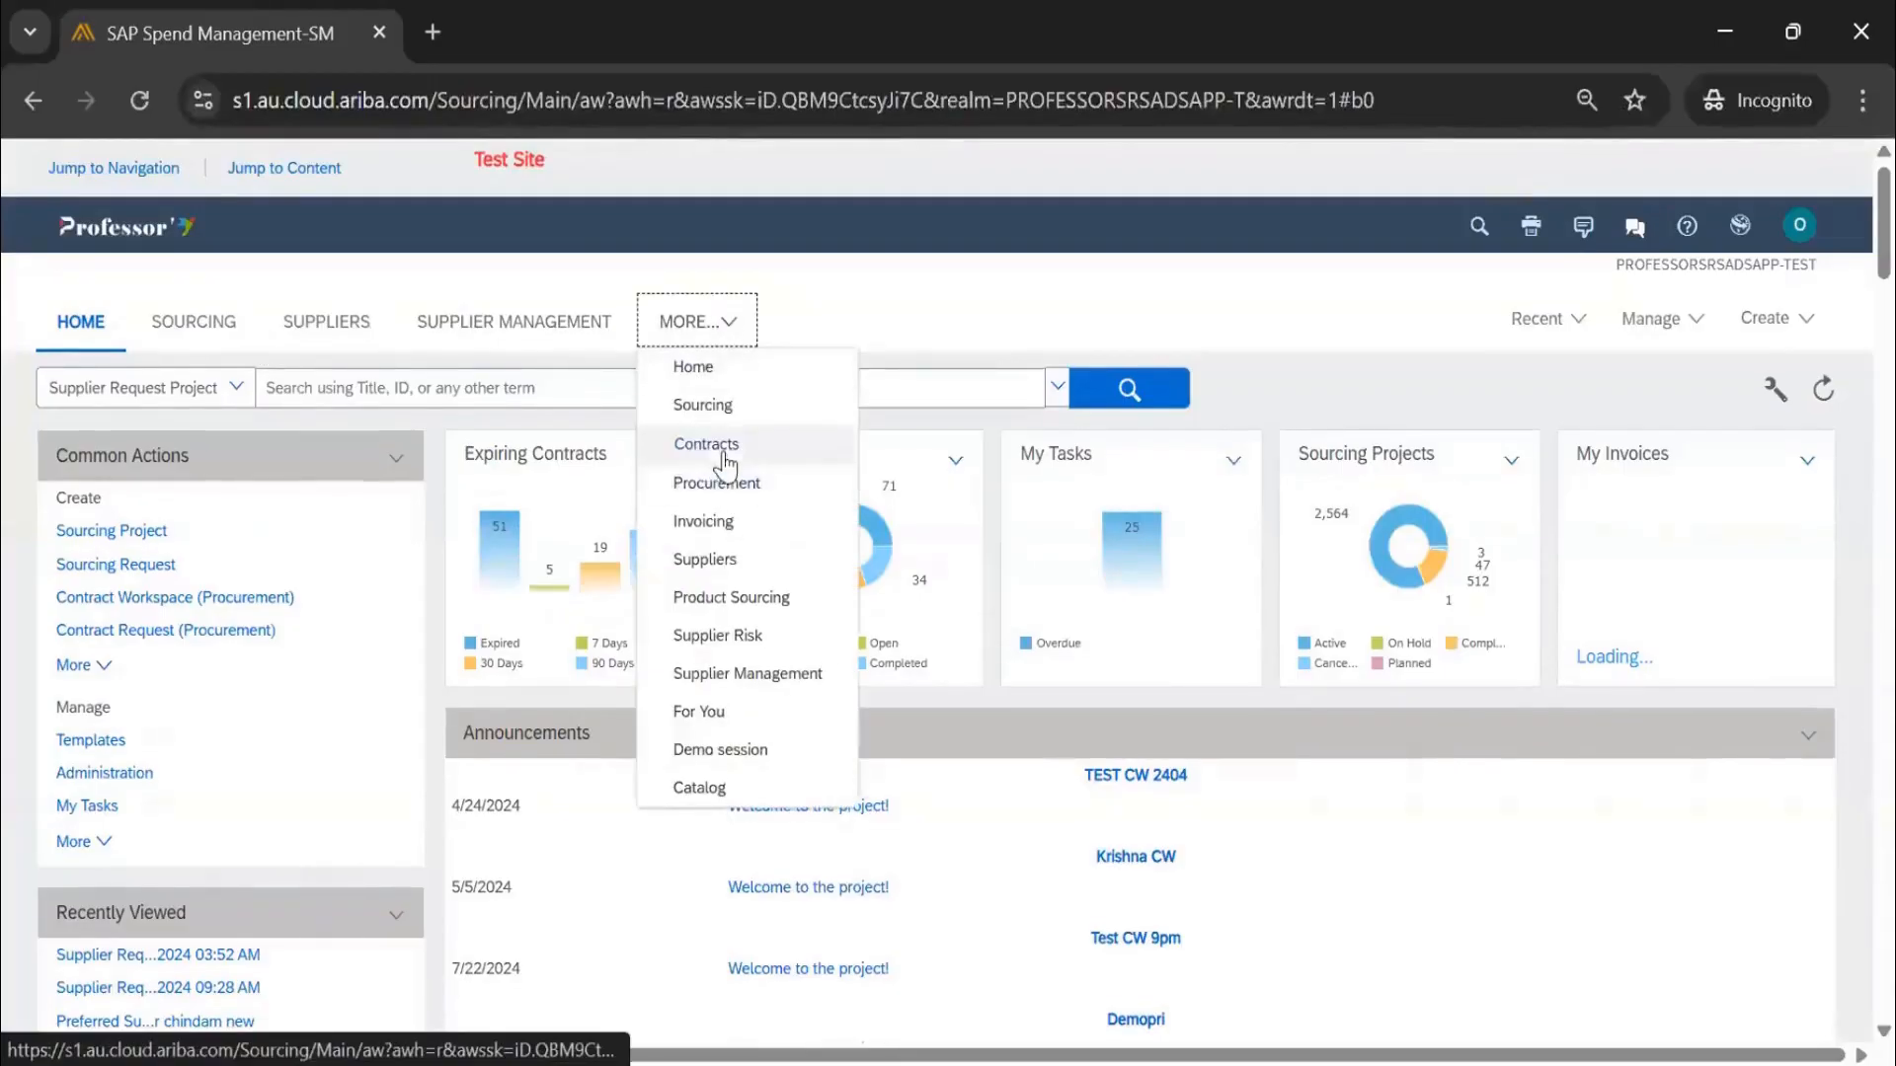
click(705, 444)
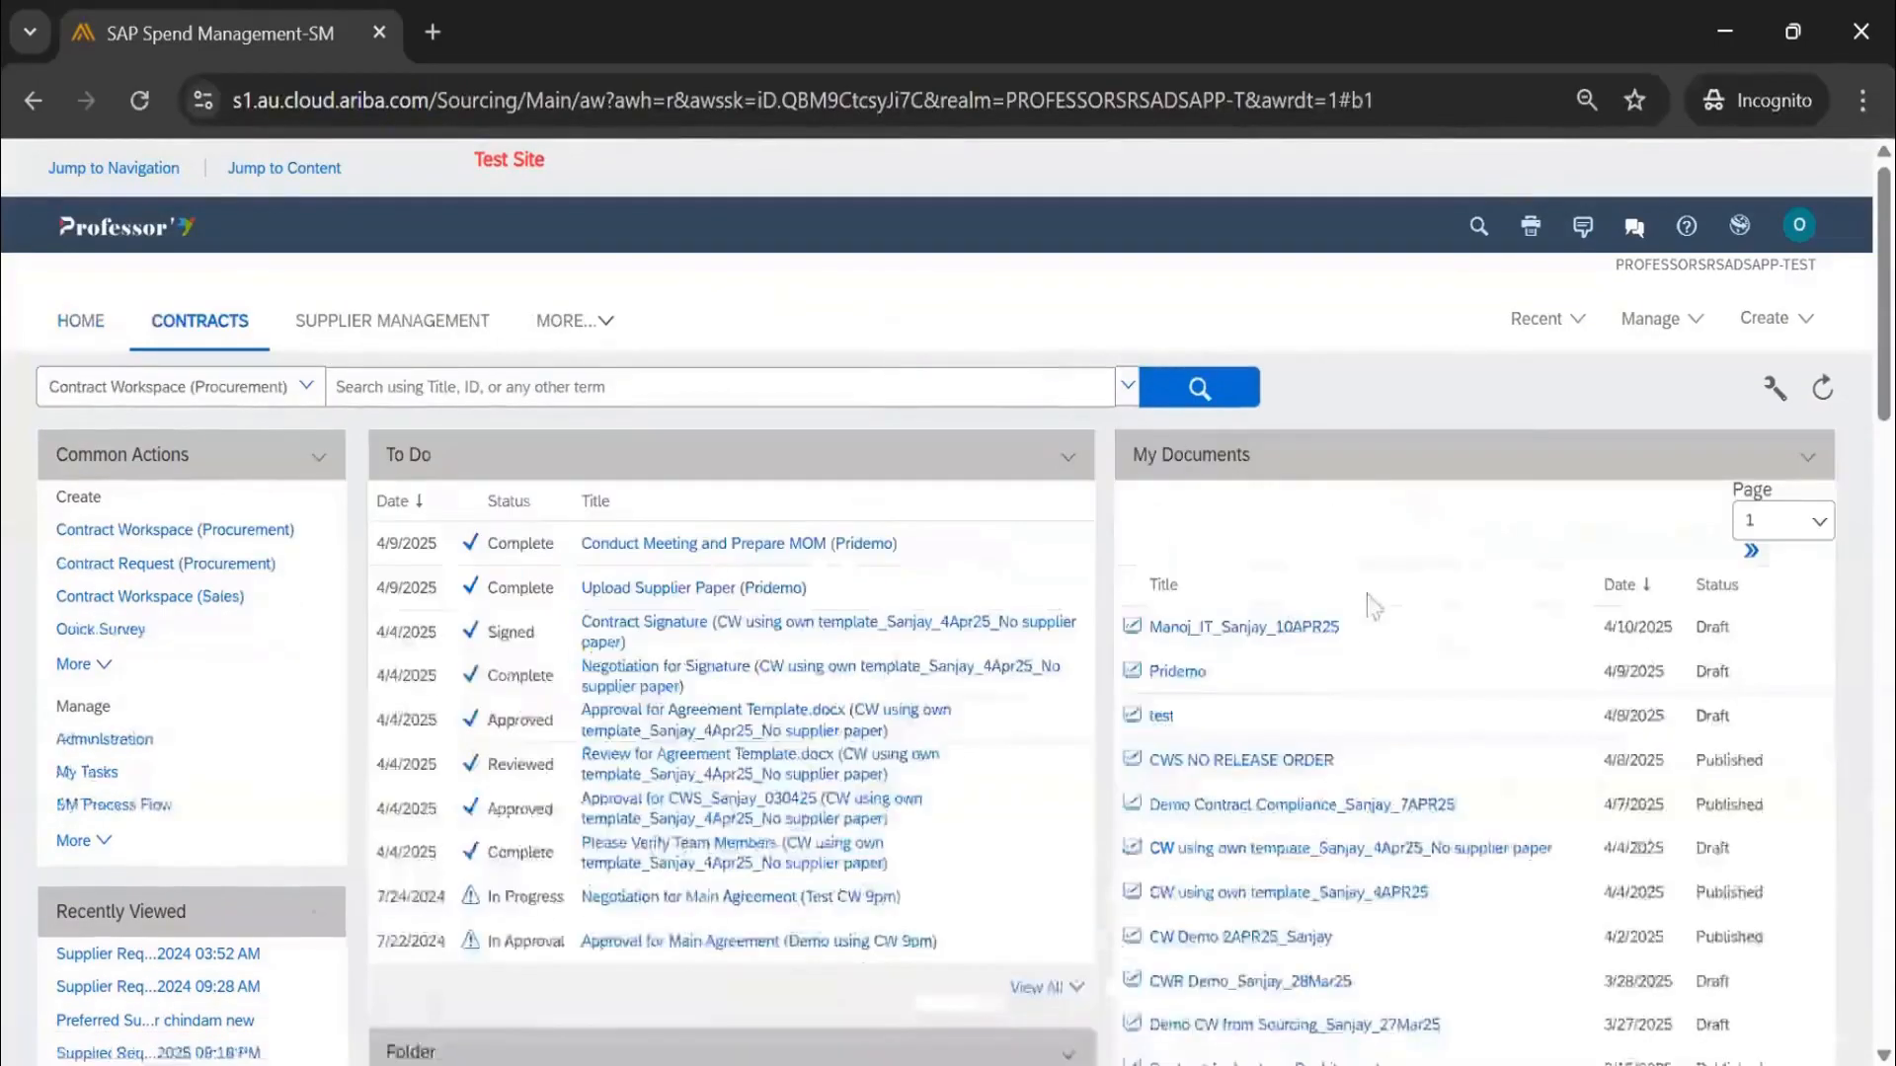
scroll(1288, 652, down, 2)
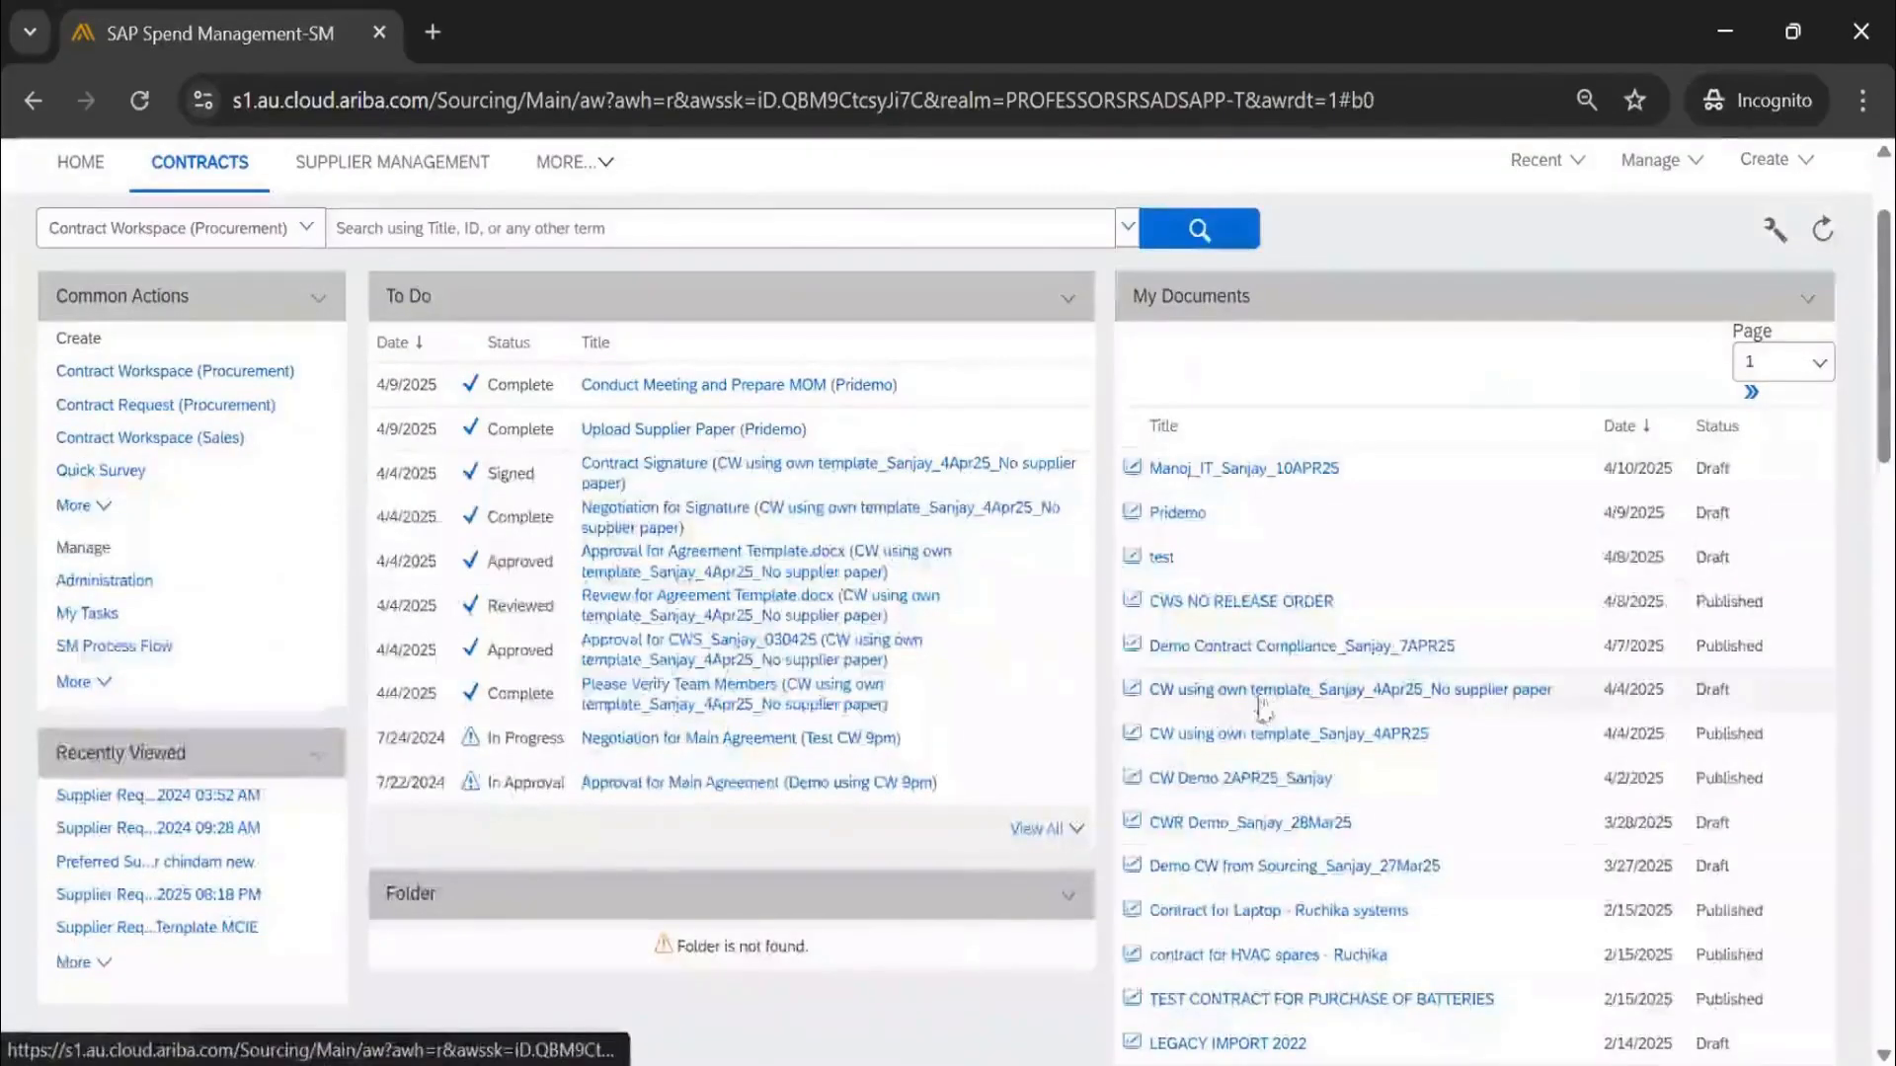
click(1192, 472)
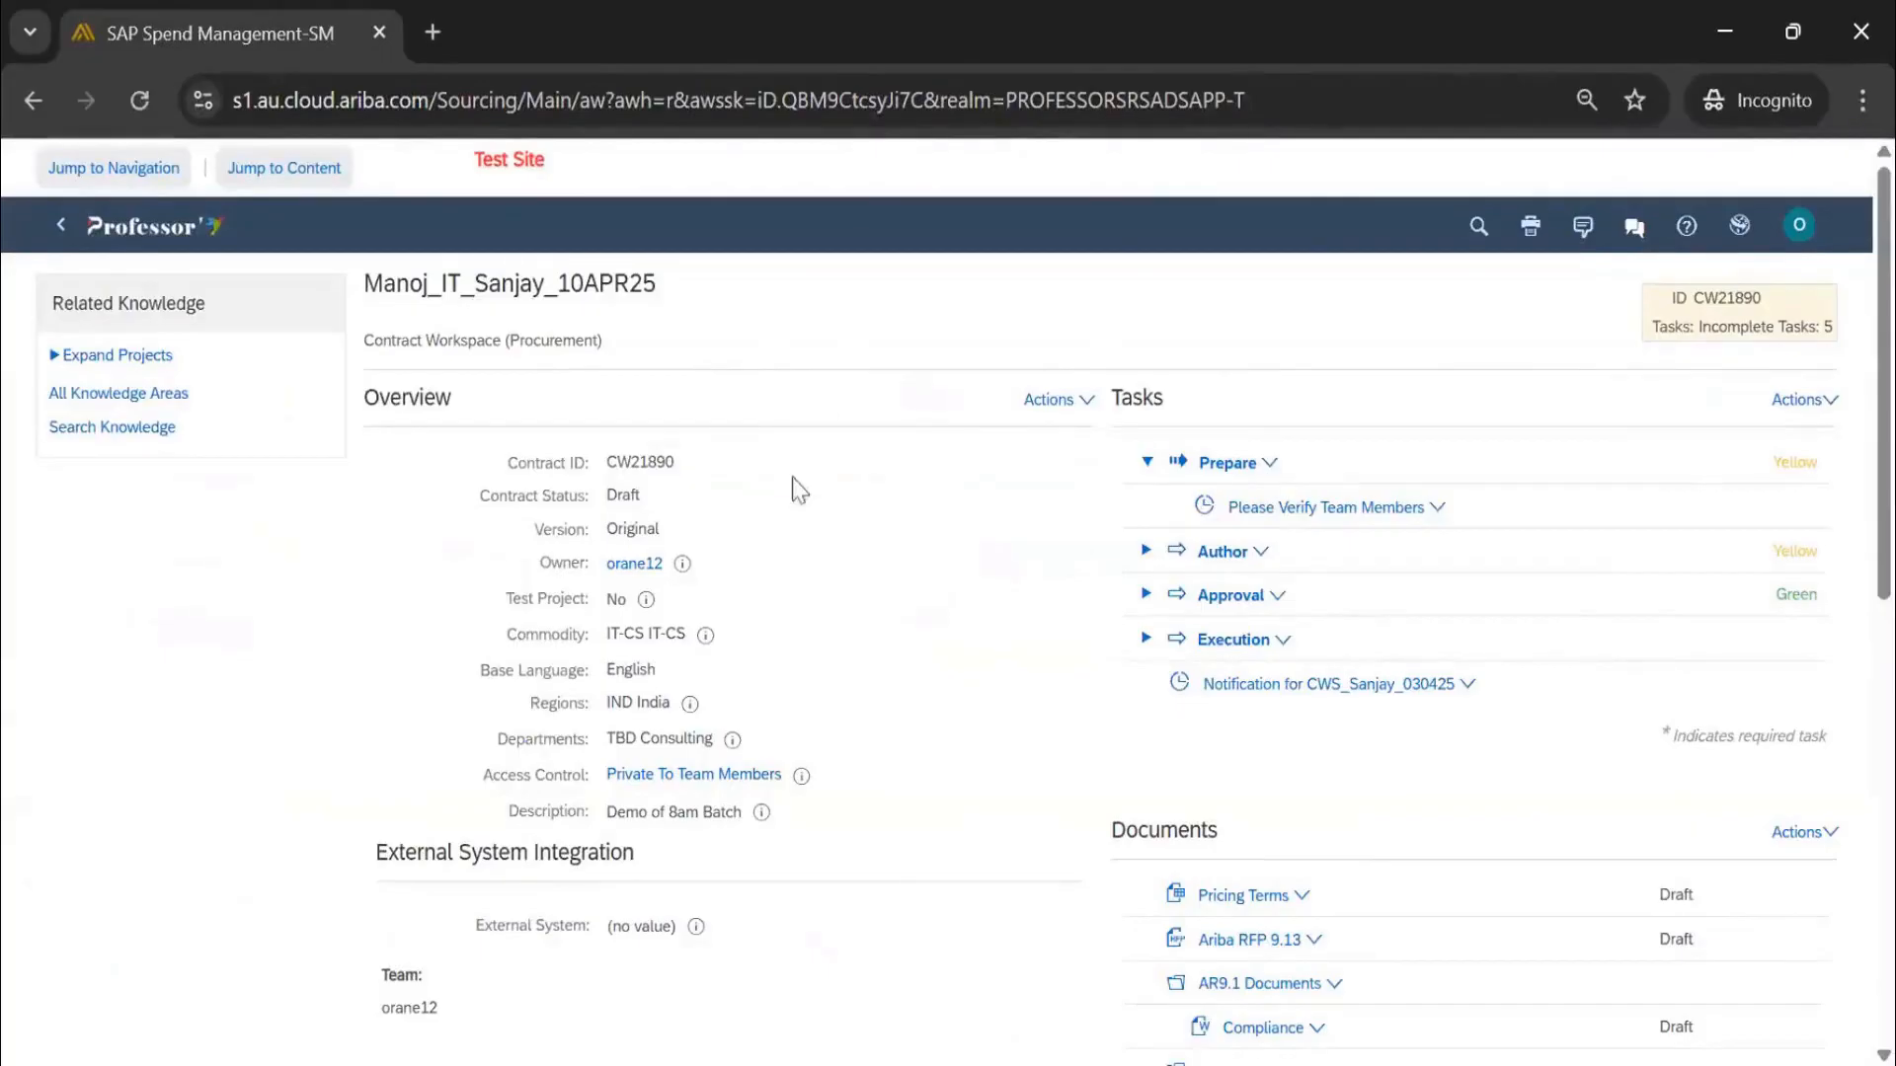
click(1066, 405)
click(1094, 980)
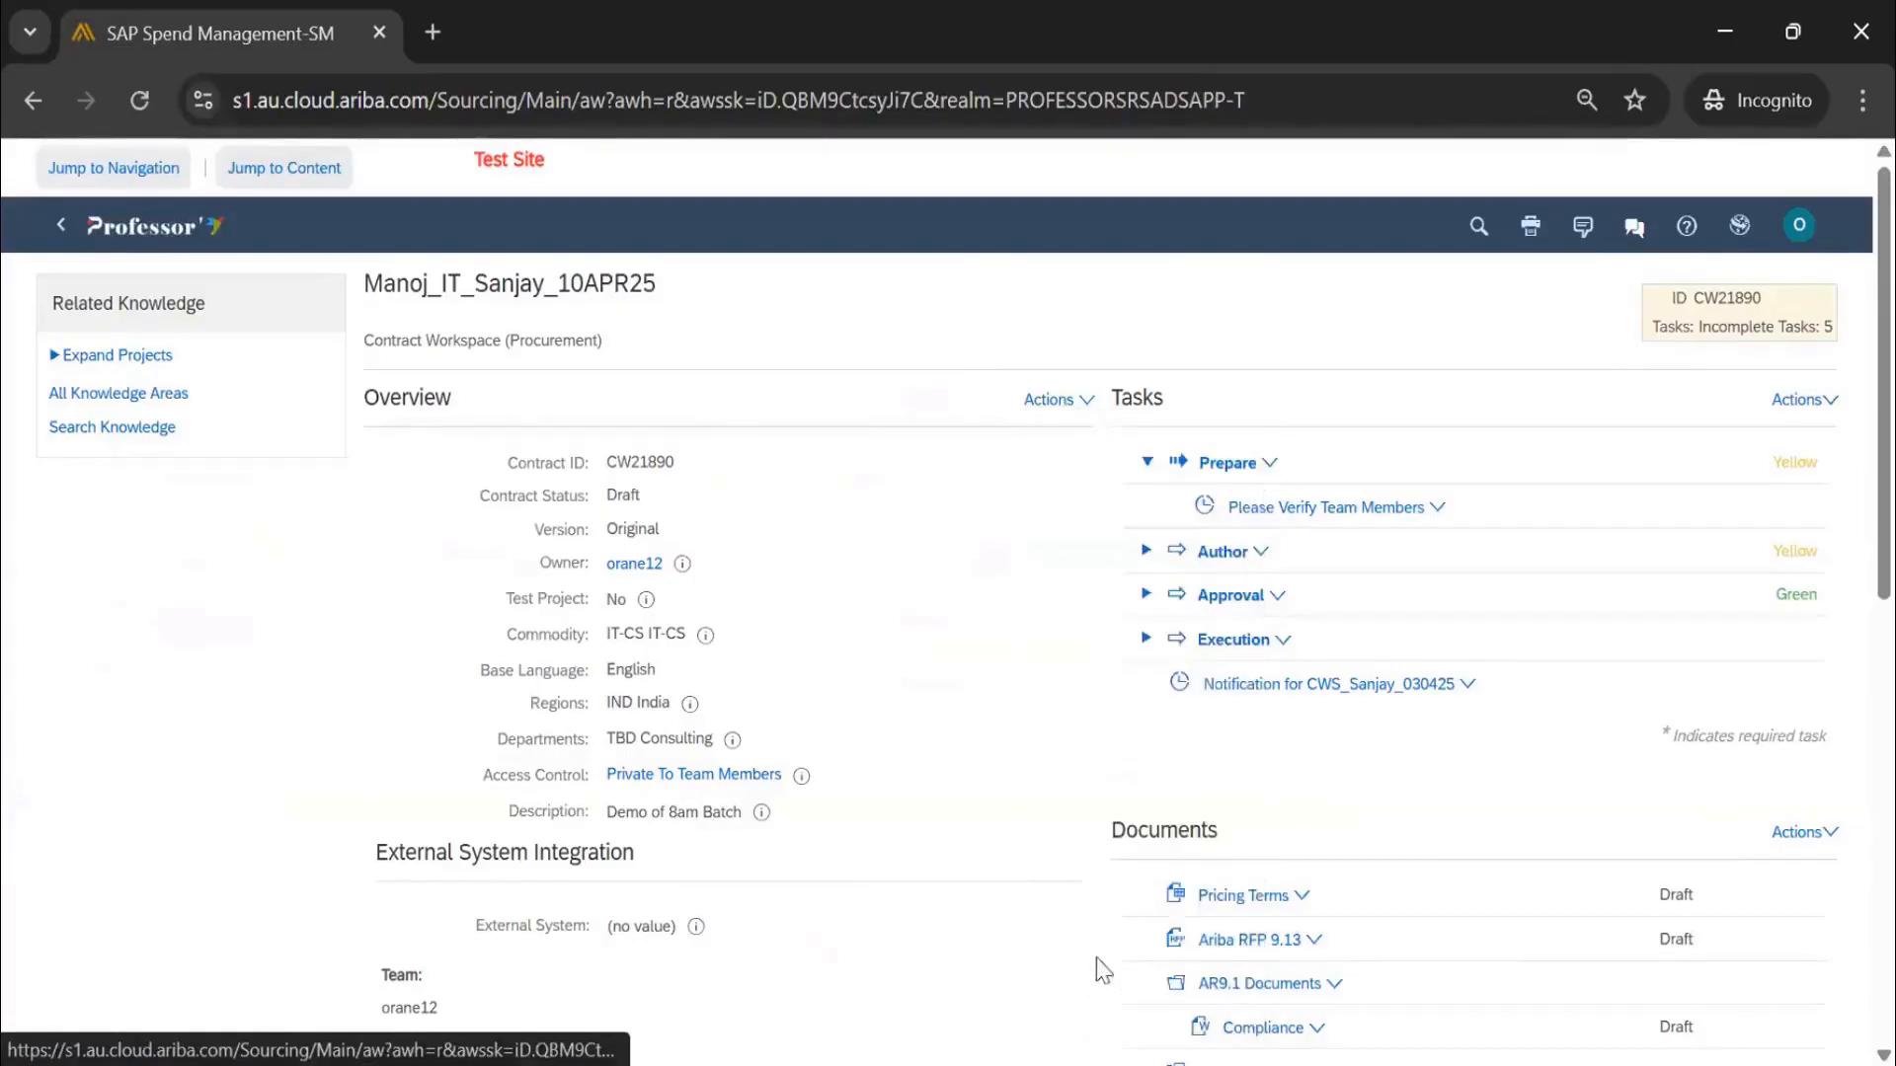
Review the overview's contract attributes and the Fixed 04/10/2025–06/30/2025 contract term attributes
scroll(837, 651, down, 2)
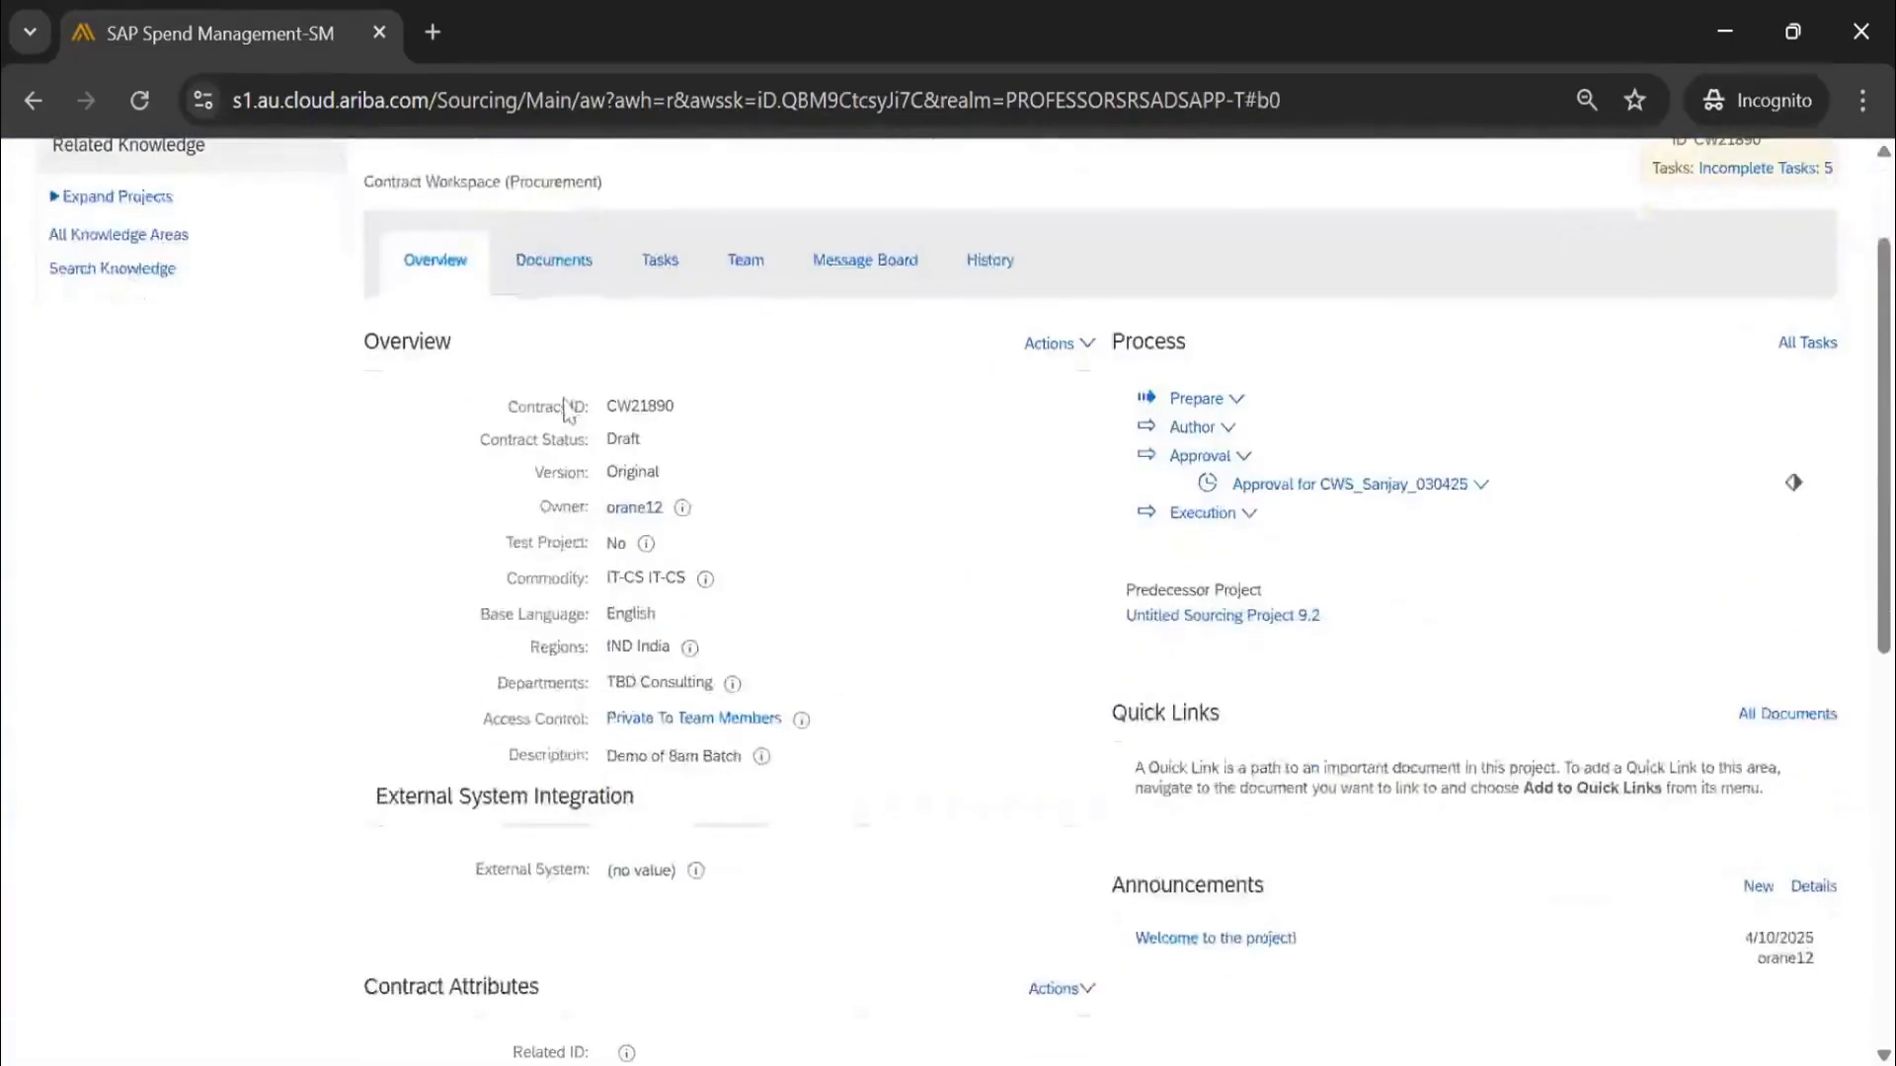
drag(513, 403, 874, 648)
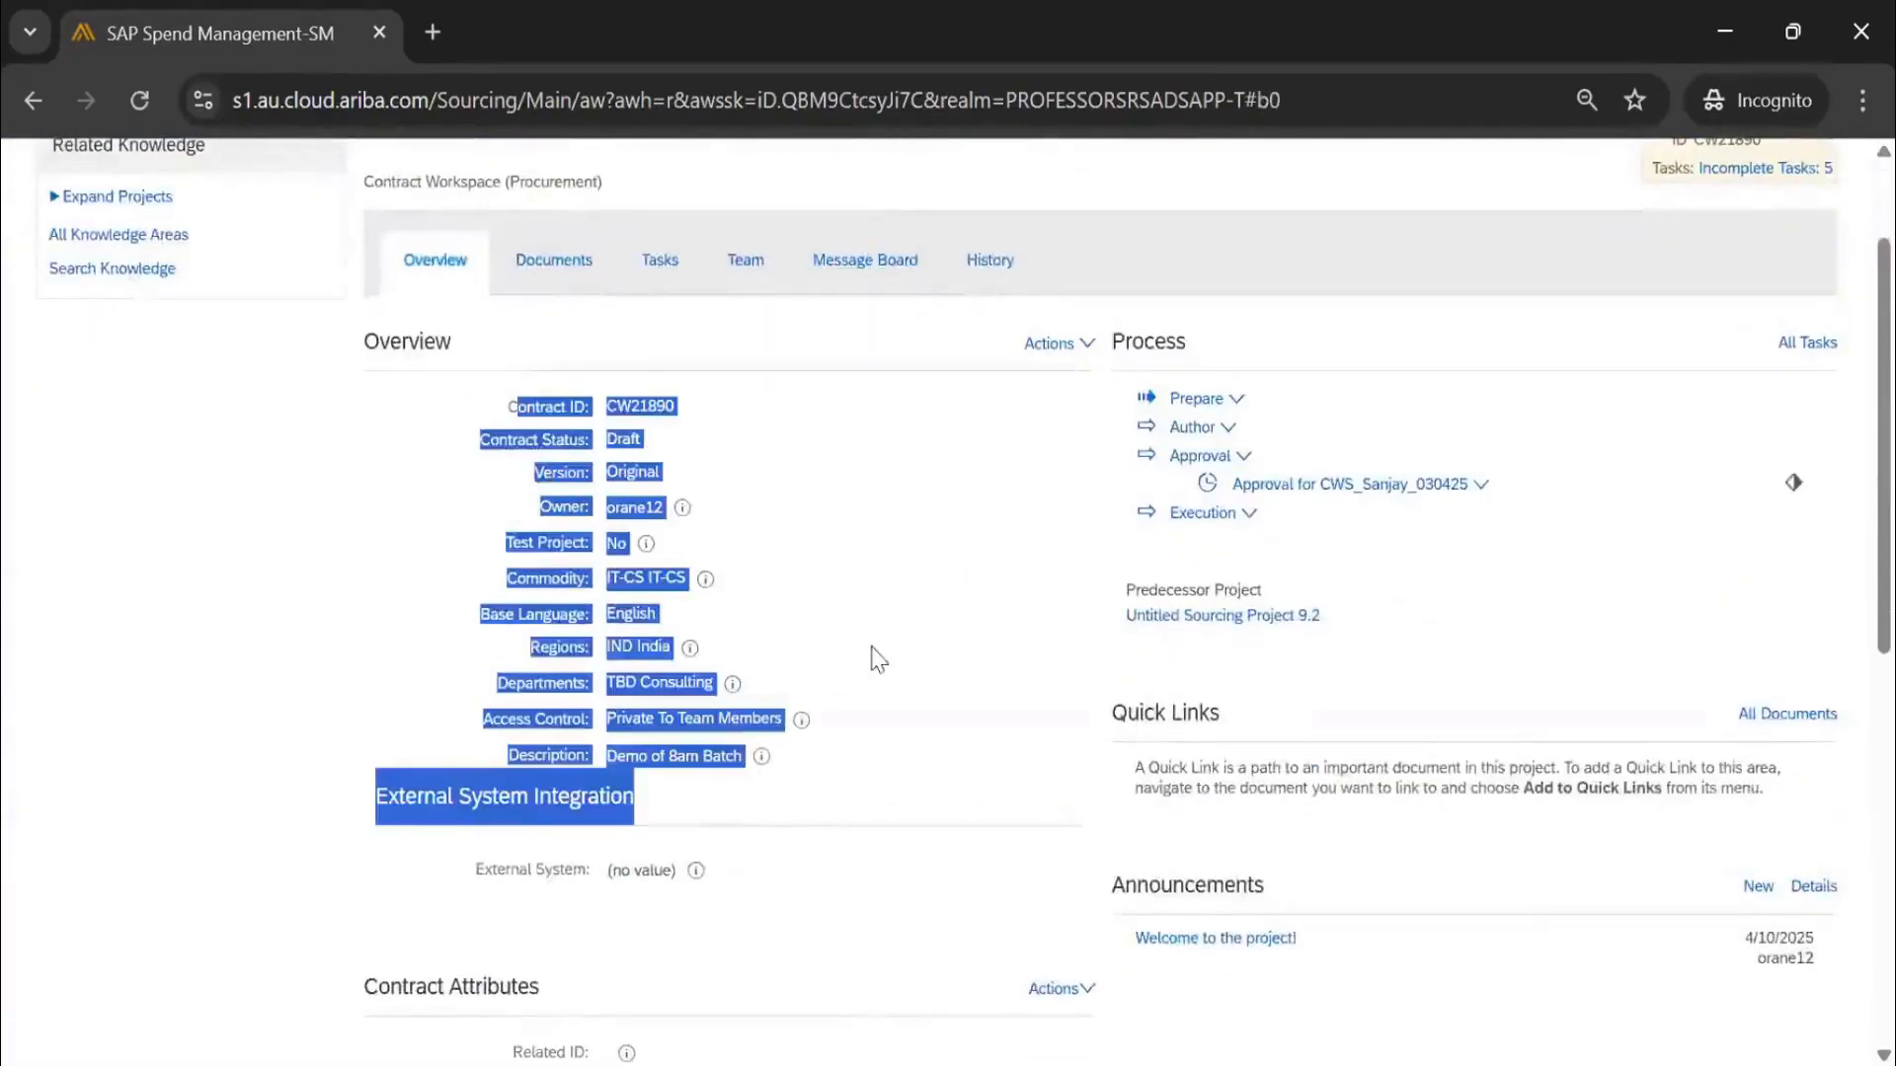
click(969, 562)
scroll(769, 611, down, 4)
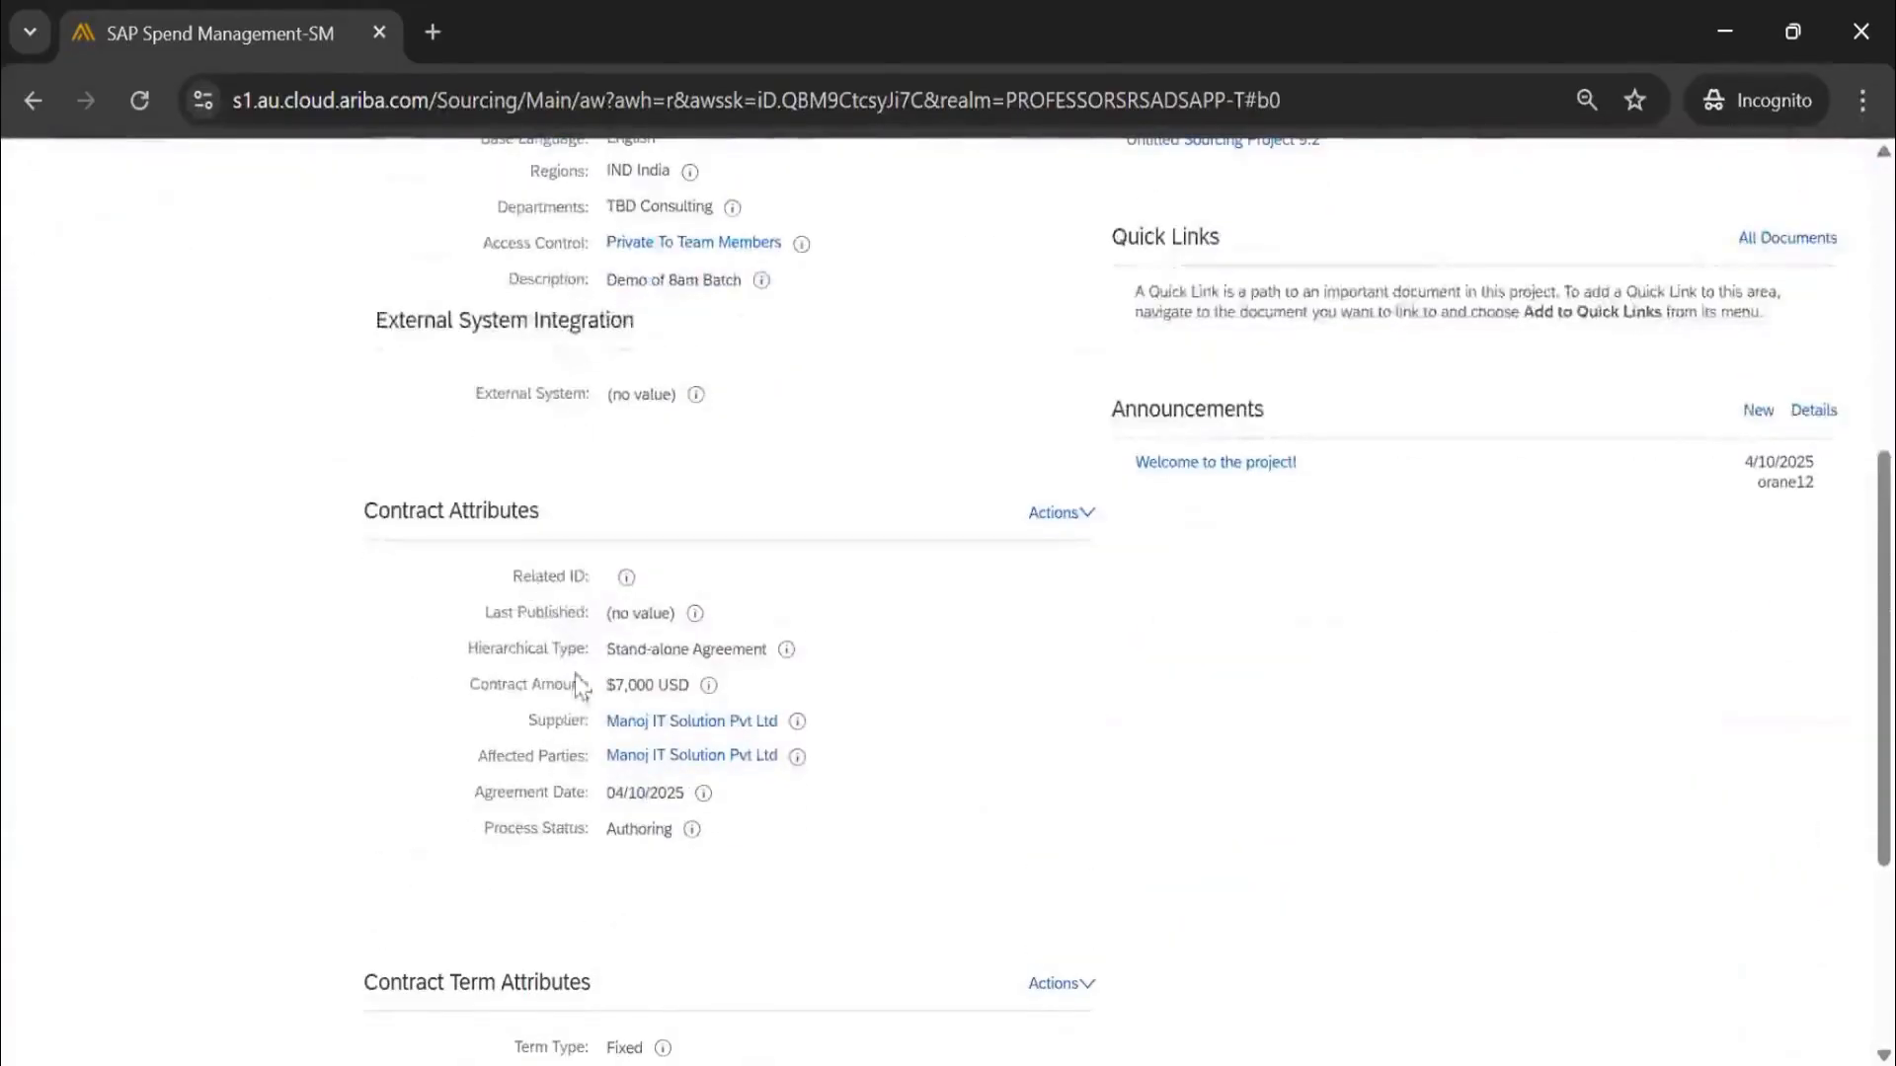
drag(520, 575, 655, 793)
click(897, 703)
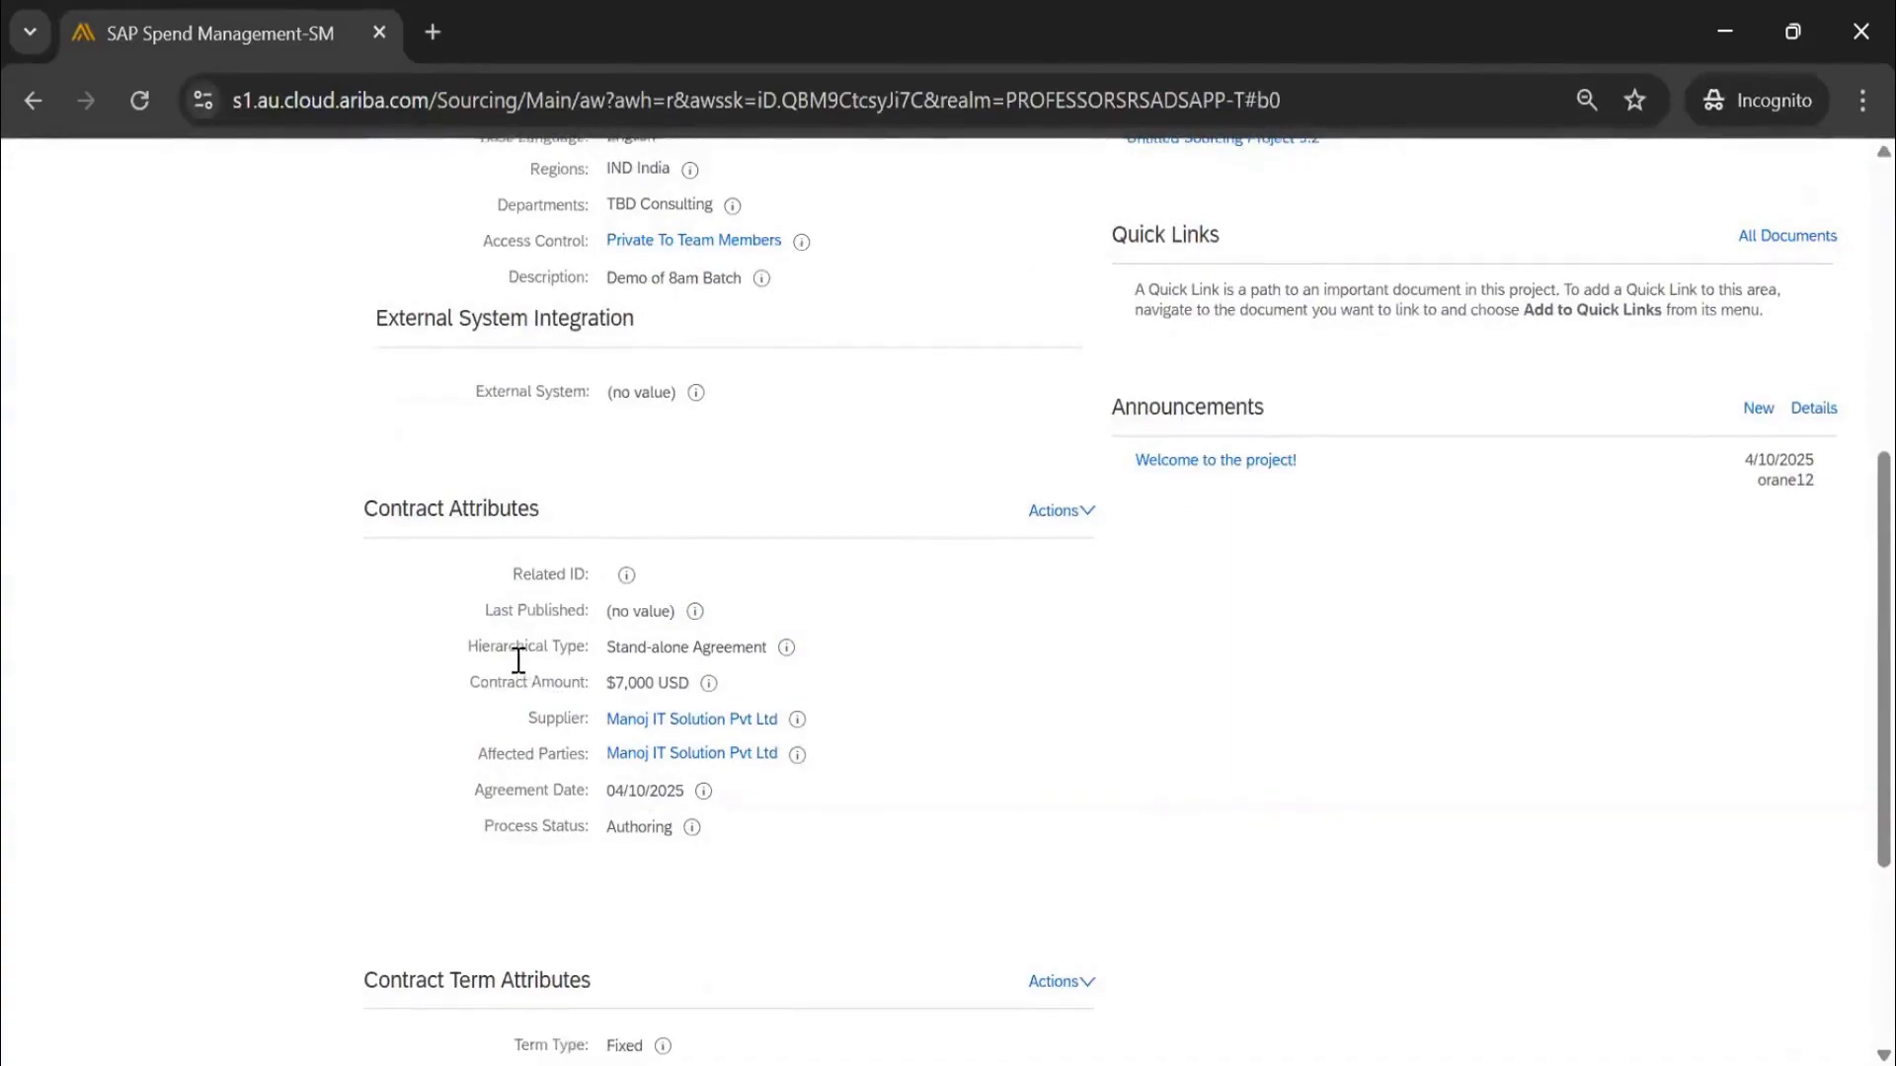
scroll(521, 666, down, 3)
scroll(520, 669, down, 1)
drag(520, 669, 565, 873)
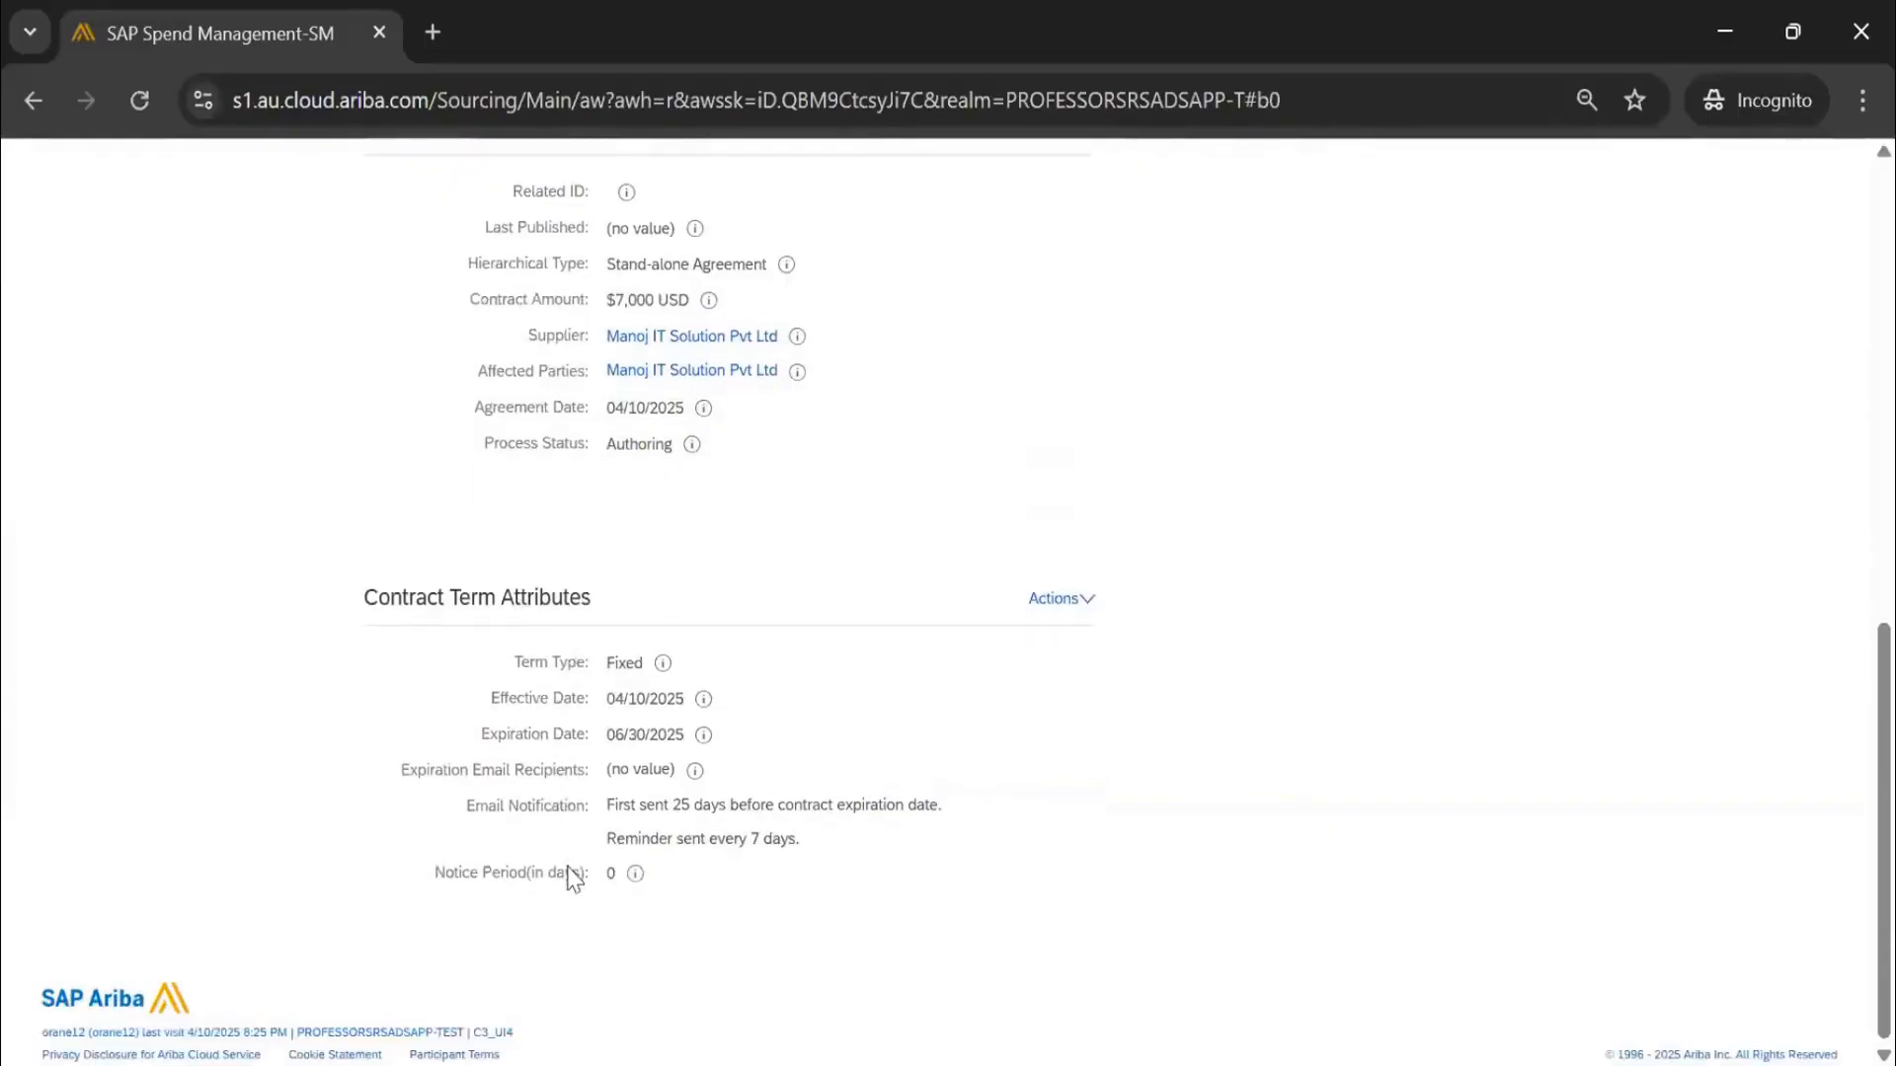
click(980, 536)
Start editing the contract term attributes, keeping the term type Fixed
click(1056, 612)
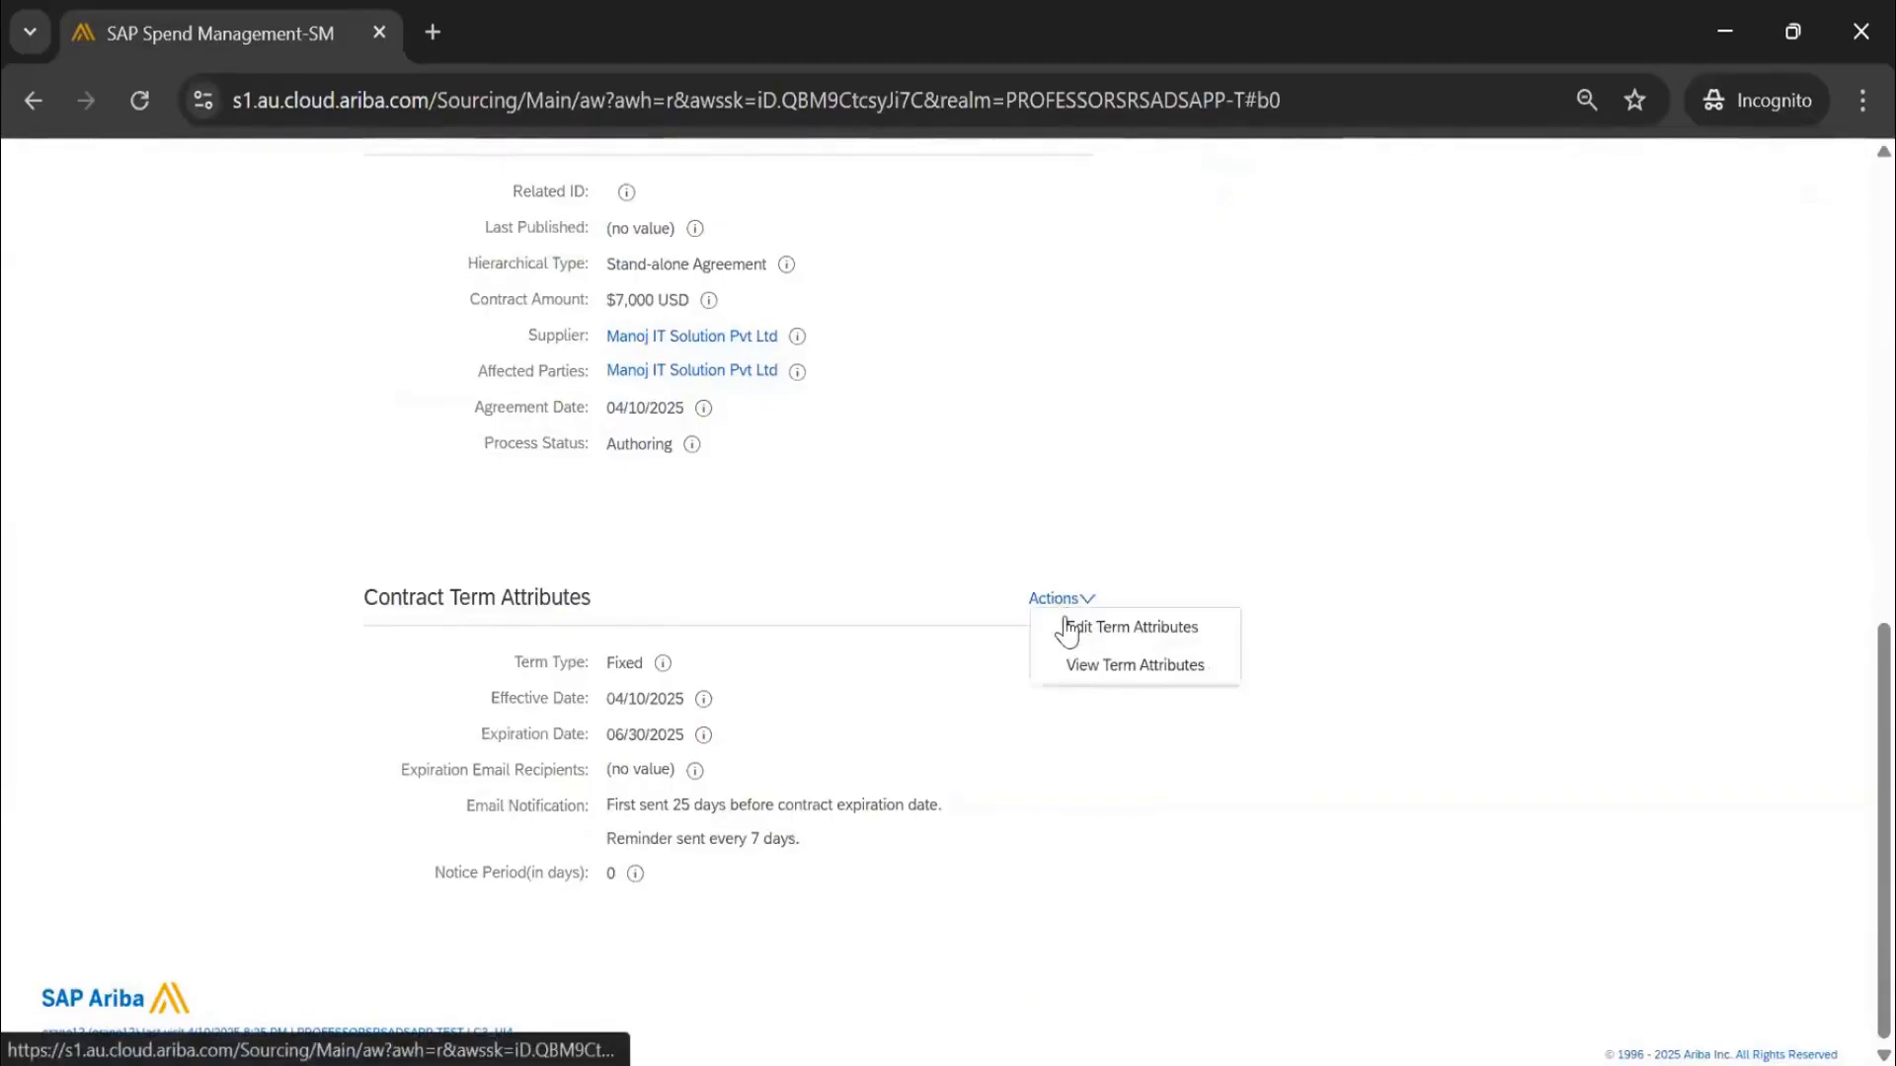
click(1067, 630)
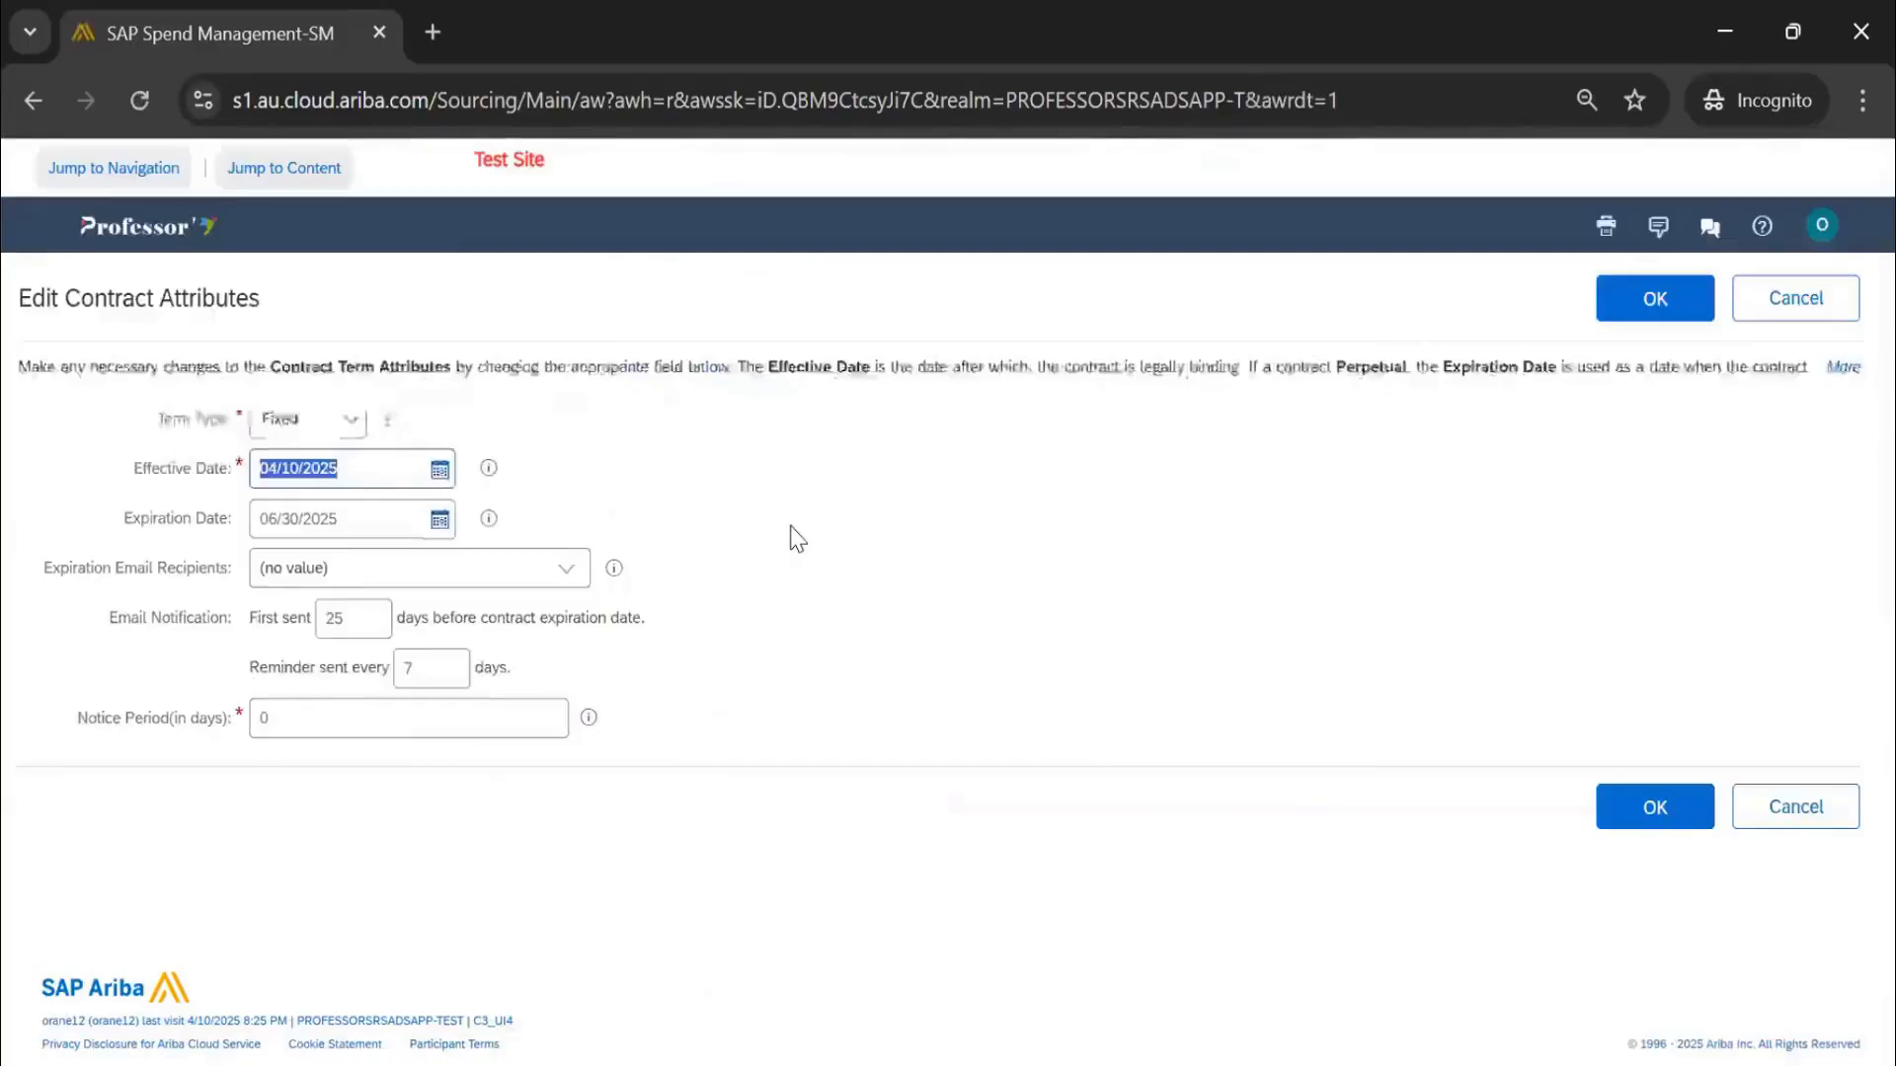
click(326, 420)
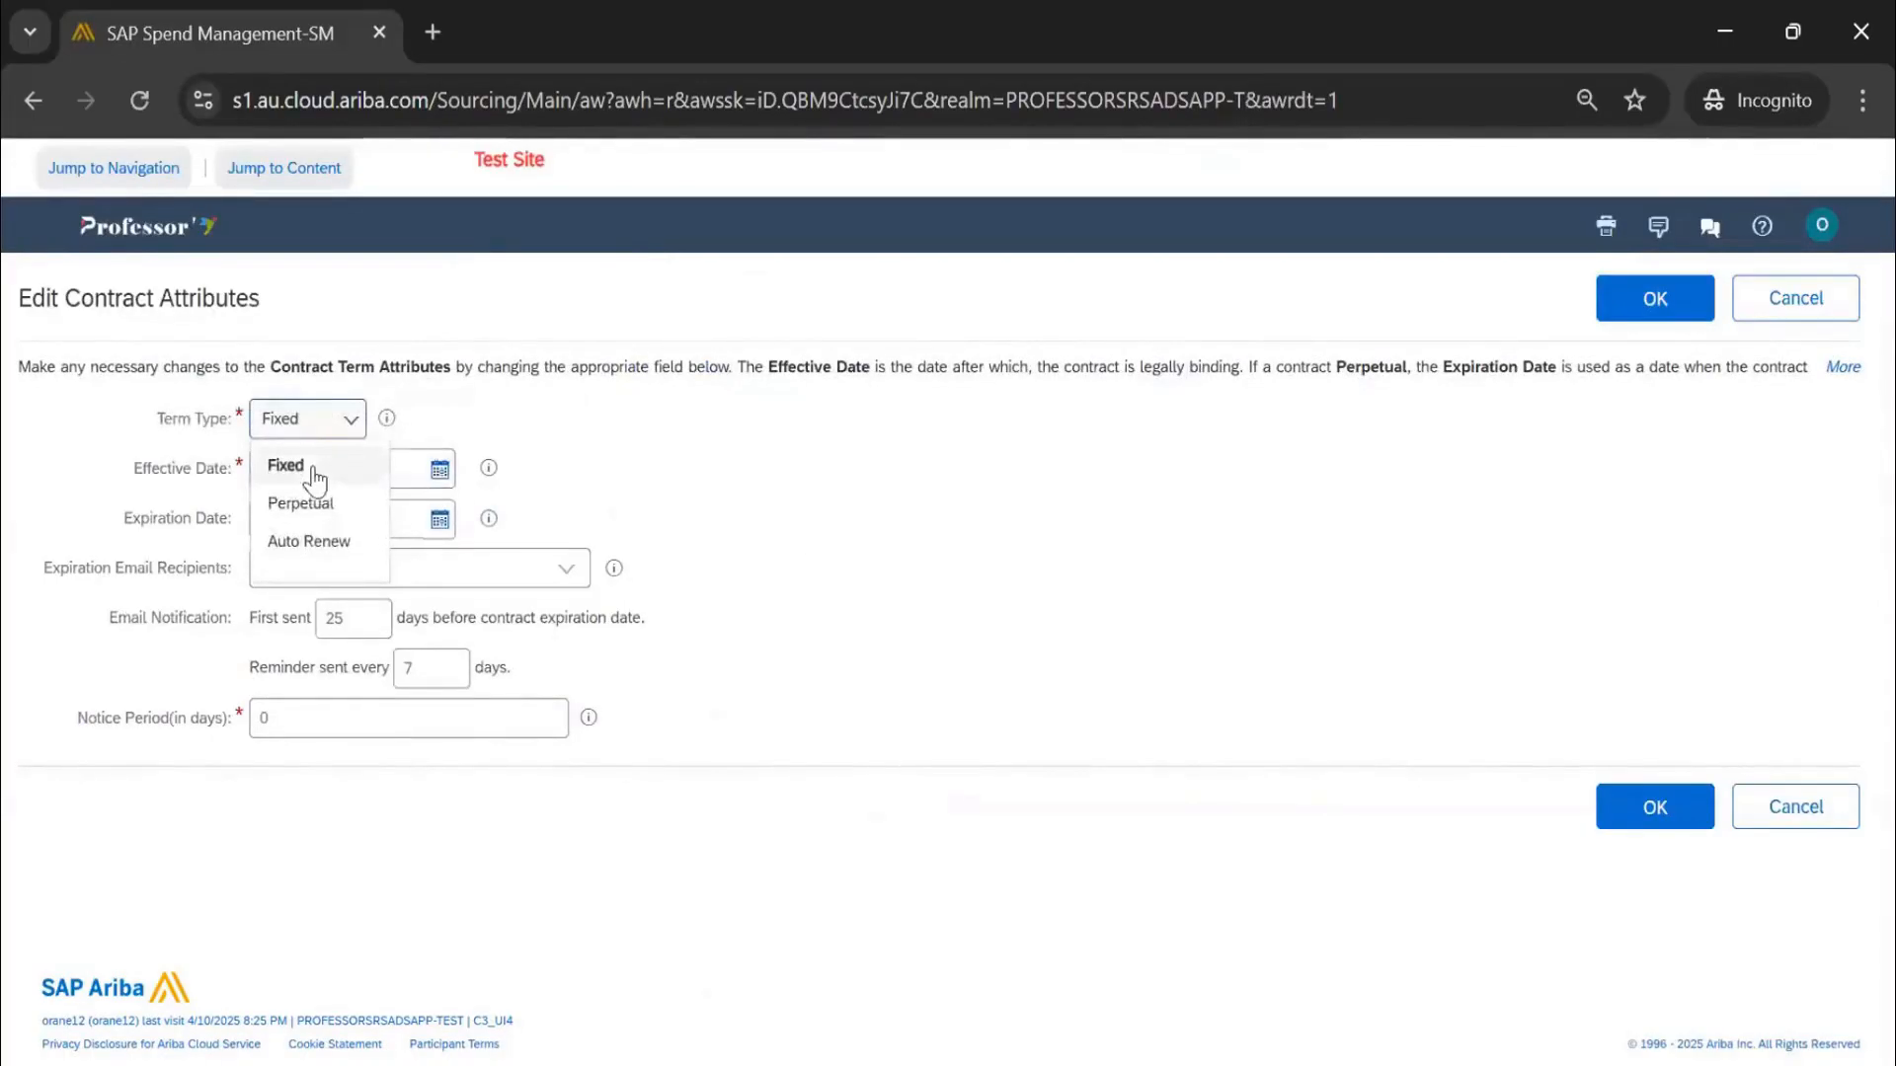
click(593, 474)
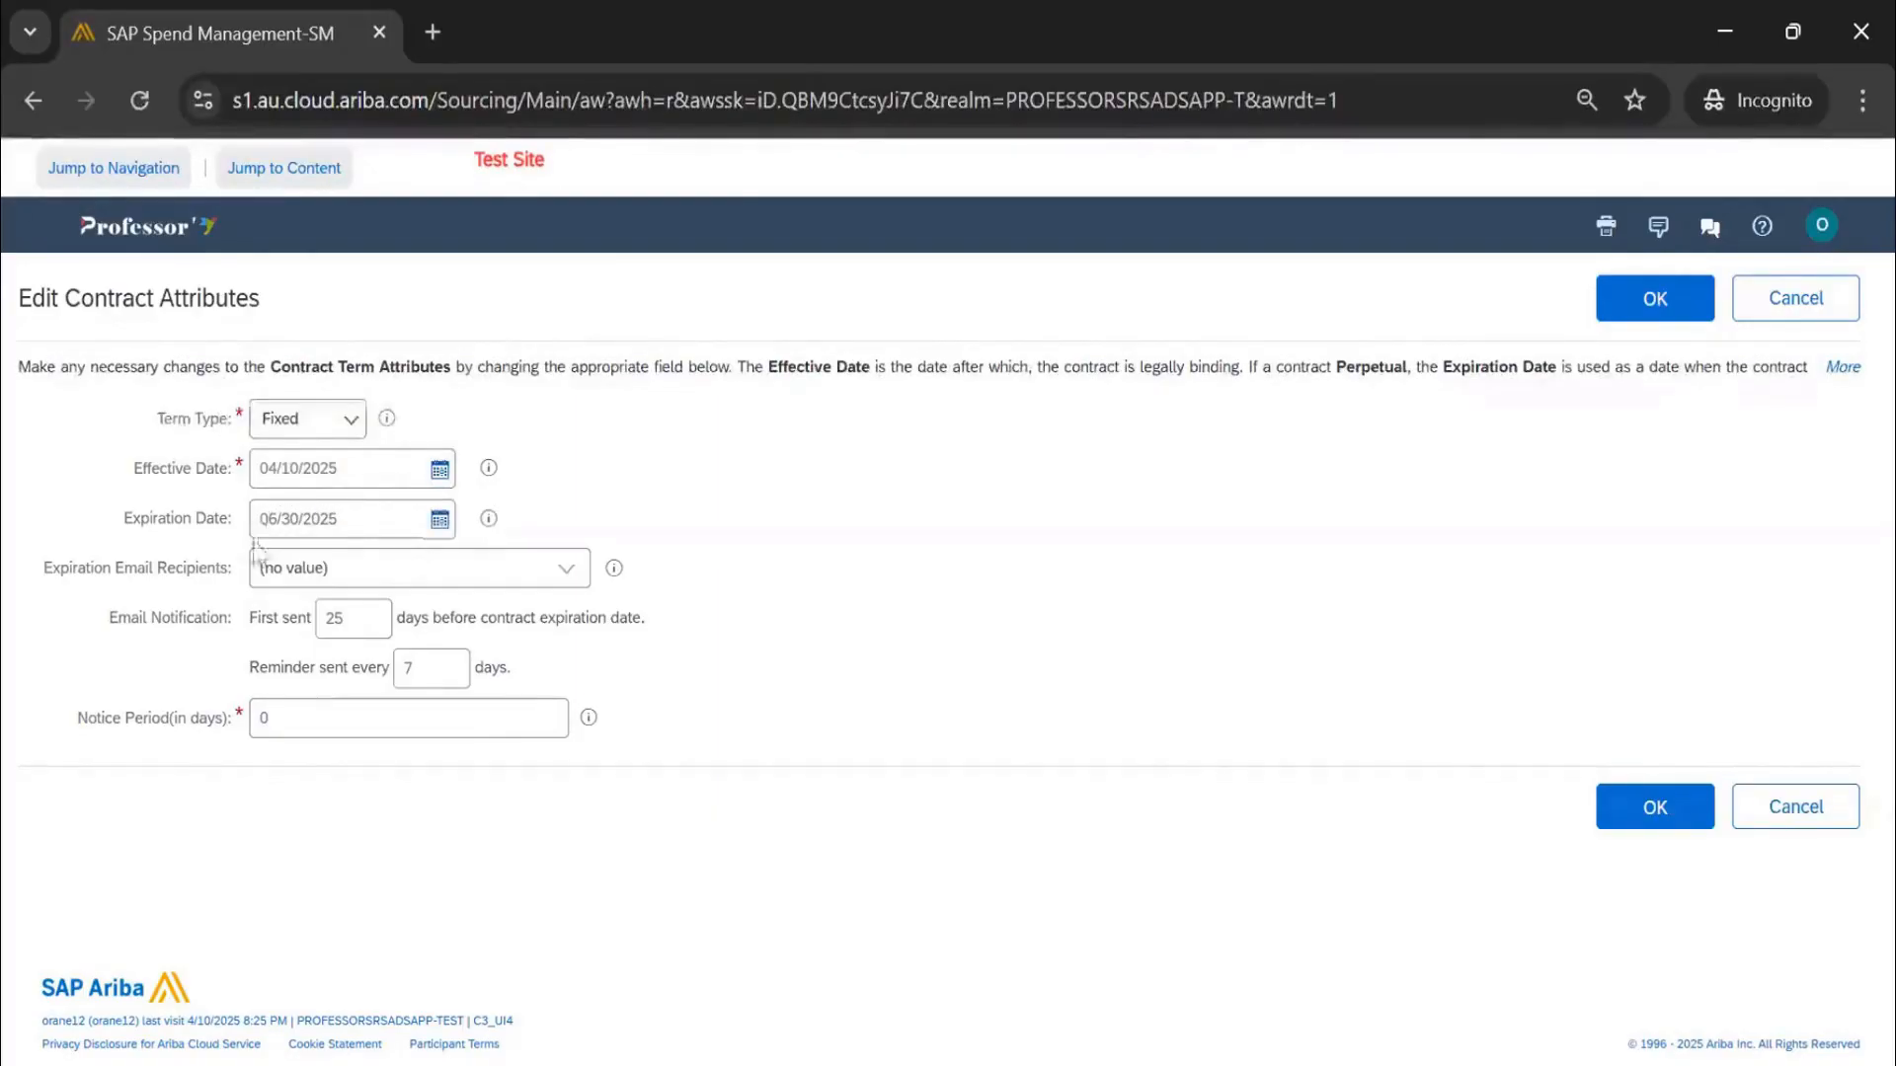
drag(52, 572, 212, 595)
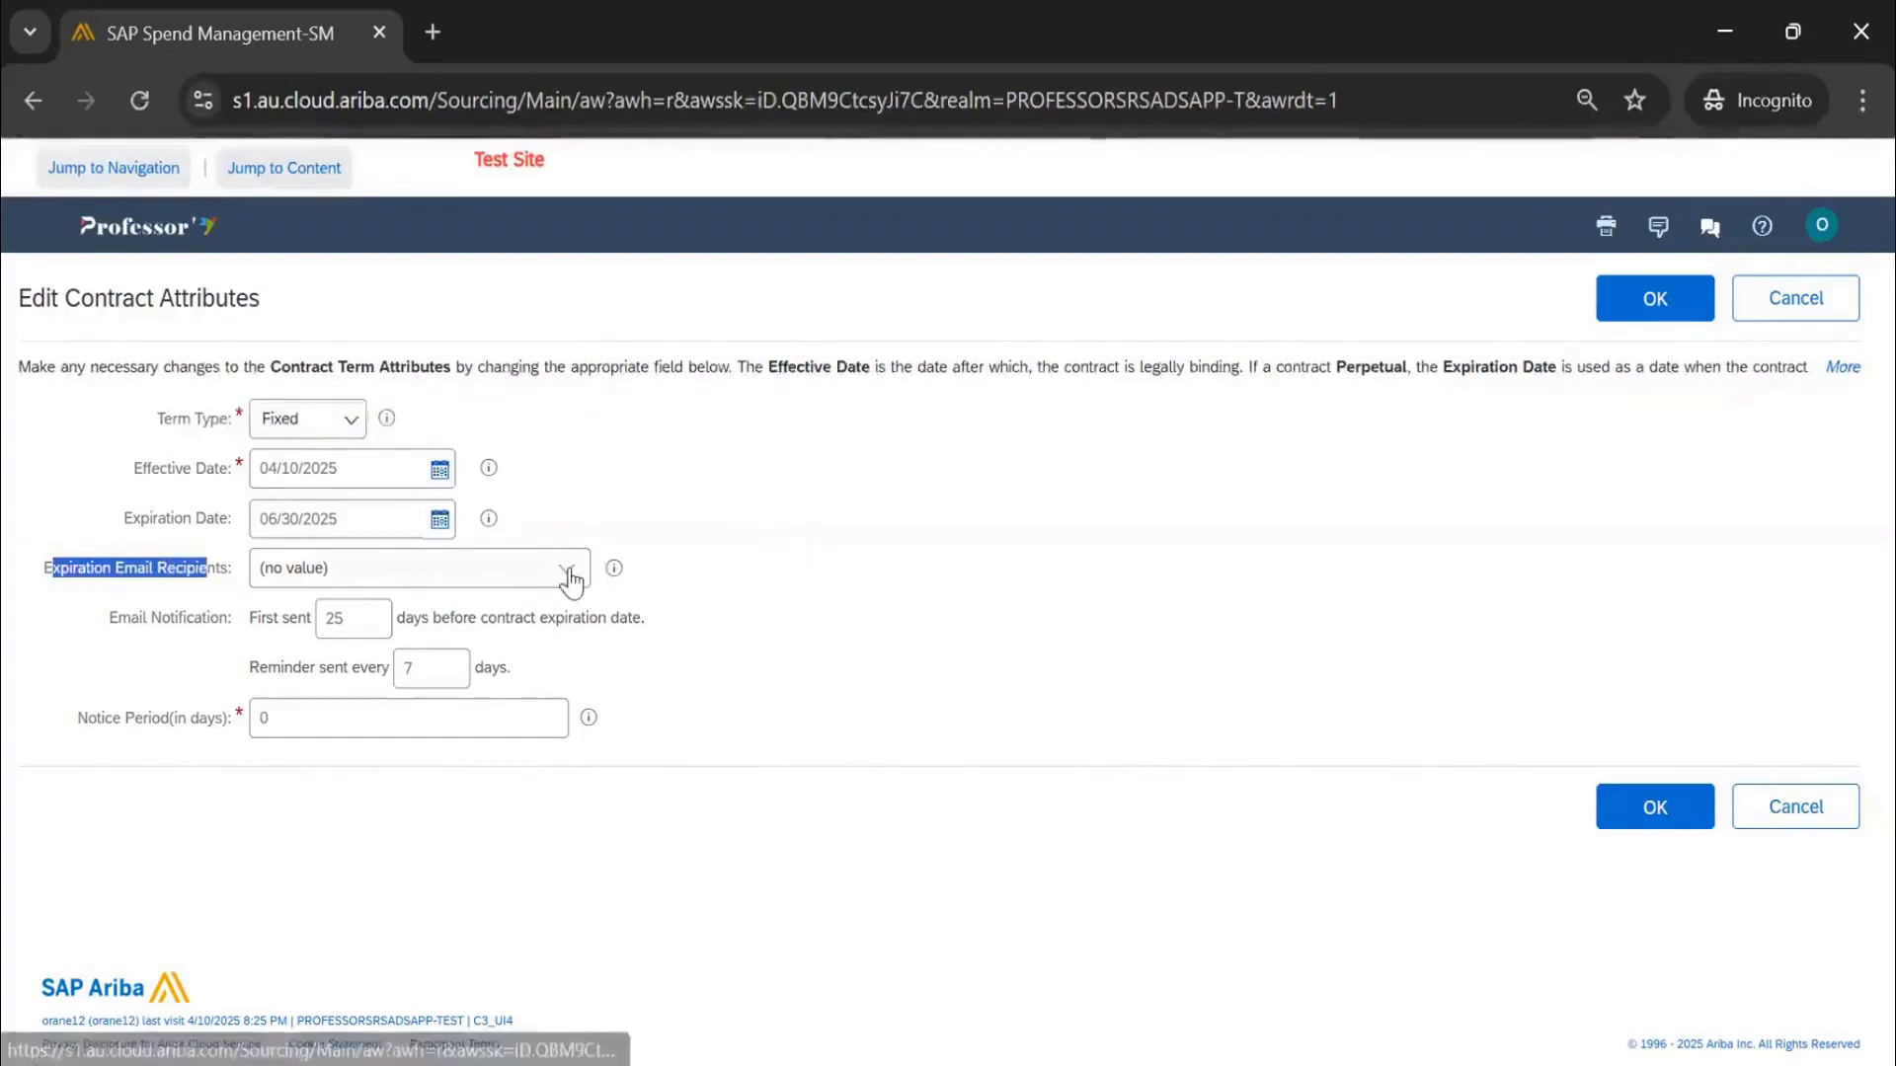
click(565, 580)
click(424, 725)
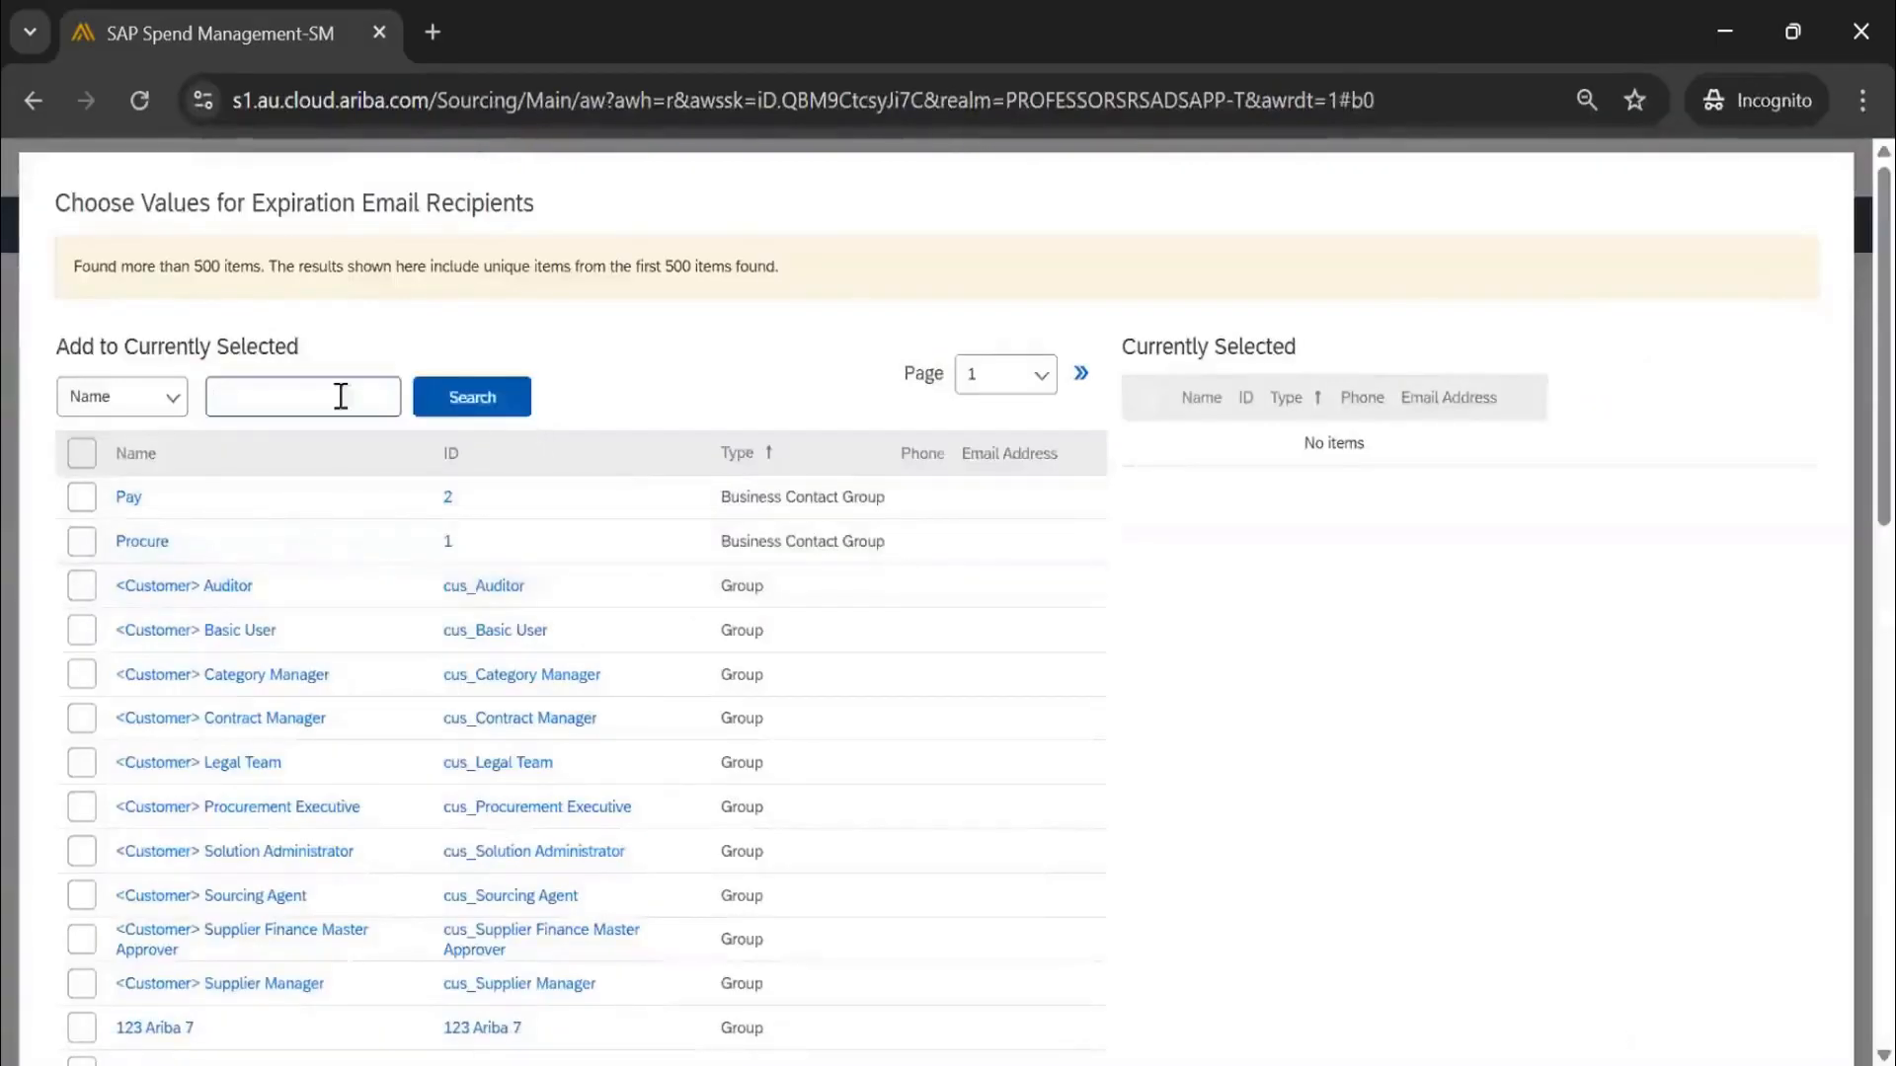
click(169, 409)
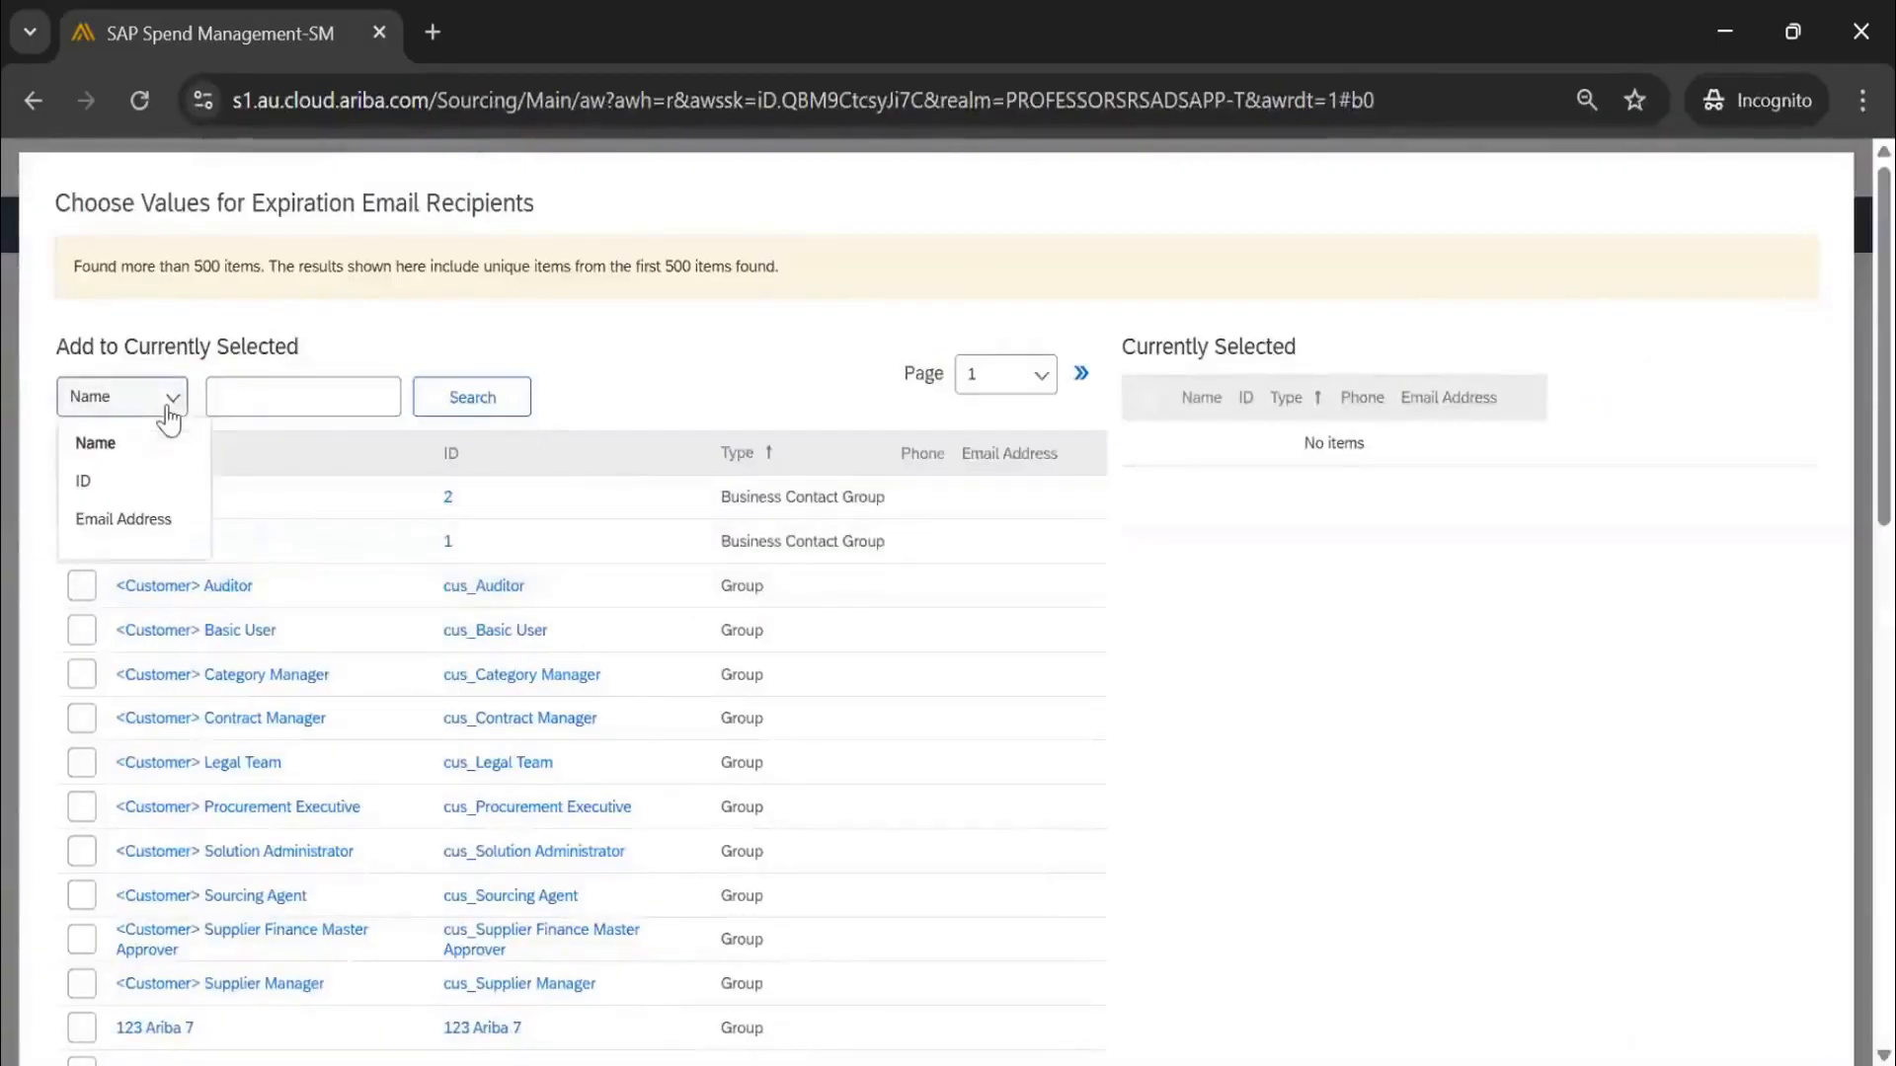
click(292, 398)
text(@g)
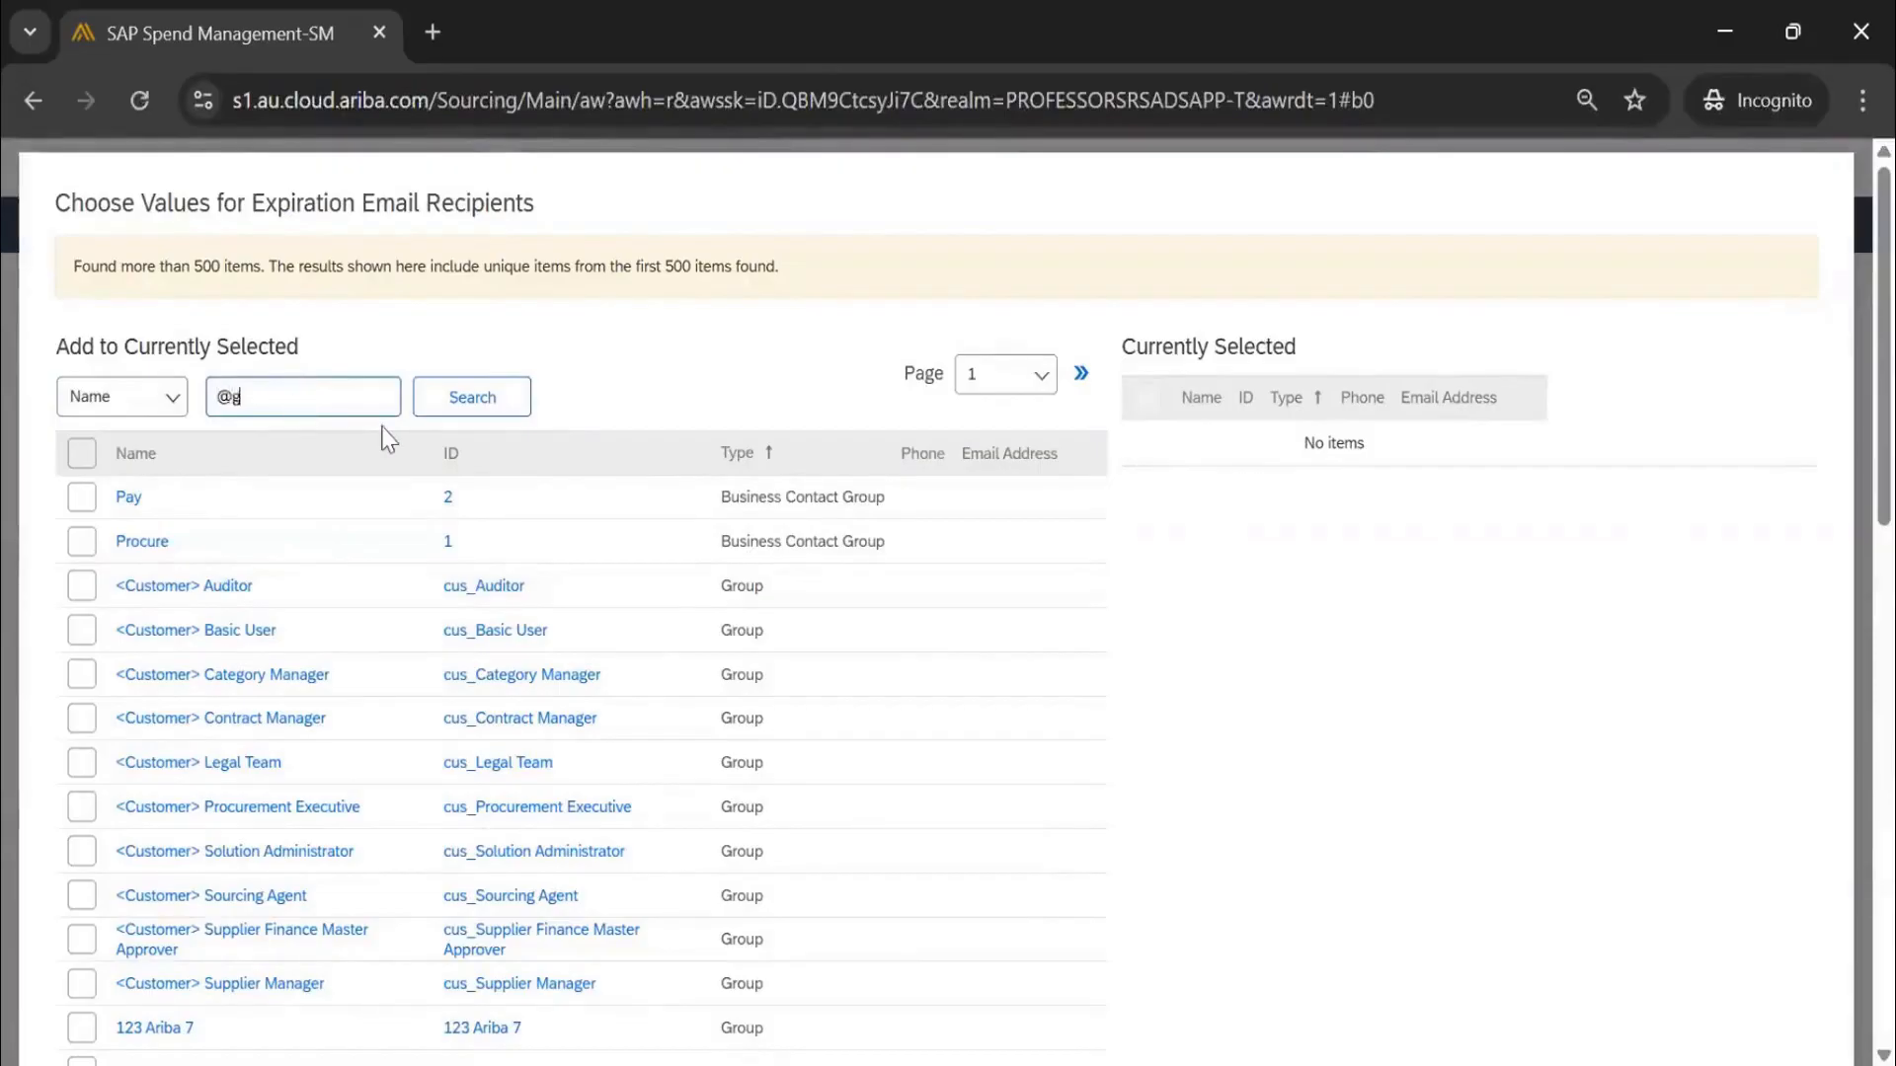
text(mail.com)
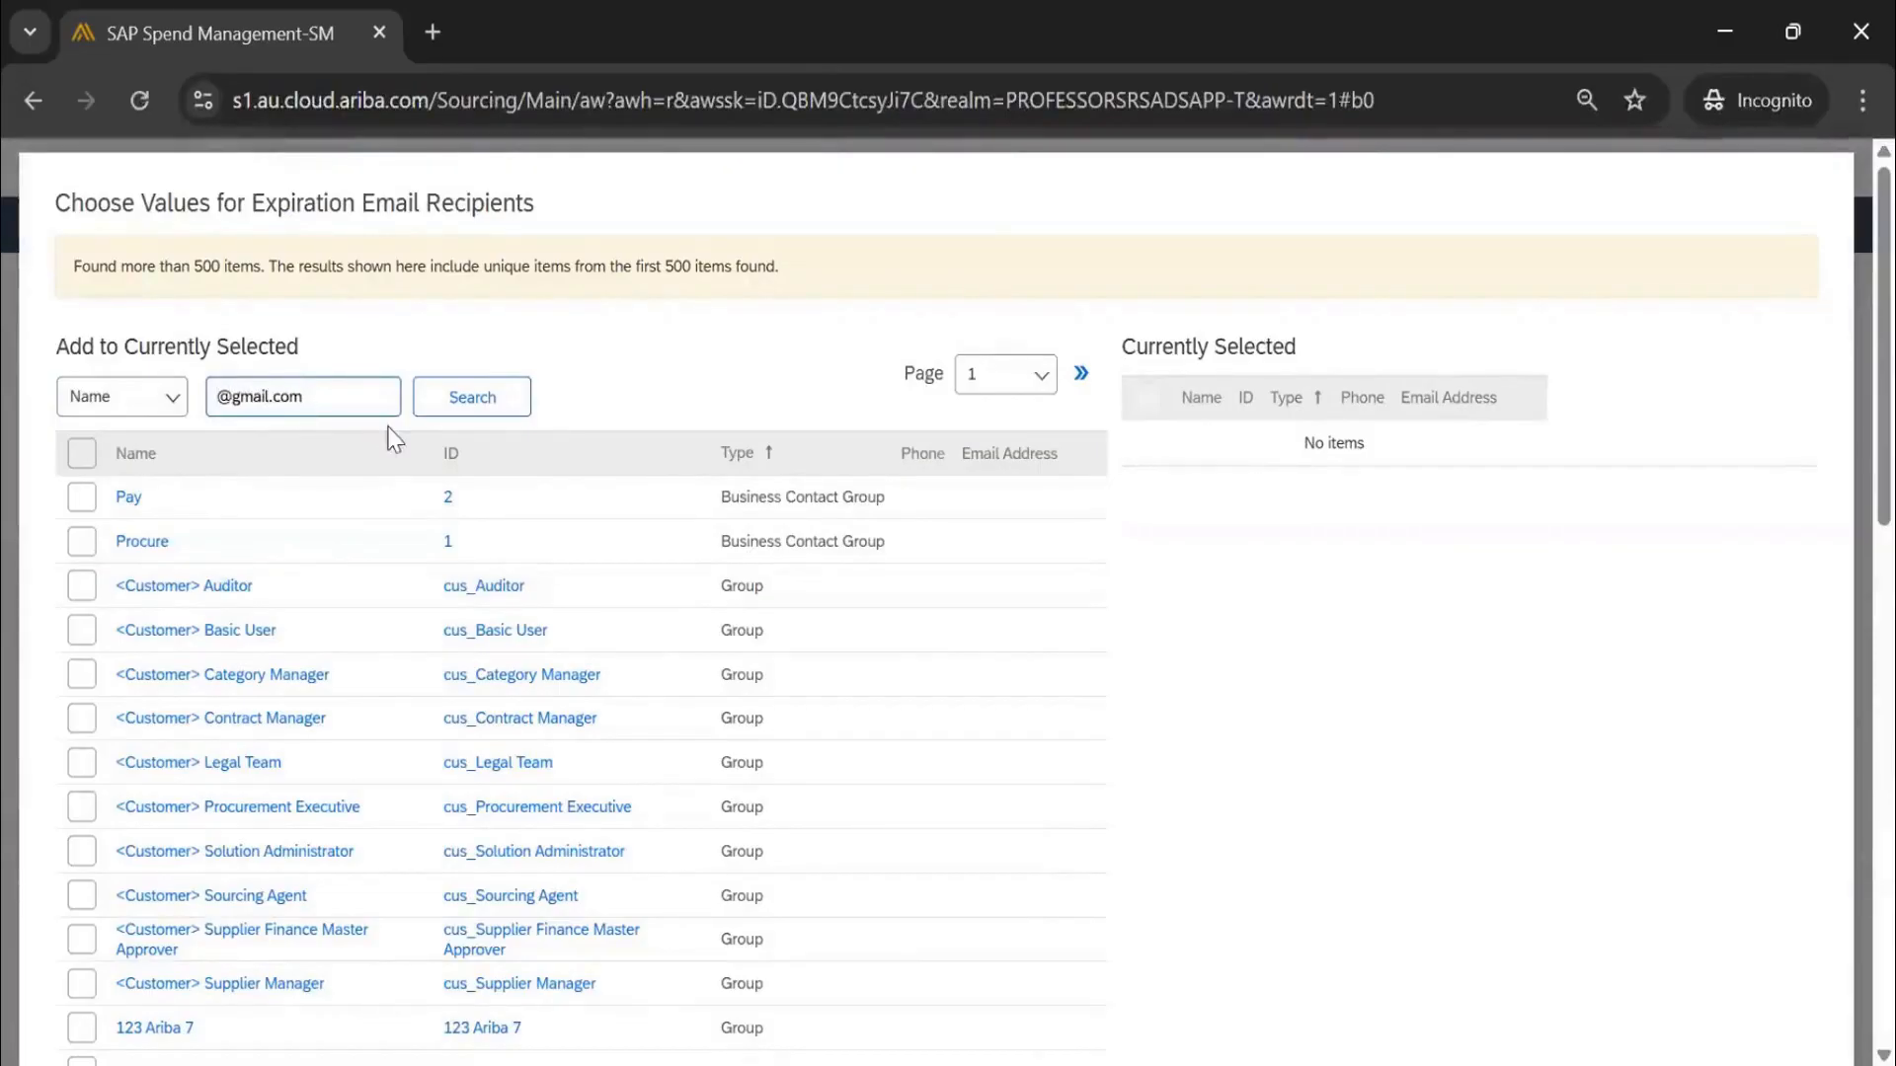
key(Return)
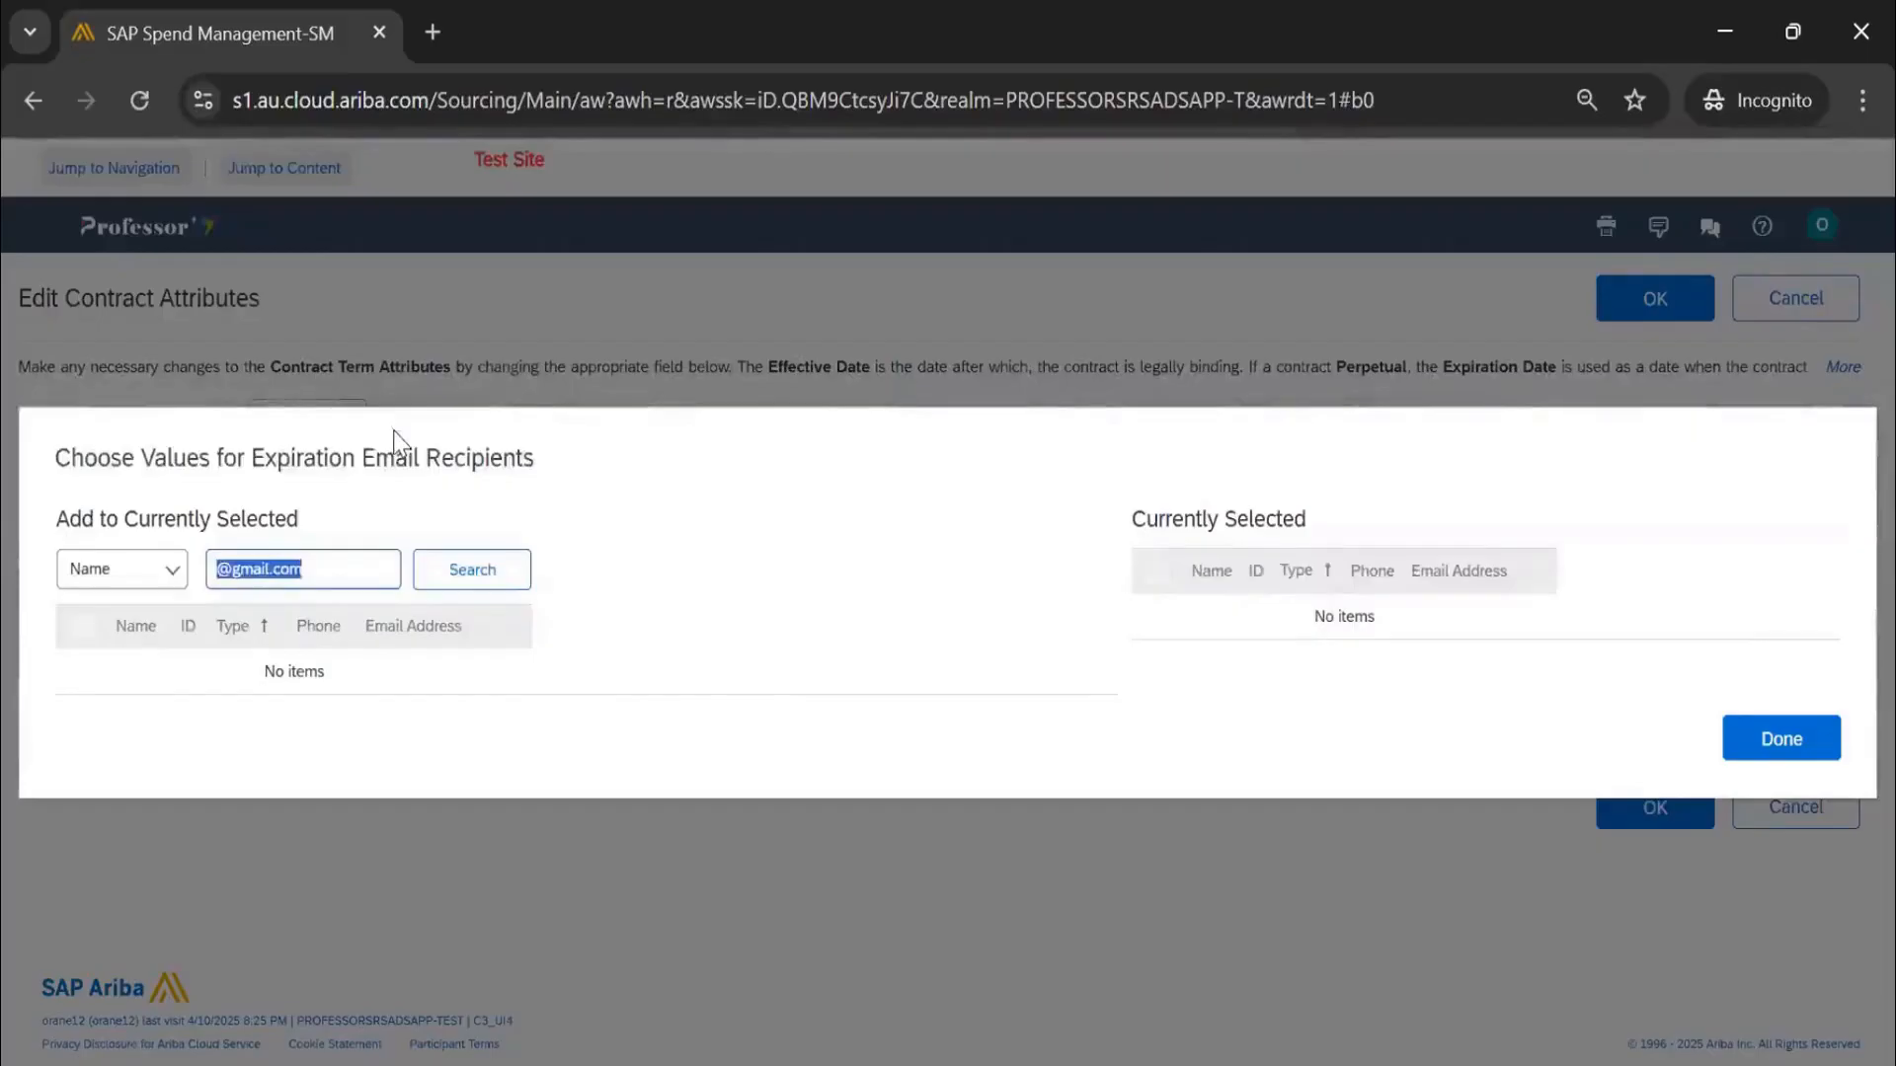
key(BackSpace)
key(Return)
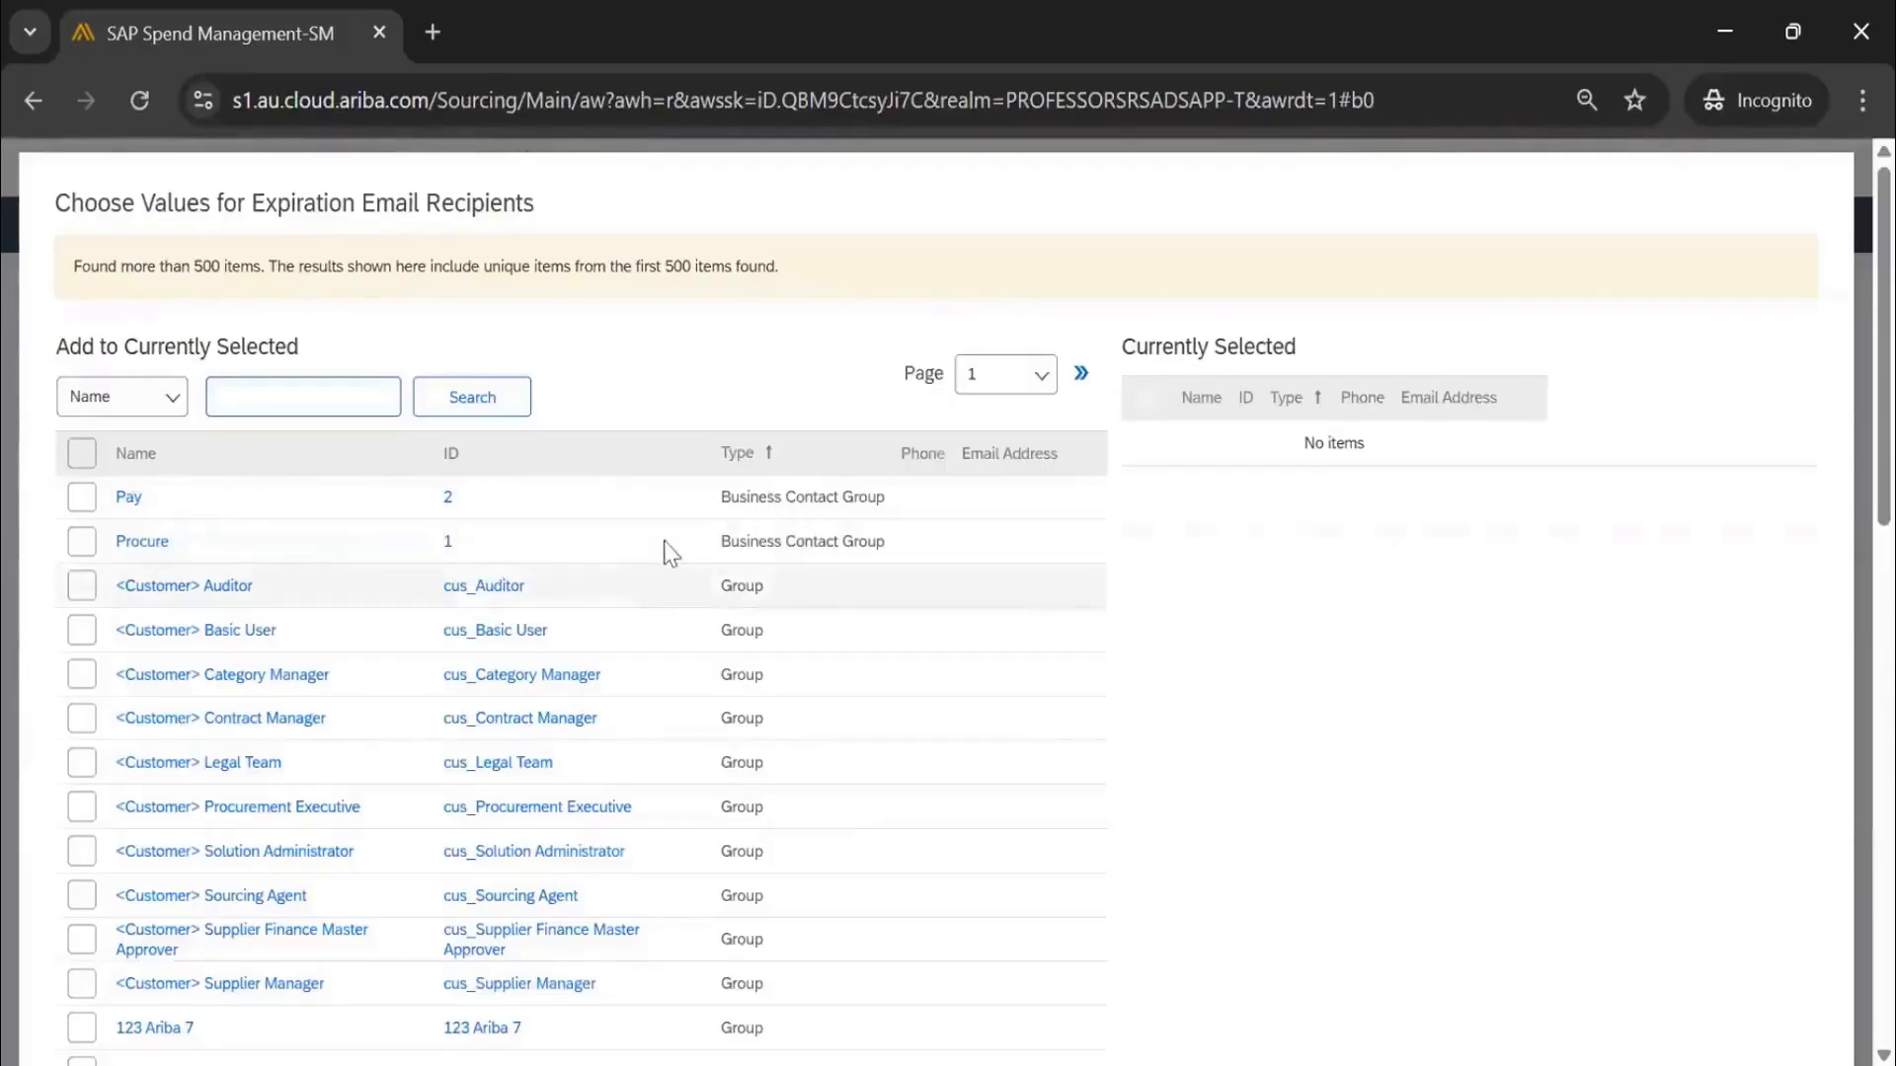
click(980, 387)
click(971, 876)
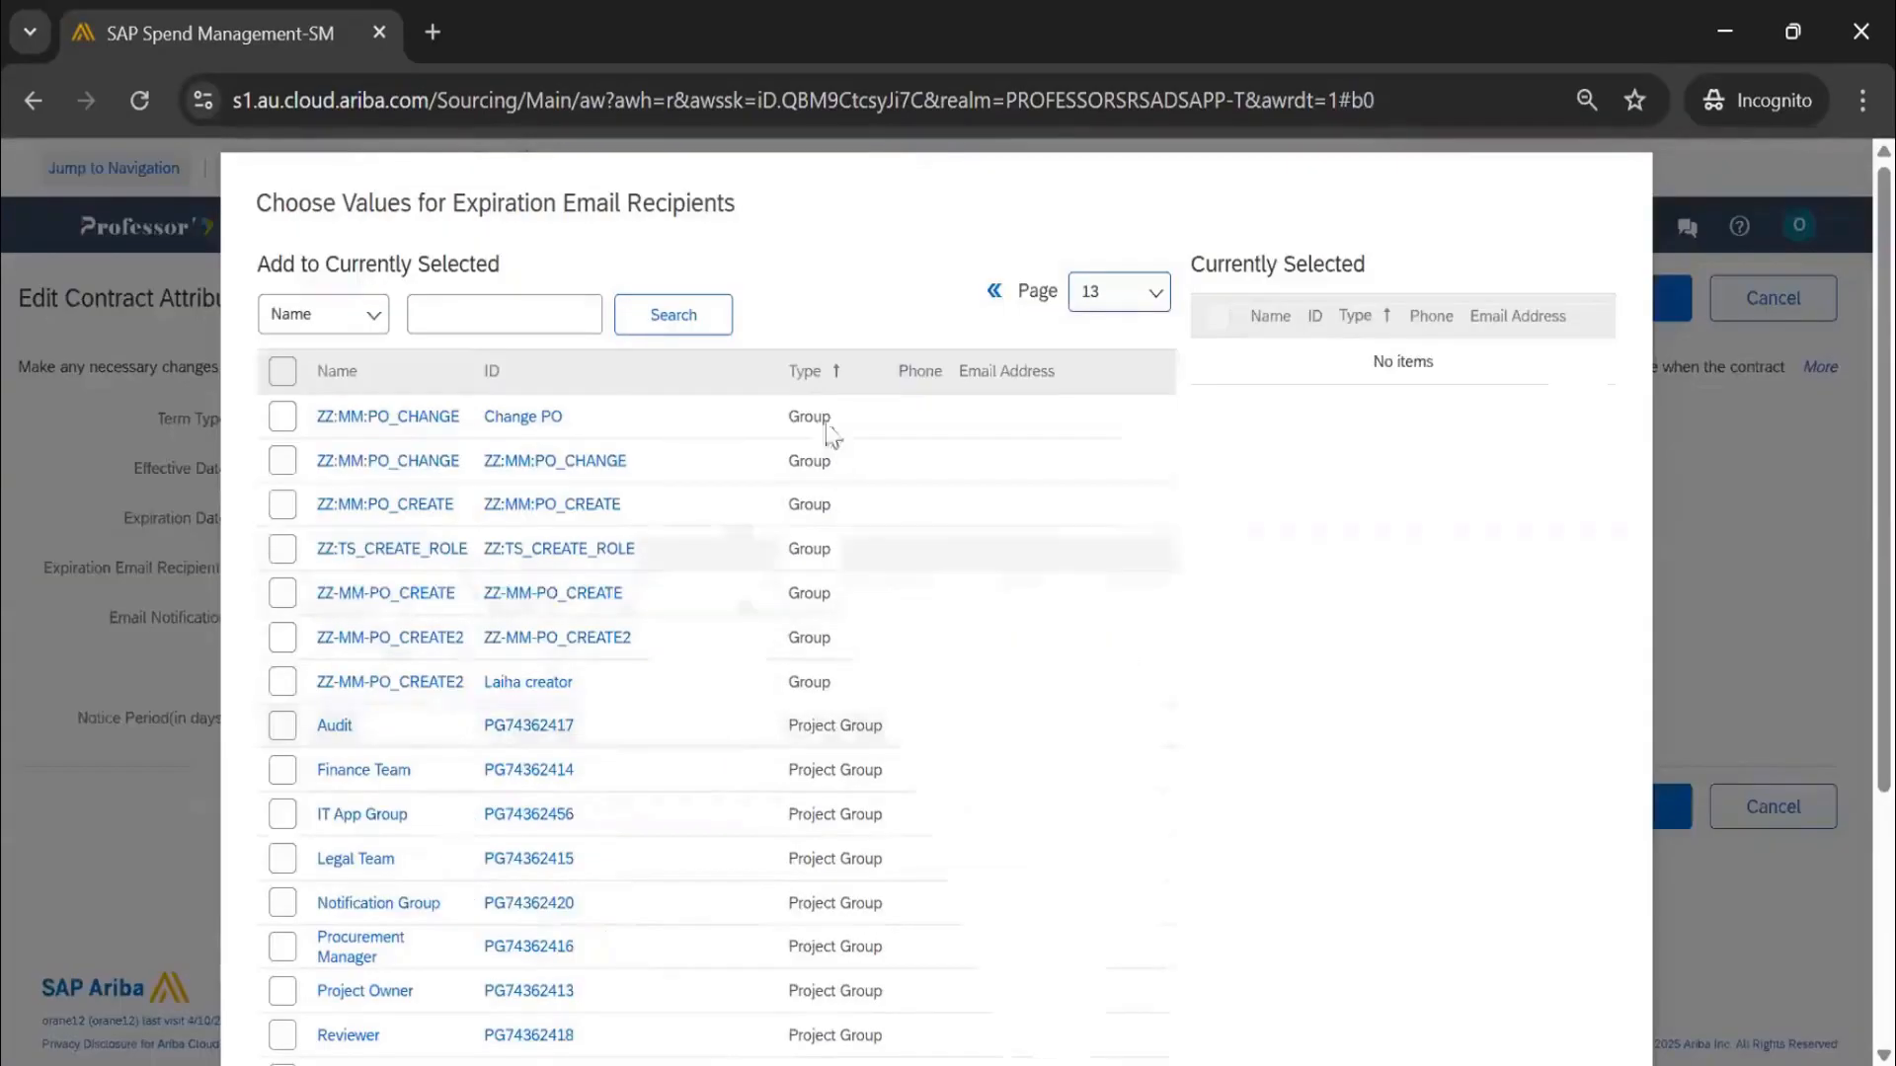
scroll(622, 405, down, 4)
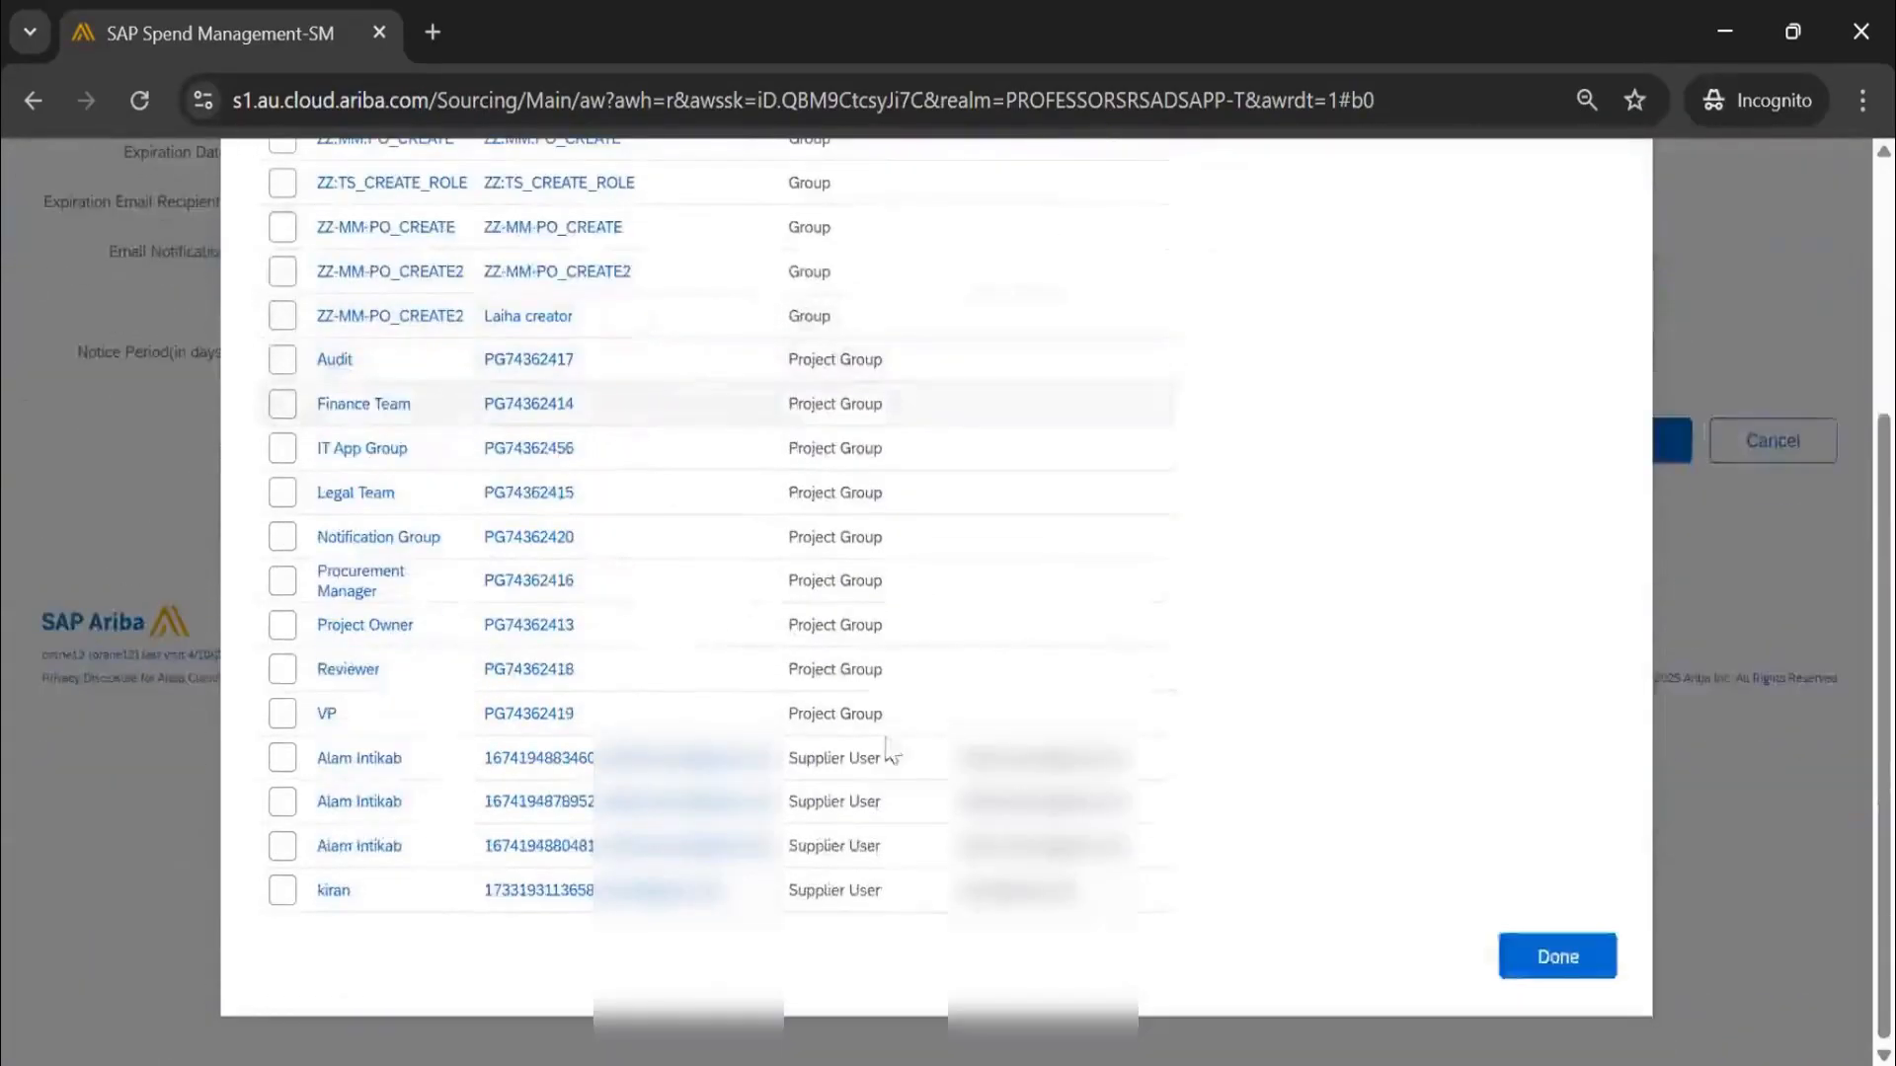
drag(1136, 758, 960, 758)
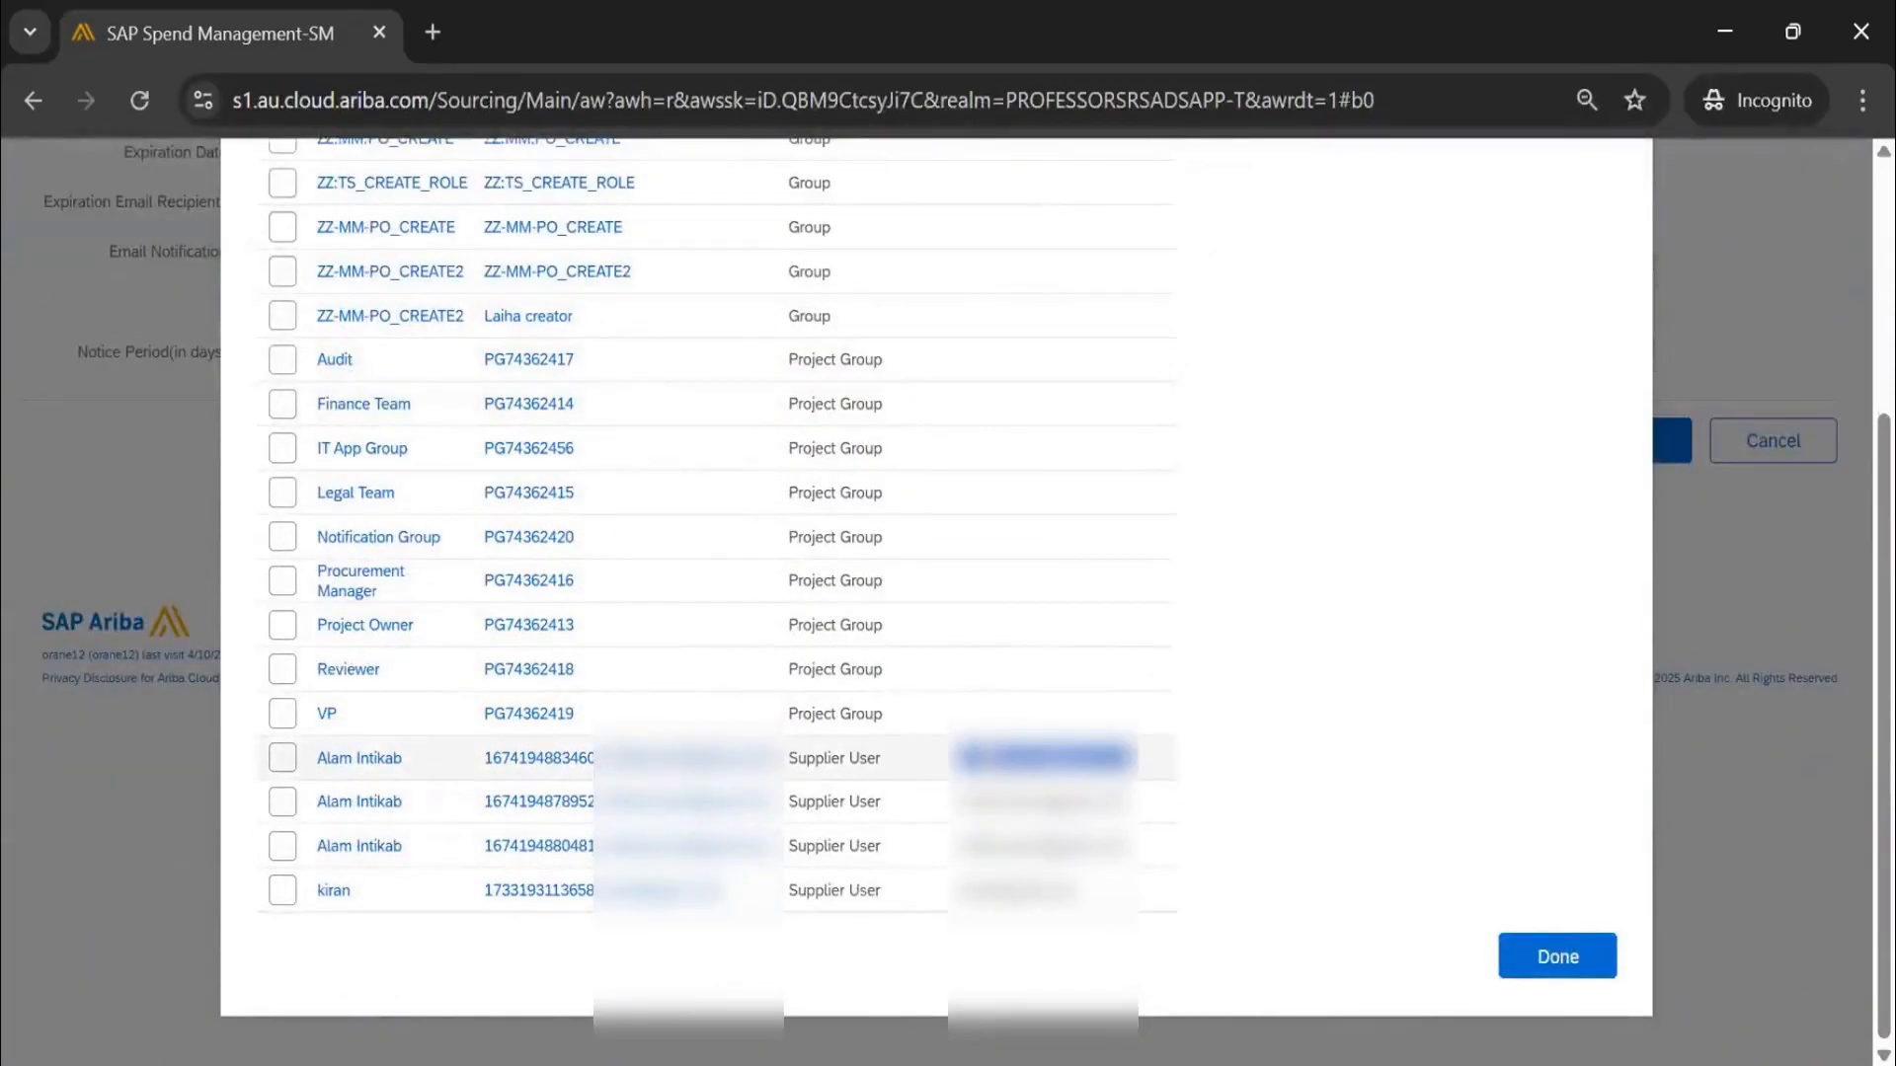
click(1557, 956)
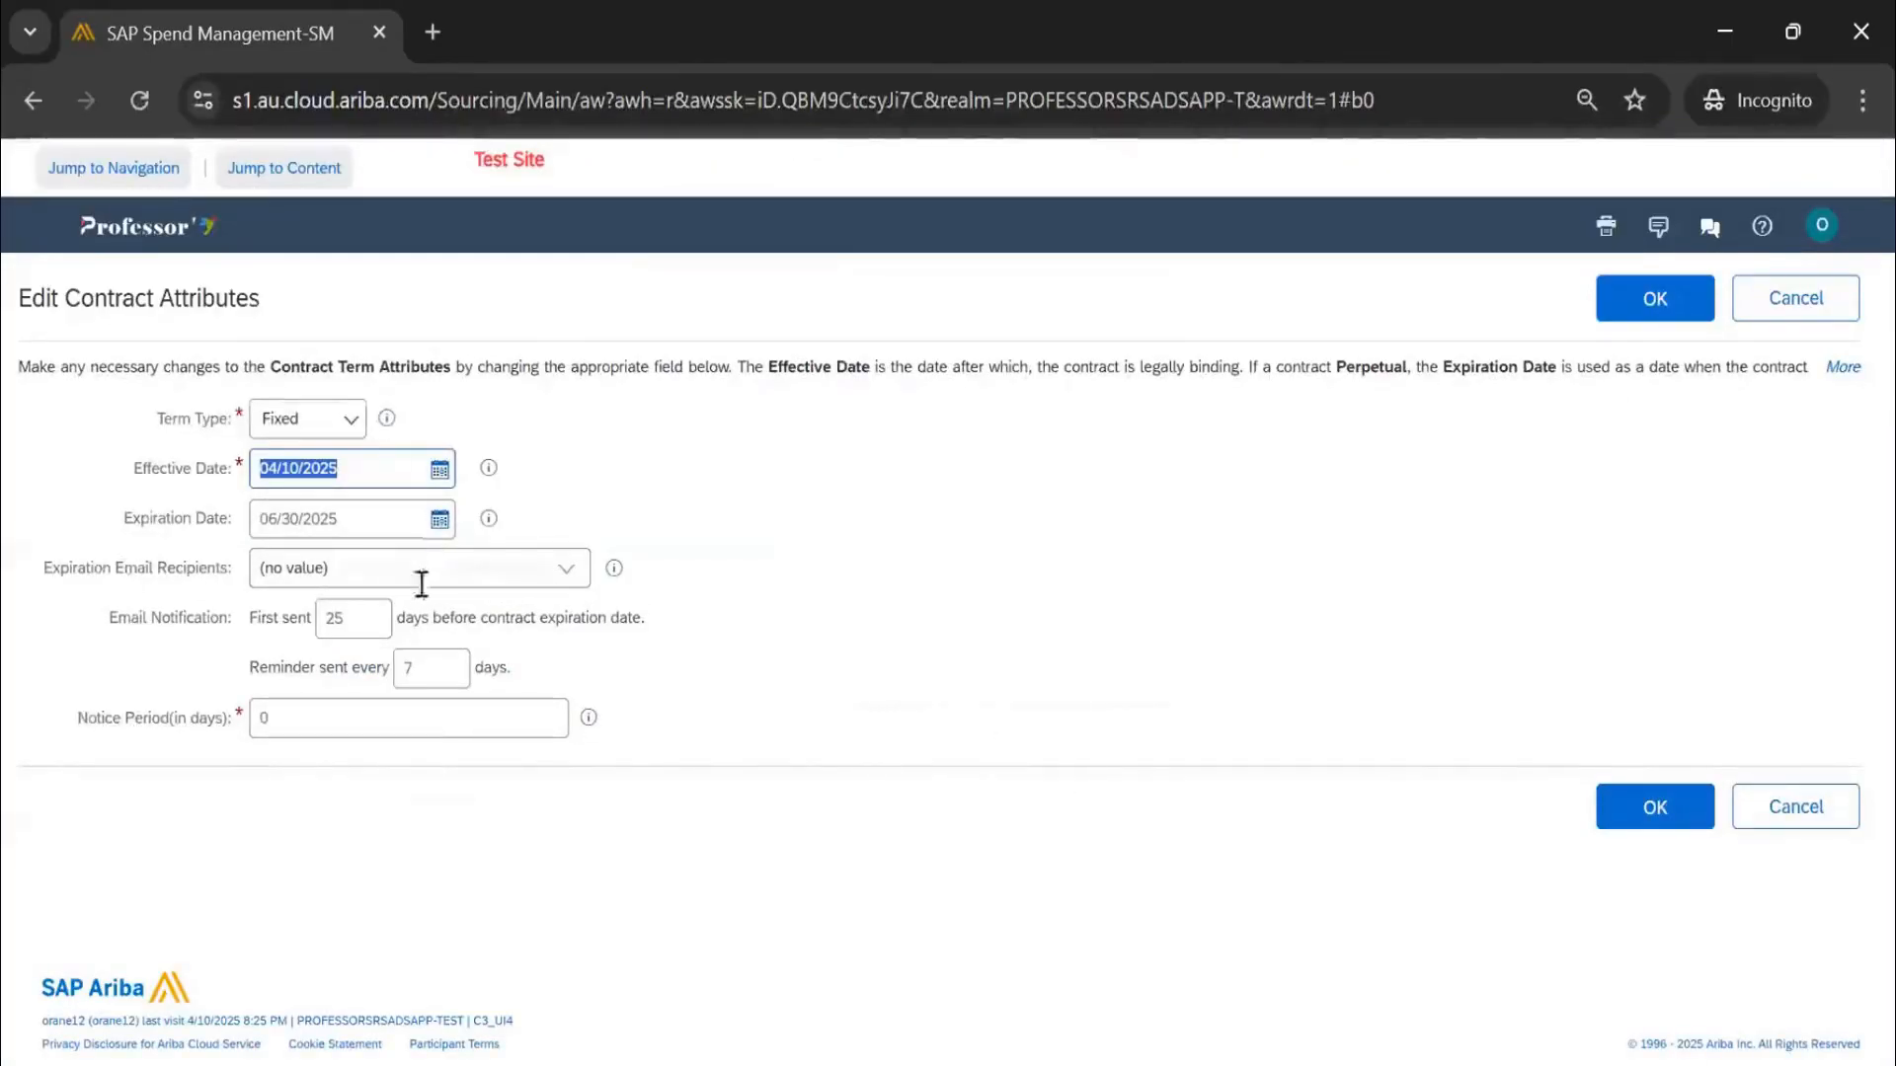
Check the 06/30/2025 expiration date and 25-day first email, then set Notice Period to 30
click(571, 581)
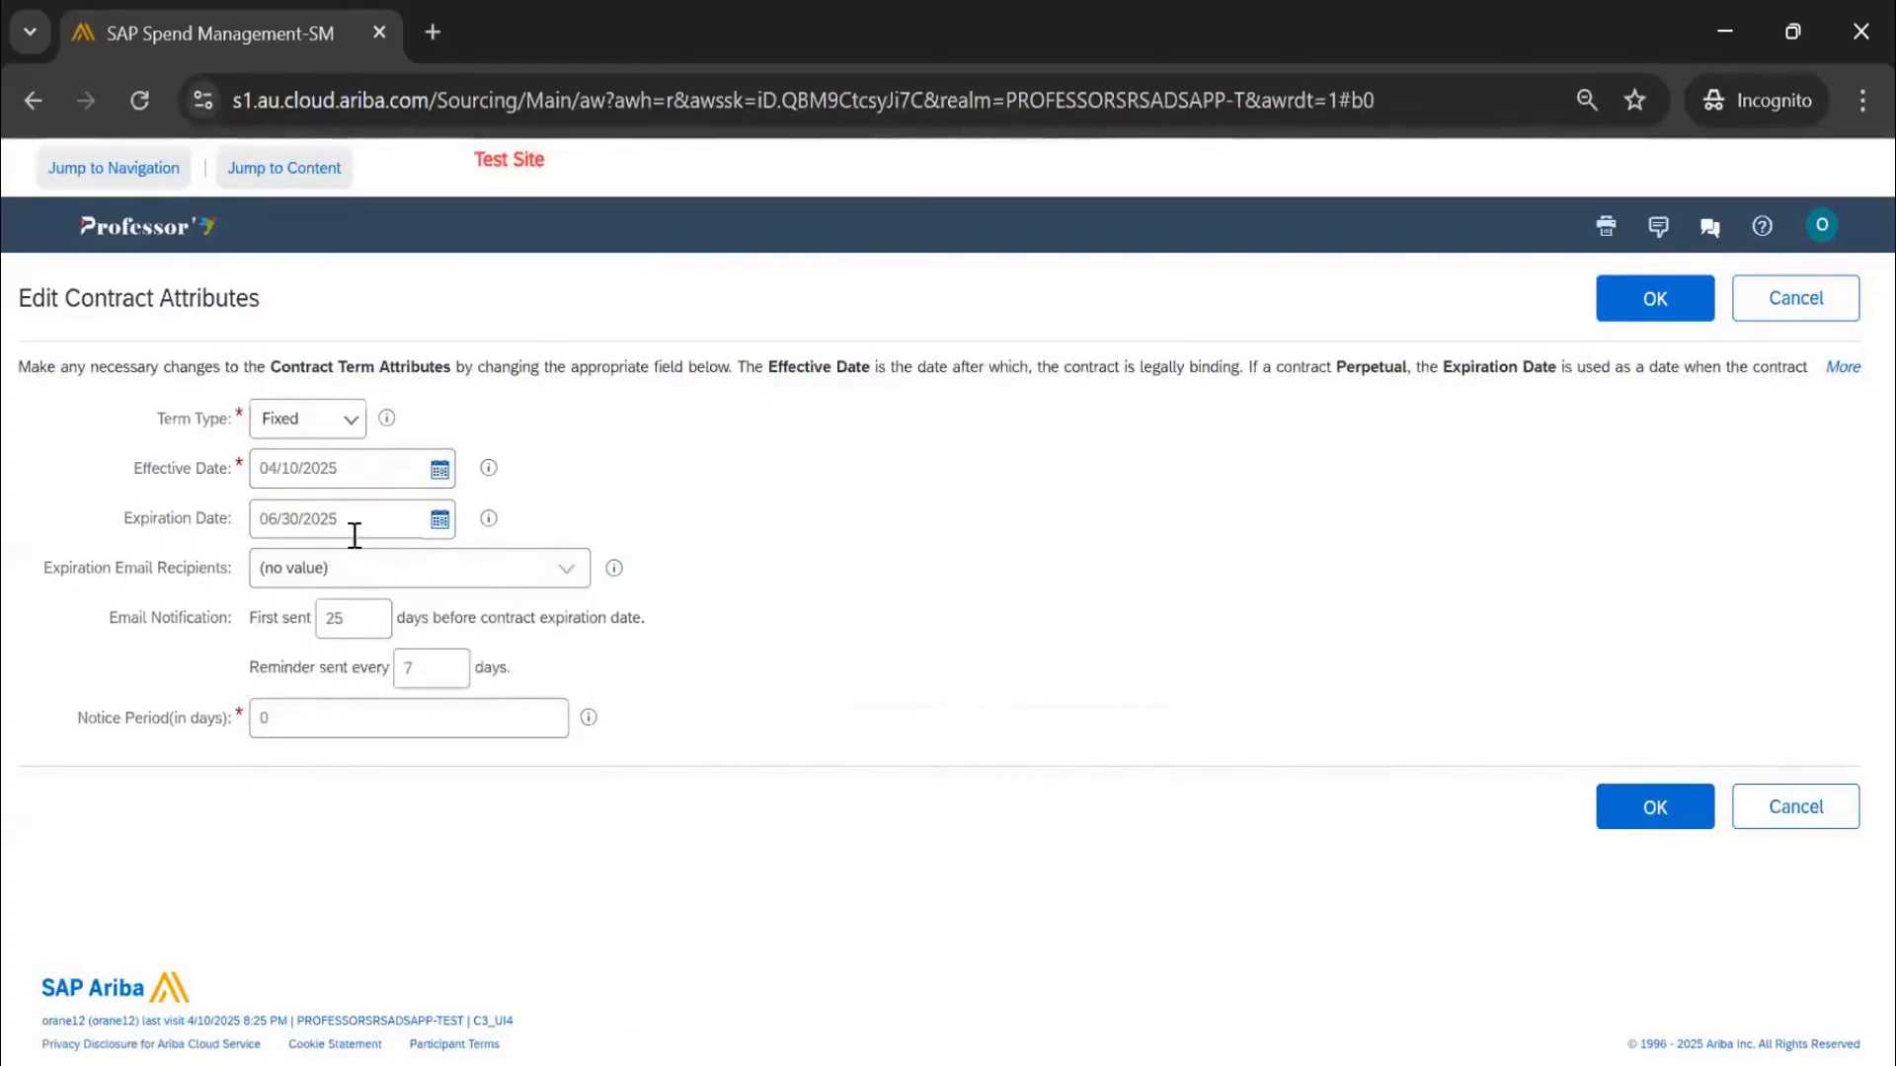
drag(355, 533, 270, 605)
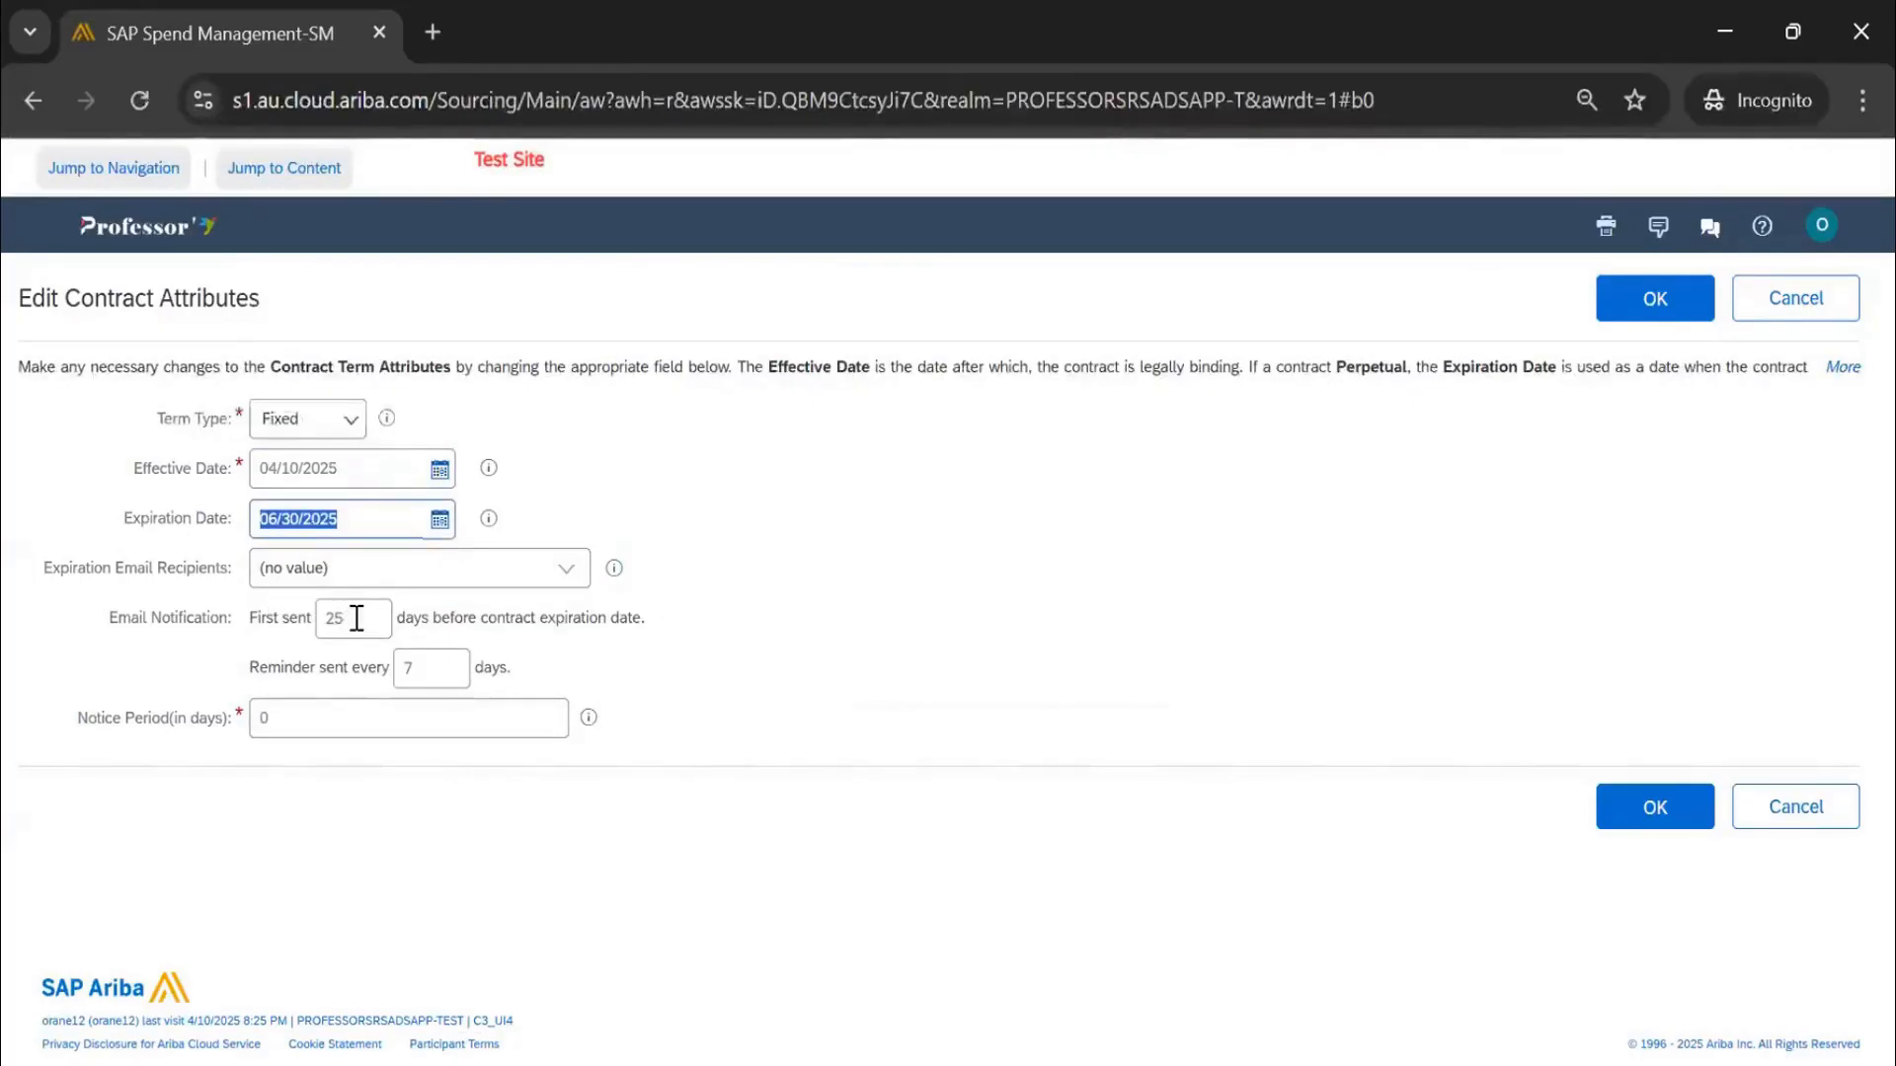
drag(357, 618, 319, 619)
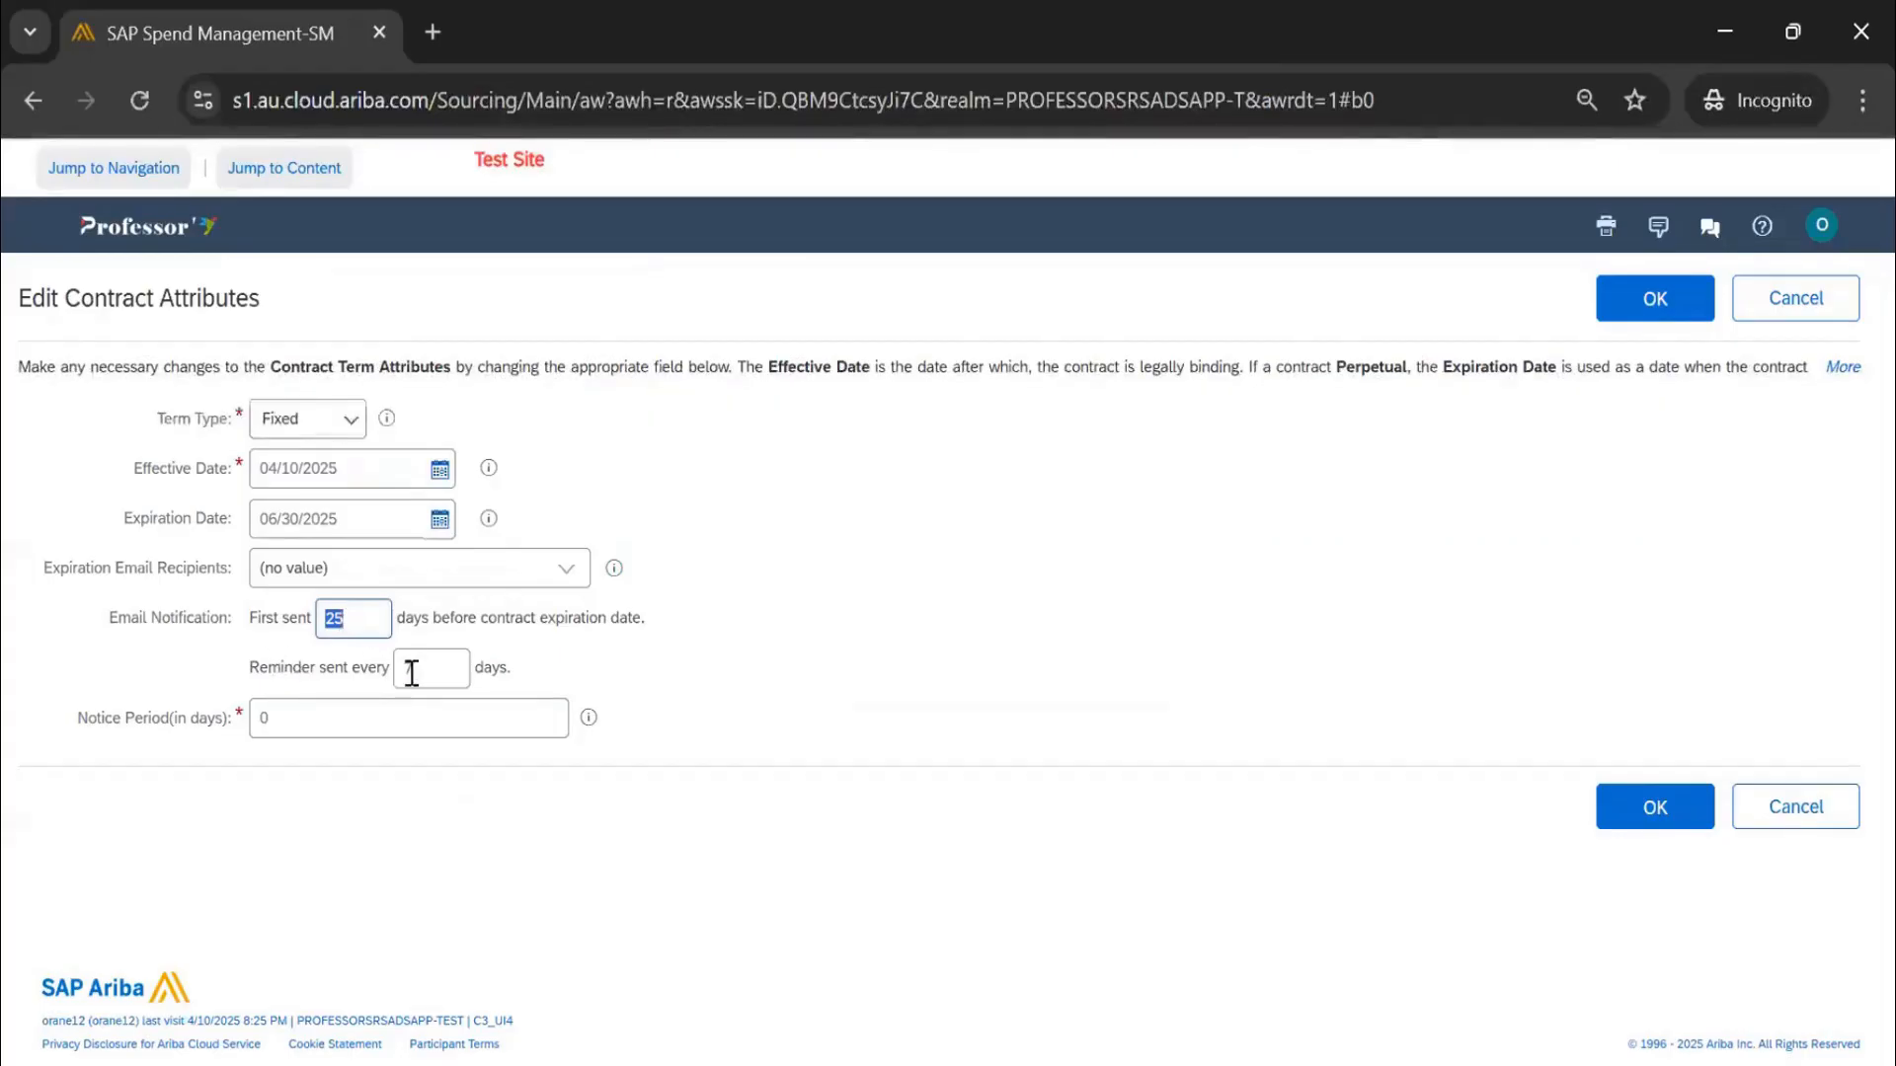
key(Tab)
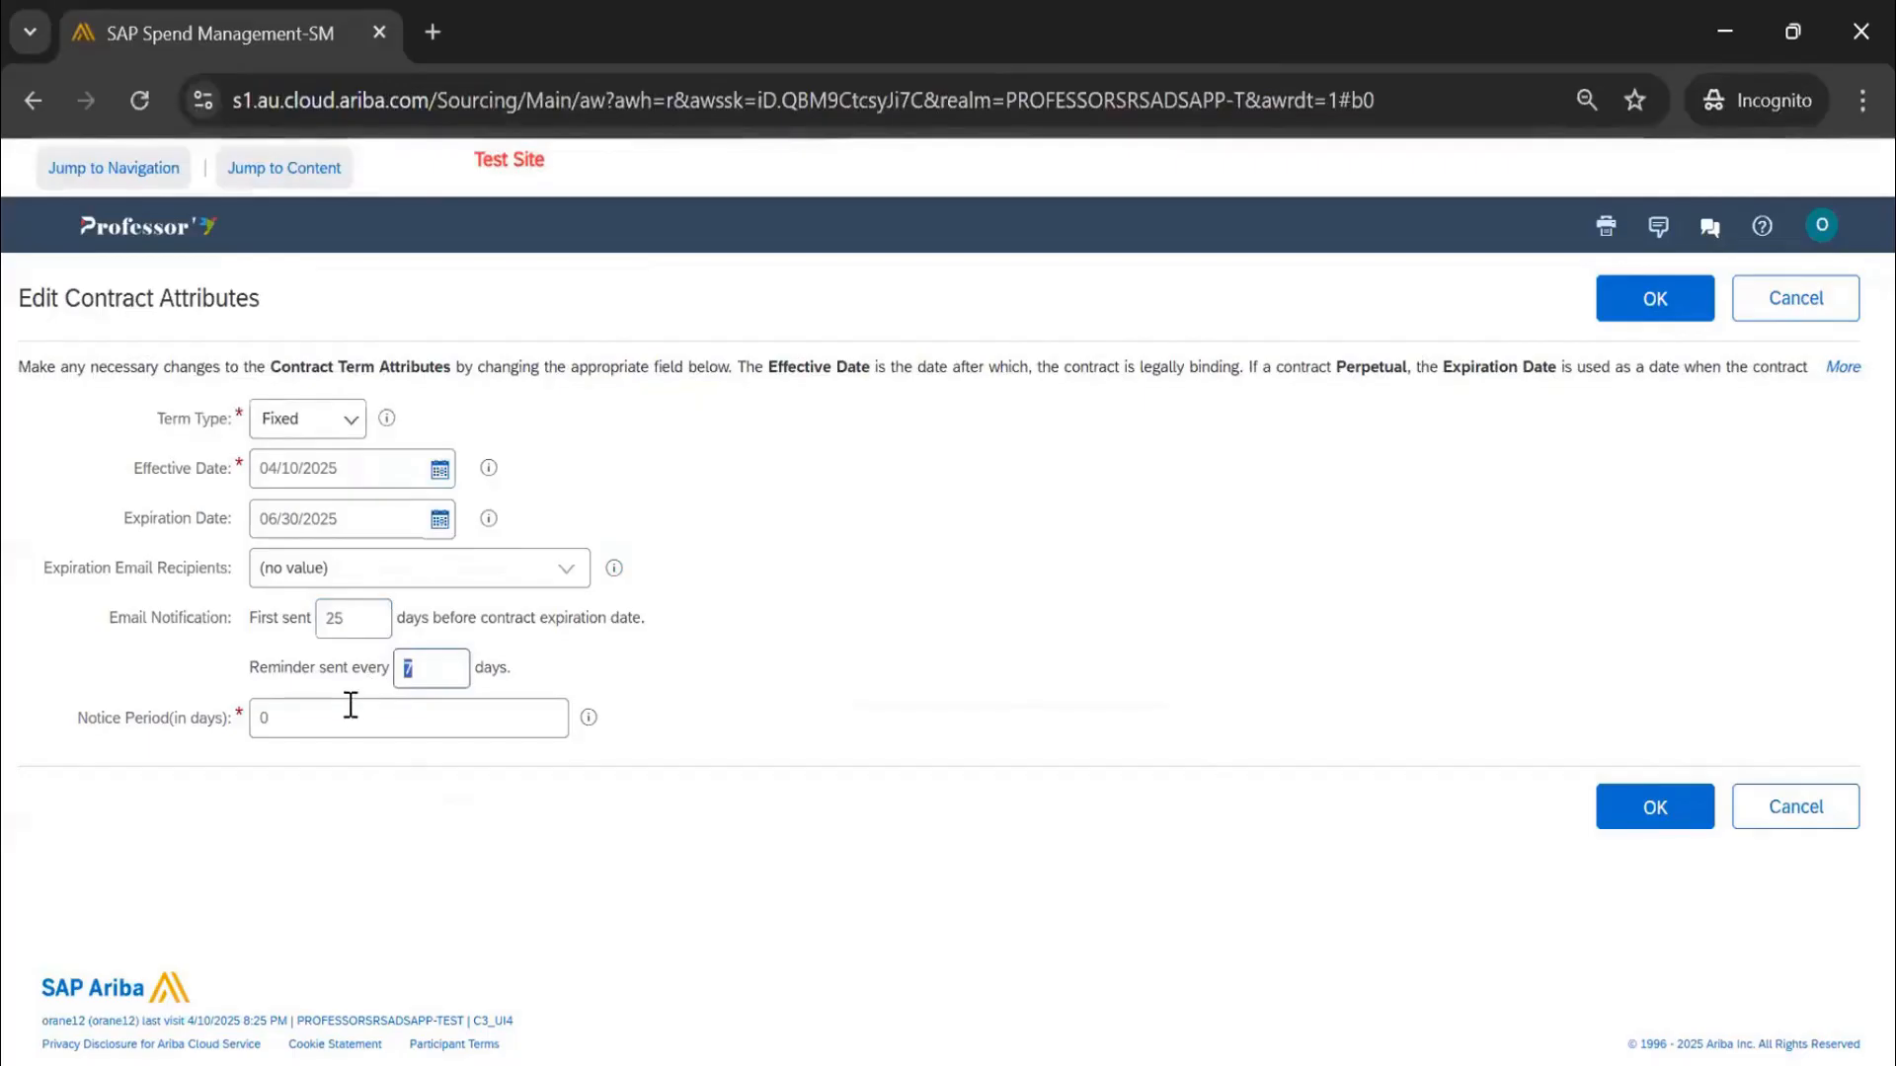
key(Tab)
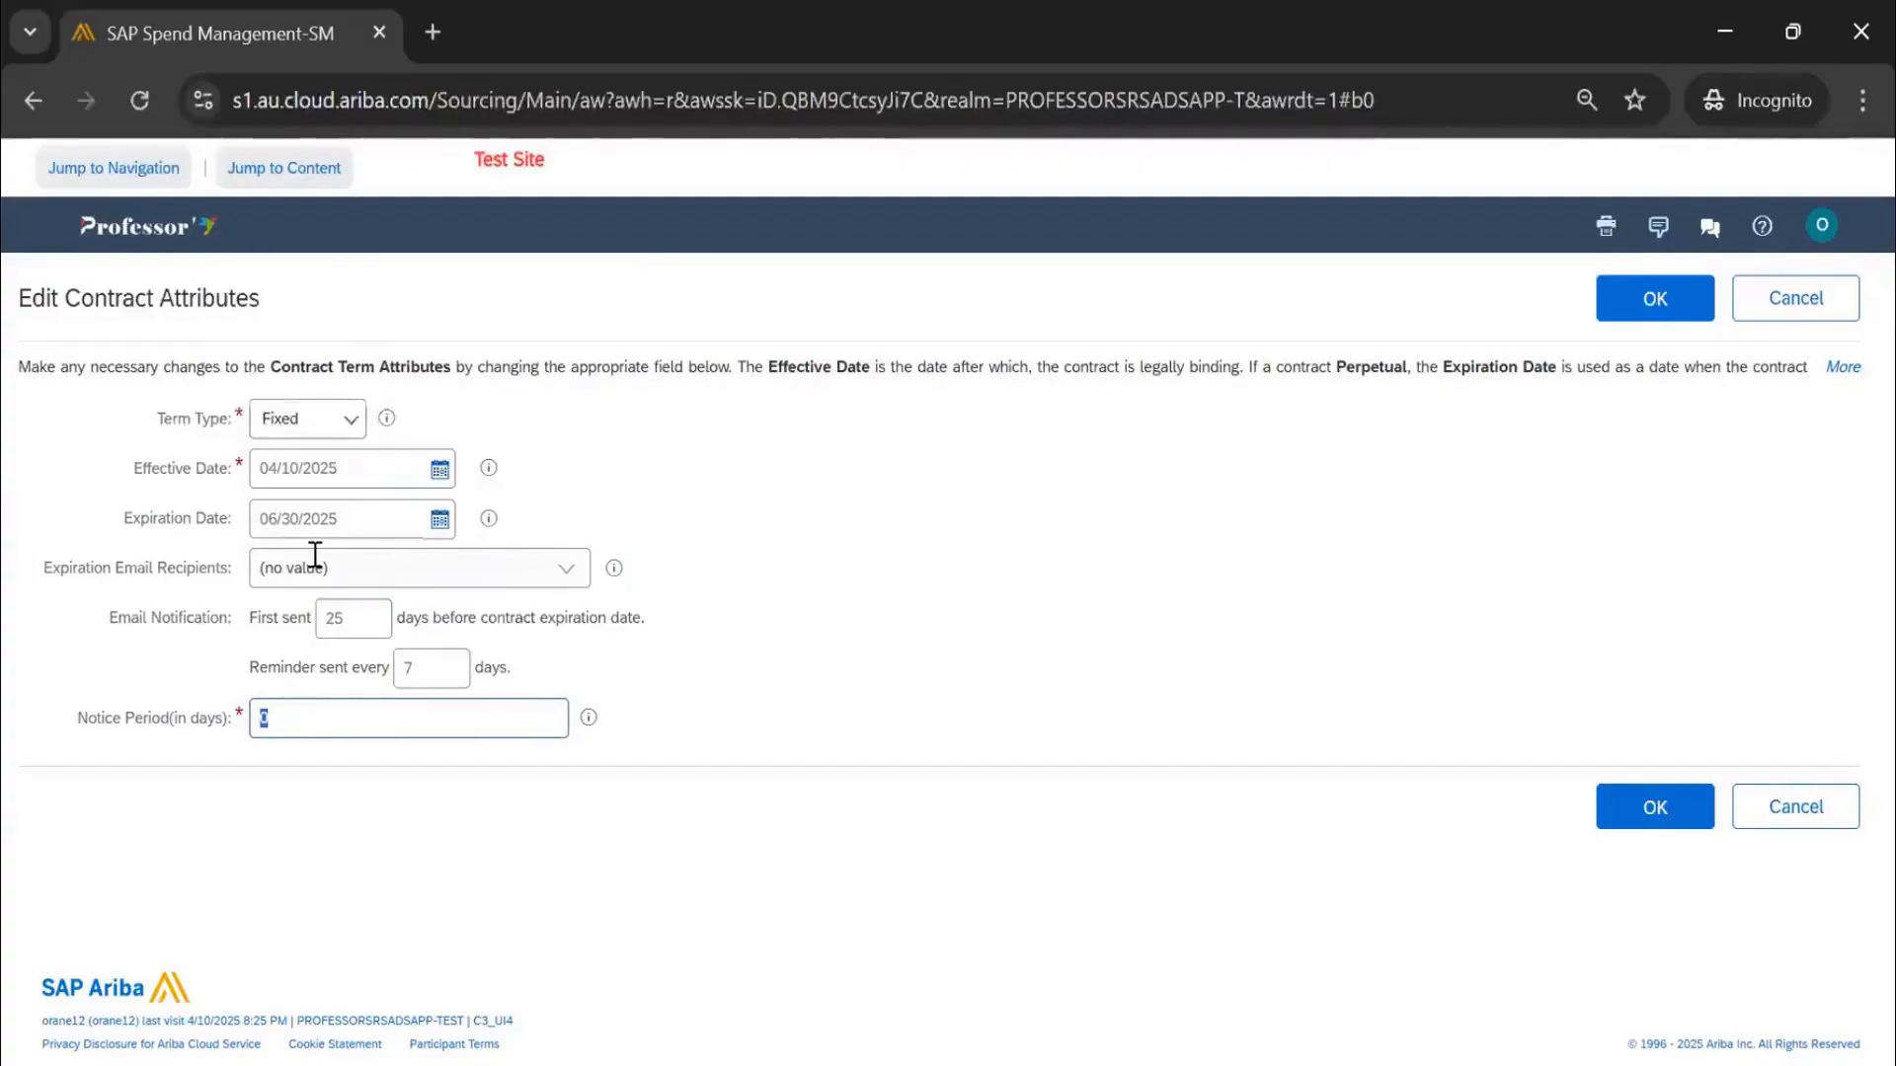
text(30)
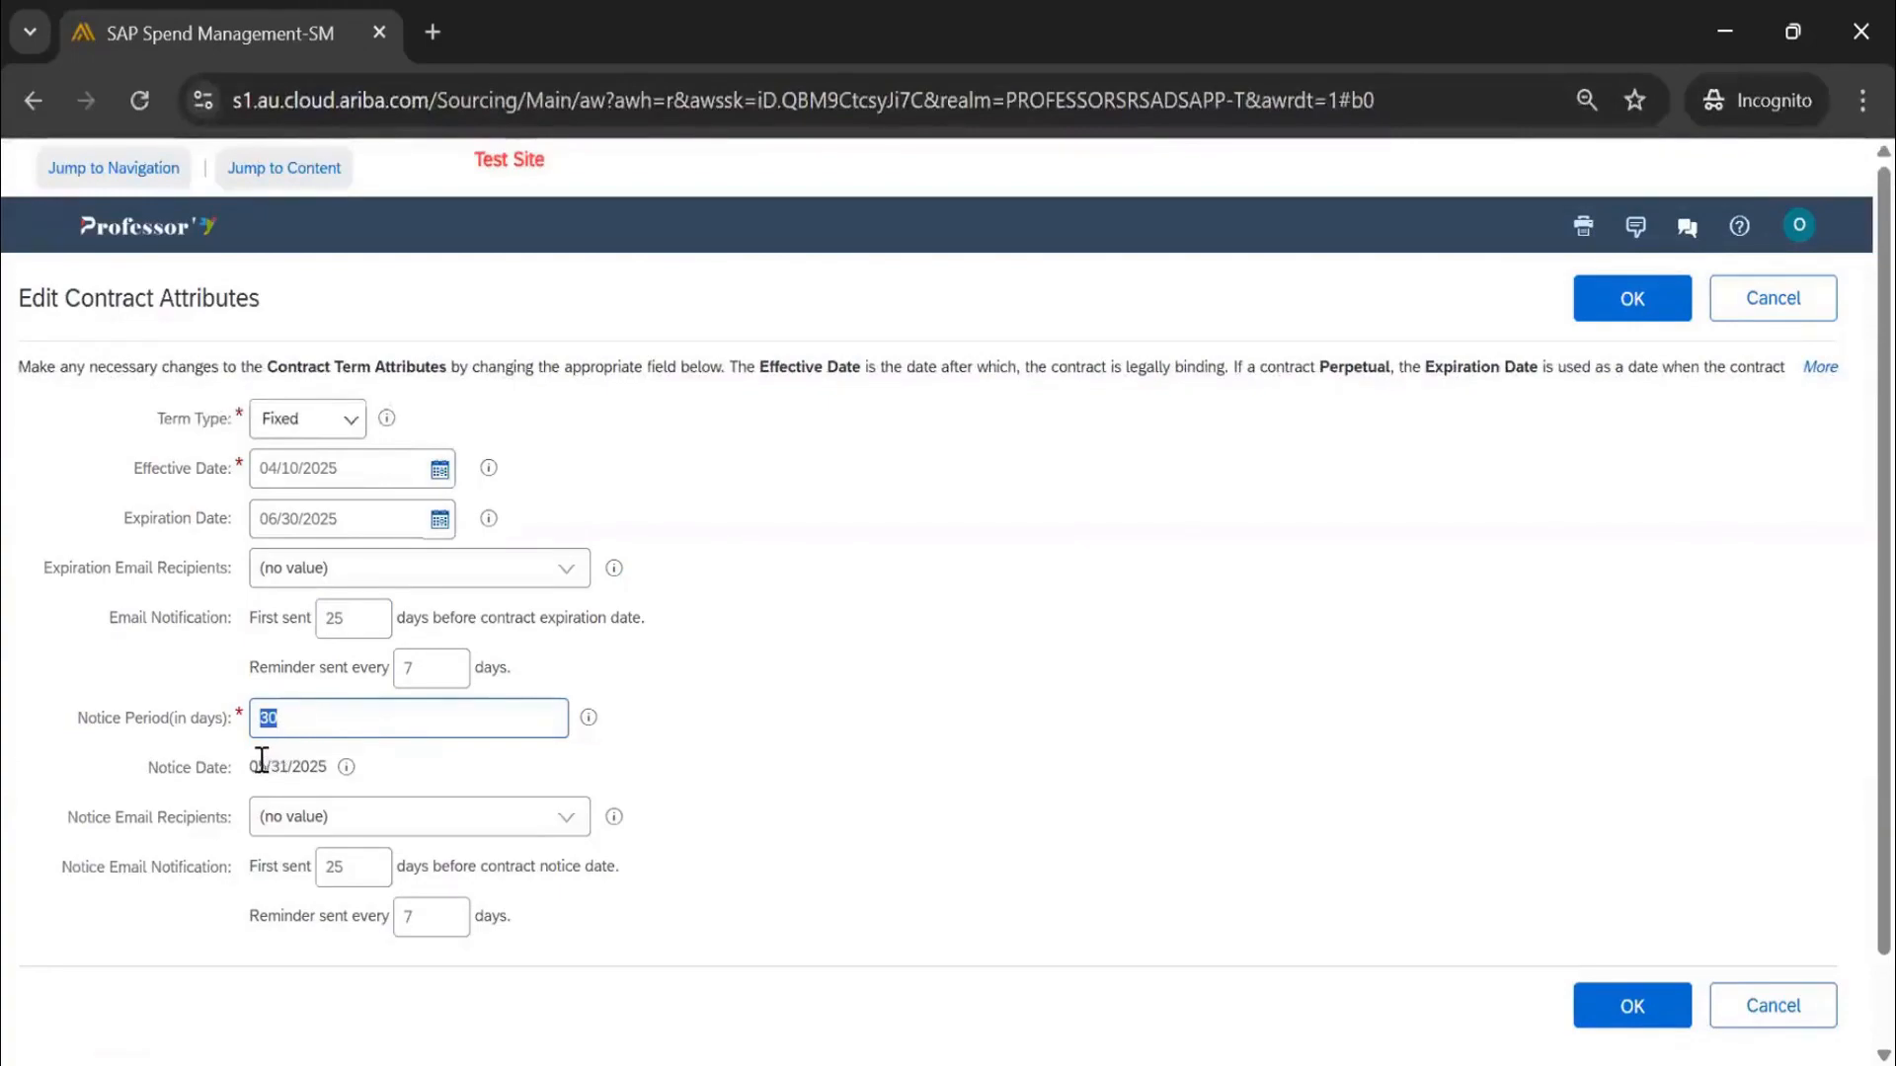
drag(254, 766, 323, 764)
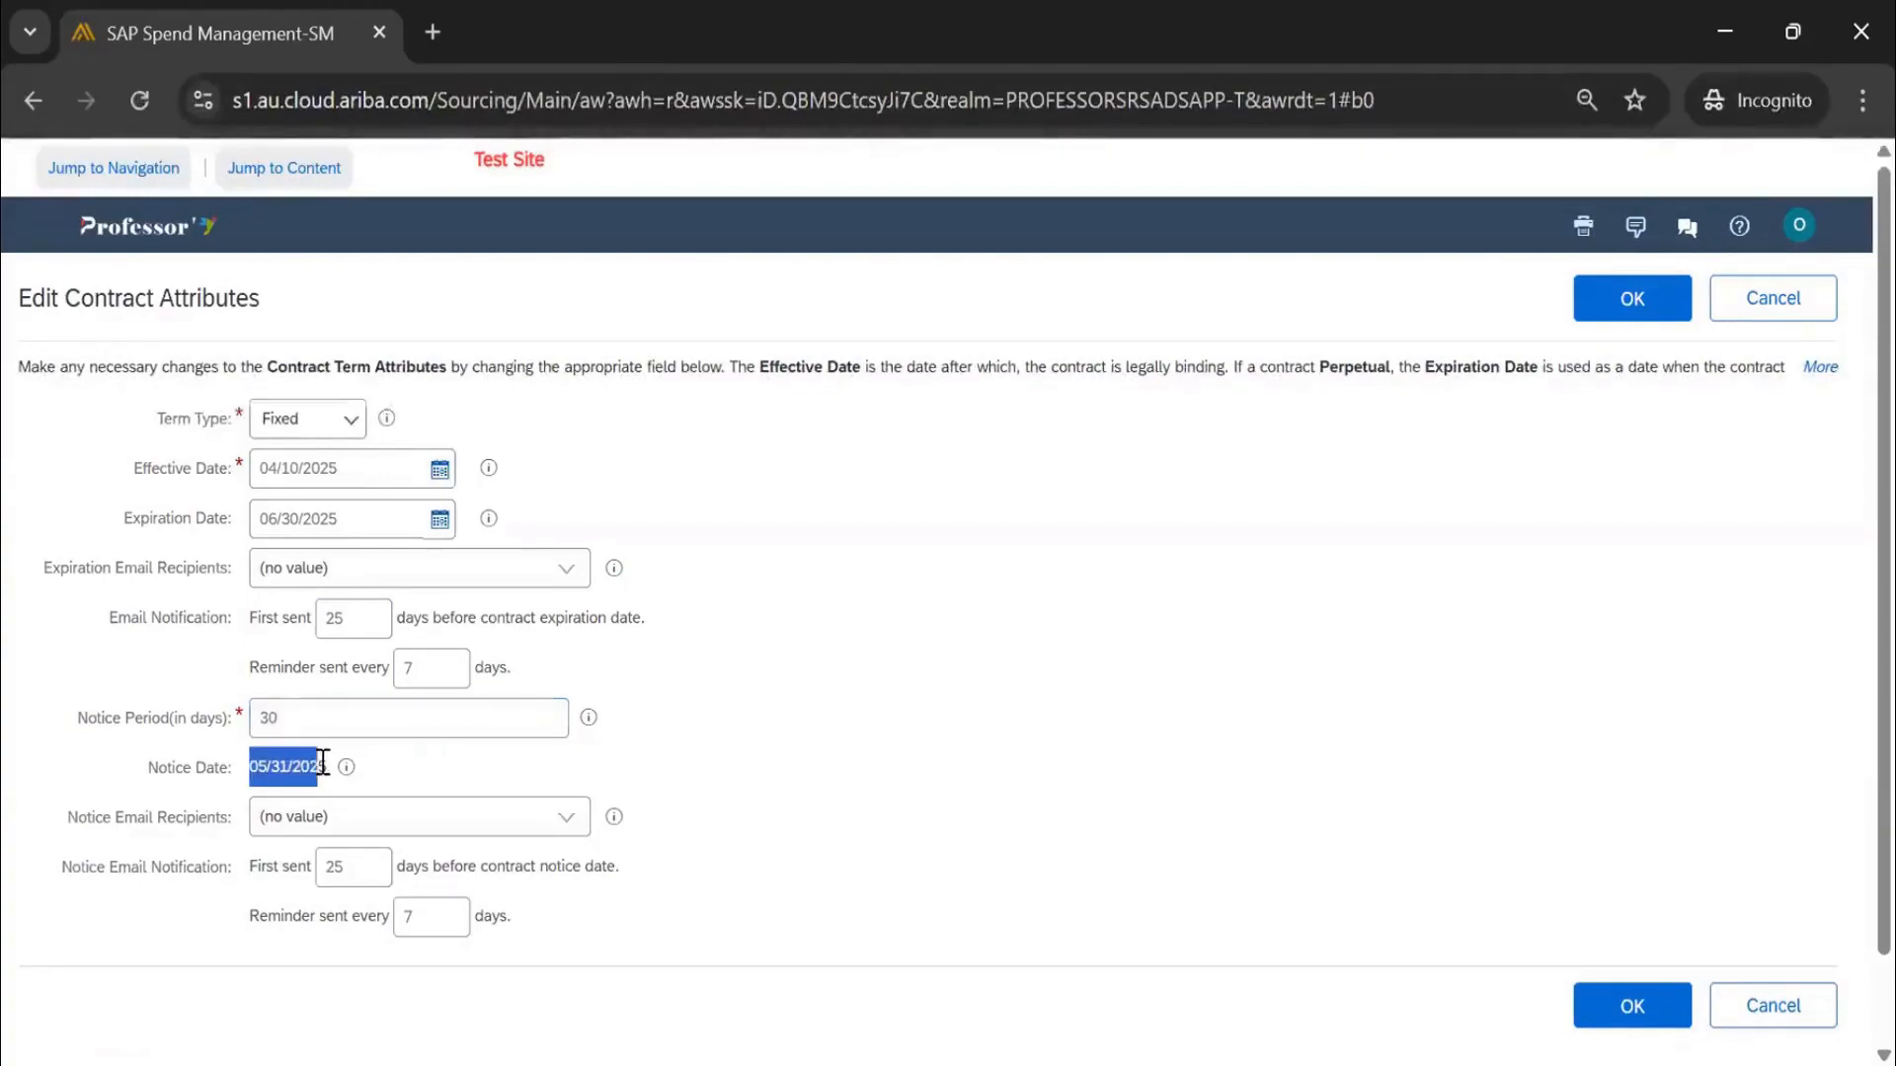
Change the first notice email from 25 to 15 days before the notice date
scroll(691, 751, down, 1)
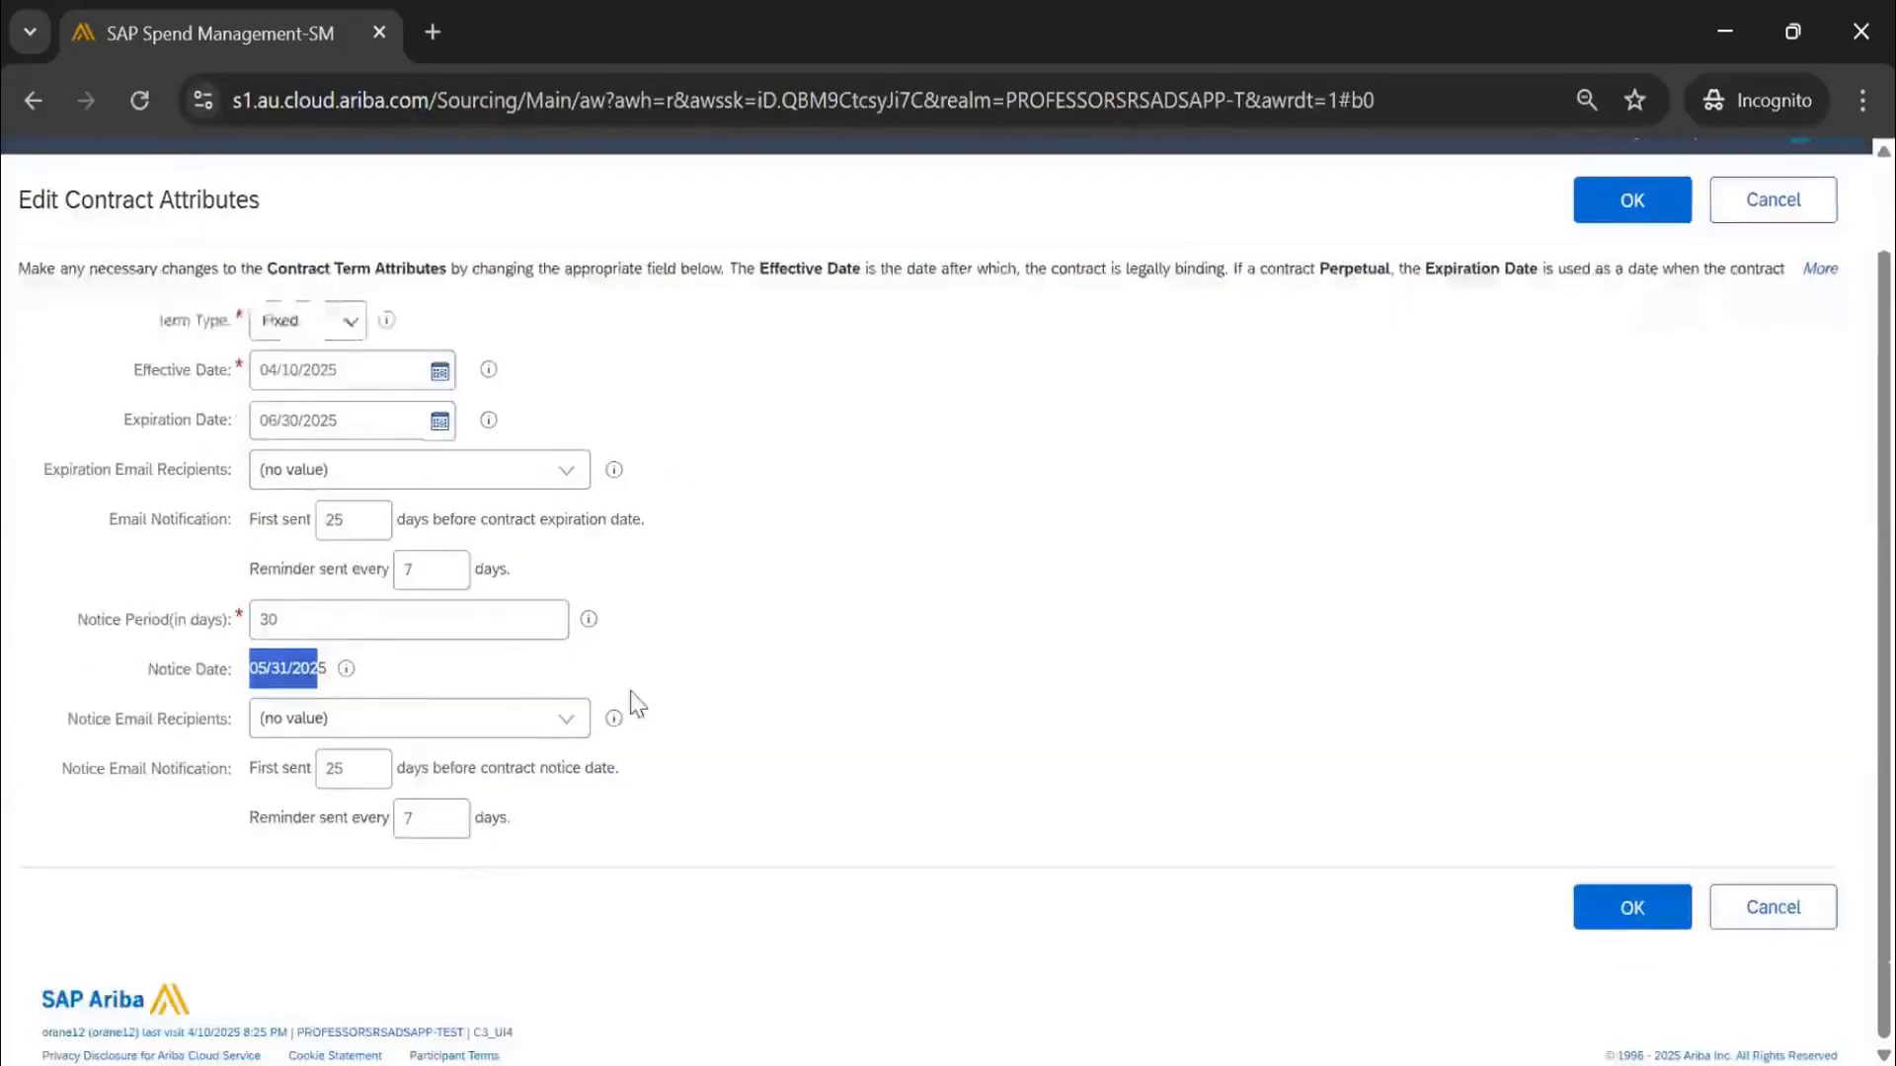
click(583, 721)
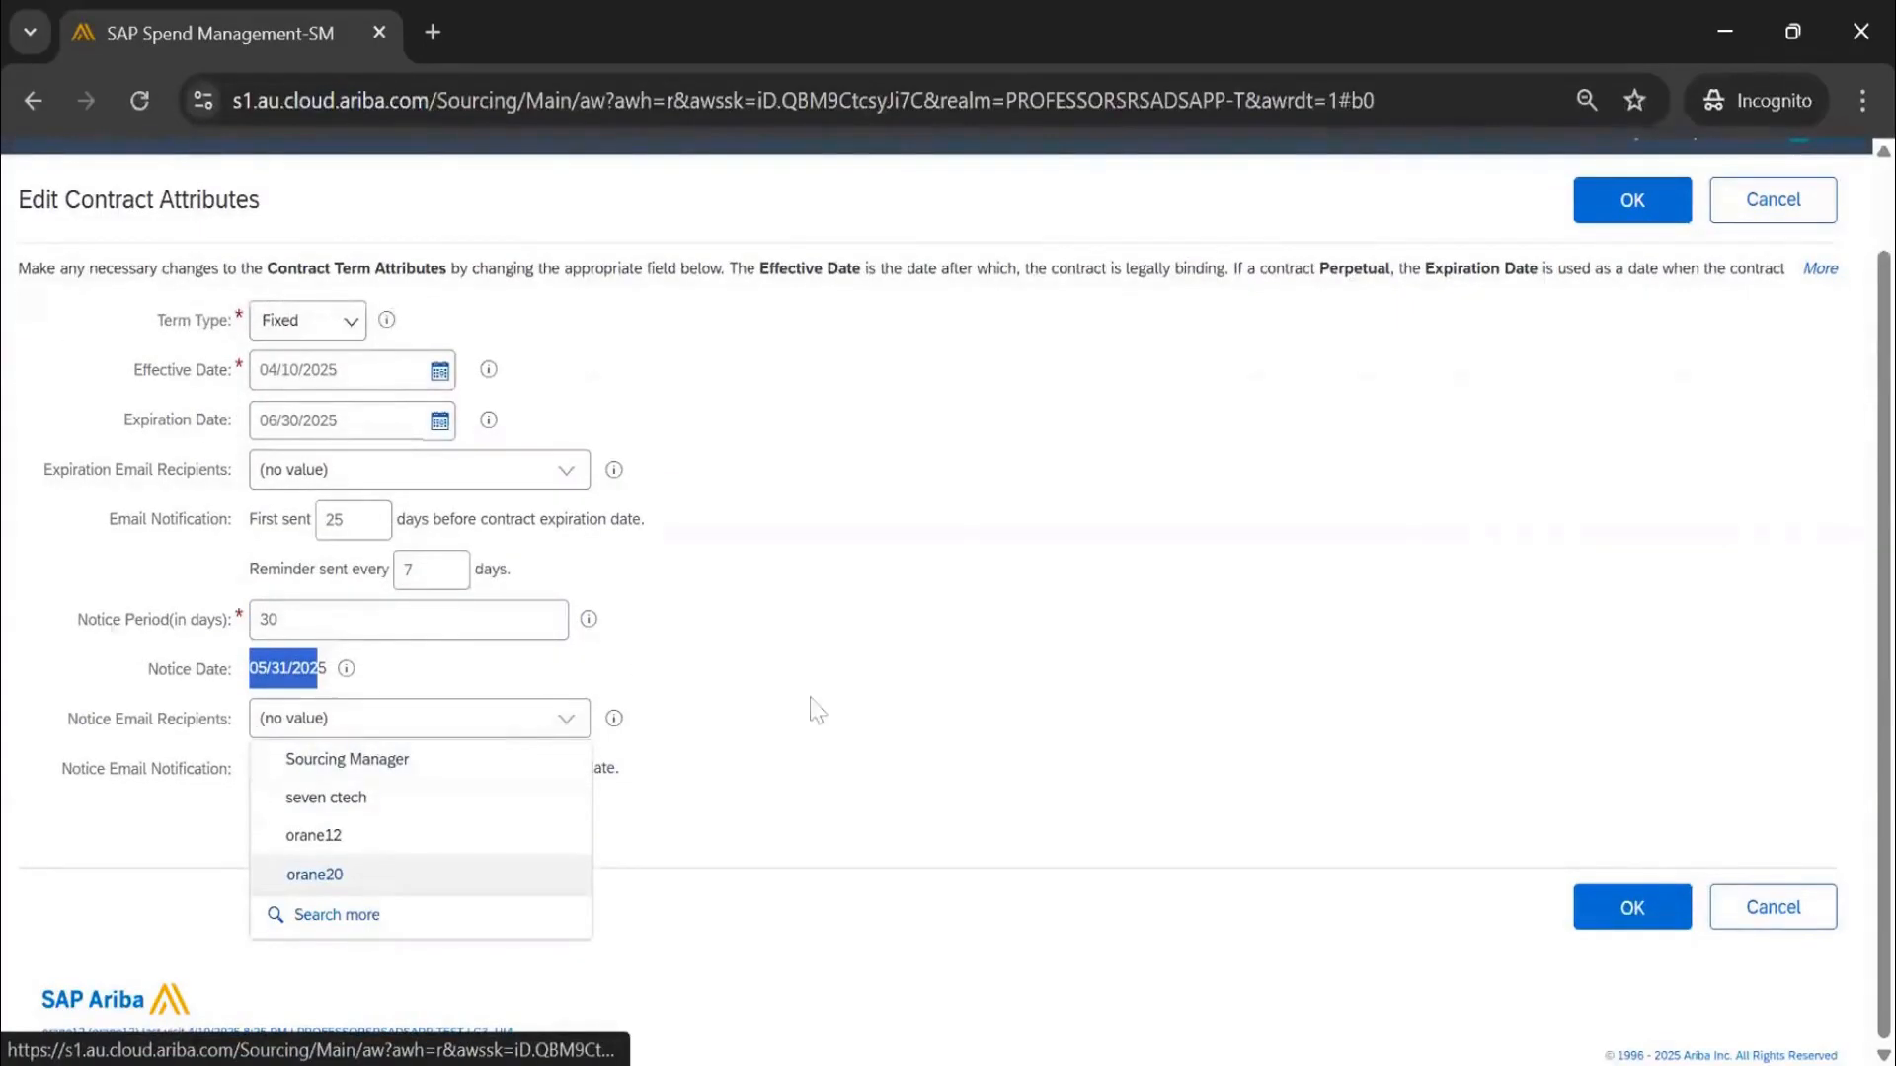
drag(77, 619, 225, 643)
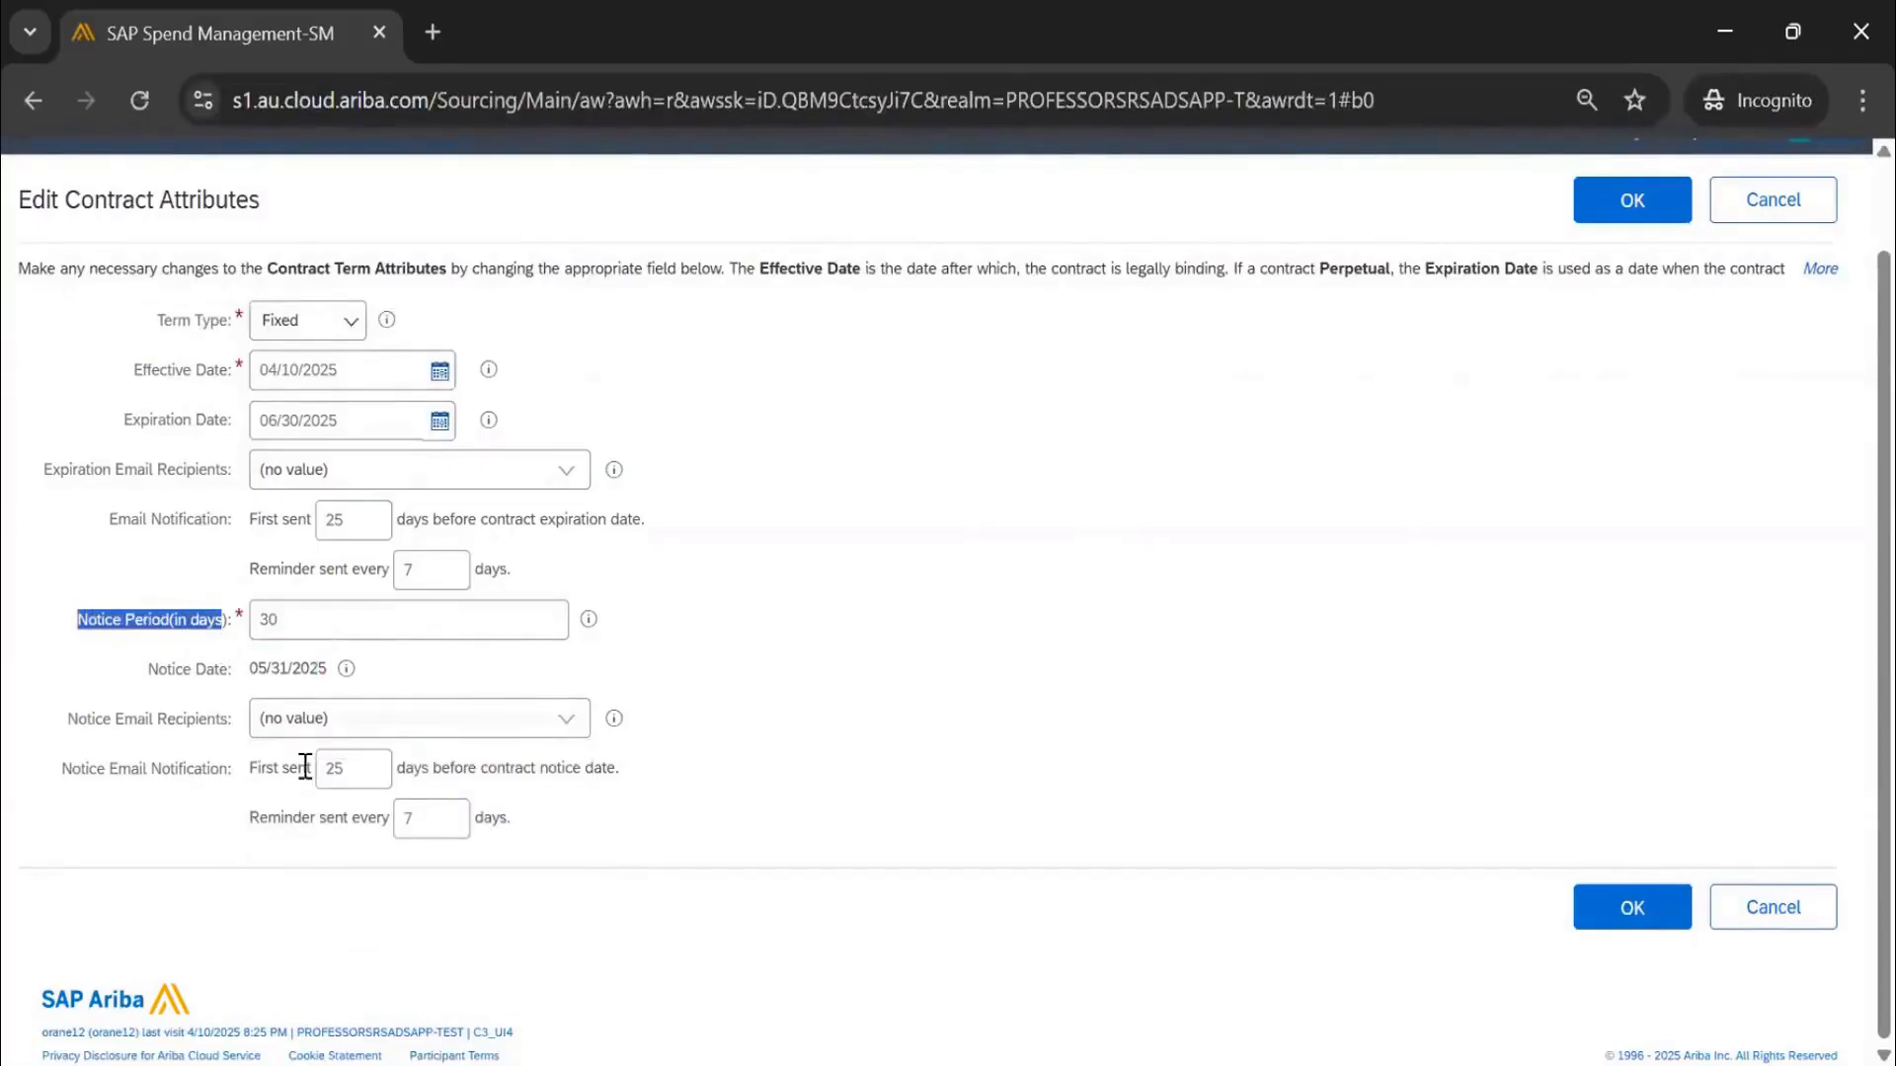
drag(364, 775, 309, 773)
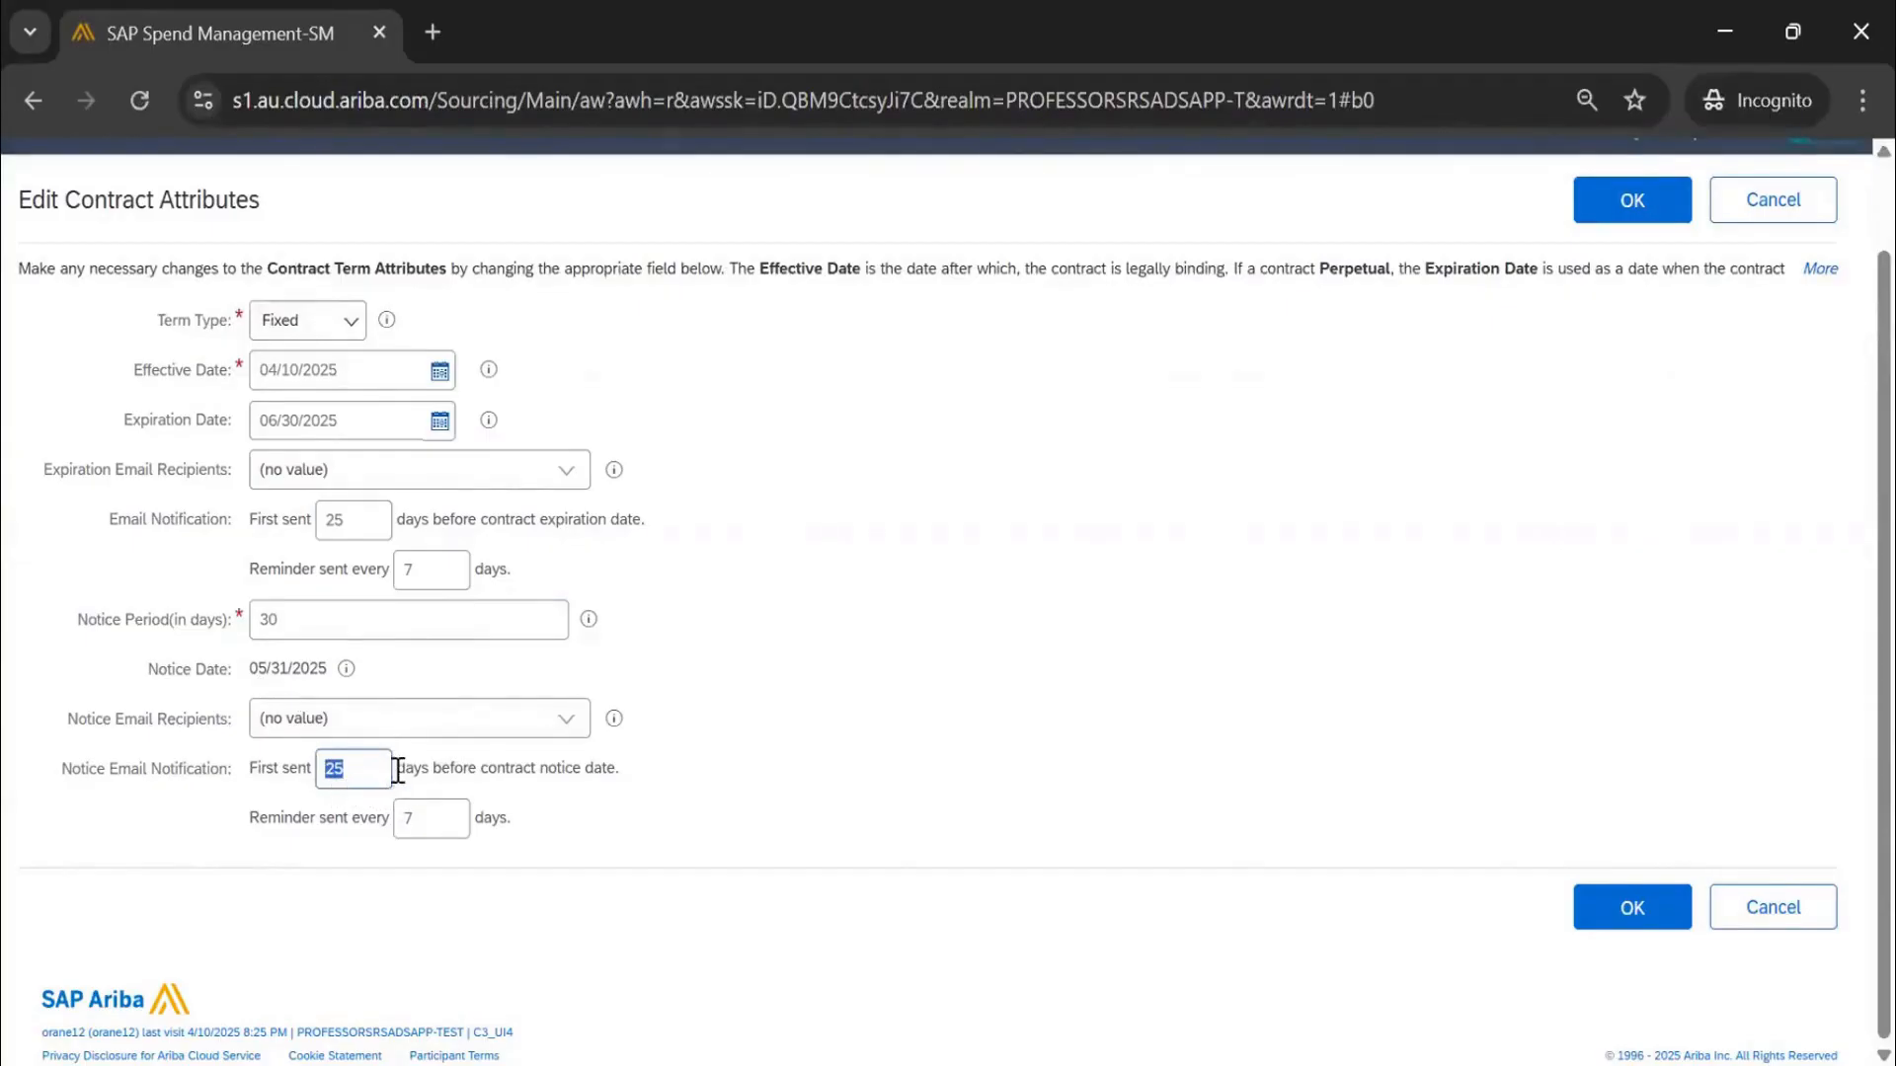
text(5)
click(820, 603)
click(366, 757)
Switch the term type to Perpetual, set Notice Period to 0, and delete the 06/30/2025 expiration date
click(308, 326)
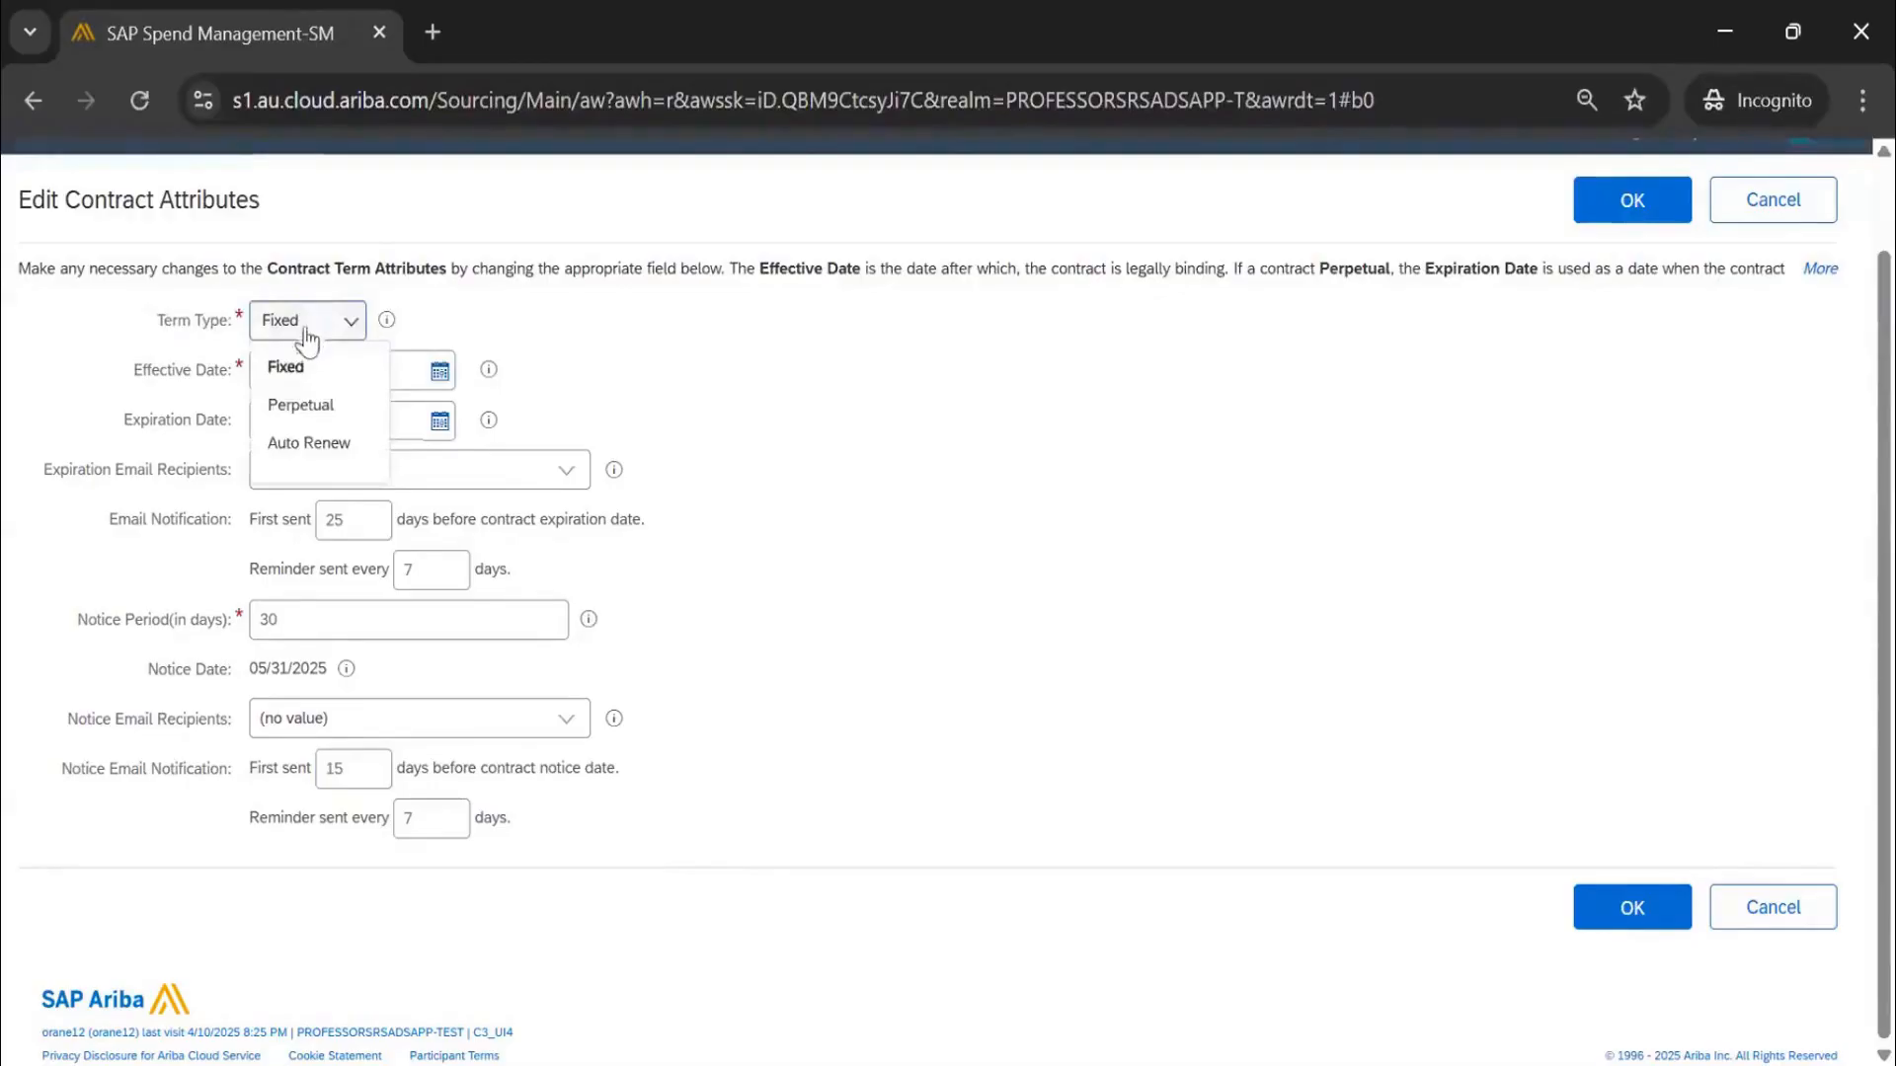
click(294, 425)
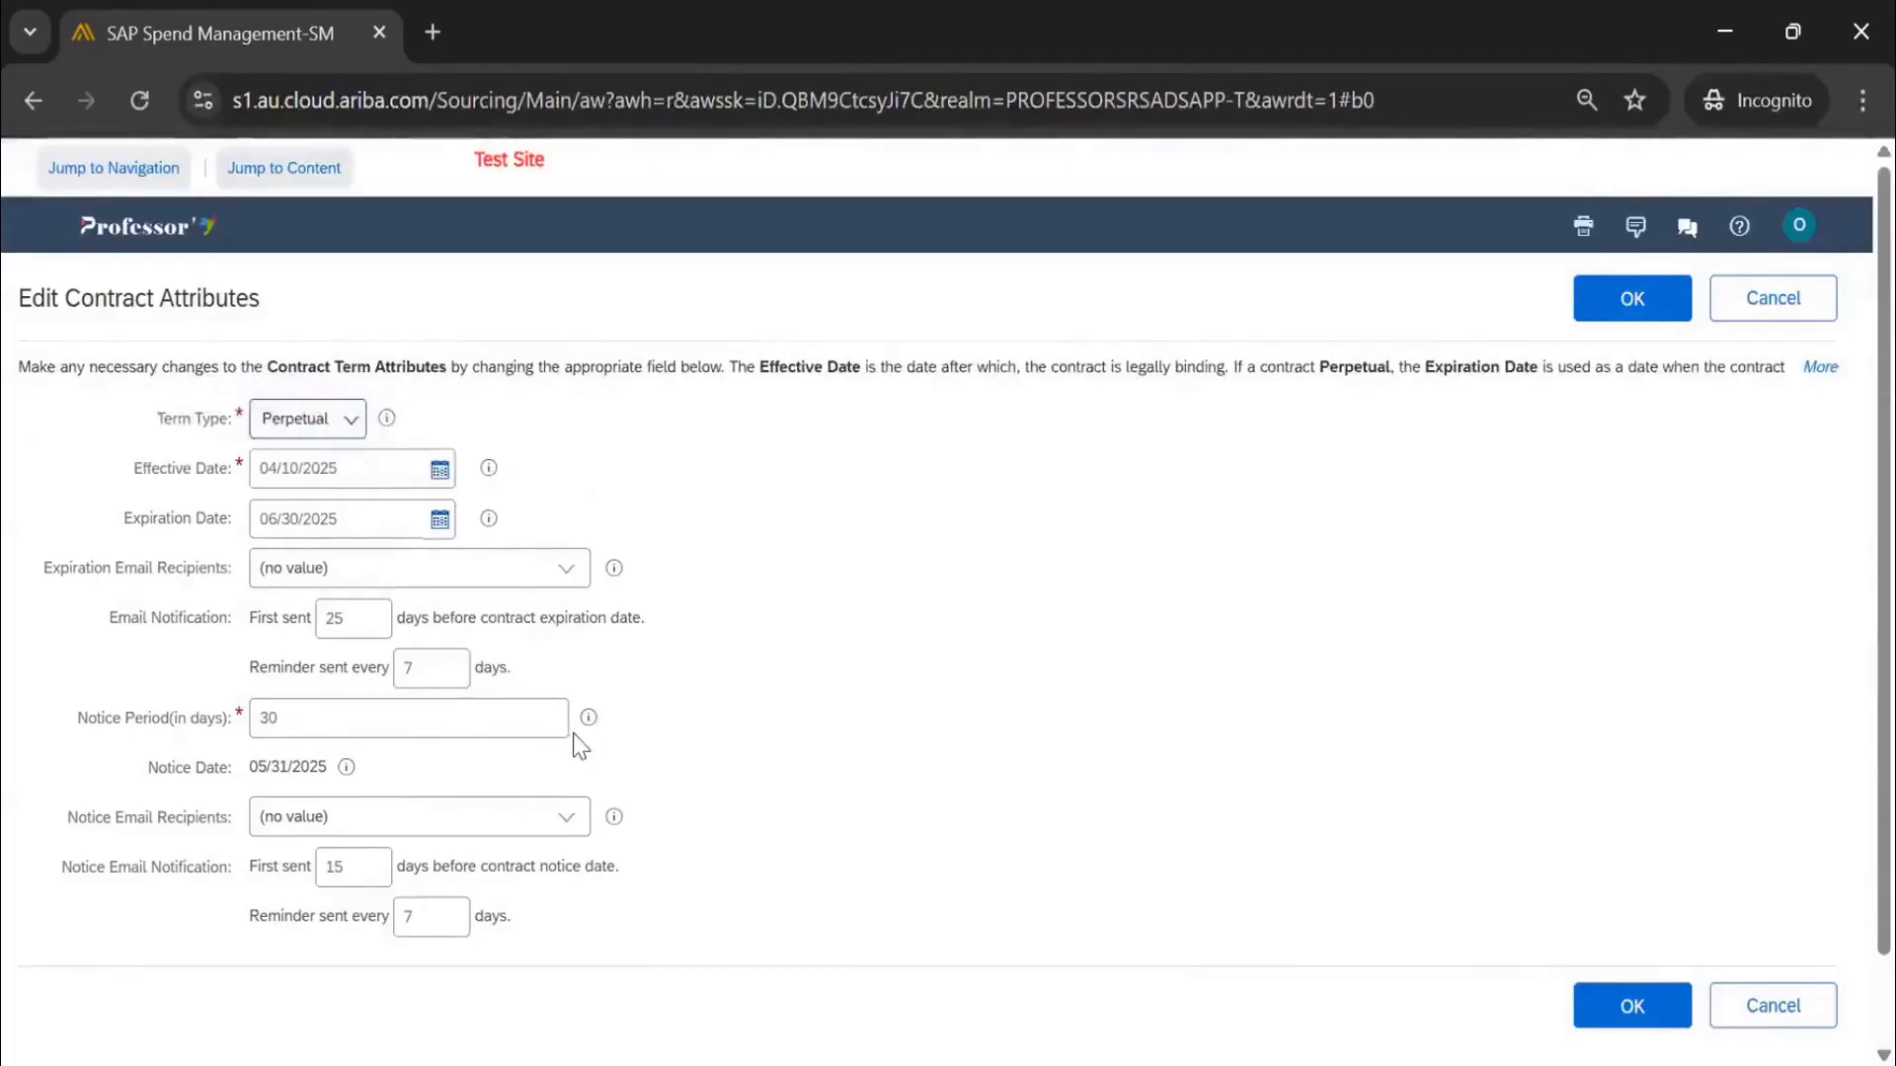
double_click(257, 731)
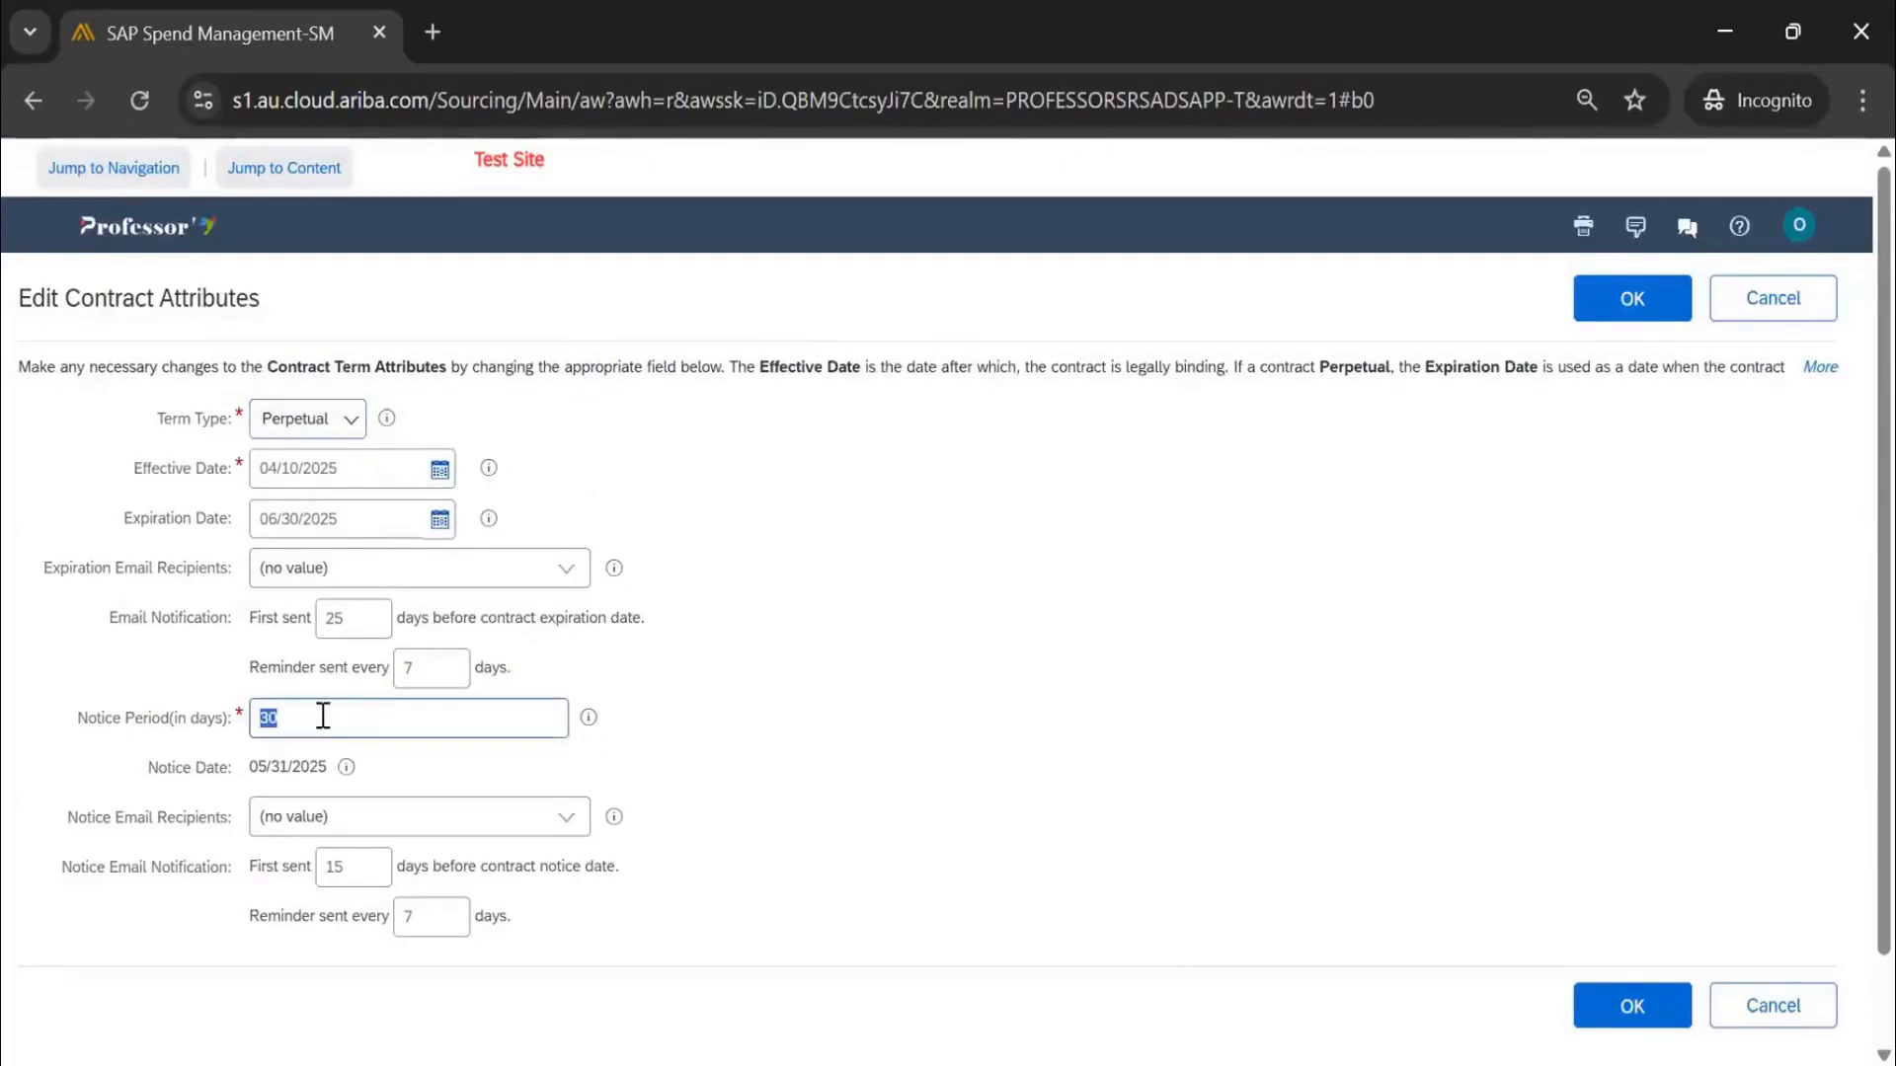
text(0)
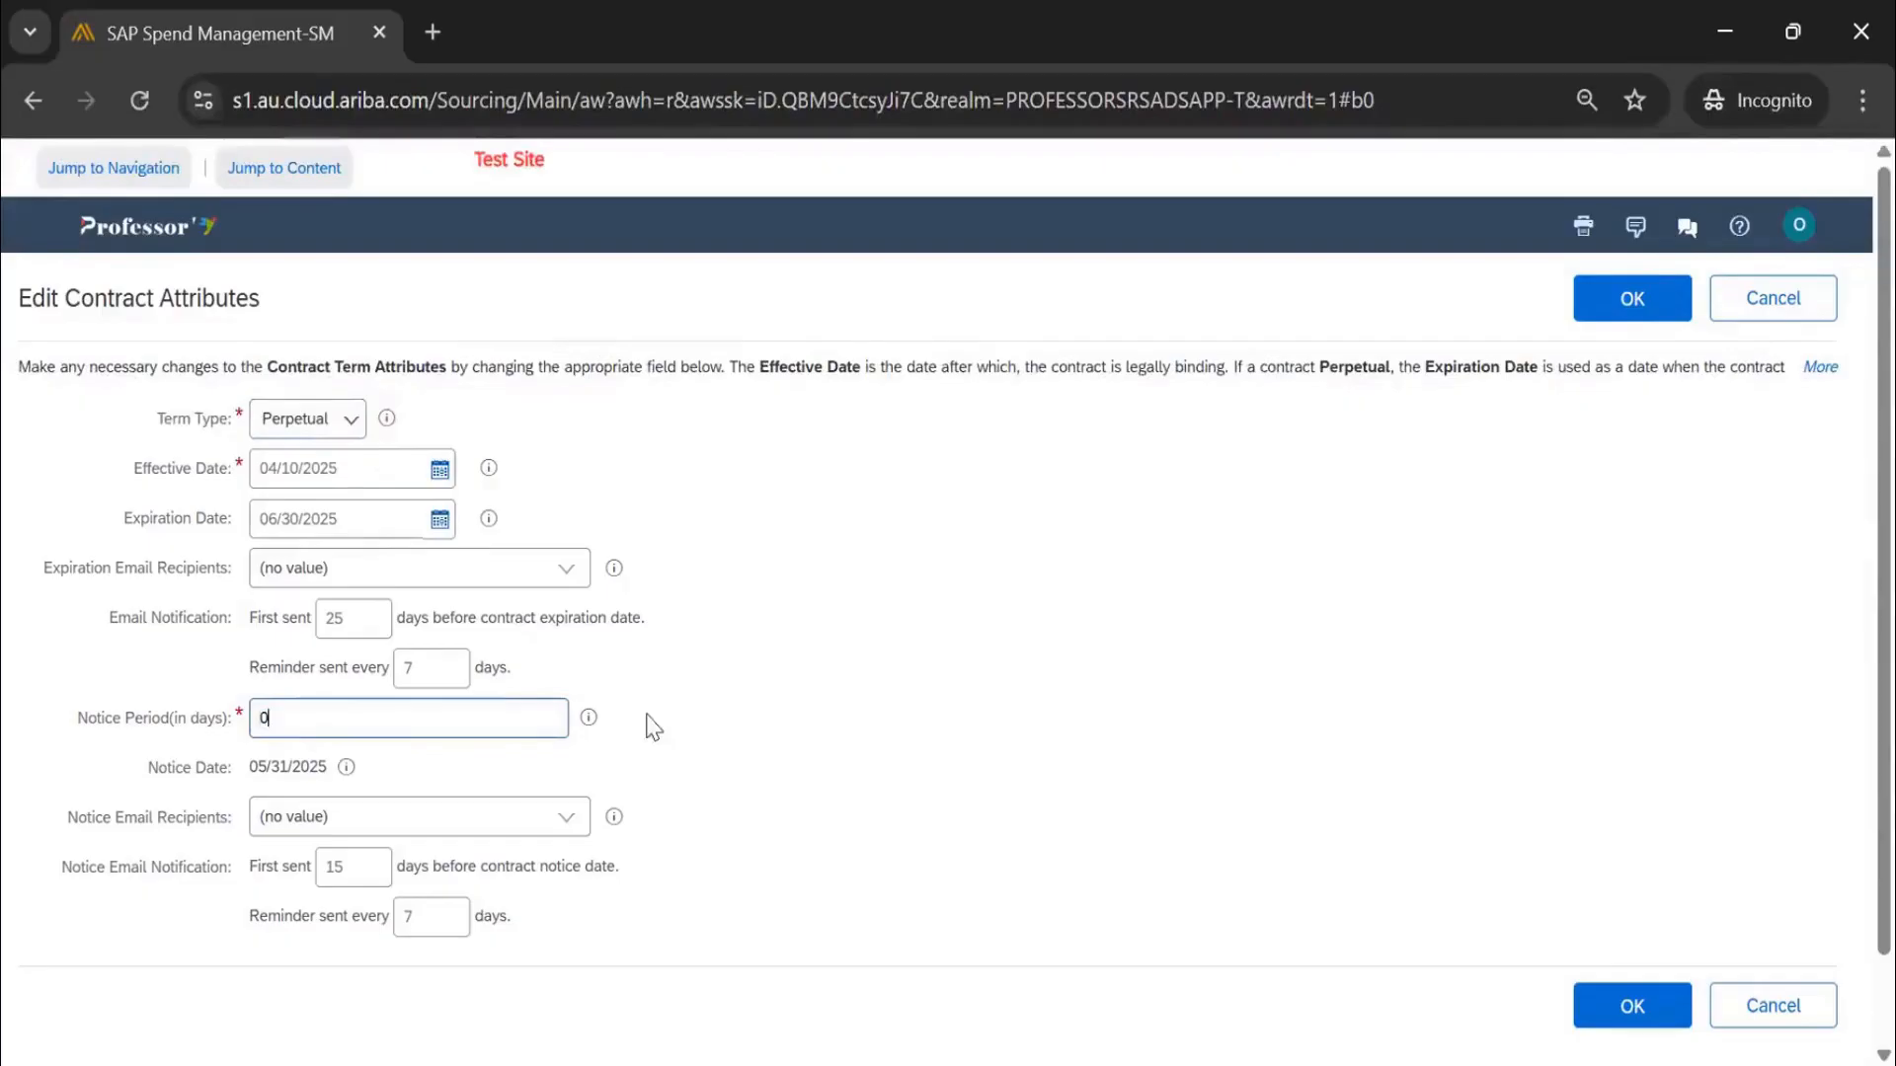
click(822, 691)
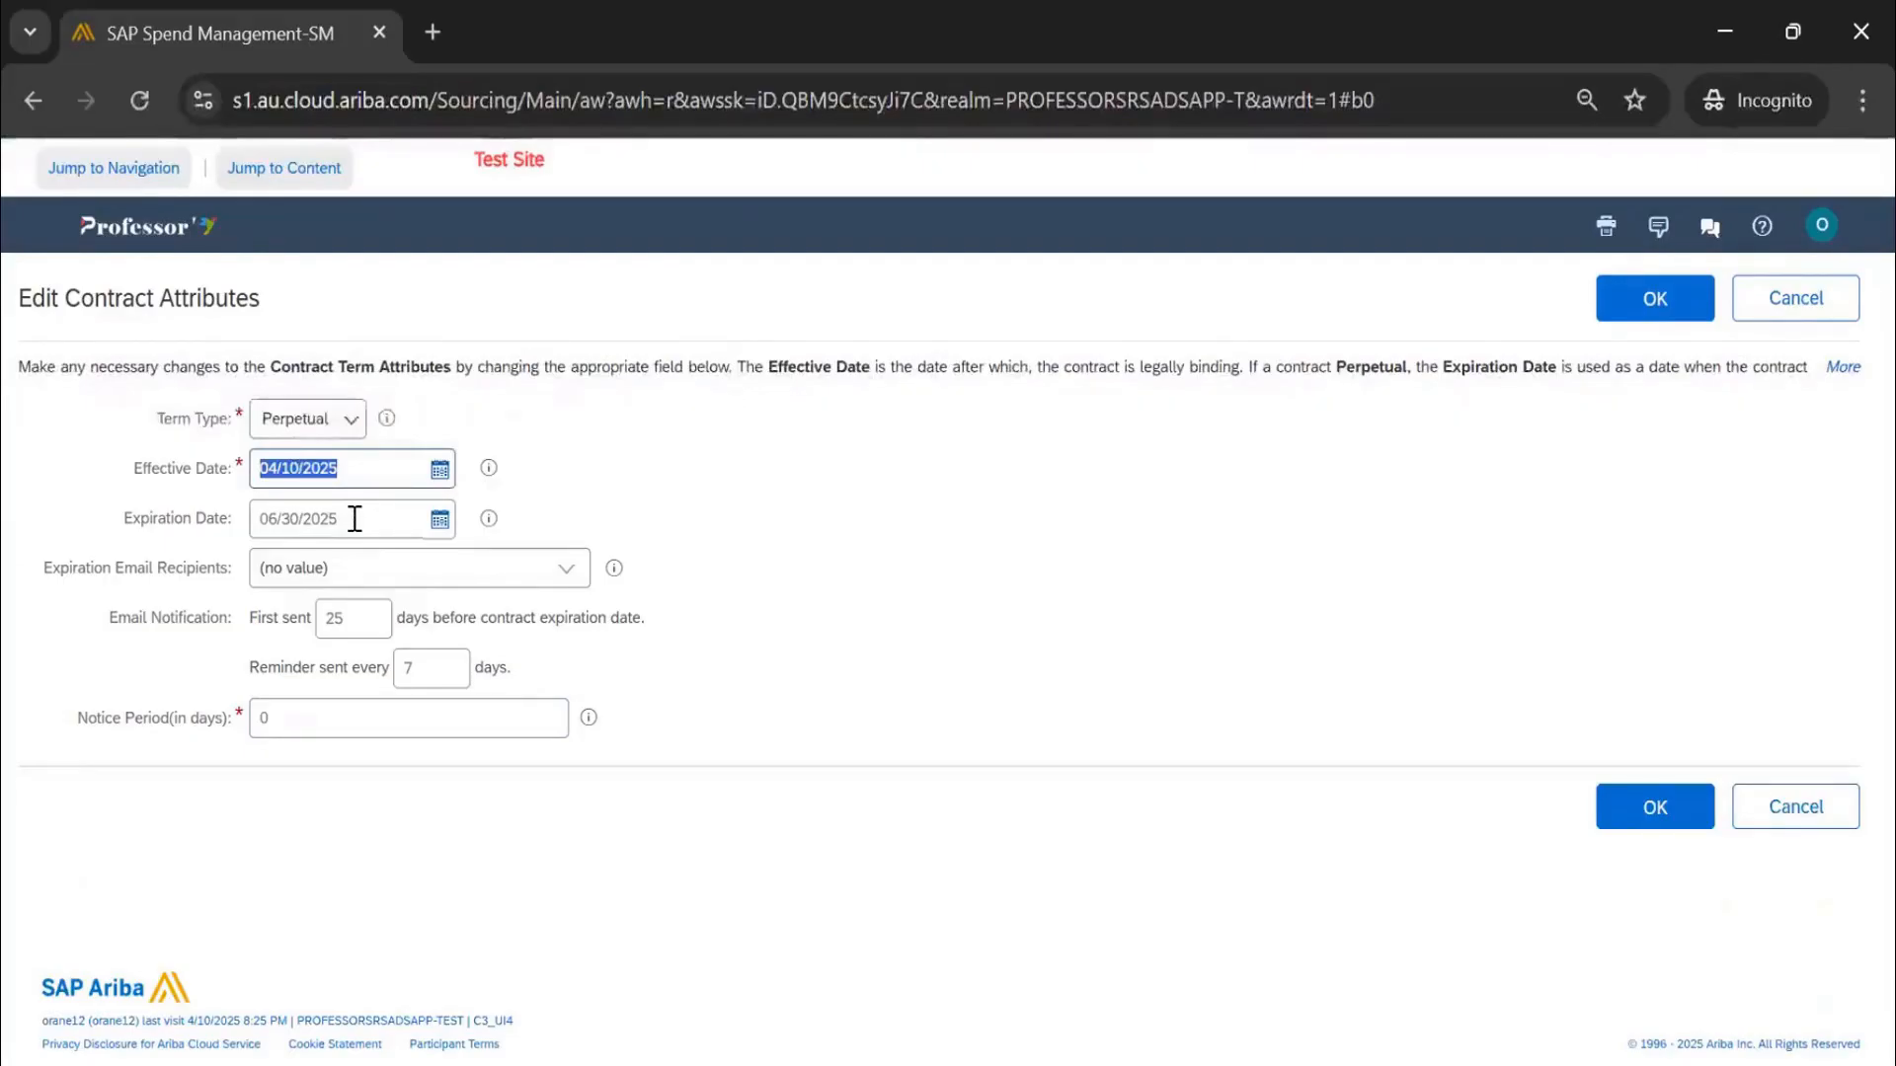
drag(348, 523, 227, 522)
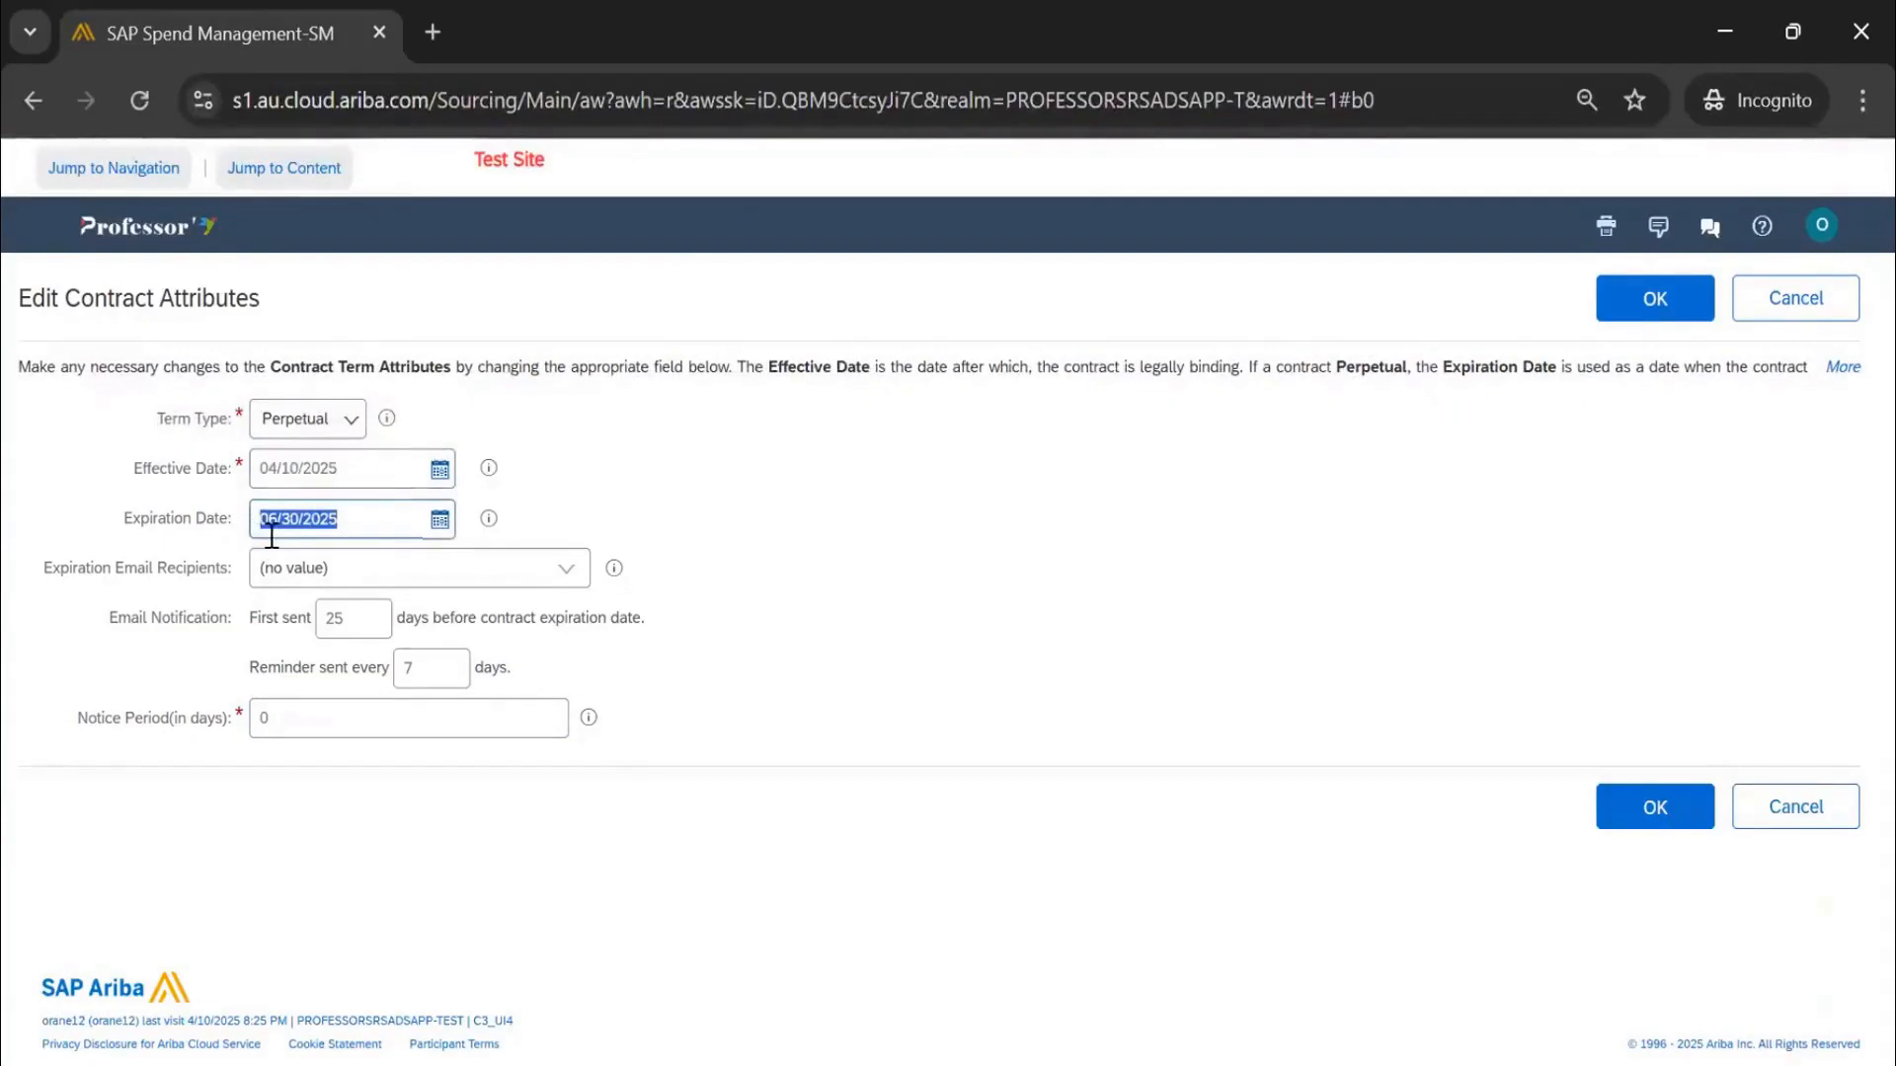
key(BackSpace)
click(786, 514)
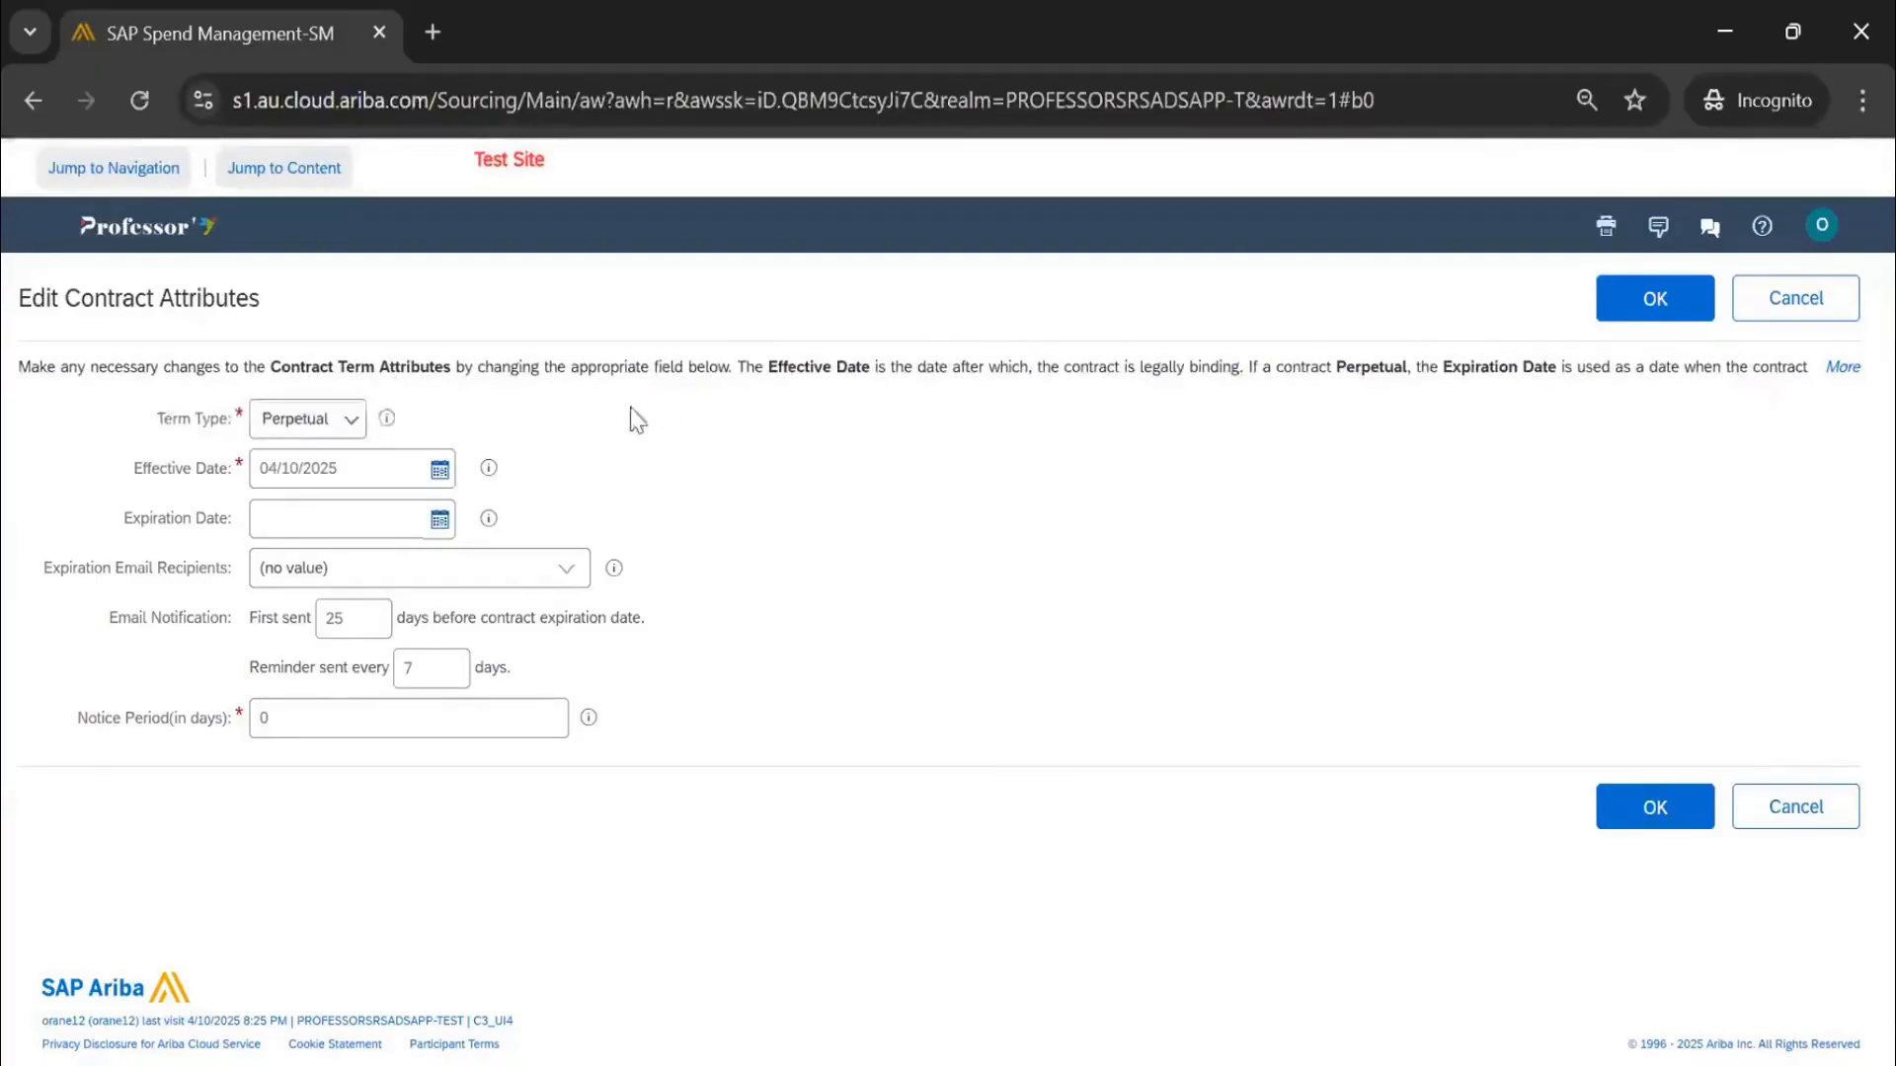
Make the contract term Auto Renew with a 12-month renewal interval
click(324, 419)
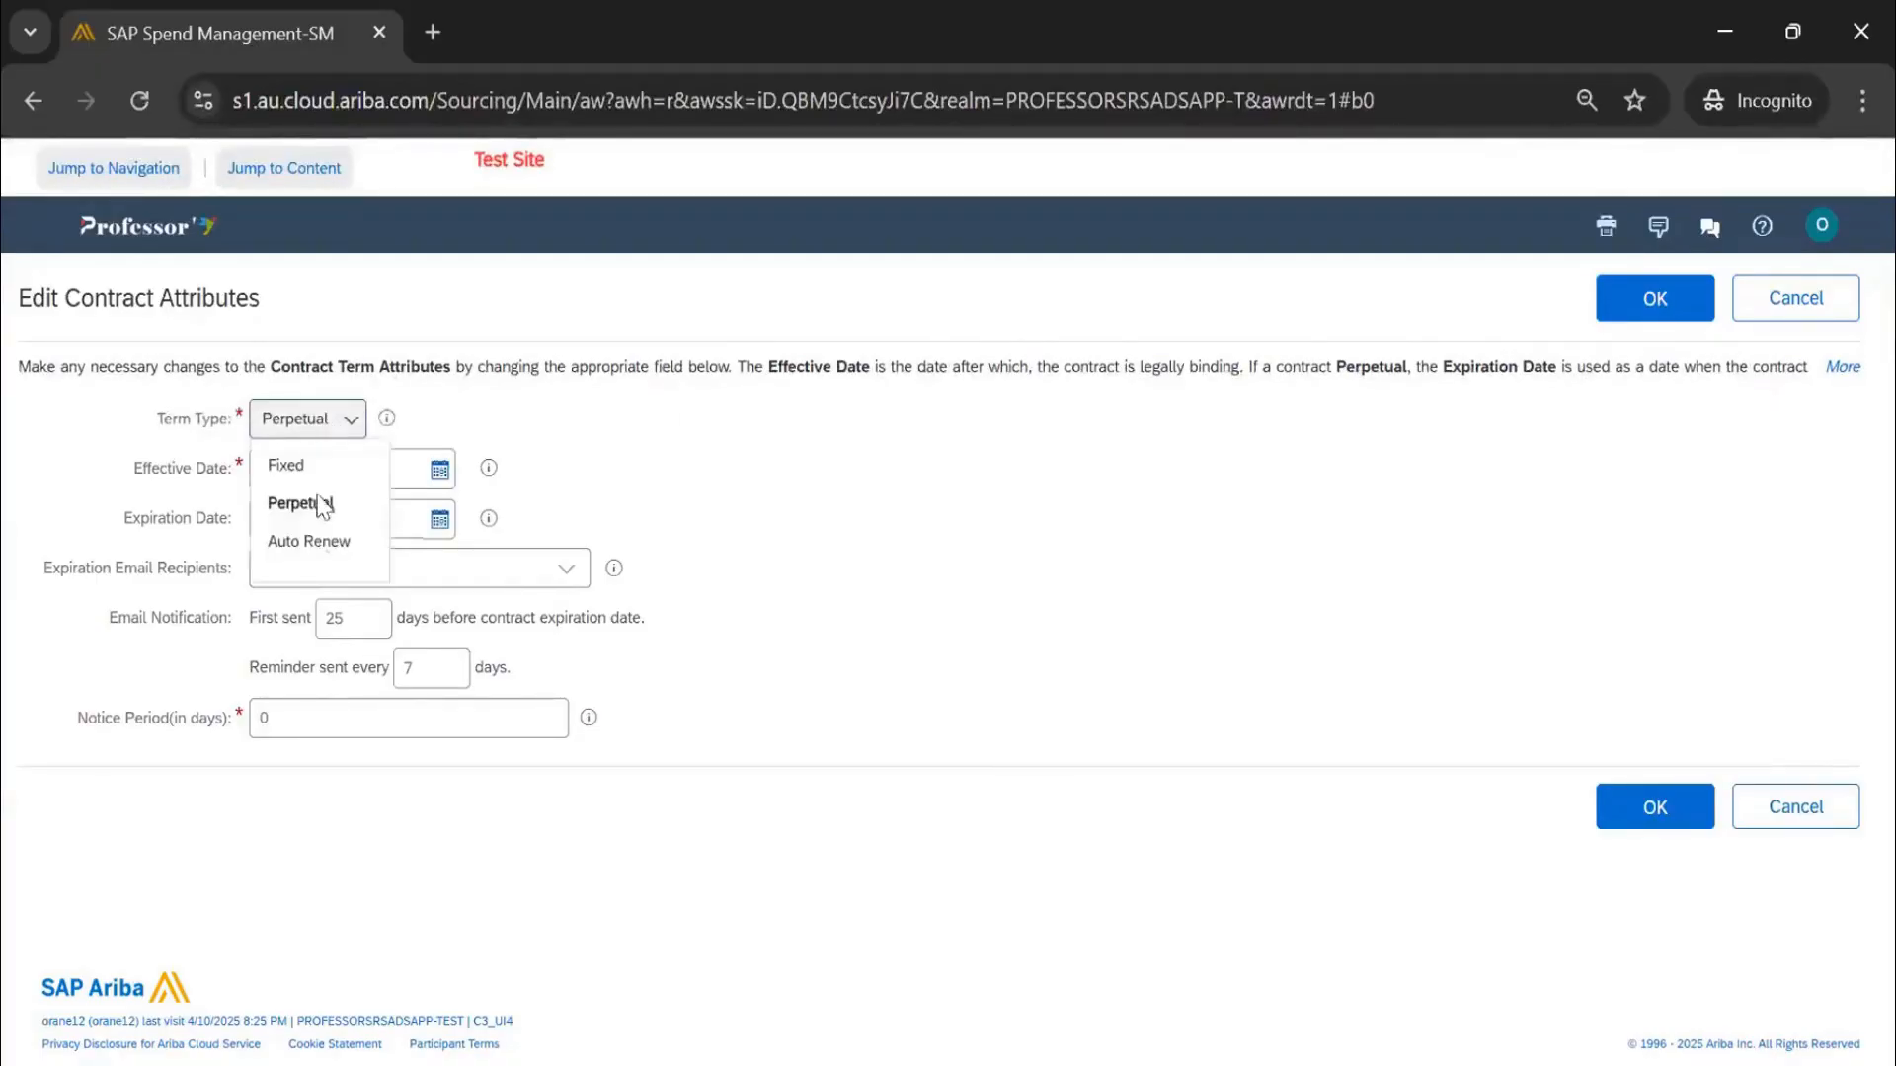
click(321, 543)
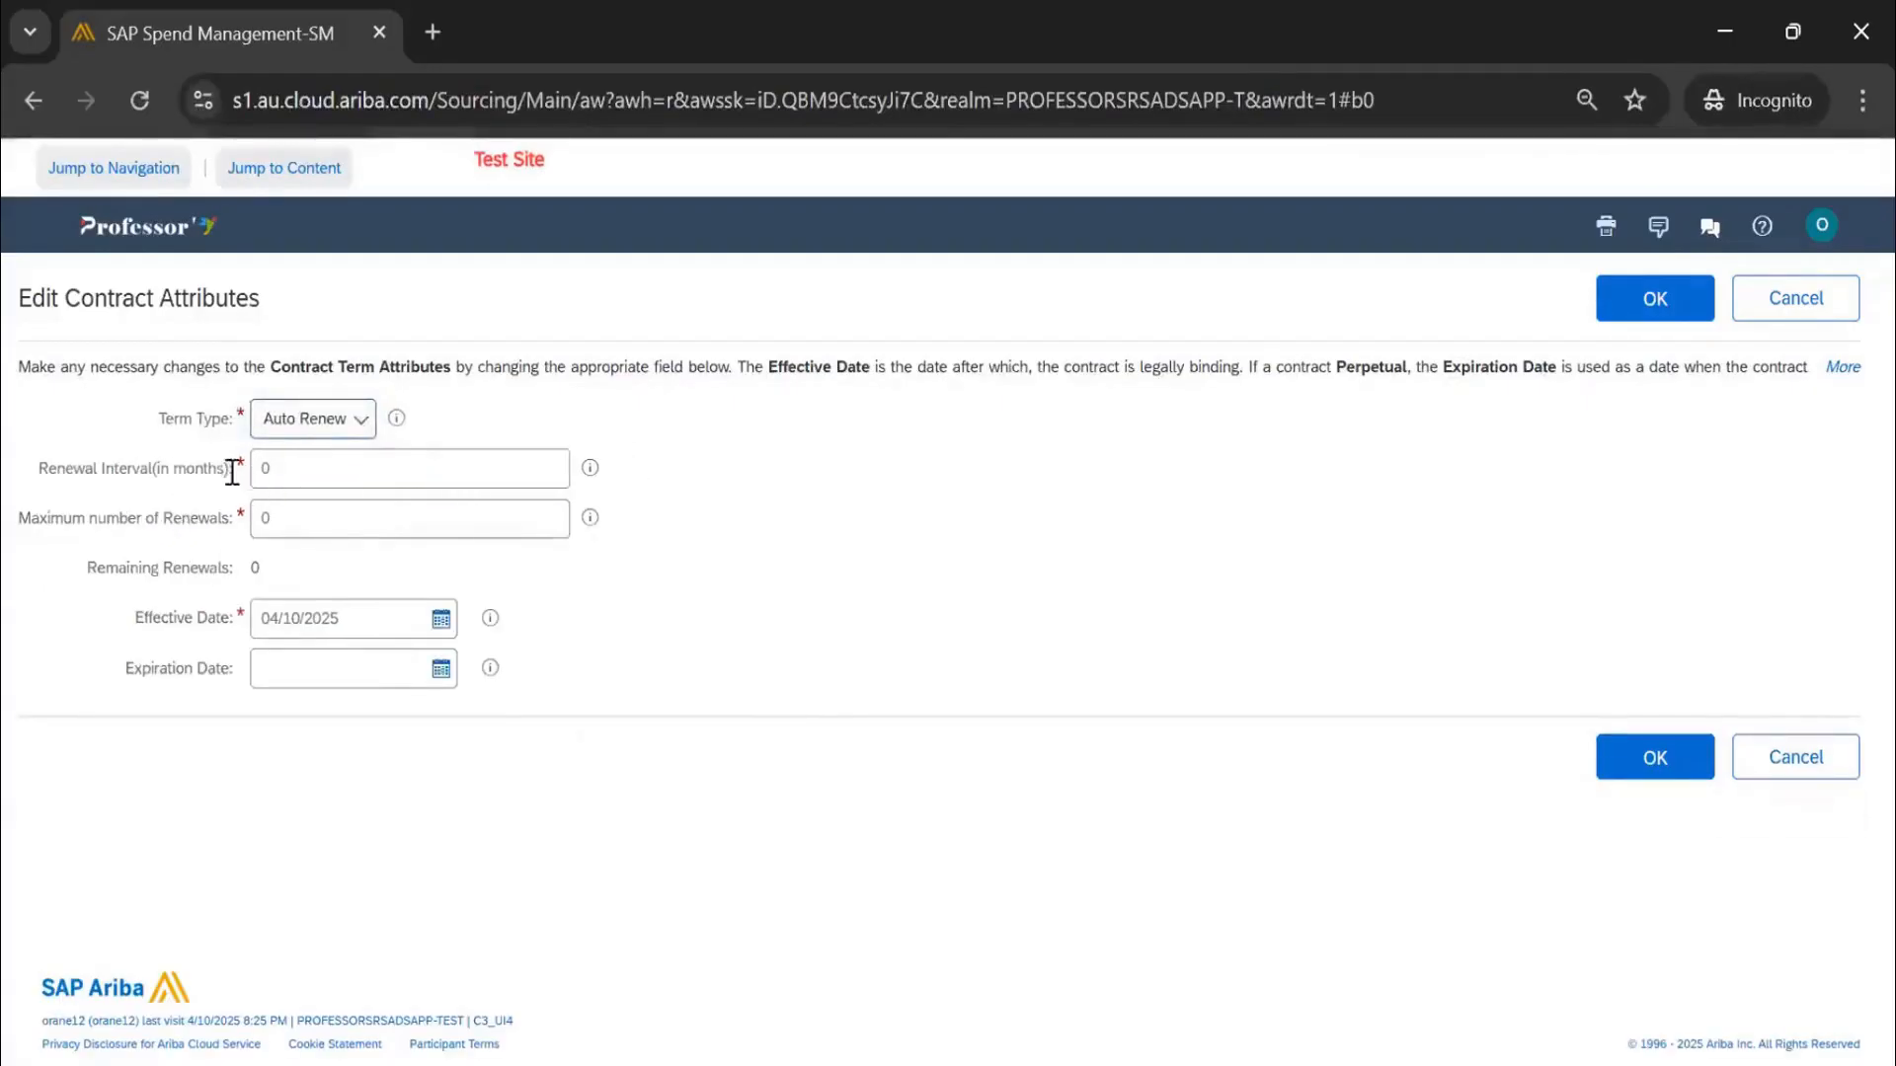
click(305, 470)
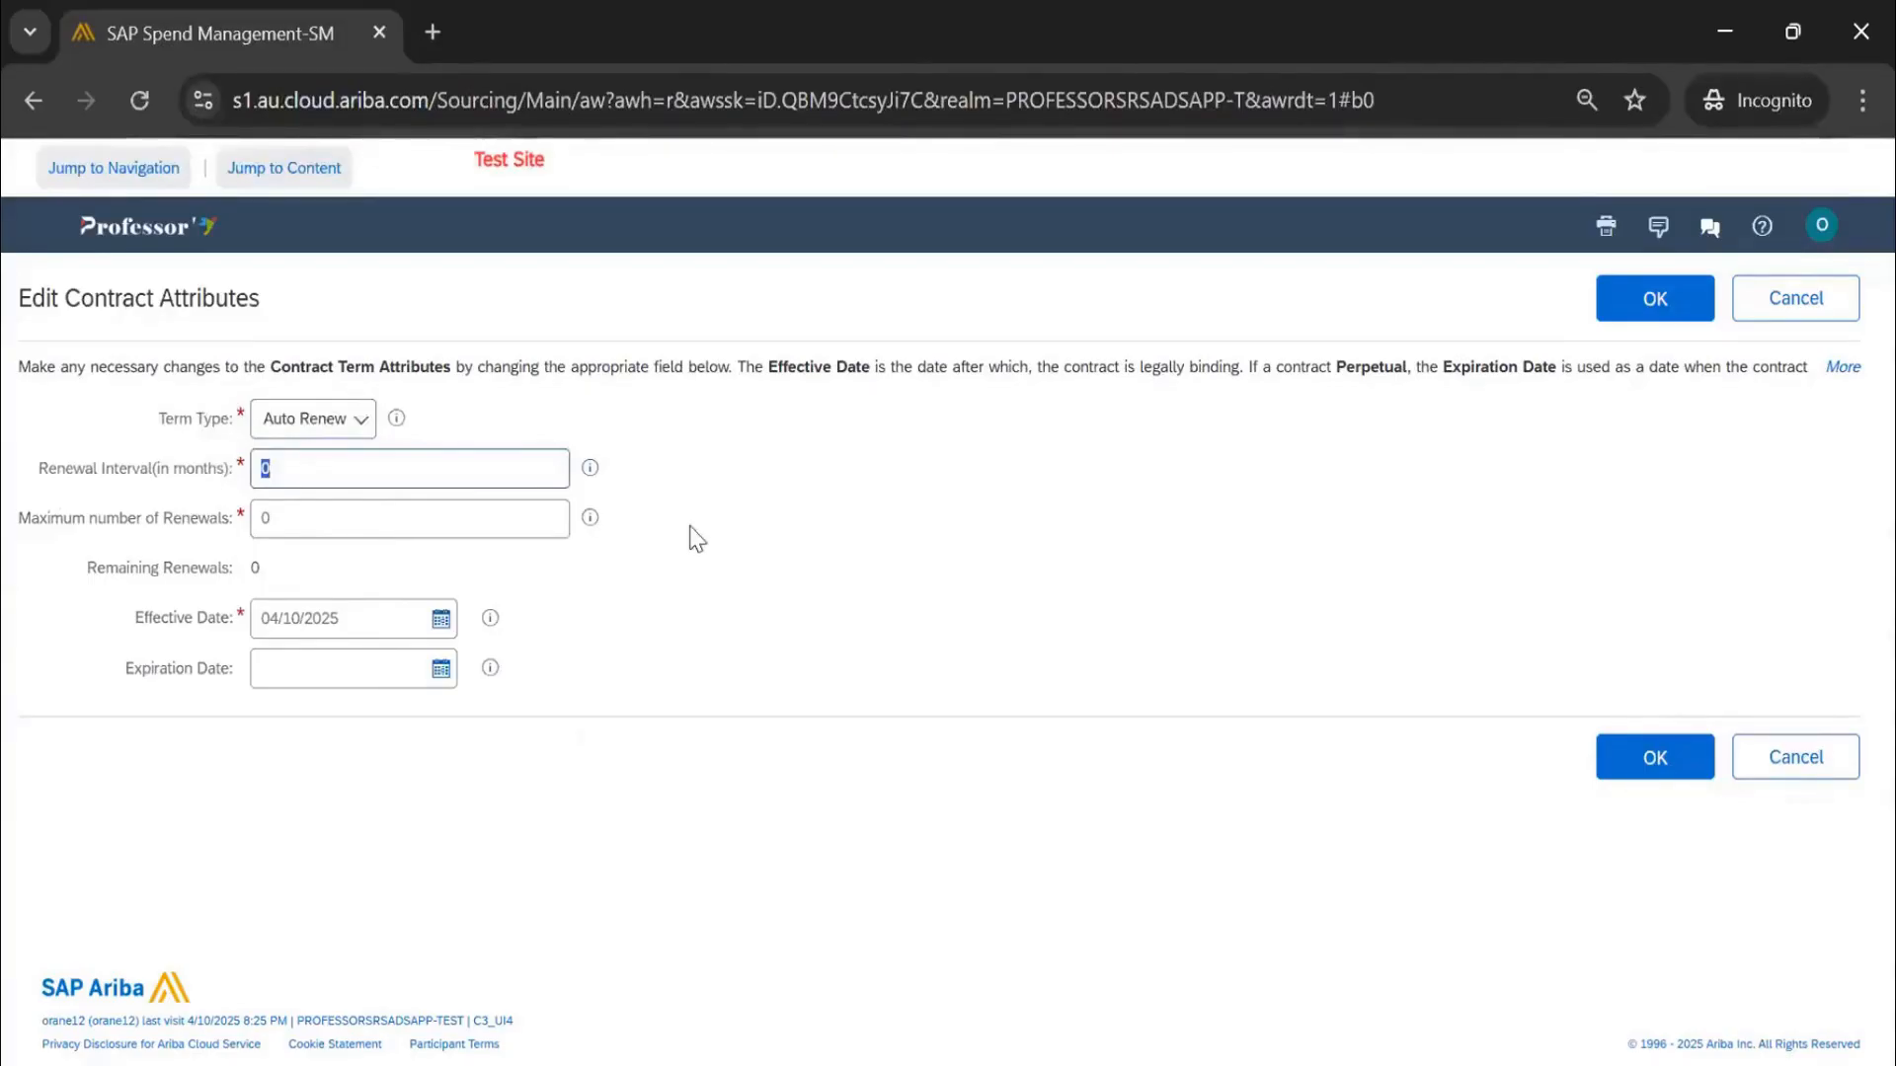
text(12)
click(261, 516)
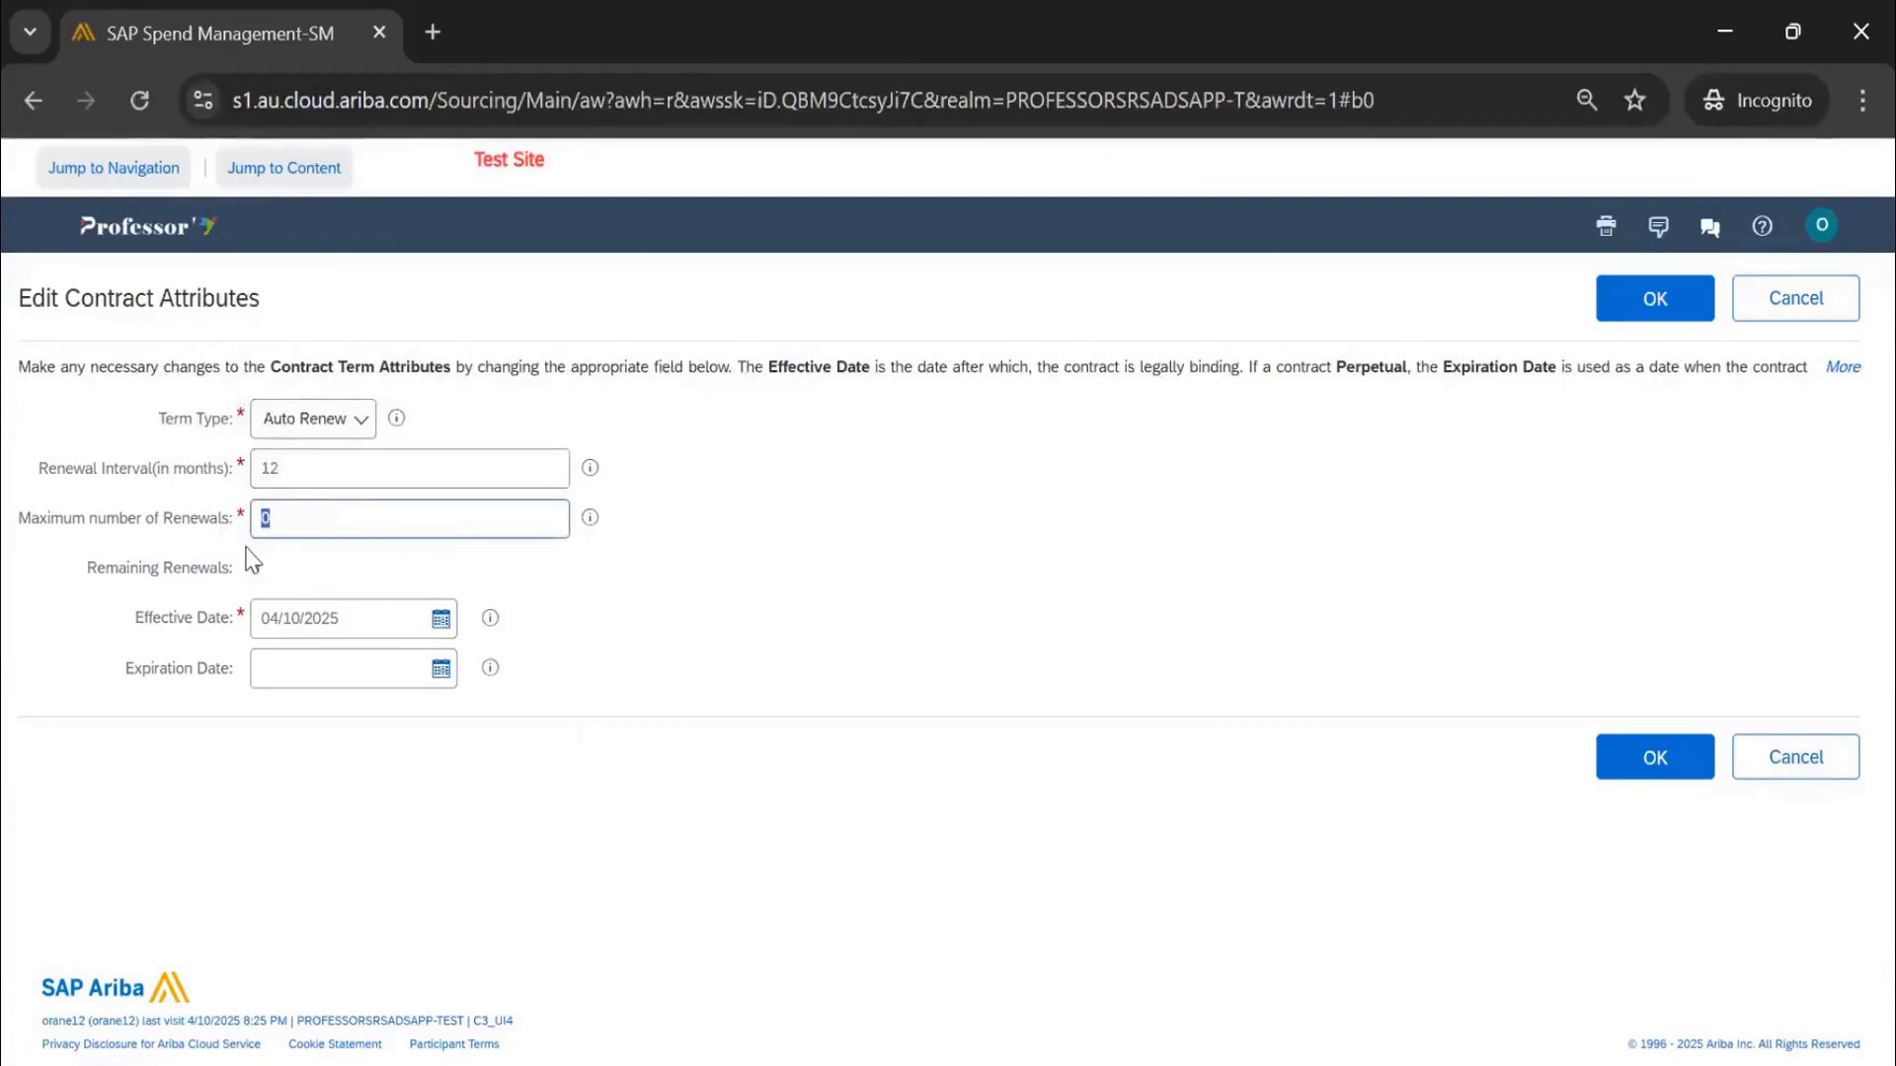
text(1)
Set the contract expiration date to 03/31/2026 from the calendar
click(440, 668)
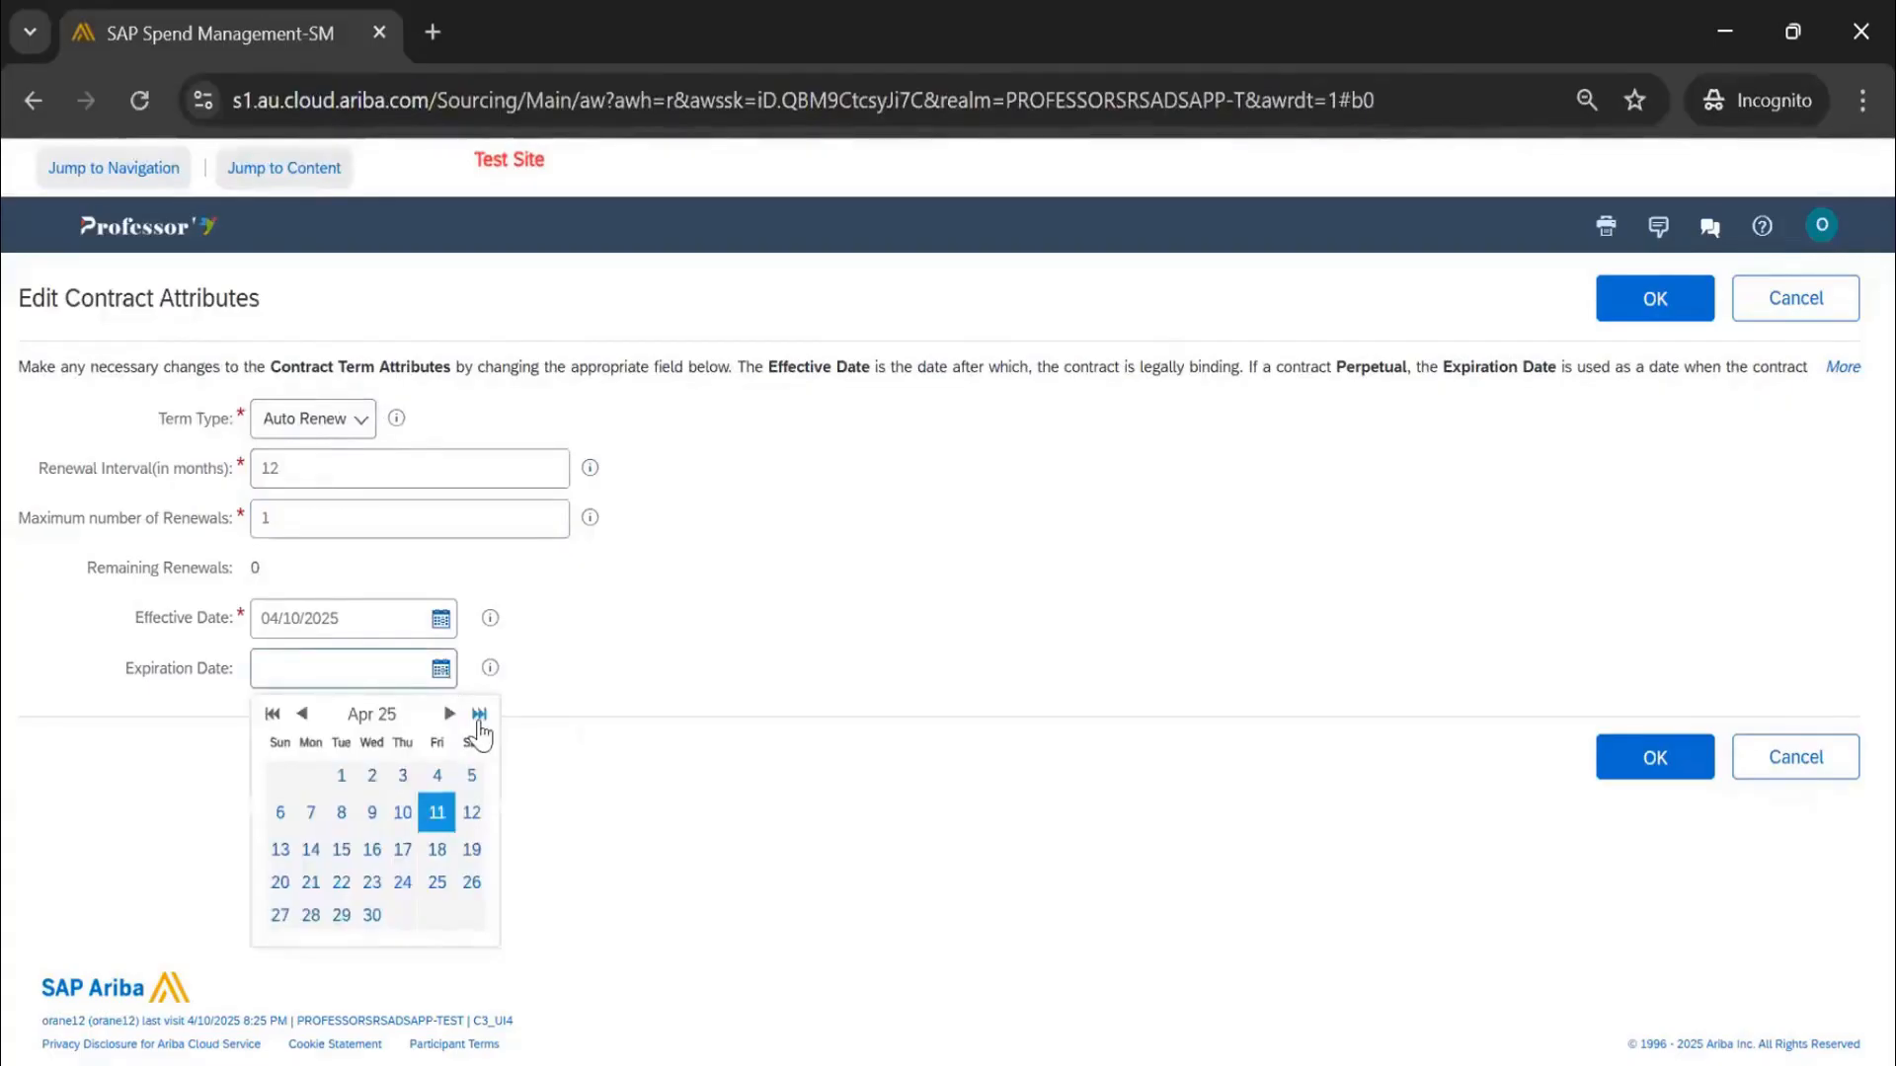
click(479, 719)
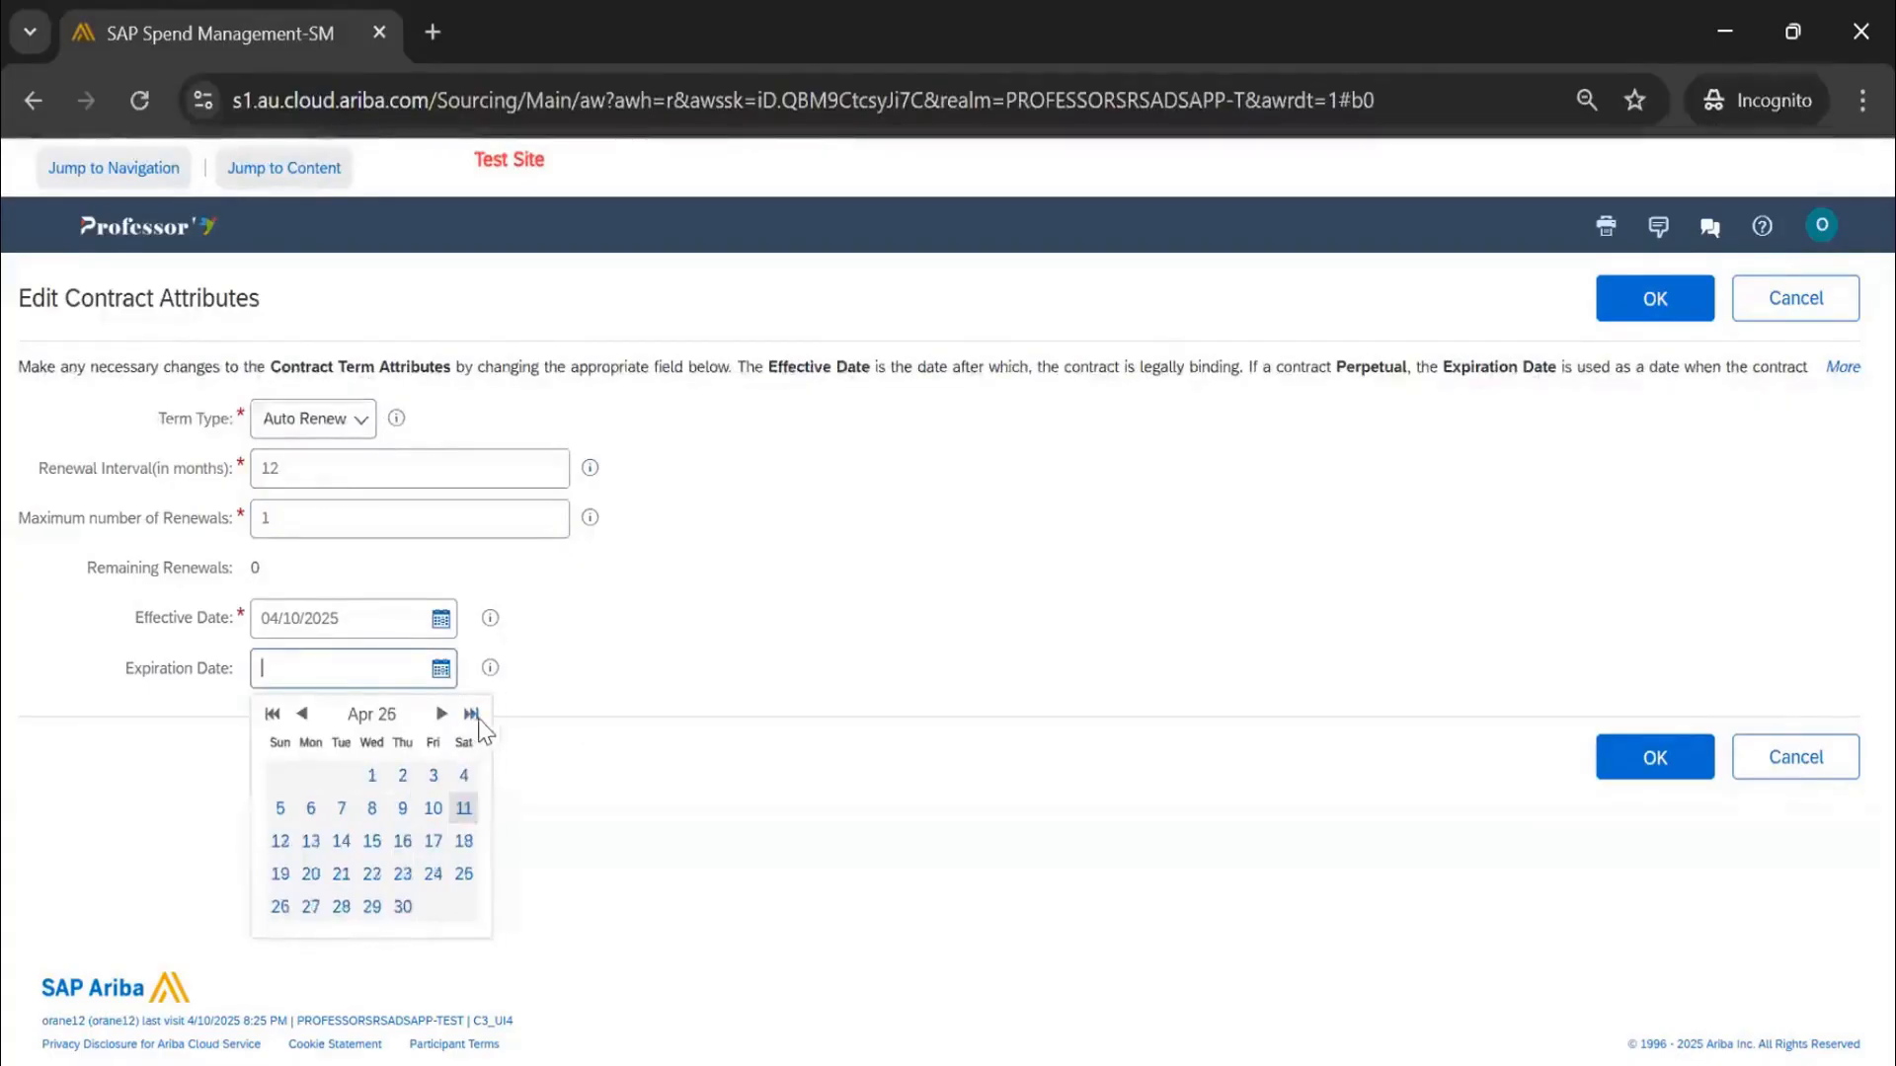
click(441, 669)
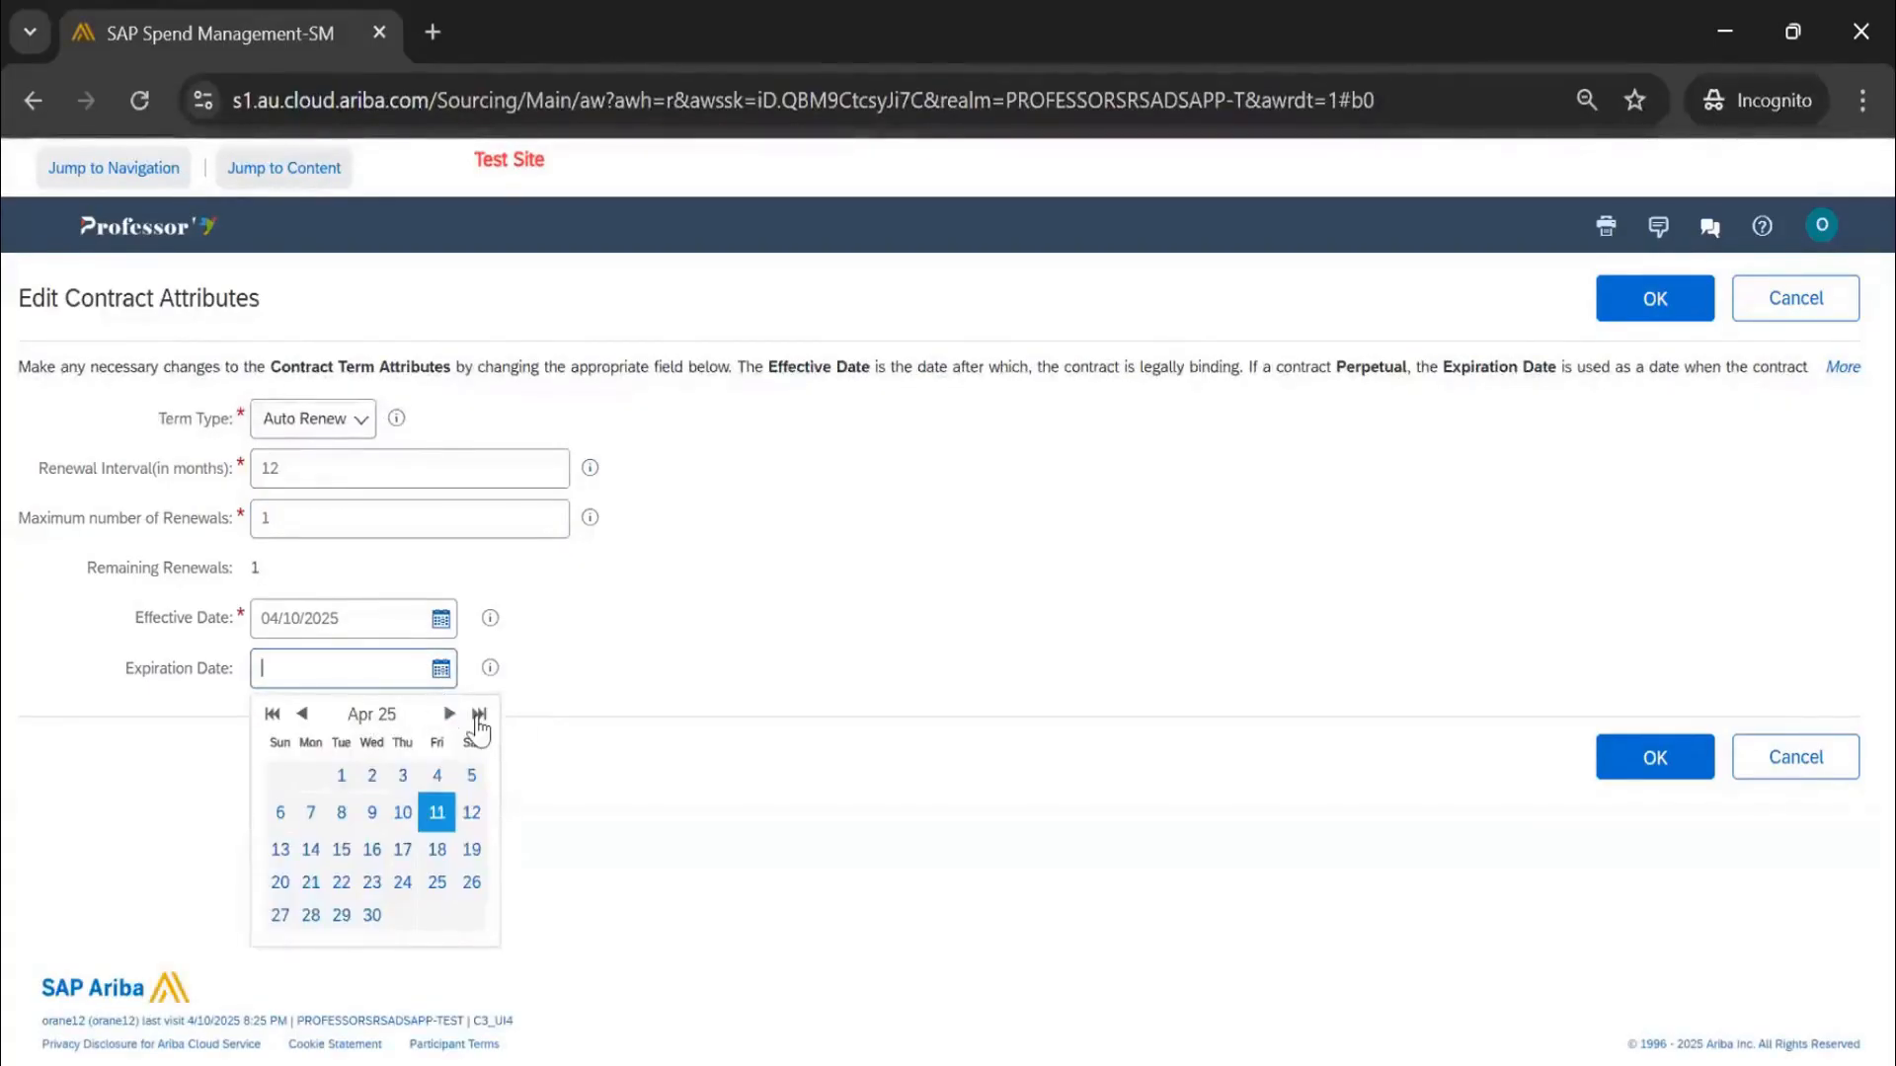
click(477, 716)
click(303, 714)
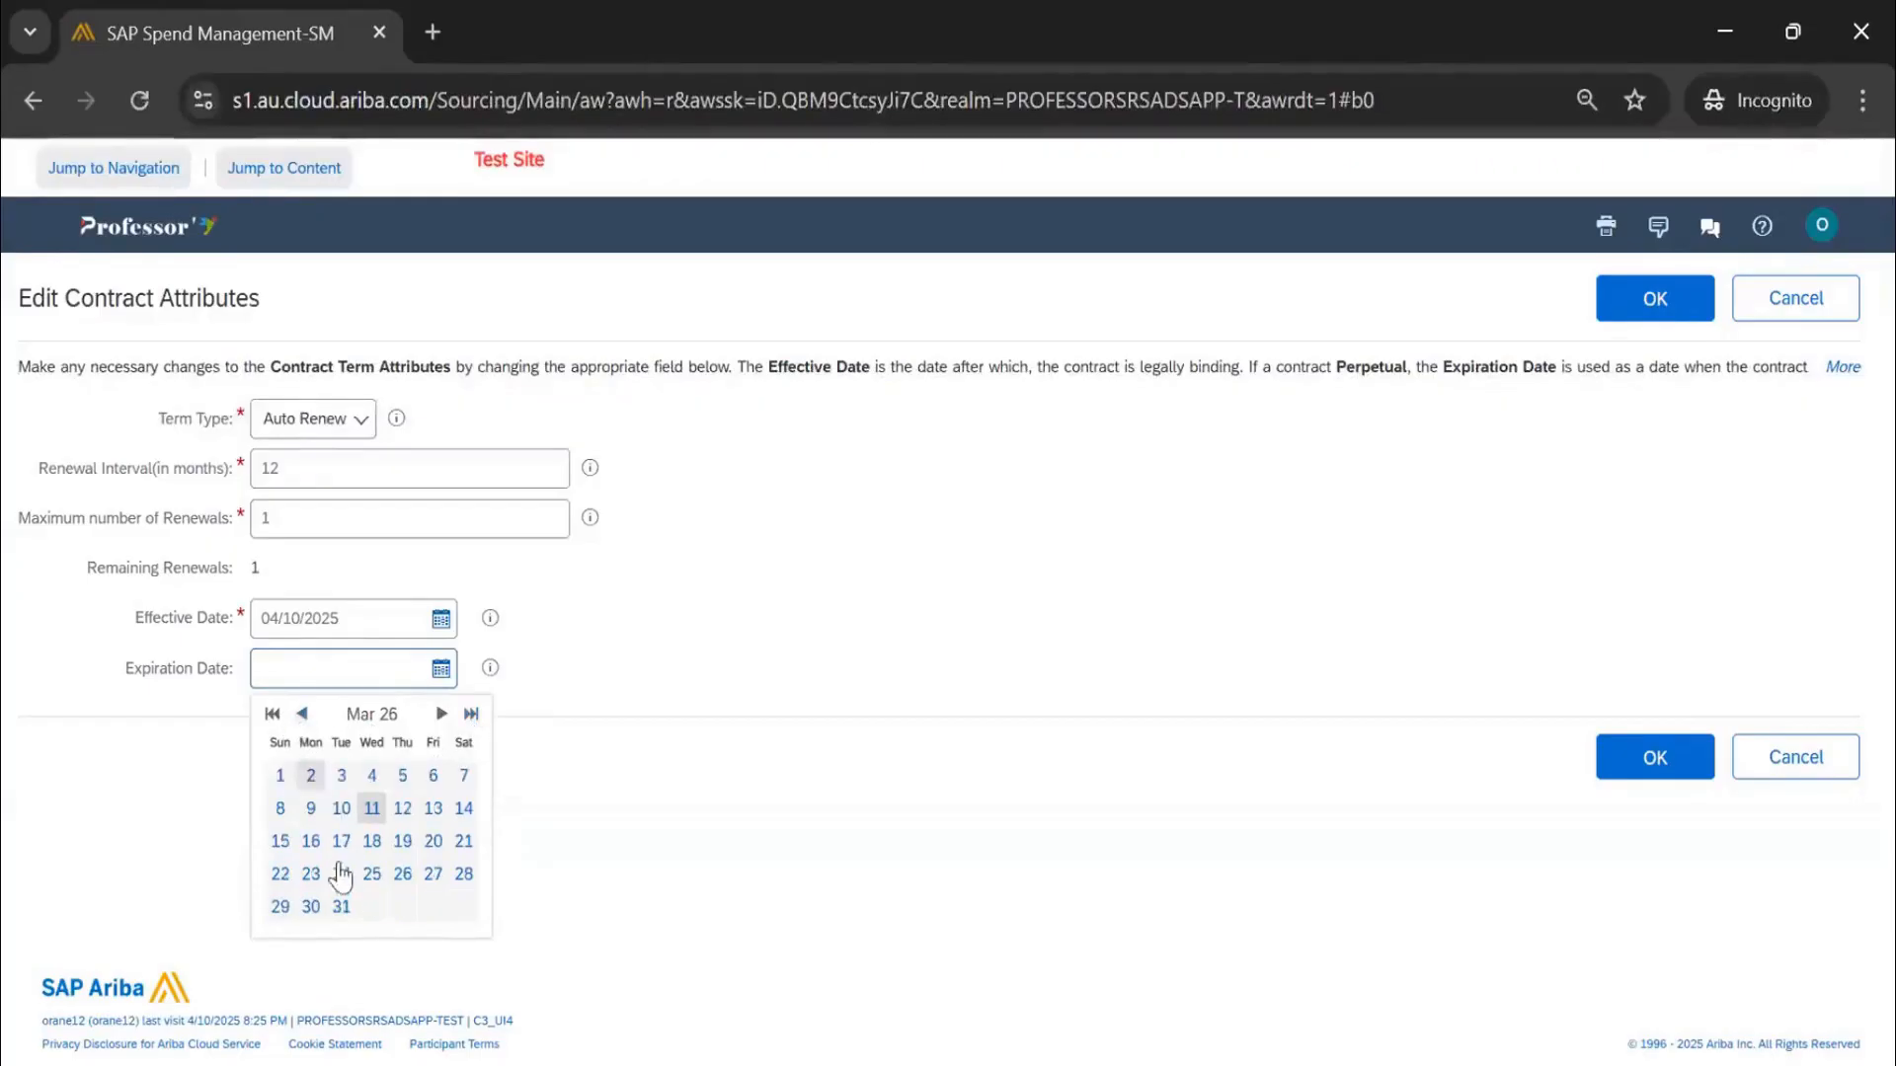
click(341, 906)
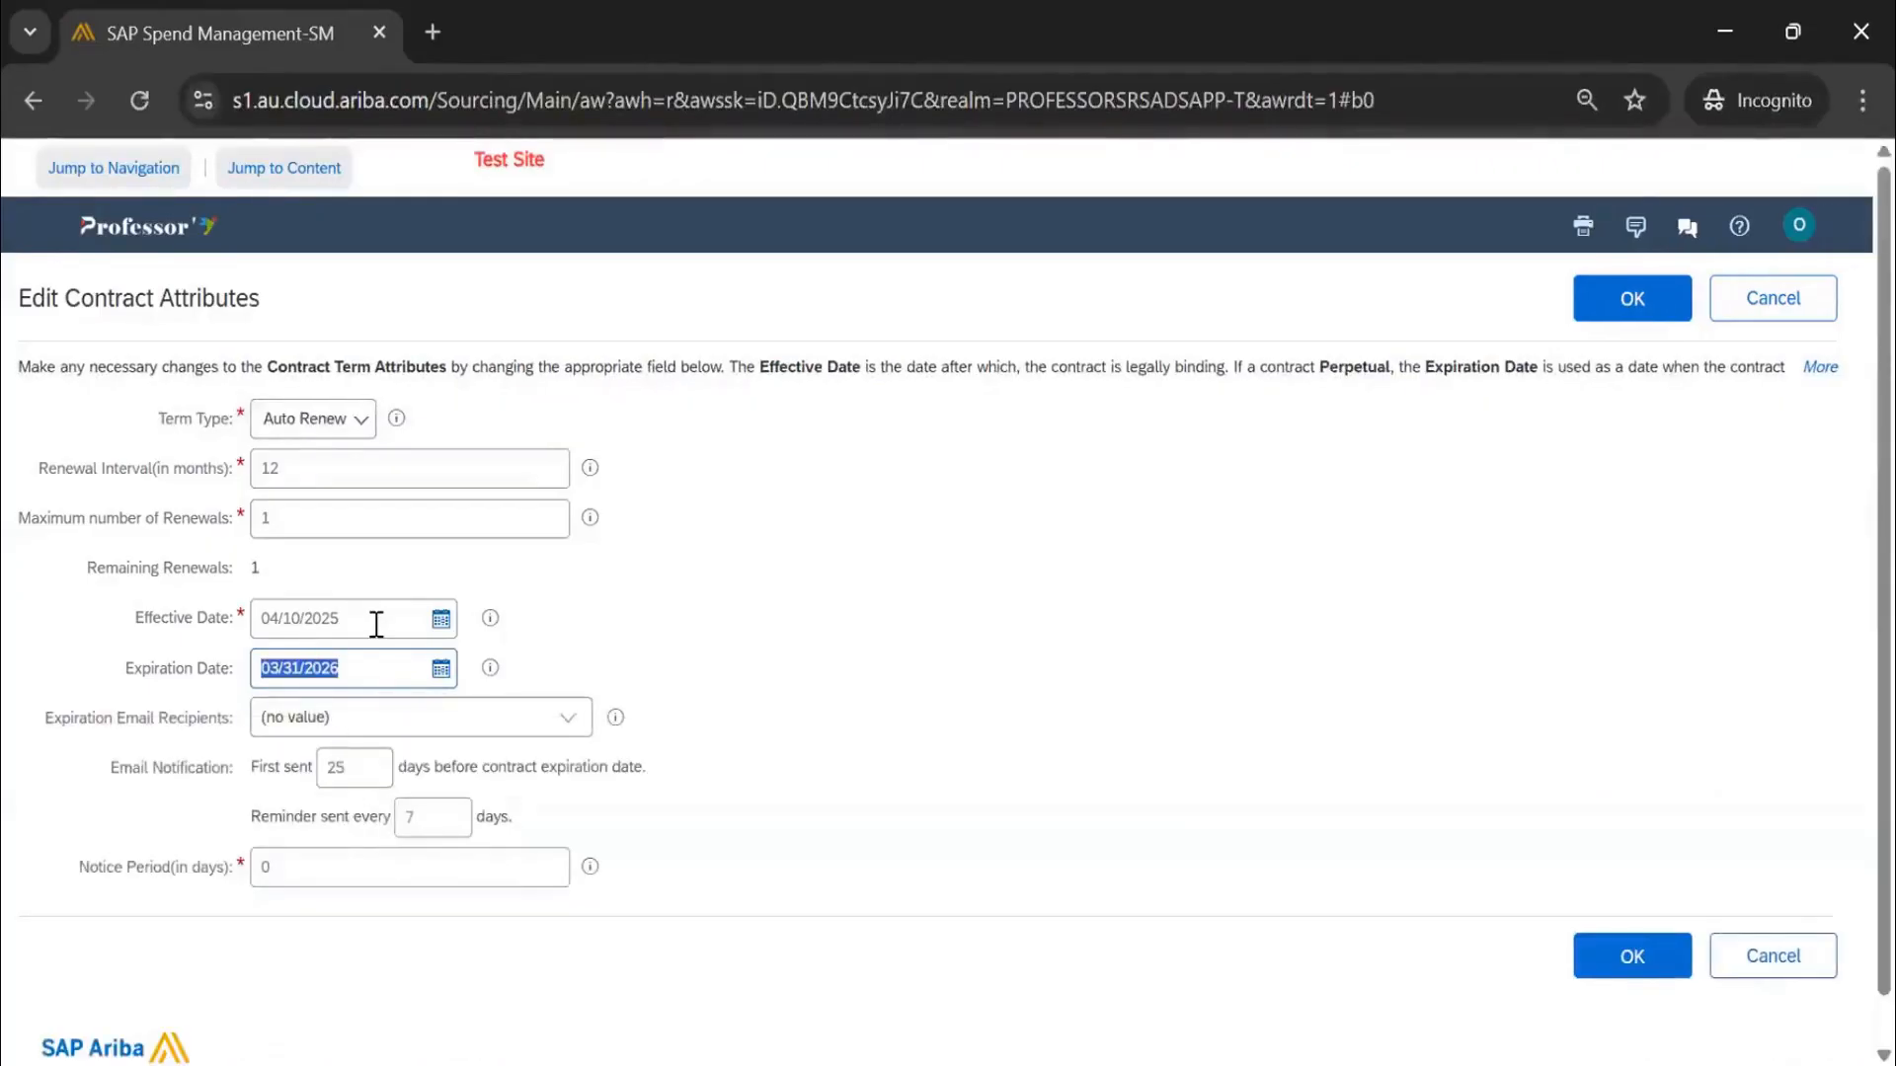
Change Maximum number of Renewals to 5 so Remaining Renewals shows 5
click(293, 514)
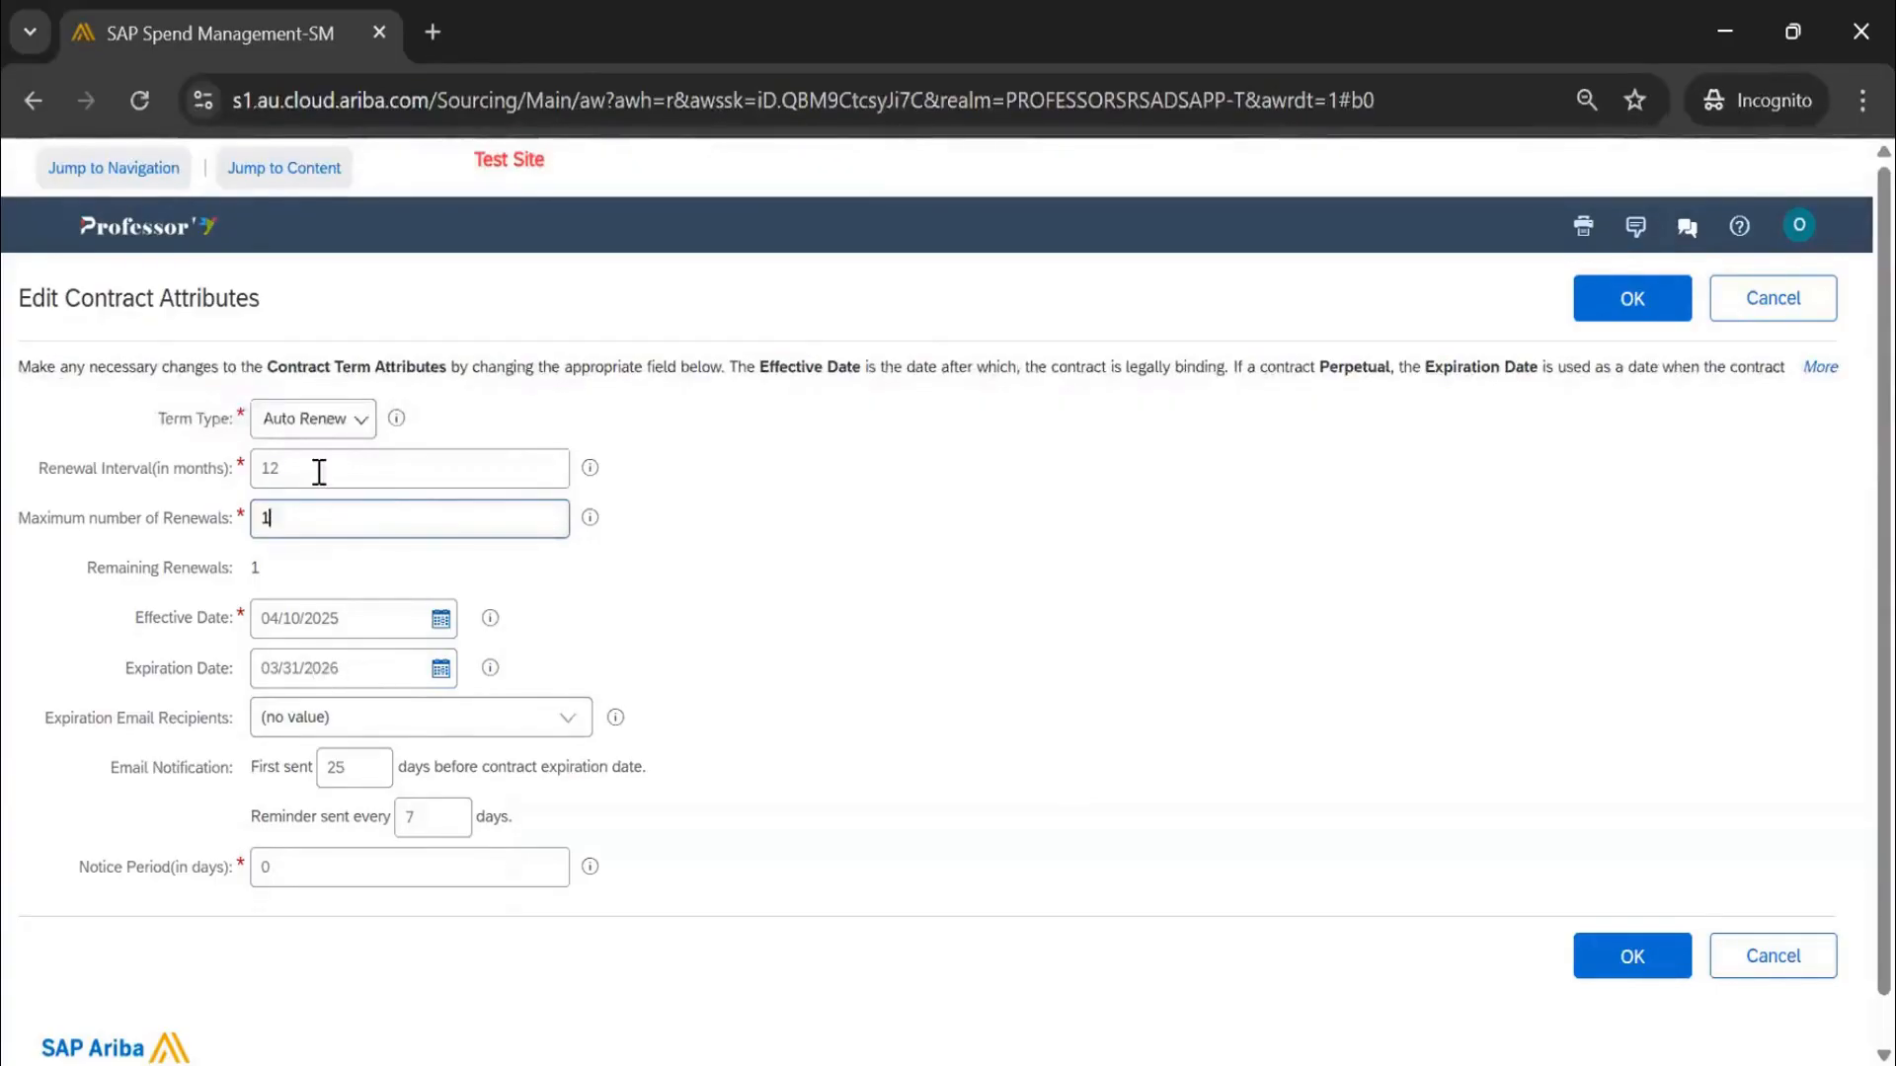
key(shift+Tab)
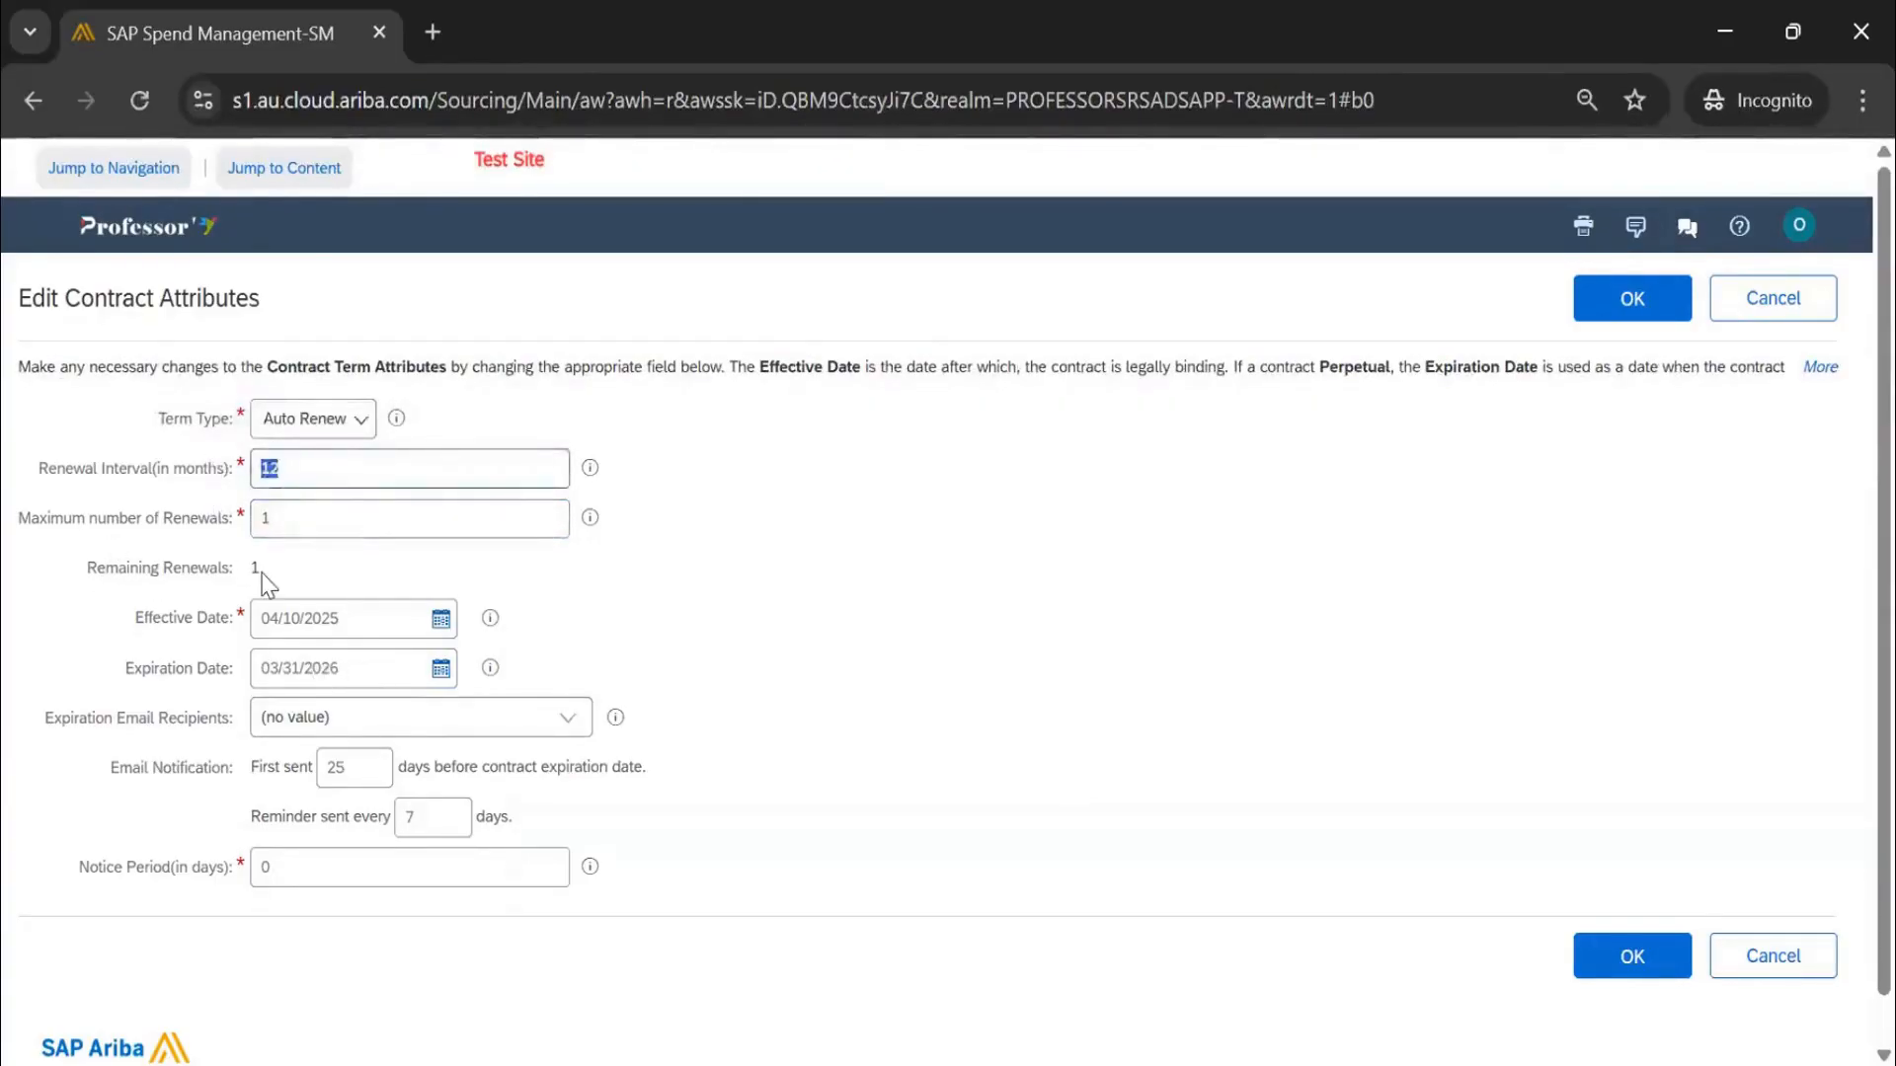
drag(266, 582, 246, 580)
click(329, 509)
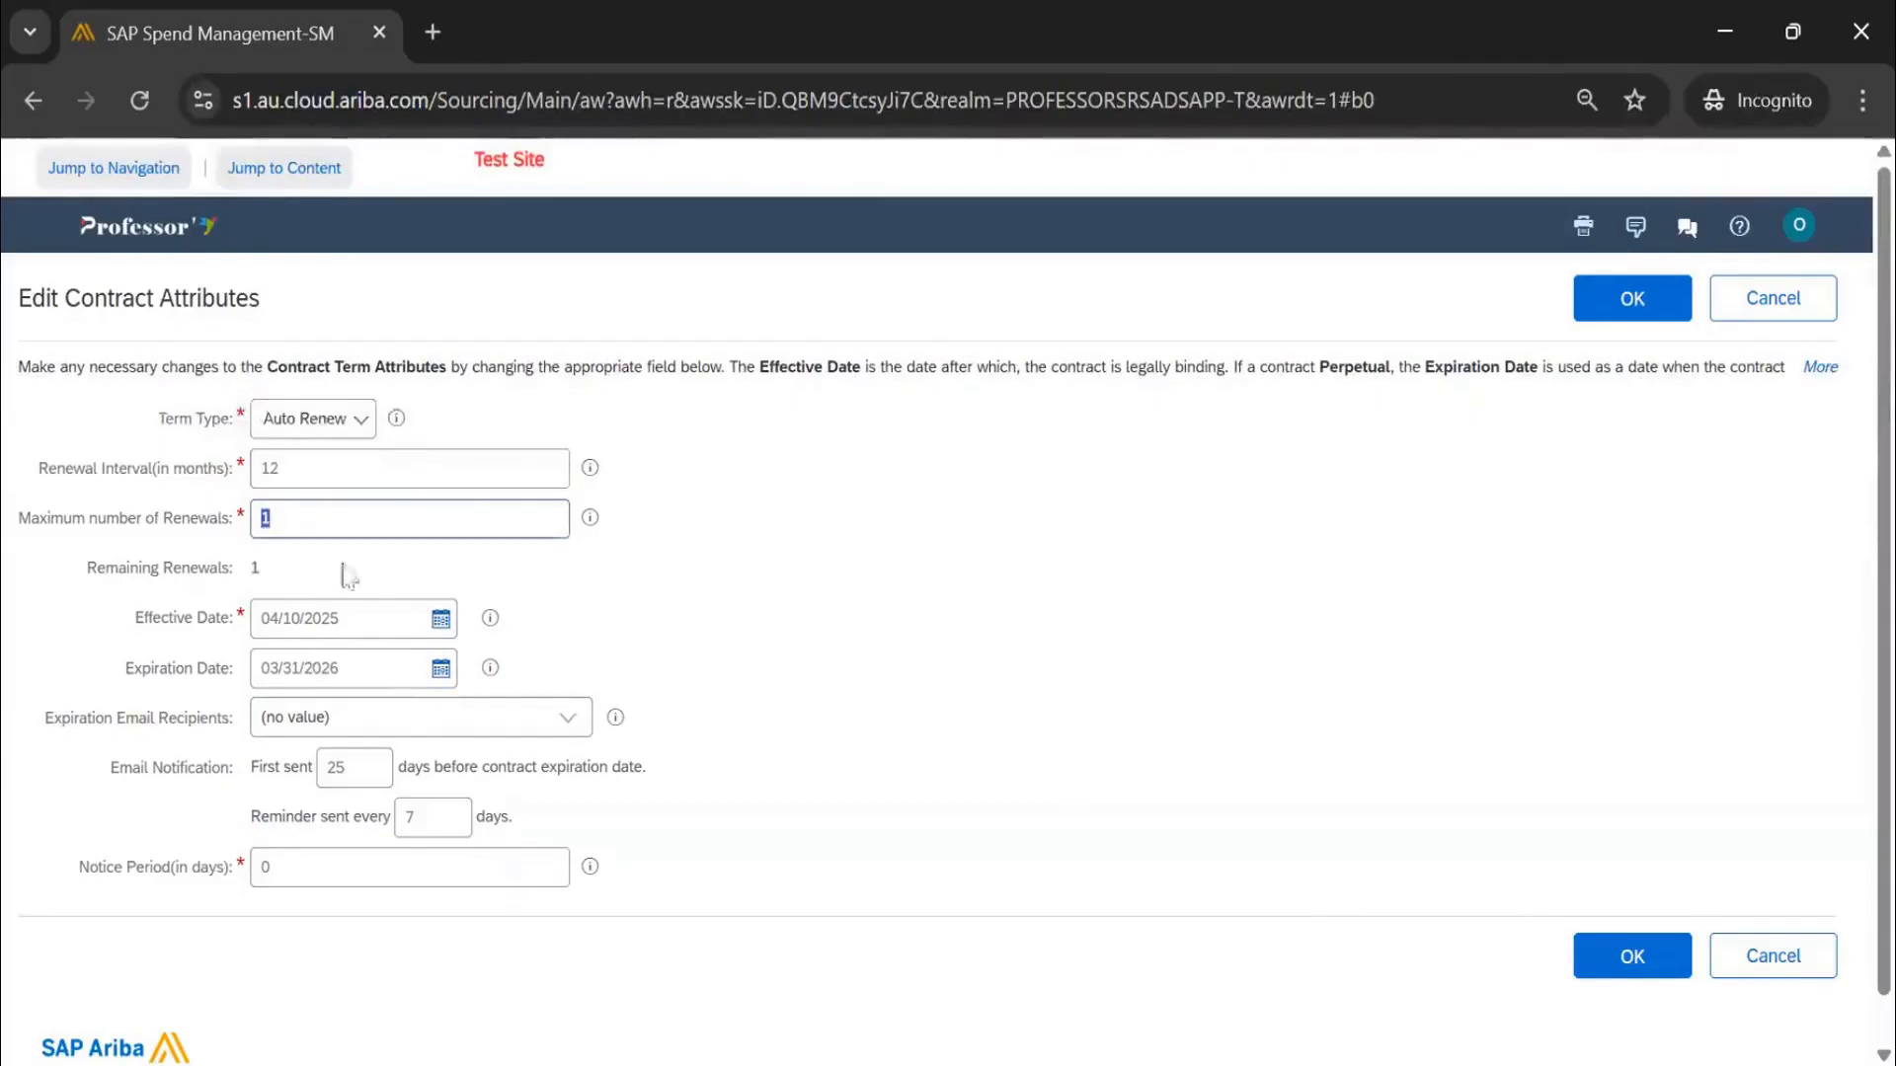
text(5)
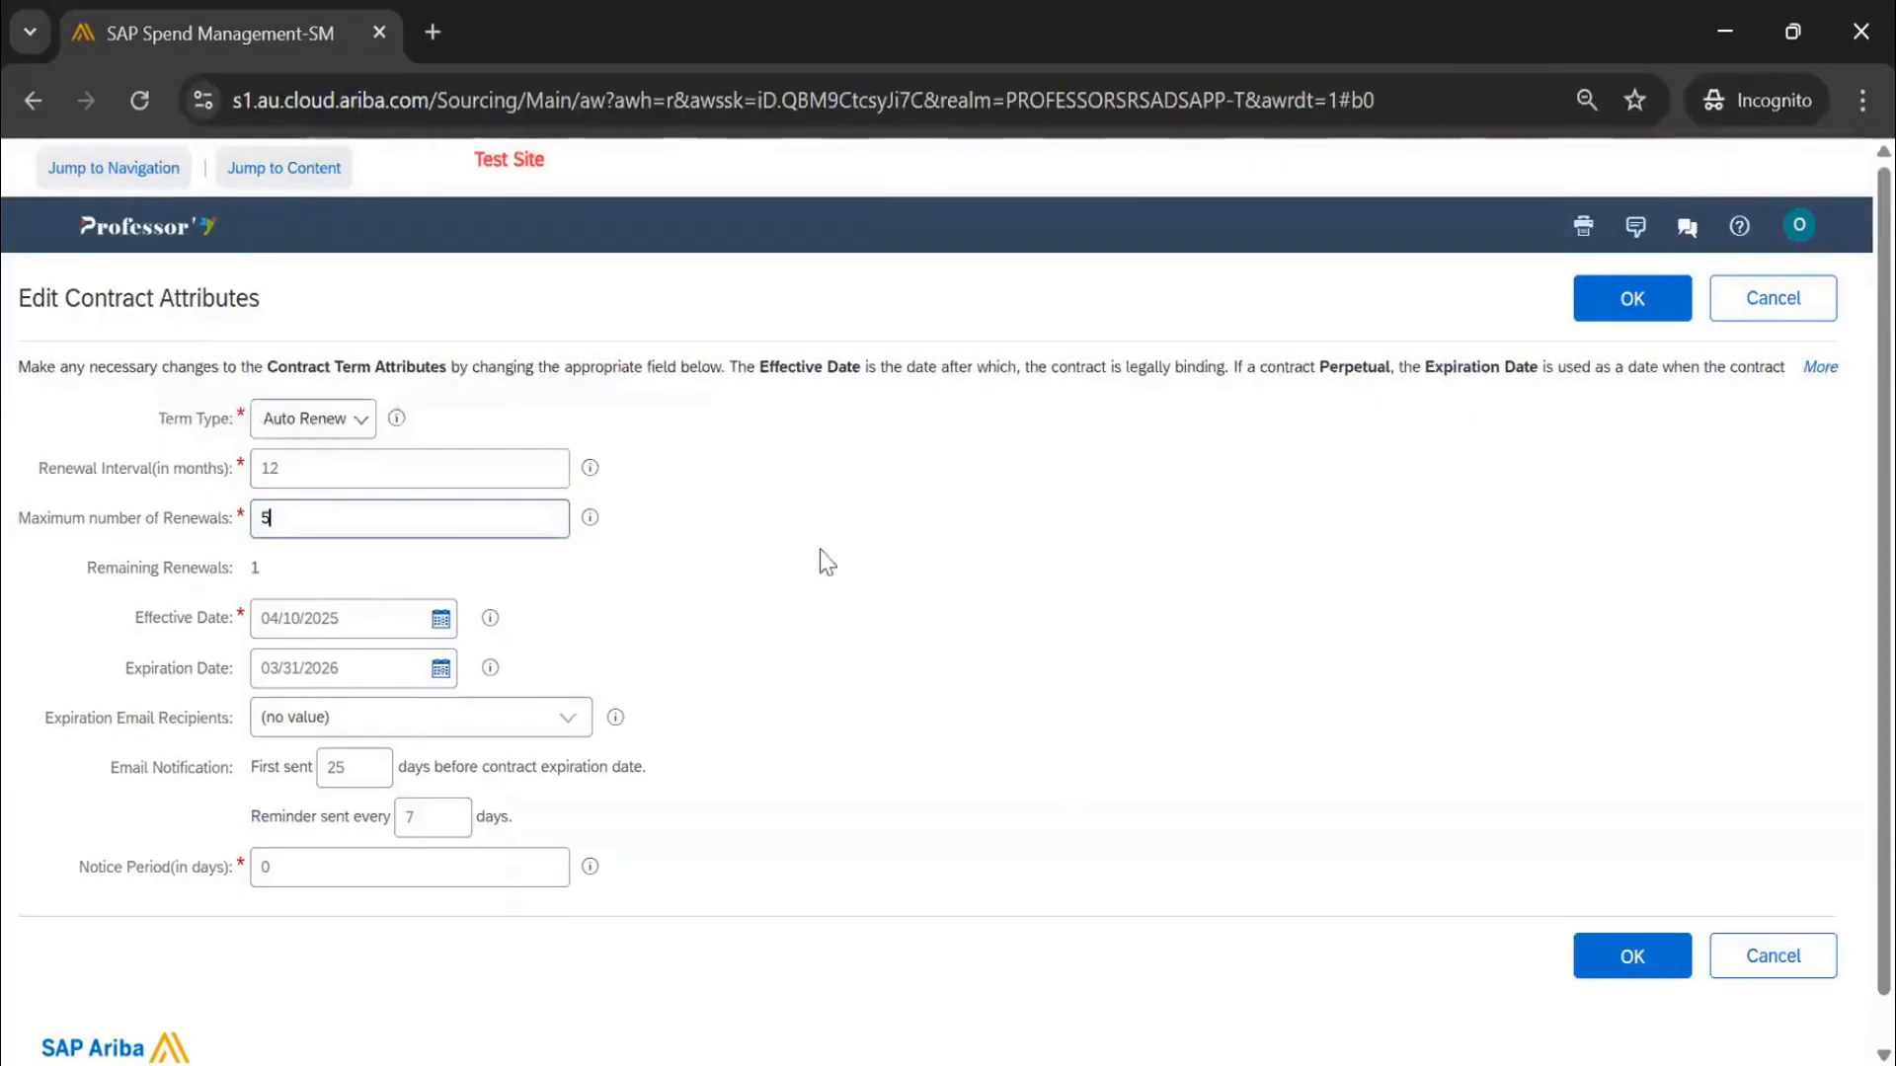
triple_click(876, 553)
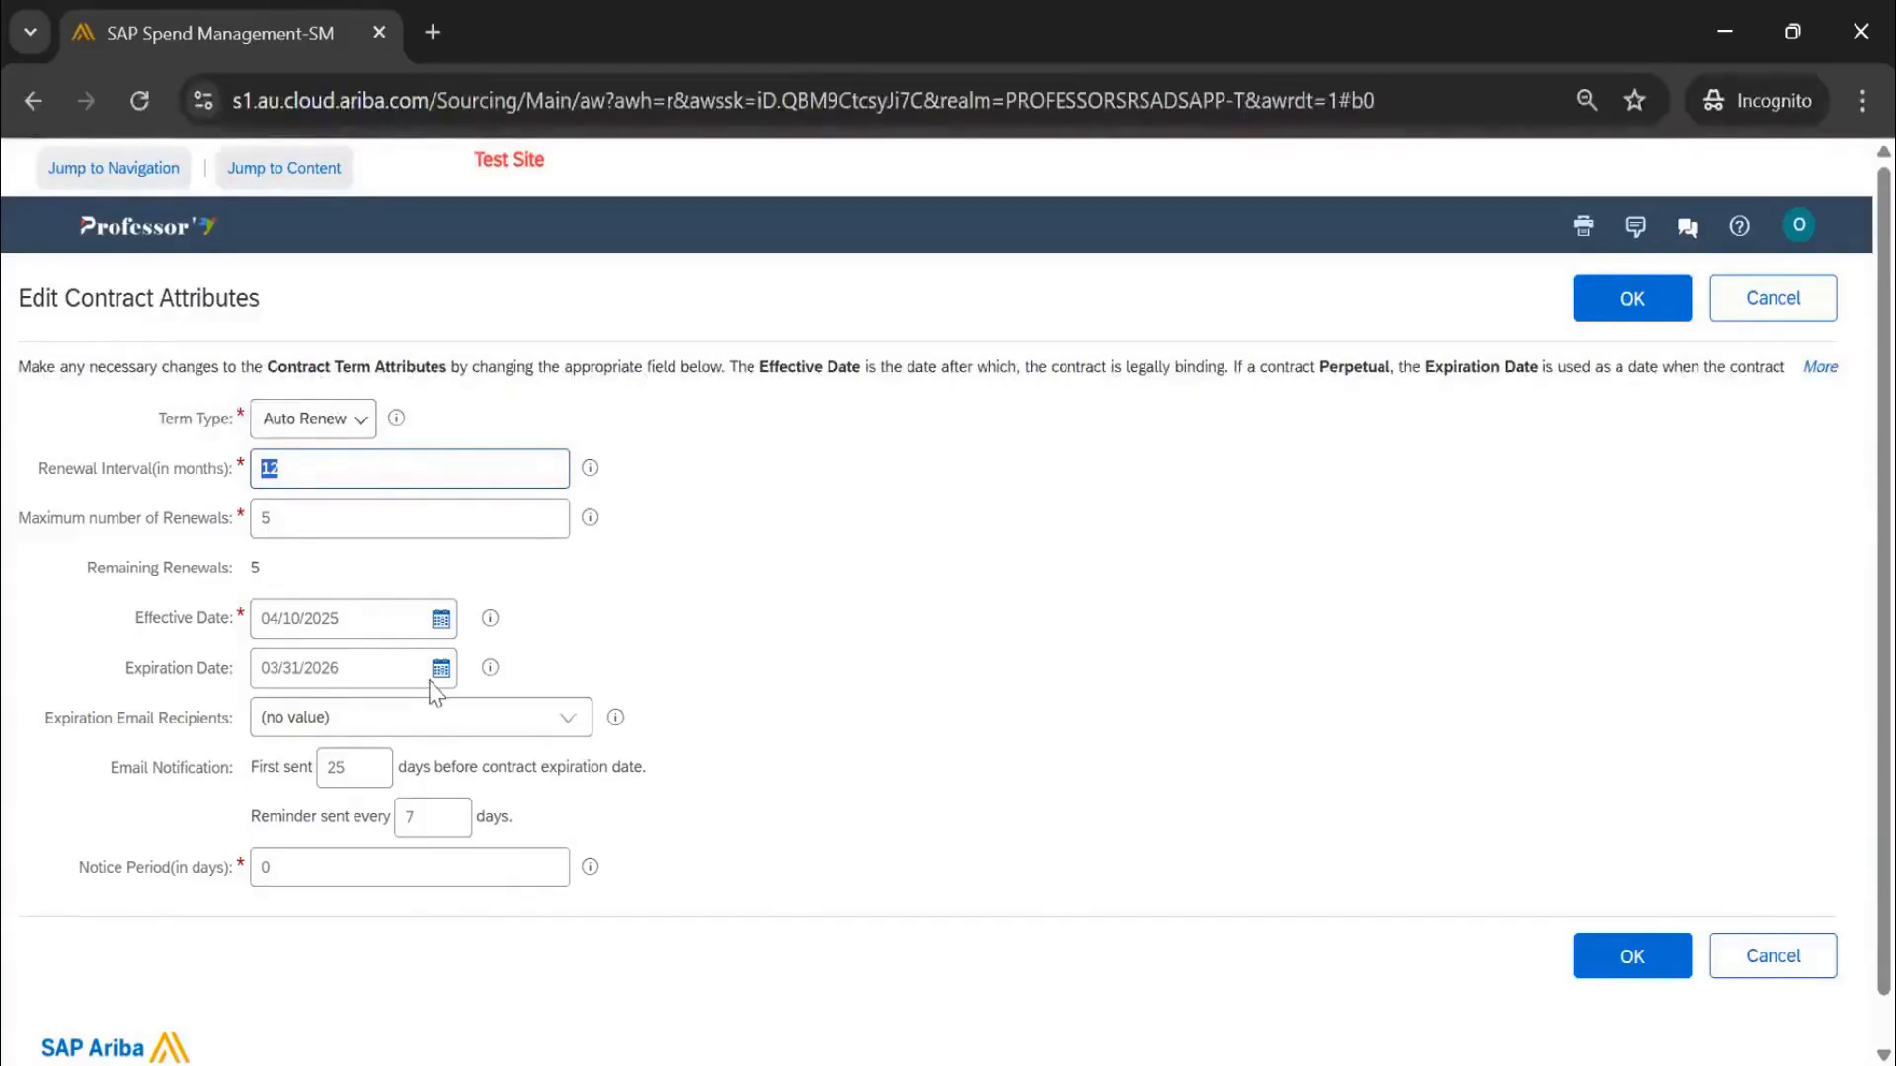
drag(415, 677, 241, 685)
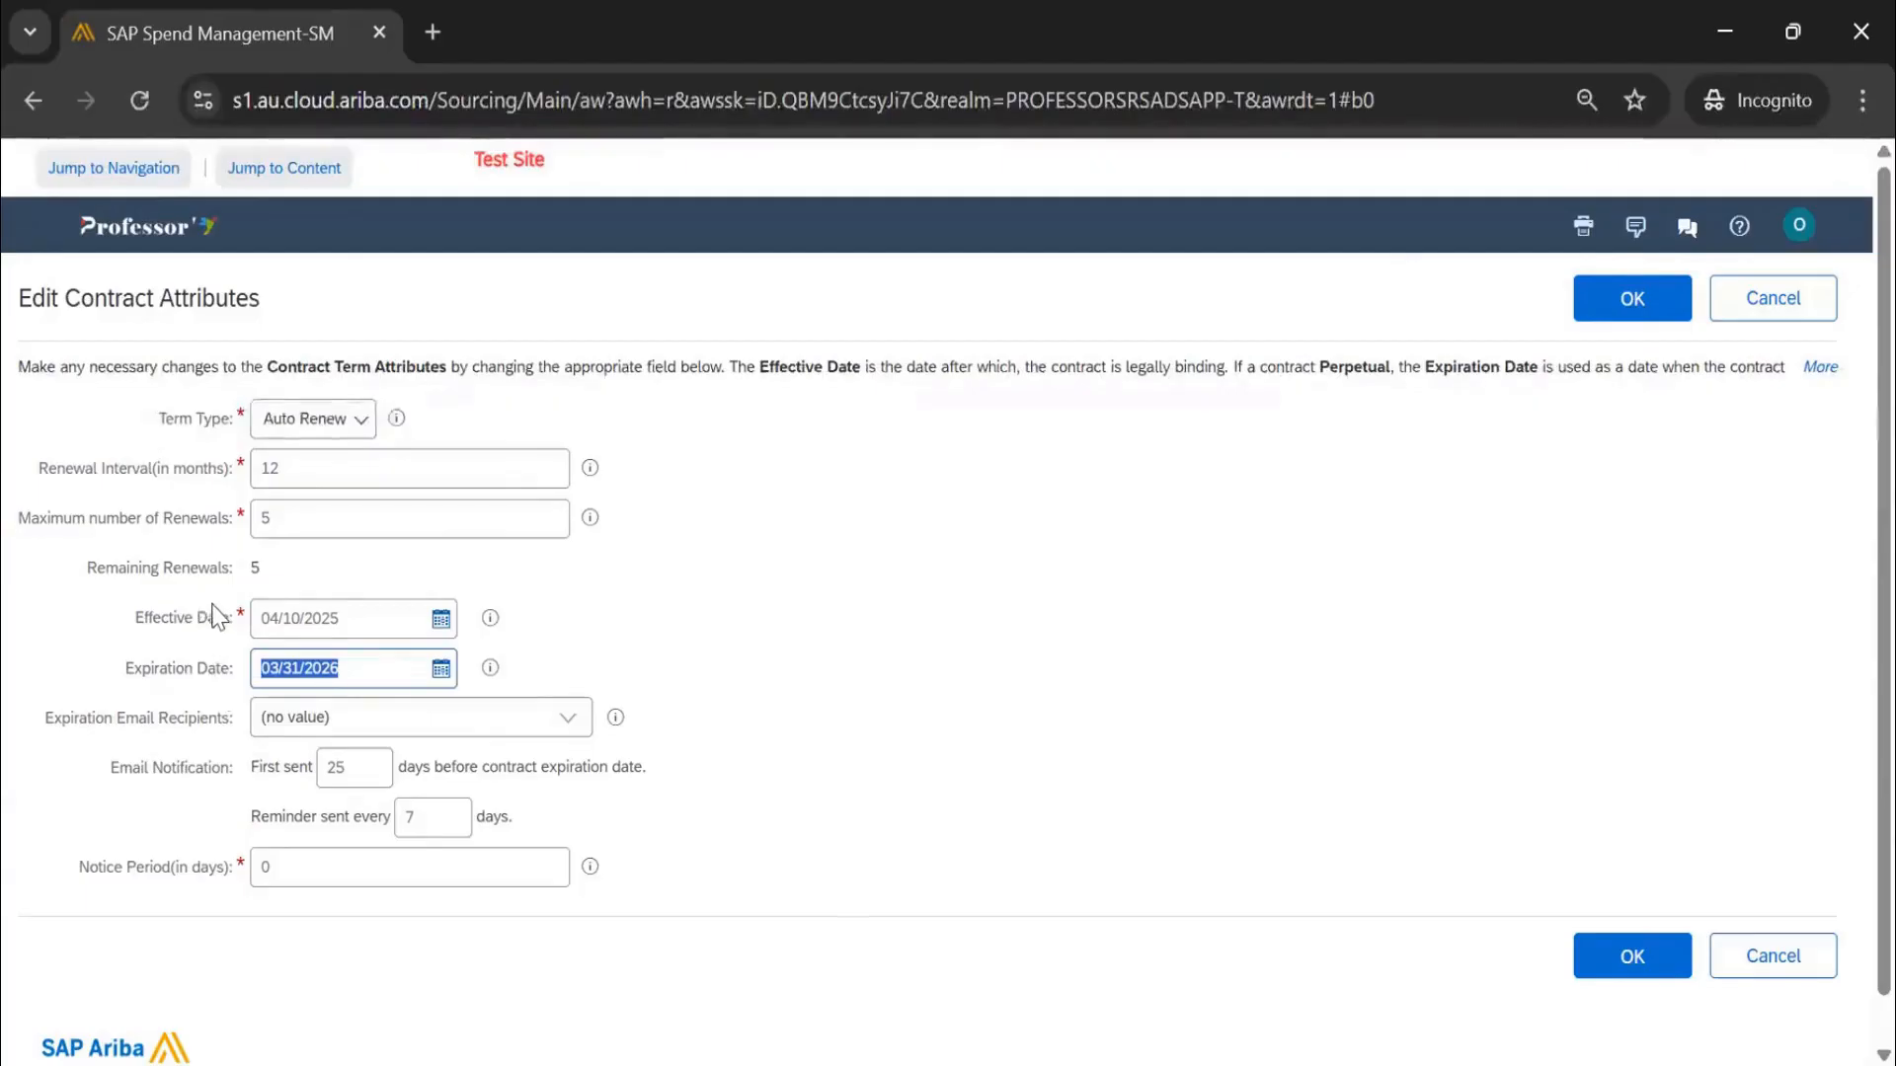
click(357, 427)
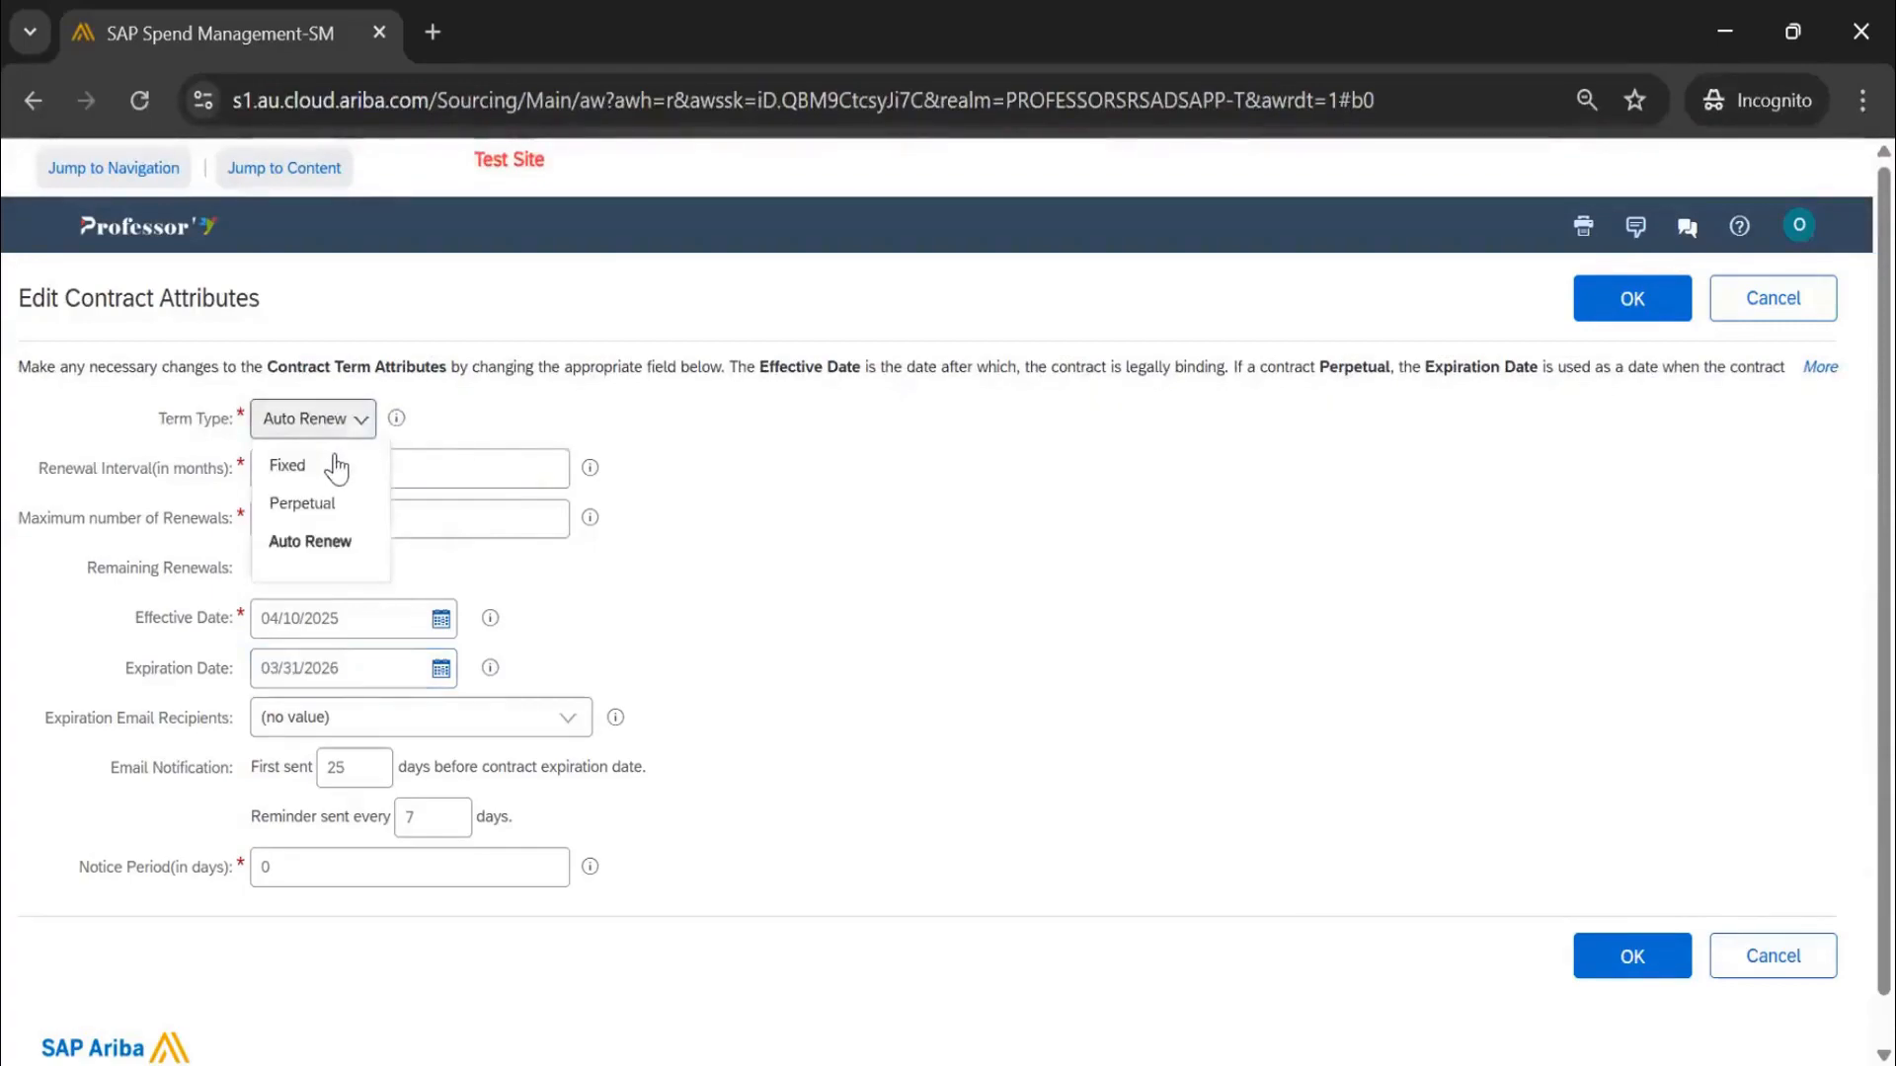
click(893, 506)
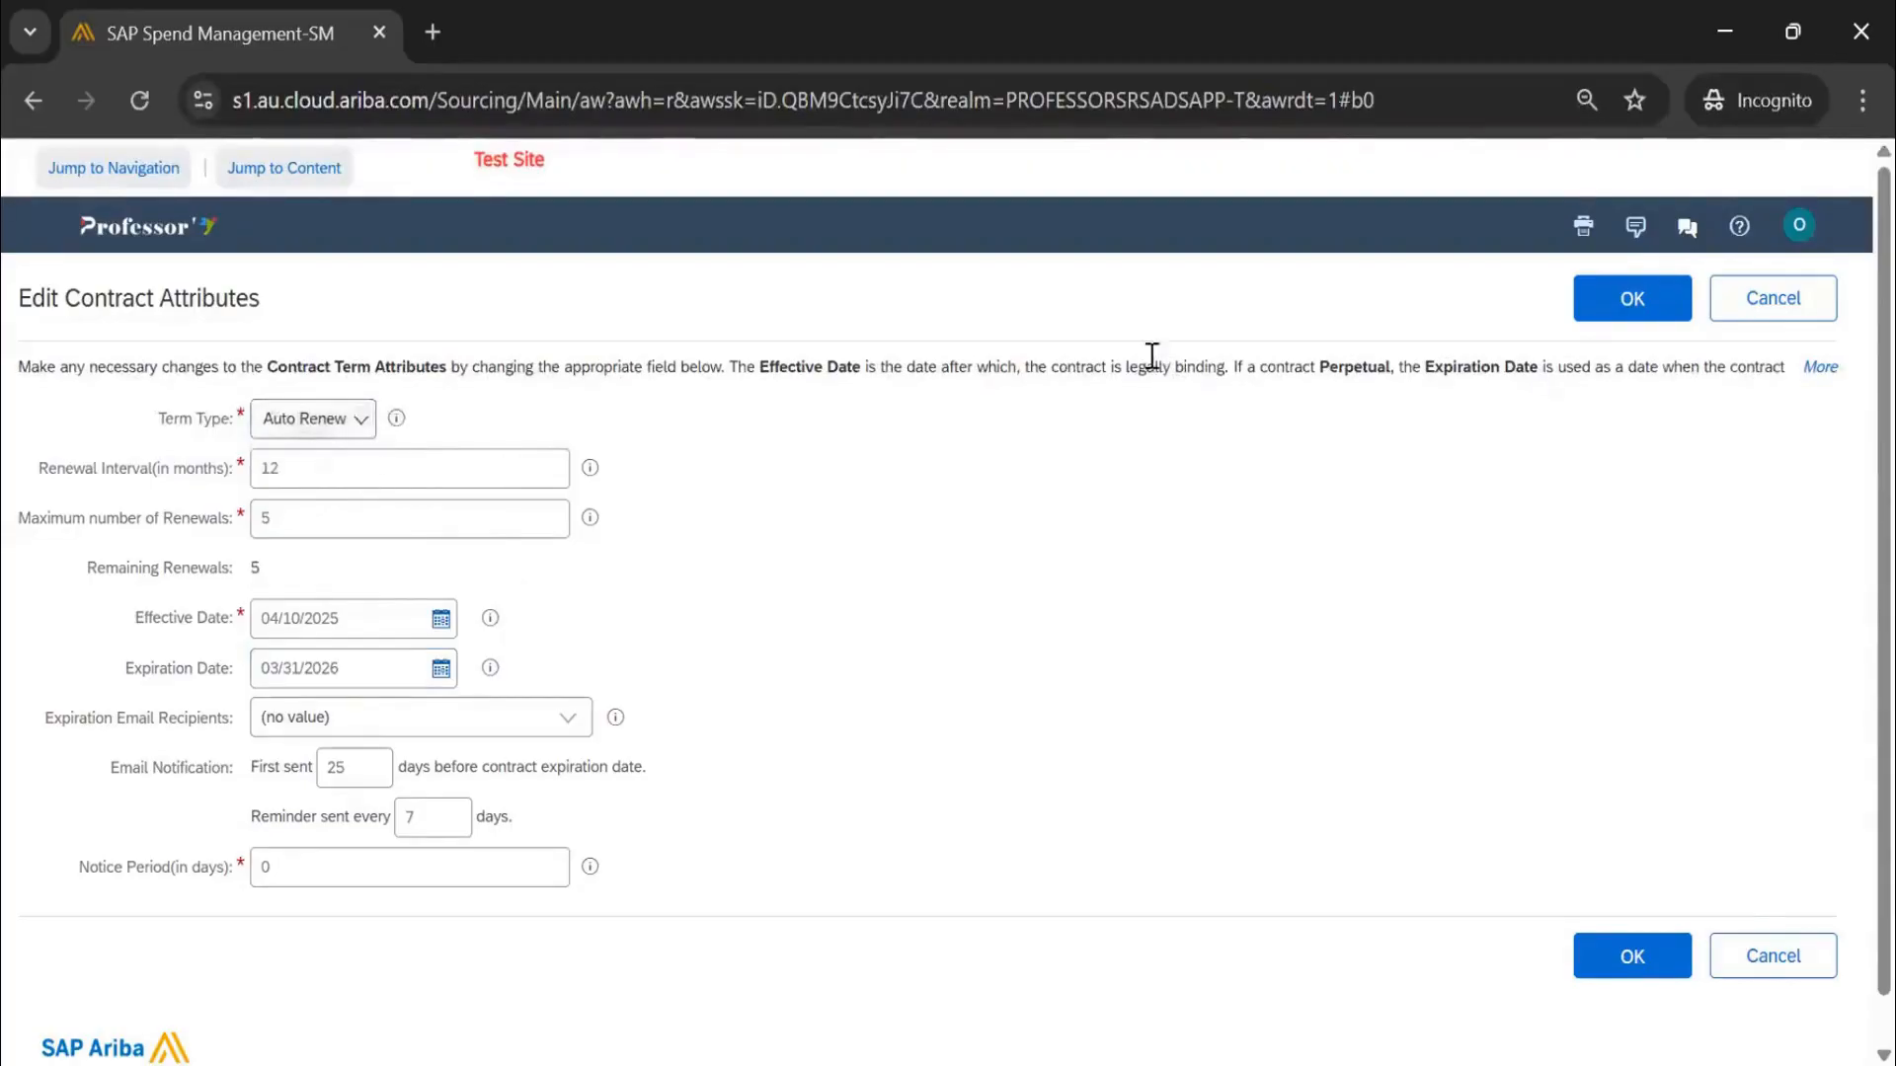
Save the Auto Renew term attributes and attempt to publish the contract workspace
click(1673, 305)
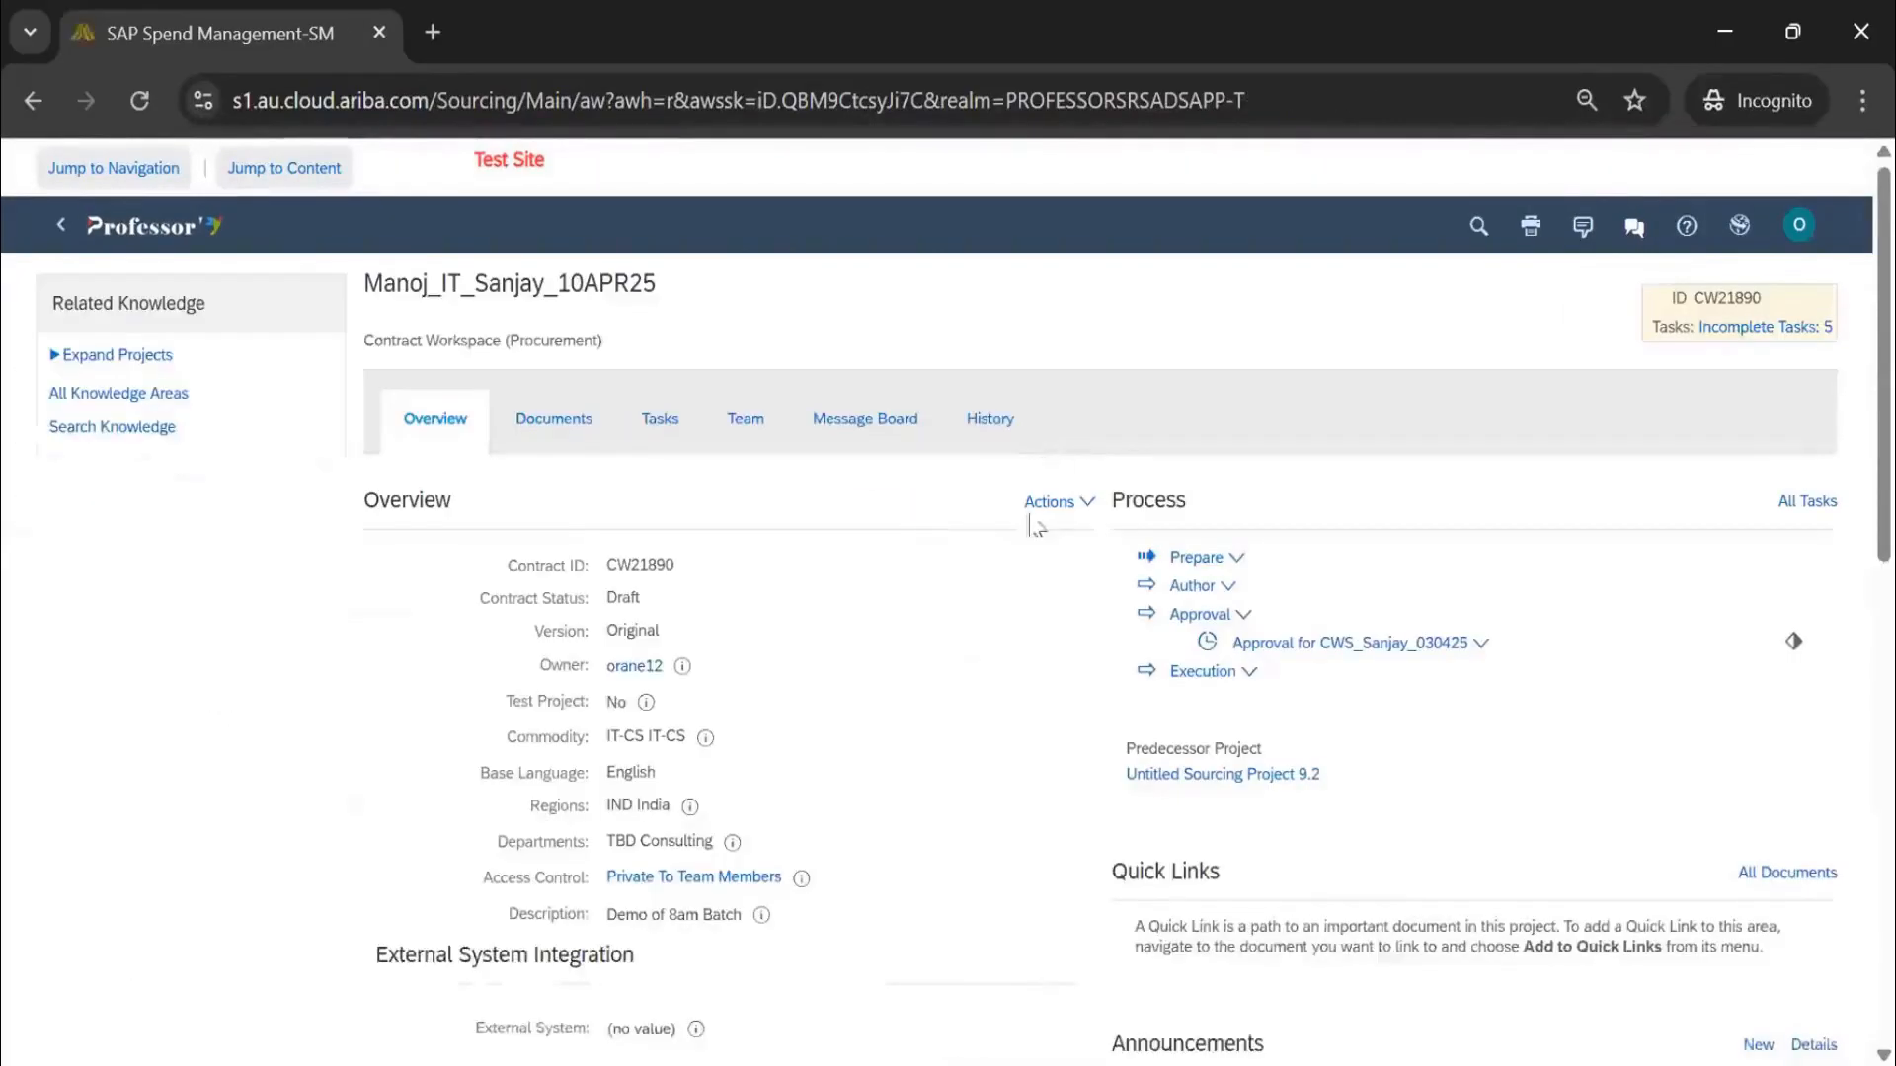
scroll(1040, 530, down, 5)
click(1064, 675)
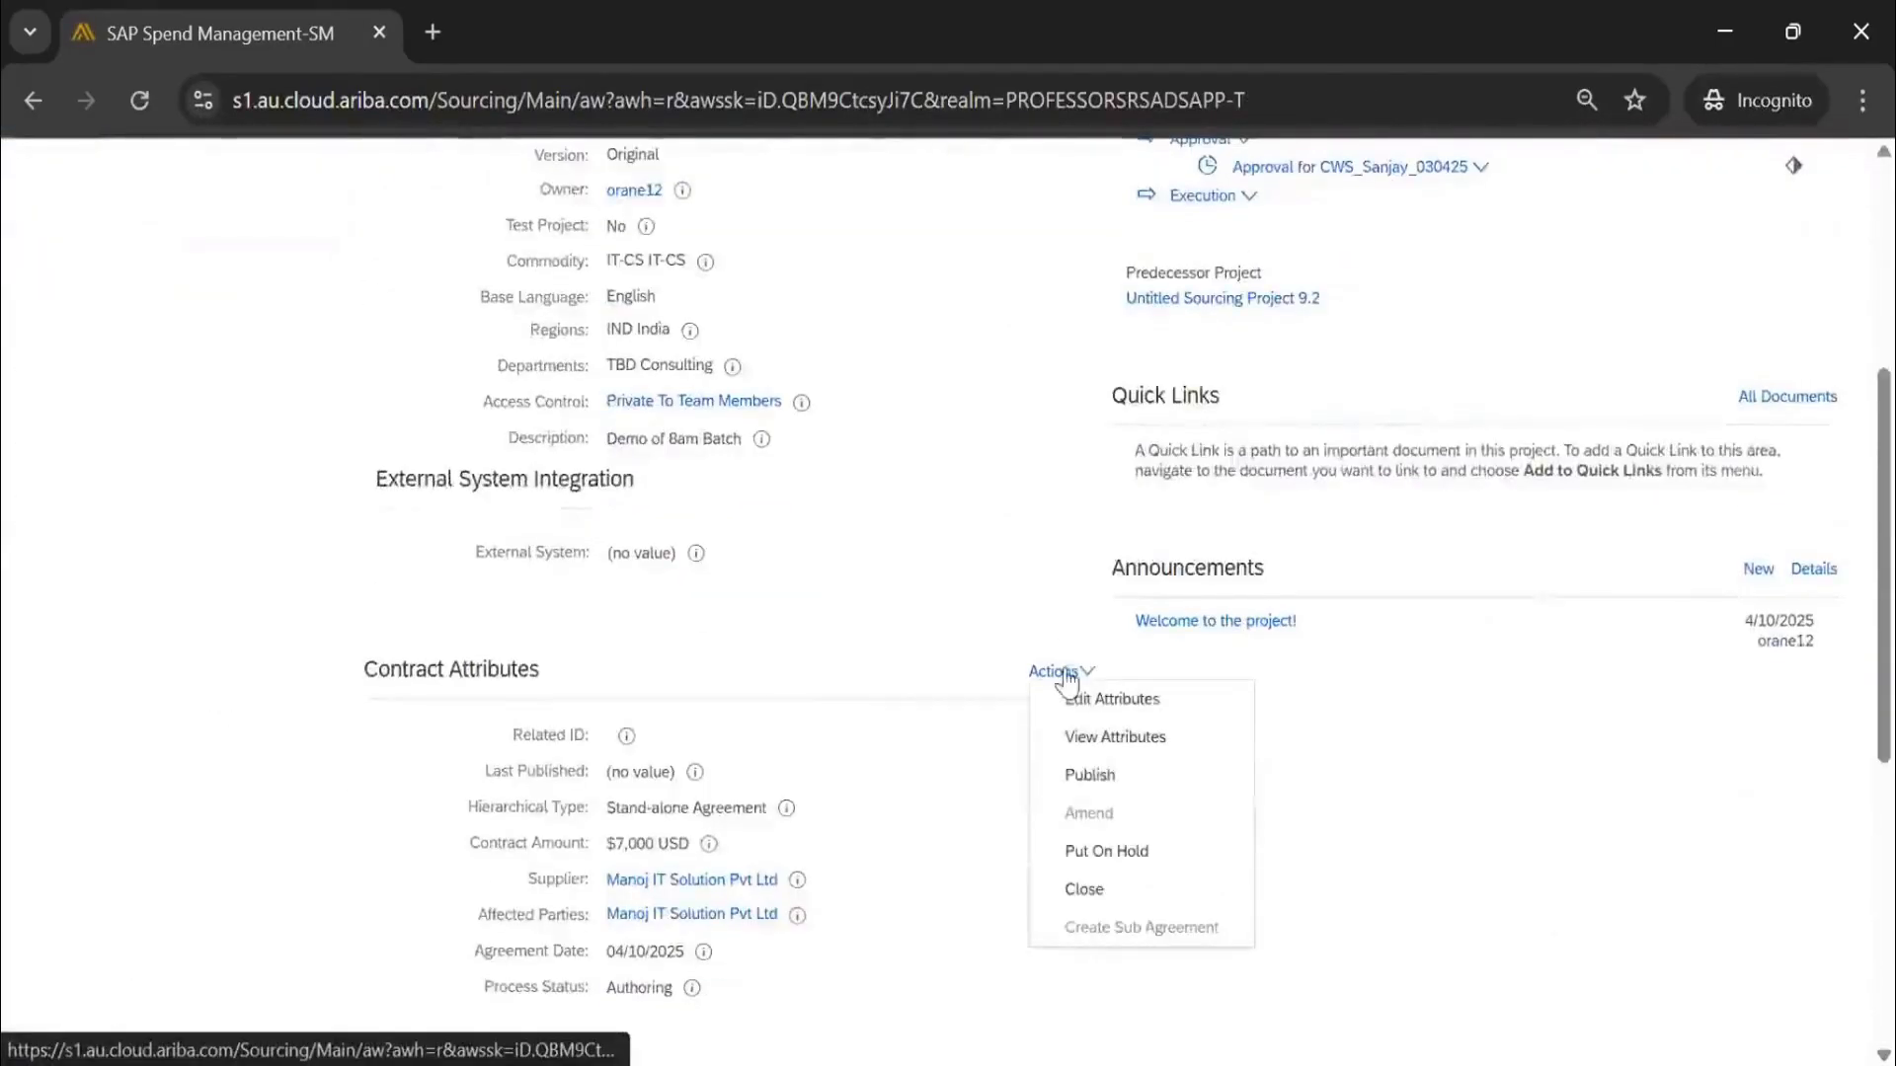
click(1084, 894)
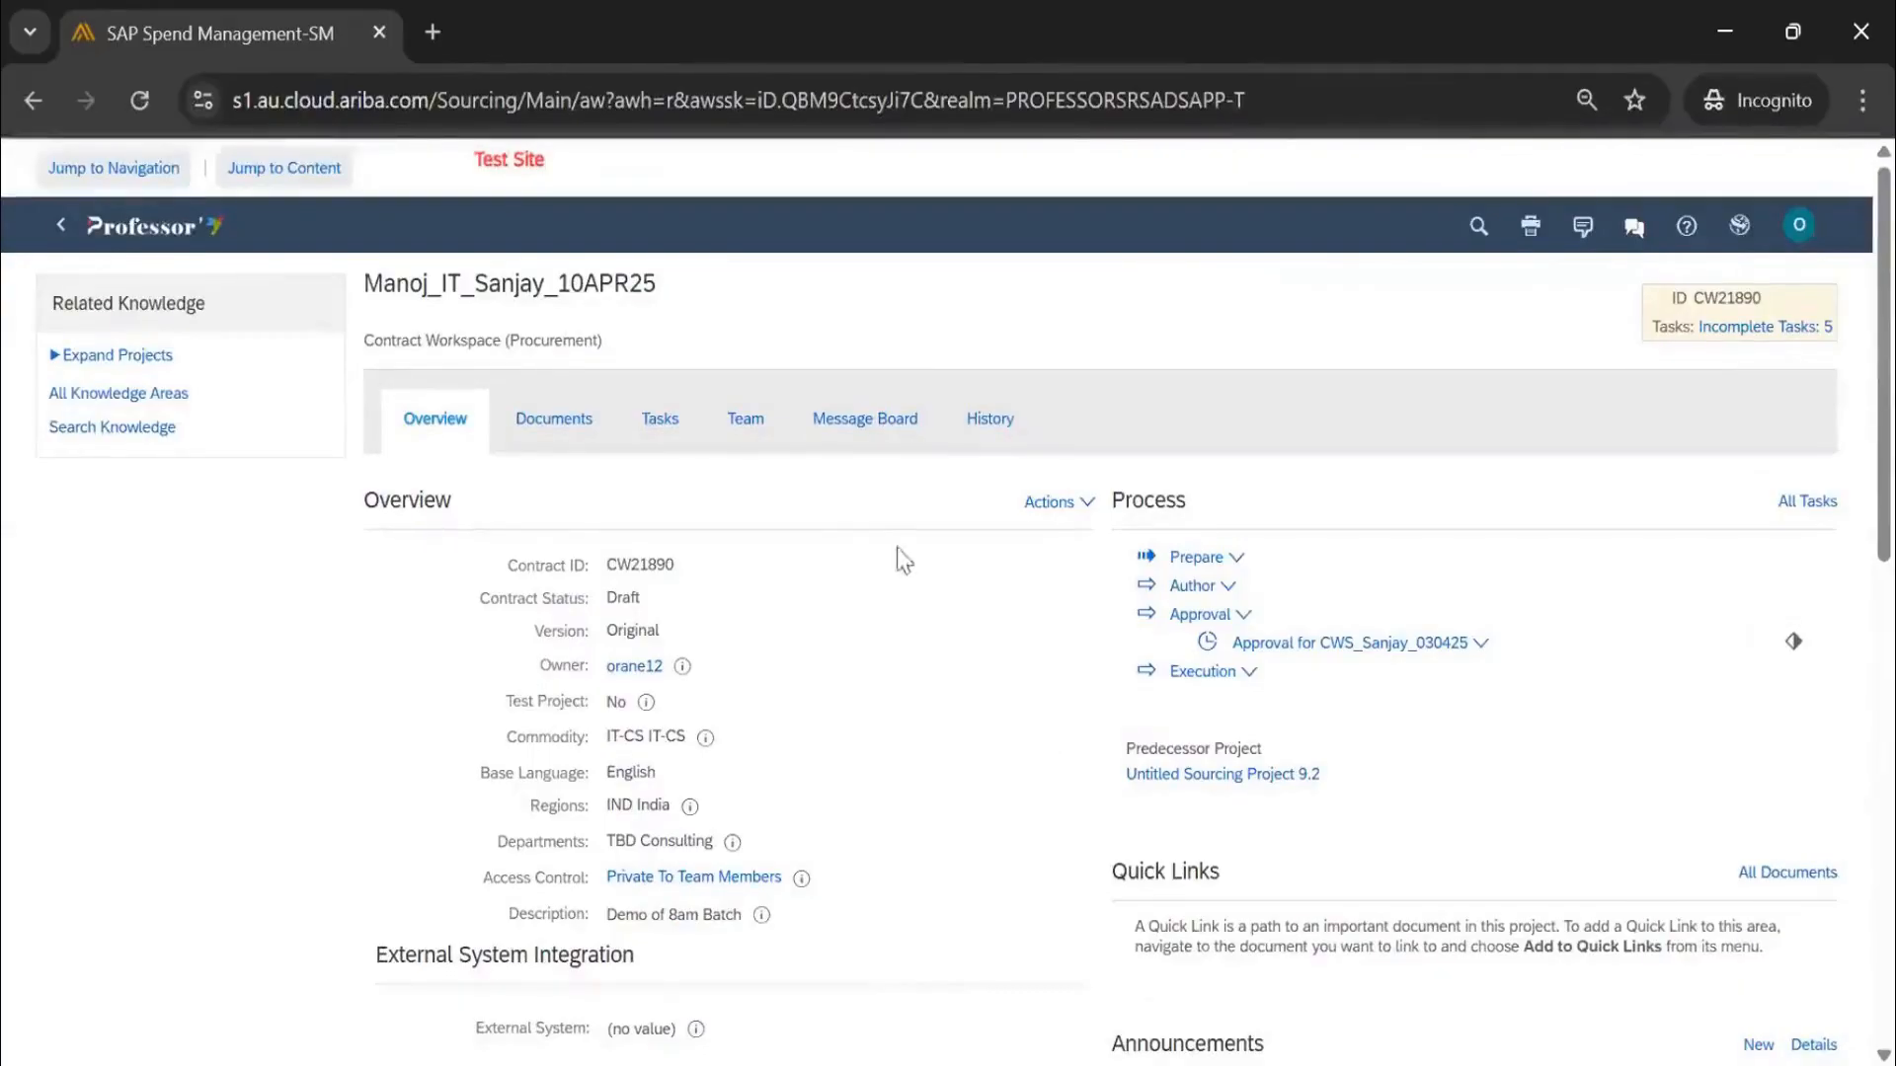
scroll(900, 573, down, 3)
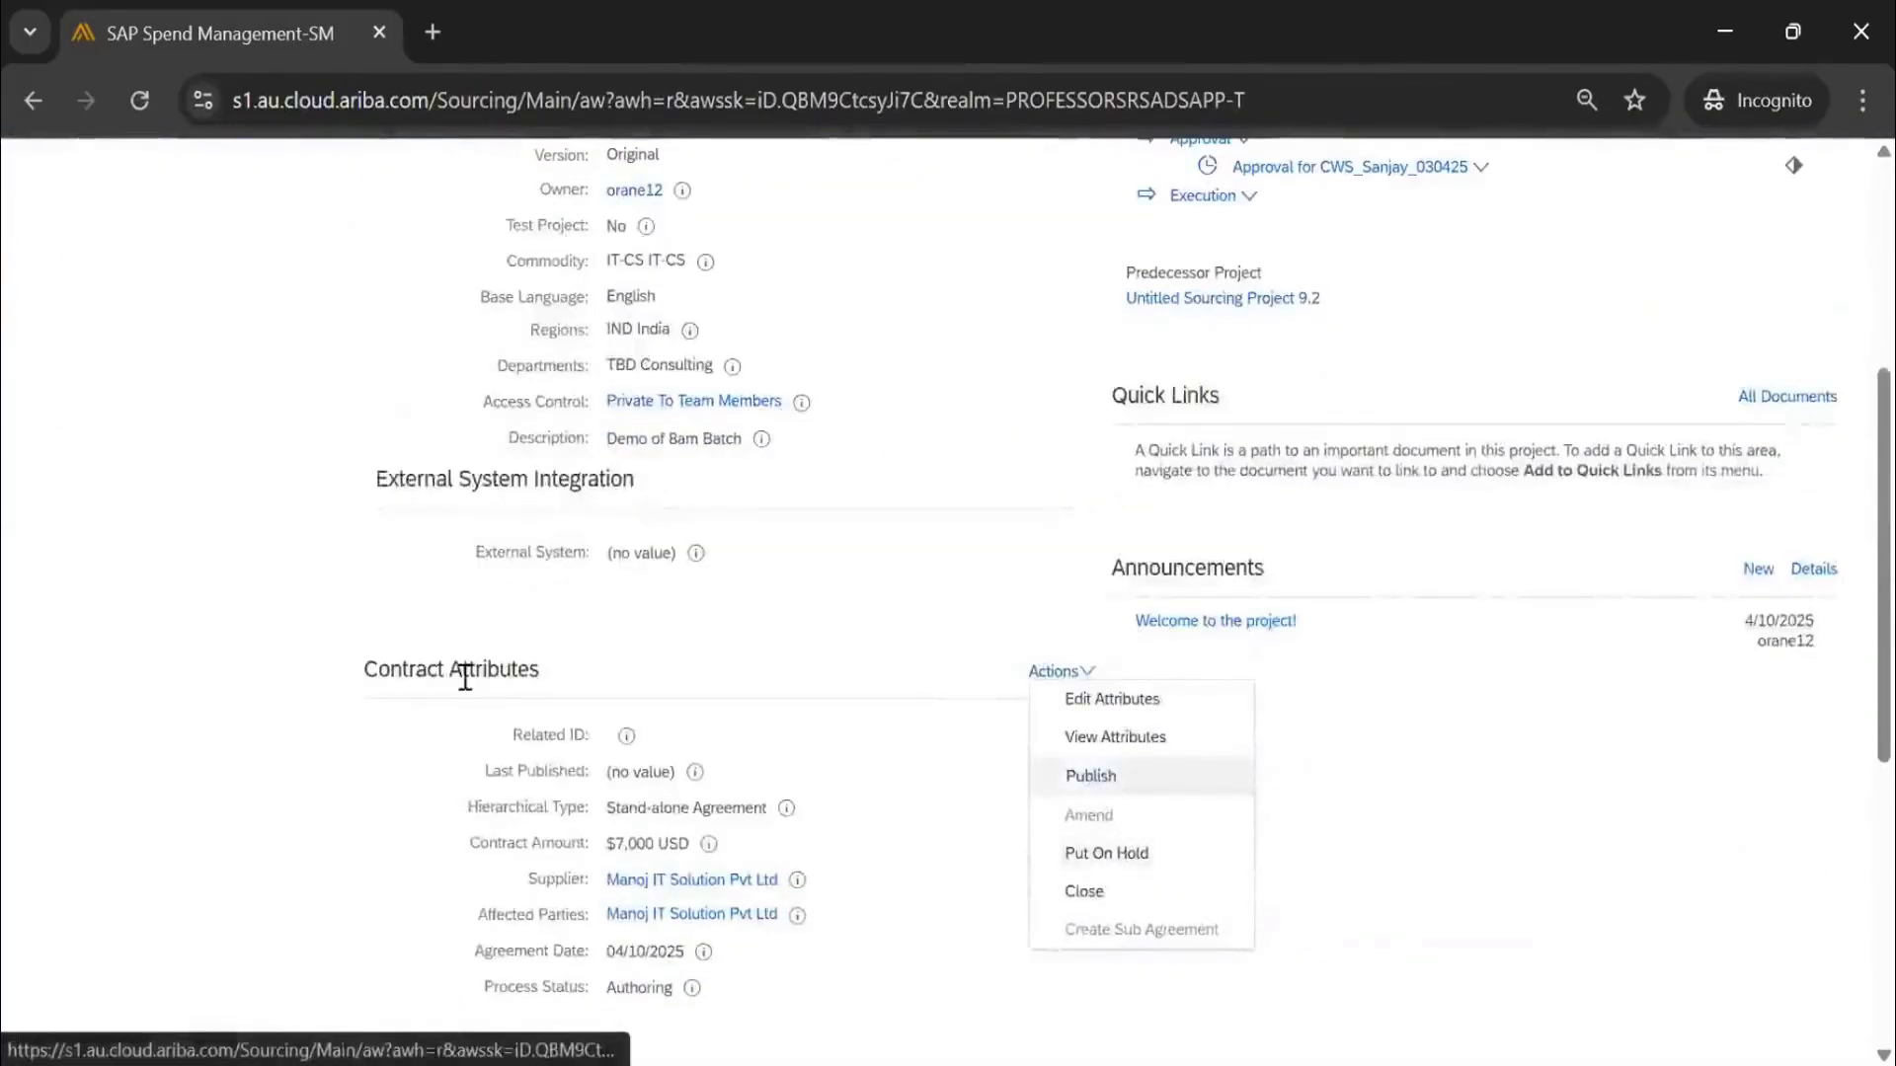
click(1091, 777)
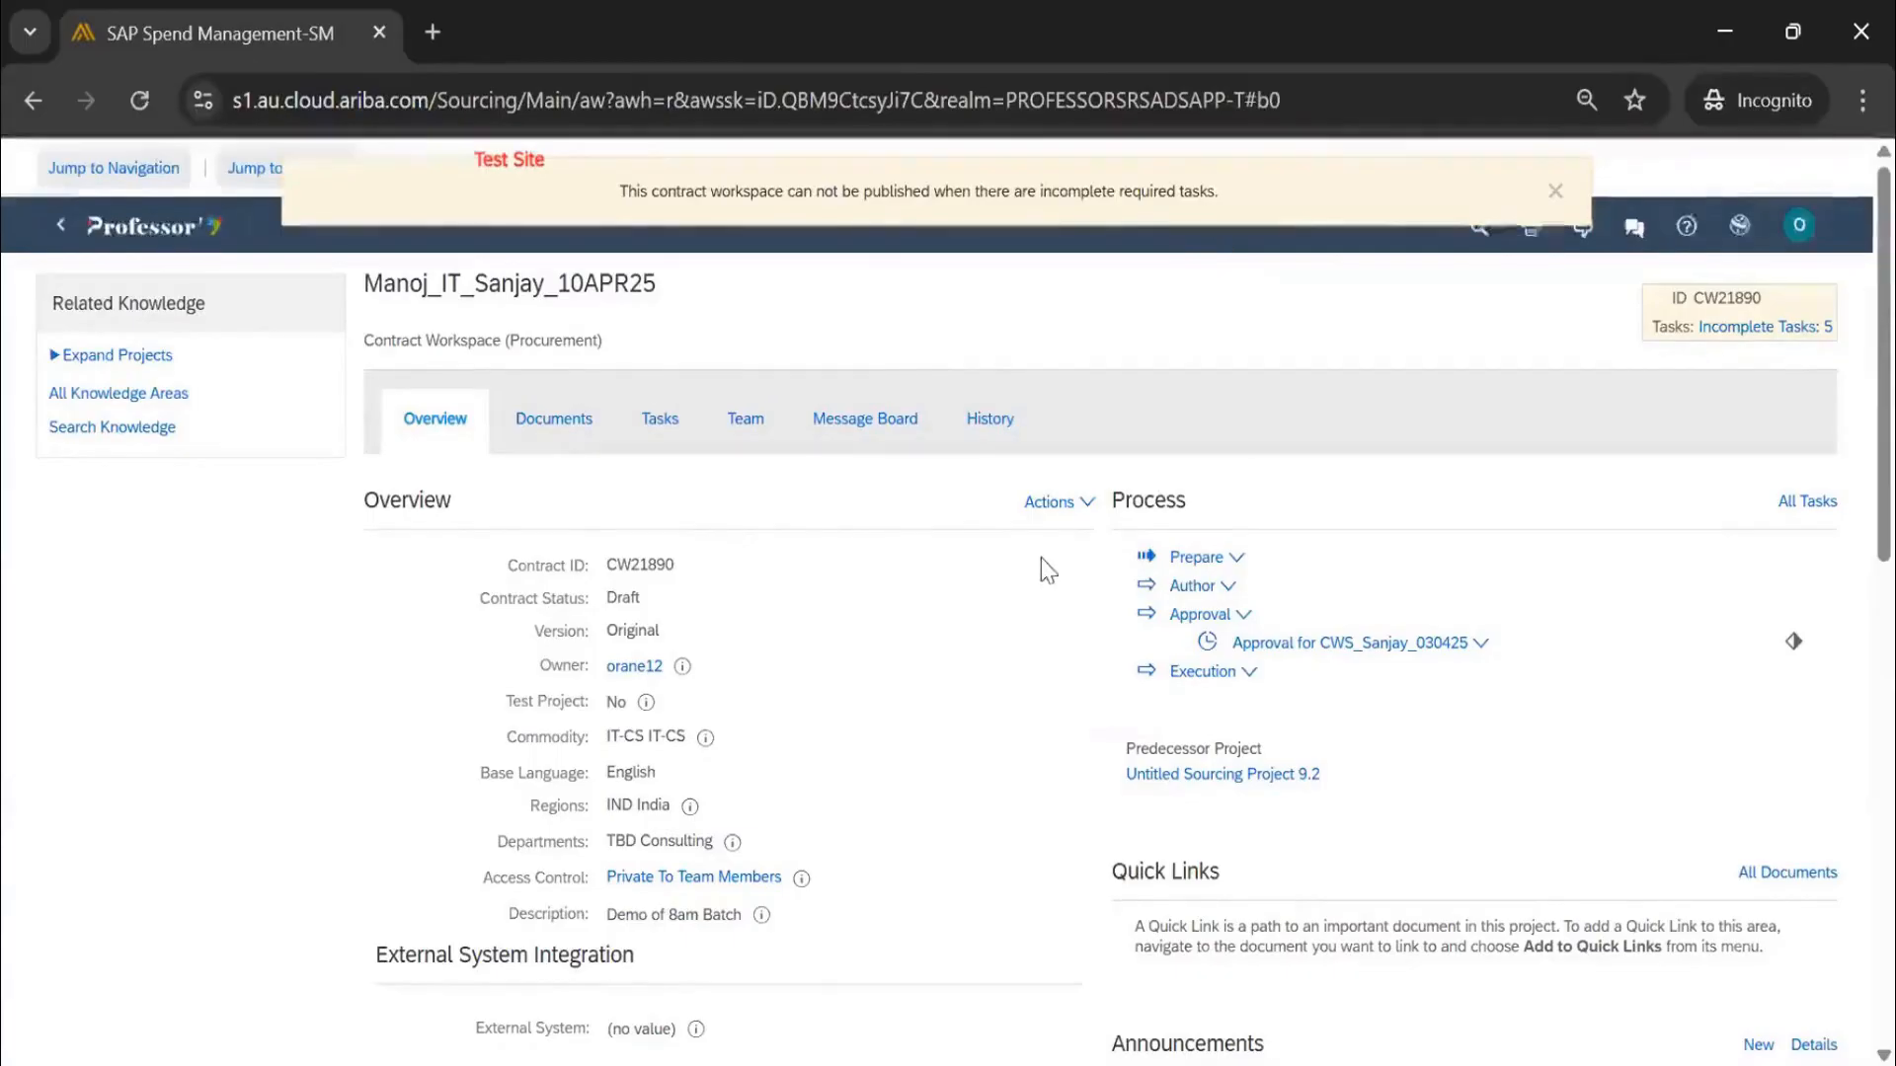
Dismiss the cannot-be-published warning and go to the workspace's Documents
scroll(1041, 559, down, 10)
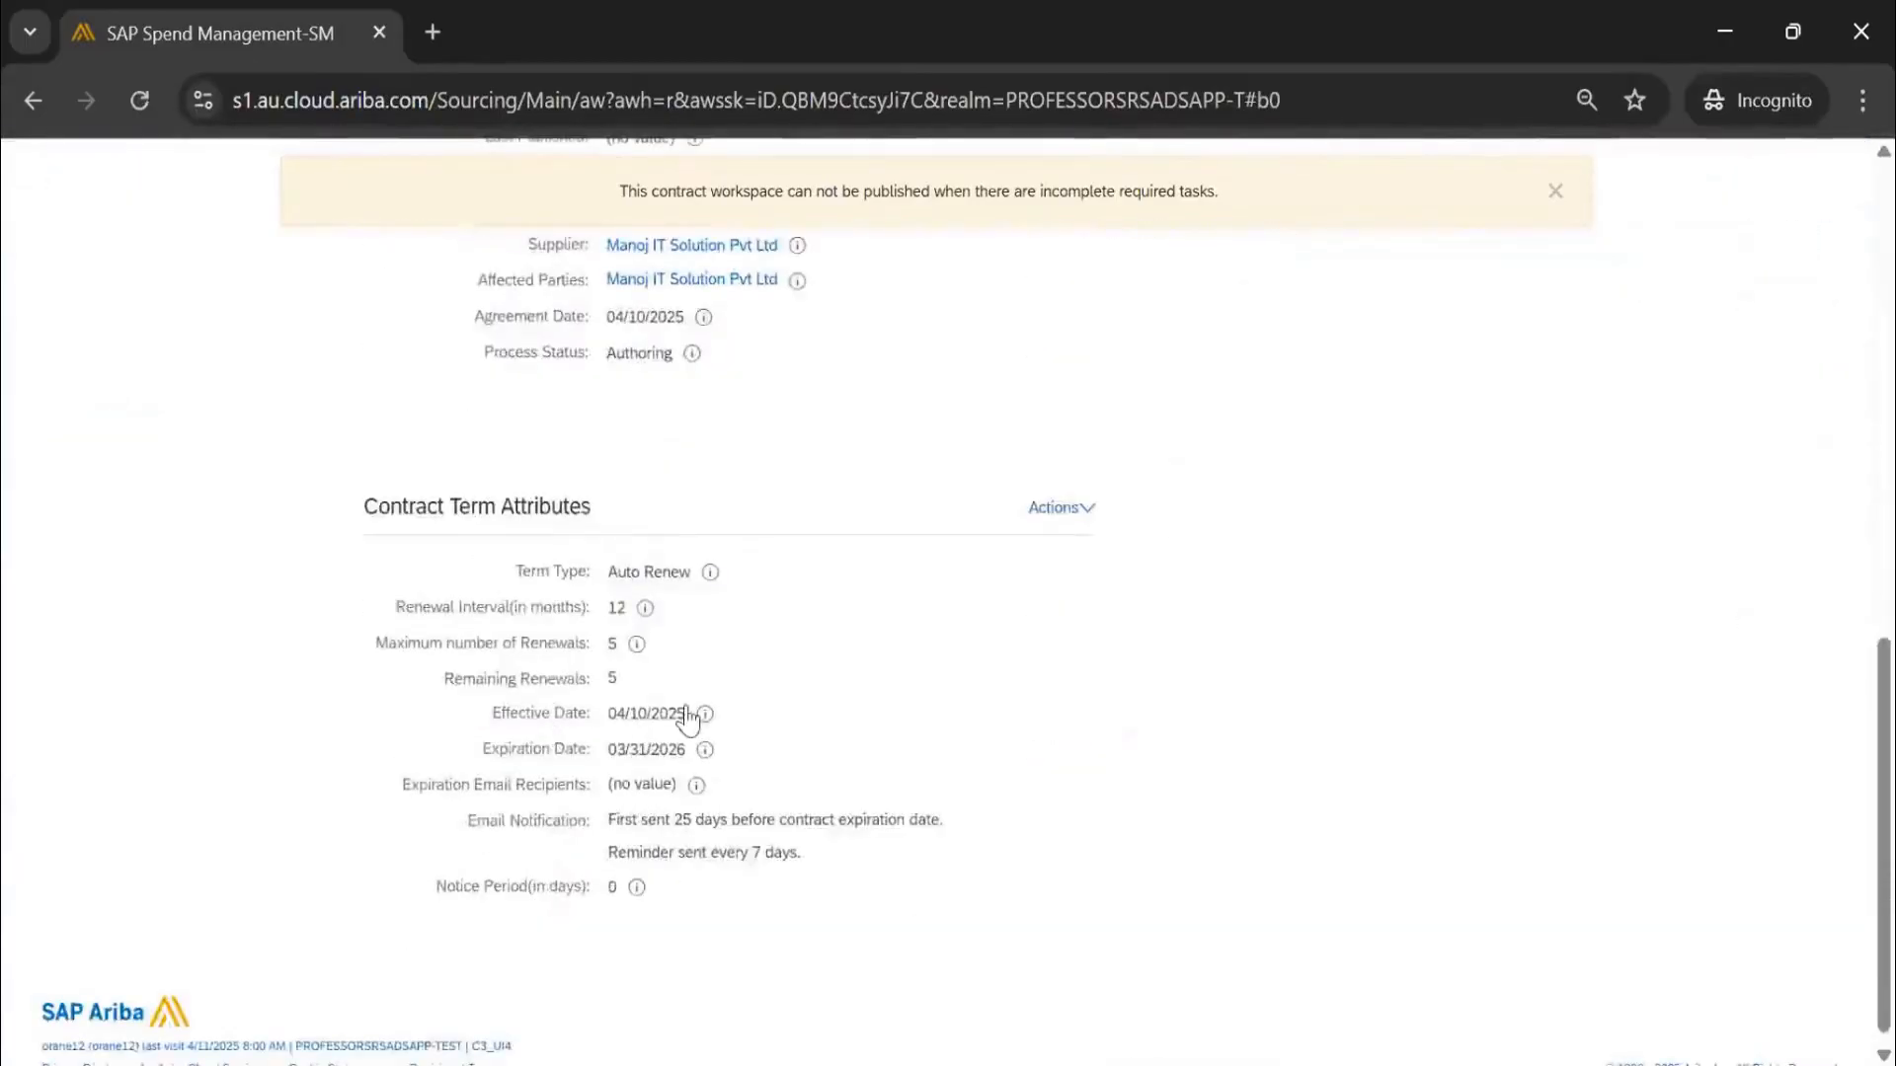
scroll(973, 642, up, 12)
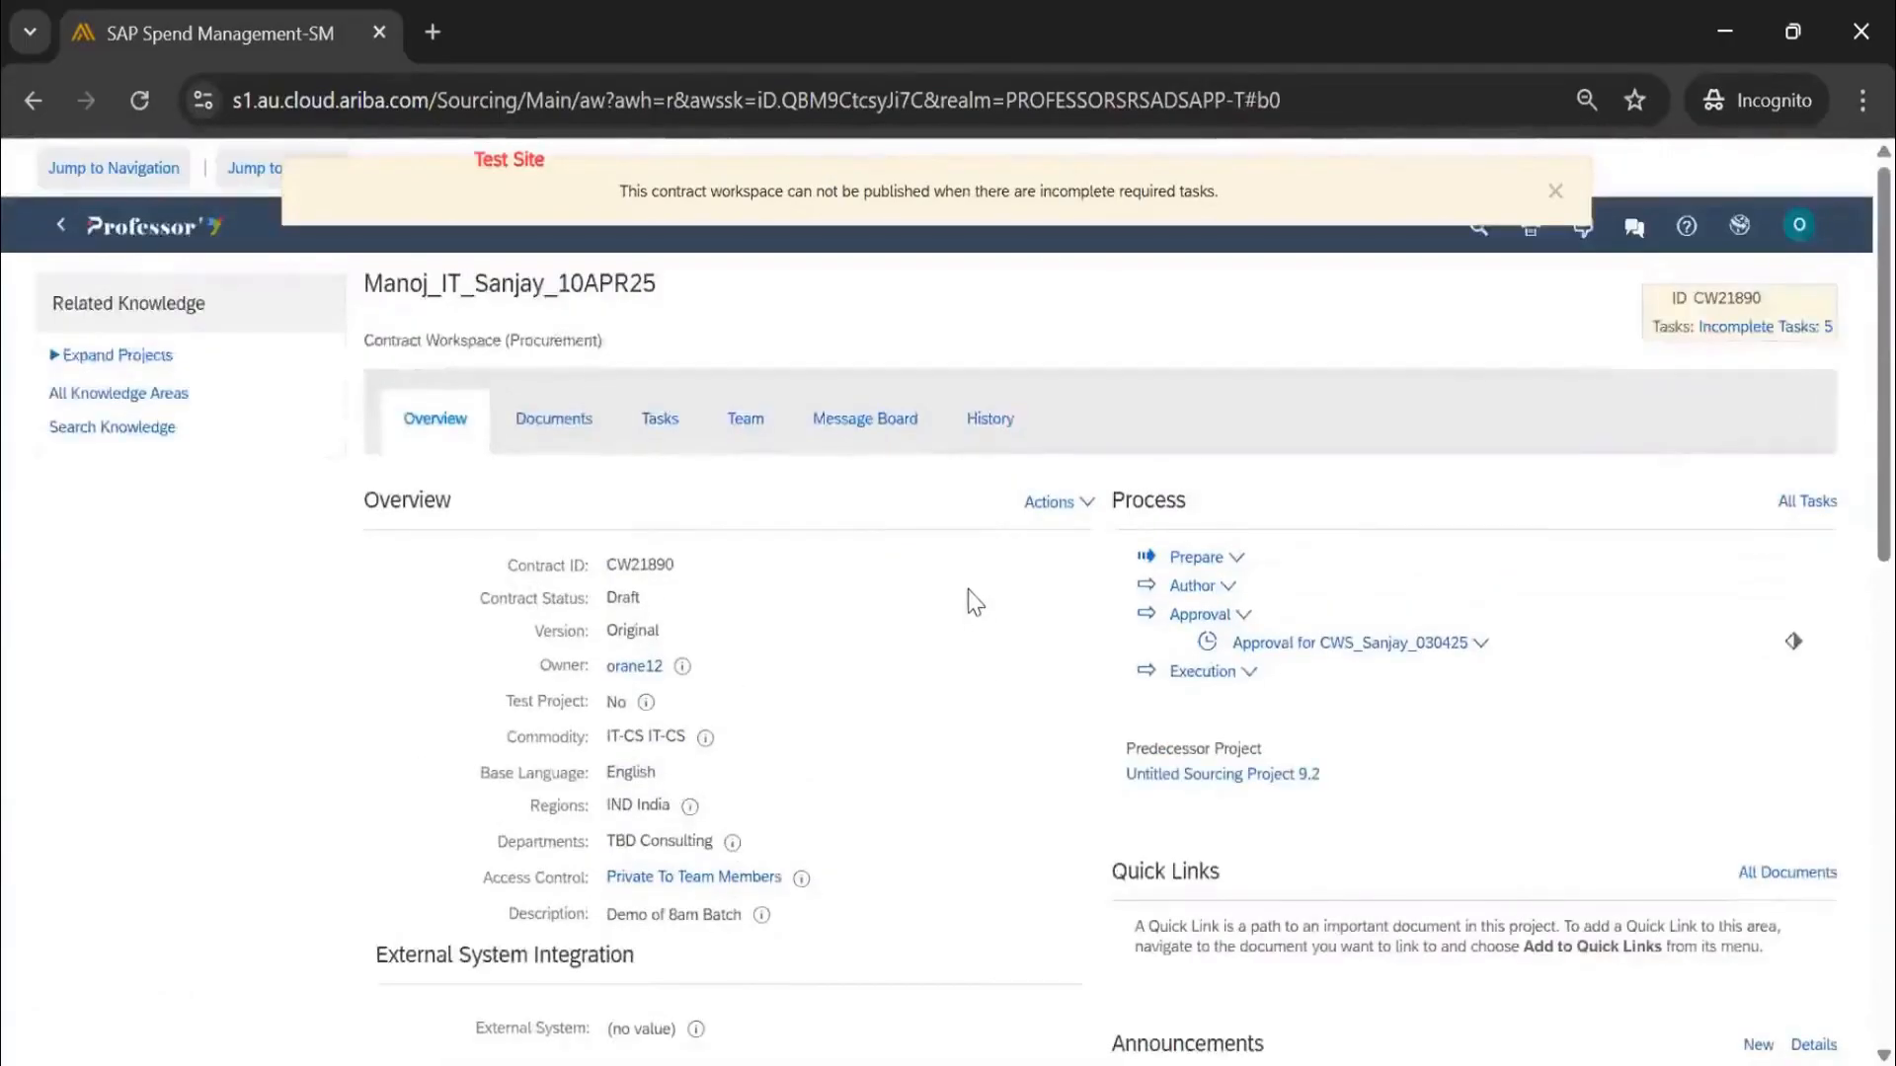
double_click(624, 599)
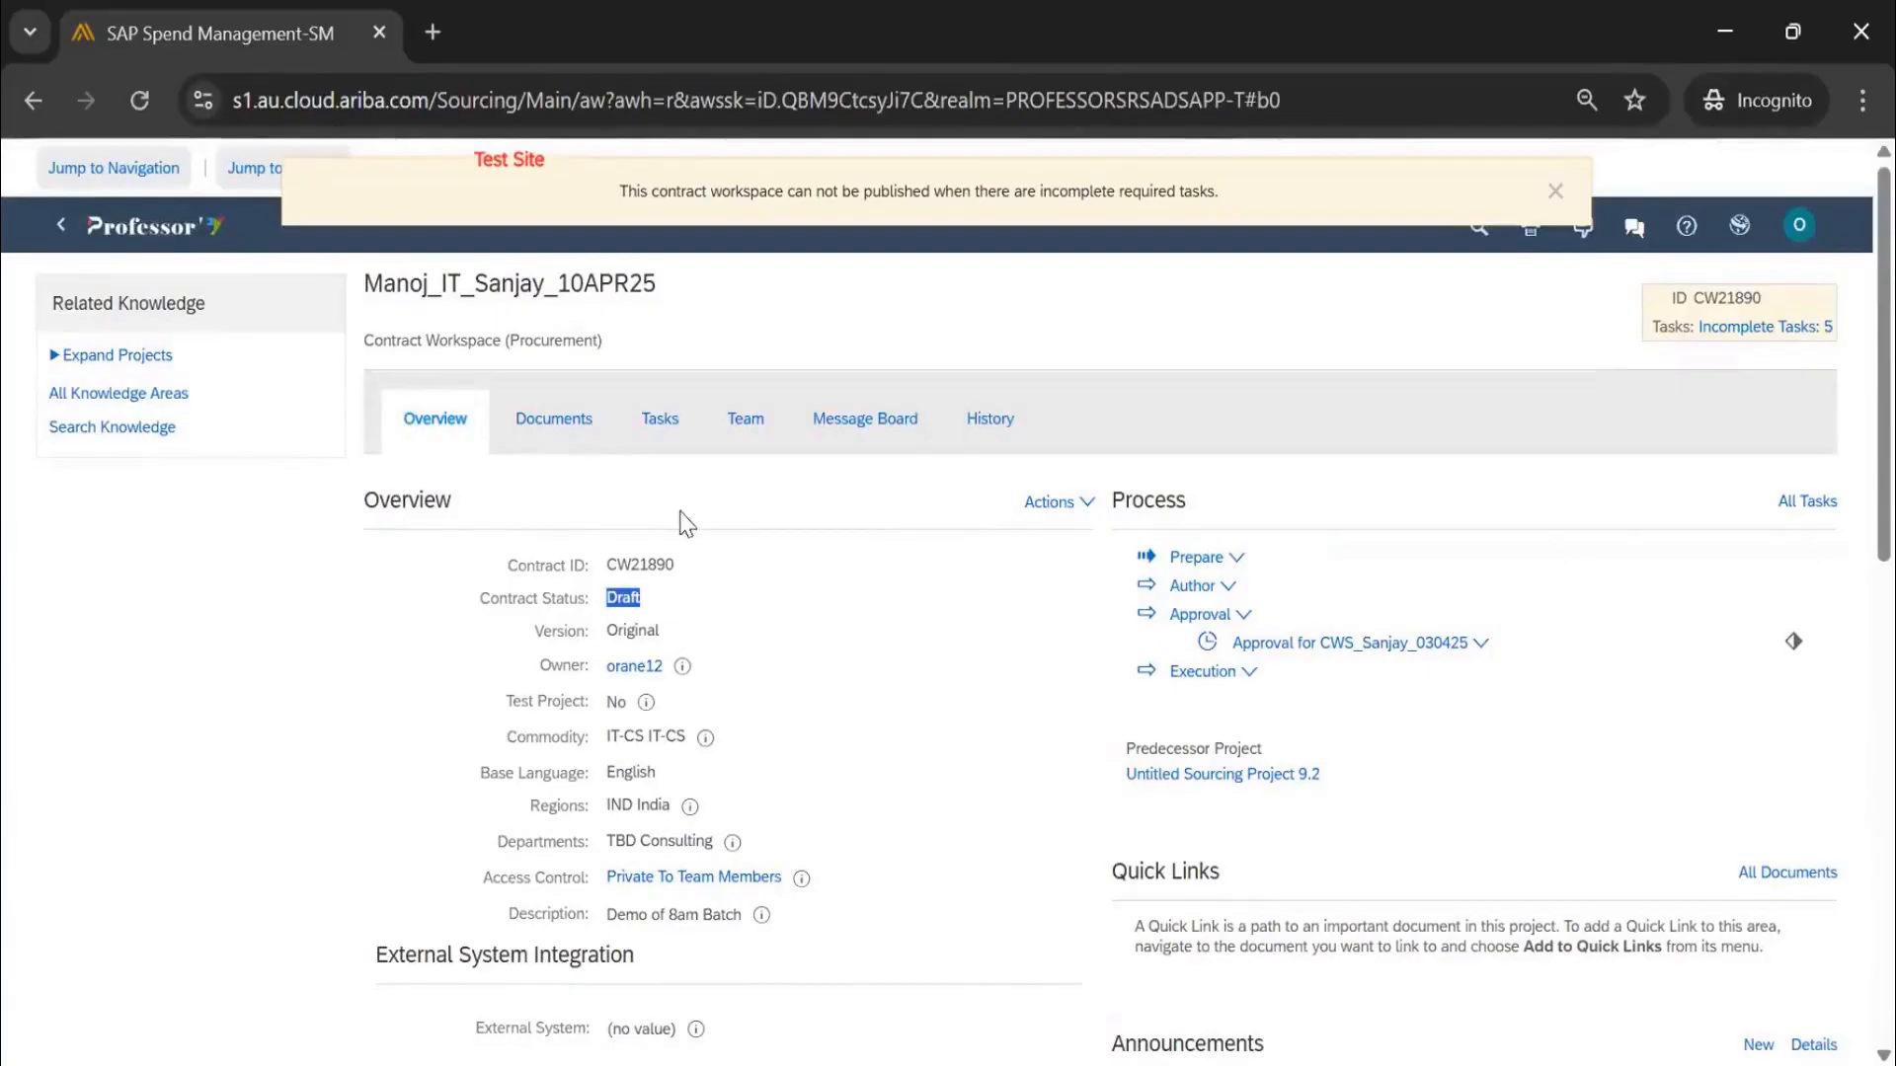
click(1556, 189)
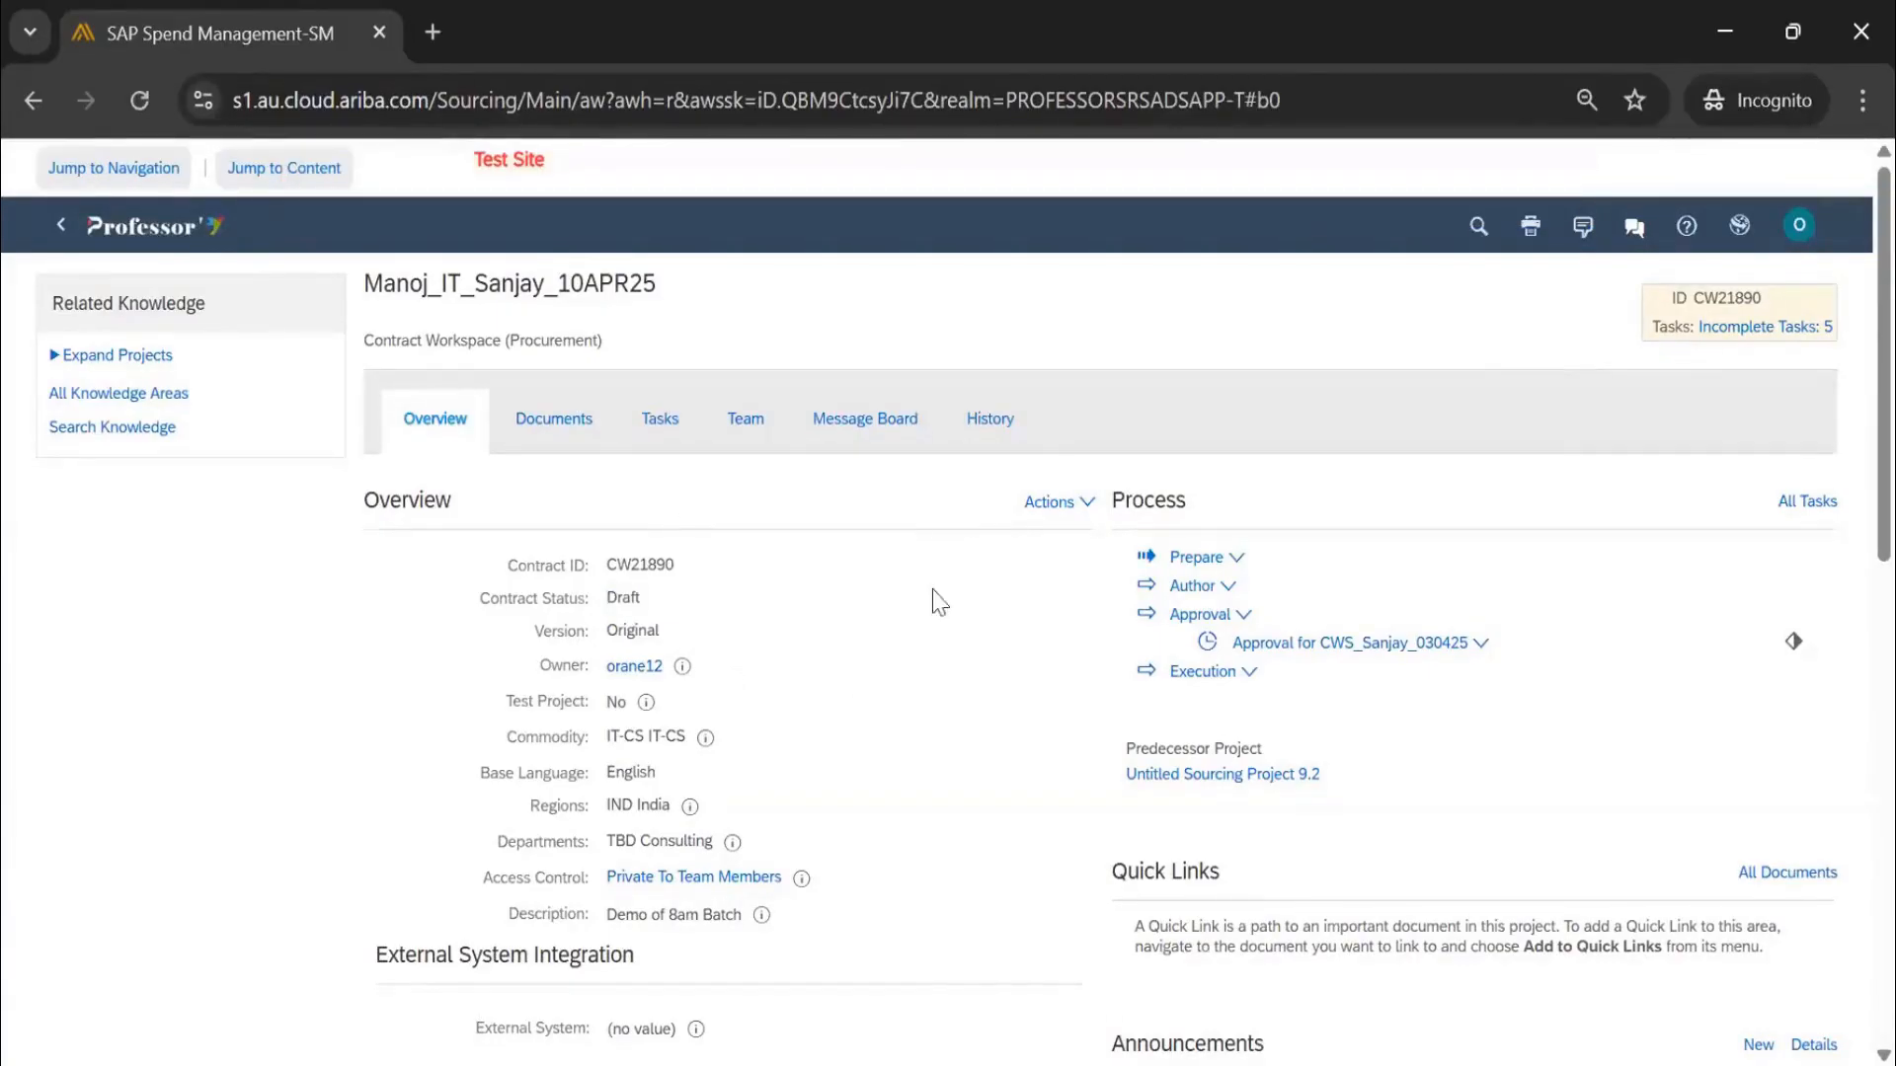
scroll(753, 580, down, 5)
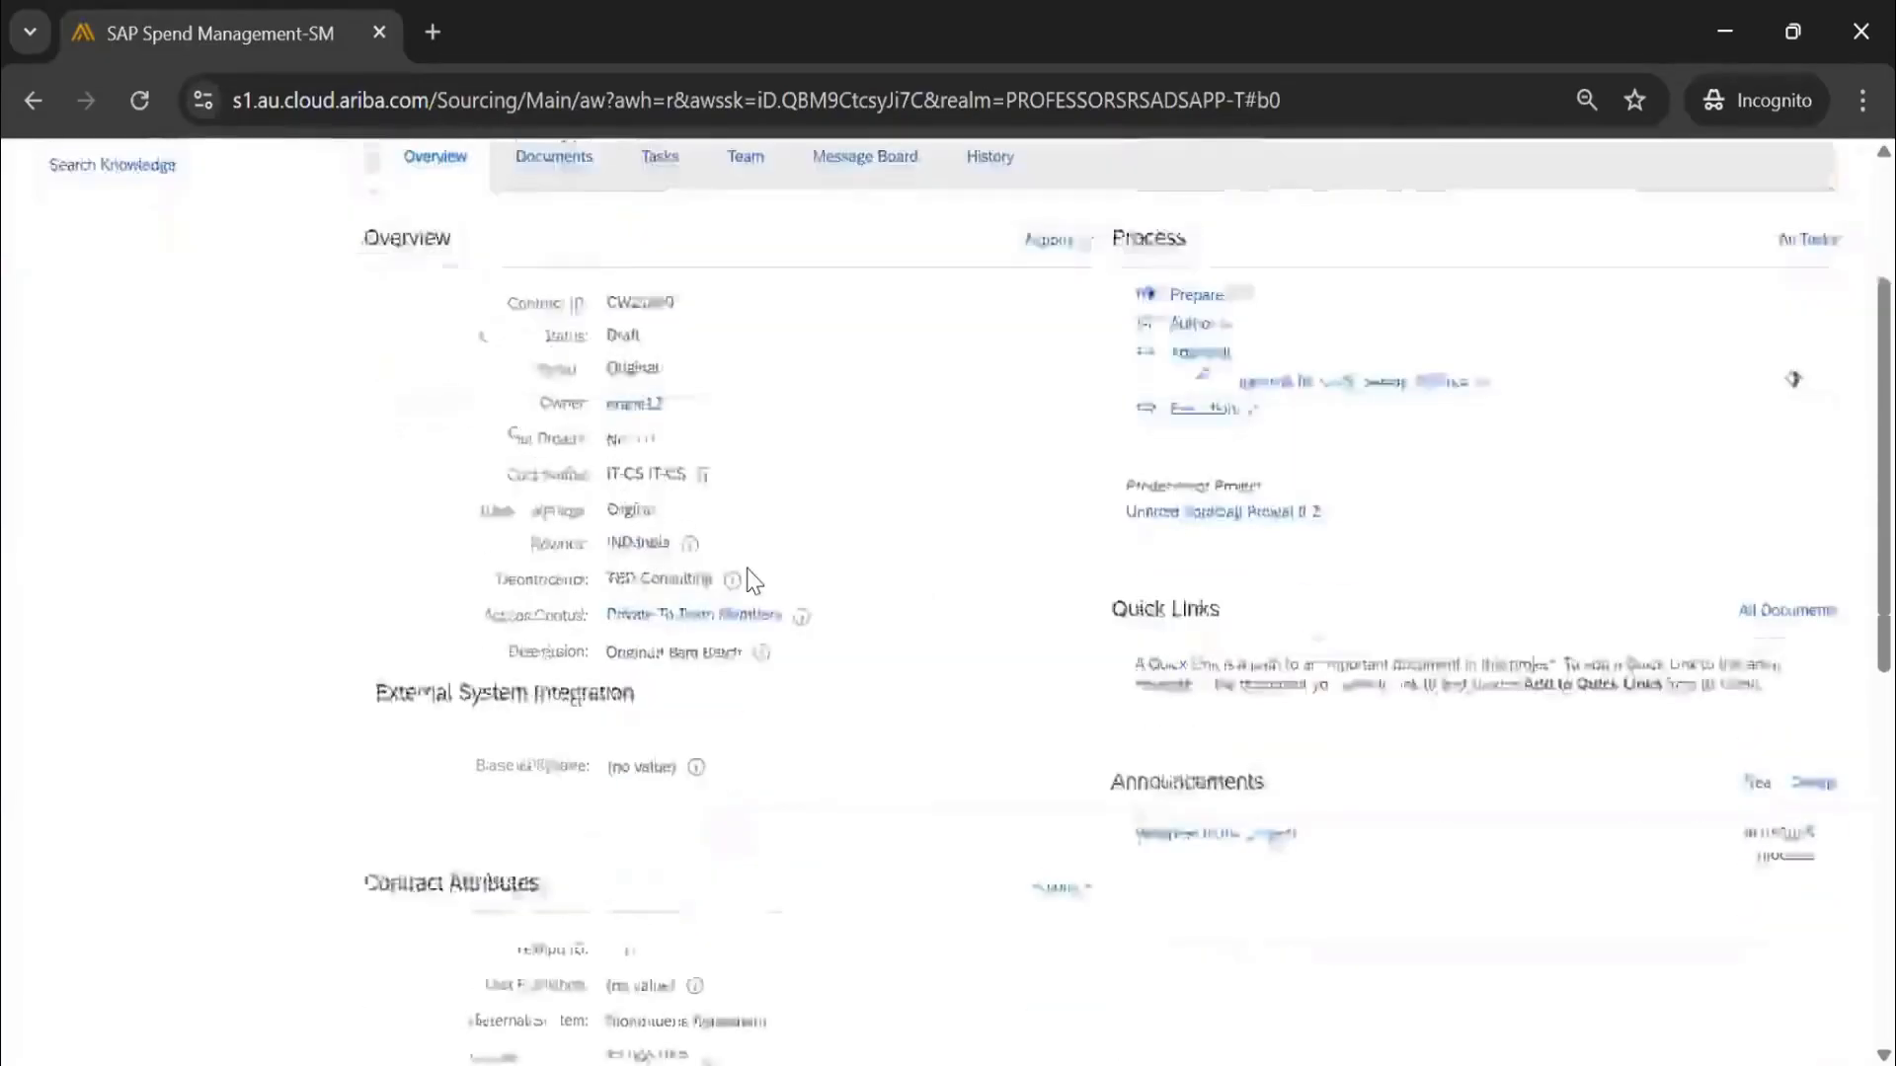
scroll(752, 580, down, 7)
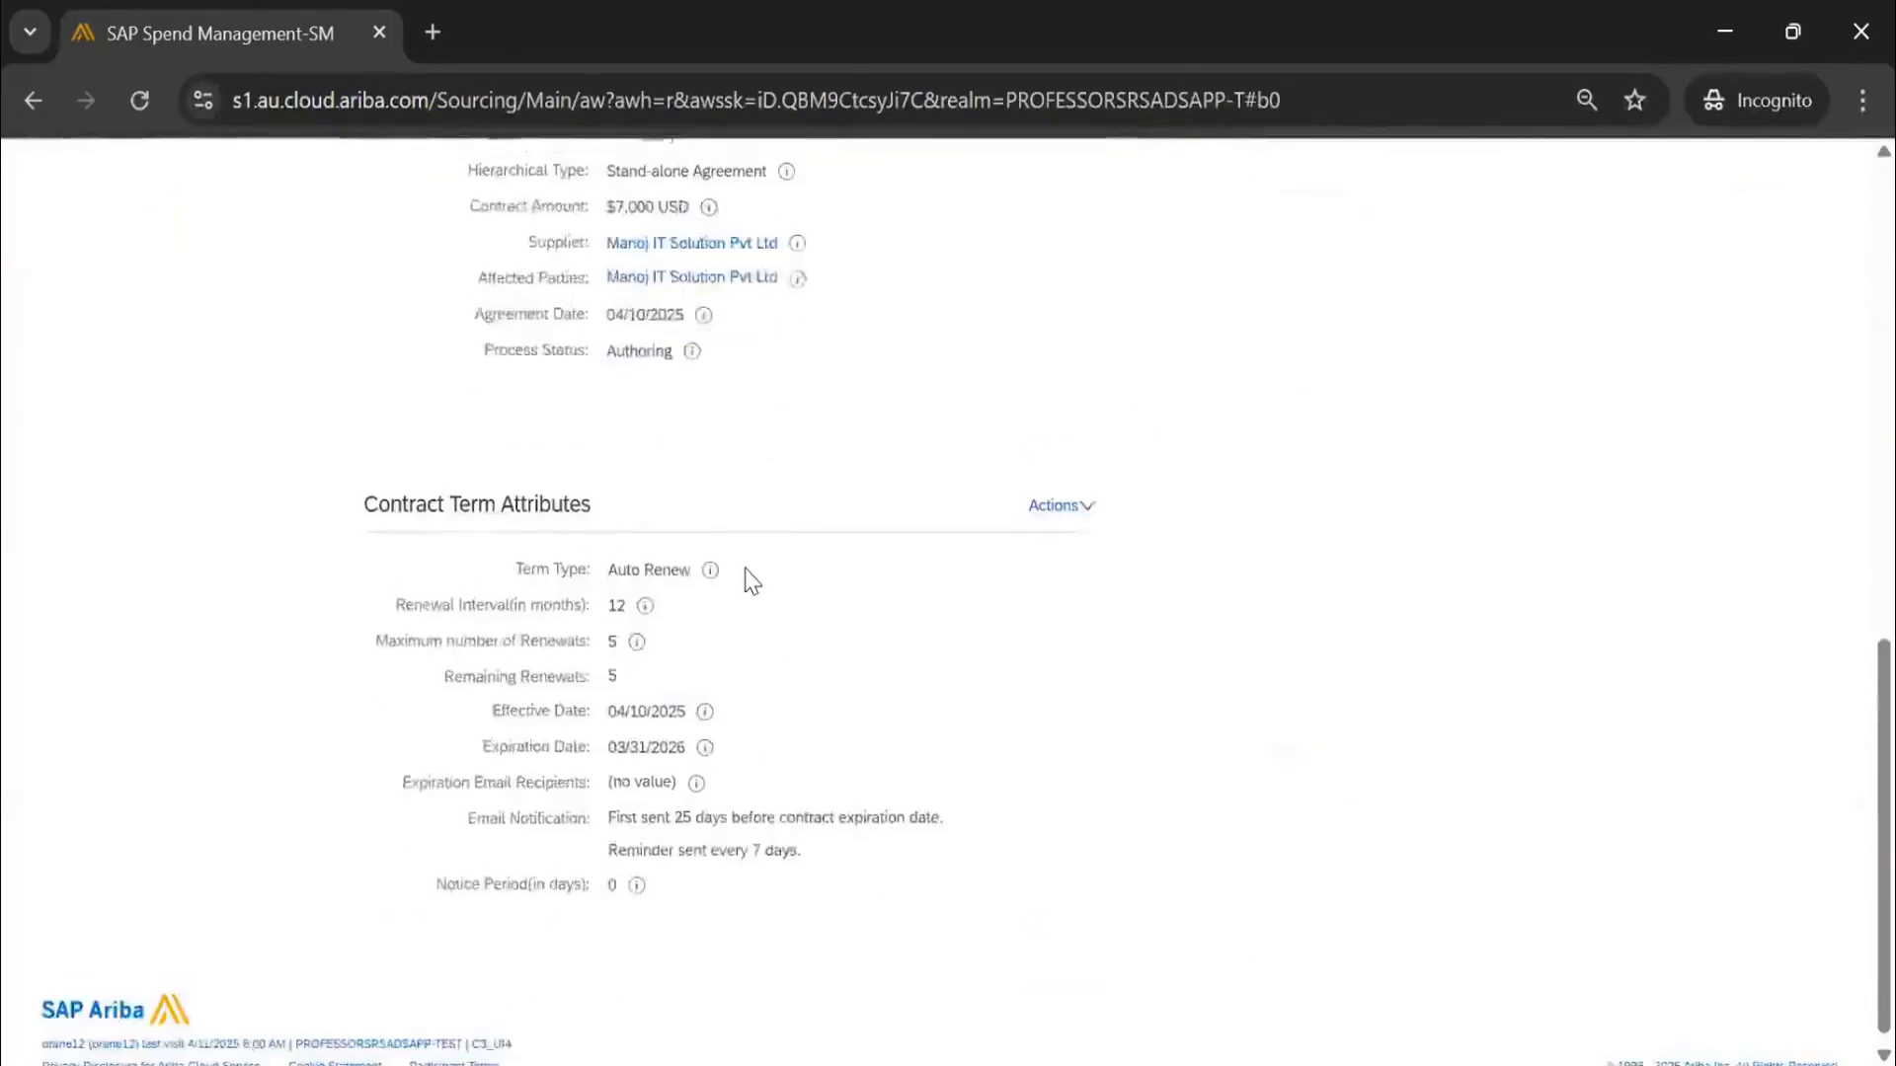
scroll(749, 579, up, 12)
click(590, 423)
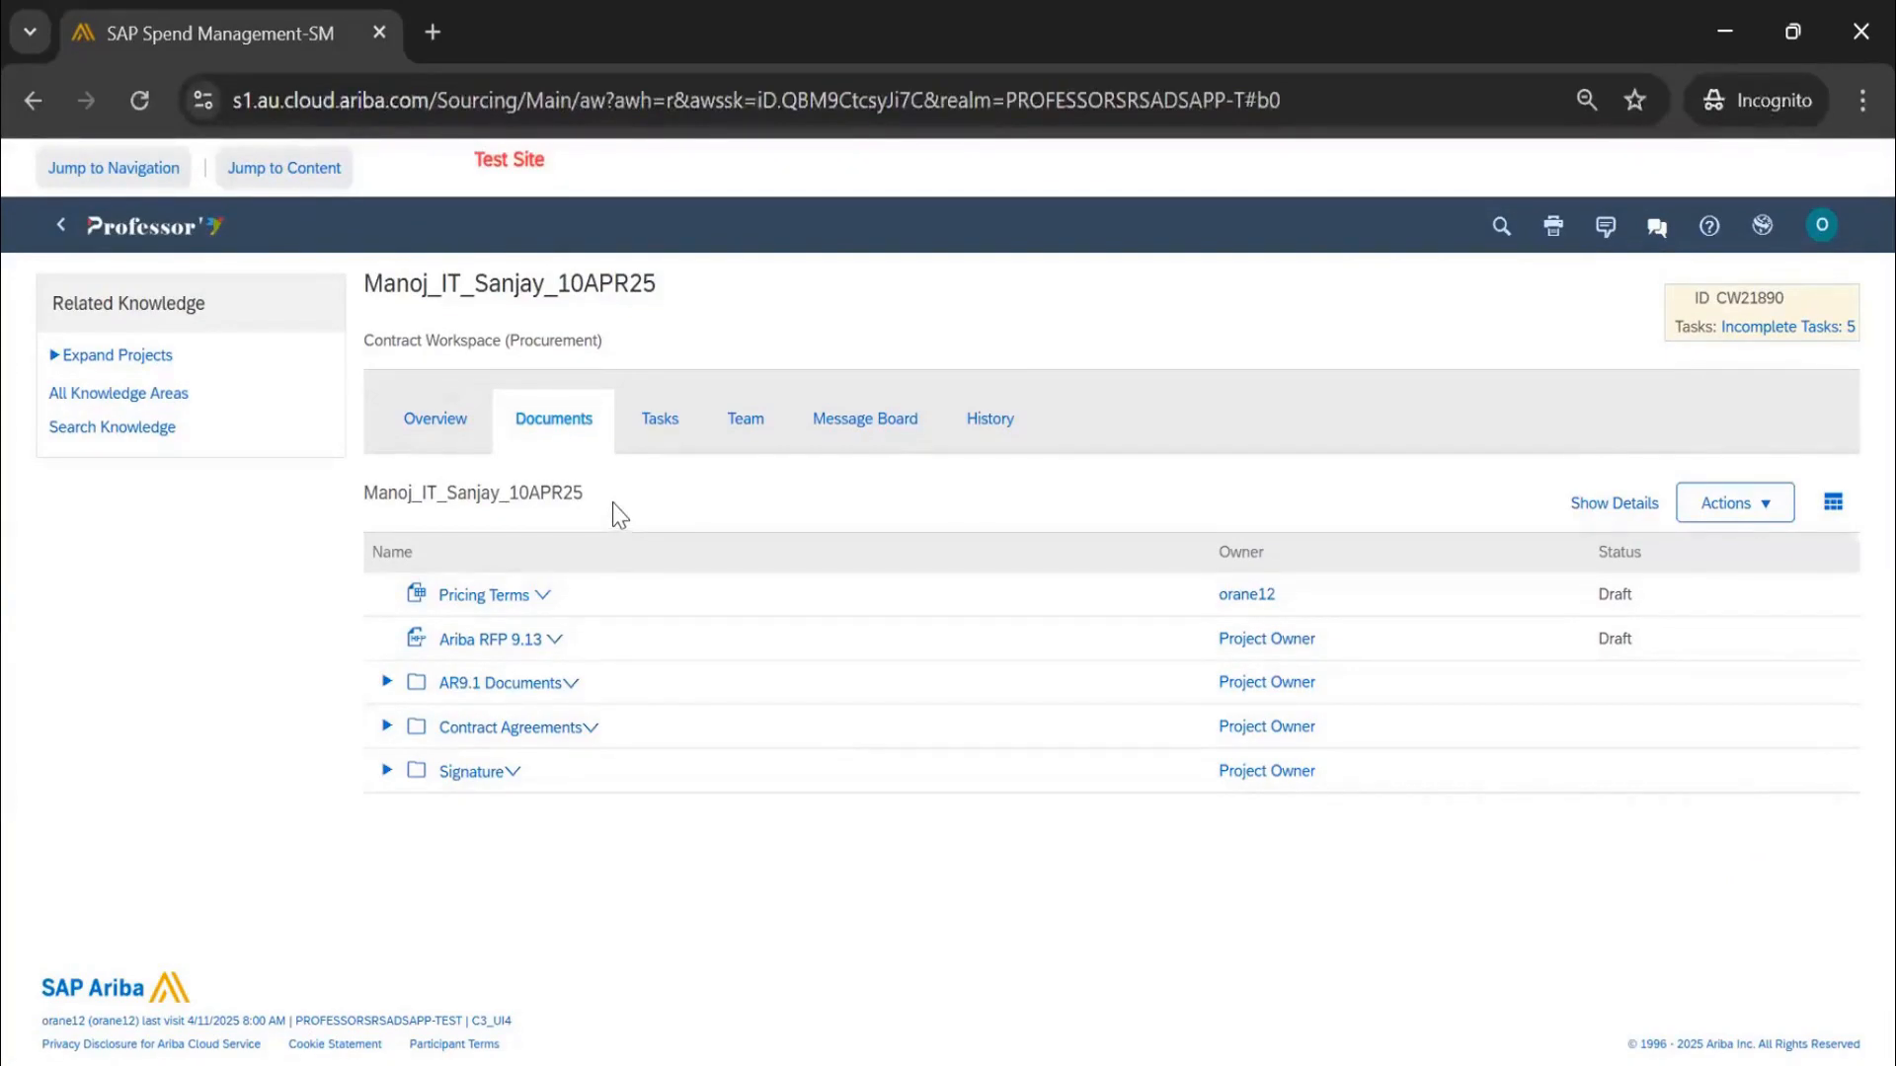
Peek into the AR9.1 Documents and Contract Agreements folders, then view Pricing Terms details
click(388, 682)
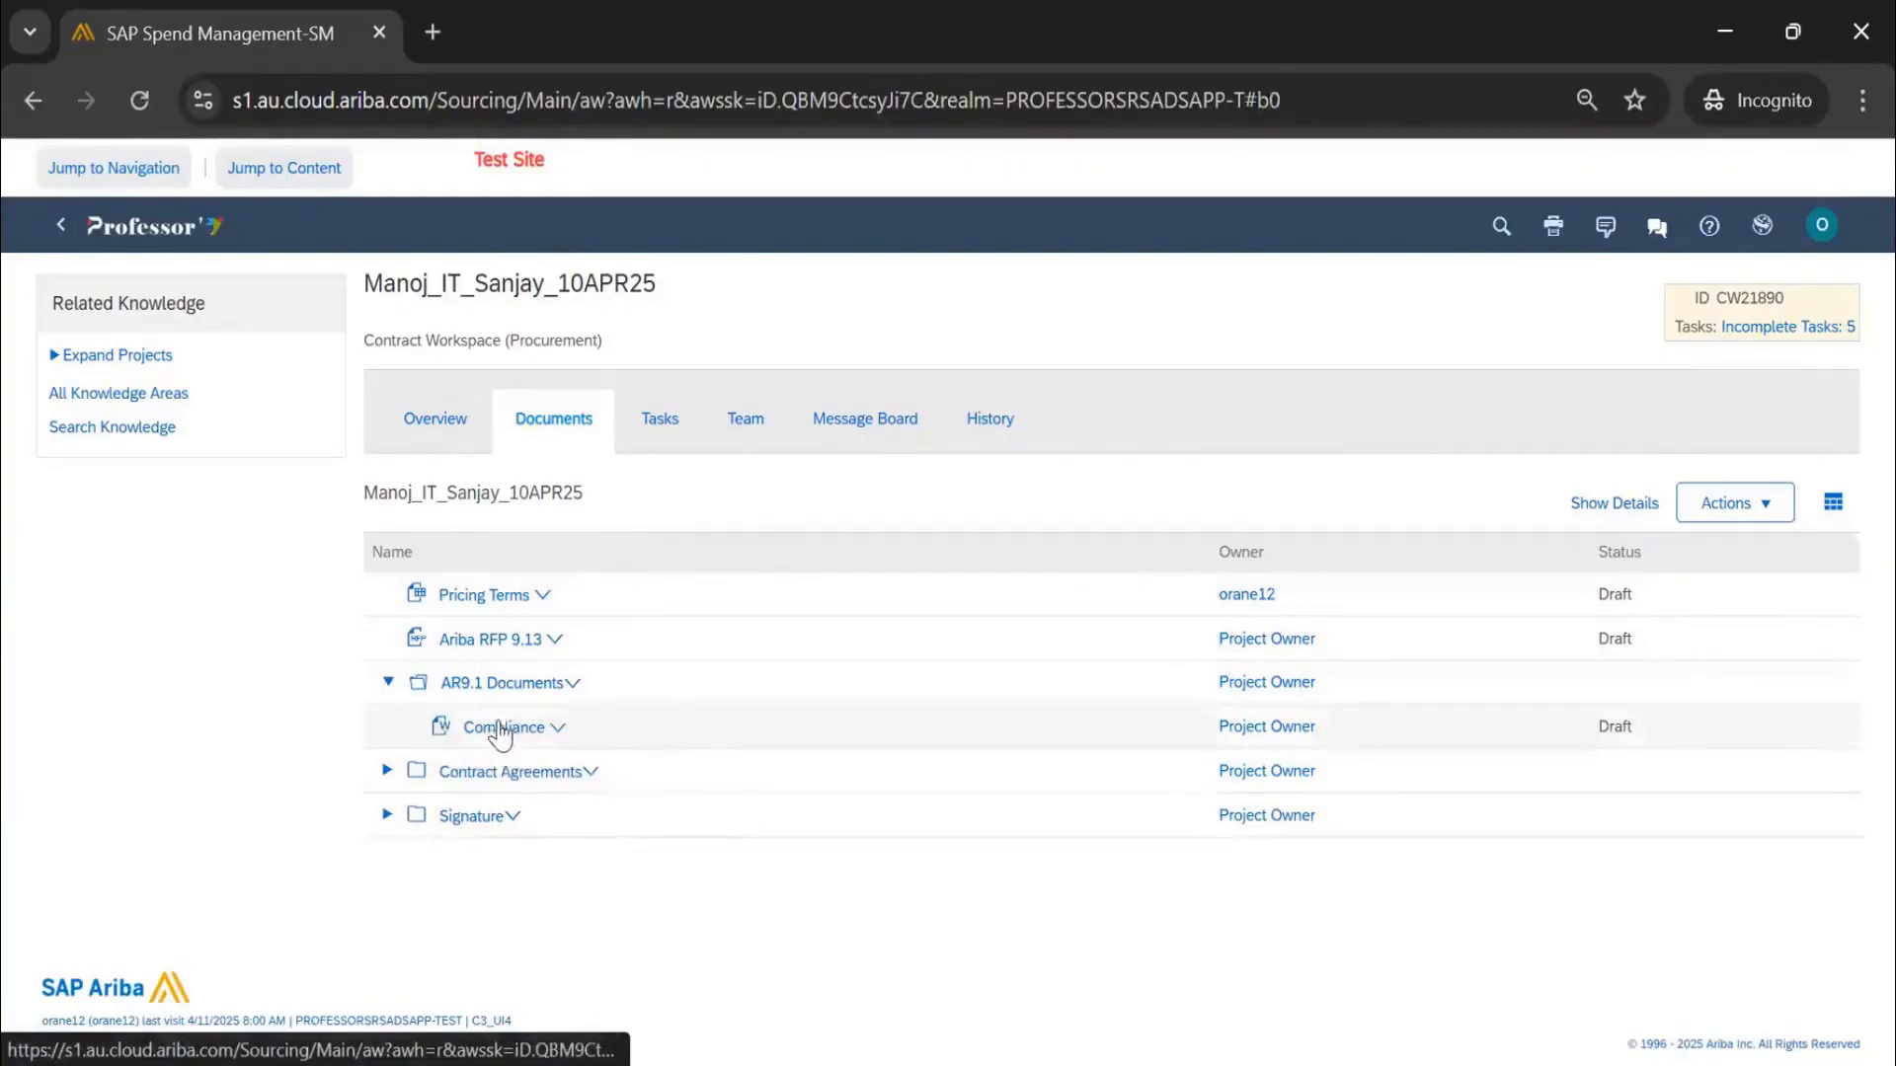
click(387, 683)
click(387, 728)
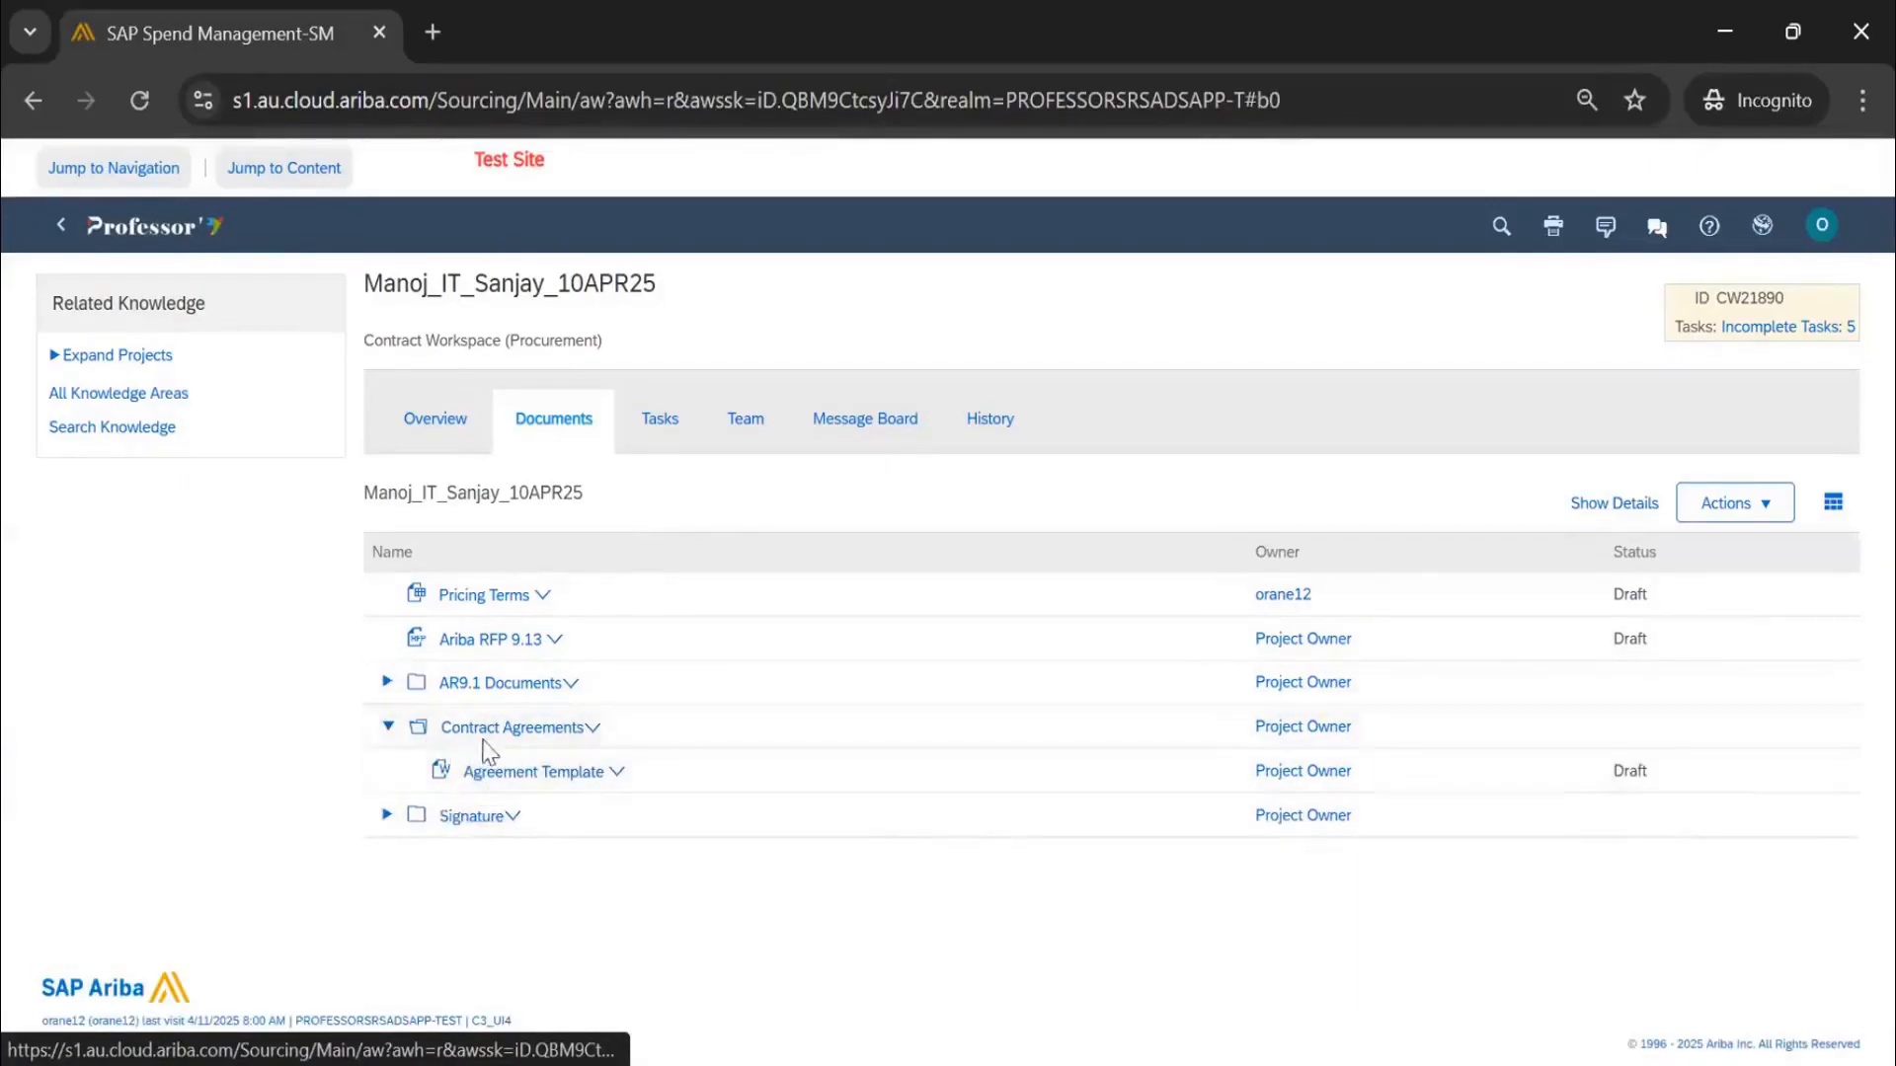
click(387, 728)
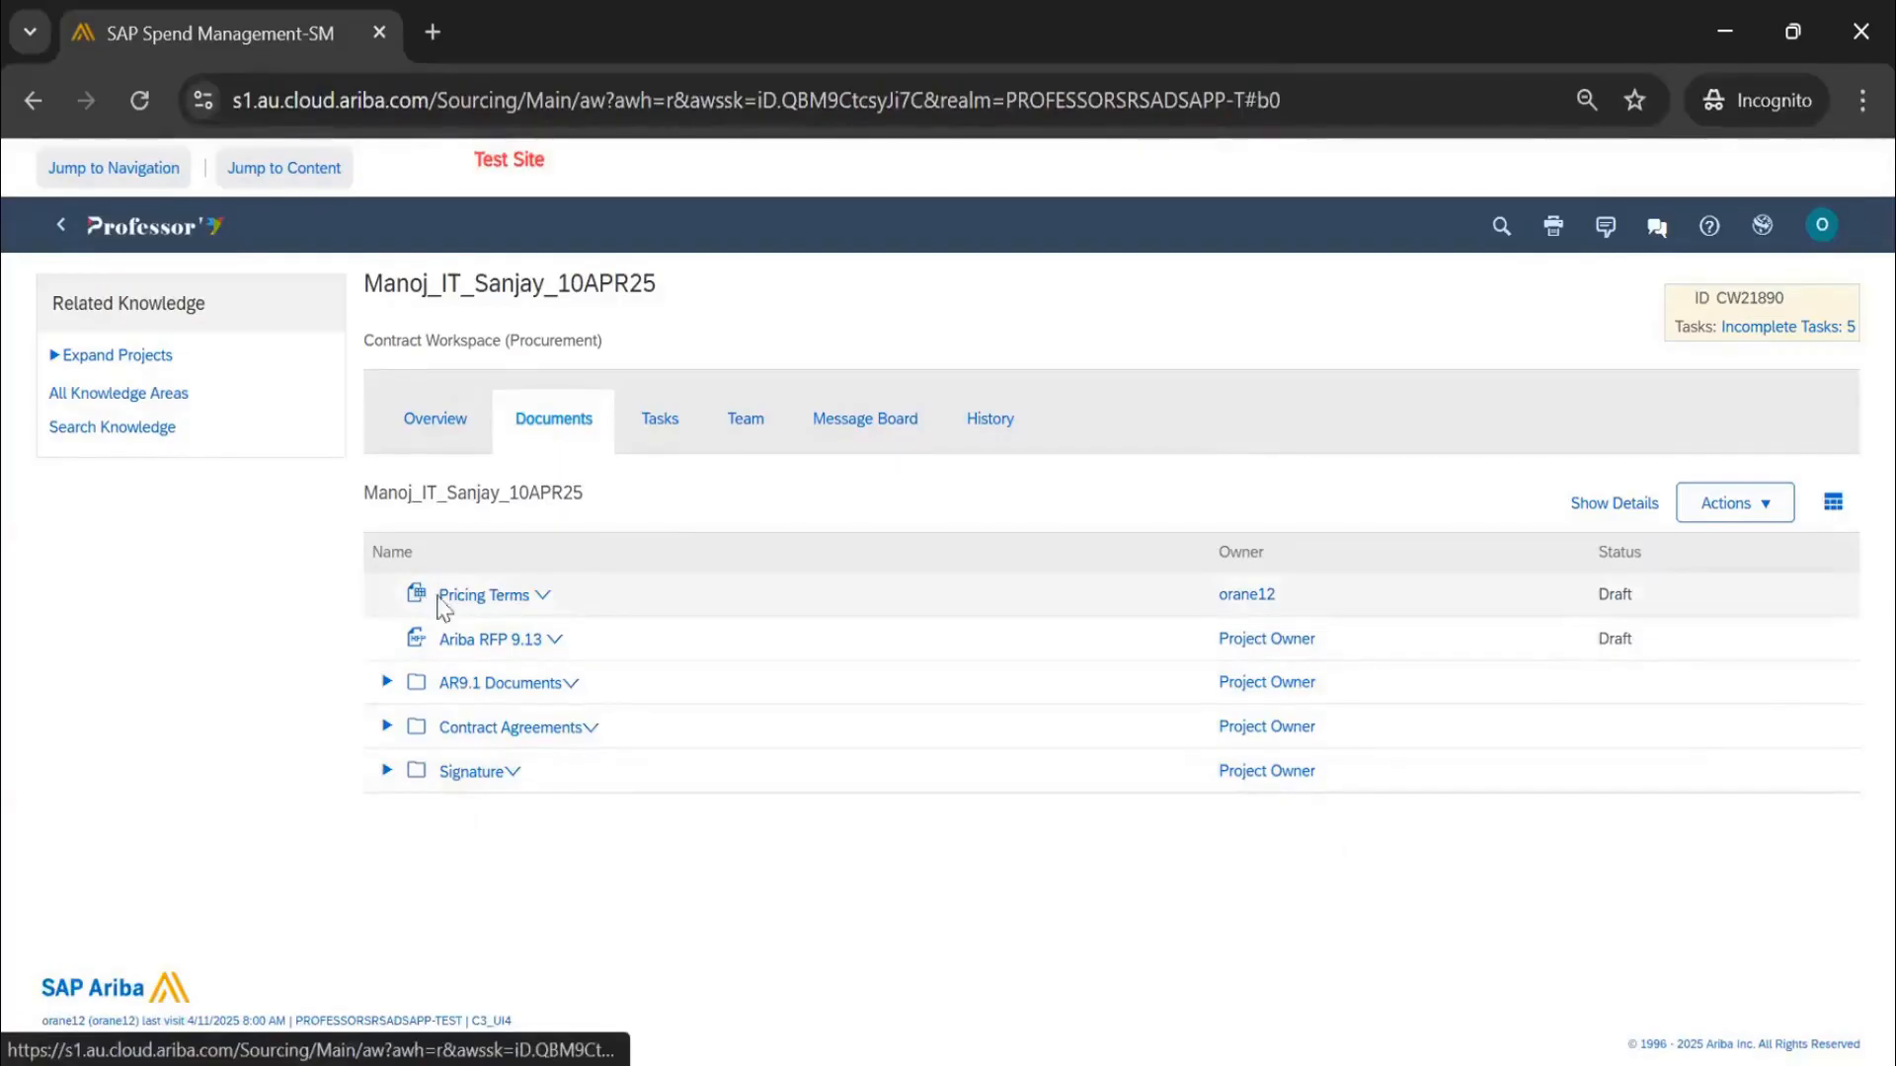
click(505, 598)
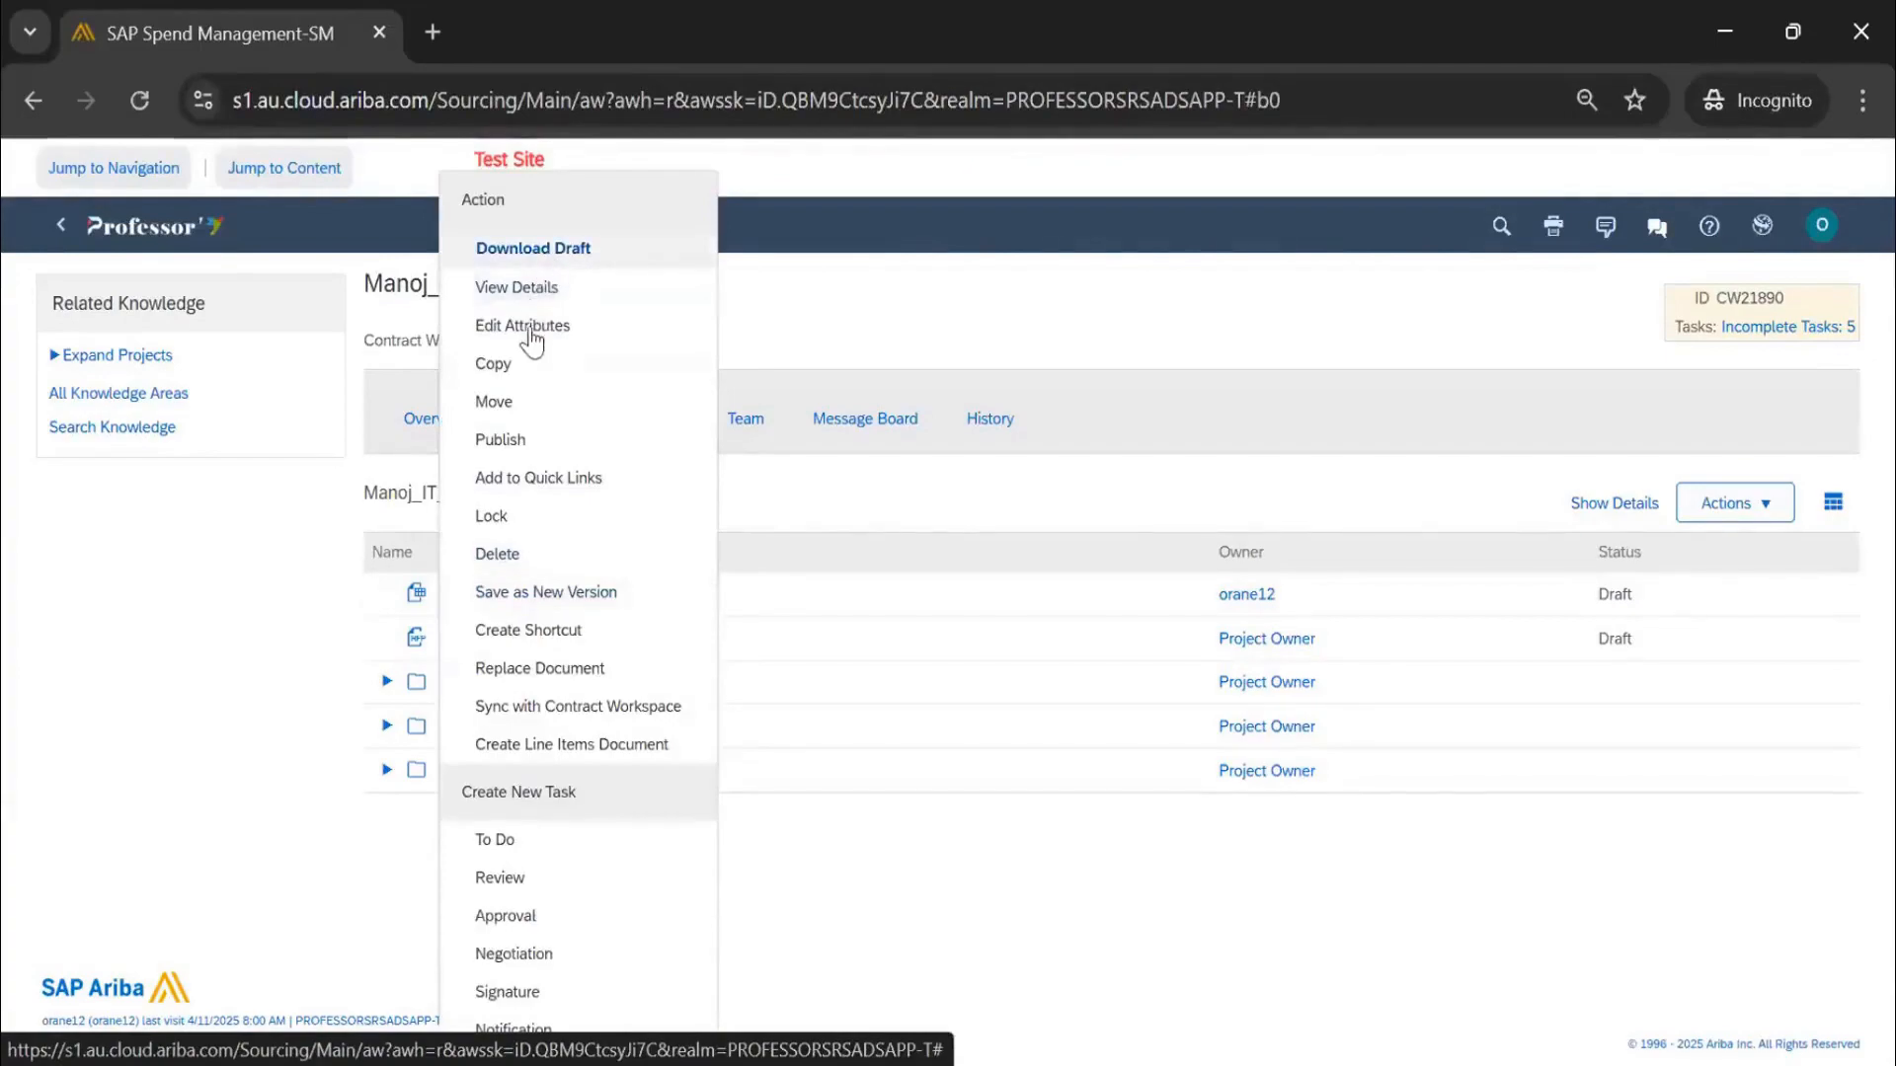
click(541, 286)
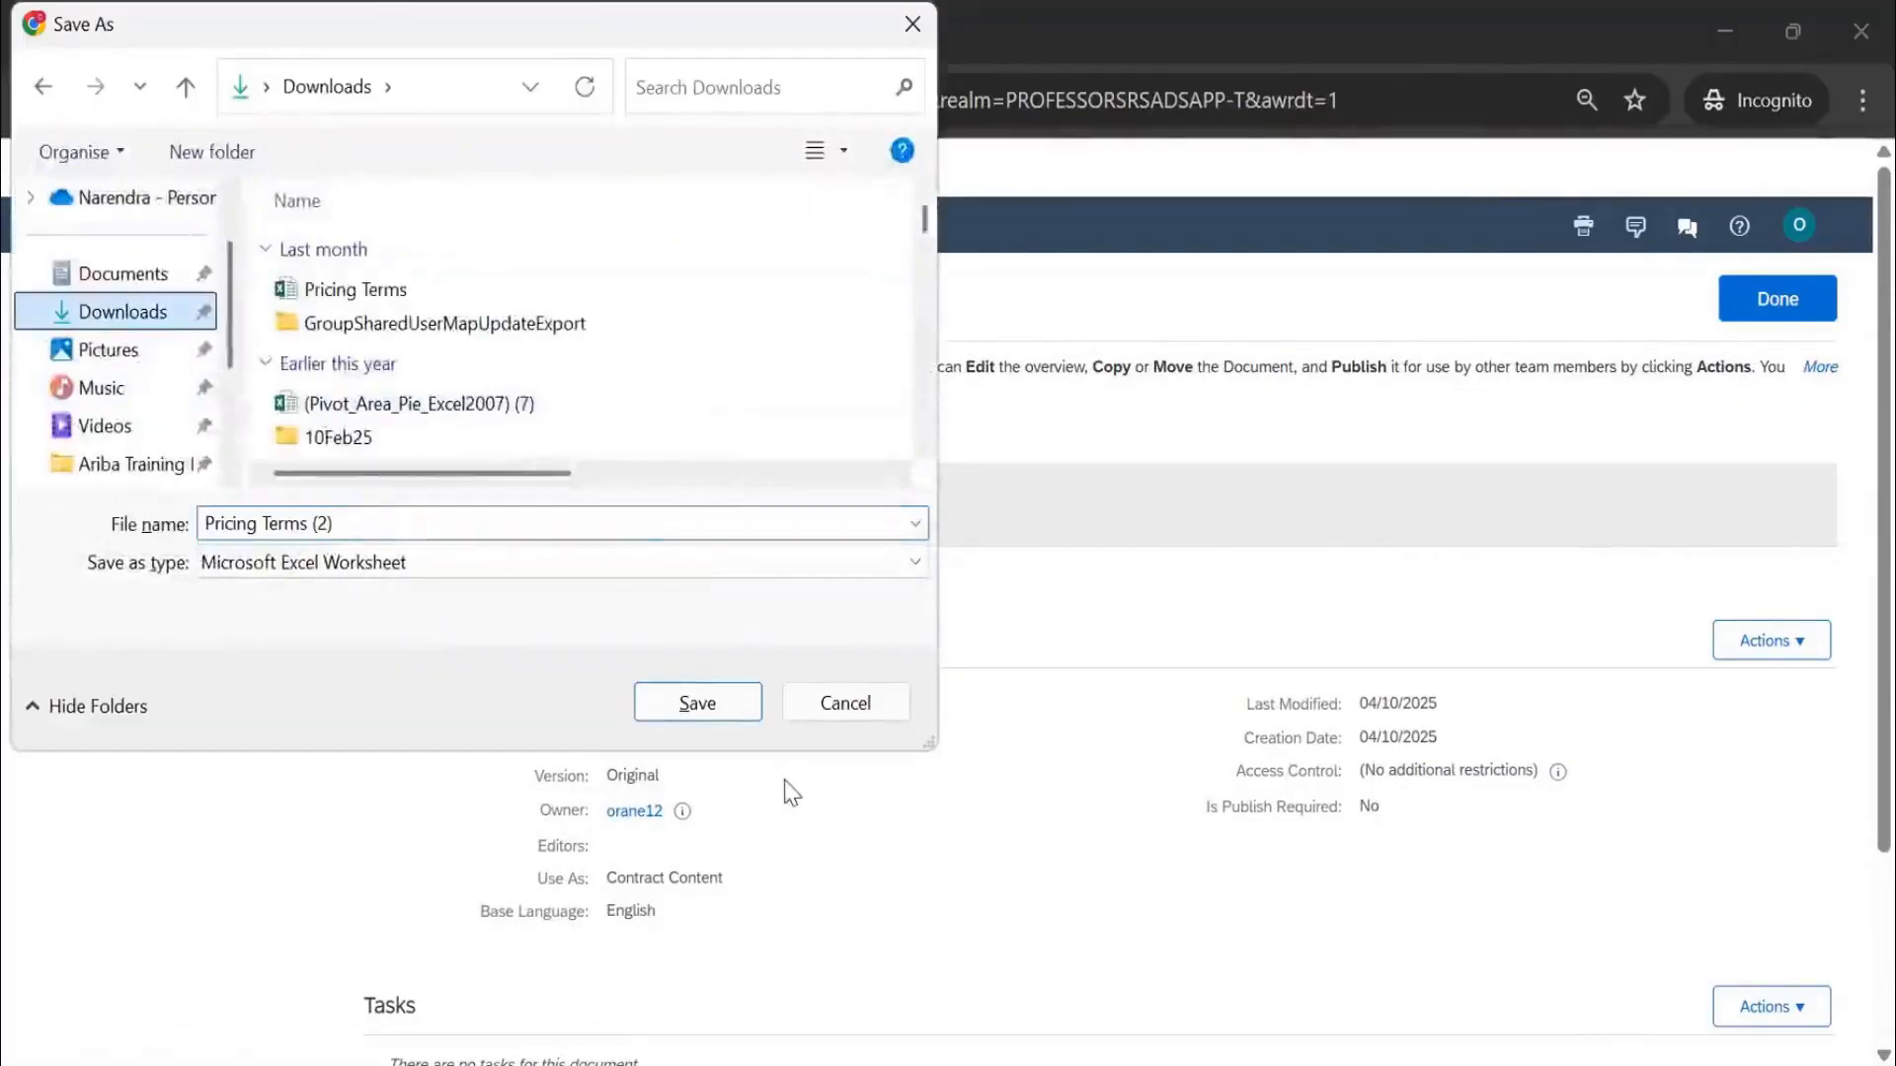
Save Pricing Terms (2) to Downloads and select its Contract Header data rows in Excel
click(713, 705)
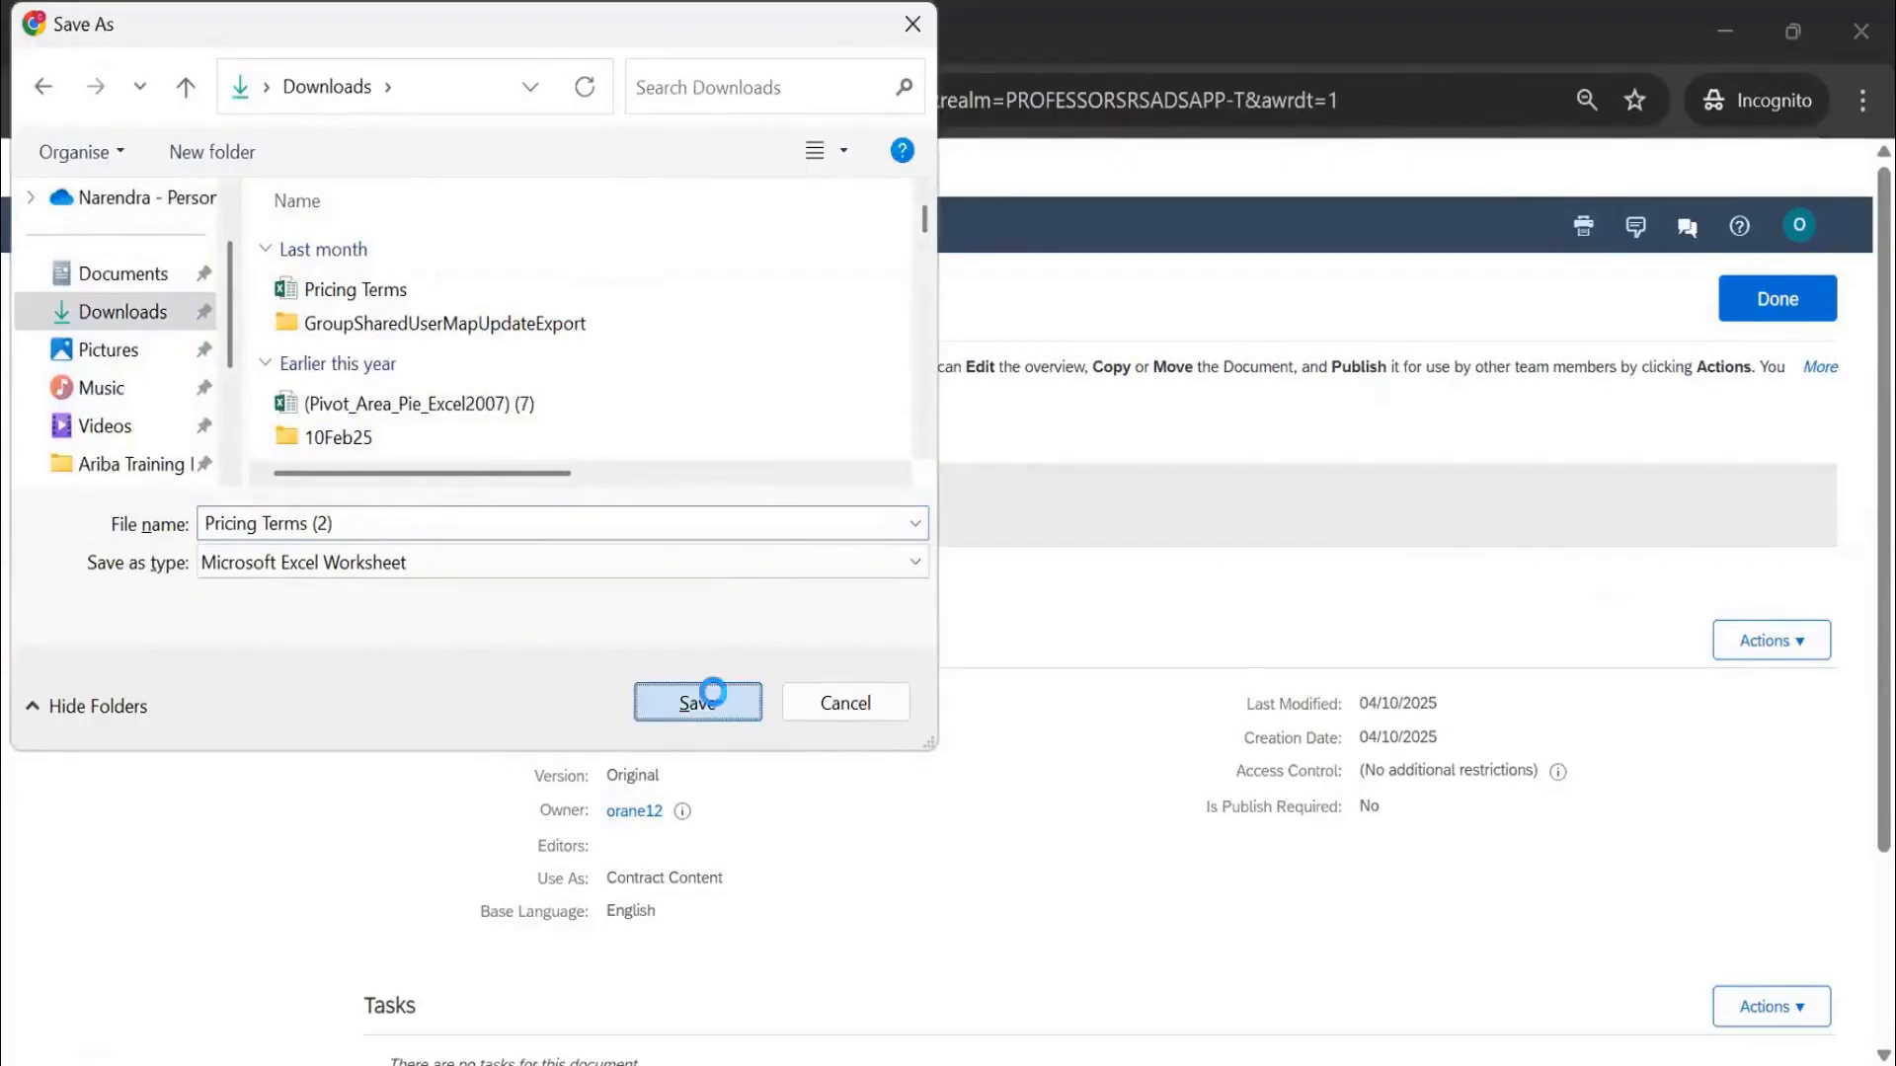
mouse_move(1462, 275)
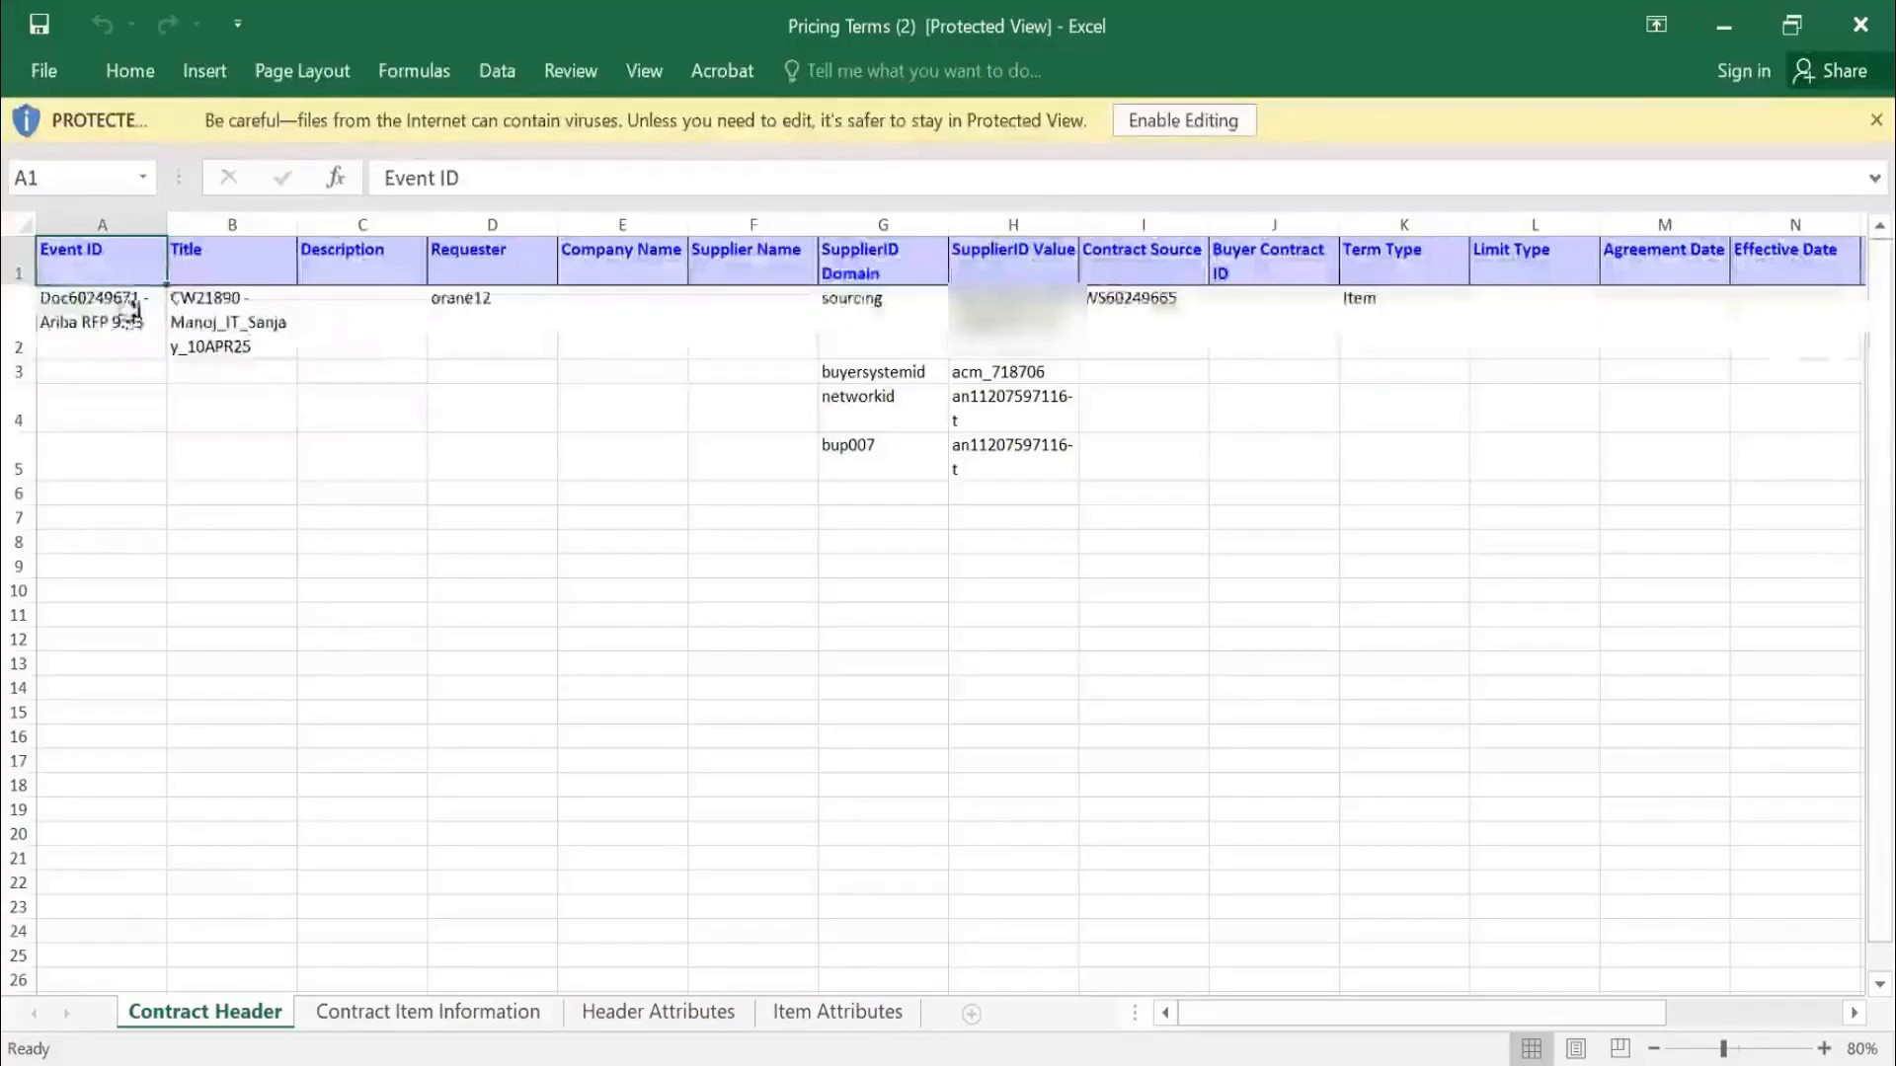
drag(131, 313, 1202, 462)
Review Contract Item Information (Apple Phone, 28754105, 649.00, quantity 10), then view Header Attributes
drag(1858, 457, 1860, 454)
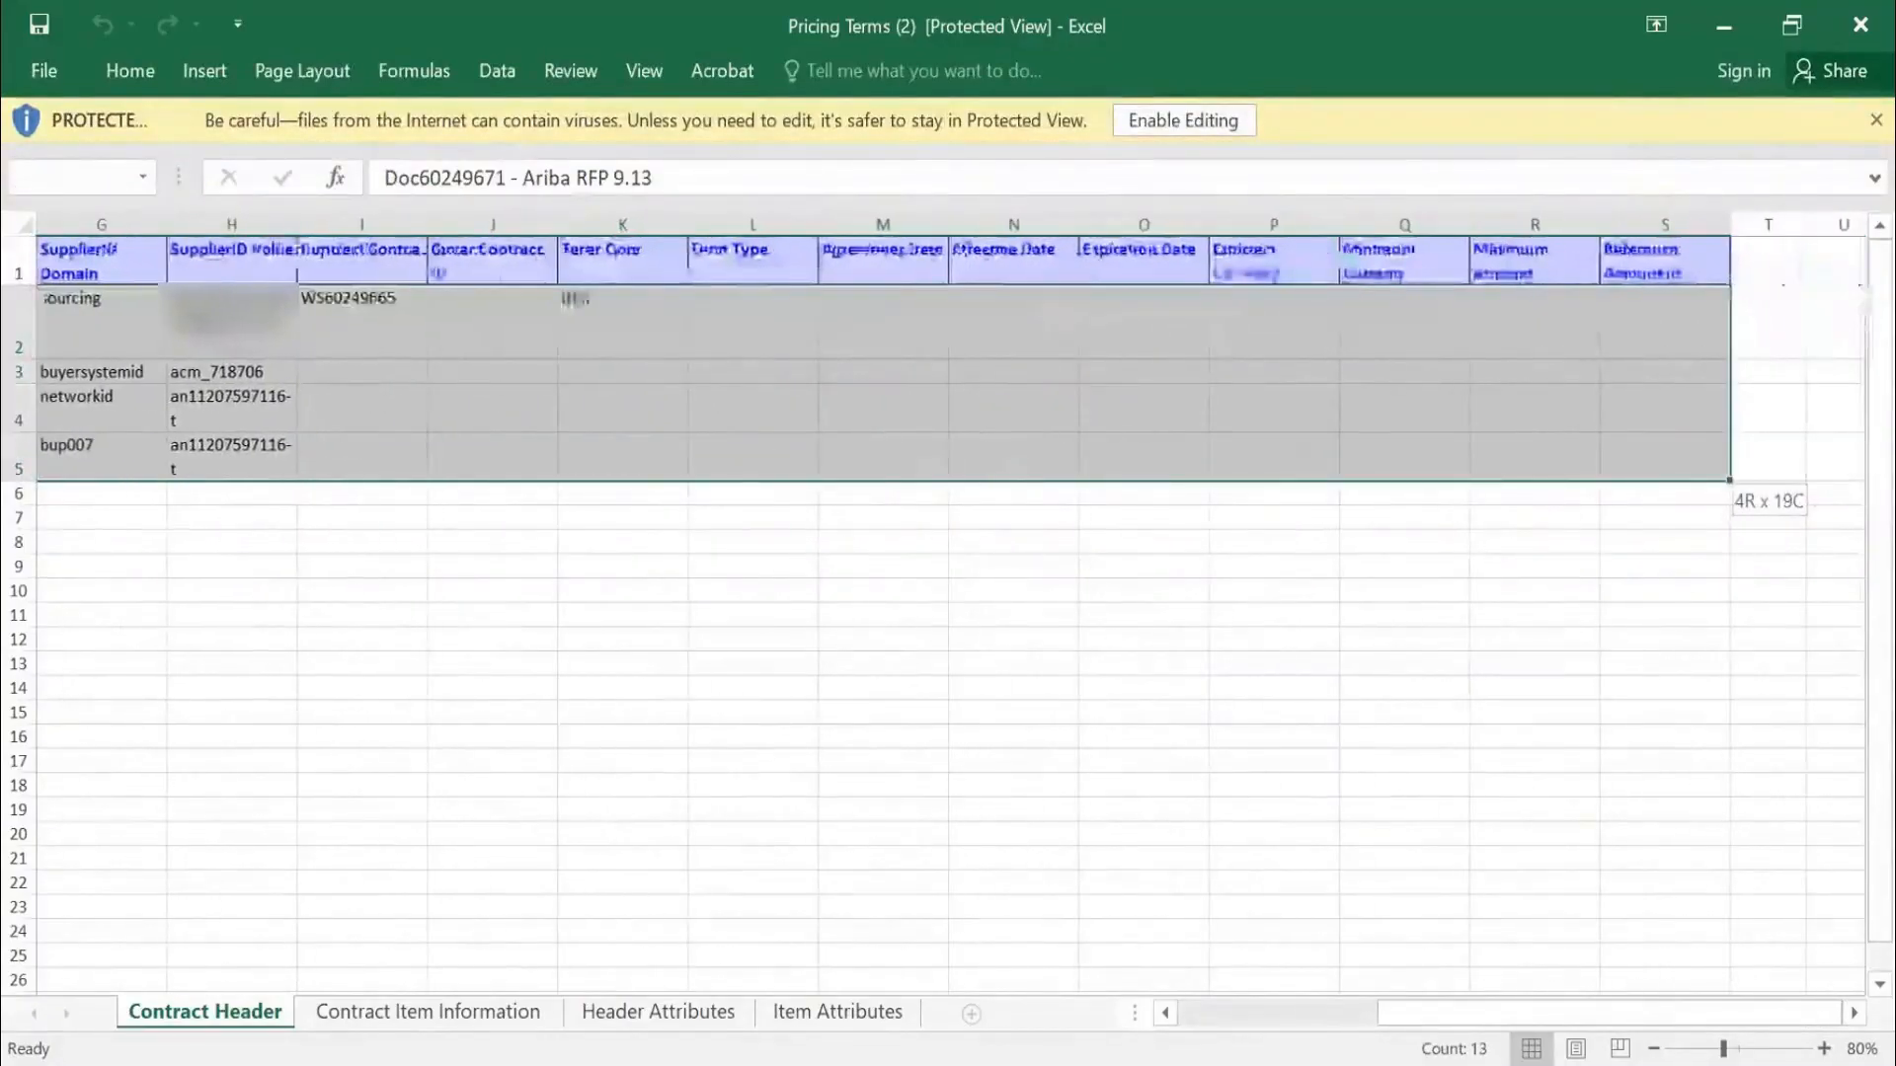
click(449, 1014)
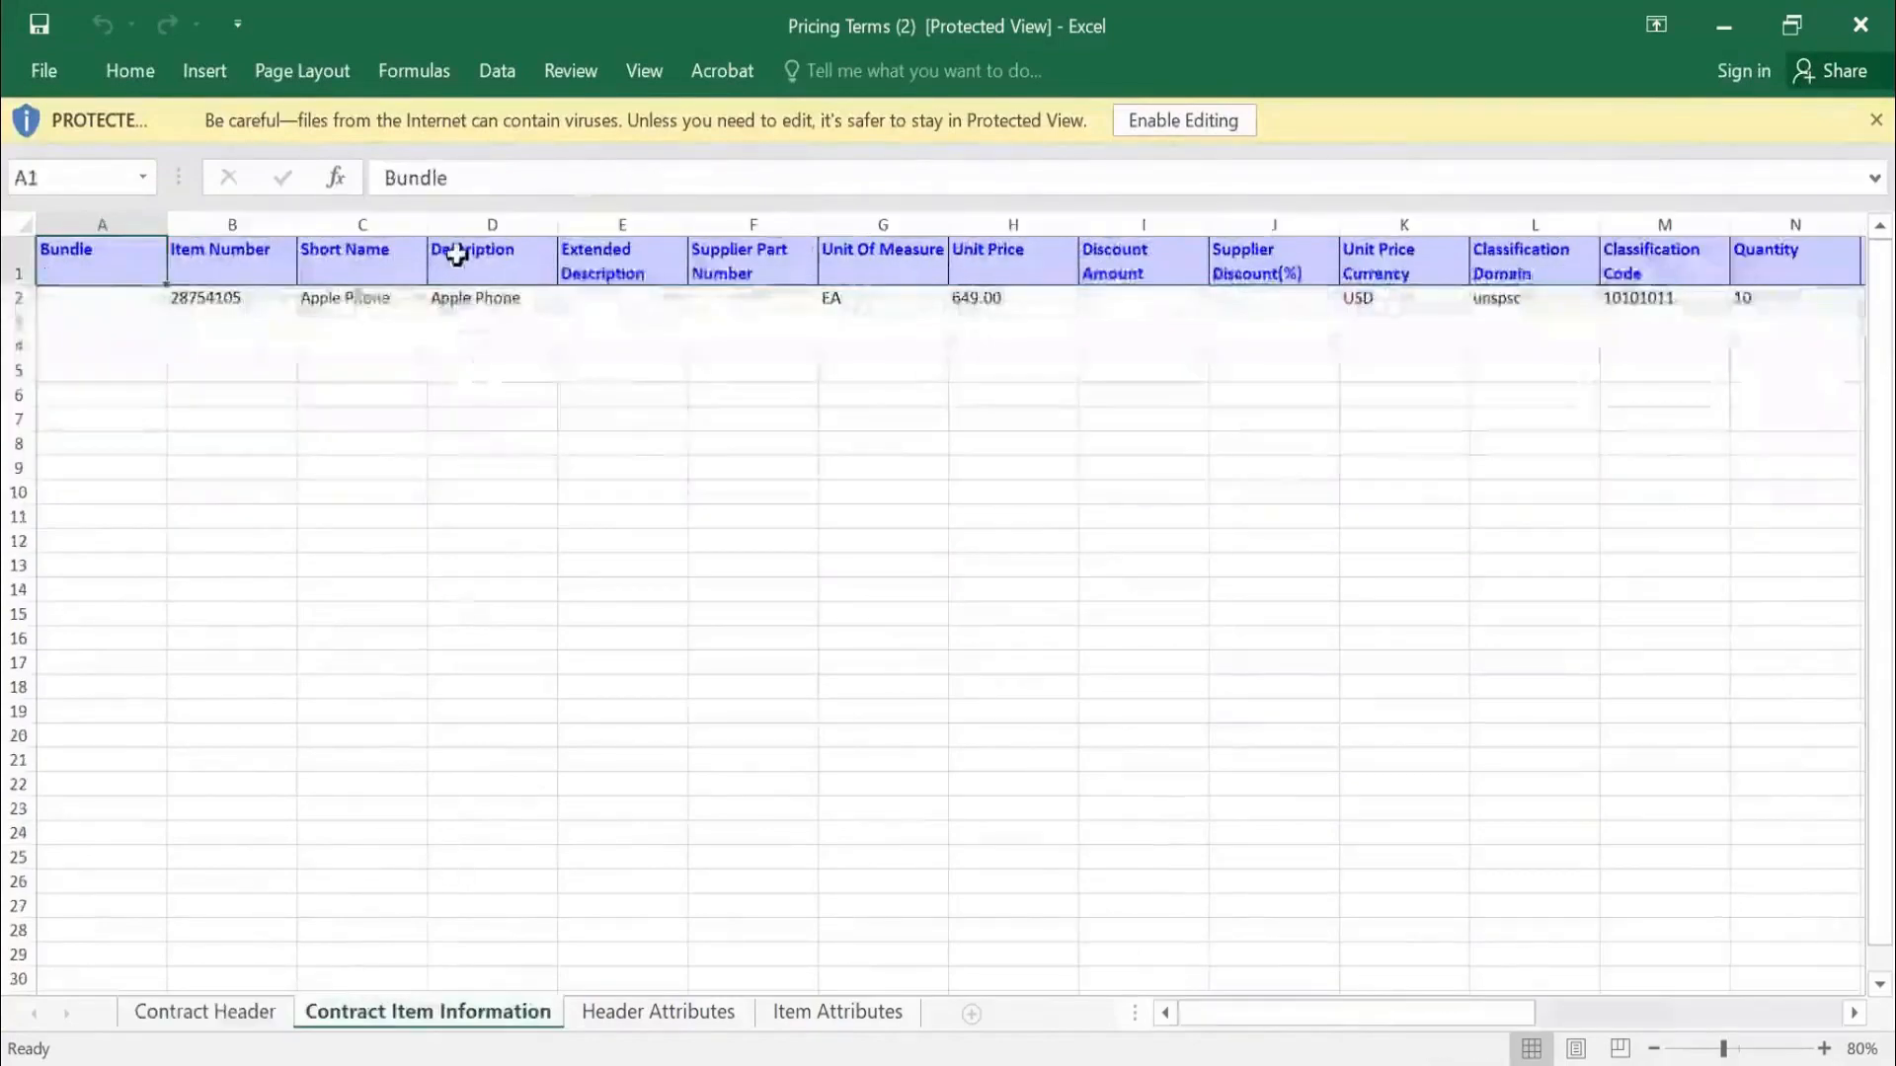
click(368, 296)
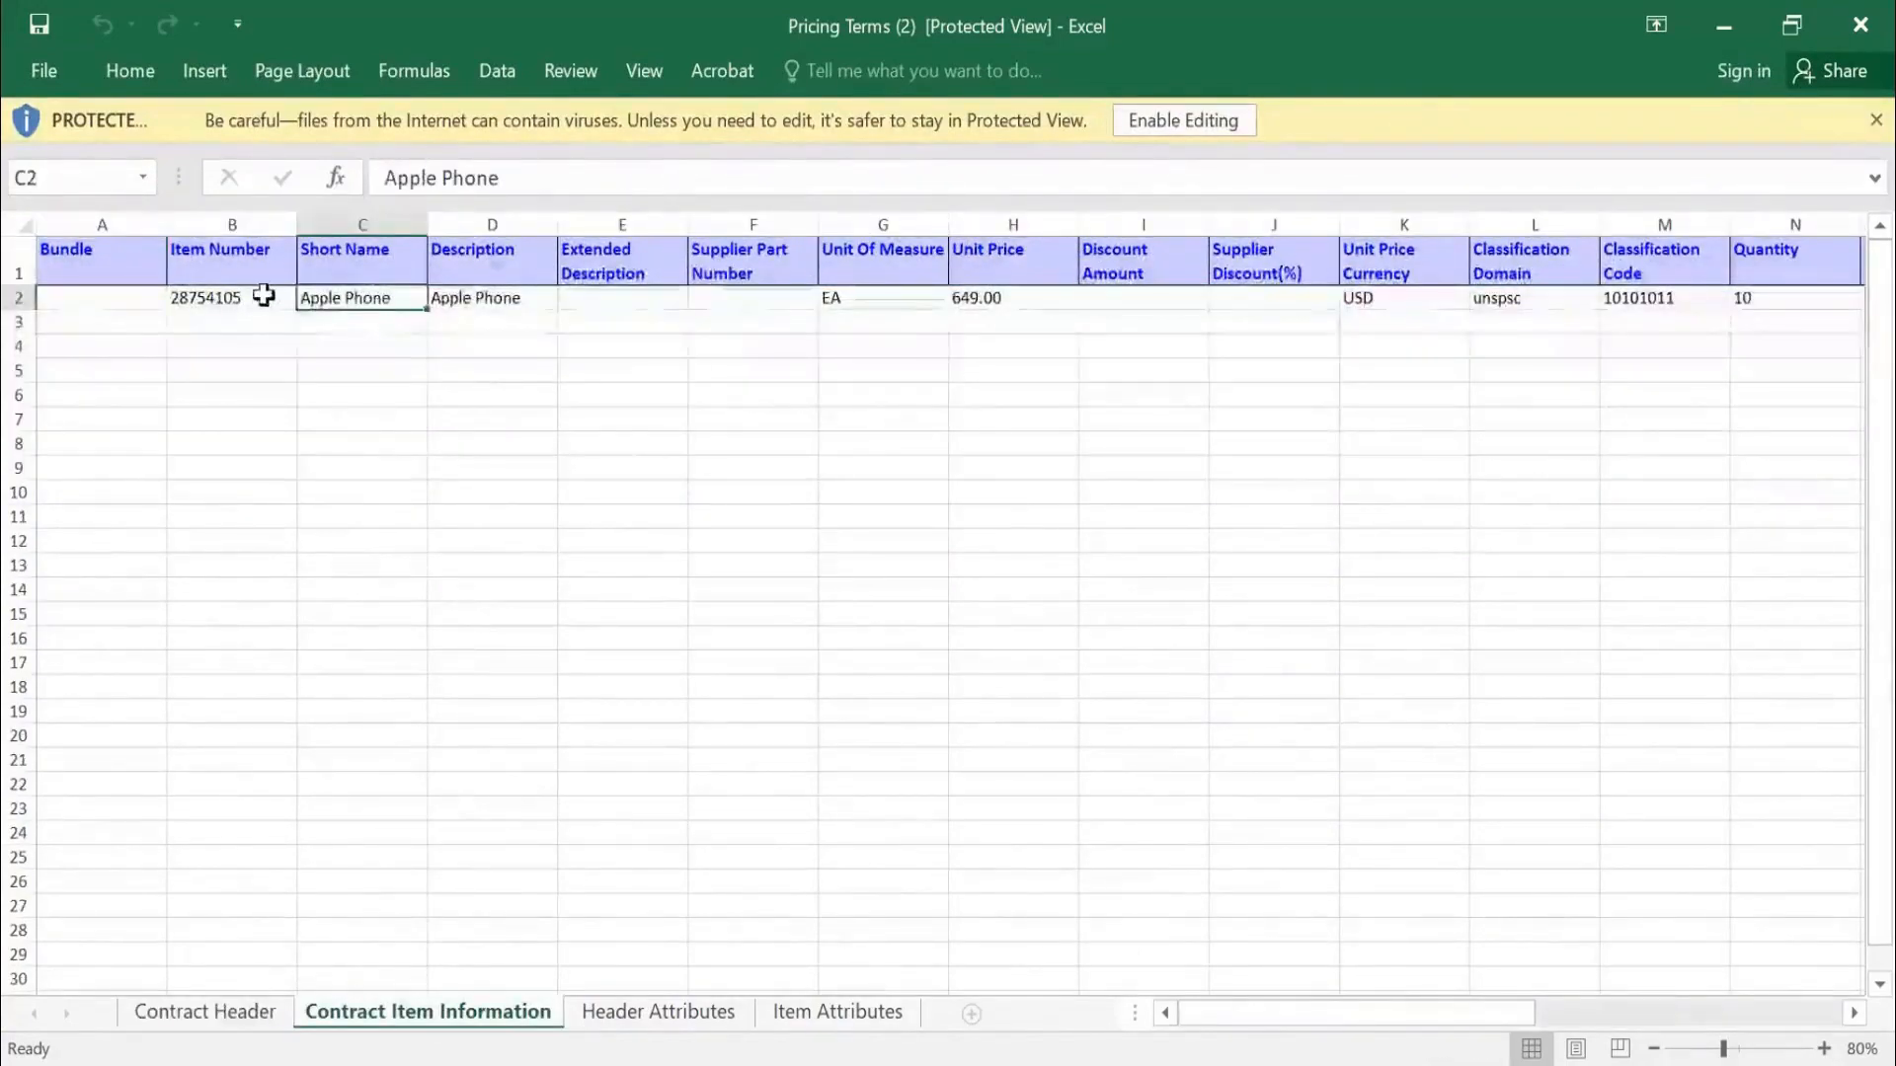
click(262, 297)
click(1021, 294)
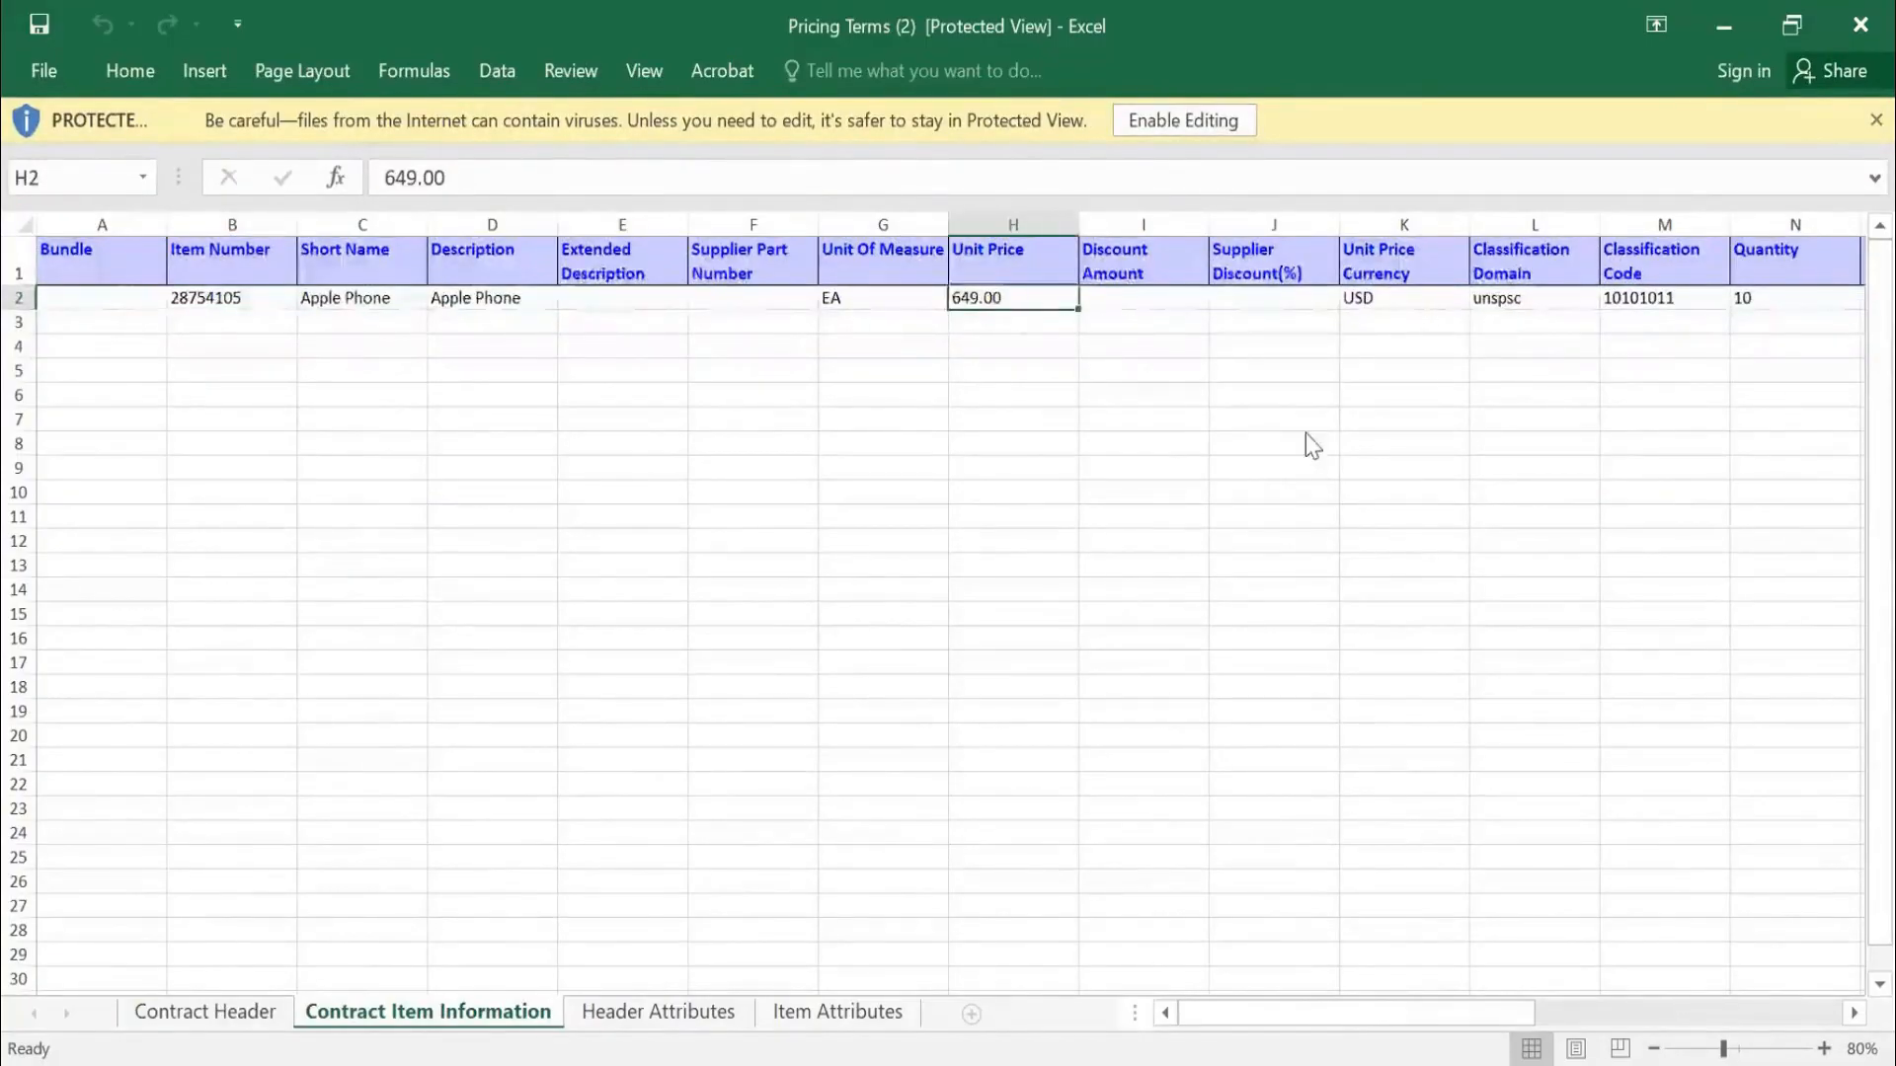
key(Right)
key(Right)
key(Right)
key(Right)
key(Right)
key(Right)
key(Right)
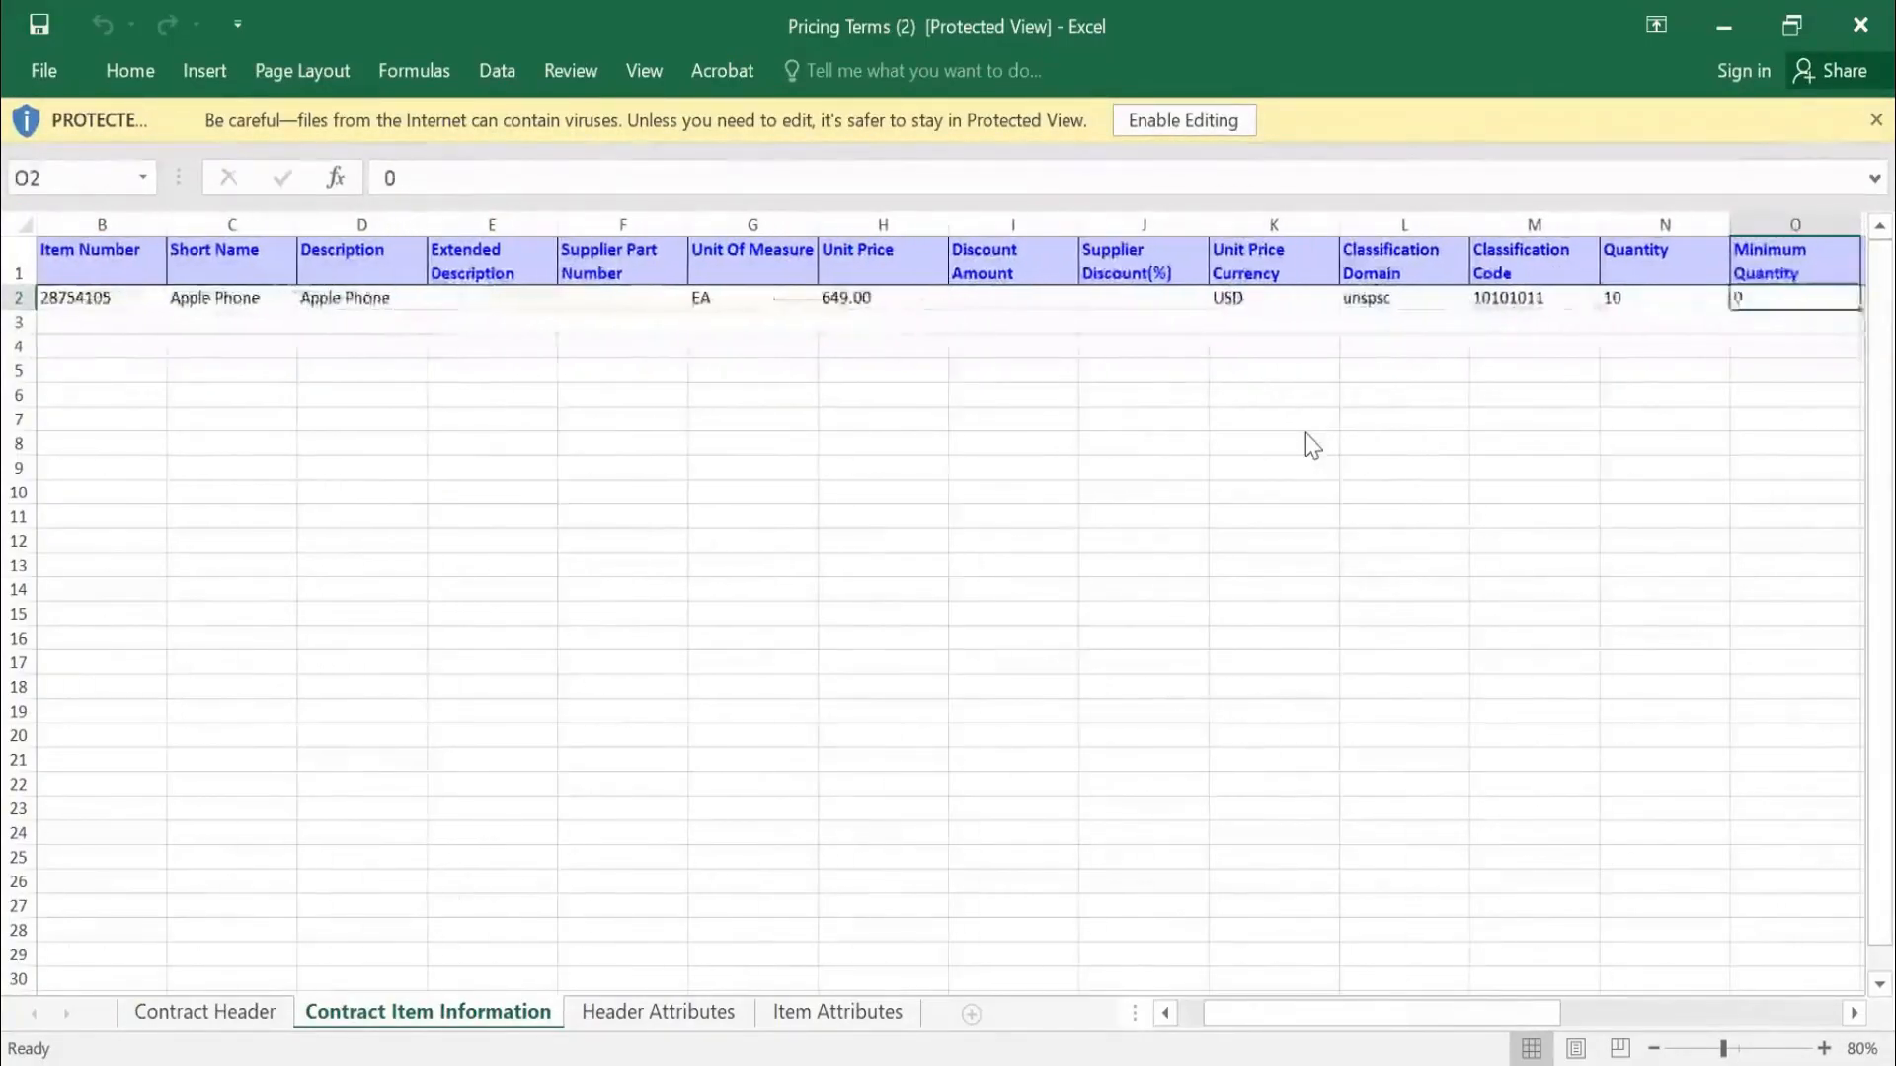
key(Left)
key(Left)
key(Right)
key(Right)
key(Right)
key(Right)
key(Right)
key(Right)
key(Right)
key(Right)
key(Right)
key(Right)
key(Right)
key(Right)
key(Right)
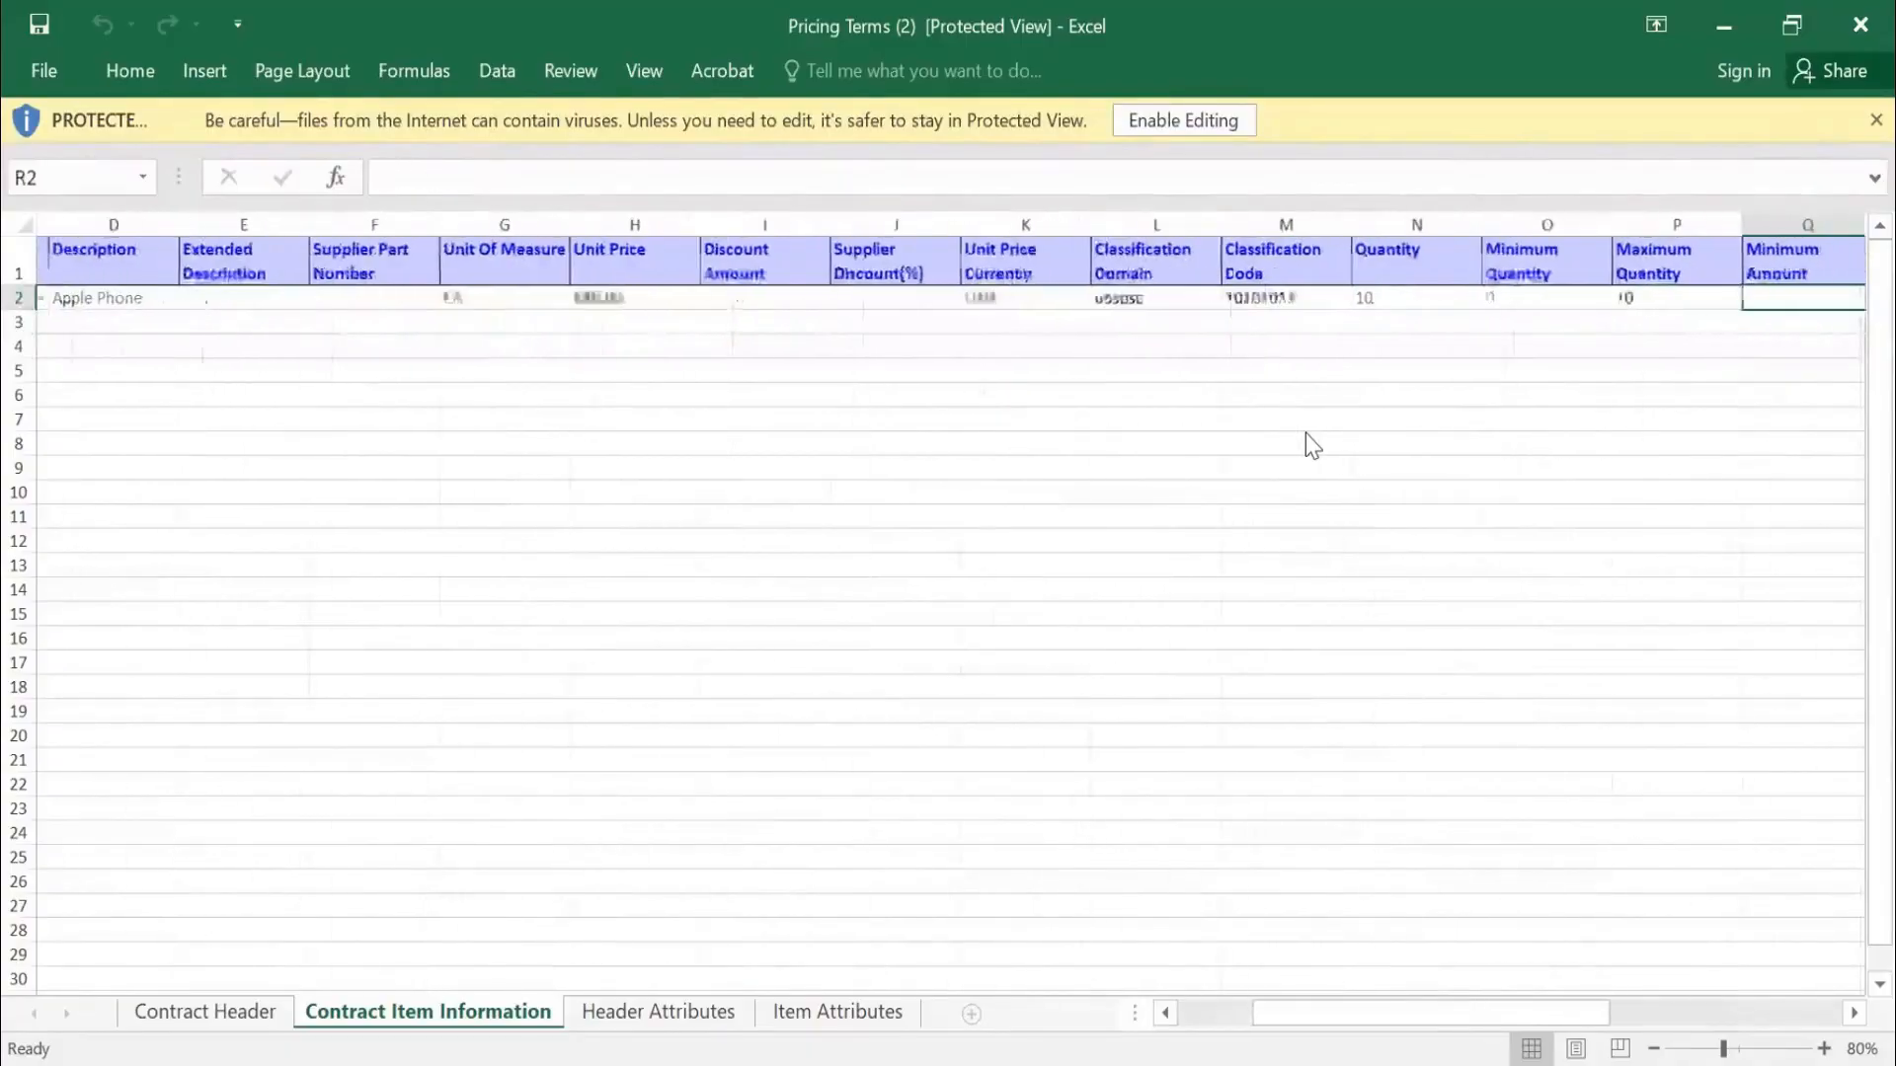
key(Right)
key(Right)
key(Right)
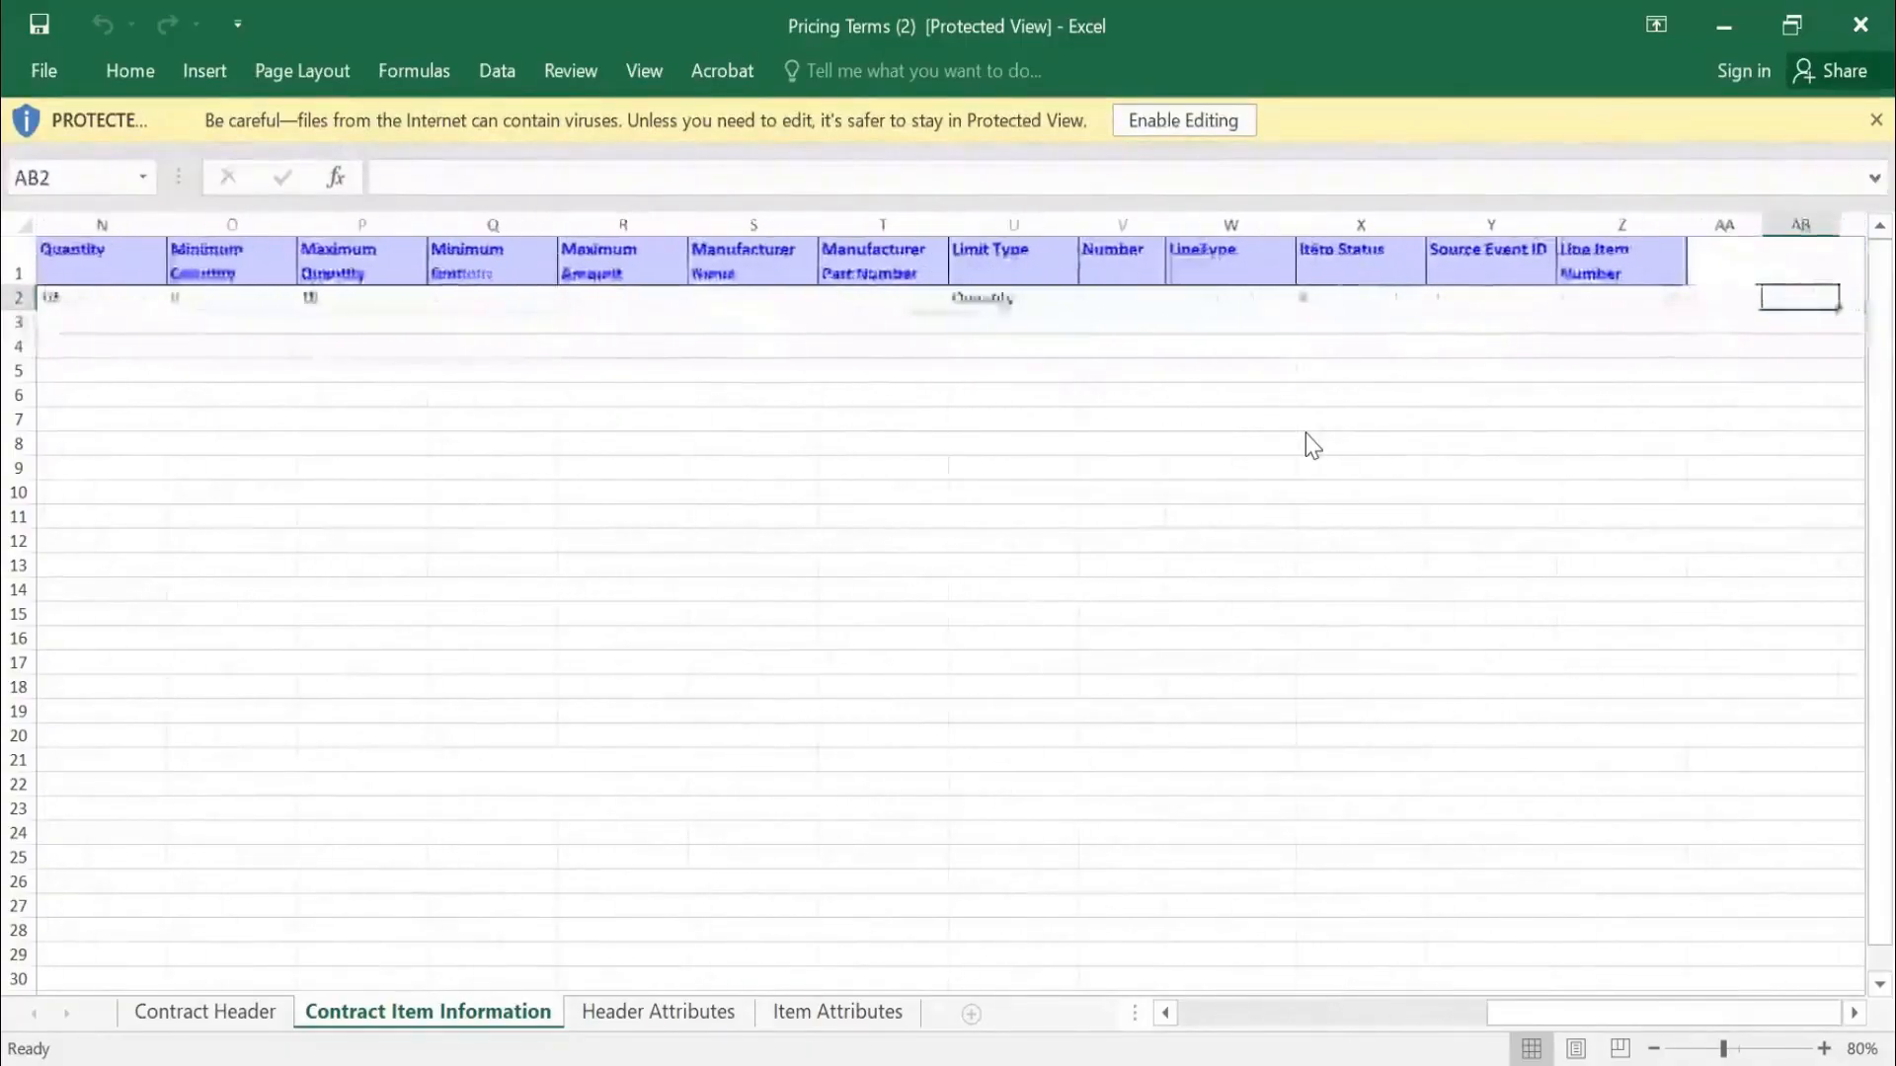
click(628, 1017)
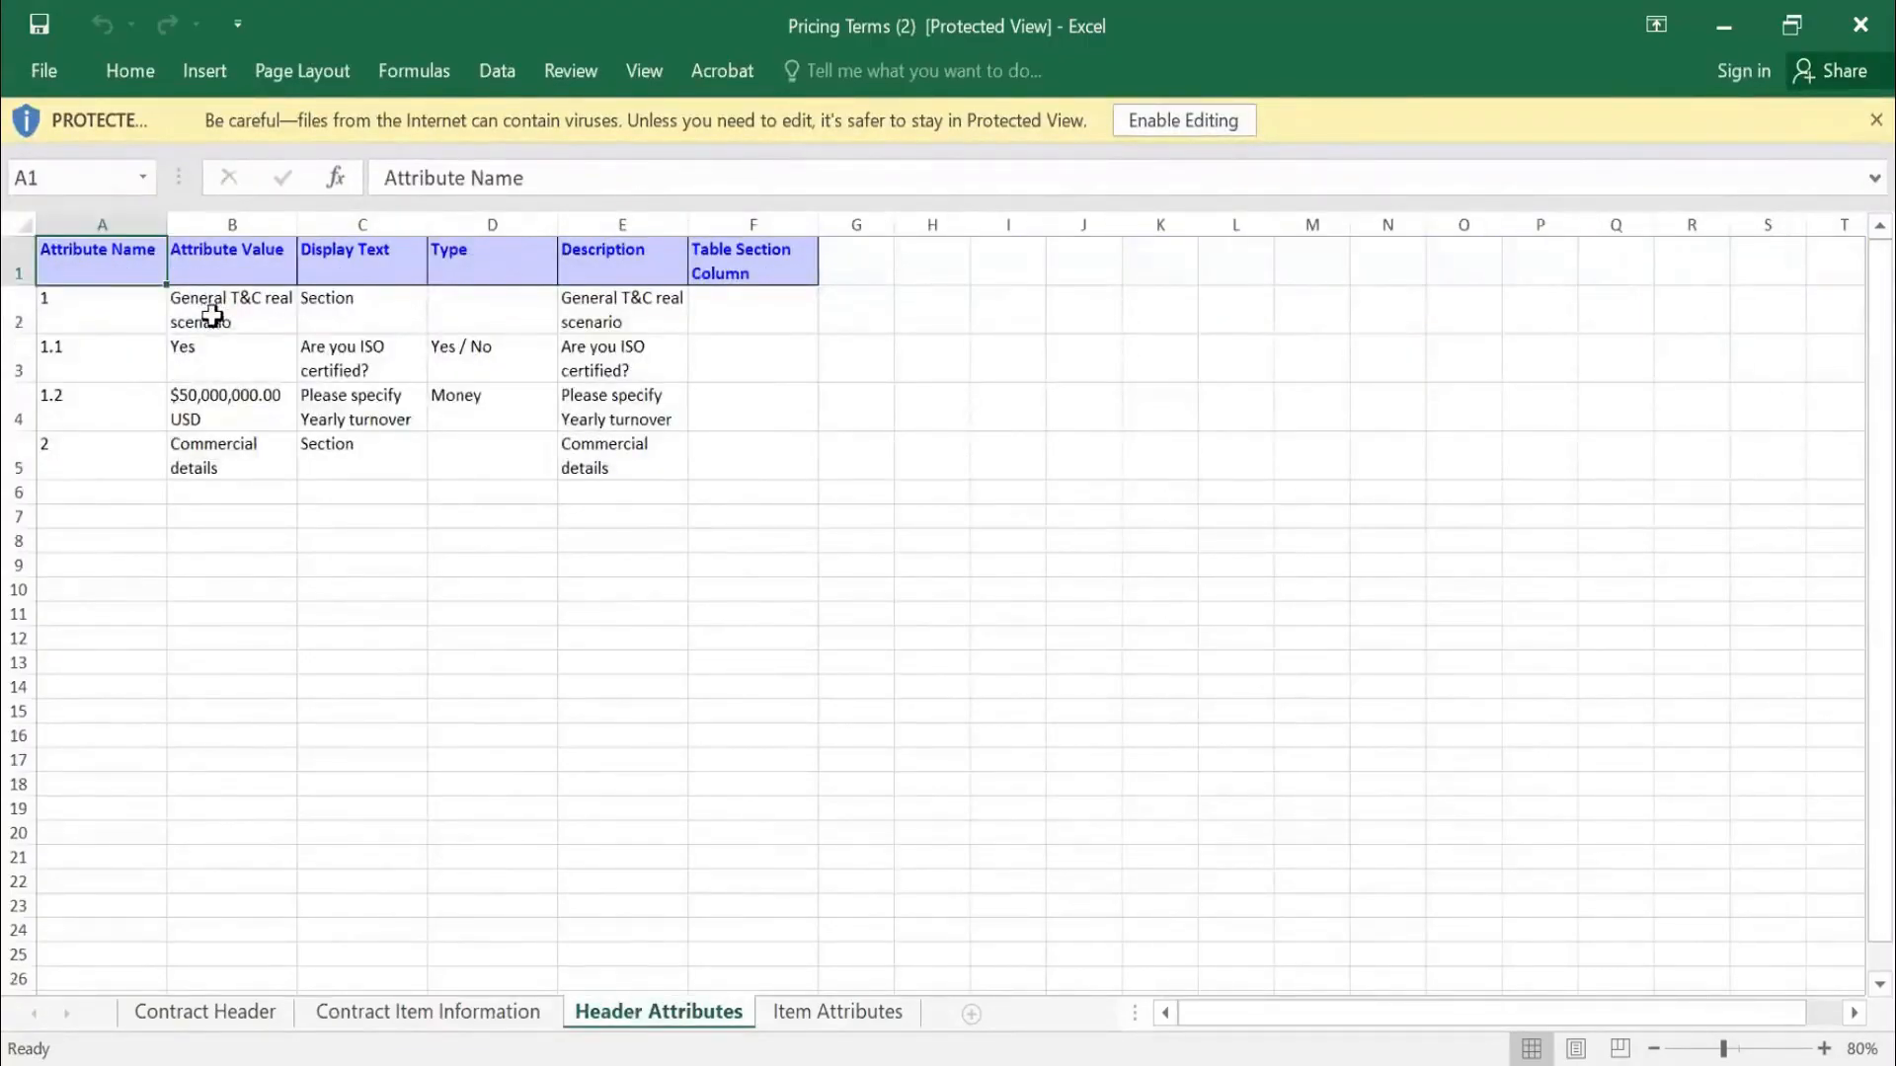
Review the header attributes: ISO certification Yes and $50,000,000.00 USD yearly turnover
drag(212, 316, 576, 435)
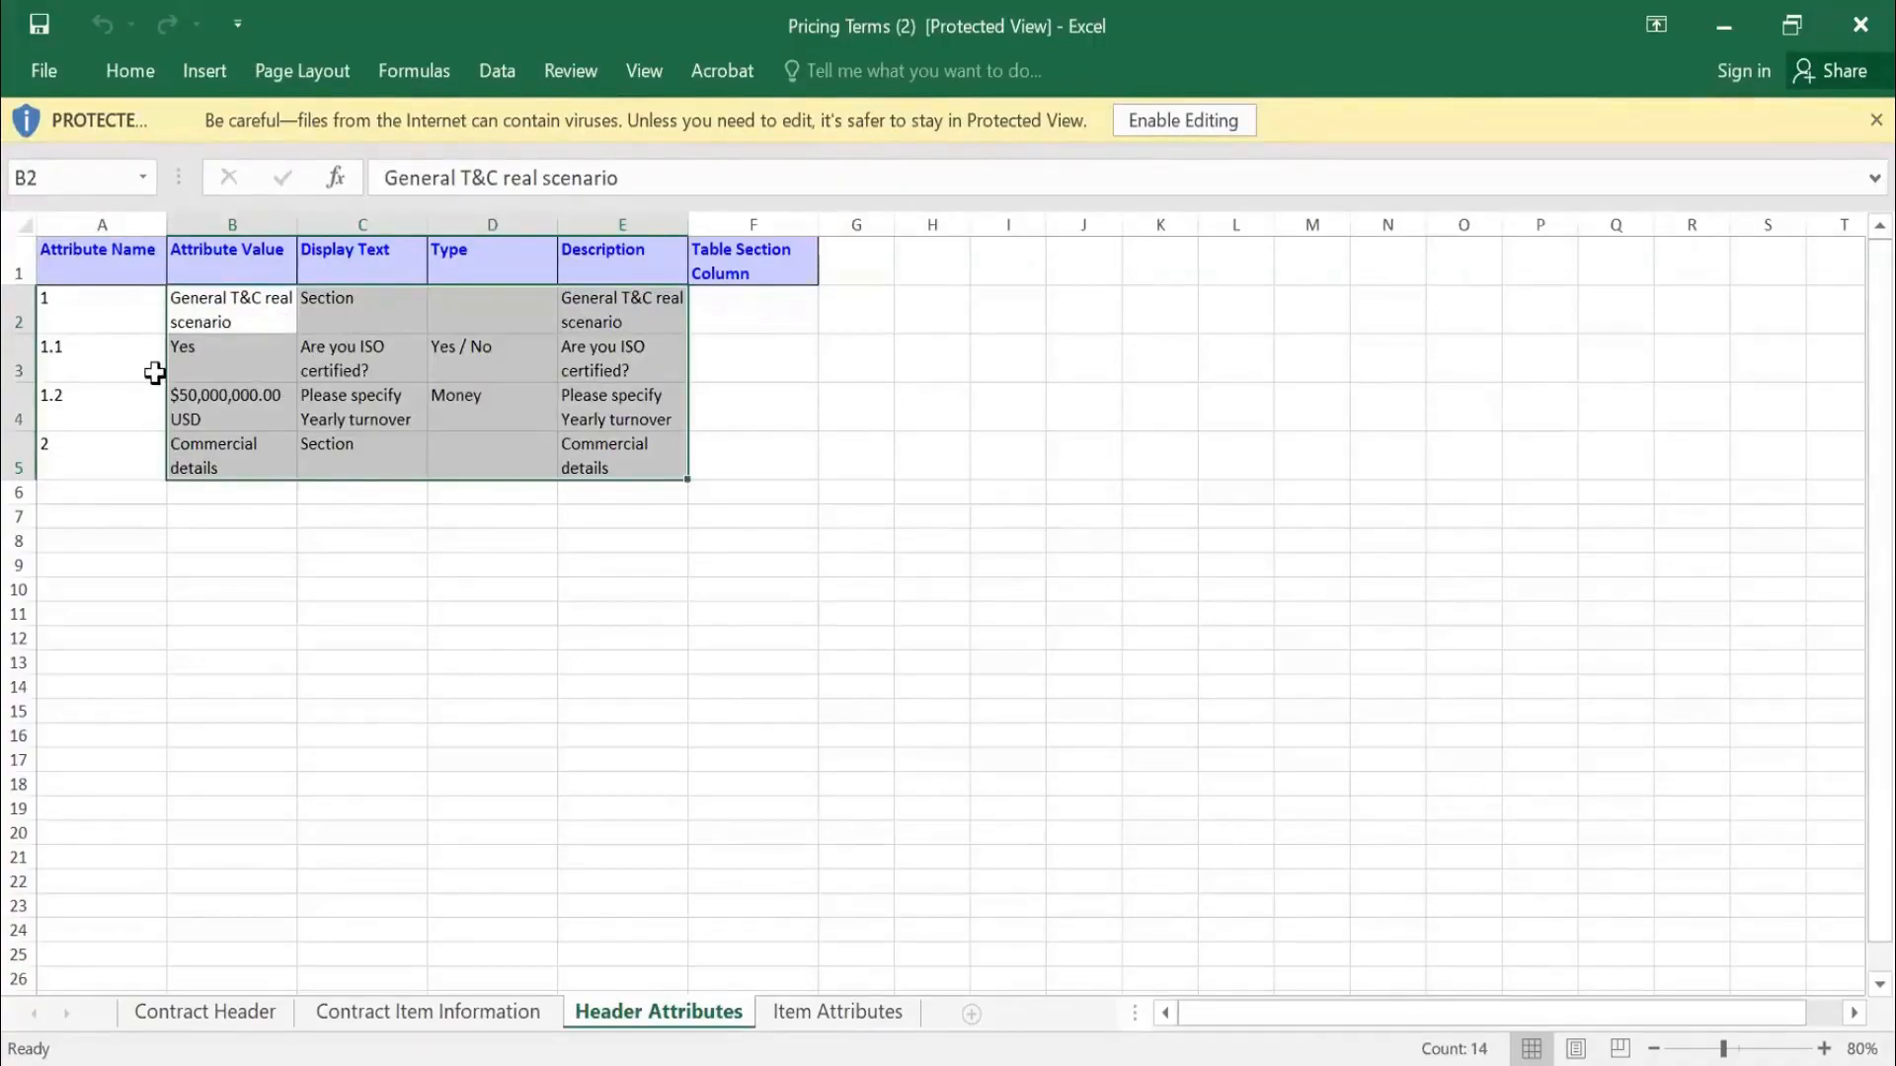
click(135, 371)
click(382, 355)
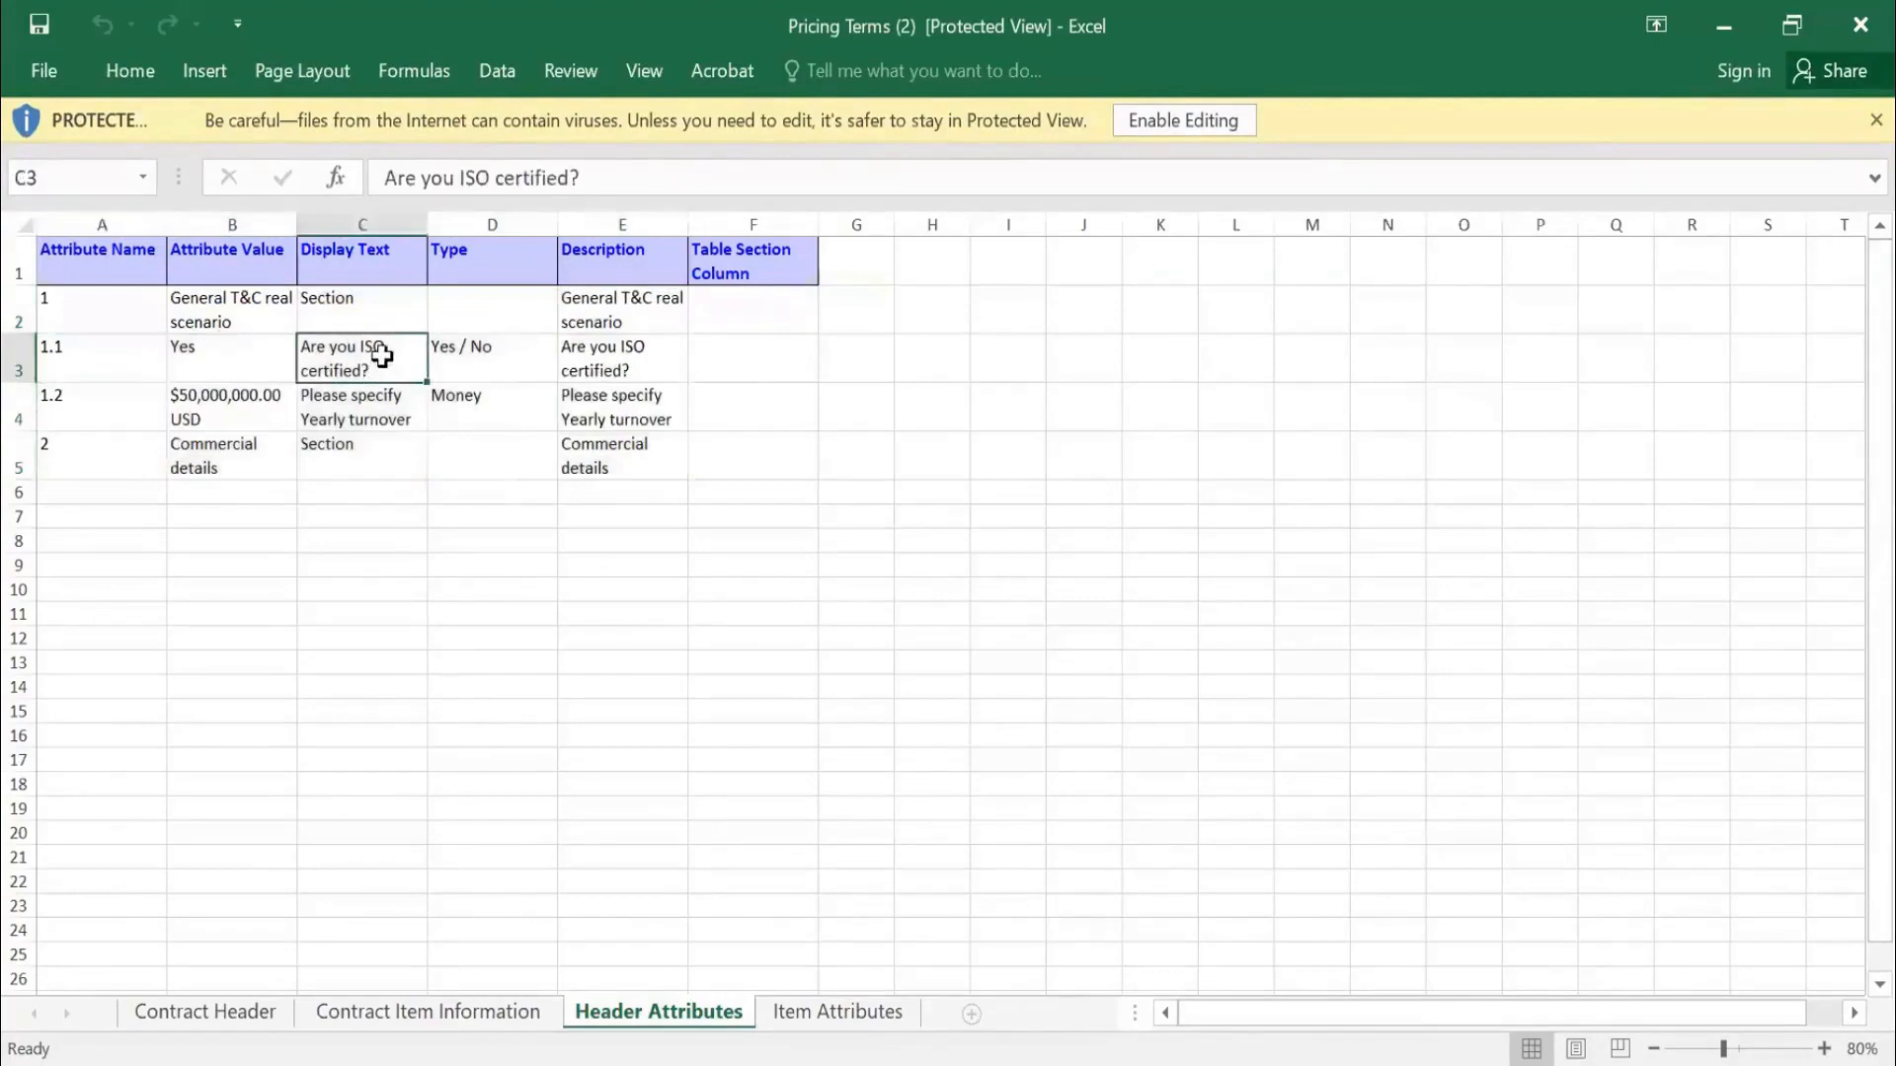
click(230, 365)
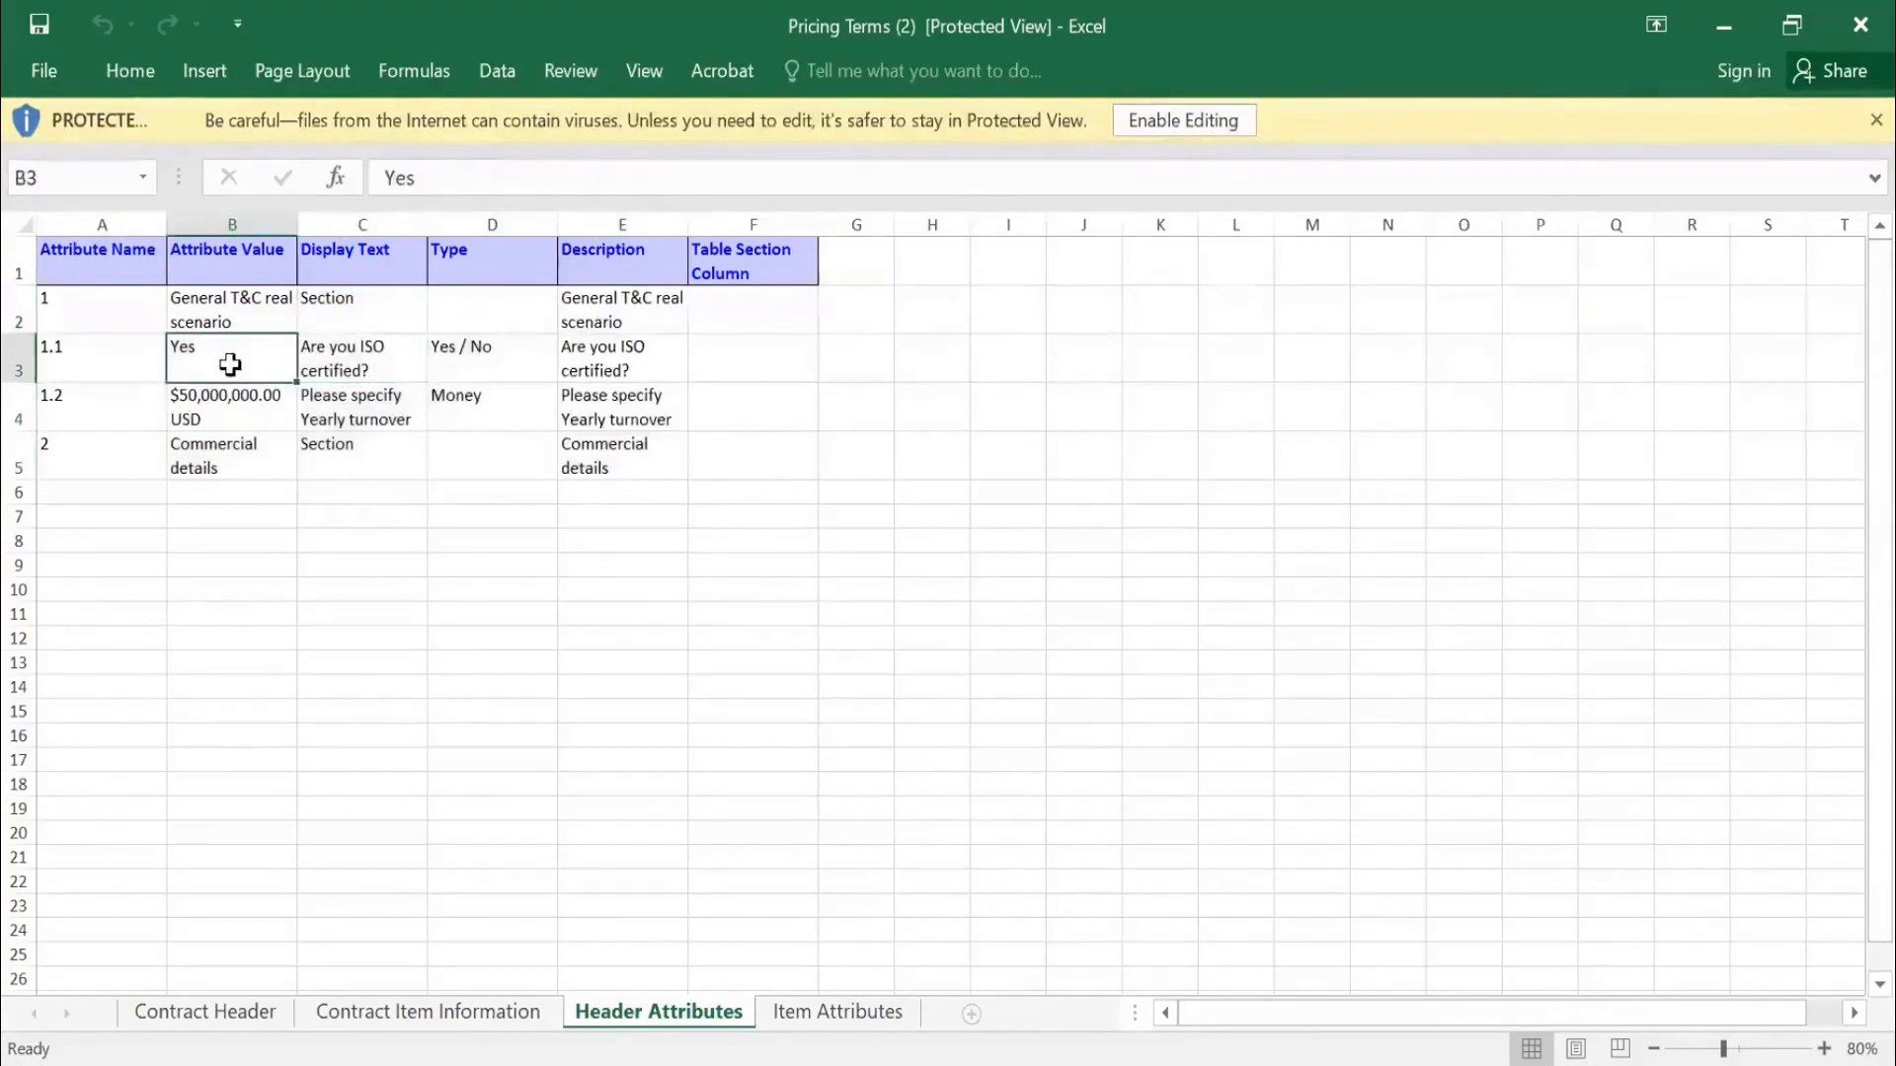
click(373, 410)
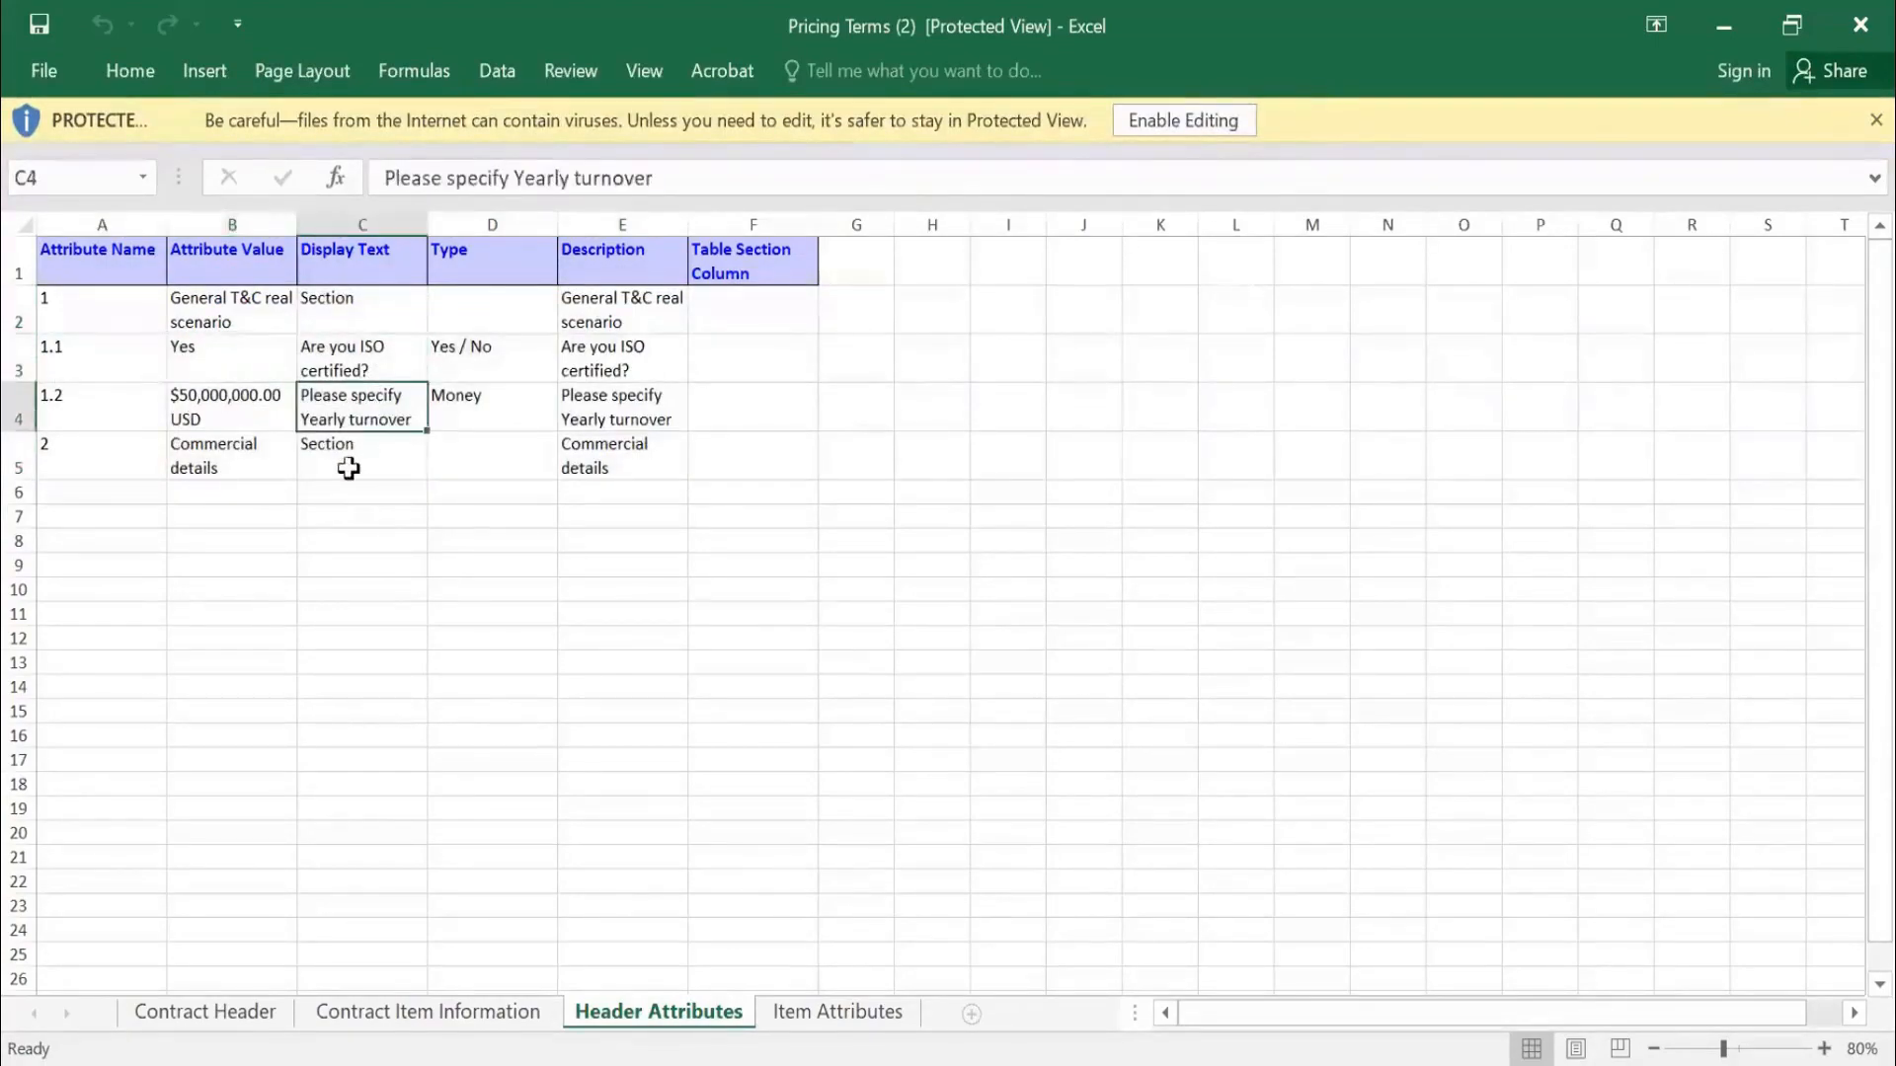
click(229, 420)
click(358, 442)
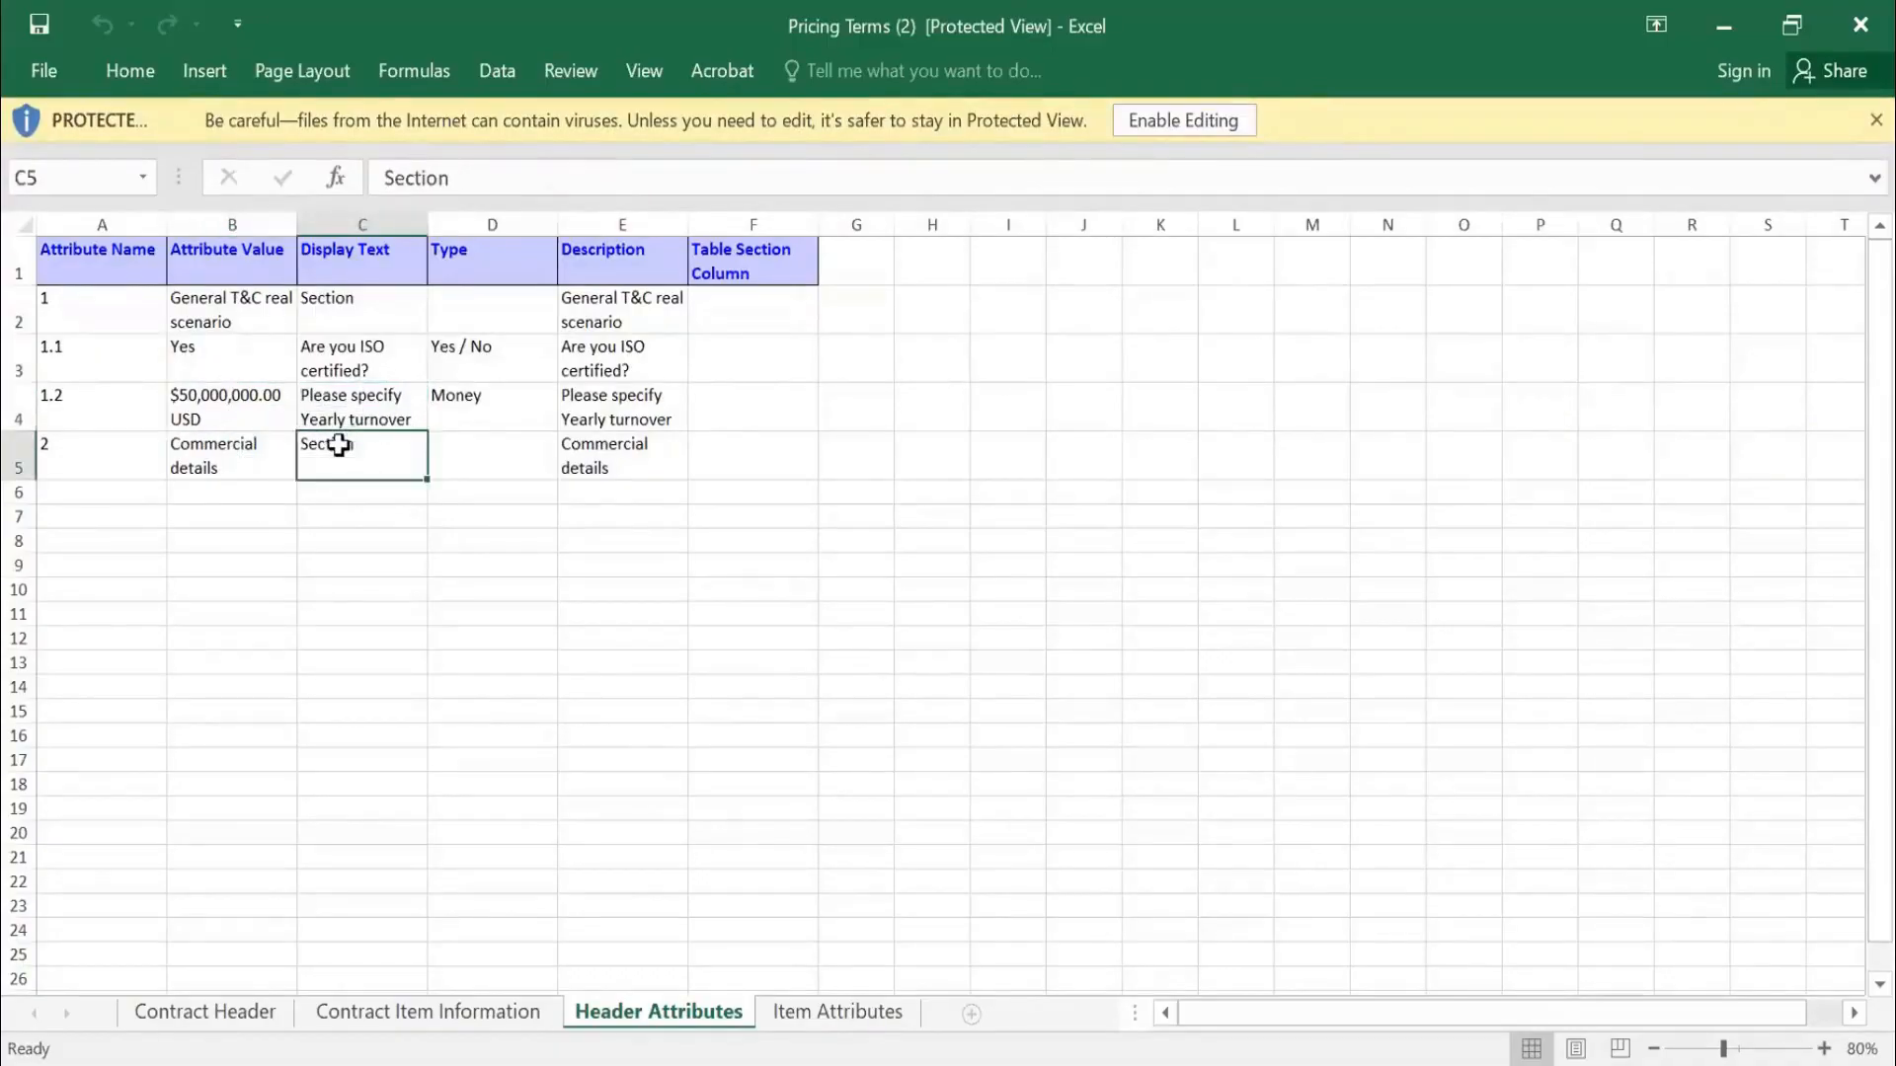
scroll(204, 512, down, 8)
scroll(203, 512, up, 8)
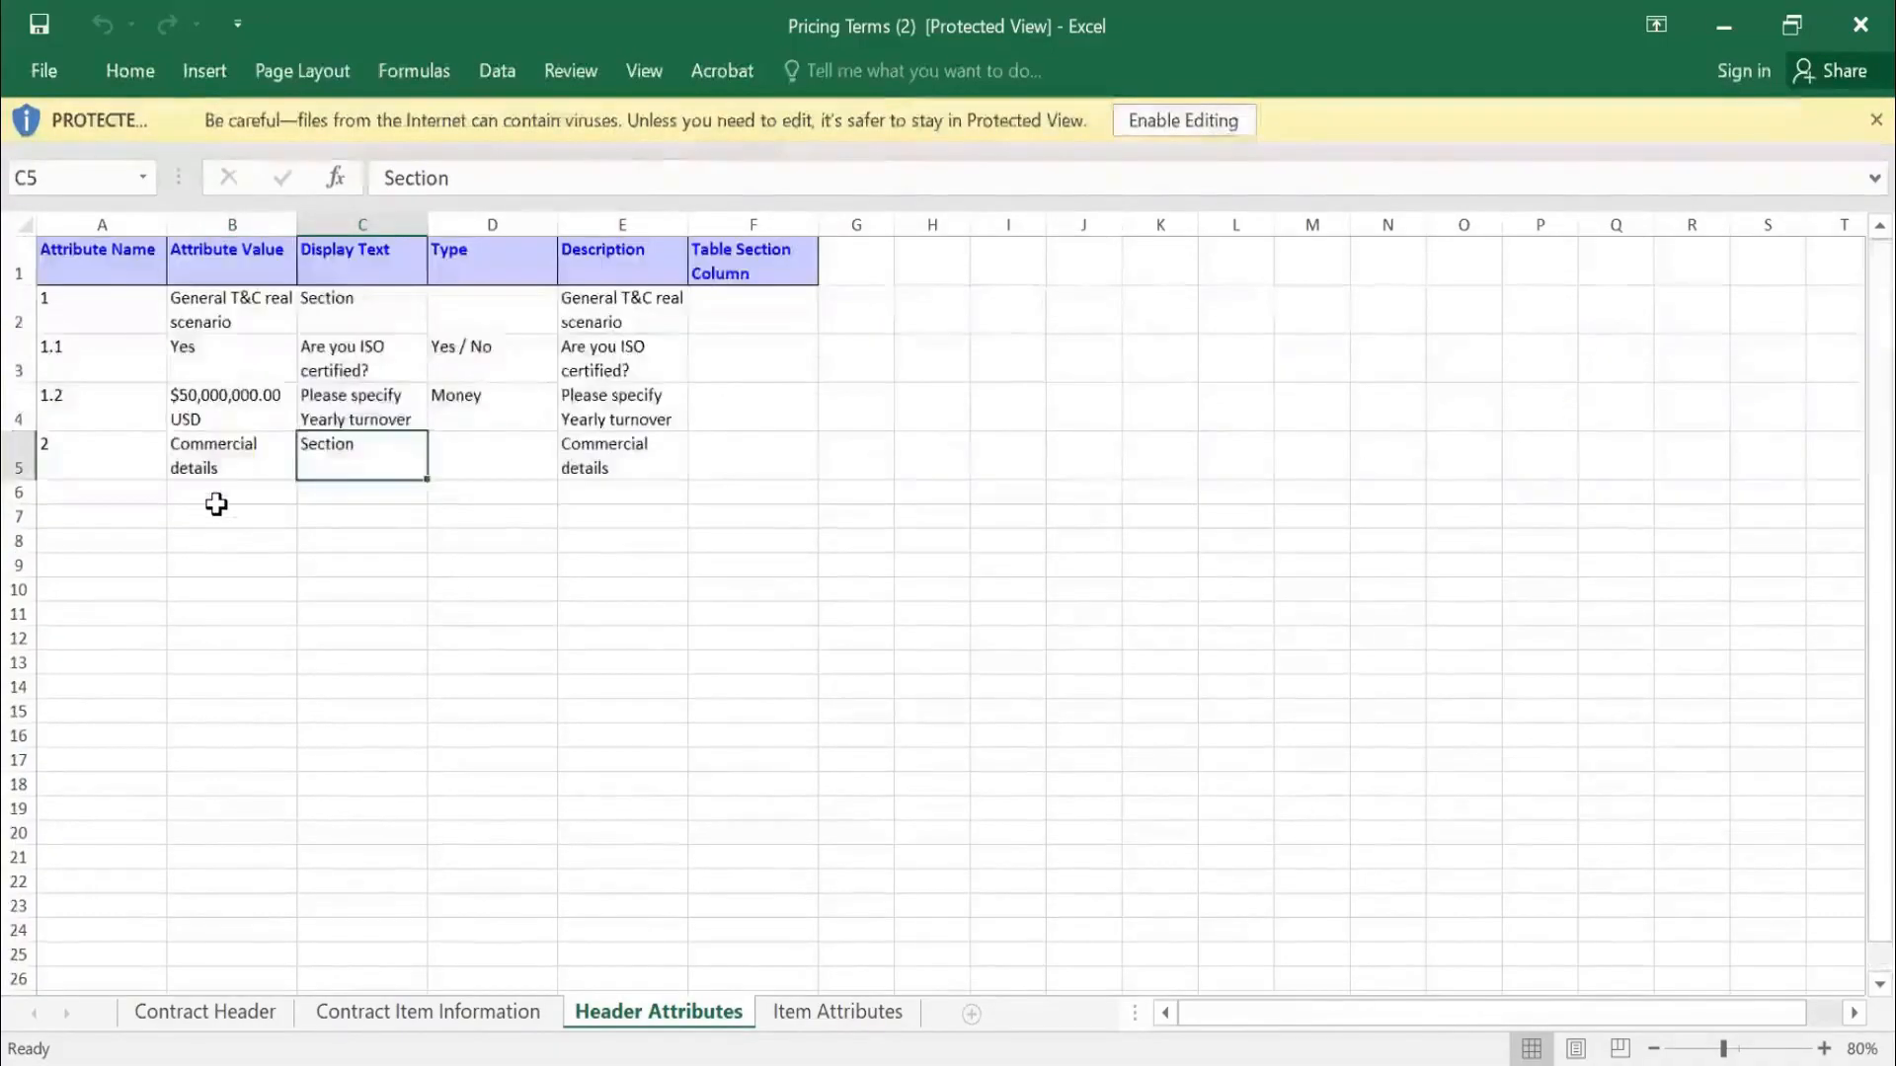
Check Item Attributes ($649.00 price, quantity 10, $6,490.00 extended price) and return to the browser
click(834, 1015)
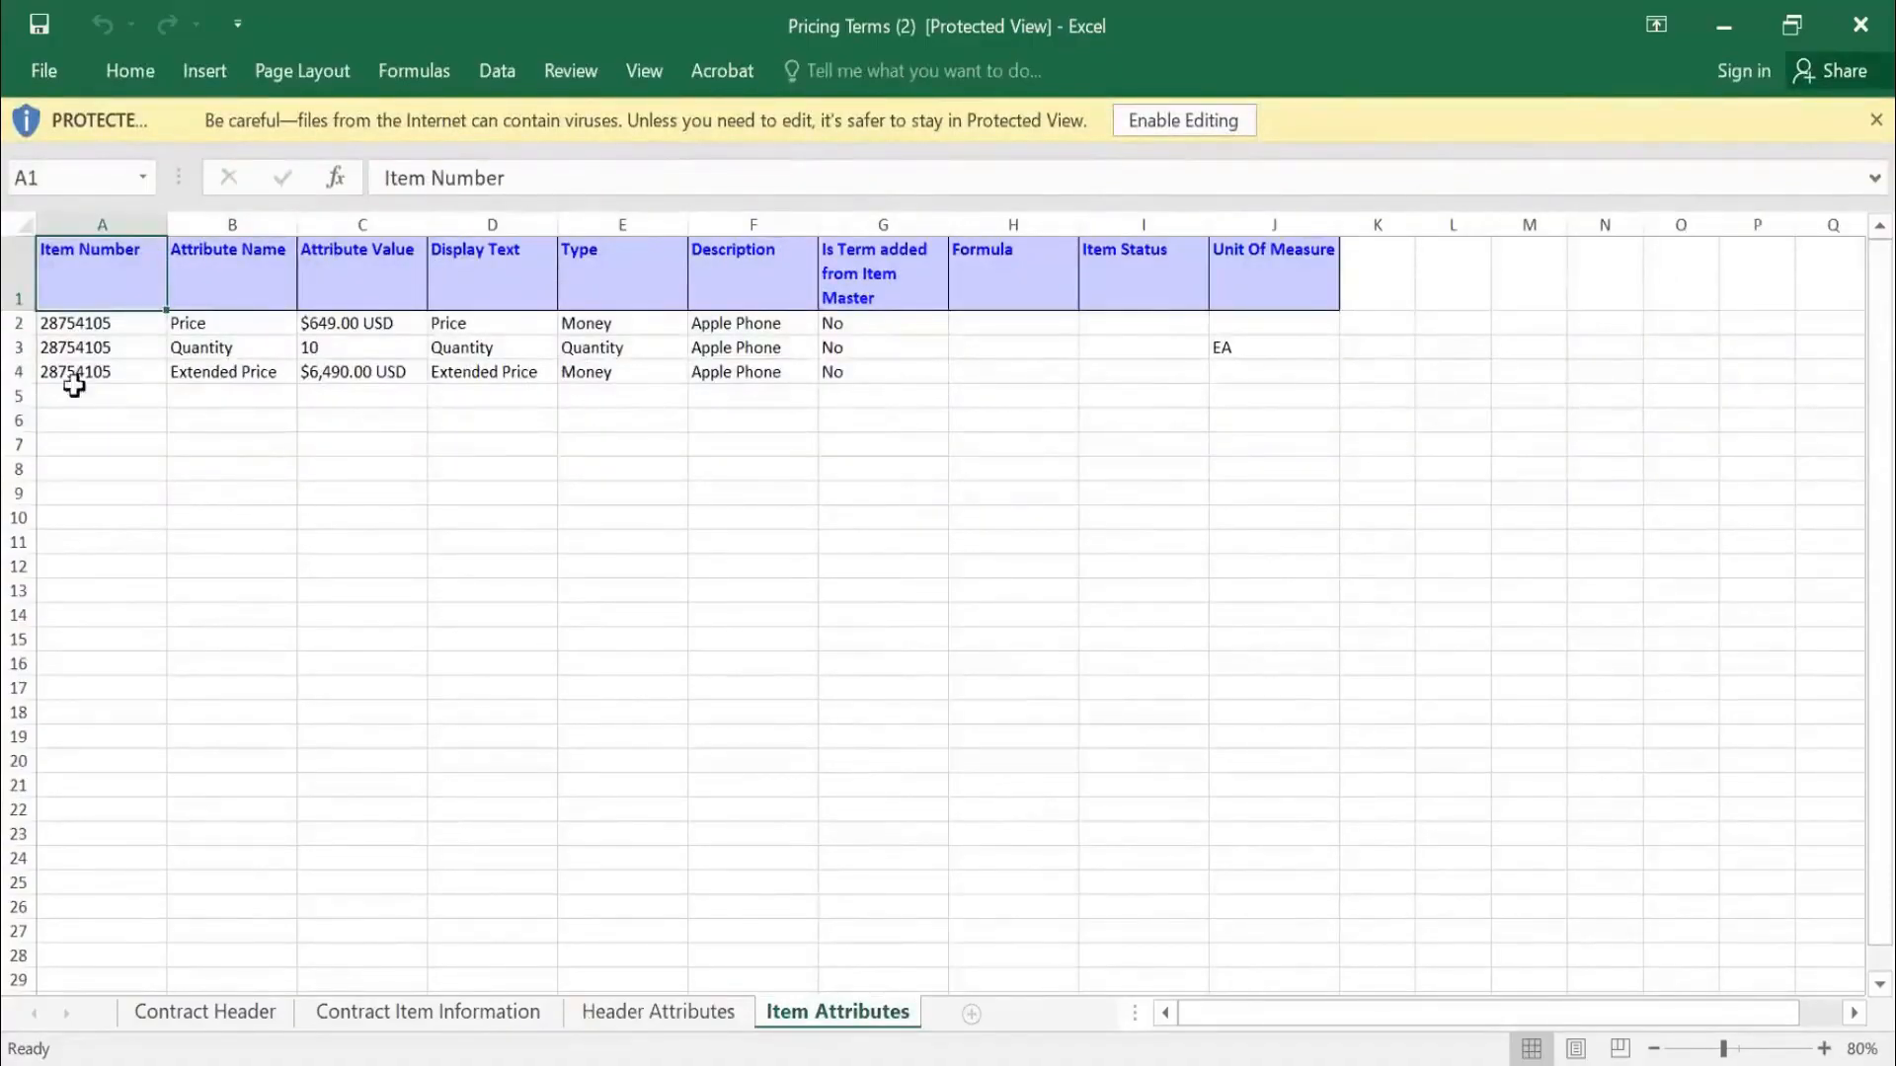
click(88, 325)
shift+click(96, 367)
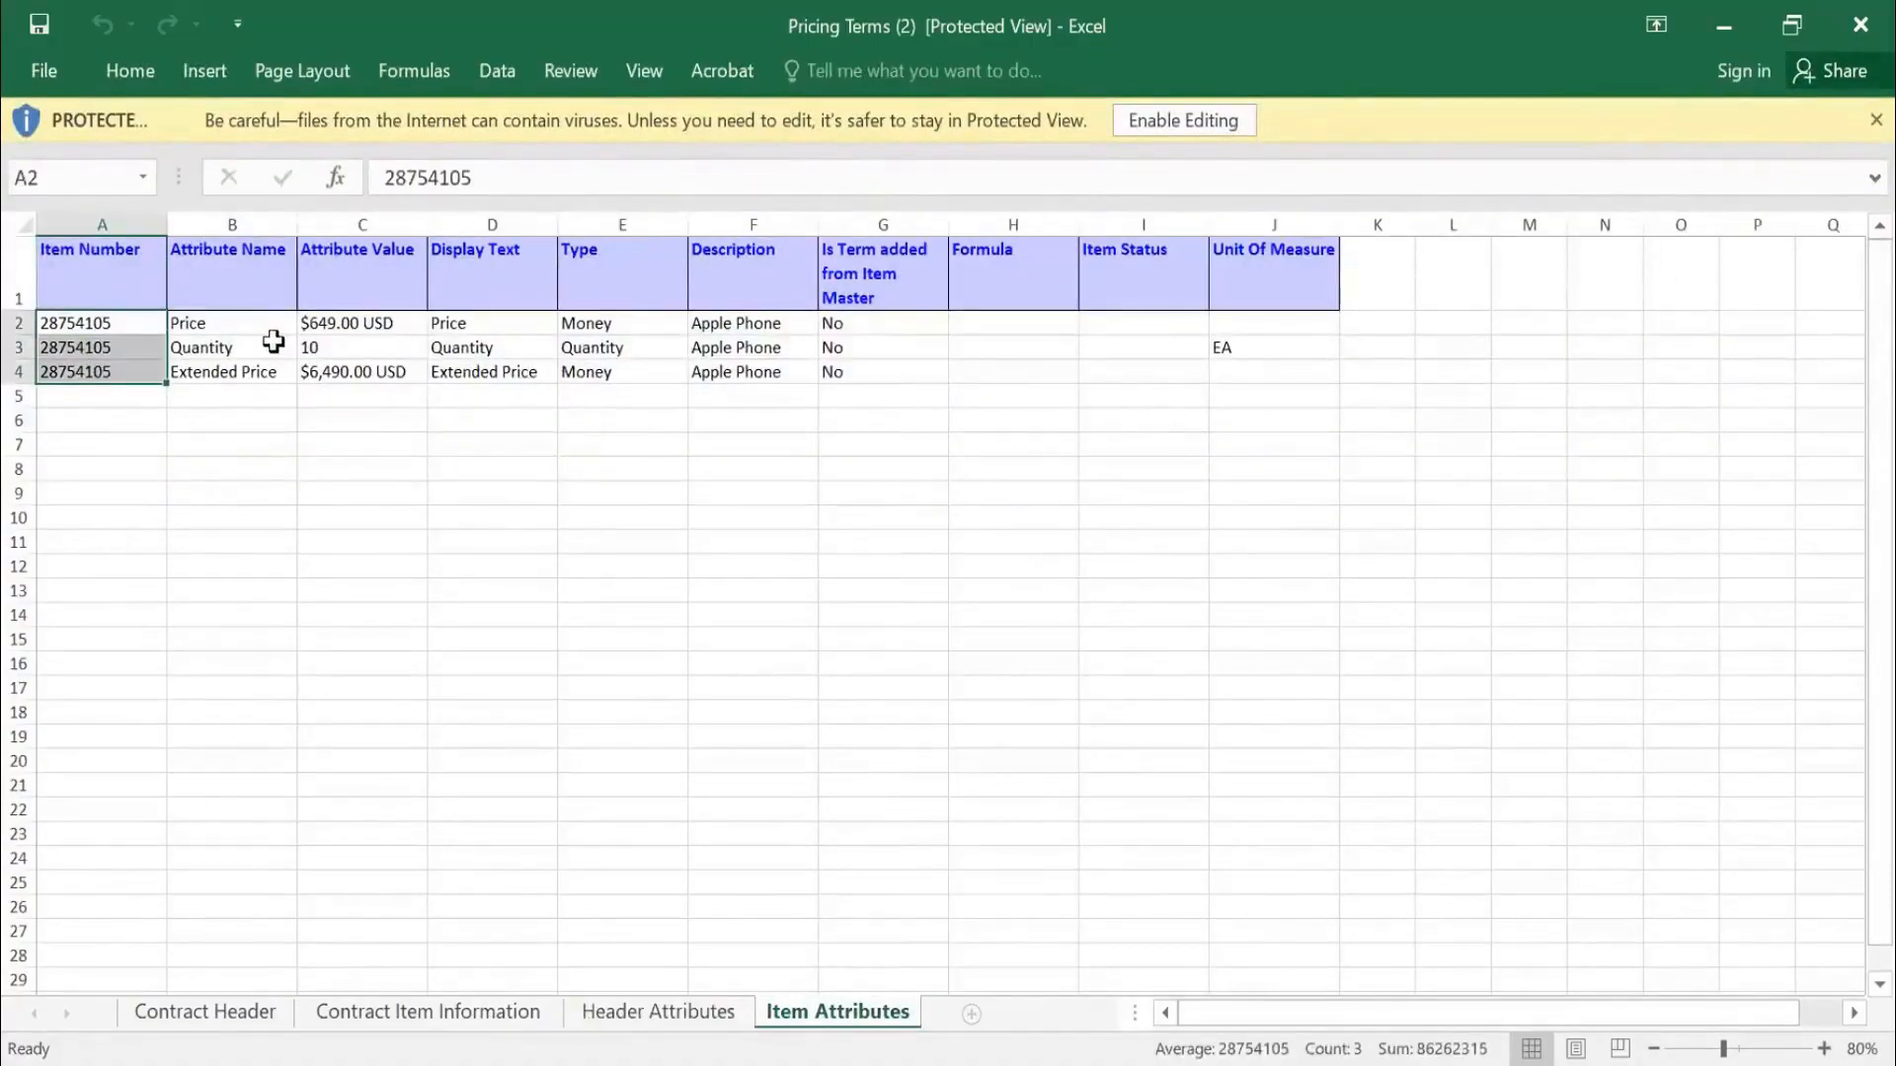
click(237, 321)
click(331, 318)
click(329, 351)
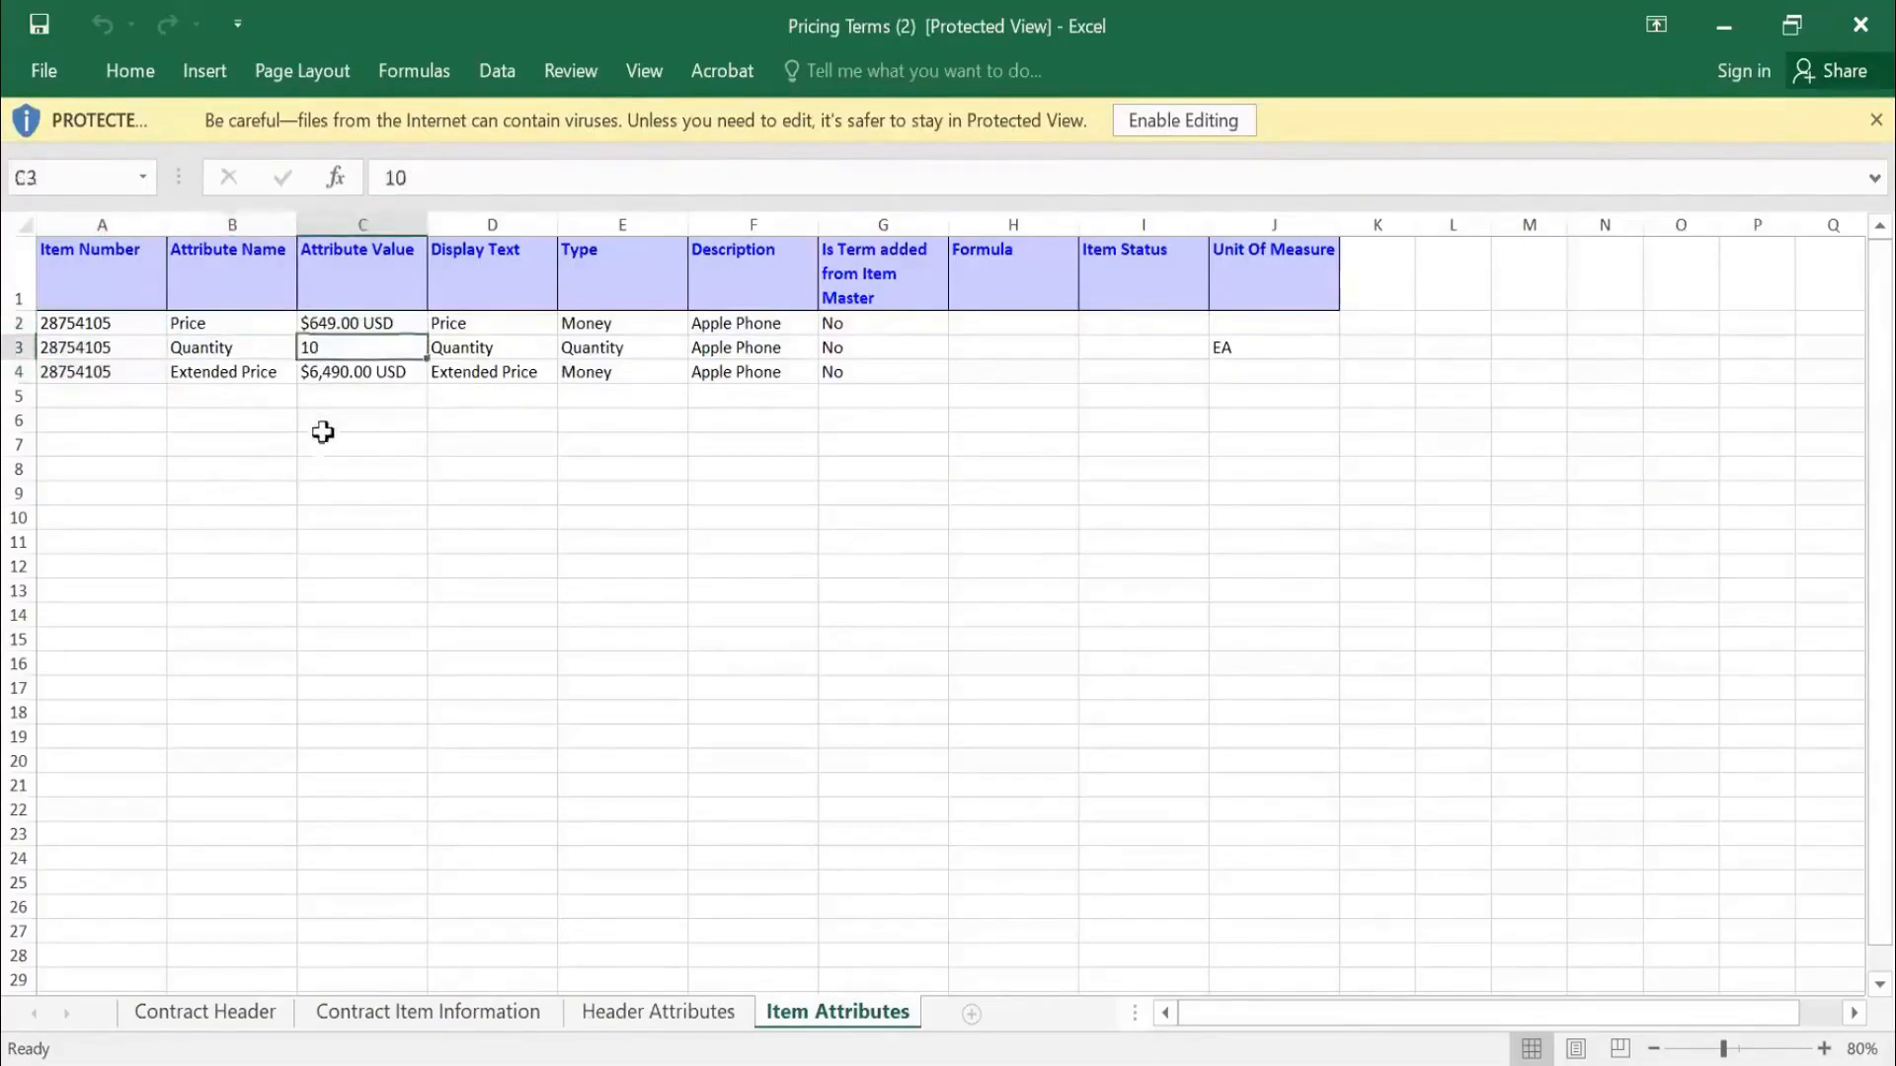
click(354, 375)
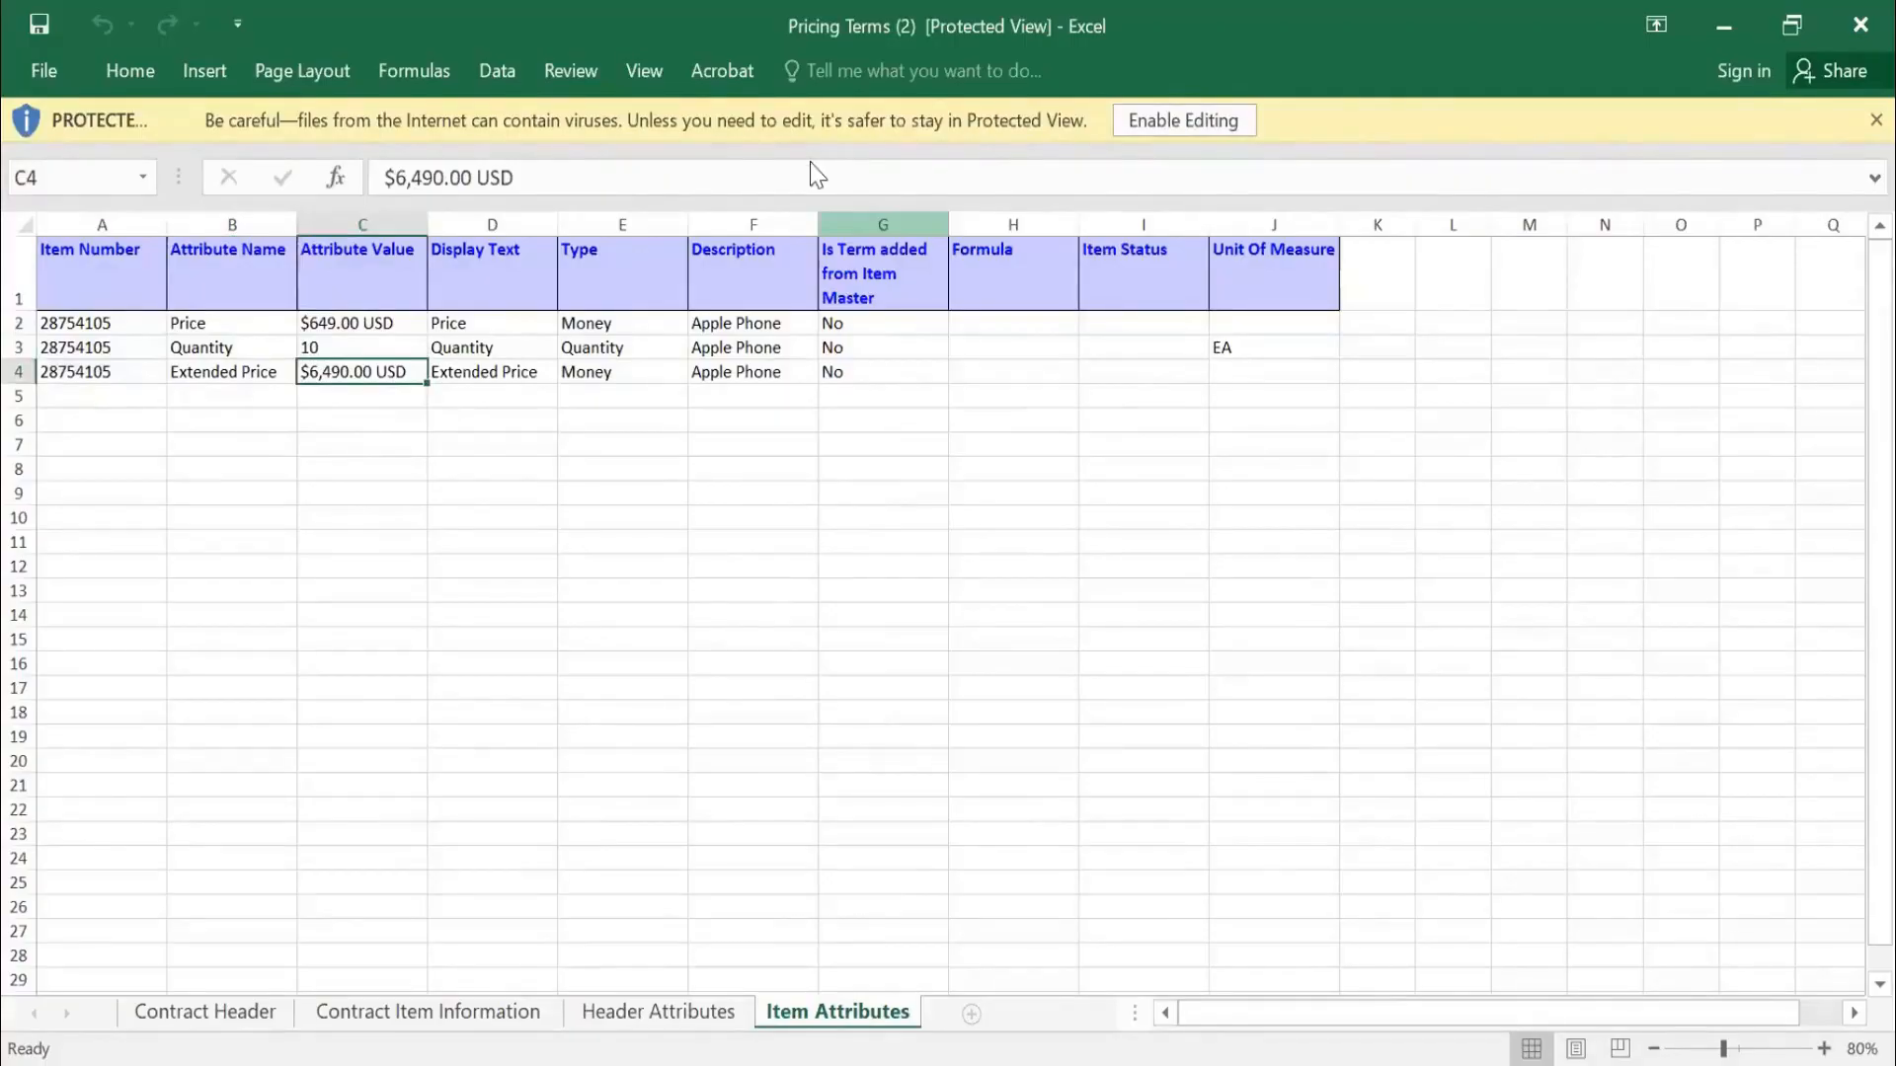
key(alt+Tab)
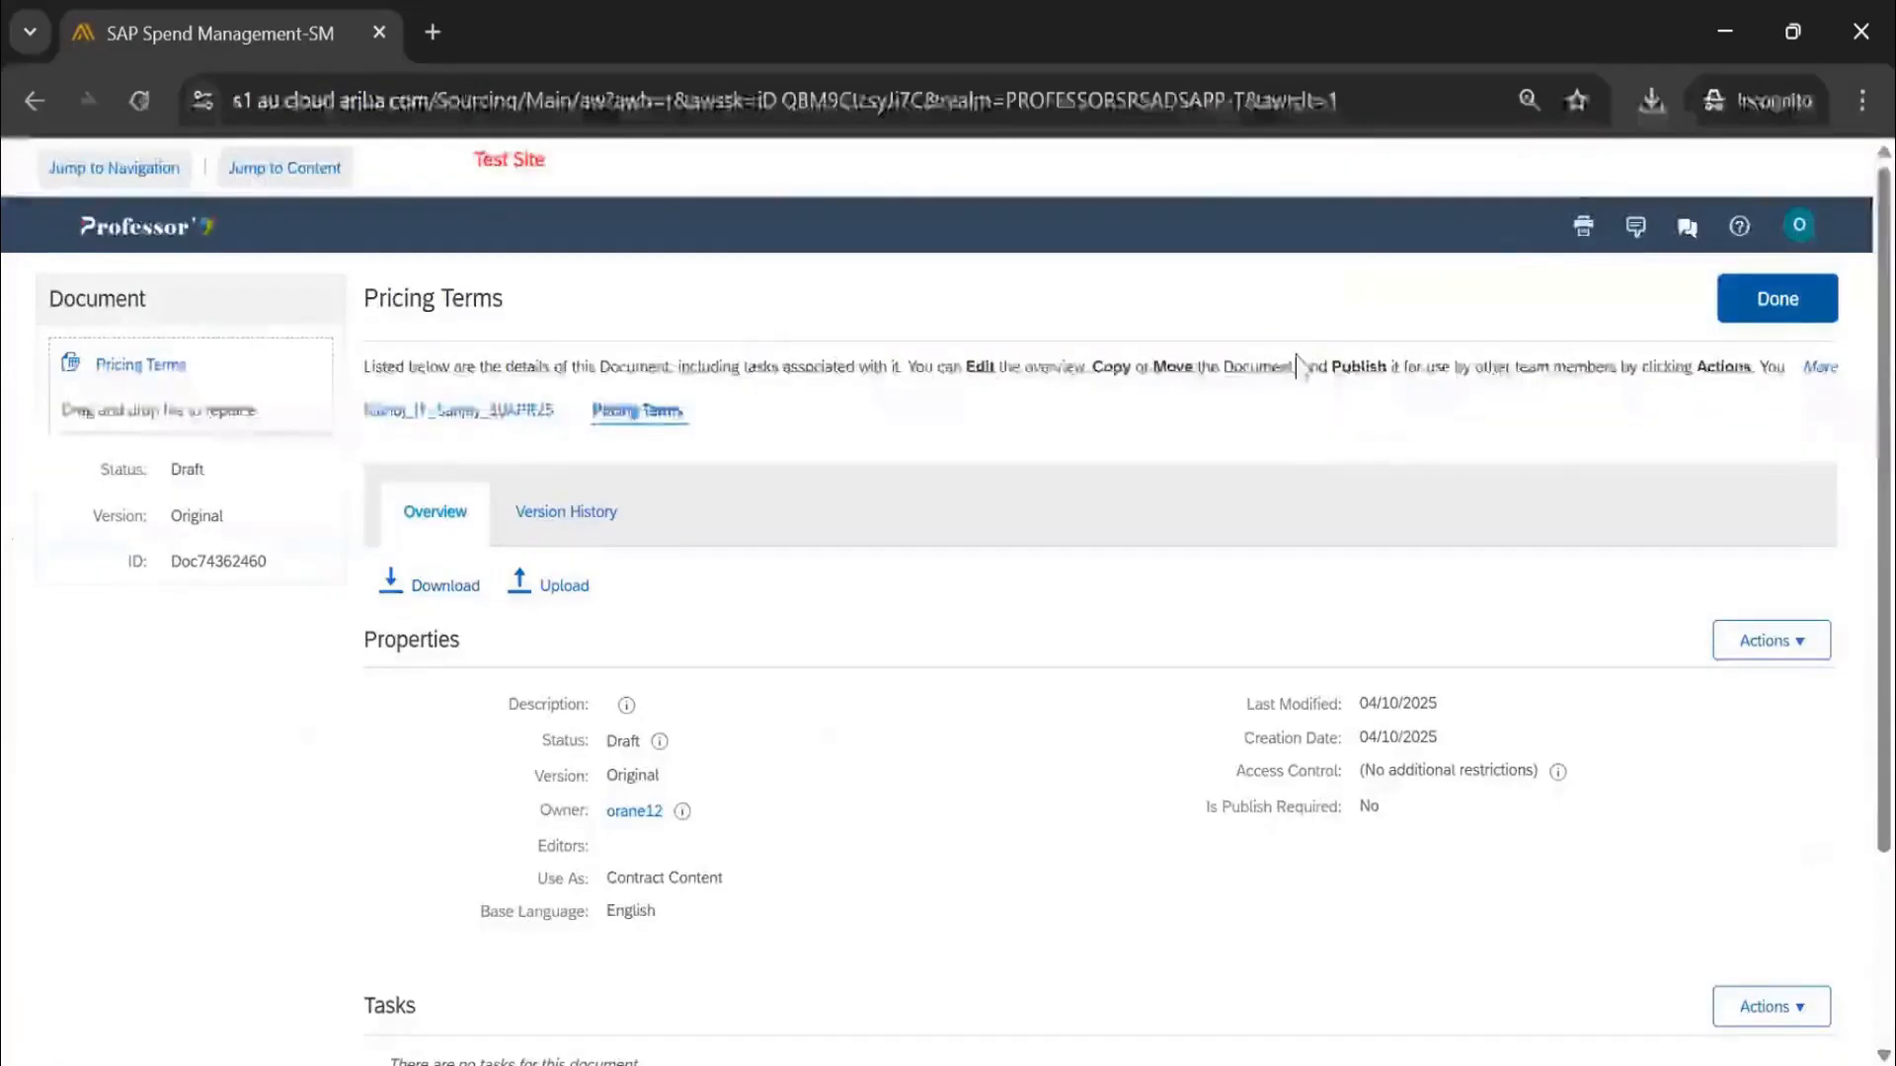
Retry Publish from the Overview's Contract Attributes actions and dismiss the incomplete-tasks warning
click(660, 440)
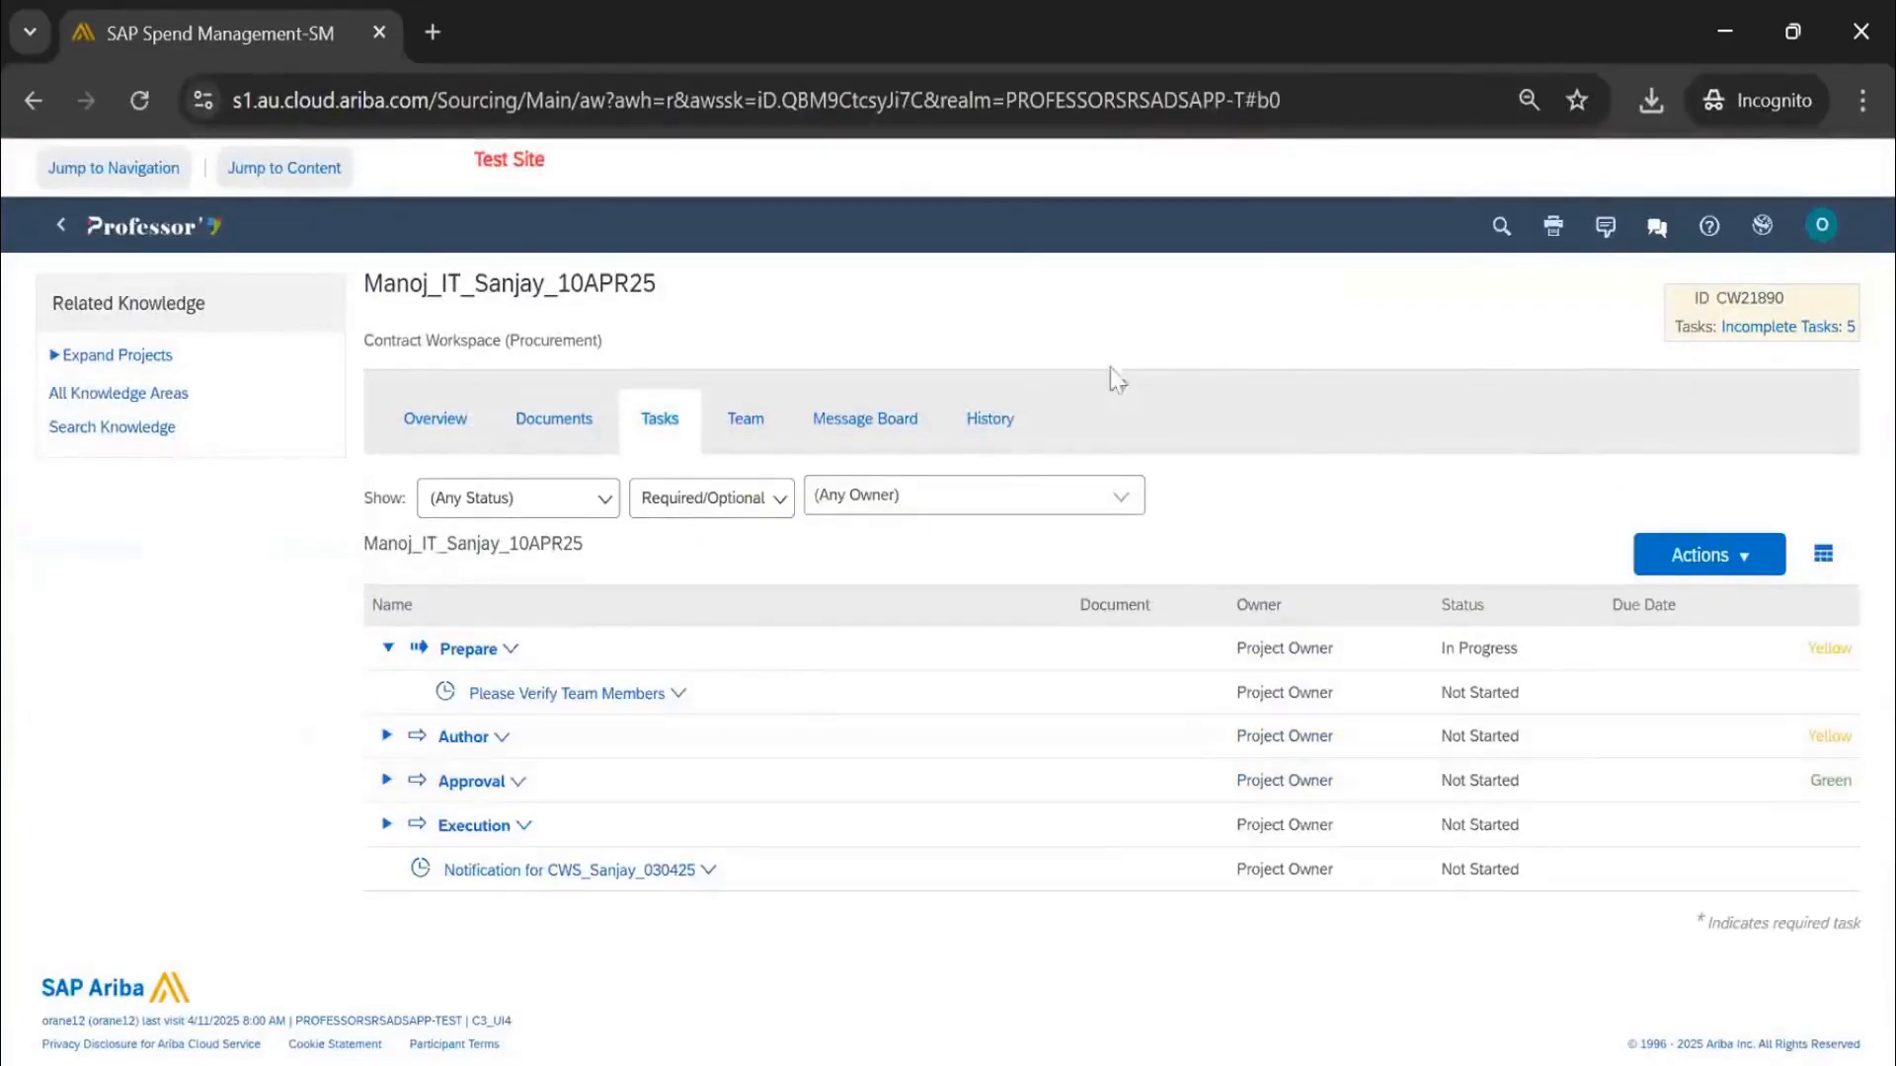
click(443, 431)
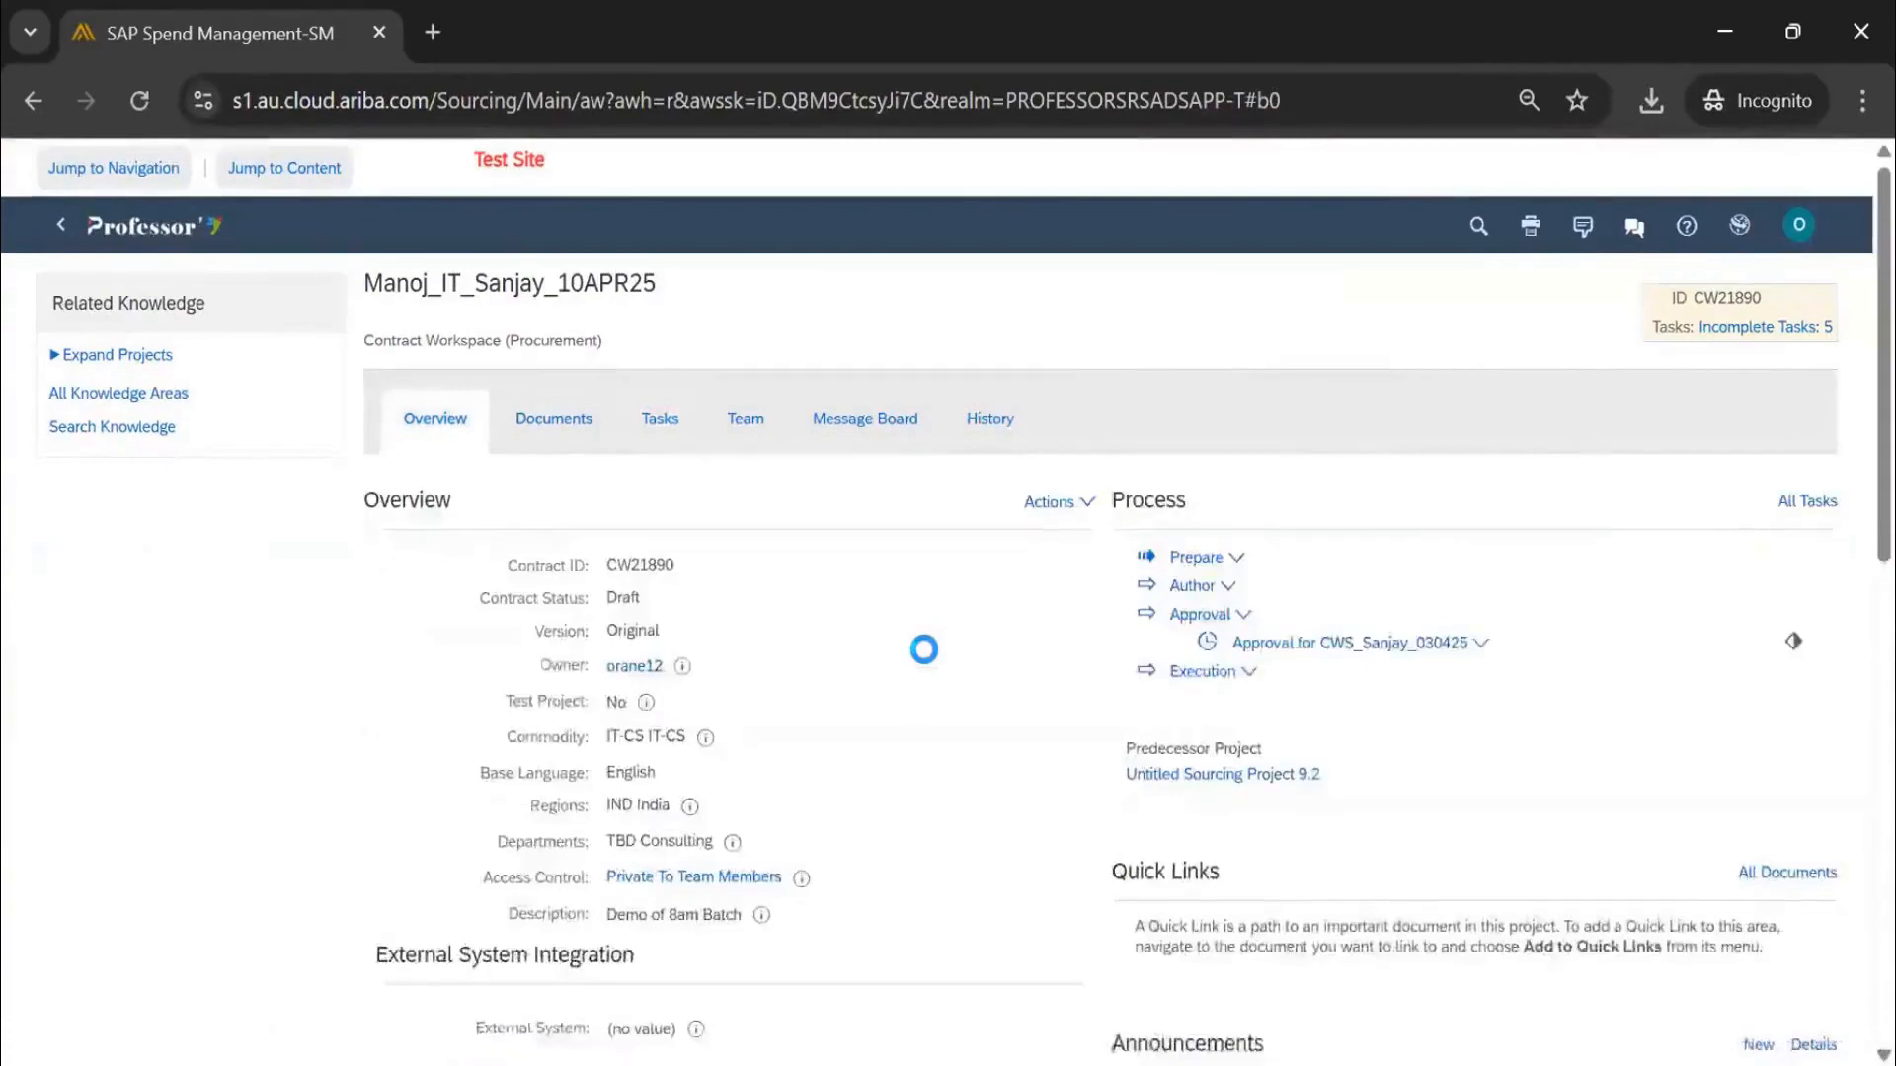
scroll(991, 728, down, 8)
click(1069, 355)
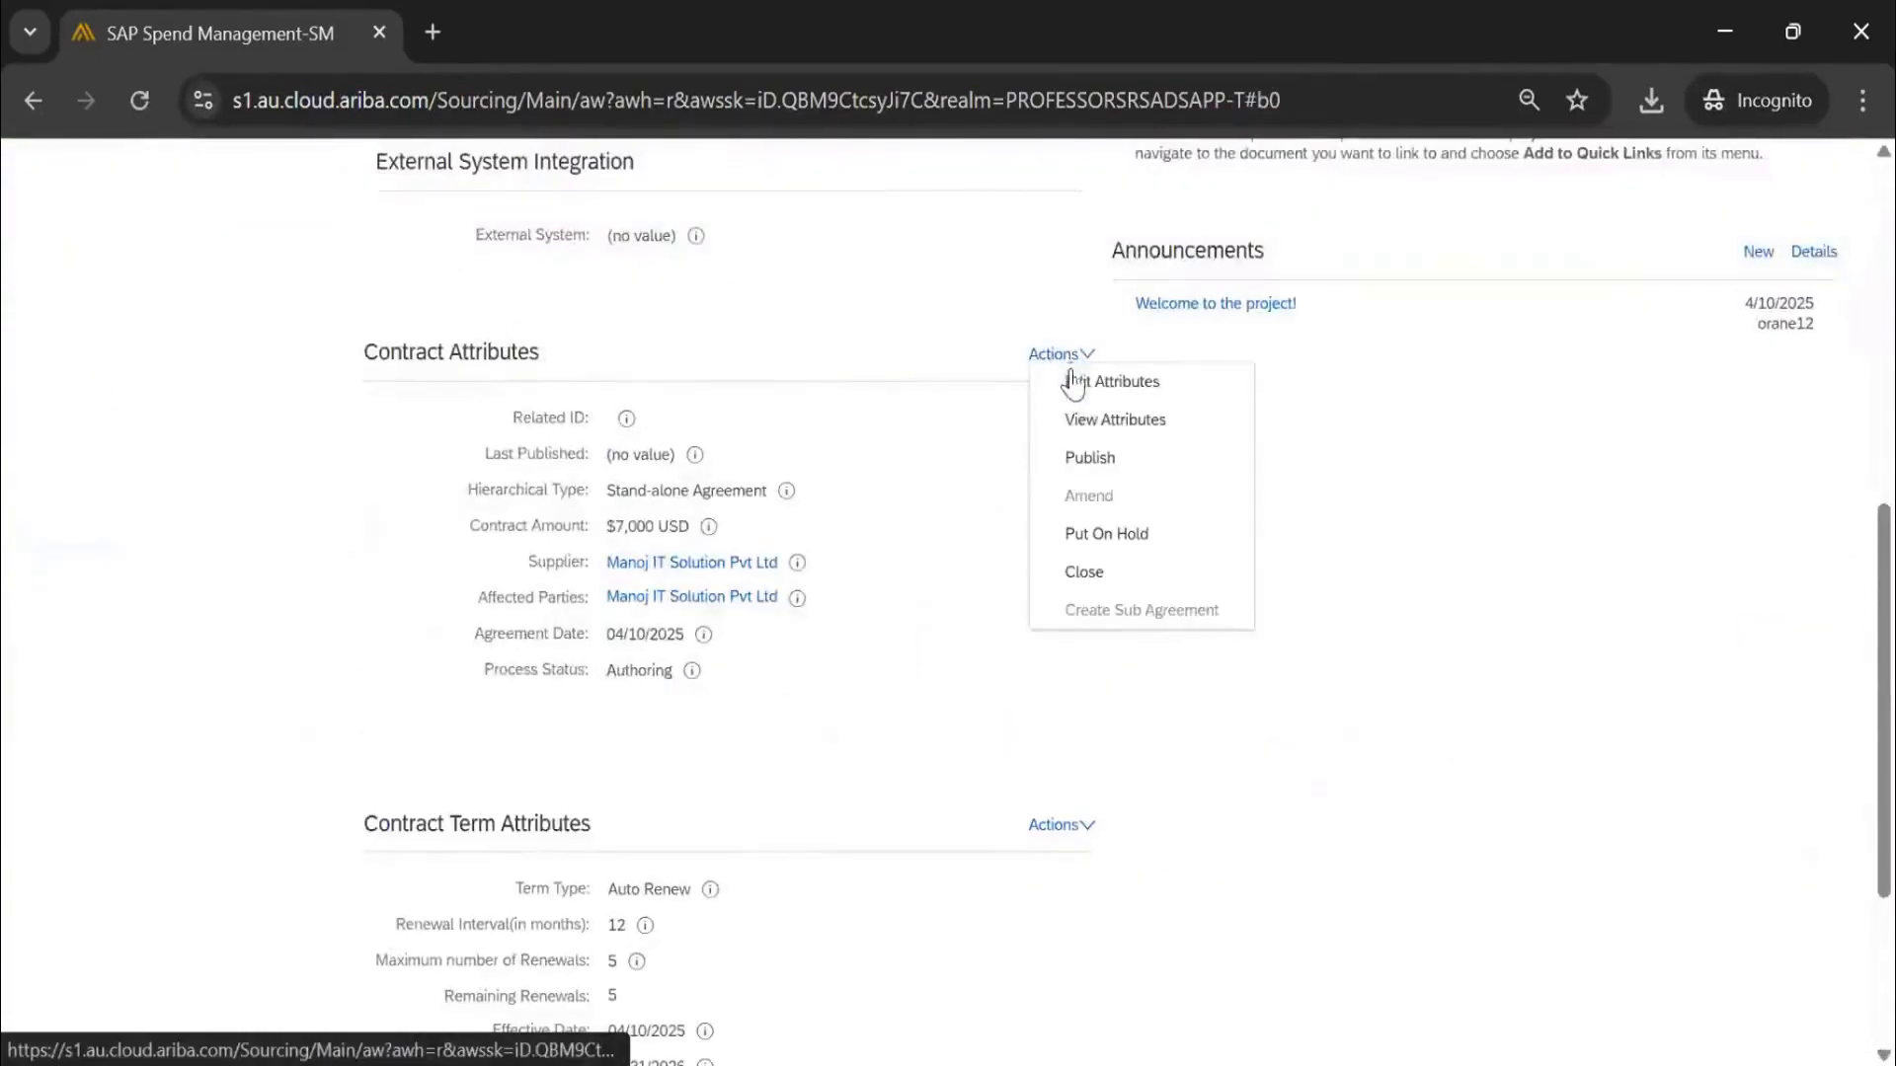
click(1092, 462)
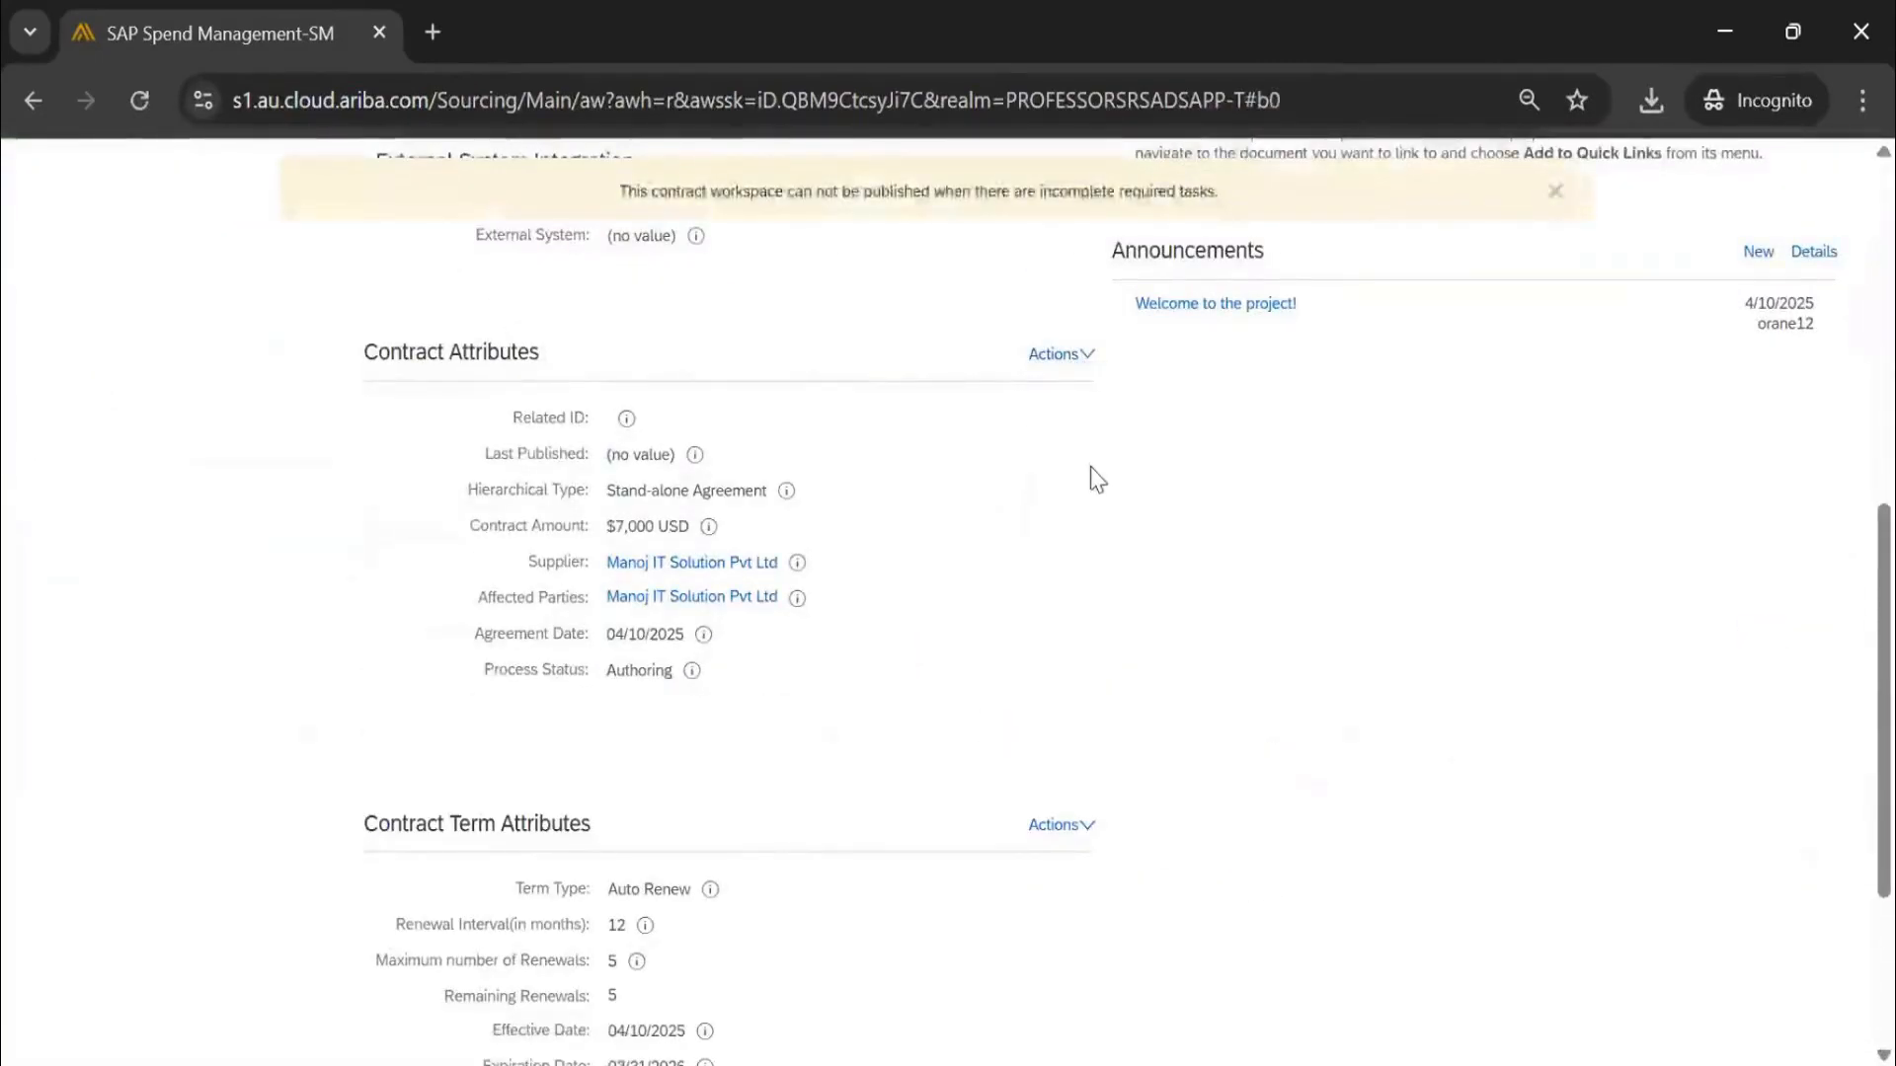
scroll(1092, 480, up, 10)
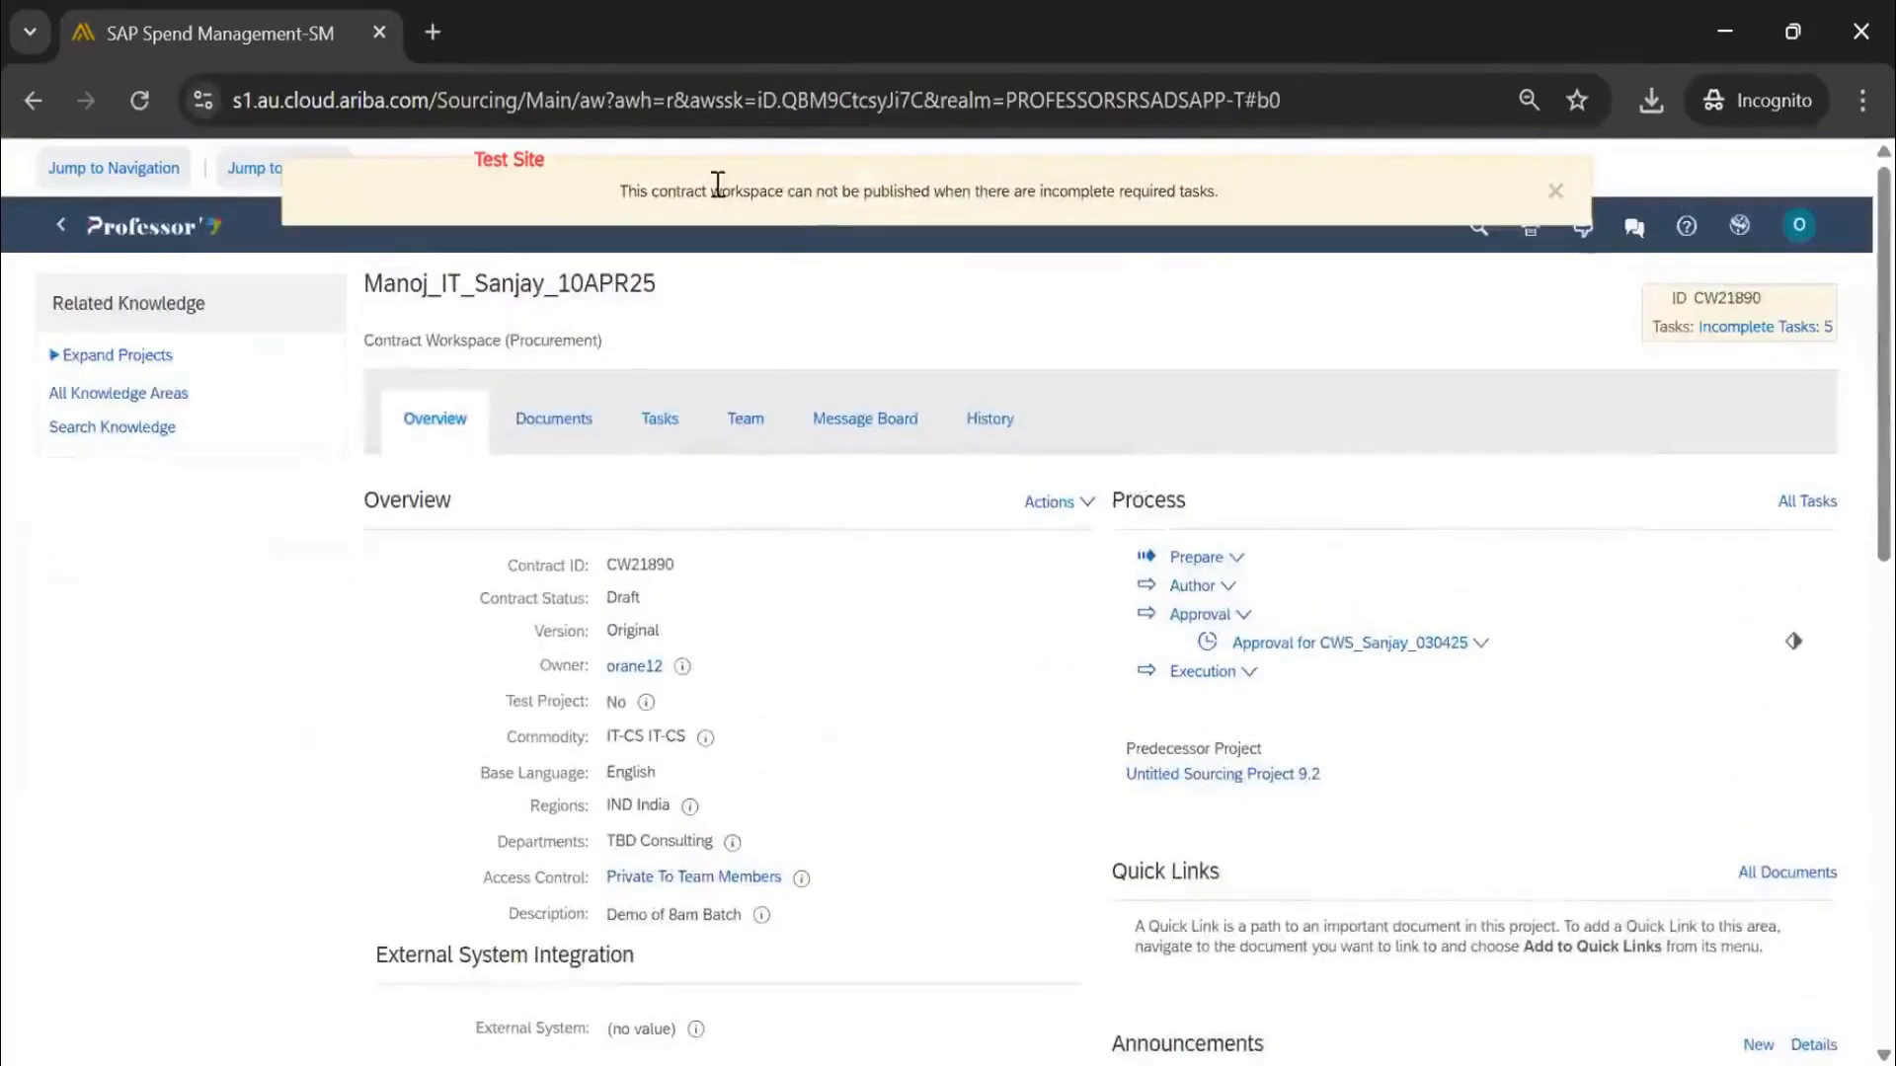
drag(620, 193, 1225, 198)
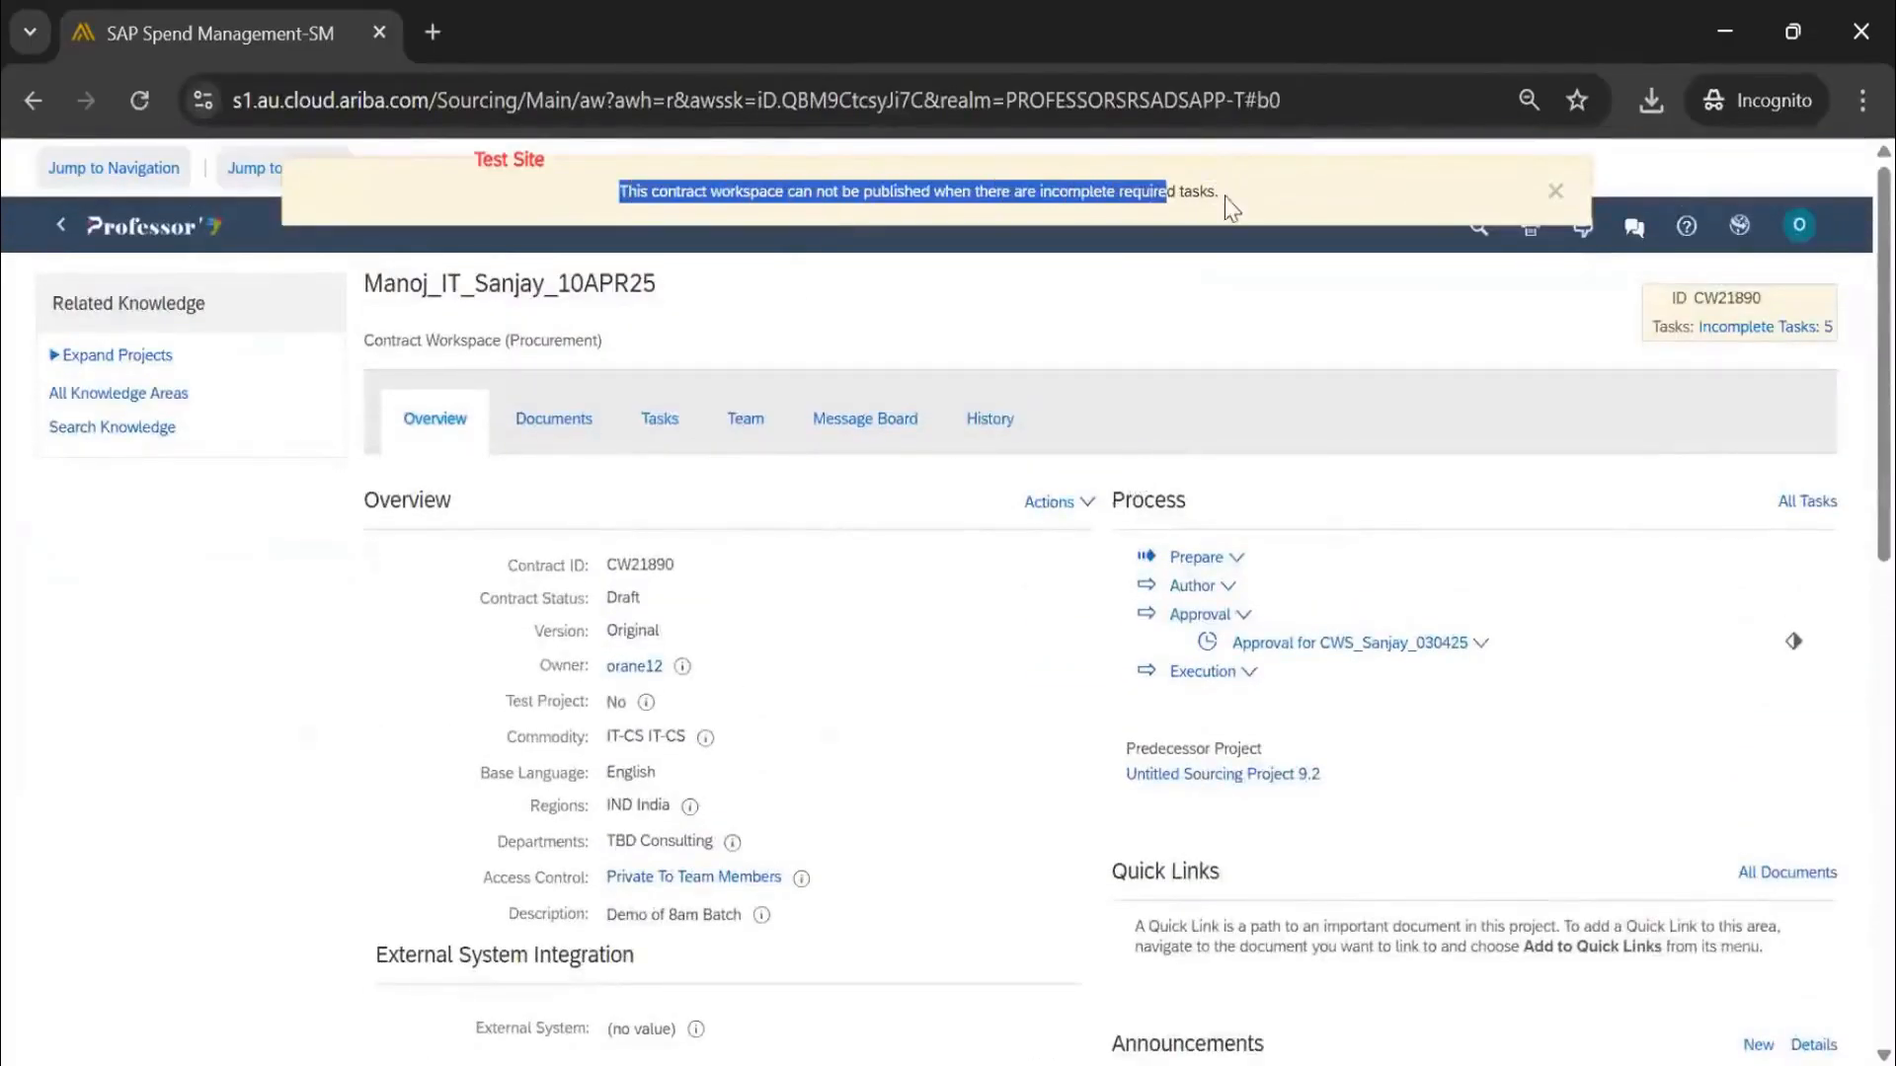
click(1555, 192)
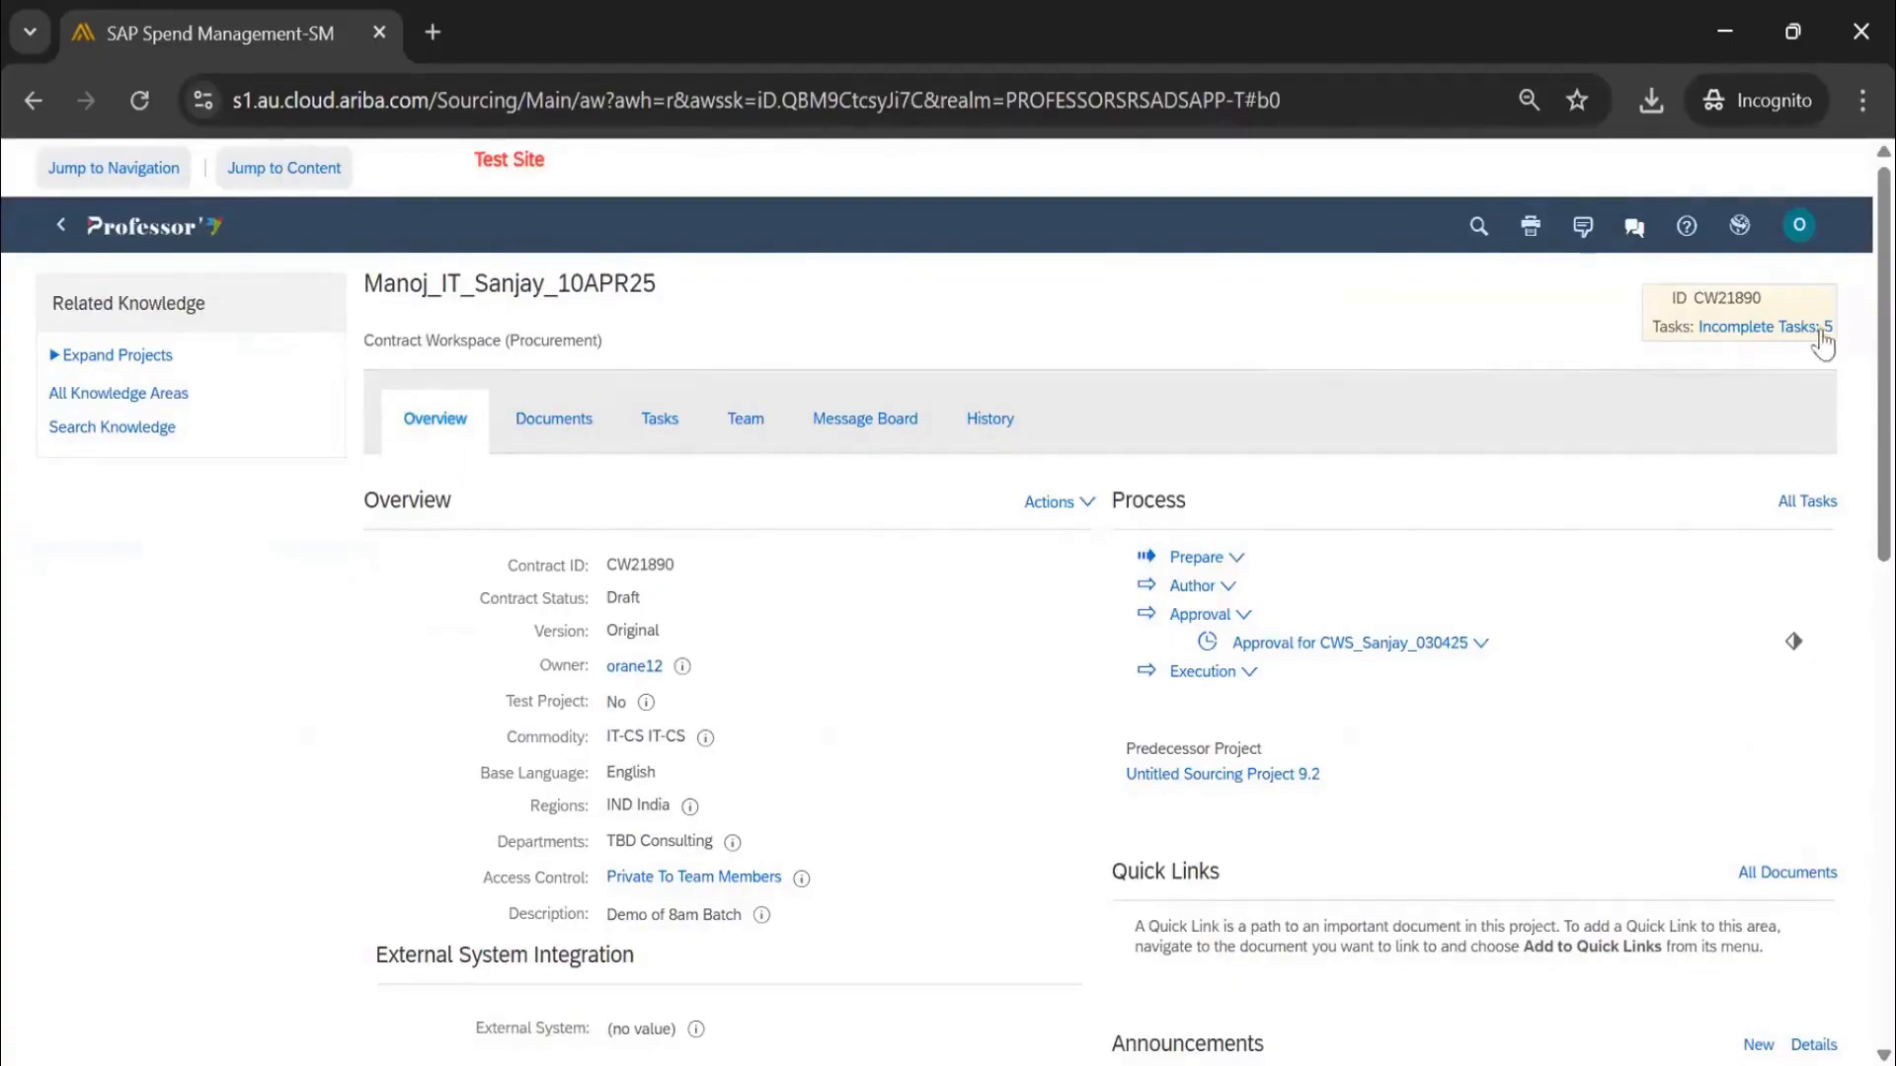
Filter the workspace Tasks to Optional and expand all phases via Table Options
click(662, 421)
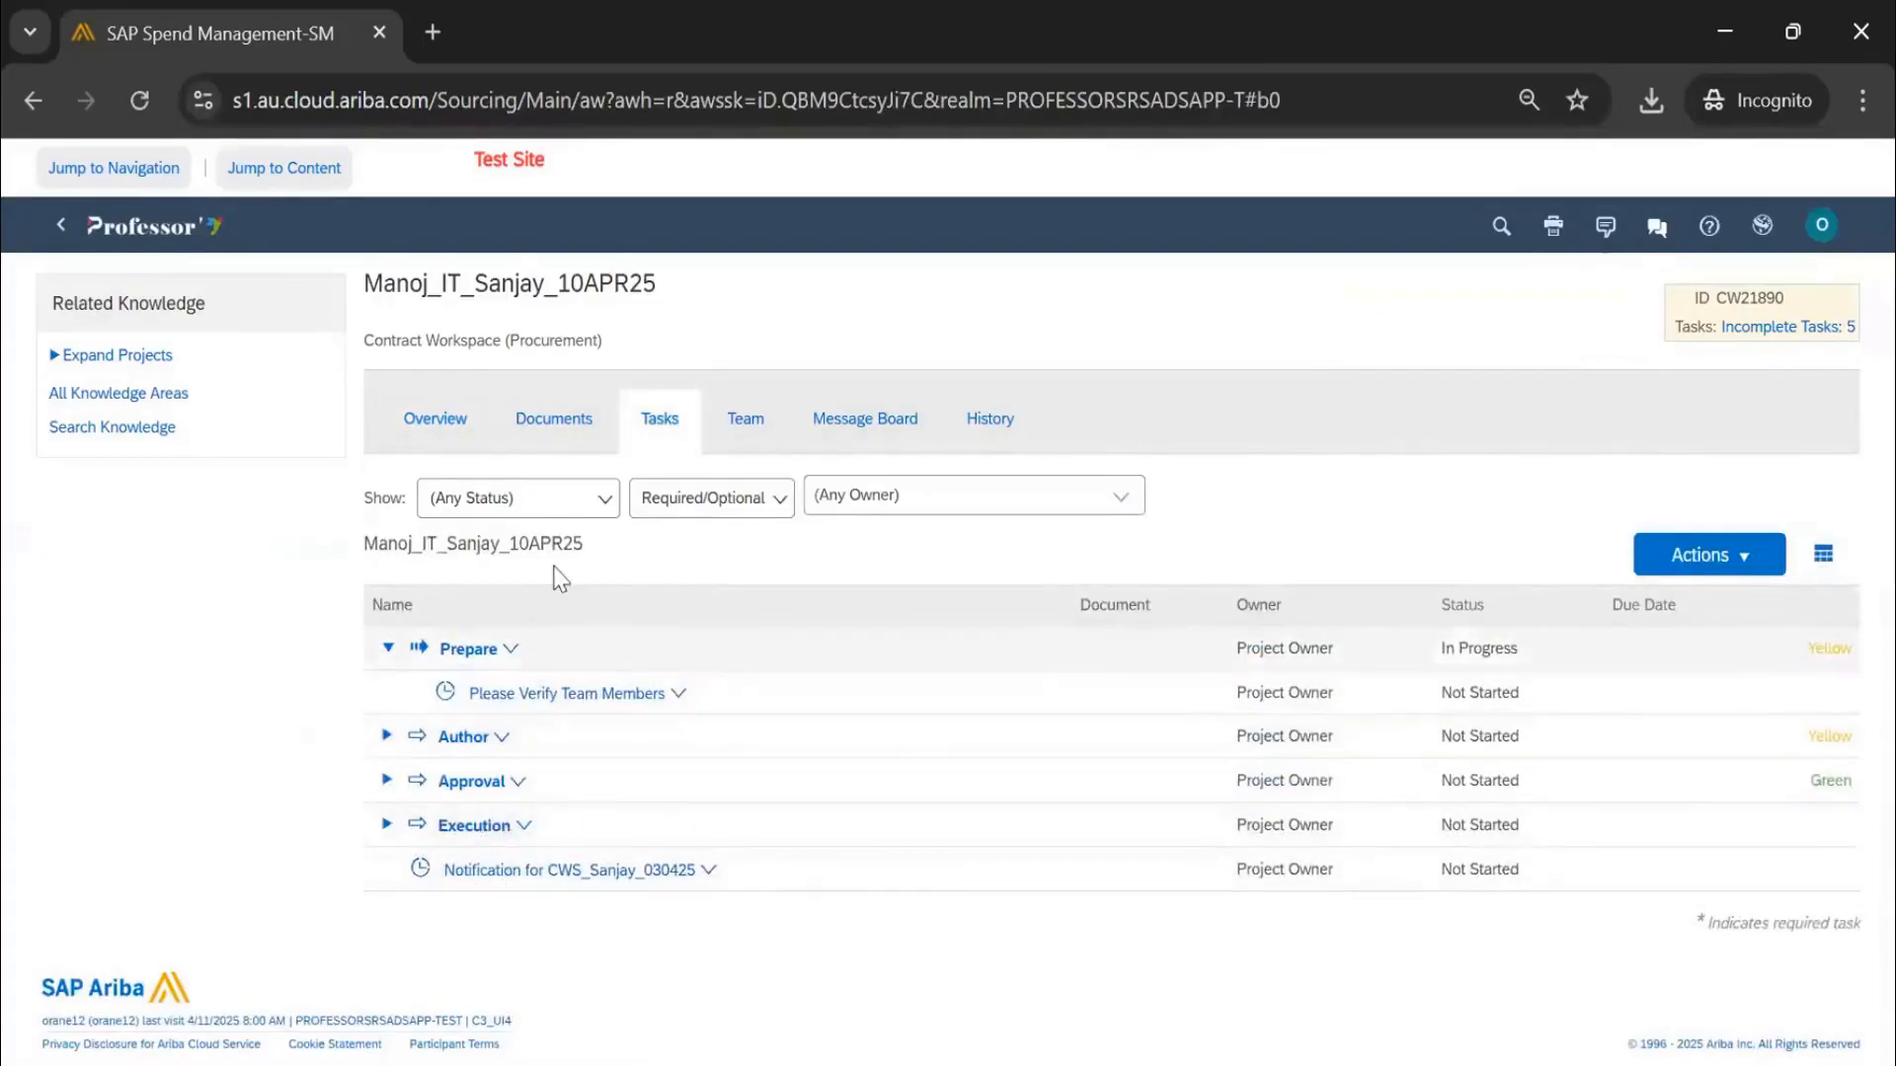
click(676, 513)
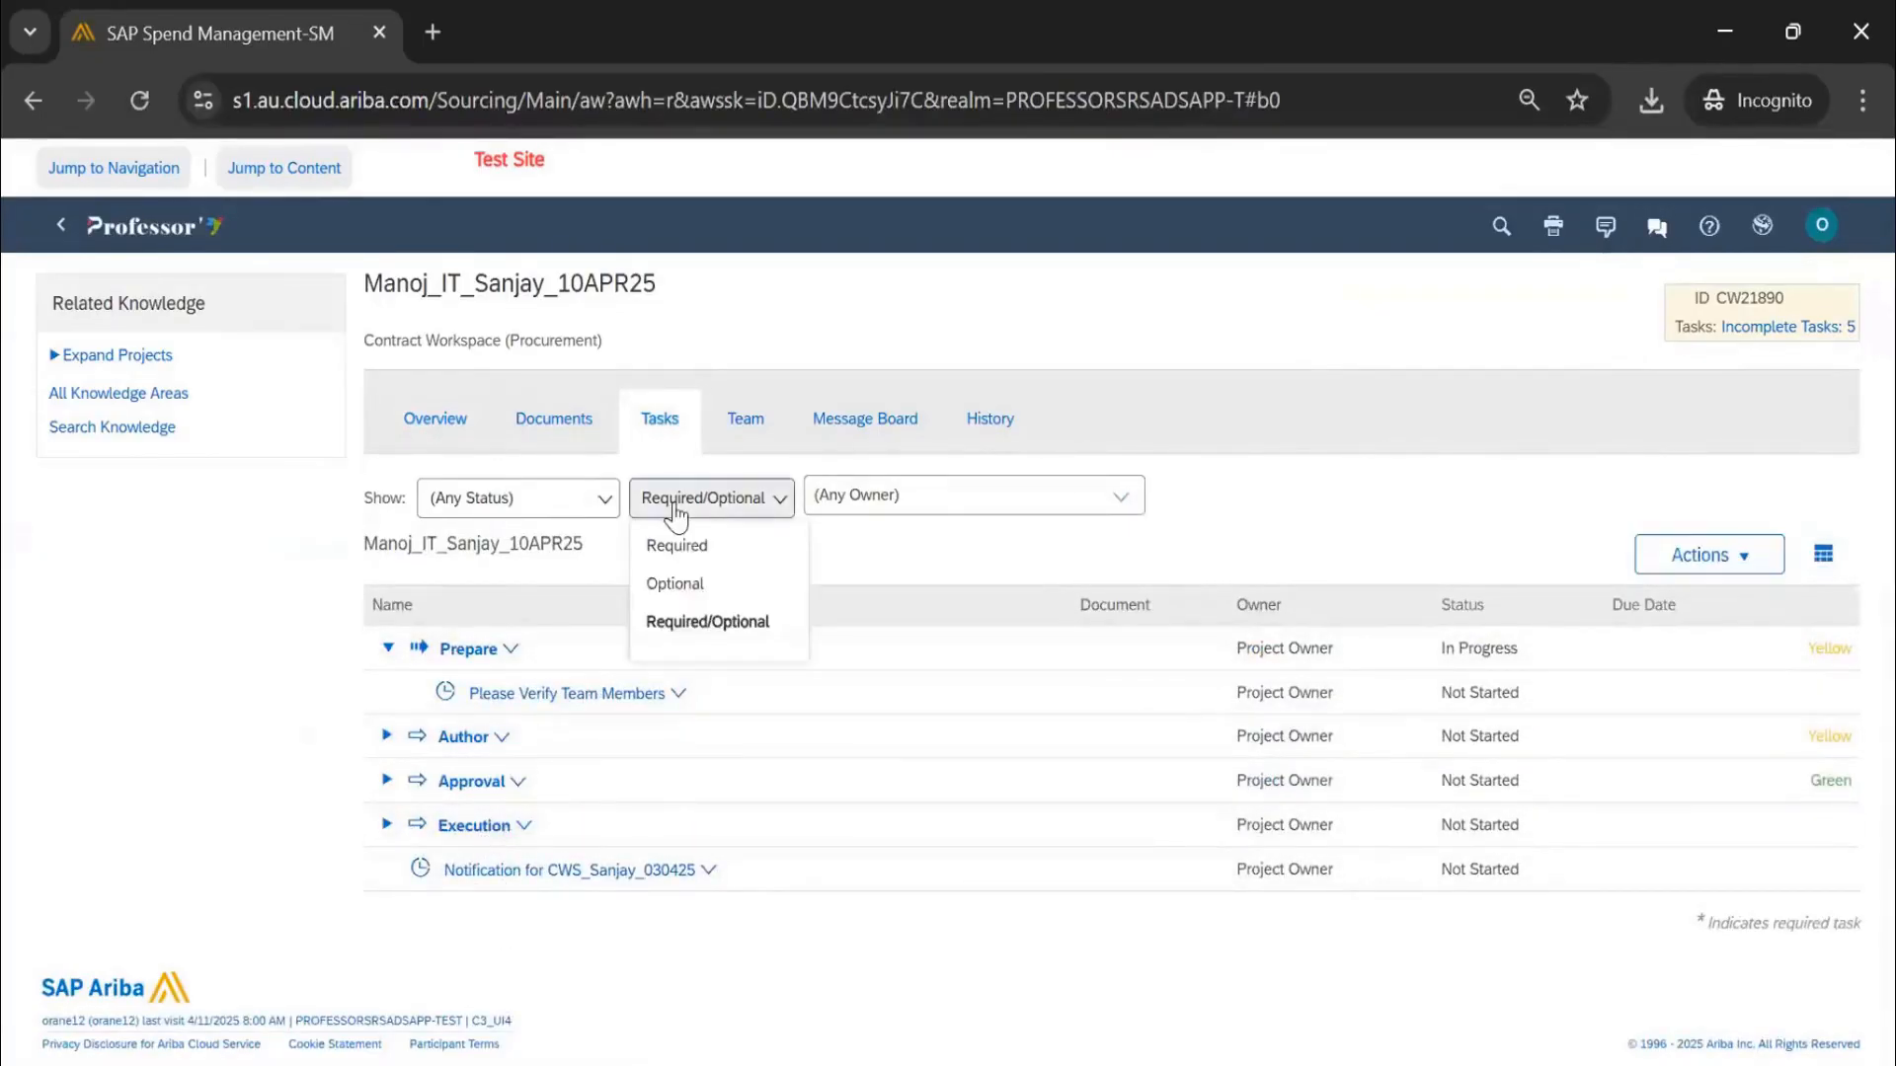
click(692, 578)
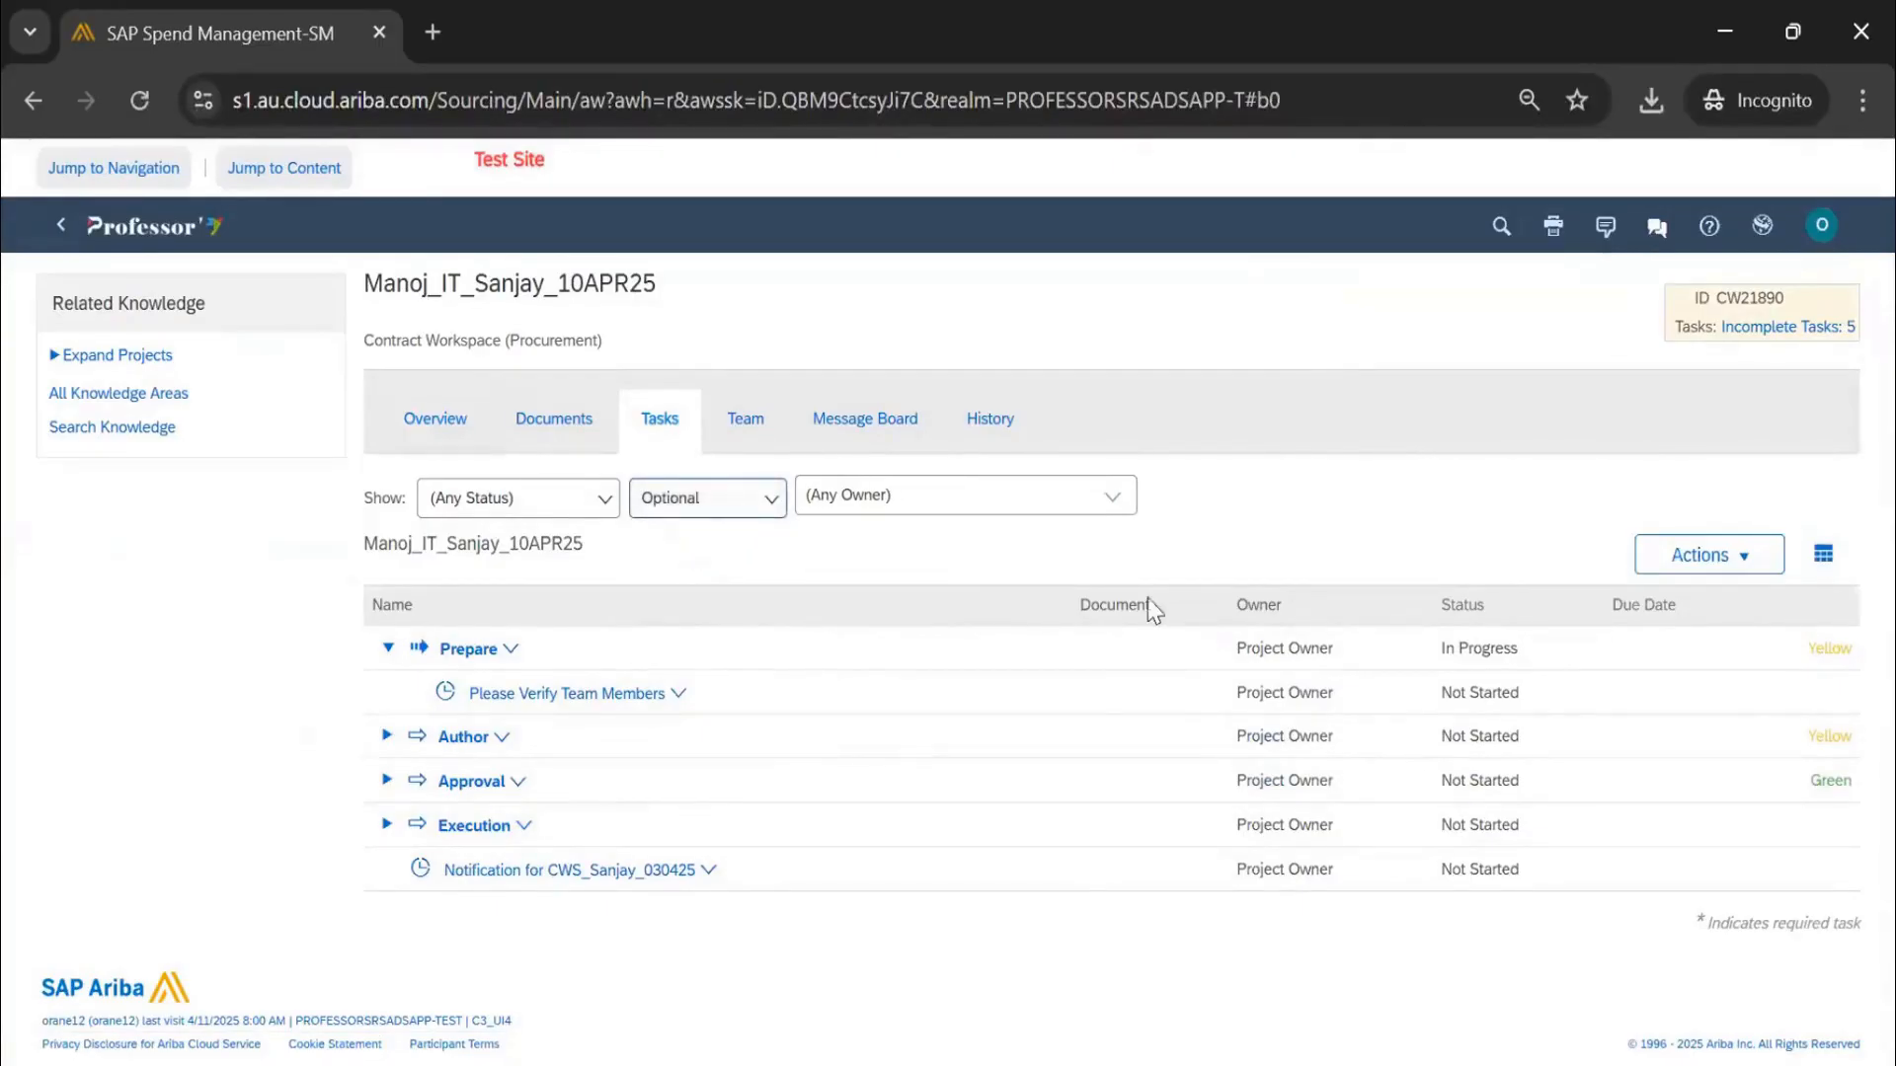
click(1823, 558)
click(1774, 853)
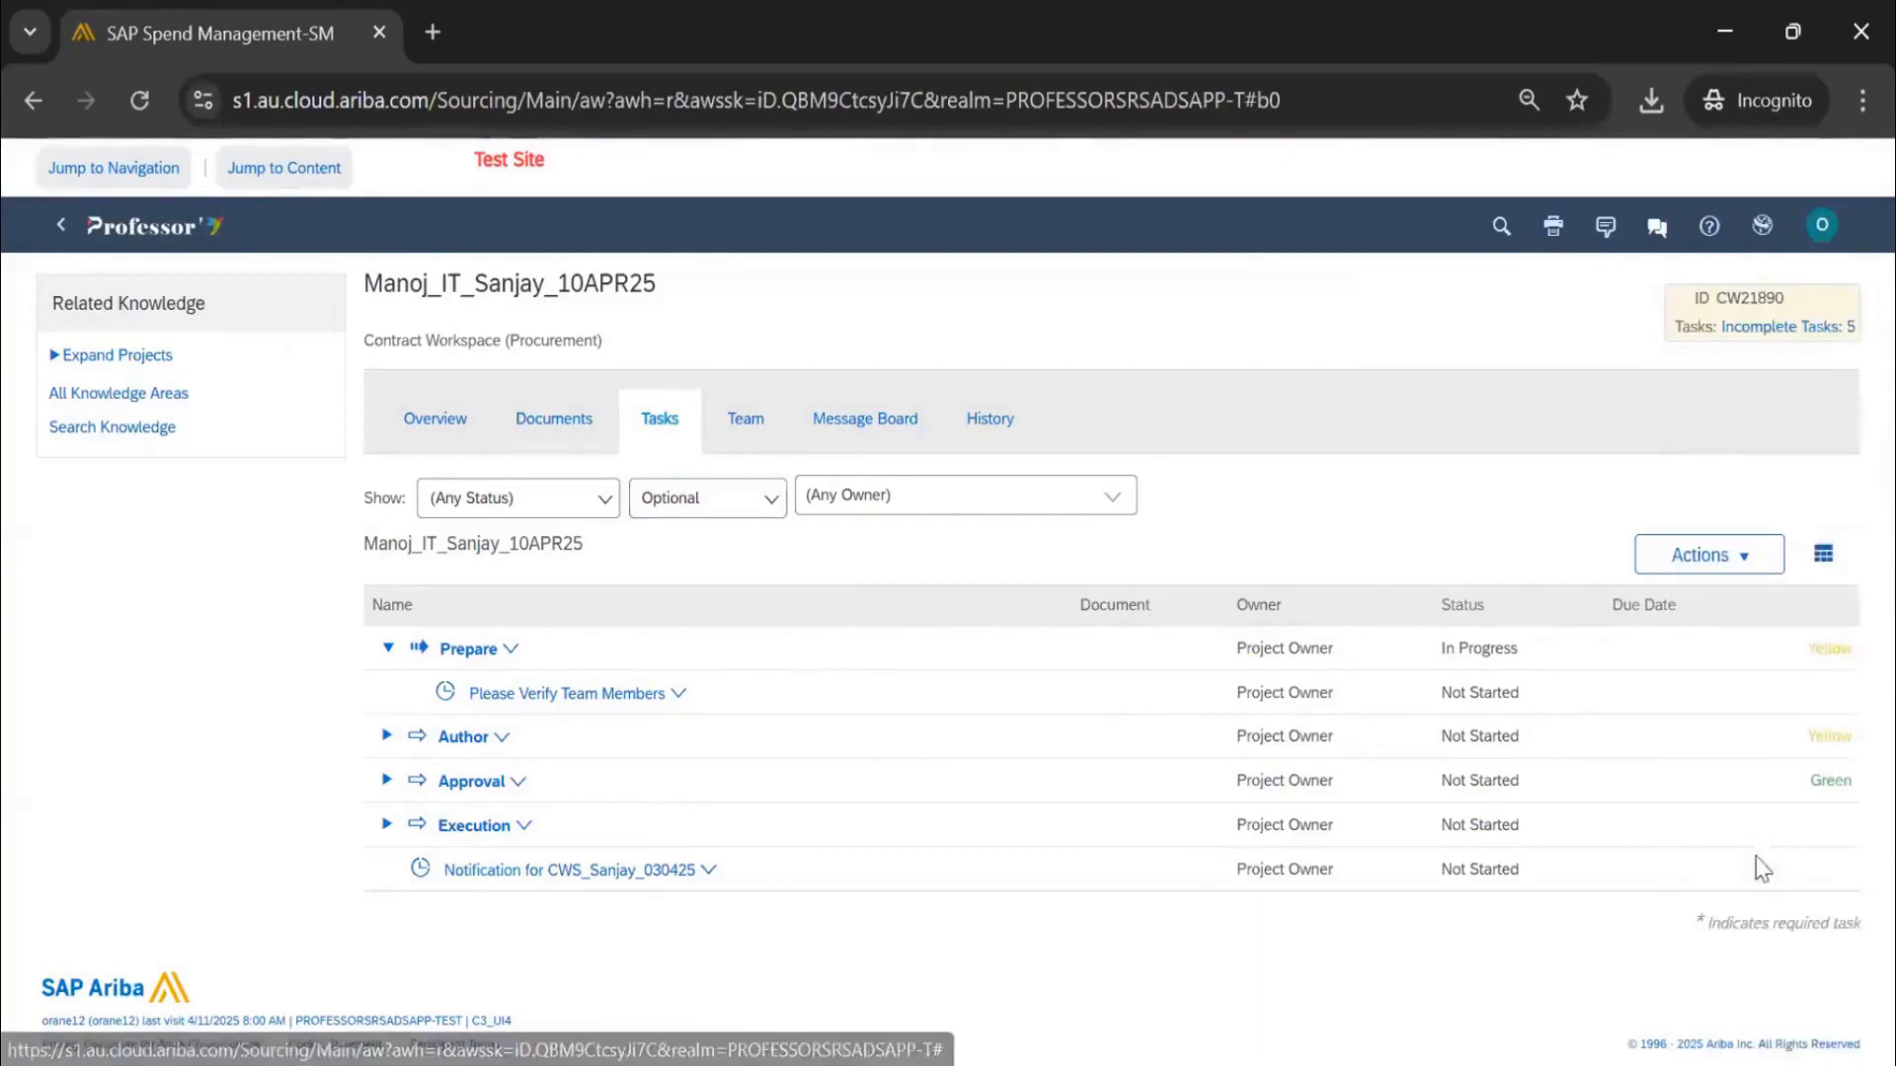
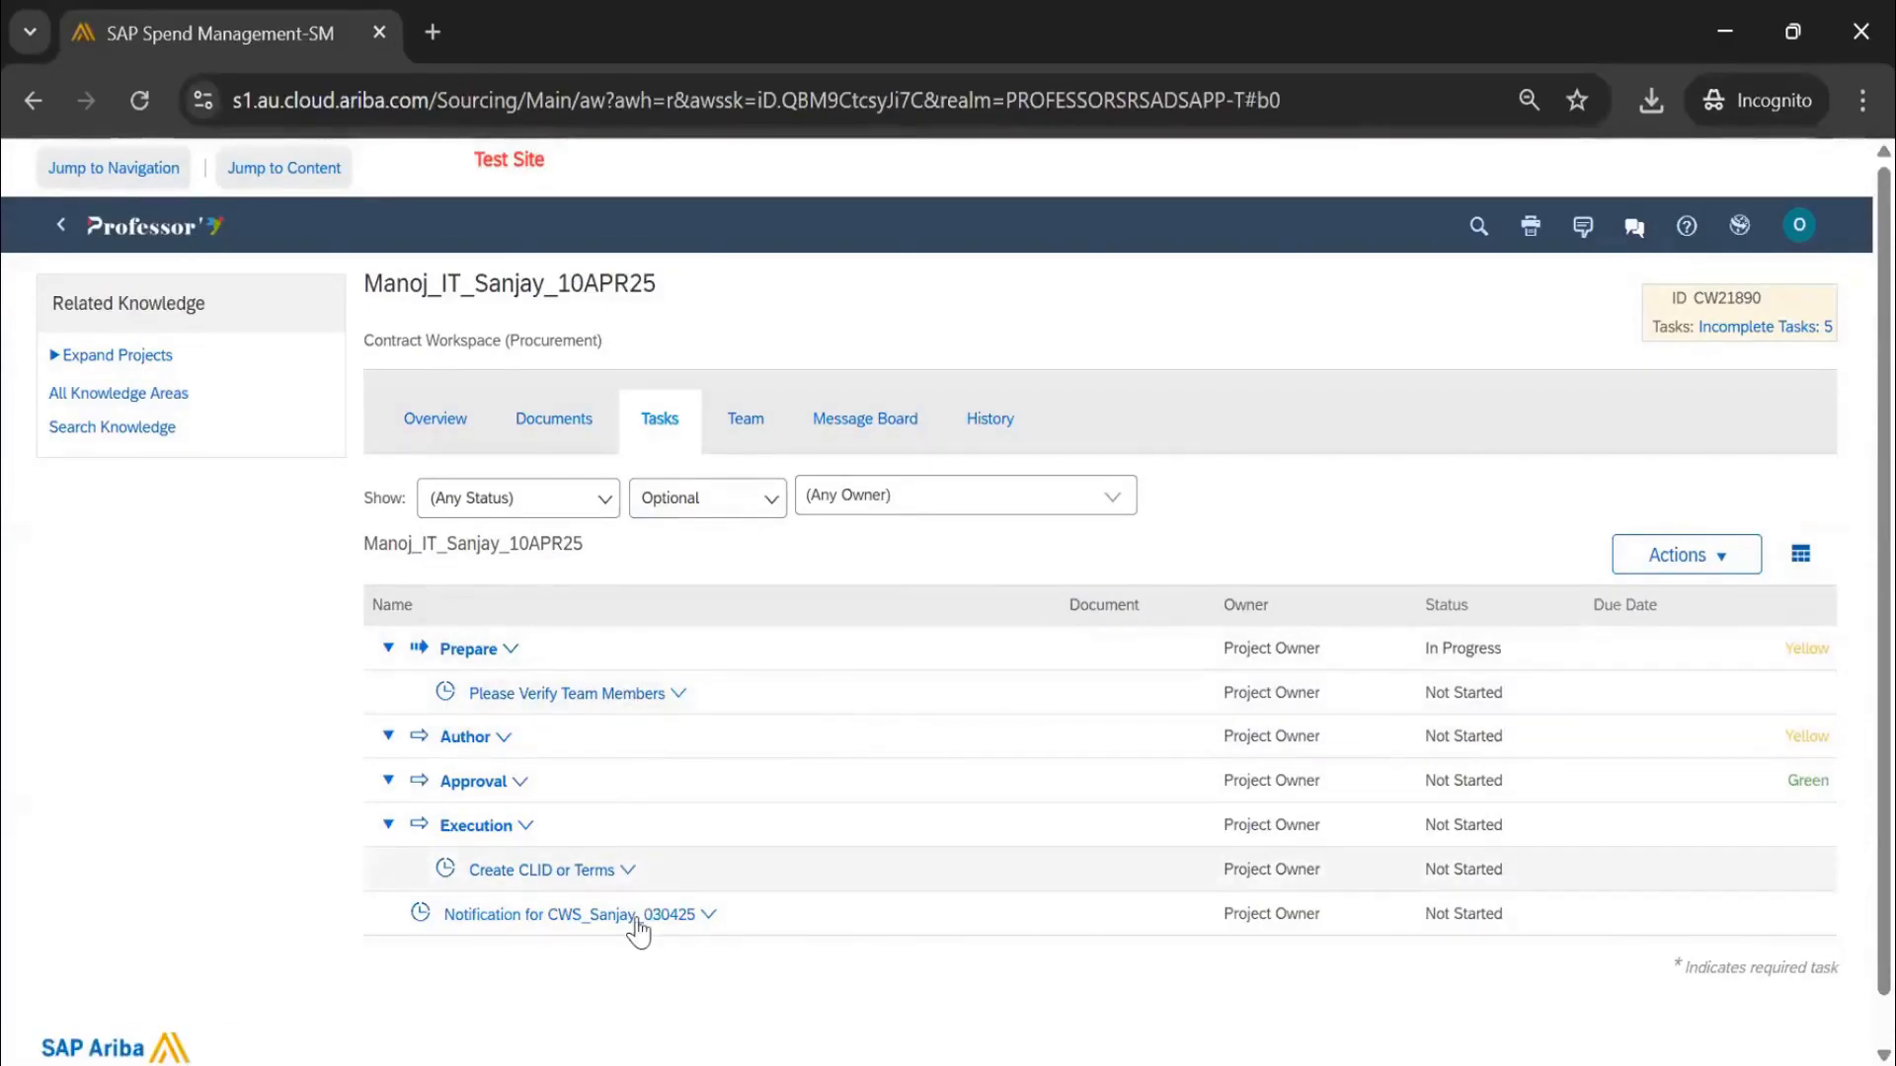
In Cancel Optional Tasks, mark then unmark all three optional tasks and finish with none cancelled
click(1667, 559)
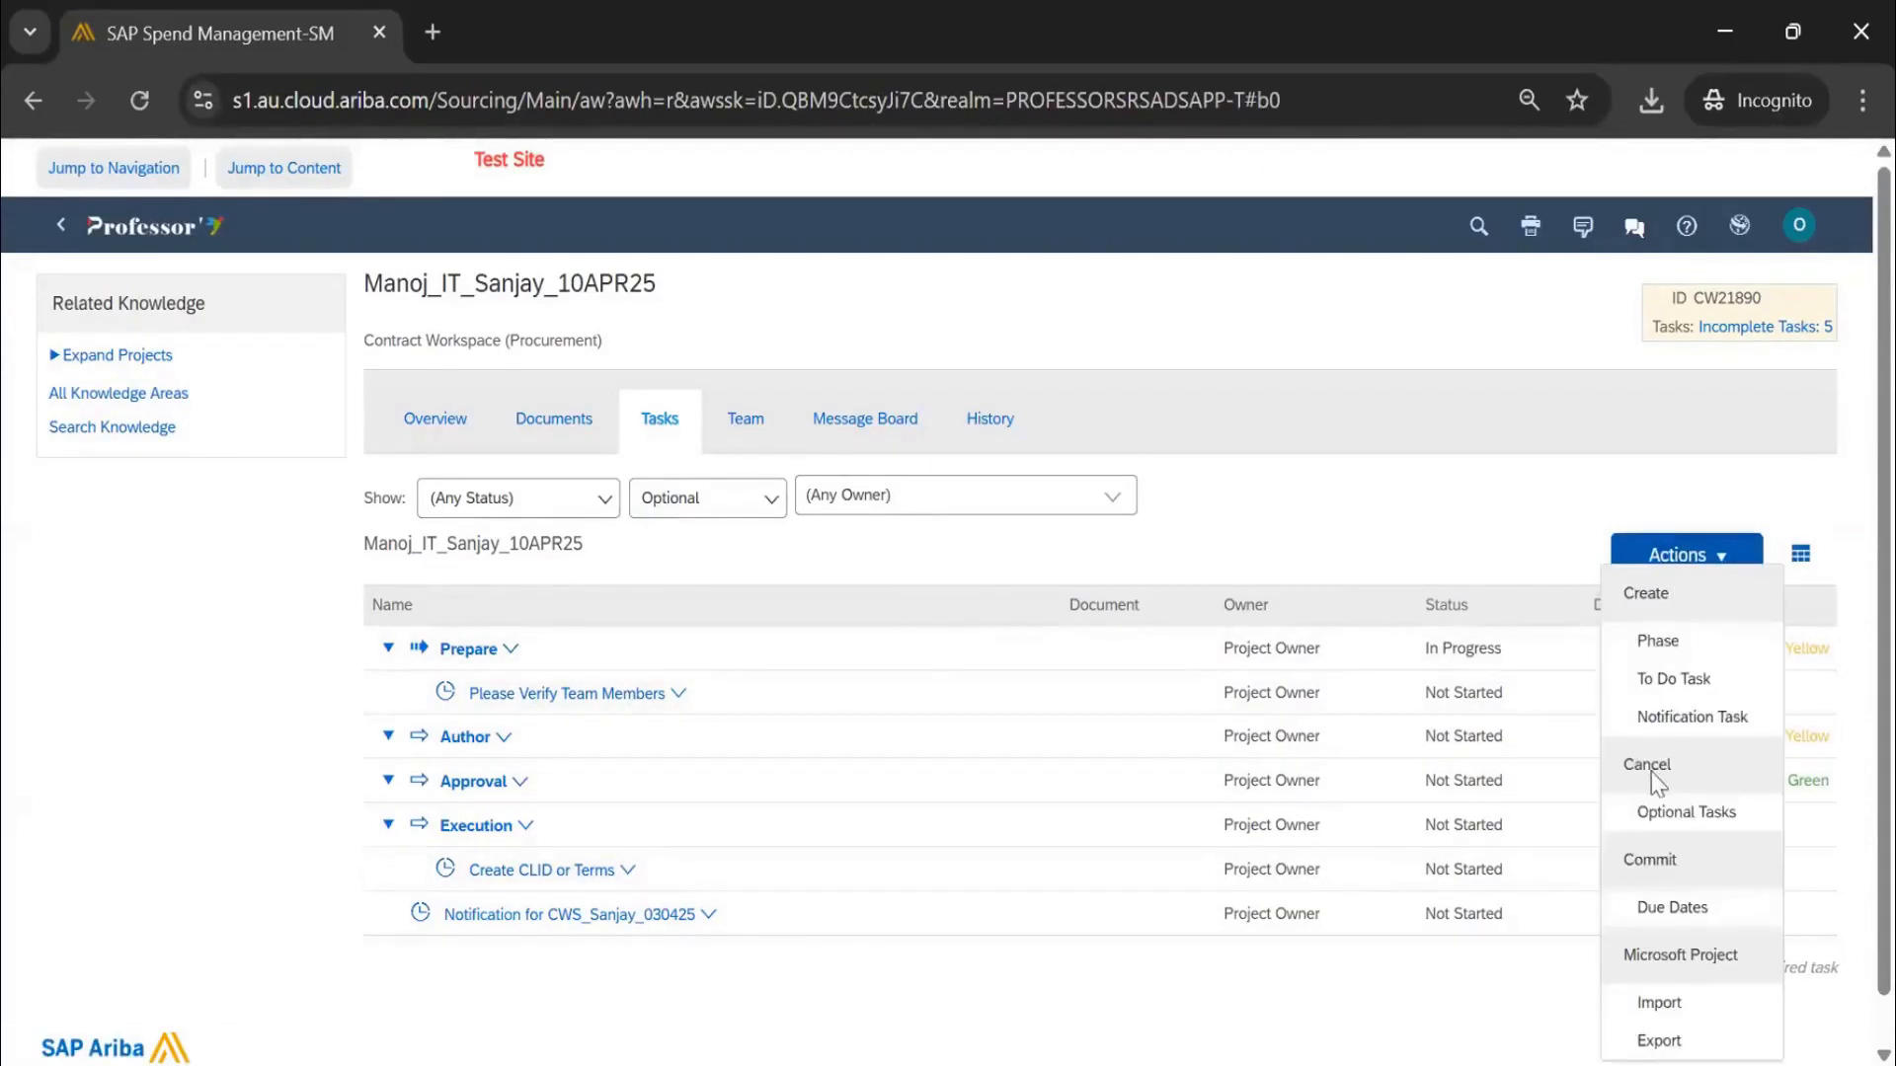
click(1696, 815)
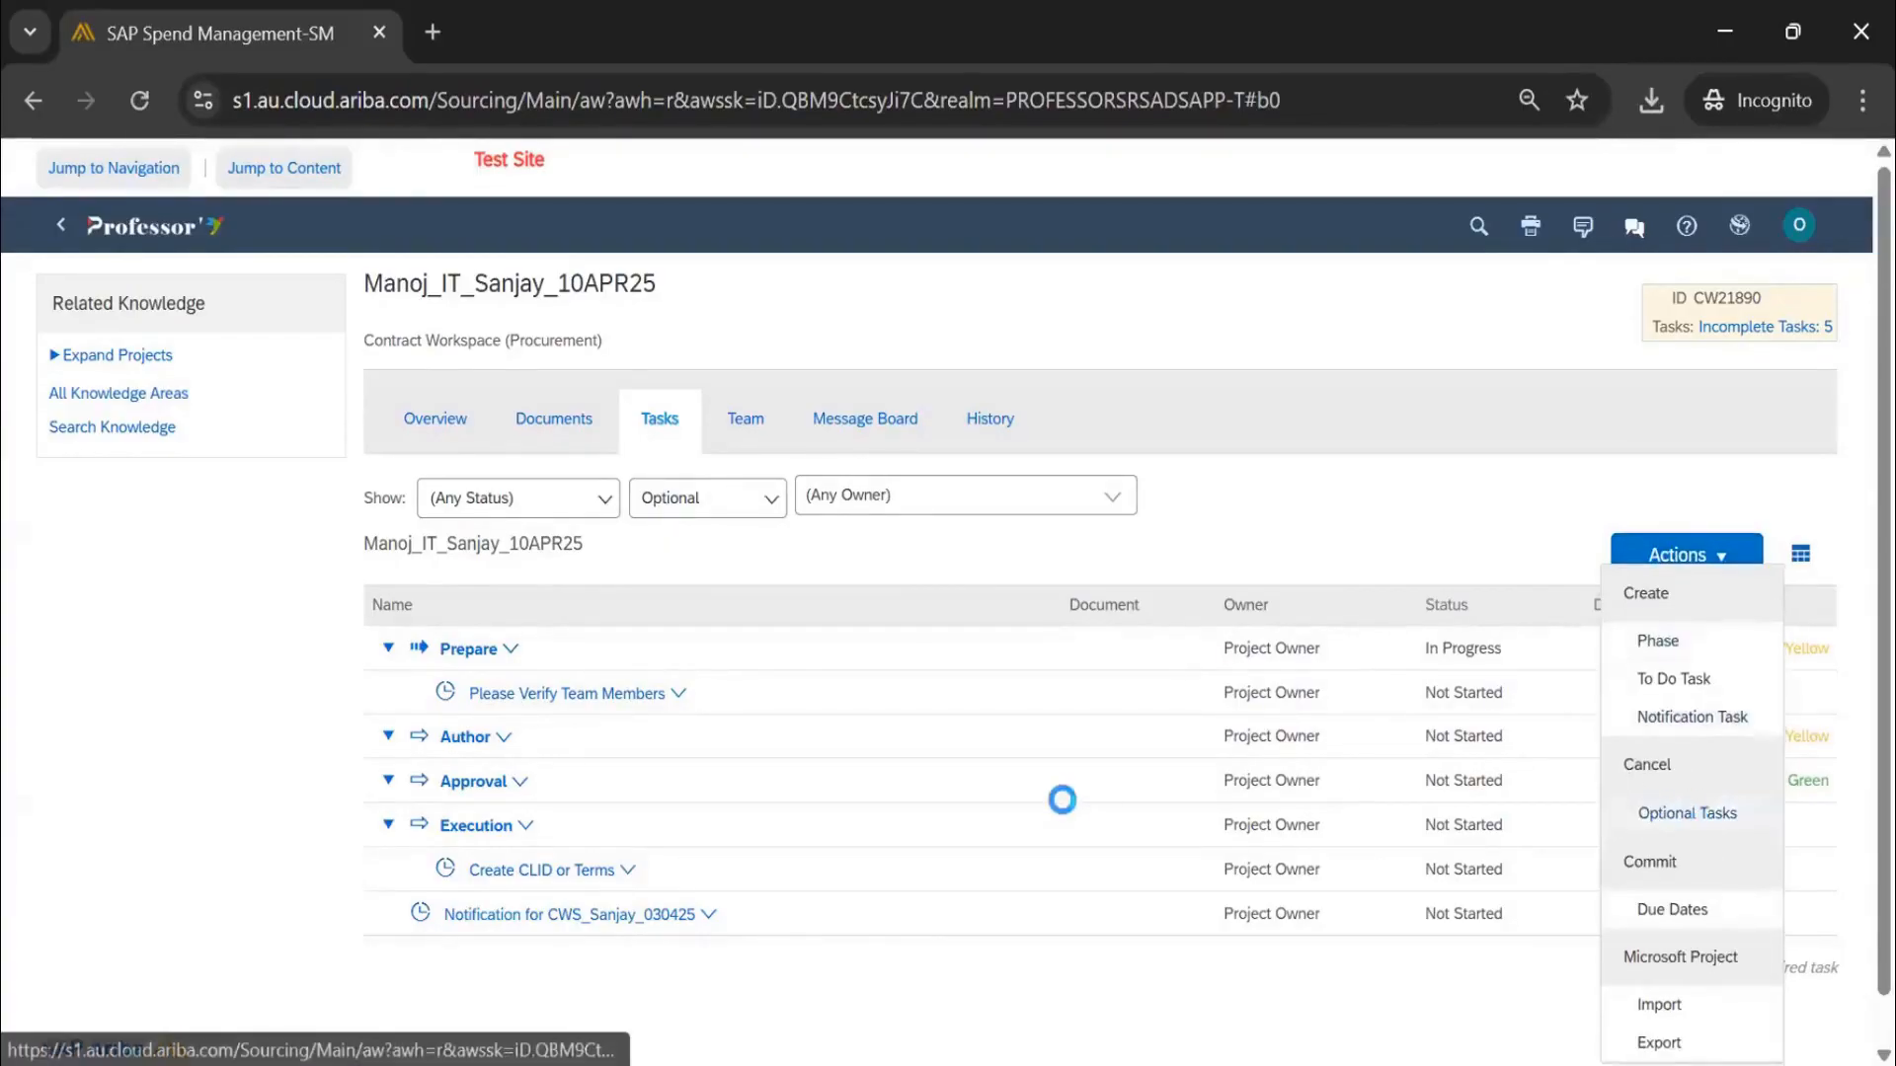
click(389, 698)
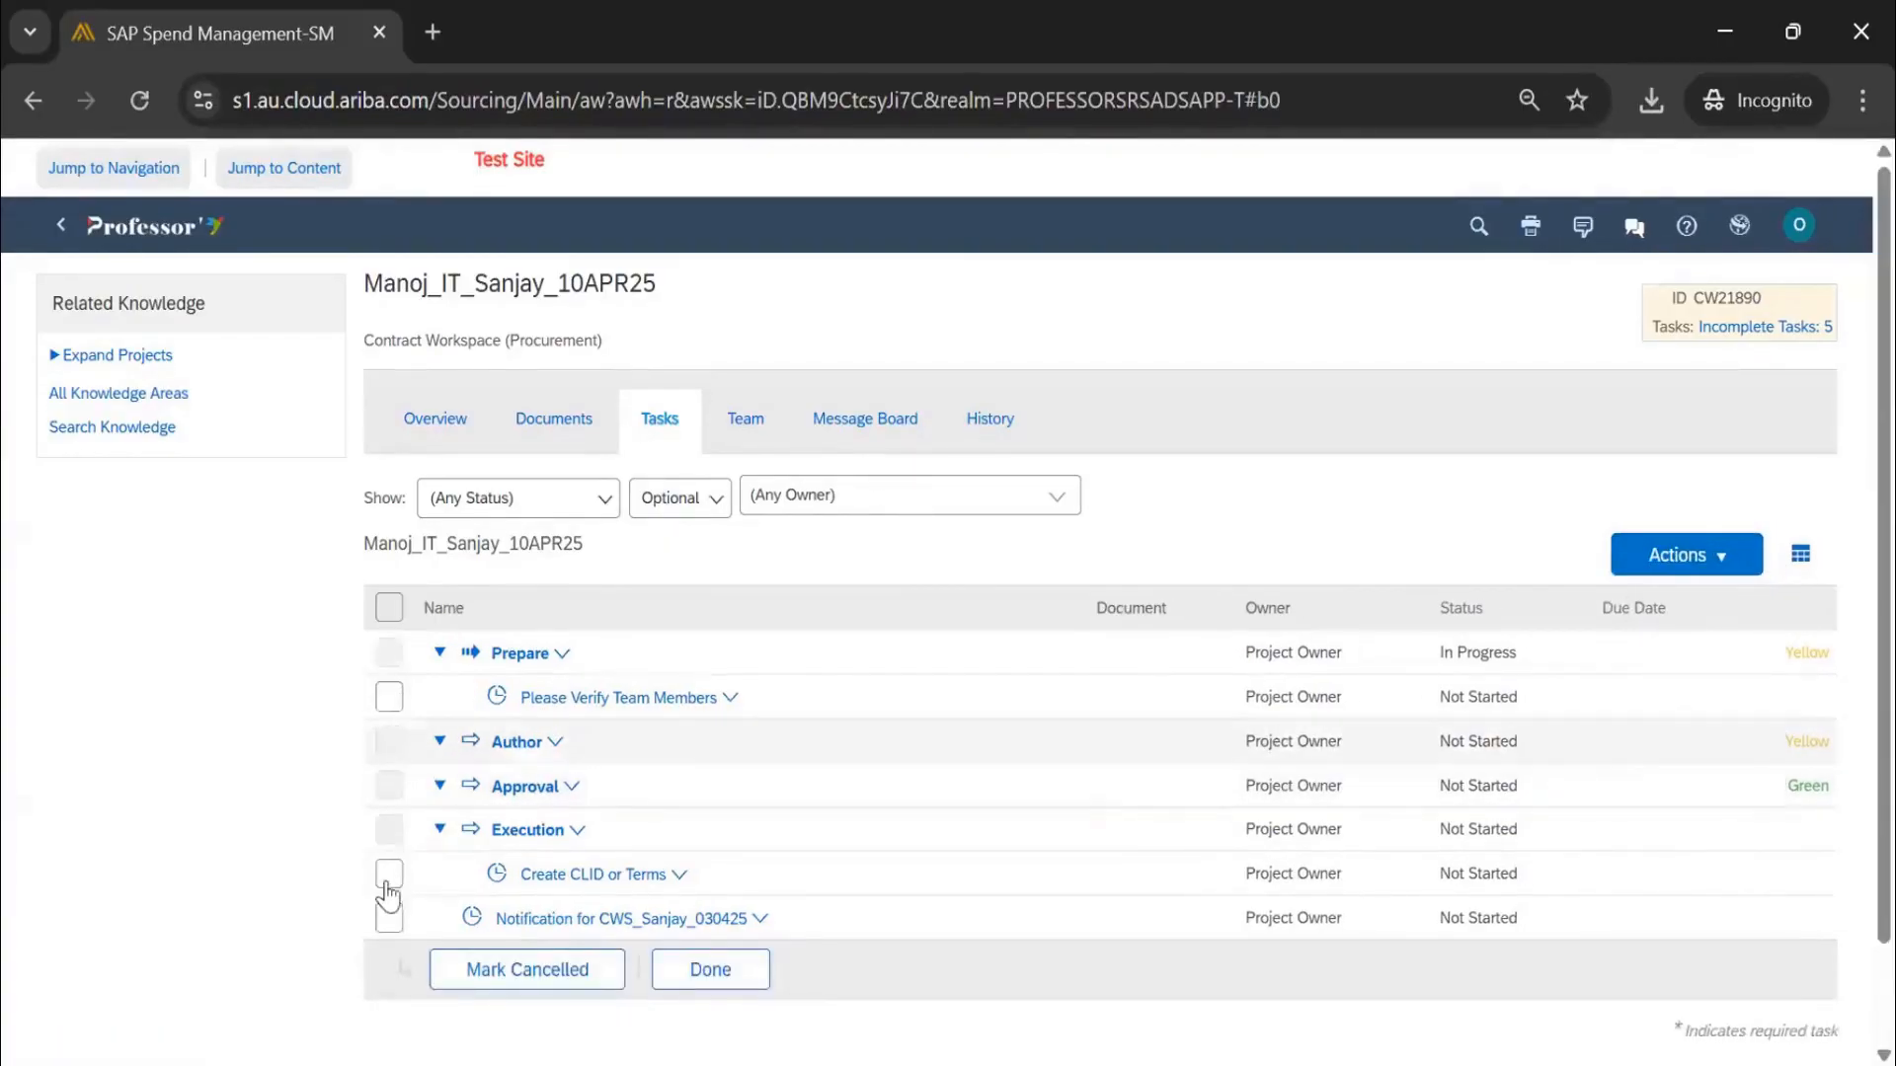
click(389, 874)
click(533, 977)
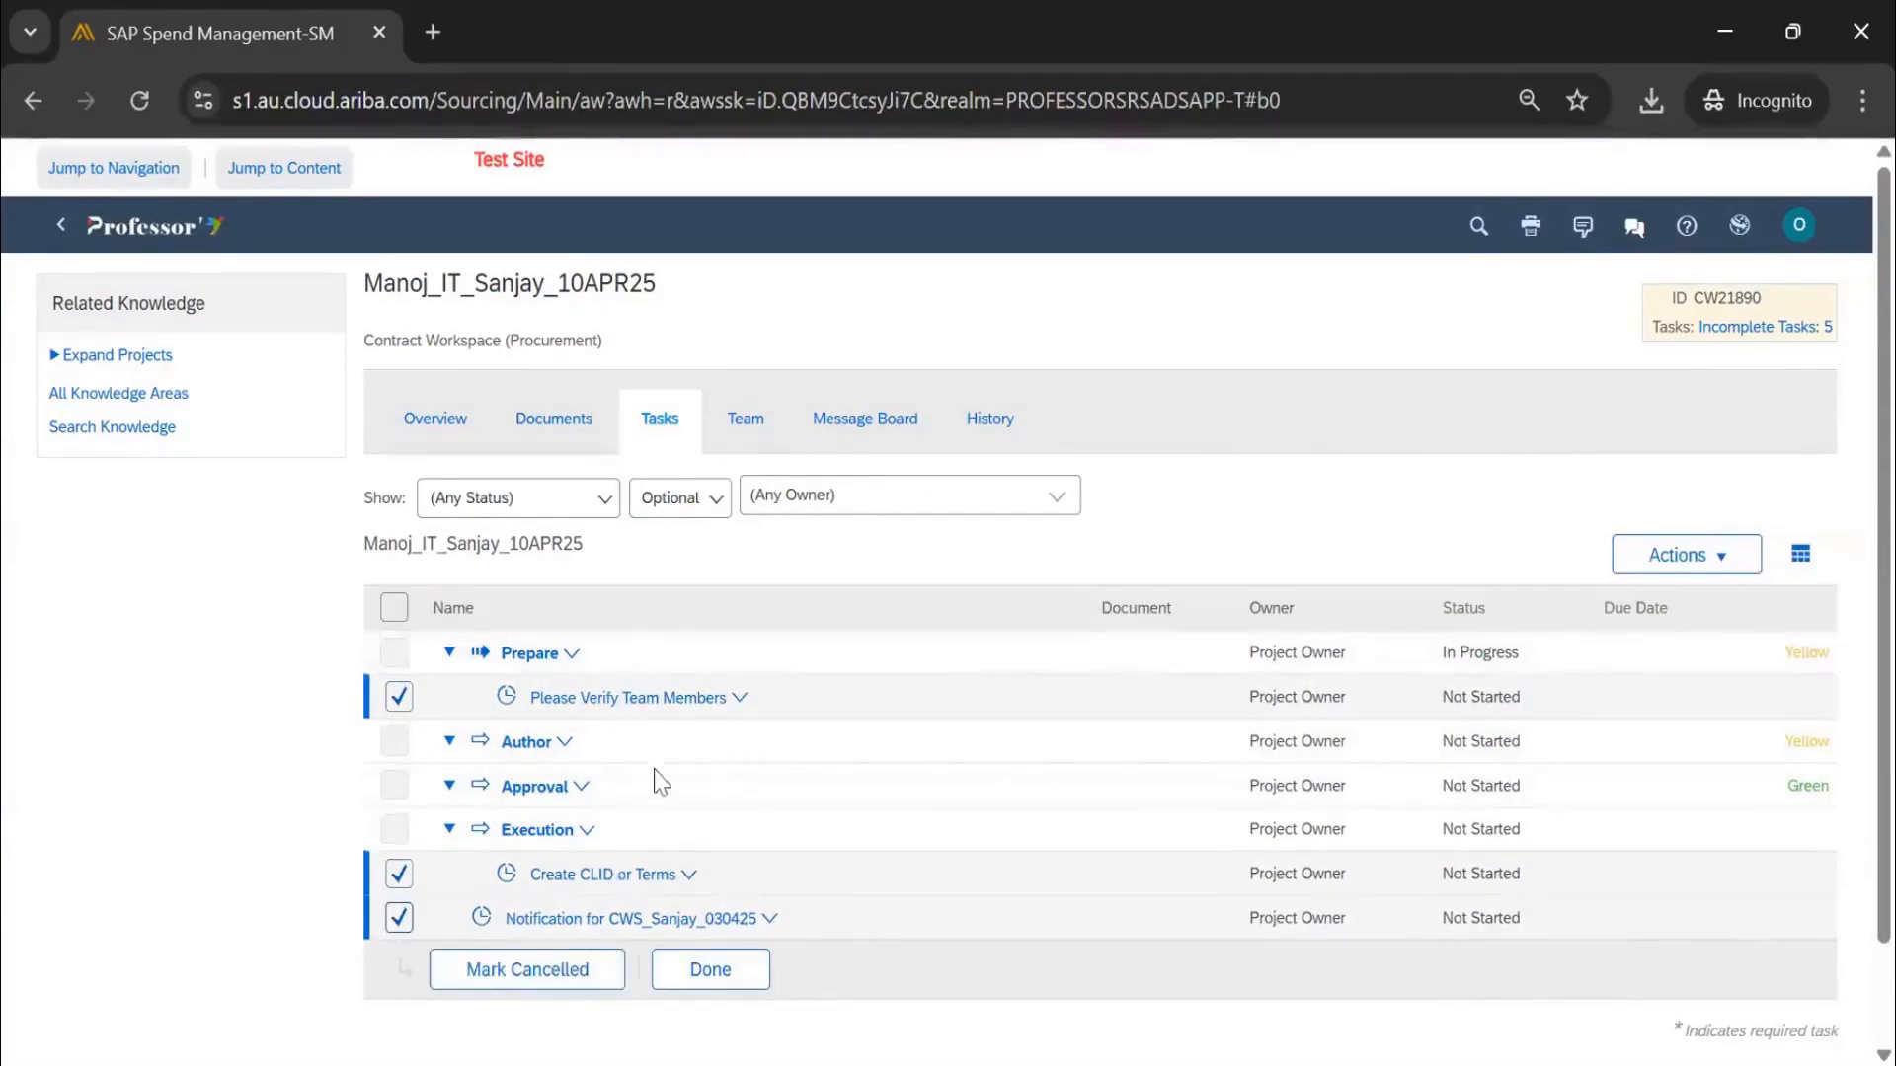
click(686, 504)
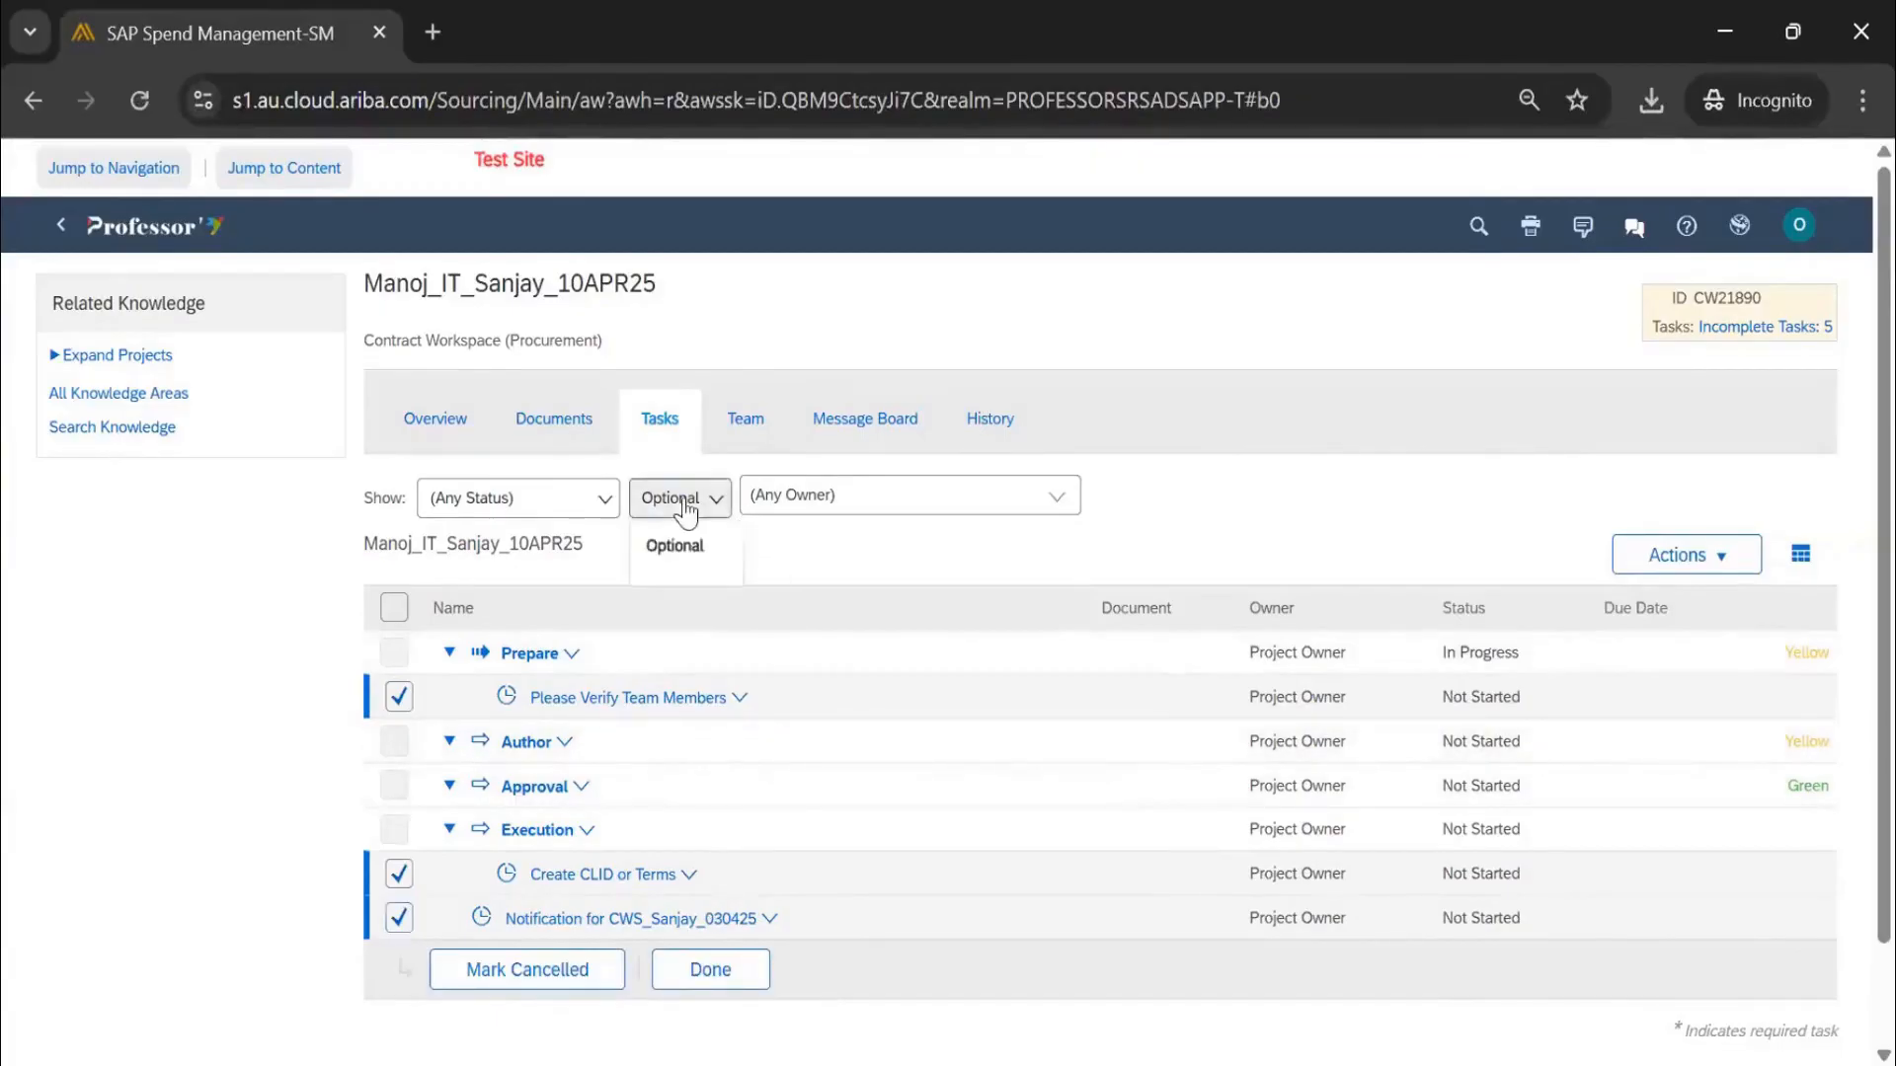
click(1351, 559)
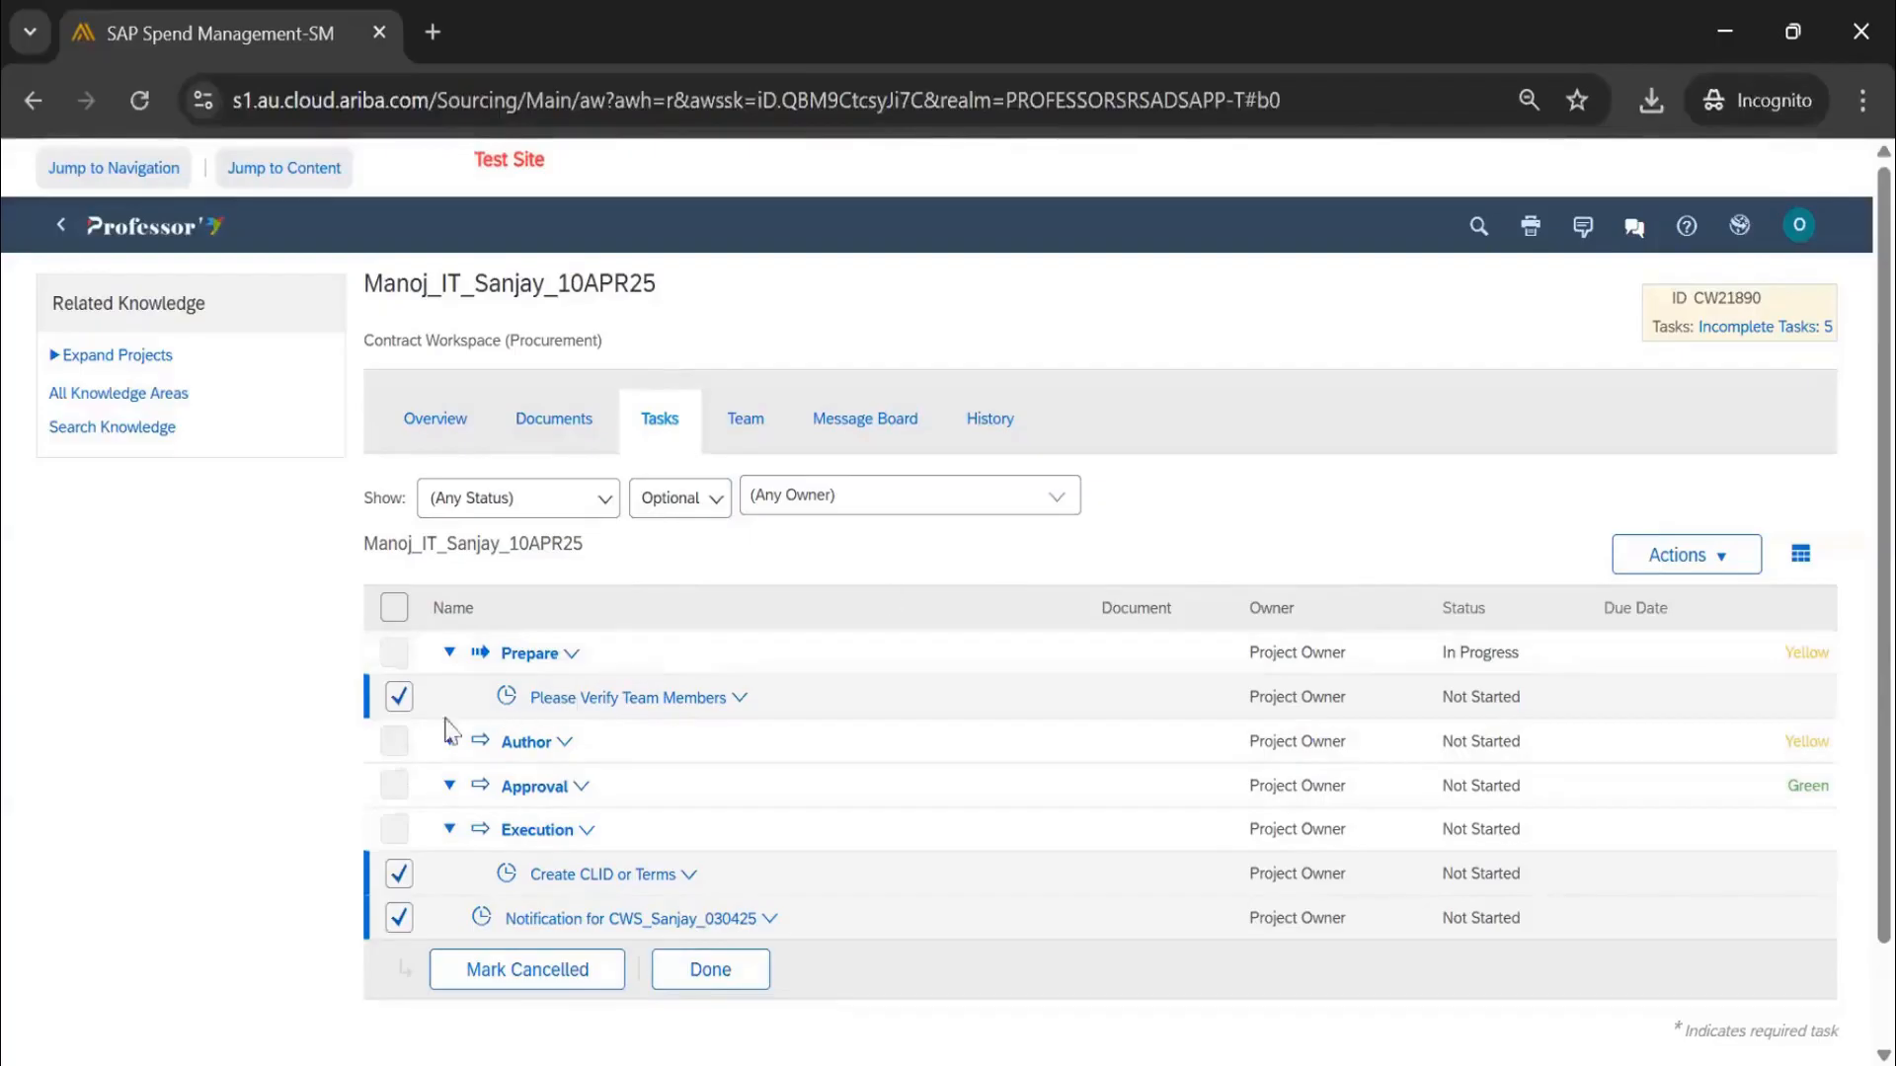
click(399, 697)
click(399, 874)
click(399, 919)
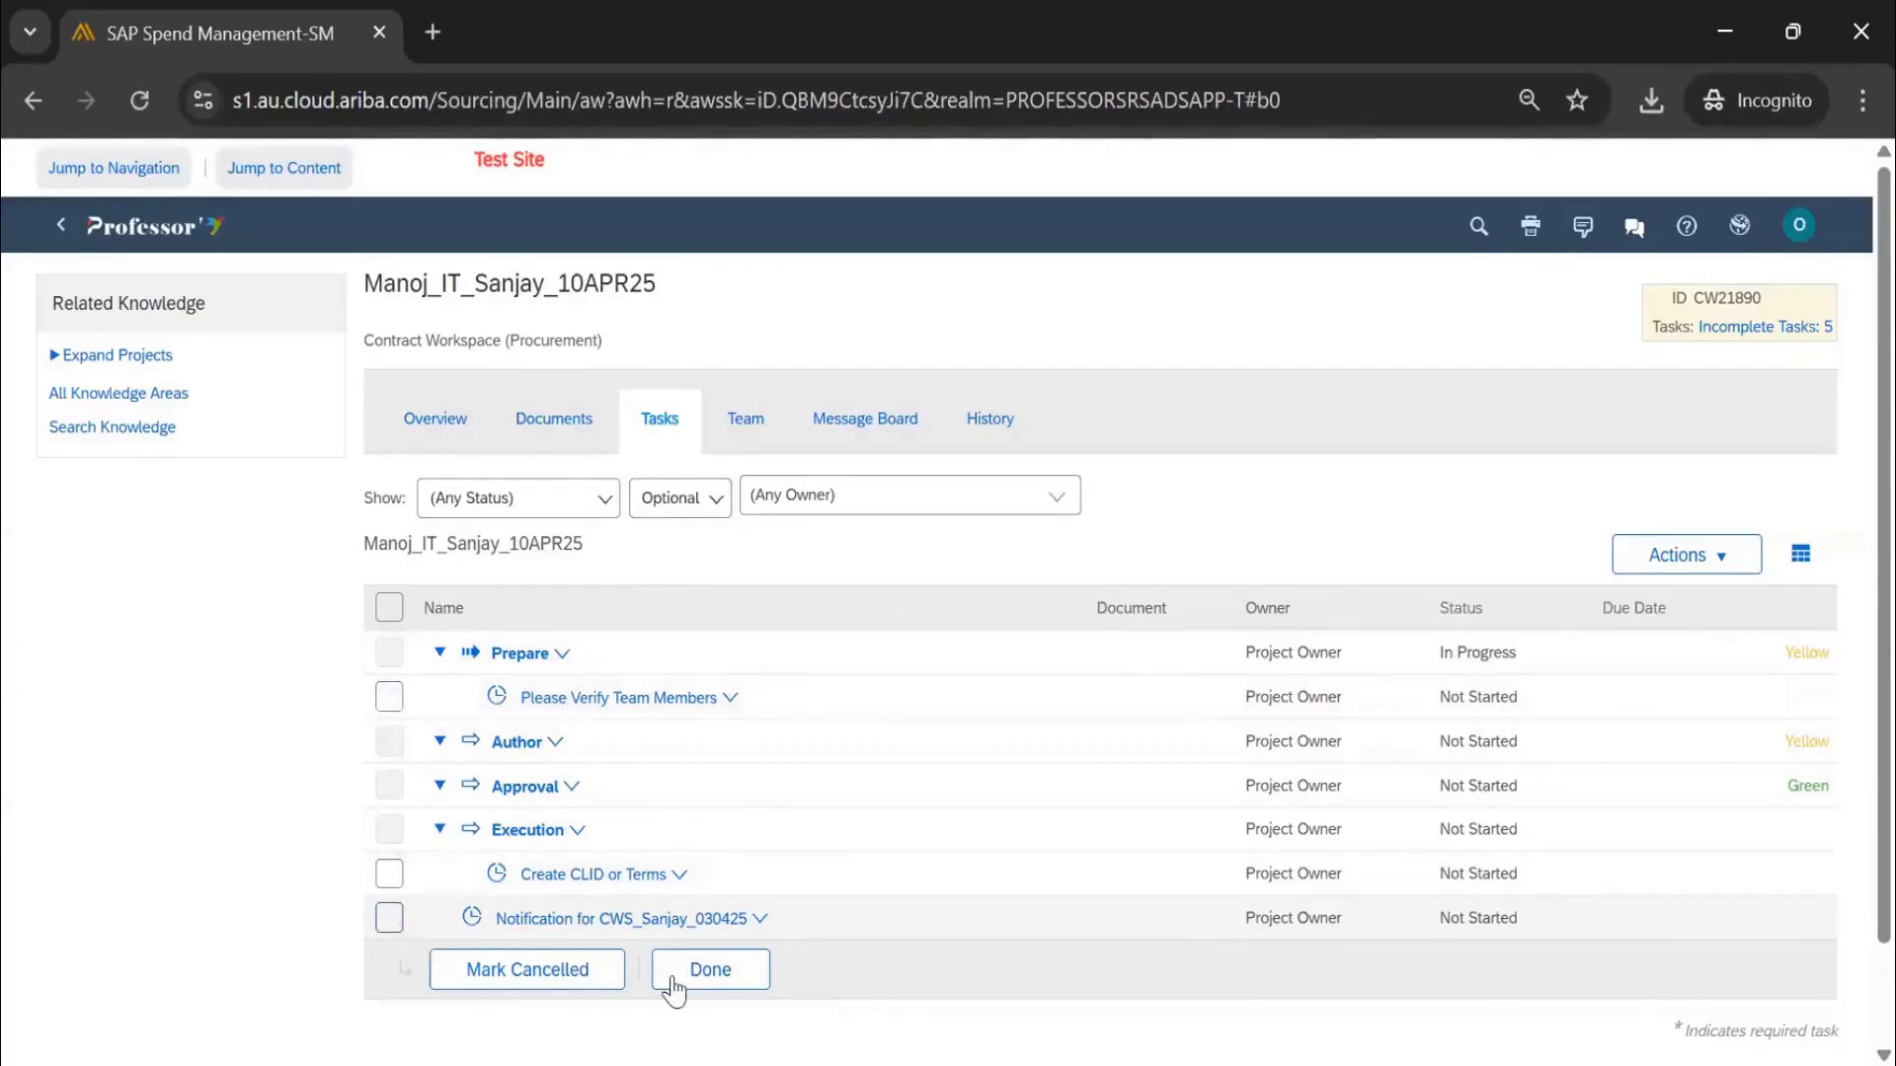
click(694, 990)
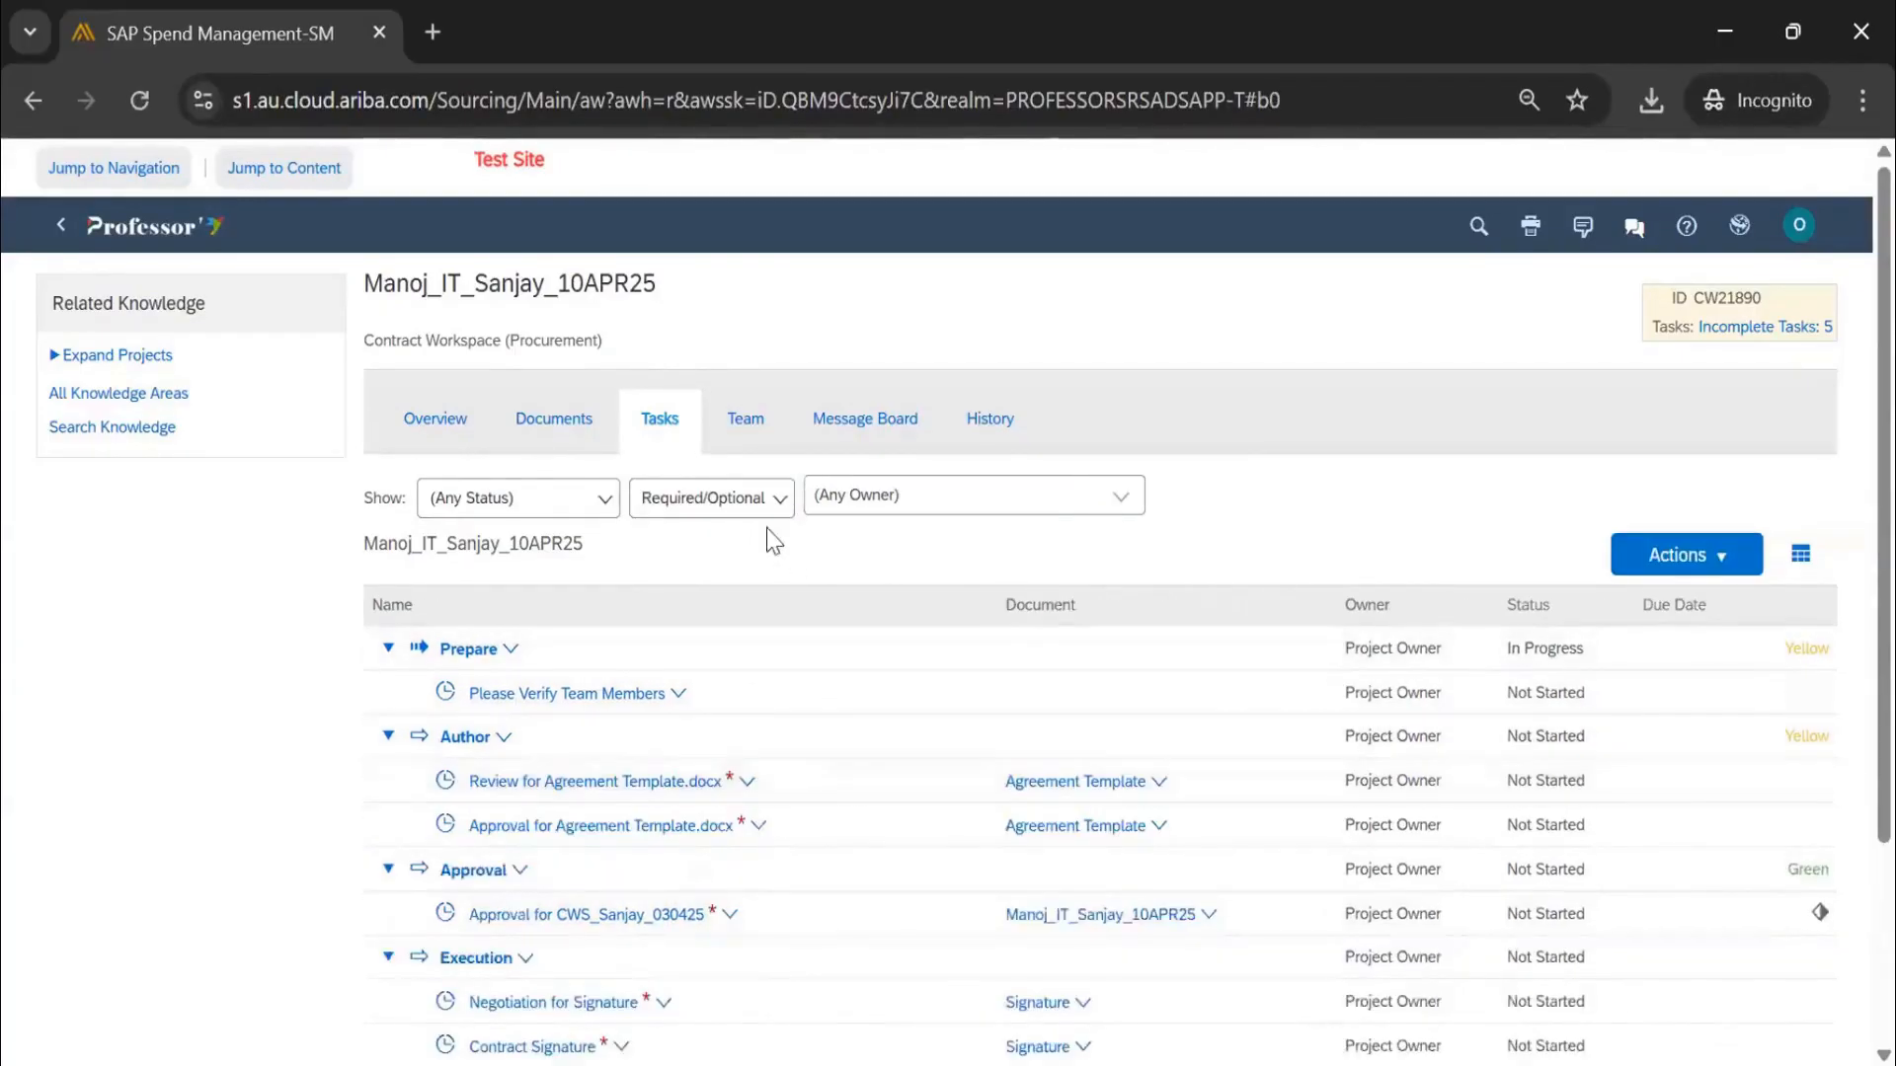
Filter the task list to Required, then to Required/Optional
click(772, 503)
click(696, 546)
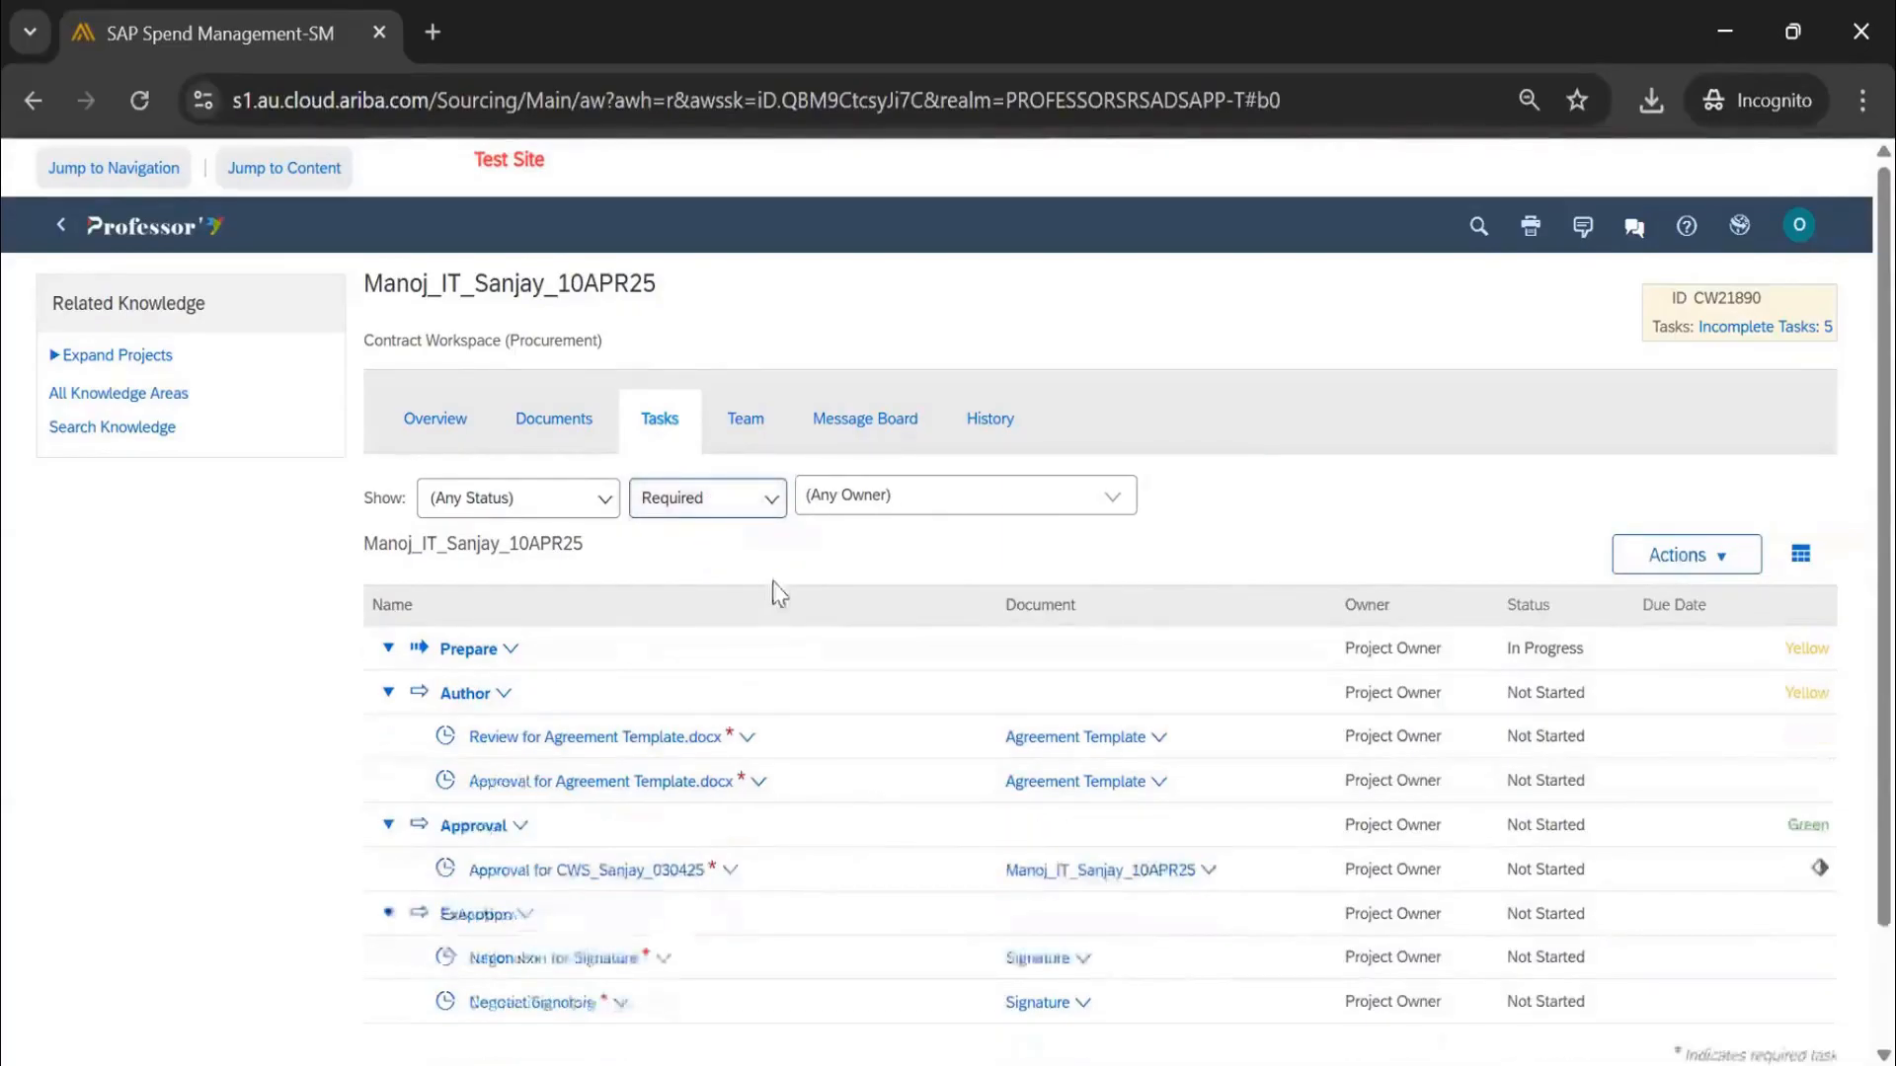
scroll(765, 590, down, 2)
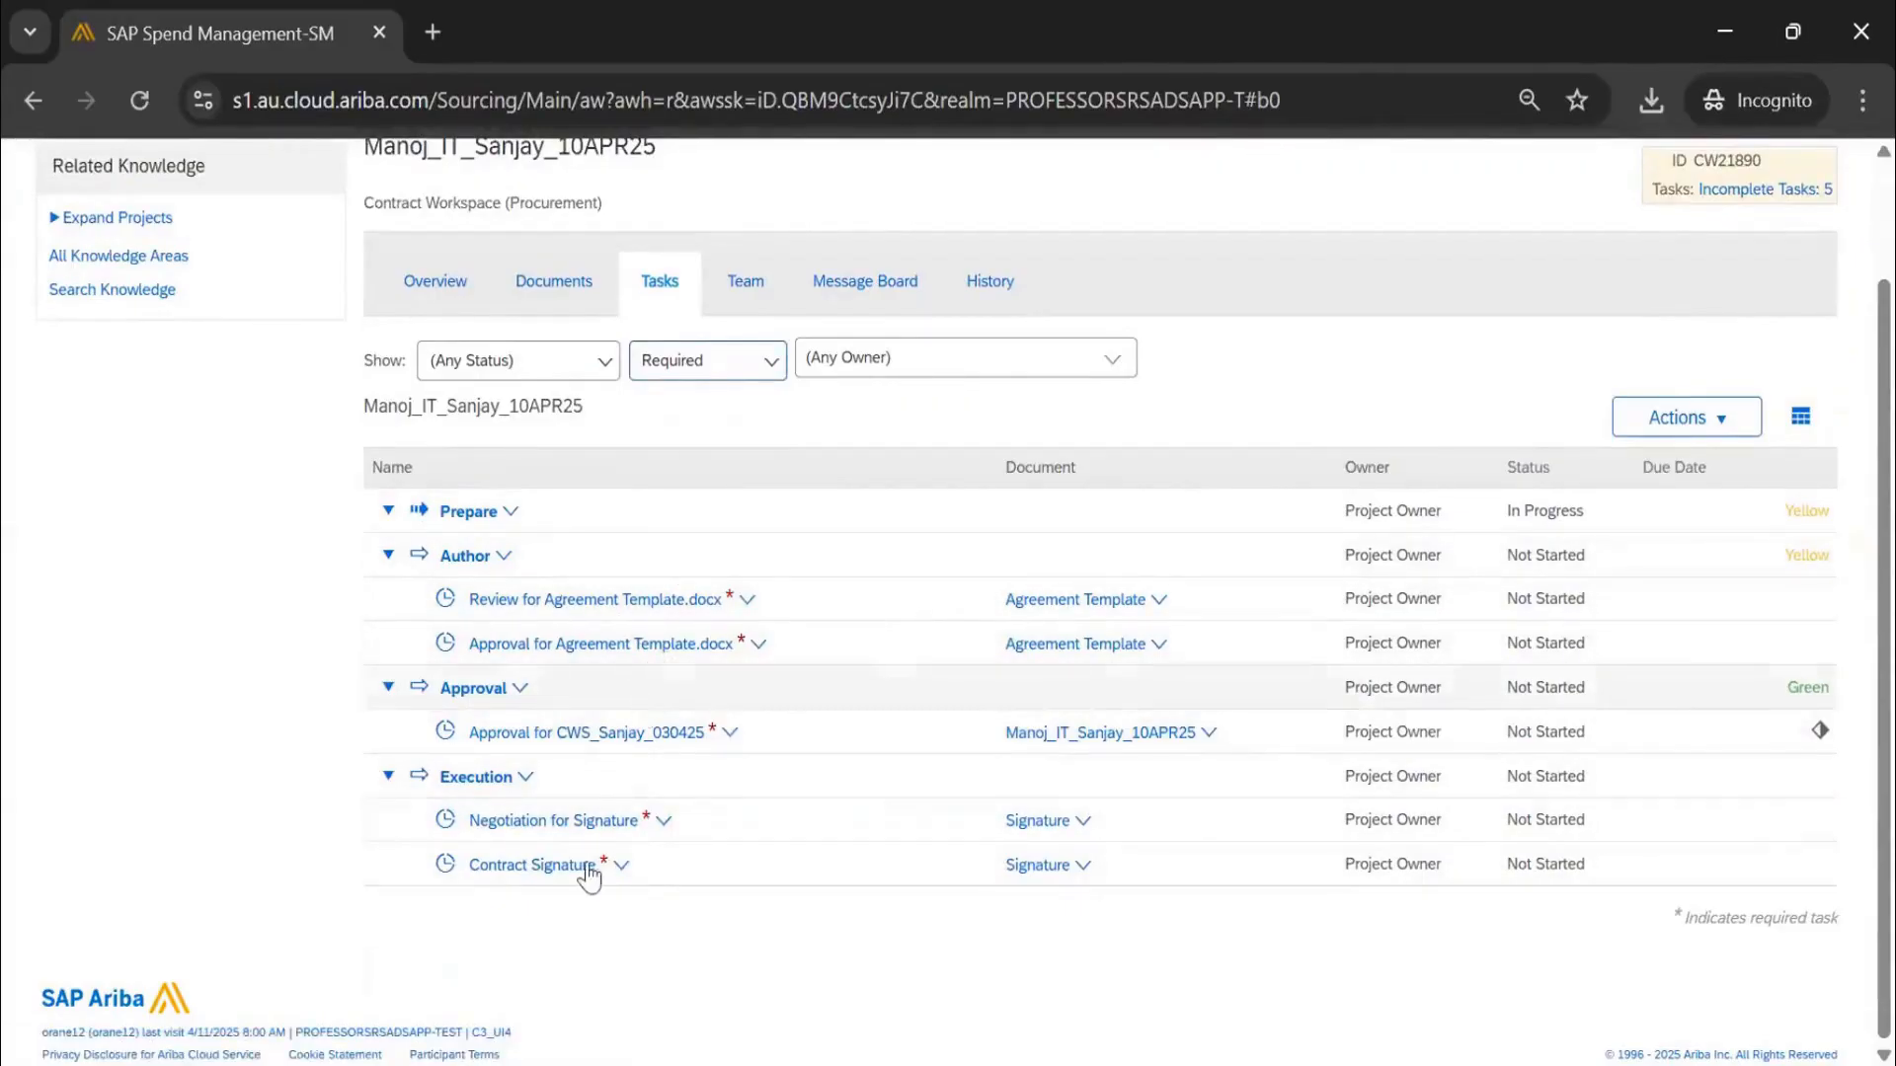
click(722, 365)
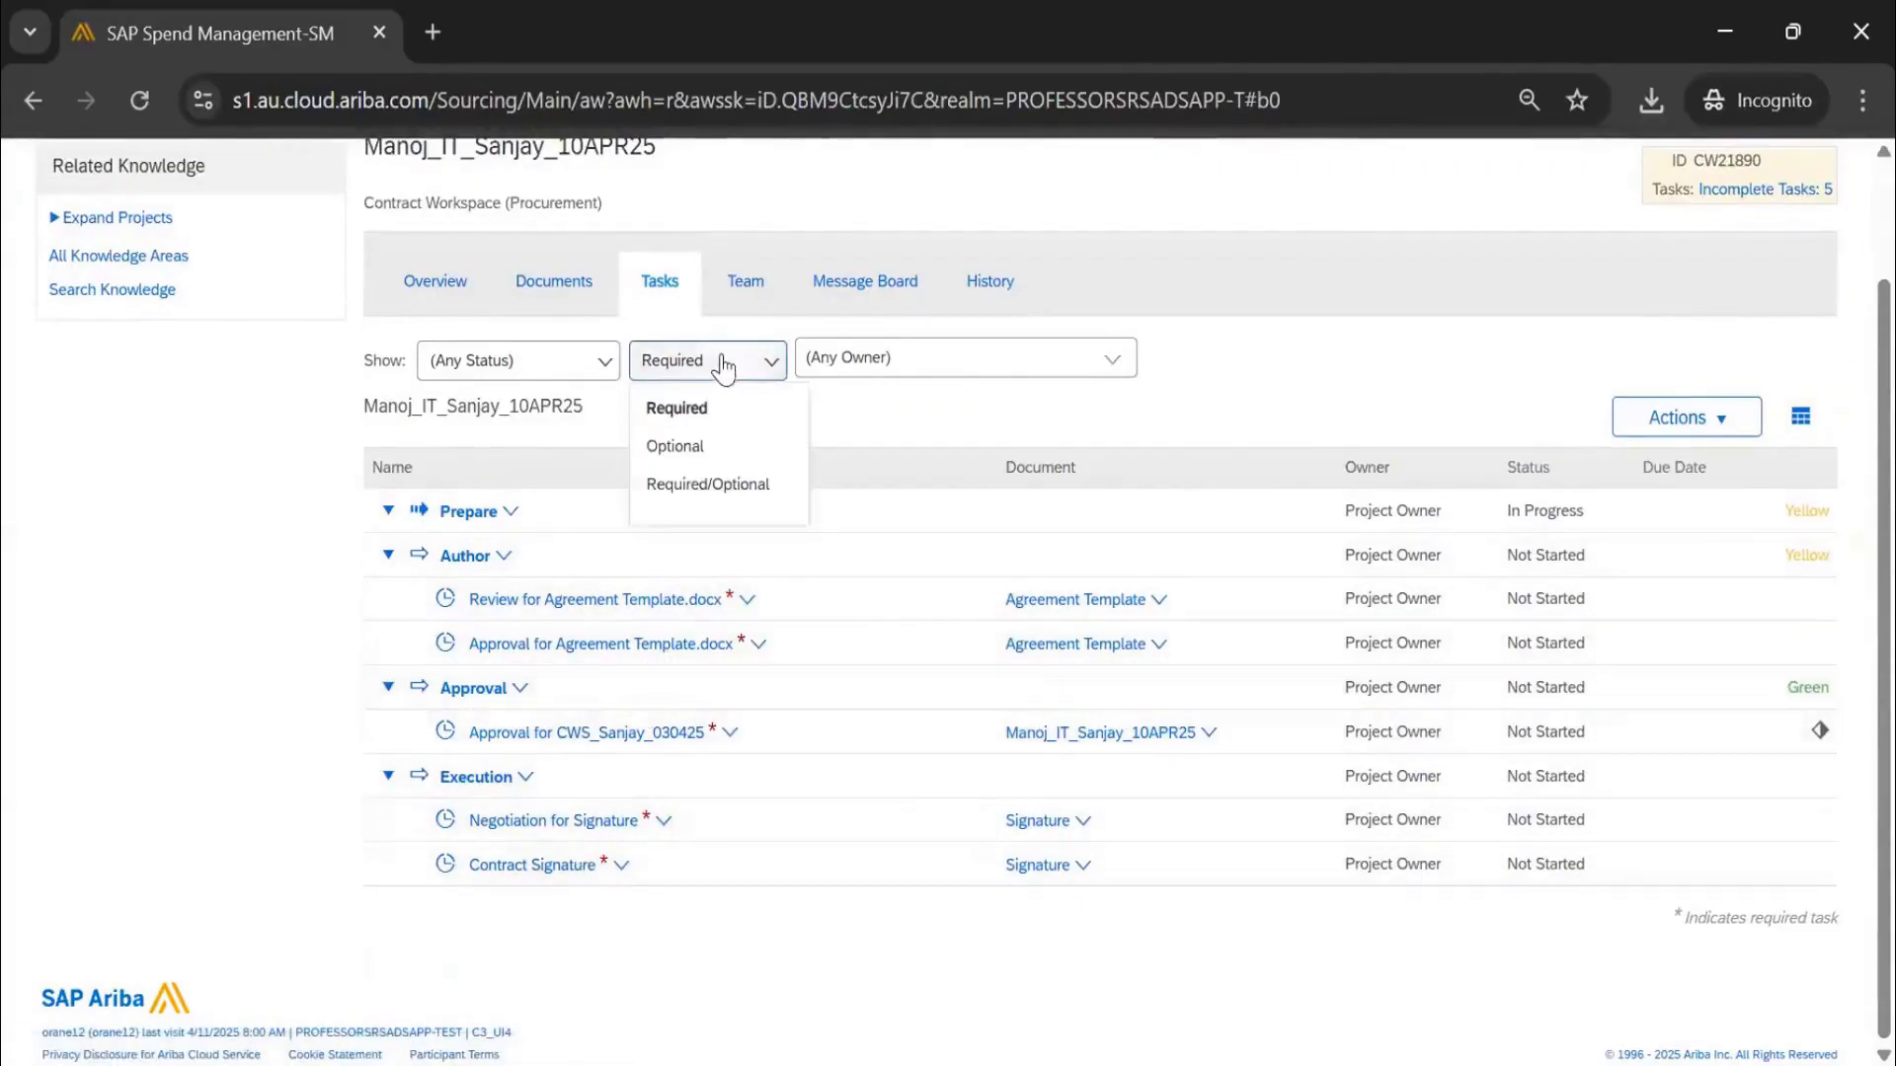
click(709, 484)
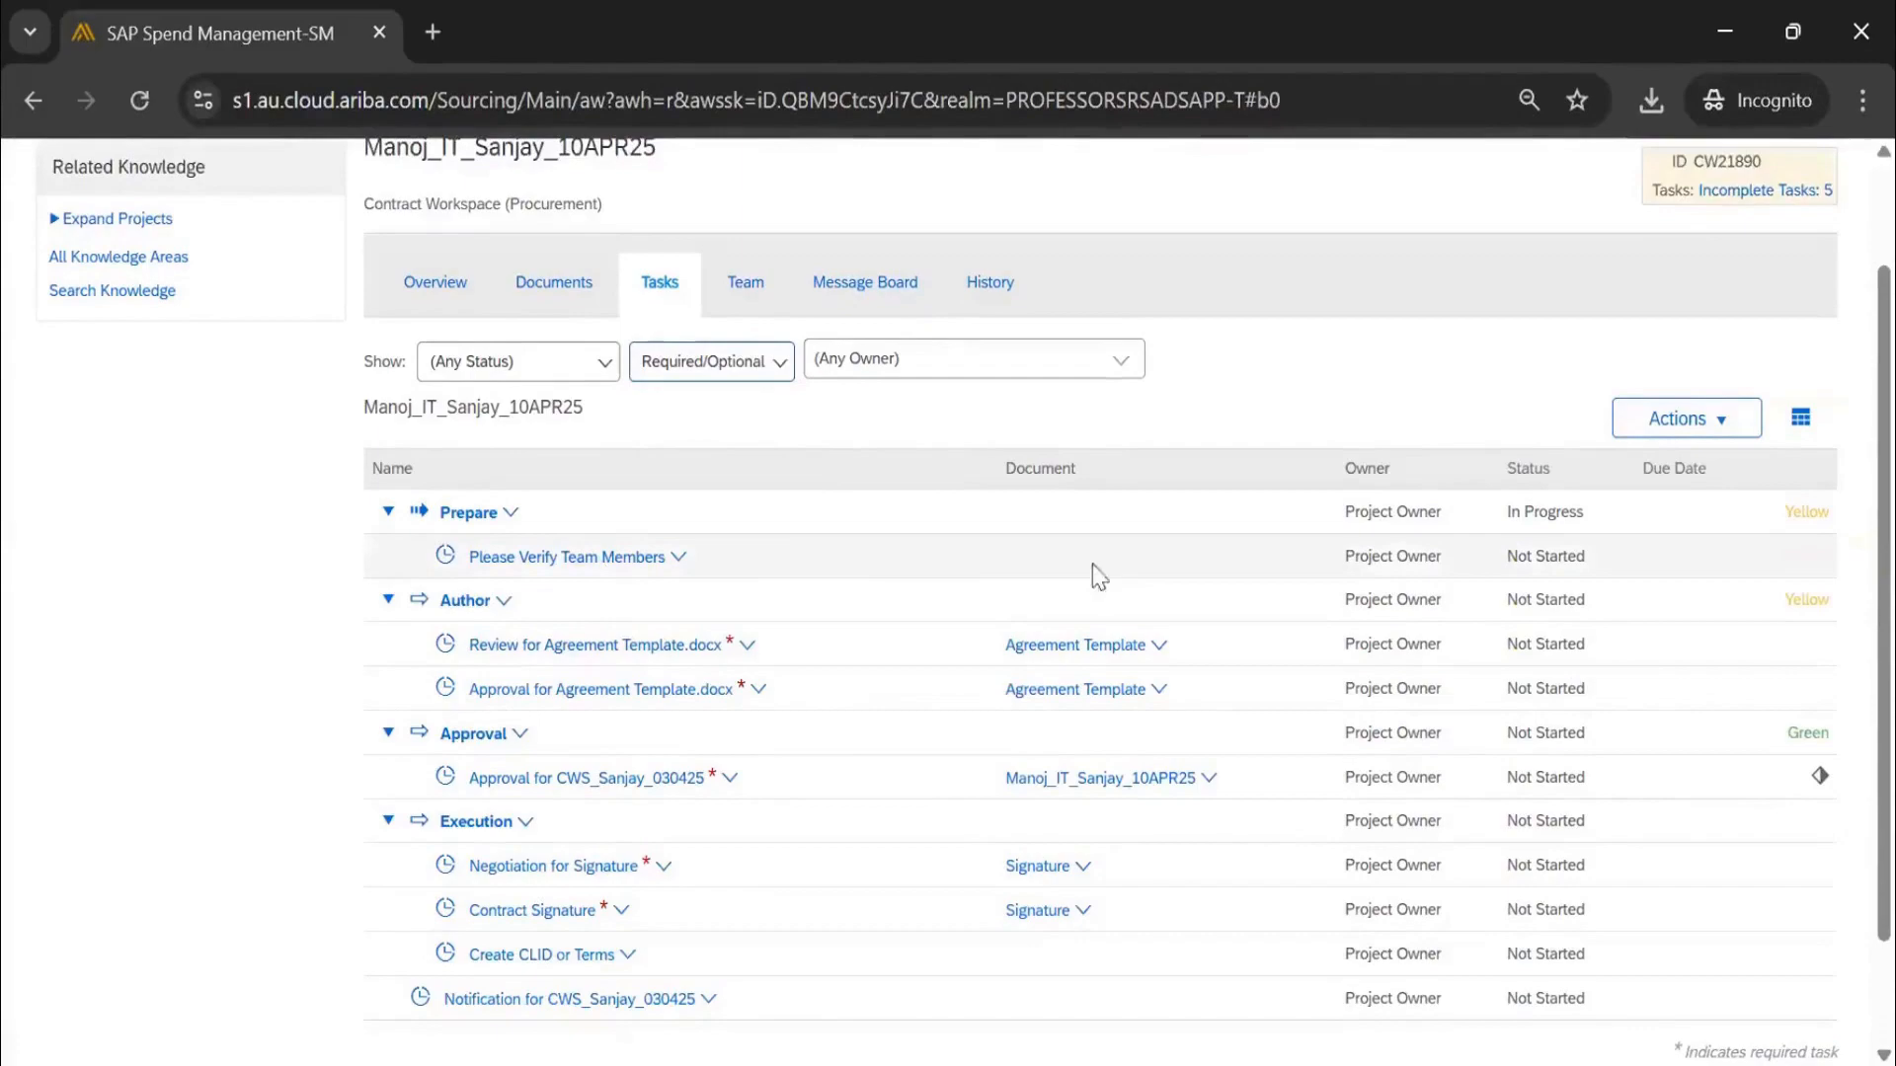
View the Please Verify Team Members details, then mark the task started
click(655, 564)
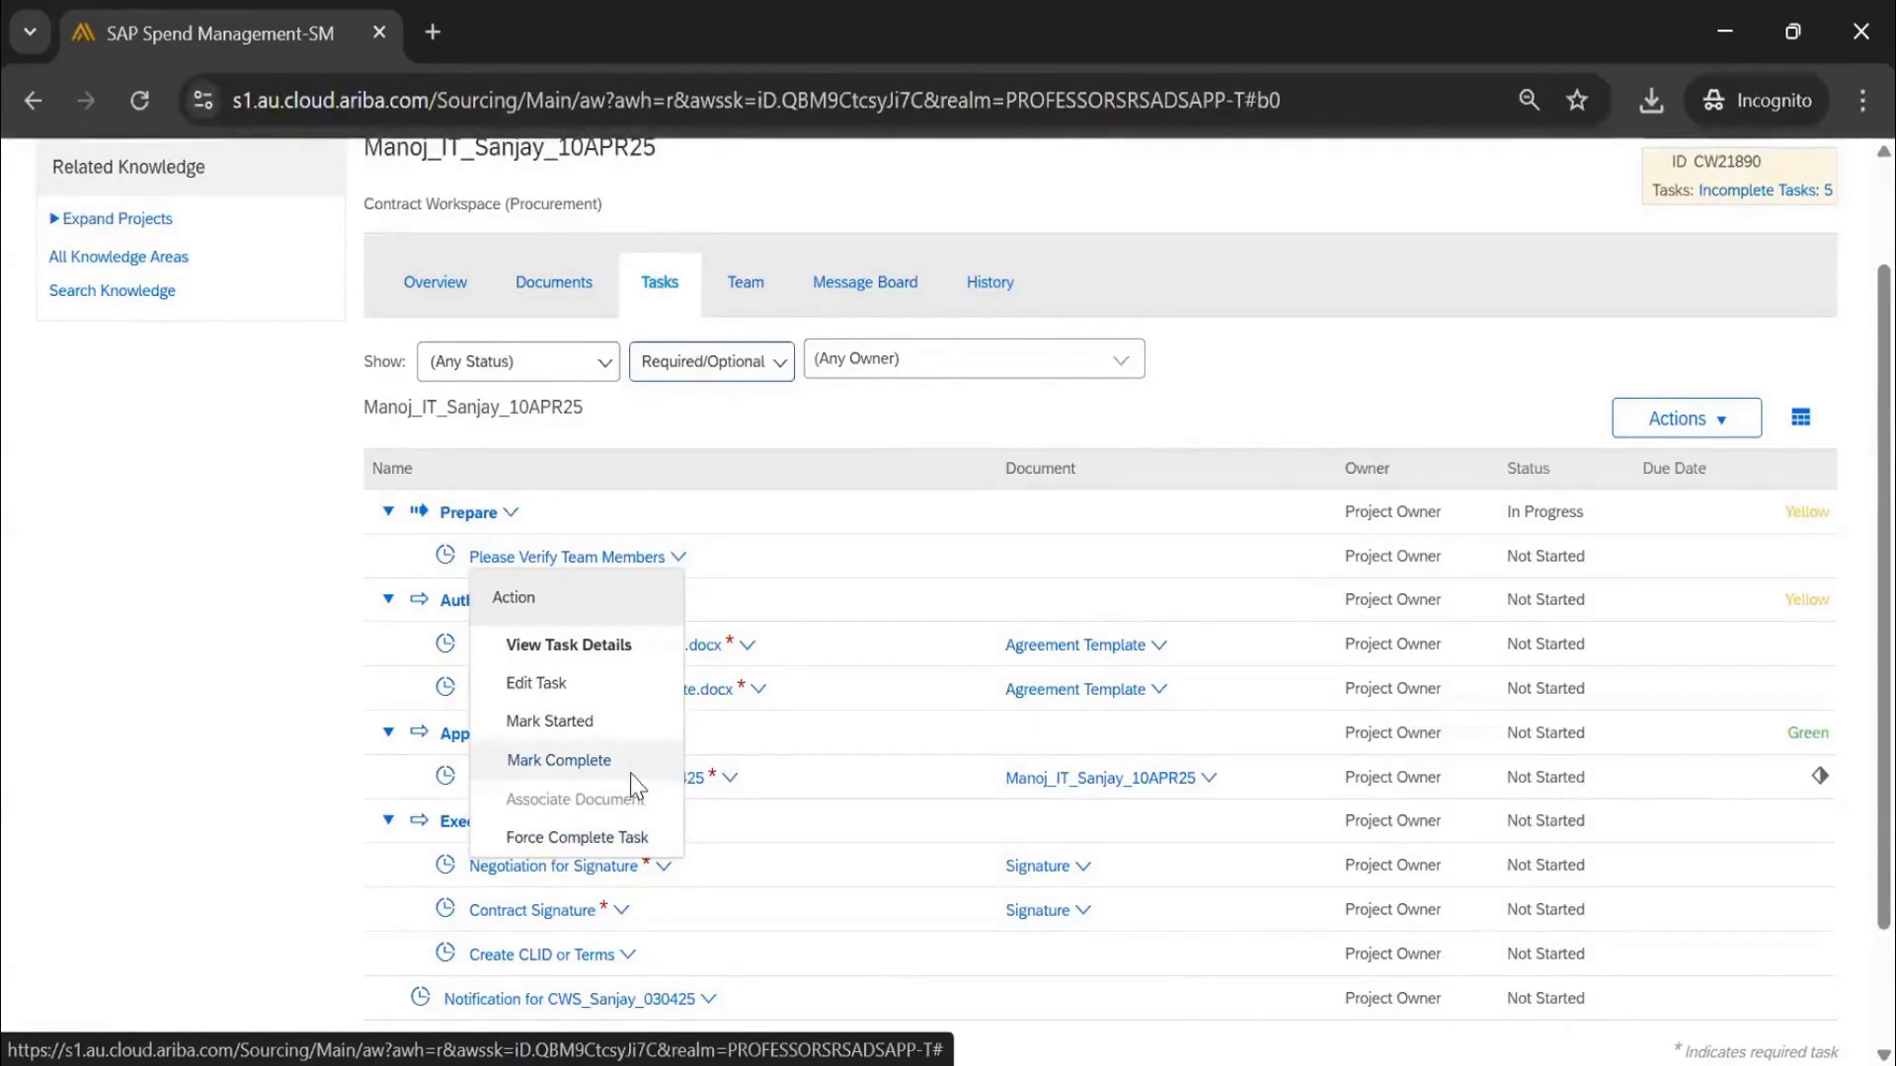
click(620, 648)
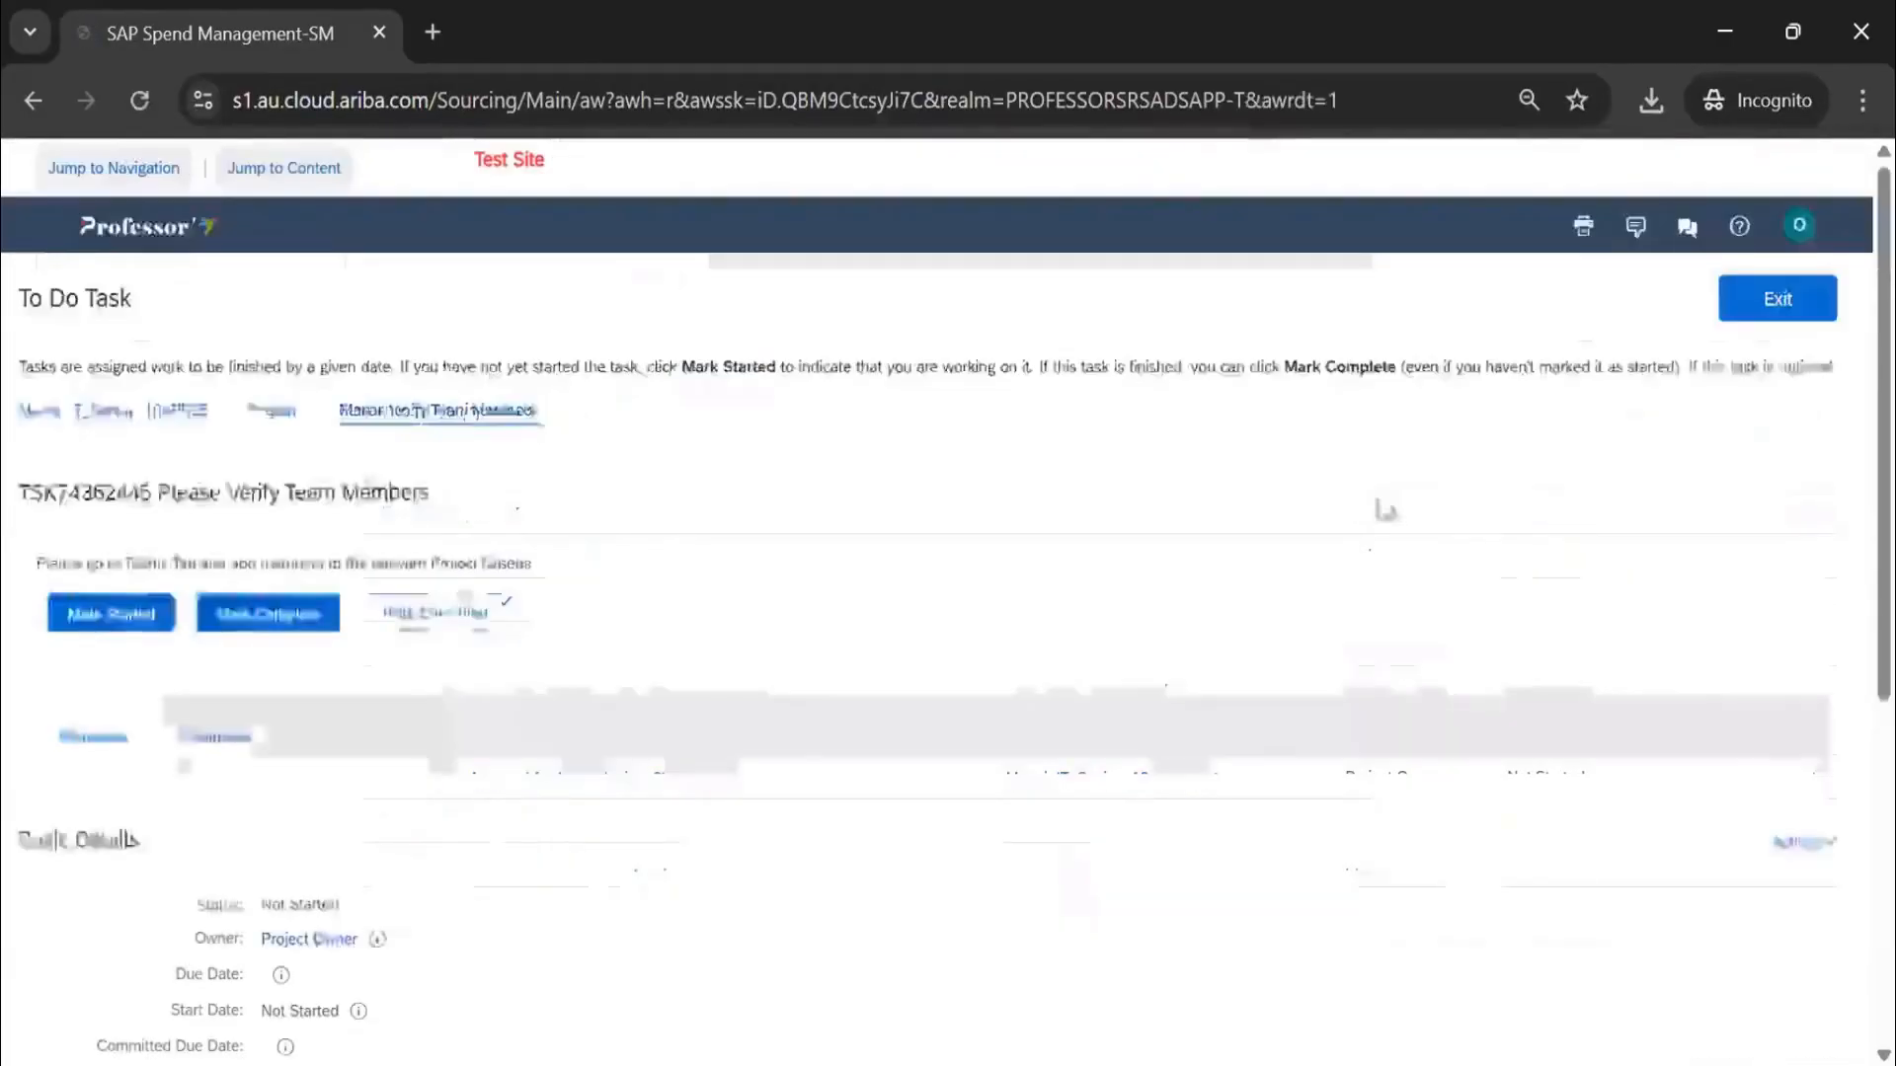
click(452, 614)
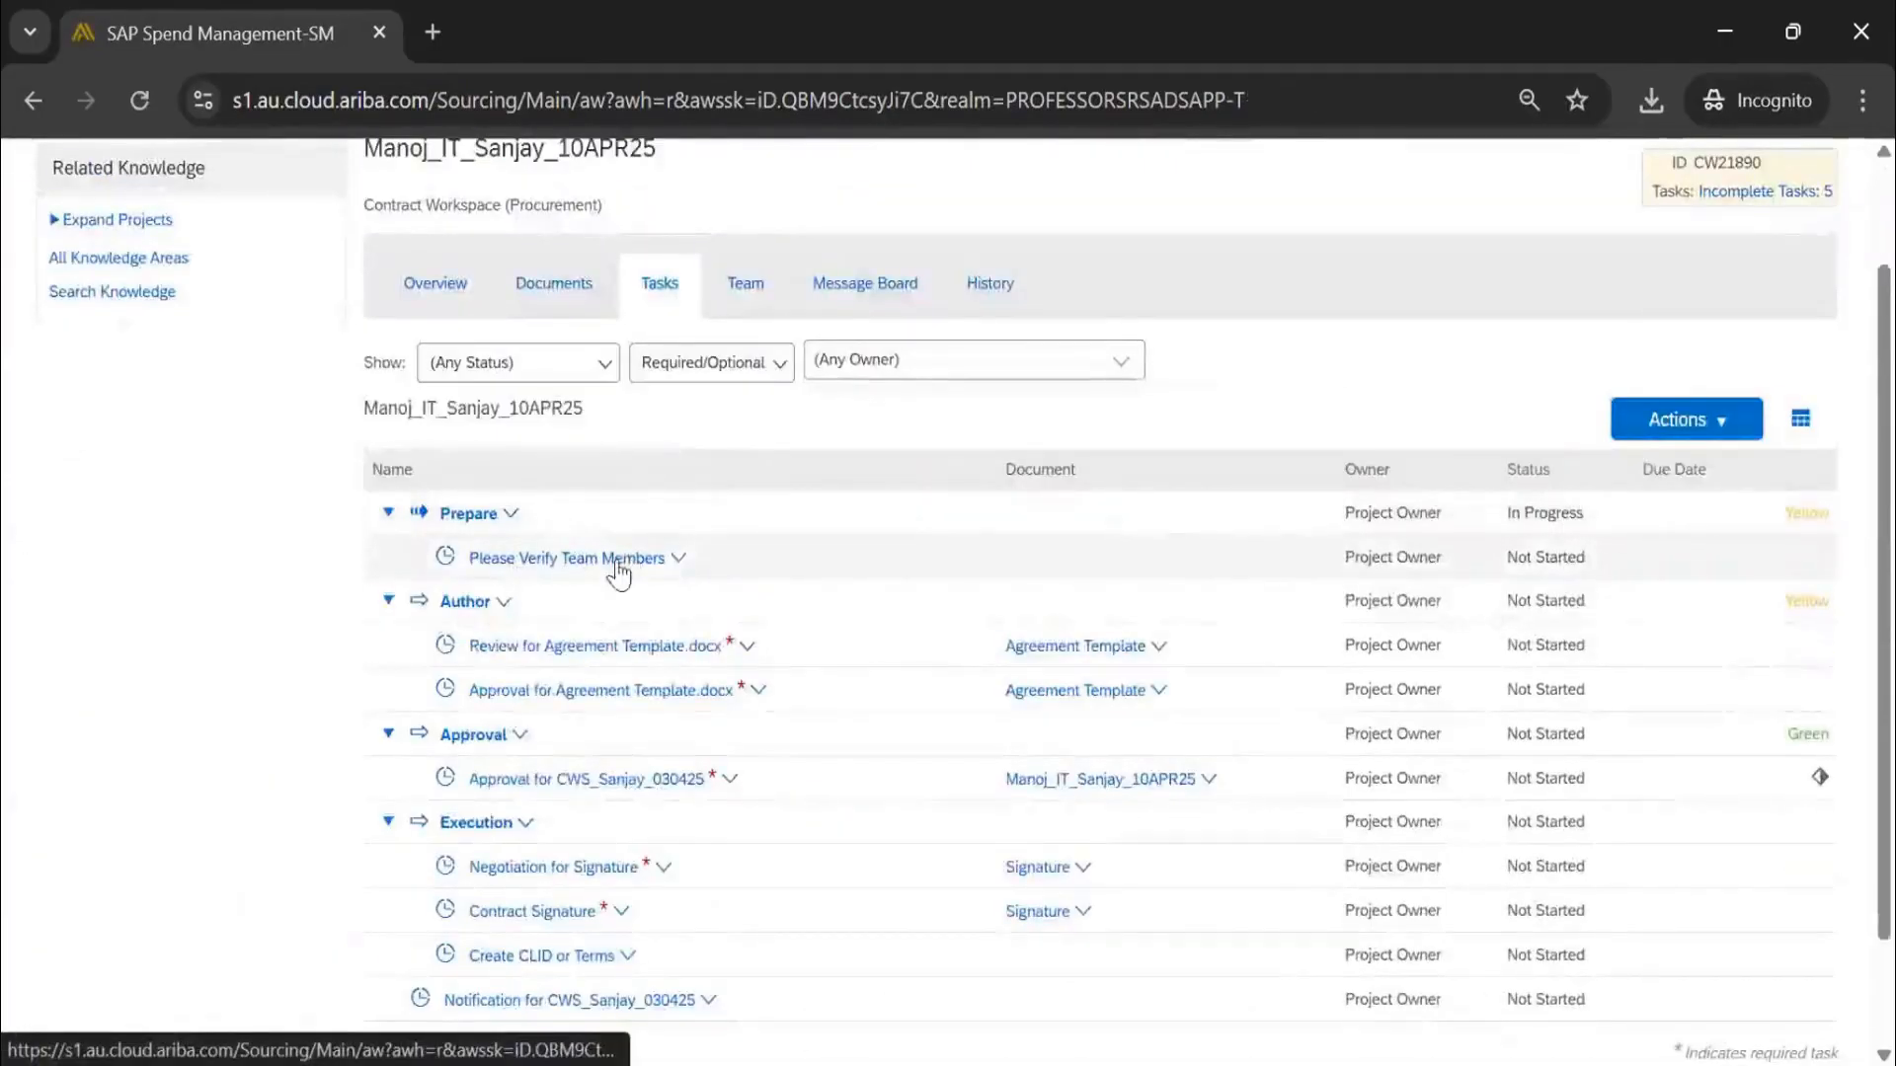
click(621, 564)
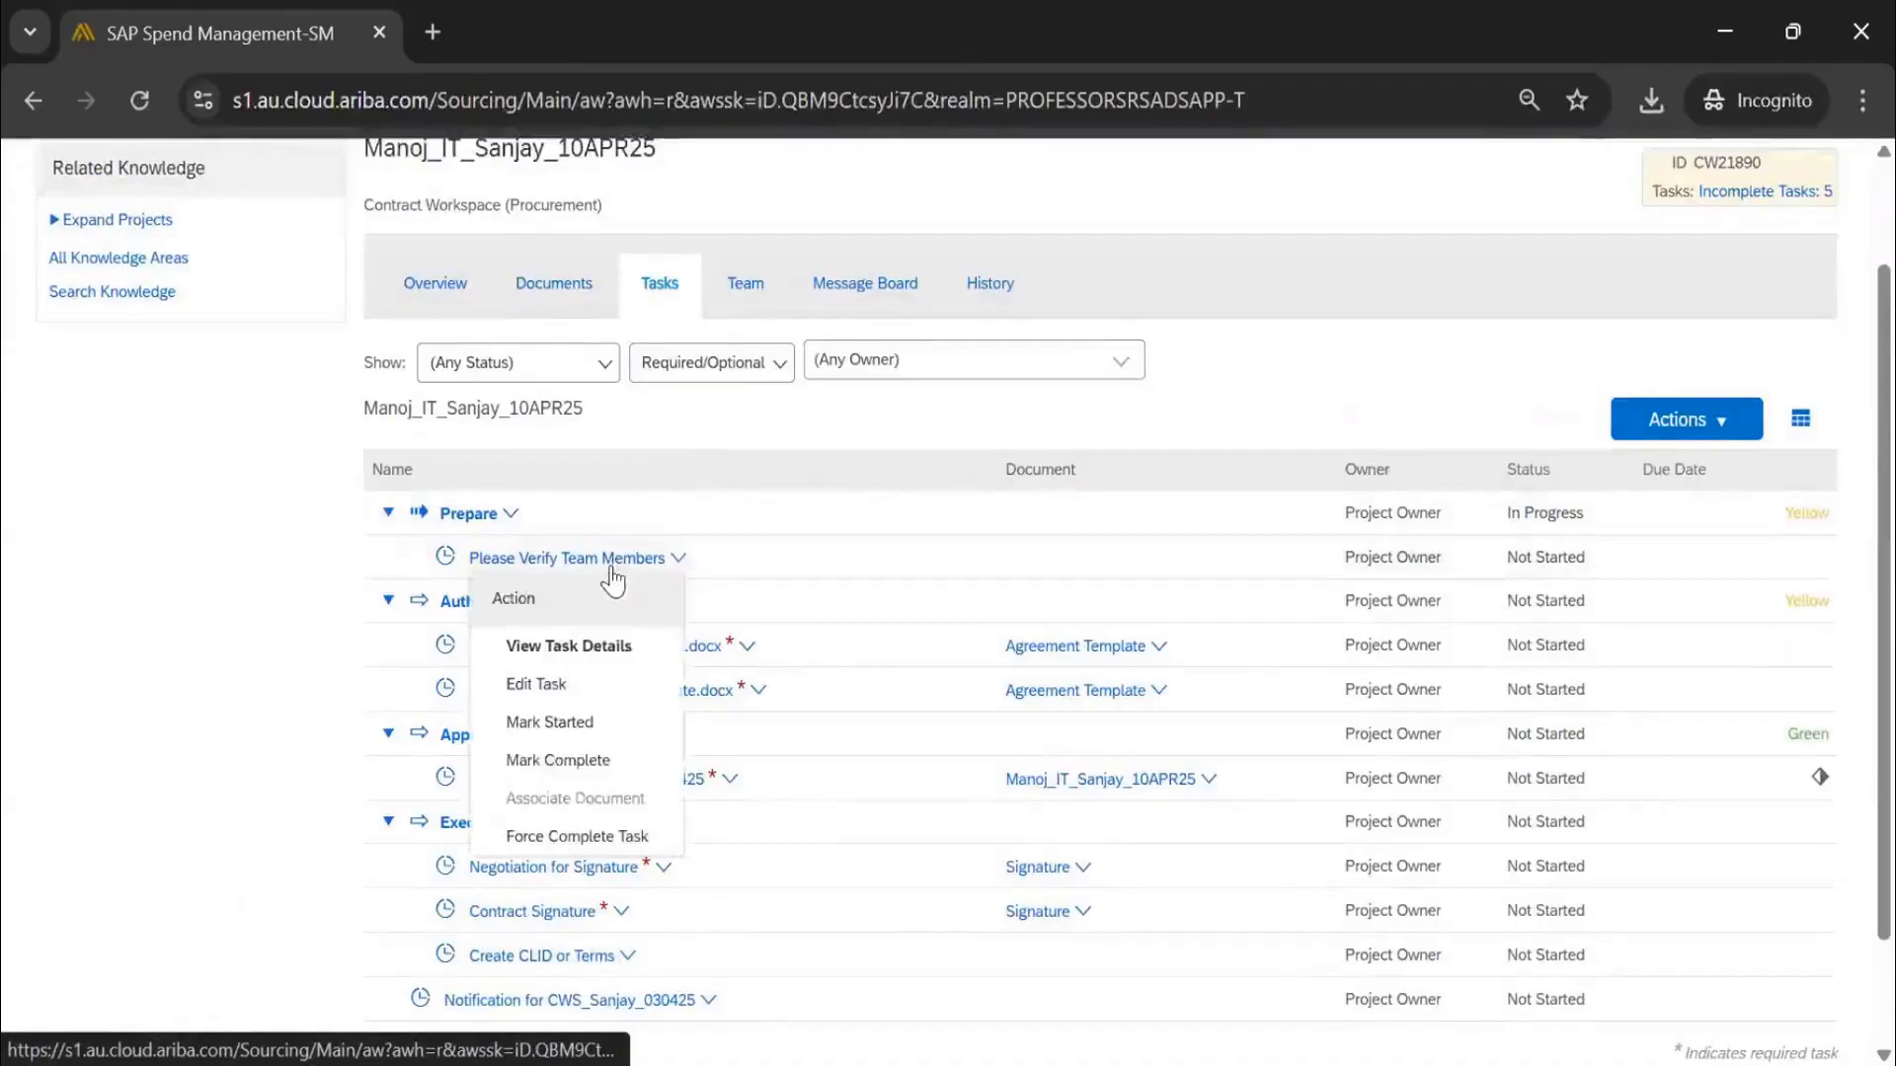
click(573, 735)
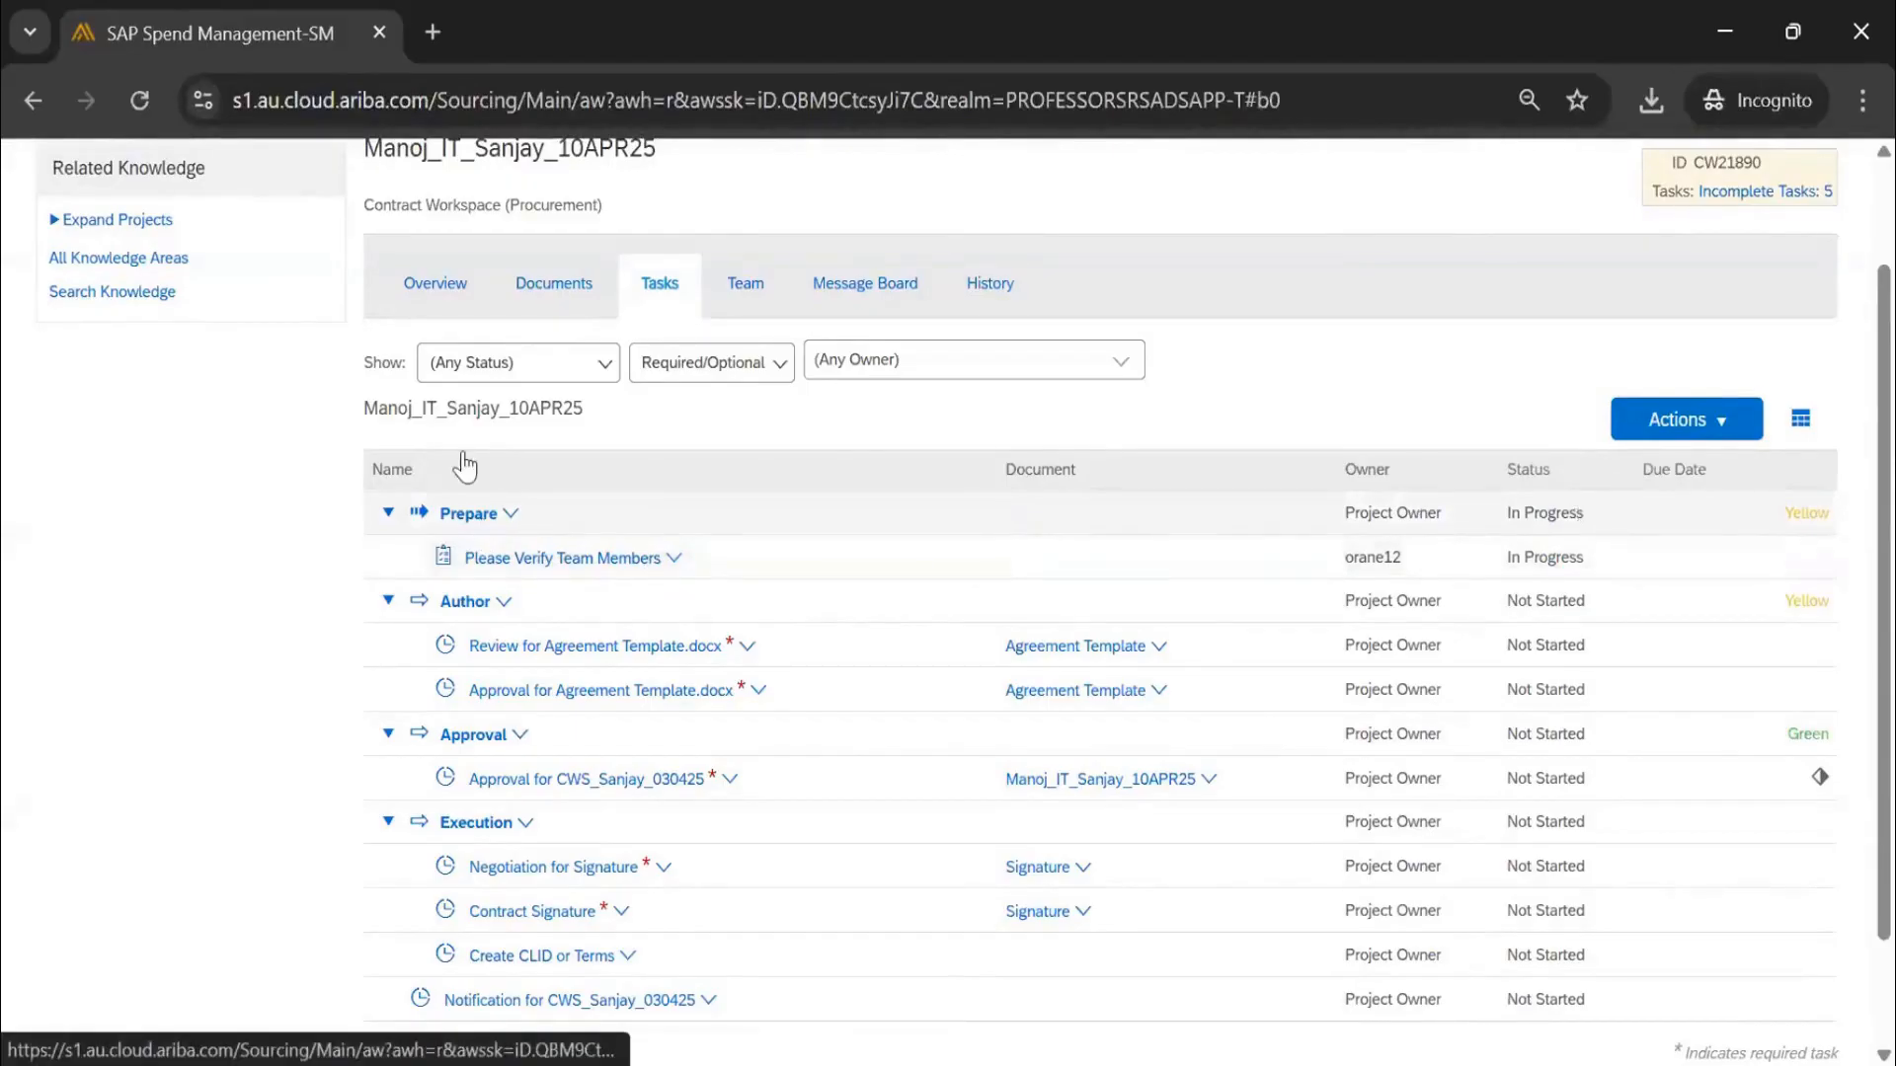
Check the workspace Overview, then return to the Tasks list
click(425, 284)
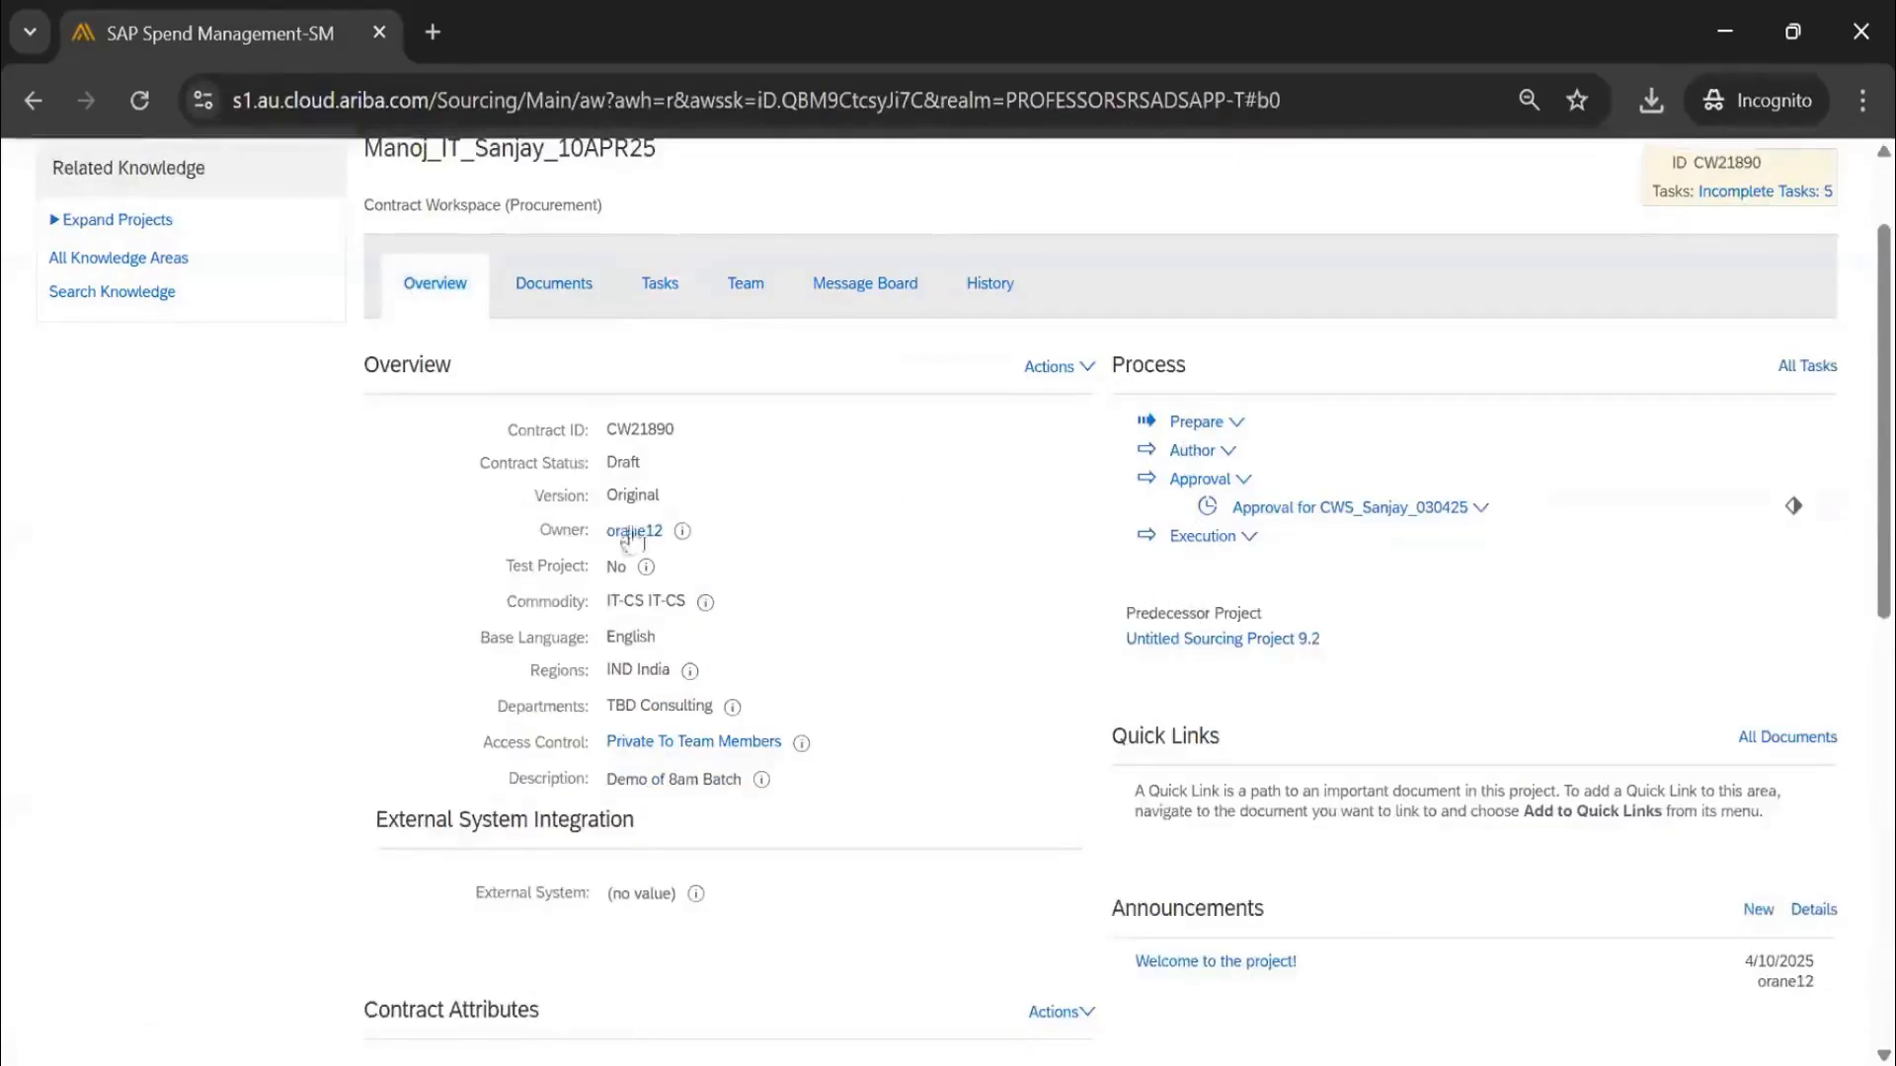
scroll(632, 538, up, 2)
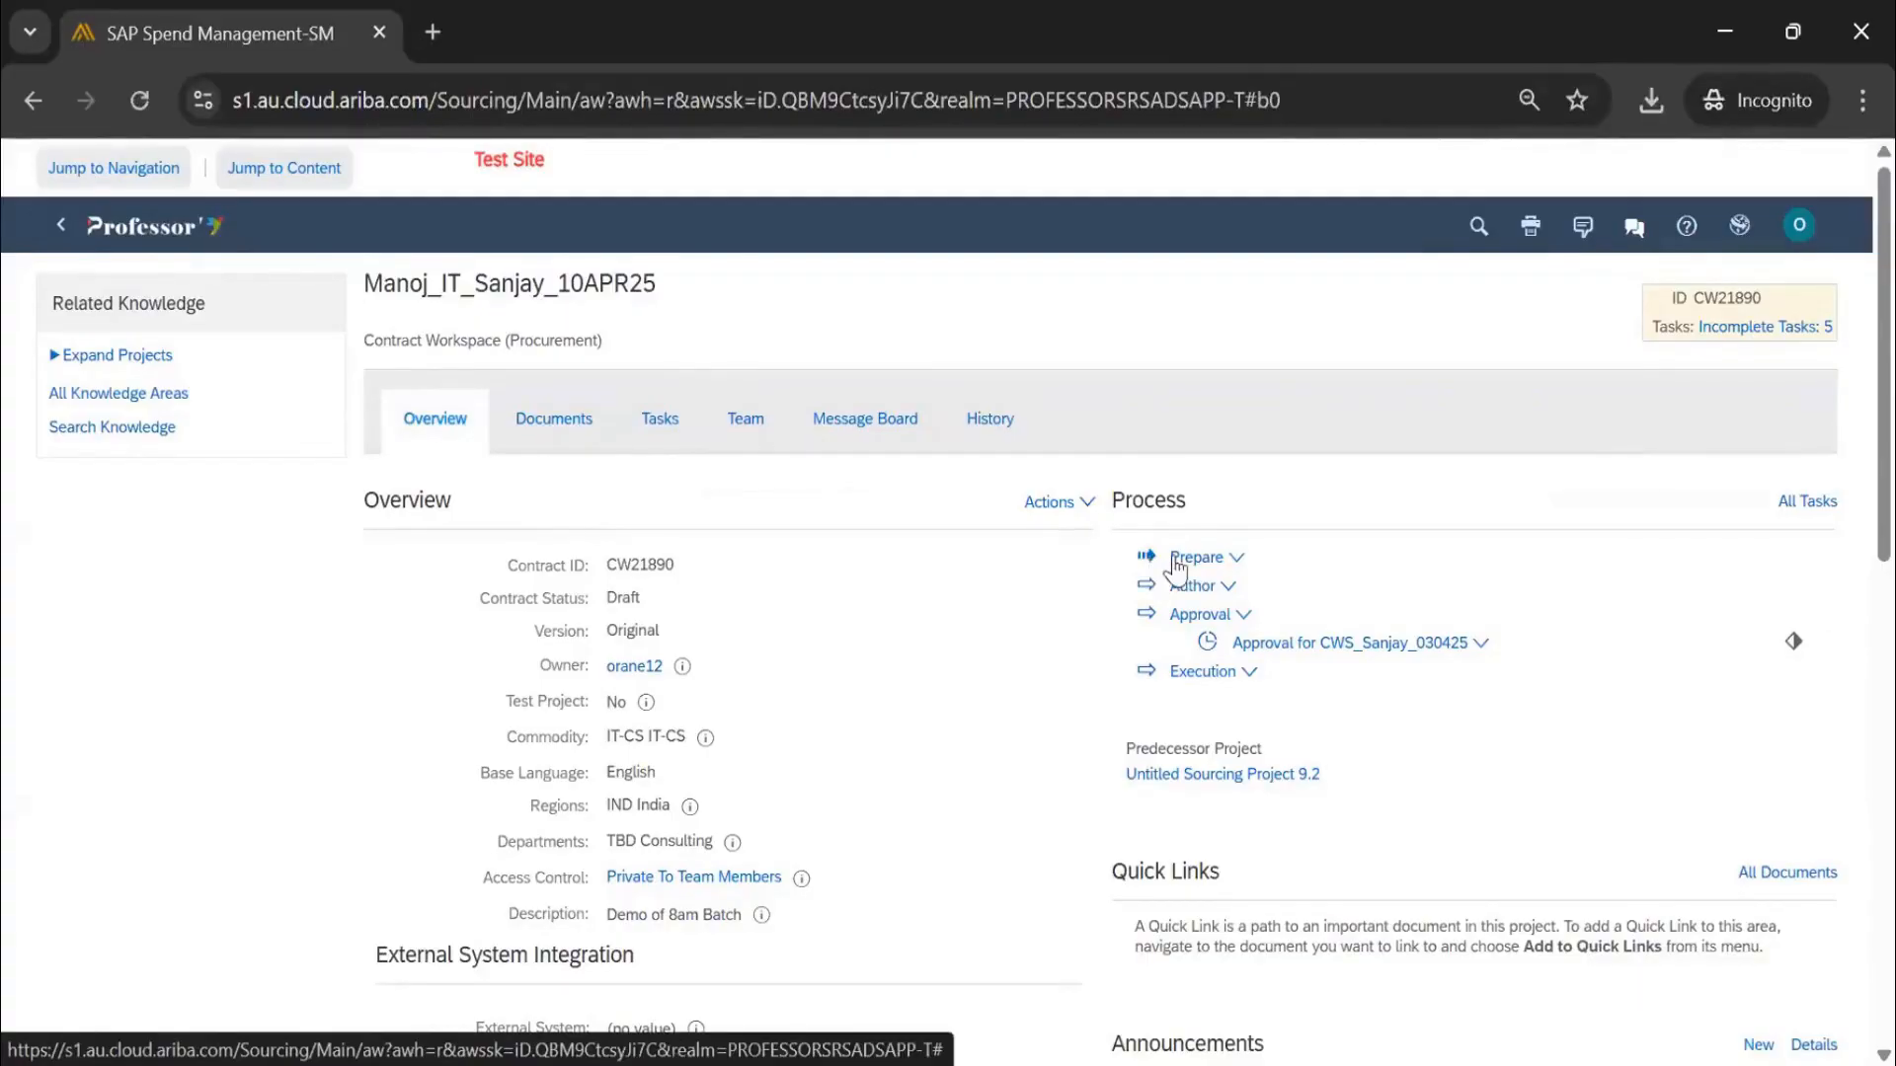
click(653, 427)
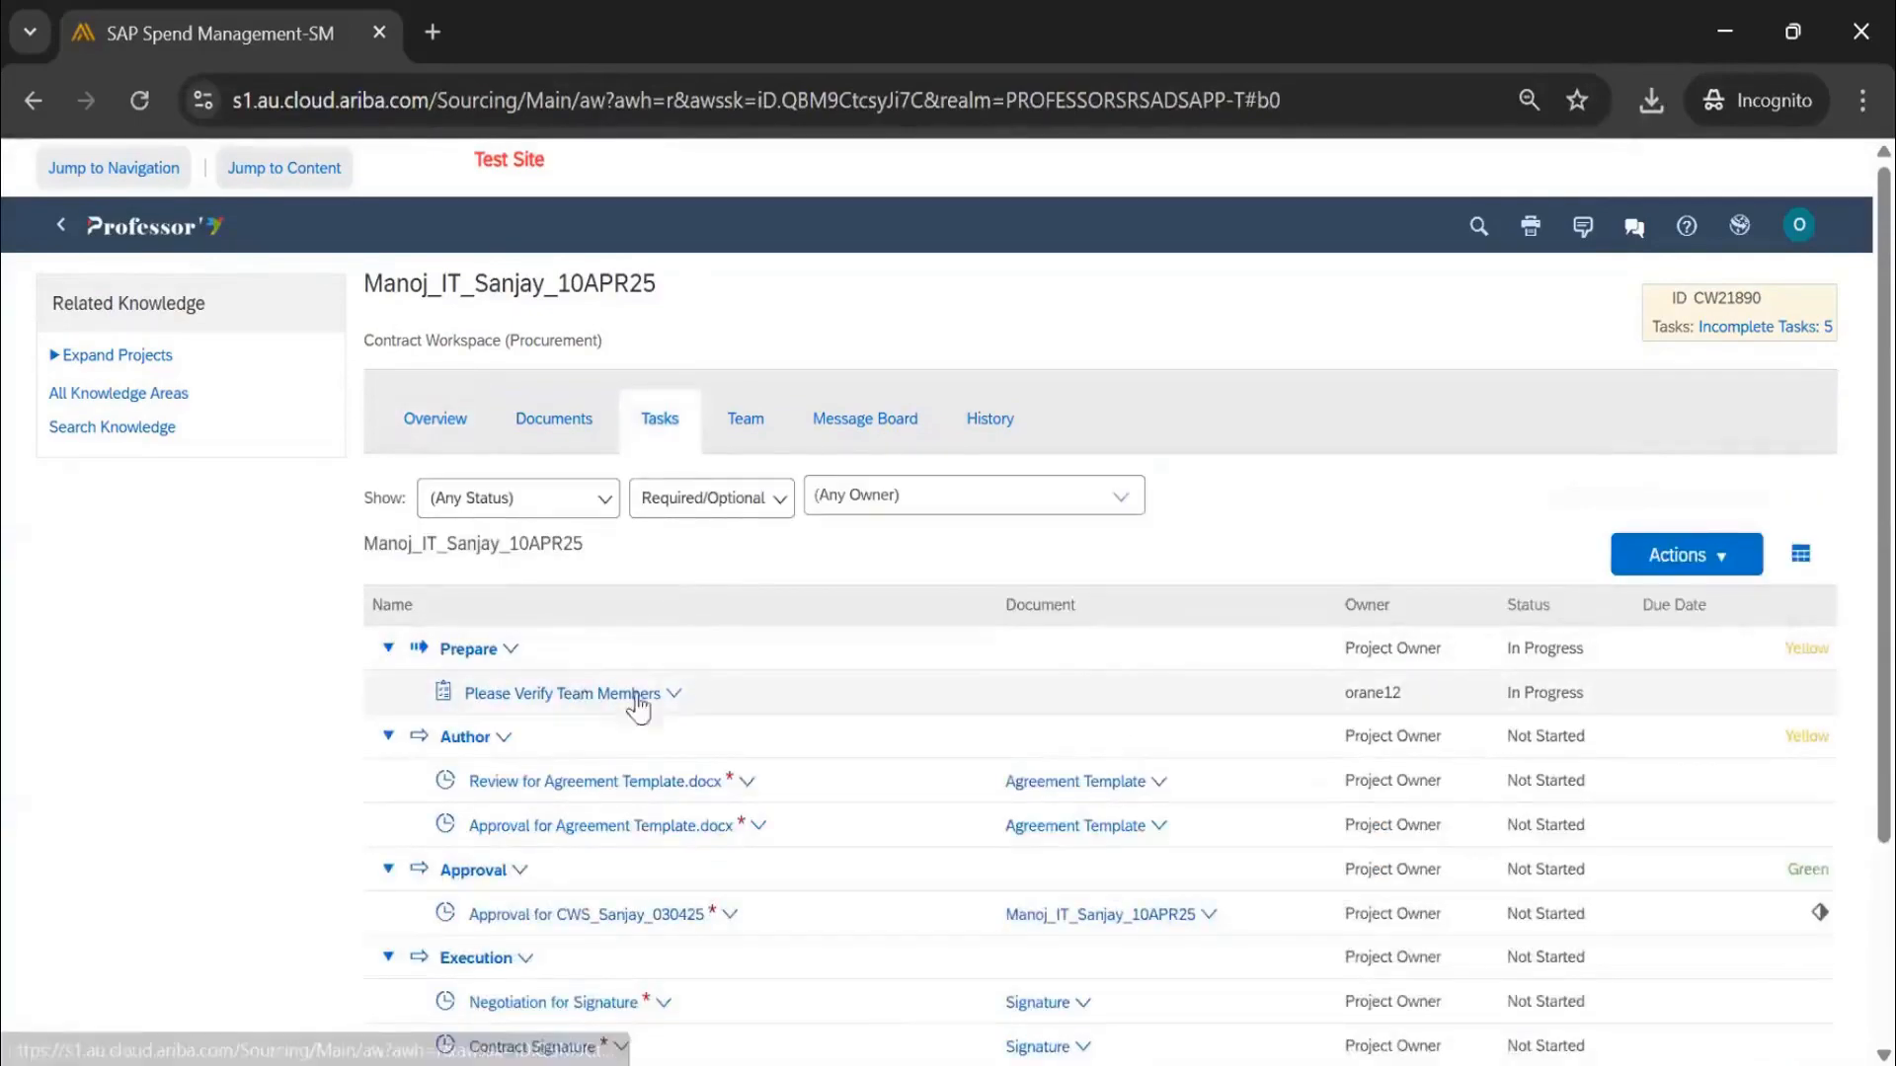
Edit the Team and add the project owner's user to Audit, Finance Team and IT App Group
click(759, 427)
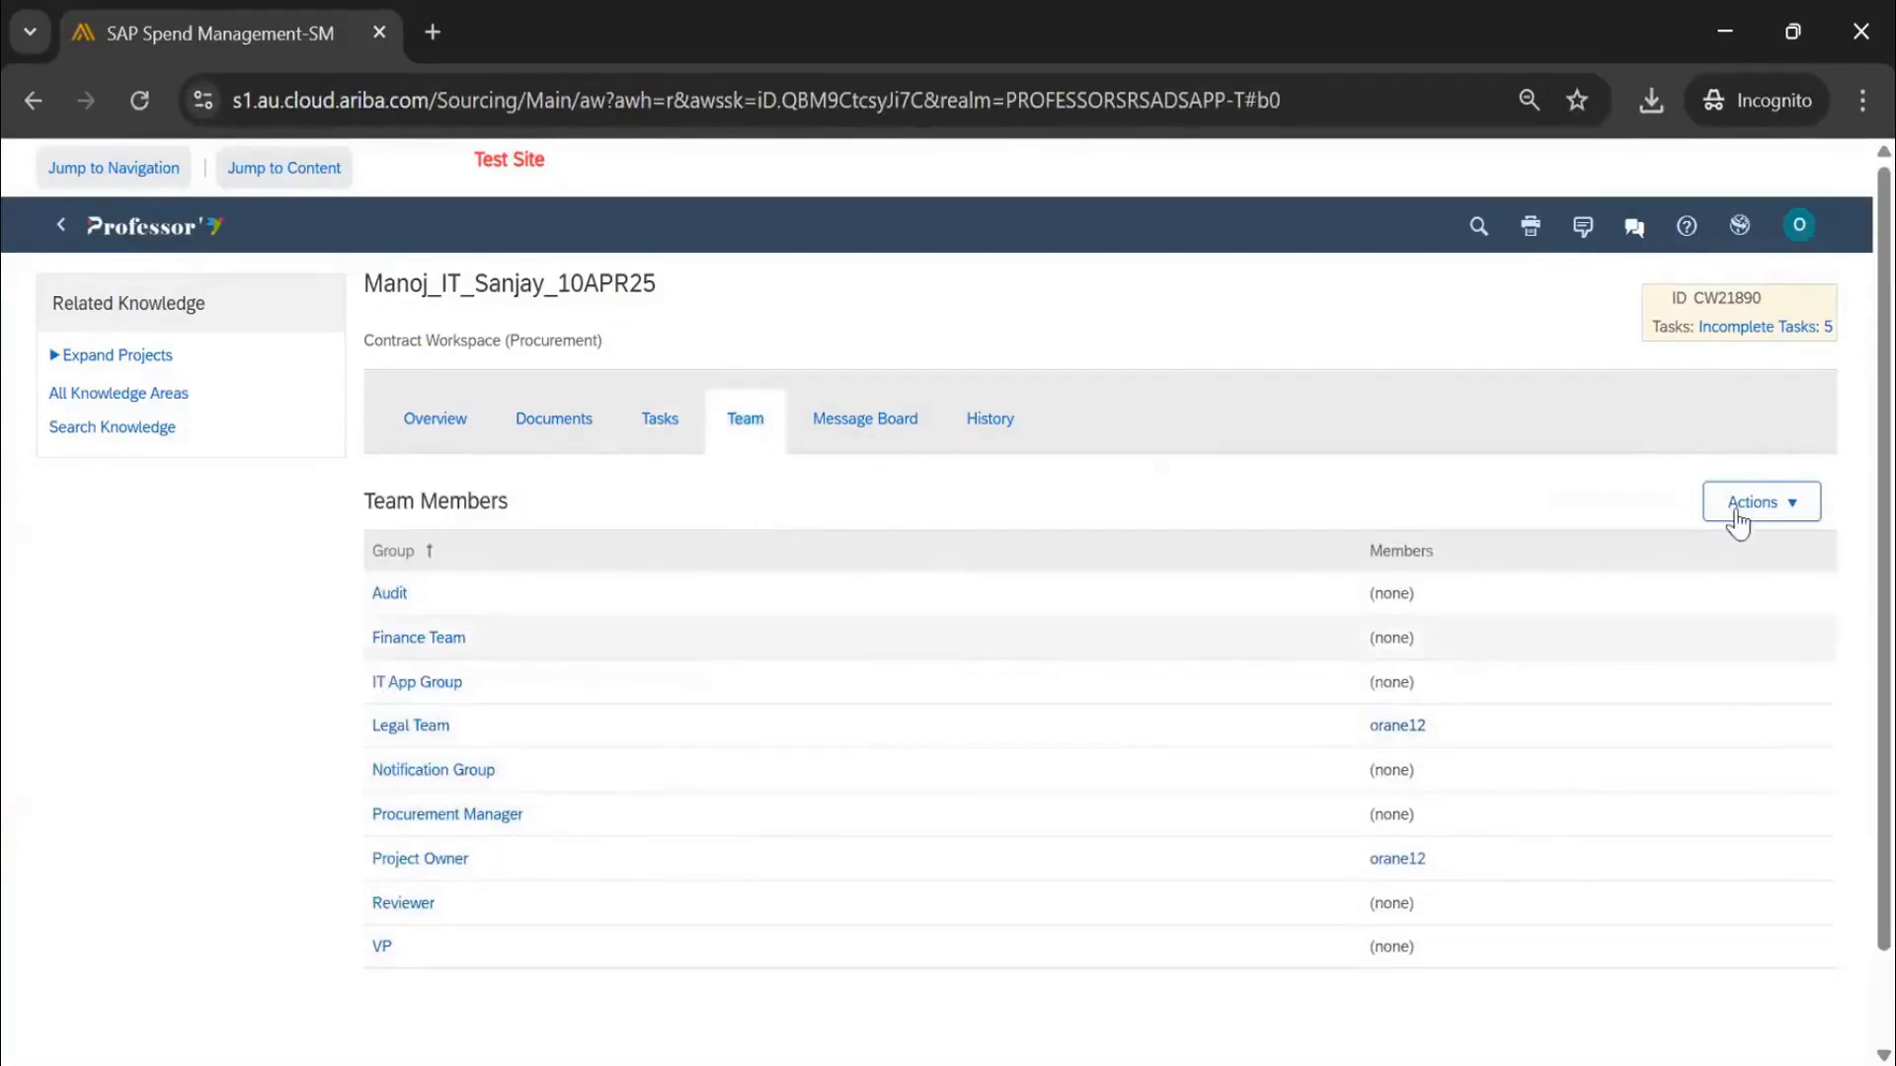
click(1750, 506)
click(1773, 601)
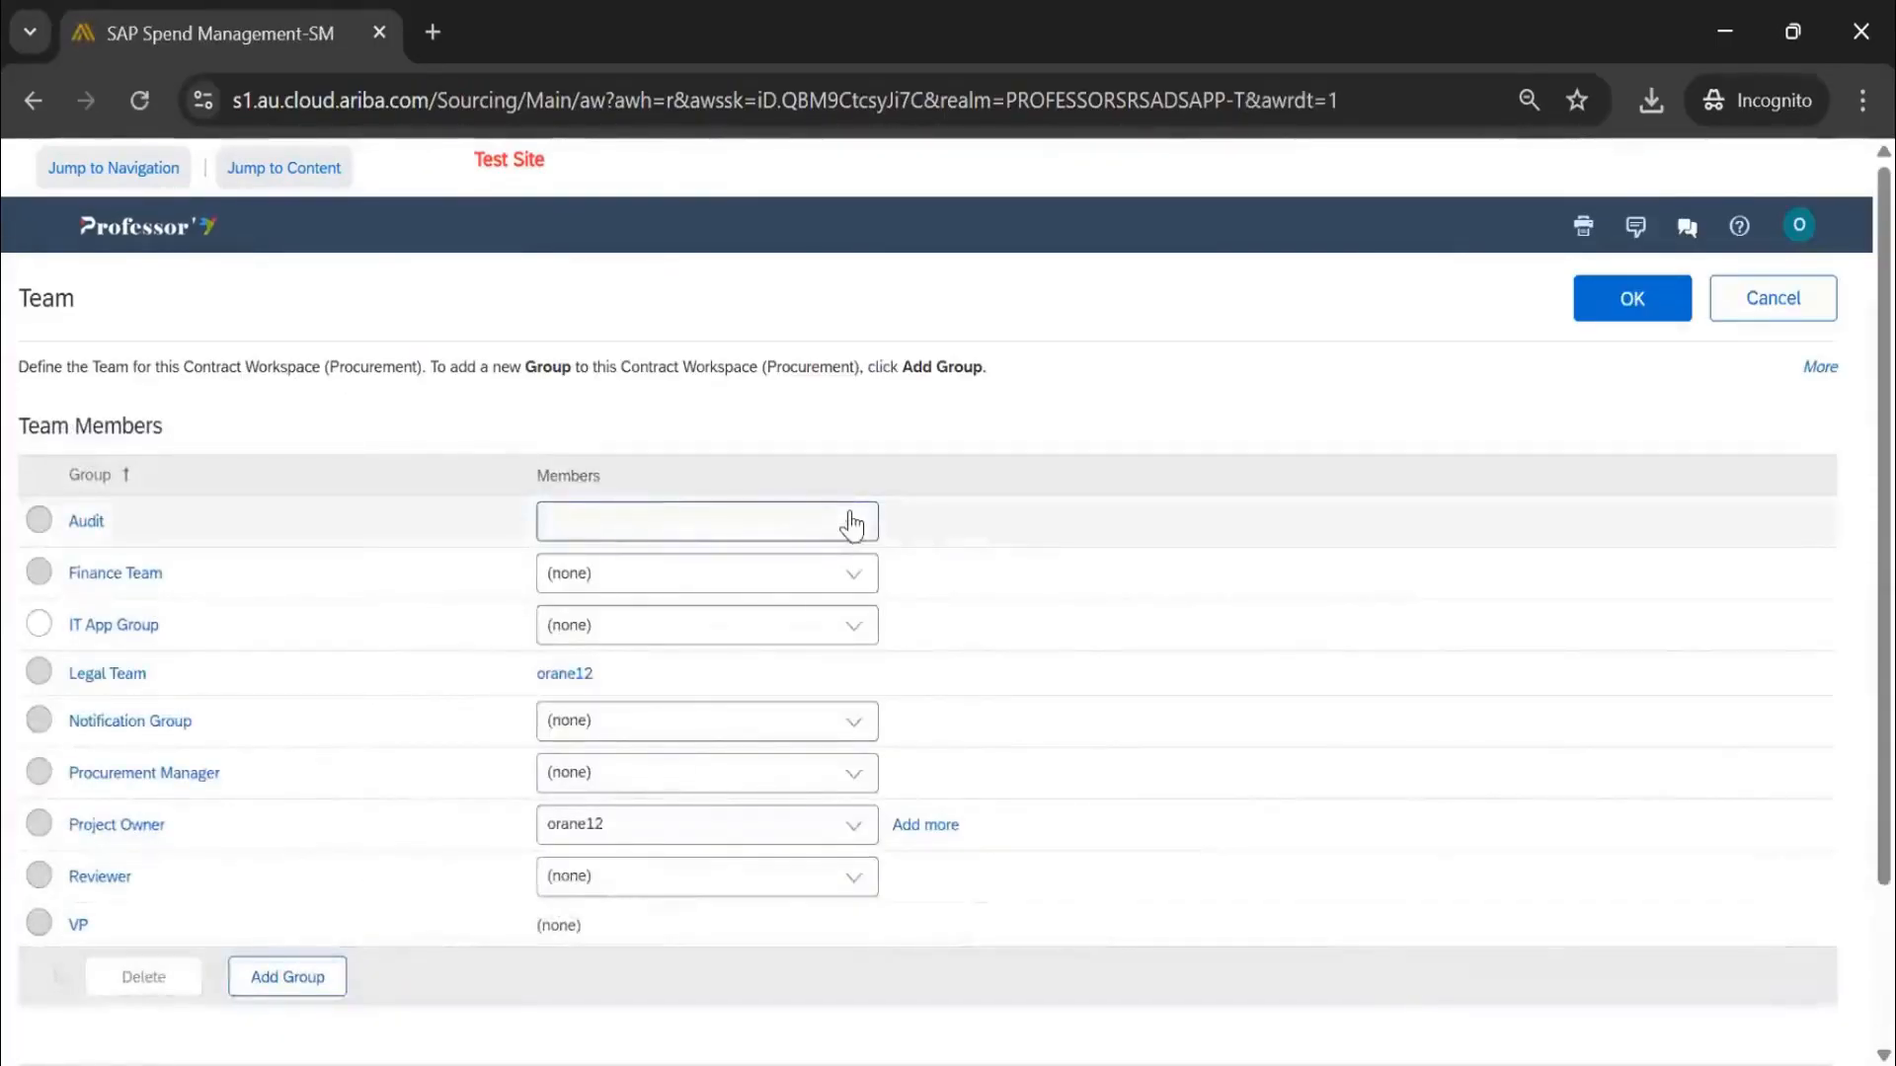
click(852, 520)
click(835, 577)
click(846, 577)
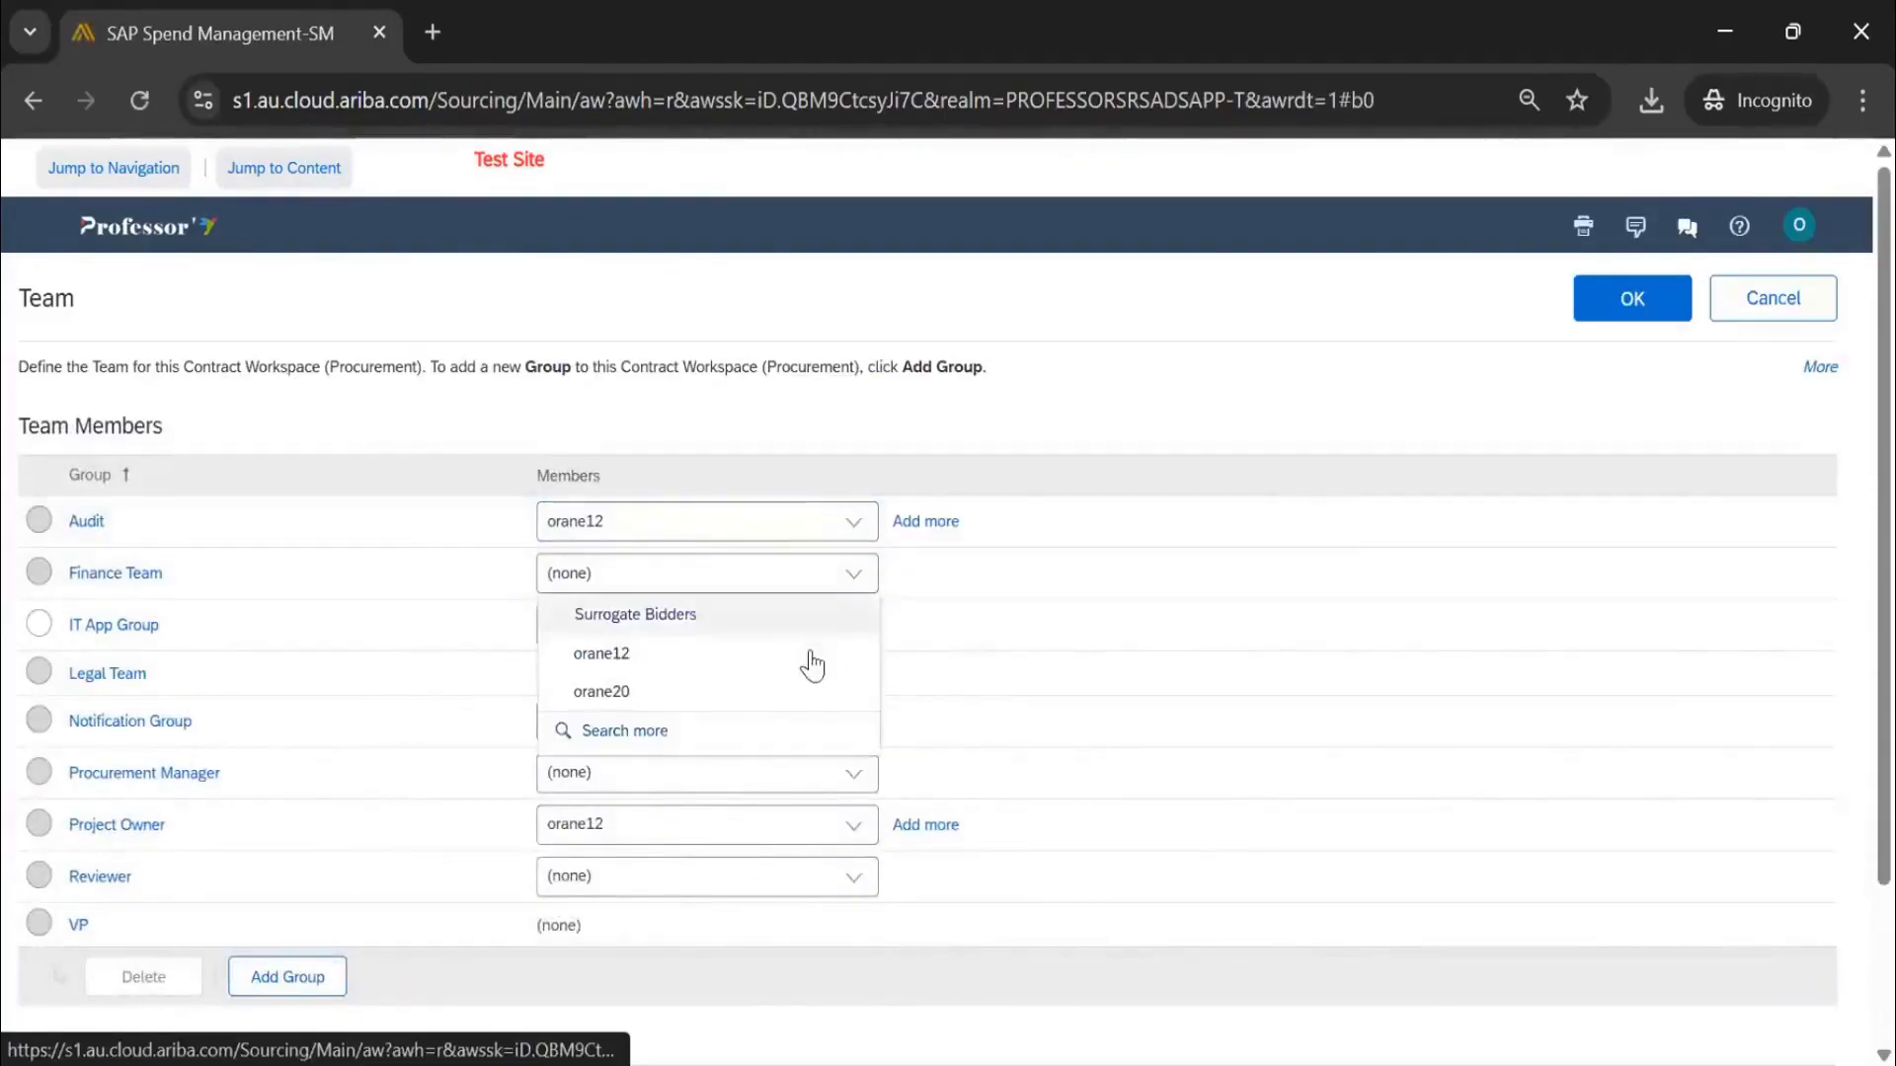
click(813, 660)
click(875, 632)
click(765, 700)
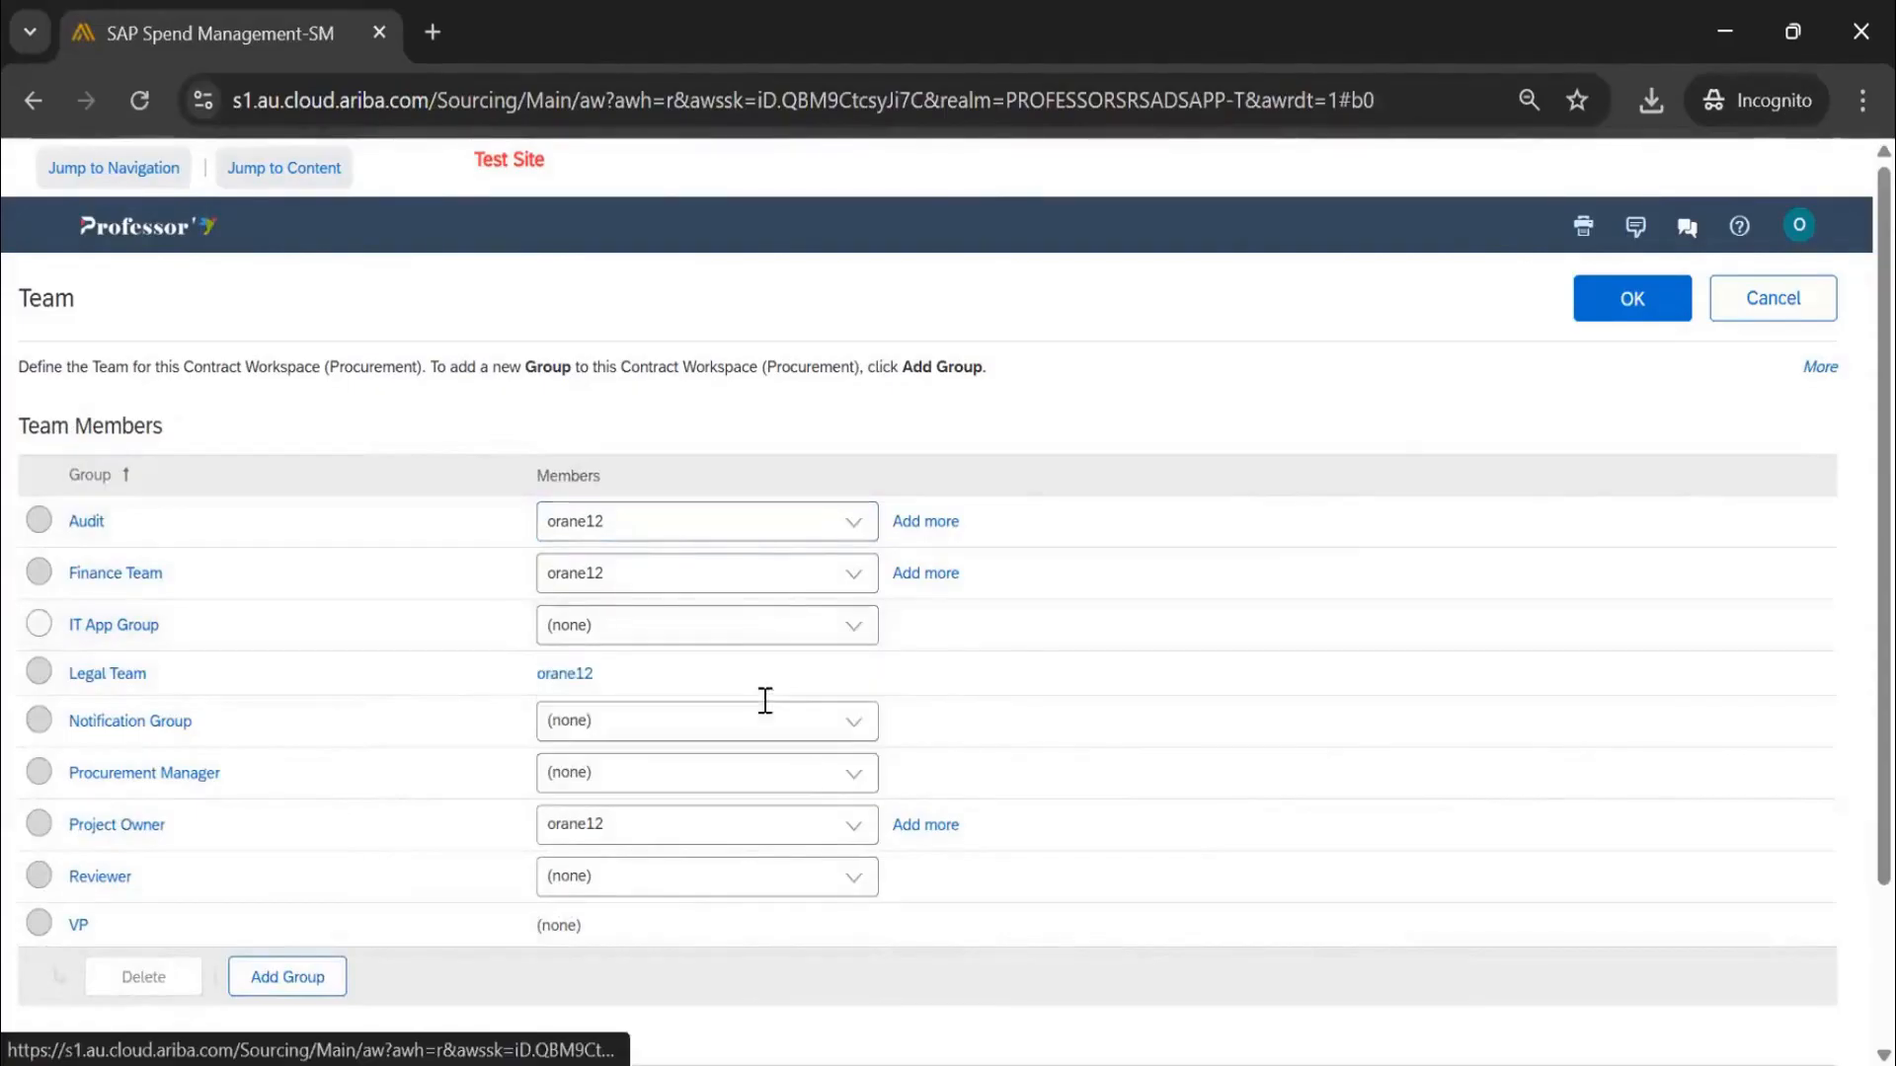
Add the same user to Notification Group, Procurement Manager and Reviewer, then save the team
click(865, 733)
click(796, 804)
click(855, 775)
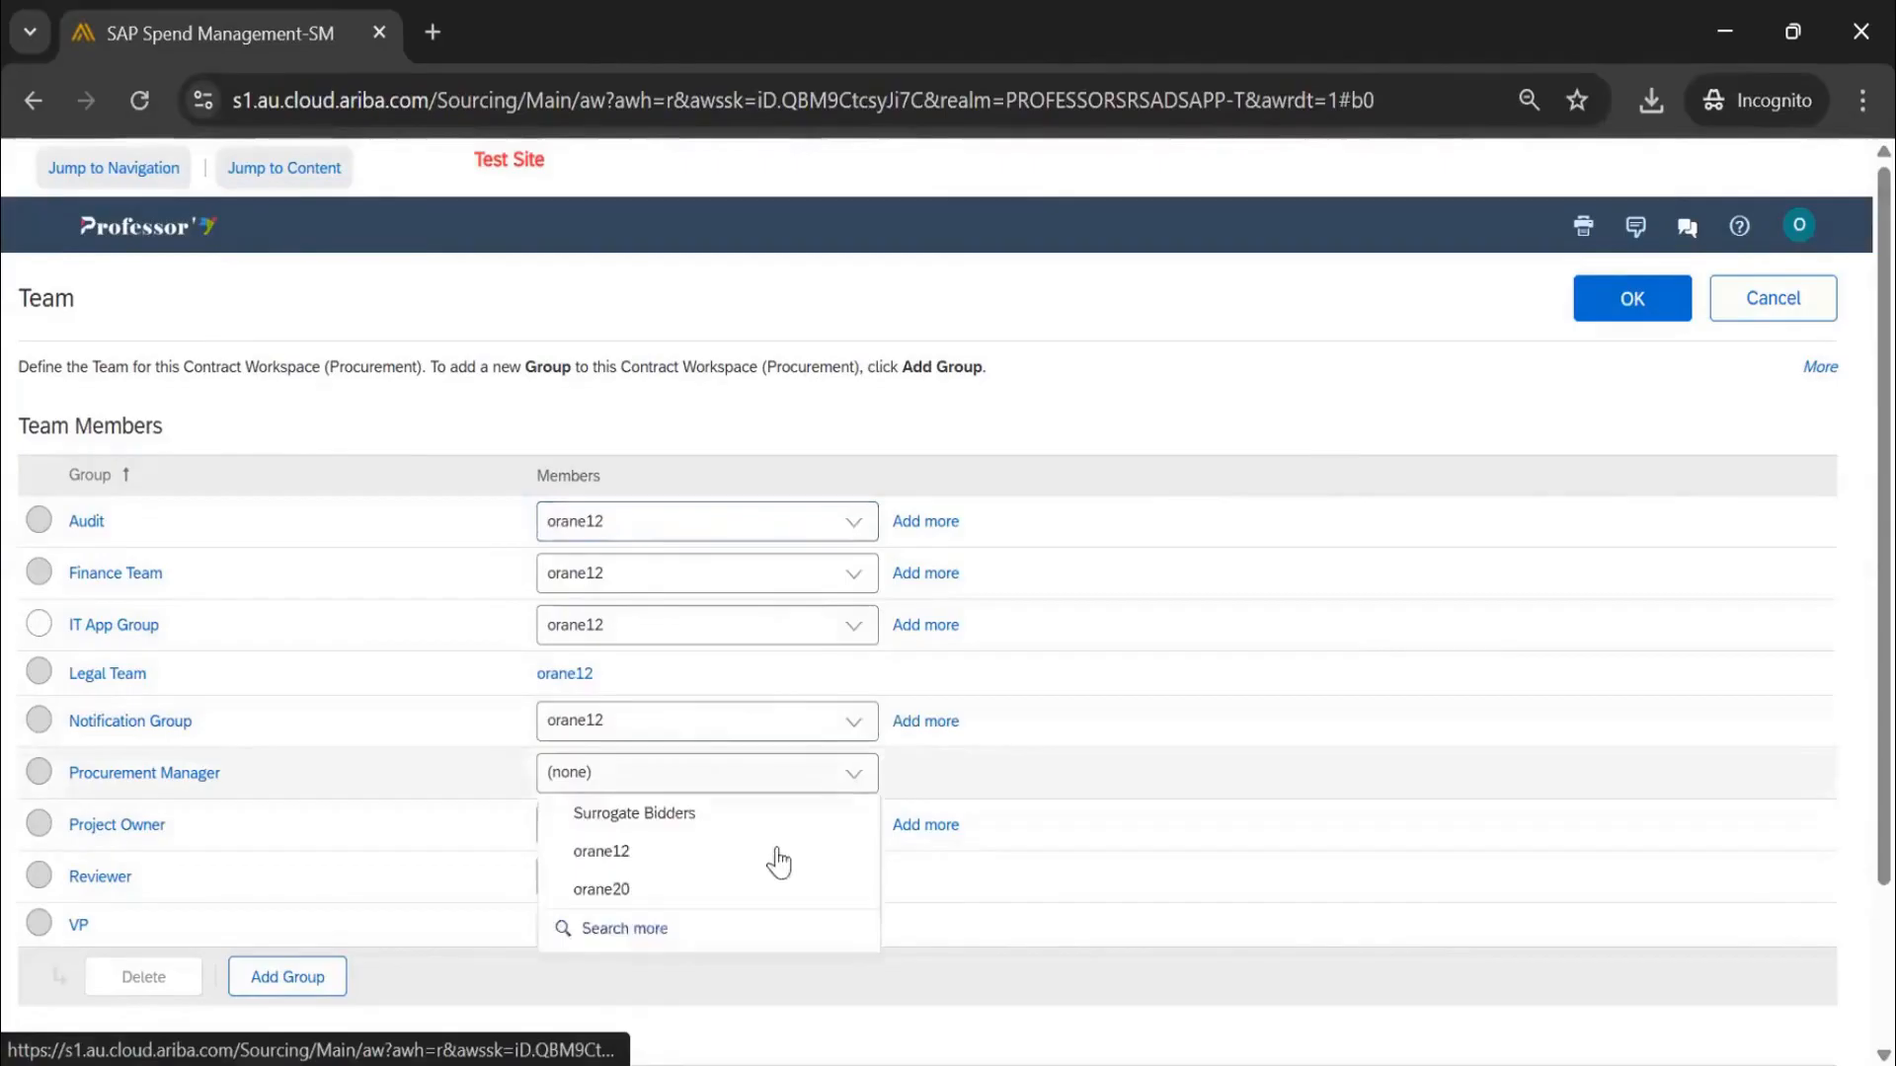
click(777, 862)
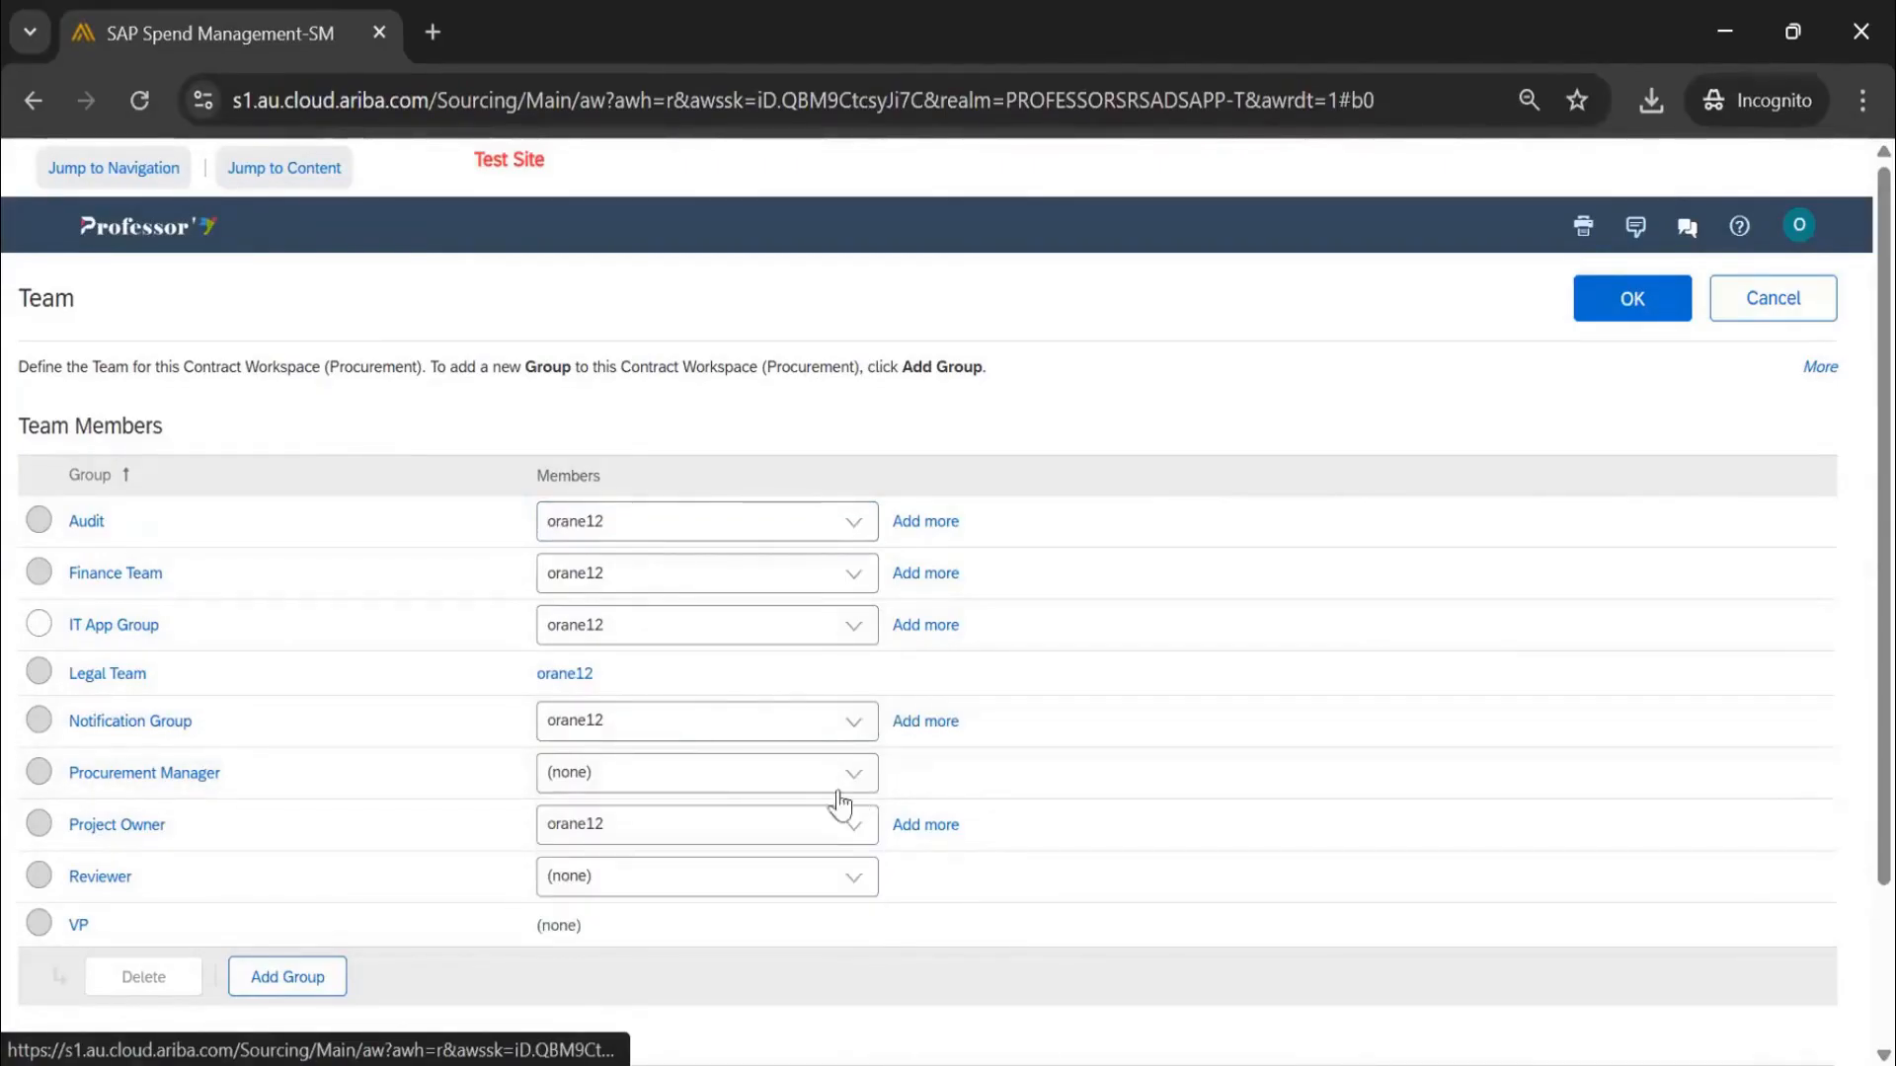
click(857, 875)
click(750, 950)
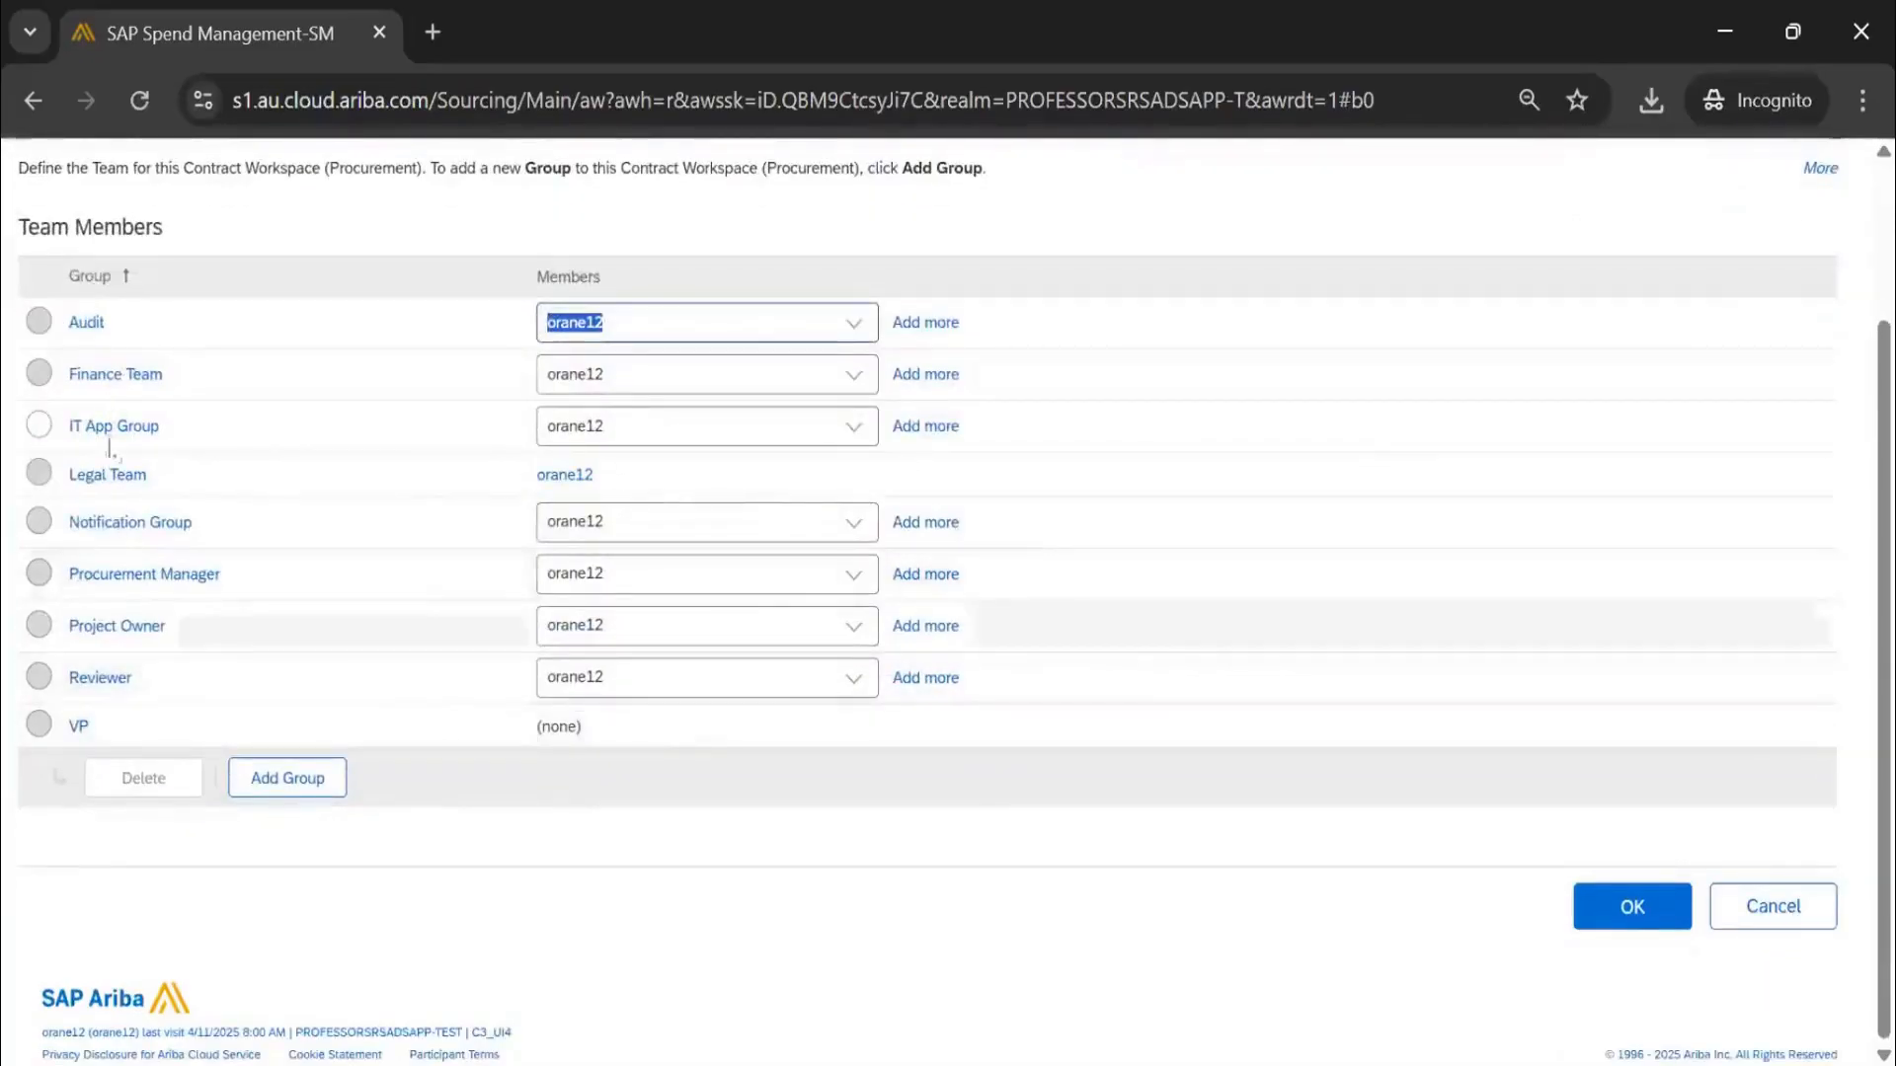
click(1630, 916)
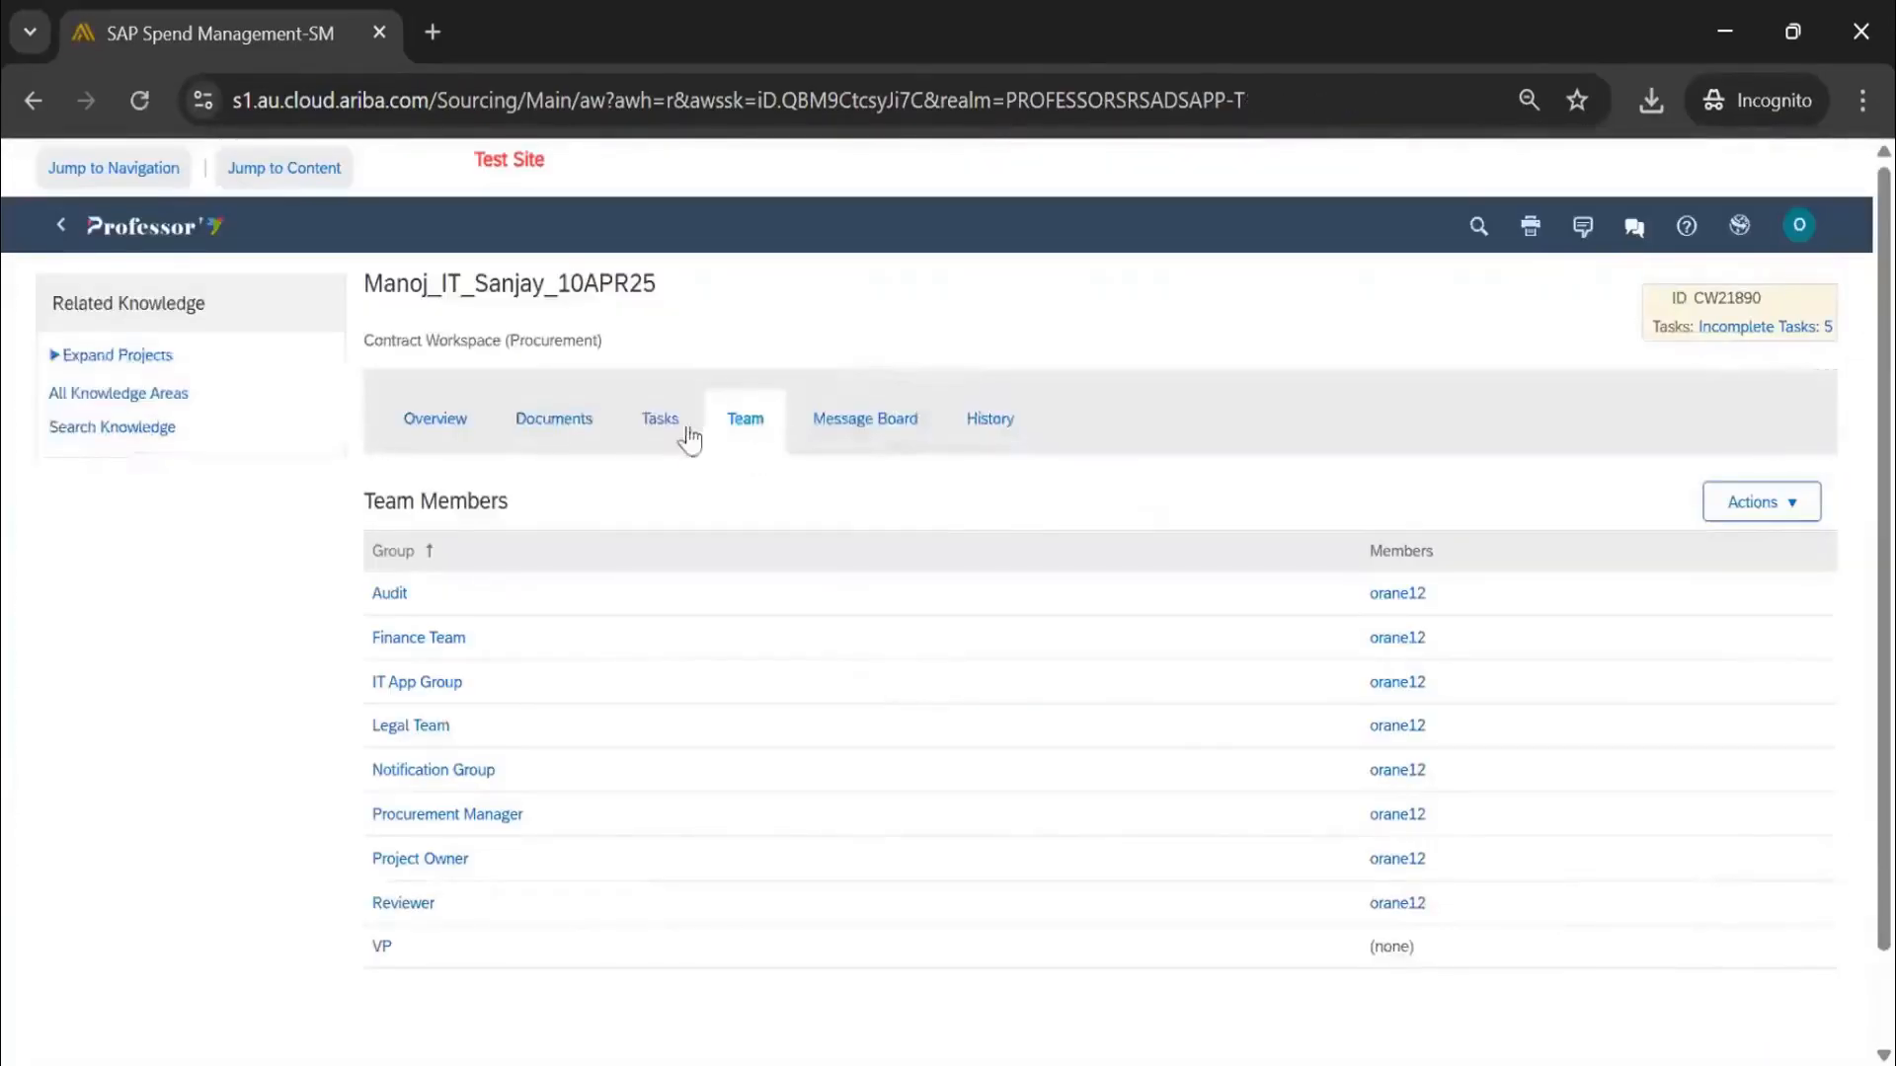
click(656, 420)
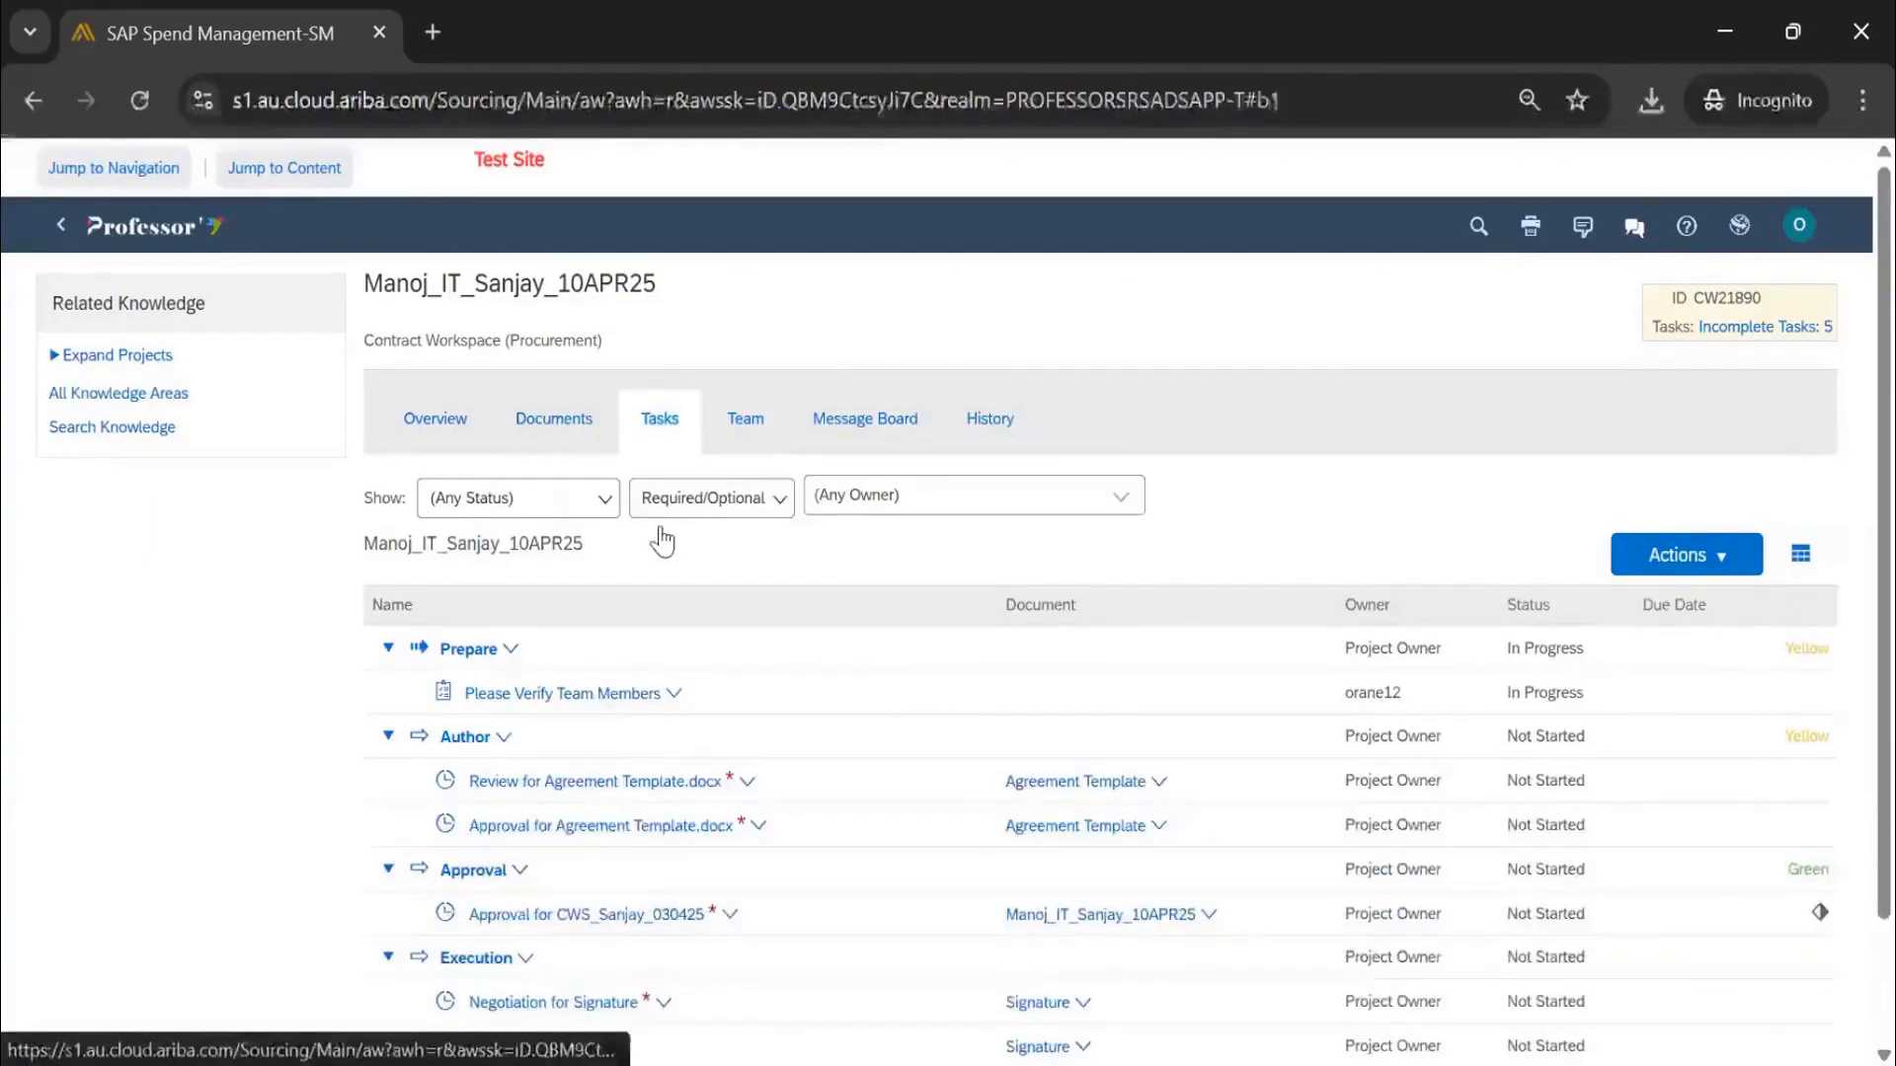
Mark Please Verify Team Members complete and glance at the Overview before returning to Tasks
click(602, 694)
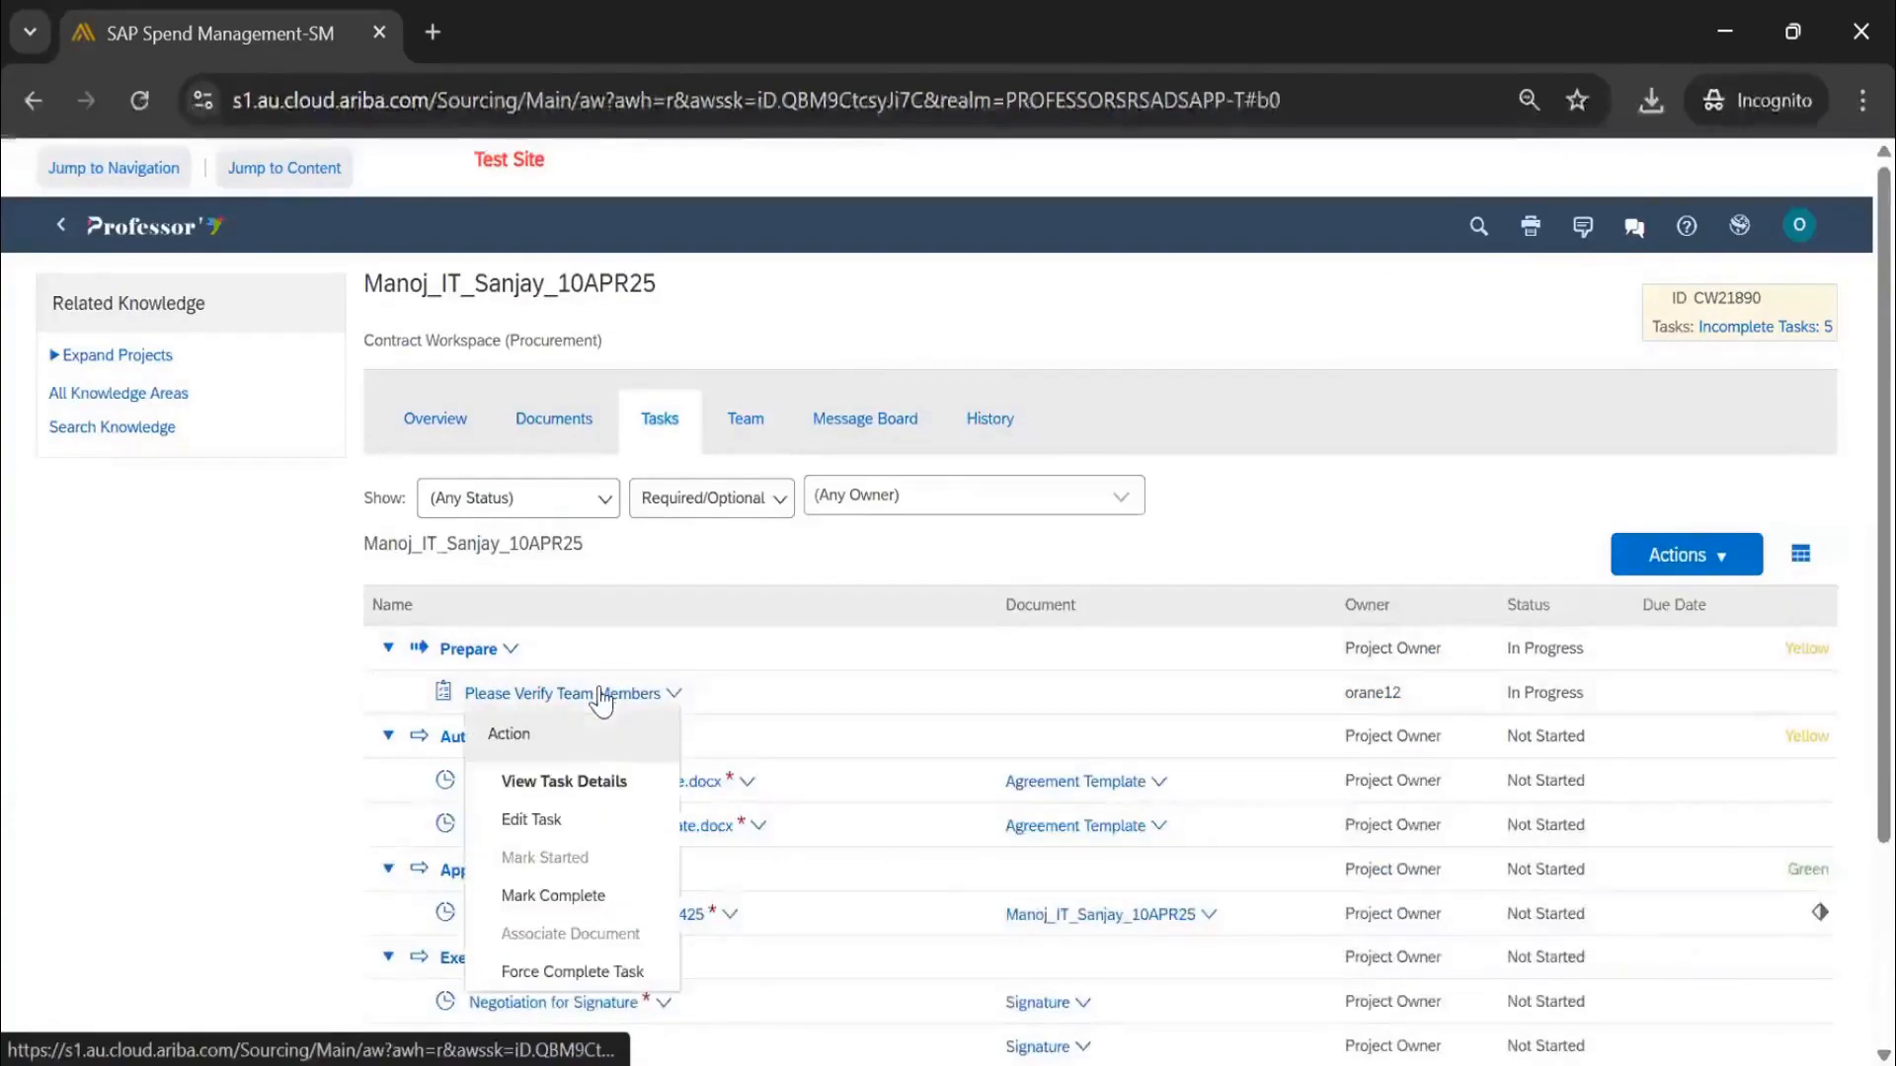
click(570, 898)
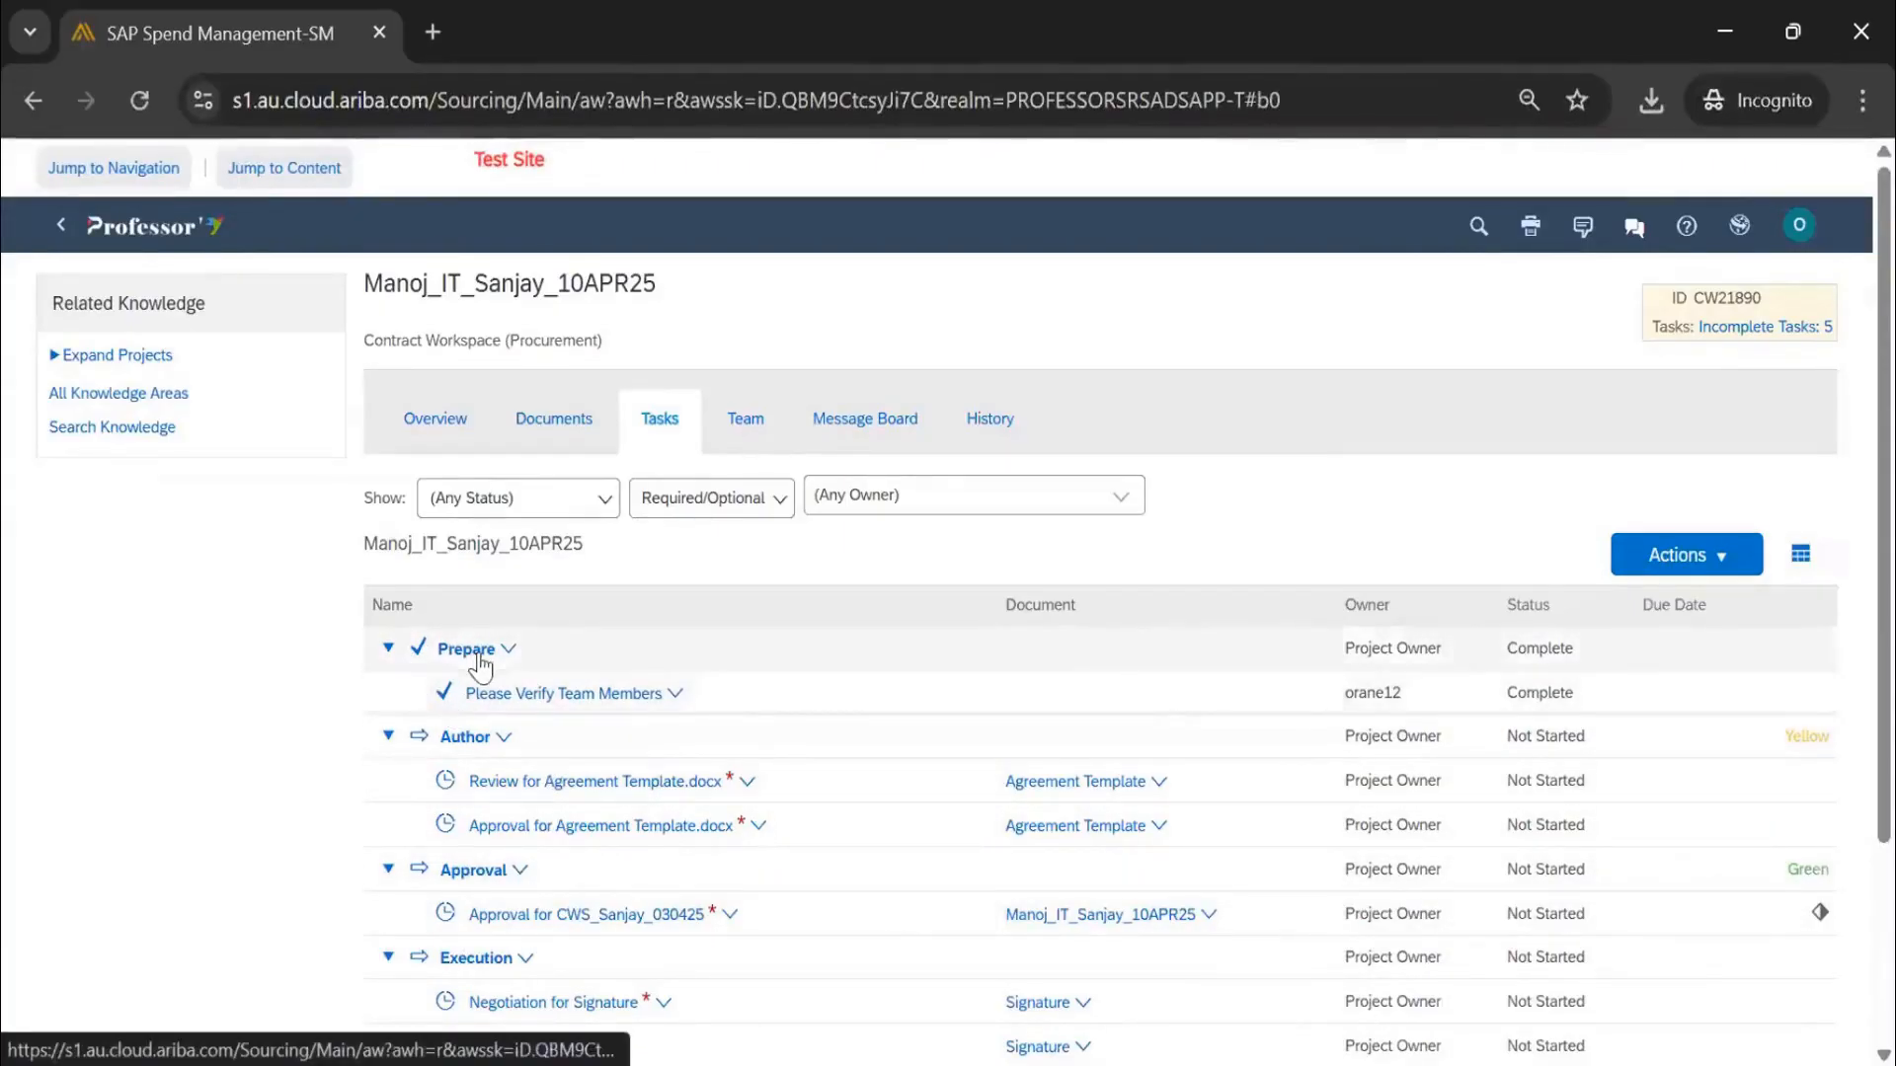
click(429, 434)
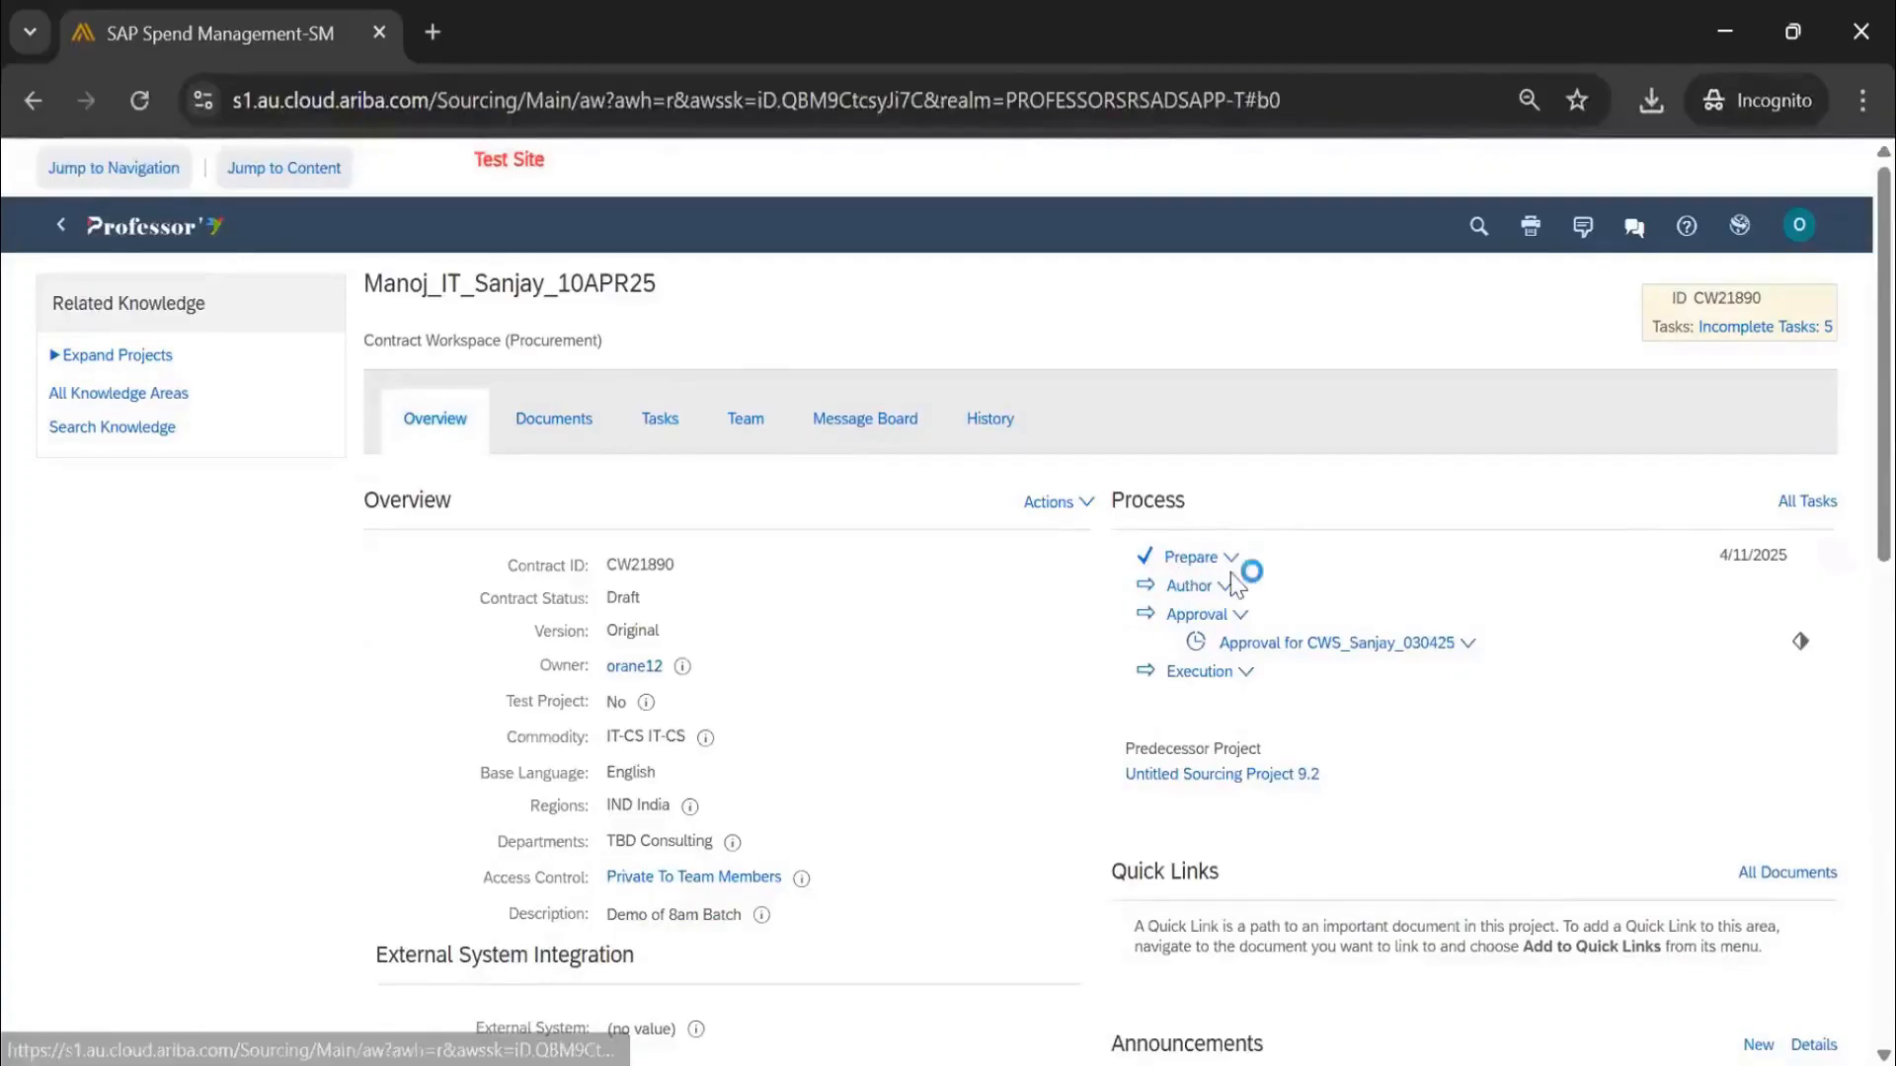
click(662, 423)
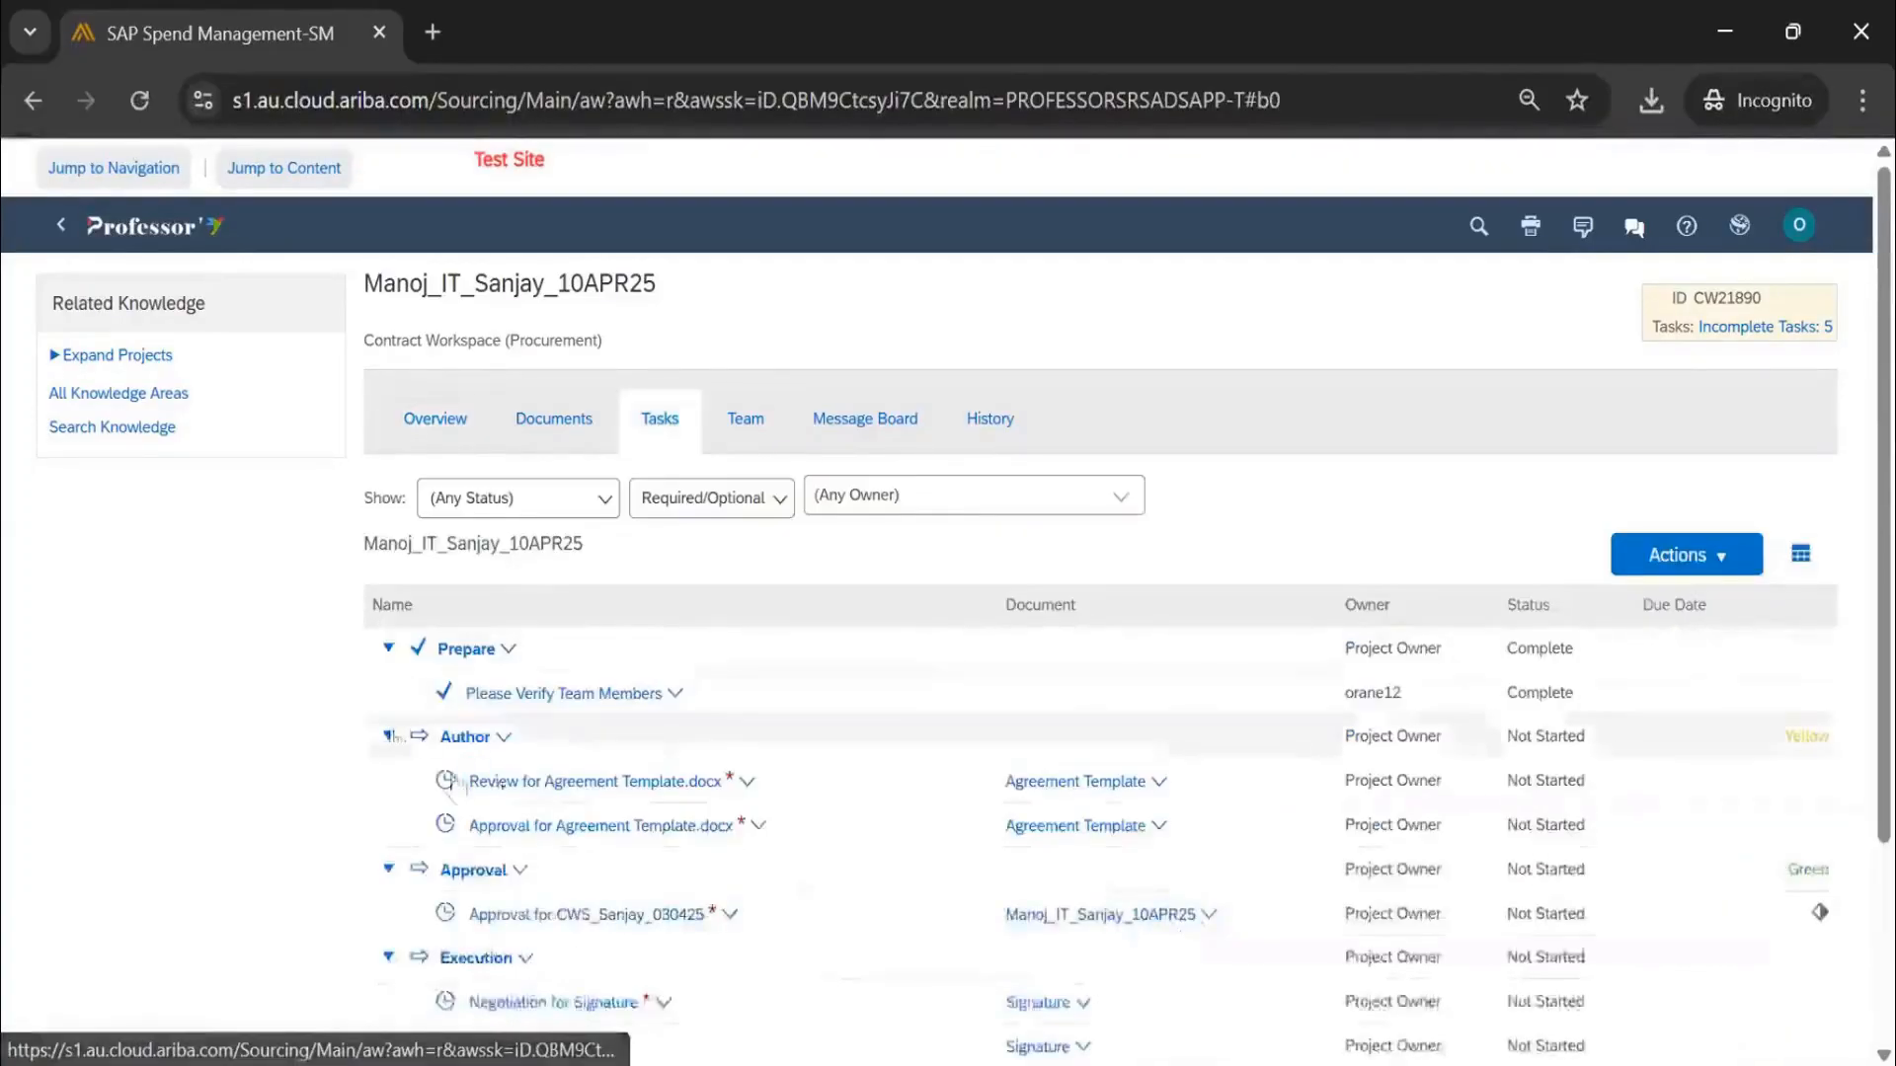
scroll(477, 652, down, 2)
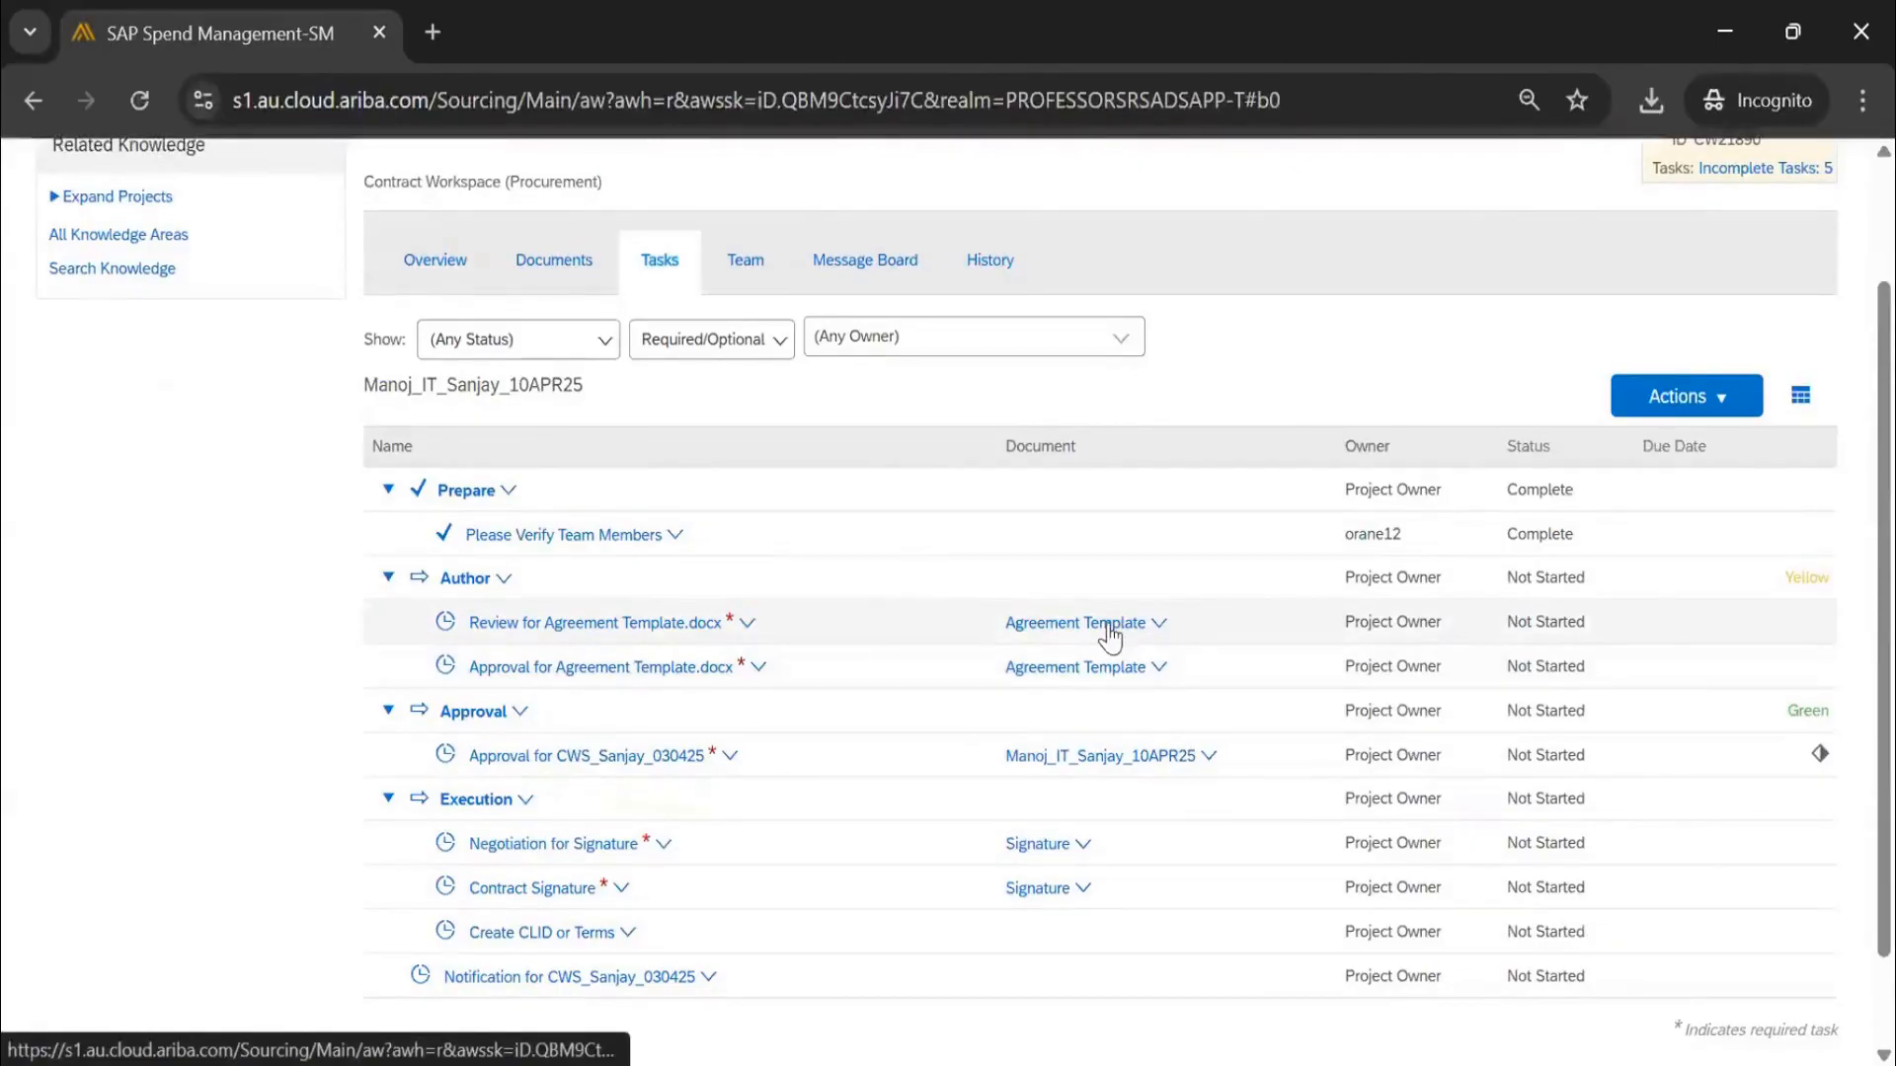
Expand the Contract Agreements folder in Documents, then return to the Agreement Template review task
click(568, 269)
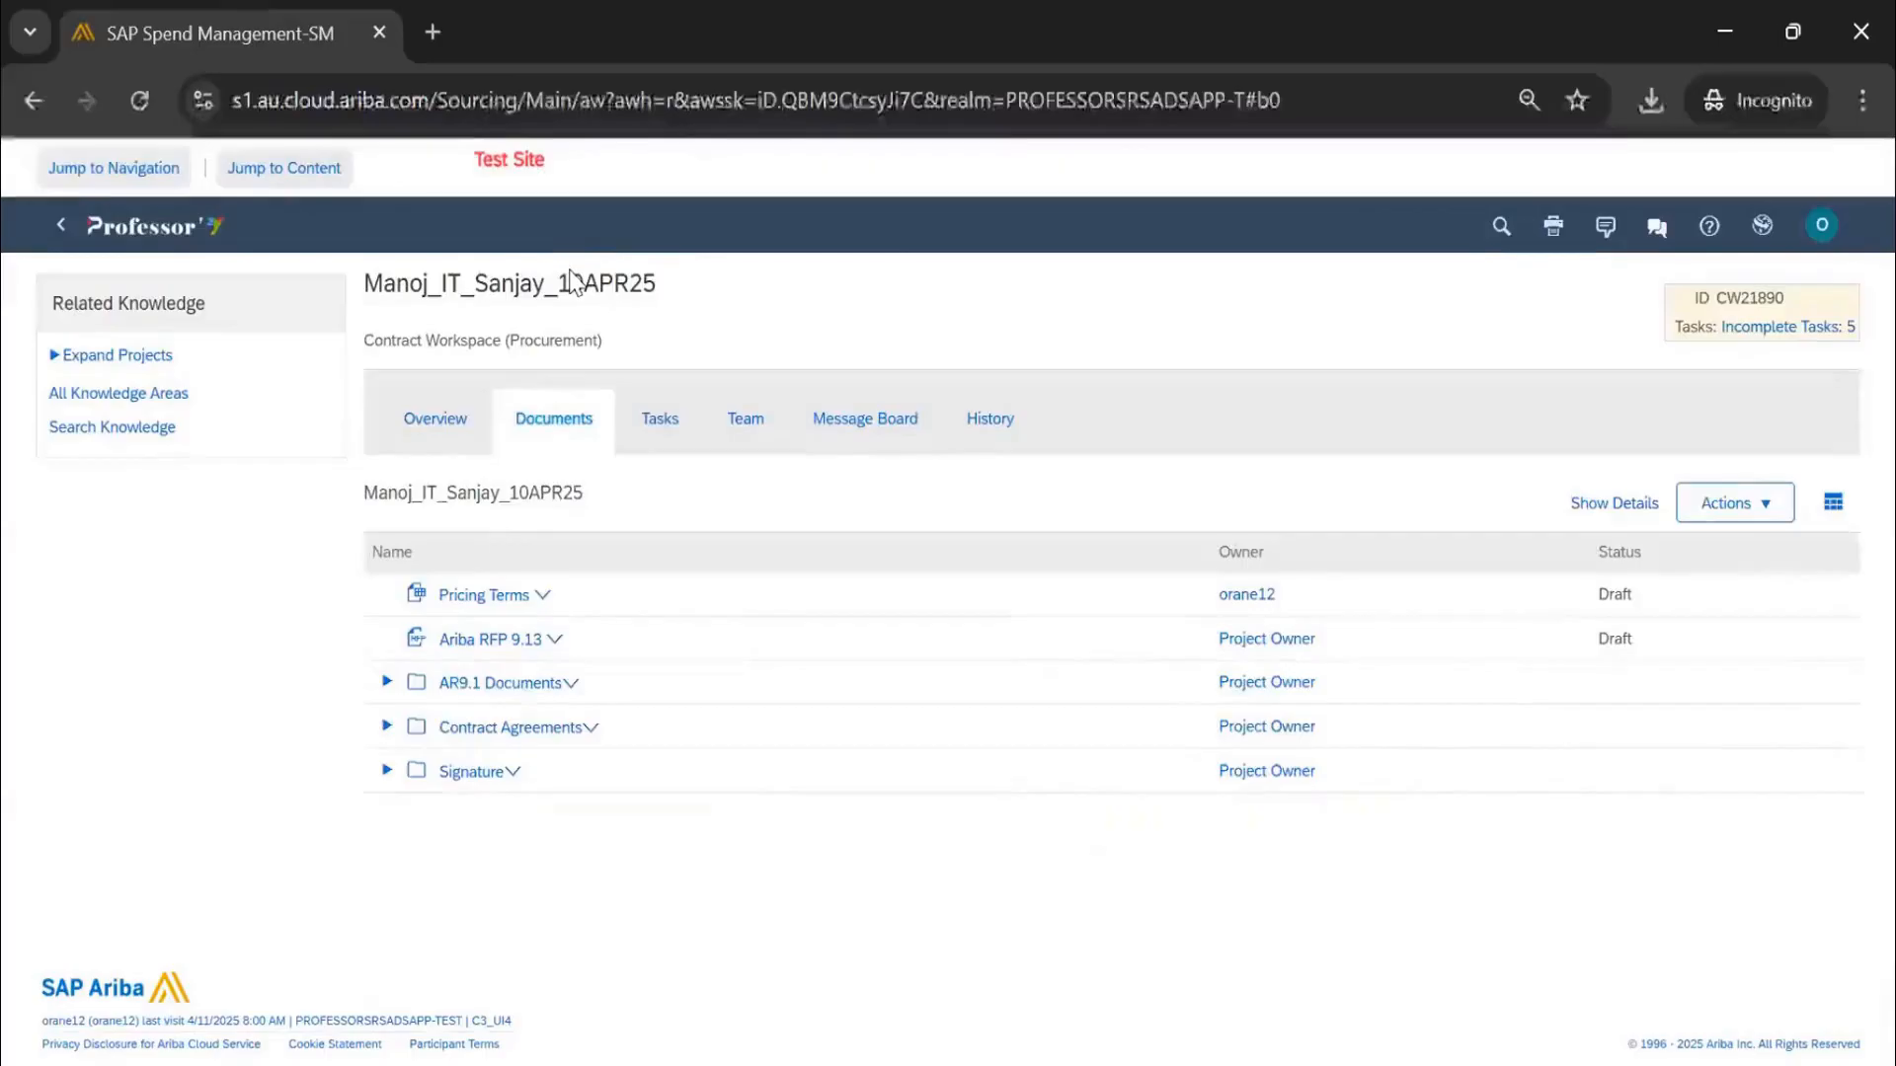
click(386, 726)
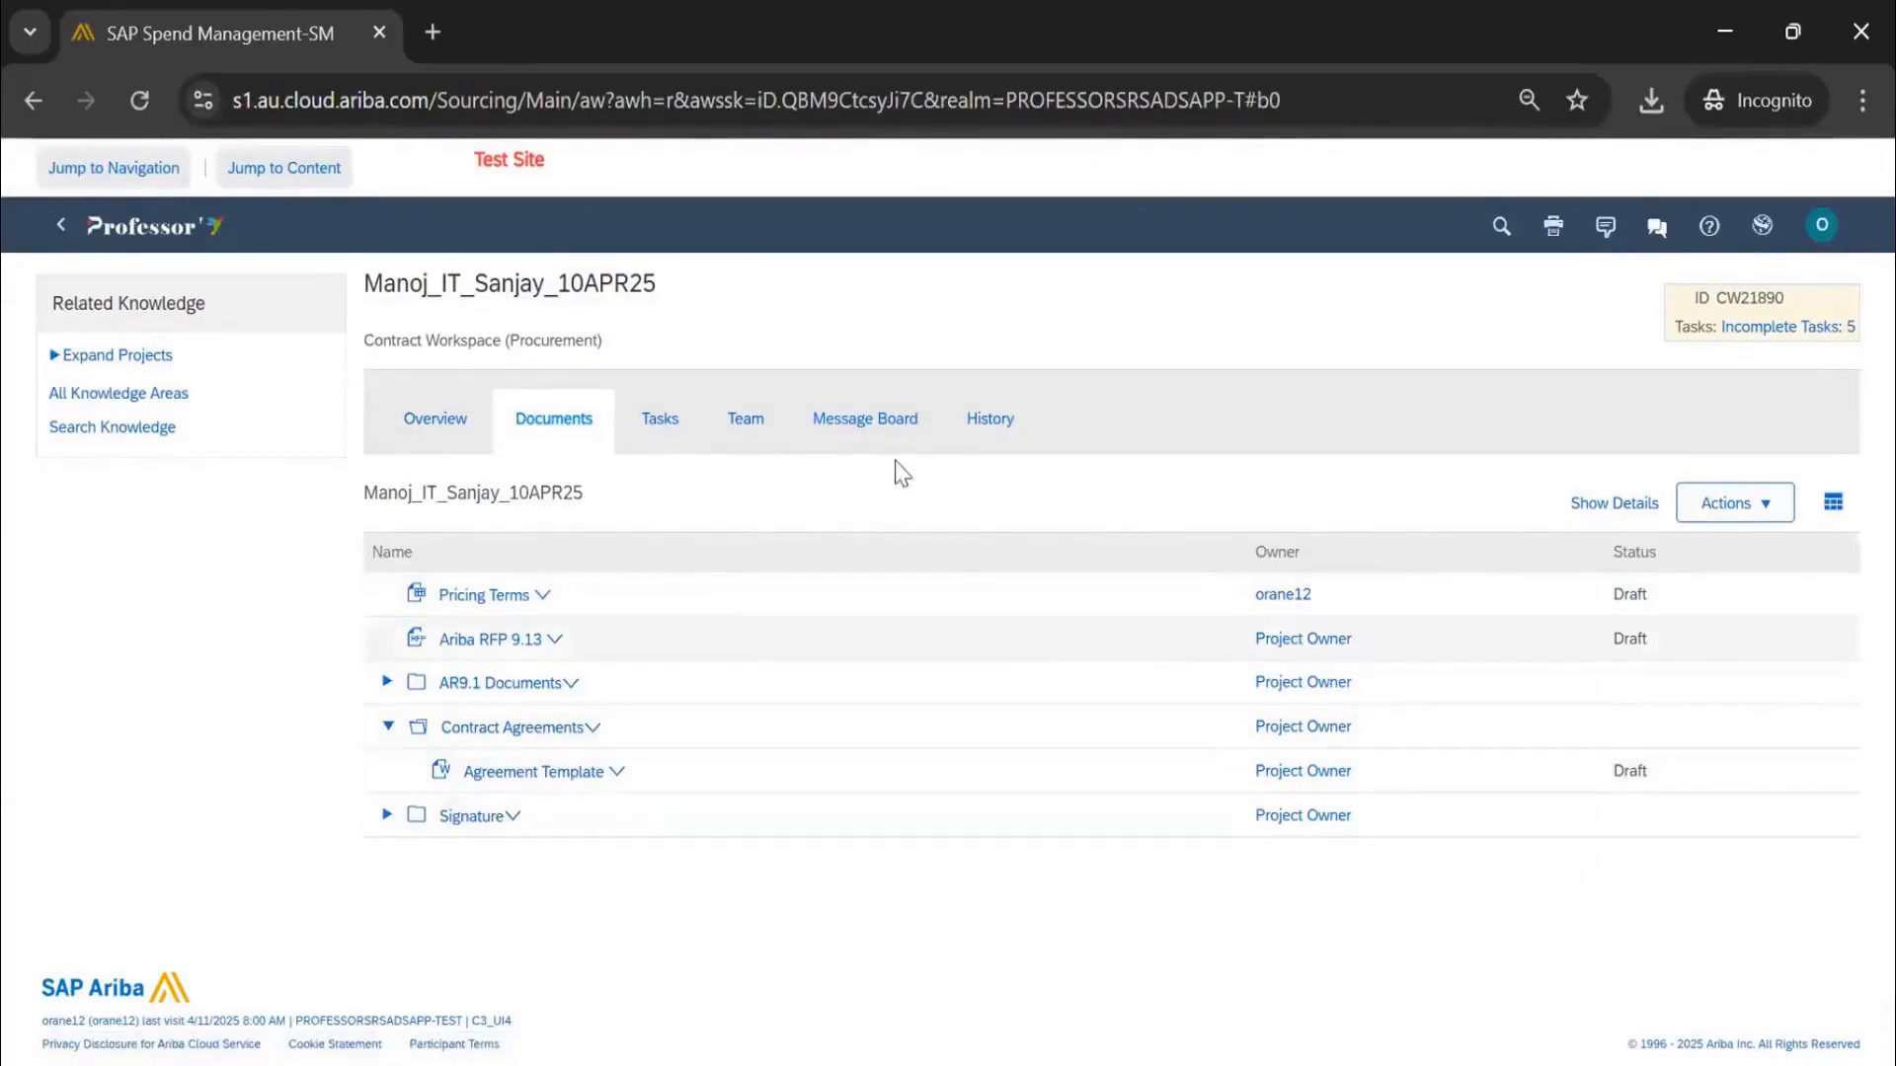
click(675, 426)
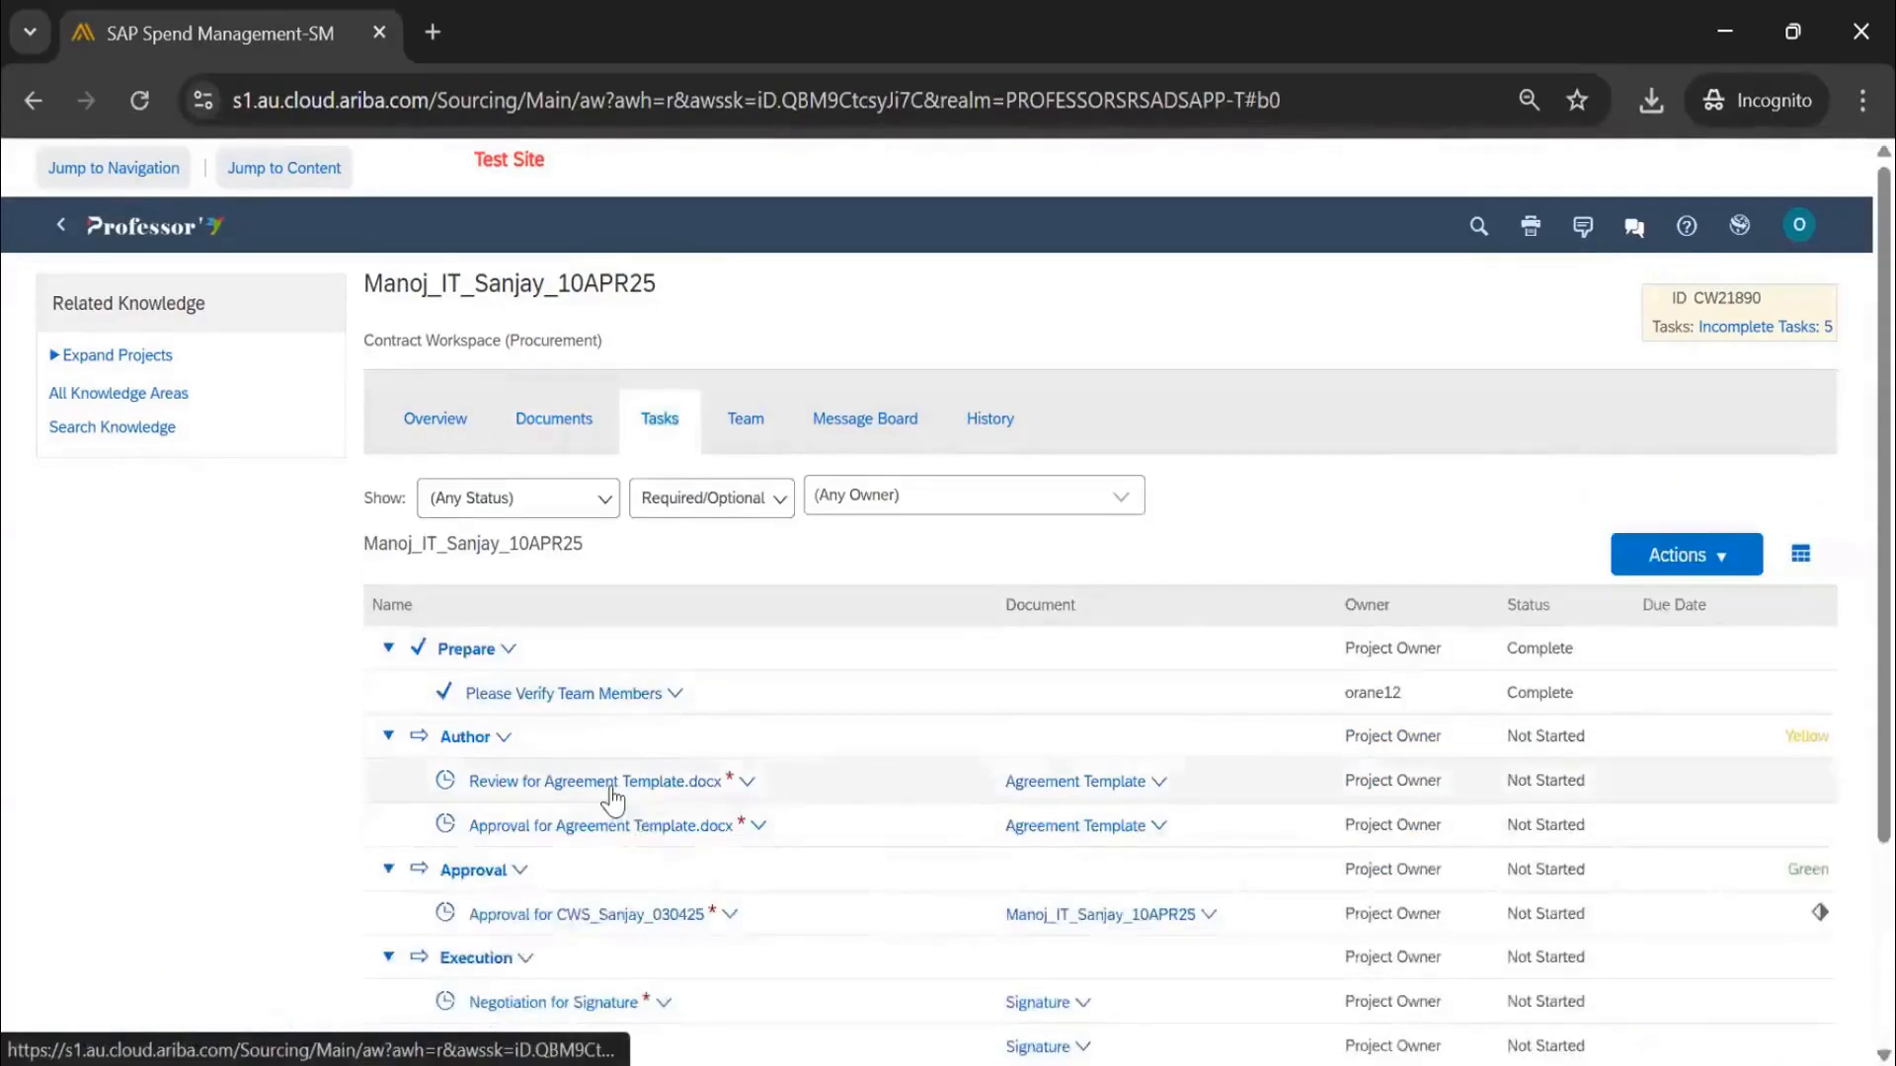
scroll(606, 551, down, 3)
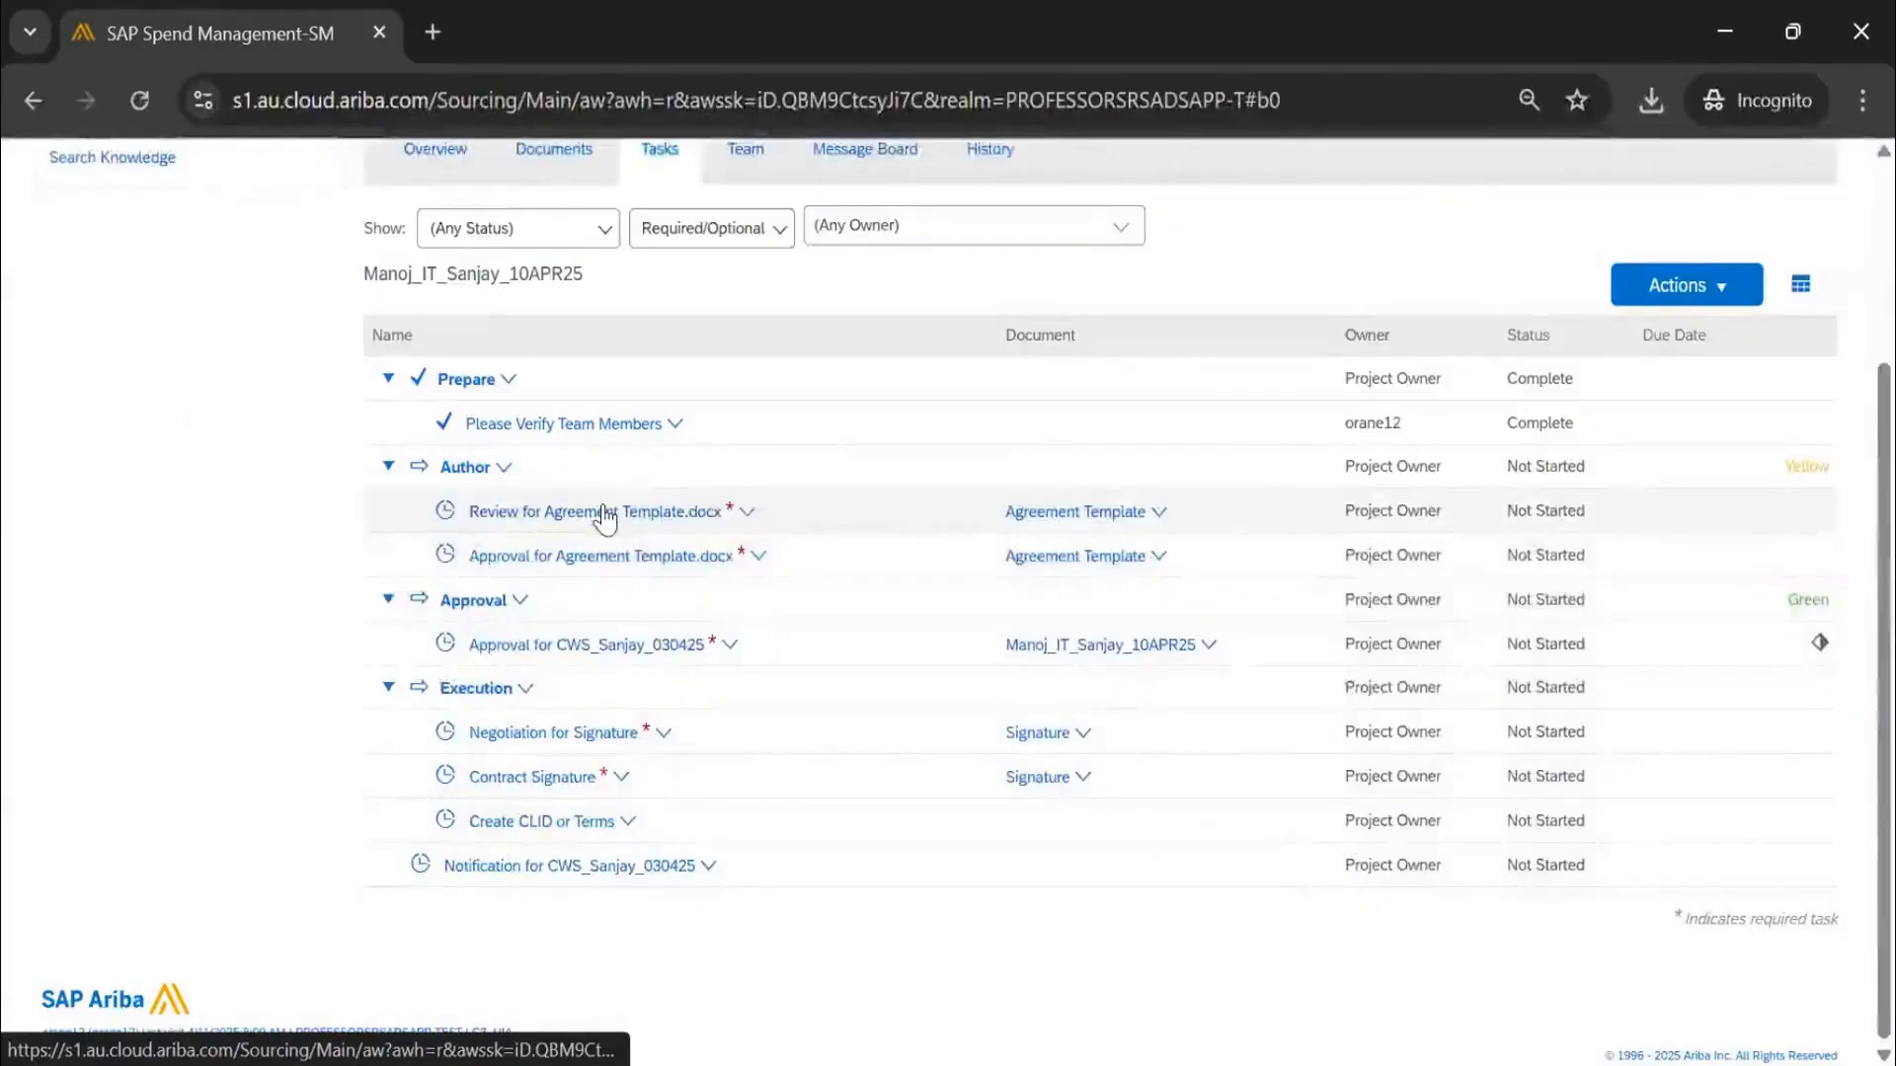
click(494, 510)
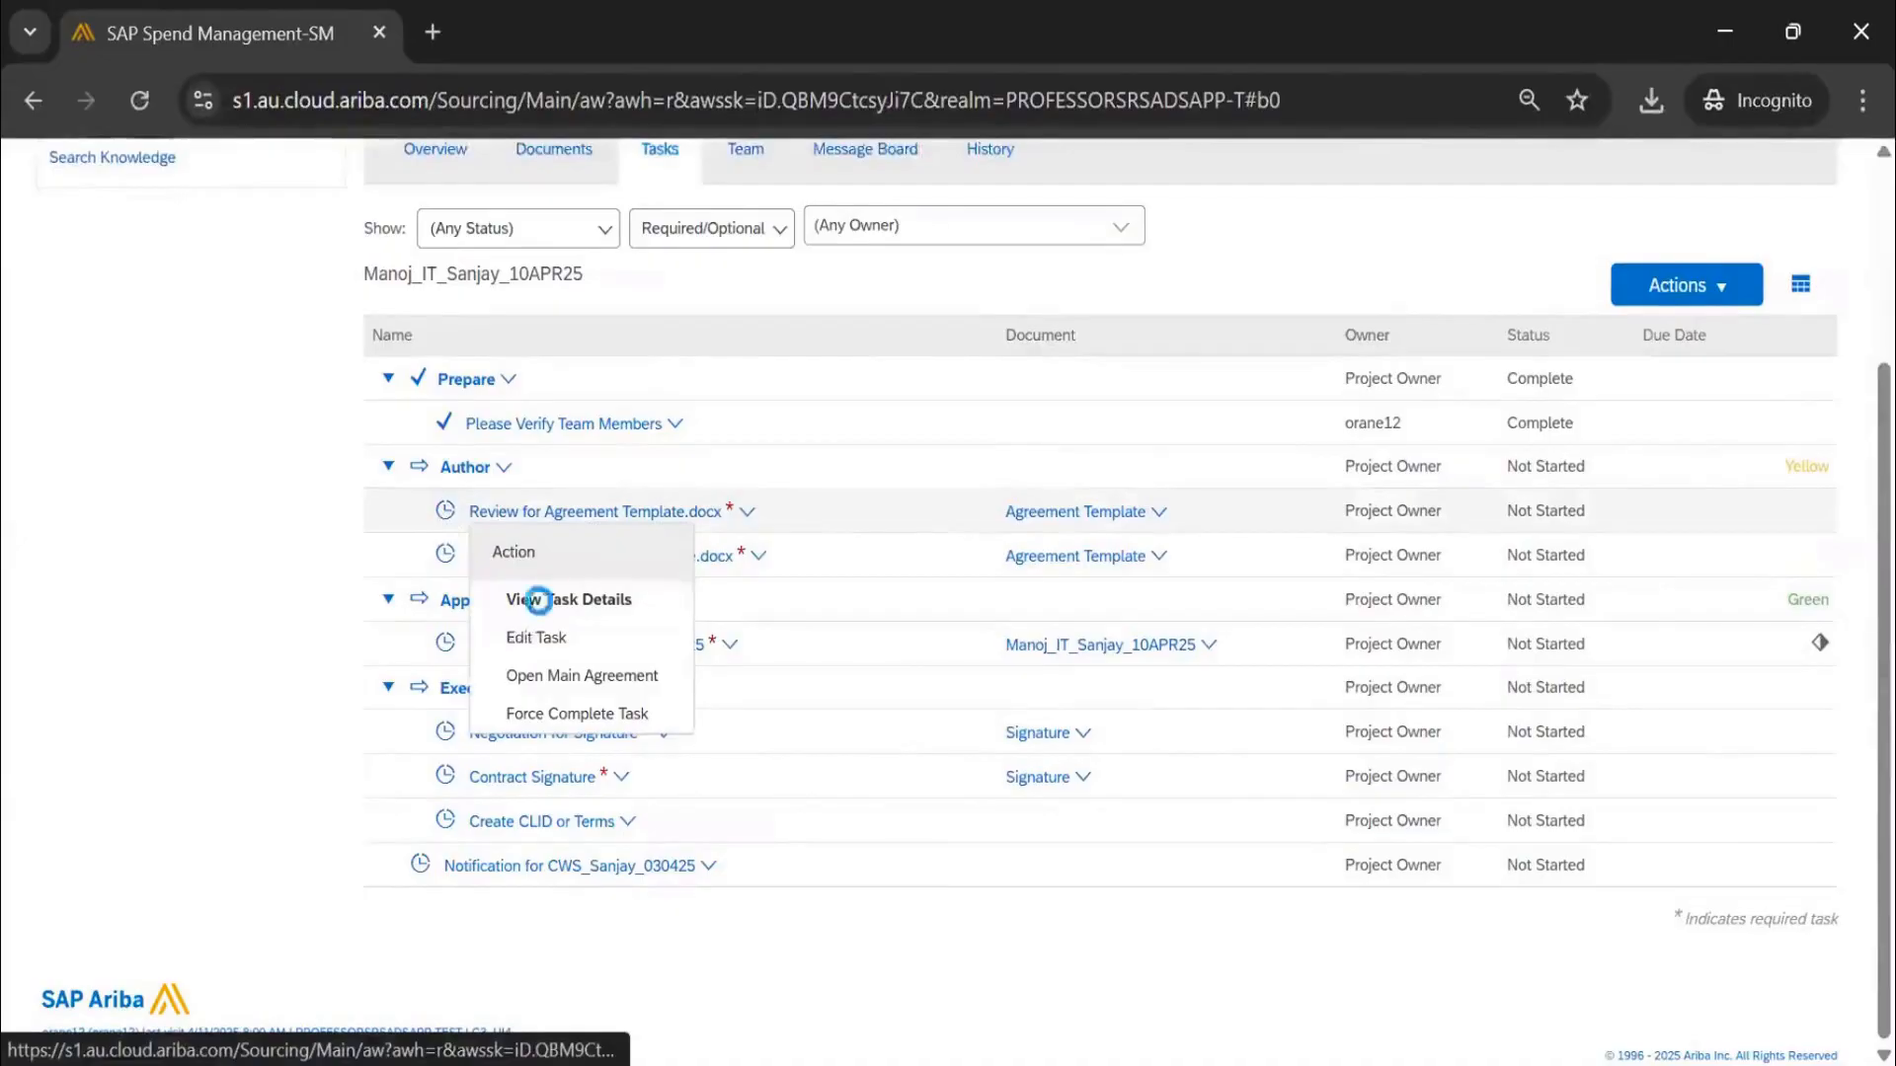
Give the Agreement Template review task due date 04/16/2025 and an initial message
click(533, 597)
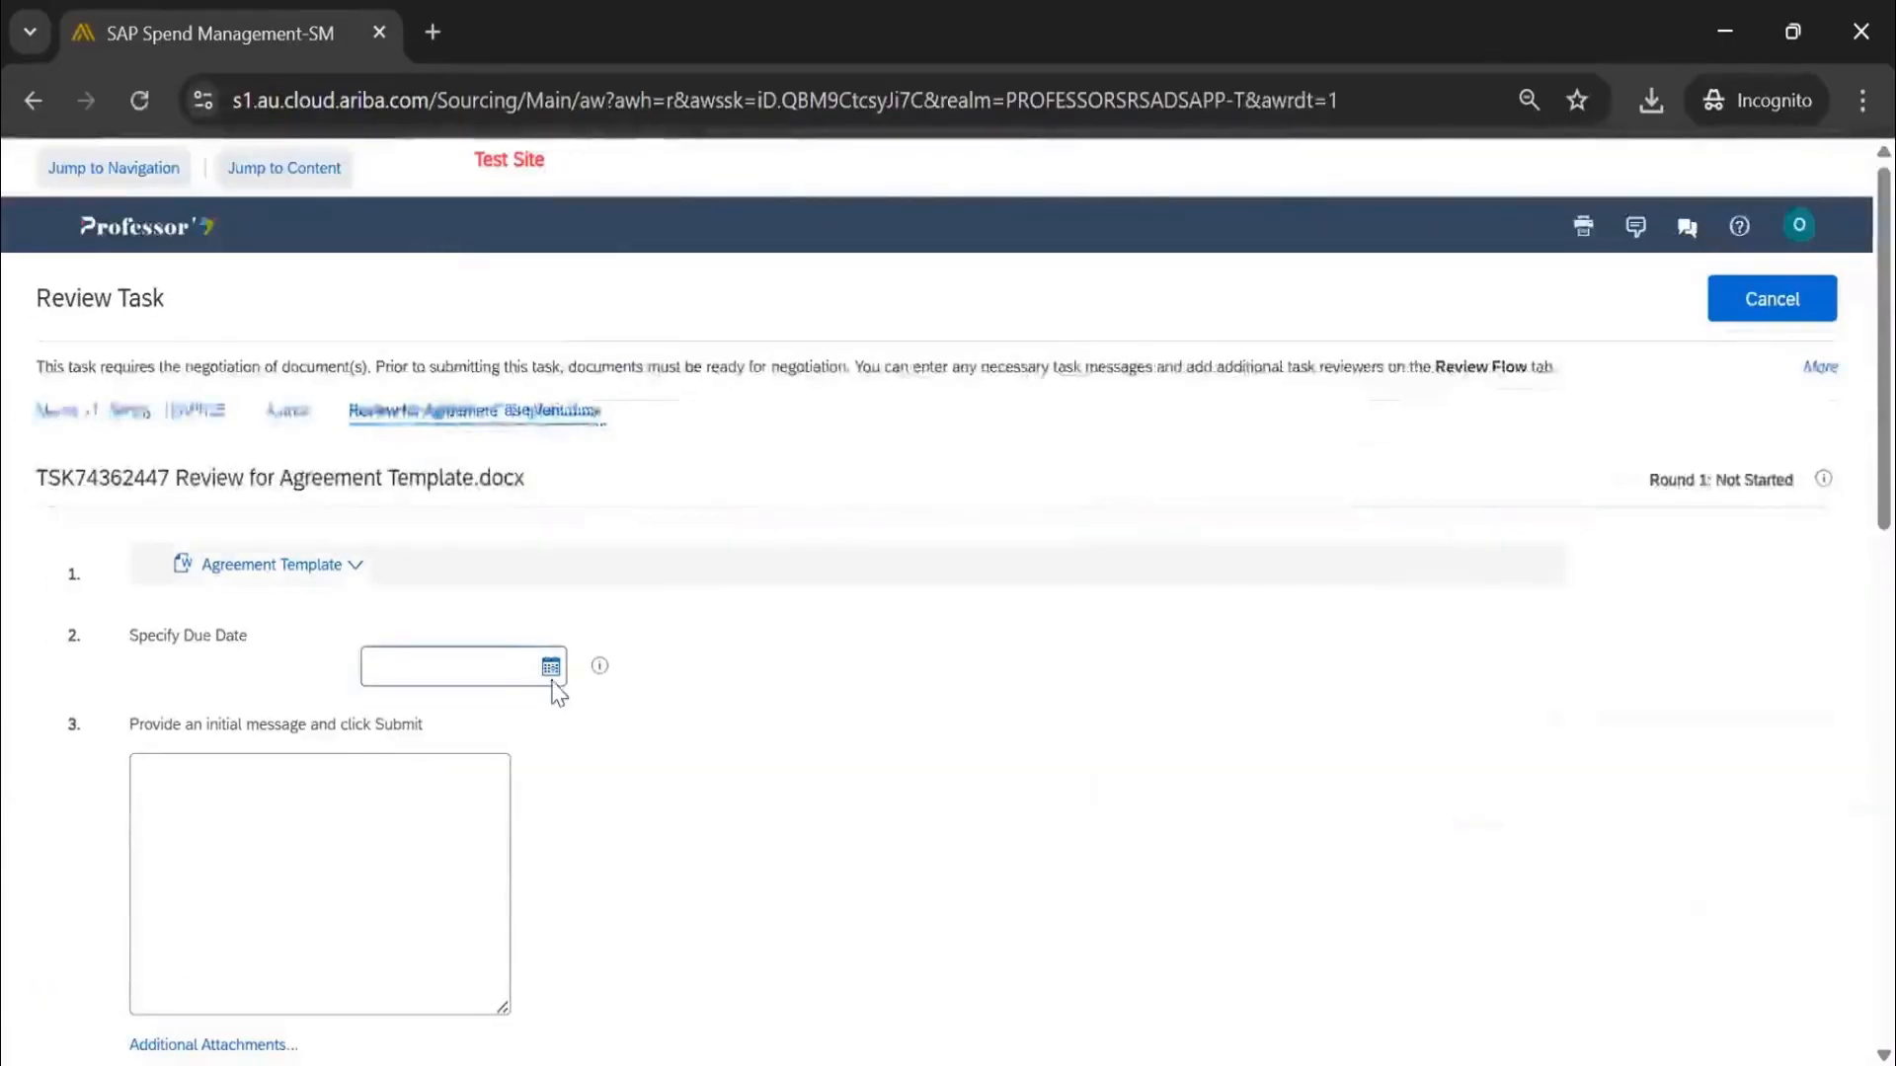
click(550, 668)
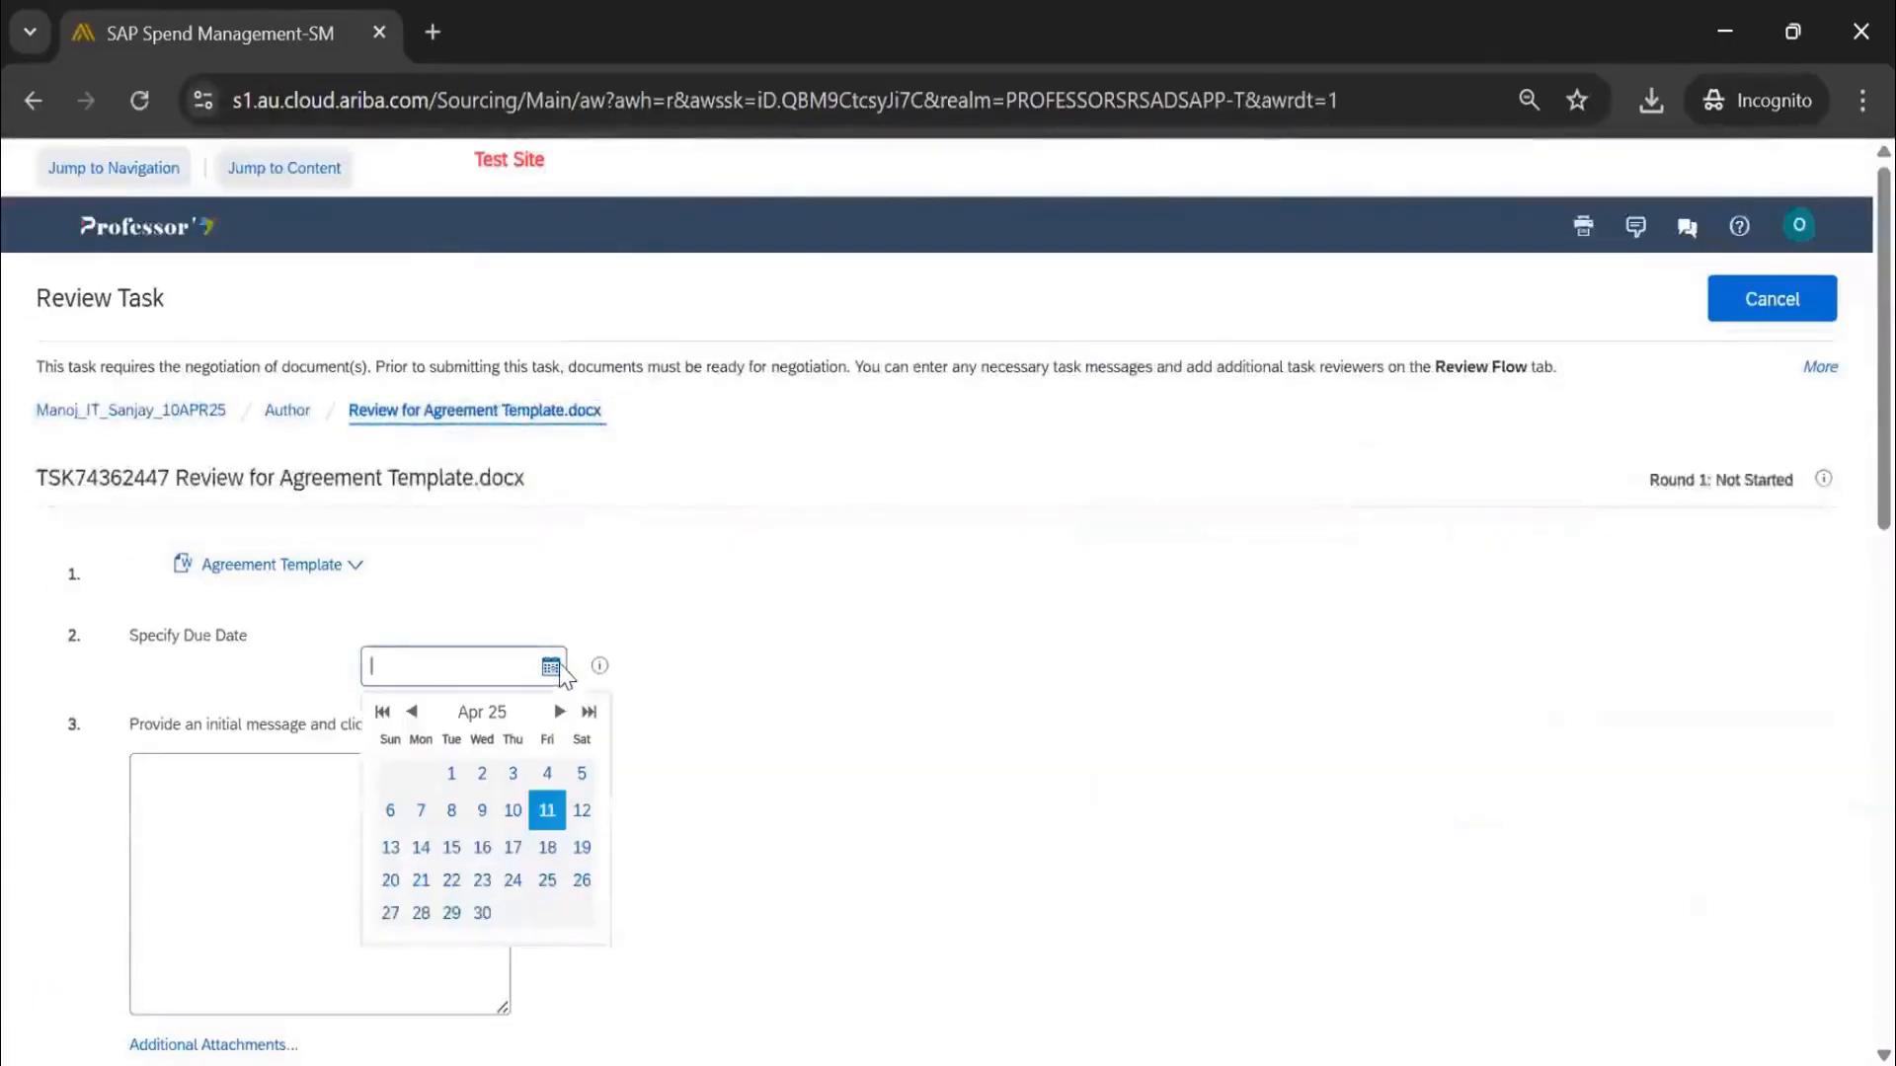
click(487, 851)
click(390, 807)
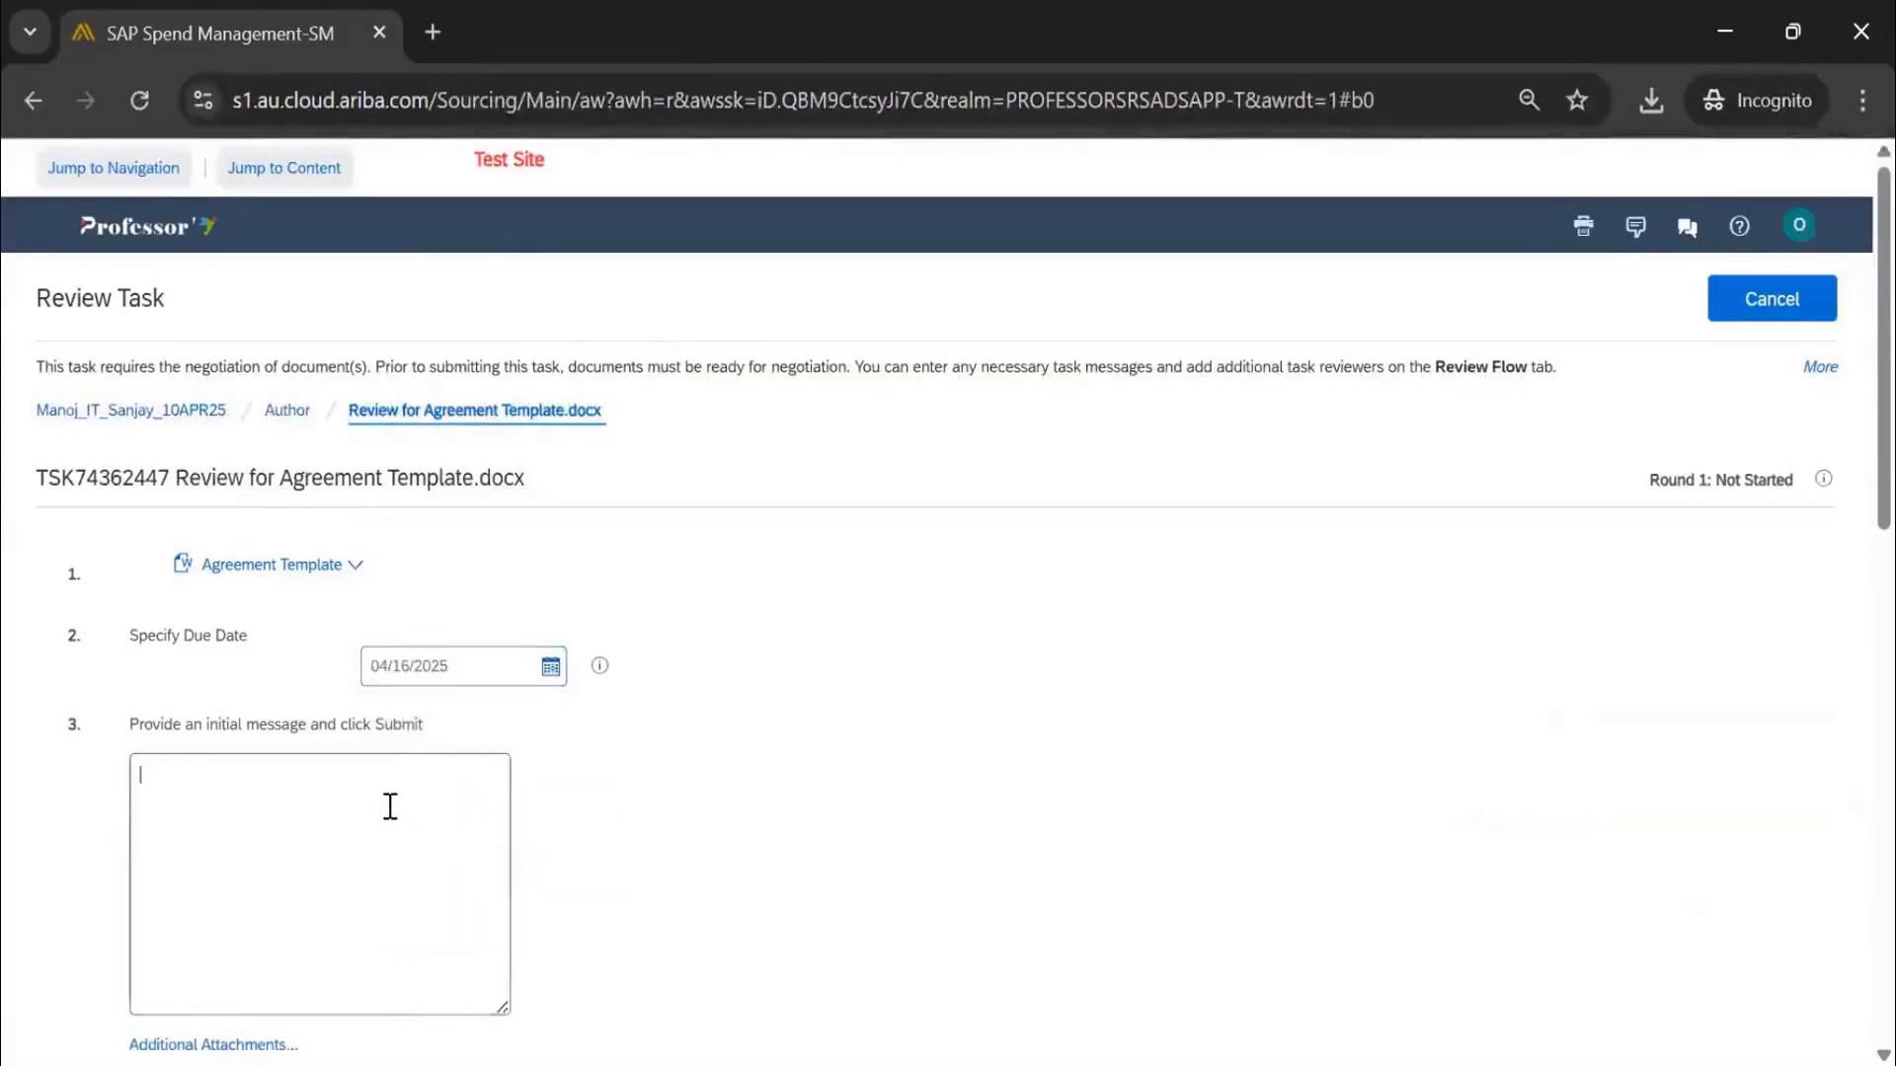
scroll(392, 810, down, 3)
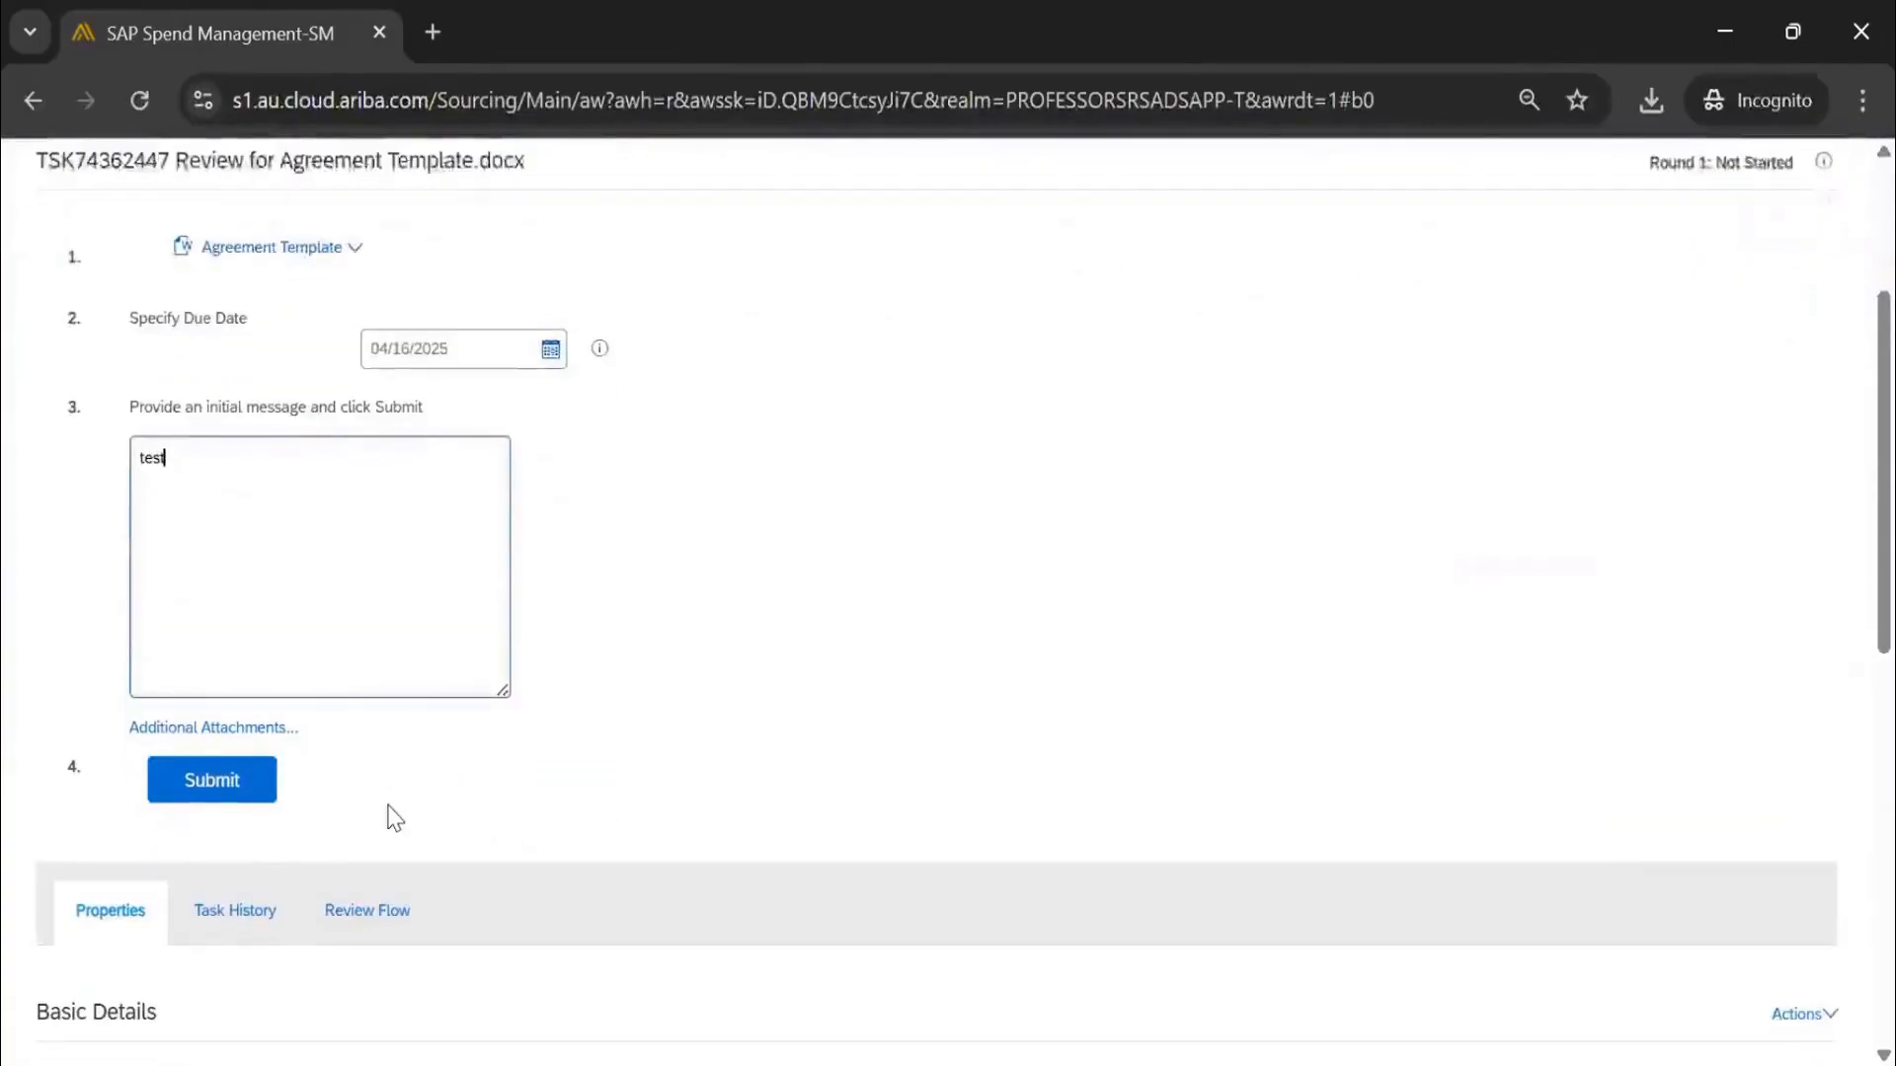
scroll(426, 681, up, 3)
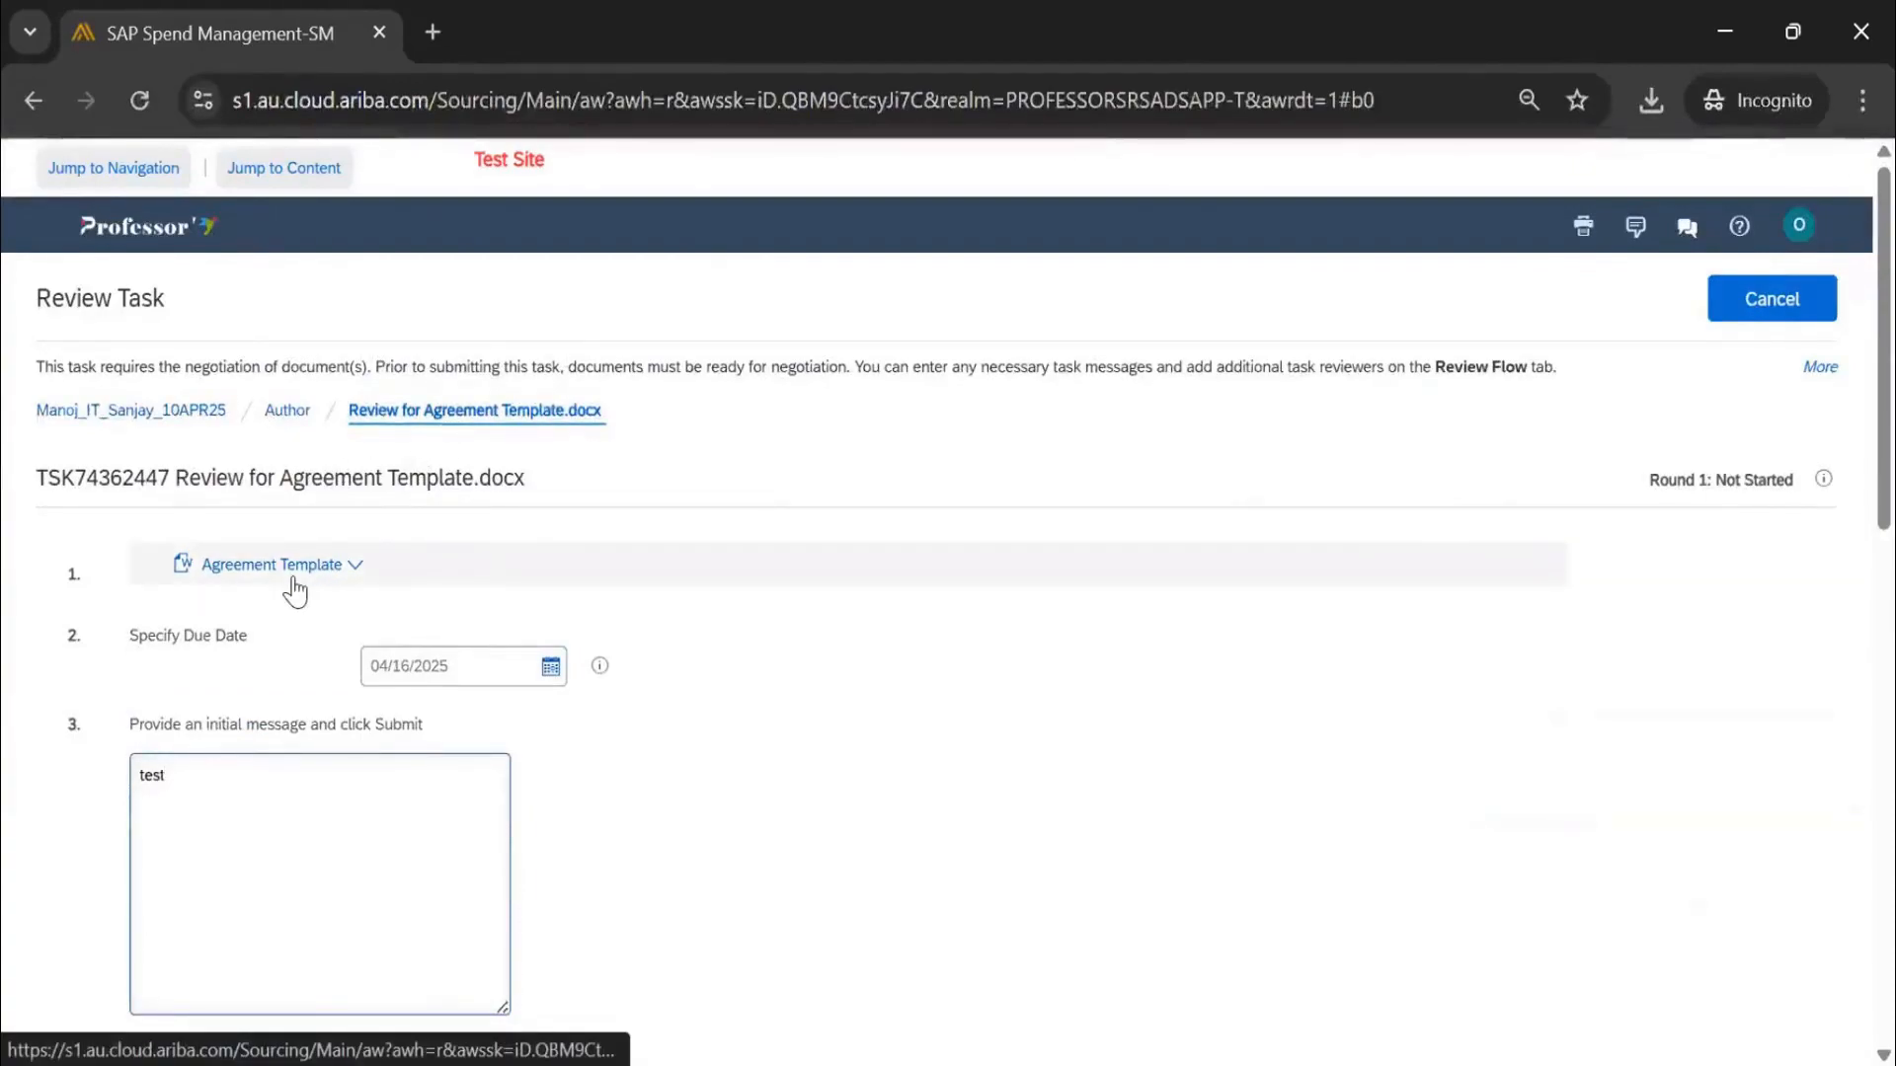
scroll(317, 598, down, 3)
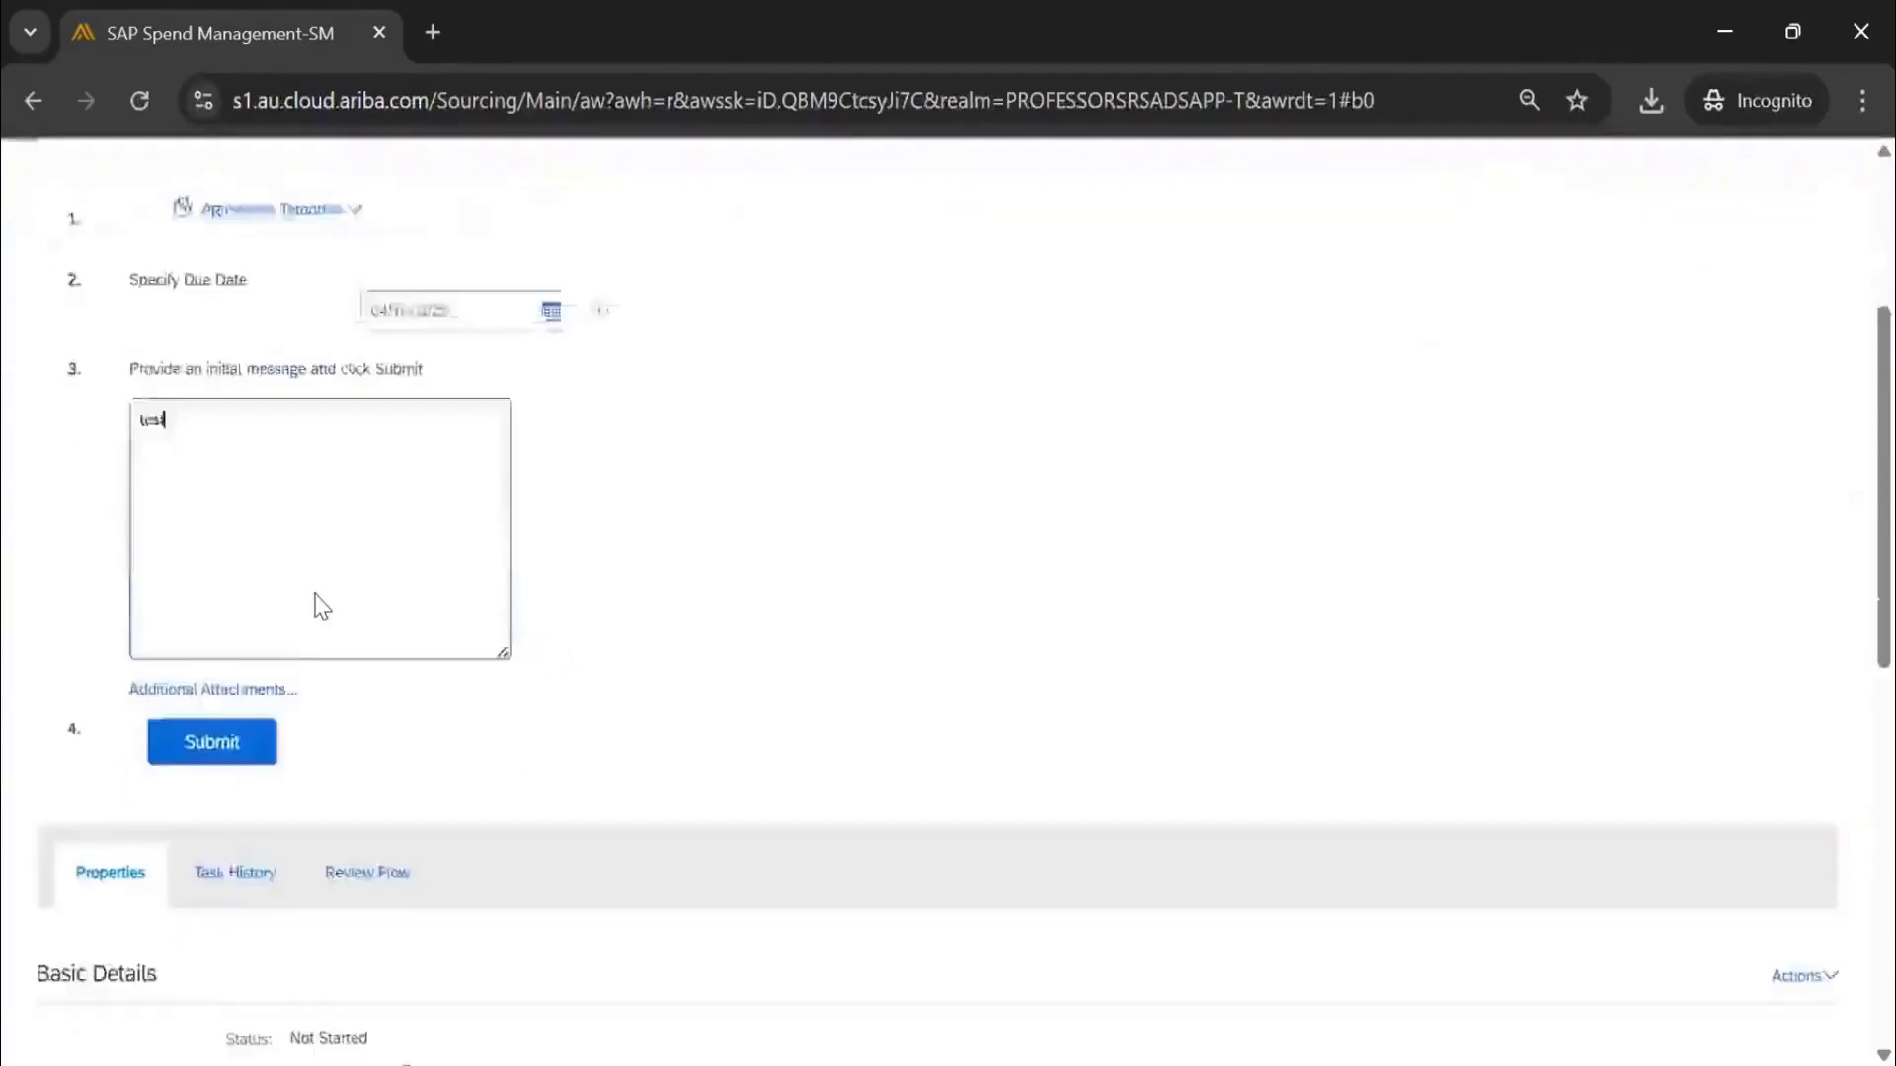
scroll(305, 292, up, 2)
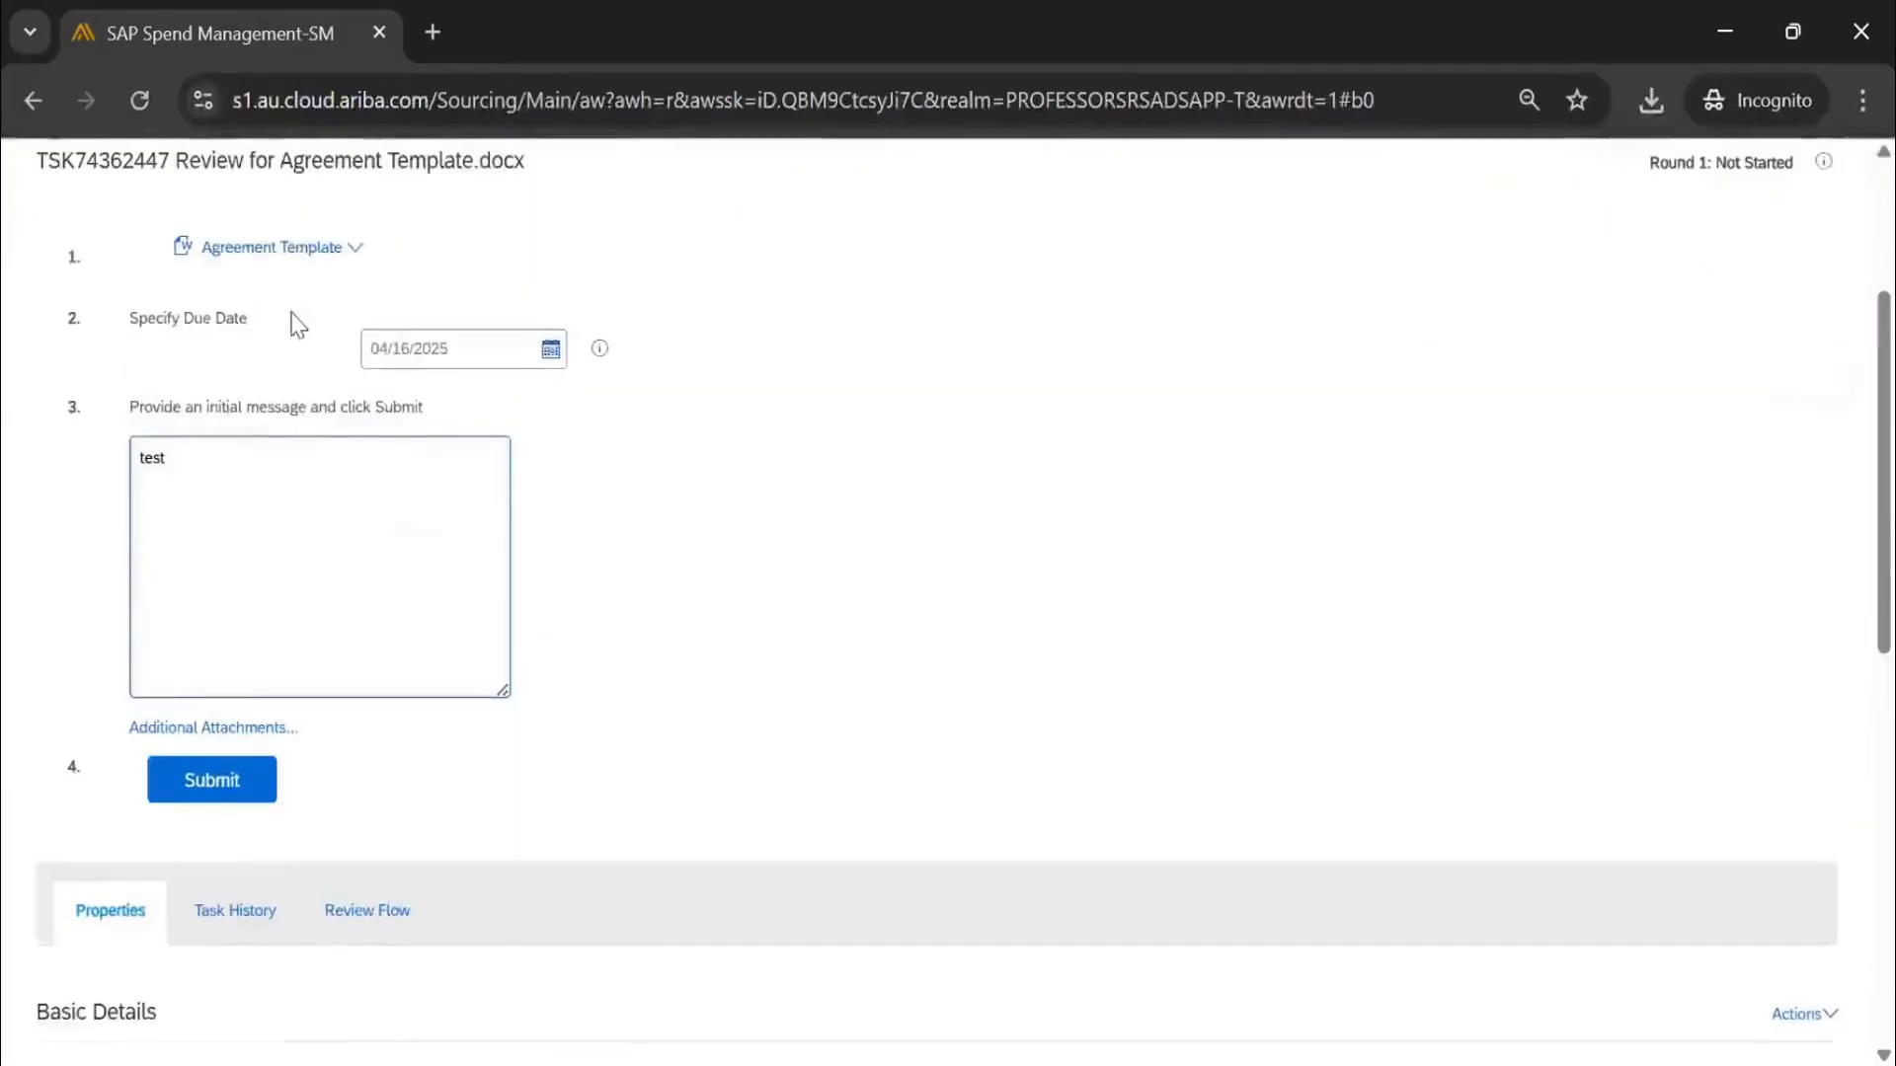
scroll(307, 324, up, 2)
scroll(292, 728, down, 3)
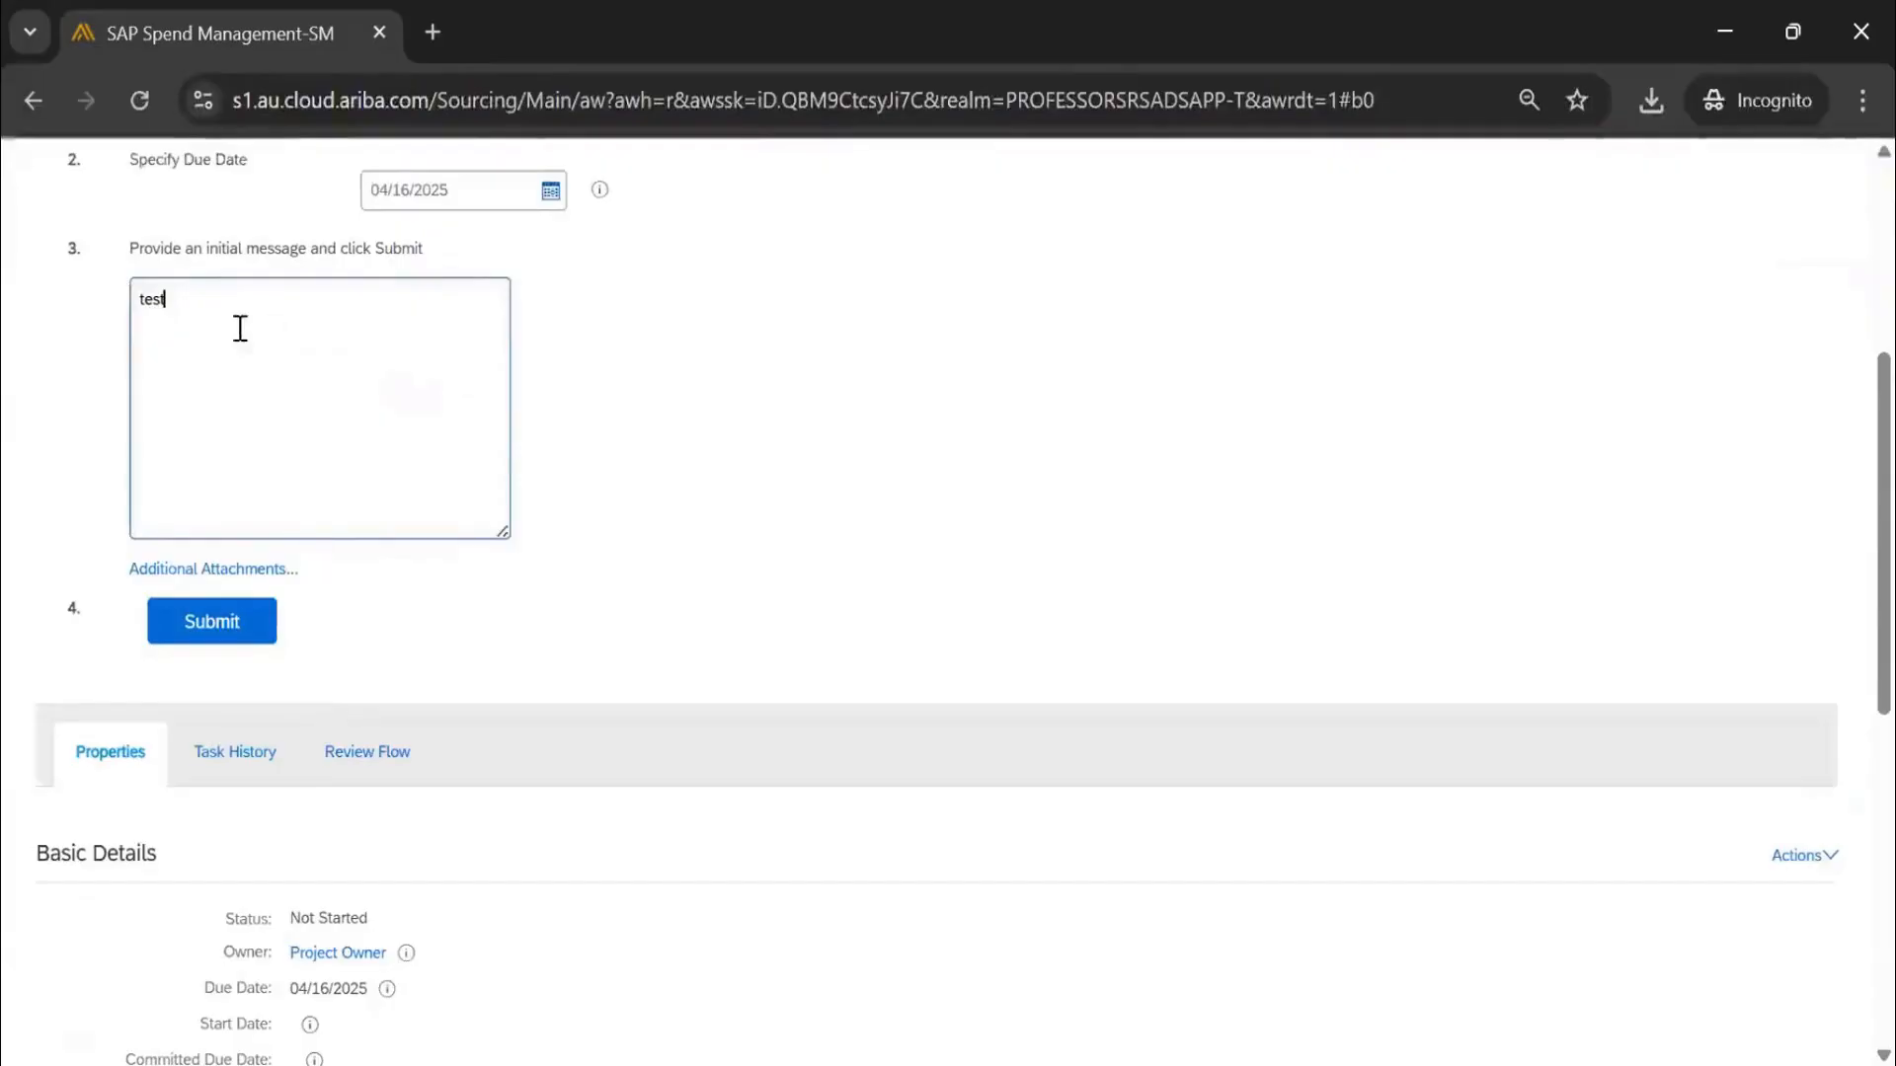
scroll(193, 590, down, 3)
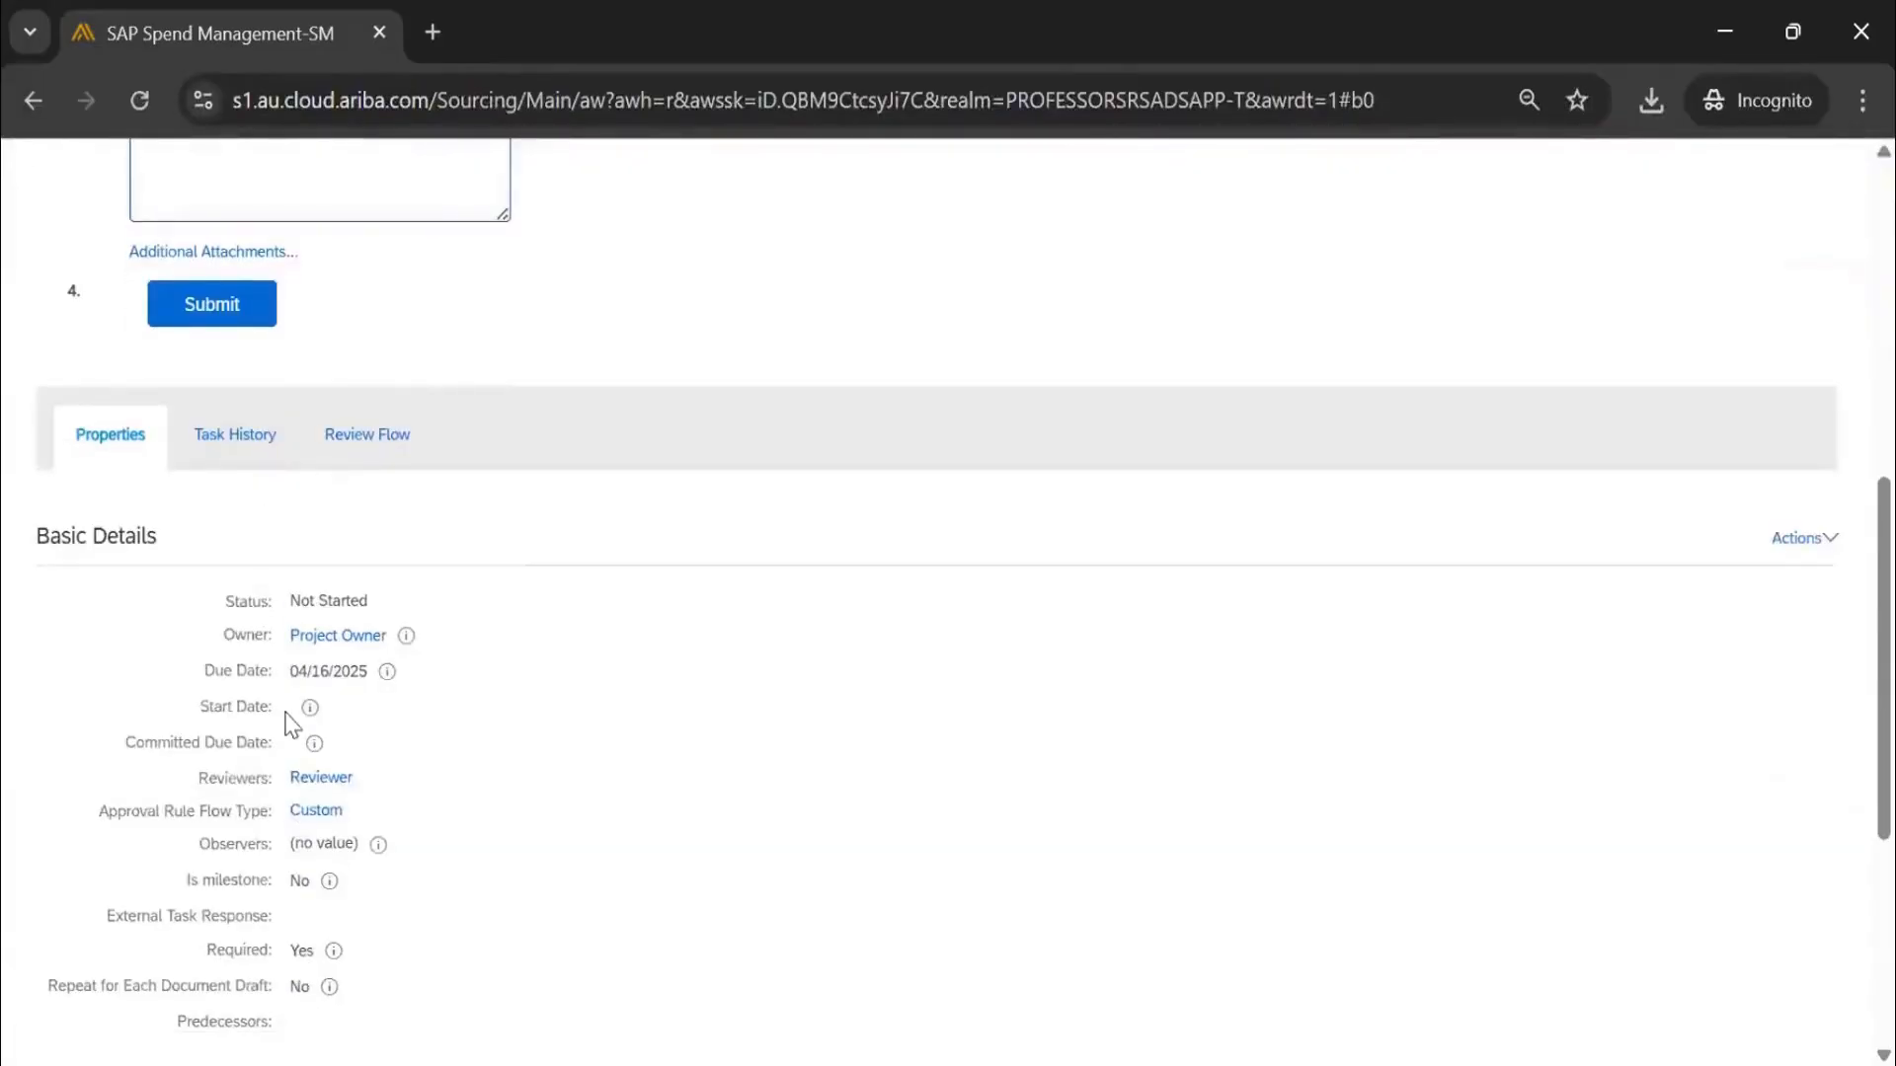
Check the task history, review flow and eligible reviewers, then submit the review task
click(259, 464)
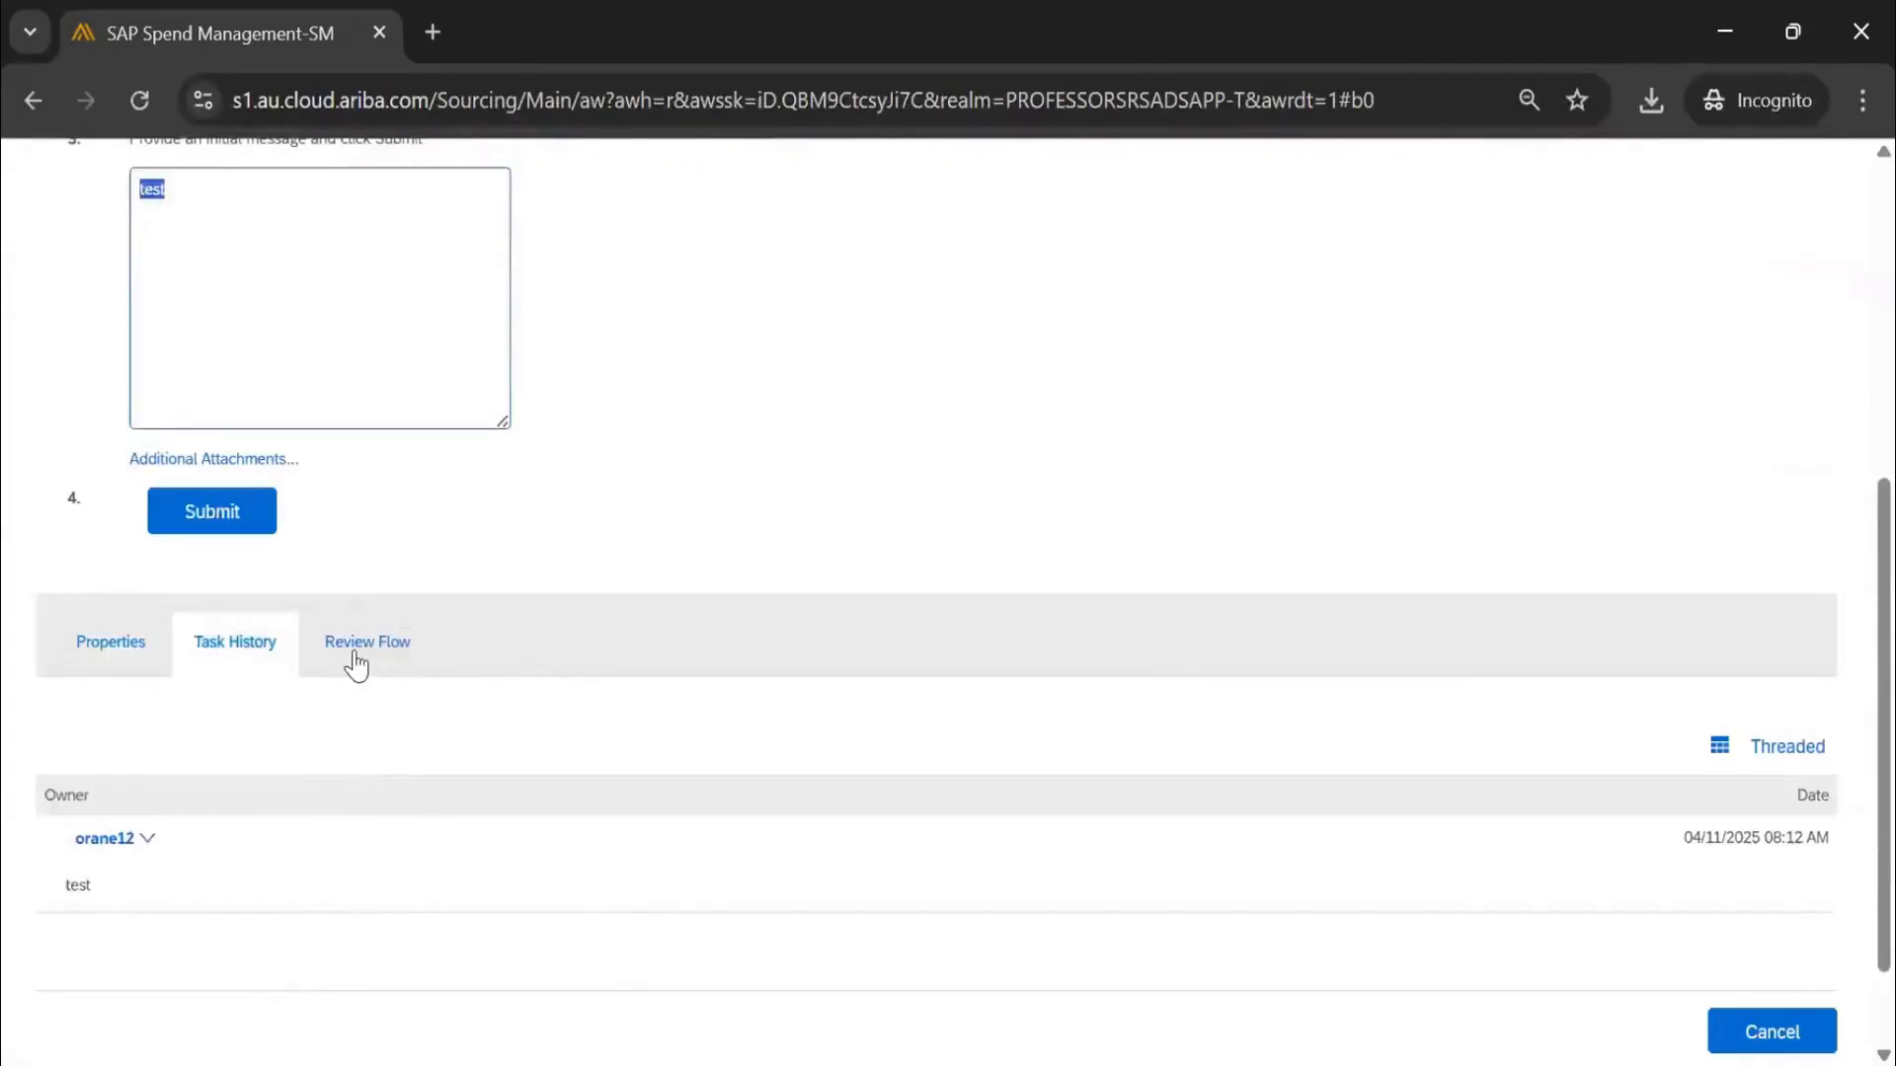
click(357, 666)
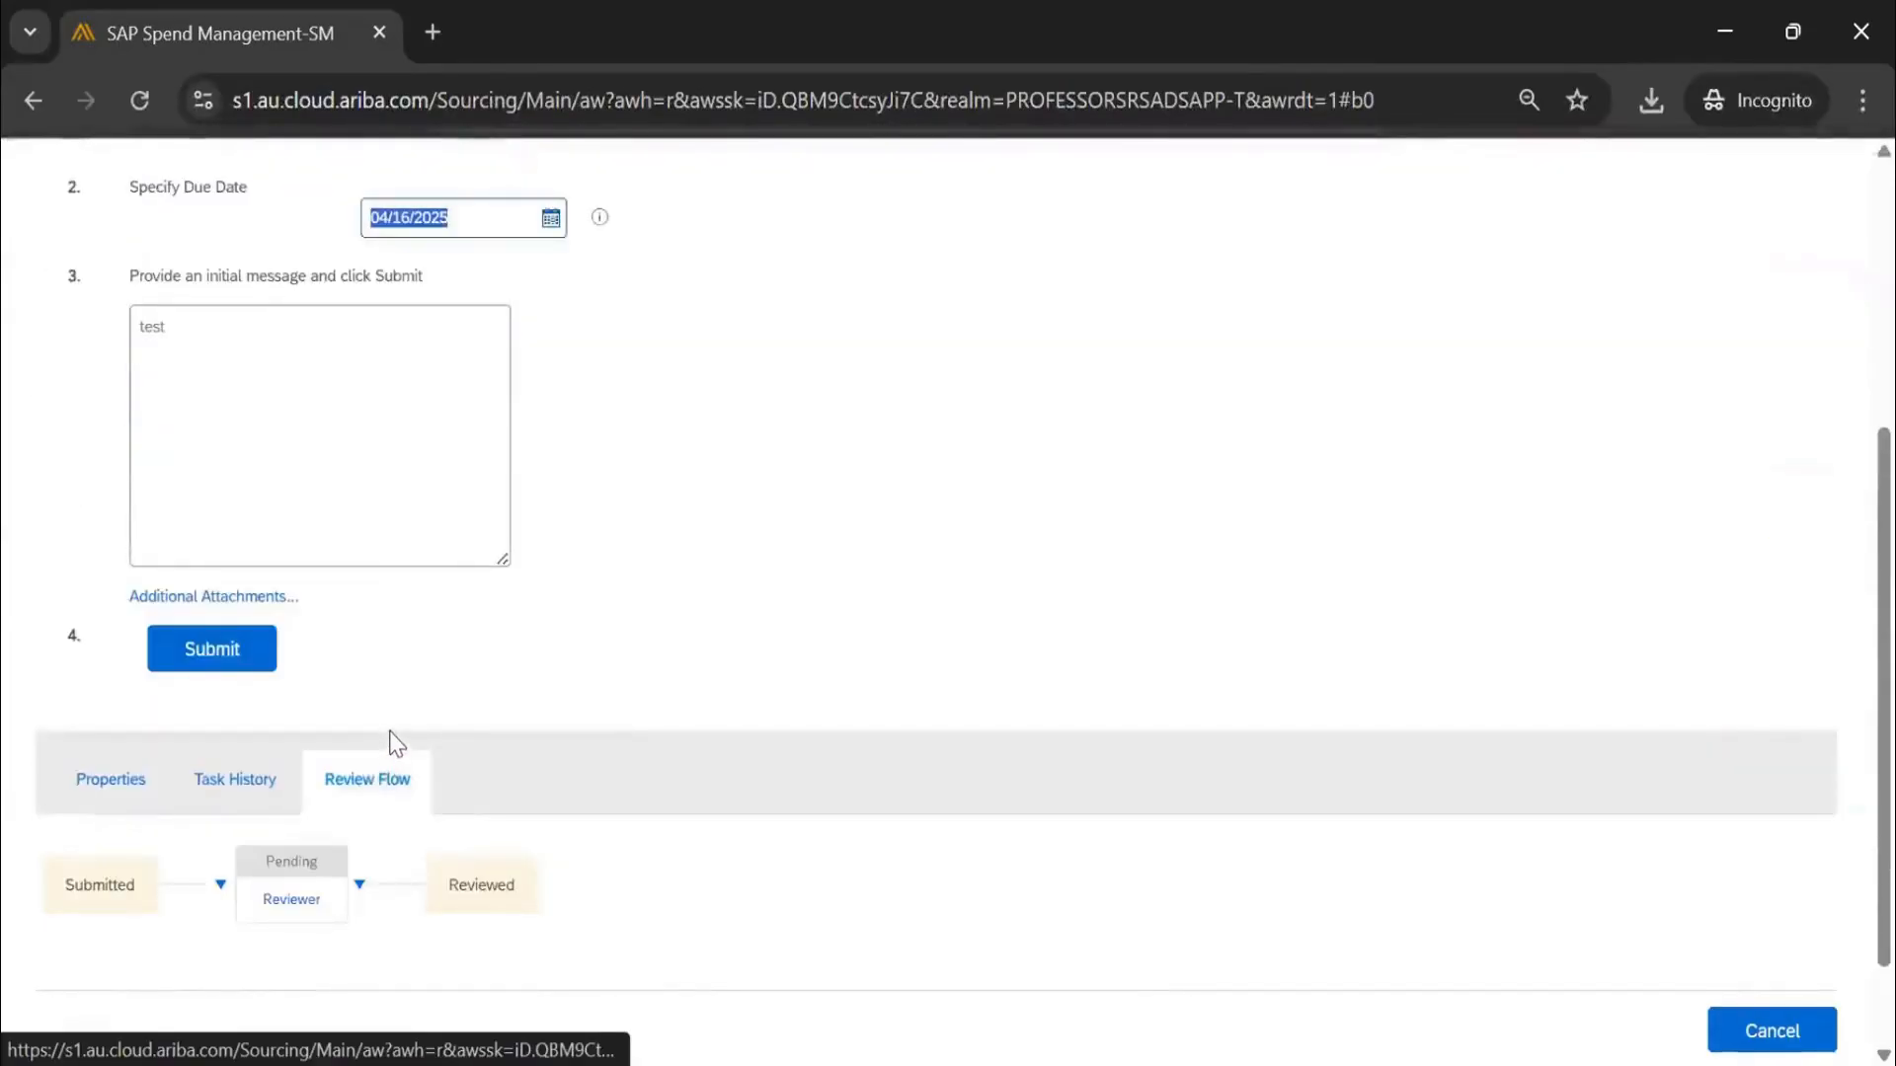
click(284, 902)
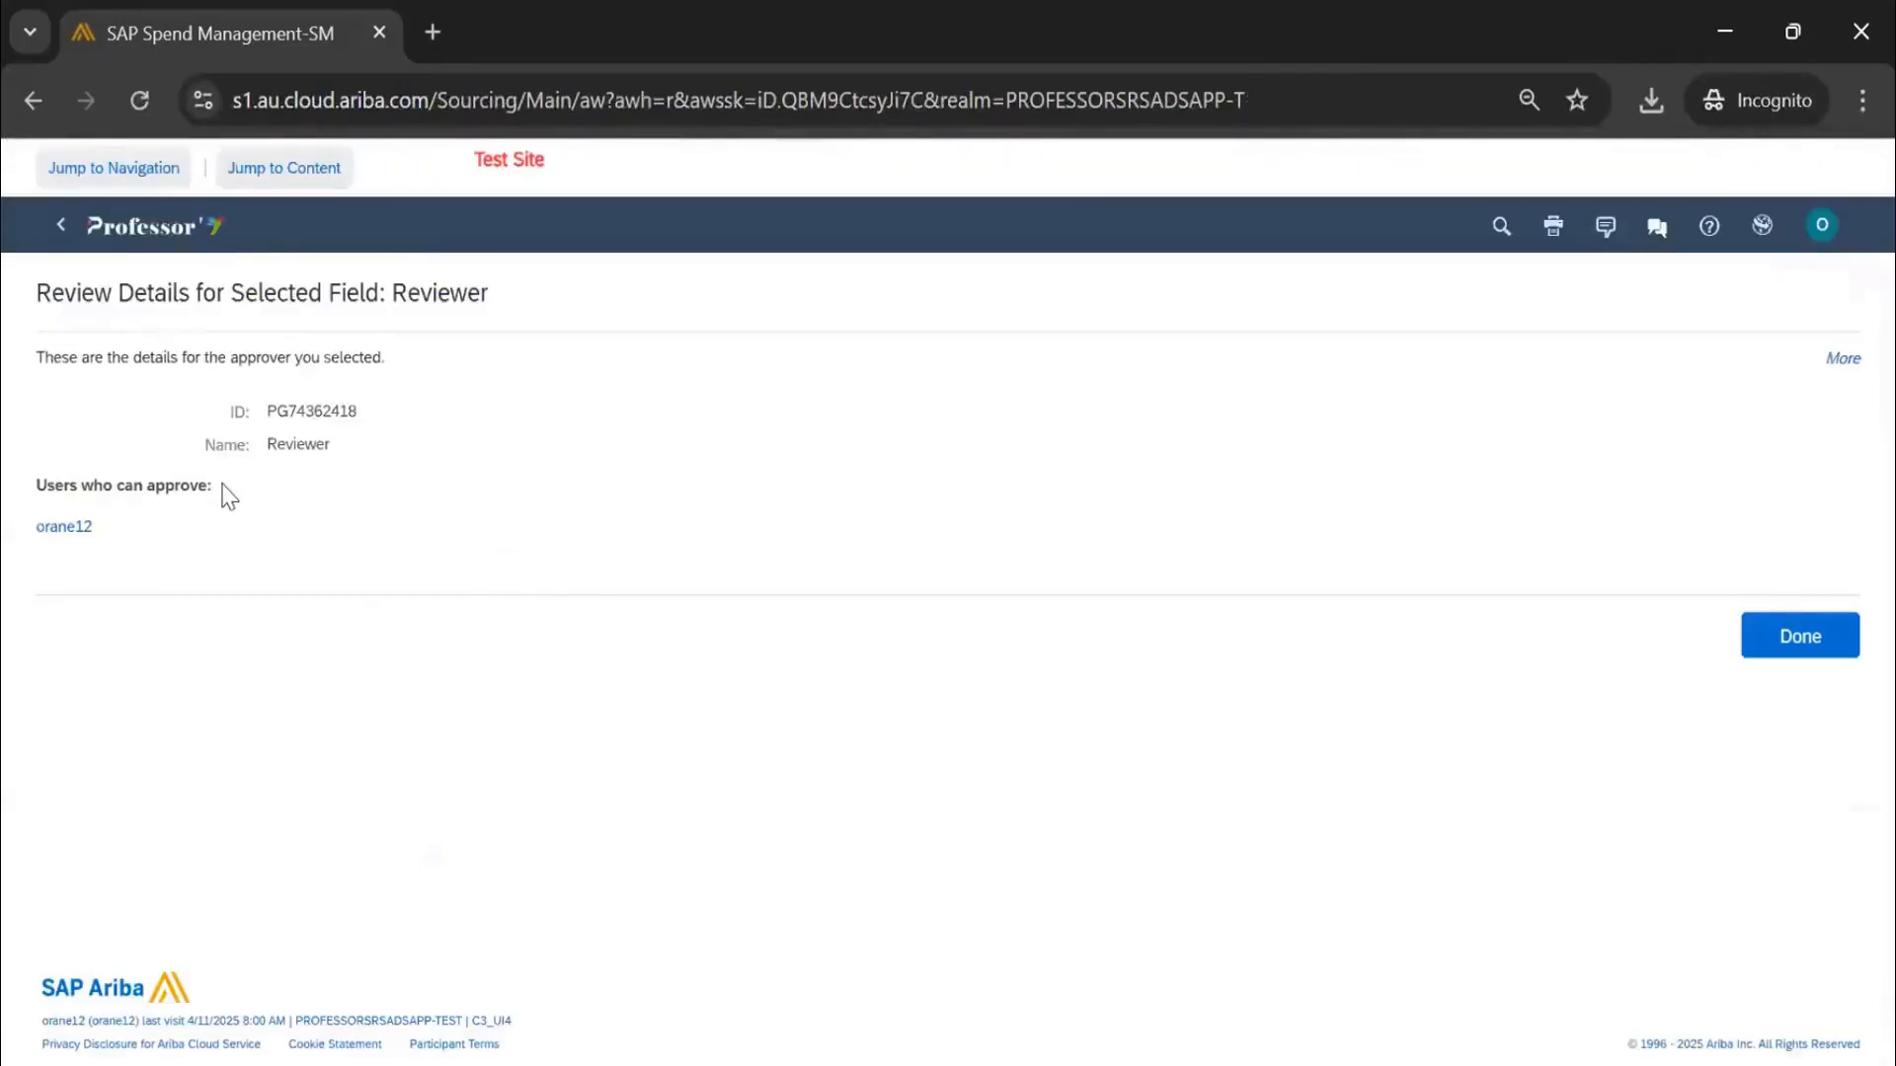
drag(223, 486, 43, 476)
click(56, 527)
triple_click(56, 526)
click(1813, 642)
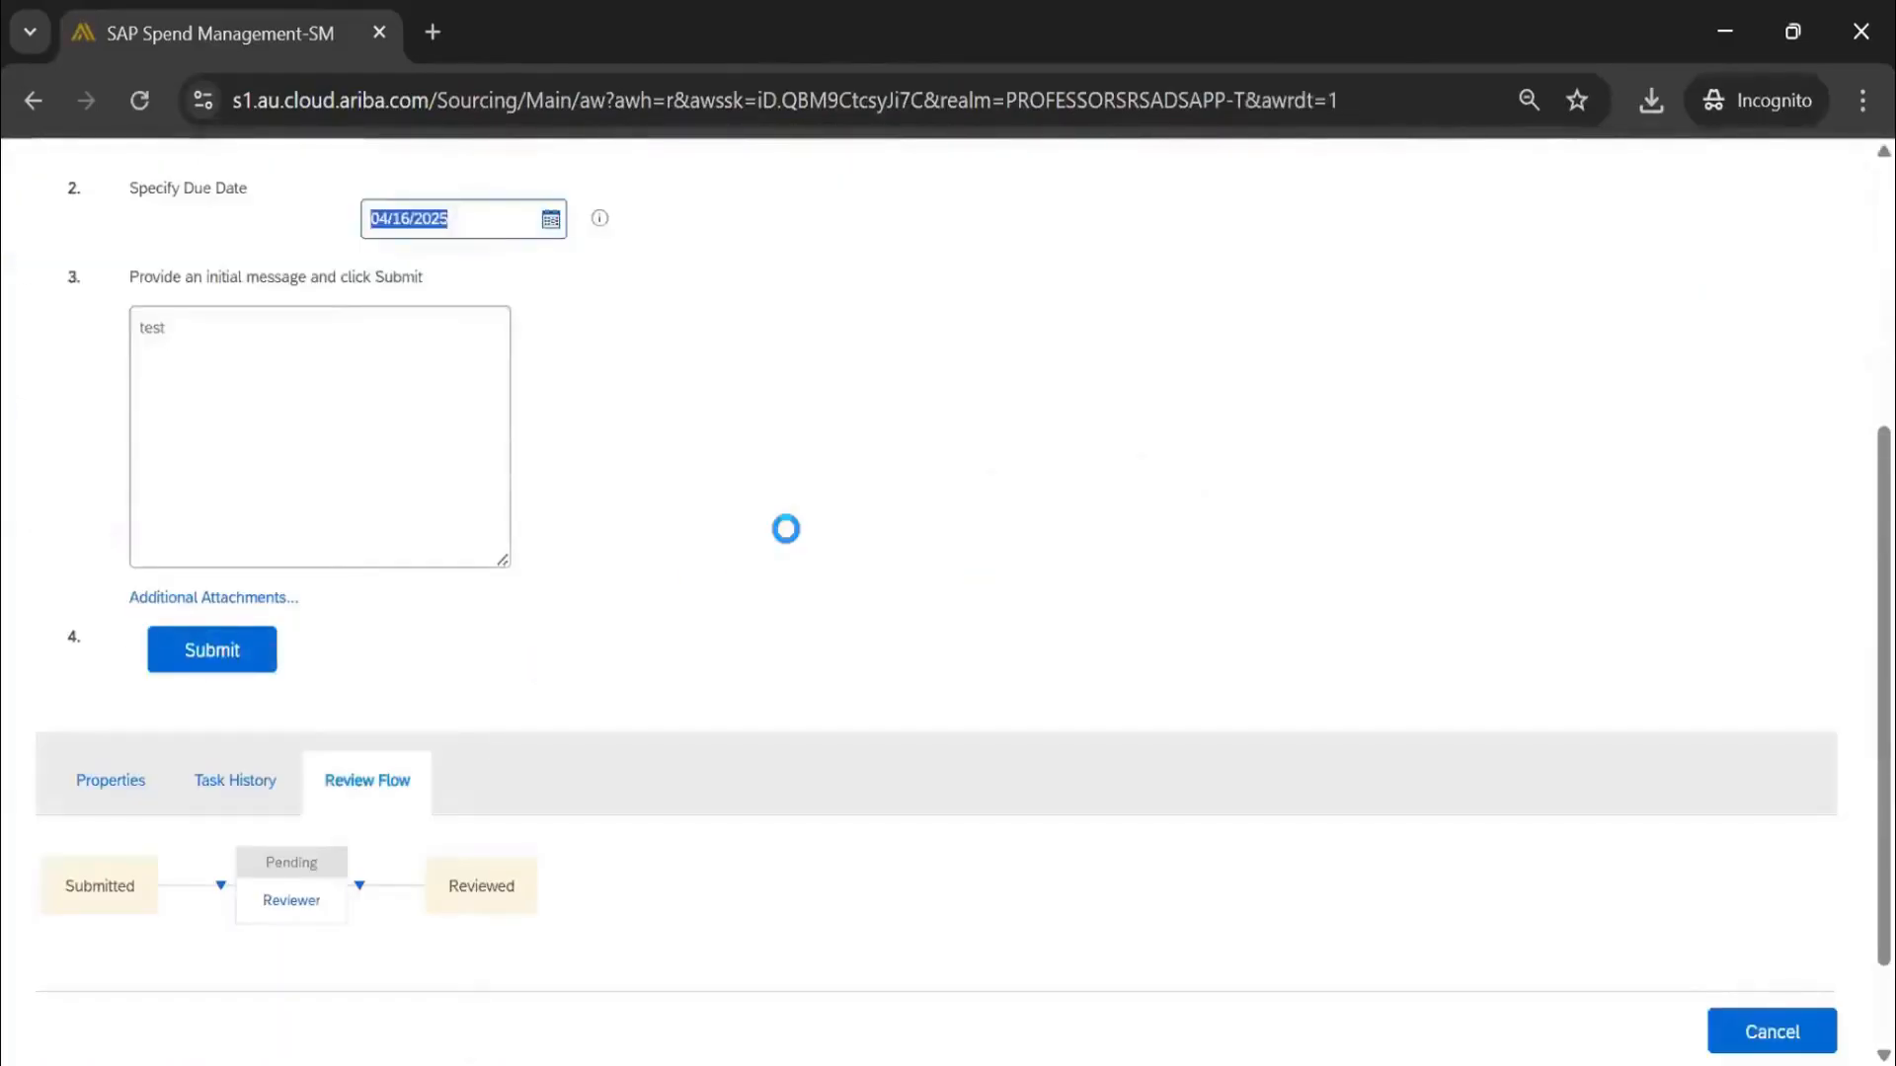
click(253, 653)
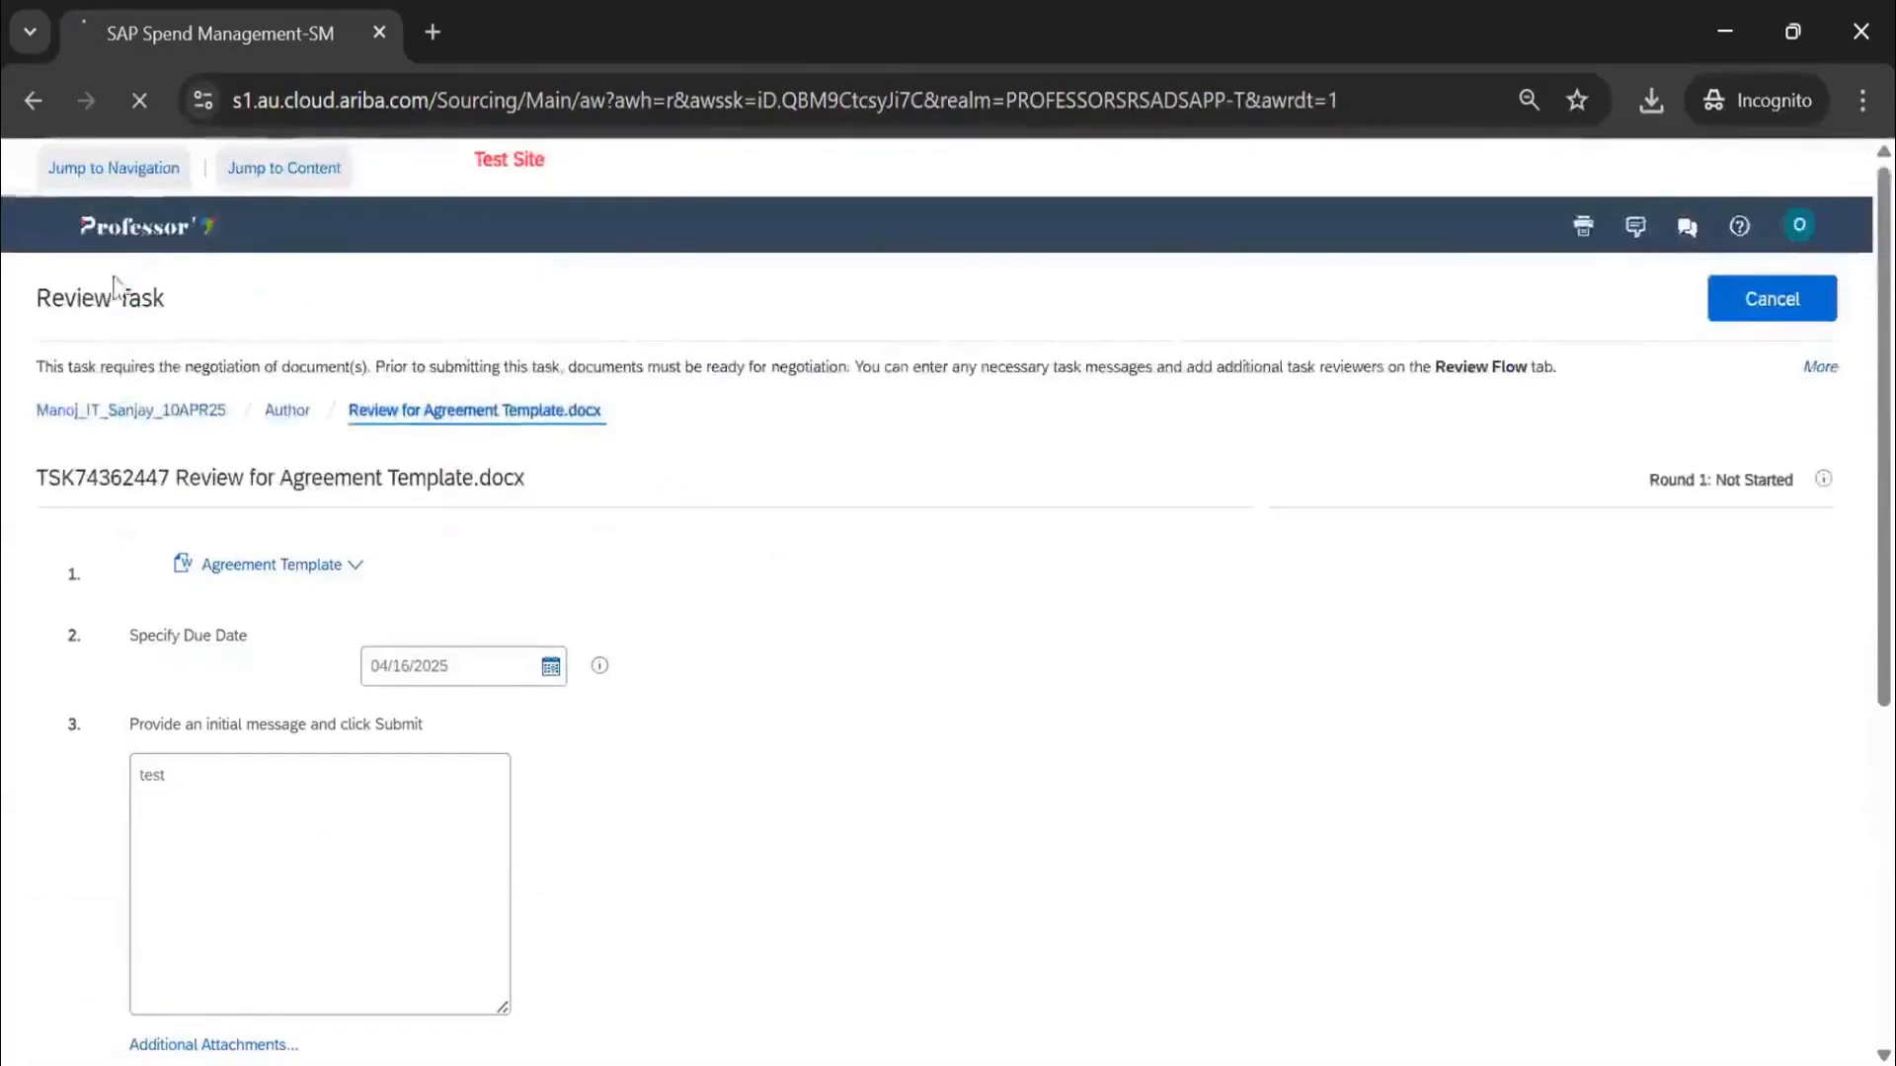
Reopen the Agreement Template review task's details, then exit back to its actions in Tasks
click(533, 641)
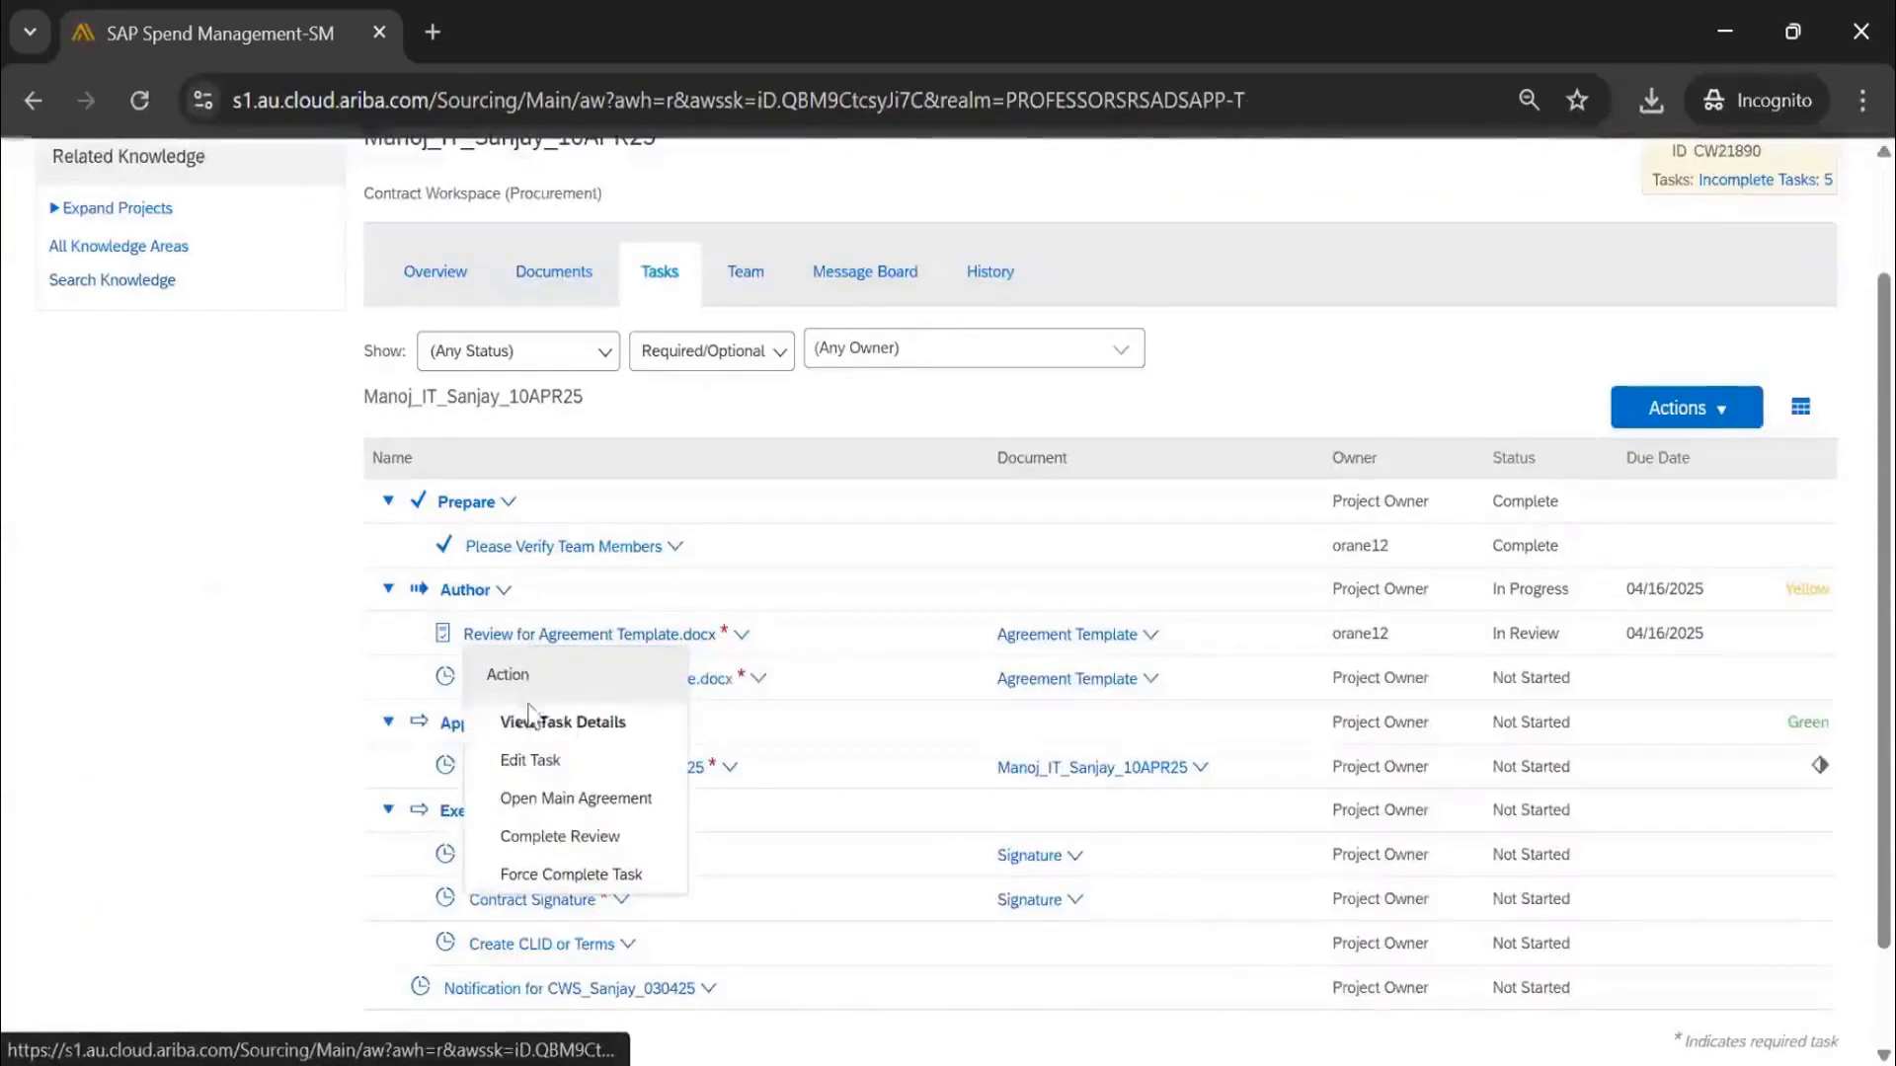
click(520, 722)
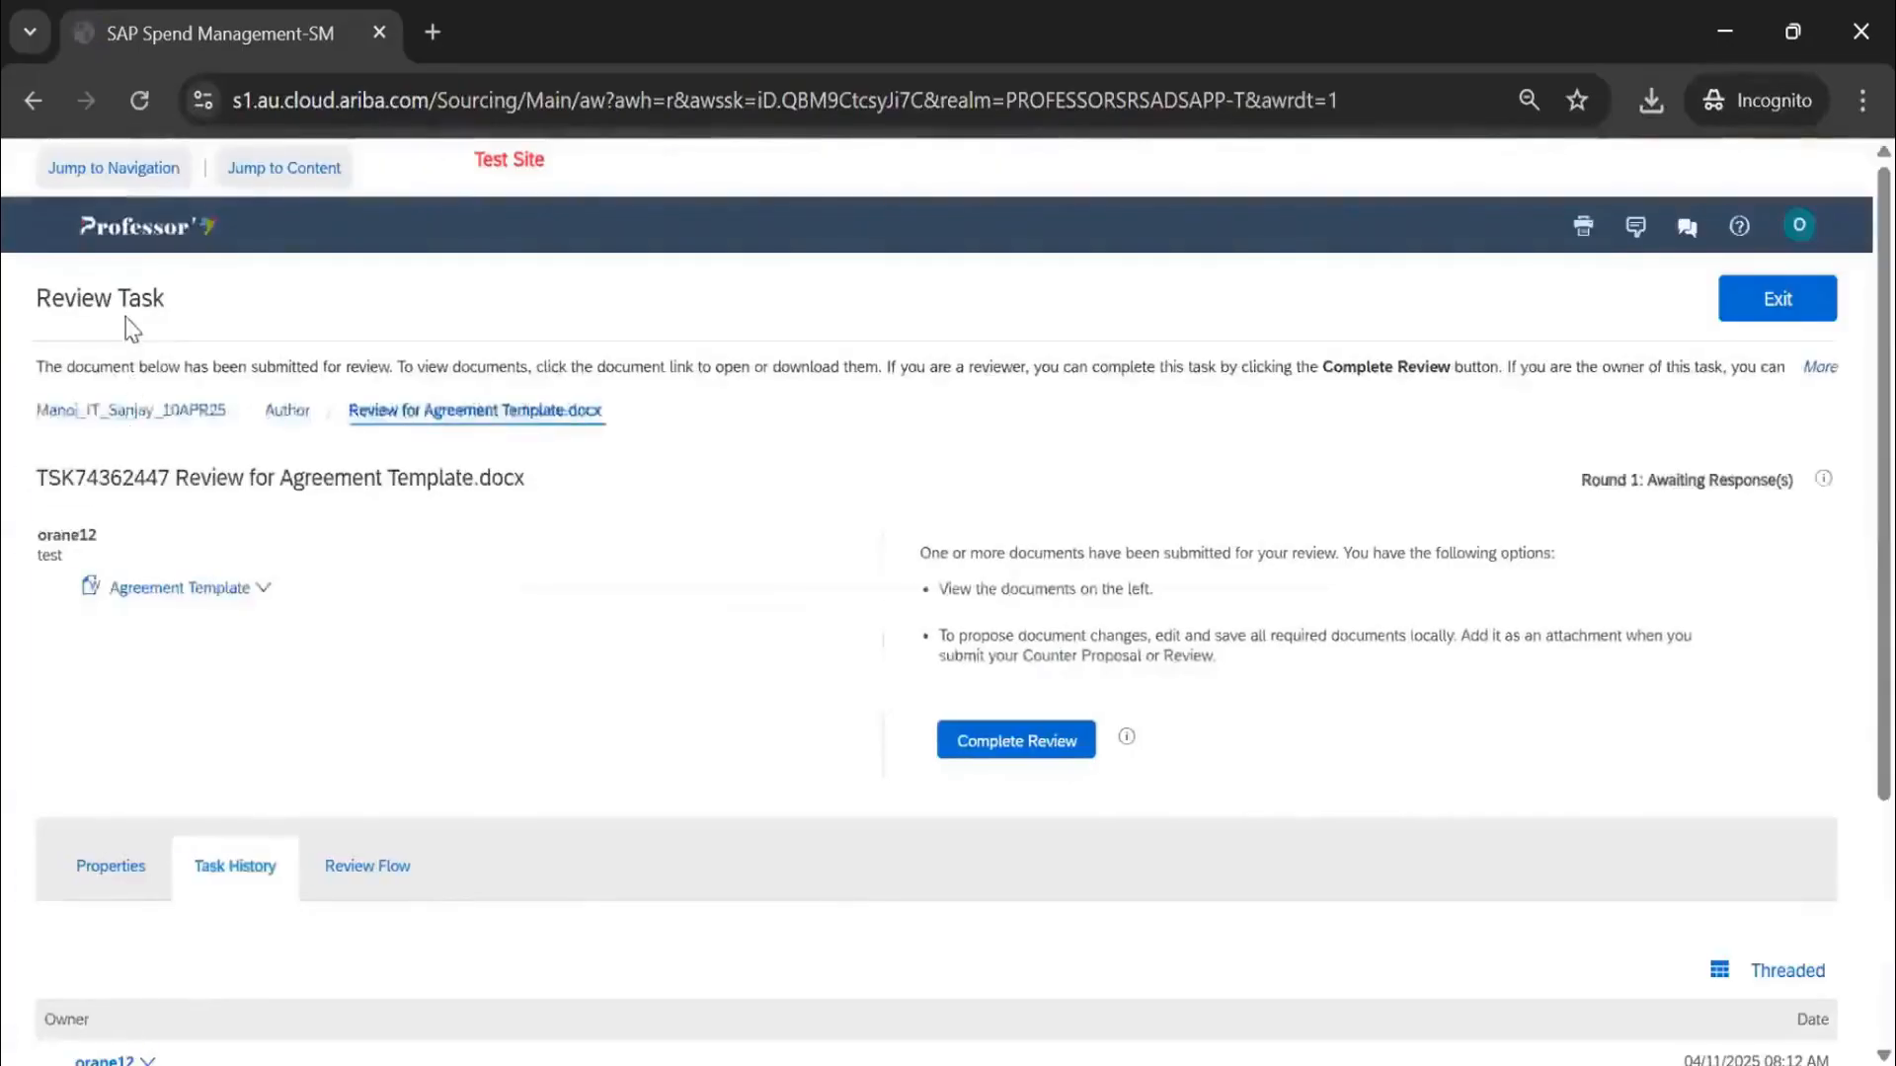
drag(168, 304, 7, 294)
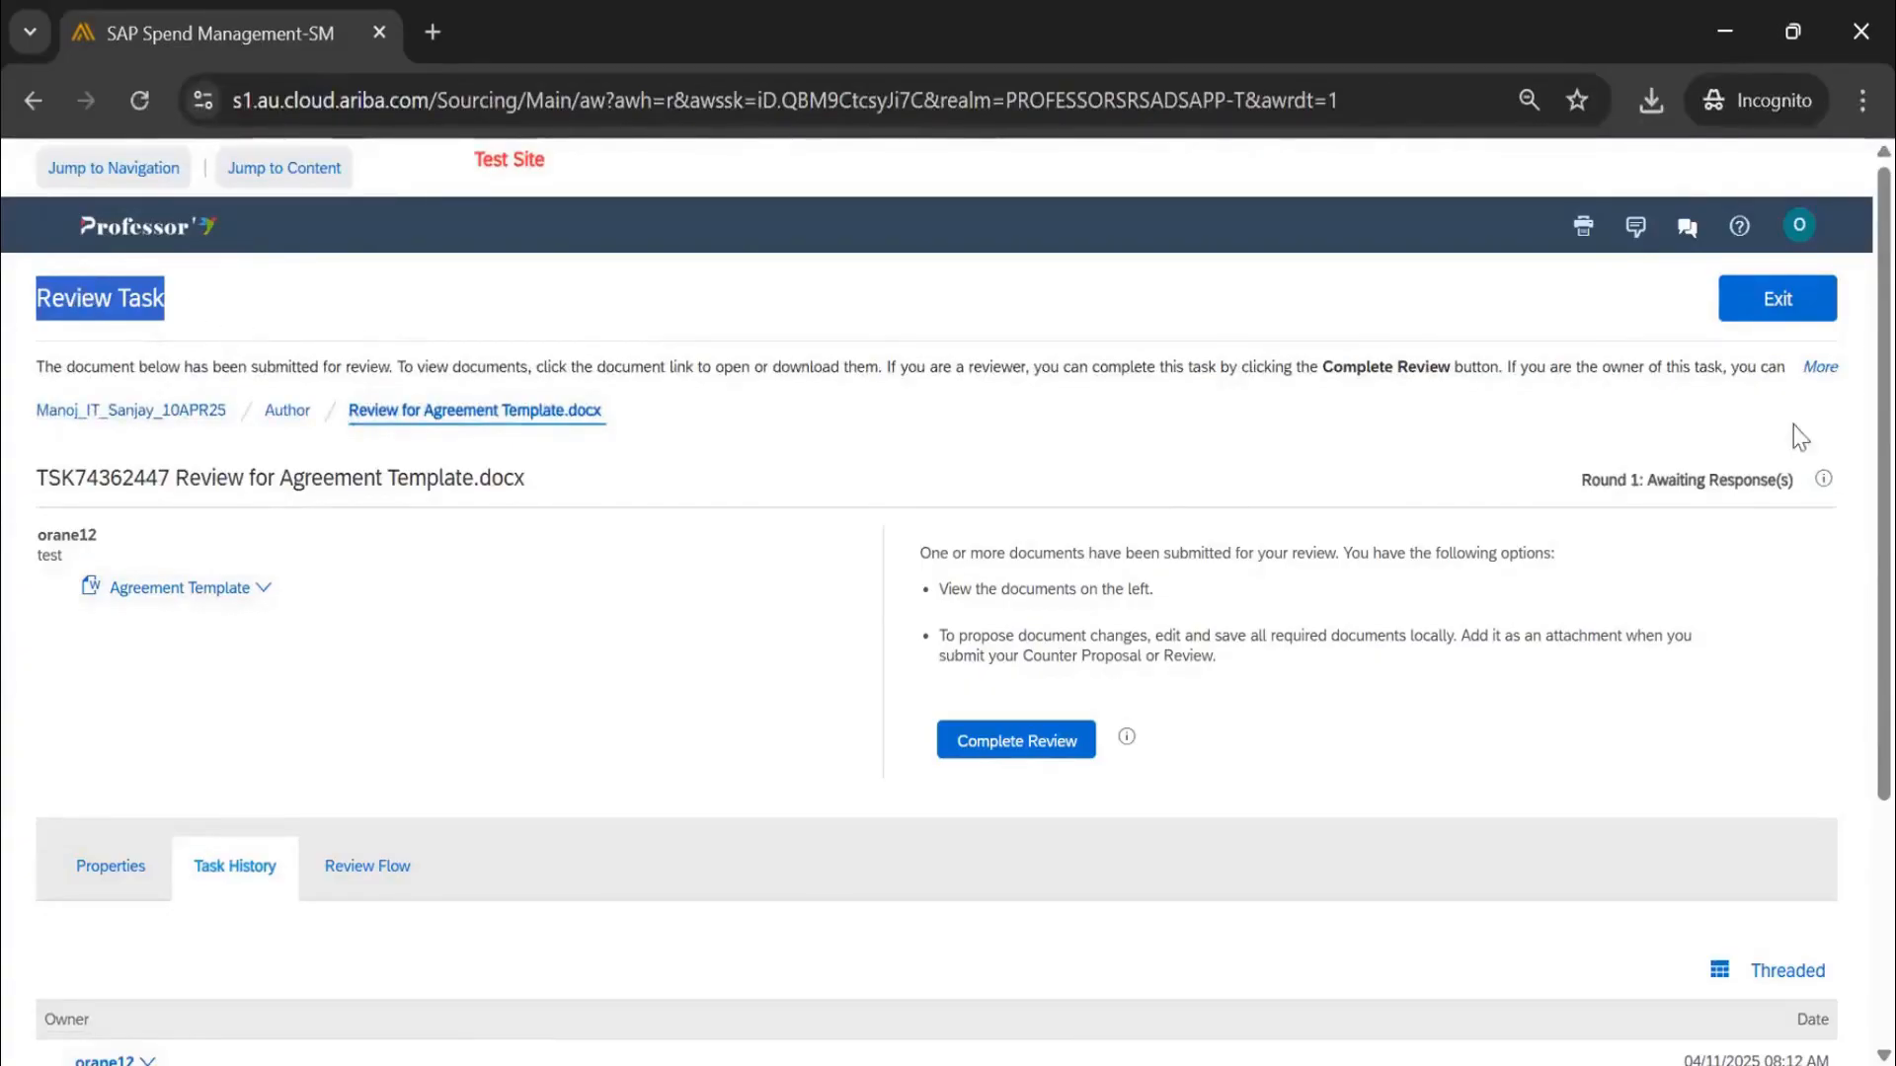
click(1800, 306)
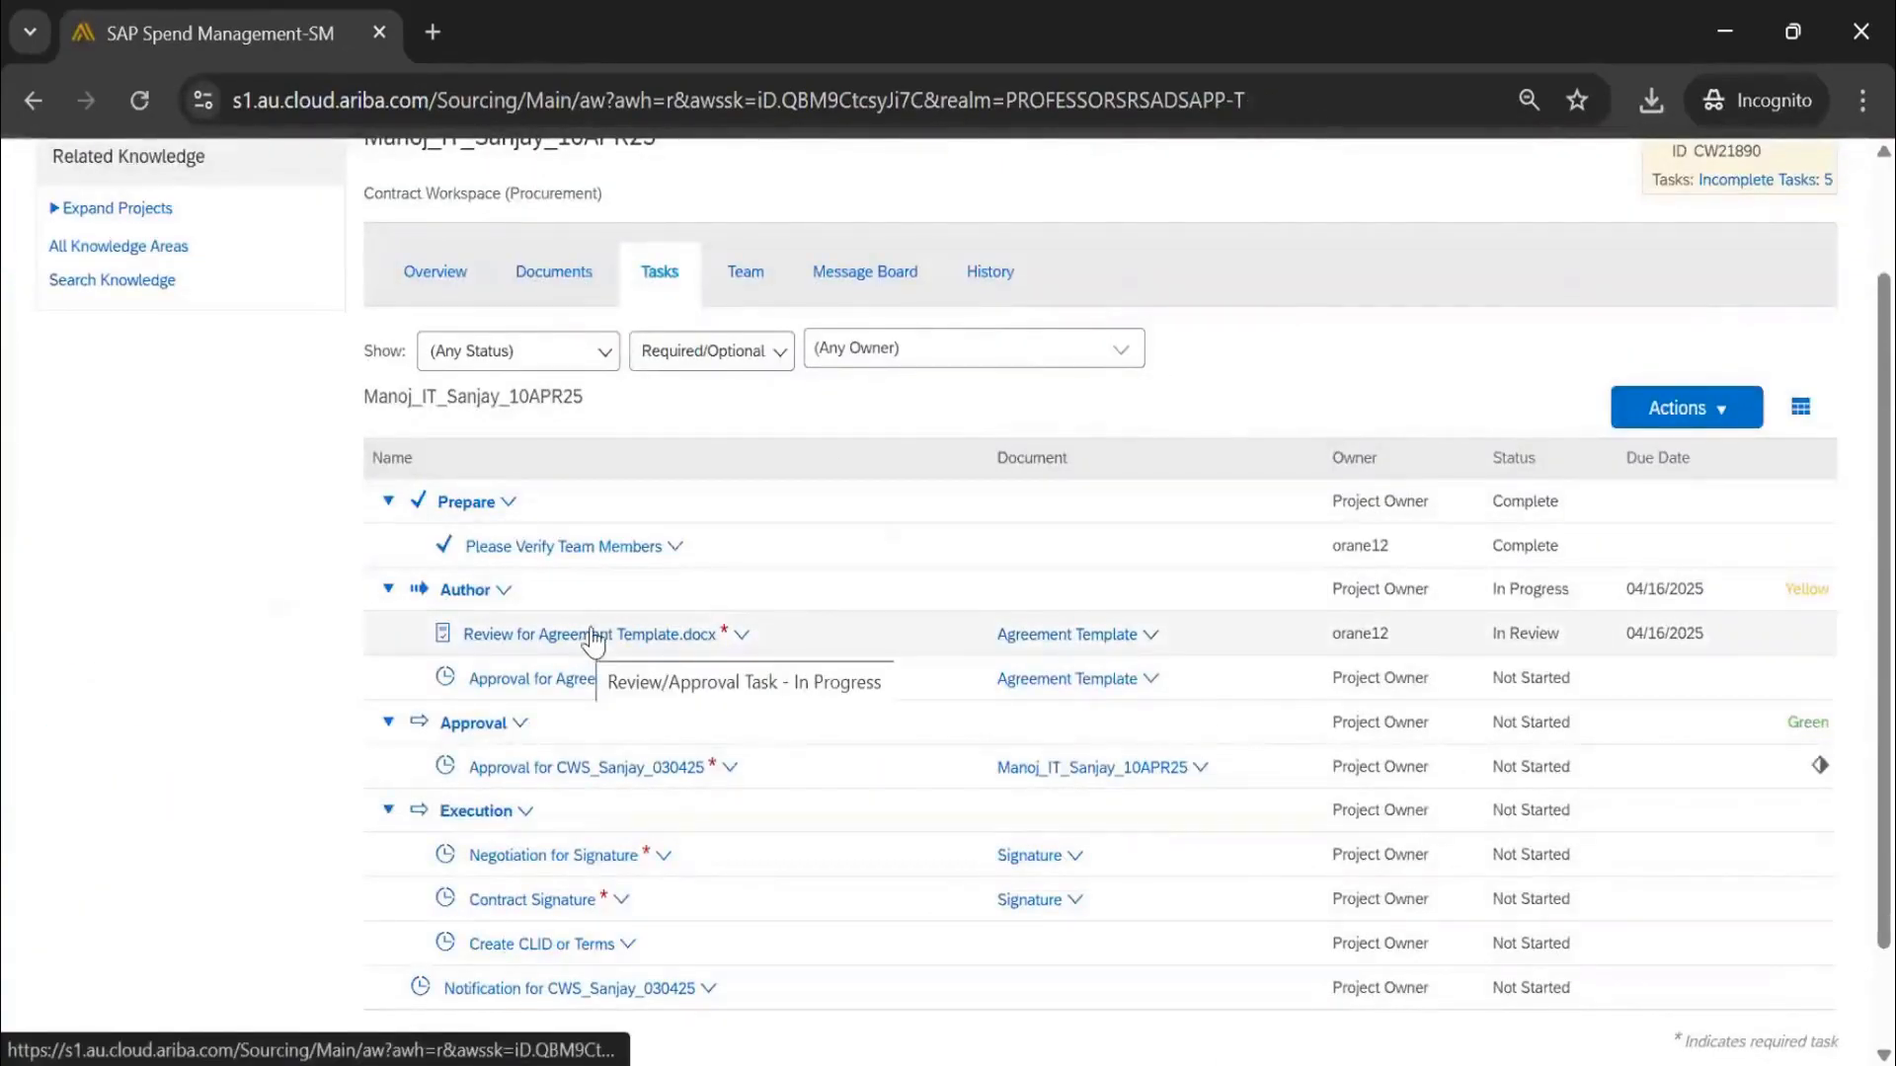
click(642, 635)
Choose to complete the review with the comment 'Reviewed - add some content'
click(607, 837)
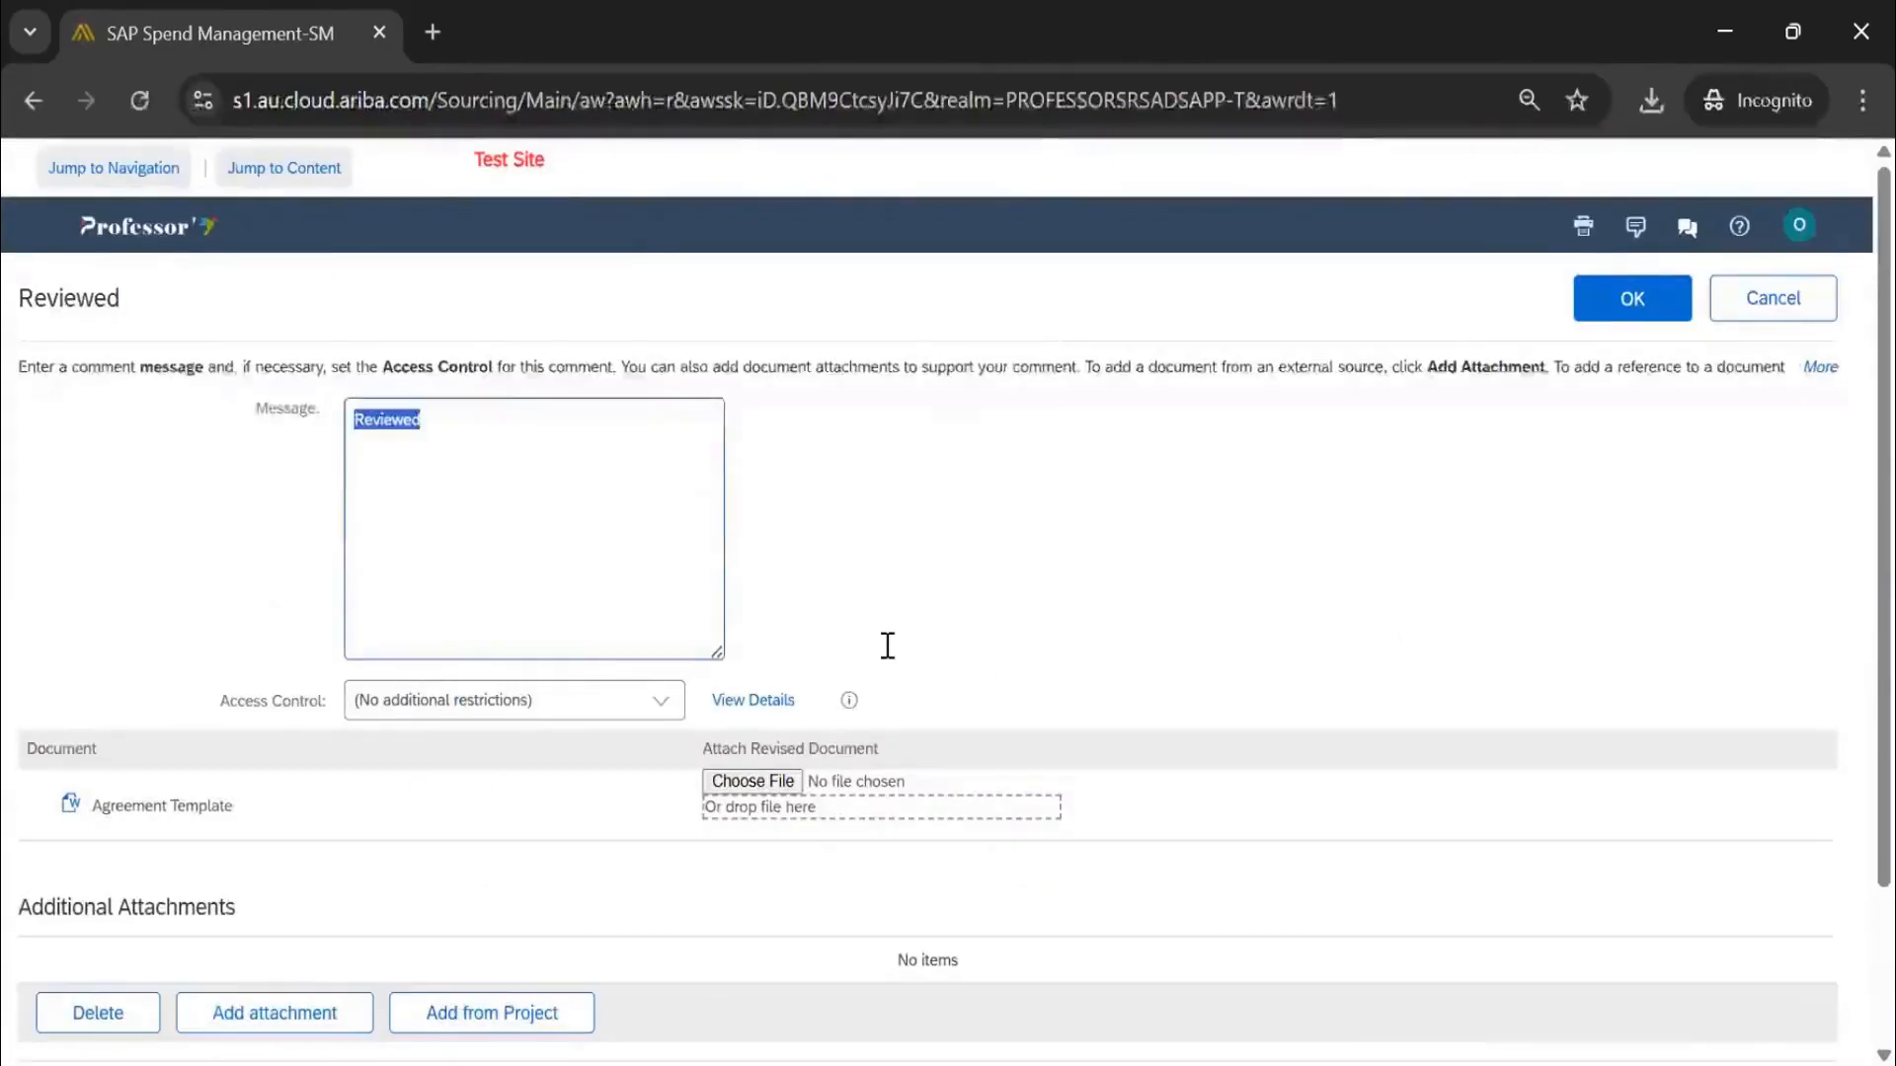
click(481, 420)
text(- ad)
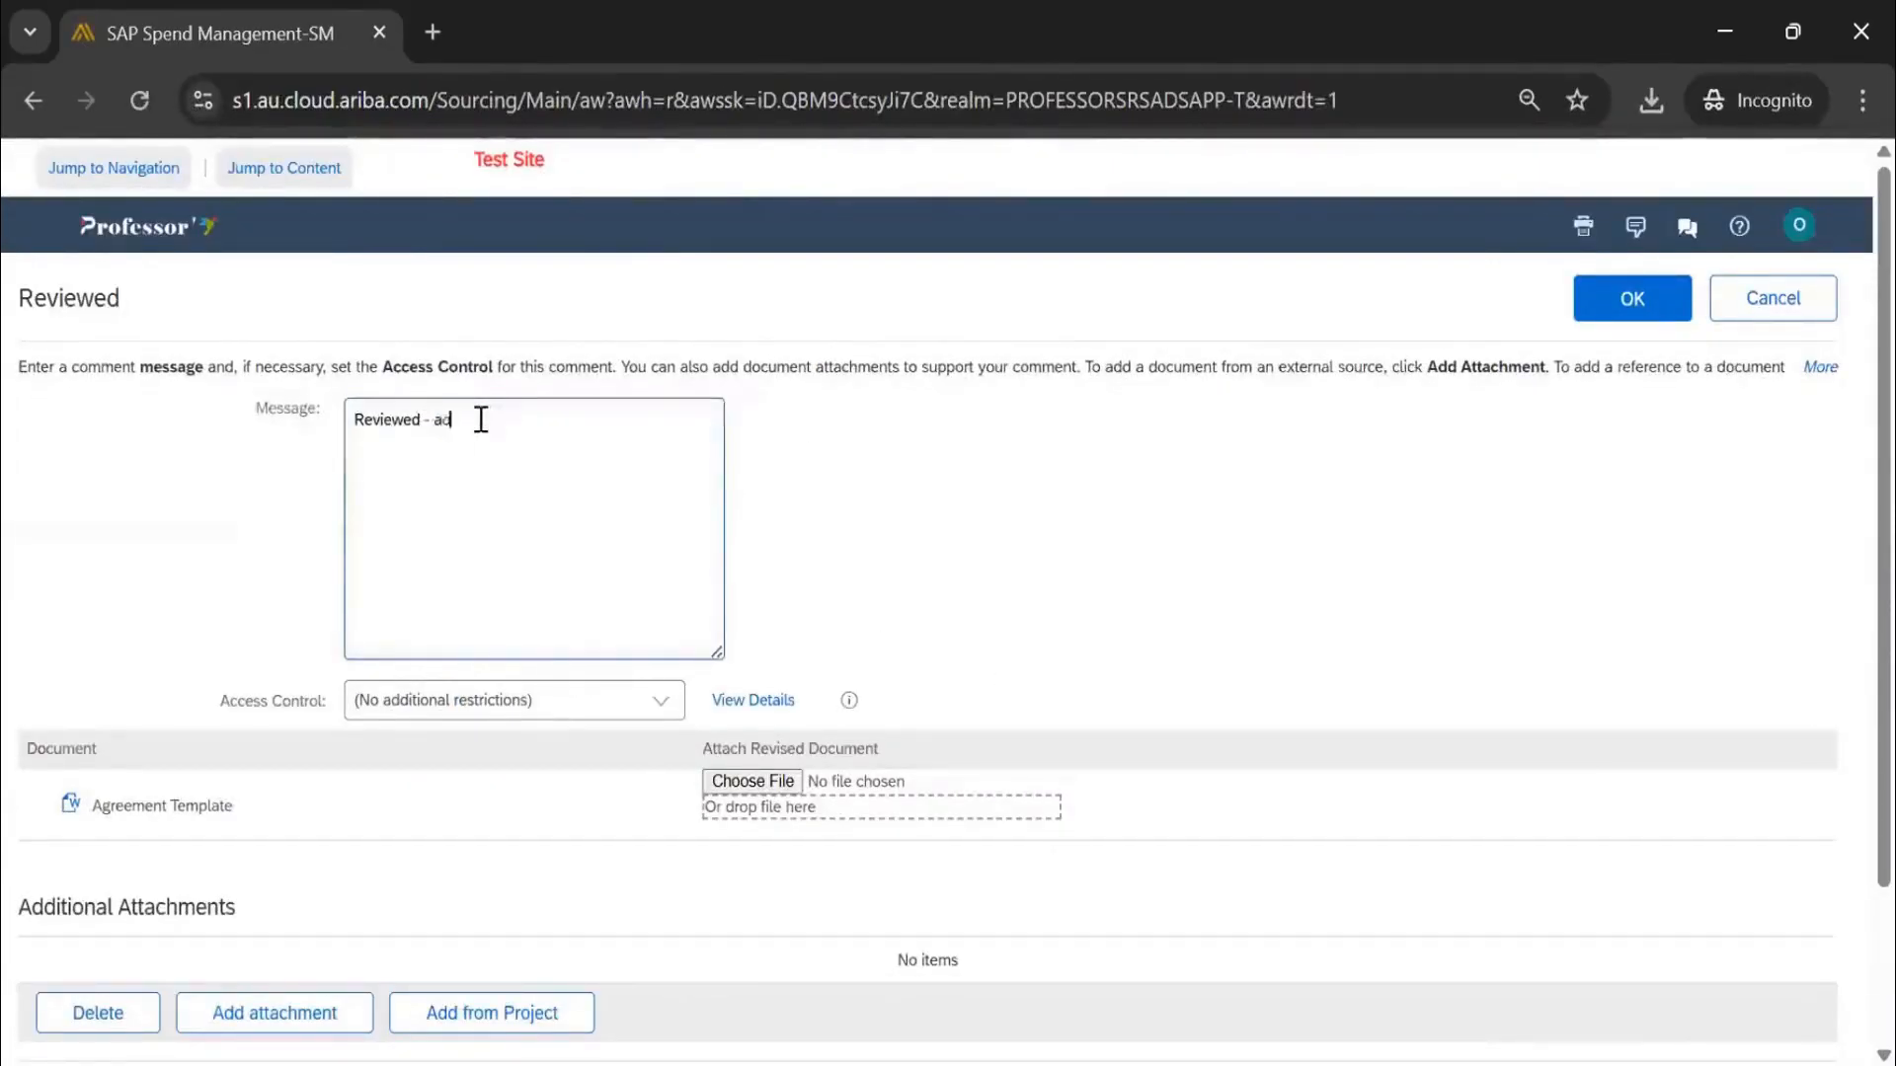
text(d some content)
Attach Clause 7thApr25.docx as the revised document and submit, accepting the file-name warning
click(741, 784)
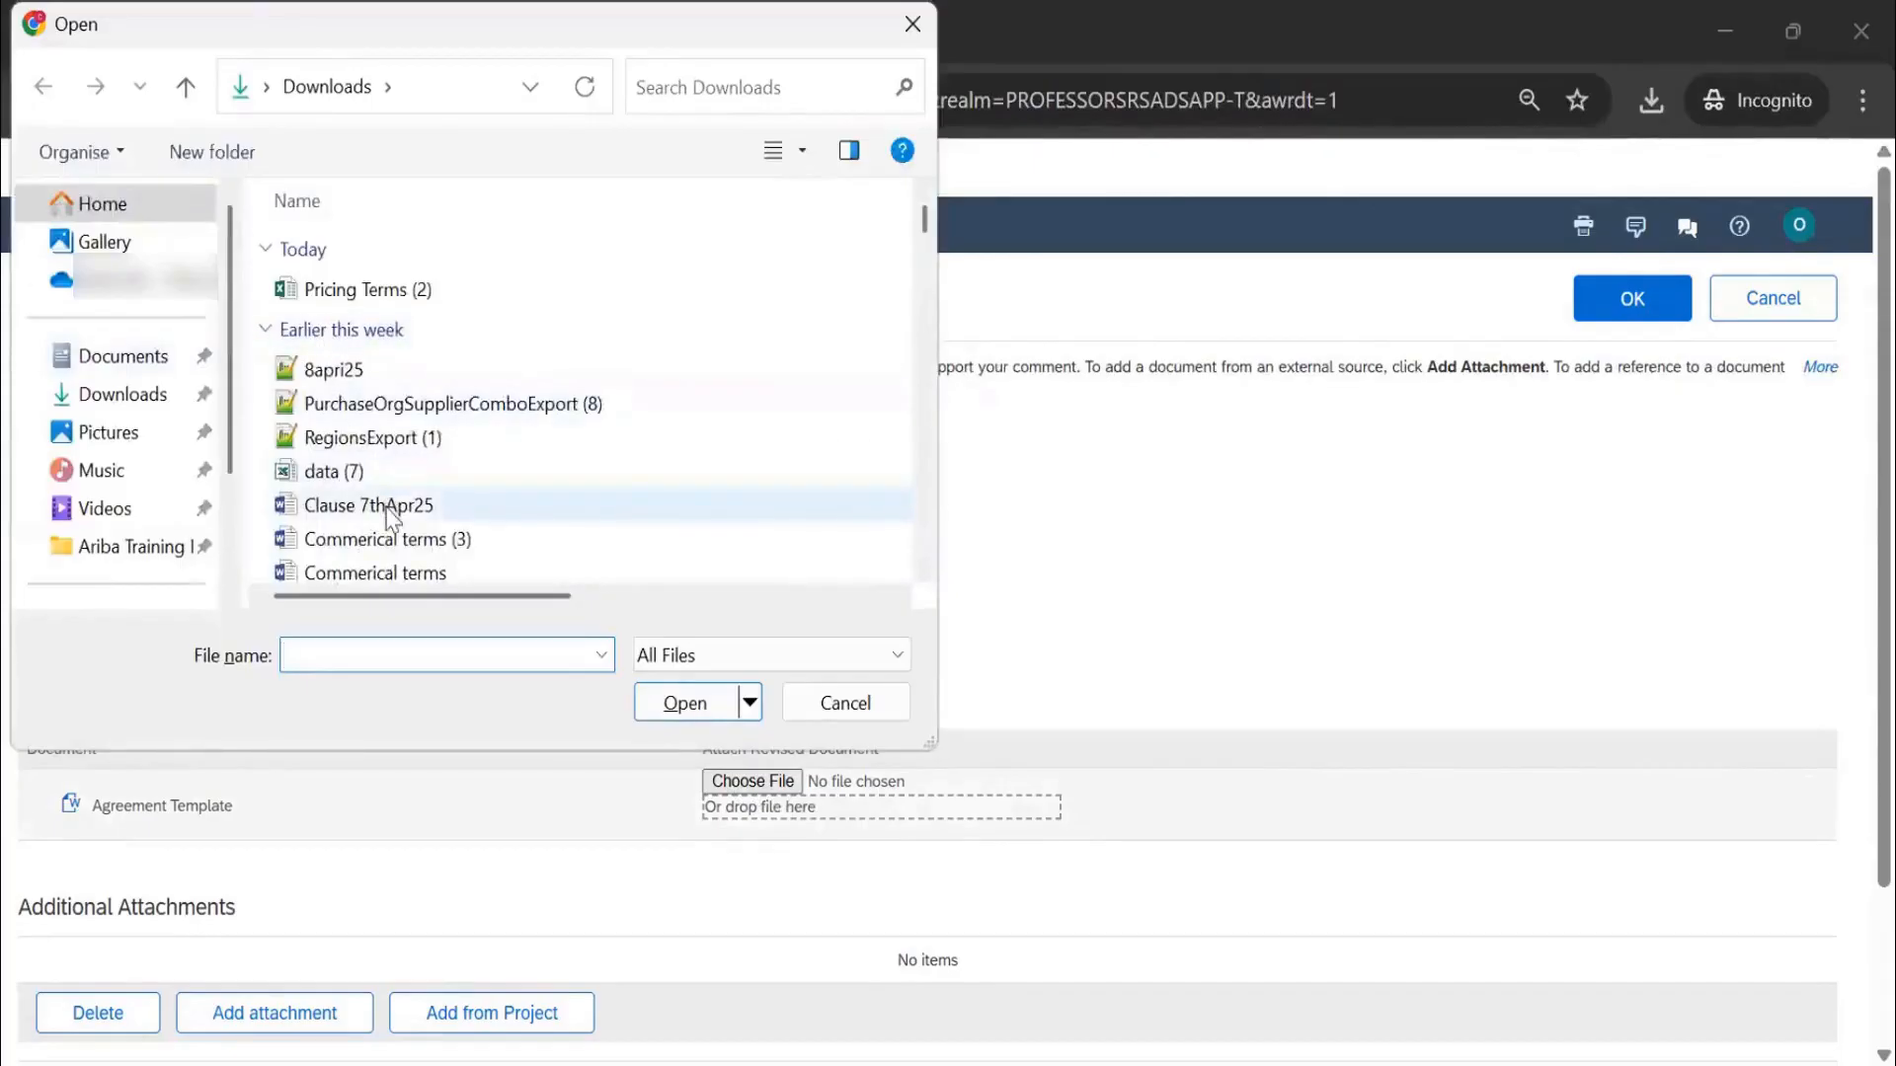
click(387, 504)
click(685, 704)
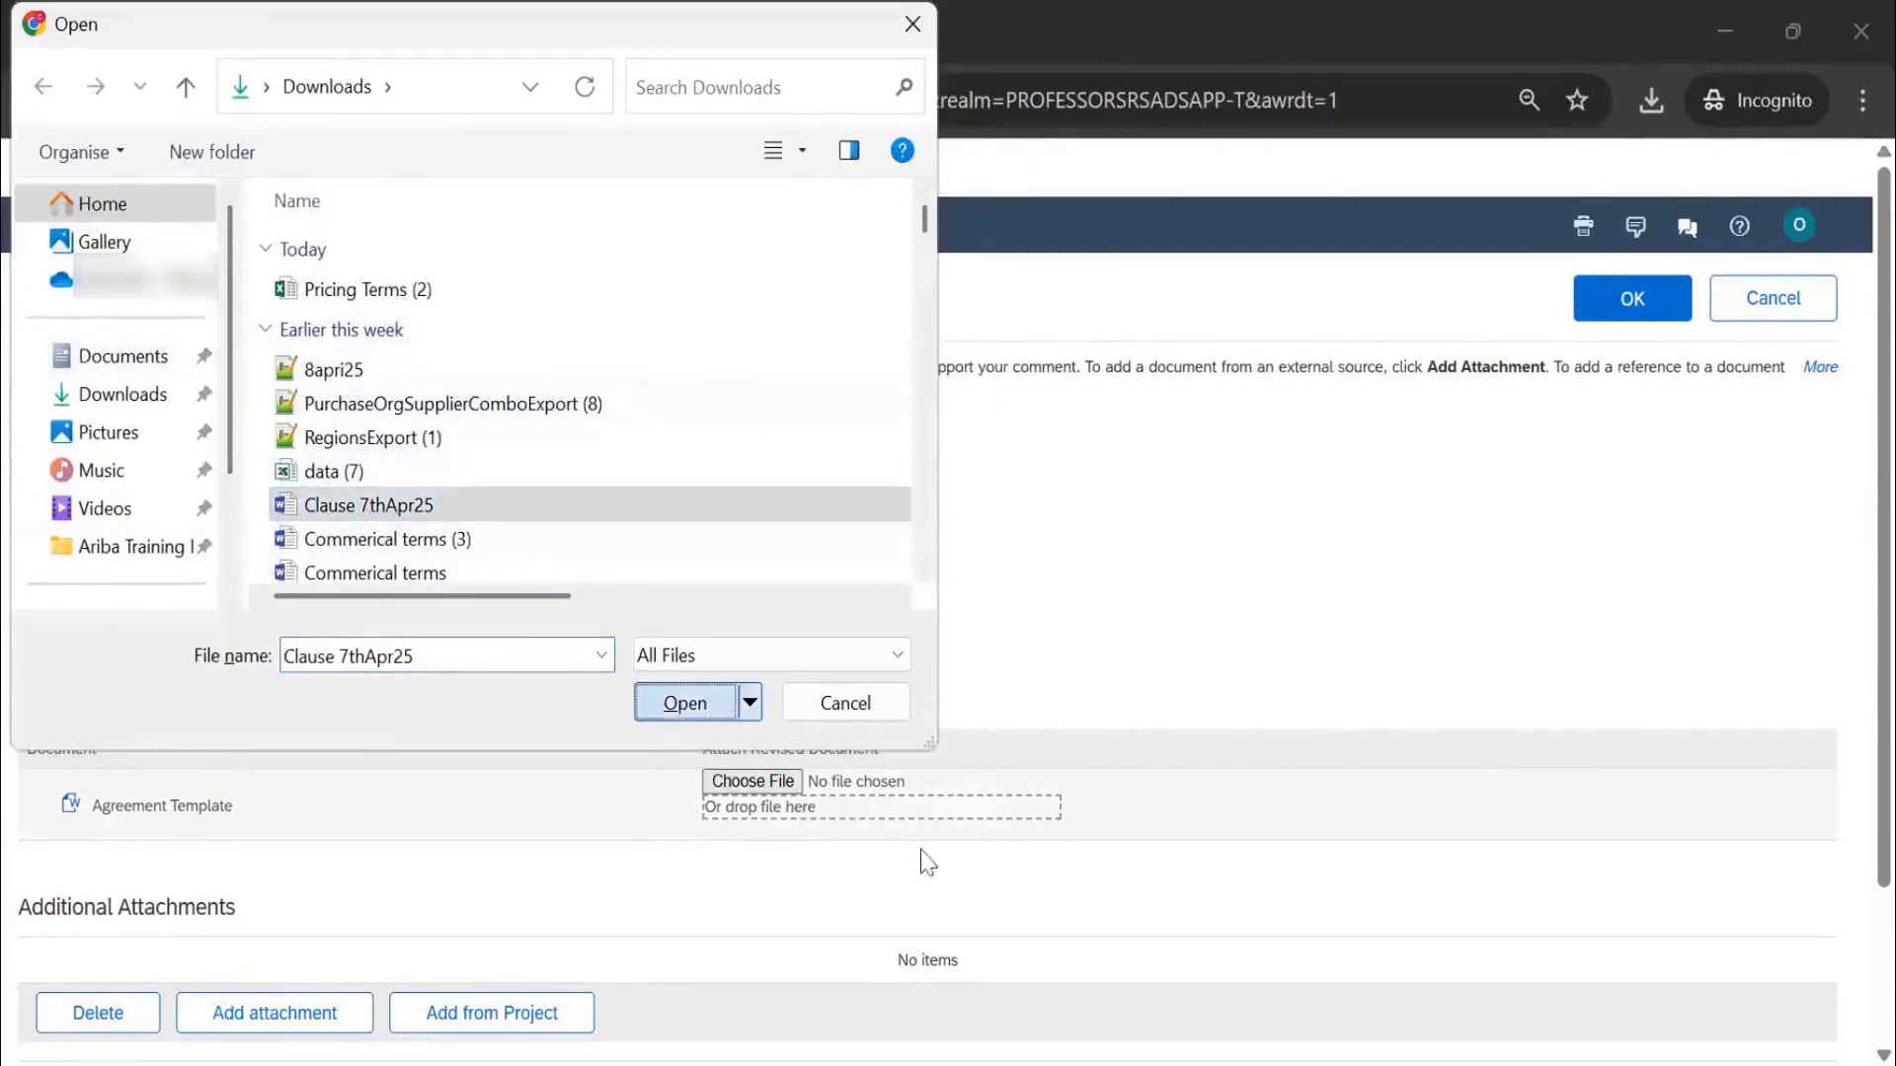
scroll(774, 826, down, 2)
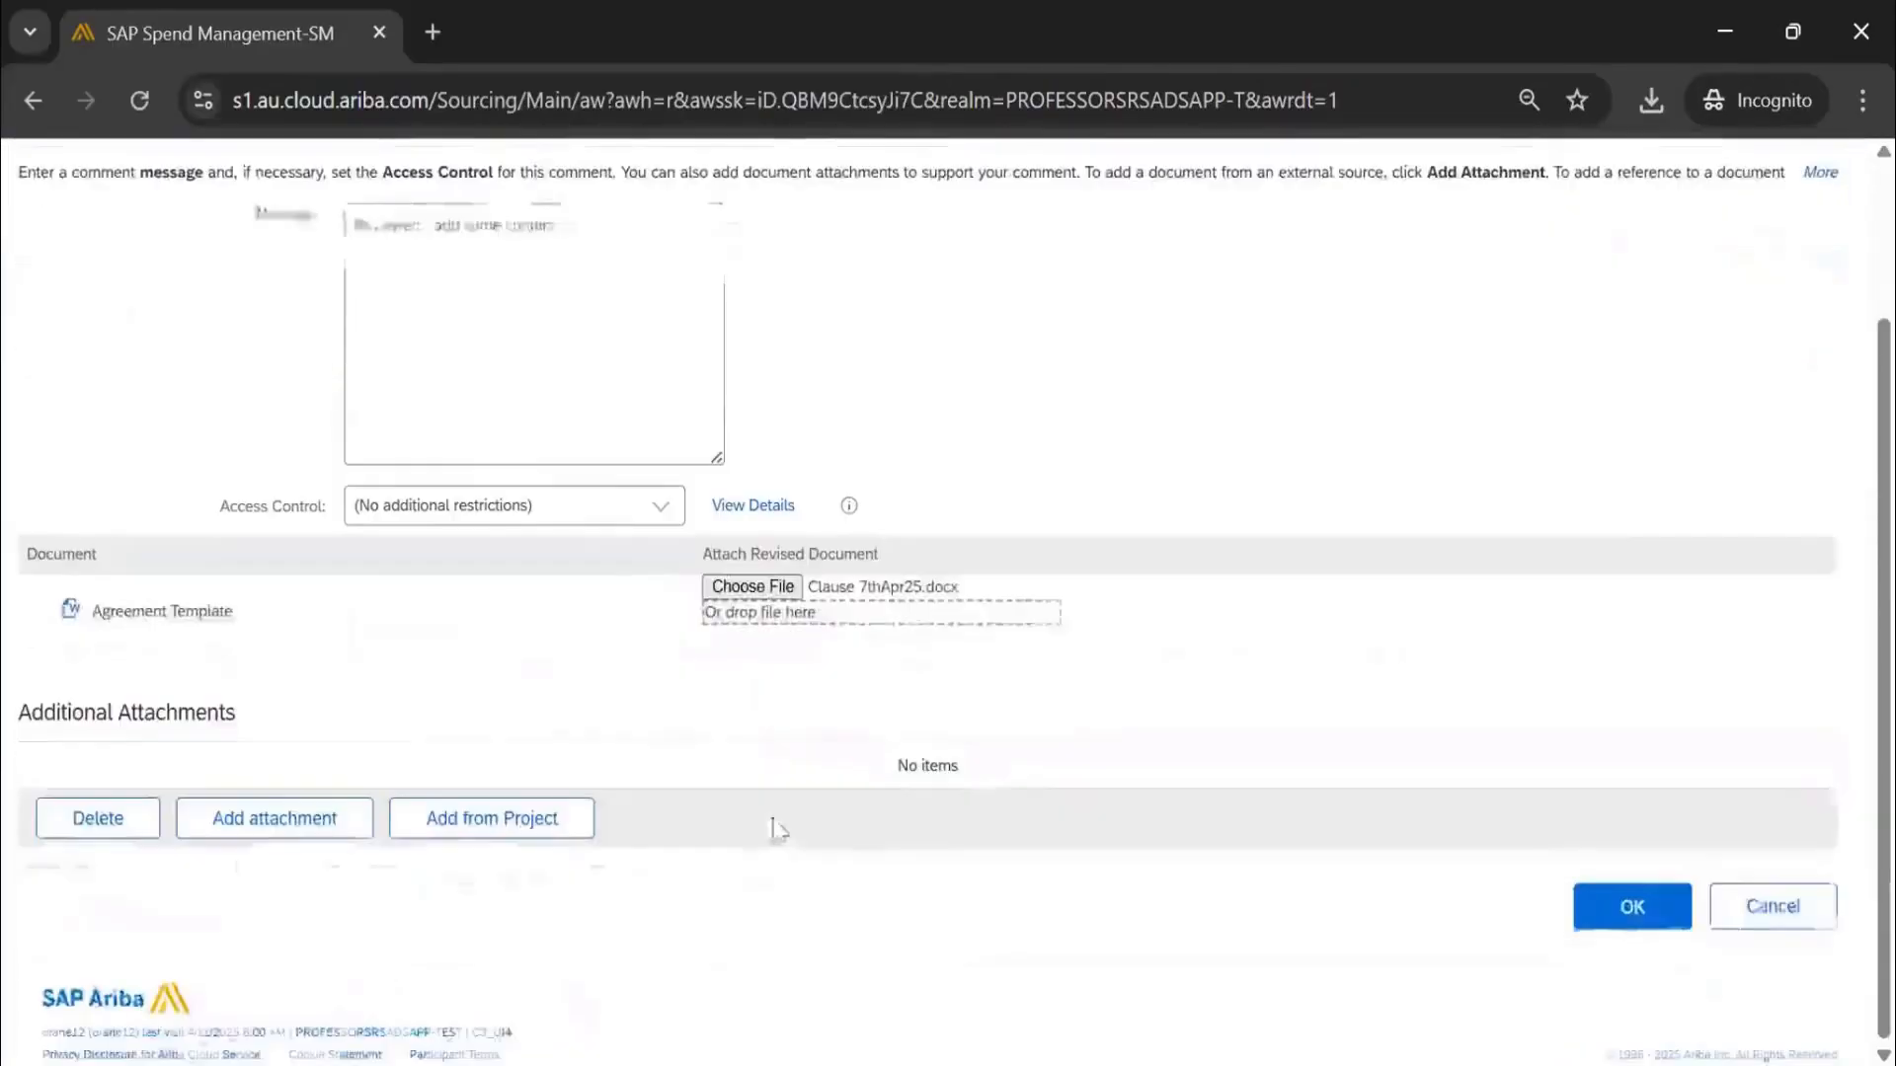
click(1635, 926)
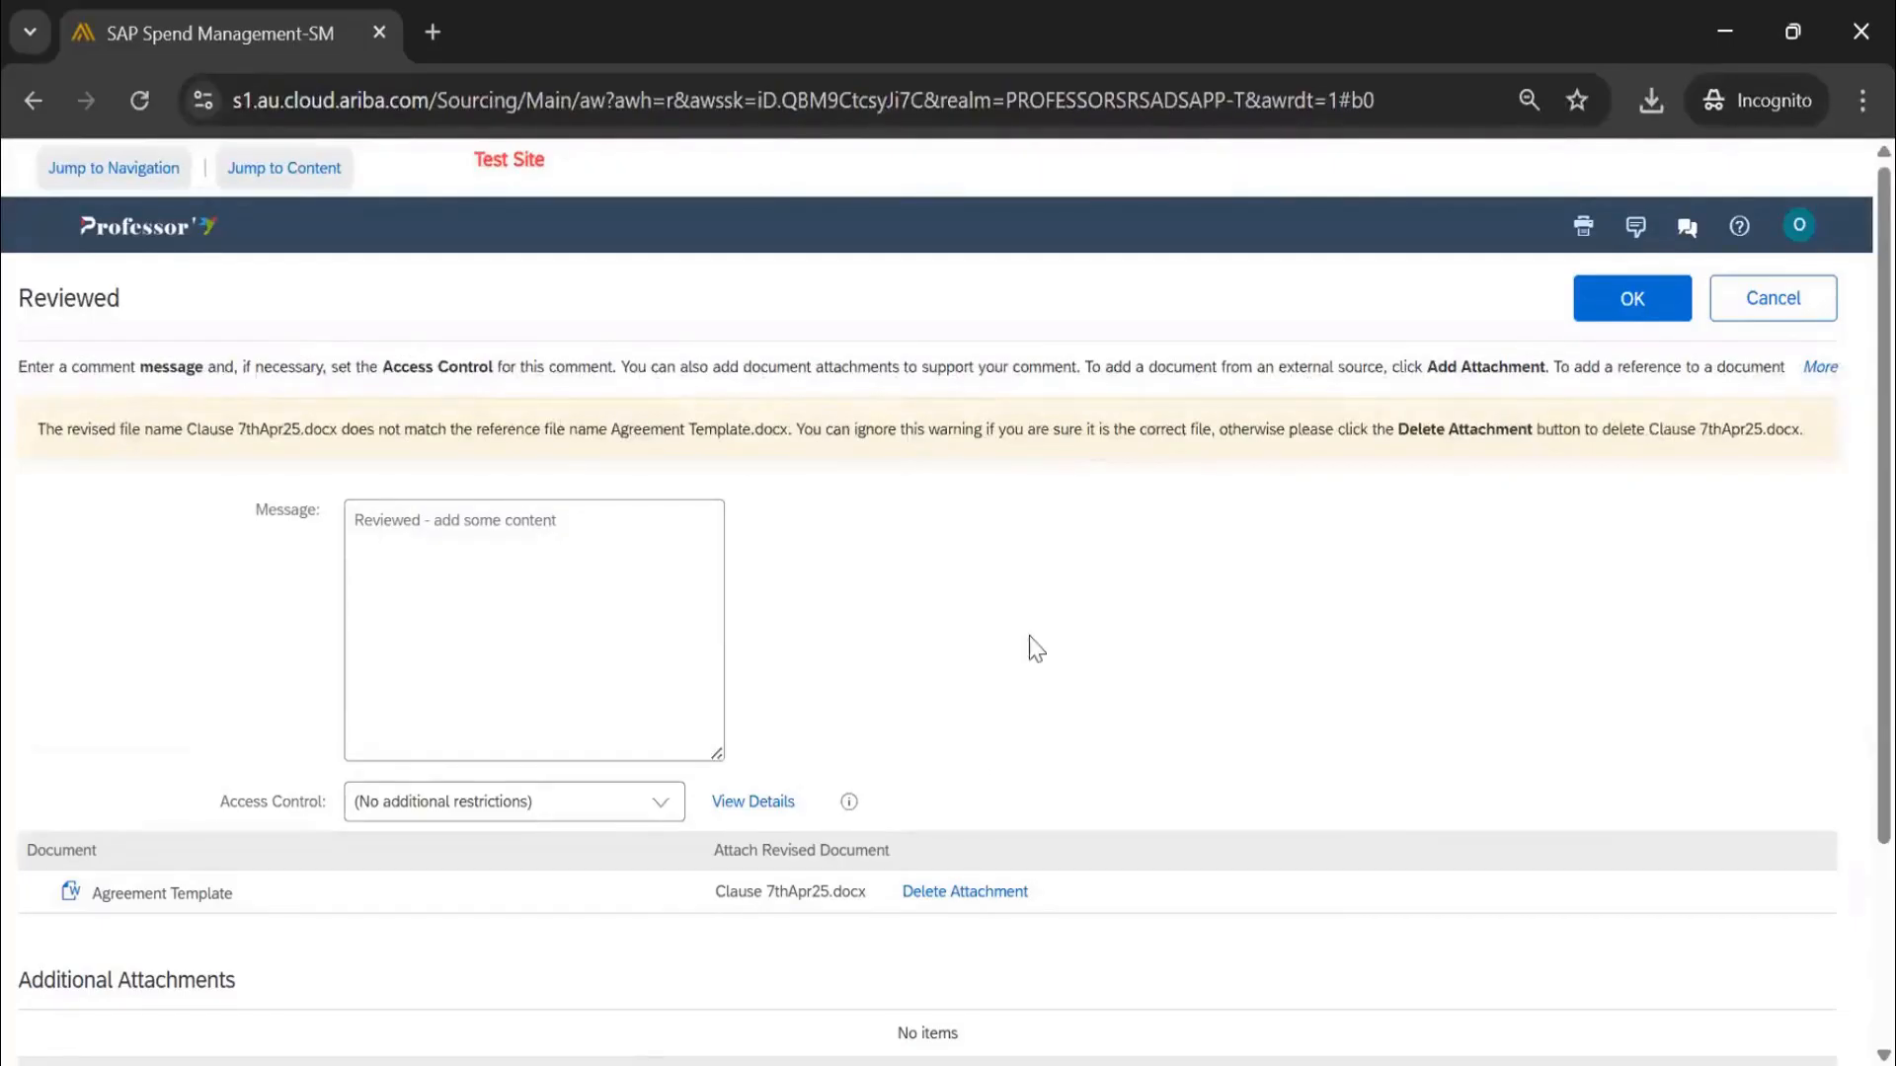
scroll(1027, 648, down, 3)
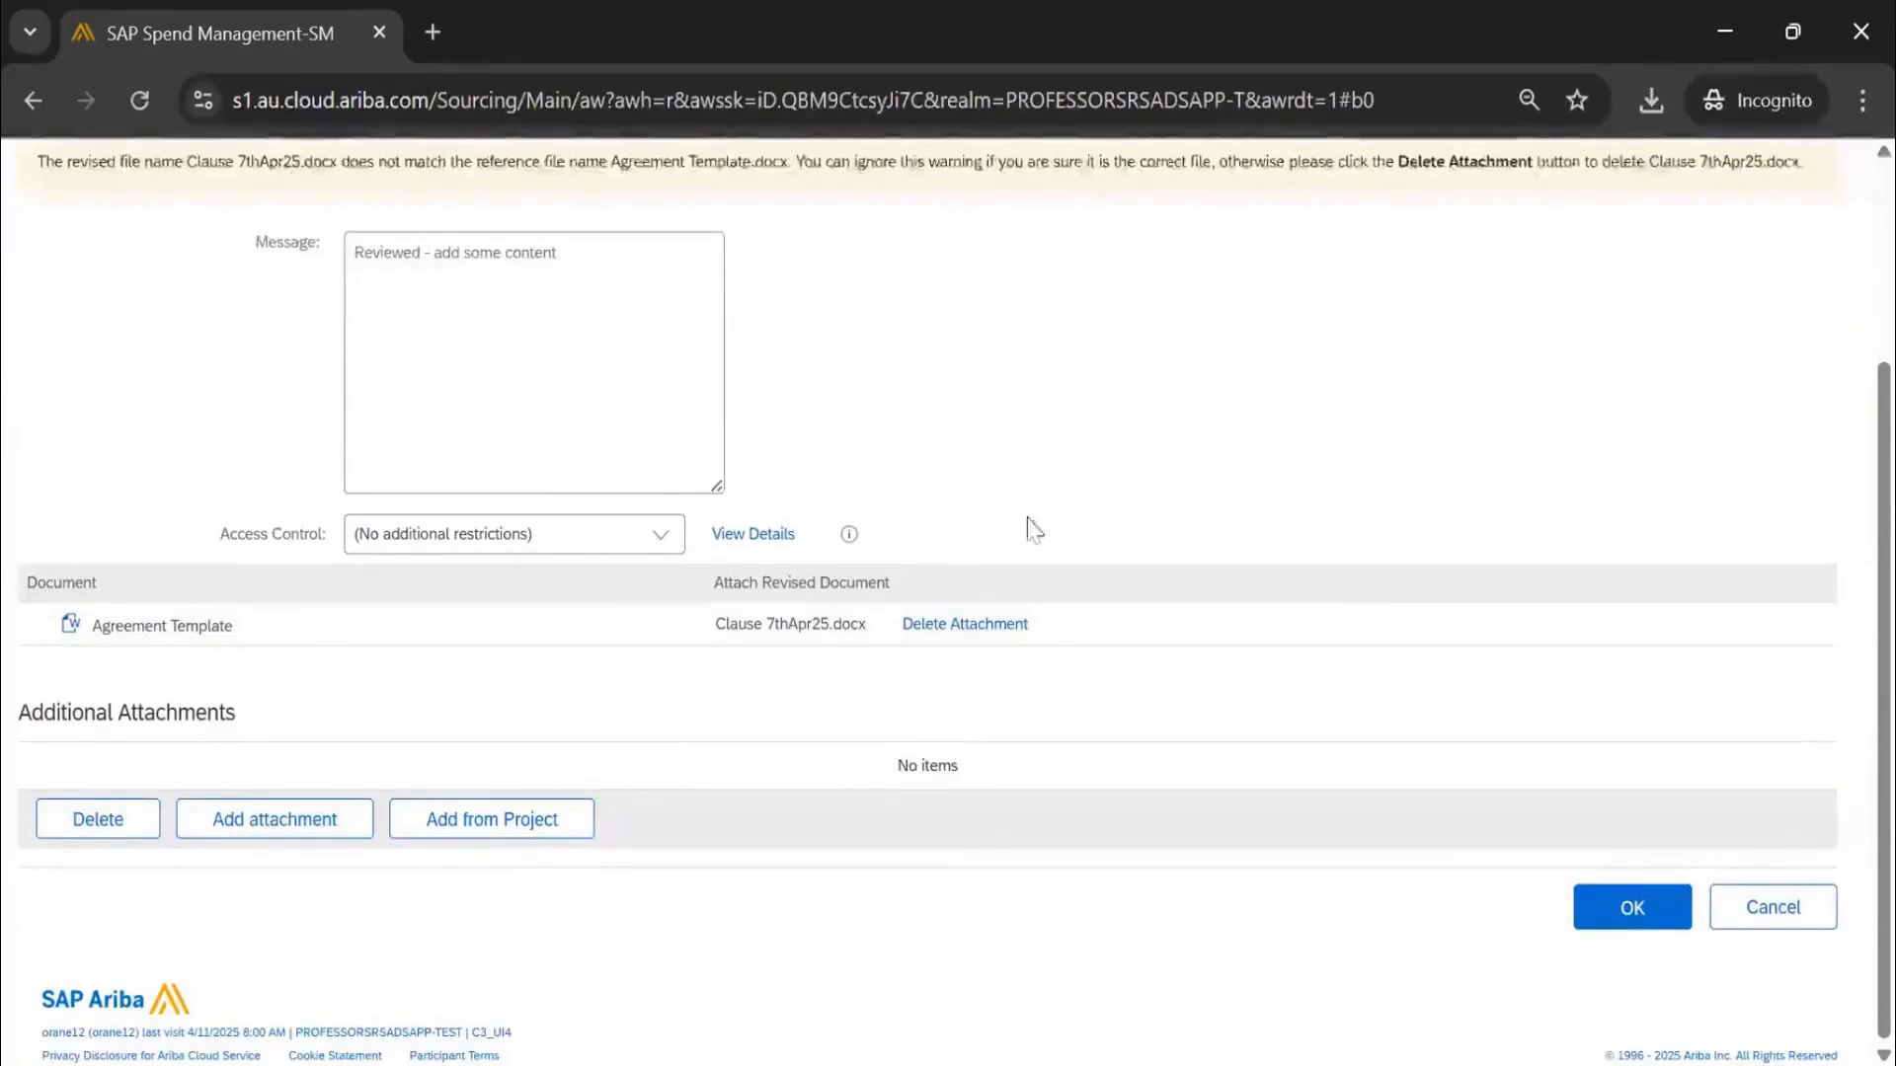
scroll(1027, 529, up, 3)
click(1659, 304)
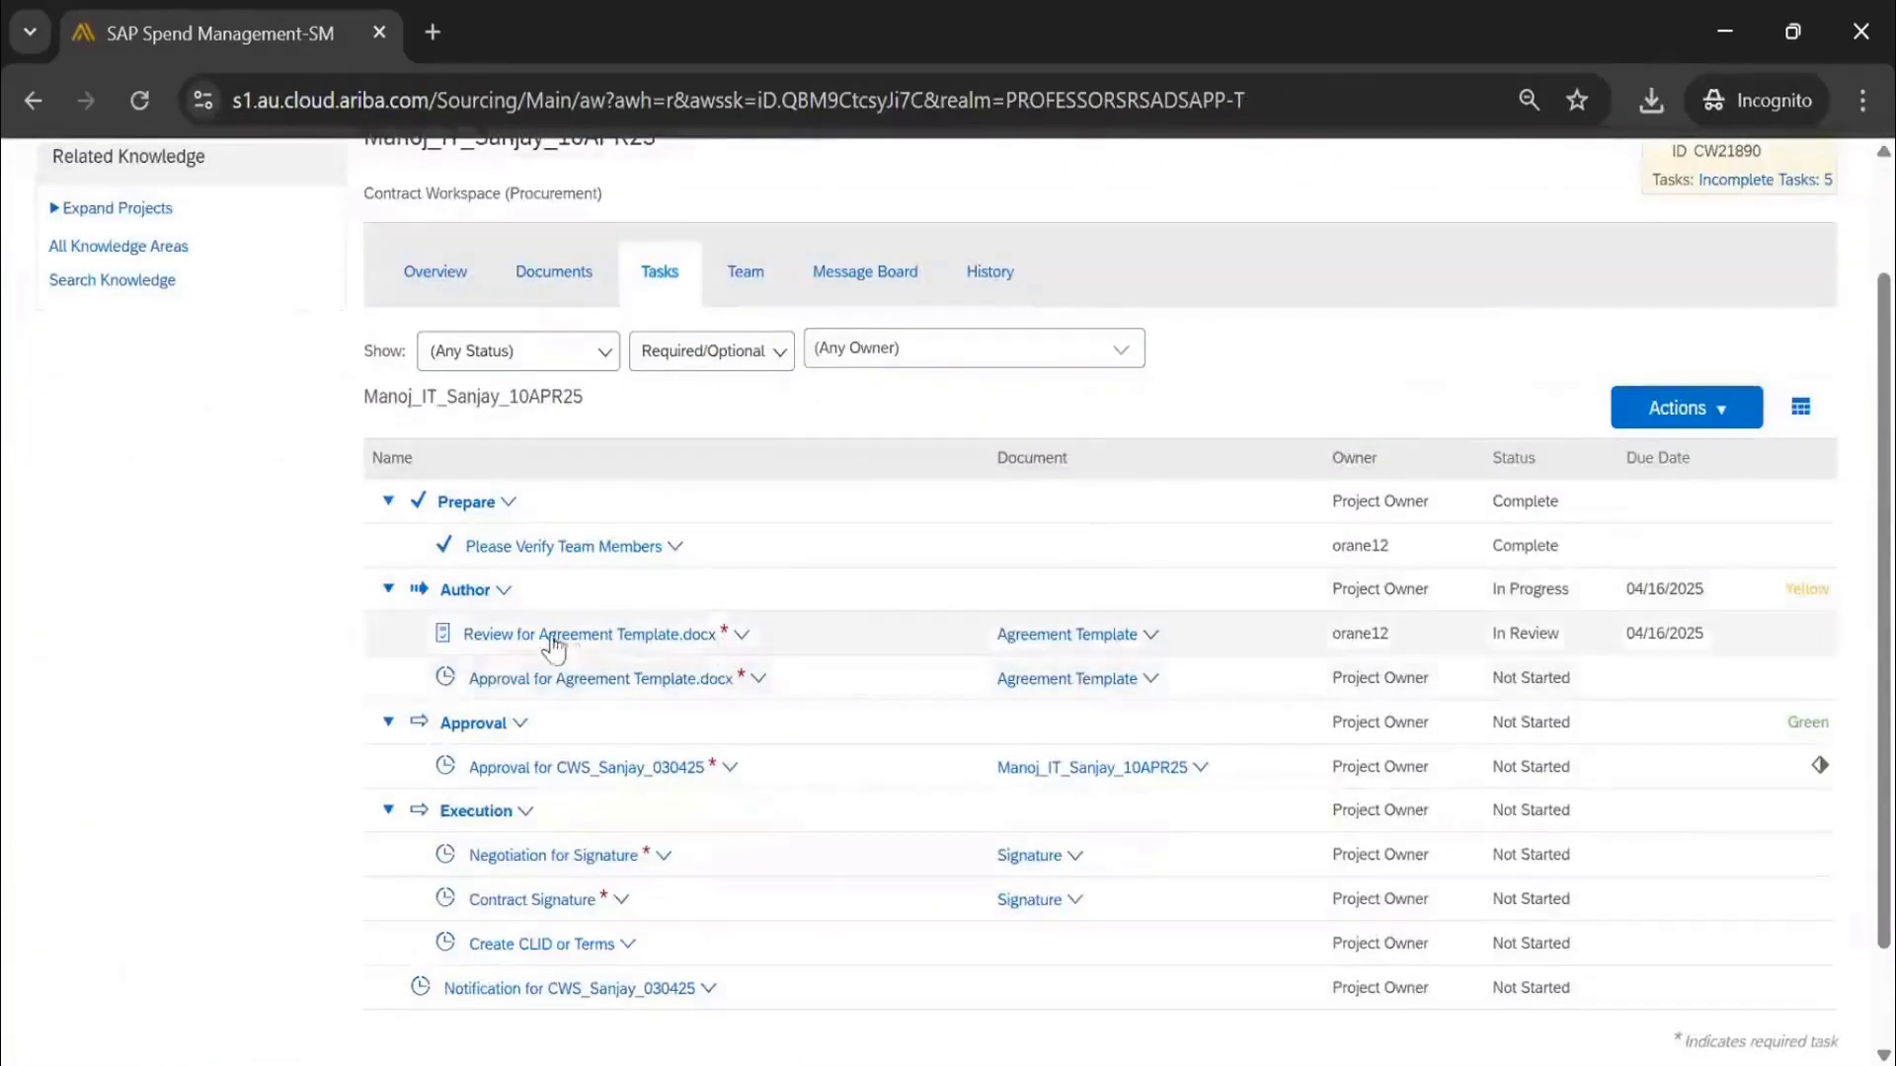
Open the review task's details and check its review flow, comment history and reviewer's changes
click(557, 637)
click(558, 724)
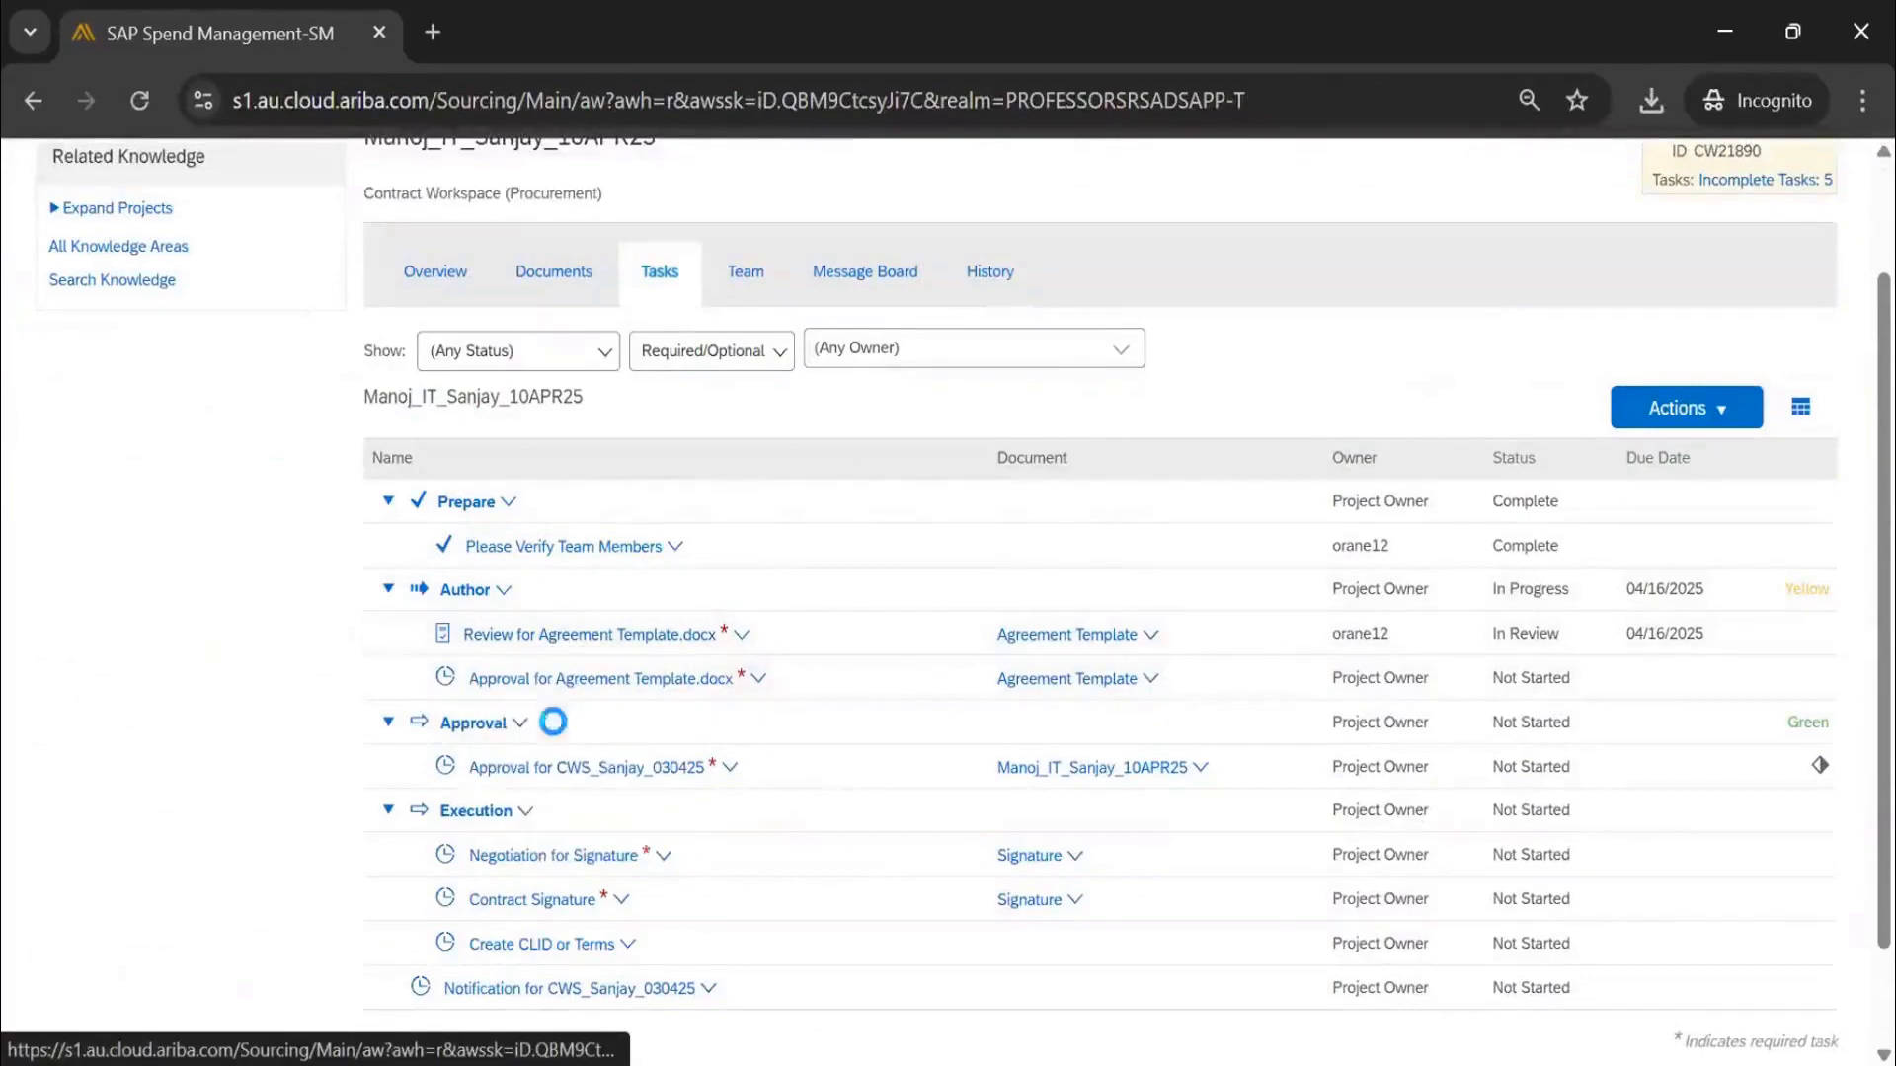
scroll(474, 698, down, 5)
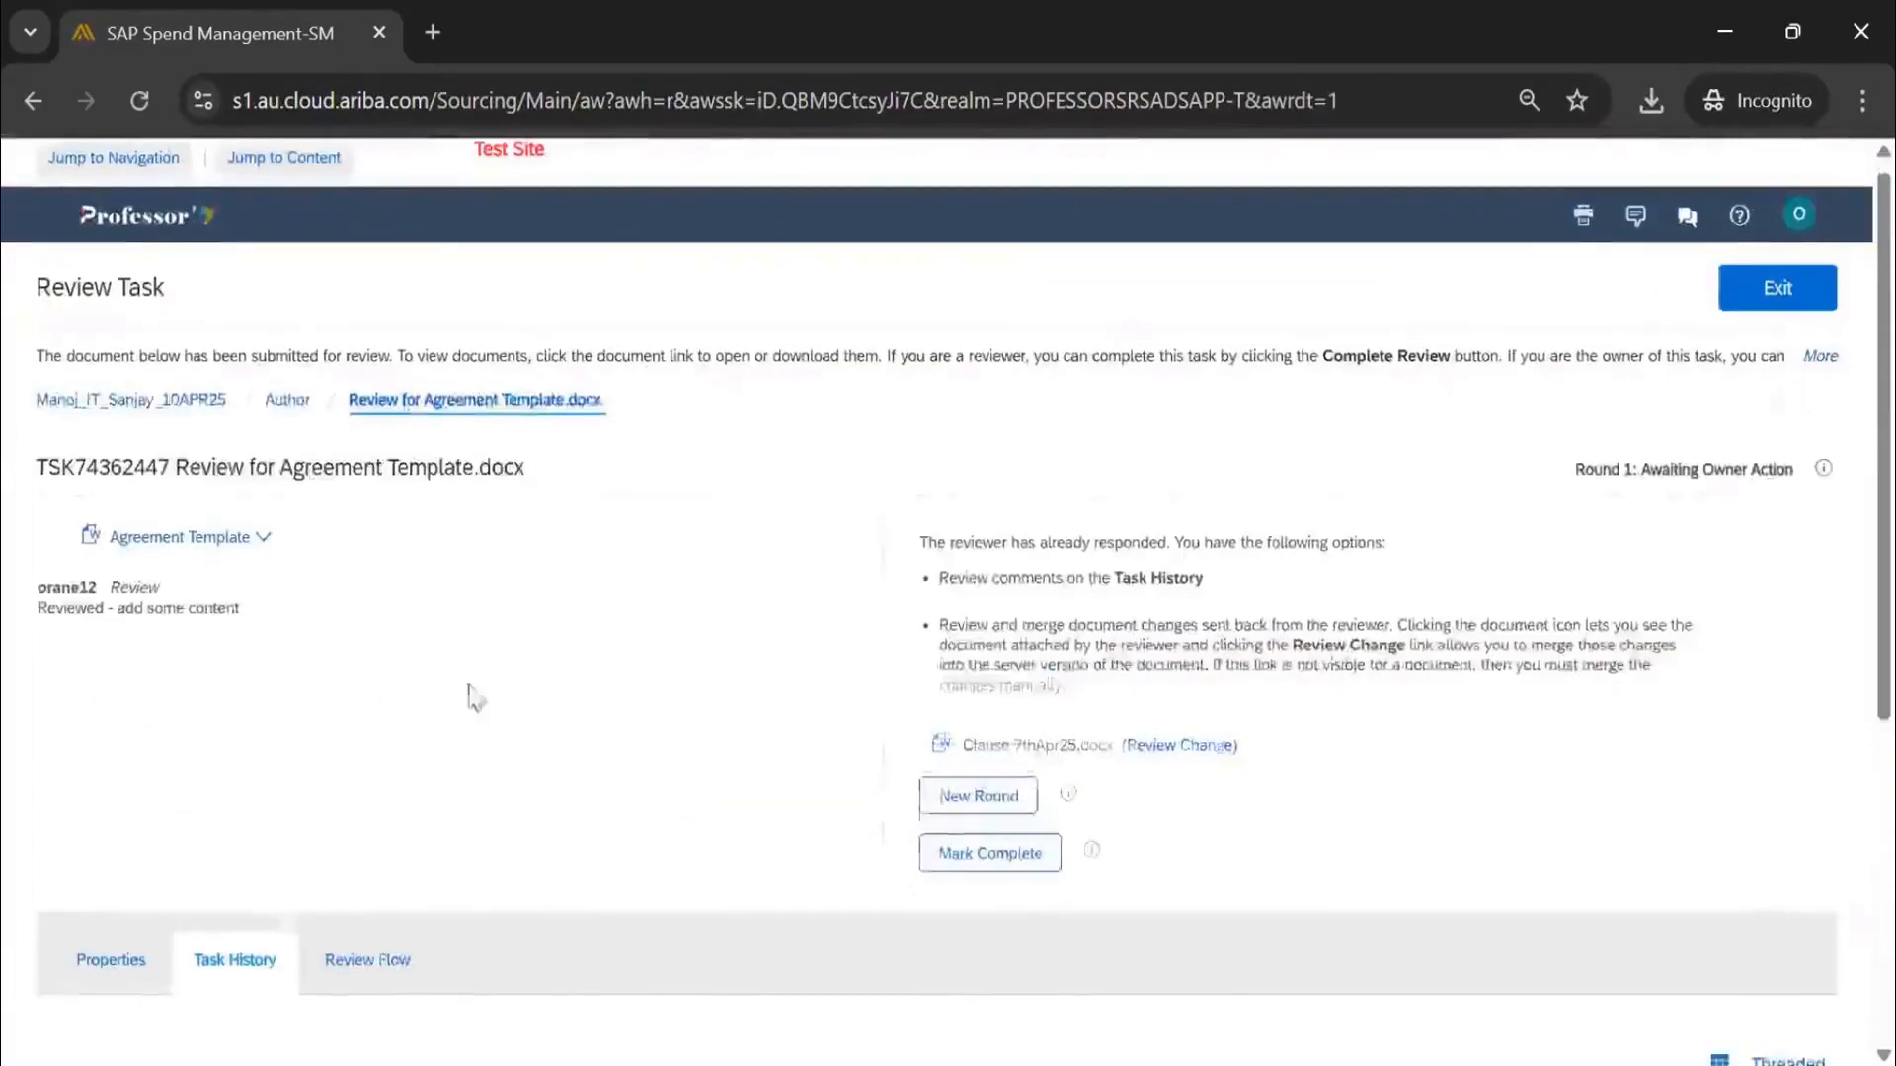
click(390, 496)
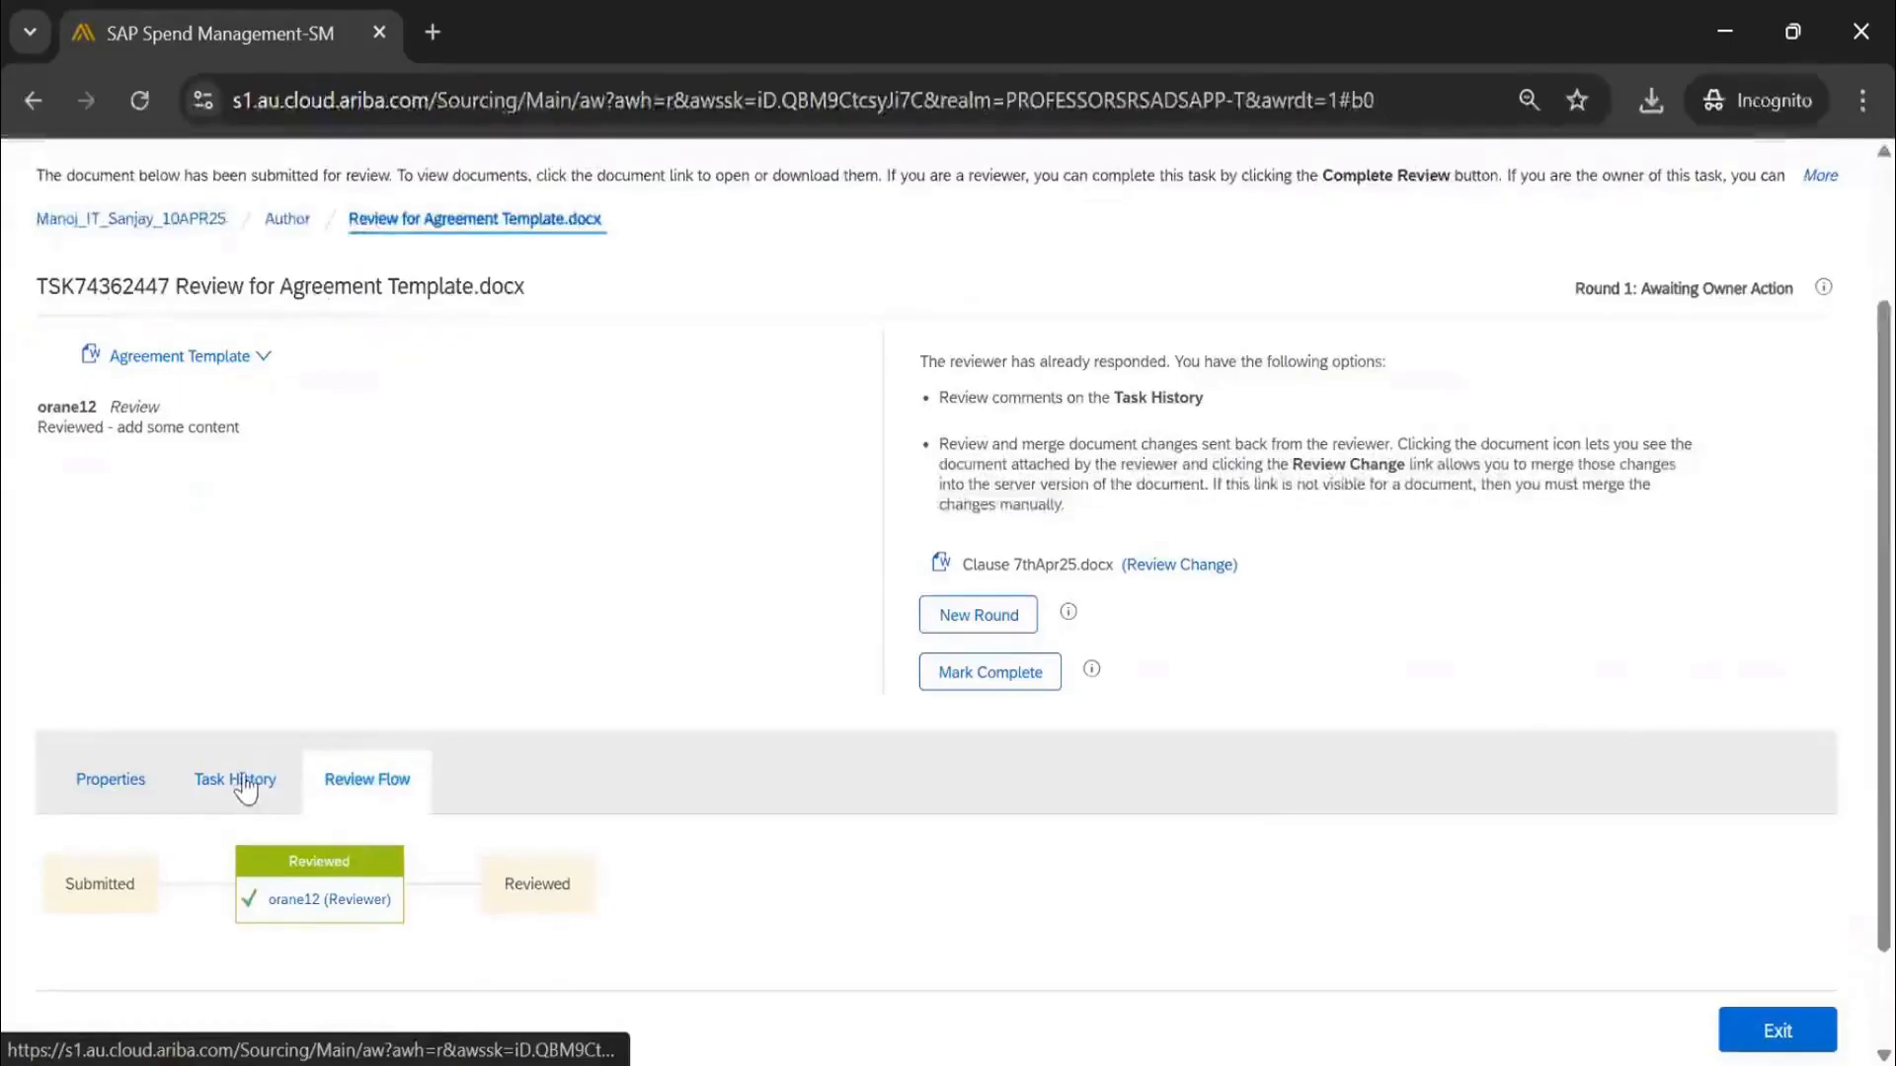
click(242, 781)
scroll(411, 720, down, 4)
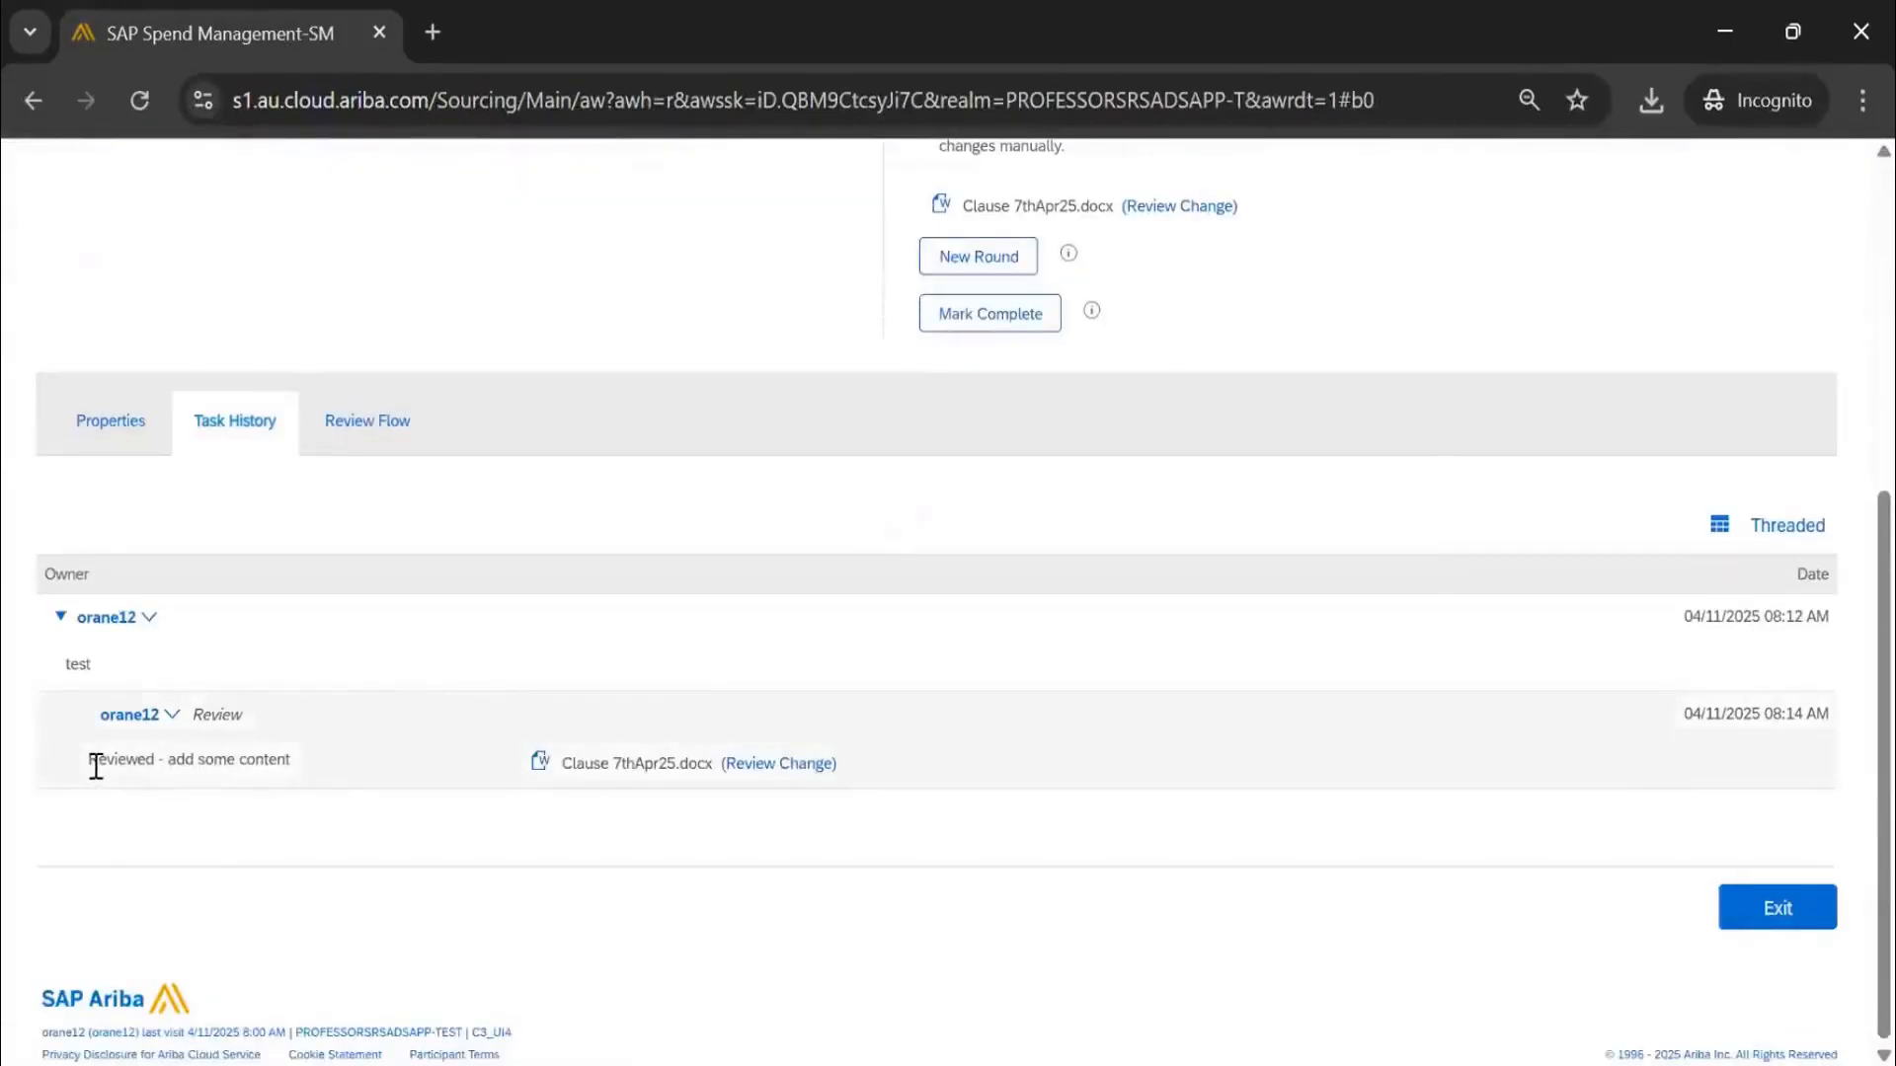
click(760, 766)
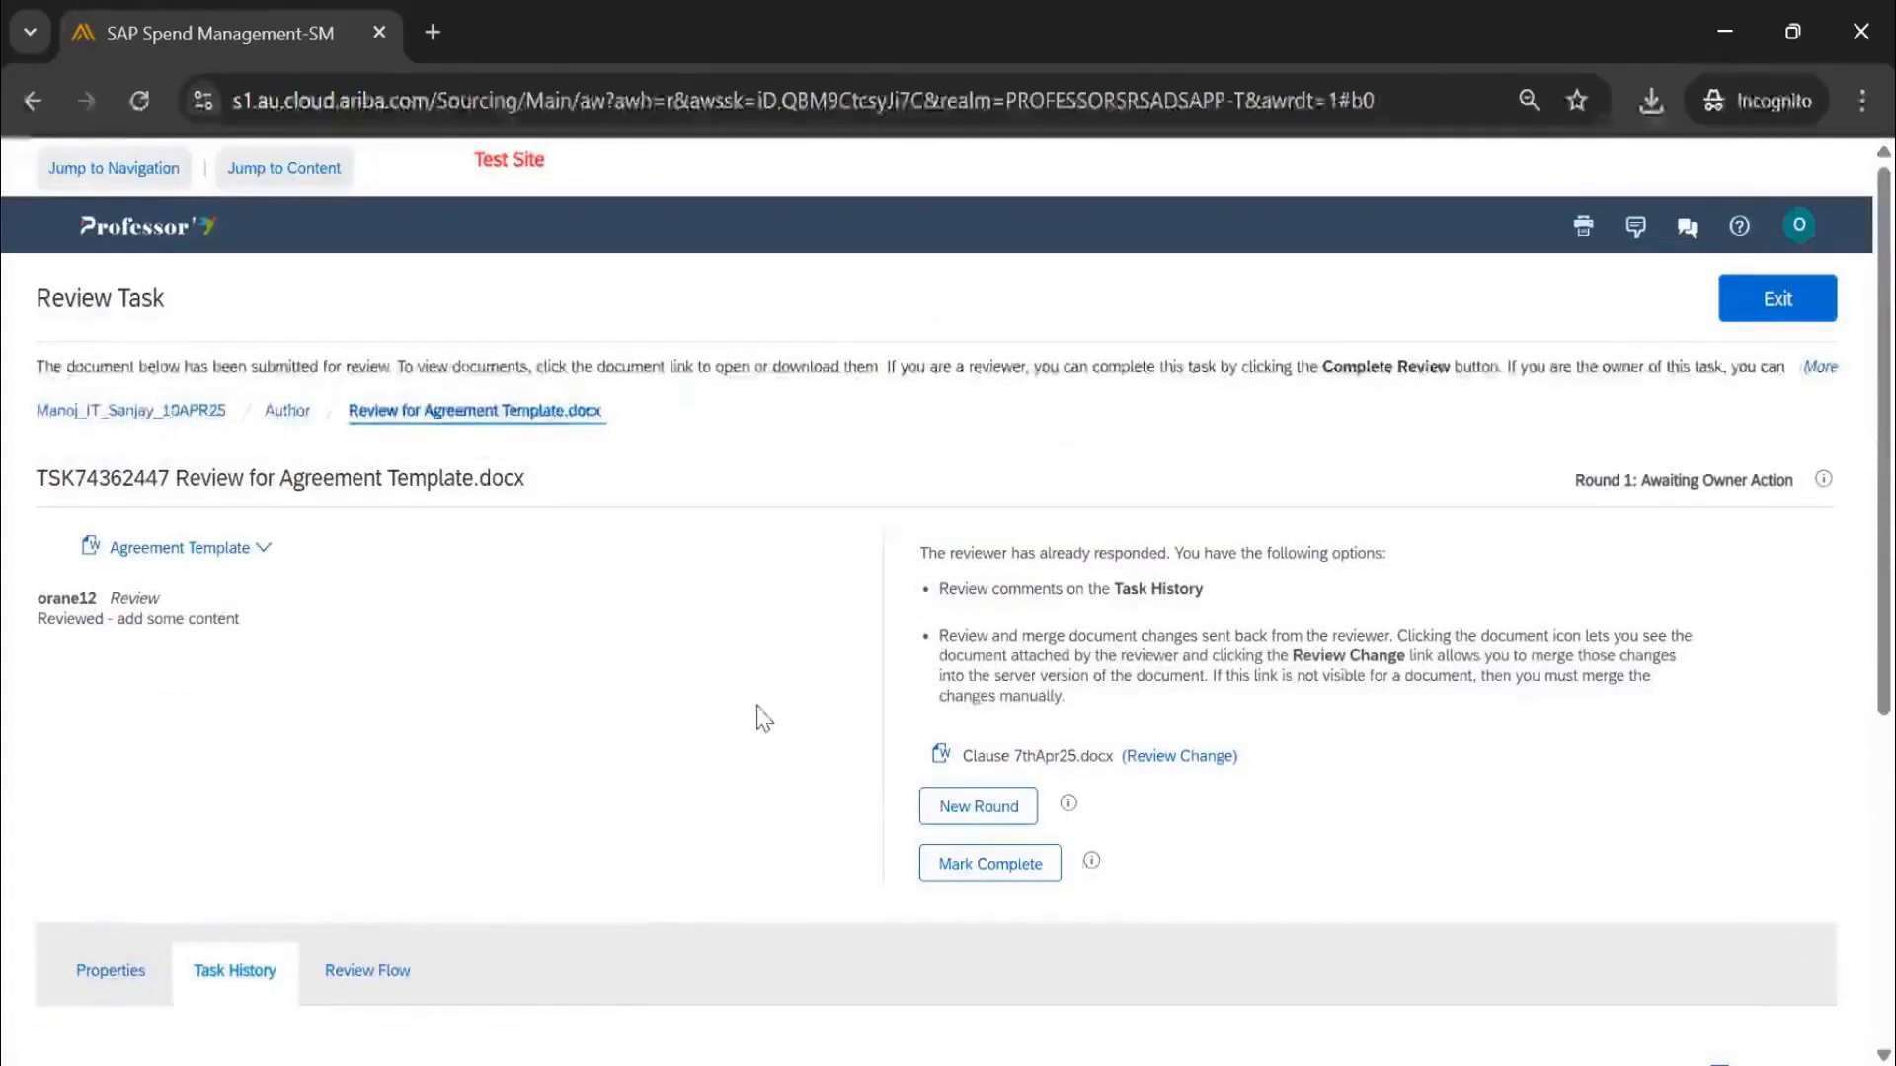
Mark the Agreement Template review task complete with message 'Completed' and confirm
click(984, 869)
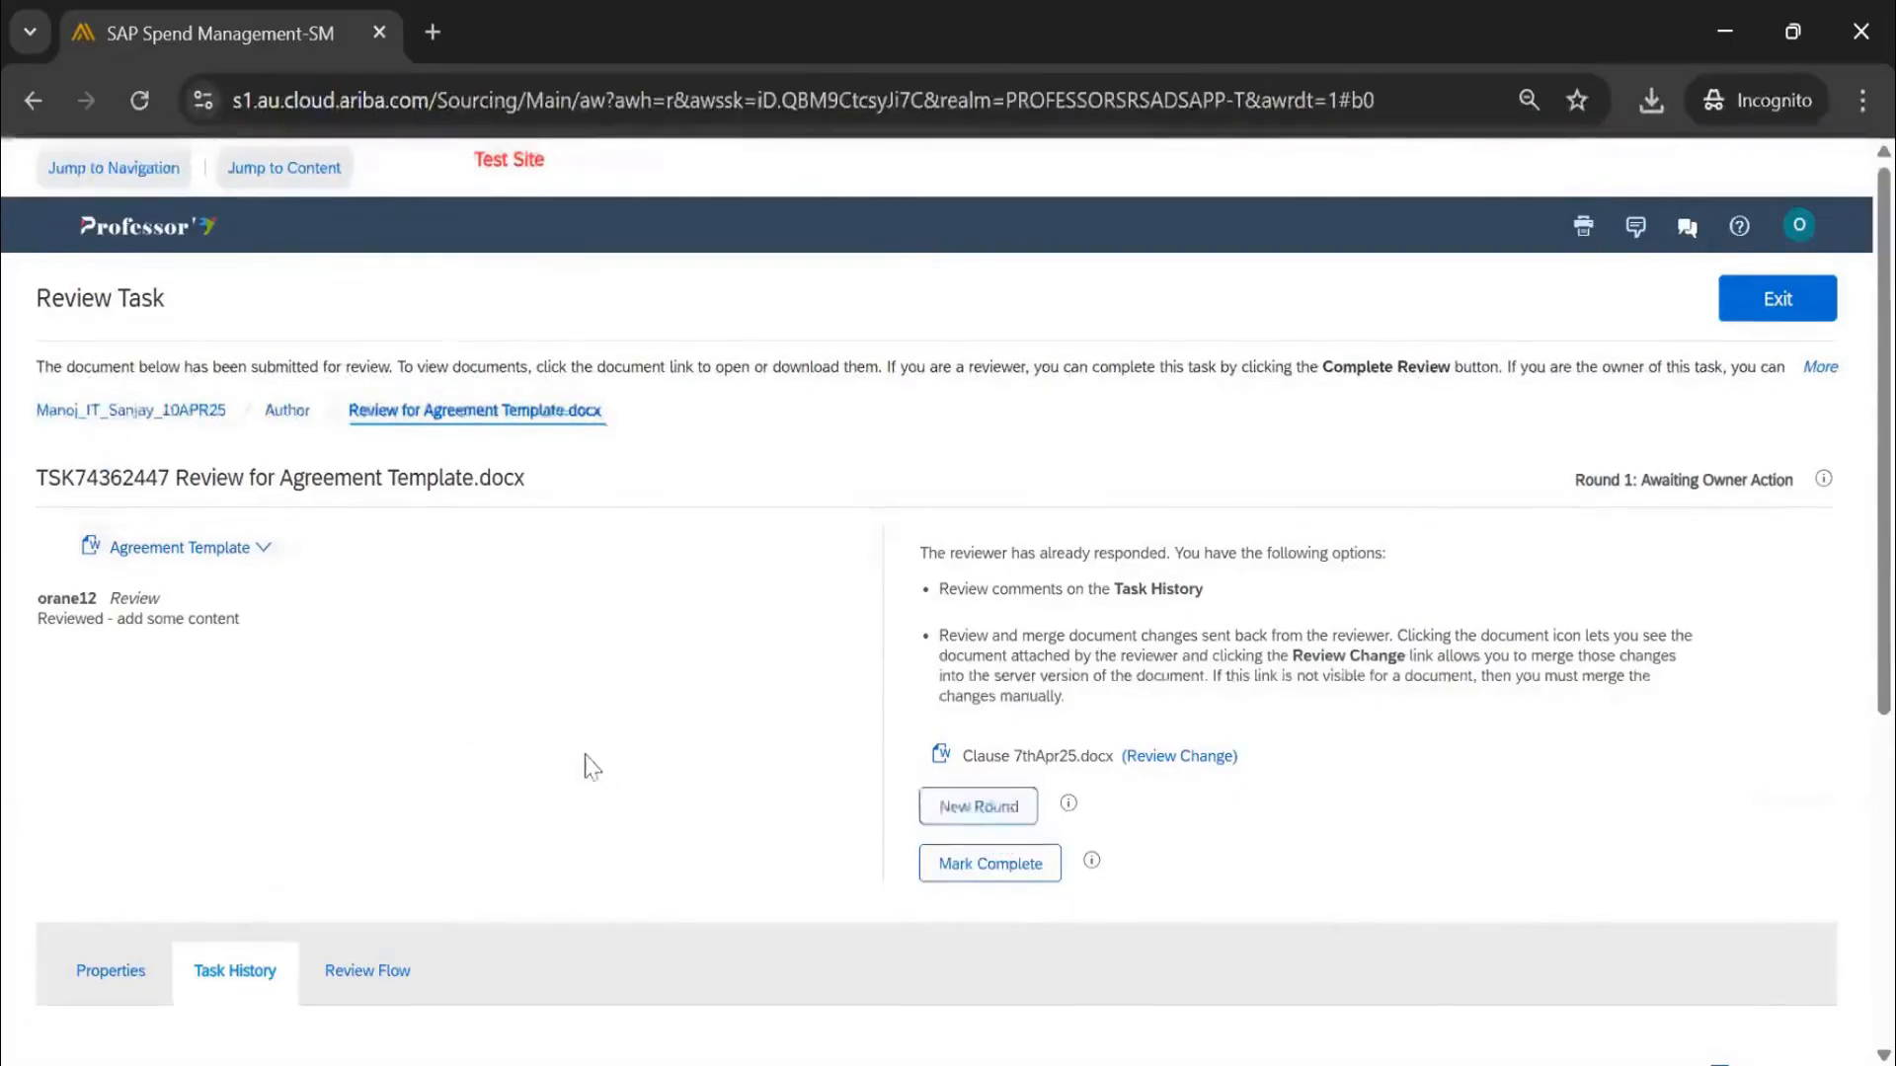
scroll(592, 766, down, 2)
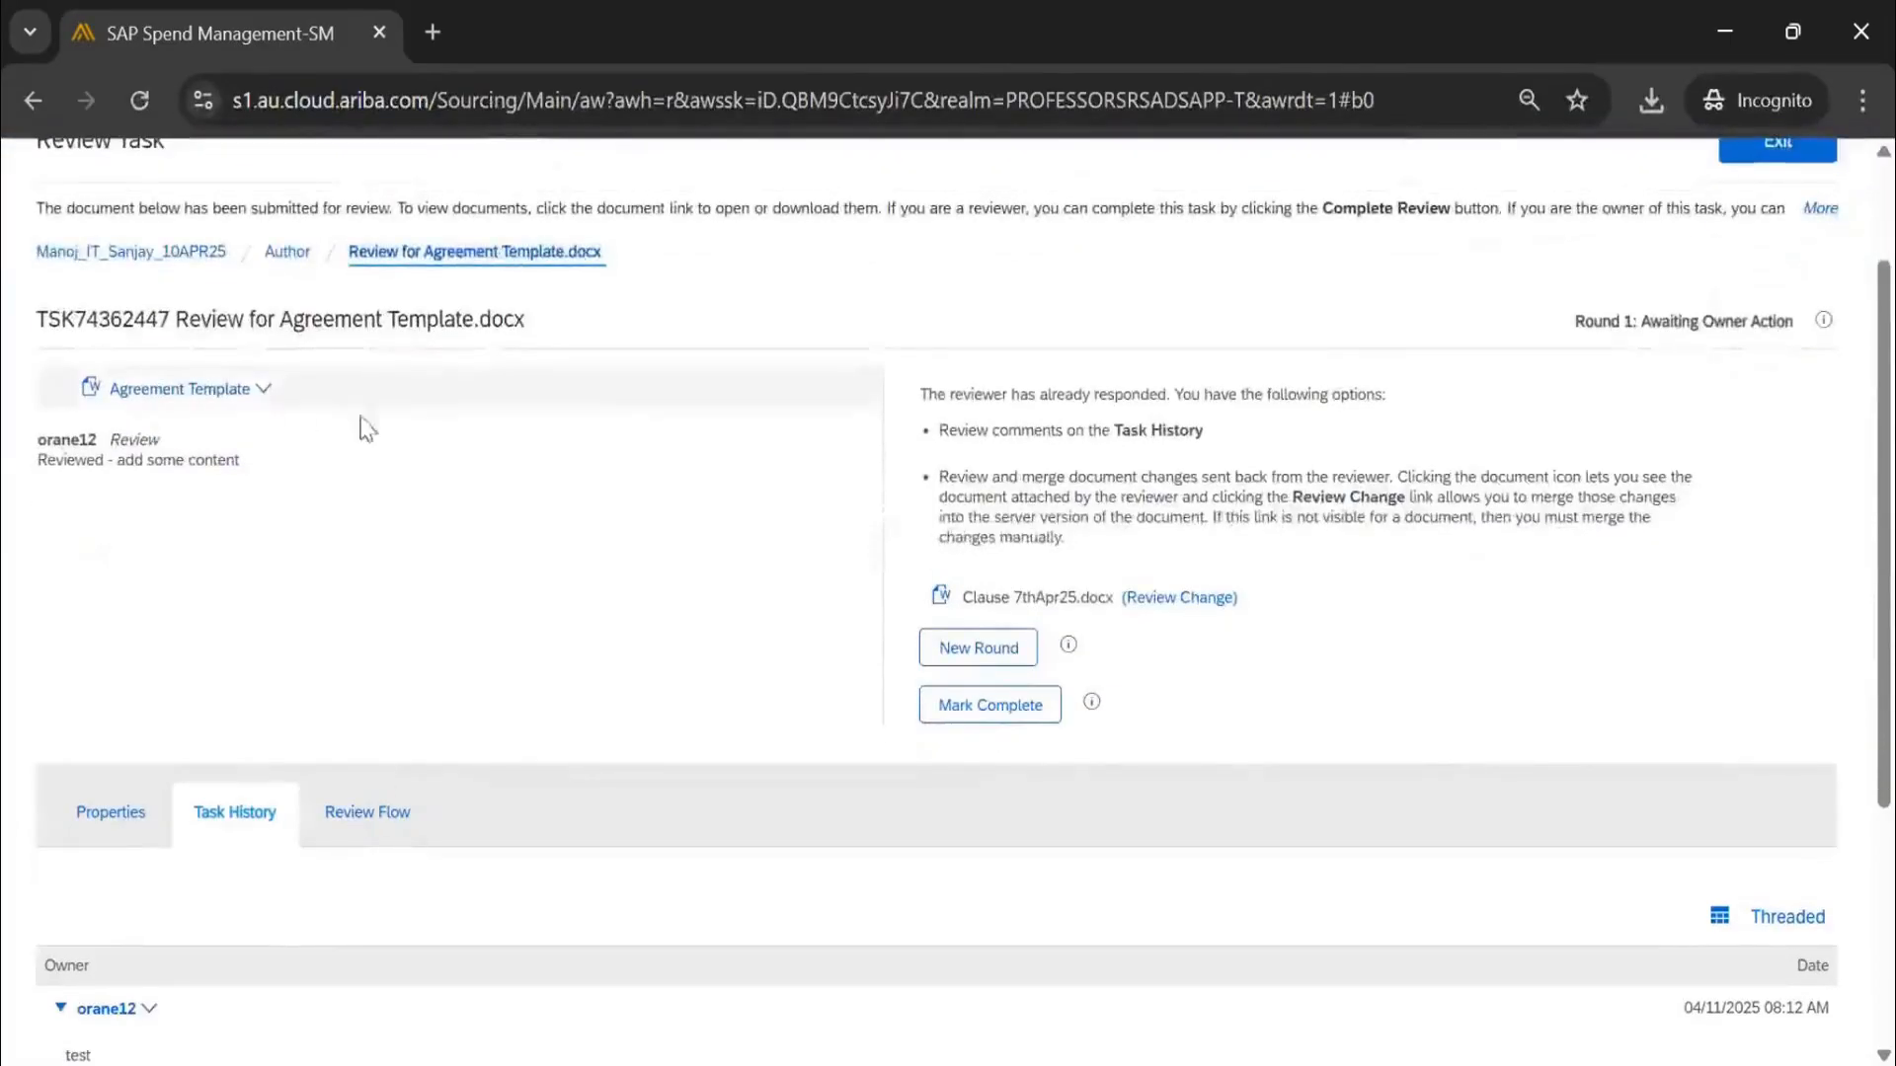
scroll(365, 789, down, 5)
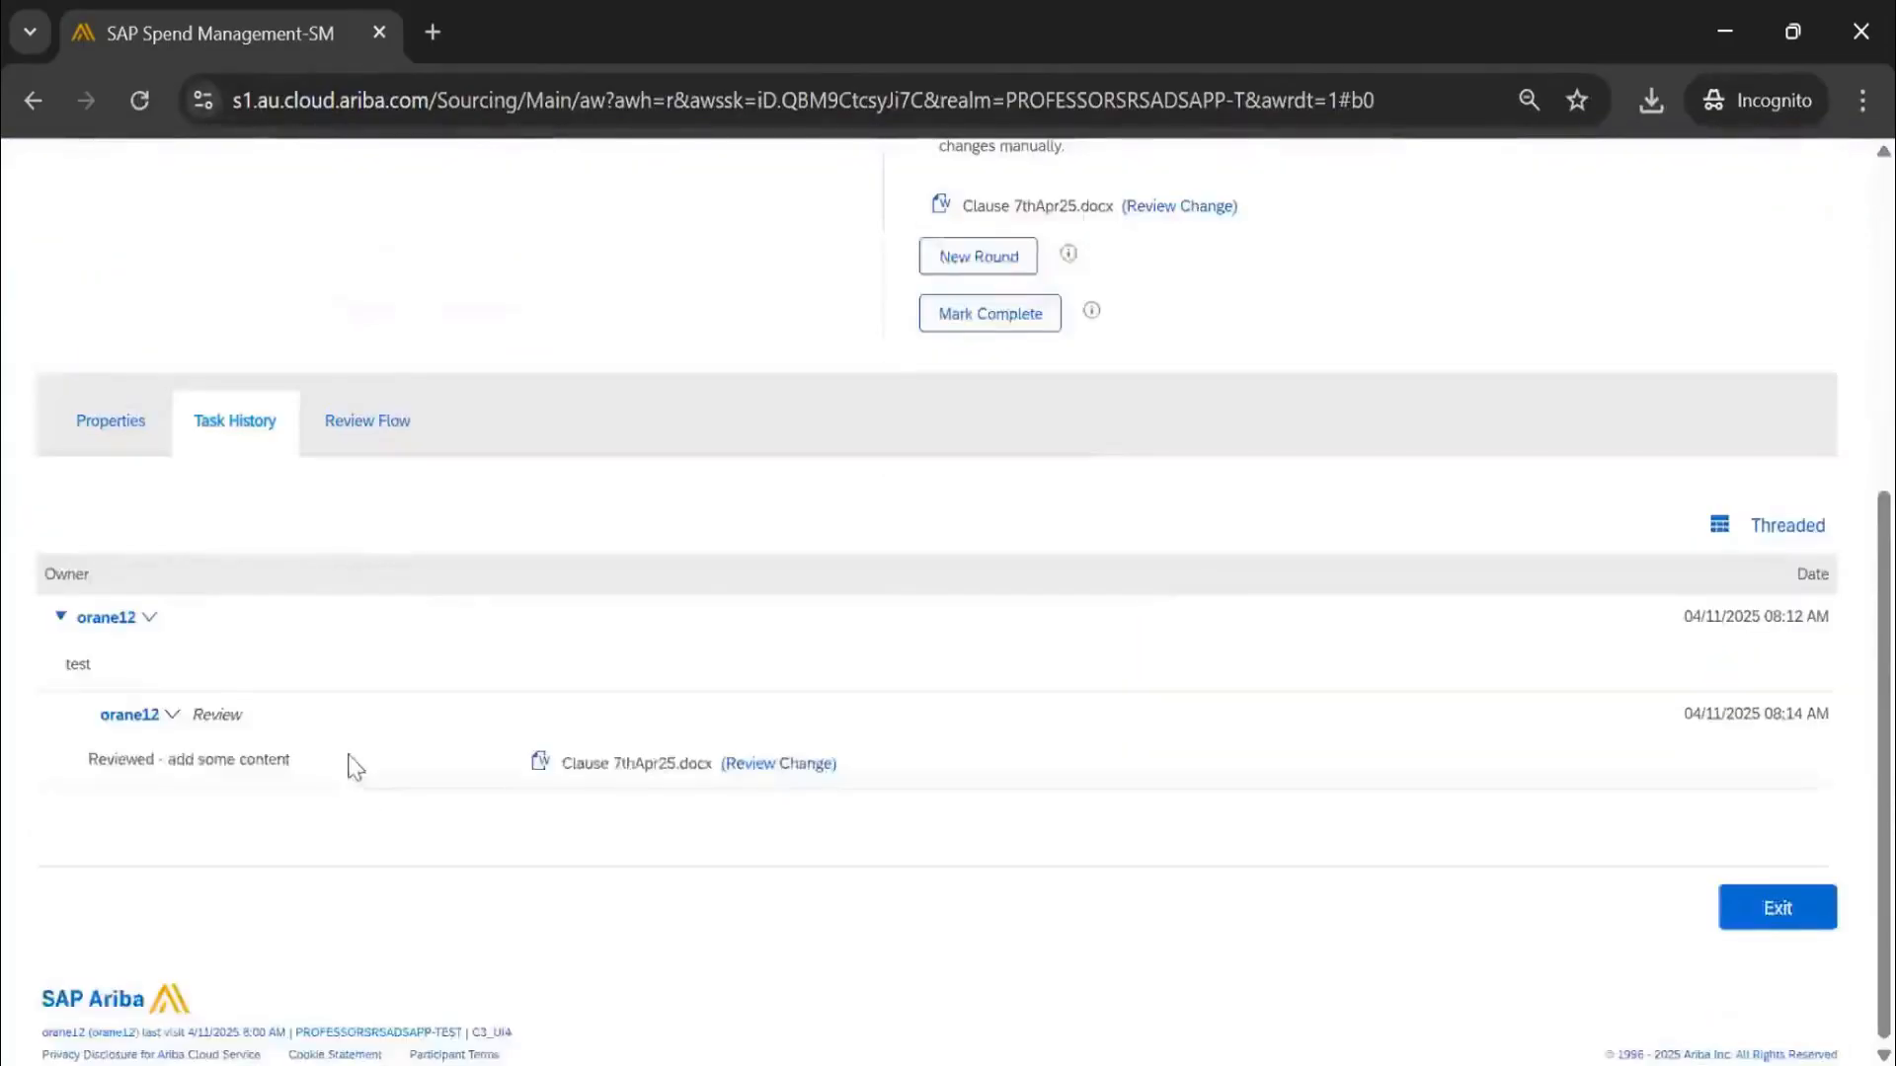
scroll(352, 774, up, 5)
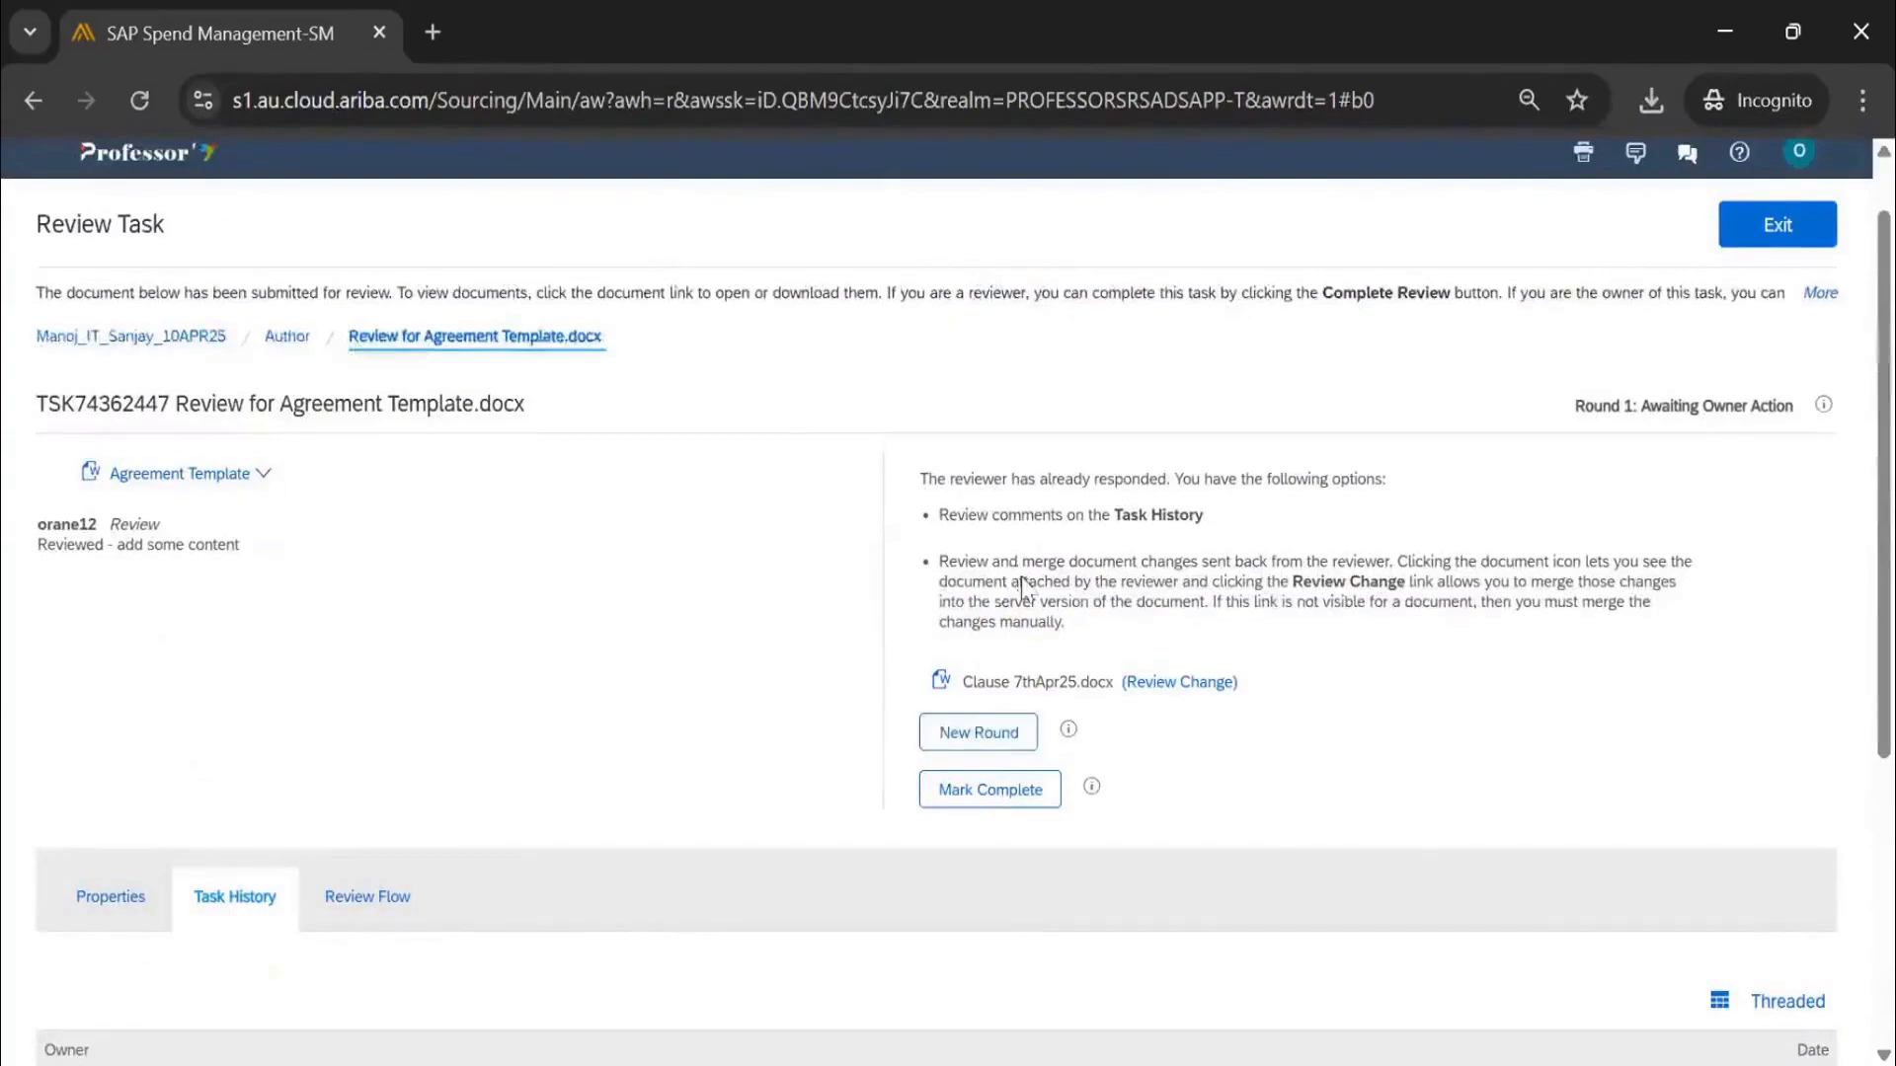
drag(182, 237, 20, 235)
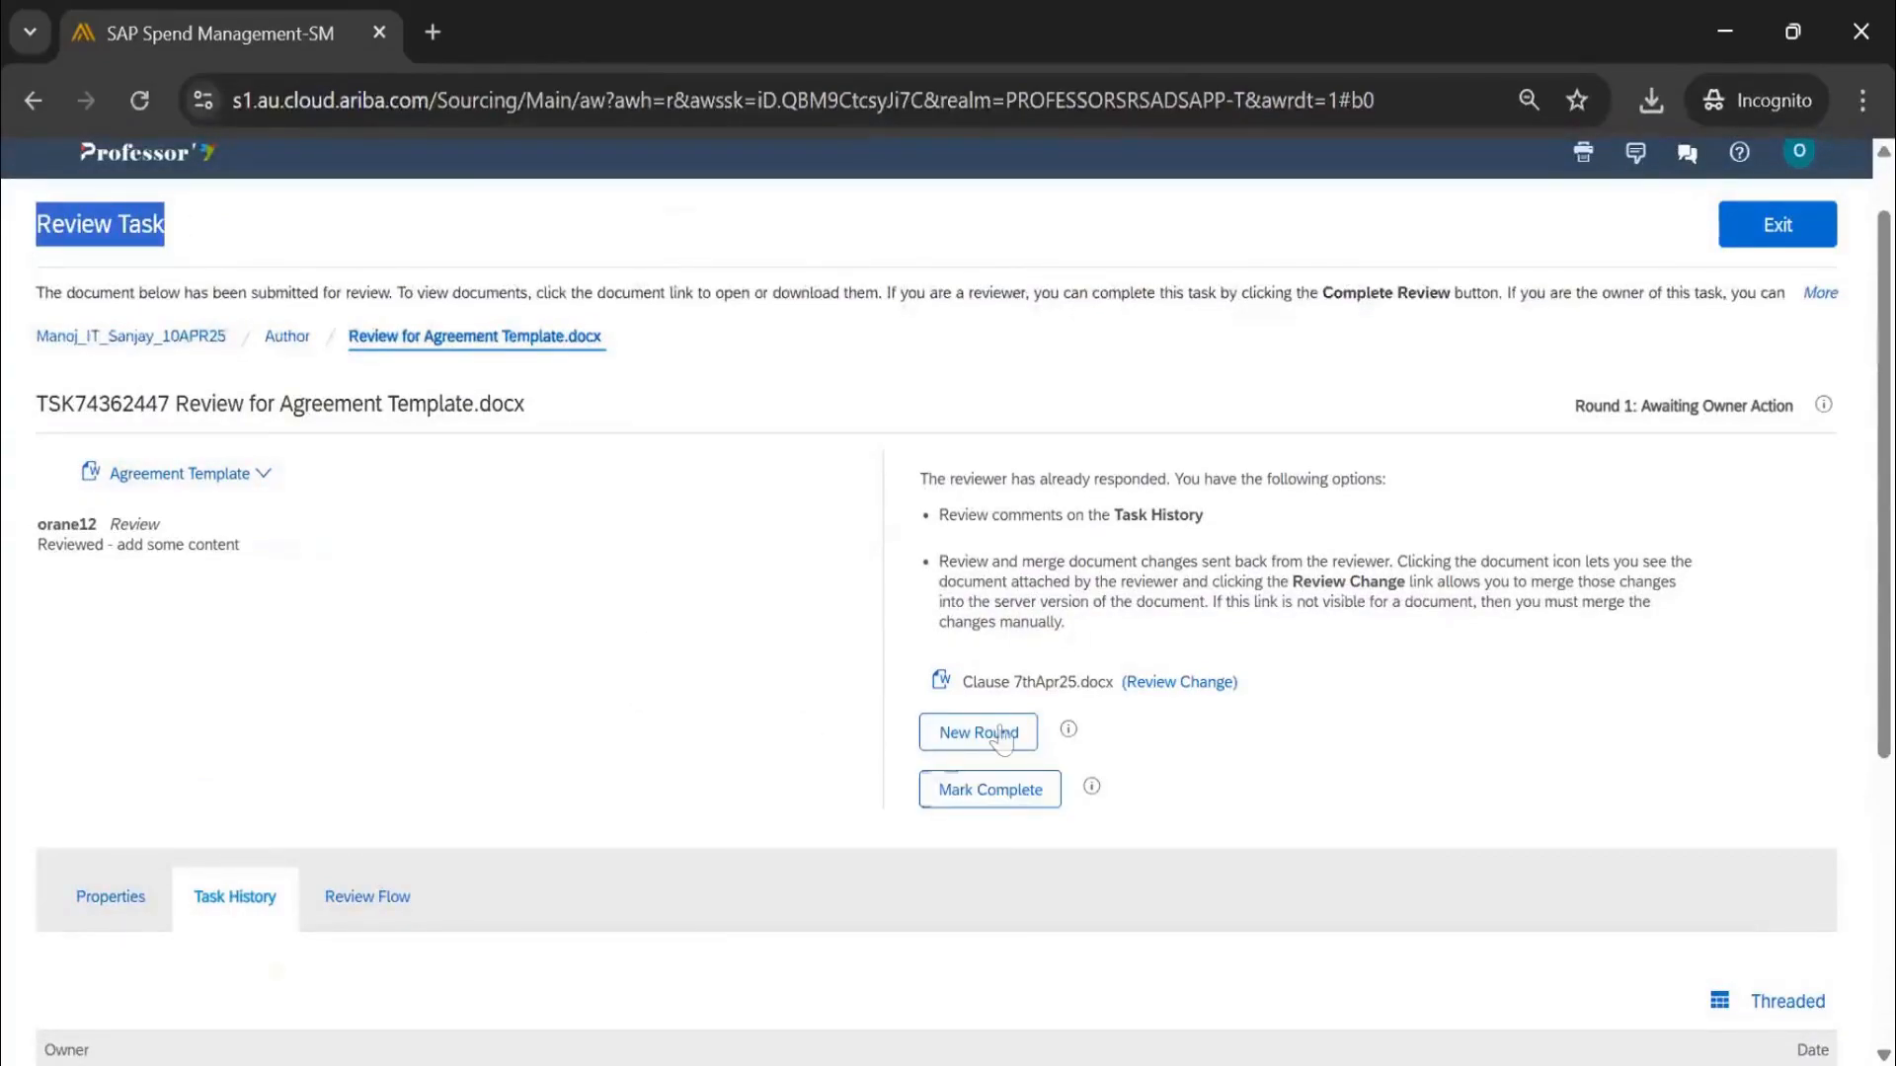
click(999, 791)
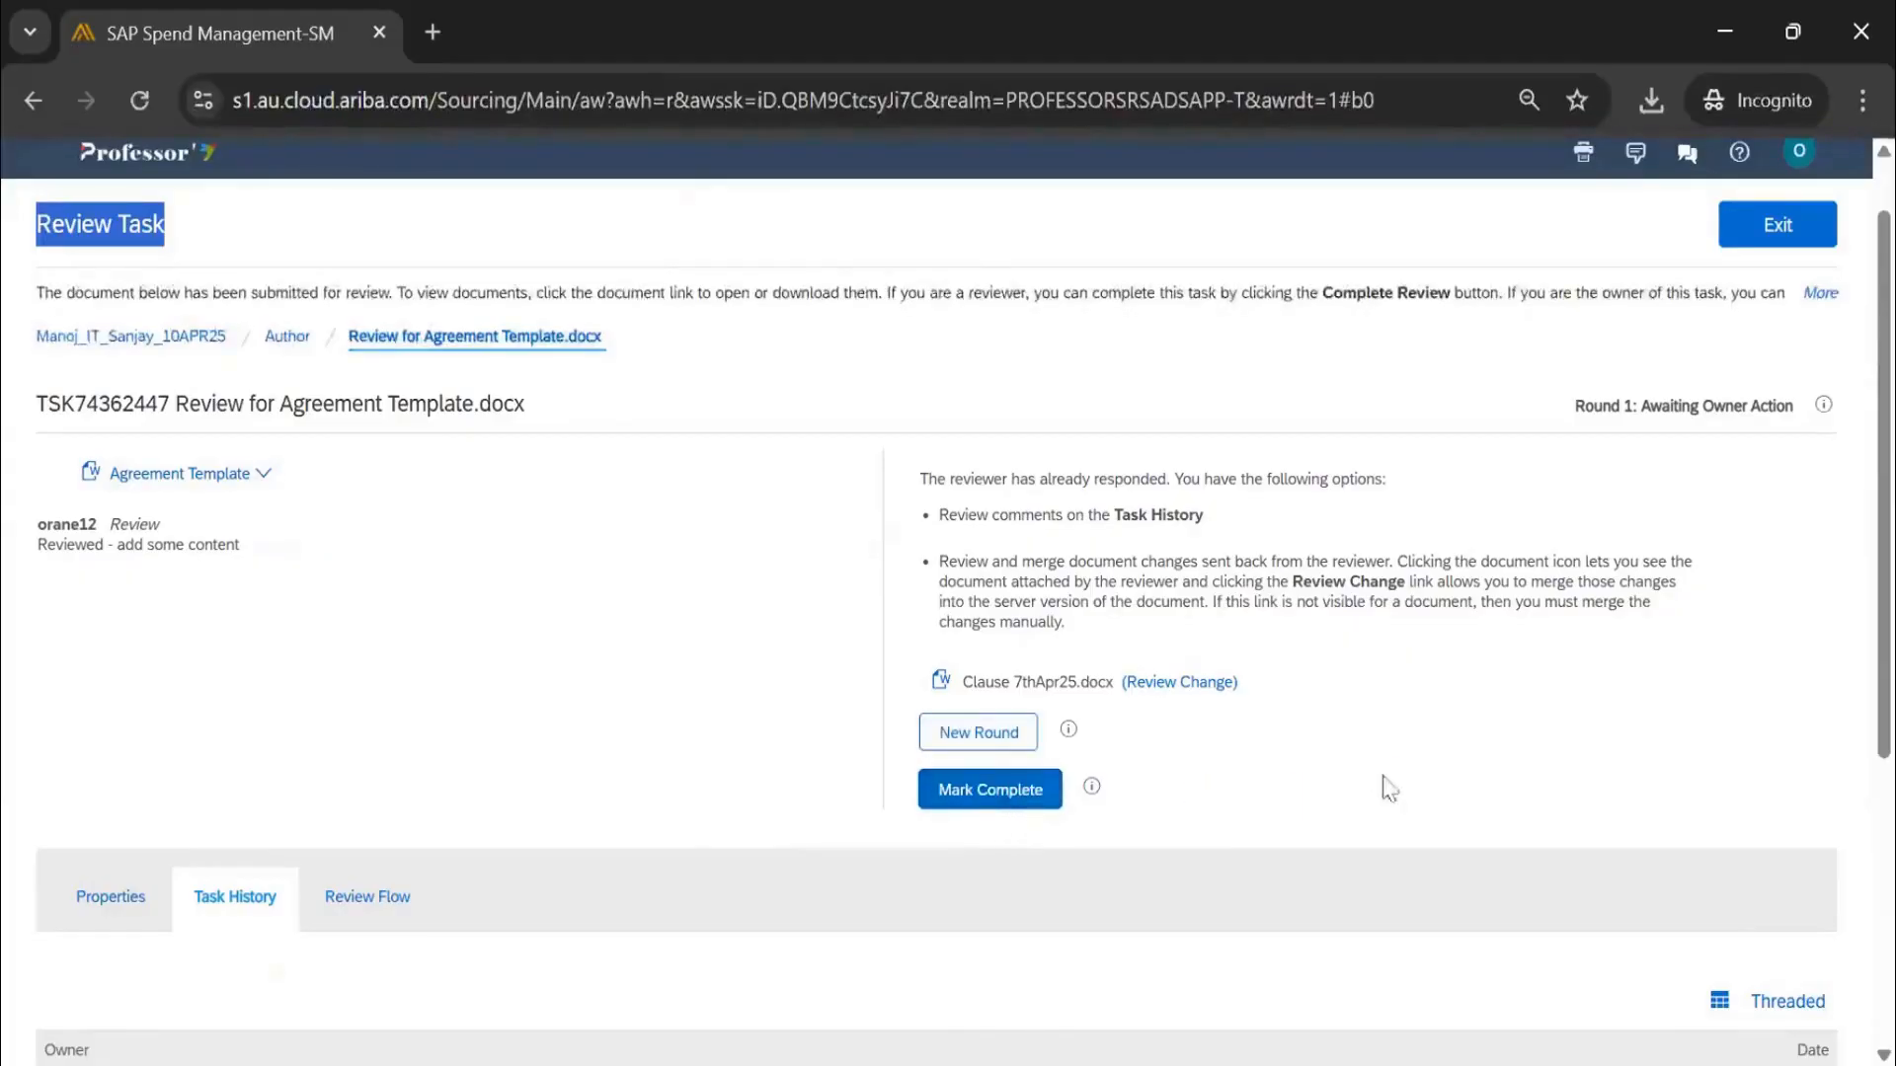
click(1644, 305)
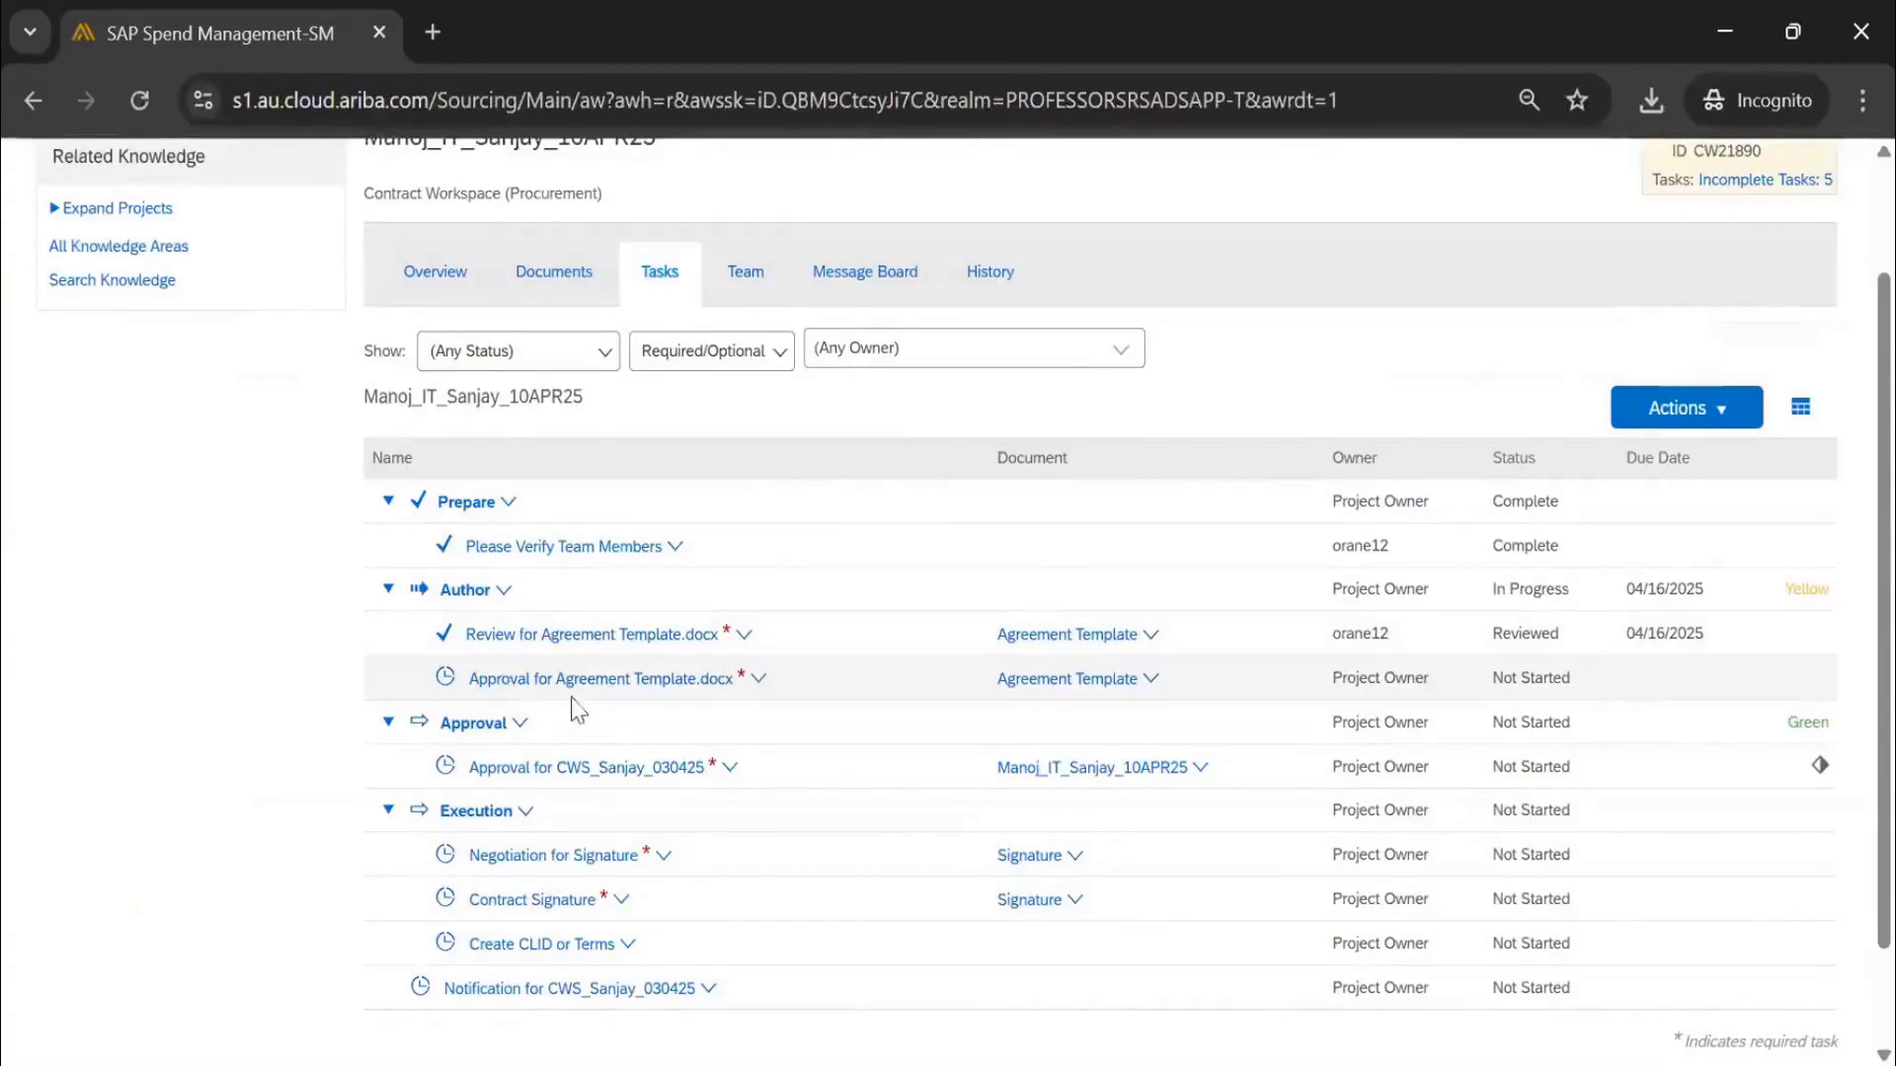
Give the approval task fixed due date 04/16/2025 and initial message 'test'
click(521, 689)
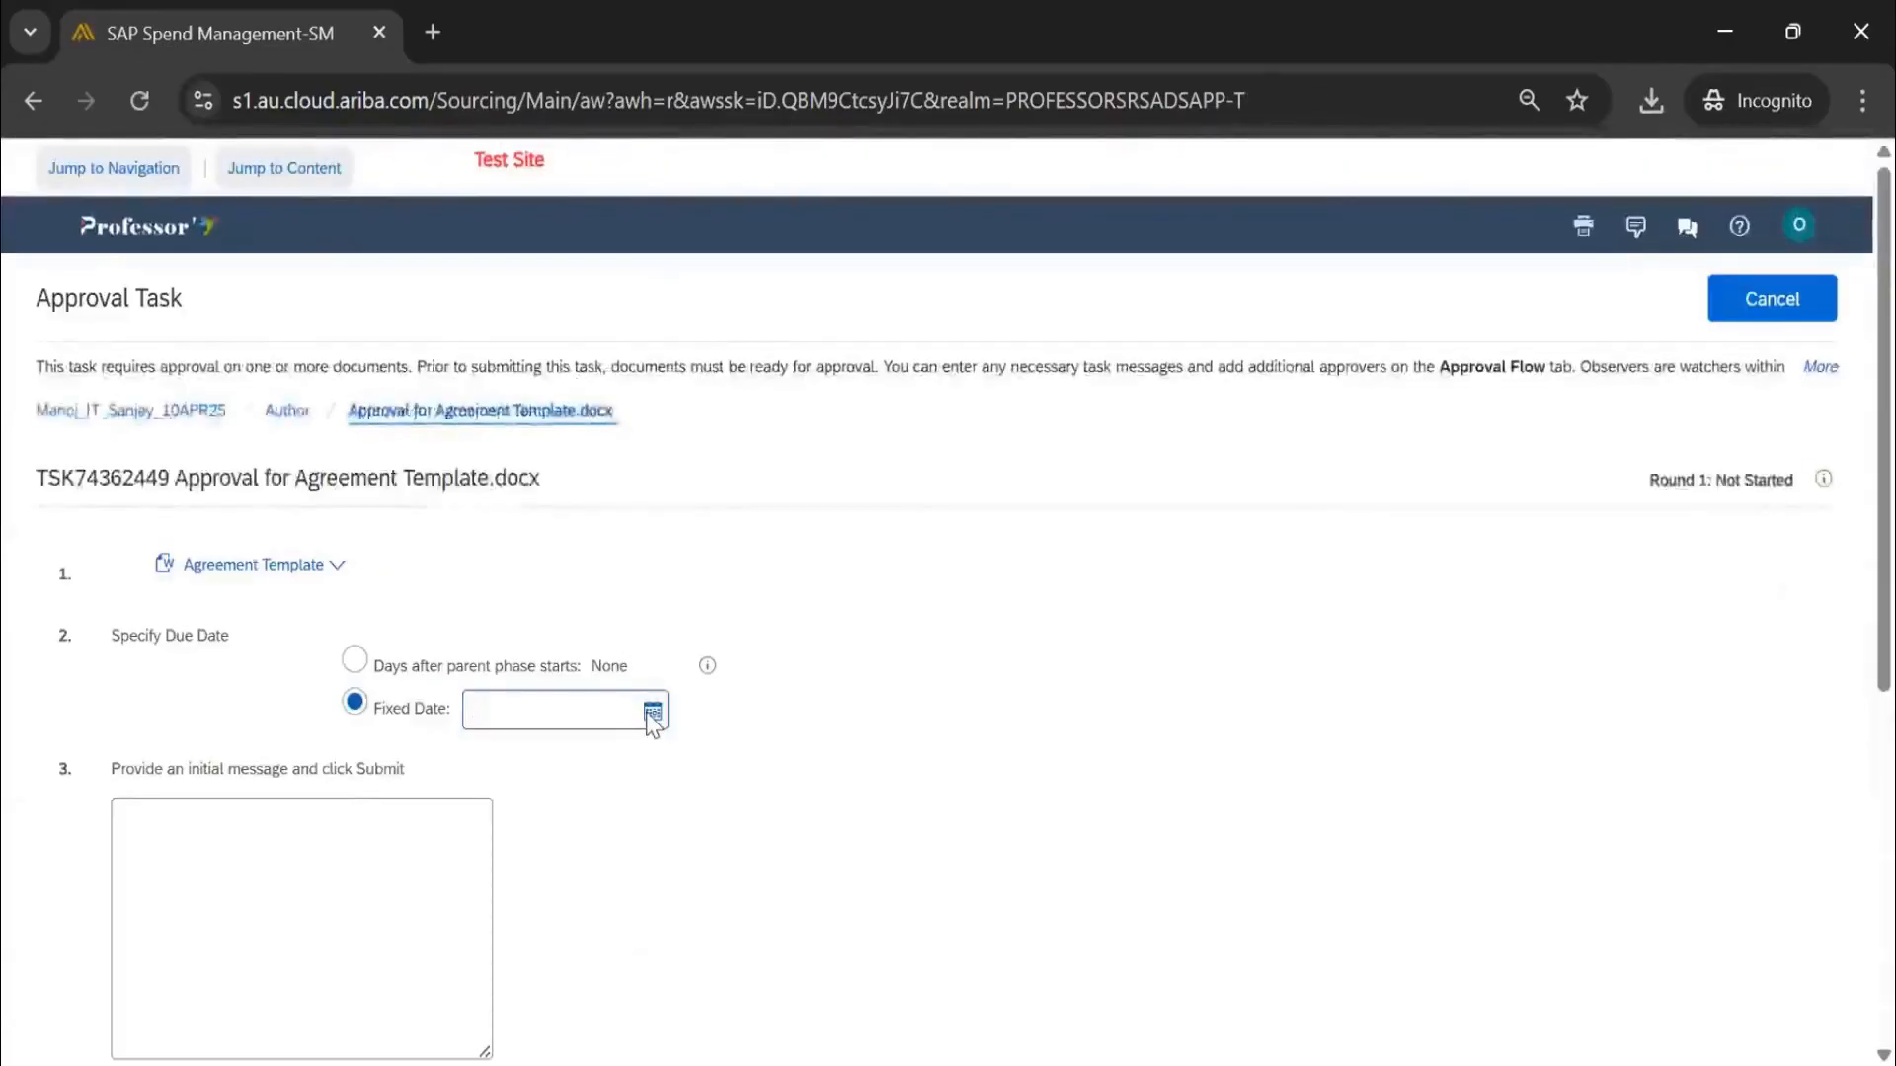
click(650, 711)
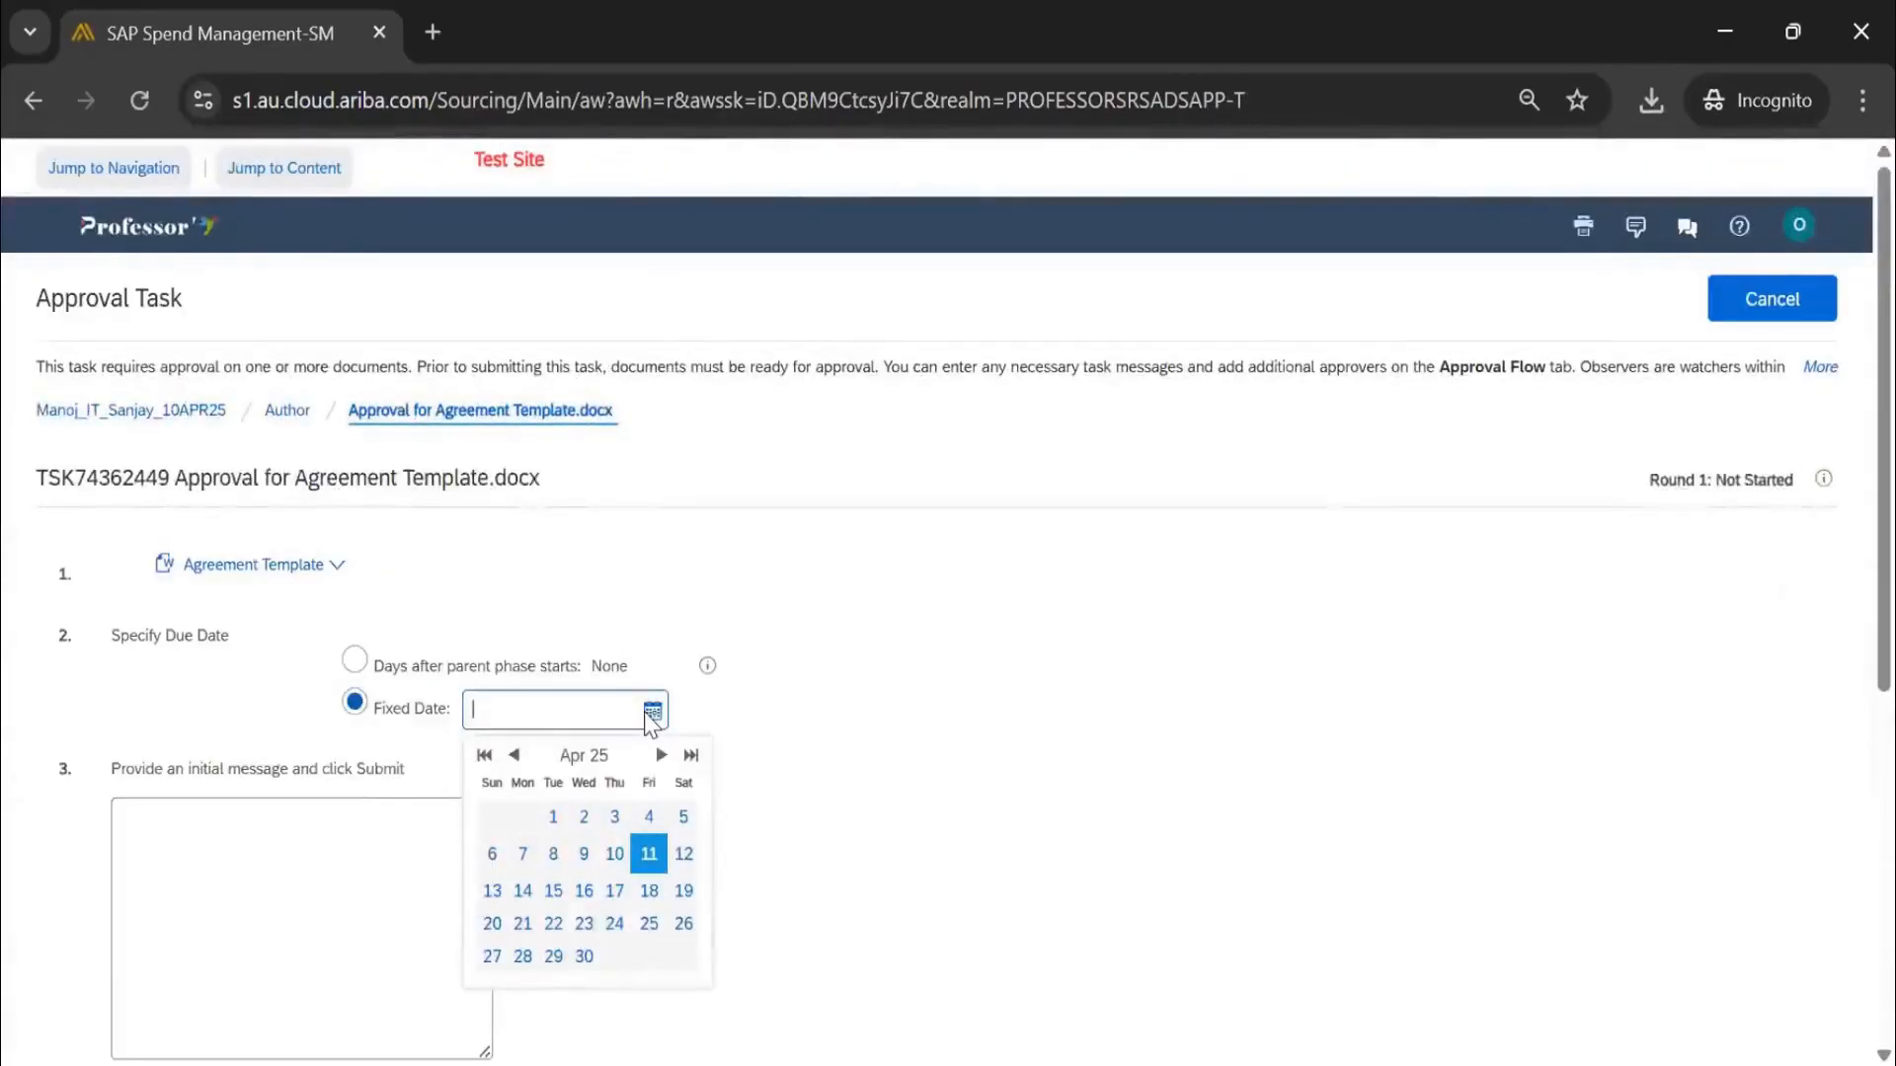
click(584, 890)
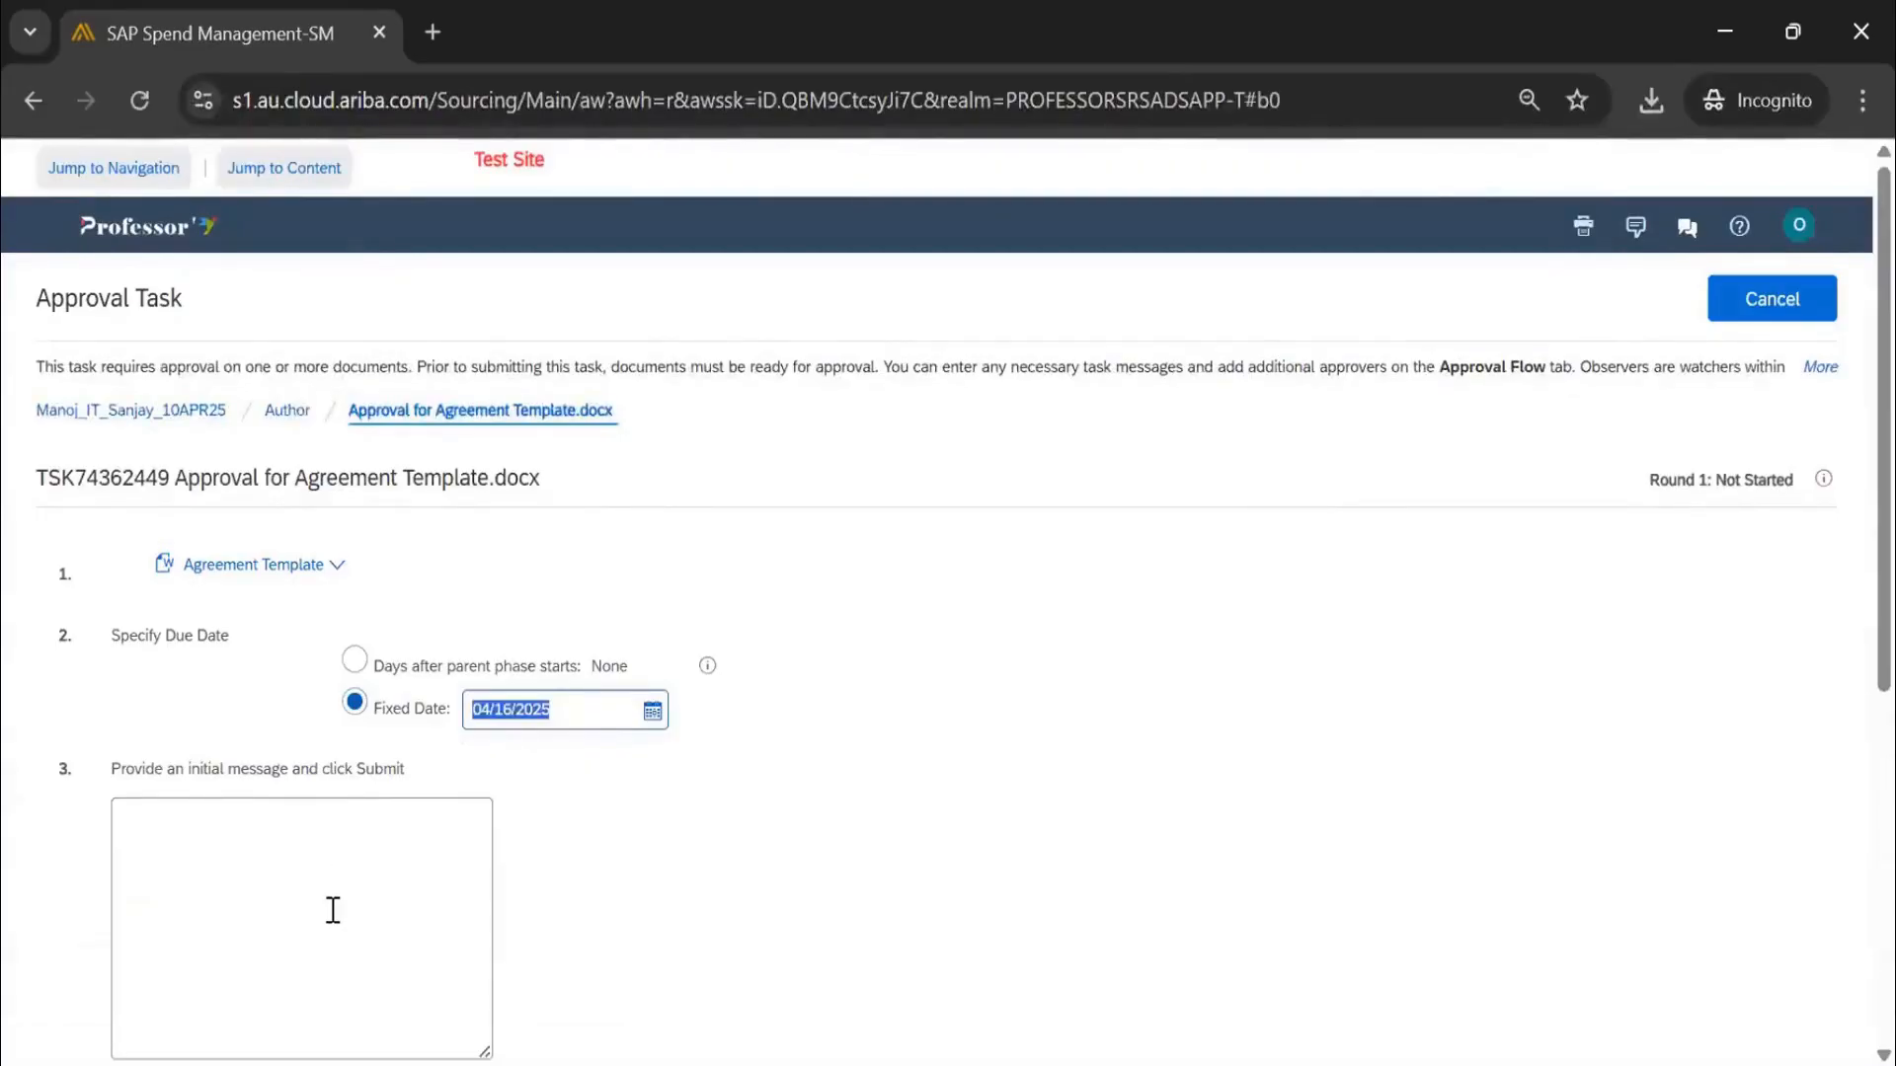
click(333, 909)
text(test)
scroll(276, 711, down, 5)
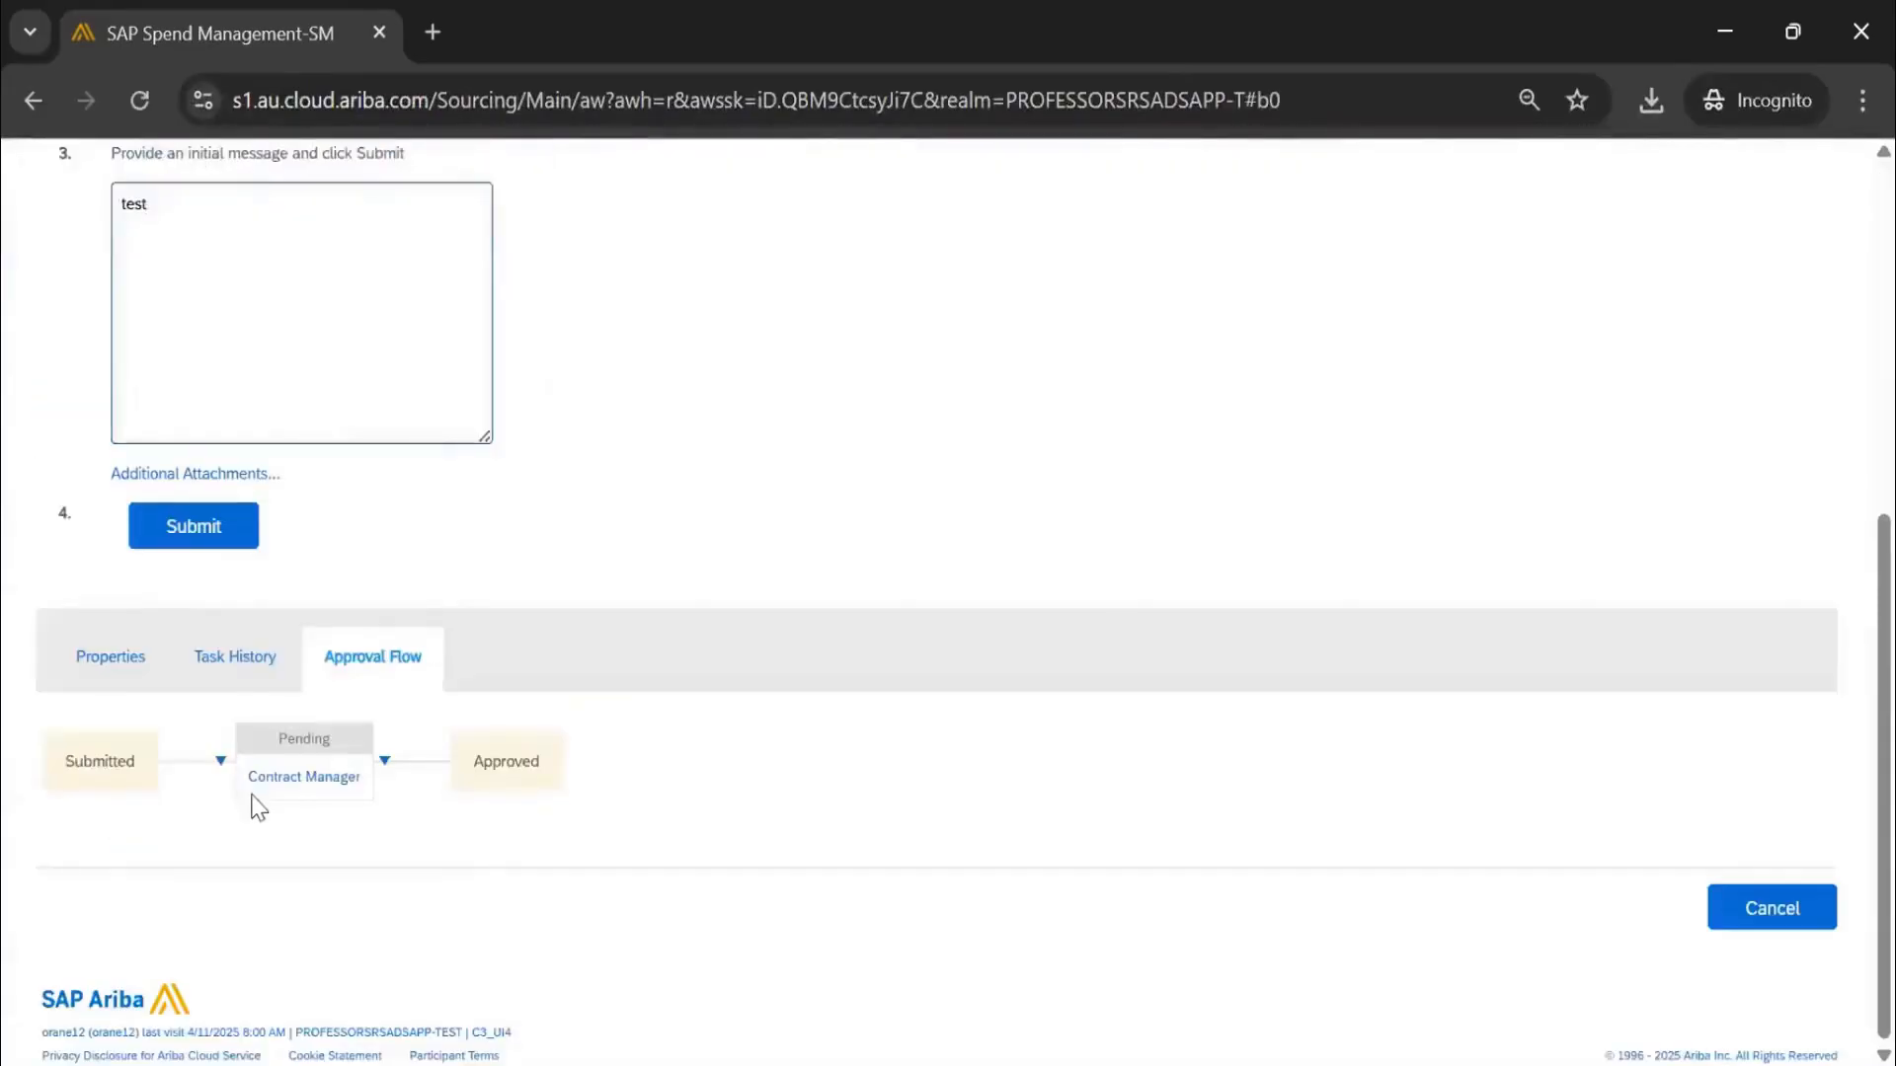
Check the Contract Manager approver group members, then submit the approval task
click(304, 790)
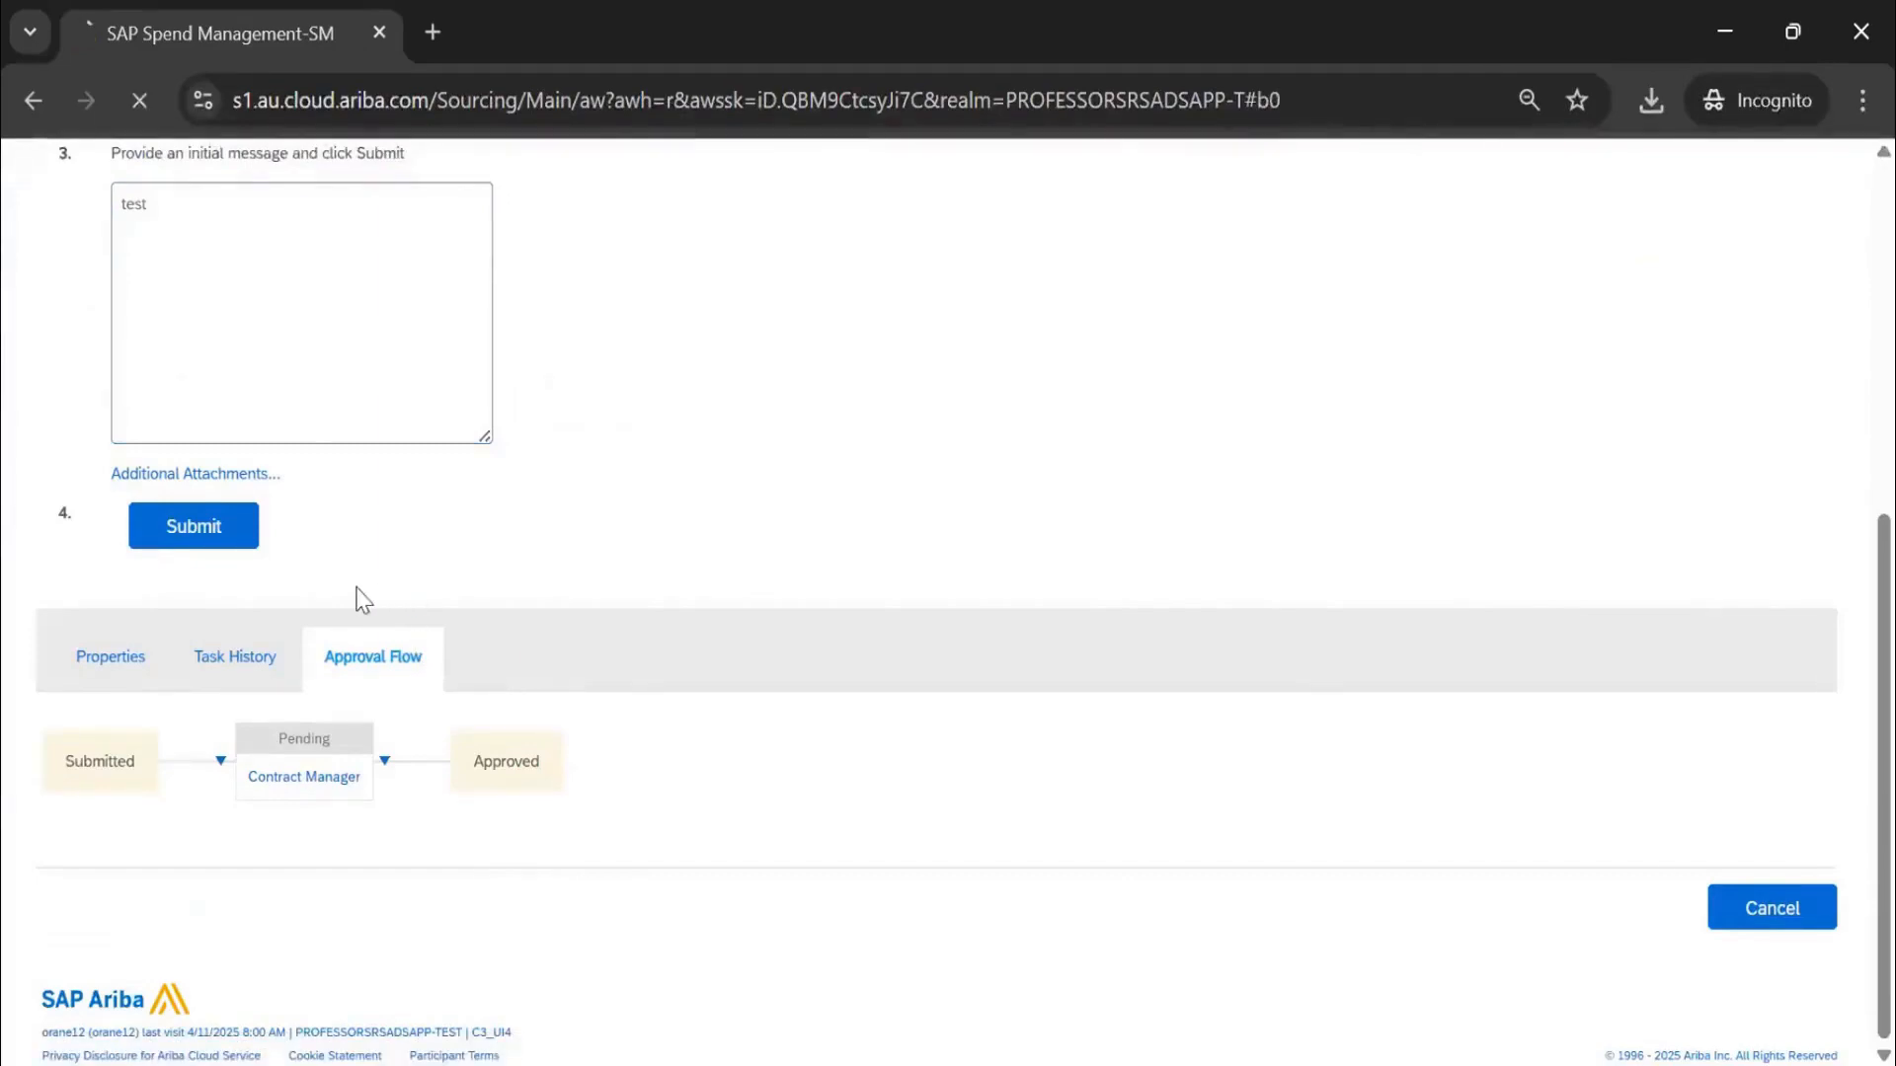
scroll(425, 604, down, 6)
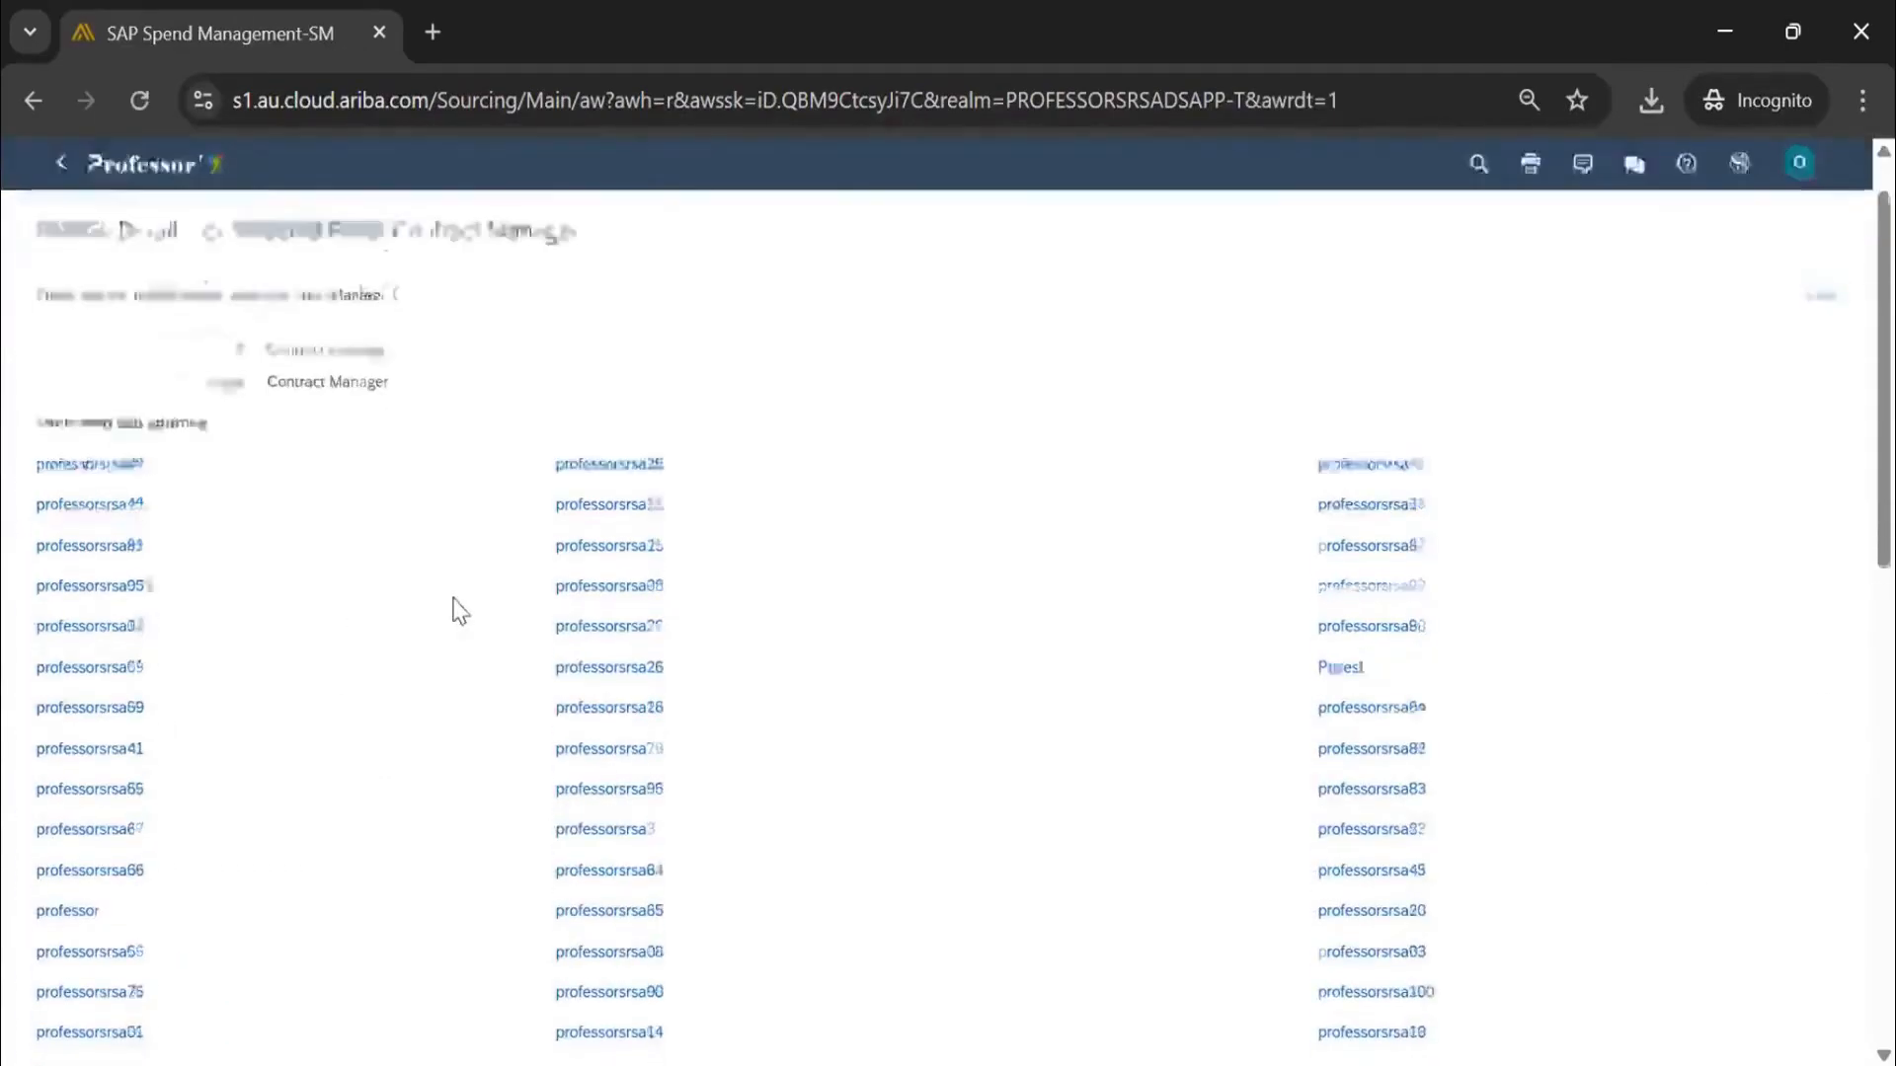
scroll(1363, 533, down, 6)
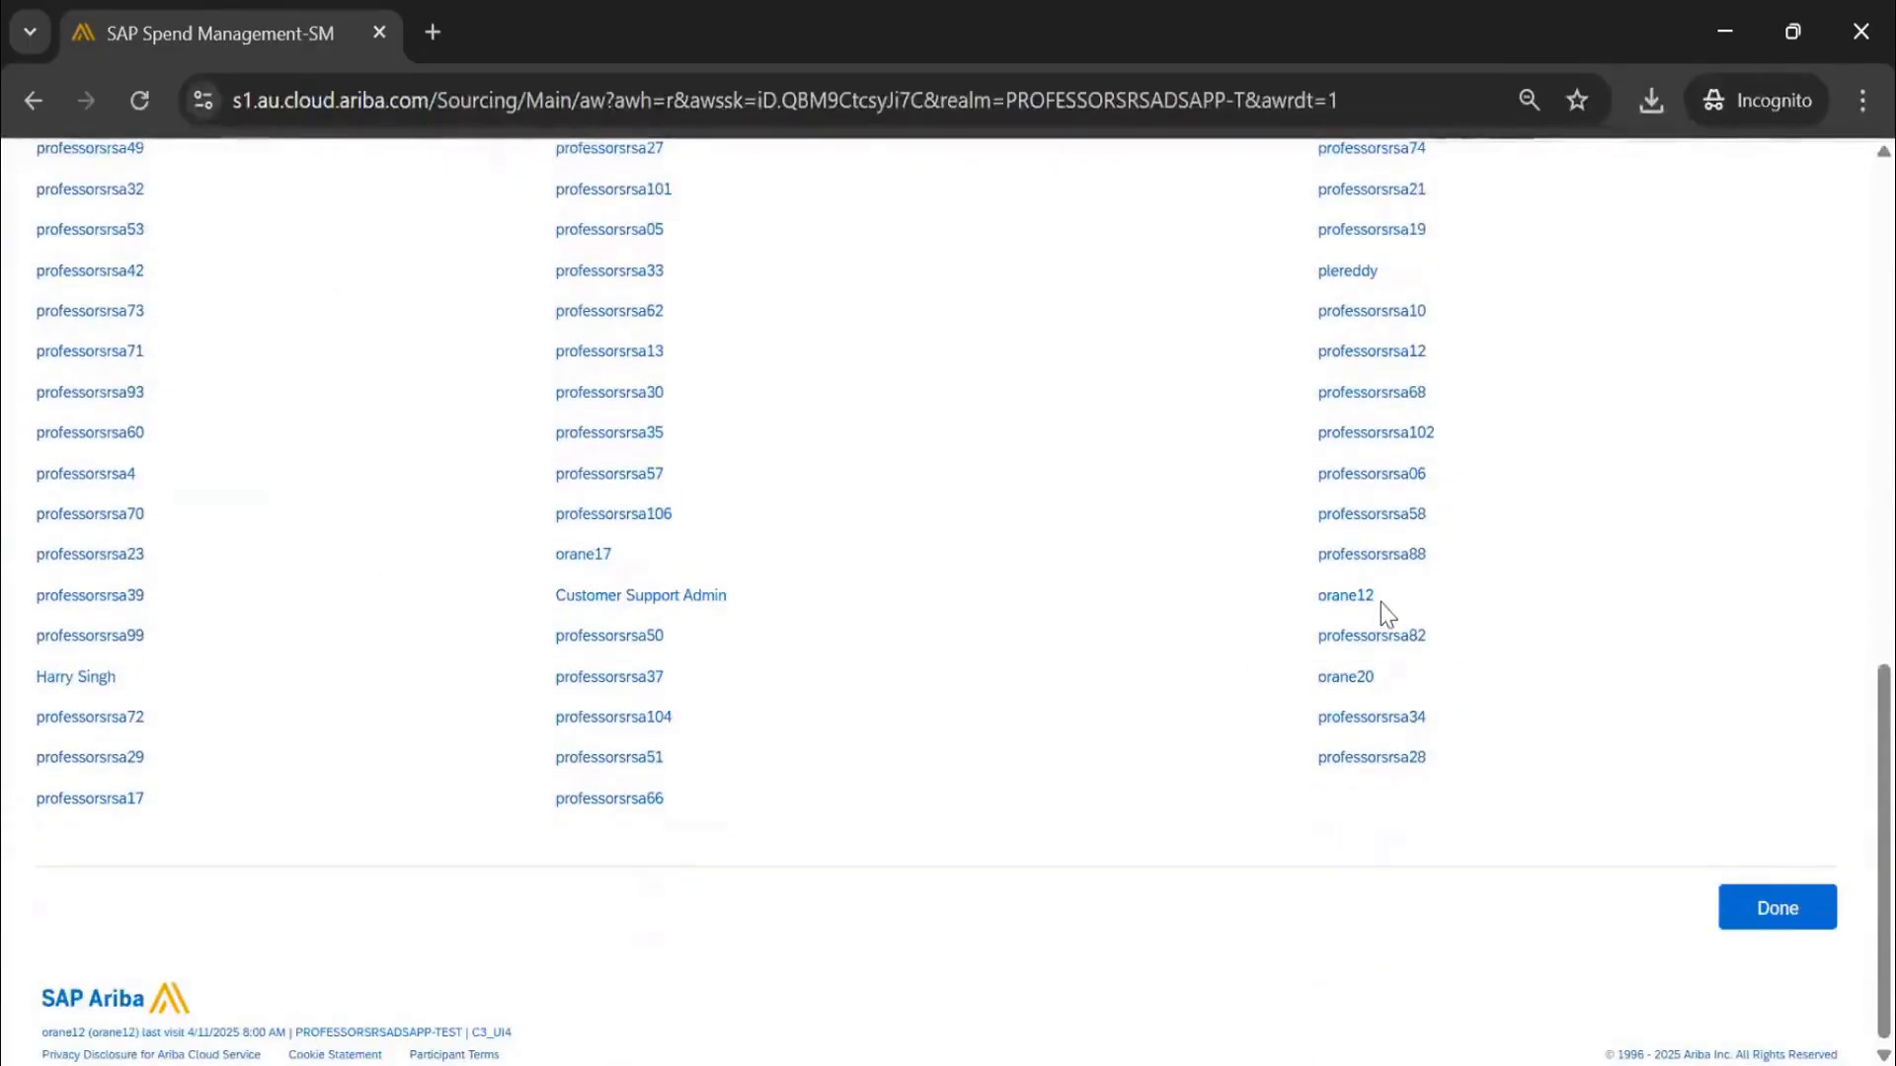
drag(1328, 592, 1374, 595)
click(1763, 909)
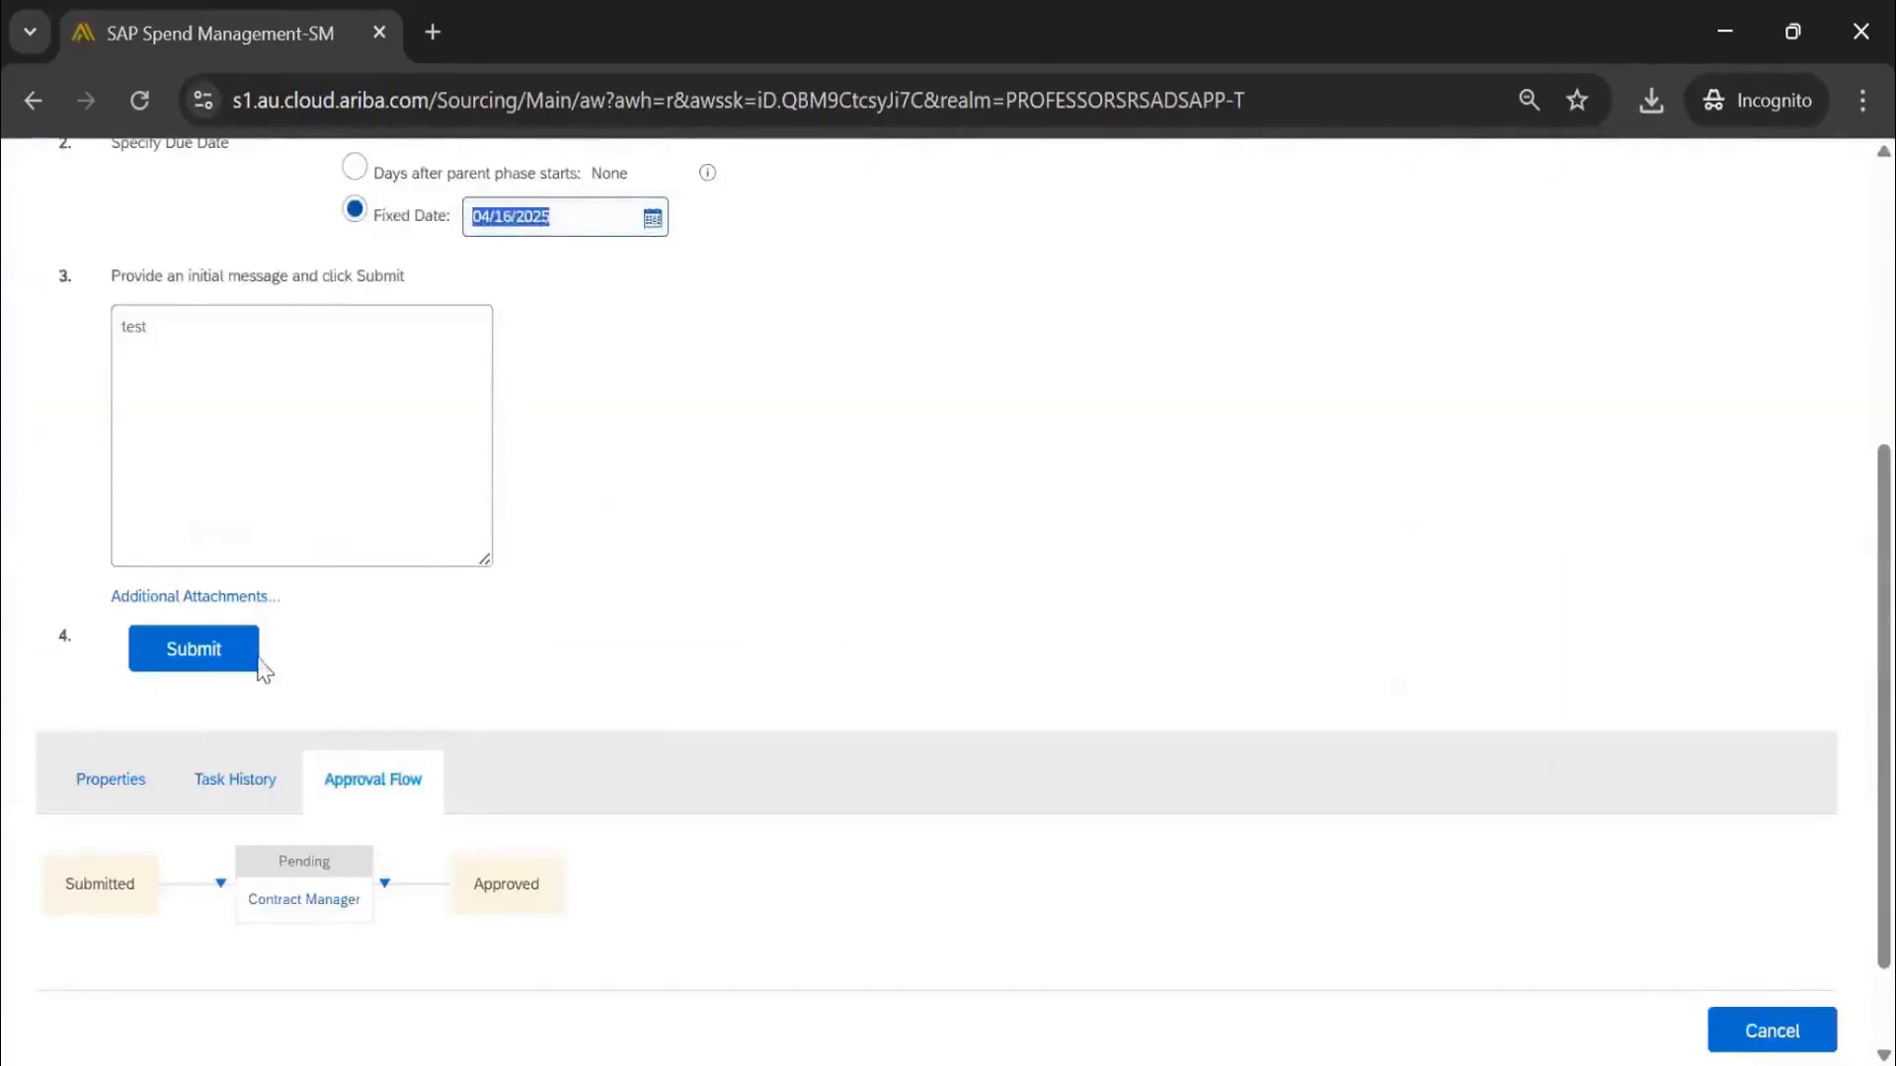
click(258, 659)
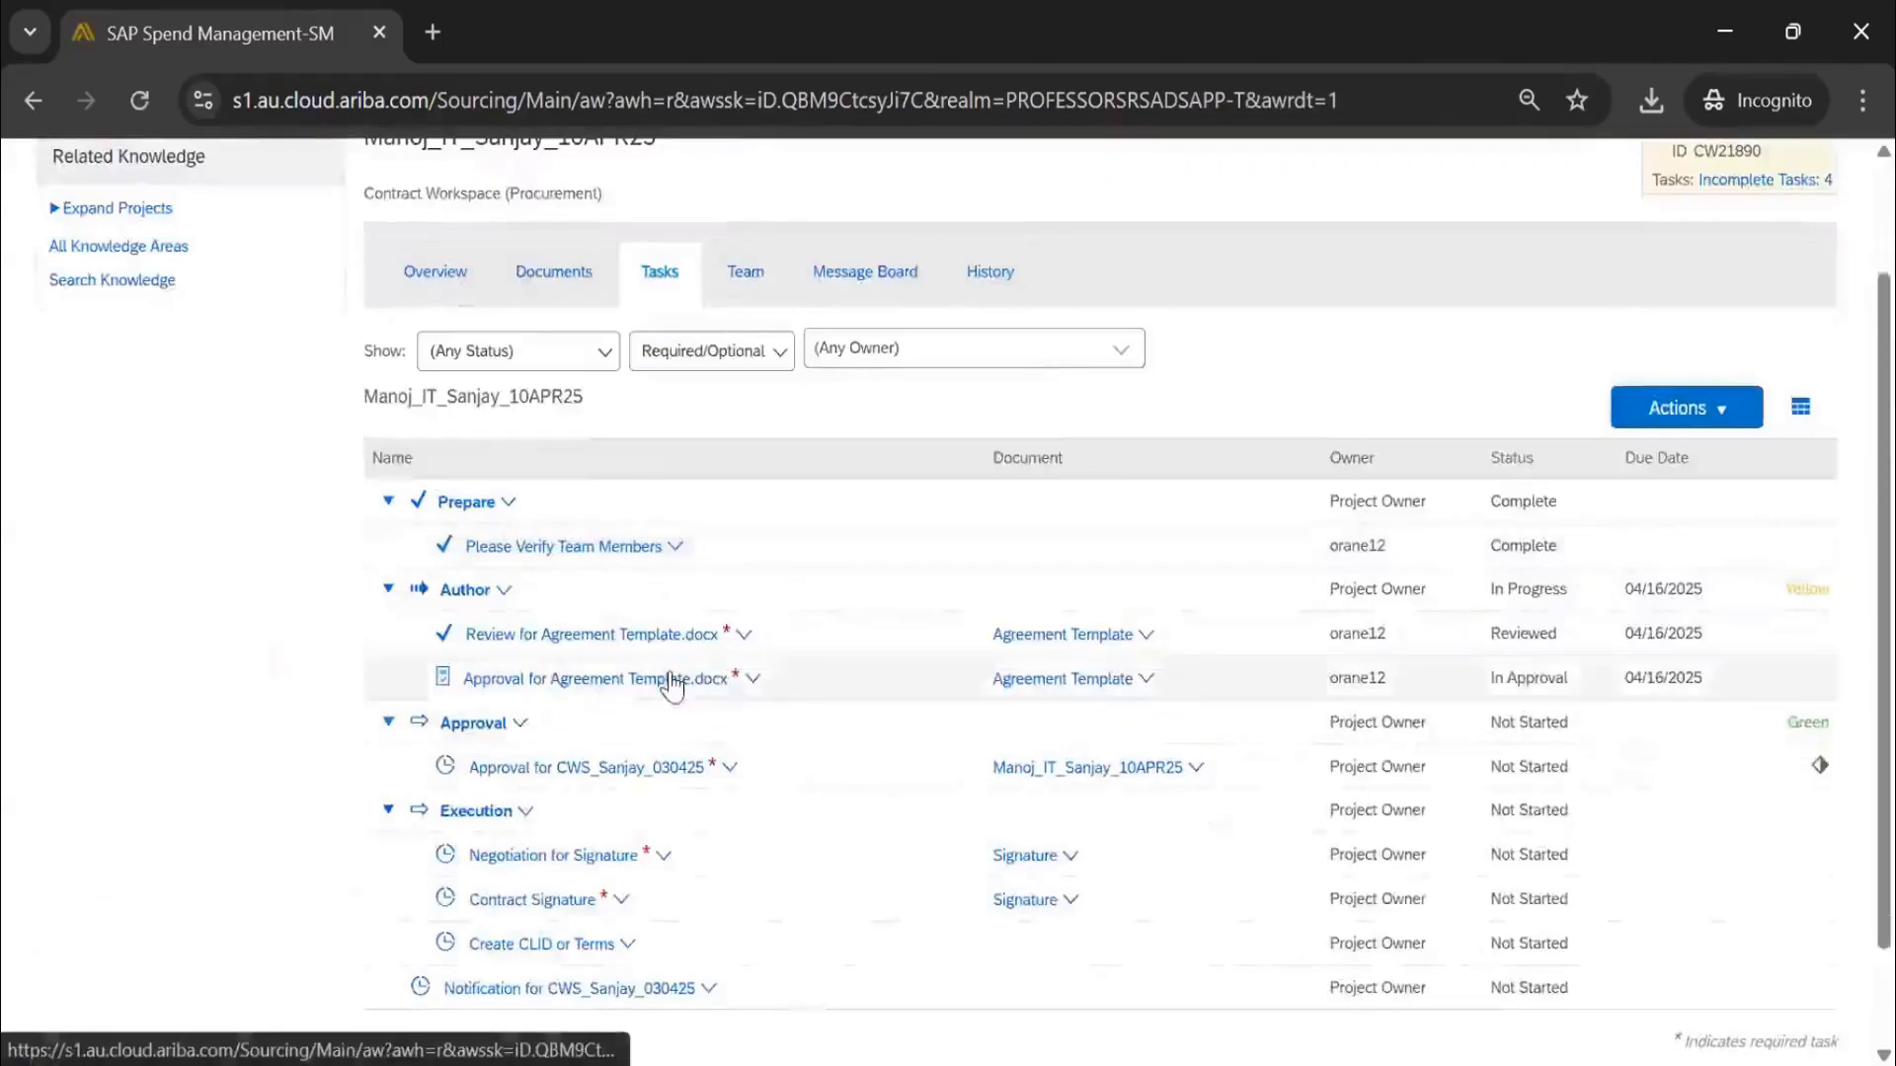
Open View Task Details for Approval for Agreement Template.docx from its Action menu
click(673, 681)
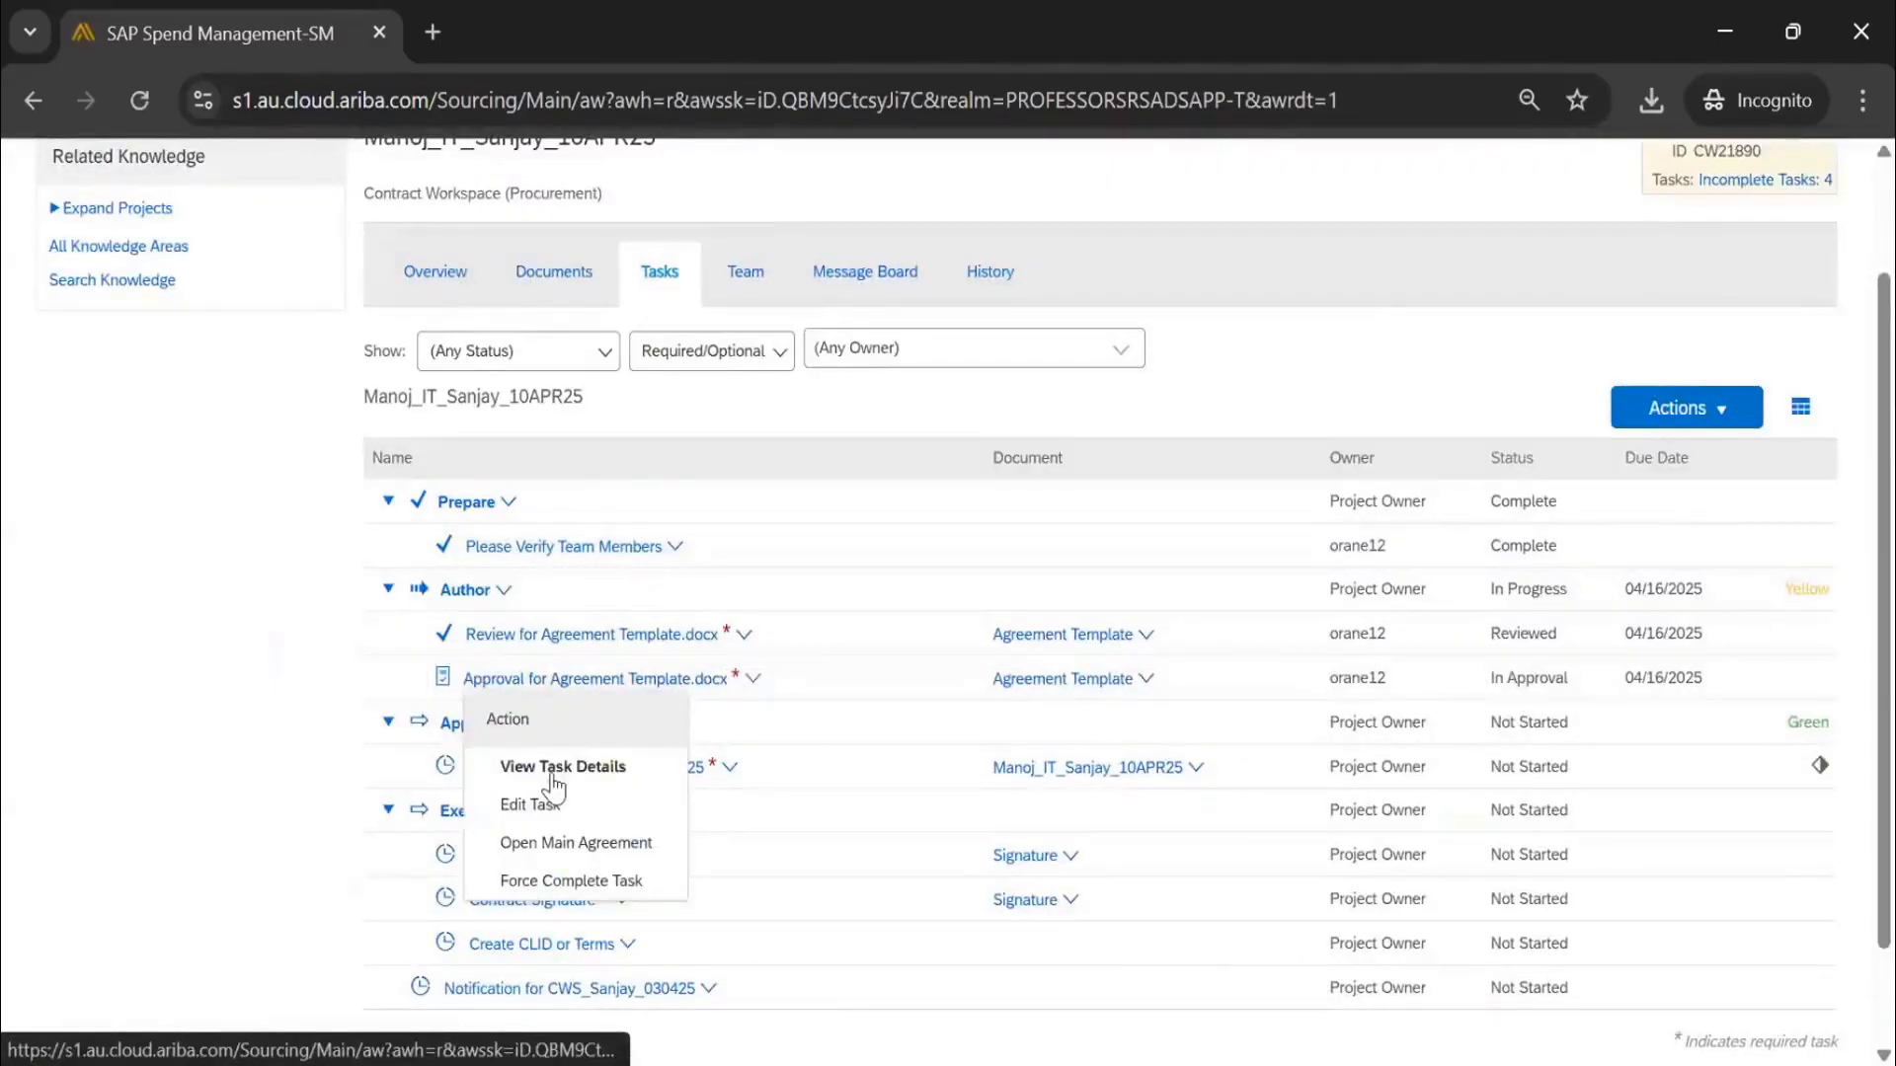
click(139, 99)
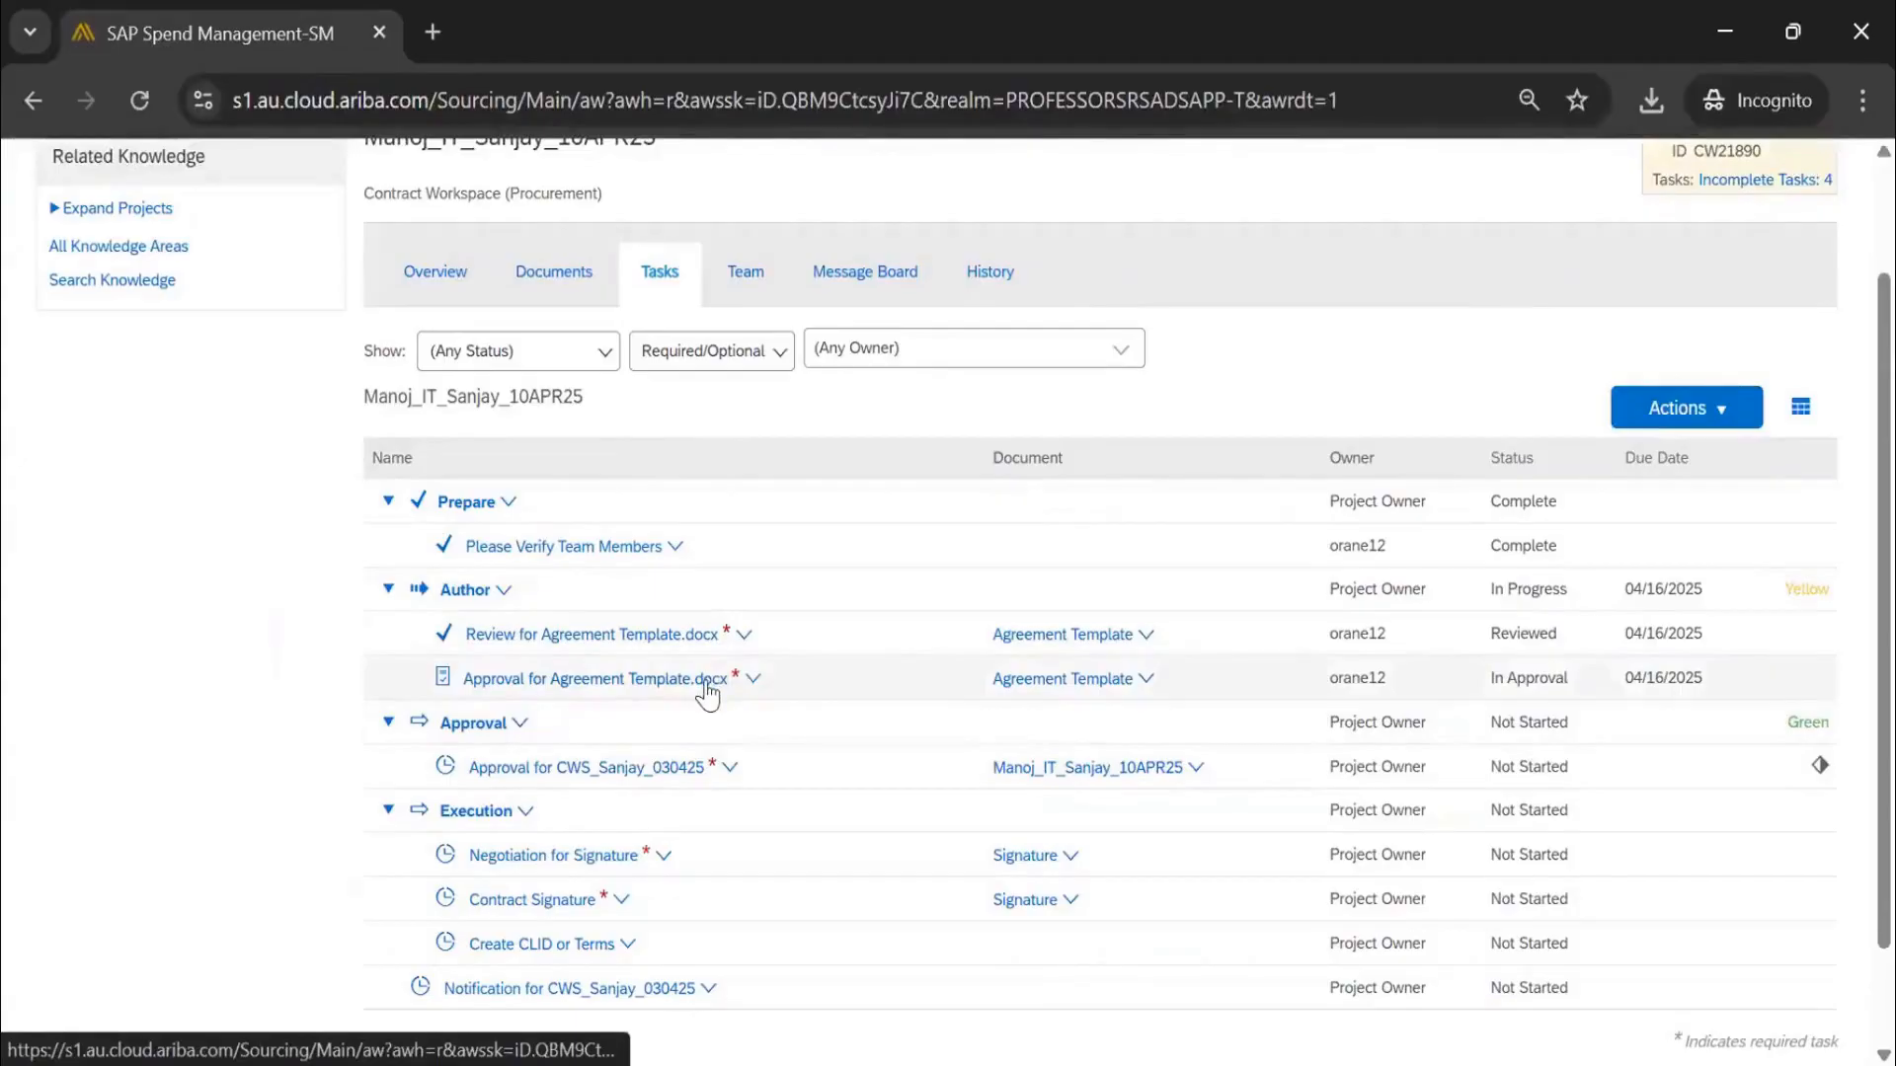
click(582, 681)
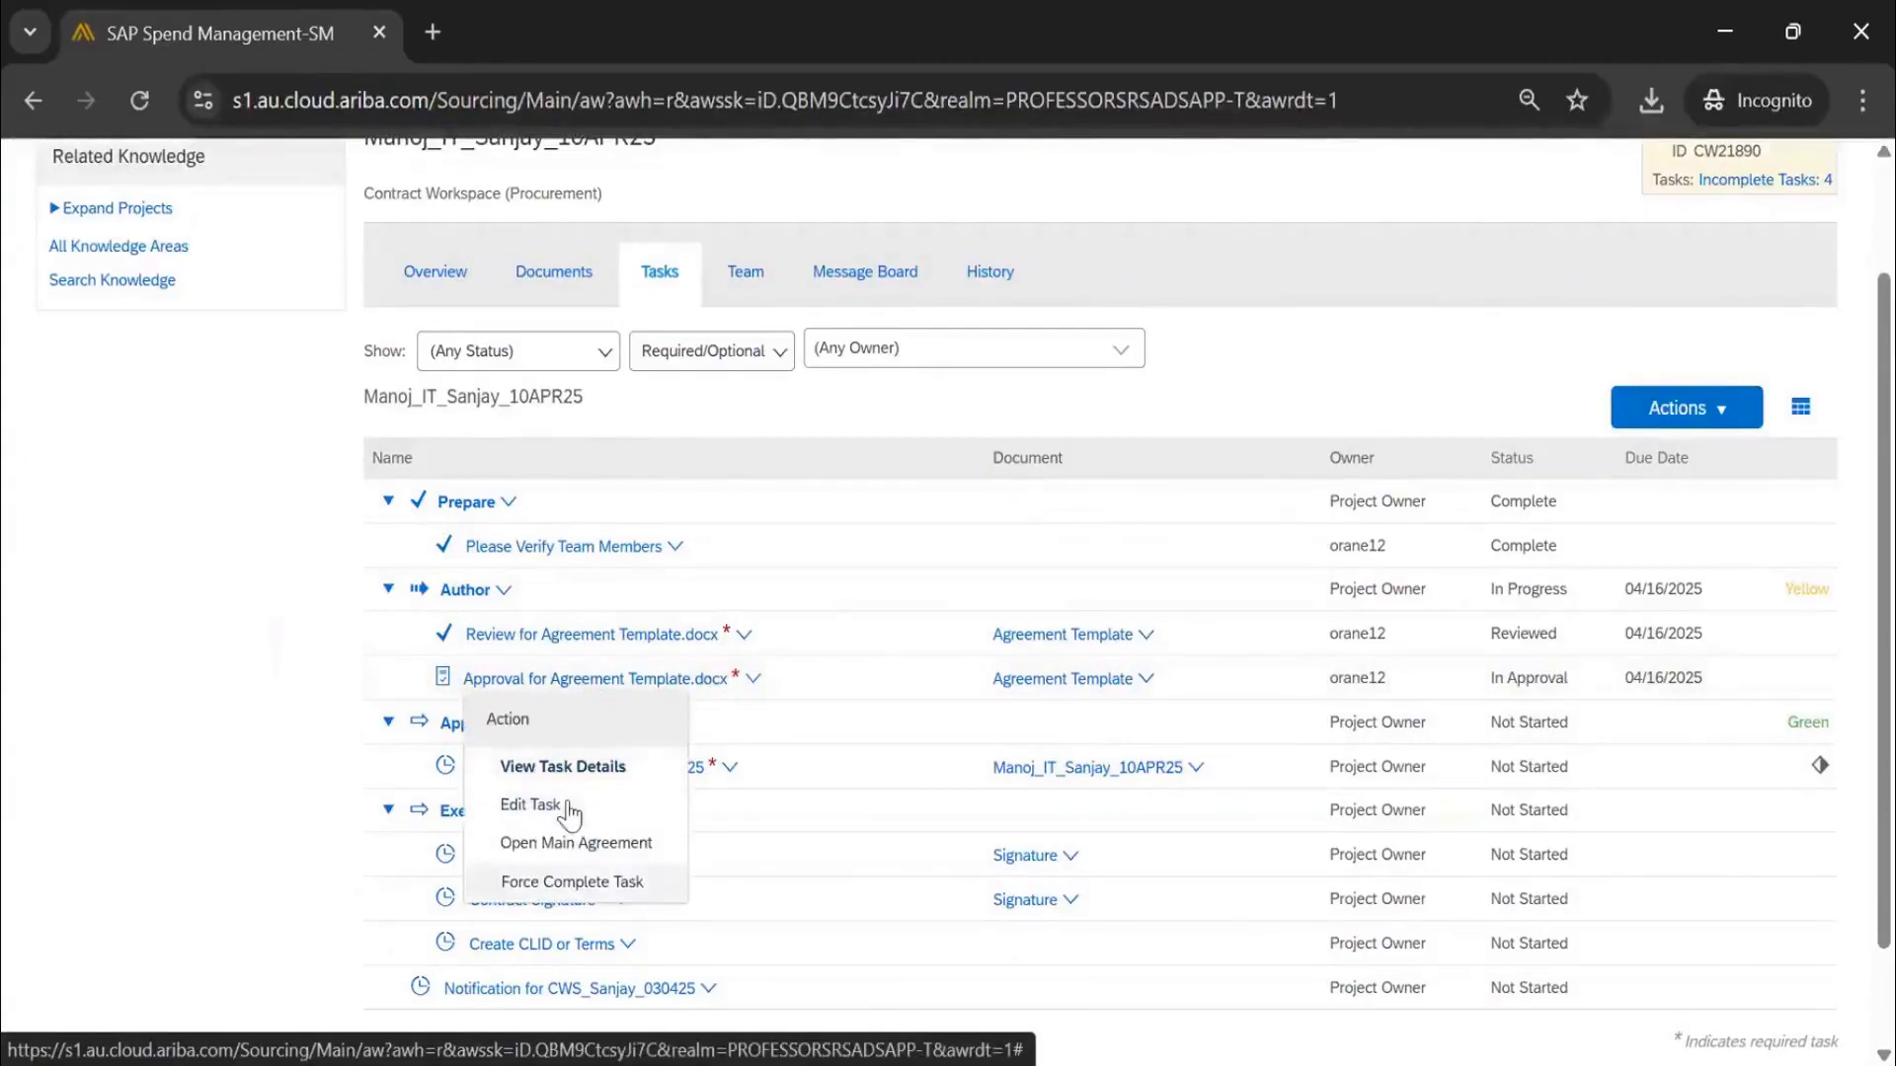
click(132, 99)
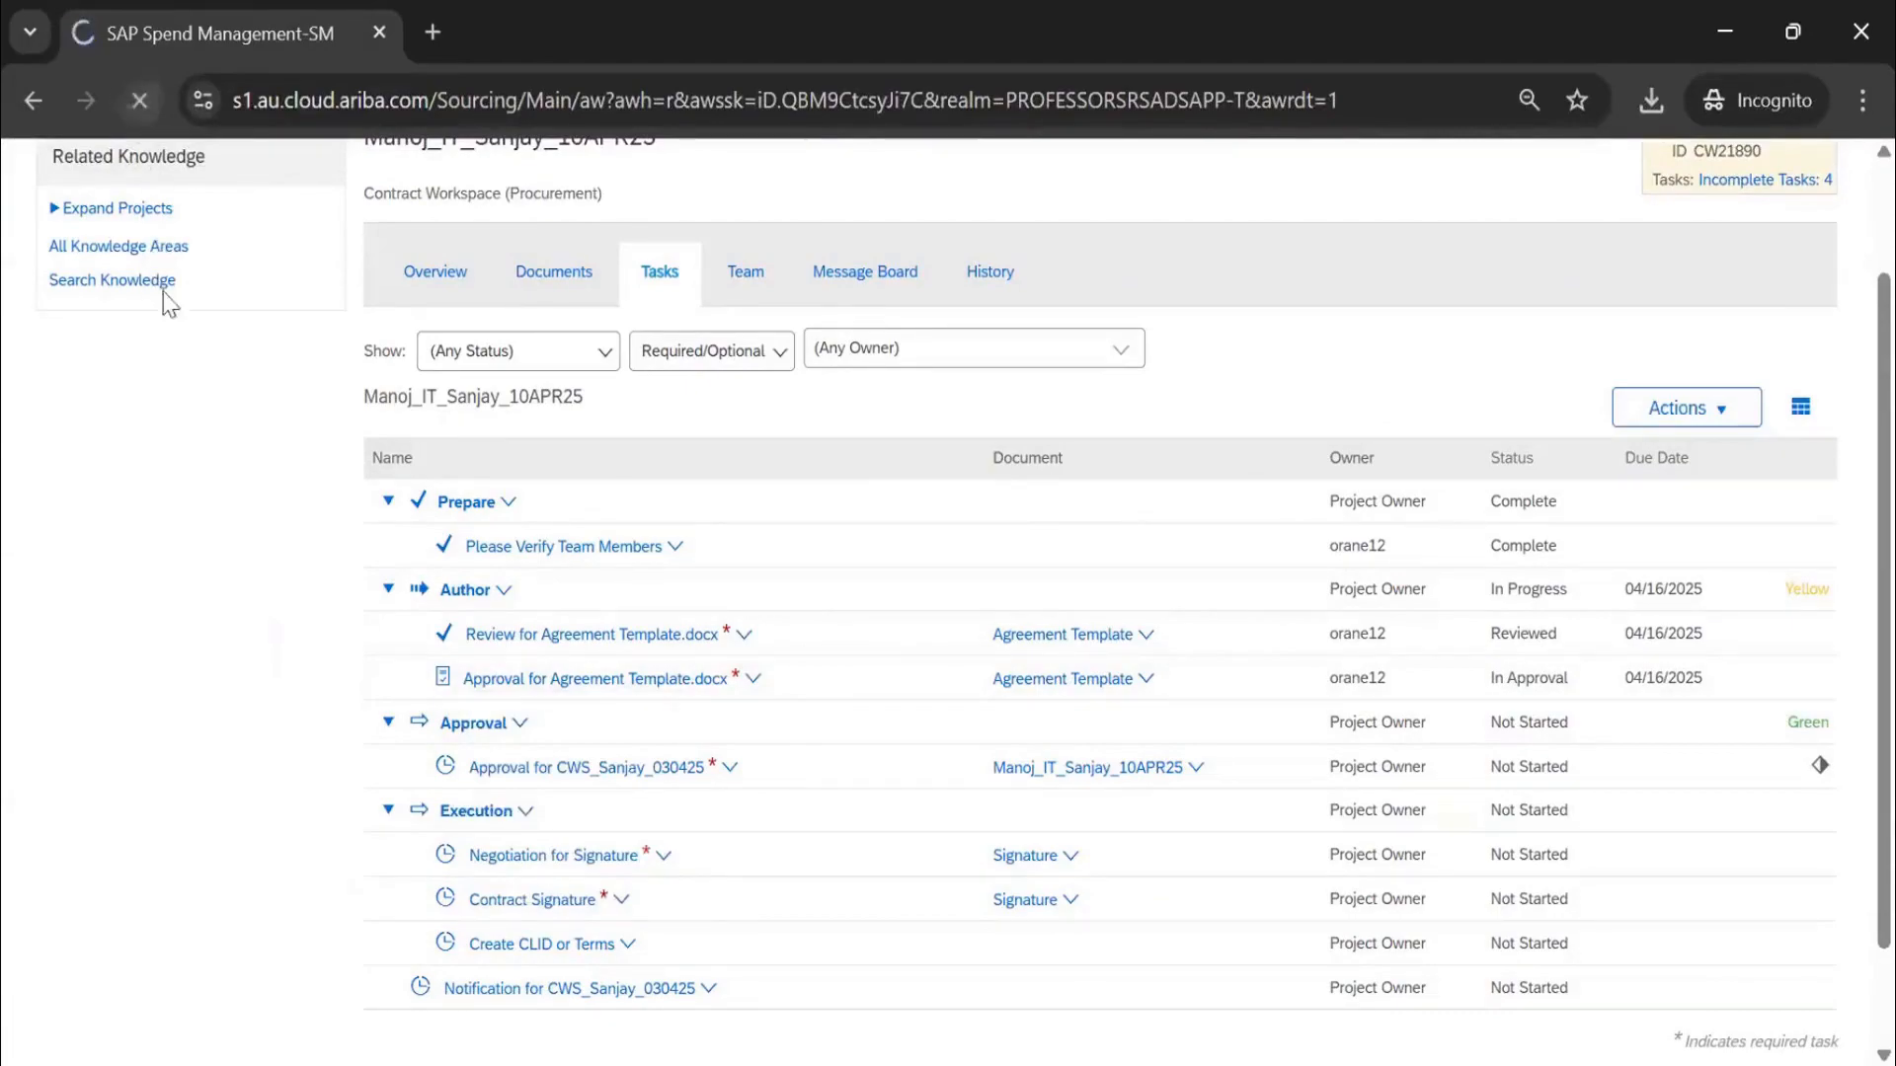
click(626, 680)
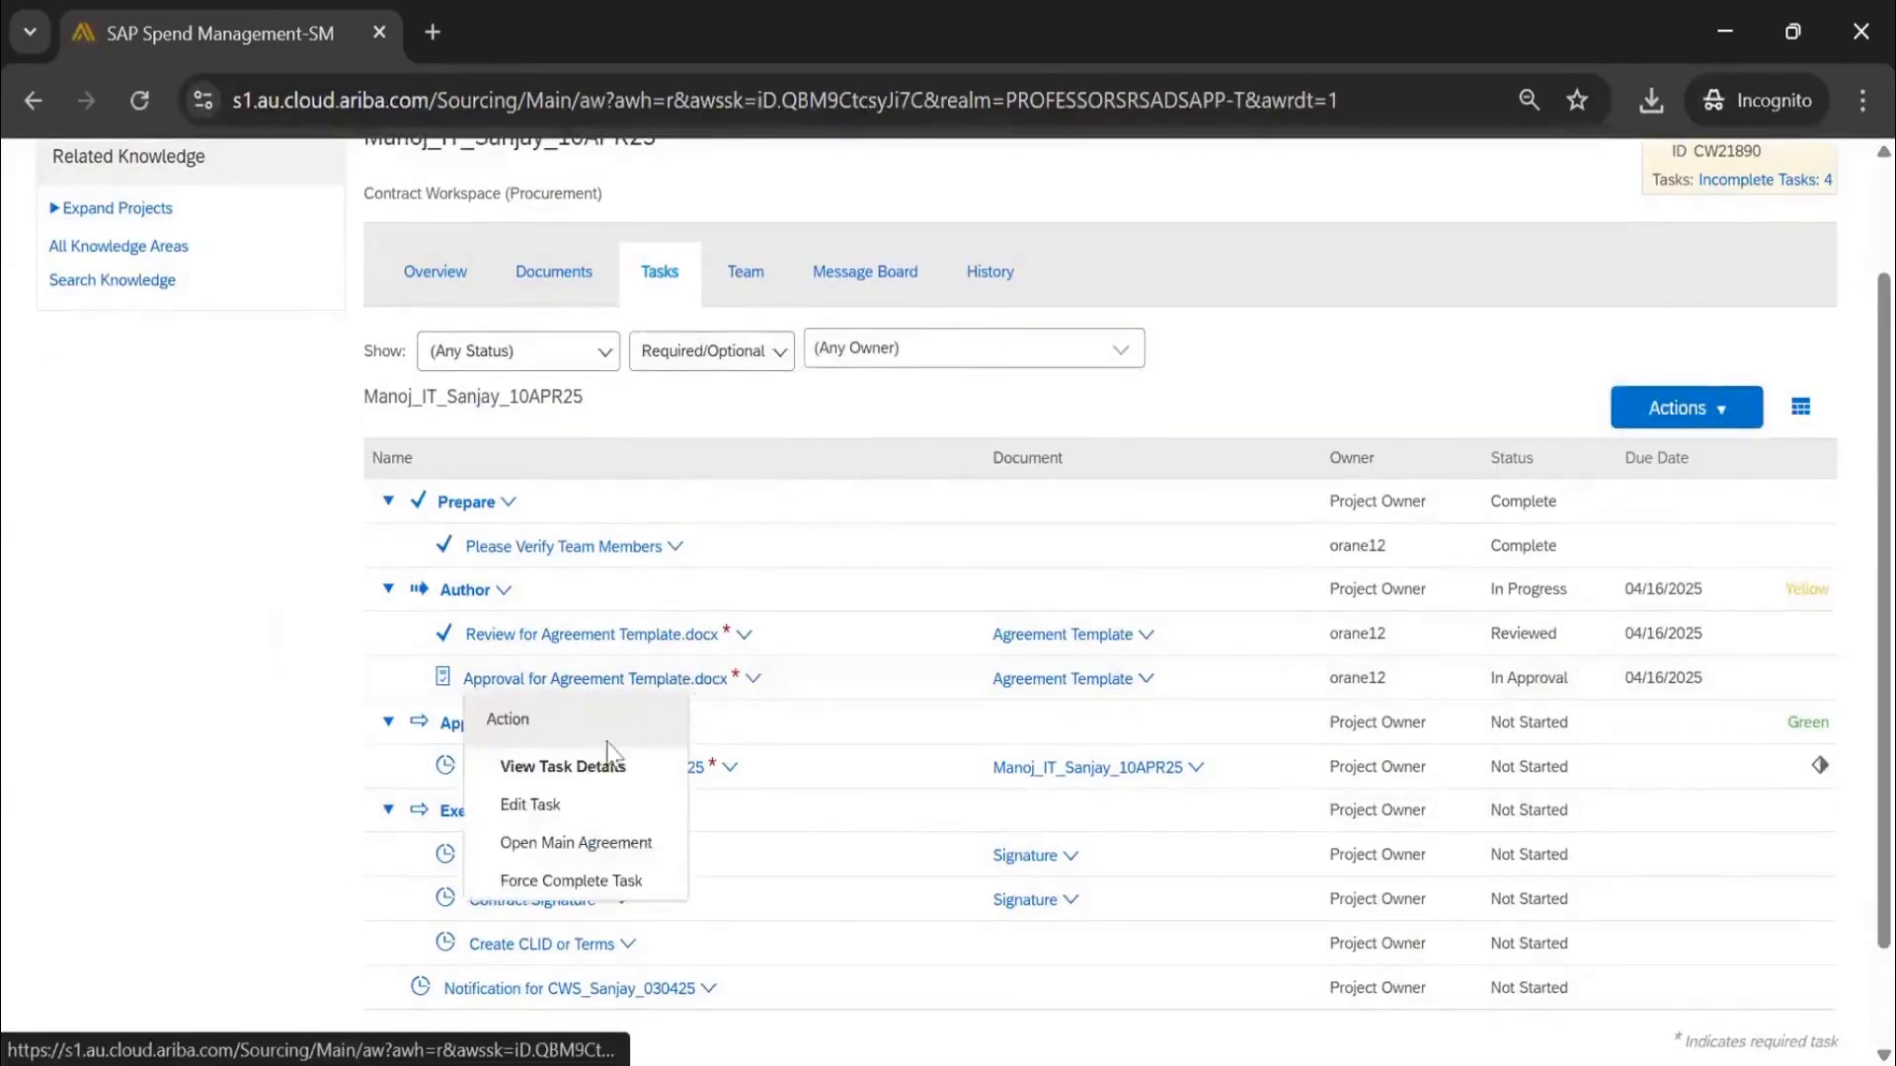
click(592, 764)
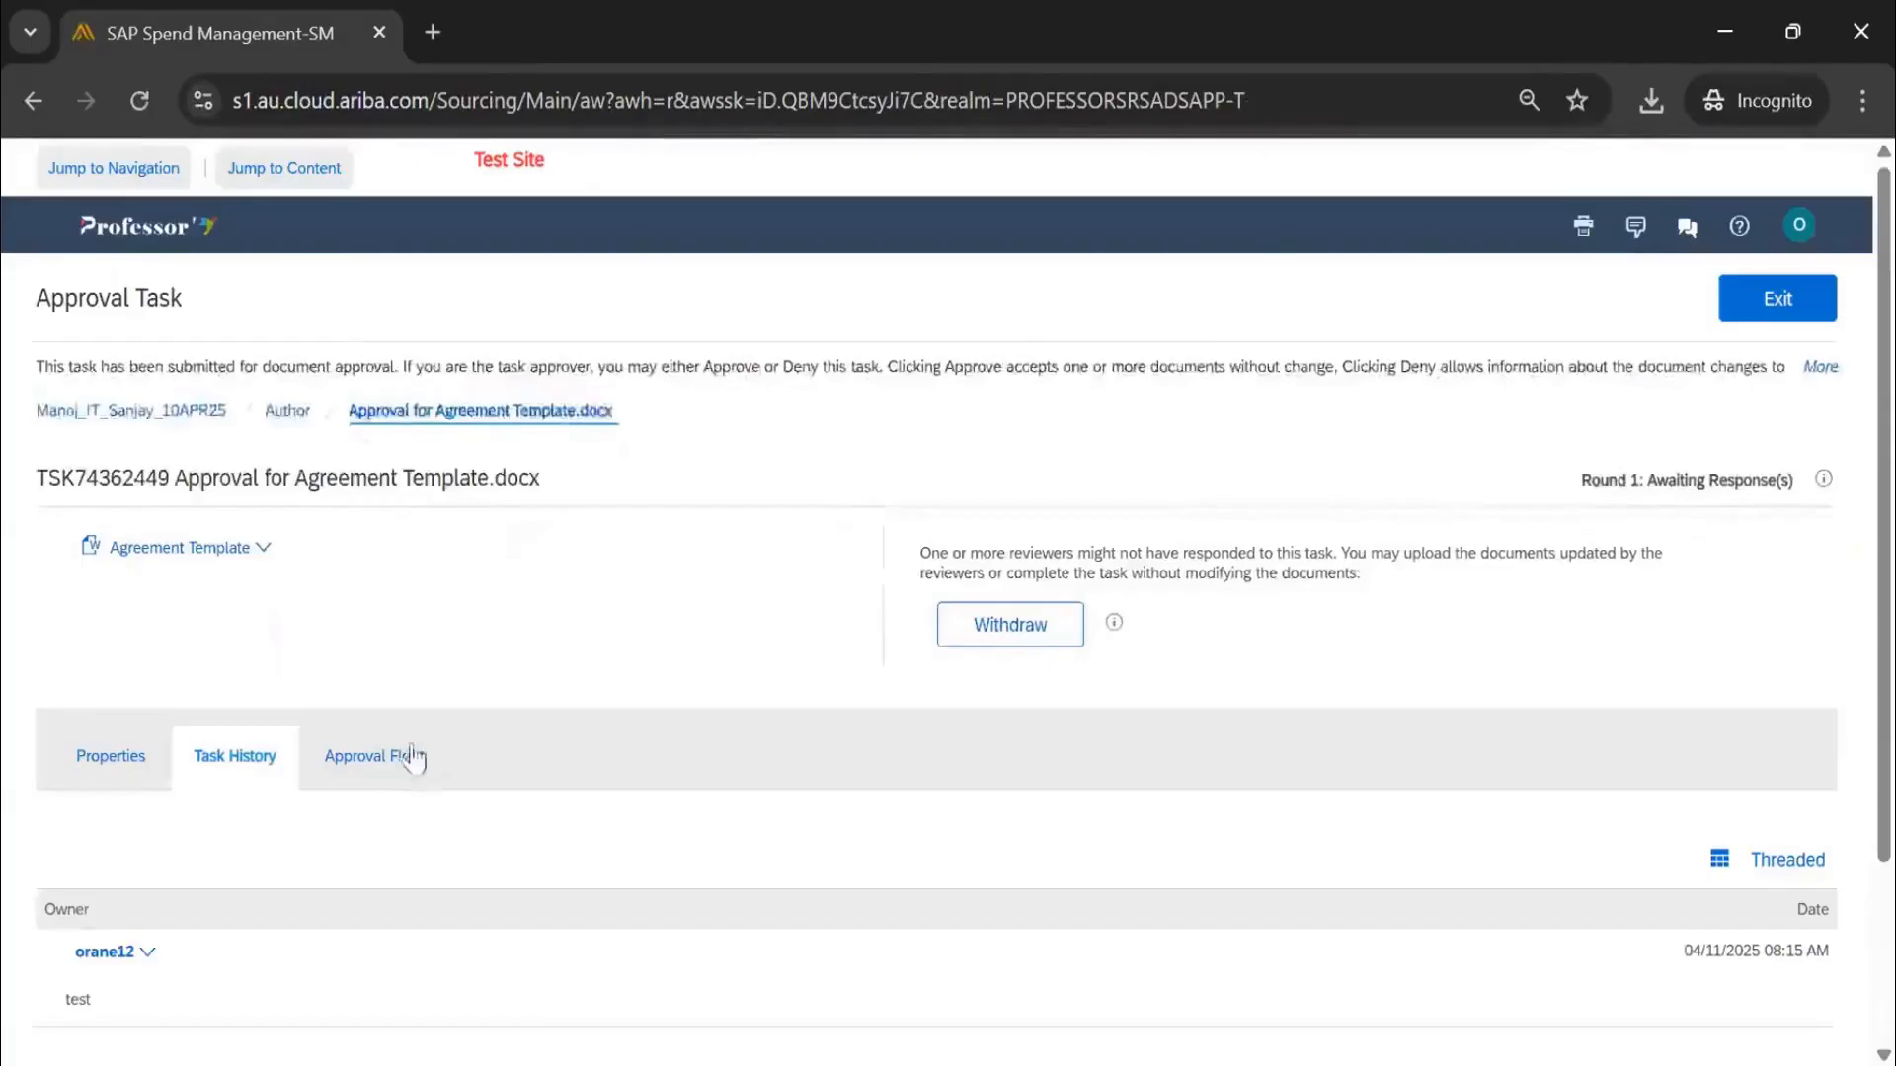
Review the Agreement Template task's approval flow and the users eligible to approve as Contract Manager
click(440, 770)
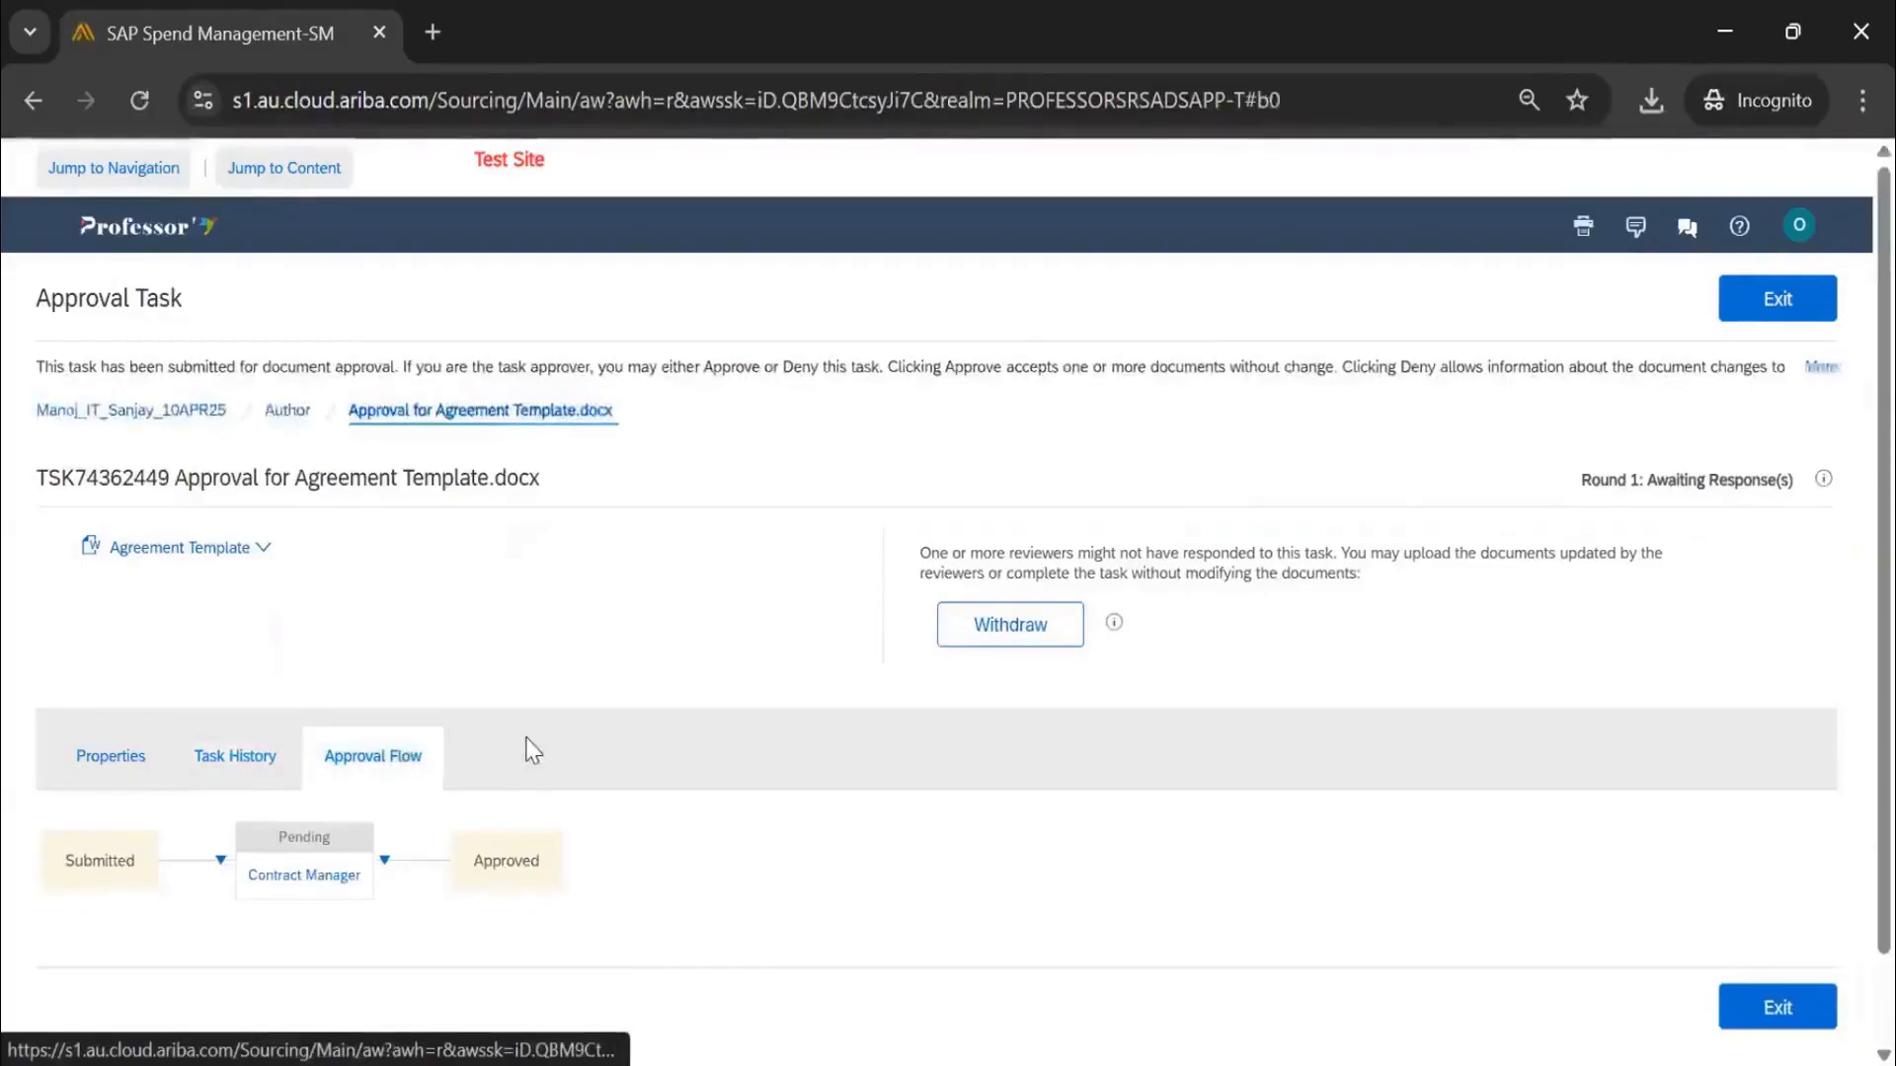
click(296, 875)
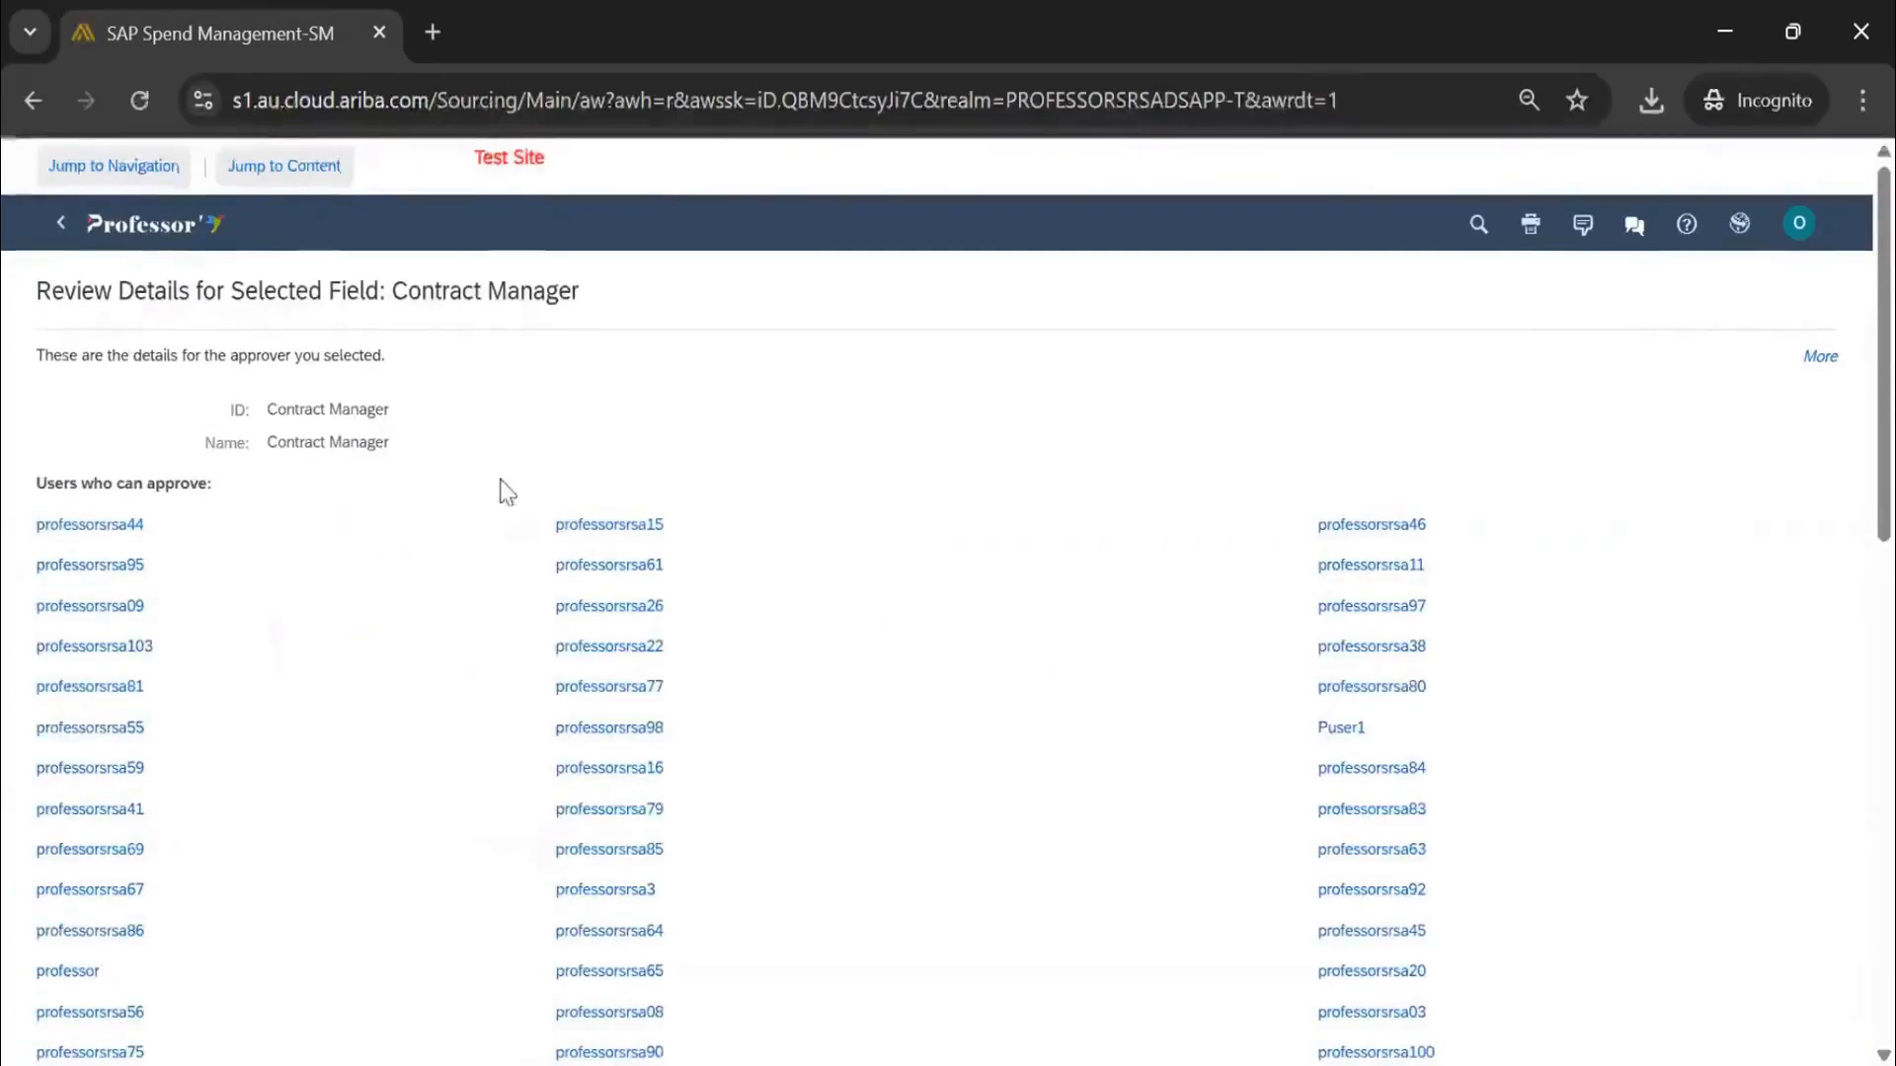
scroll(505, 491, down, 3)
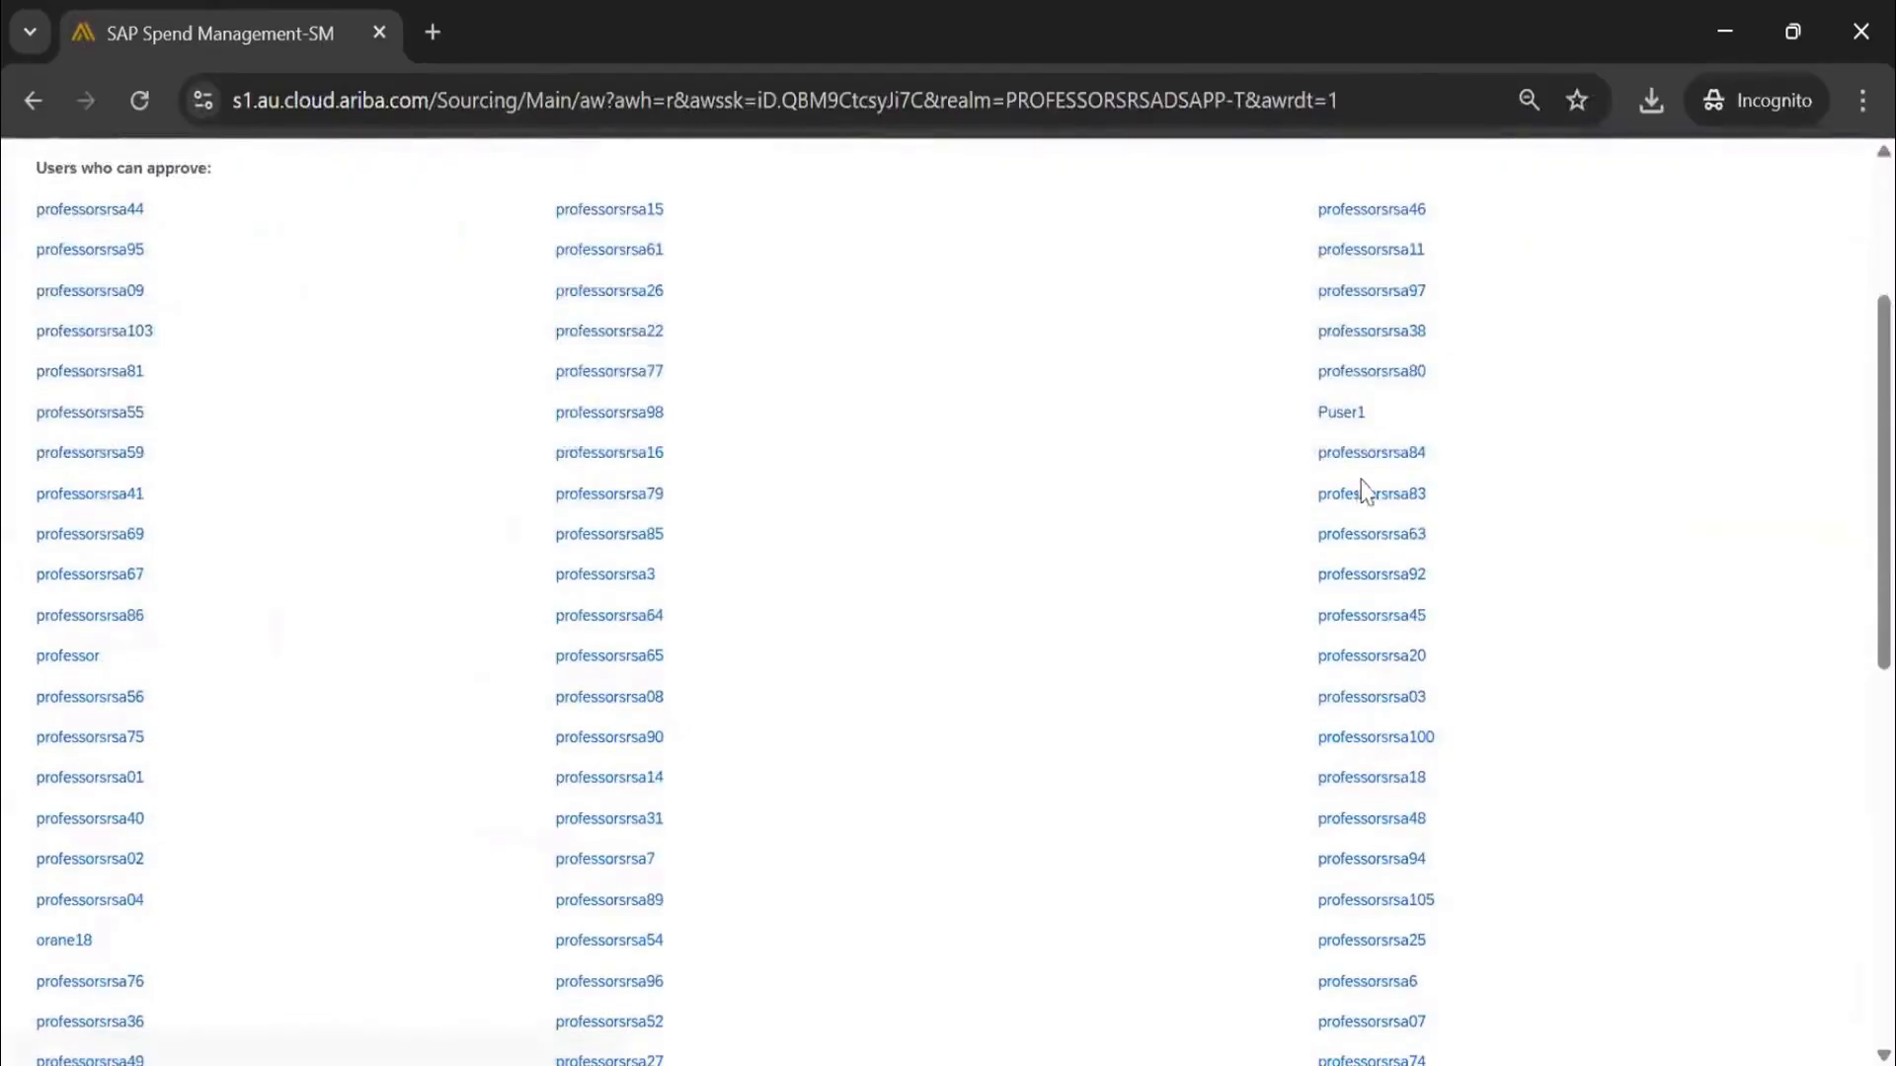
scroll(838, 790, down, 9)
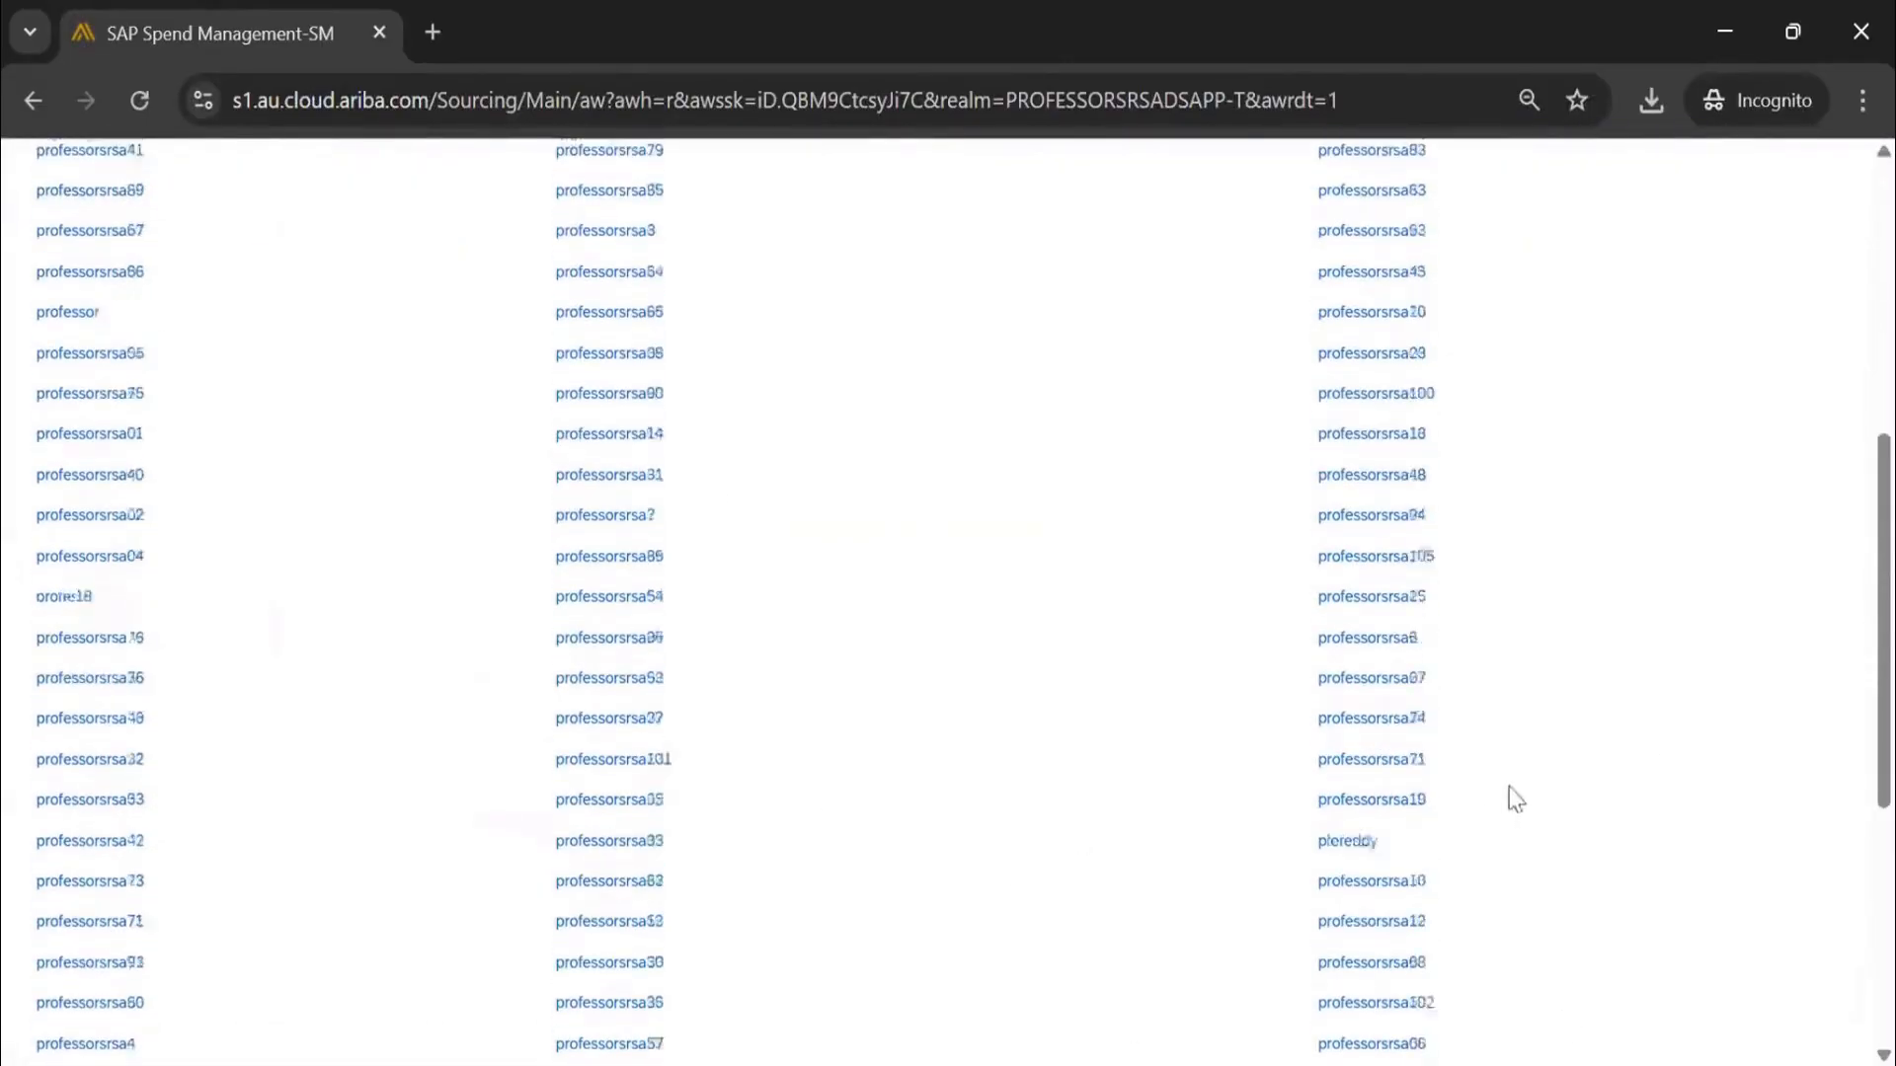
click(1777, 910)
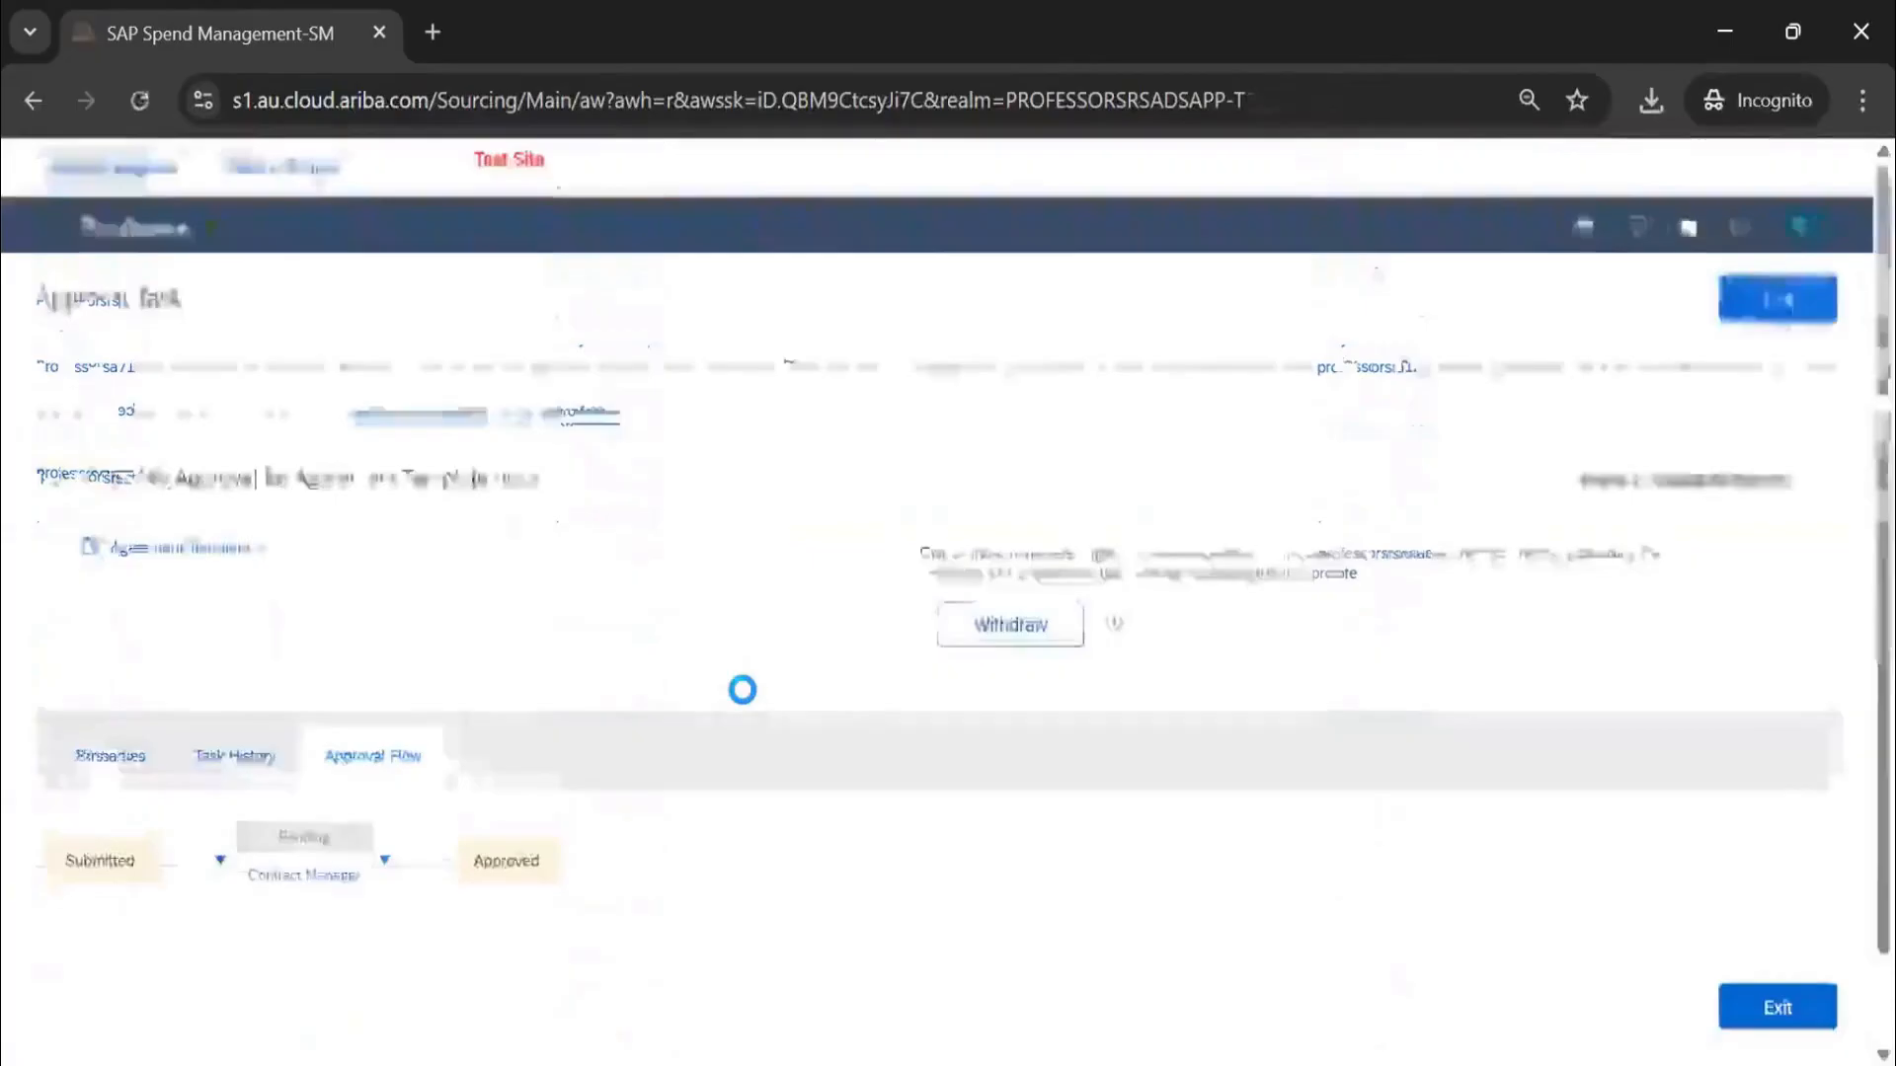
click(1778, 298)
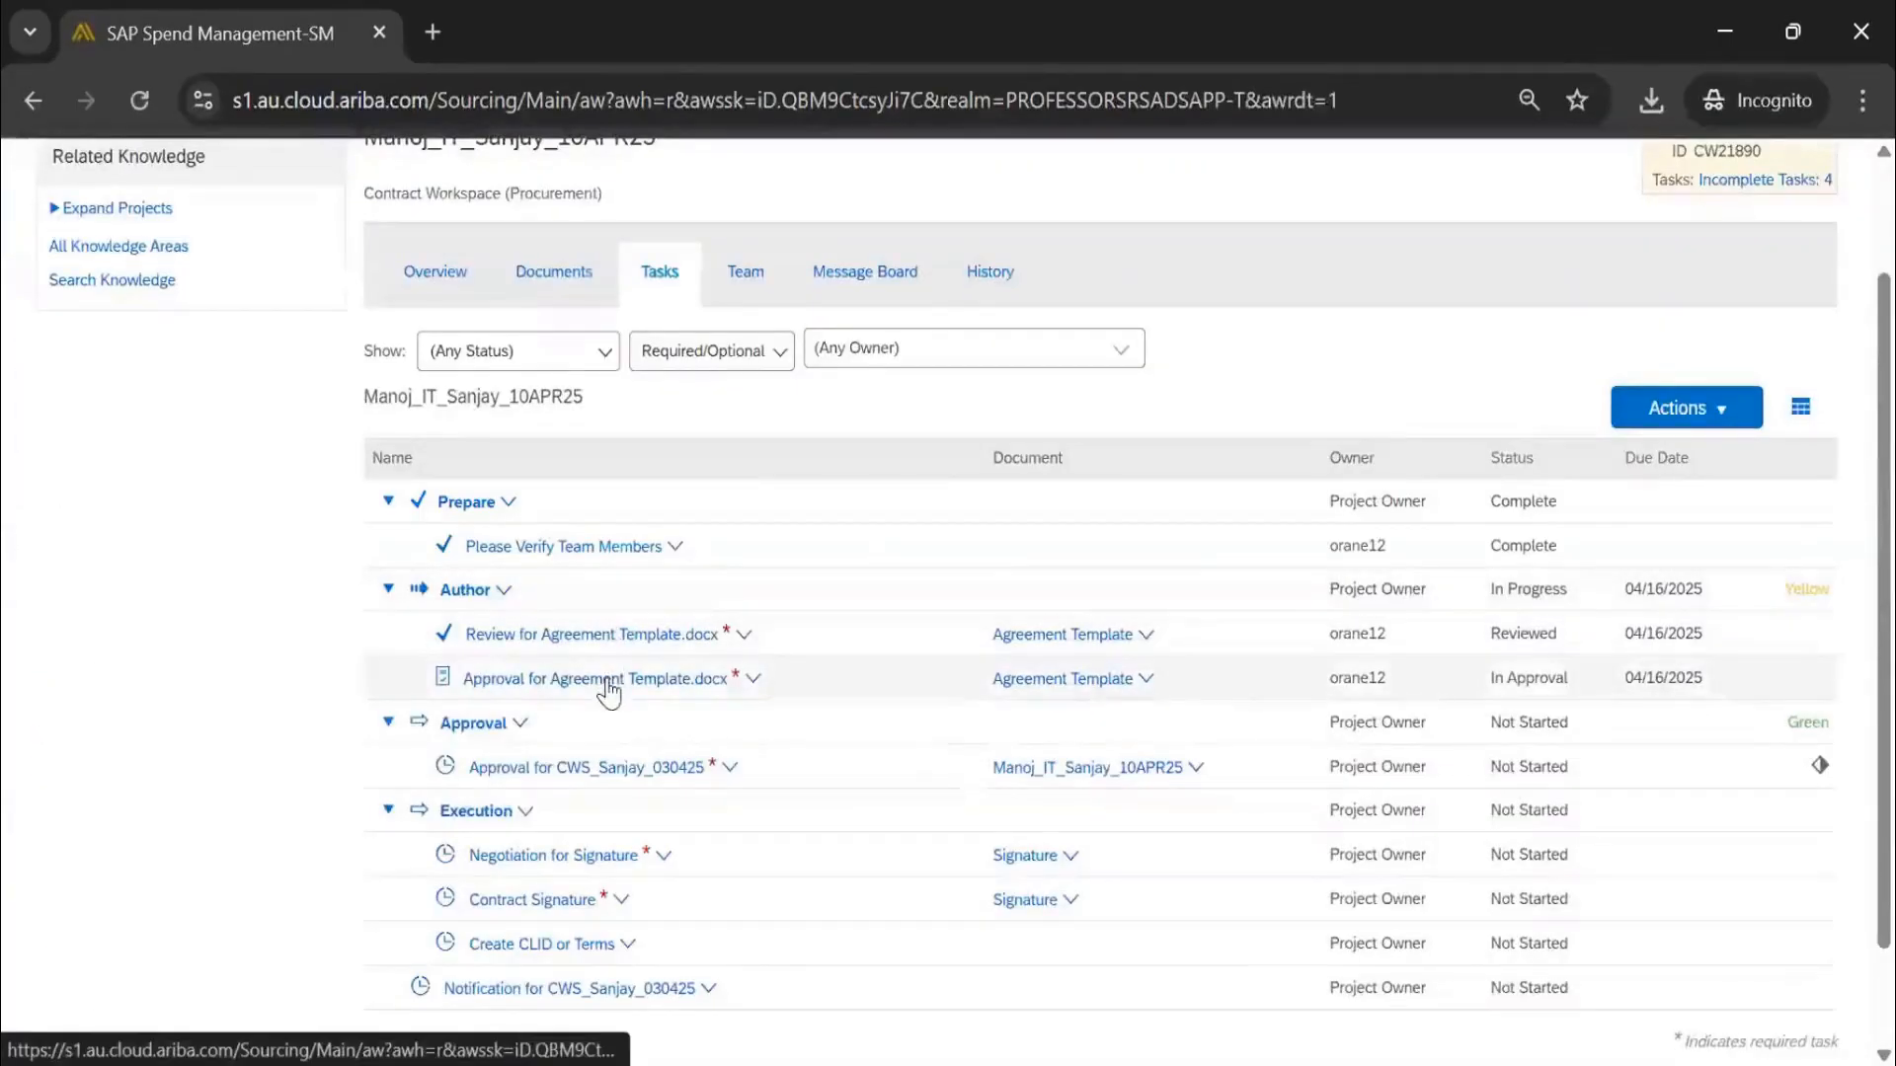
Leave the Manoj_IT_Sanjay_10APR25 workspace and go back to the Contracts home dashboard
click(609, 683)
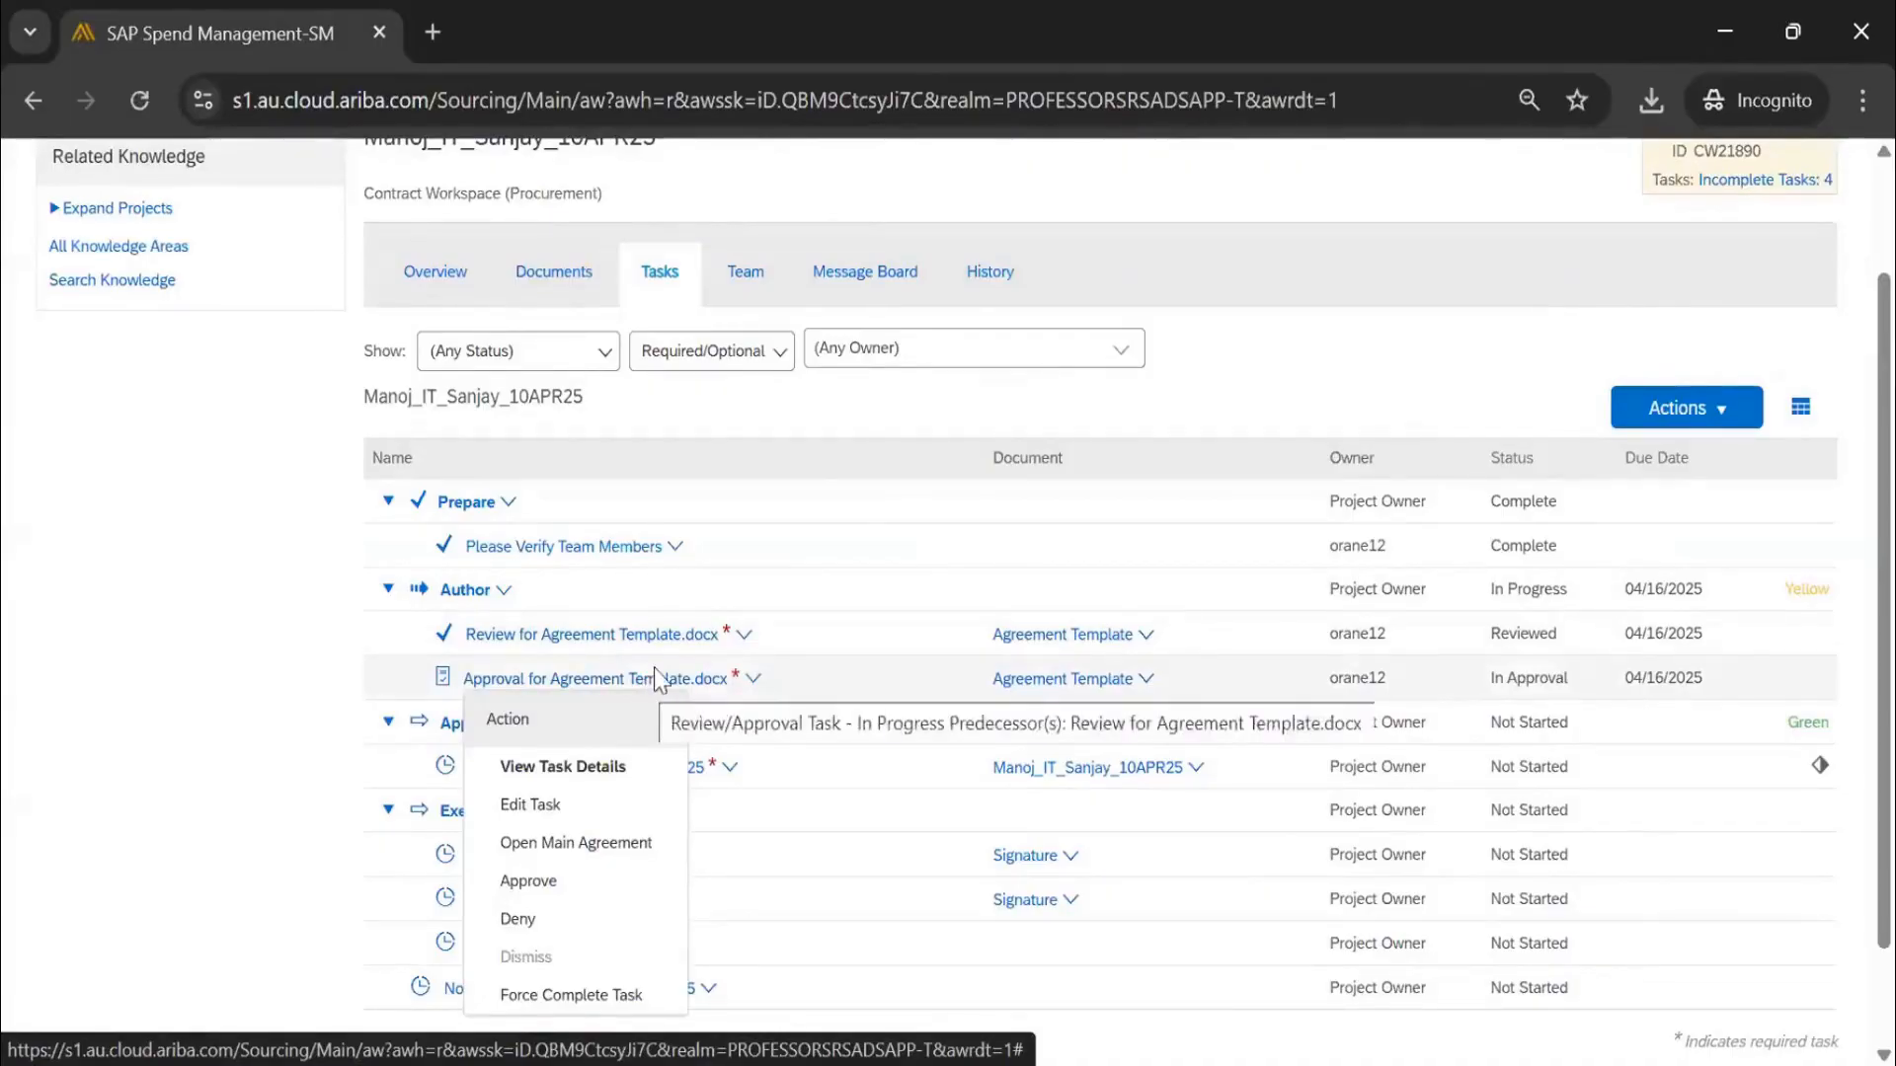
scroll(1612, 252, up, 2)
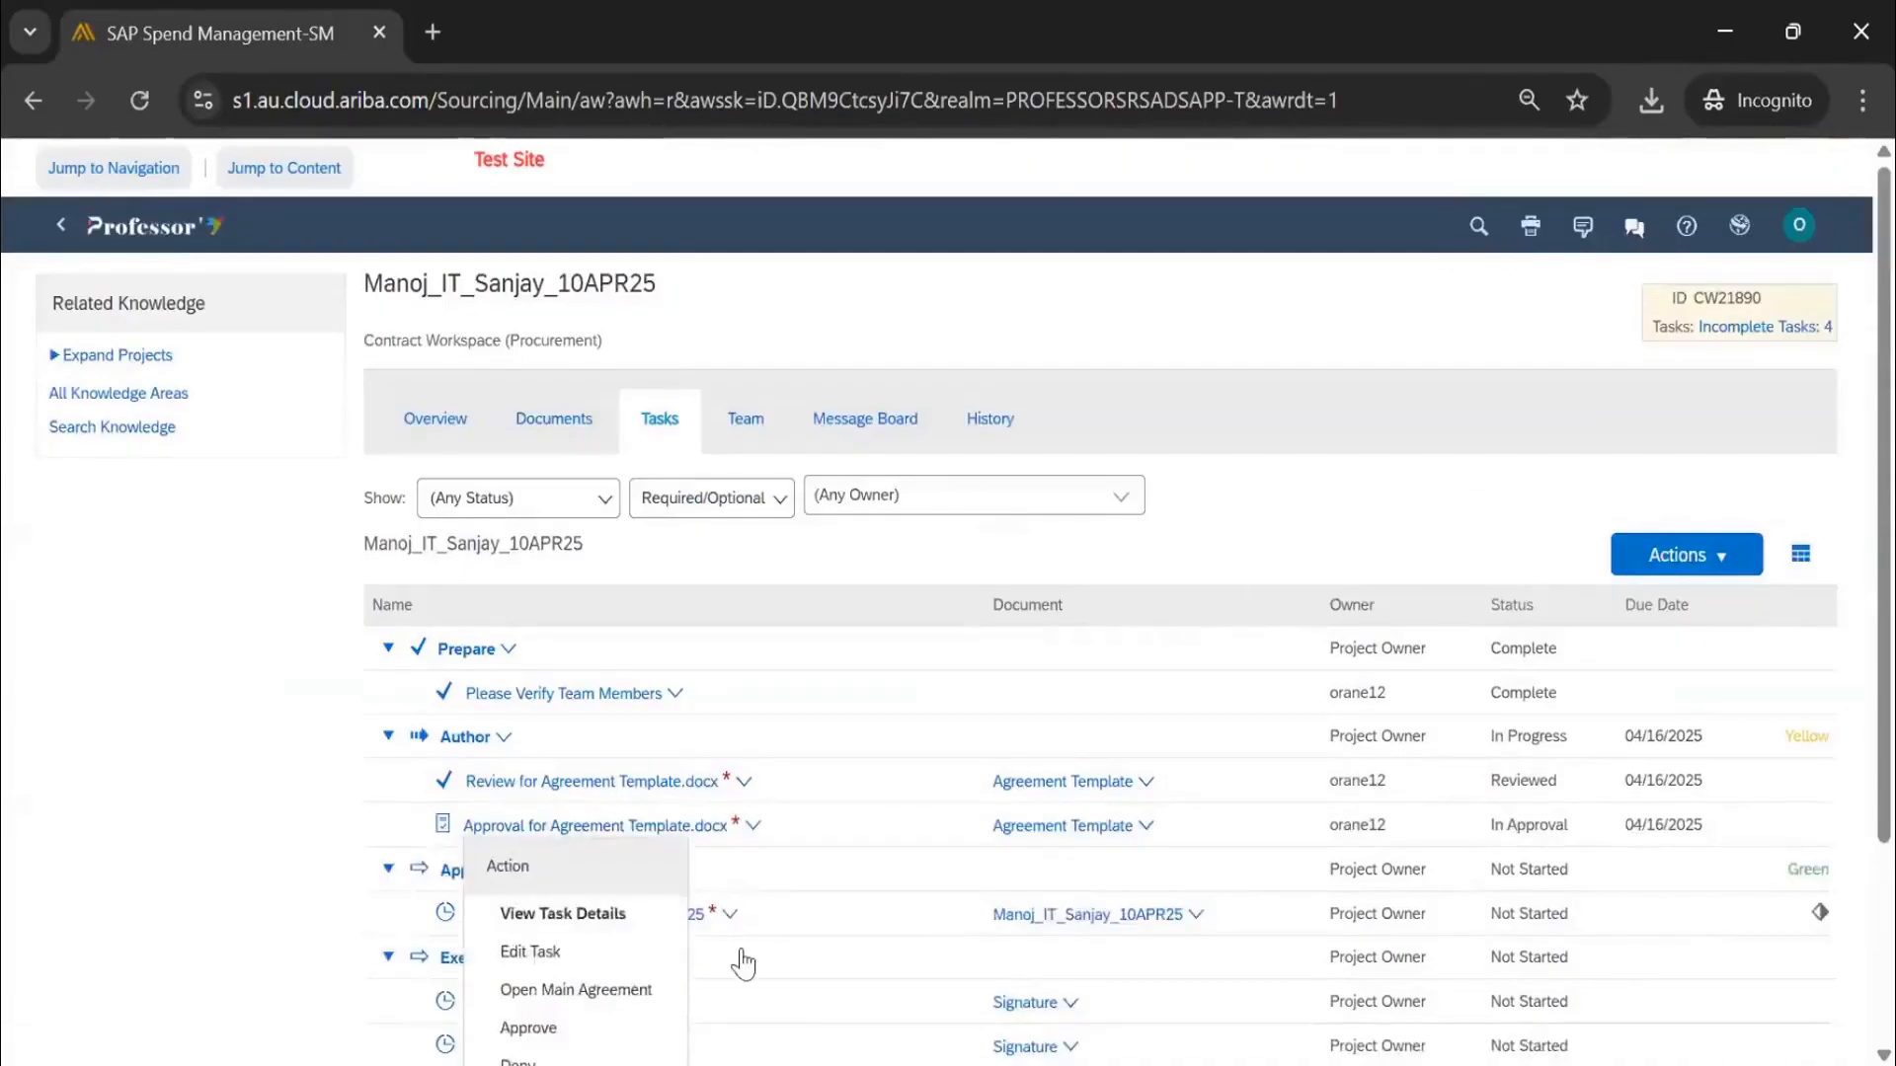
click(1437, 452)
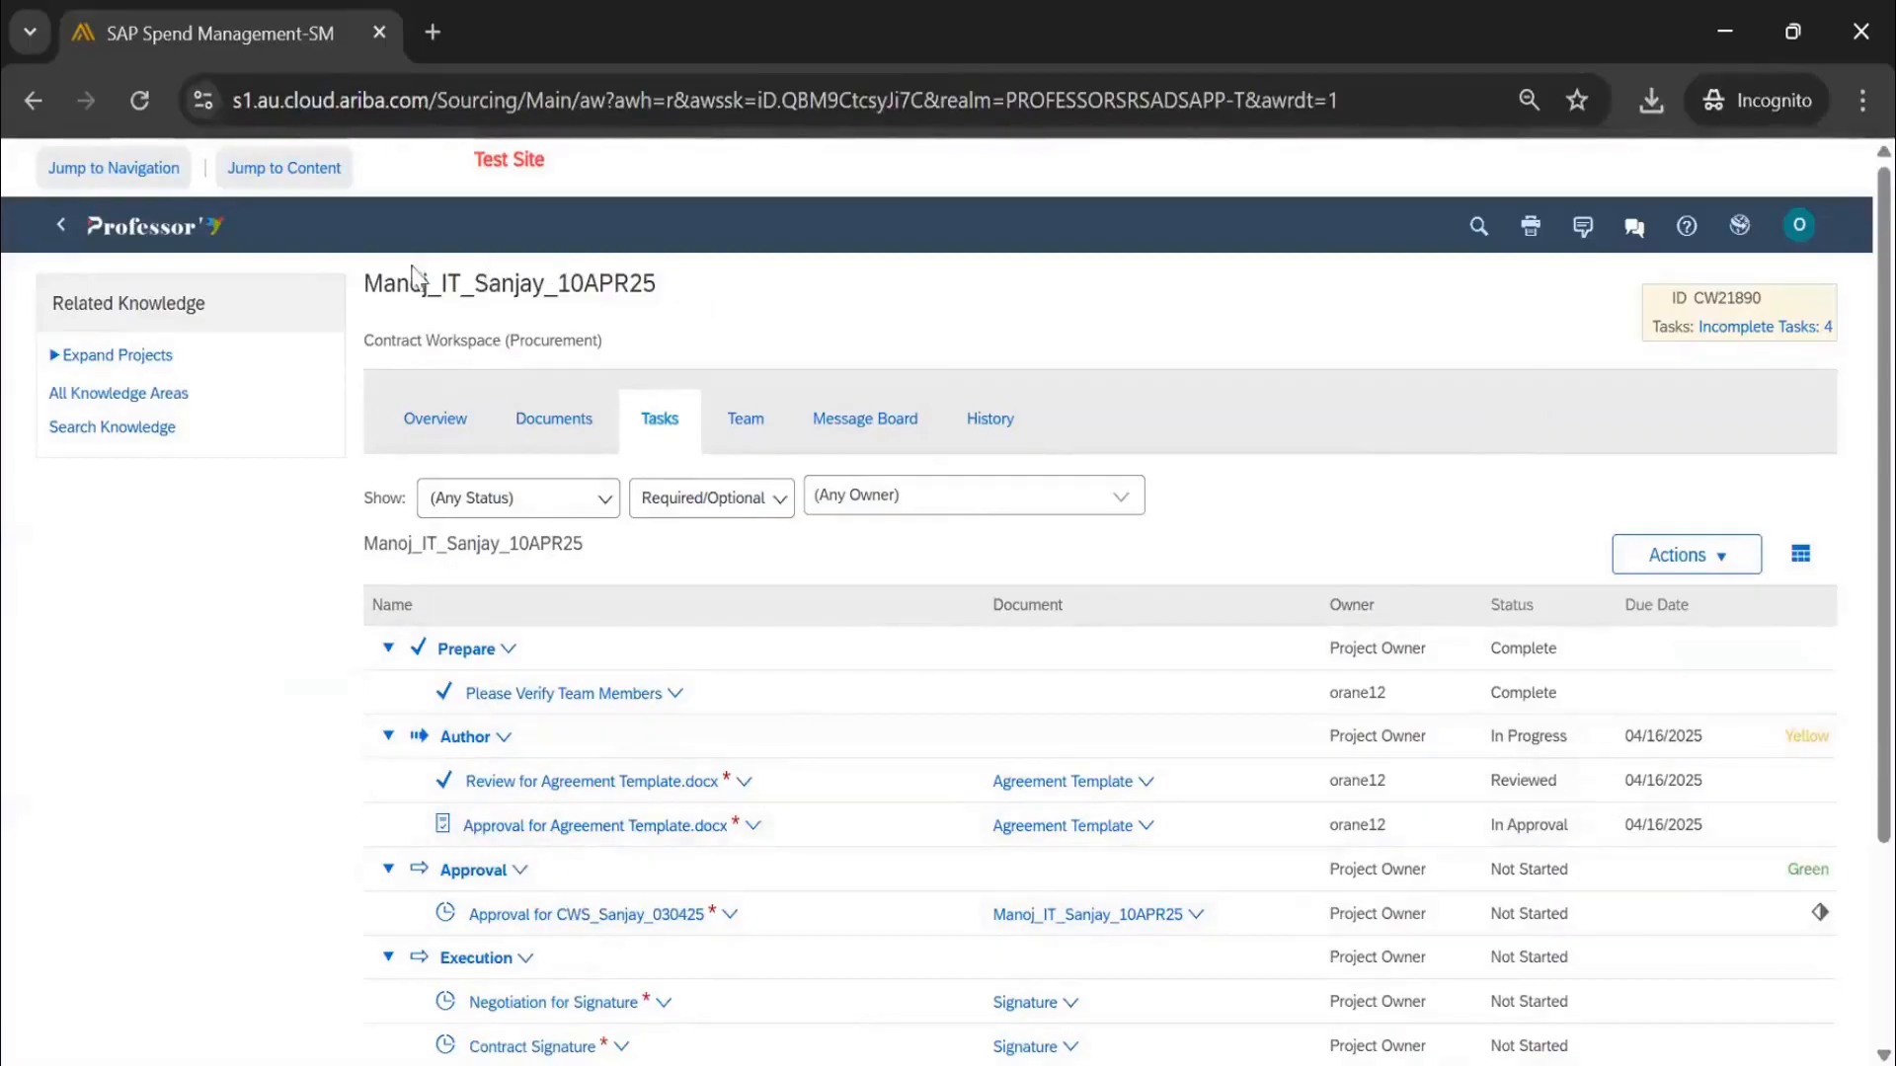
drag(412, 267, 364, 258)
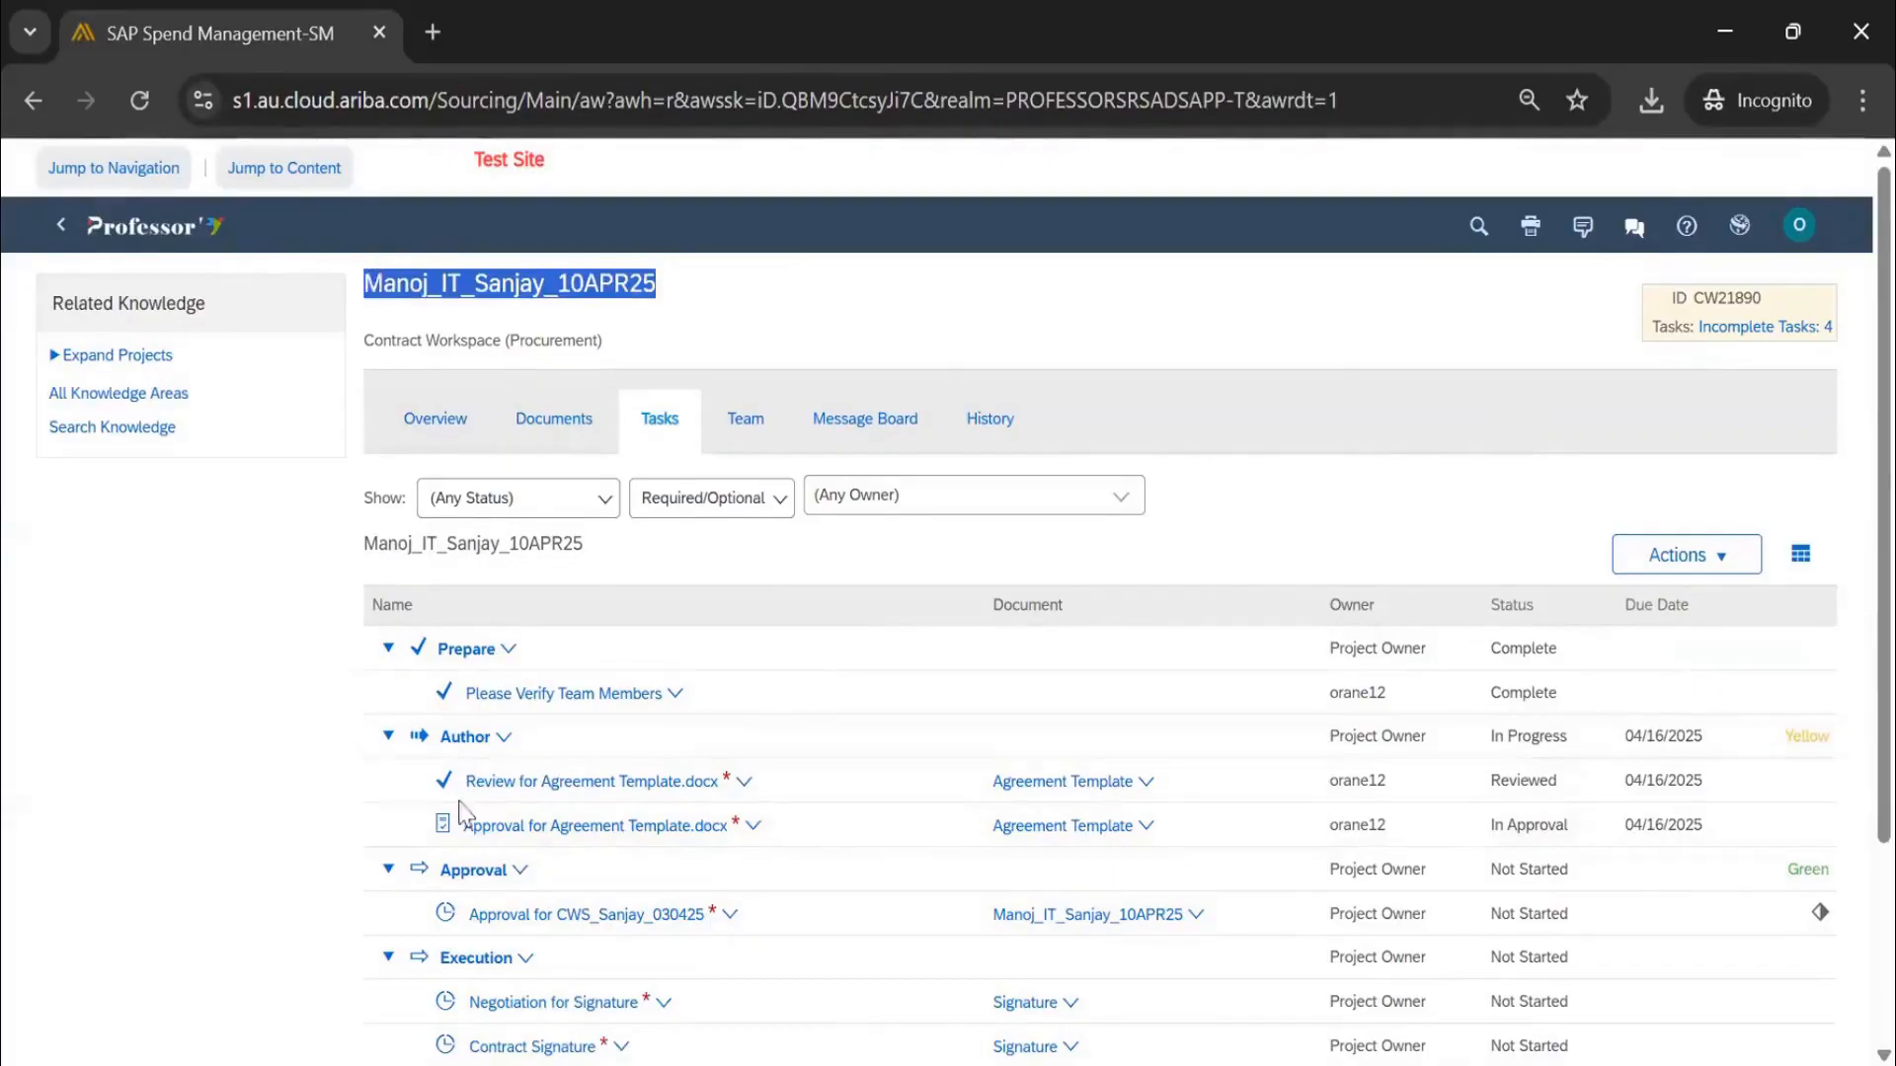
click(155, 226)
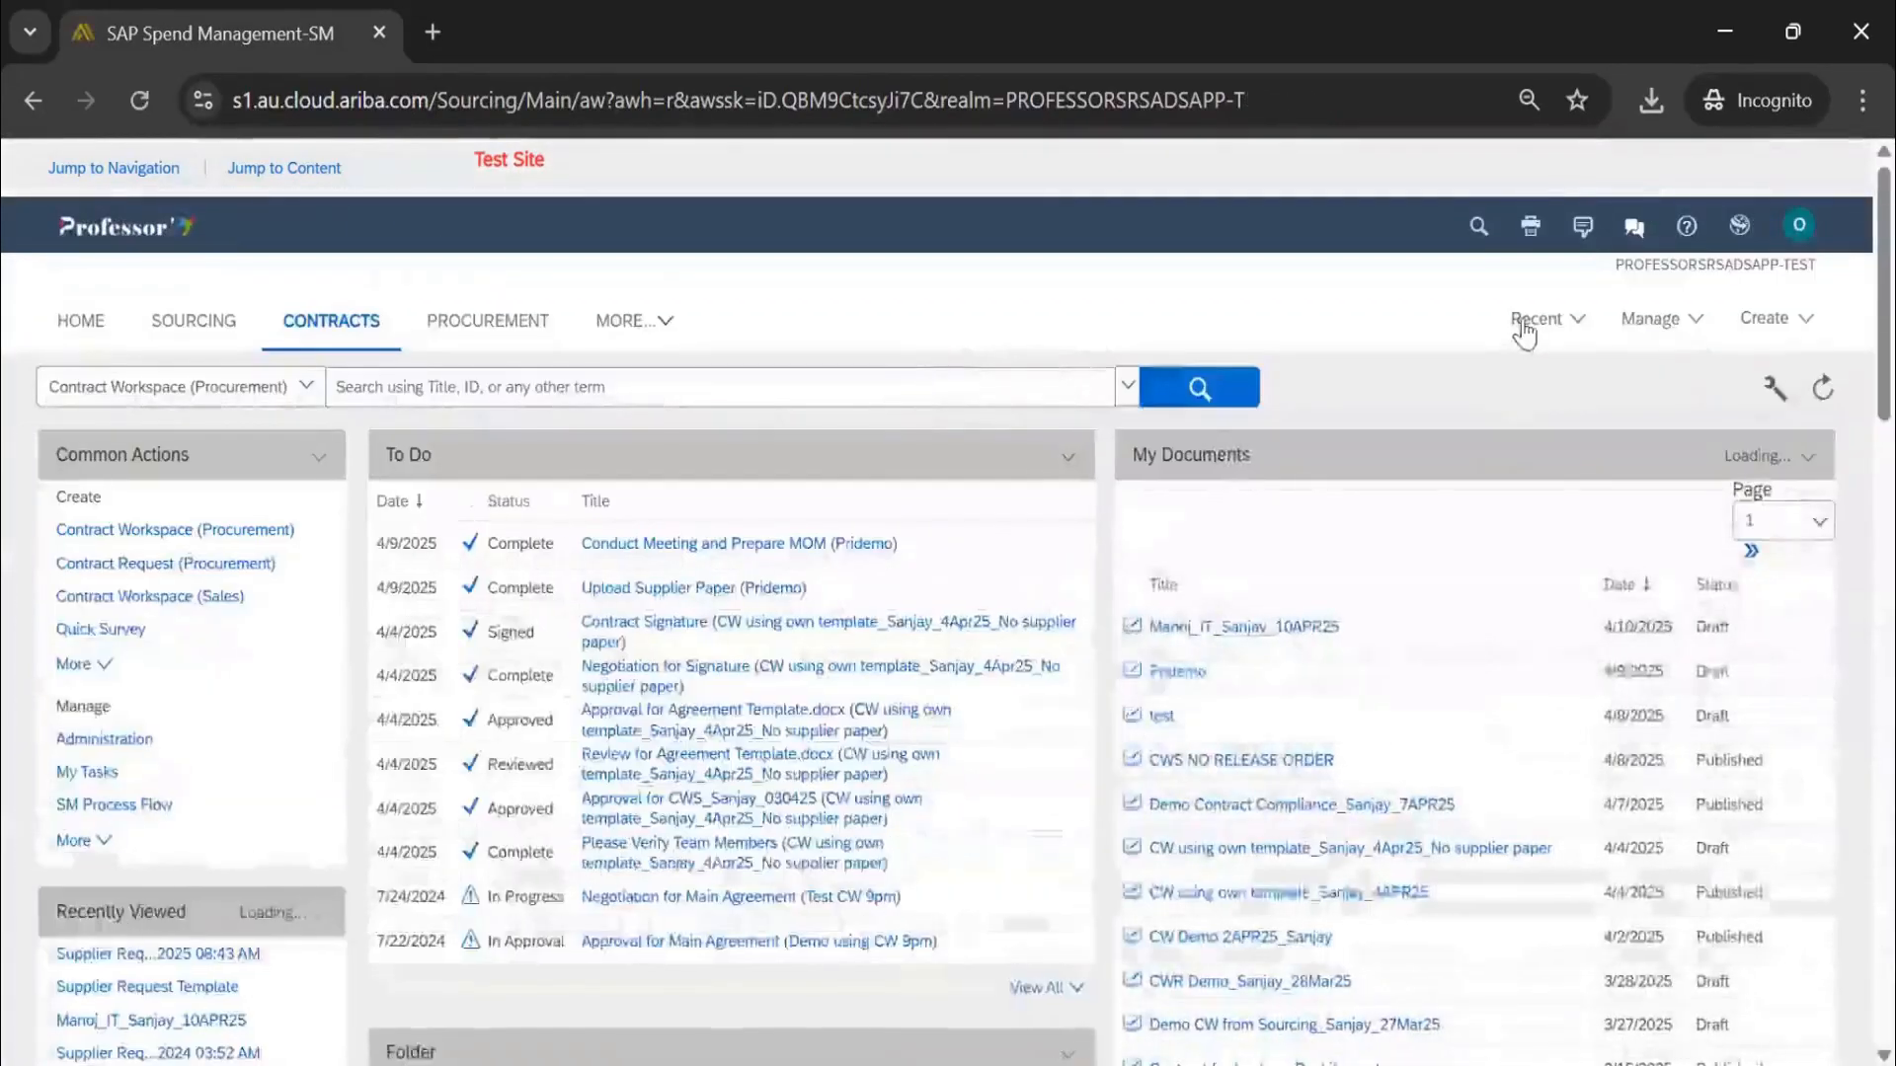
Reopen the recently viewed Manoj_IT_Sanjay_10APR25 contract workspace from the Recent list
click(1526, 326)
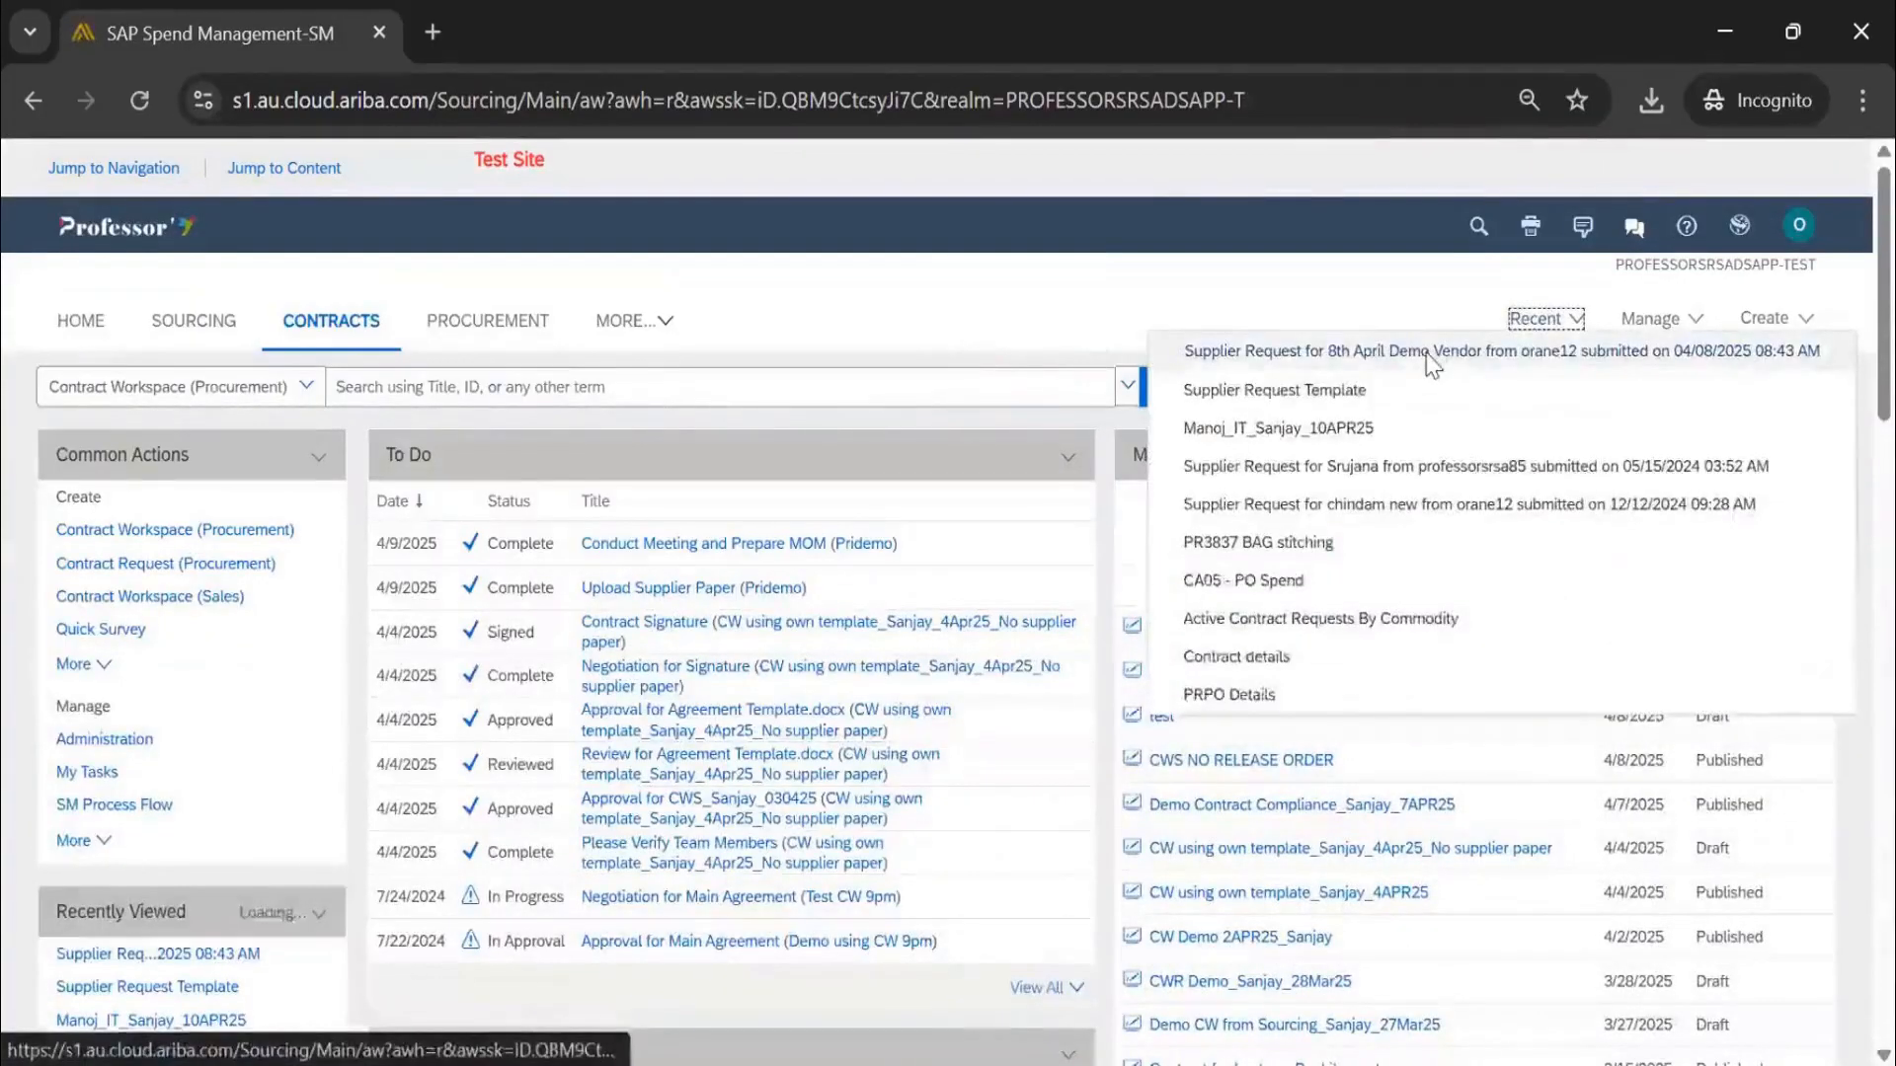
click(1516, 328)
click(1521, 320)
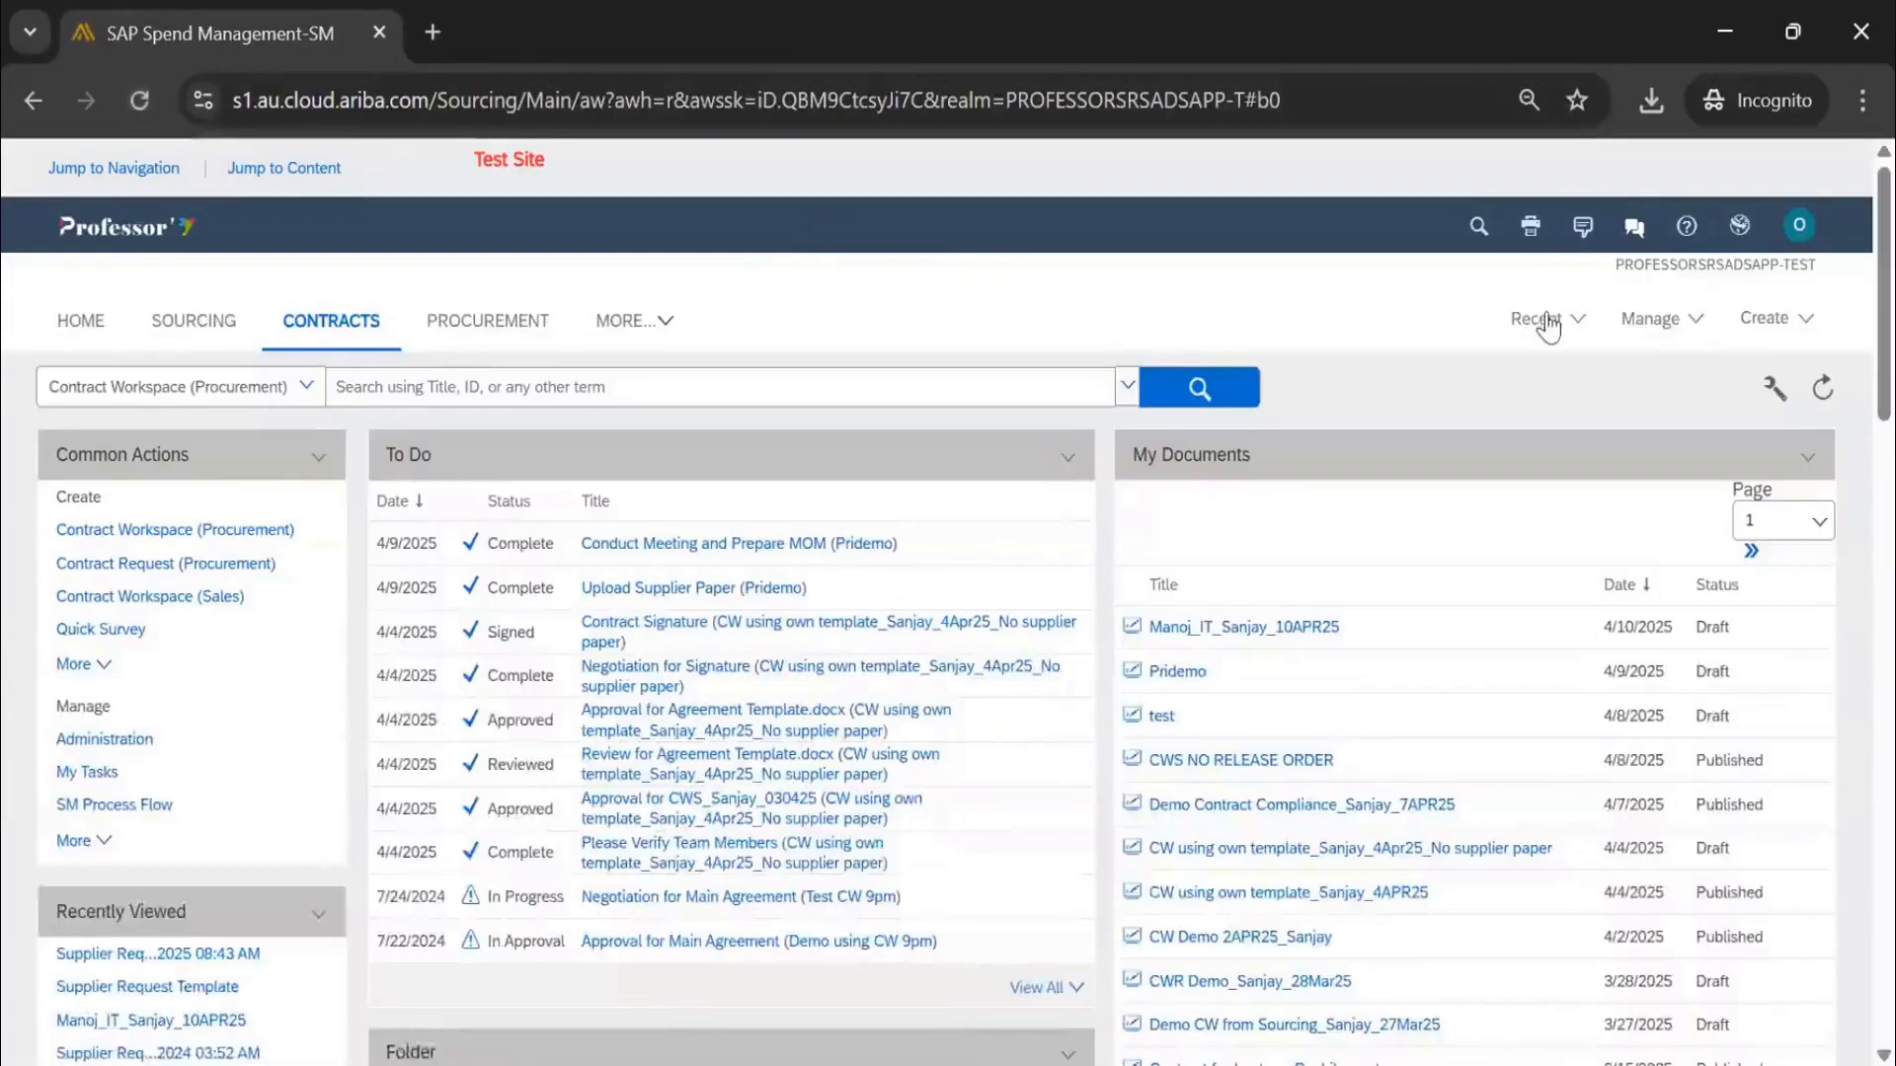
click(1546, 321)
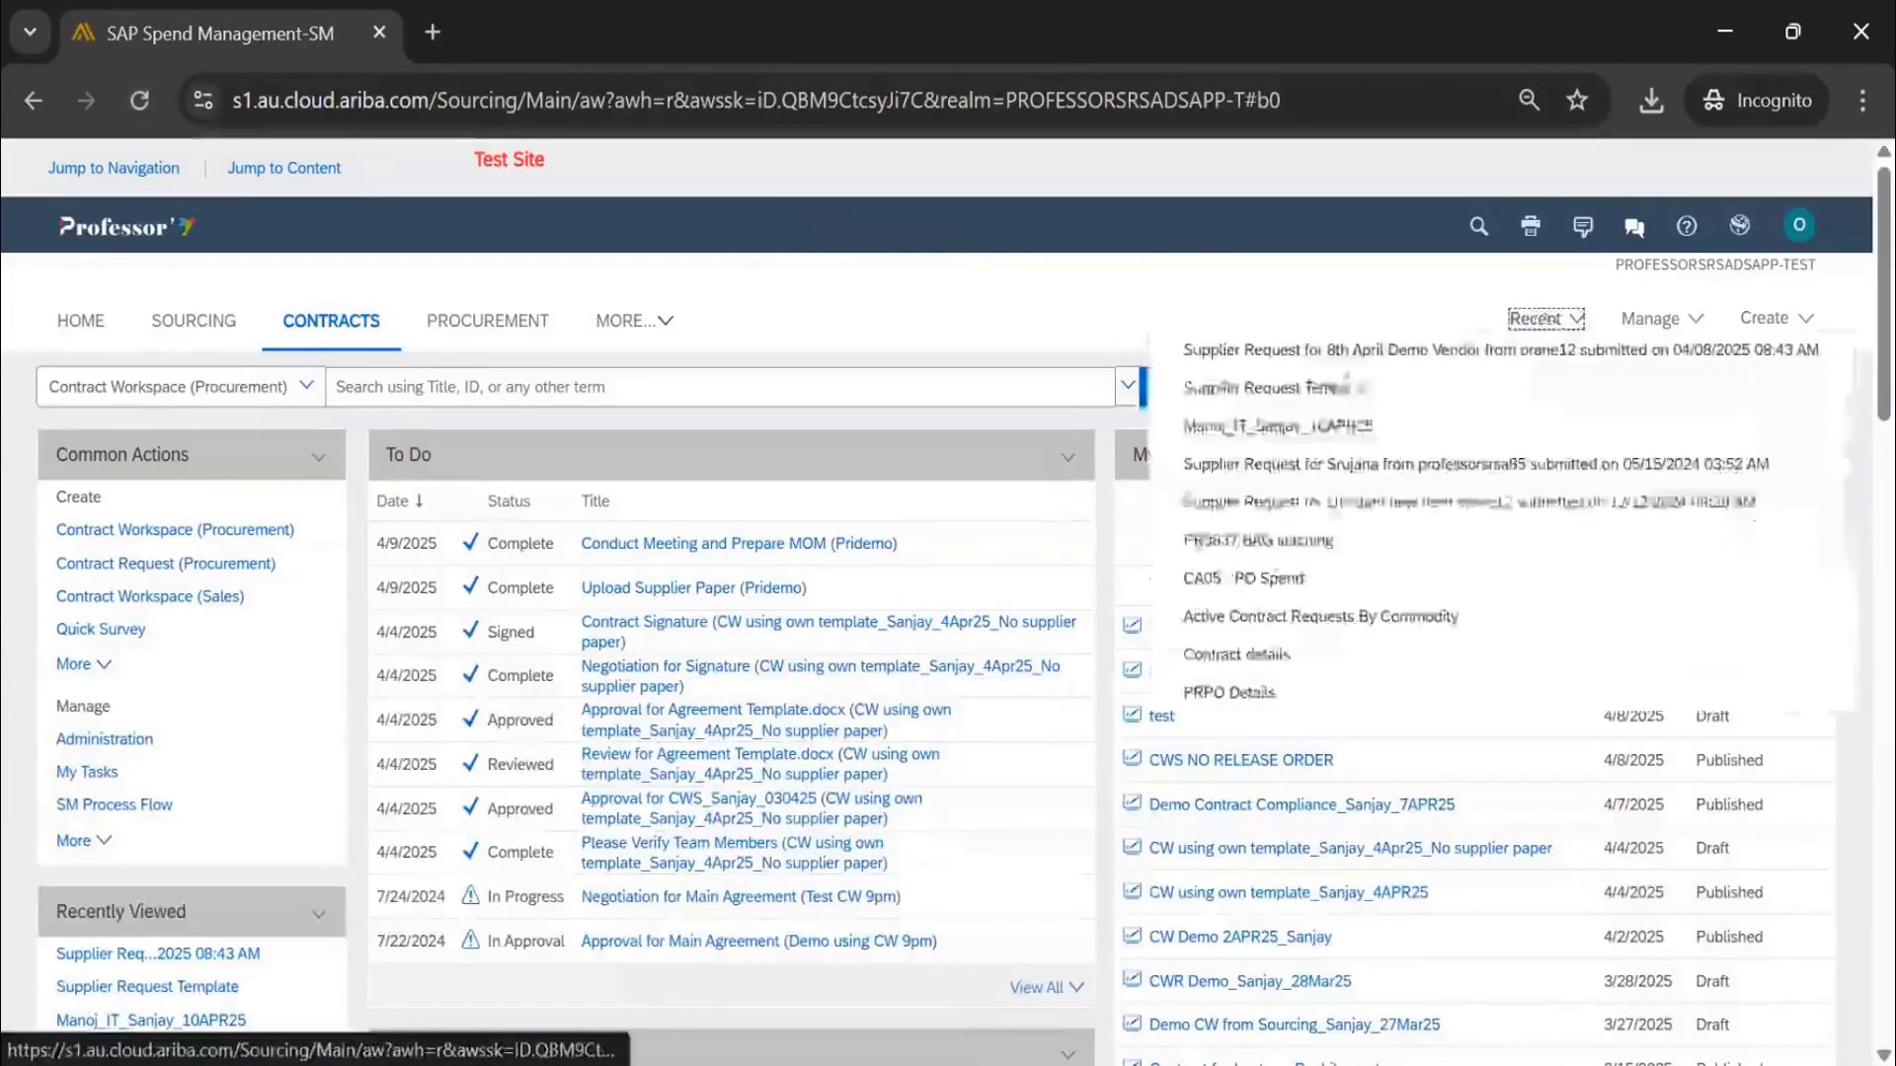
click(1333, 430)
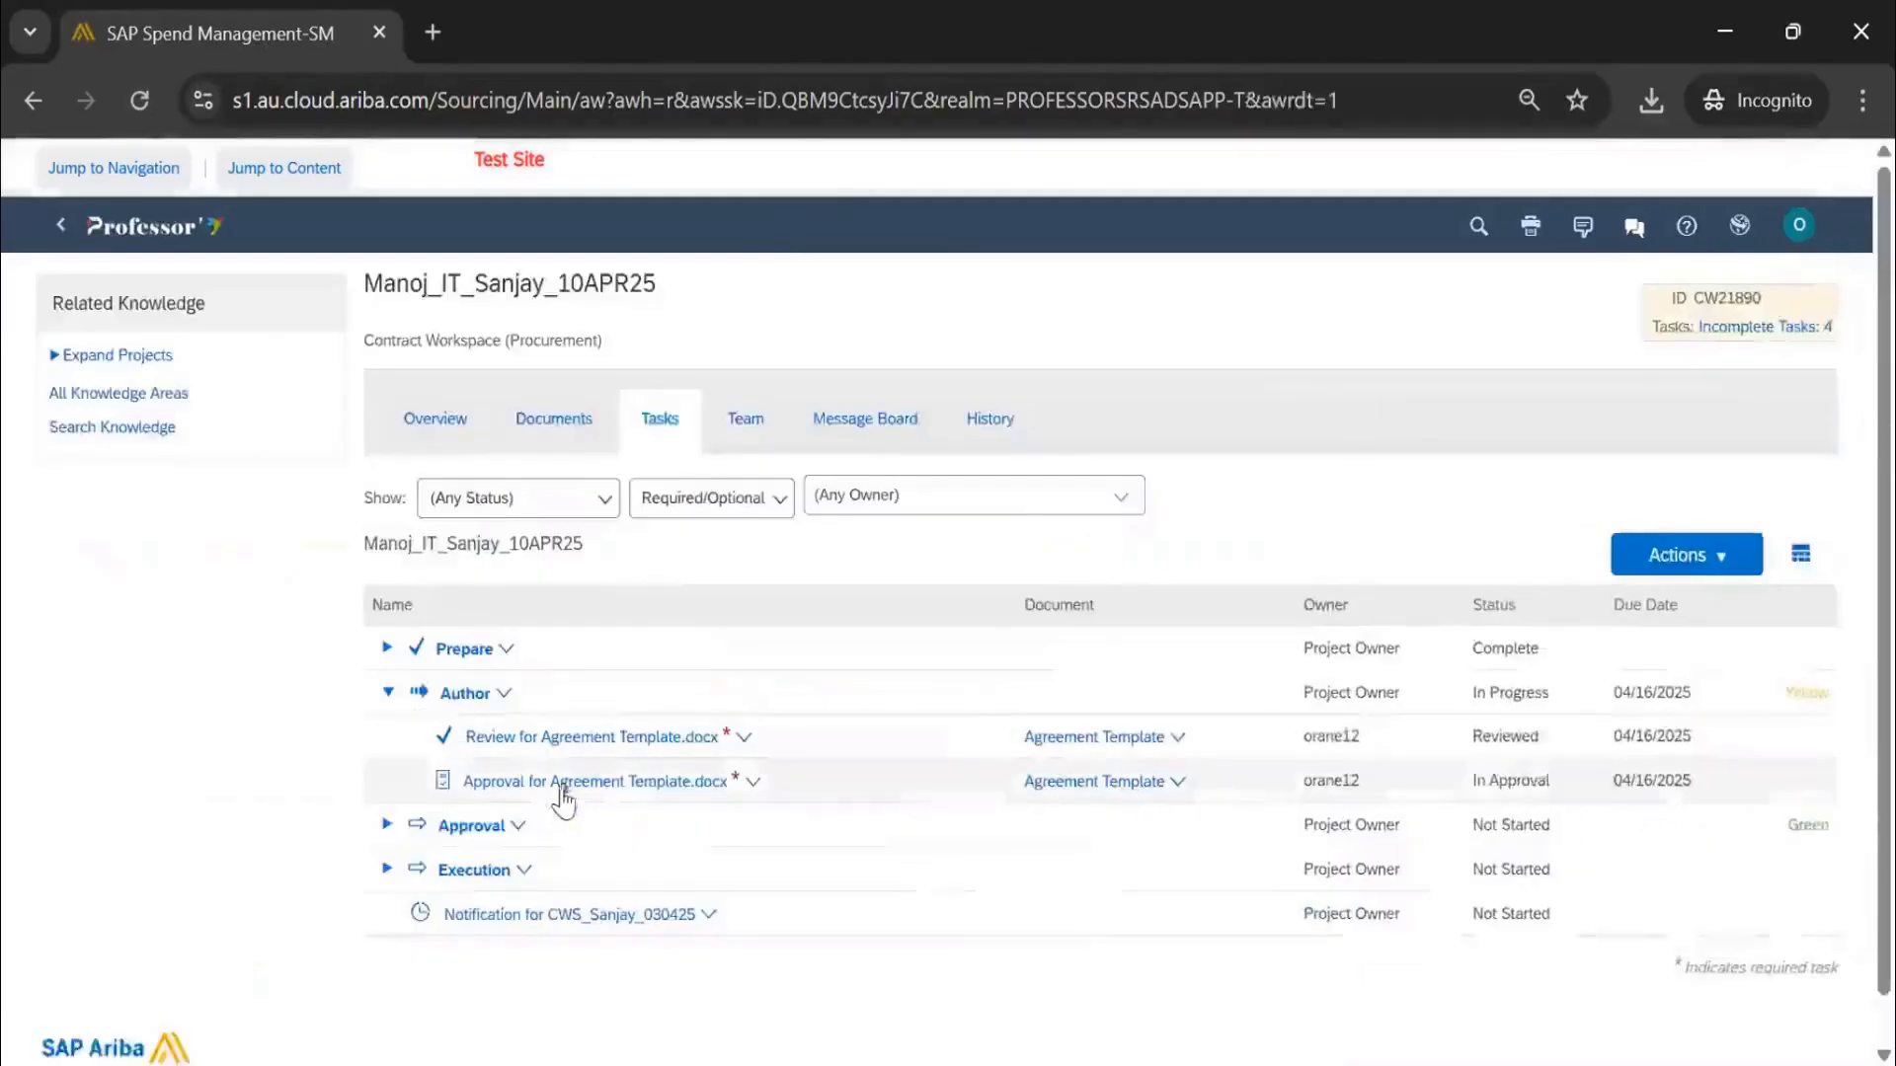
View the Agreement Template approval task's details and check its Properties tab
click(553, 784)
click(559, 869)
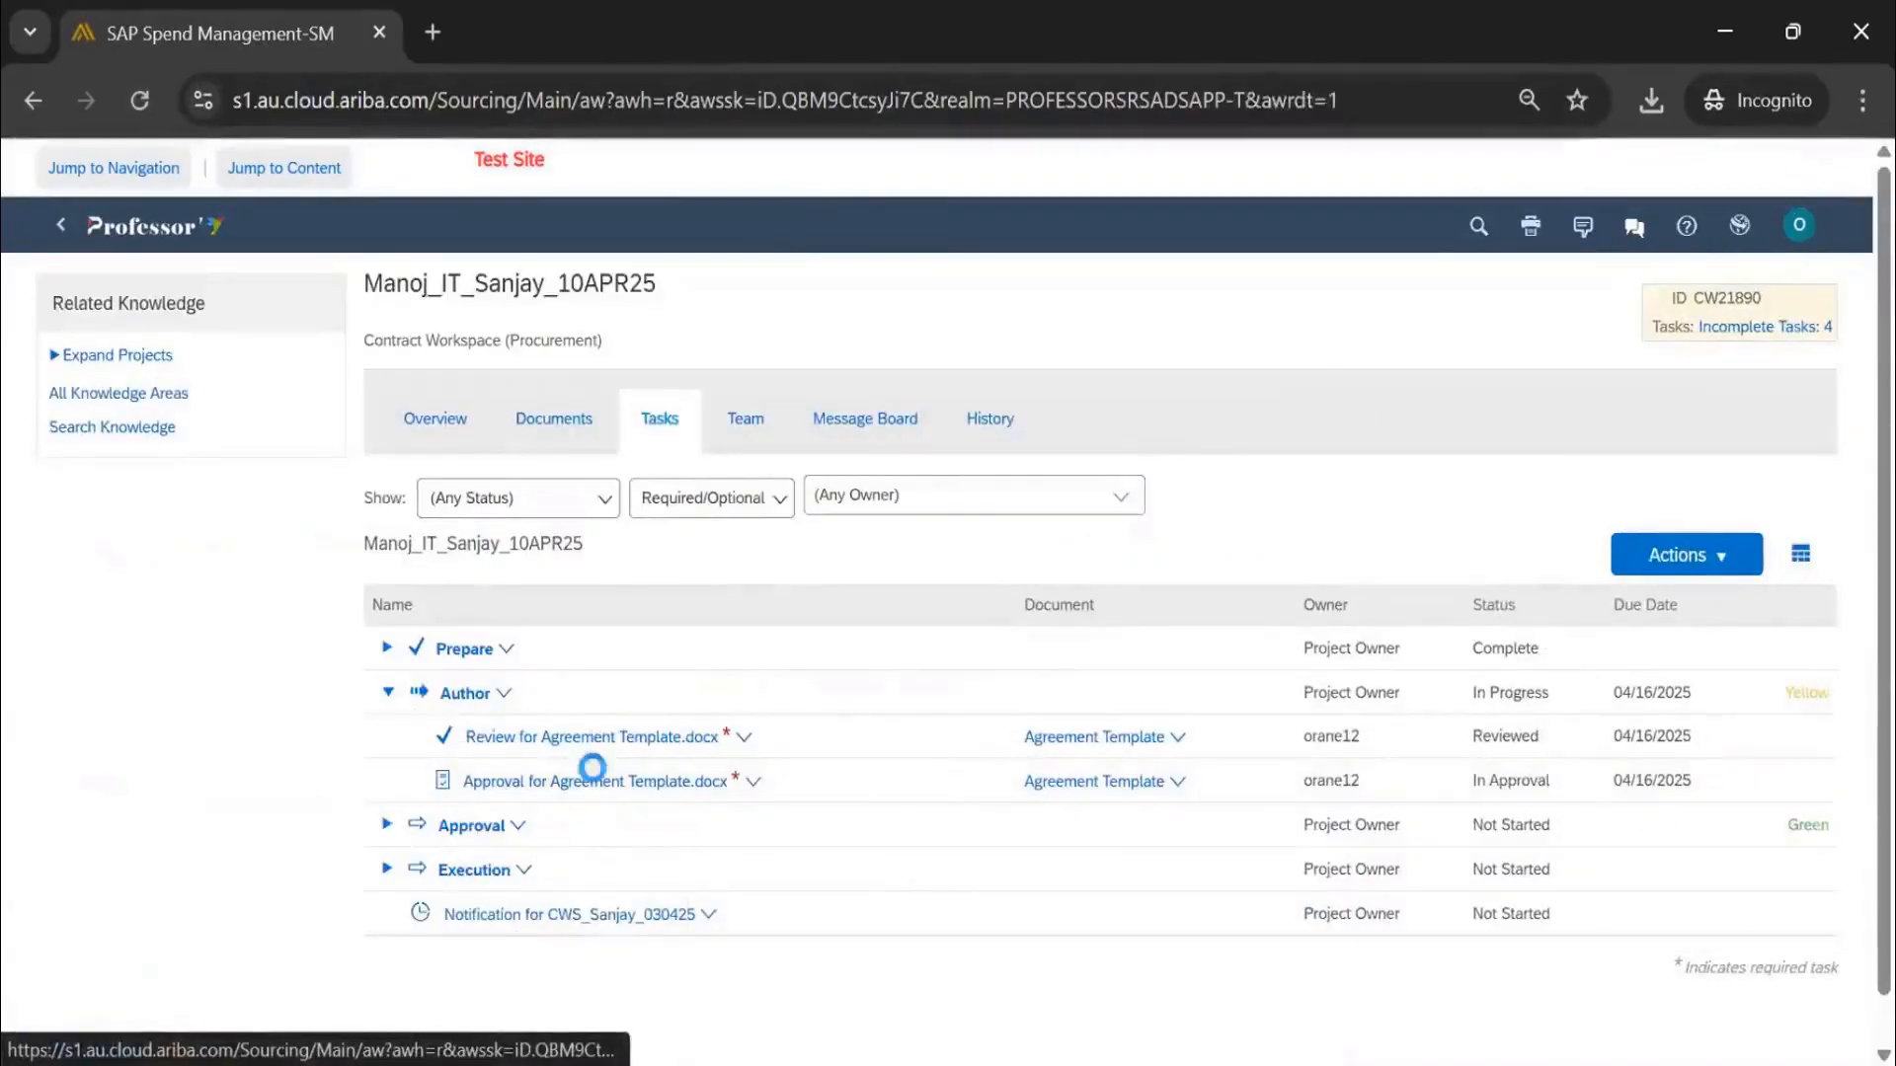
scroll(178, 524, down, 4)
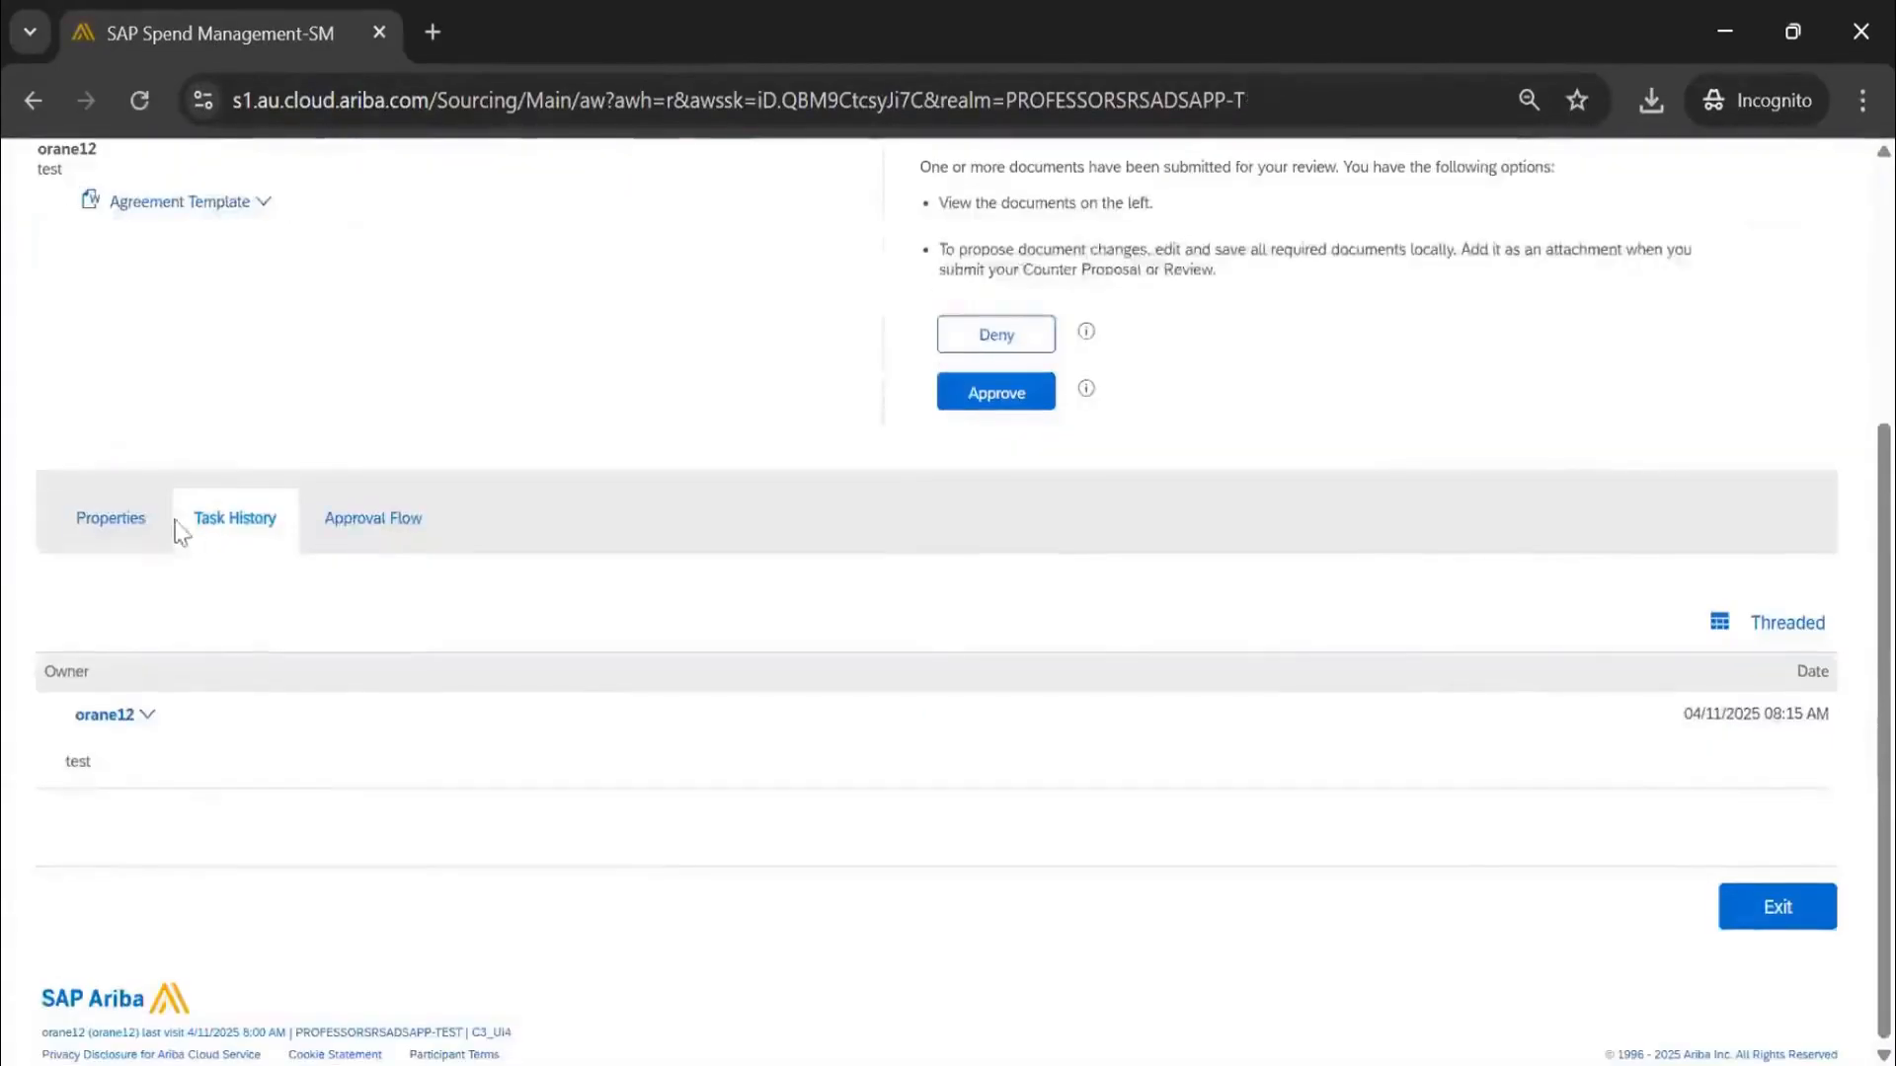
click(174, 553)
scroll(246, 605, down, 3)
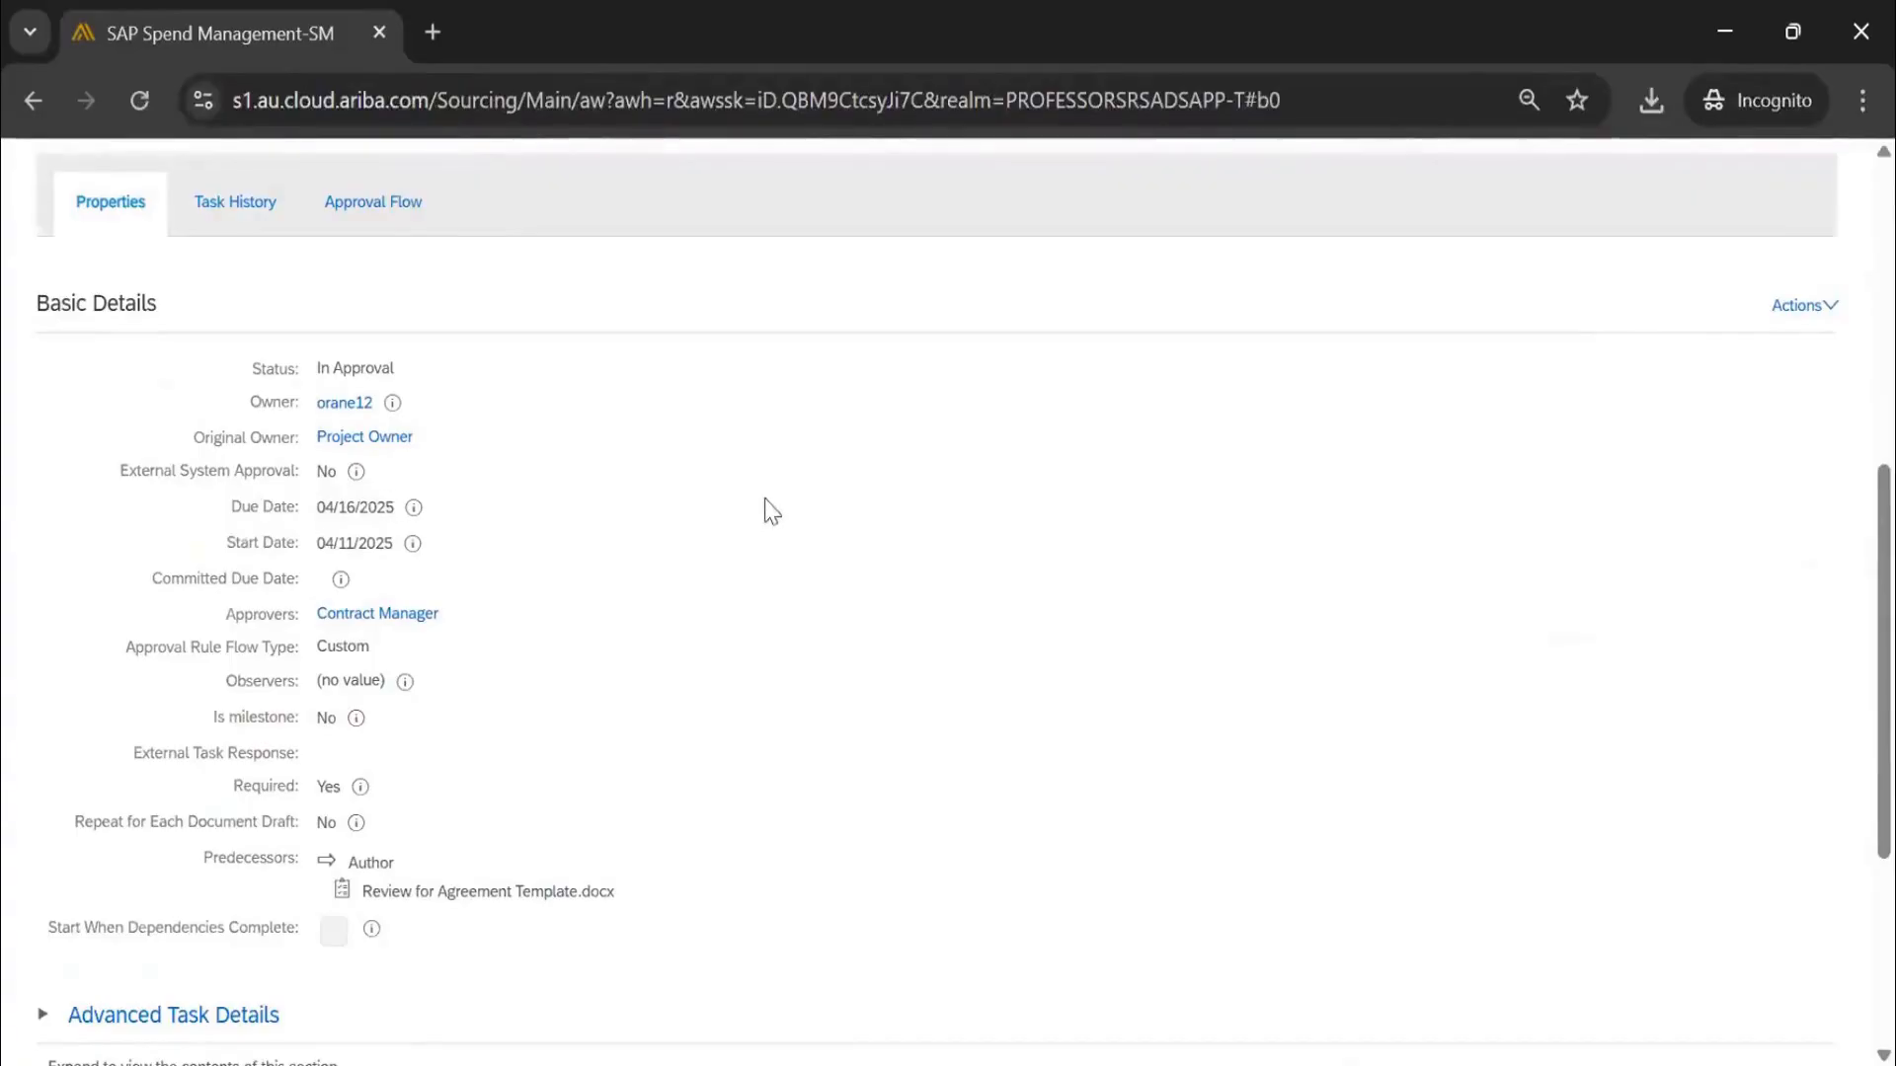
scroll(771, 511, up, 7)
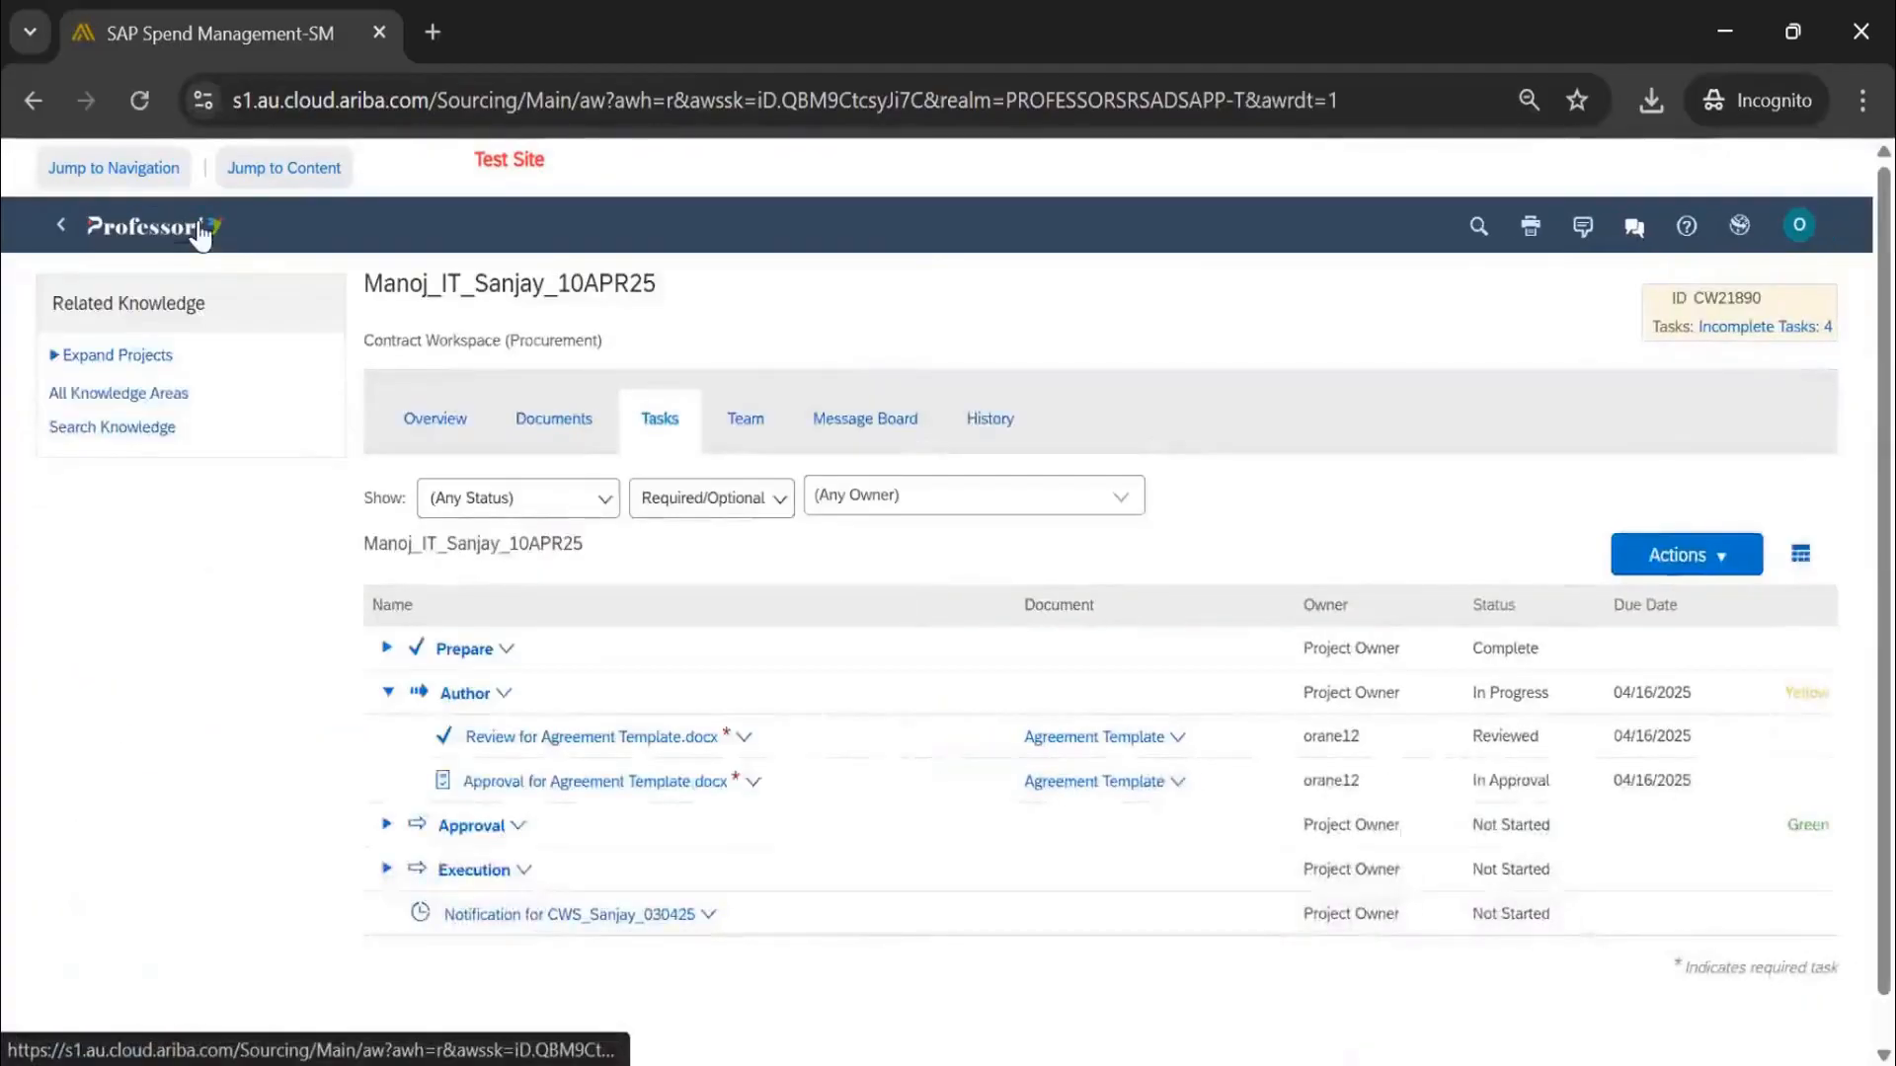
Go from the Contracts dashboard to Manage > My Tasks
click(198, 230)
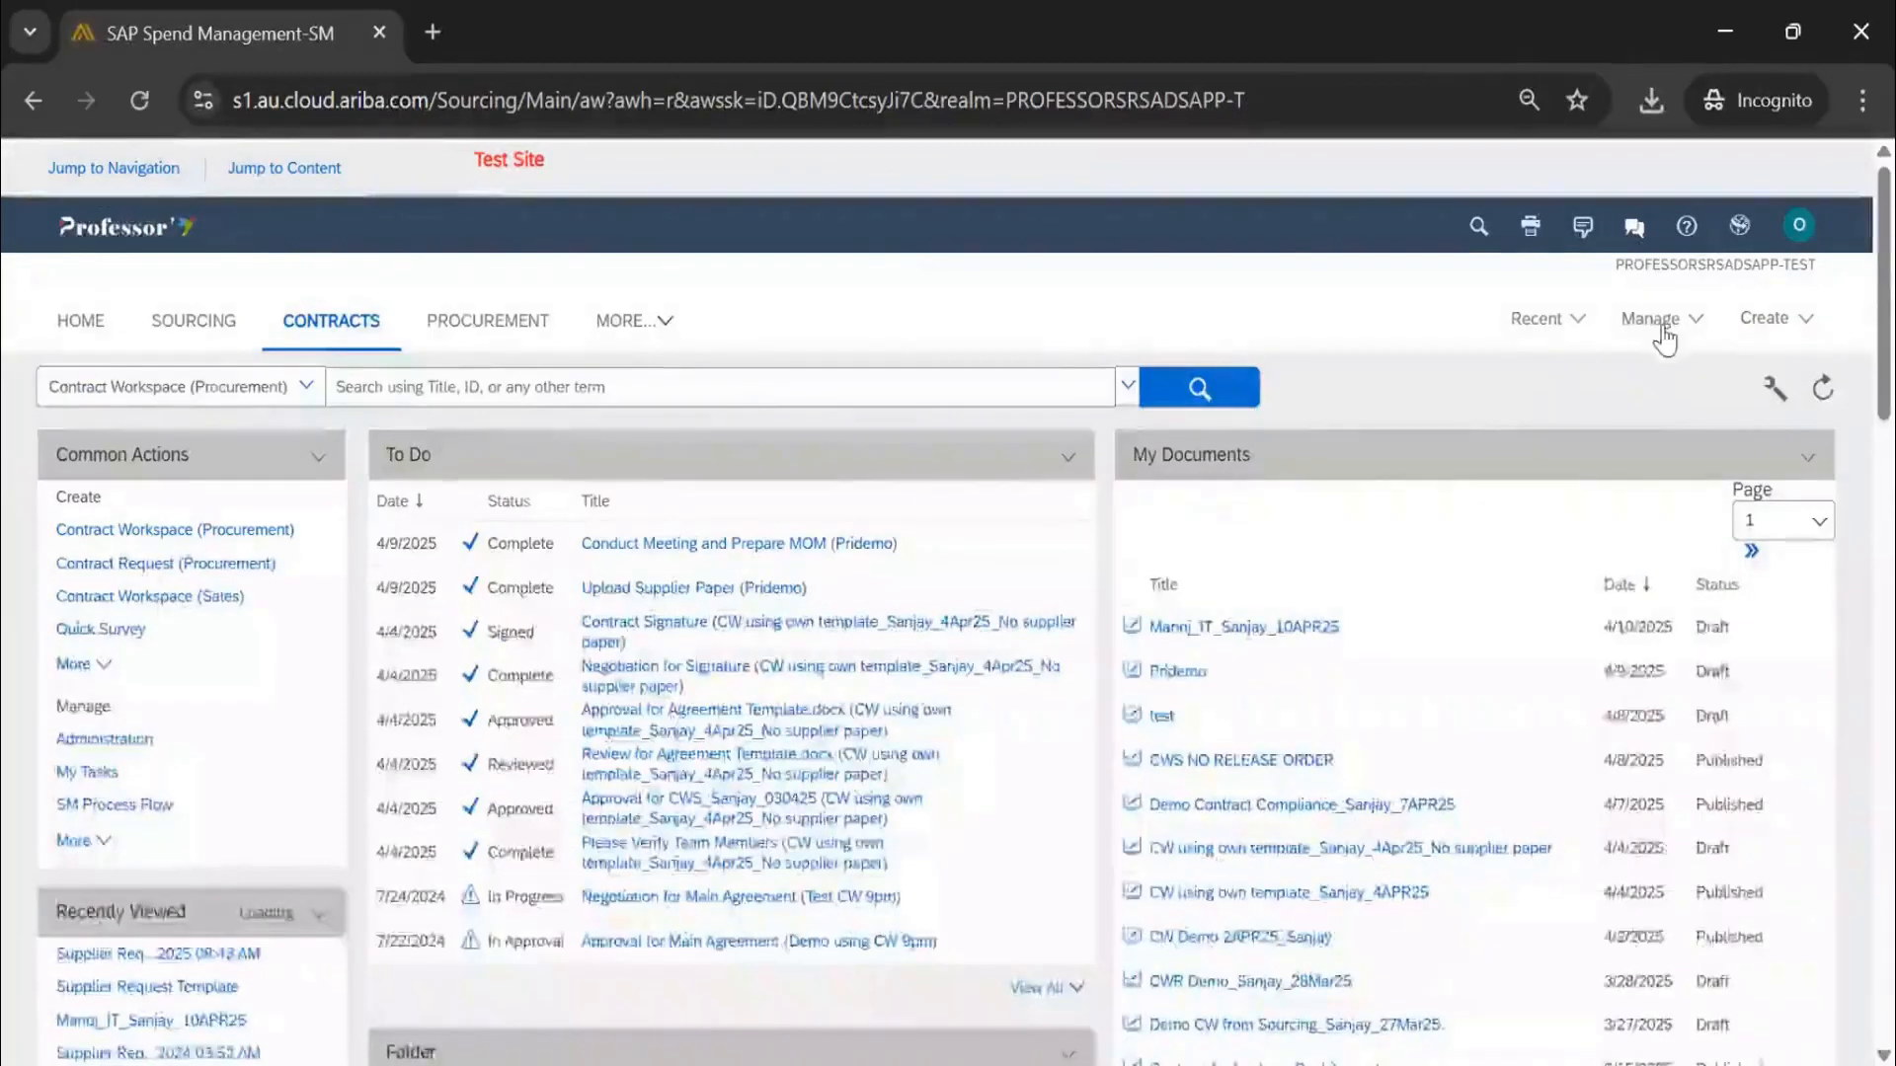
click(1659, 318)
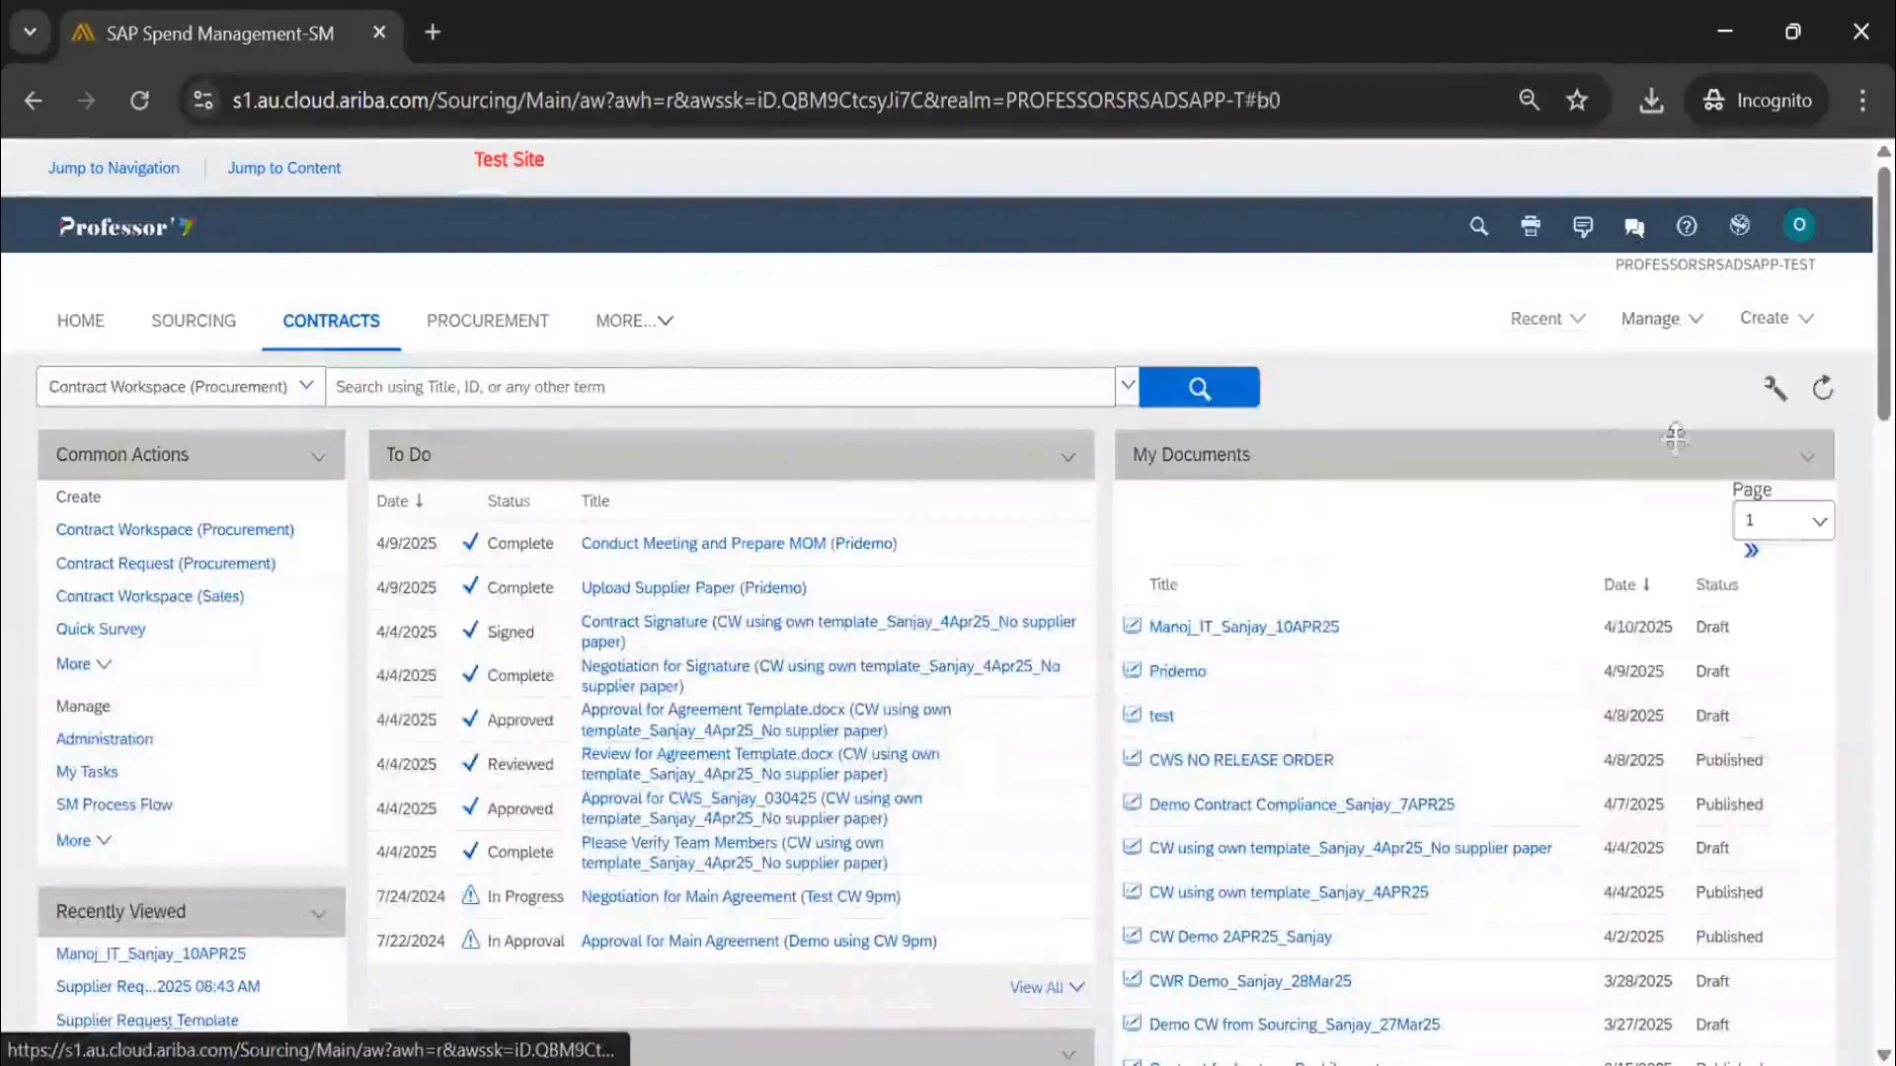
click(1659, 318)
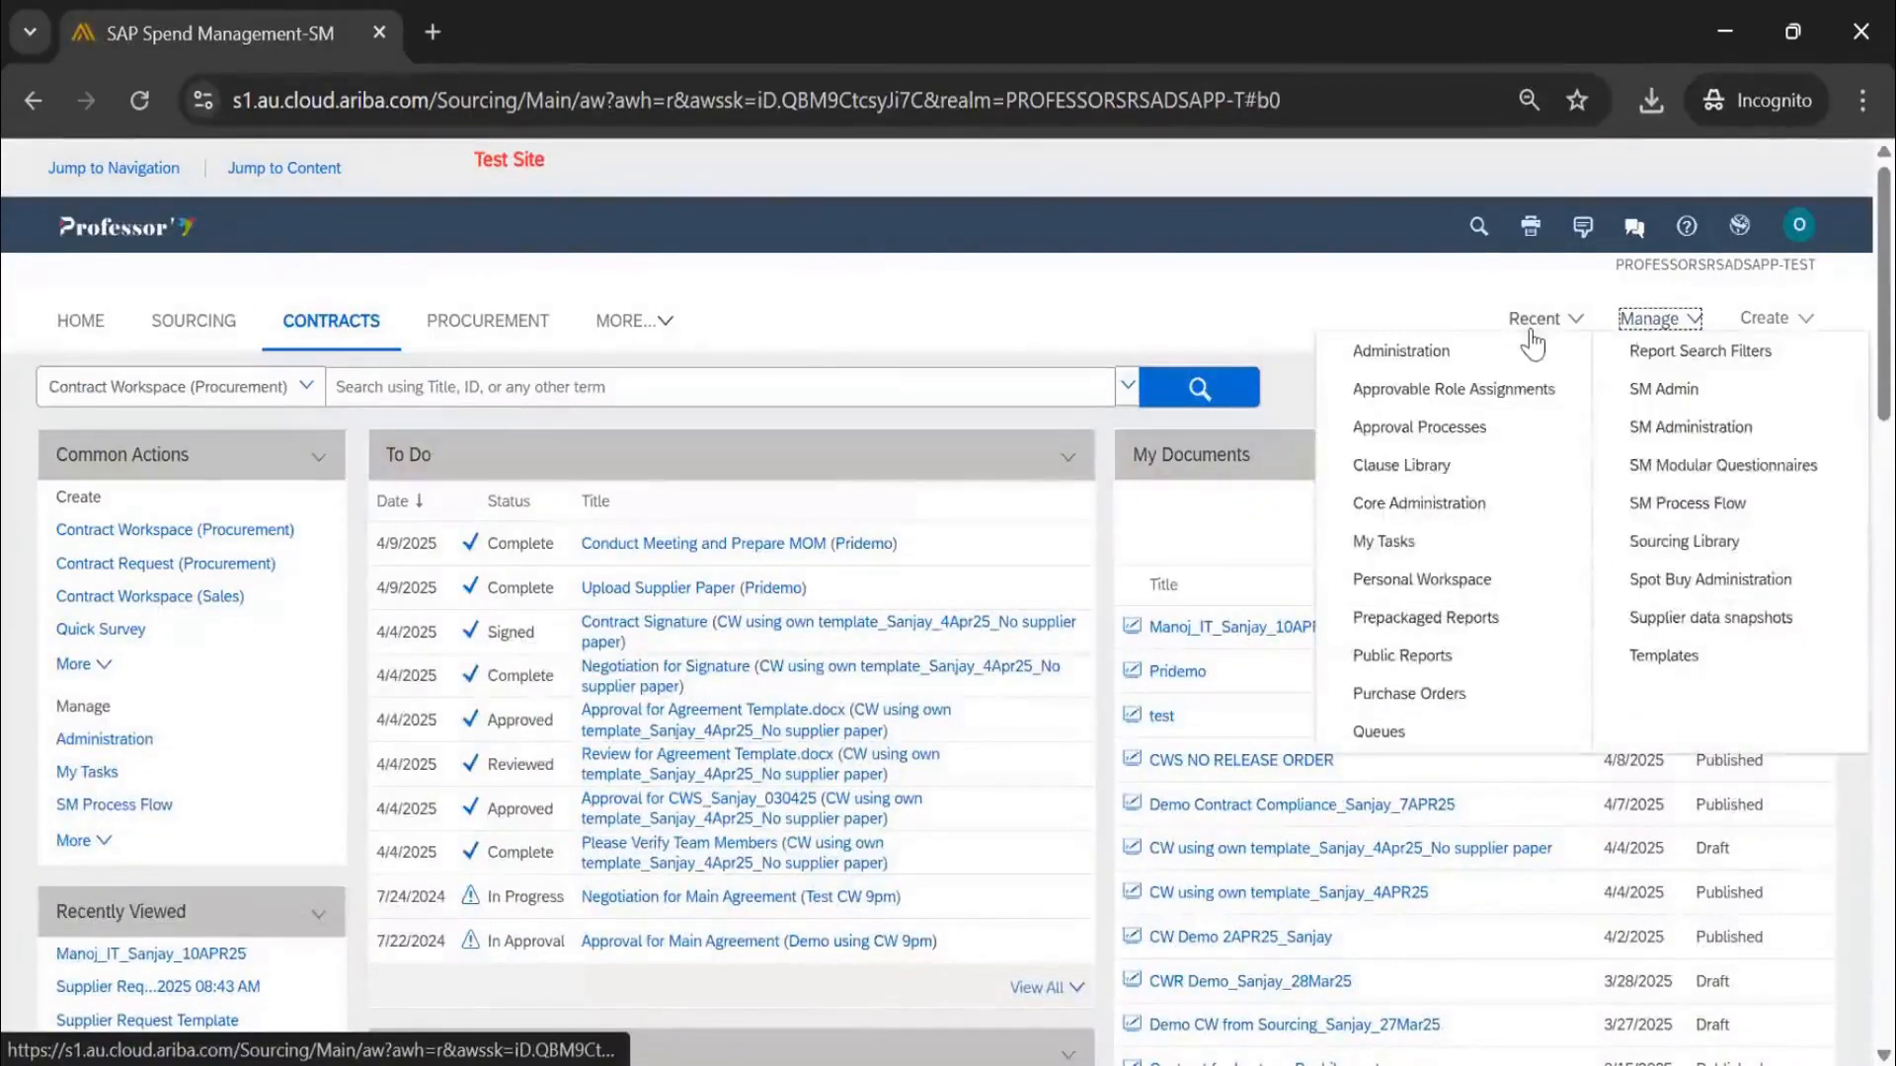
click(1414, 538)
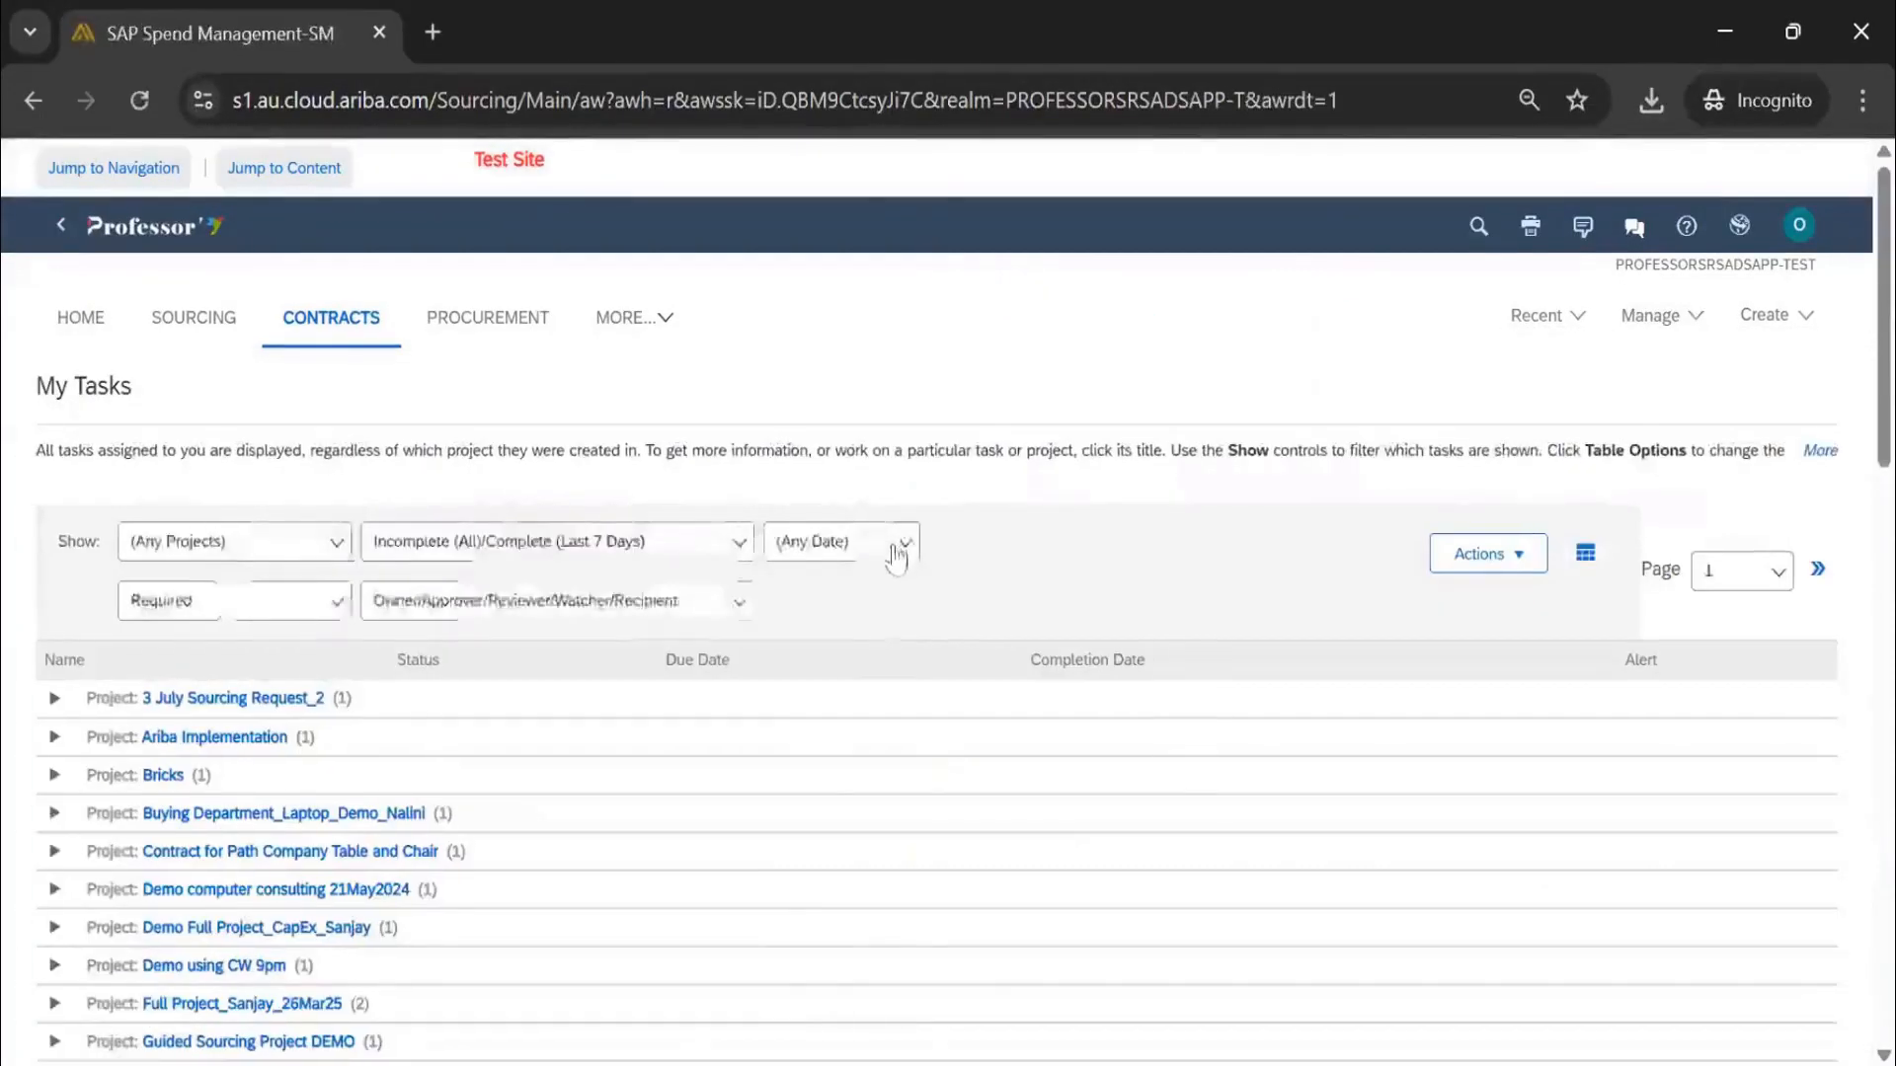
Filter My Tasks to show only tasks due Next Week
click(896, 556)
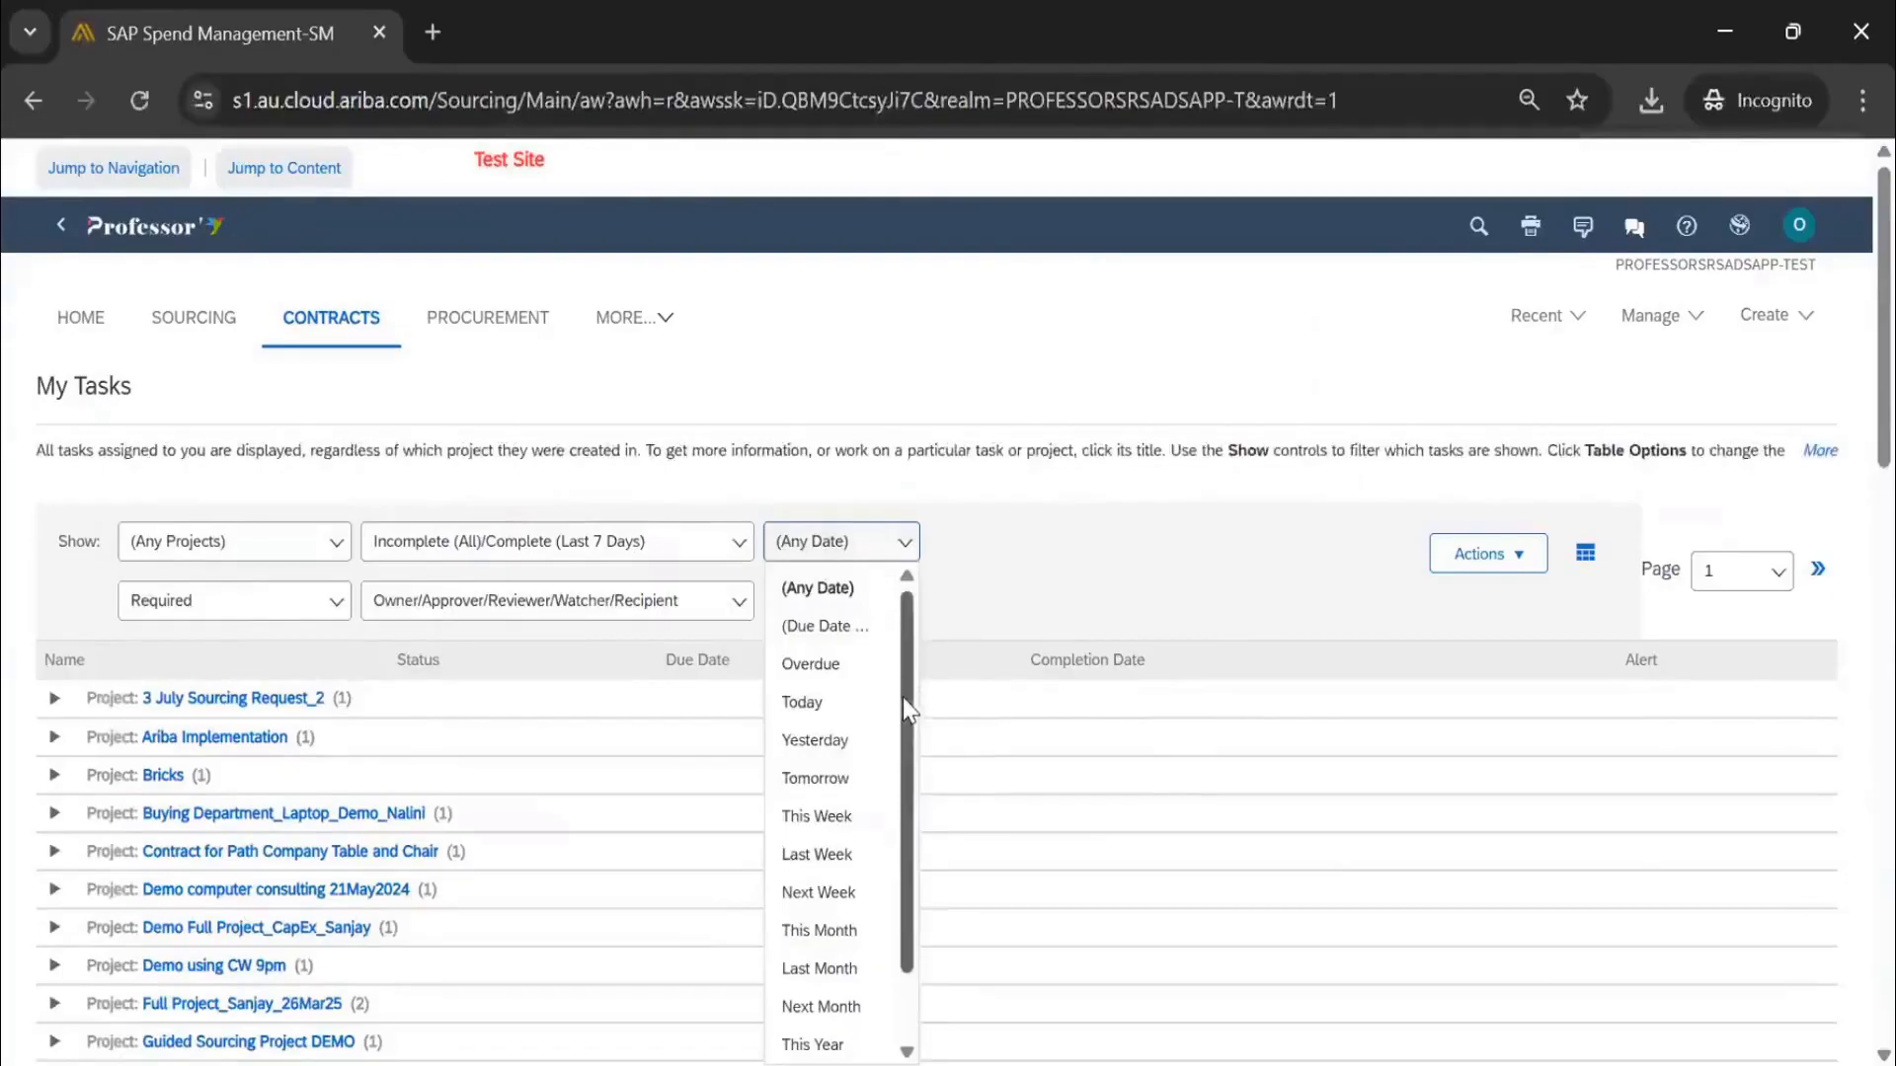
scroll(905, 751, down, 1)
scroll(839, 810, up, 1)
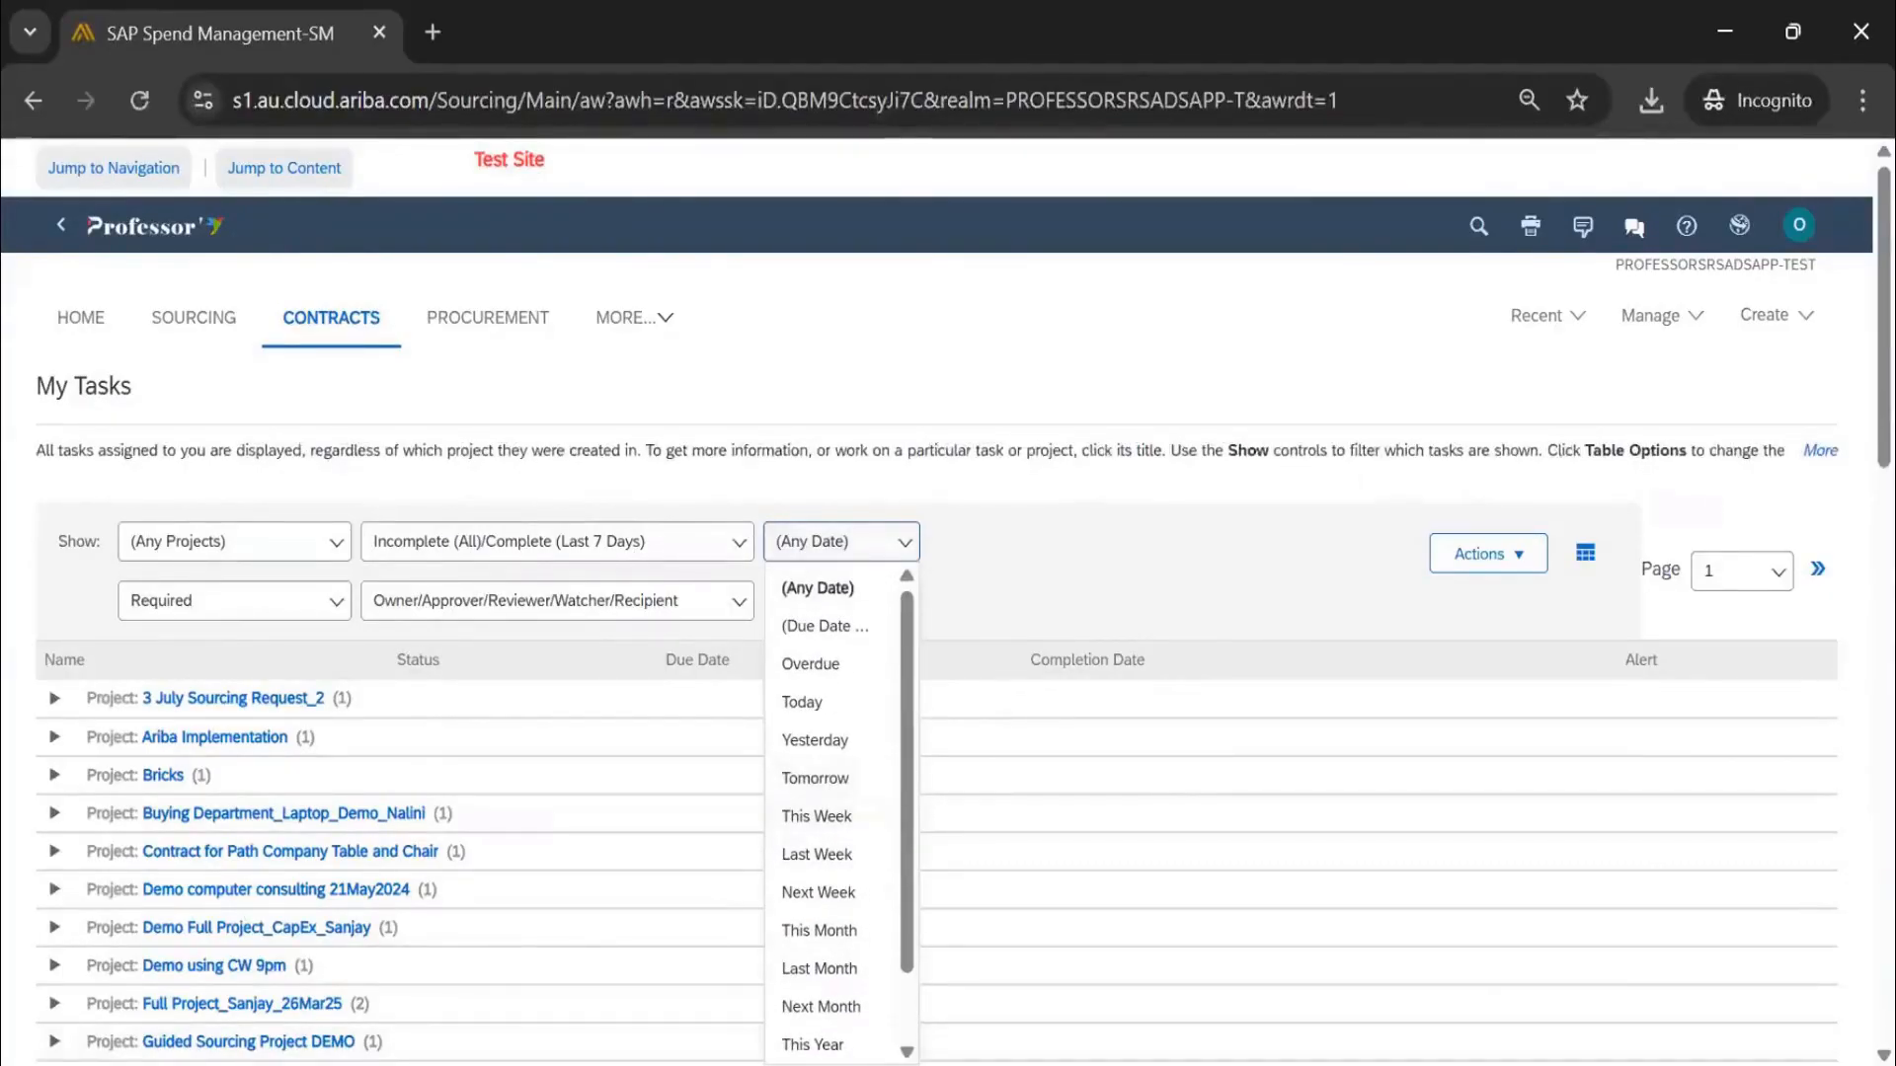
key(alt+Tab)
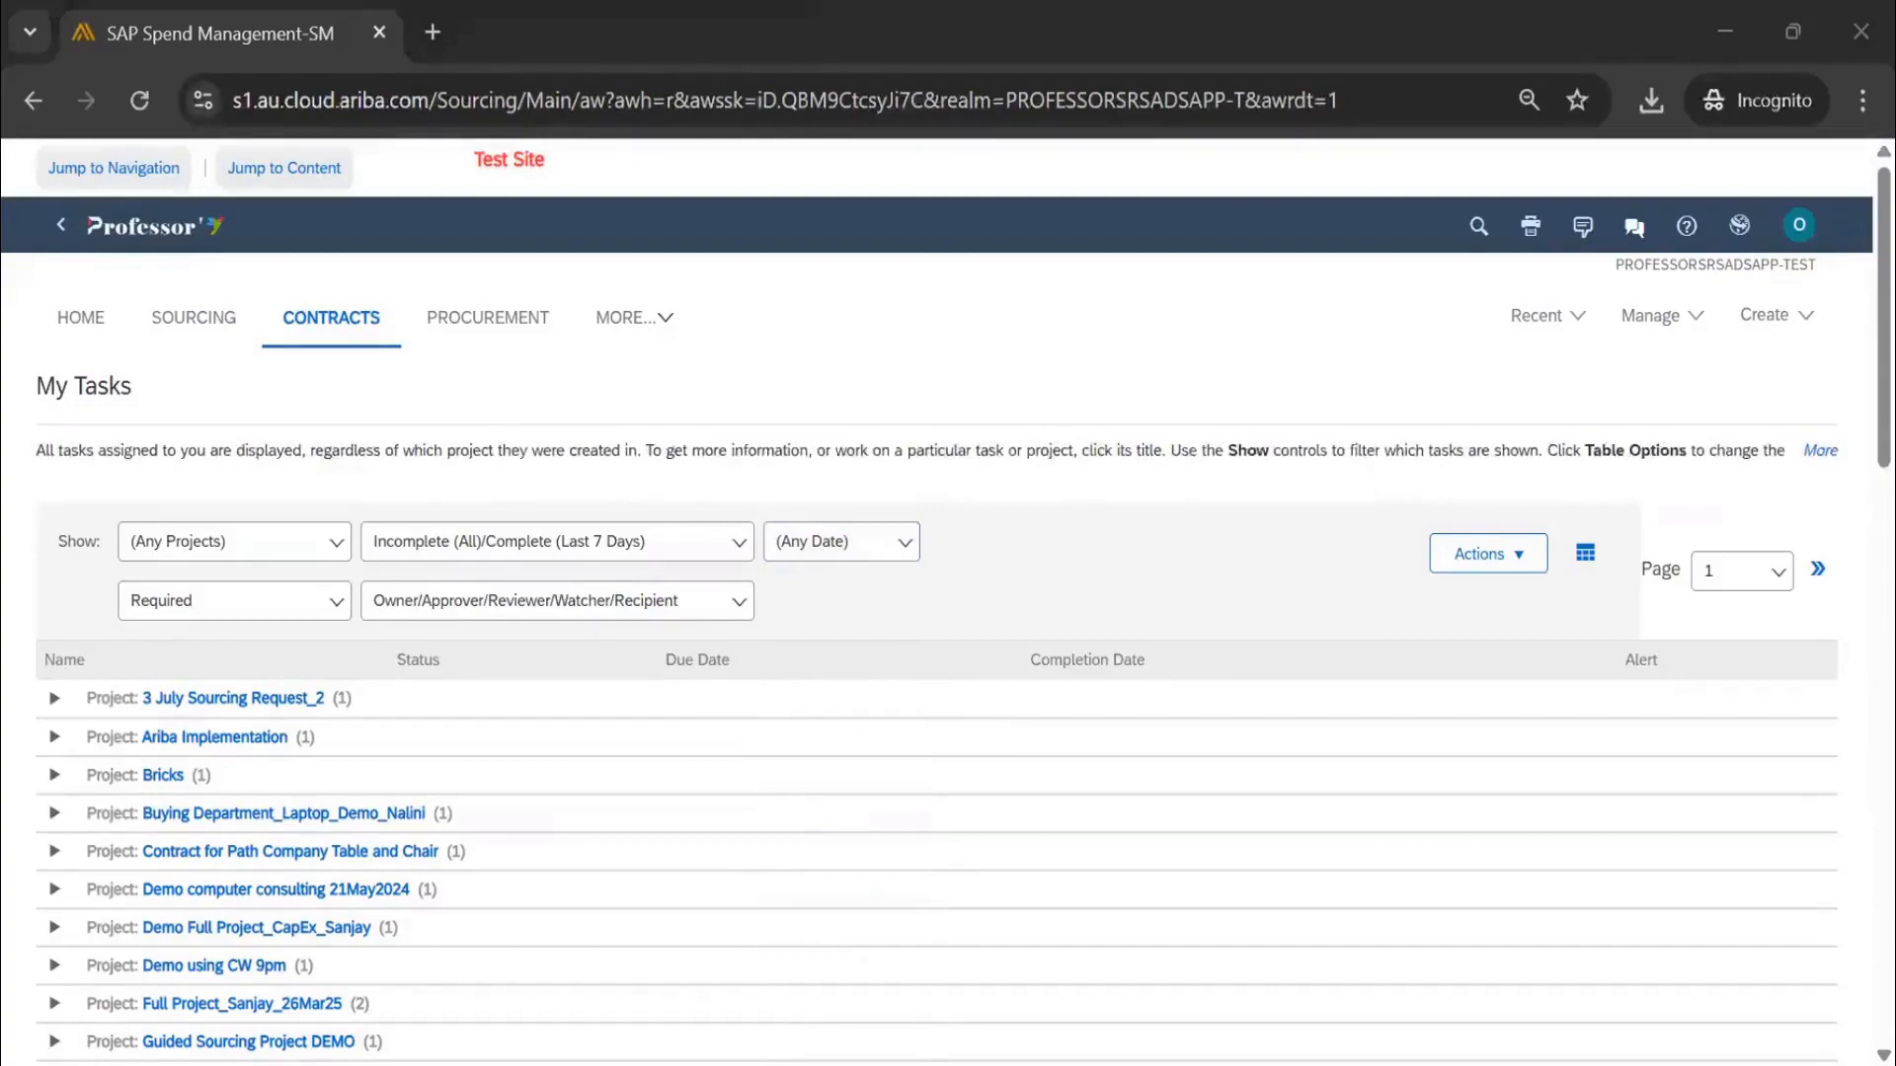
key(alt+Tab)
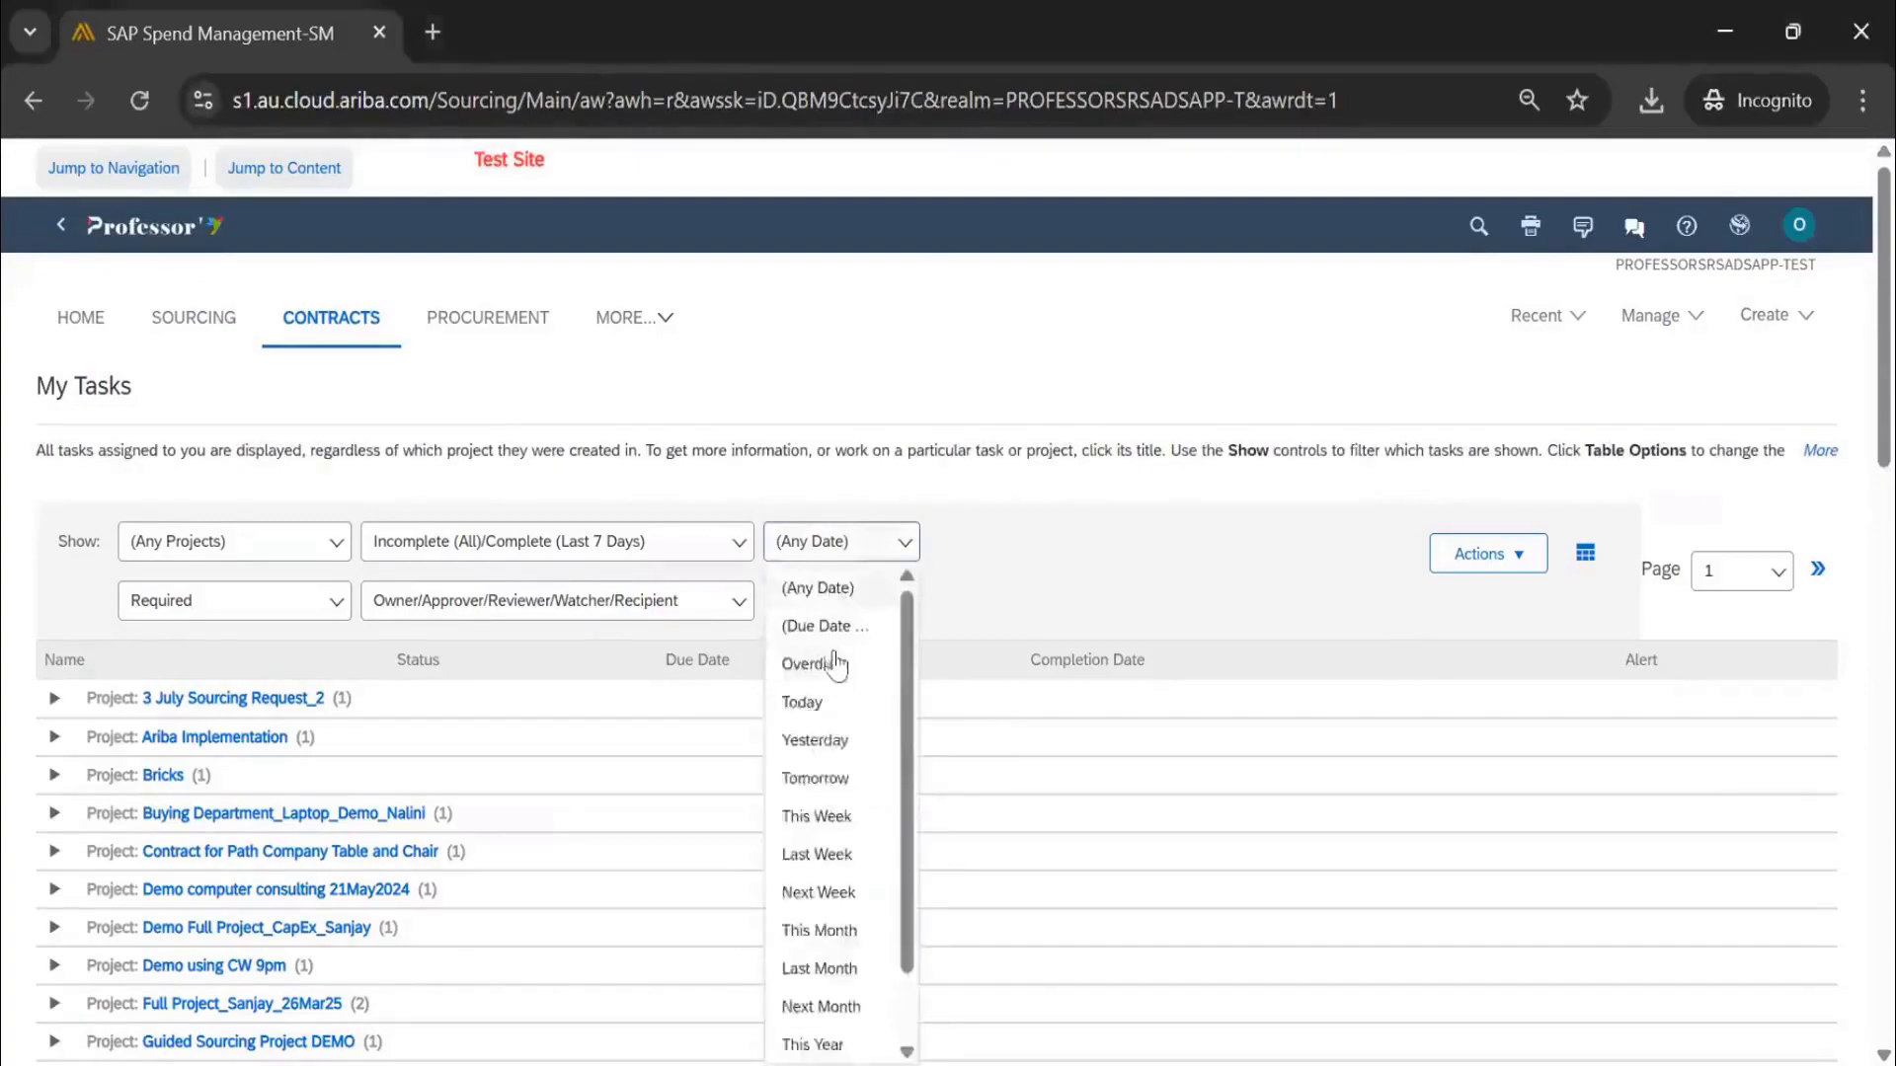
click(819, 892)
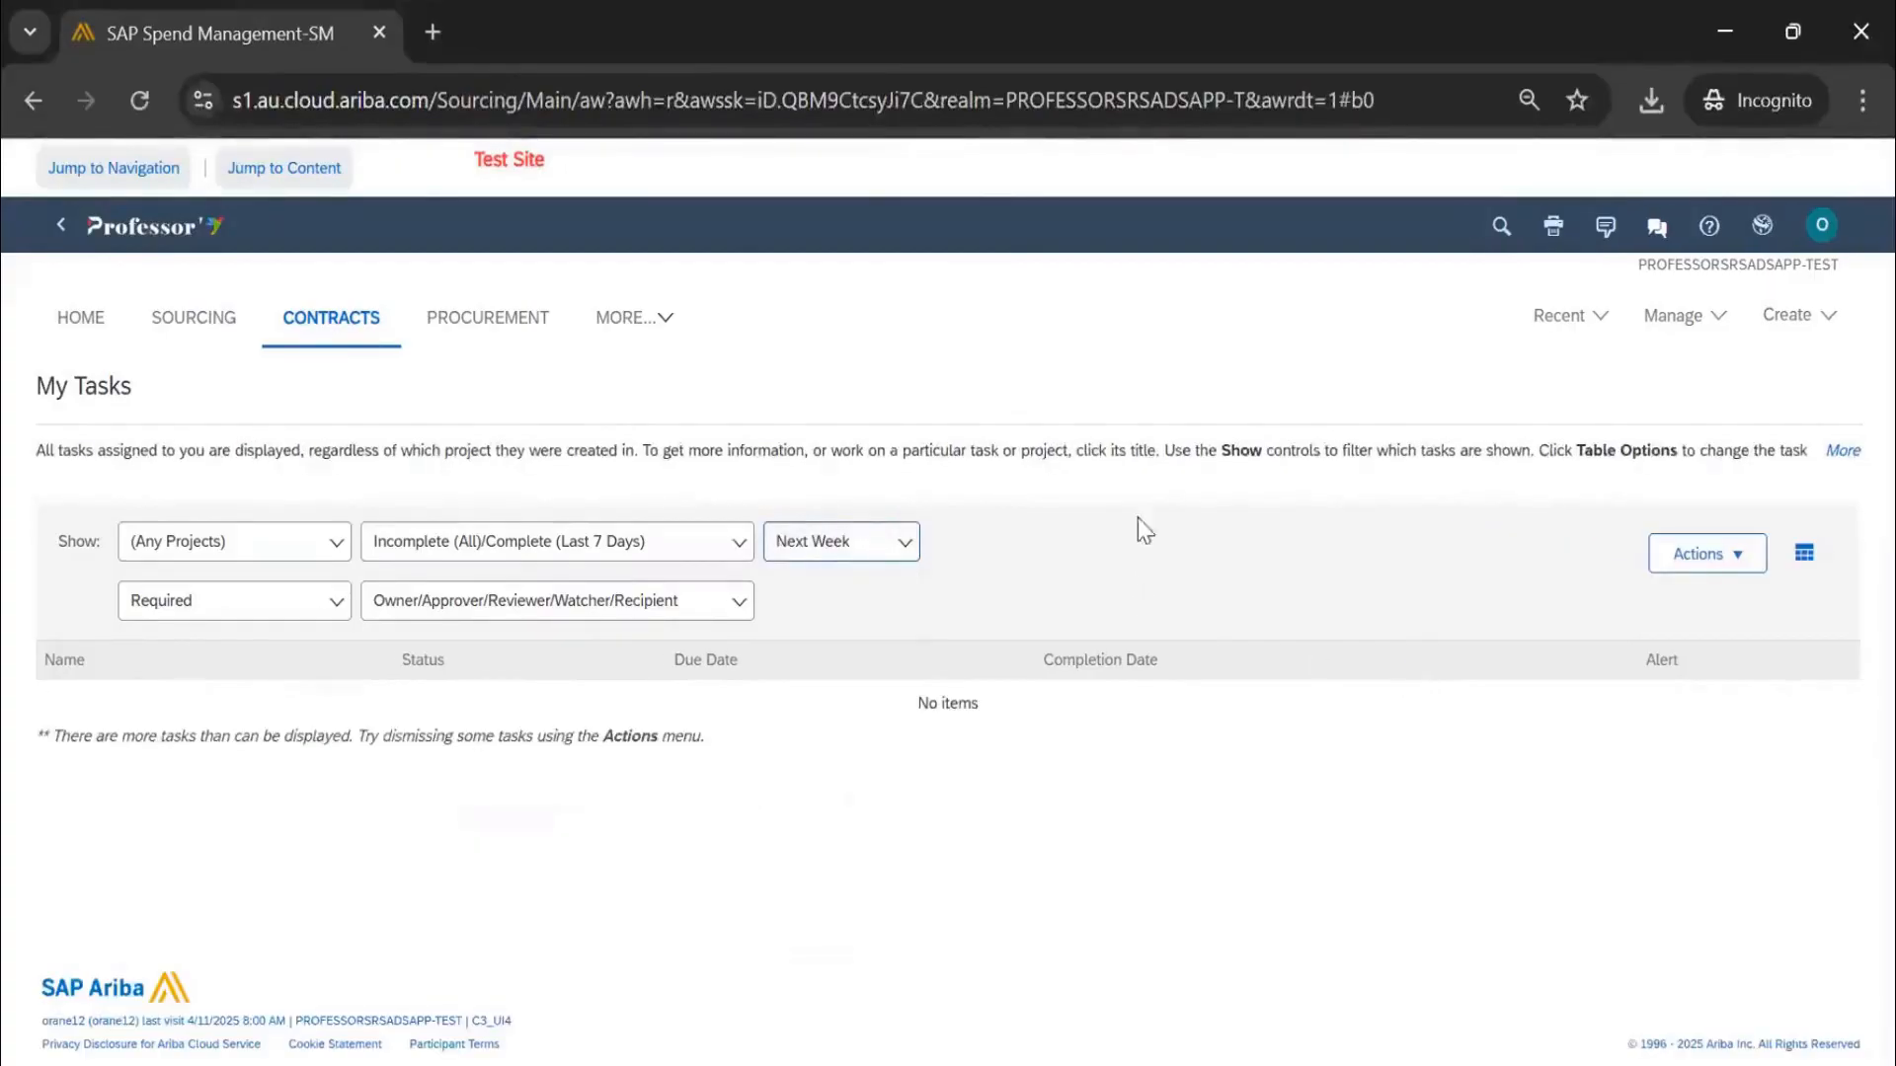
Check the required, due-date and project filters without changes, then reload My Tasks
click(290, 628)
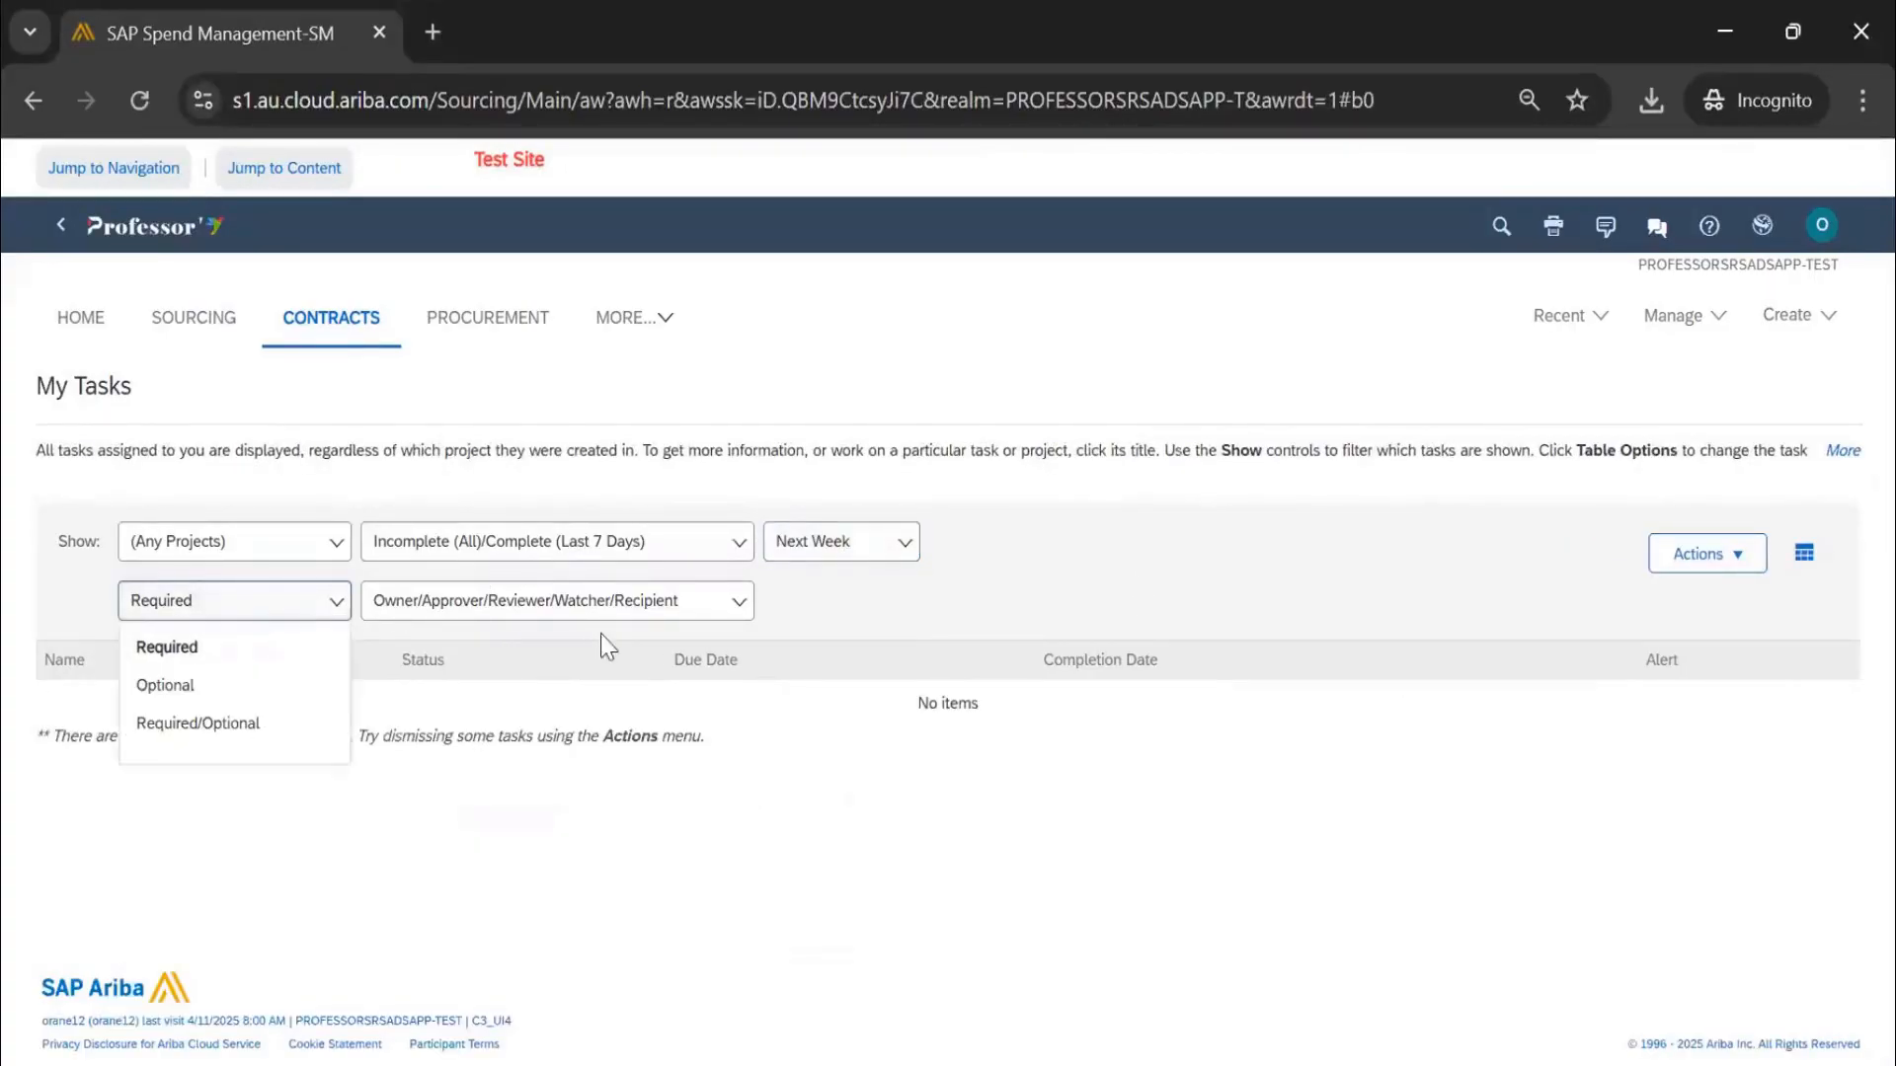
click(894, 600)
click(884, 561)
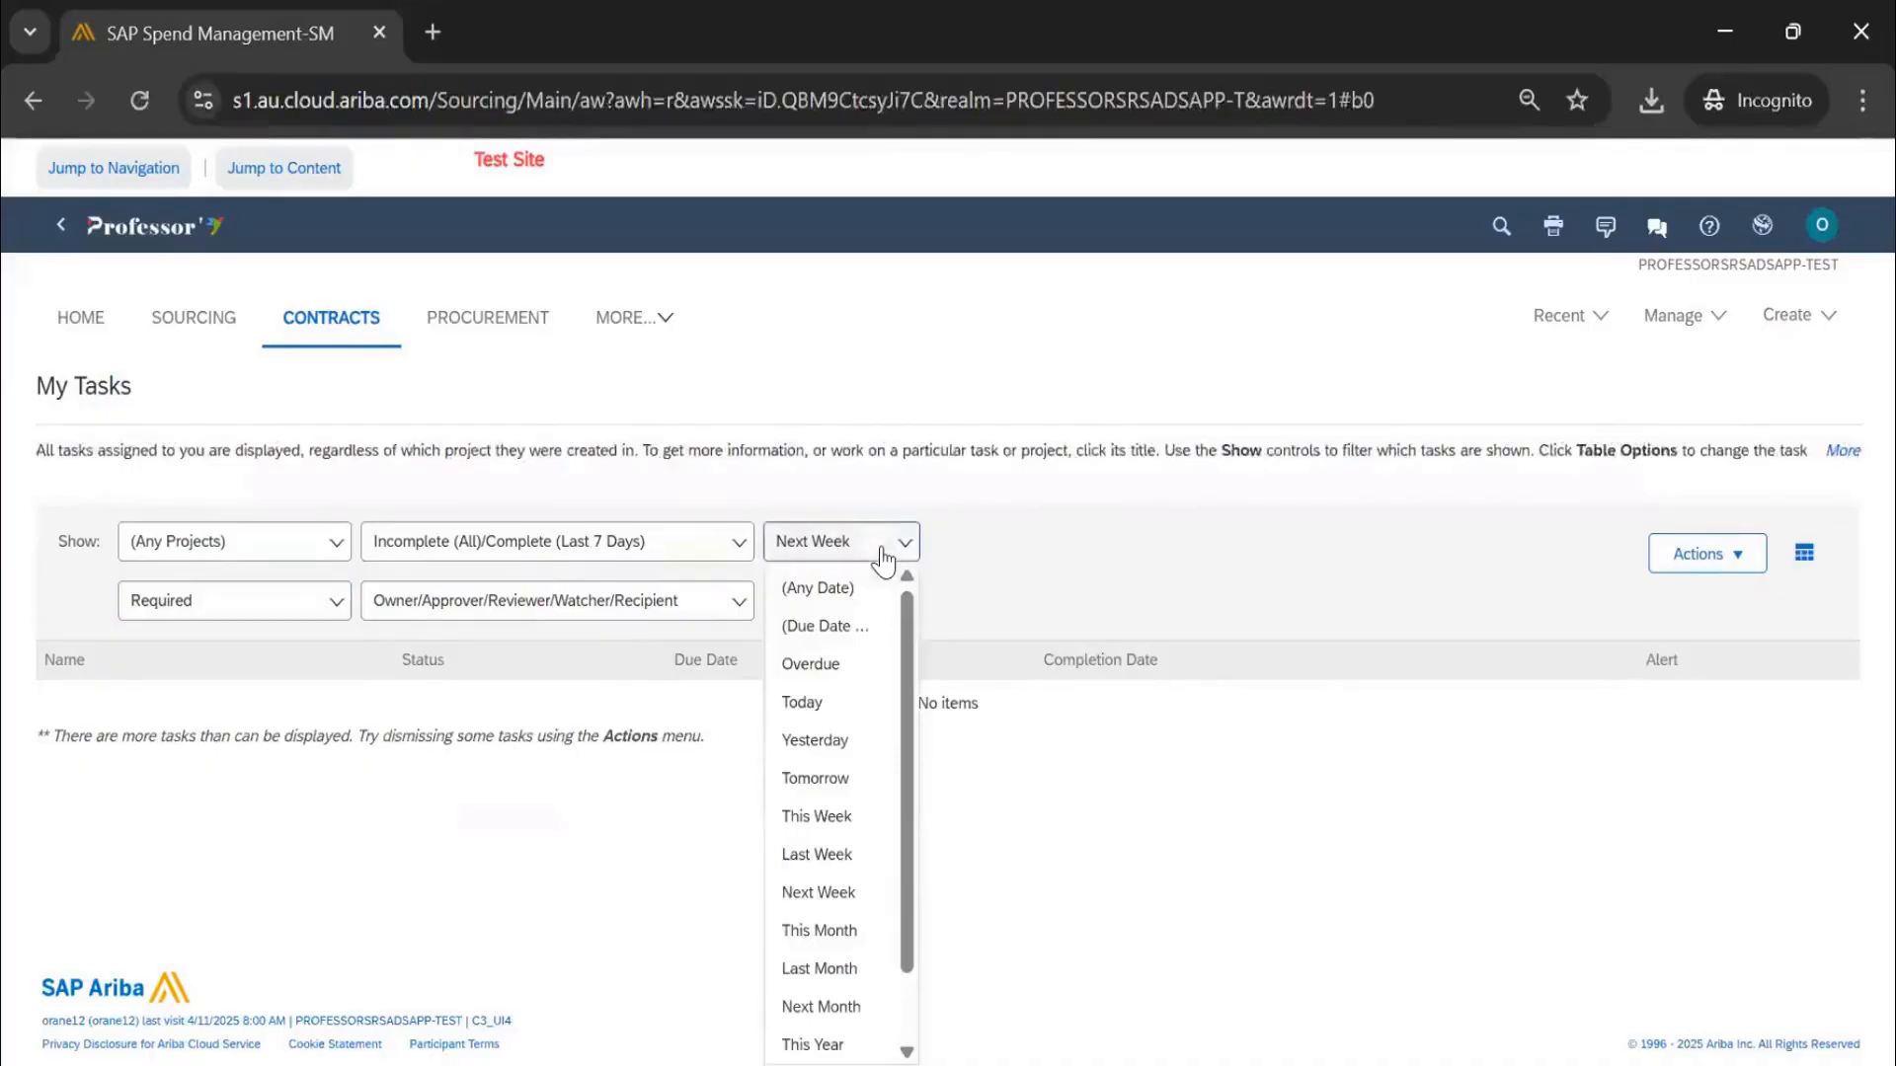
click(1112, 569)
click(262, 558)
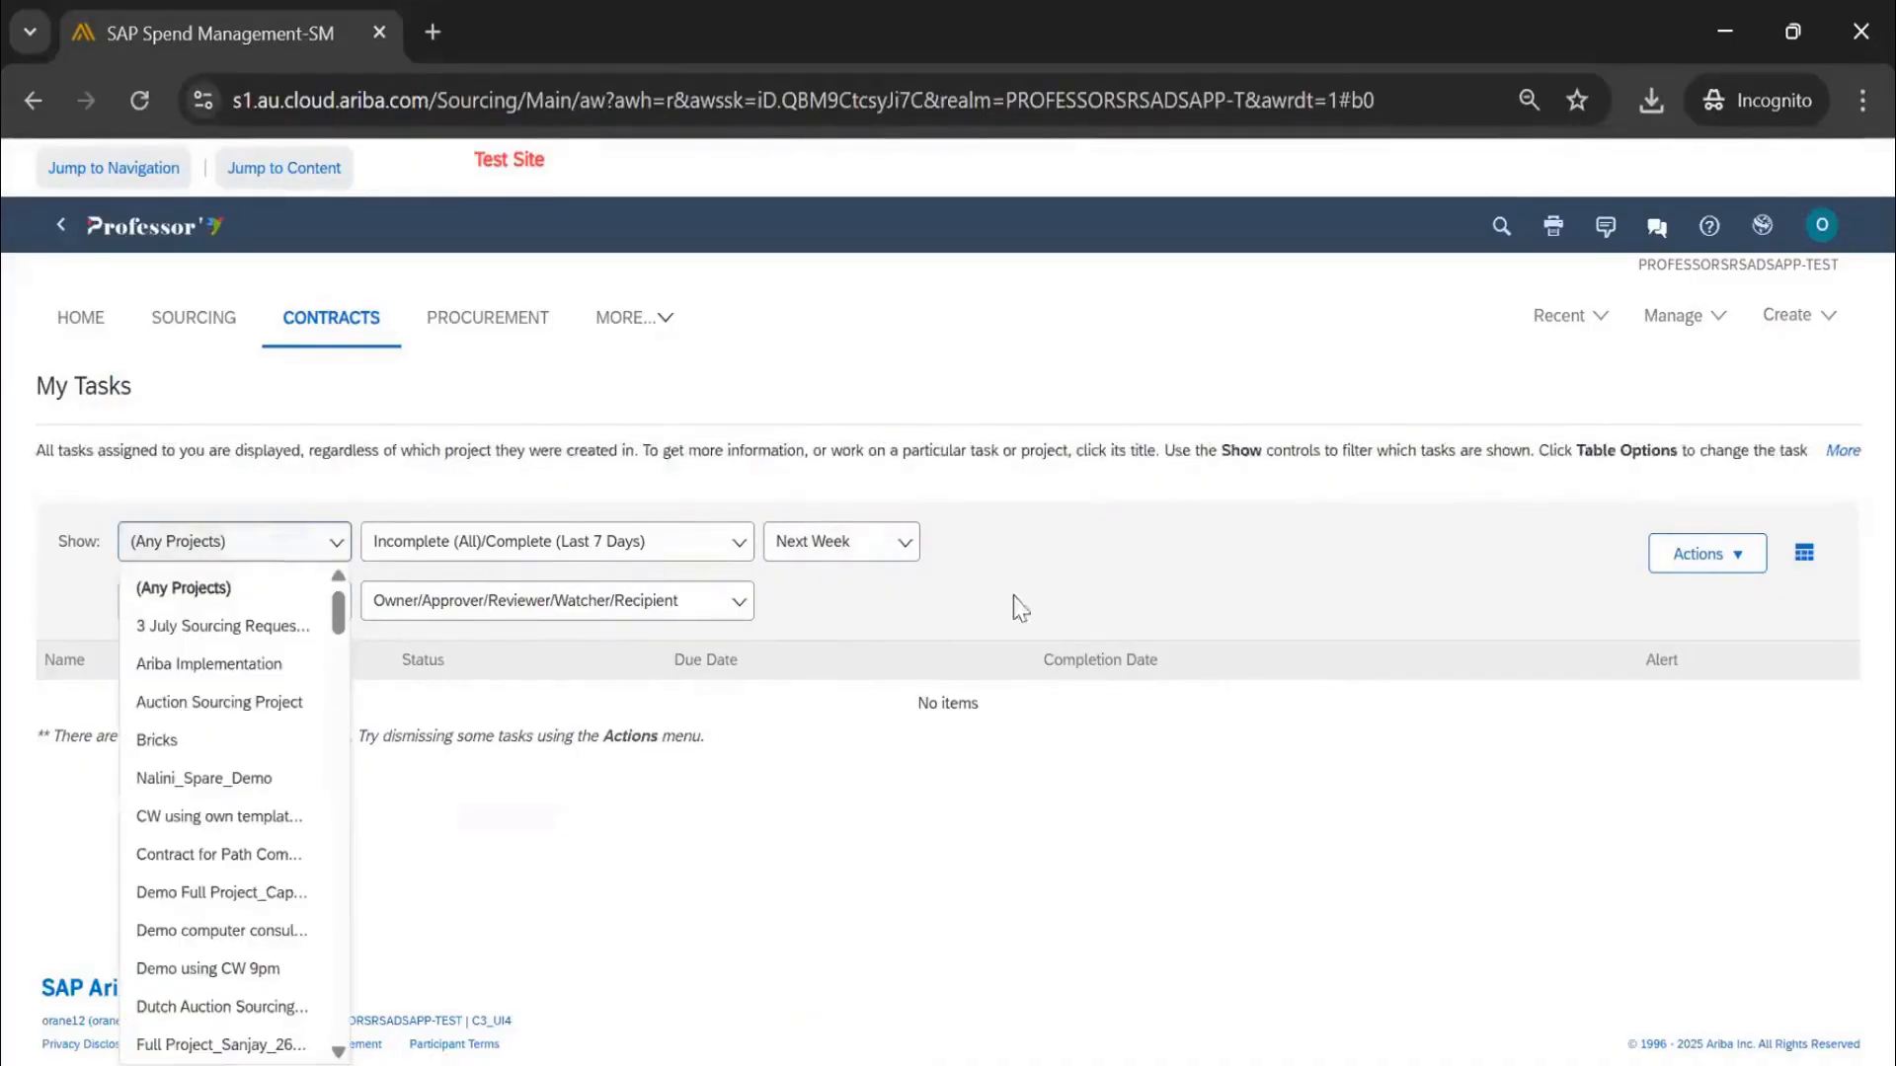
click(1060, 589)
click(833, 554)
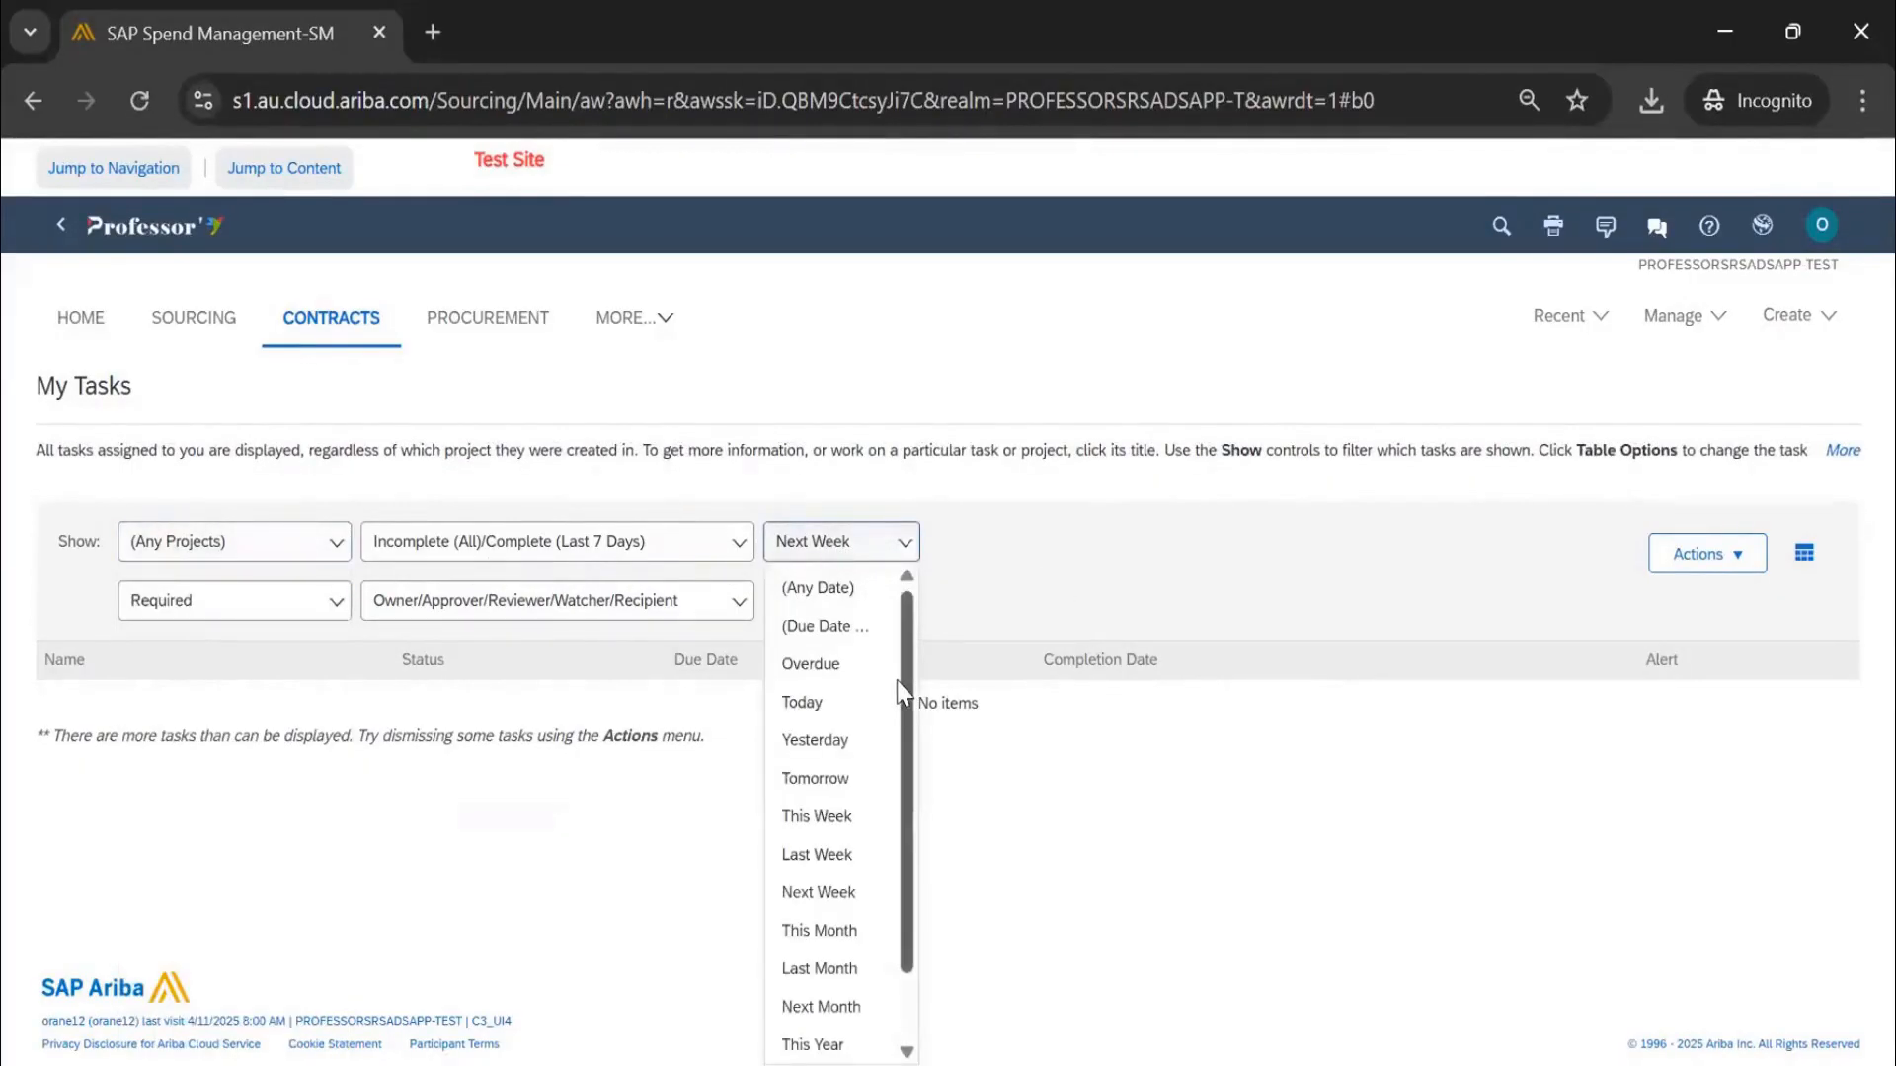
click(131, 97)
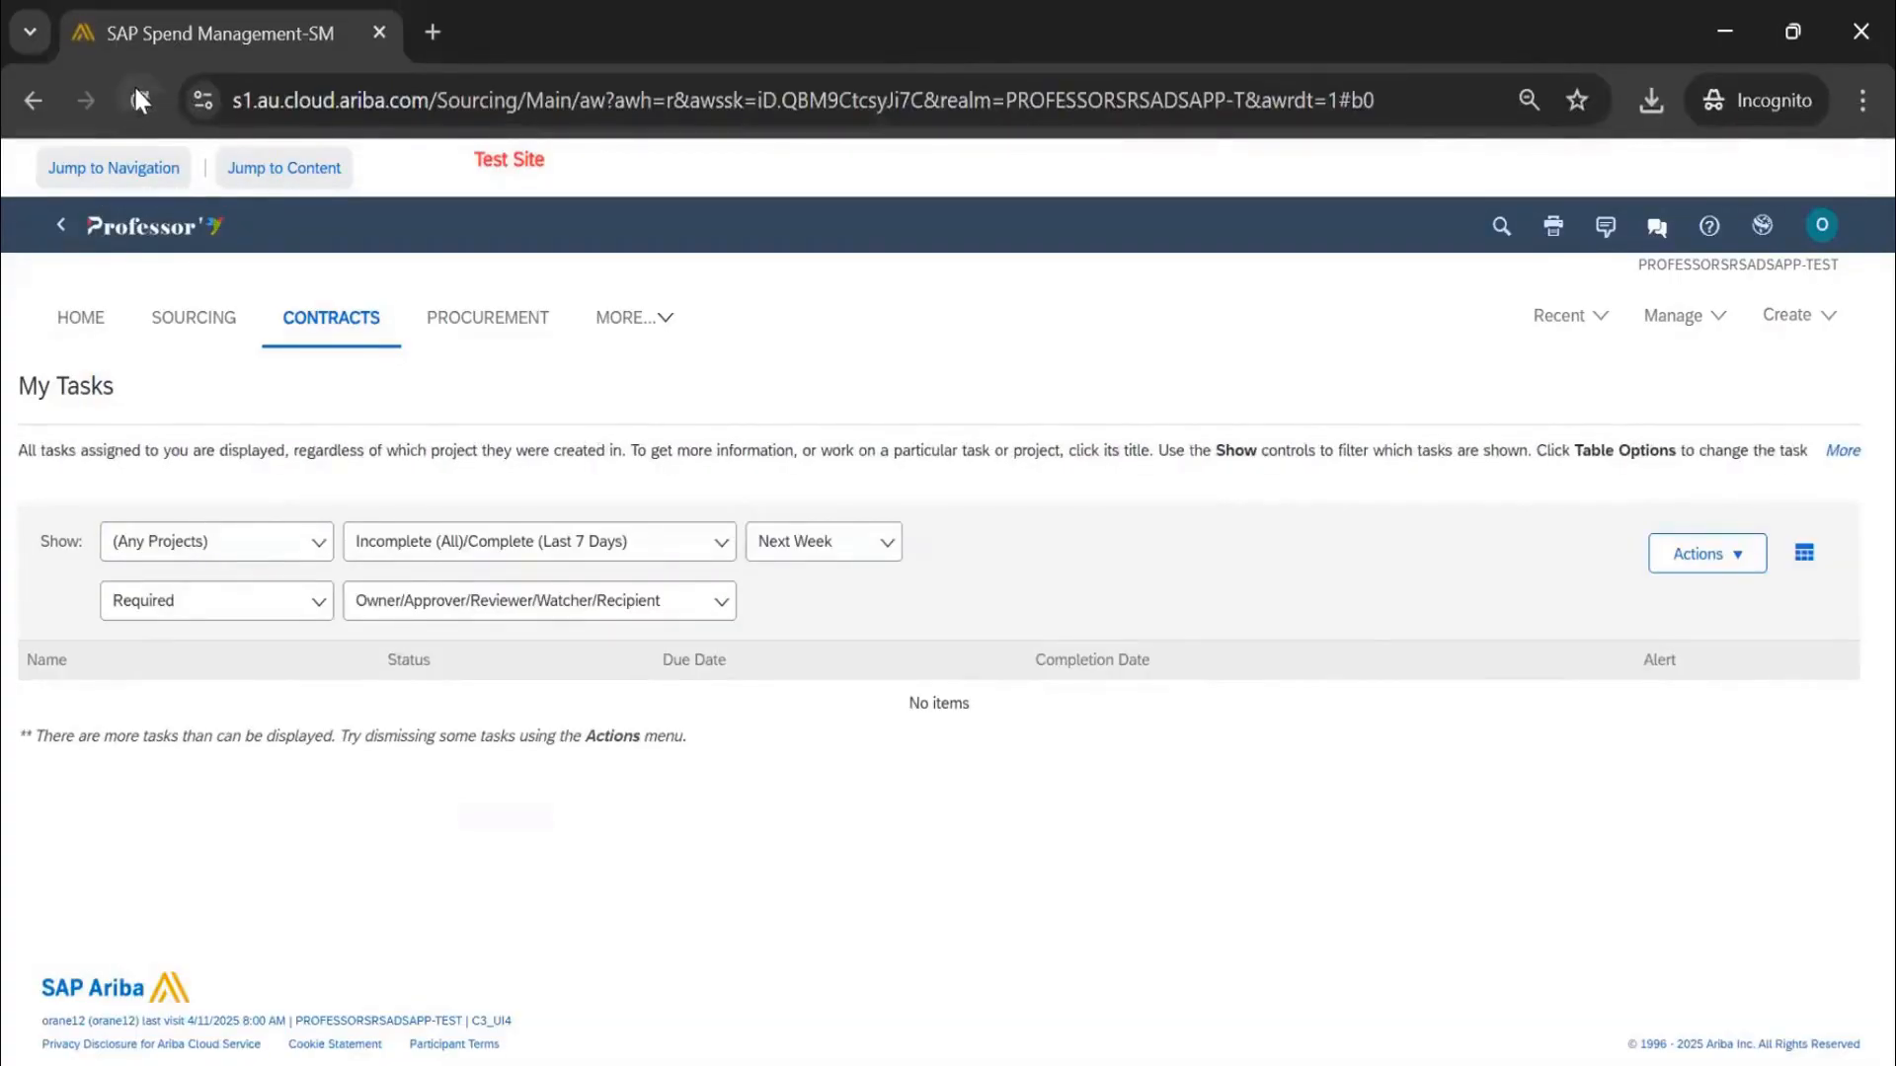
Set the due-date filter to This Week and review the results
click(790, 553)
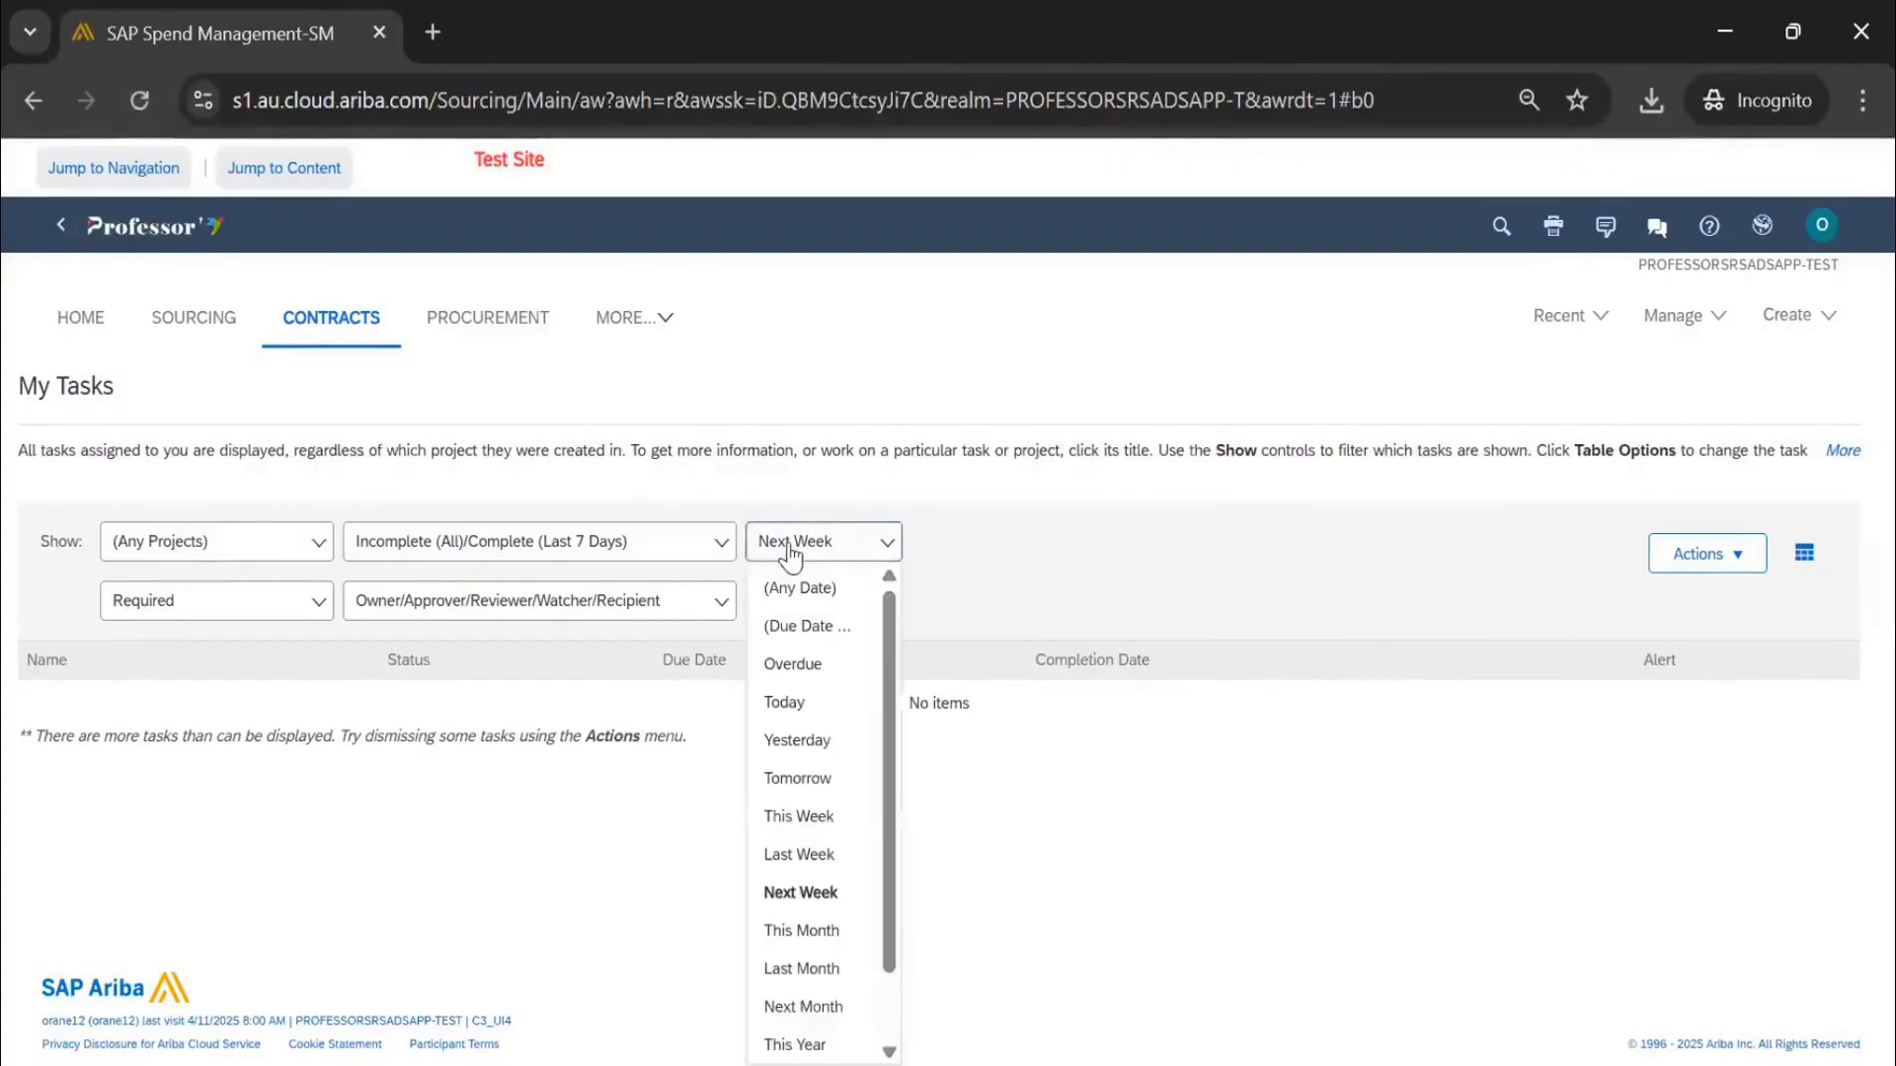
click(800, 817)
scroll(928, 595, down, 8)
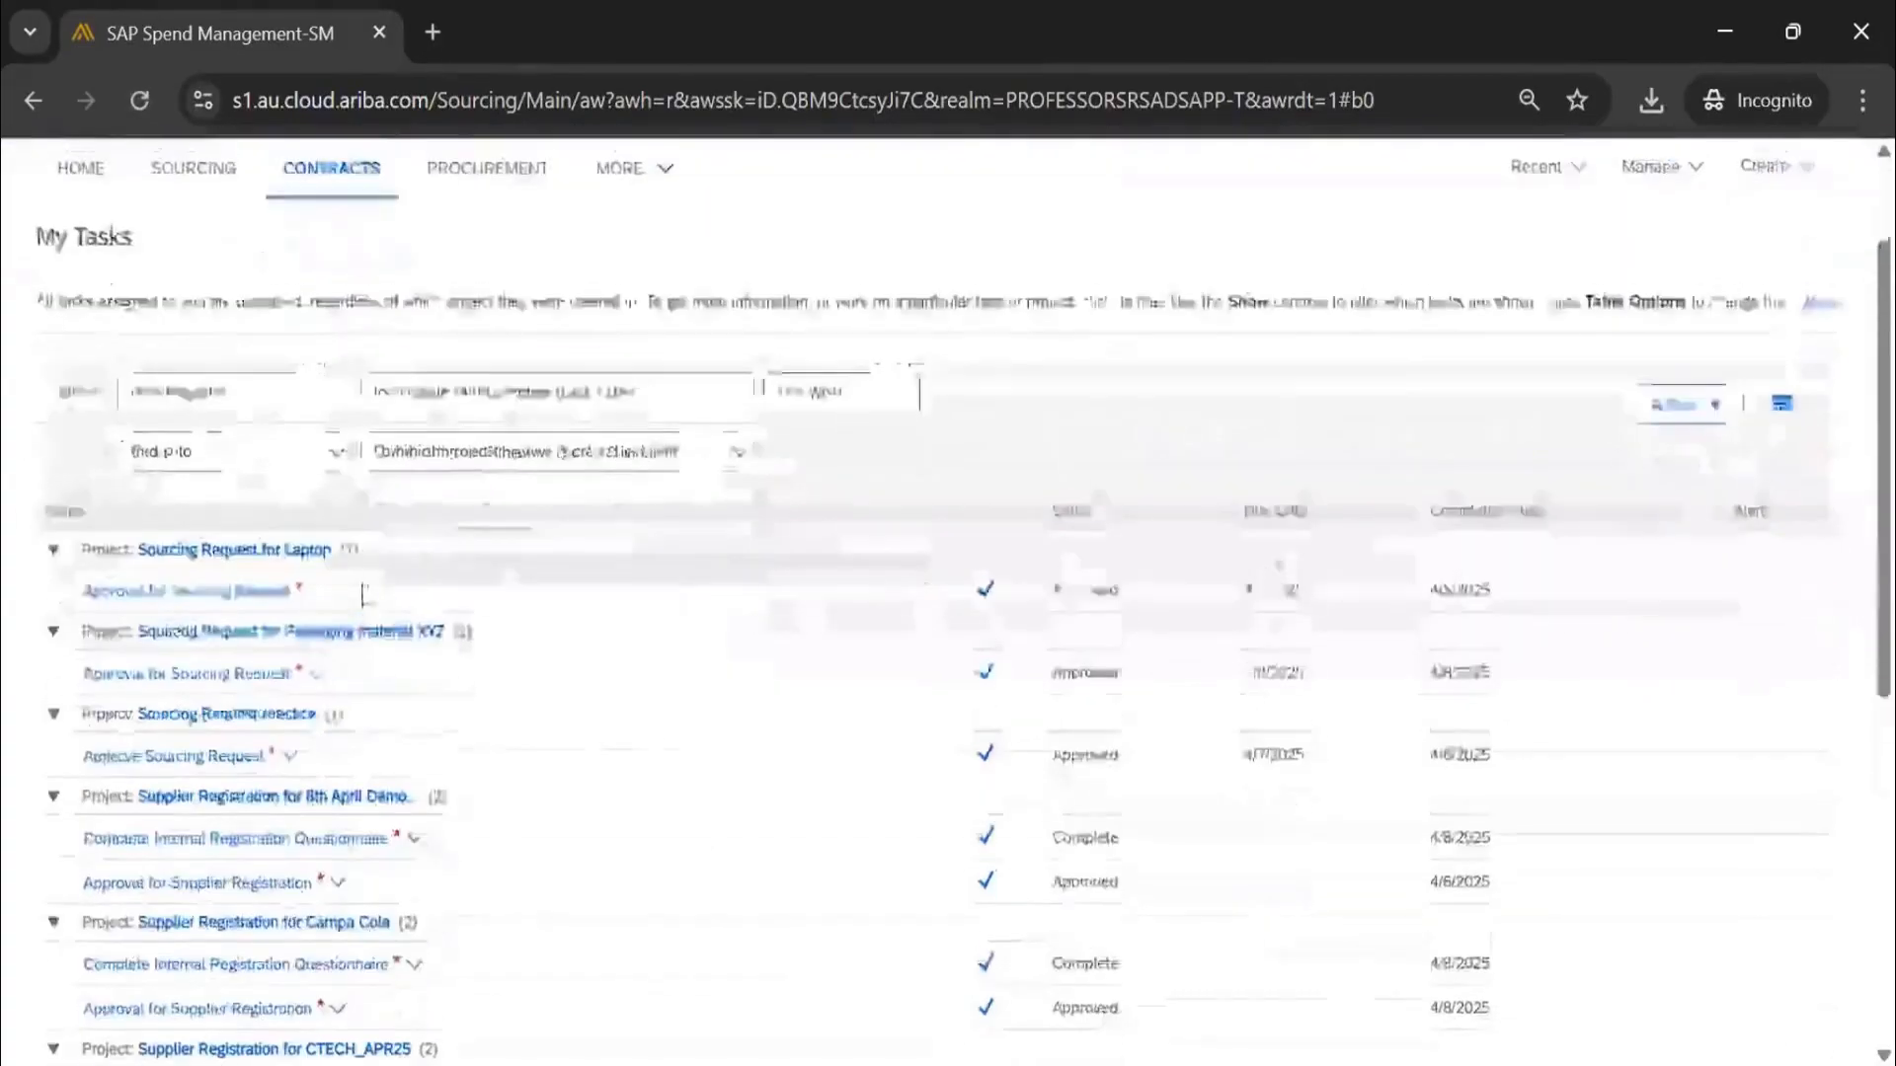
scroll(345, 581, up, 8)
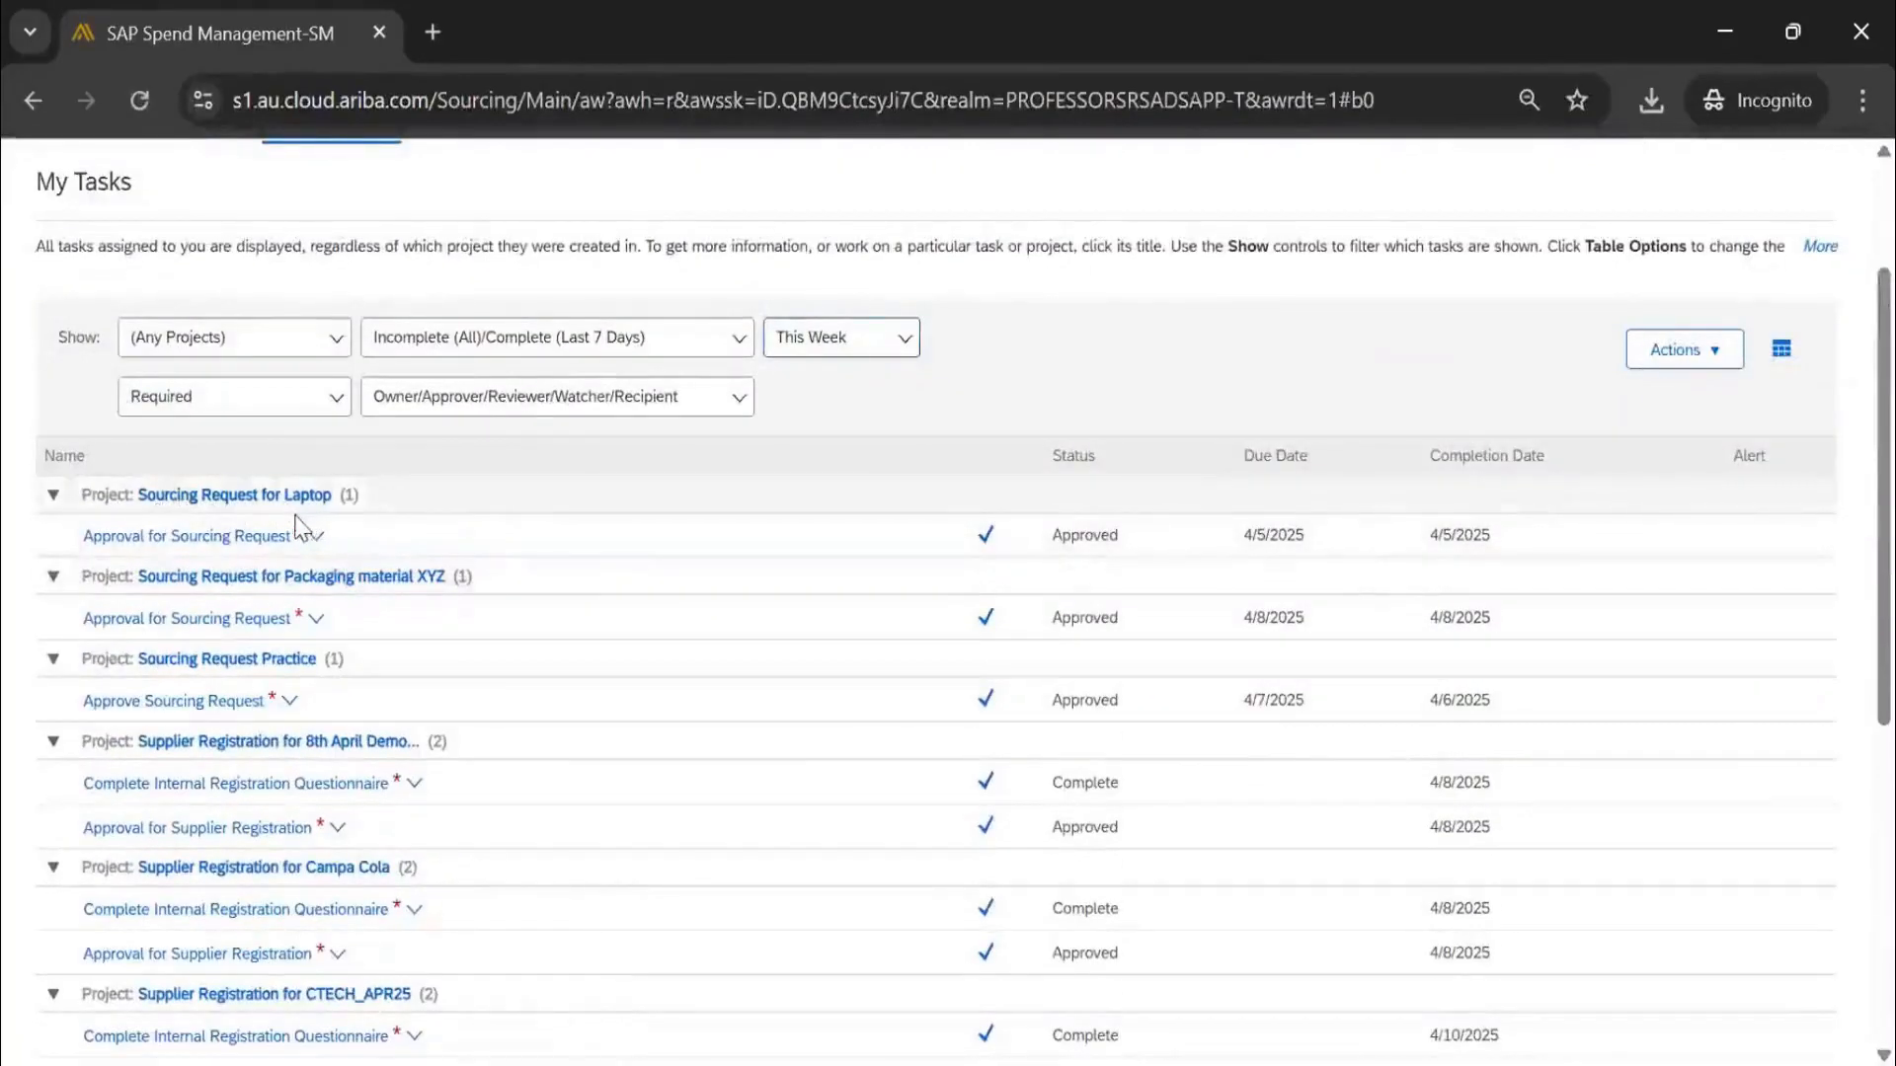
scroll(275, 704, down, 8)
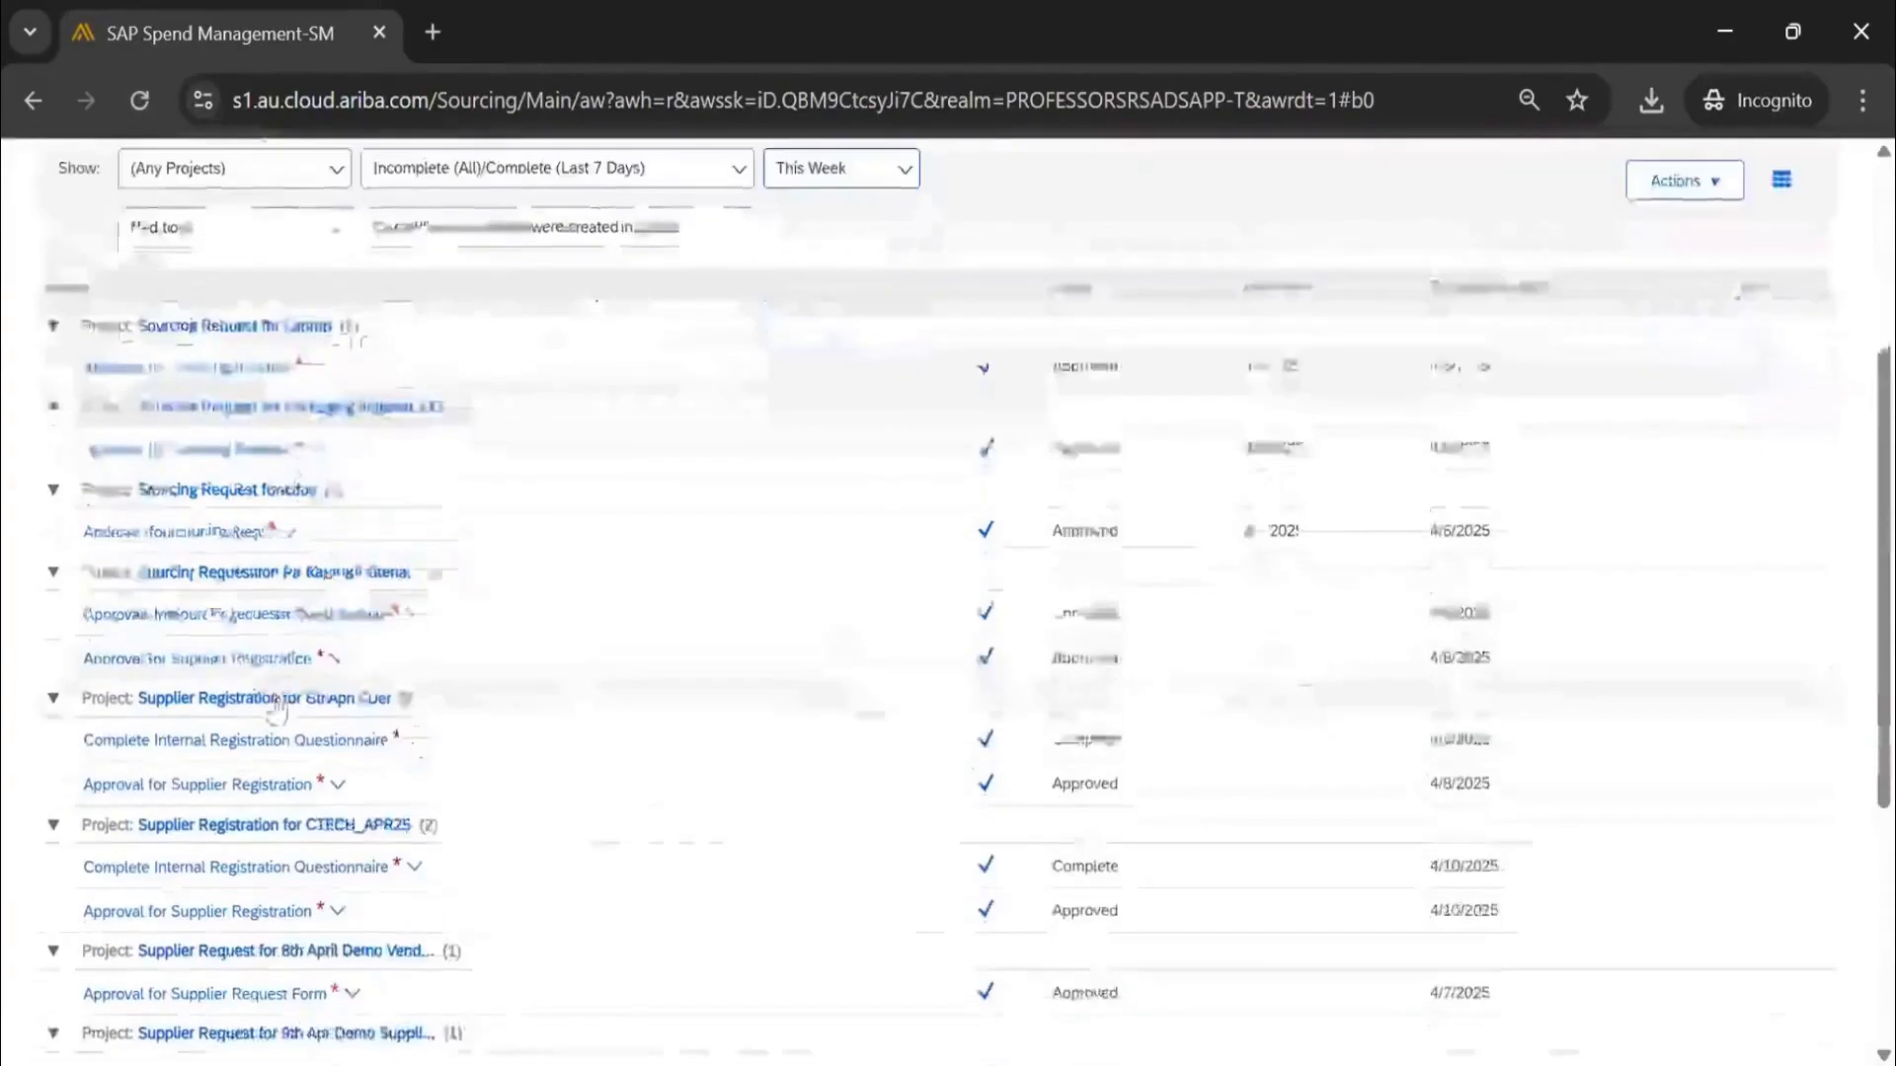
scroll(283, 694, up, 10)
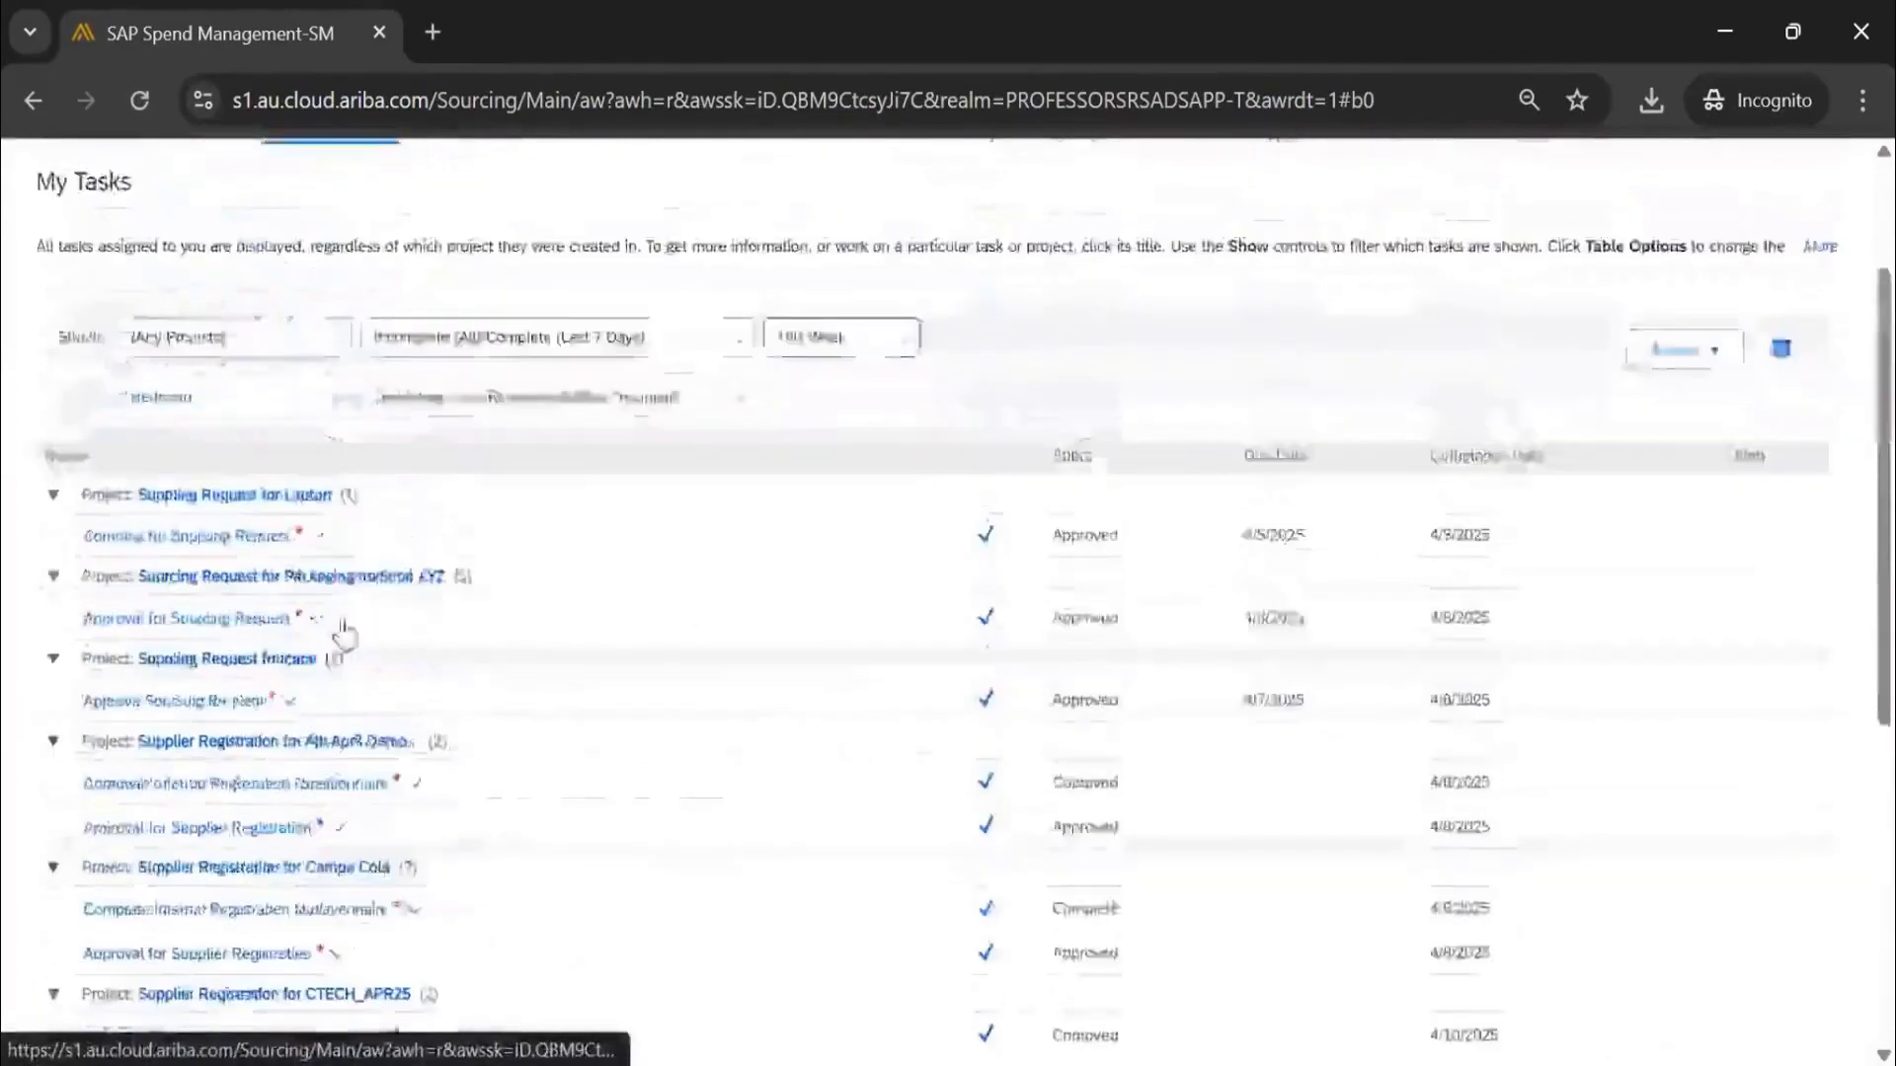
Filter My Tasks to the 10APR25 IT project
click(289, 555)
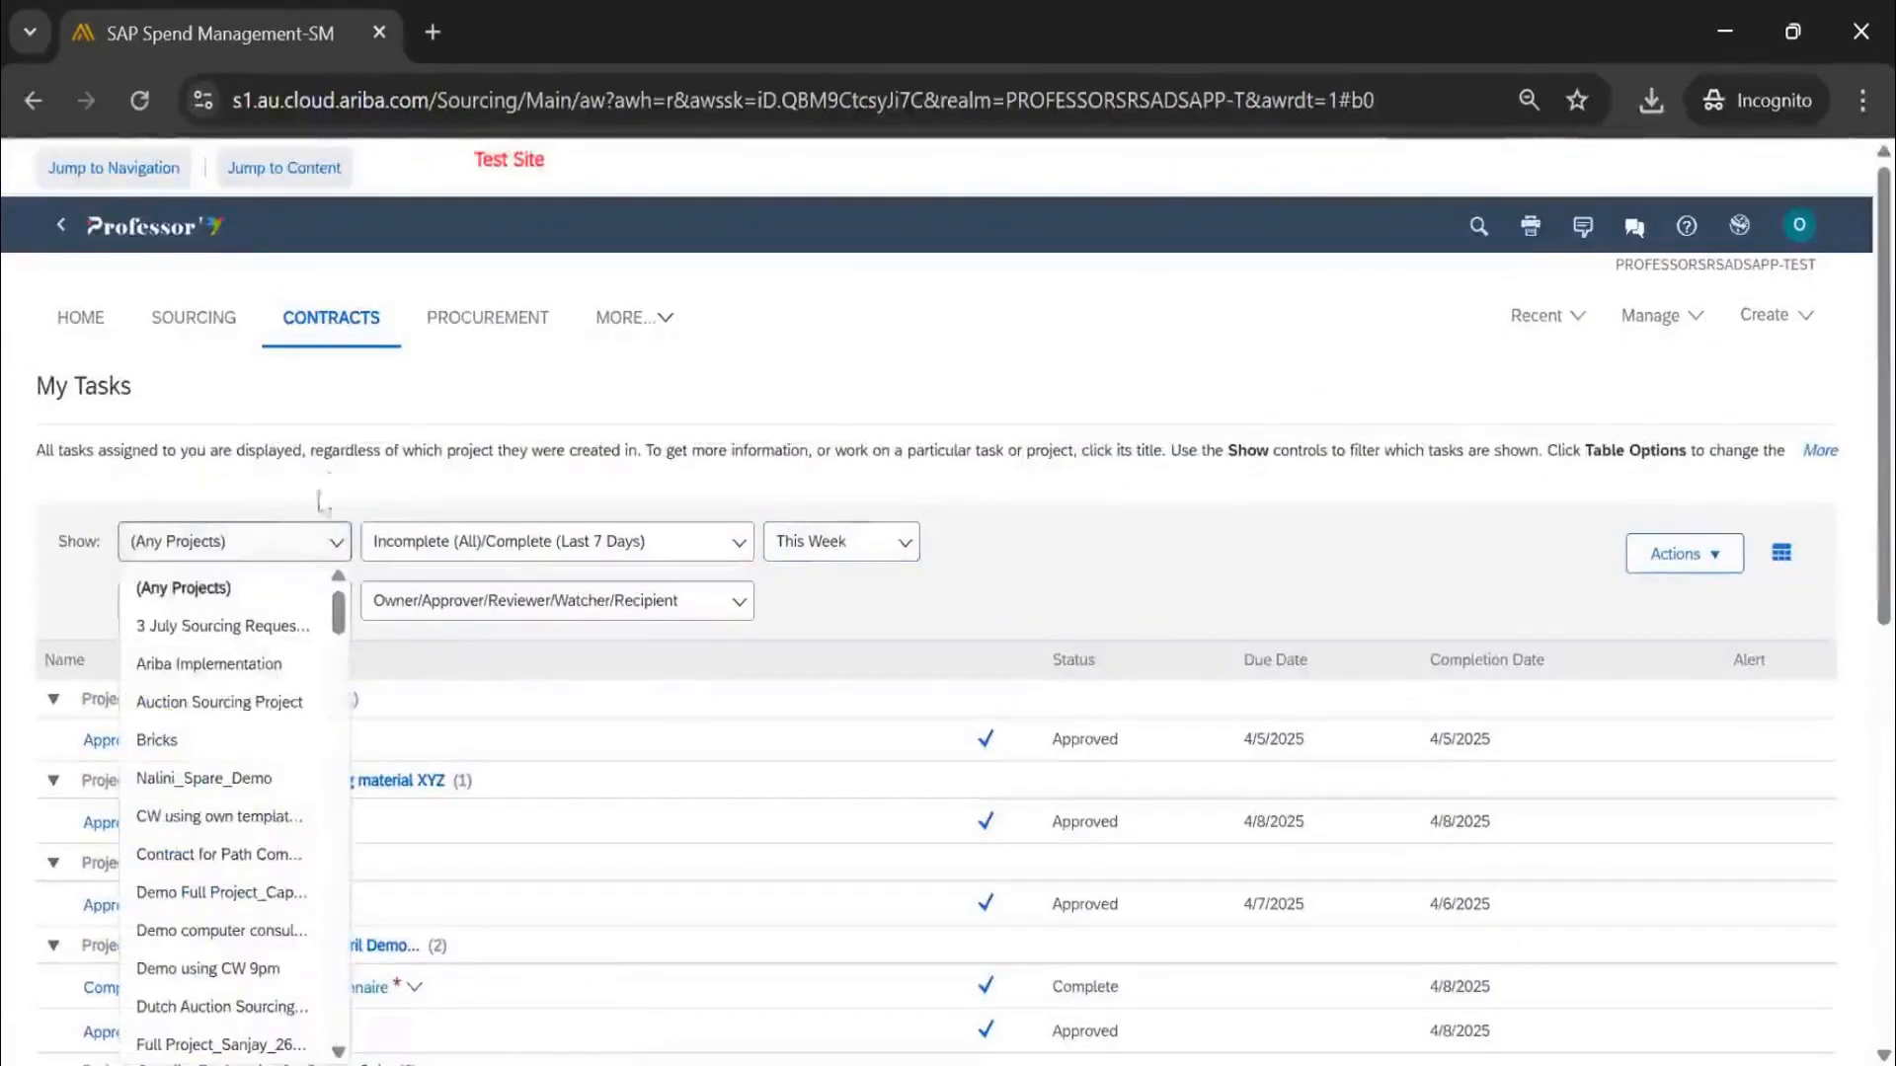
drag(339, 624, 342, 647)
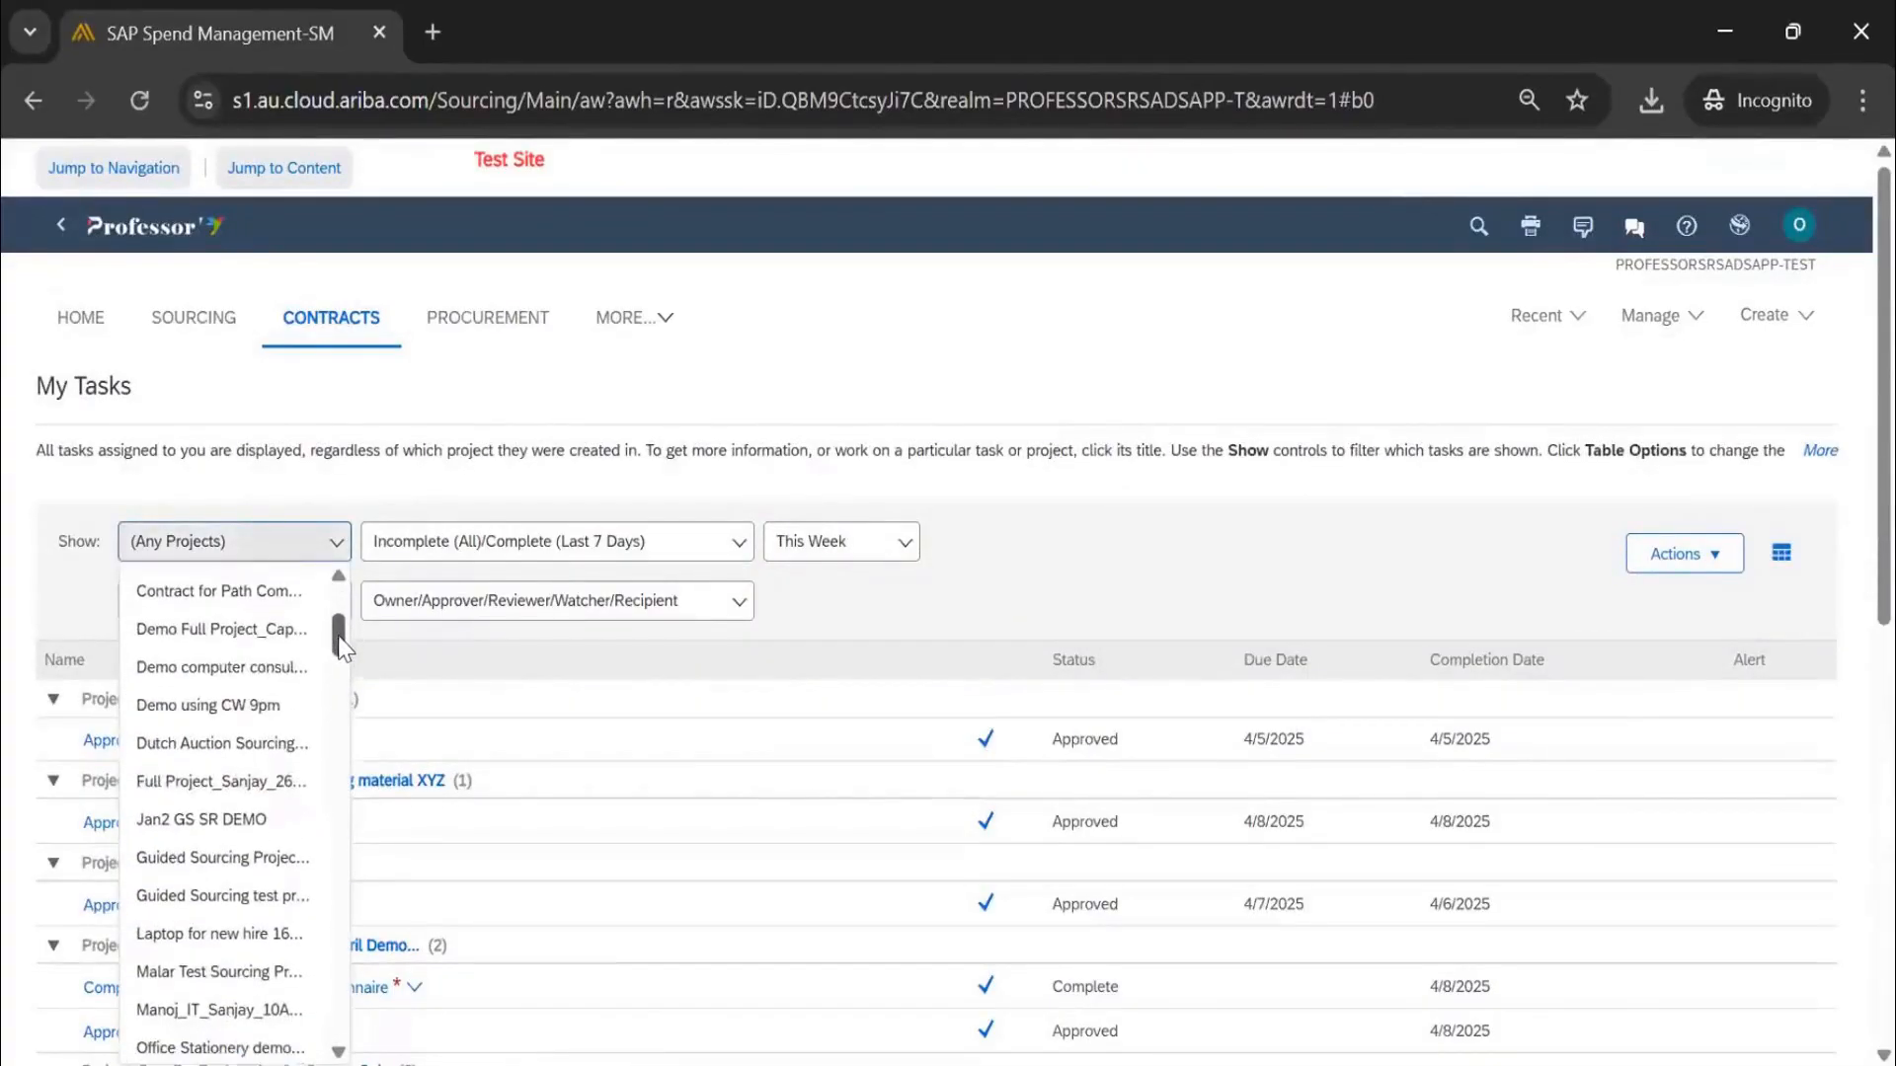
scroll(237, 953, down, 3)
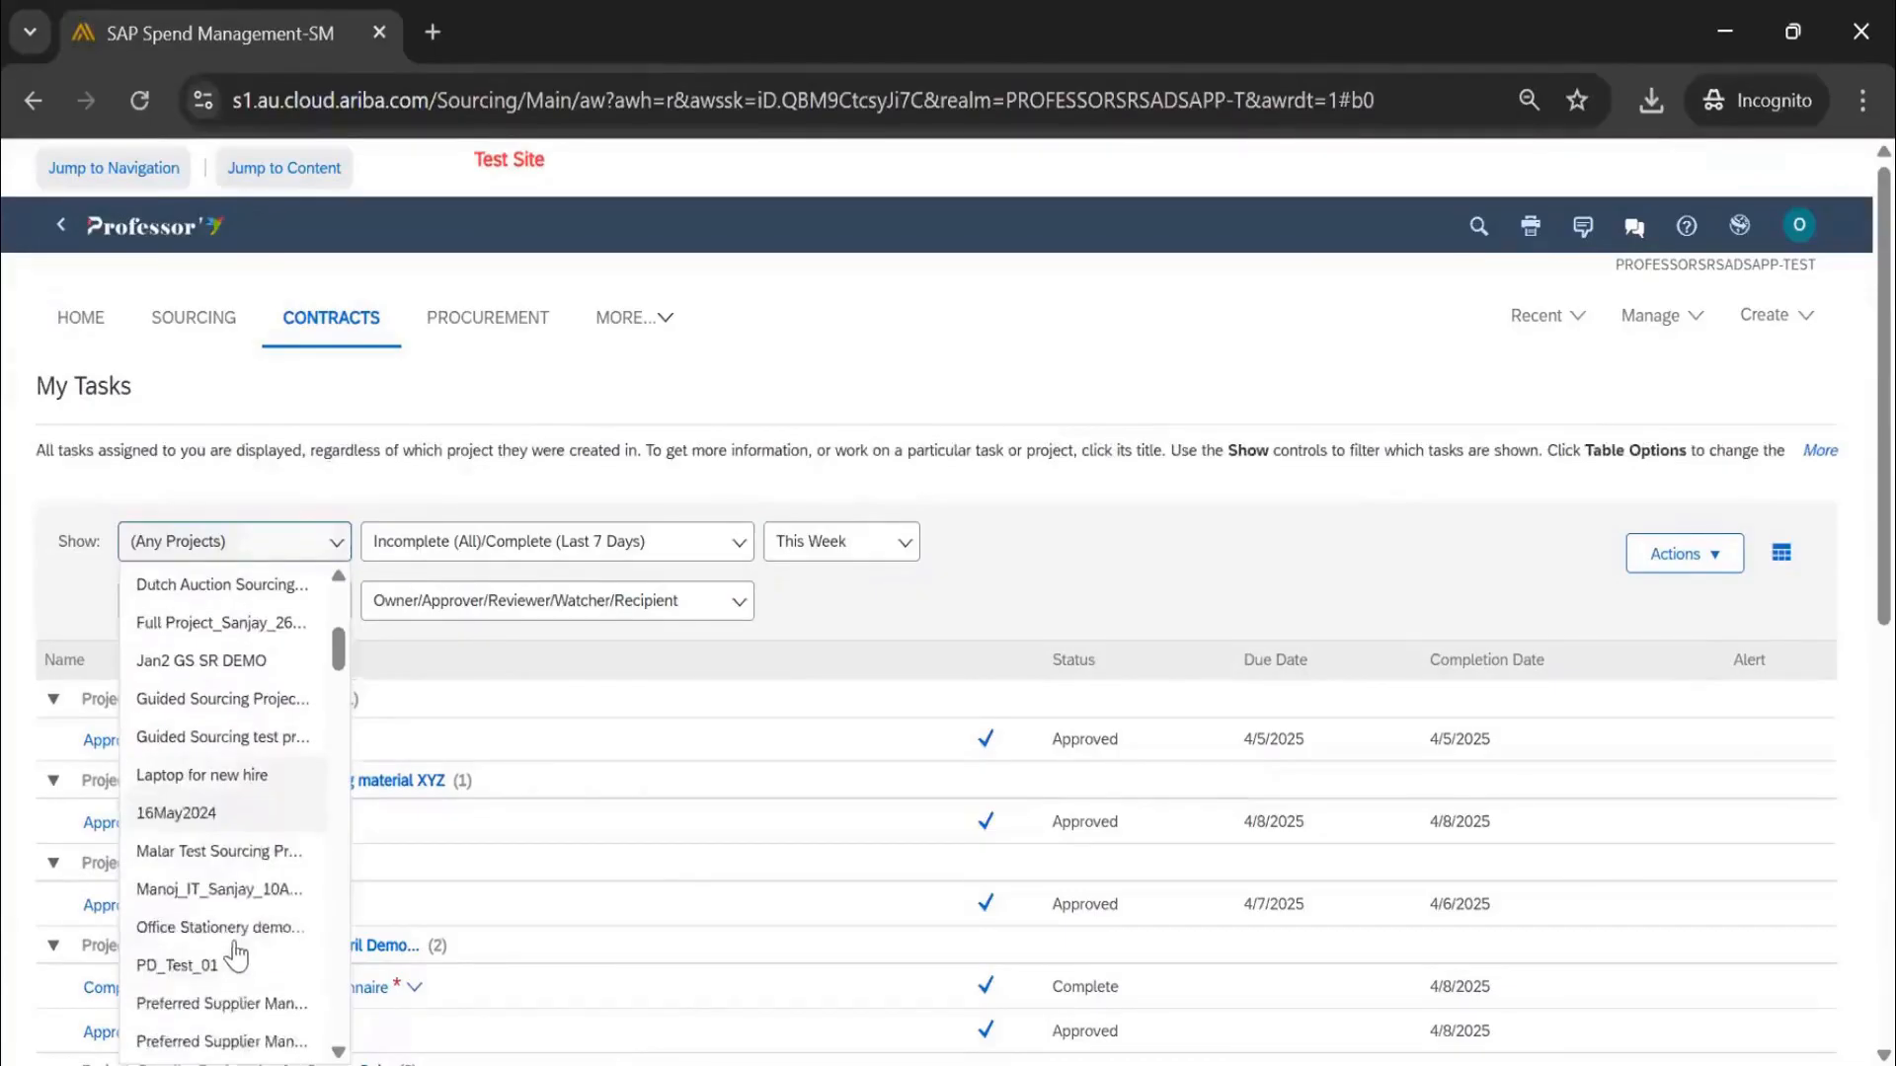
click(232, 855)
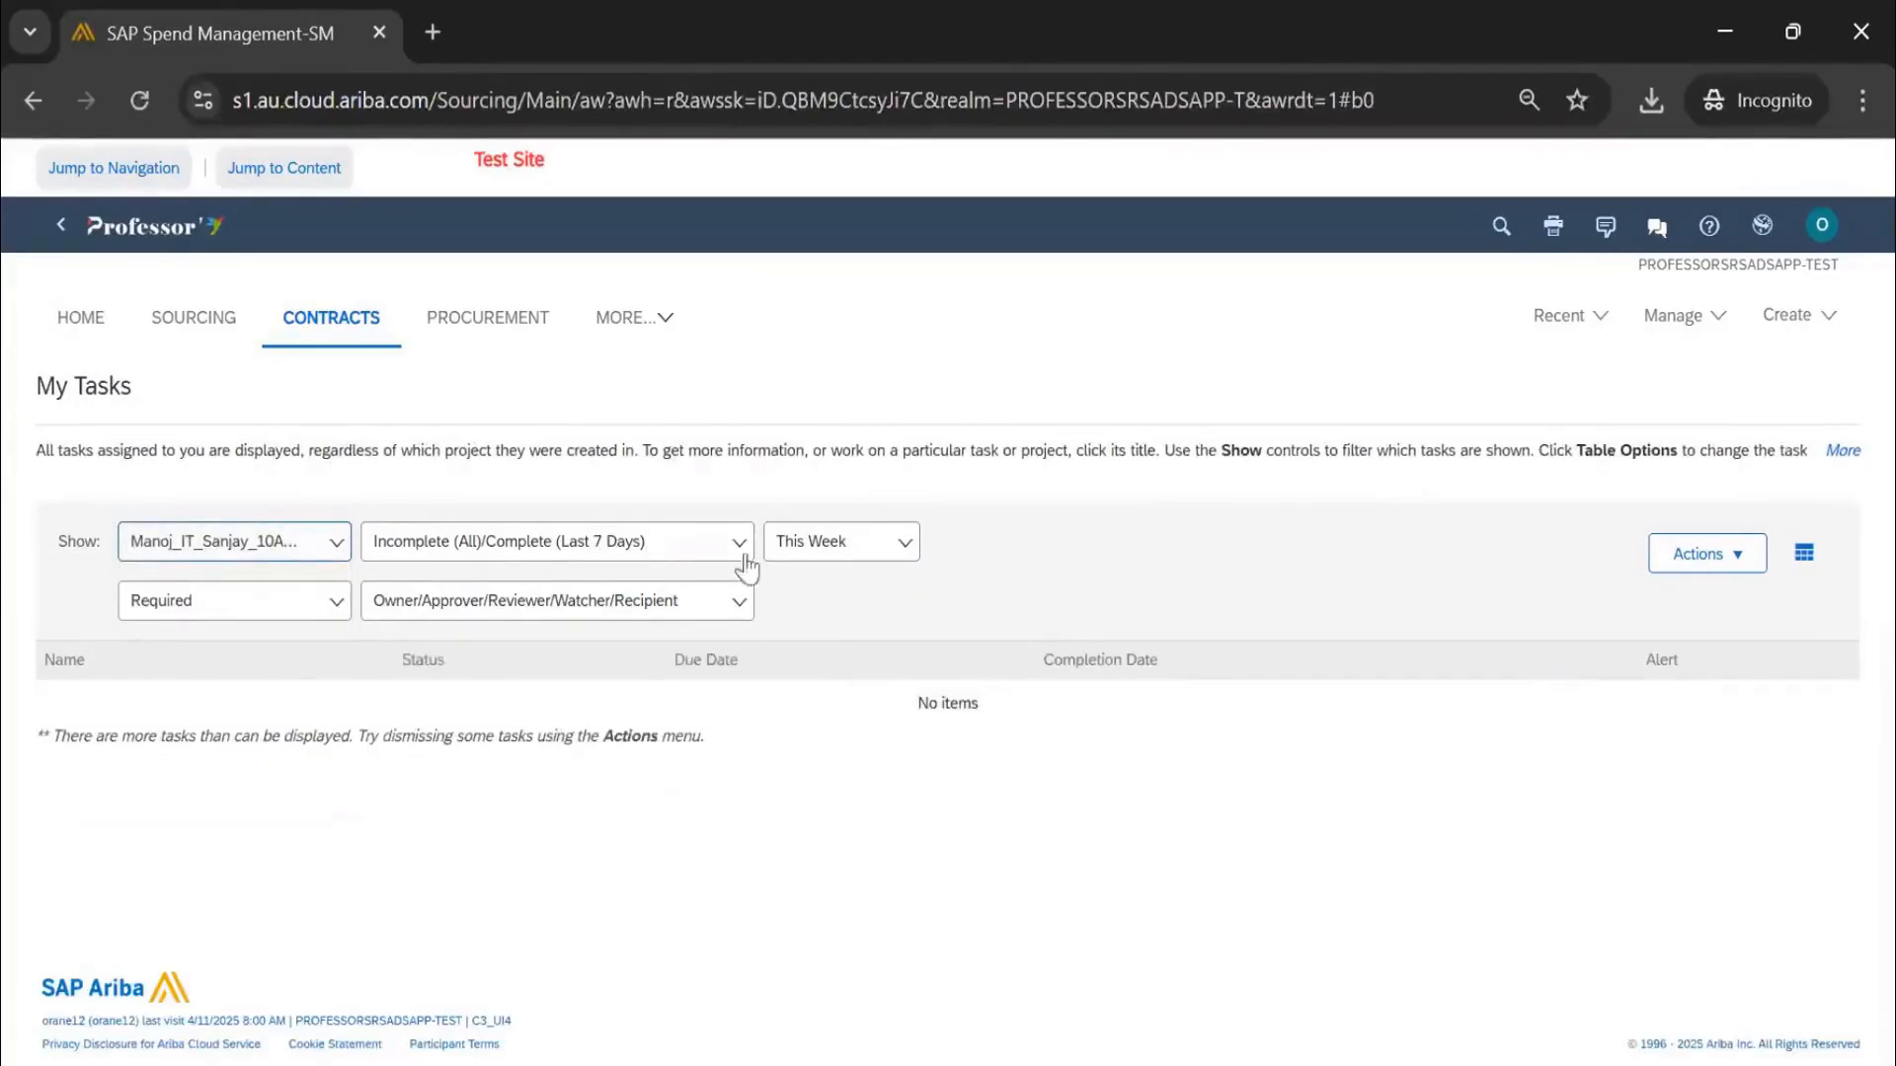
Reset the date filter to (Any Date) and adjust the task role filter, keeping owner tasks included
click(805, 556)
click(808, 590)
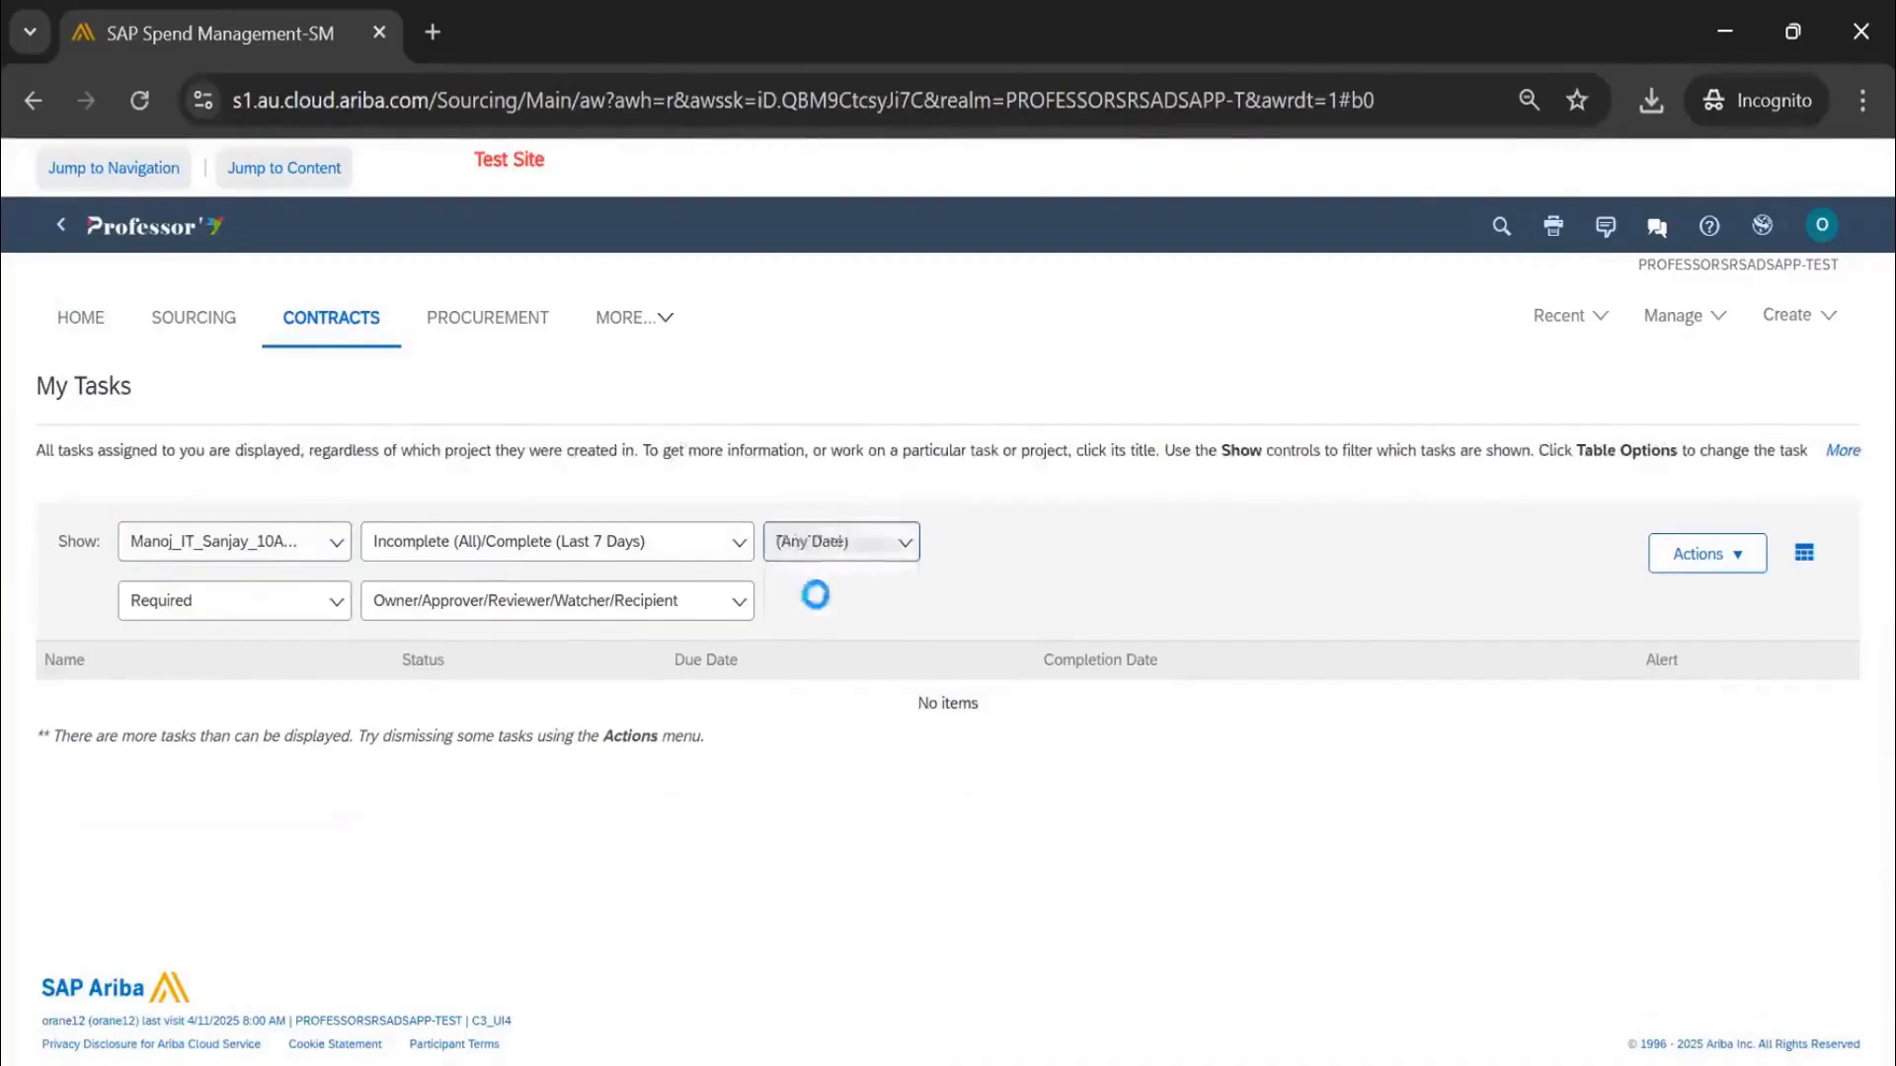
click(624, 546)
click(1007, 635)
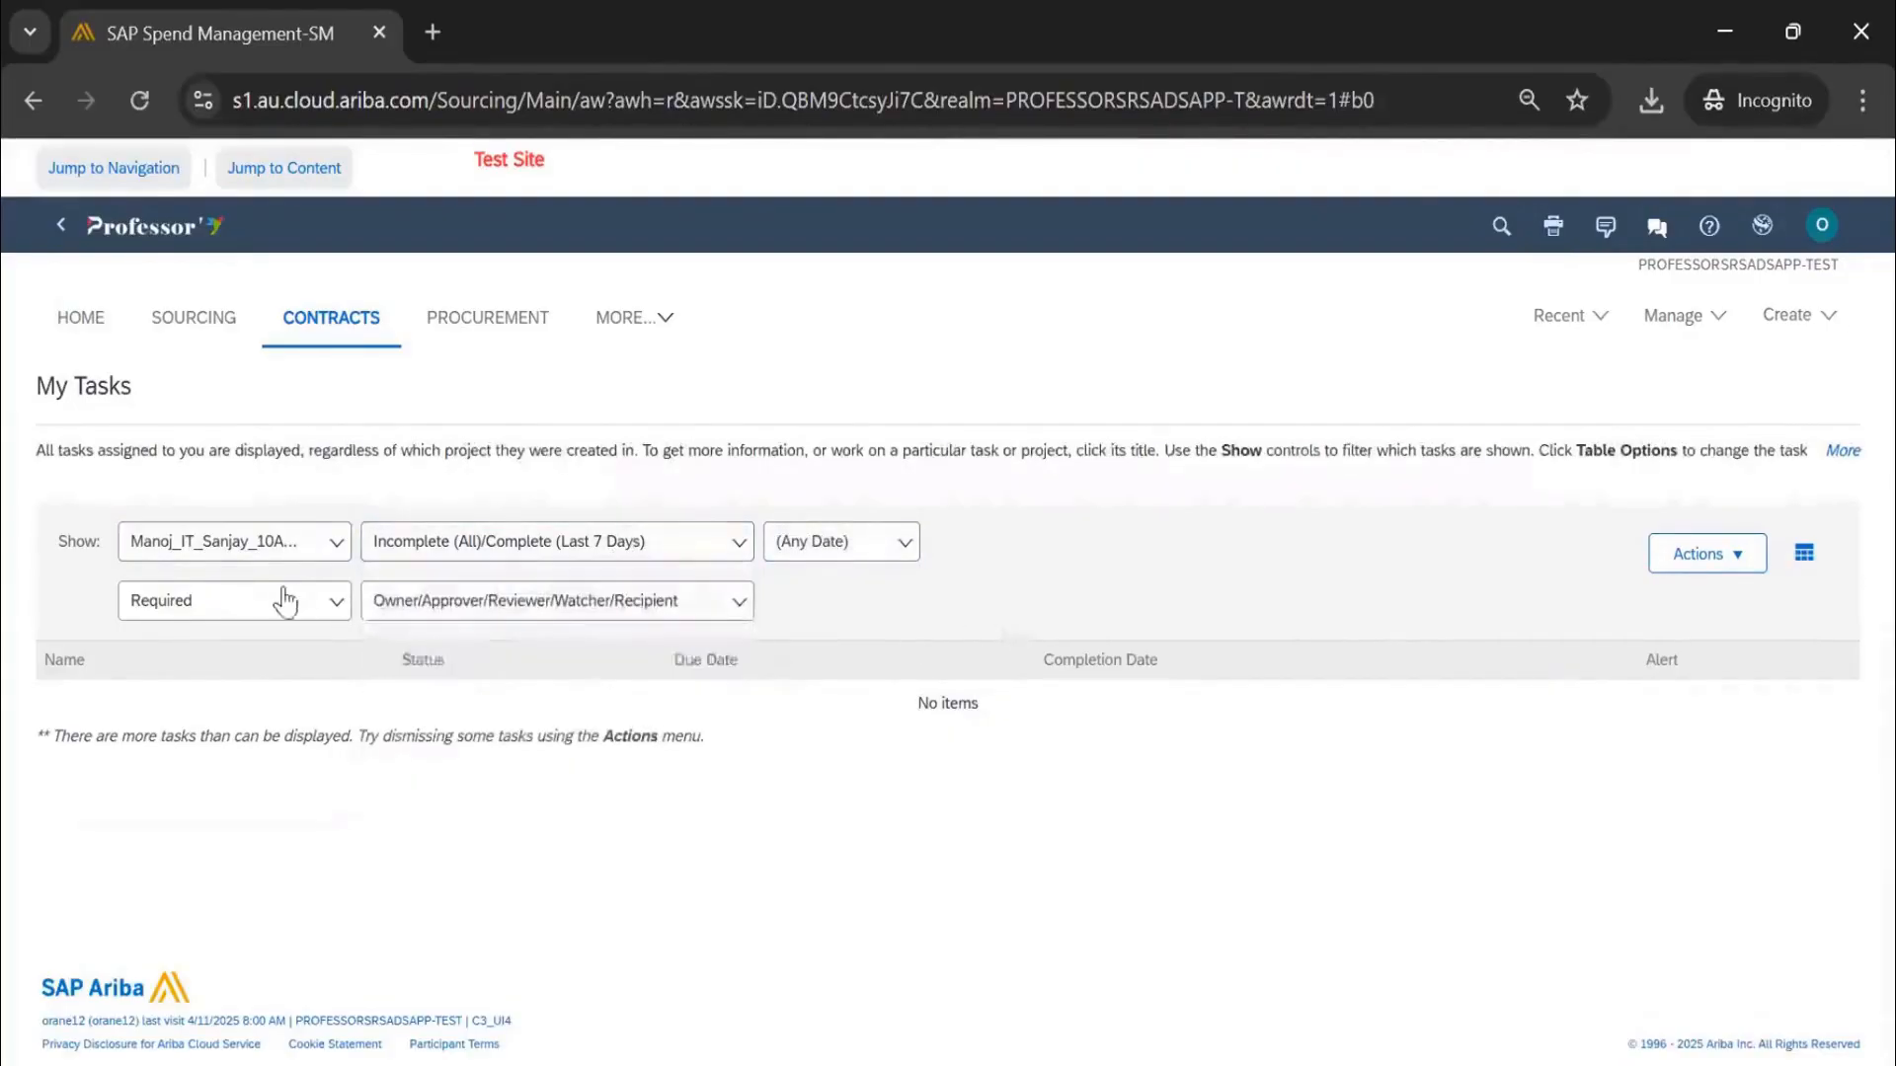
click(284, 600)
click(494, 604)
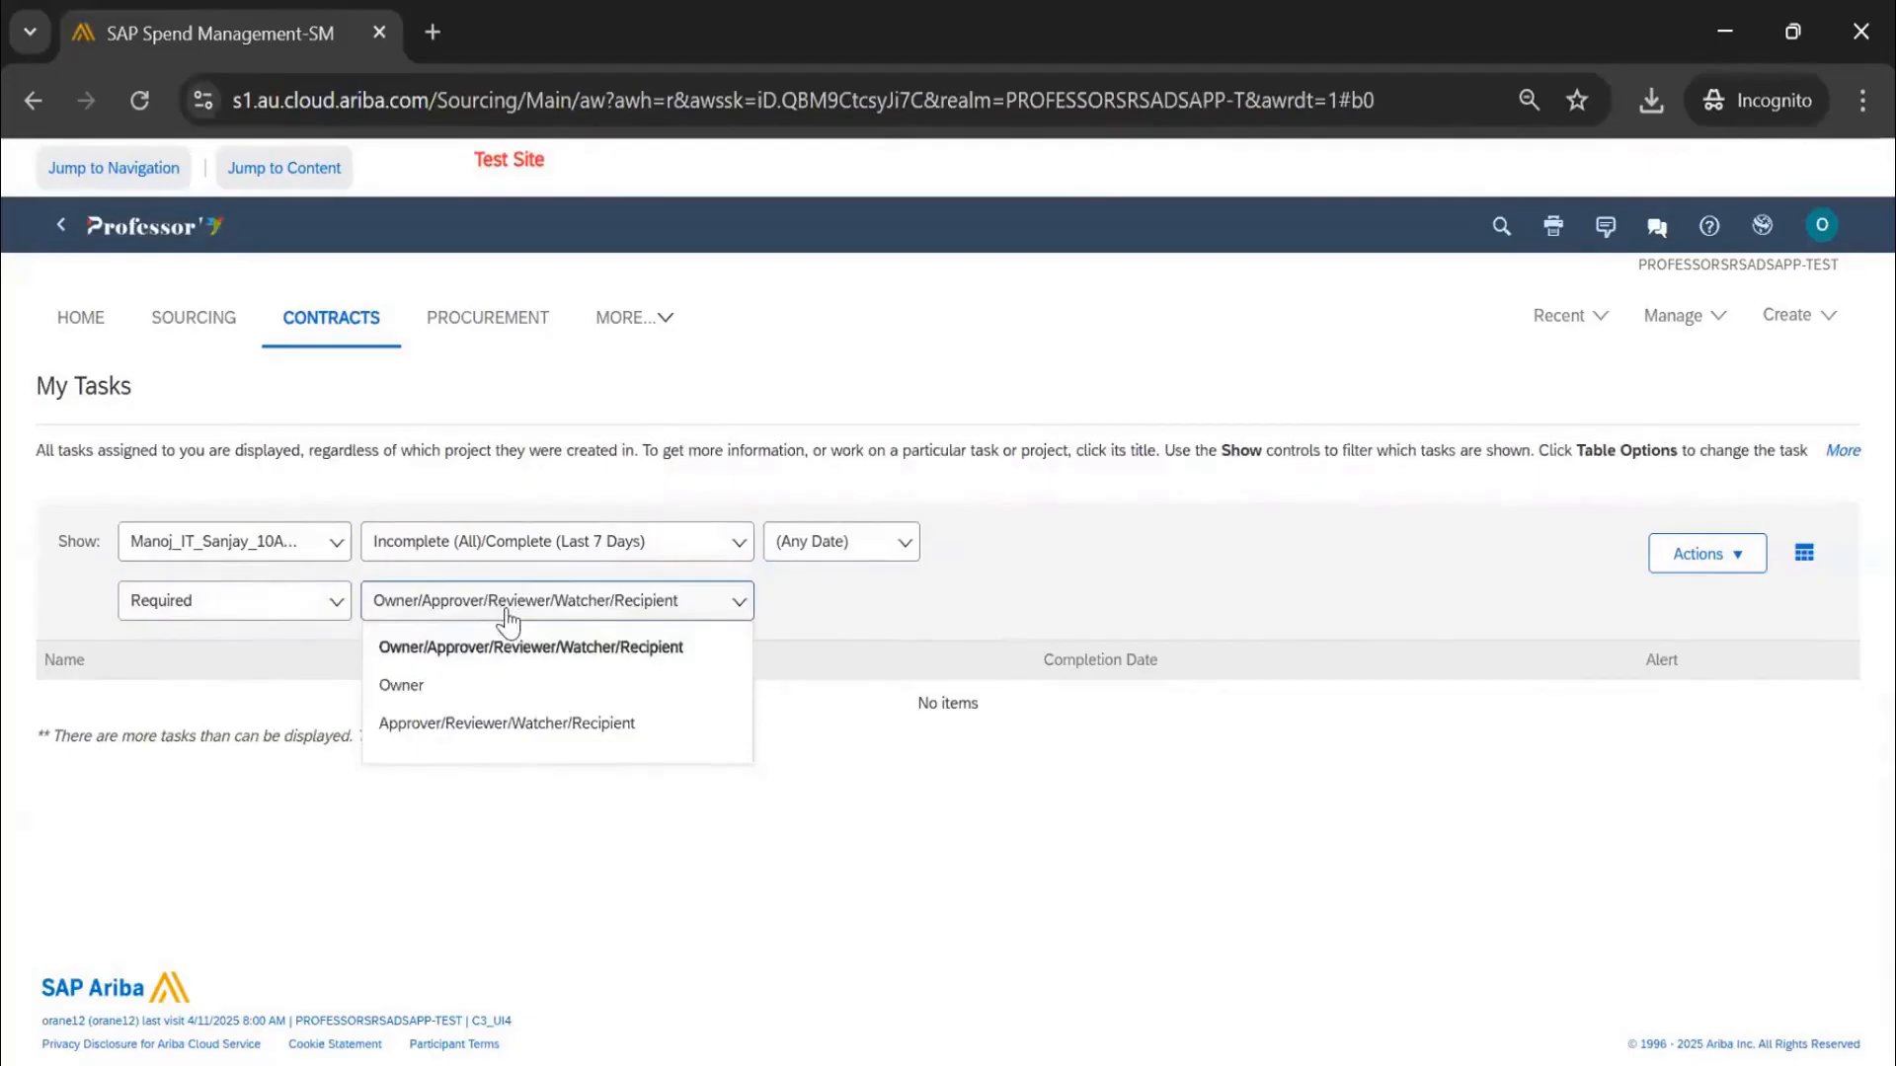
click(511, 723)
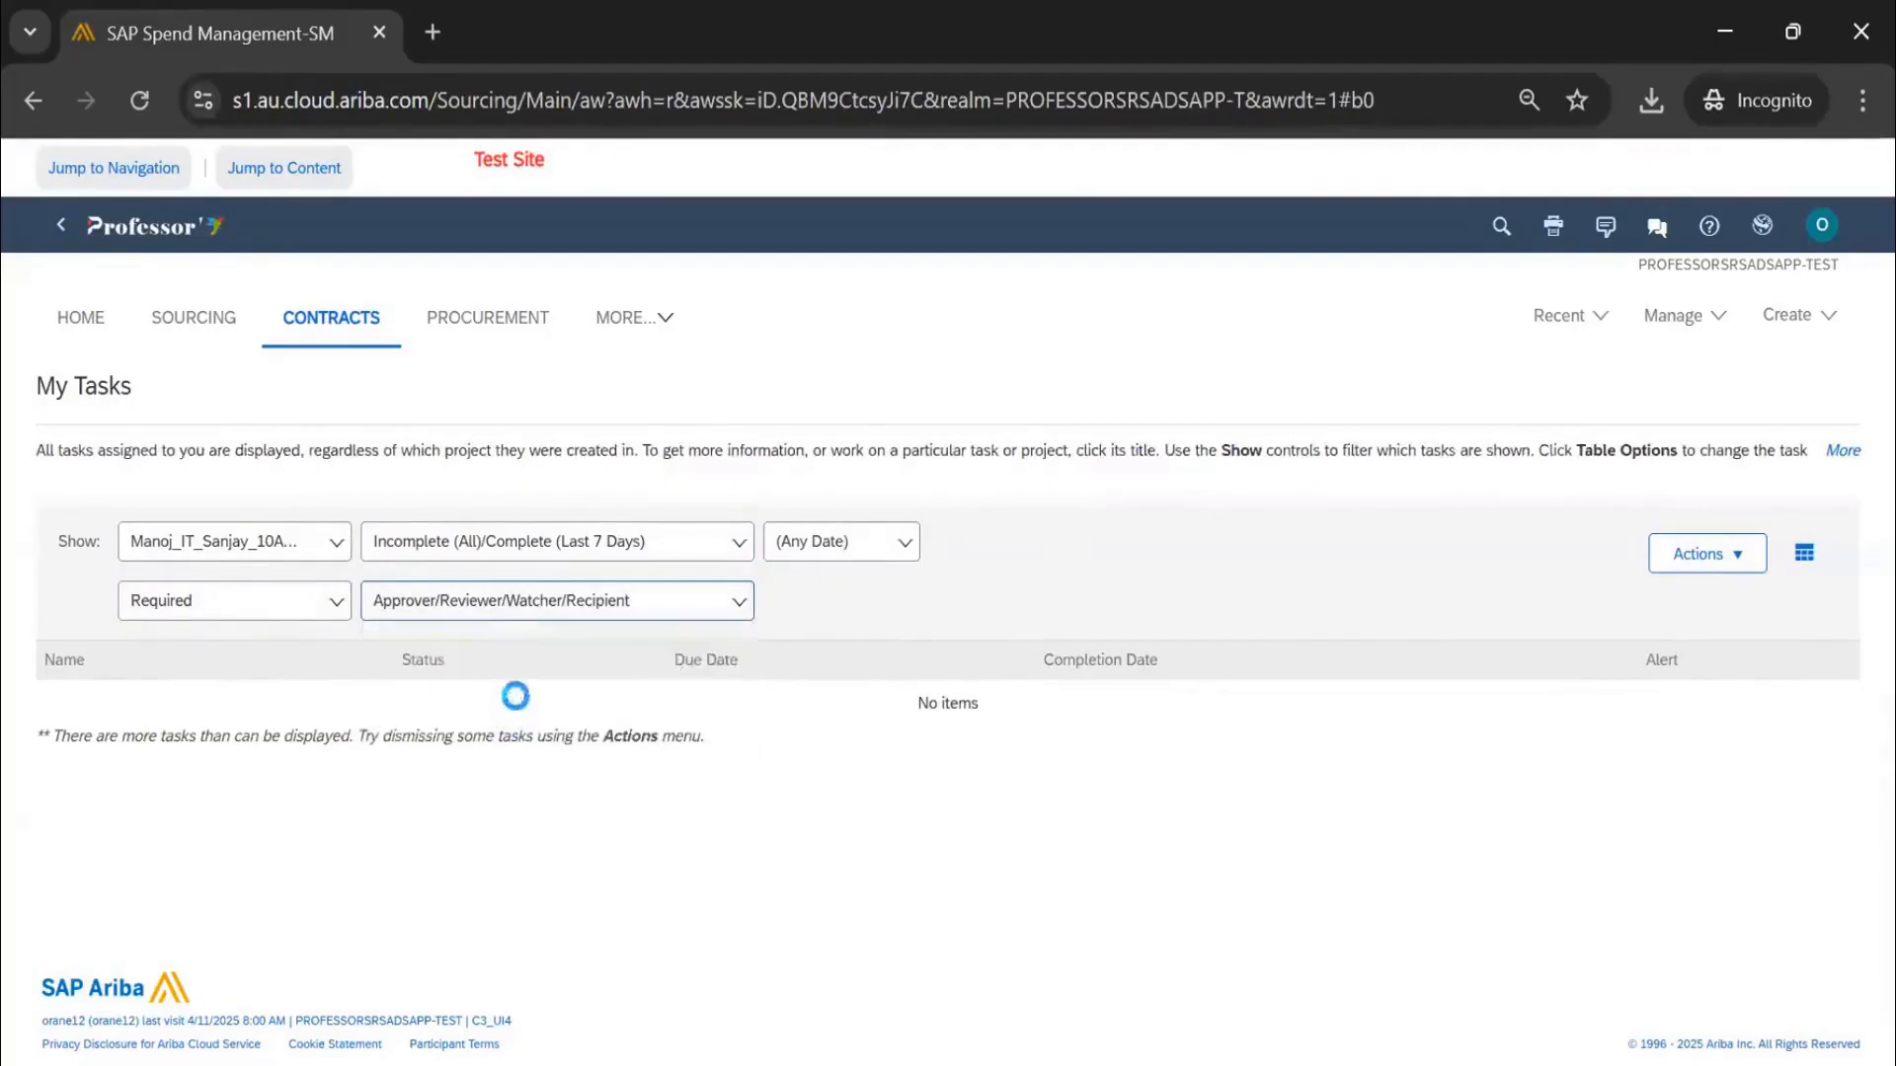
click(596, 607)
click(524, 652)
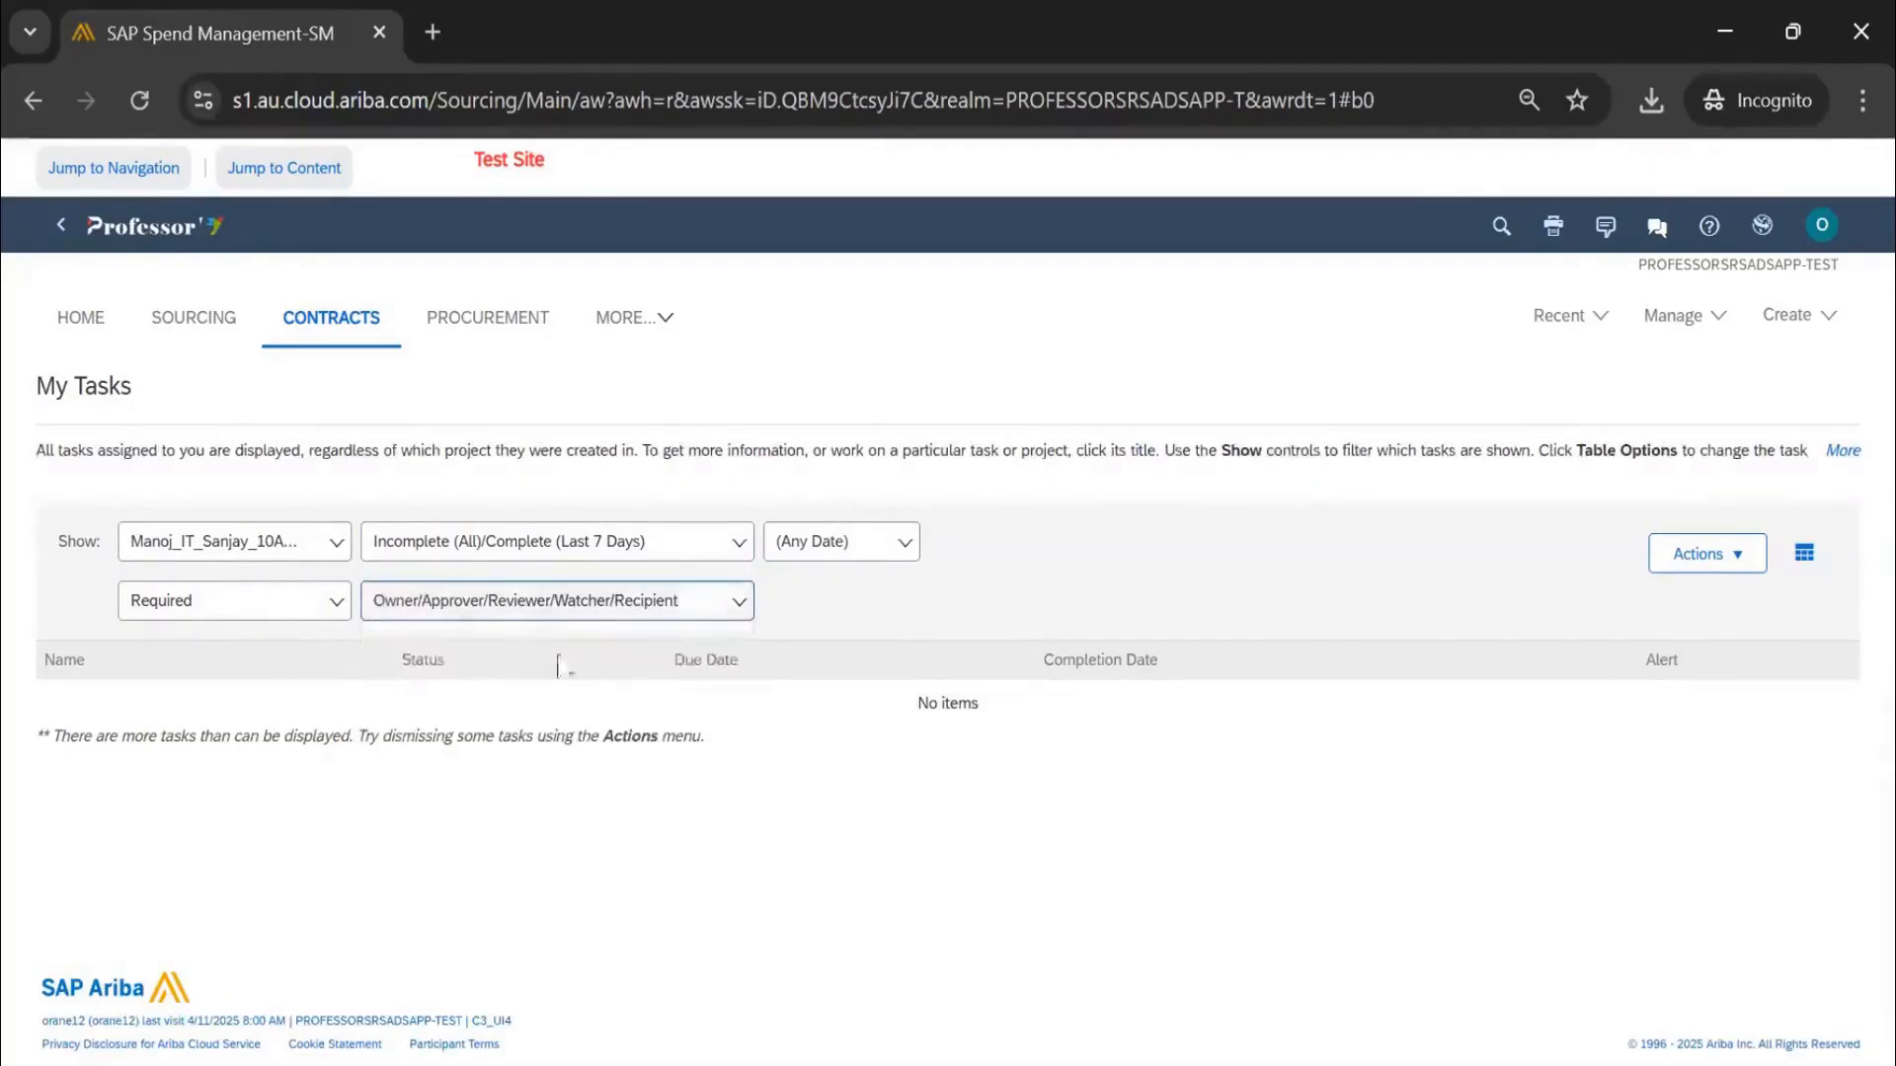
Browse the project filter list unchanged, then return to the Contracts dashboard
click(265, 553)
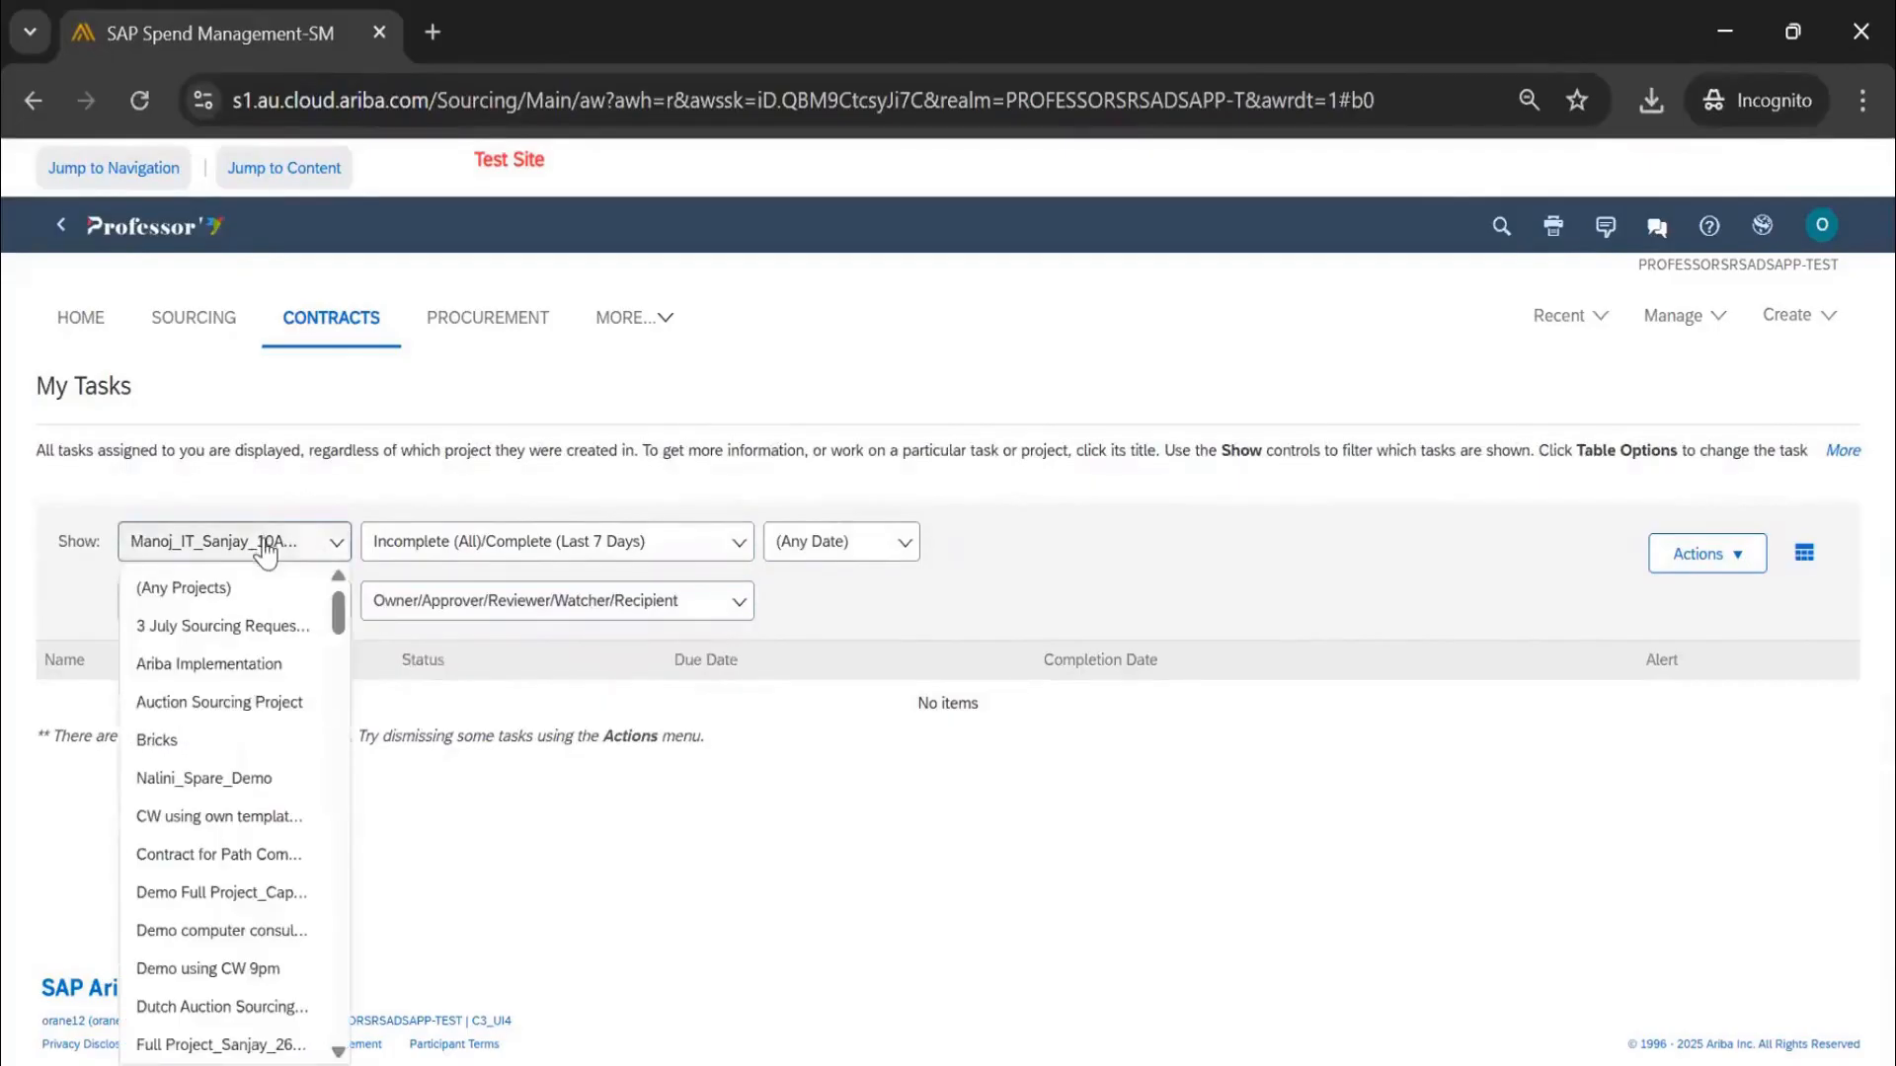
click(1172, 560)
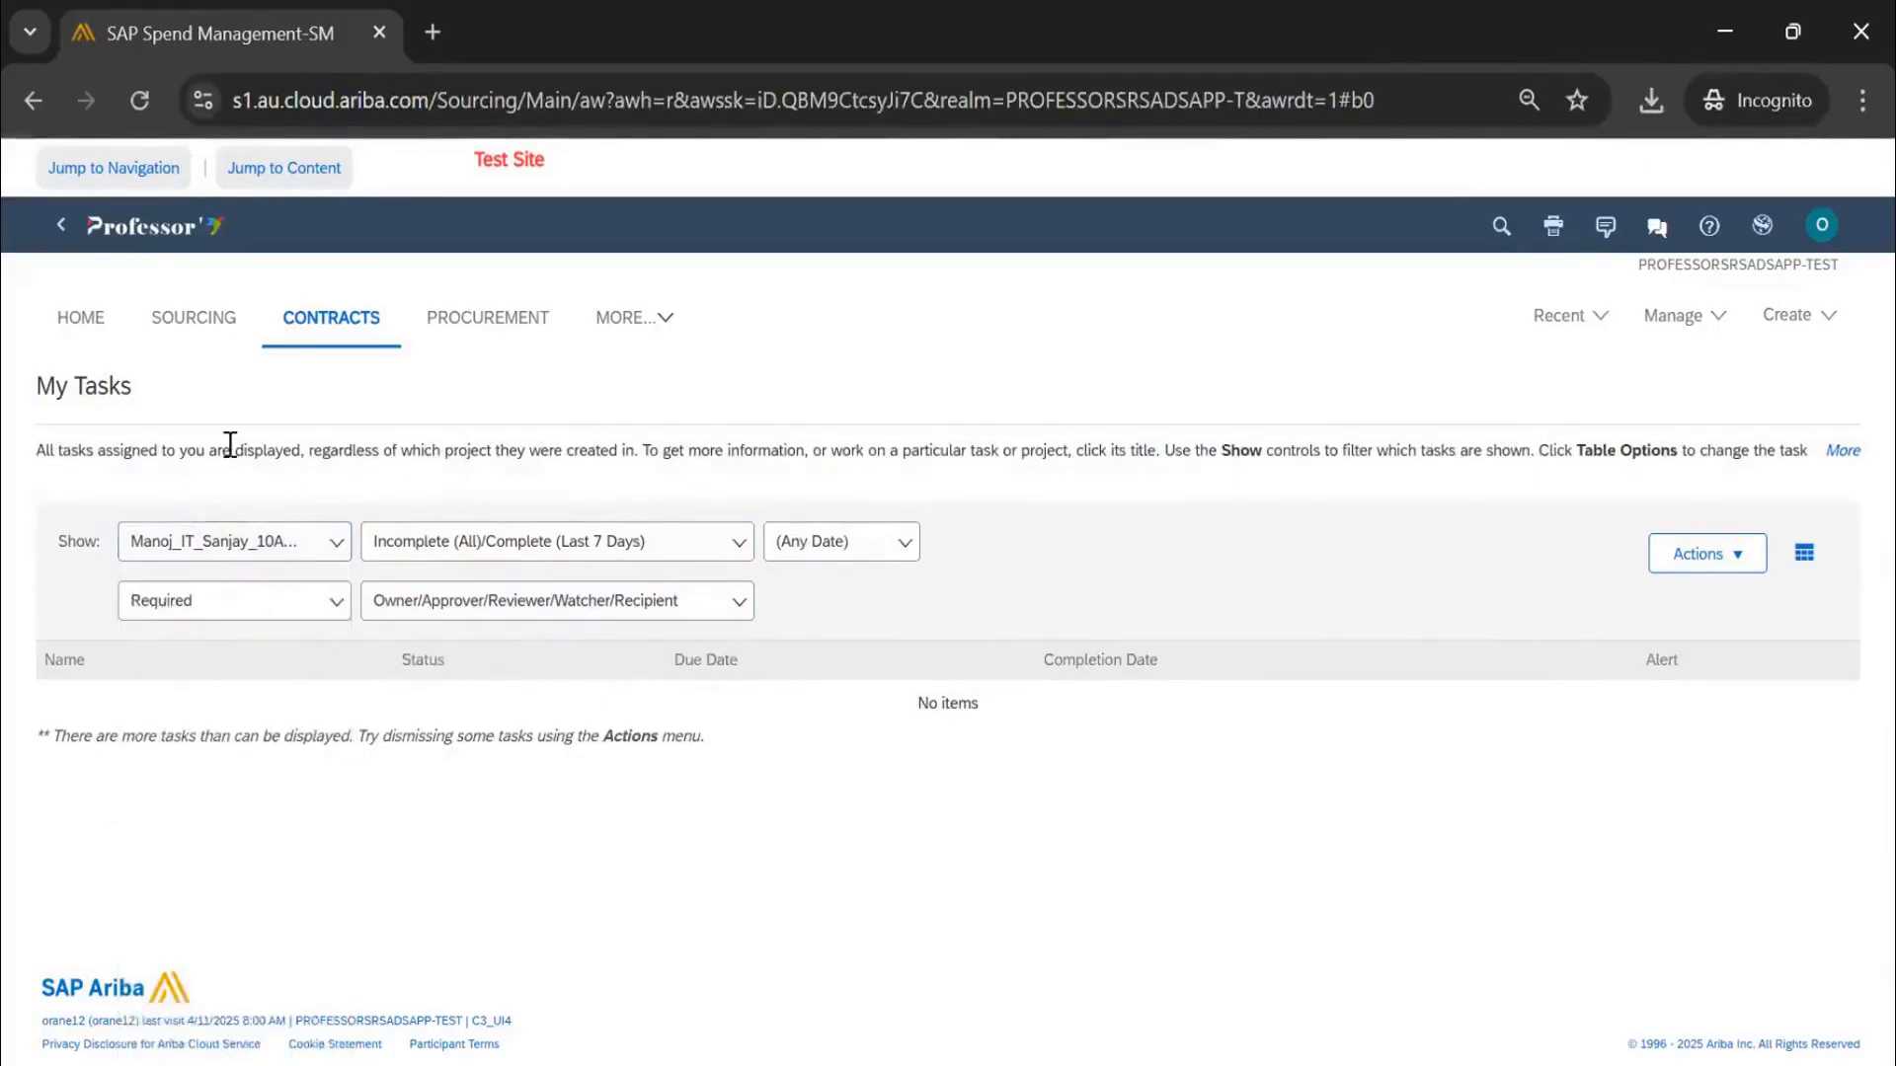
click(298, 546)
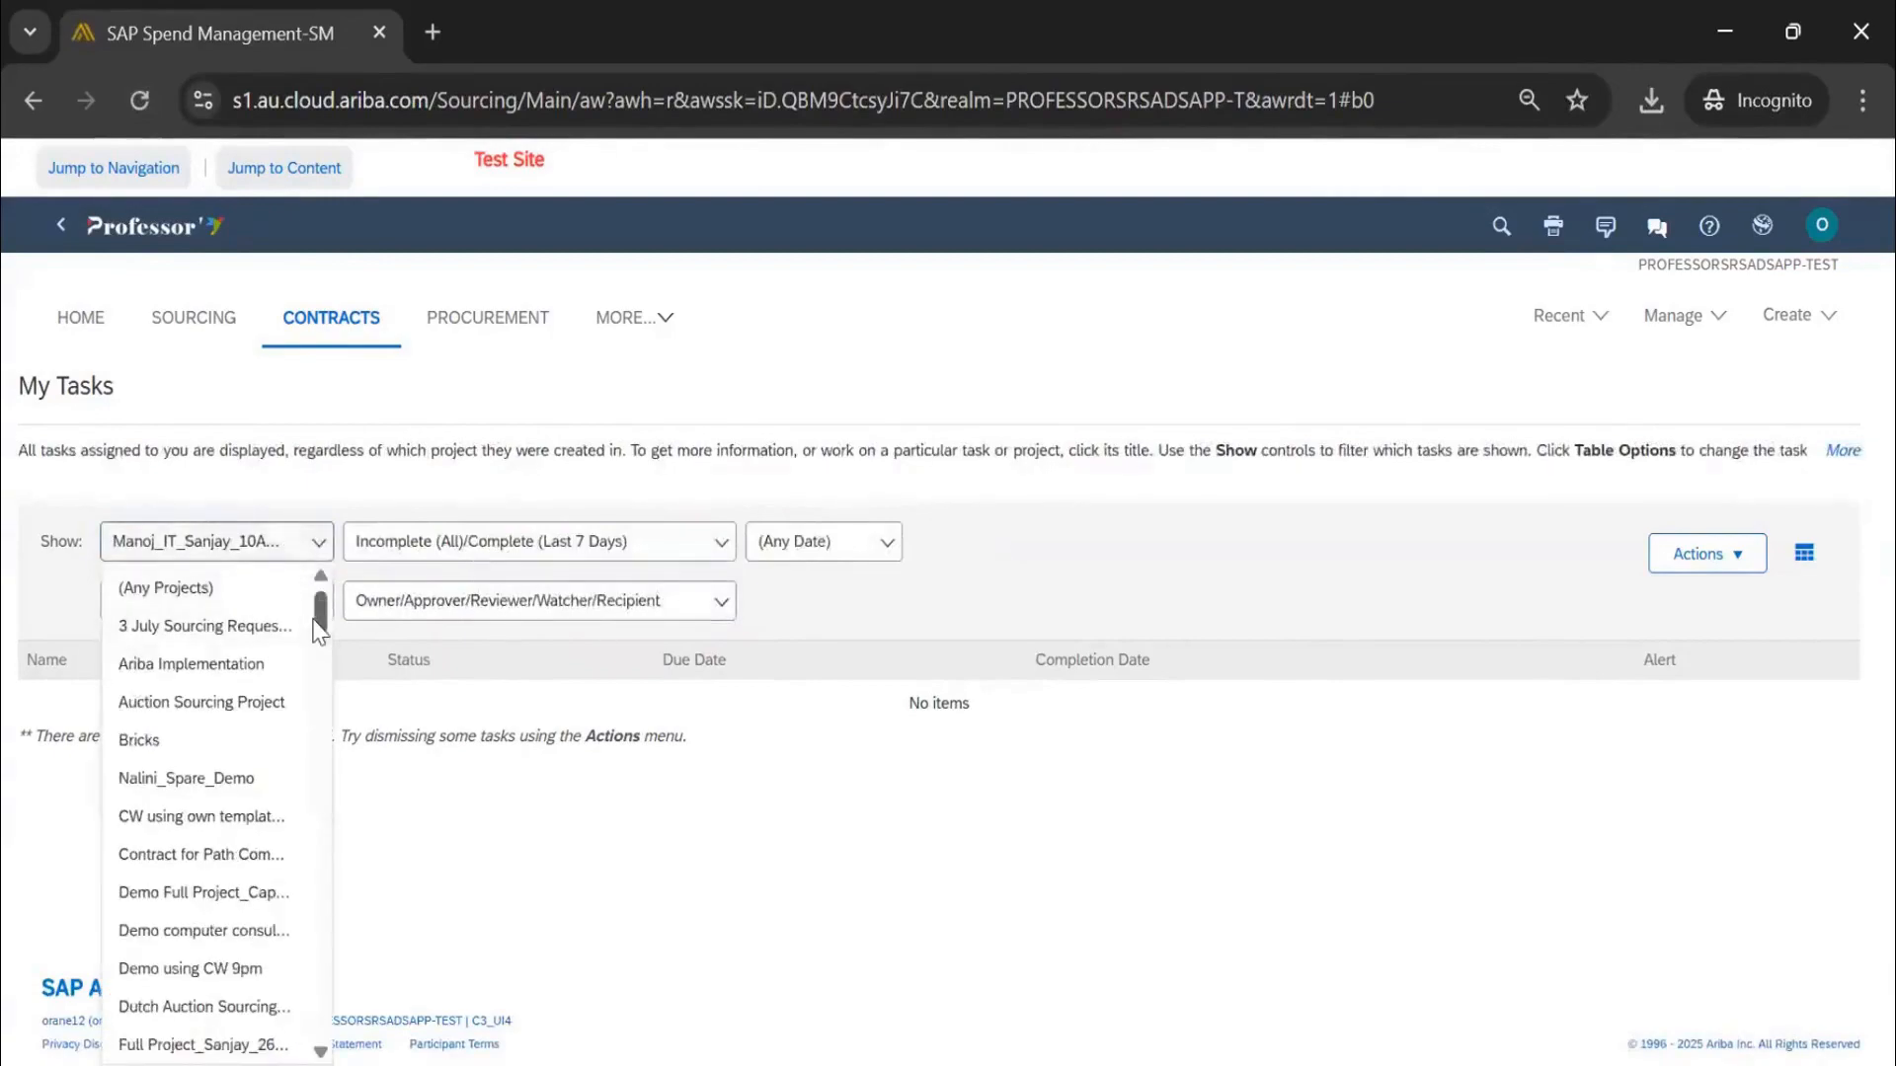
scroll(316, 692, down, 10)
scroll(331, 740, down, 15)
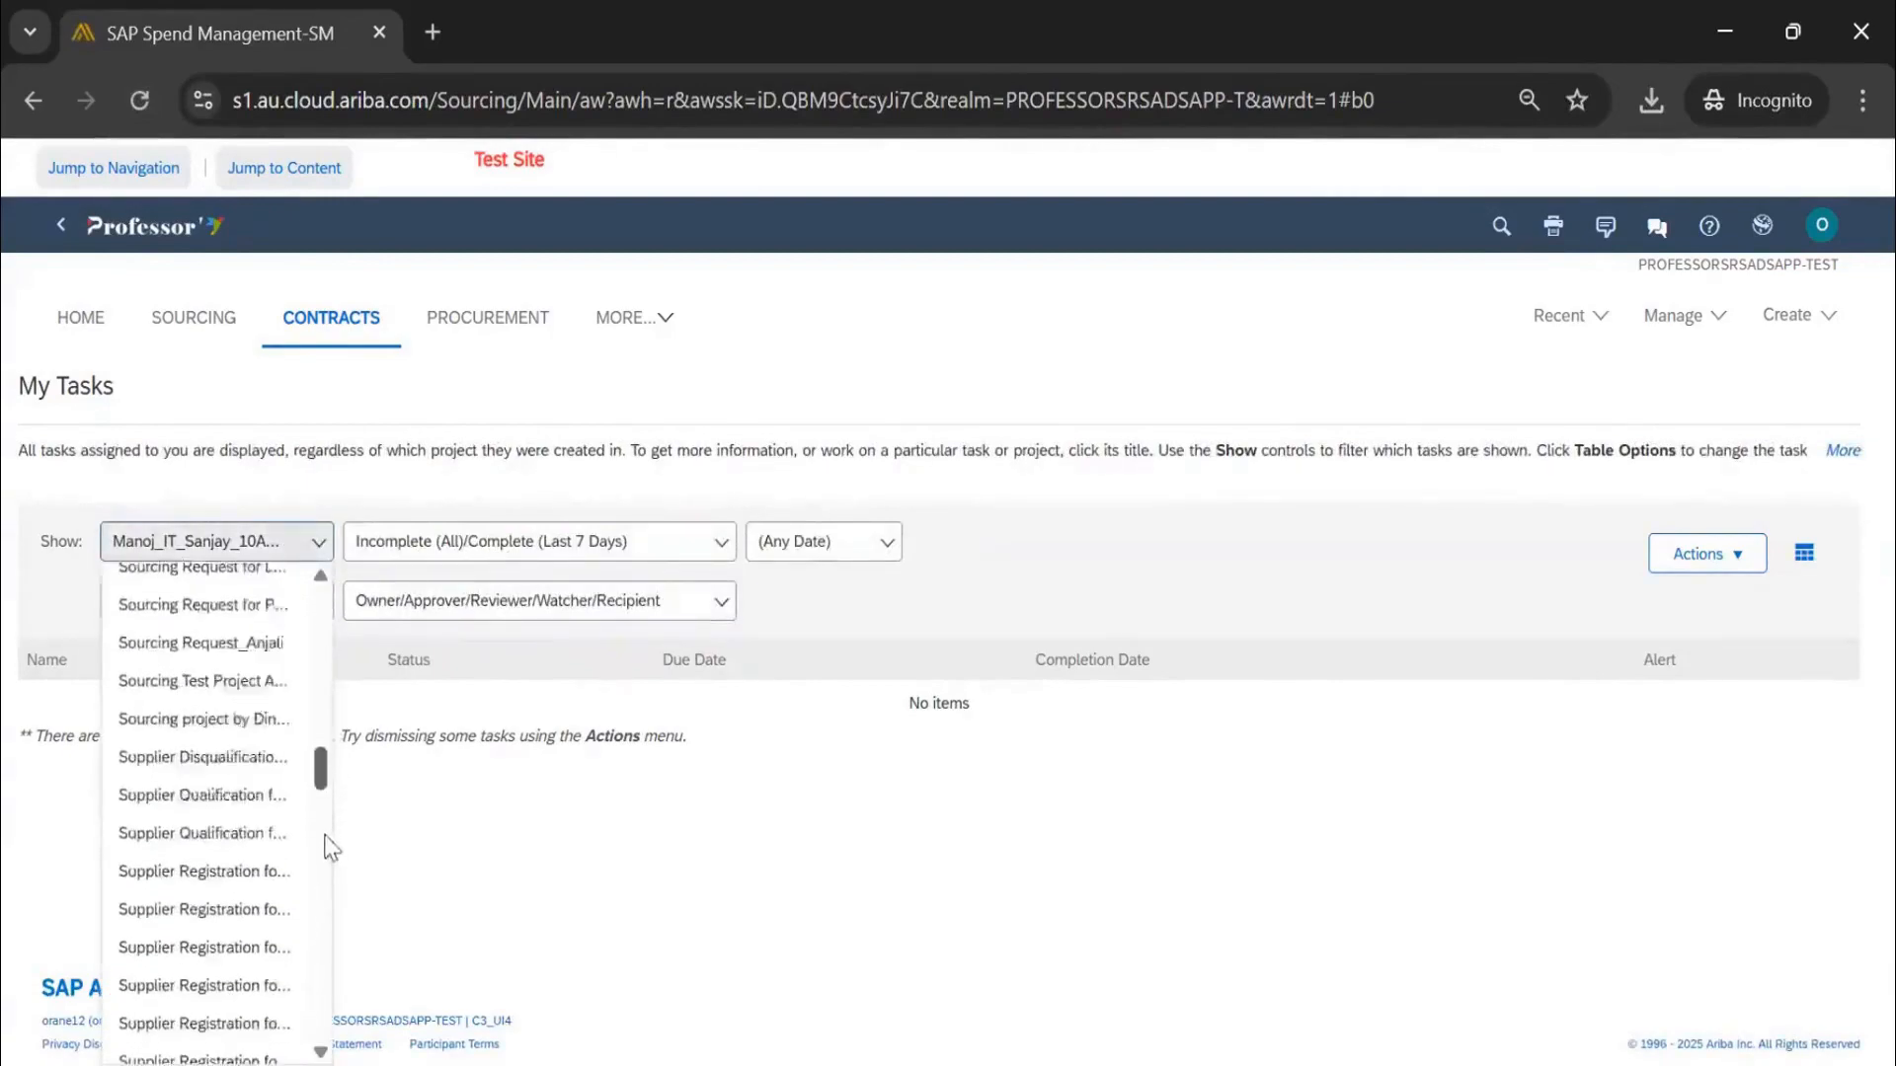
drag(311, 982, 286, 533)
click(599, 395)
click(155, 247)
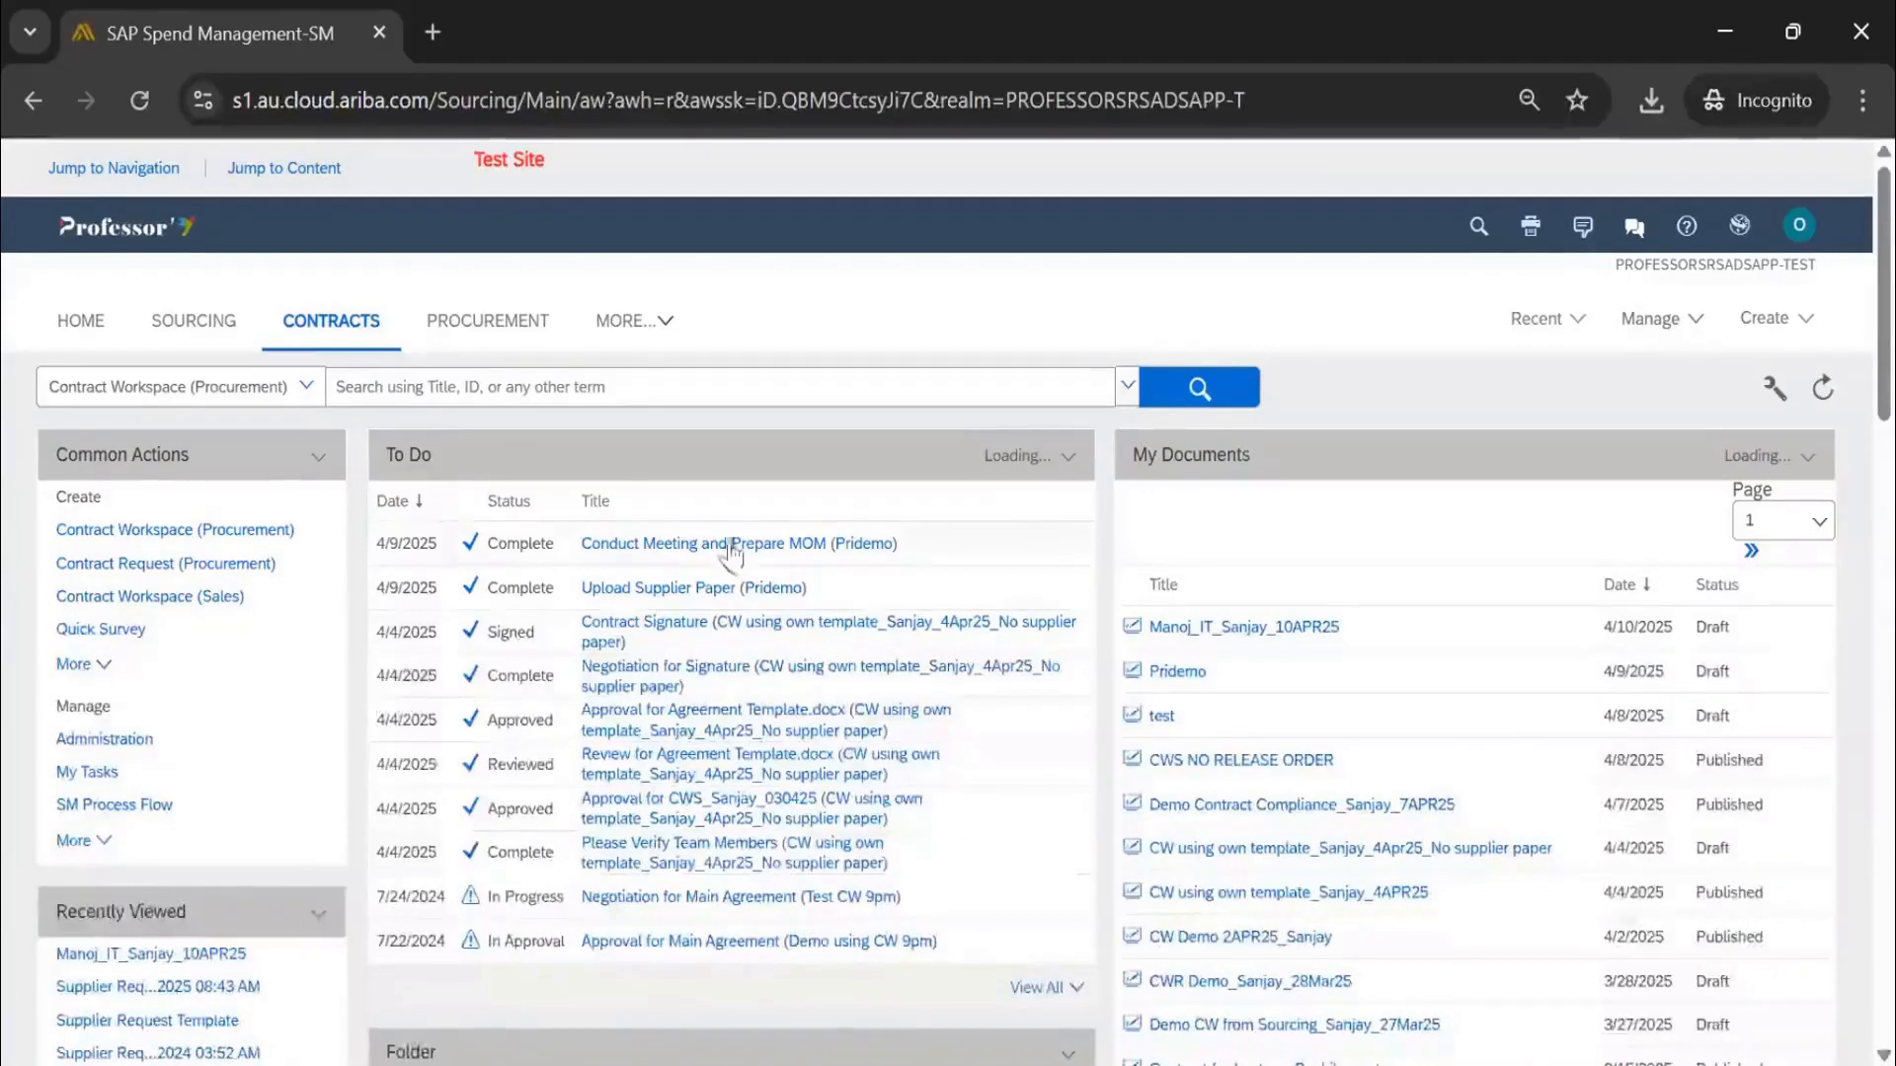
scroll(728, 550, down, 3)
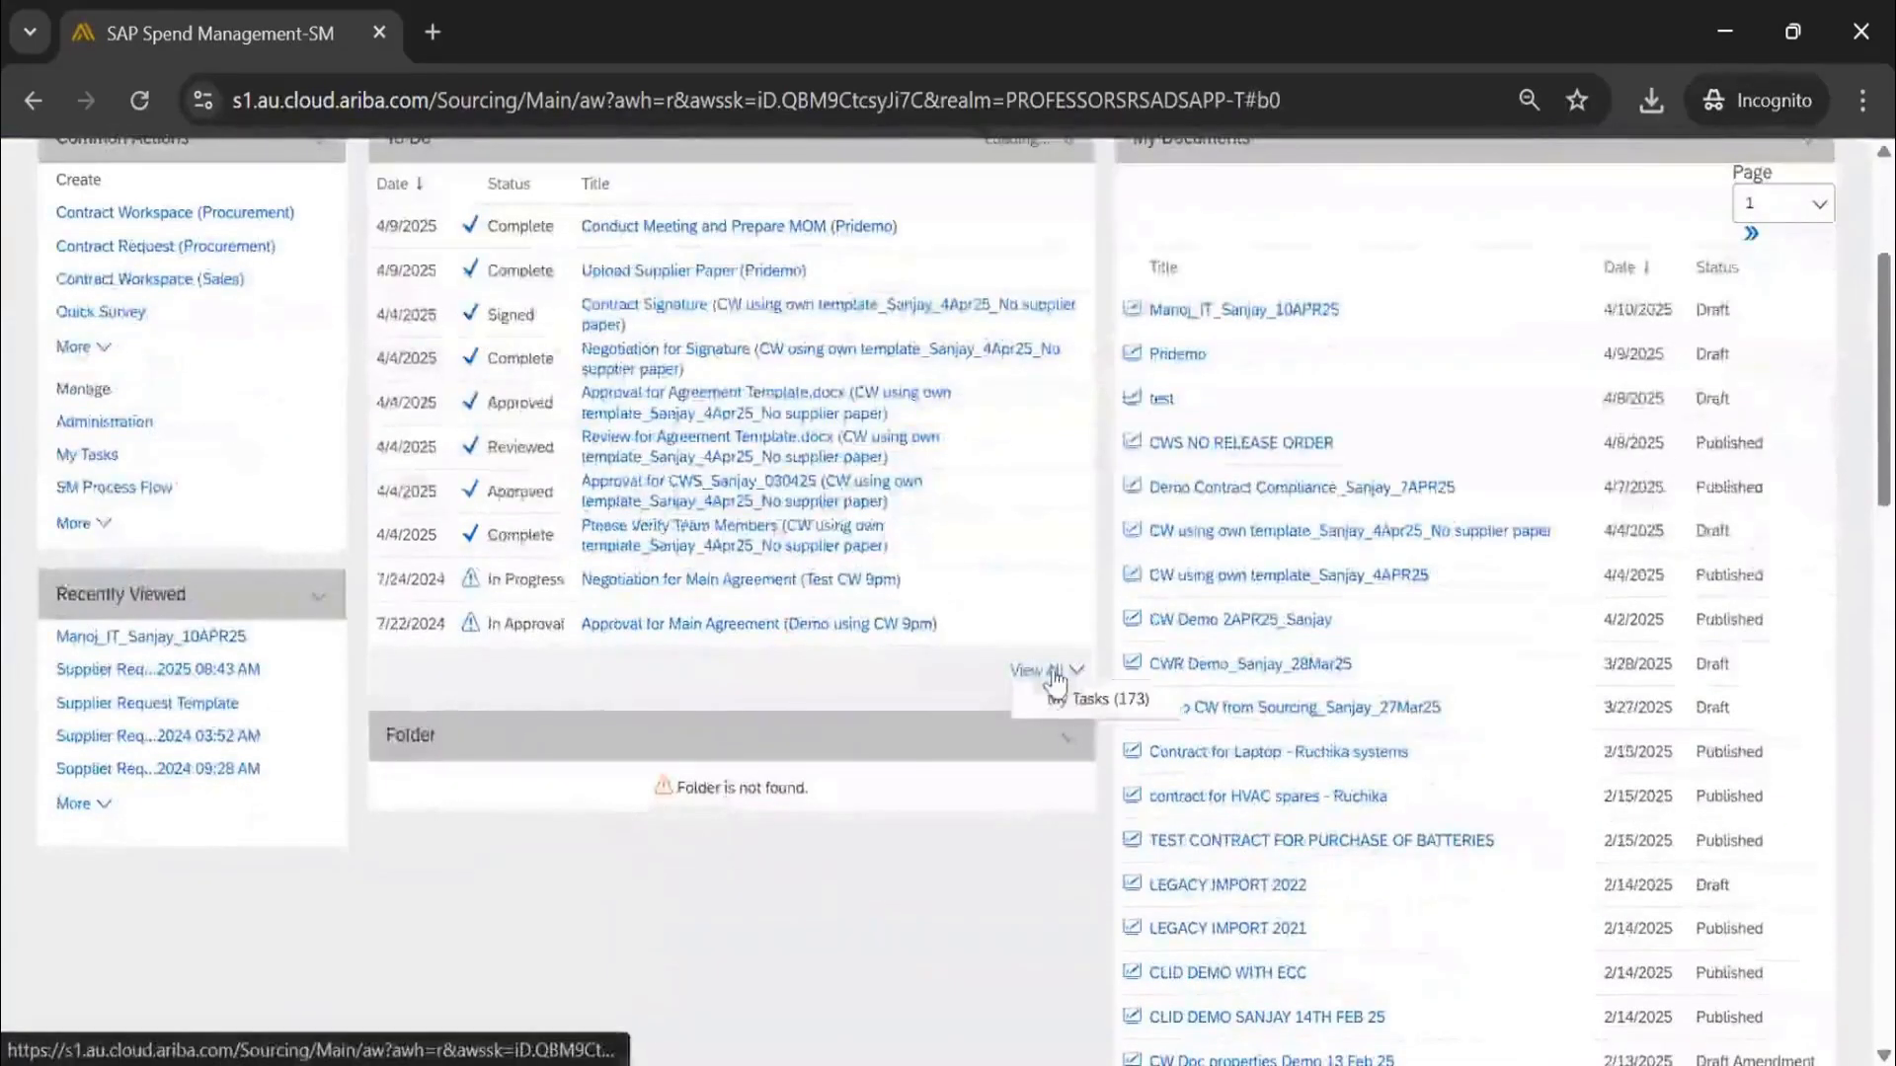
click(1055, 672)
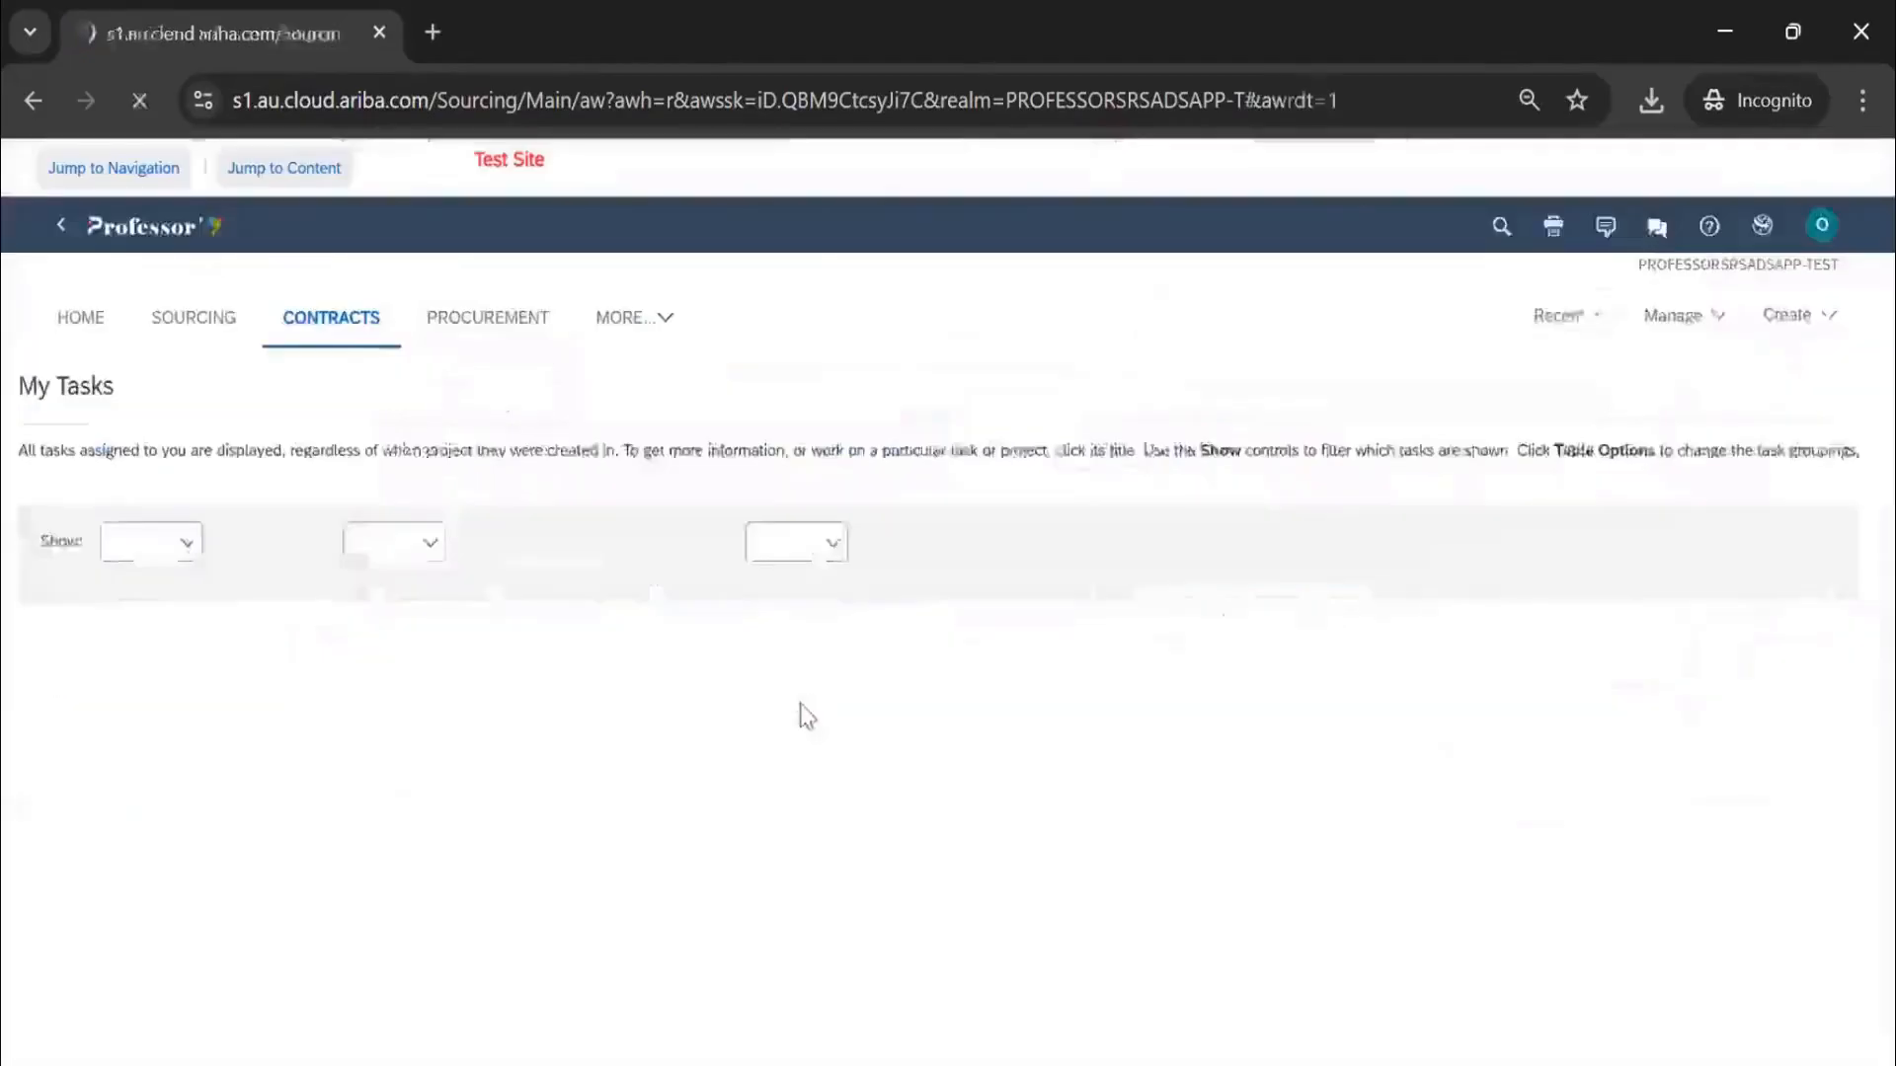
scroll(354, 653, down, 5)
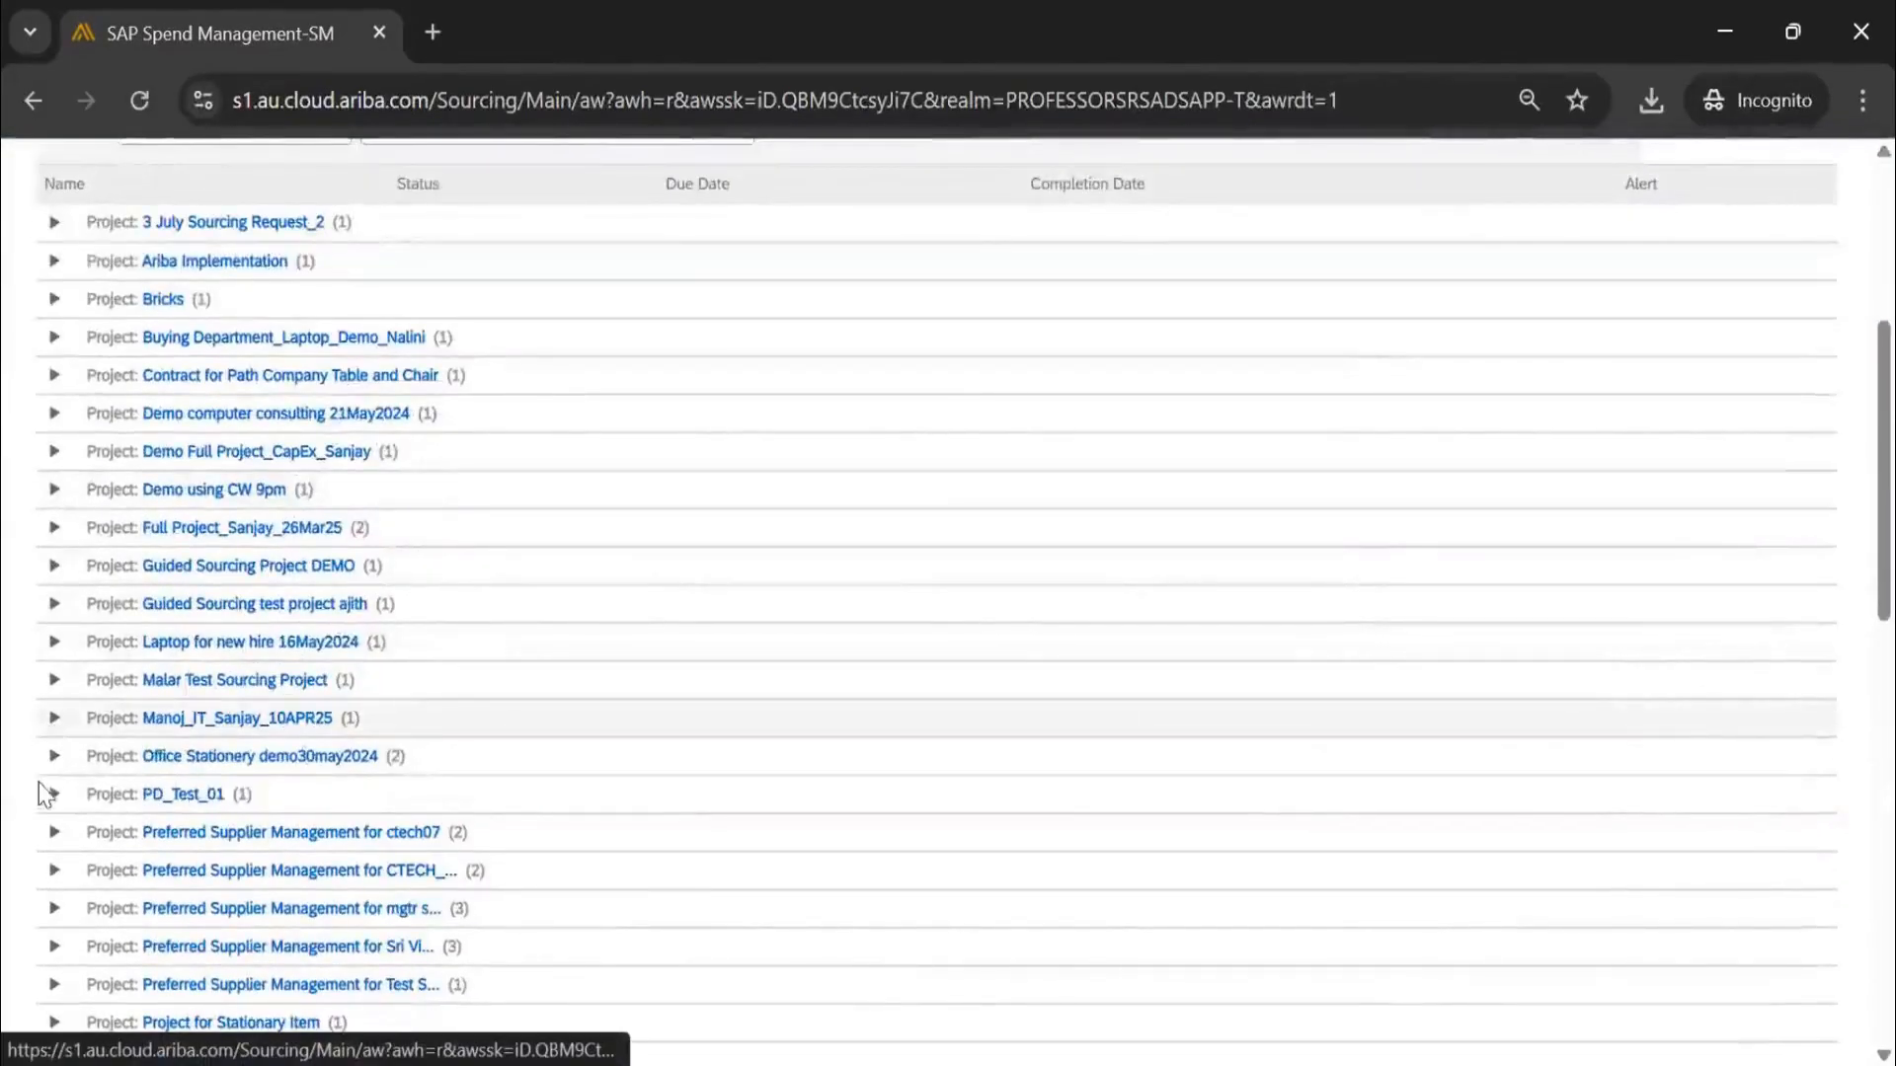
click(49, 770)
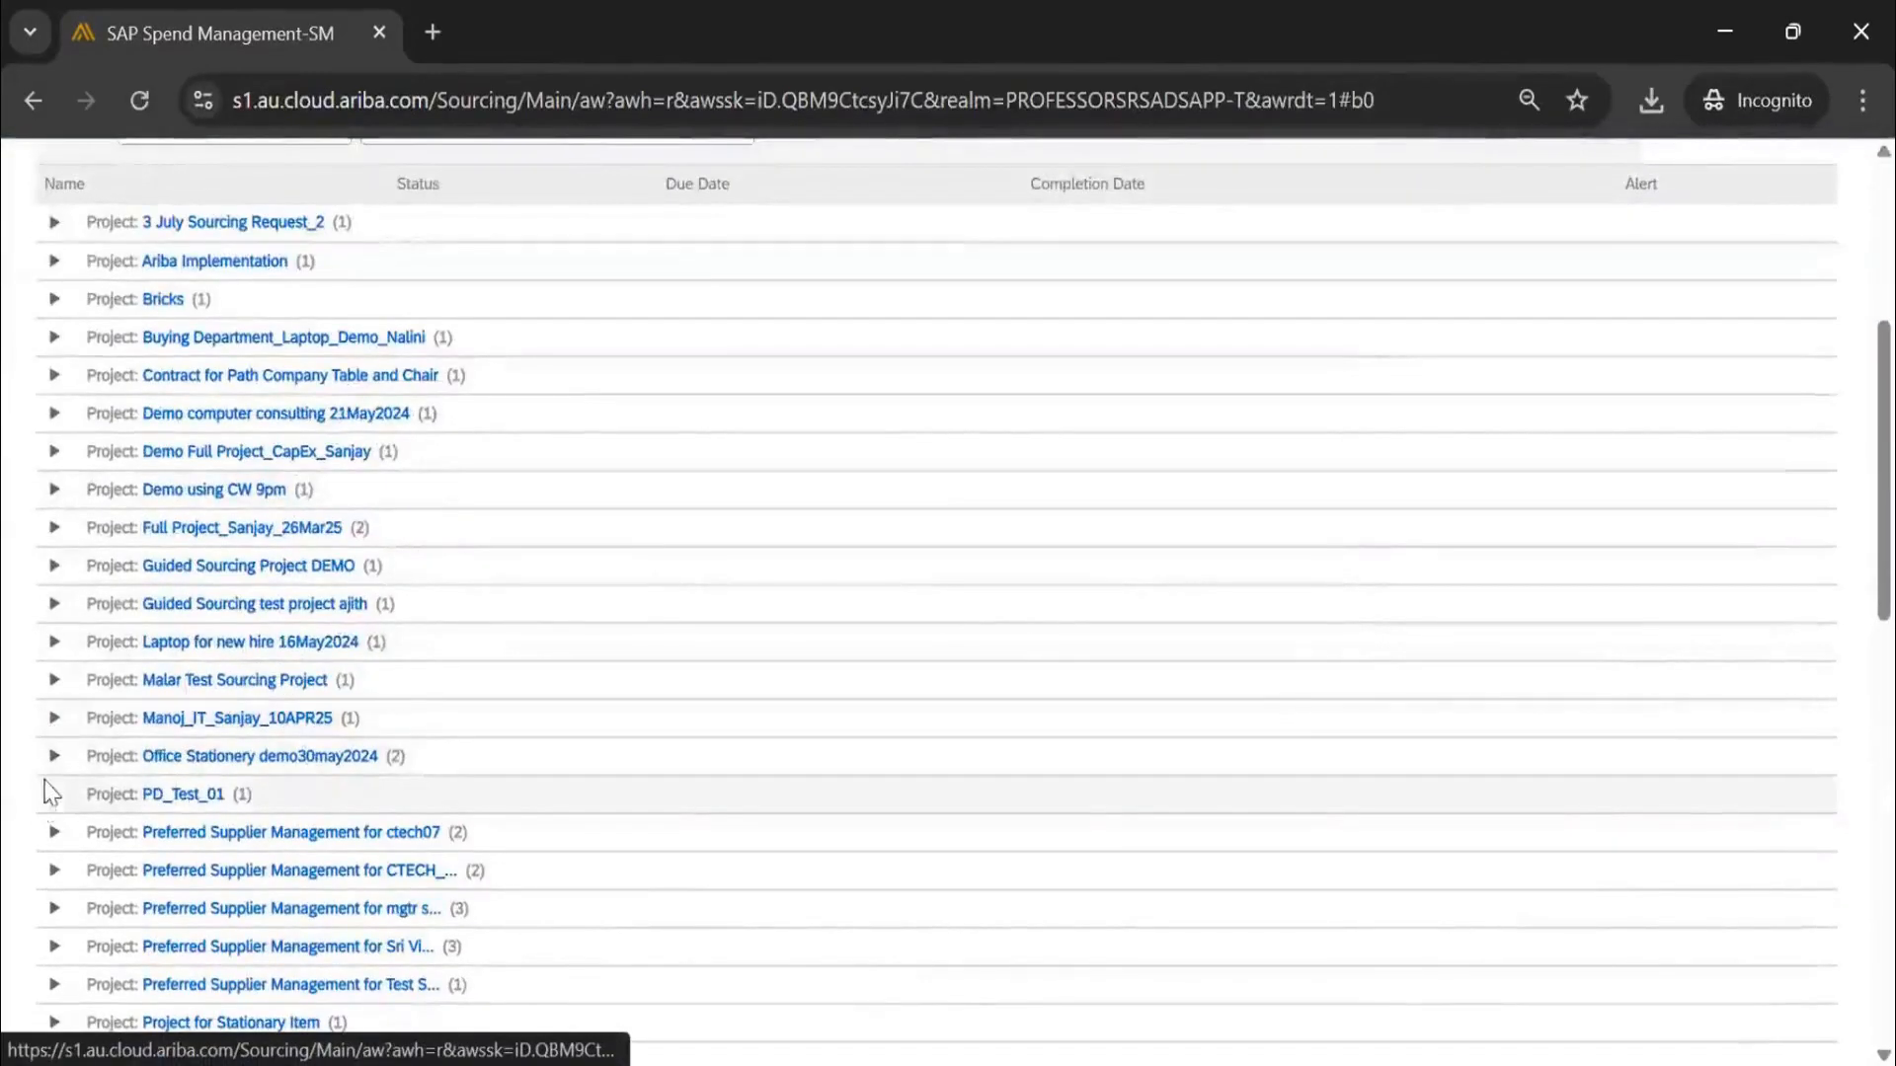
click(55, 719)
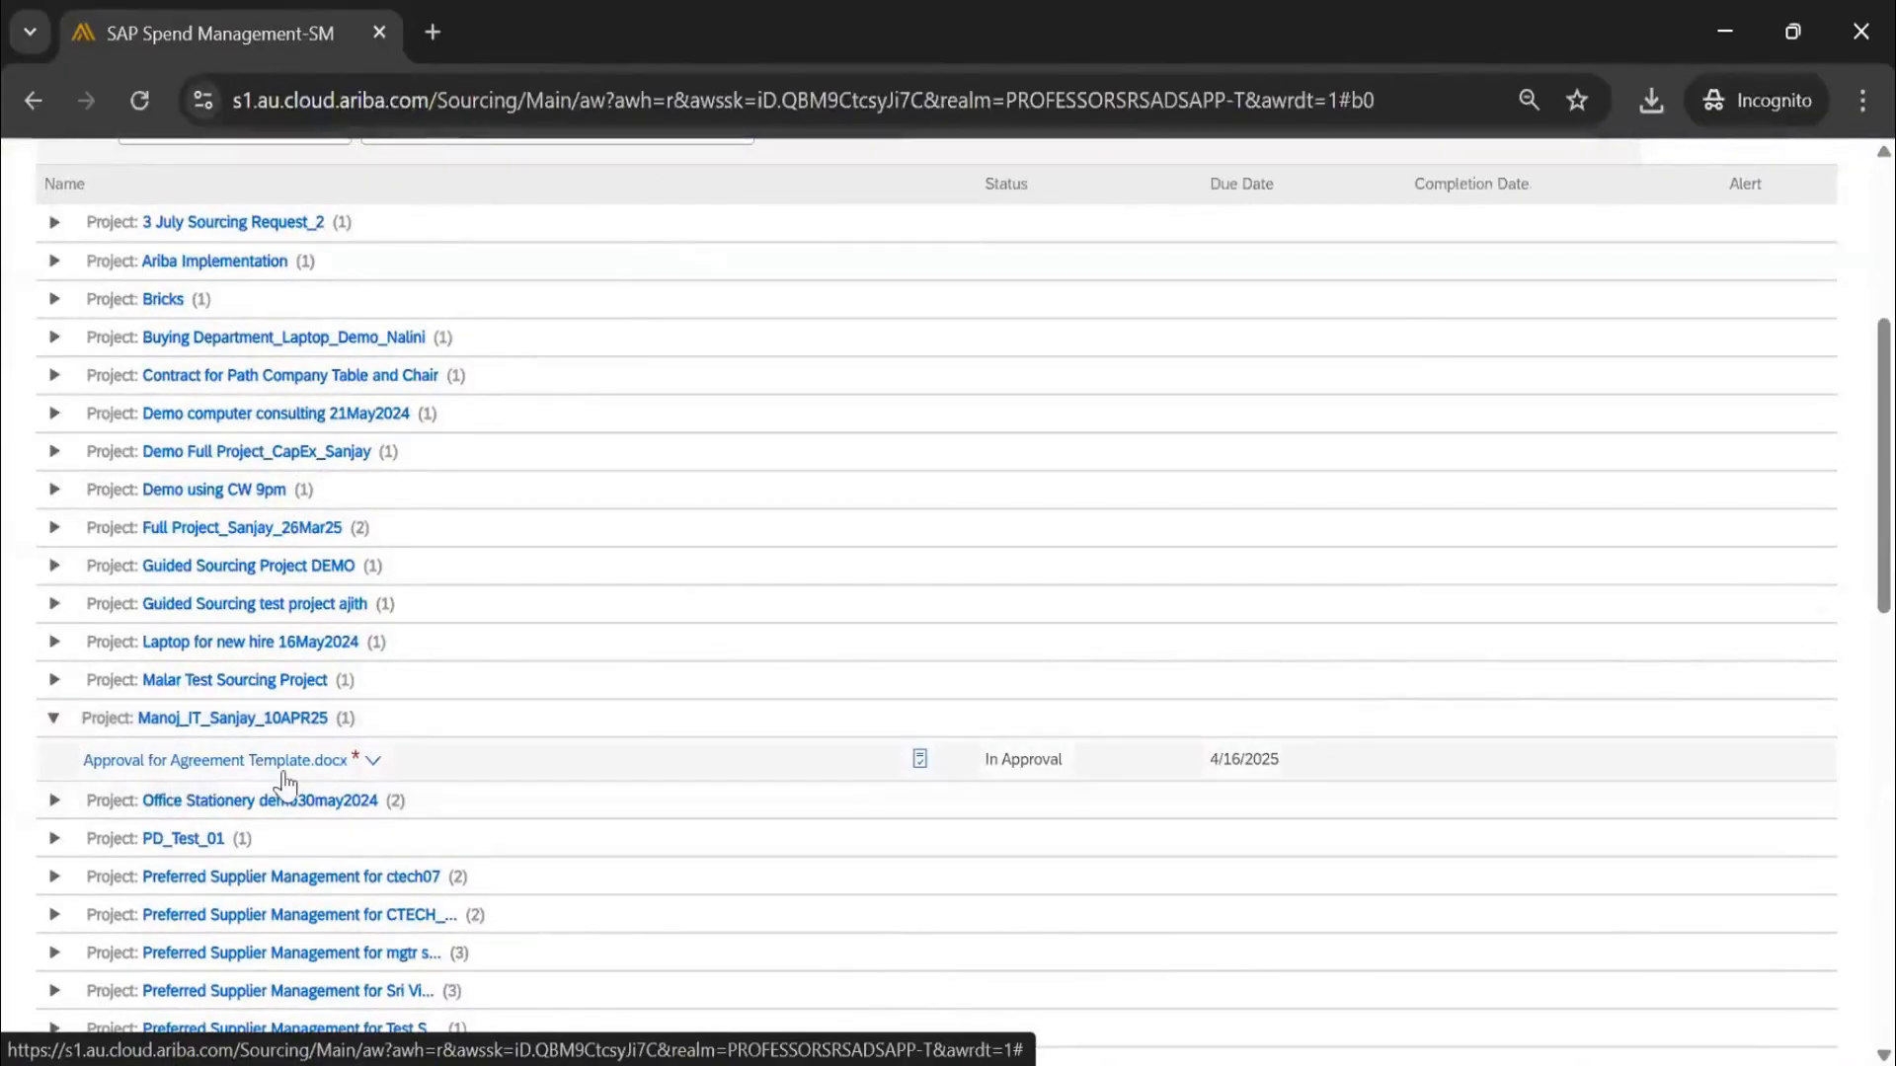
click(348, 768)
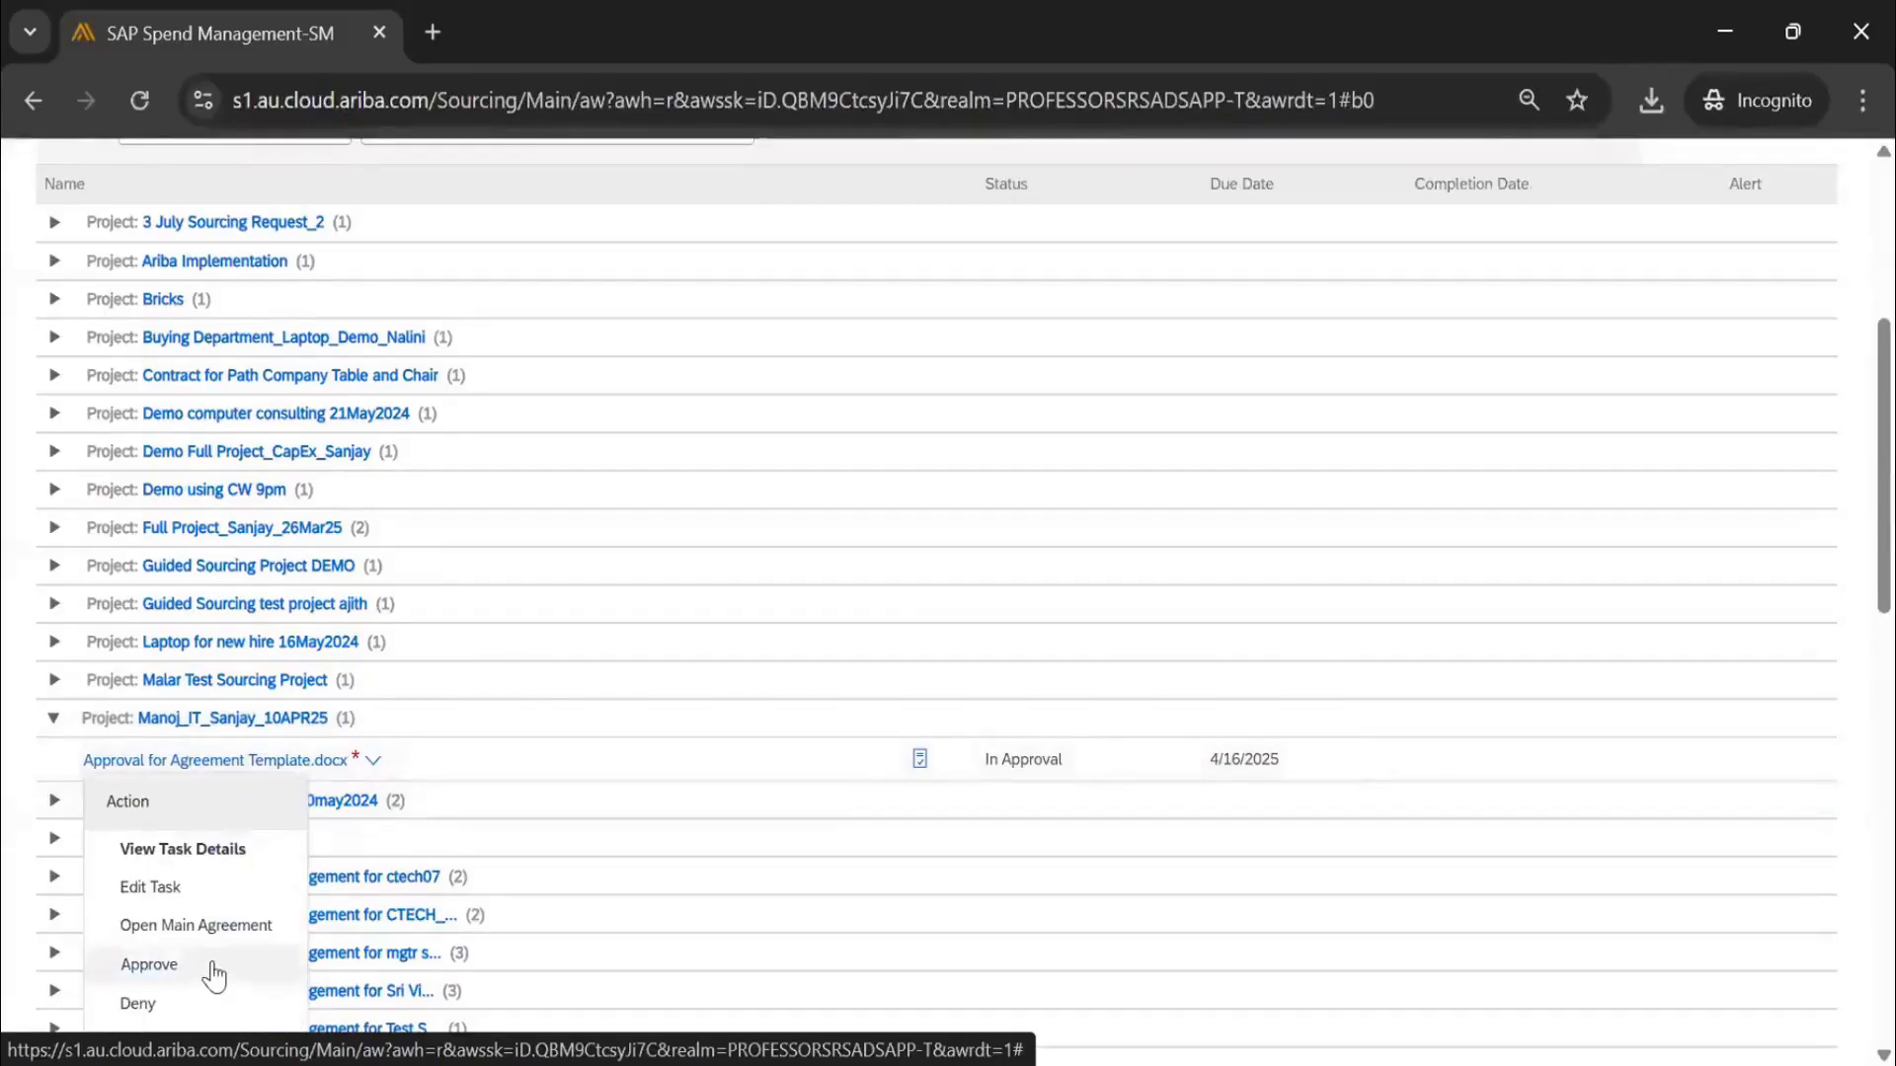
scroll(297, 684, up, 5)
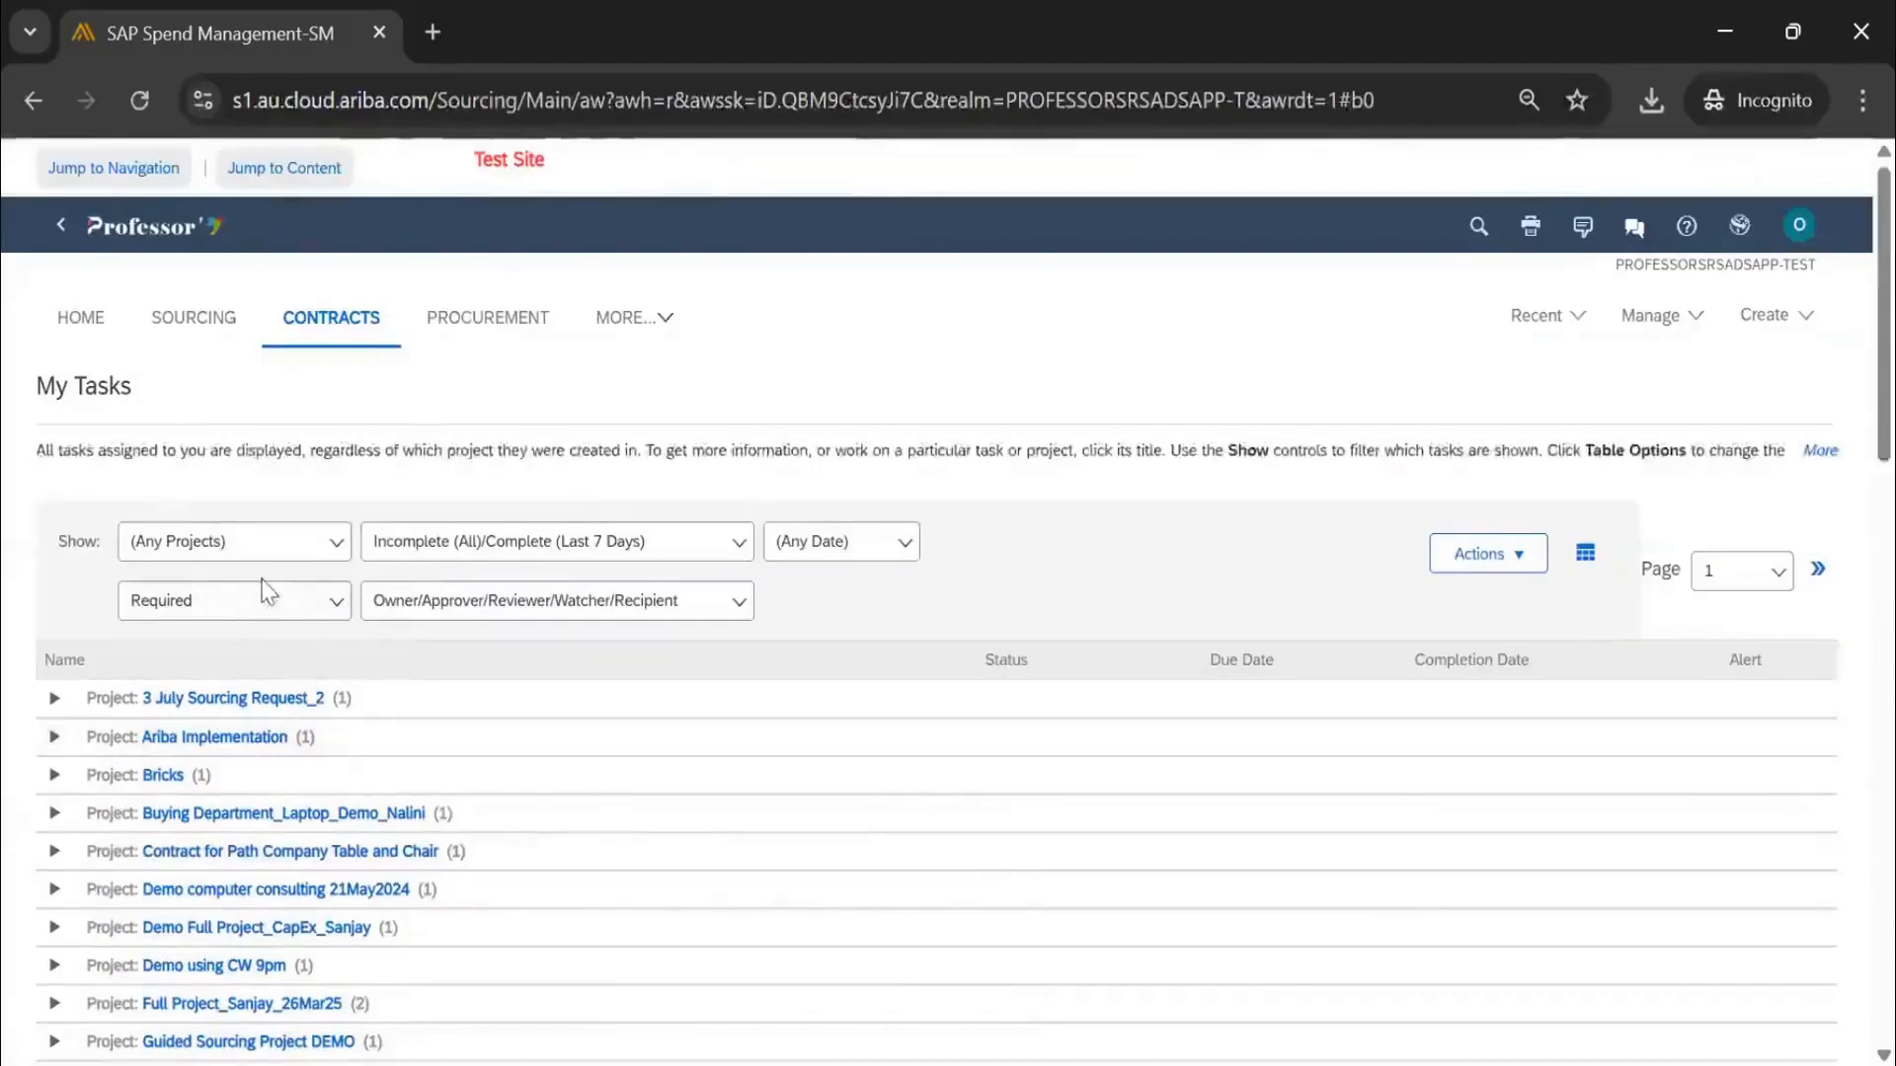
click(862, 558)
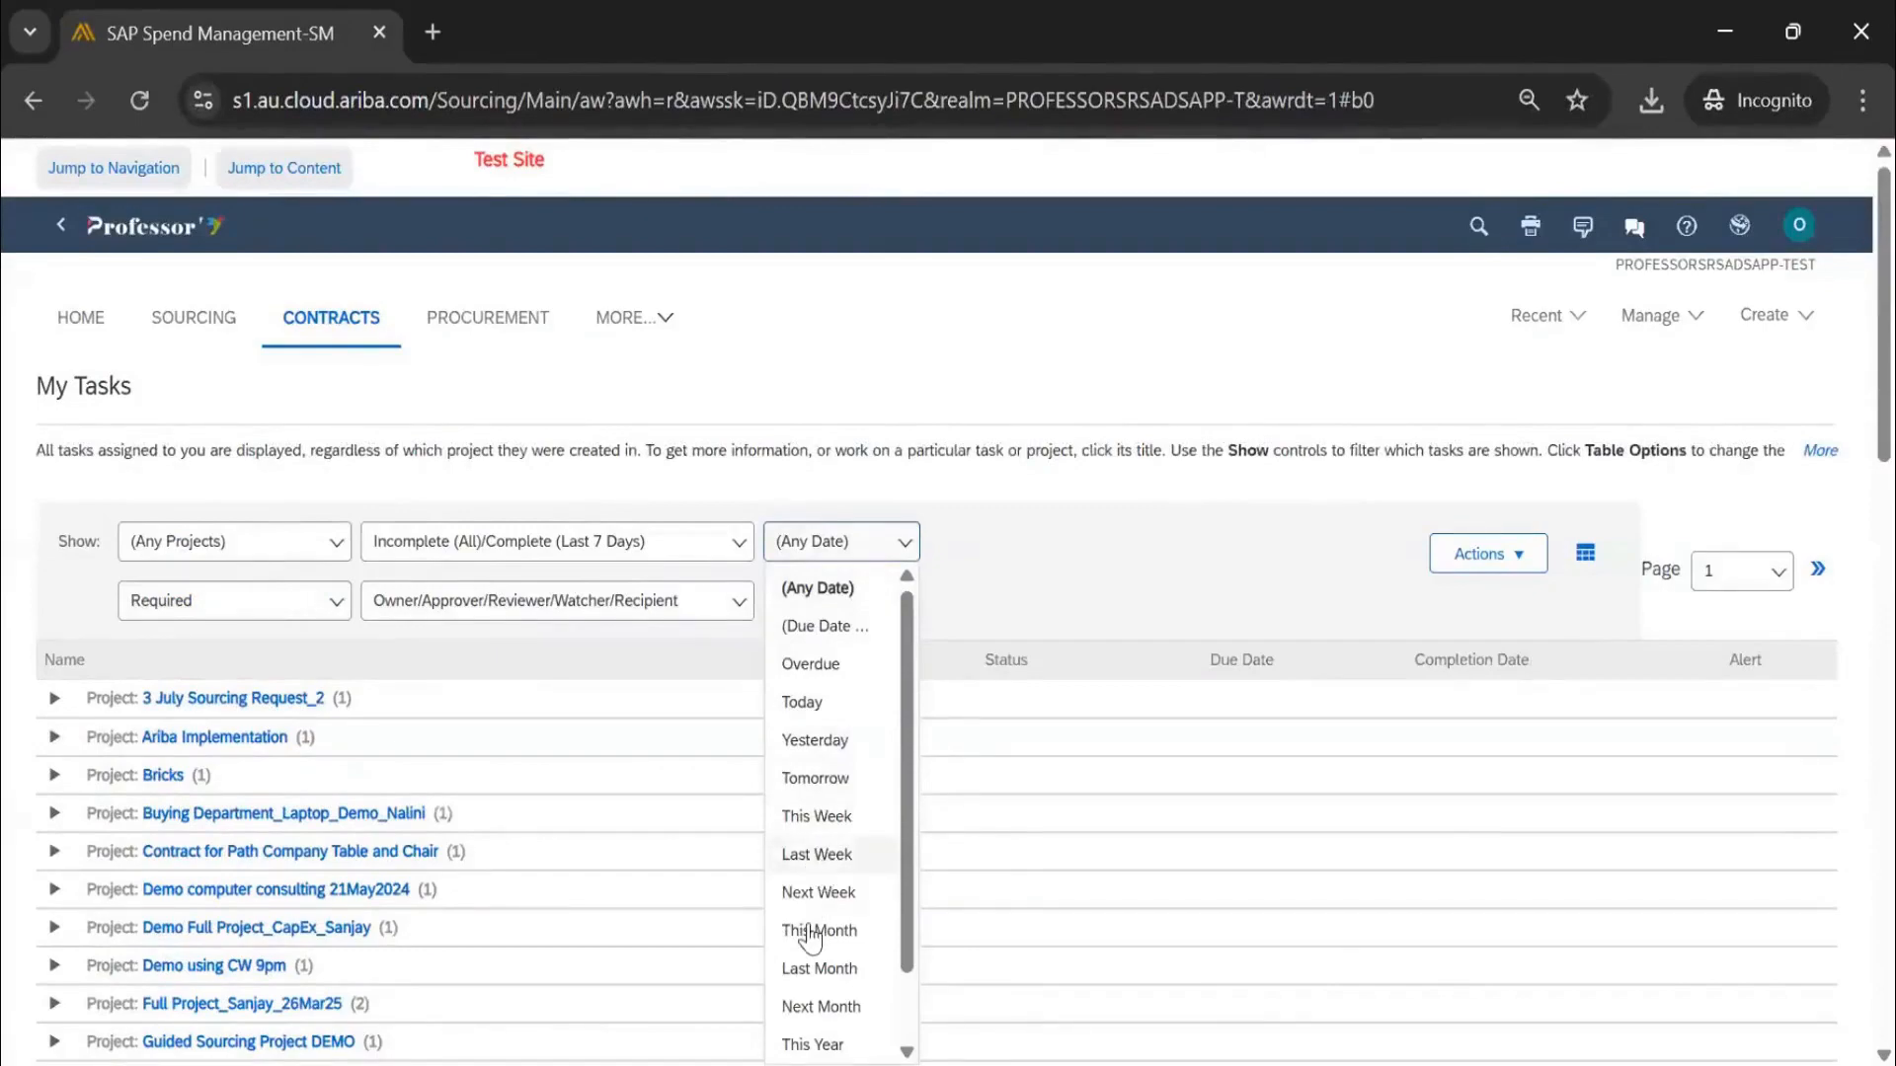
click(816, 892)
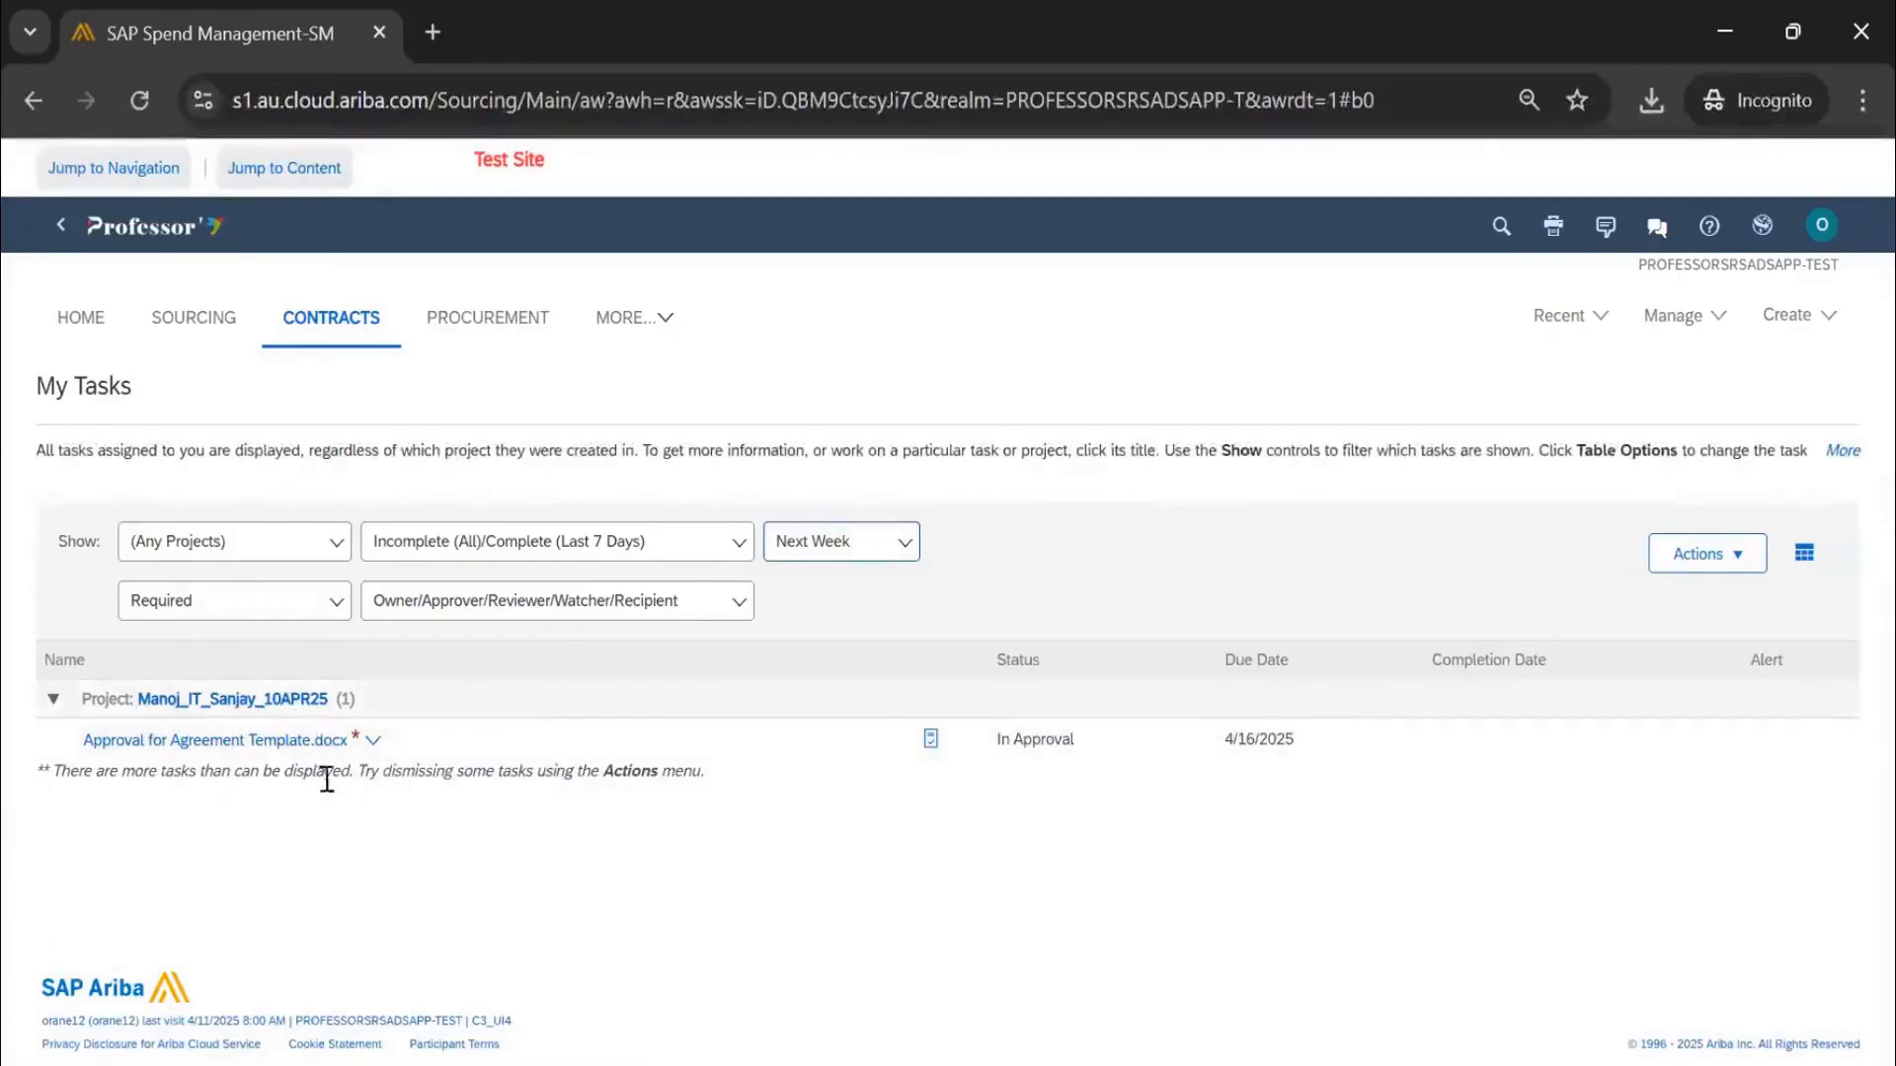
click(373, 741)
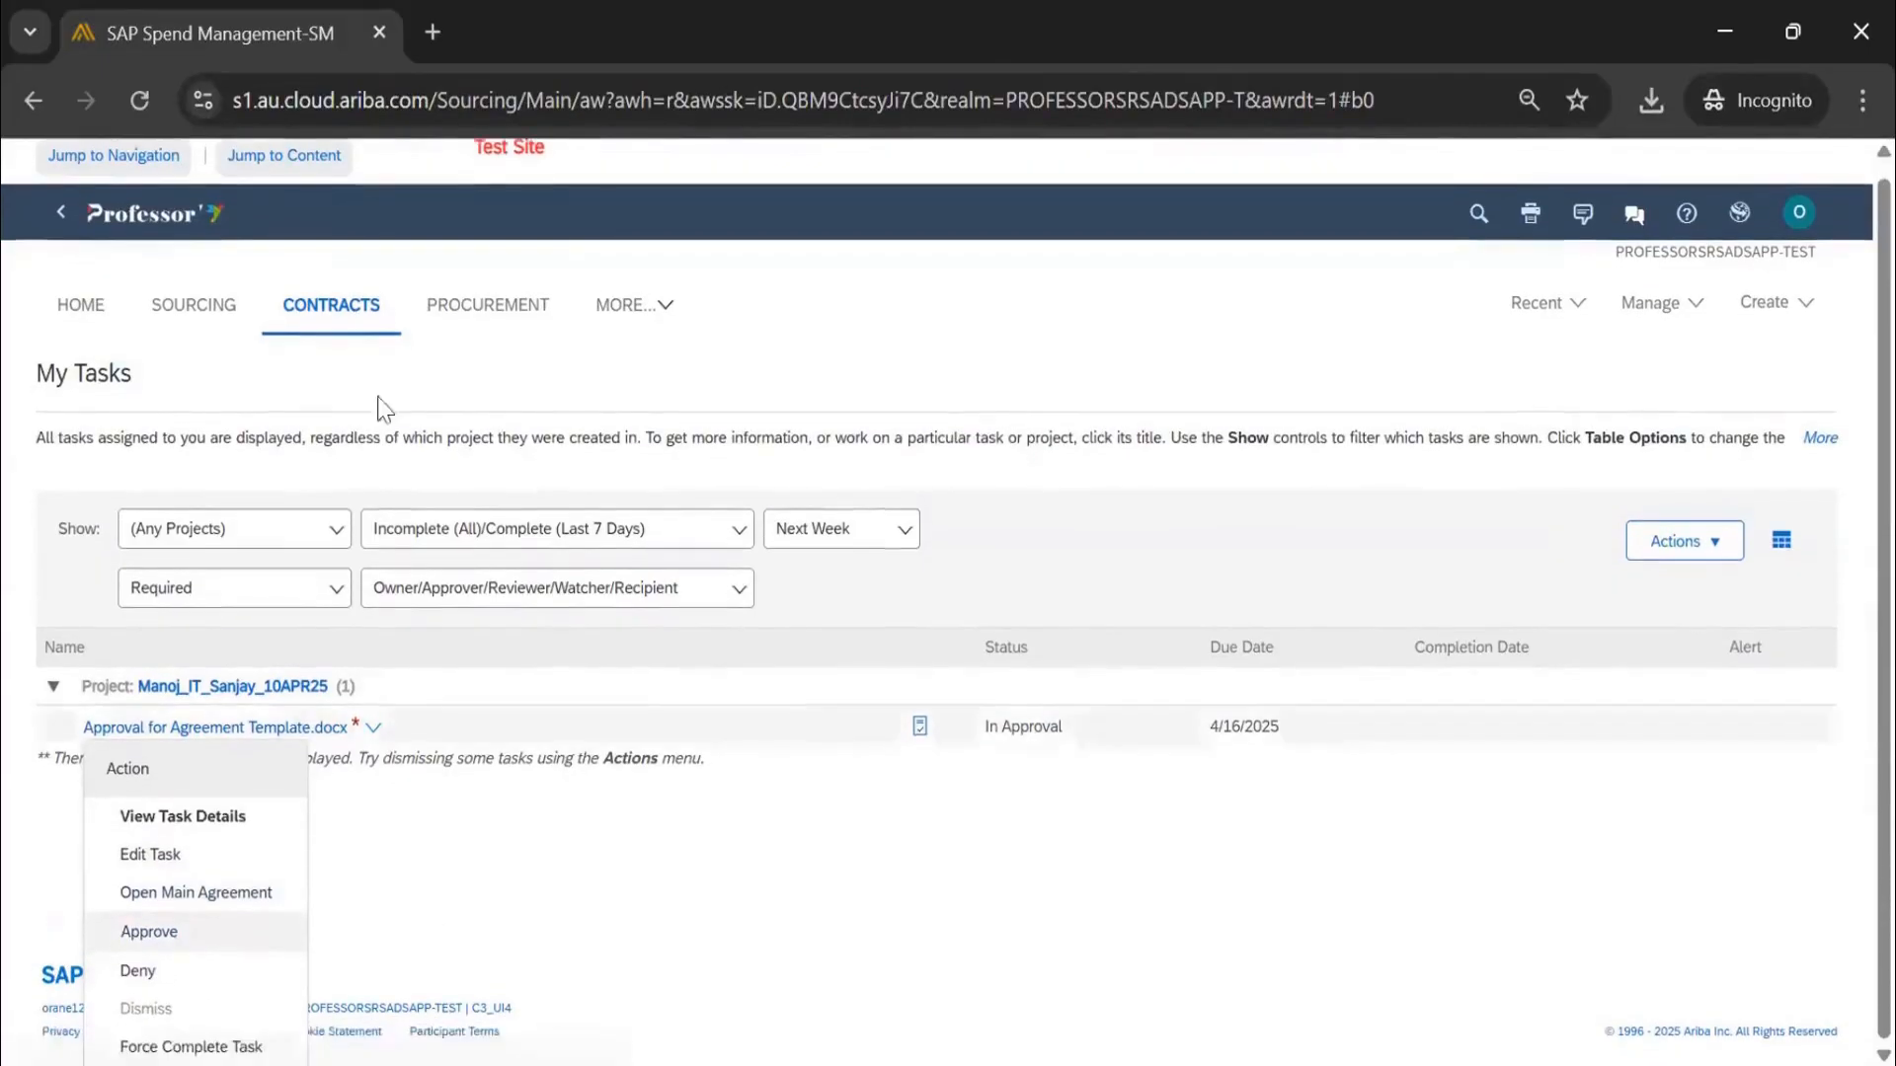
click(176, 229)
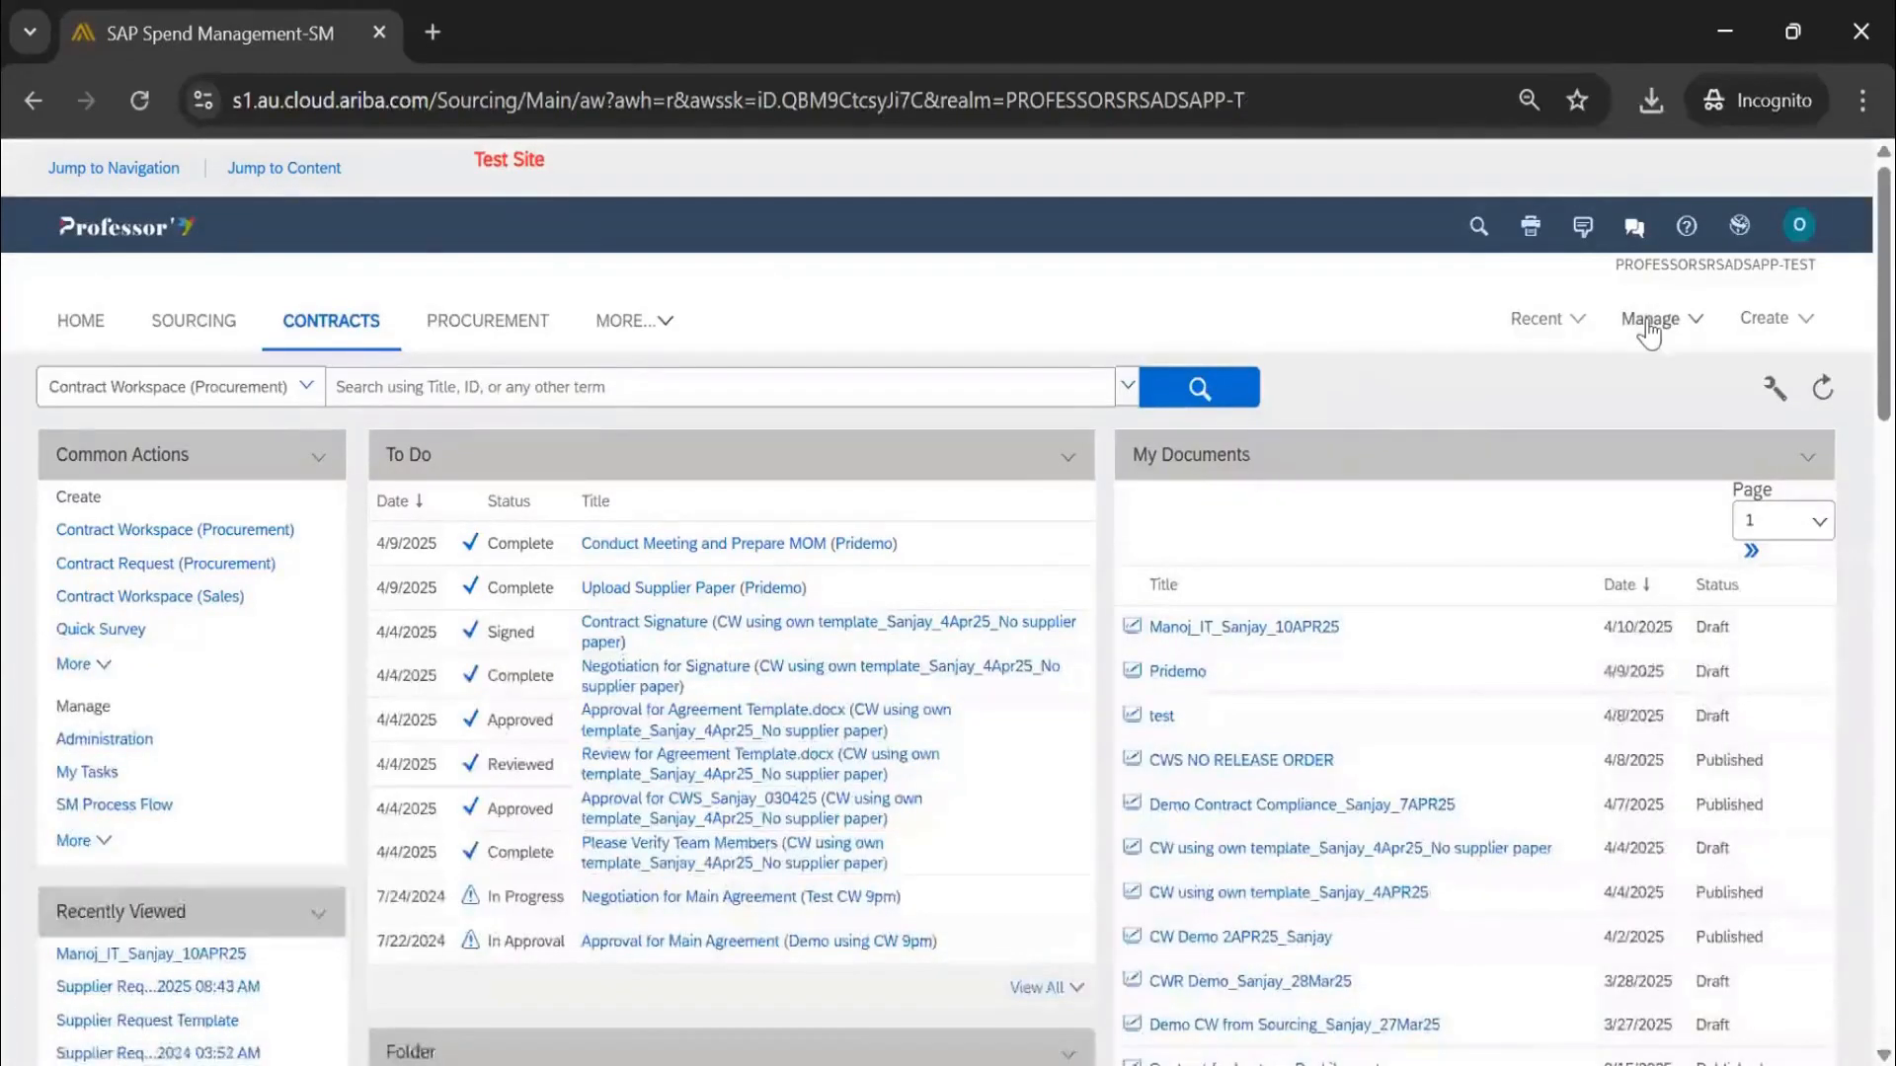
Filter My Tasks to Next Week, check the approval task's actions, then switch to the Home dashboard
click(1647, 320)
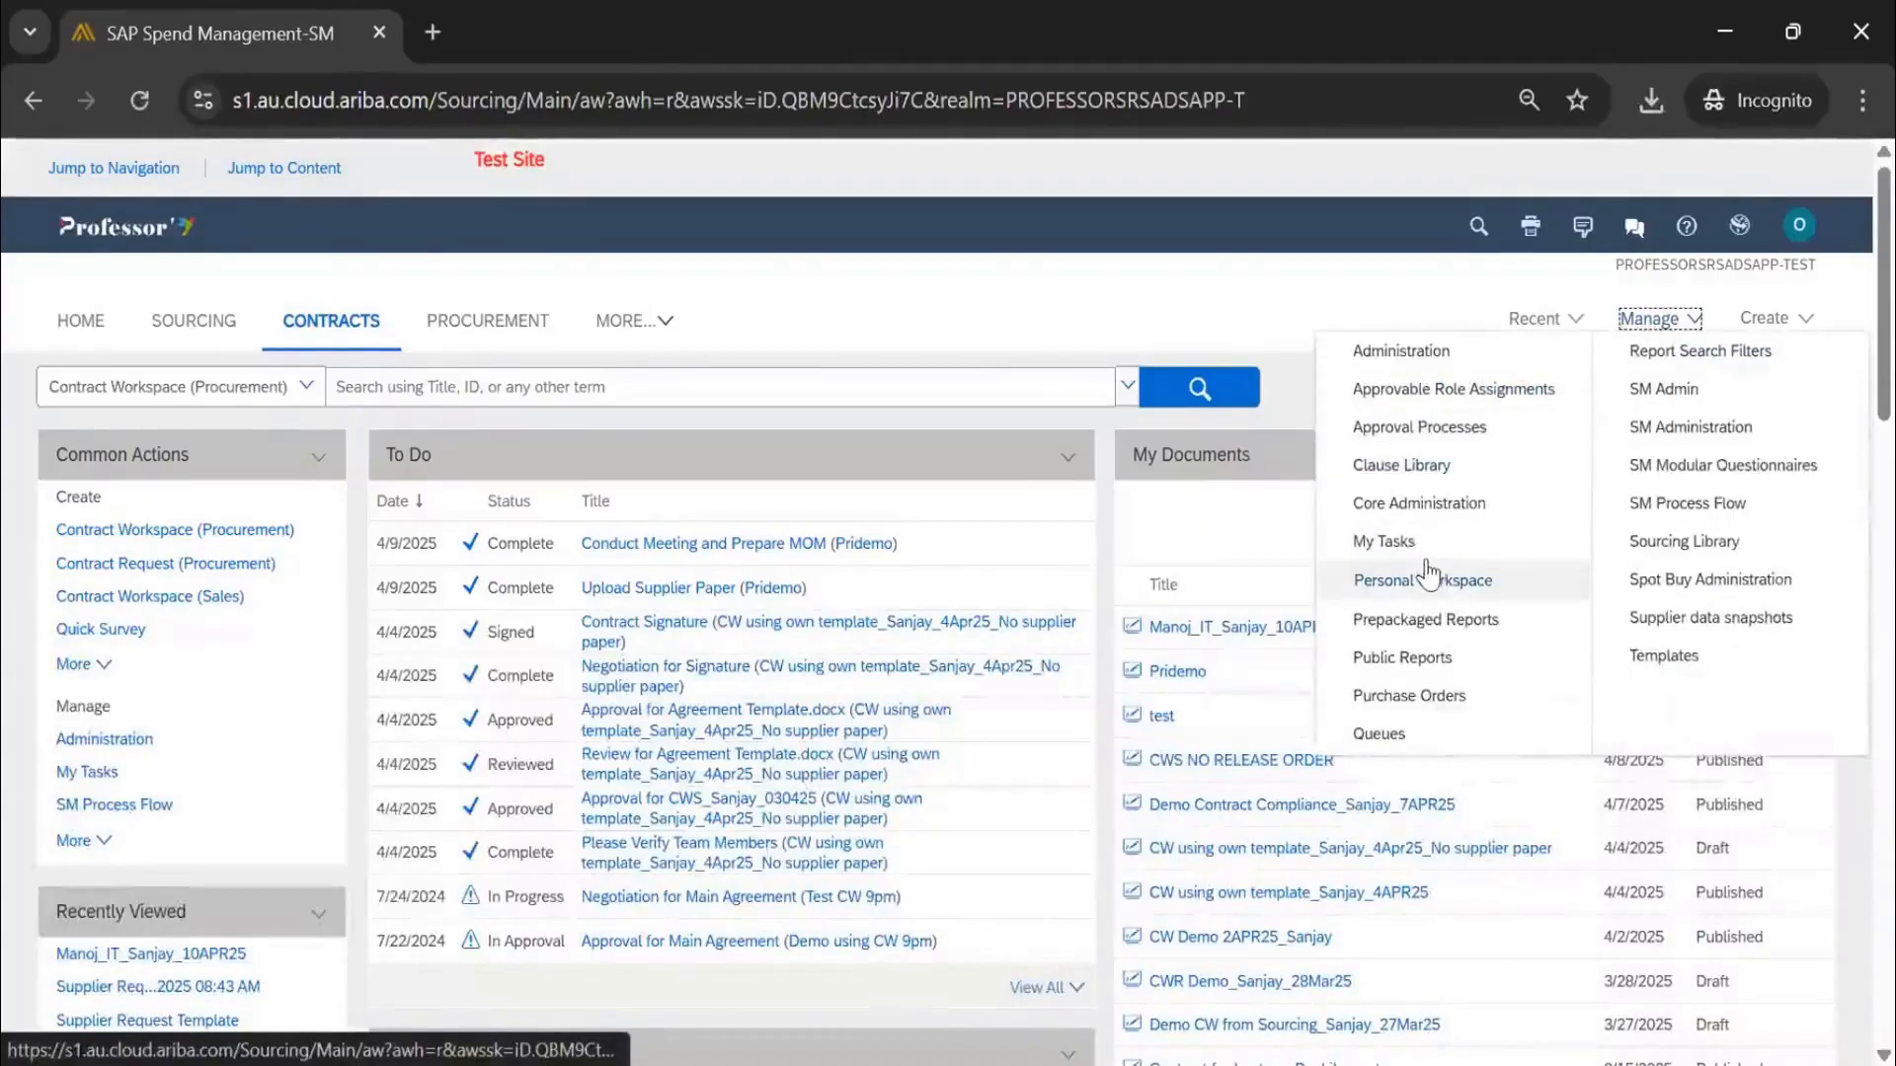
click(1392, 542)
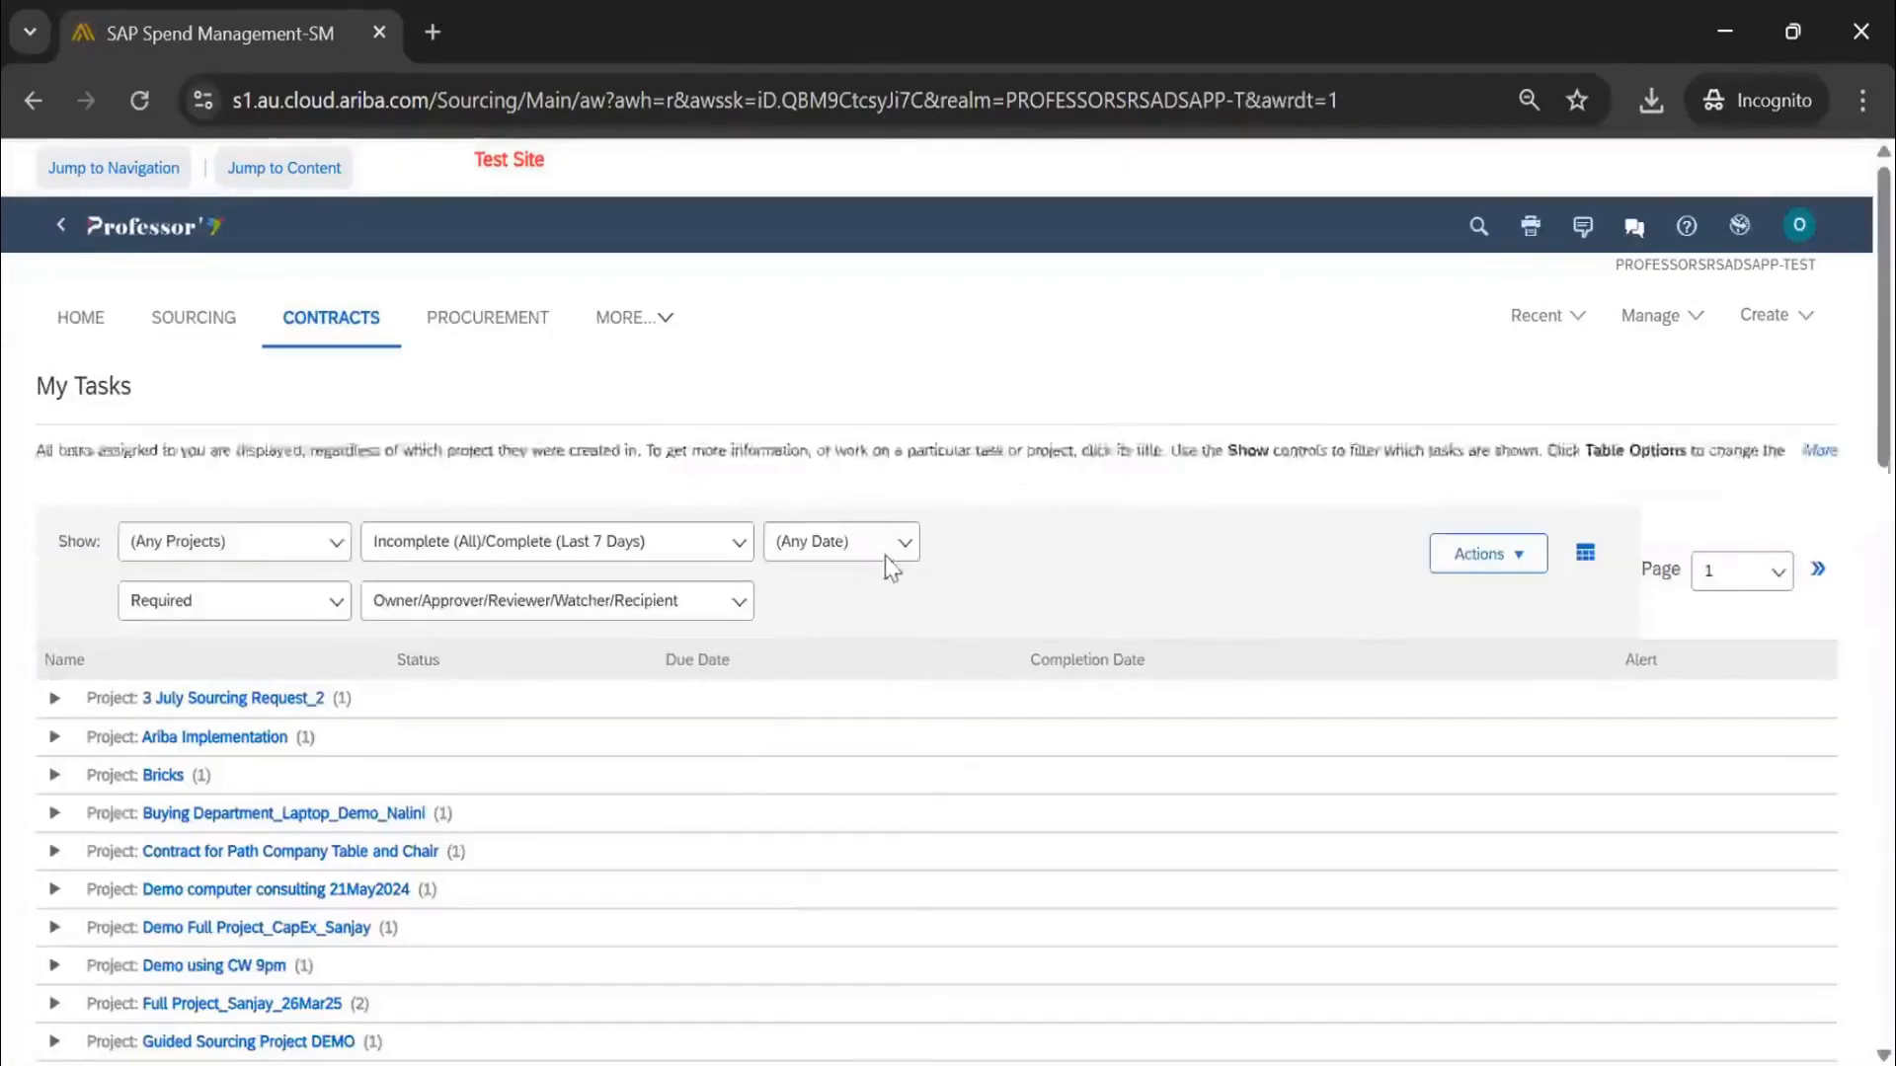
click(892, 553)
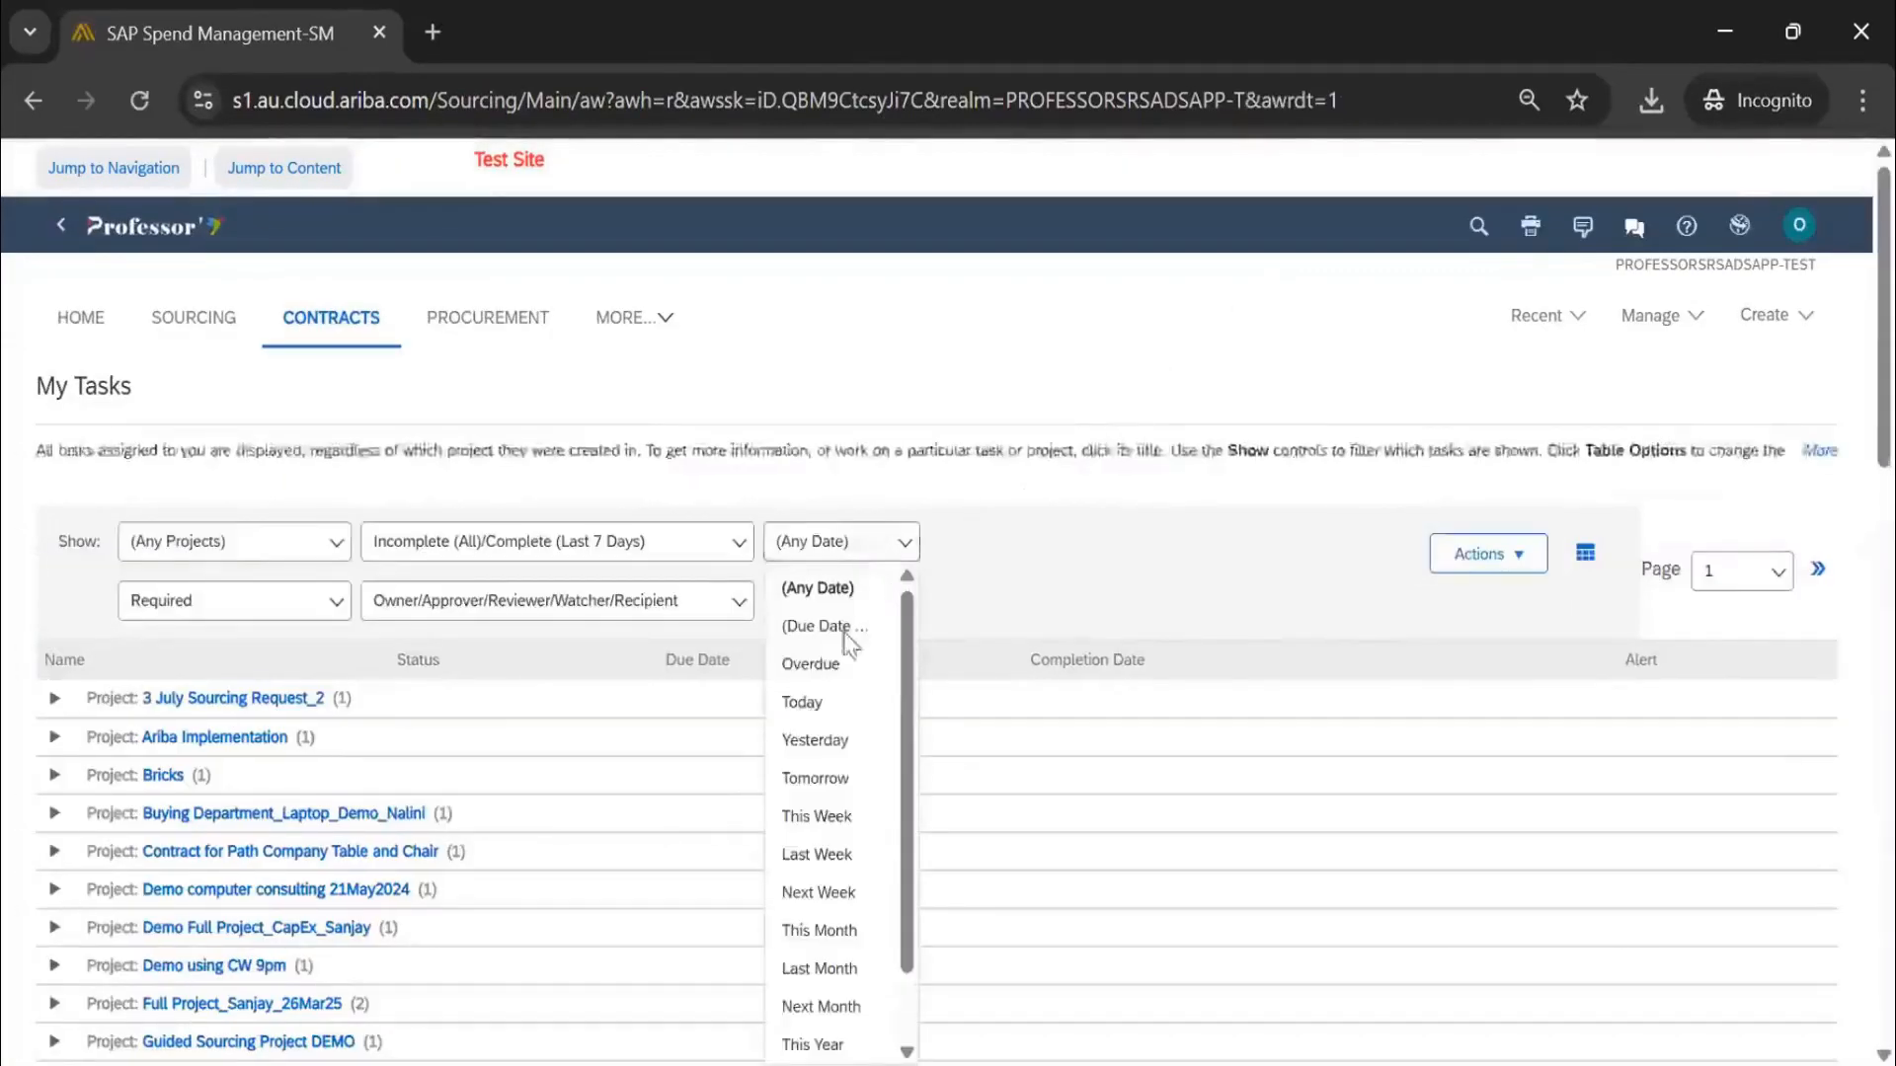
click(817, 892)
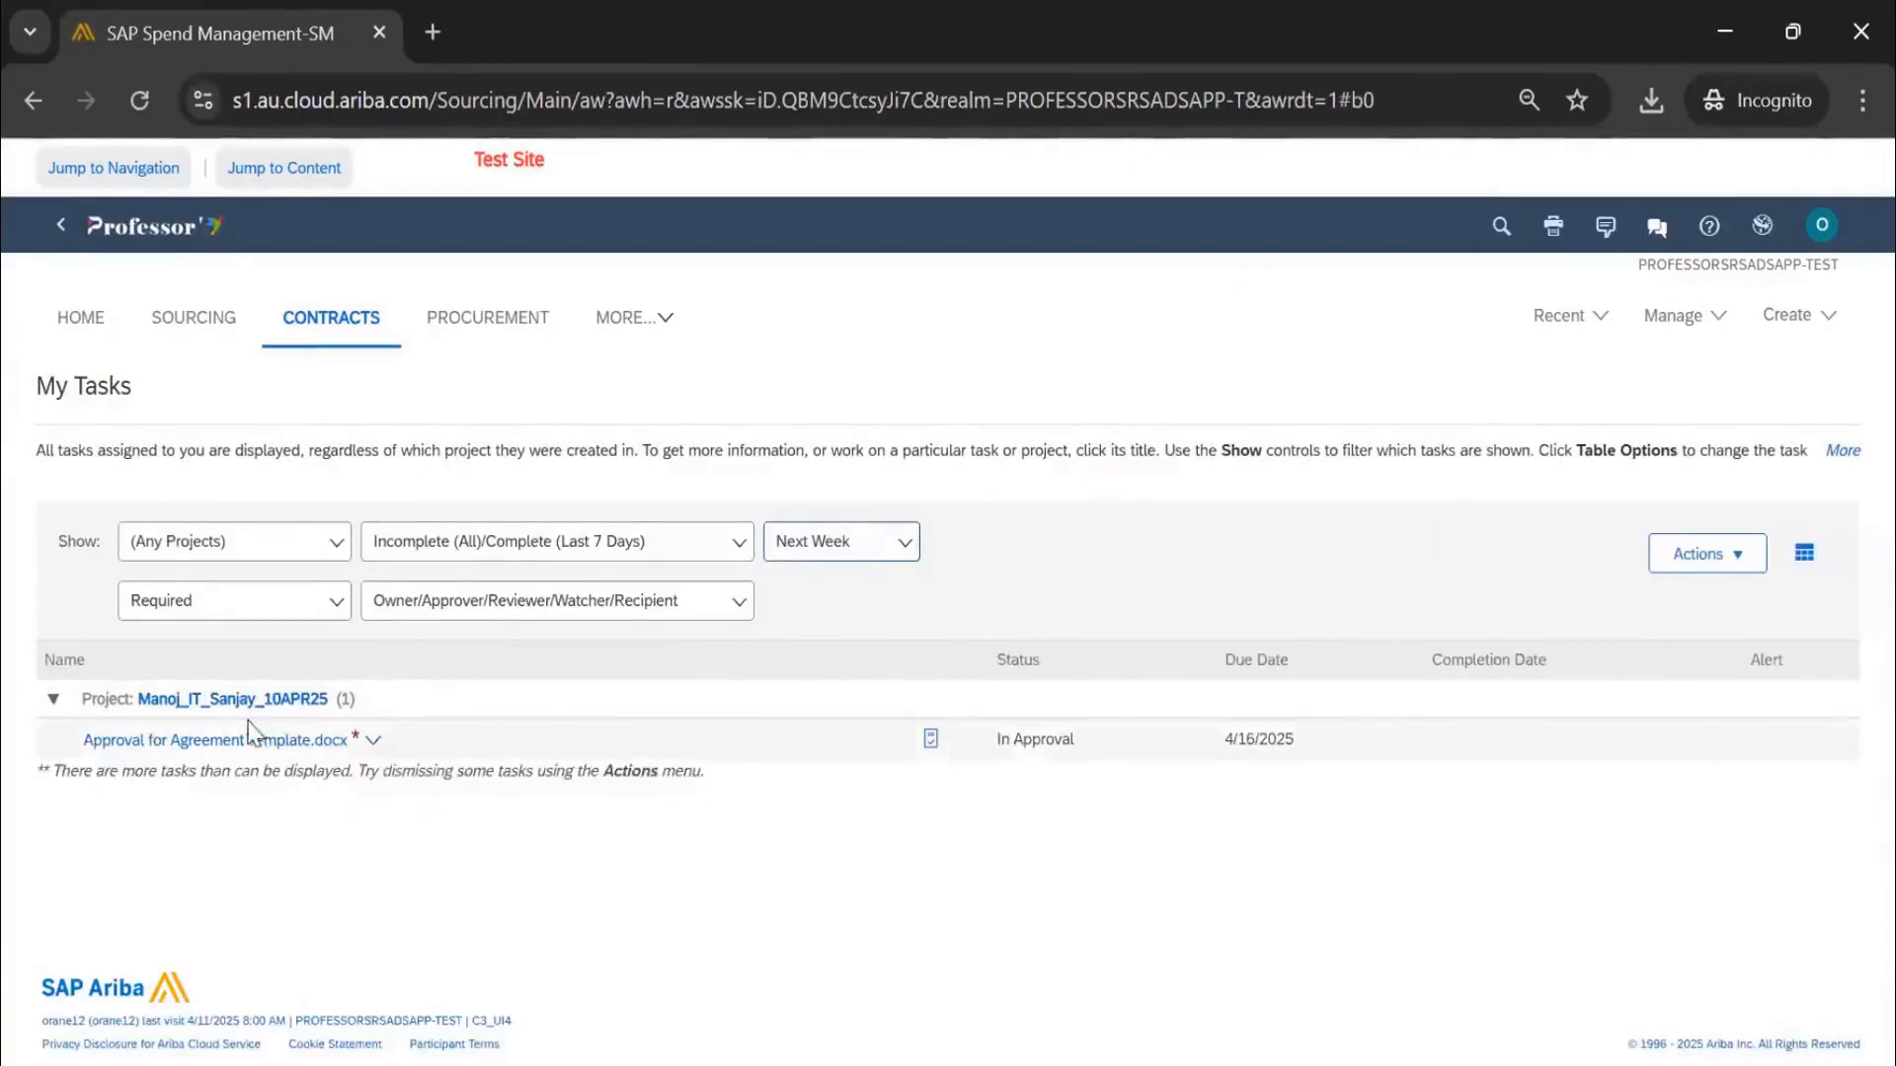
click(257, 747)
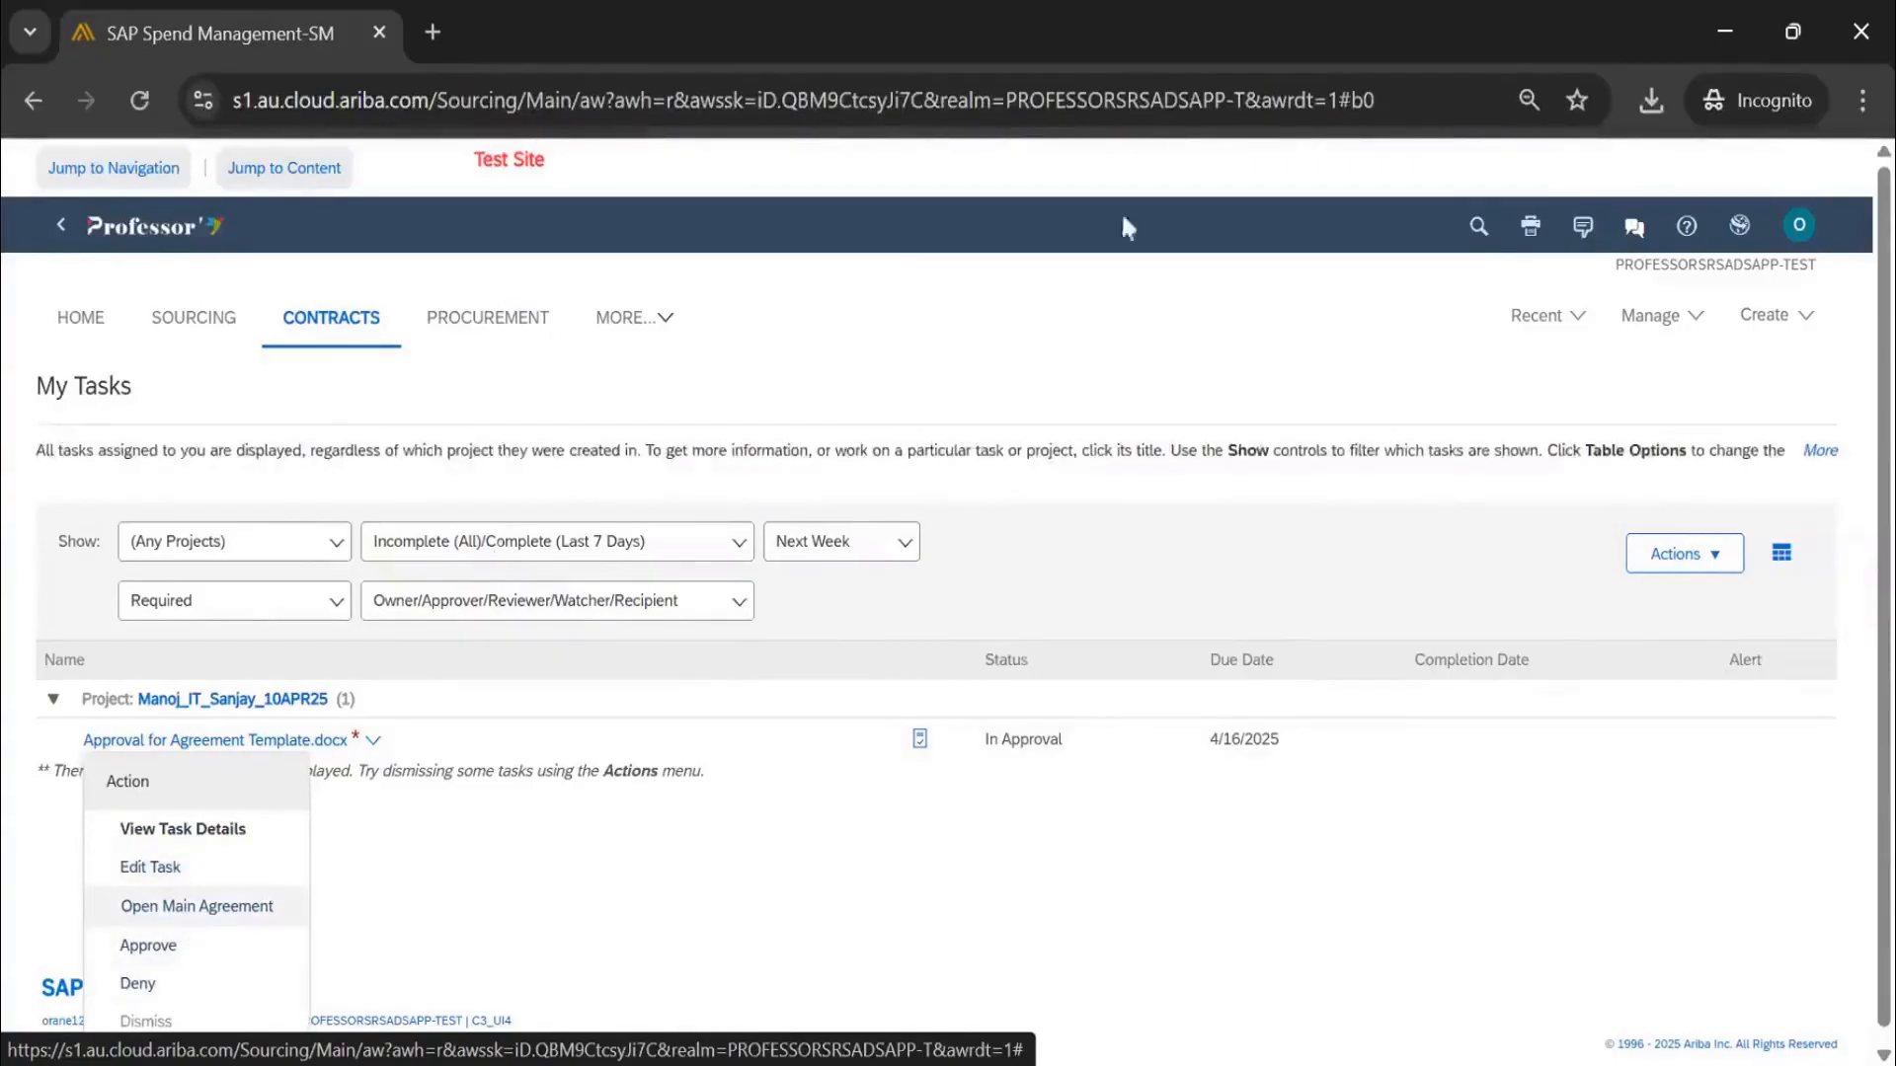
click(91, 319)
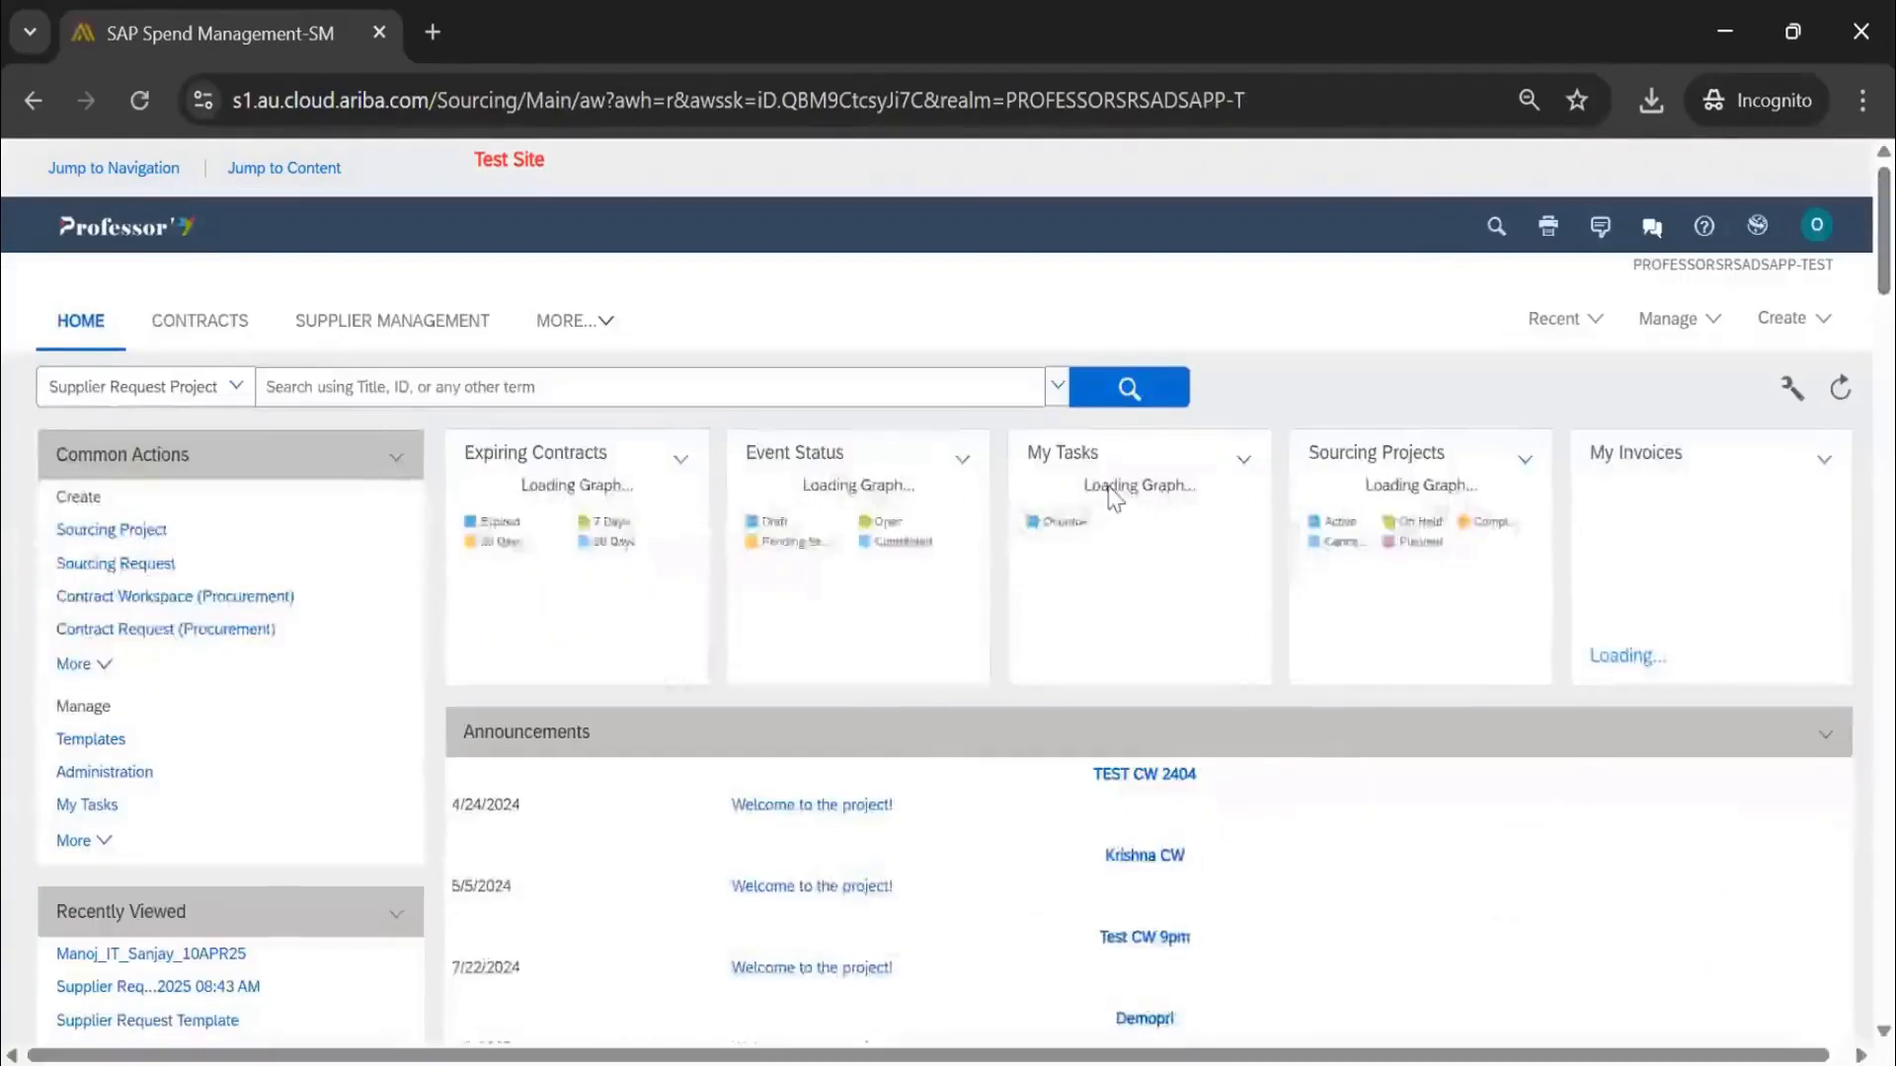
Scroll down the Home dashboard and open More... under the Overdue tasks list
scroll(1067, 501, down, 10)
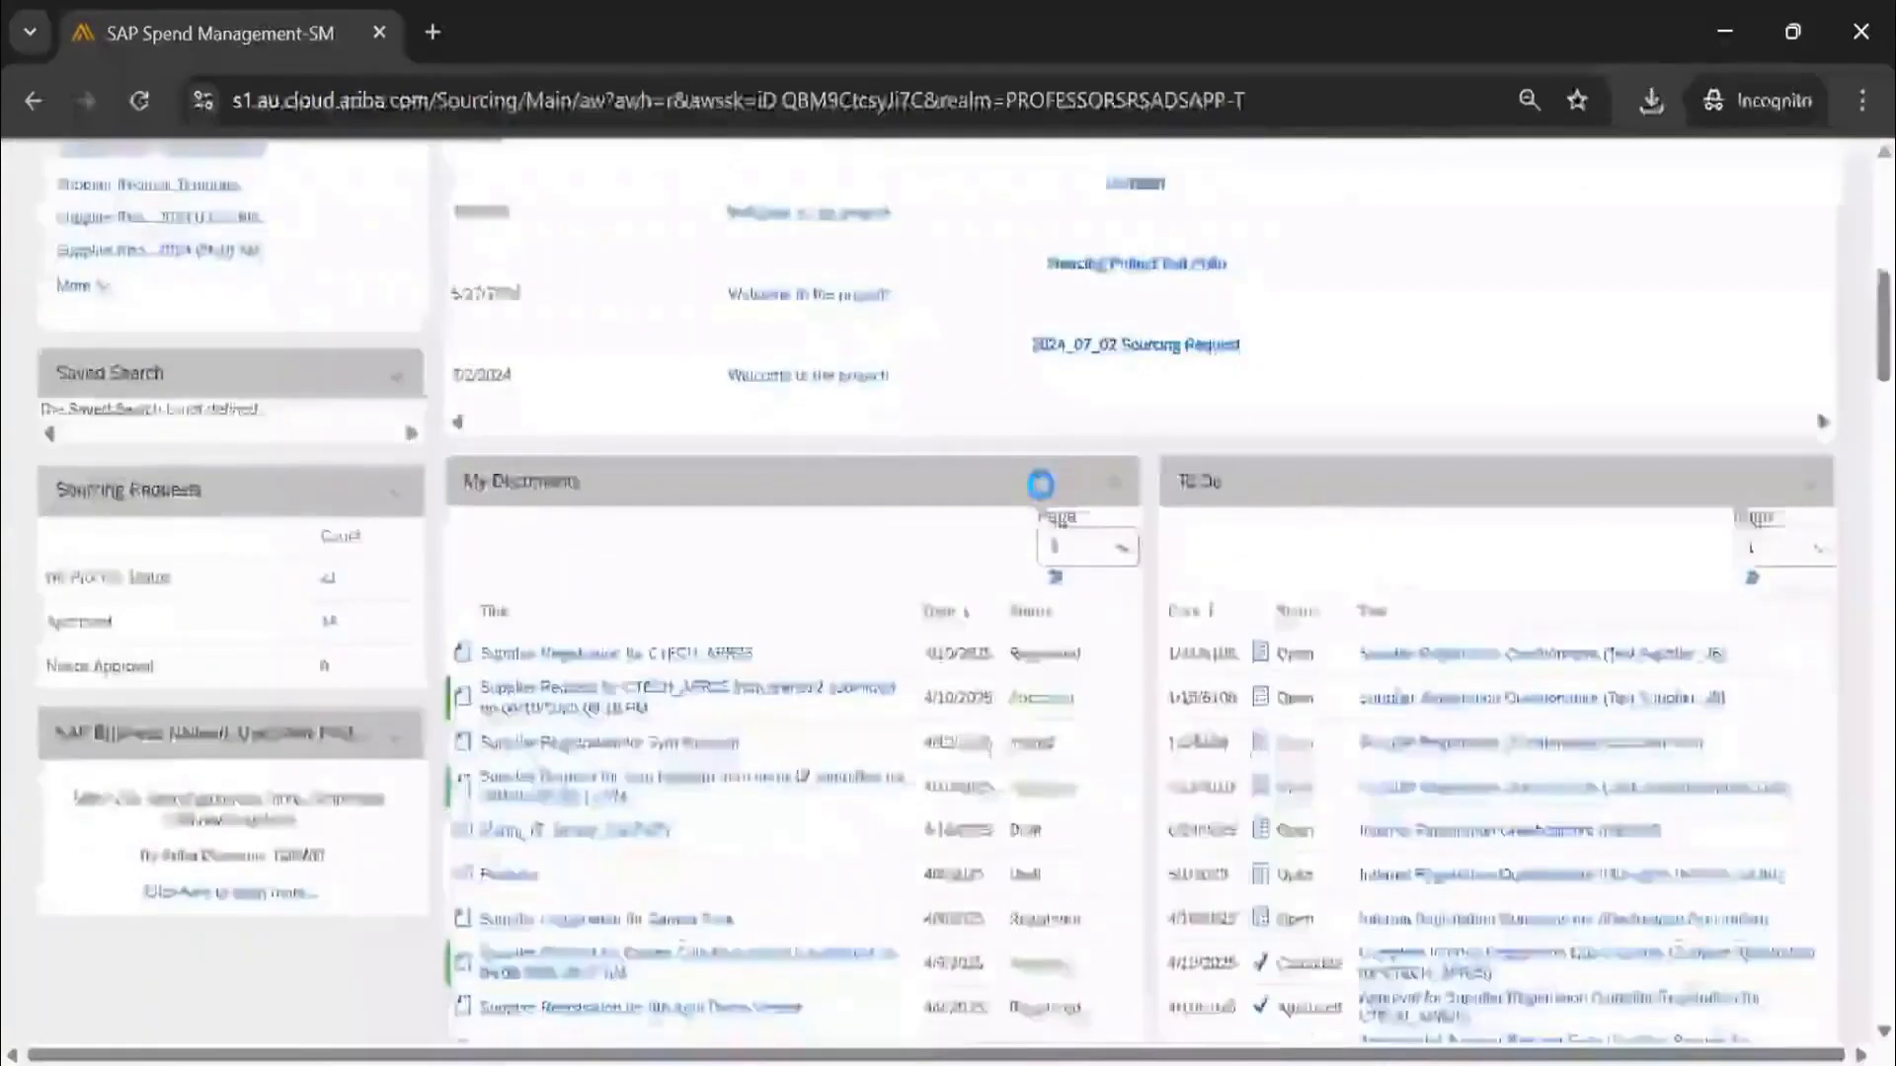
scroll(1034, 502, down, 15)
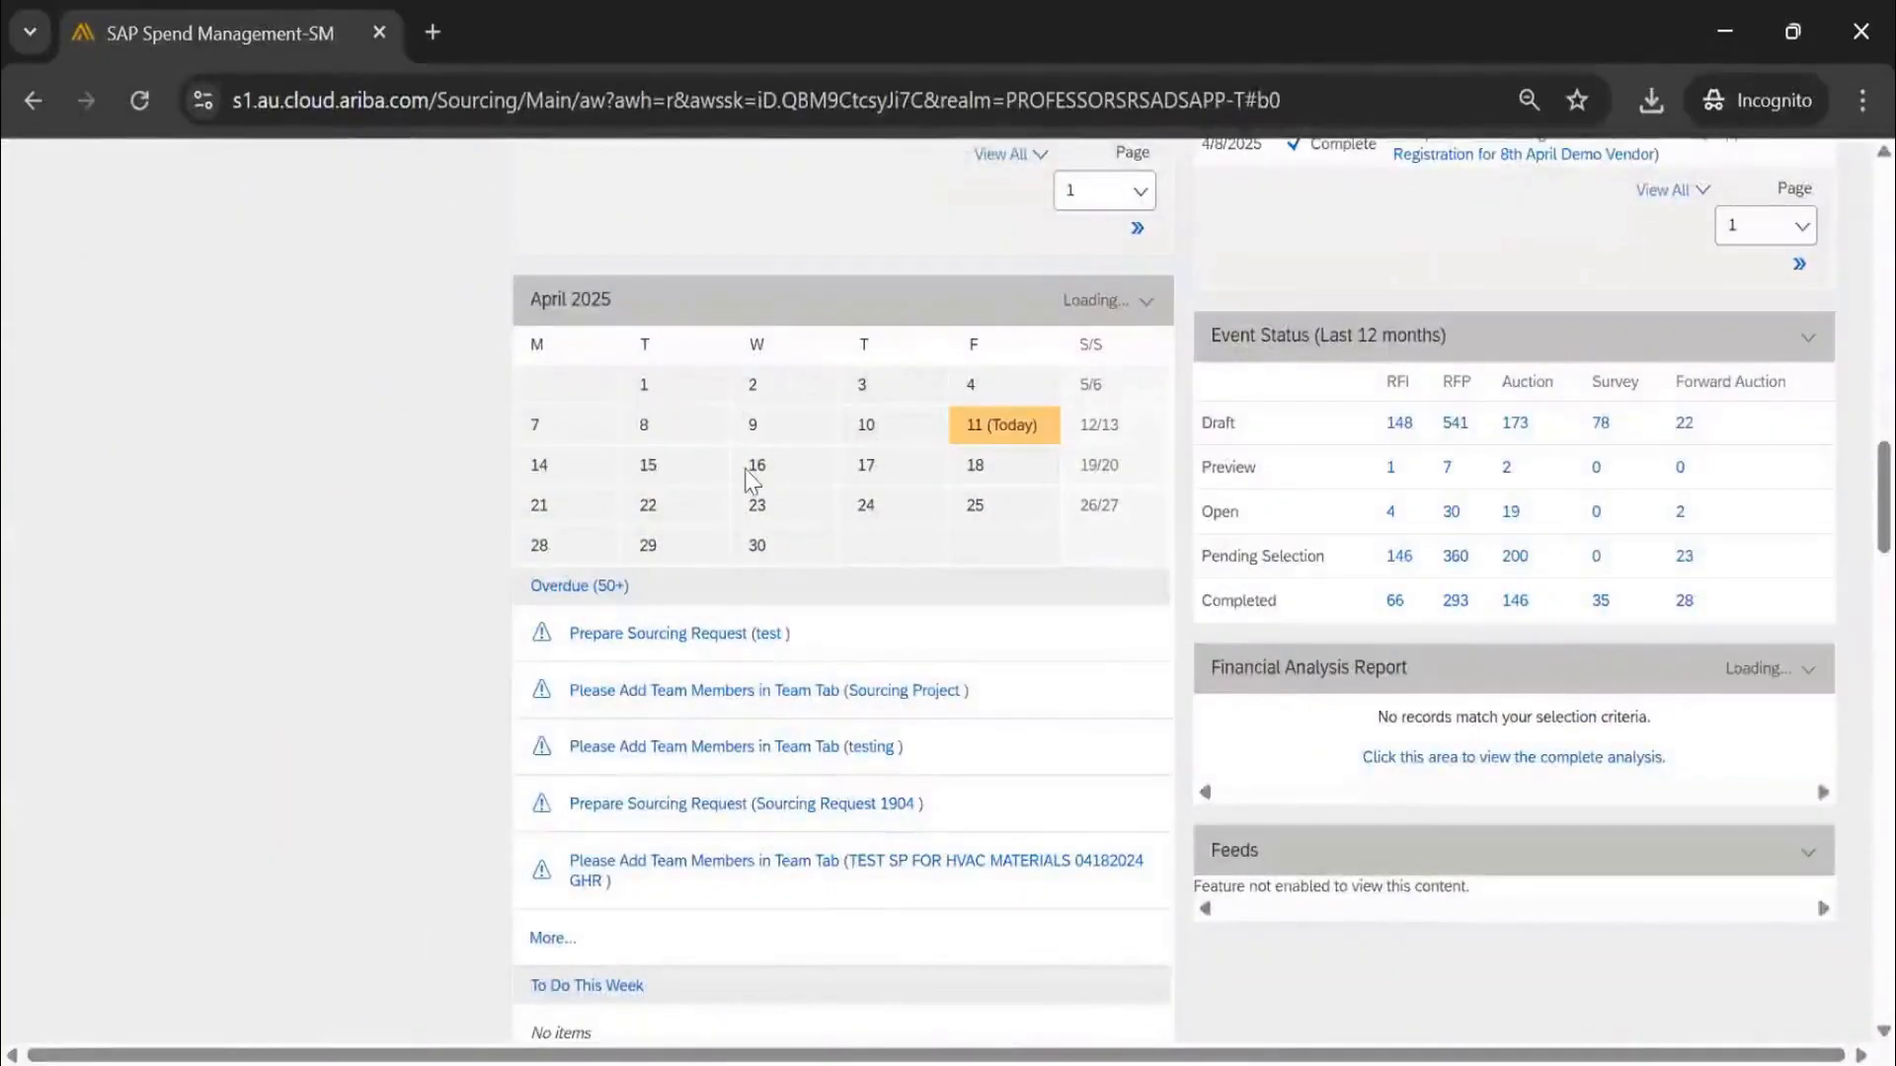
scroll(661, 487, down, 3)
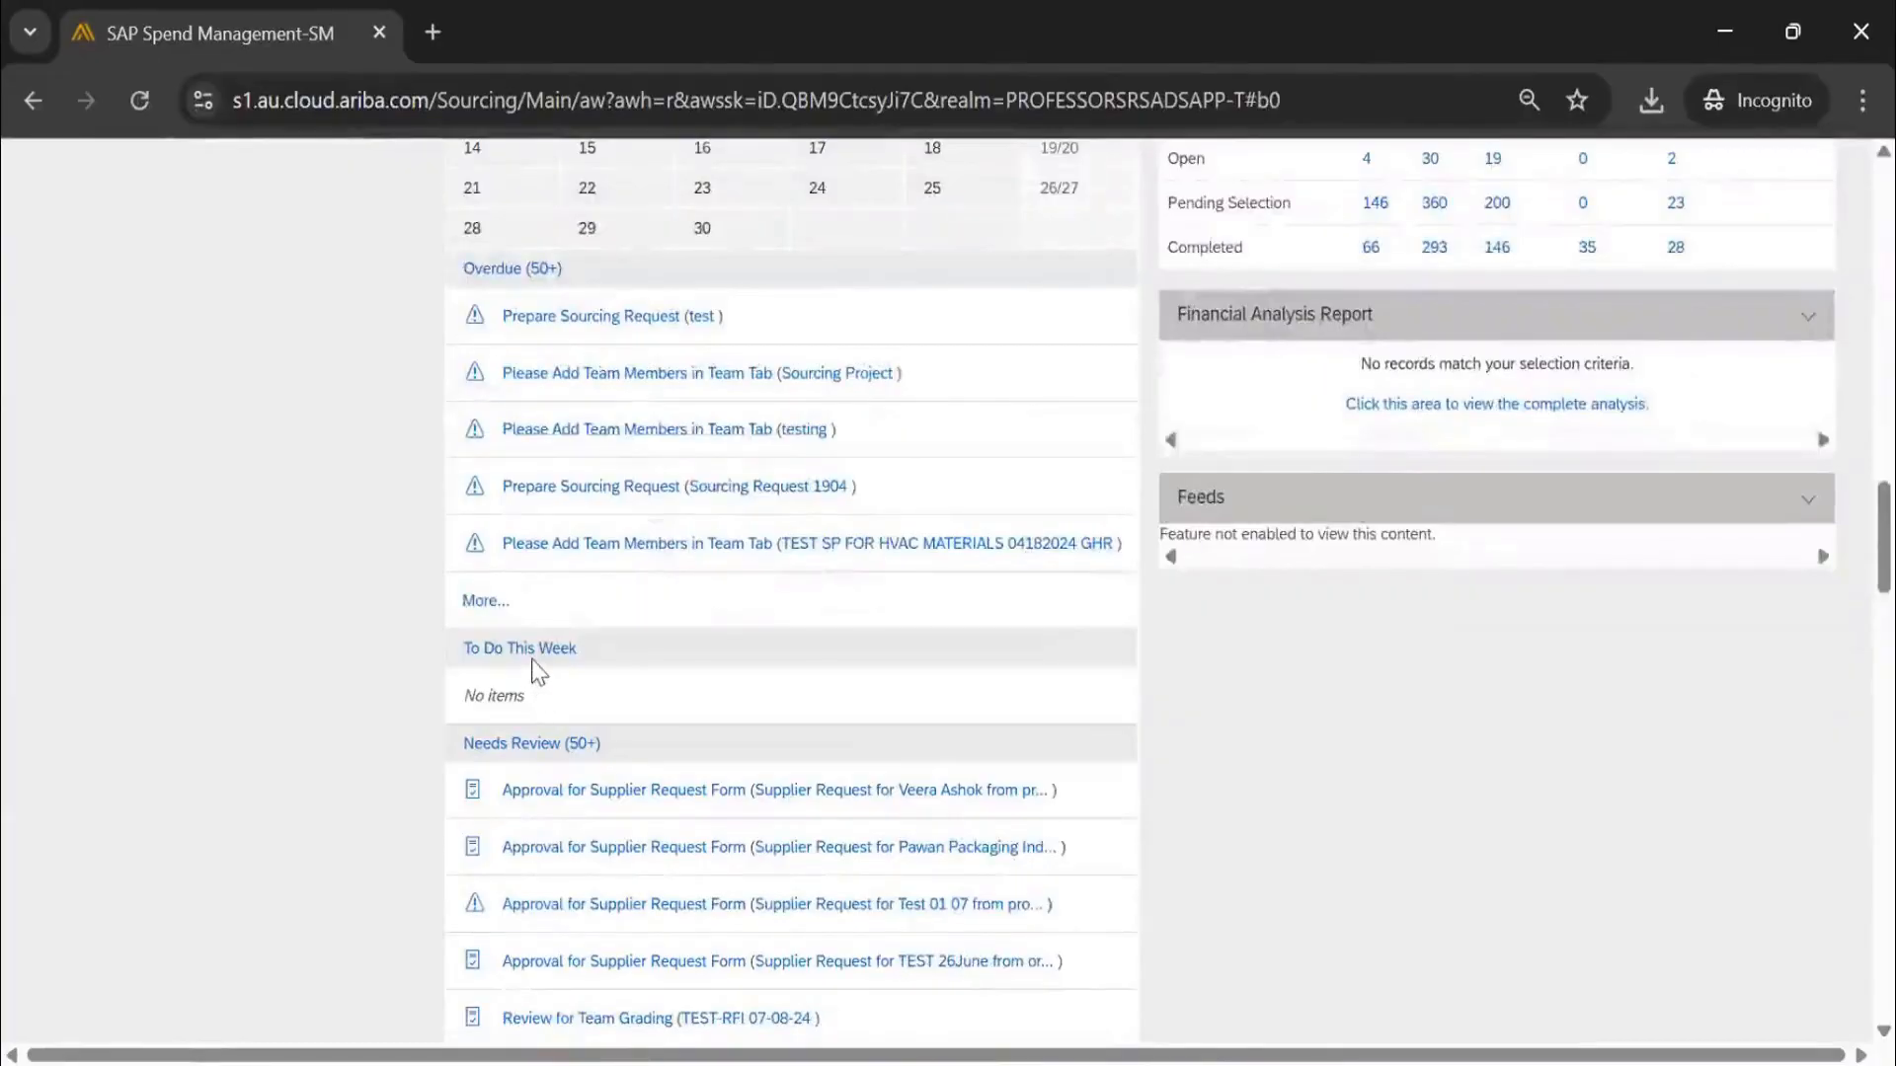
scroll(571, 787, down, 3)
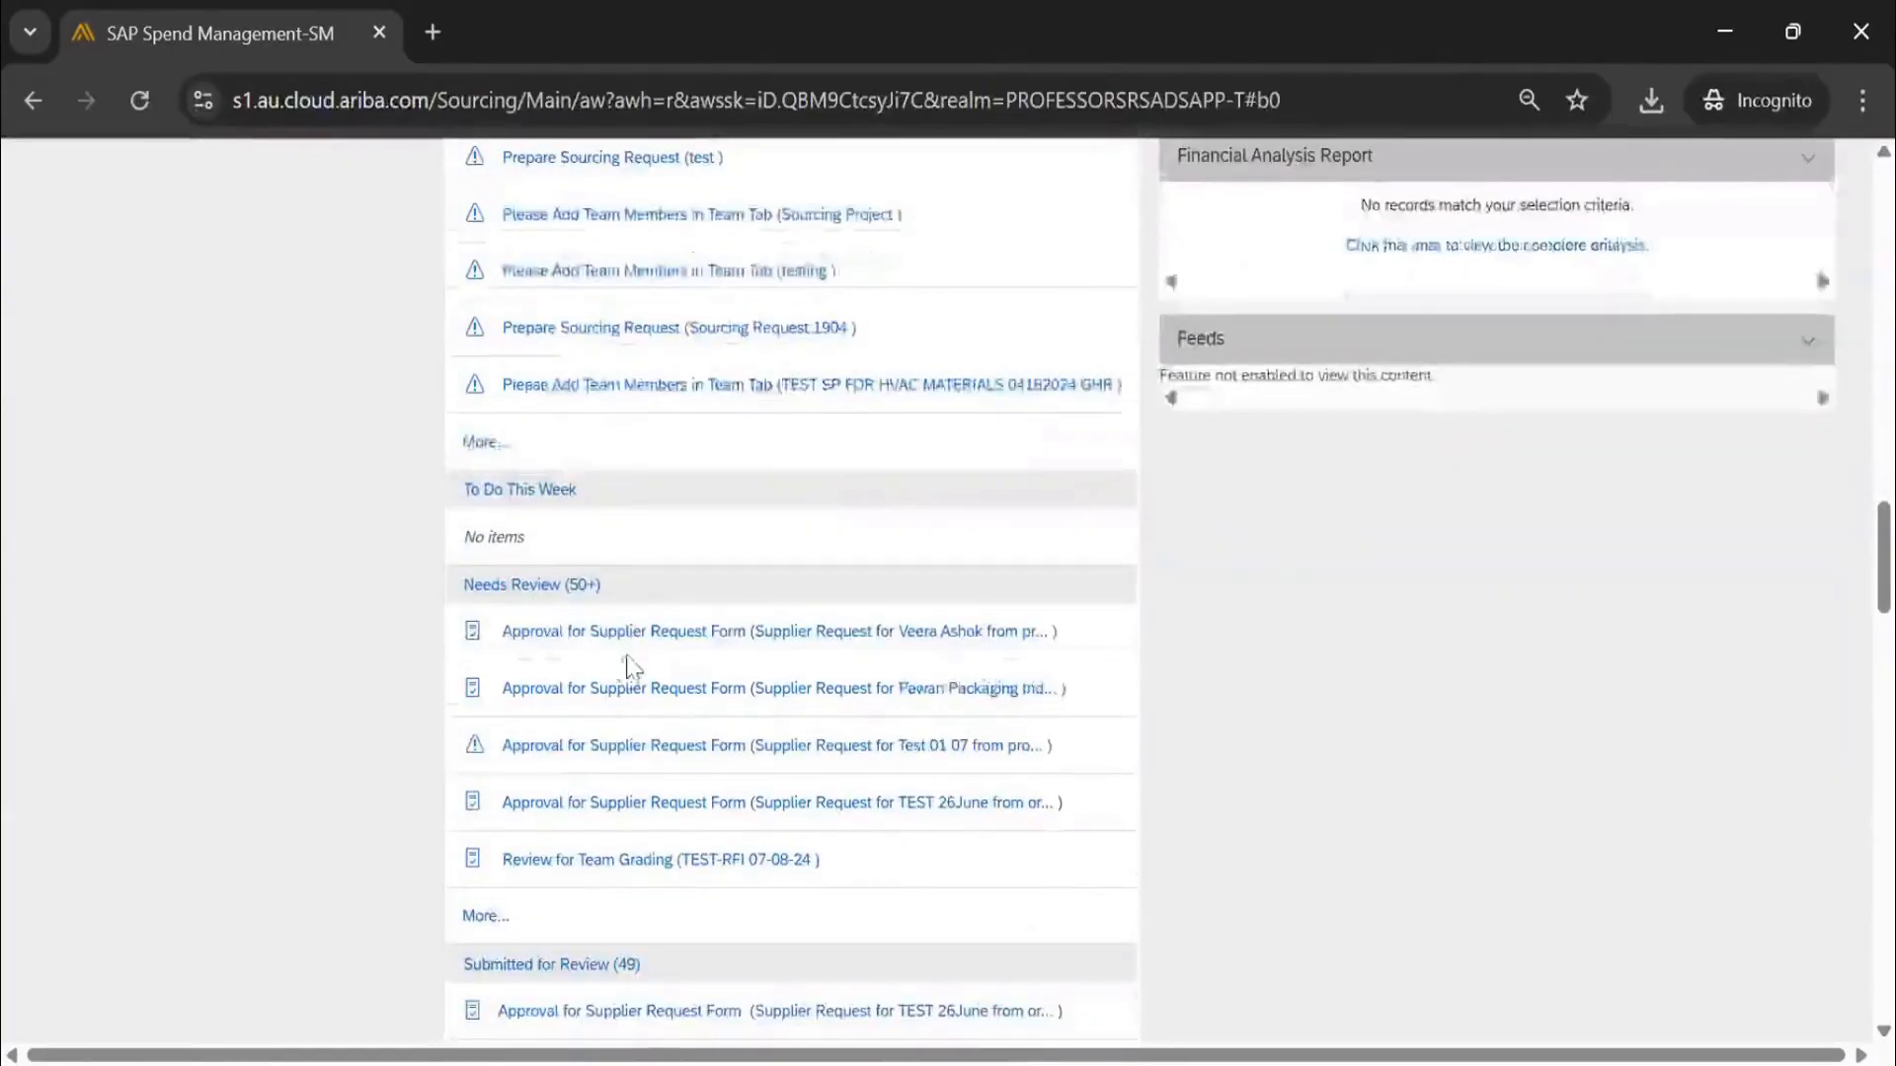
scroll(1790, 390, up, 10)
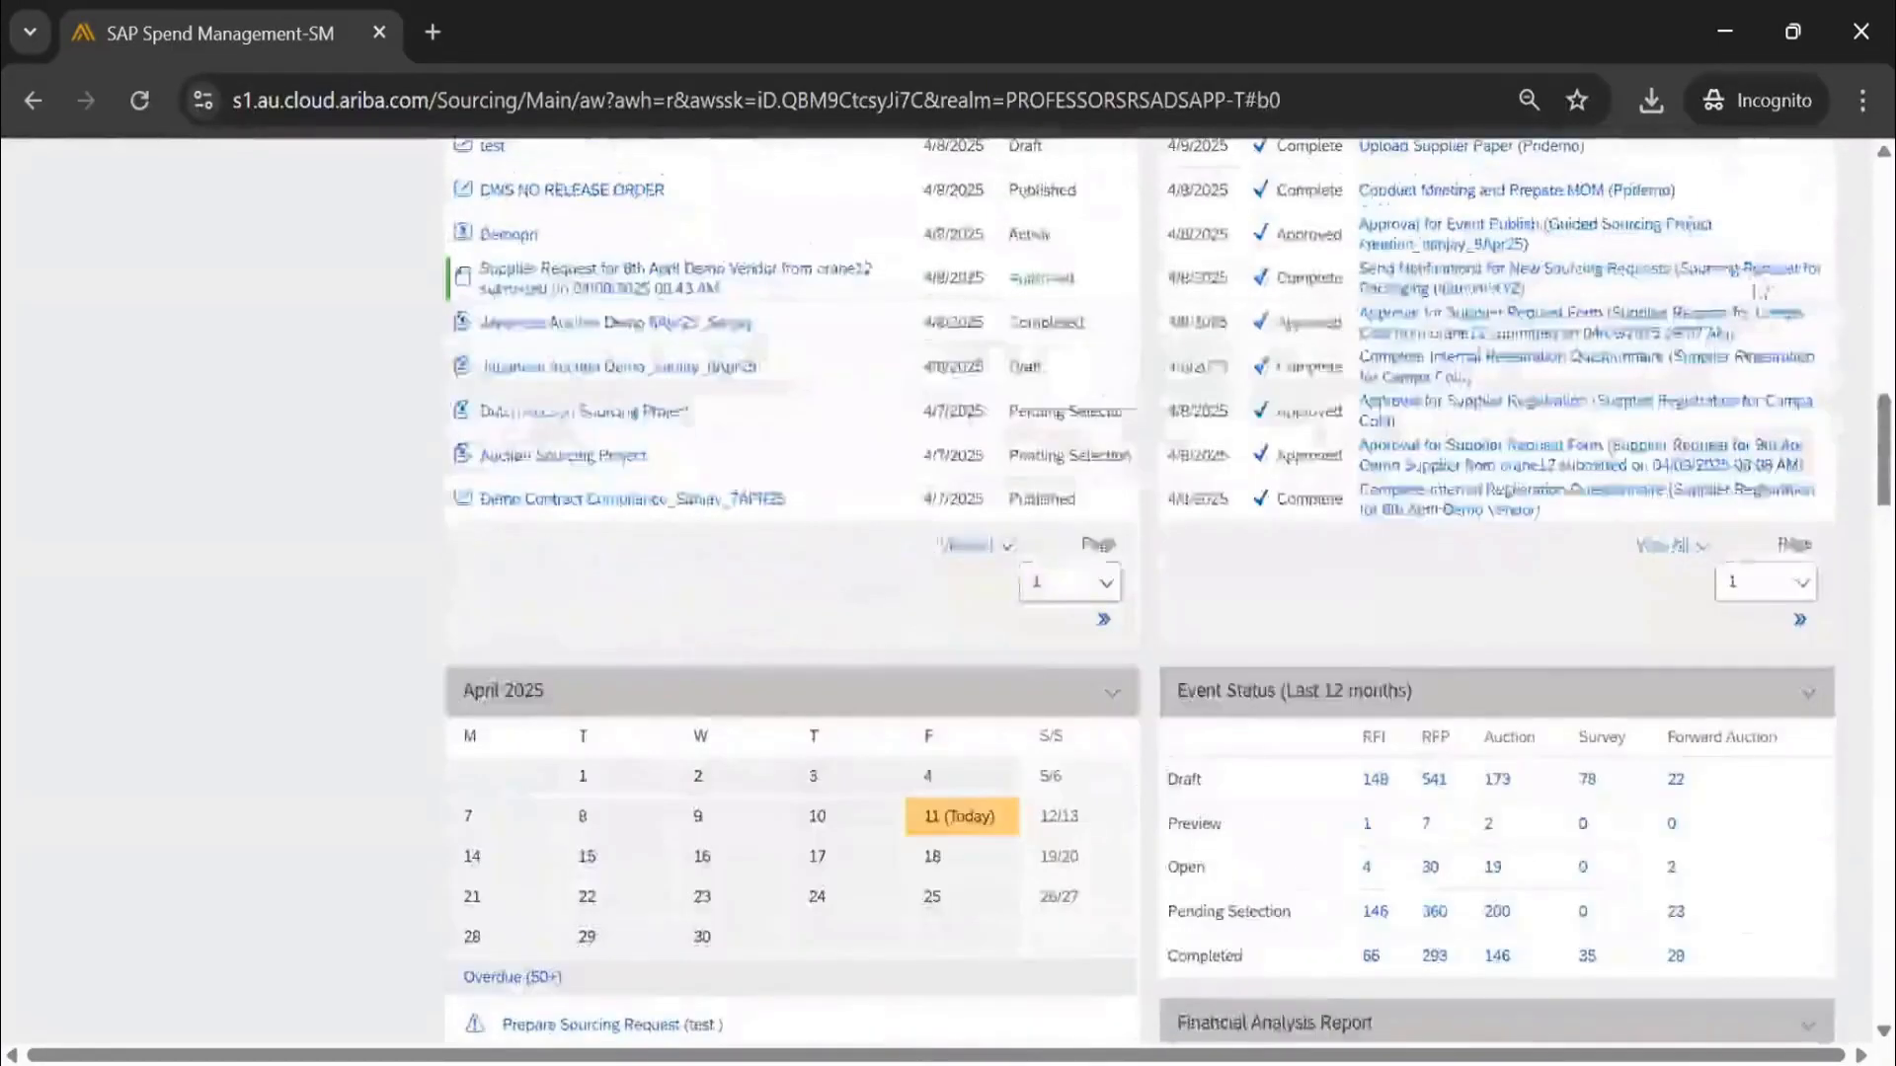
scroll(1789, 390, up, 10)
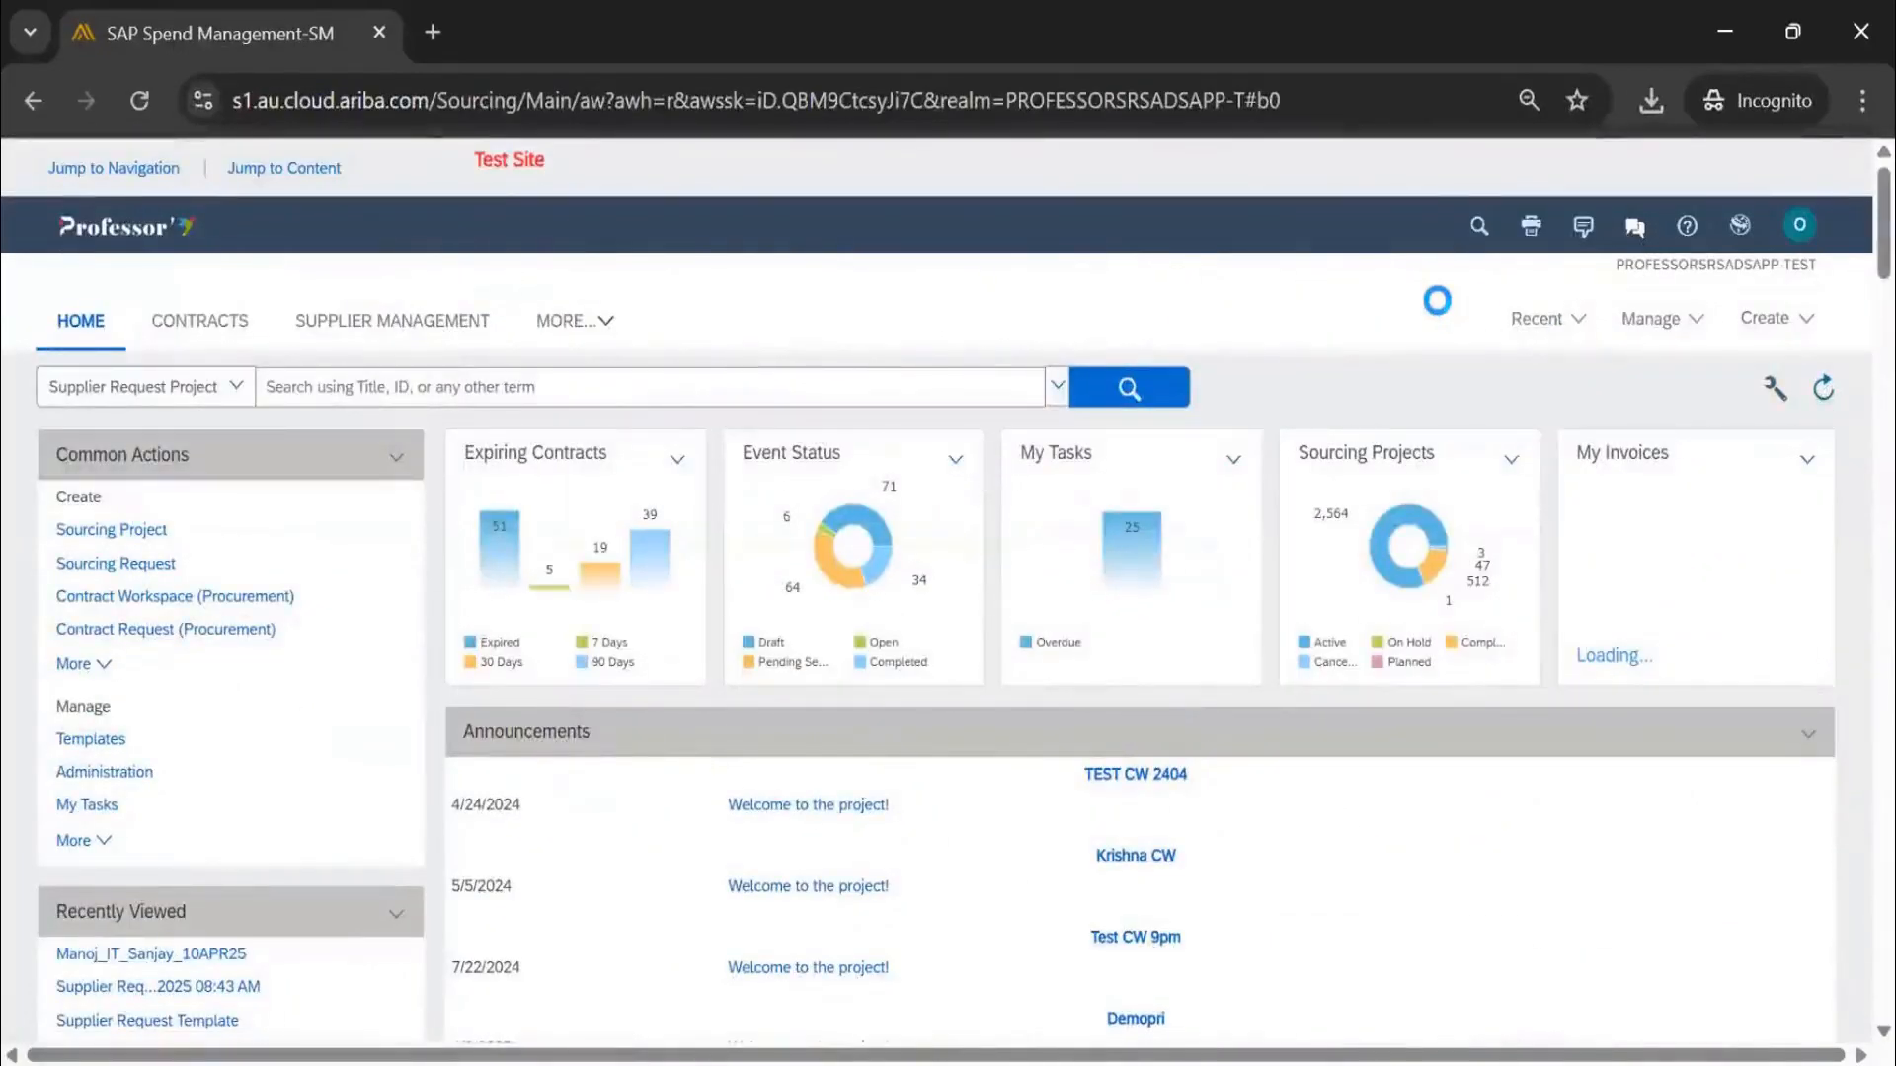
scroll(988, 538, down, 7)
scroll(989, 538, down, 15)
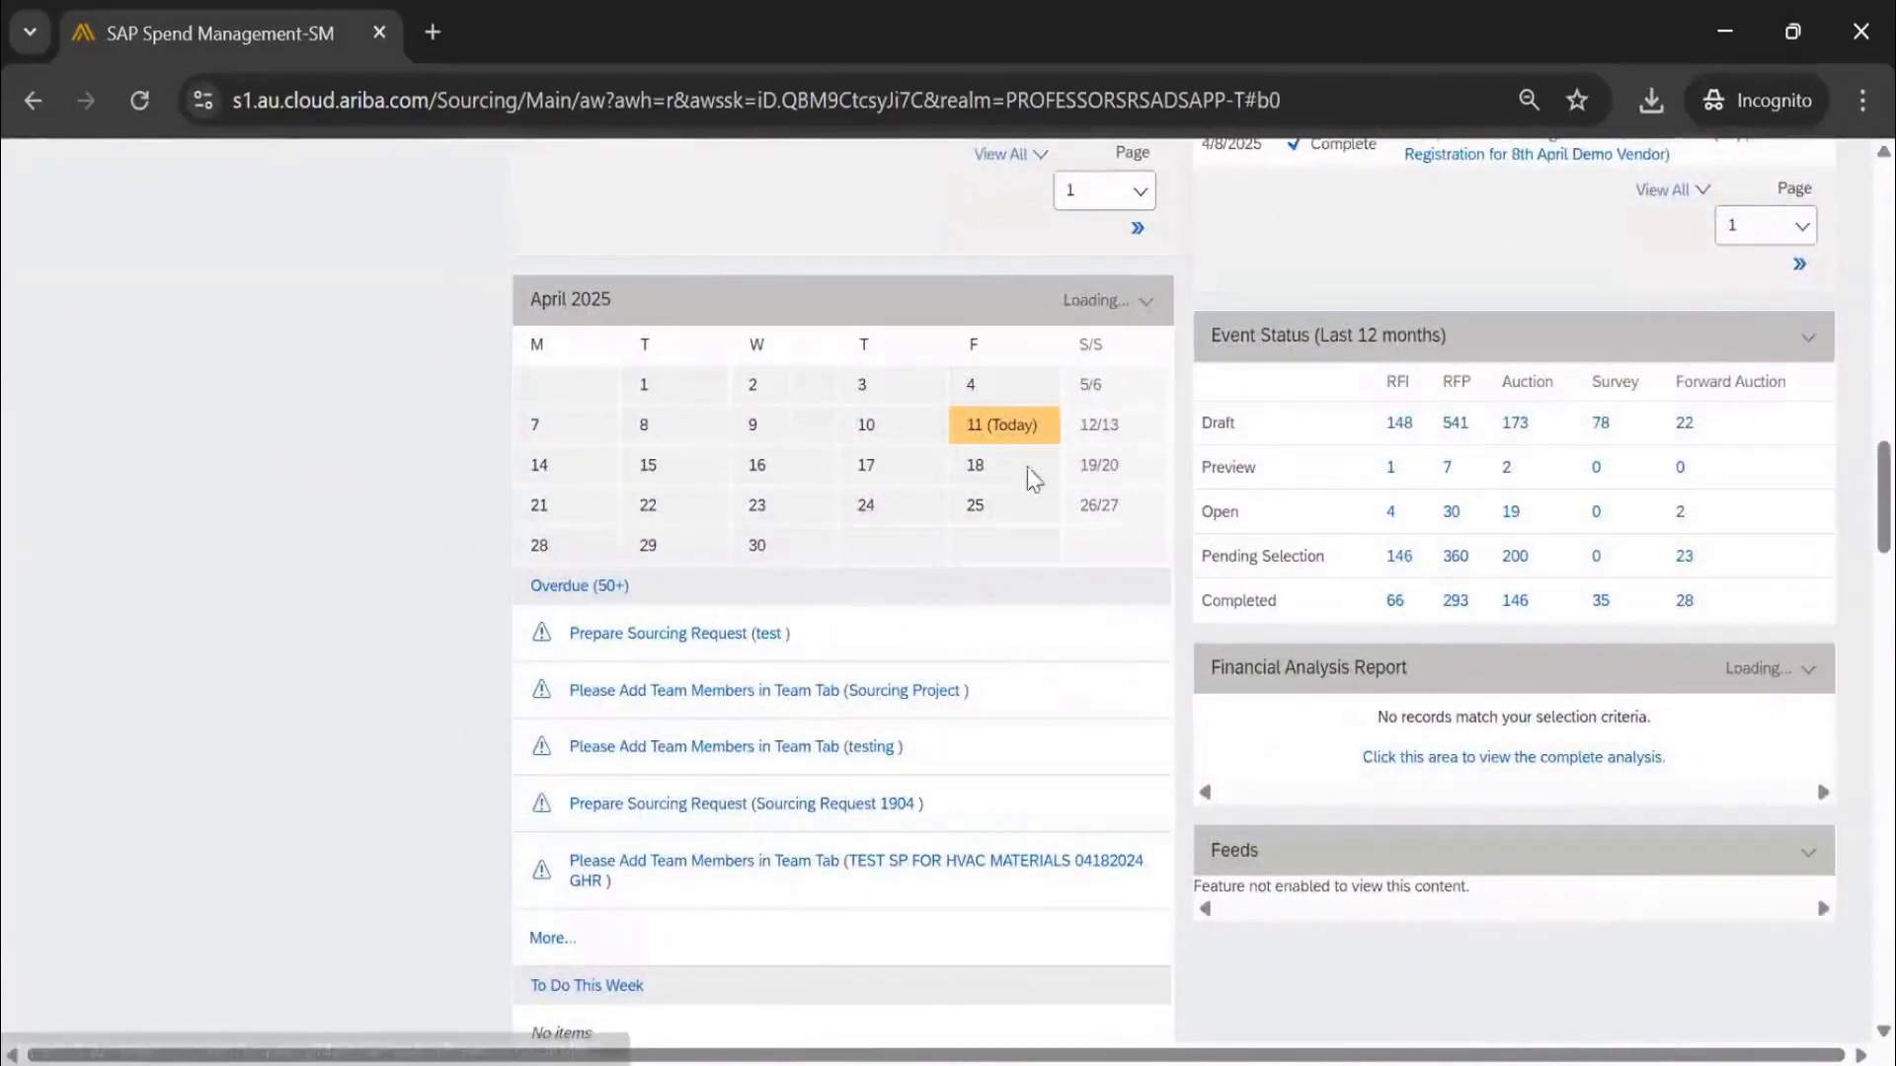
scroll(728, 589, down, 2)
scroll(729, 590, down, 6)
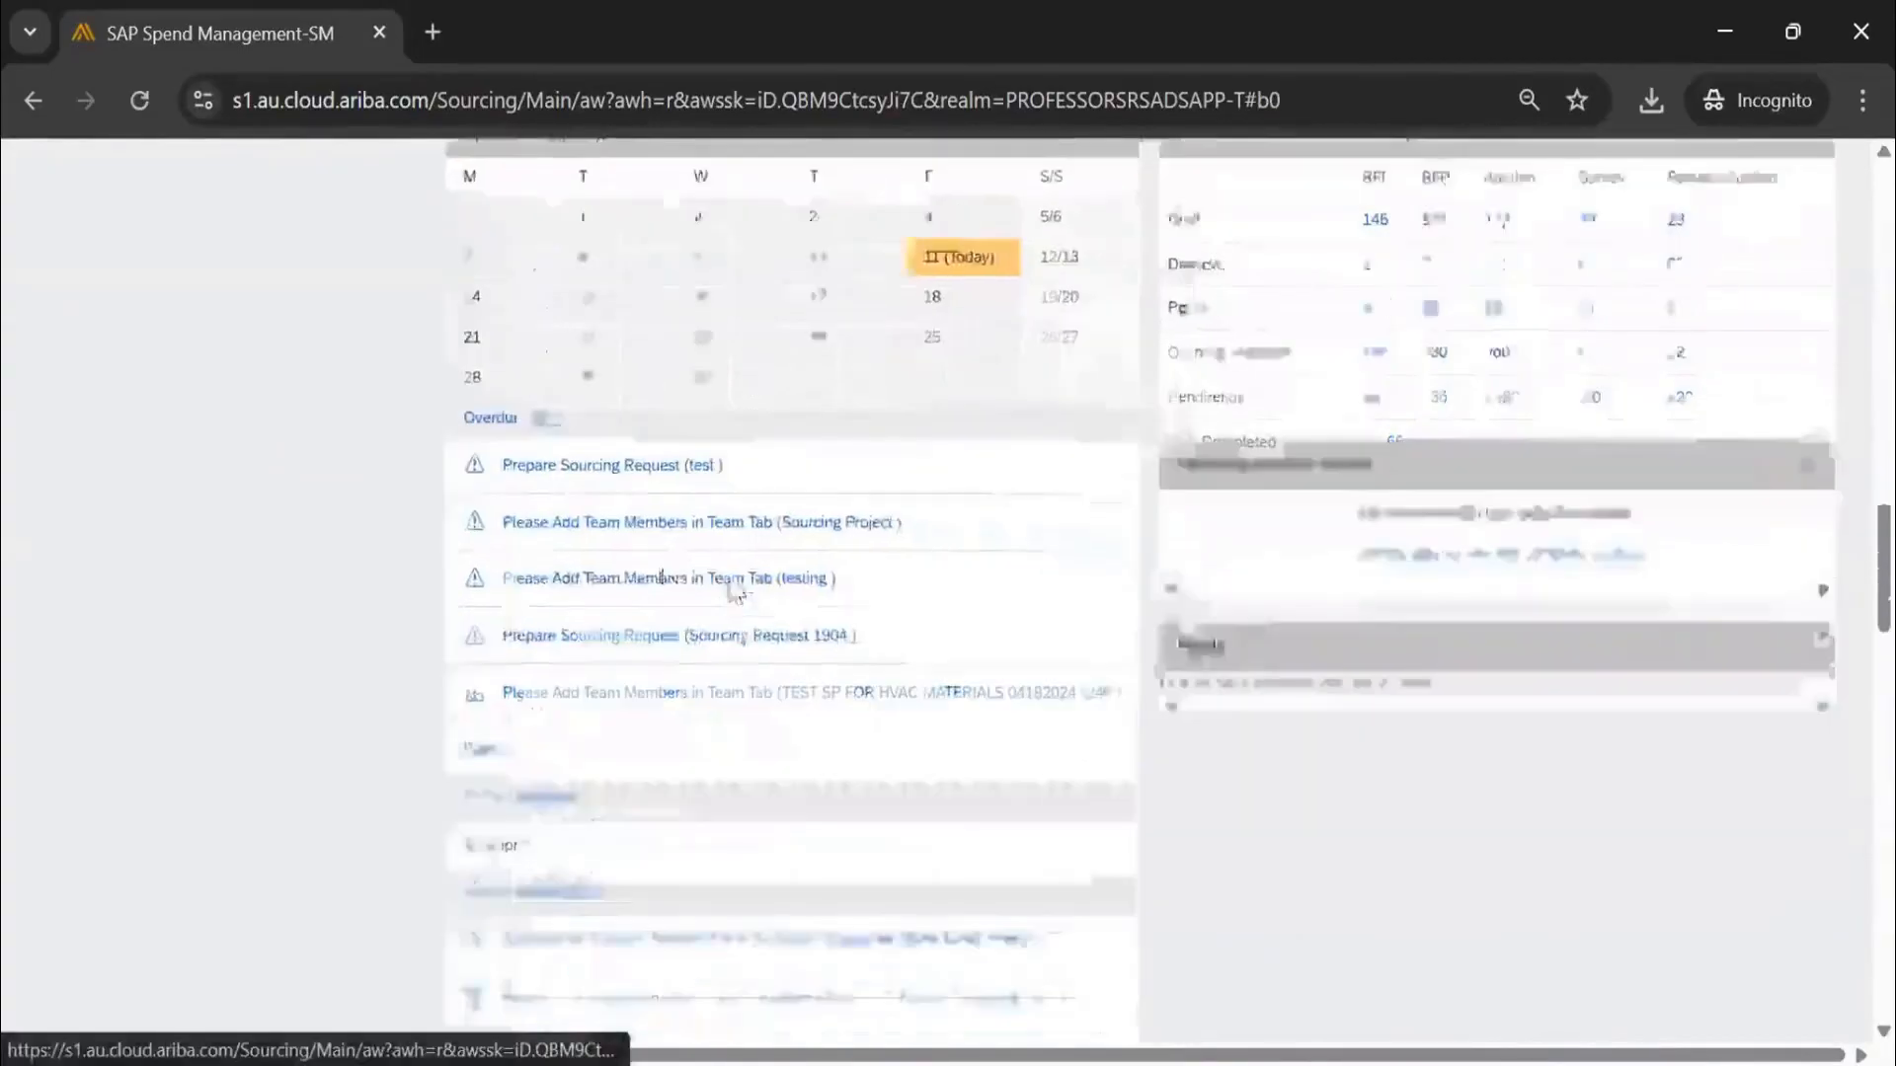
scroll(598, 633, down, 4)
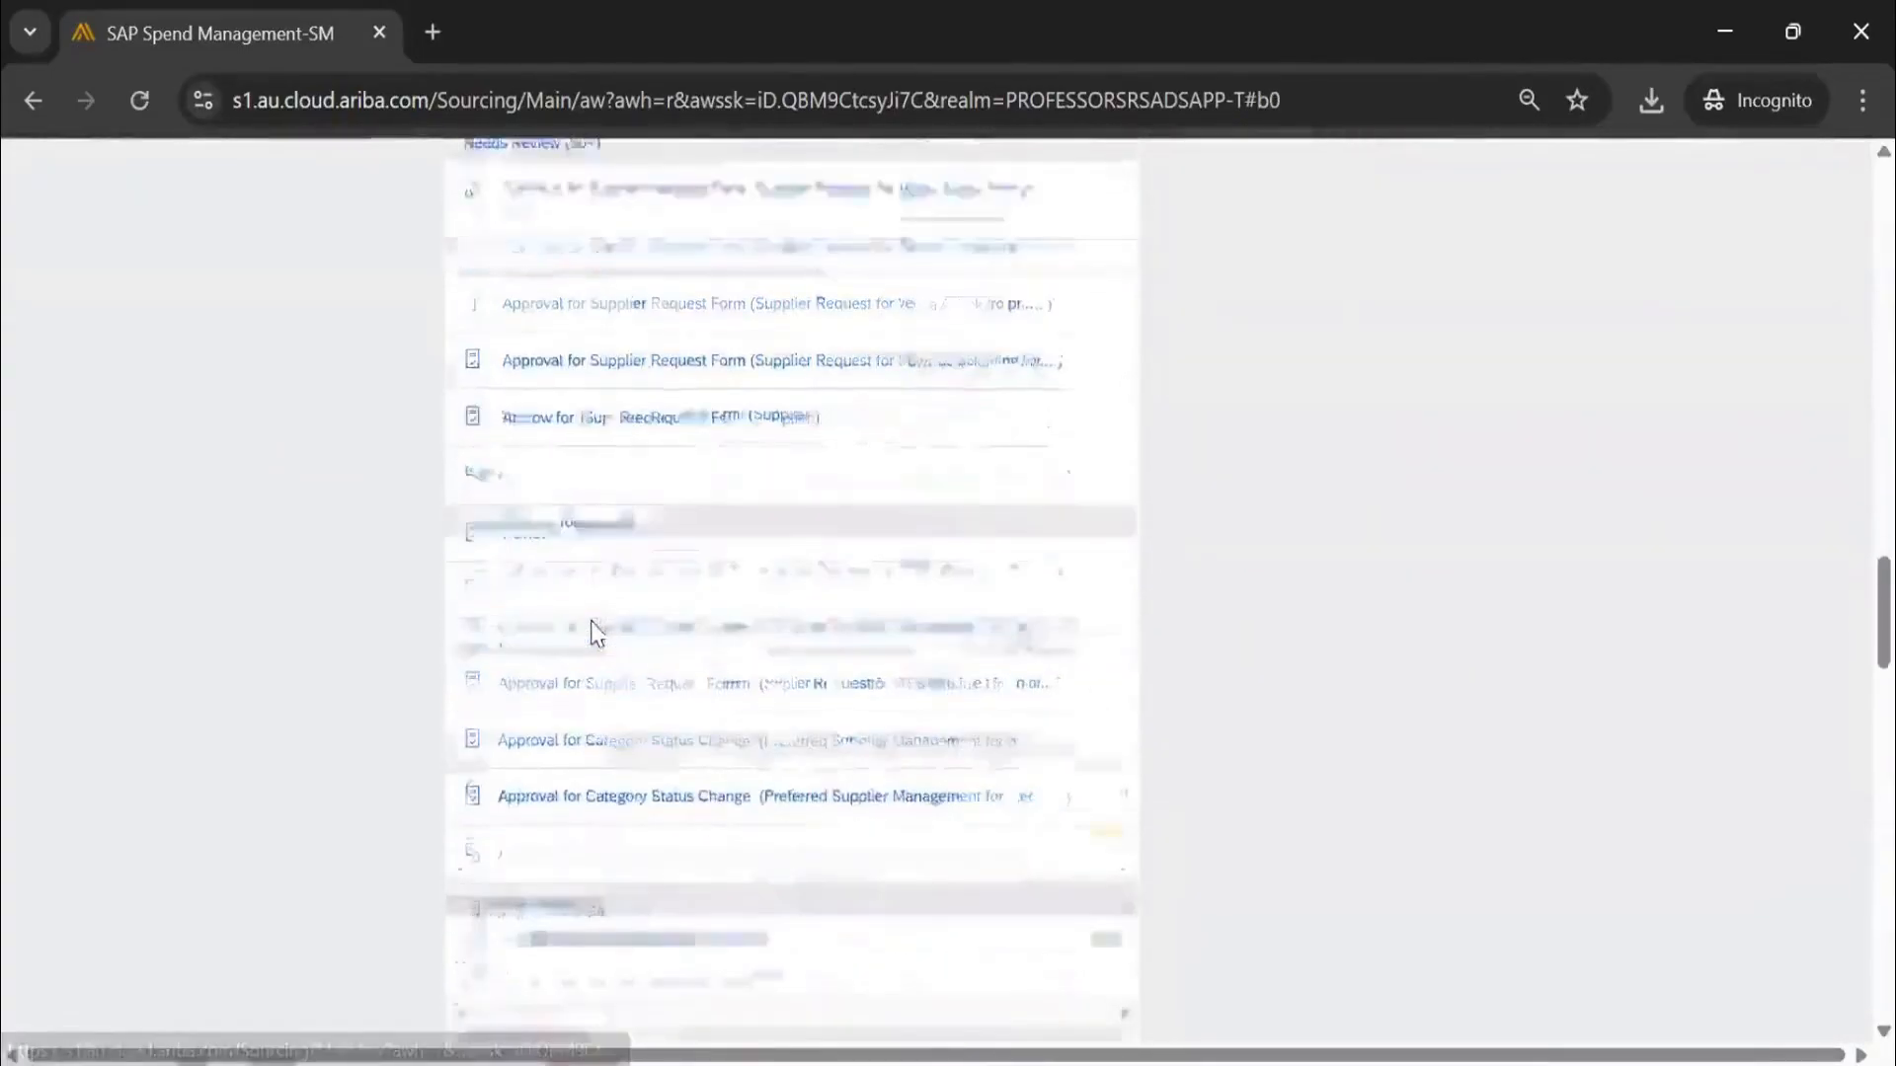
scroll(598, 635, down, 2)
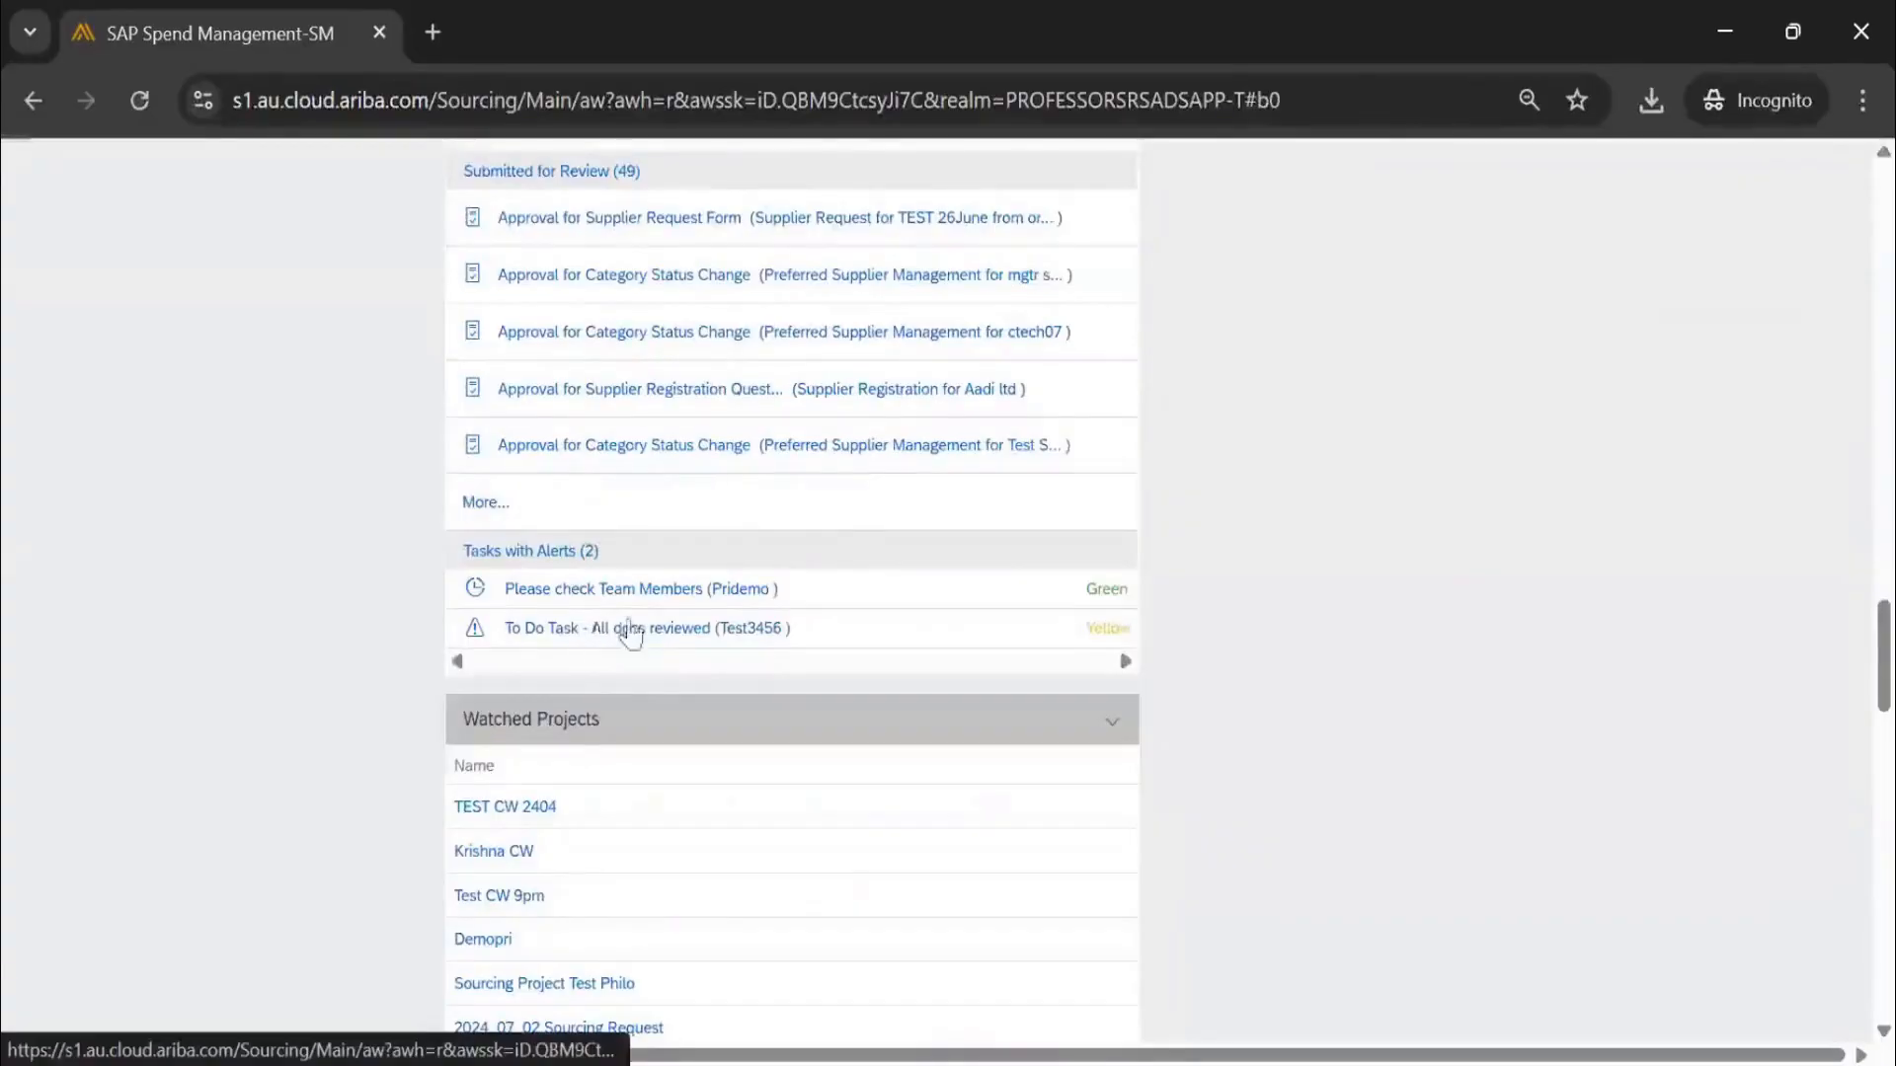
scroll(819, 546, up, 9)
scroll(830, 543, up, 5)
scroll(770, 503, down, 2)
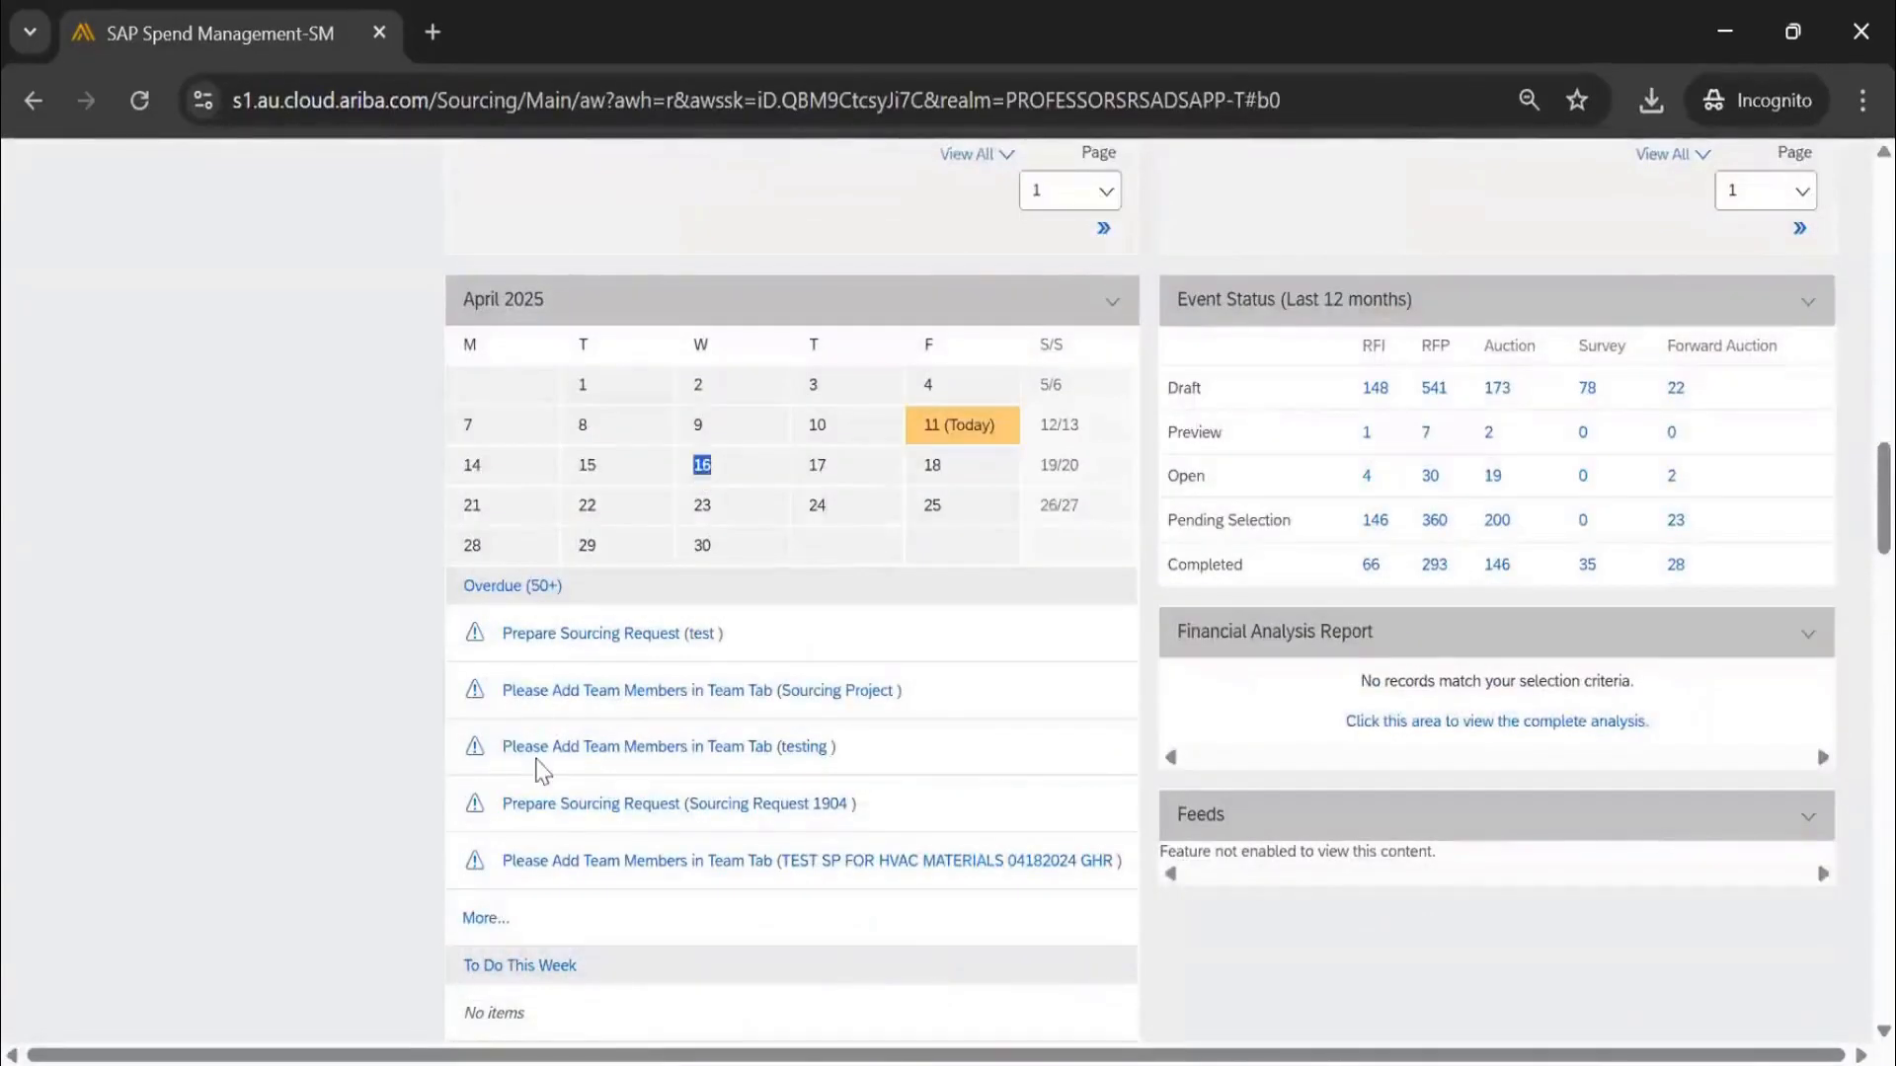
scroll(502, 958, down, 3)
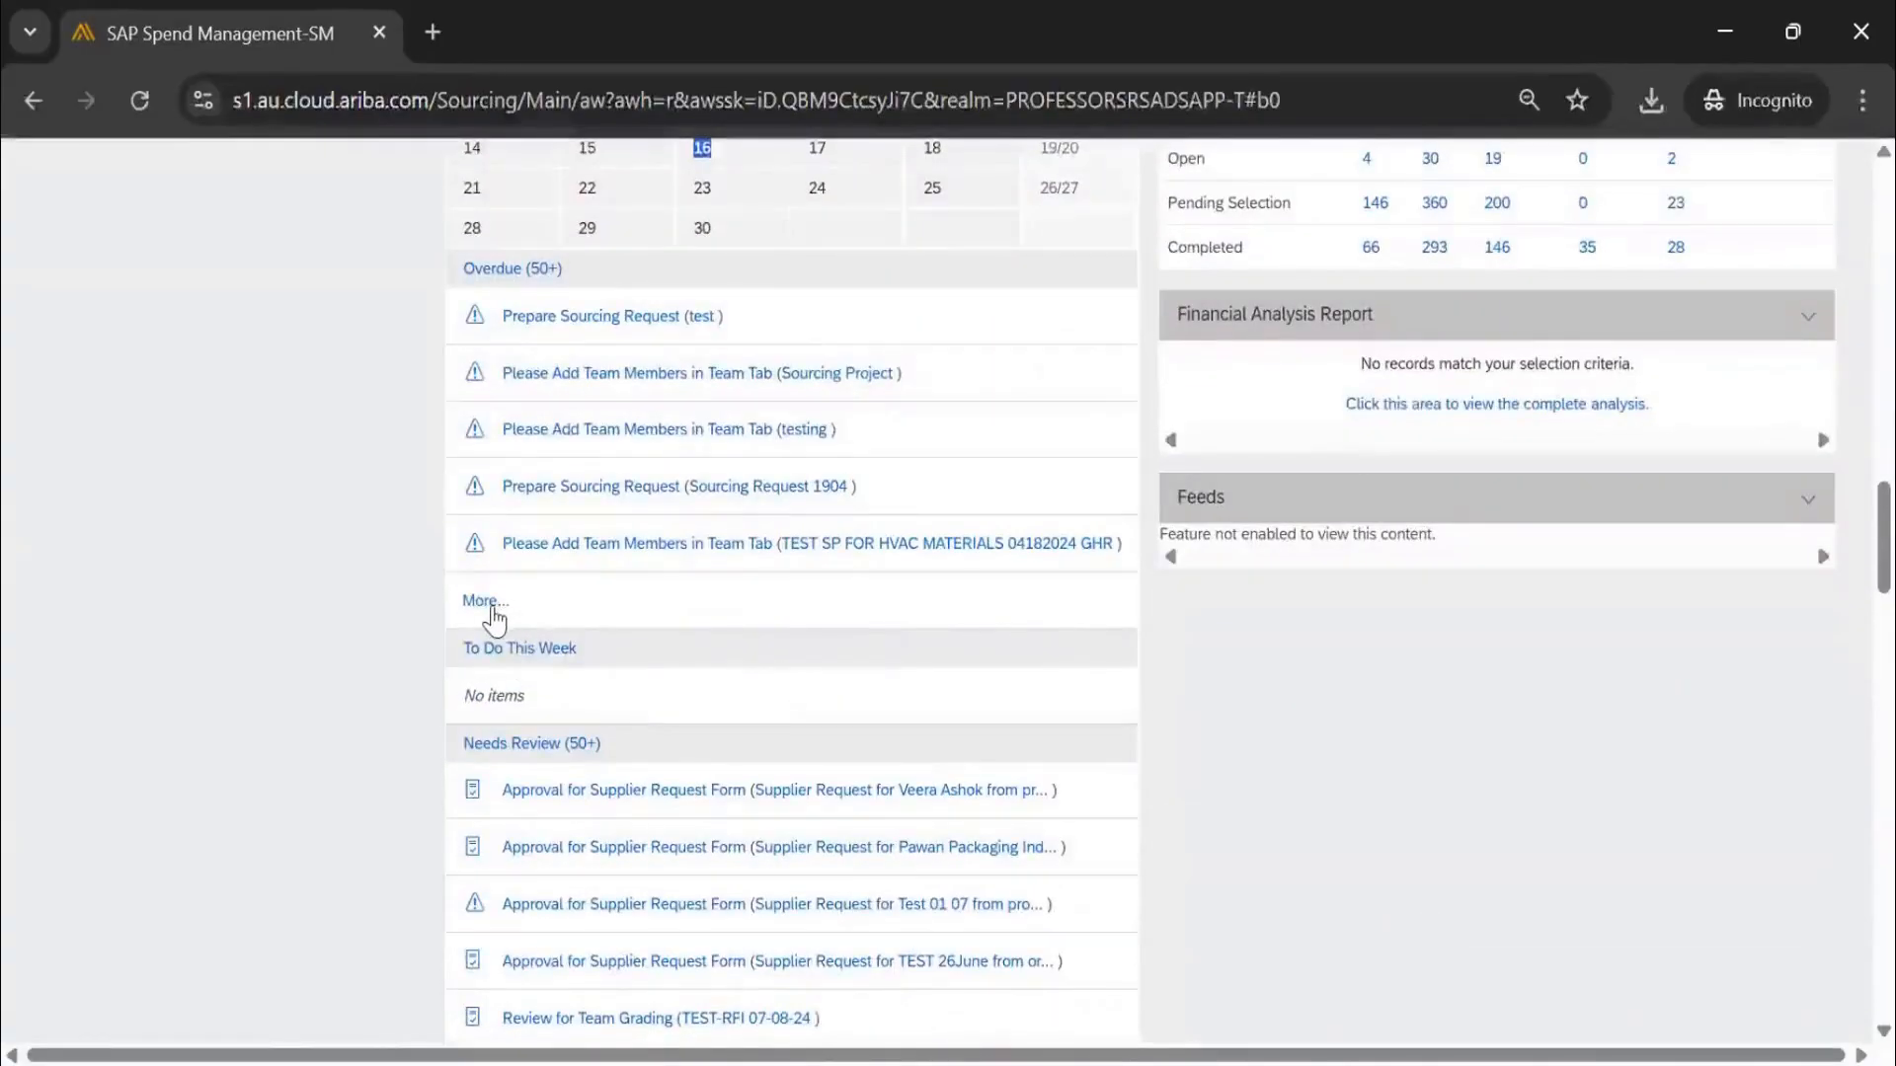
click(488, 603)
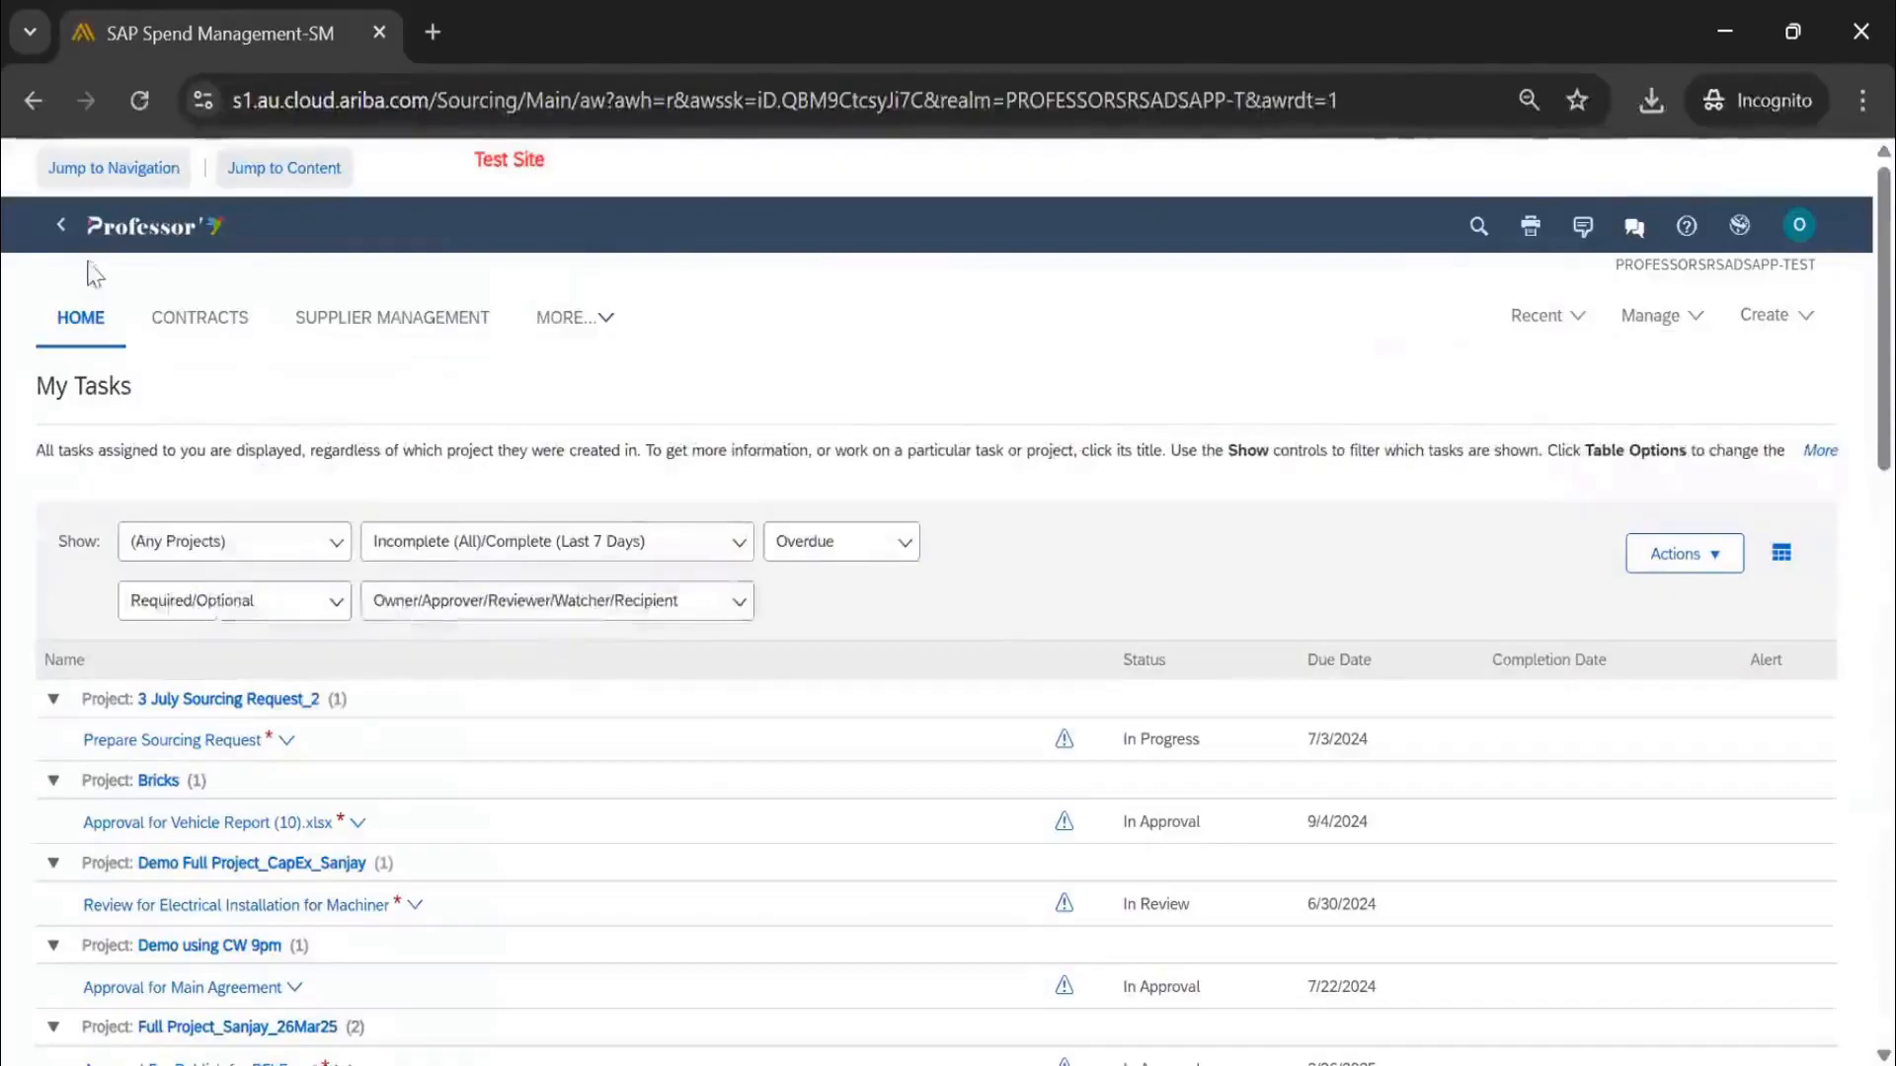
Filter tasks to Next Week and open the Agreement Template approval task's details
click(852, 555)
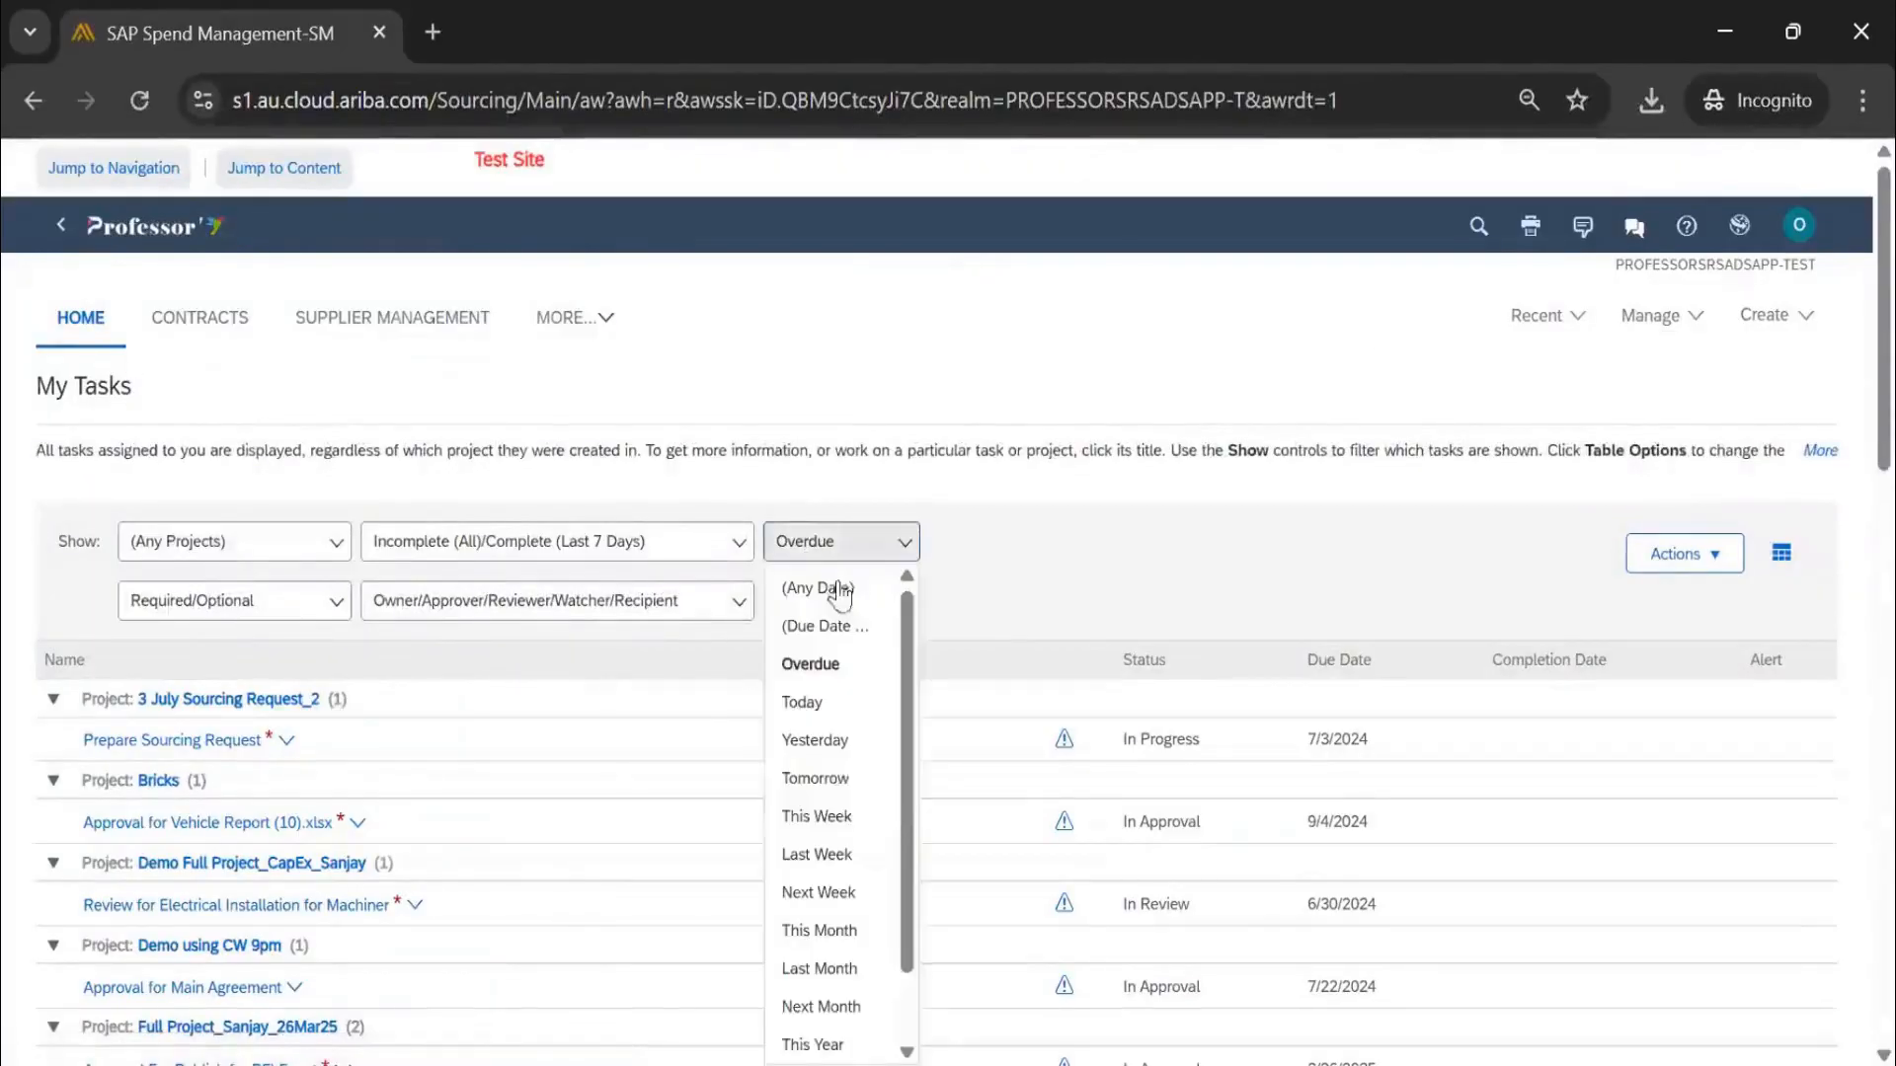
click(830, 892)
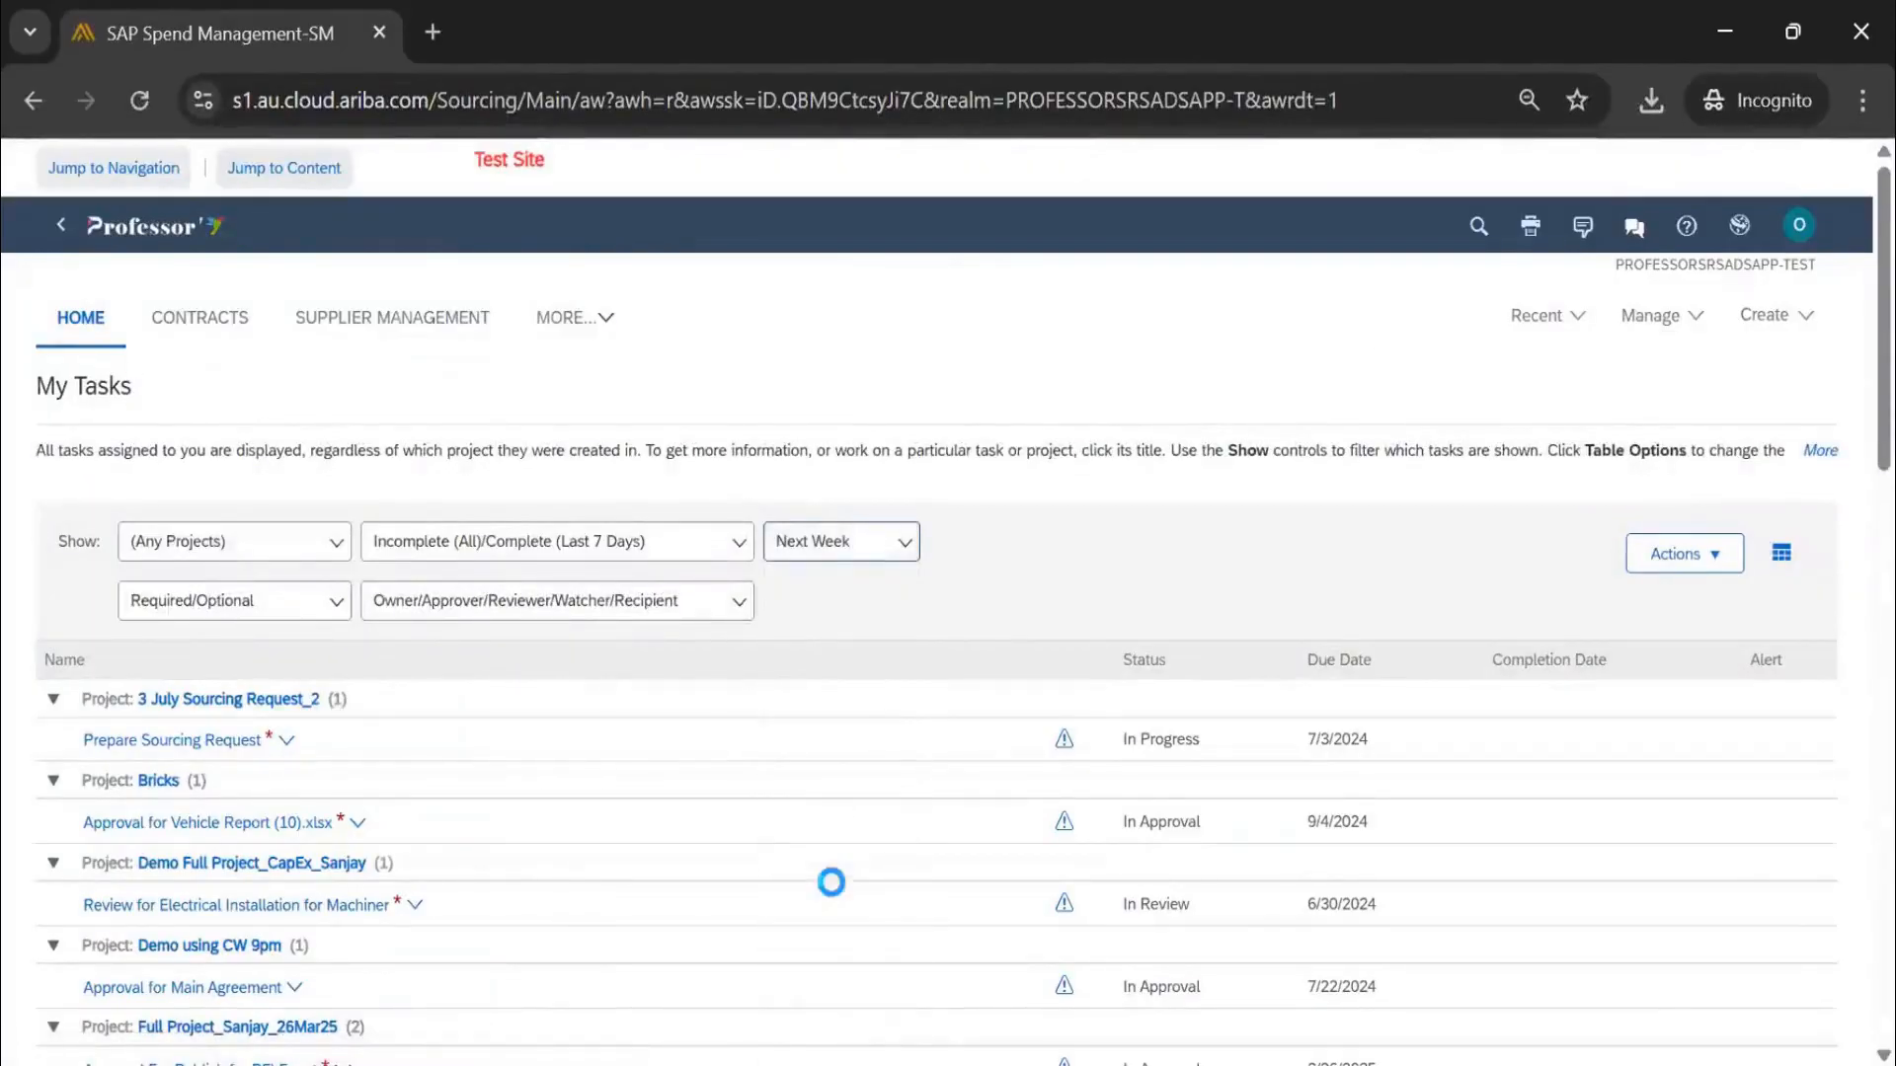
click(328, 746)
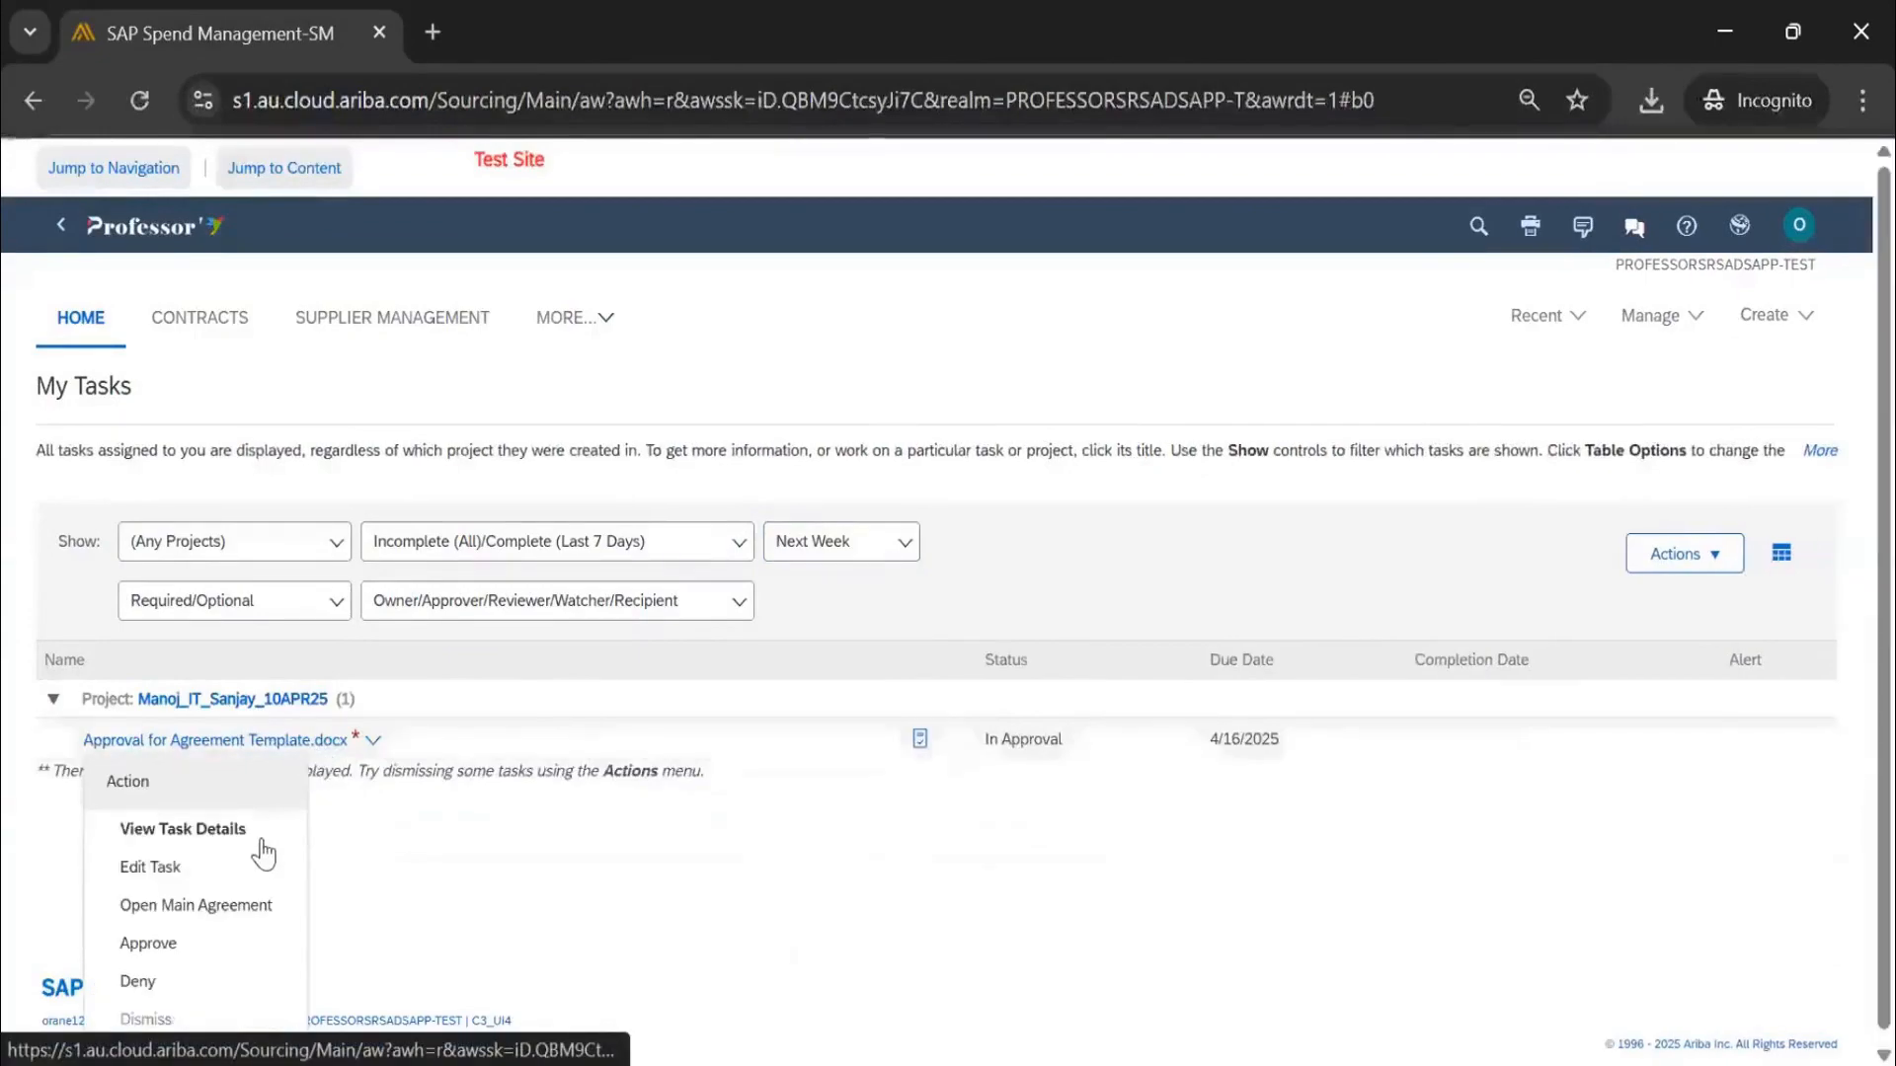
click(262, 839)
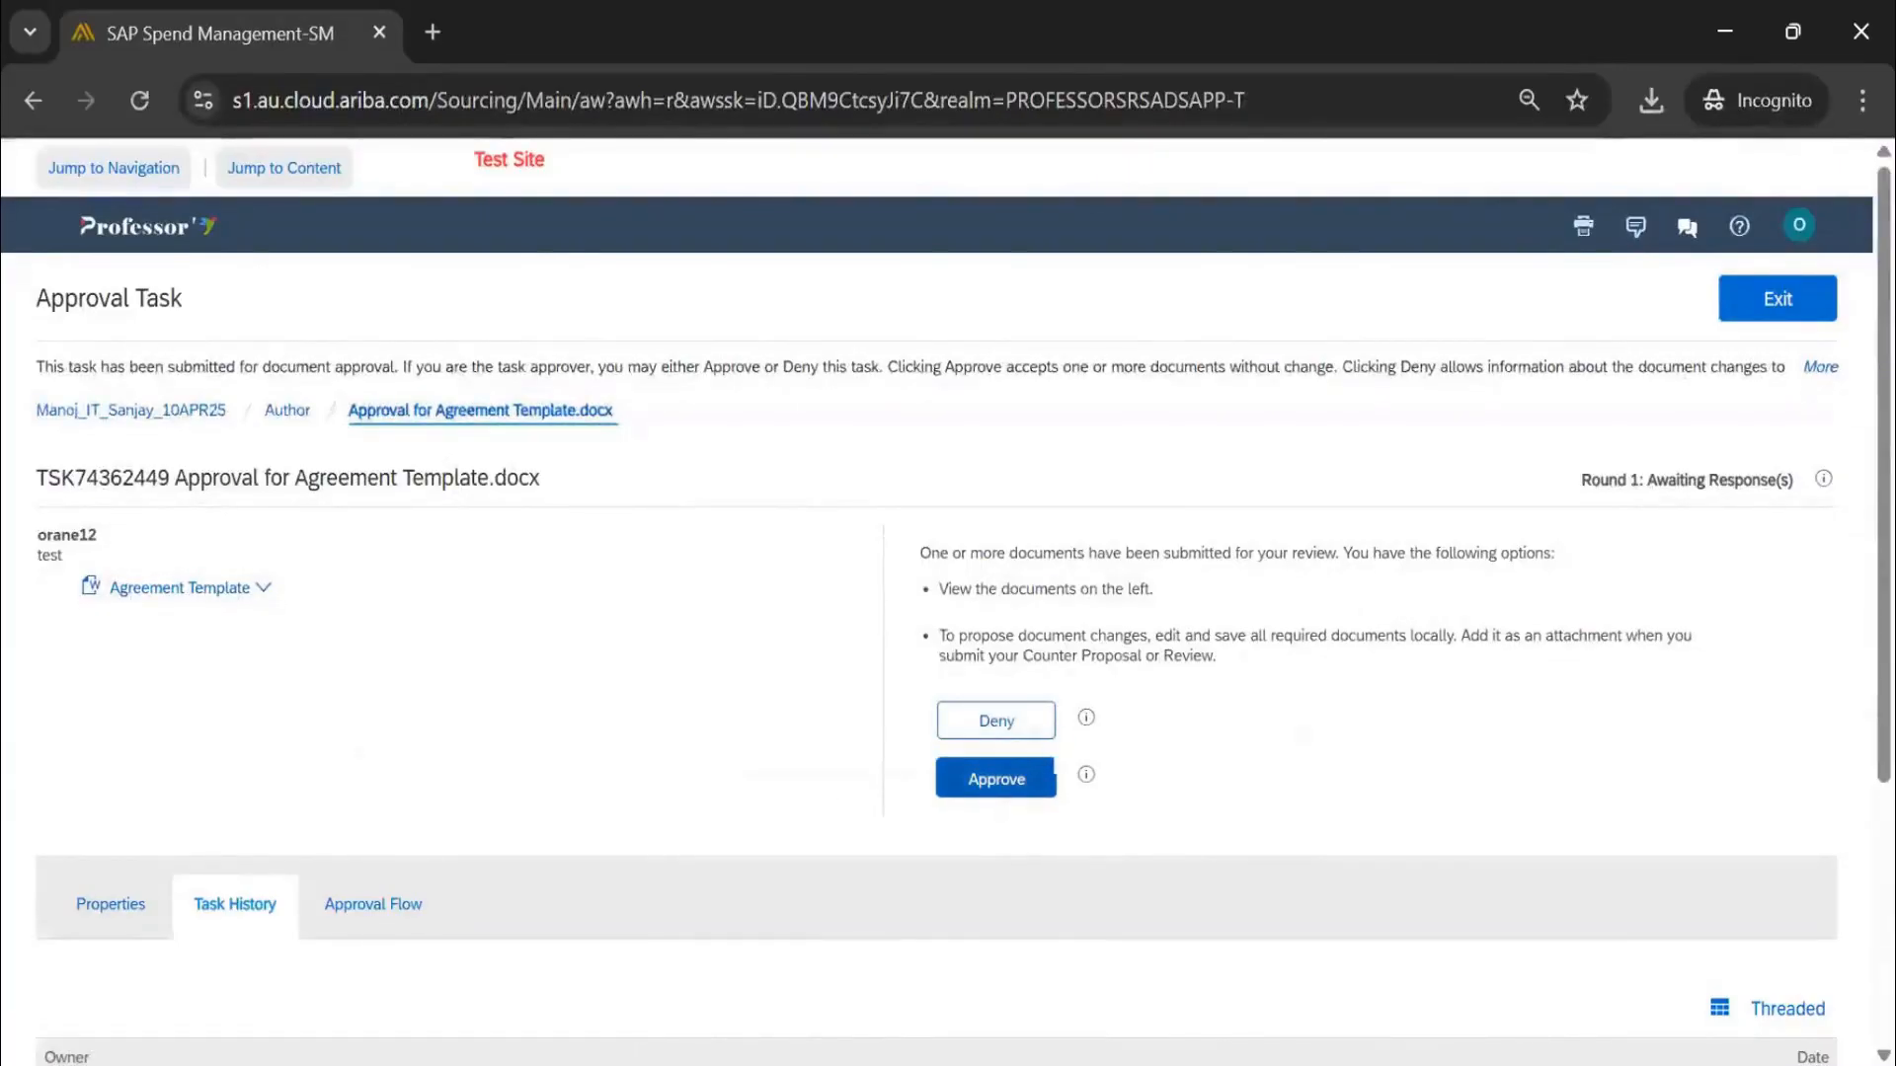
Approve Agreement Template.docx with the comment 'Approved' and return to the Home dashboard
click(996, 779)
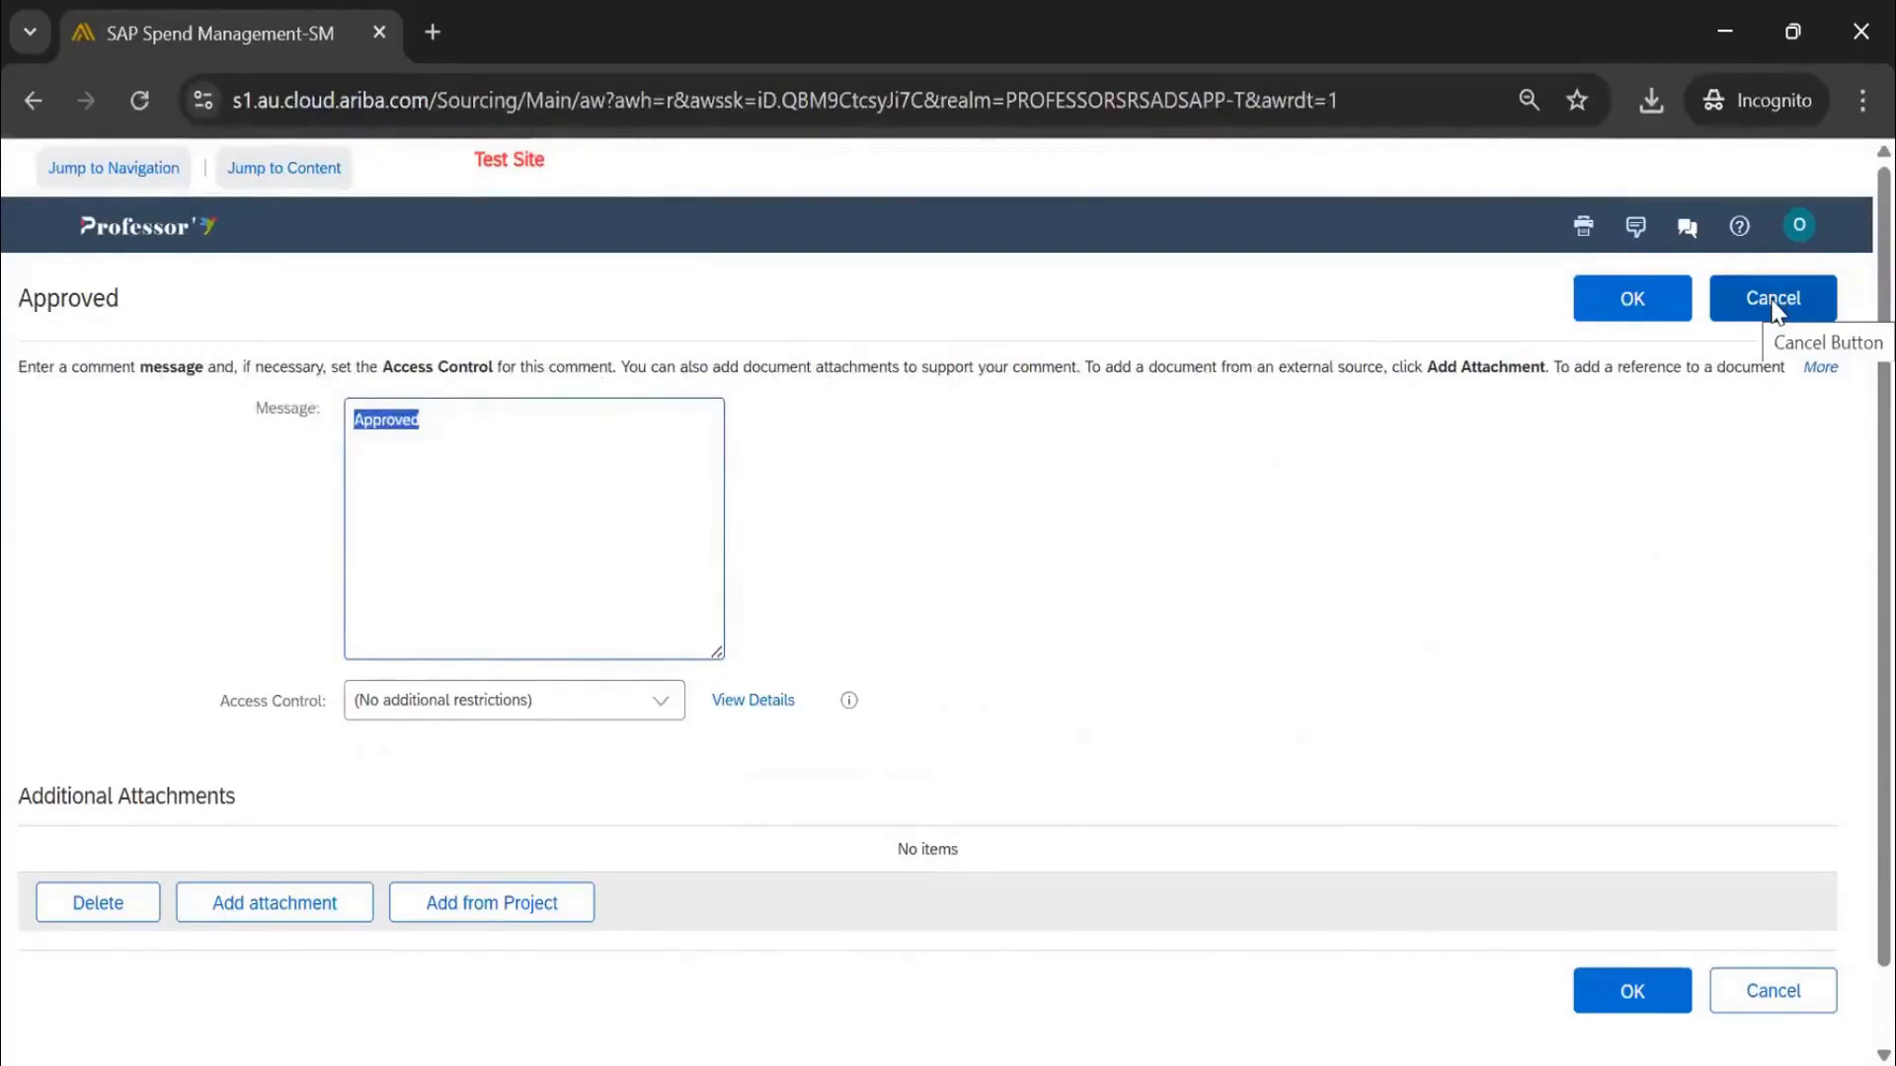
click(1632, 301)
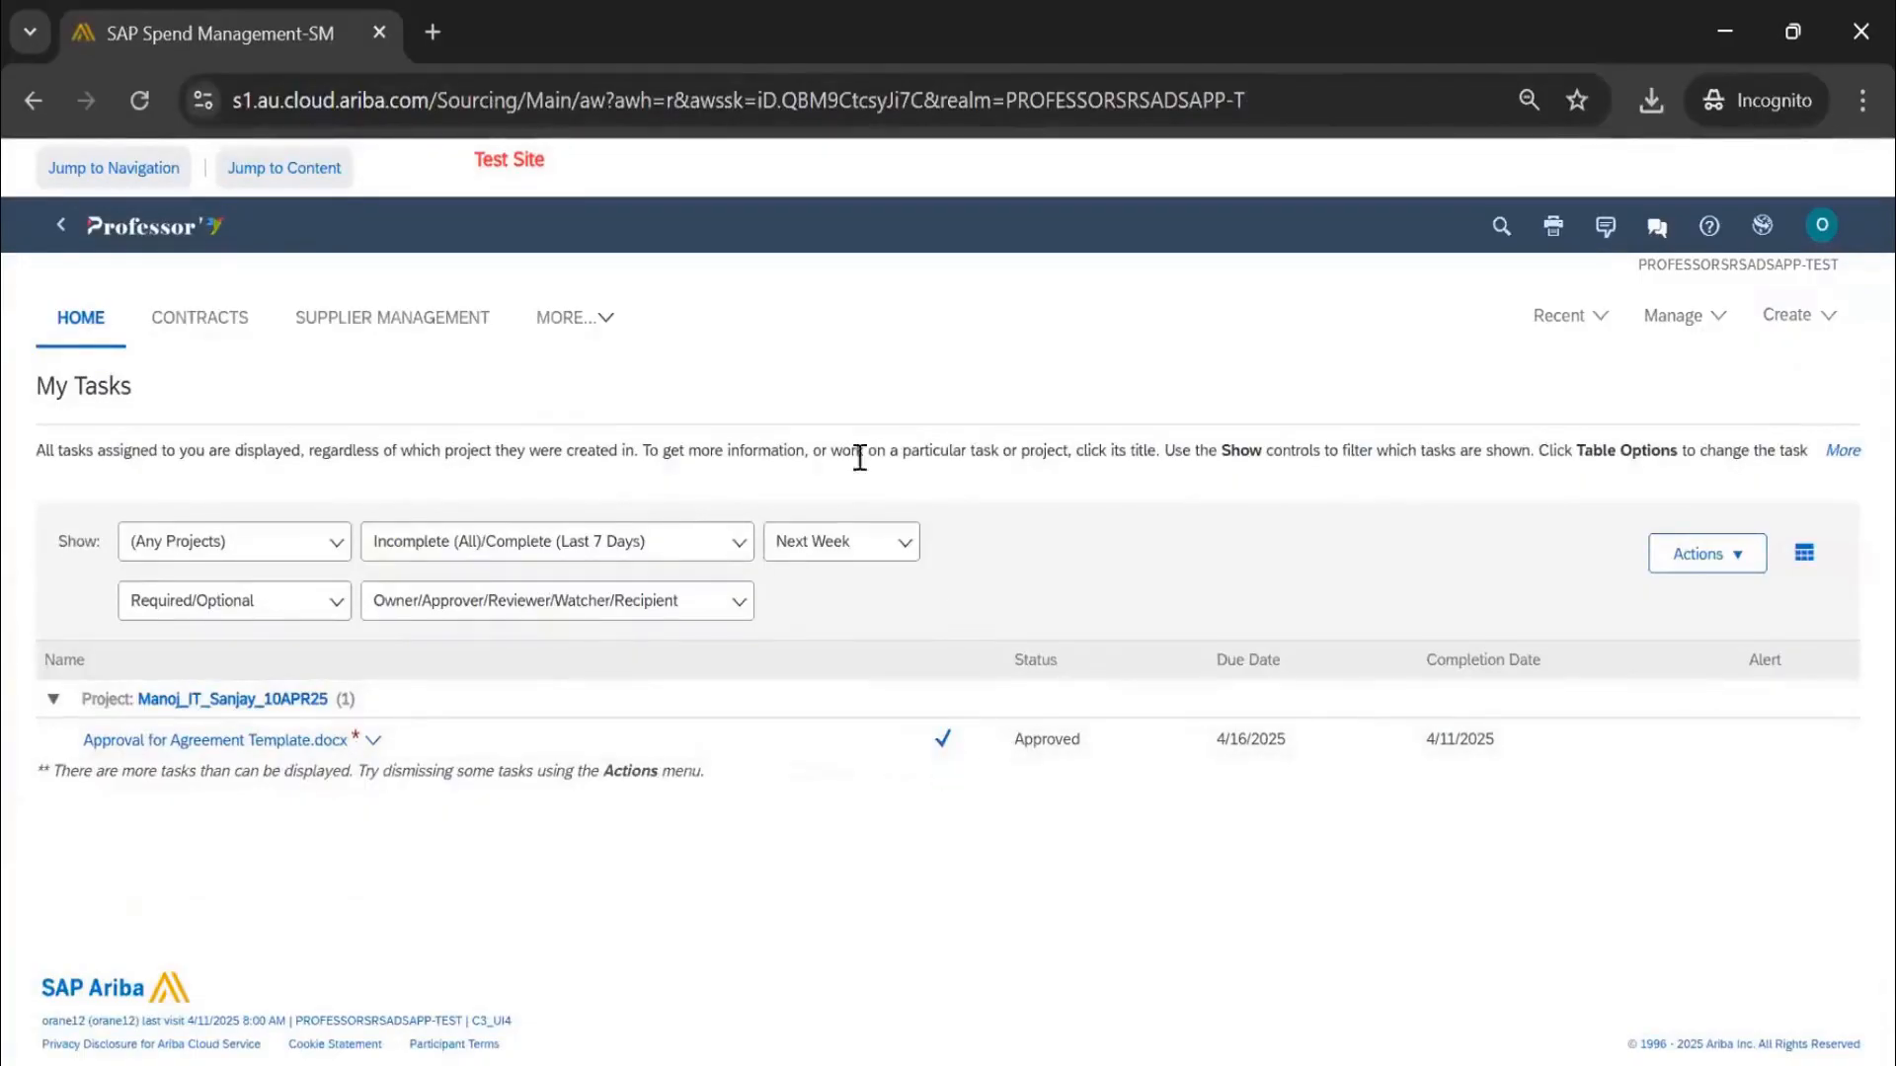
click(198, 235)
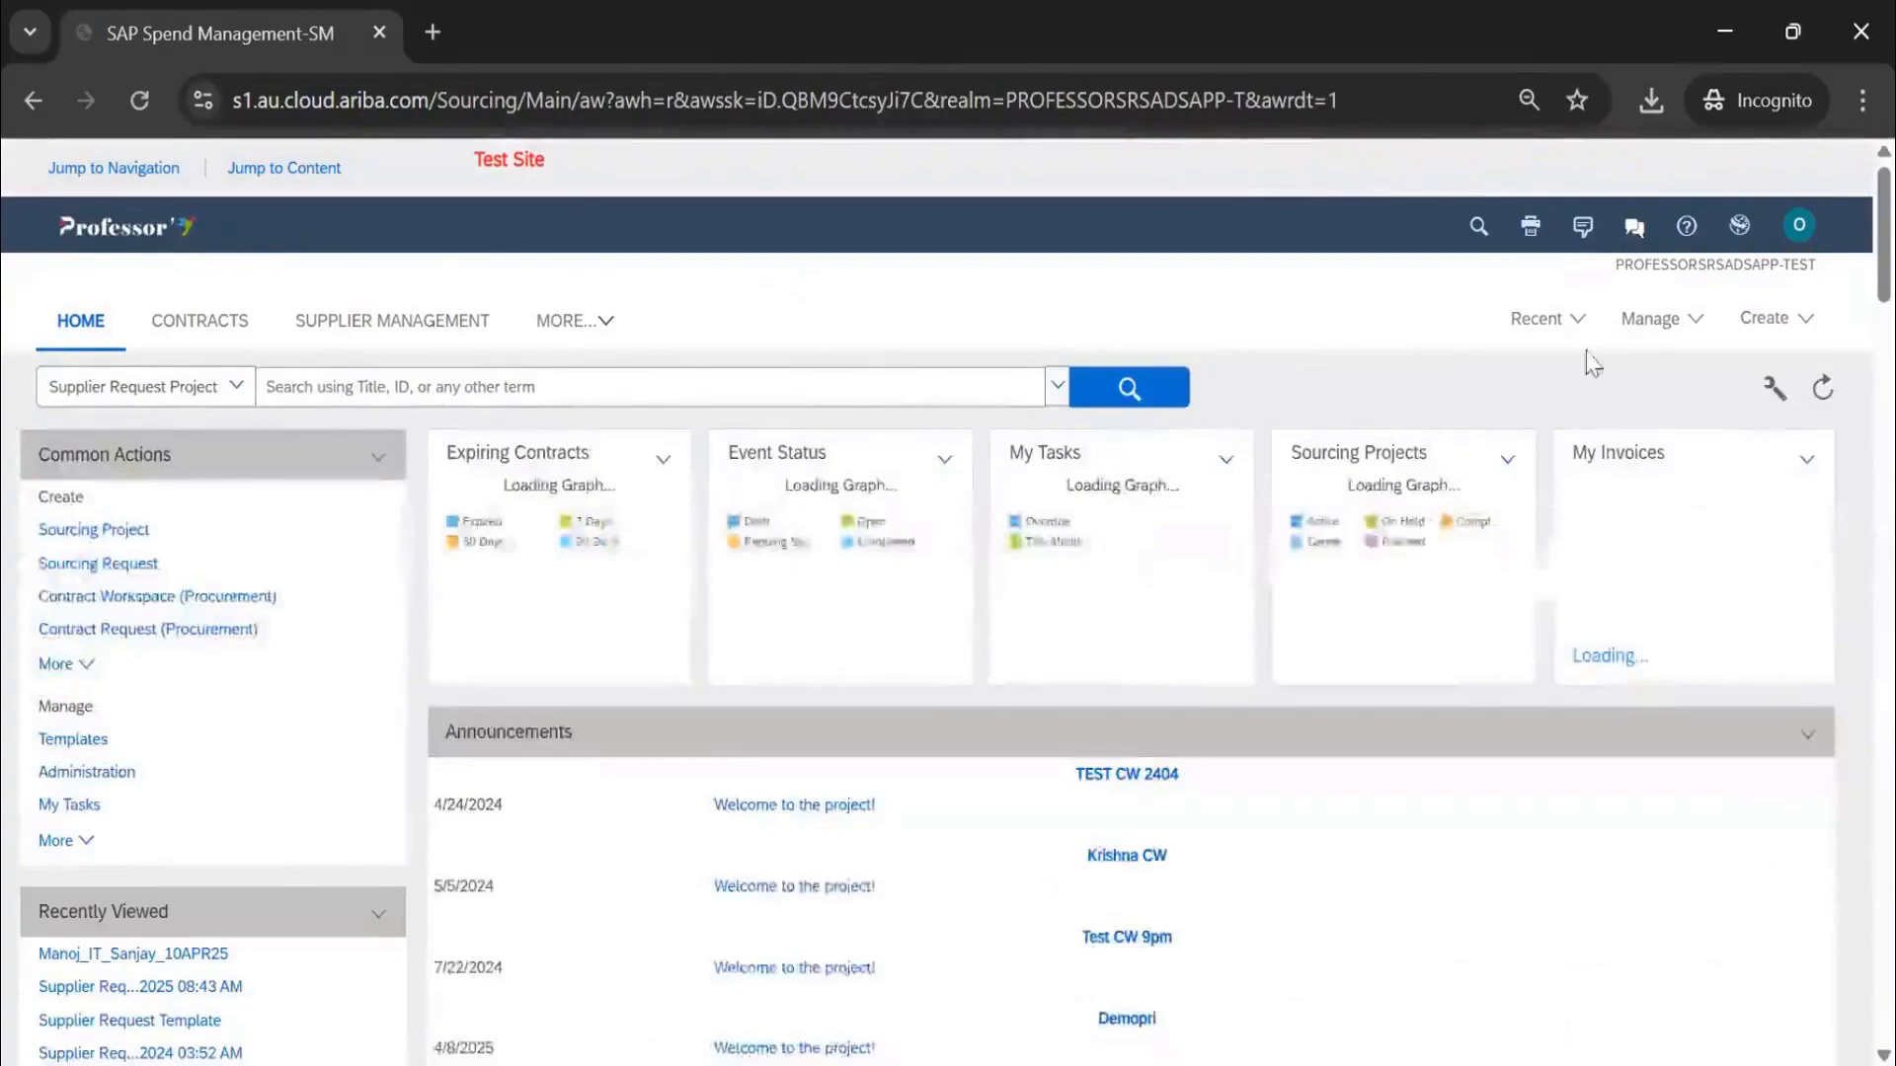
Reopen the Manoj_IT_Sanjay_10APR25 workspace and expand all task groups via Table Options > Expand All
click(1552, 326)
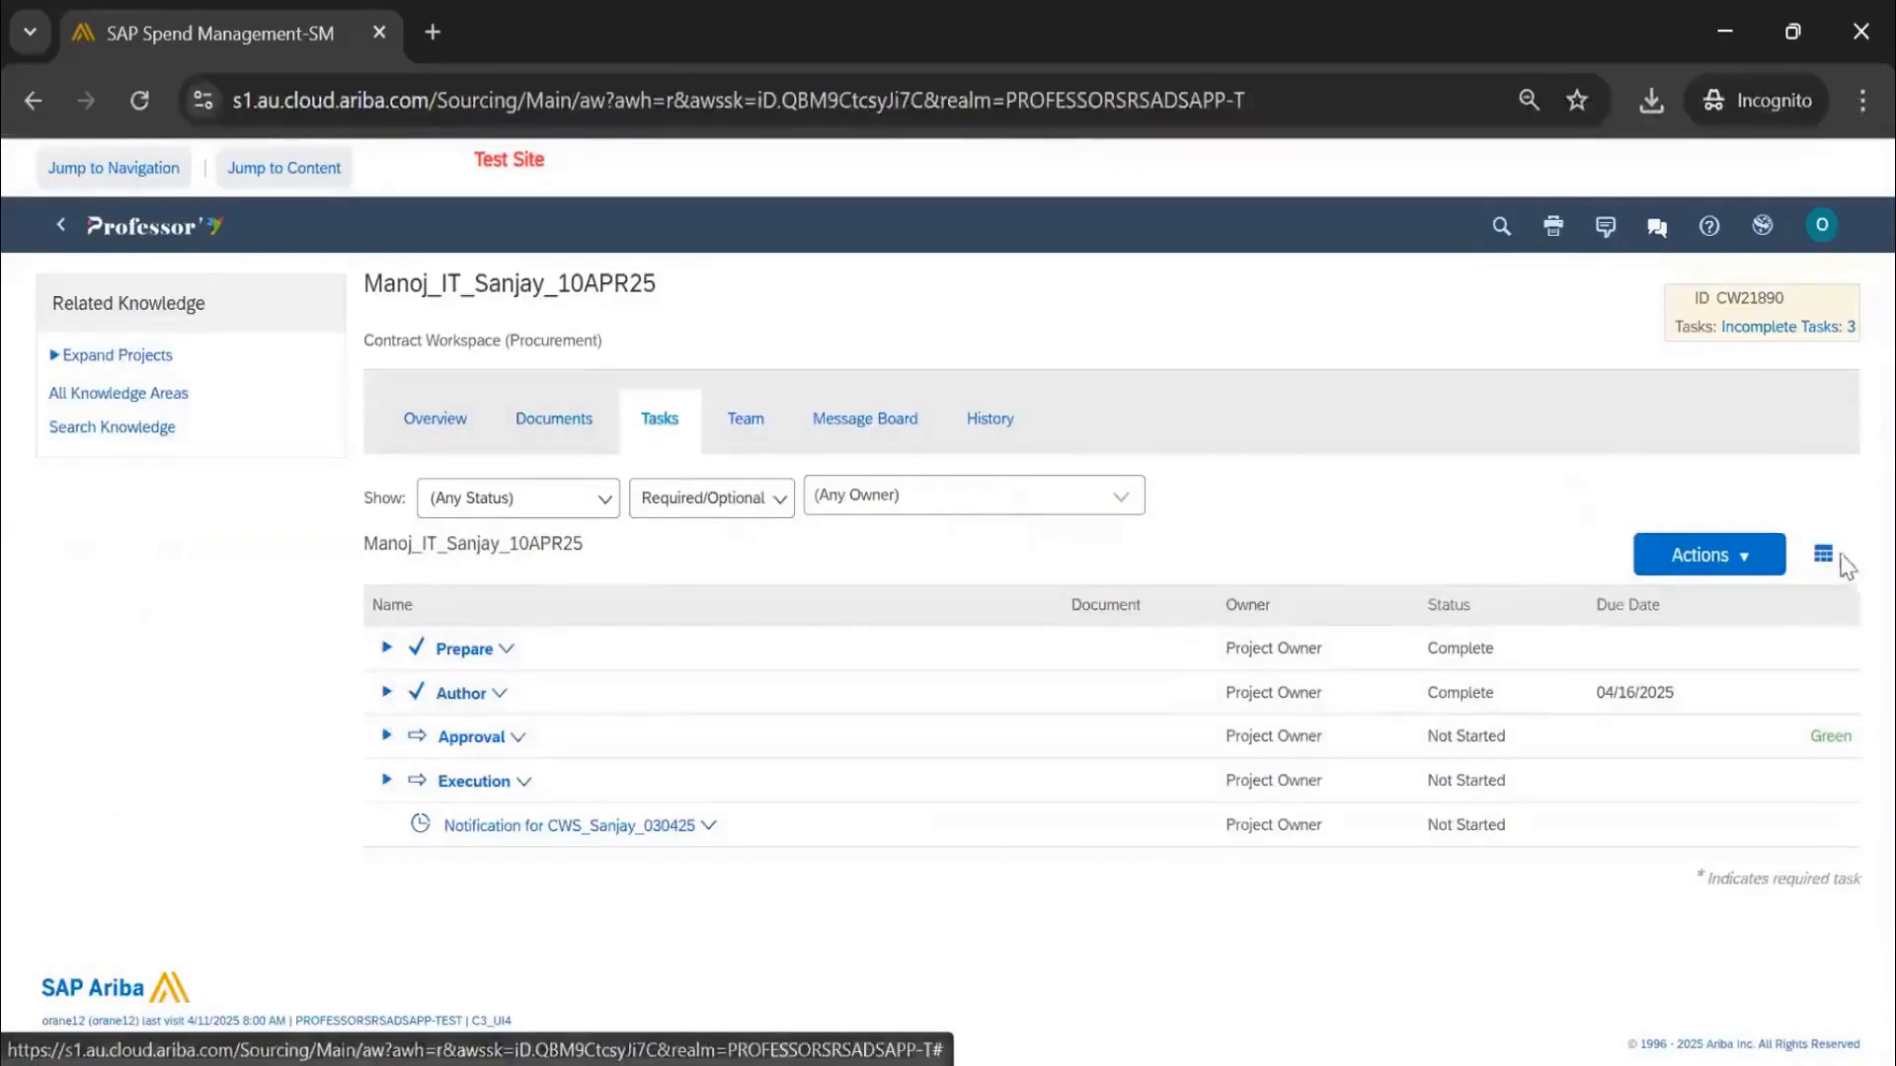
click(1825, 556)
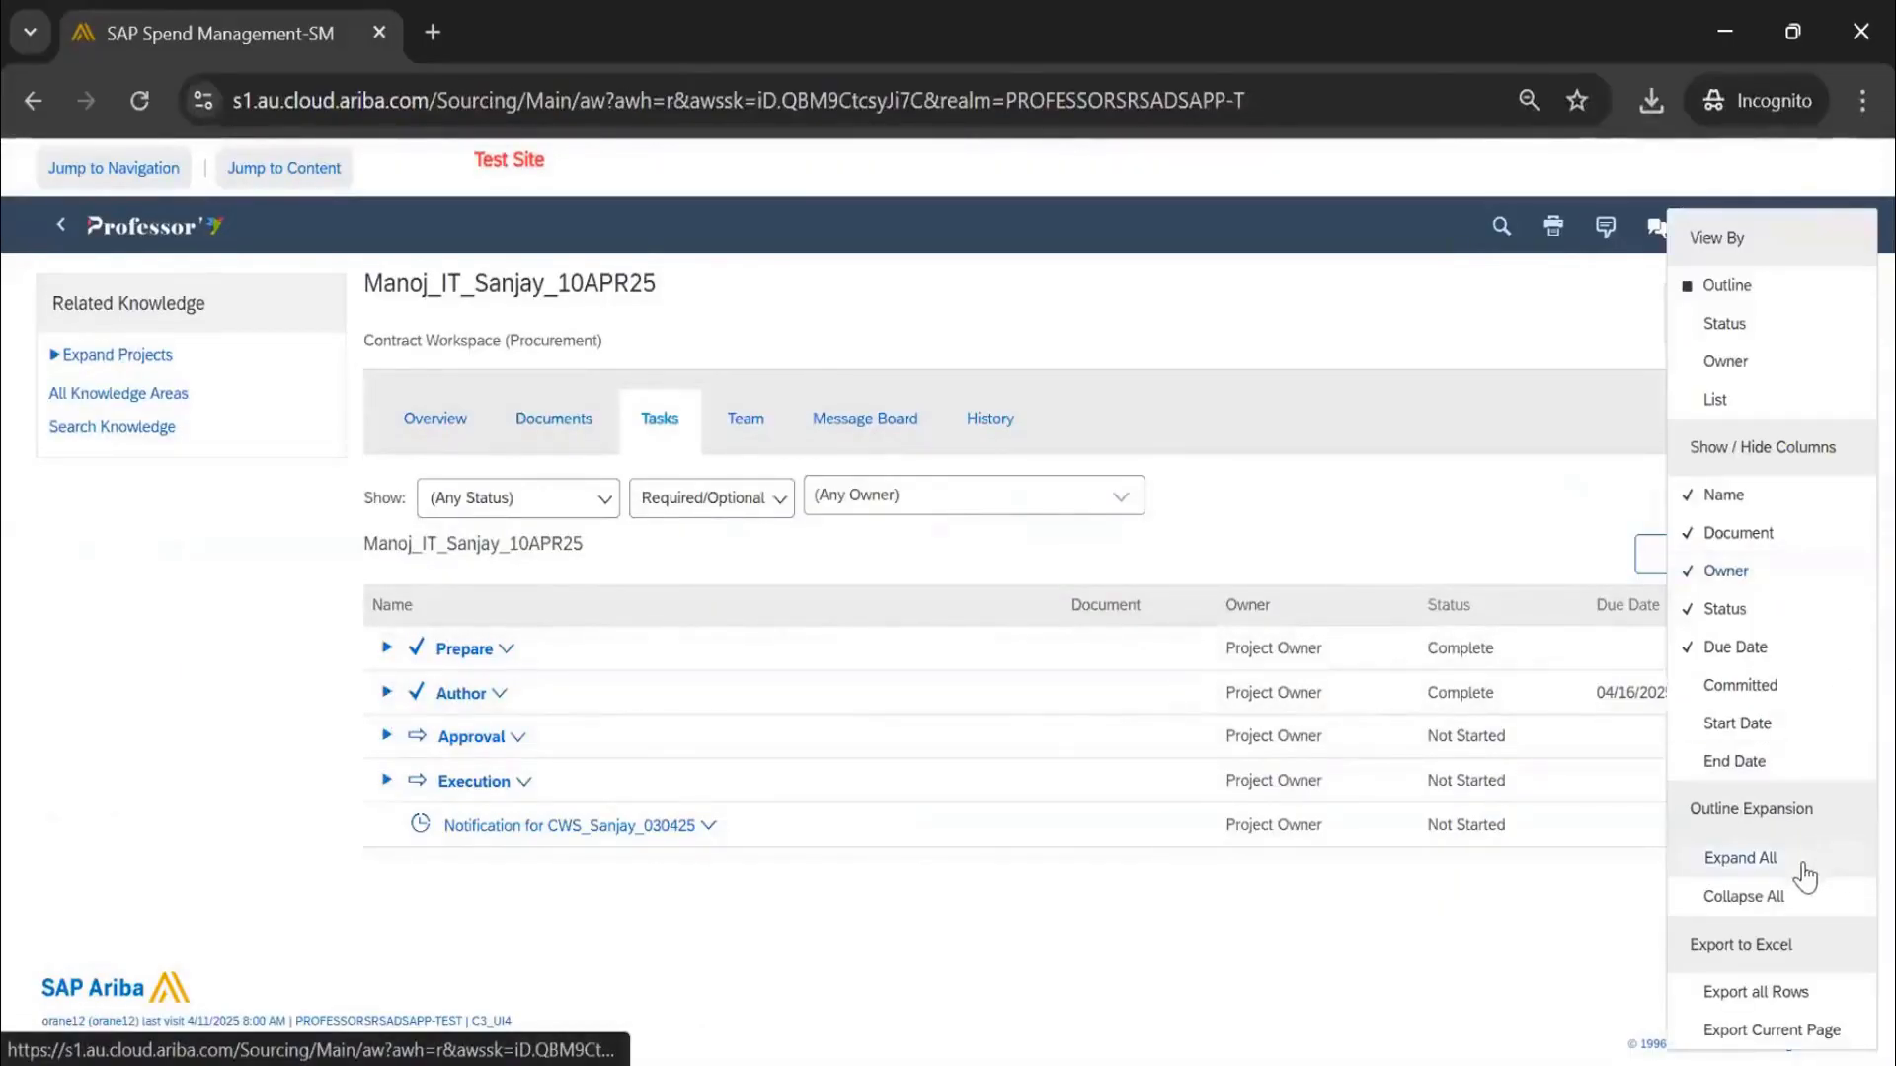
click(1740, 857)
scroll(572, 755, down, 3)
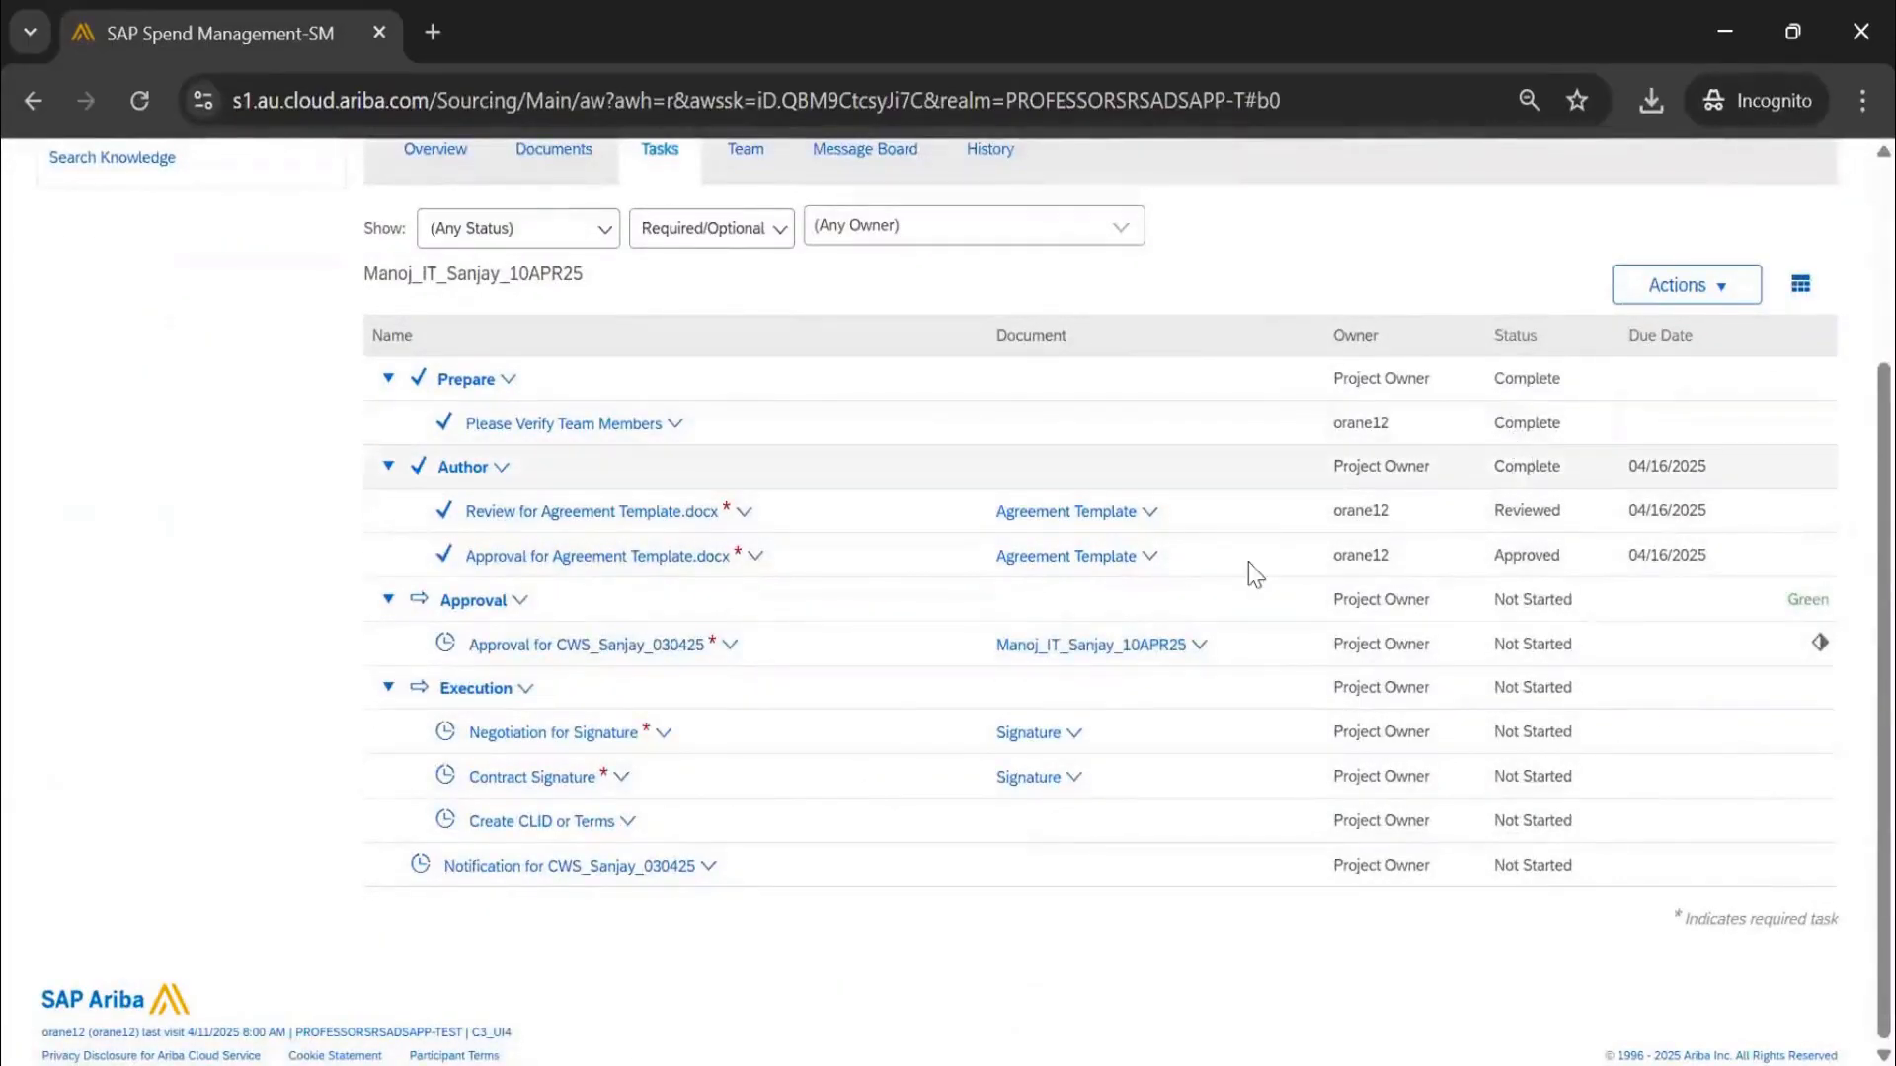
scroll(1208, 563, up, 3)
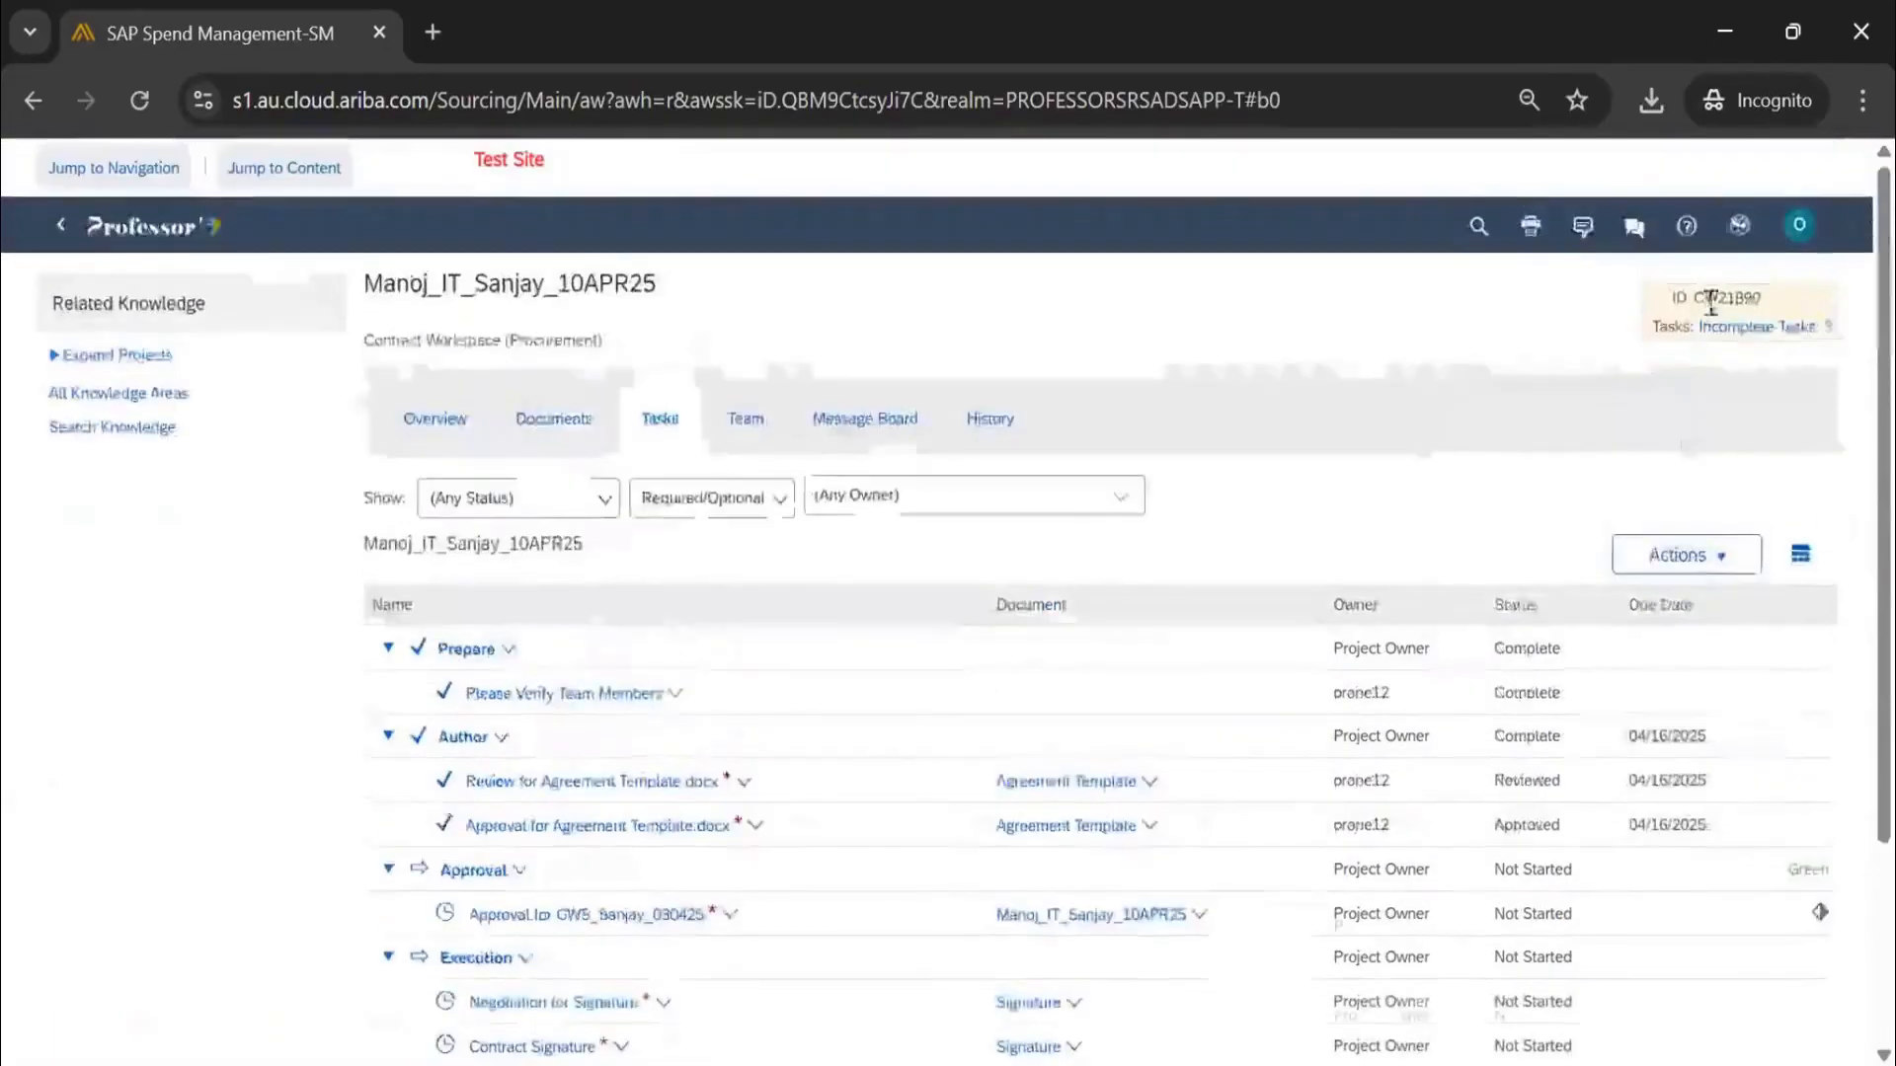
scroll(1475, 446, down, 2)
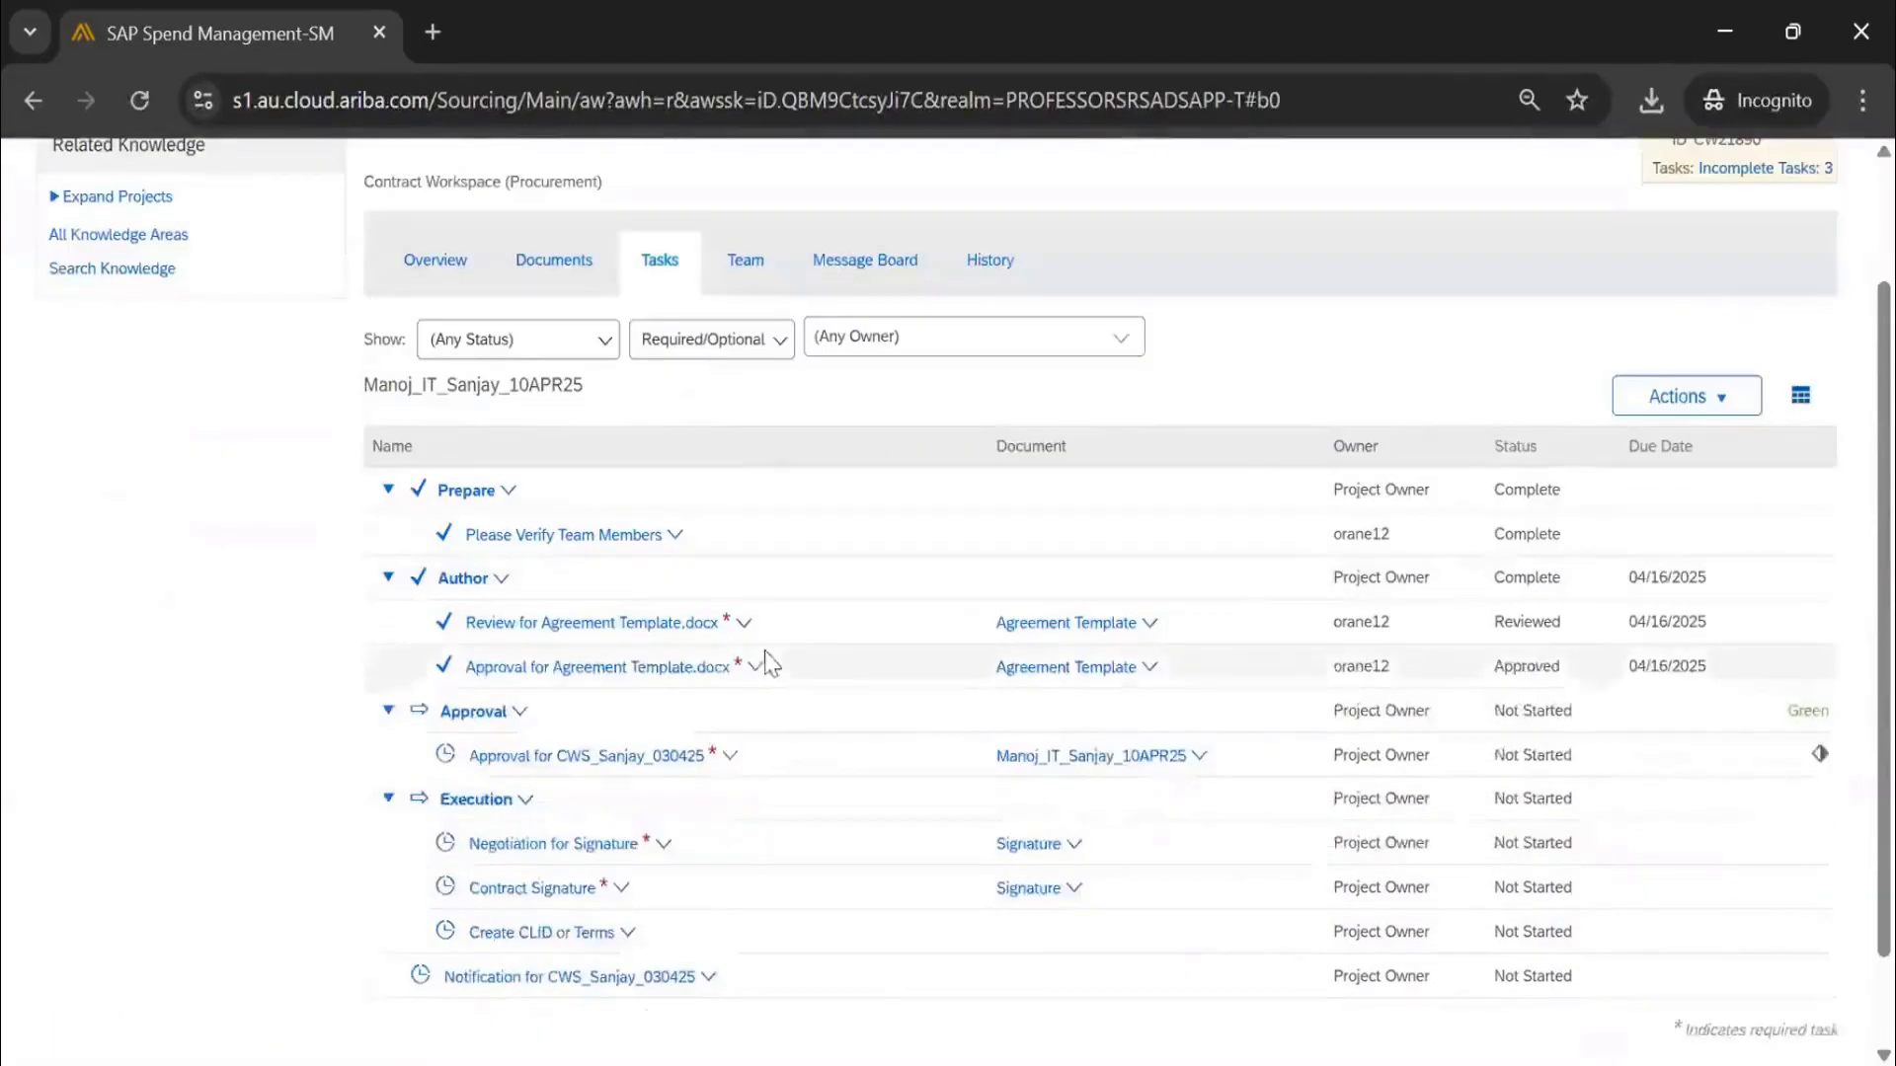
scroll(1738, 553, up, 2)
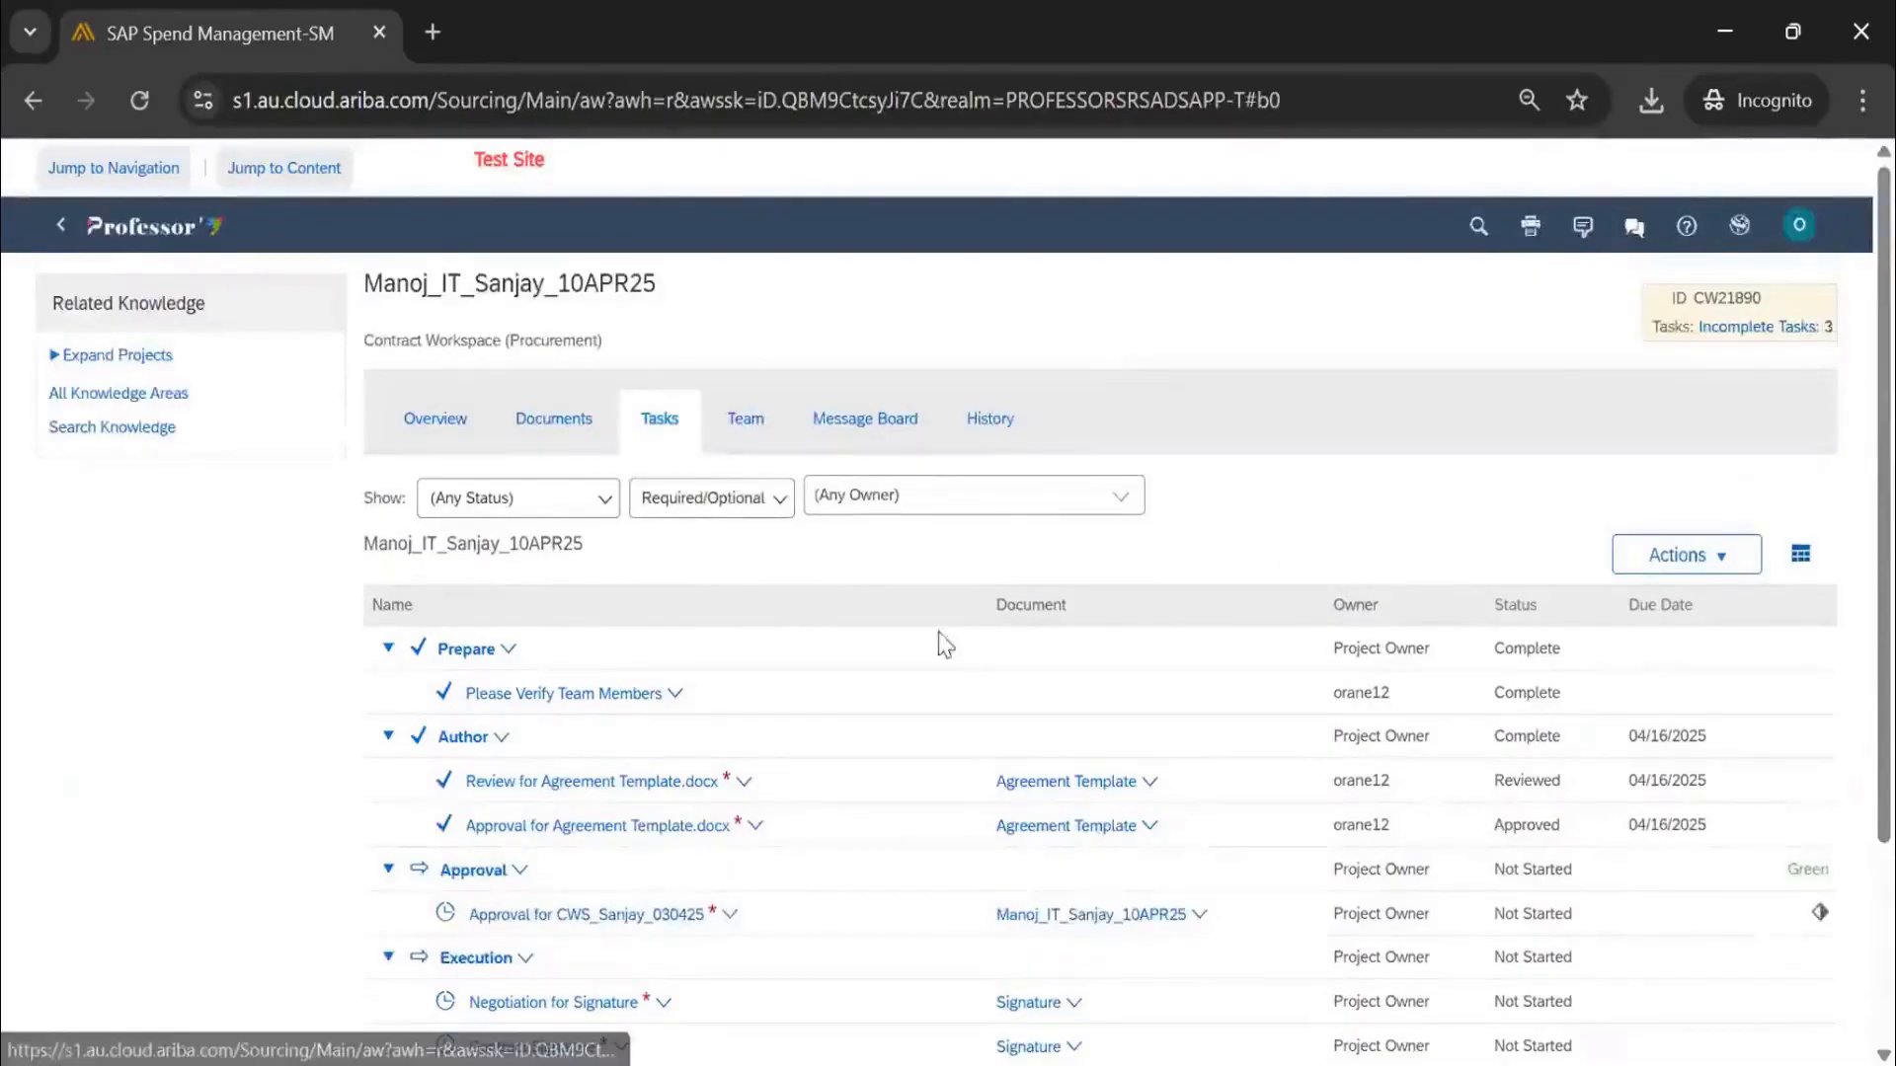
scroll(939, 642, down, 2)
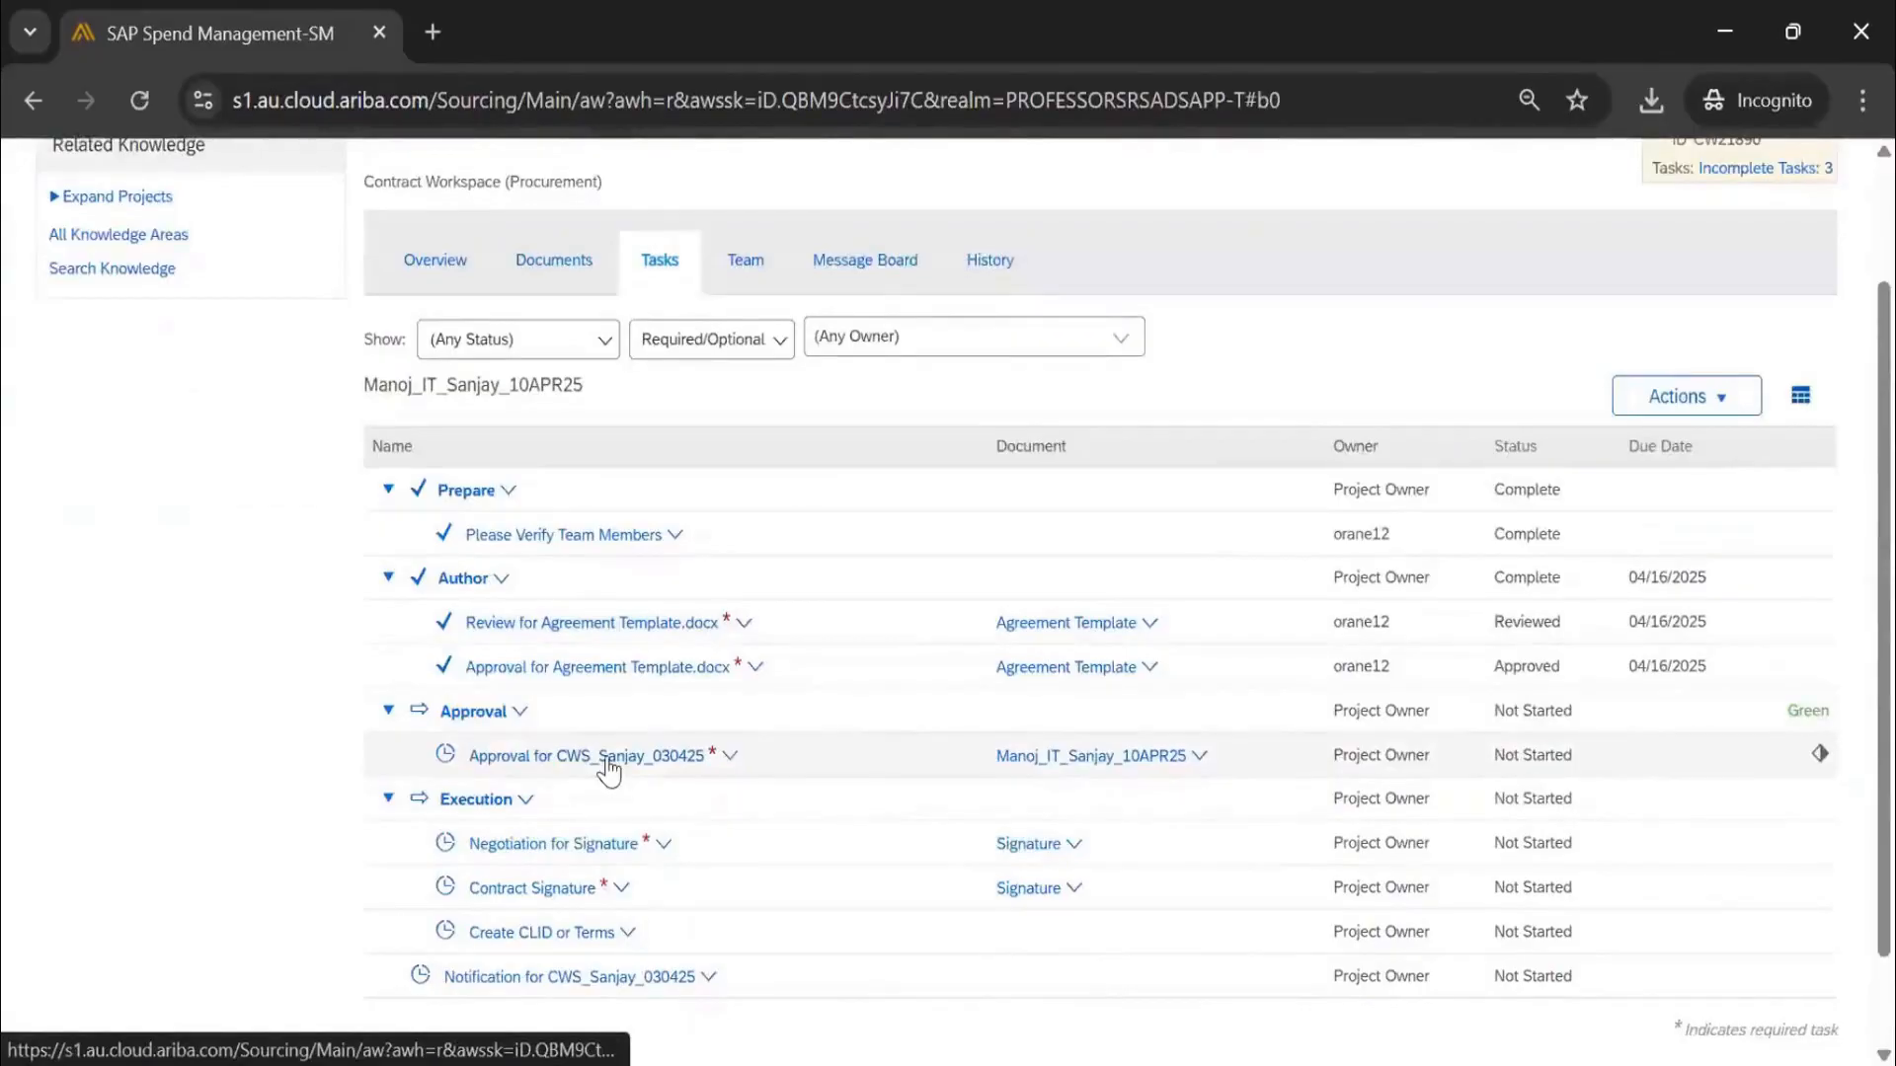
click(608, 769)
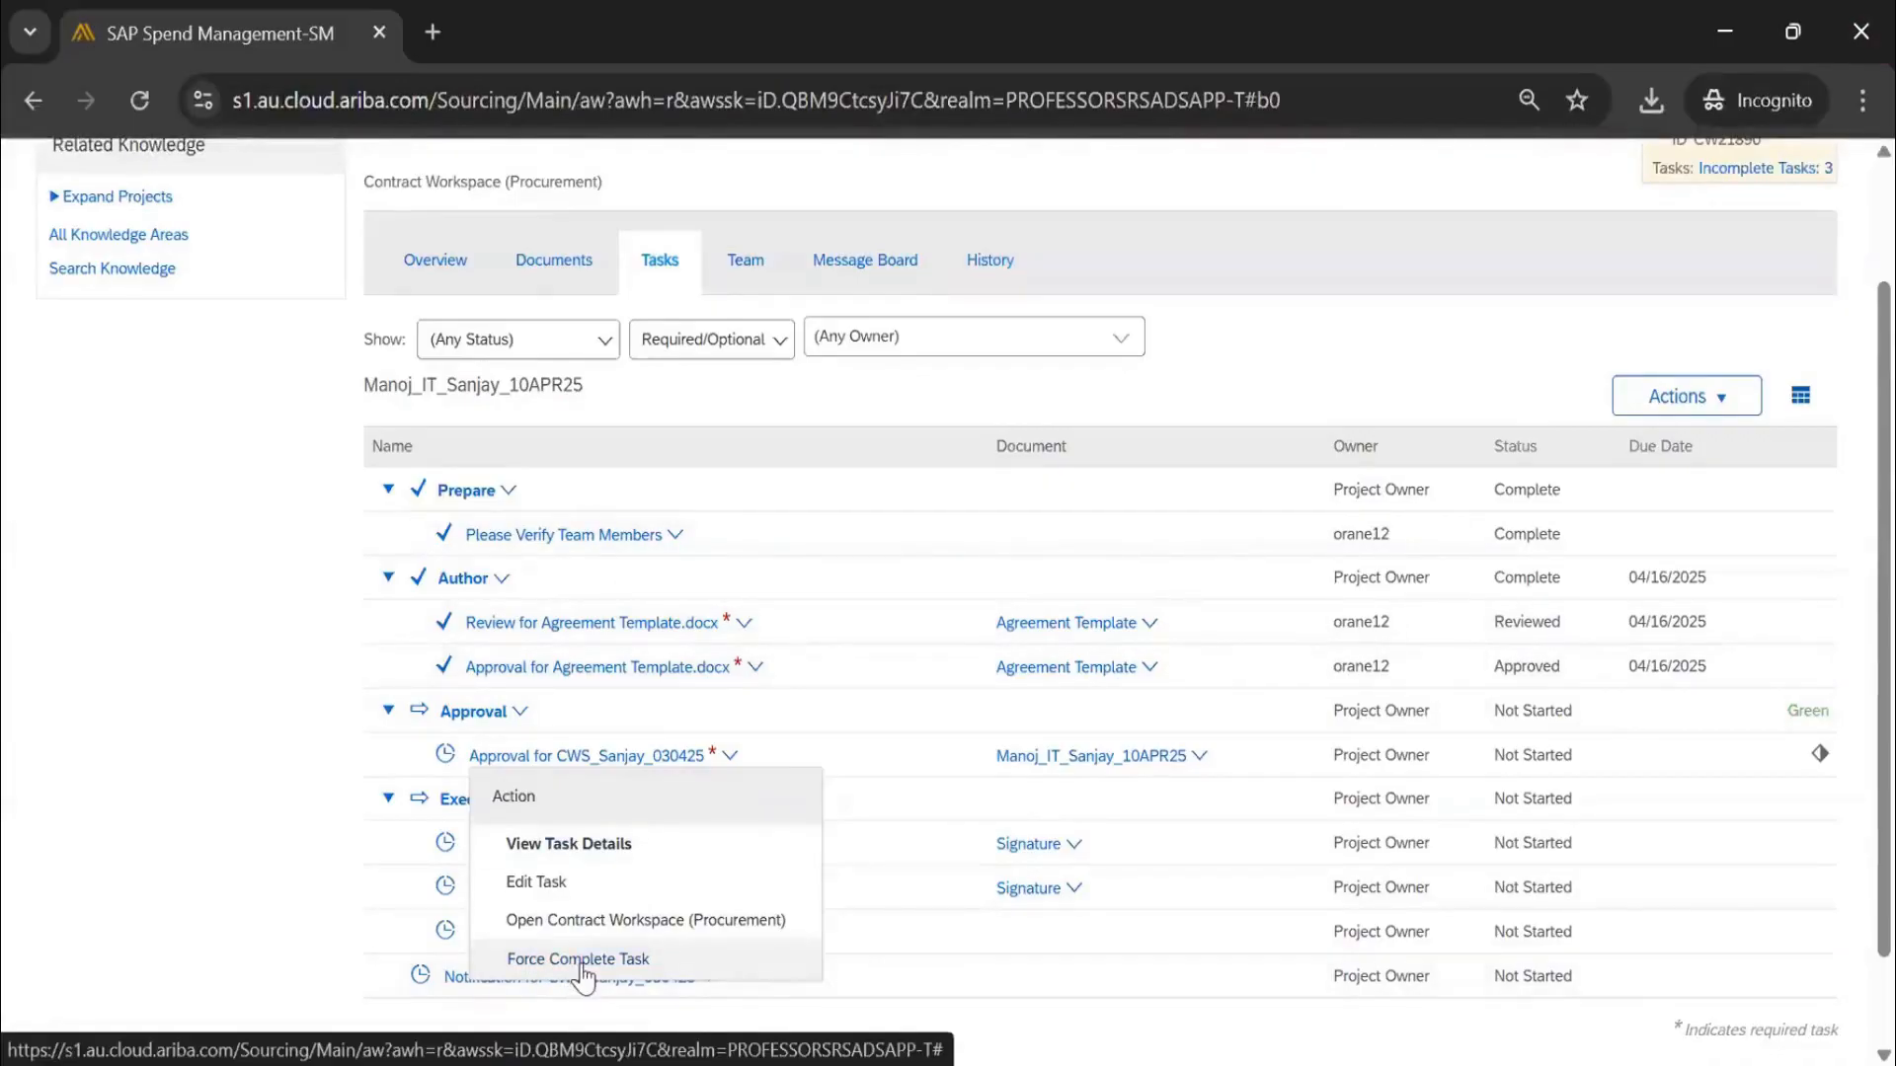
Force-complete the workspace approval task with status Completed/Approved and a comment
click(585, 963)
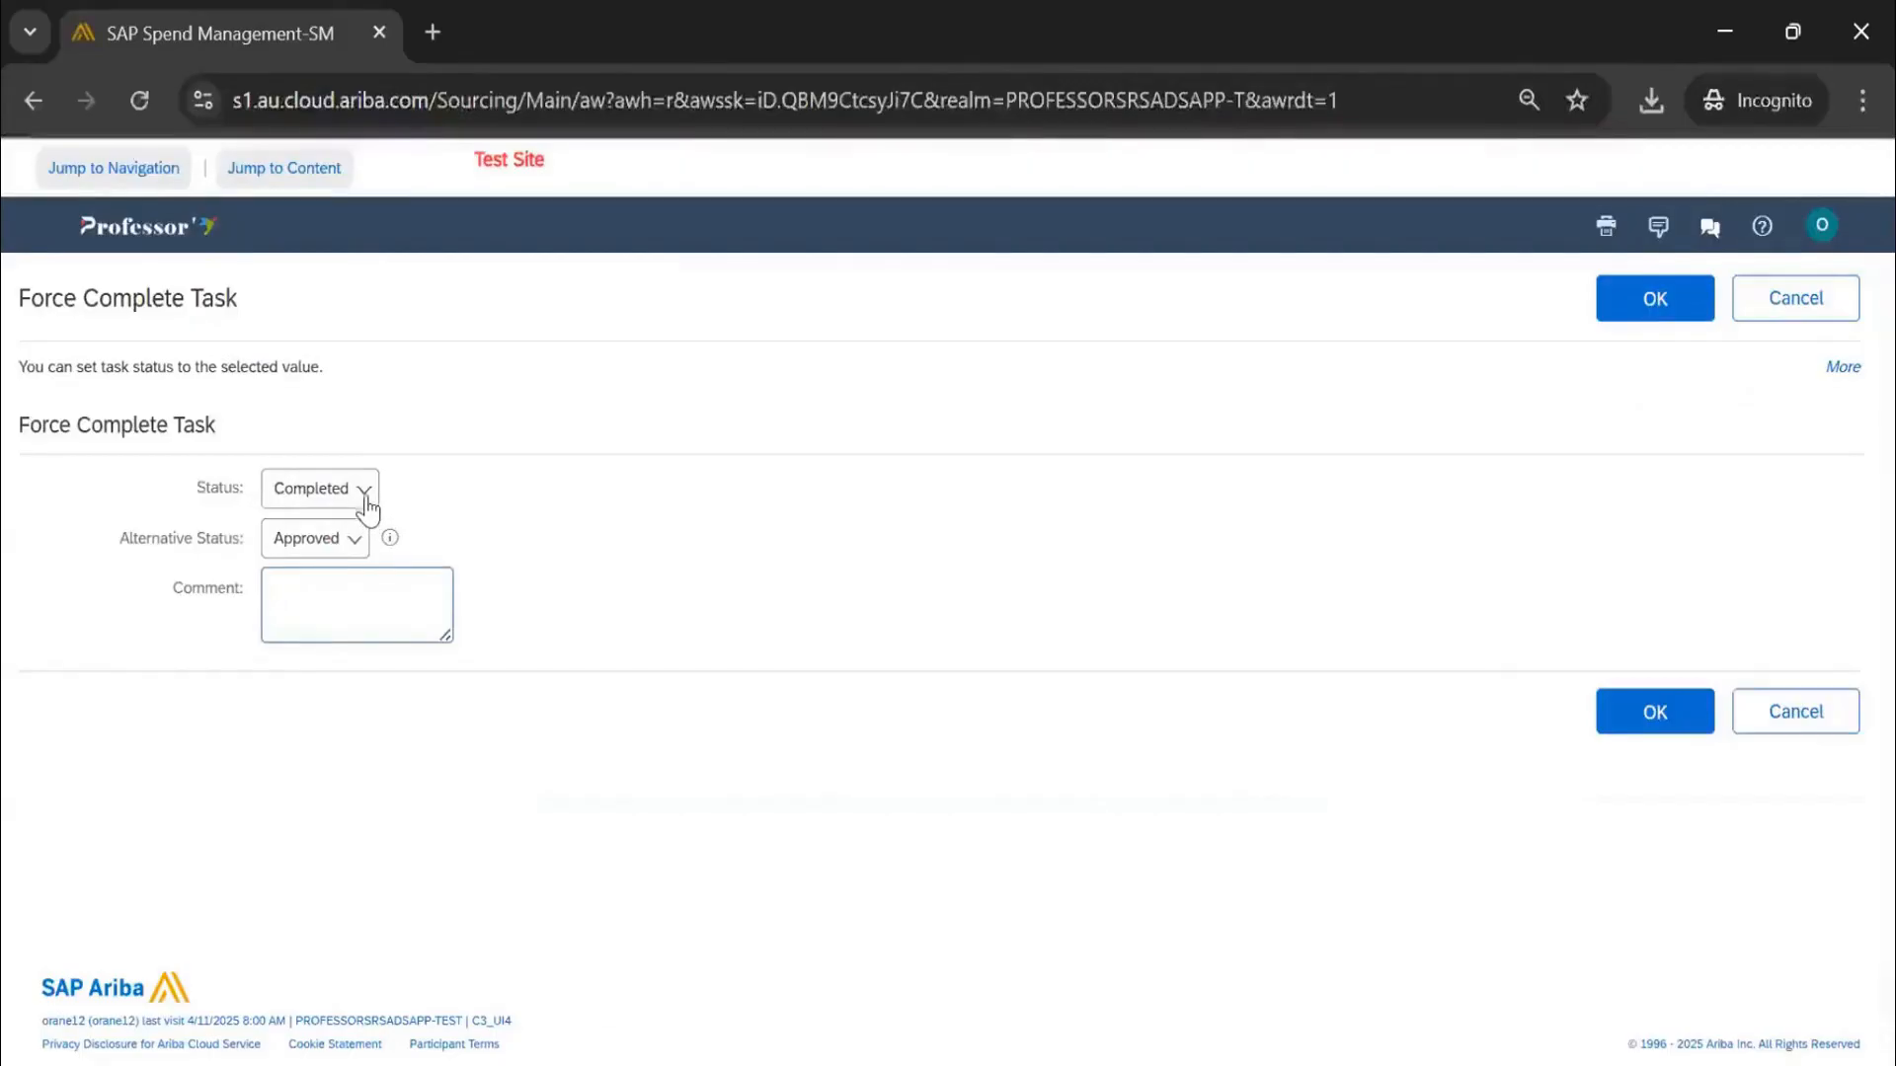
click(366, 498)
click(805, 513)
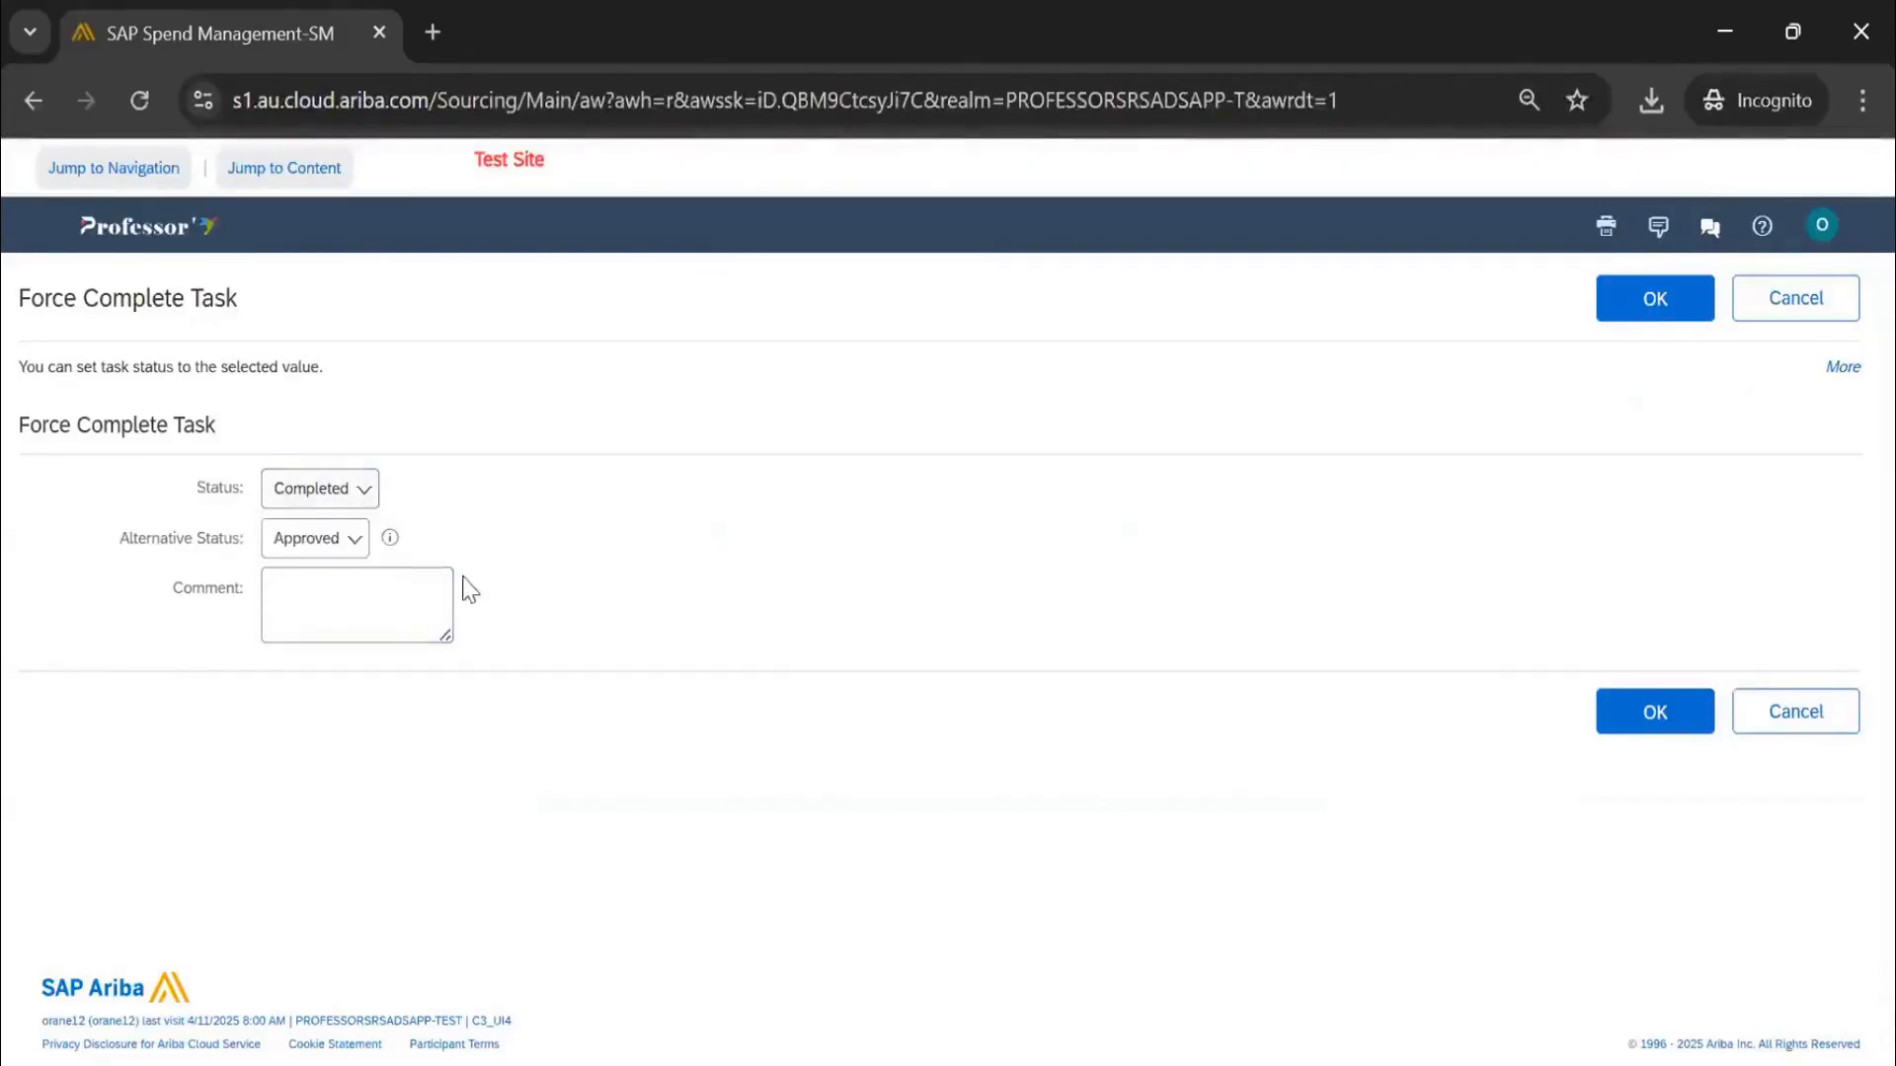
click(363, 553)
click(331, 609)
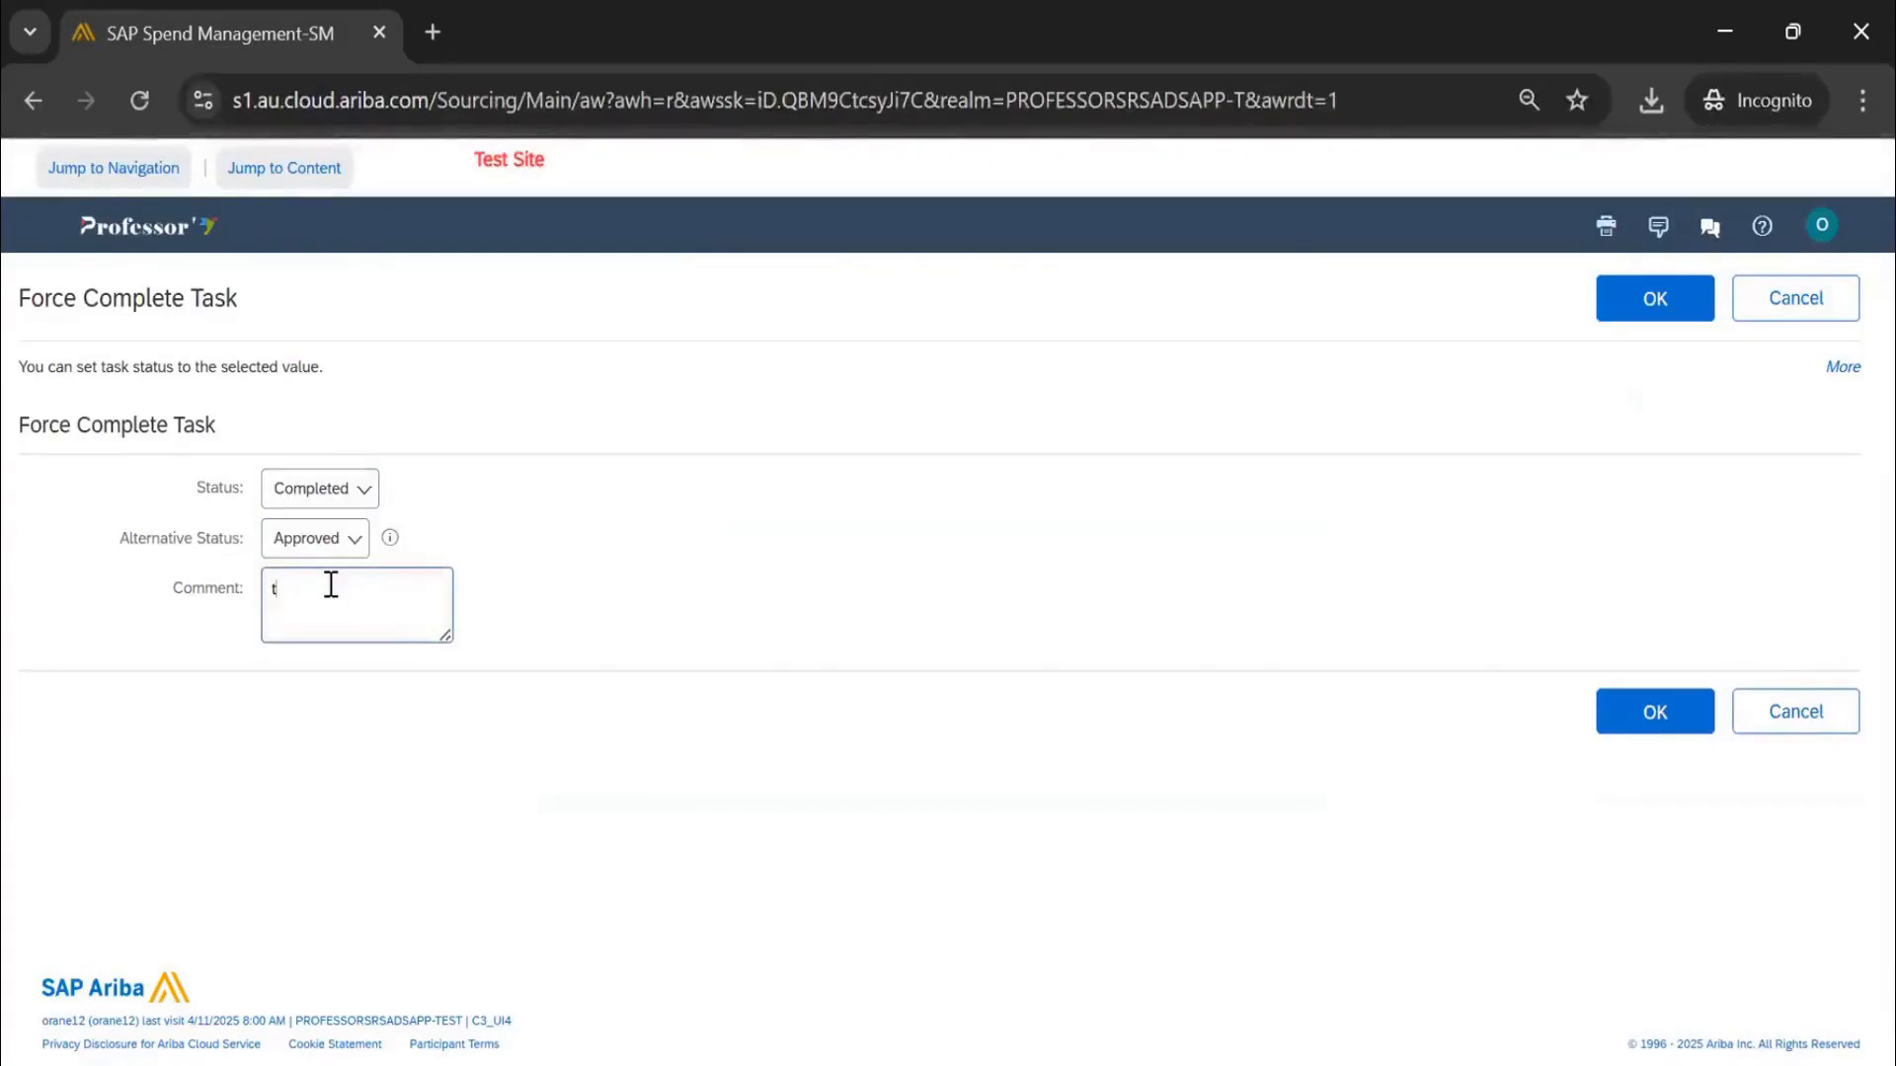
click(1630, 318)
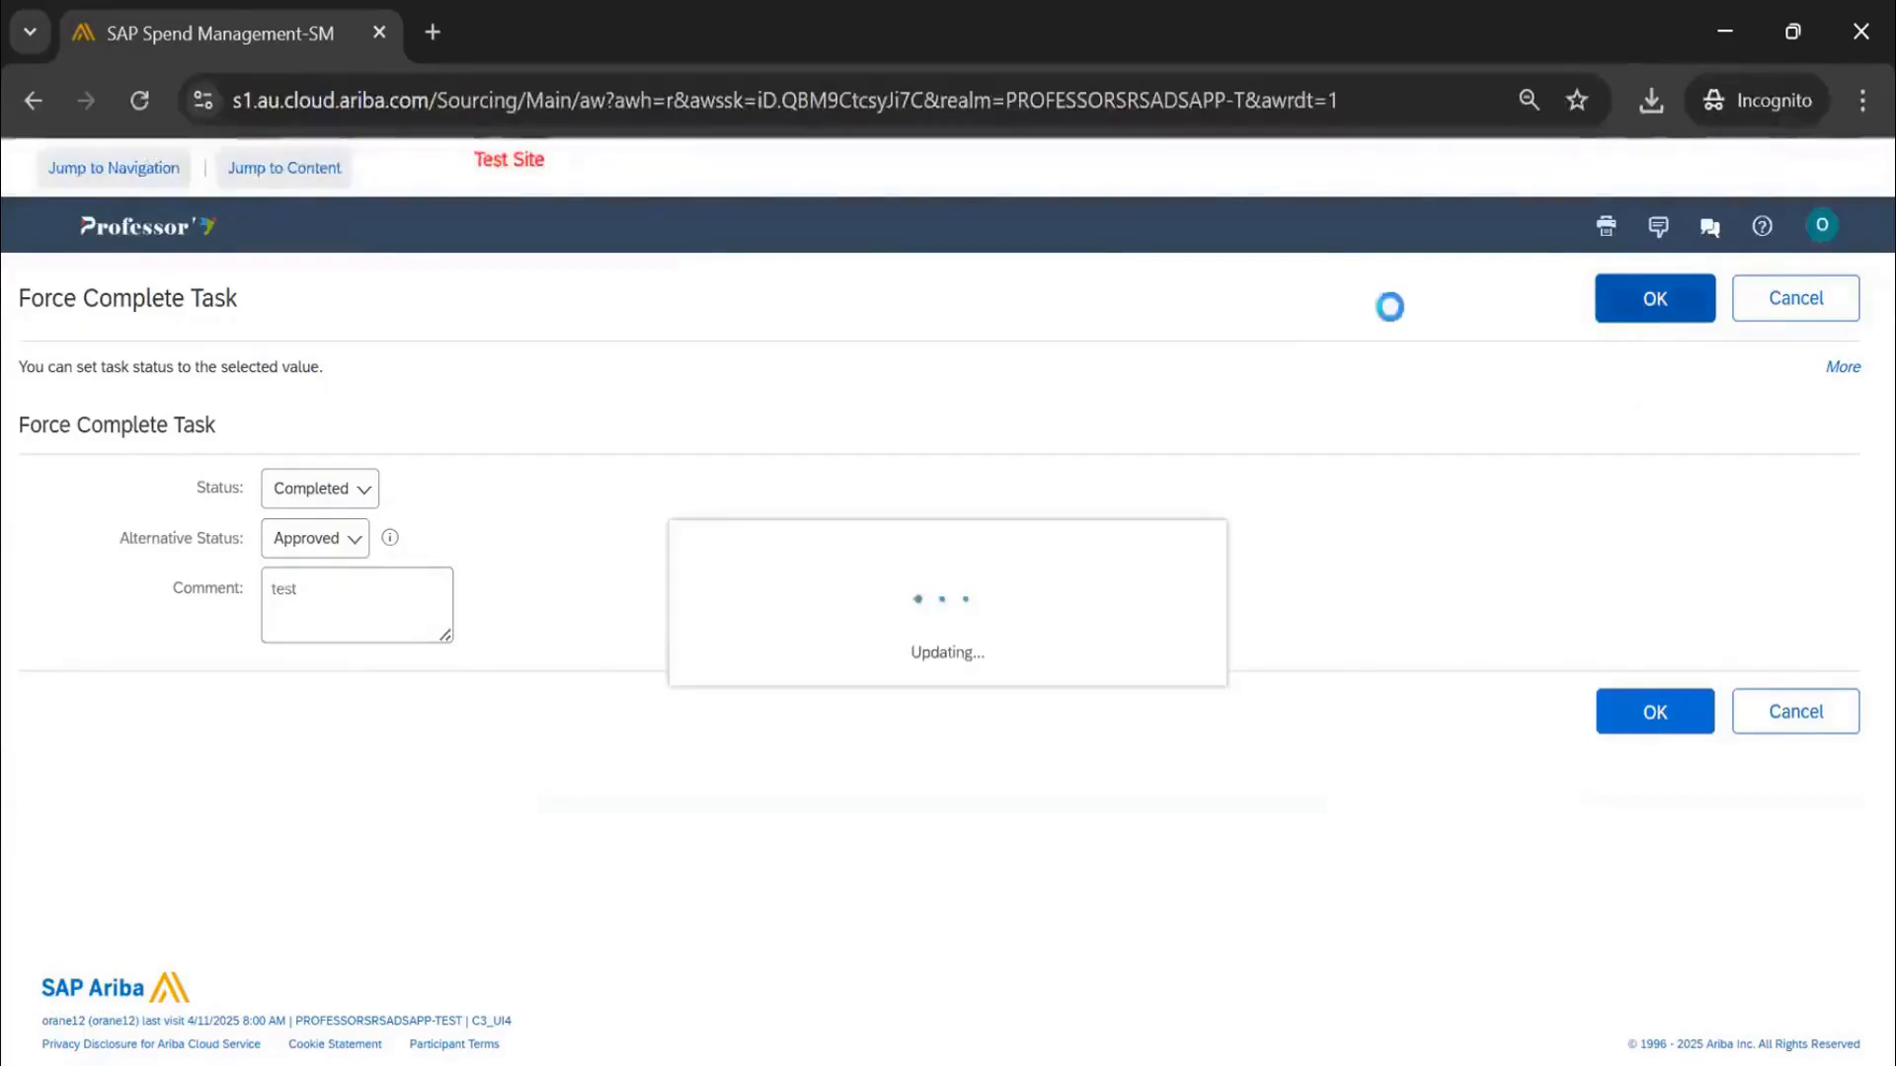
Mark the Negotiation for Signature task as completed
scroll(685, 796, down, 2)
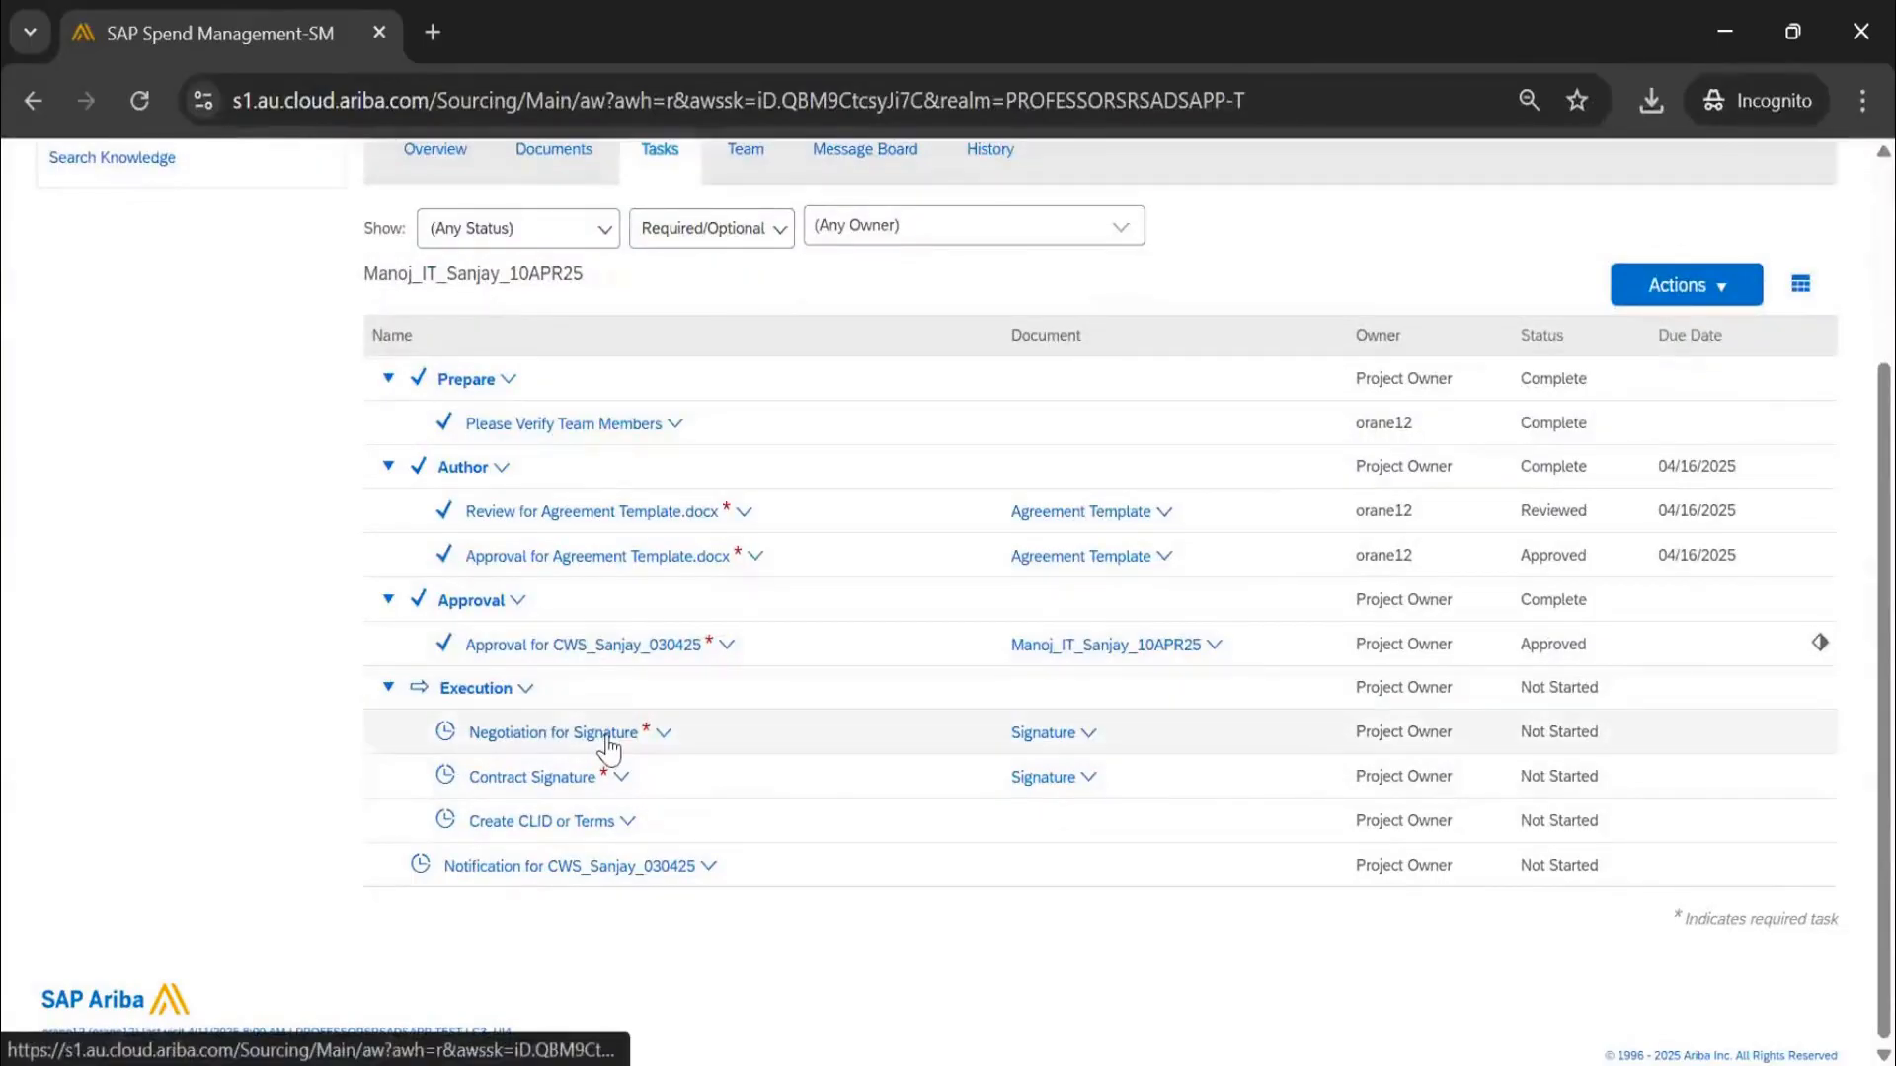
click(591, 751)
click(622, 949)
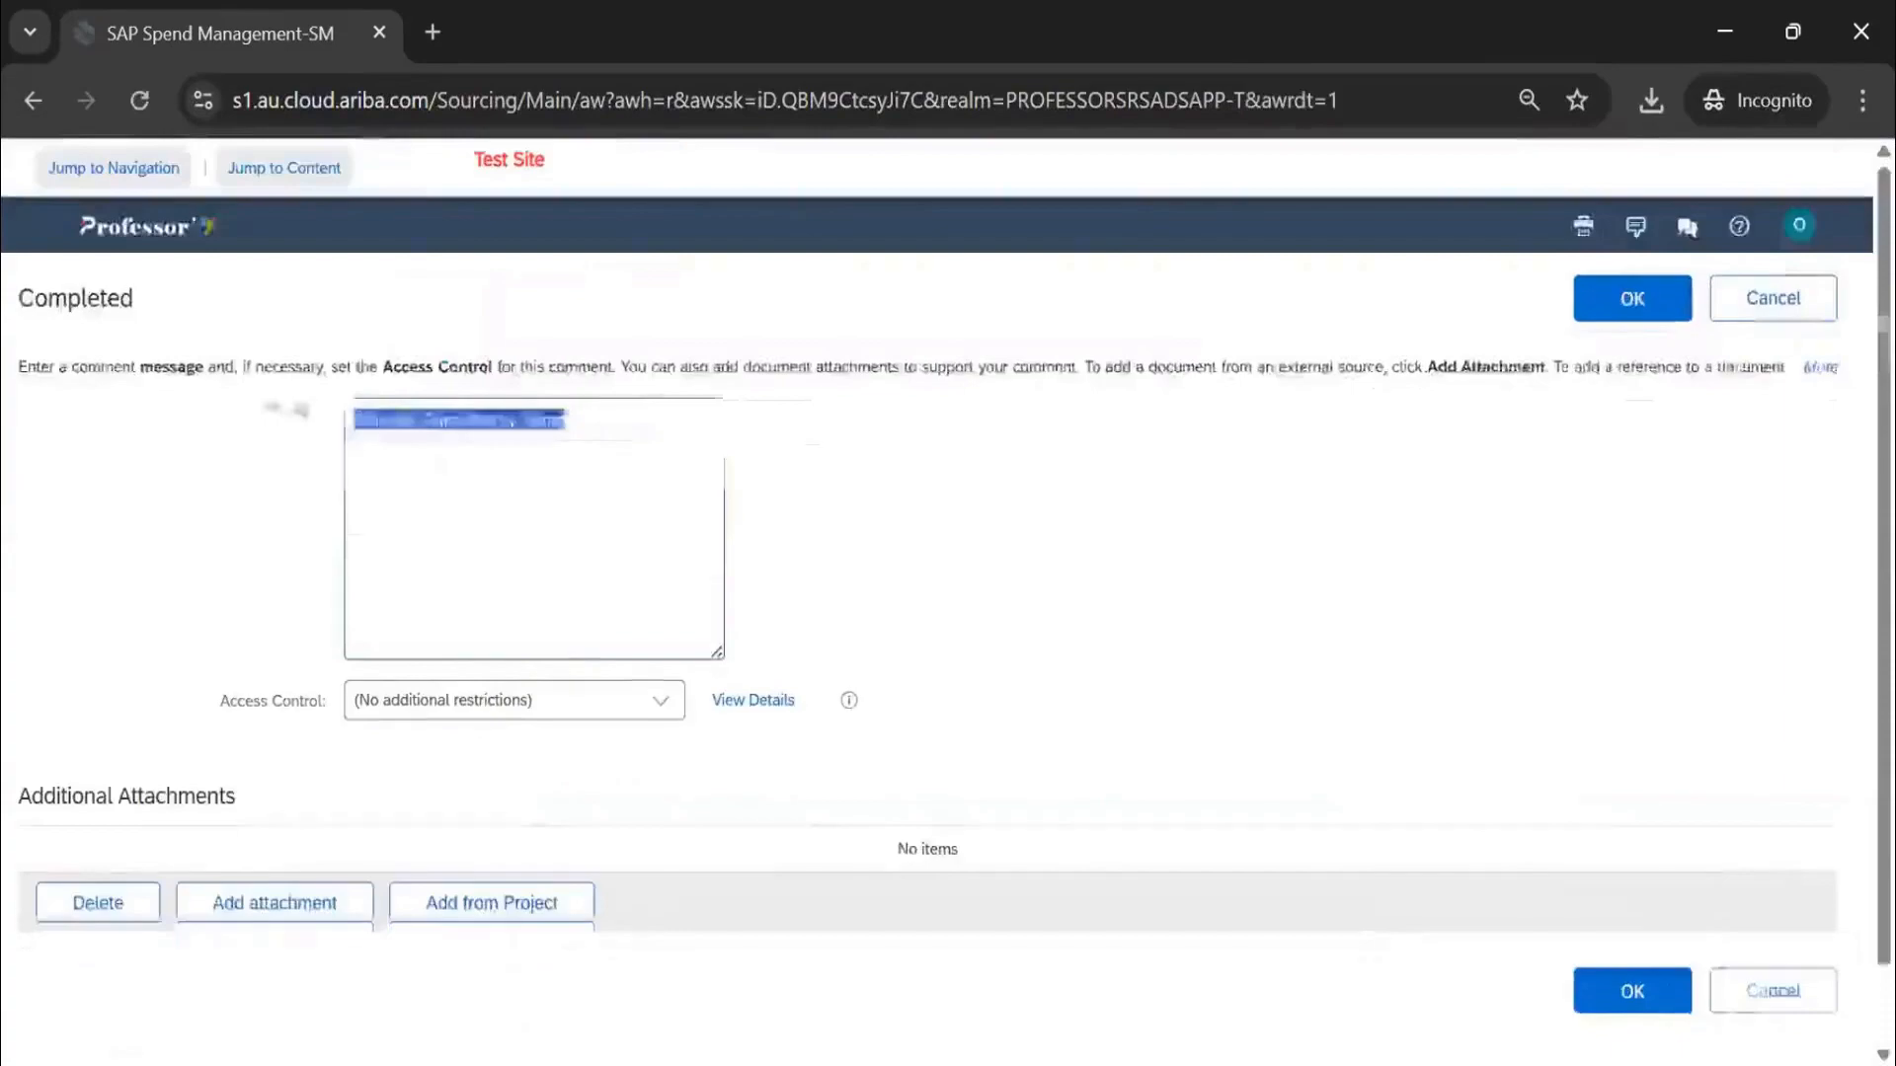
click(1633, 297)
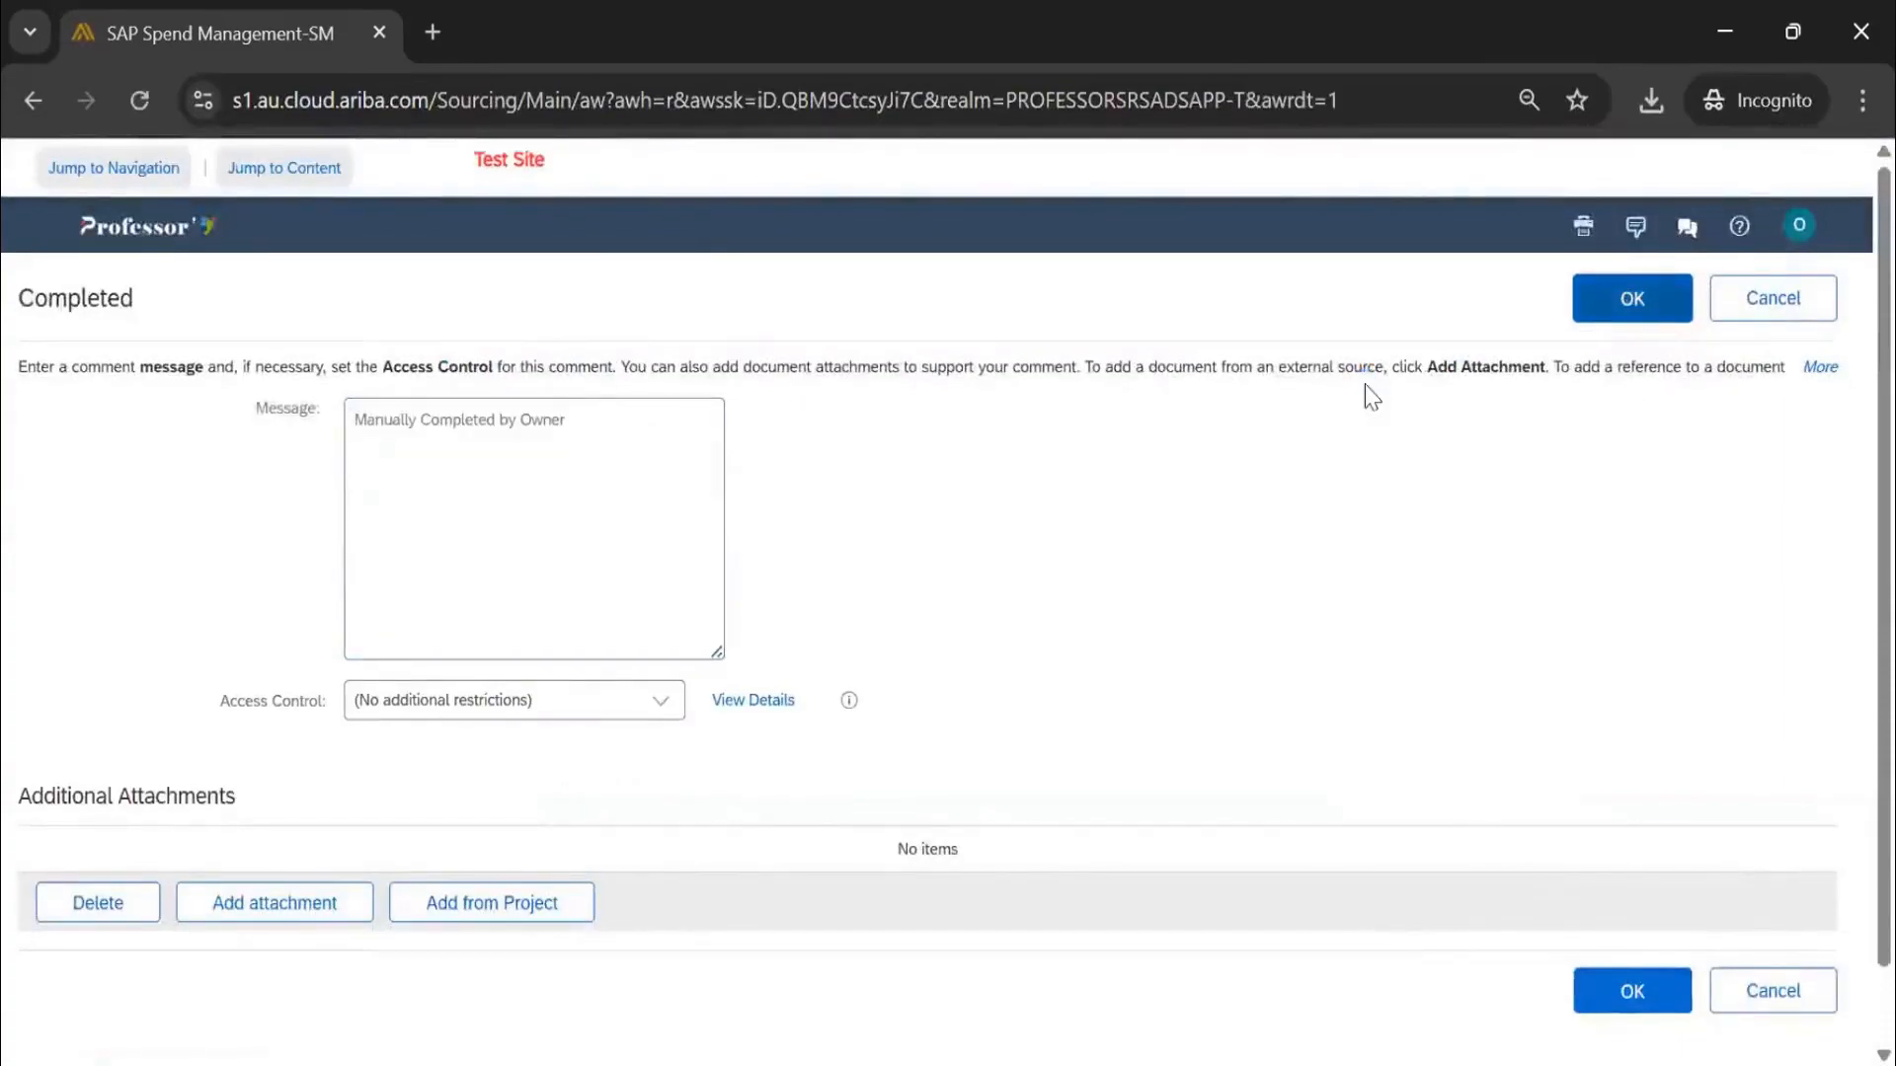
click(568, 901)
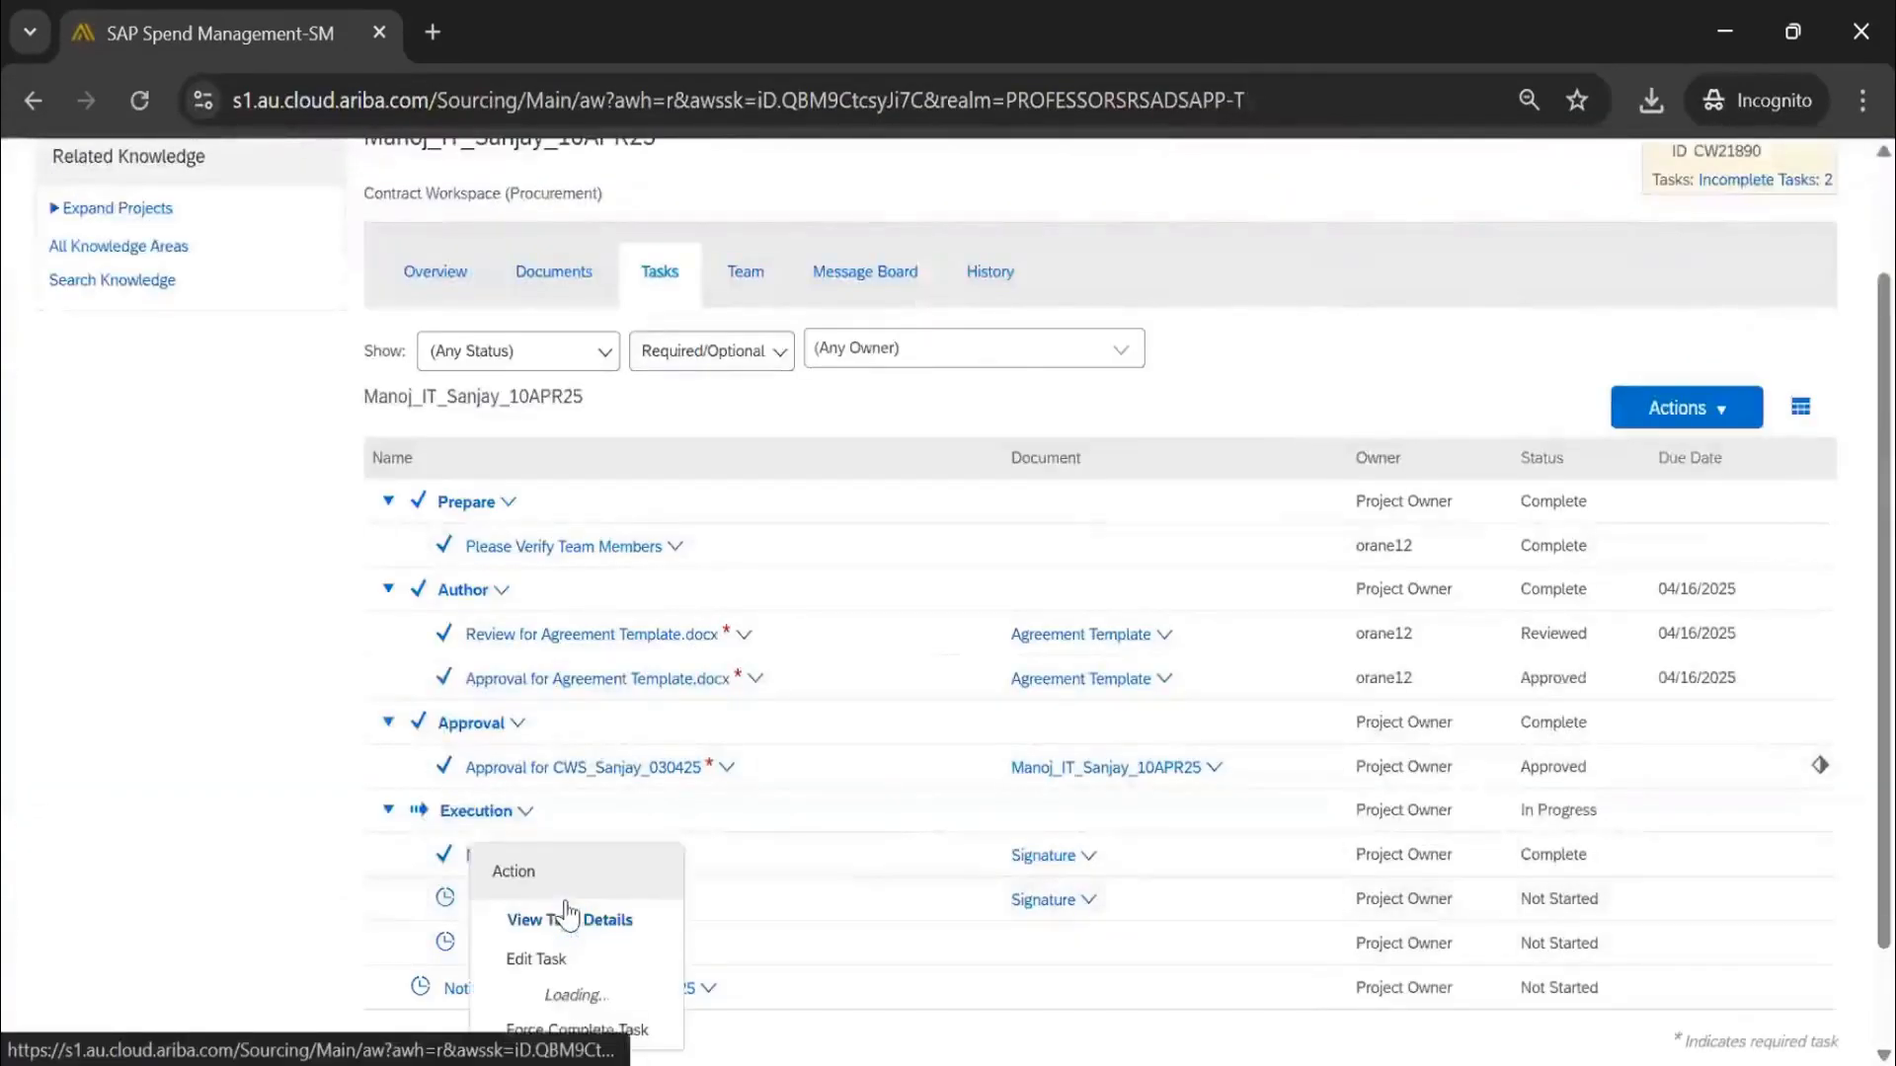
View the Contract Signature task details and return to the task list
click(600, 923)
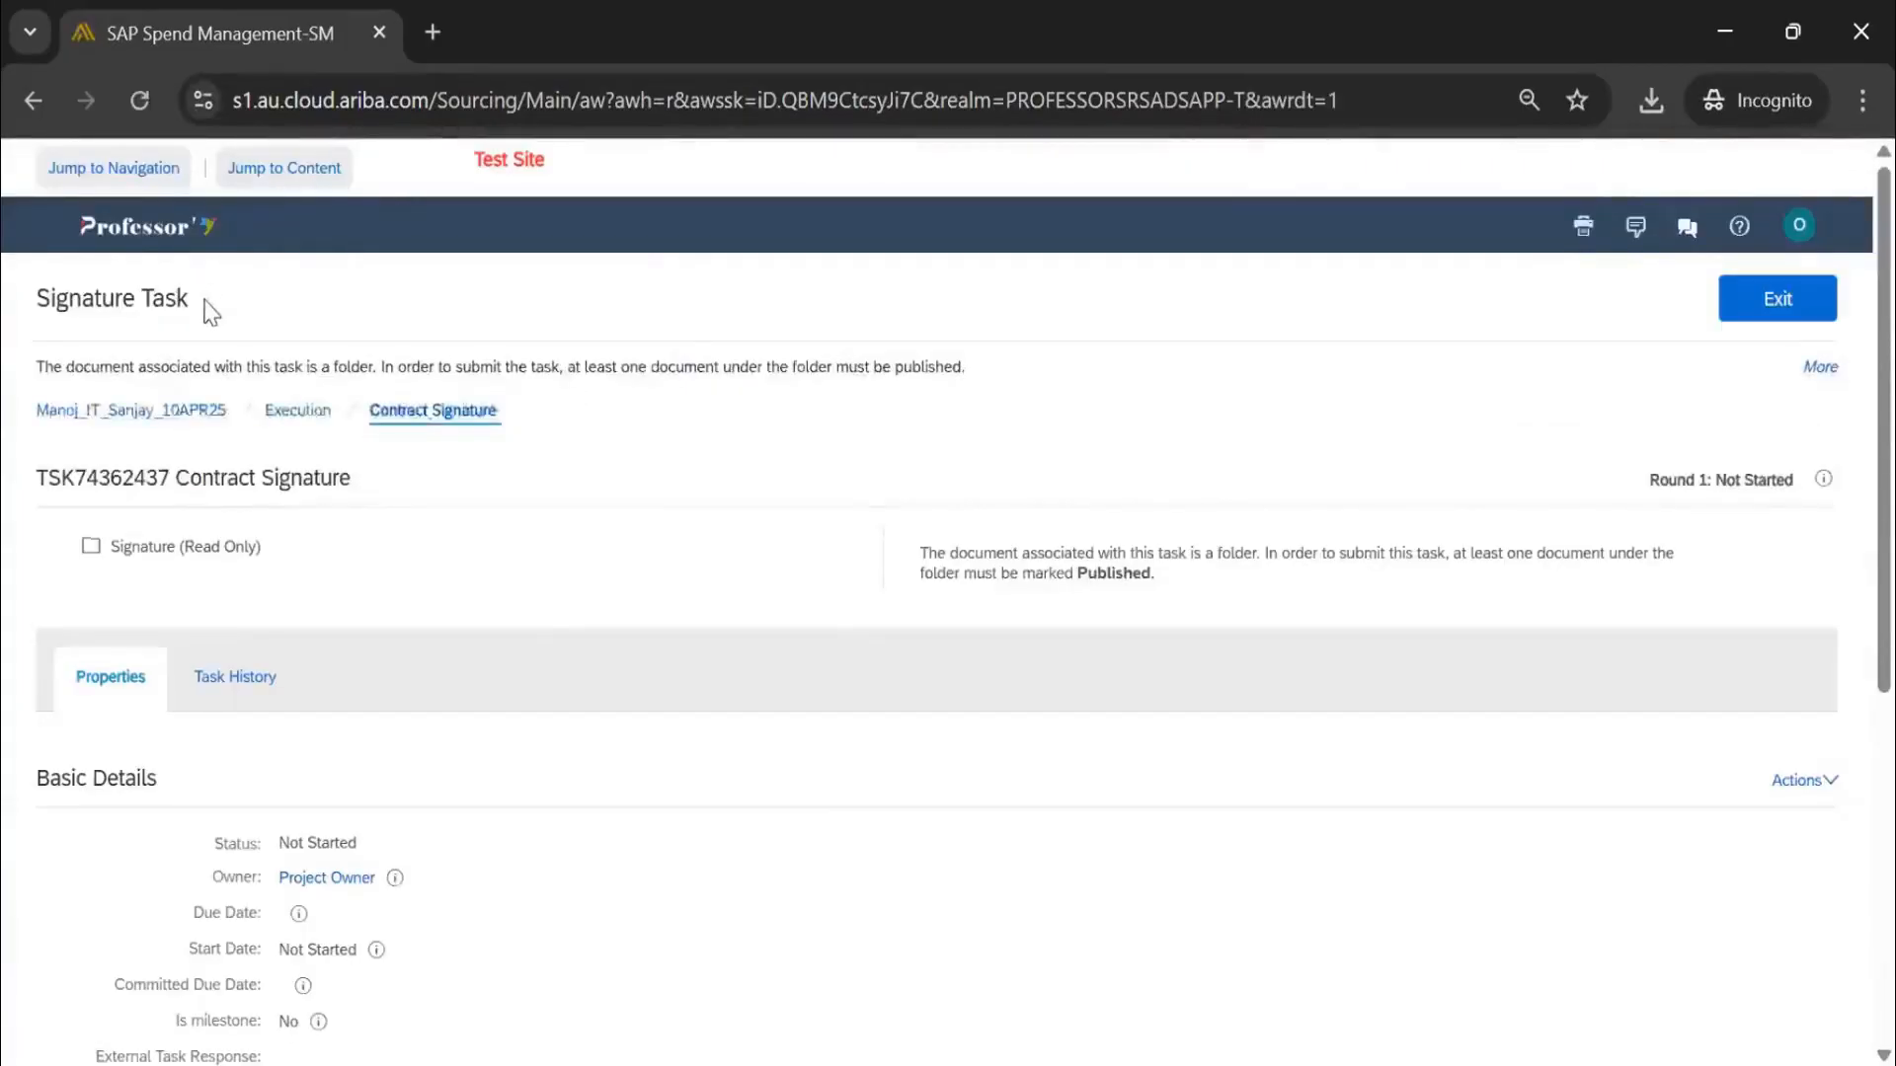
drag(203, 302, 4, 306)
click(1730, 308)
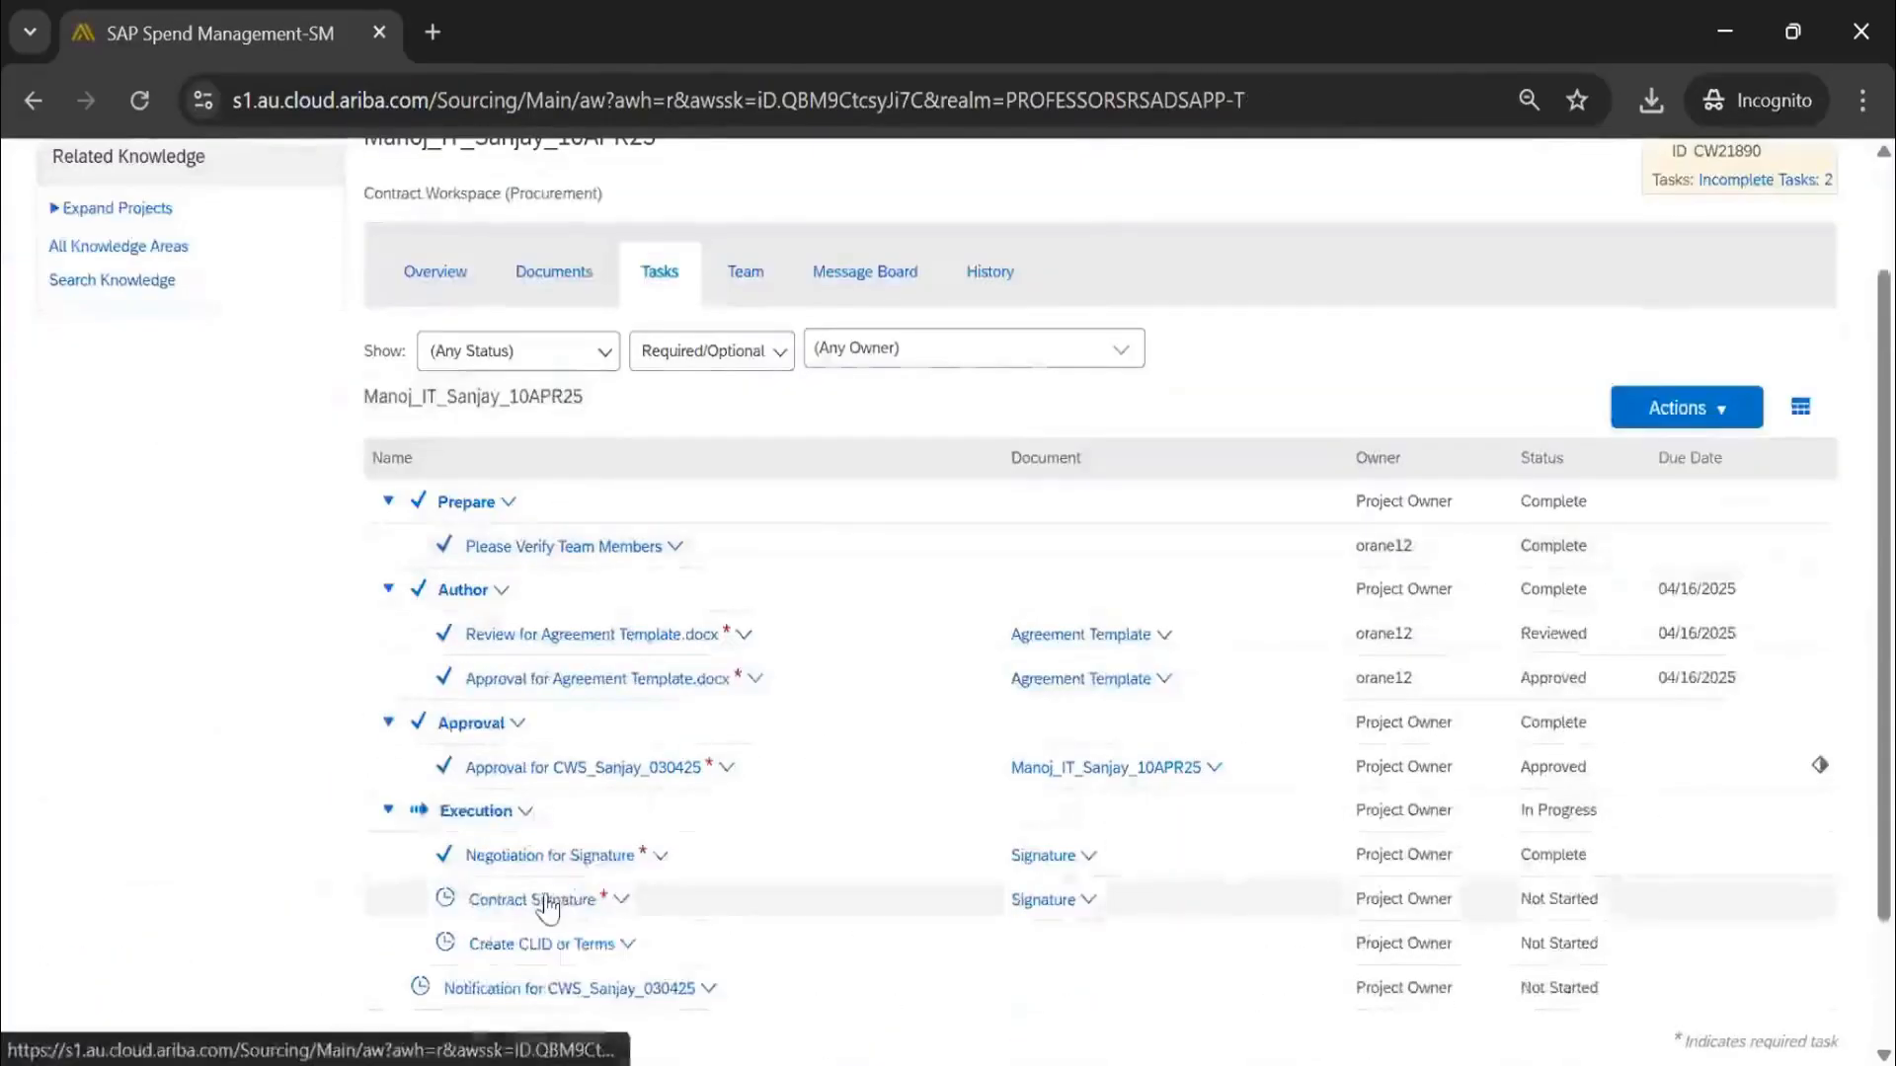
click(546, 903)
click(227, 893)
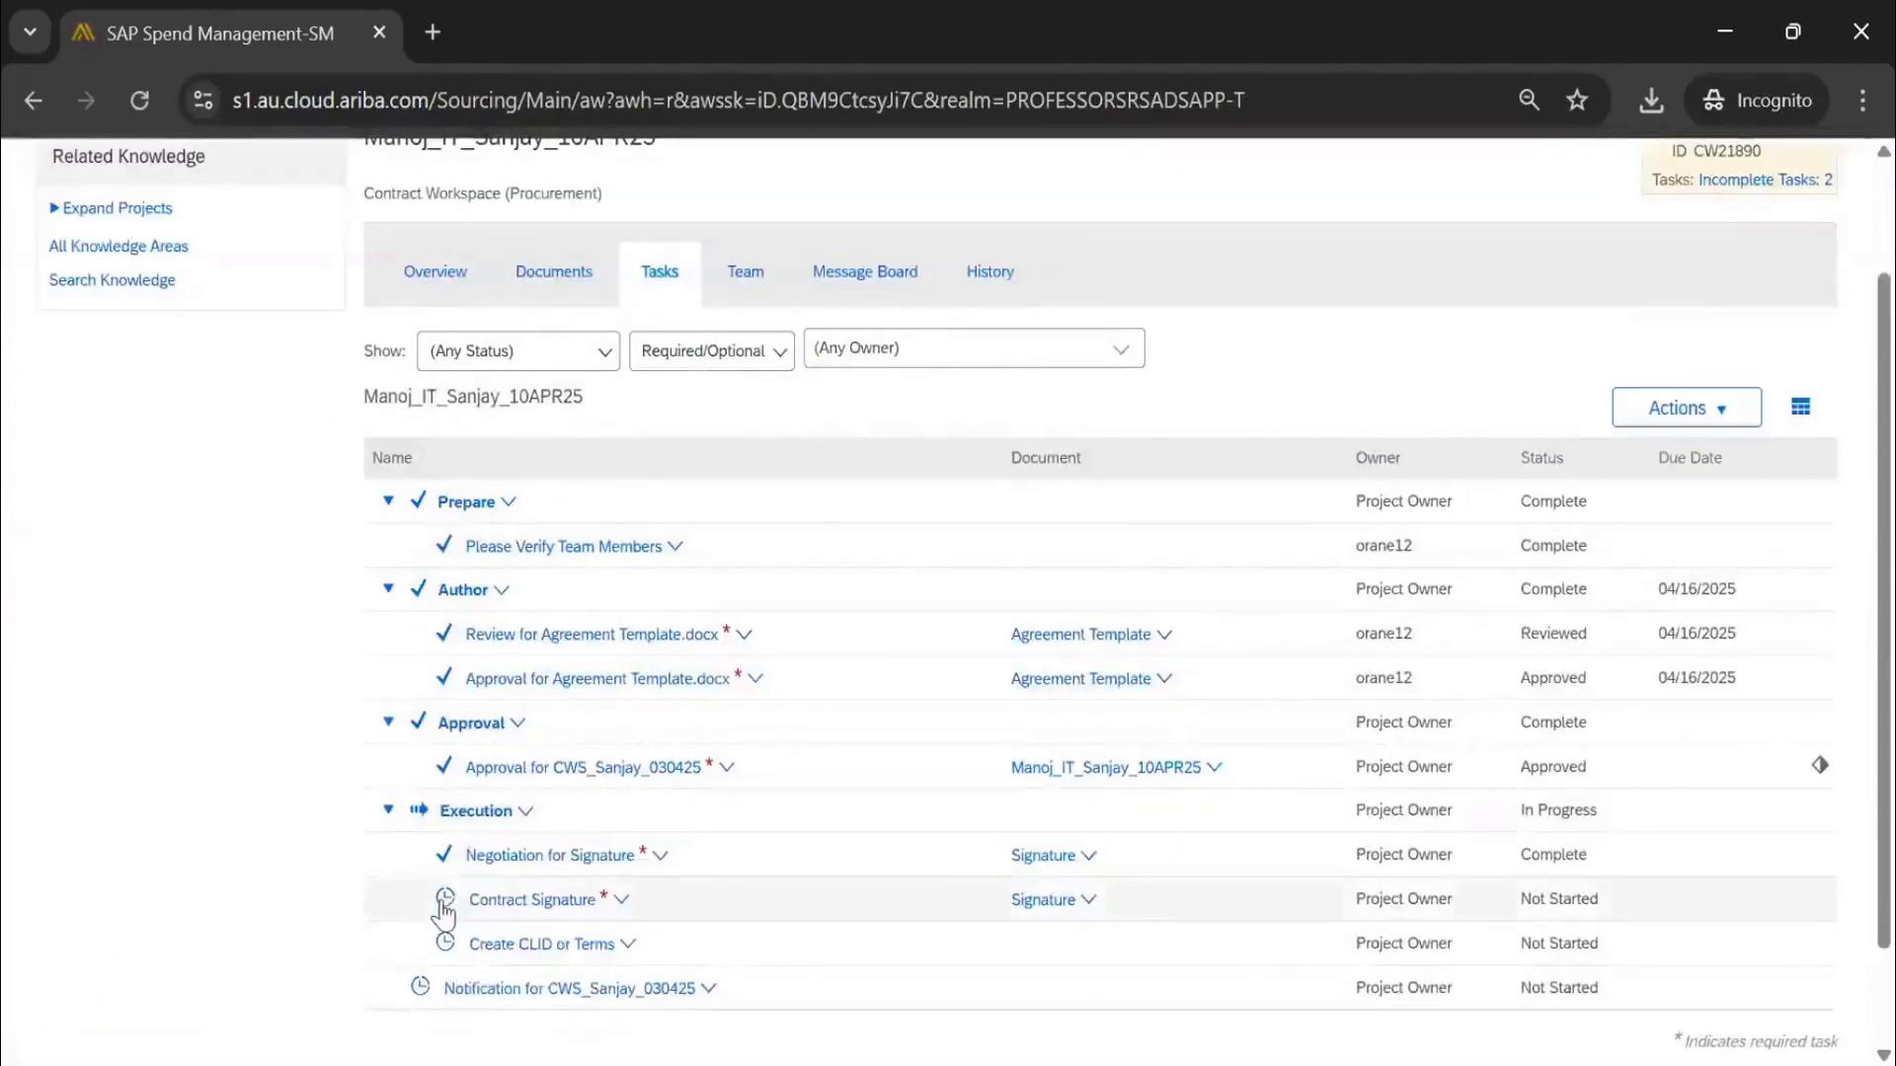
Open the Contract Signature task's linked Signature folder, which holds no documents
click(443, 904)
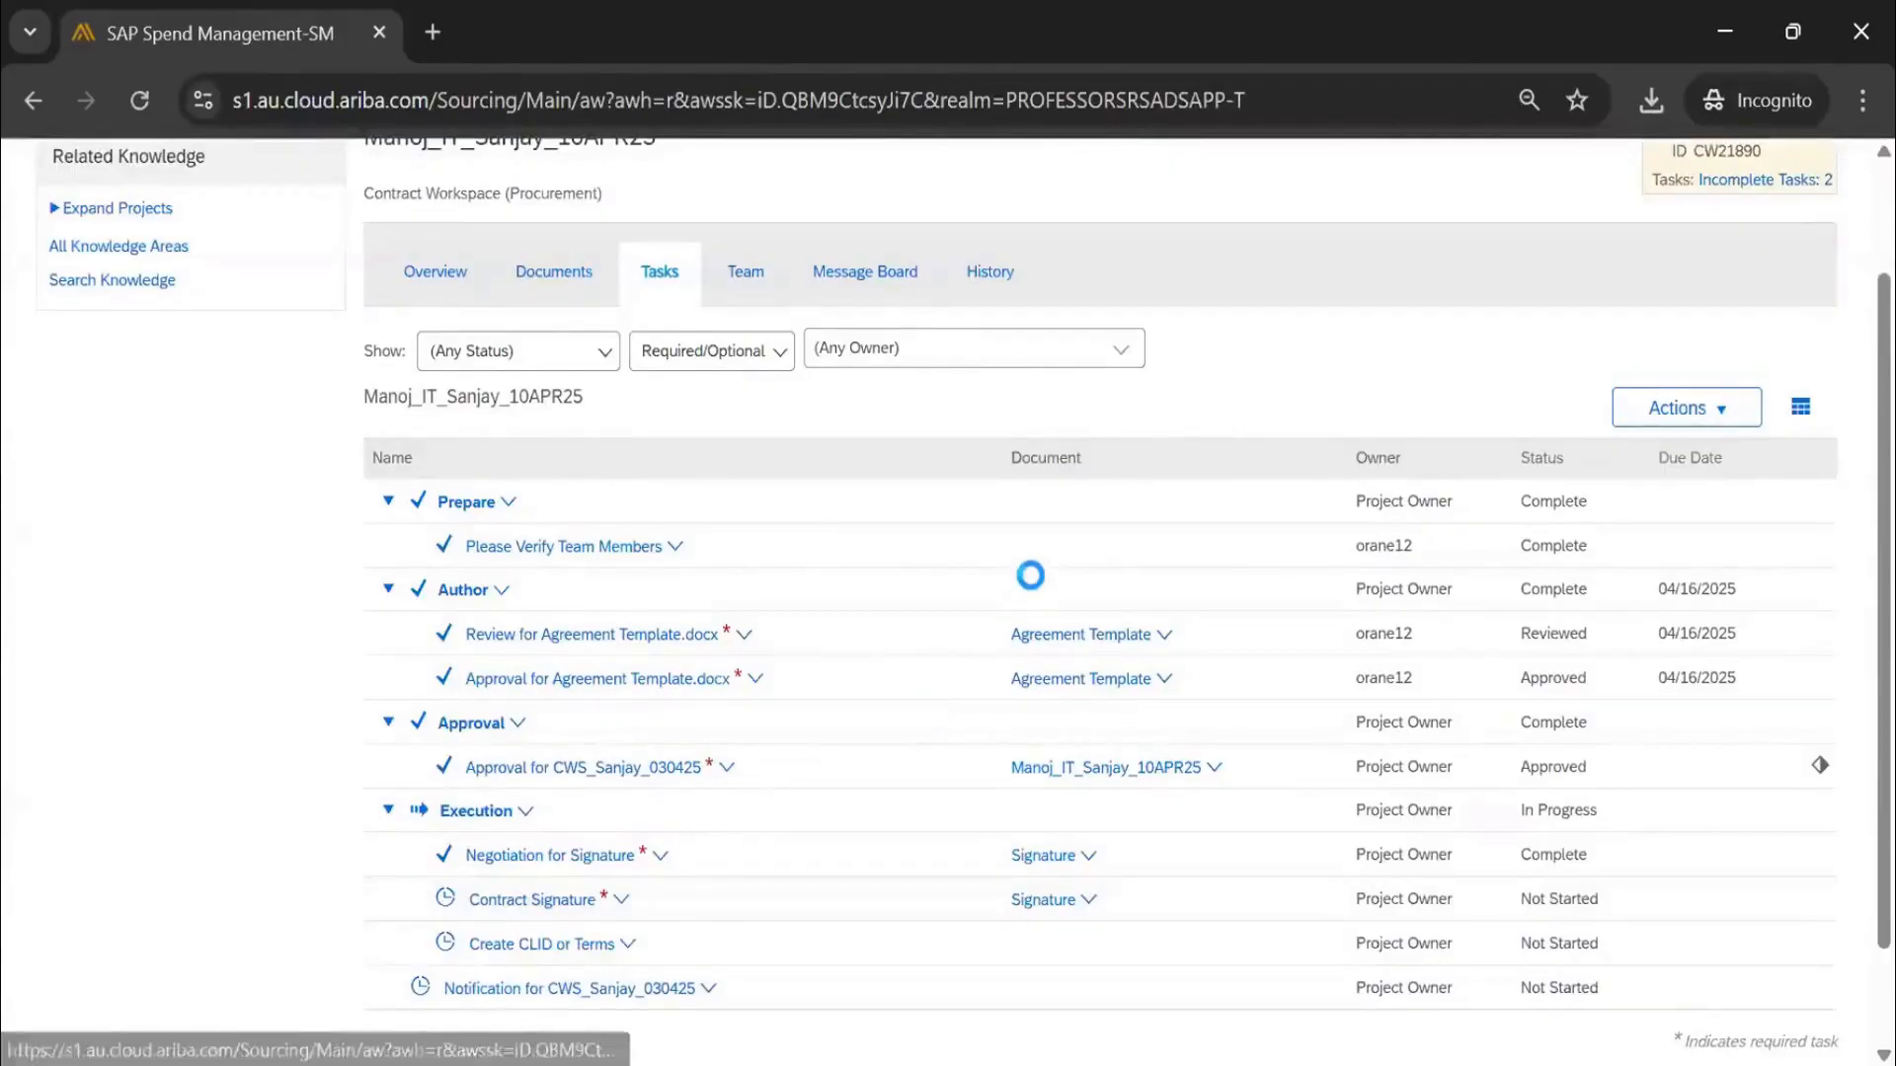
scroll(648, 643, down, 5)
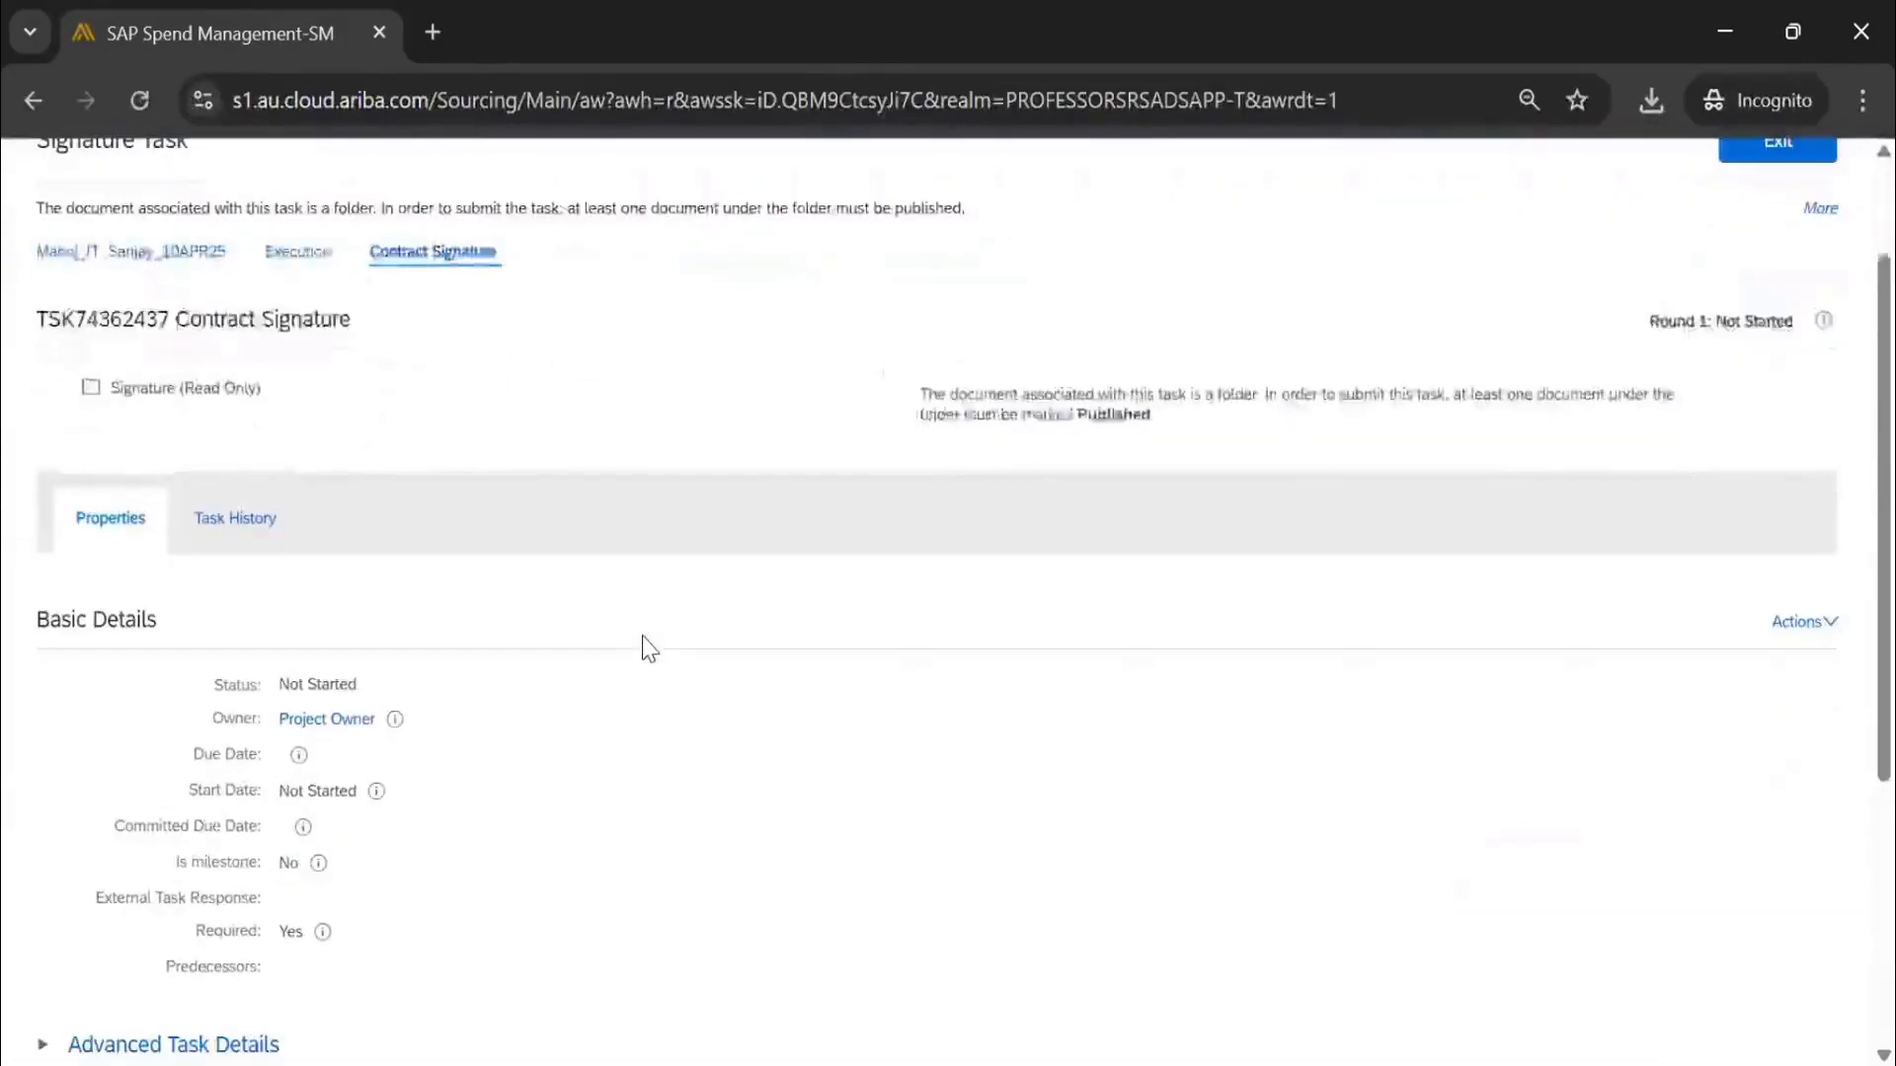
scroll(648, 648, up, 5)
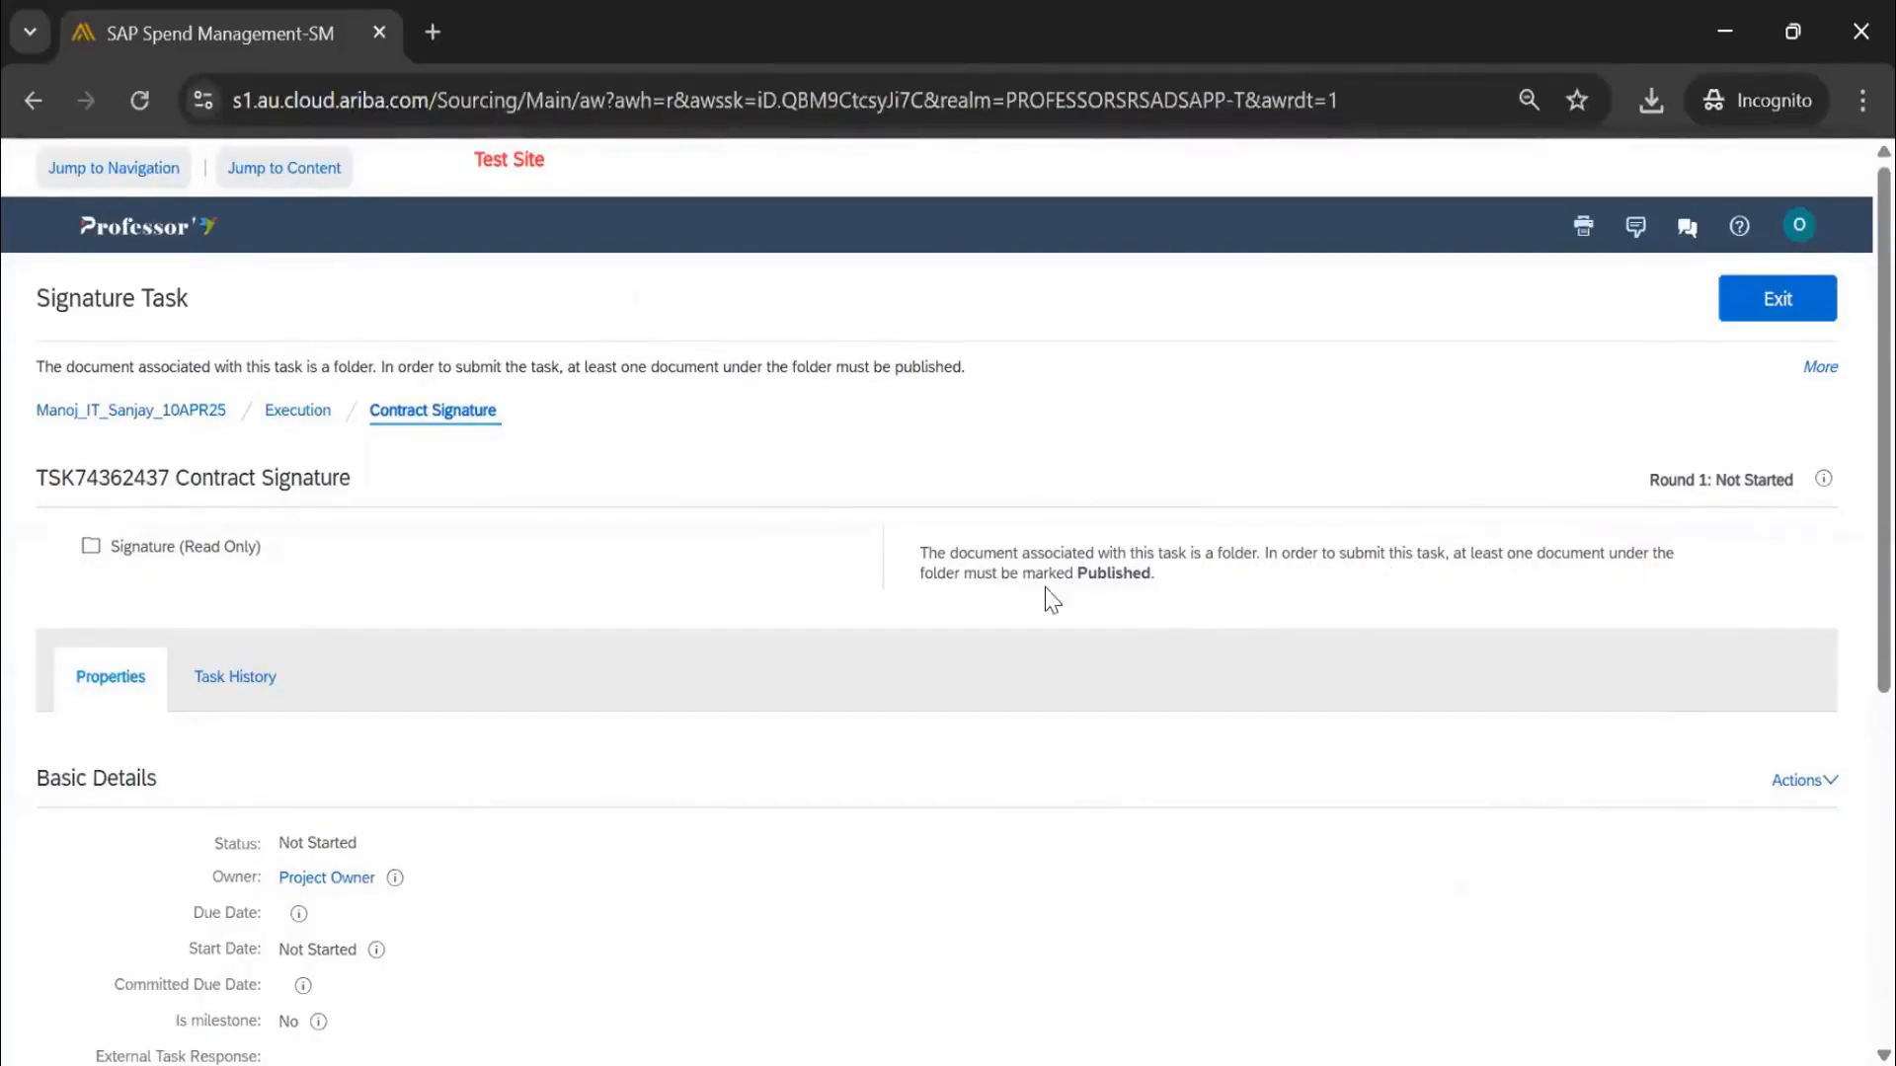
drag(1156, 573, 922, 561)
click(1777, 308)
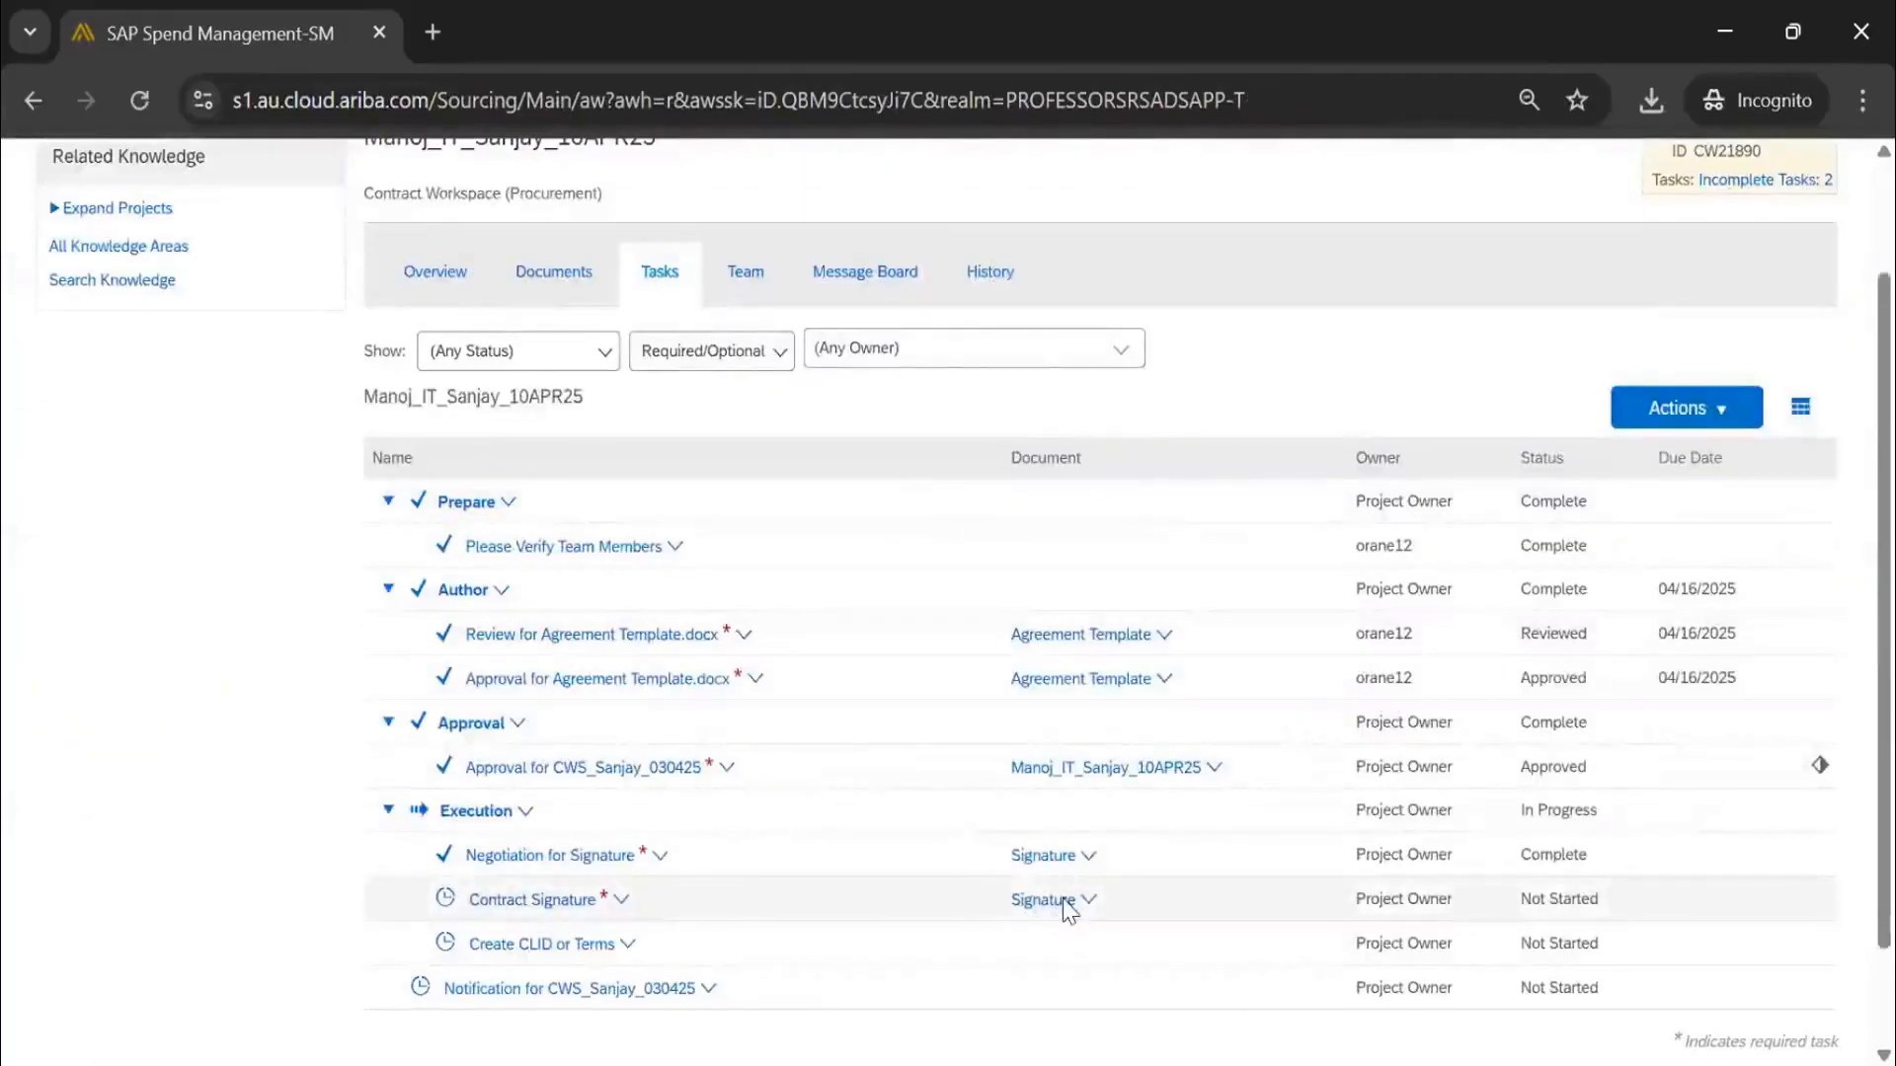
click(1044, 901)
click(1055, 546)
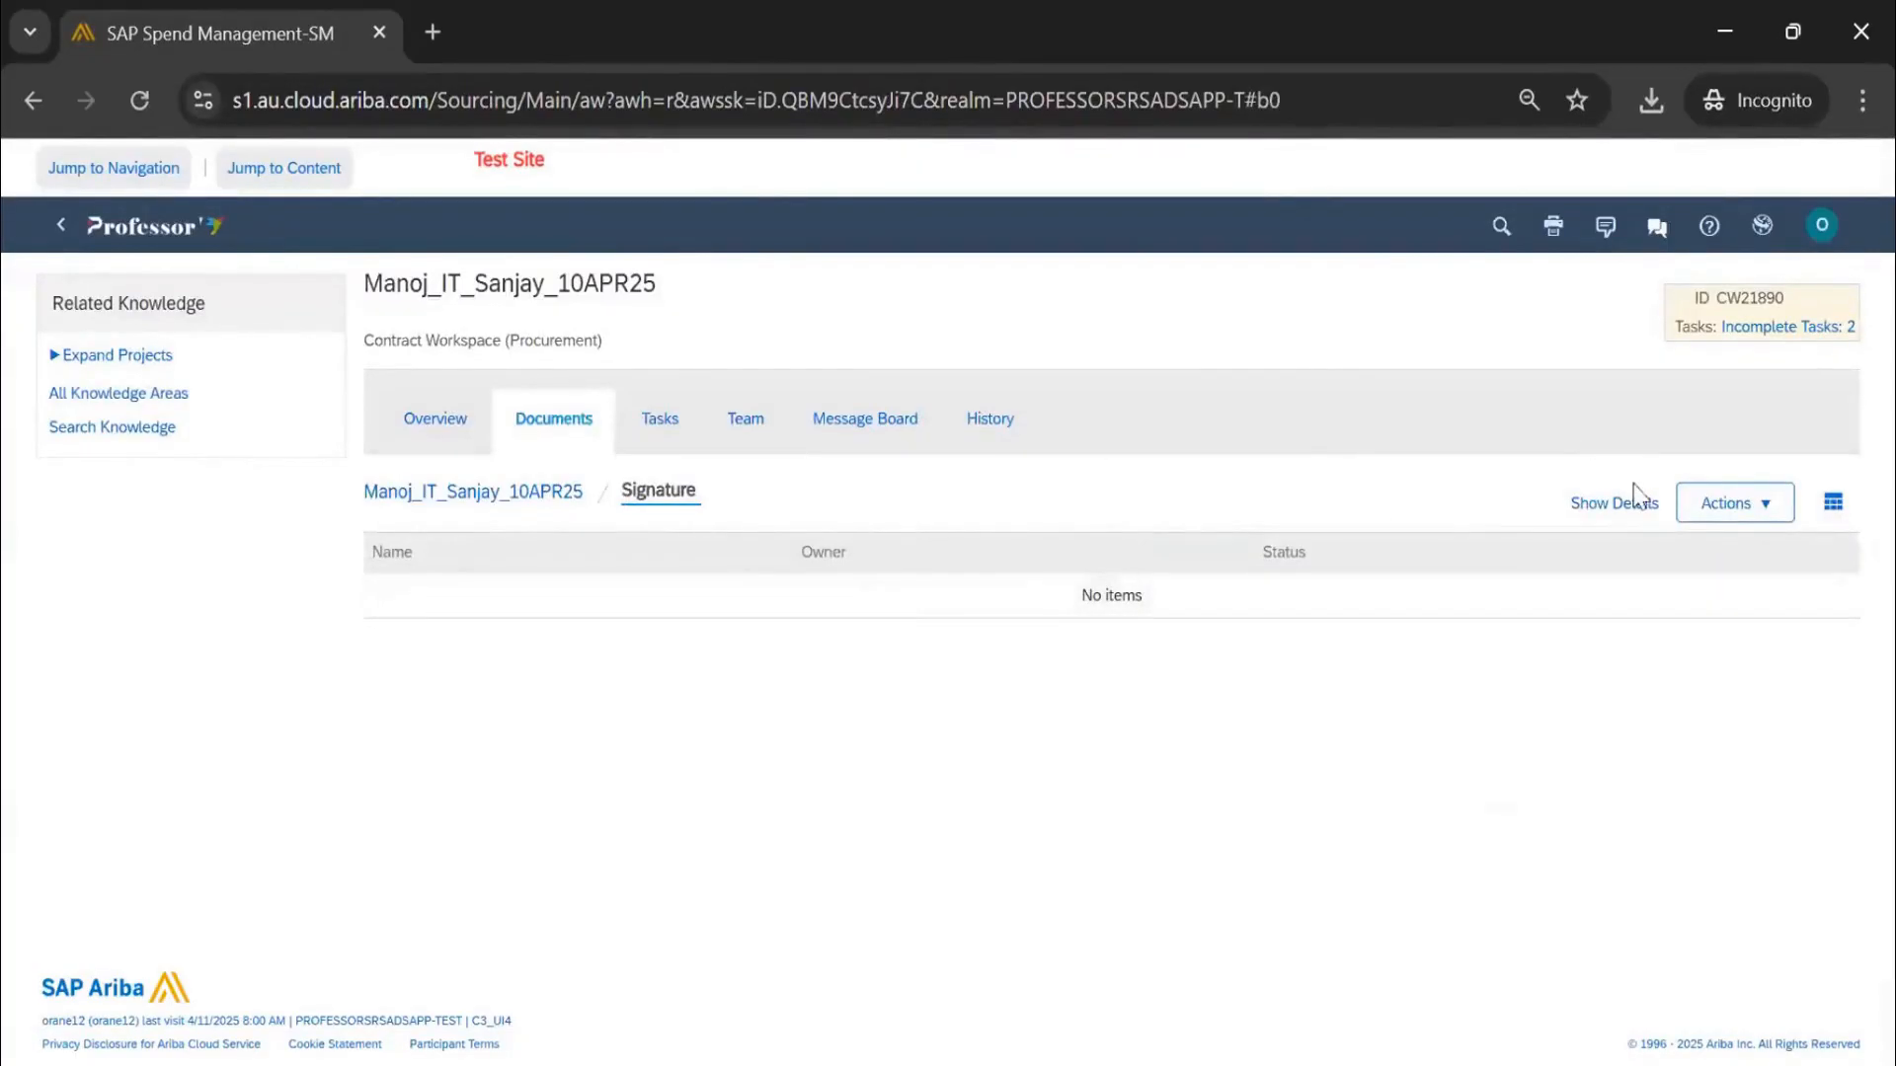
Start uploading a document into the Signature folder, then abandon the upload without picking a file
click(1745, 526)
click(1740, 304)
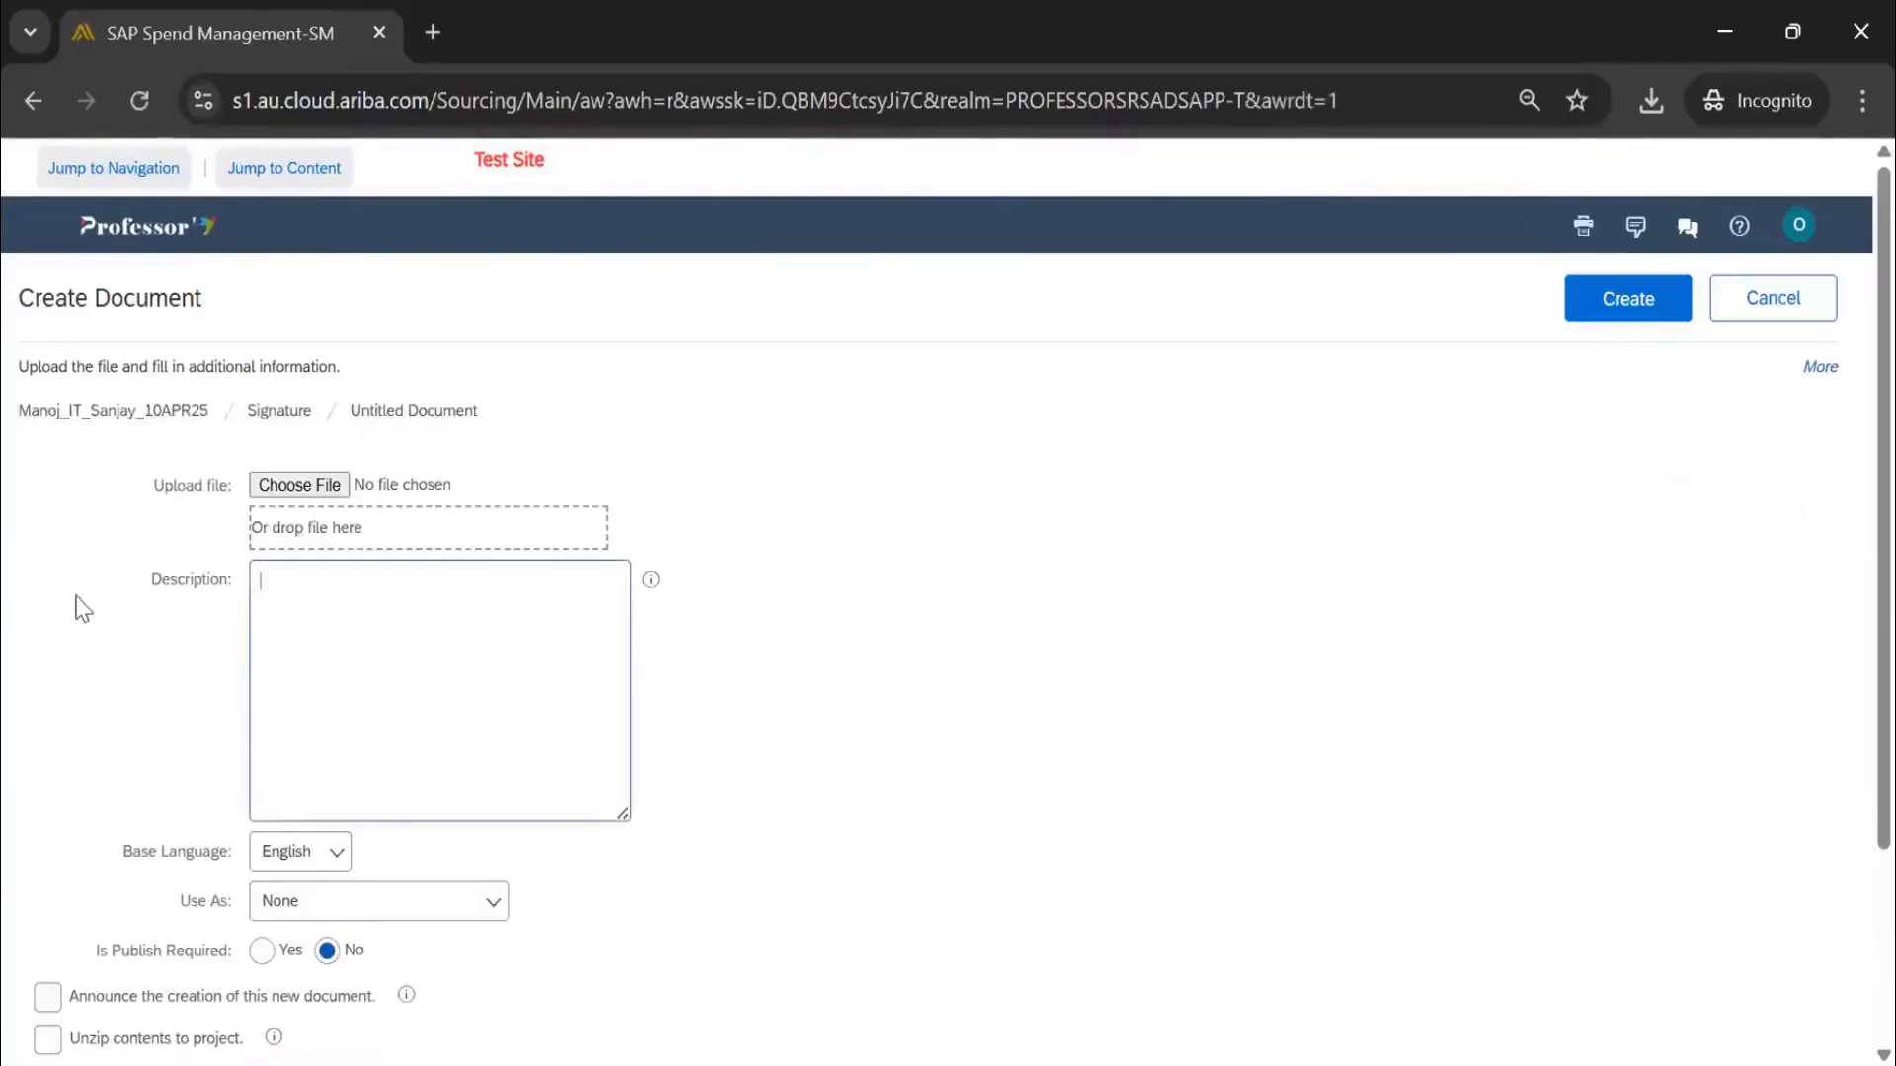
click(324, 486)
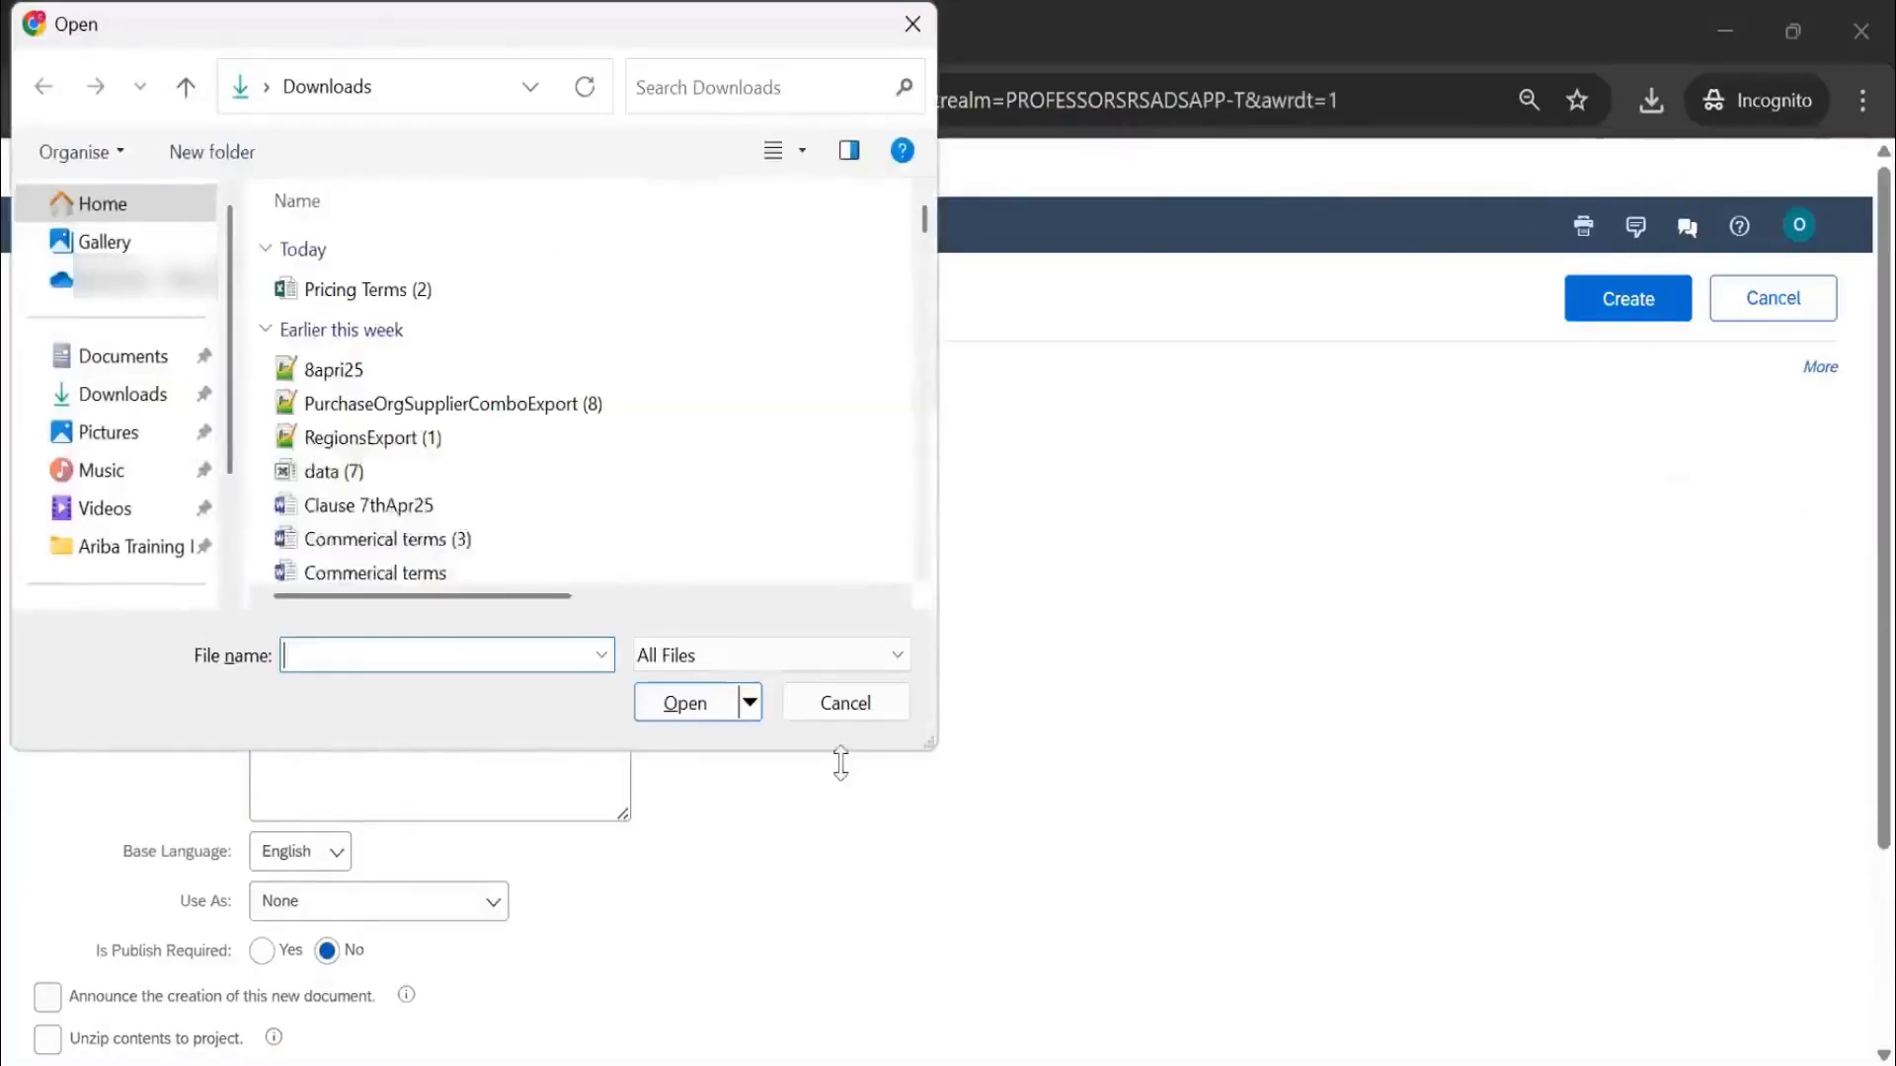
click(861, 707)
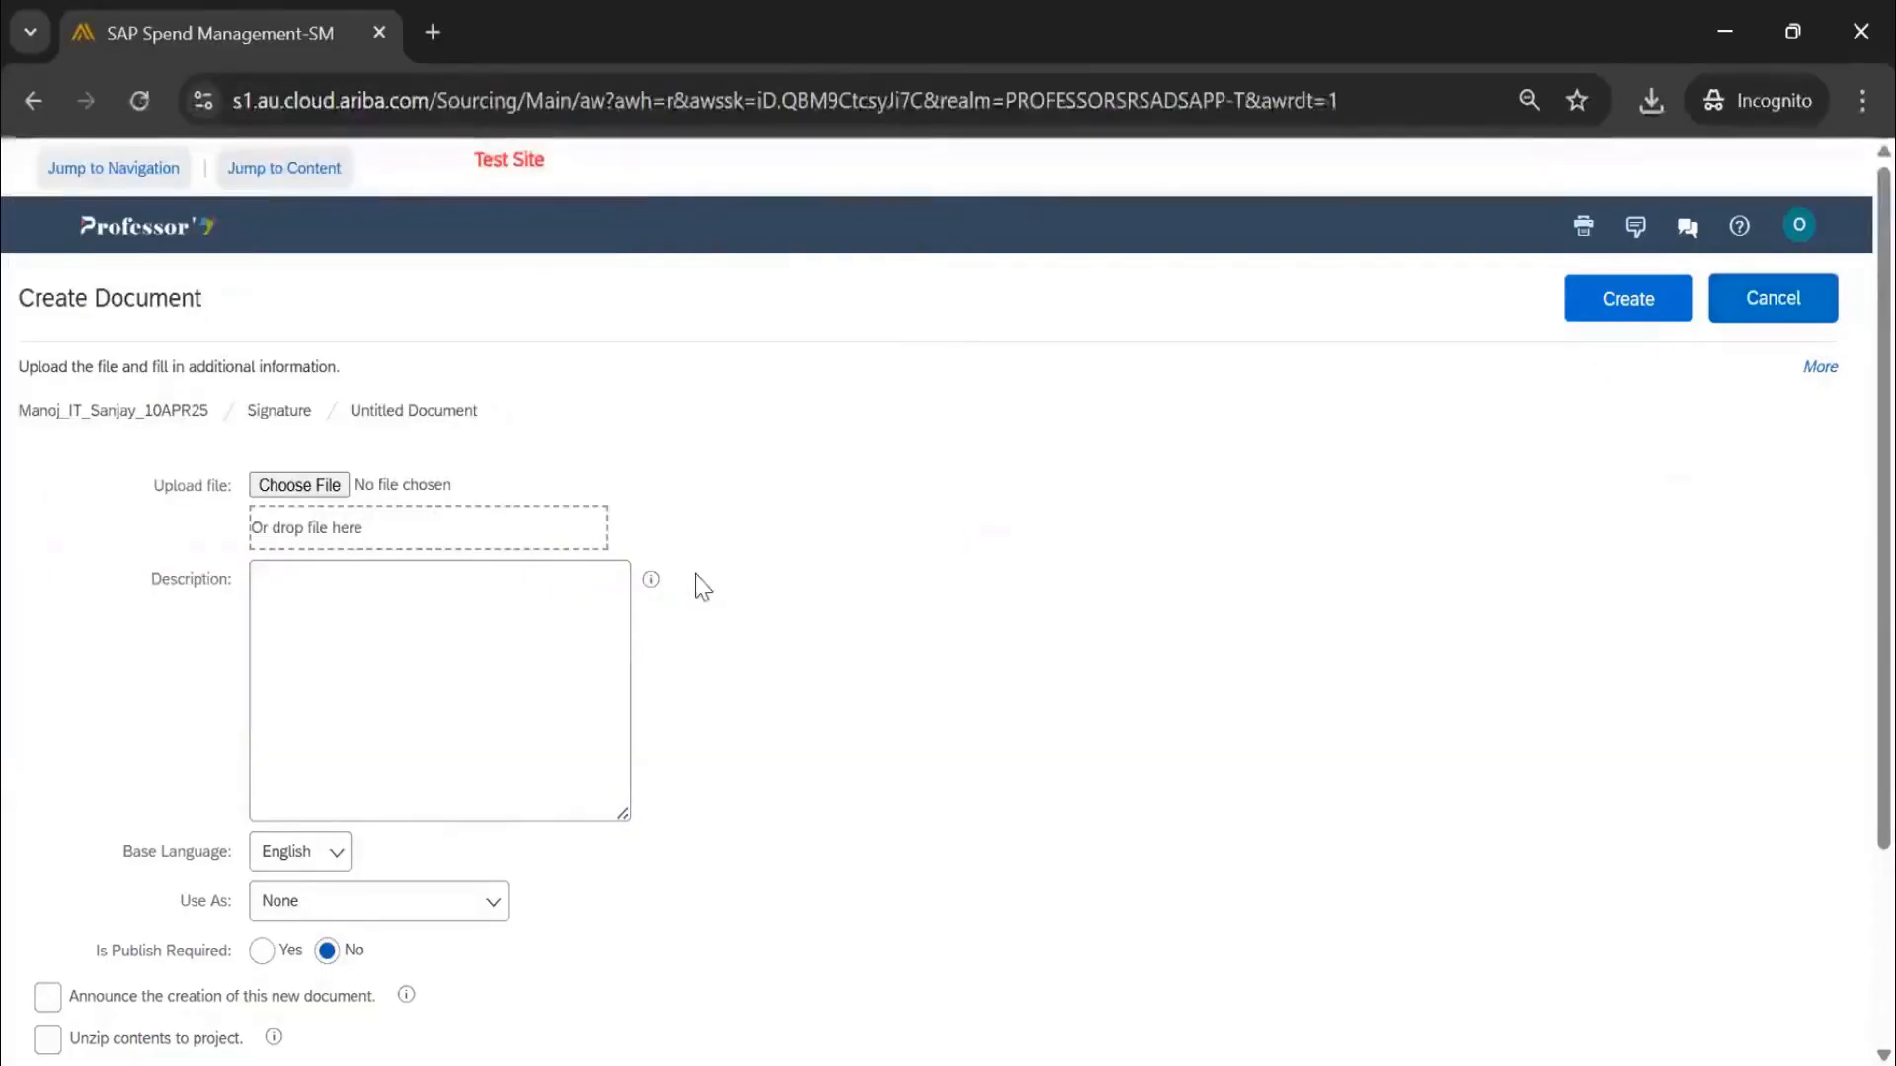
click(1695, 510)
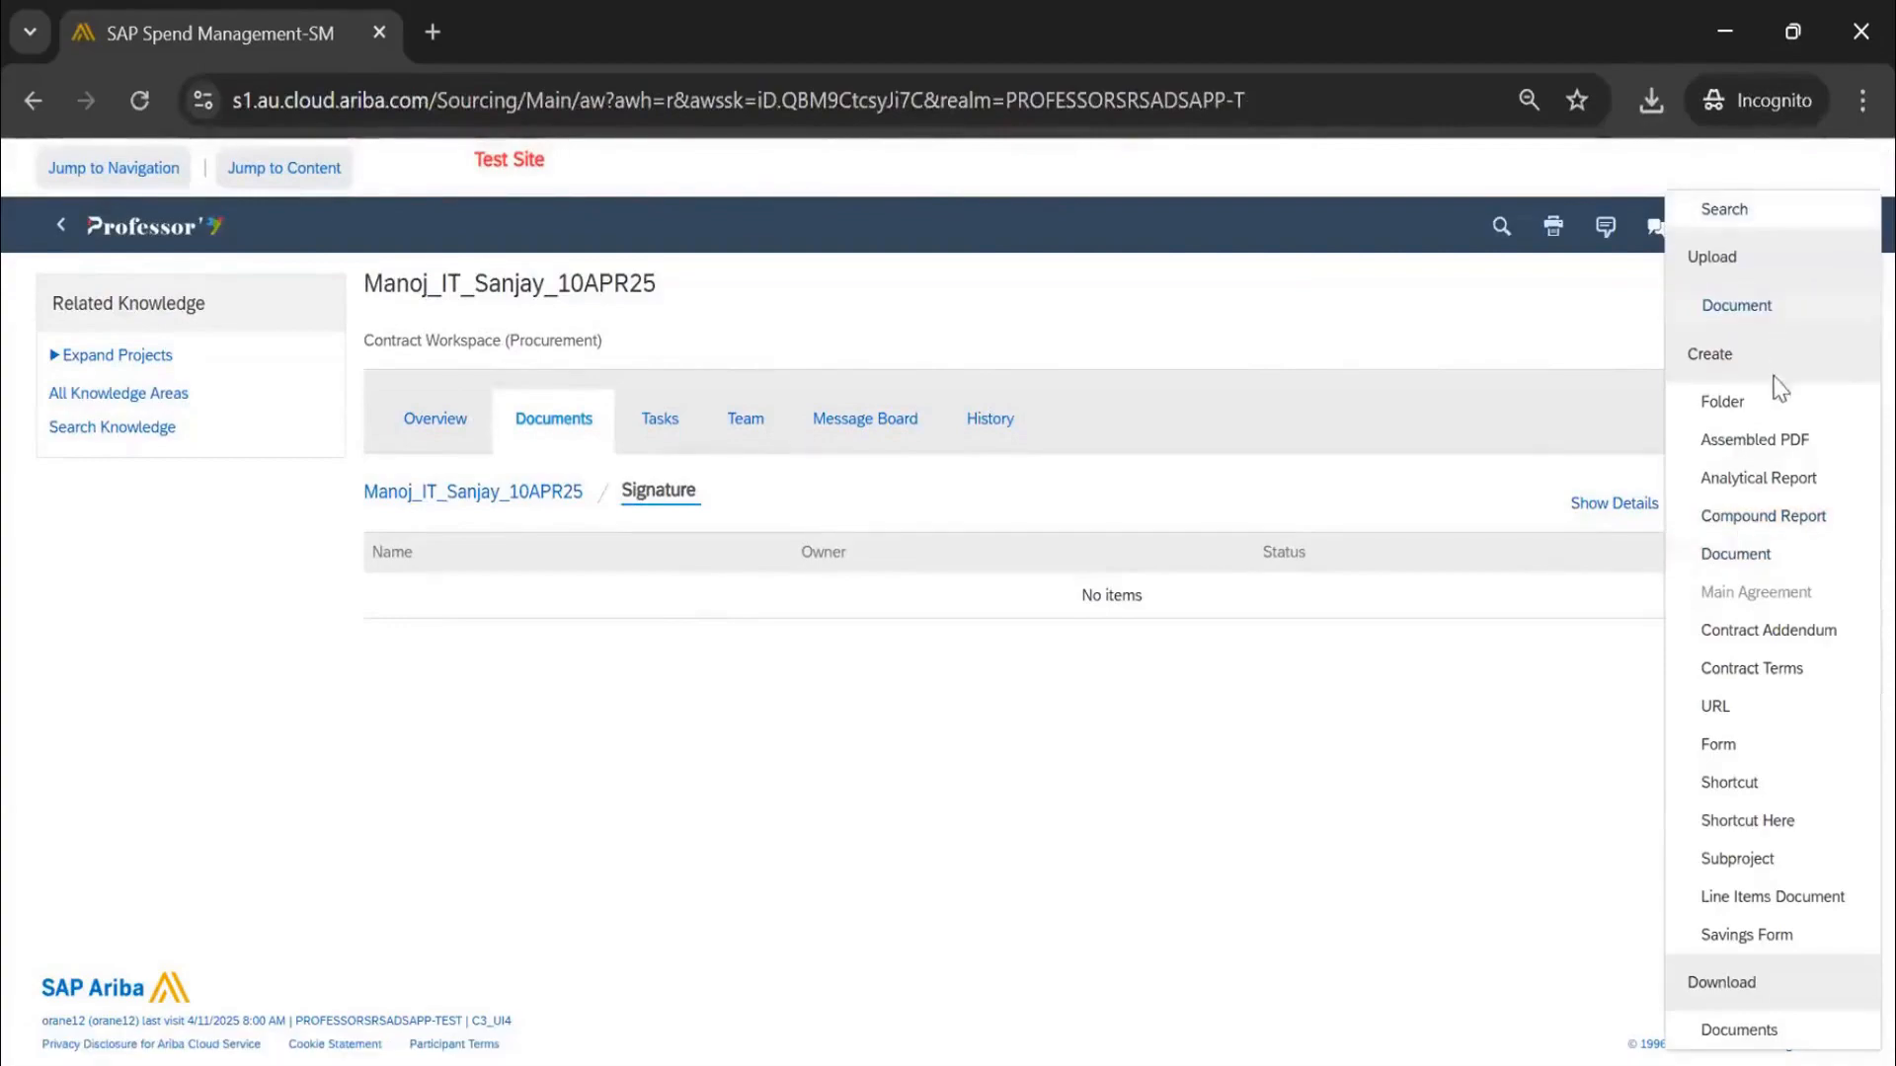
Start a new document via Actions > Create > Document and settle on the Copy Document option
click(1736, 555)
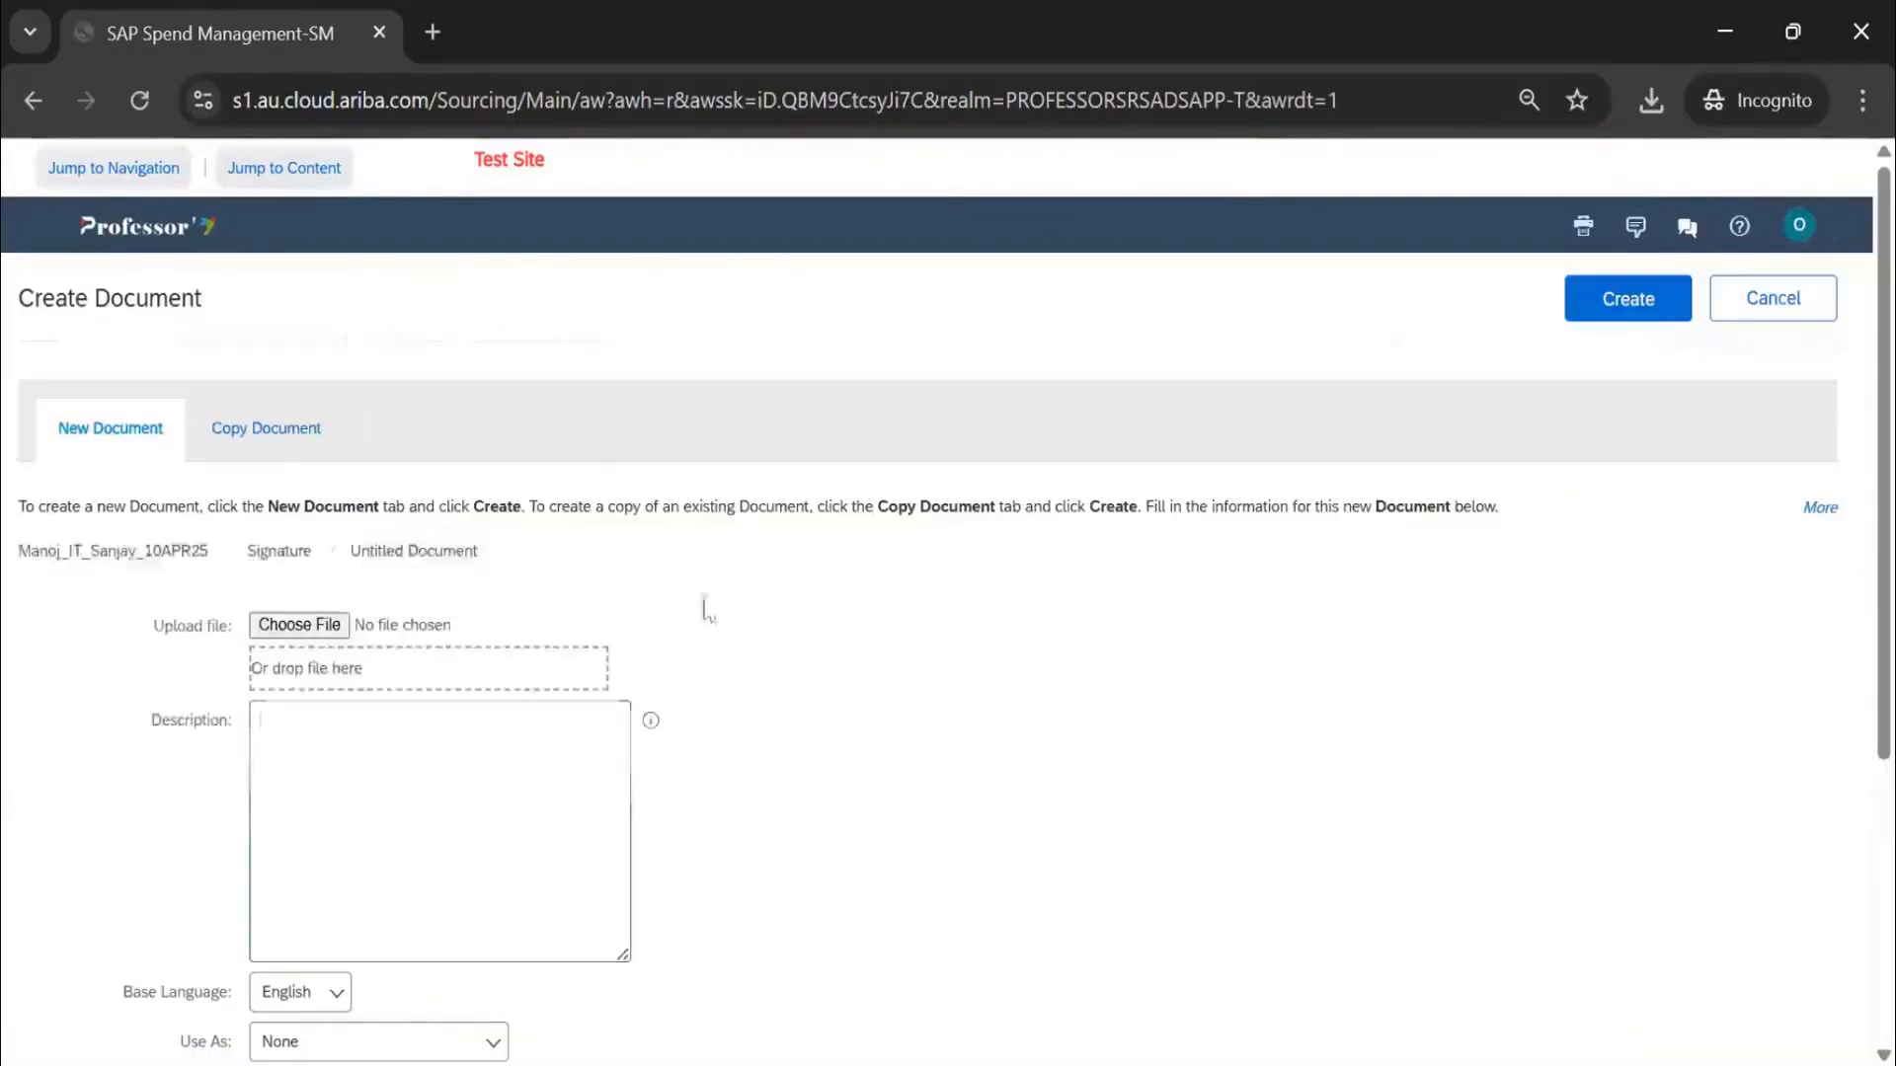
click(263, 428)
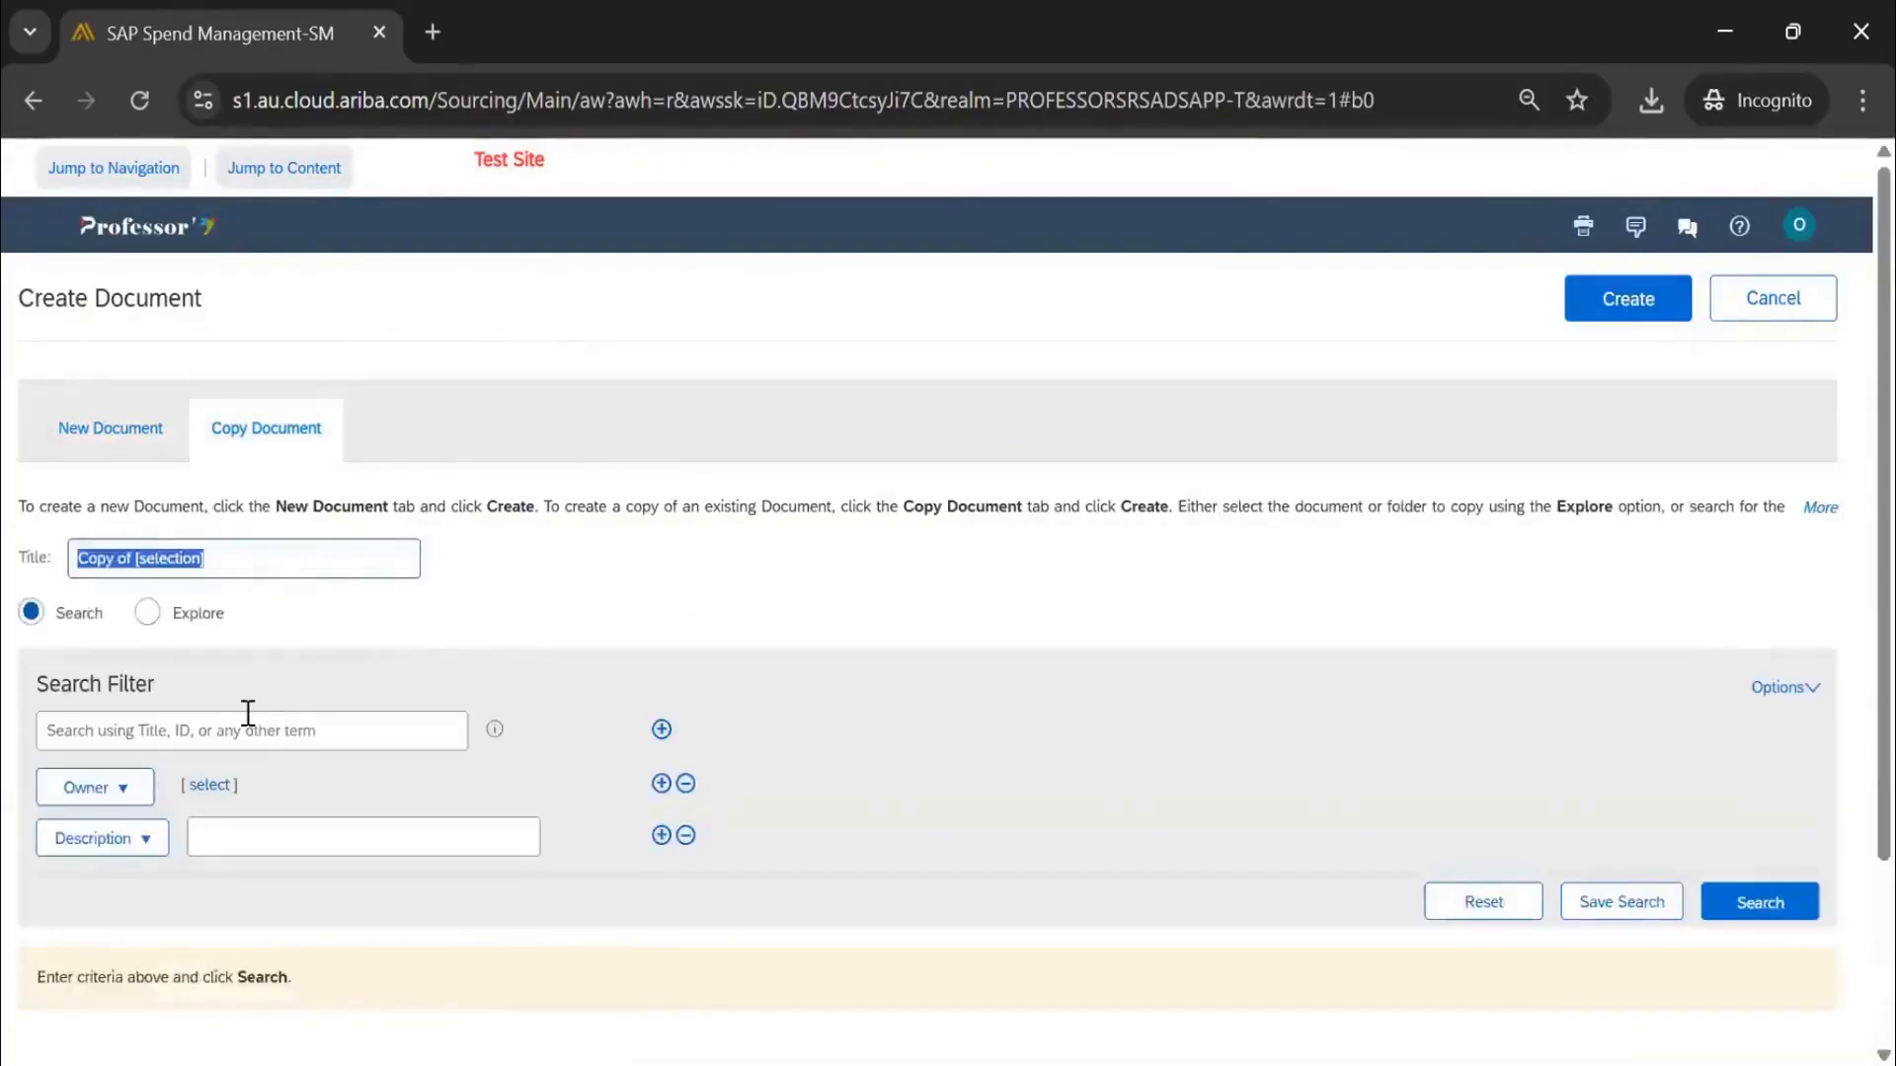
click(148, 614)
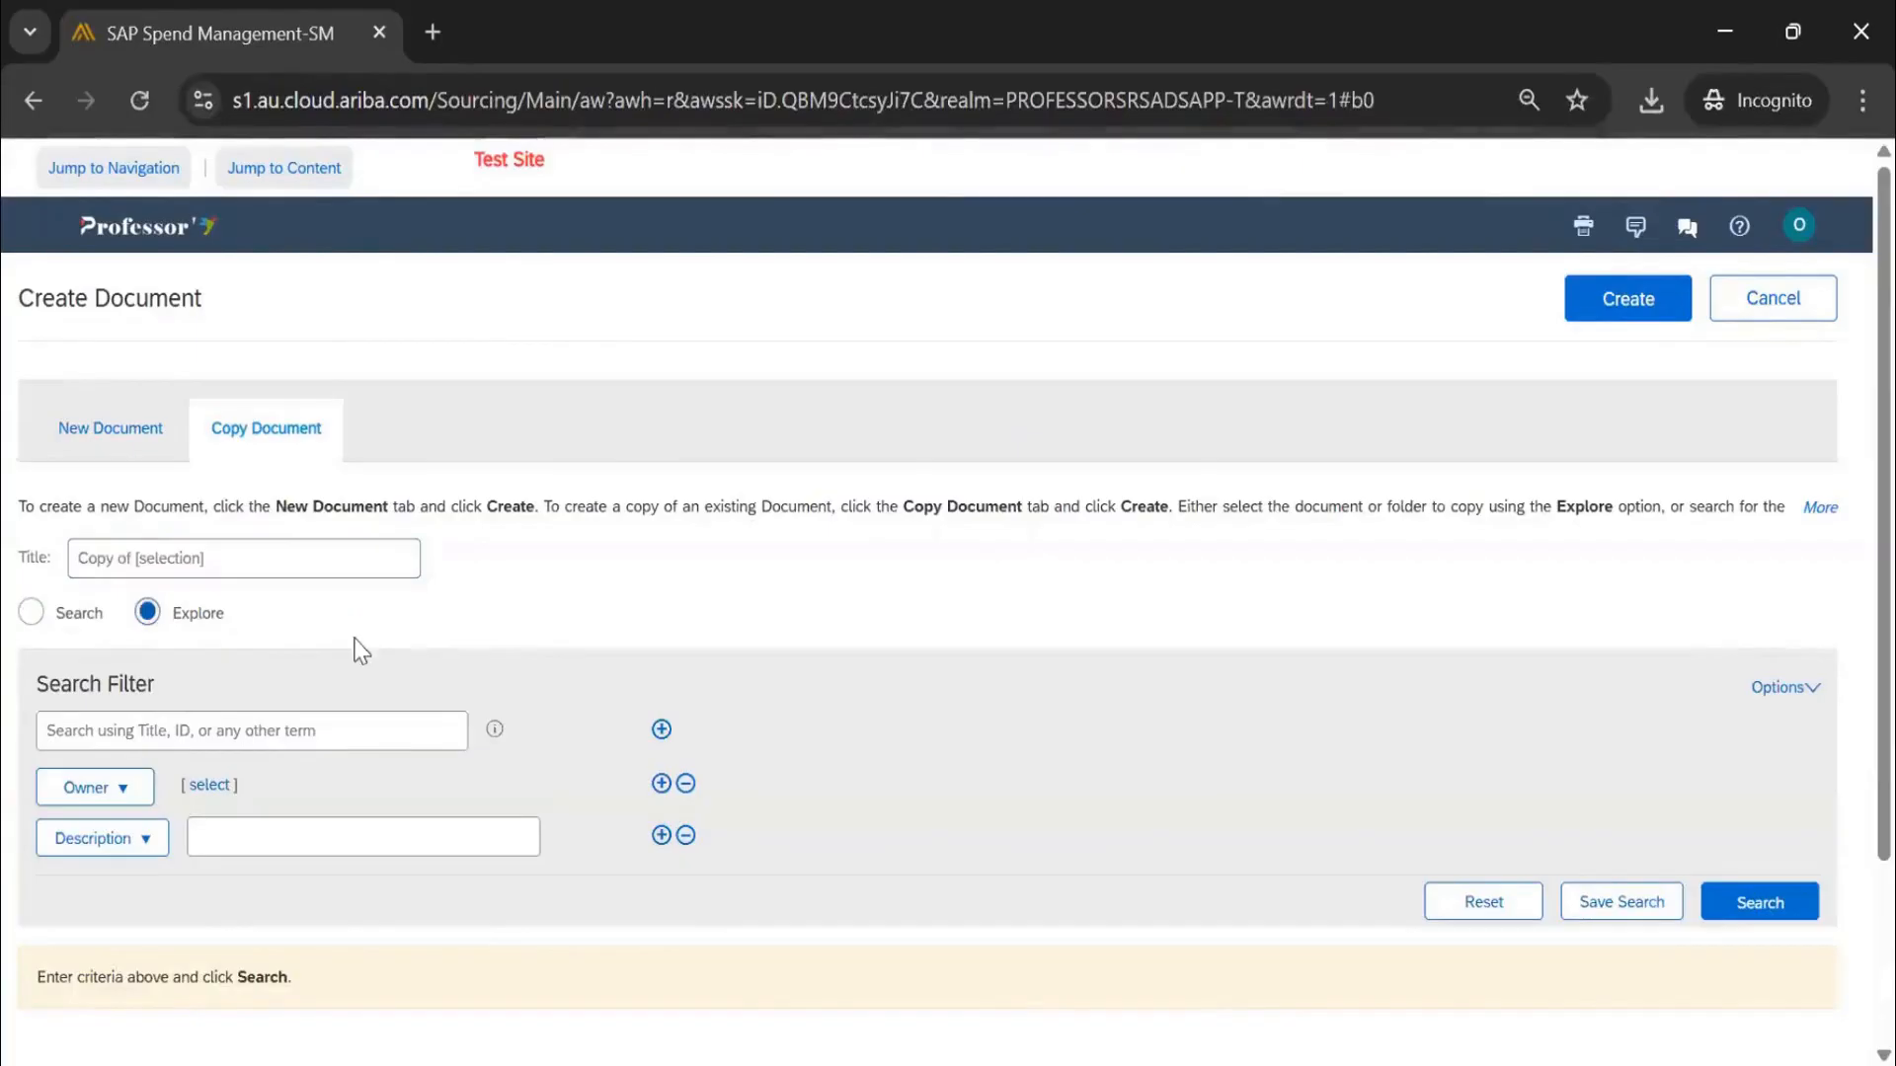
scroll(361, 648, down, 8)
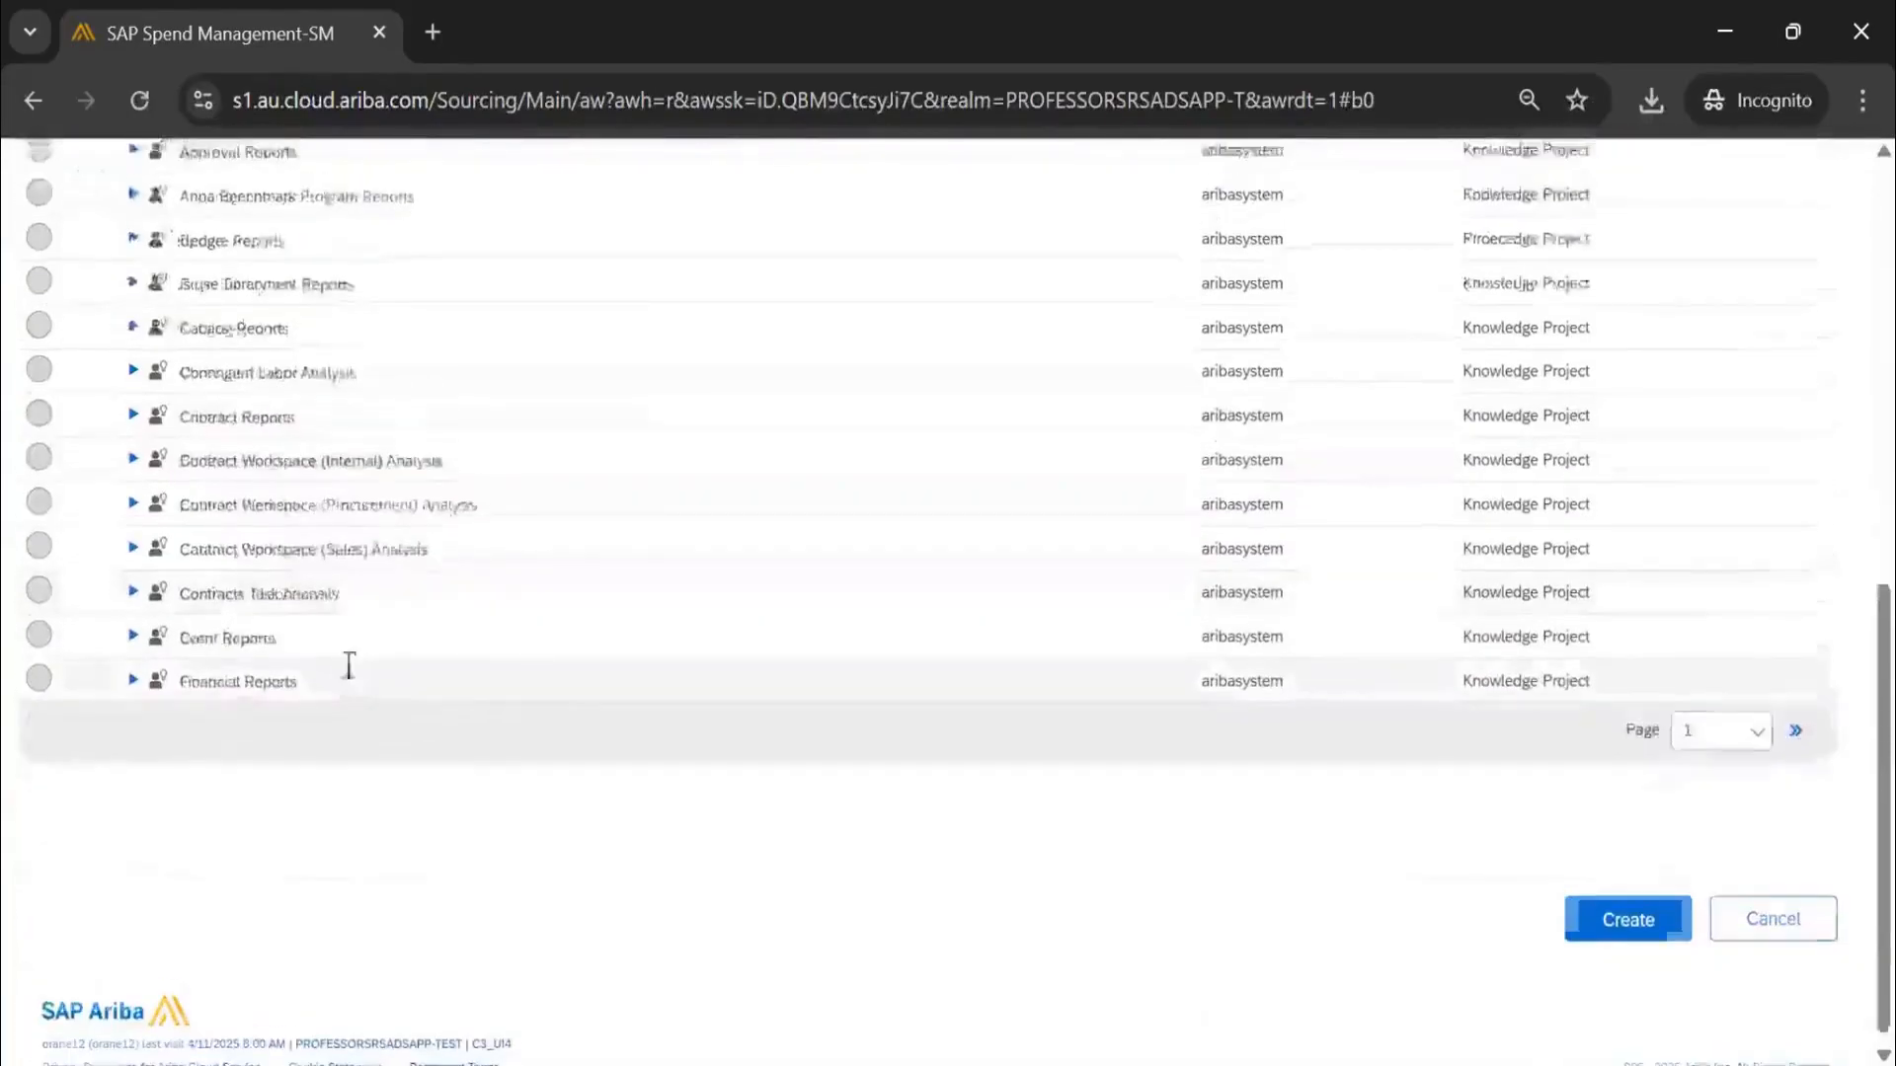
scroll(346, 664, up, 5)
scroll(144, 613, up, 4)
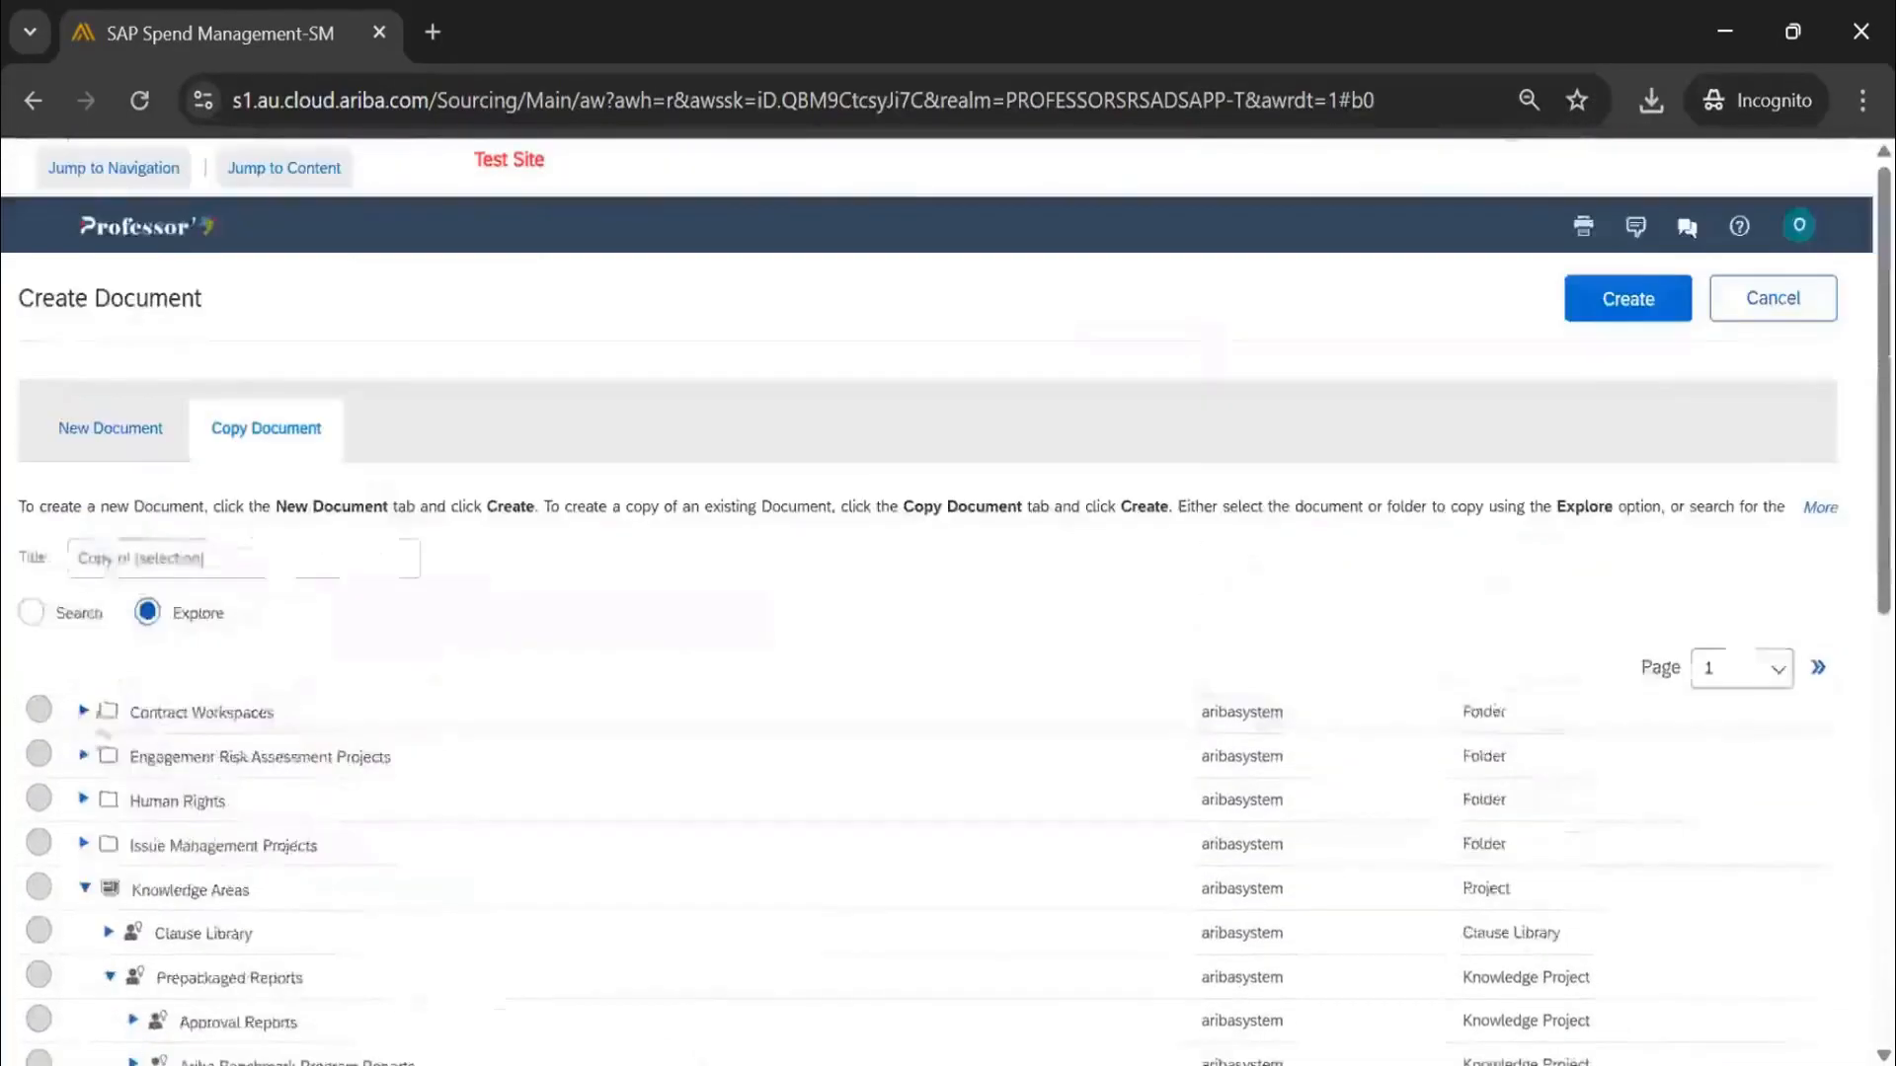
click(31, 612)
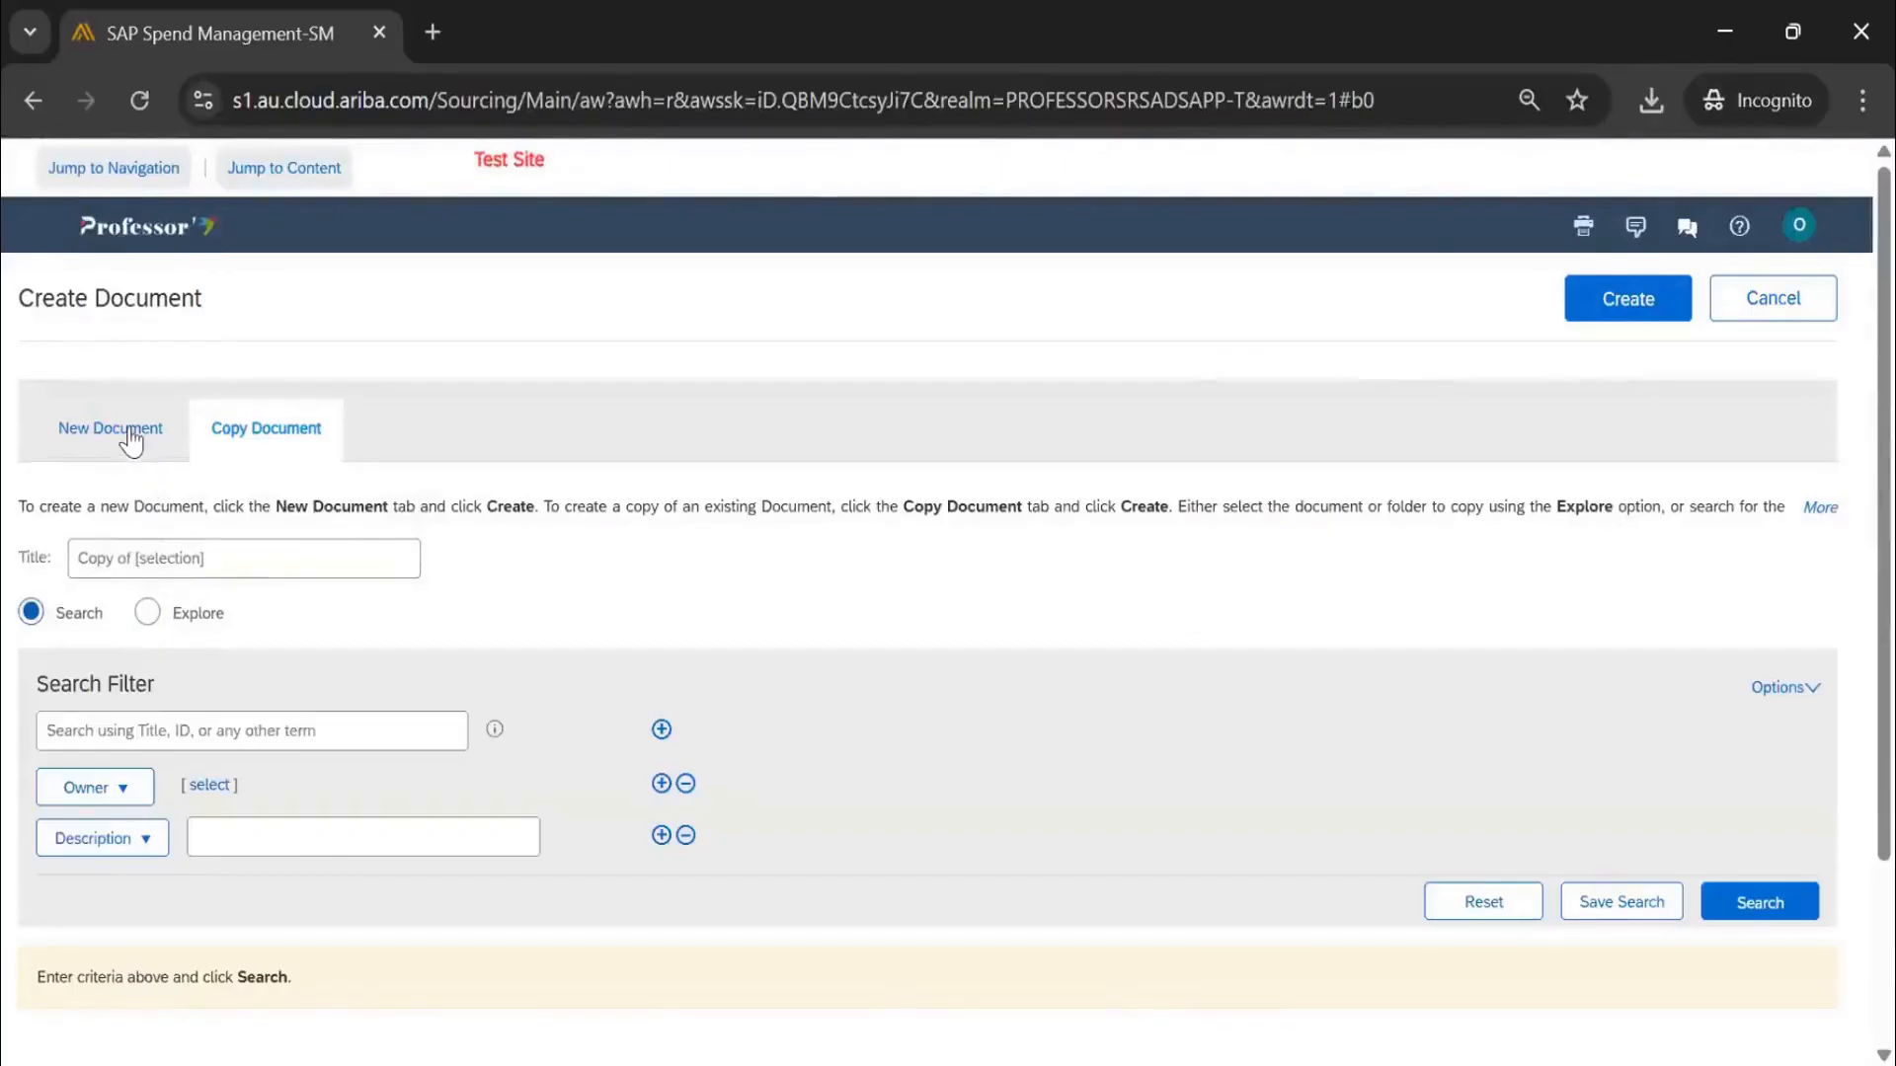
click(132, 437)
scroll(368, 580, down, 5)
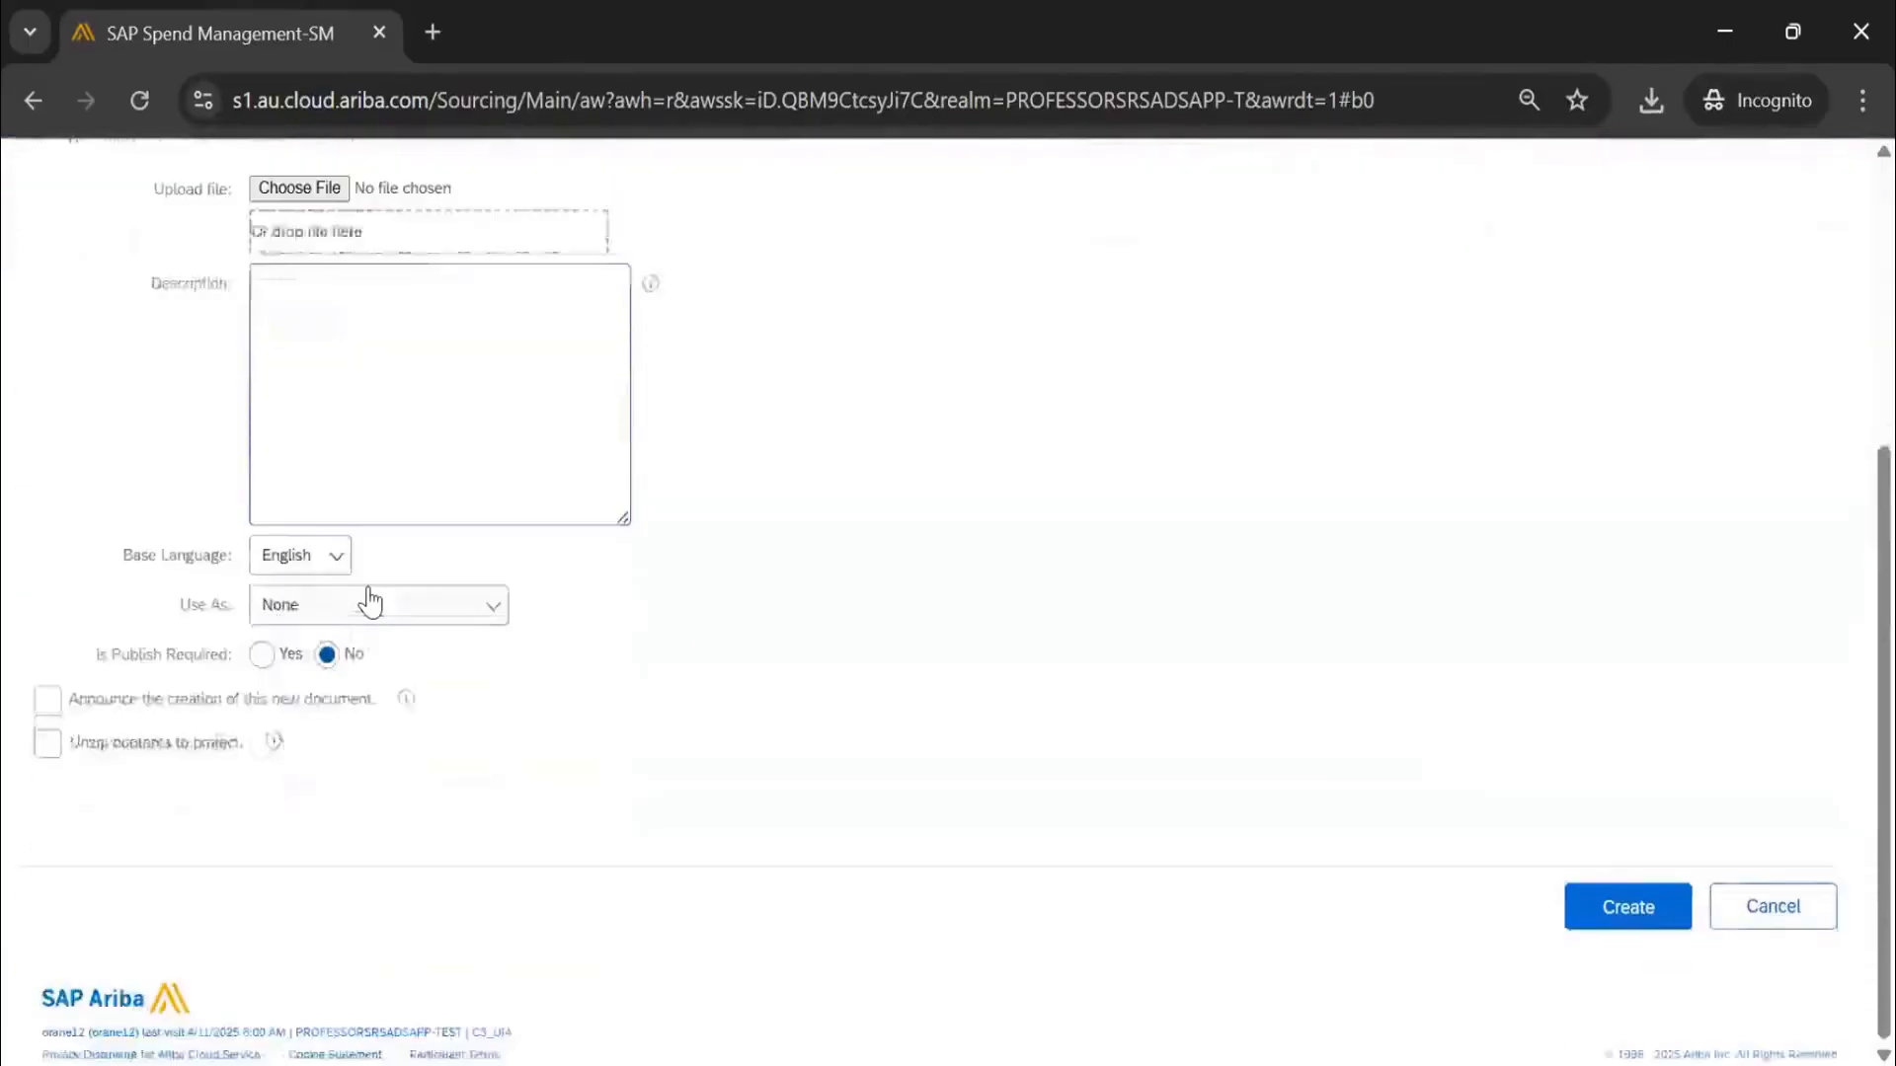
scroll(400, 602, up, 5)
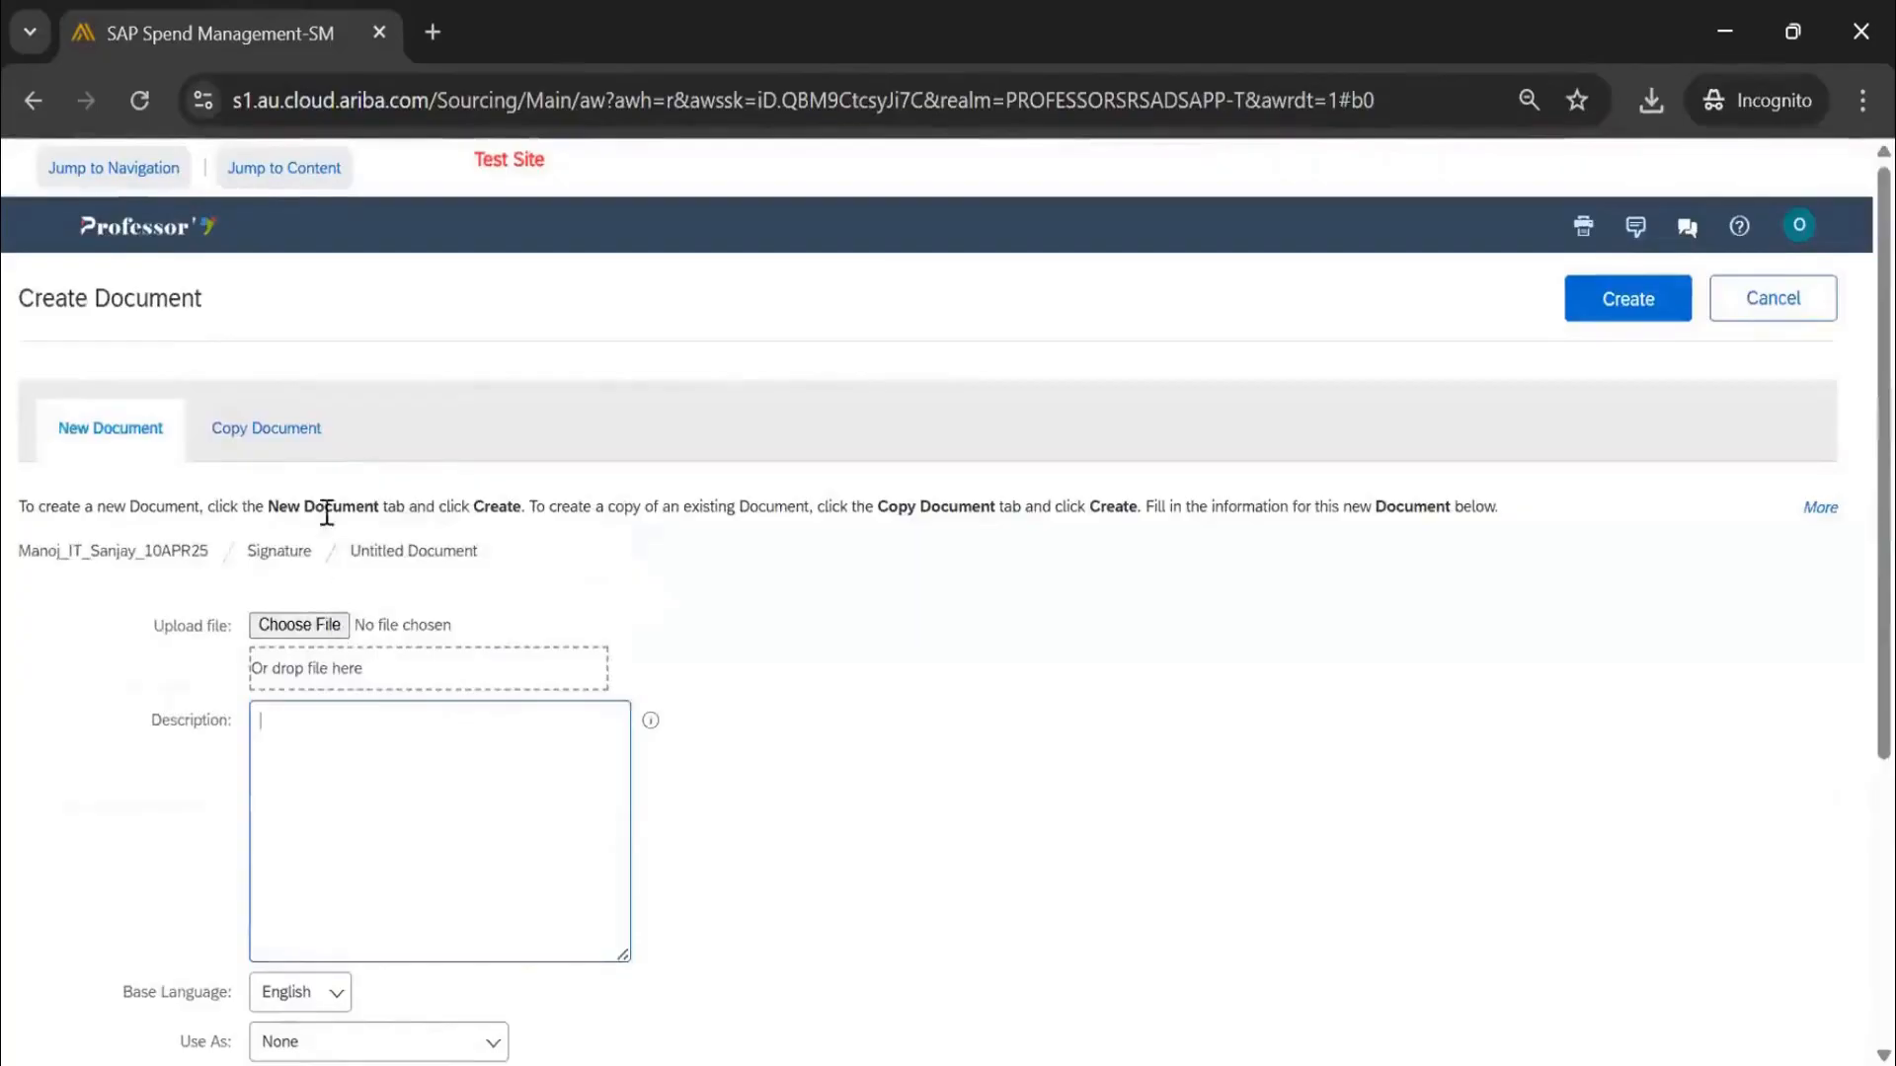
click(303, 427)
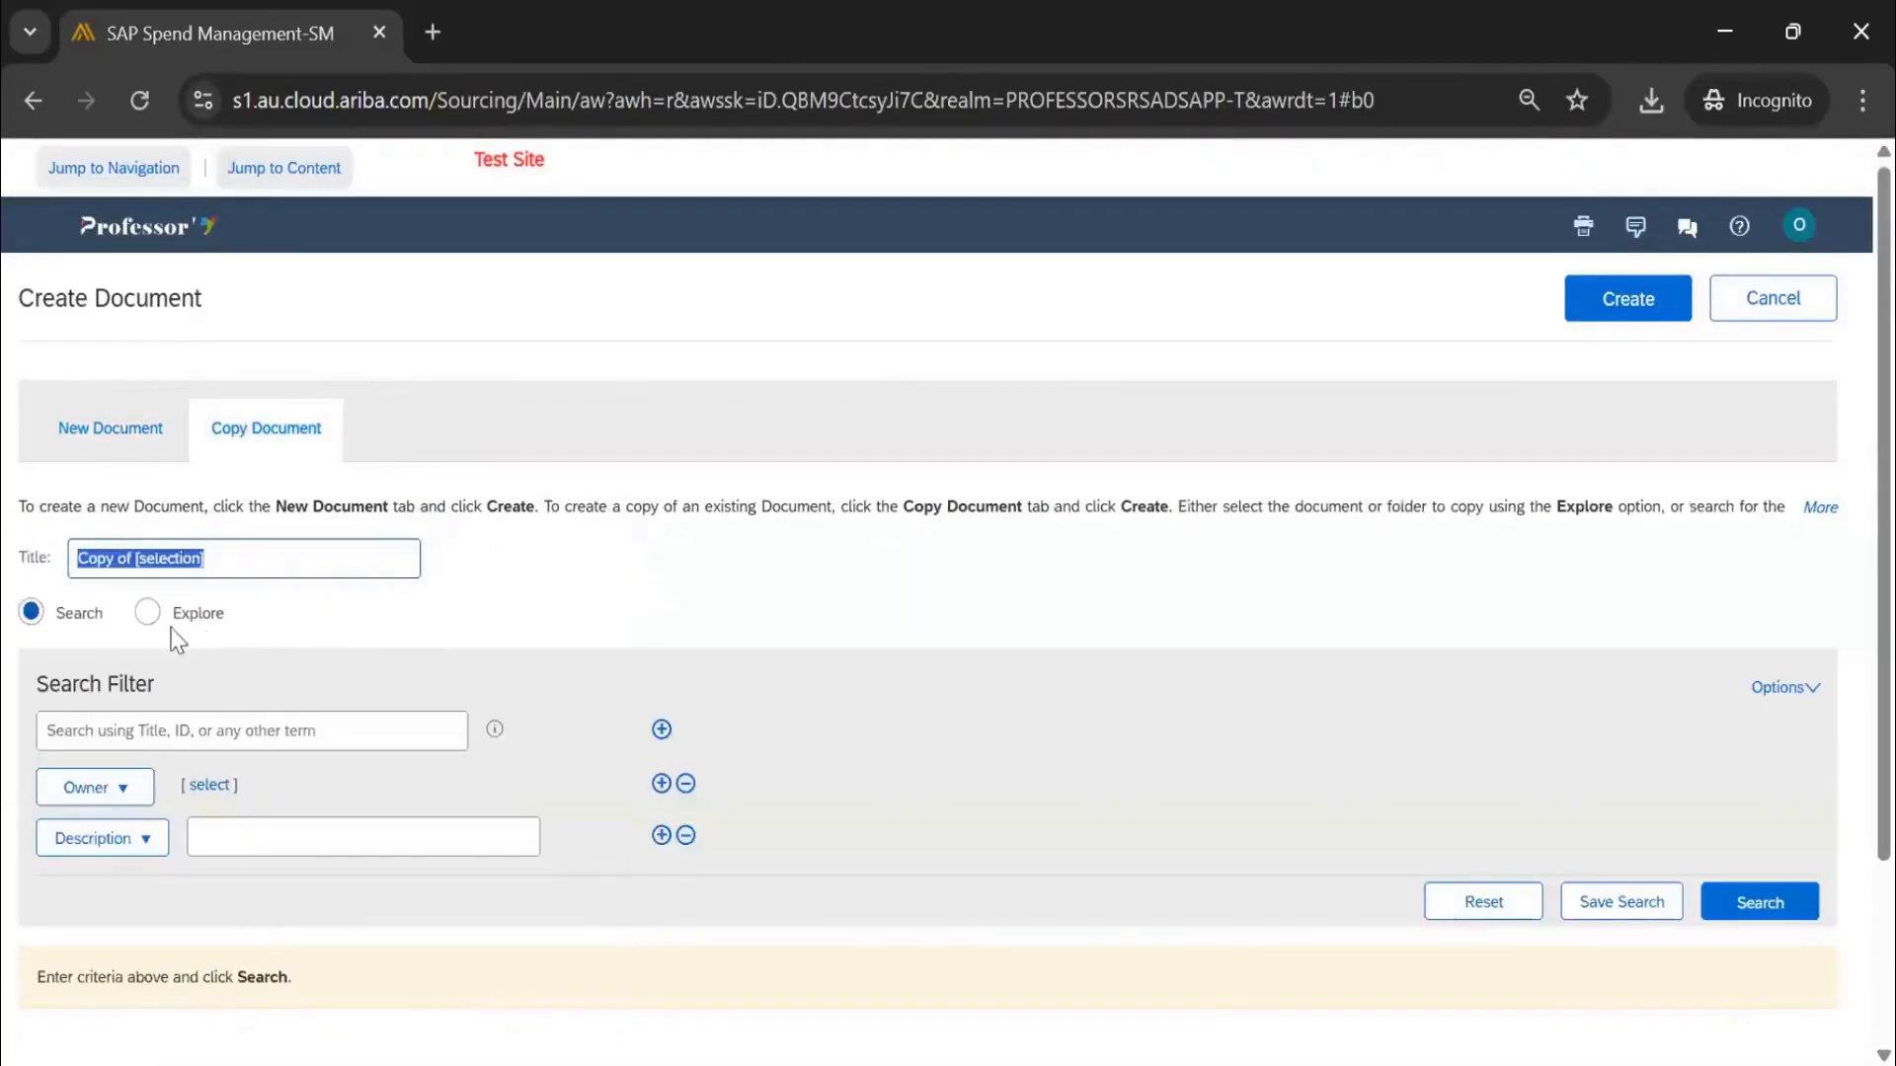
Browse the folder tree for a document to copy, paging to page 2 and back to 1
click(149, 613)
scroll(258, 622, down, 5)
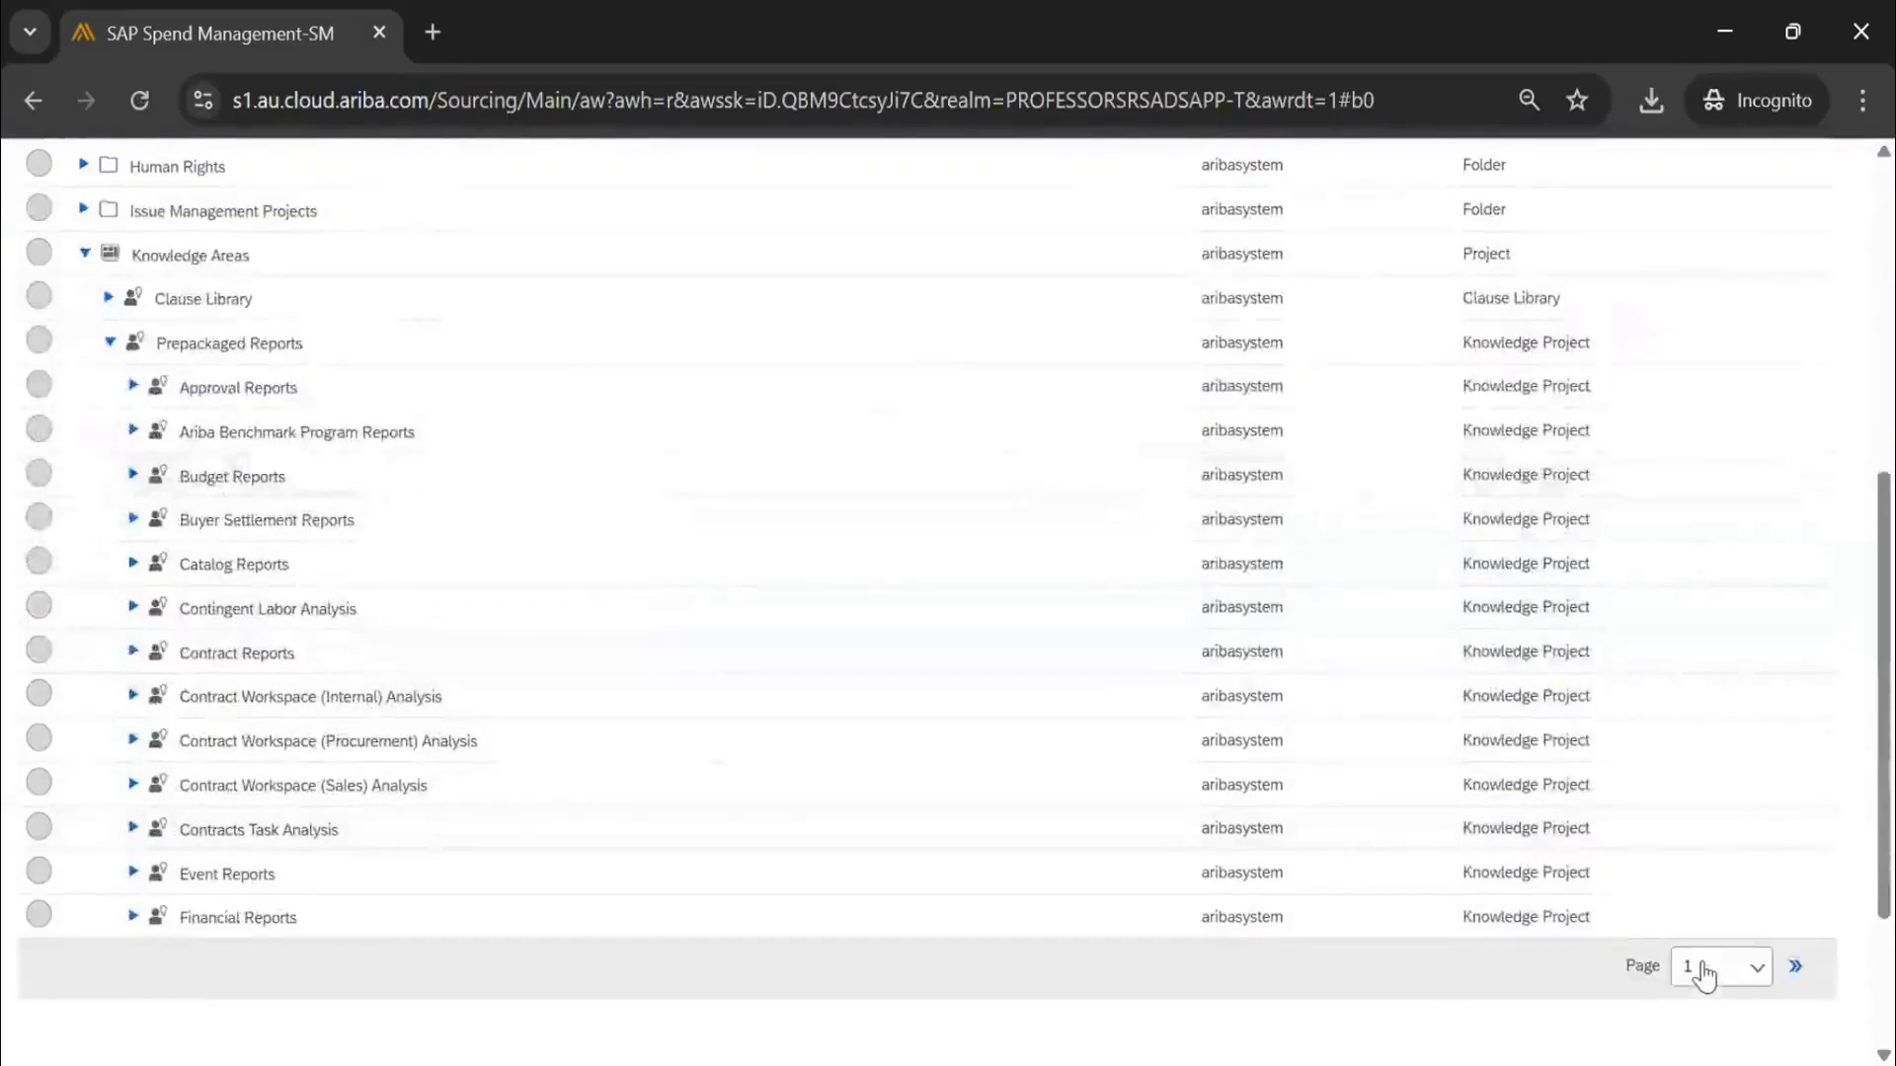
click(1702, 965)
click(1693, 1050)
scroll(454, 833, up, 3)
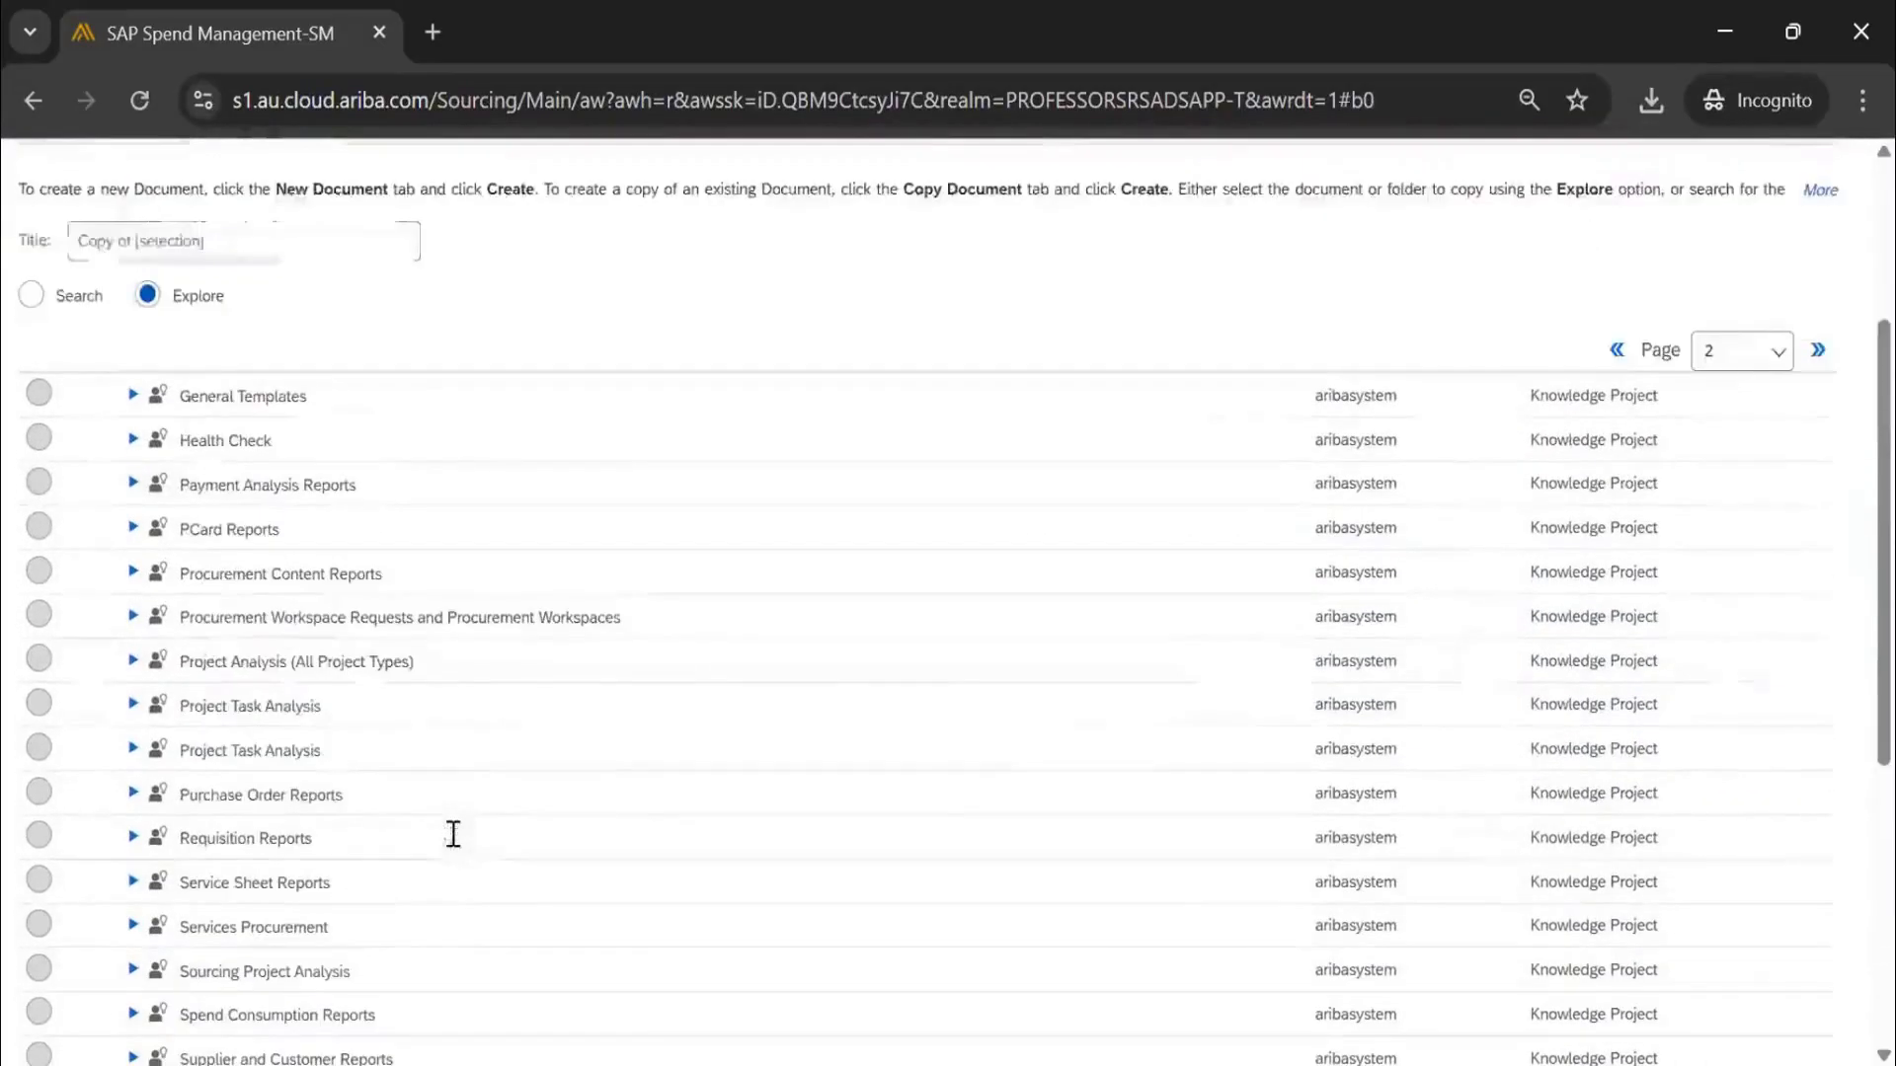
click(1728, 357)
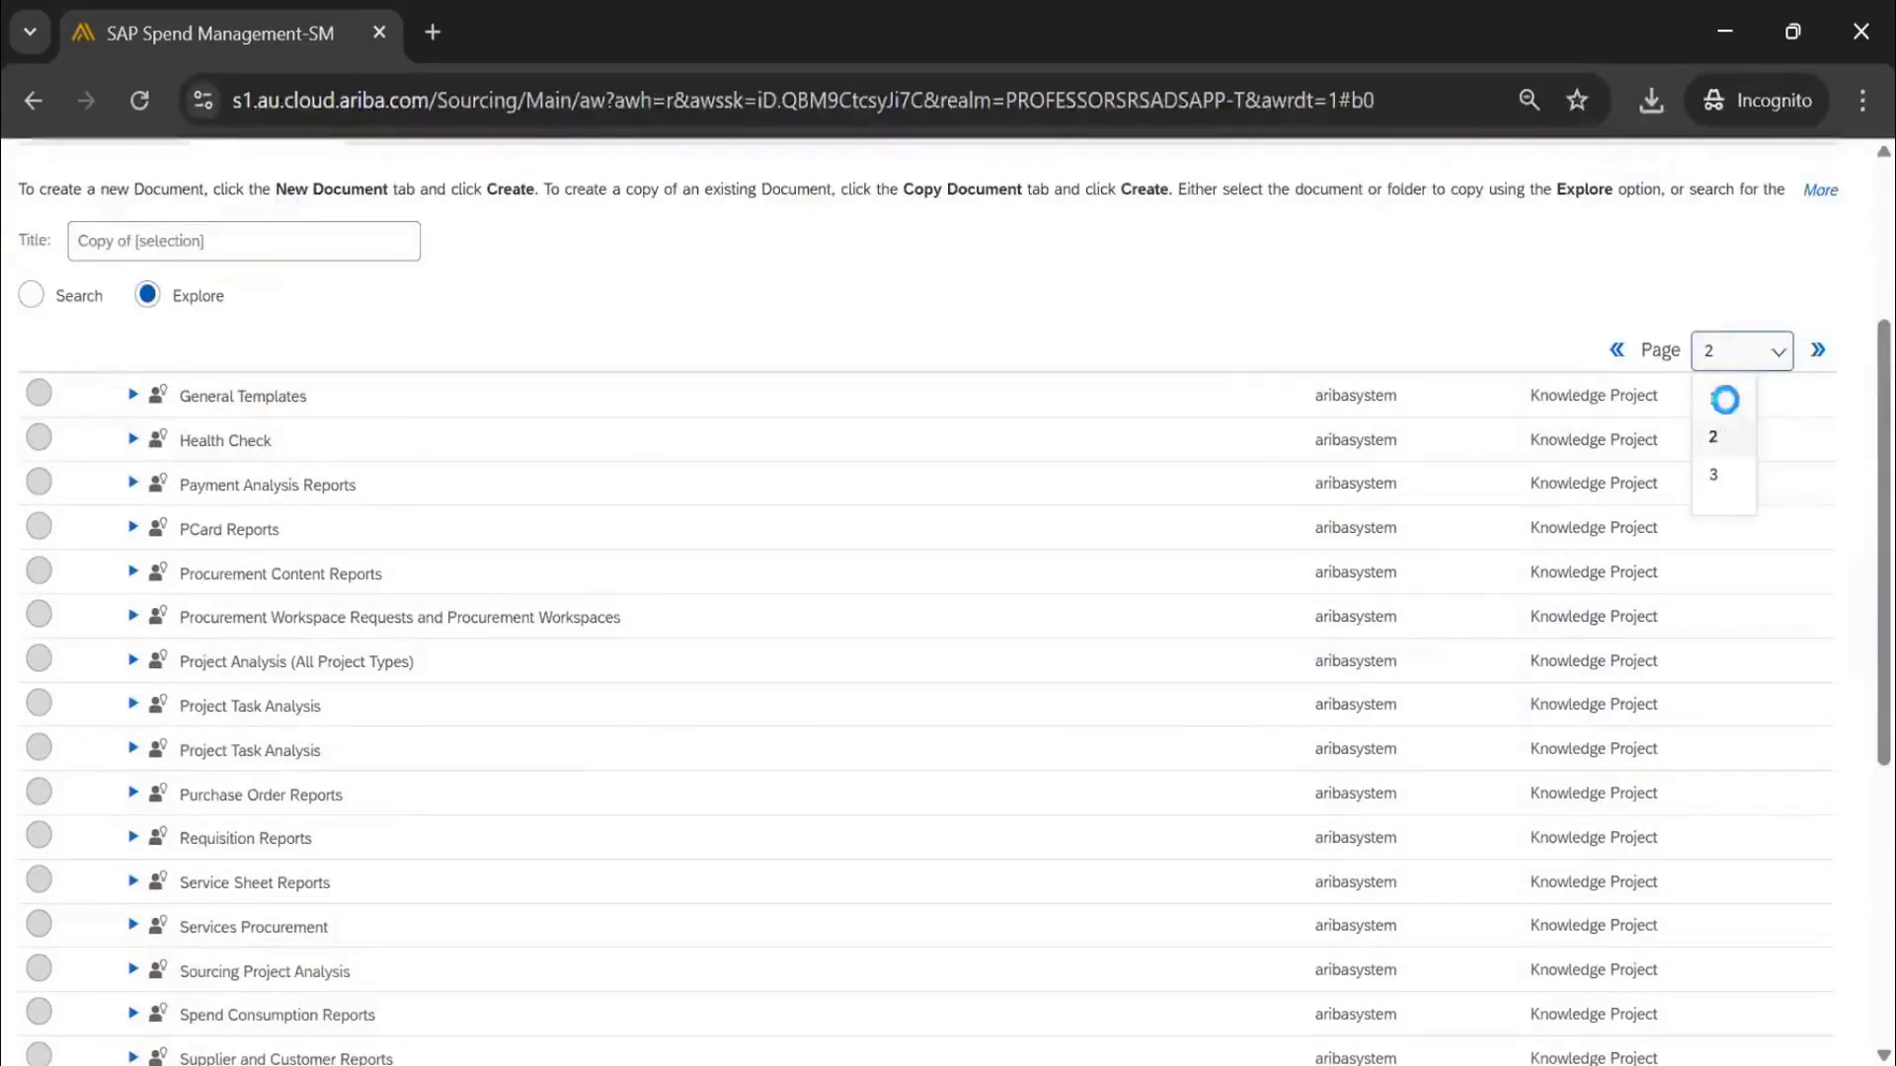
click(1723, 396)
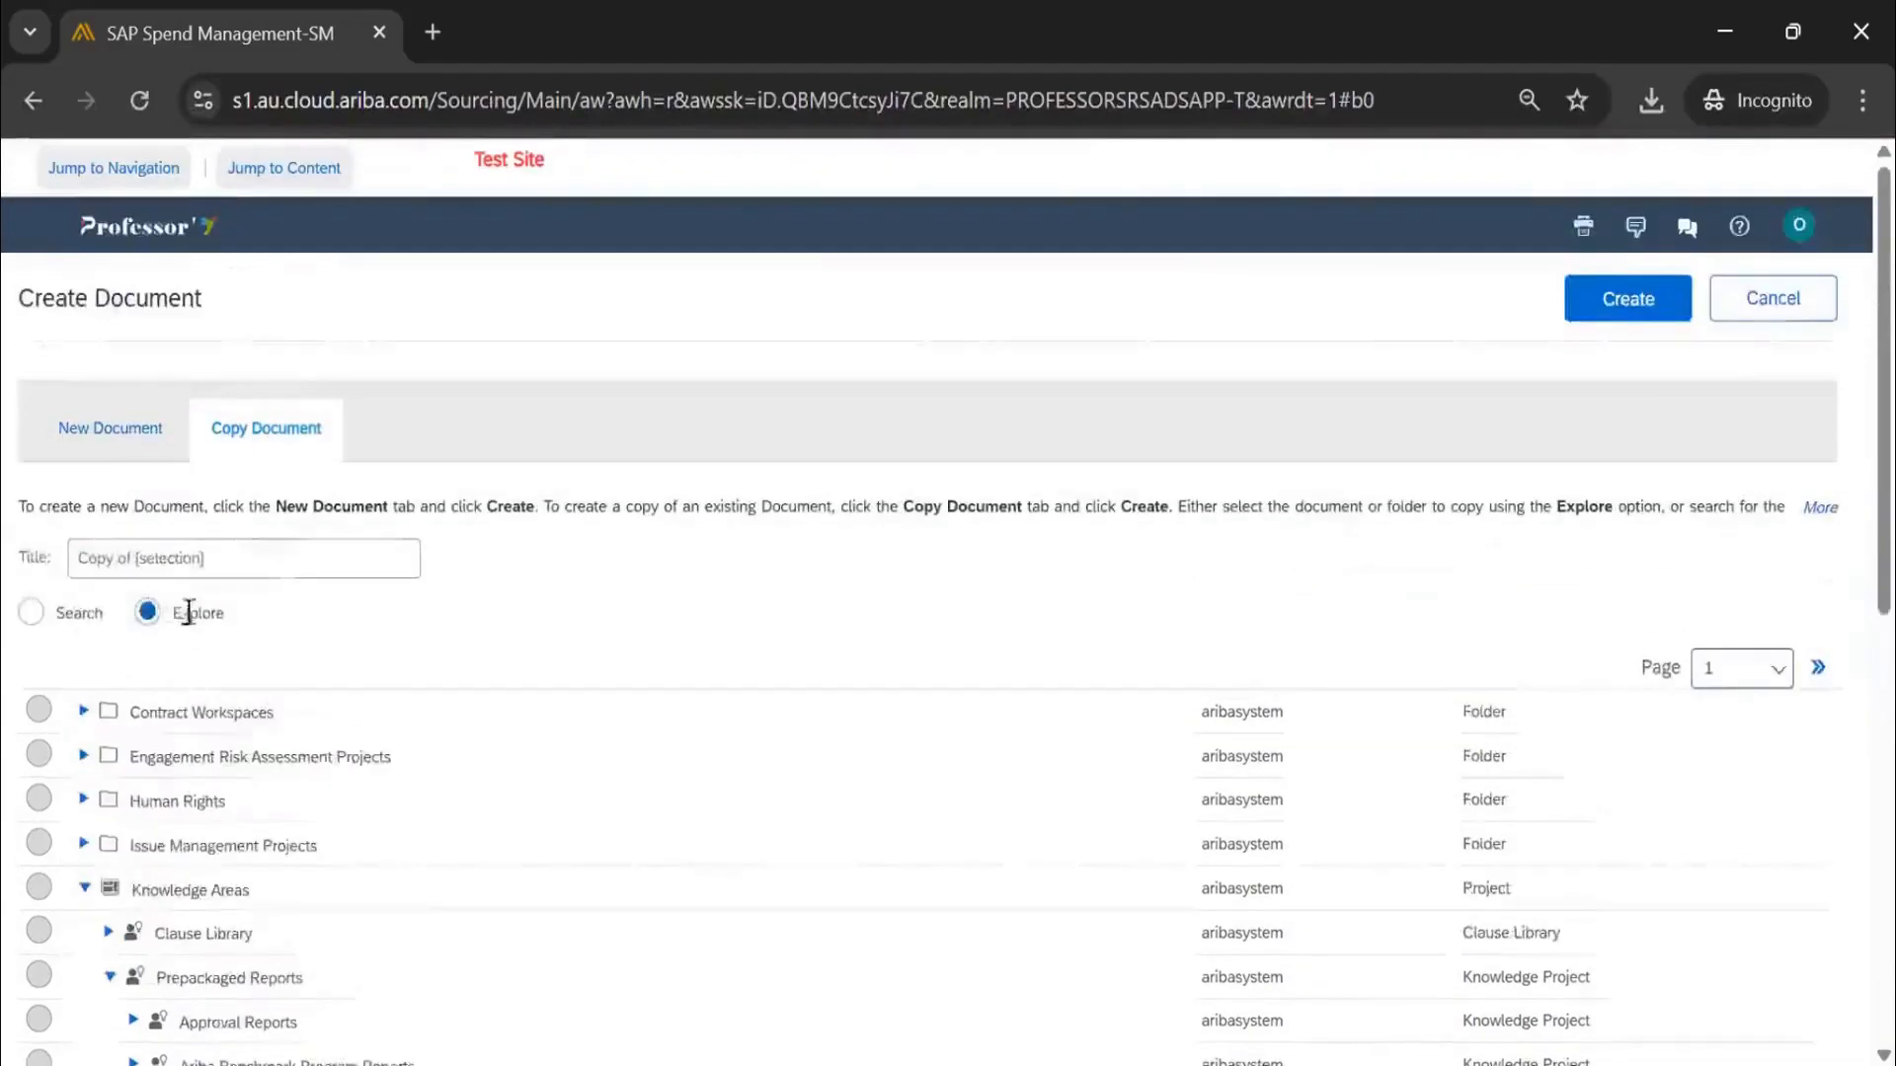
Replace the default copy title with a name and switch to Search mode for the source document
click(288, 558)
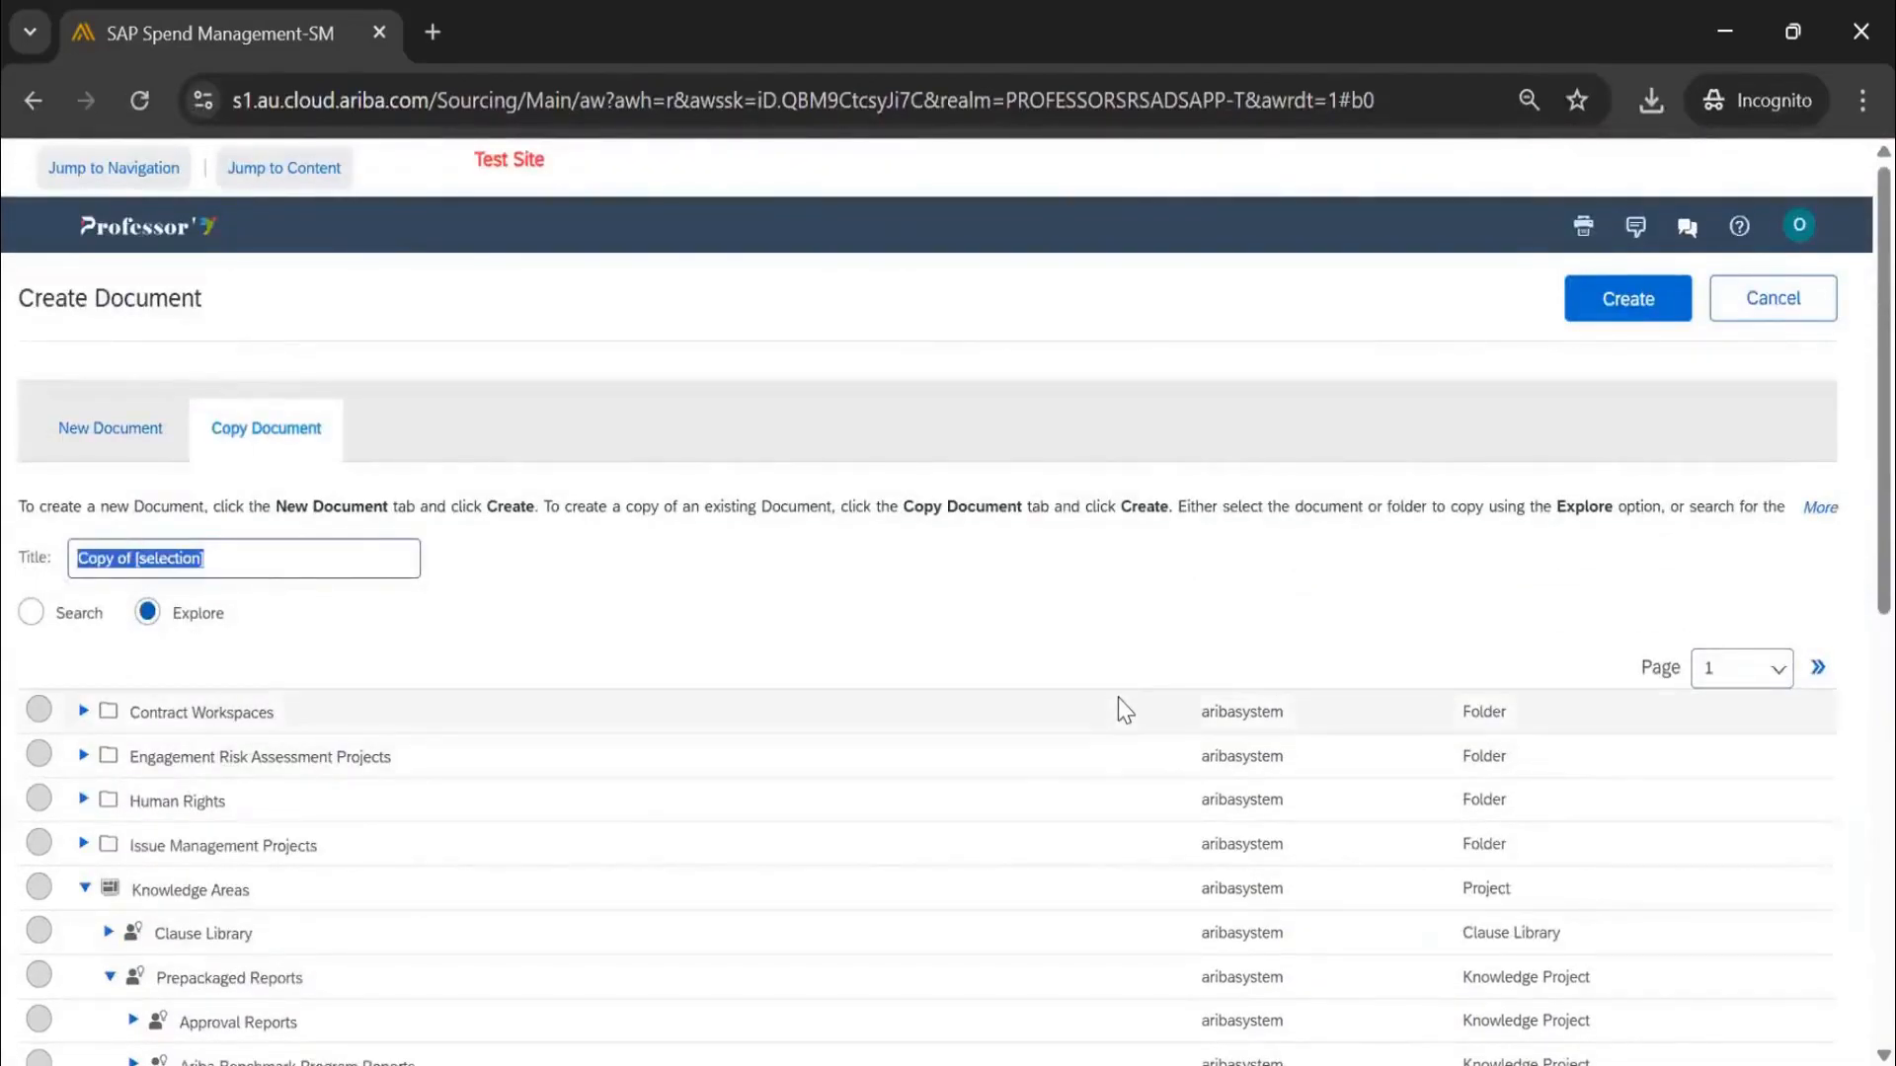
text(s)
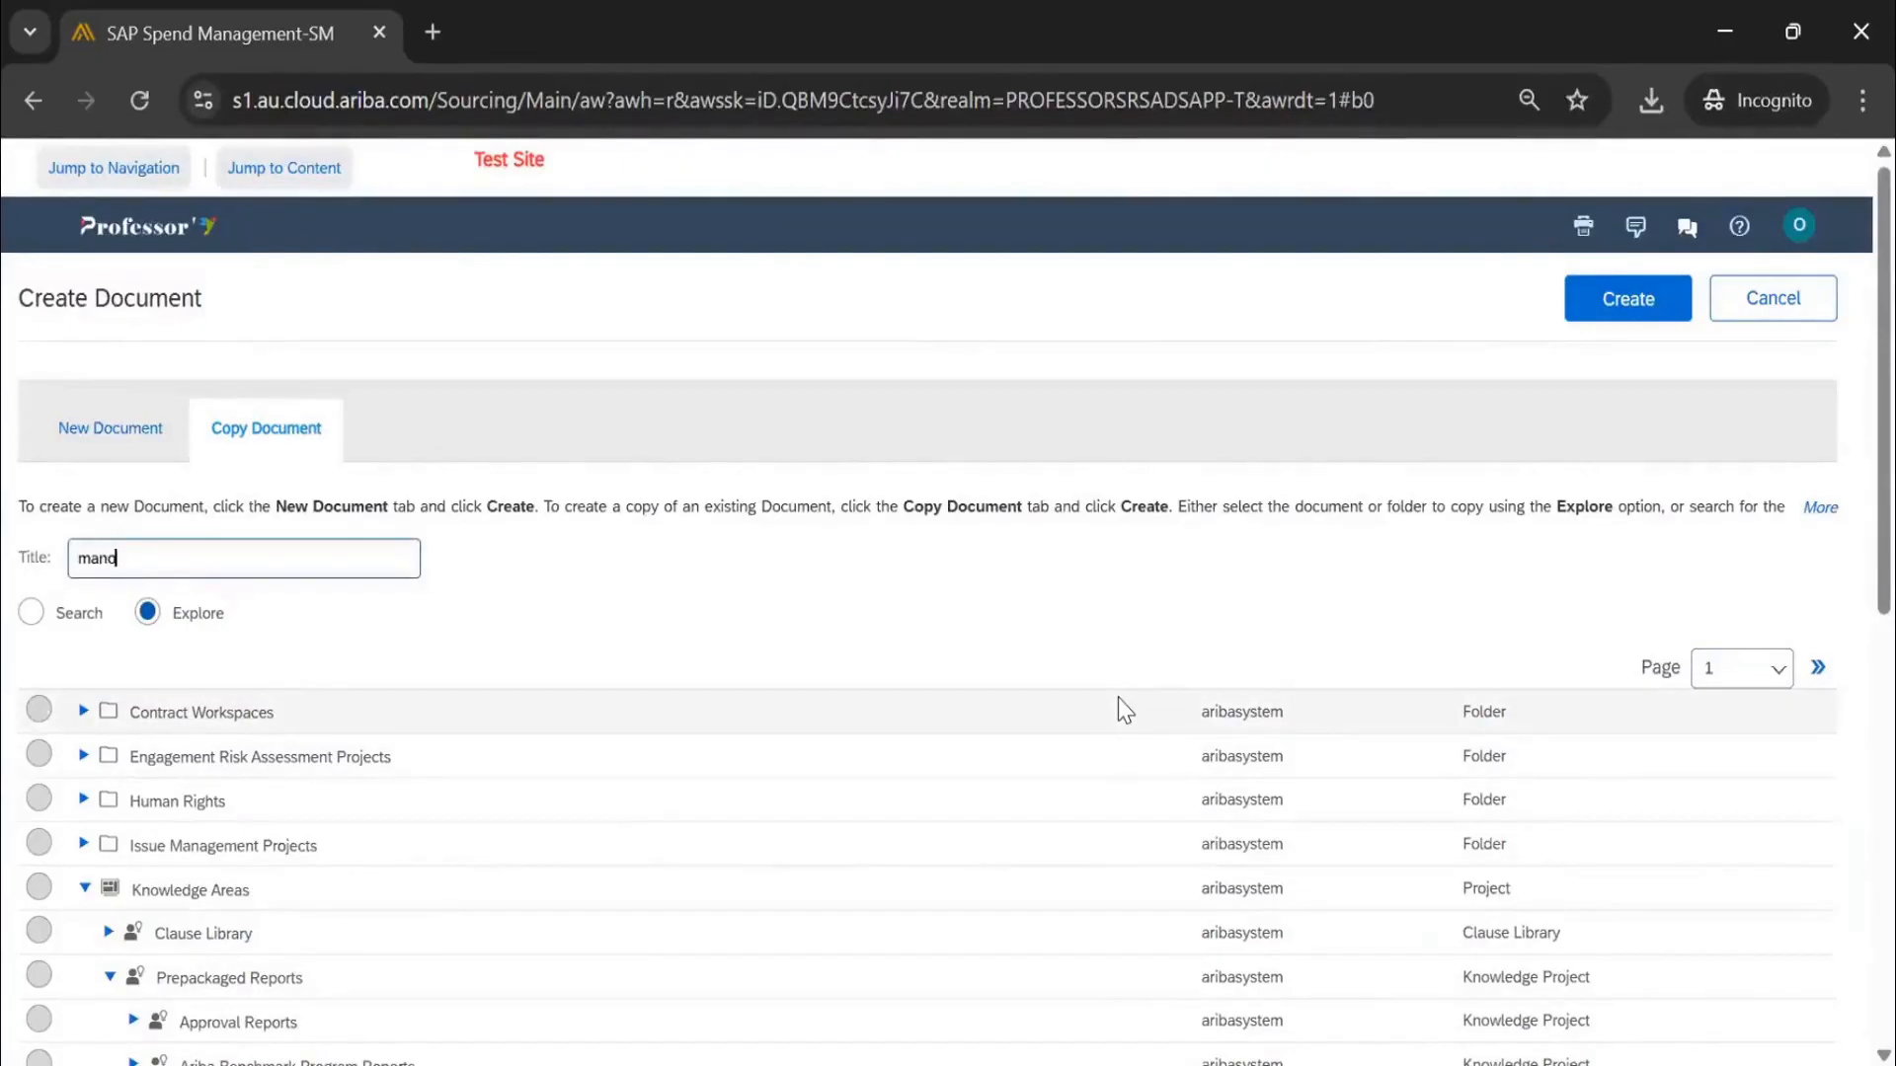
text(anoj)
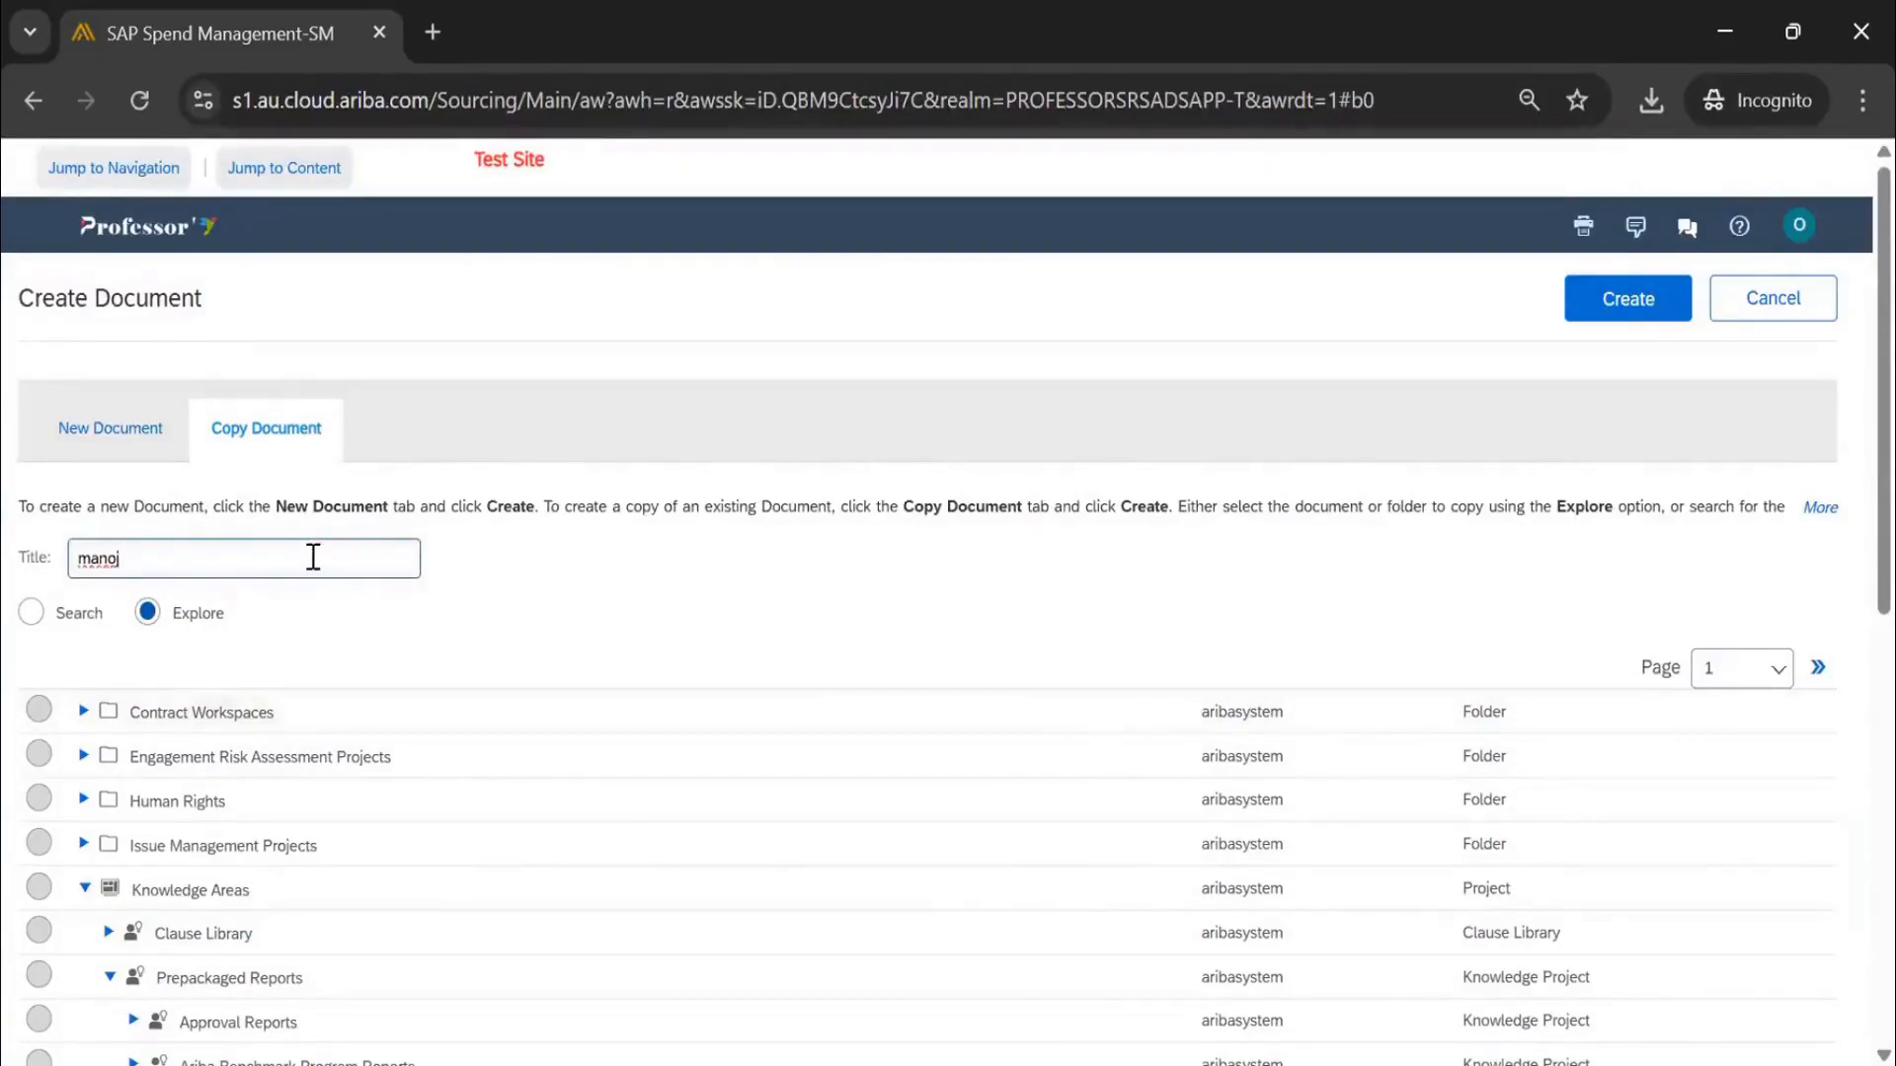
click(42, 612)
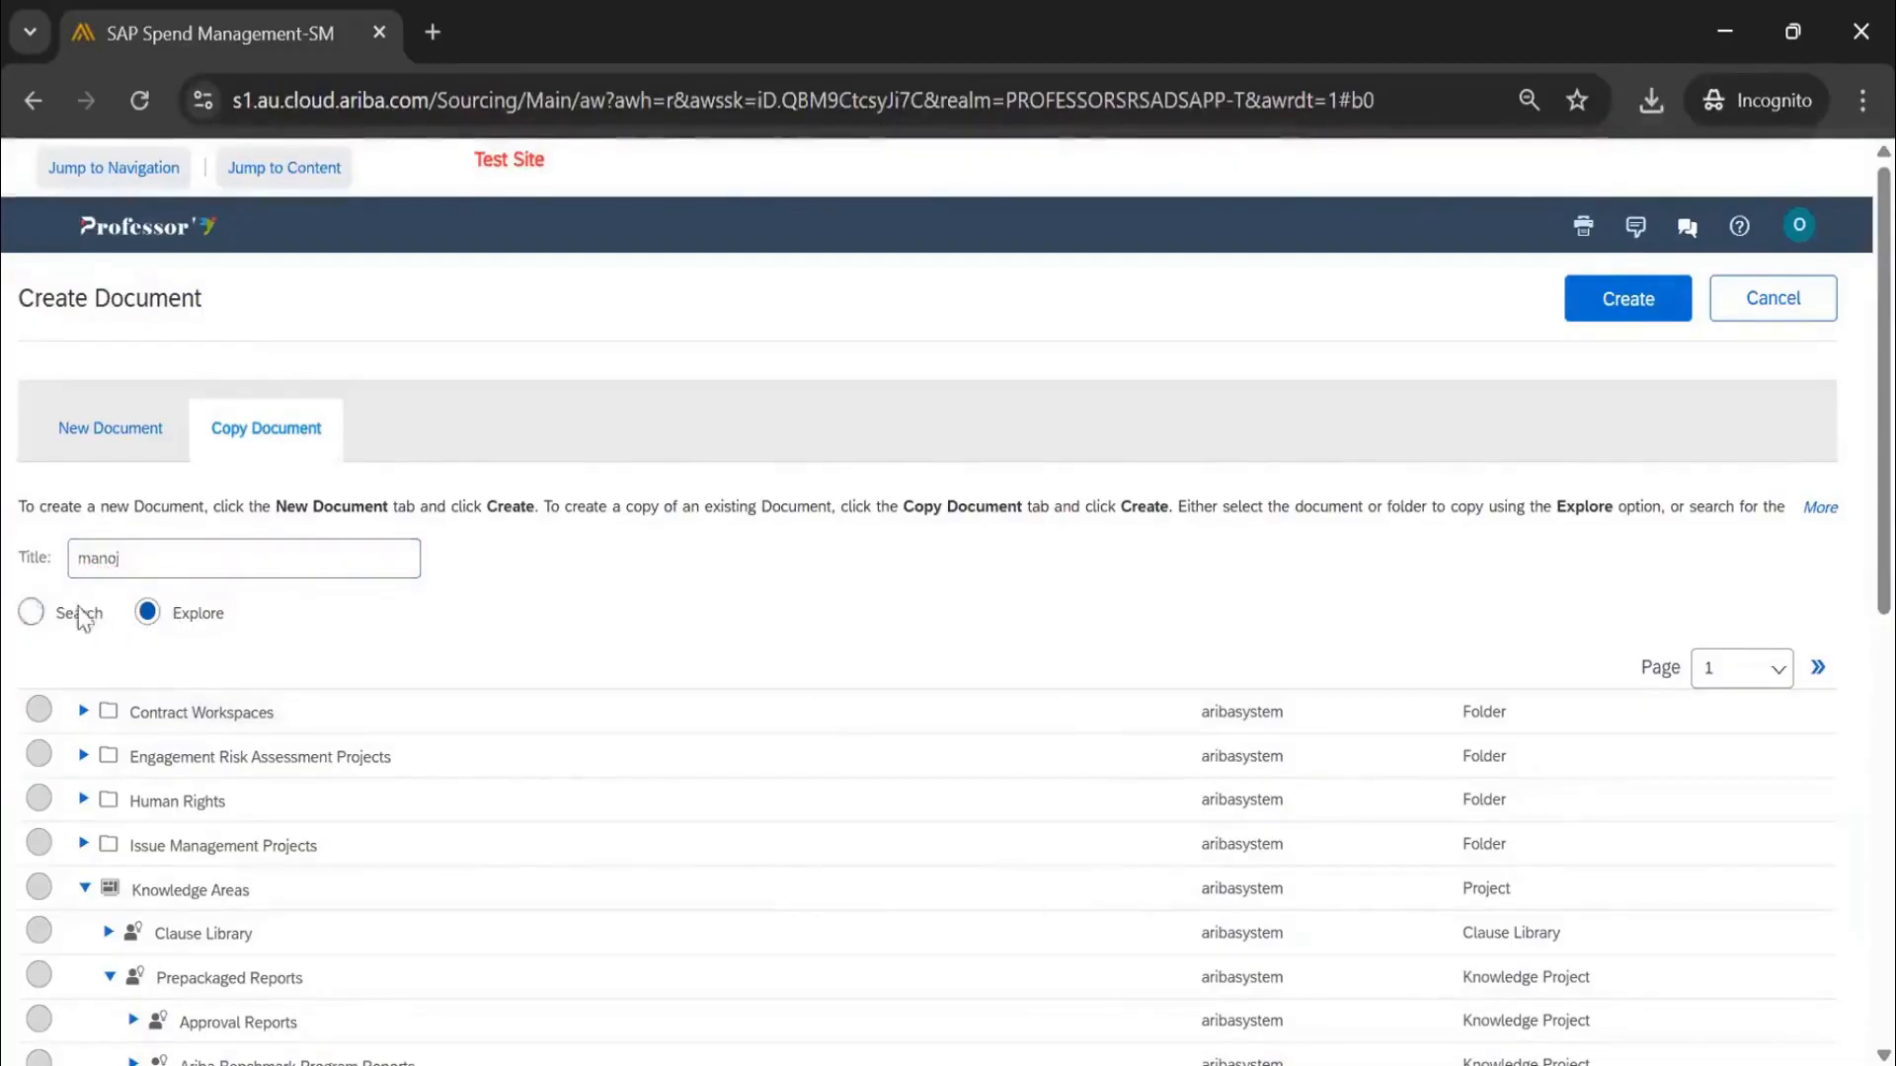
click(175, 731)
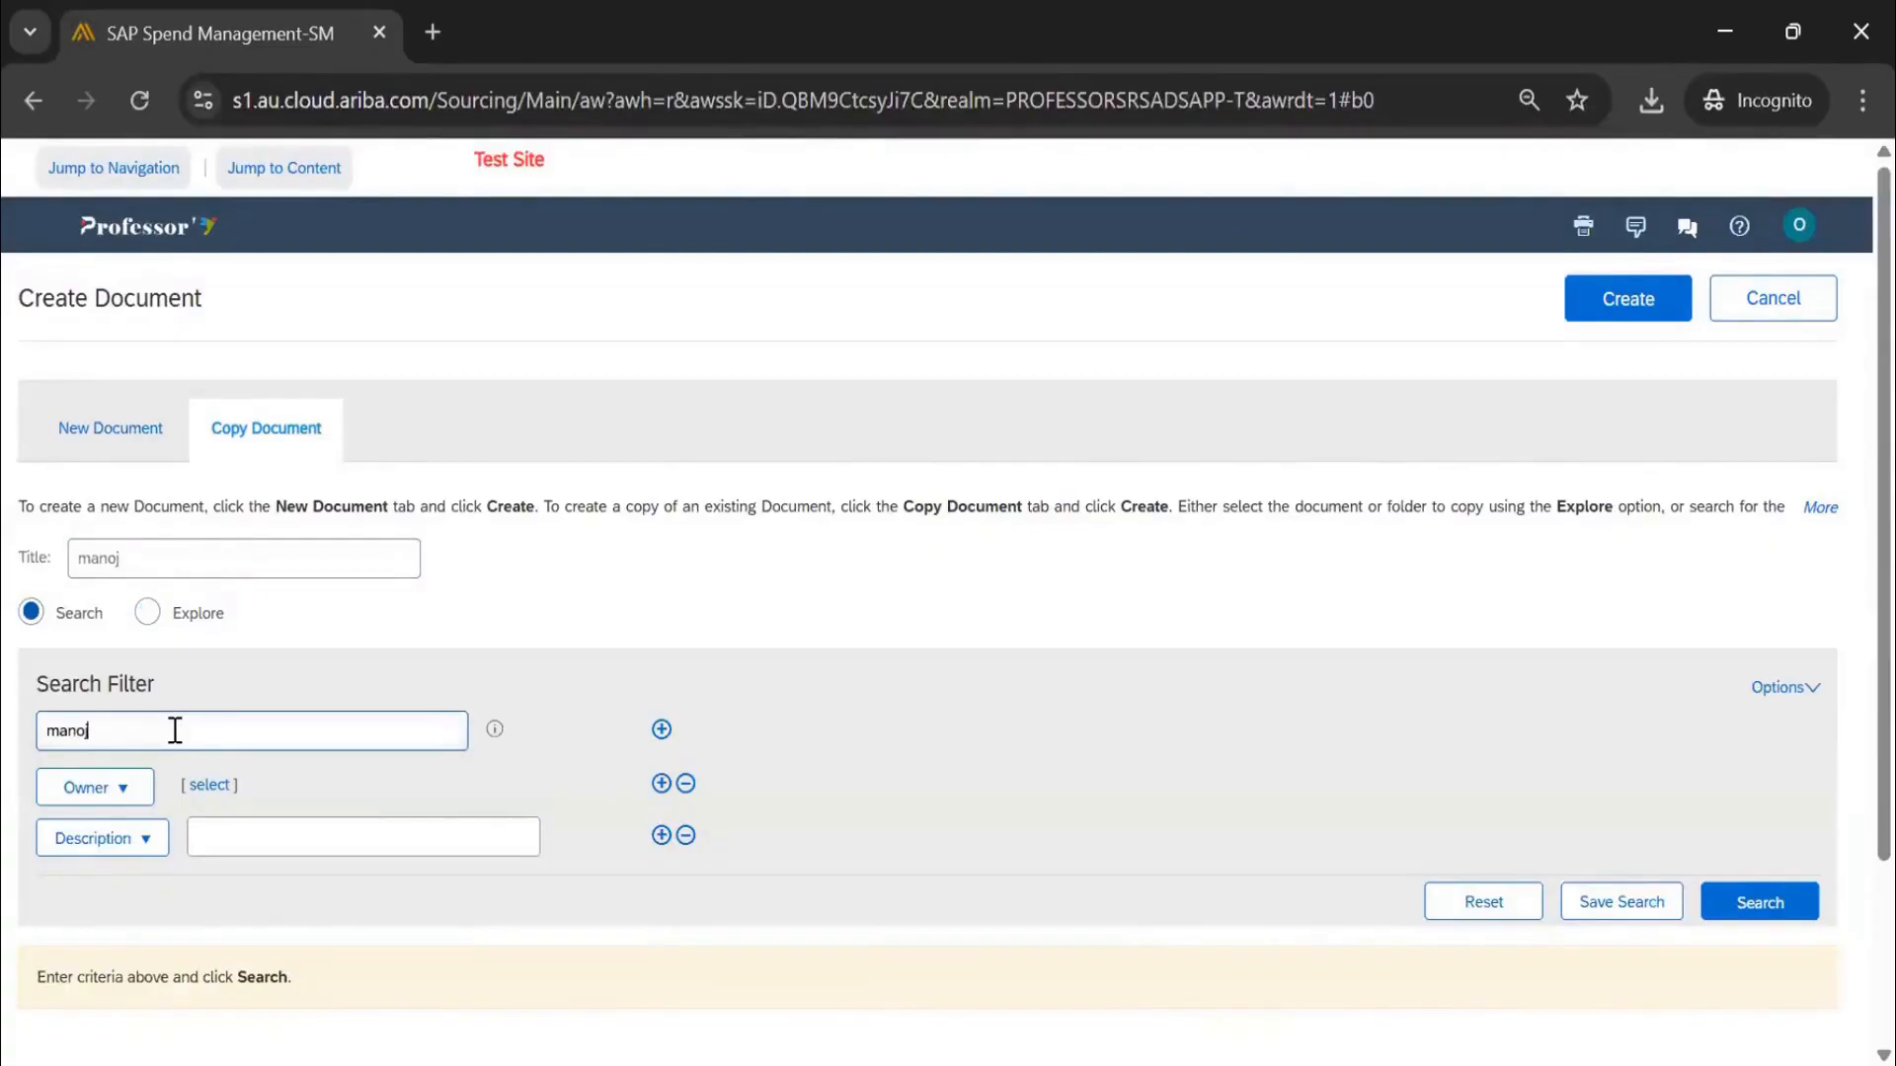
Search with a Project: Creation Date filter set to Yesterday and no keyword
key(Return)
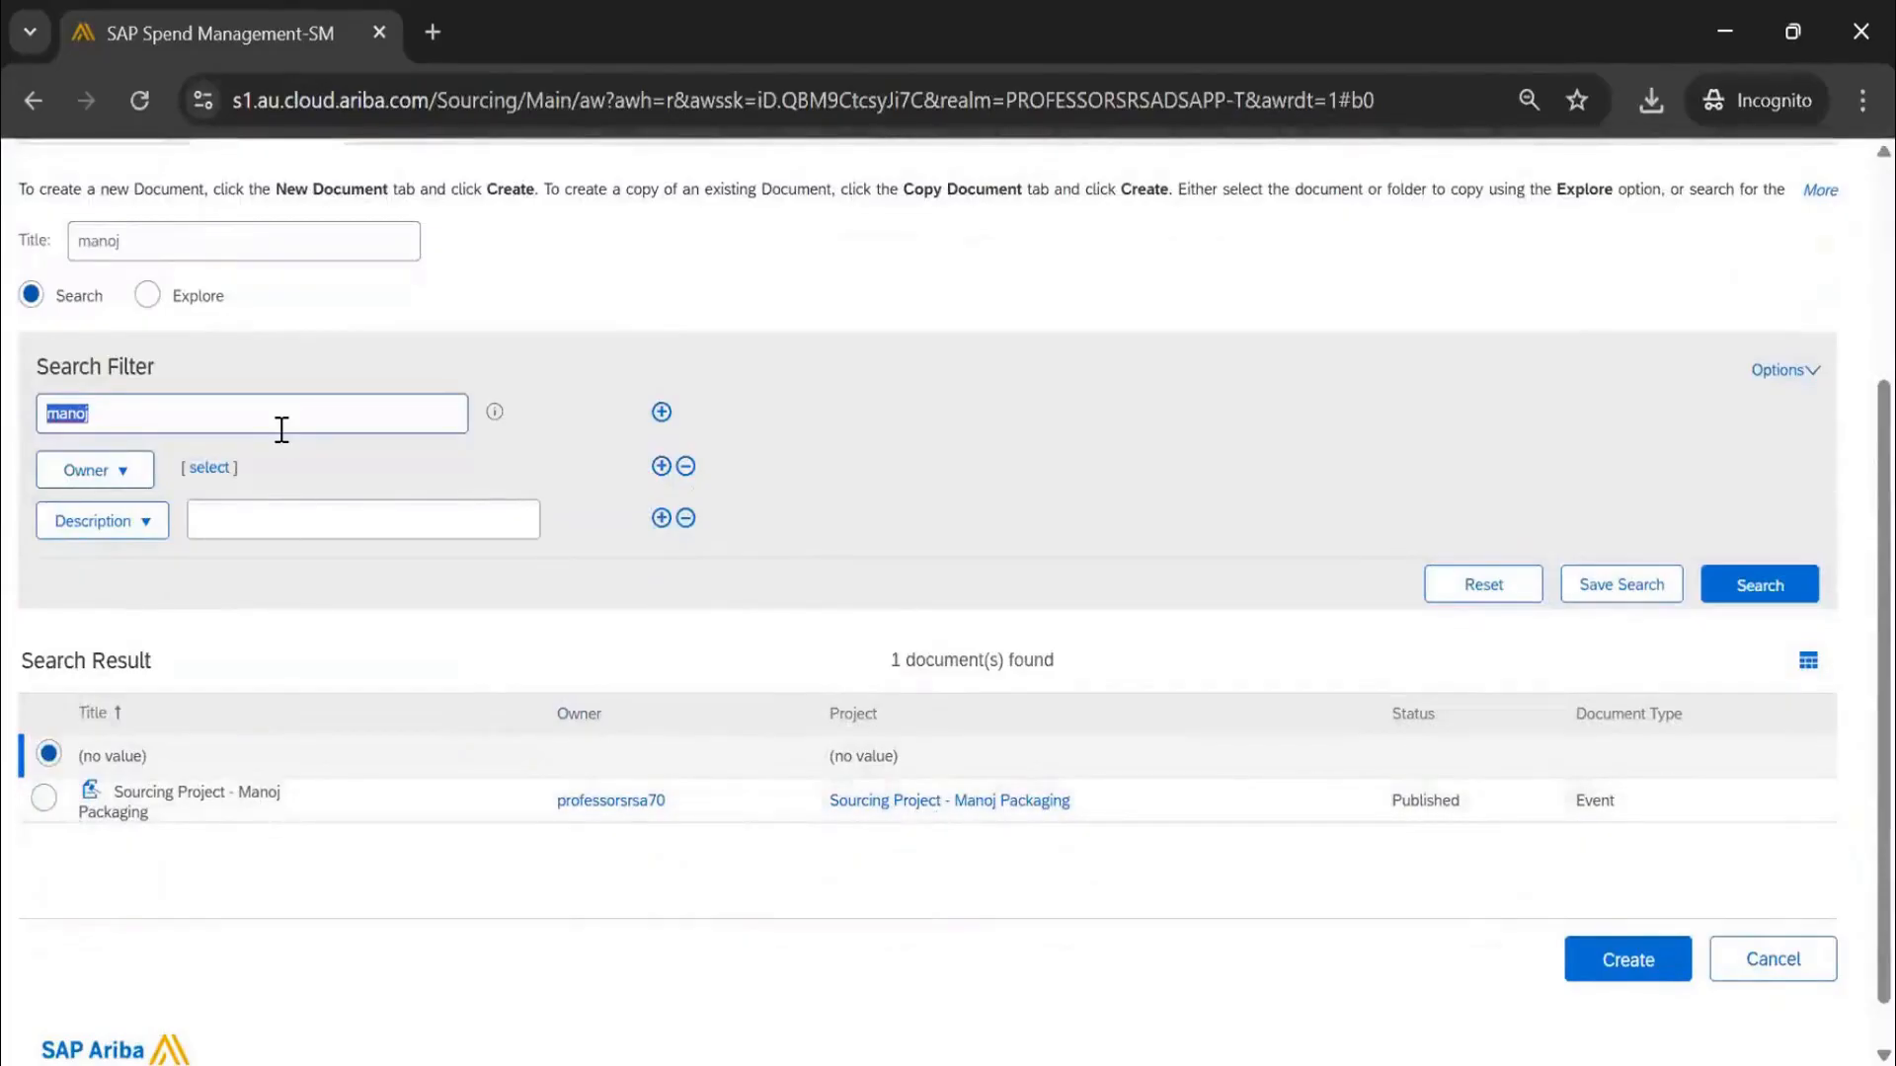
scroll(282, 429, up, 2)
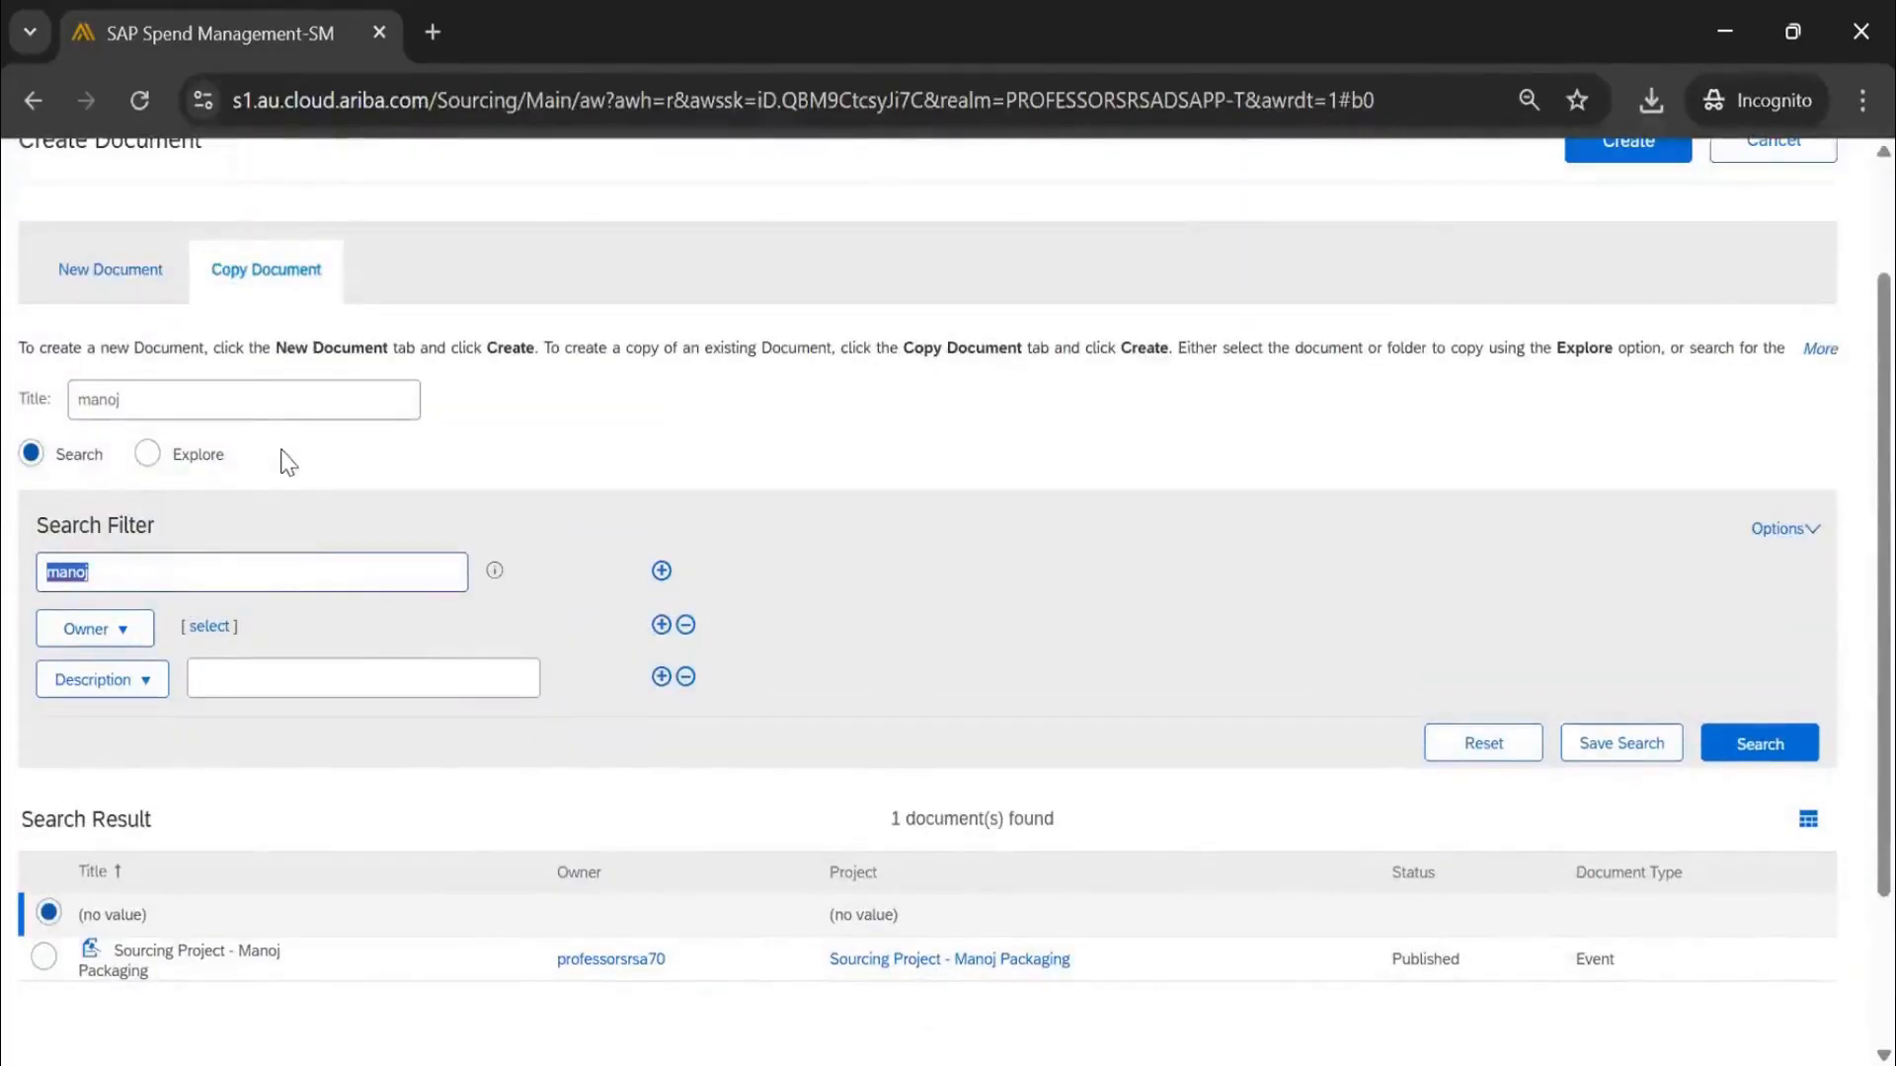
key(BackSpace)
text(M)
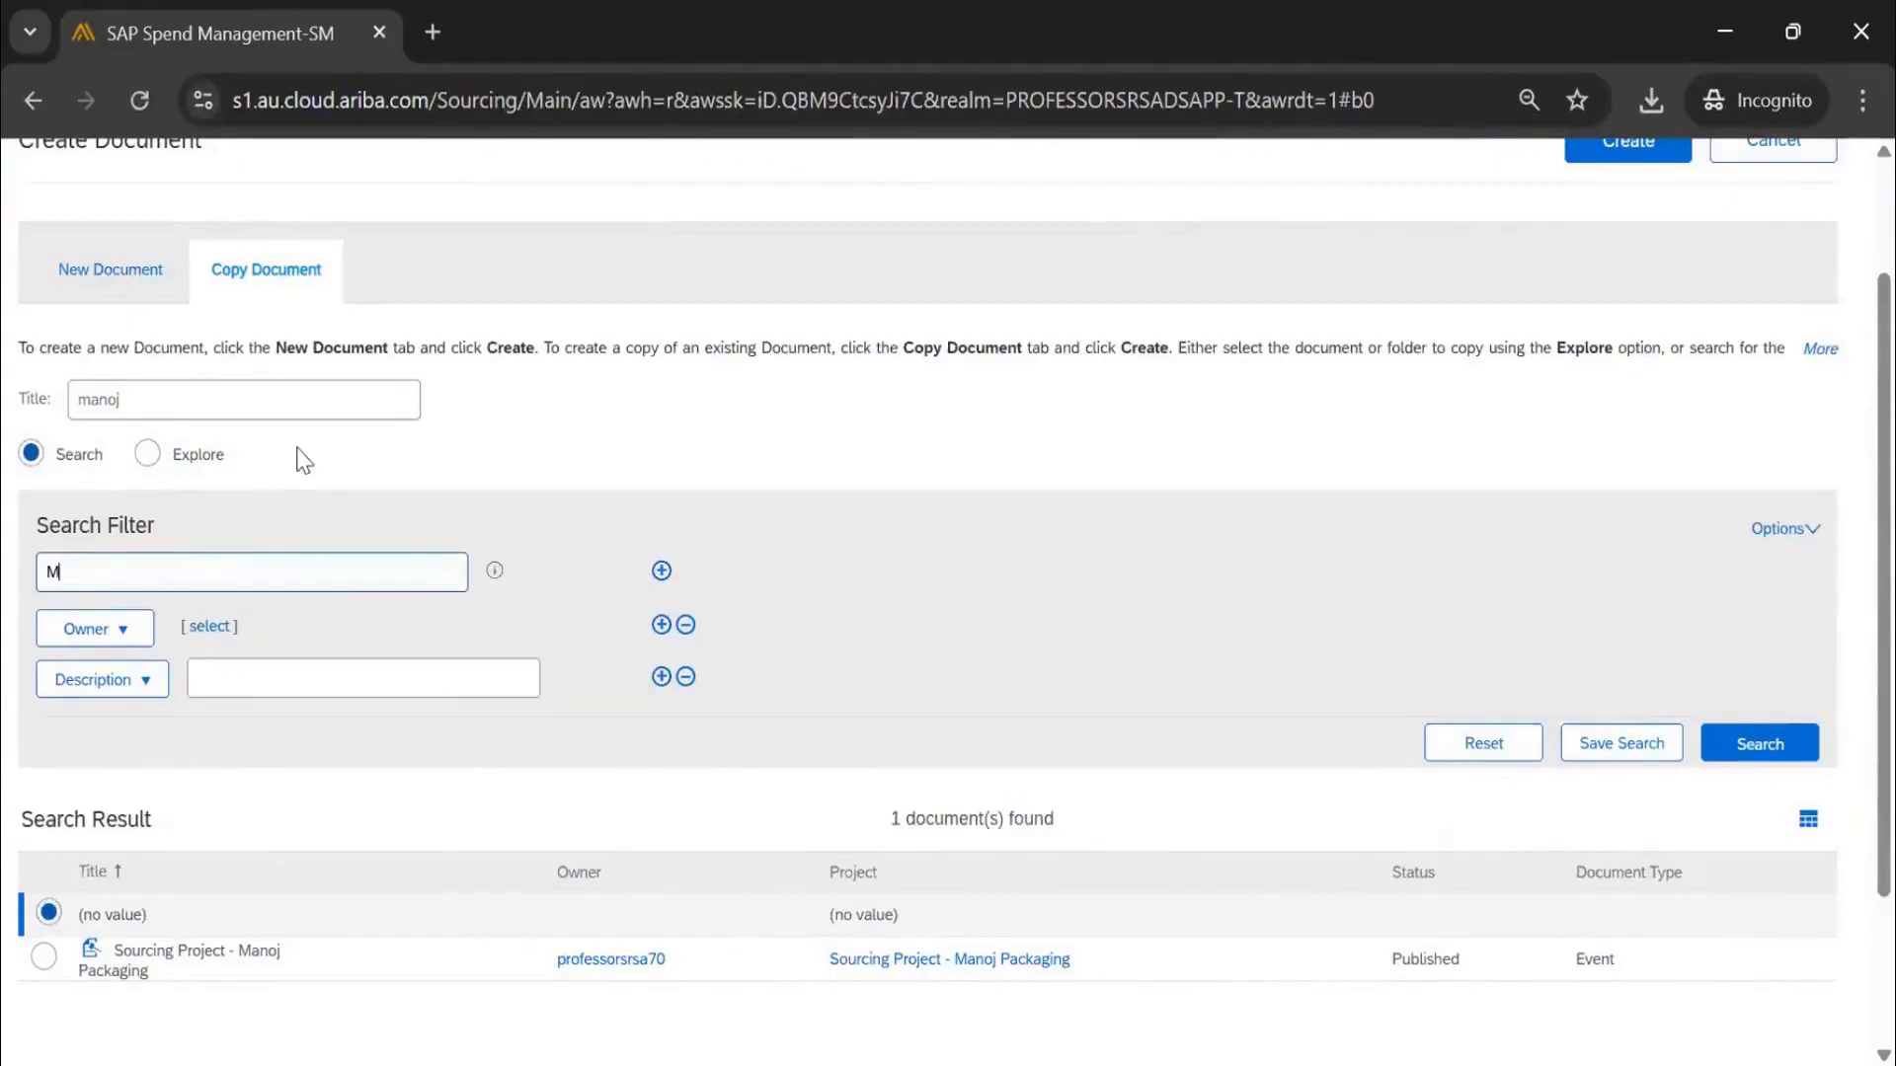
text(anoj)
click(148, 683)
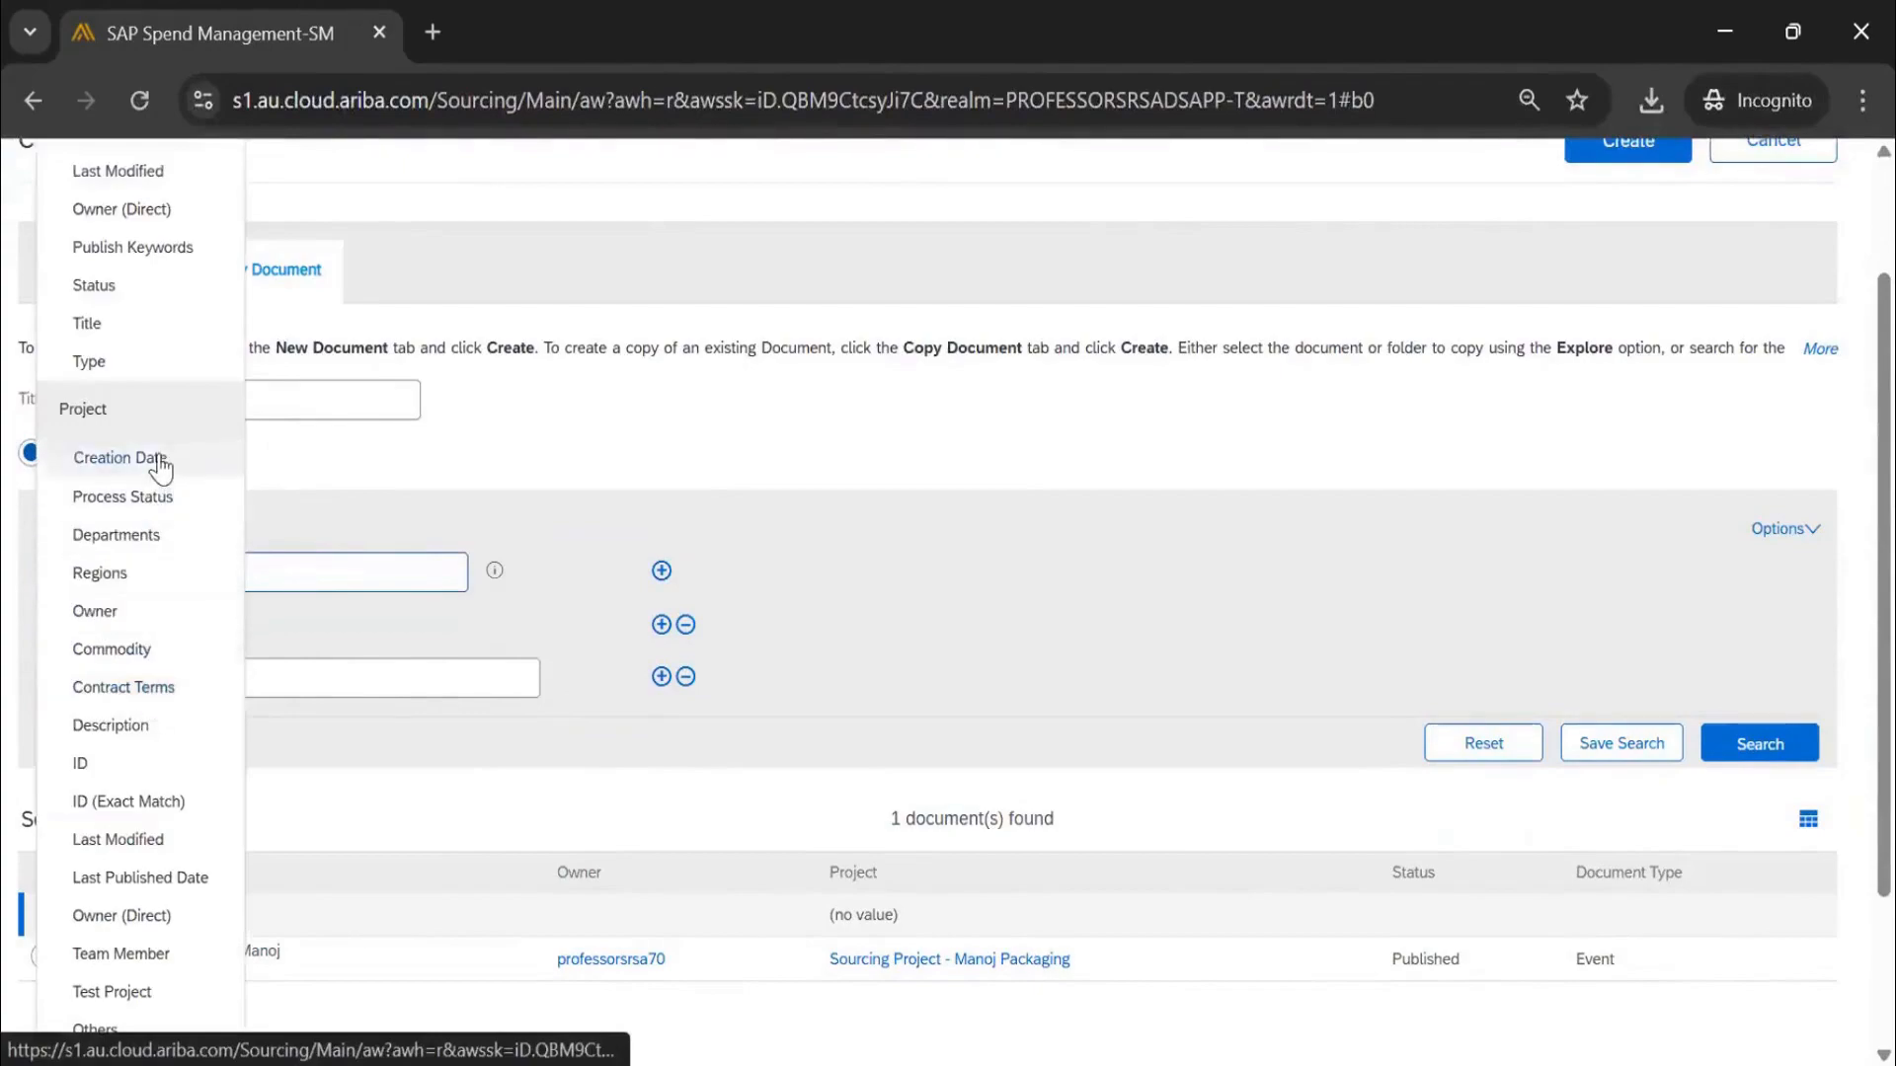
click(161, 464)
click(376, 678)
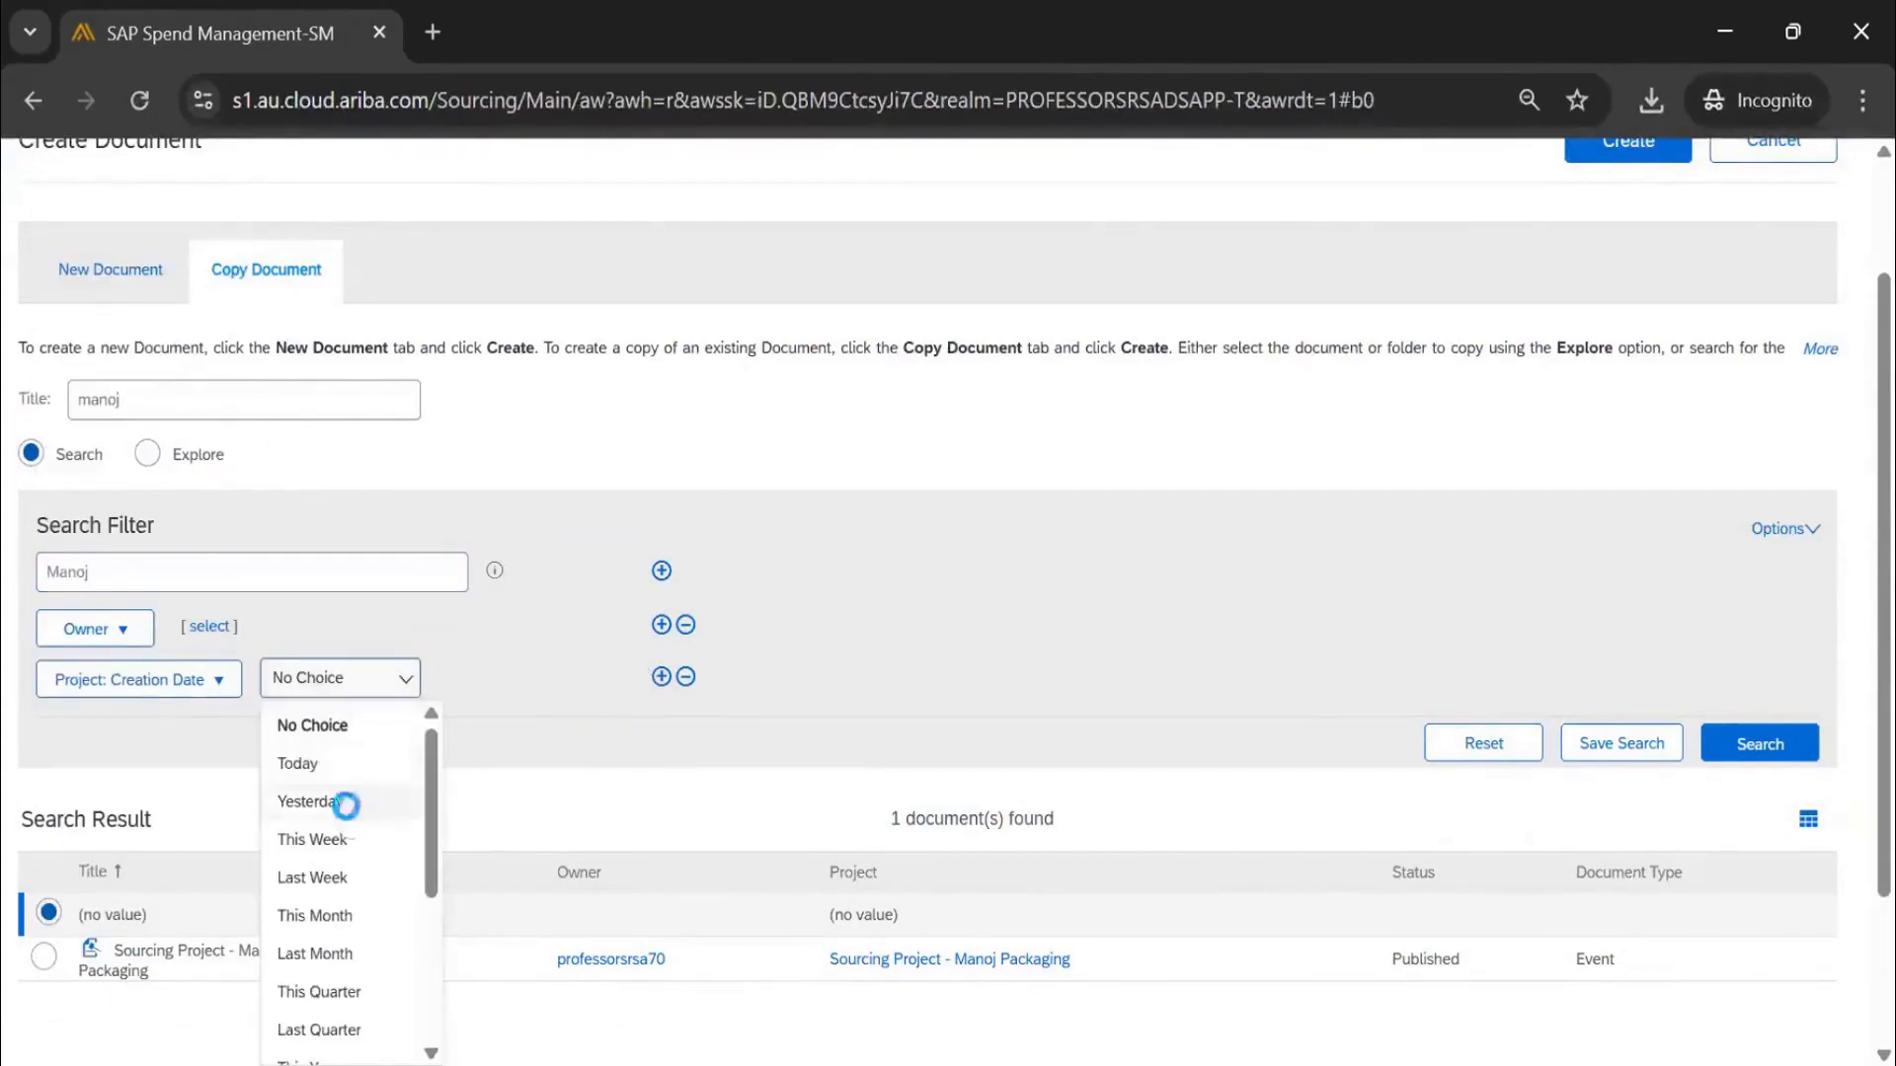
click(308, 801)
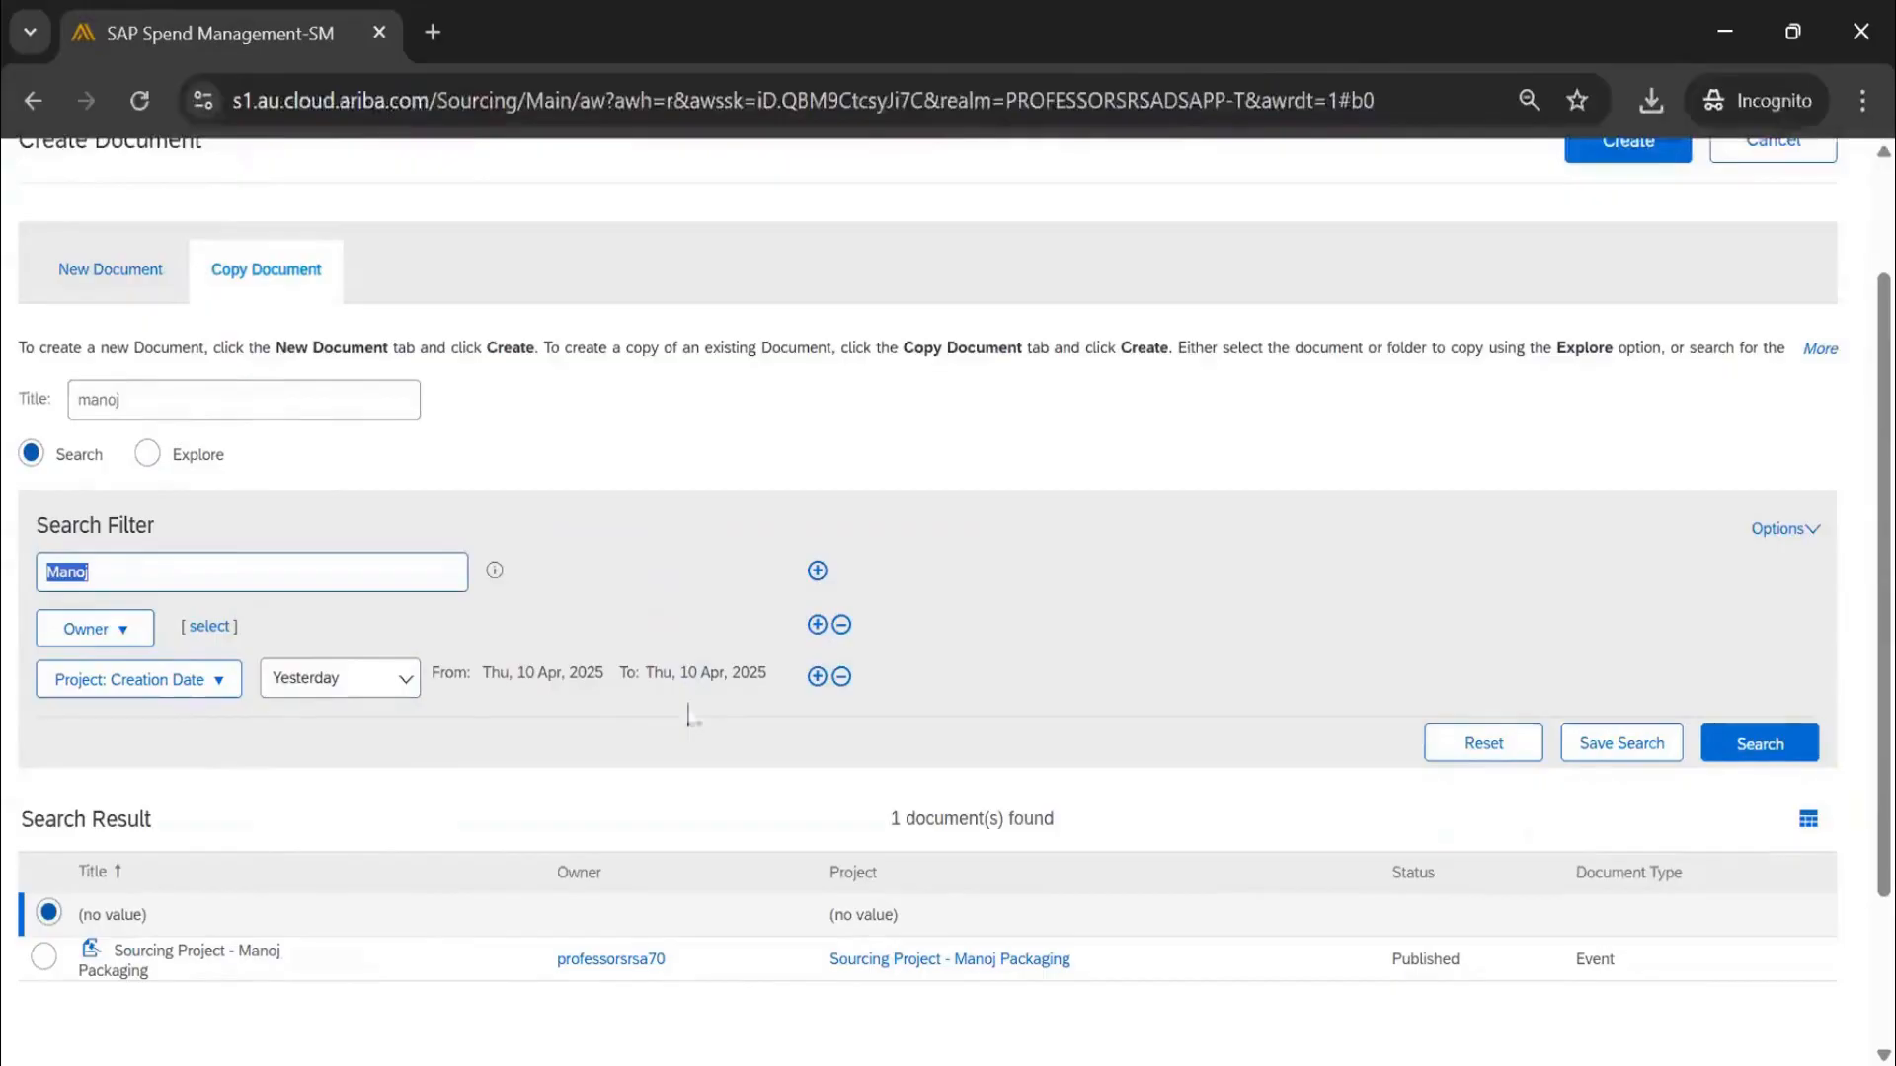
key(BackSpace)
click(1753, 746)
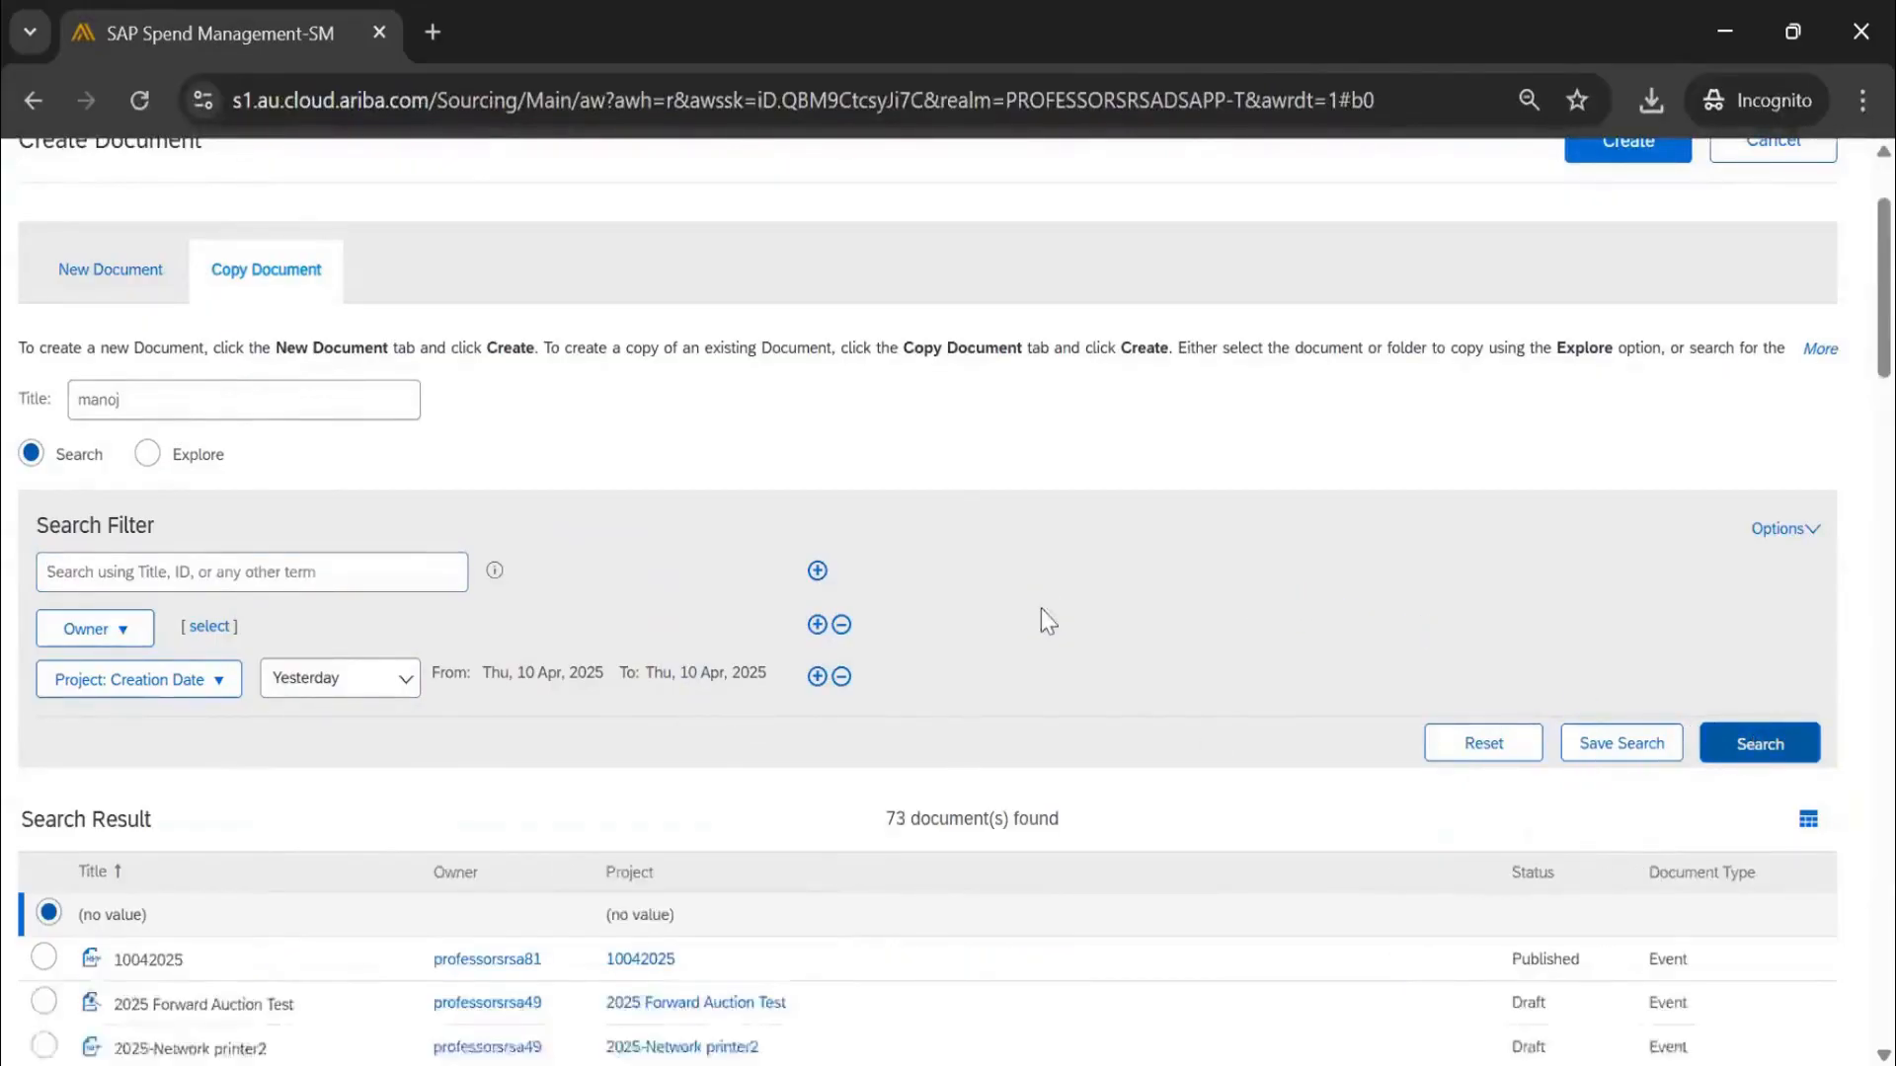
Clear the Title field and rerun the search, listing 73 documents
scroll(1041, 618, down, 6)
scroll(388, 686, down, 15)
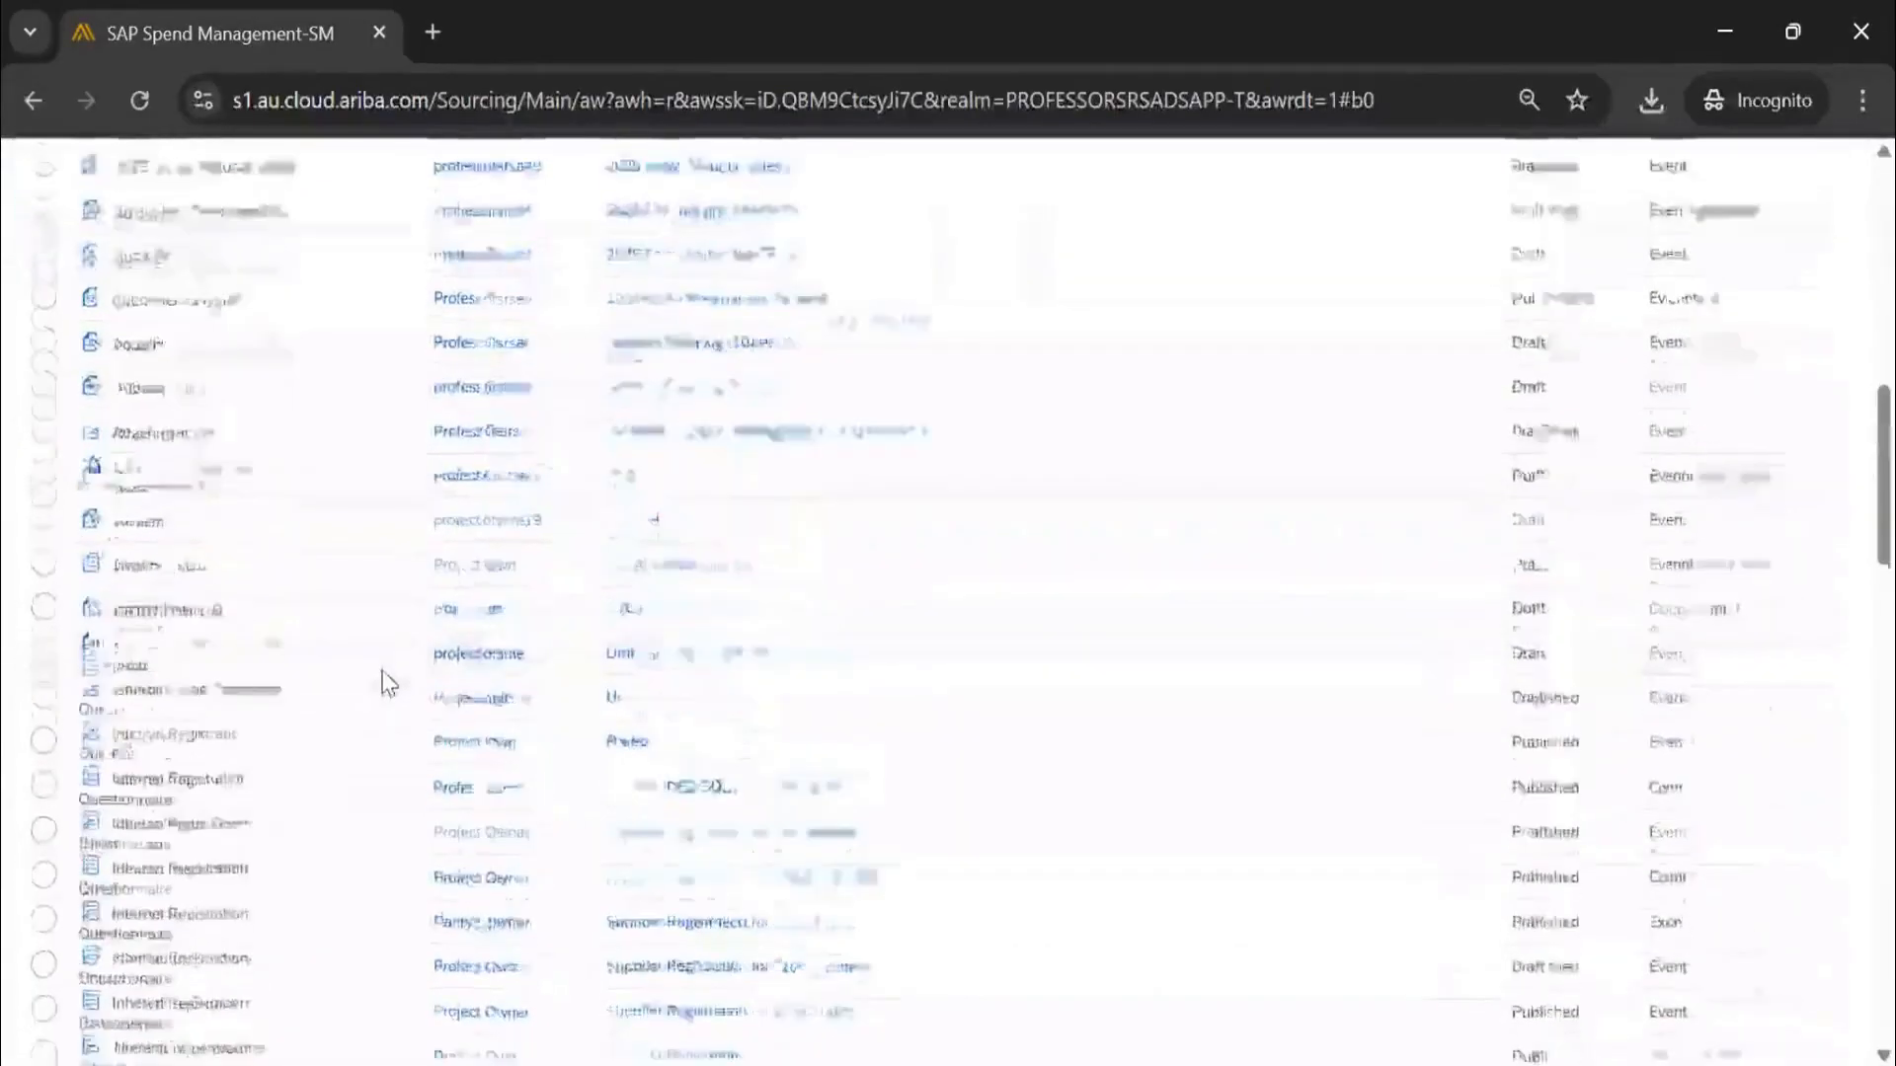
scroll(388, 686, down, 6)
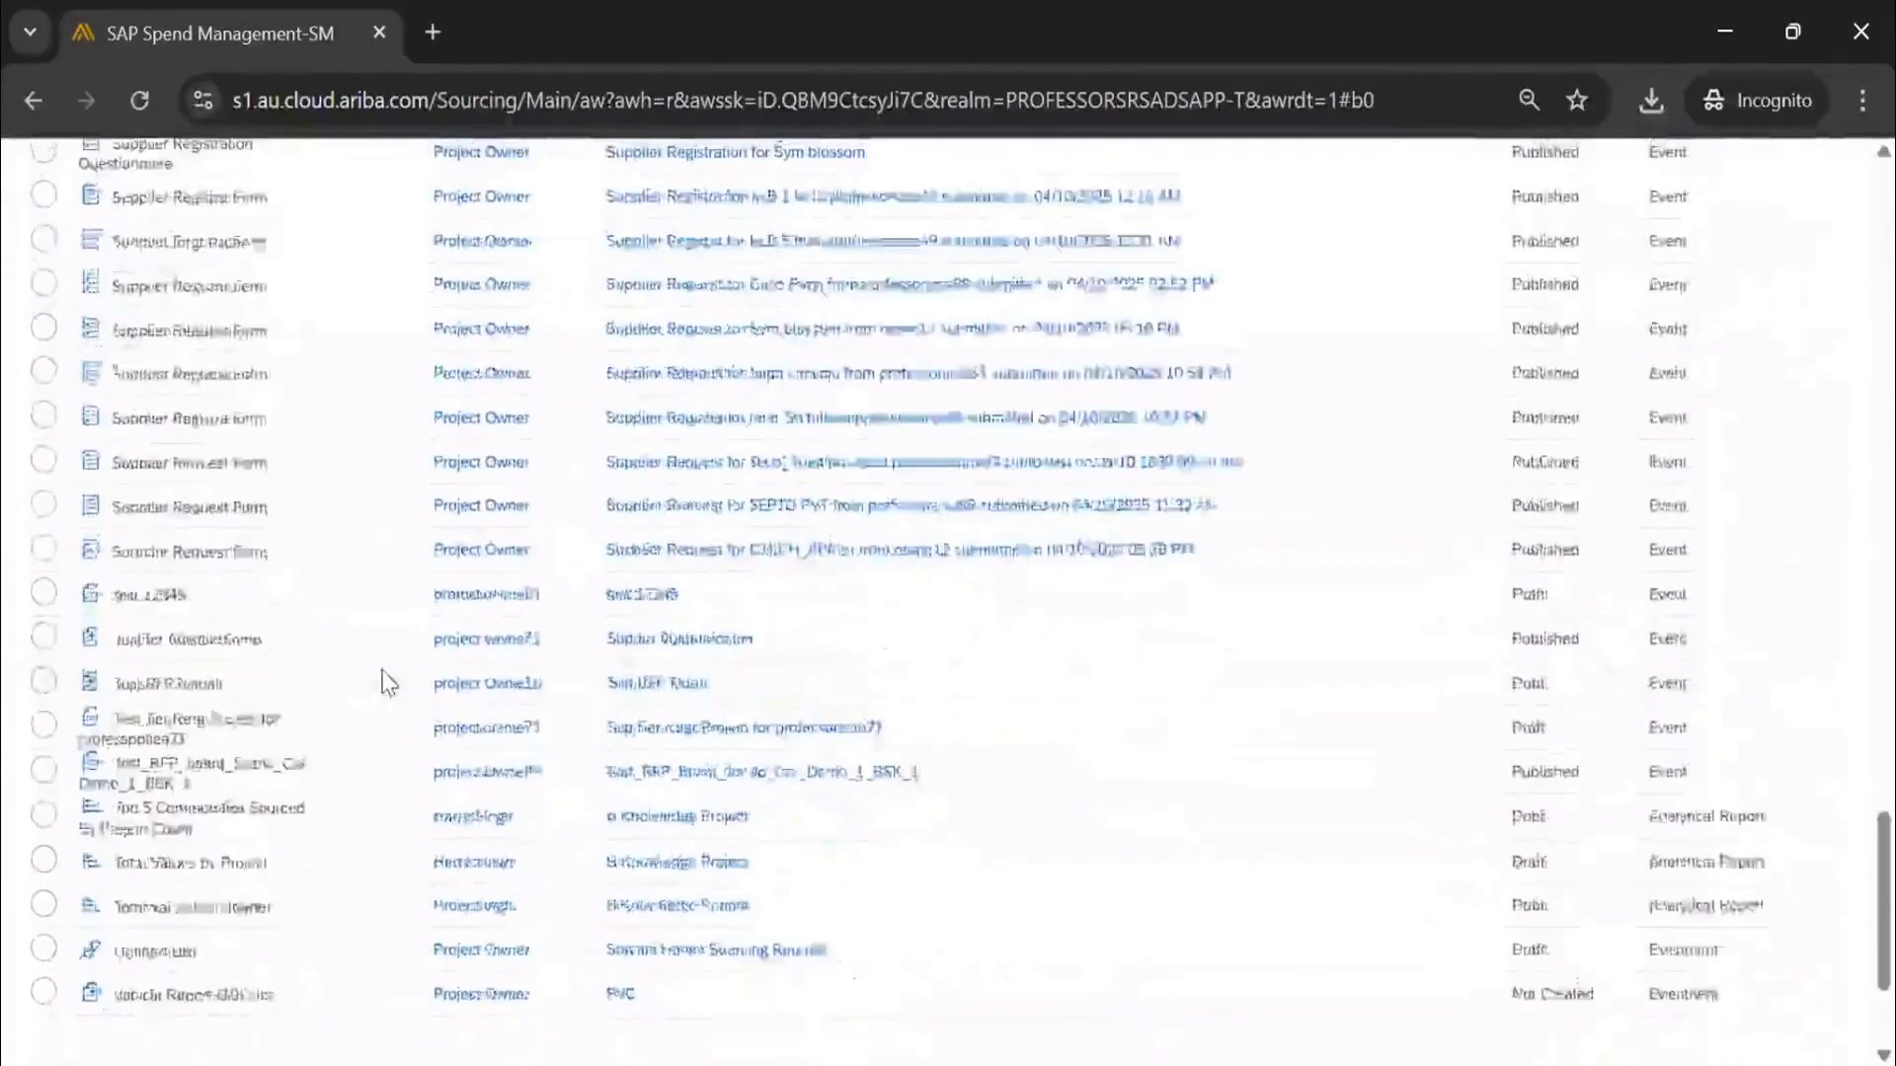
scroll(390, 679, up, 15)
scroll(390, 679, up, 10)
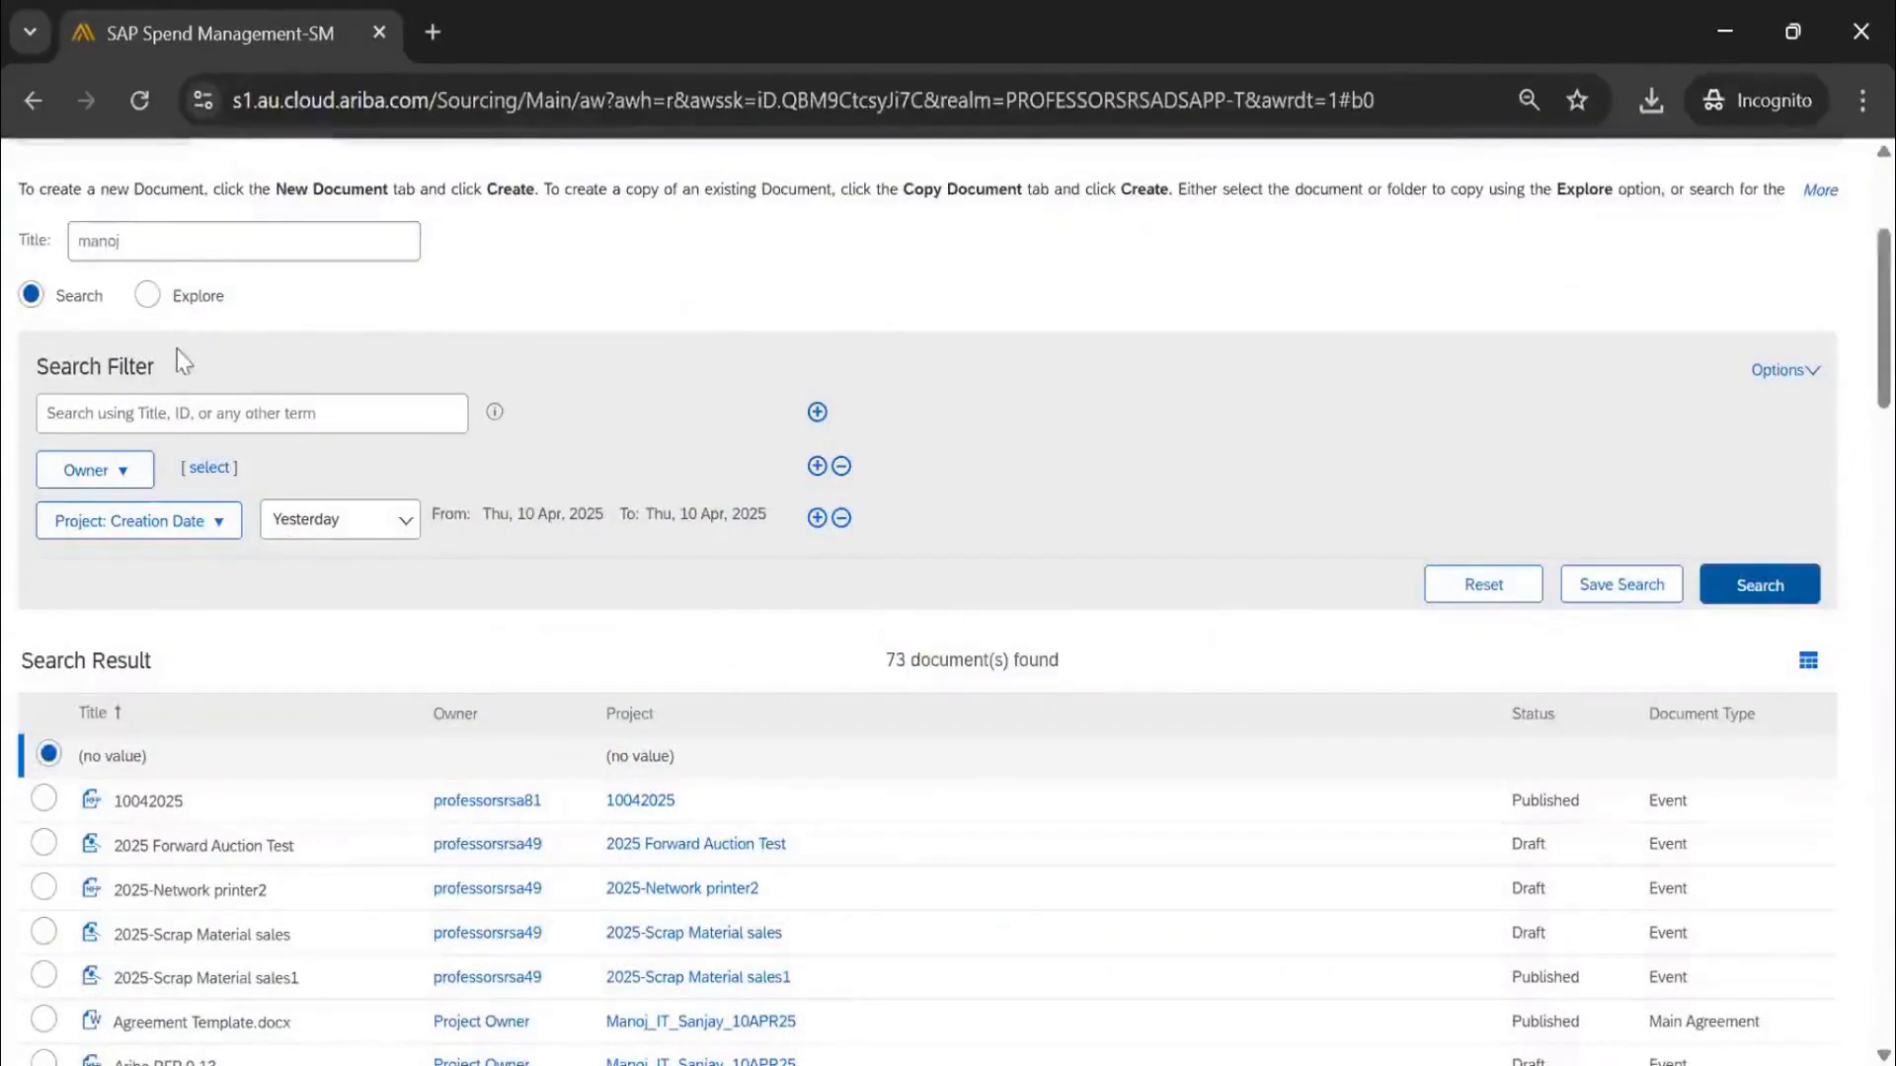
double_click(165, 241)
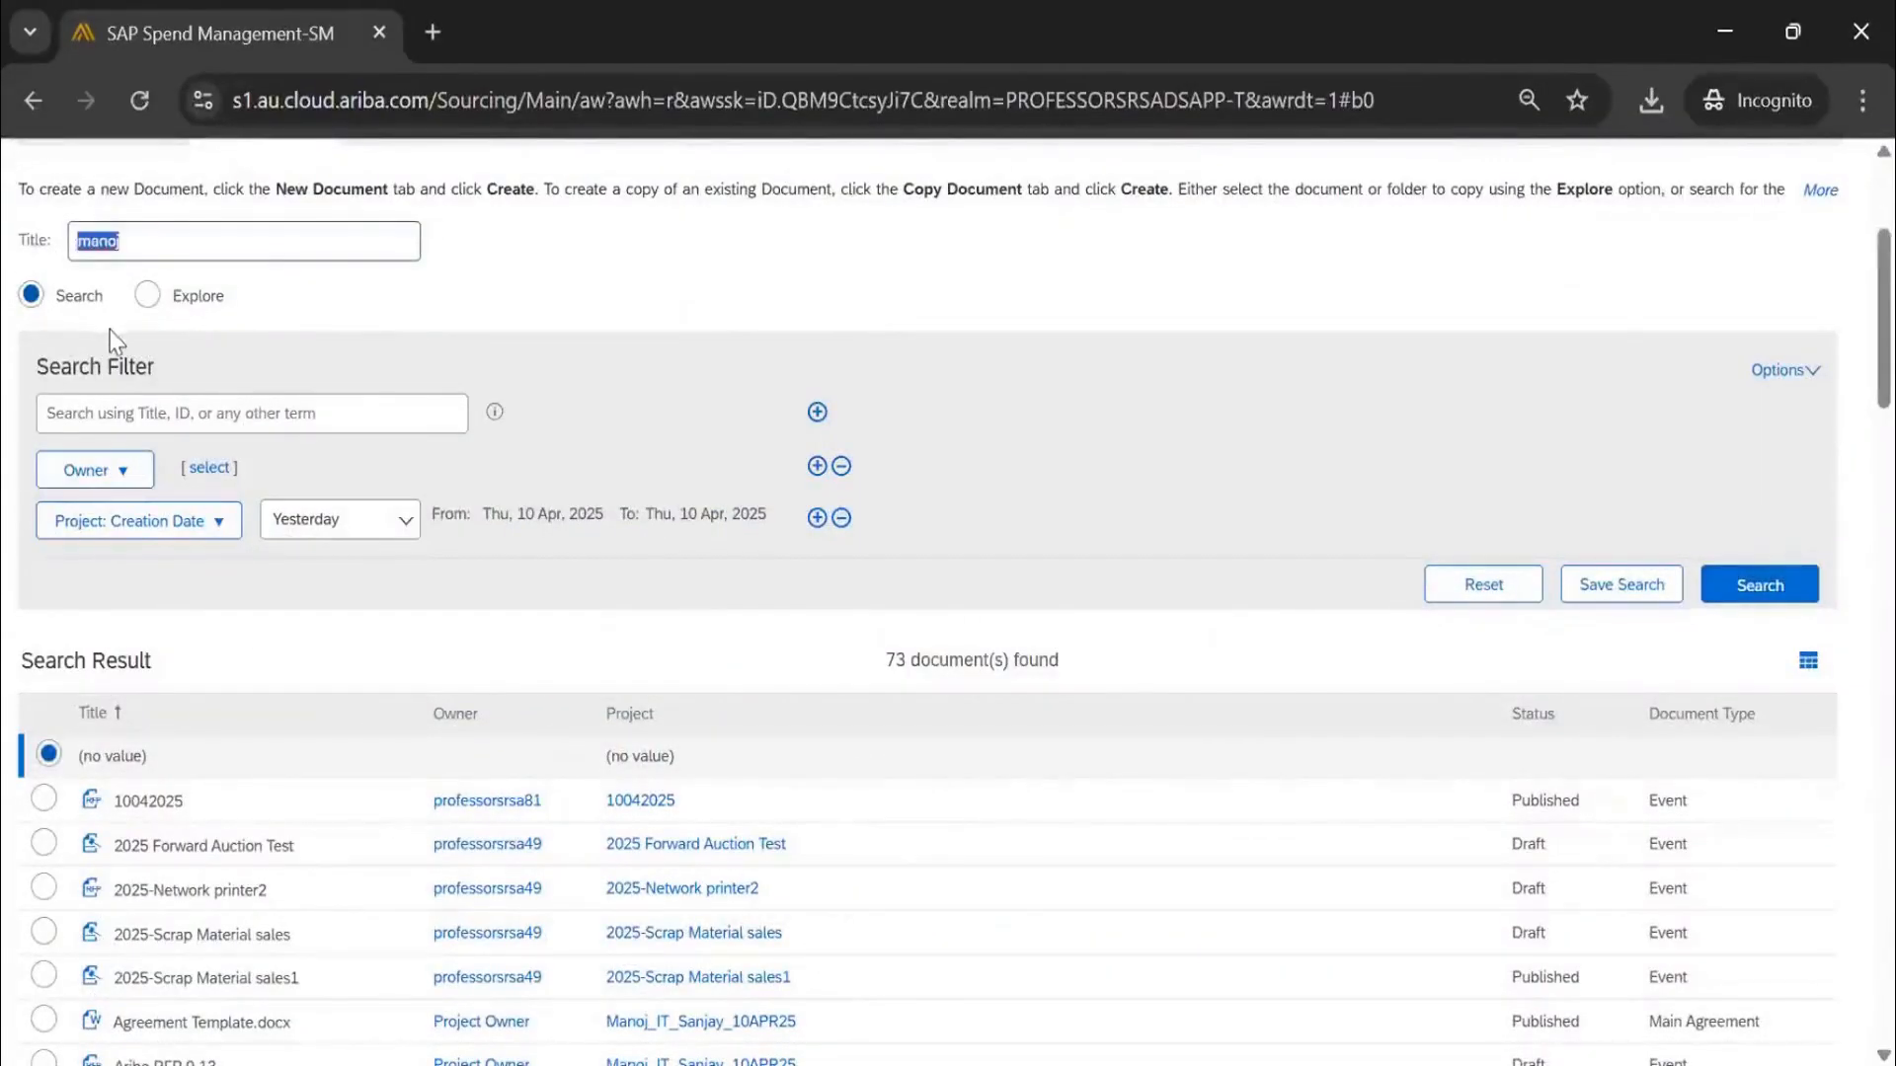
key(BackSpace)
key(Return)
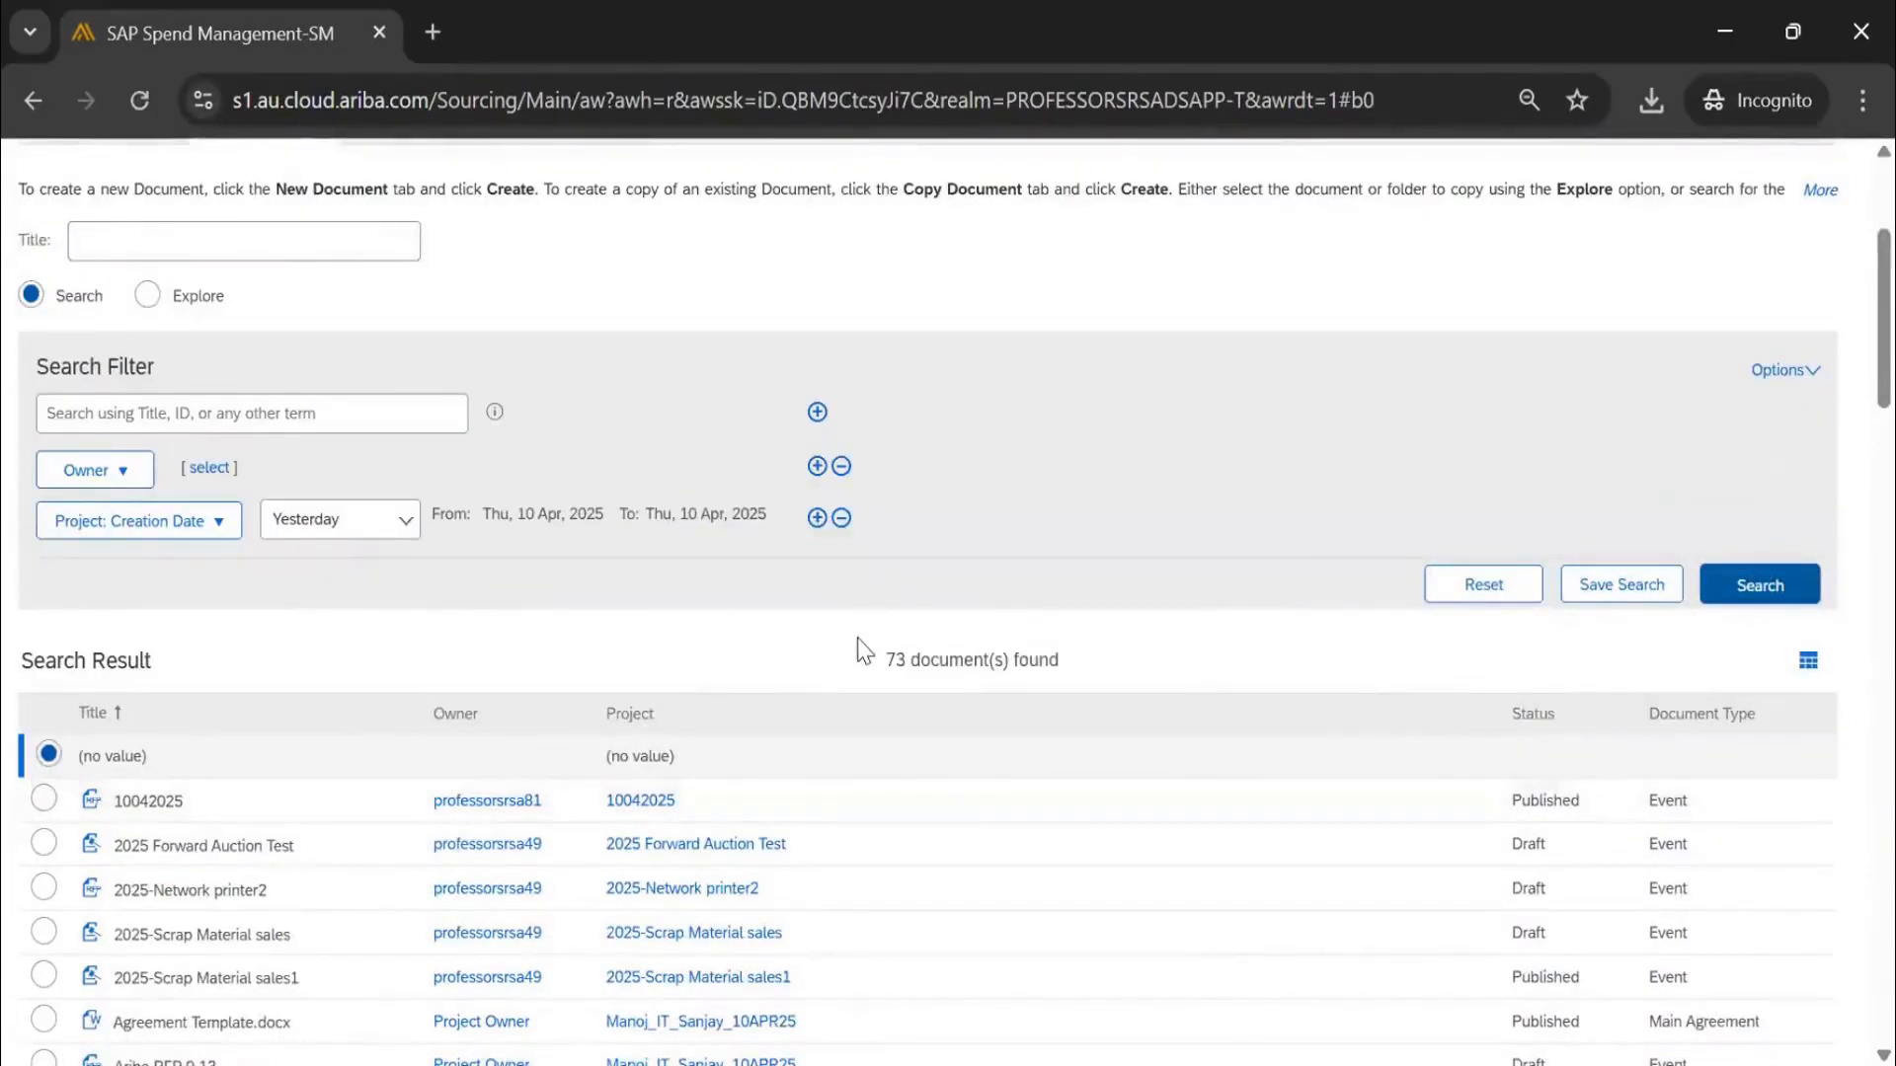
scroll(859, 652, down, 20)
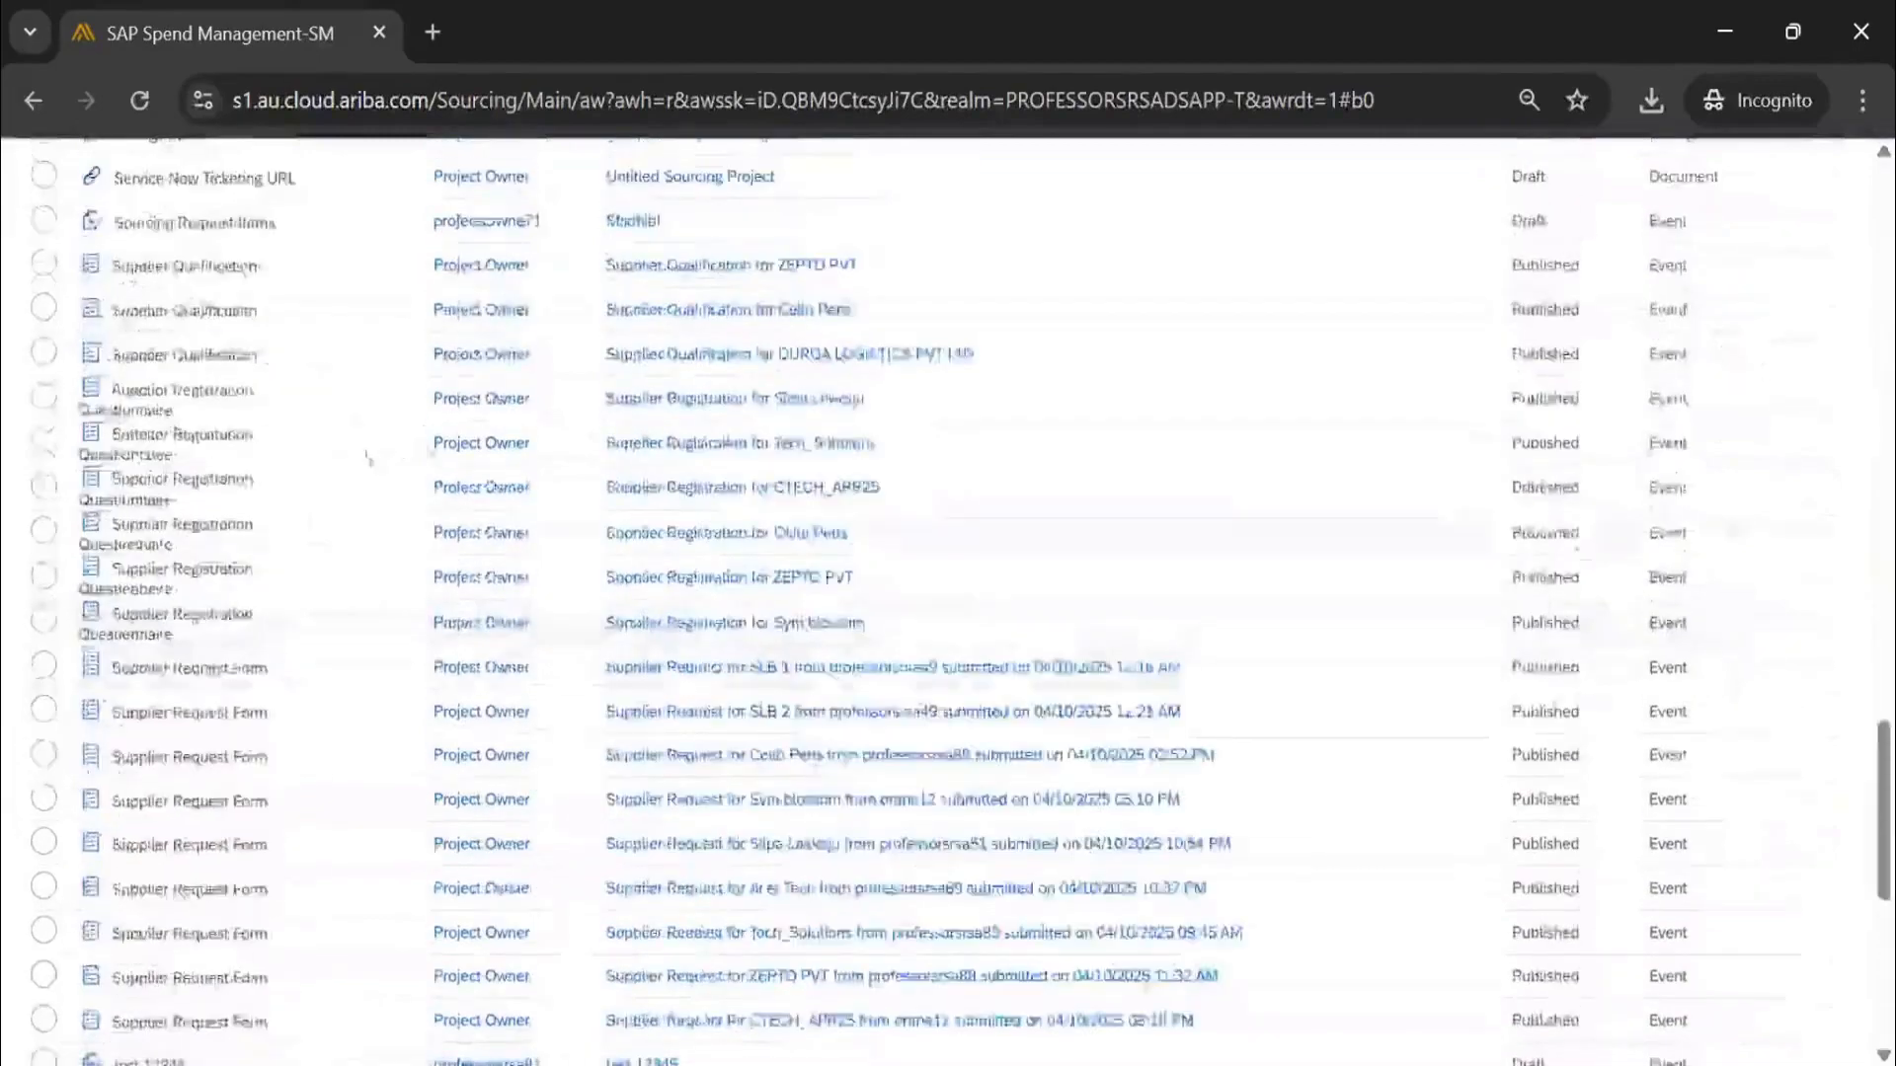
scroll(368, 457, up, 20)
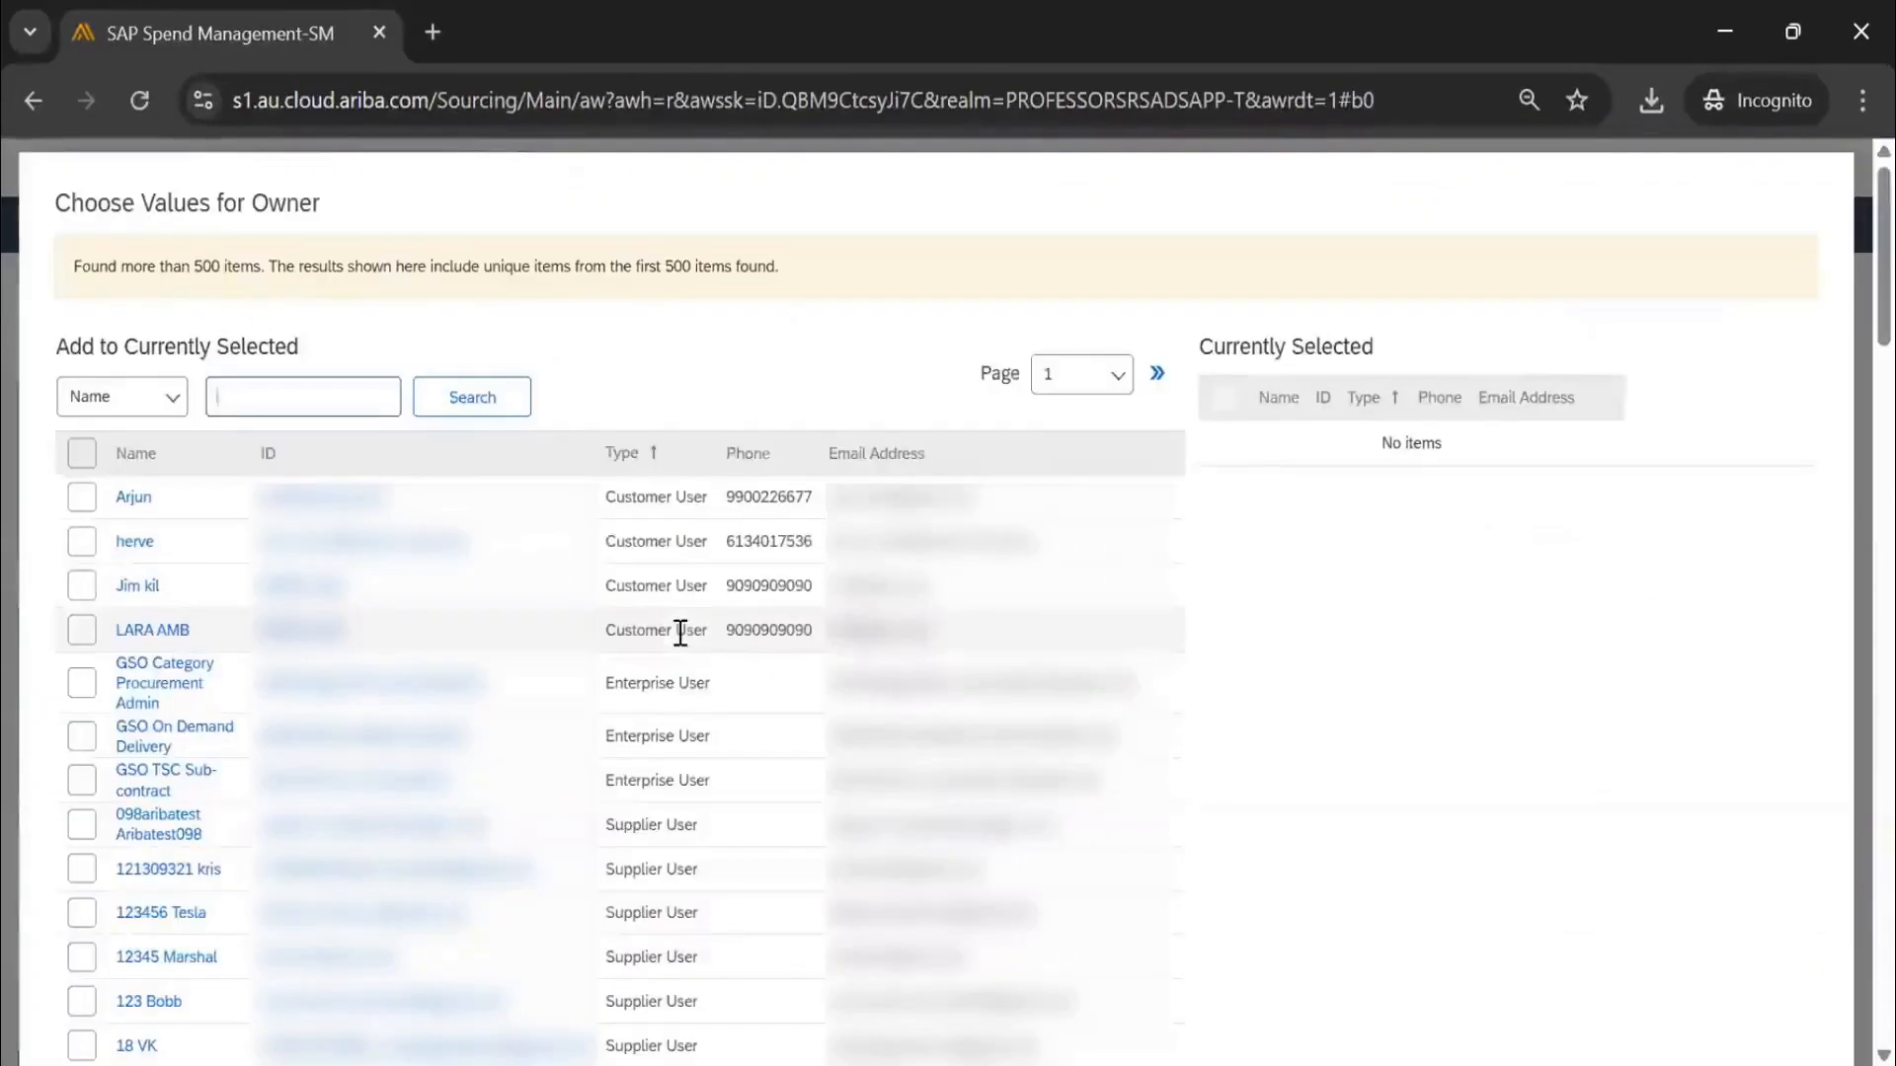
Narrow the copy search to one matching owner, then cancel Create Document to return to Signature
text(ne12)
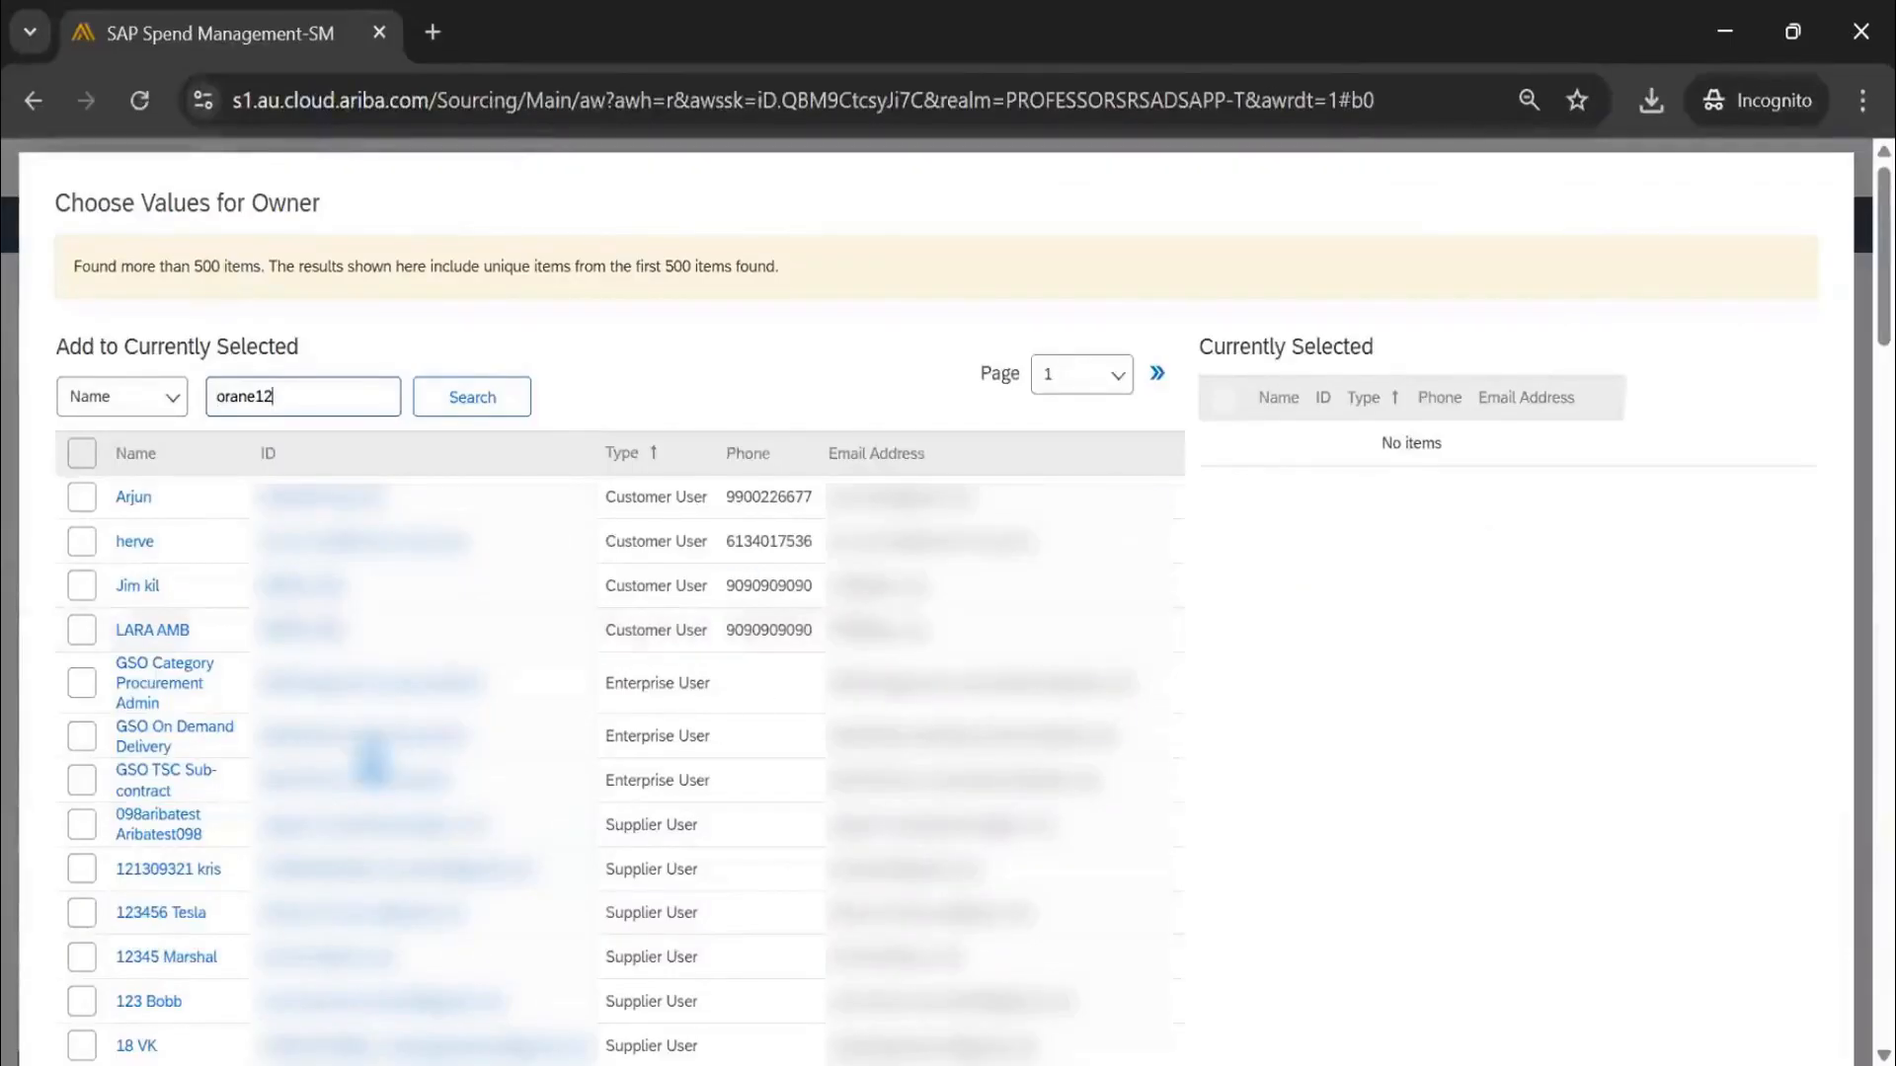
key(Return)
click(444, 672)
click(1423, 753)
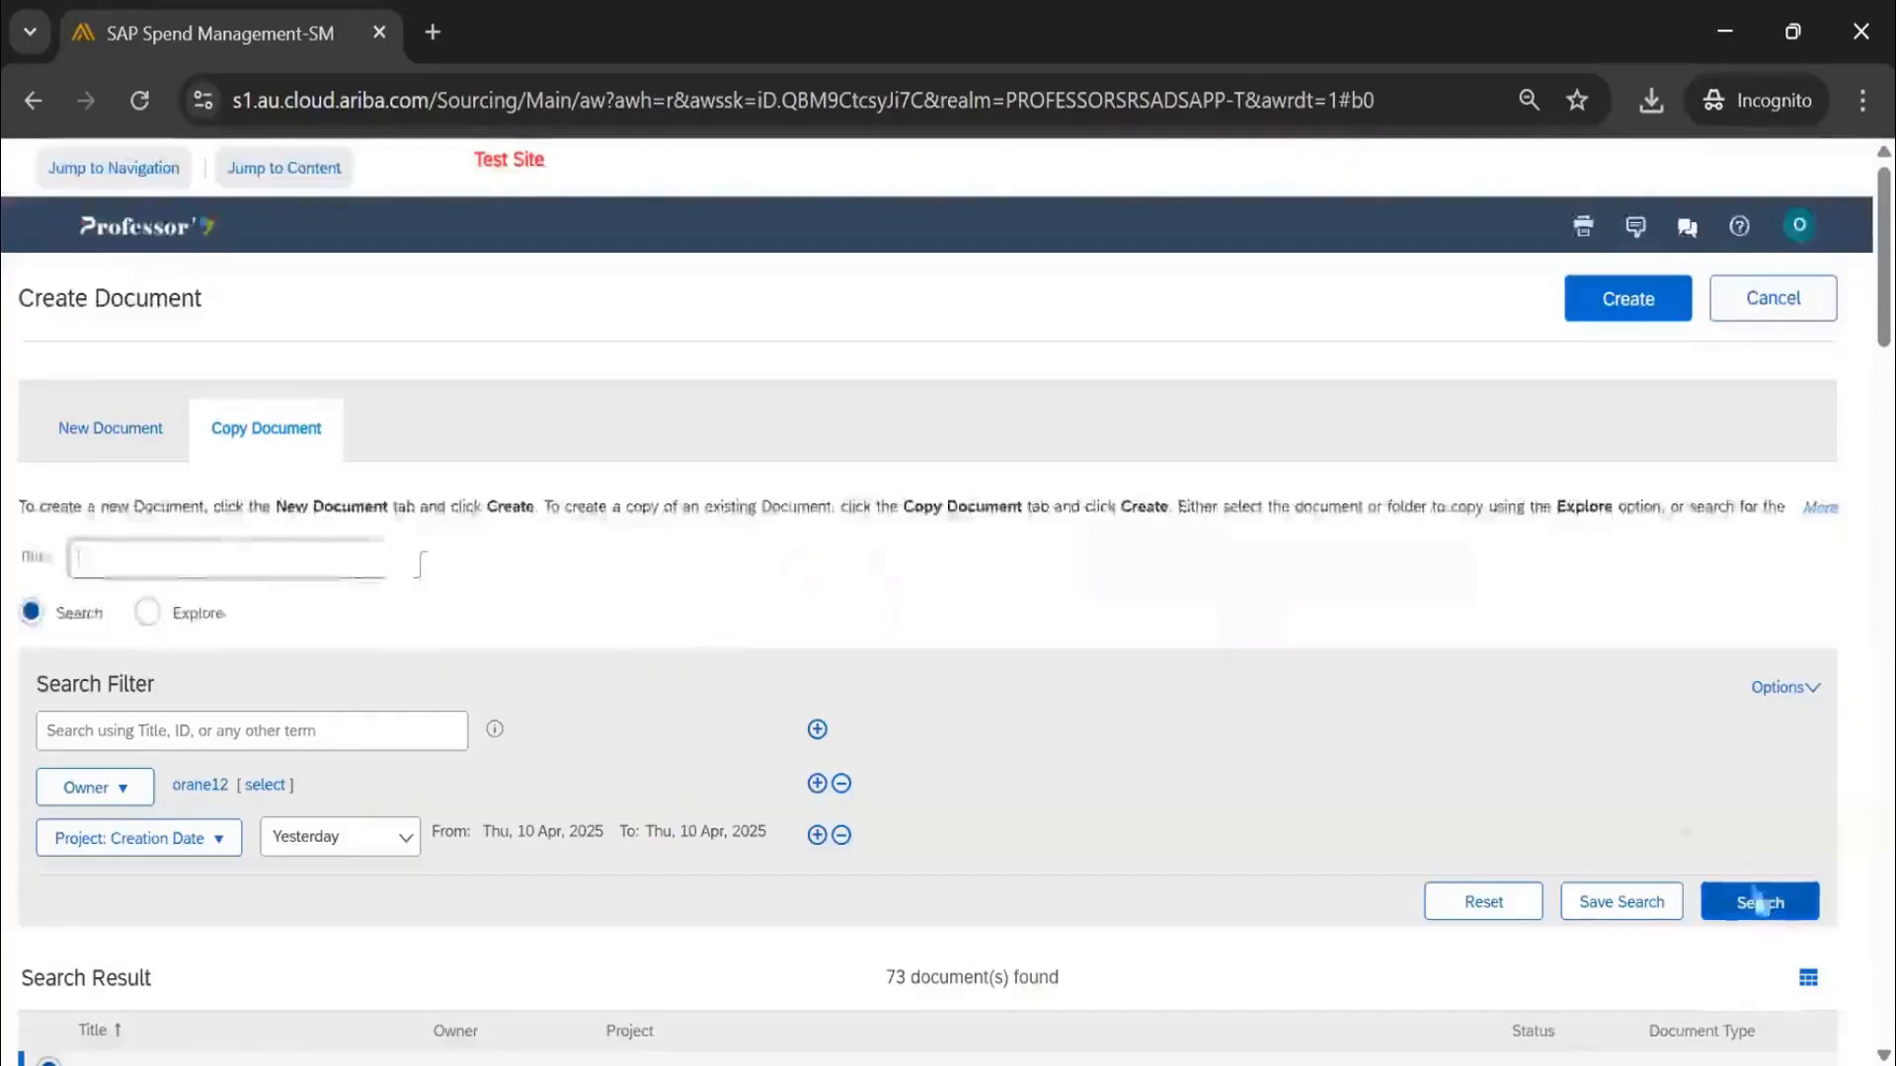
click(1760, 902)
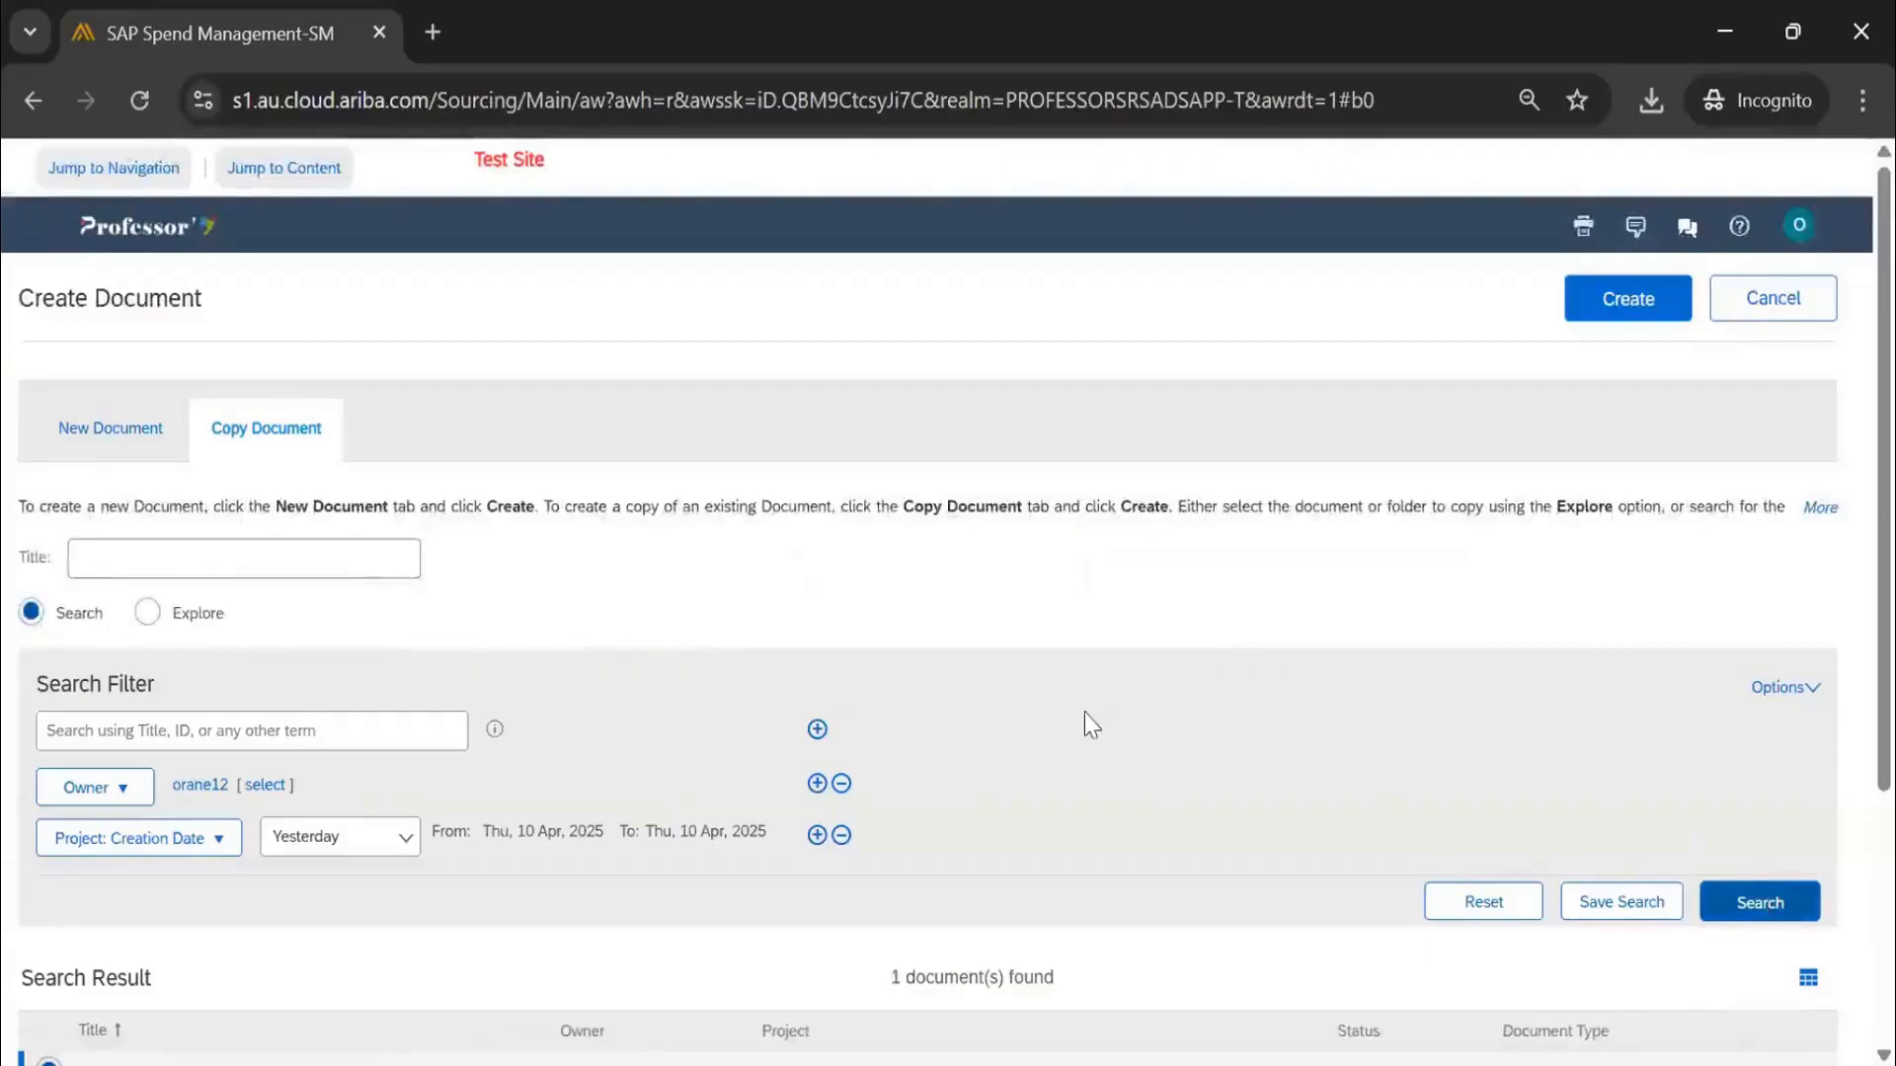
scroll(1084, 713, down, 3)
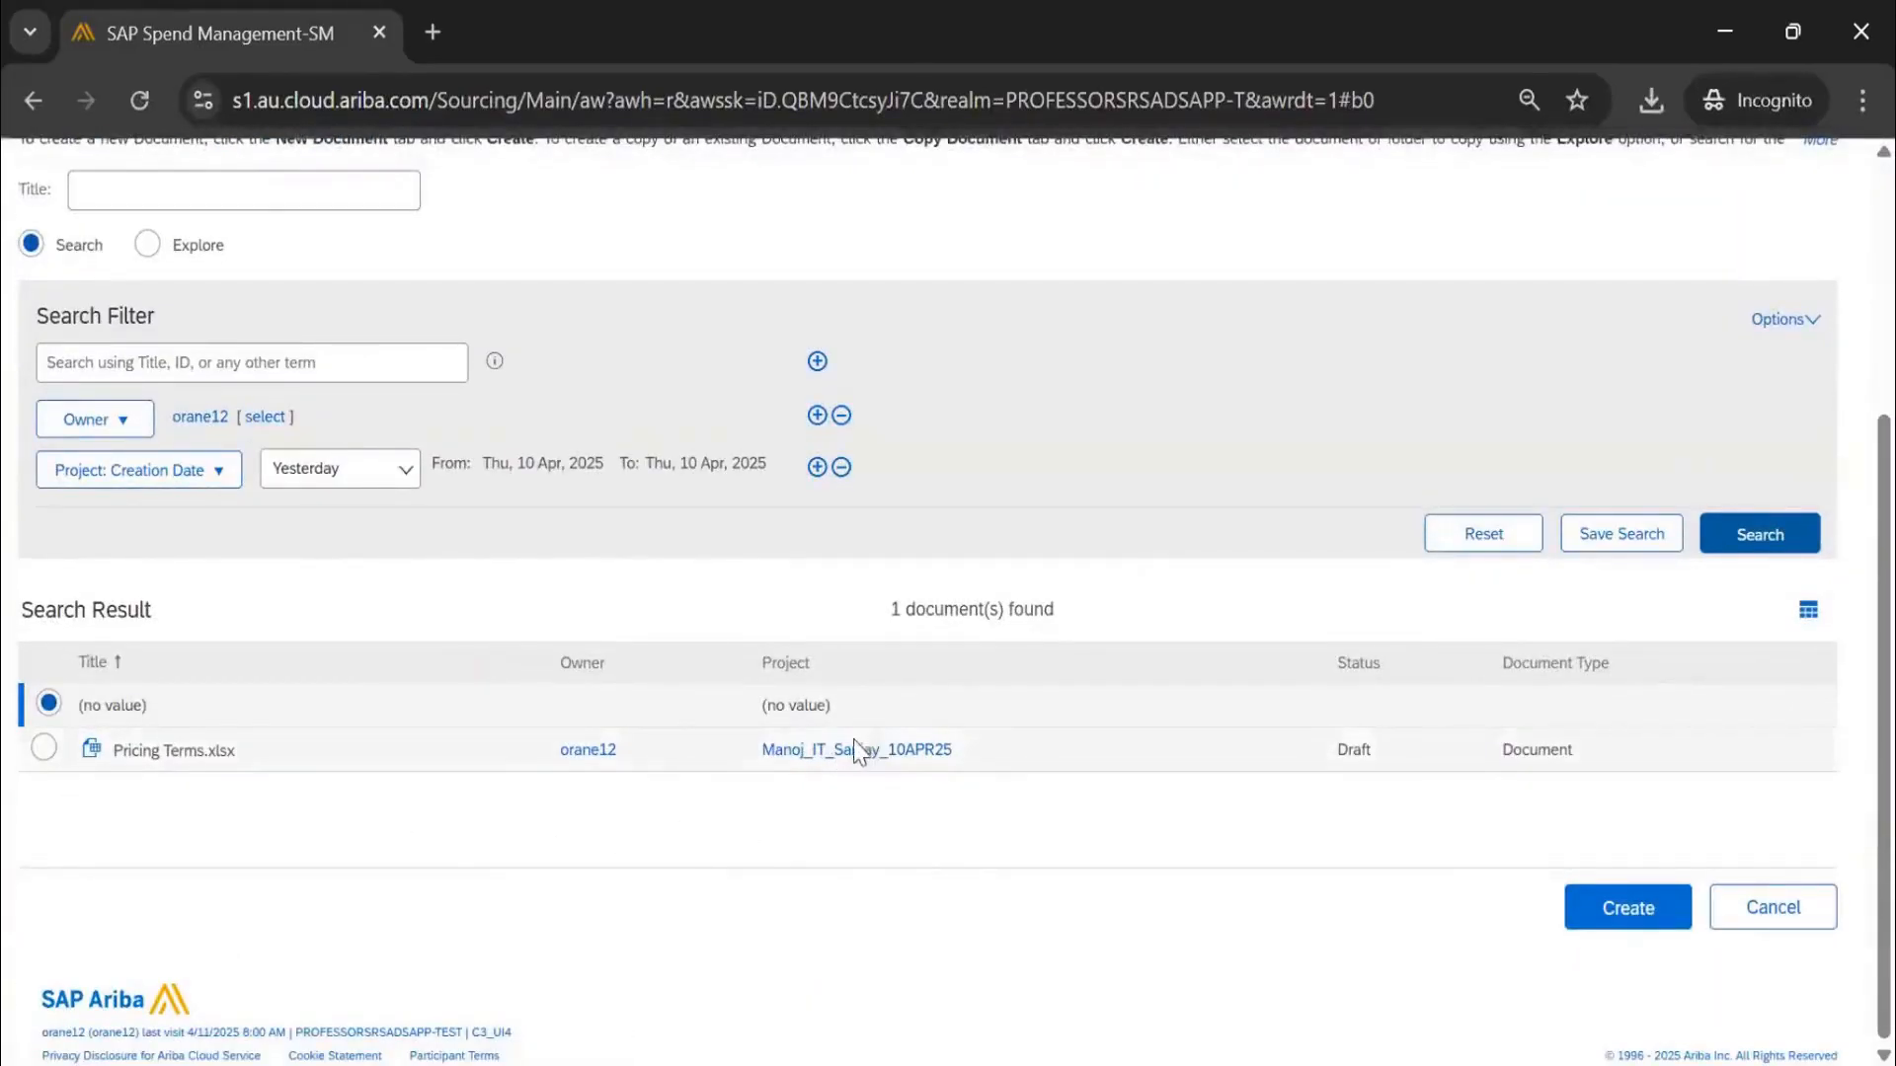
click(1782, 916)
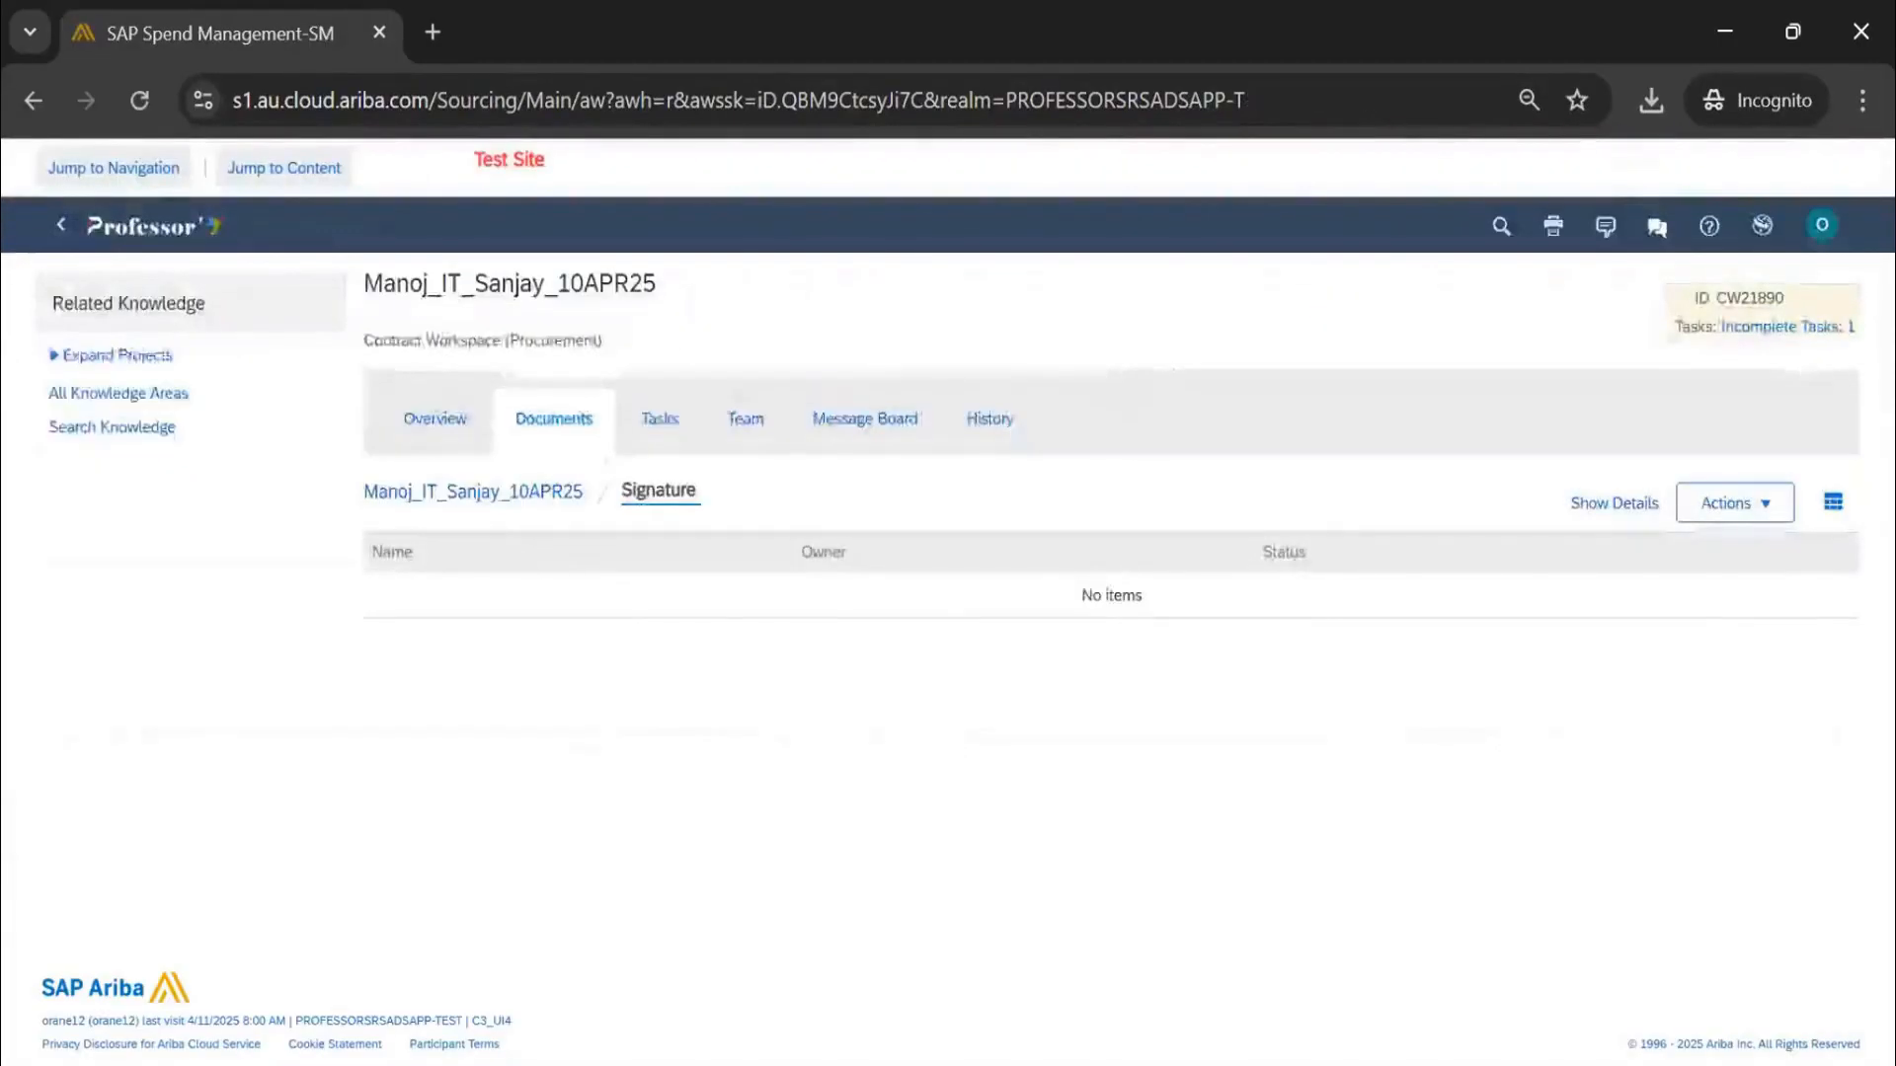
Move the Agreement Template from Contract Agreements into the Signature folder
click(499, 493)
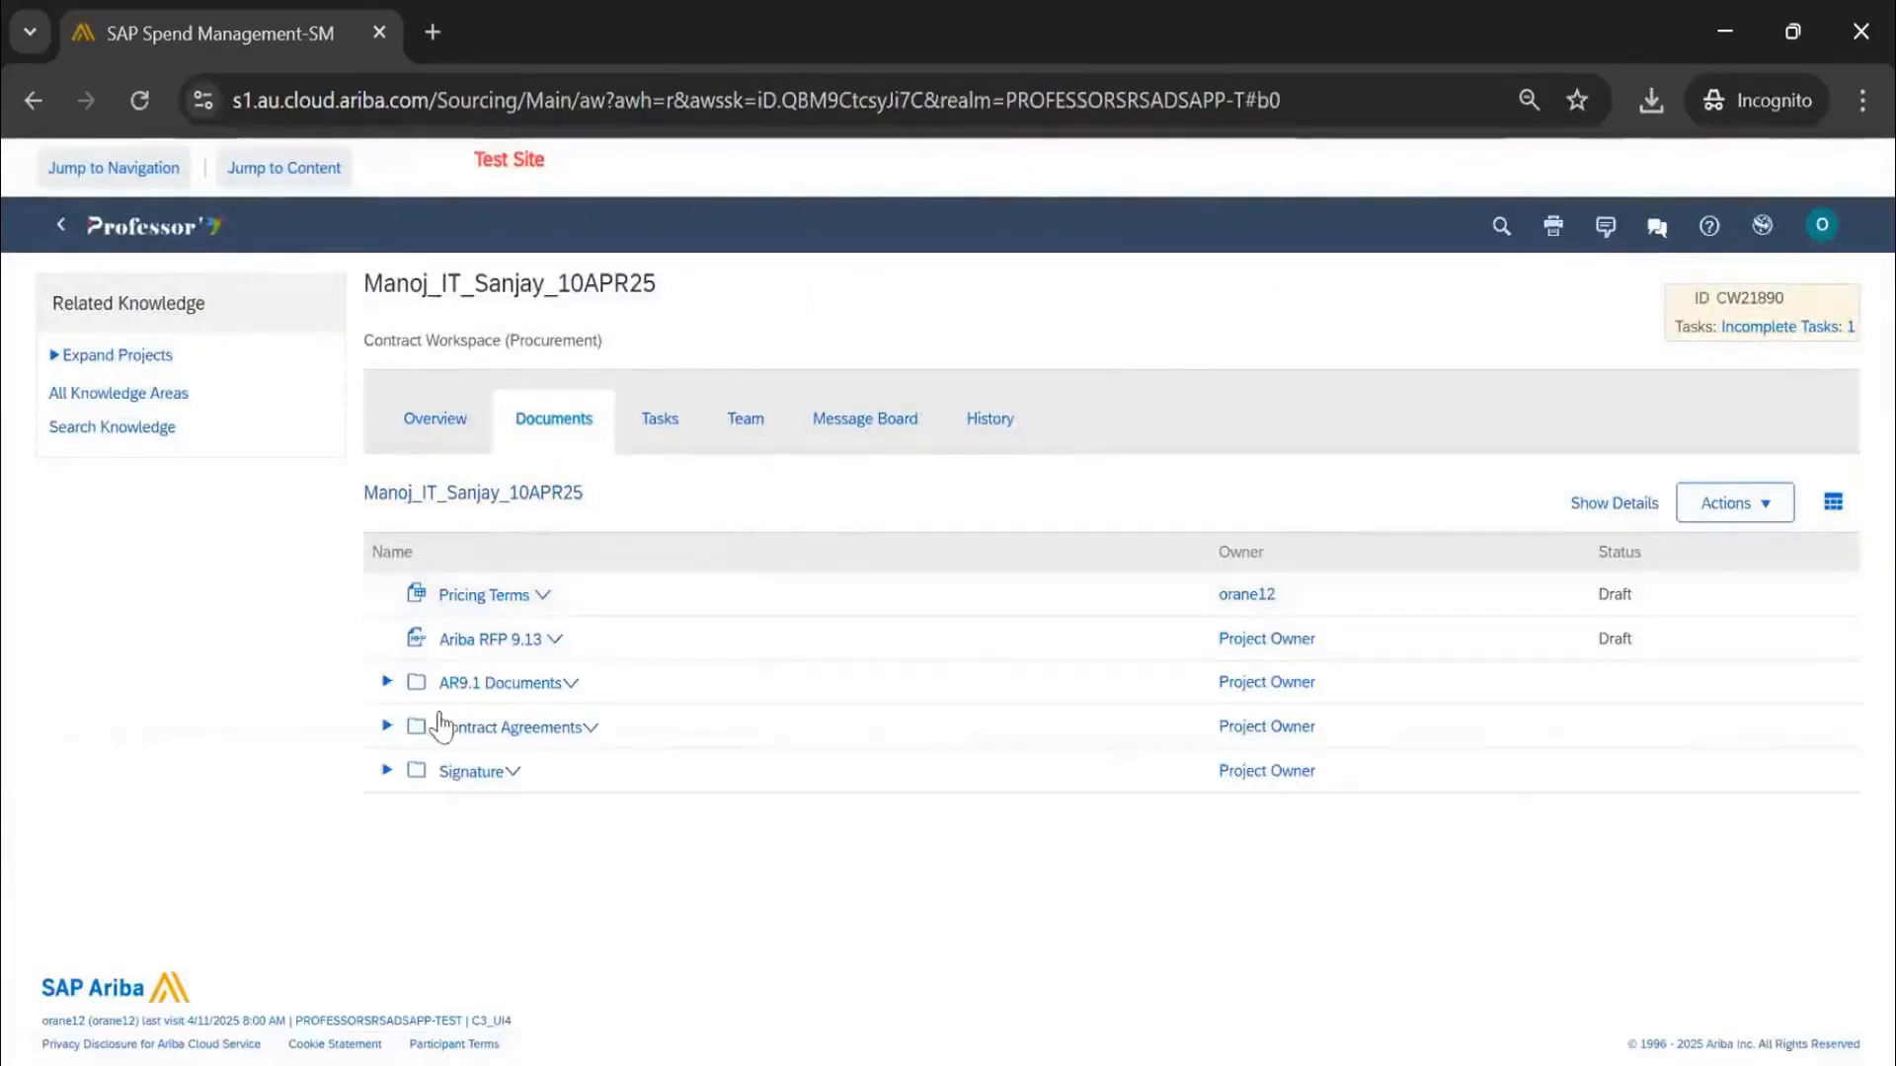
click(386, 729)
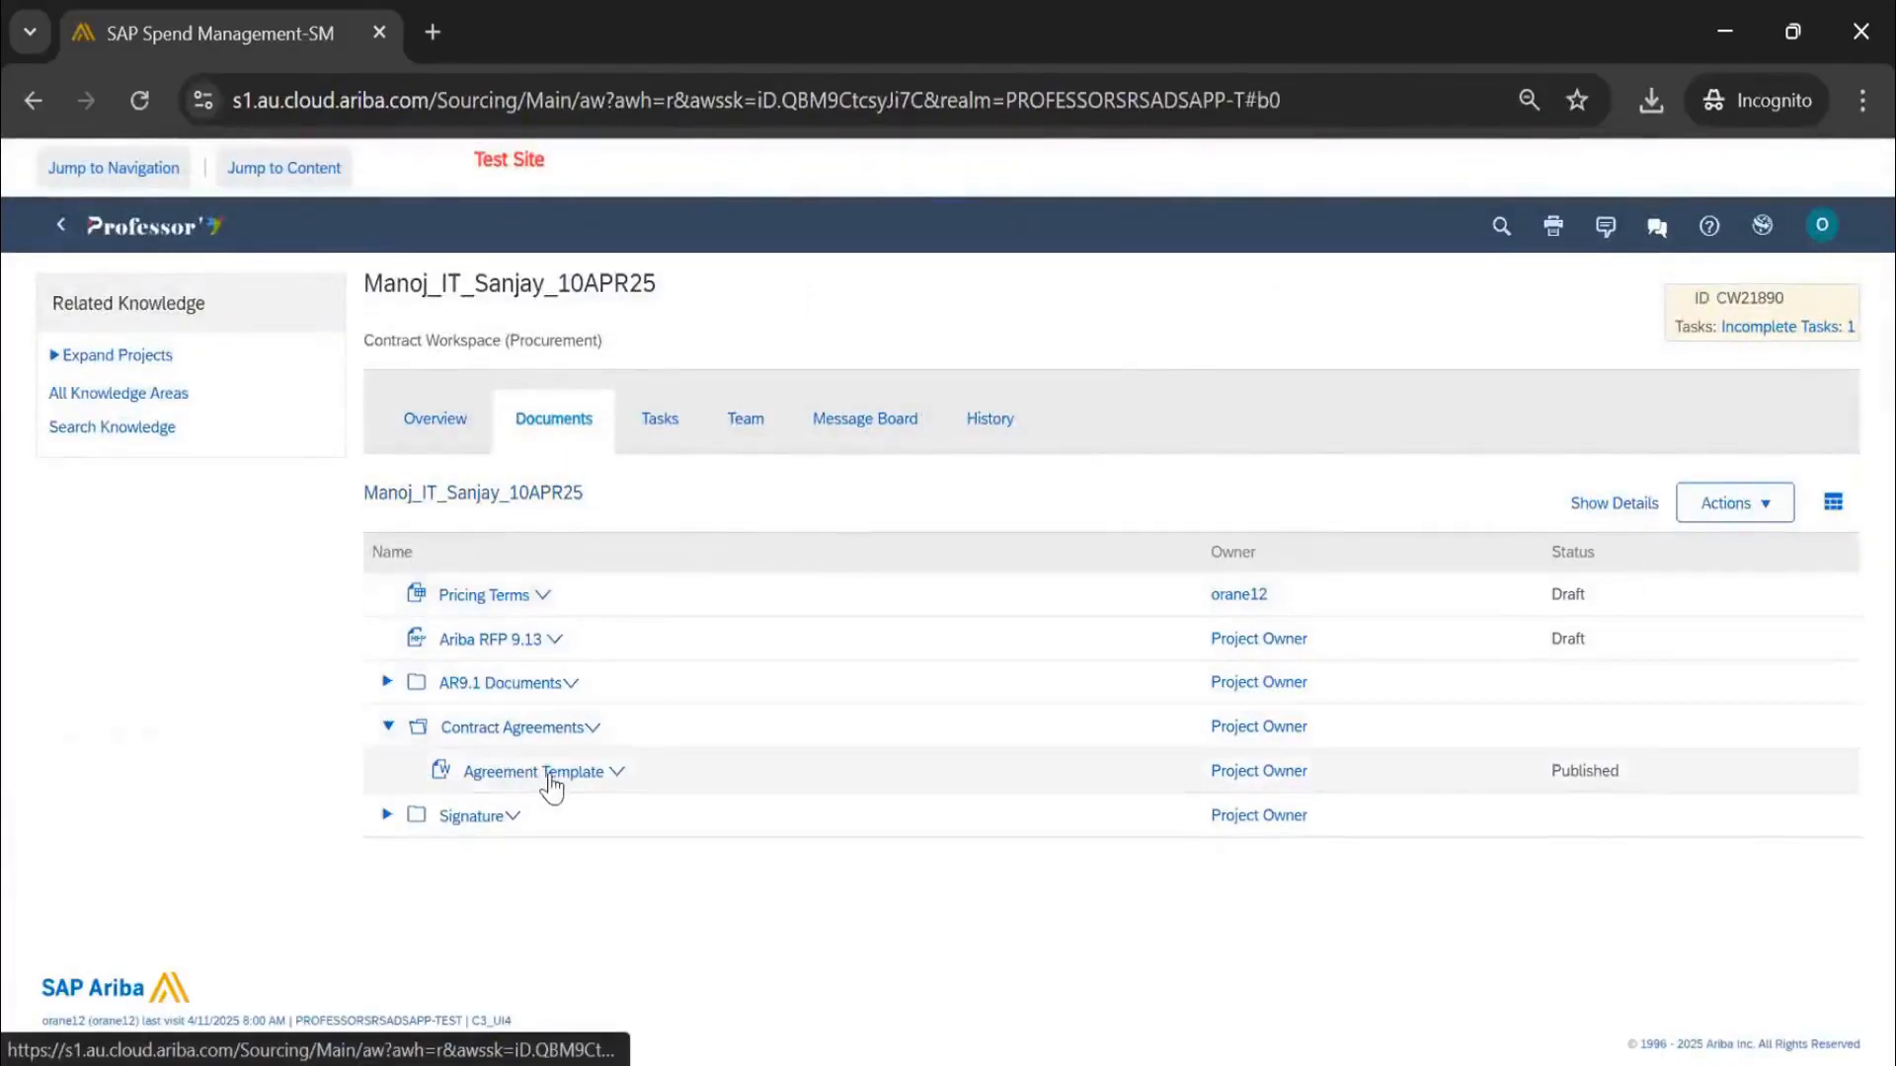
click(551, 780)
click(566, 543)
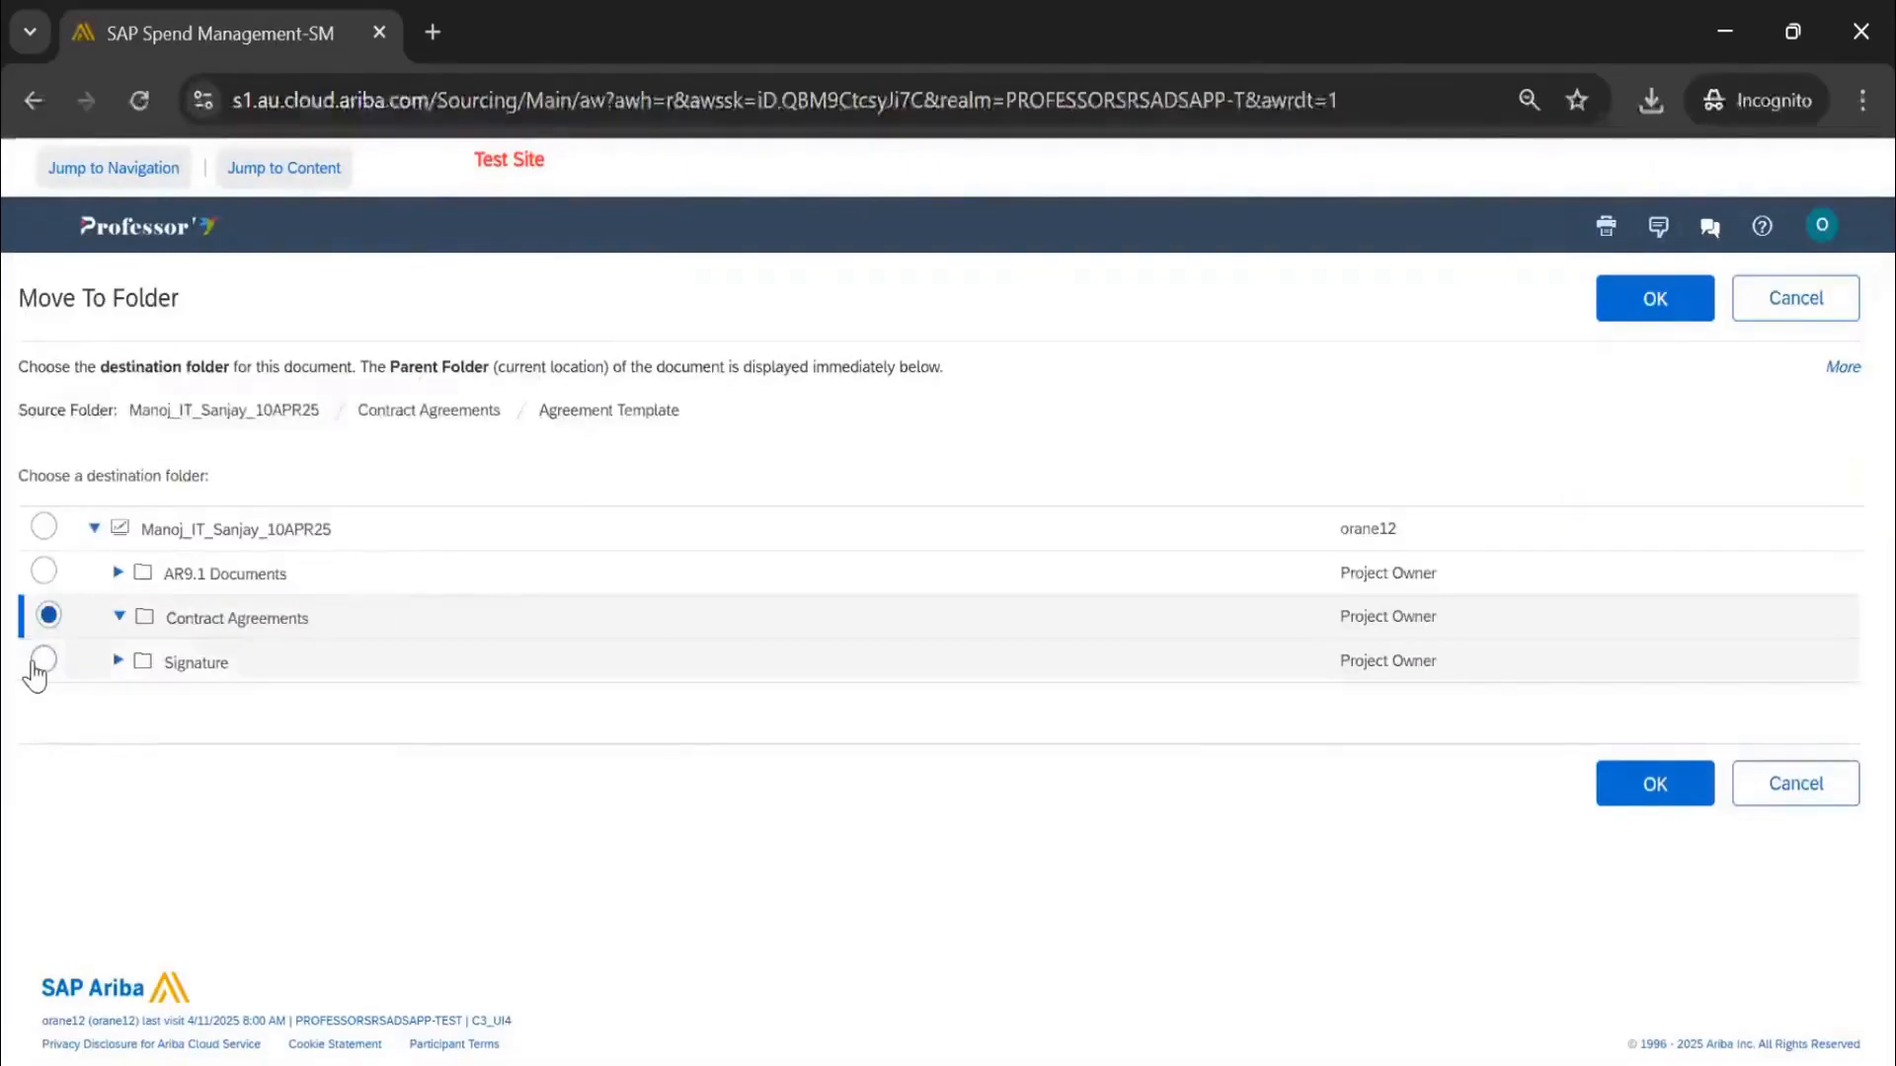
click(40, 663)
click(1624, 787)
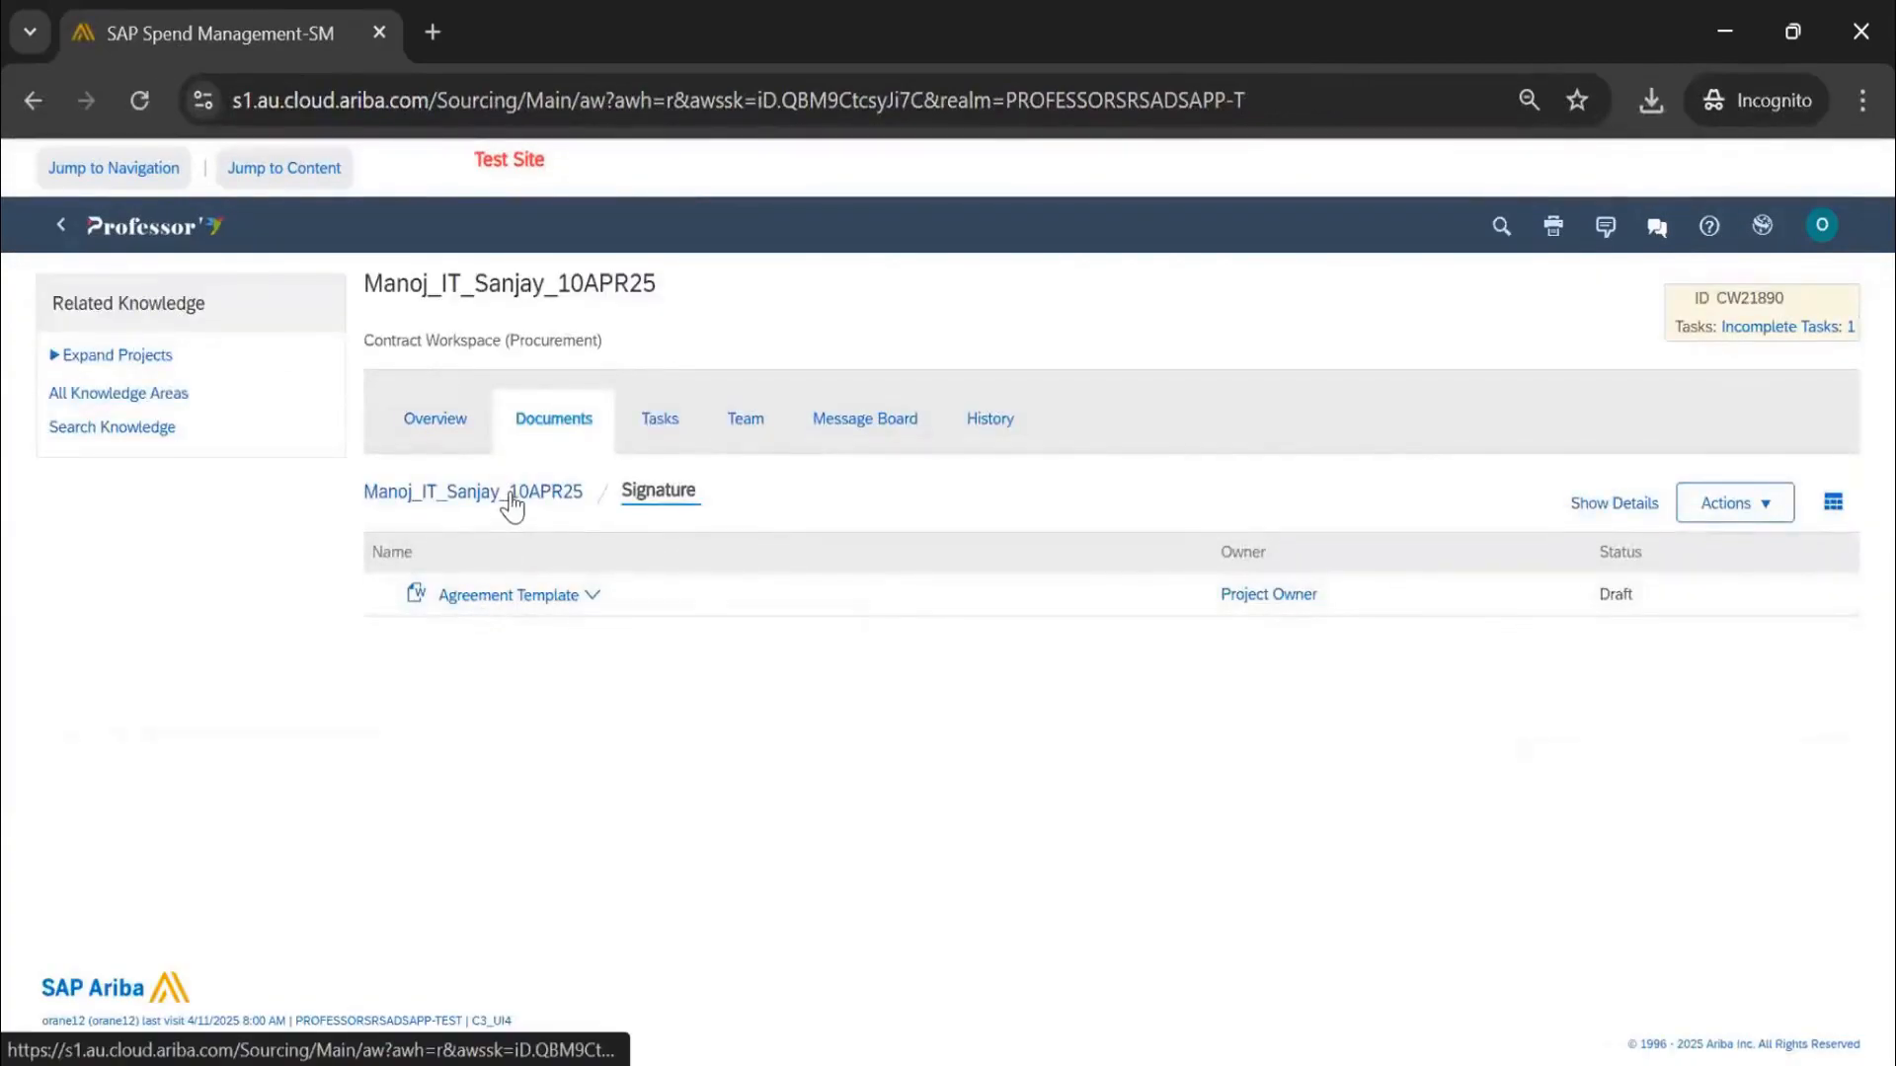
Publish the Agreement Template in the Signature folder, changing its status from Draft to Published
click(511, 503)
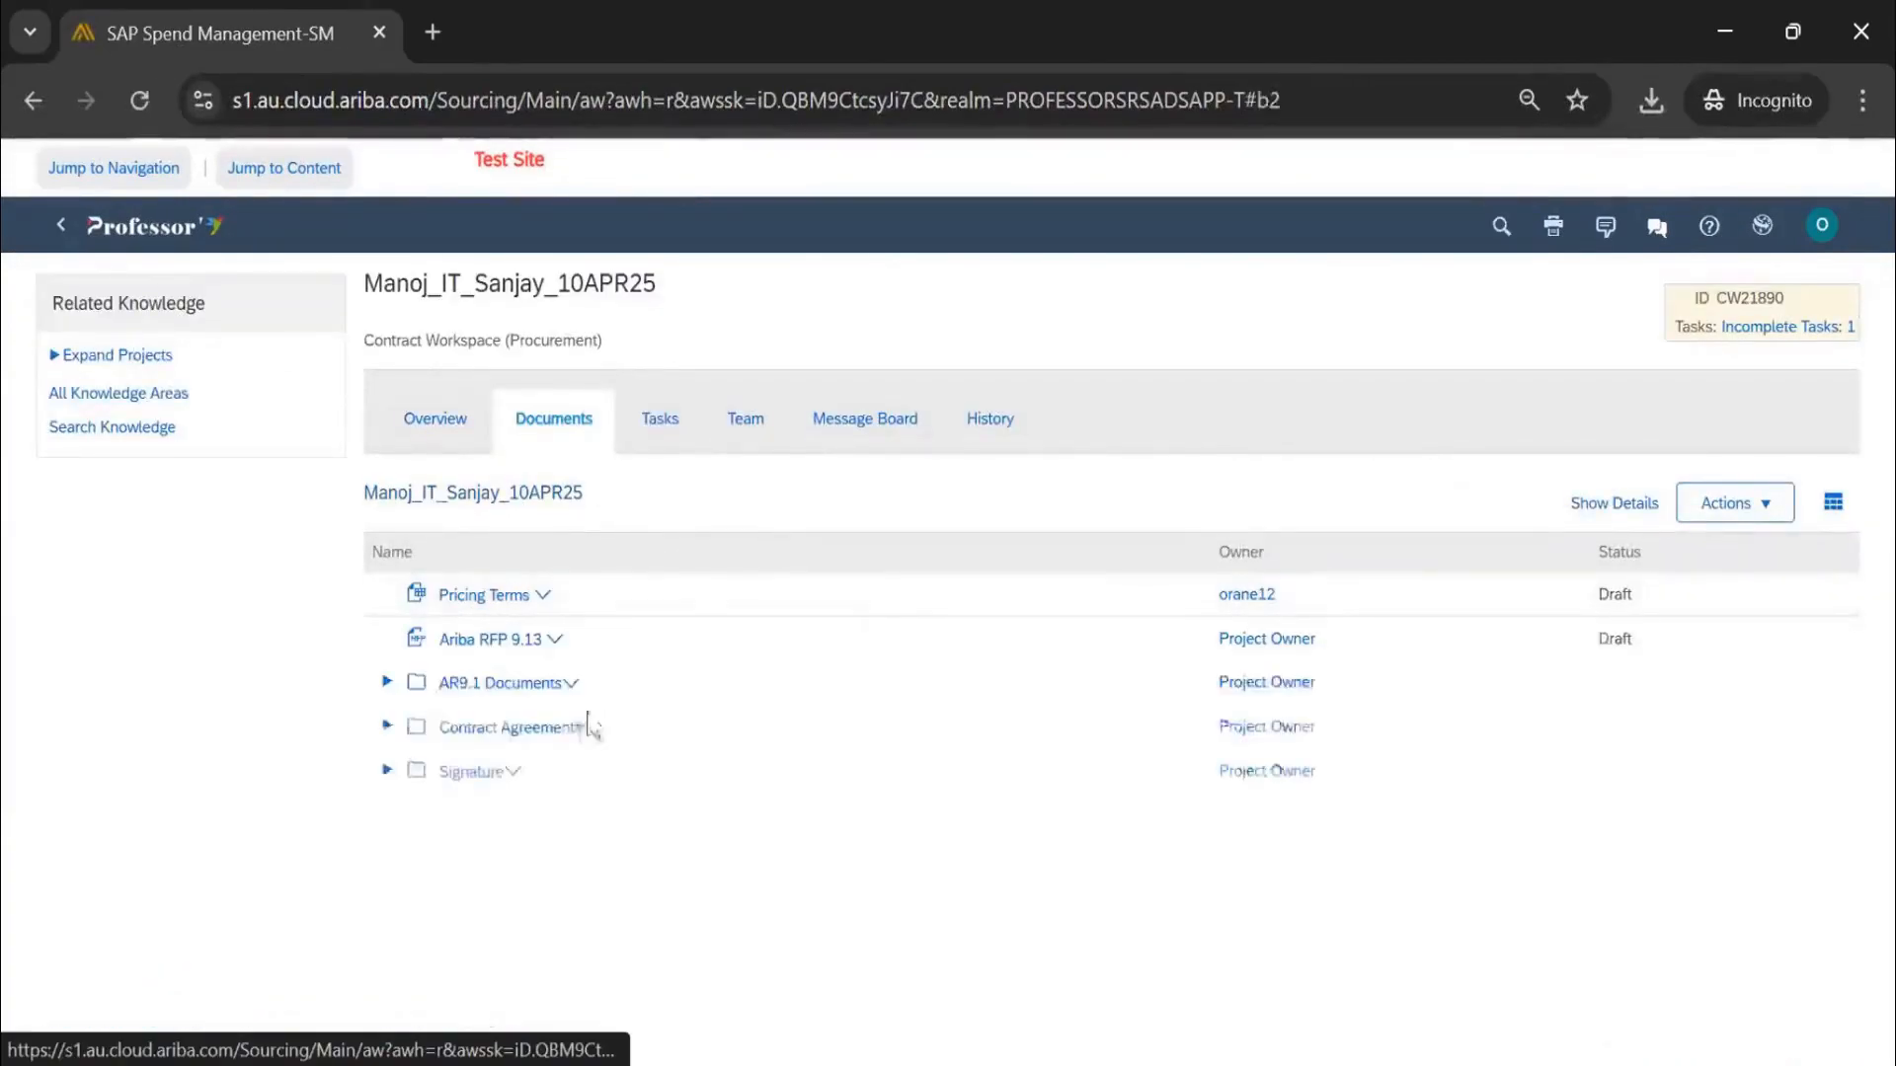
click(470, 735)
click(386, 774)
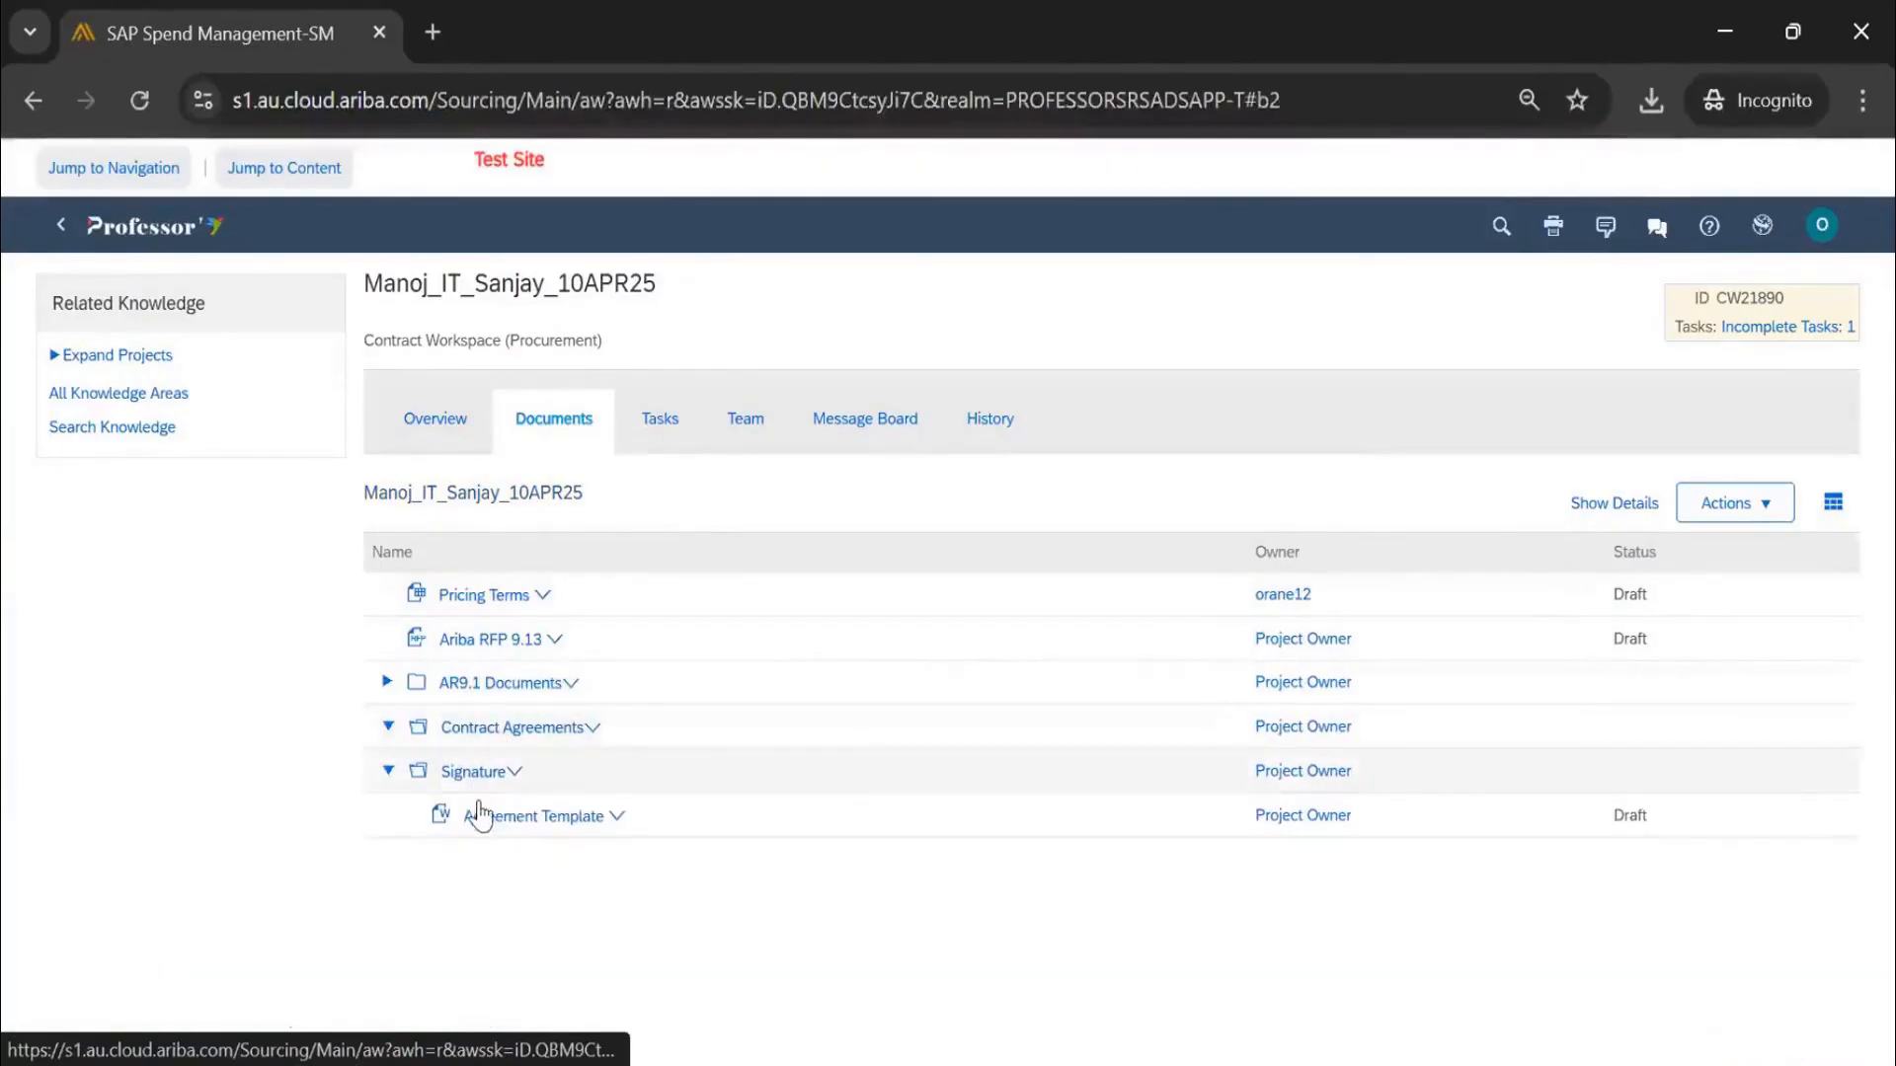
click(521, 818)
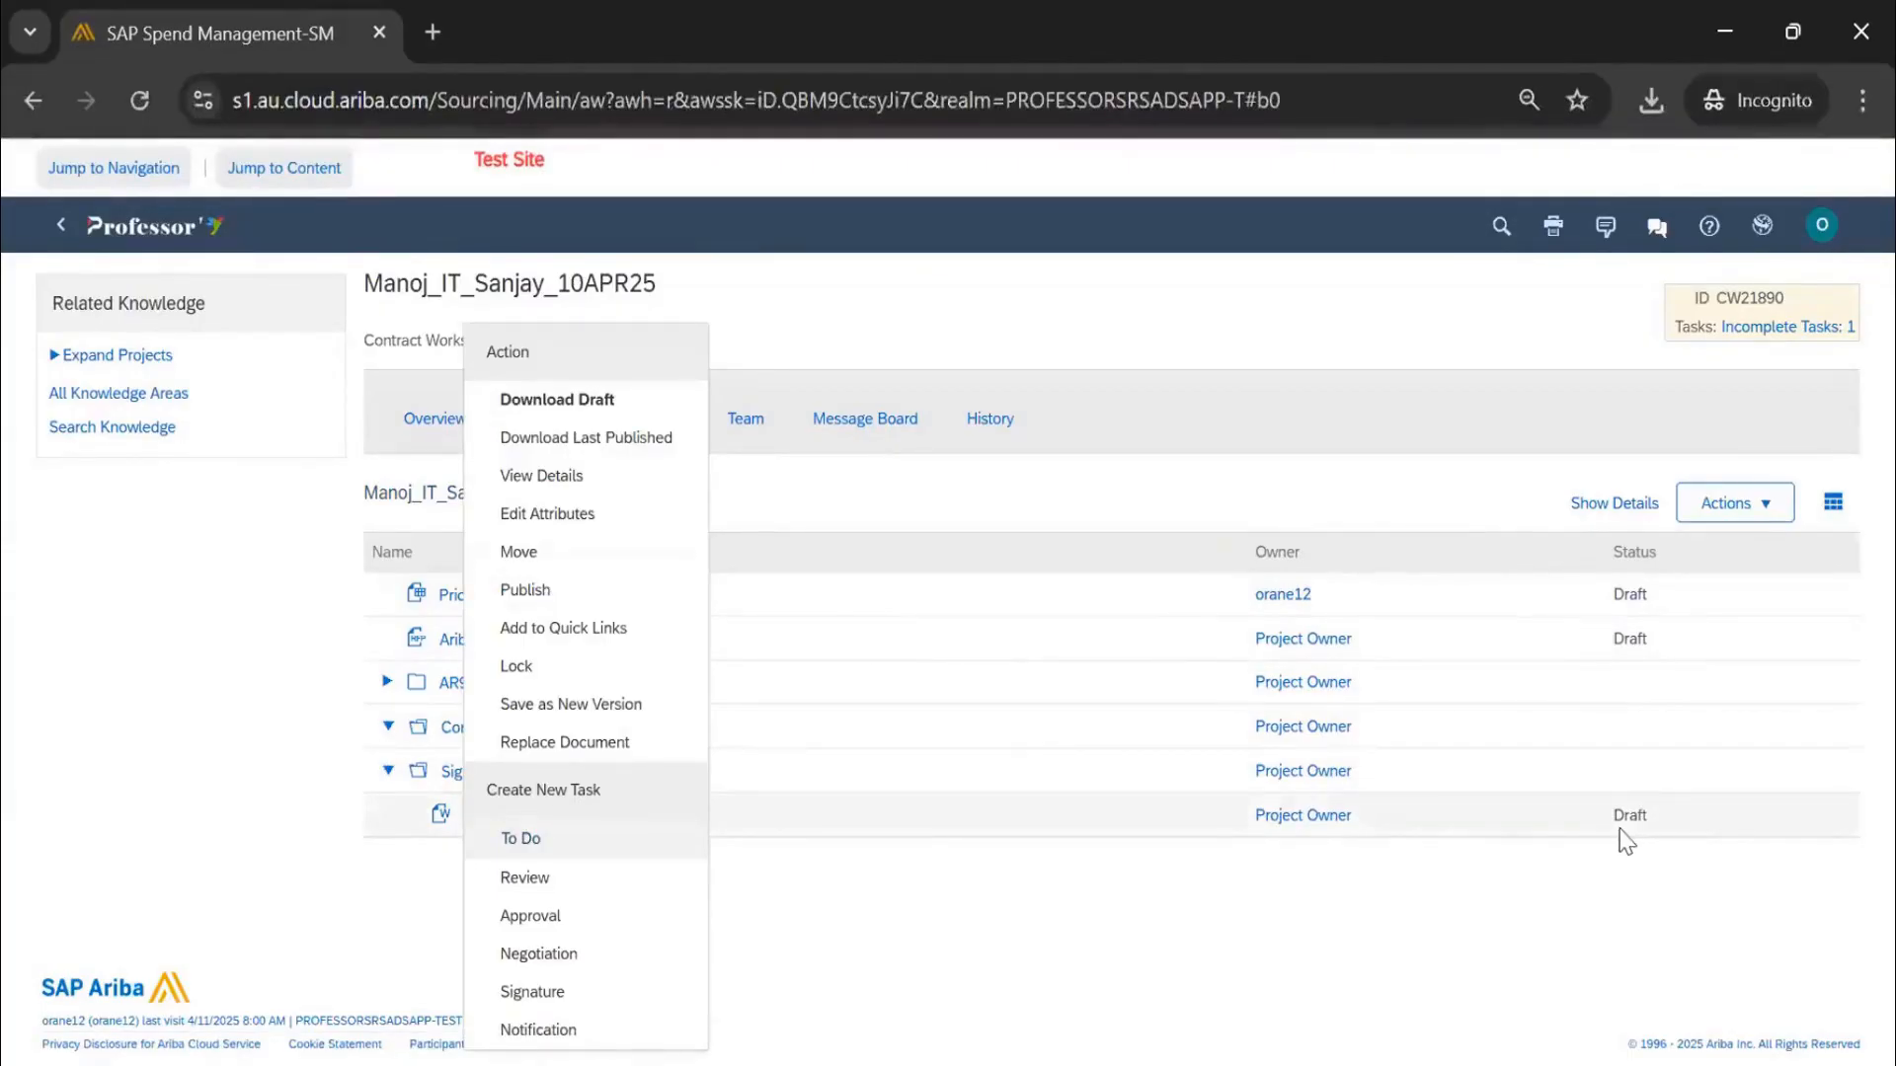
click(573, 593)
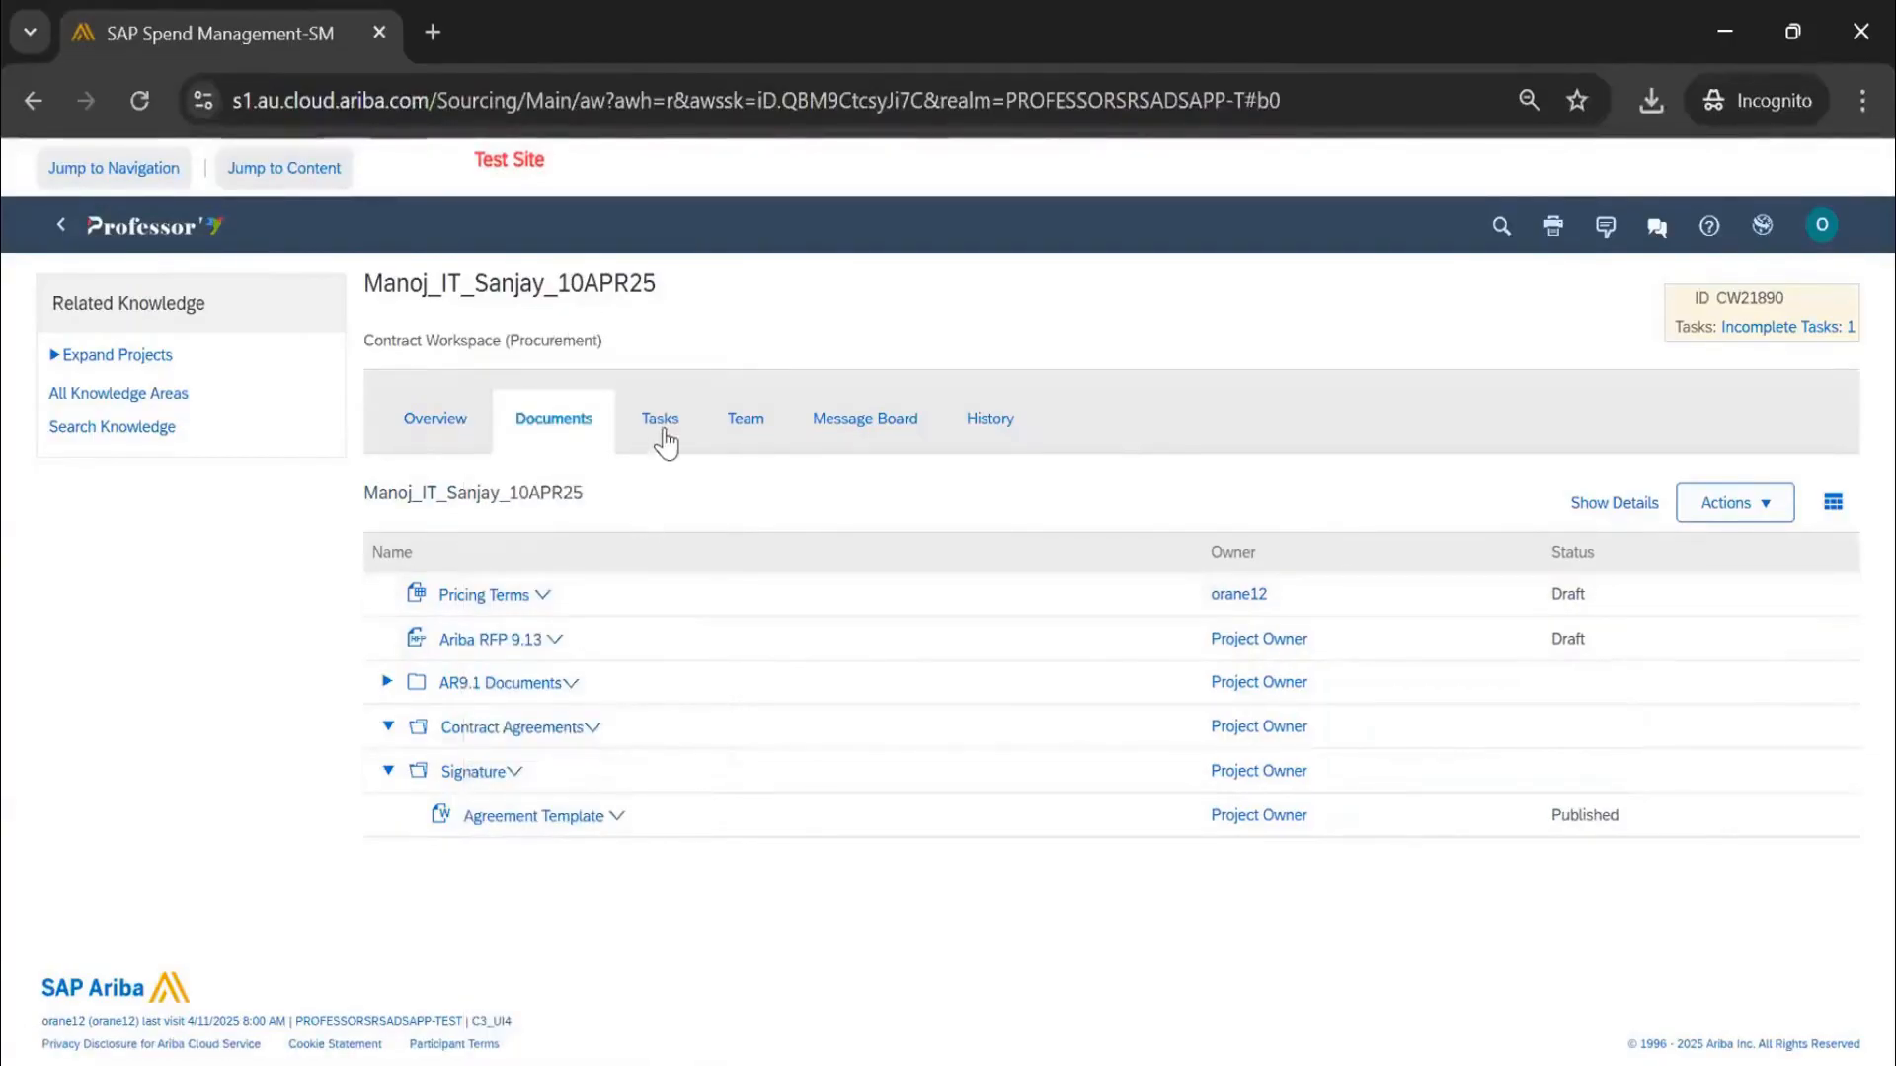
Start the Contract Signature task from Tasks, bringing up the Adobe Sign, DocuSign or Paper Signature choice
click(661, 425)
scroll(502, 820, down, 1)
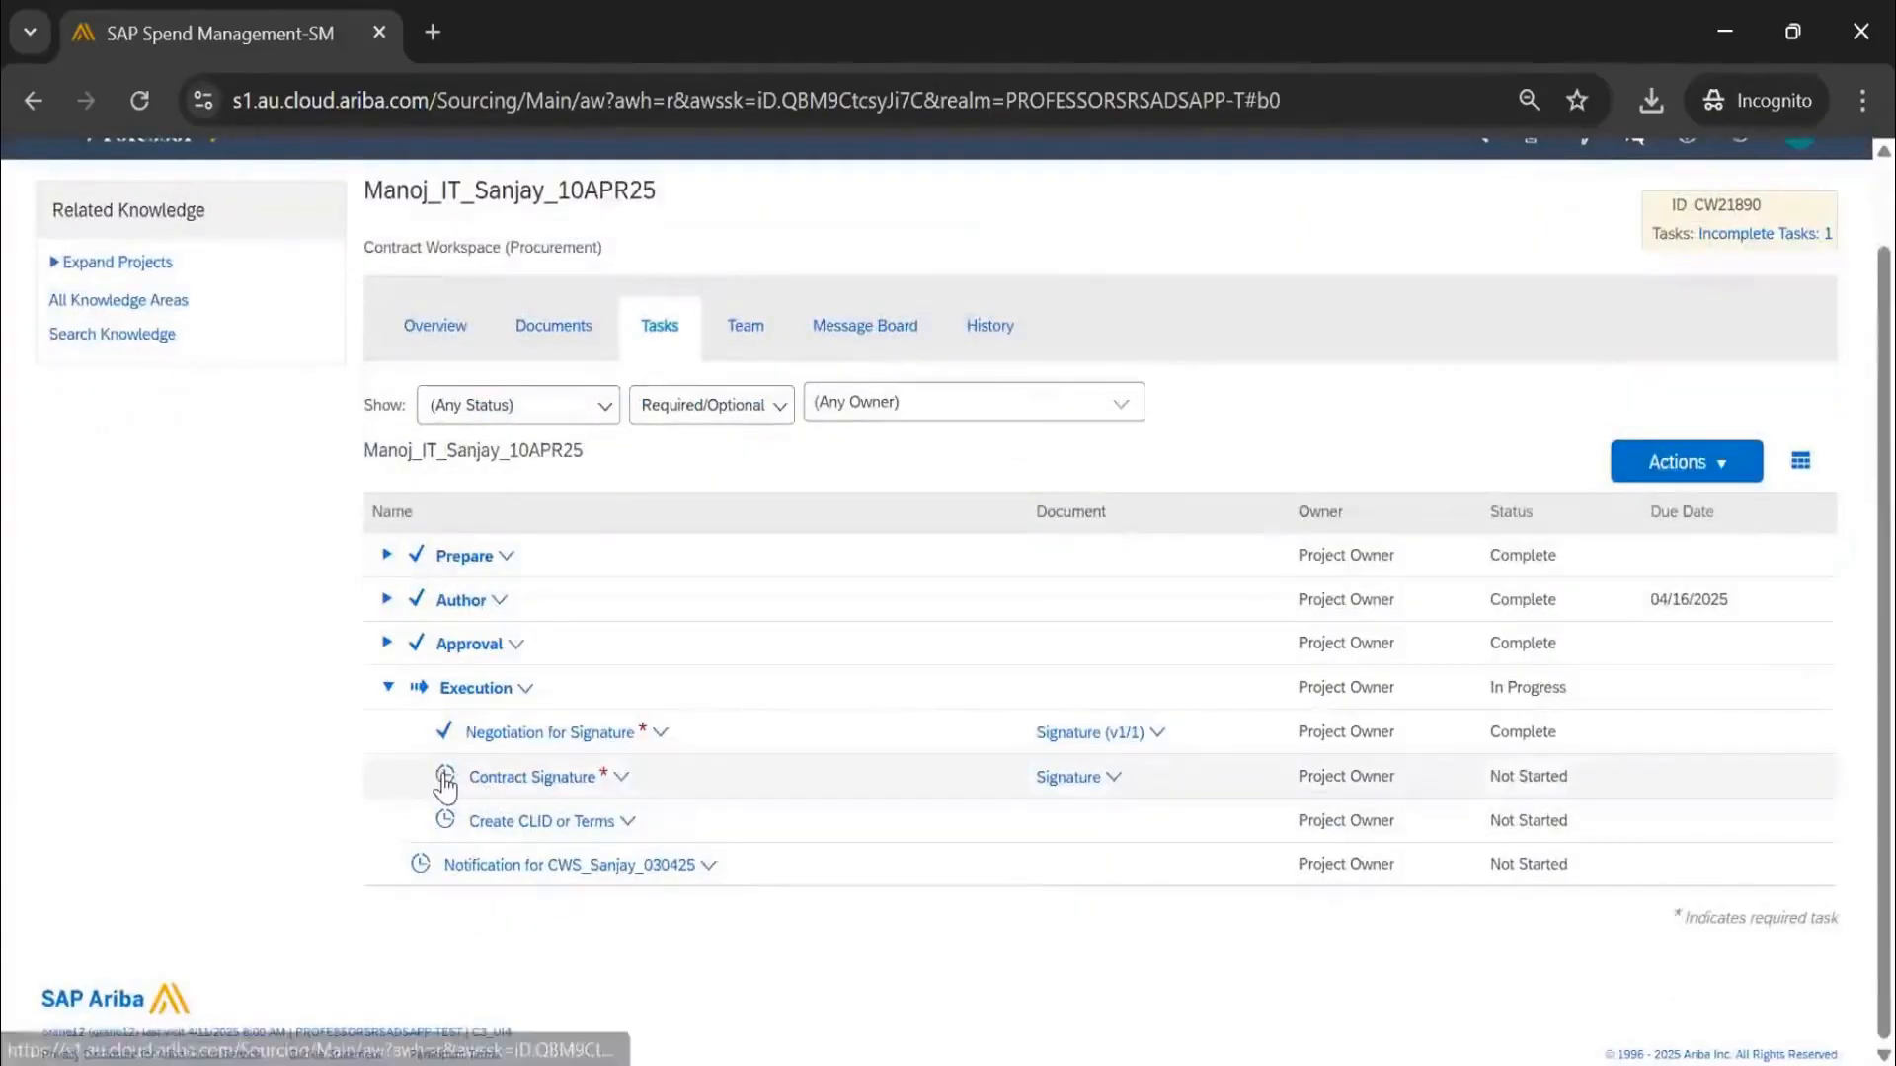
click(470, 778)
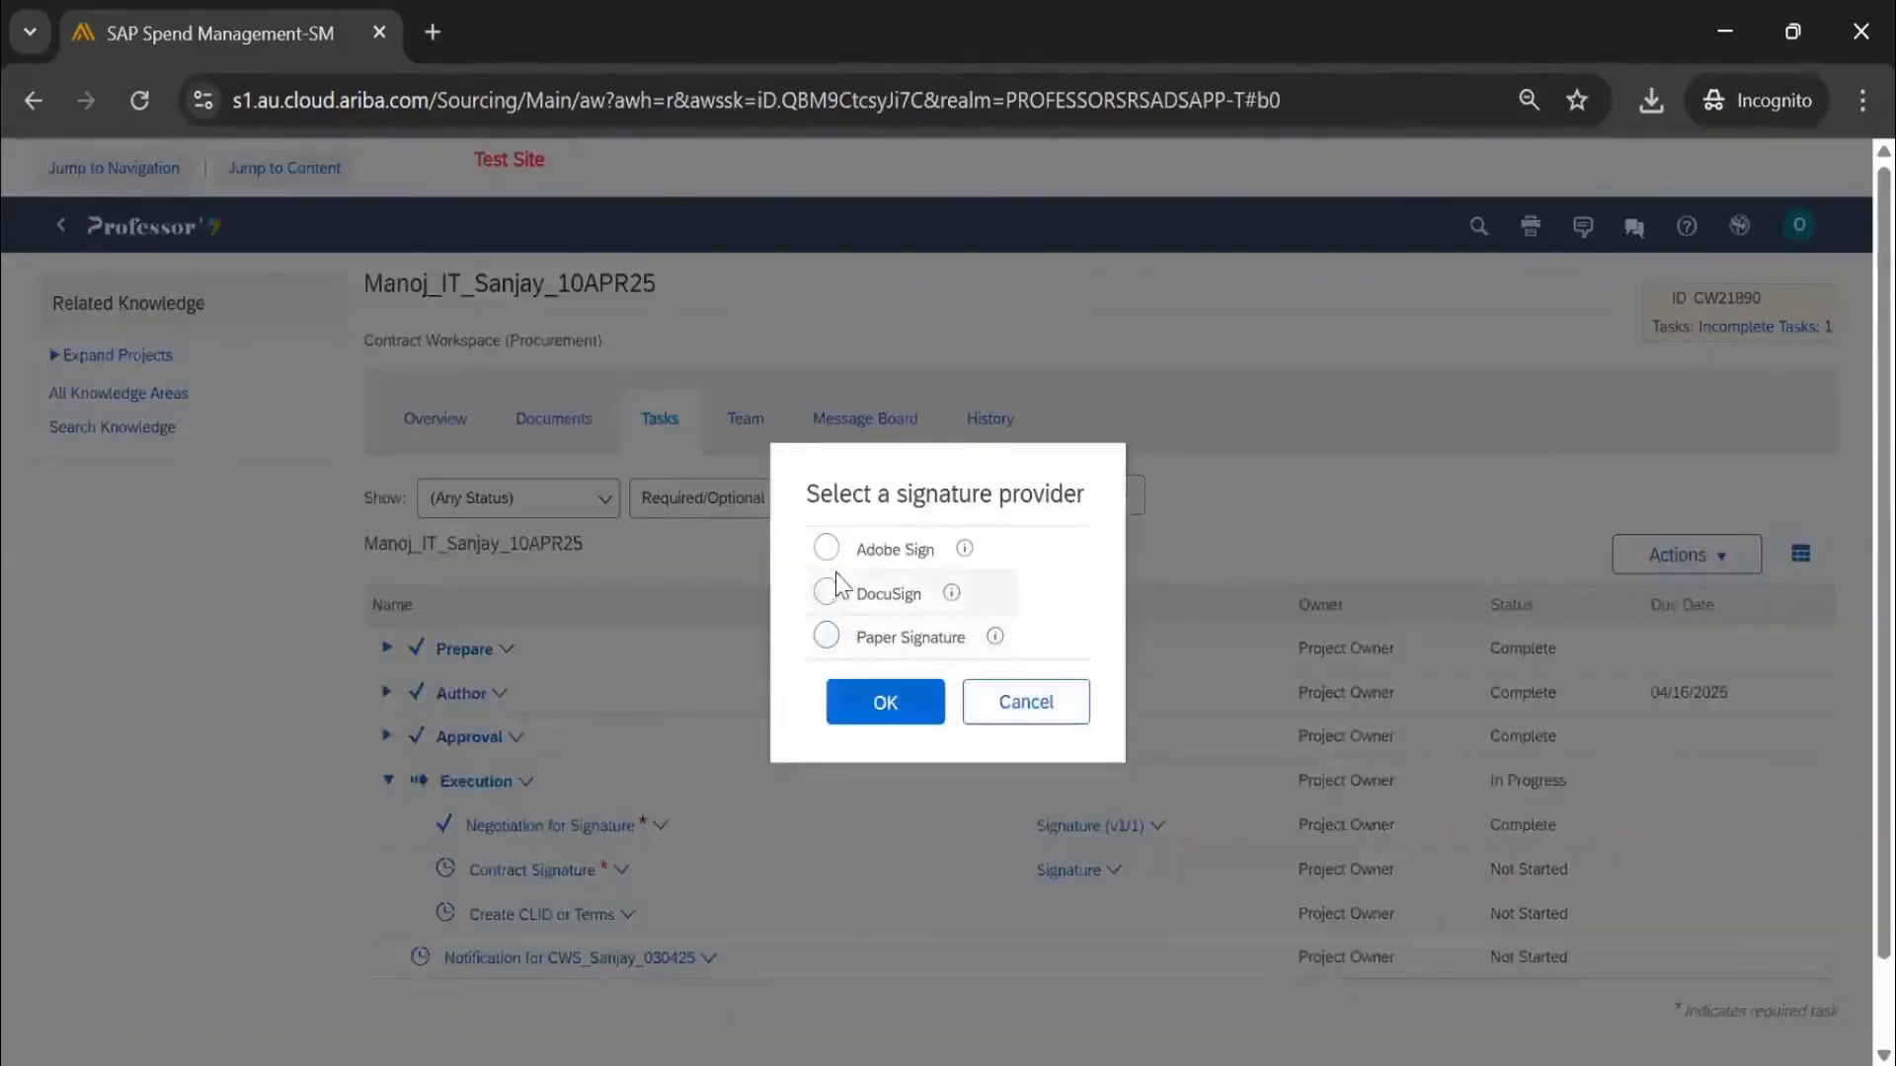
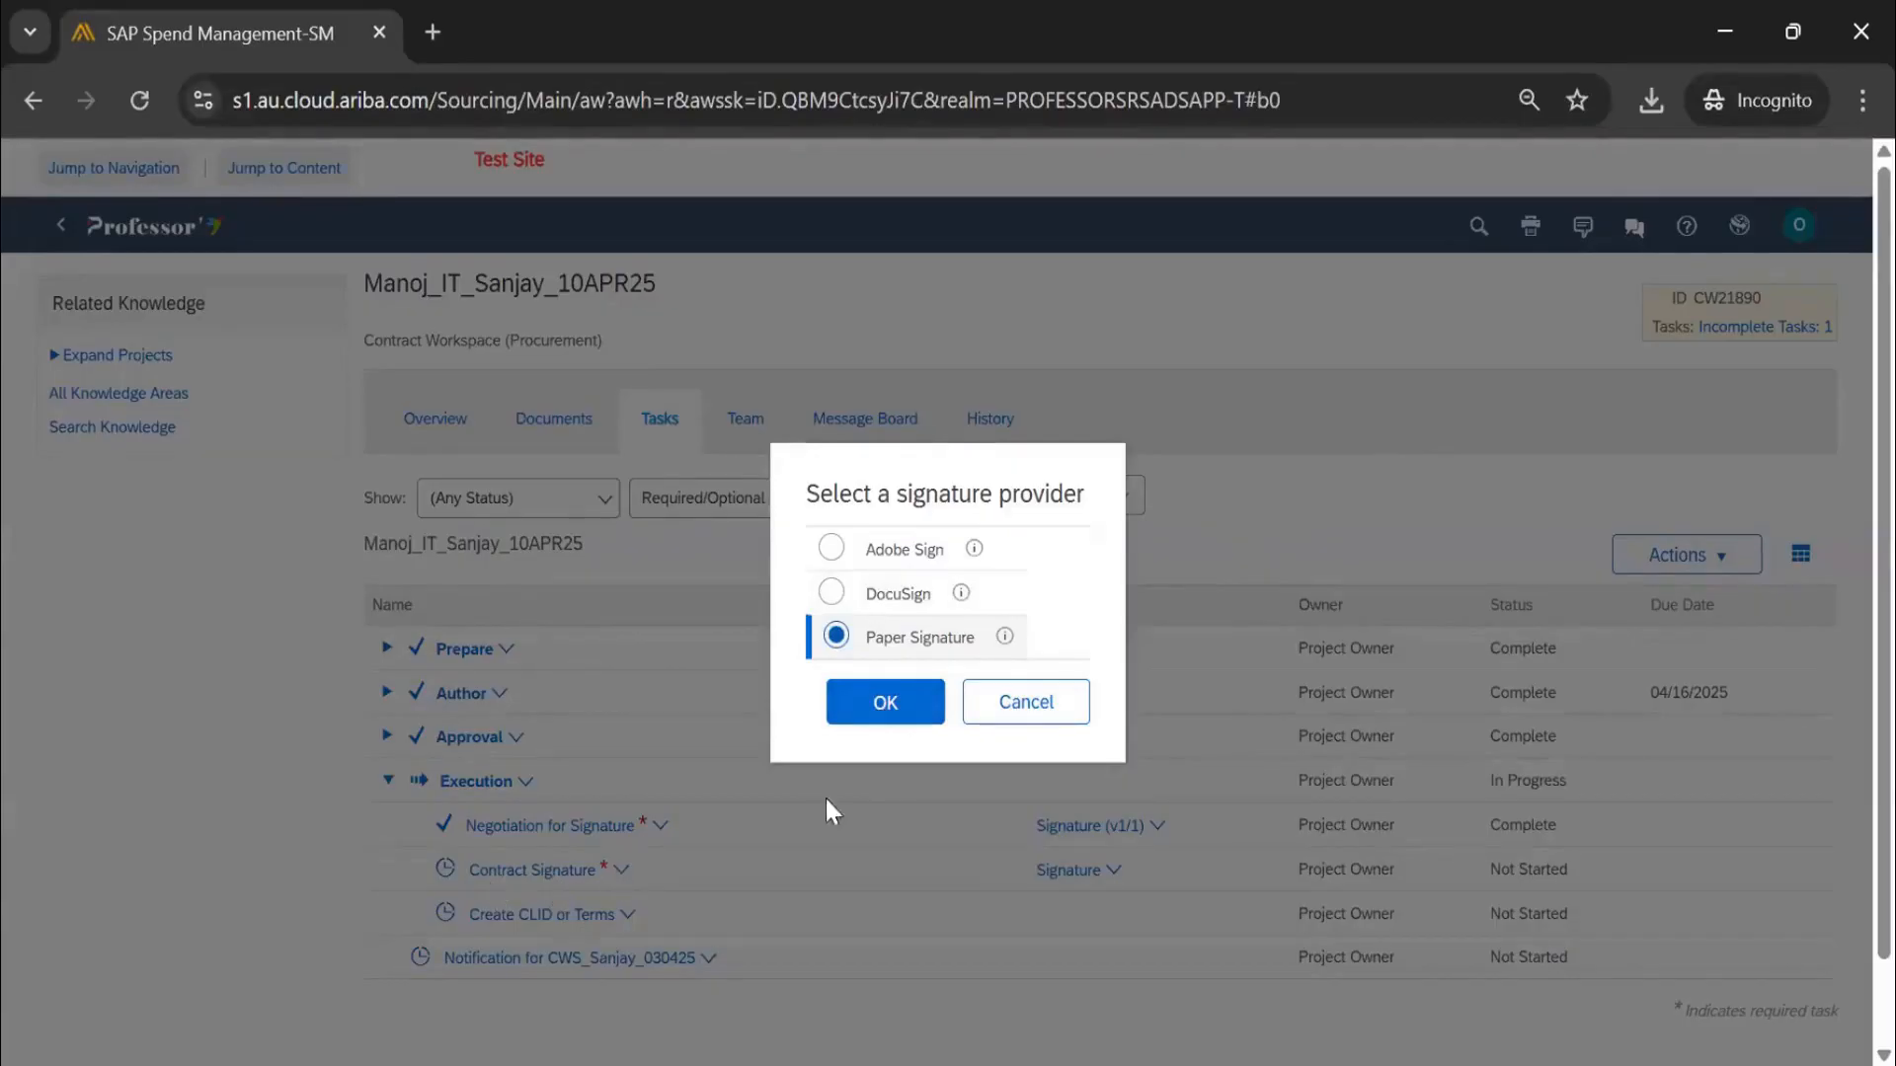
Submit the Contract Signature task as Paper Signature, due 04/11/2025, storing documents in the Signature folder
click(976, 703)
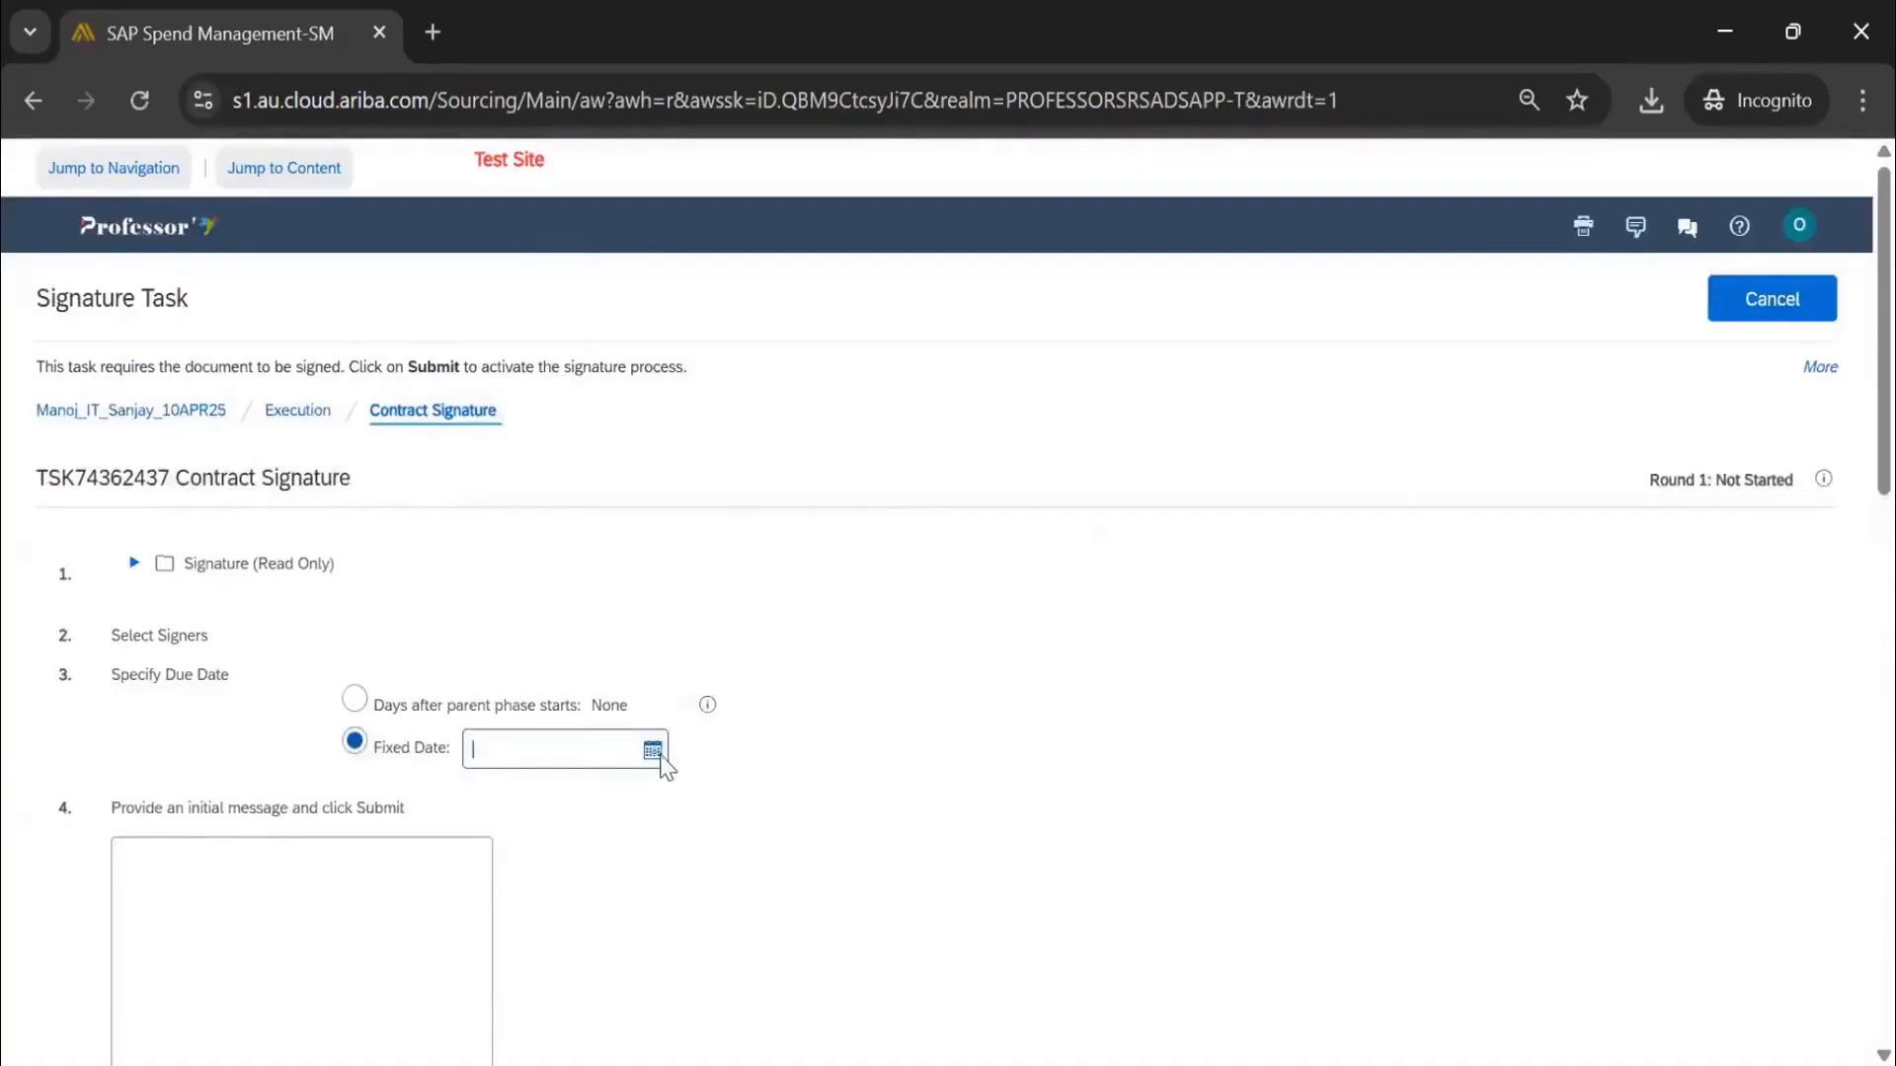
click(653, 752)
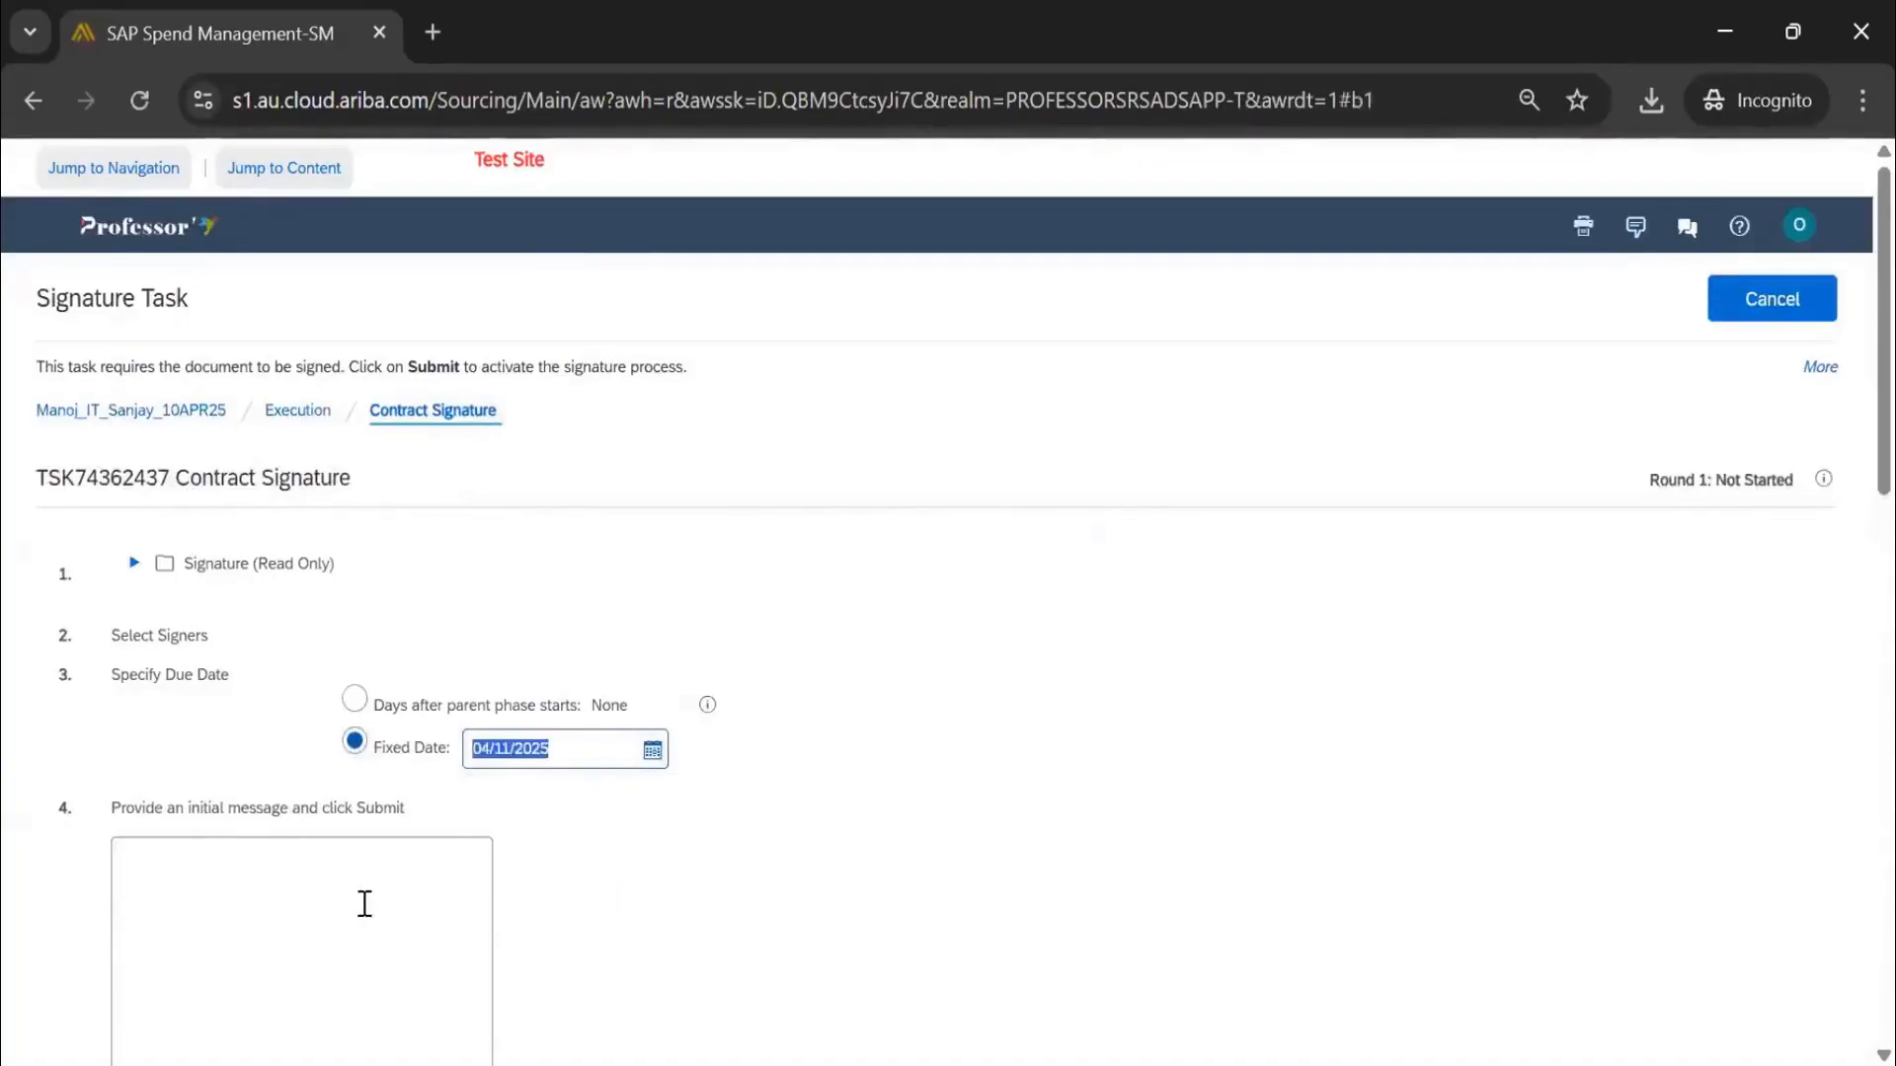
scroll(364, 904, down, 8)
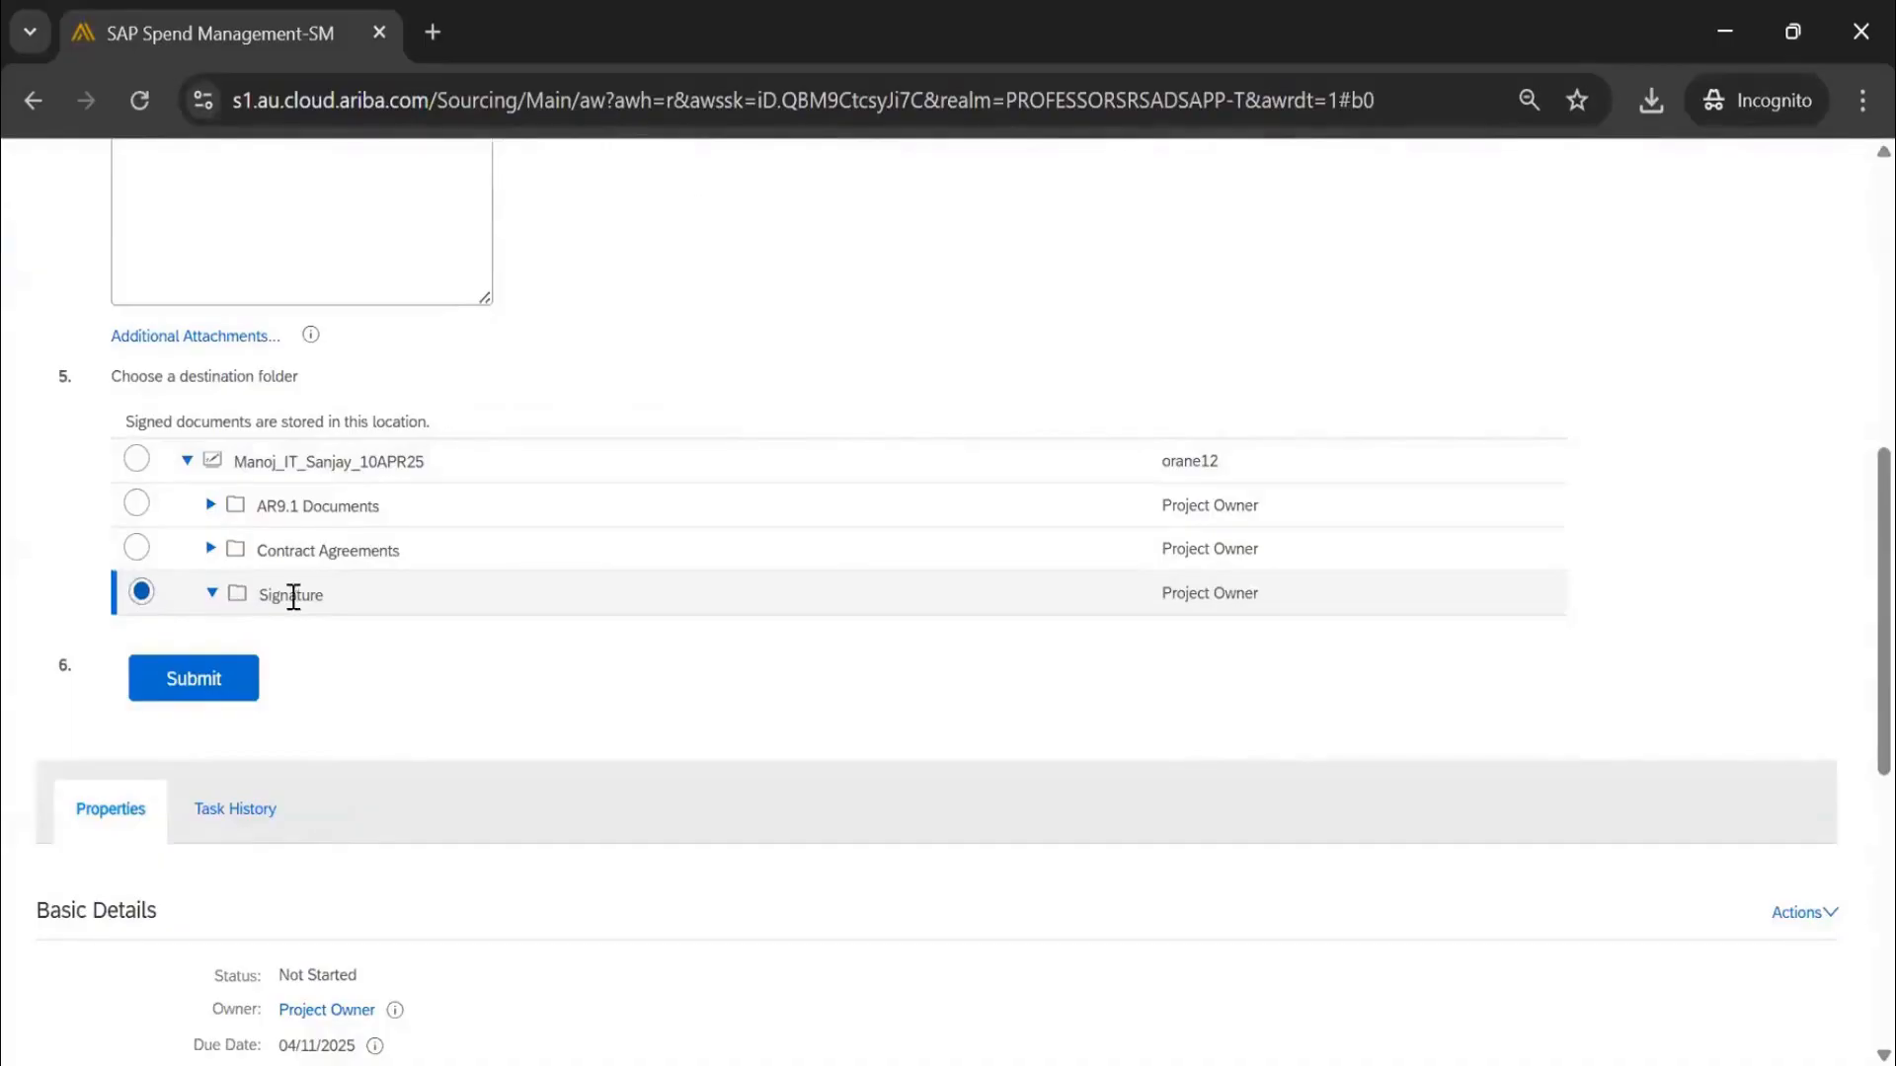
click(215, 683)
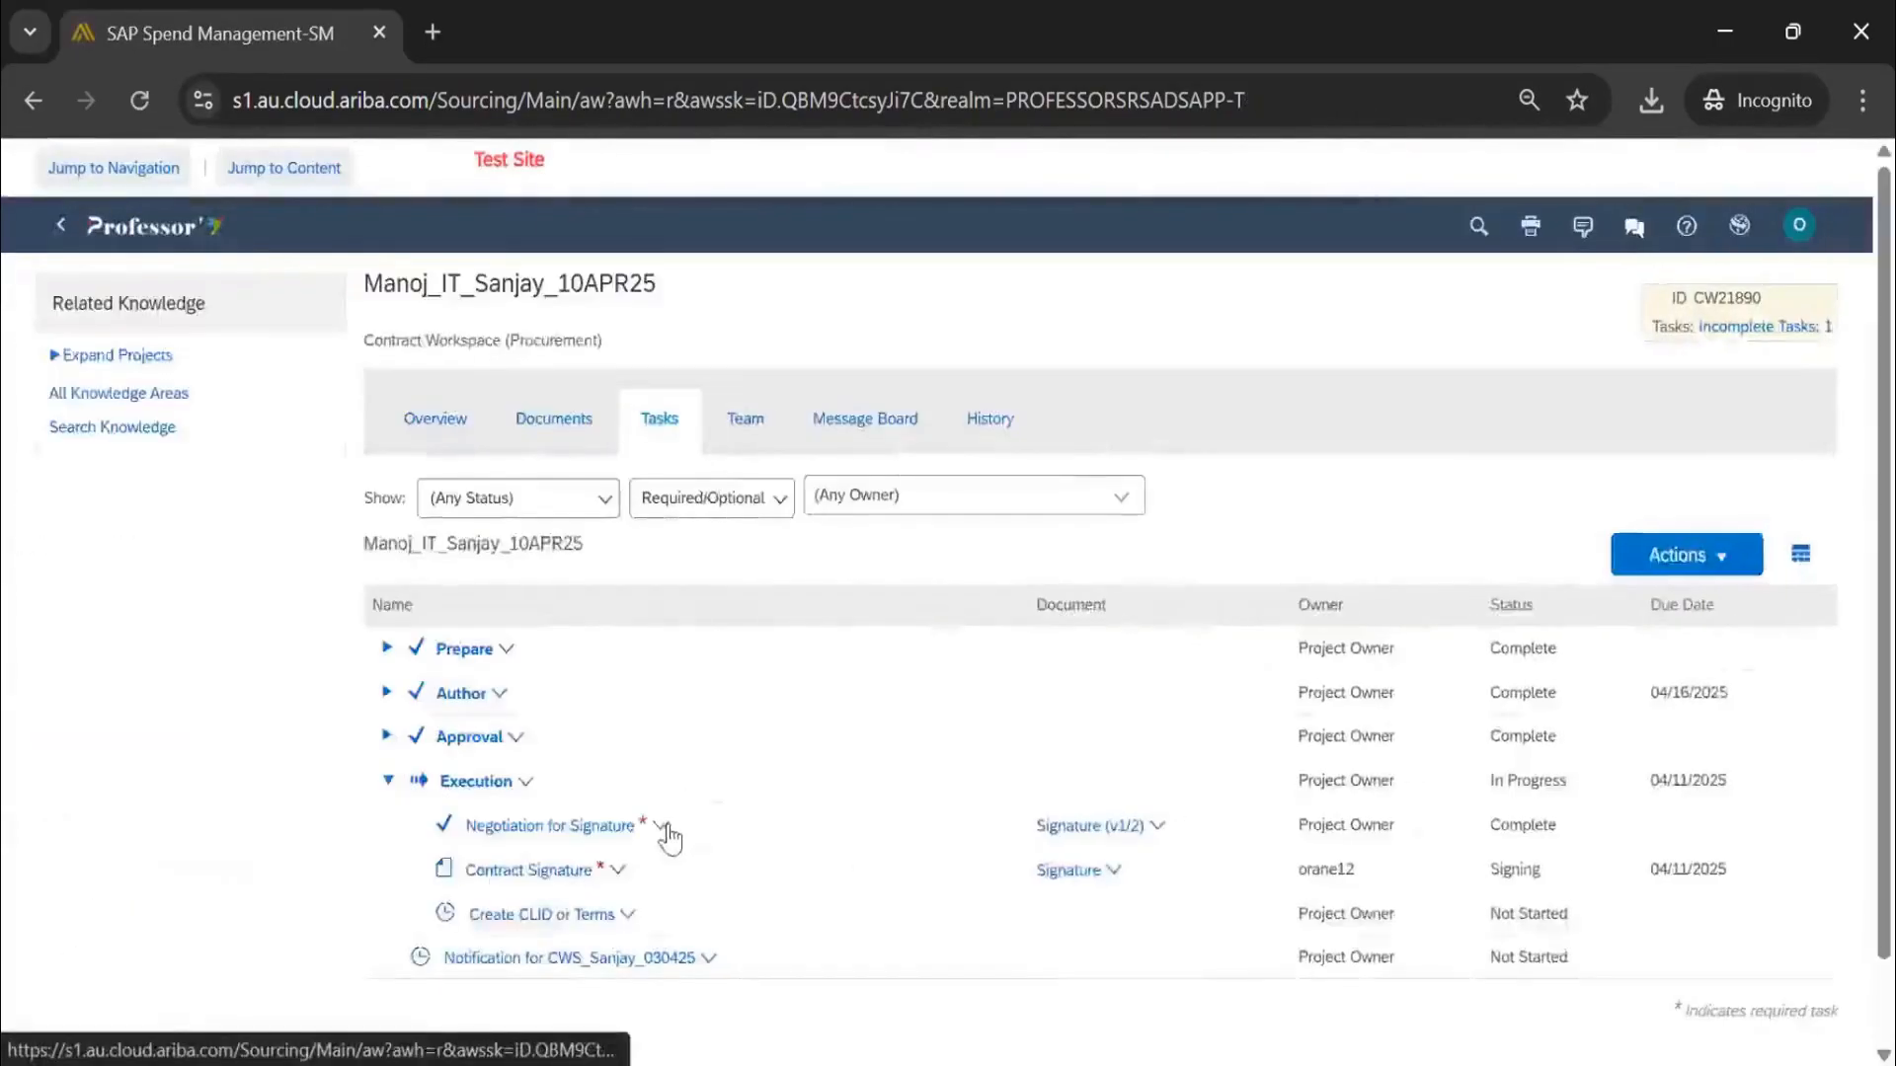
Edit the Contract Signature task and upload the signed Commerical terms.docx file
scroll(663, 830, down, 1)
click(578, 782)
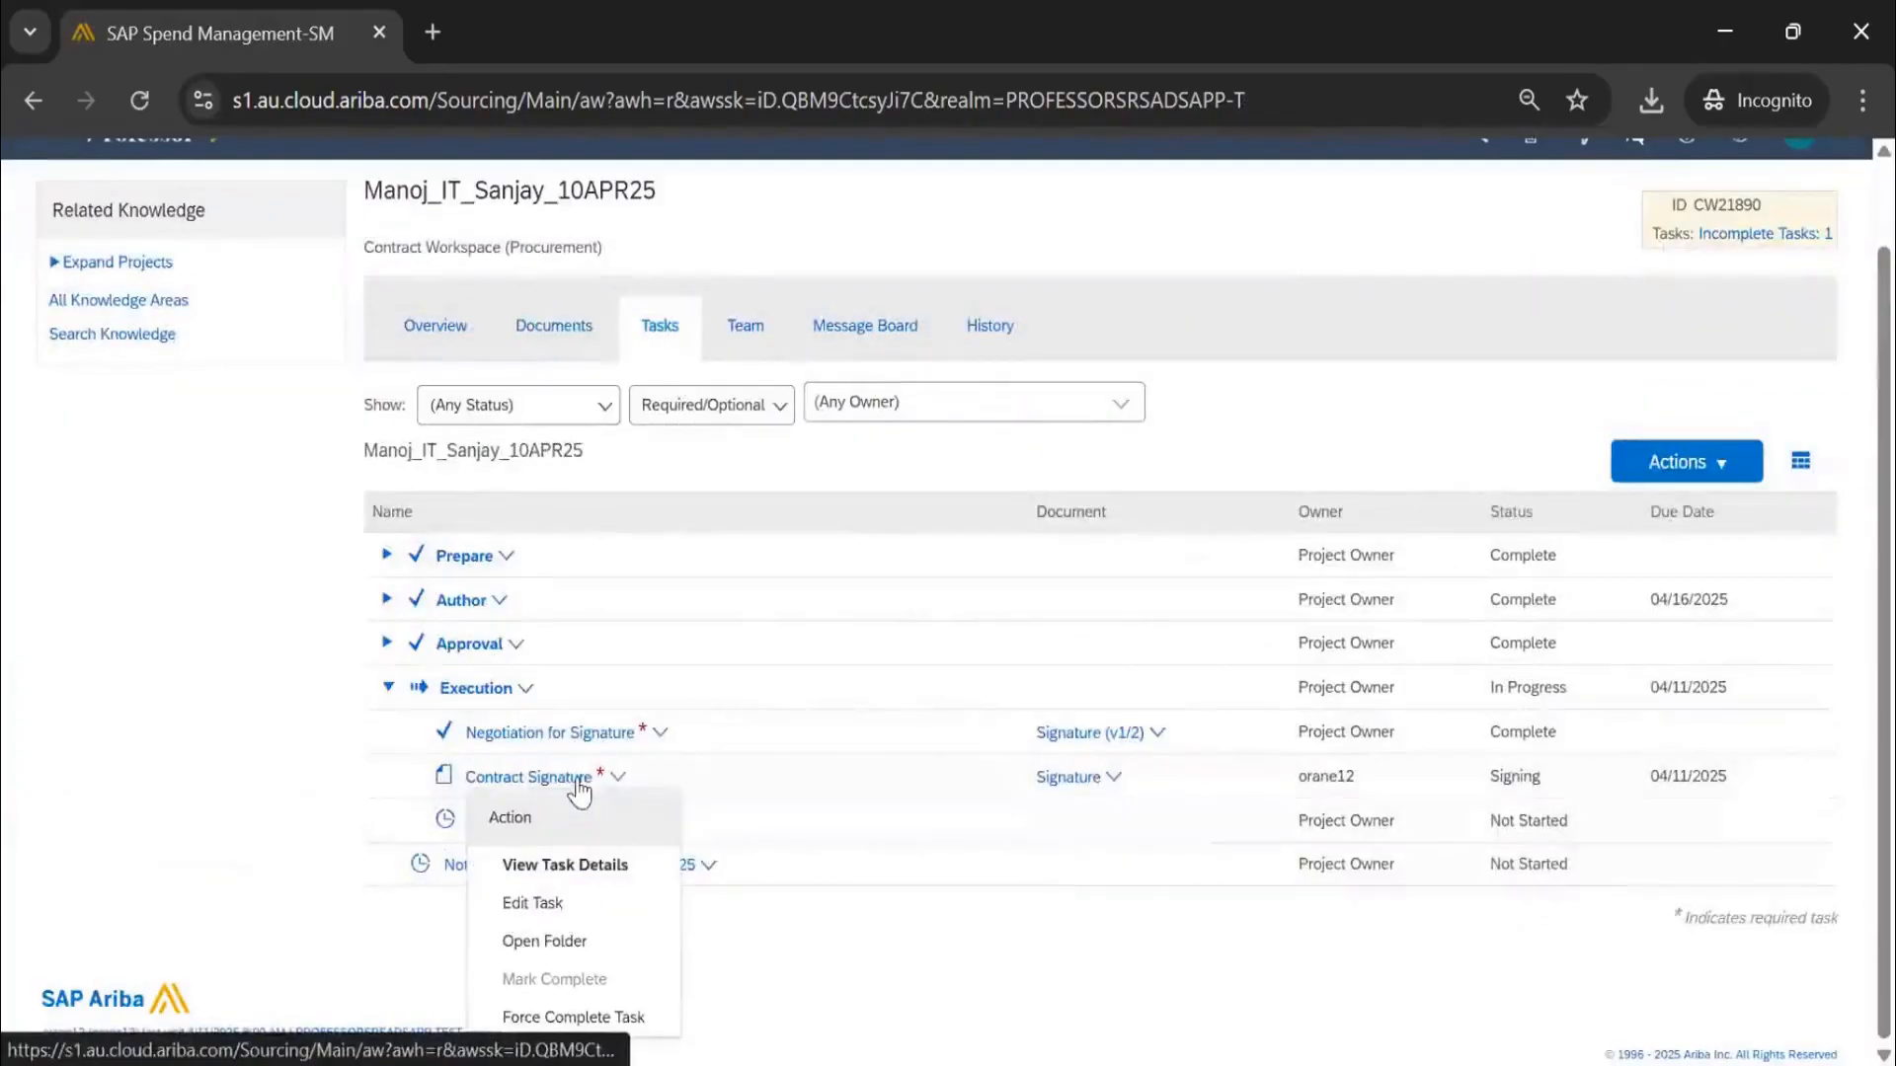
click(533, 905)
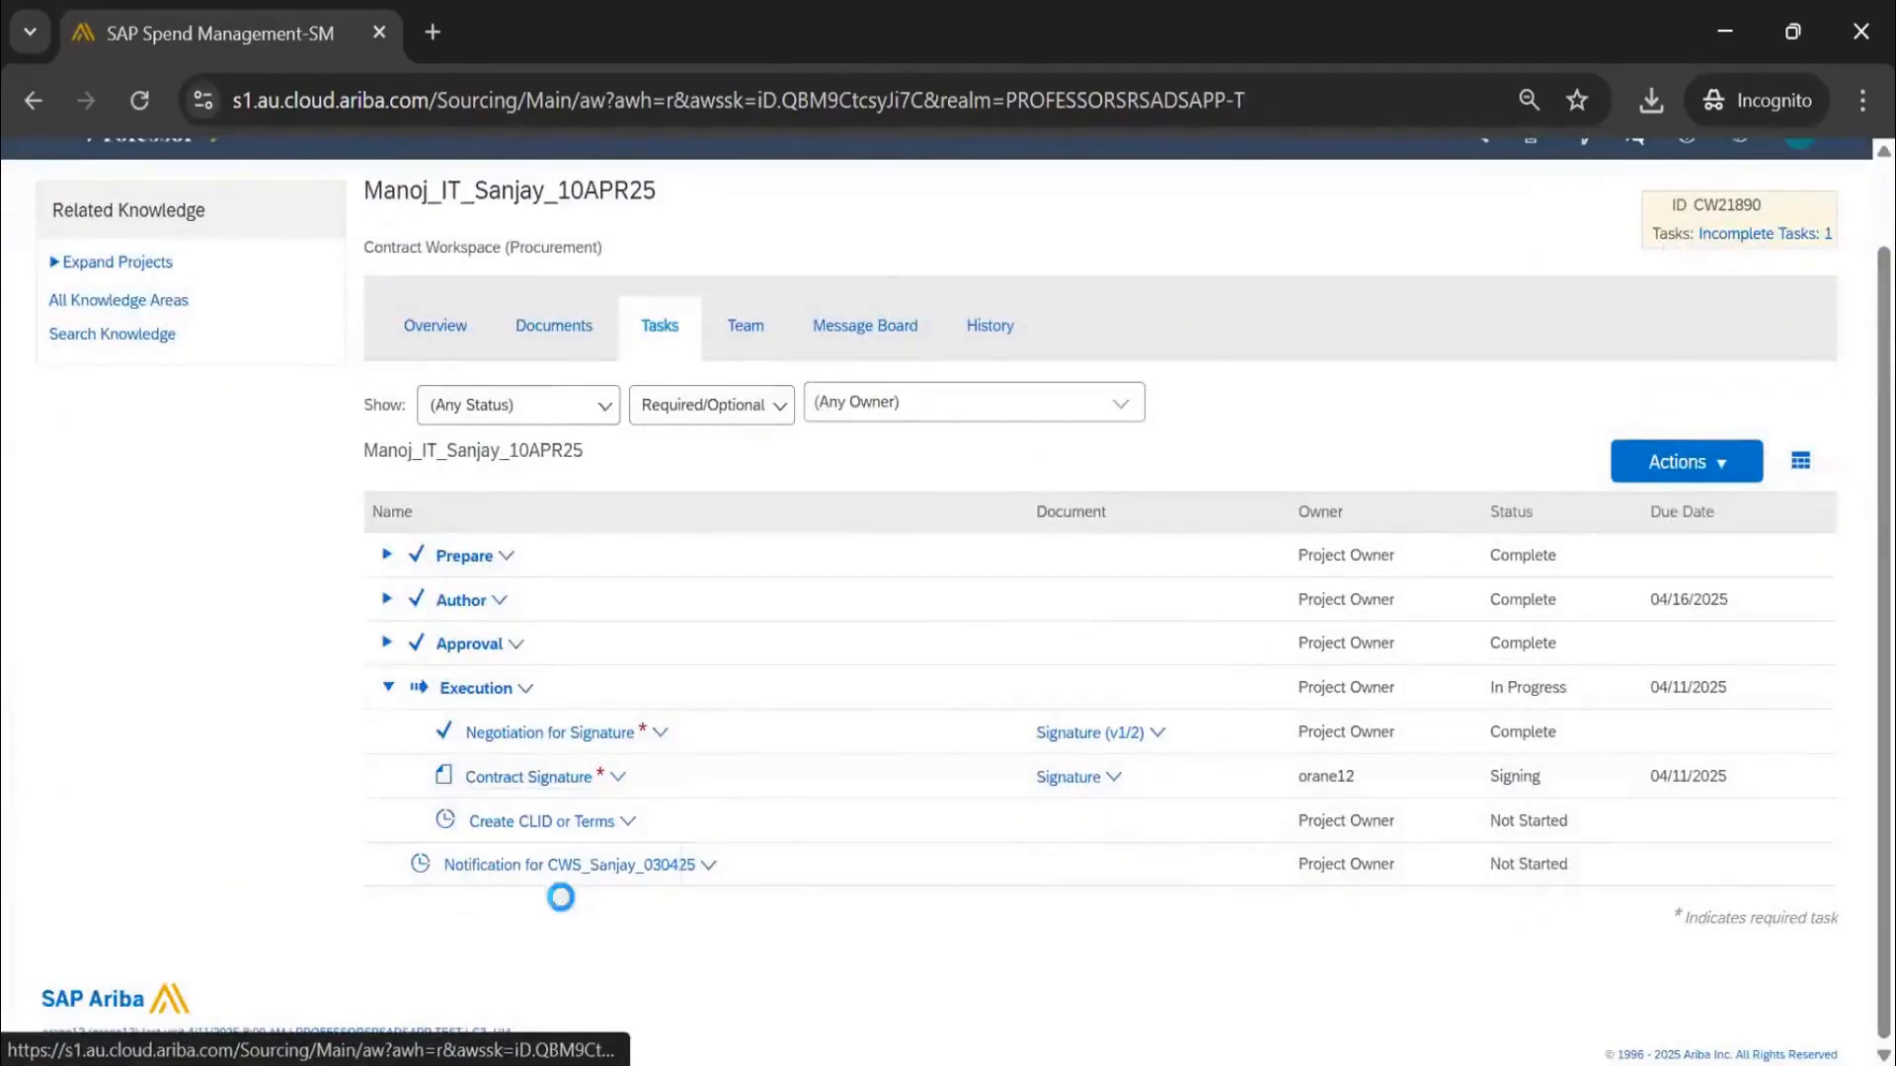
scroll(830, 691, down, 8)
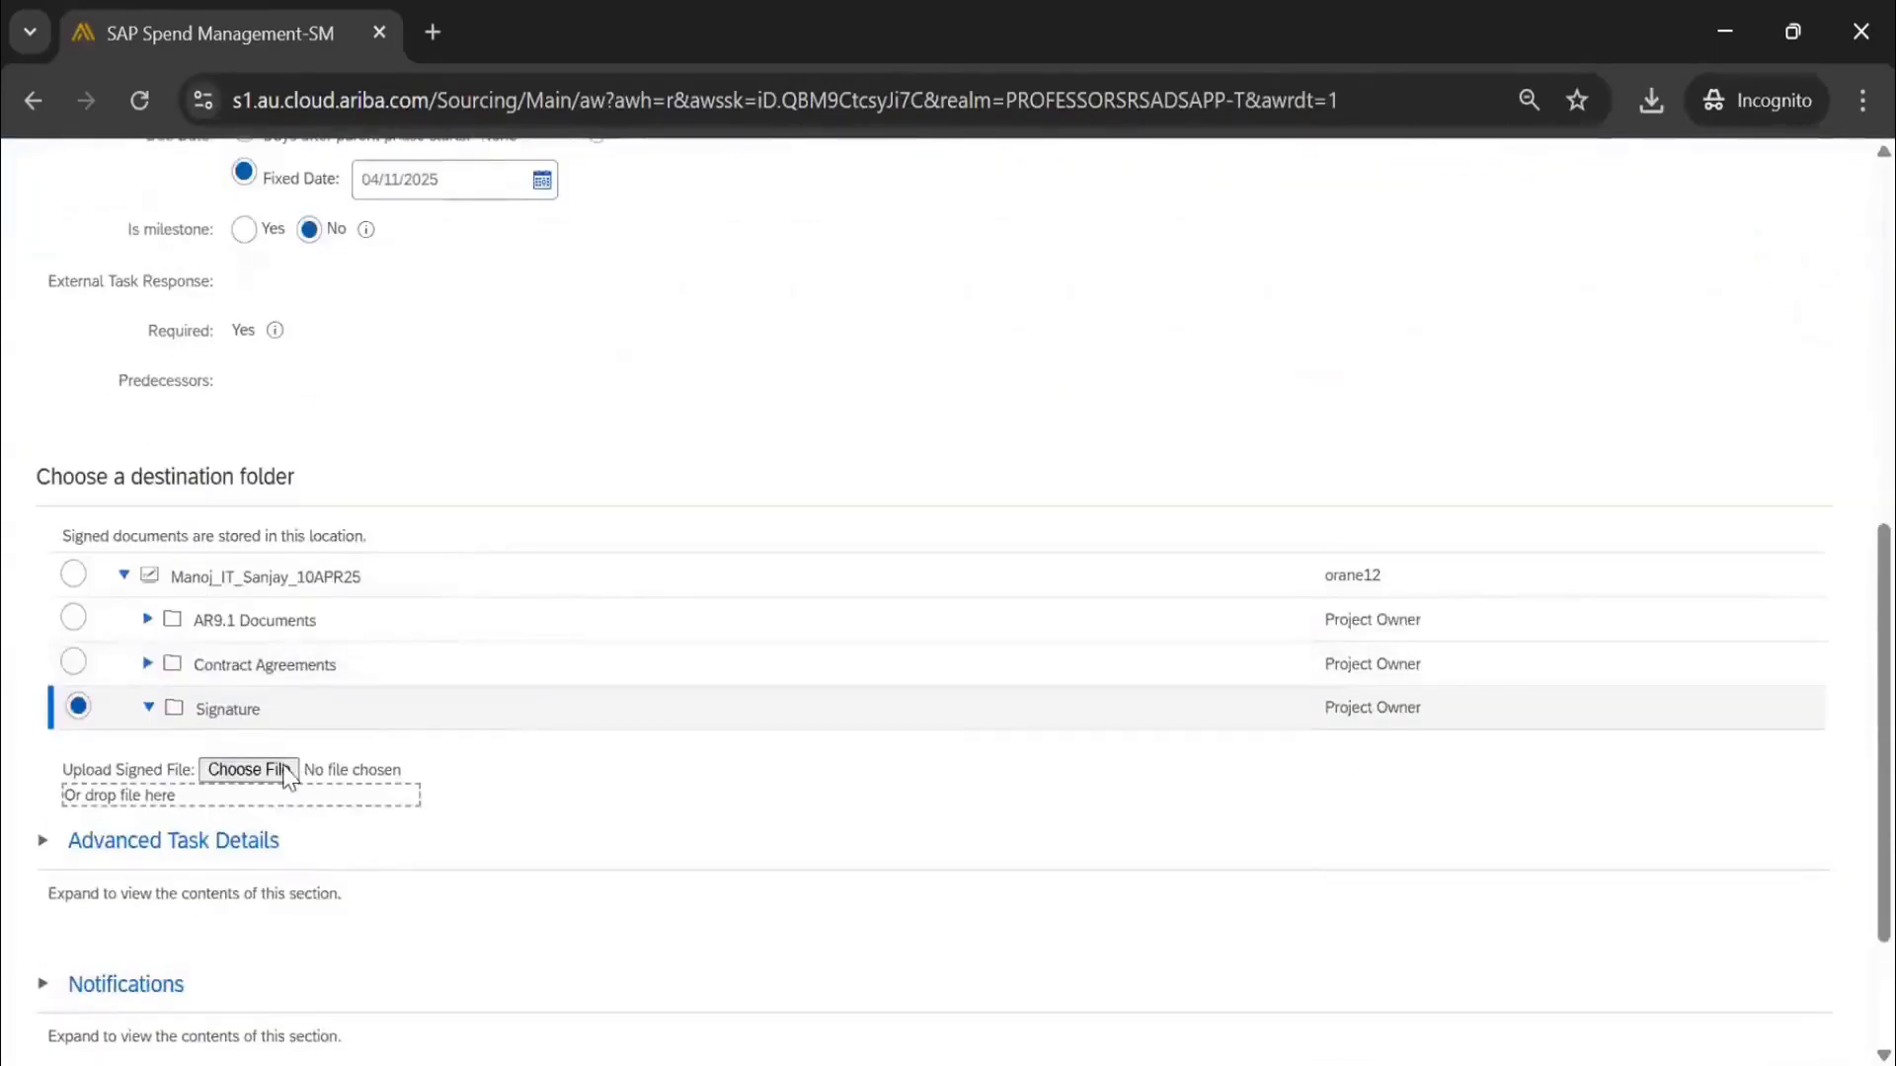
click(249, 770)
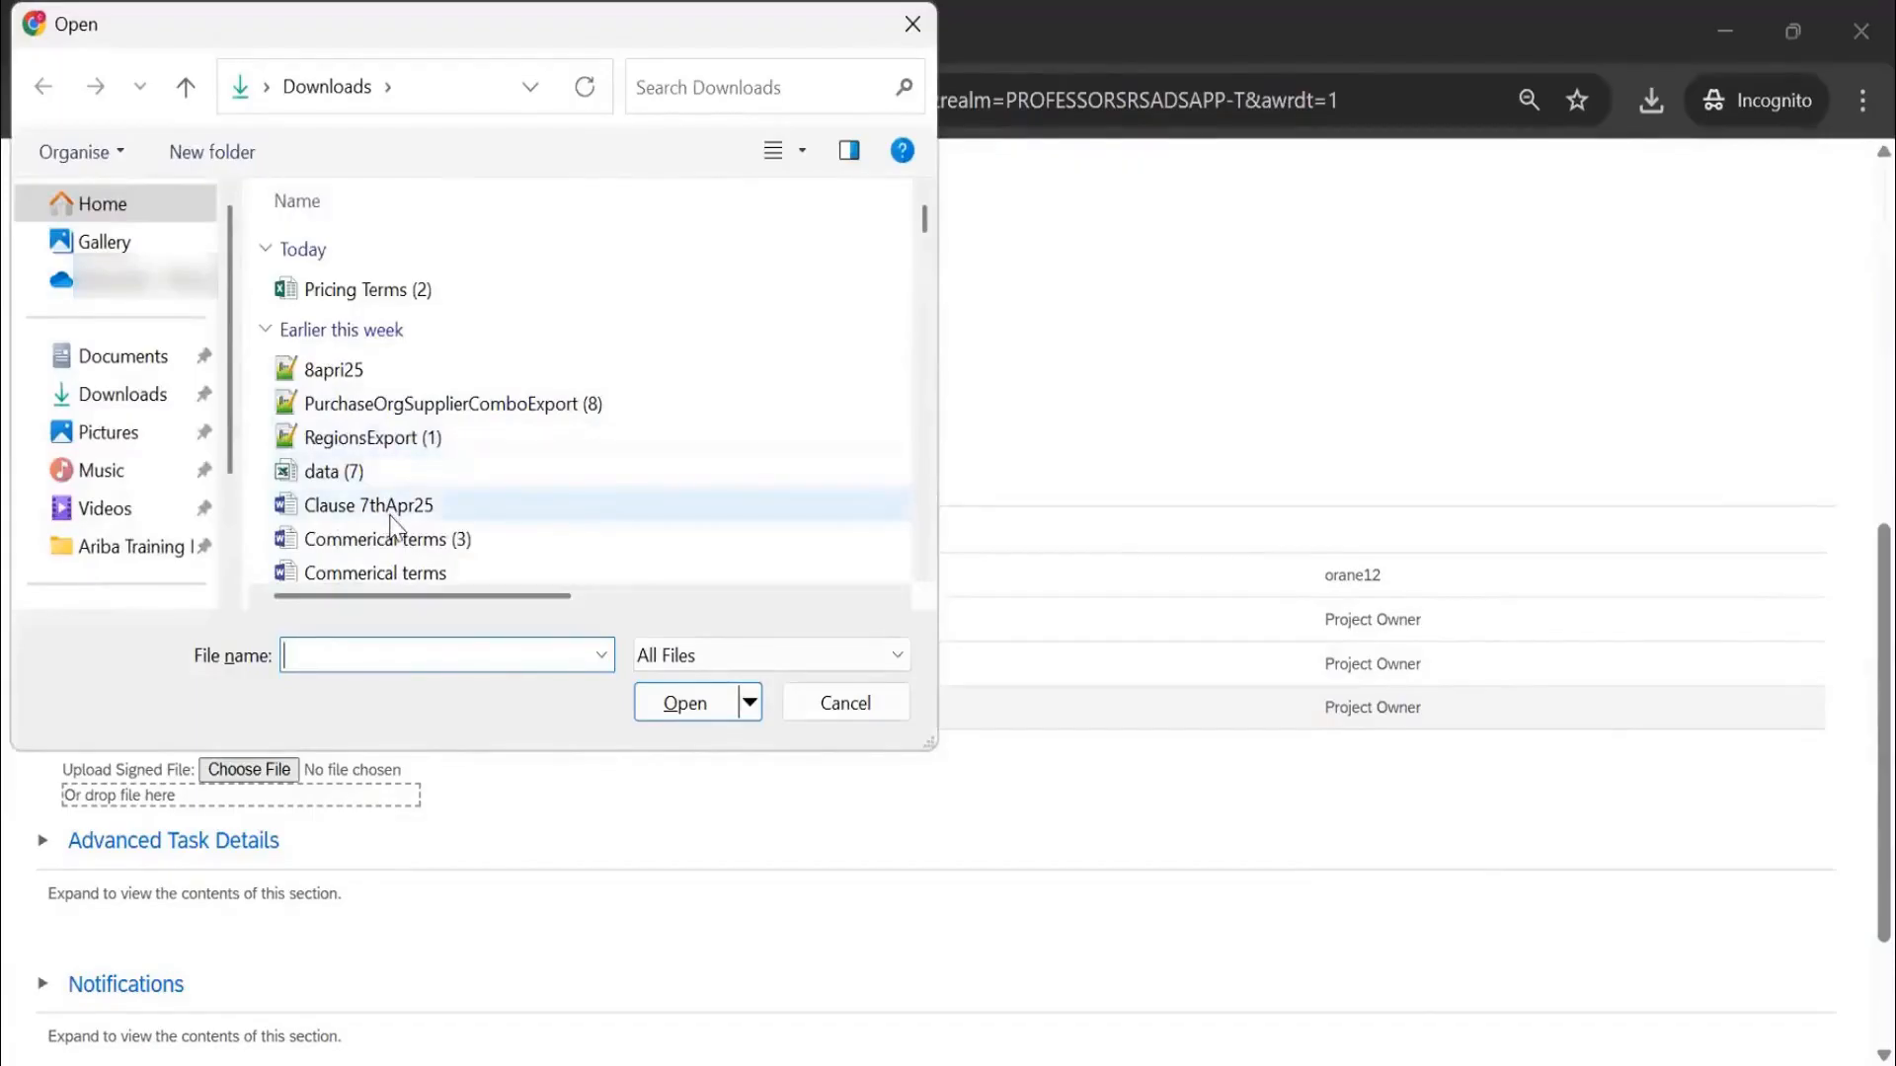
scroll(395, 522, down, 1)
click(407, 489)
click(683, 705)
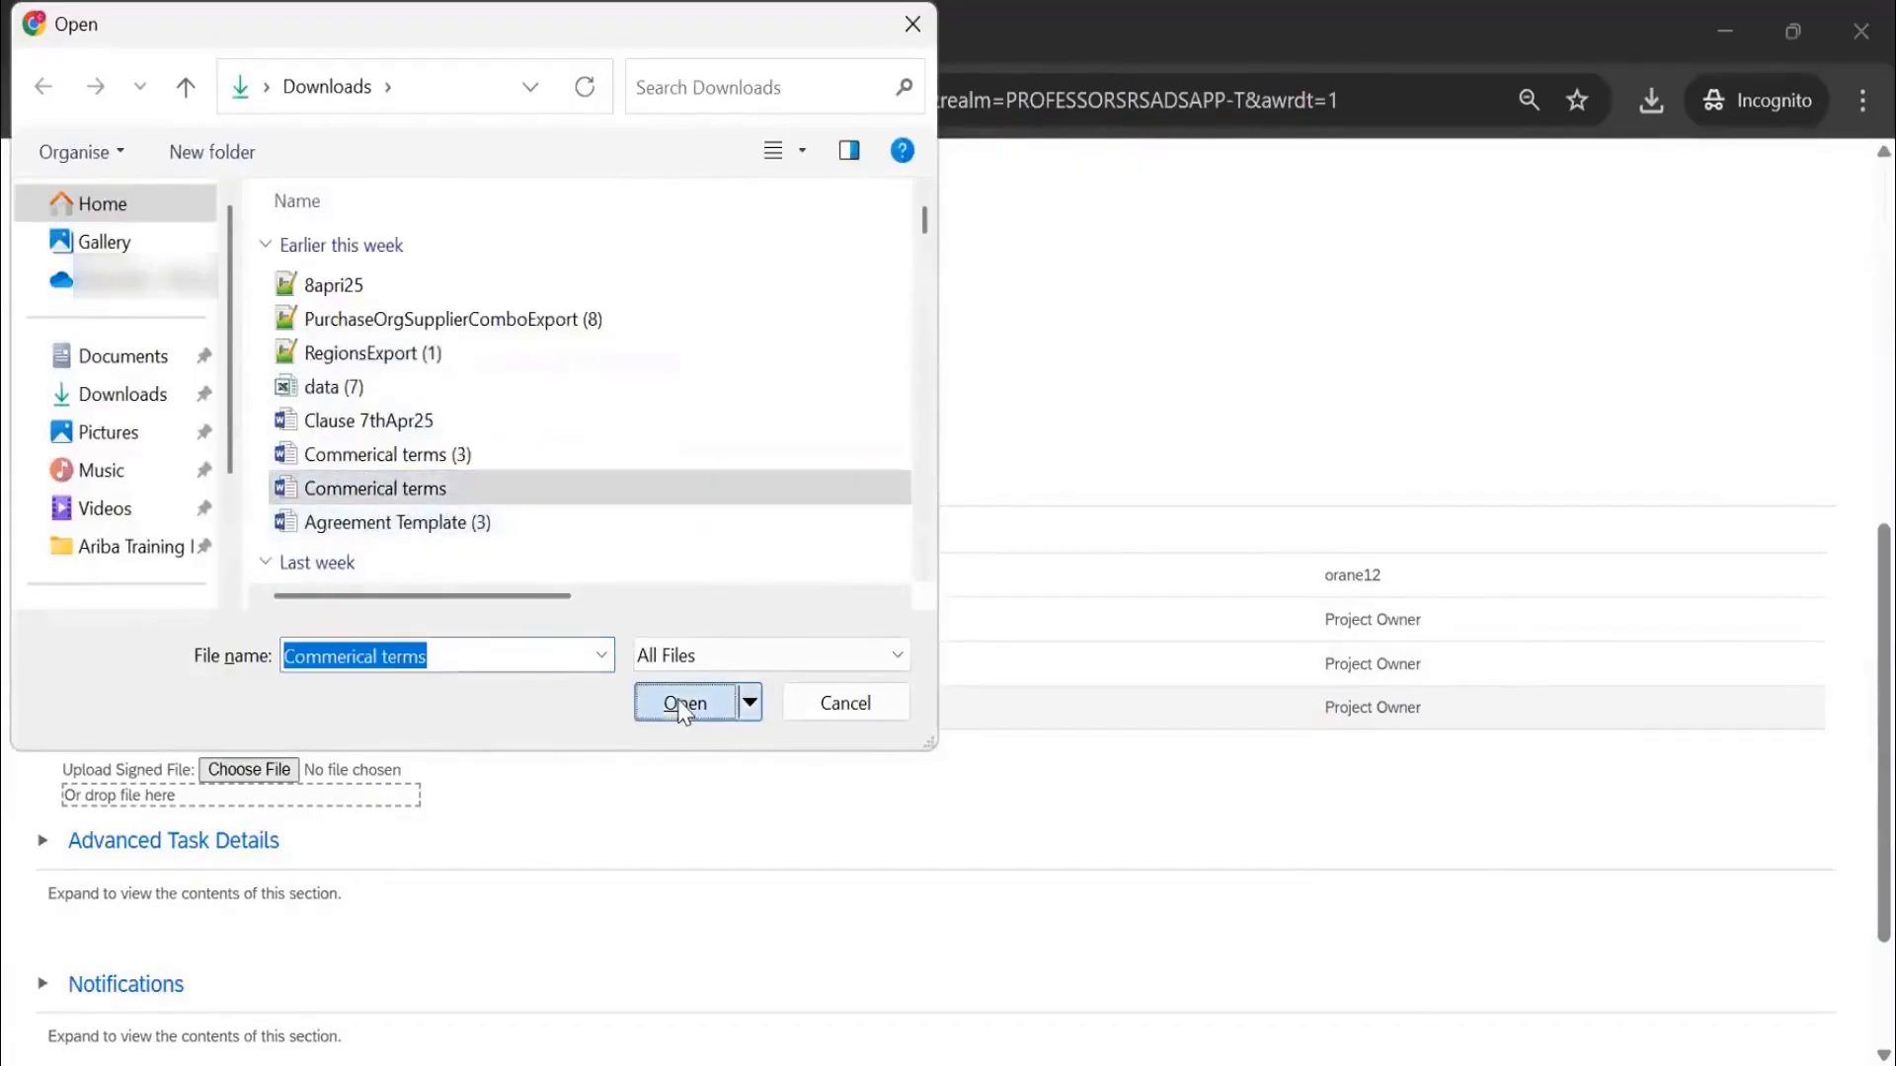
scroll(357, 788, down, 3)
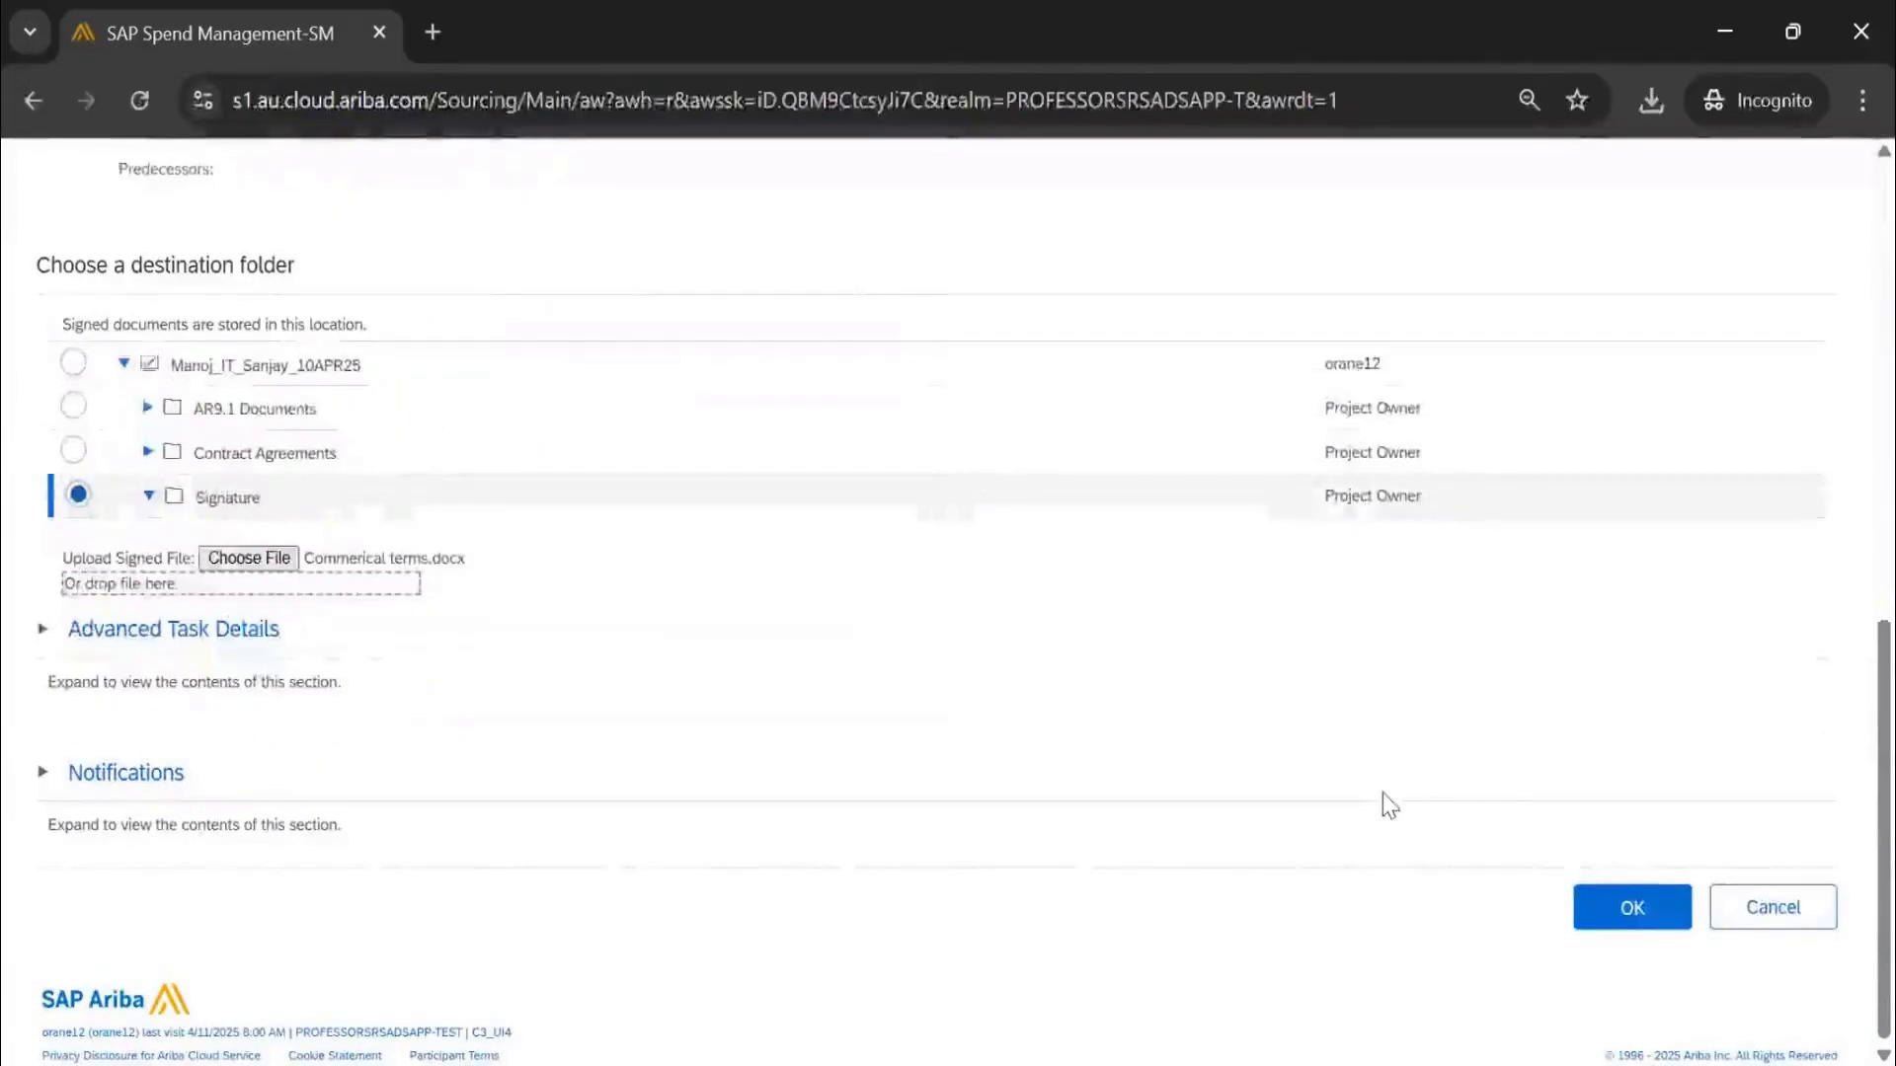
click(1631, 906)
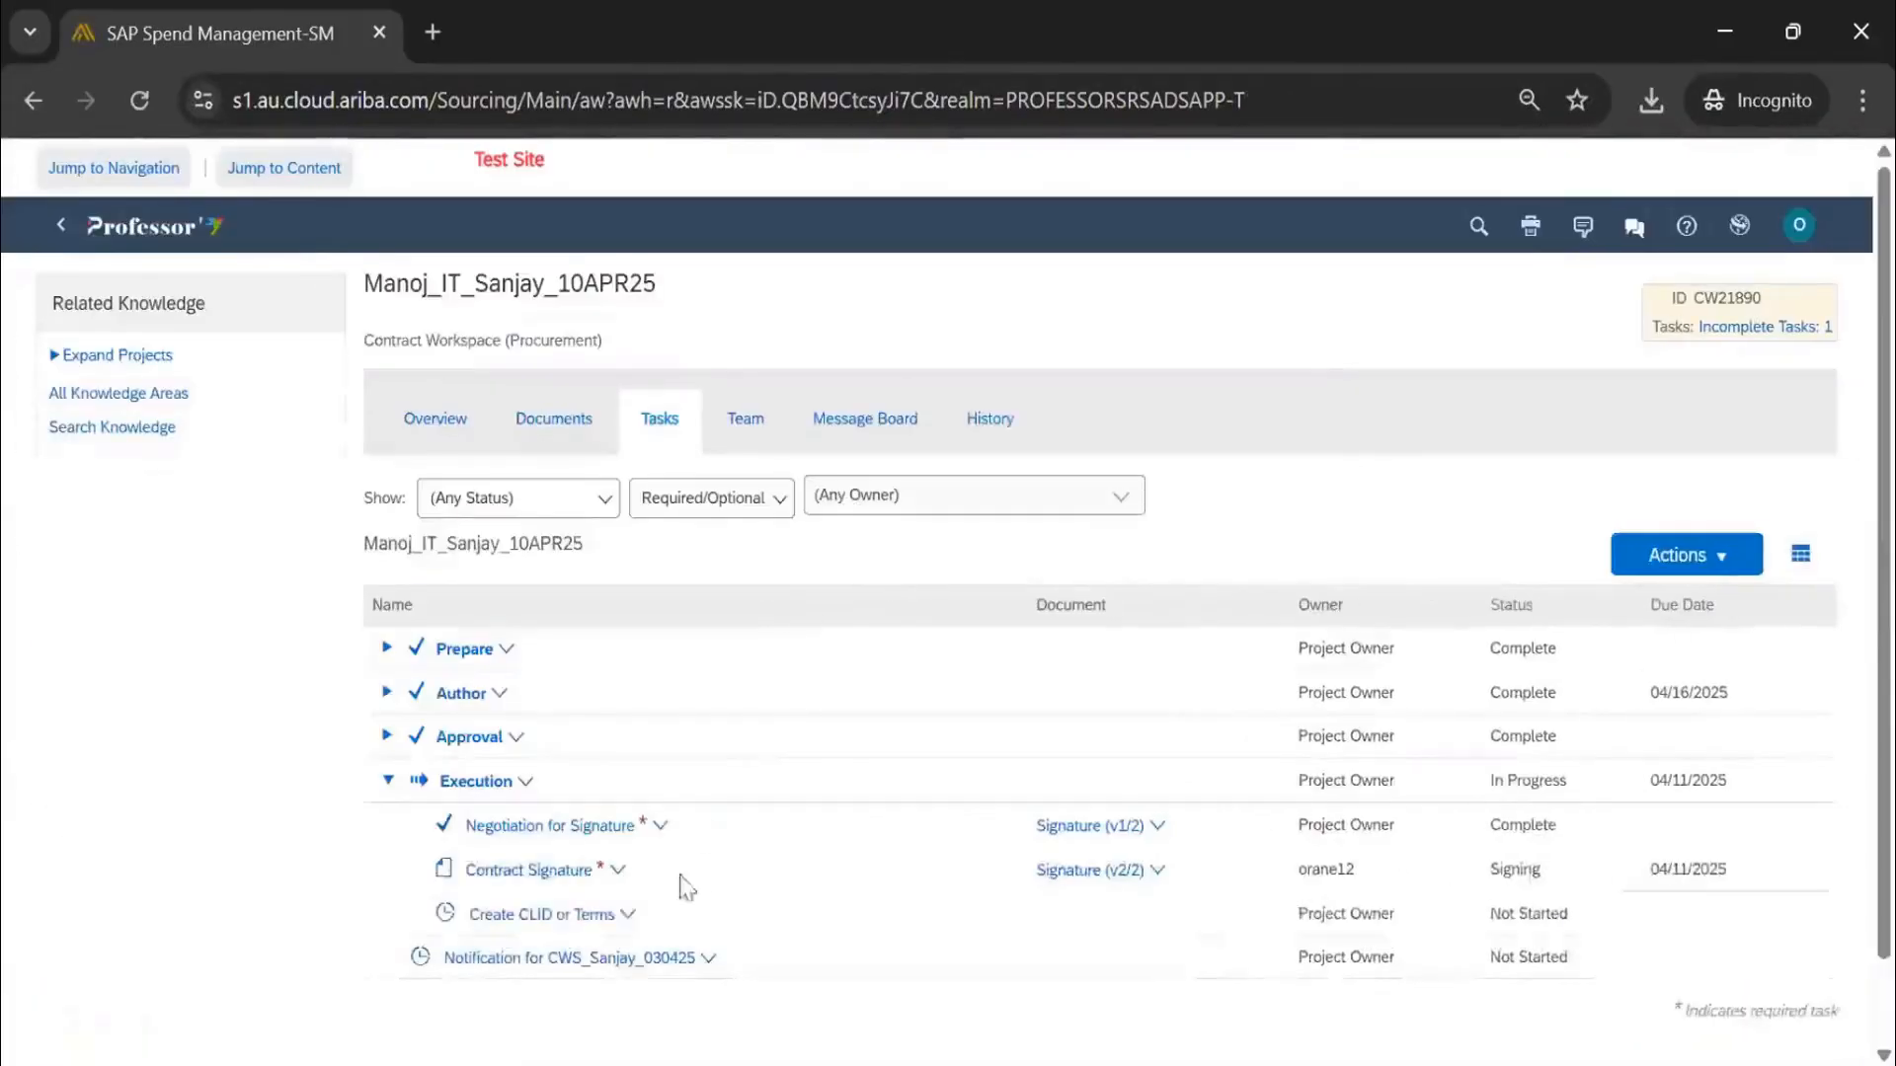
Mark the Contract Signature task complete with the default comment
click(568, 871)
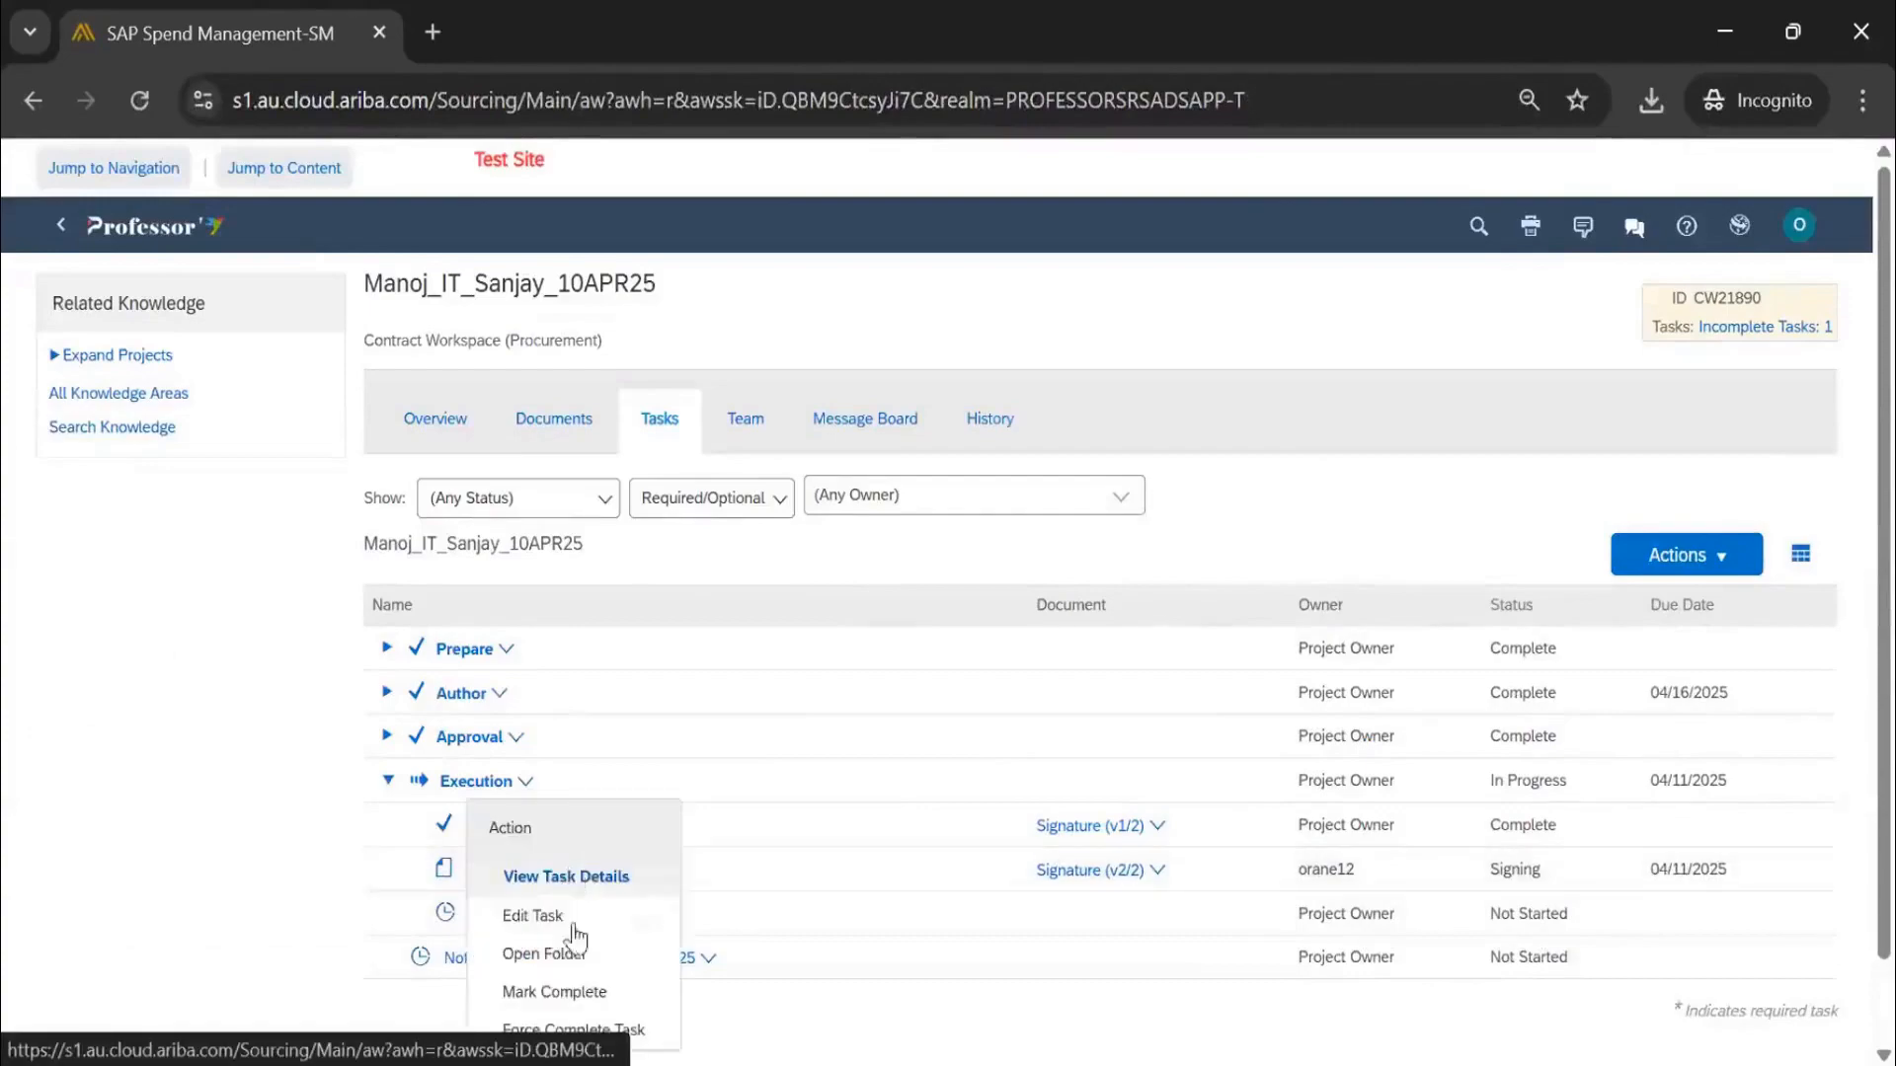
click(581, 990)
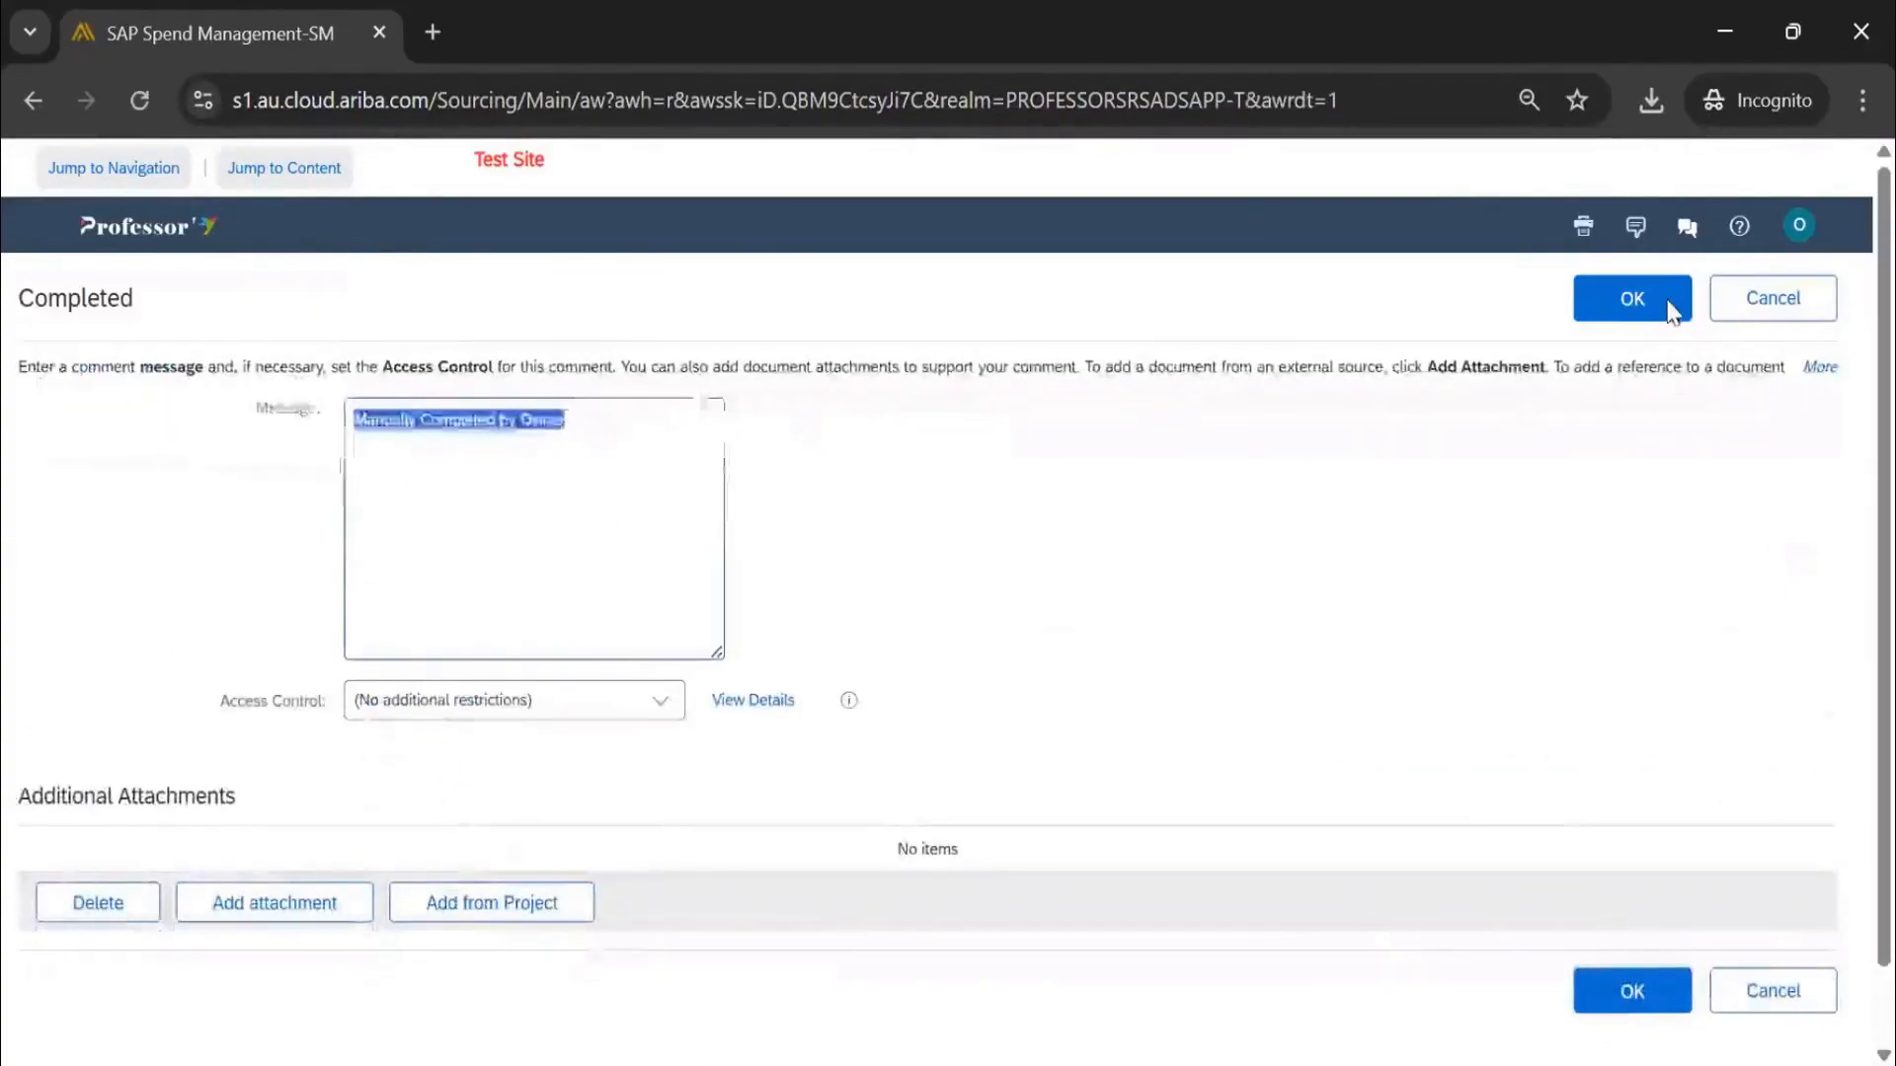
click(1668, 301)
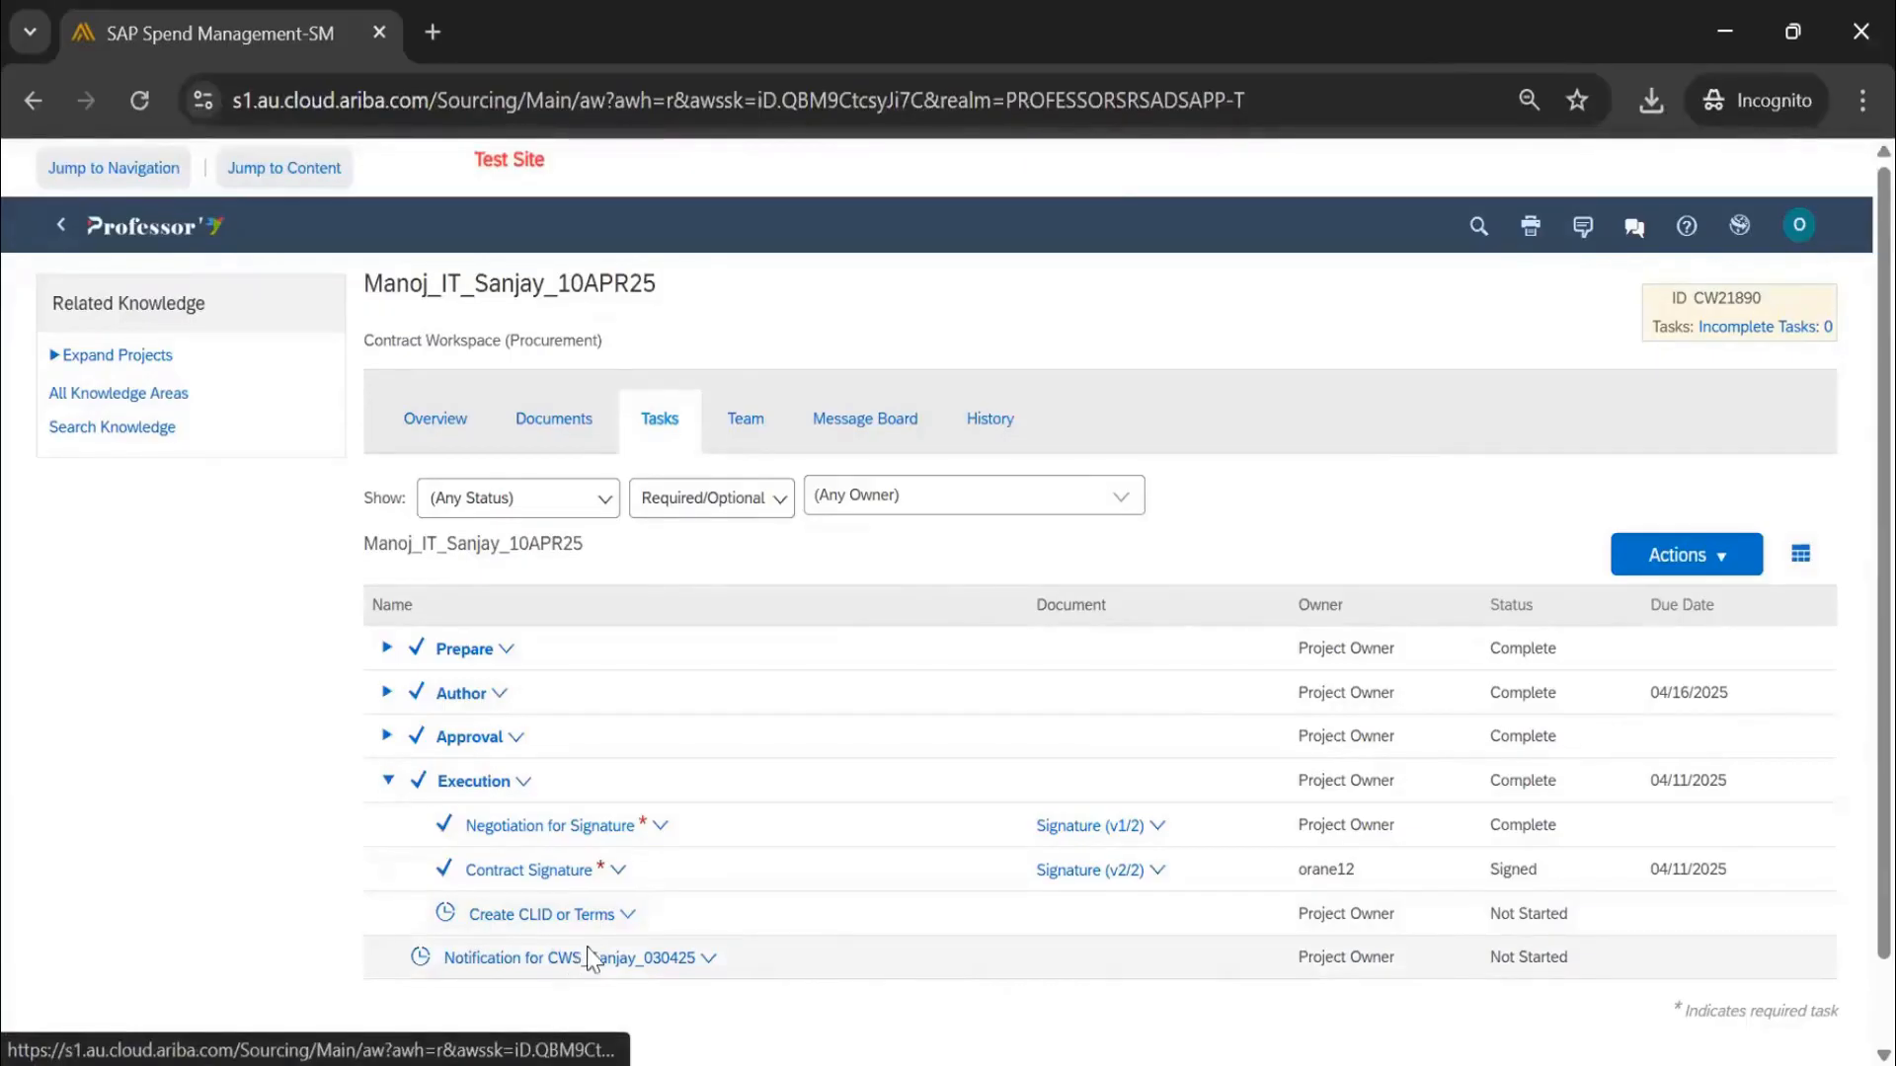
Publish the contract from the Contract Attributes actions on the workspace Overview
click(444, 426)
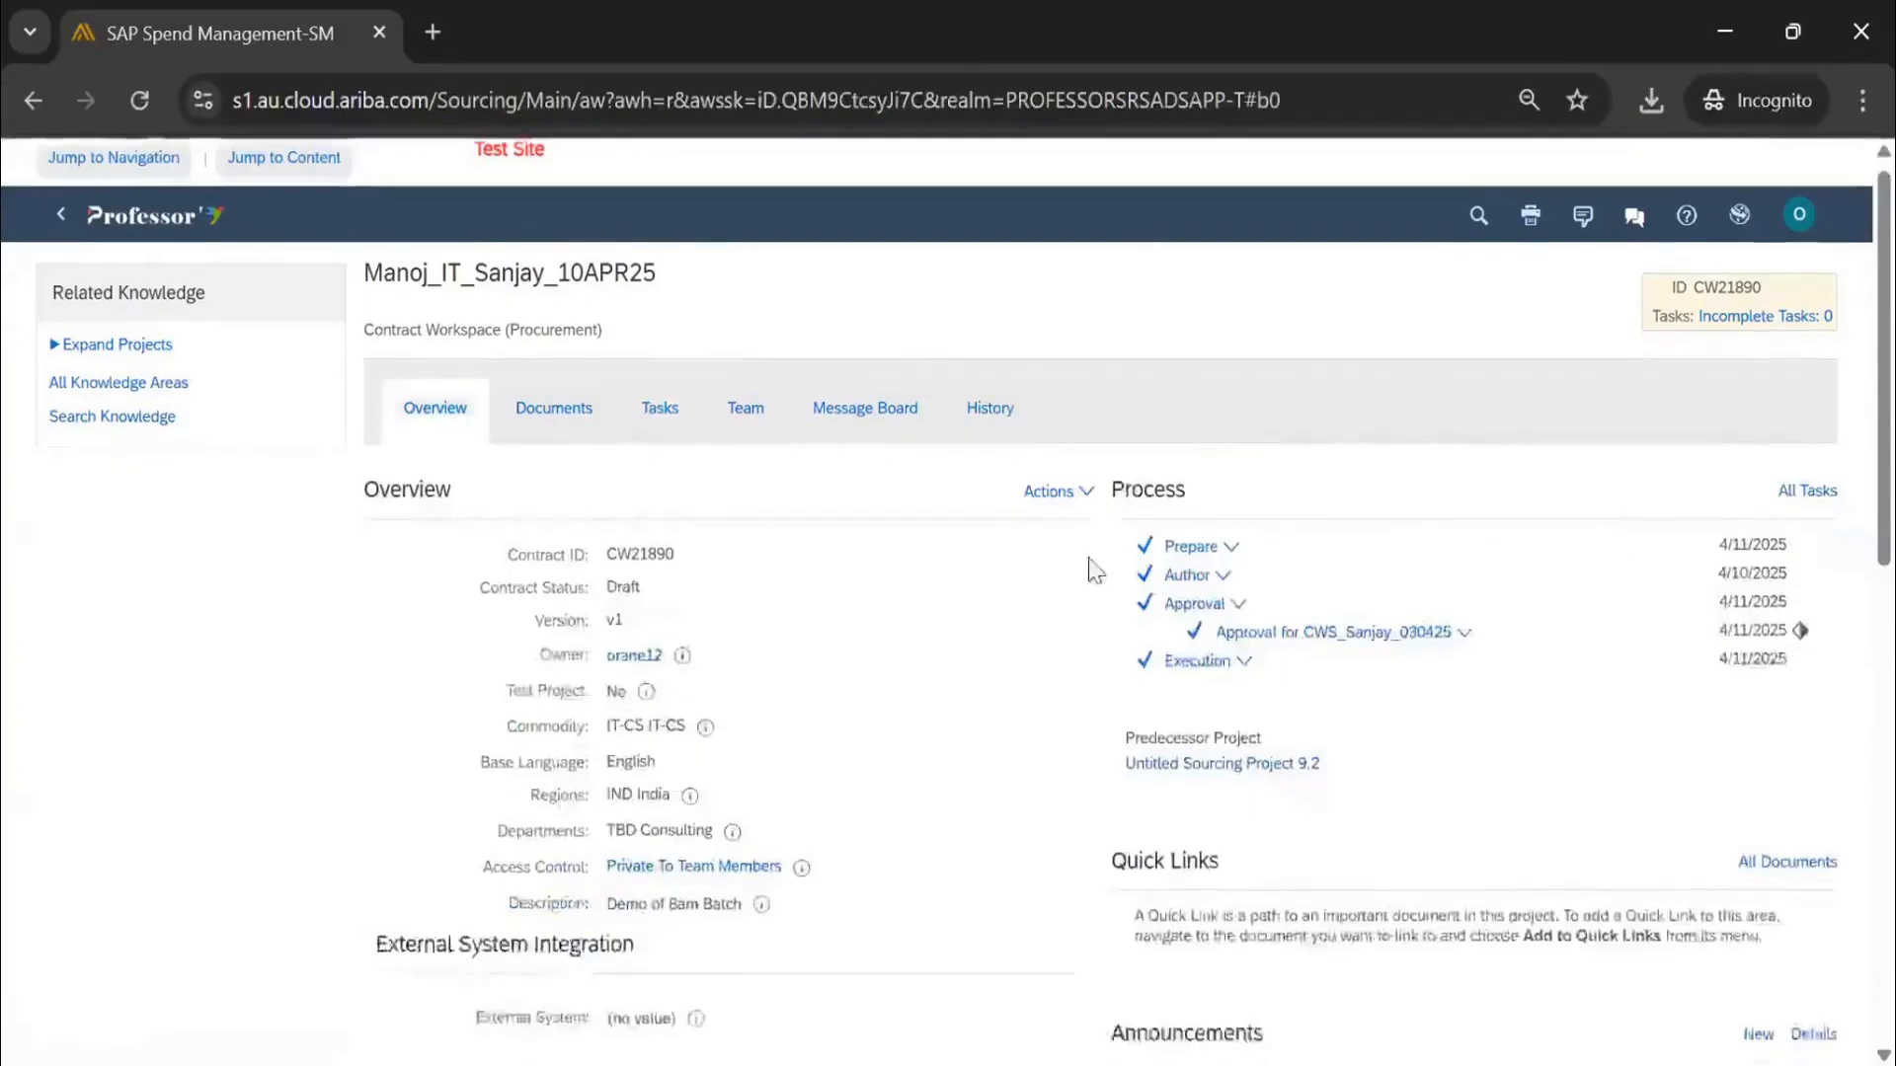
scroll(1091, 571, down, 5)
click(1054, 672)
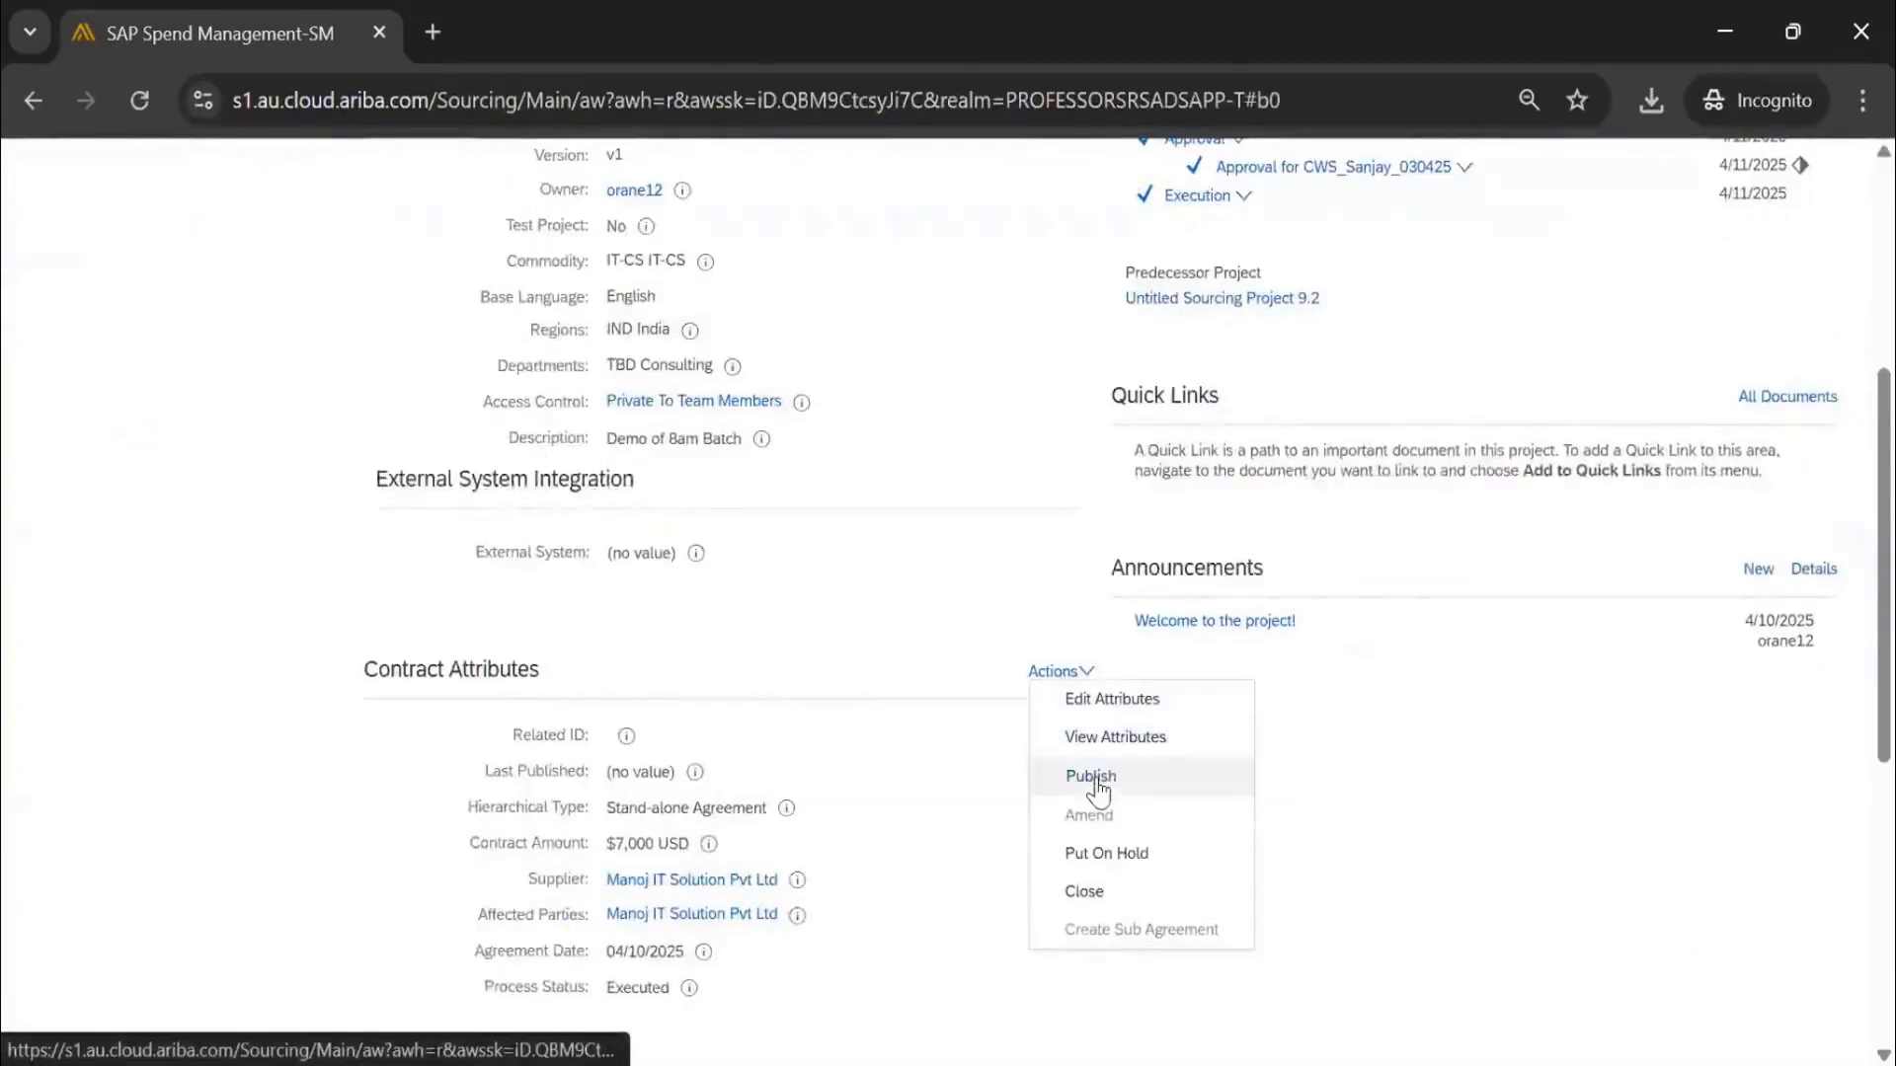
click(1094, 777)
Check the Published status and Version v1 shown at the top of the workspace
scroll(881, 573, up, 5)
scroll(879, 584, down, 6)
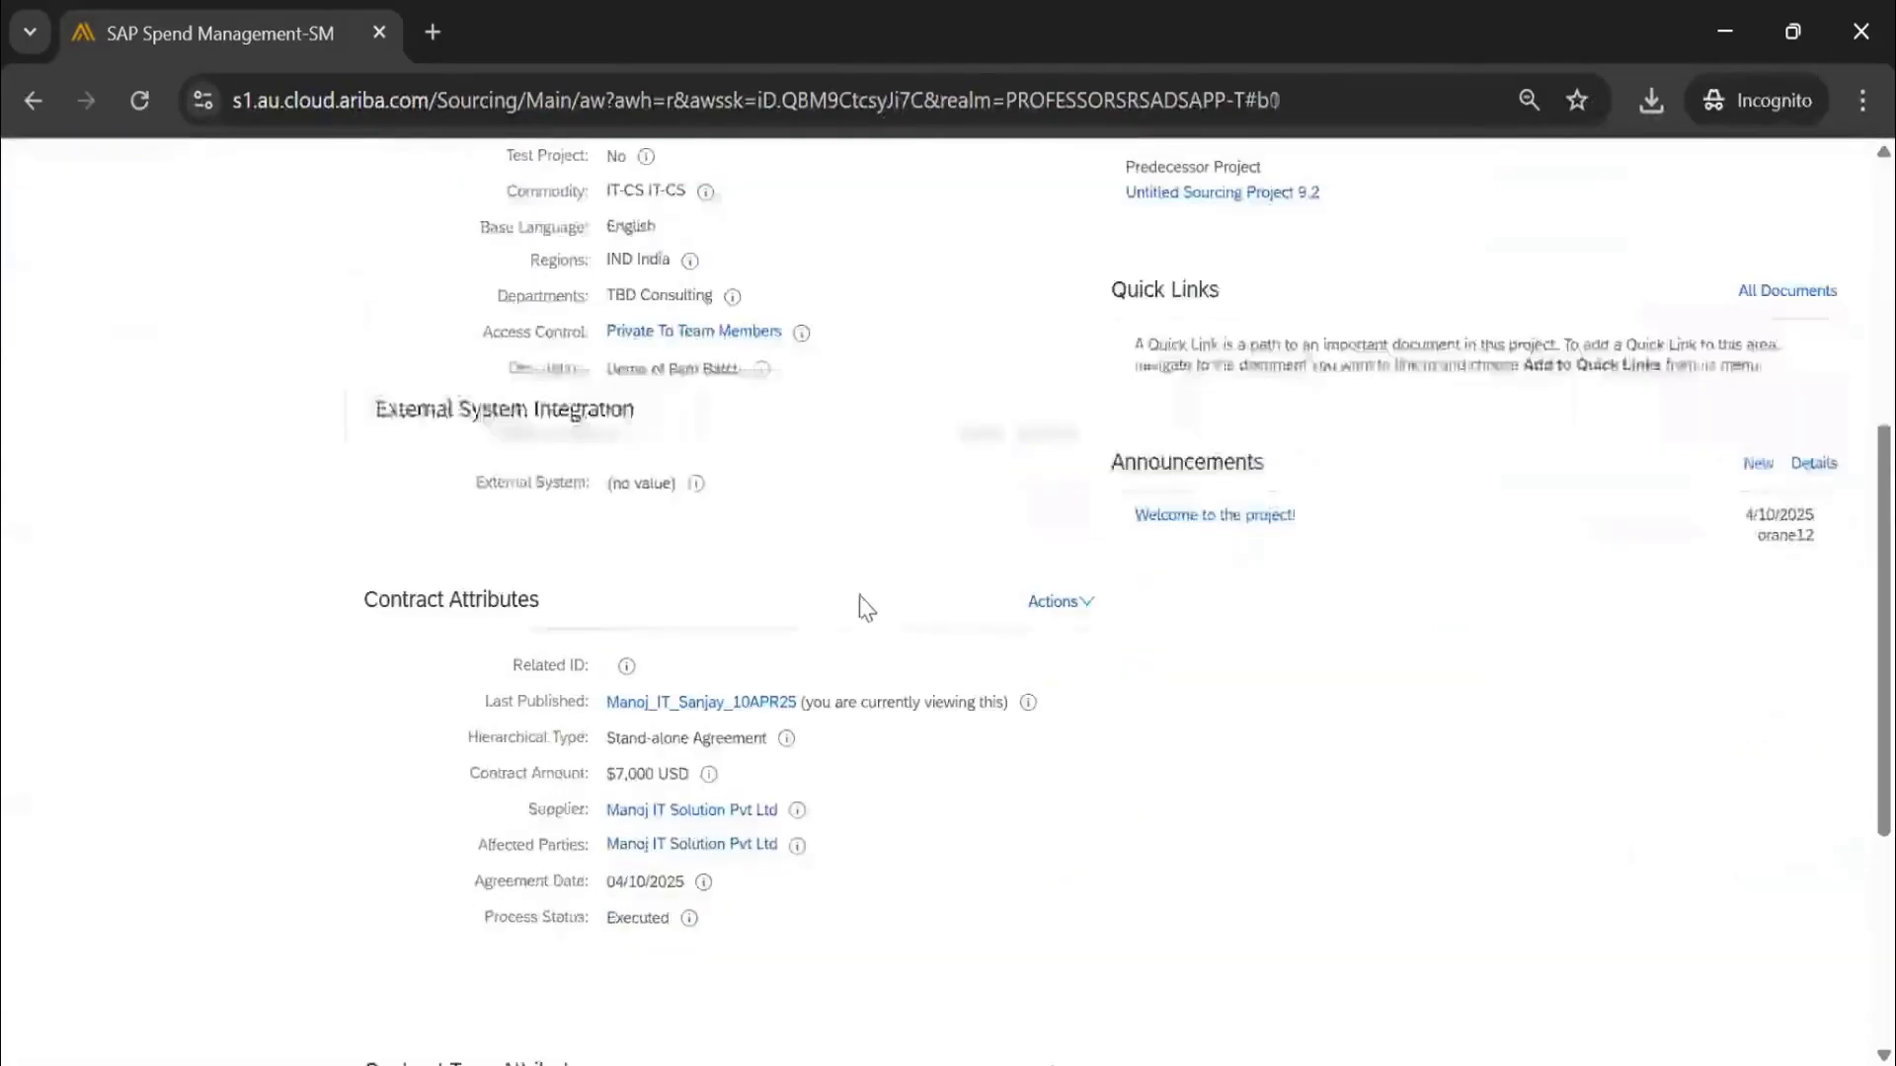
scroll(609, 647, up, 6)
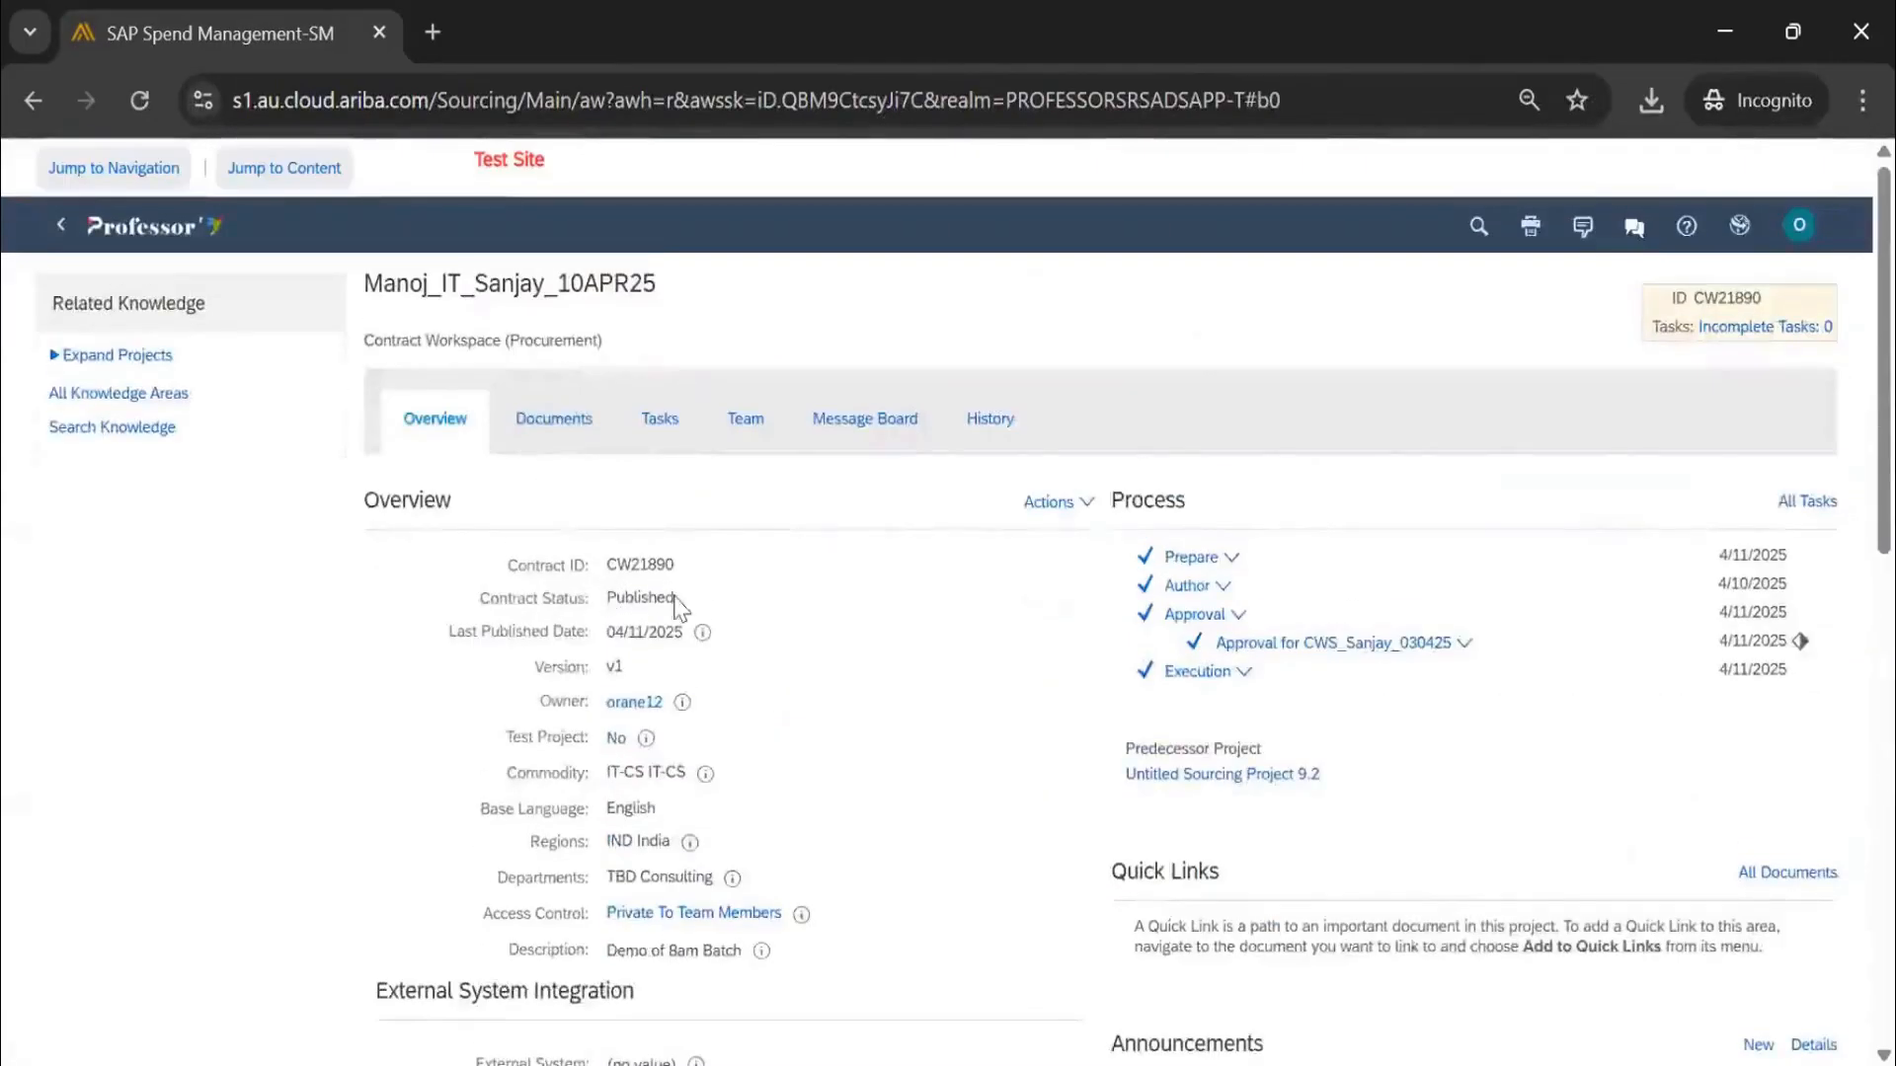
drag(606, 598, 634, 600)
drag(624, 665, 604, 670)
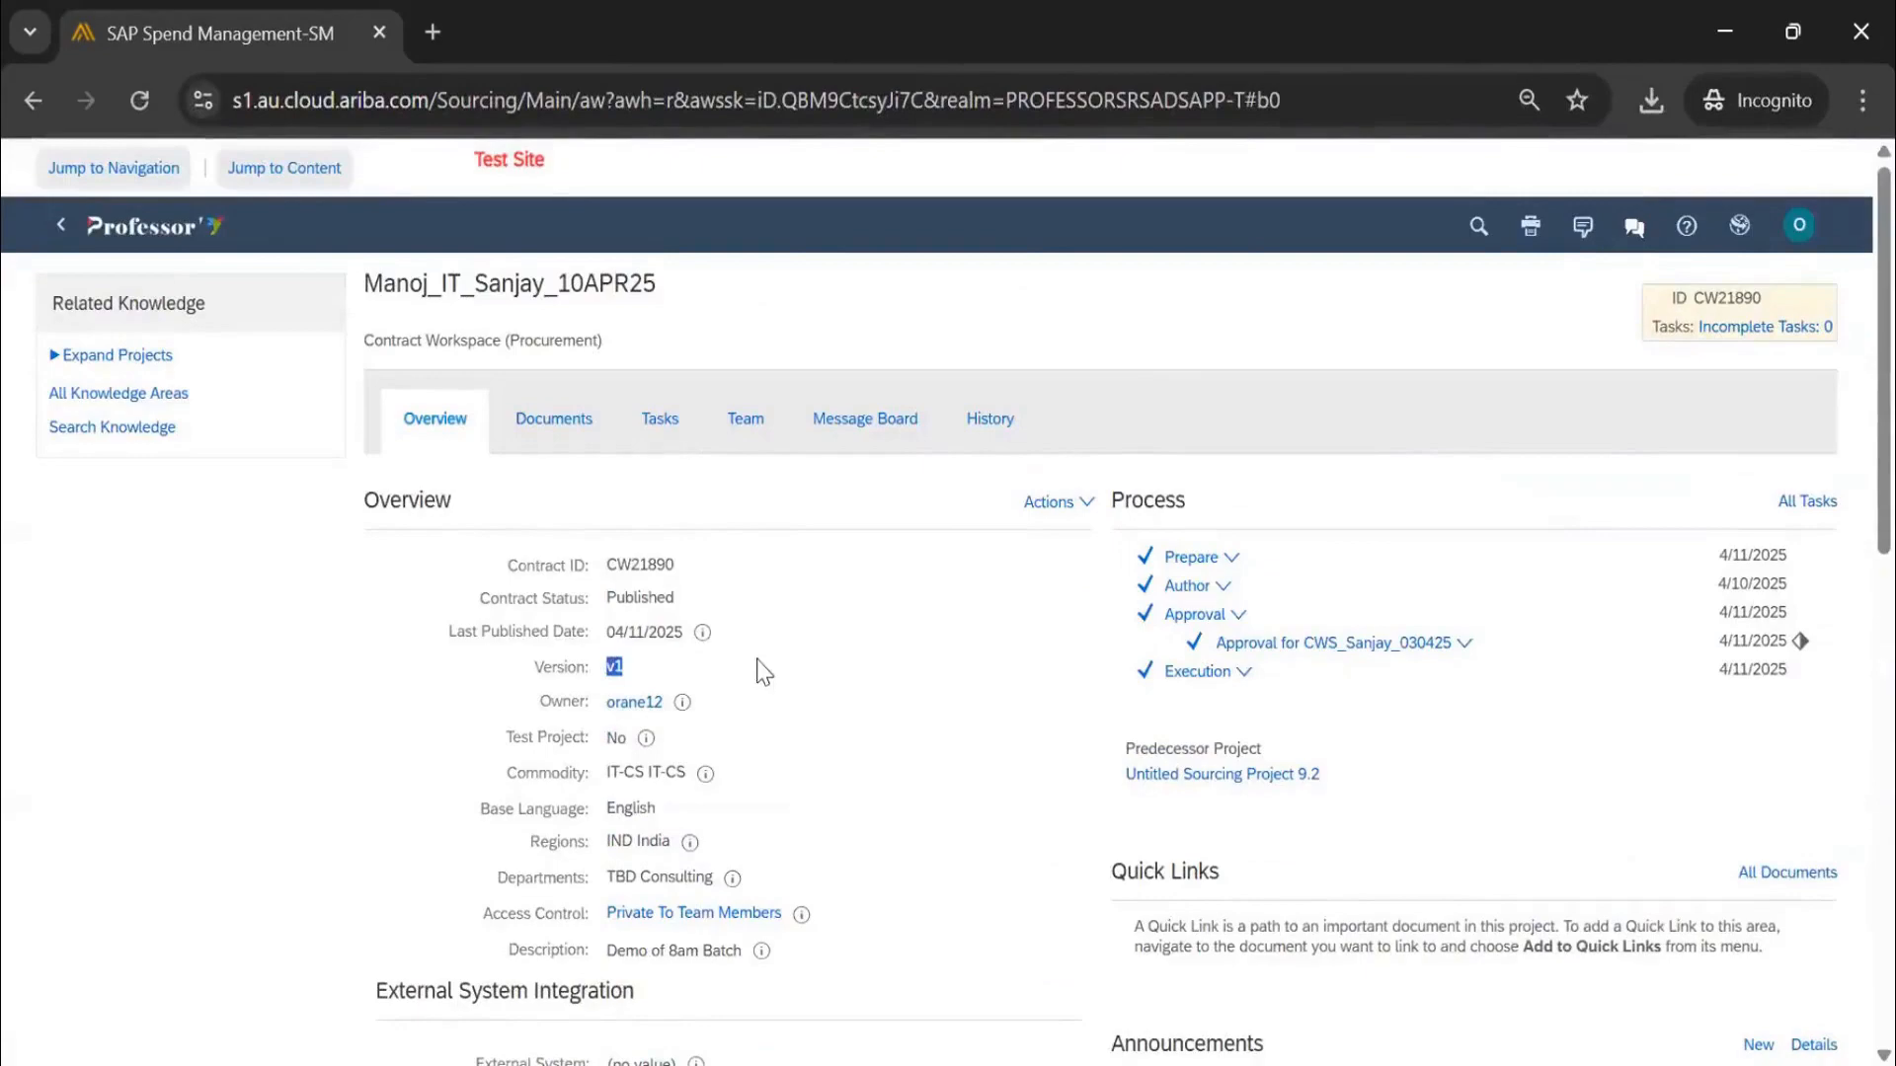
scroll(760, 662, down, 1)
scroll(761, 669, down, 8)
scroll(761, 669, up, 10)
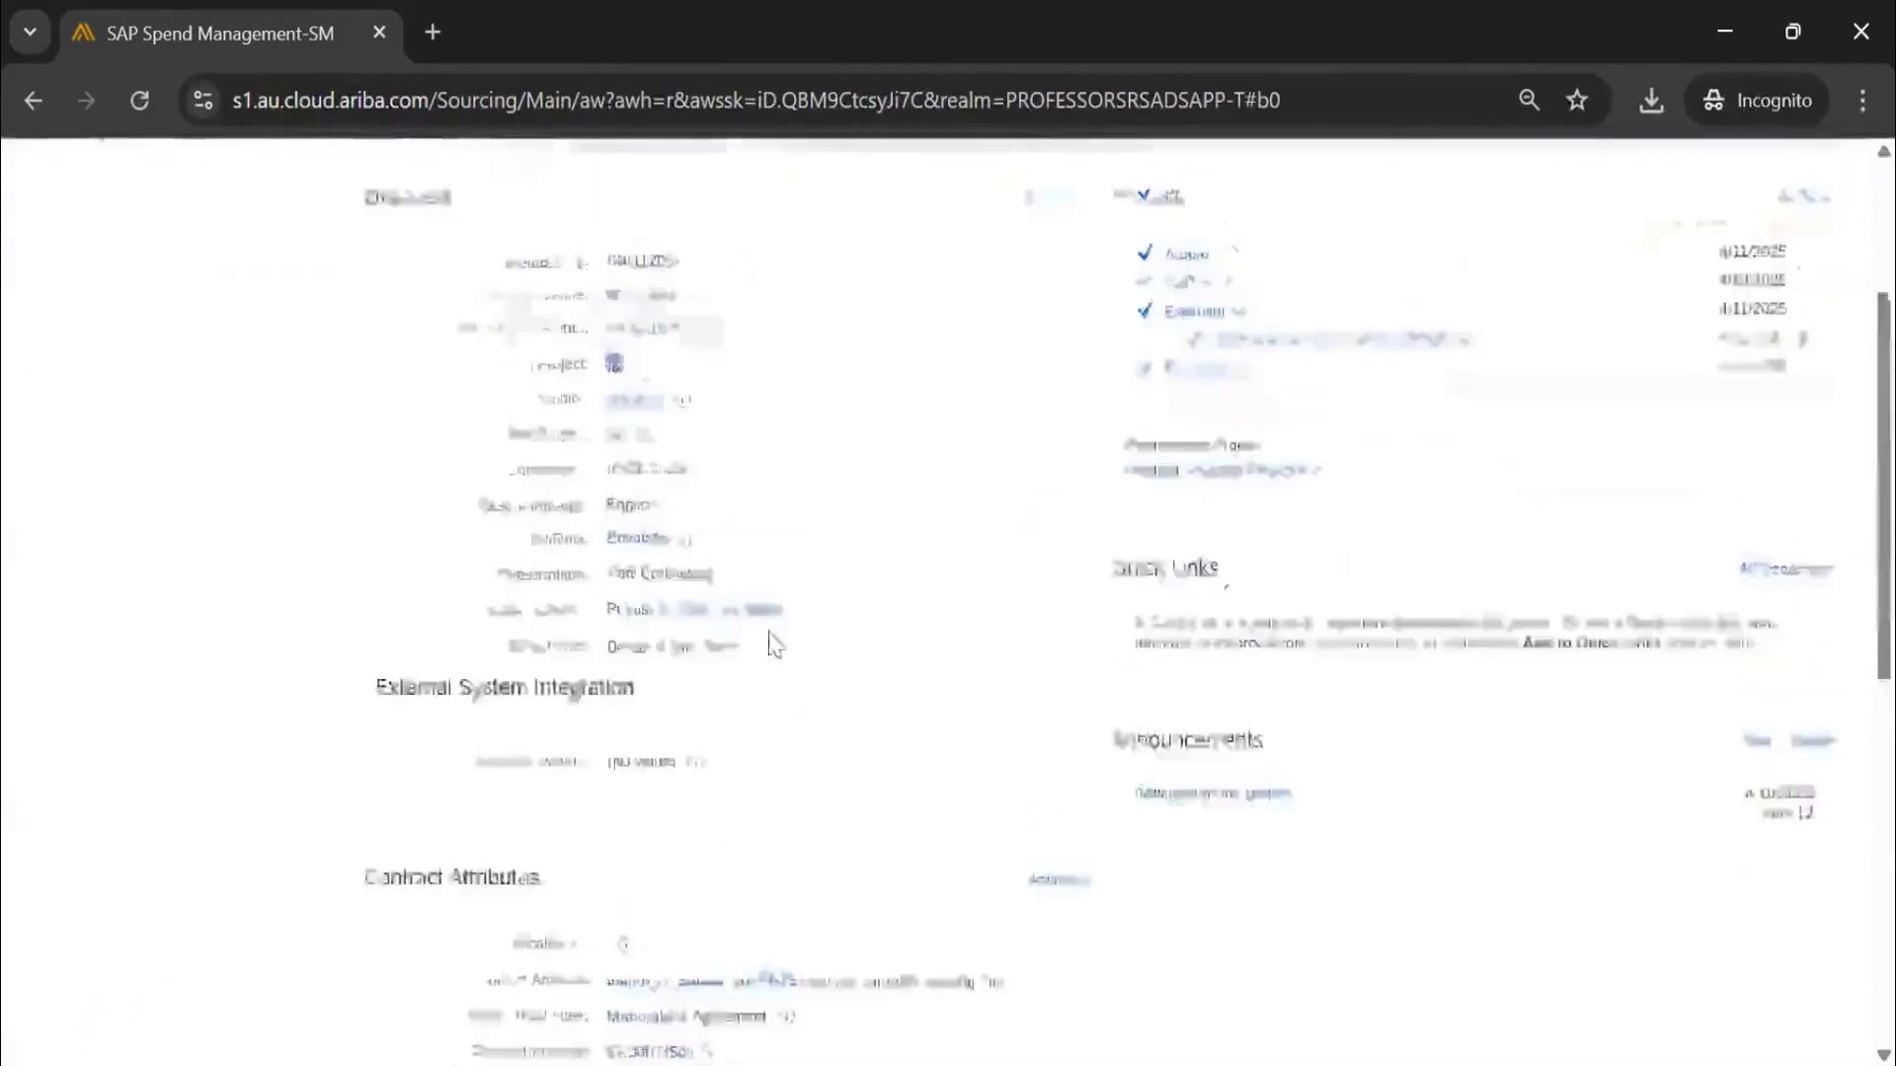
click(559, 423)
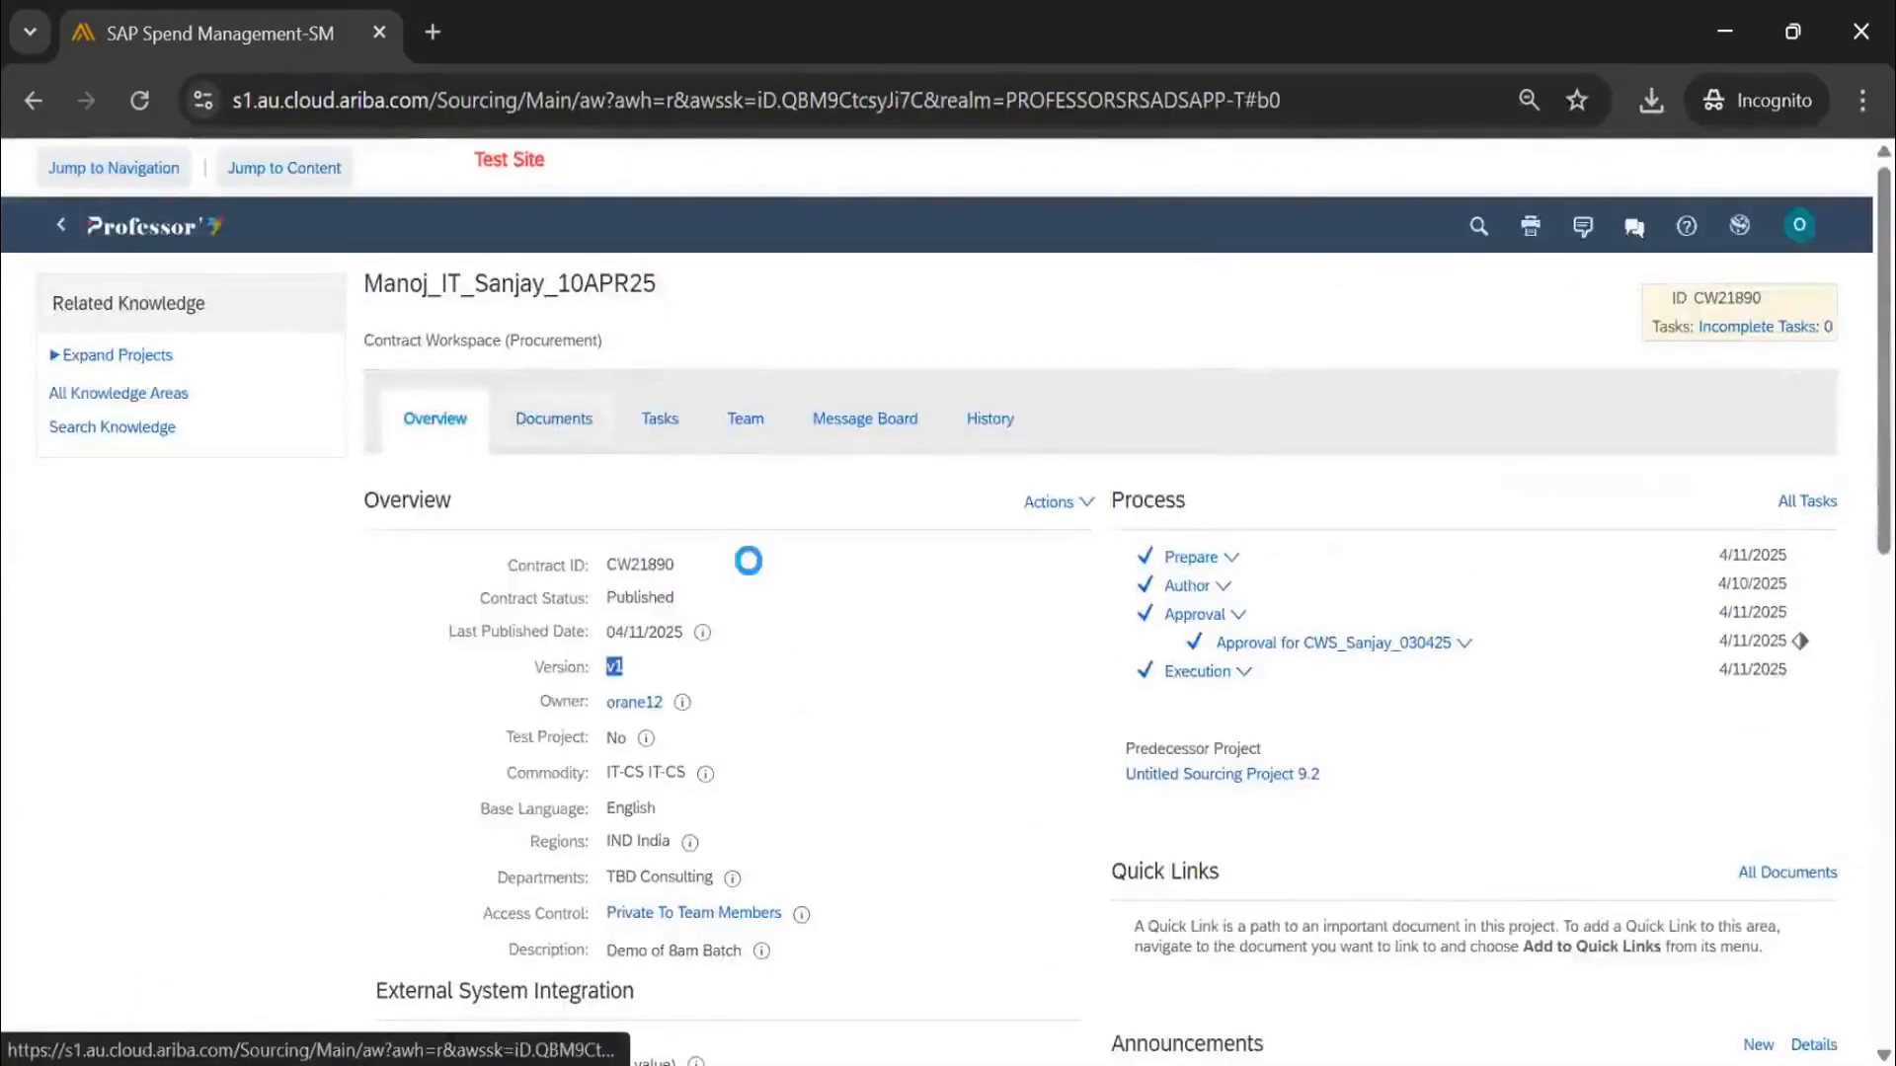
Look over the document actions and open the Create CLID or Terms task without cancelling it
click(1726, 508)
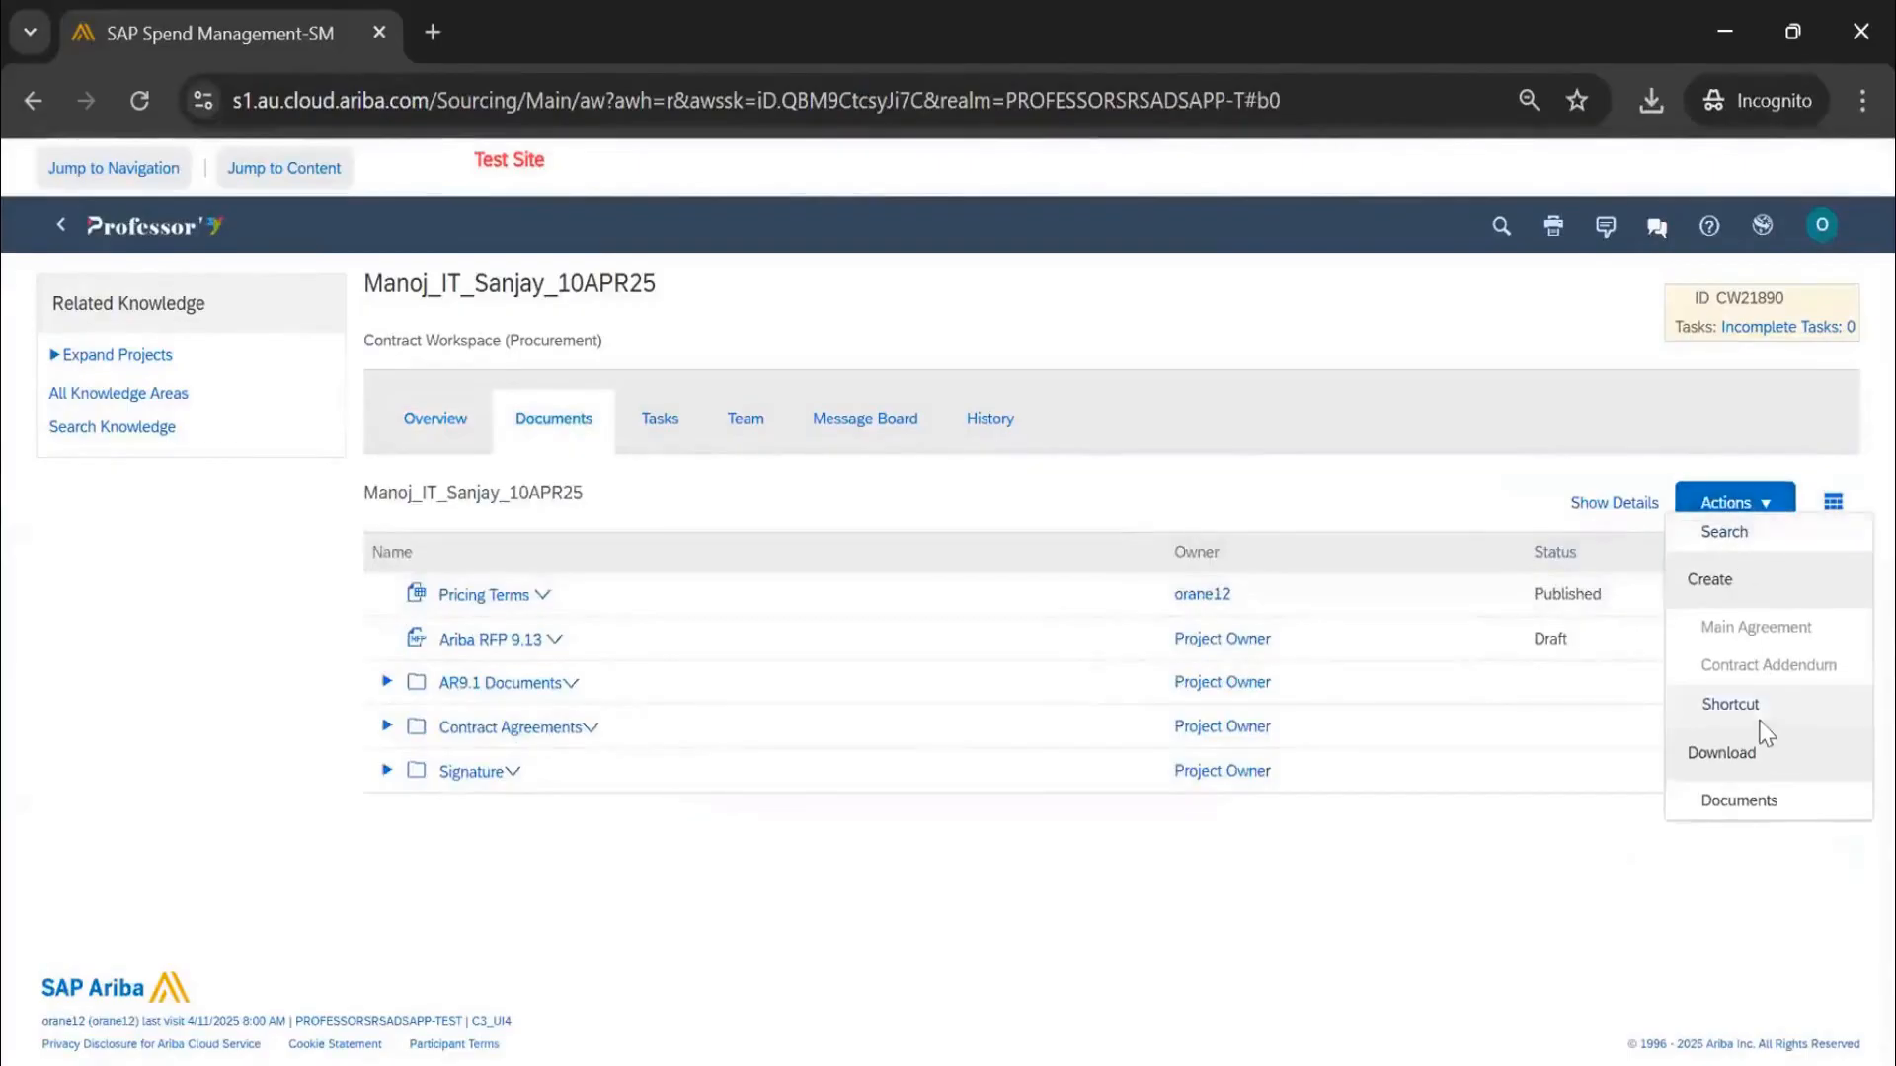
click(658, 419)
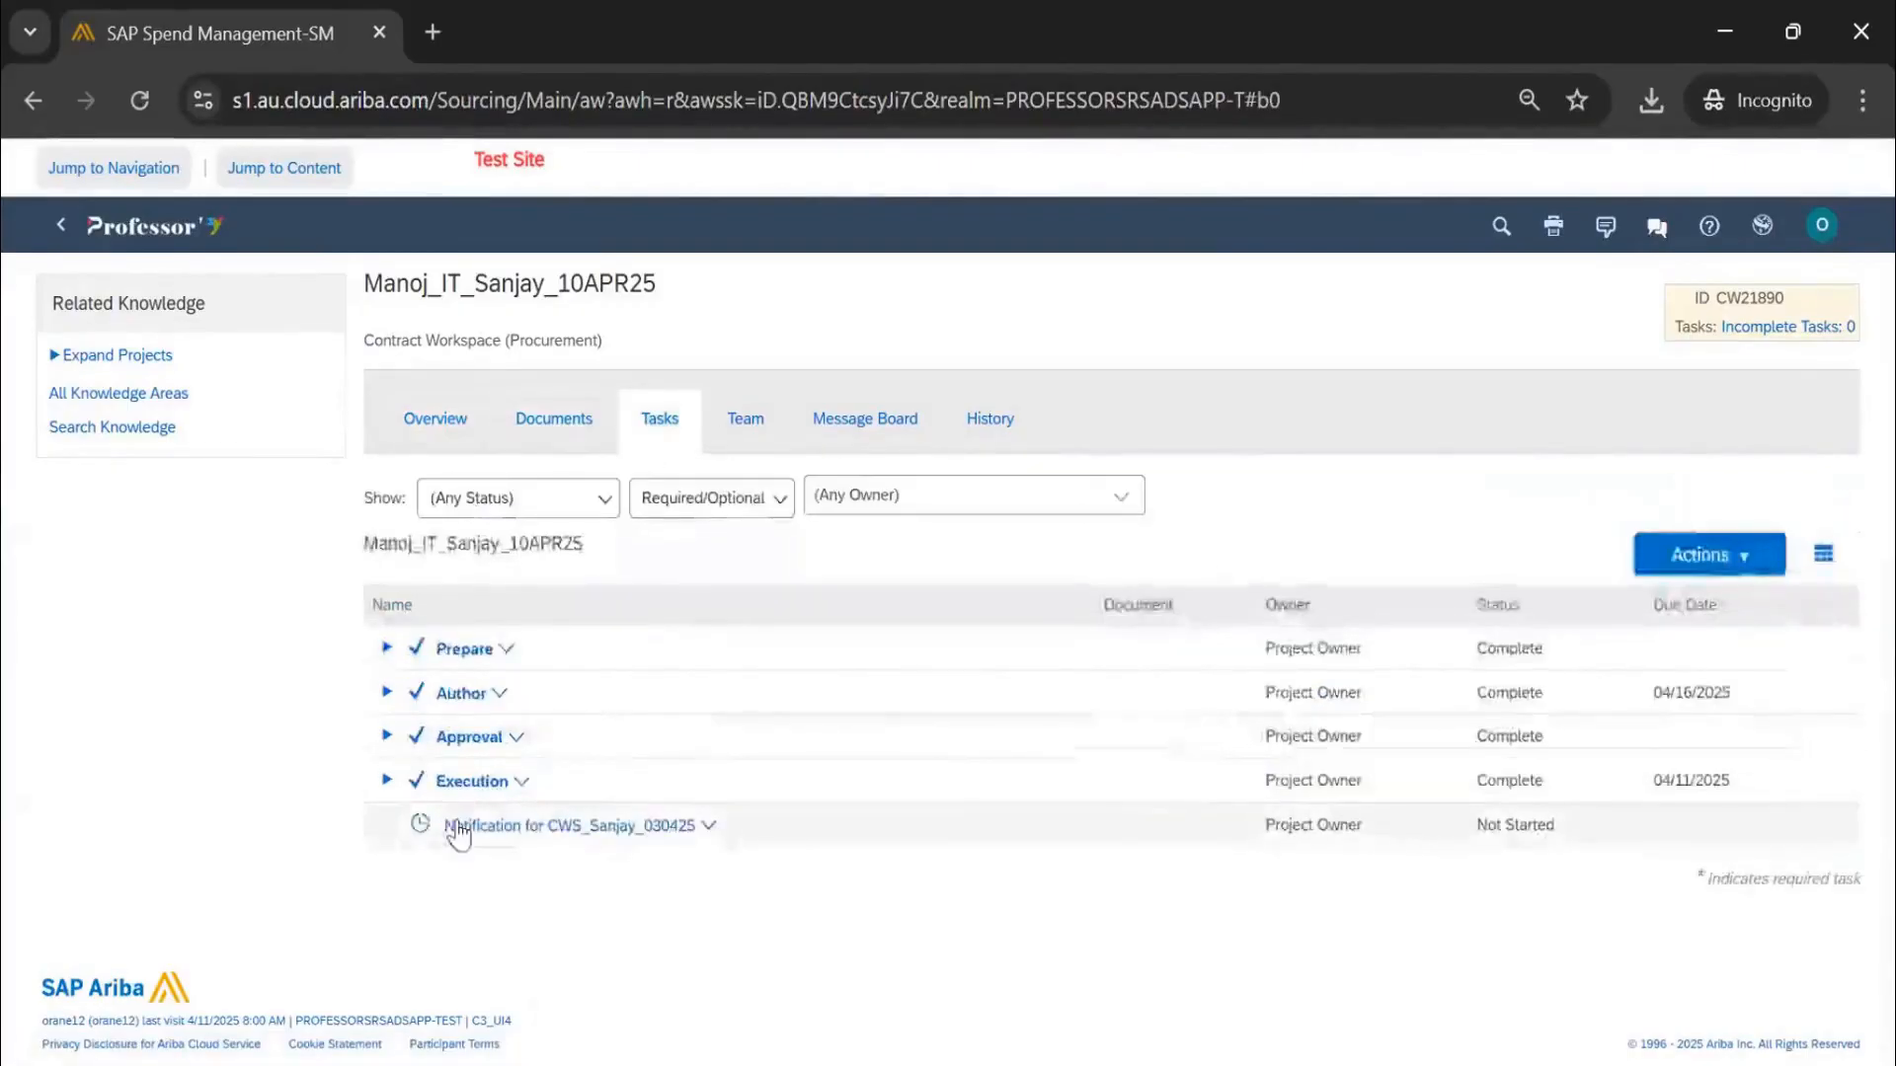
click(388, 782)
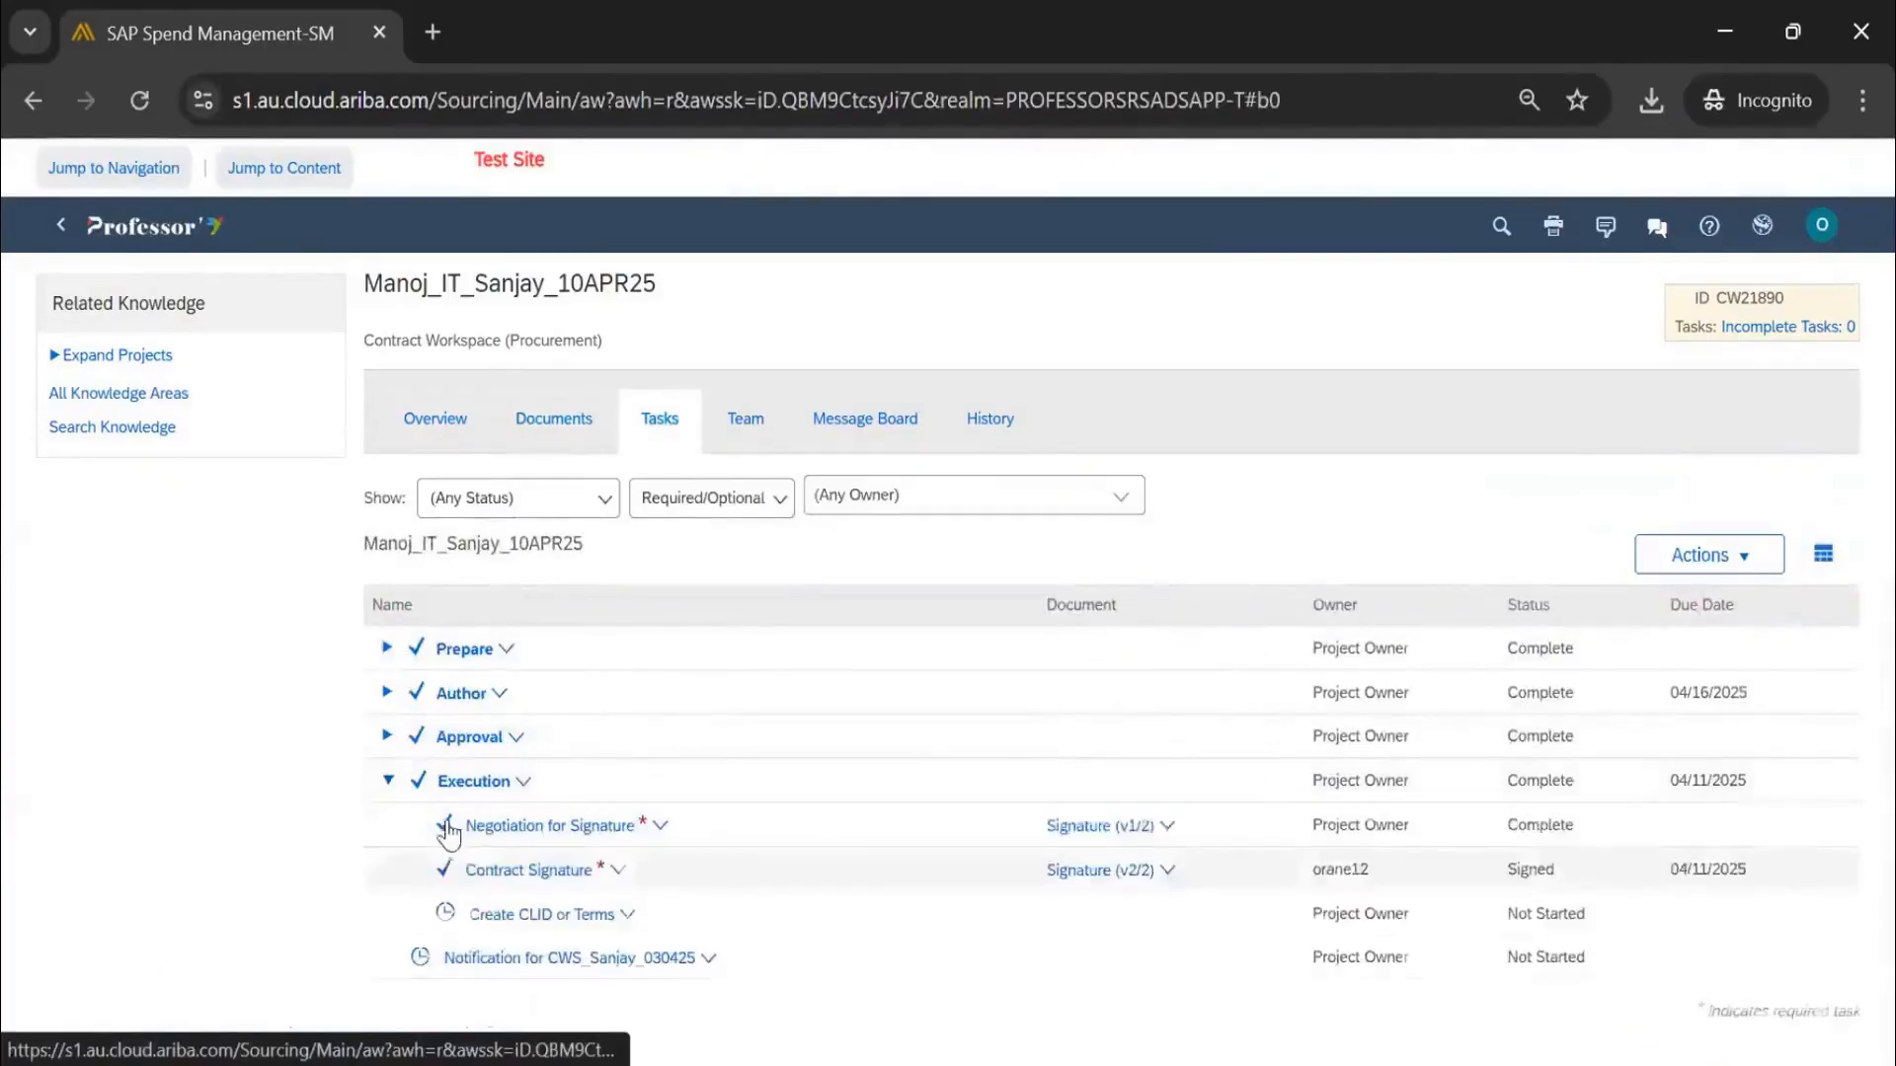
click(455, 916)
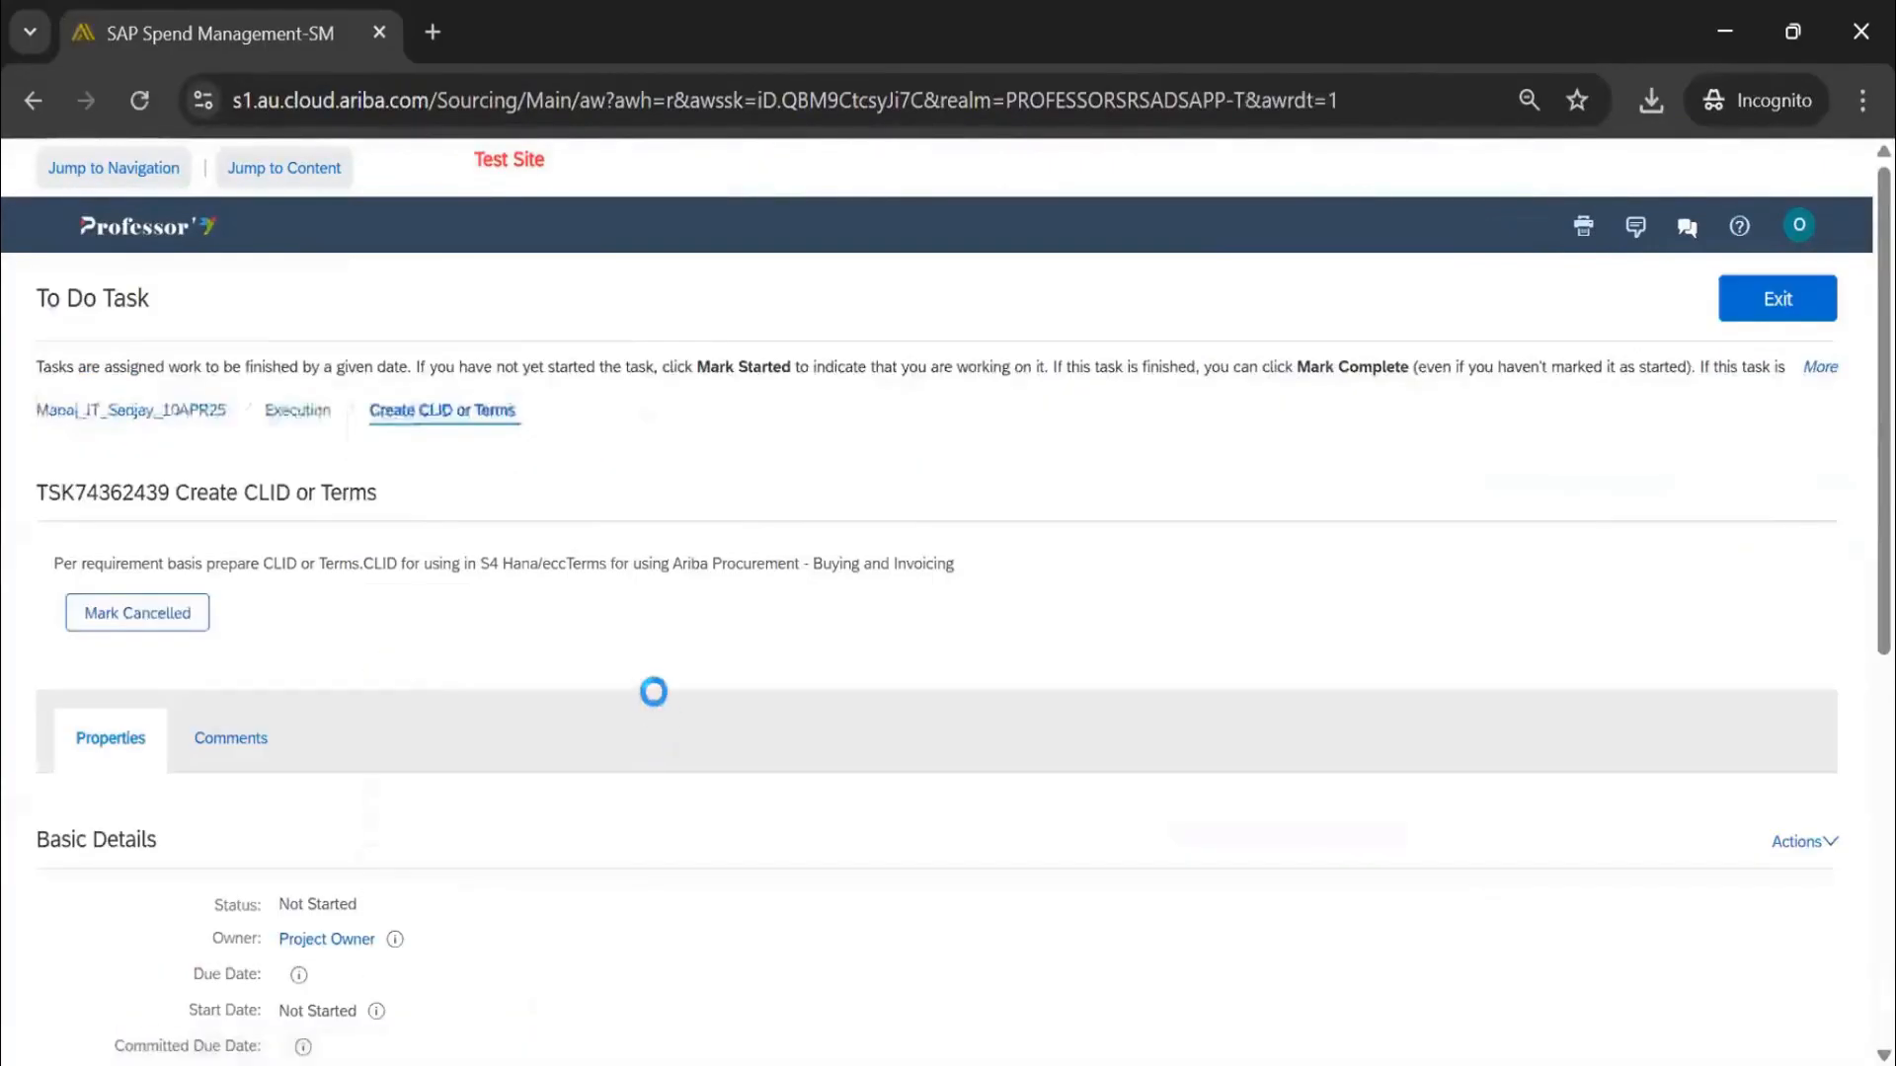
click(172, 624)
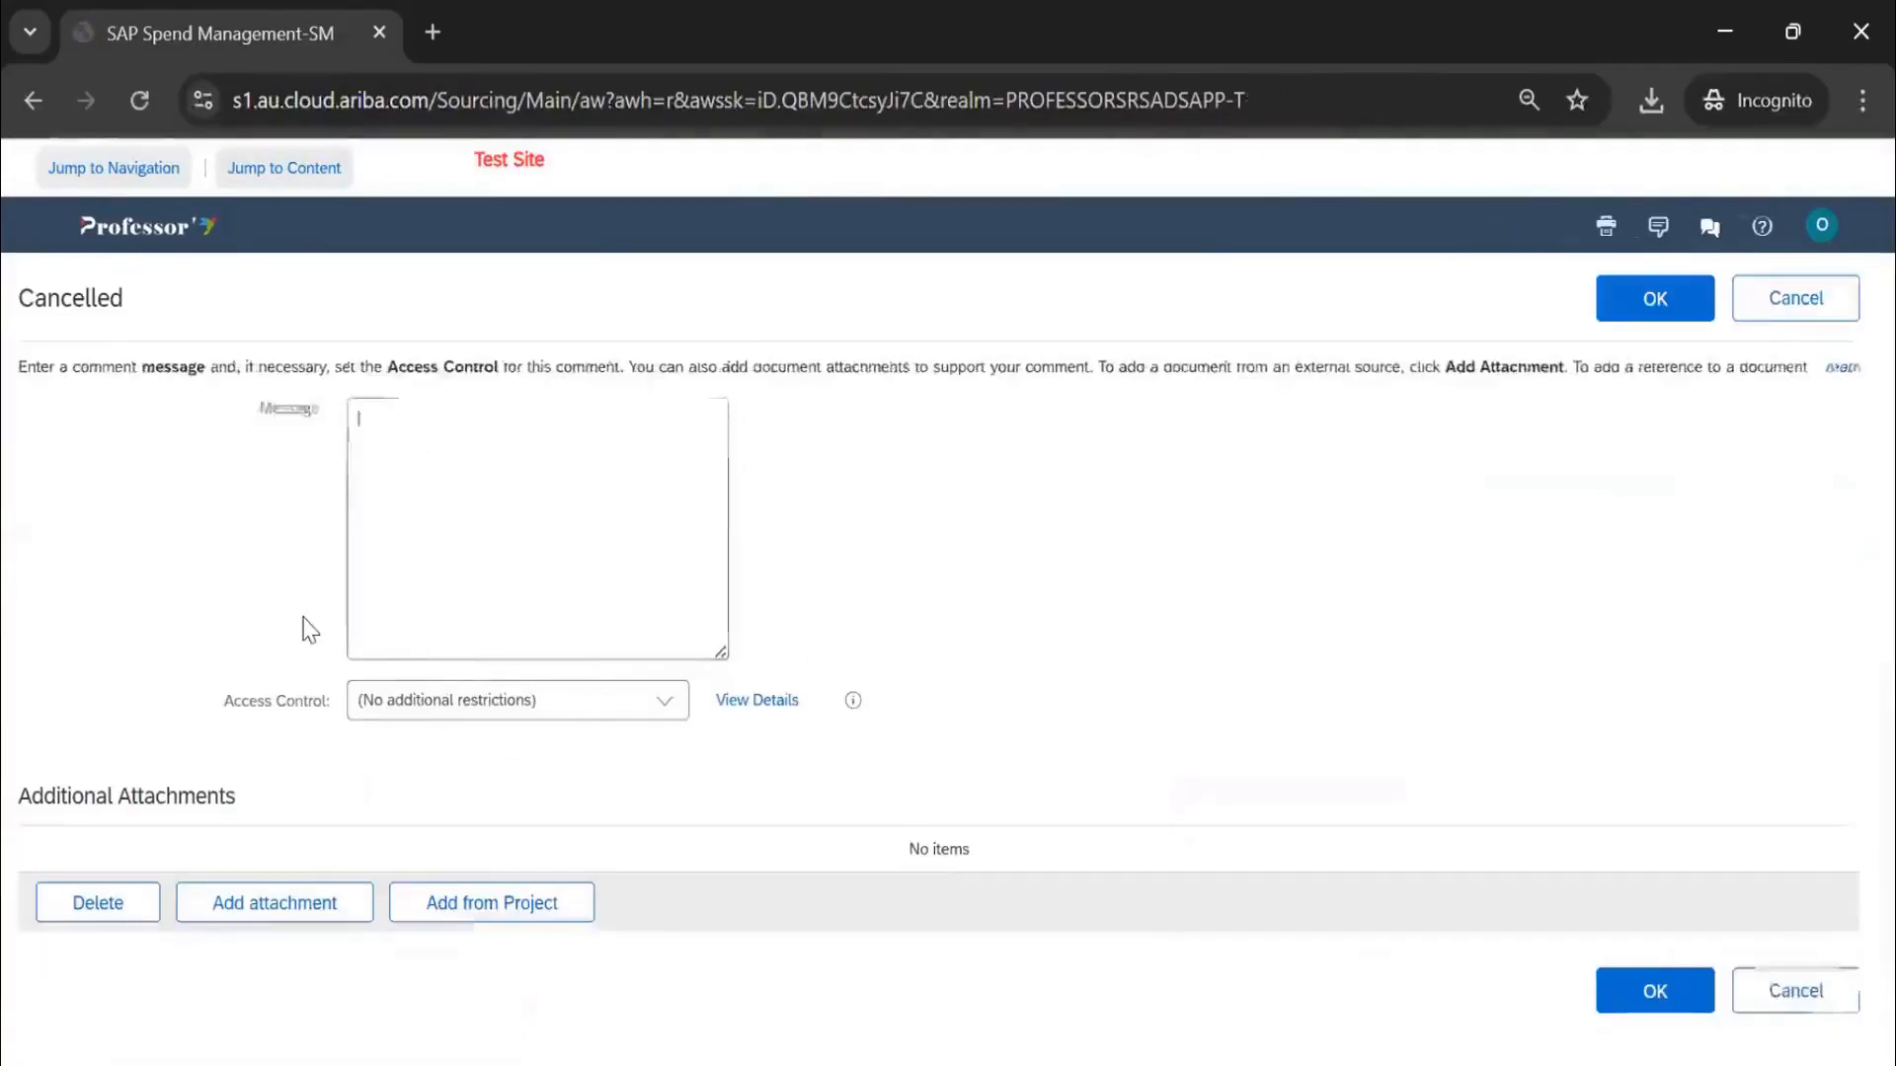
click(1777, 301)
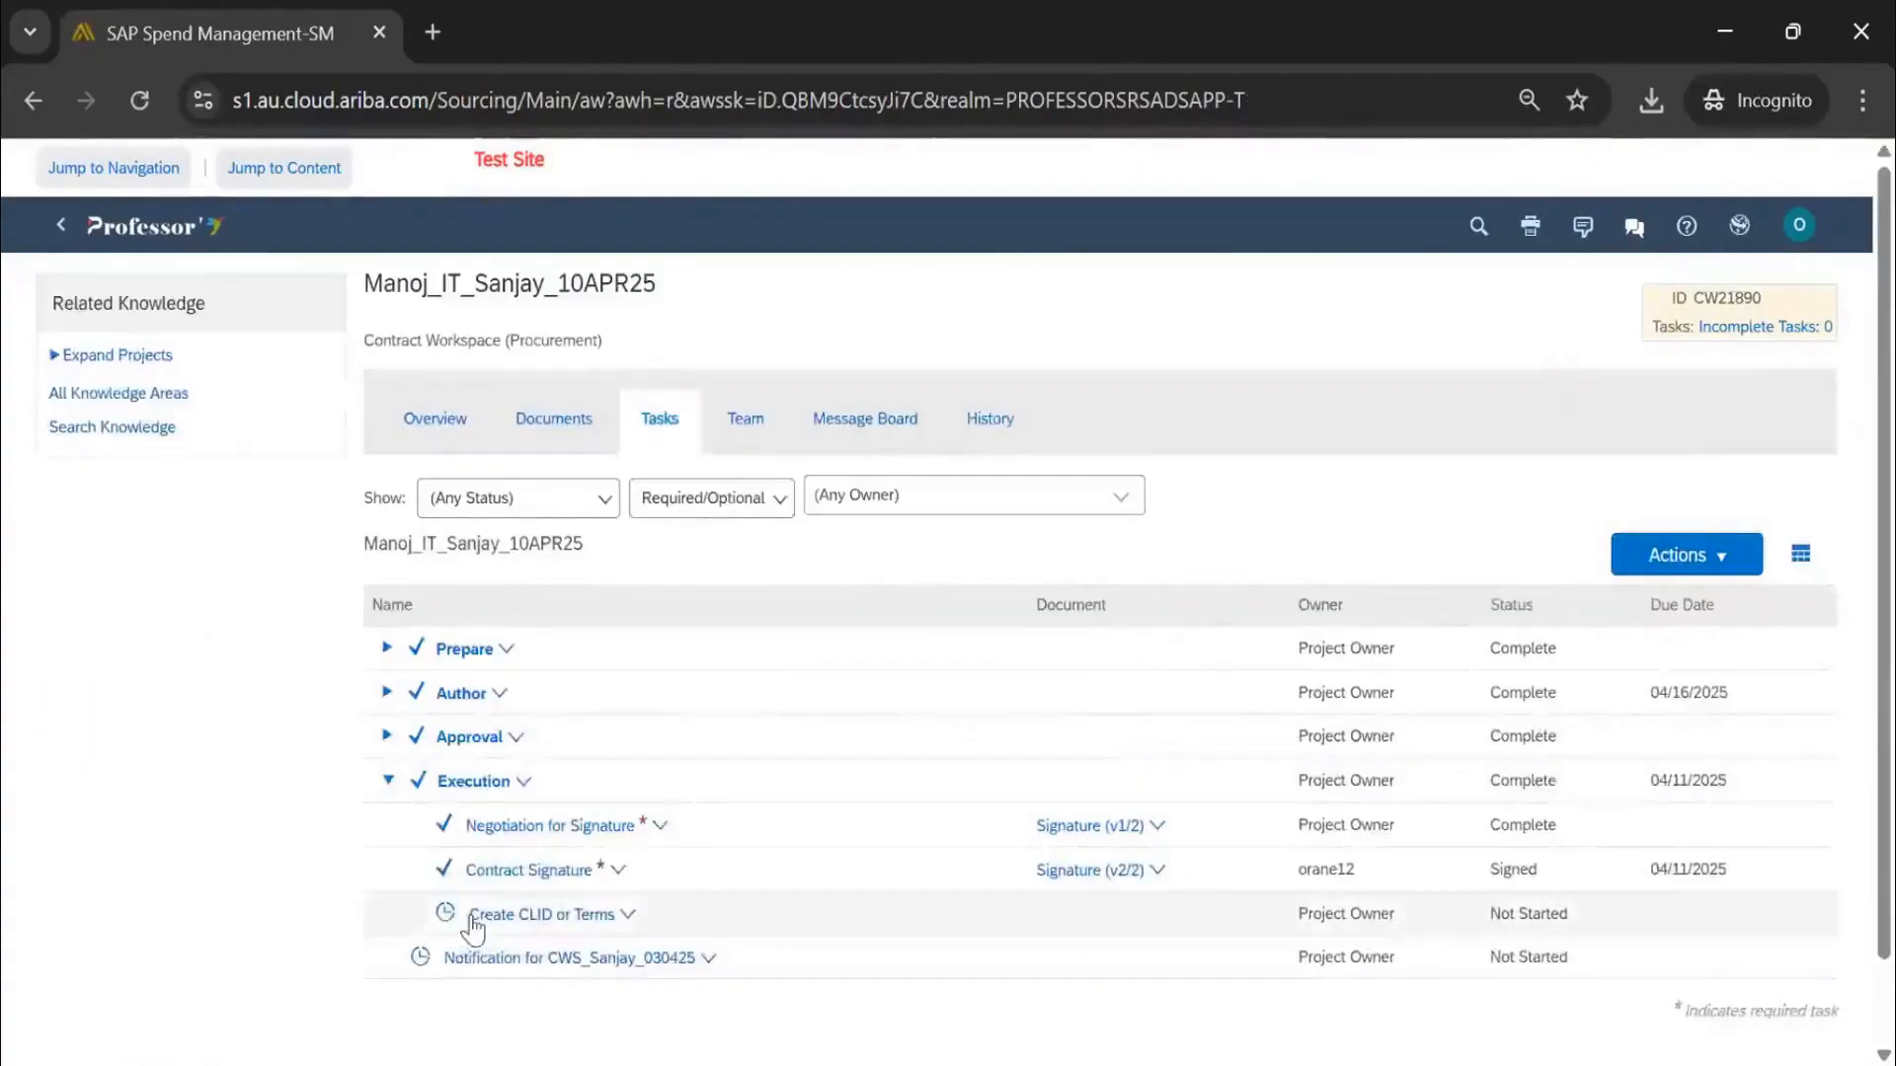
Dismiss the Create CLID or Terms actions popup and view the workspace team groups, with VP empty
click(504, 918)
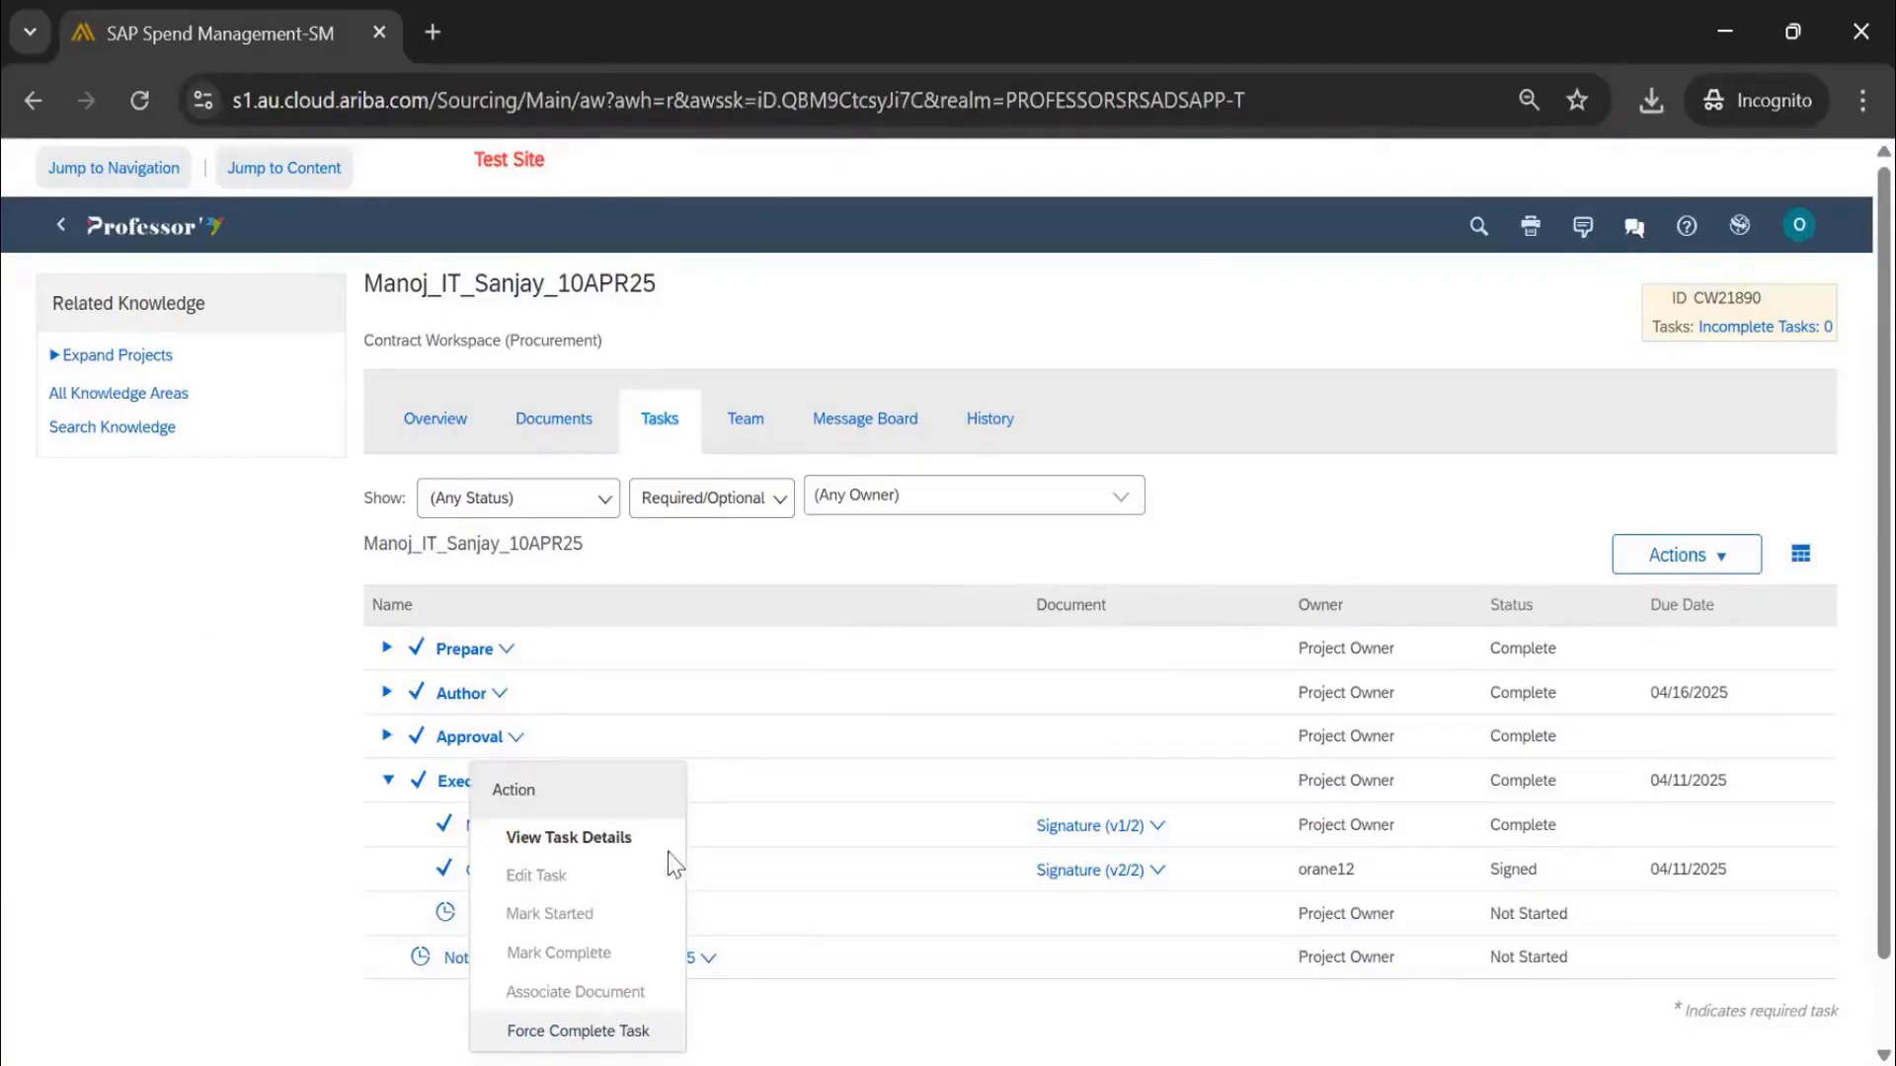
click(1409, 508)
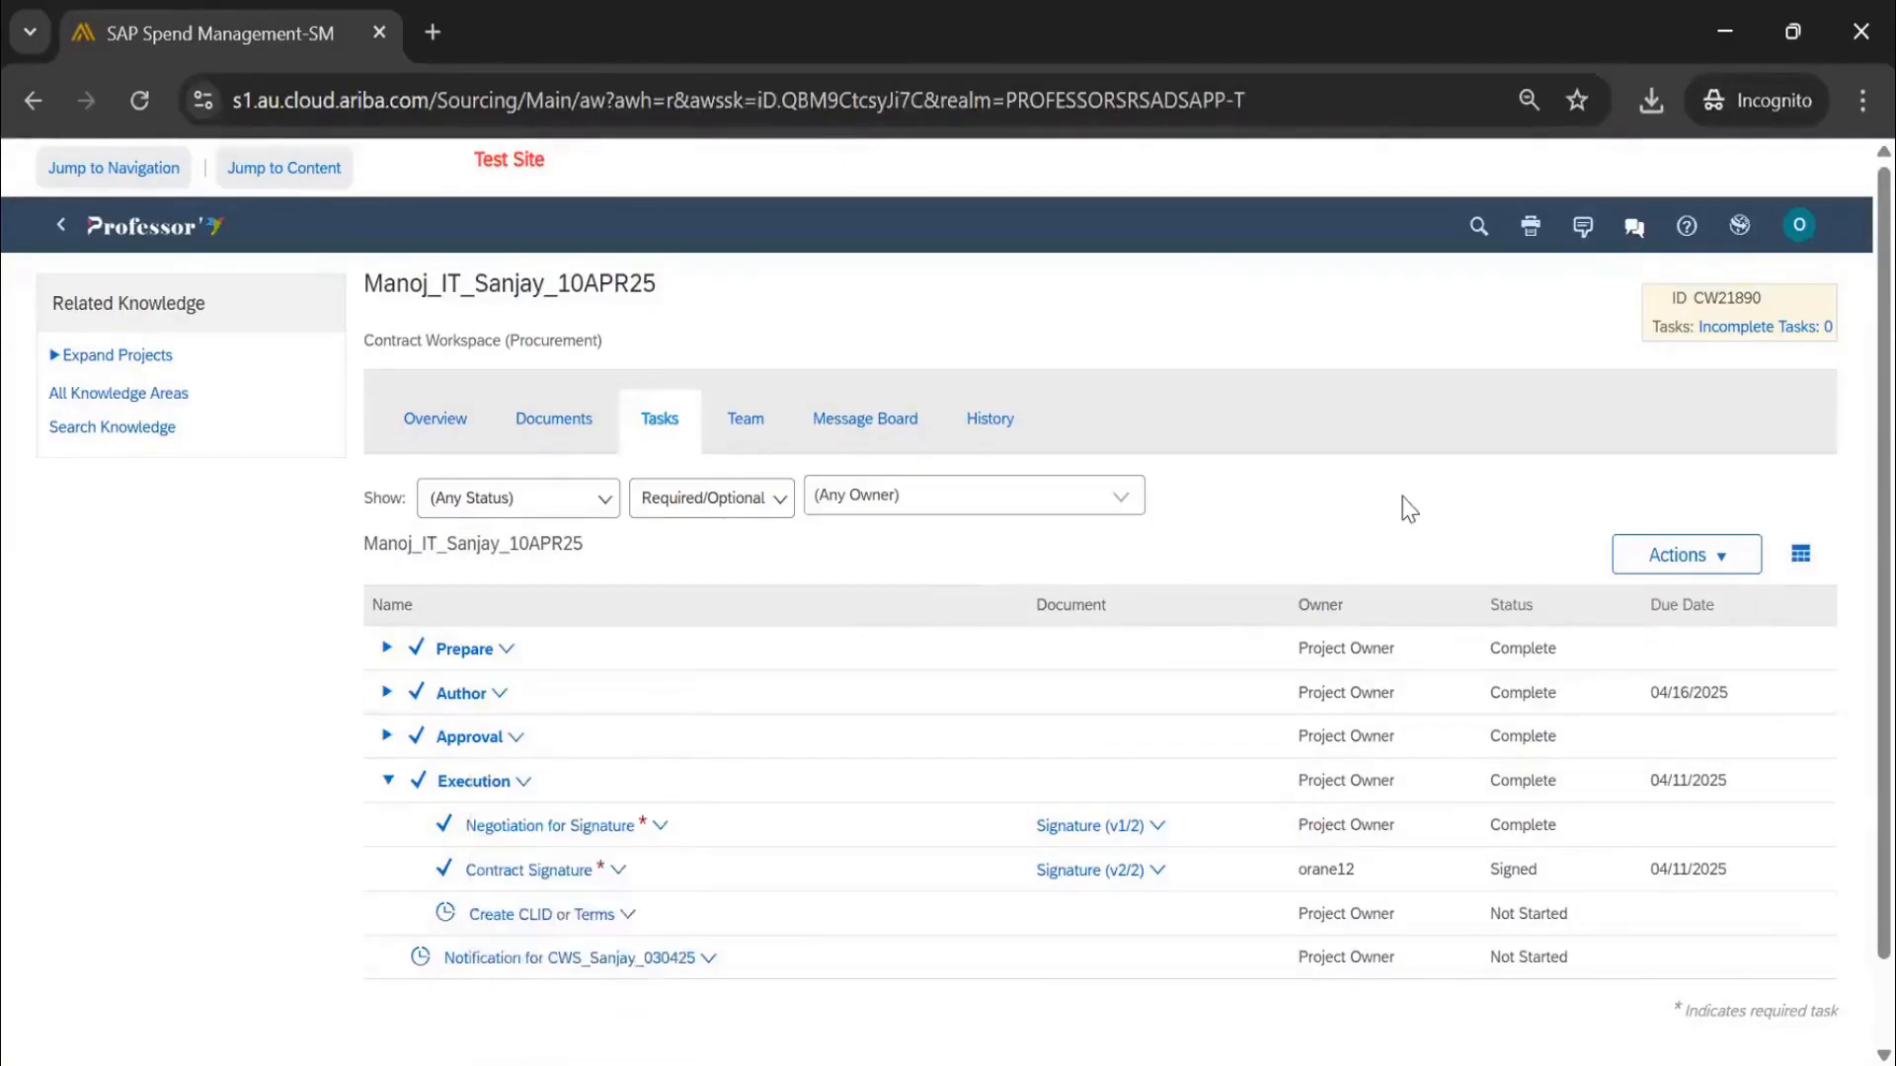
click(550, 918)
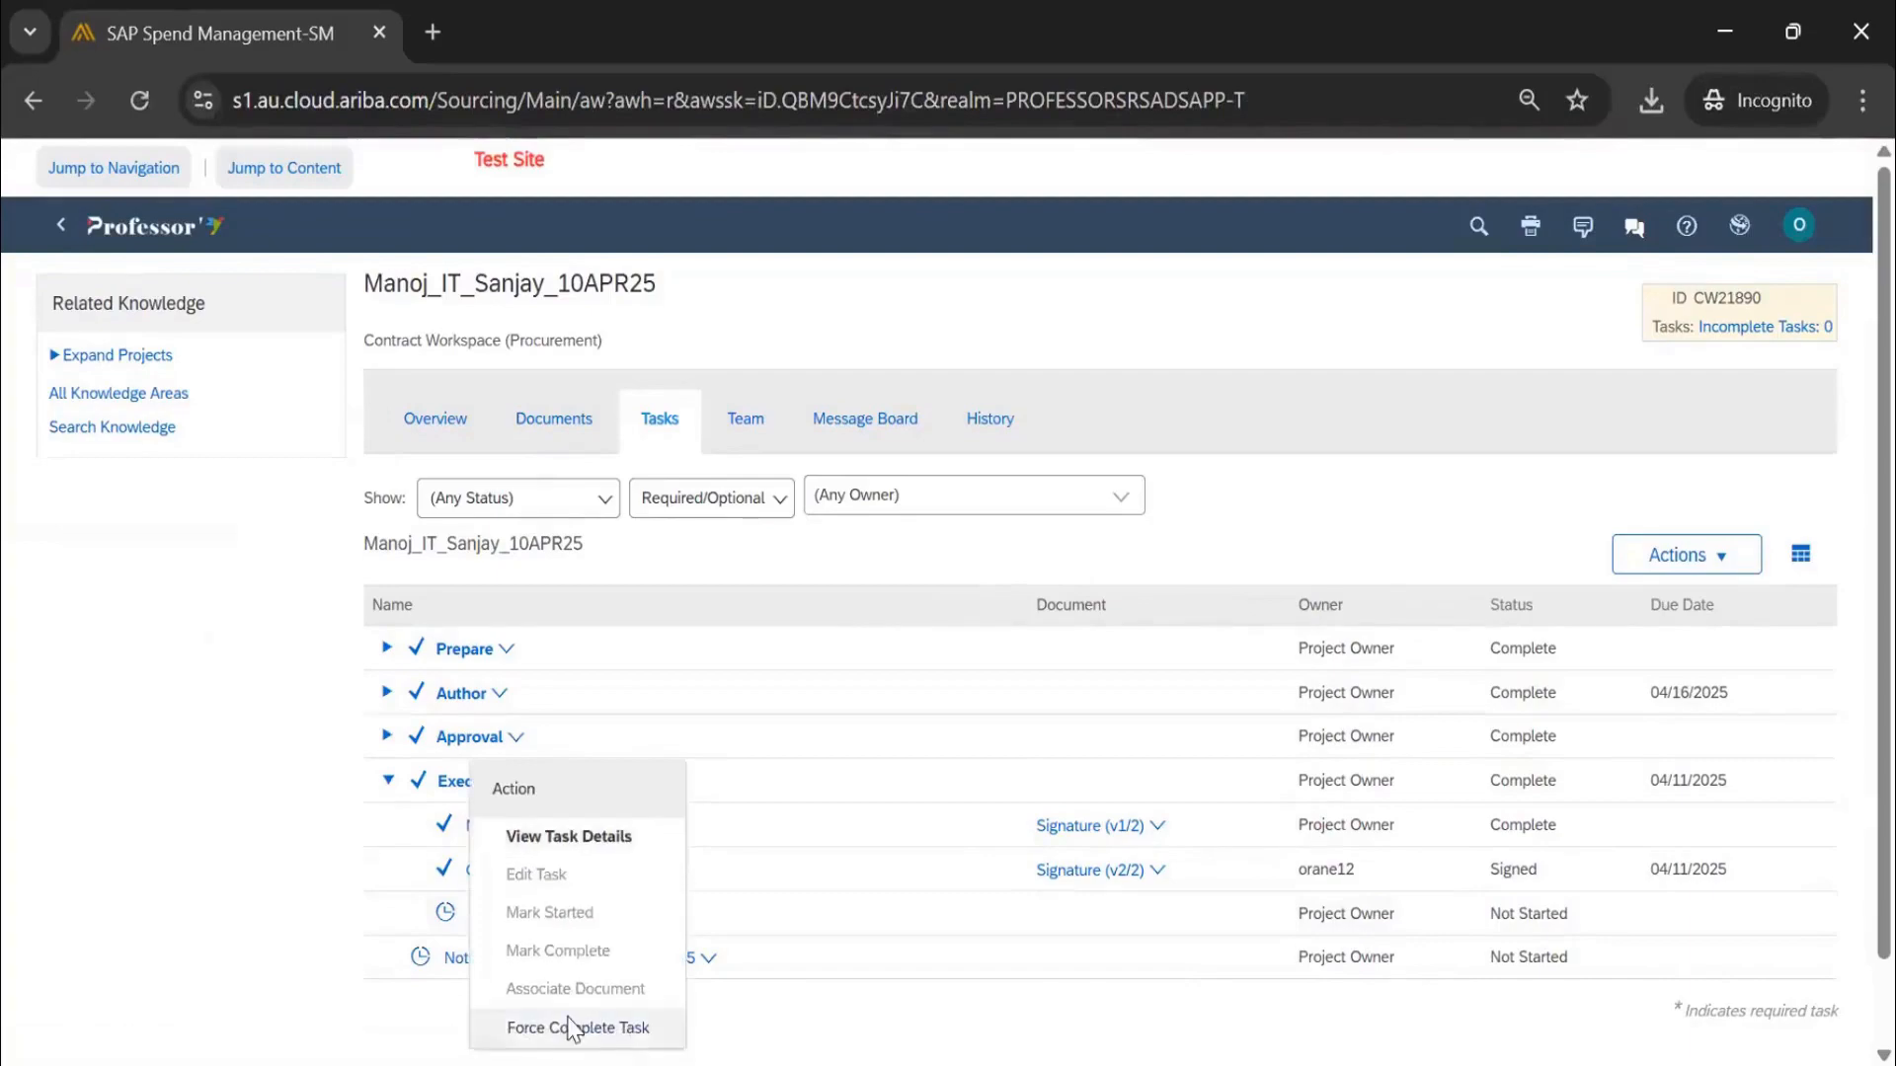
click(1424, 477)
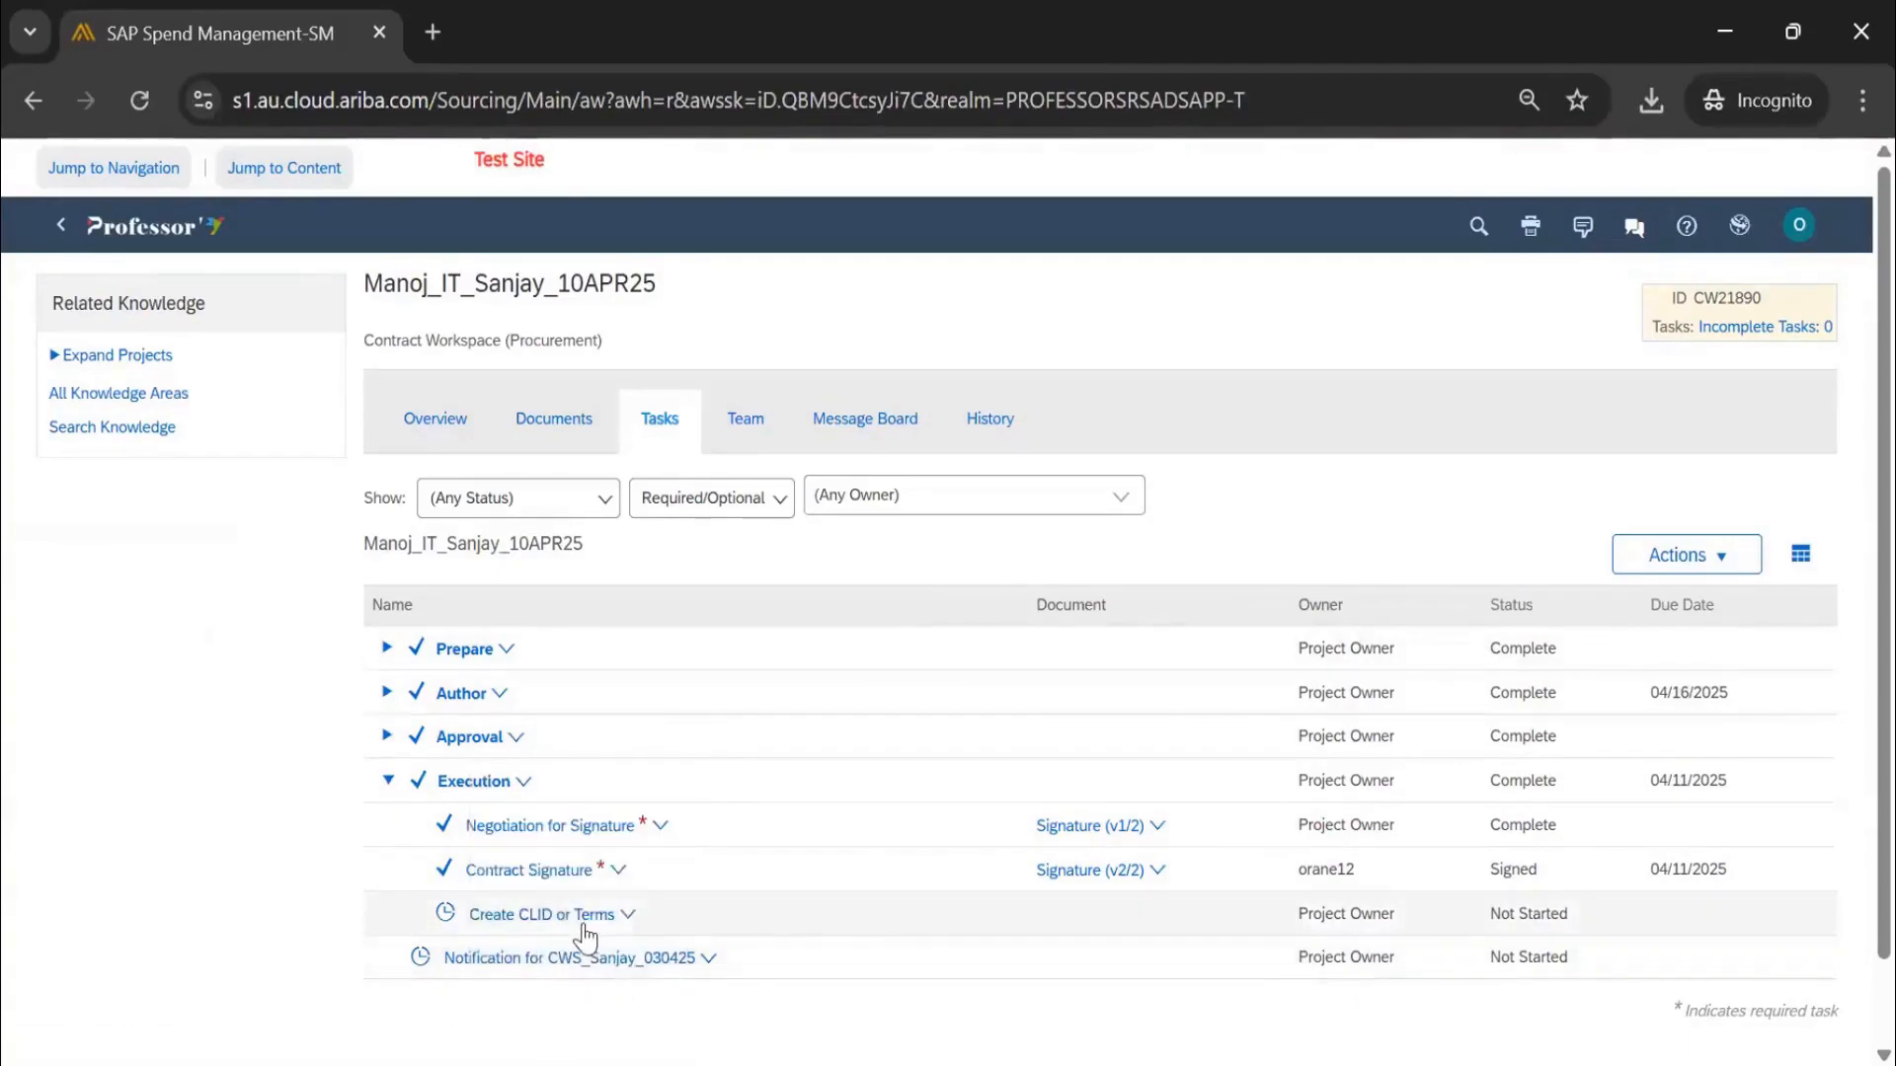
click(762, 430)
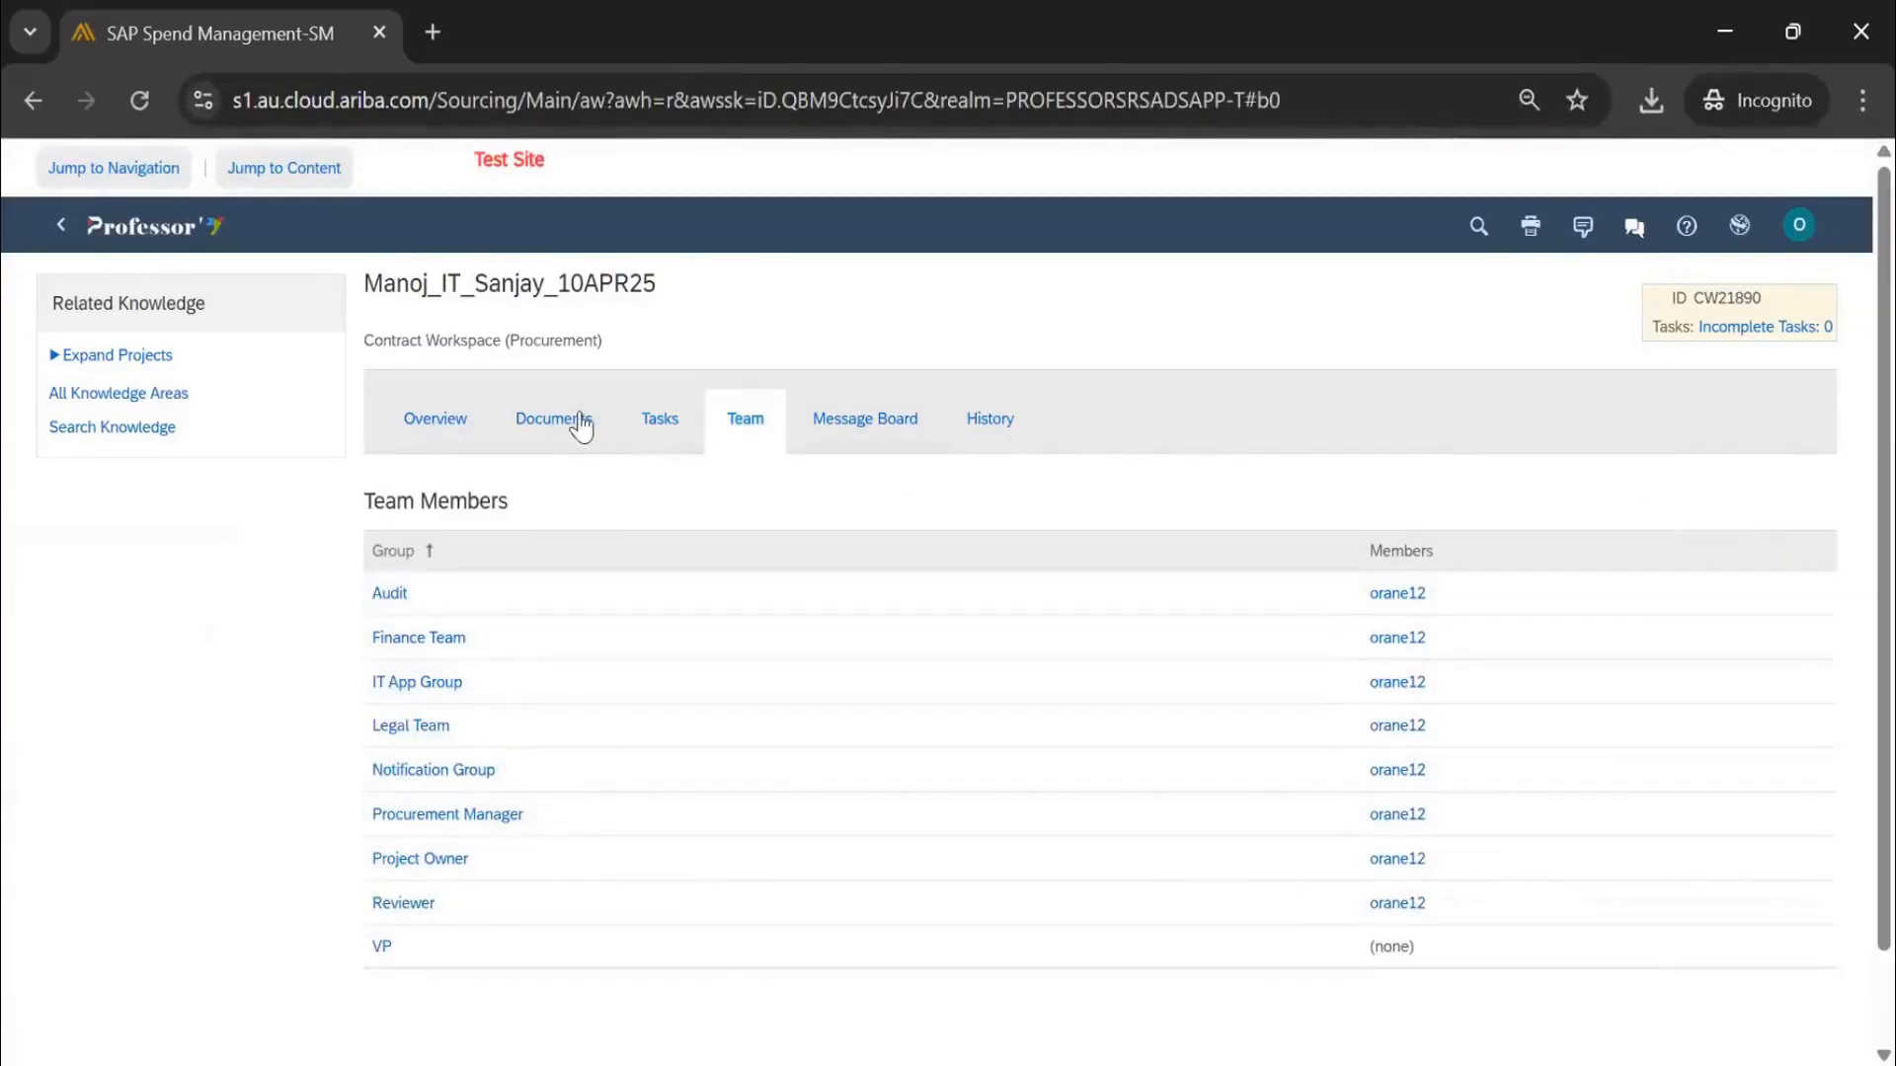
Review document actions, then scroll the Overview showing $7,000 USD and Process Status Executed
click(553, 434)
click(1728, 509)
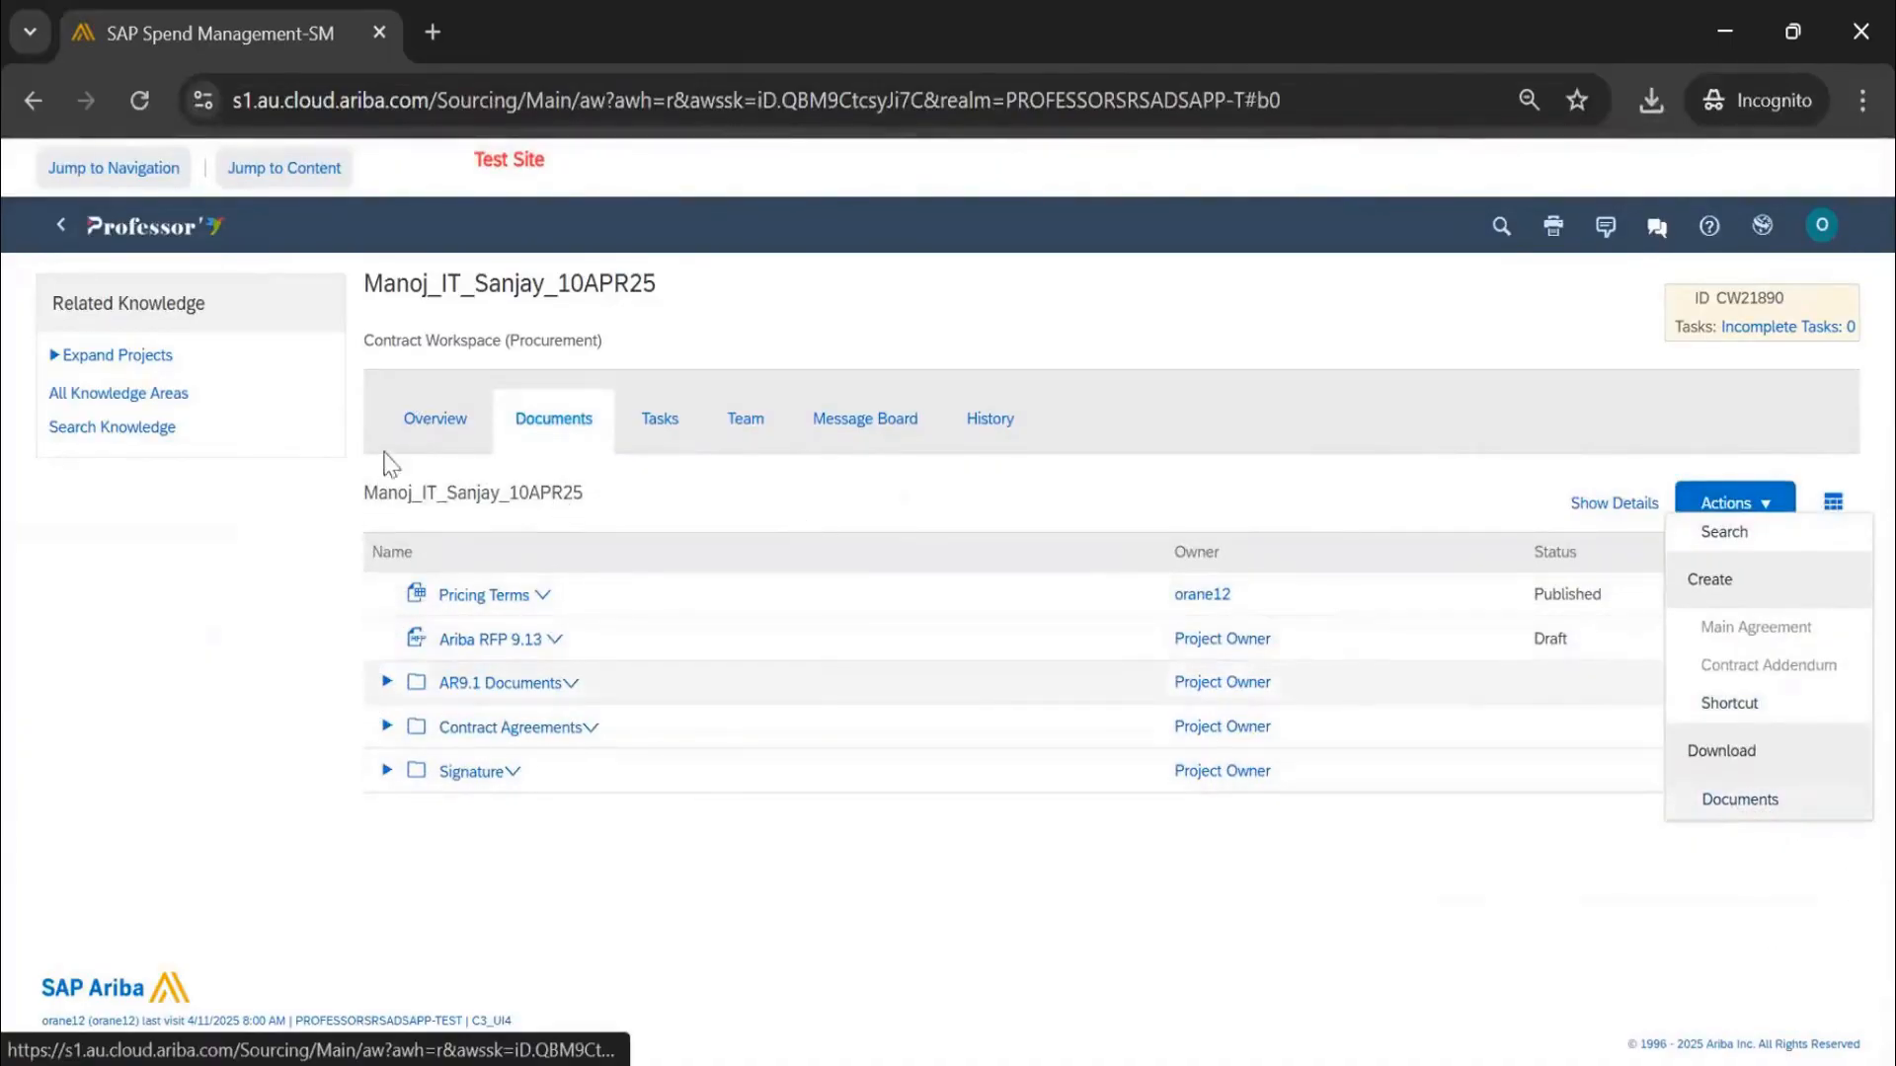
click(419, 430)
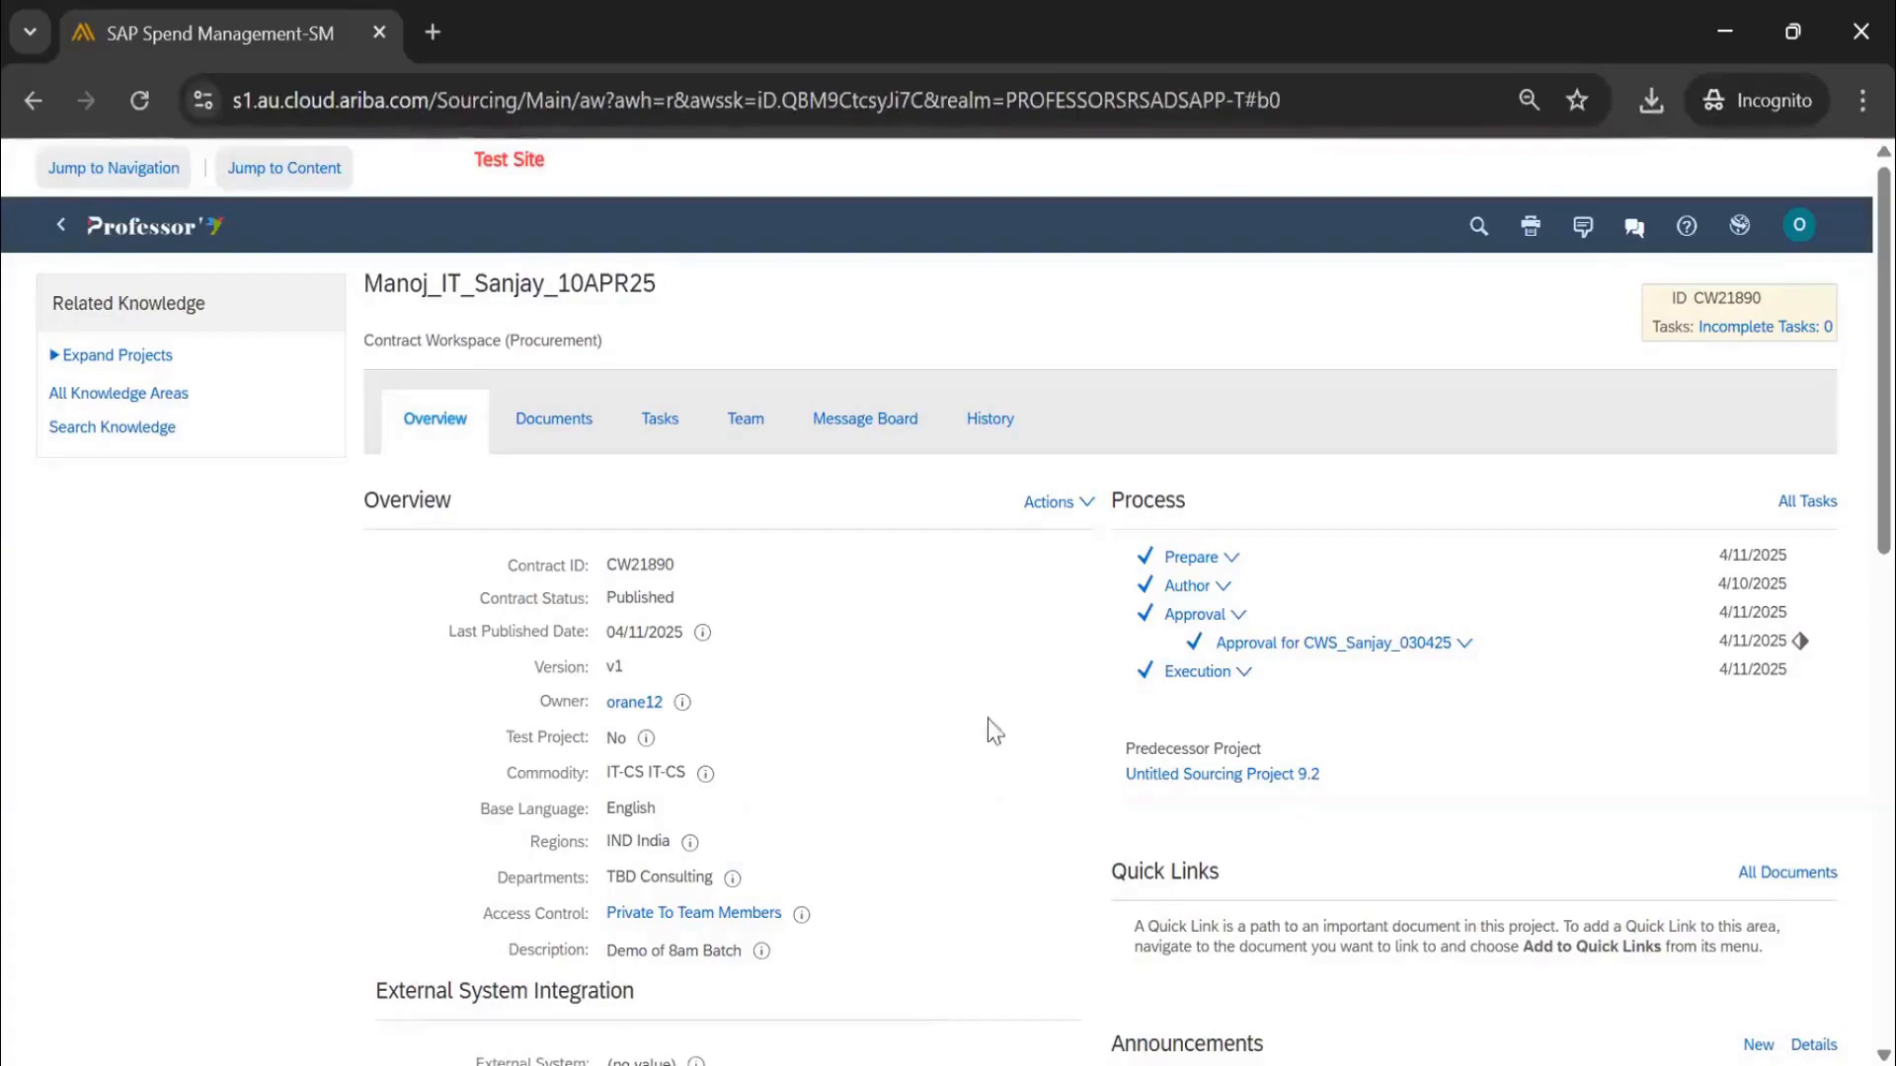
scroll(906, 491, down, 1)
scroll(899, 496, down, 8)
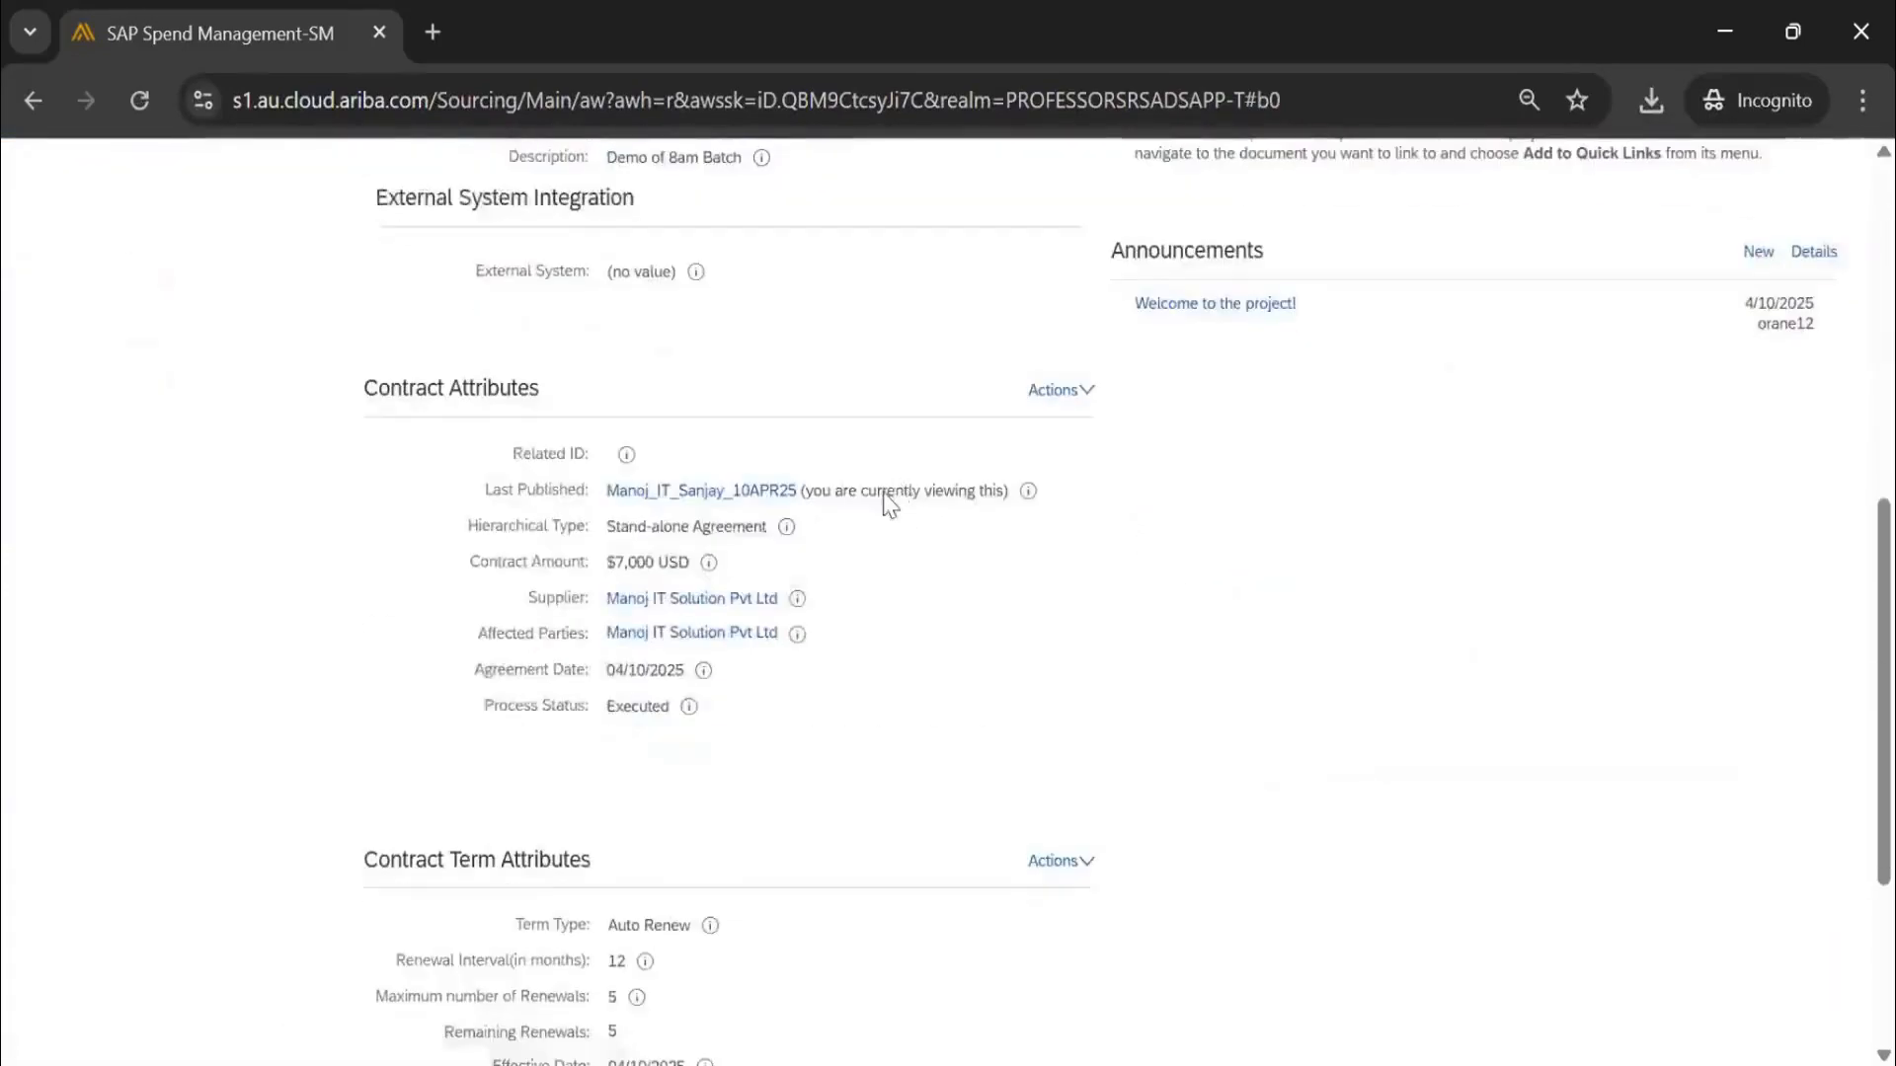
scroll(885, 502, down, 4)
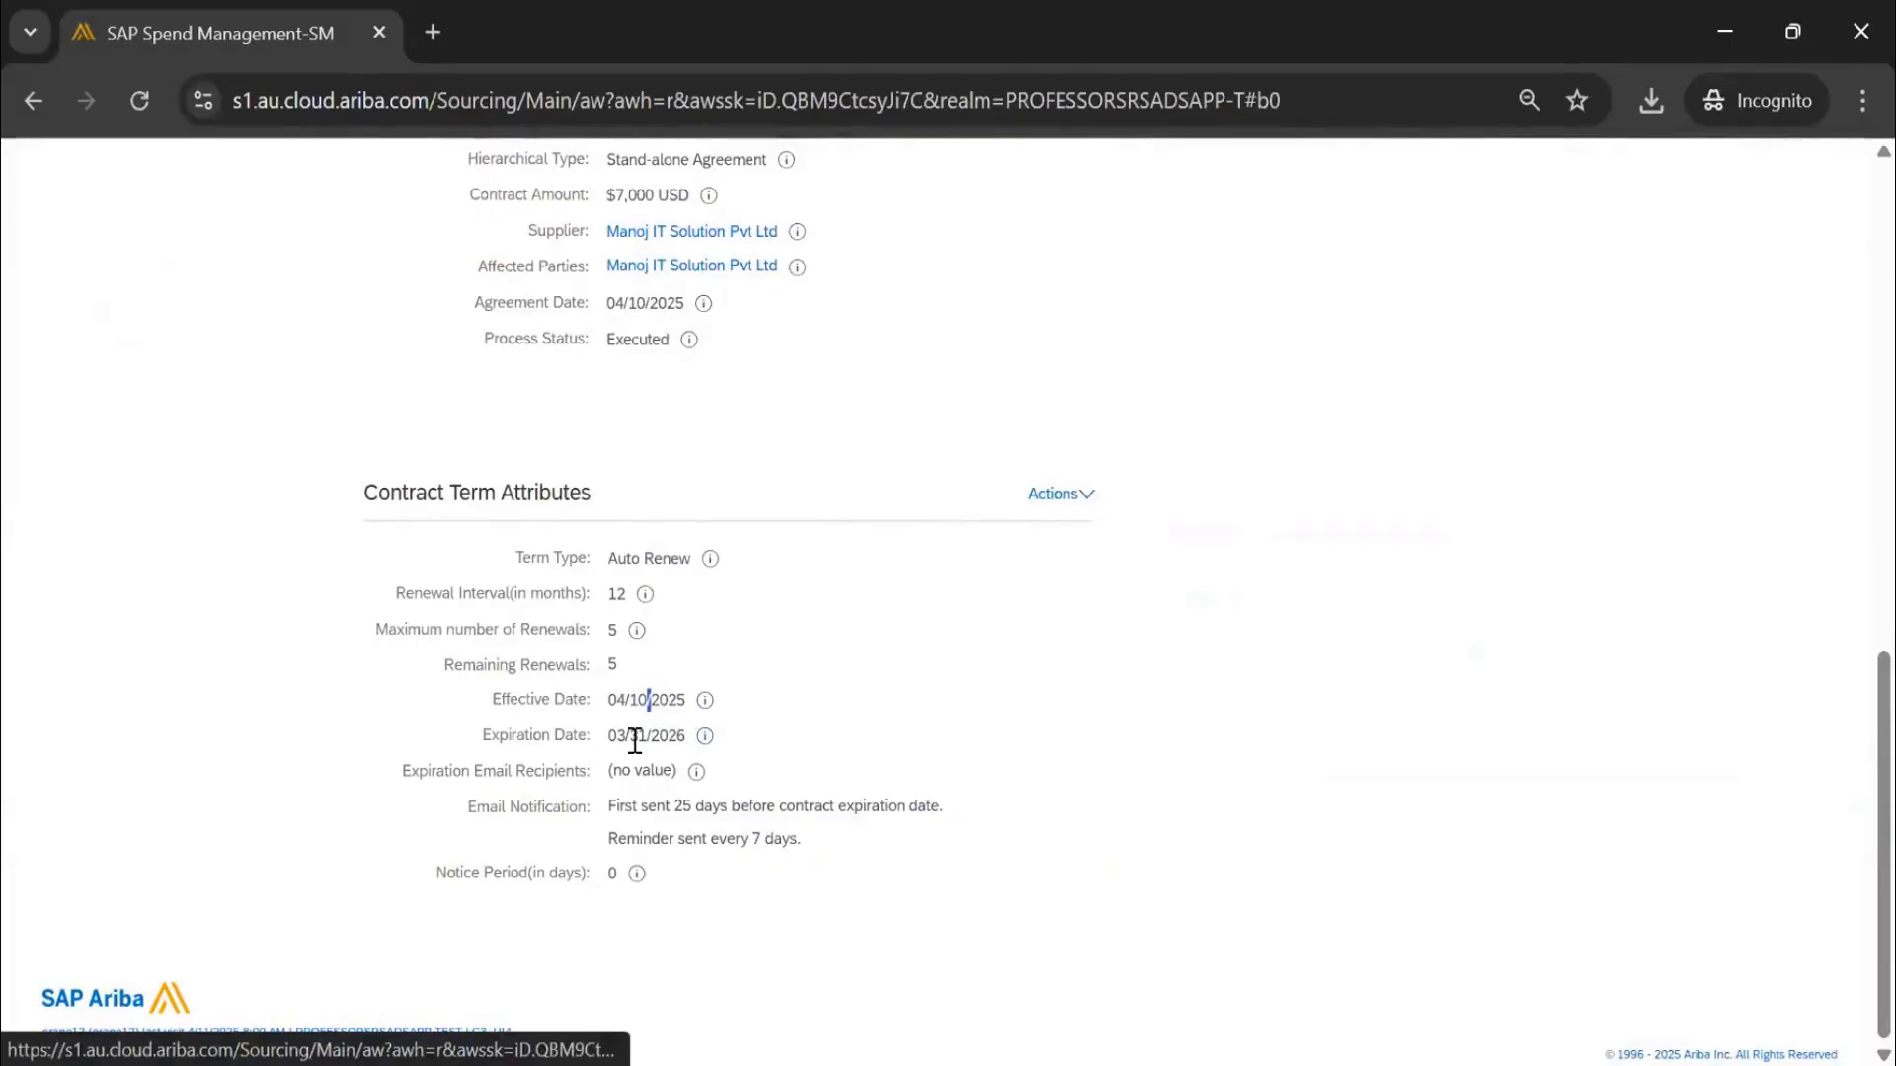
scroll(901, 491, up, 8)
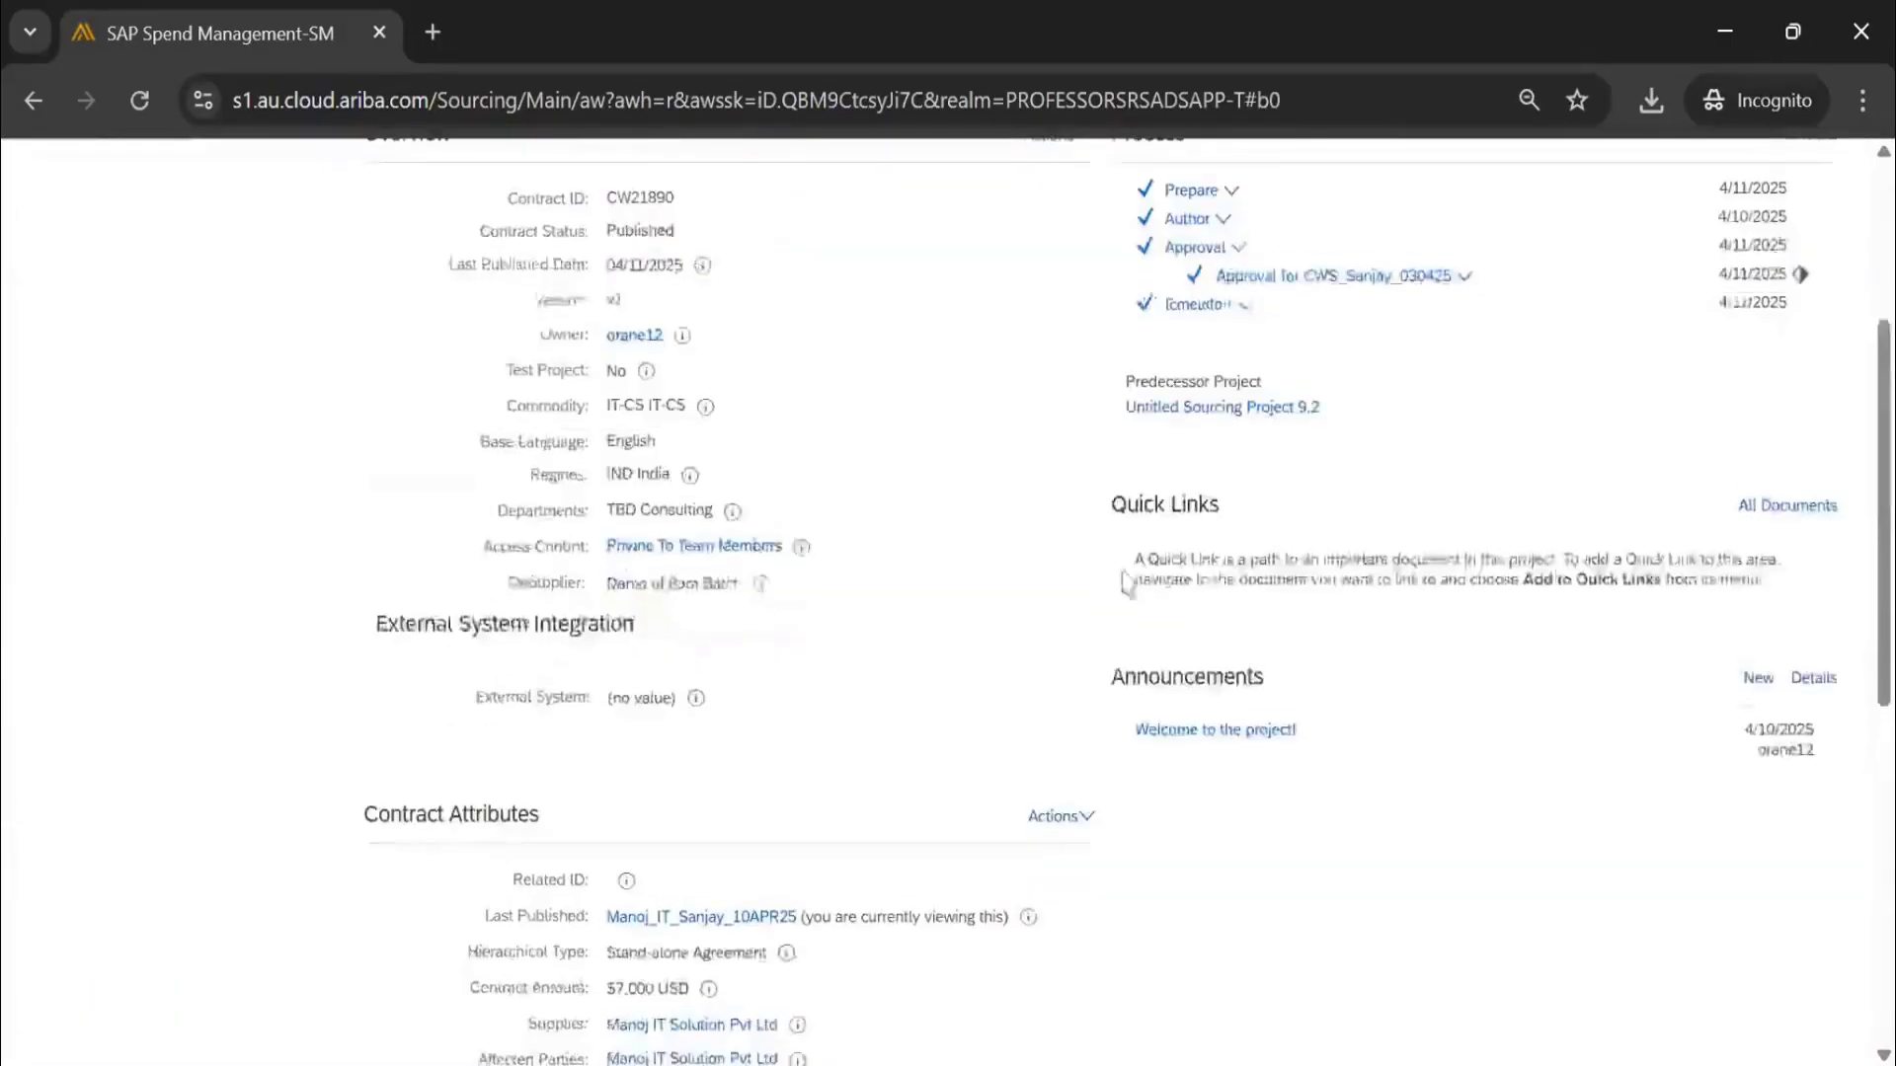
scroll(1027, 412, up, 4)
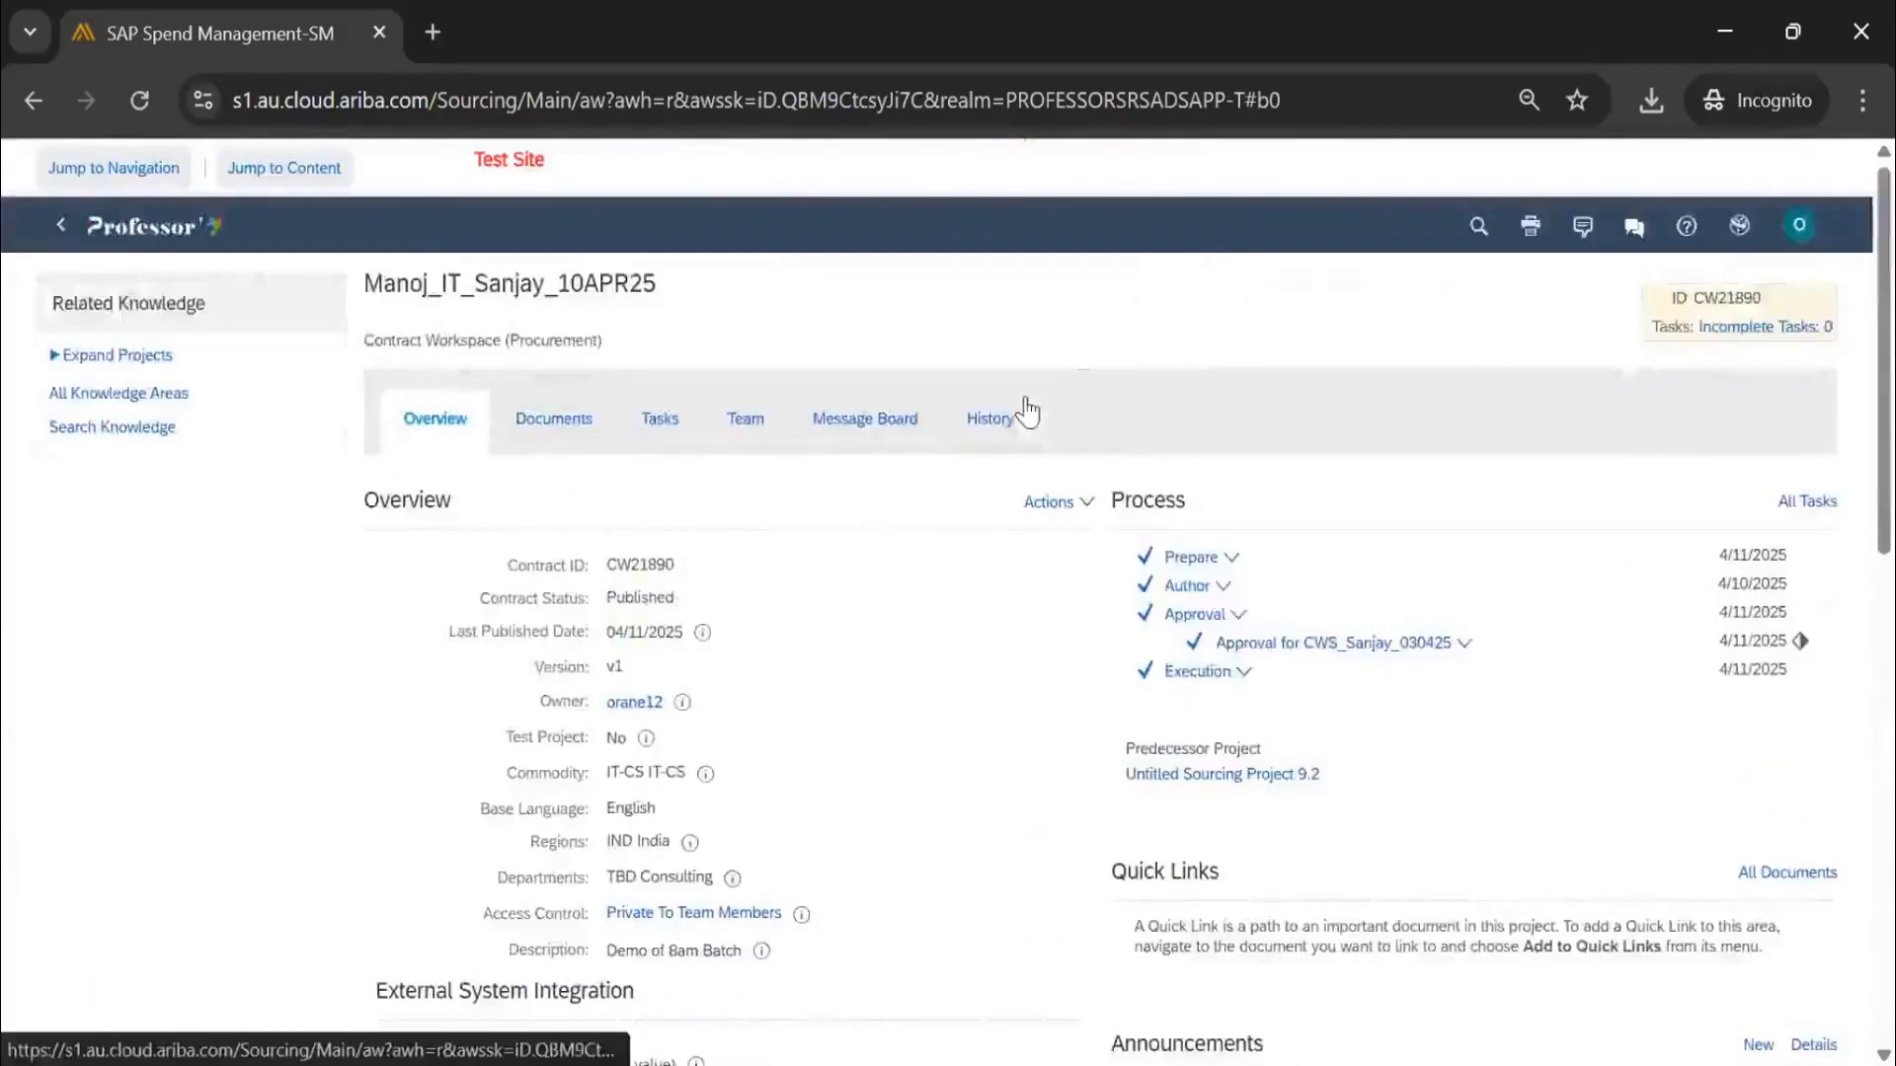
scroll(1096, 316, down, 2)
scroll(1128, 363, up, 2)
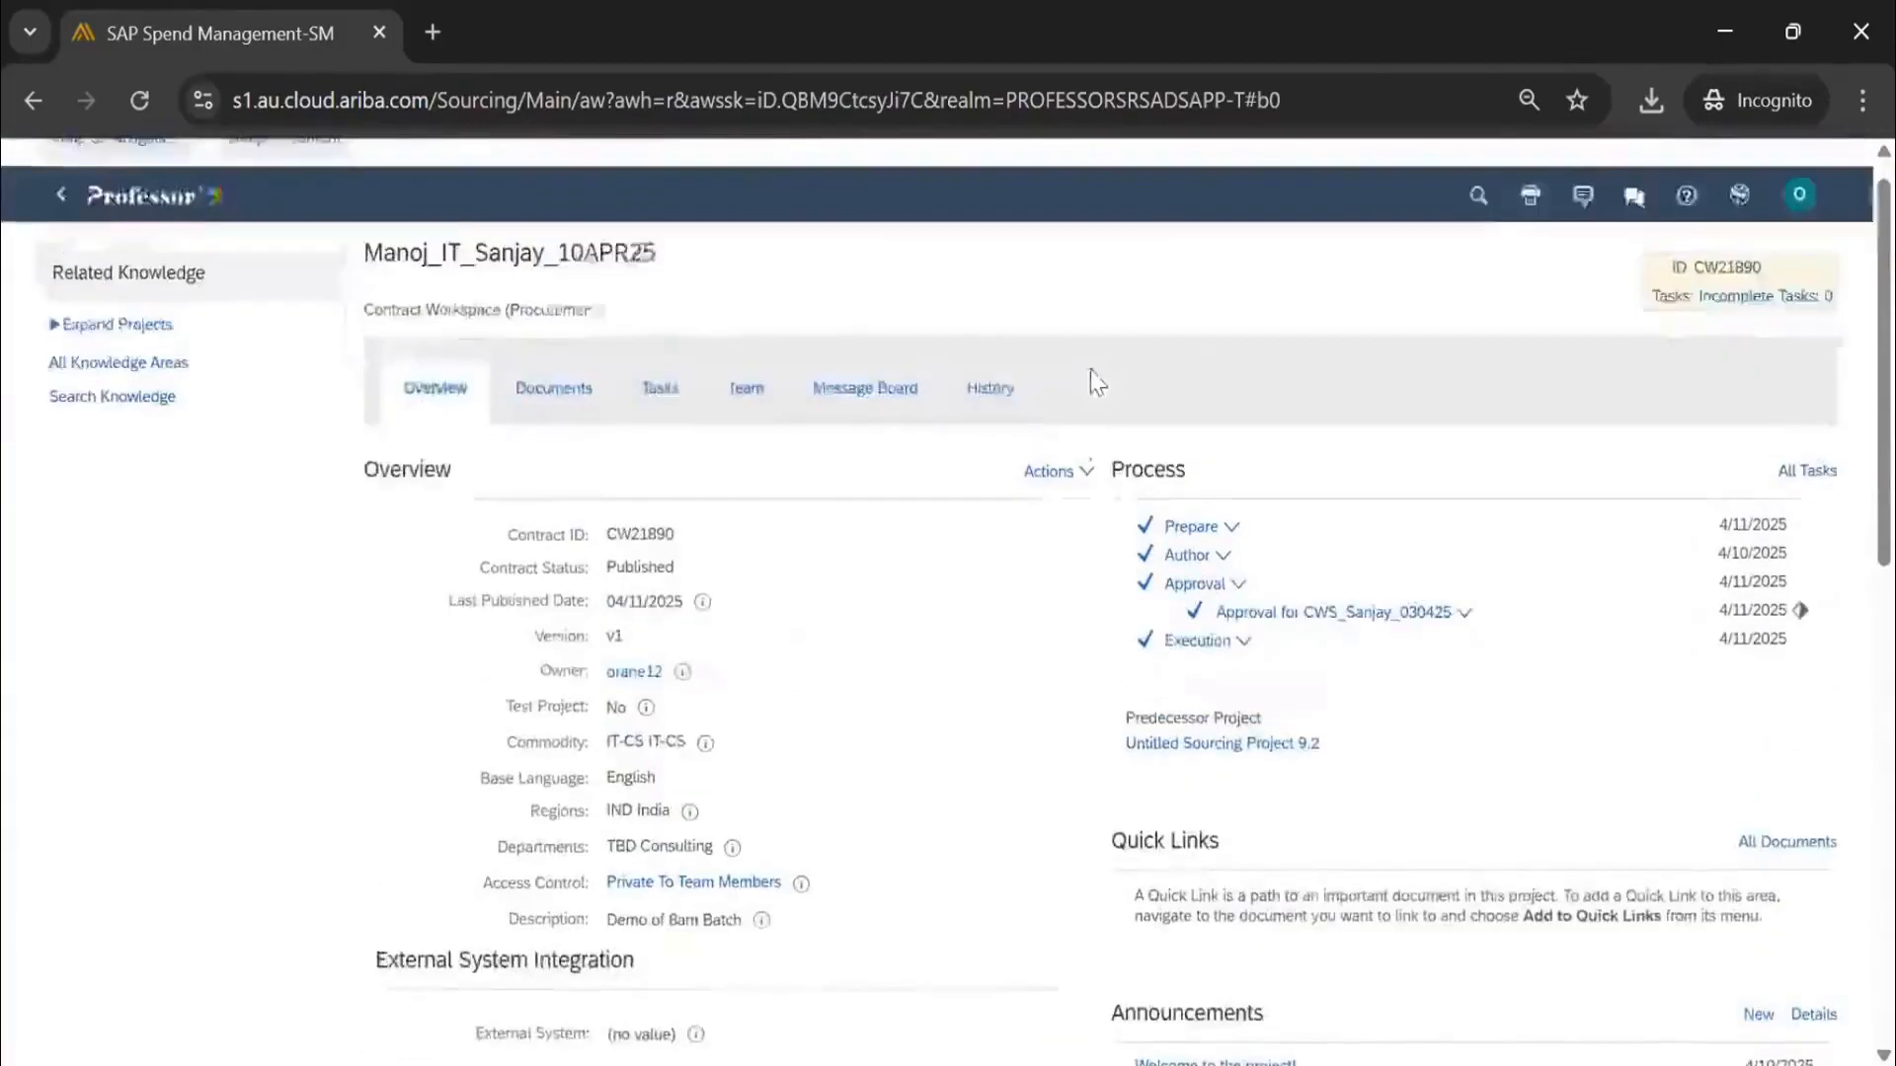
scroll(1090, 375, up, 1)
Check the Team page, then bring up the Contract Attributes actions on the Overview
click(749, 423)
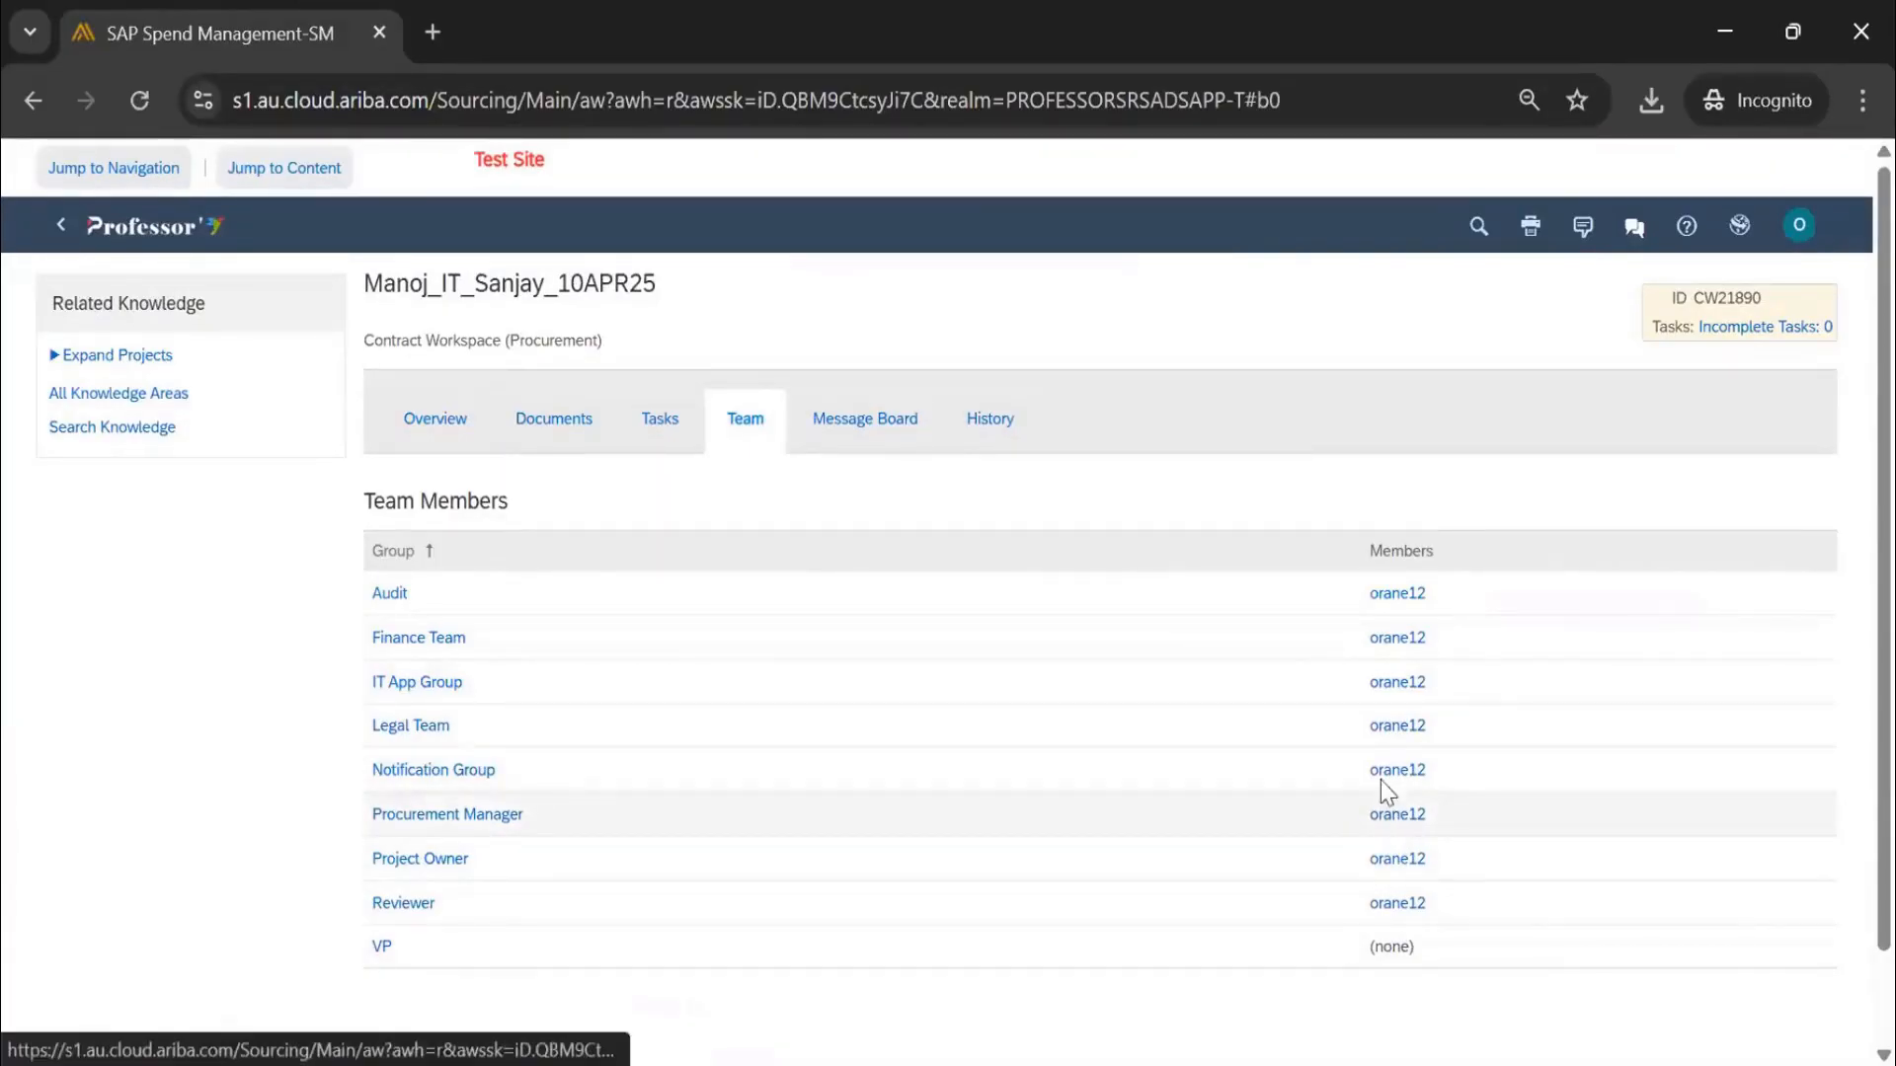
click(415, 425)
scroll(990, 643, down, 5)
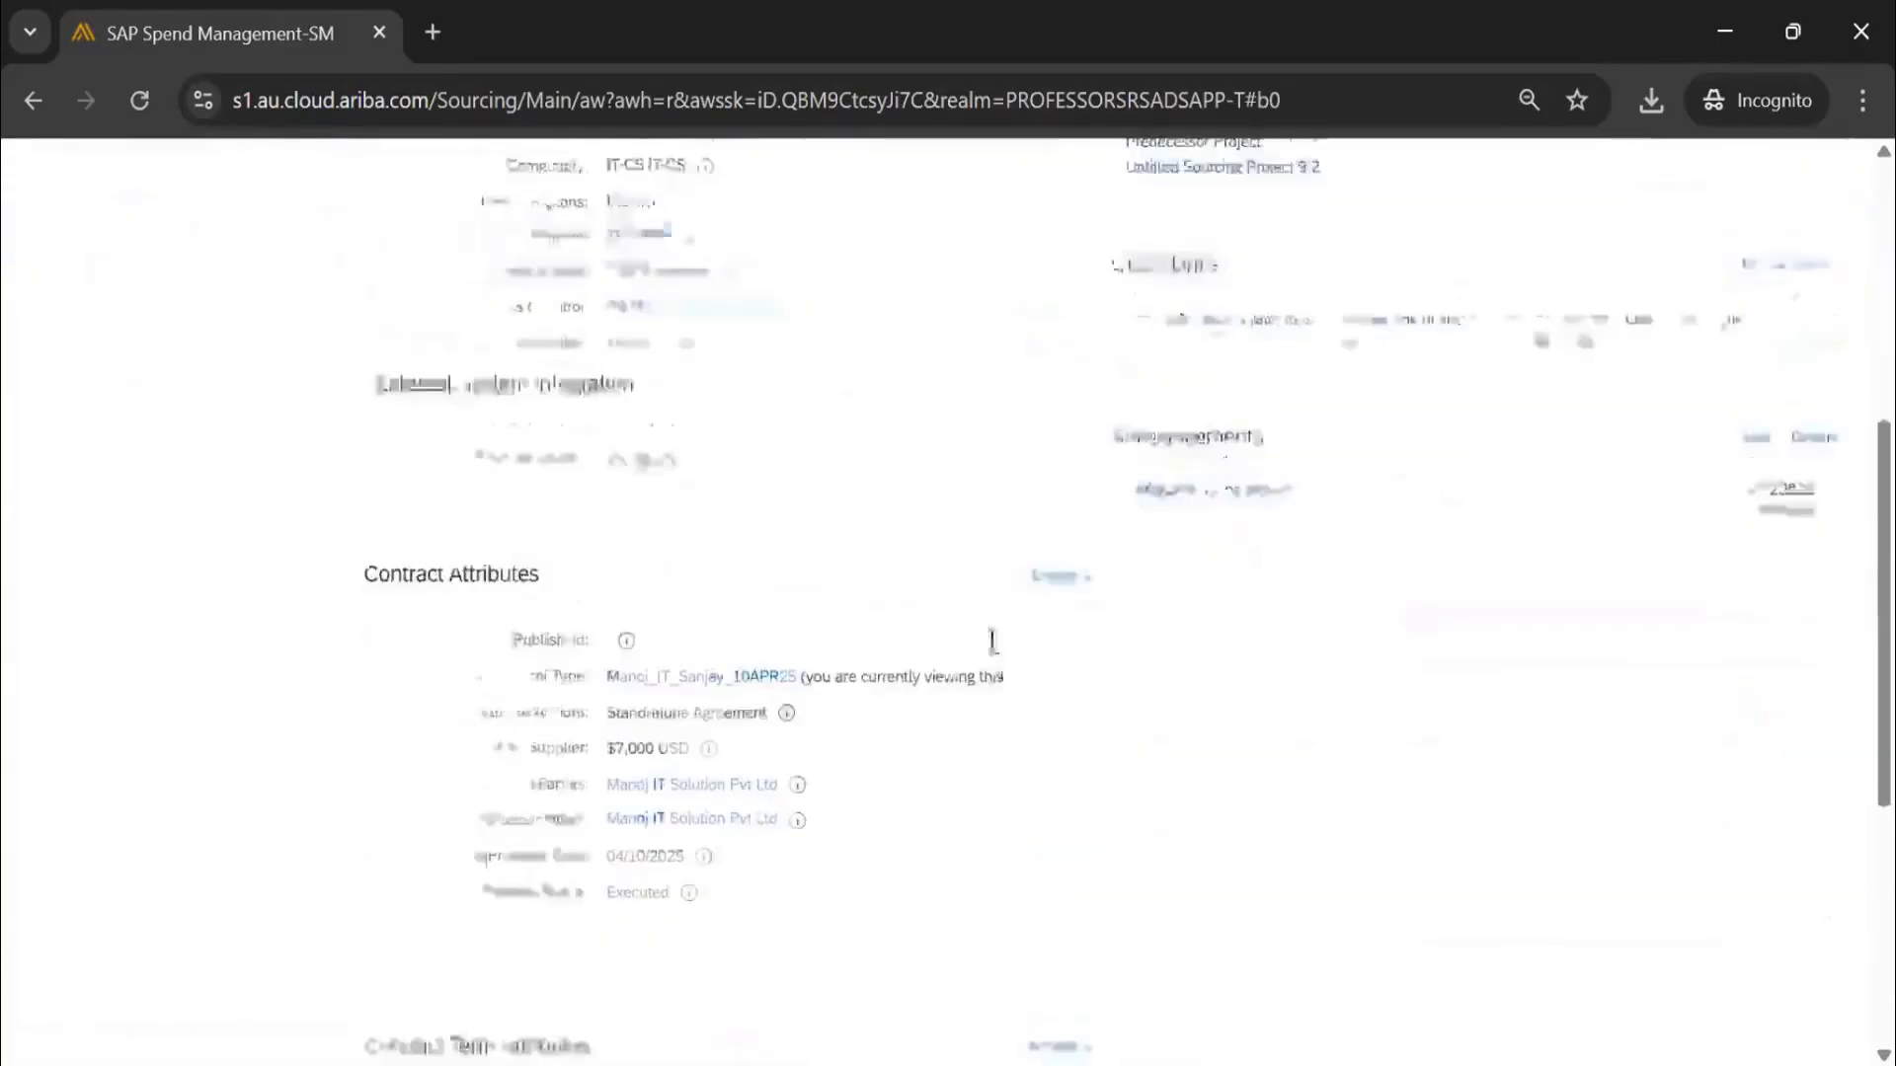
click(1069, 569)
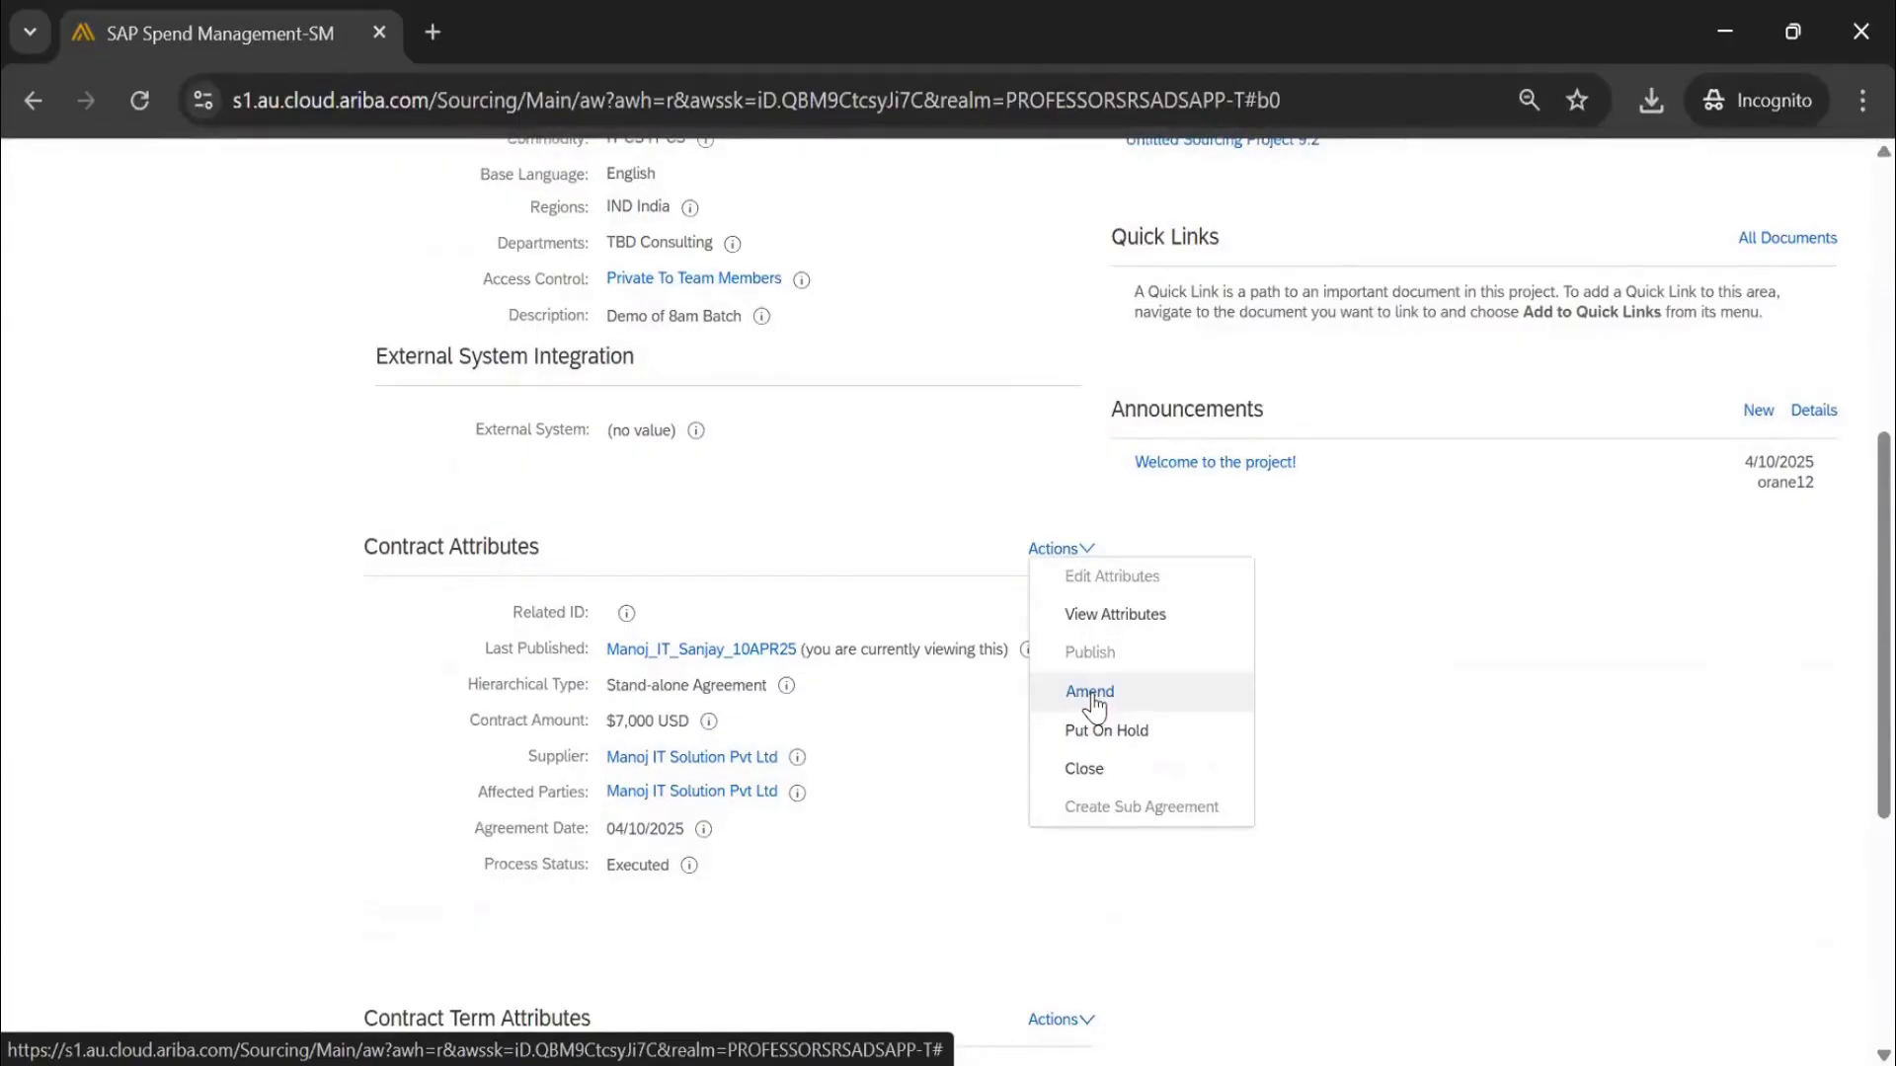
Start a contract amendment and set its Amendment Type to Administrative
click(1090, 694)
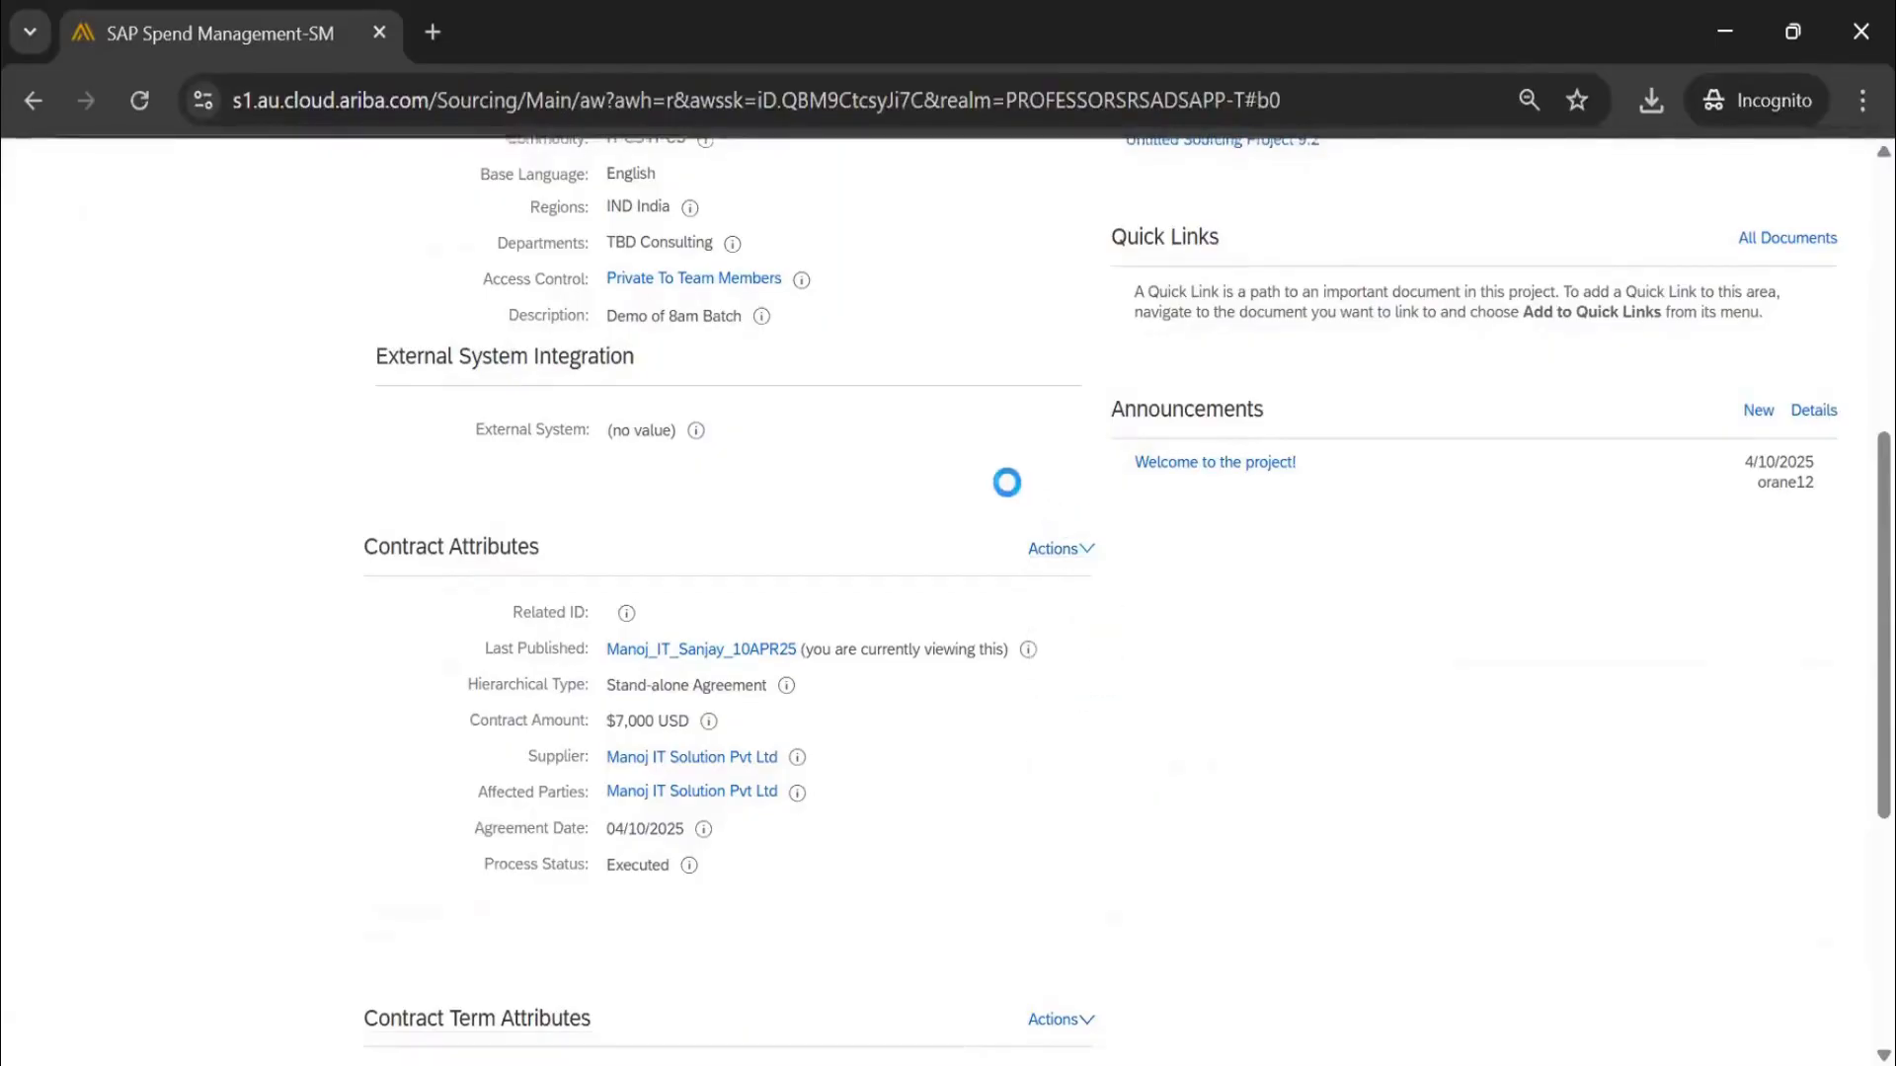
click(1843, 367)
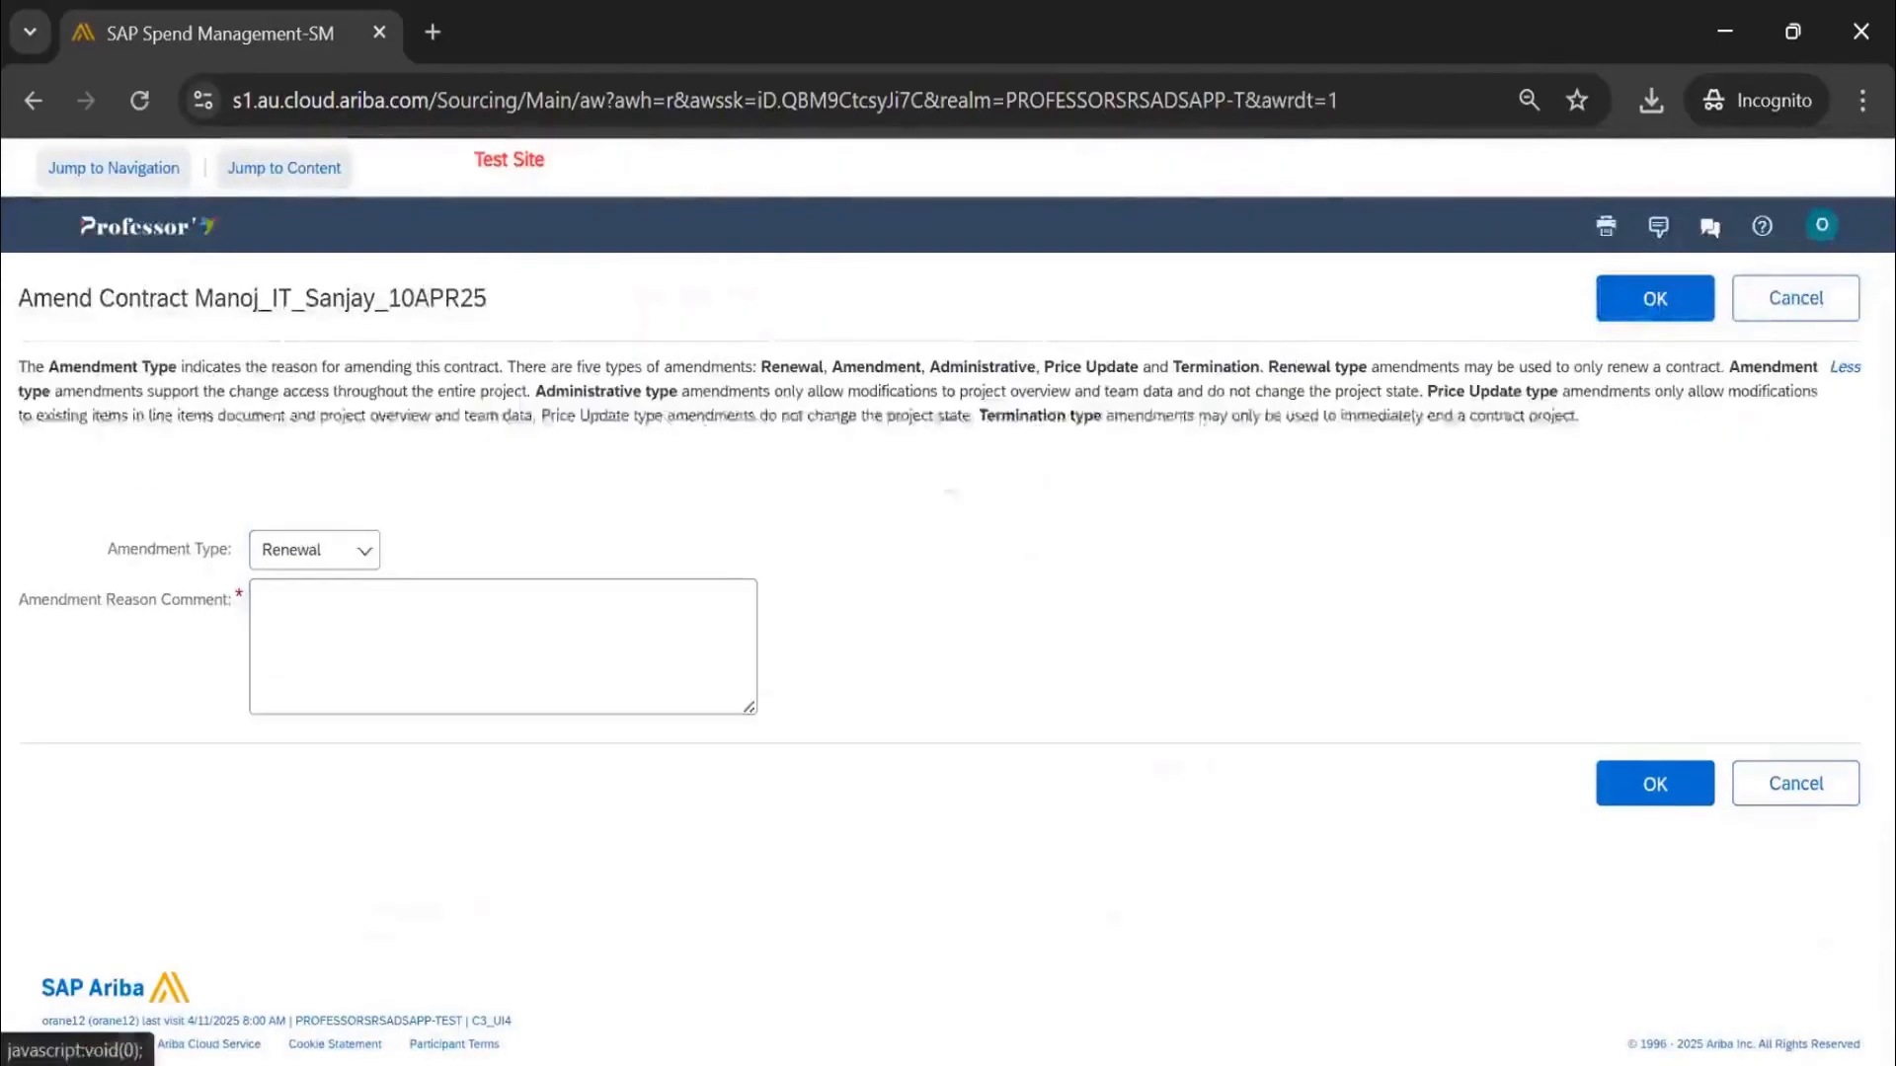
click(291, 549)
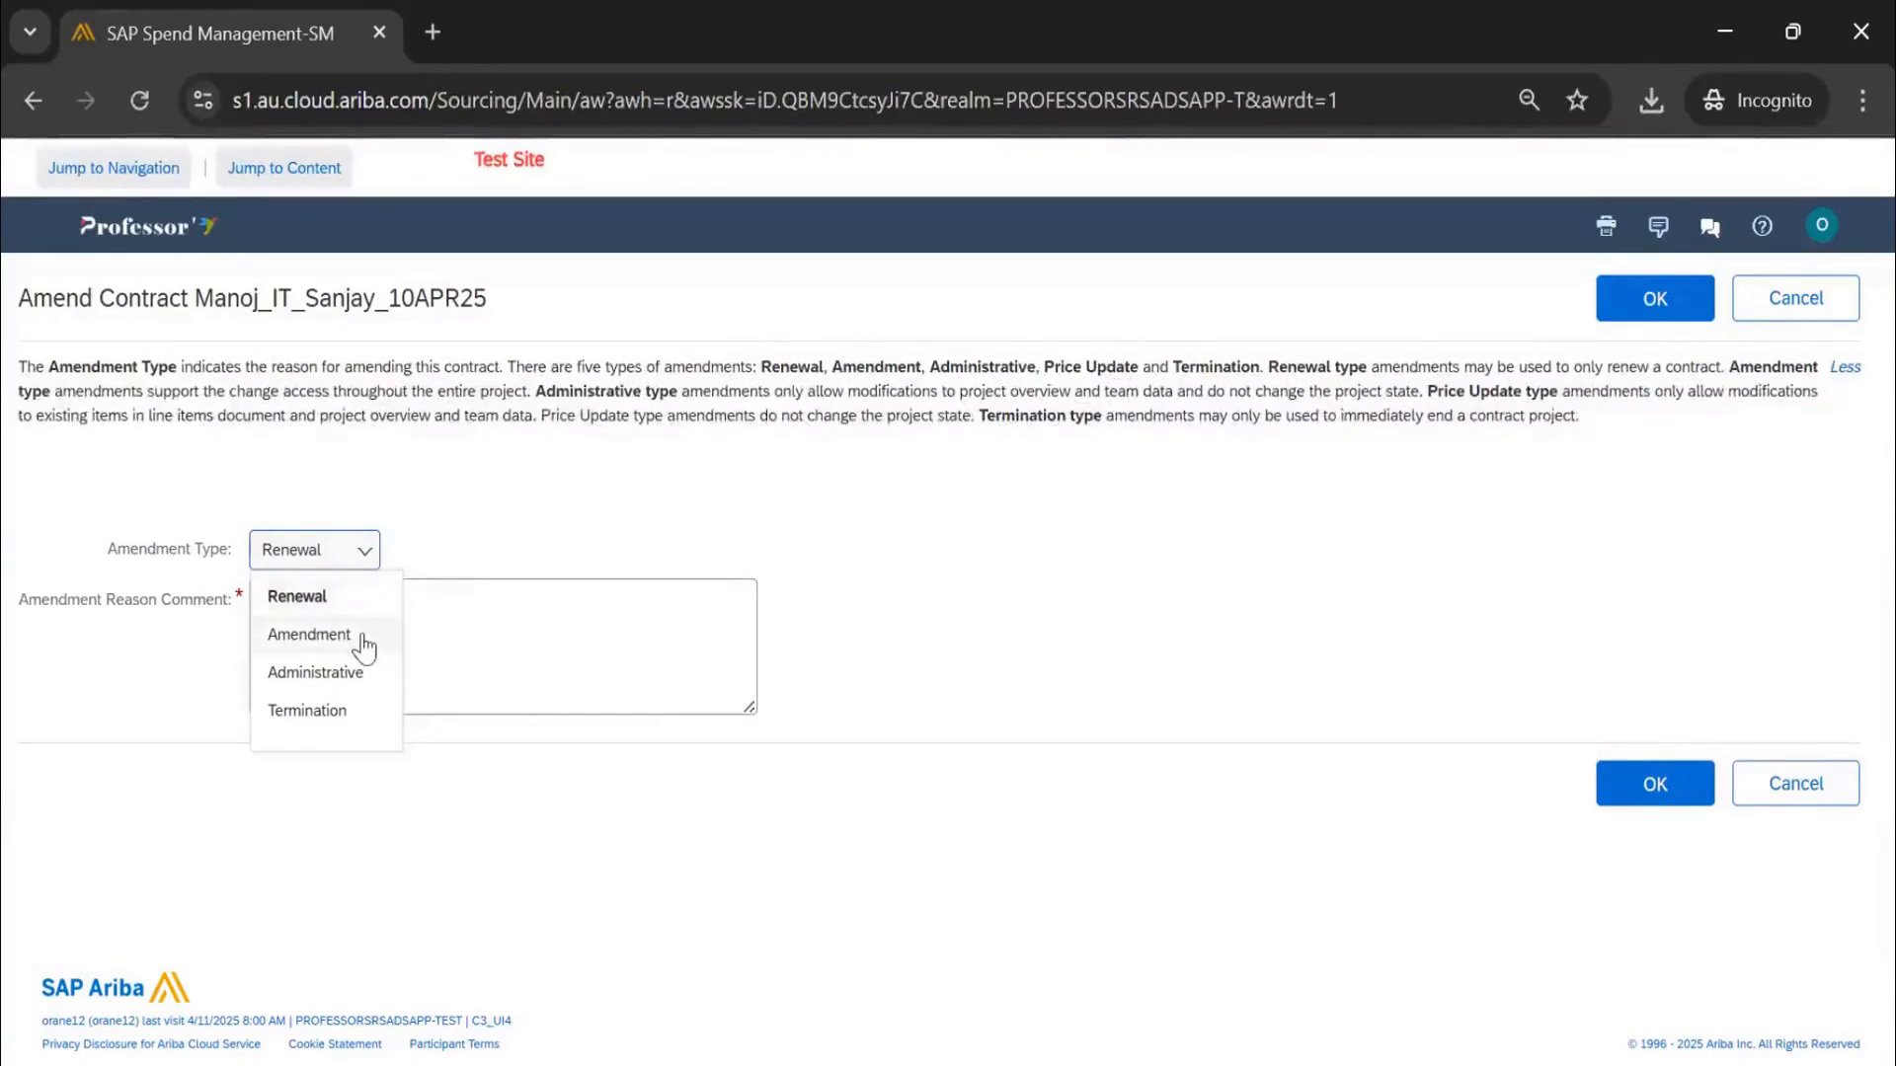
click(322, 635)
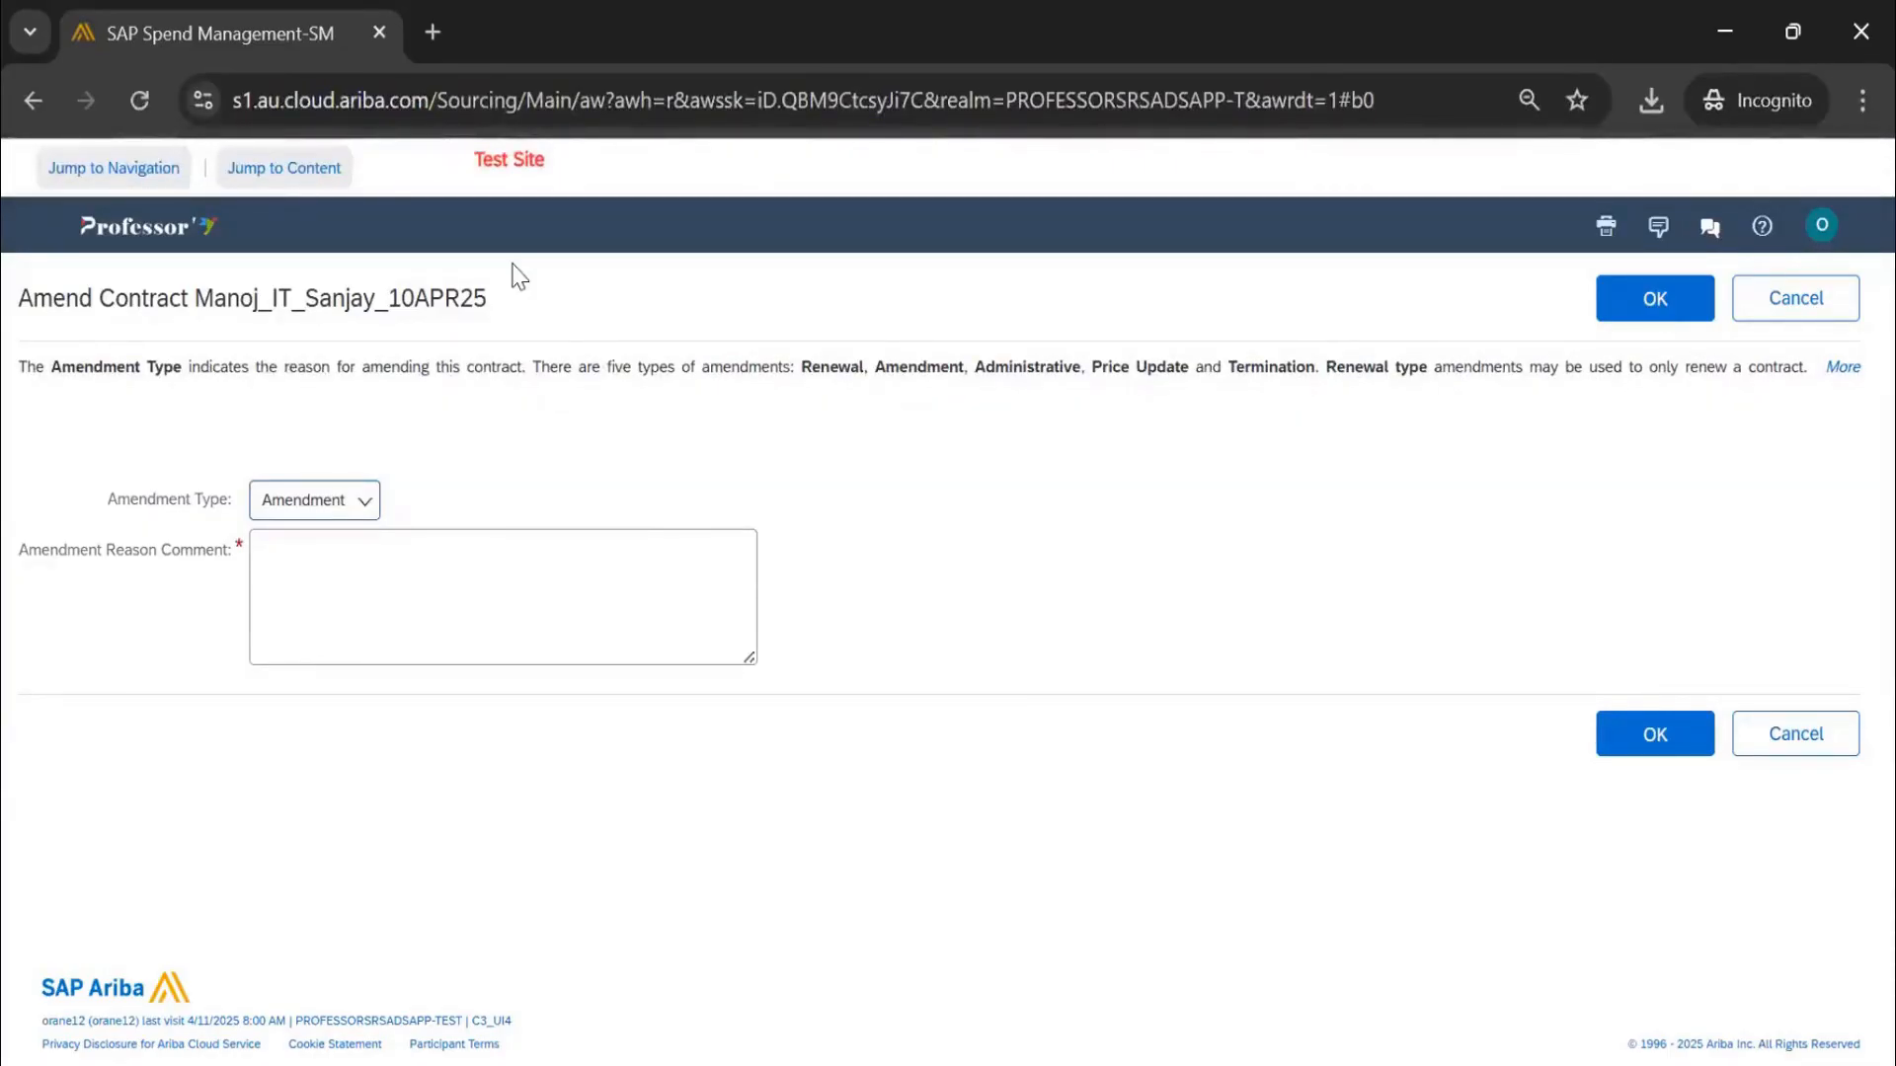
click(345, 514)
click(339, 622)
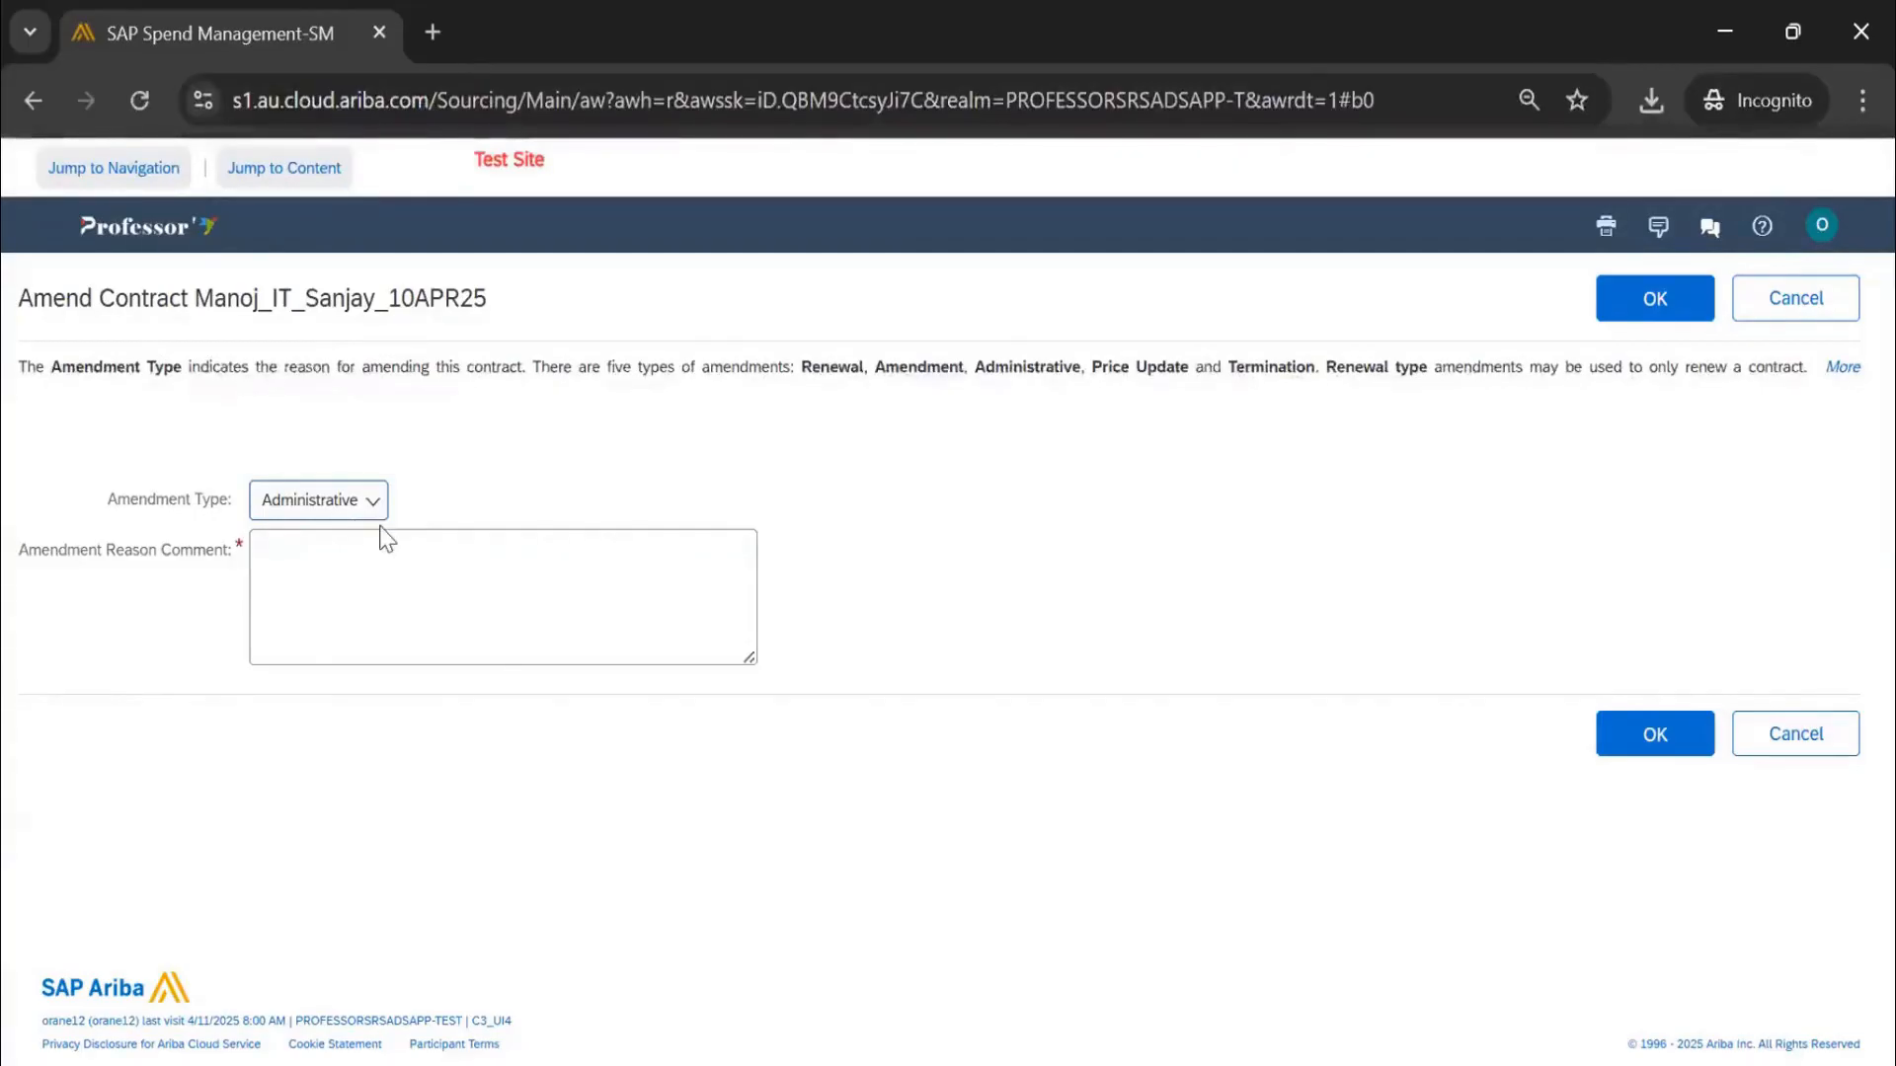
Confirm an Administrative amendment with the reason 'team member addition and description', putting v1 into editing
click(316, 505)
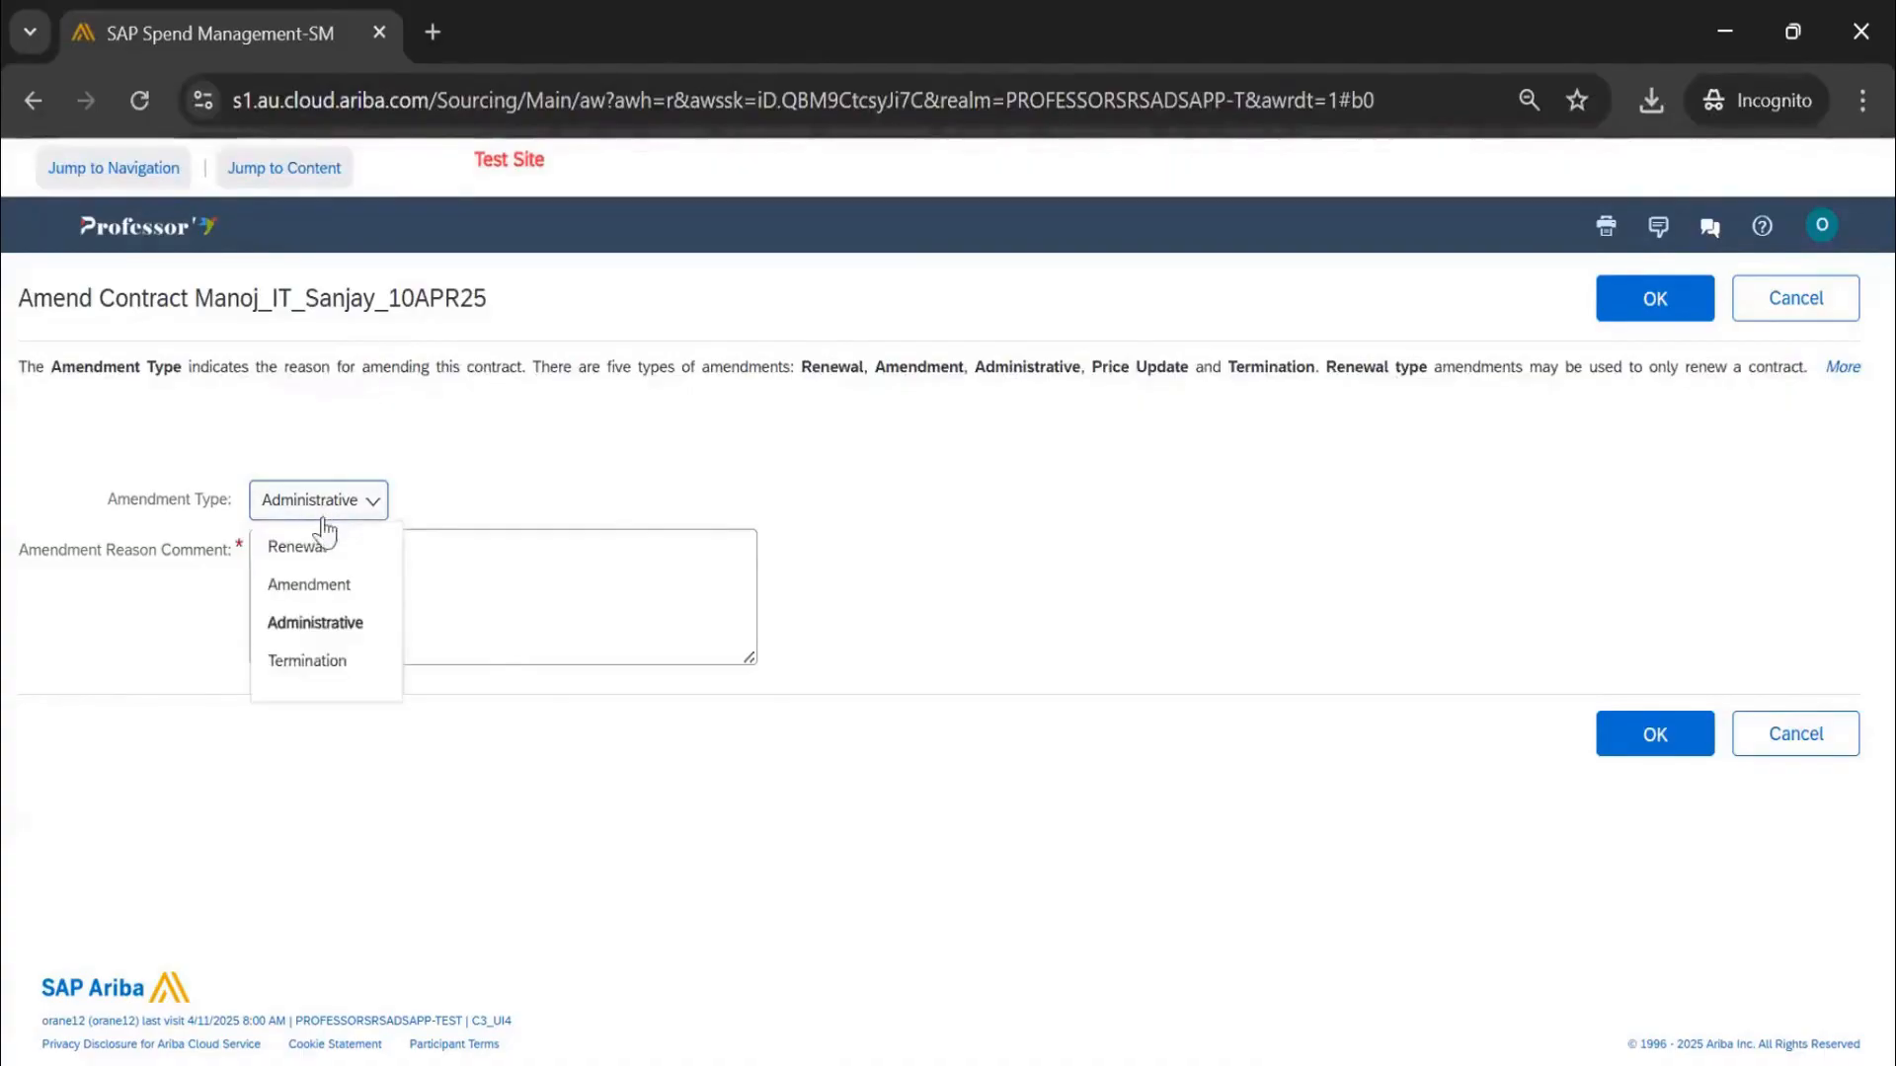
click(337, 656)
click(341, 605)
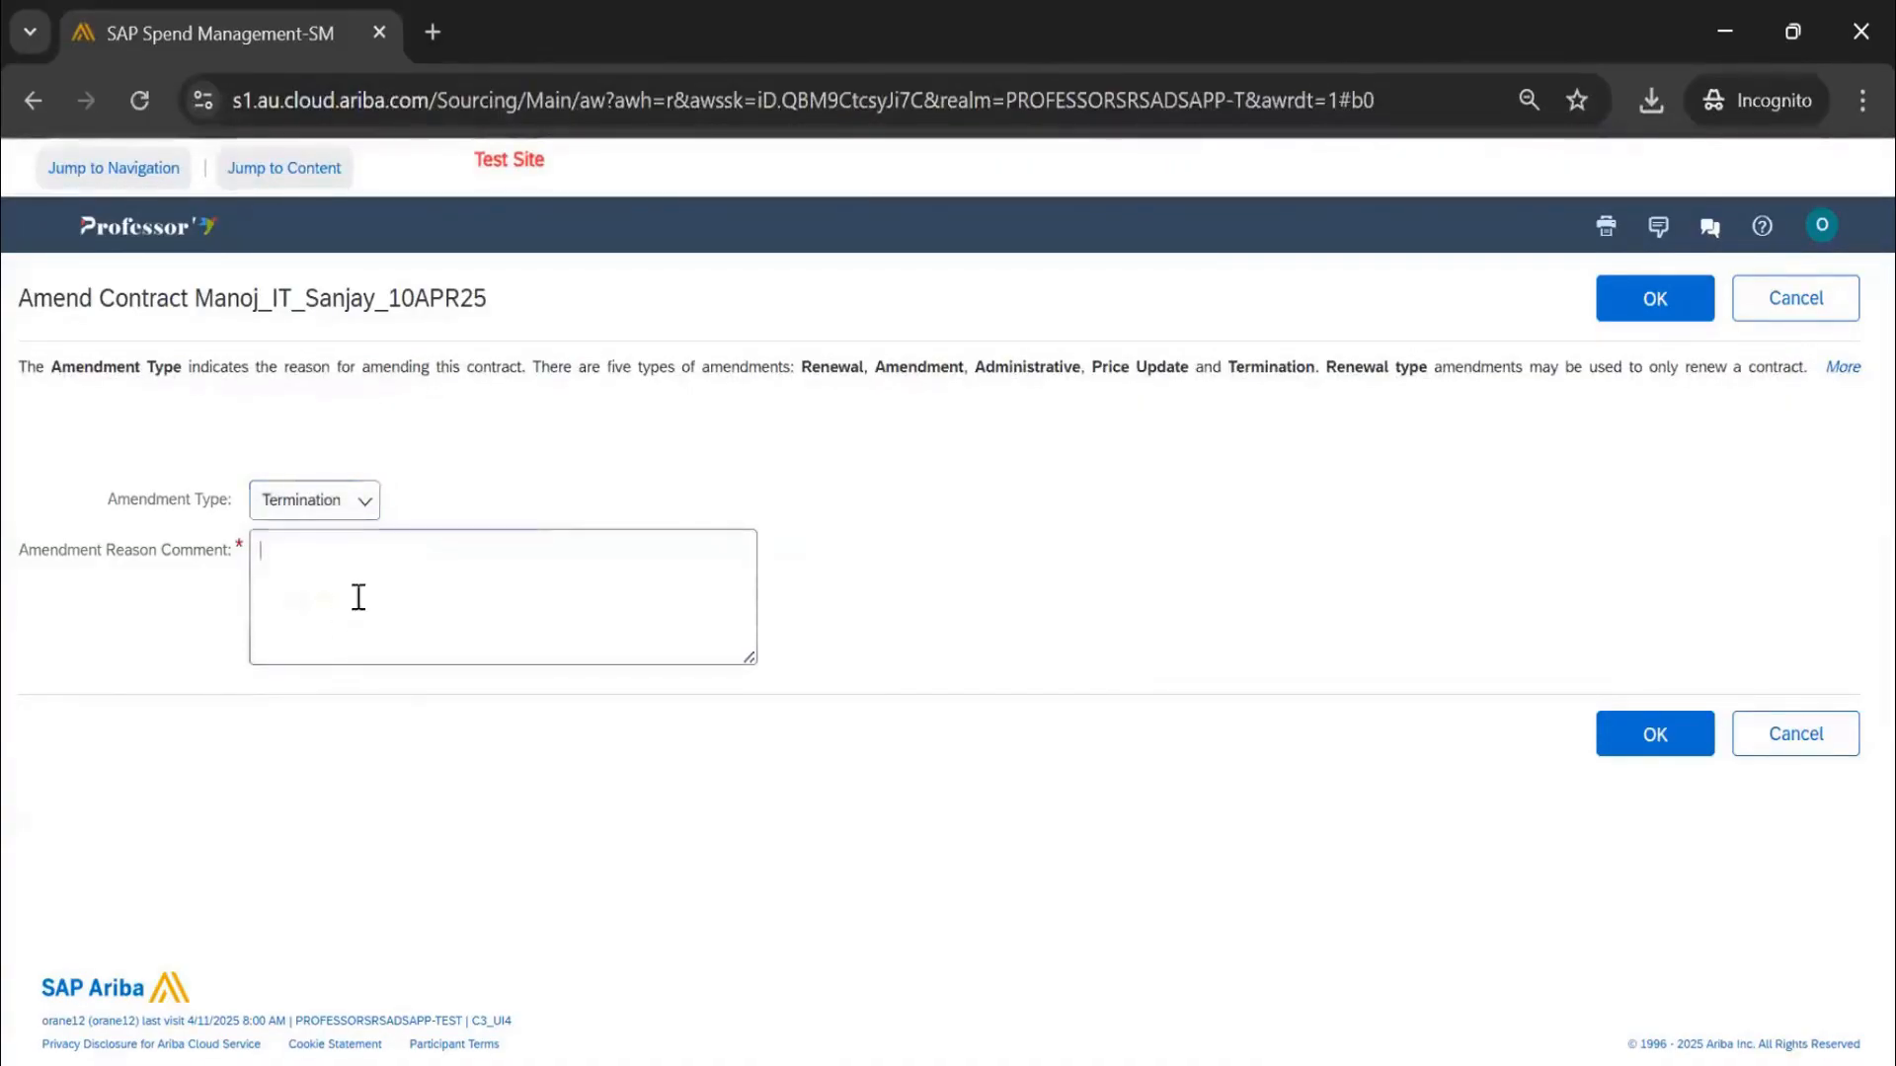
mouse_move(759, 657)
mouse_down()
mouse_move(744, 648)
mouse_move(863, 906)
mouse_move(746, 566)
mouse_move(737, 724)
mouse_move(738, 632)
mouse_up()
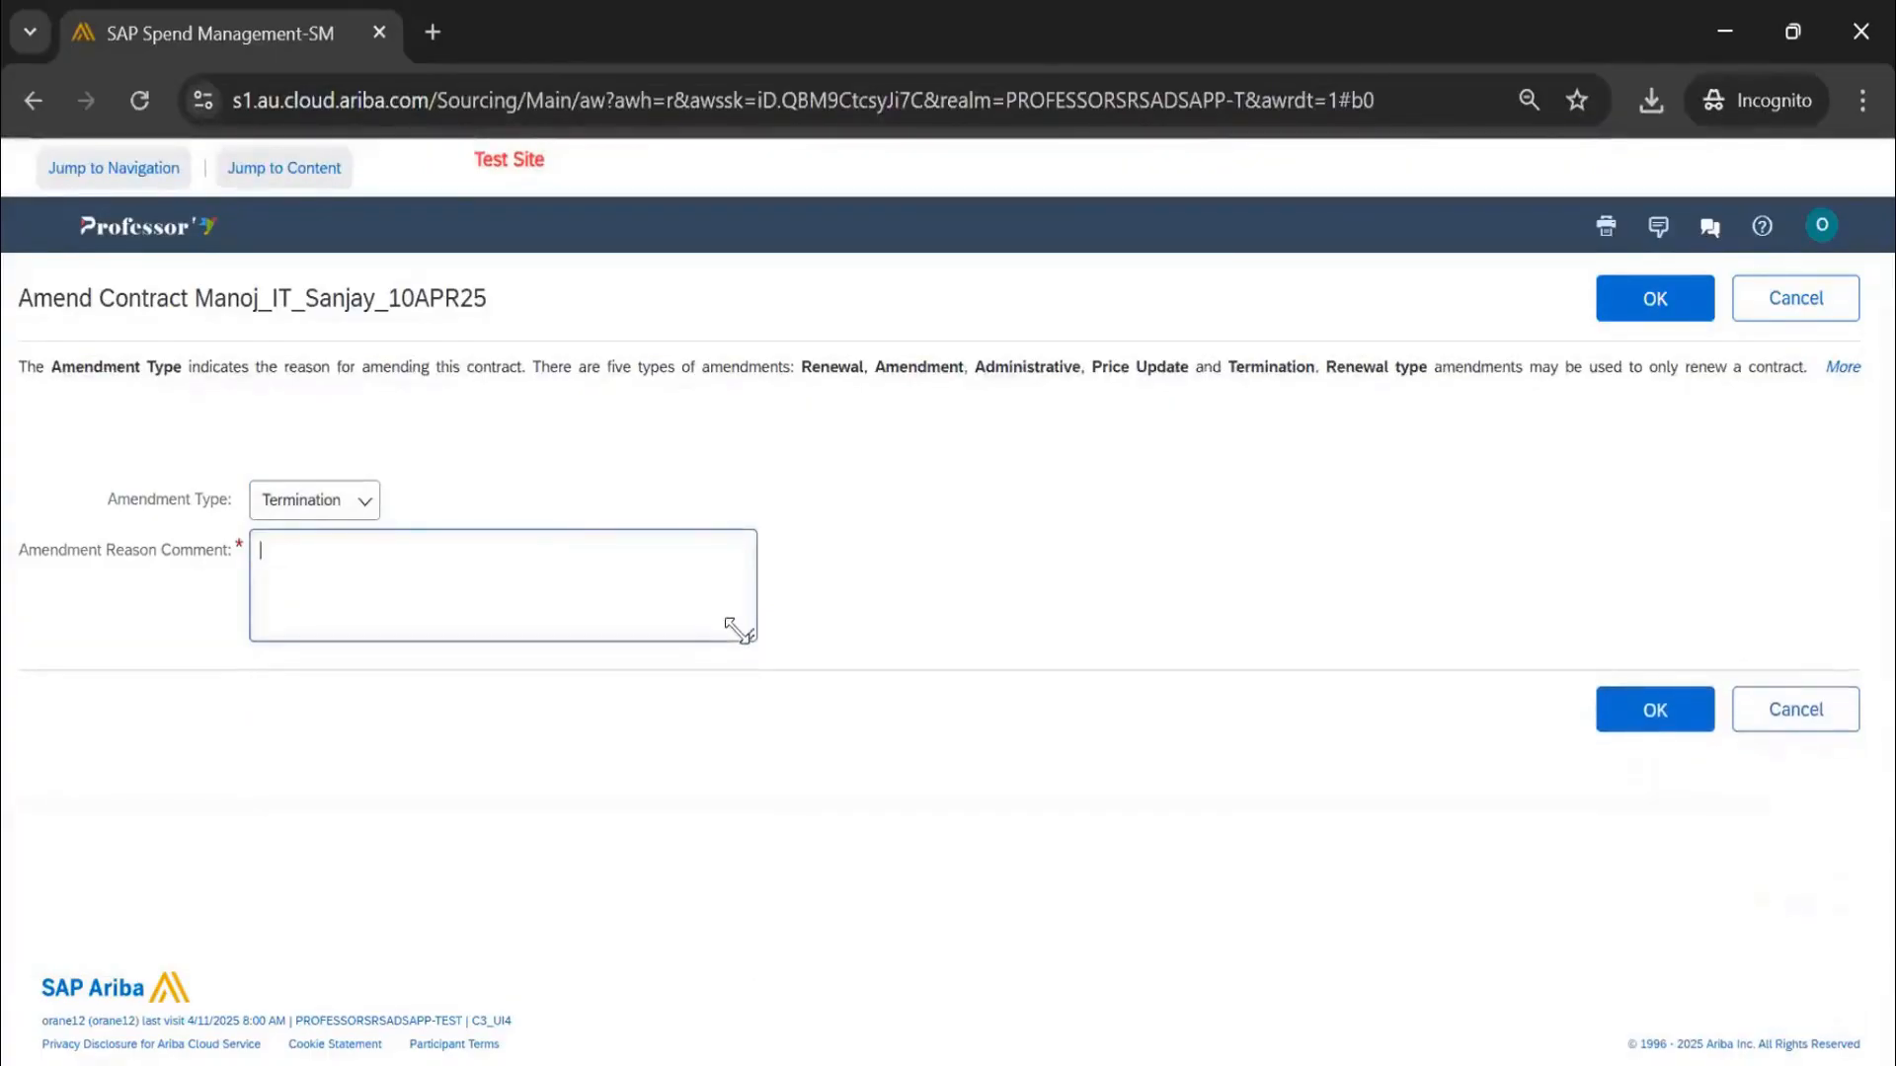
click(320, 505)
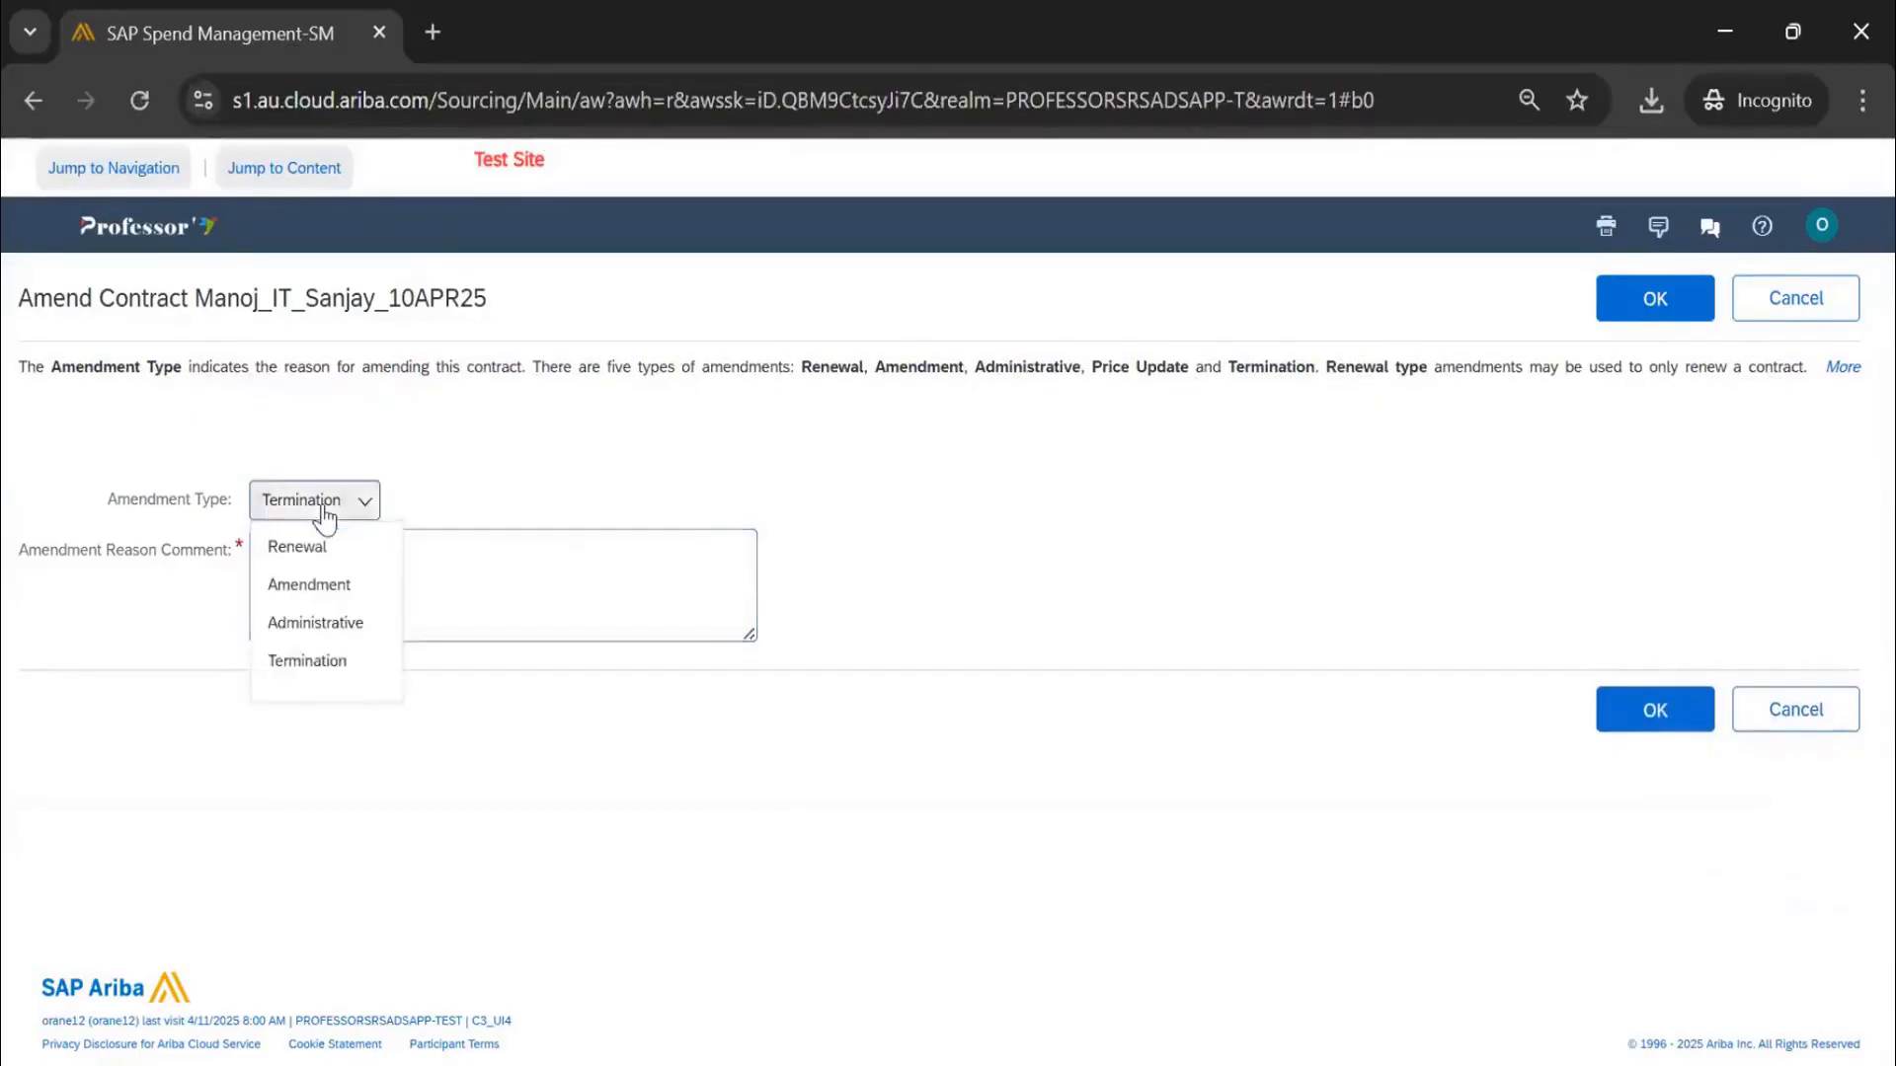
click(362, 624)
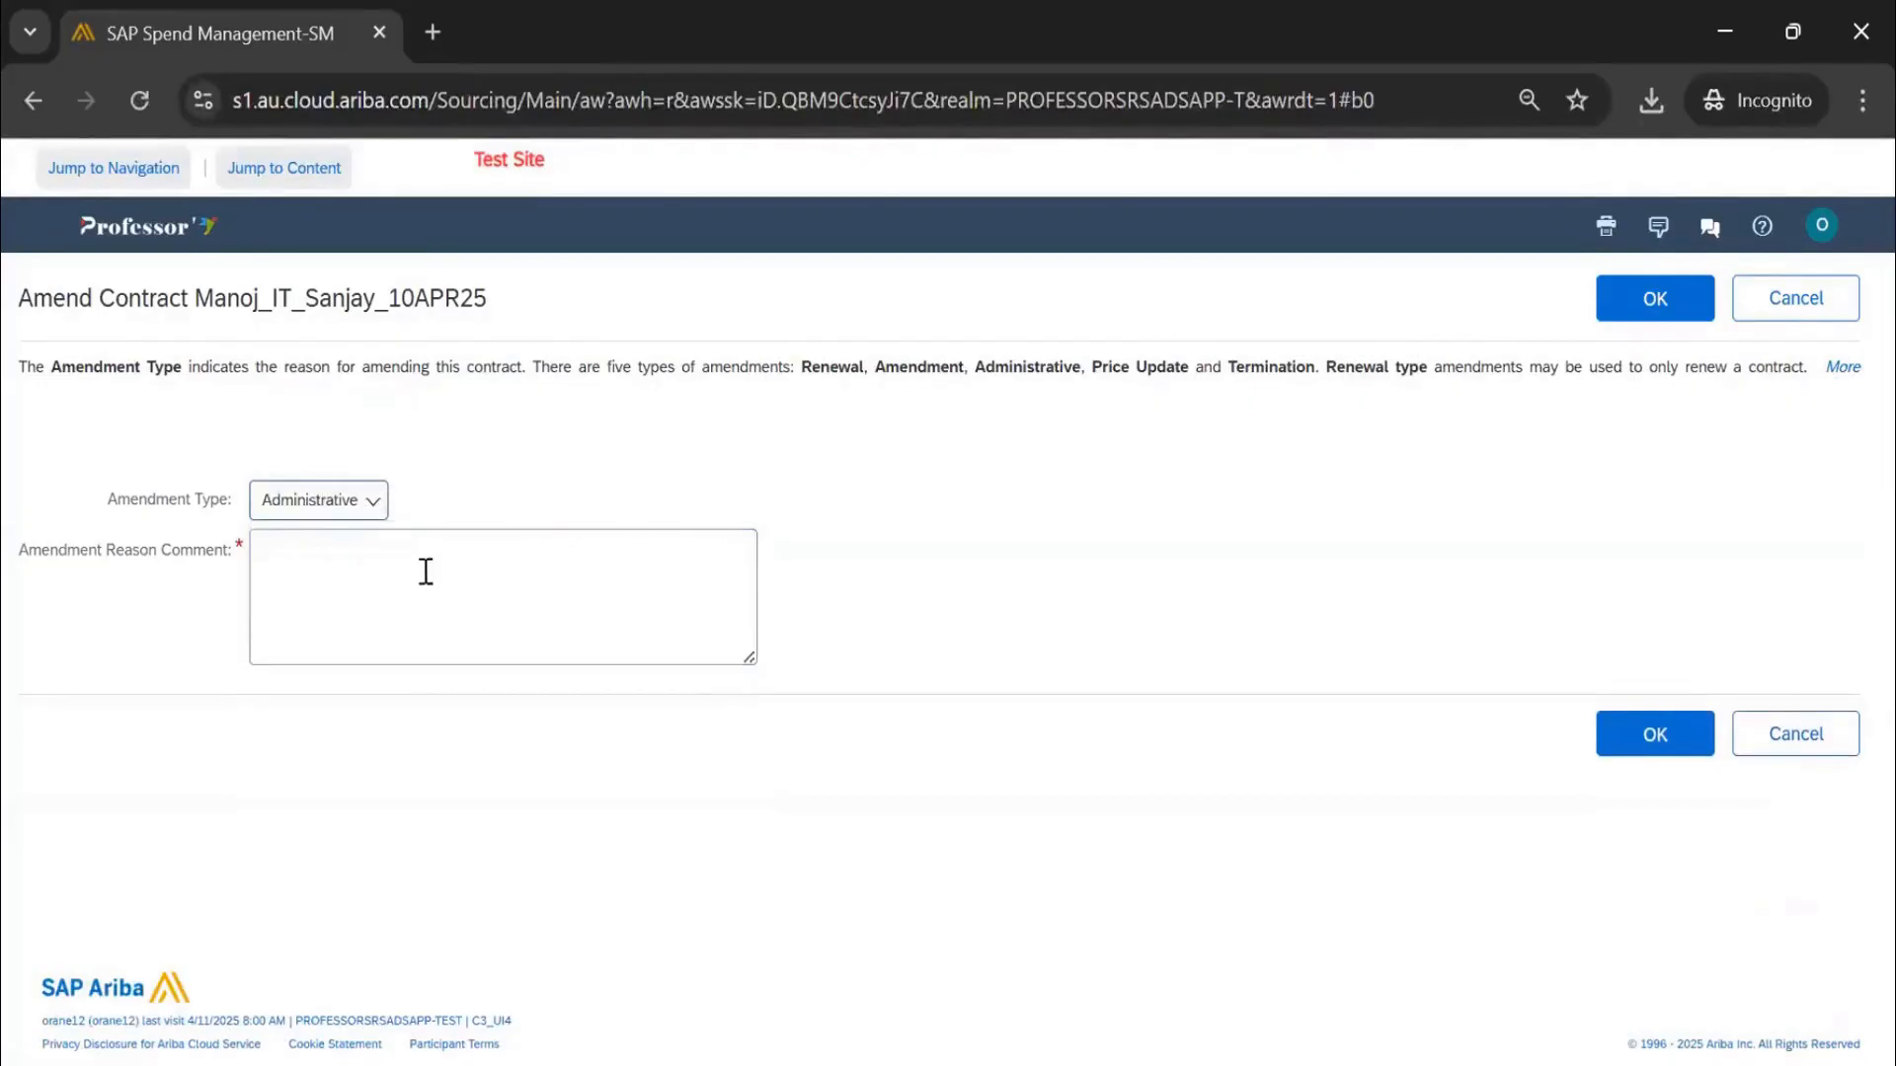
click(425, 571)
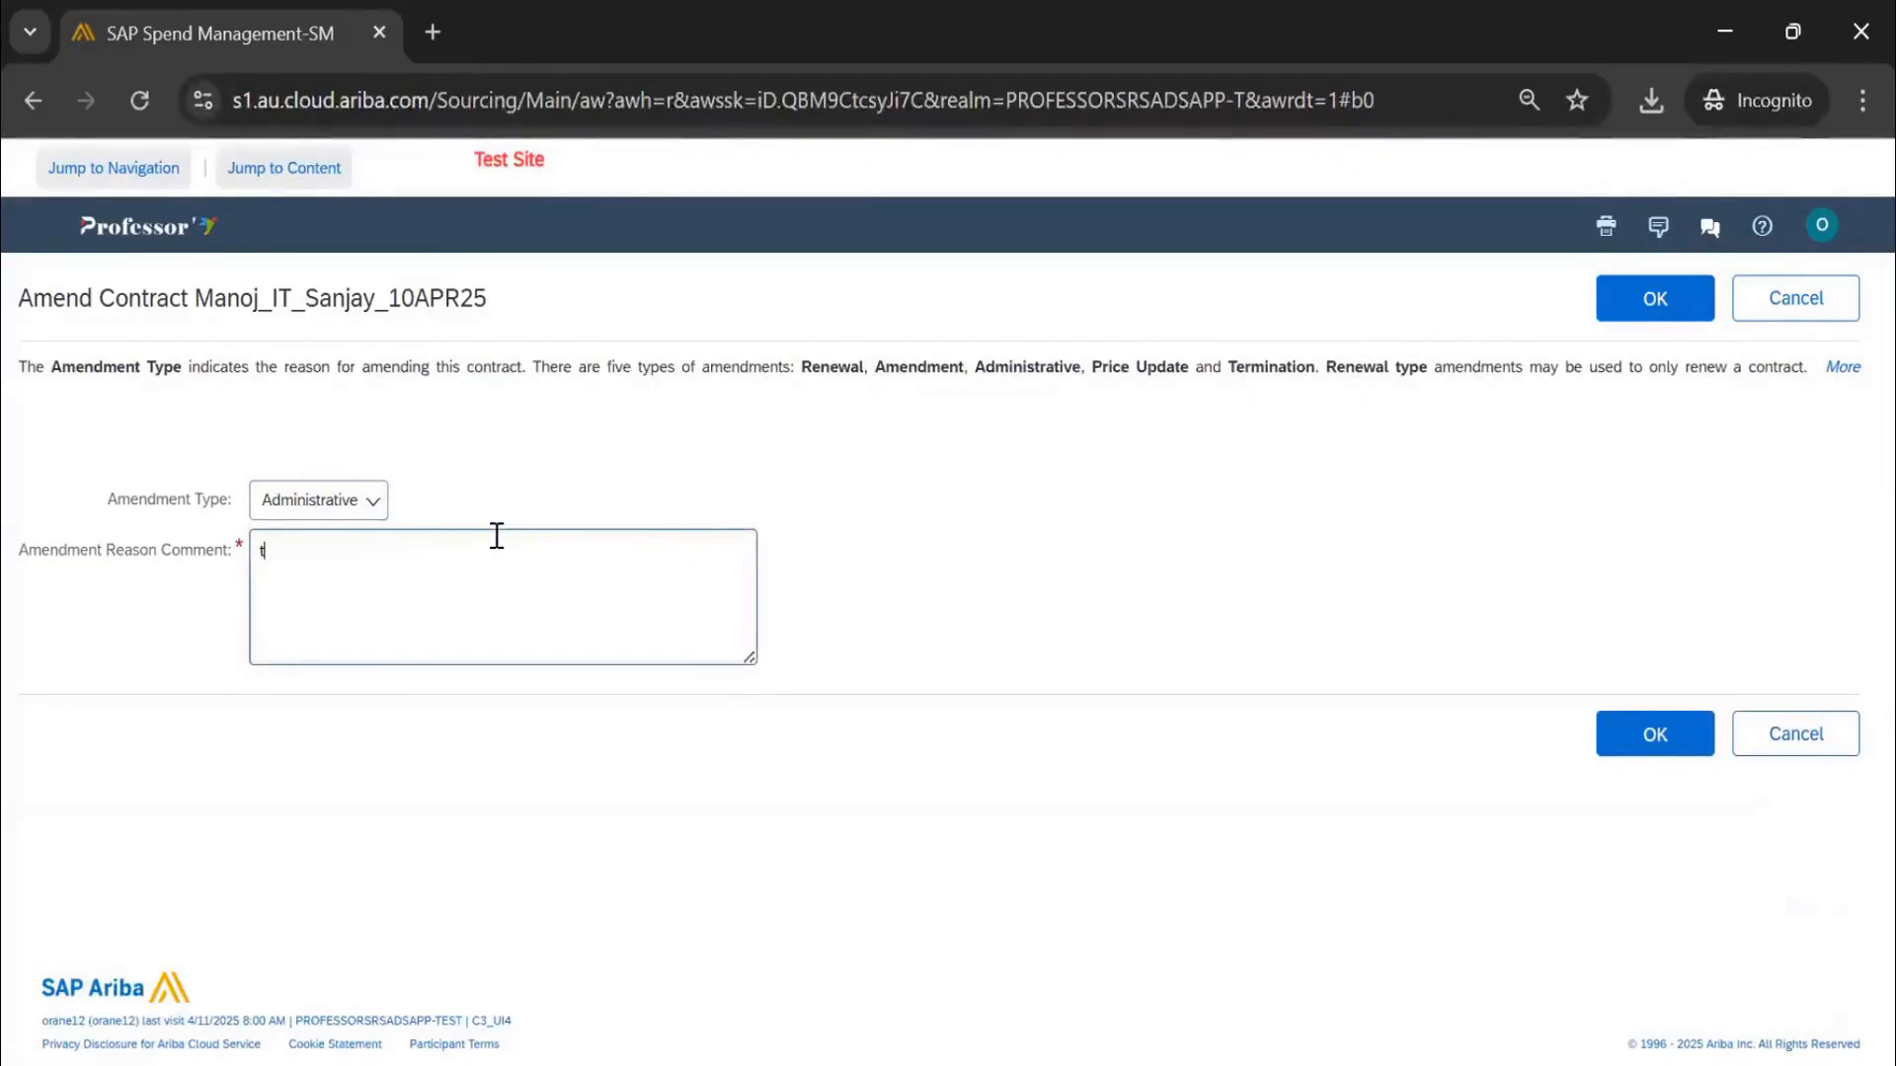
text(team membe)
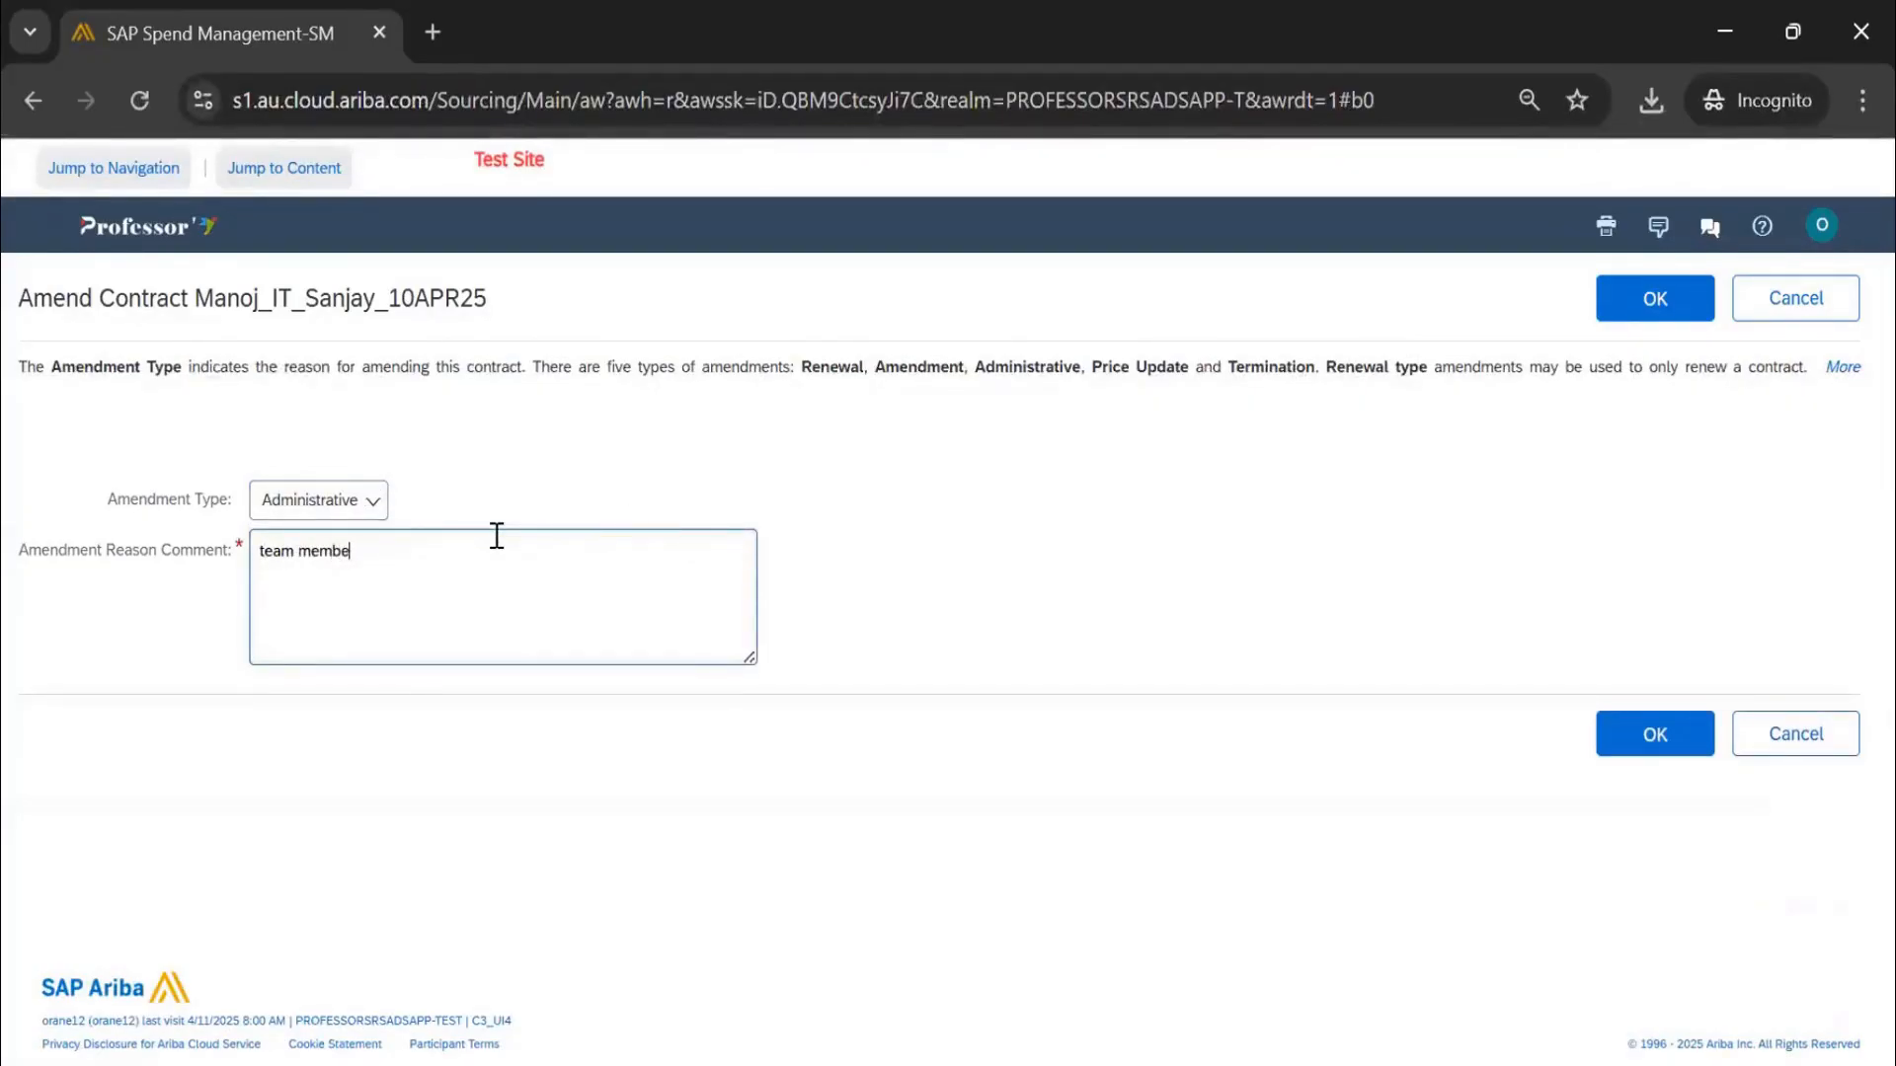
text(r addition and description update)
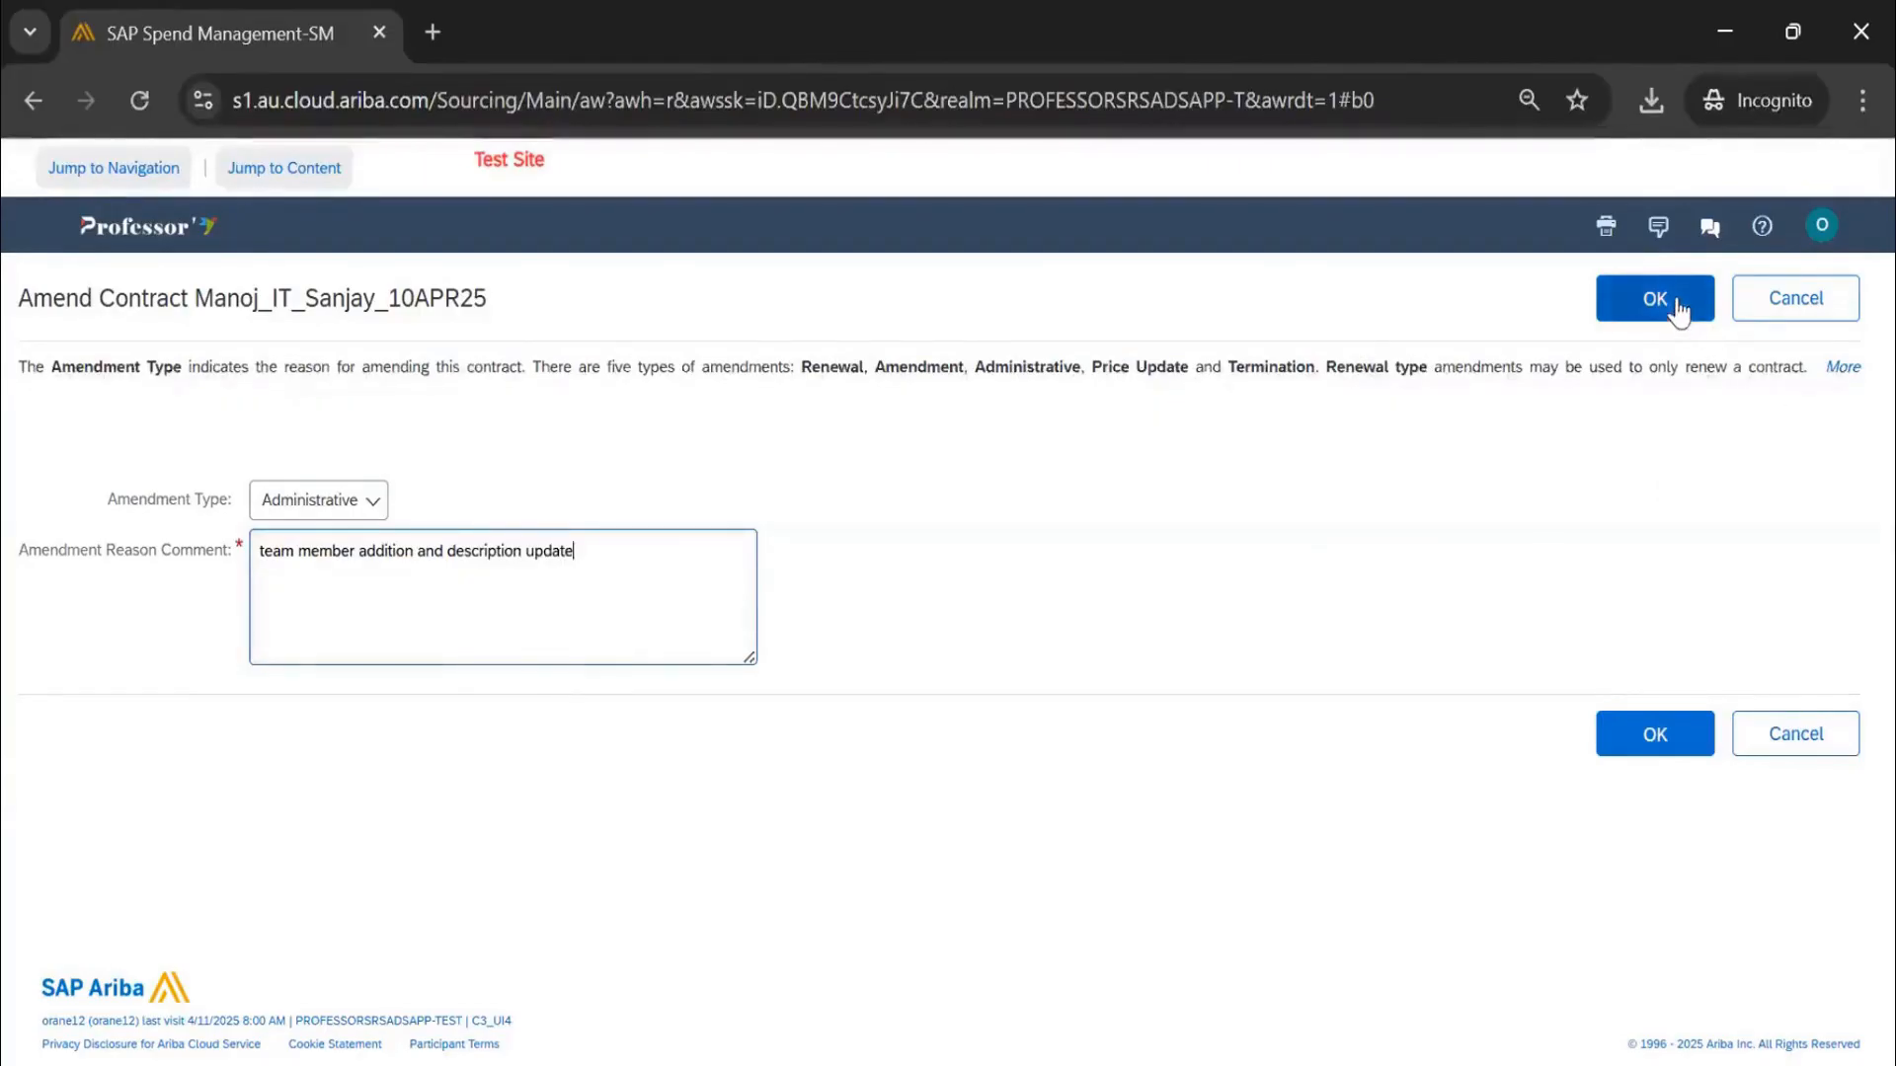
click(1676, 300)
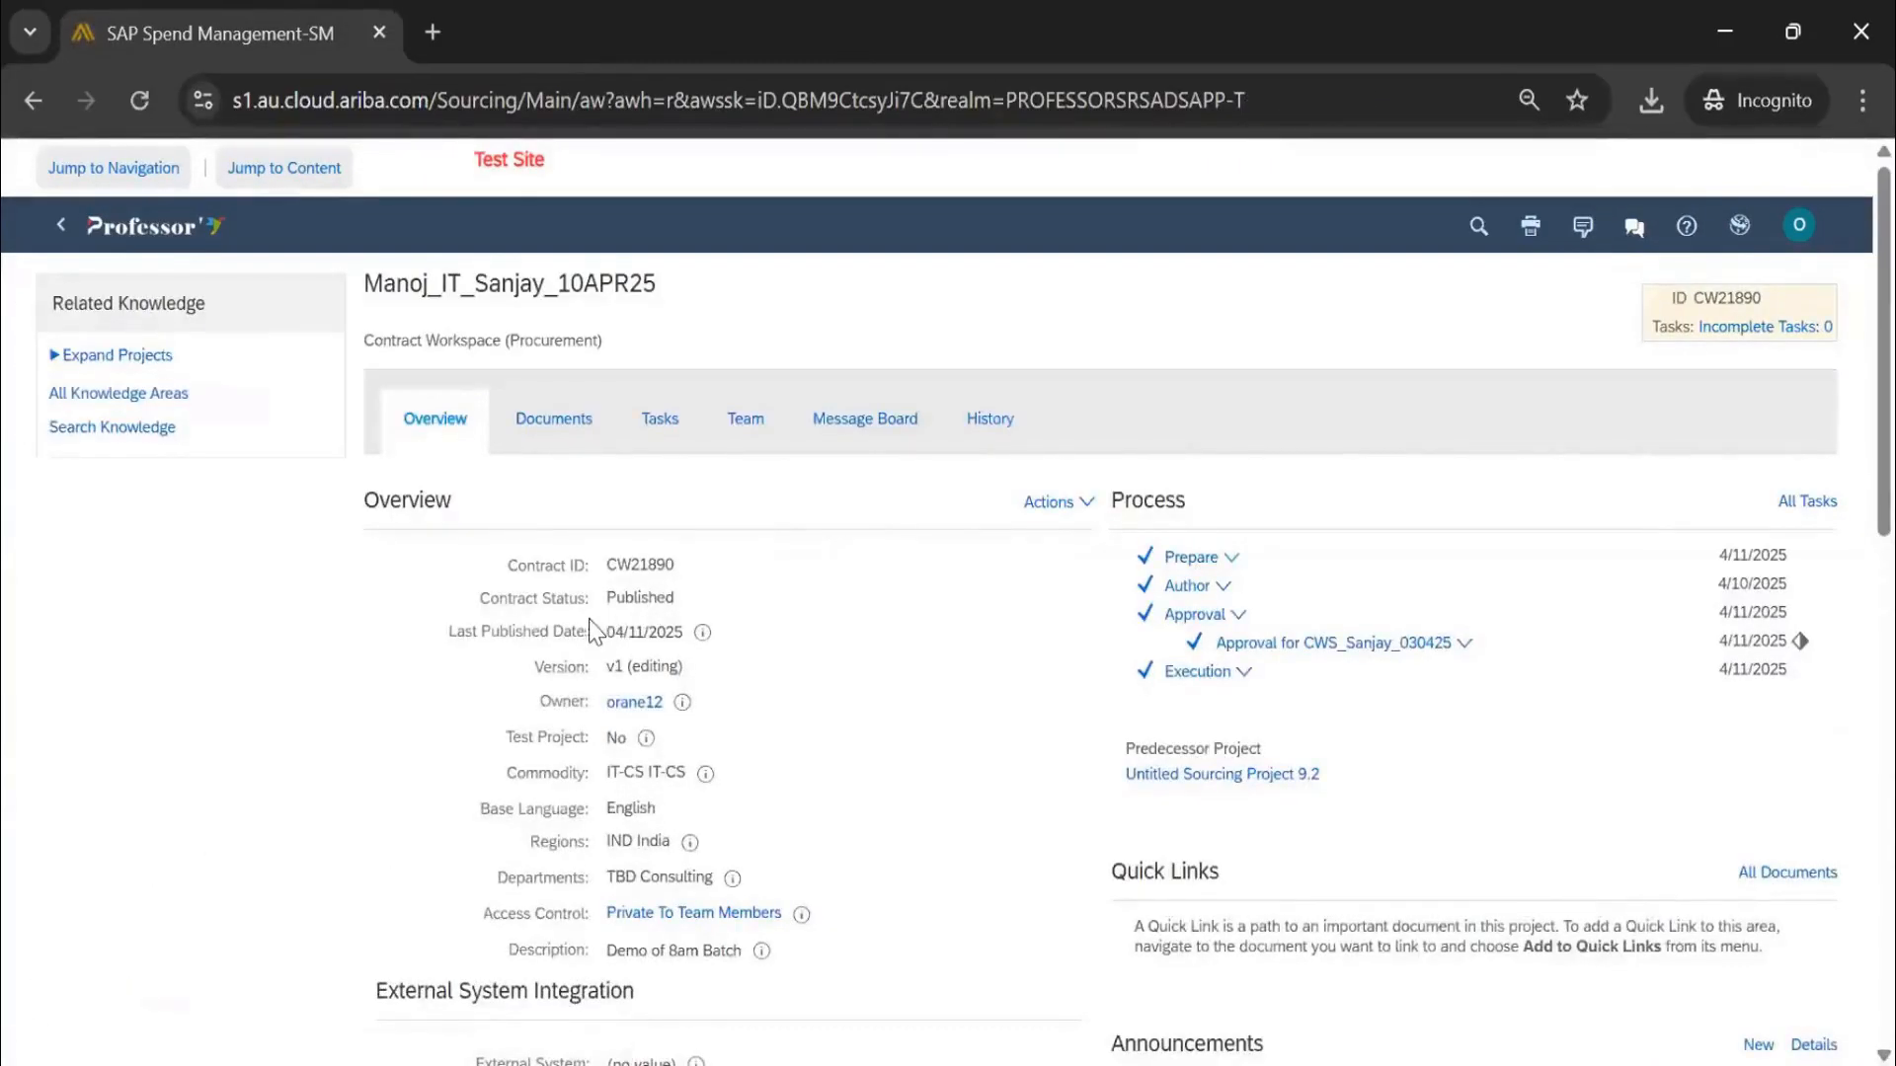
Edit the team to add a second user to the Procurement Manager group, then return to Overview
drag(613, 600, 691, 618)
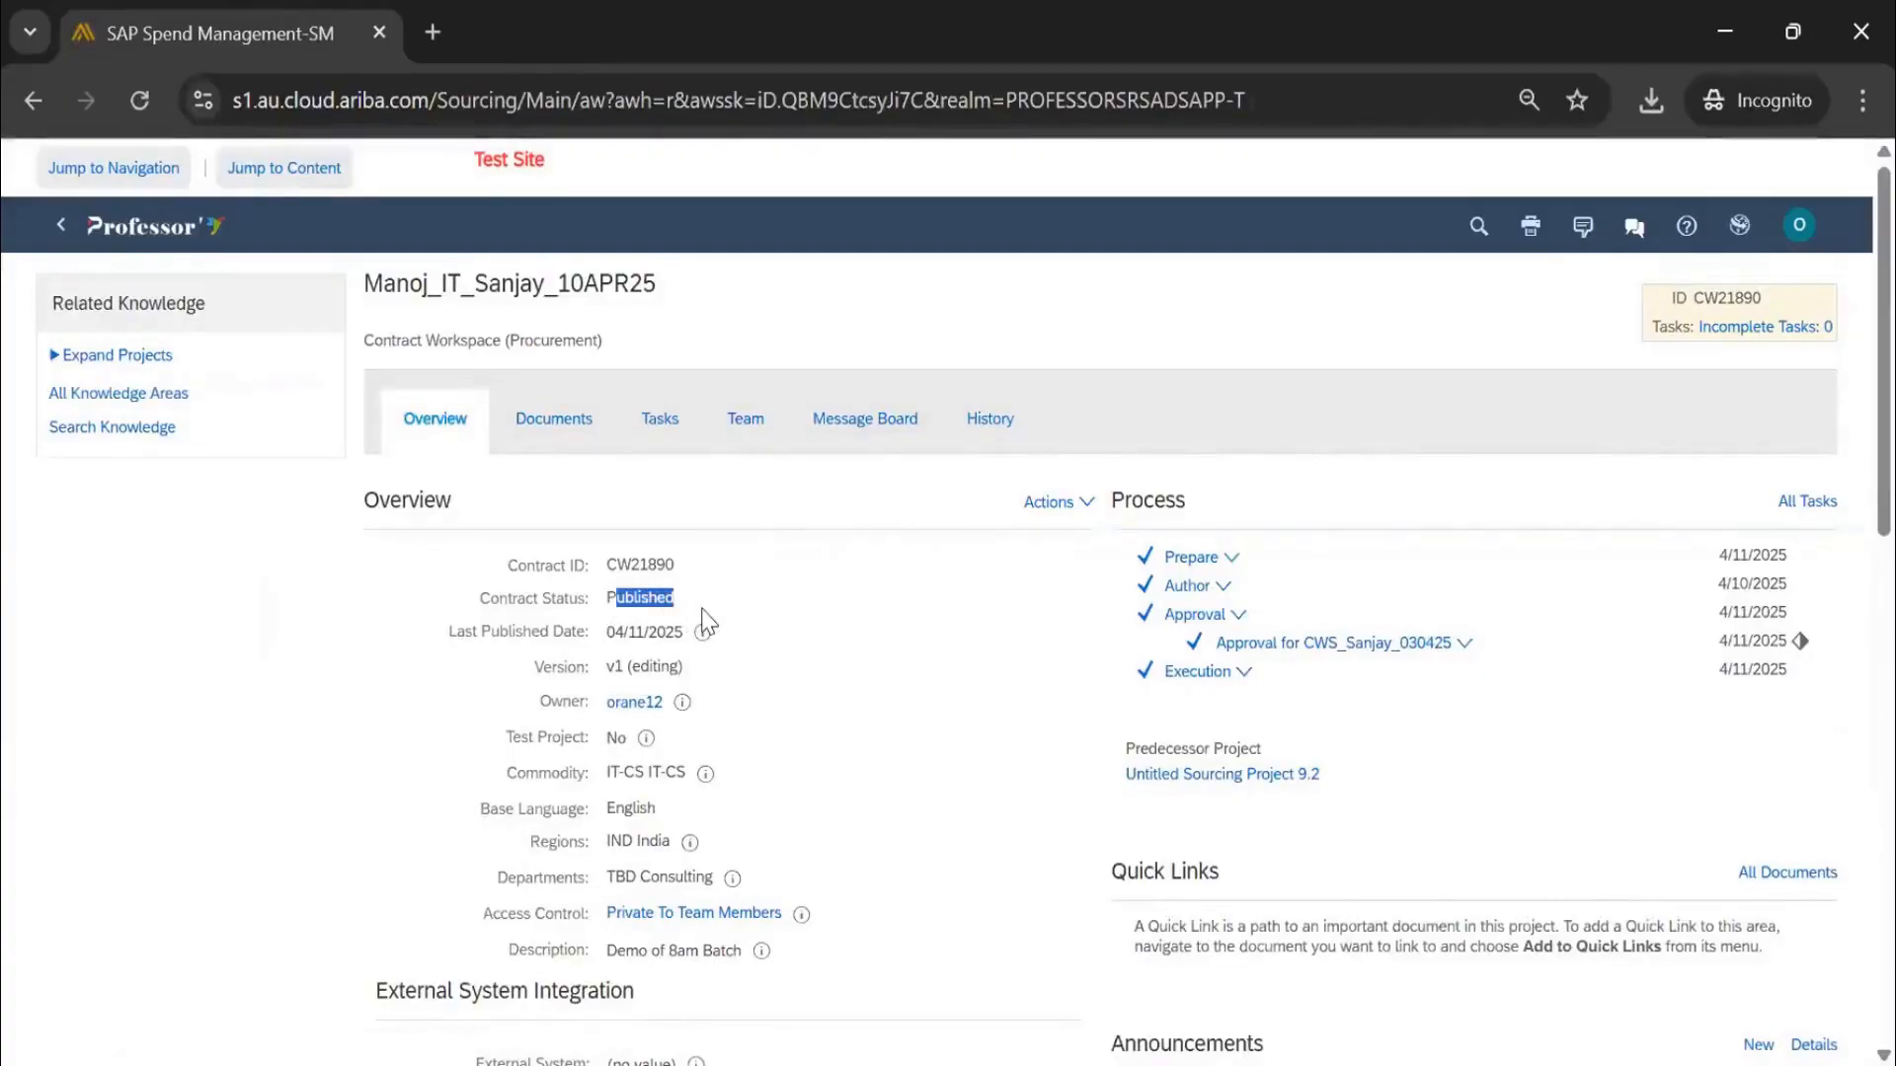
scroll(709, 622, down, 5)
scroll(710, 622, up, 5)
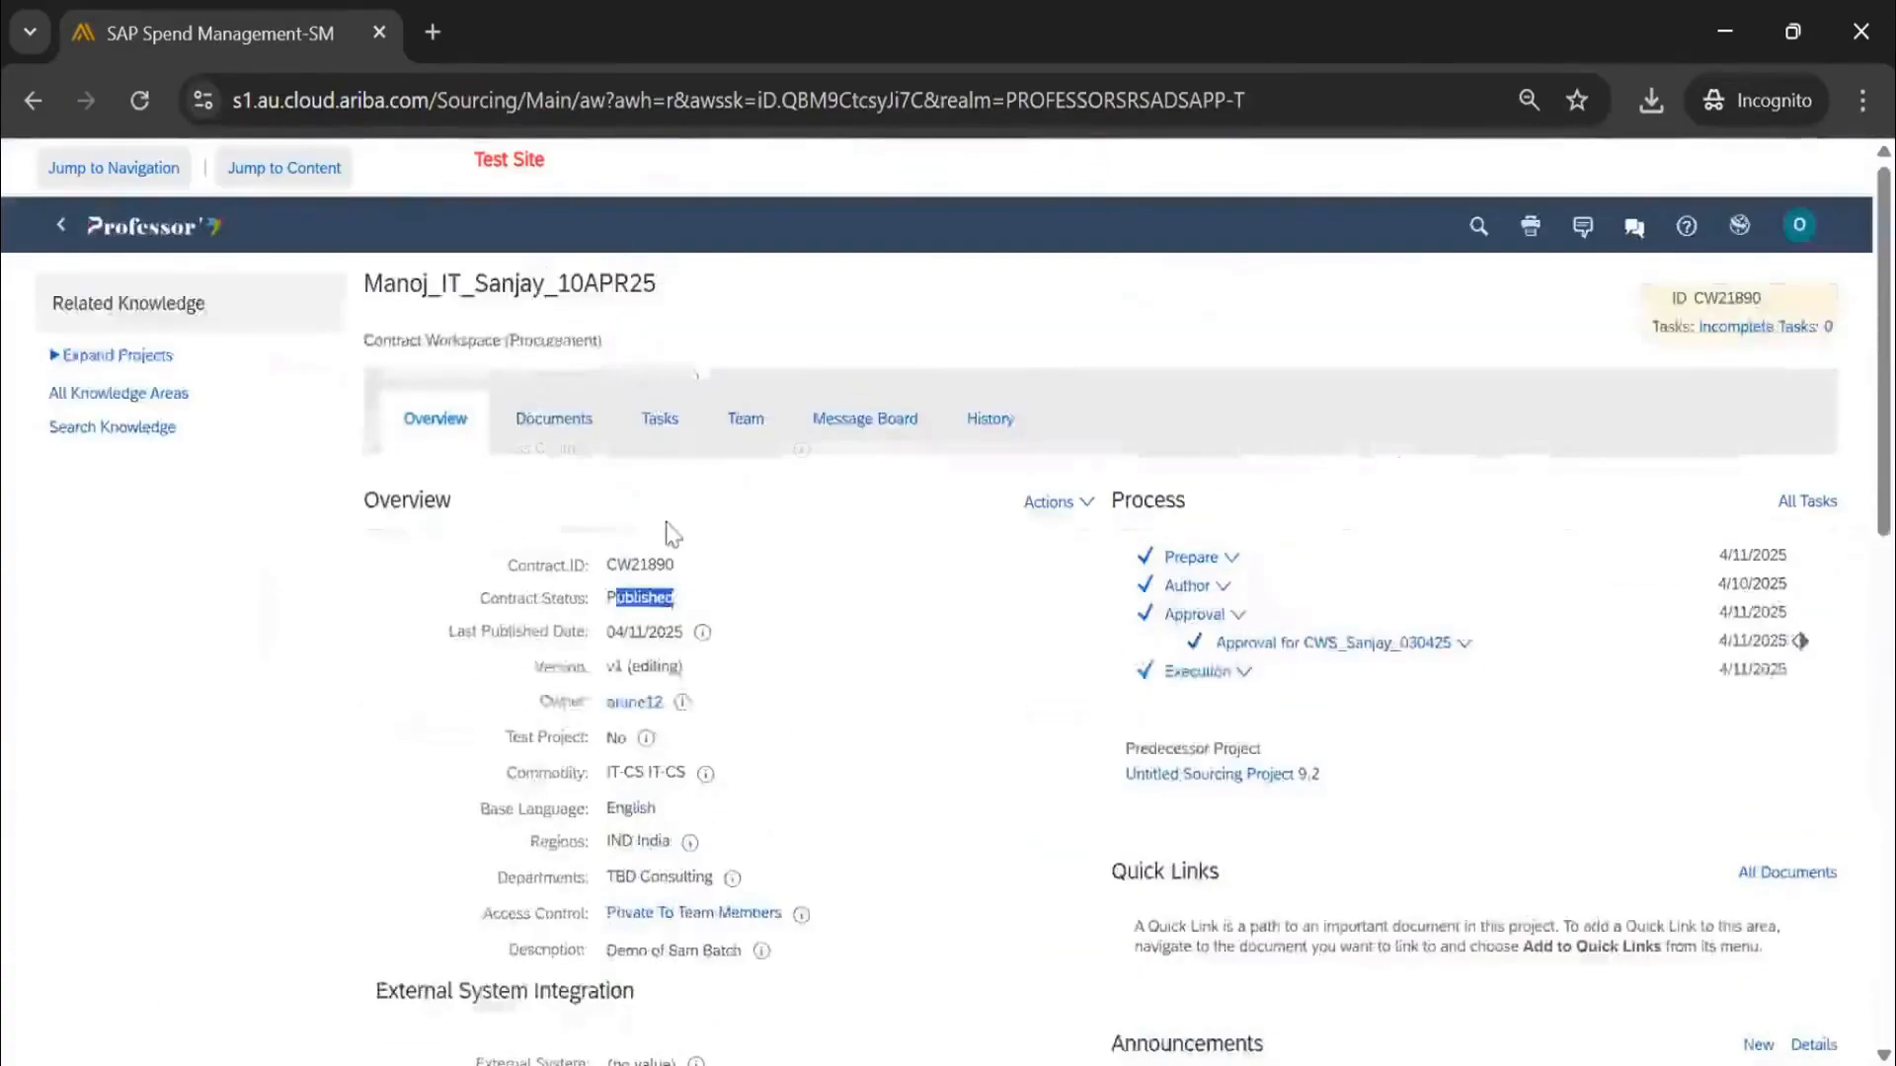
click(747, 430)
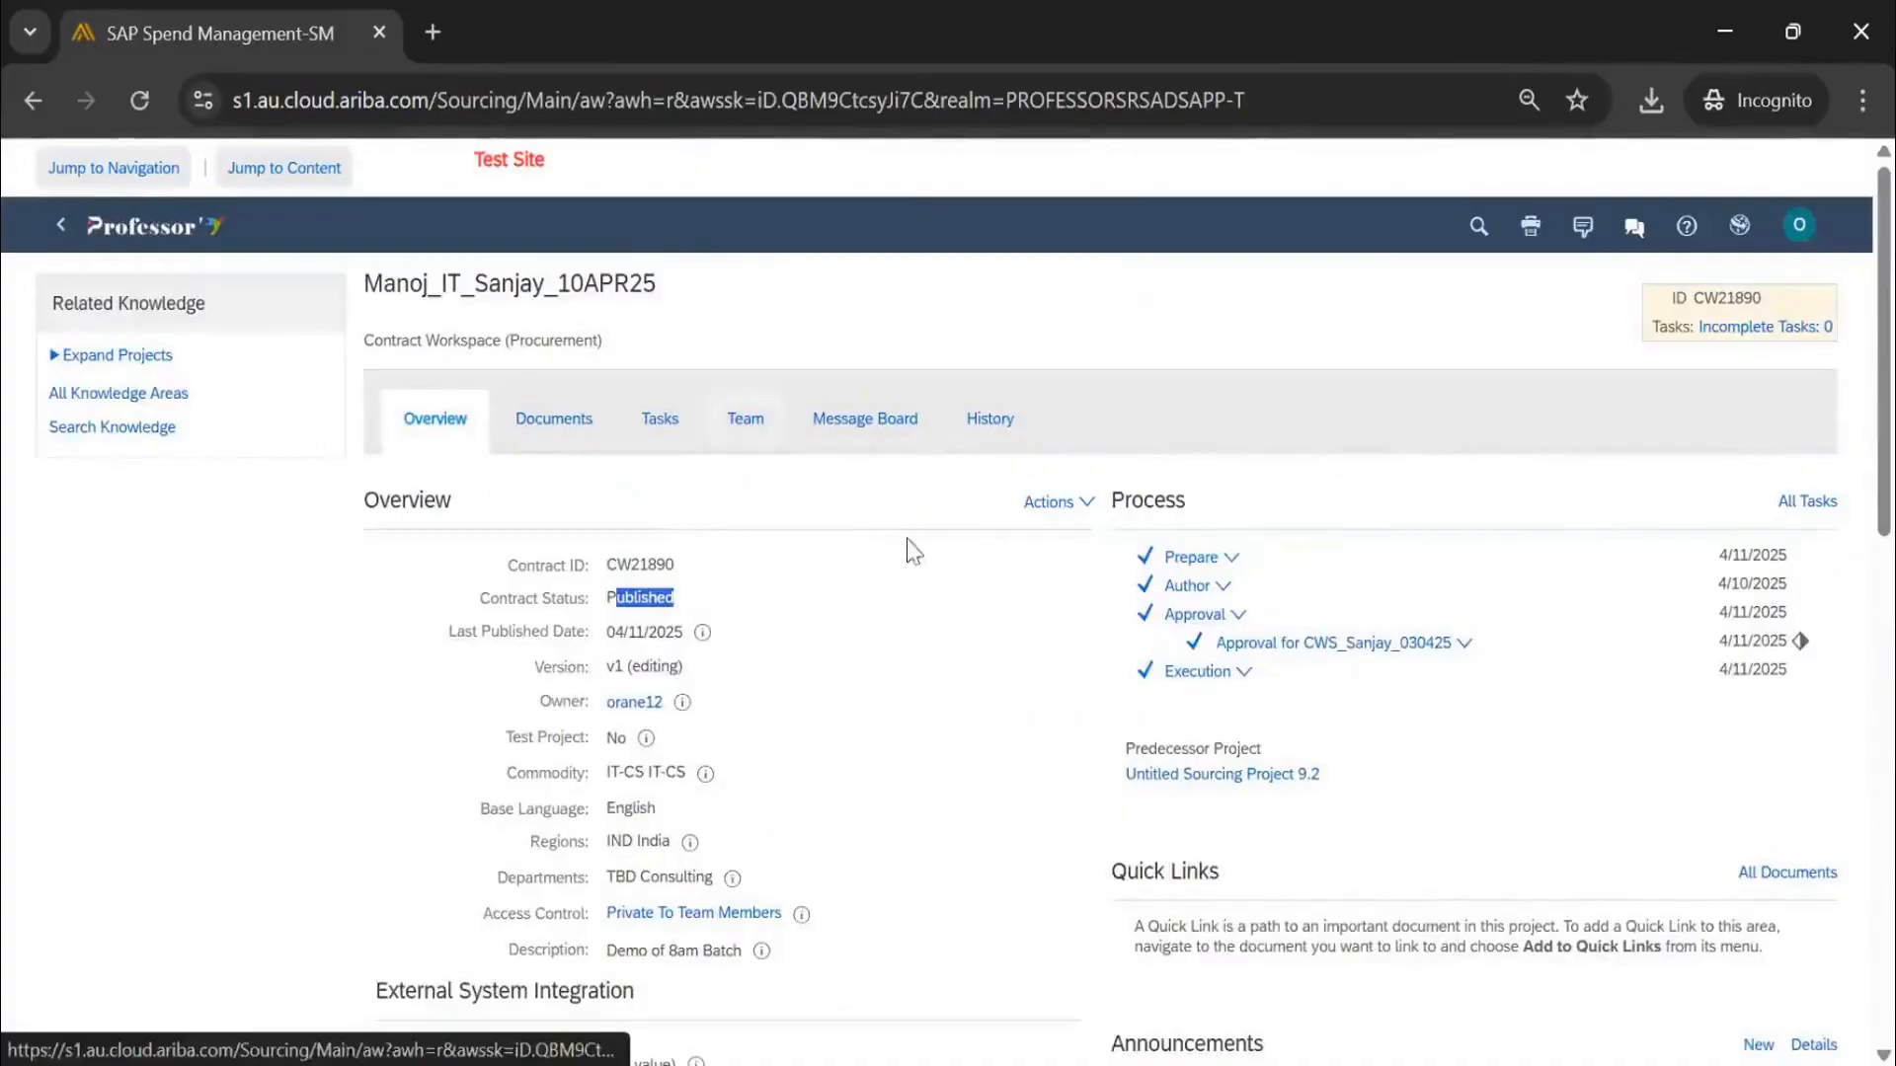
click(1793, 509)
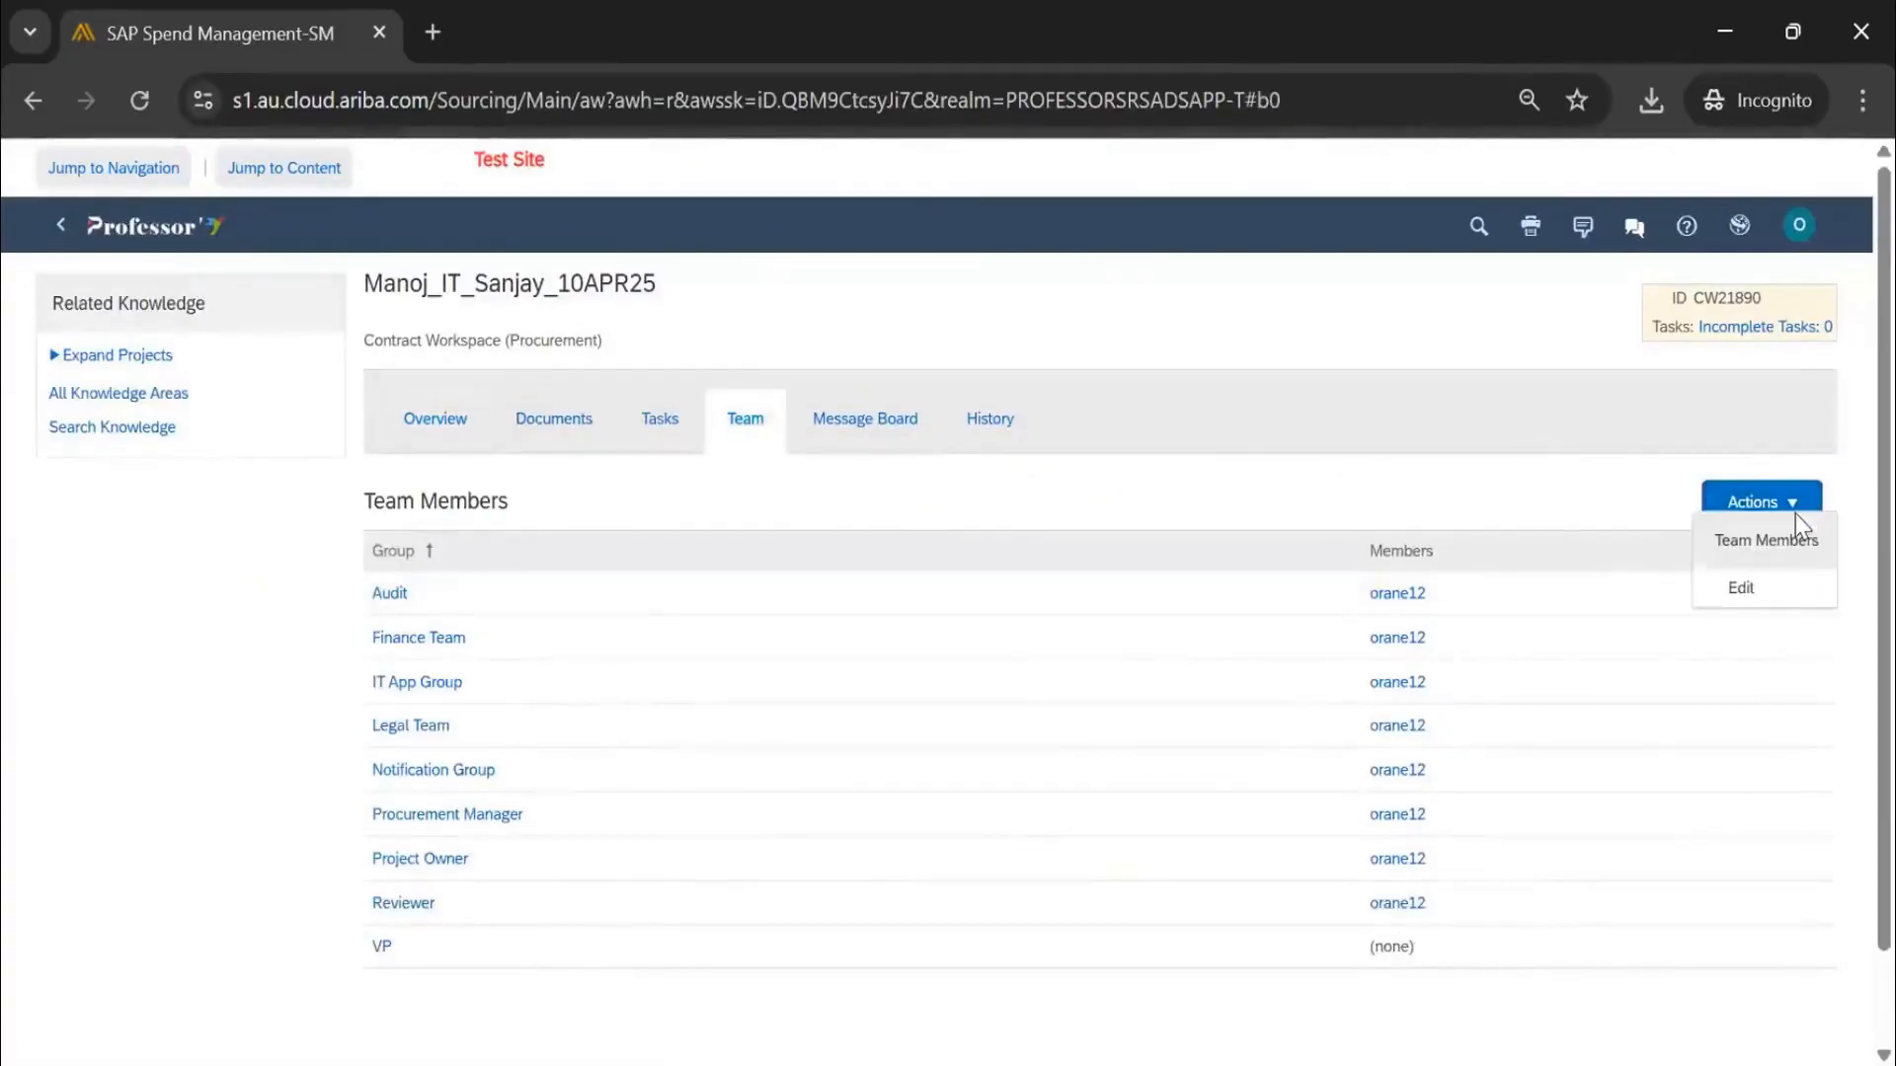
click(1787, 593)
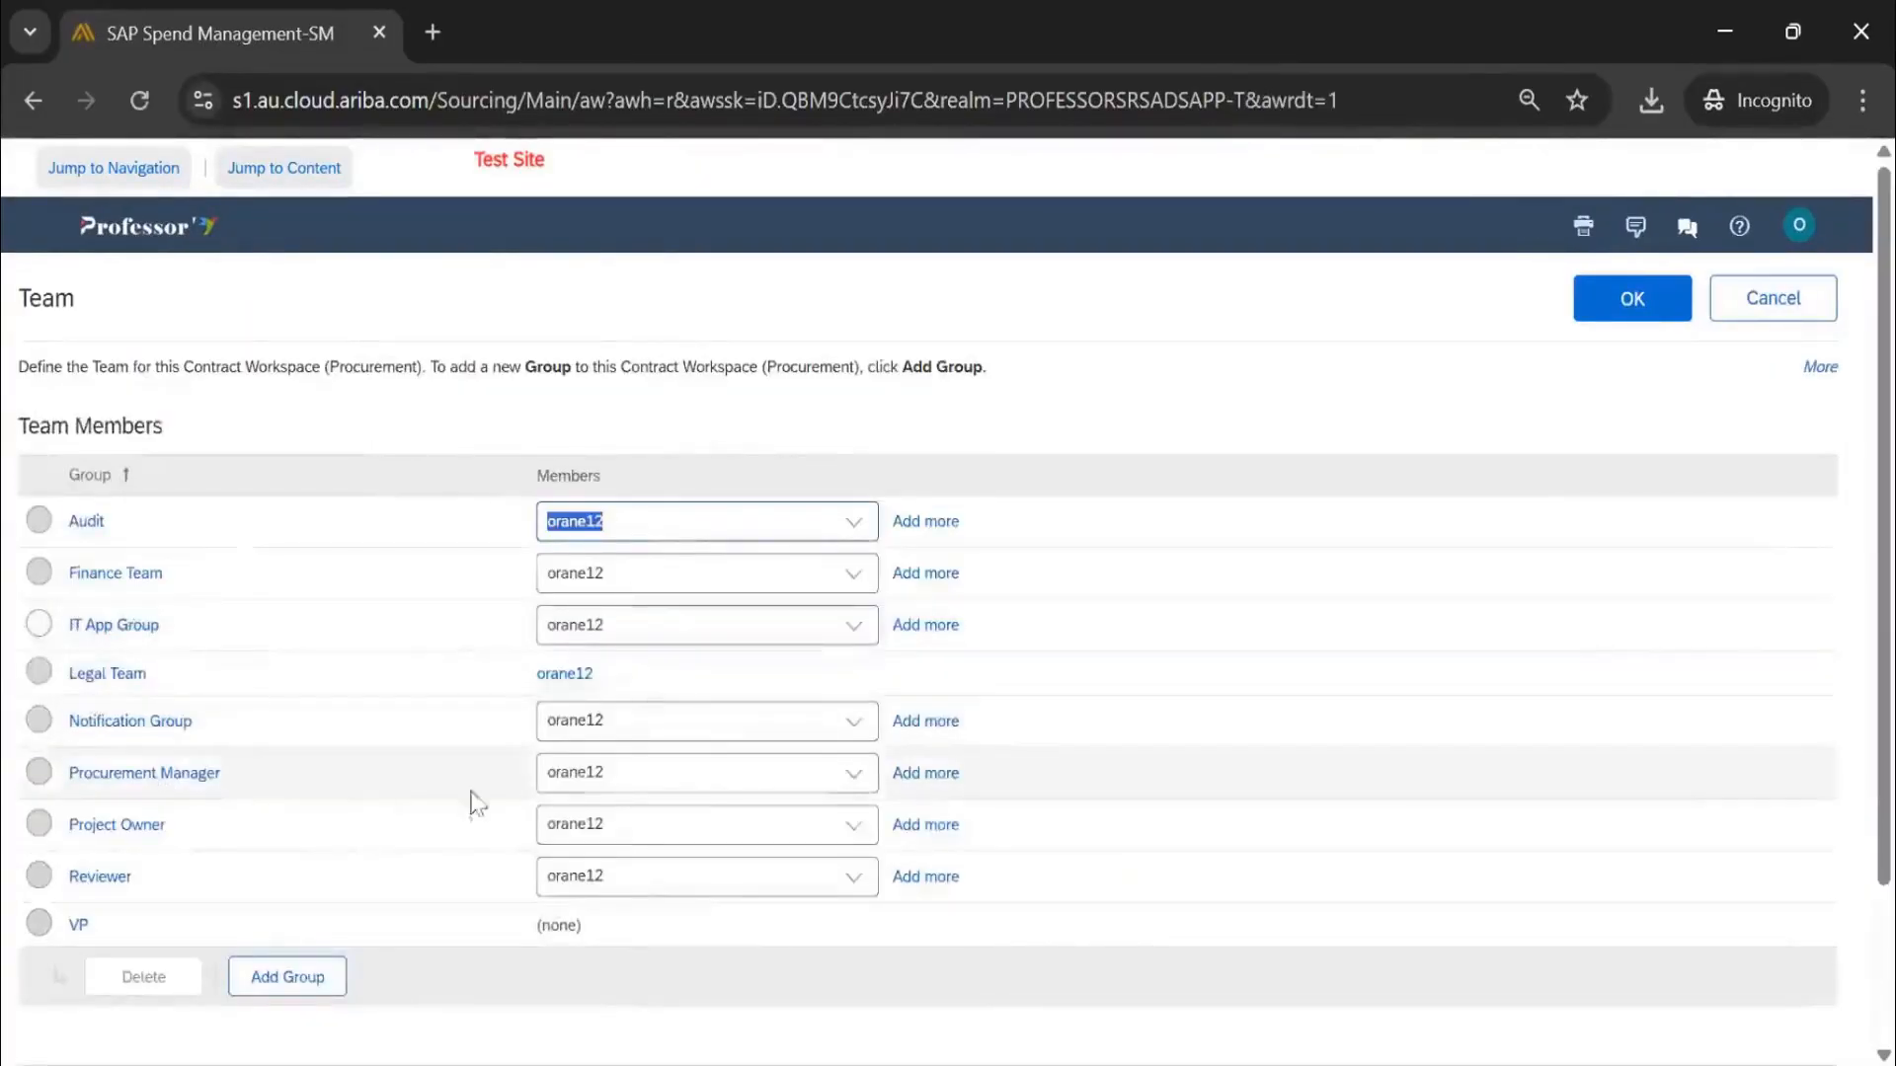
click(854, 790)
click(718, 892)
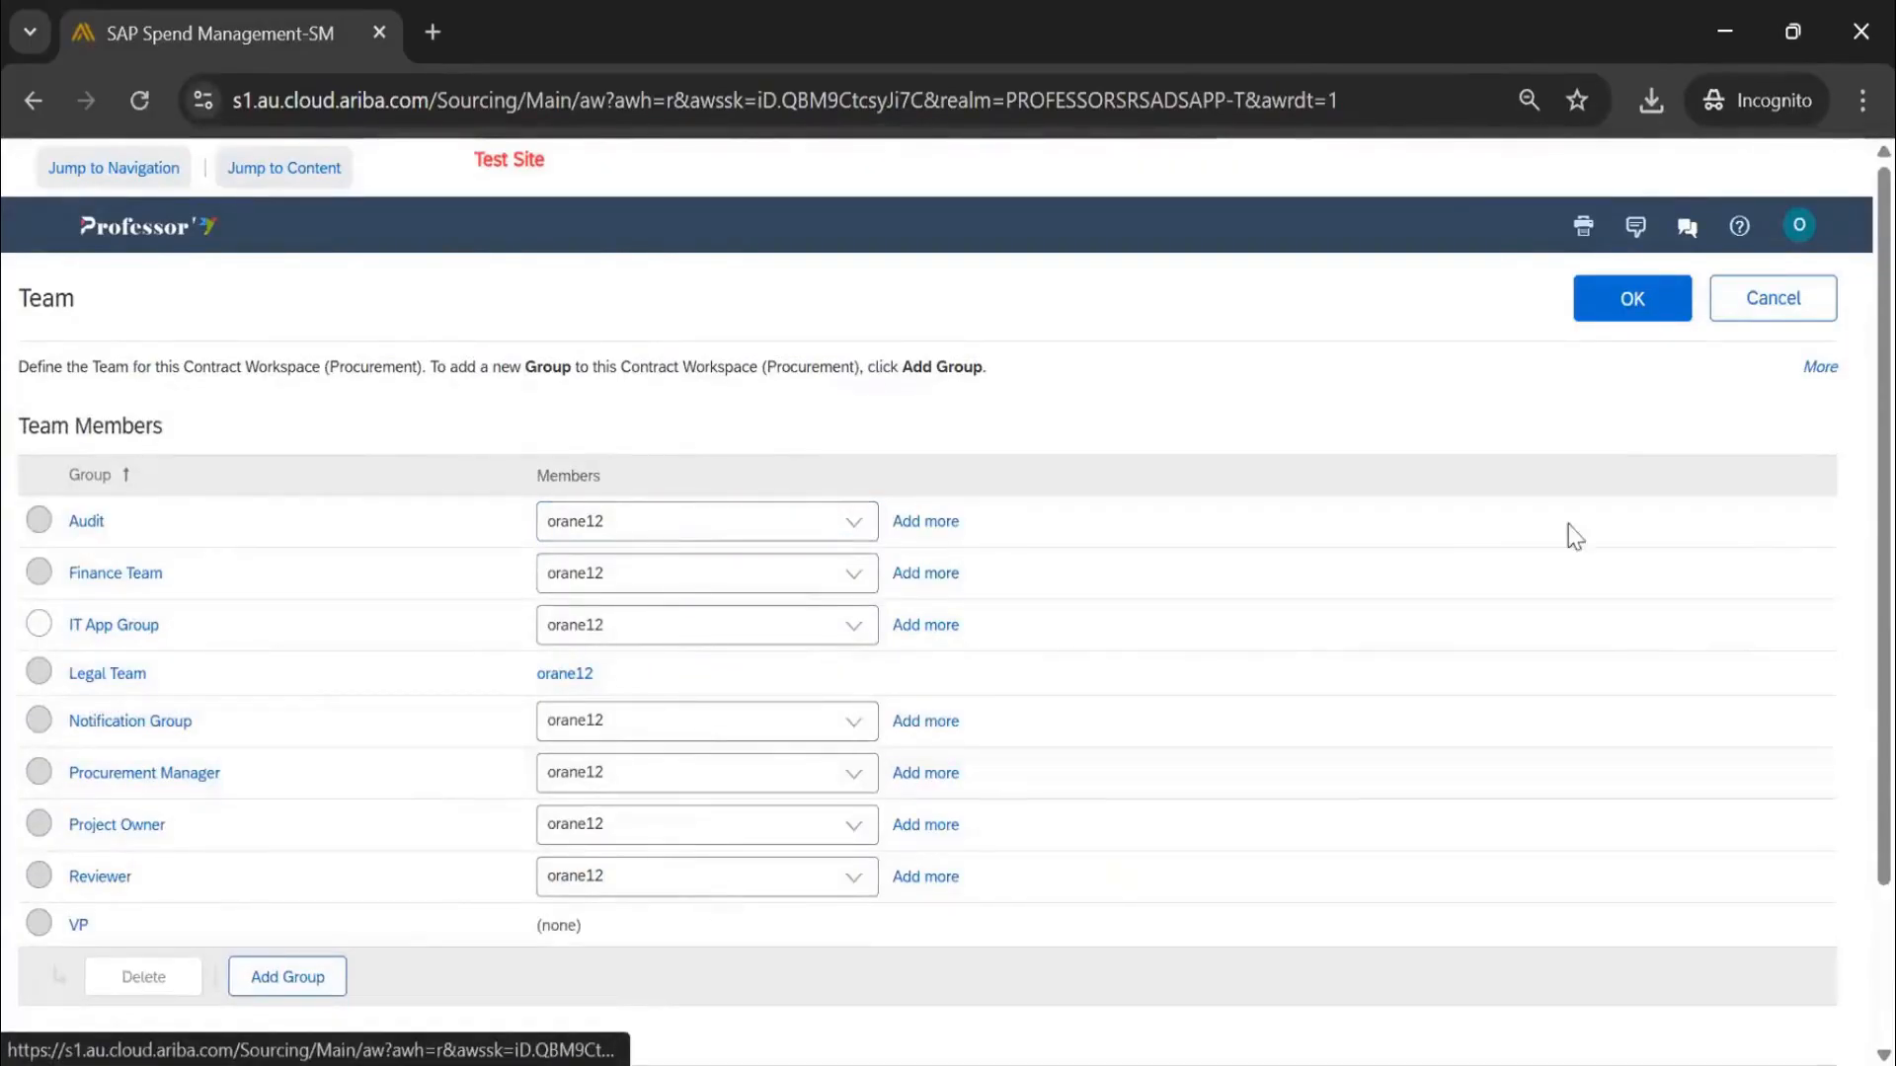
click(1633, 308)
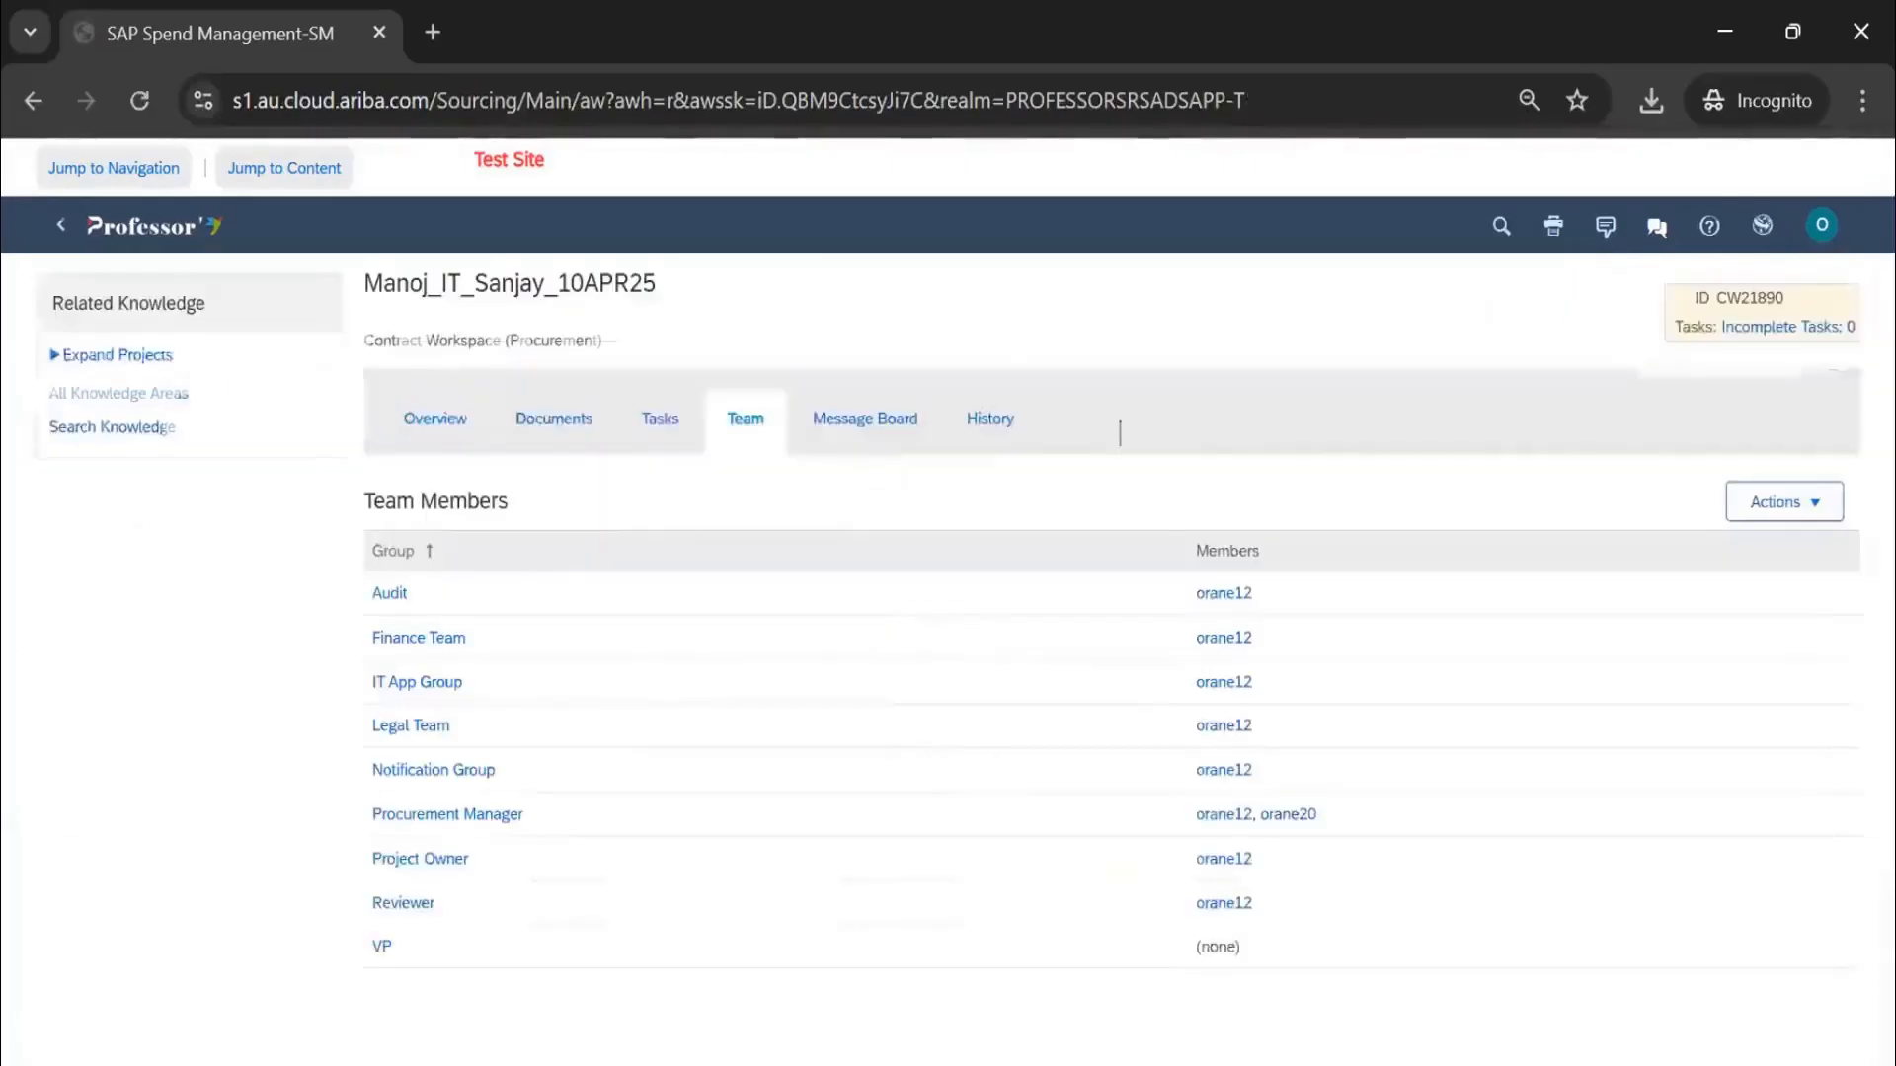
click(450, 415)
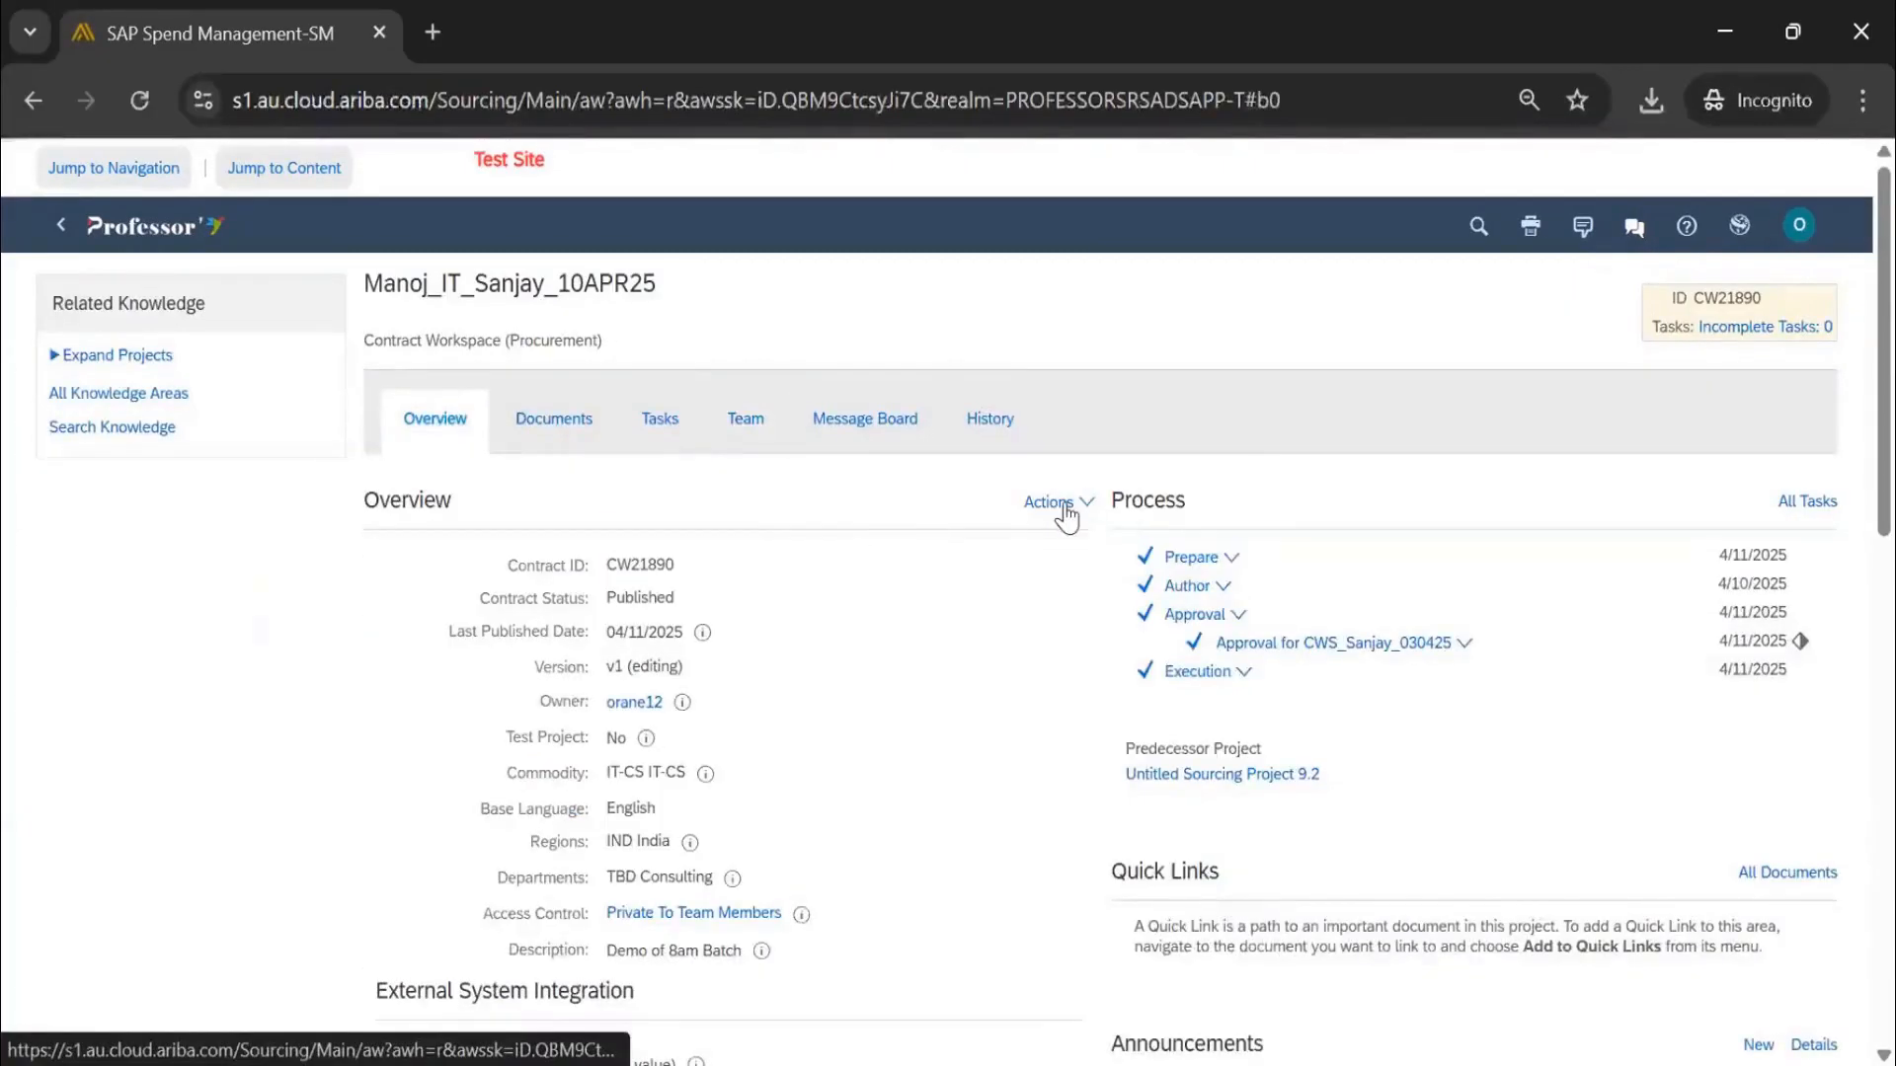
Append 'Added new Procurement Manager to the team' on a new description line and save the overview
click(1065, 510)
click(1129, 534)
click(499, 682)
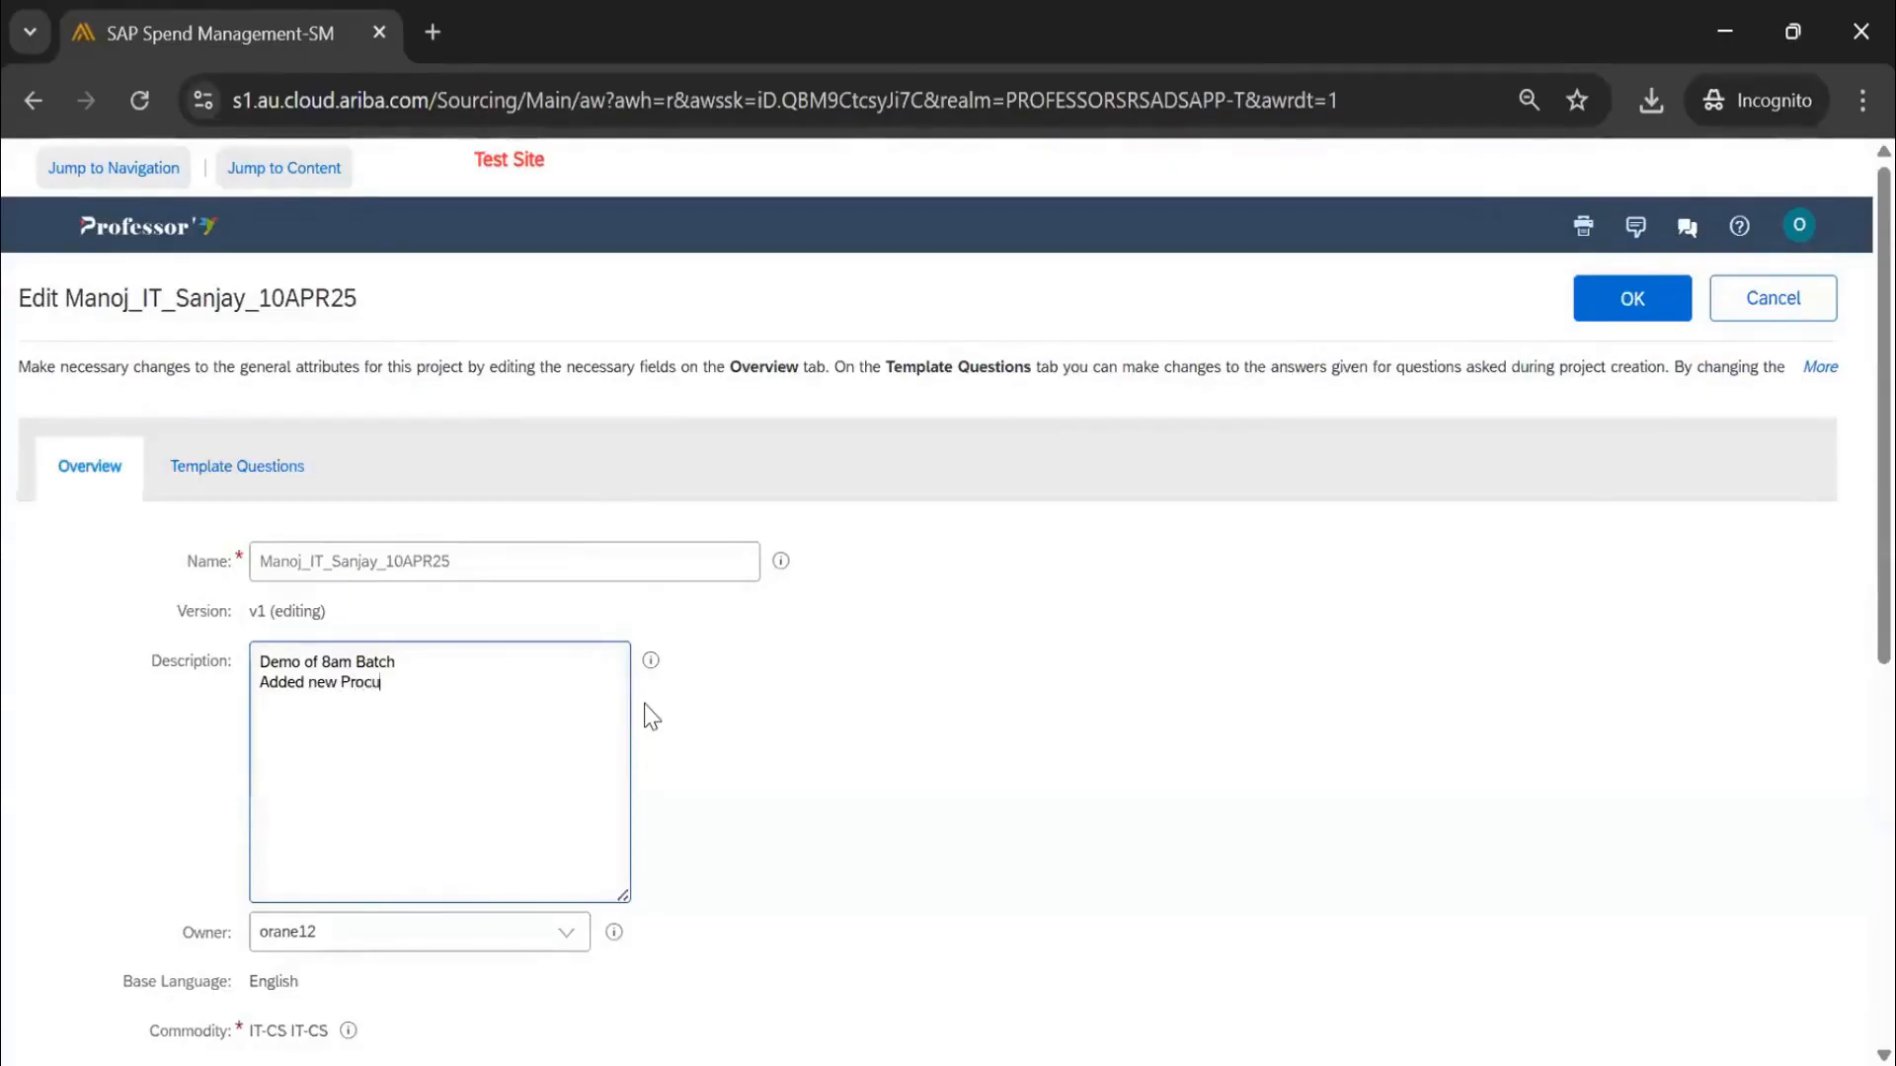
key(Return)
text(Added new Procurement Manager to the team)
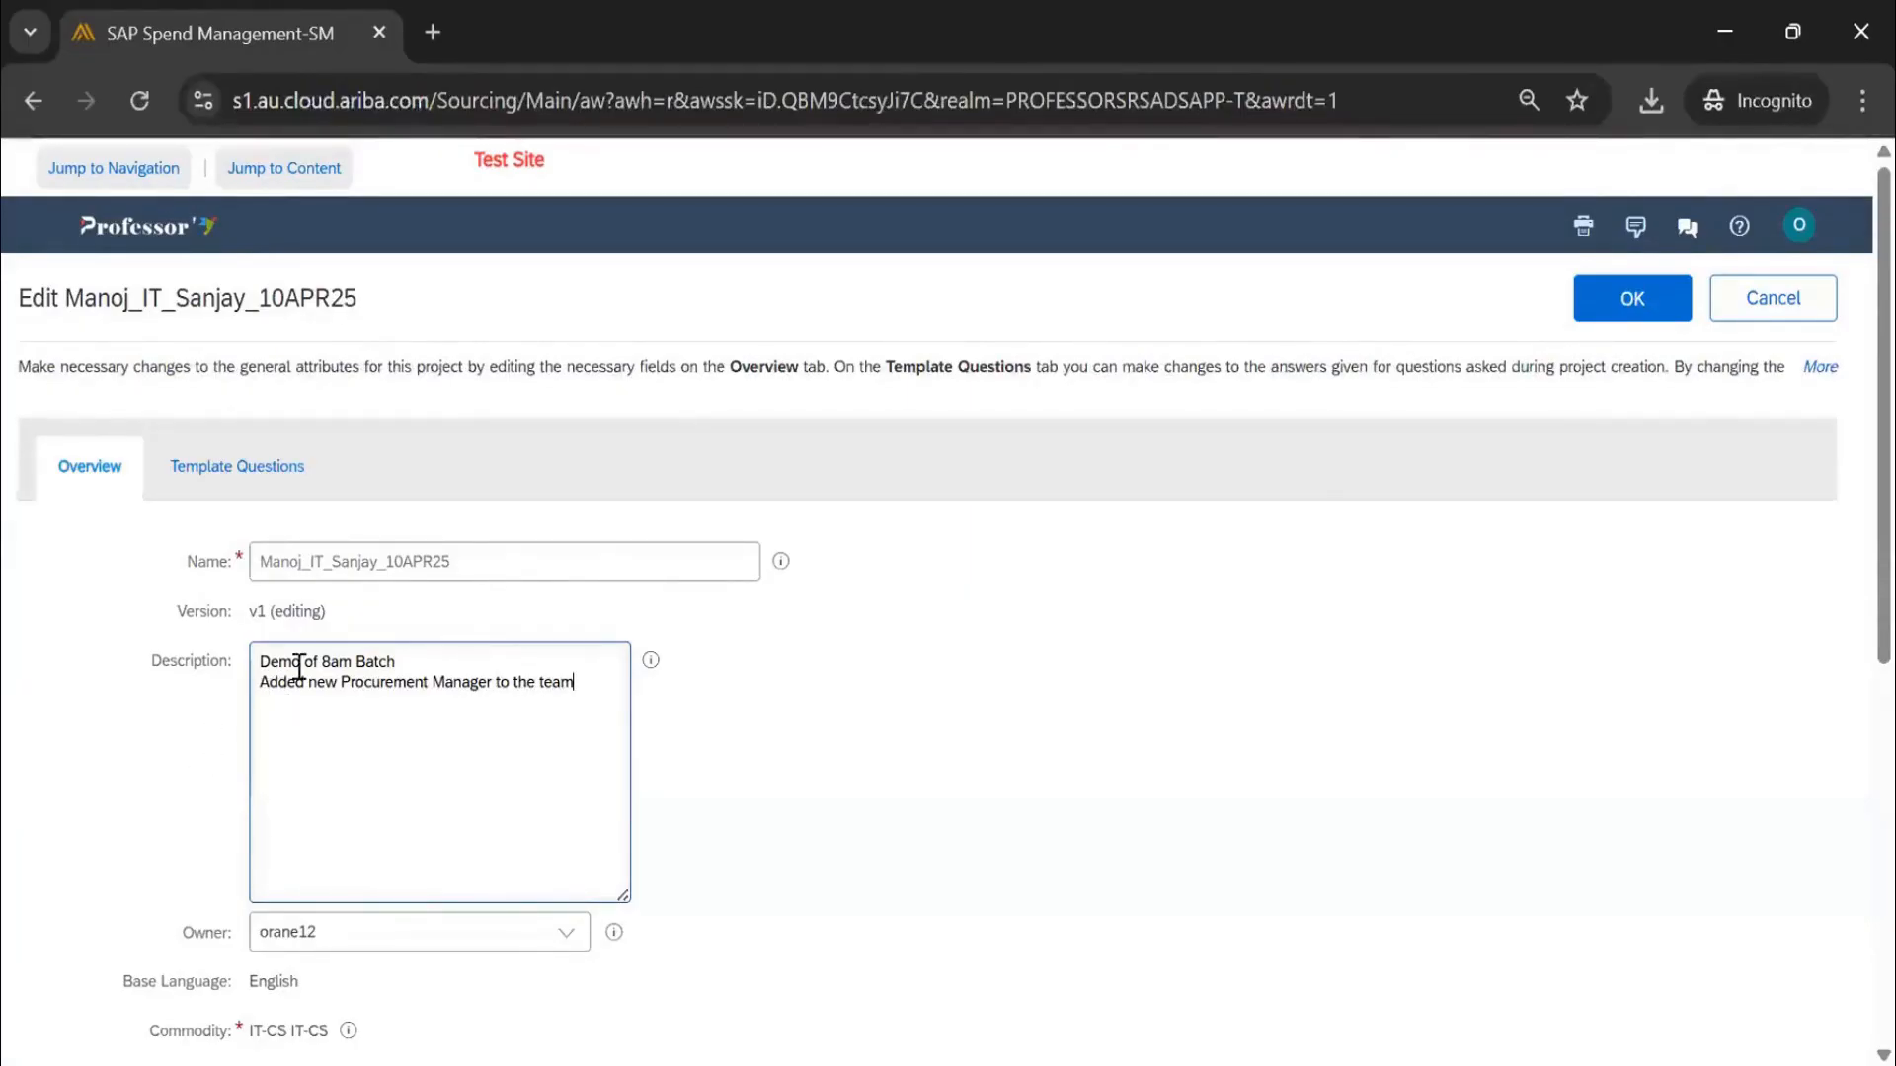
drag(593, 689, 245, 679)
scroll(389, 423, down, 6)
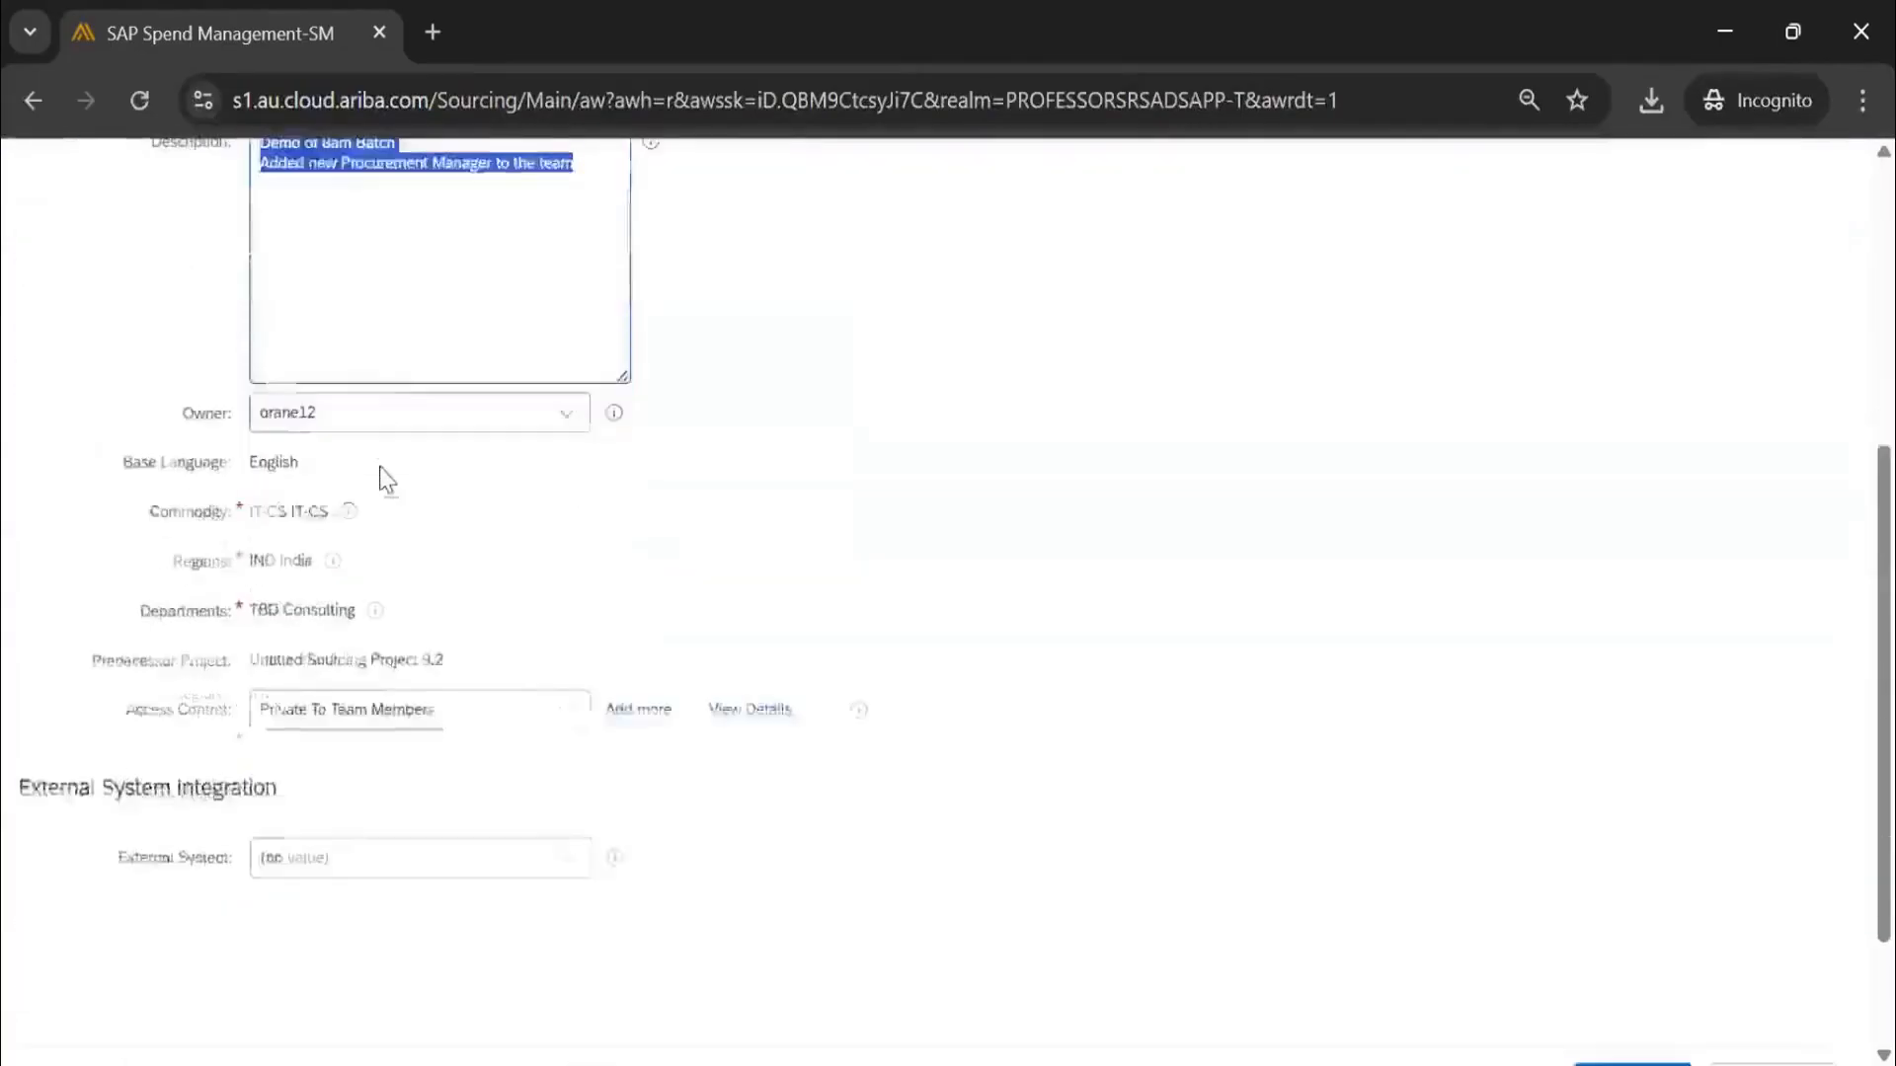
scroll(1016, 719, up, 6)
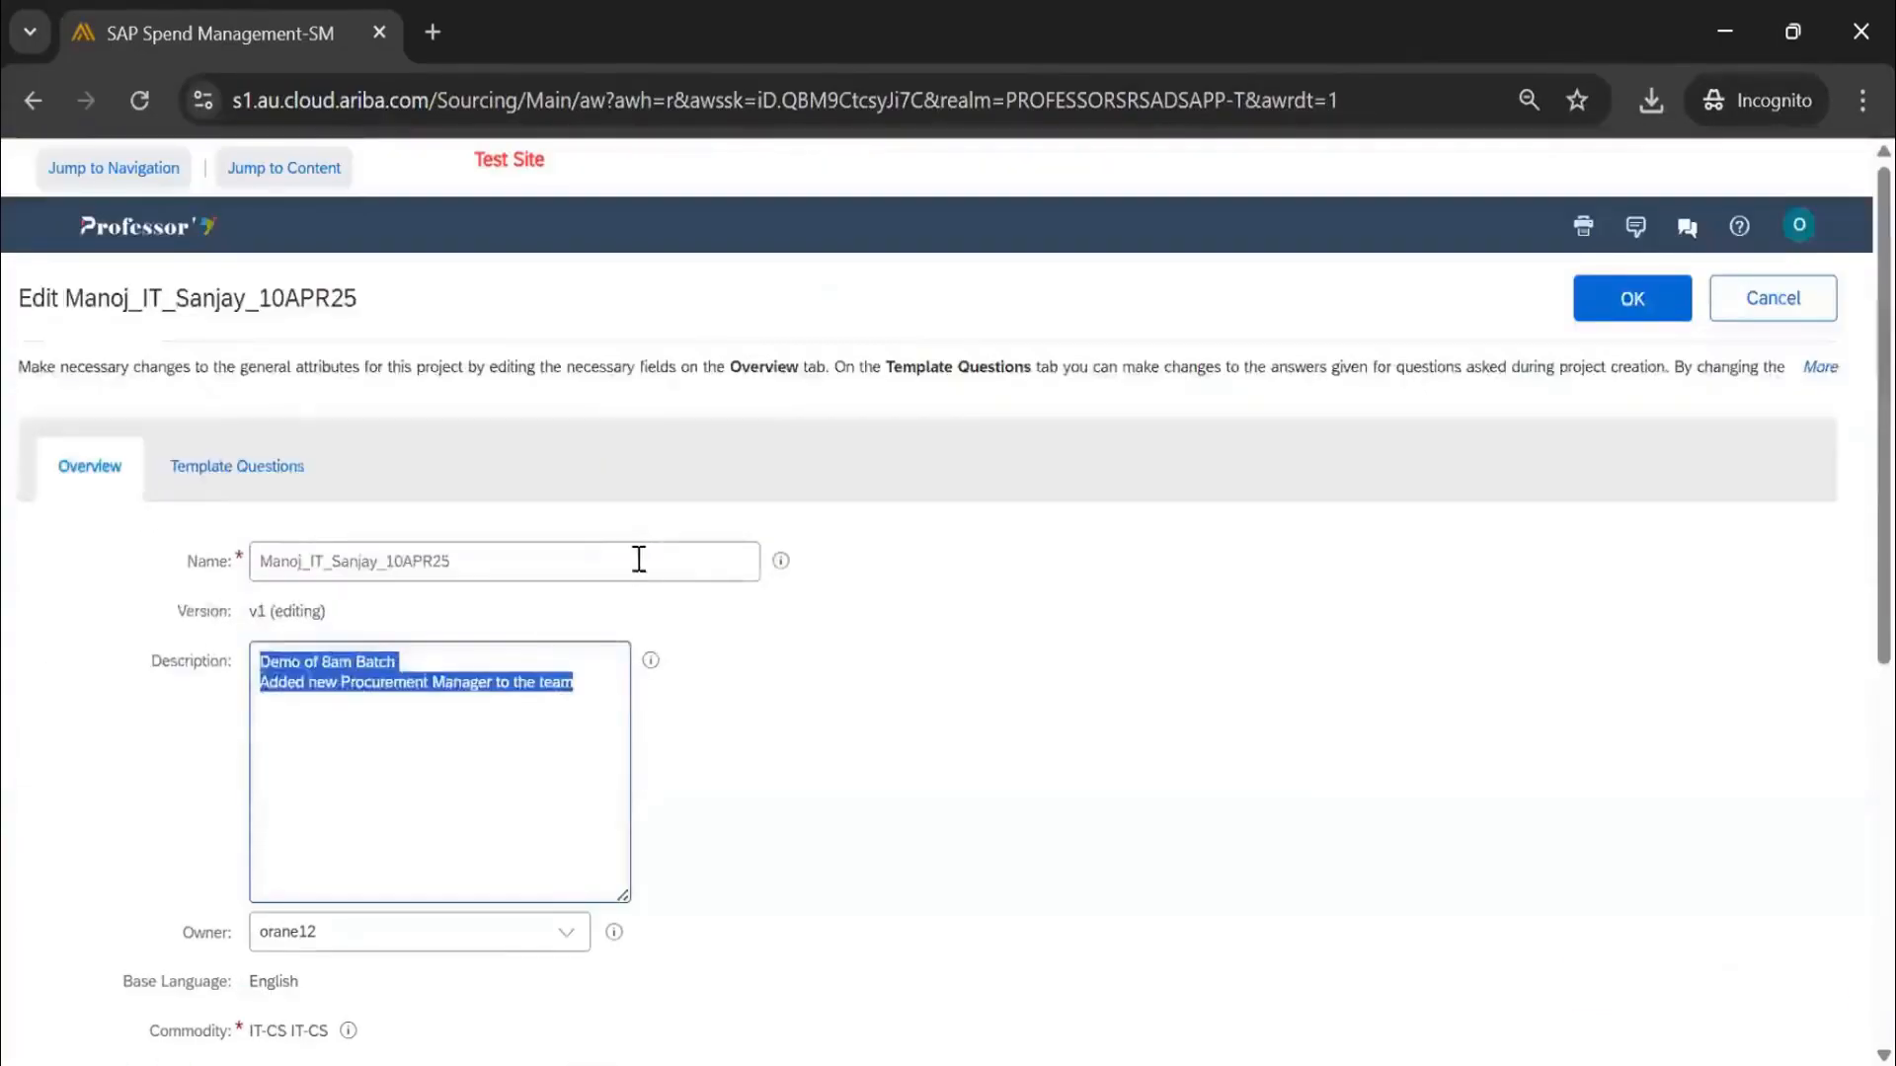
click(1629, 314)
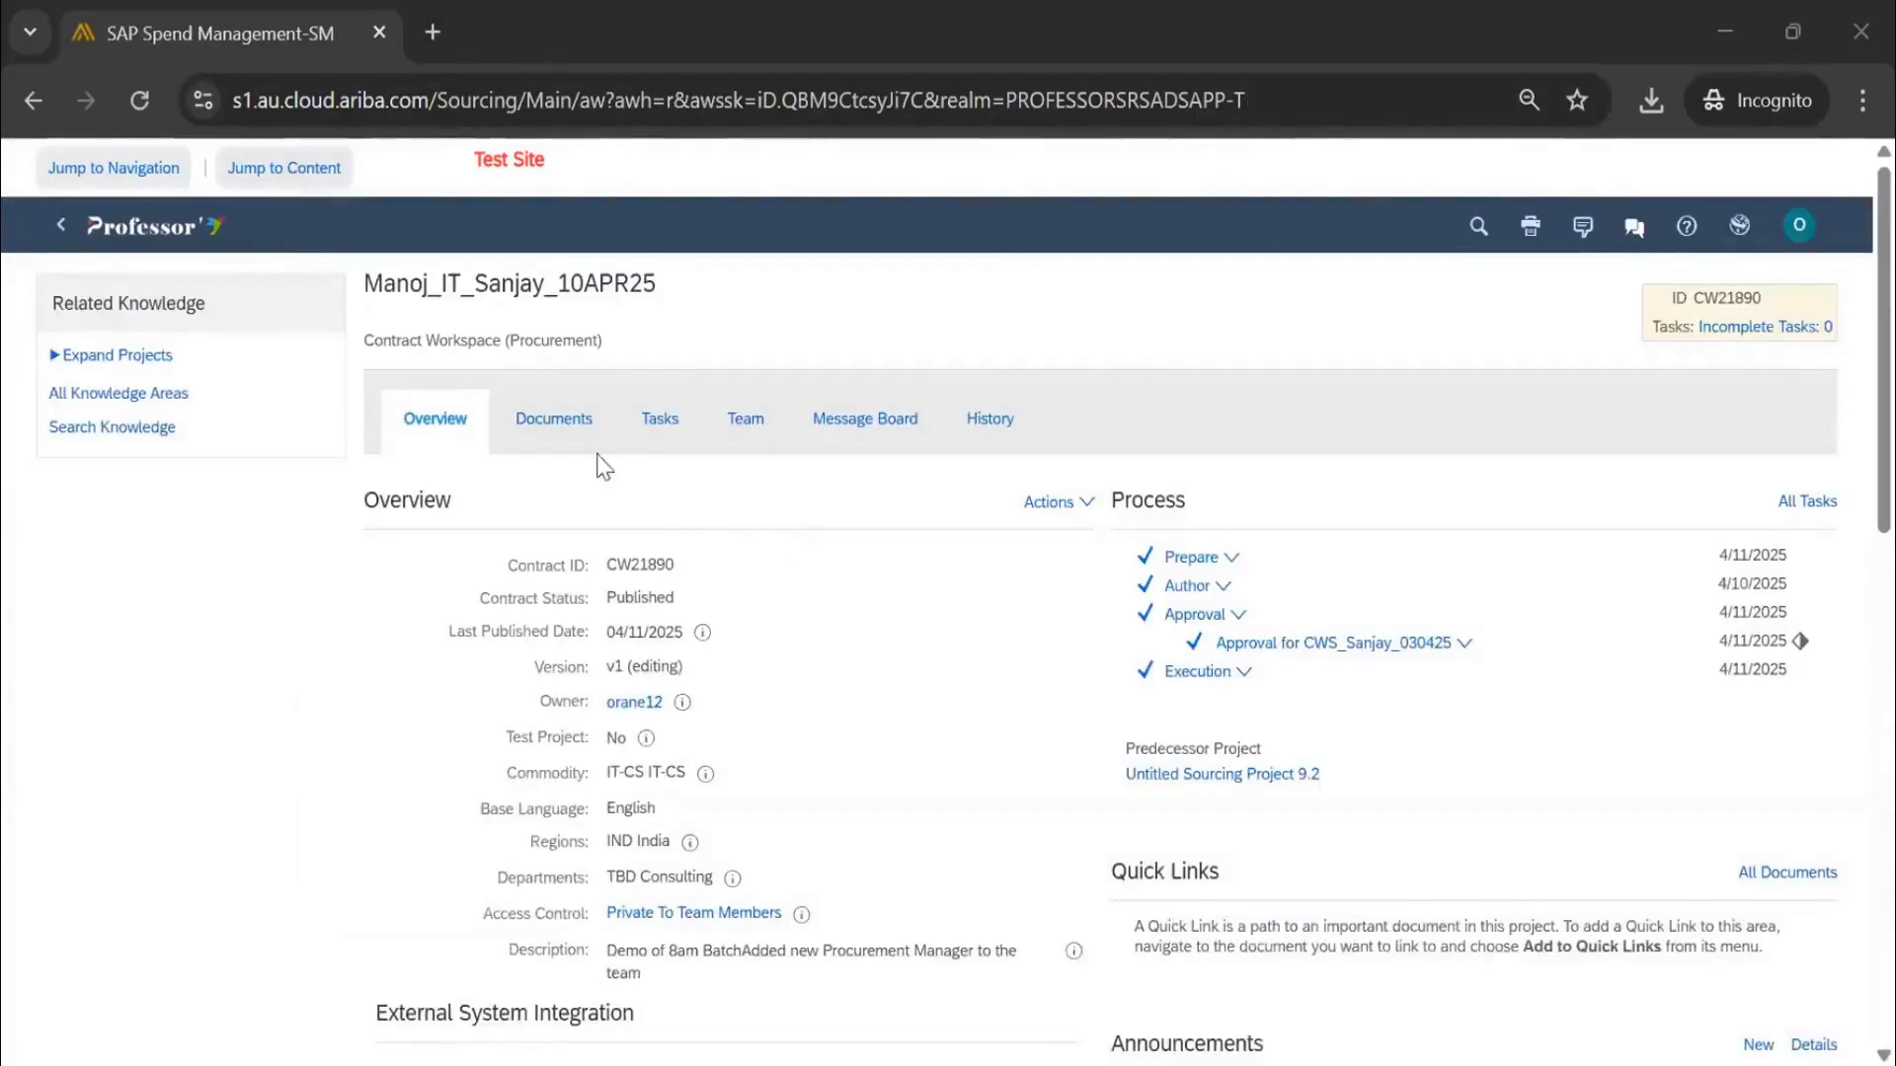
Review the Documents, Tasks and Team tabs and their action menus
click(584, 422)
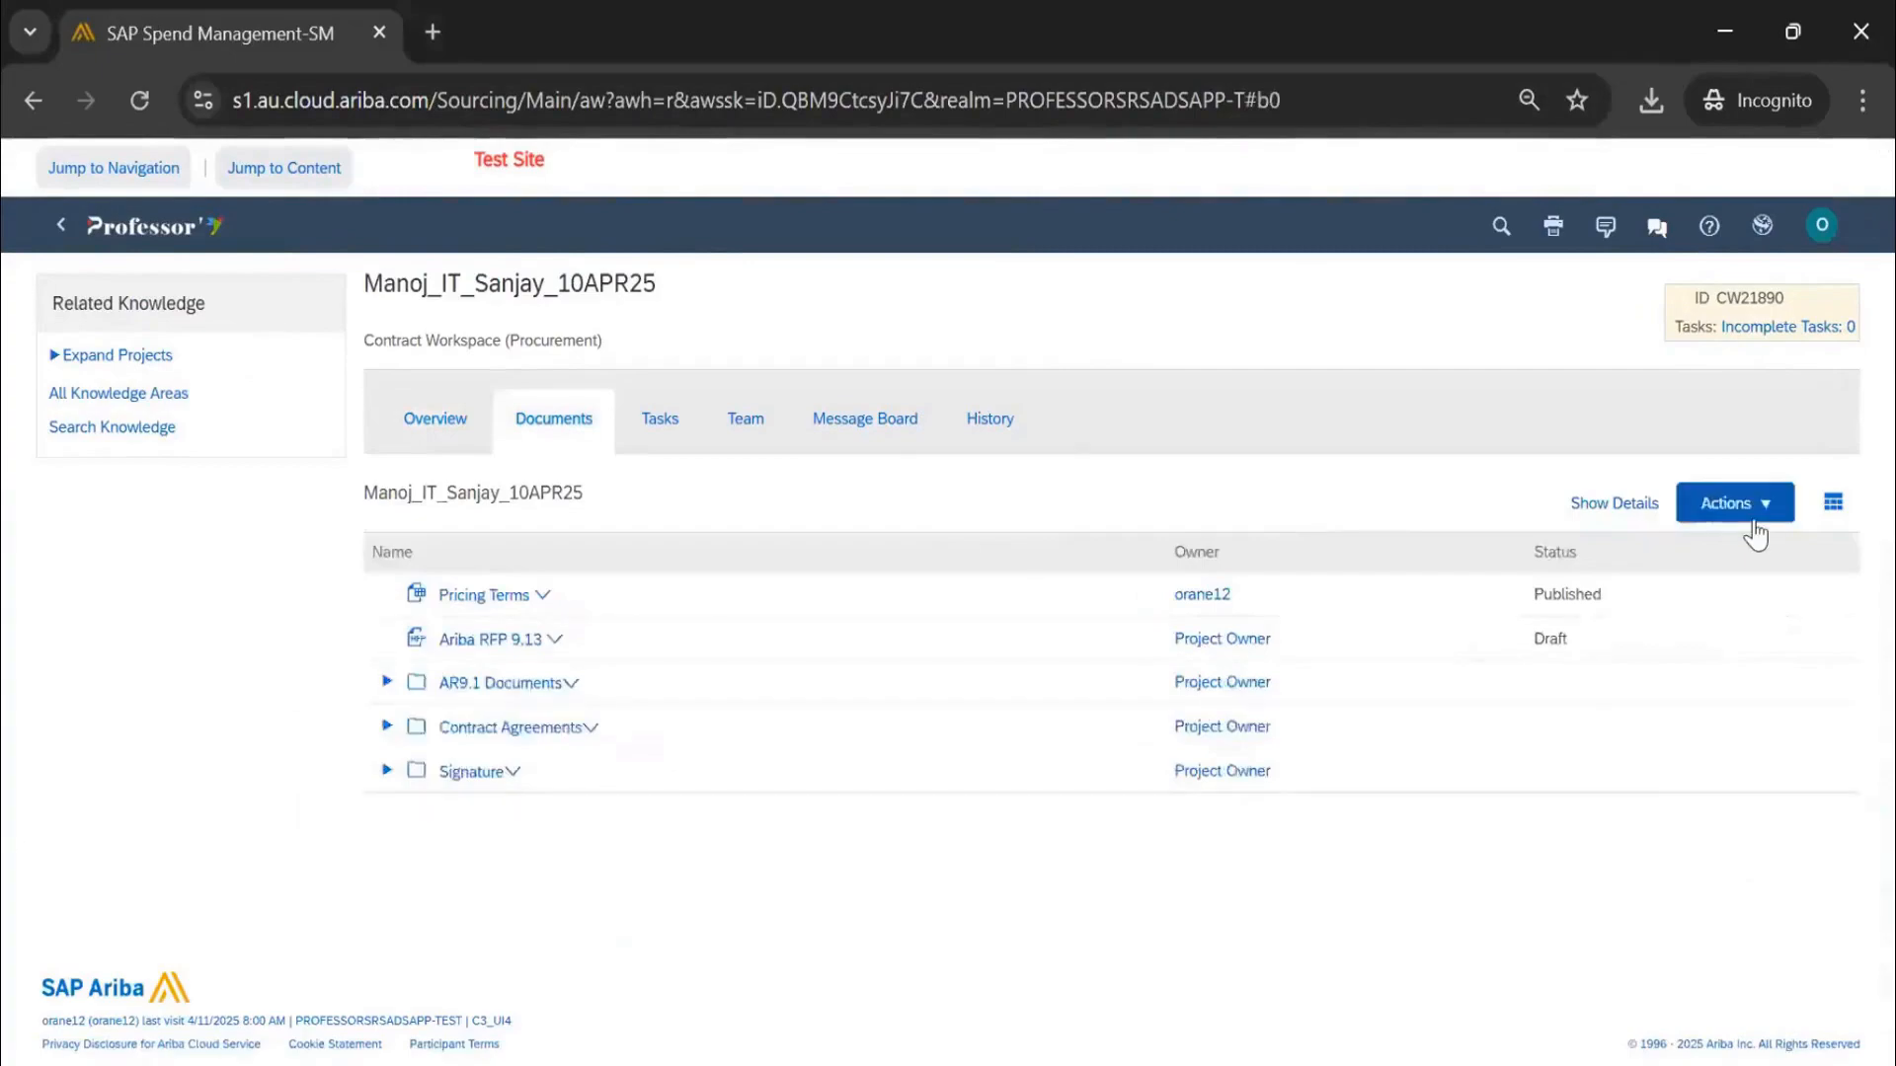
click(1755, 531)
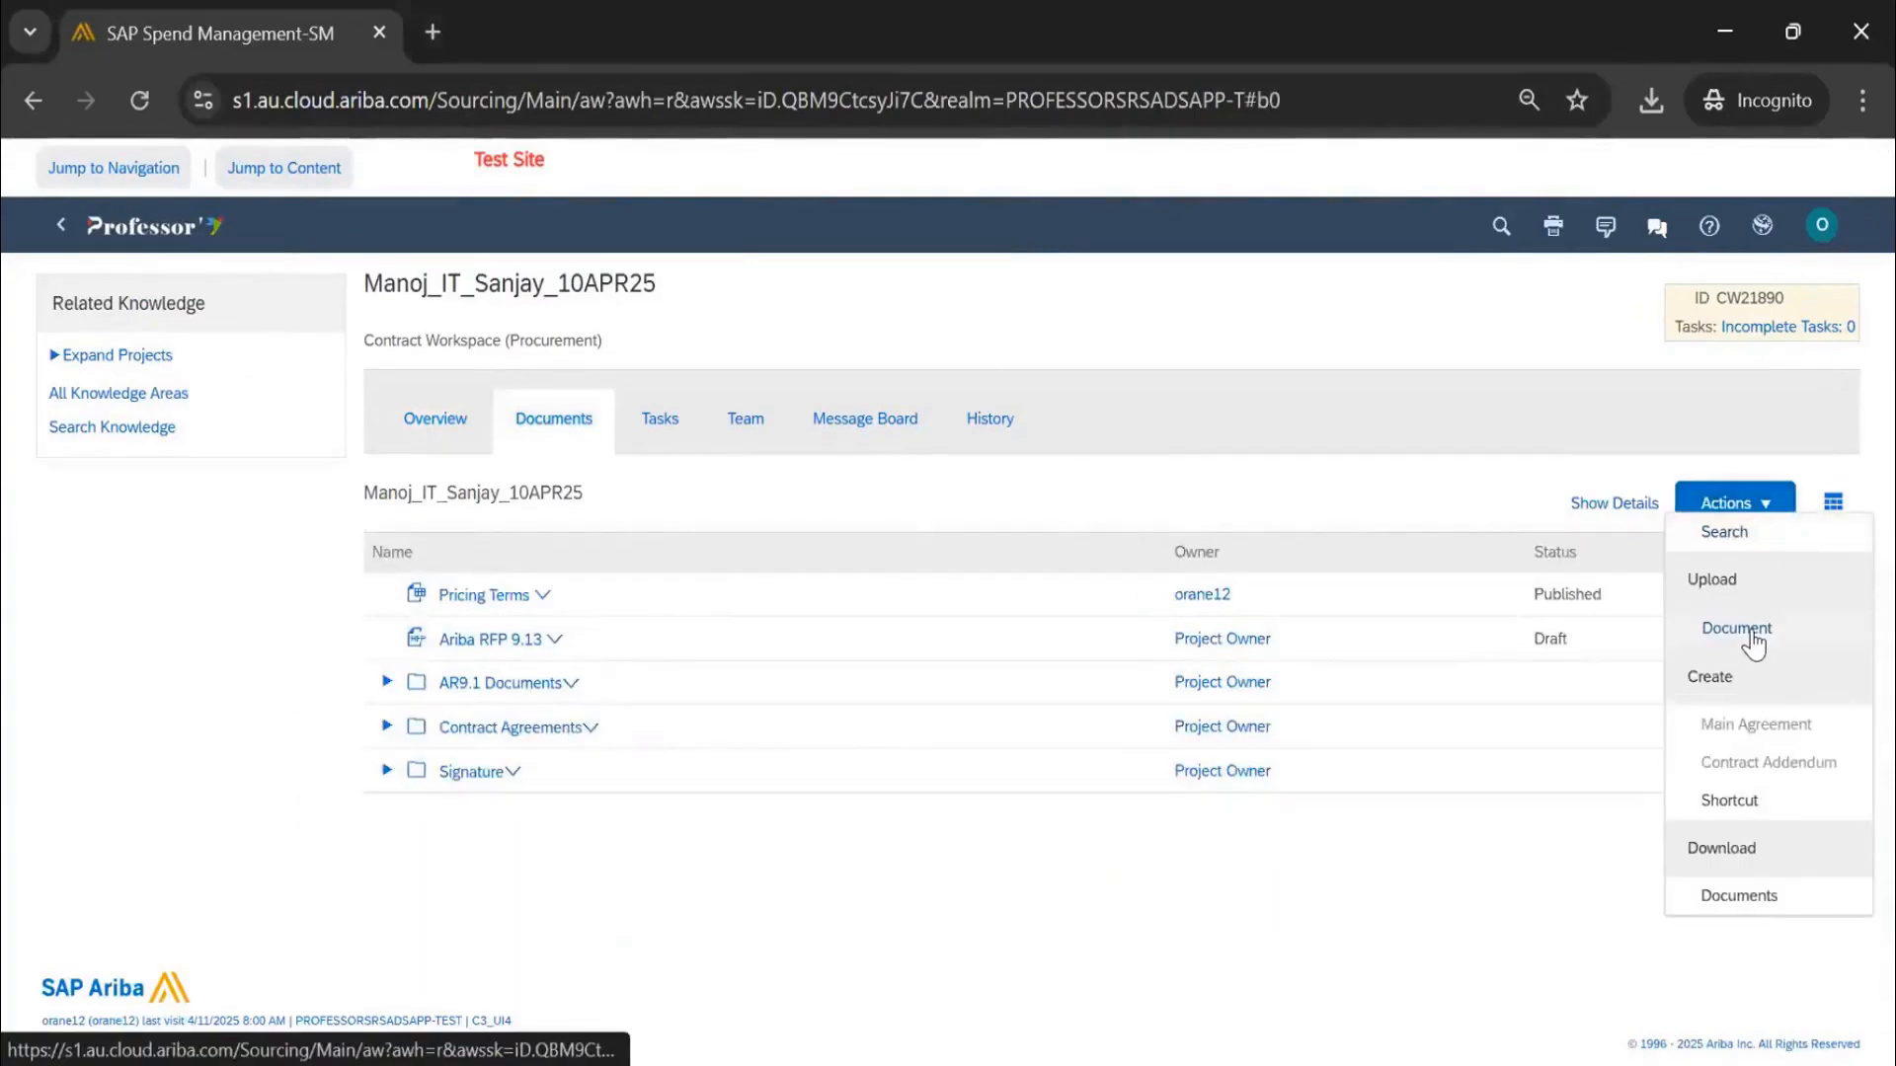
click(661, 423)
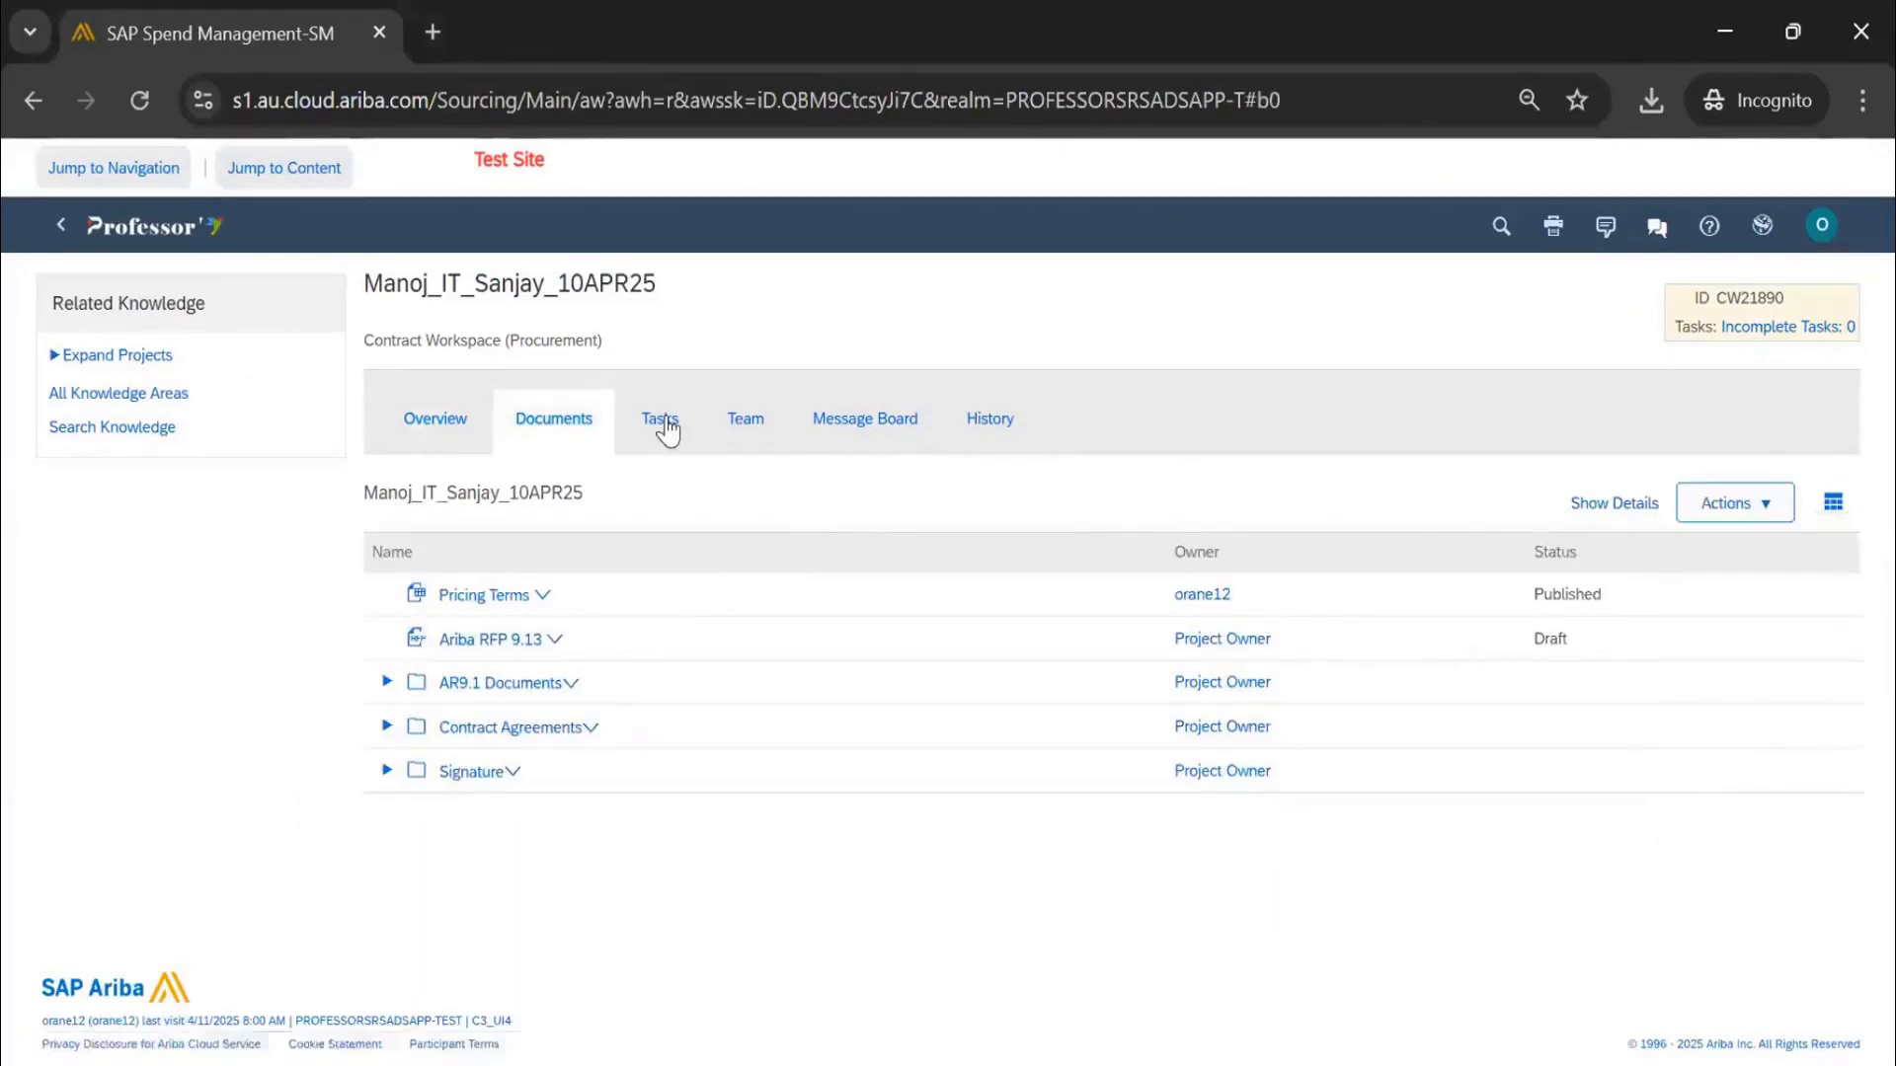
click(1695, 561)
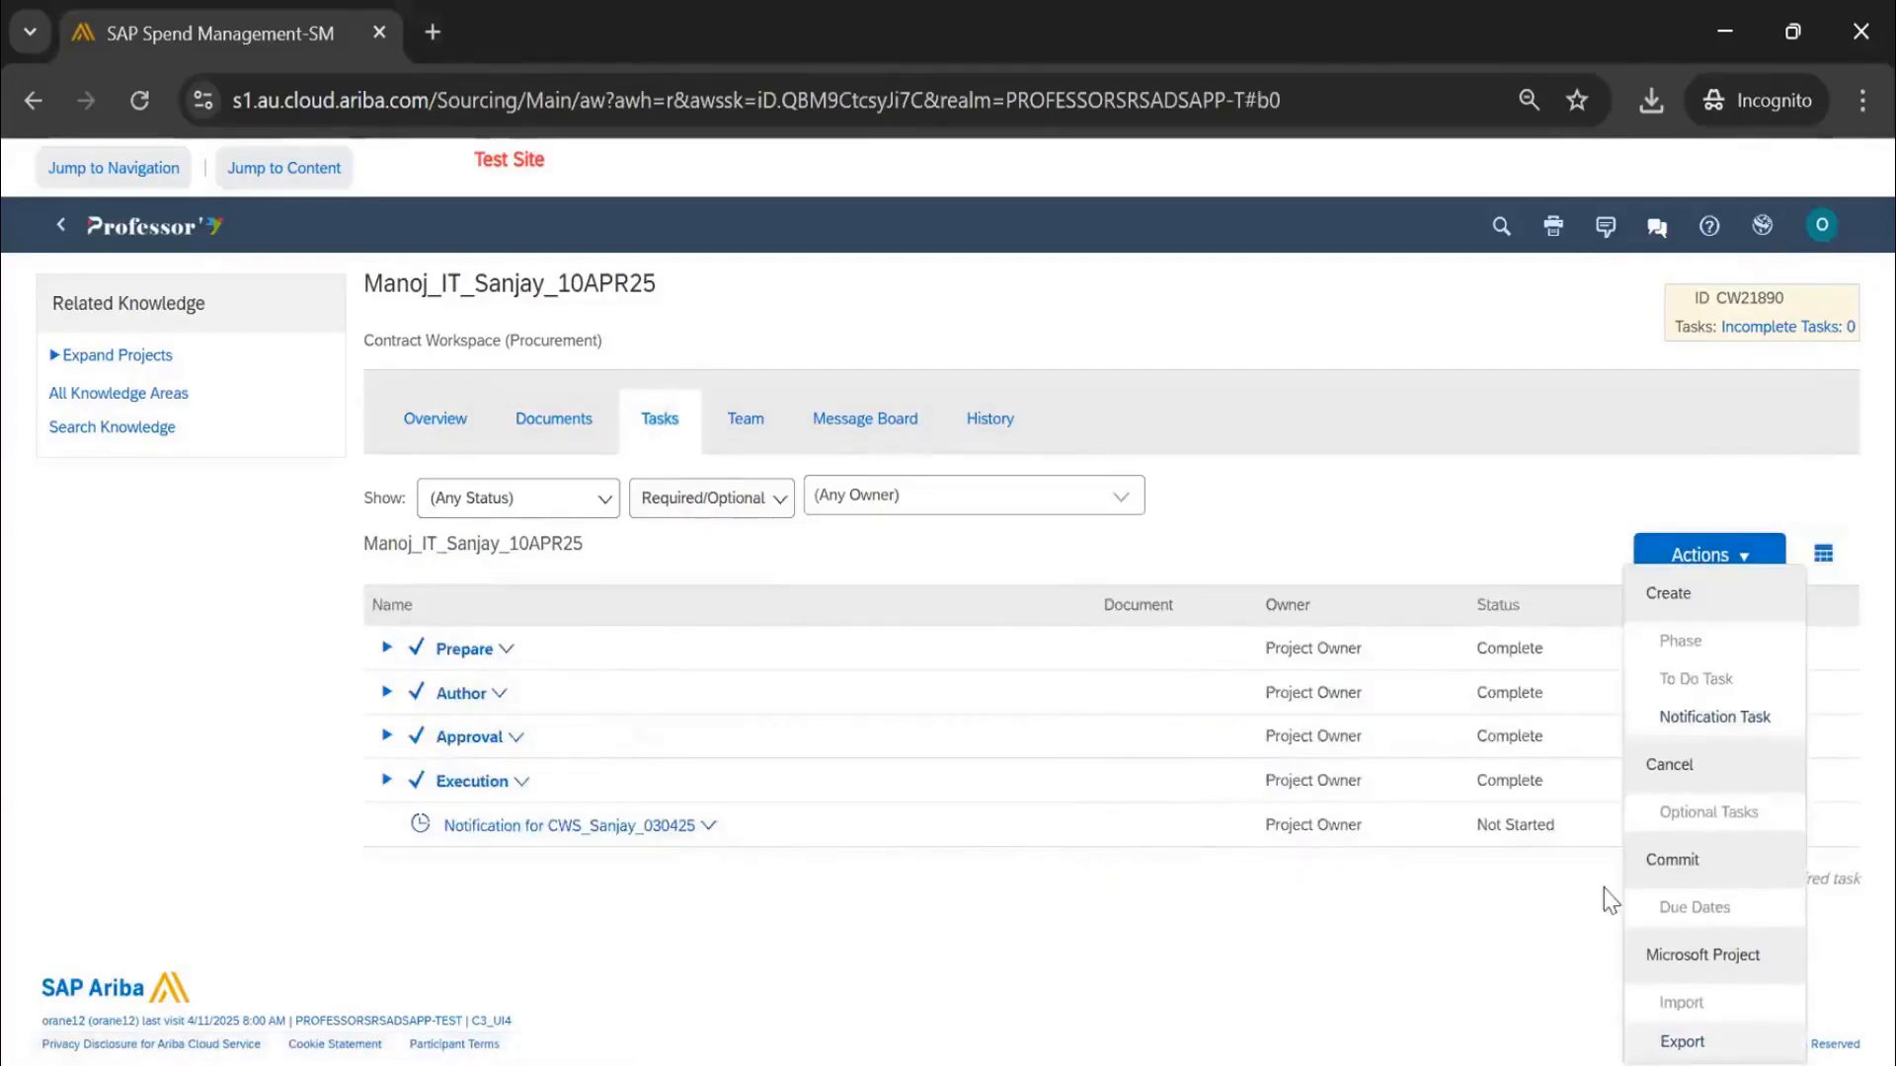
click(745, 419)
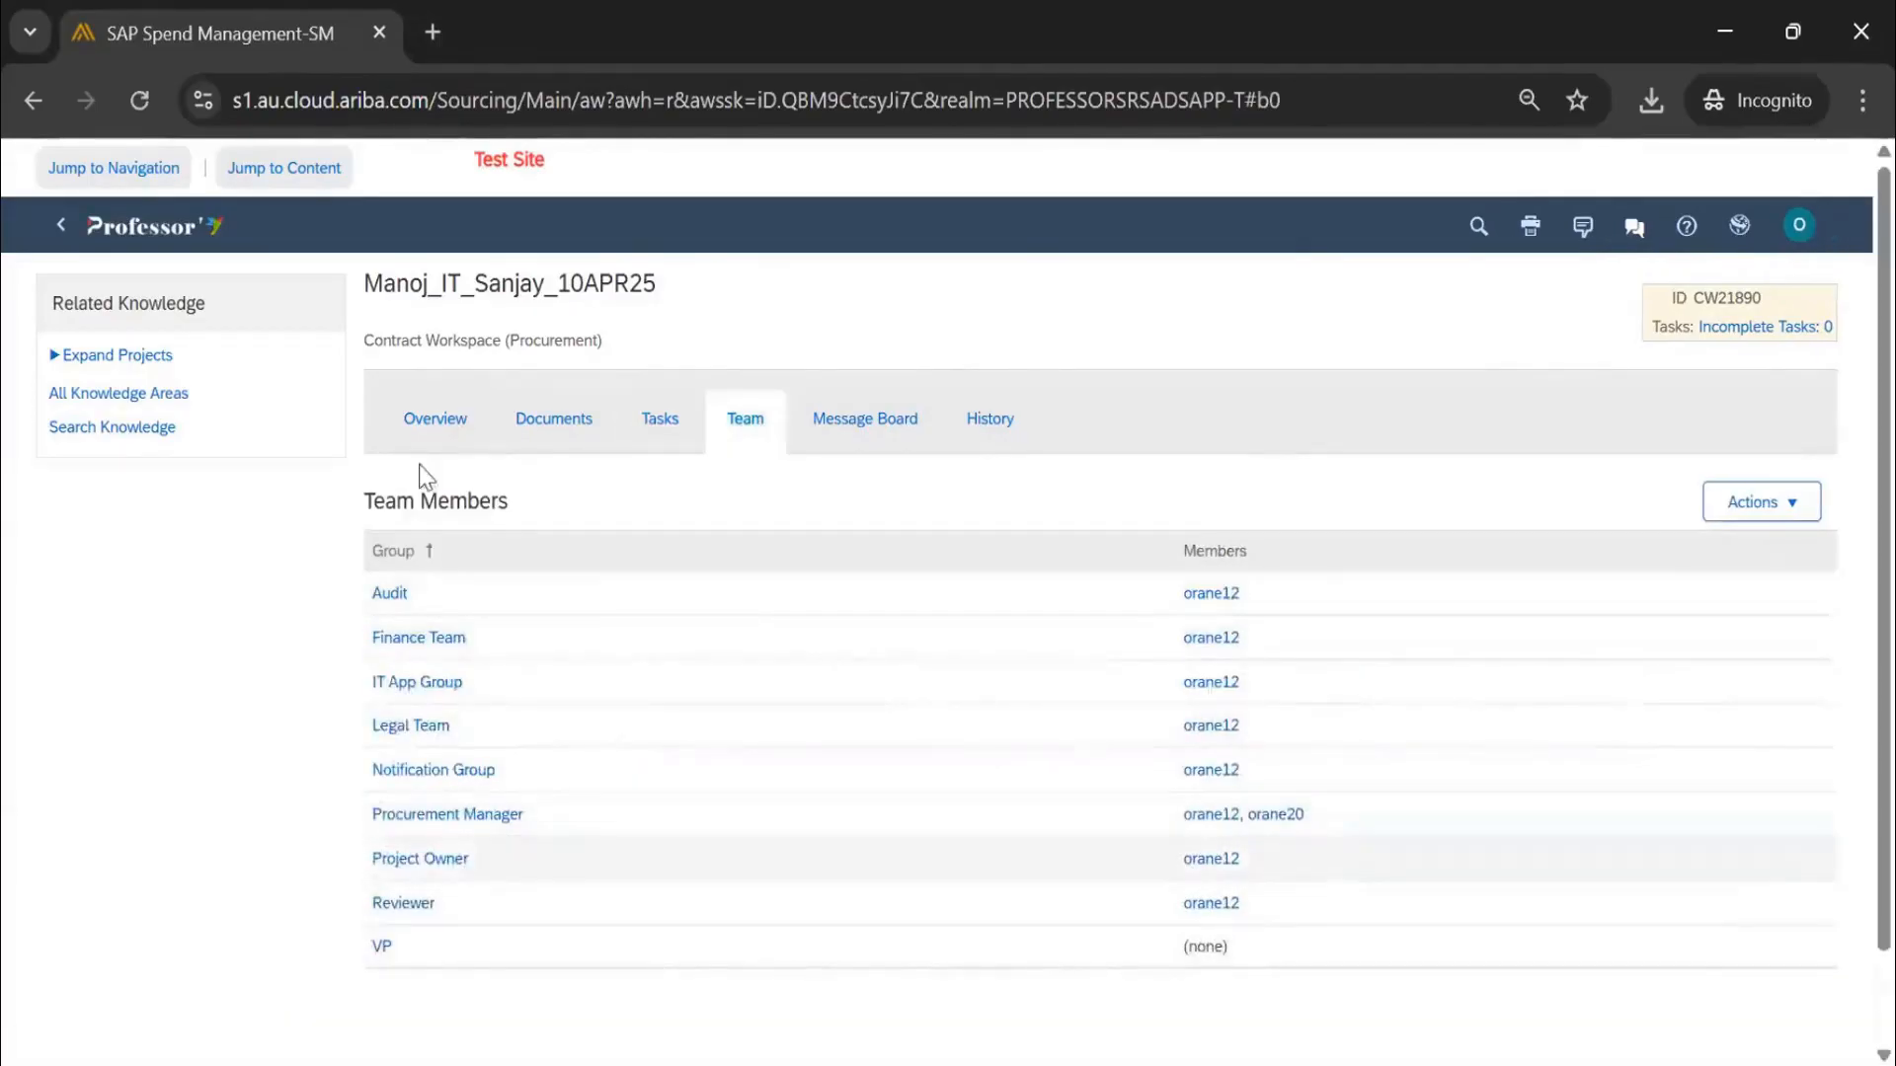
Choose Complete Amendment from the Contract Attributes actions, publishing the workspace as v2
scroll(910, 618, down, 5)
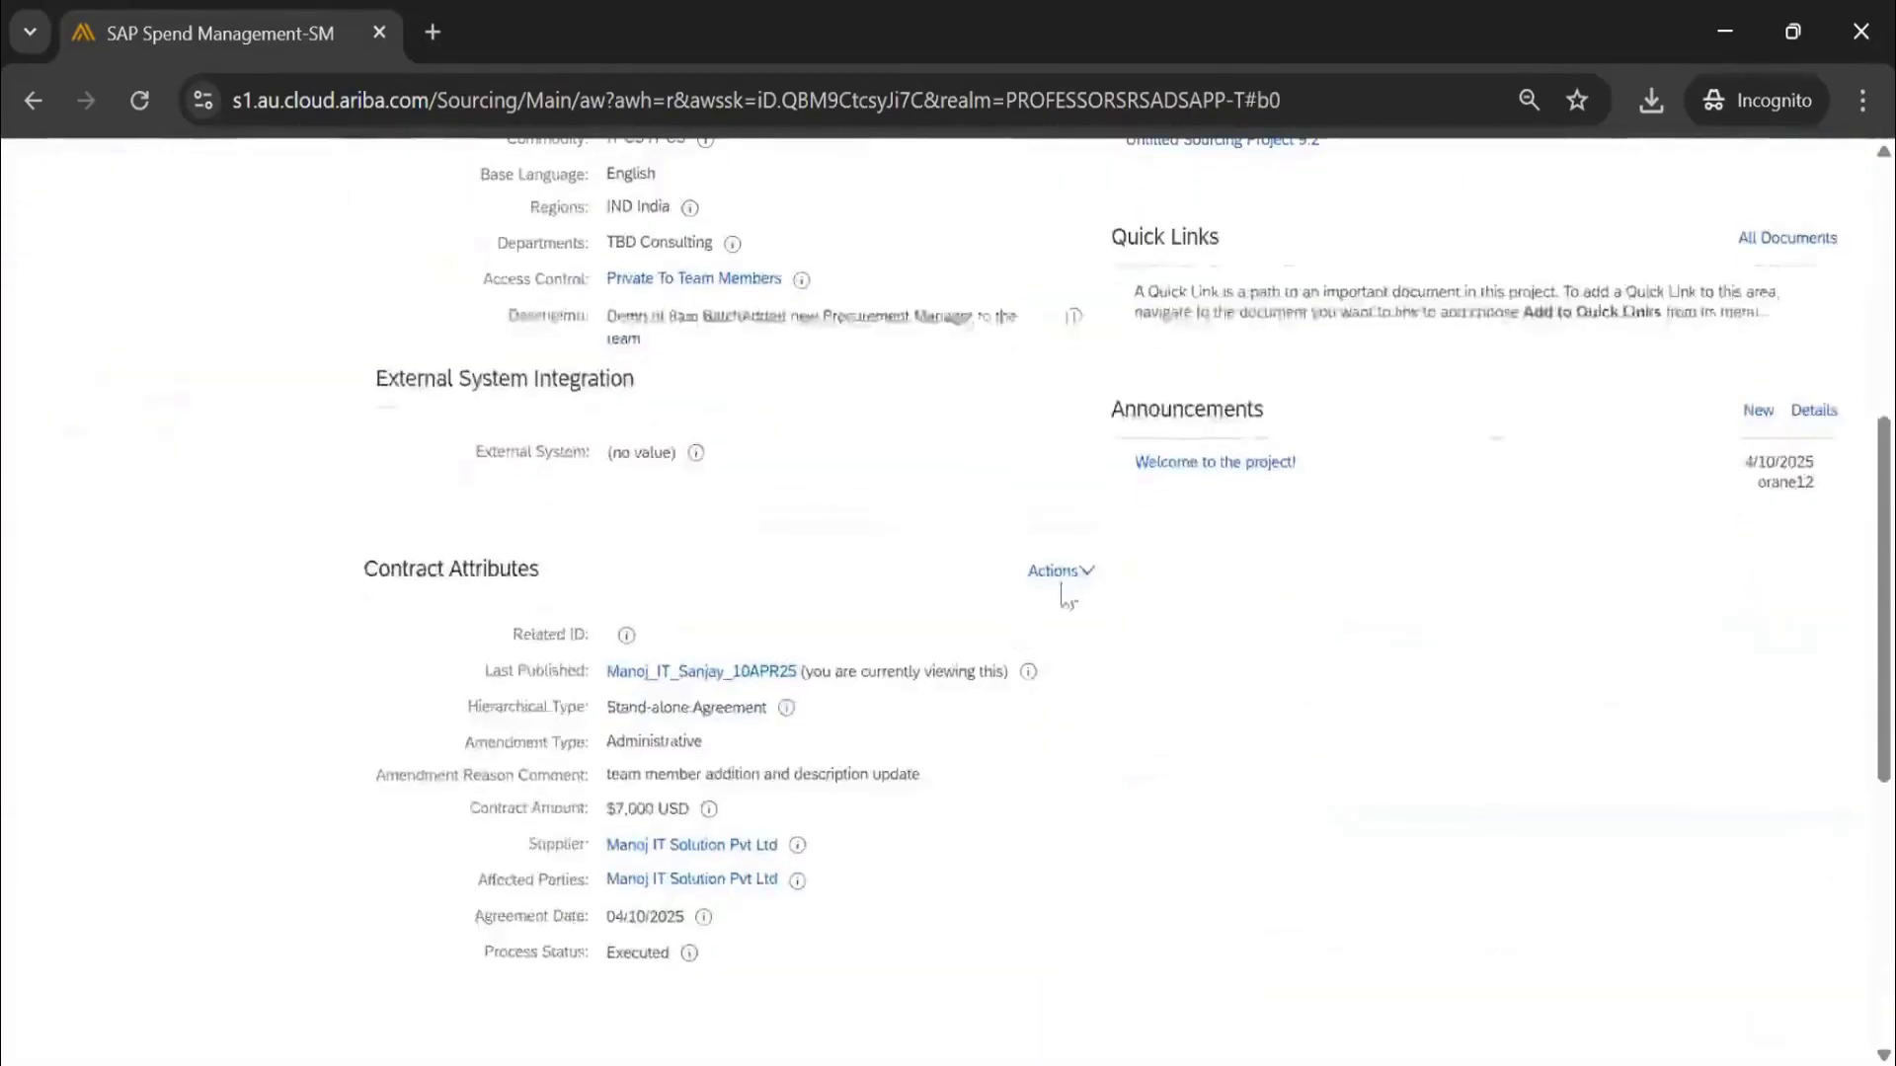
click(1060, 571)
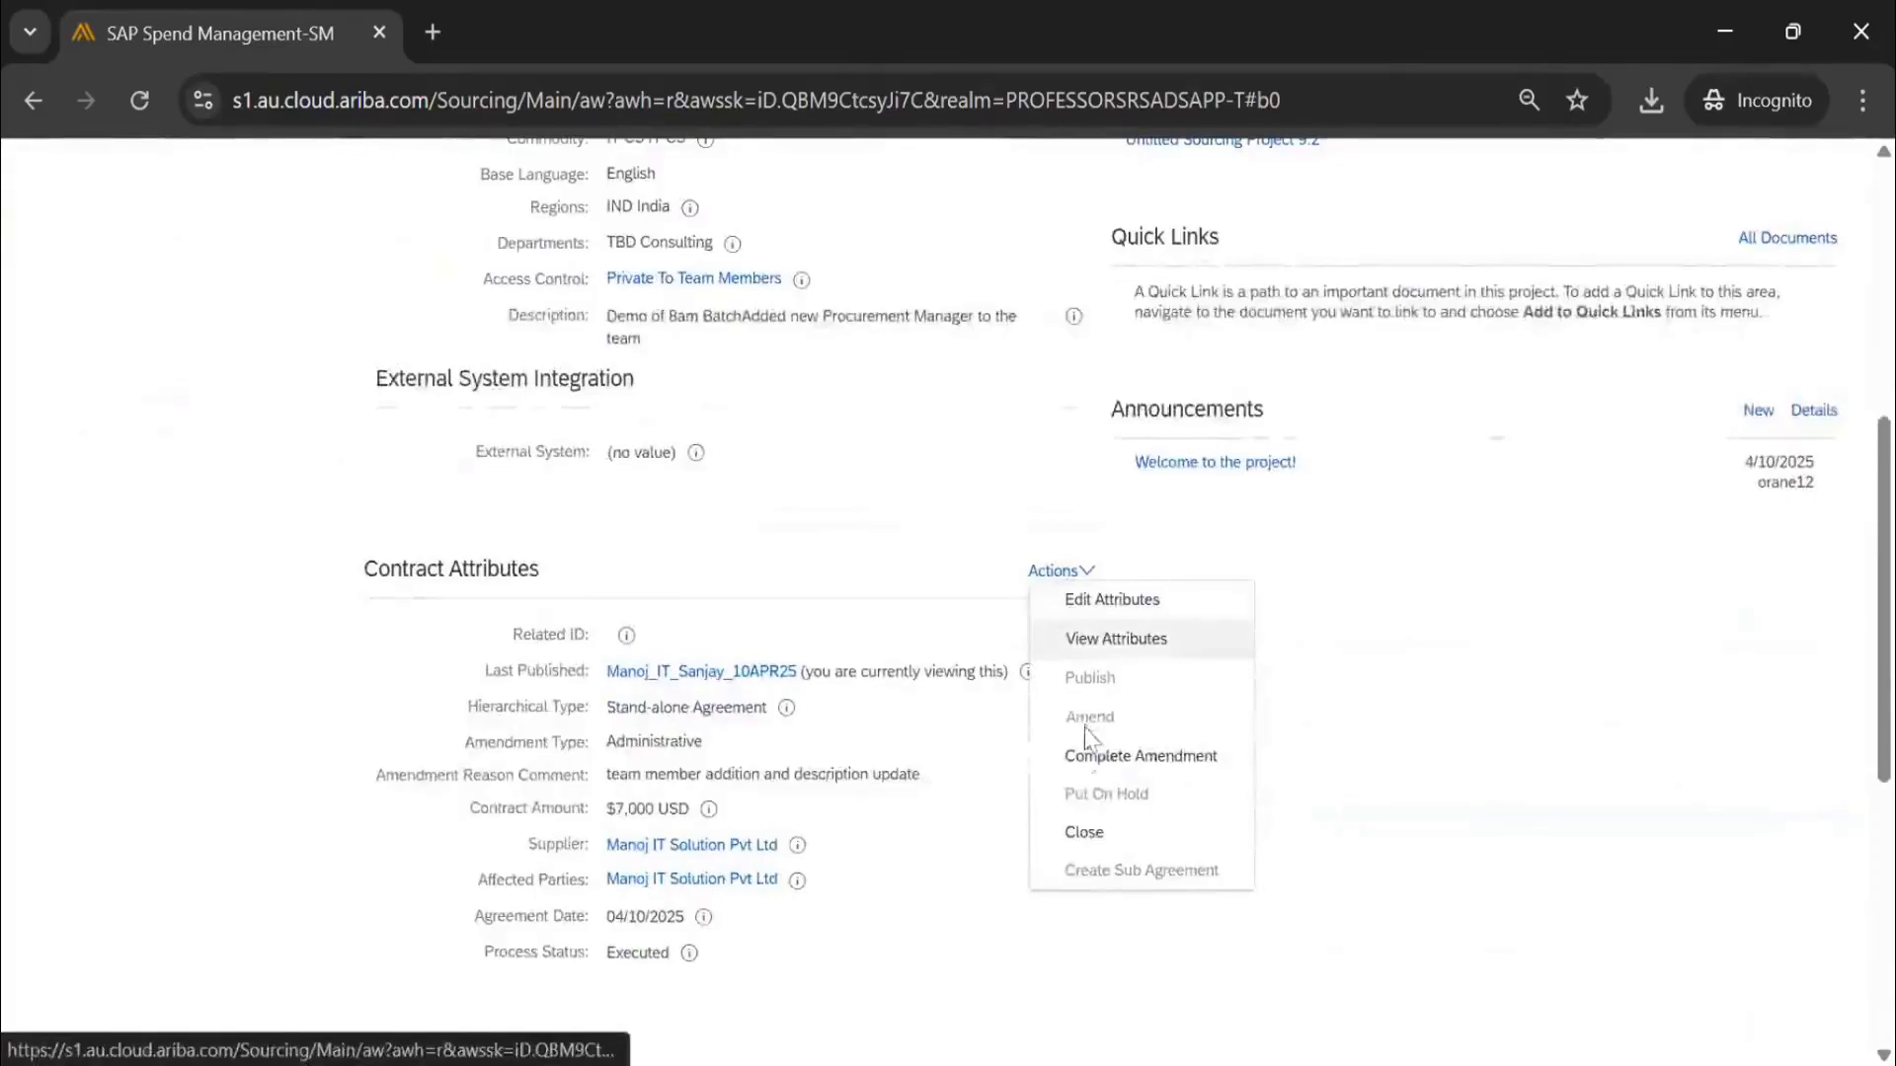
click(1169, 762)
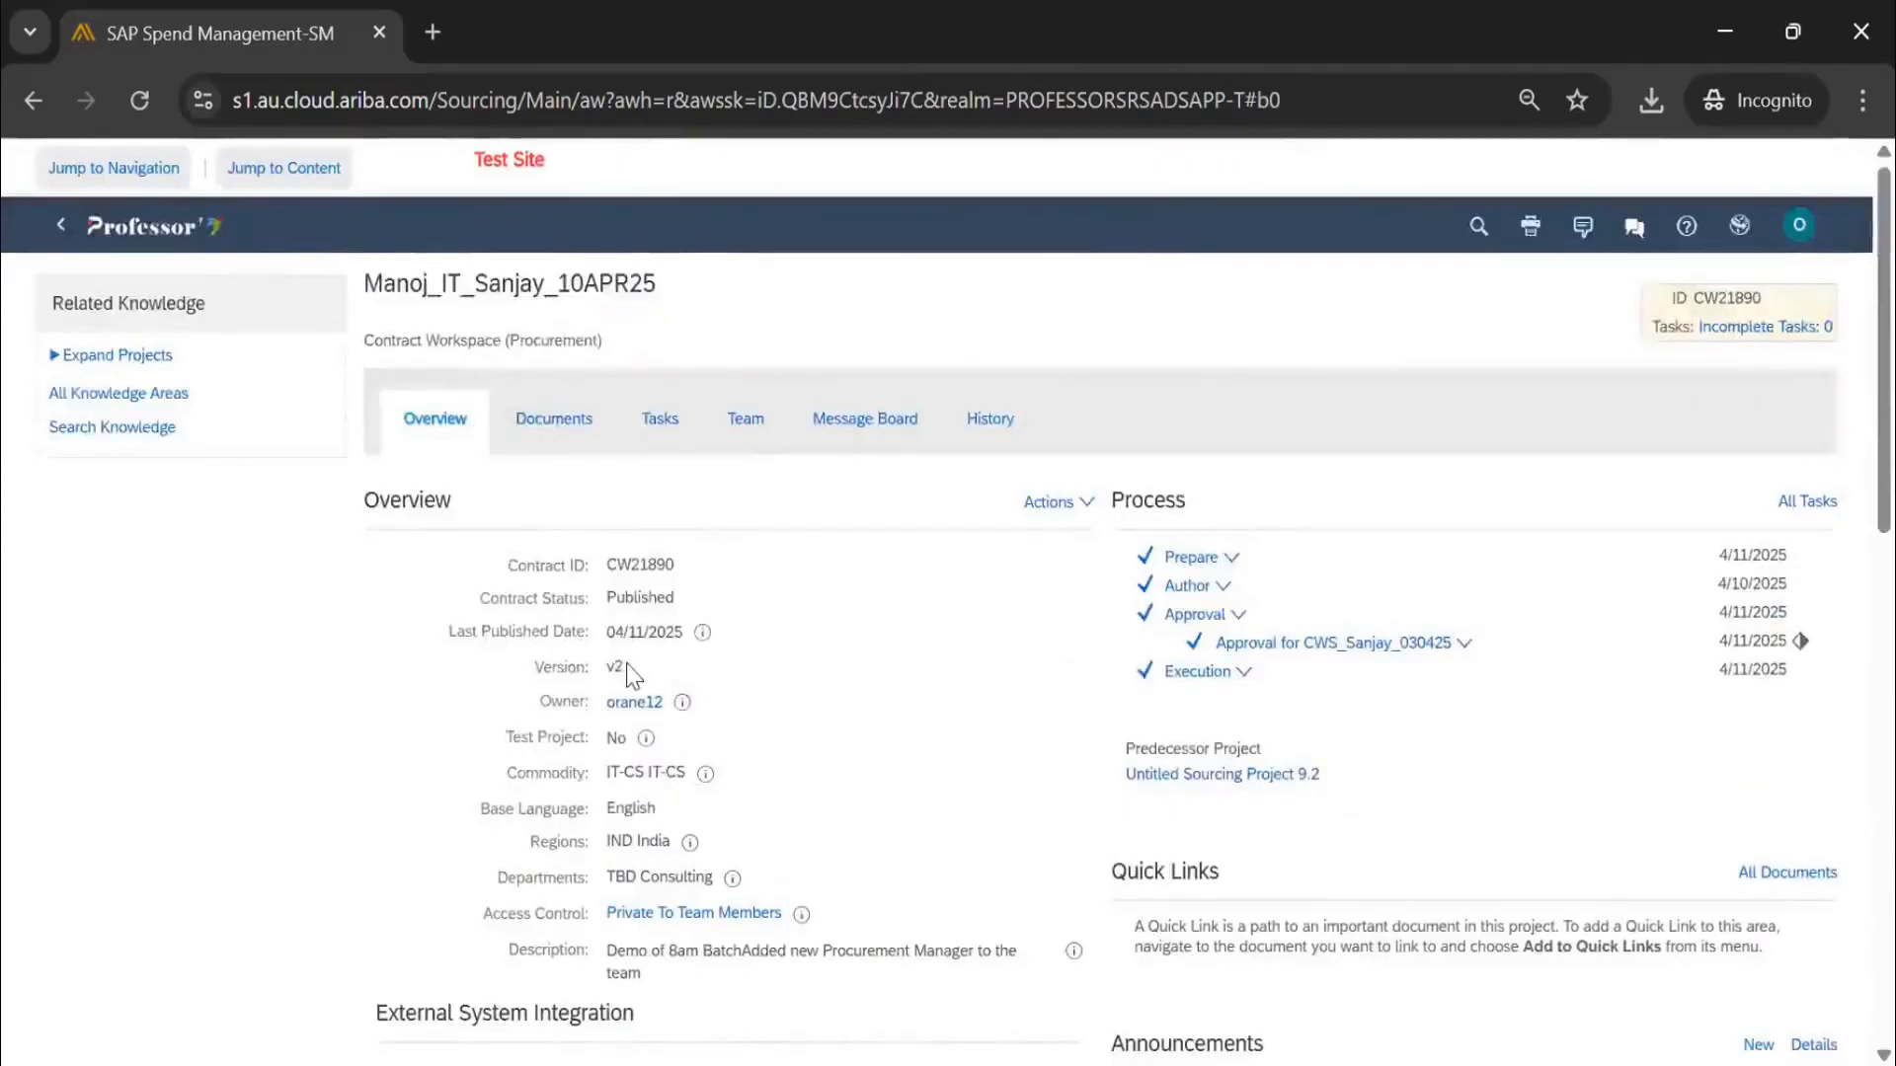
Check the Overview's contract status Published and version v2
scroll(727, 643, down, 15)
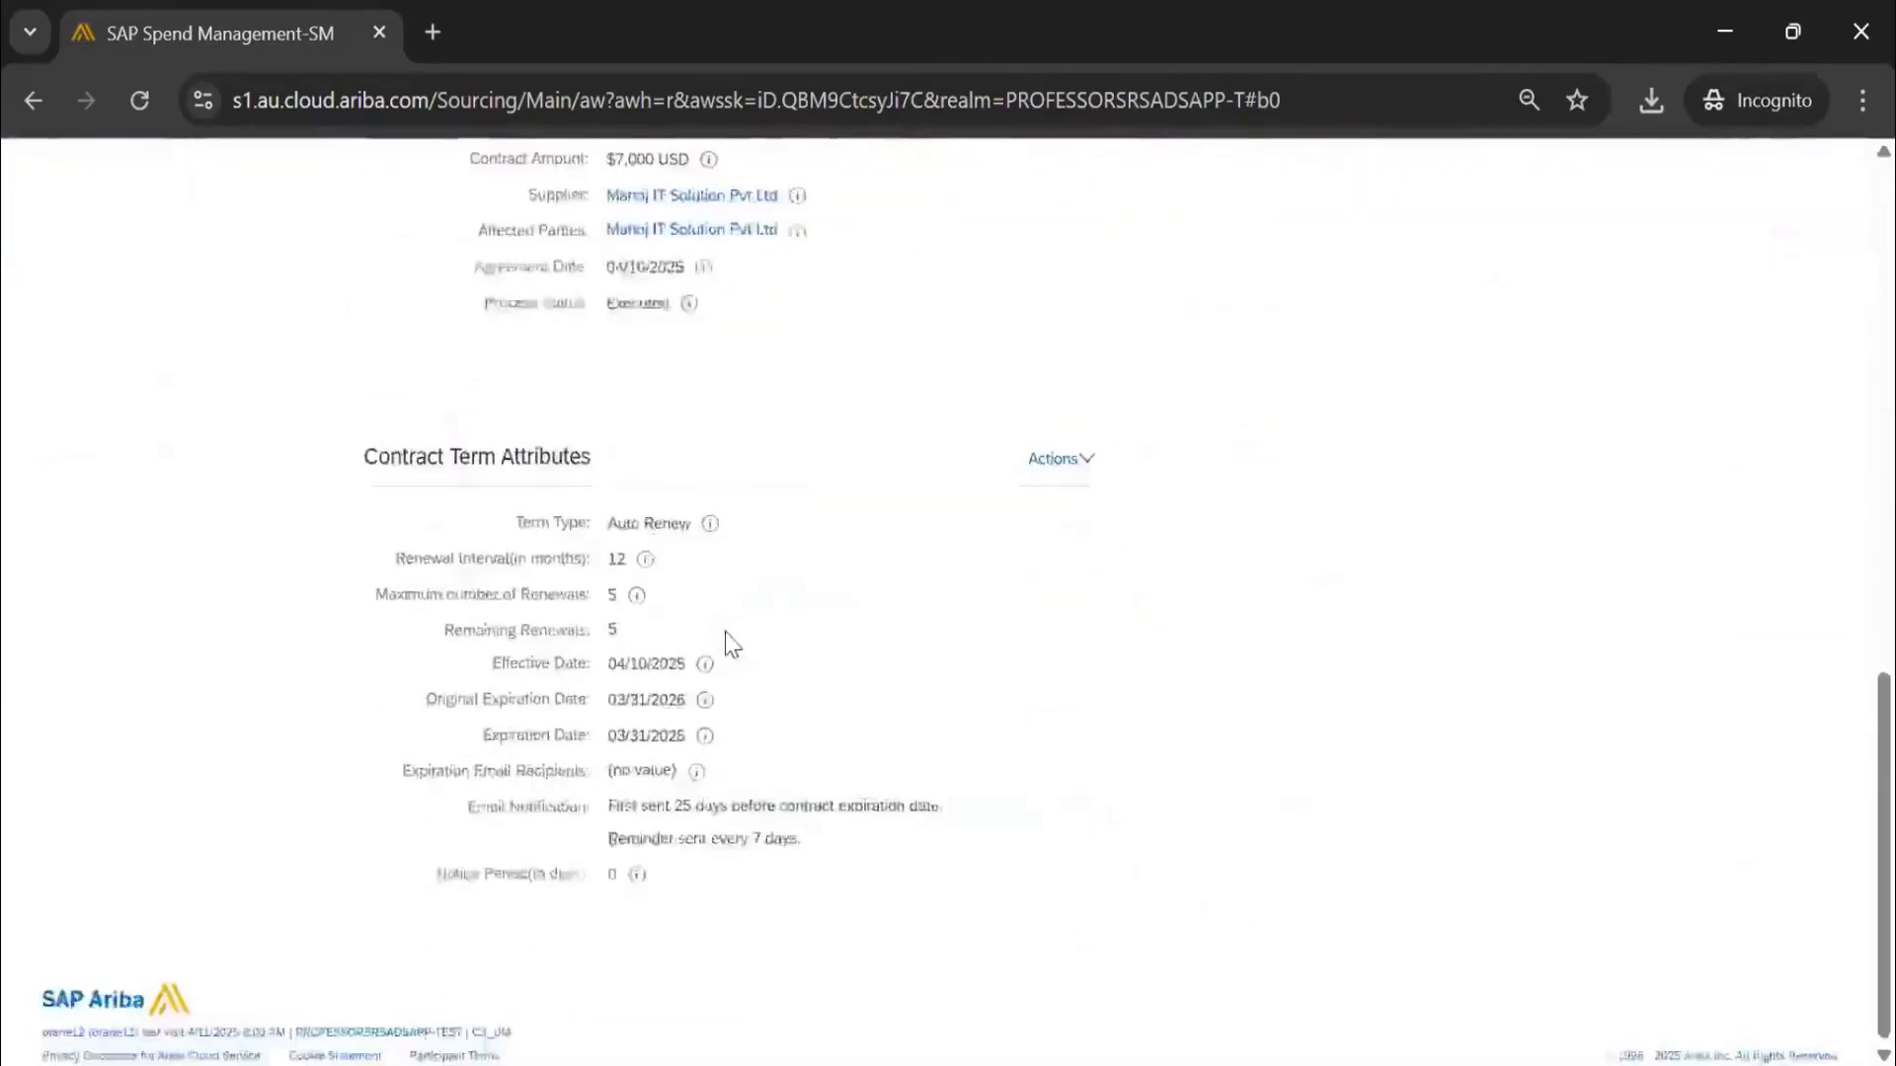
scroll(728, 637, up, 15)
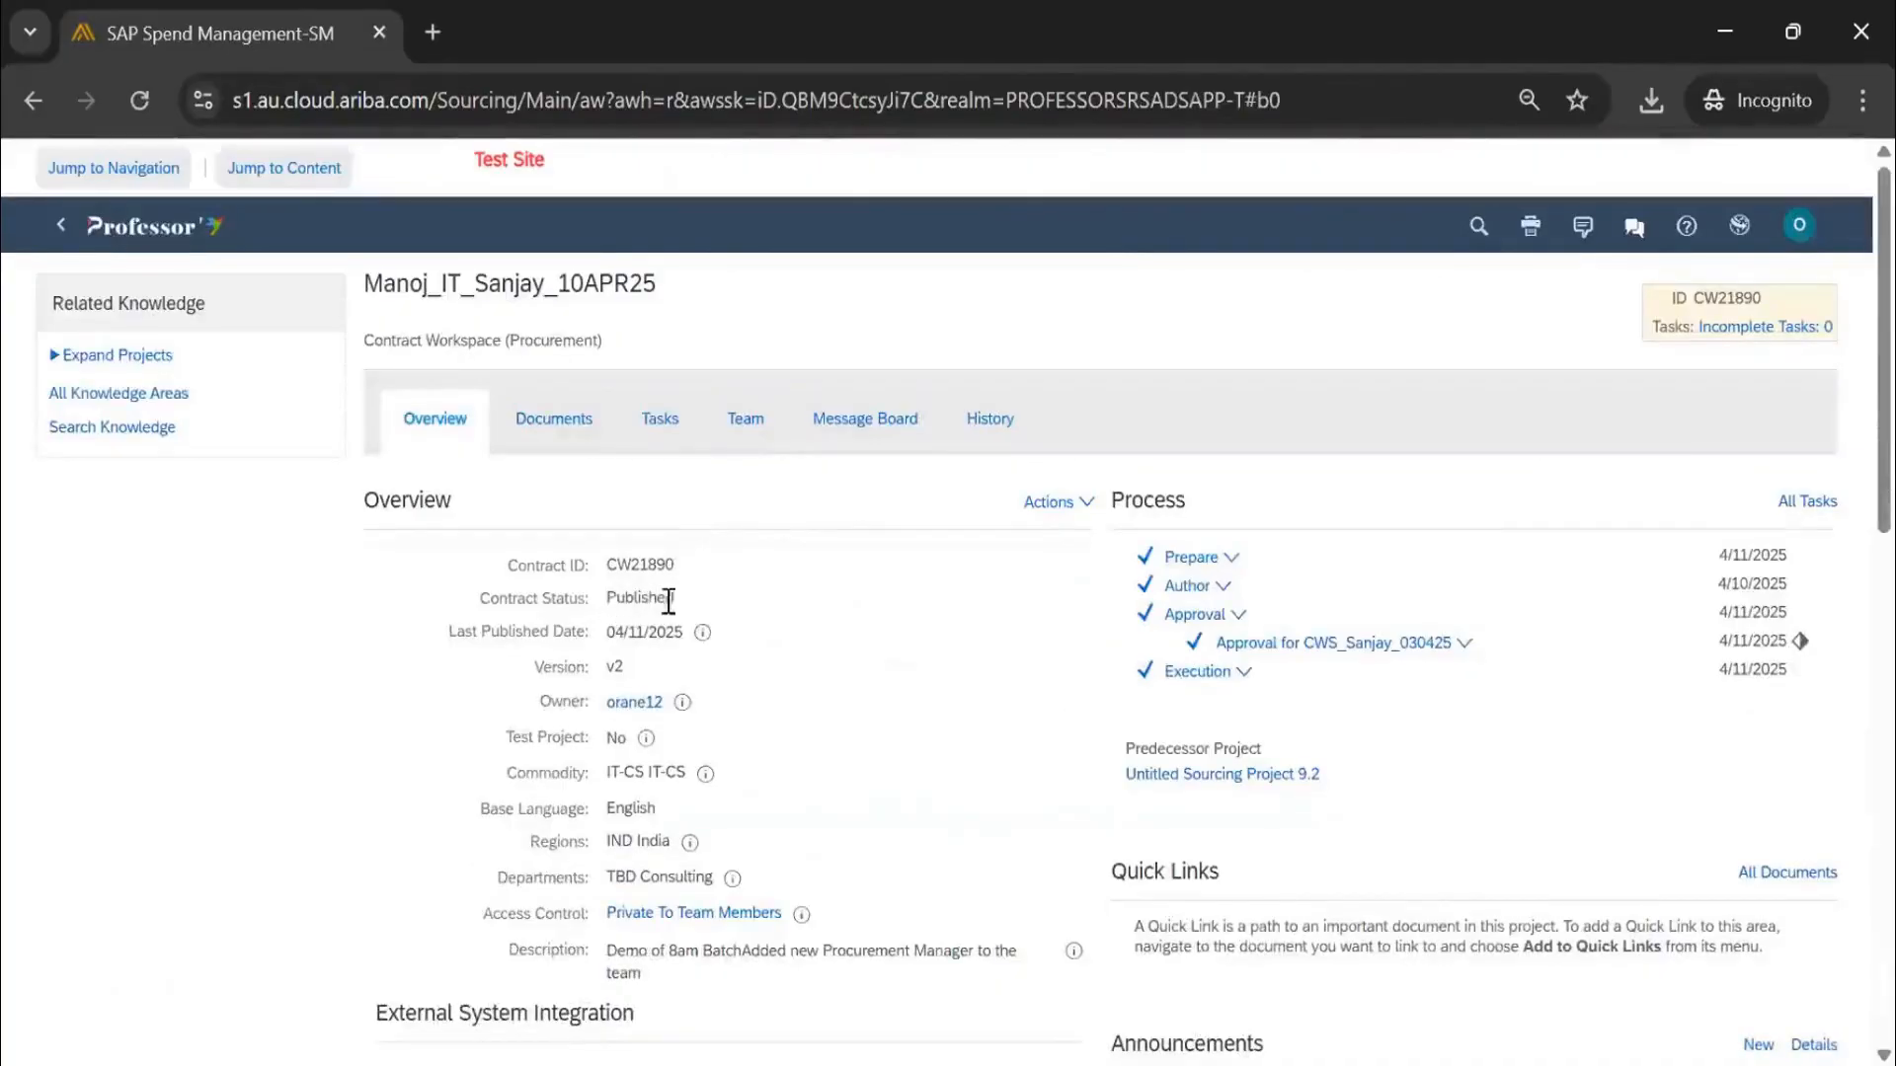
double_click(669, 599)
double_click(598, 669)
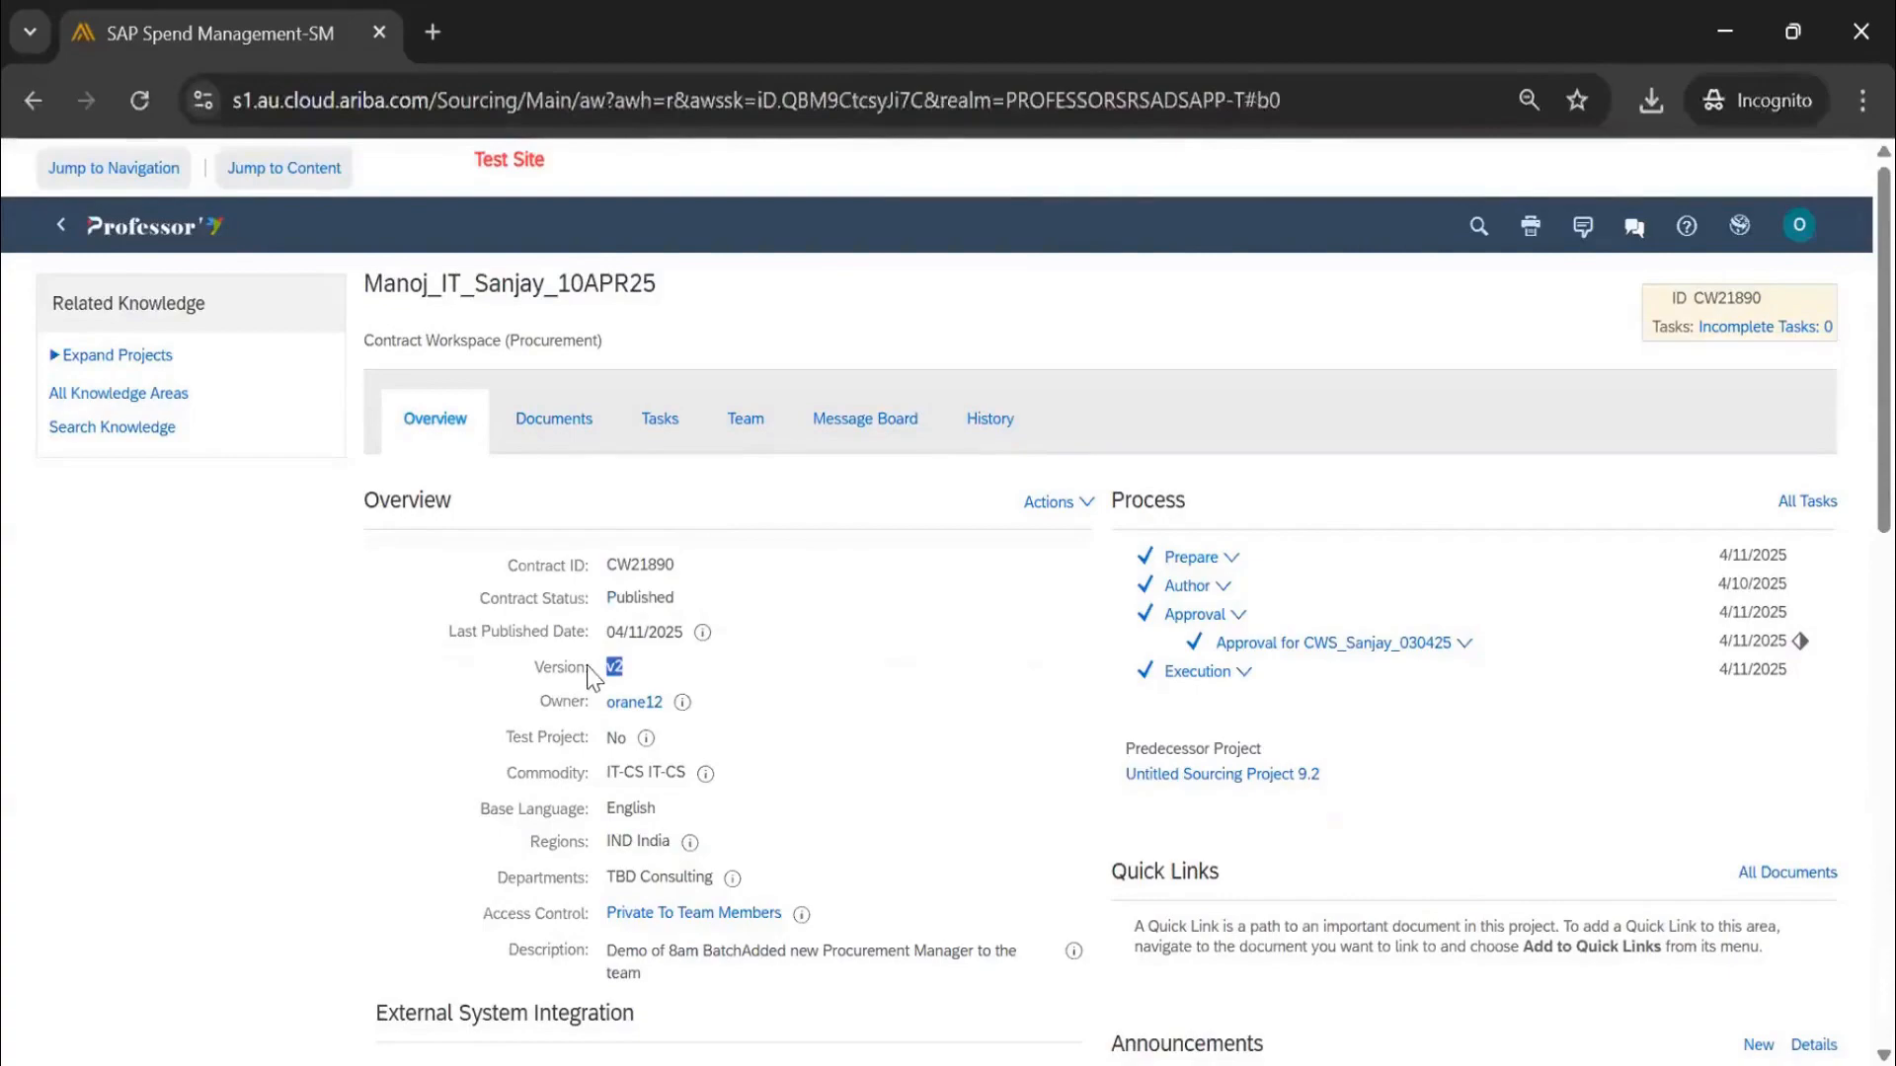
View the workspace details' Version History, showing v2 Published and v1 Closed, then close it
click(1045, 504)
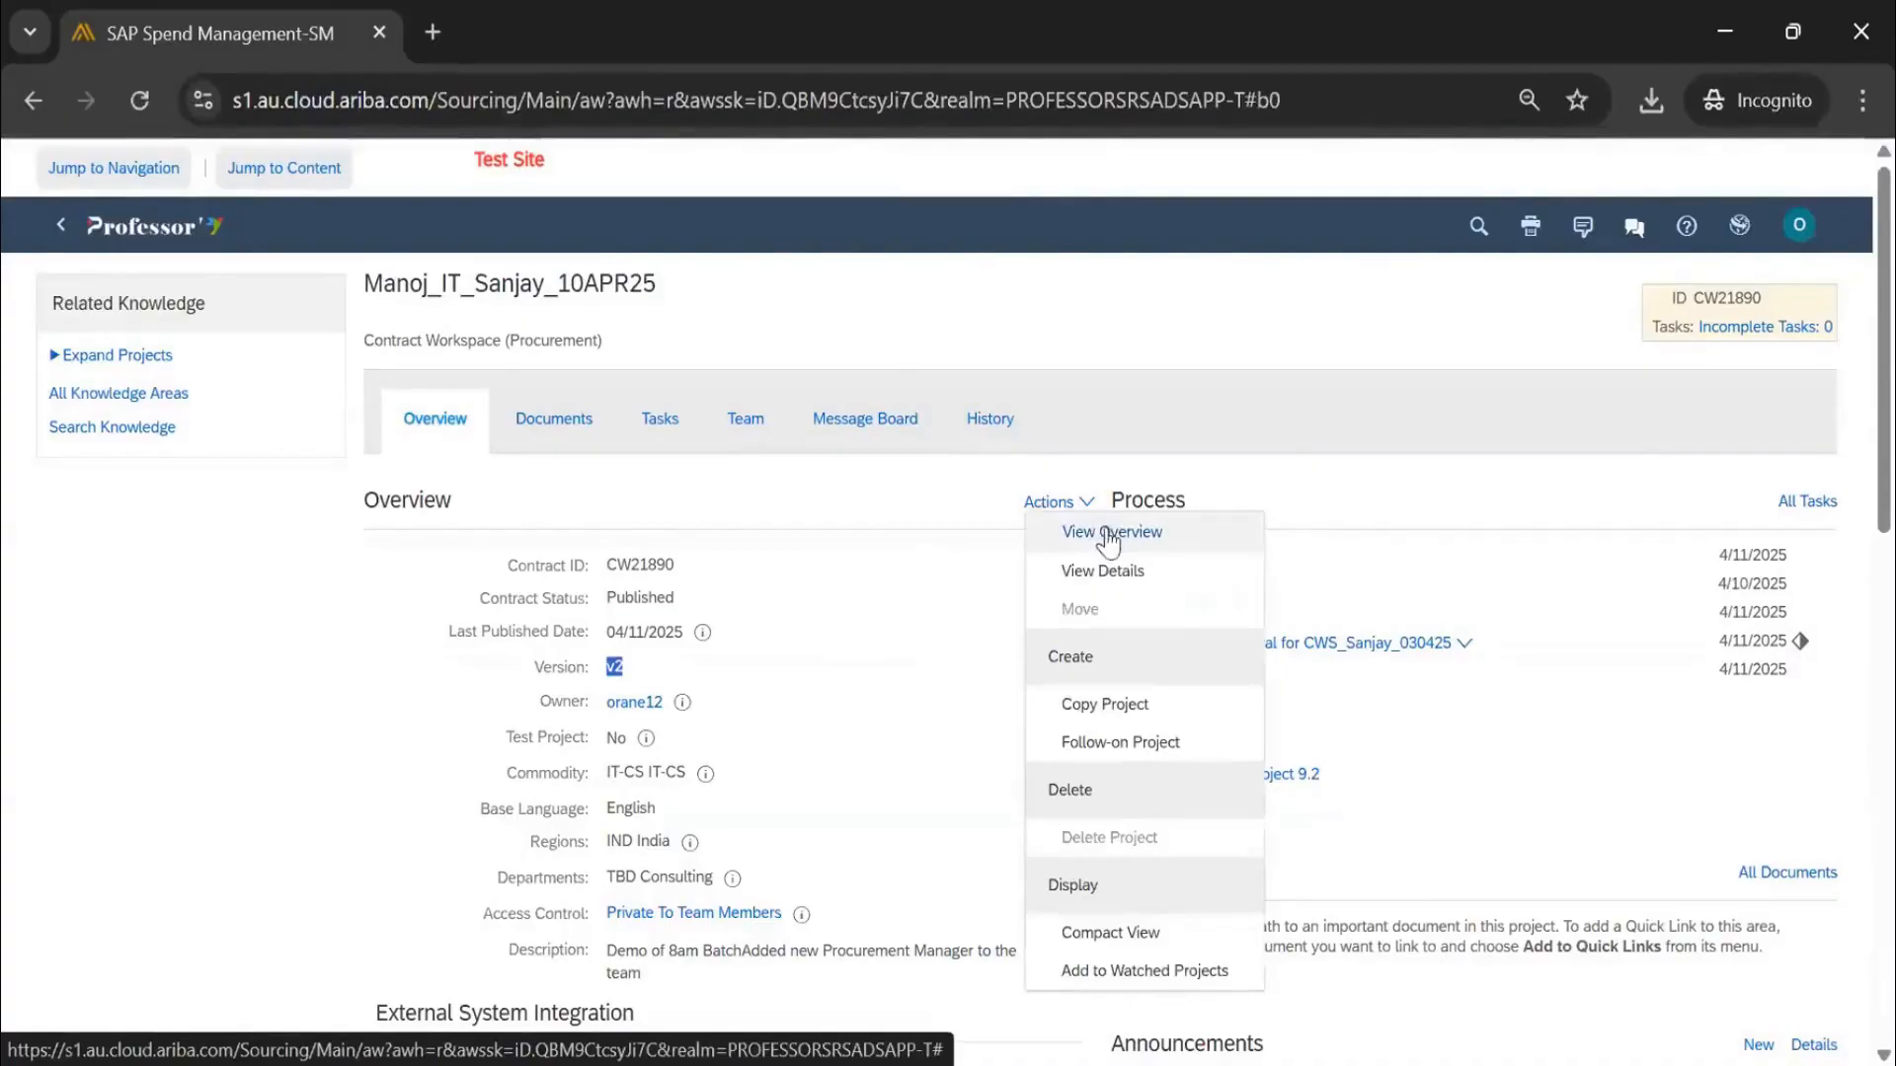
click(1126, 581)
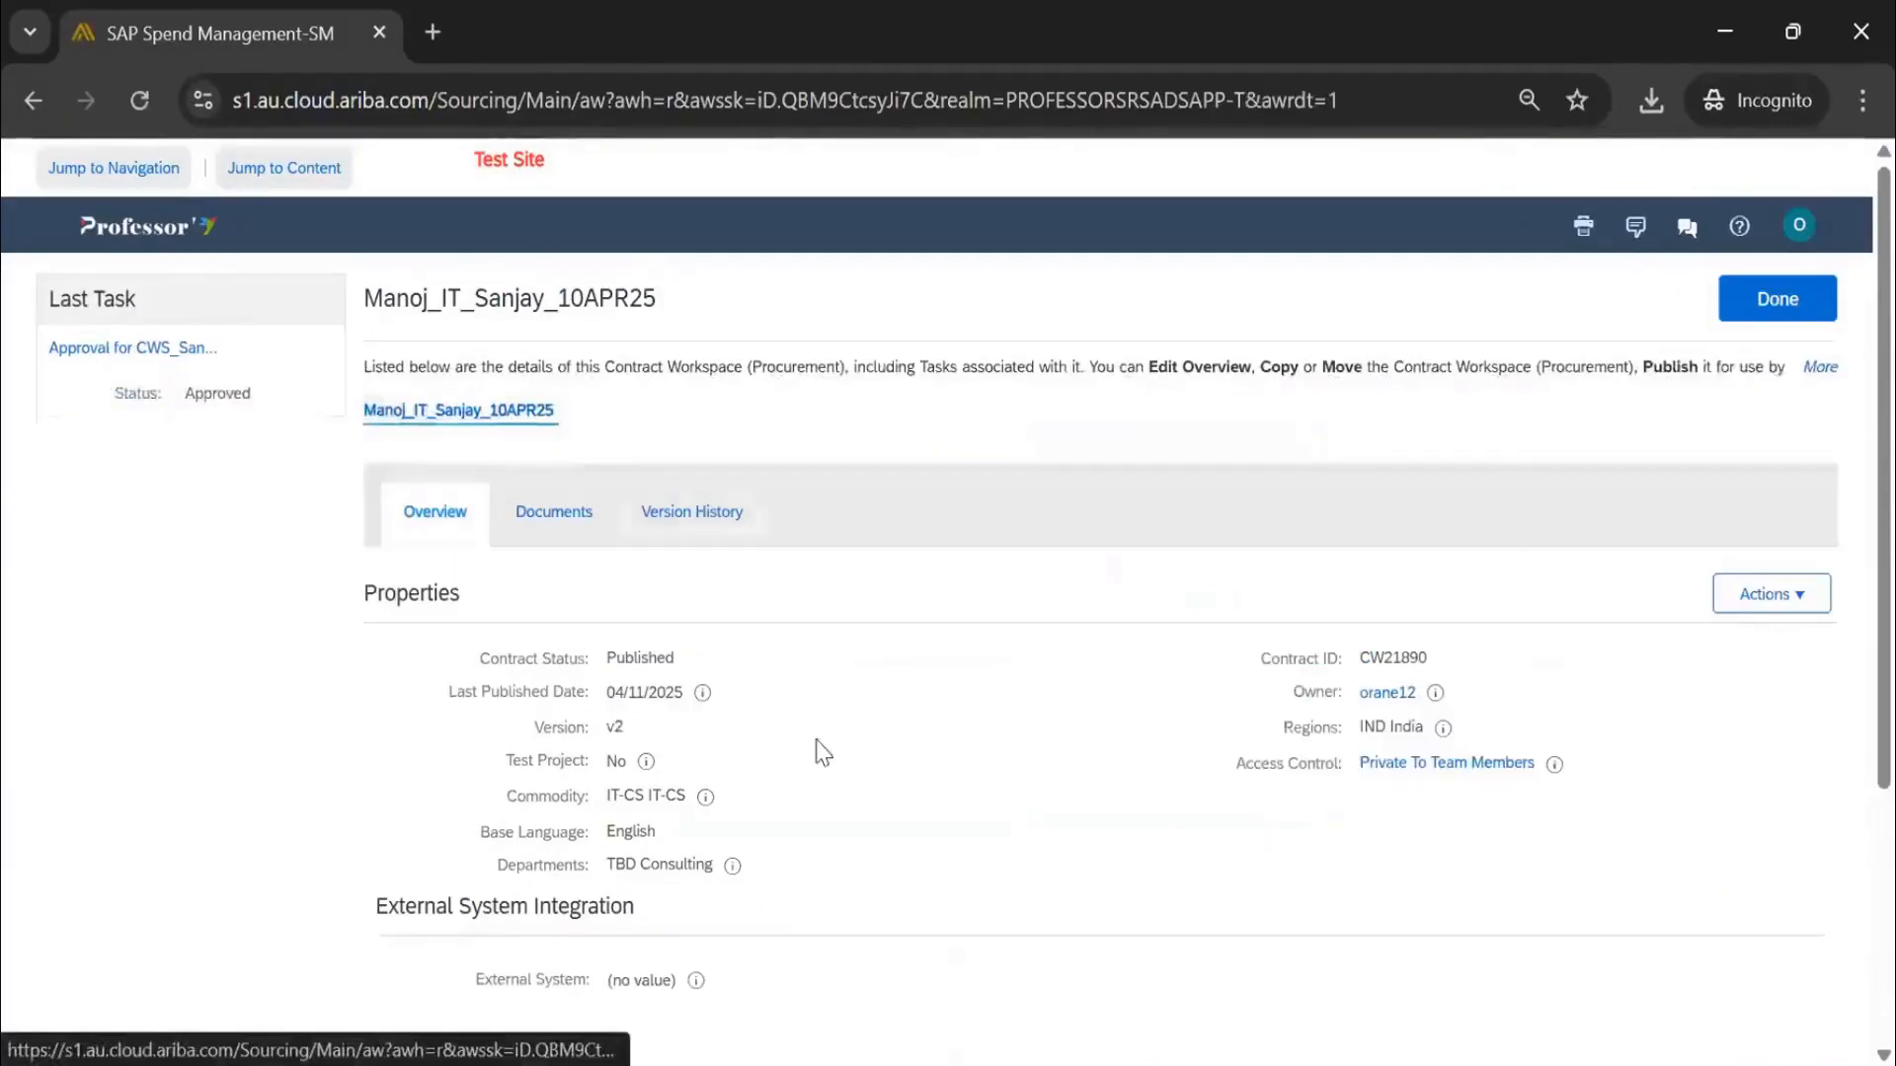
click(692, 512)
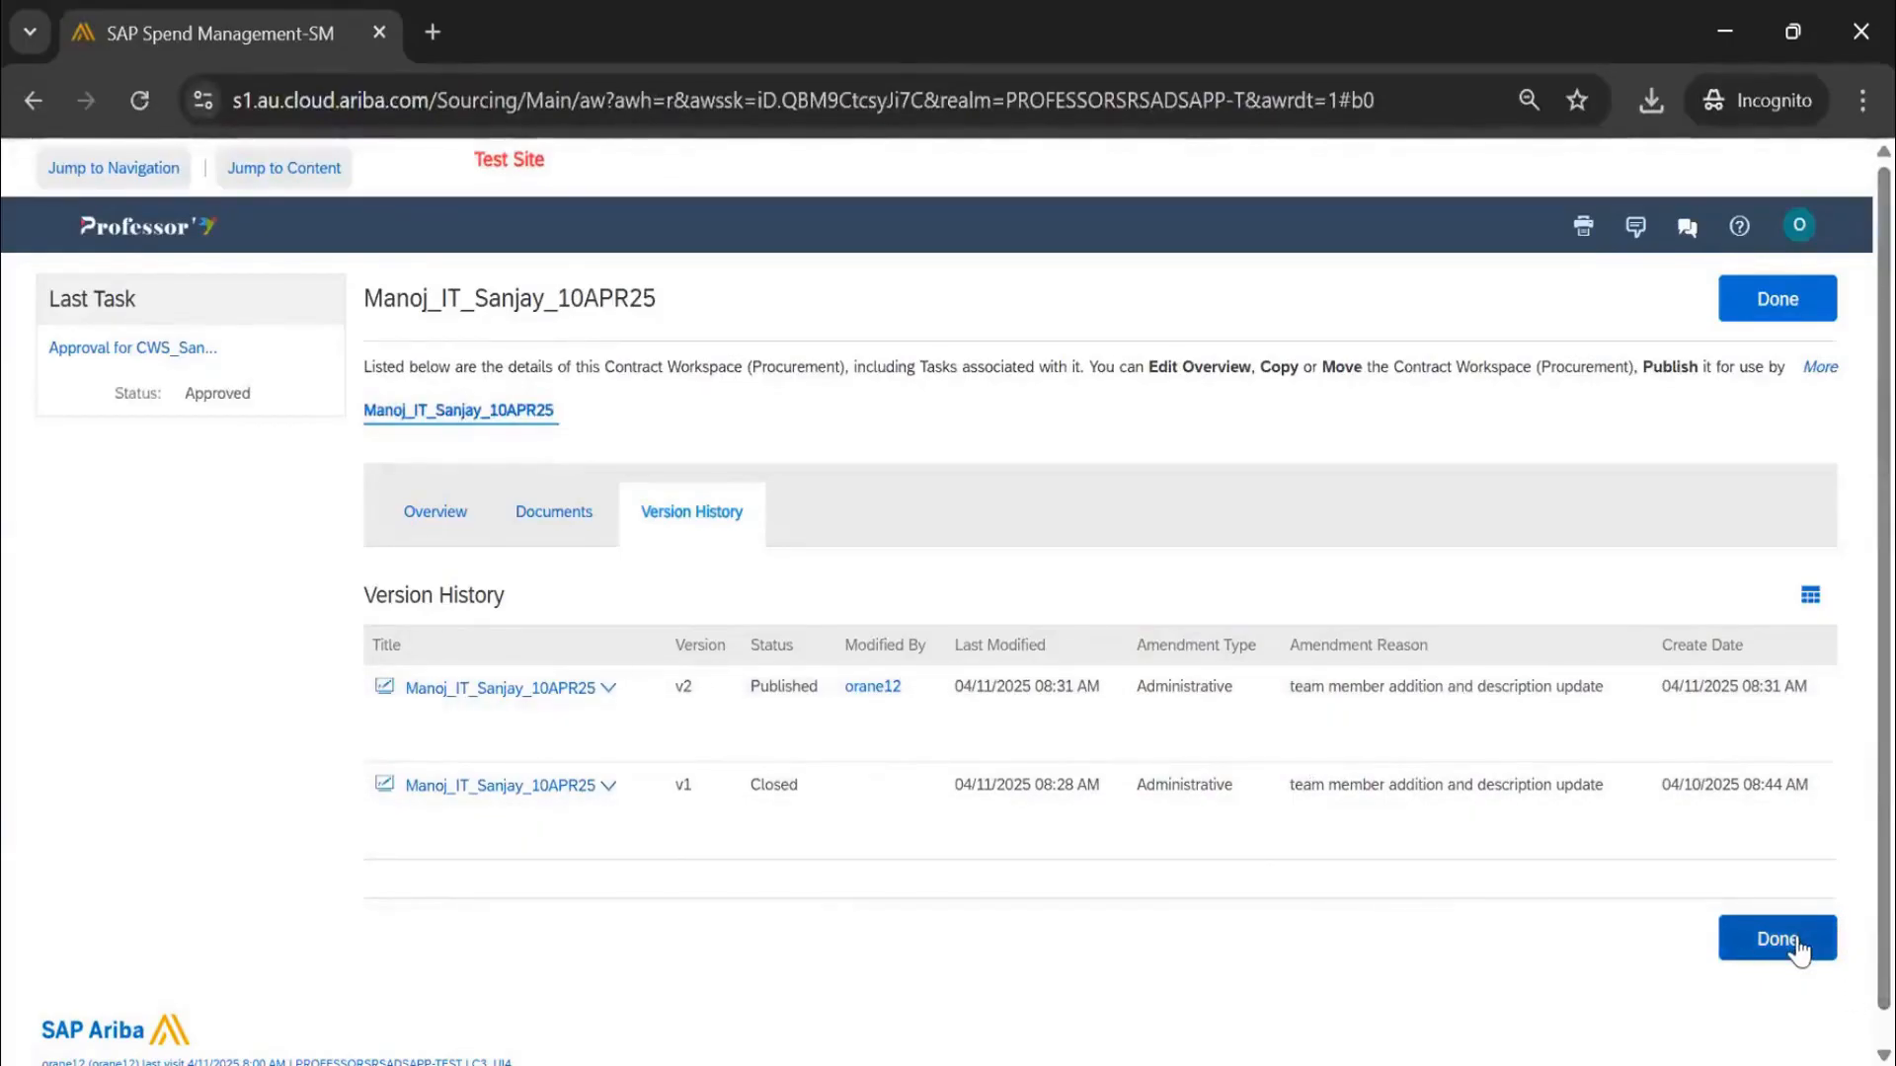
click(1799, 948)
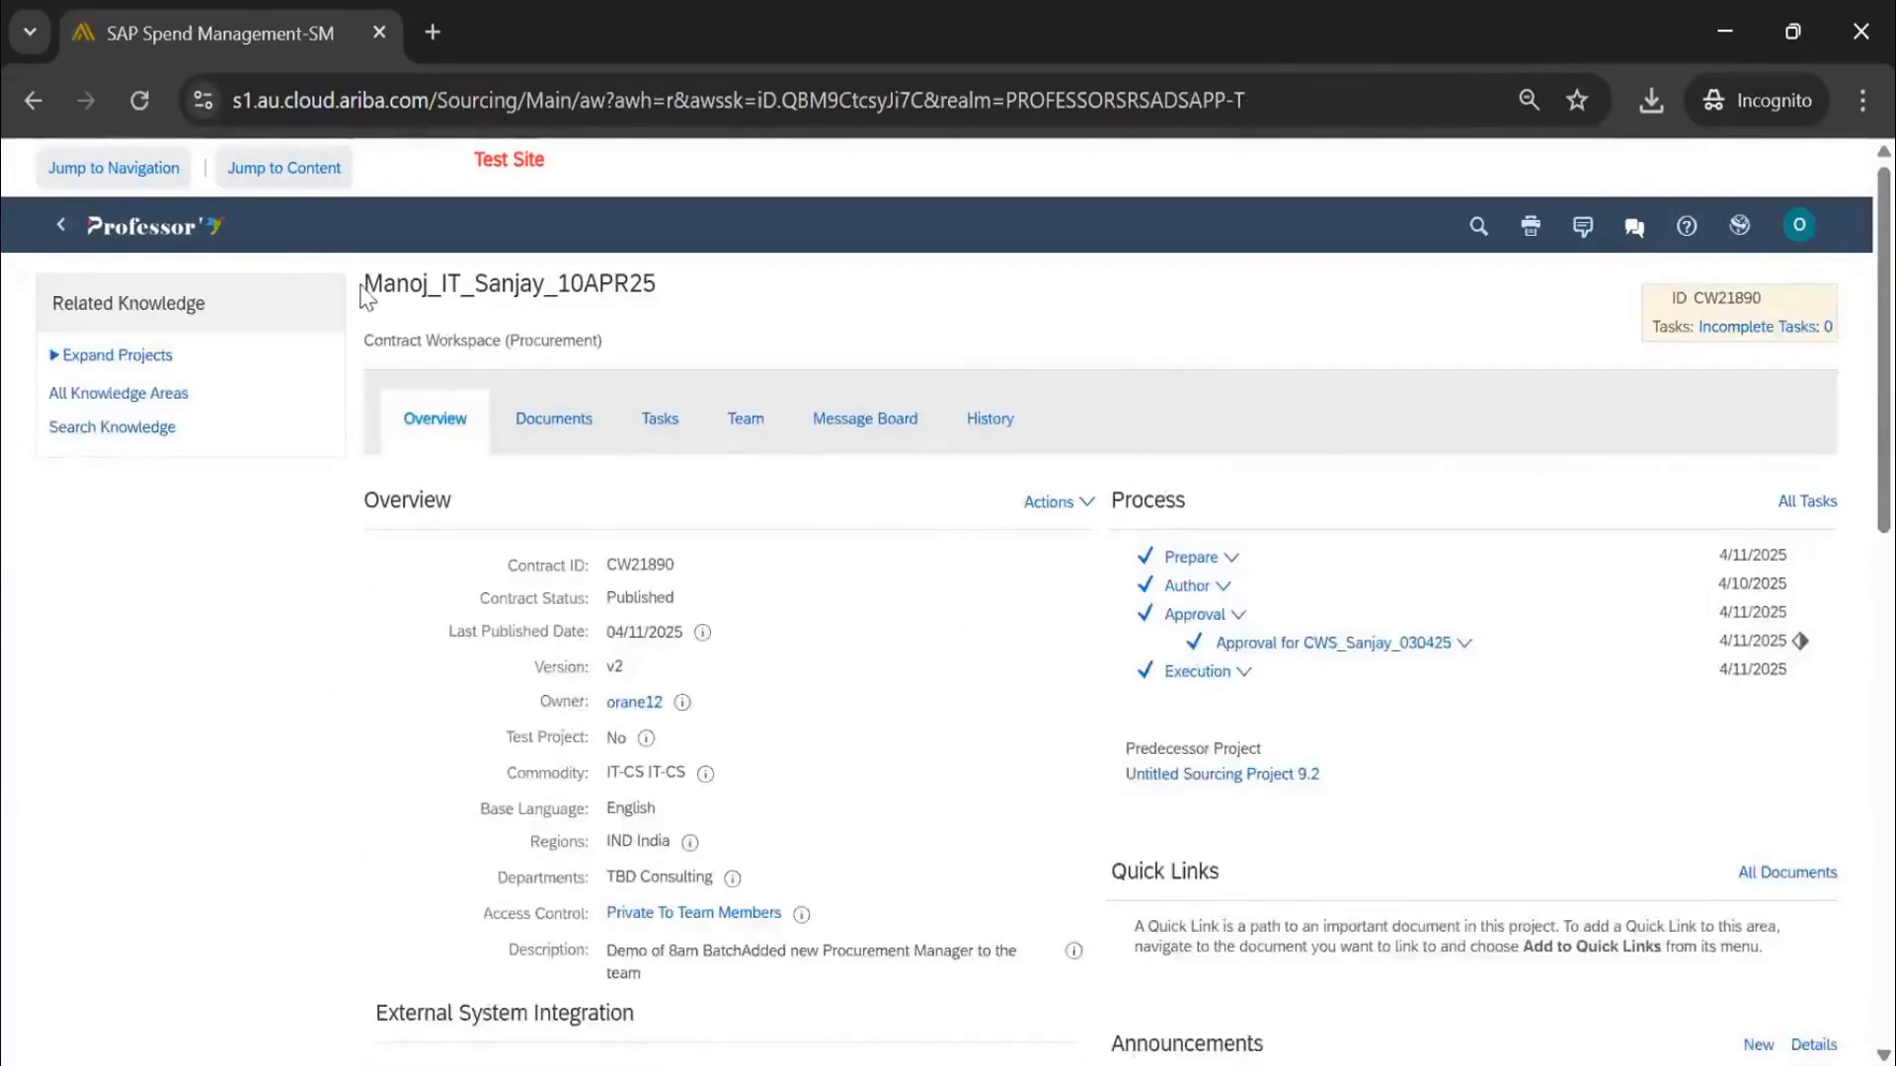
Review the overview summary's template CWS_Sanjay_030425 and its questions, including the VP approval question
double_click(604, 267)
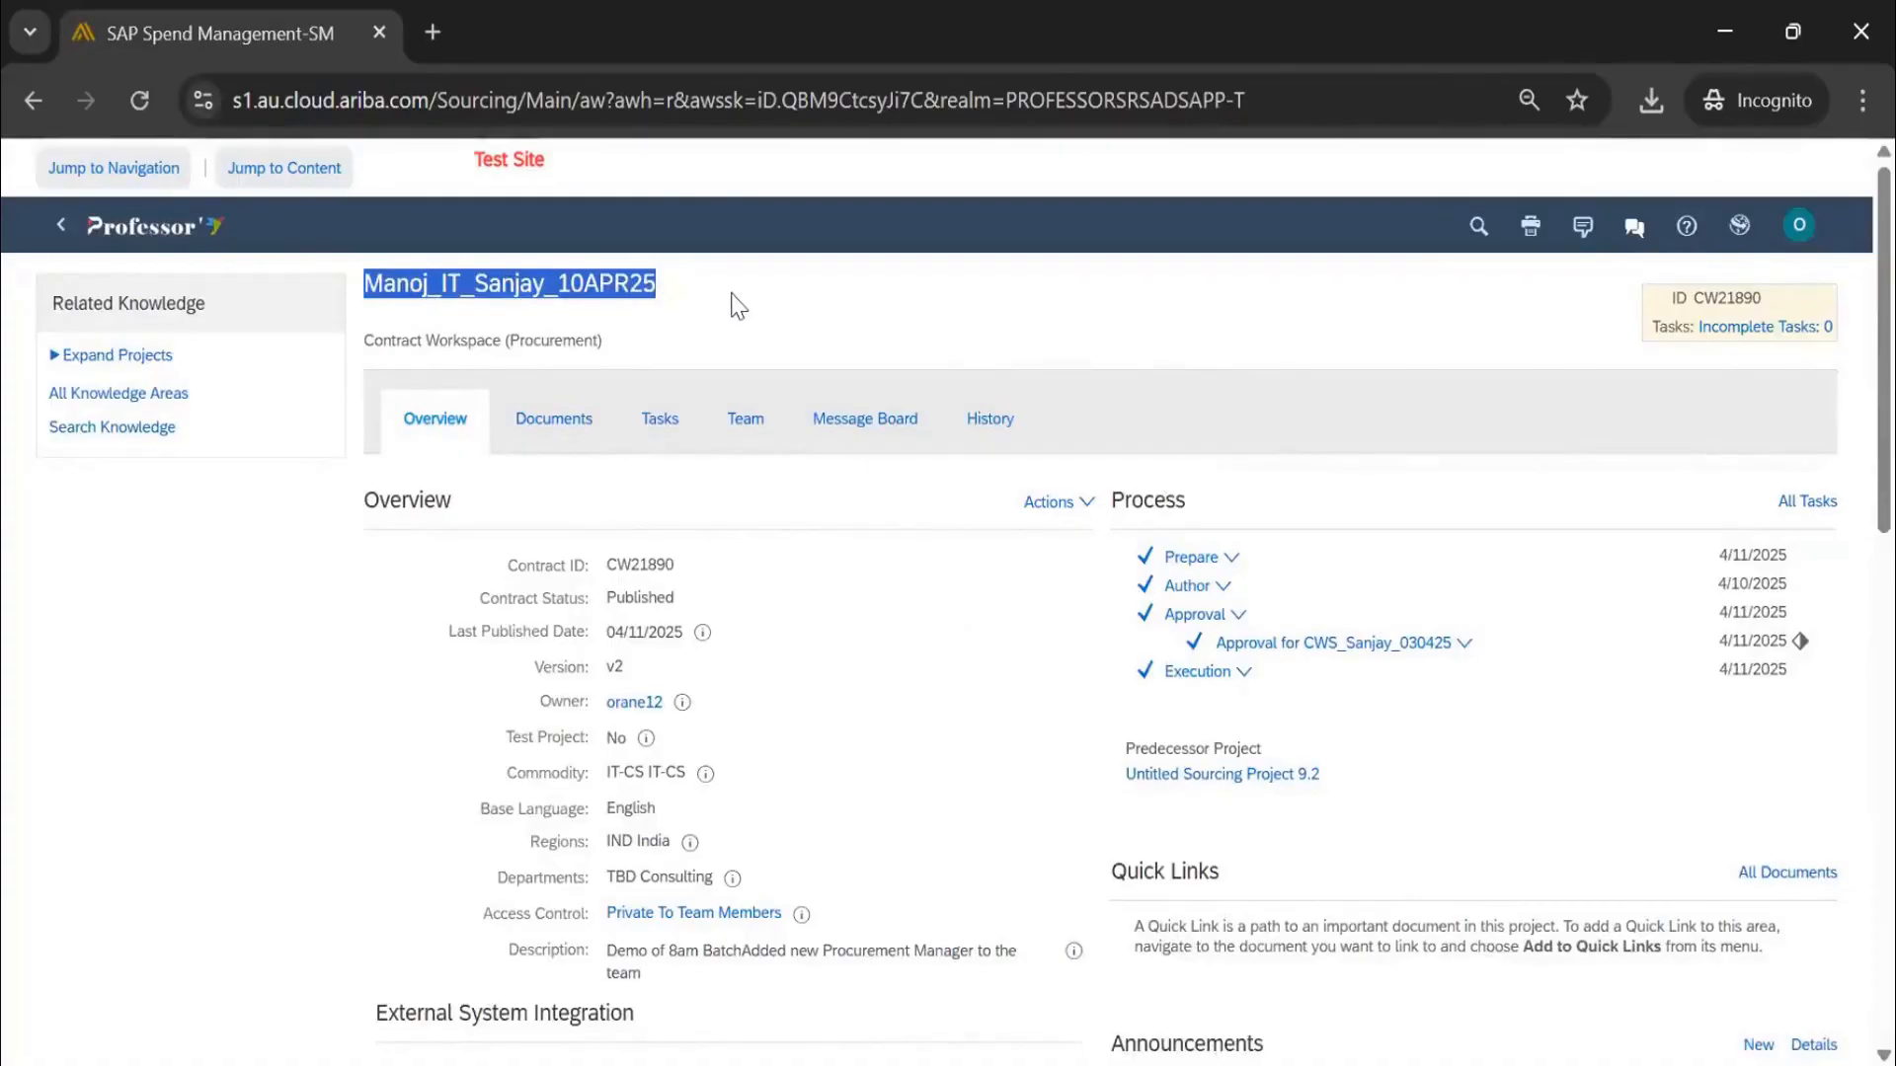
click(1066, 502)
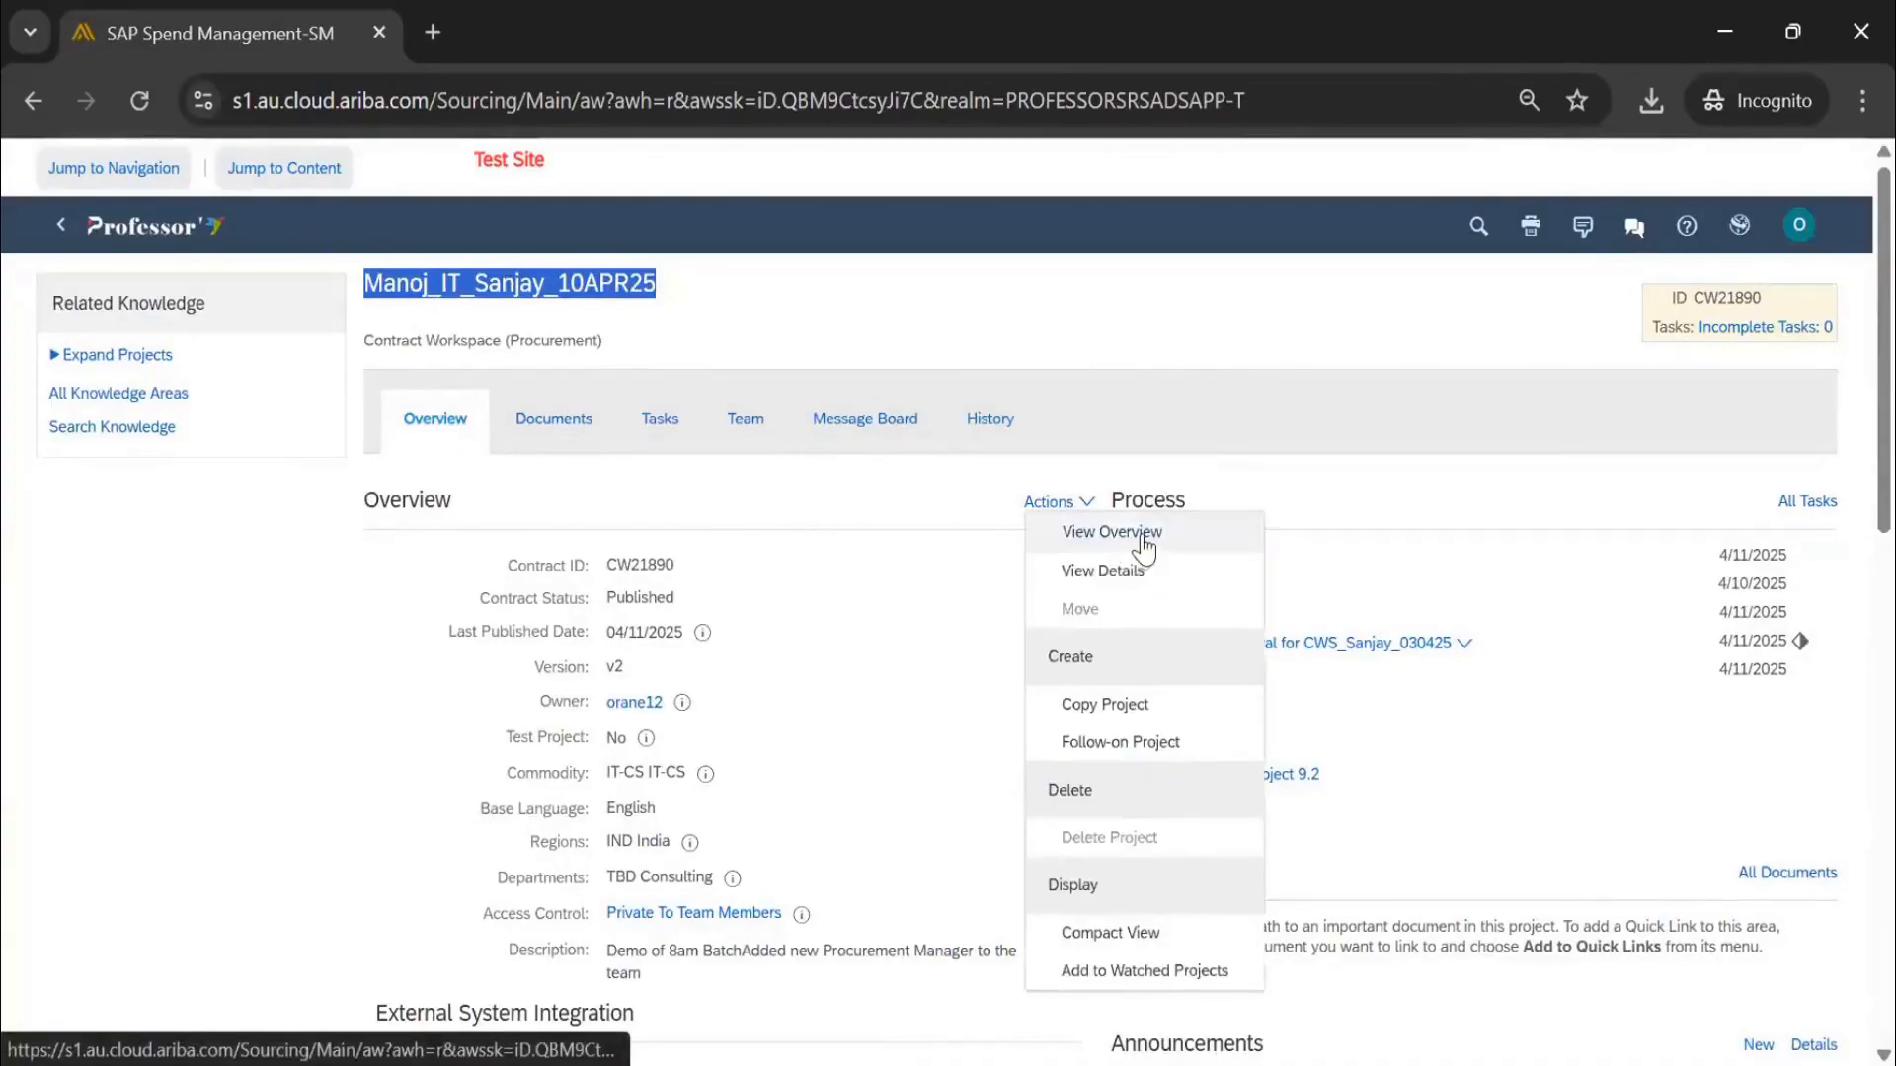
click(1143, 533)
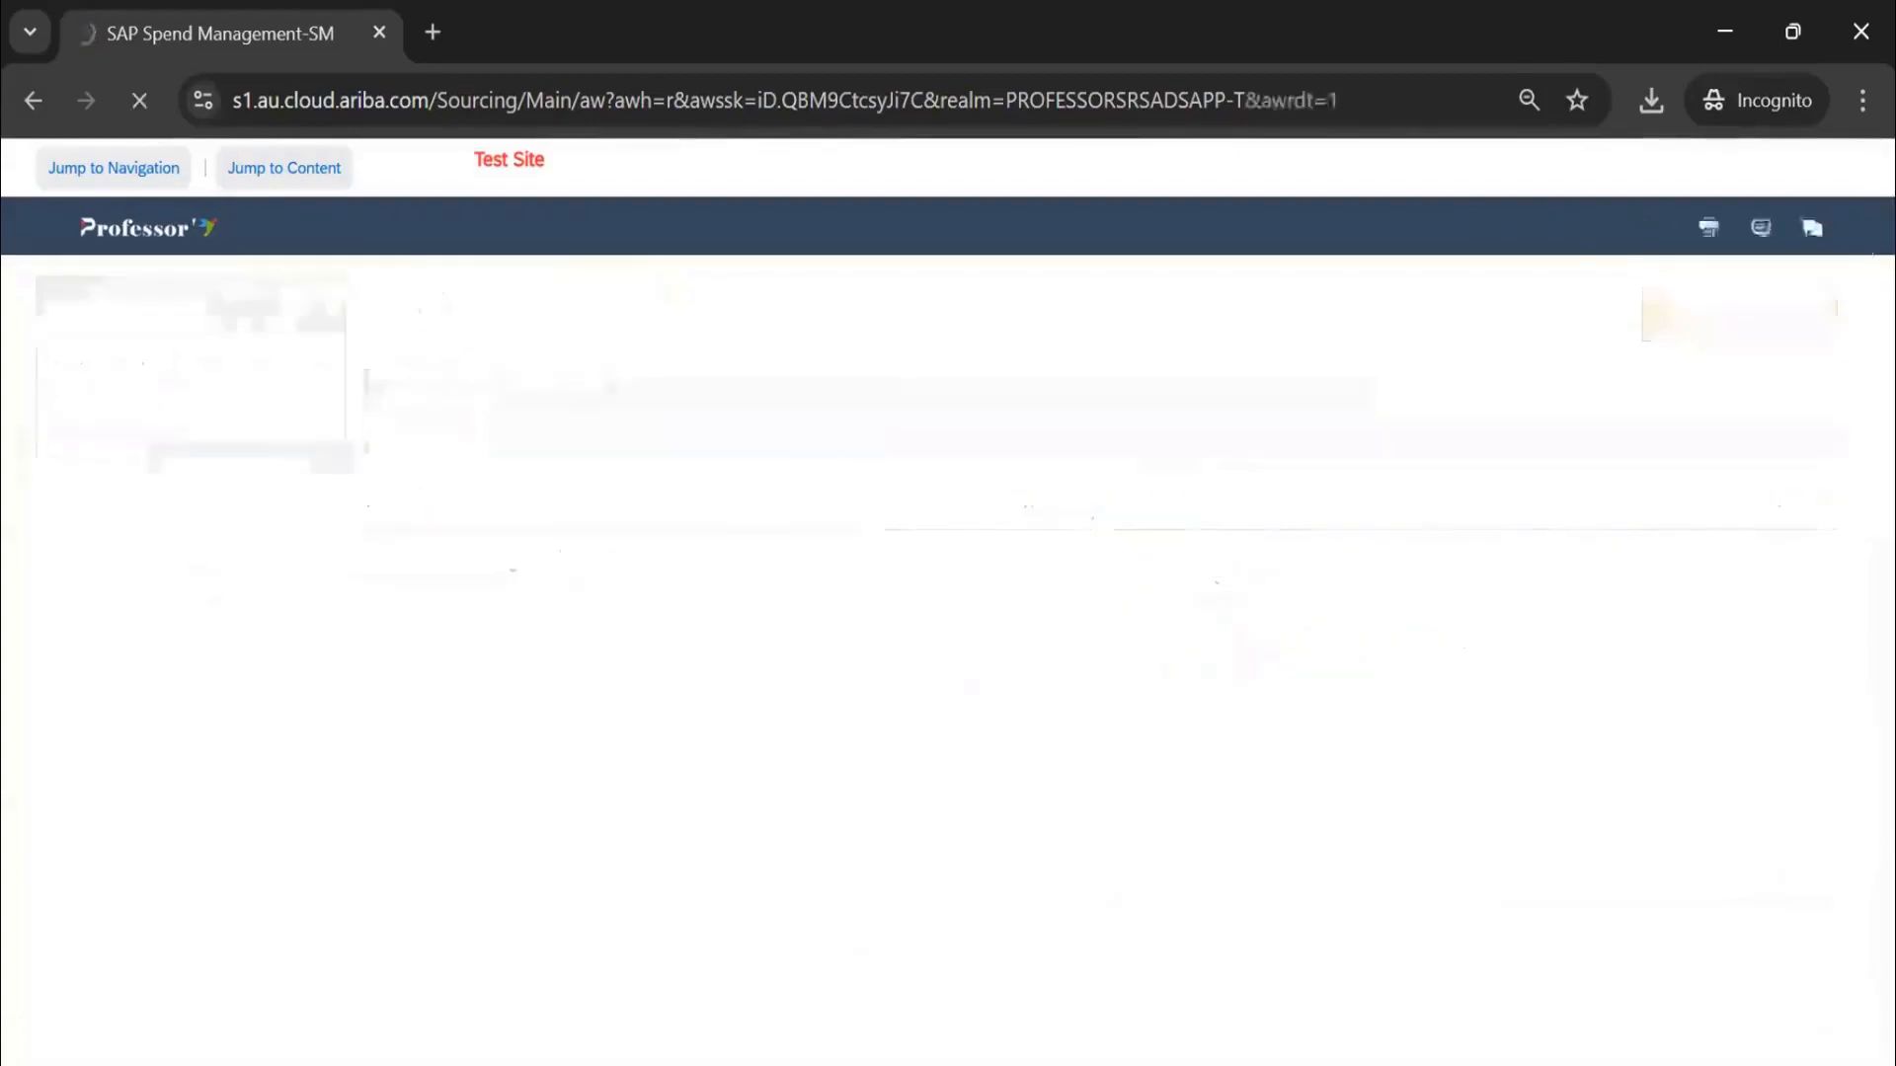
click(262, 472)
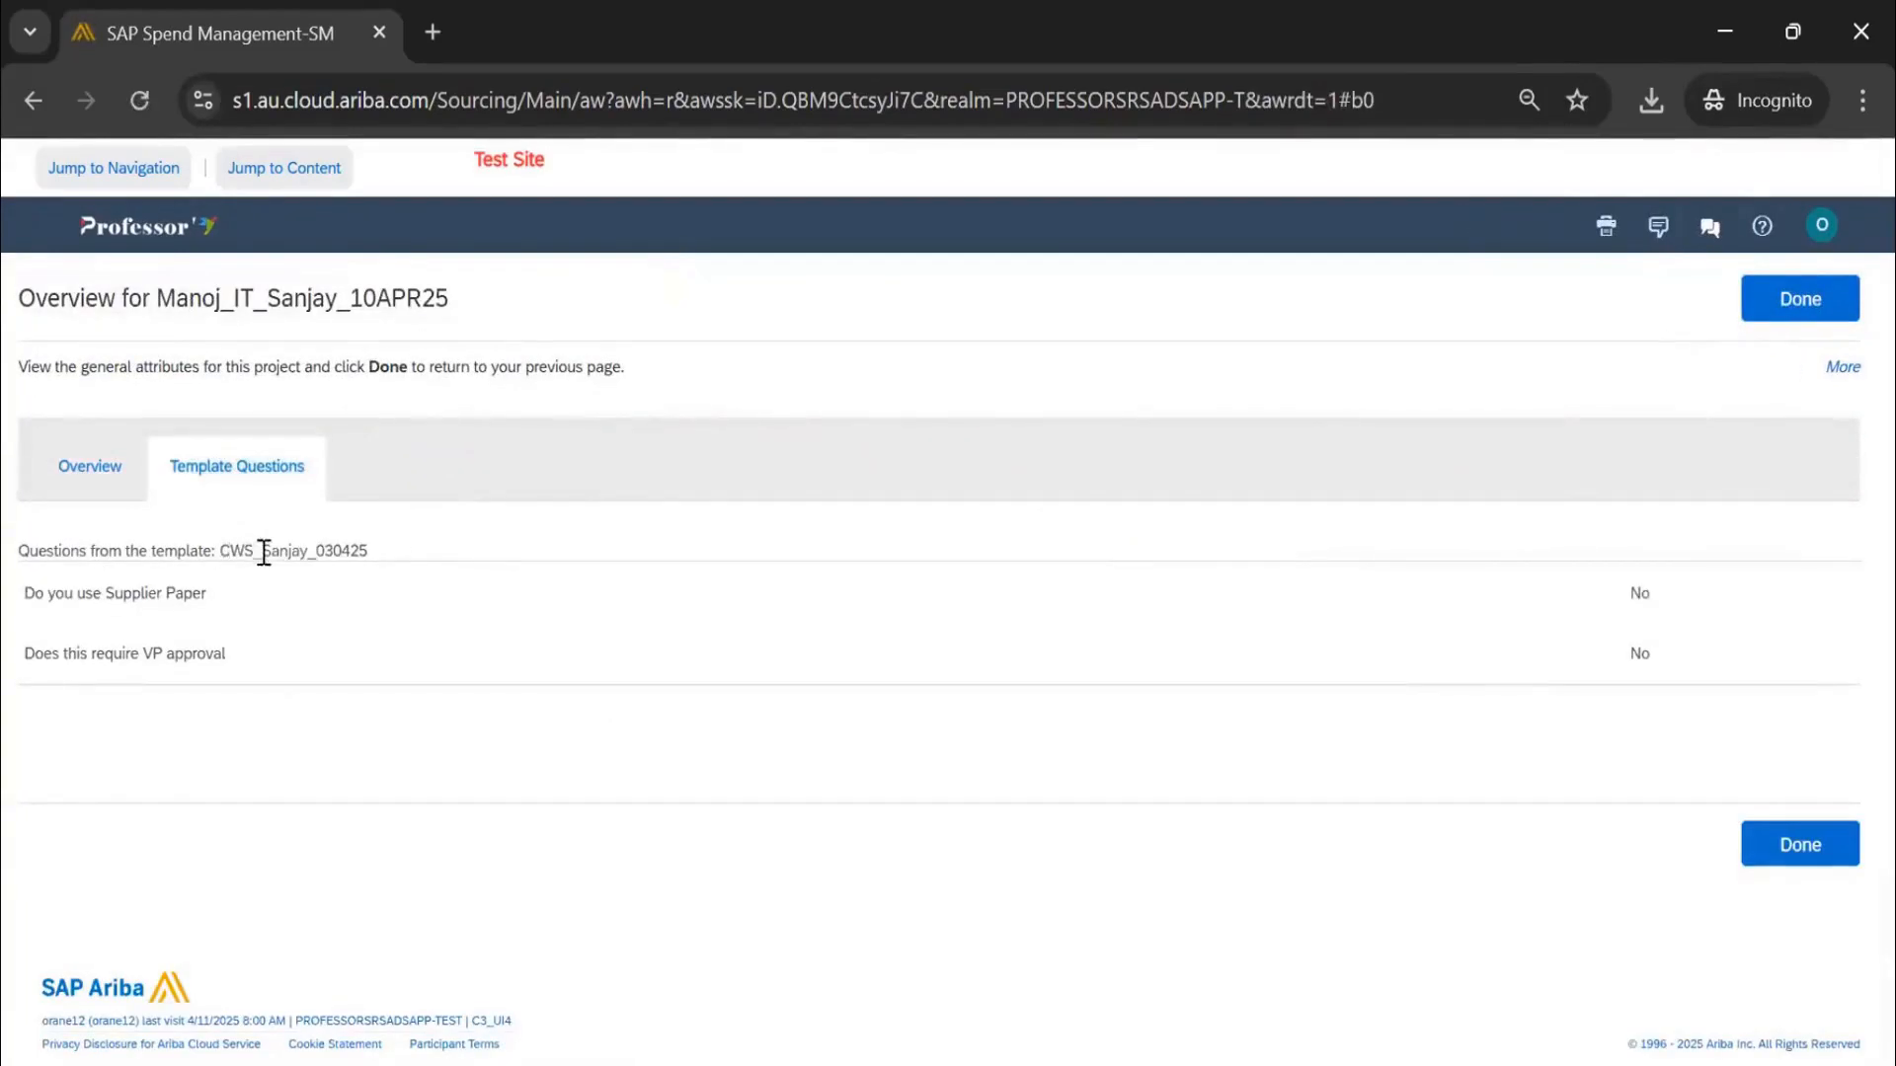
drag(219, 551, 375, 563)
drag(141, 594, 157, 668)
click(110, 608)
drag(34, 596, 248, 678)
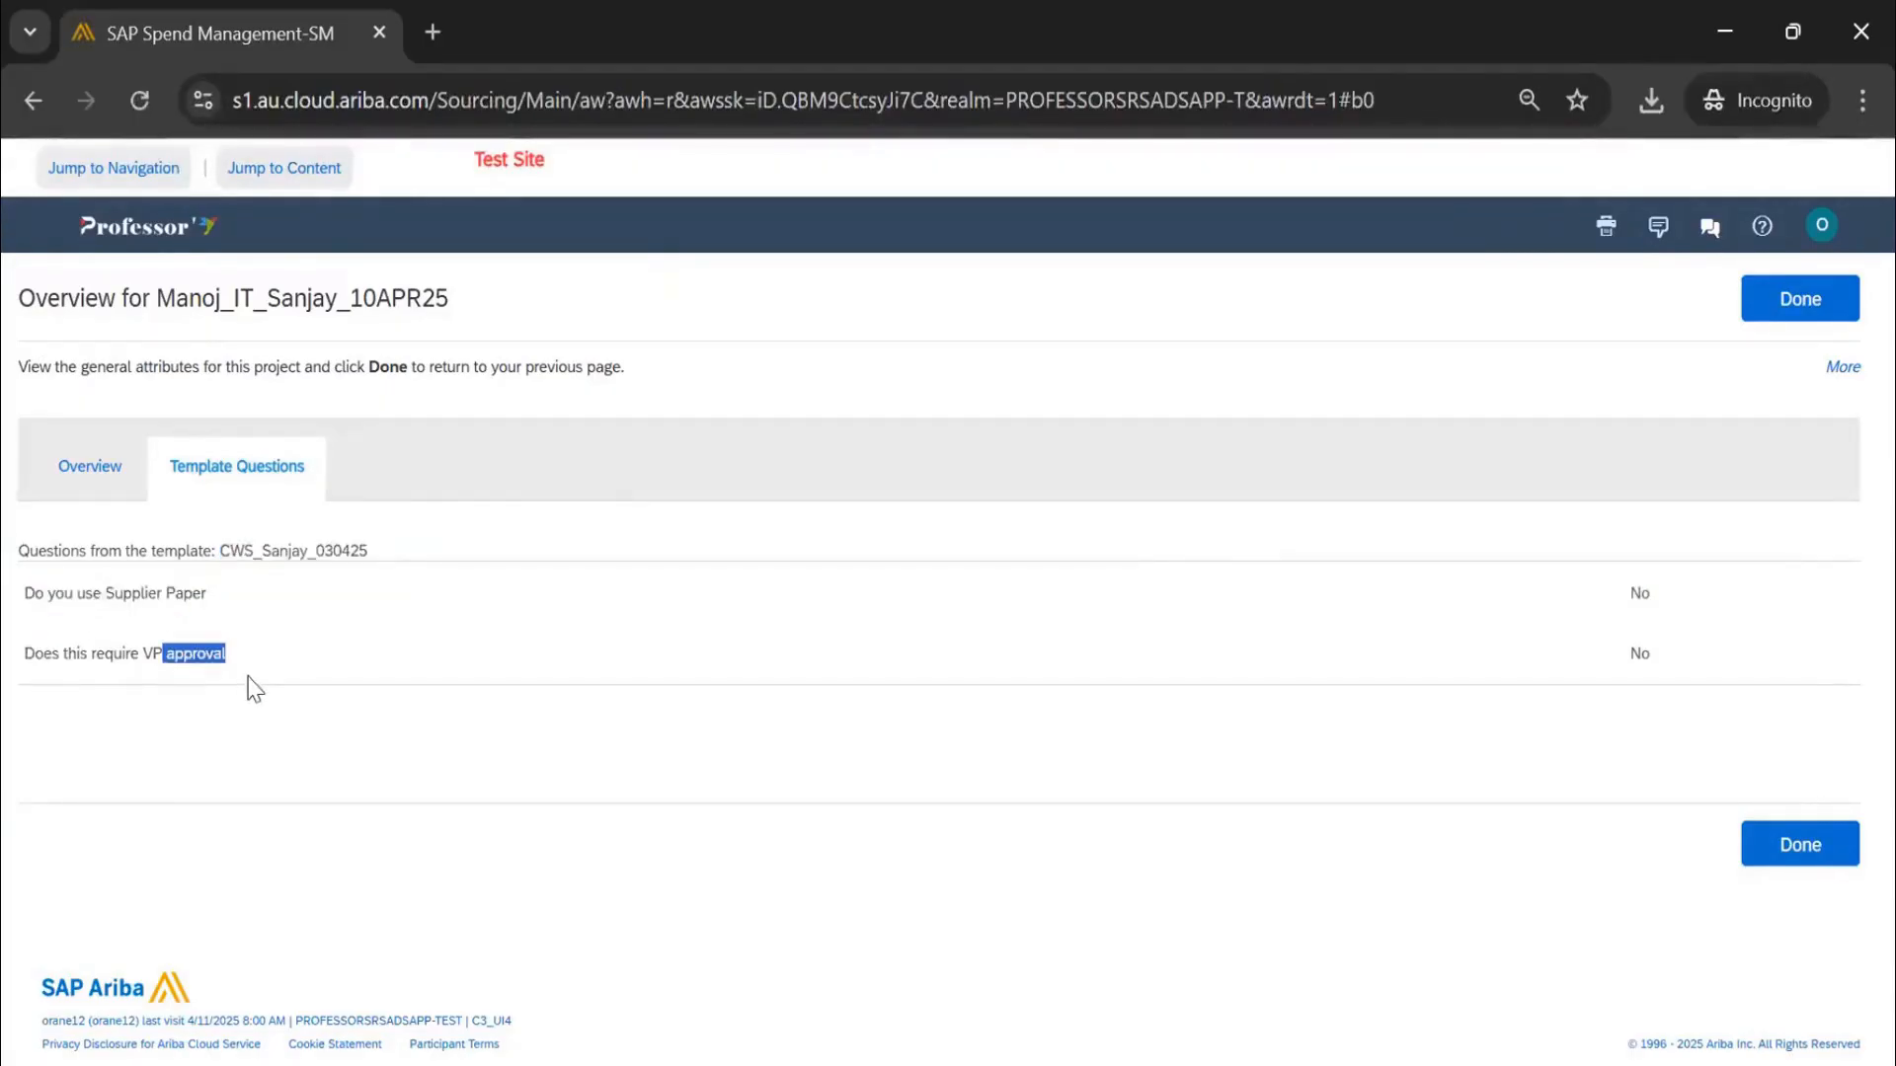
click(1779, 303)
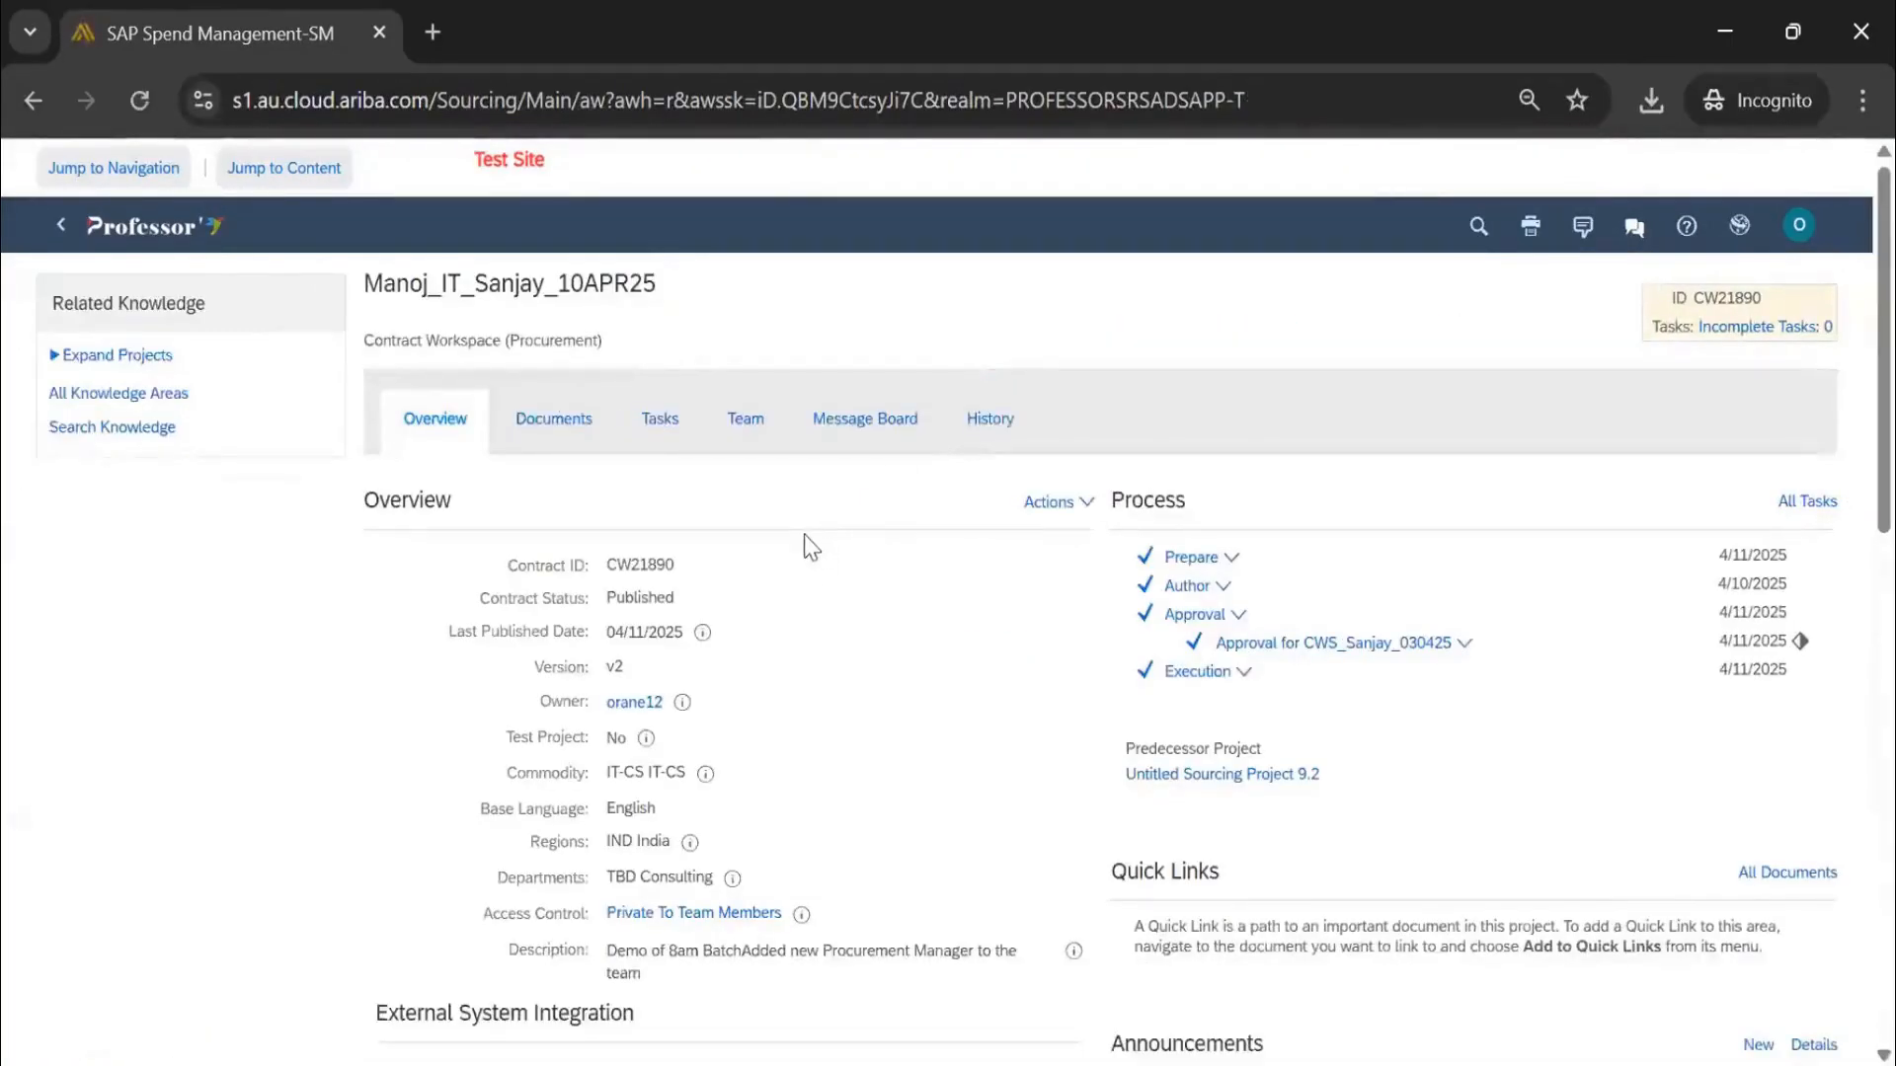
Amend the contract with Amendment Type 'Amendment' and reason 'Full', making its status Draft Amendment
scroll(805, 538, down, 8)
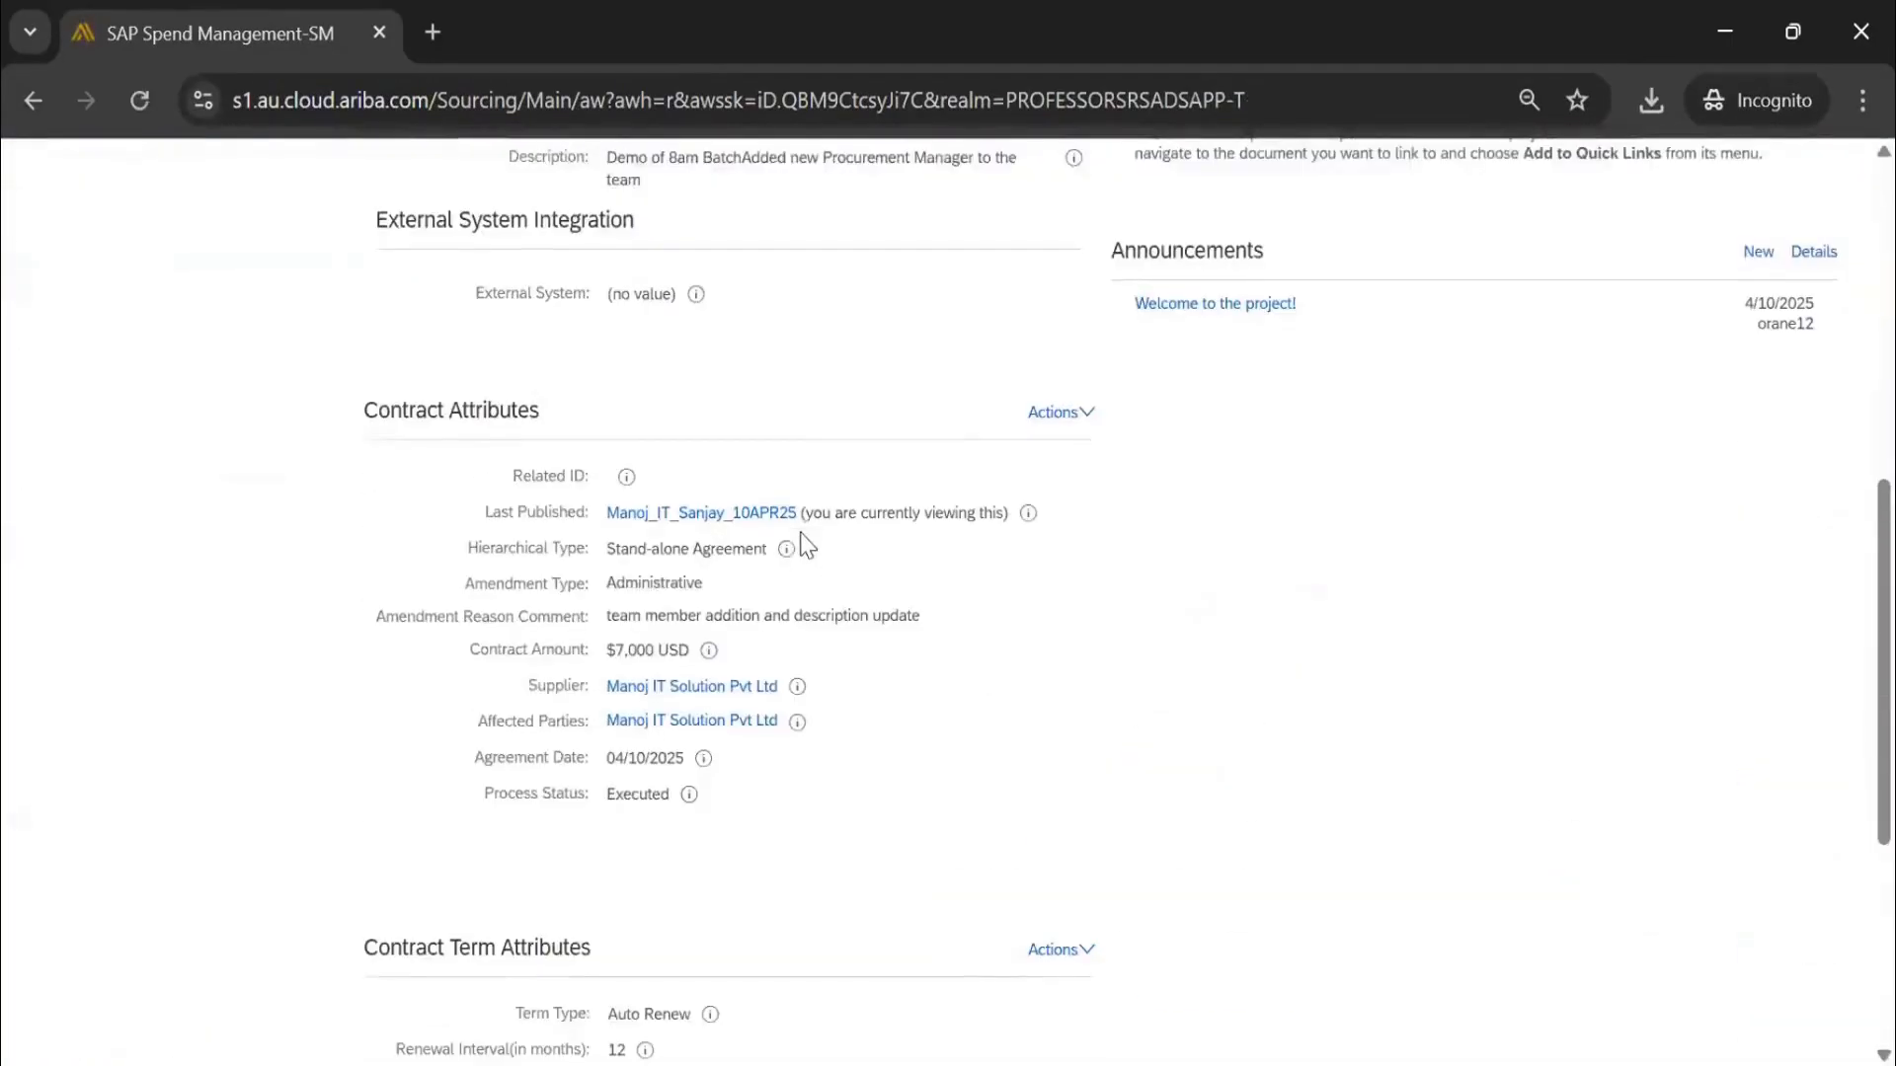
click(1061, 412)
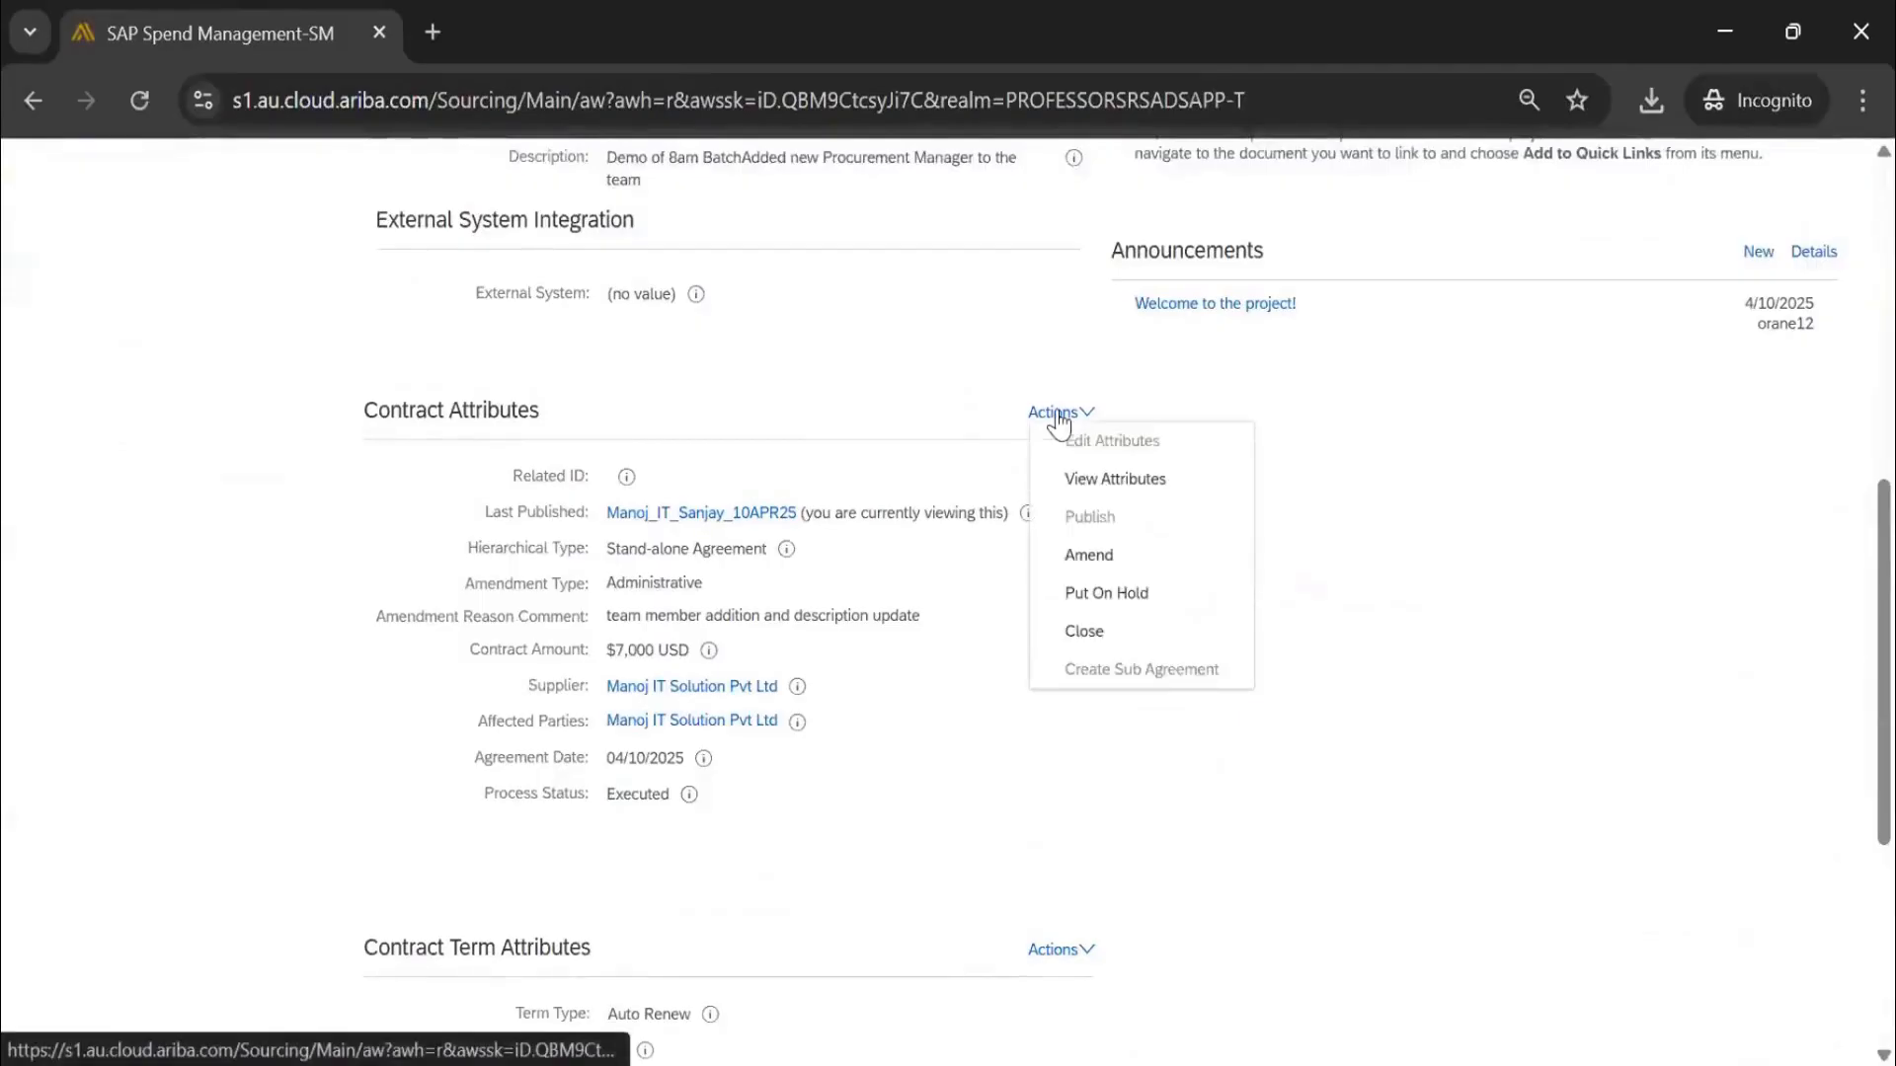
click(1091, 555)
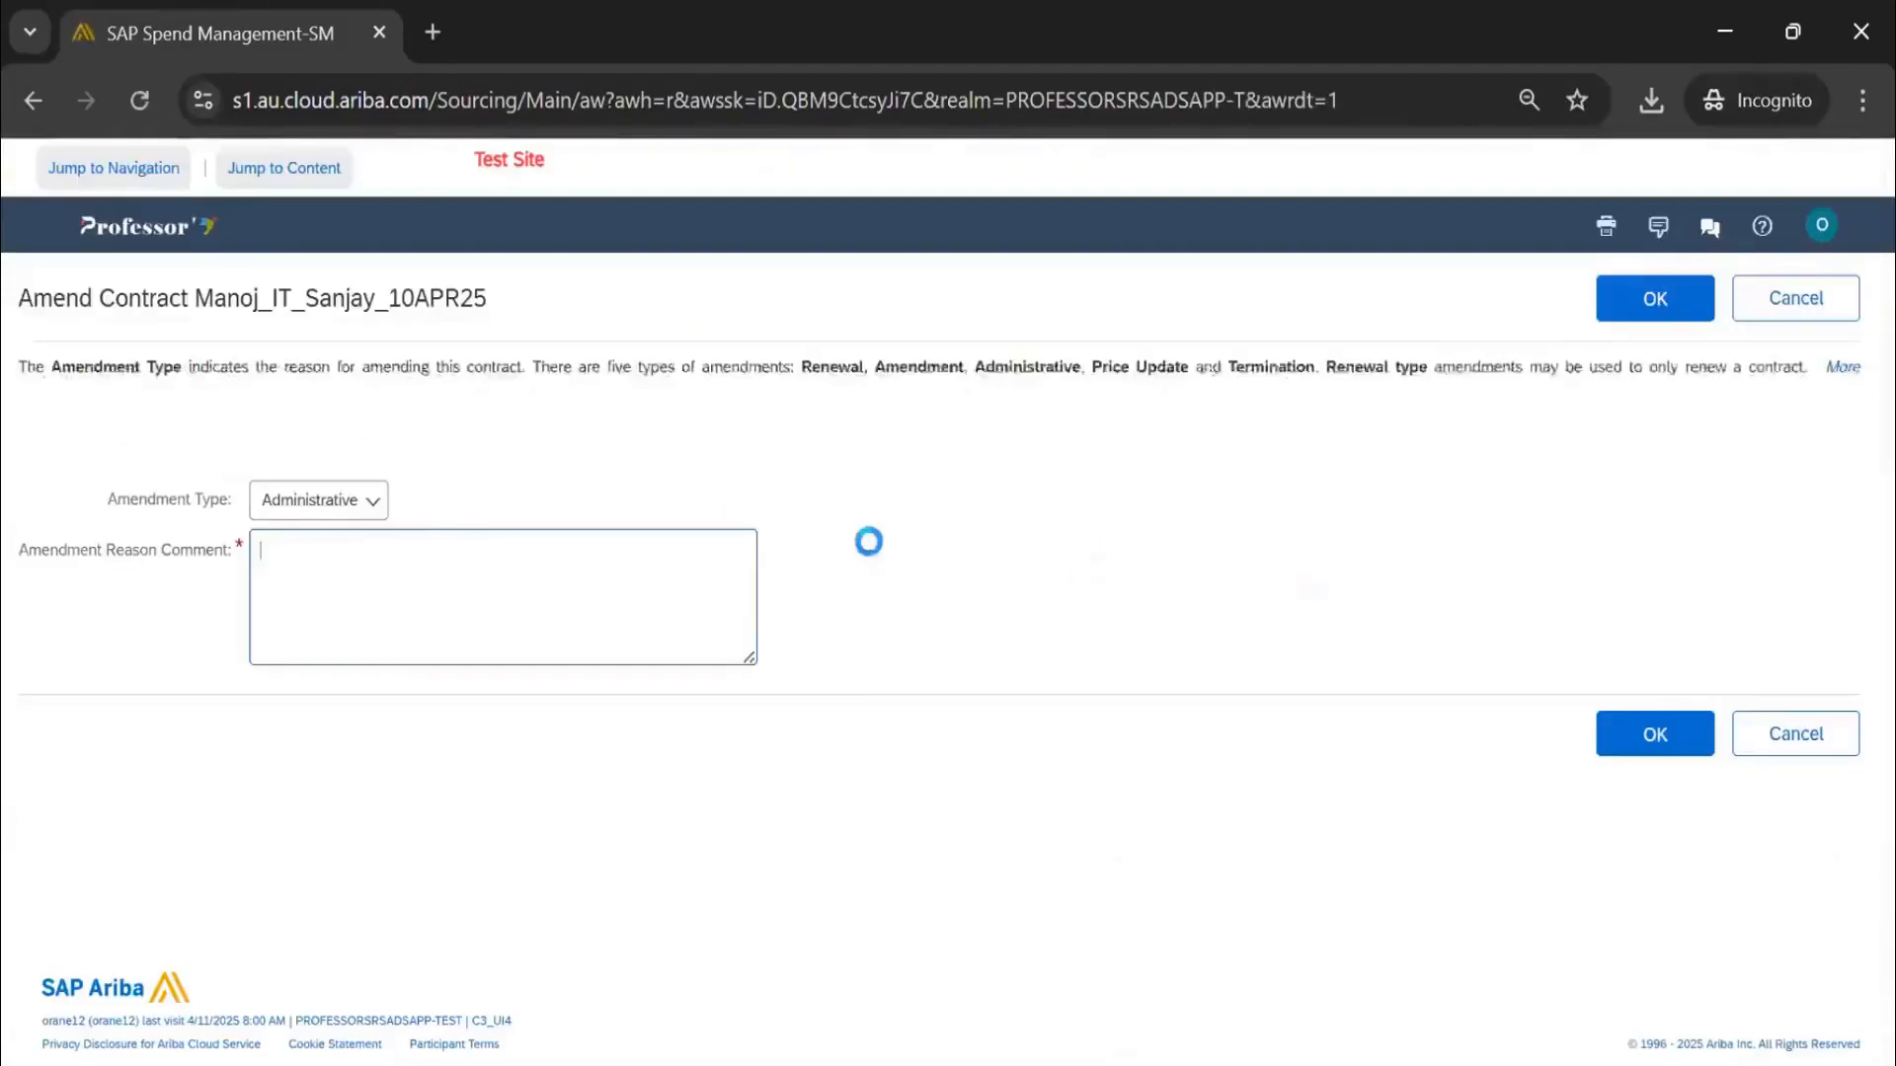
click(326, 506)
click(333, 583)
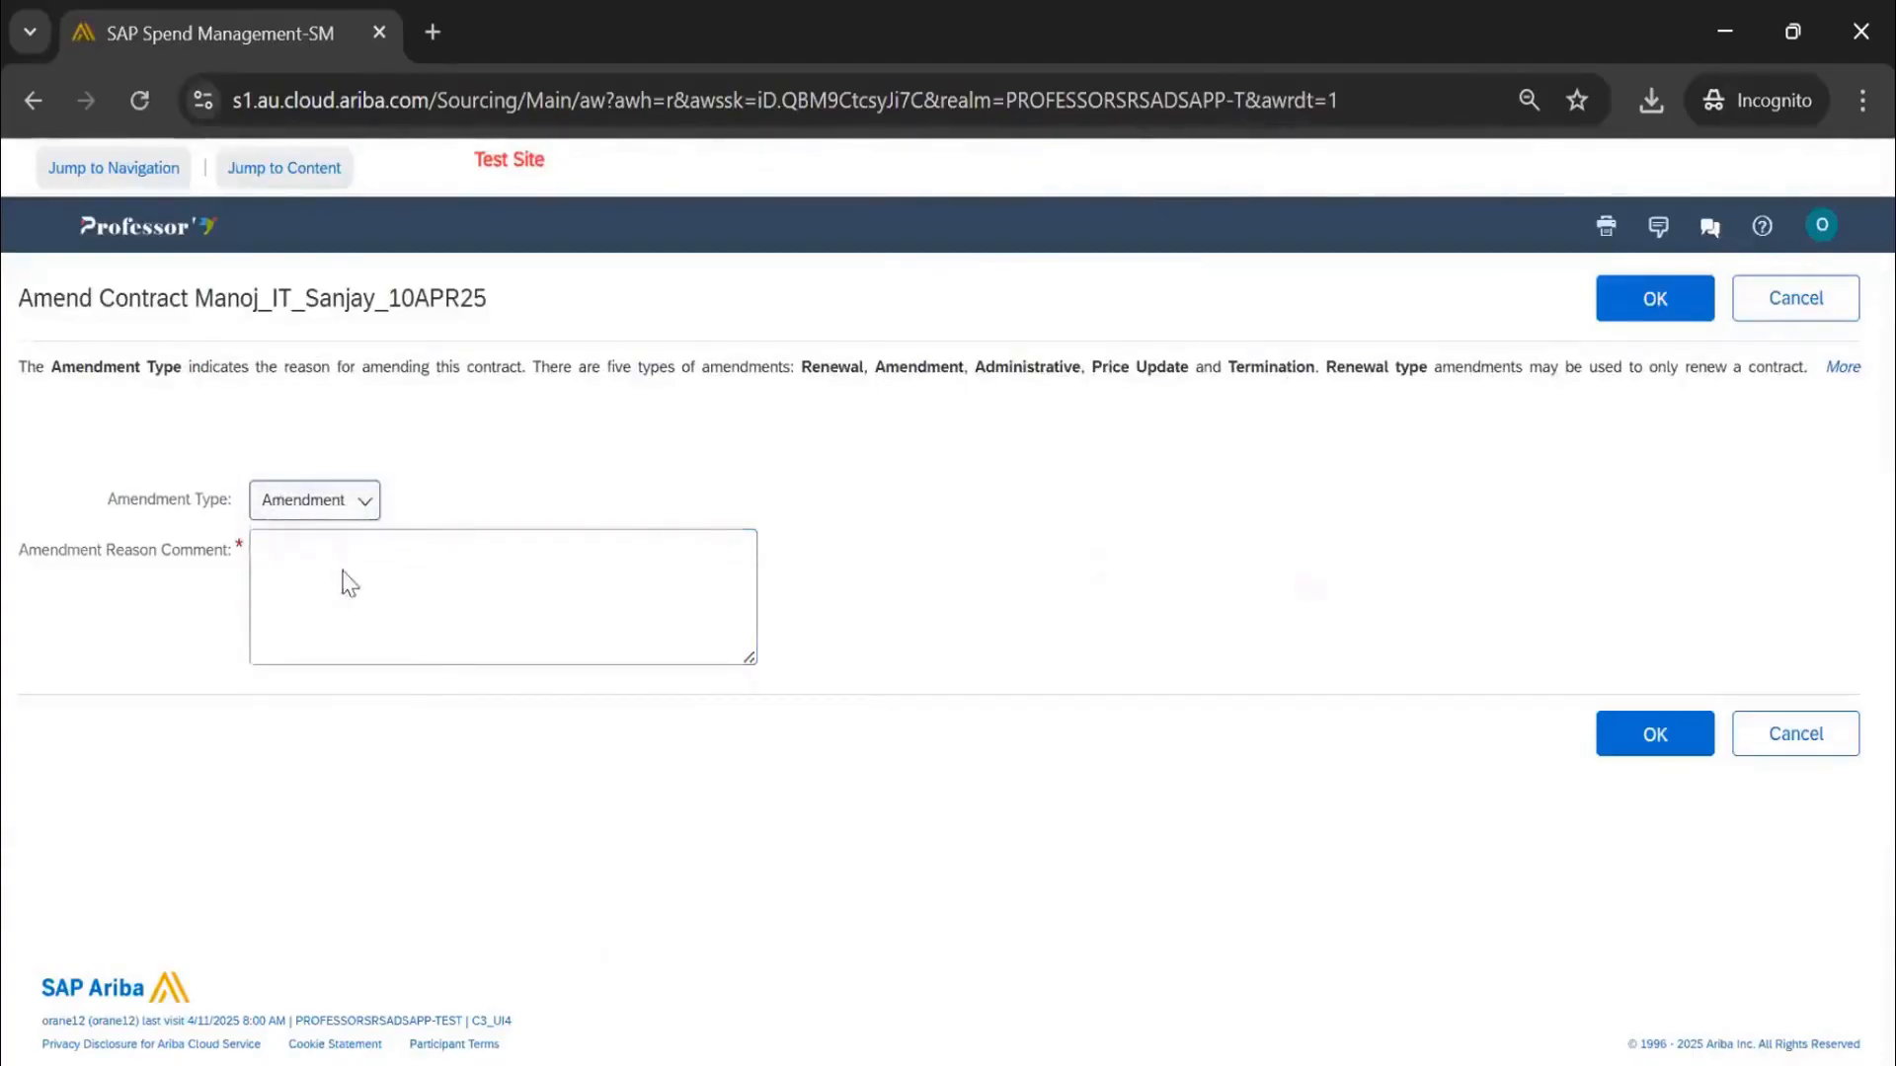
click(469, 607)
text(Full Amendment)
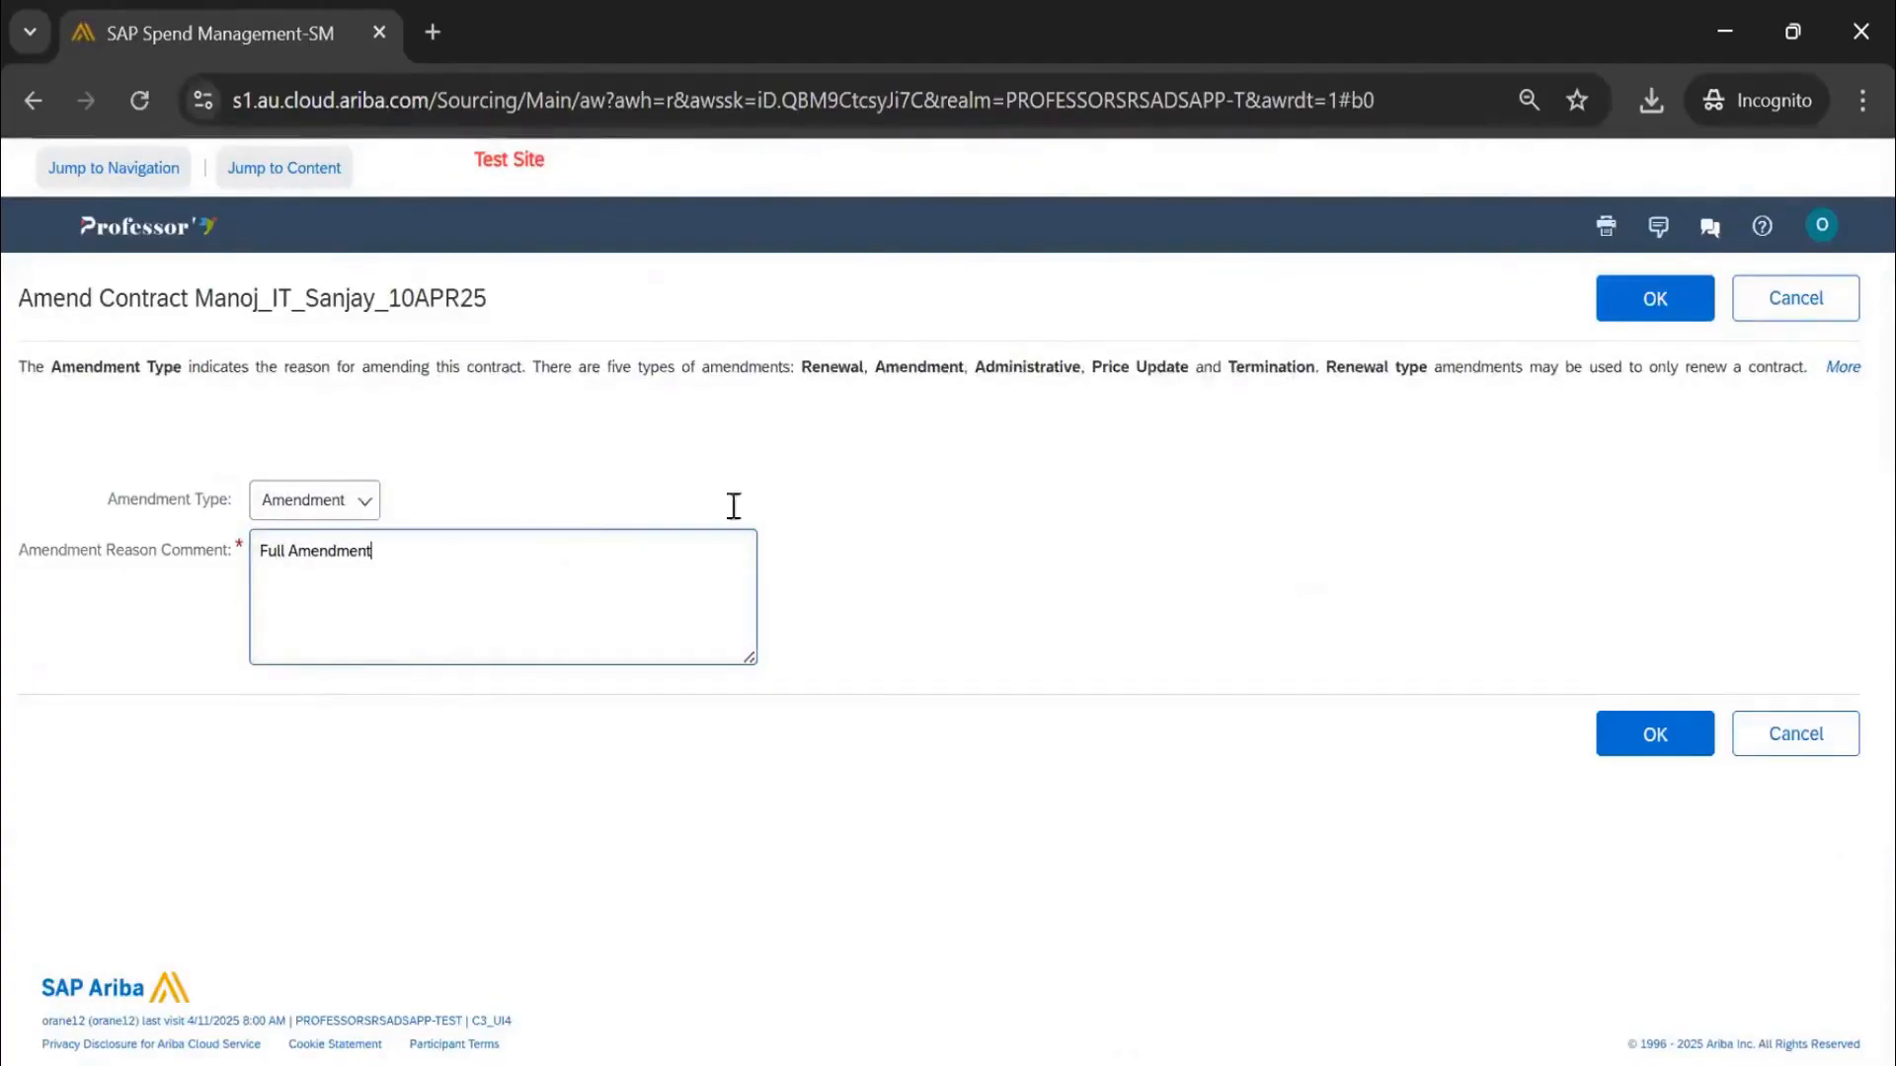
click(1654, 298)
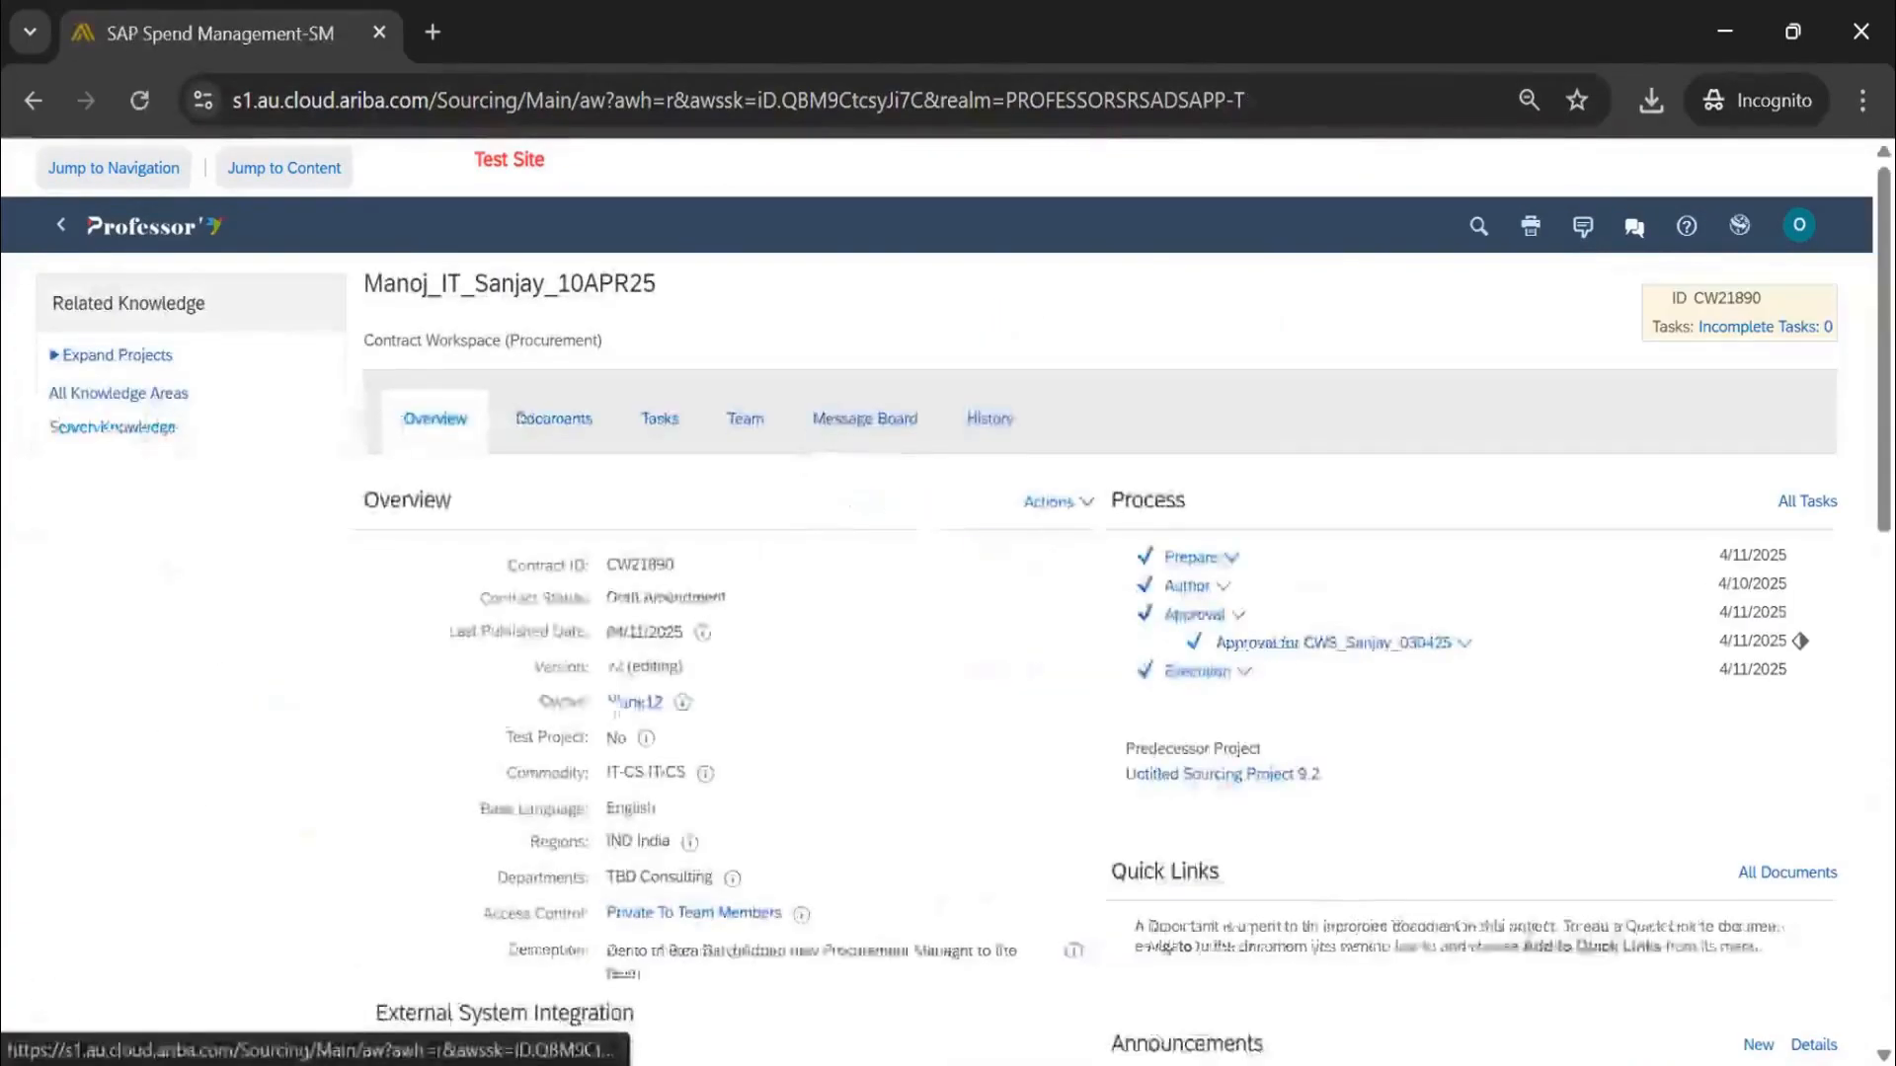
drag(686, 598, 727, 593)
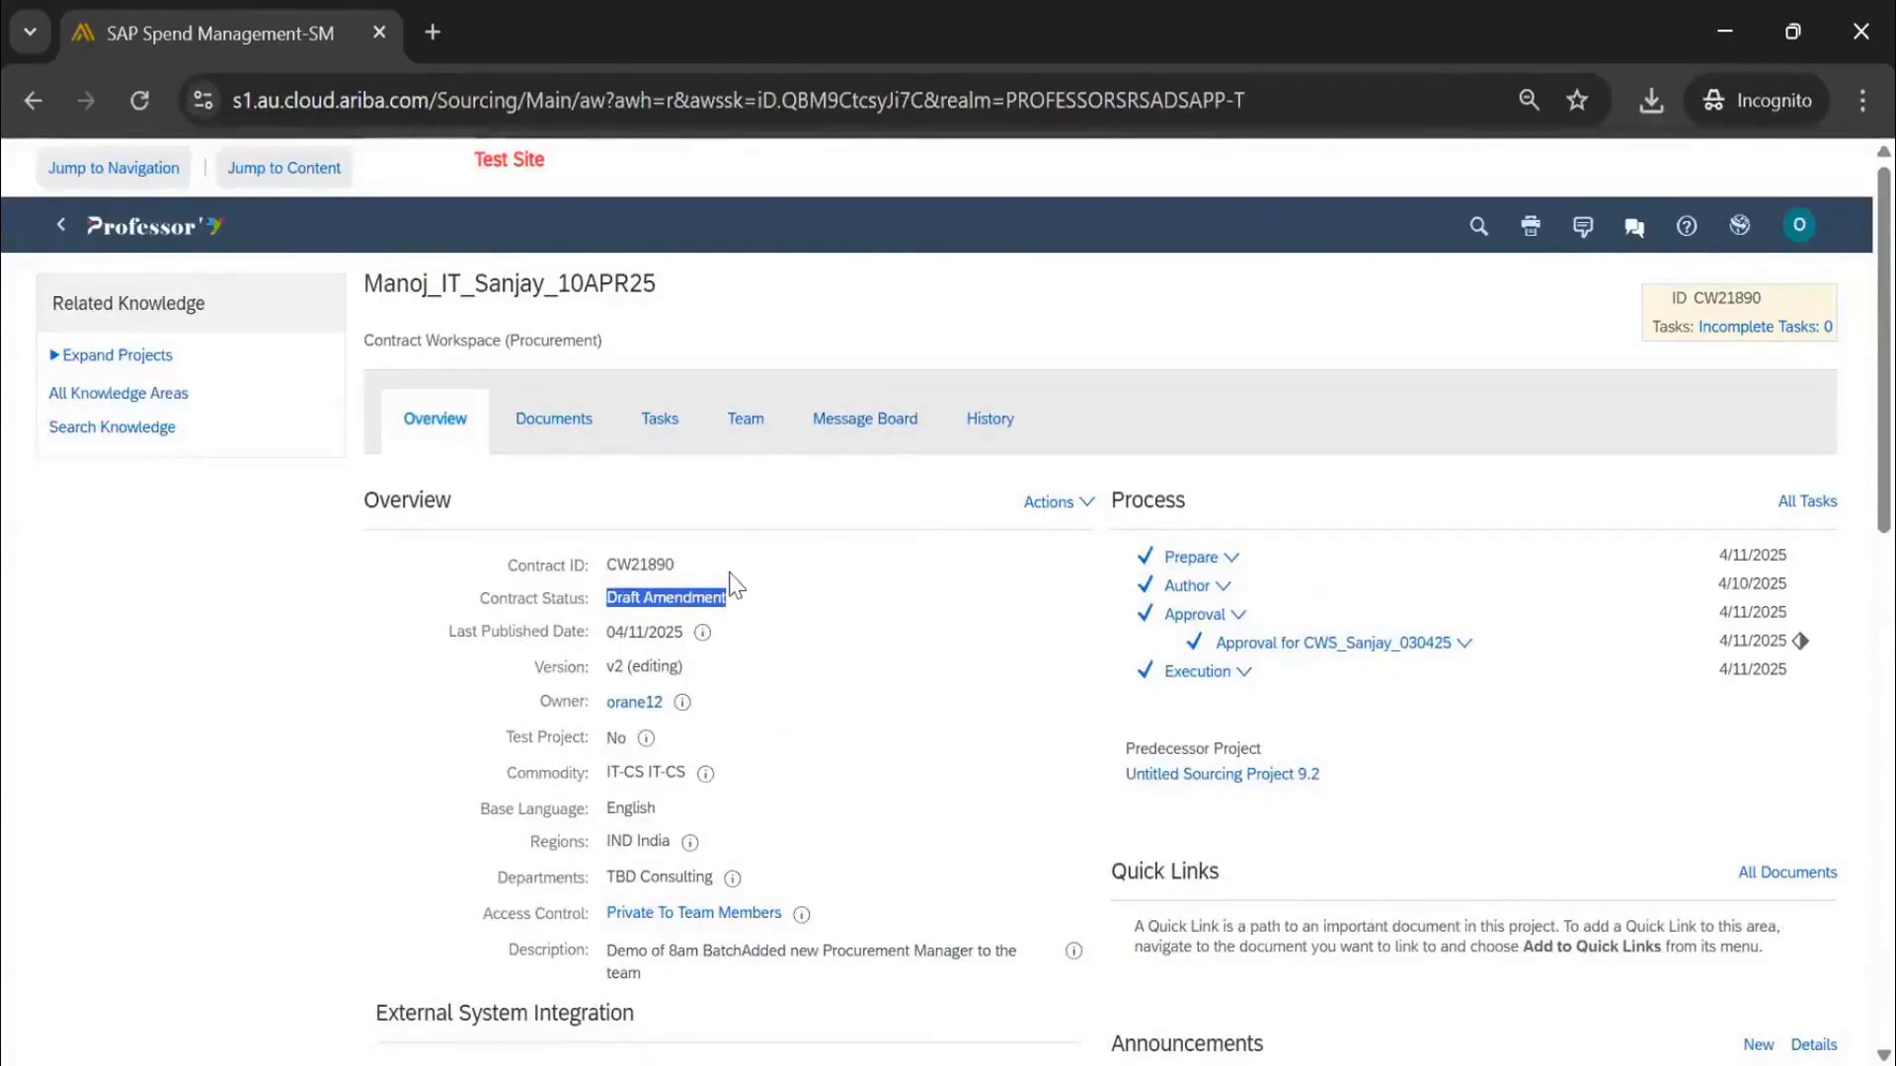
Browse the Documents, Tasks and Team tabs and their actions, ending on the Tasks list
click(587, 435)
click(1756, 513)
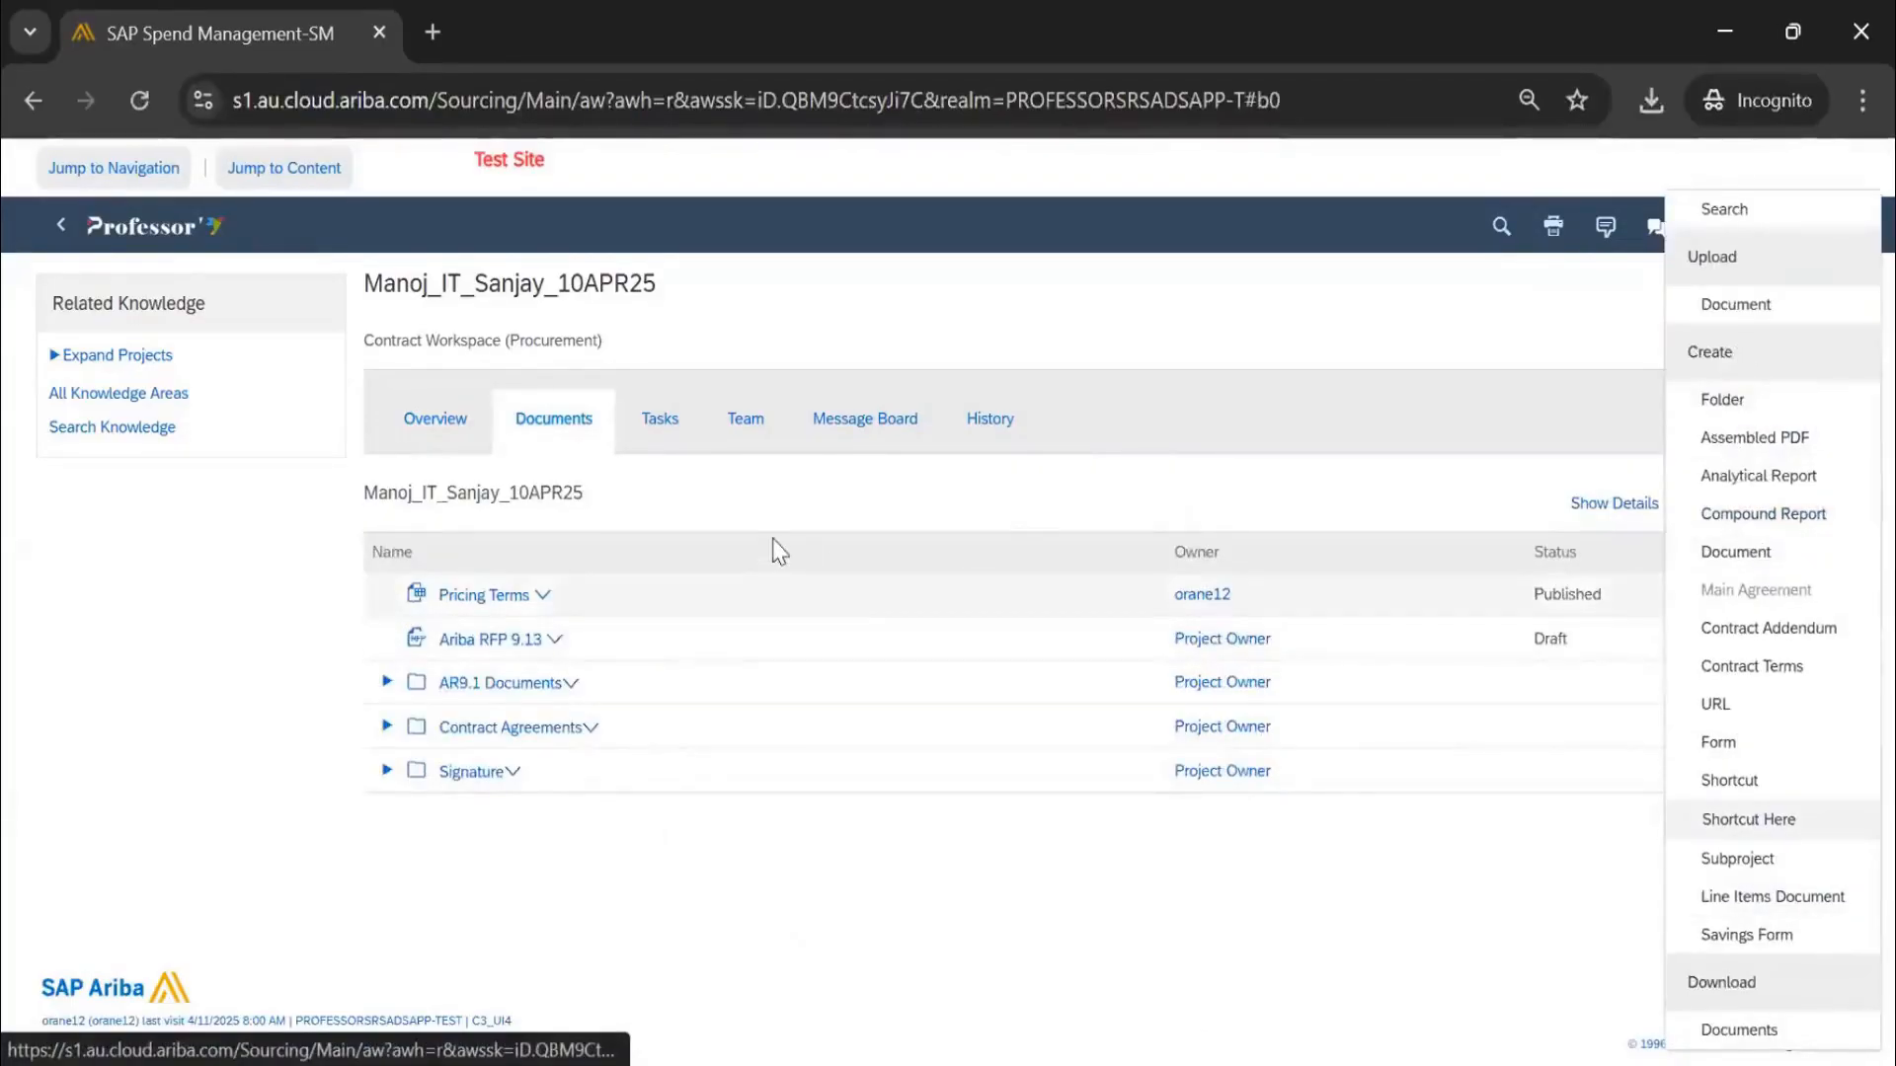
click(676, 434)
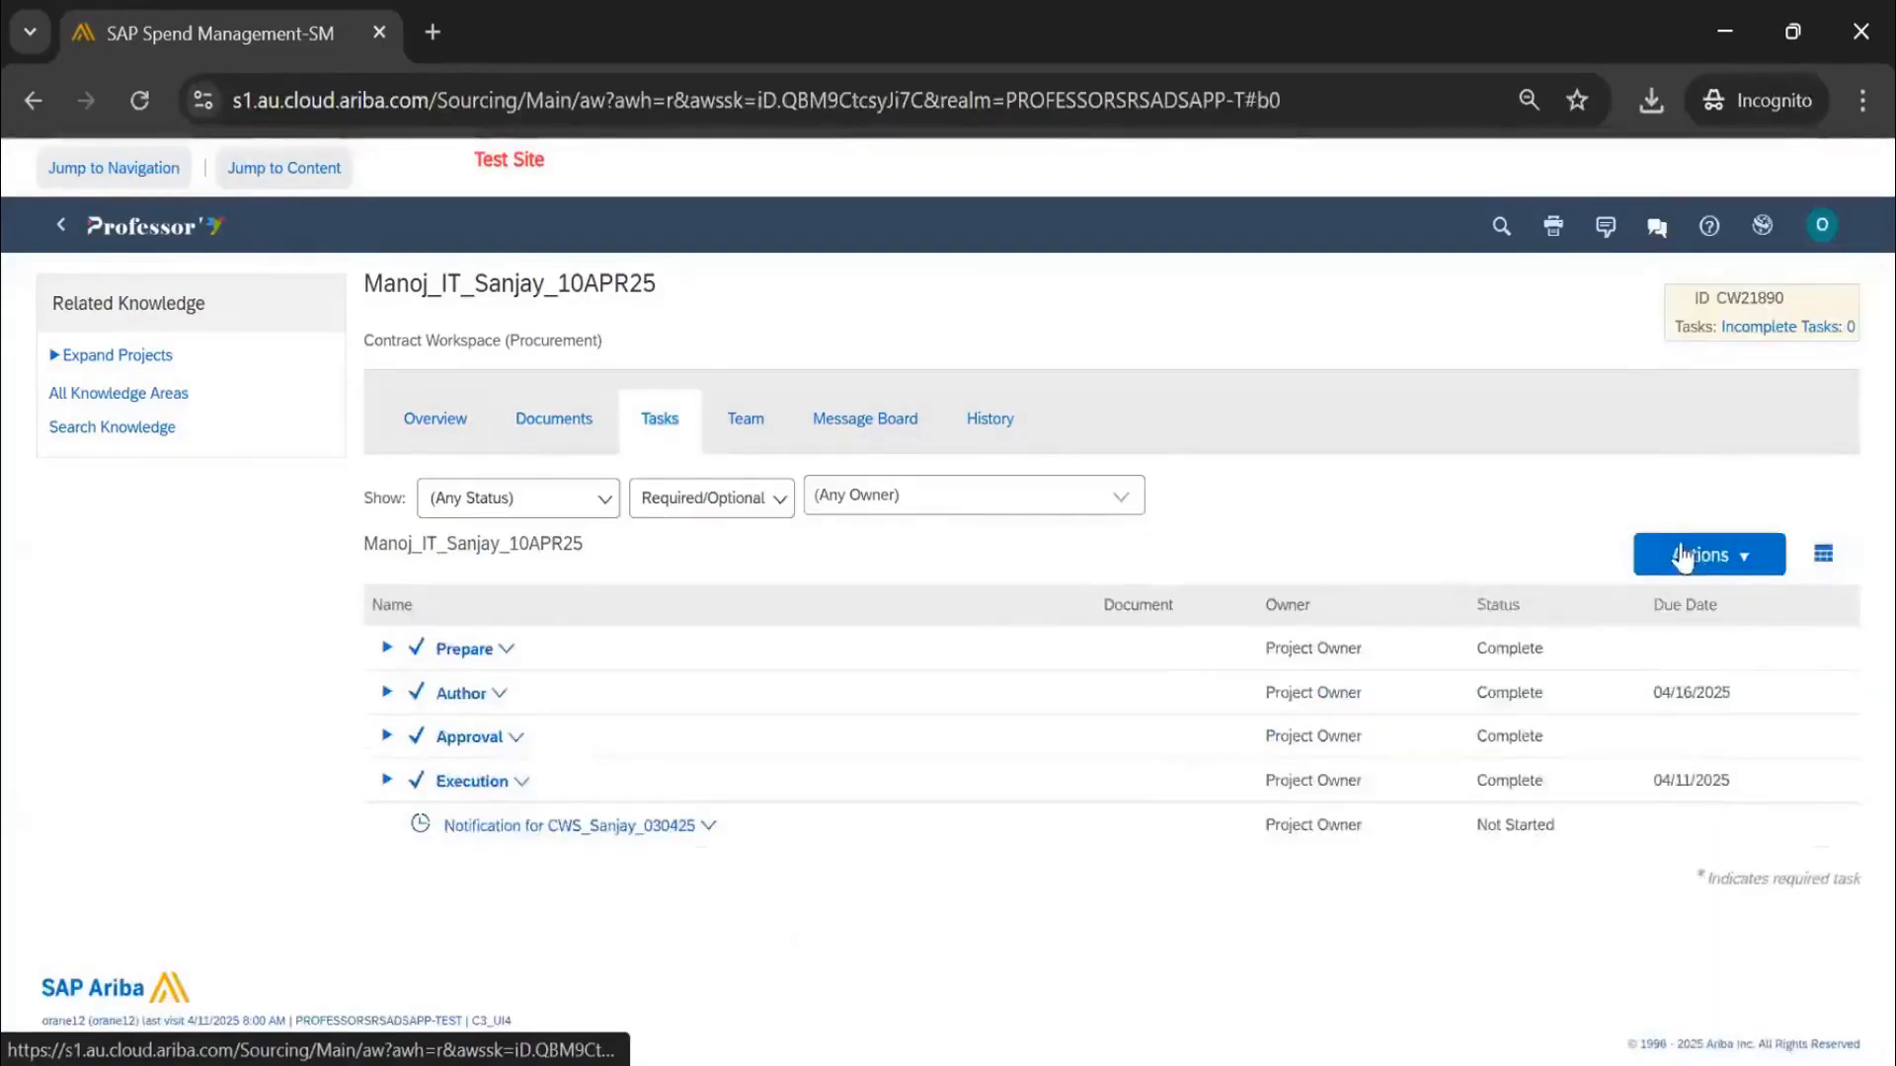
click(1691, 553)
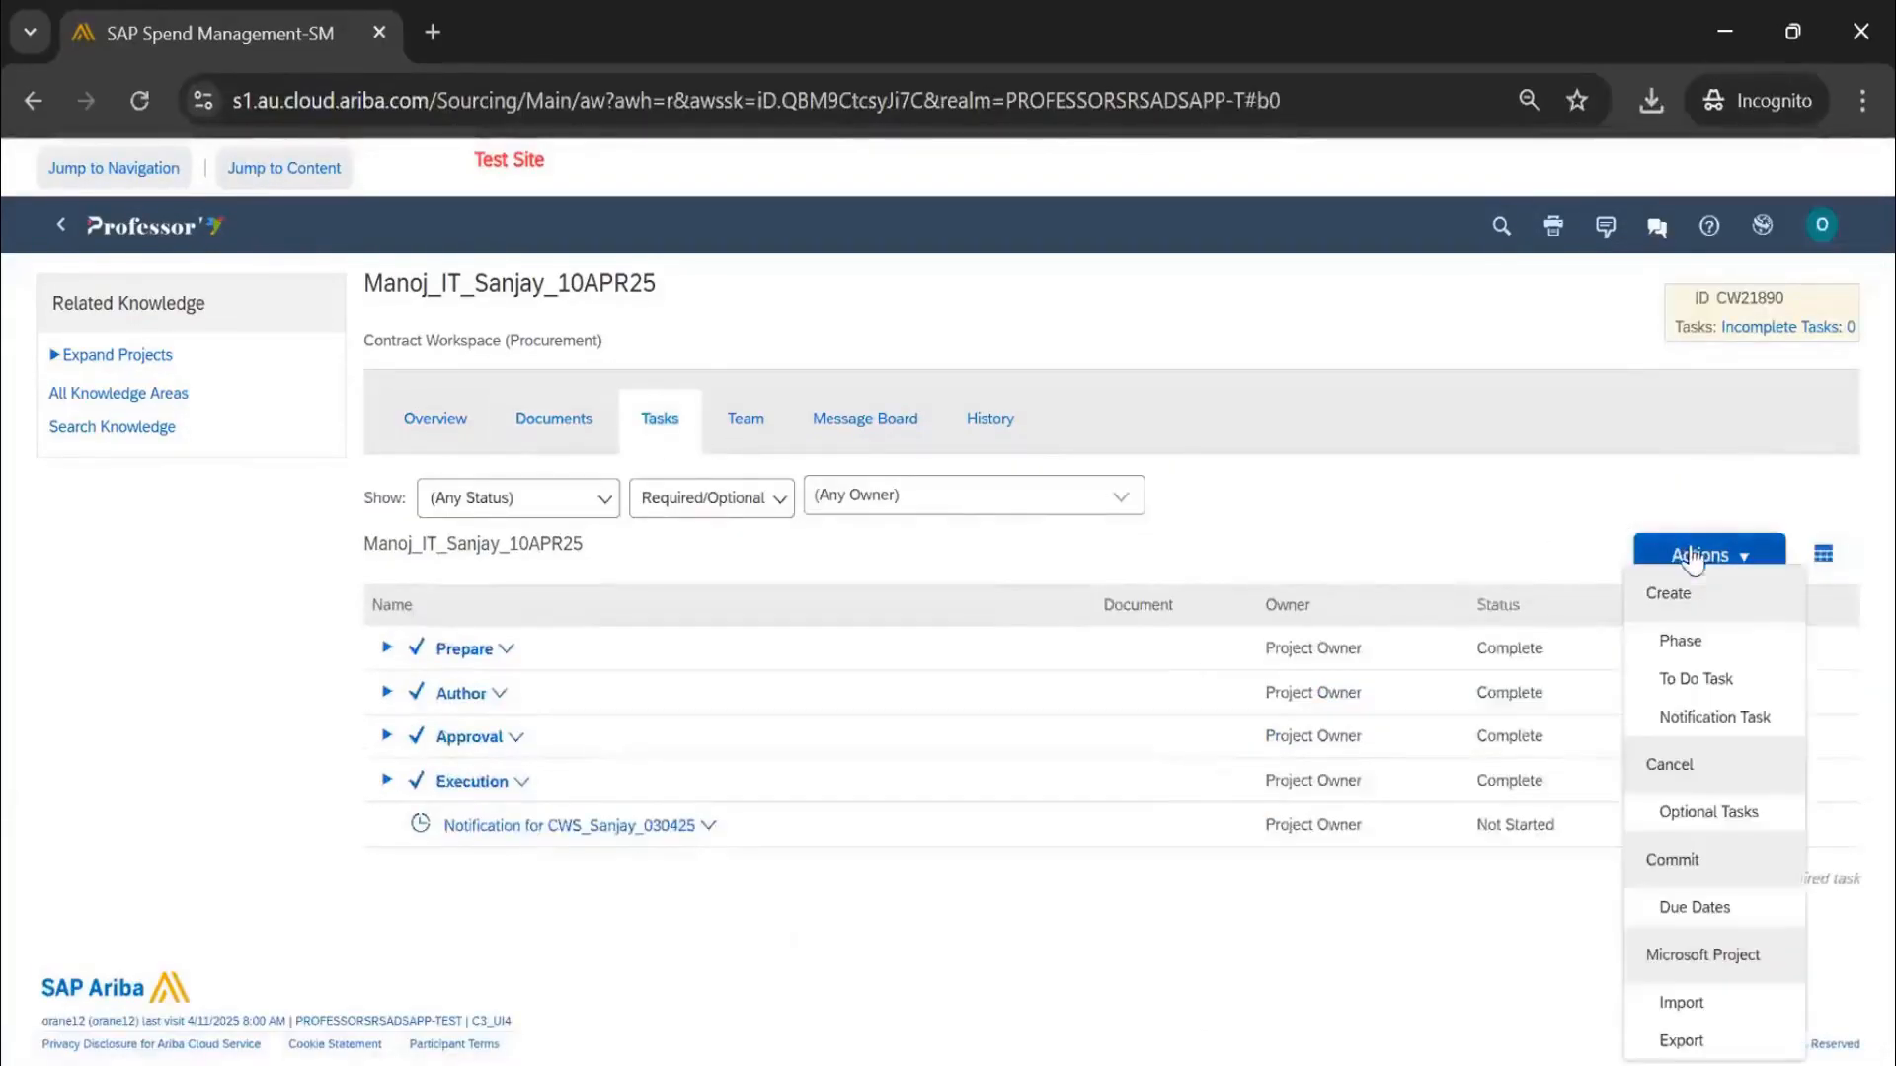
click(773, 451)
click(1782, 501)
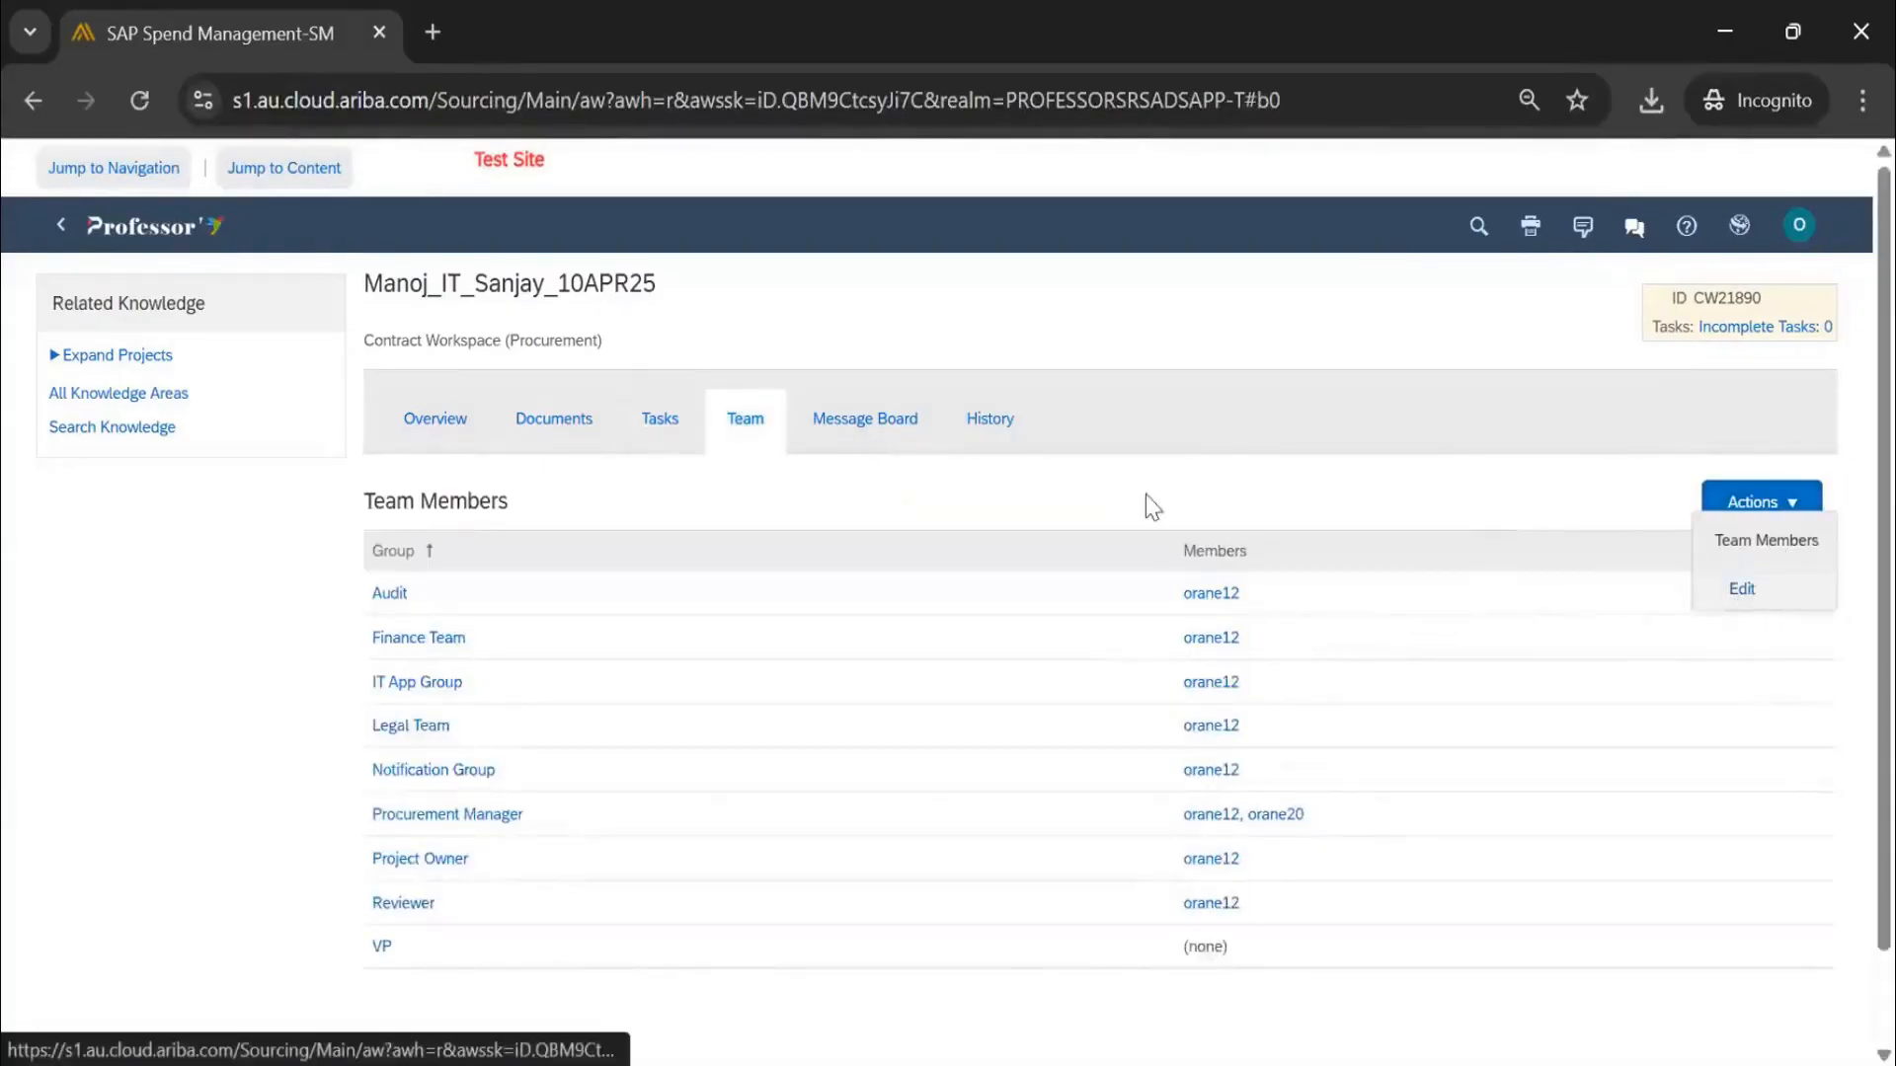
click(472, 422)
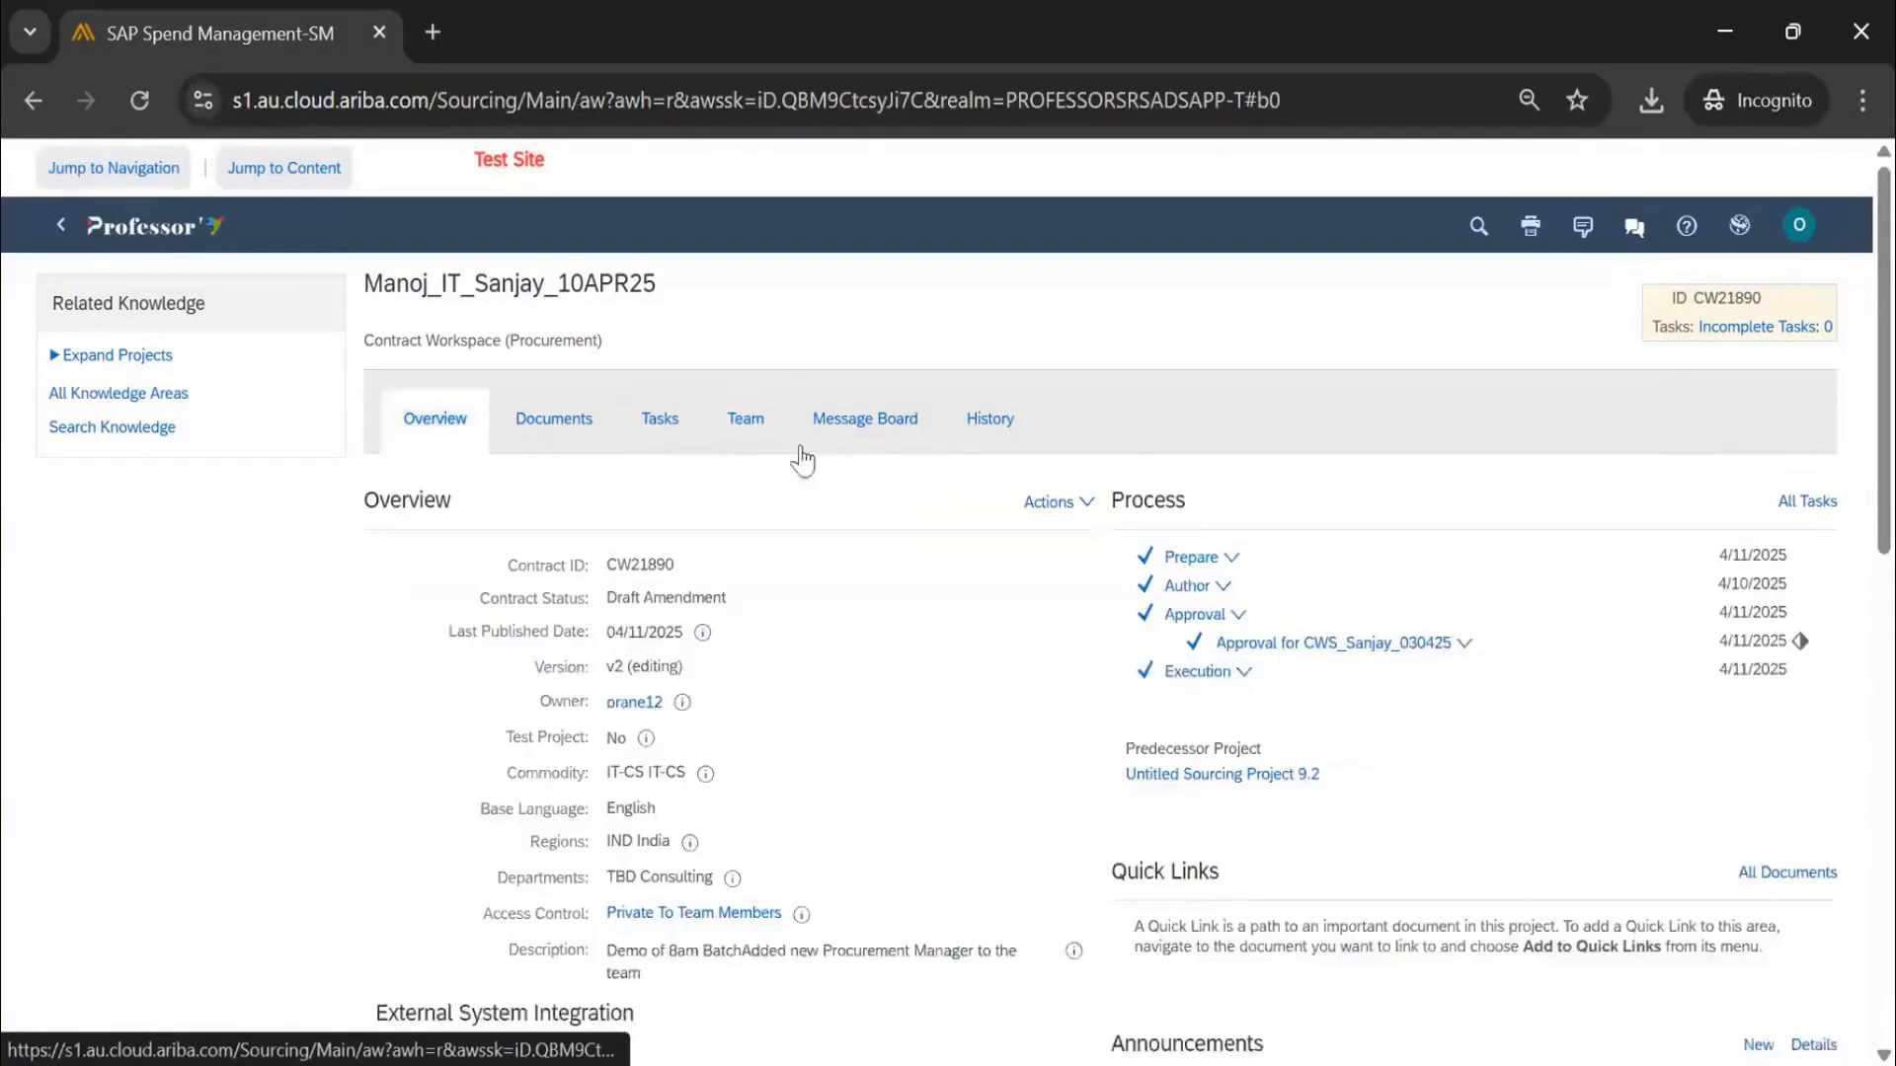
scroll(790, 553, down, 12)
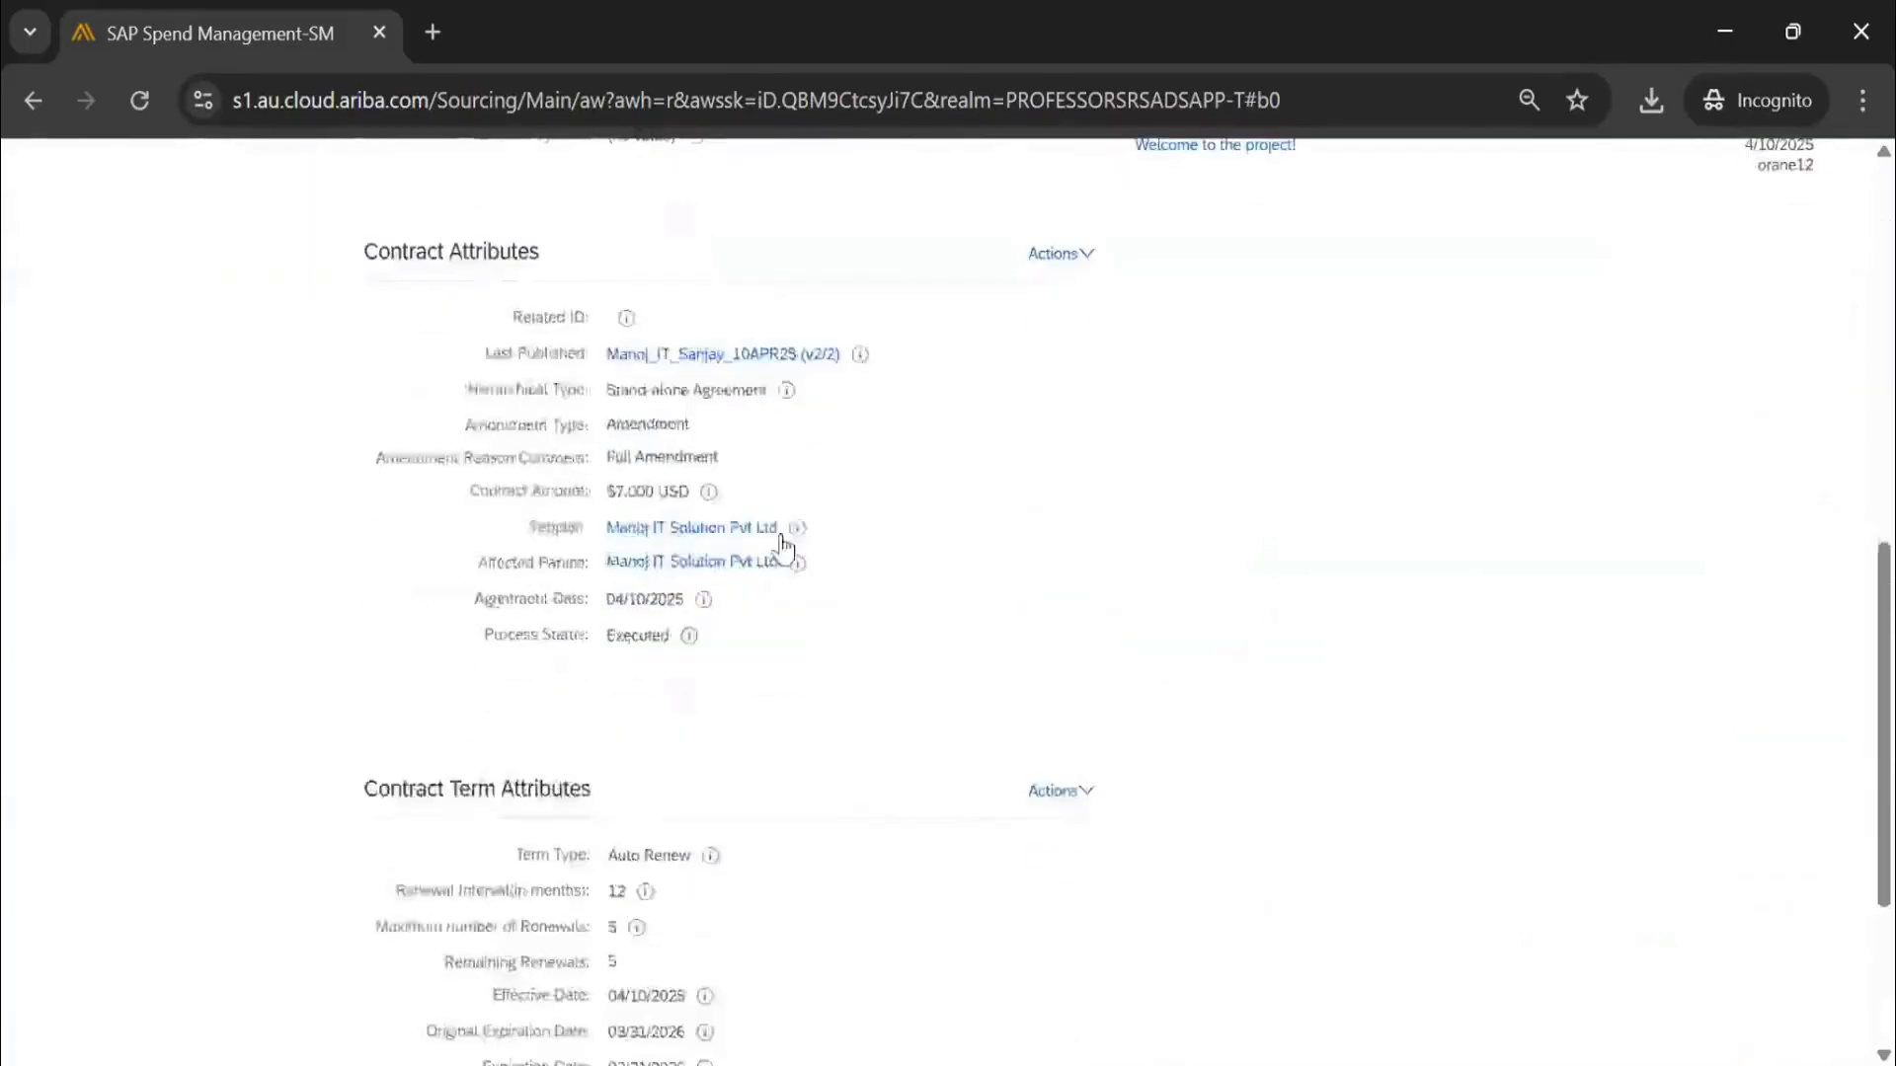
scroll(736, 601, up, 8)
scroll(642, 464, up, 4)
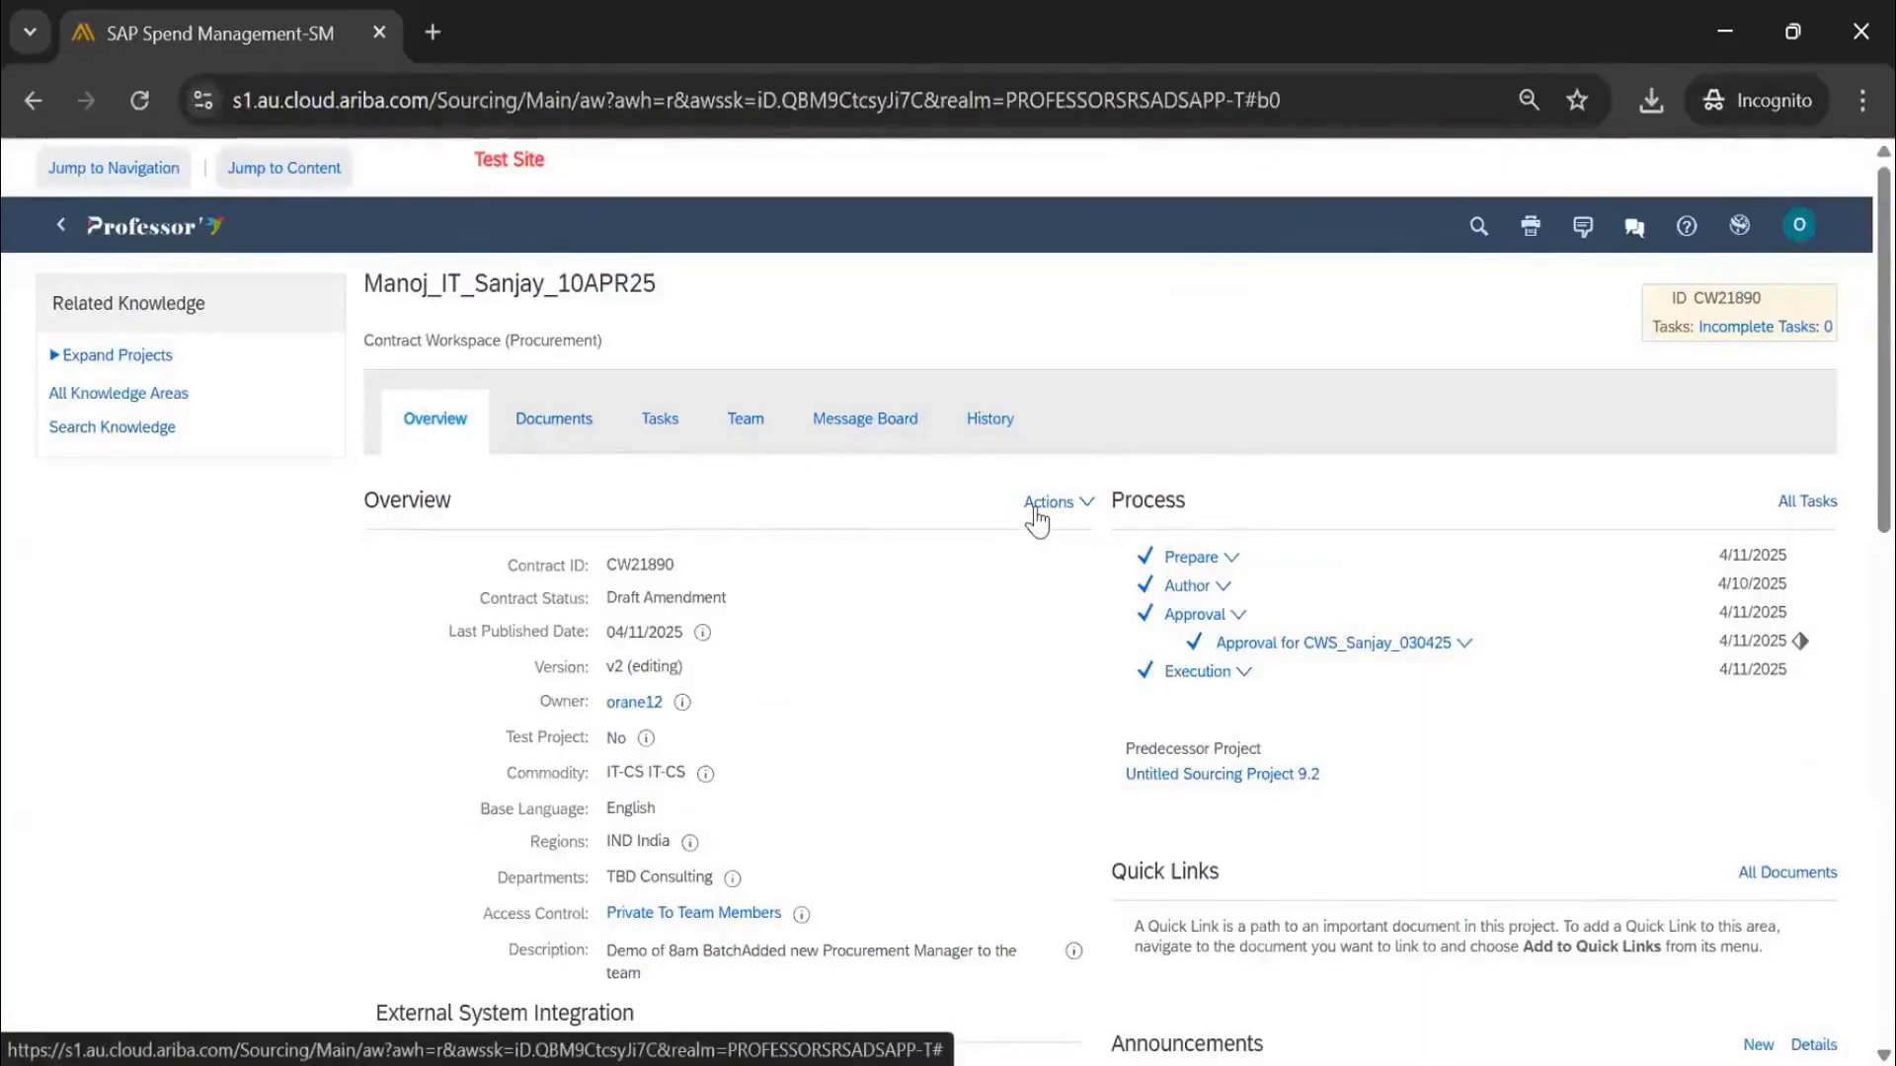
click(660, 422)
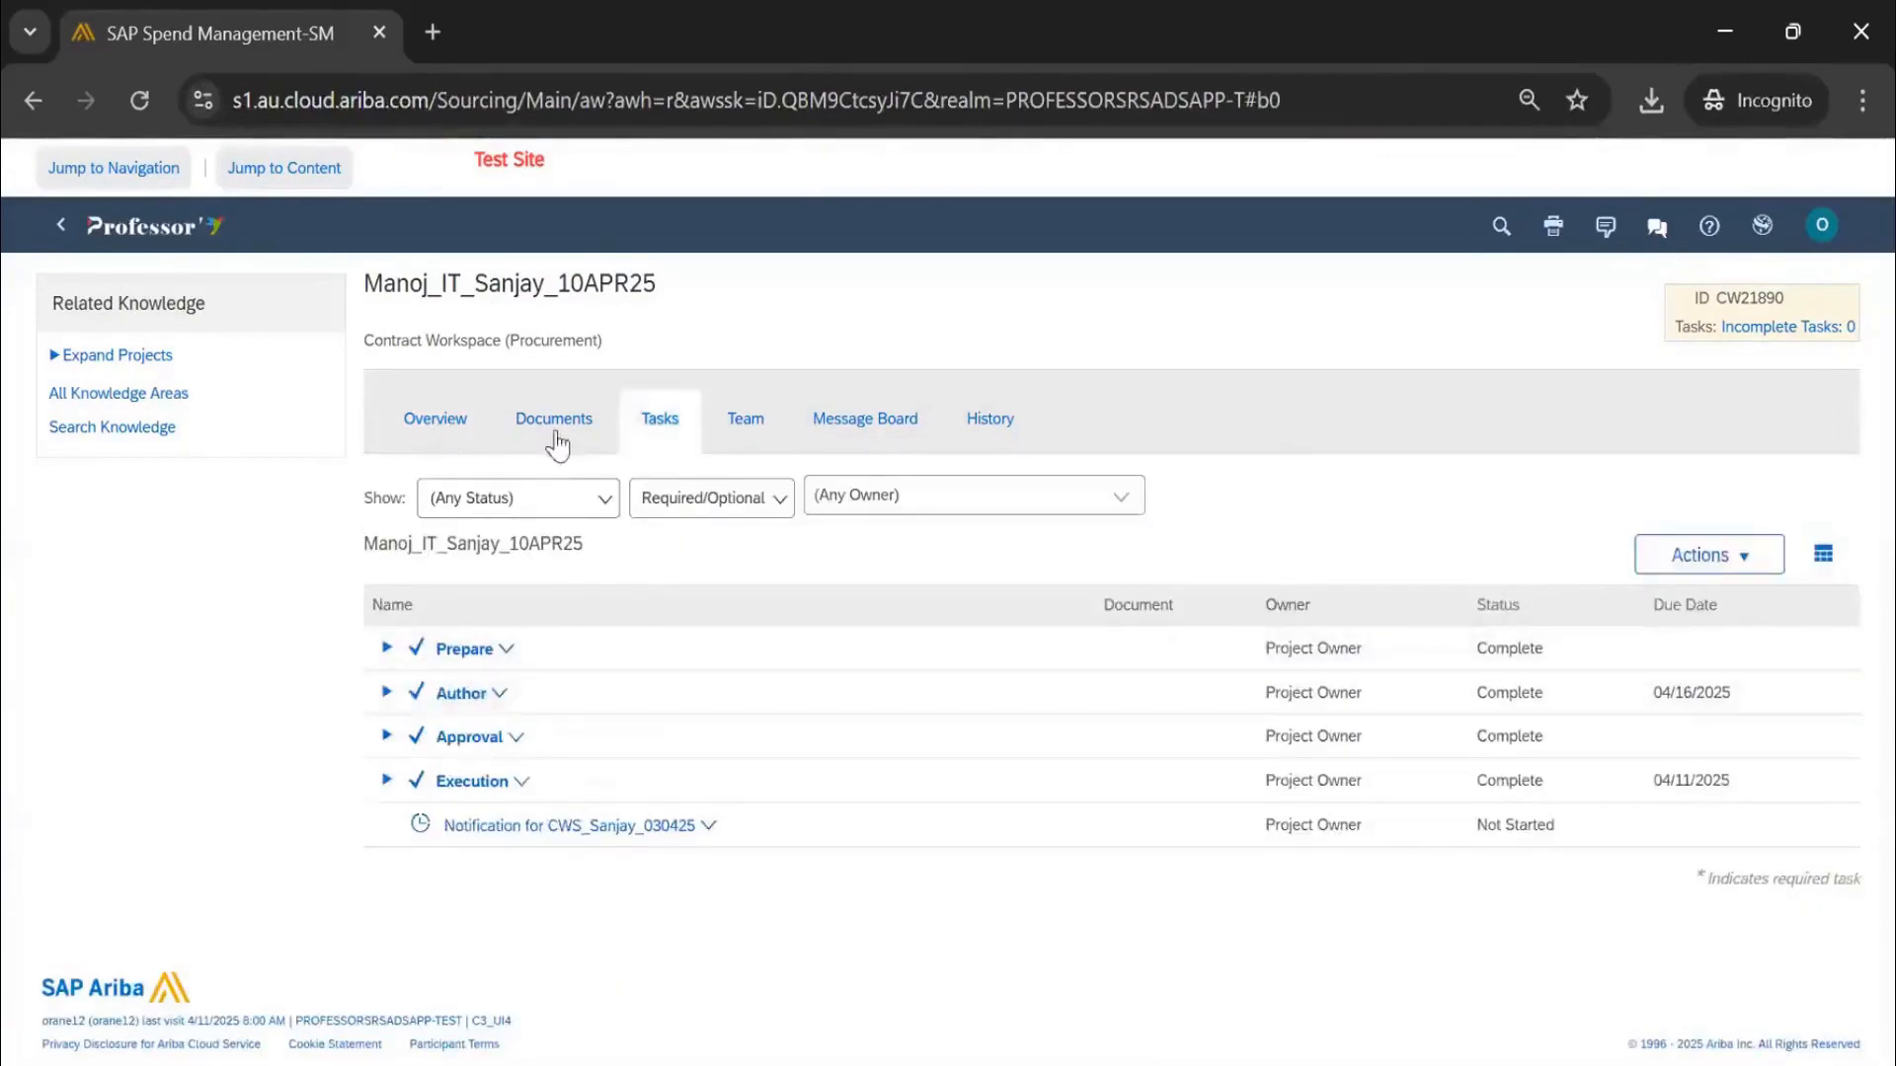
Edit the overview's template questions to answer Yes to 'Does this require VP approval'
click(1057, 502)
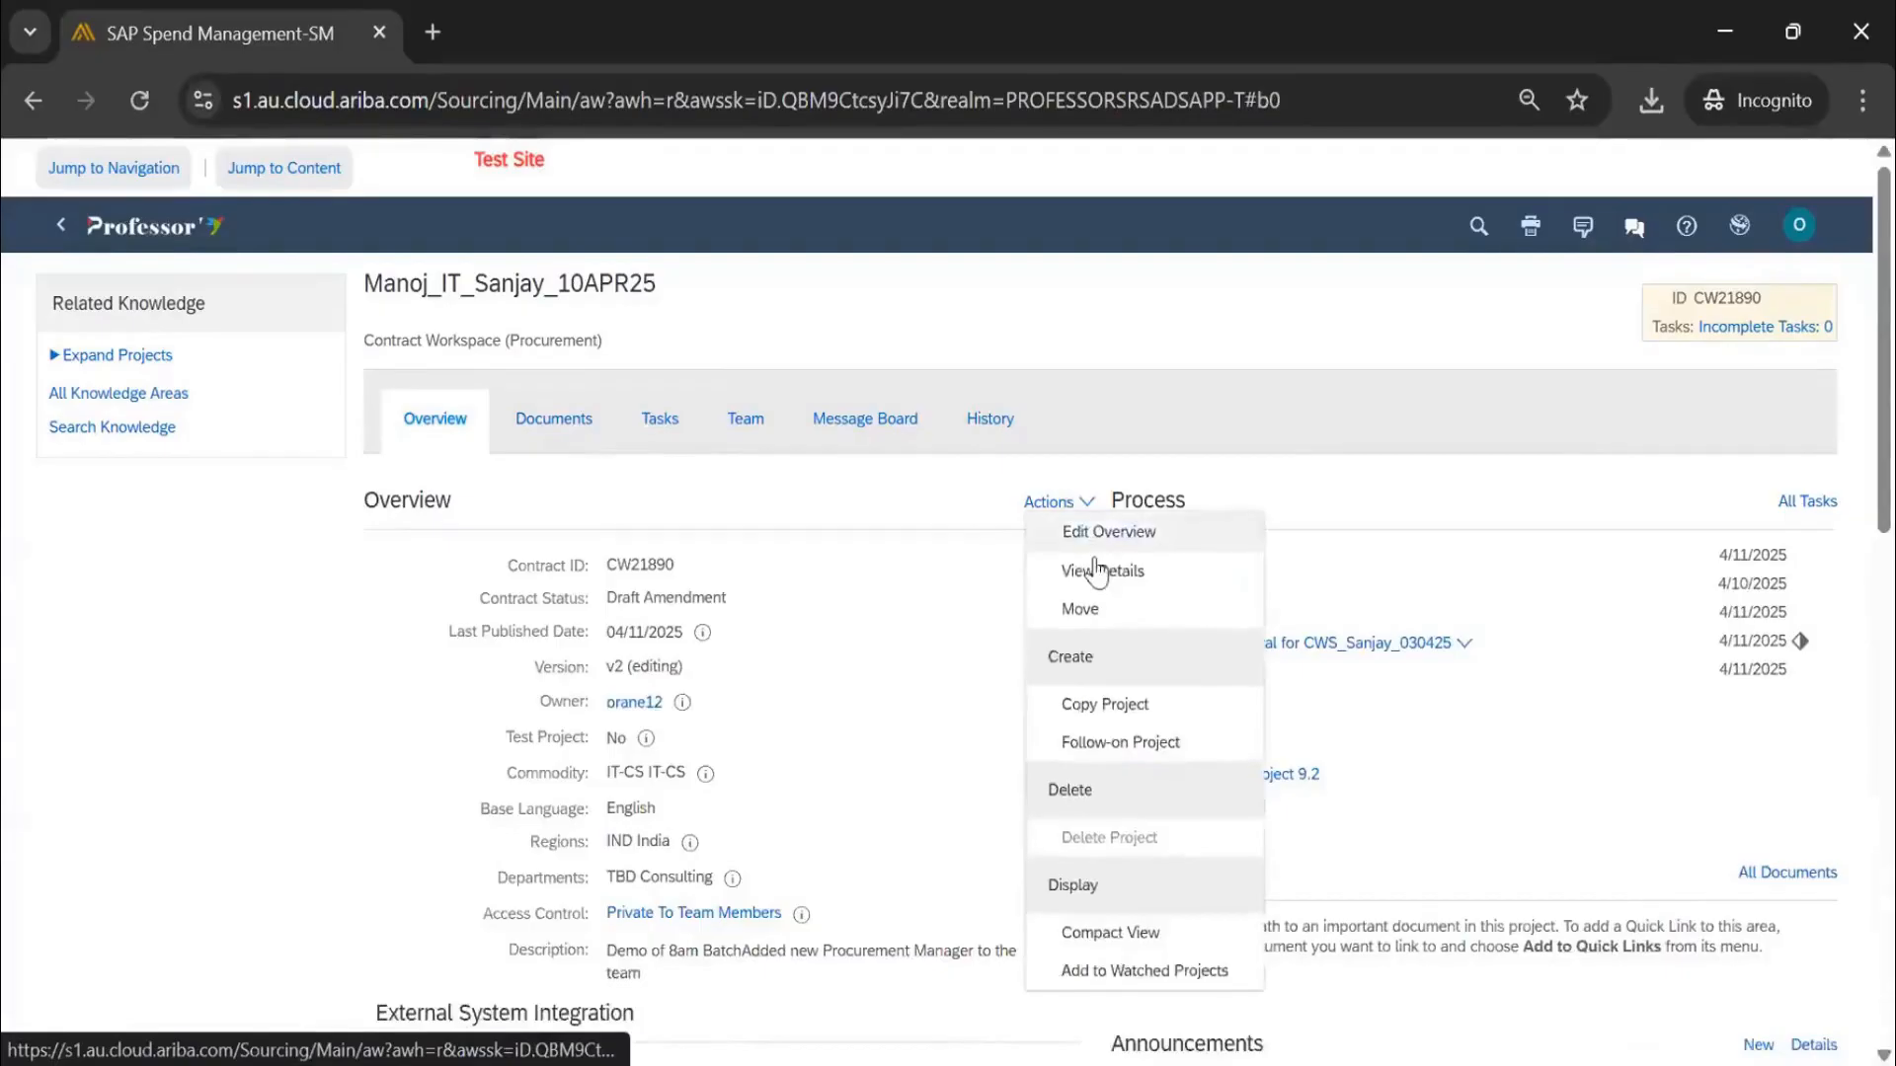
click(1066, 533)
click(239, 468)
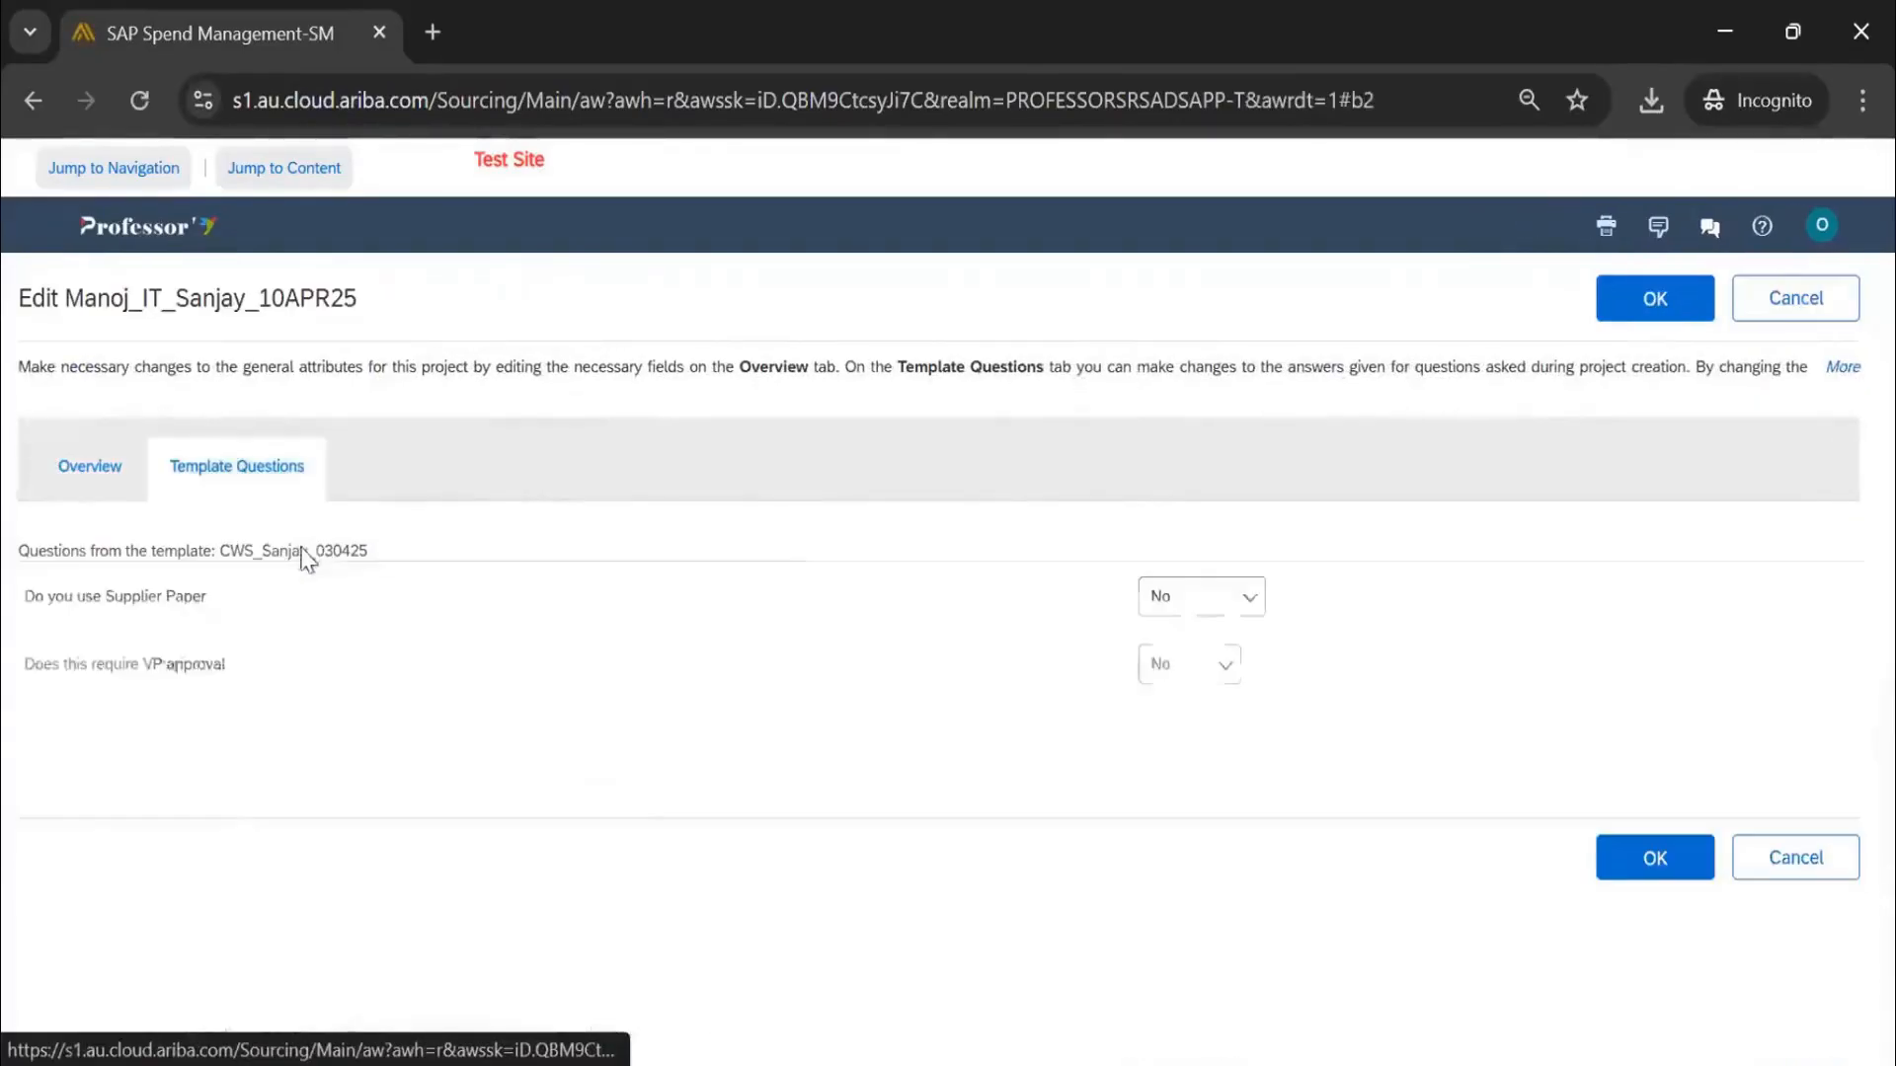
click(1180, 677)
click(1185, 715)
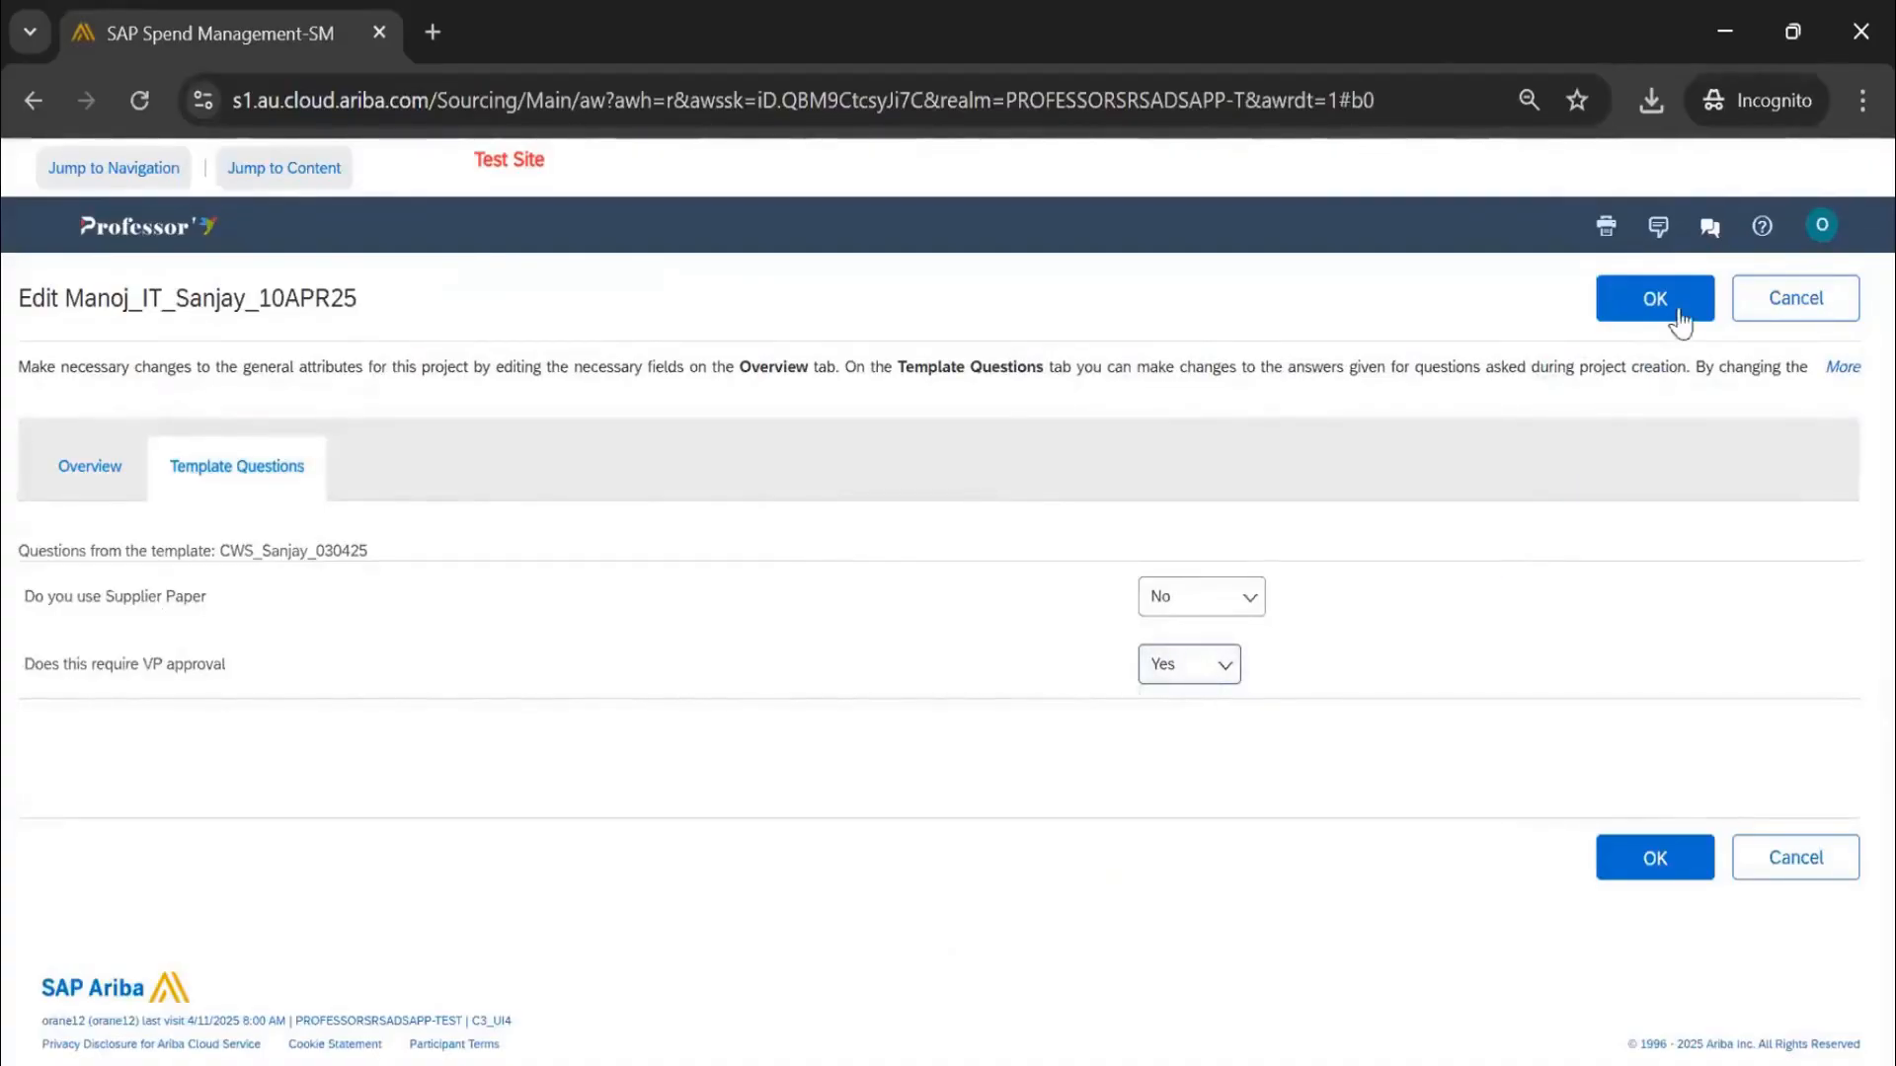
click(1673, 316)
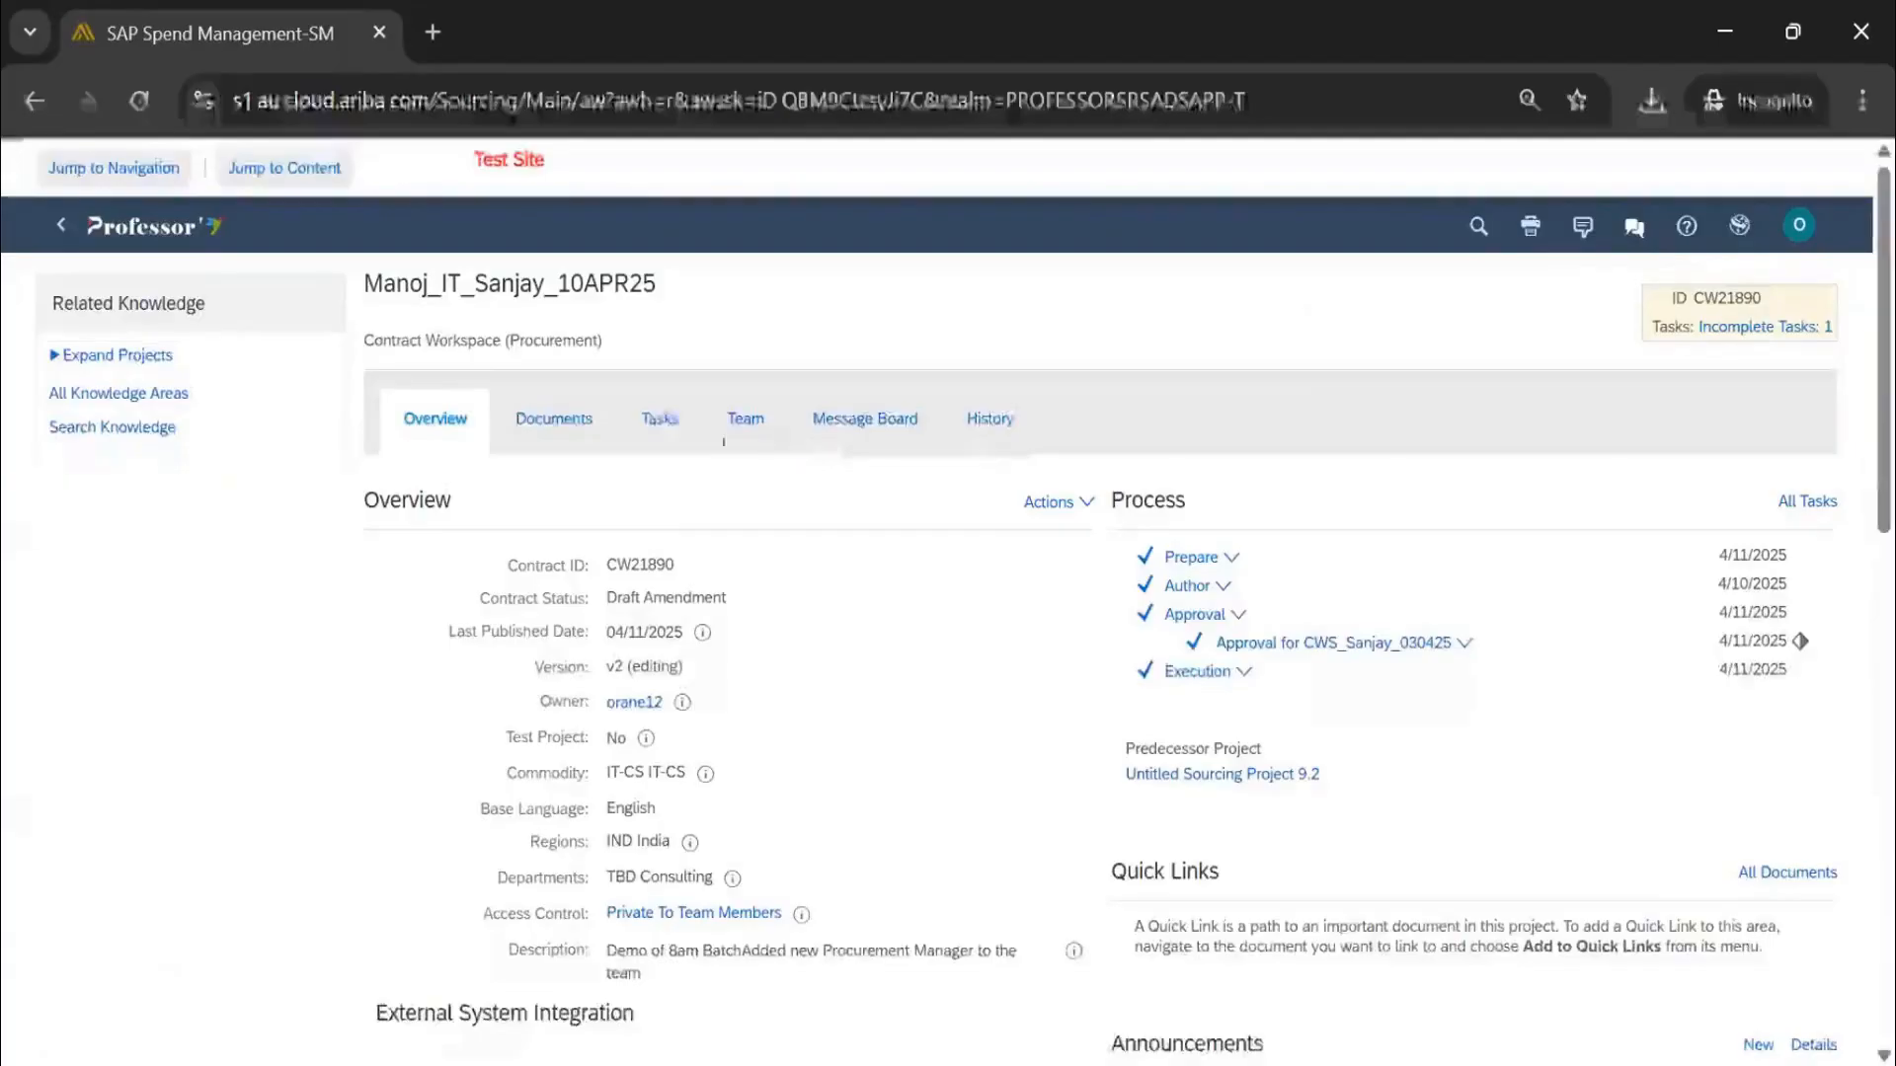
Open the VP Approval task details from the Approval phase in Tasks
click(659, 419)
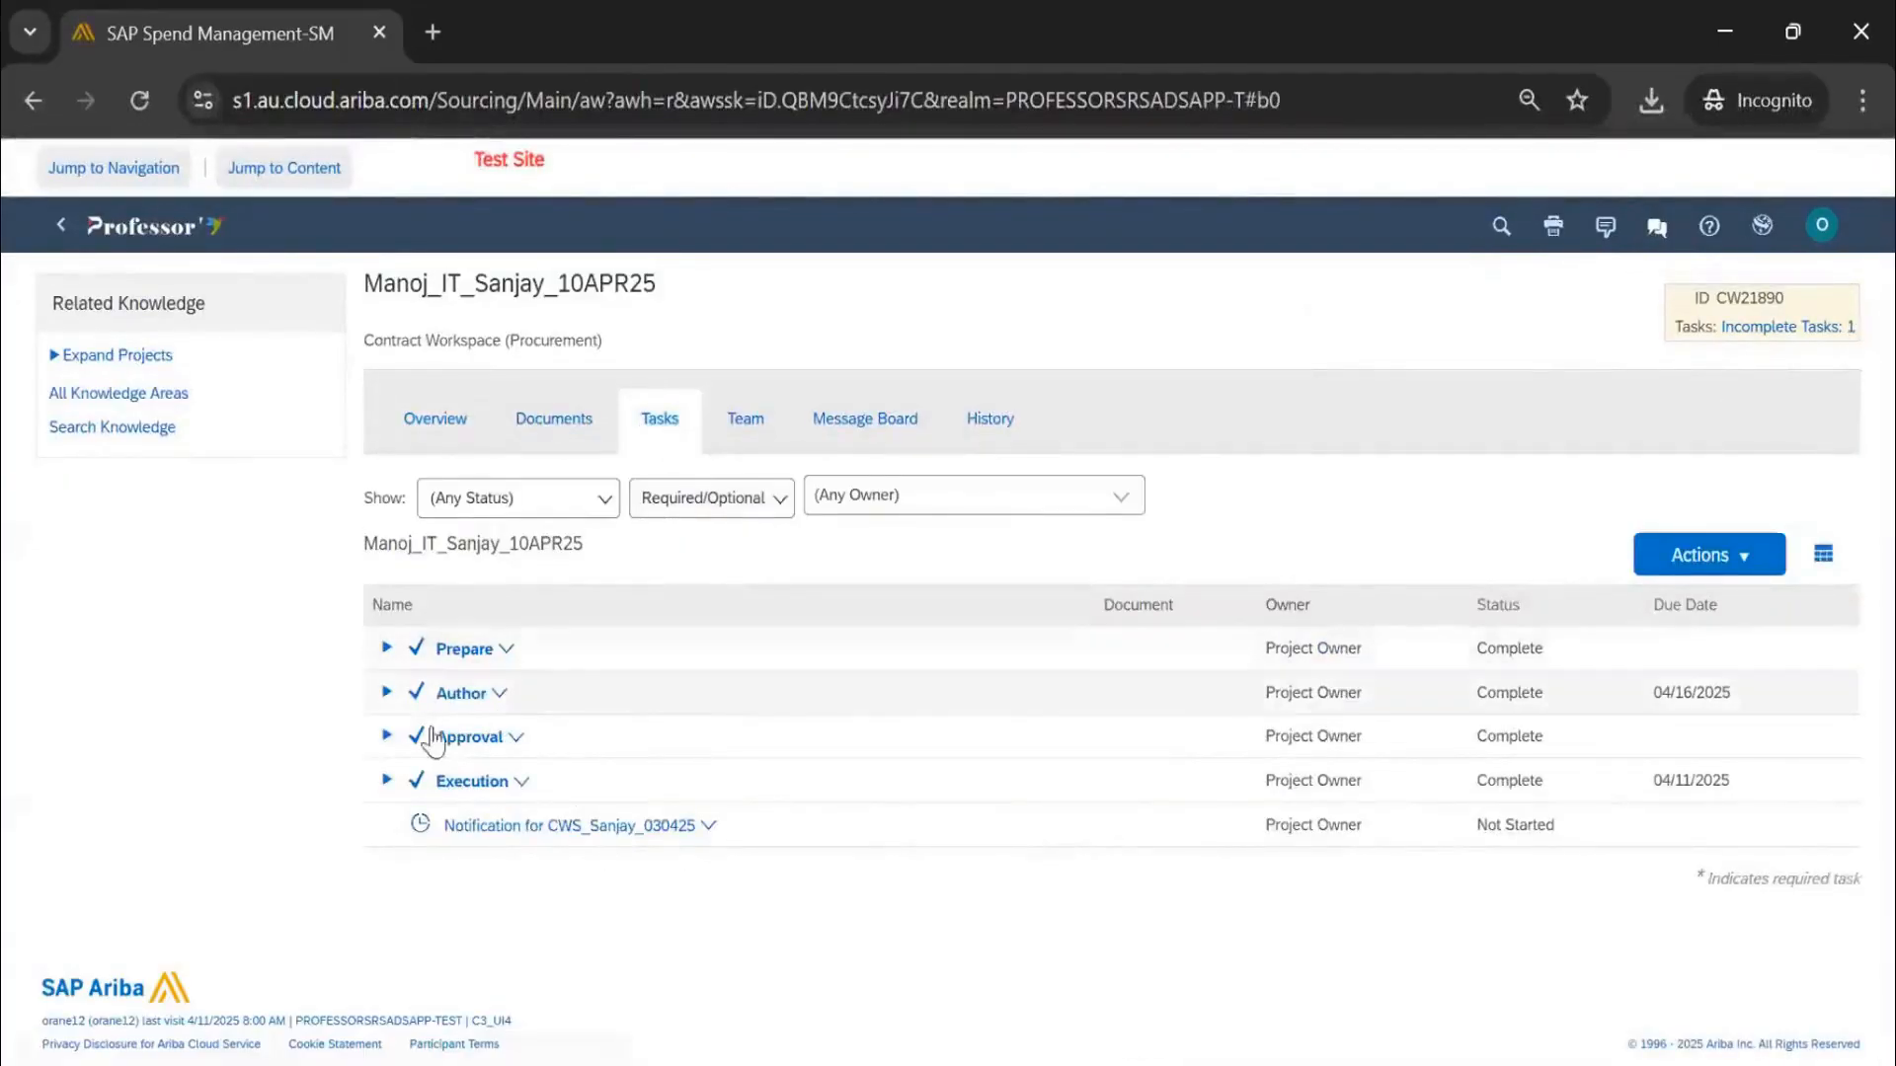
click(387, 735)
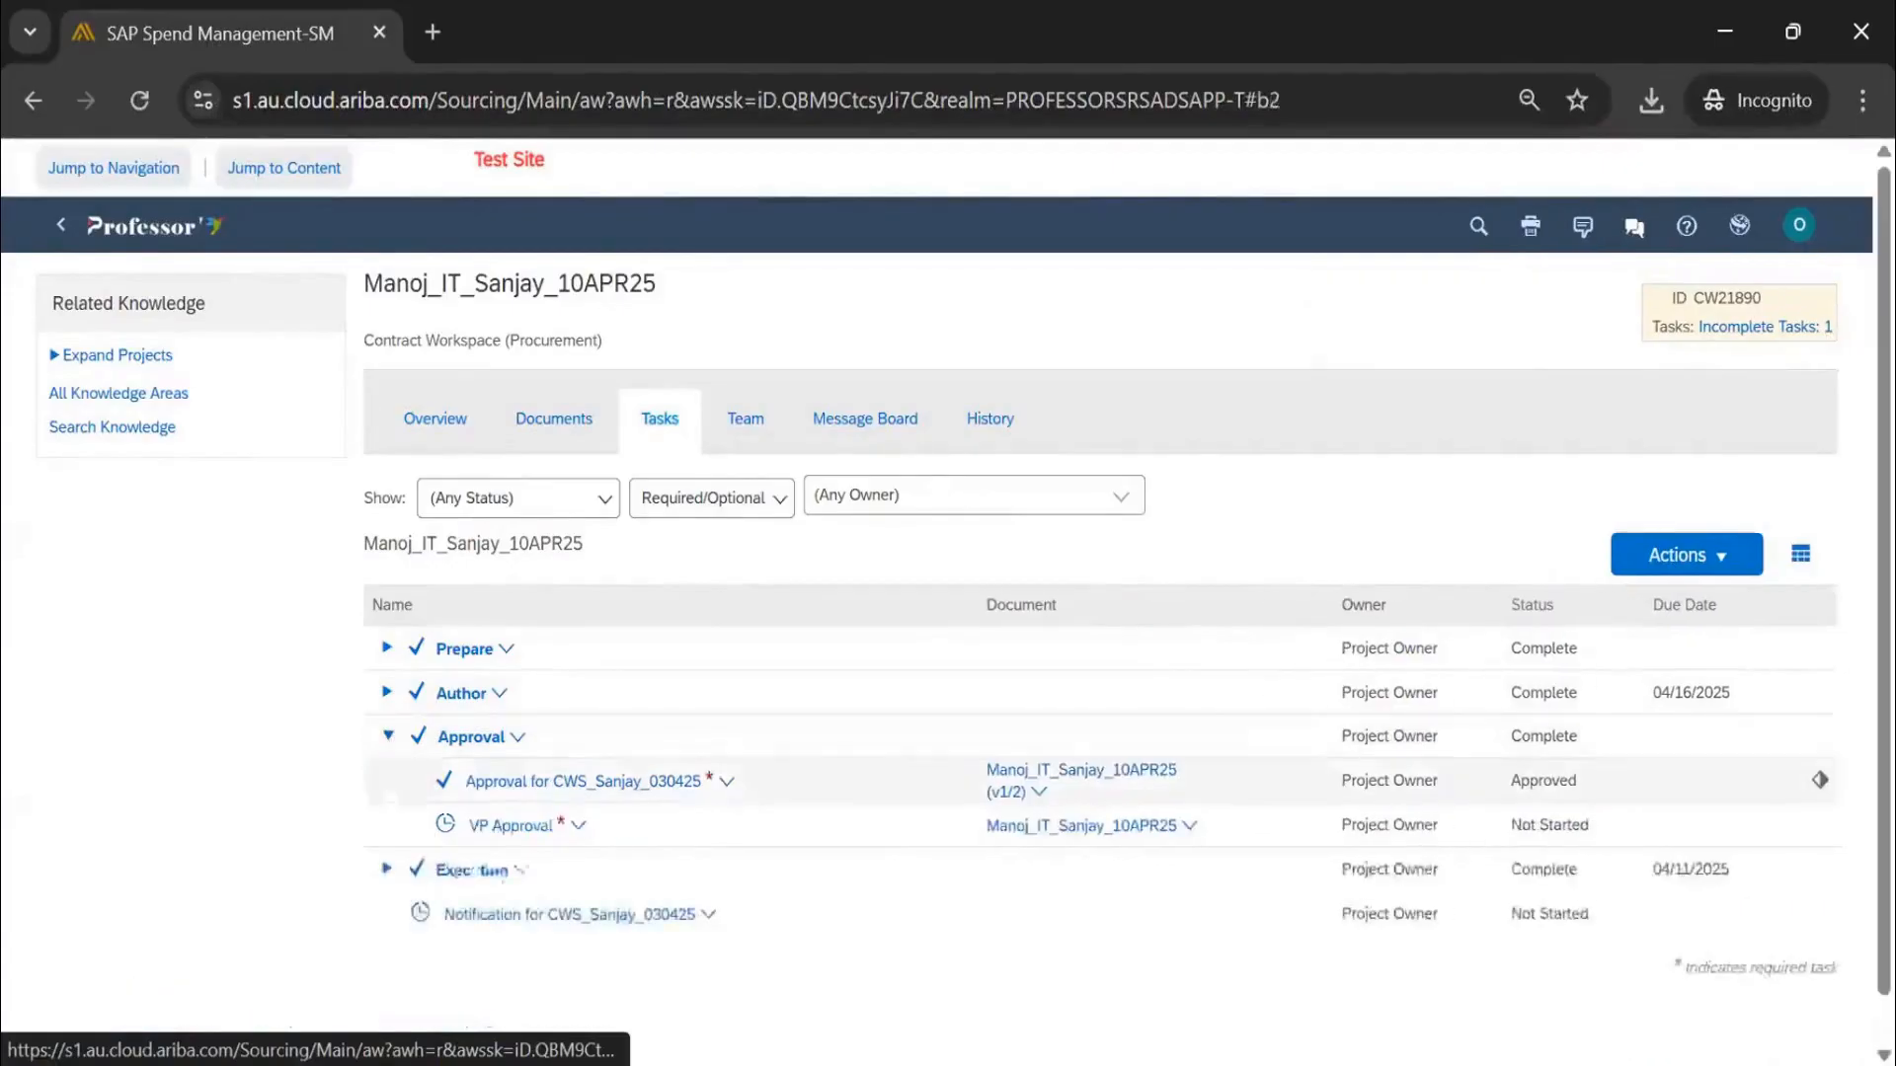
click(512, 826)
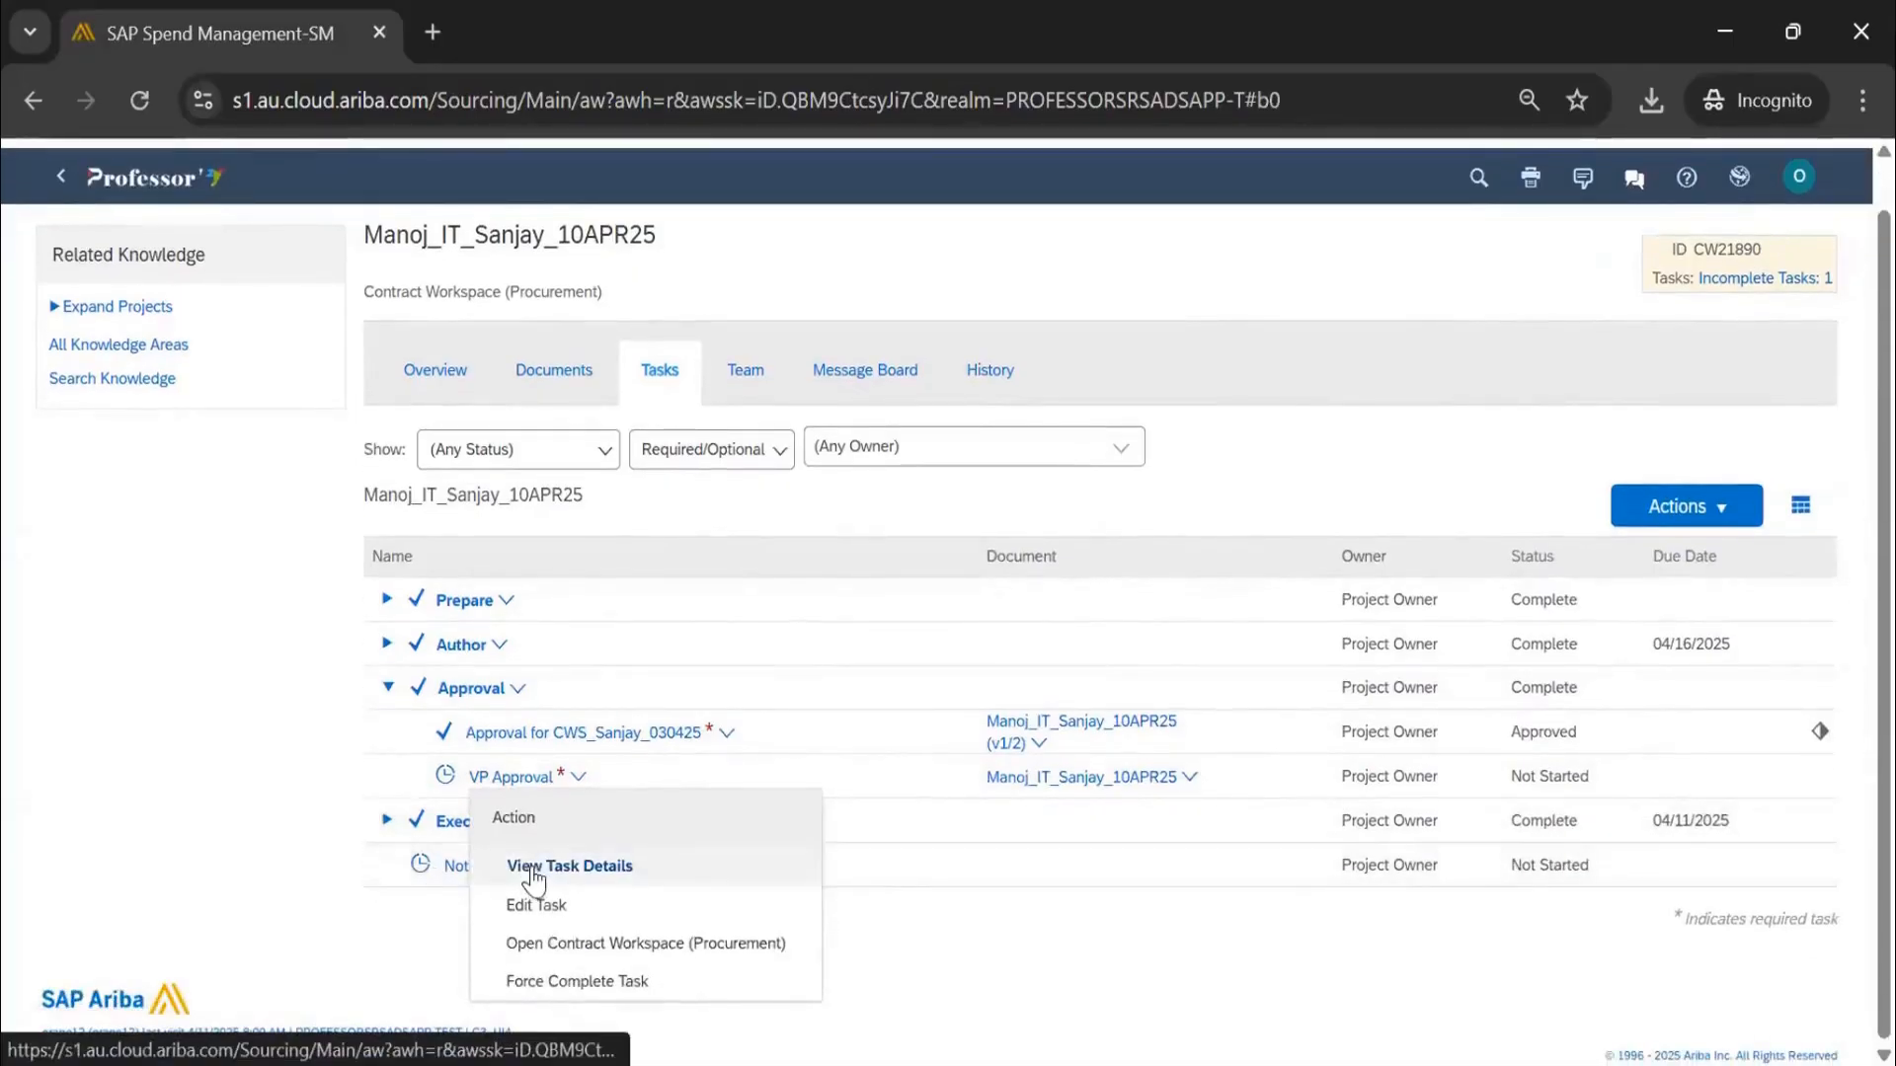
click(533, 875)
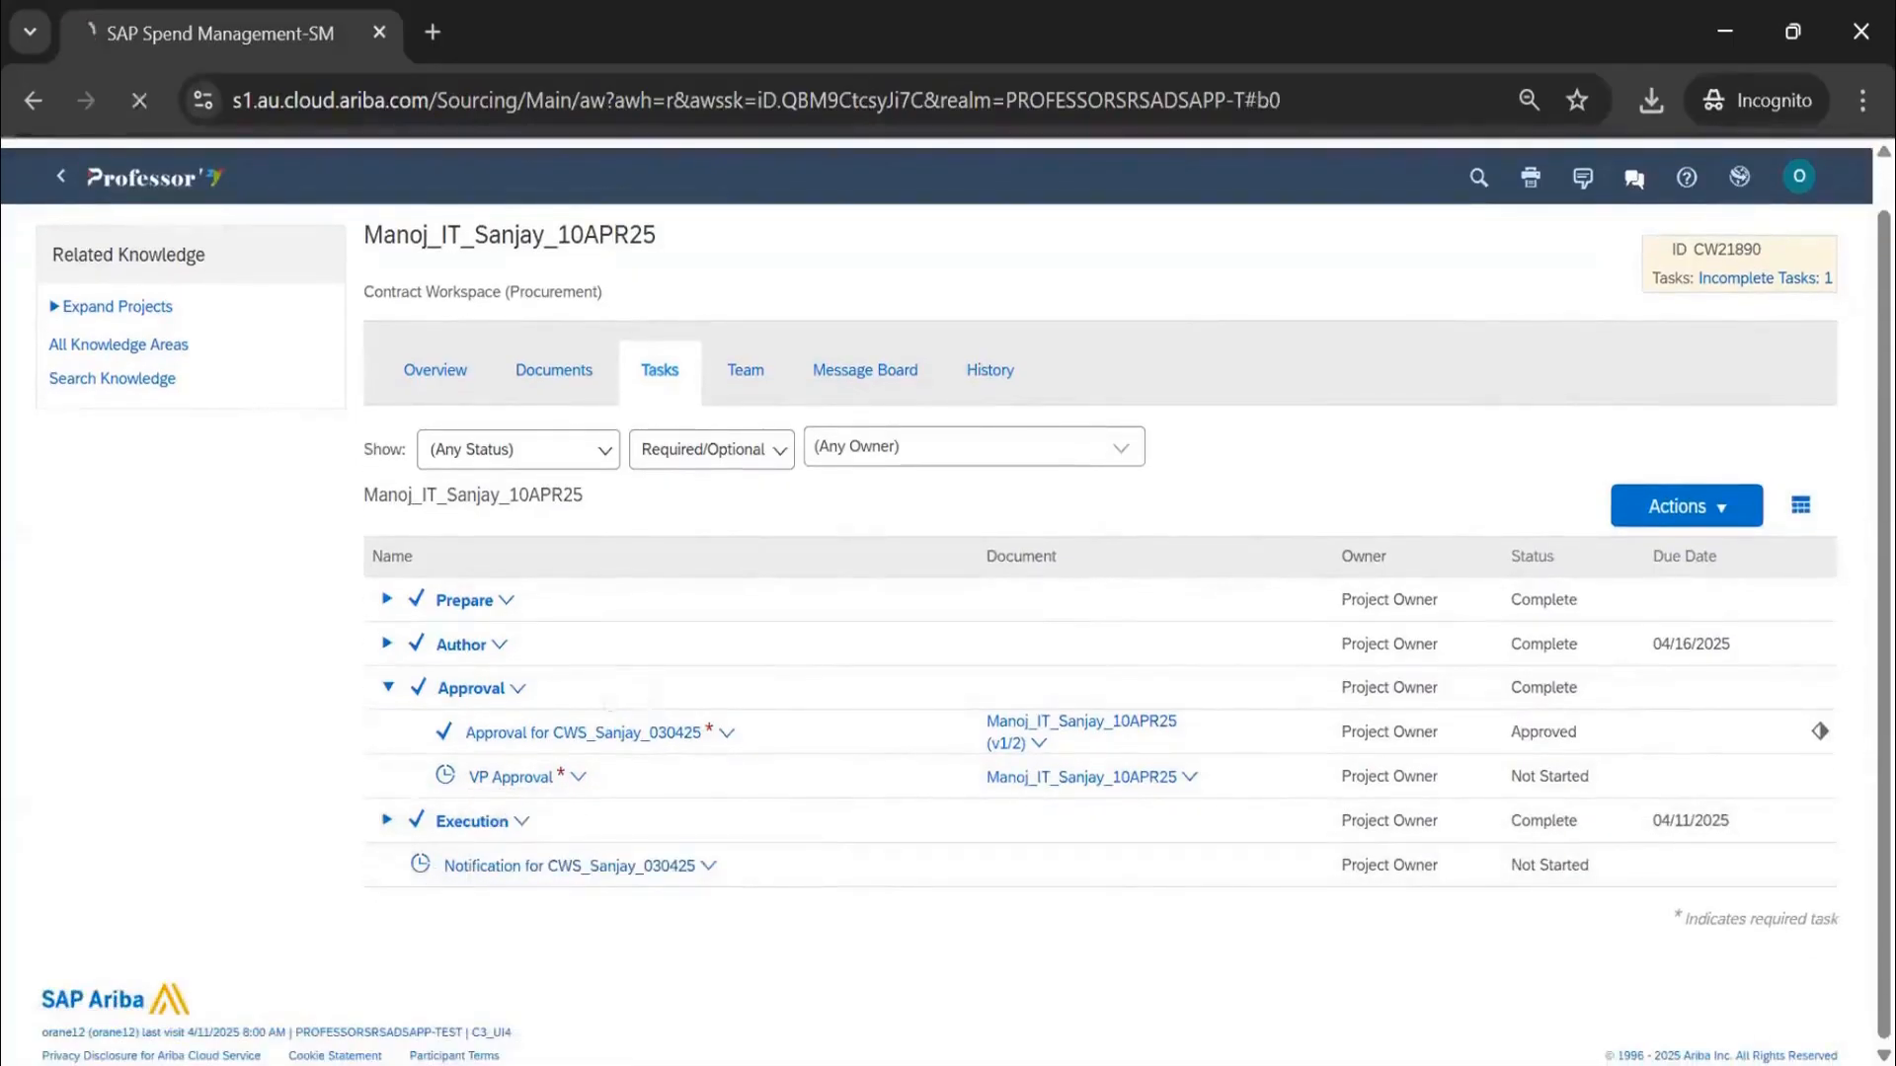
Set fixed due date 04/30/2025, check VP approvers, and submit the task with message 'test'
click(651, 711)
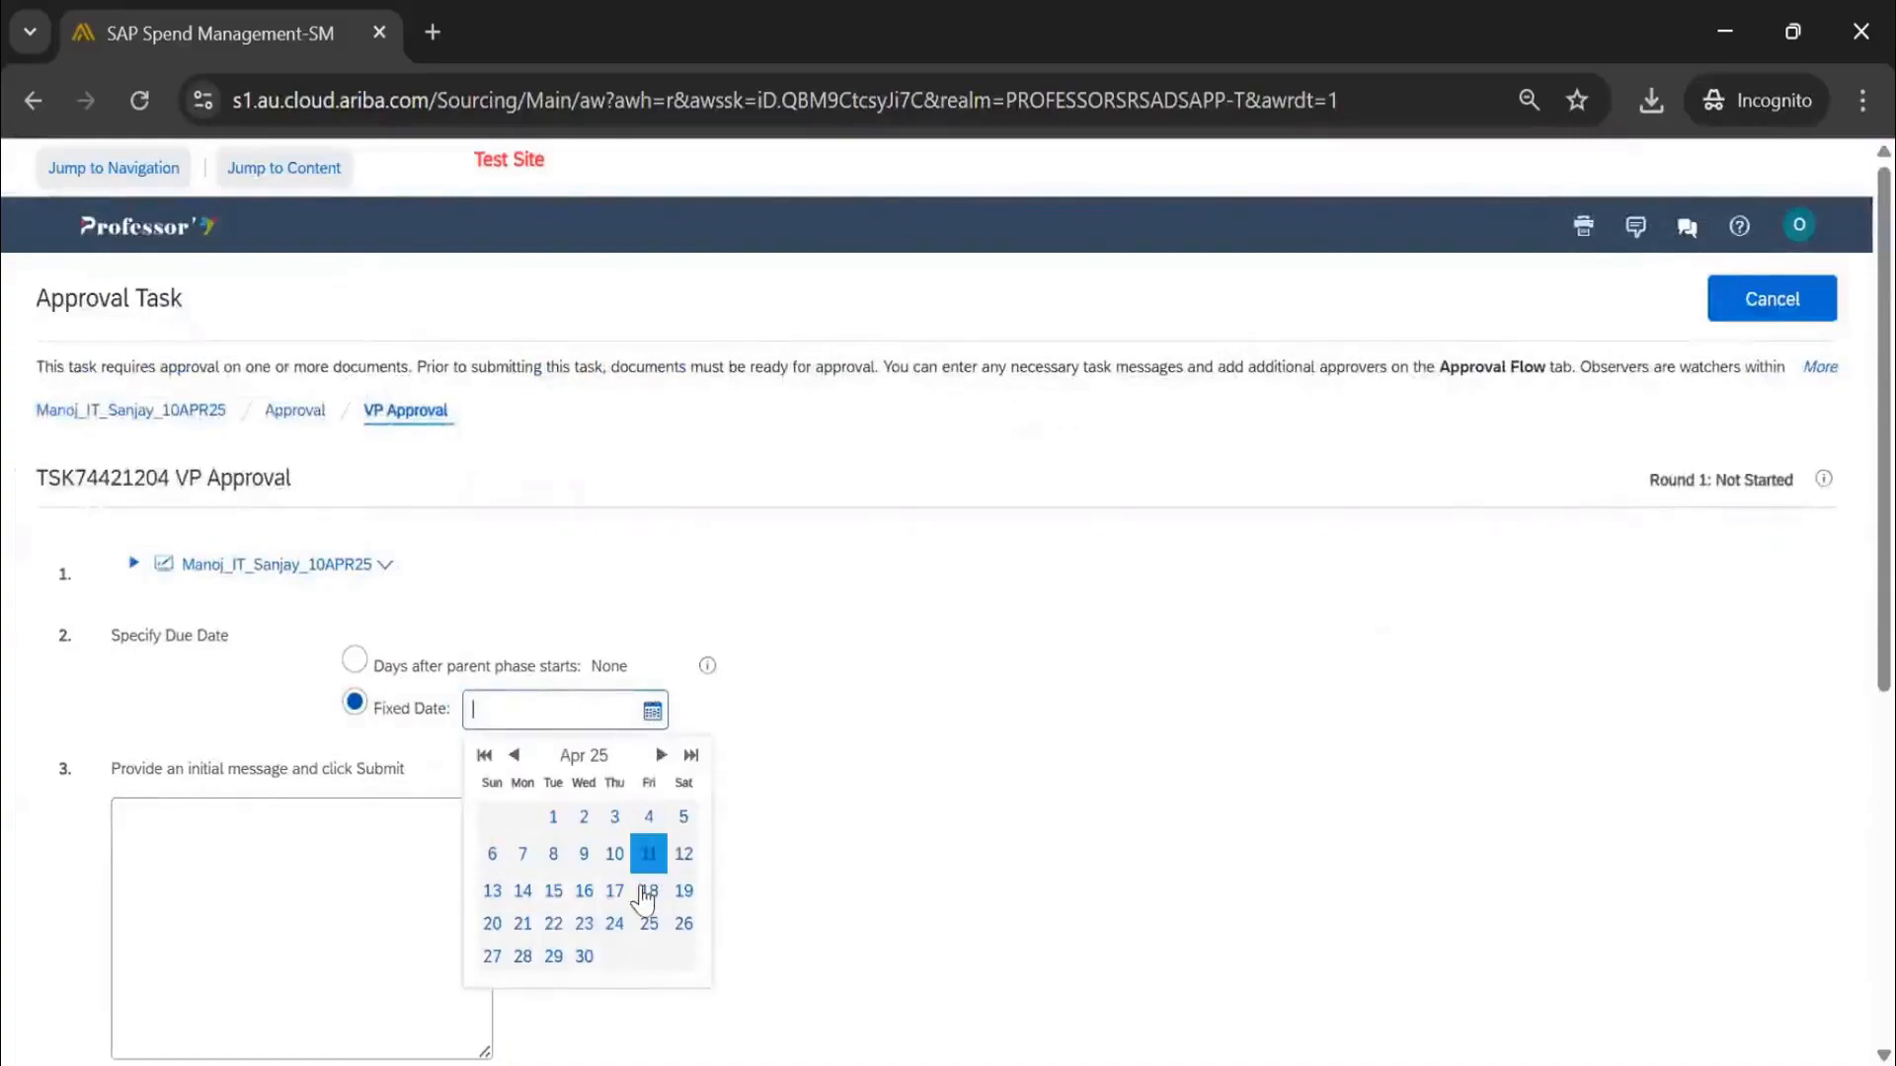
click(583, 958)
scroll(336, 609, down, 5)
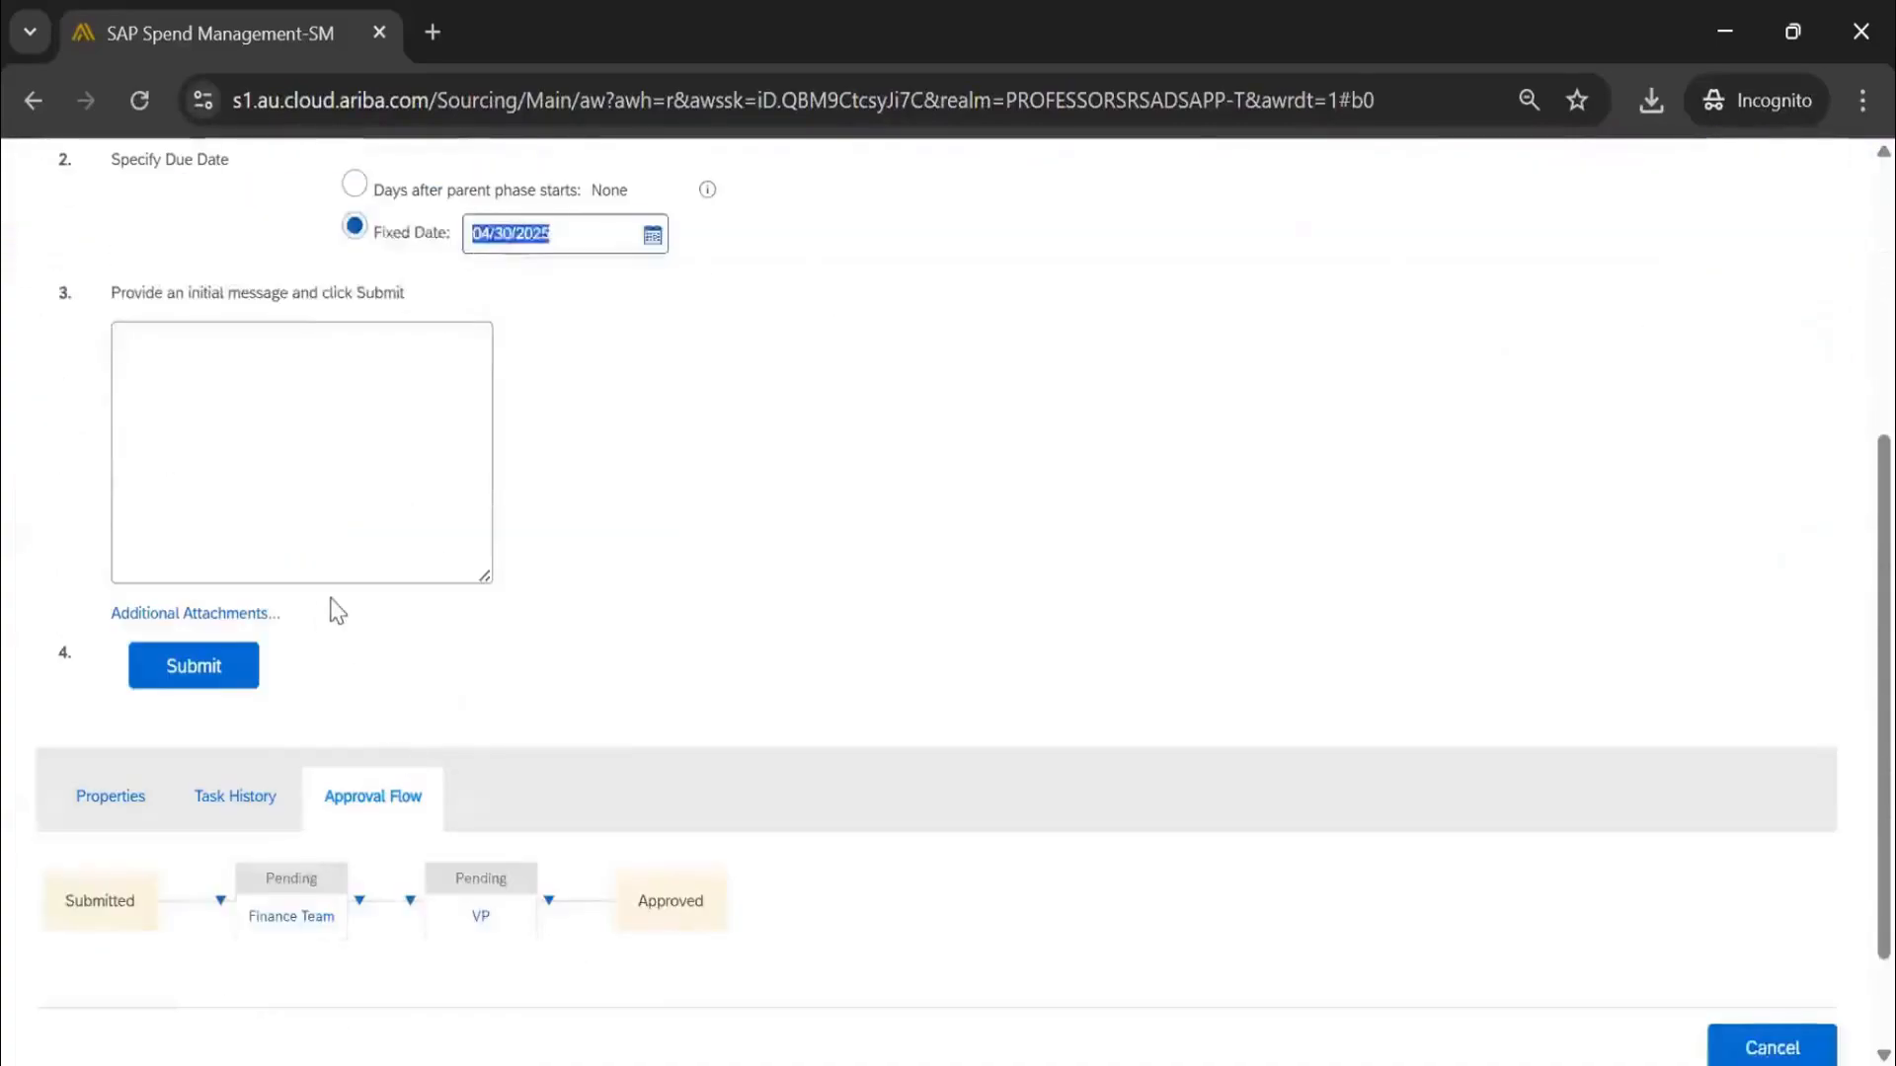
click(486, 918)
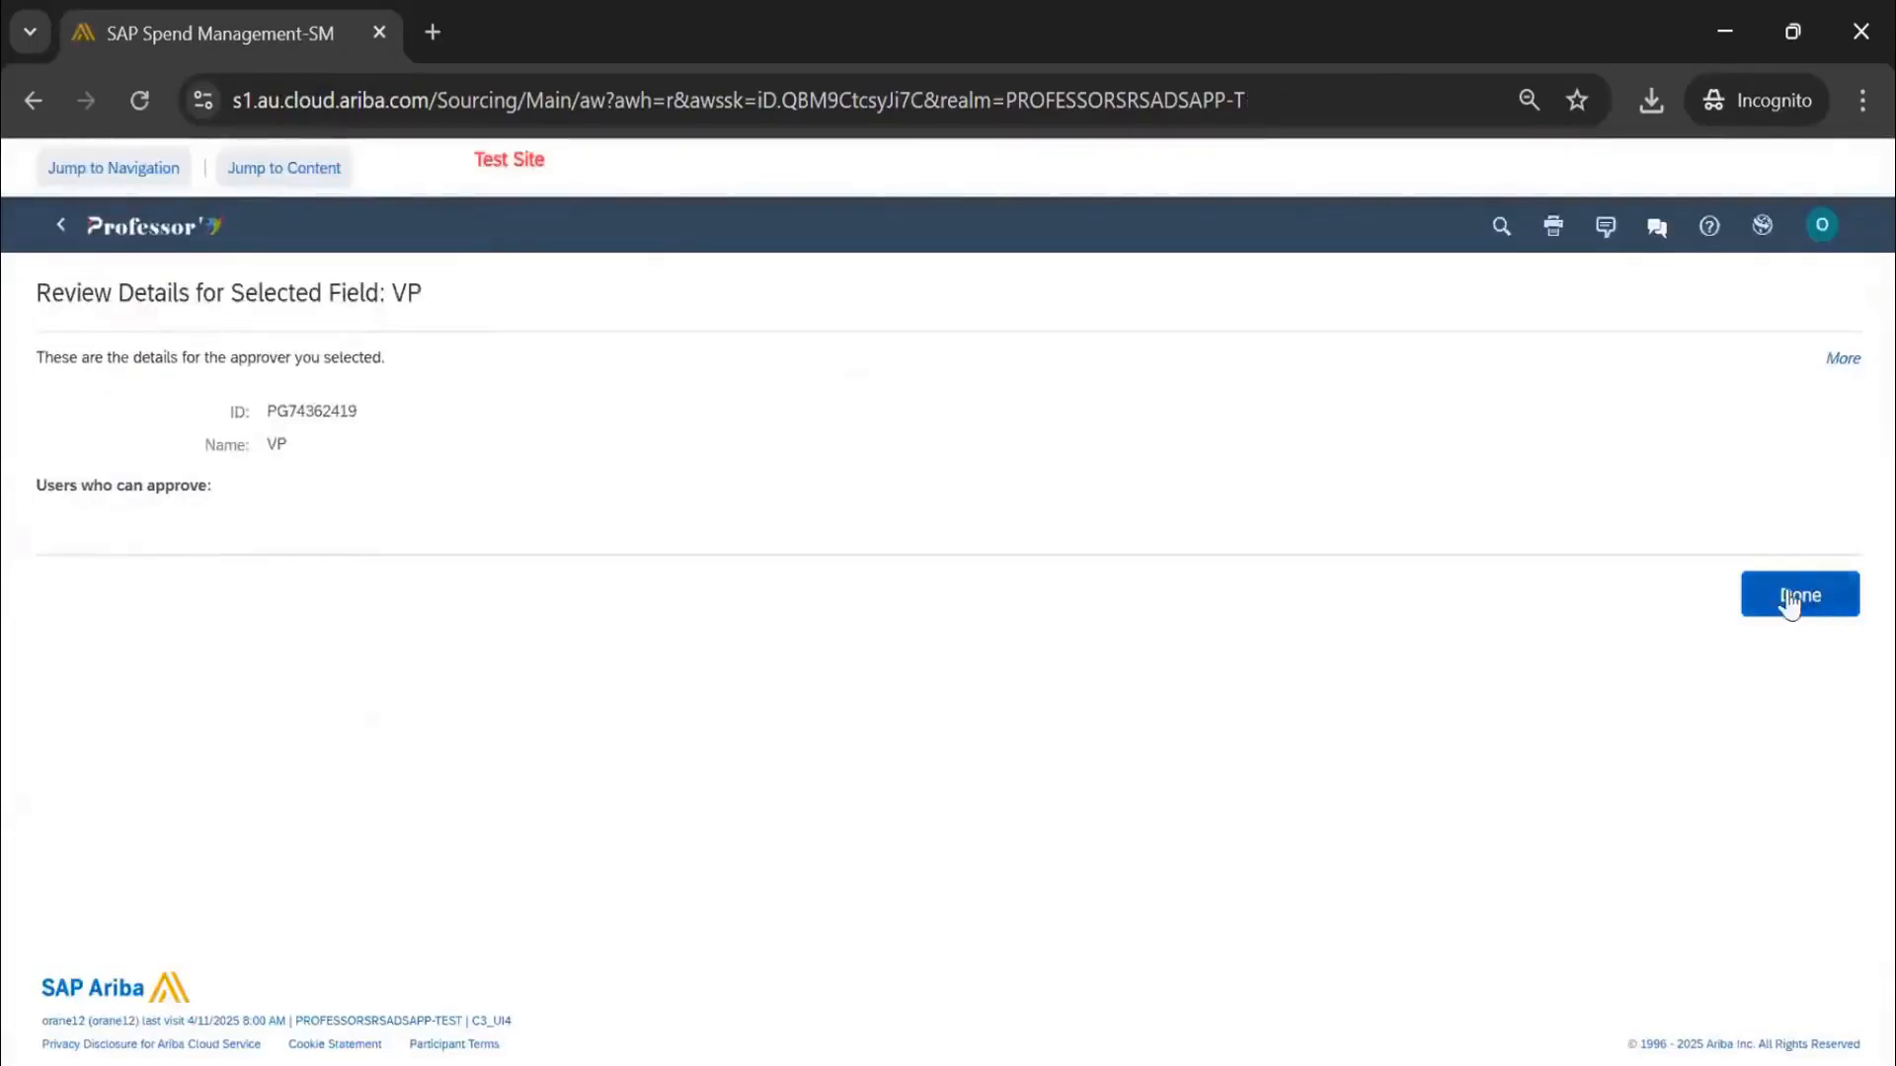
click(1800, 595)
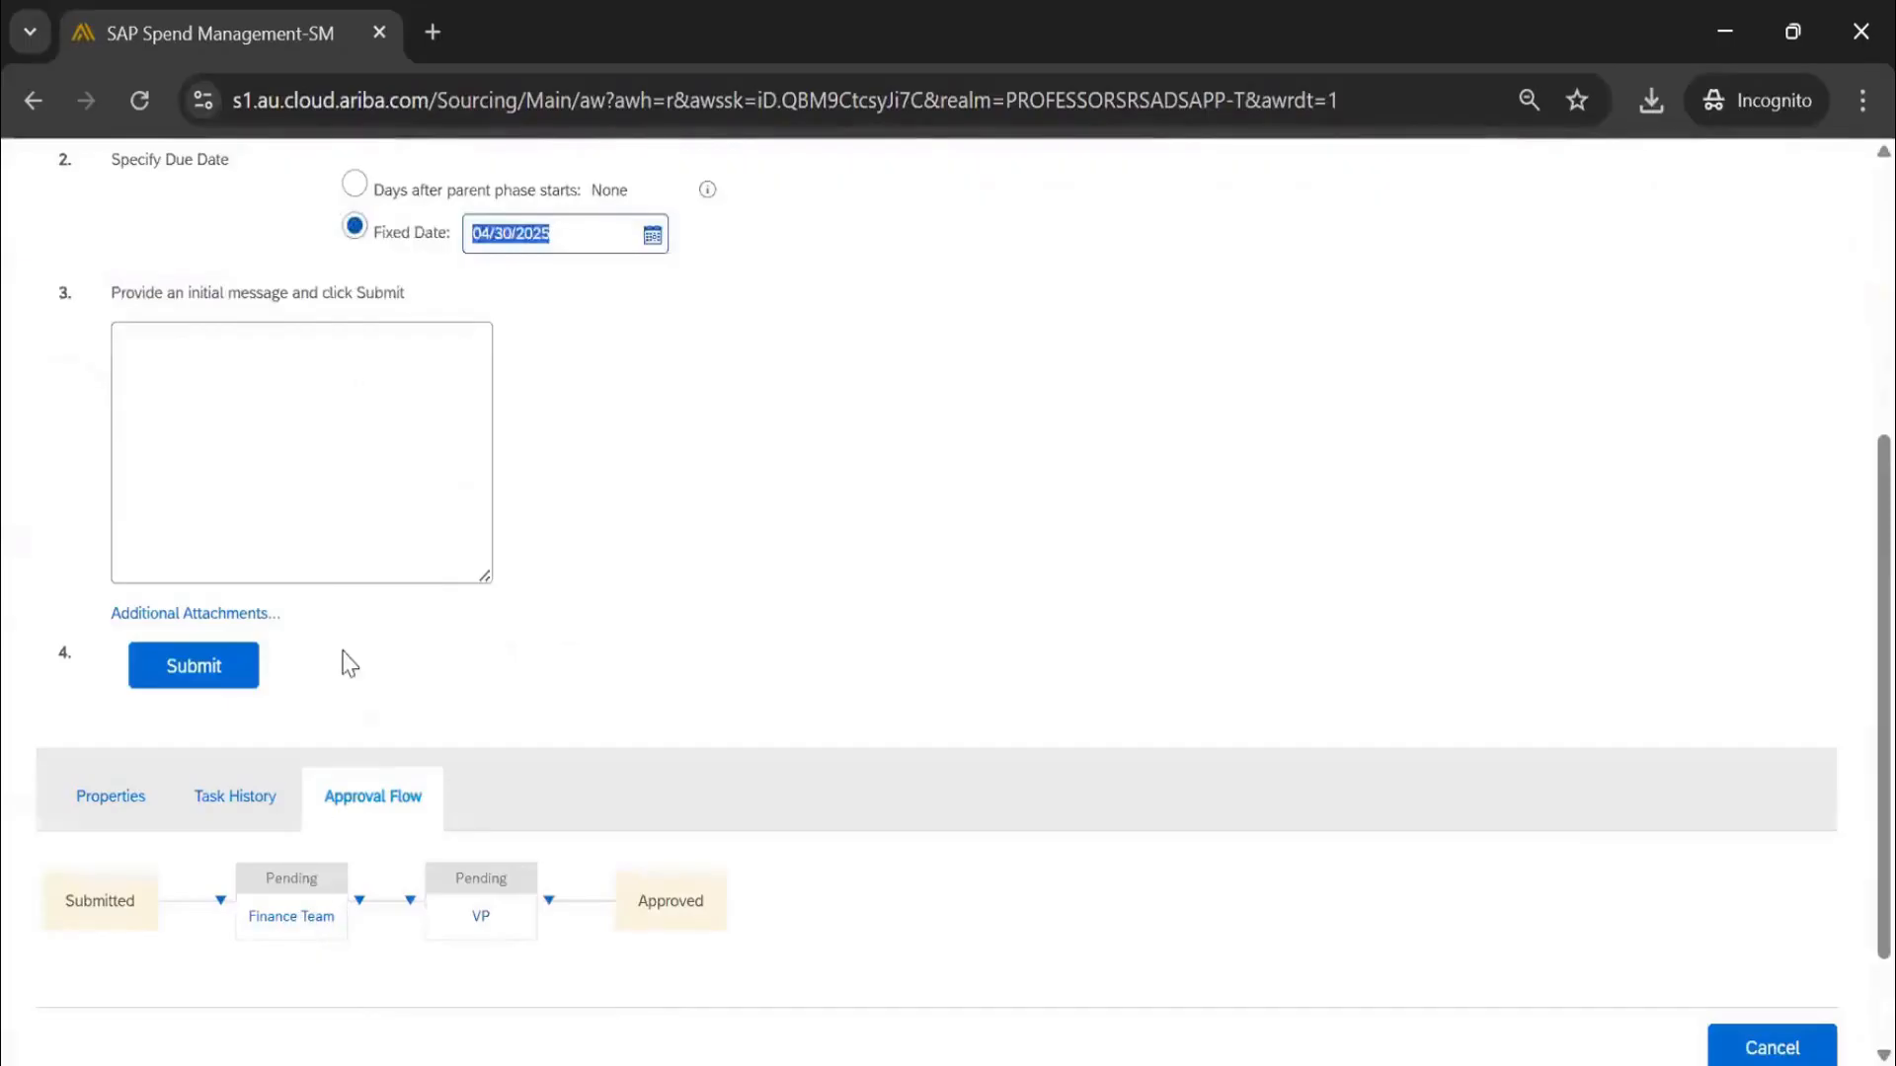
click(307, 425)
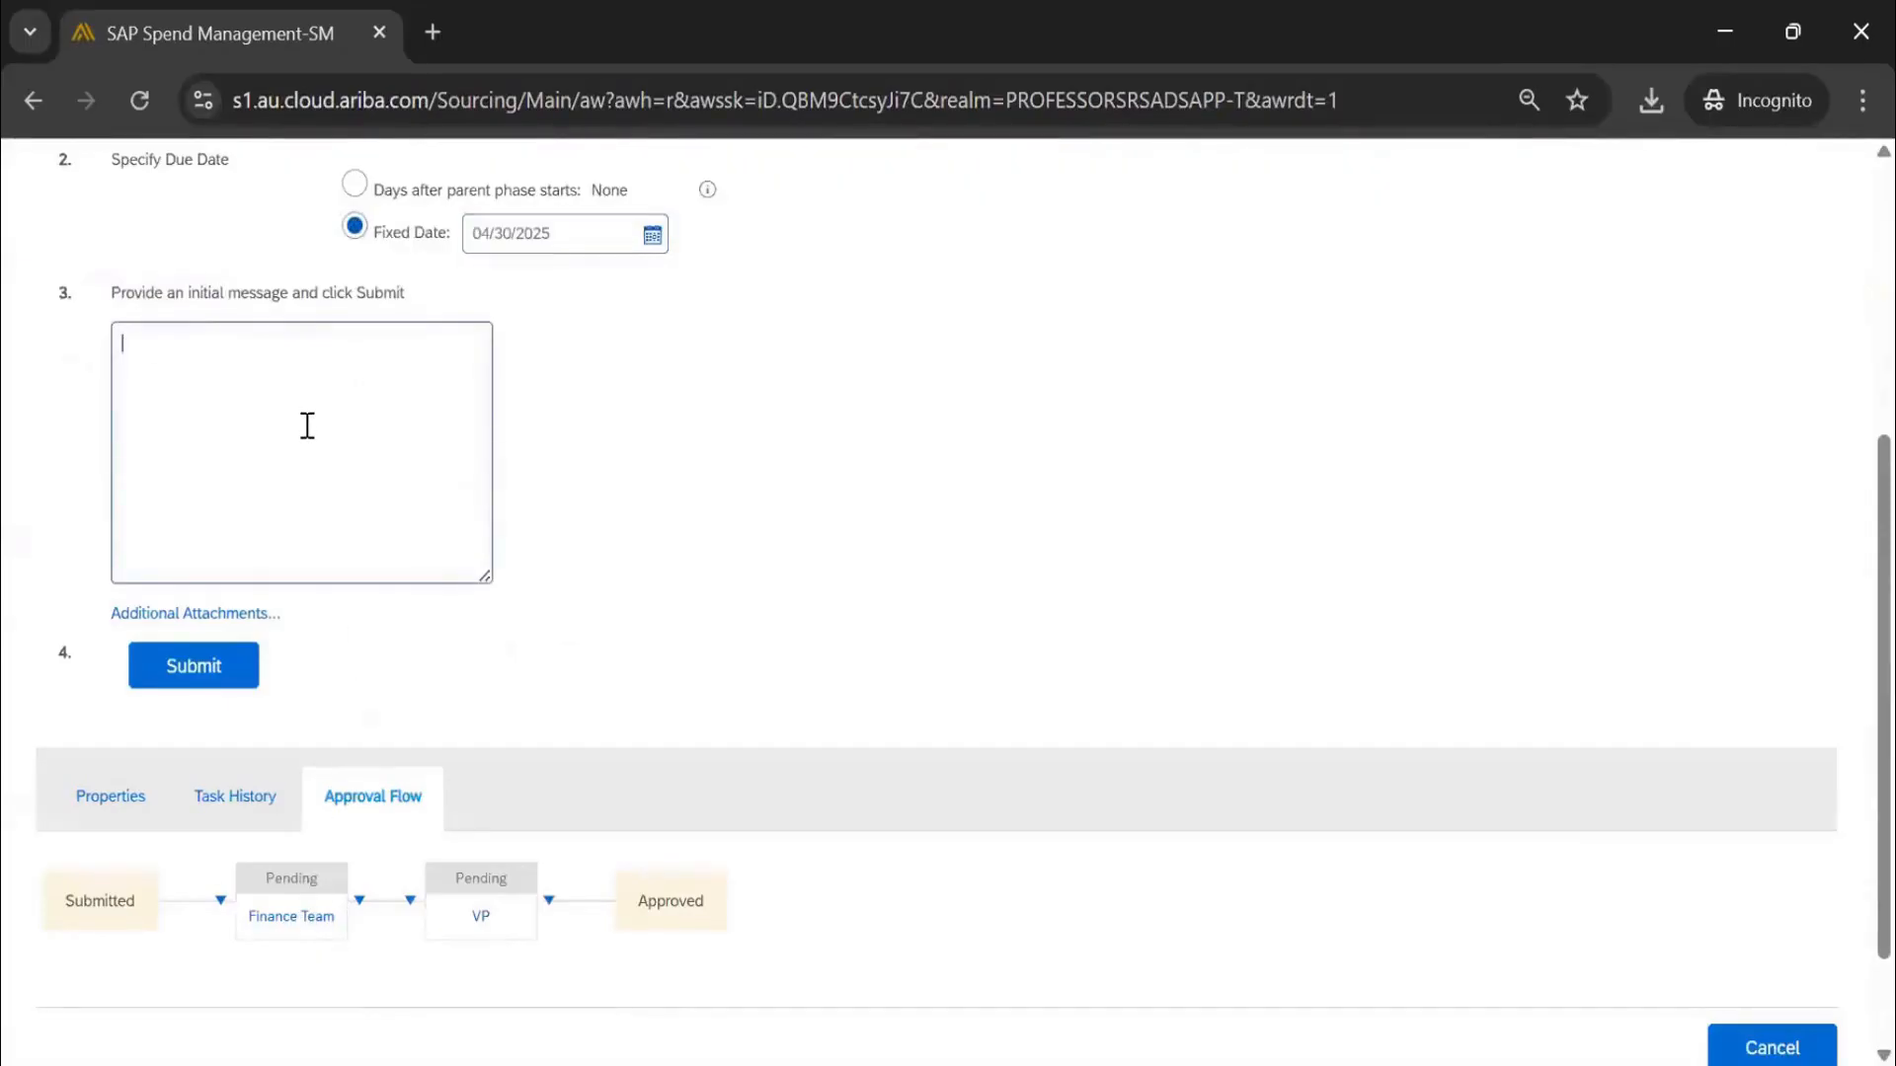
click(224, 665)
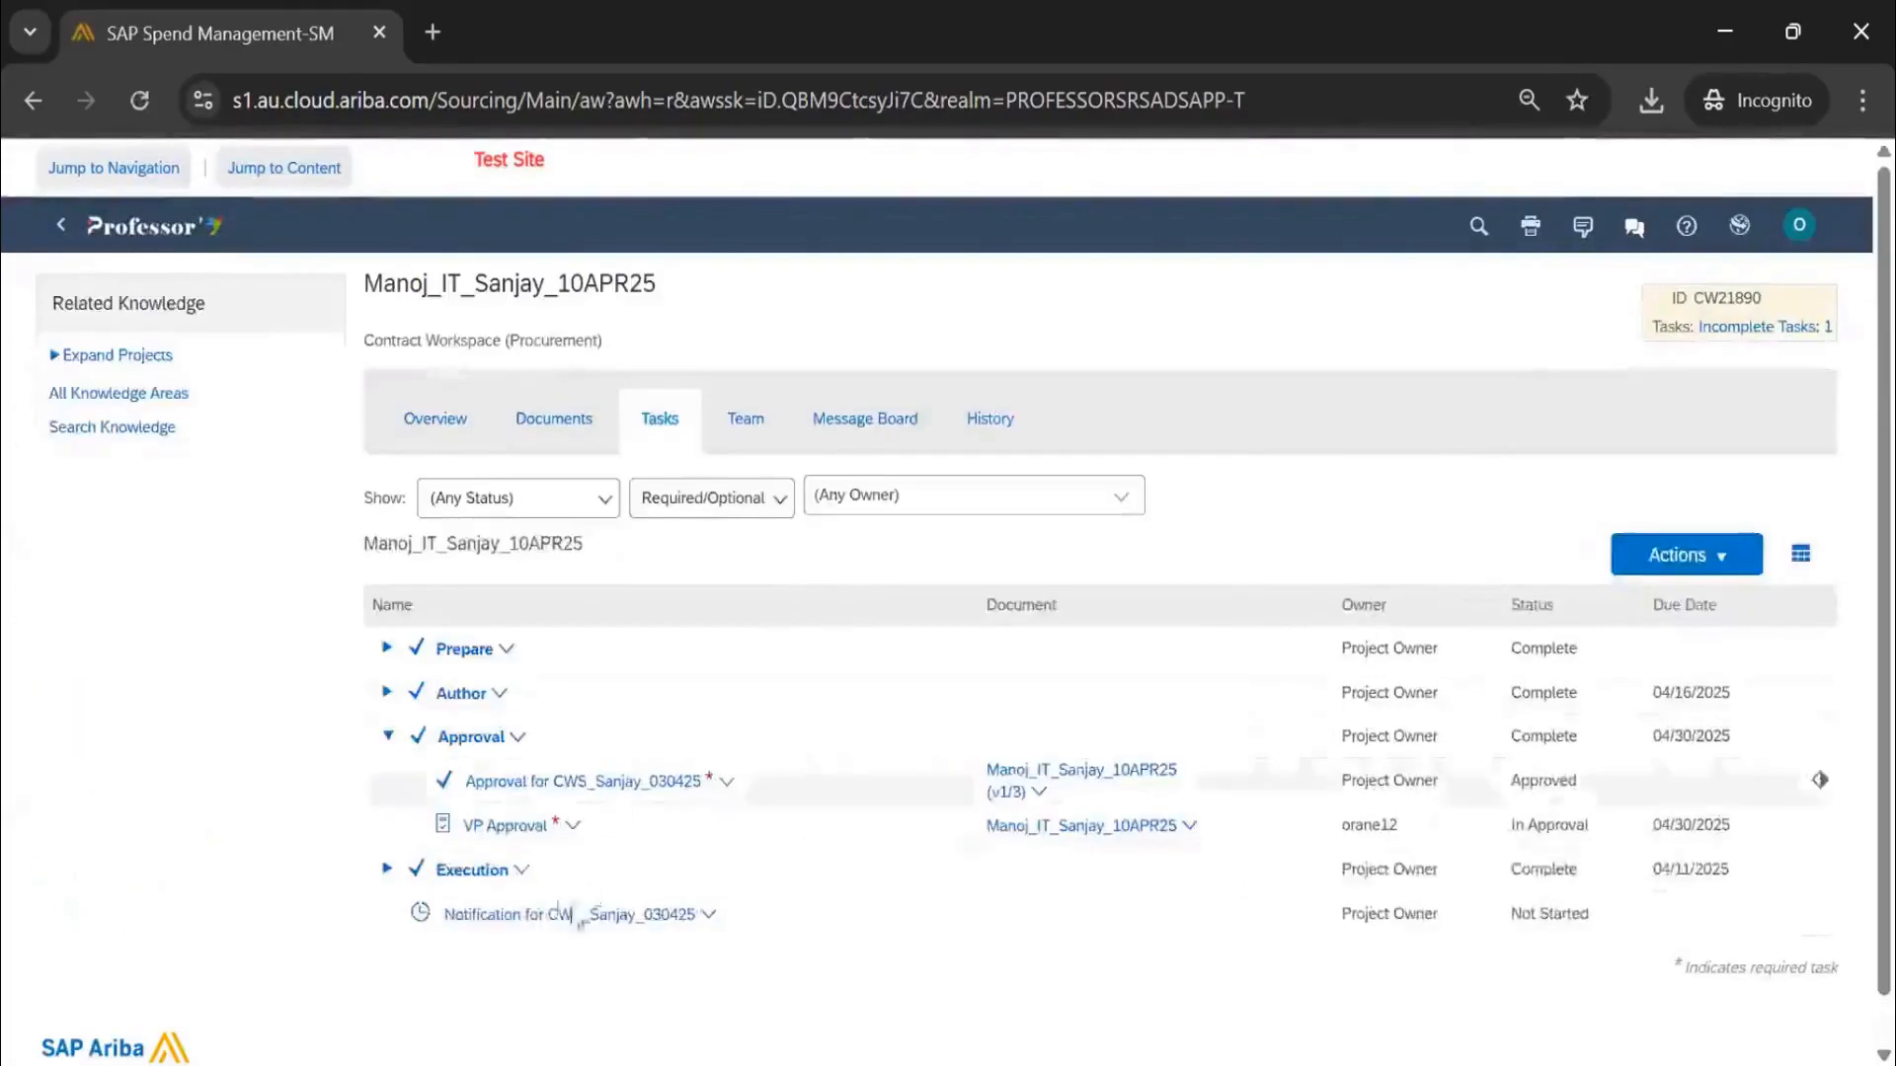
click(539, 827)
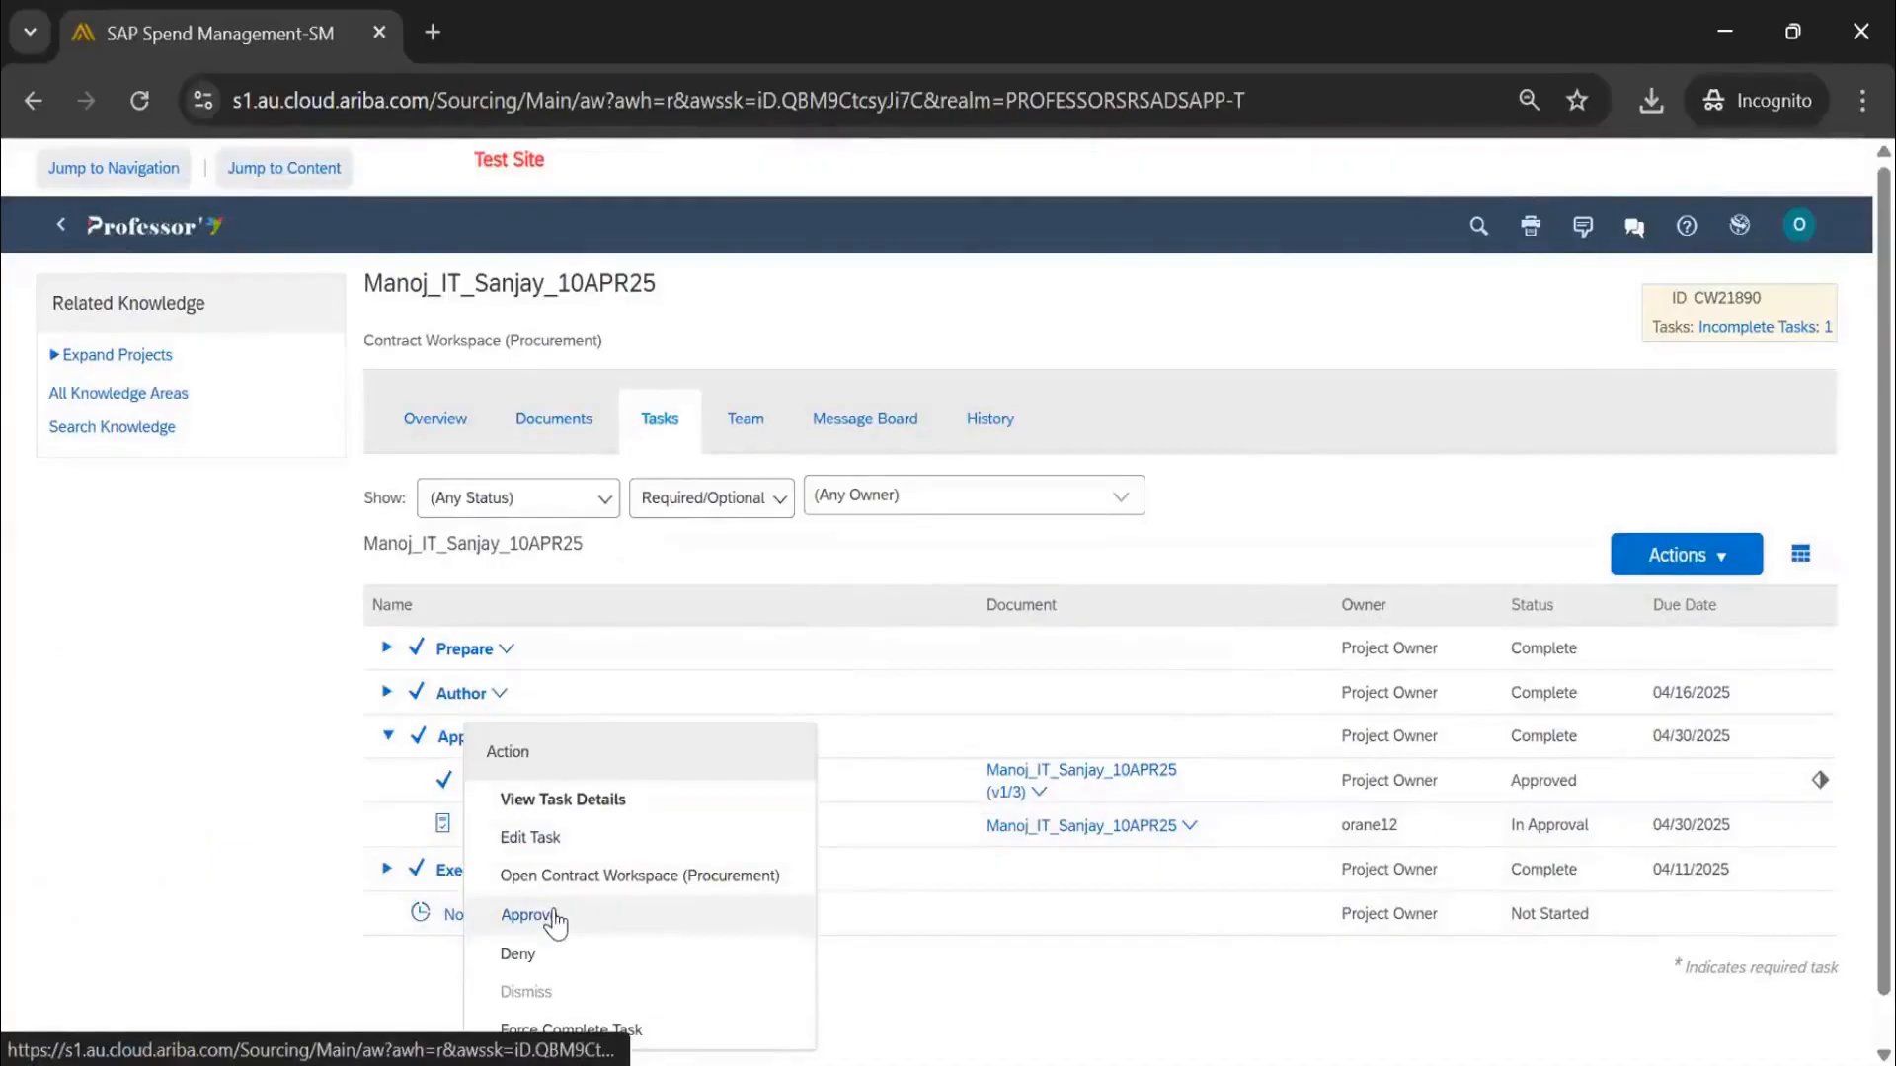
Review the VP Approval flow and Finance Team's approvers, then begin approving the task
click(697, 790)
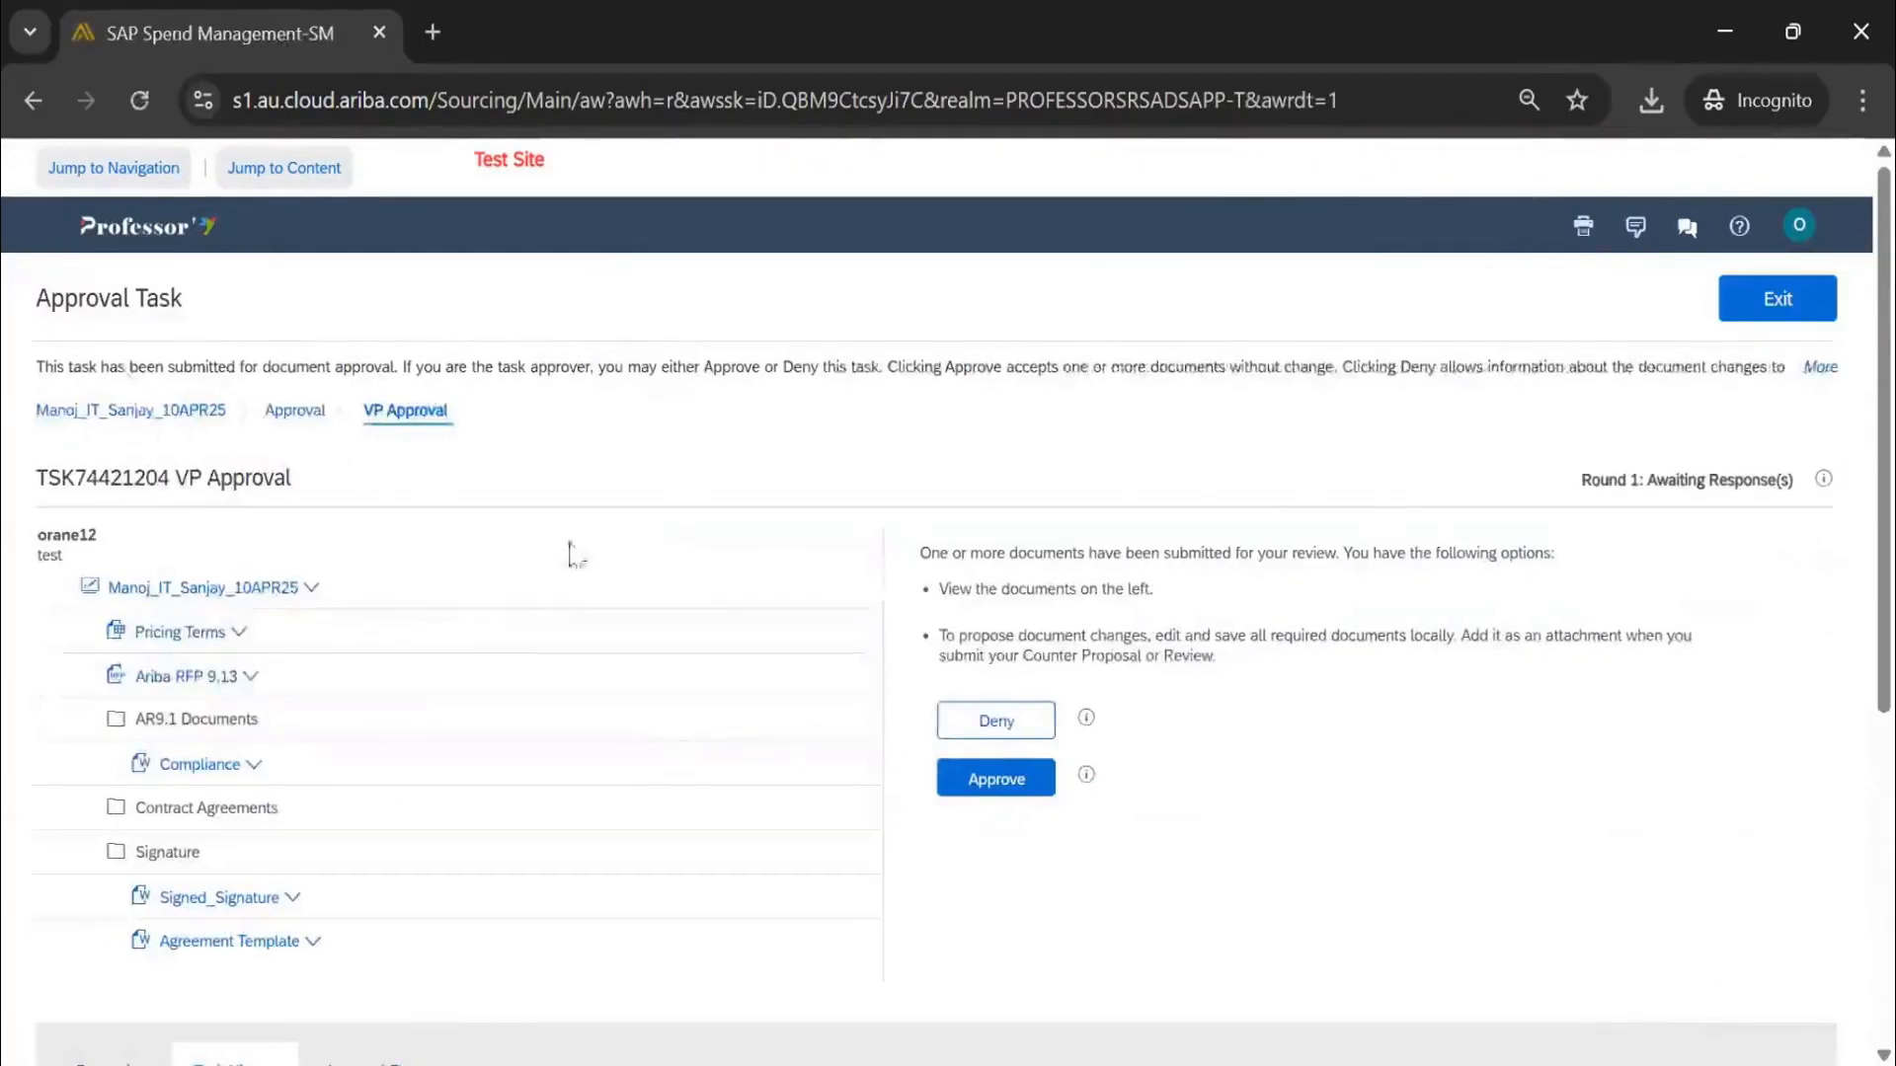
scroll(374, 484, down, 5)
click(394, 609)
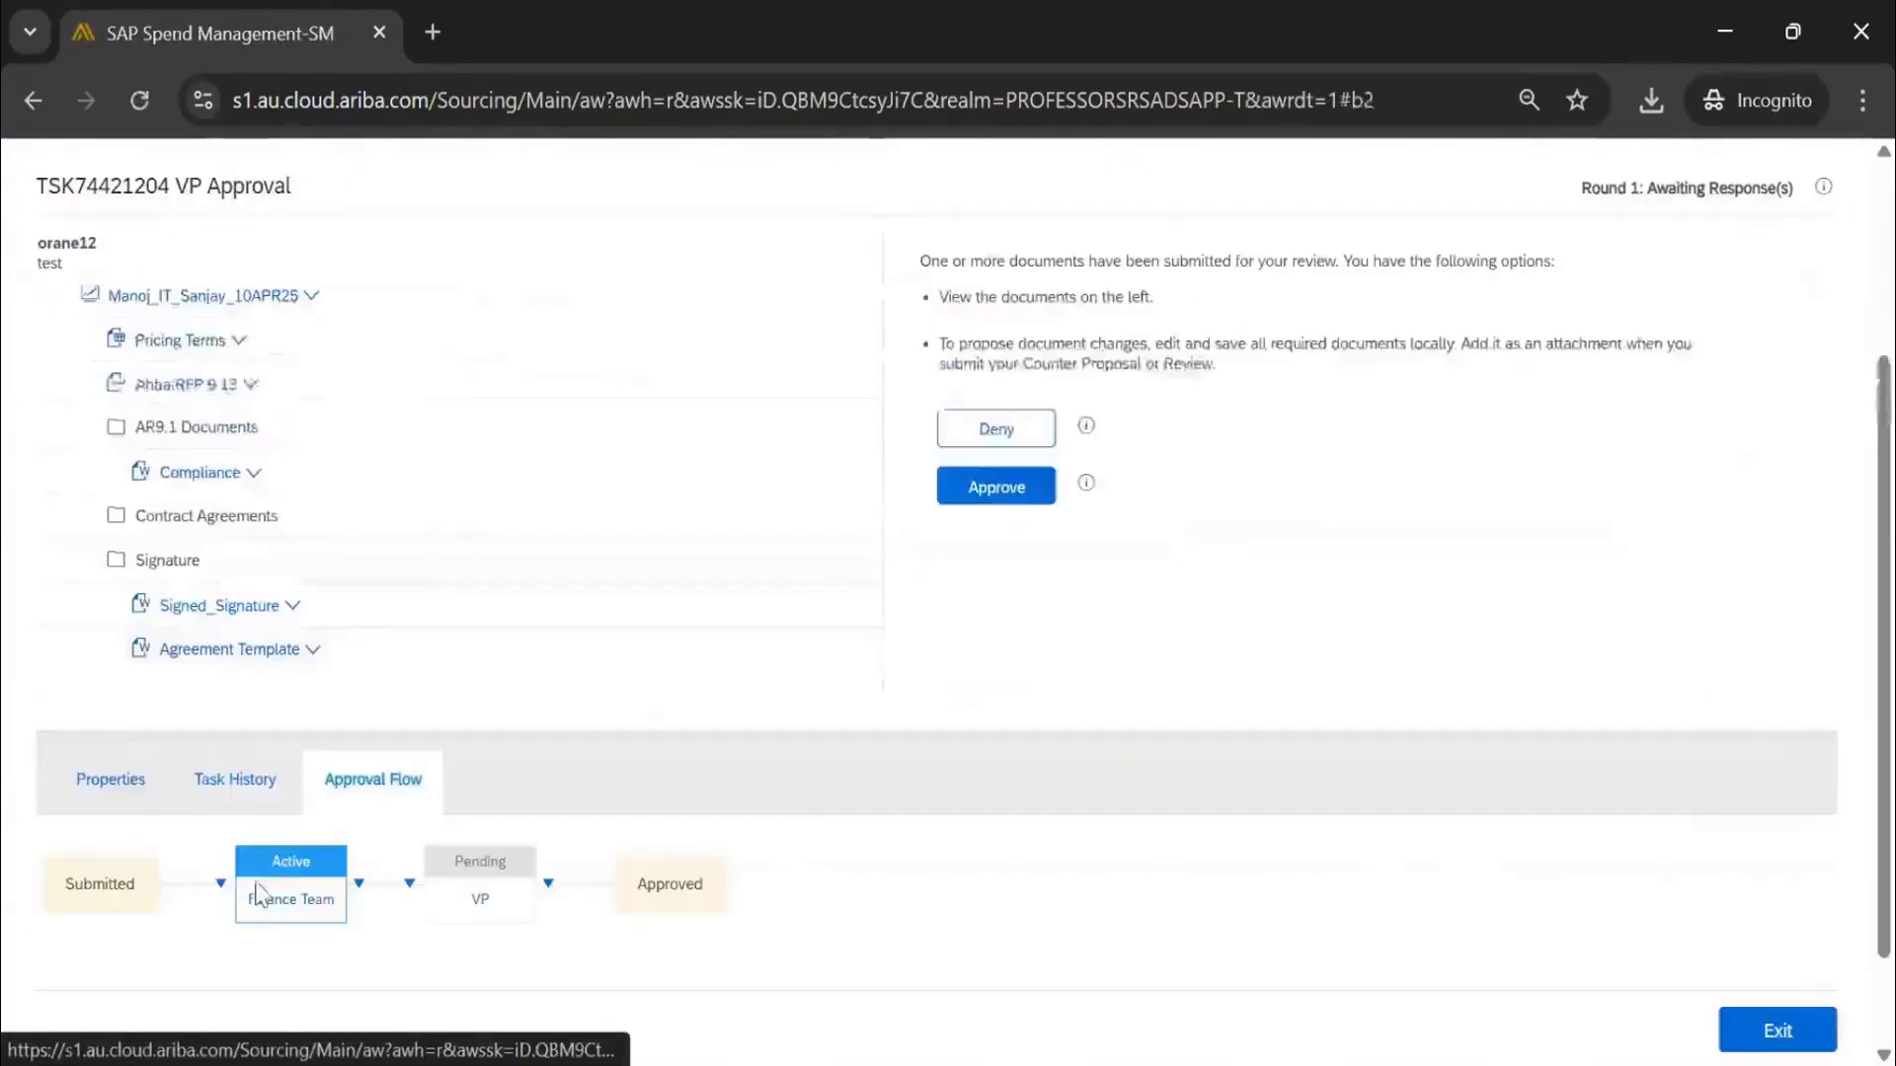
click(309, 914)
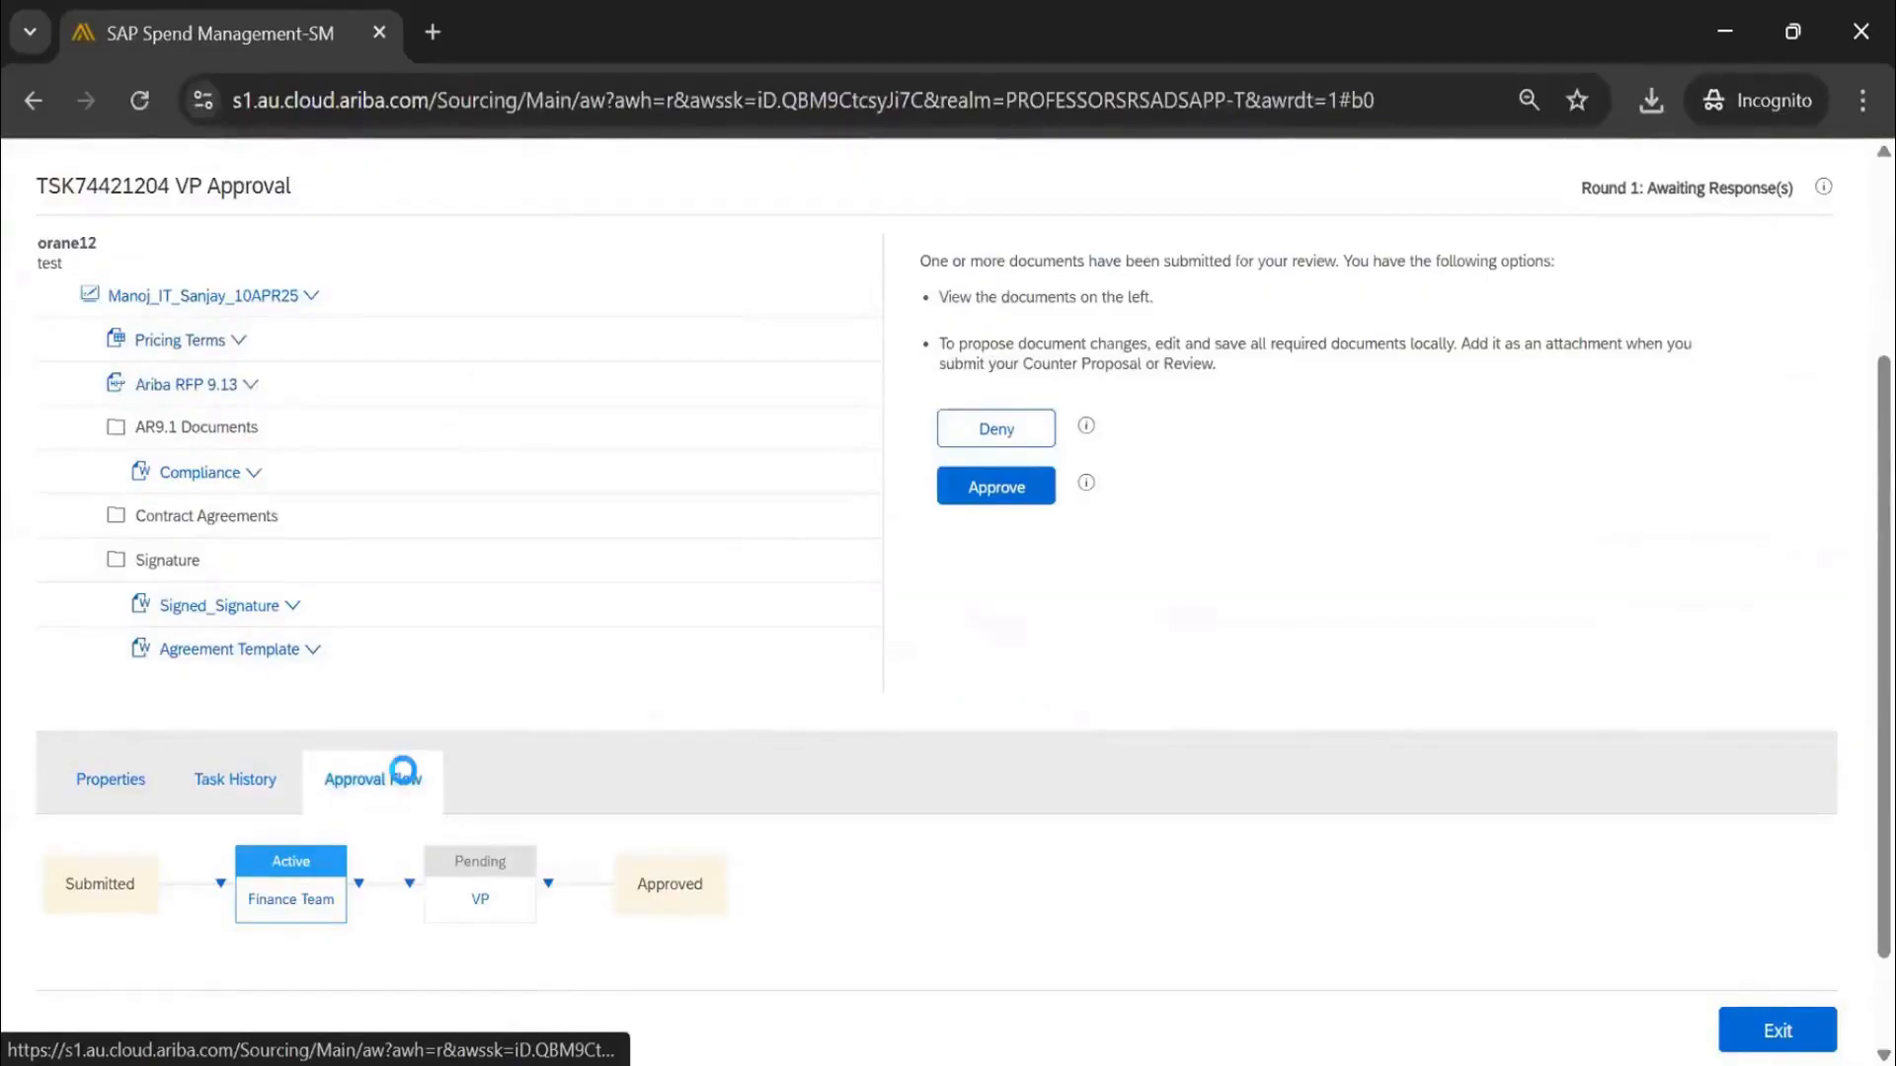
drag(104, 521, 24, 541)
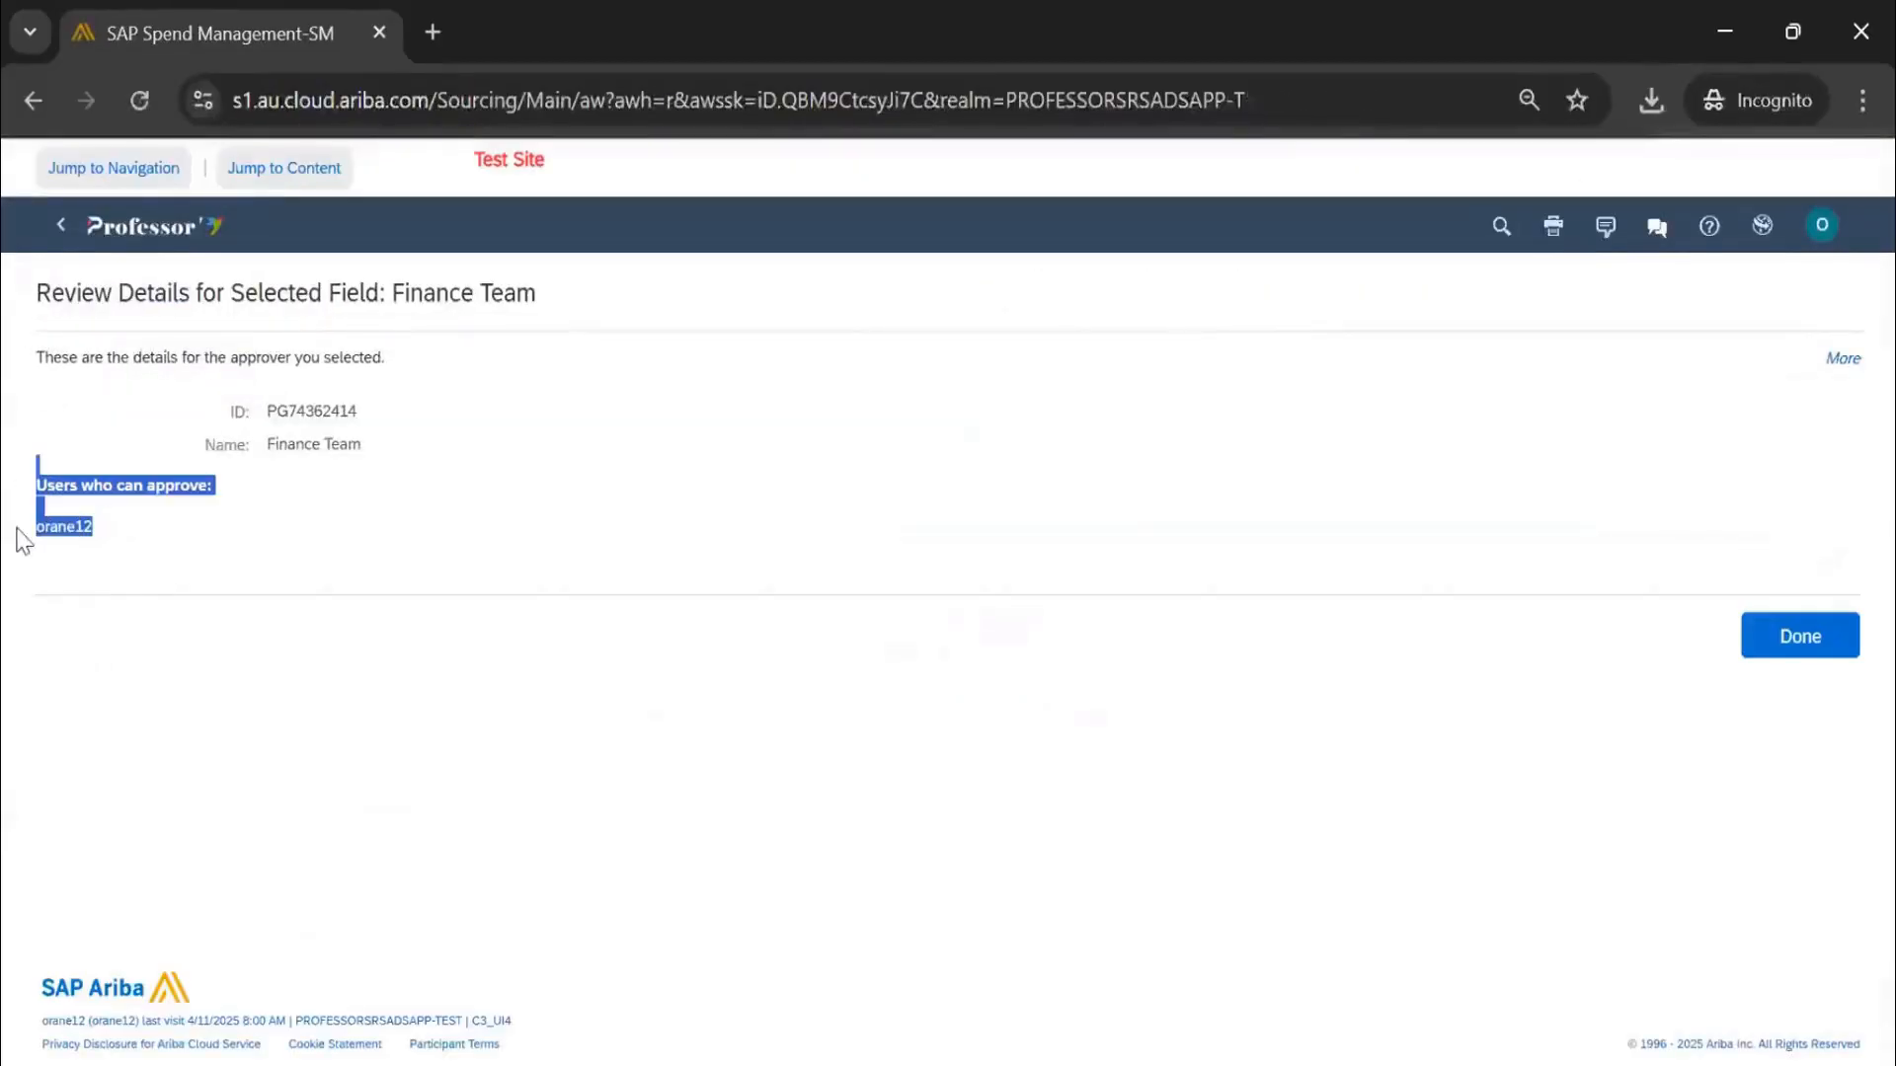
click(1797, 640)
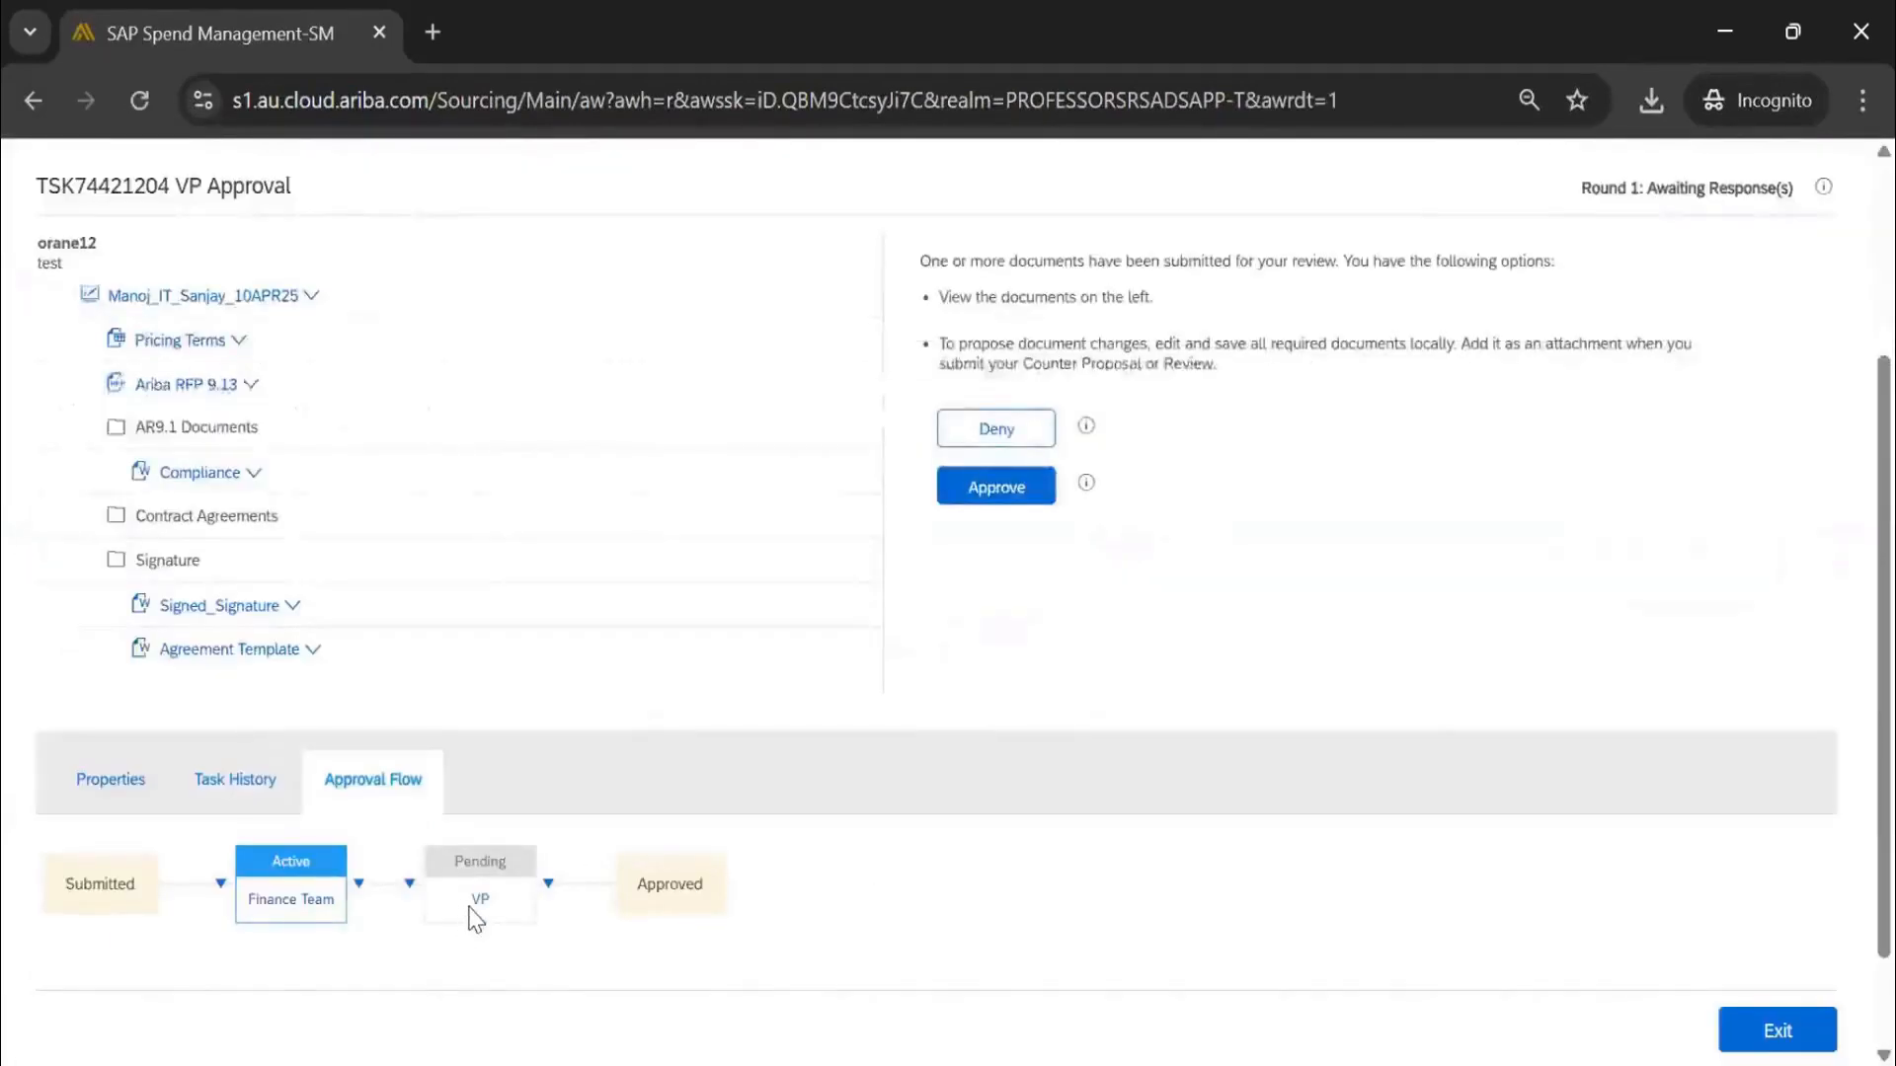
click(997, 488)
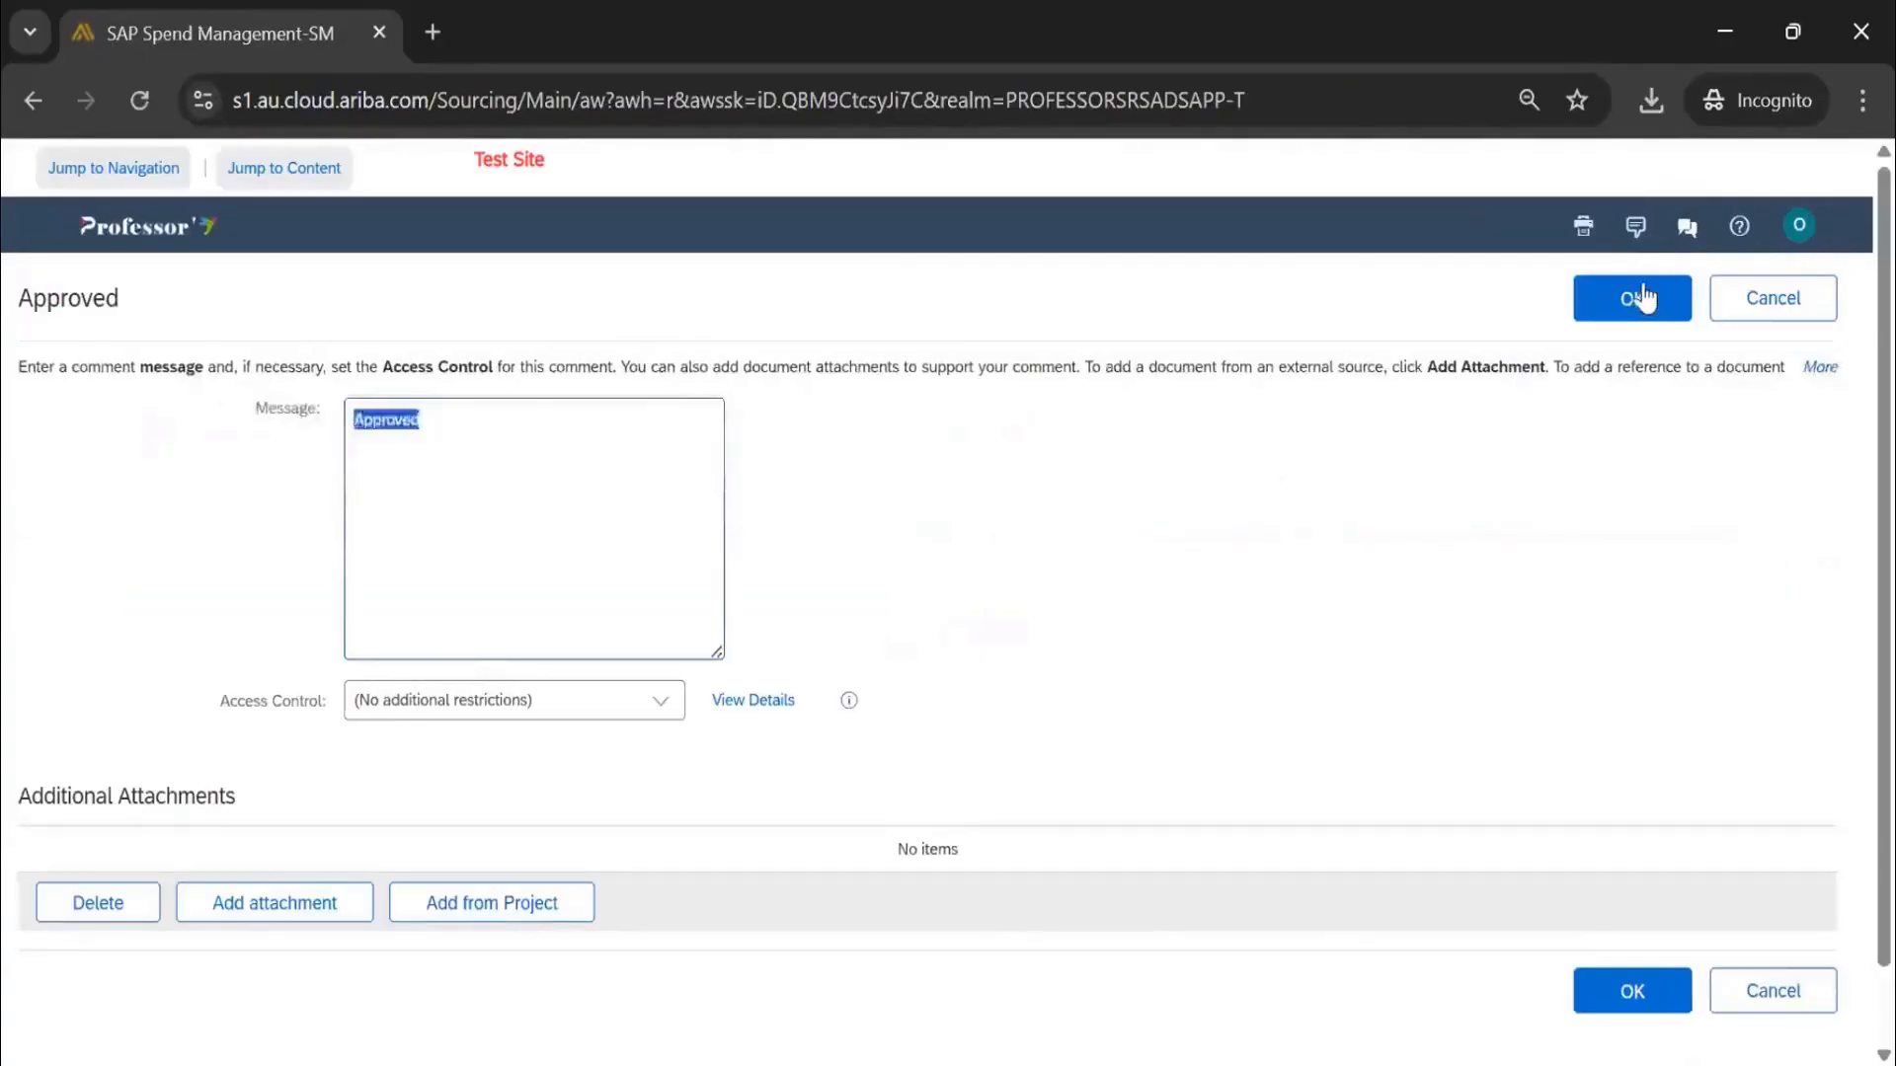
Confirm the Finance Team approval with comment 'Approved' and recheck VP Approval's approval flow
click(1642, 296)
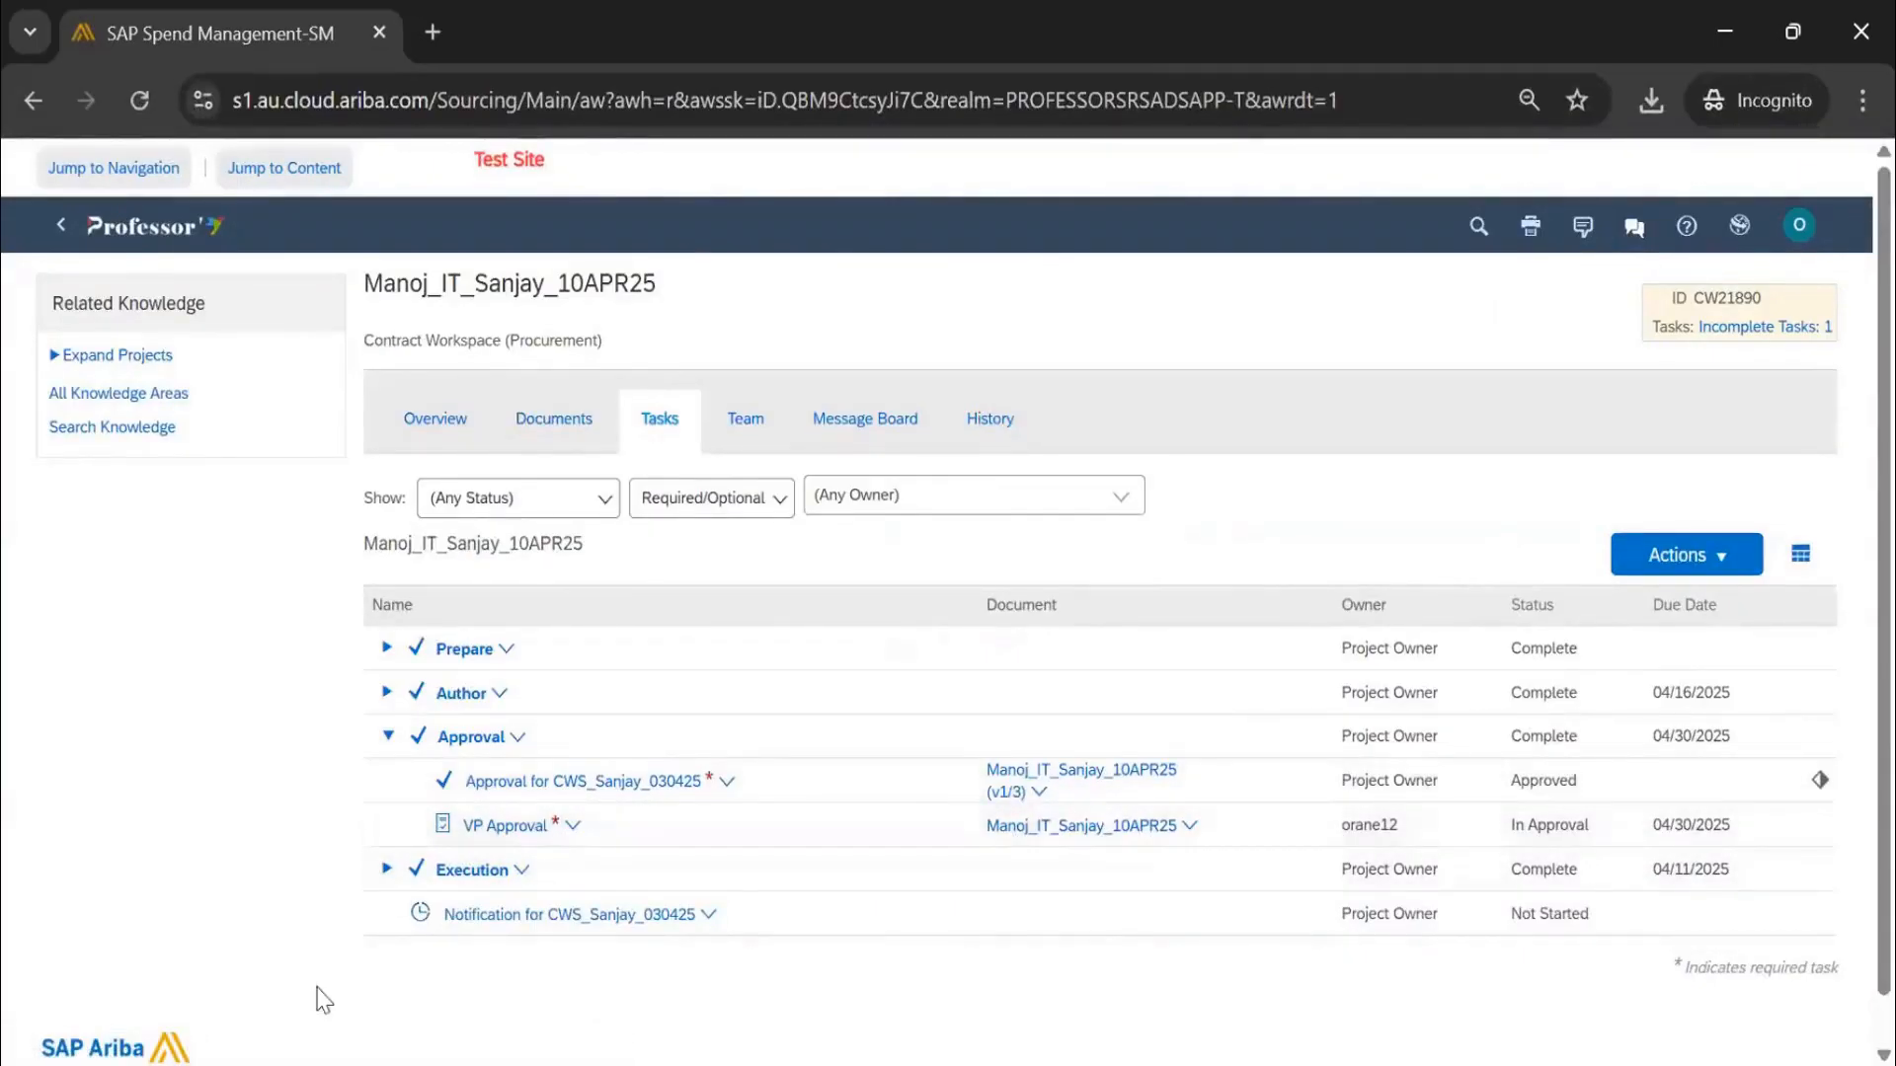
click(572, 825)
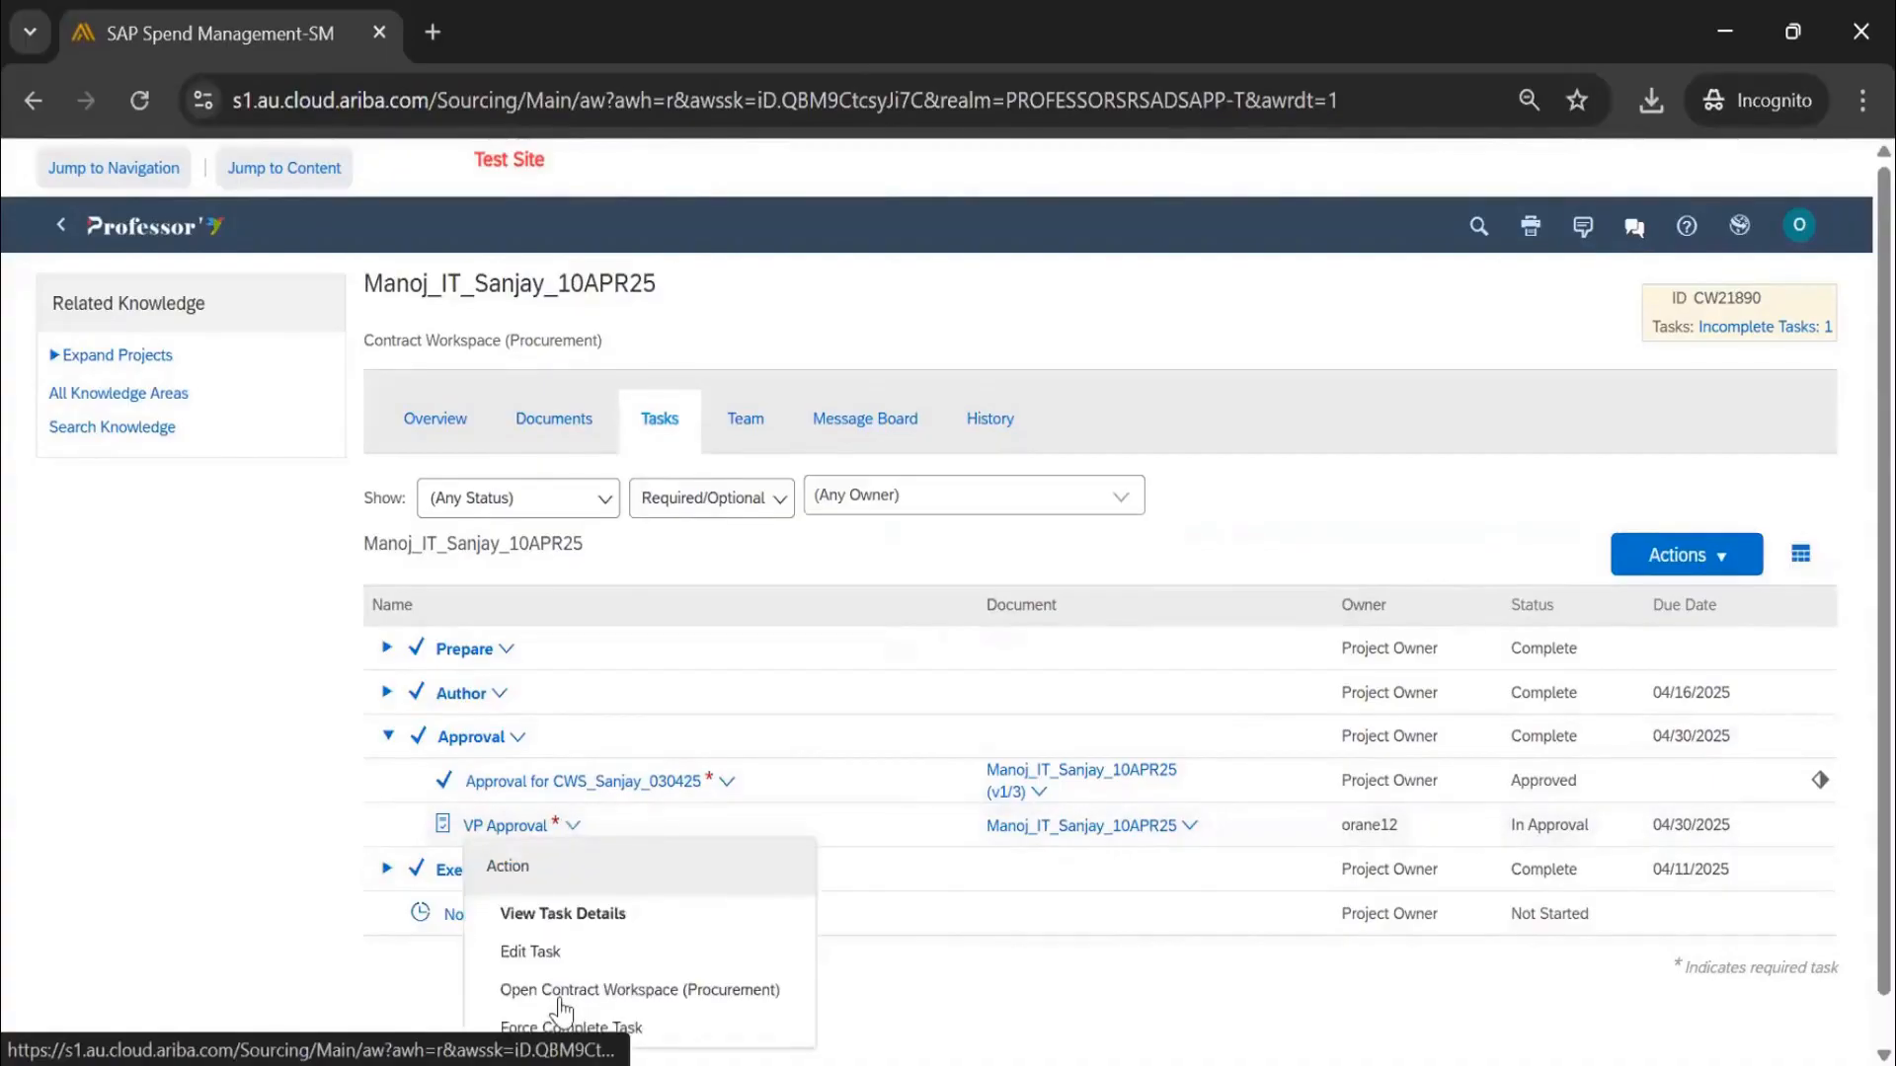
click(479, 826)
click(518, 918)
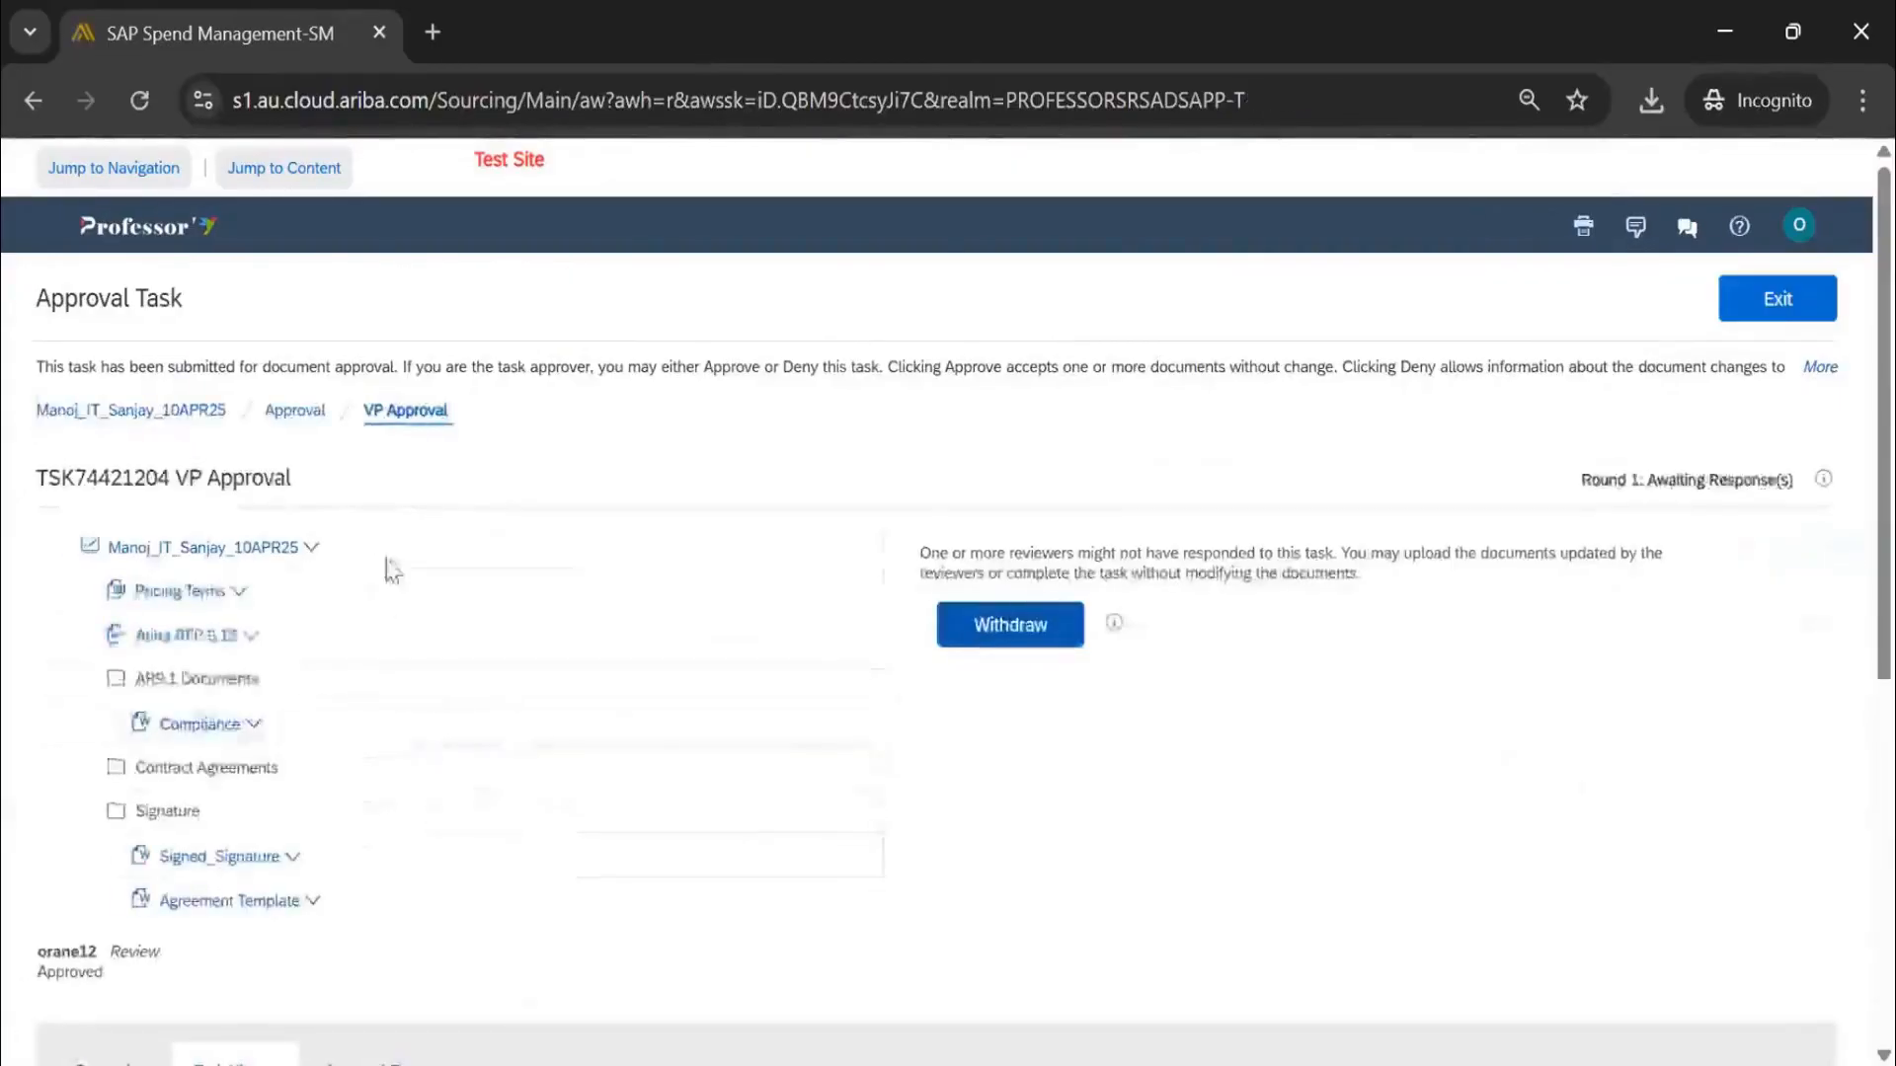
scroll(389, 563, down, 5)
click(400, 442)
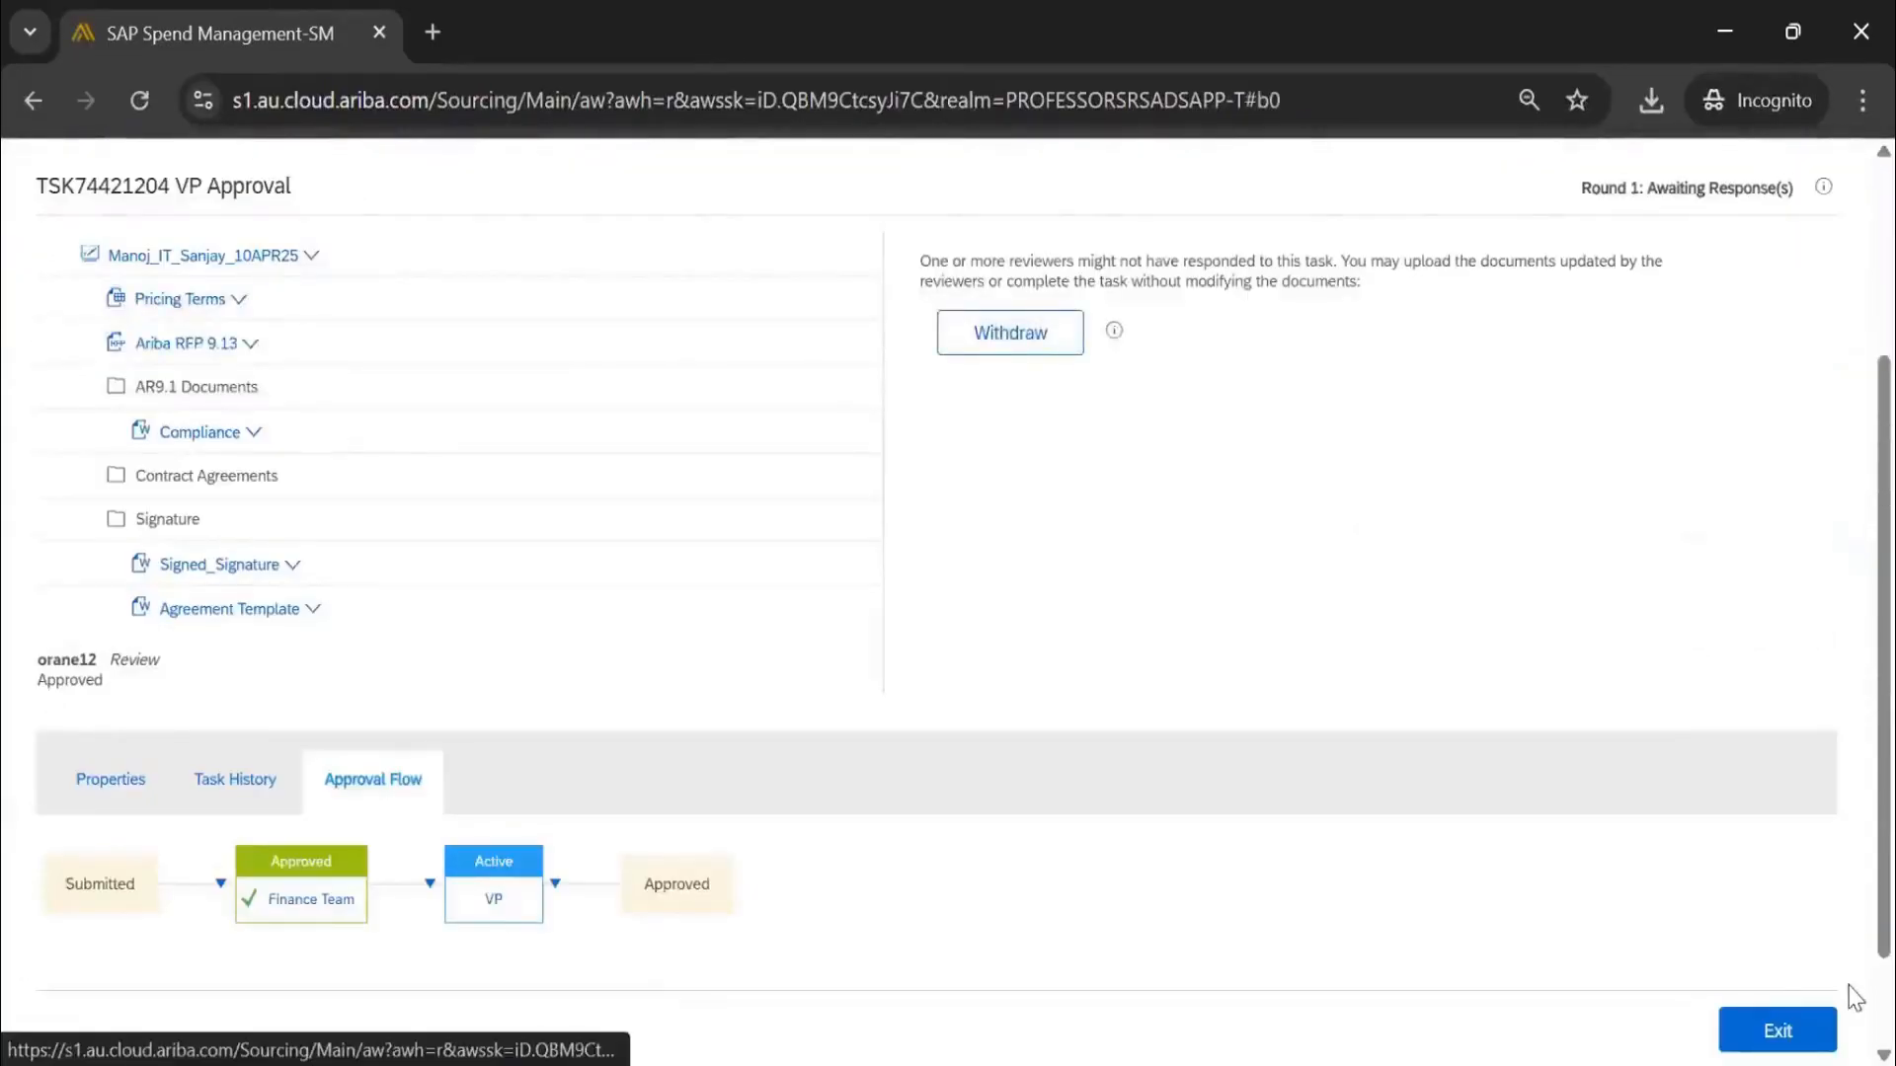
click(1772, 1030)
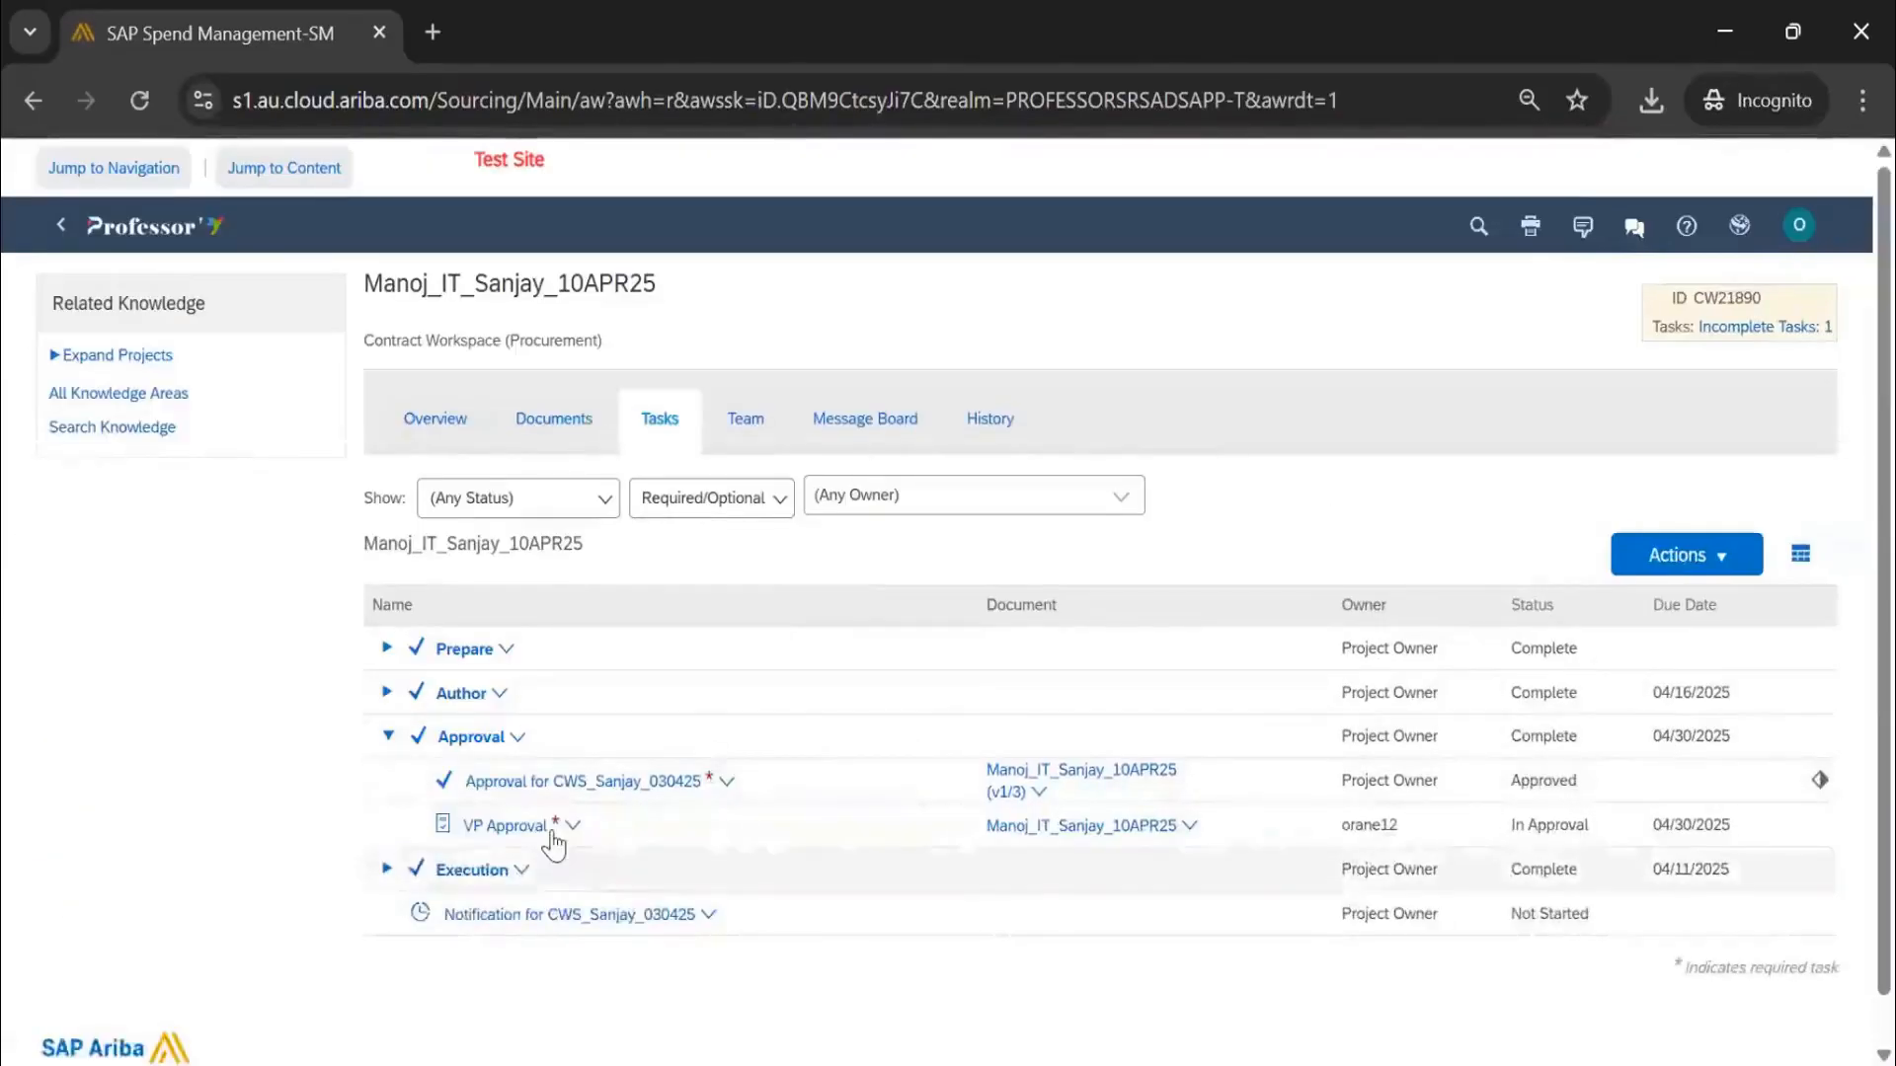
click(552, 834)
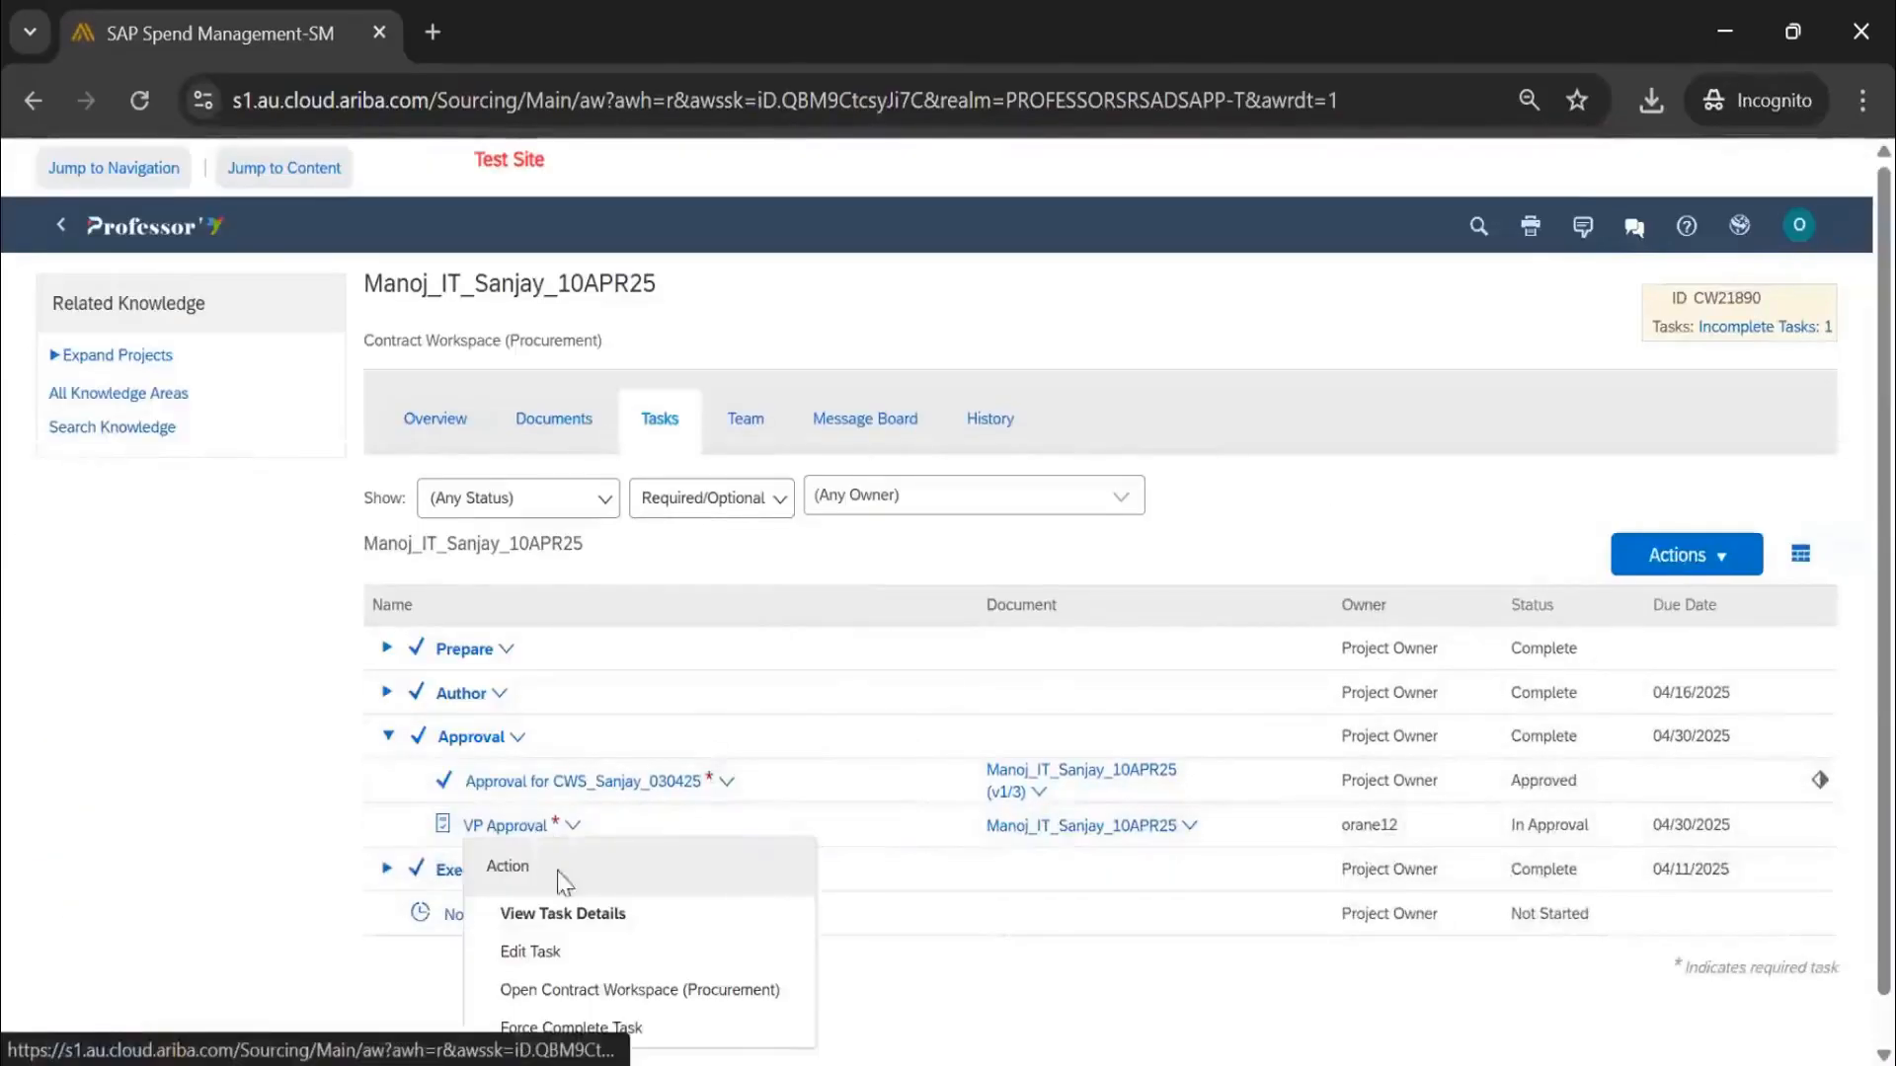
Force-complete VP Approval with status Completed and alternative status Approved
click(596, 1024)
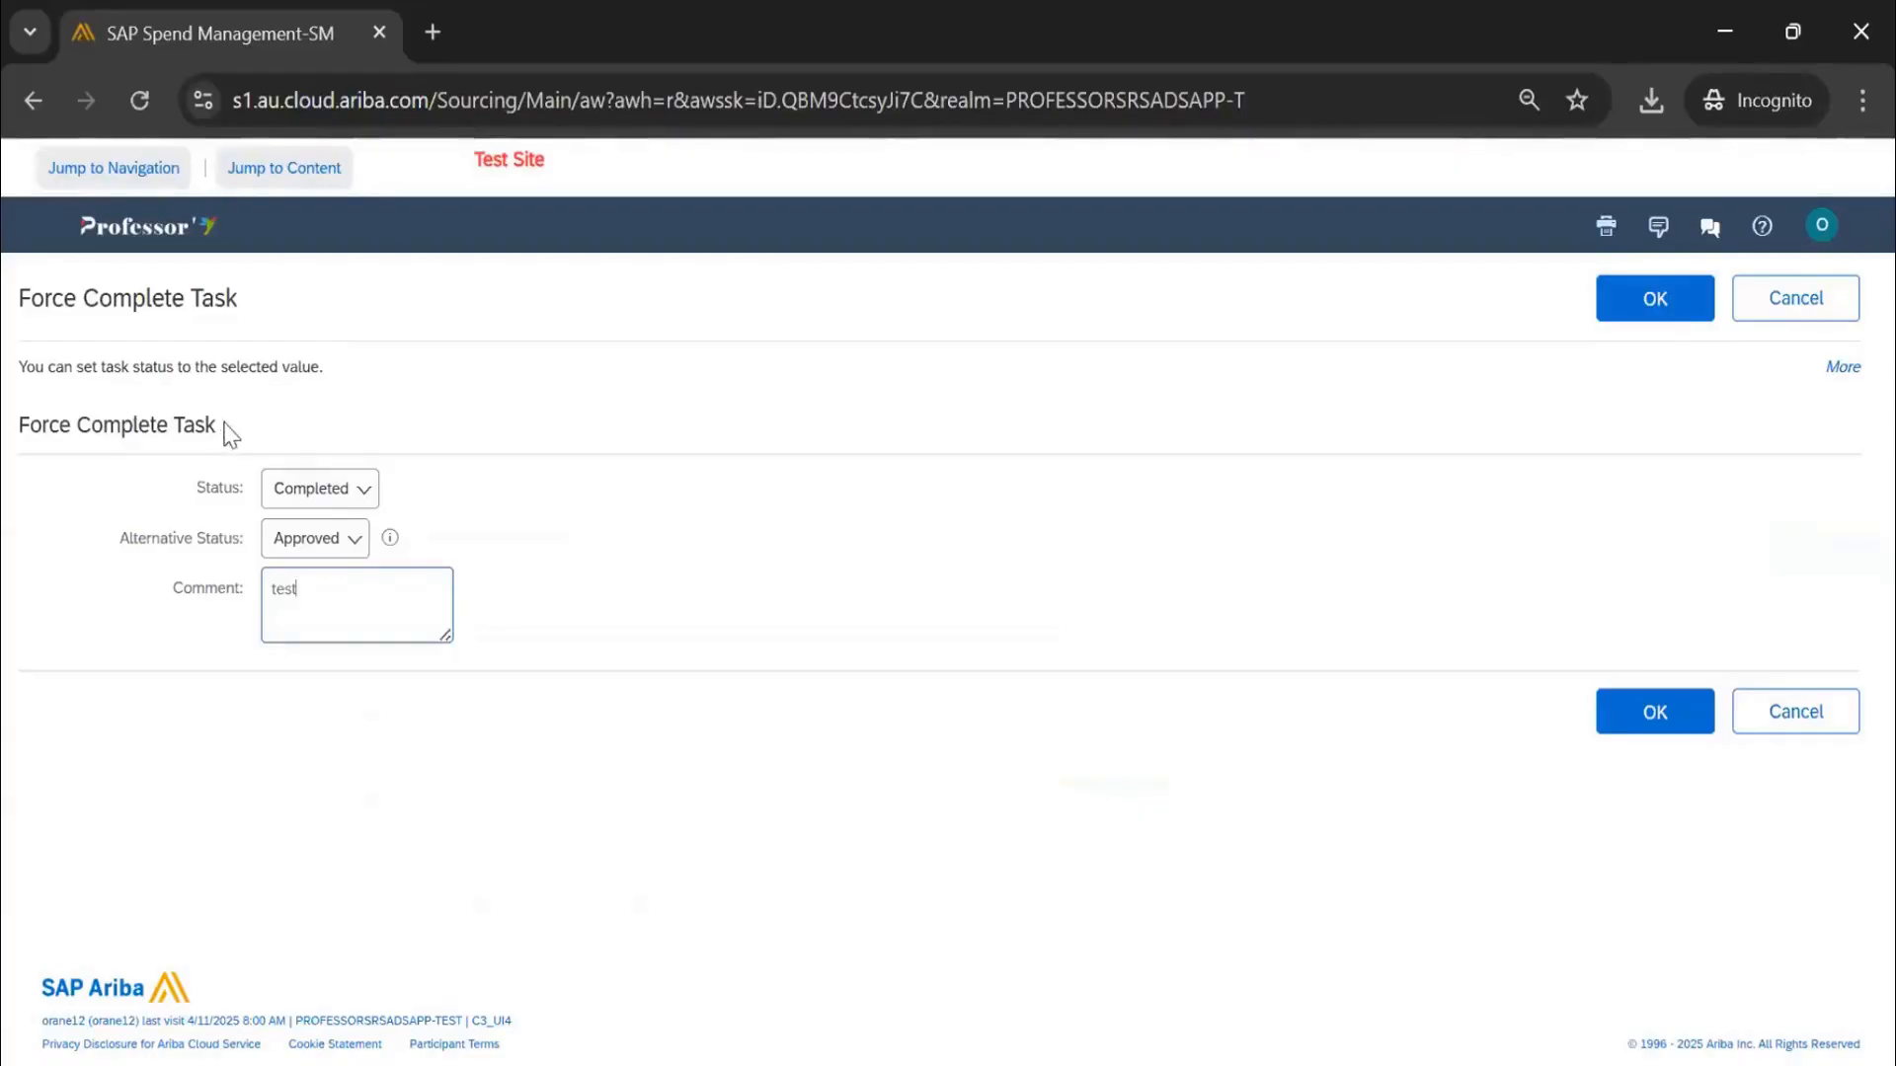
drag(230, 432, 5, 419)
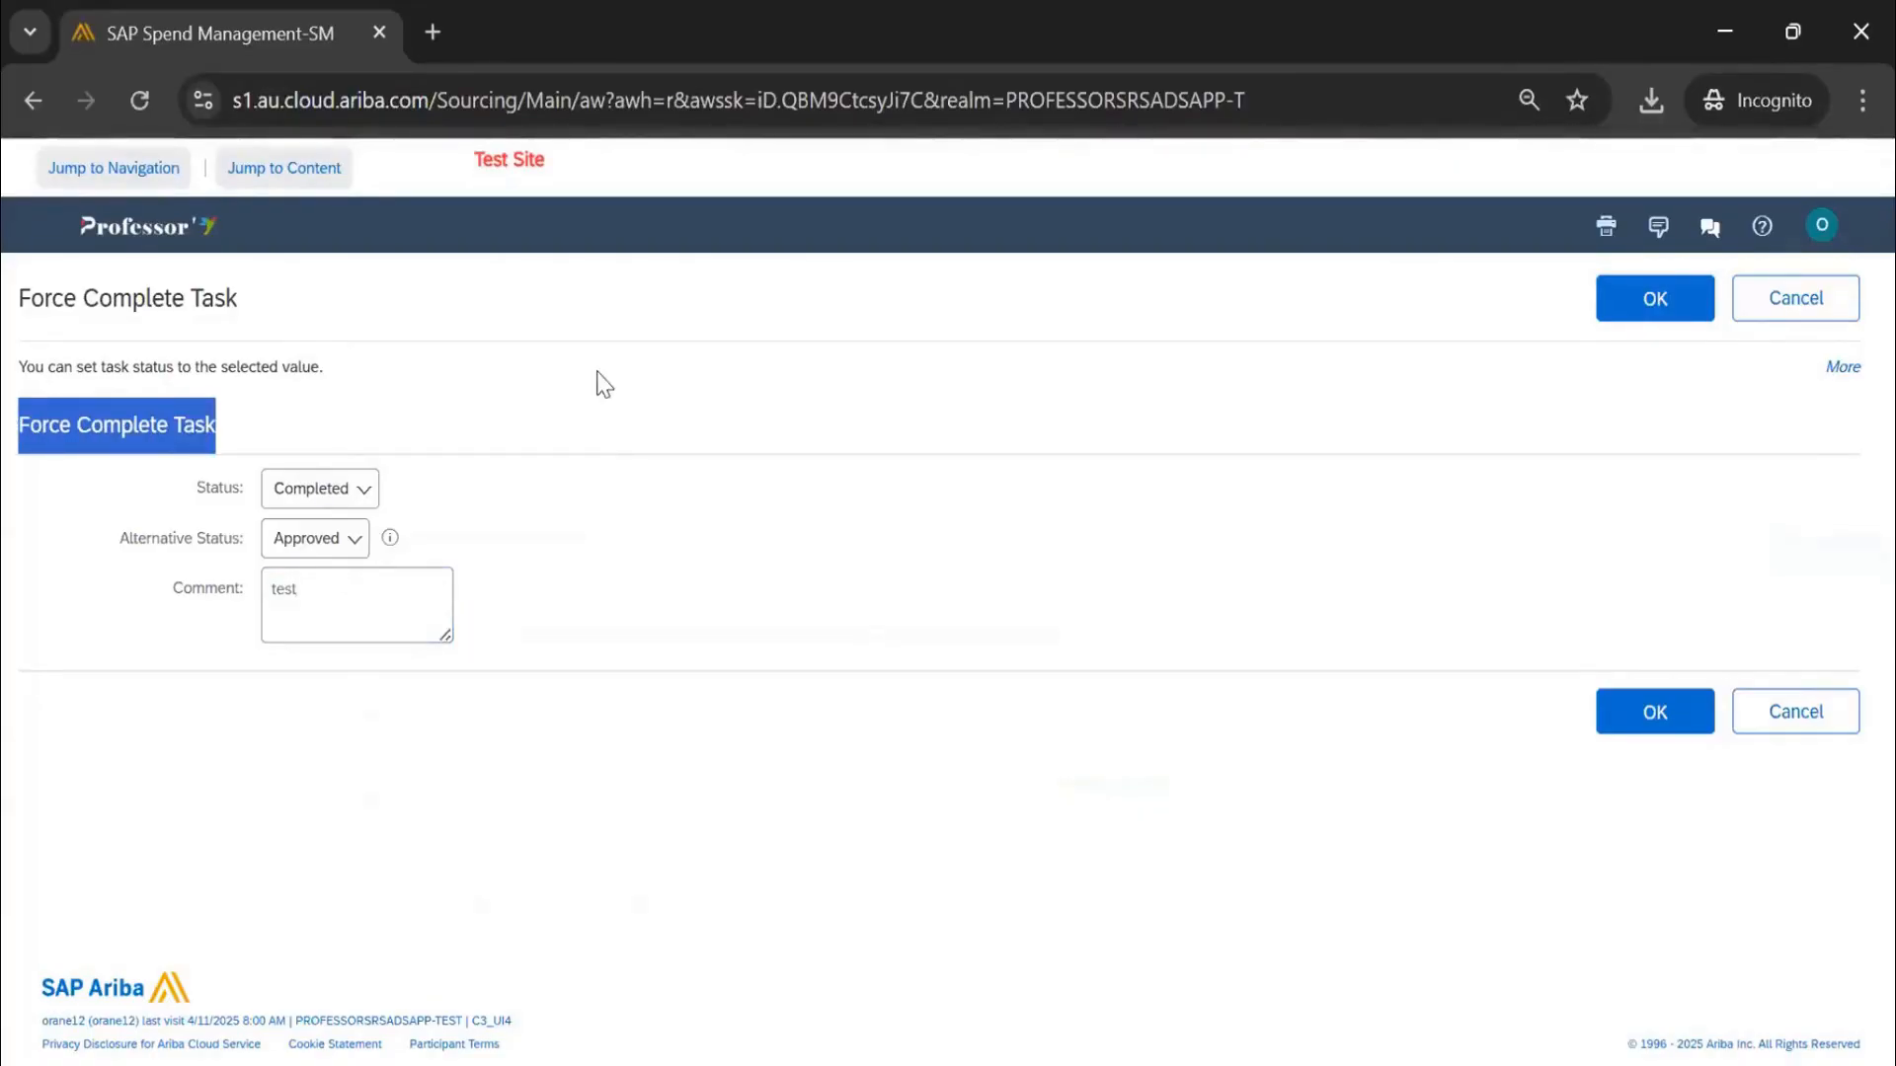
click(1678, 321)
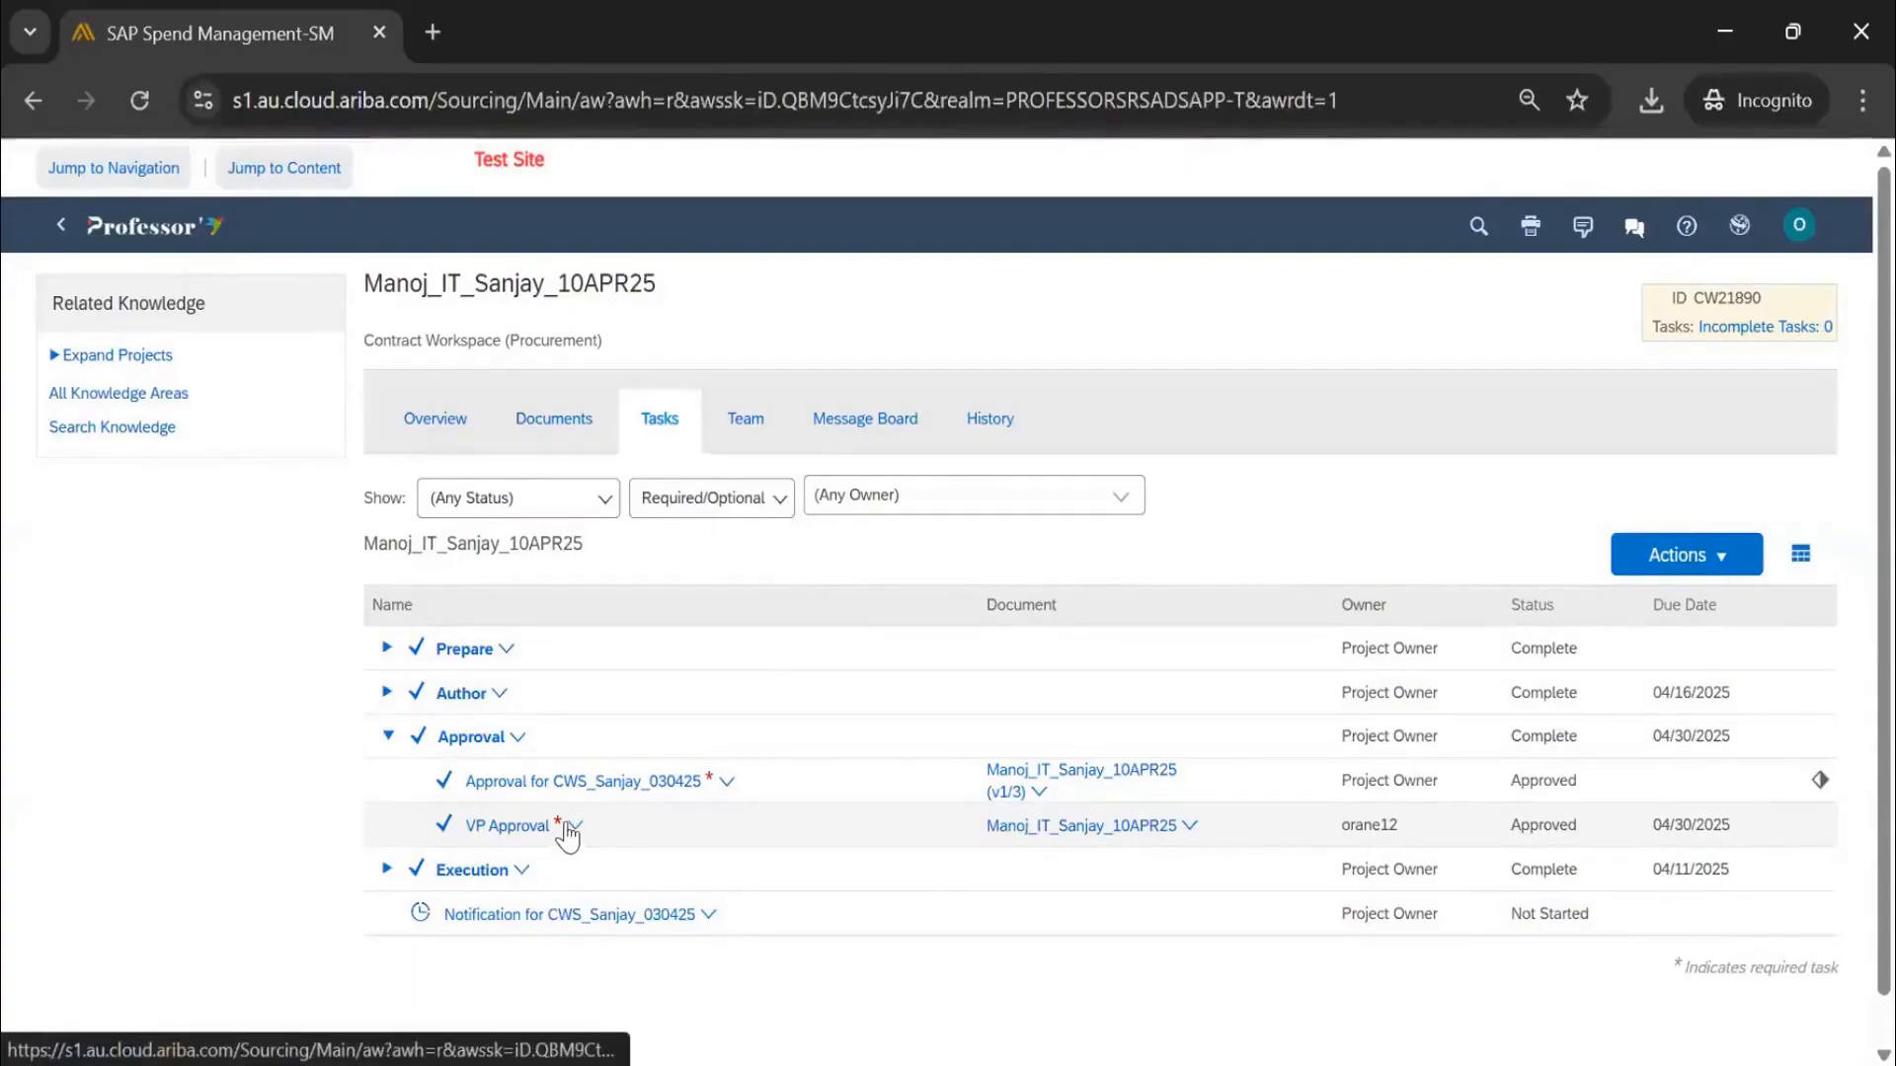
Publish the contract from the Overview's Contract Attributes actions, then check the all-Complete Tasks list
click(568, 825)
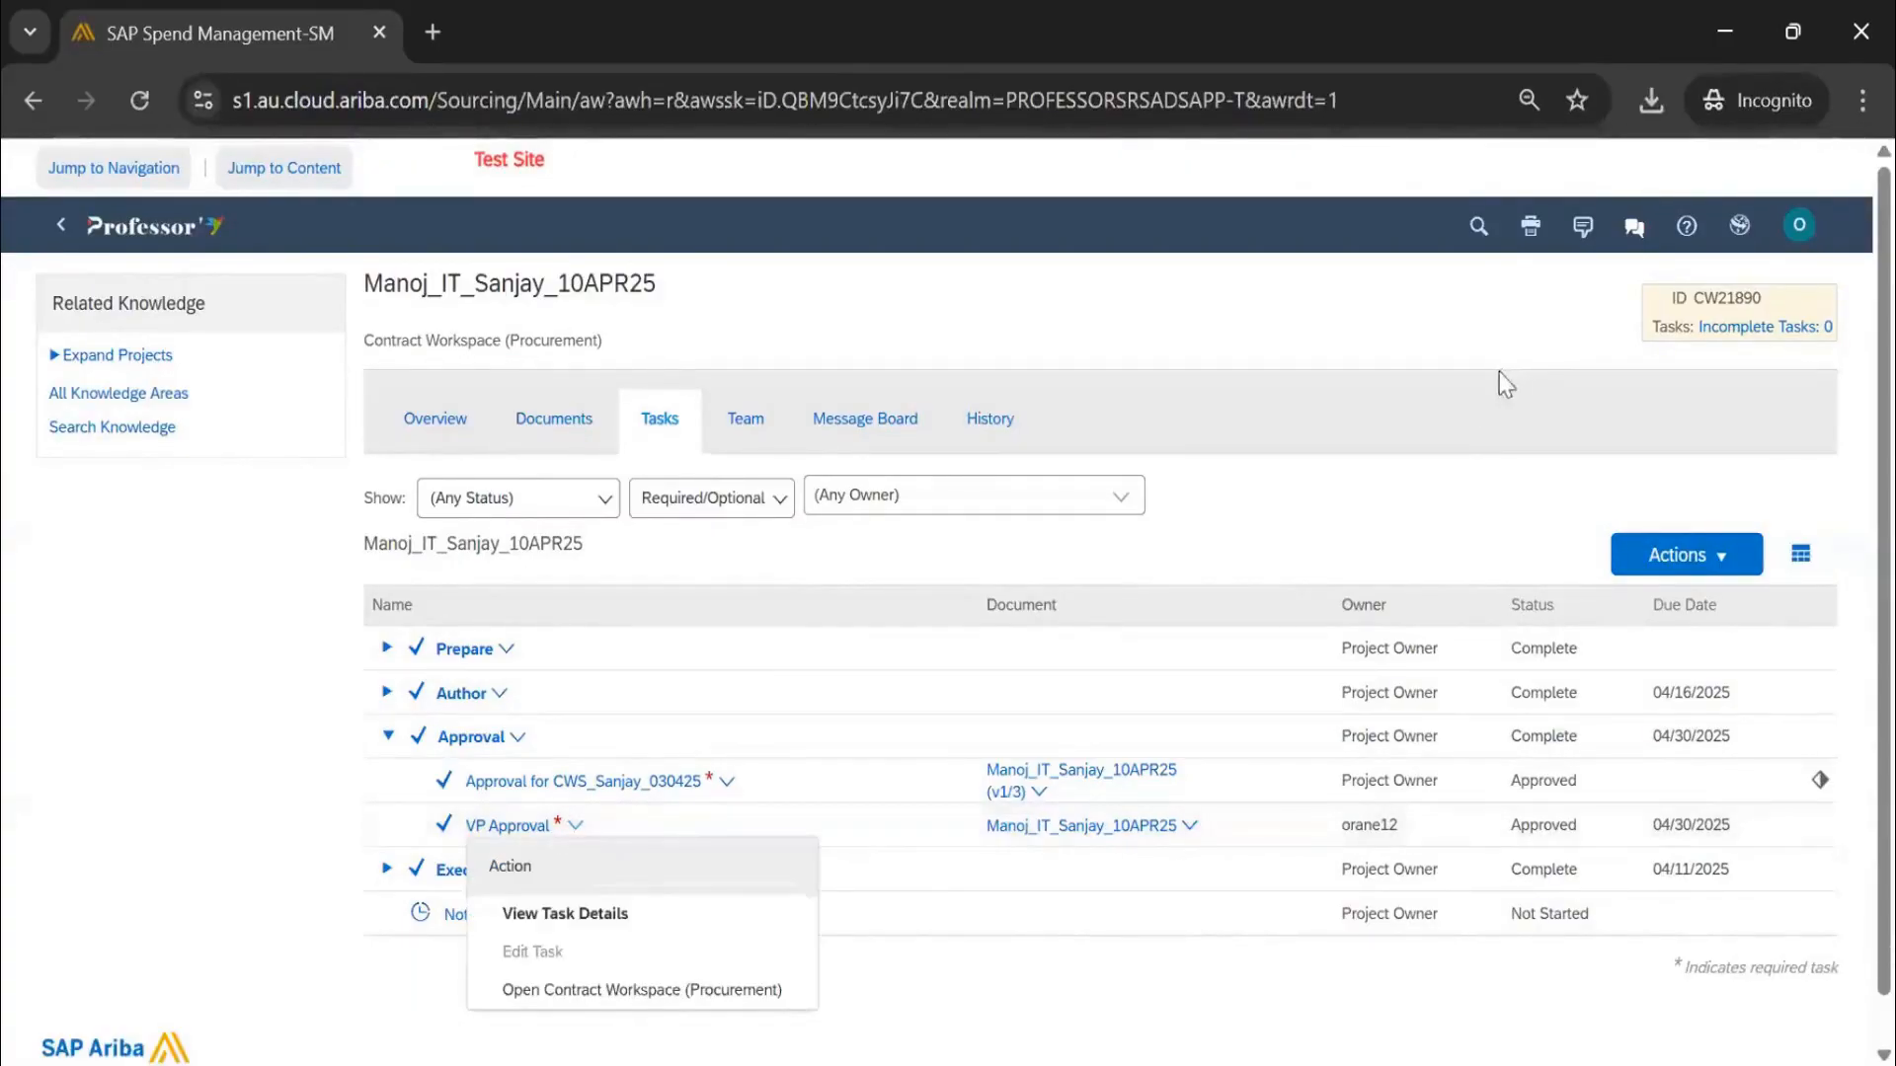
click(1466, 382)
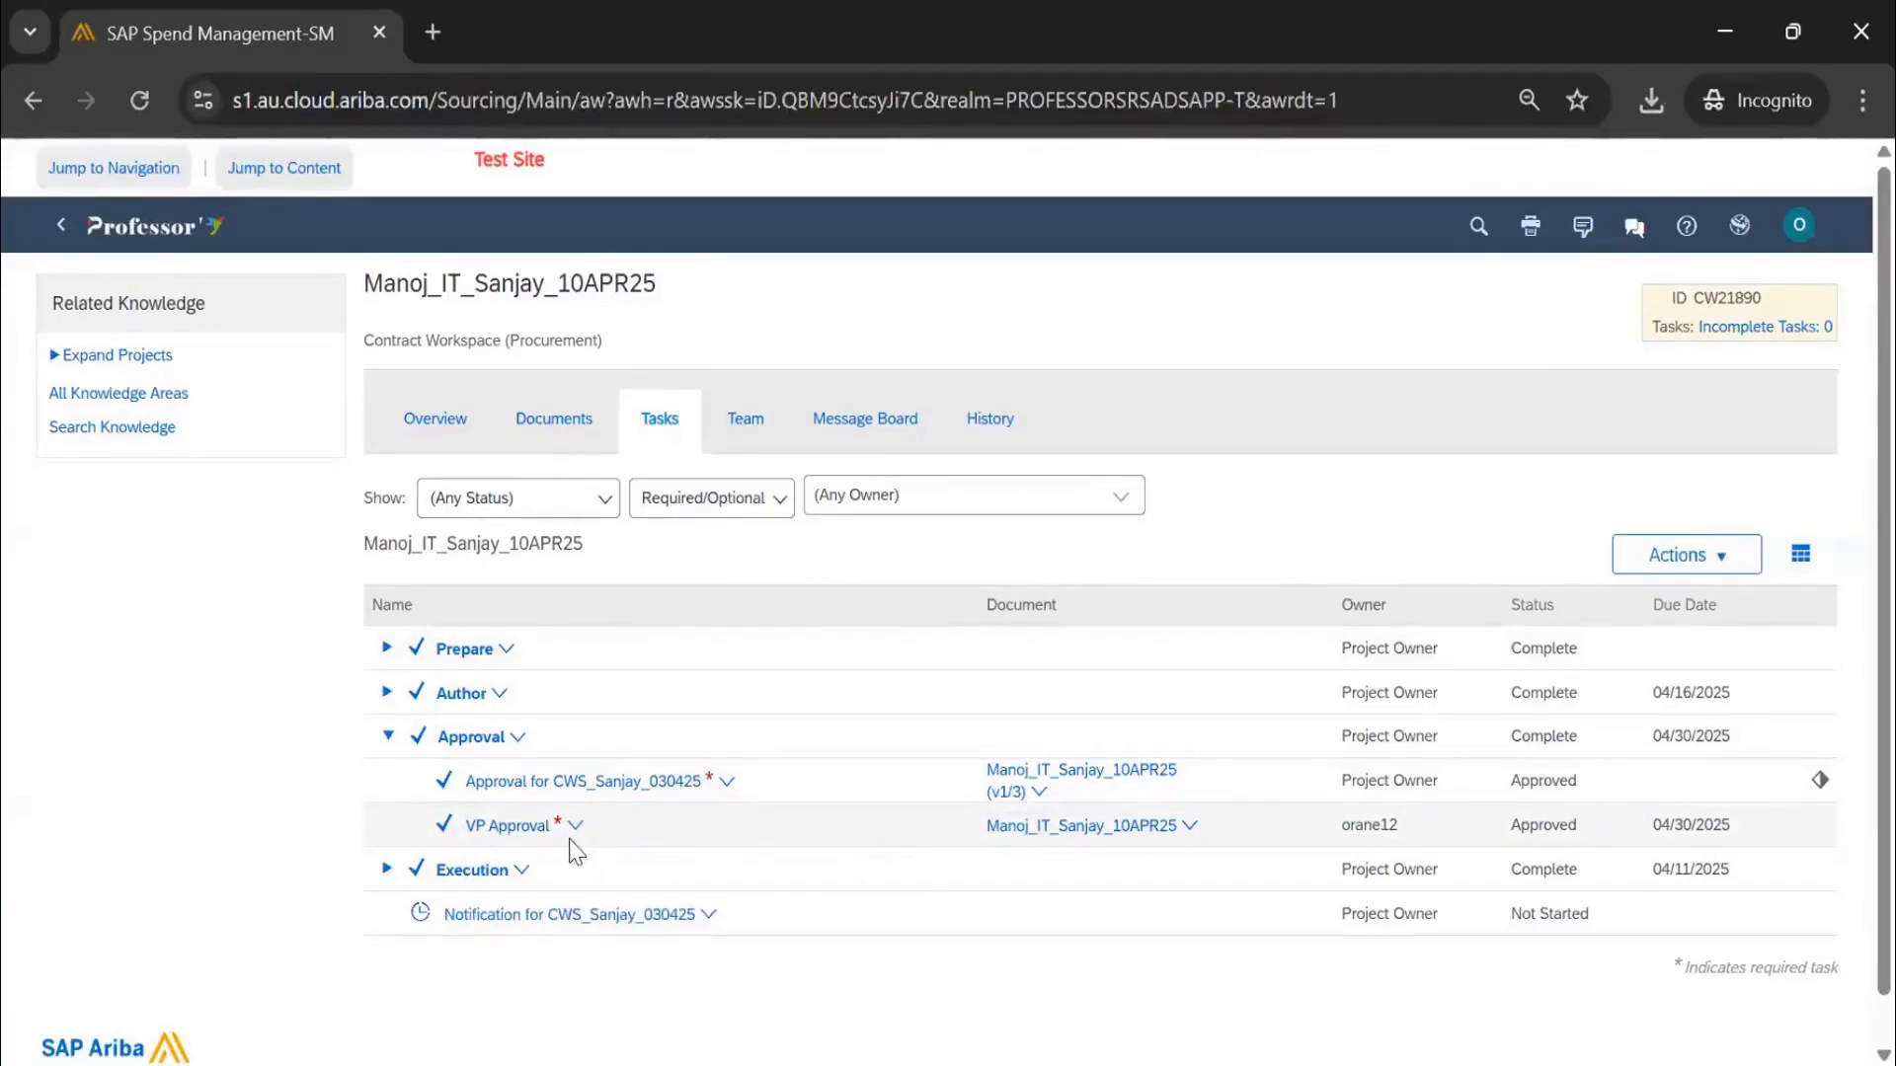
click(460, 441)
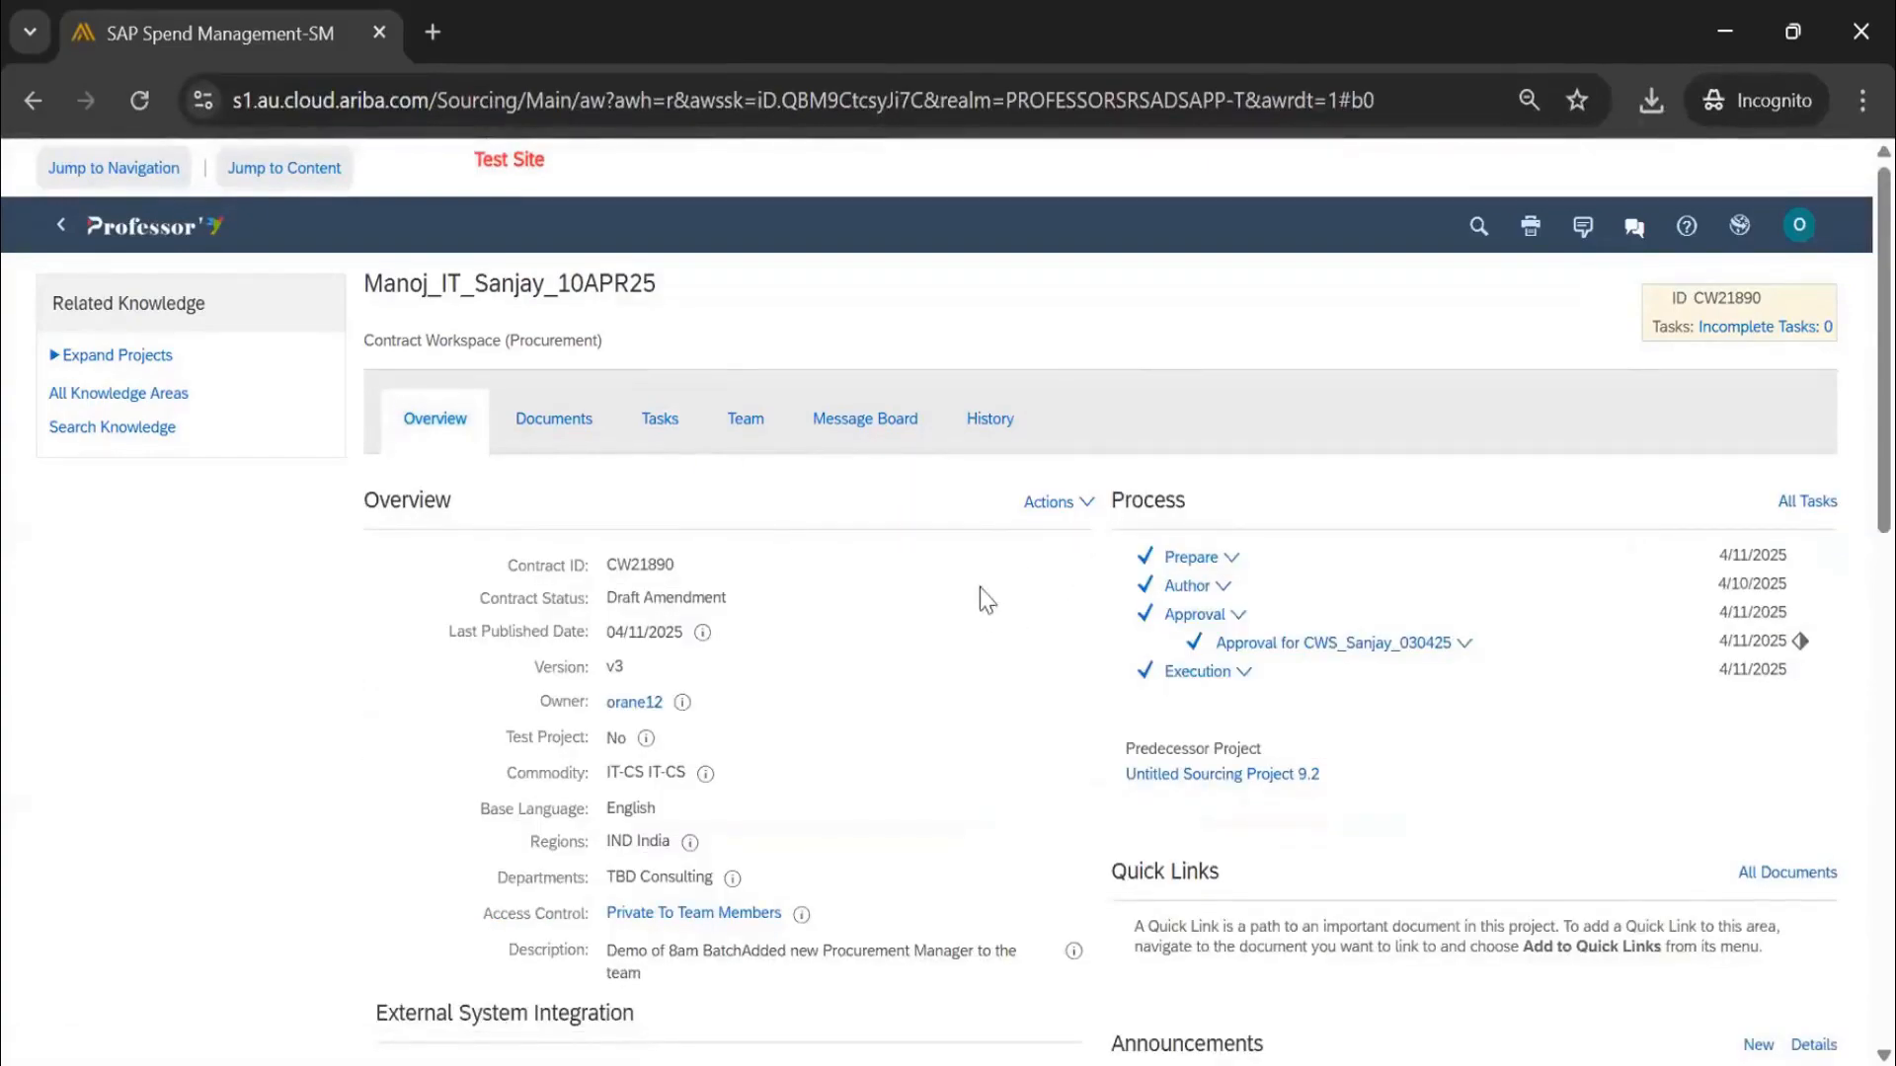
scroll(983, 598, down, 5)
click(1054, 730)
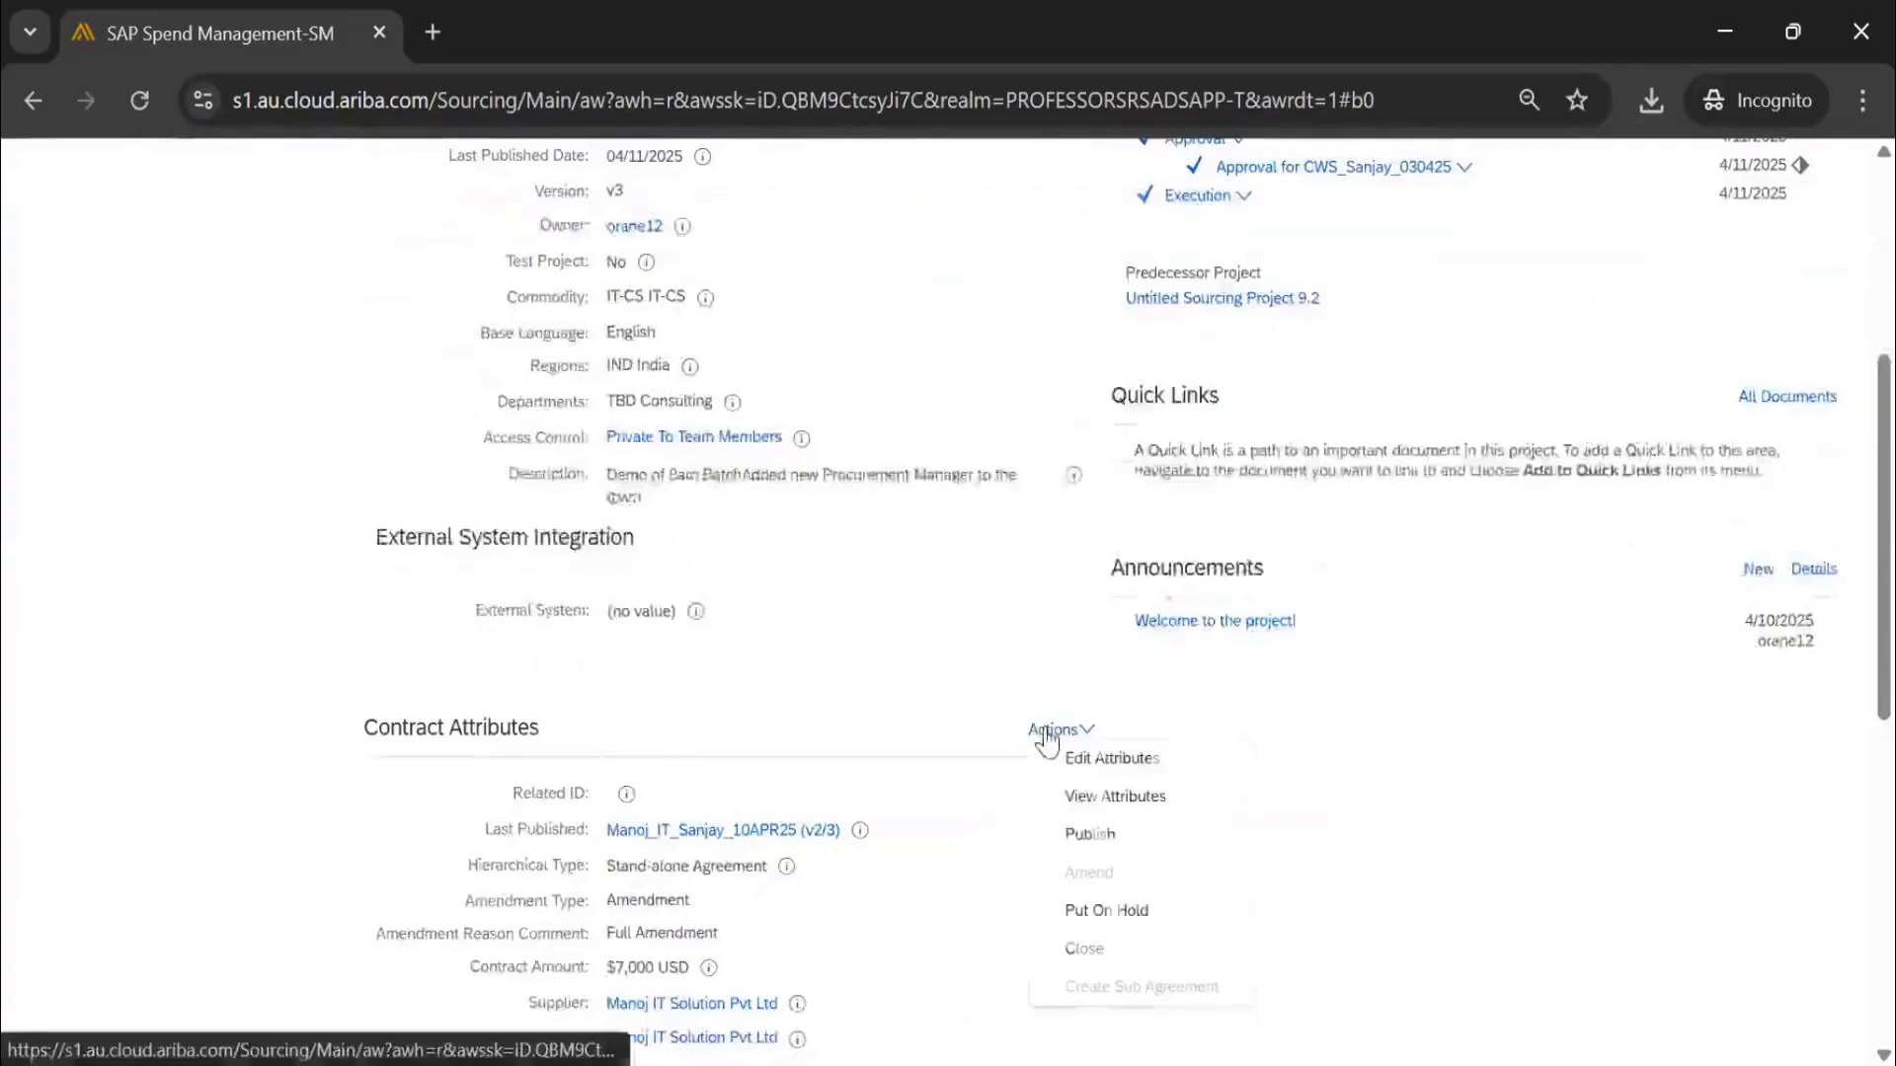
click(1083, 839)
scroll(928, 642, up, 5)
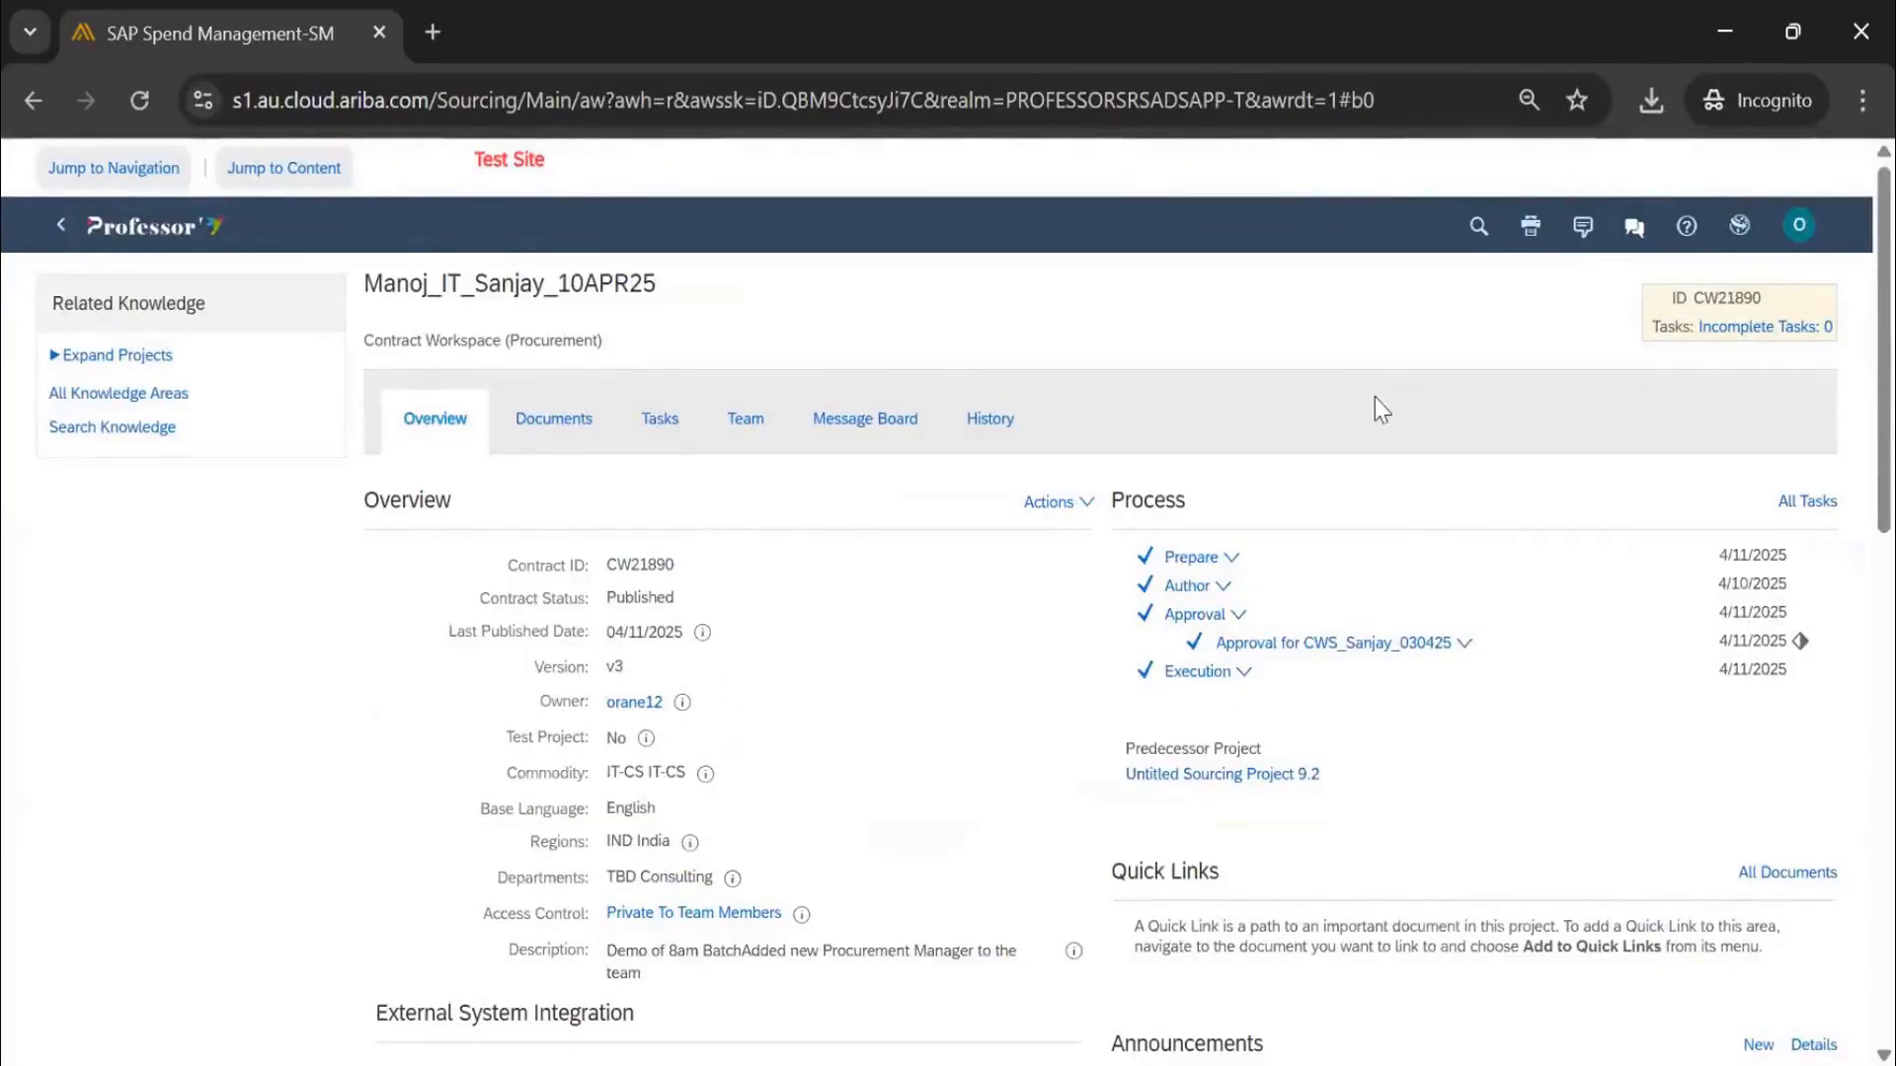
click(661, 419)
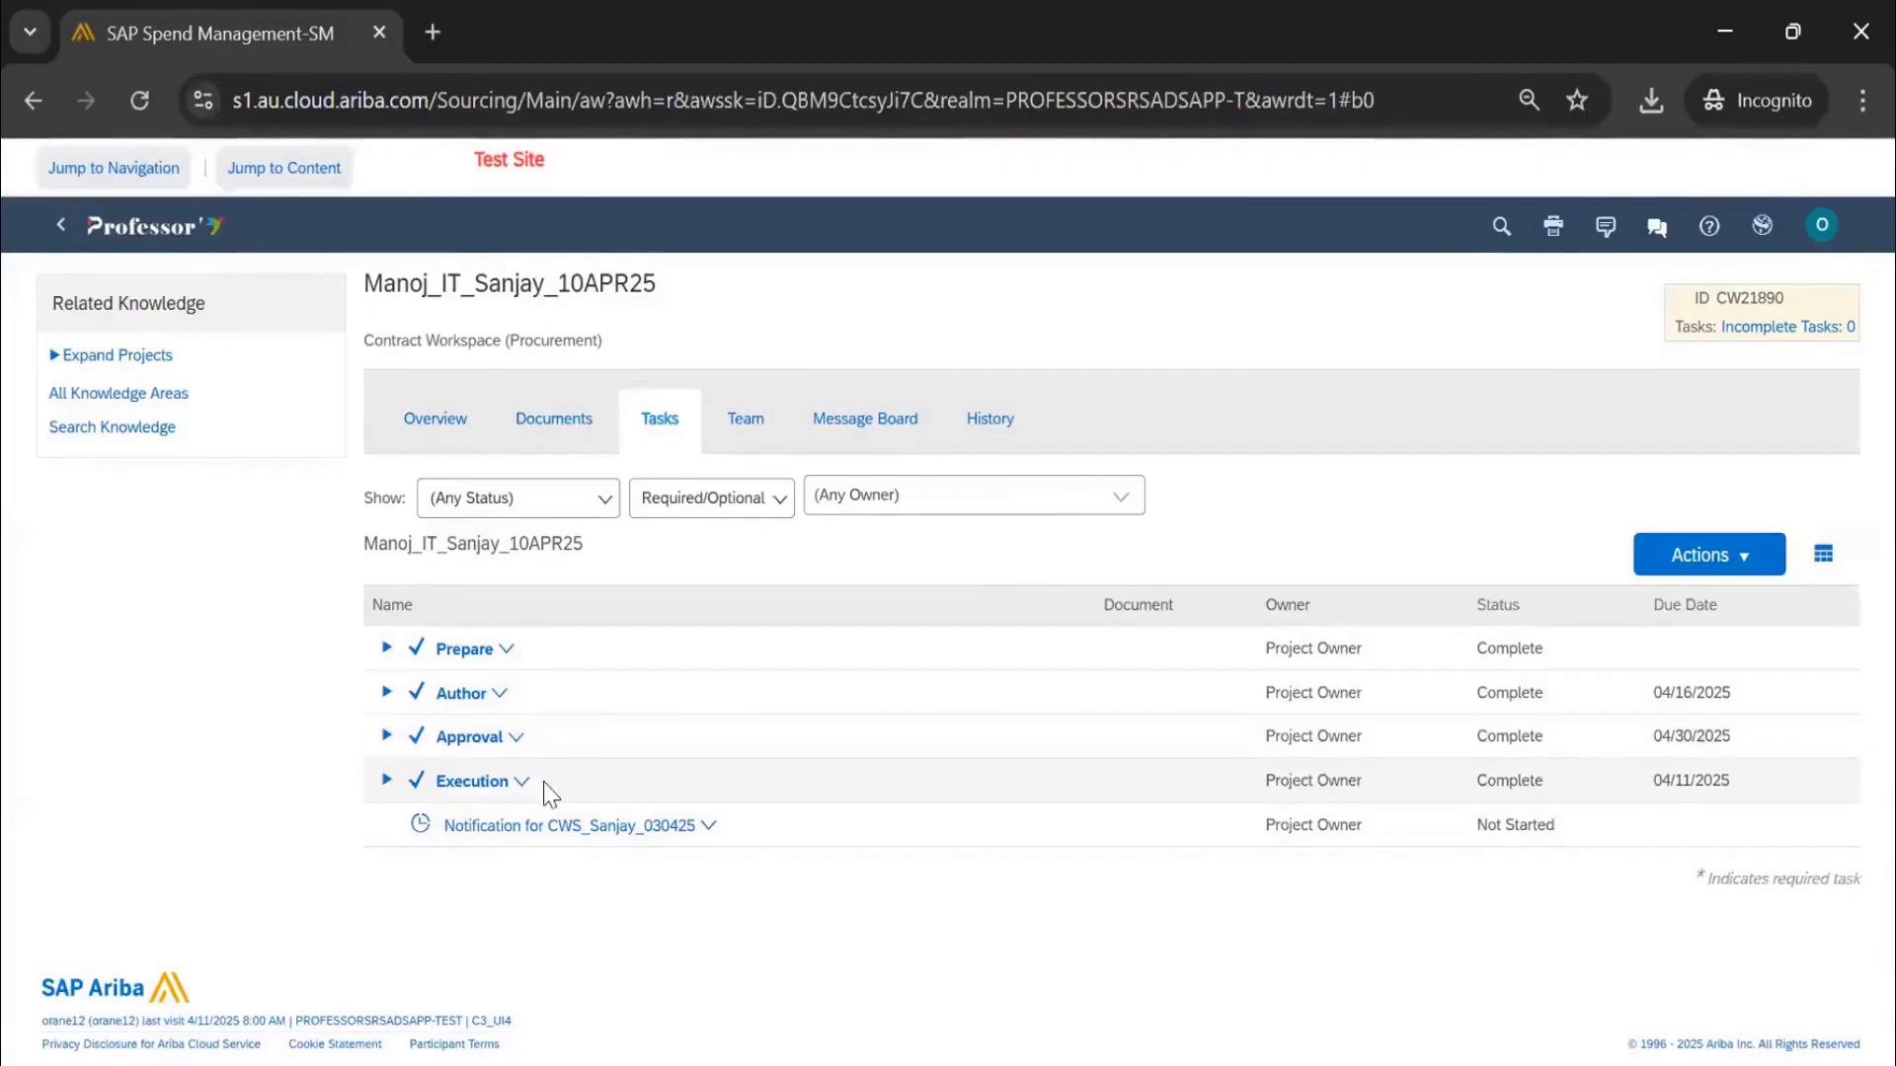
click(436, 423)
scroll(956, 659, down, 8)
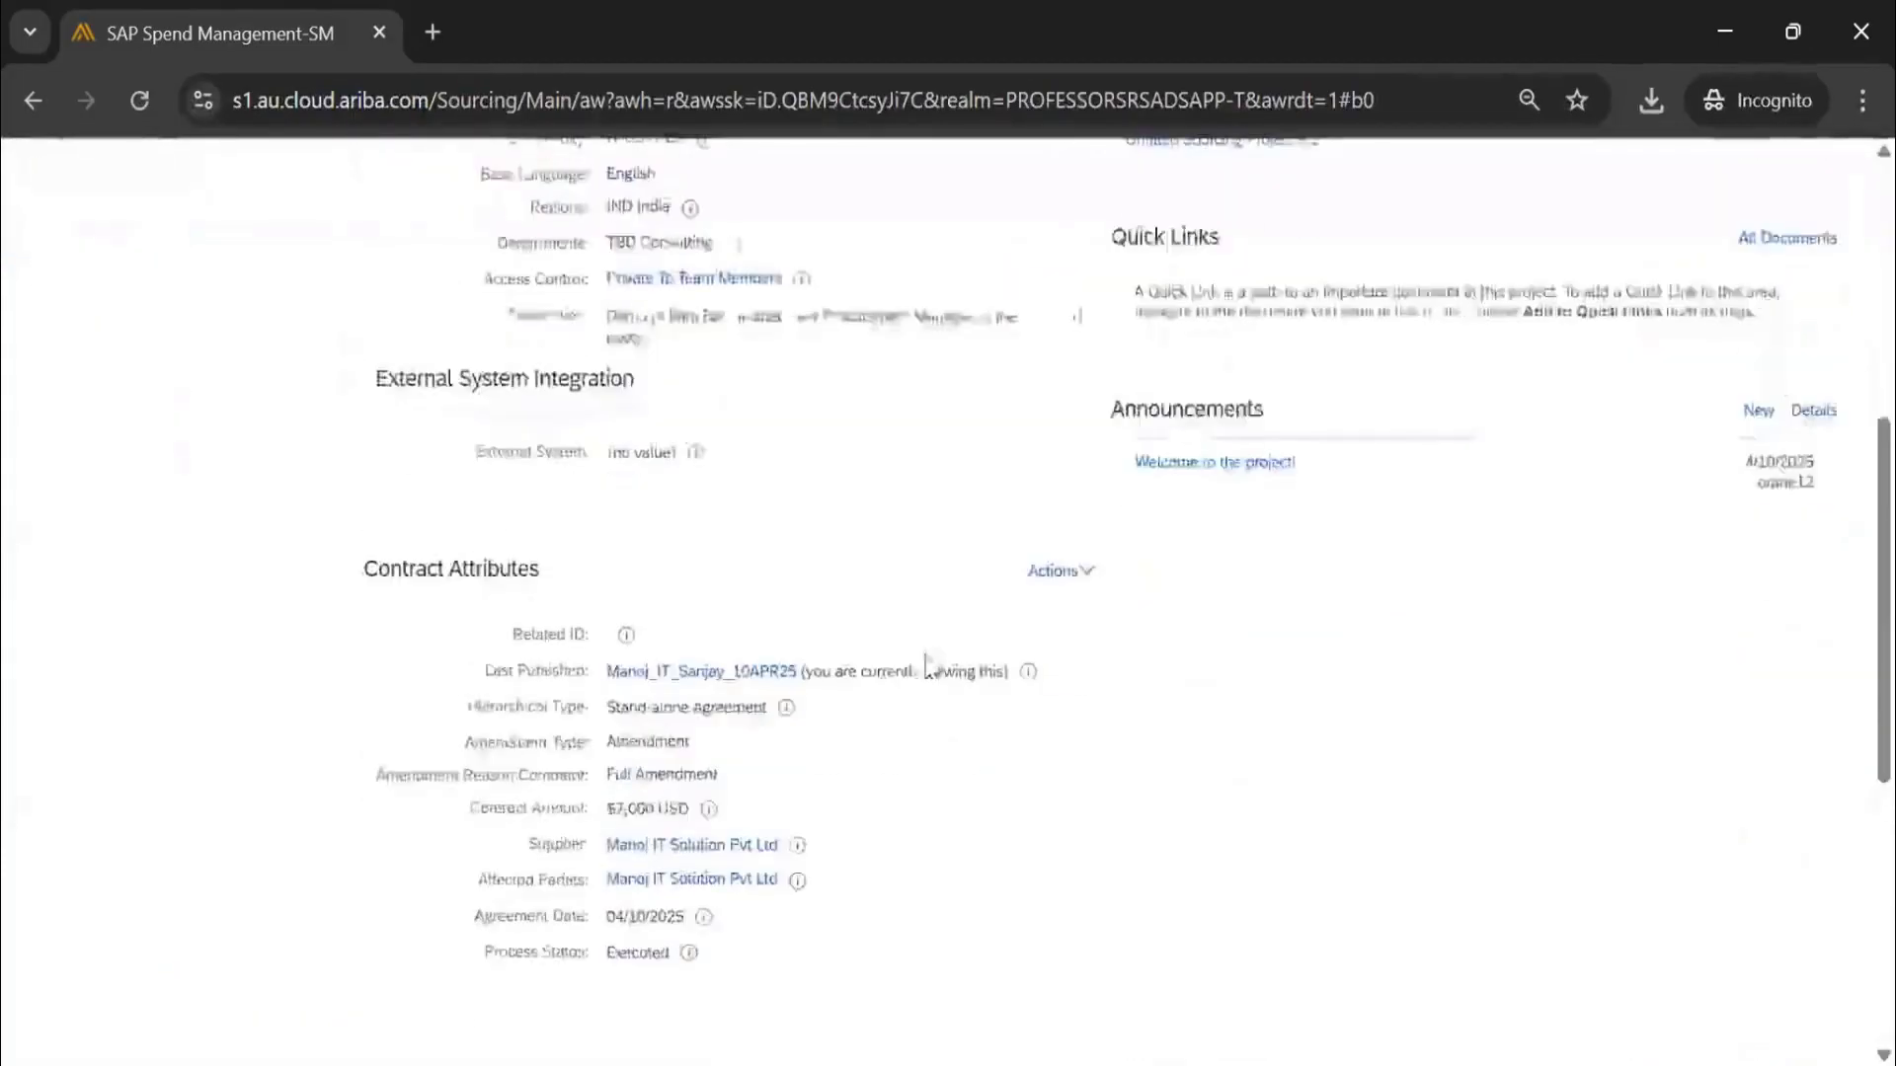
scroll(948, 589, down, 2)
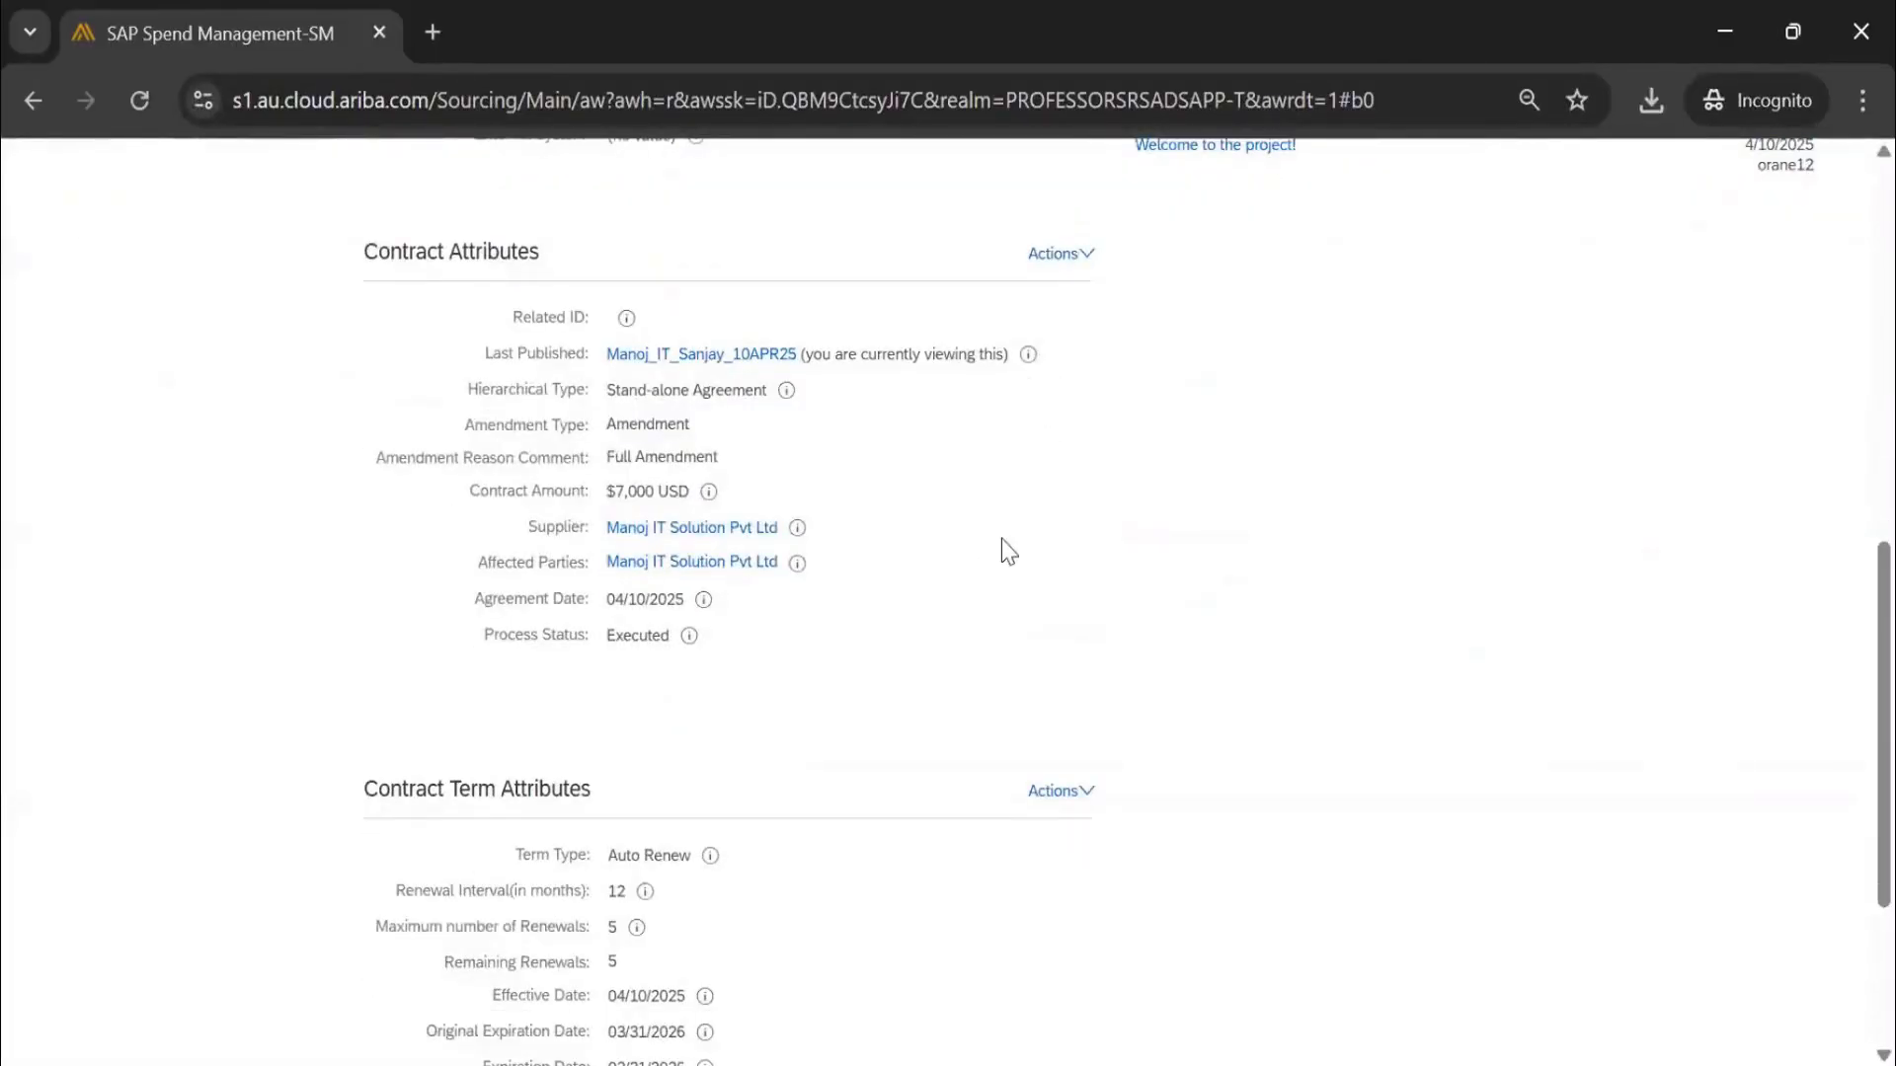
scroll(994, 550, up, 9)
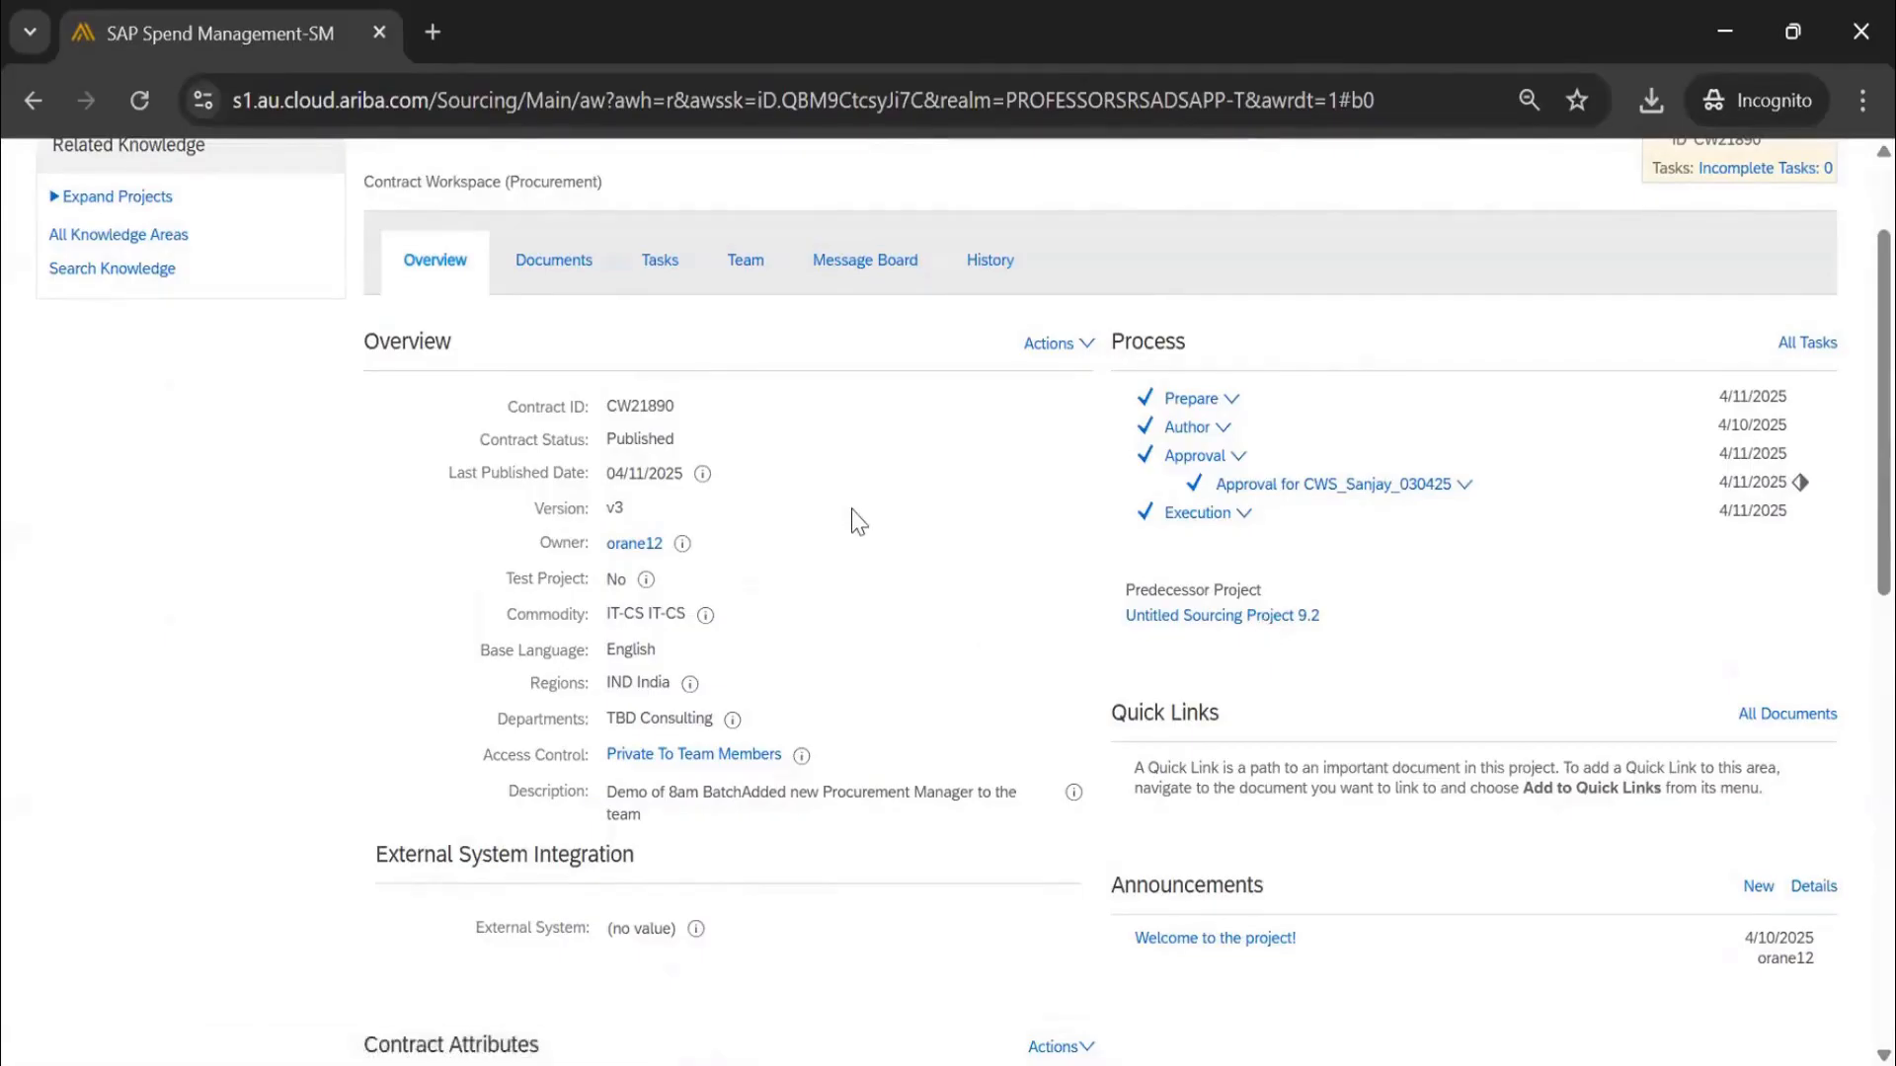
scroll(855, 523, down, 4)
scroll(1142, 648, up, 1)
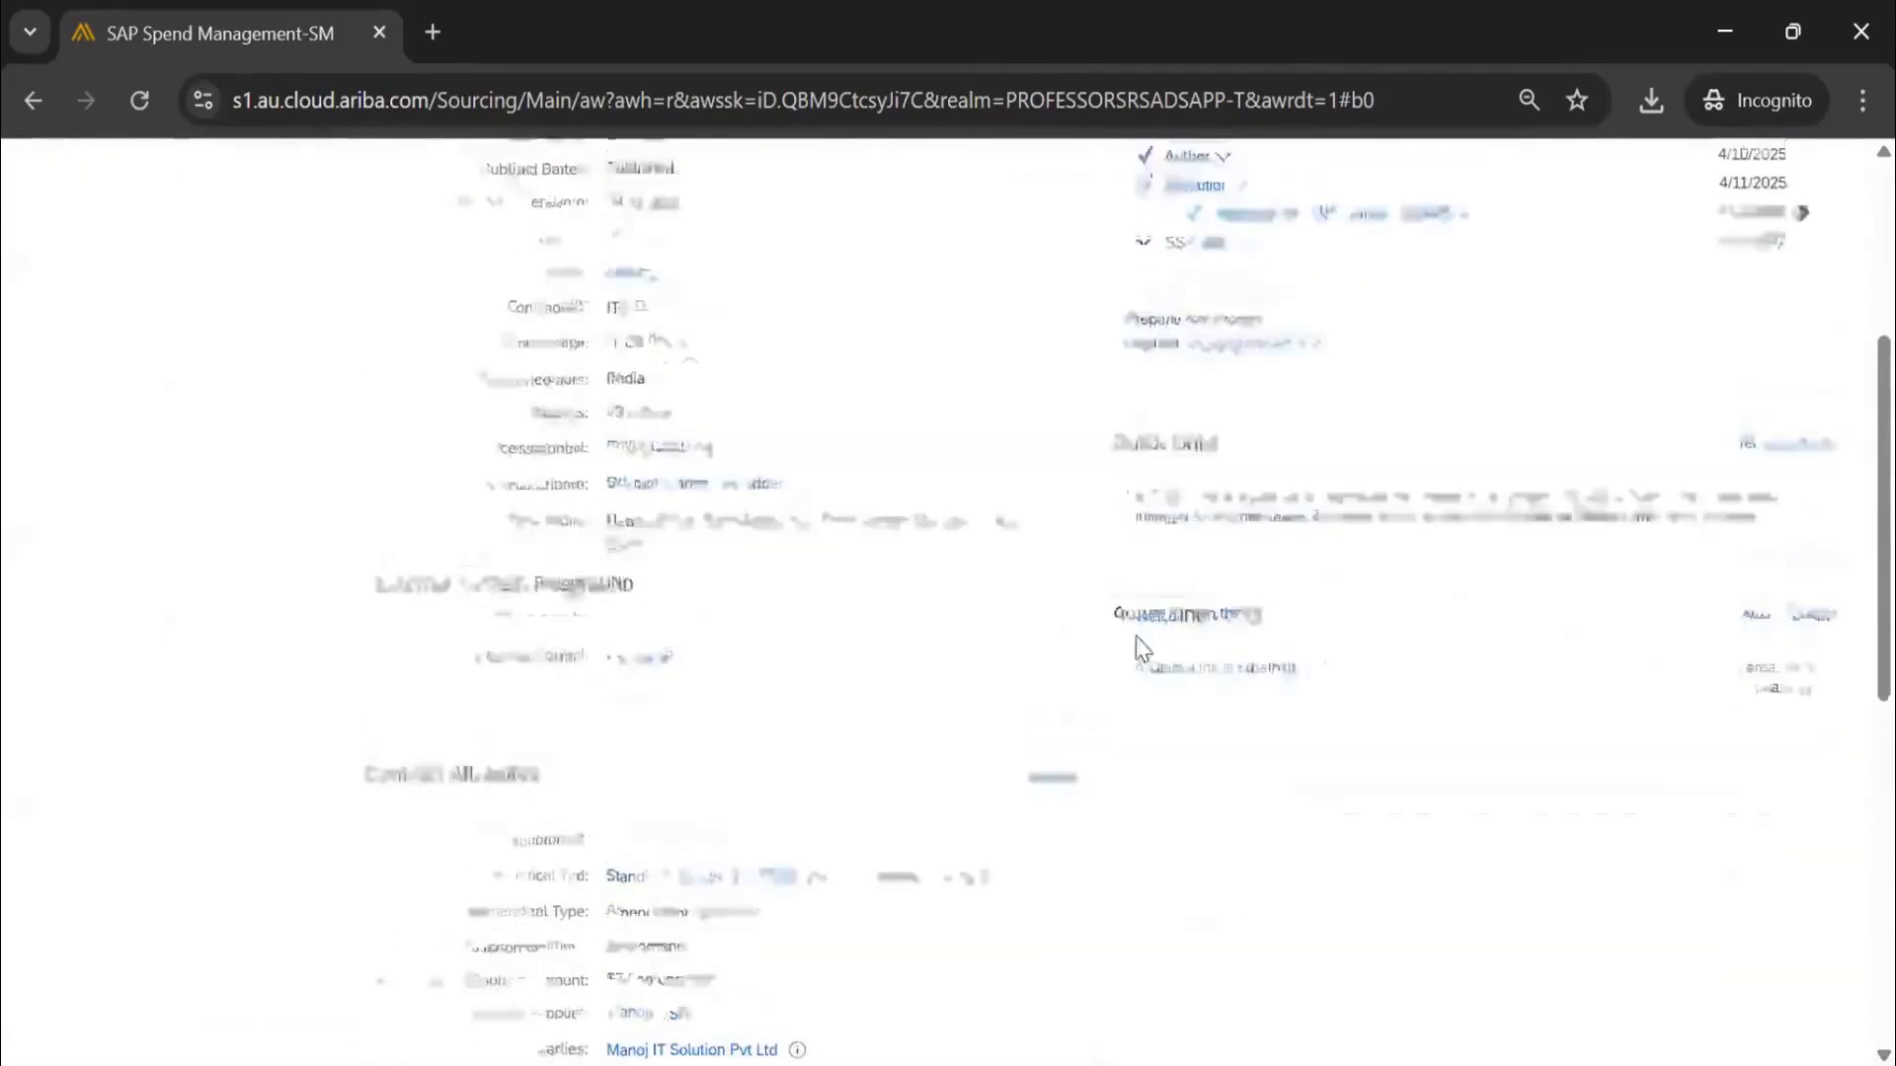
scroll(855, 556, up, 4)
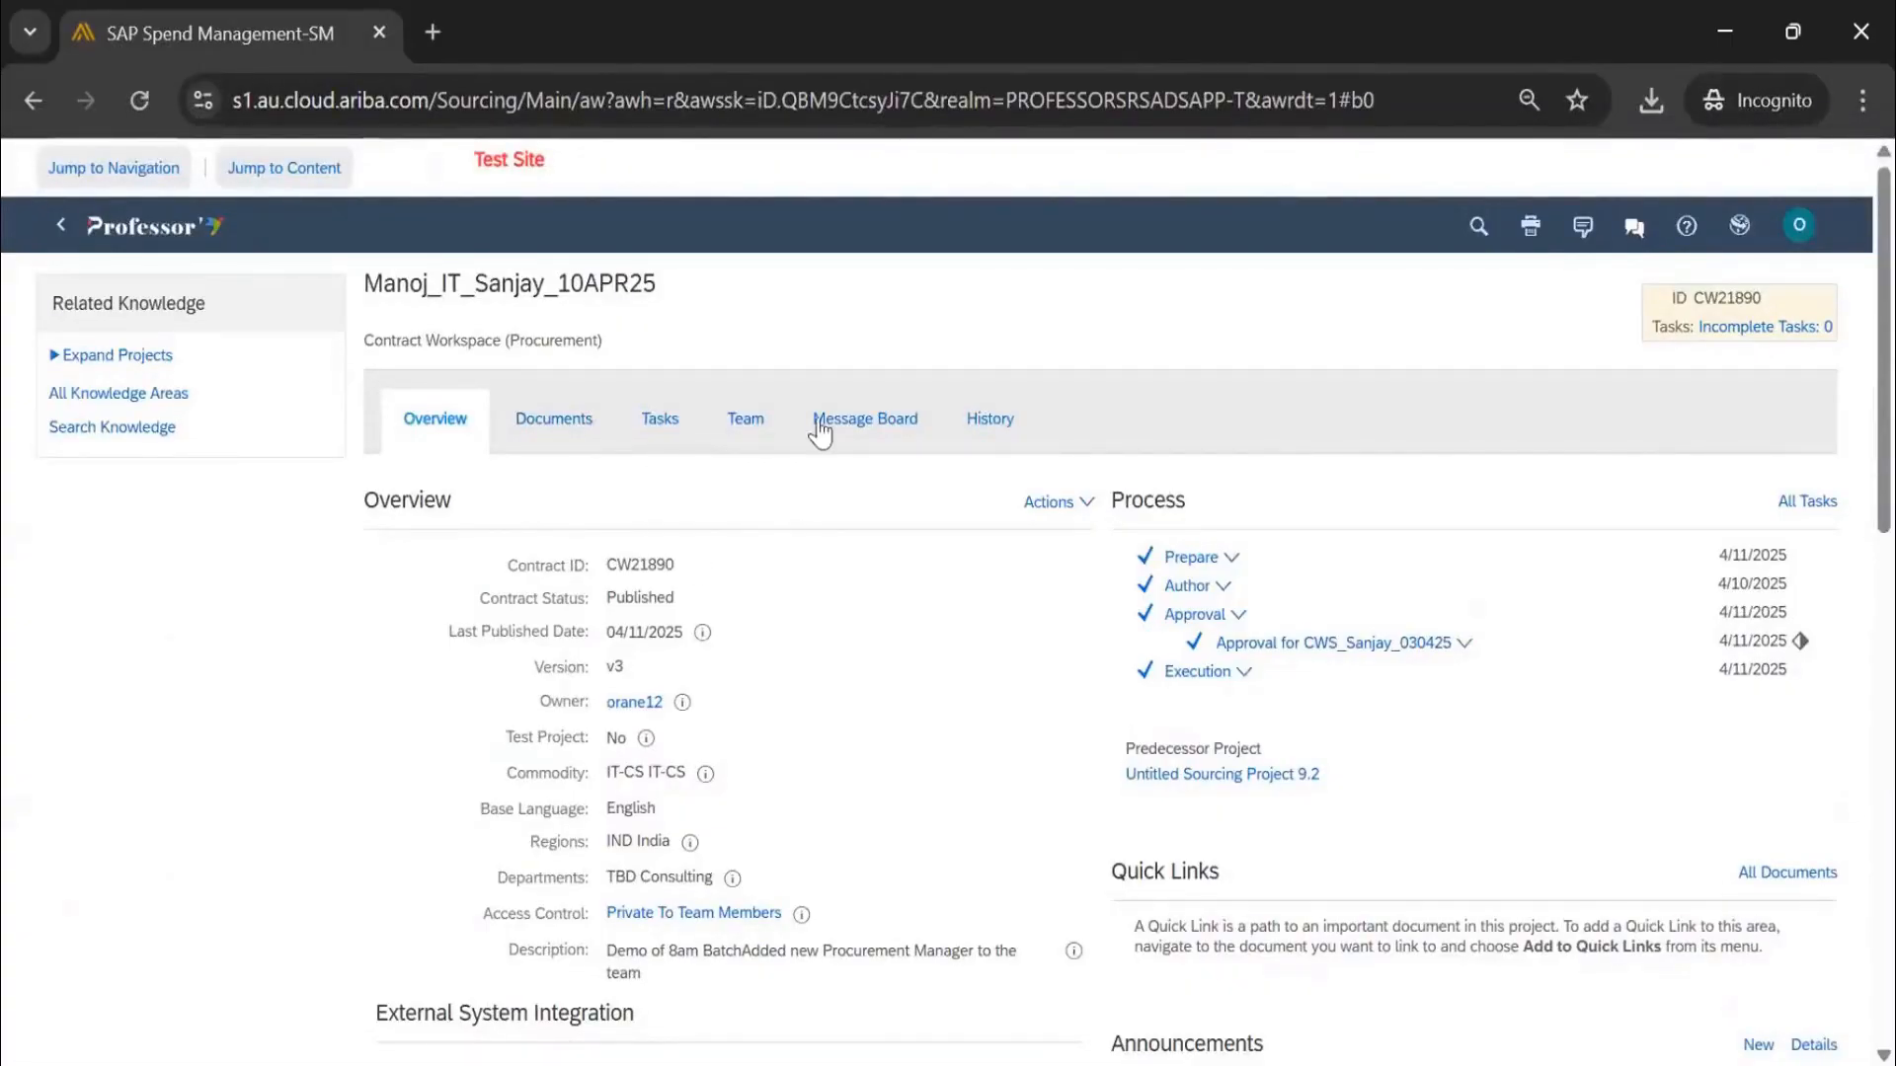
click(681, 431)
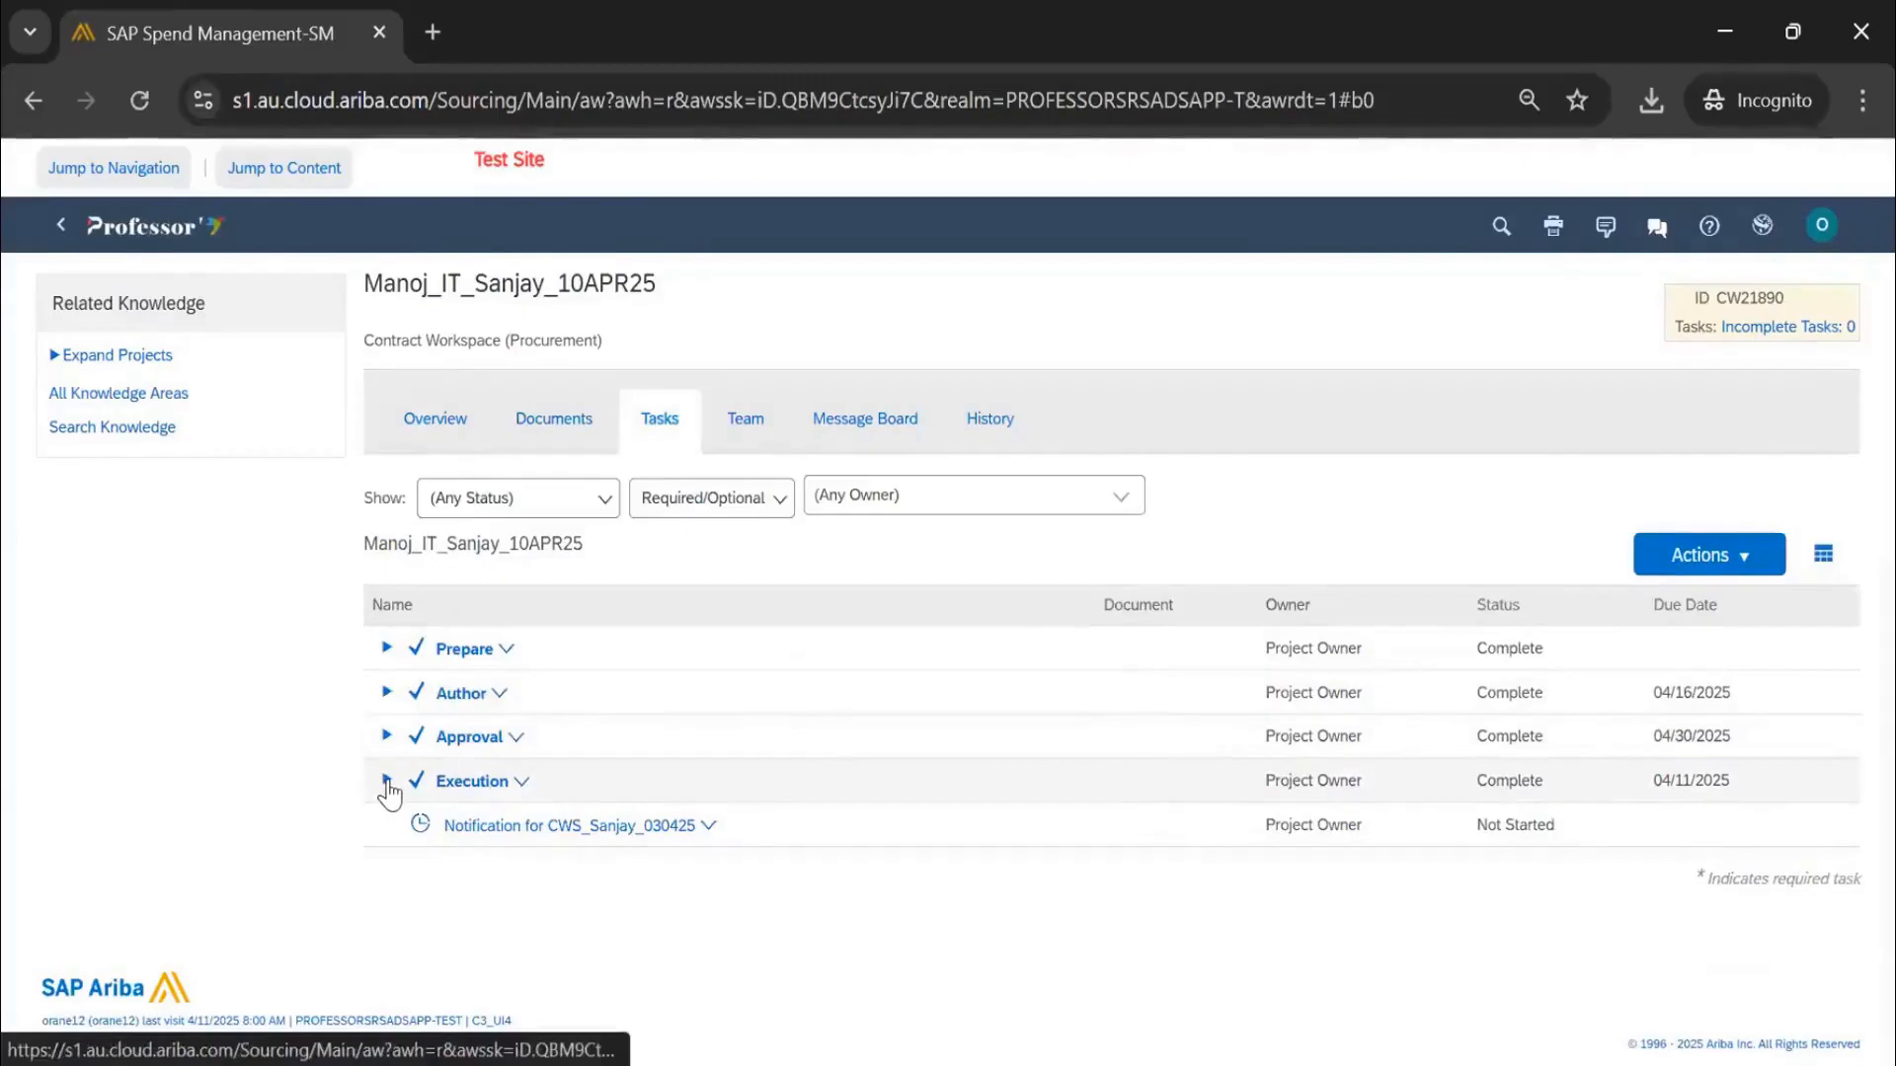
click(750, 428)
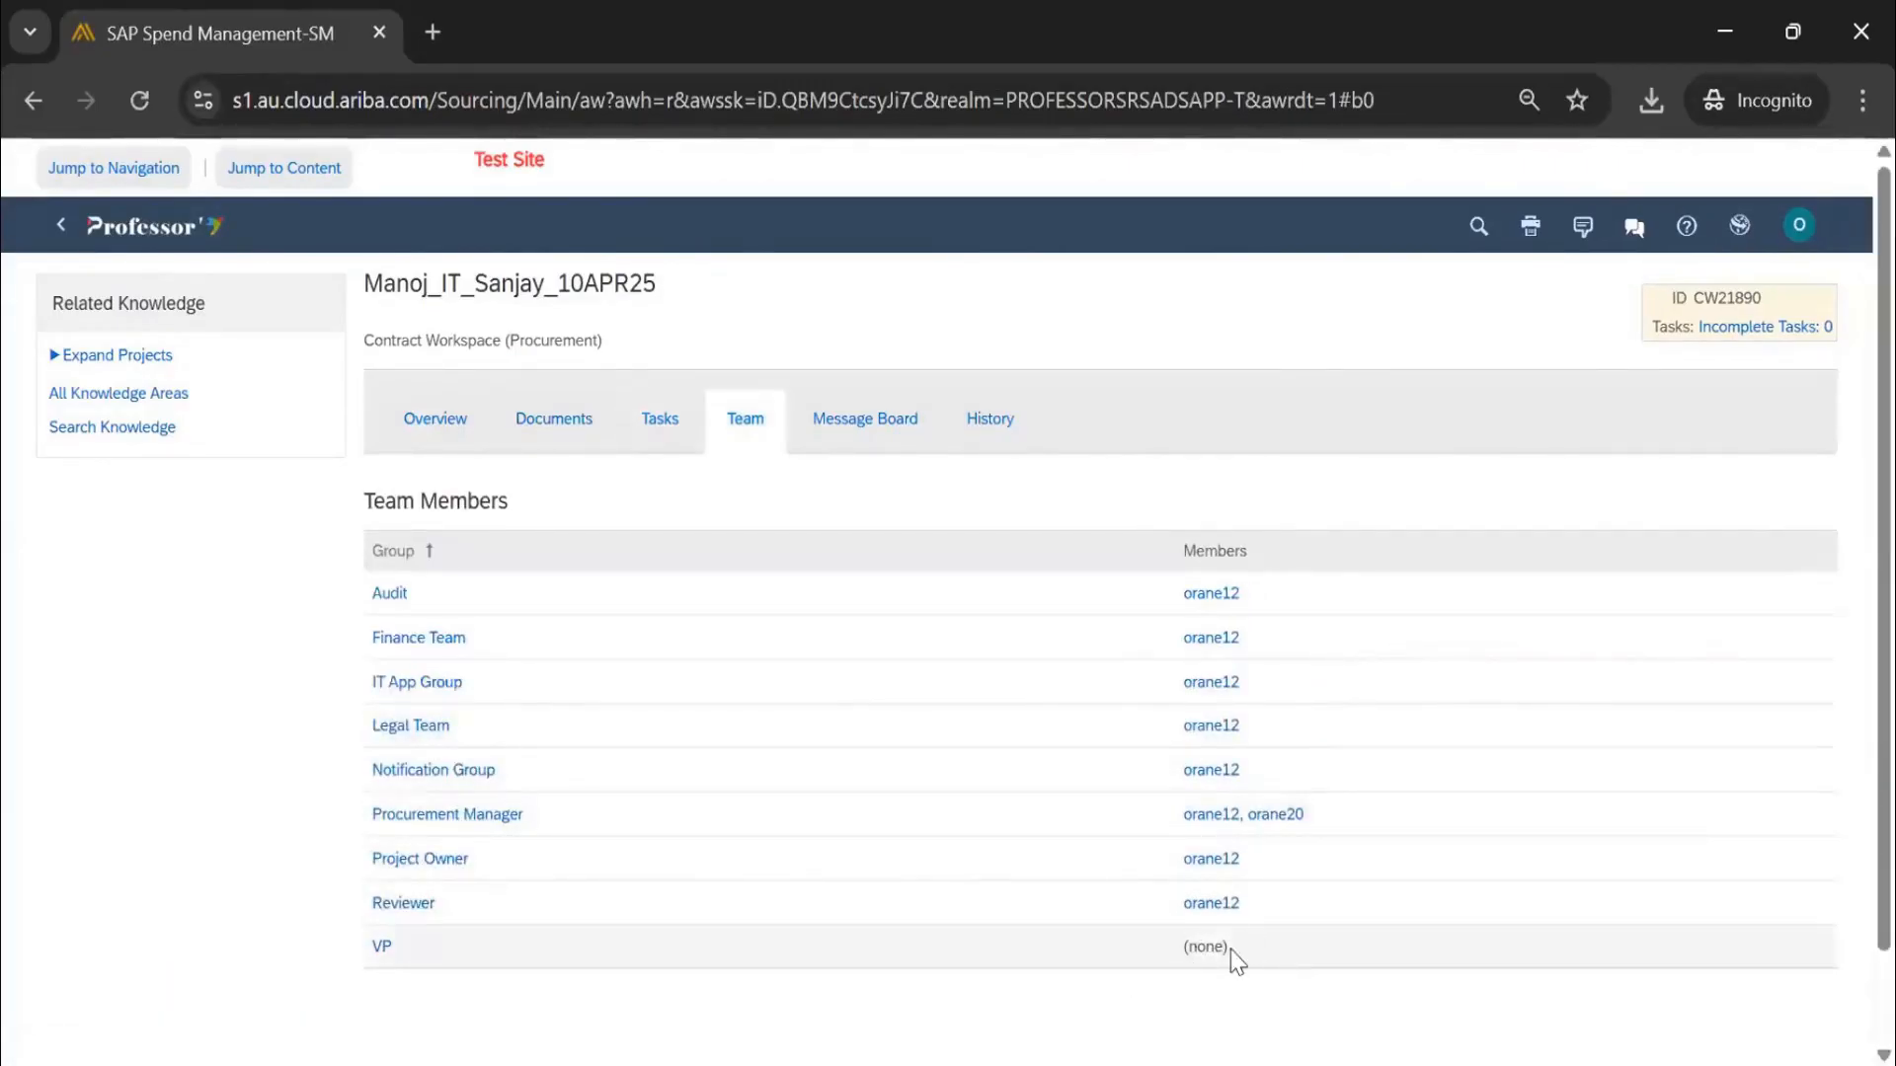
Note the VP group has no members, then view the Tasks list with all four phases Complete
drag(1230, 950, 1190, 945)
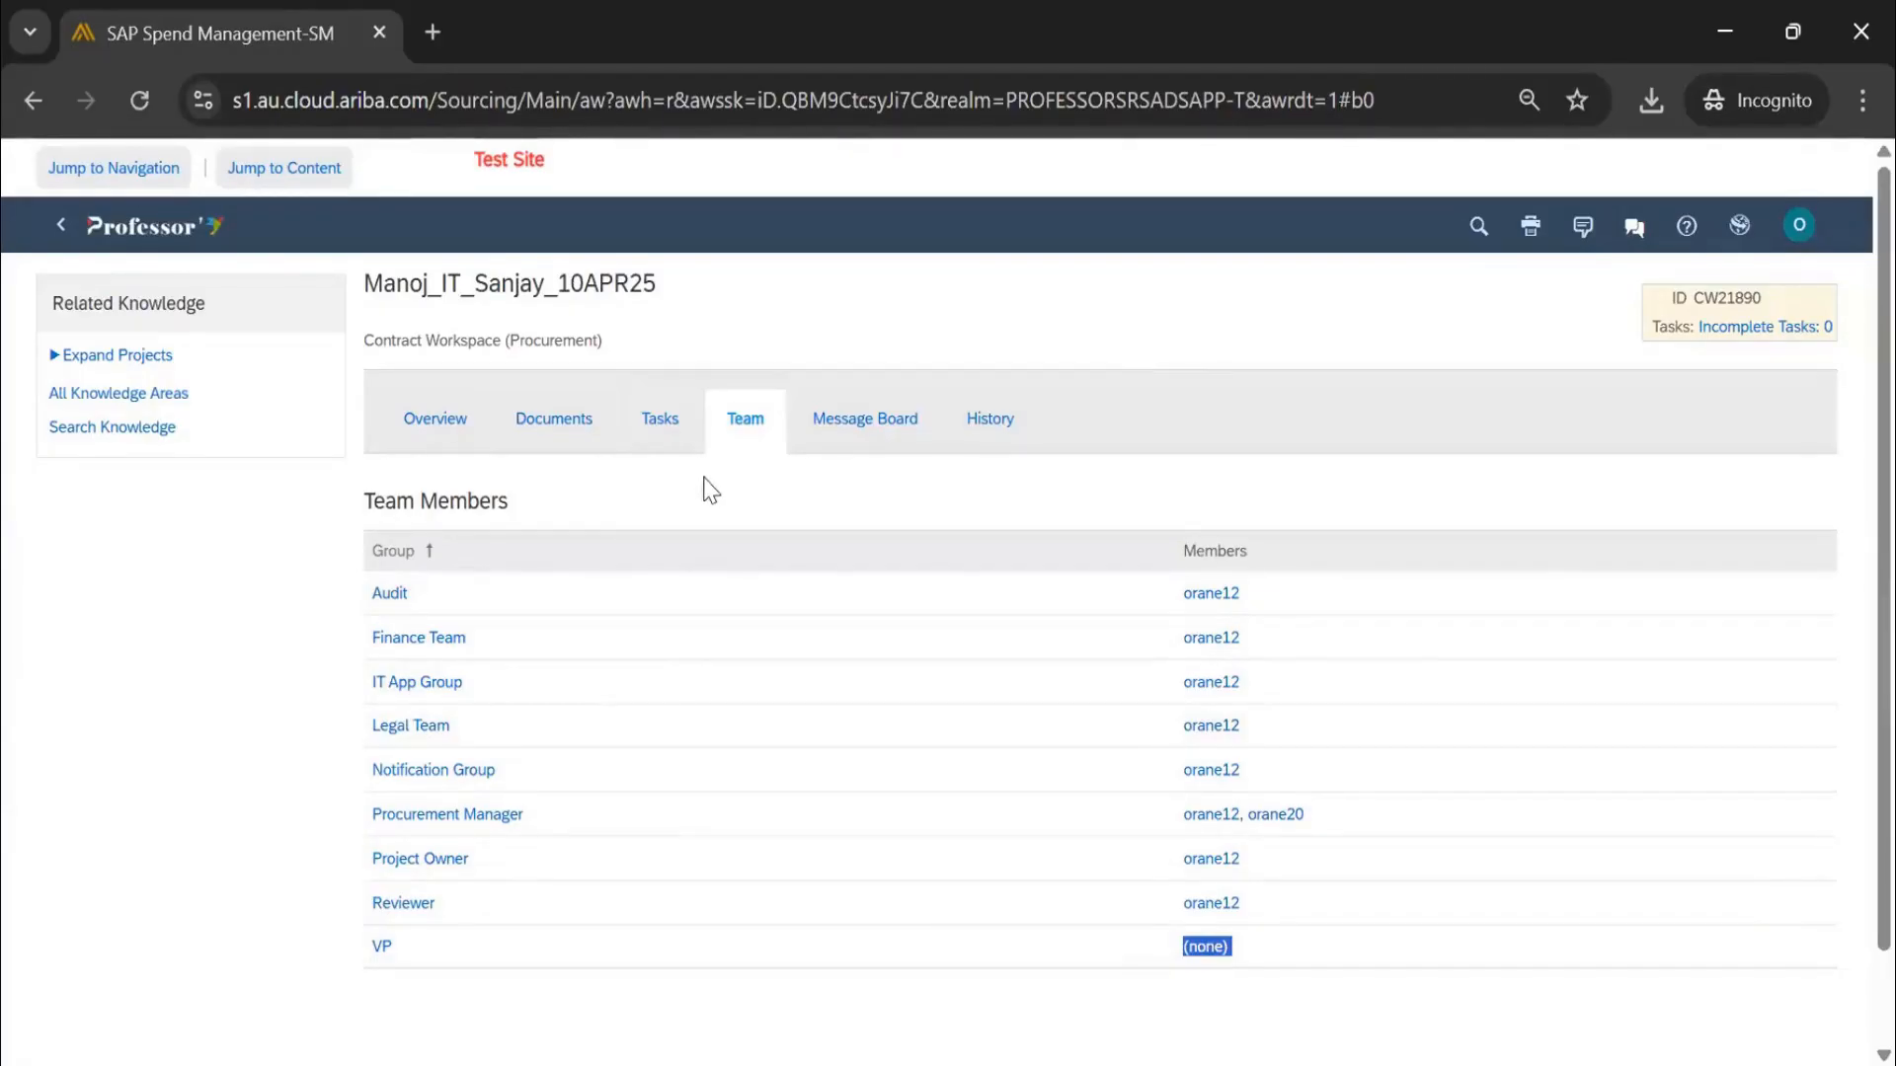
click(658, 425)
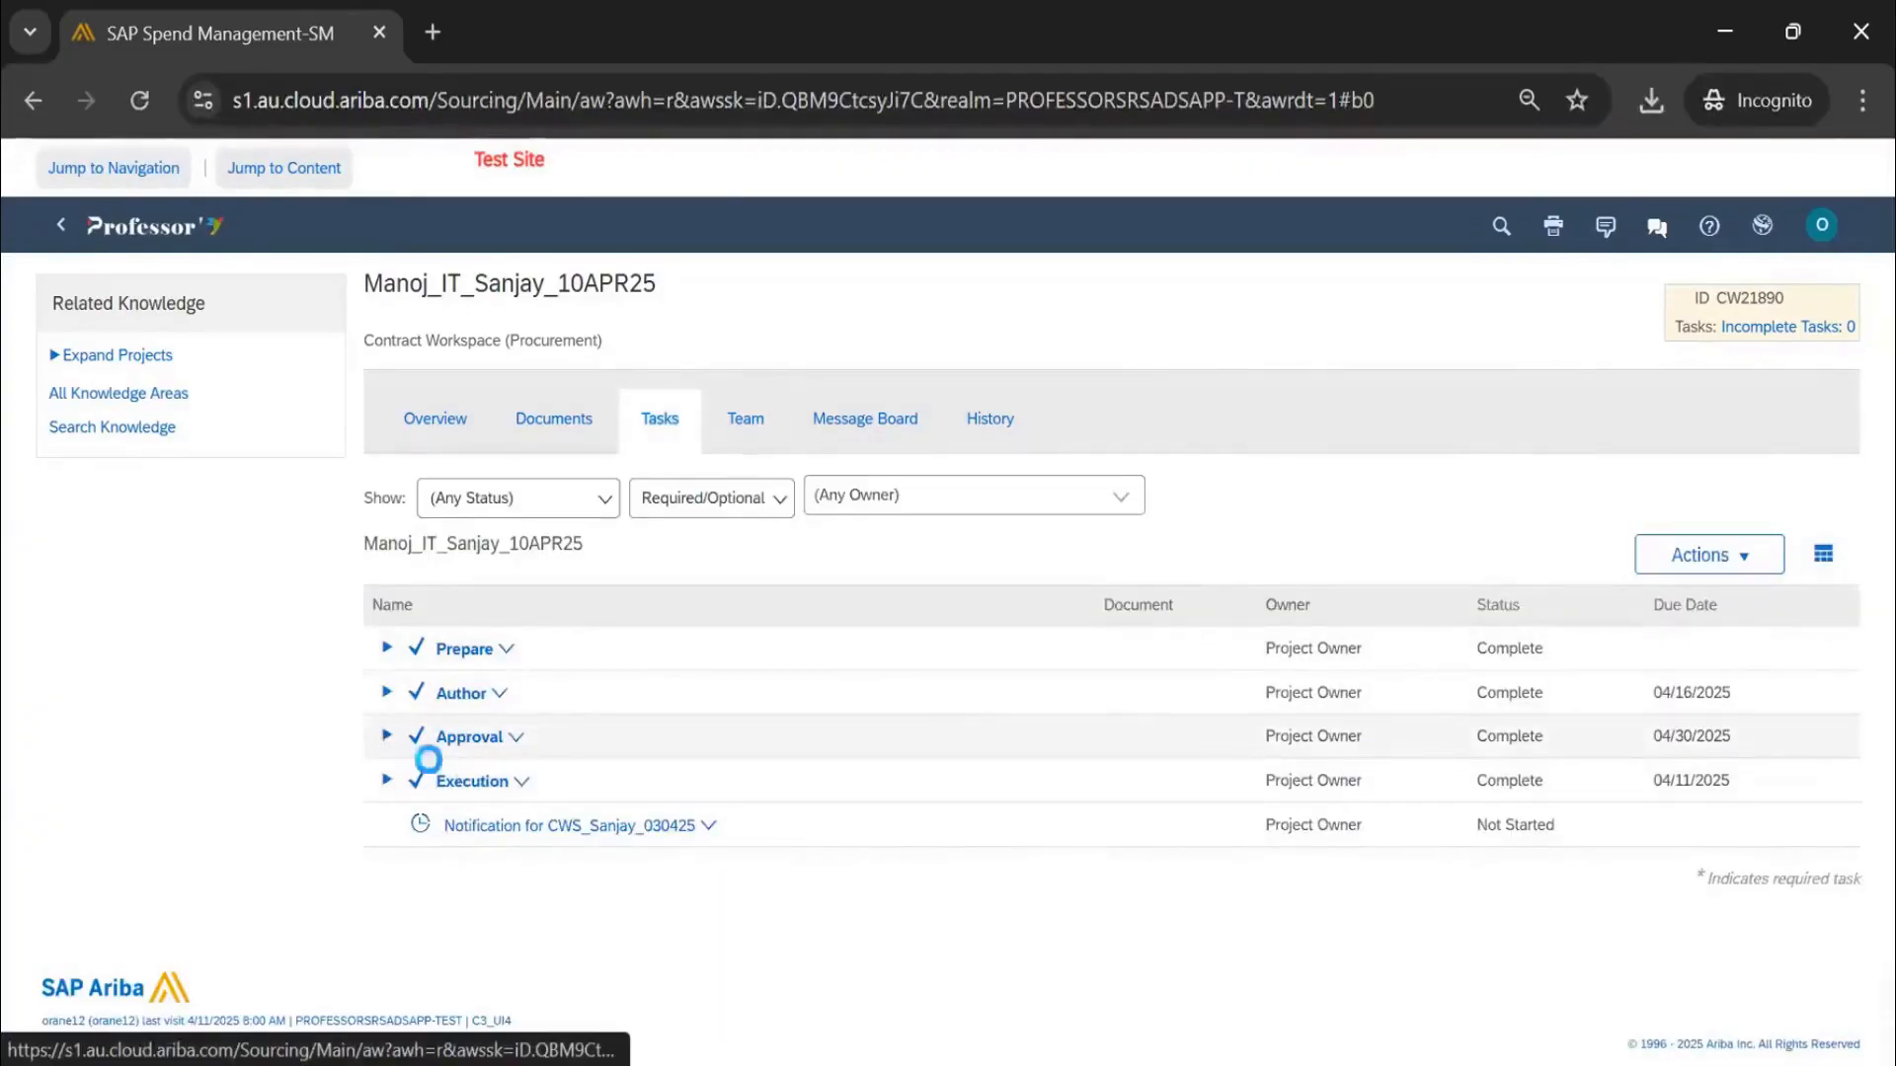
Check the workspace overview for source template CWS_Sanjay_030425 and VP approval, then close it
click(386, 736)
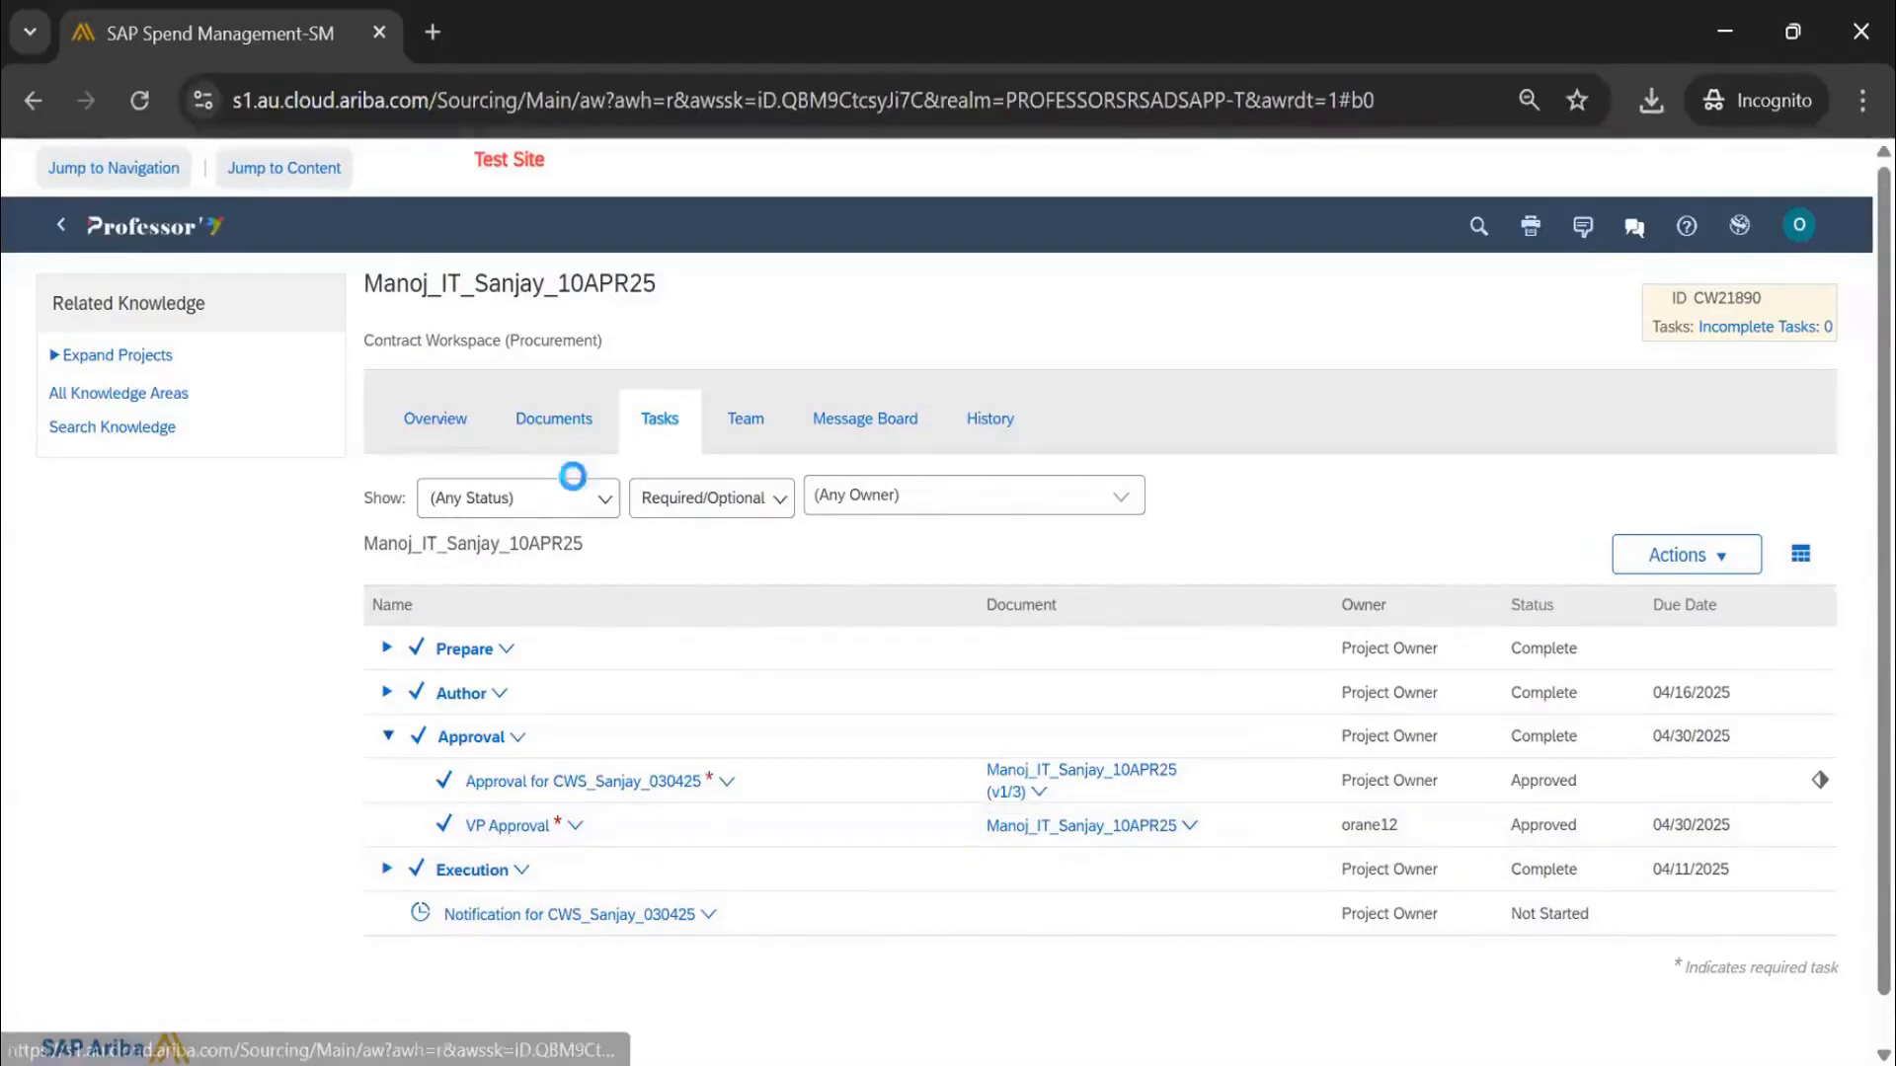
click(1050, 502)
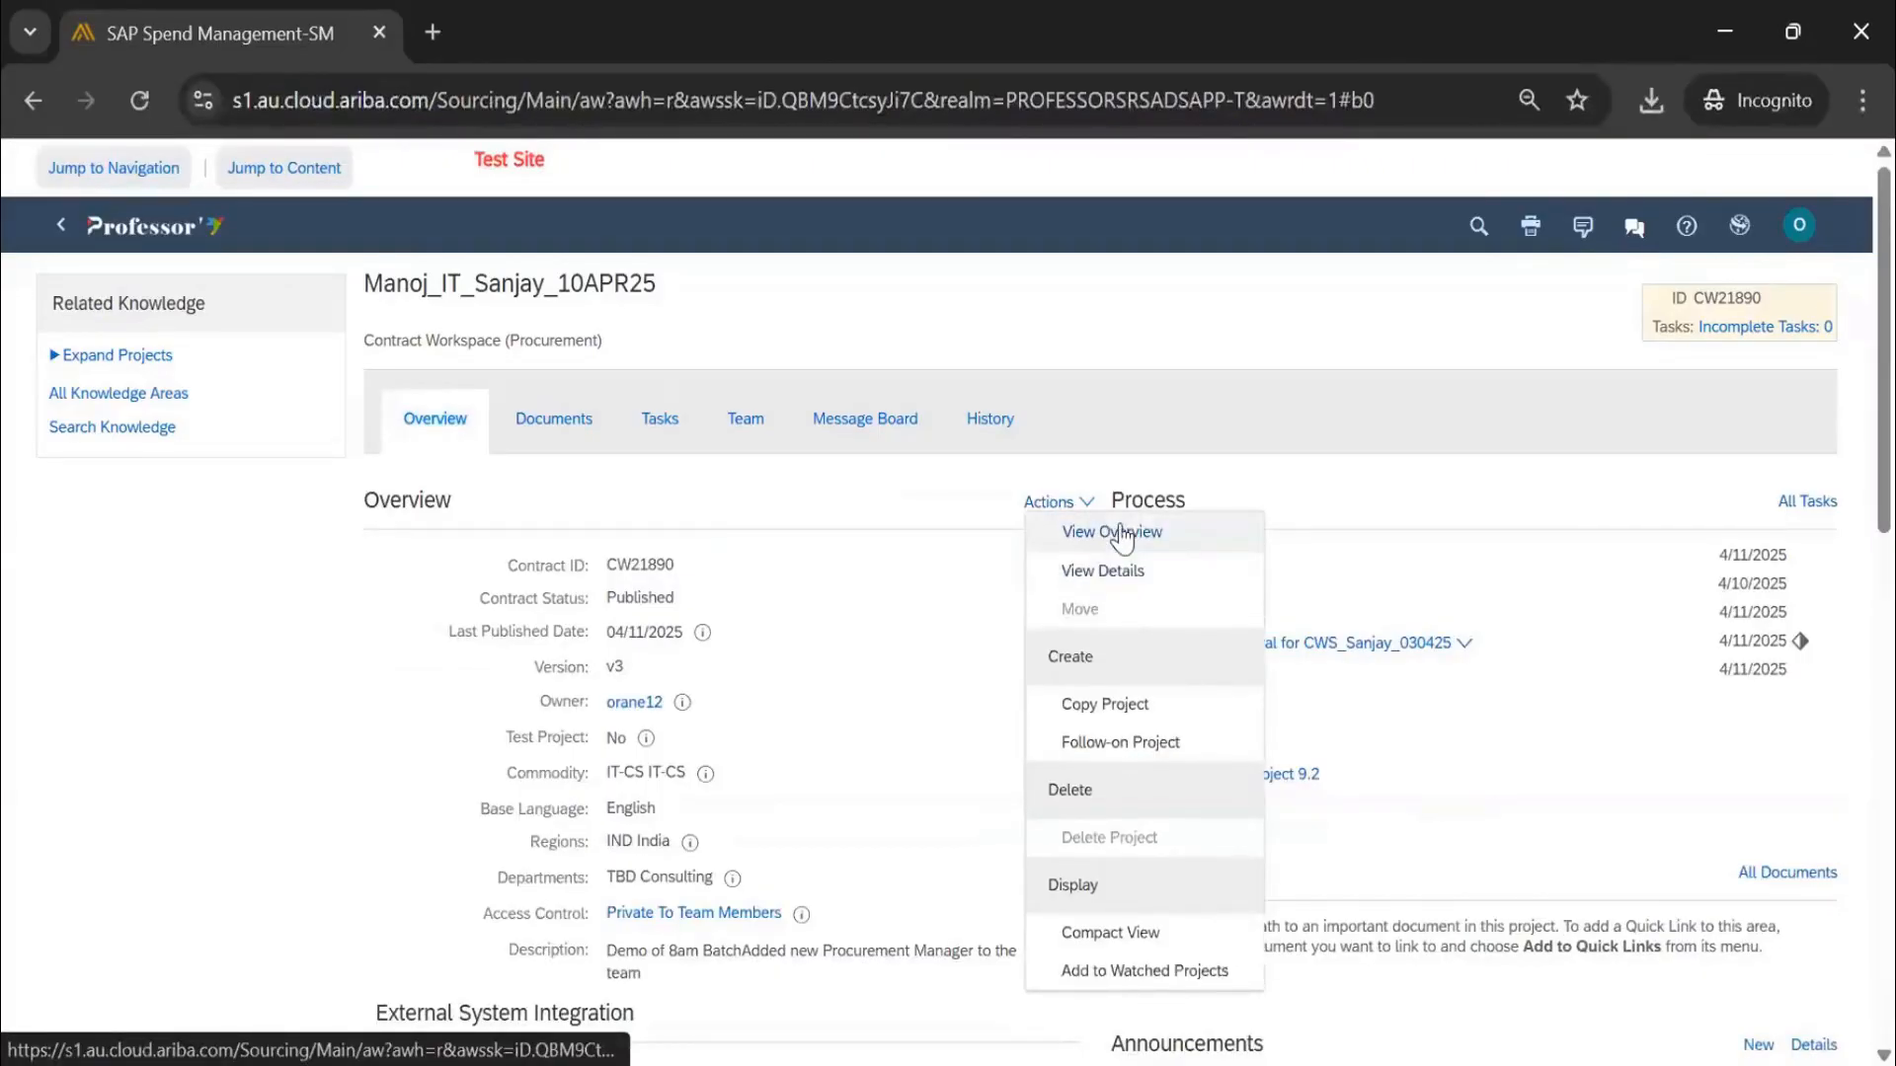
click(1121, 533)
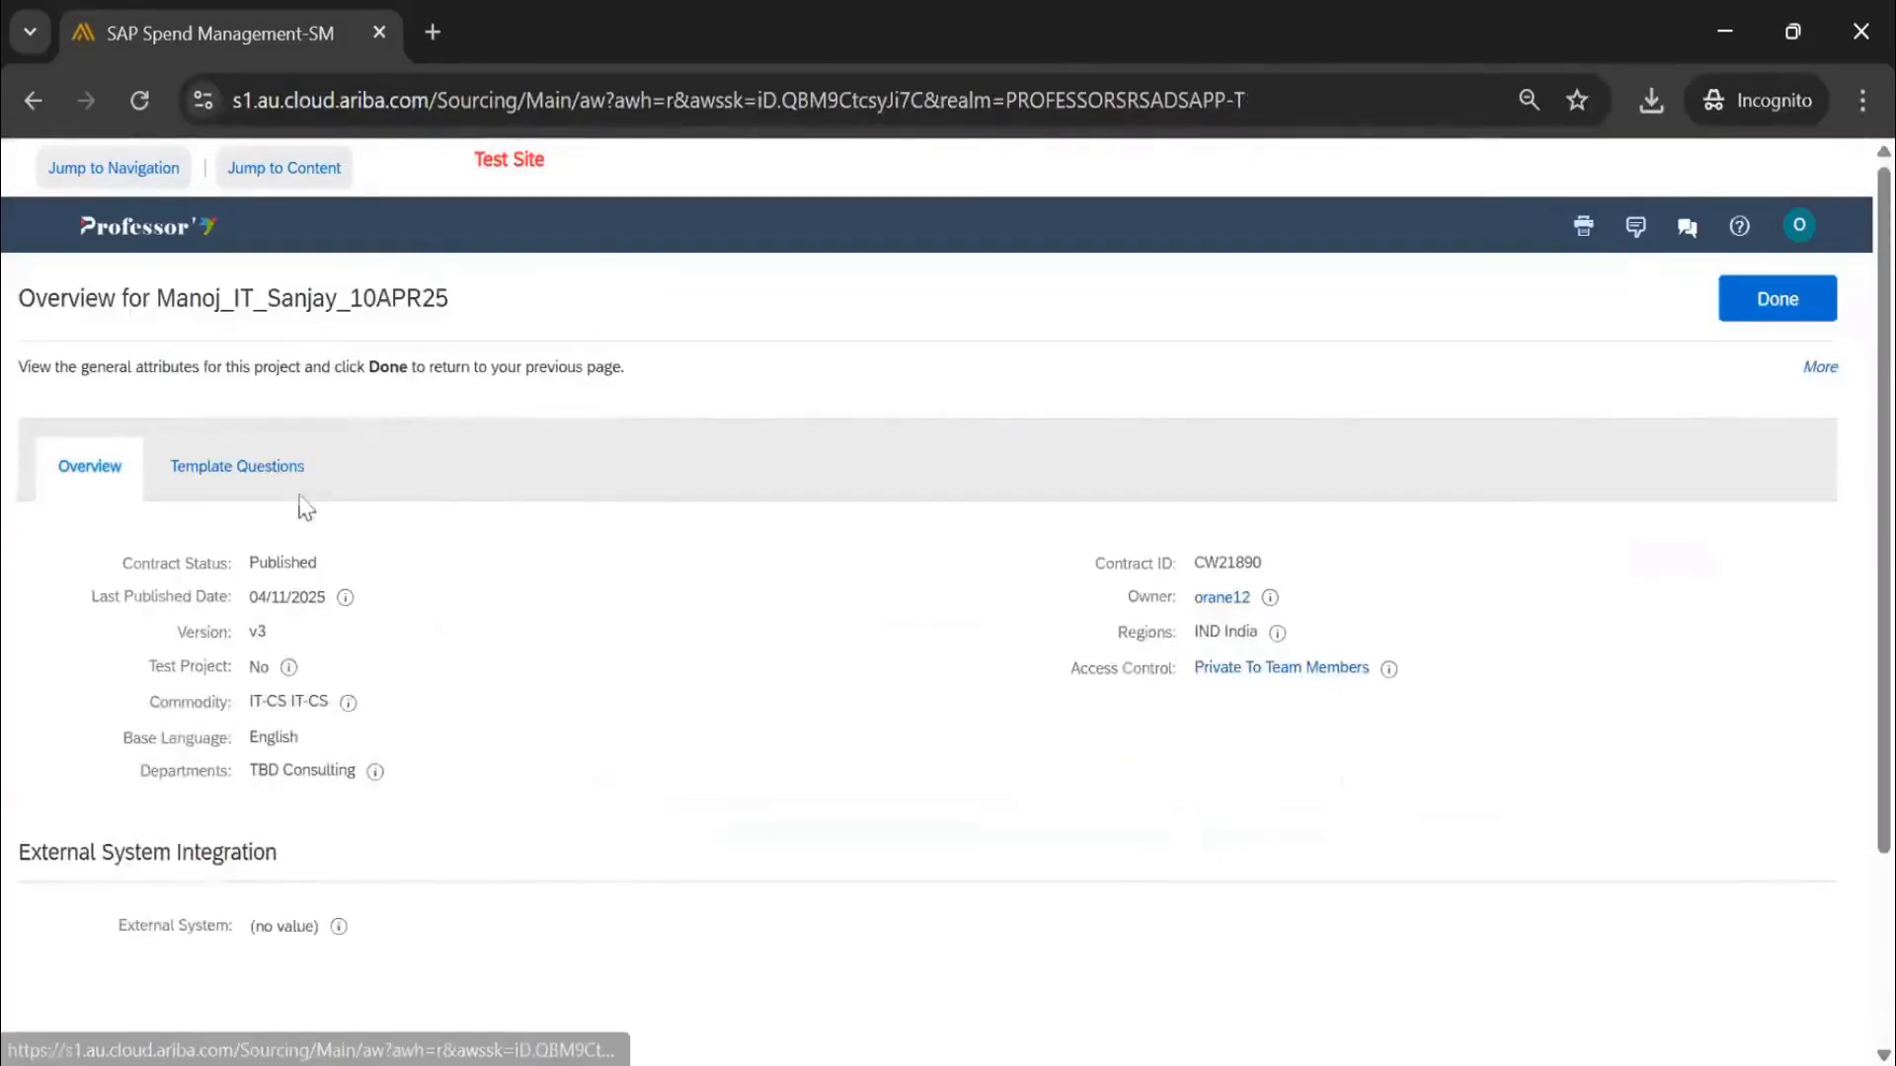
click(300, 497)
drag(222, 555, 355, 555)
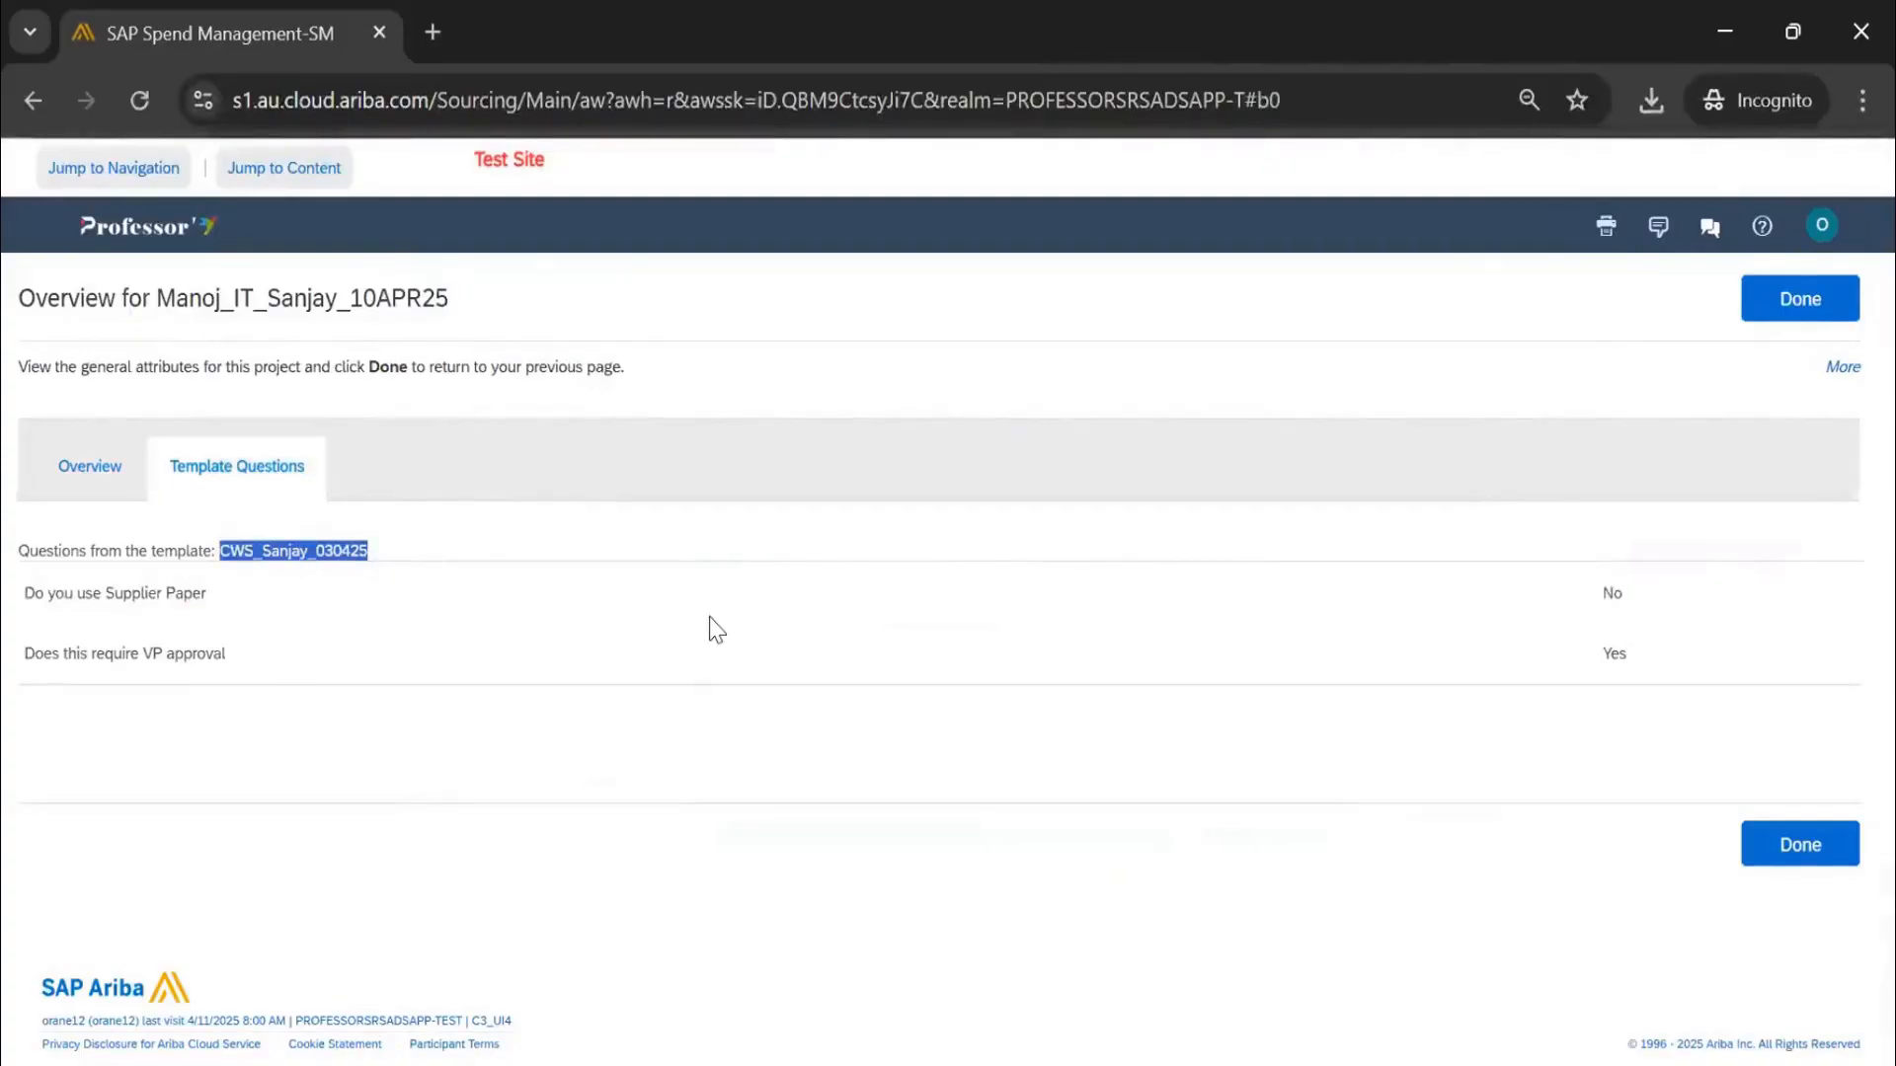
click(1832, 295)
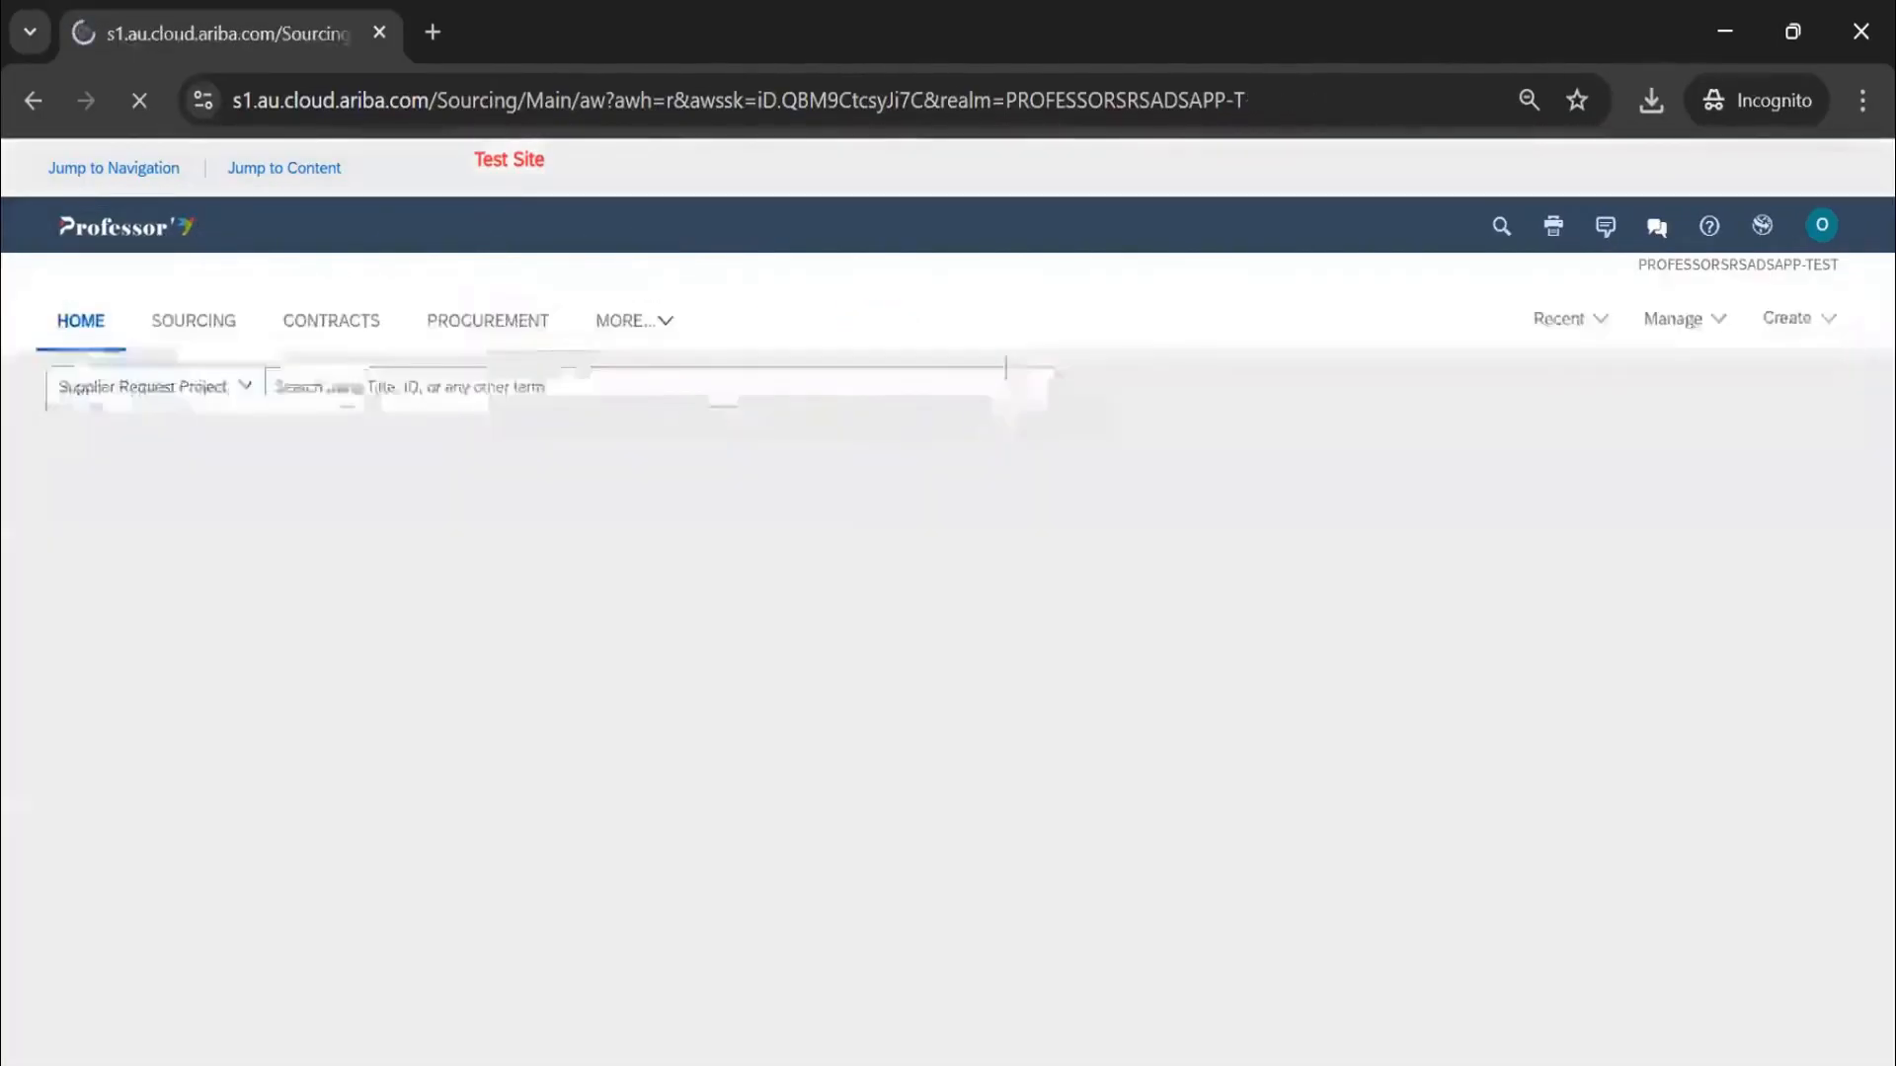
Search Contract Workspace (Procurement) for CWS_Sanjay_030425
click(228, 393)
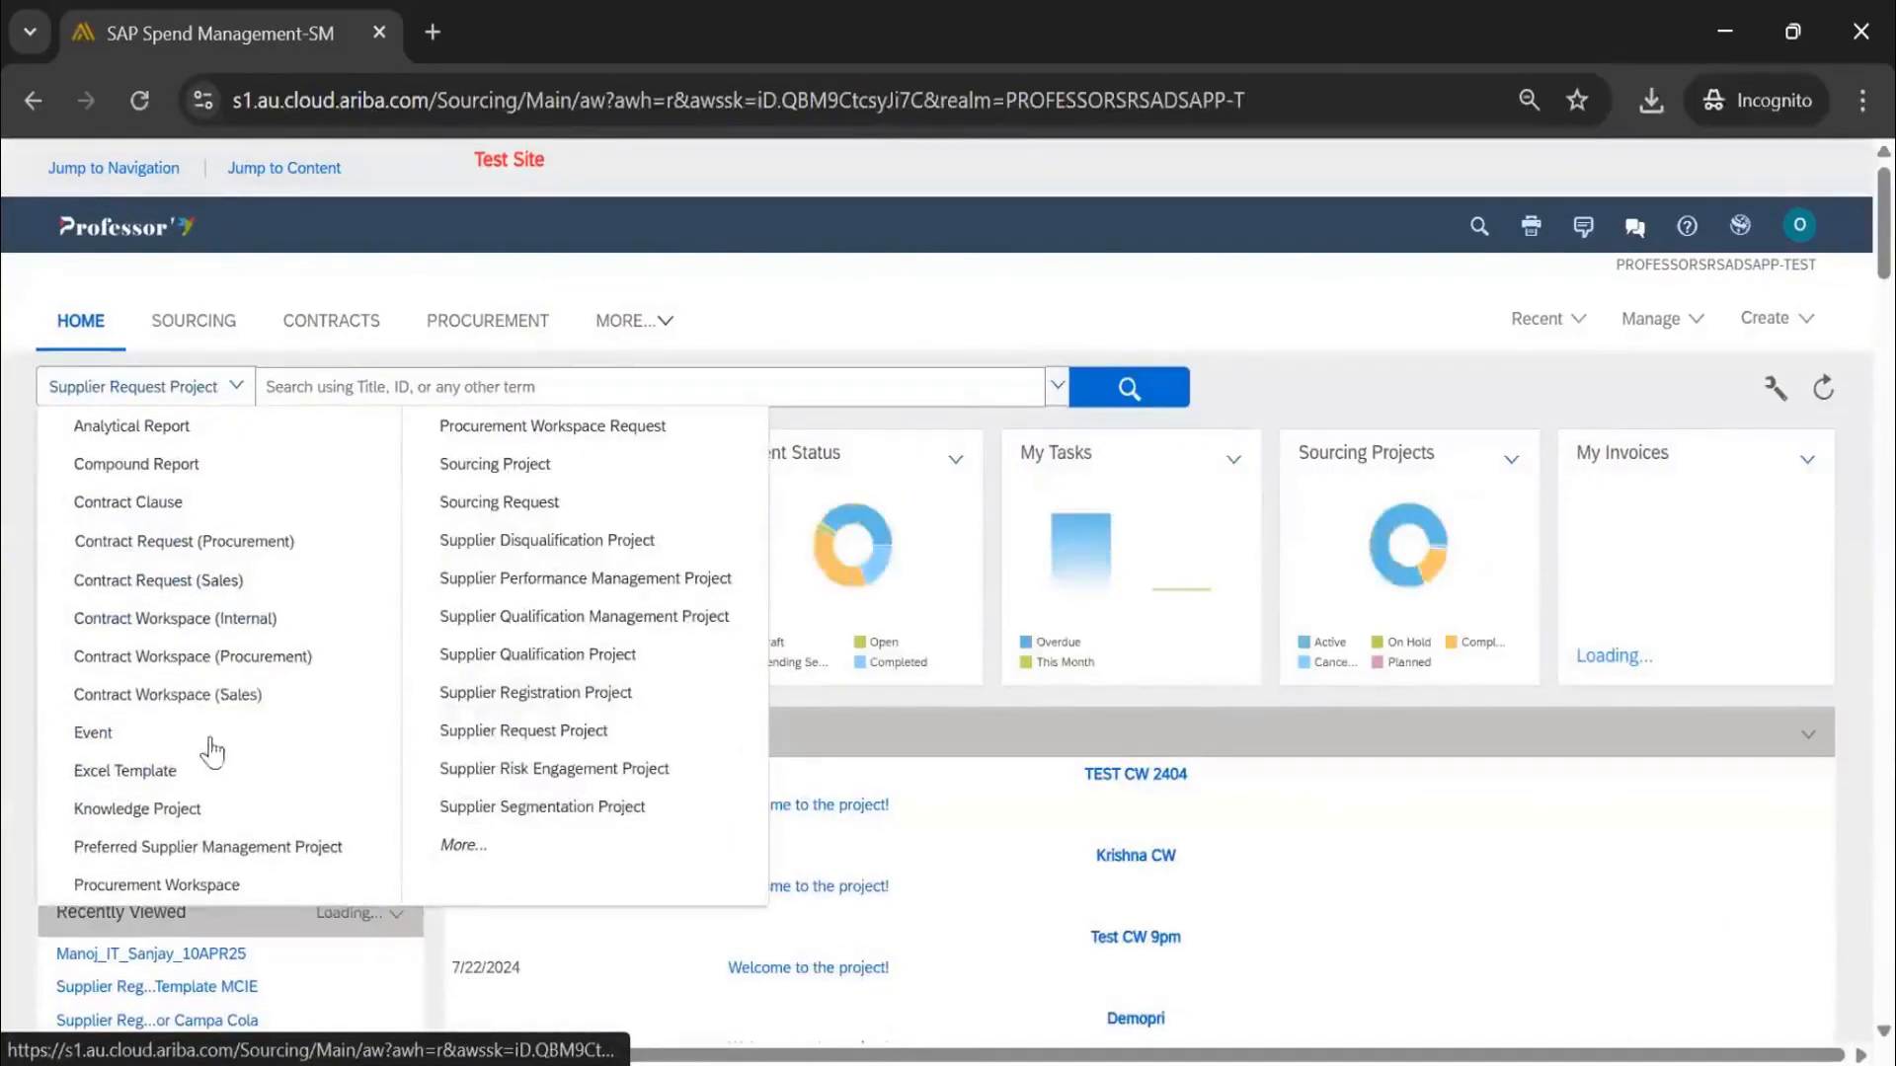
click(219, 388)
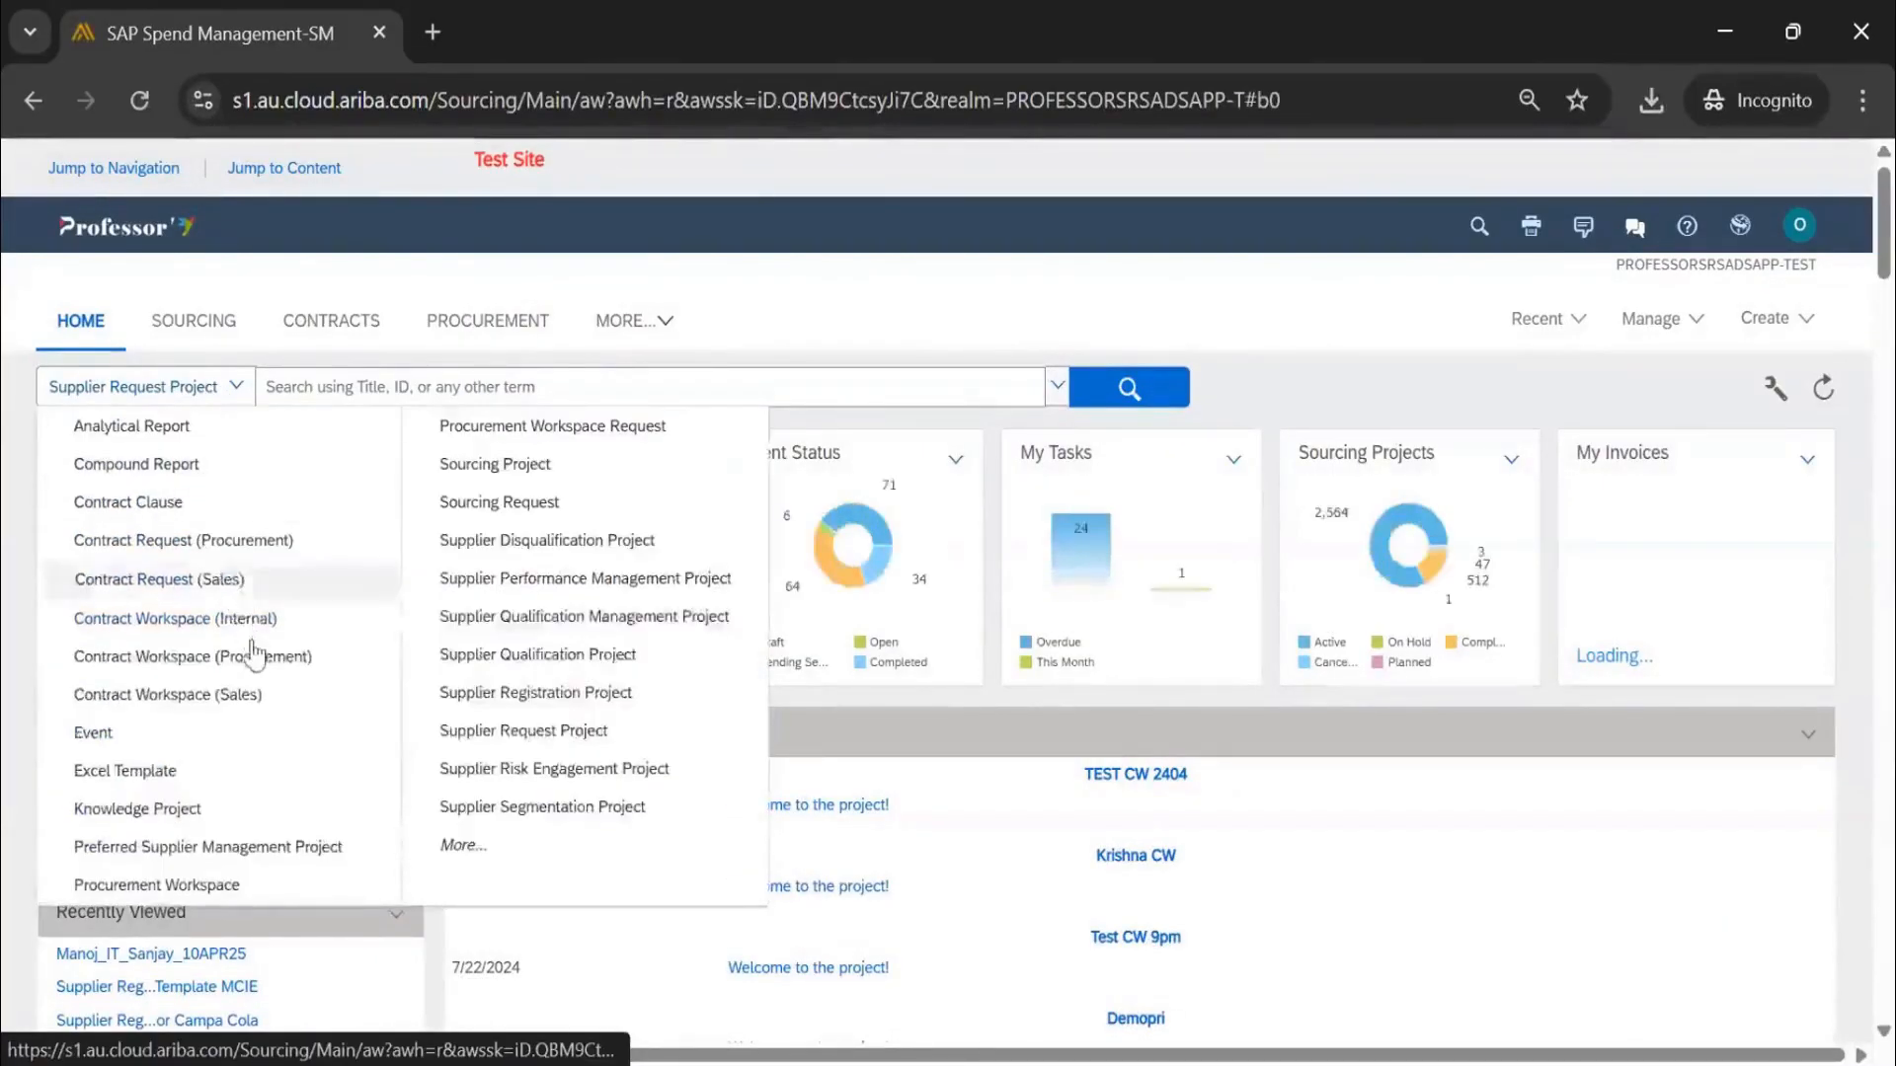
click(254, 654)
click(408, 395)
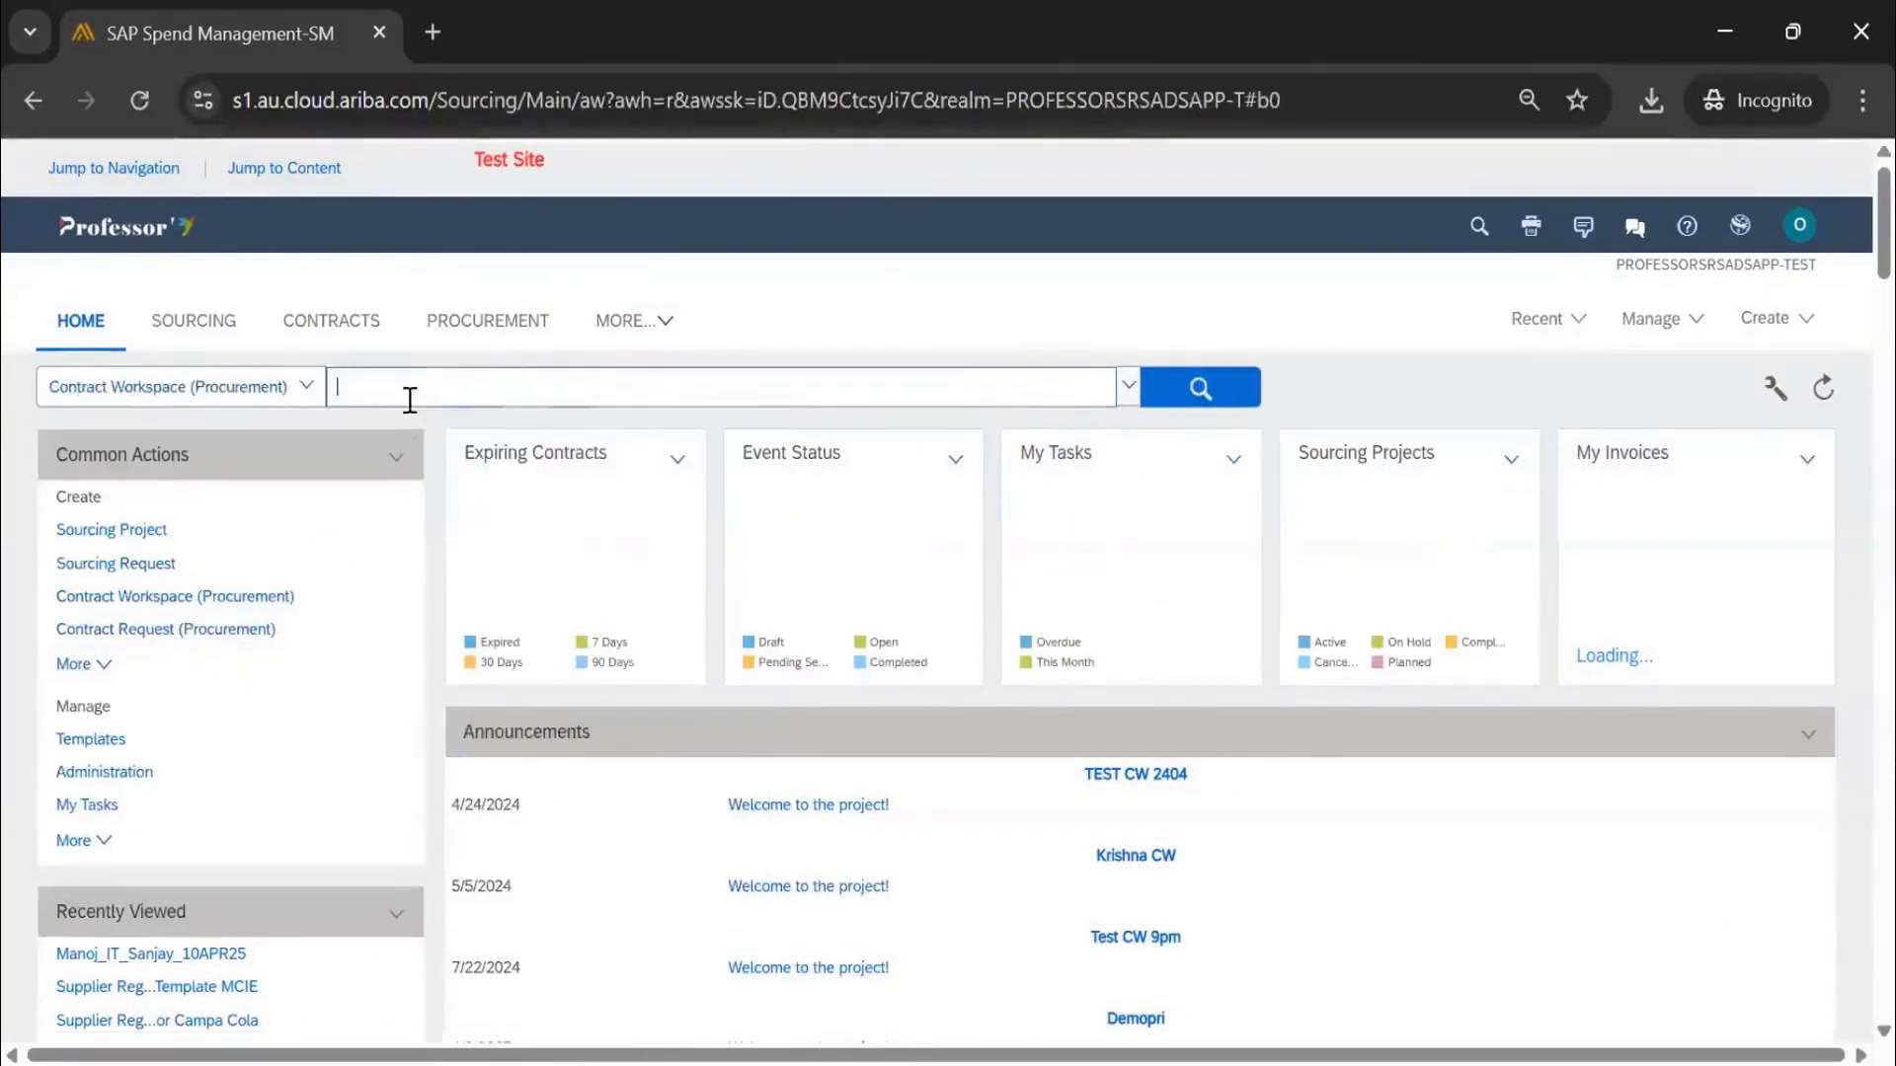
text(CWS_Sanjay_030425)
click(1186, 400)
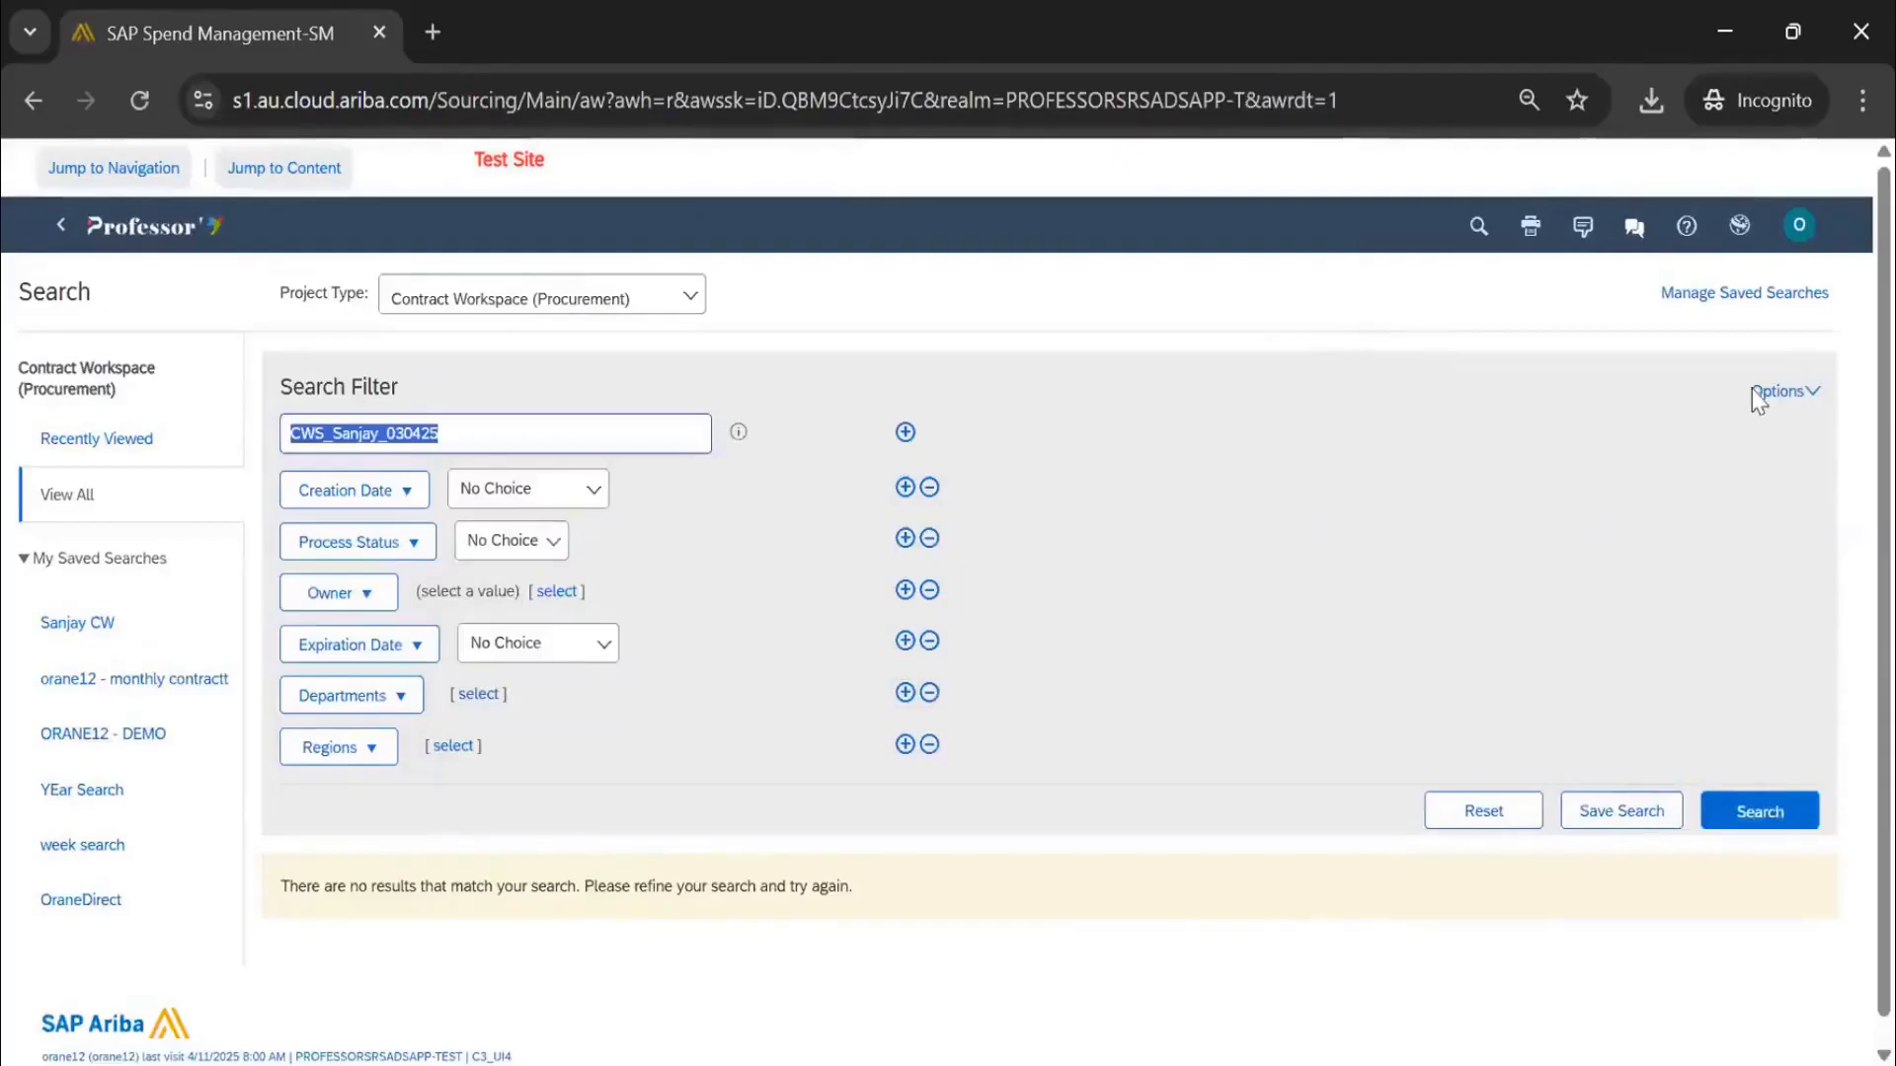
Rerun the search under Templates and open the CWS_Sanjay_030425 template
click(1762, 392)
click(1624, 382)
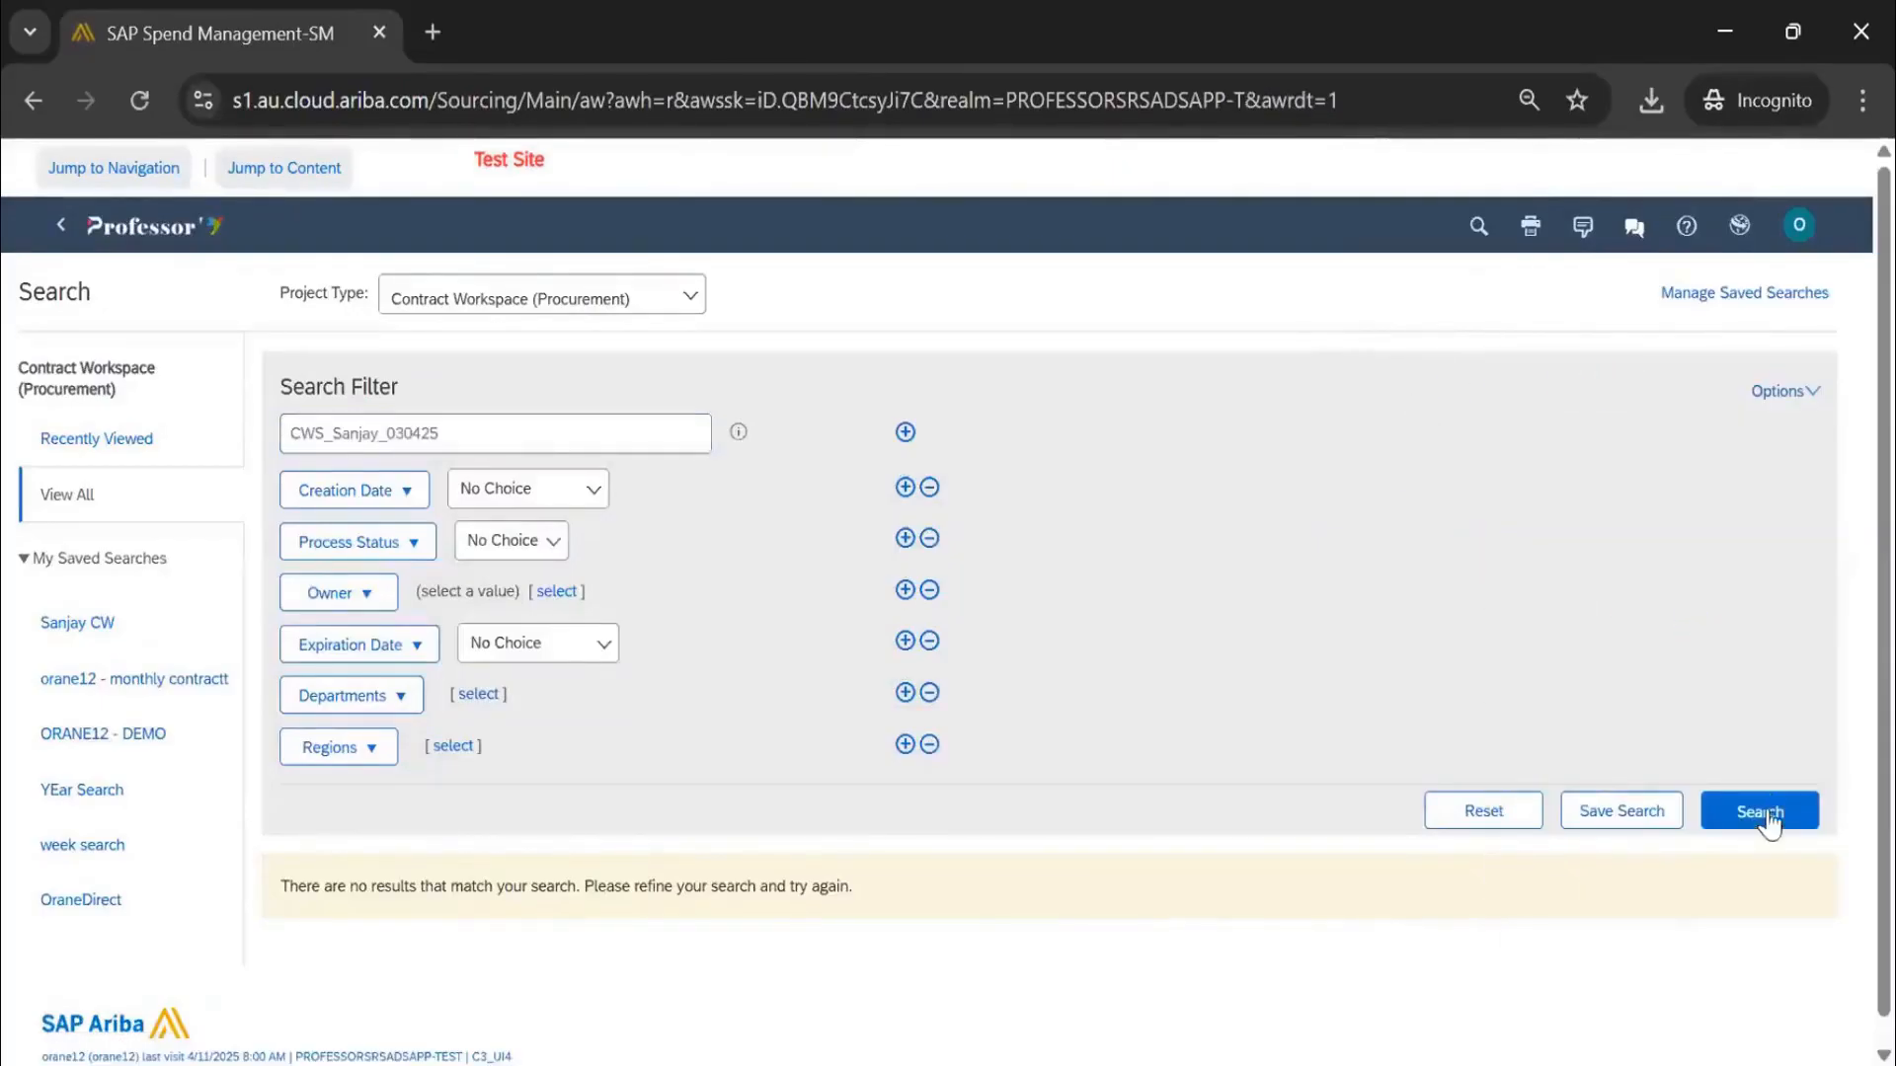
click(1767, 817)
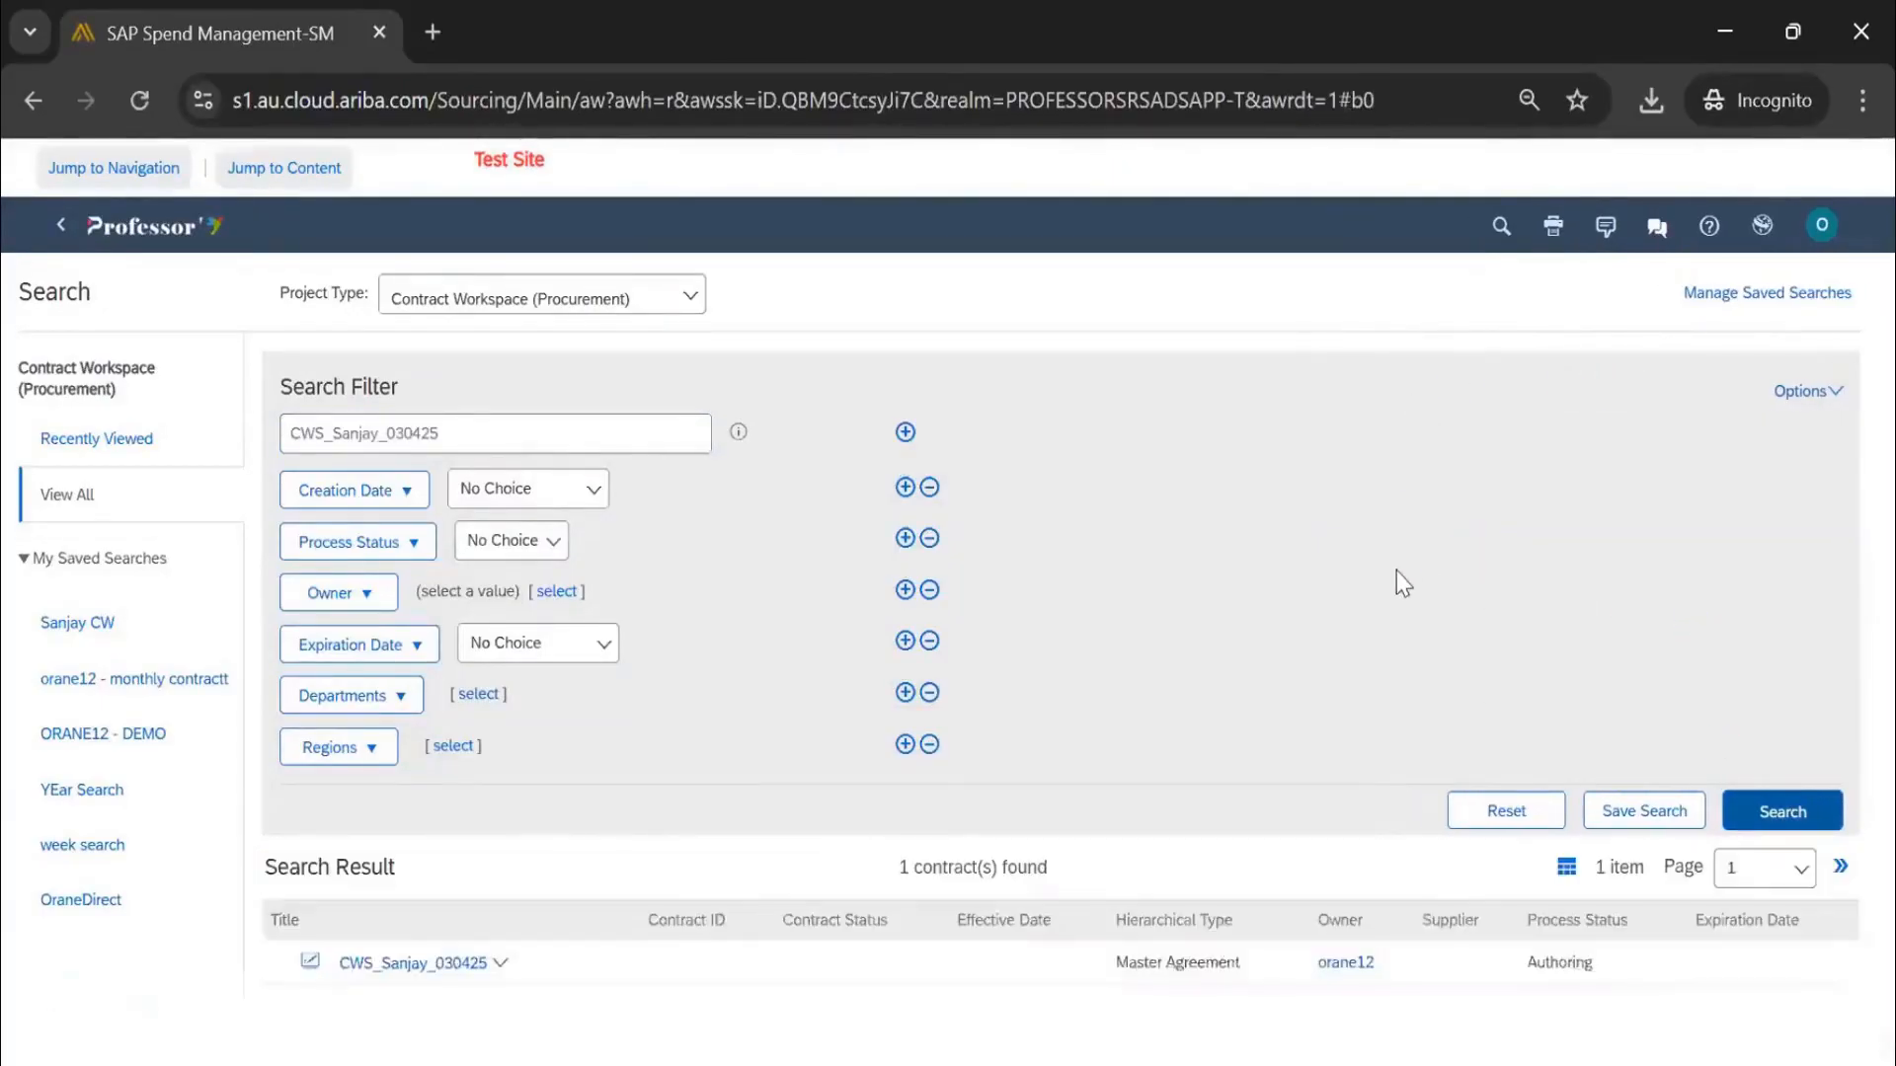
scroll(691, 790, down, 1)
click(489, 916)
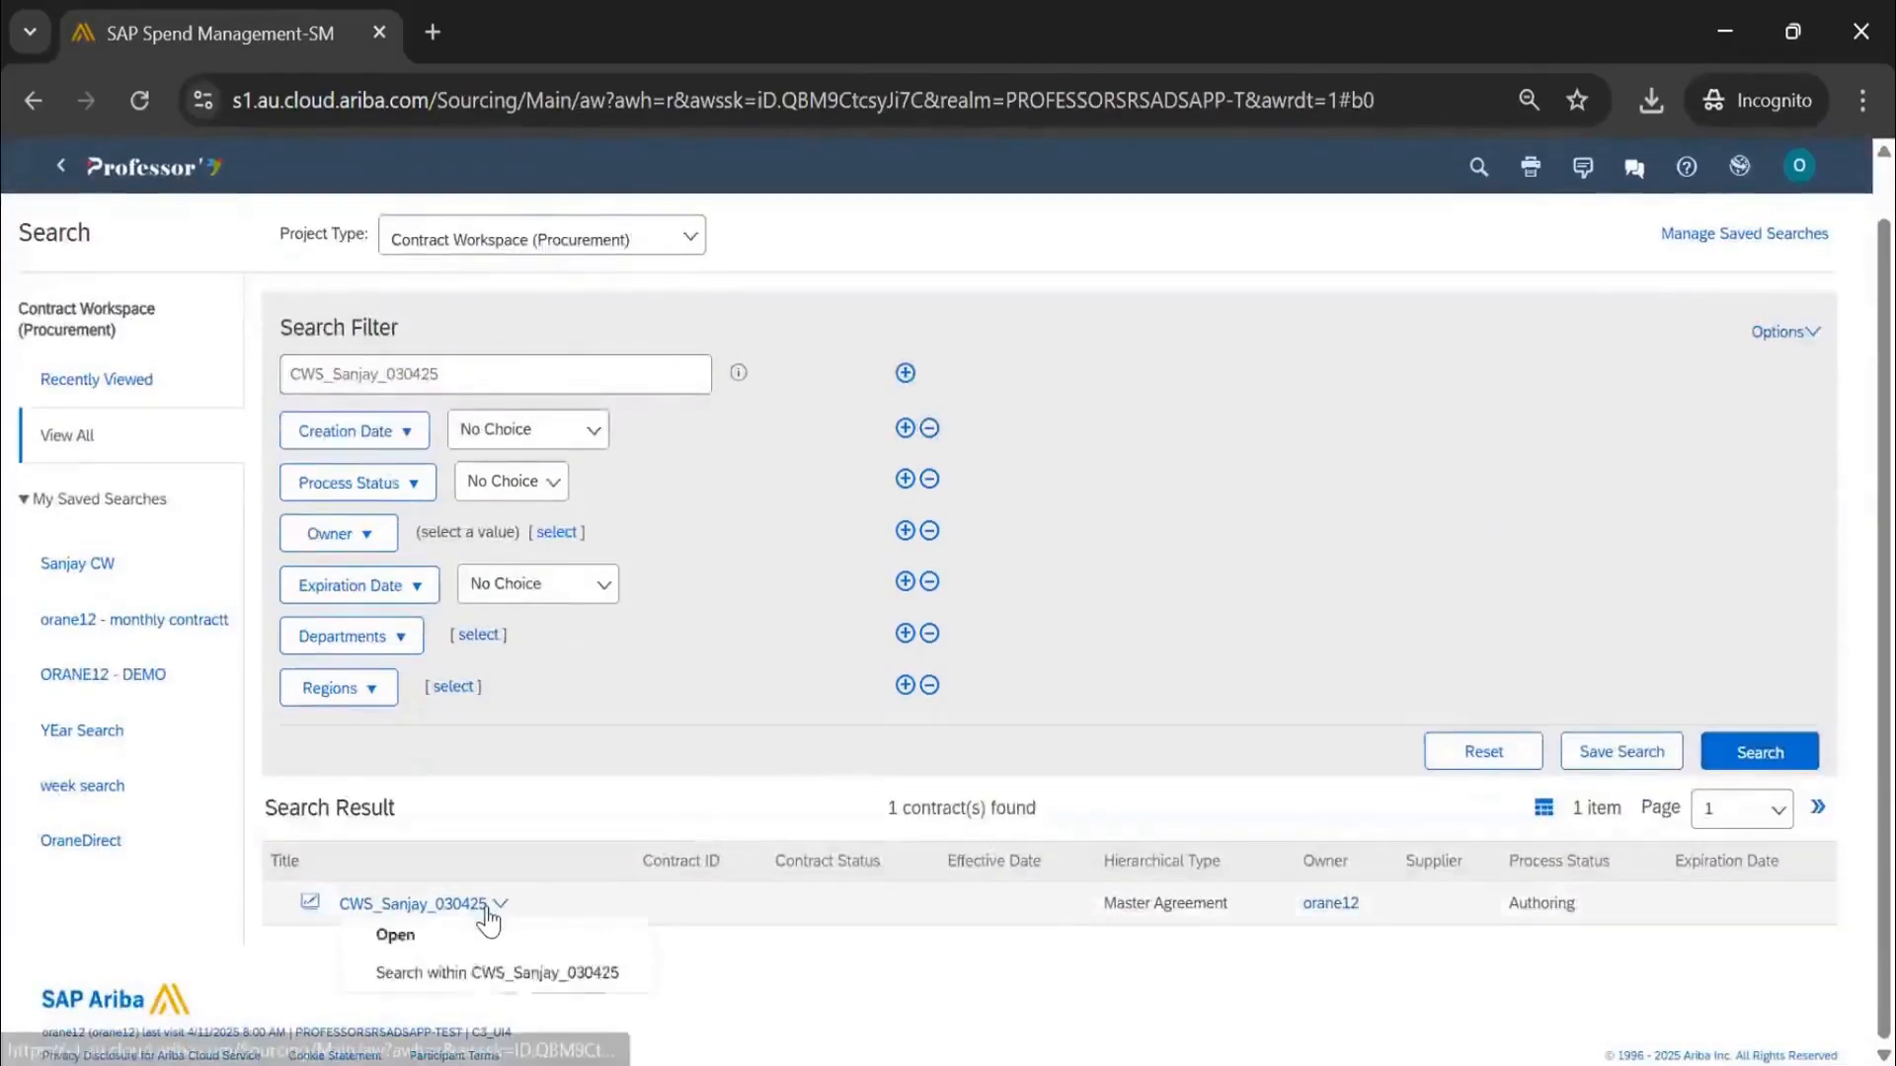
click(449, 935)
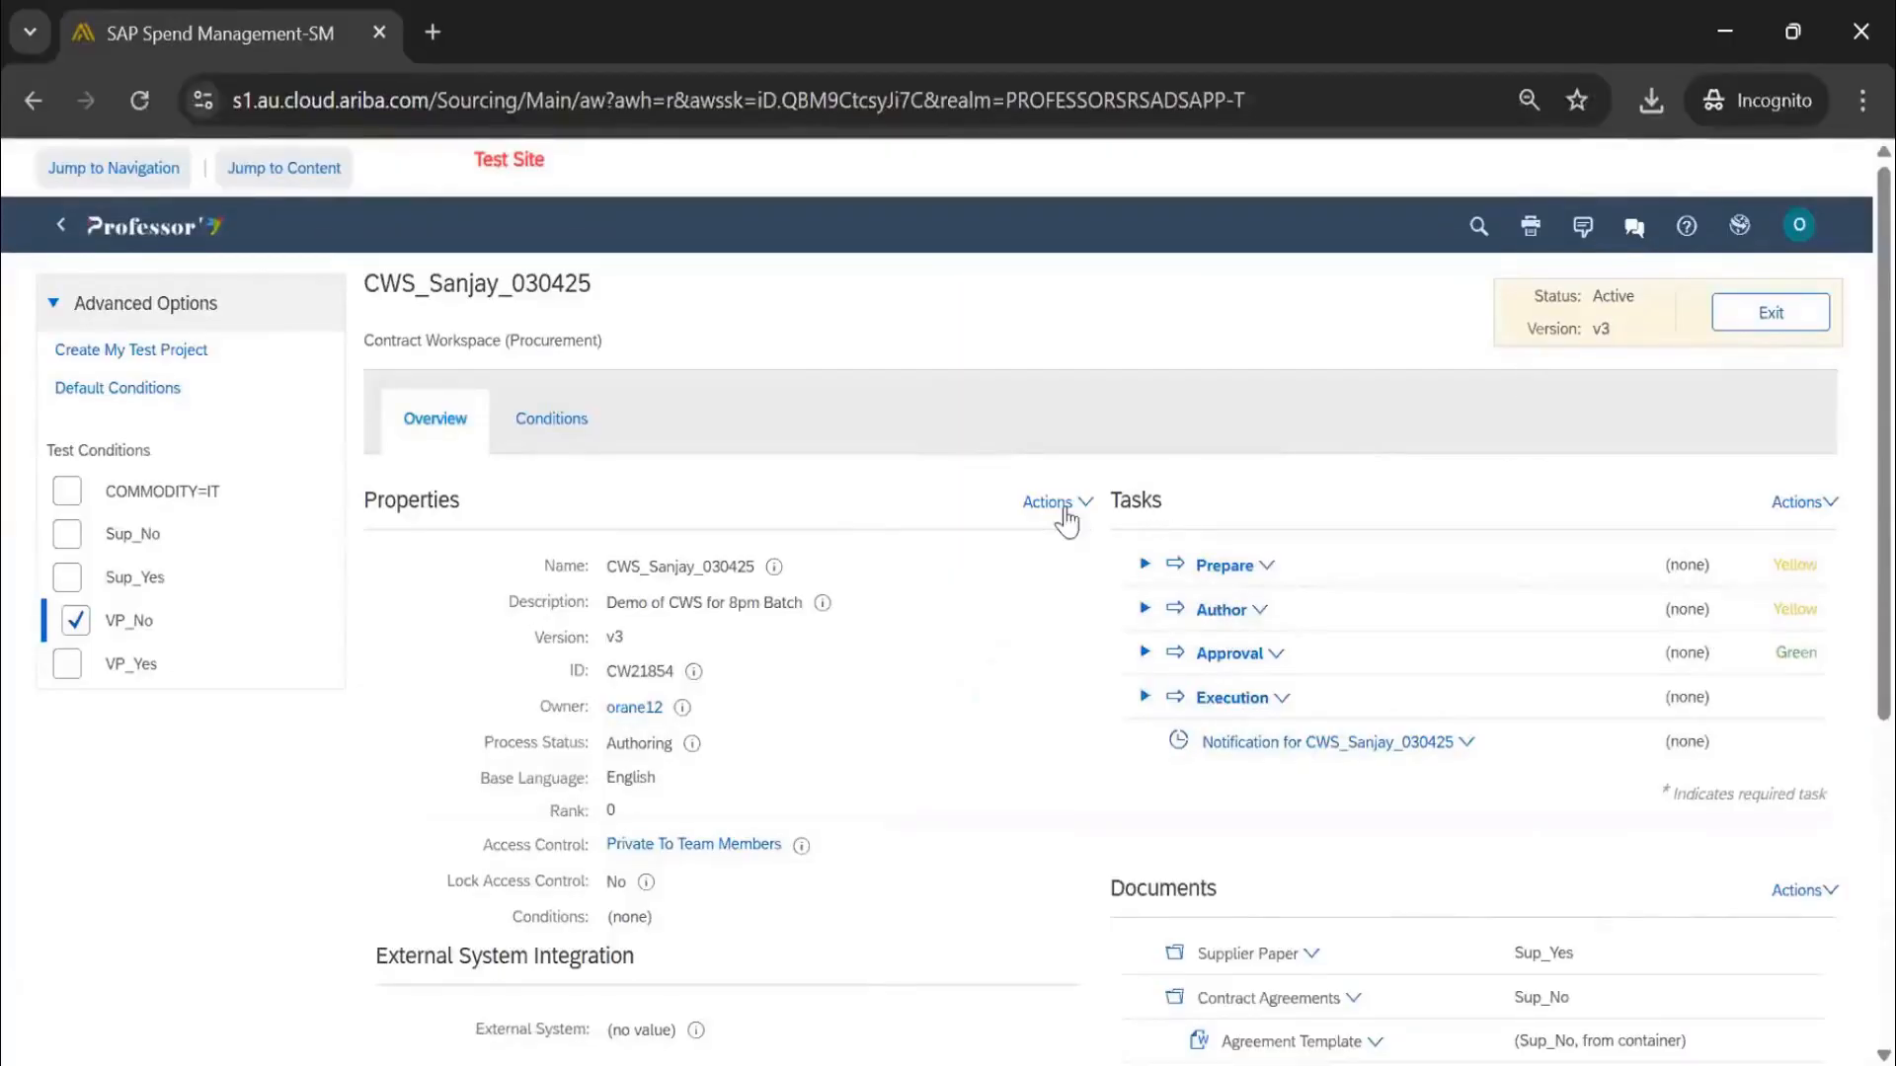
Create a new draft version of CWS_Sanjay_030425 and begin editing its team
click(1062, 506)
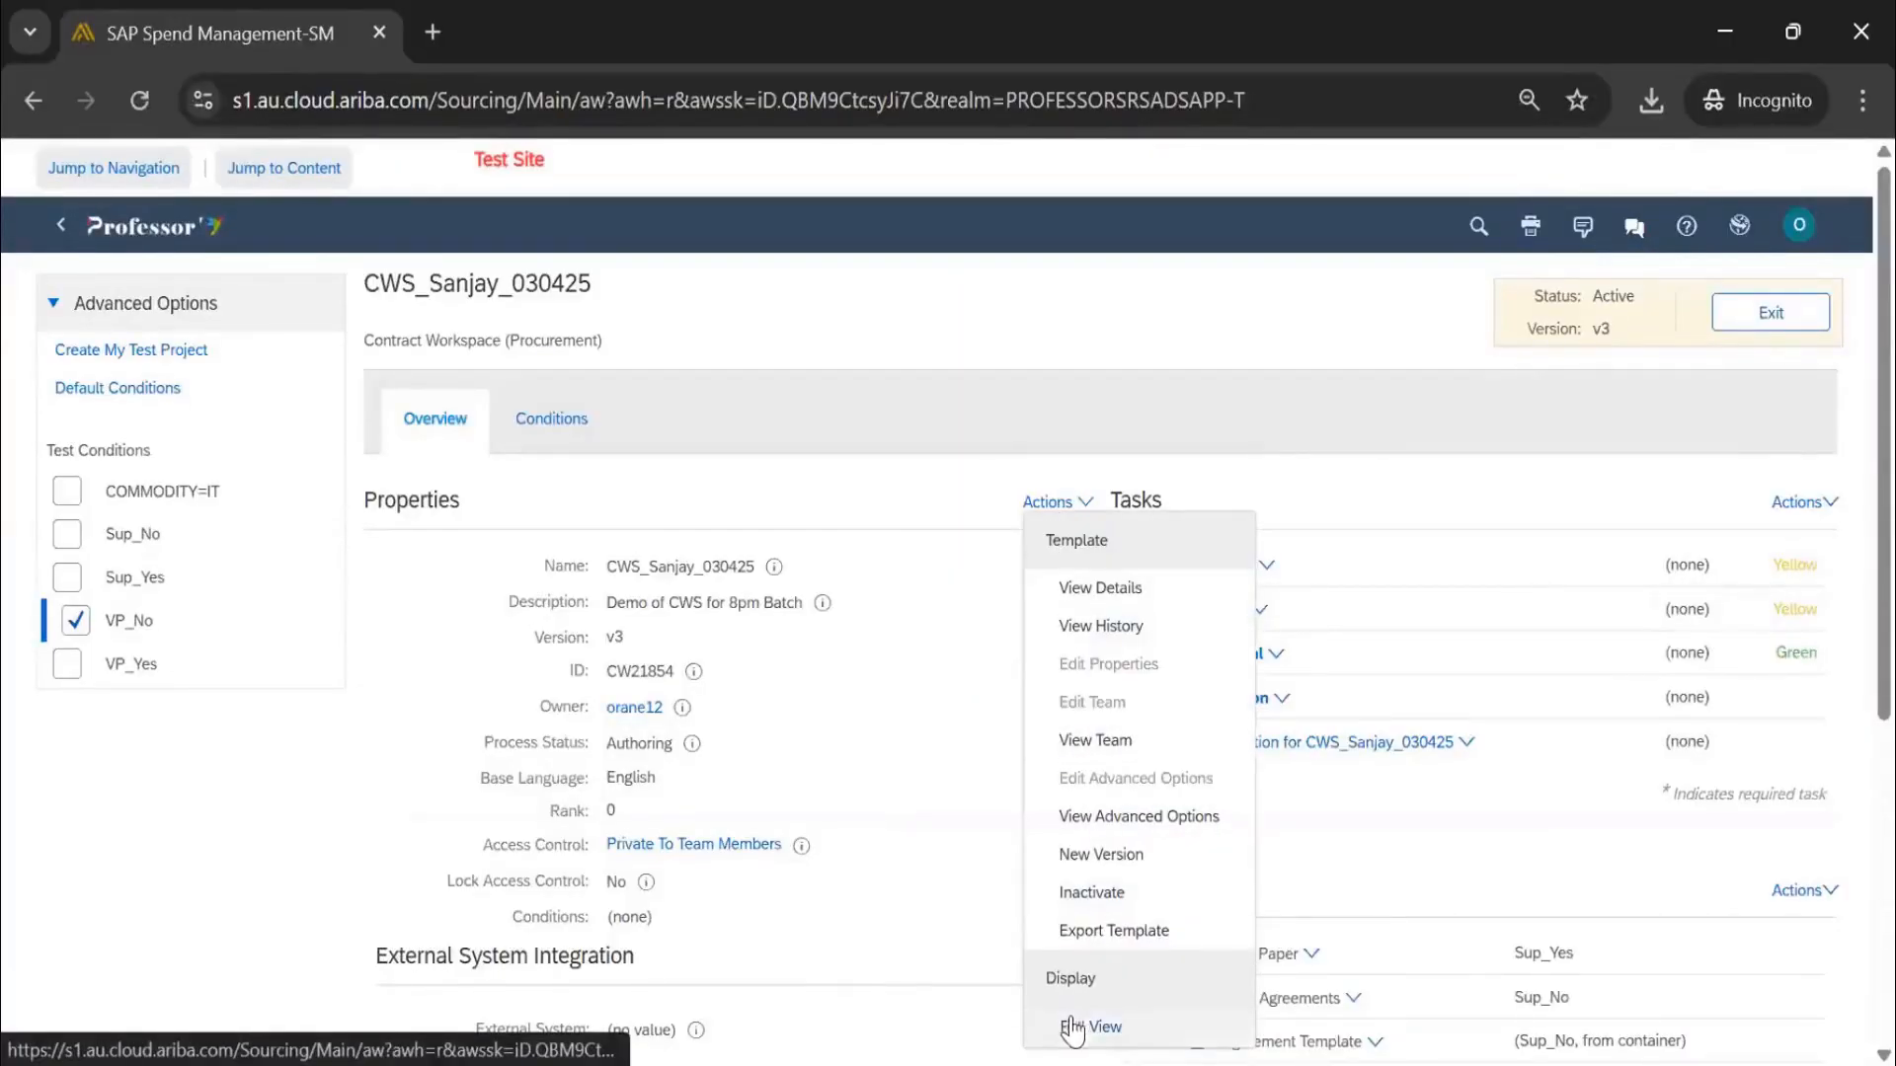
click(1104, 854)
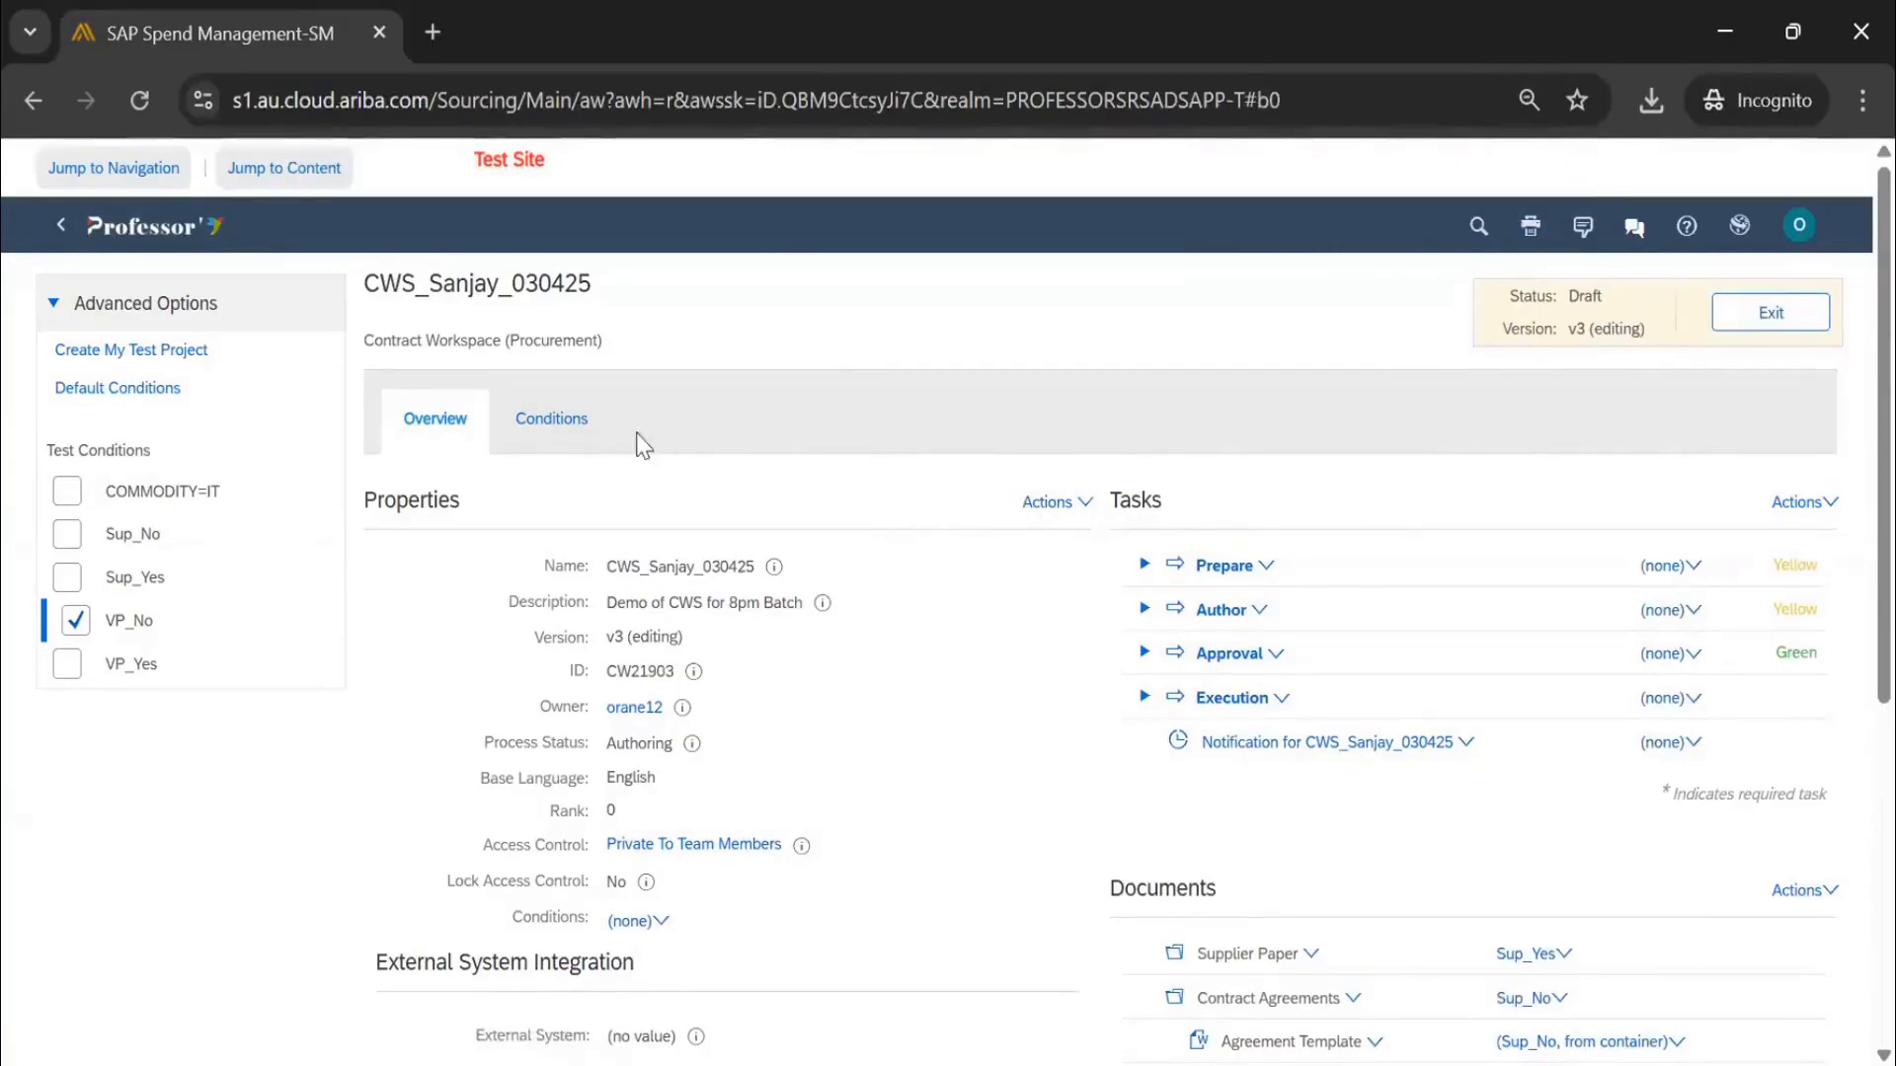
click(1049, 503)
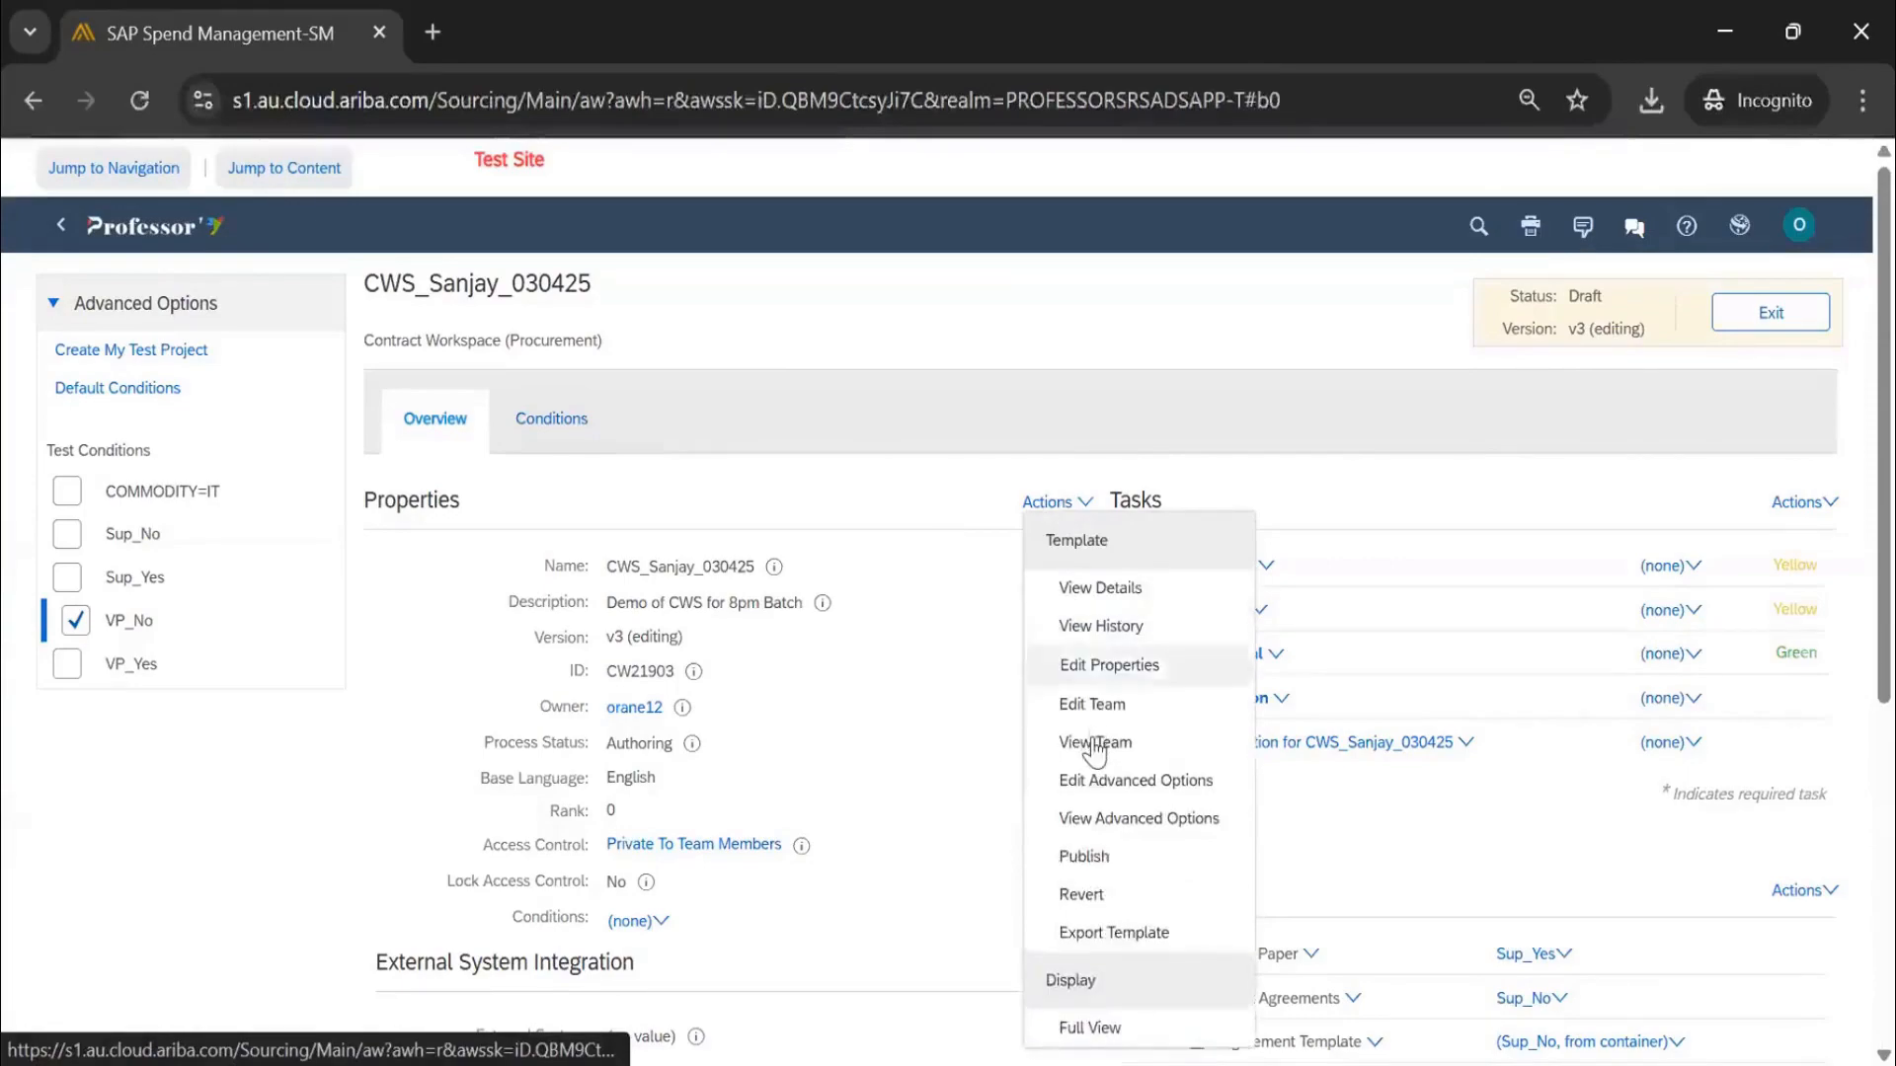
click(1098, 702)
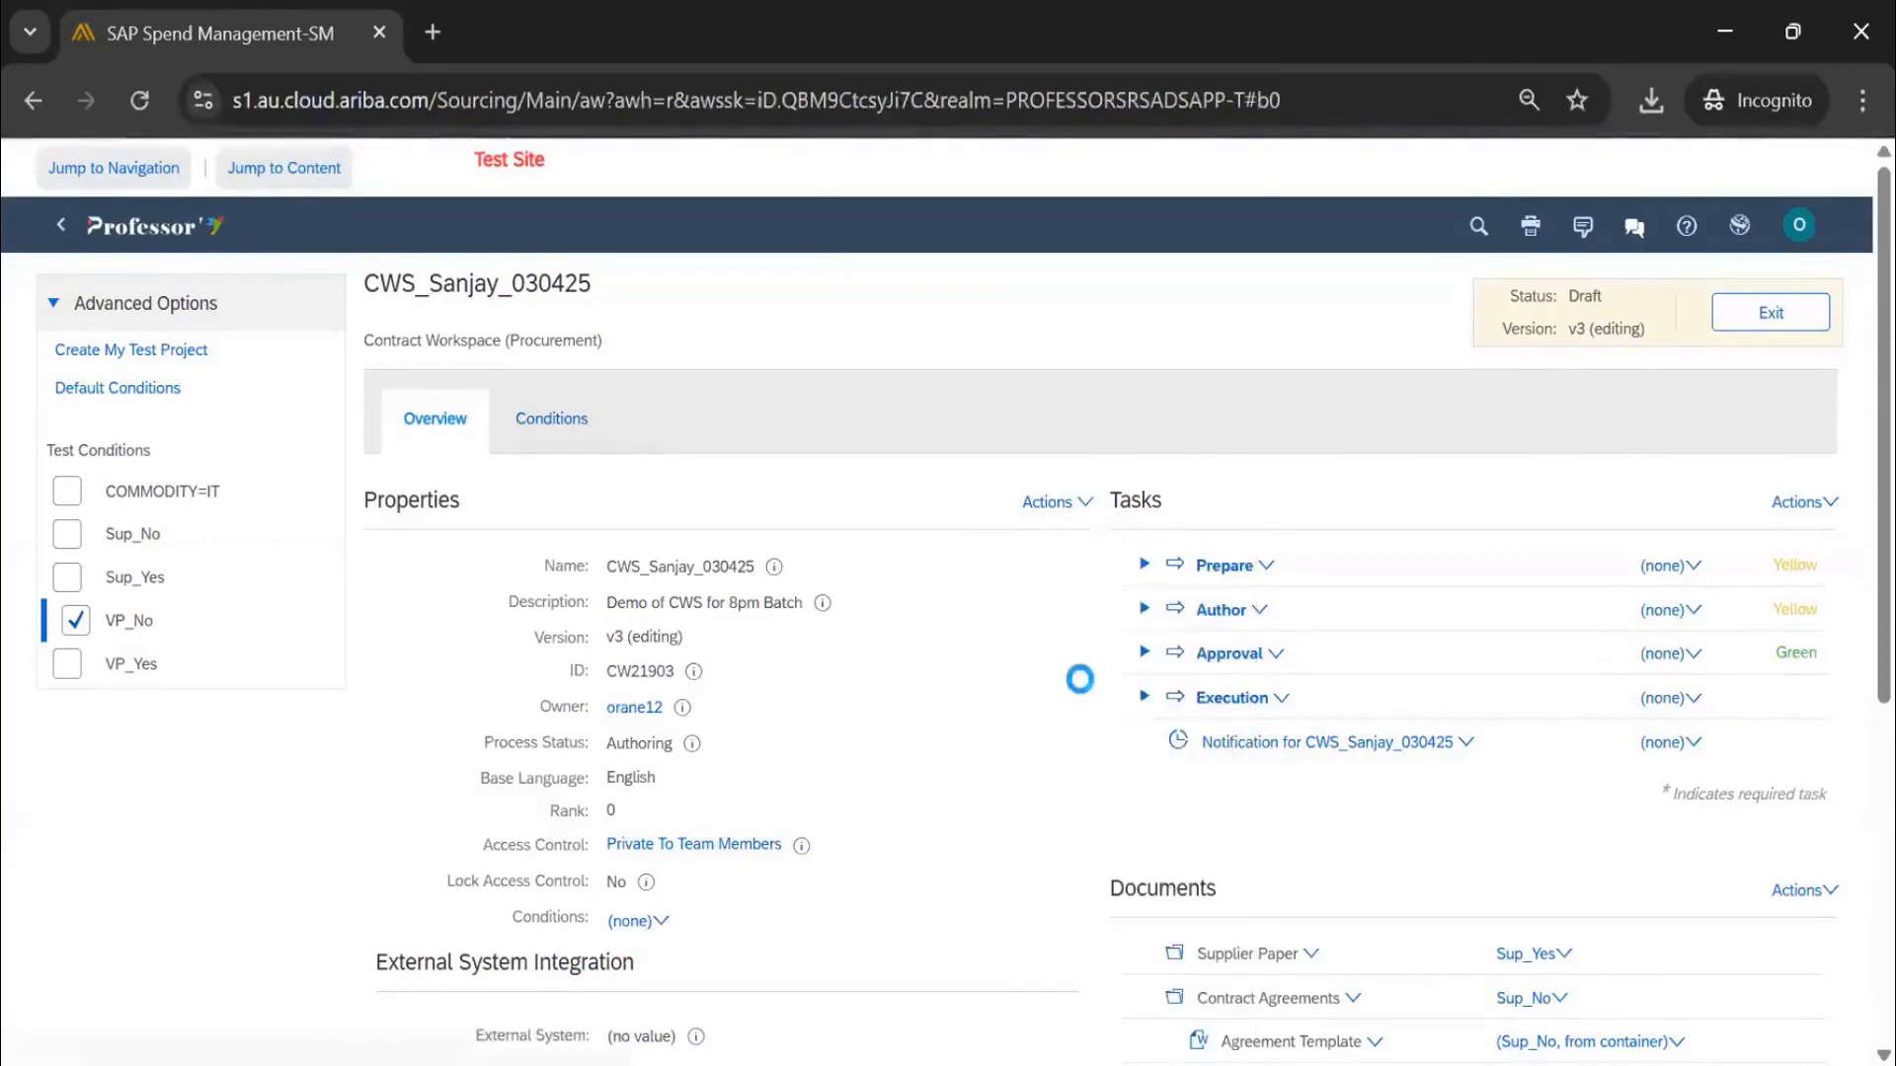
Assign a user as the VP group's member and review the VP group details
scroll(375, 662, down, 2)
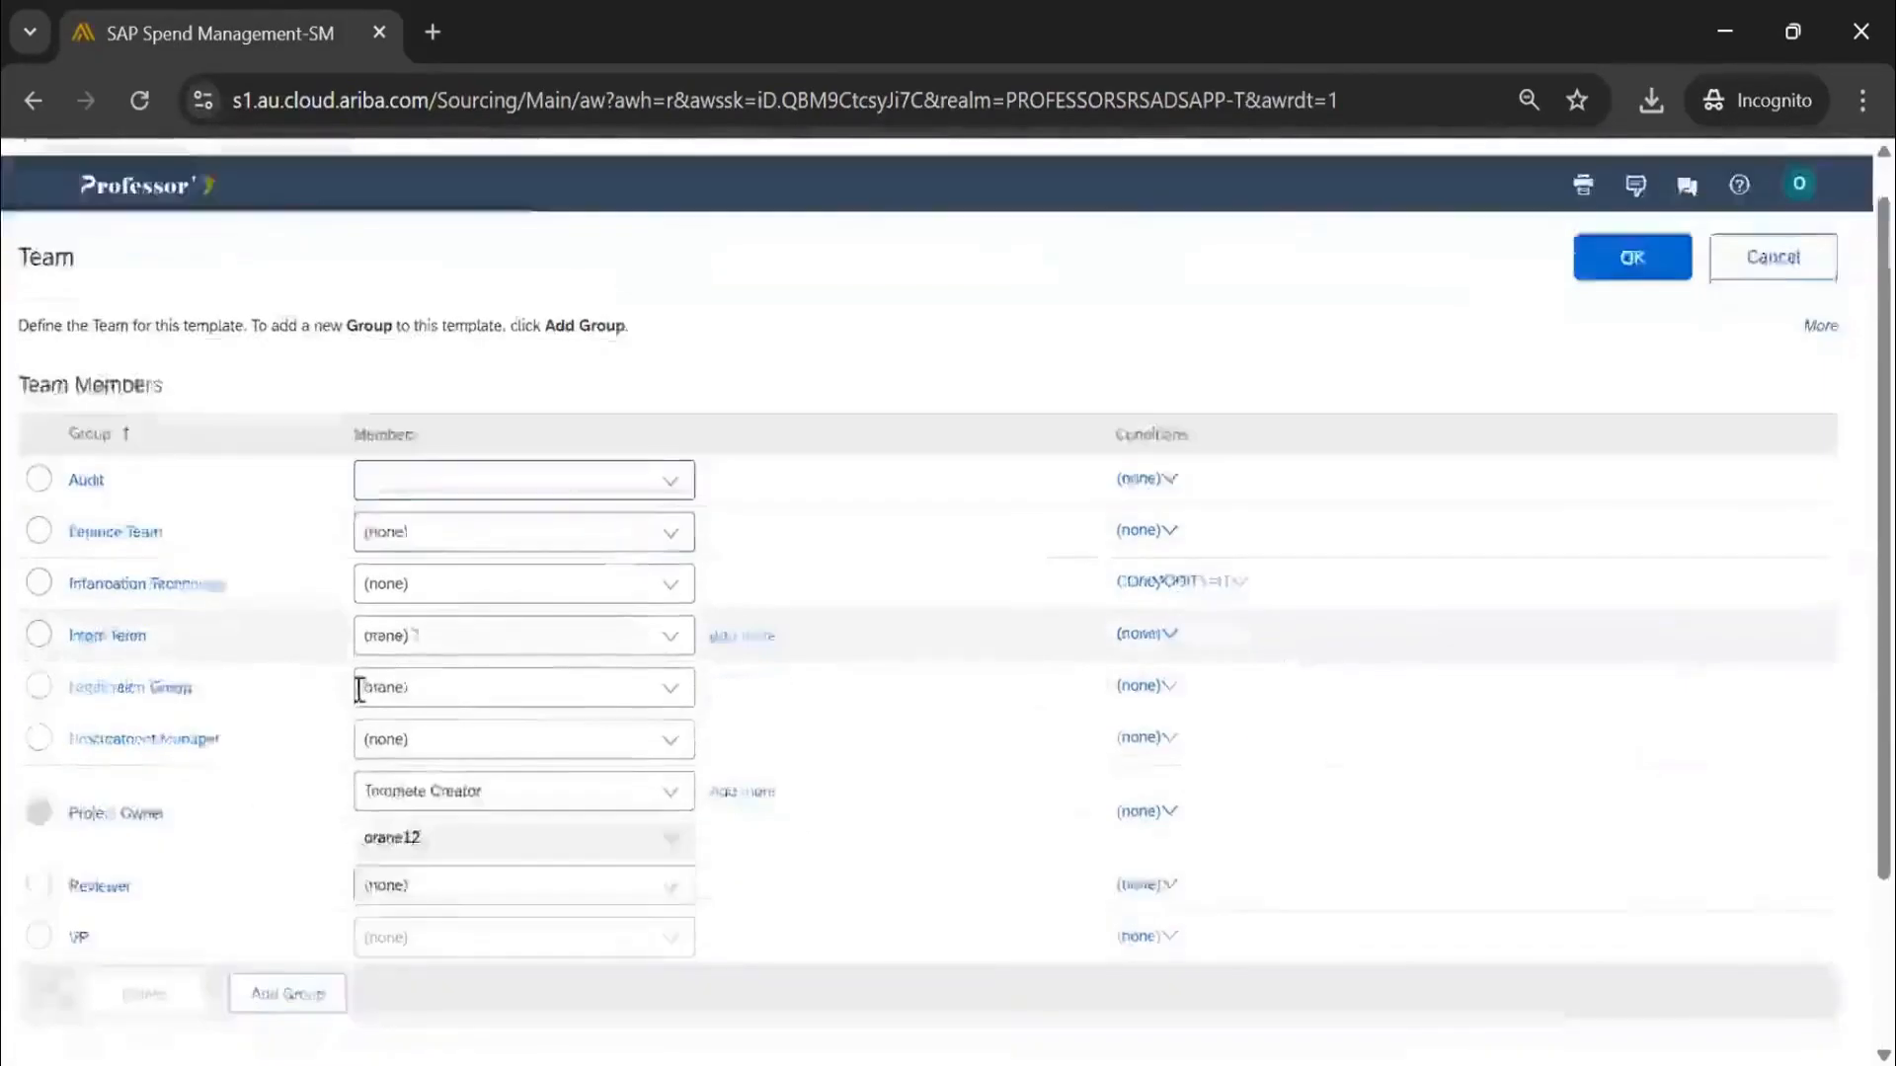
click(672, 819)
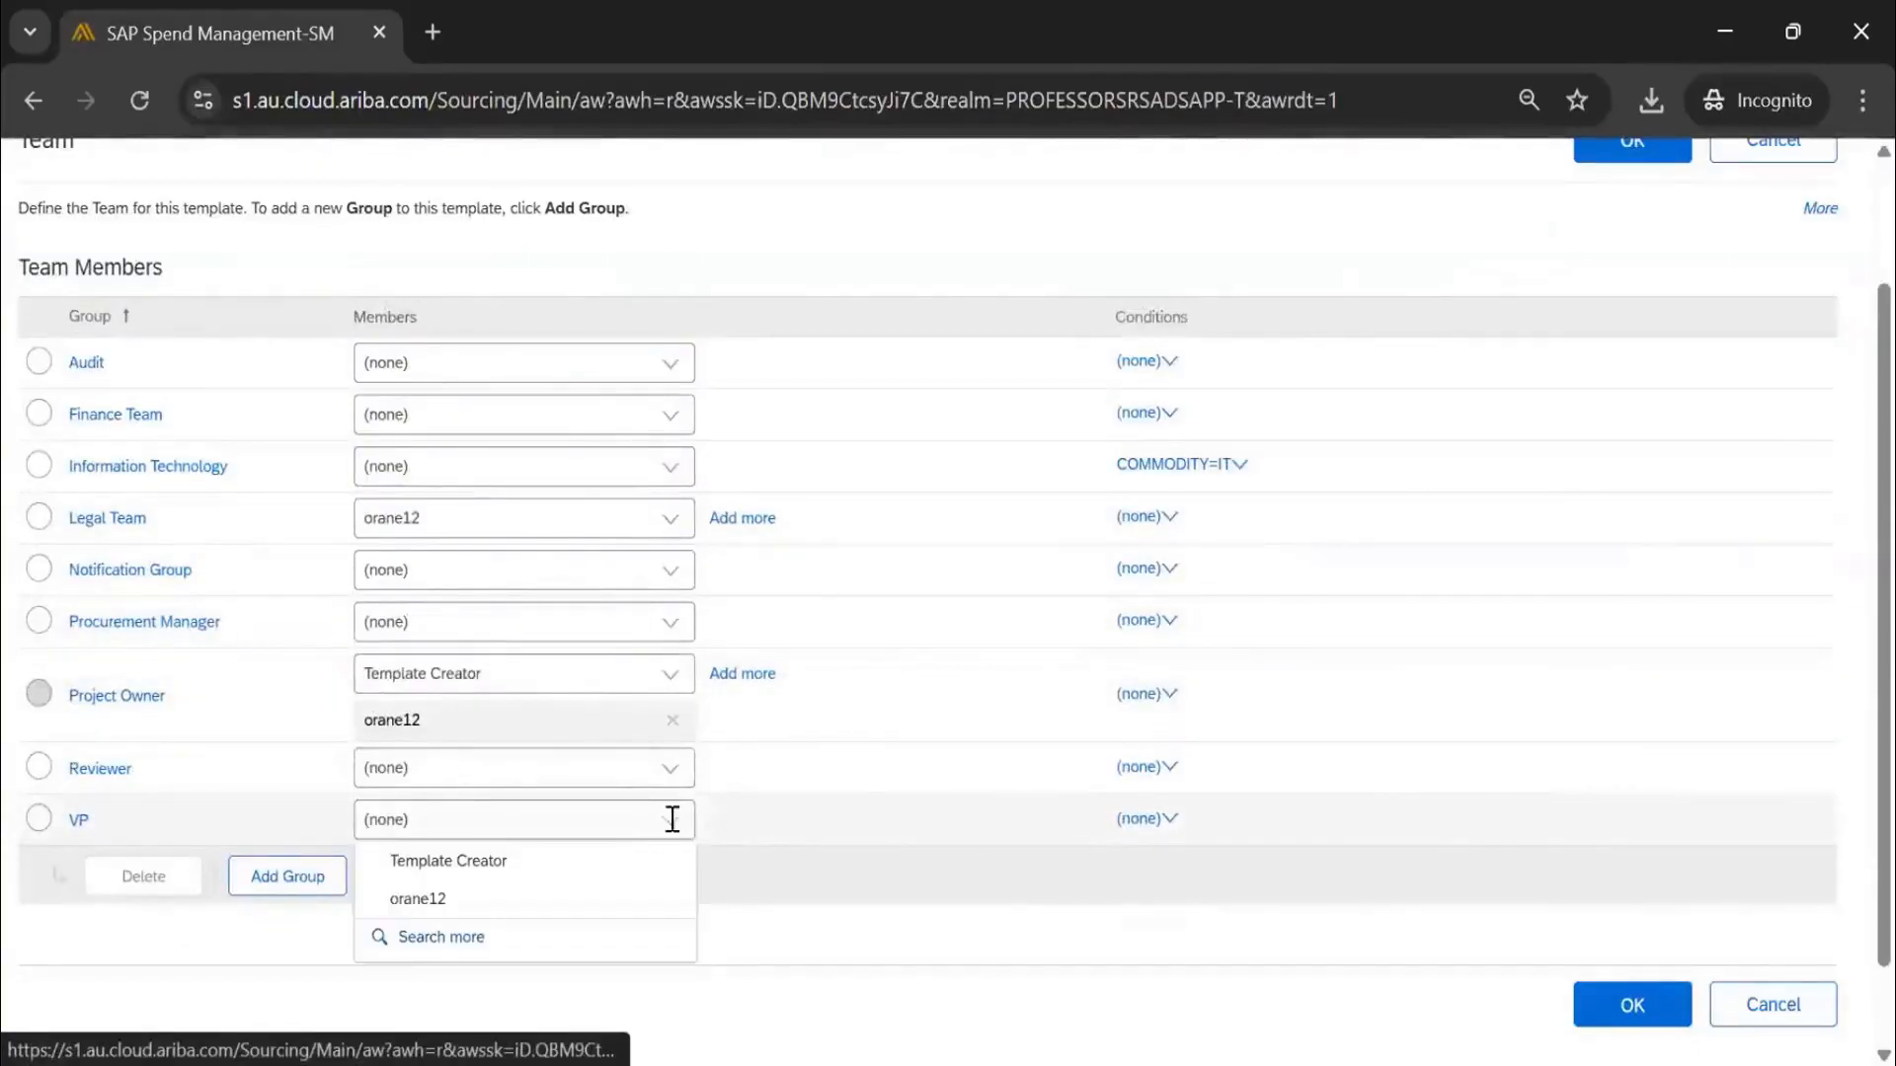
click(554, 894)
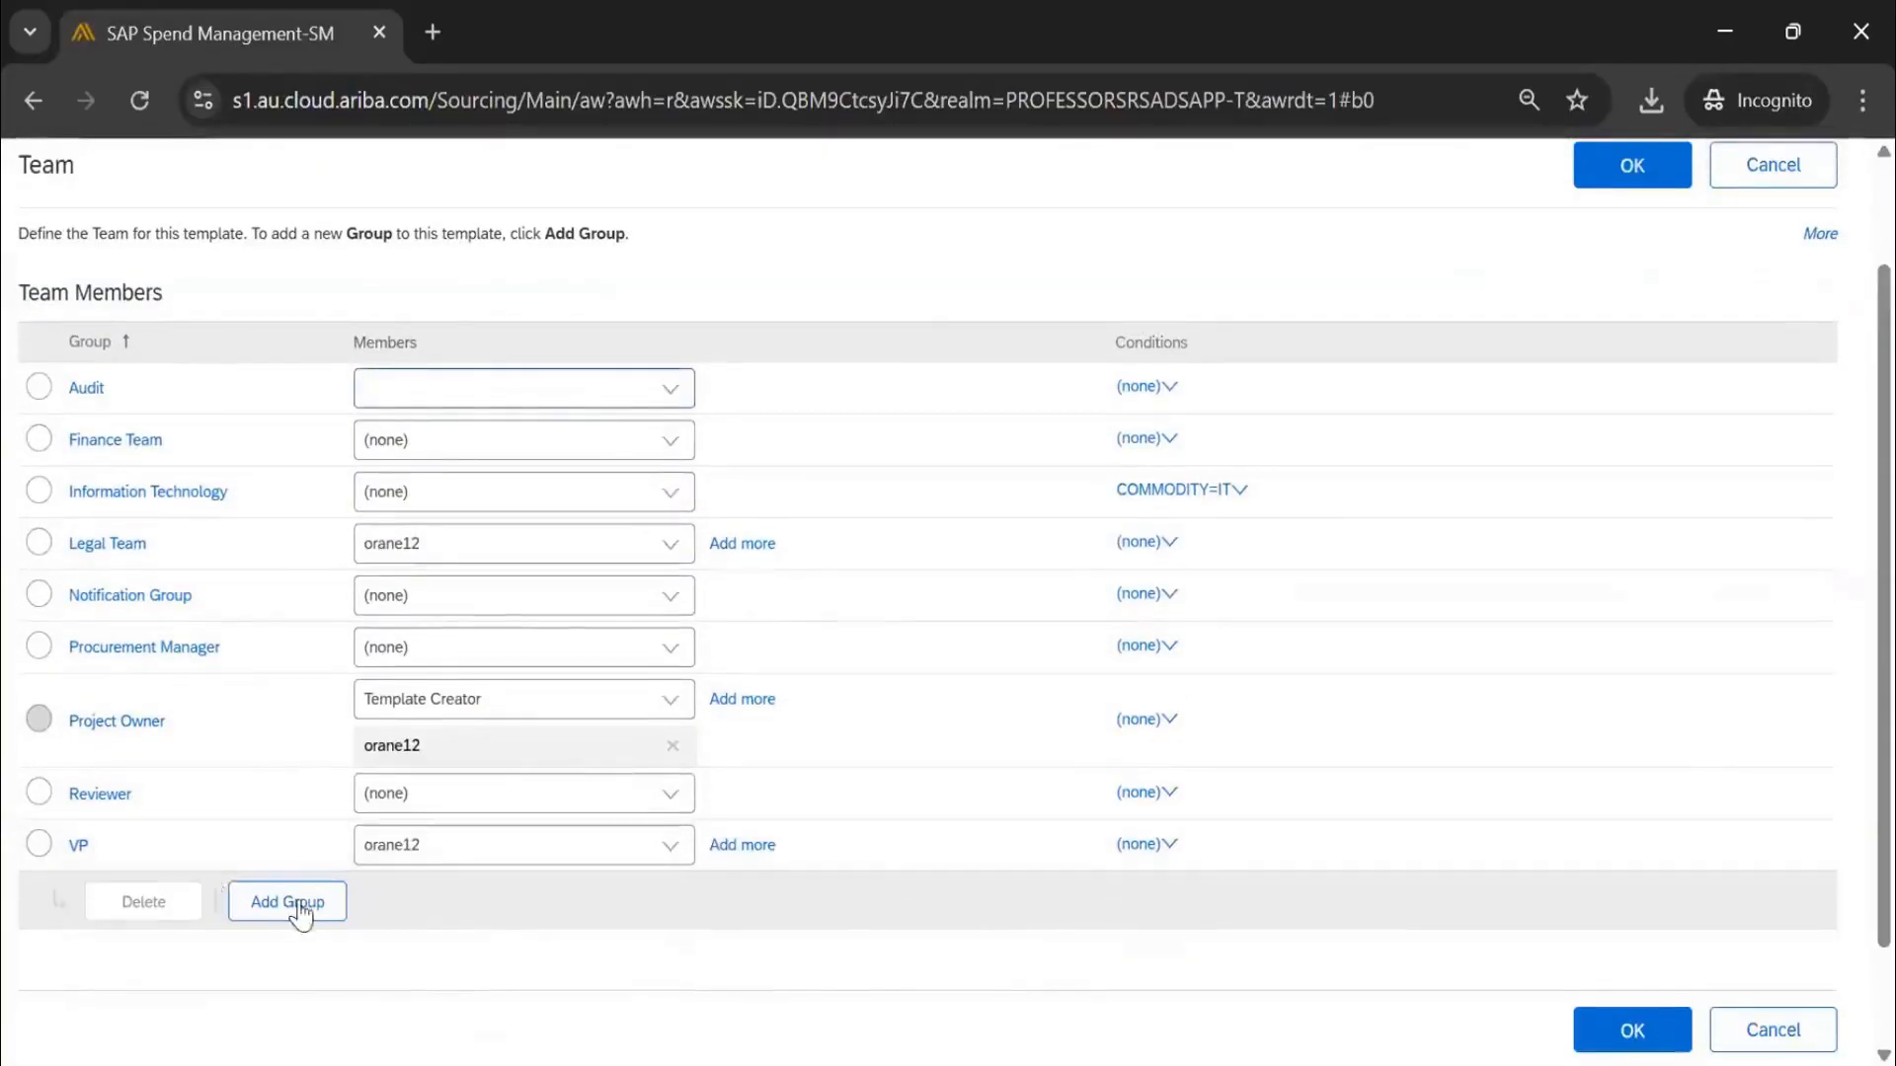
click(40, 845)
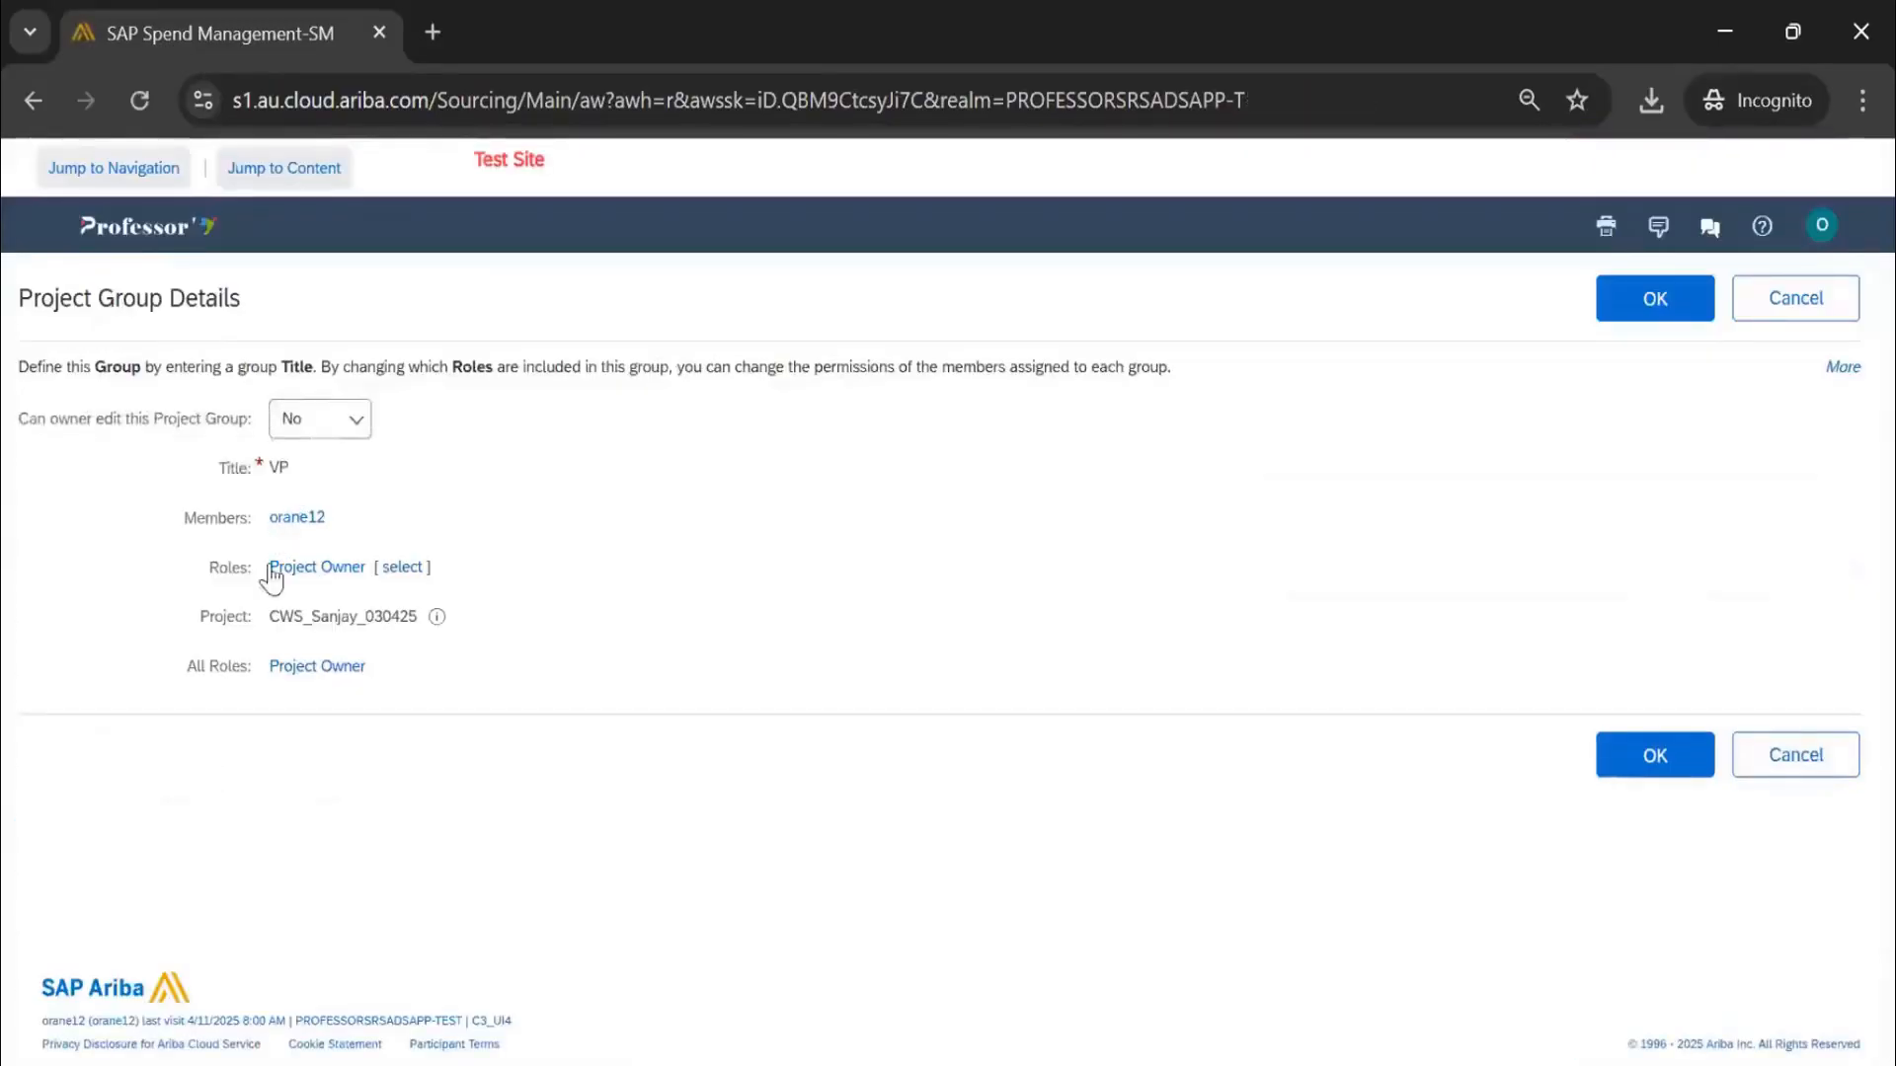
drag(30, 419, 255, 427)
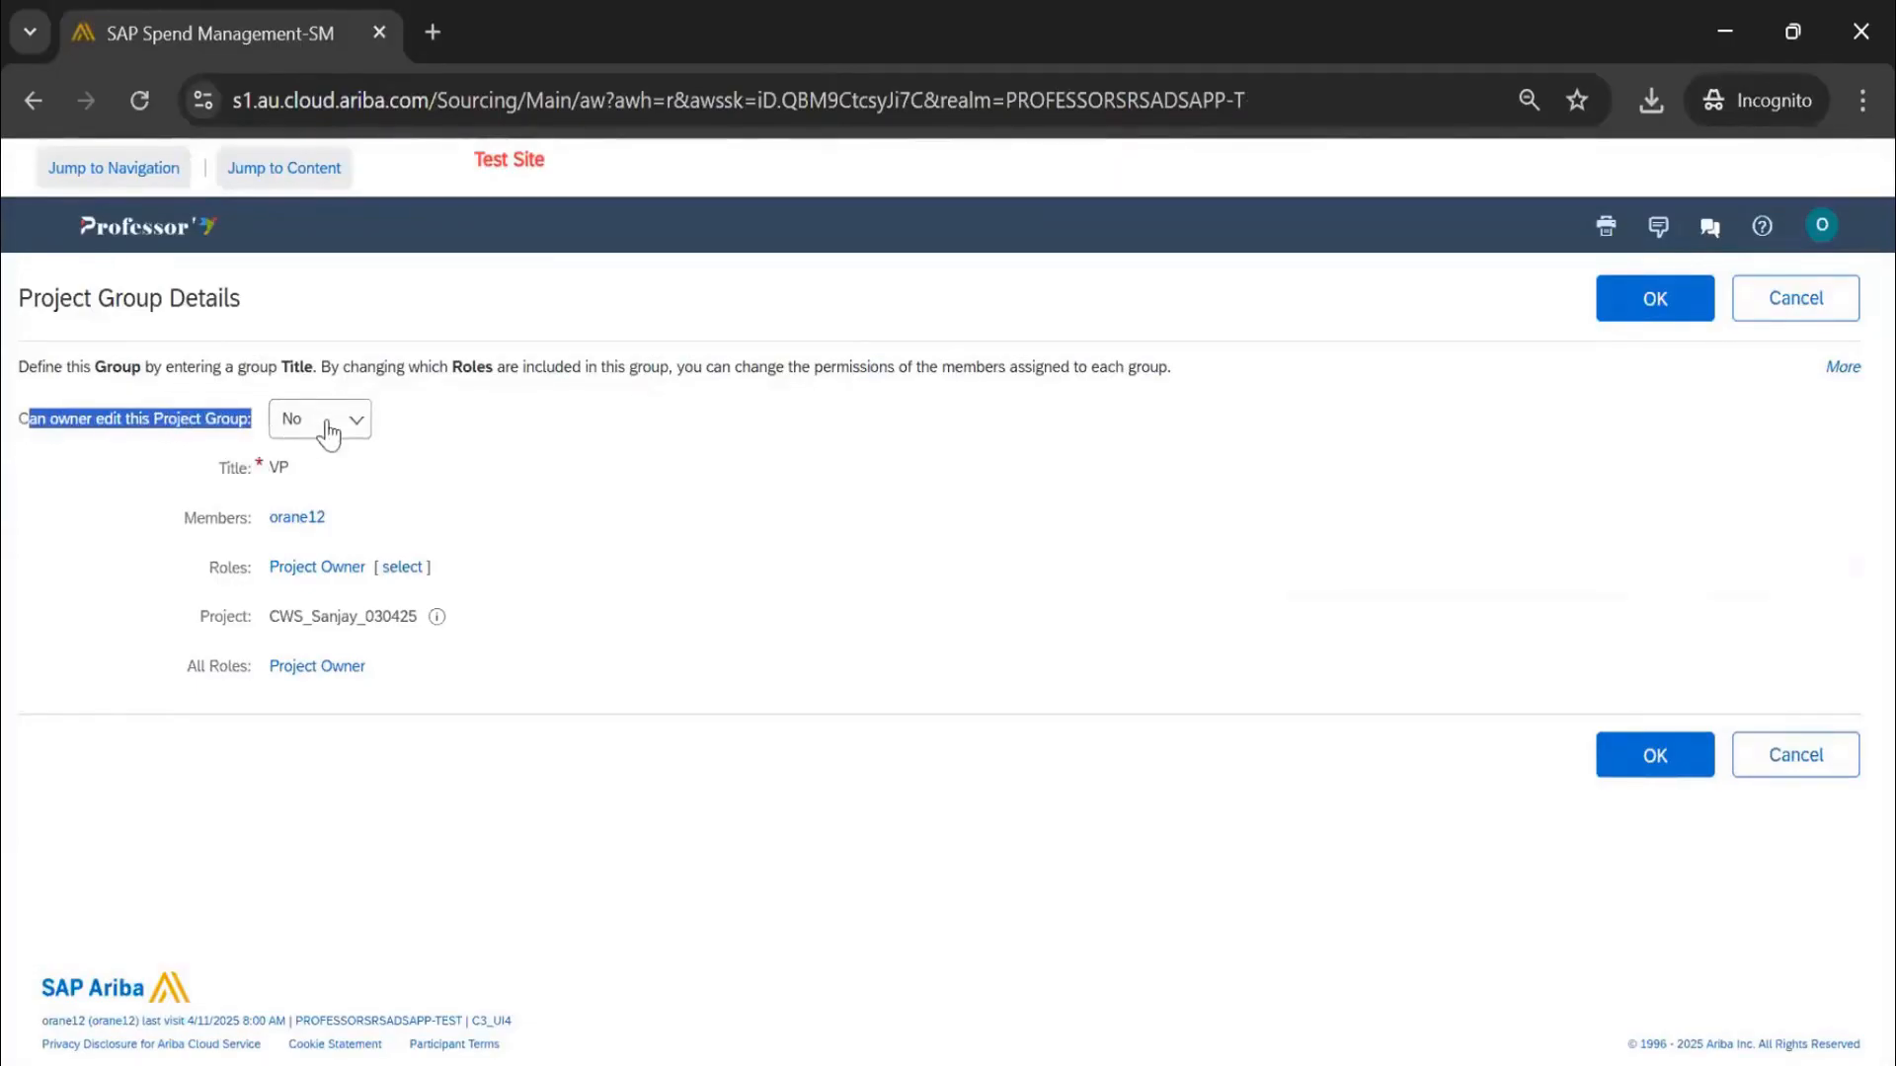
click(1649, 300)
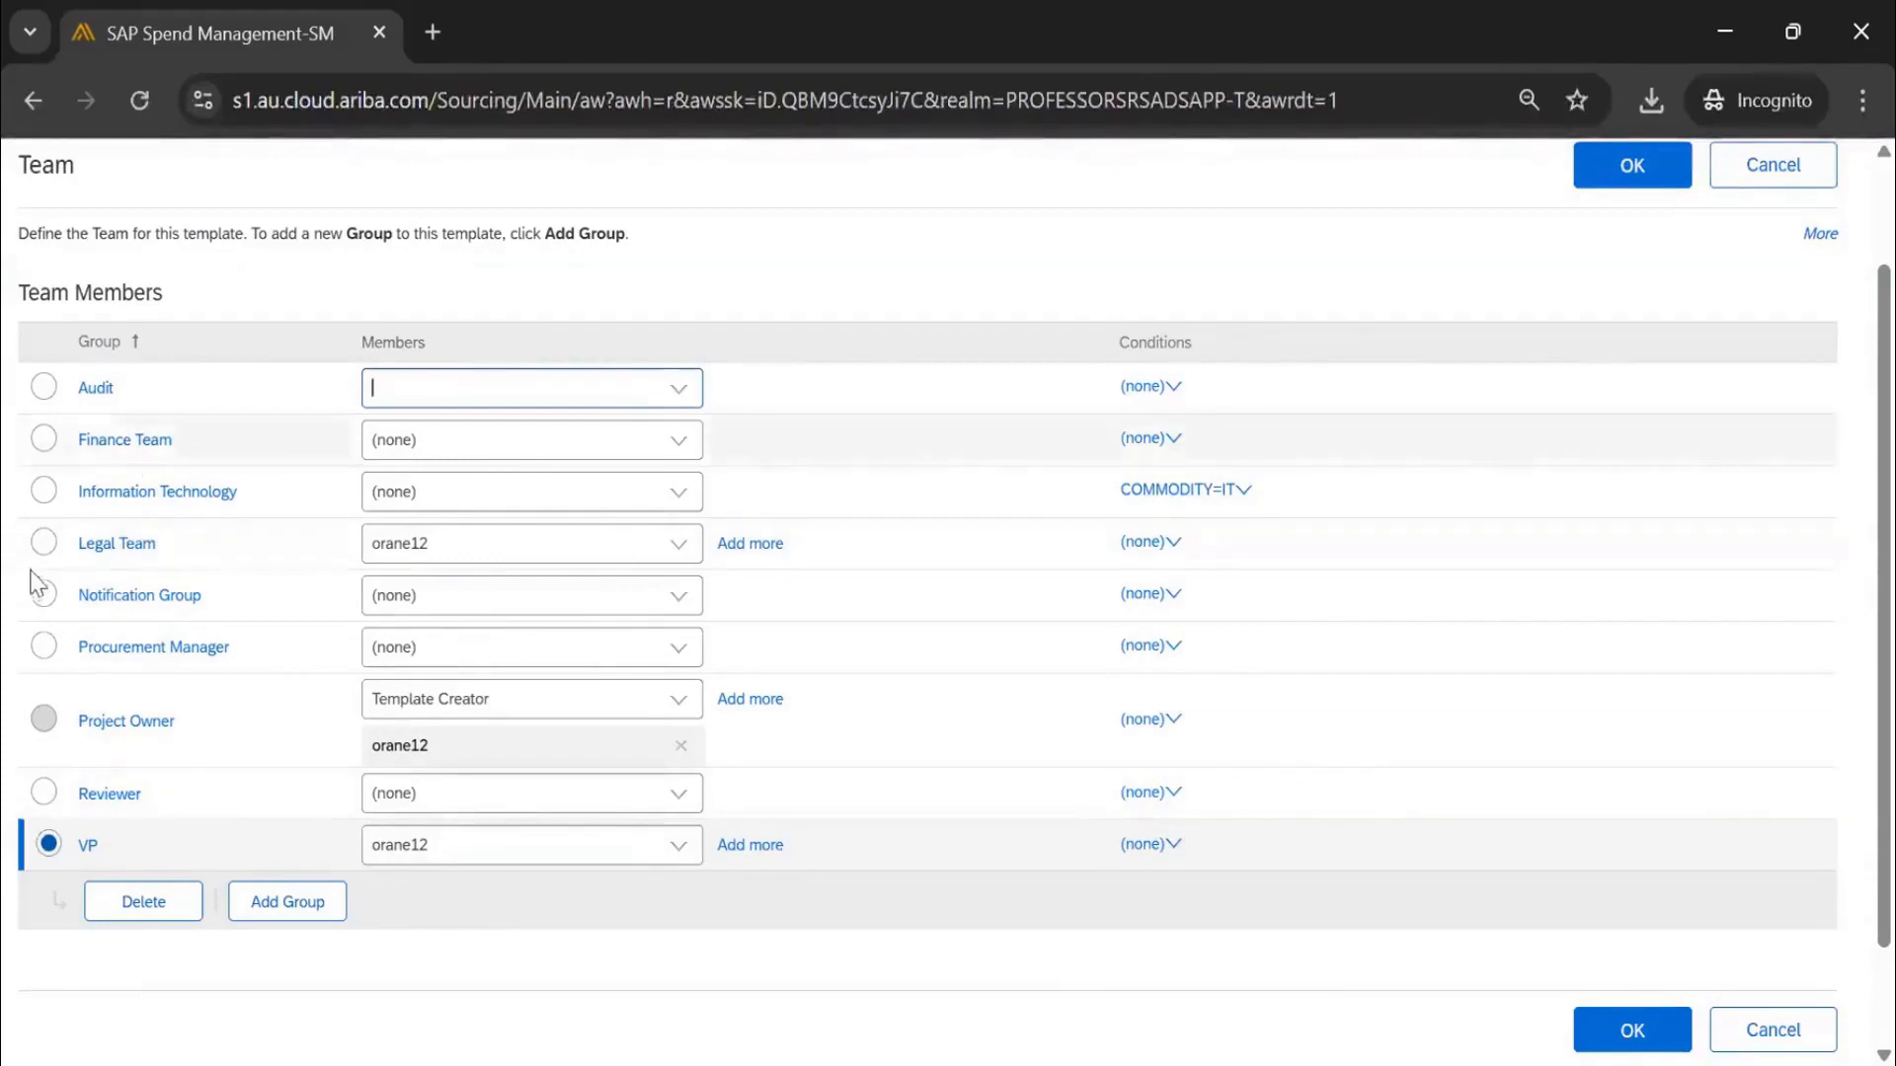
Keep the Legal Team group's 'Can owner edit' setting at No and confirm its details
click(96, 550)
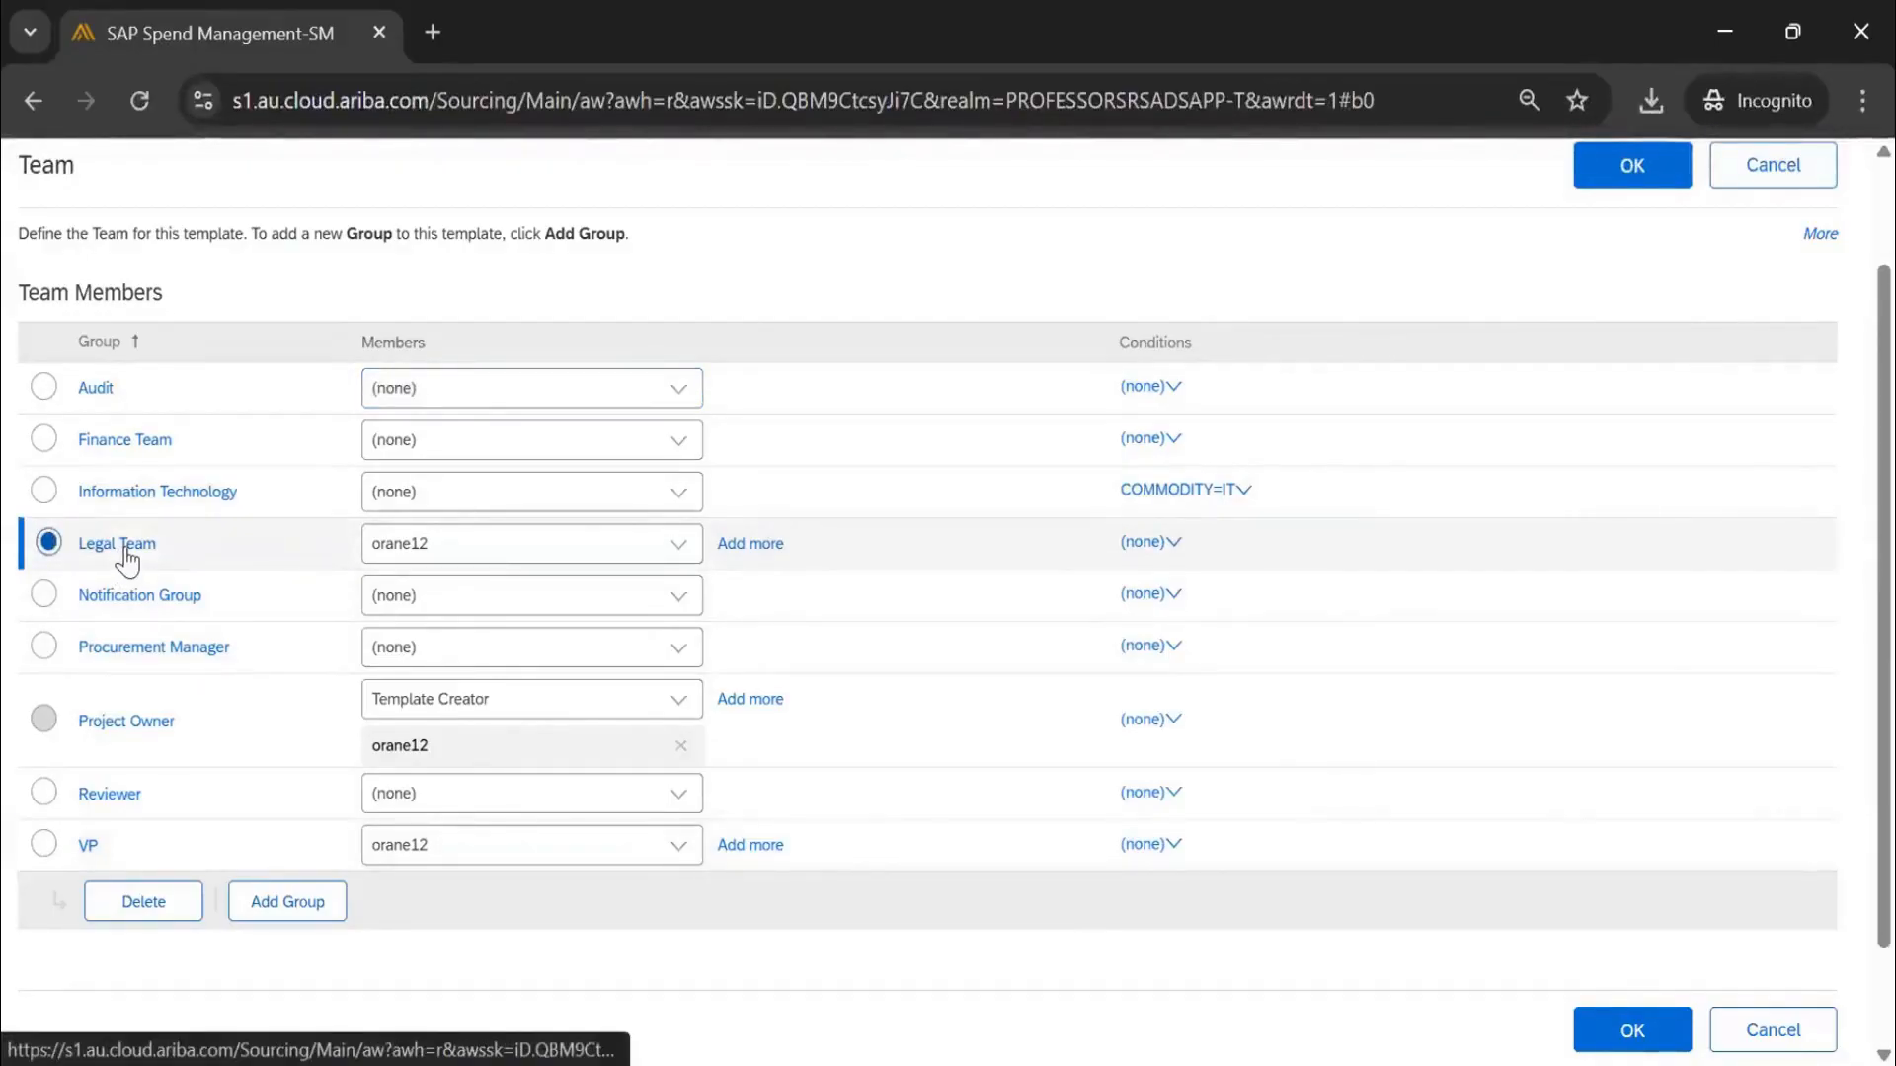
click(130, 553)
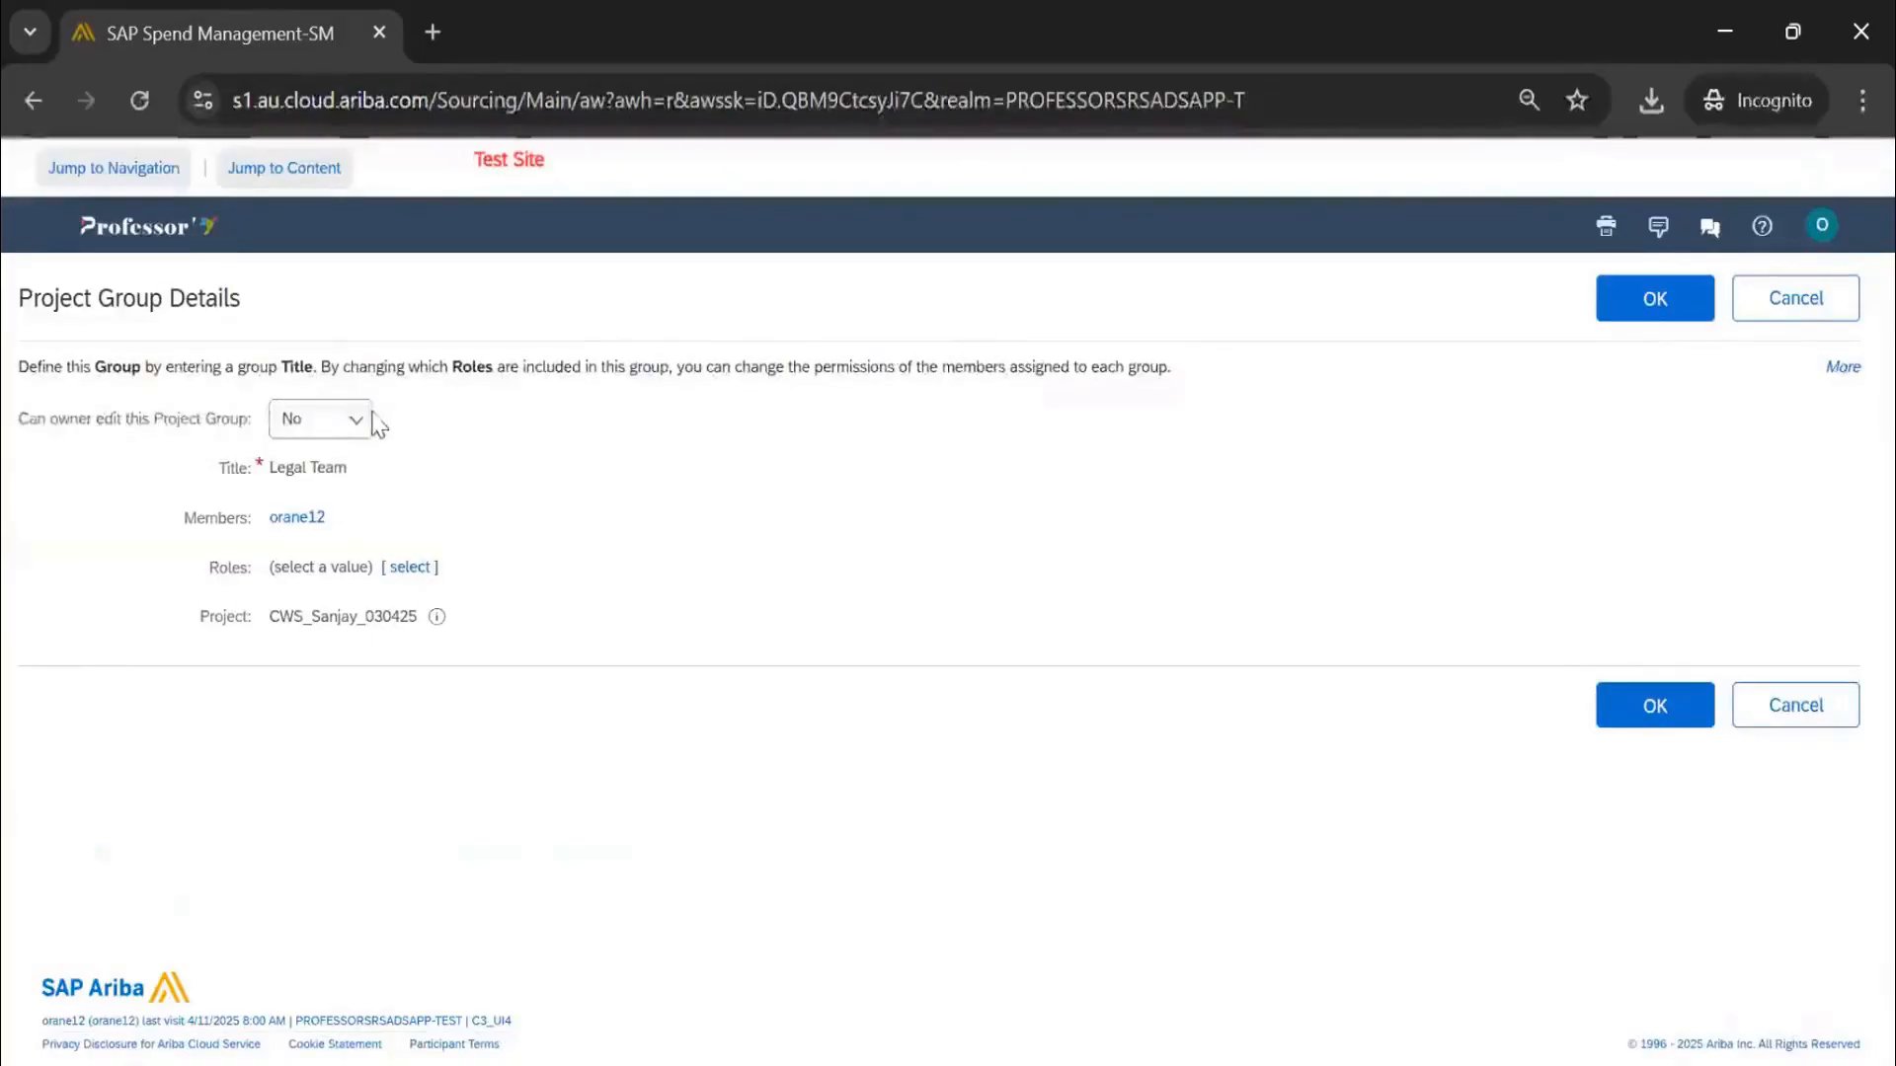
click(360, 421)
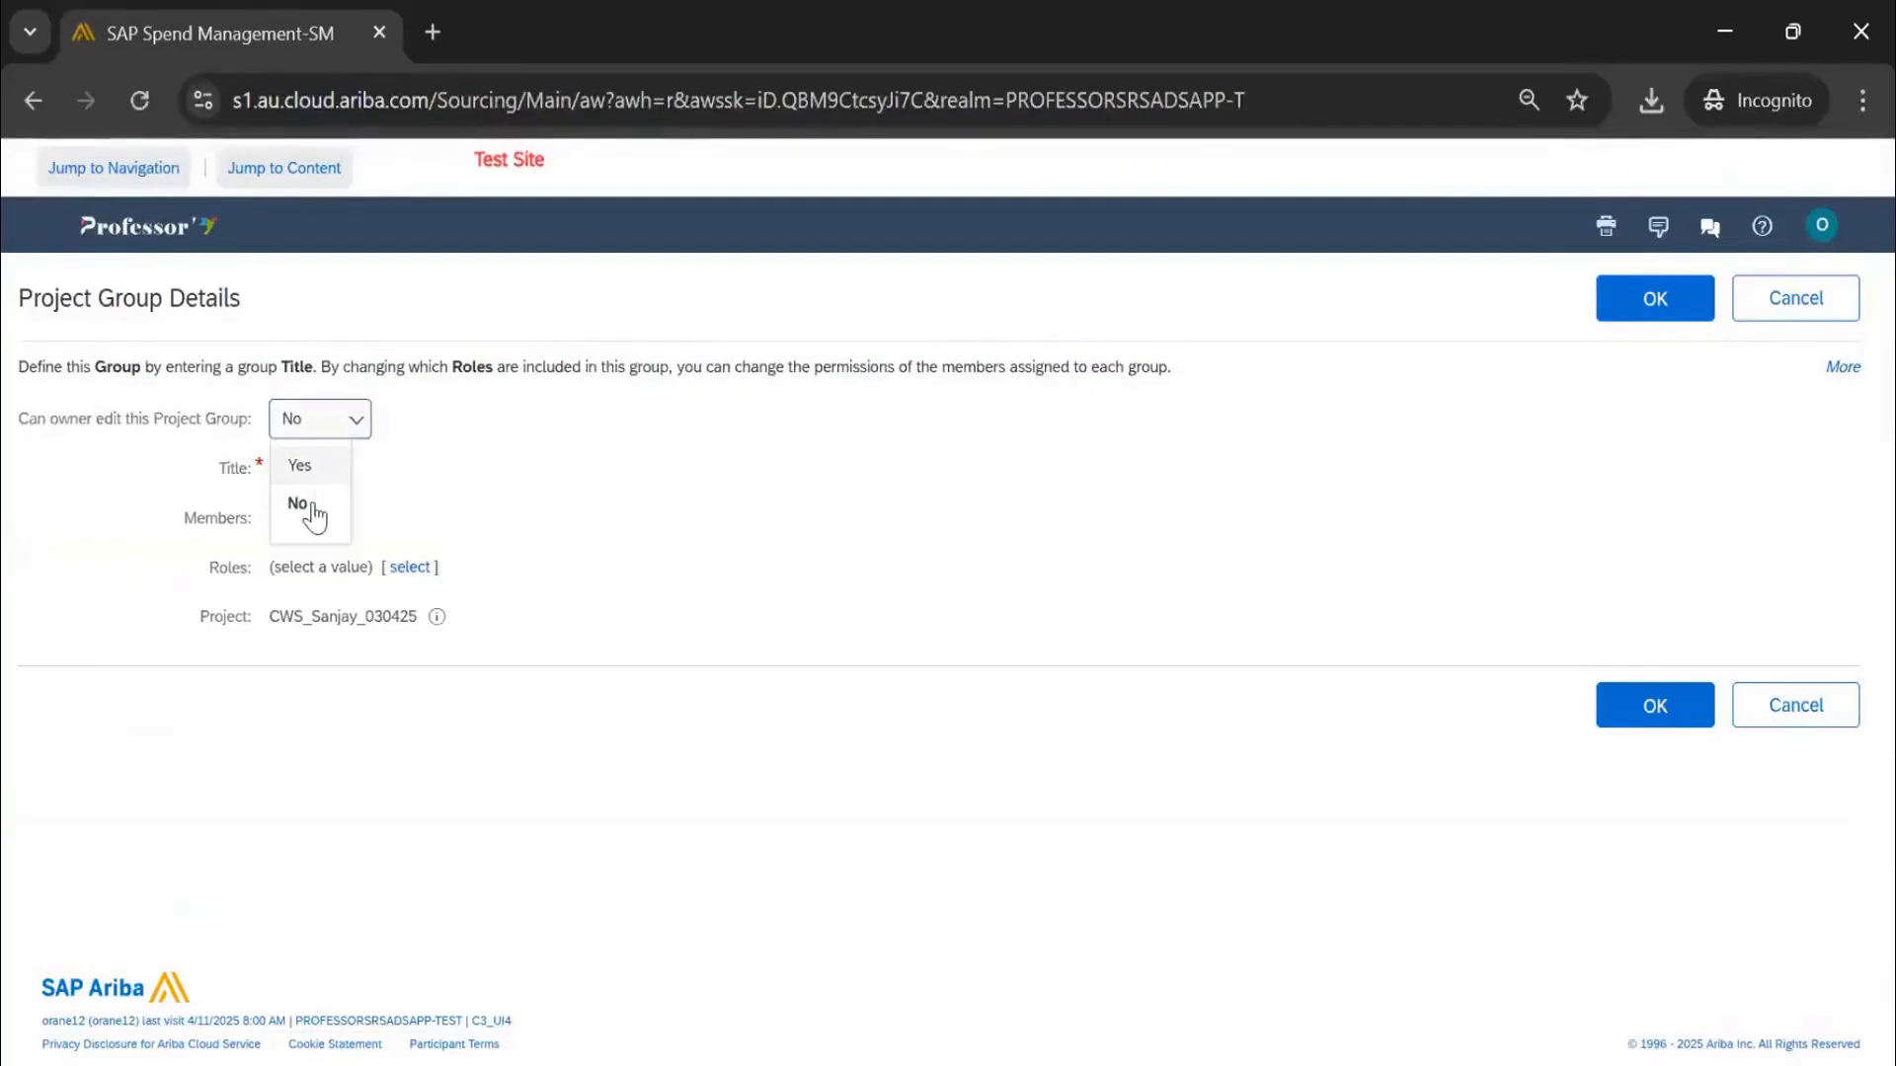
click(301, 504)
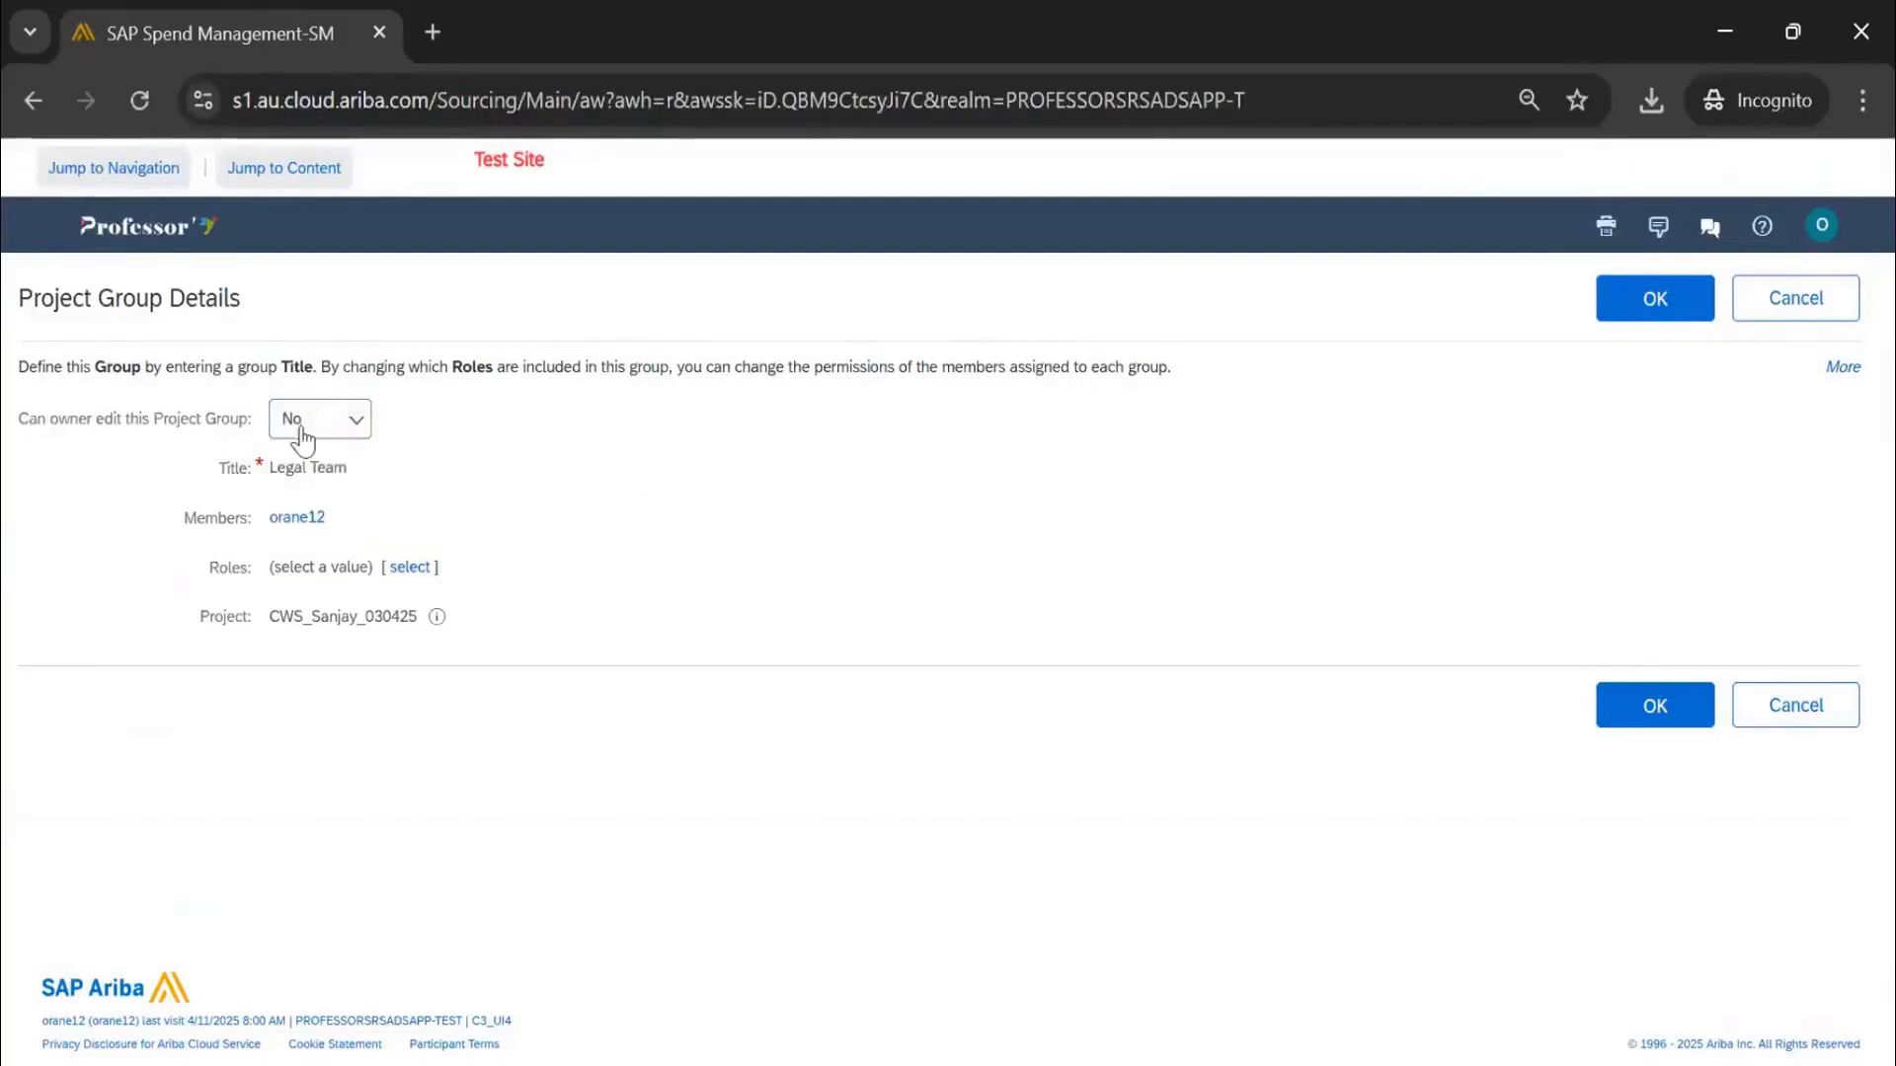
double_click(307, 517)
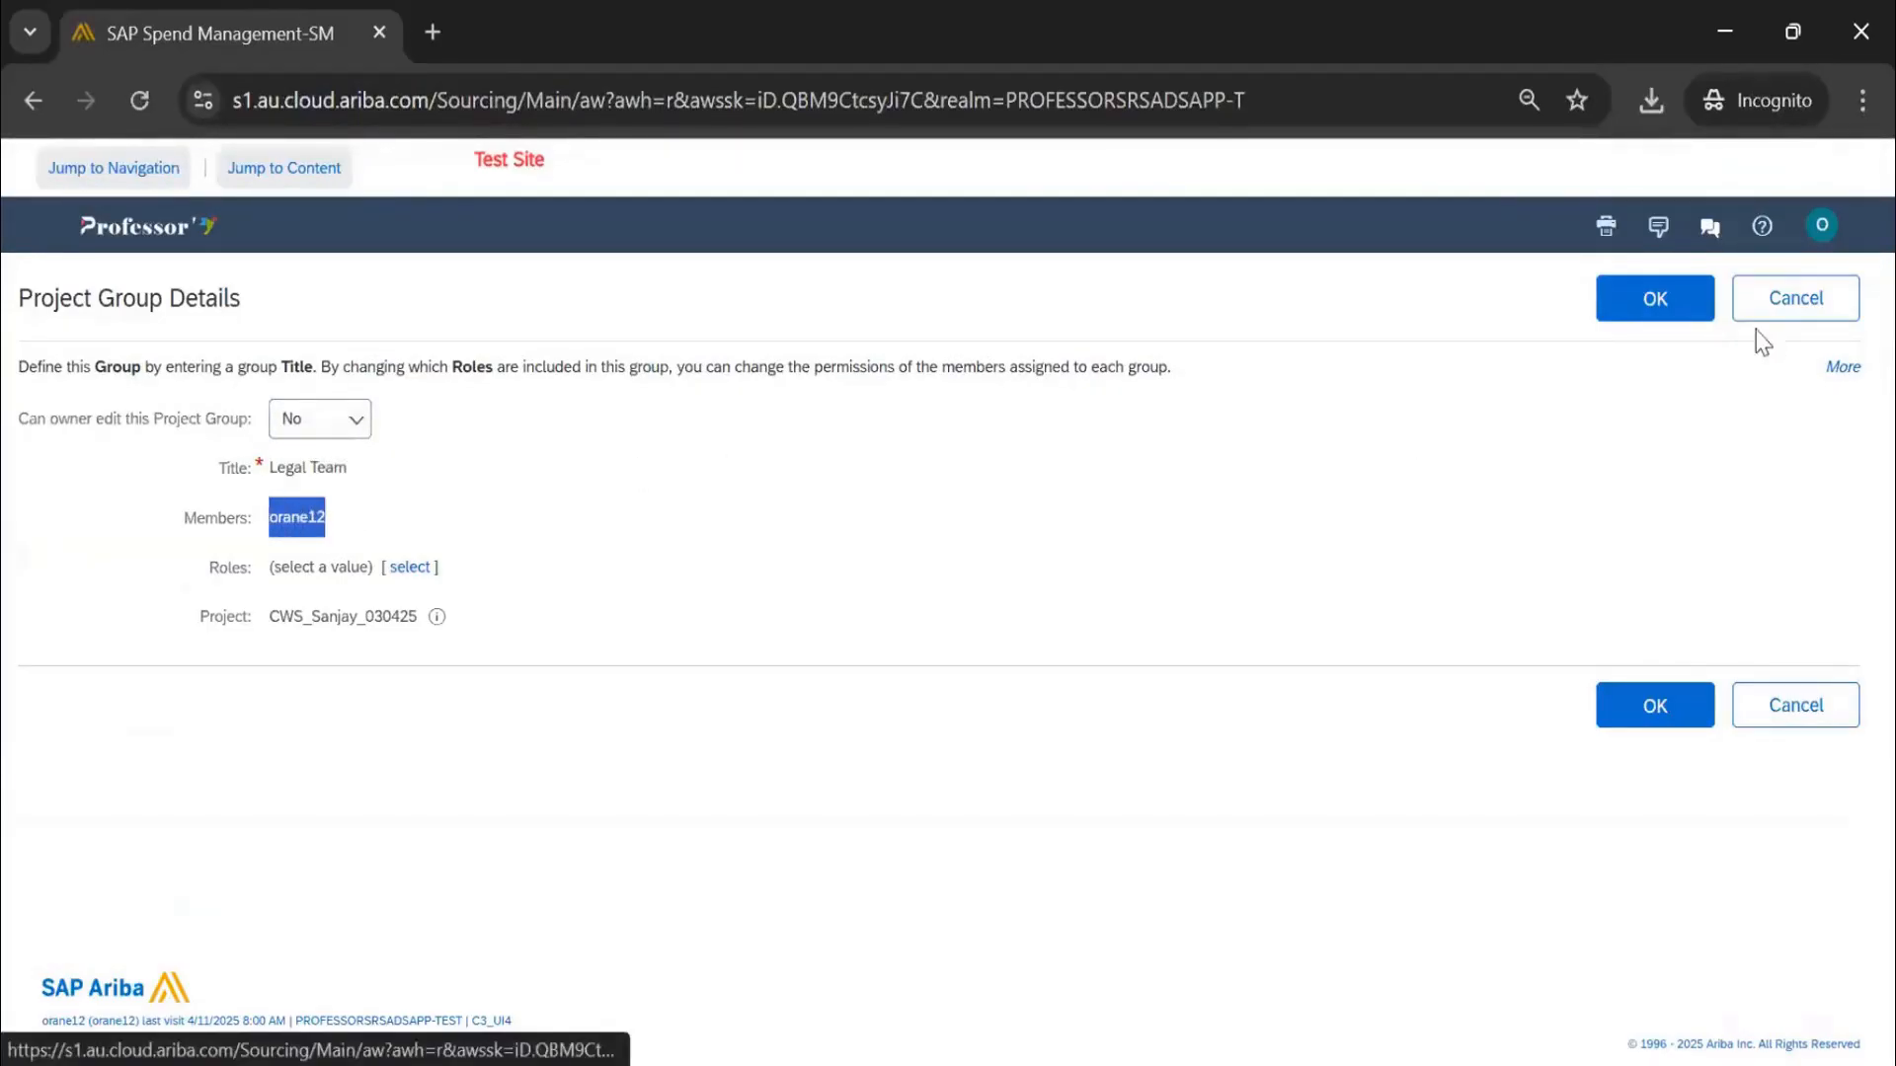
click(1597, 296)
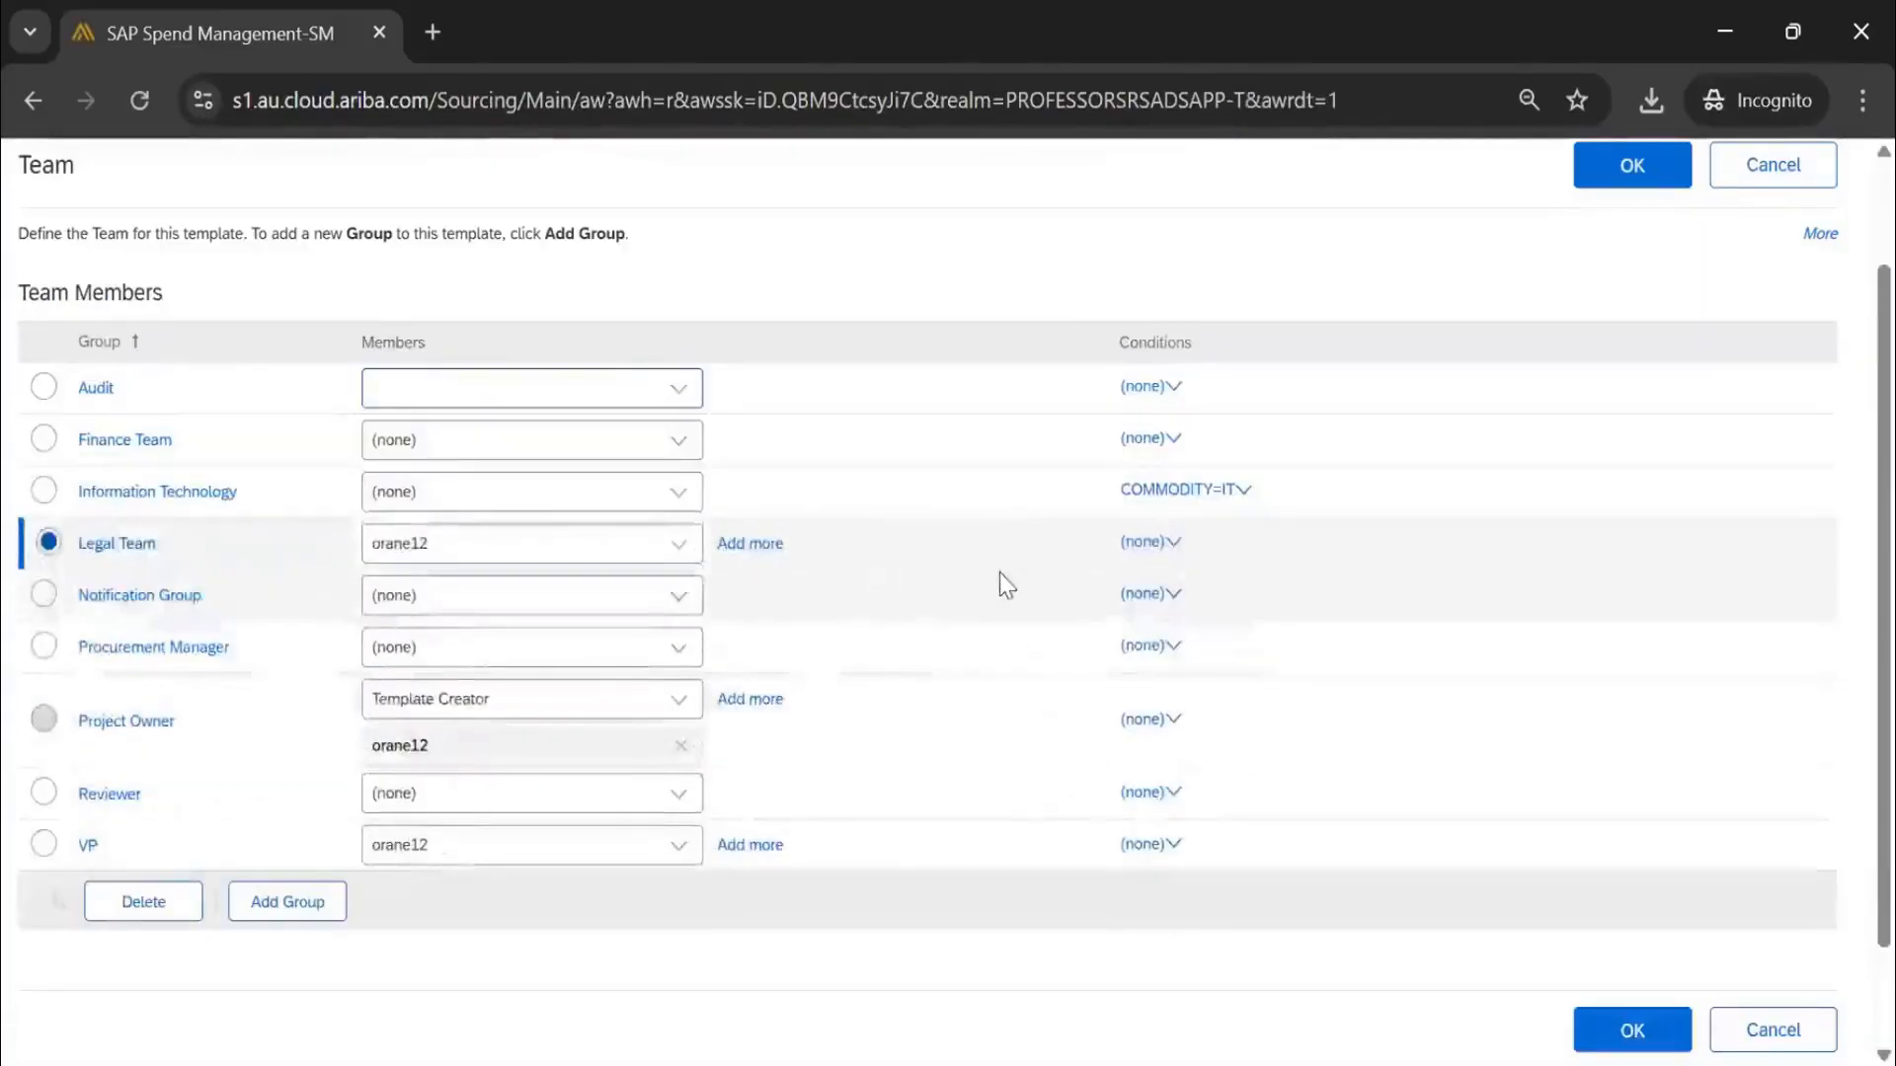
Save the team and verify the CWS_Sanjay_030425 Overview title and newly added Team member
click(1634, 183)
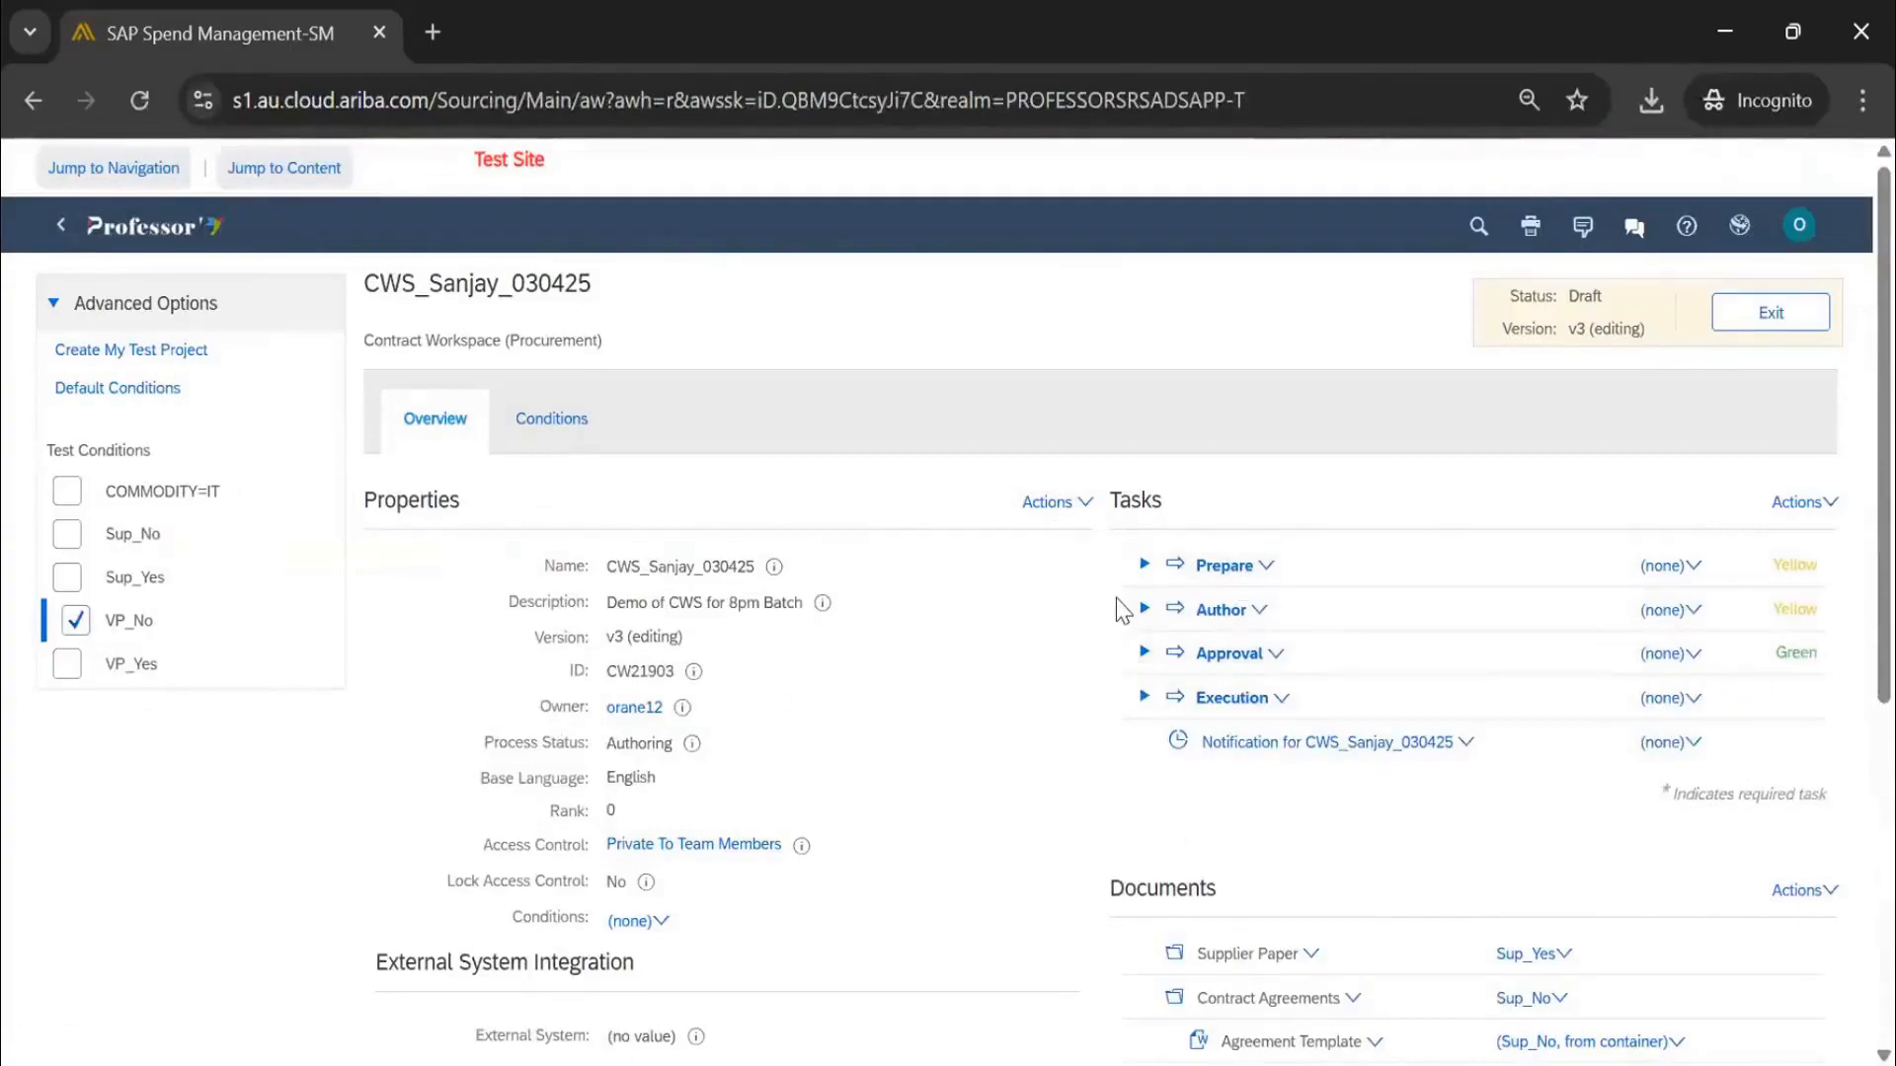
drag(365, 283, 647, 296)
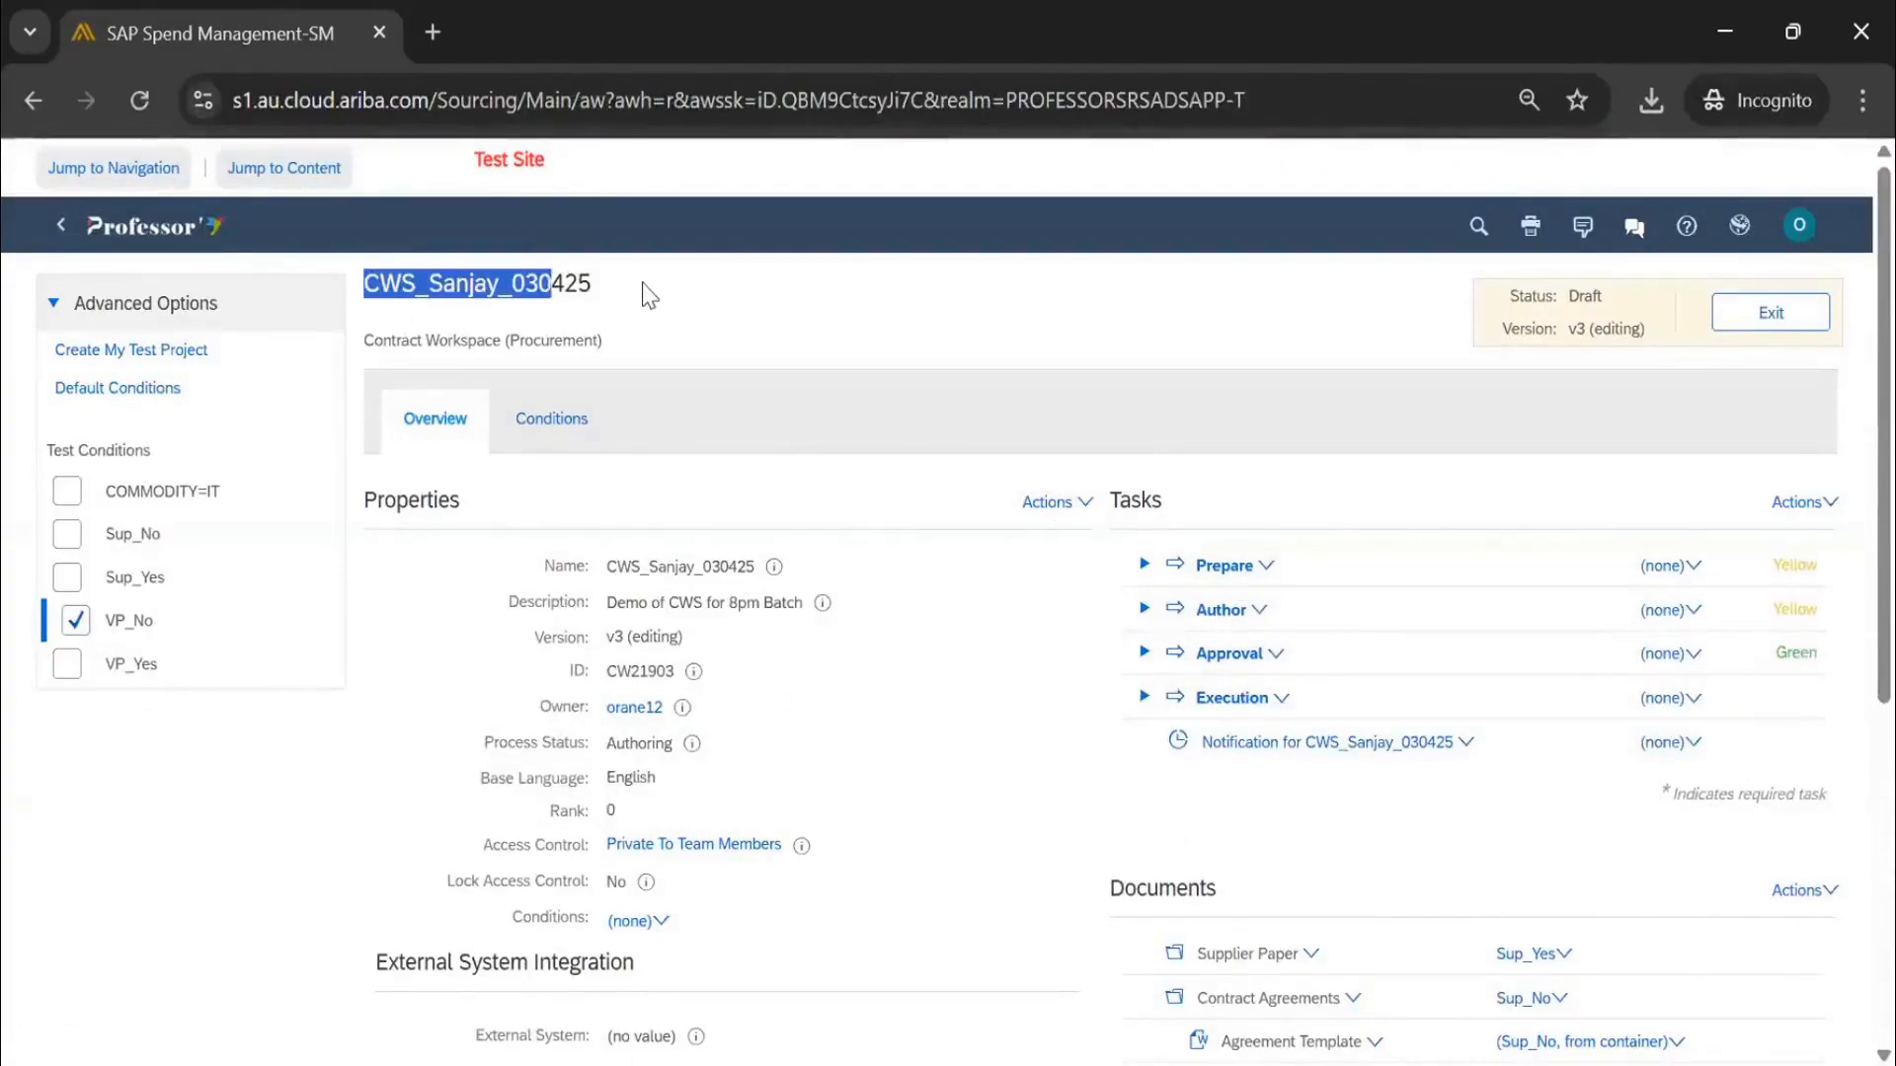
scroll(1175, 607, down, 3)
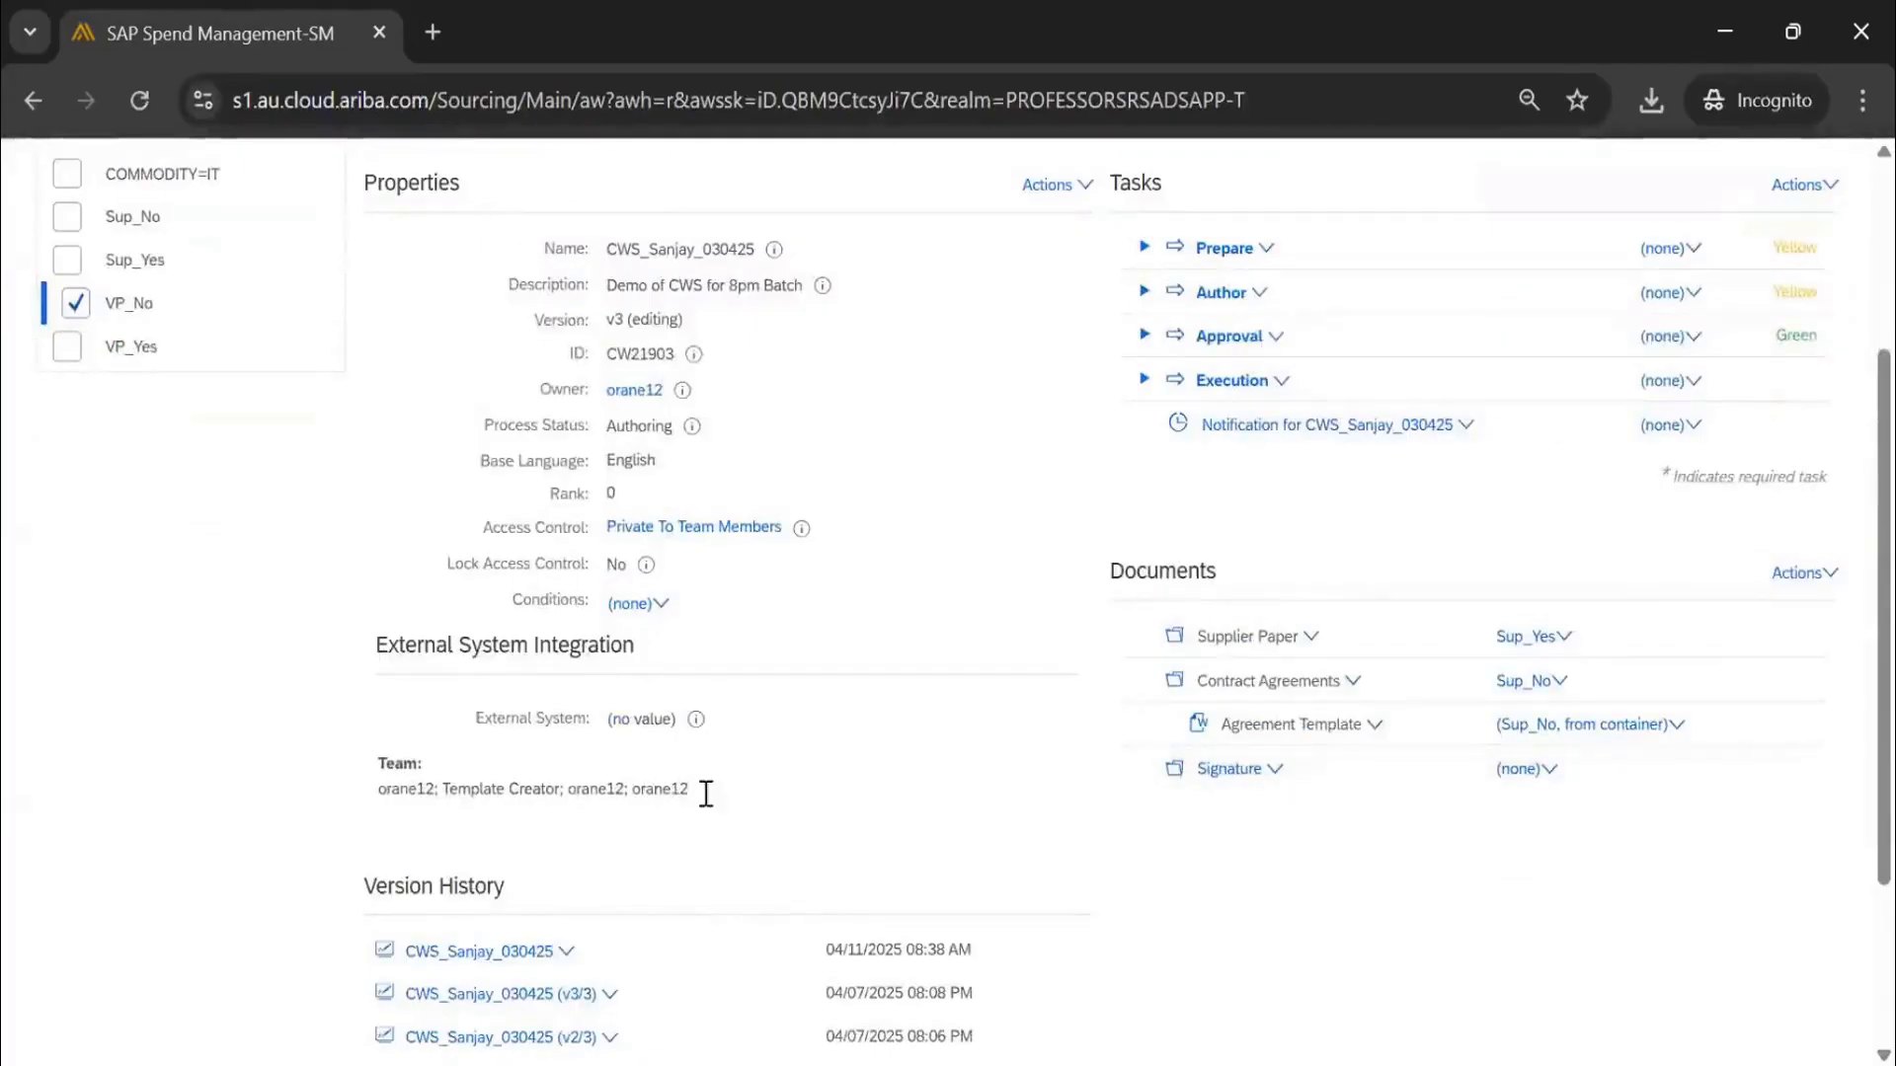
drag(706, 793, 625, 790)
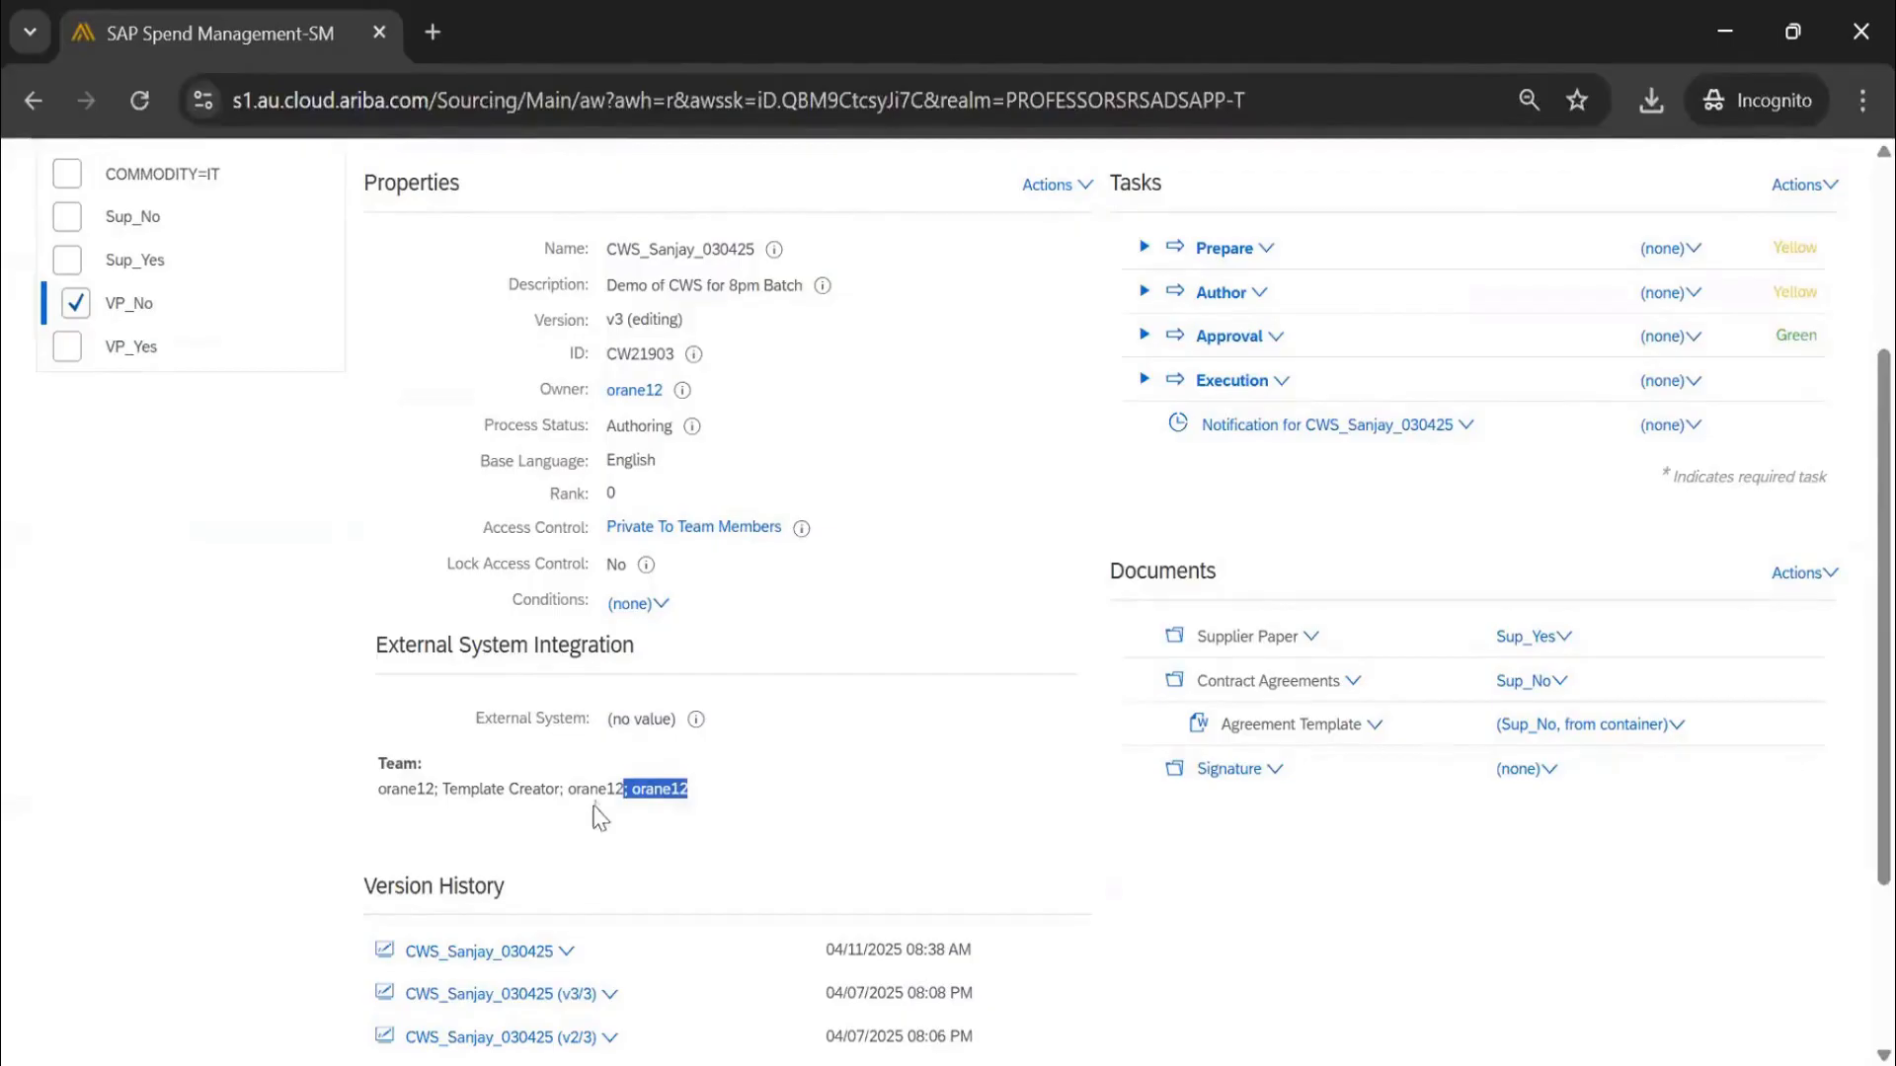
scroll(375, 292, up, 3)
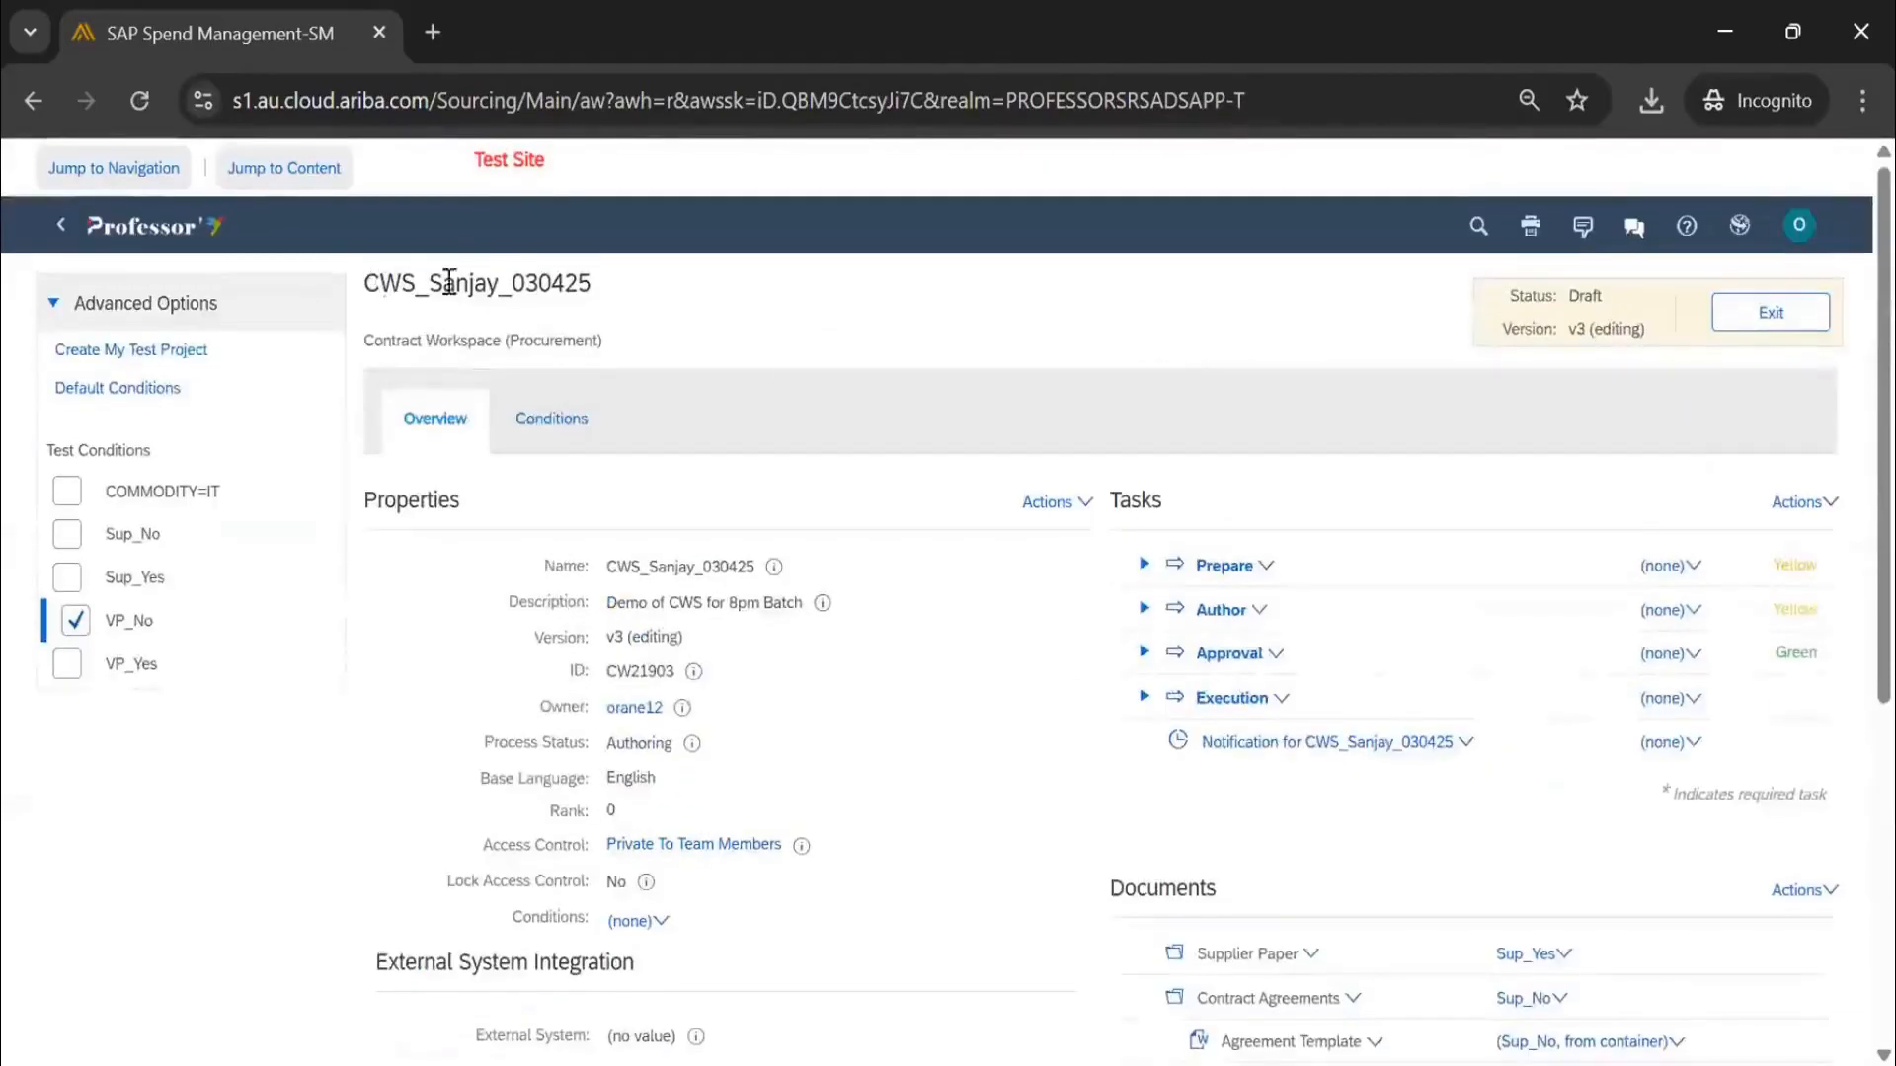
drag(380, 283, 613, 286)
scroll(1033, 664, down, 5)
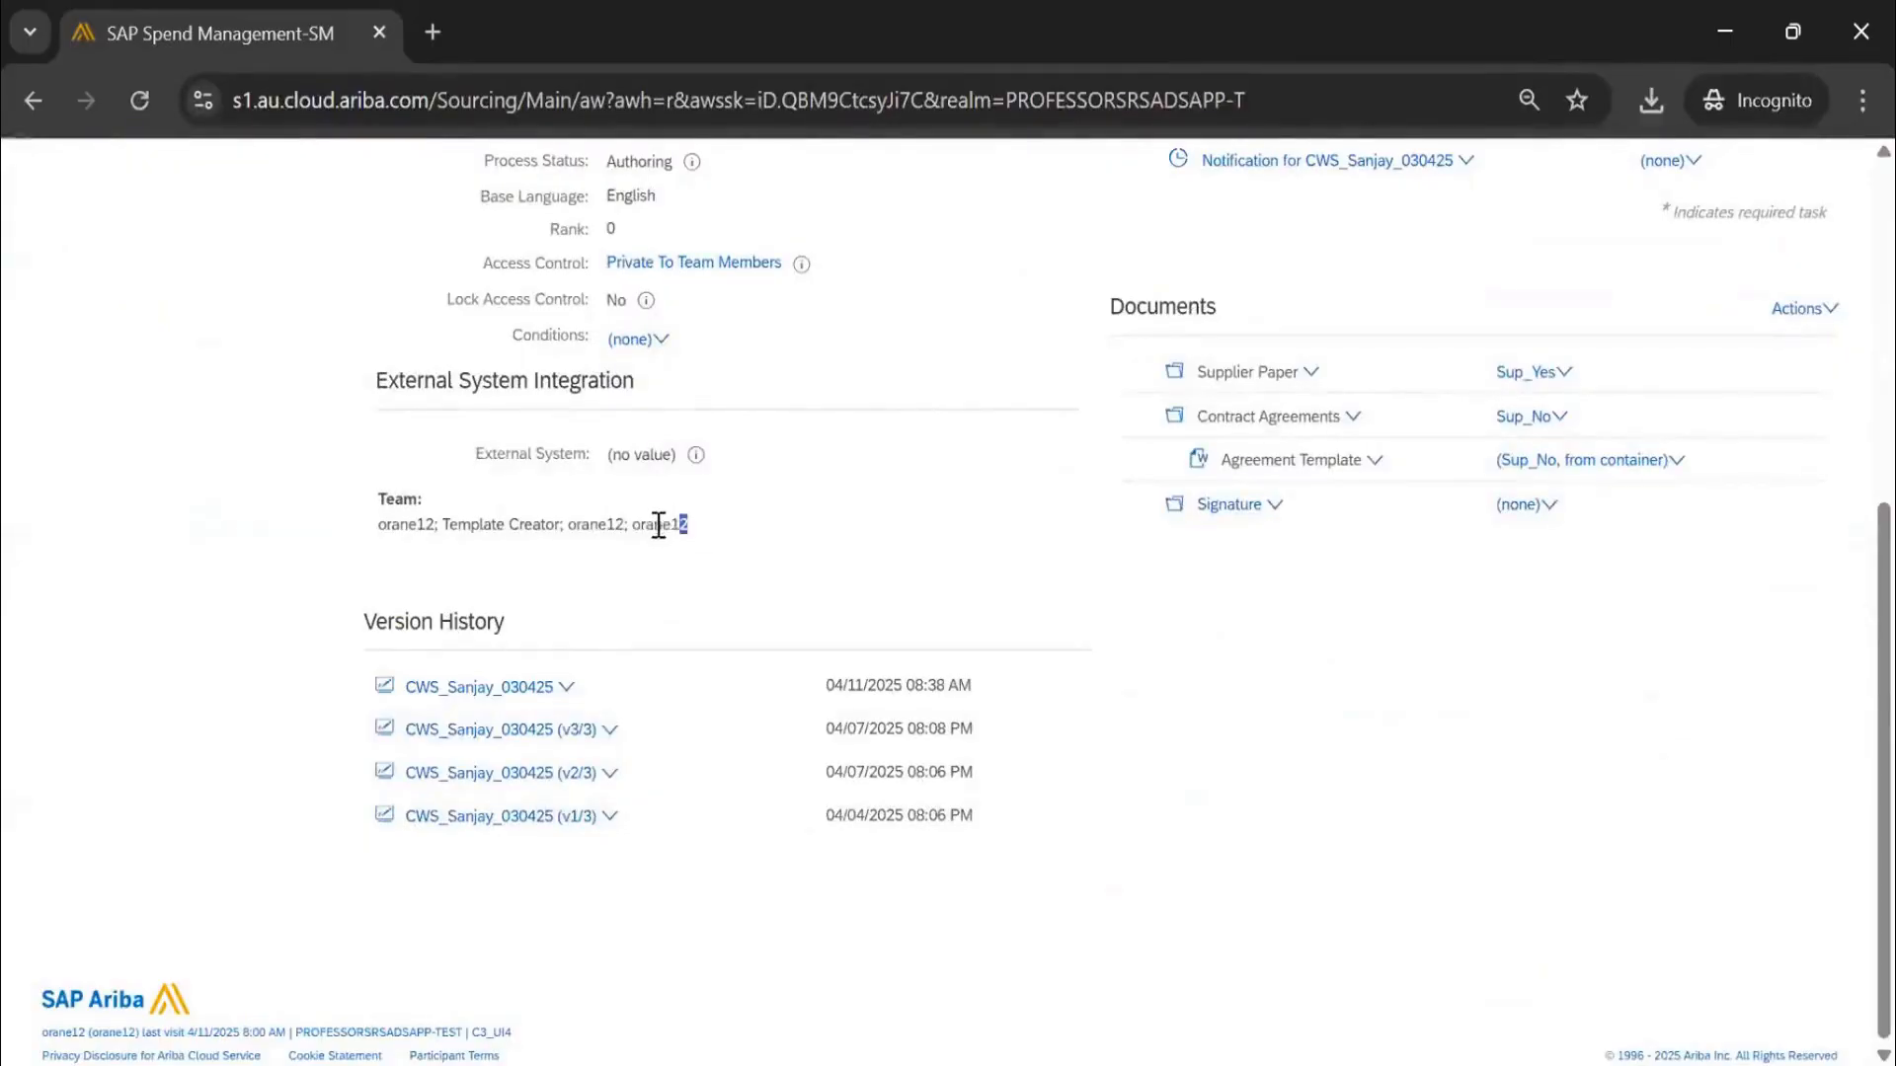
drag(658, 524, 633, 526)
scroll(913, 561, up, 4)
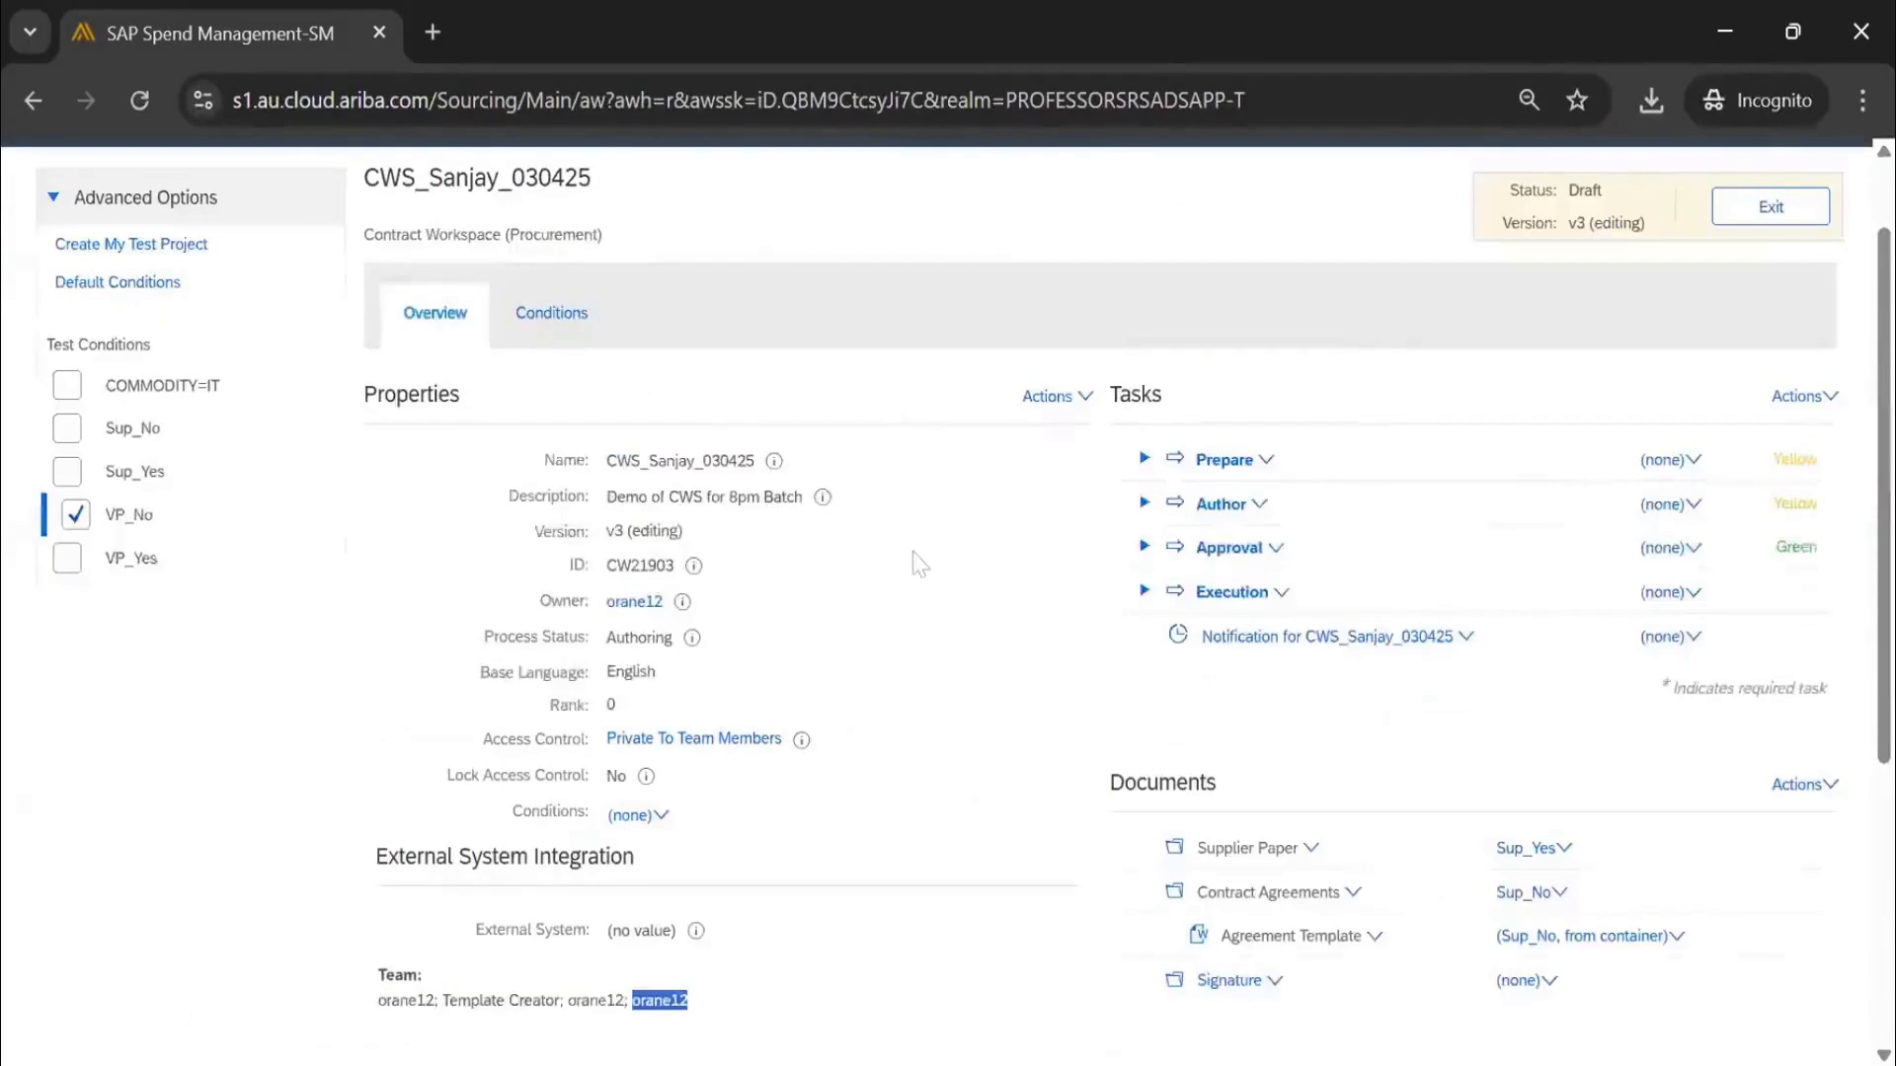
click(1052, 403)
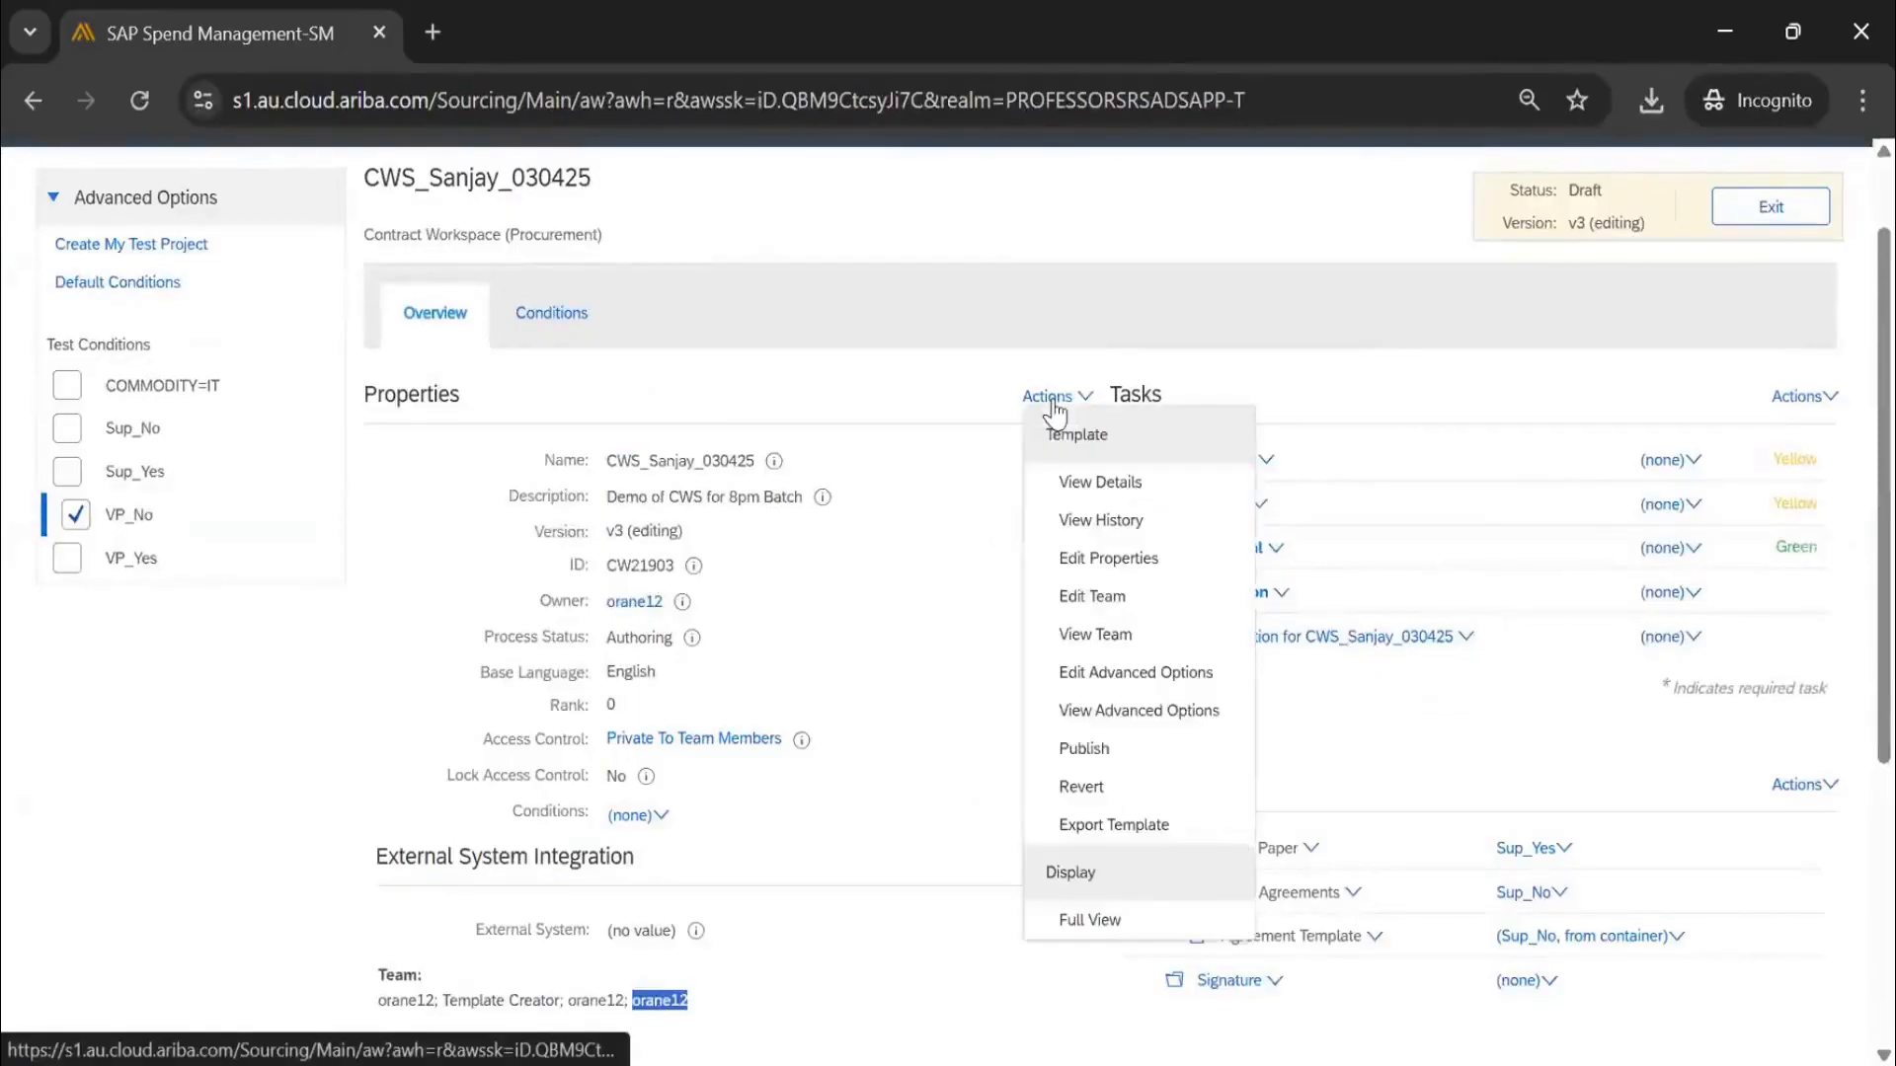
Set 'Can owner edit this Project Group' to Yes for the VP group
click(1109, 597)
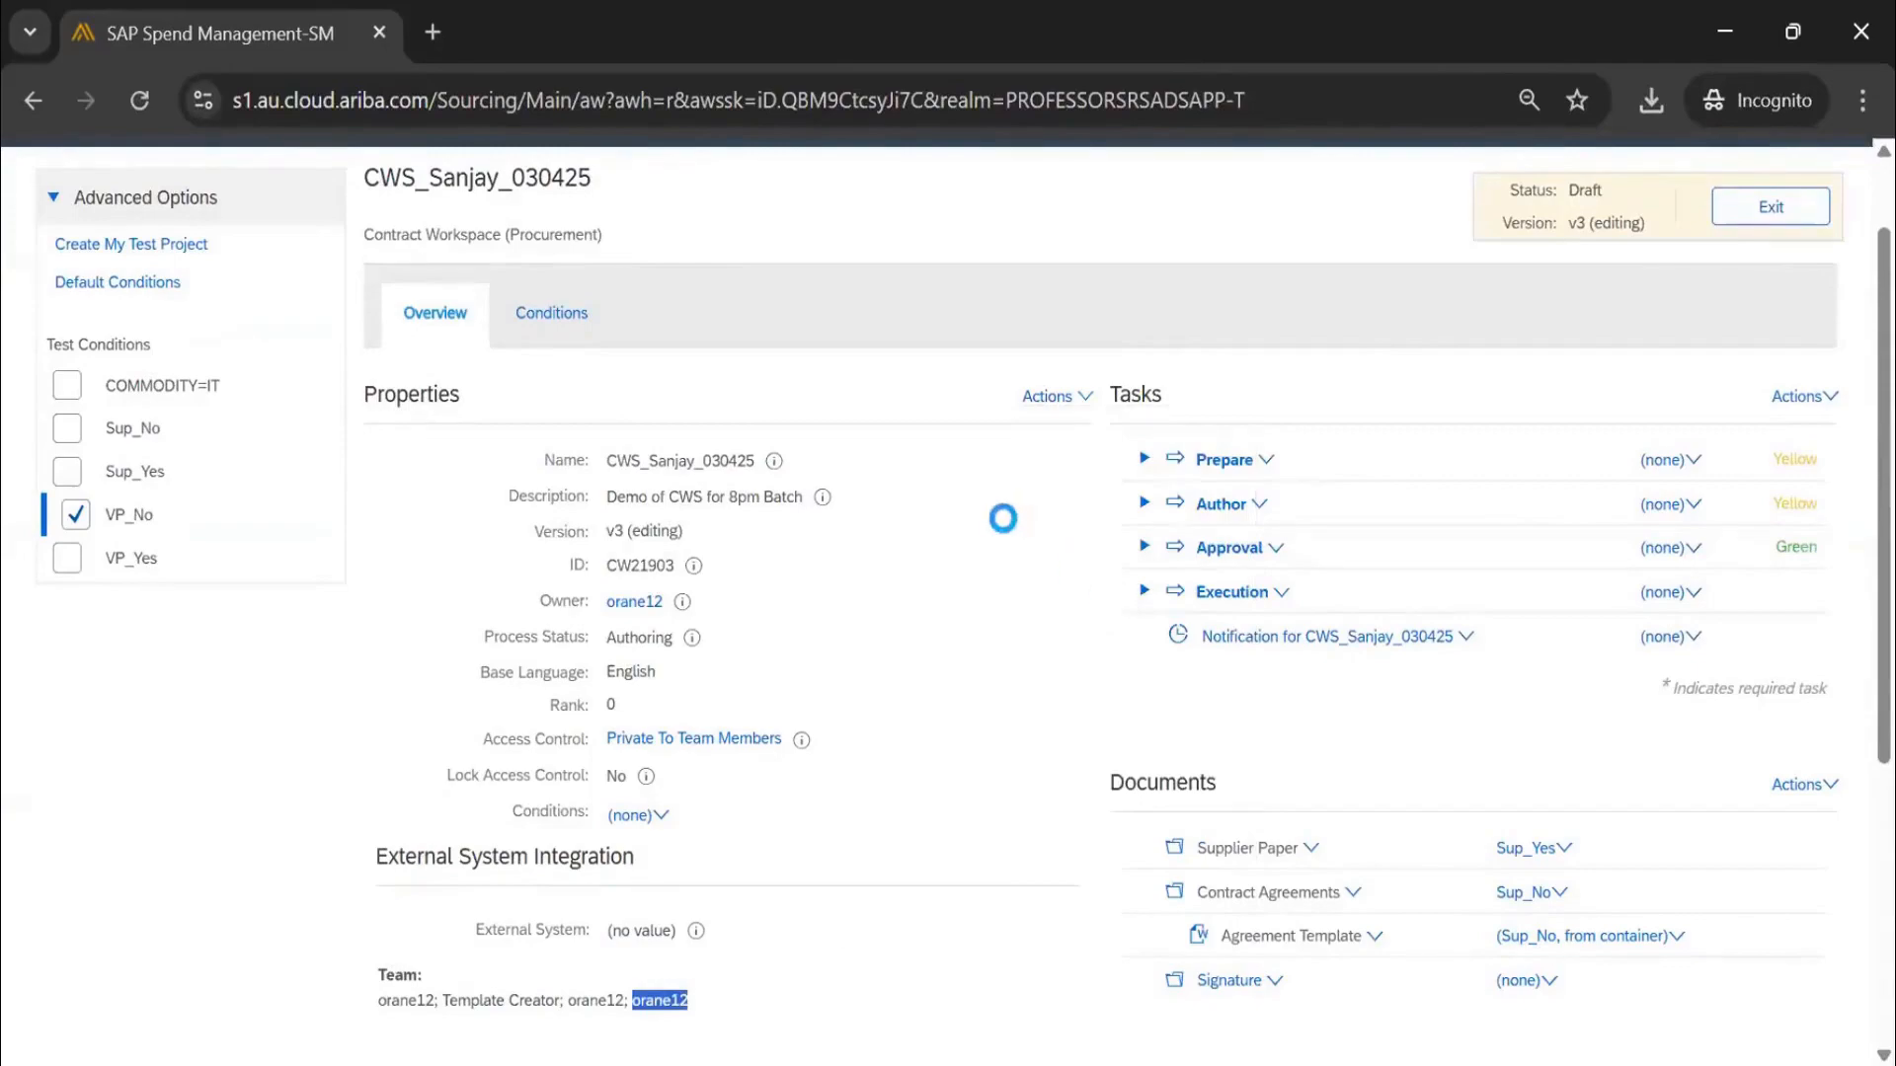
scroll(85, 733, down, 3)
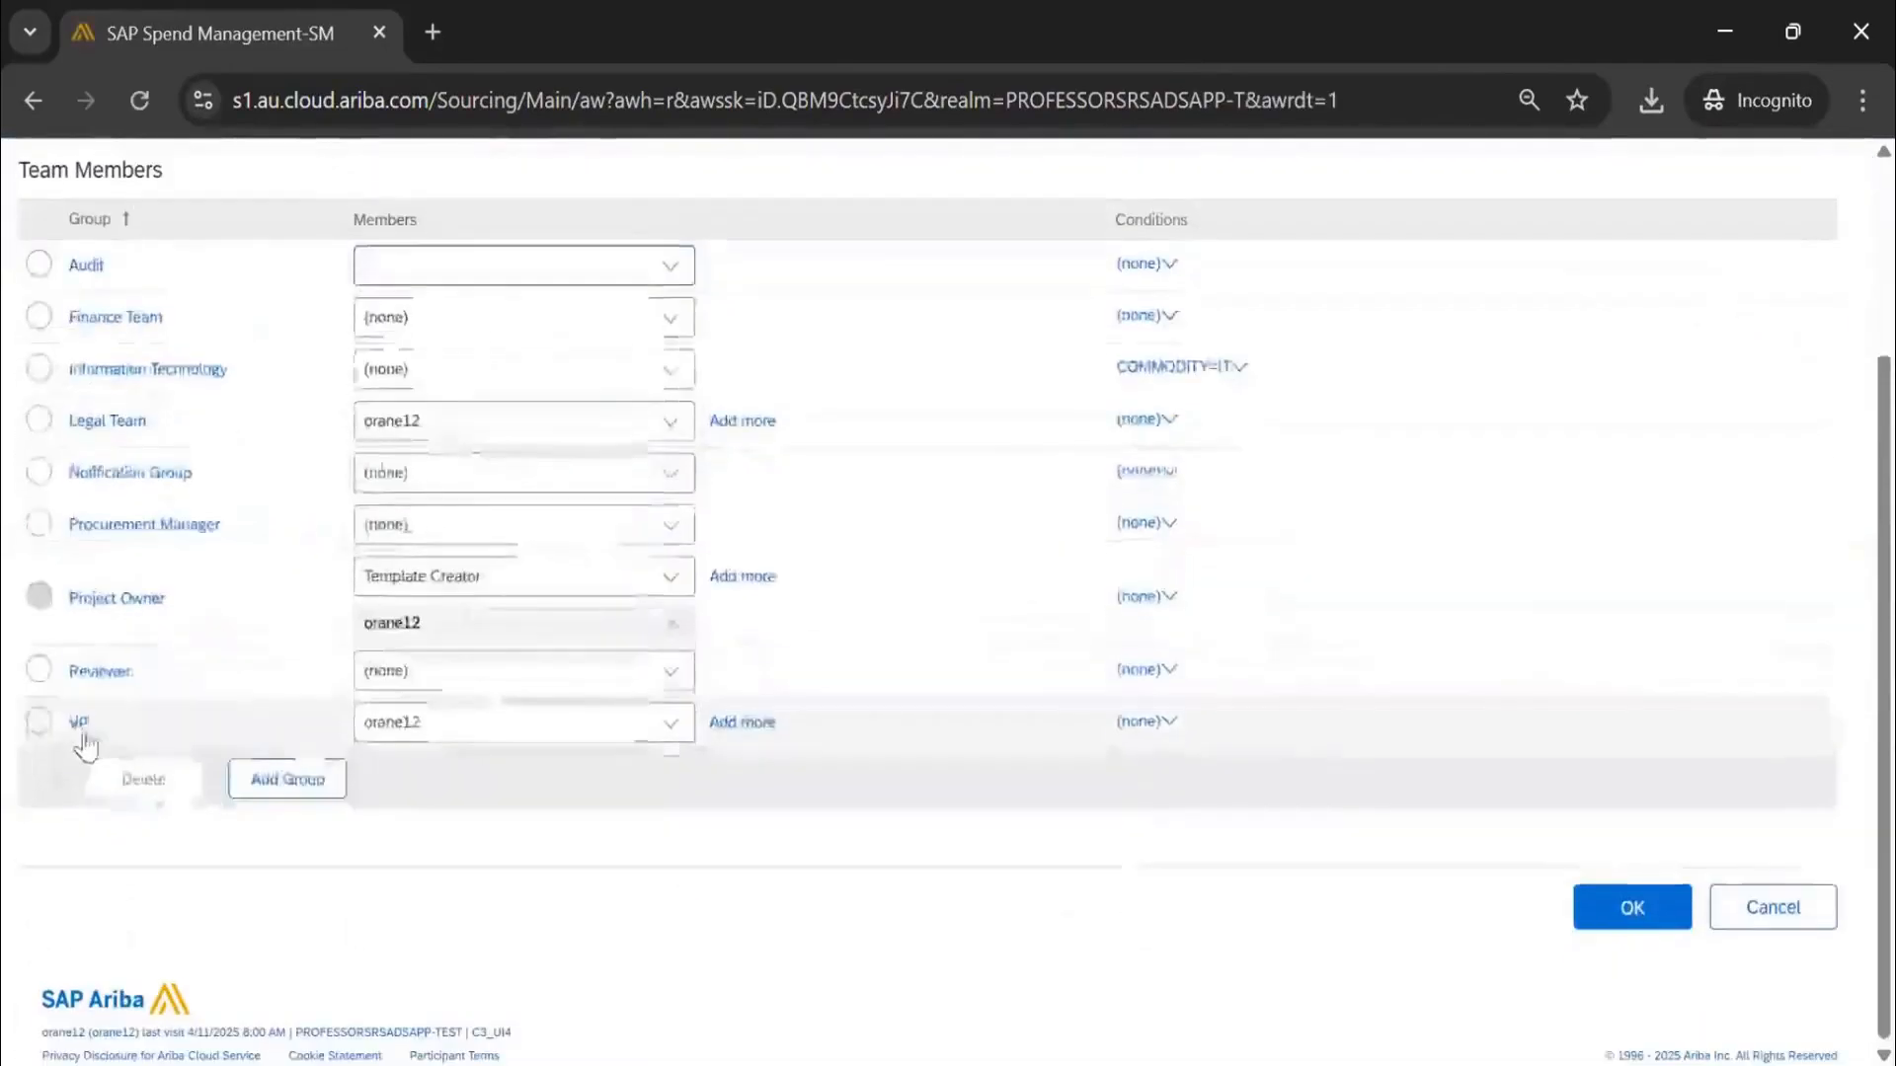
click(77, 725)
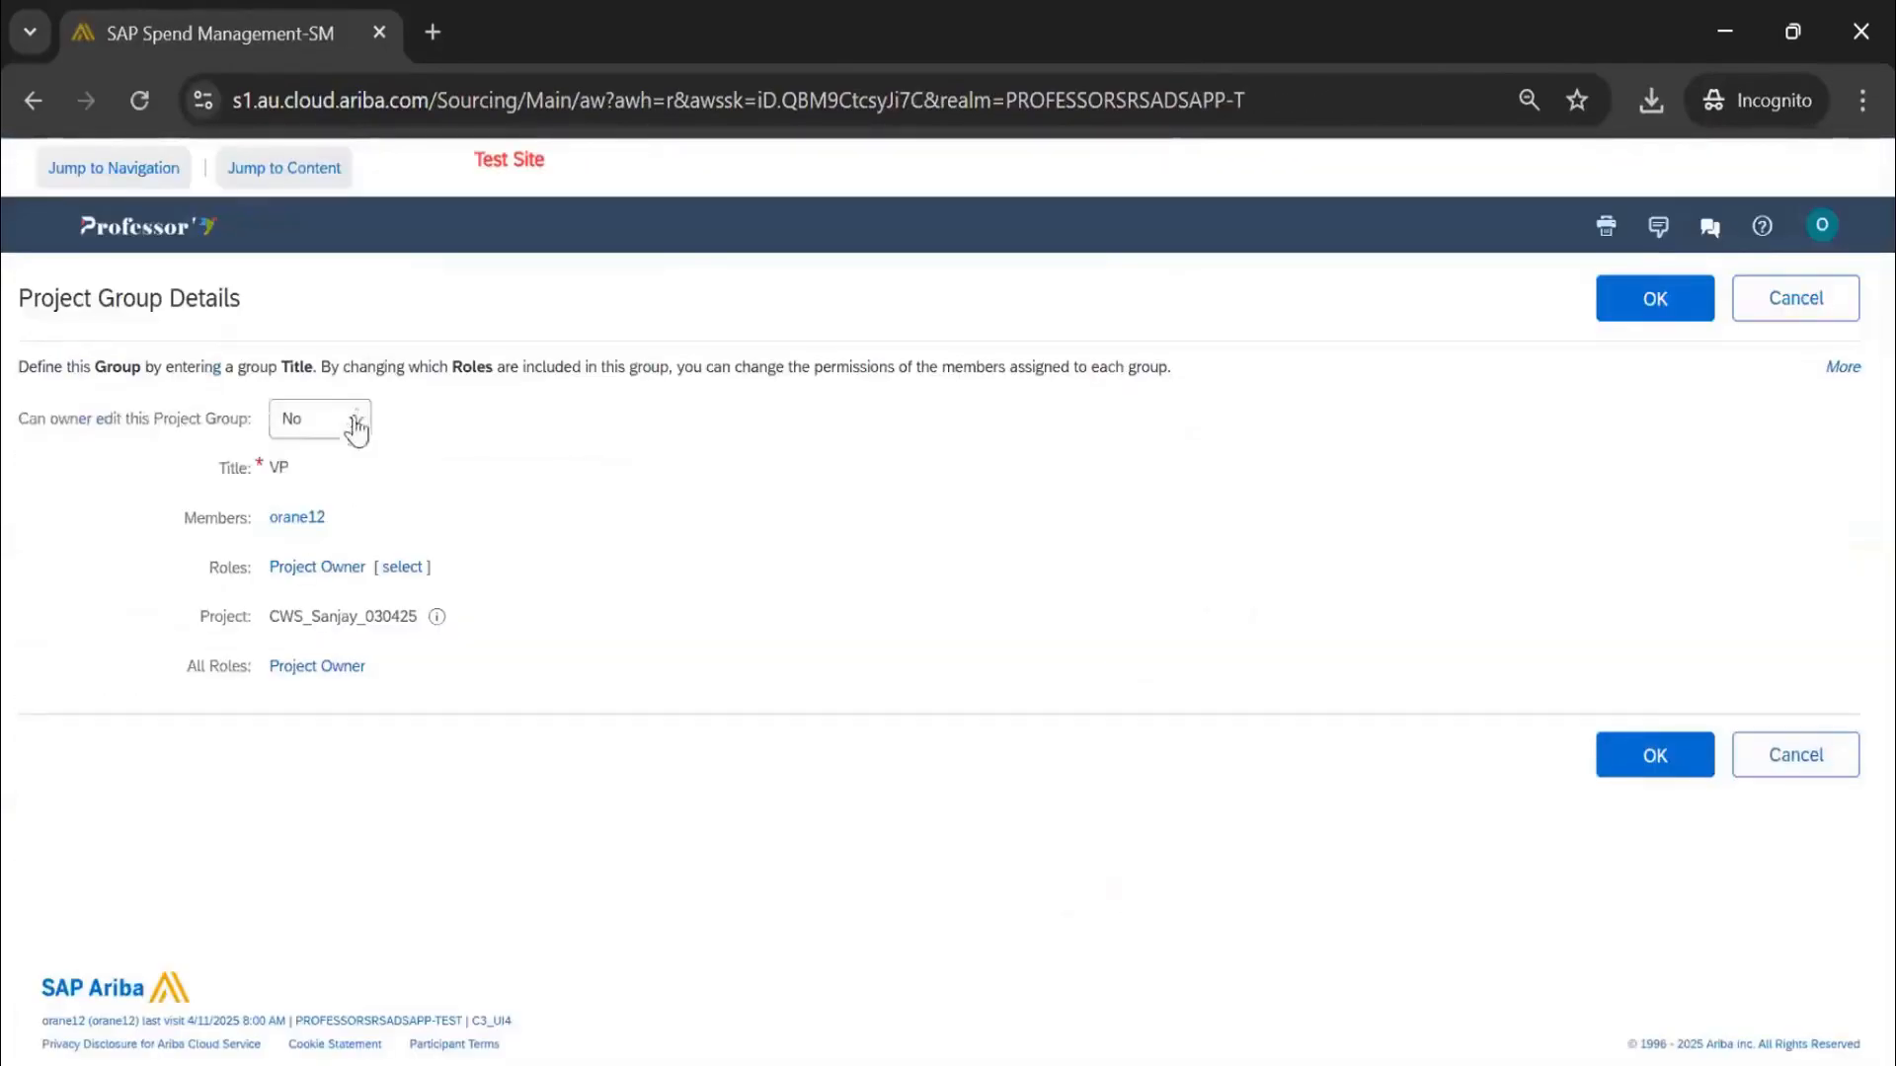
click(355, 420)
click(299, 467)
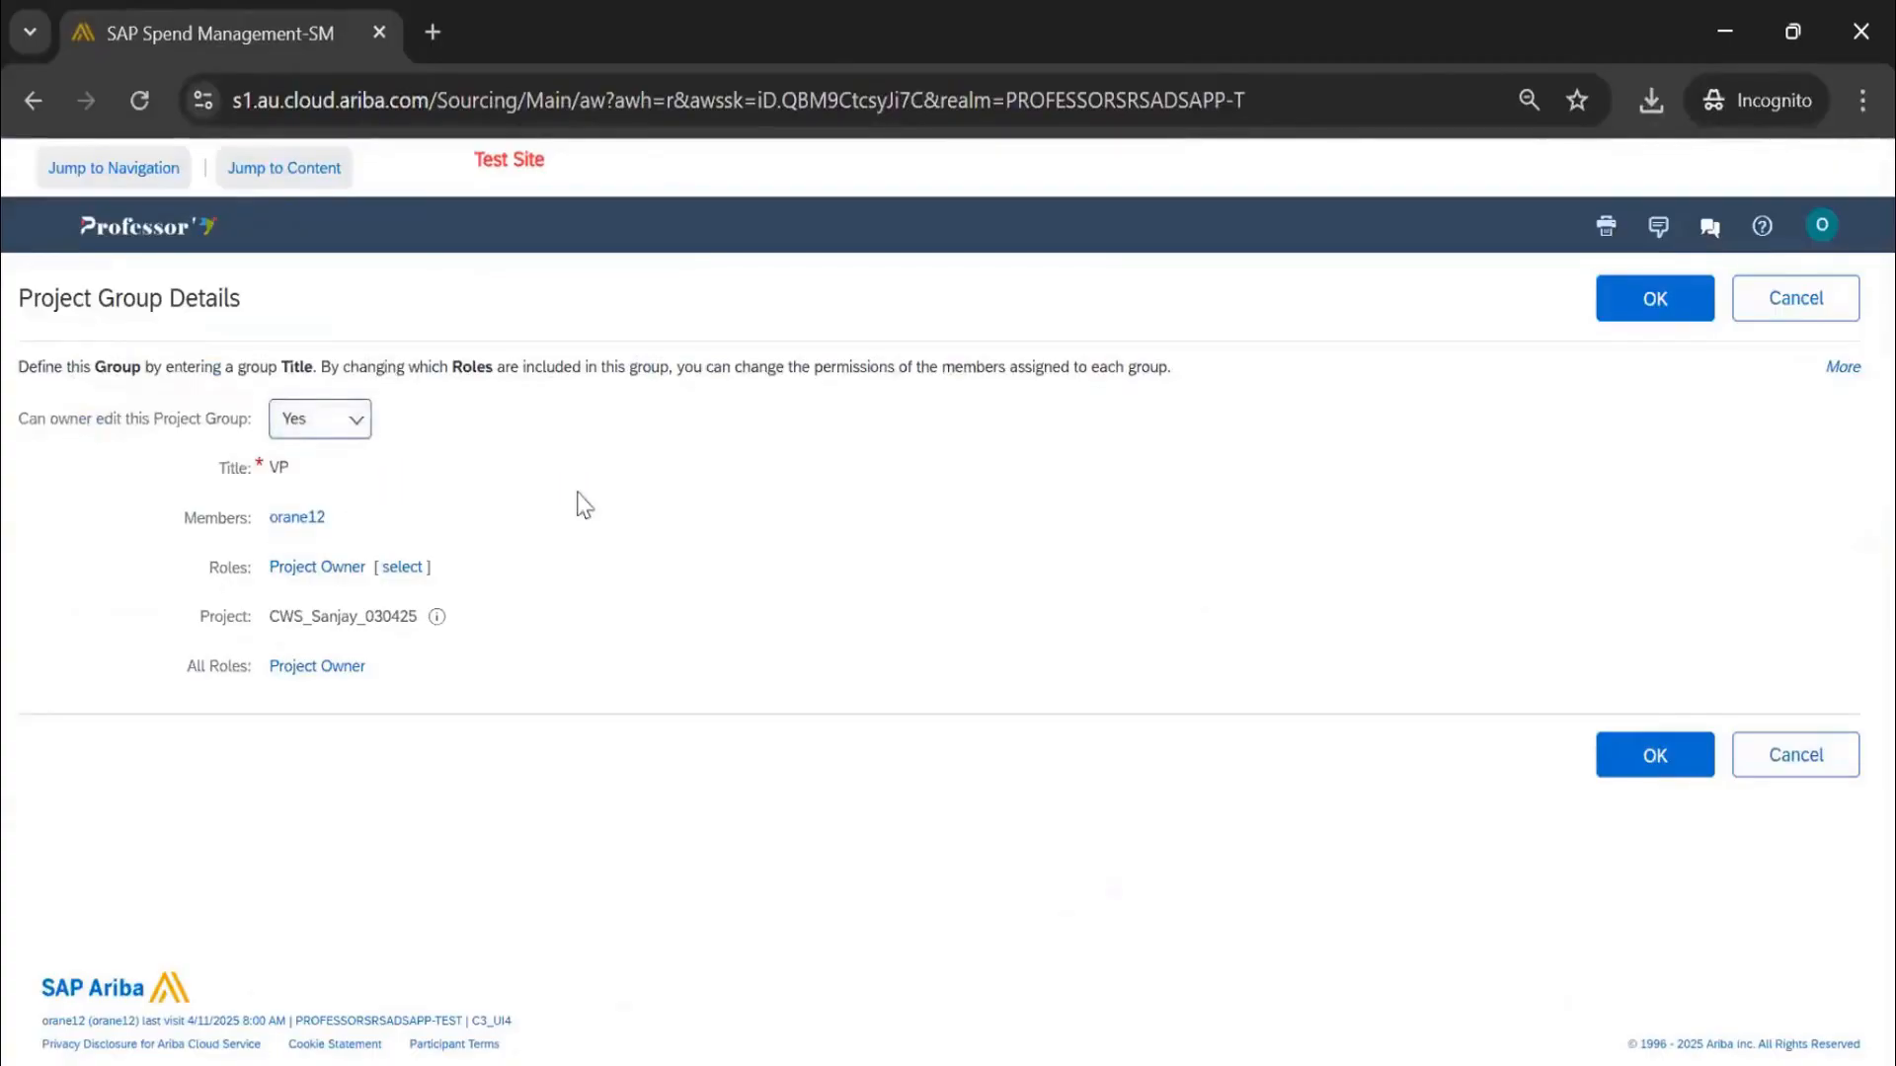
click(1653, 302)
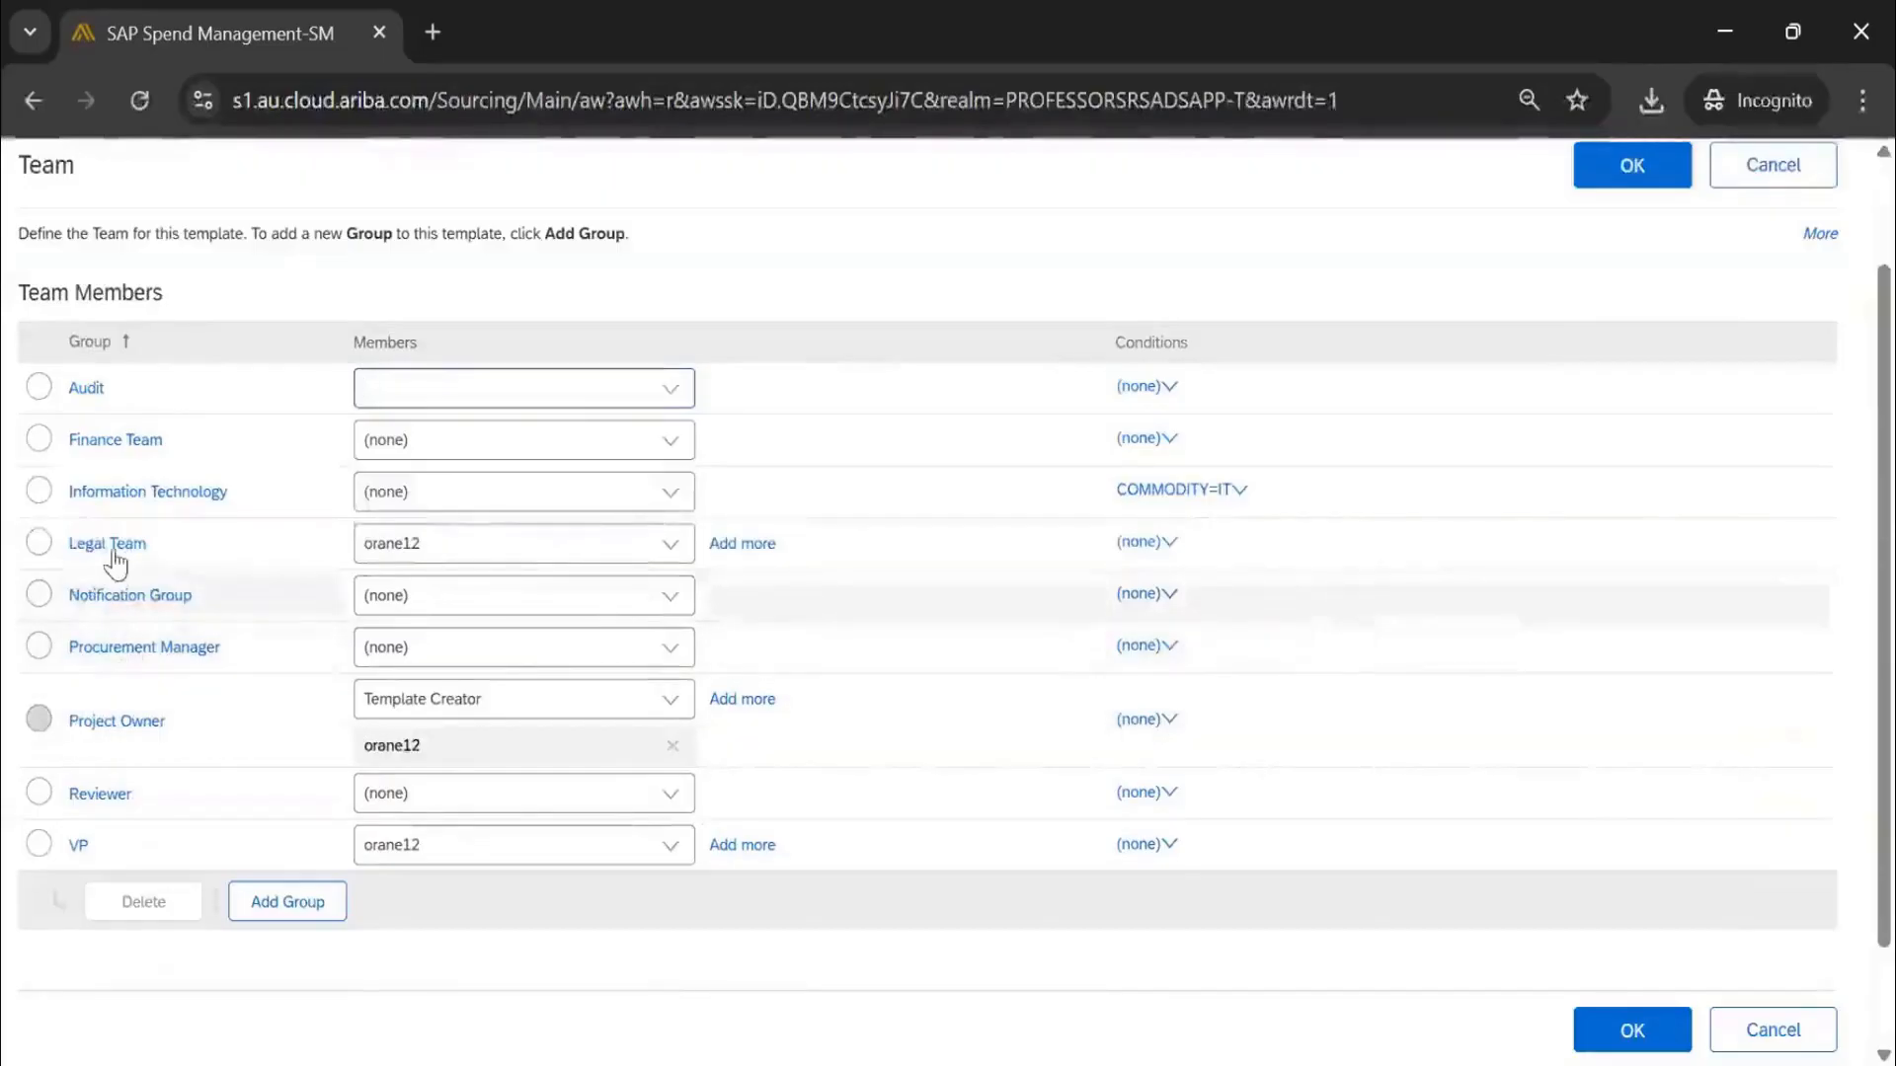
Set the Legal Team group to owner-editable (Yes) and save the template's team
click(111, 547)
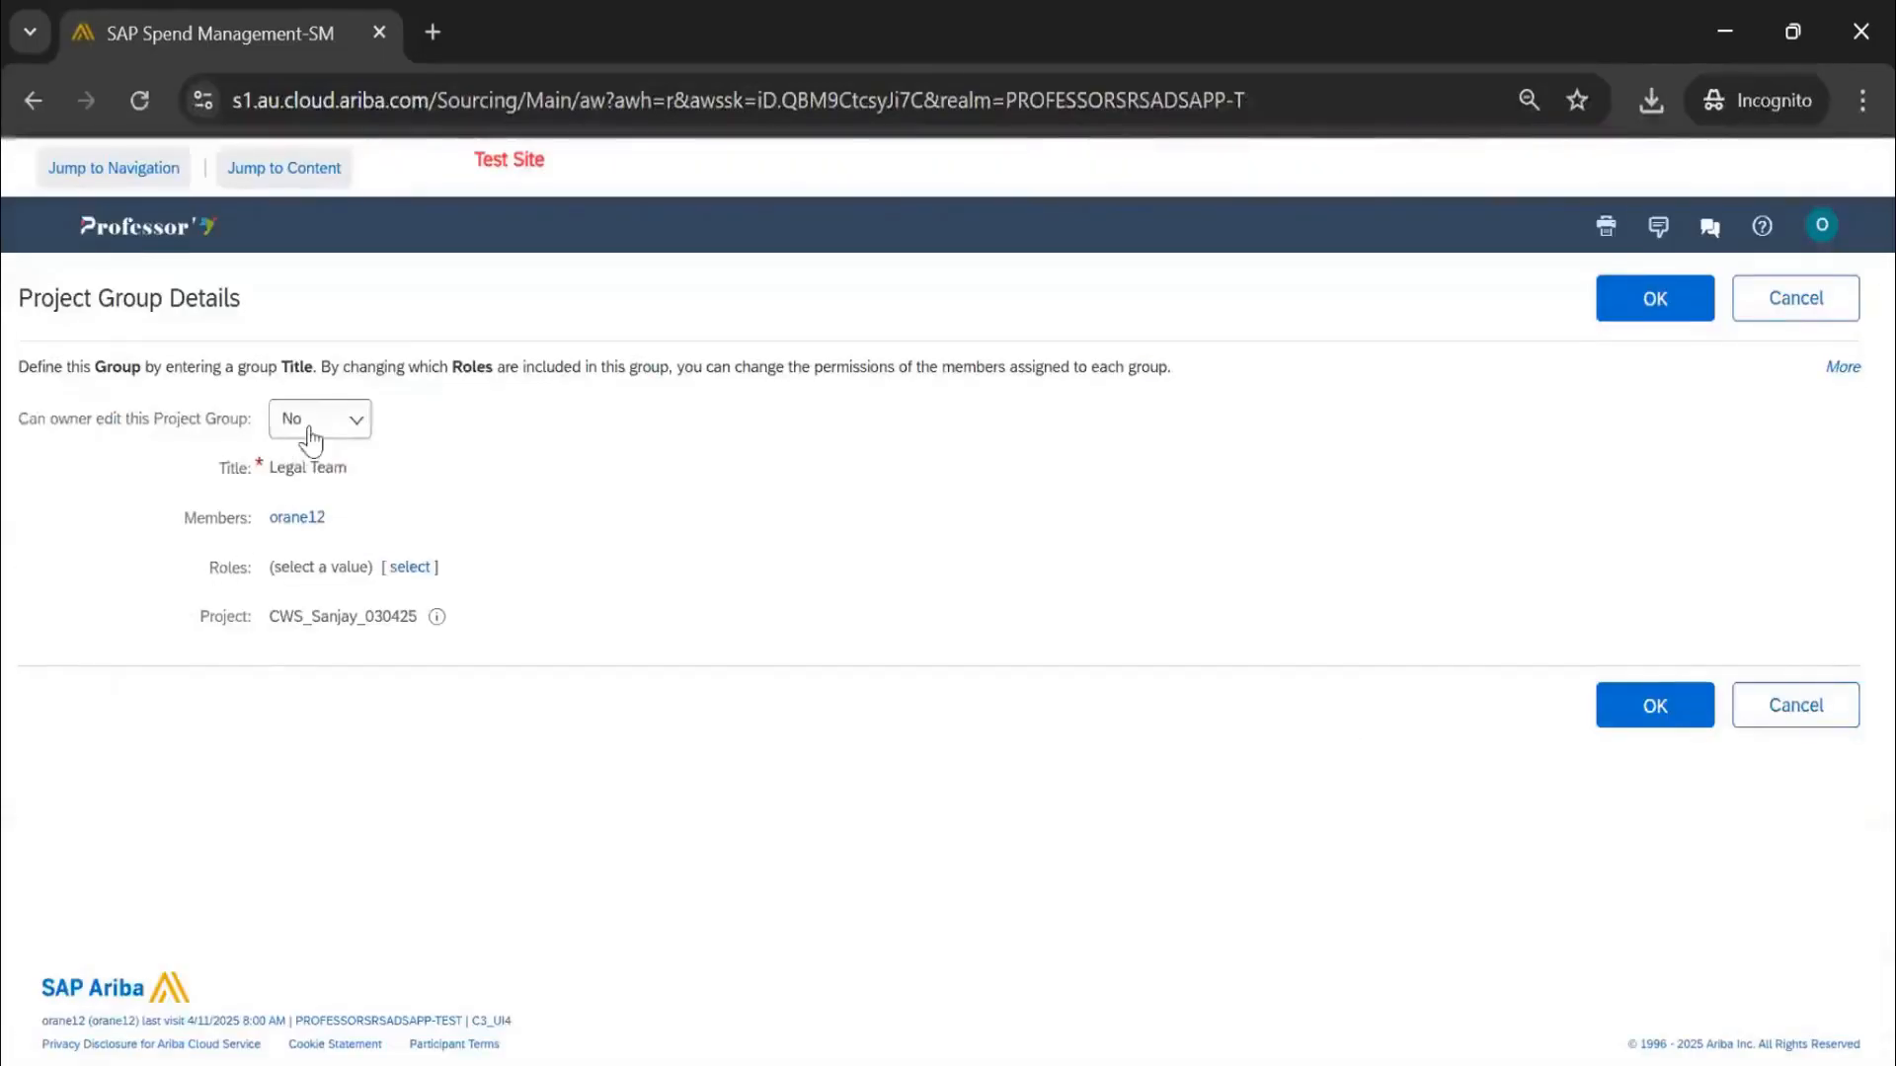
click(318, 419)
click(293, 470)
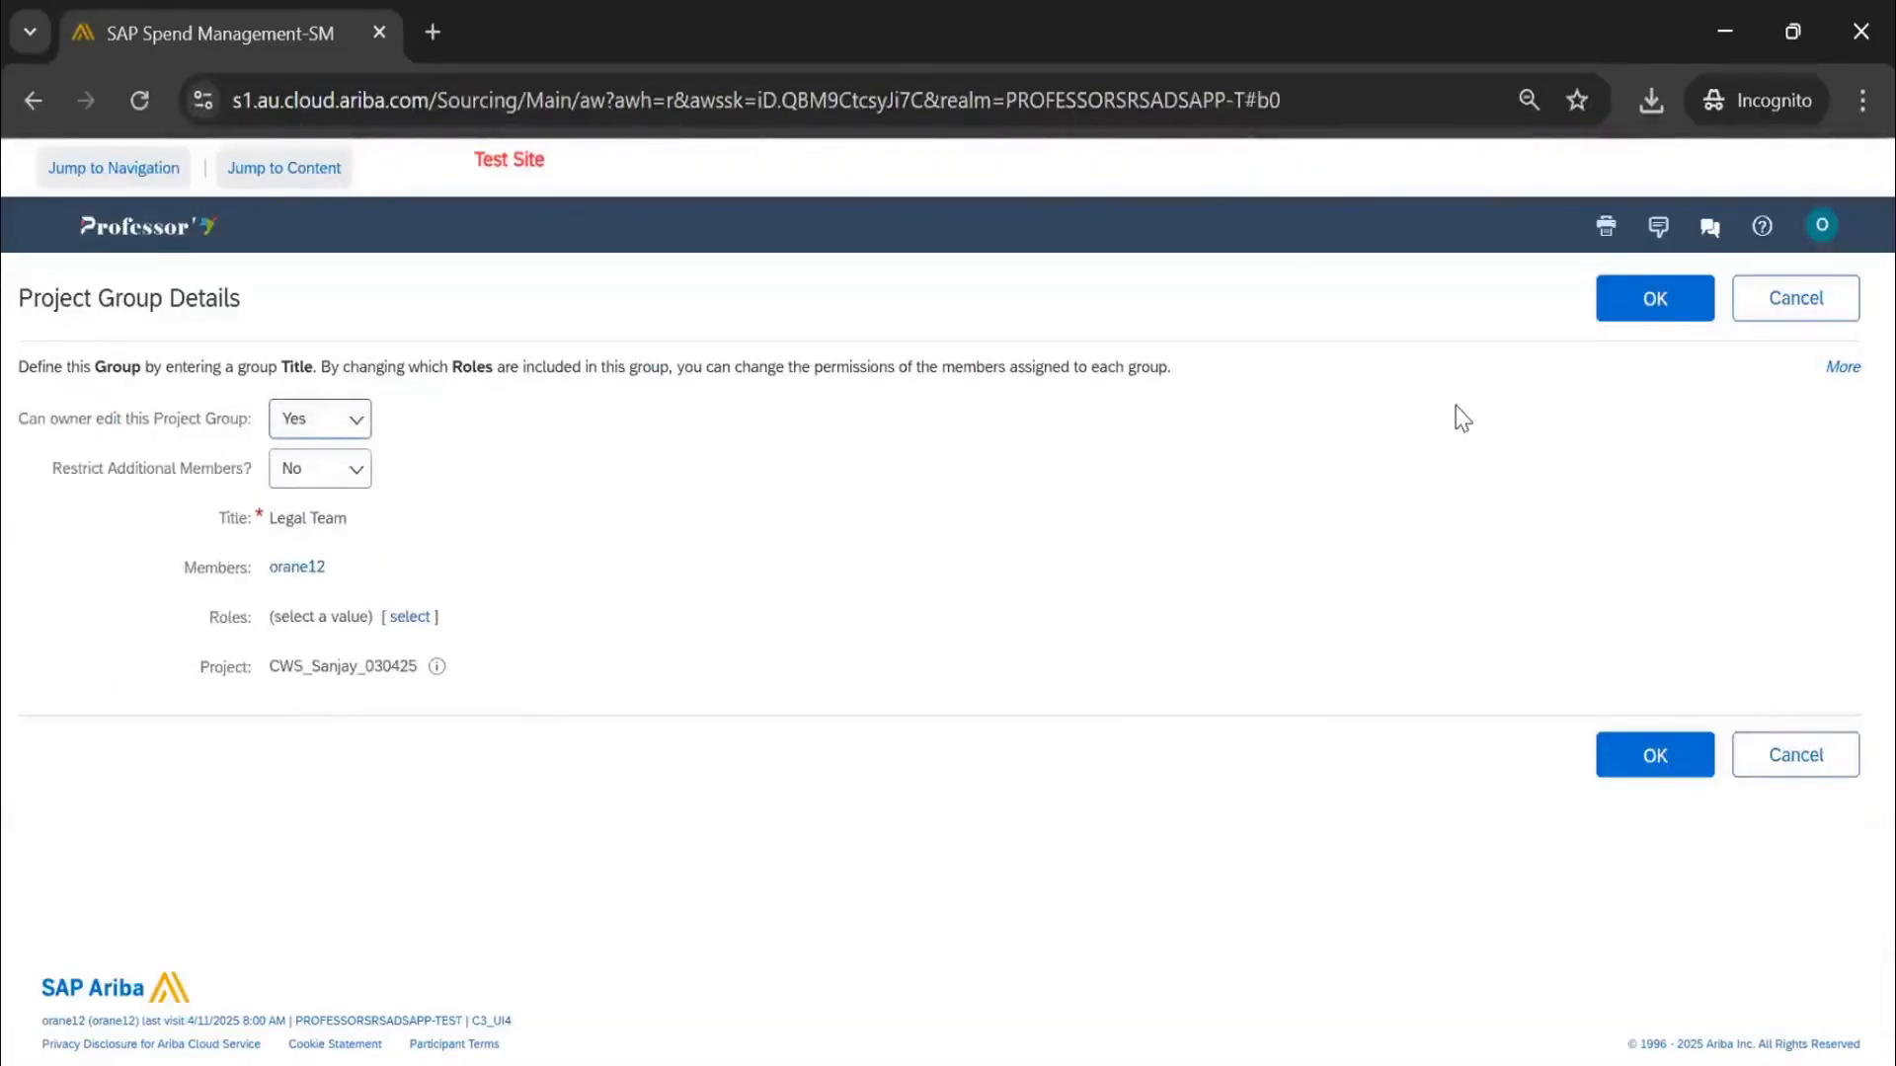
click(1625, 304)
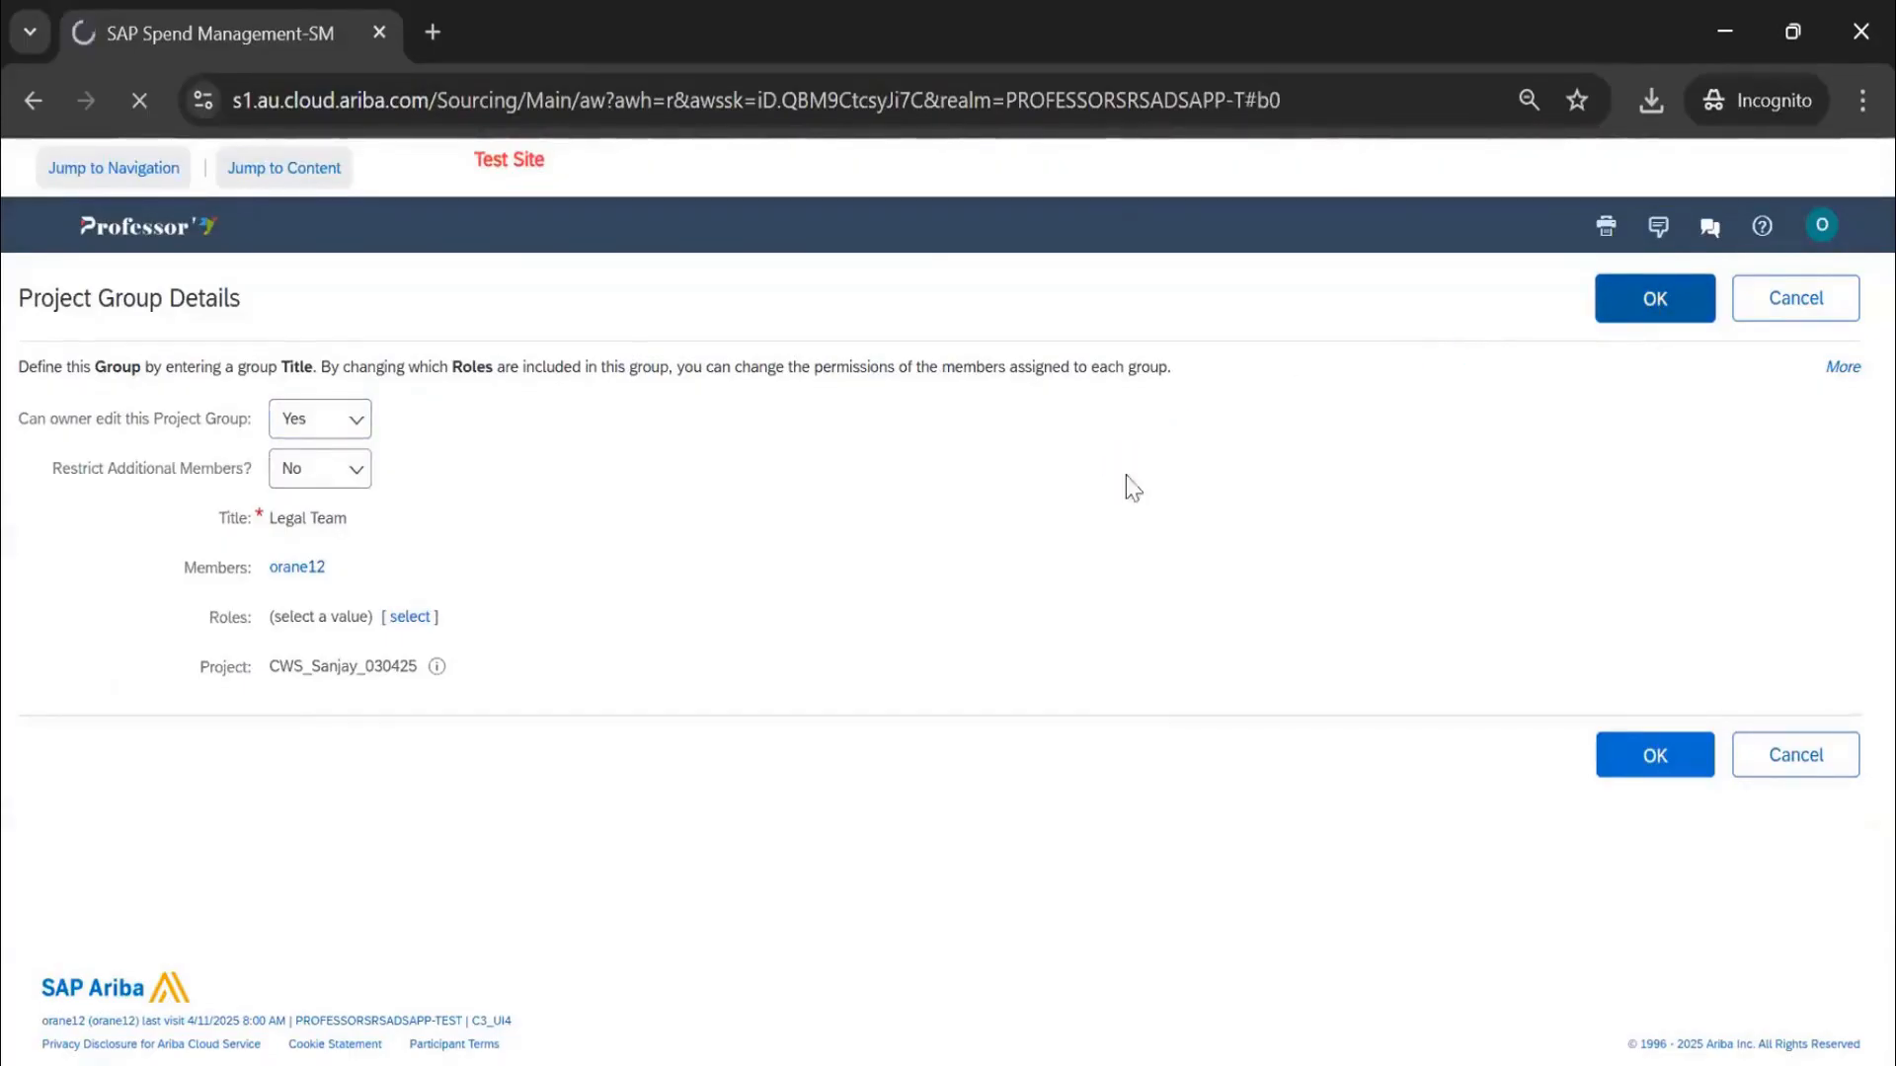
click(1671, 183)
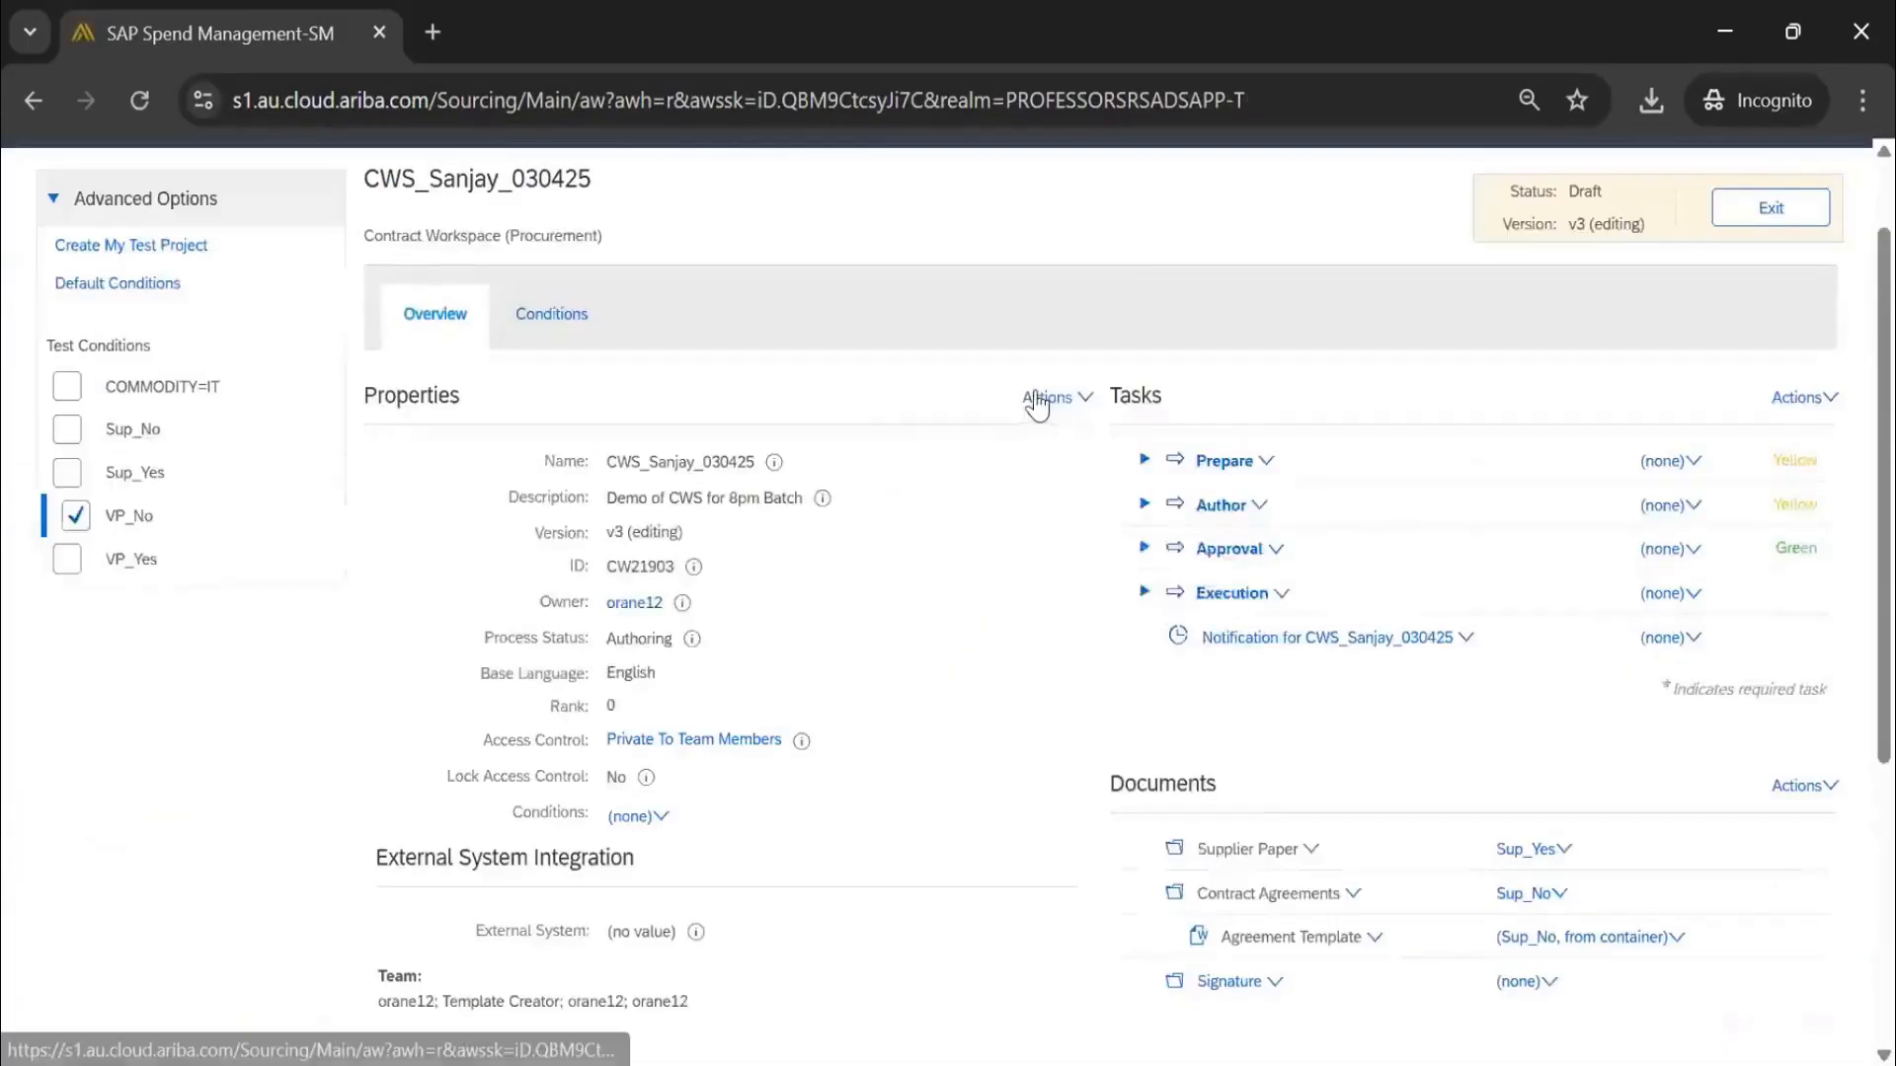
Review the template's Advanced Options and close them unchanged
click(1046, 396)
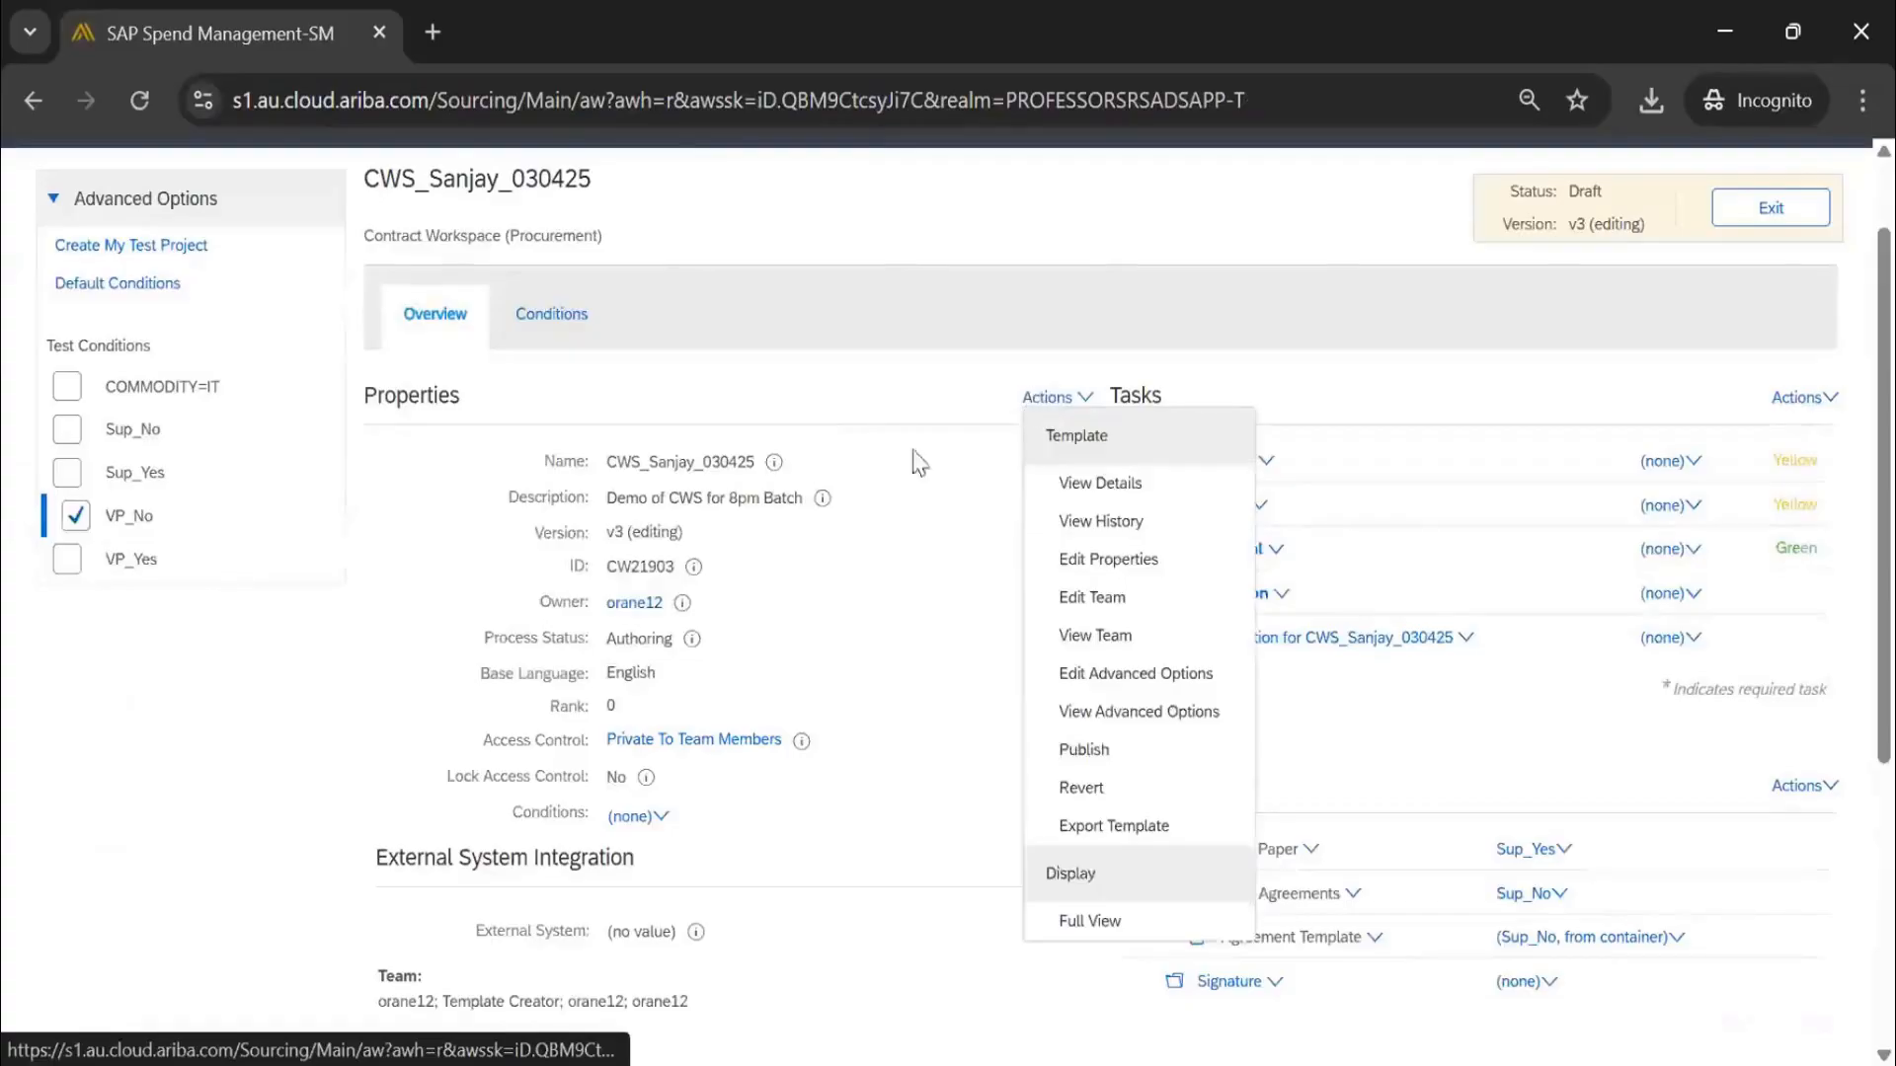
click(1351, 370)
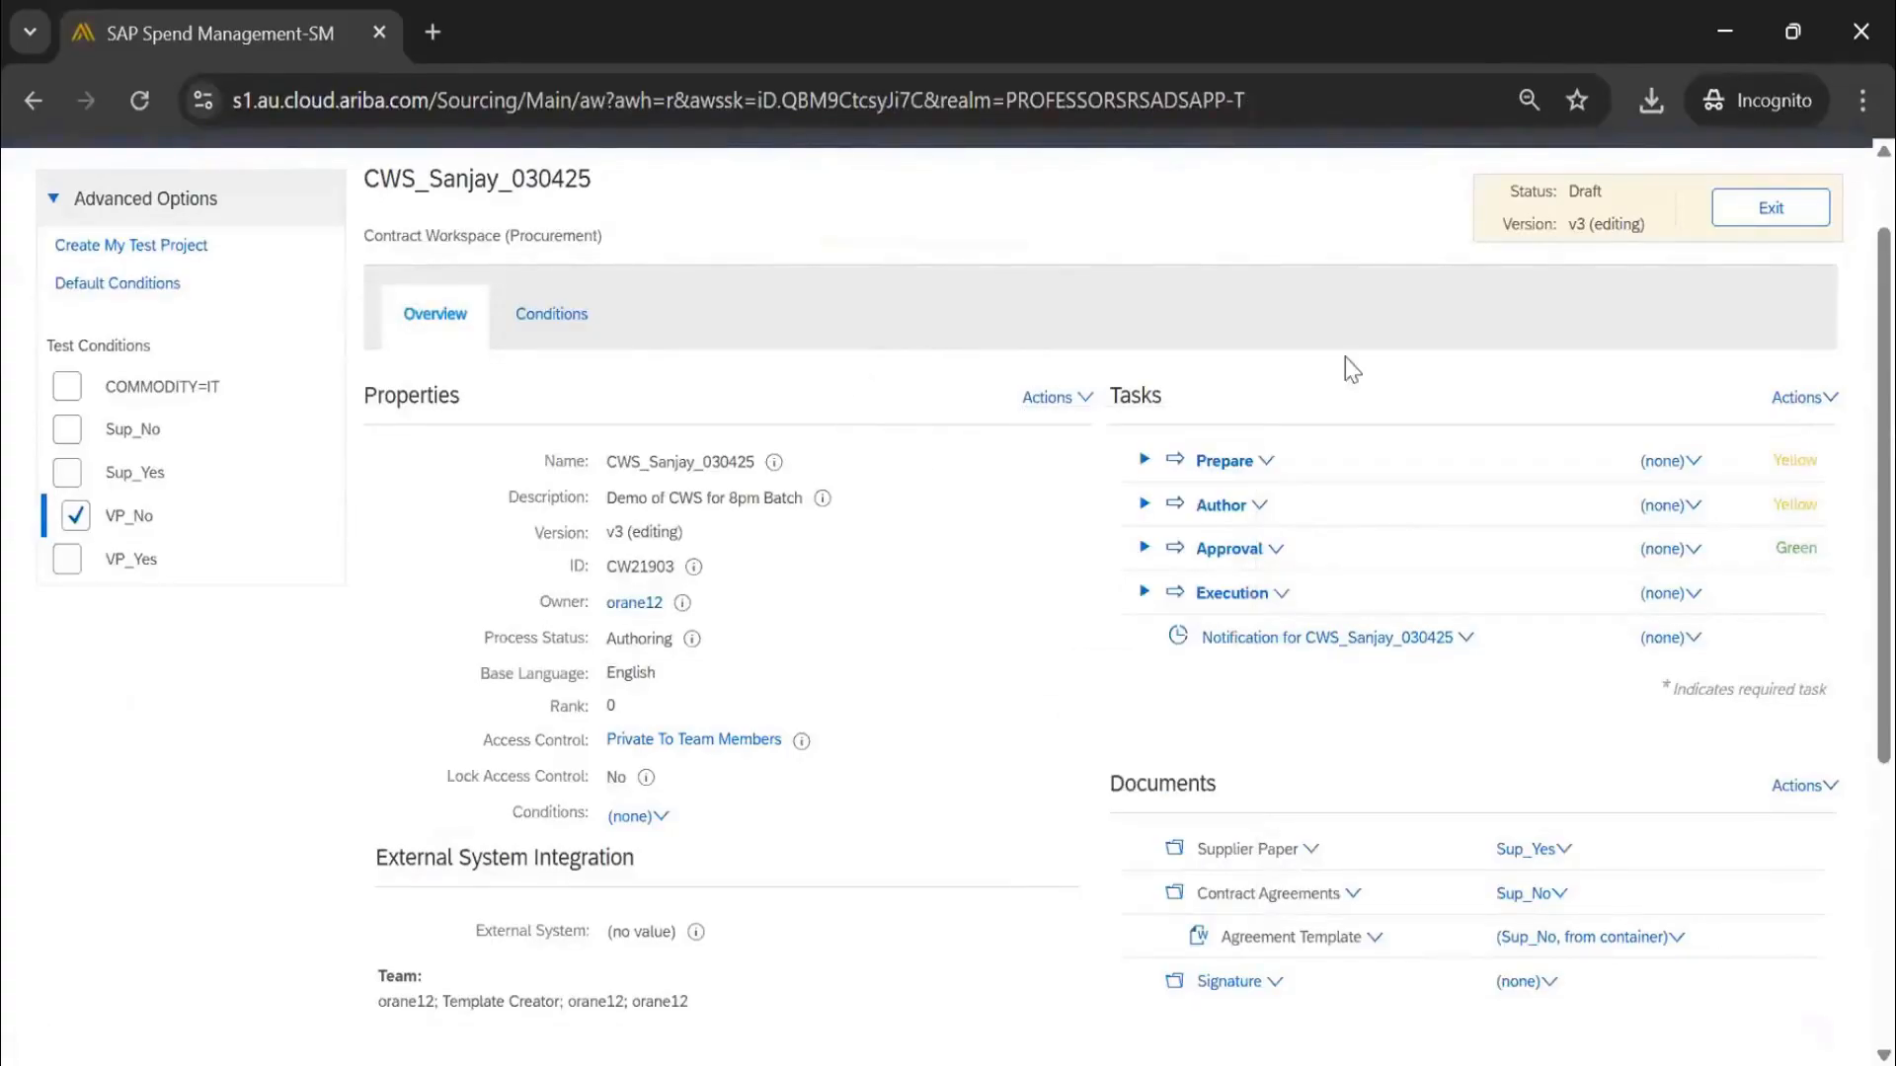
click(1049, 398)
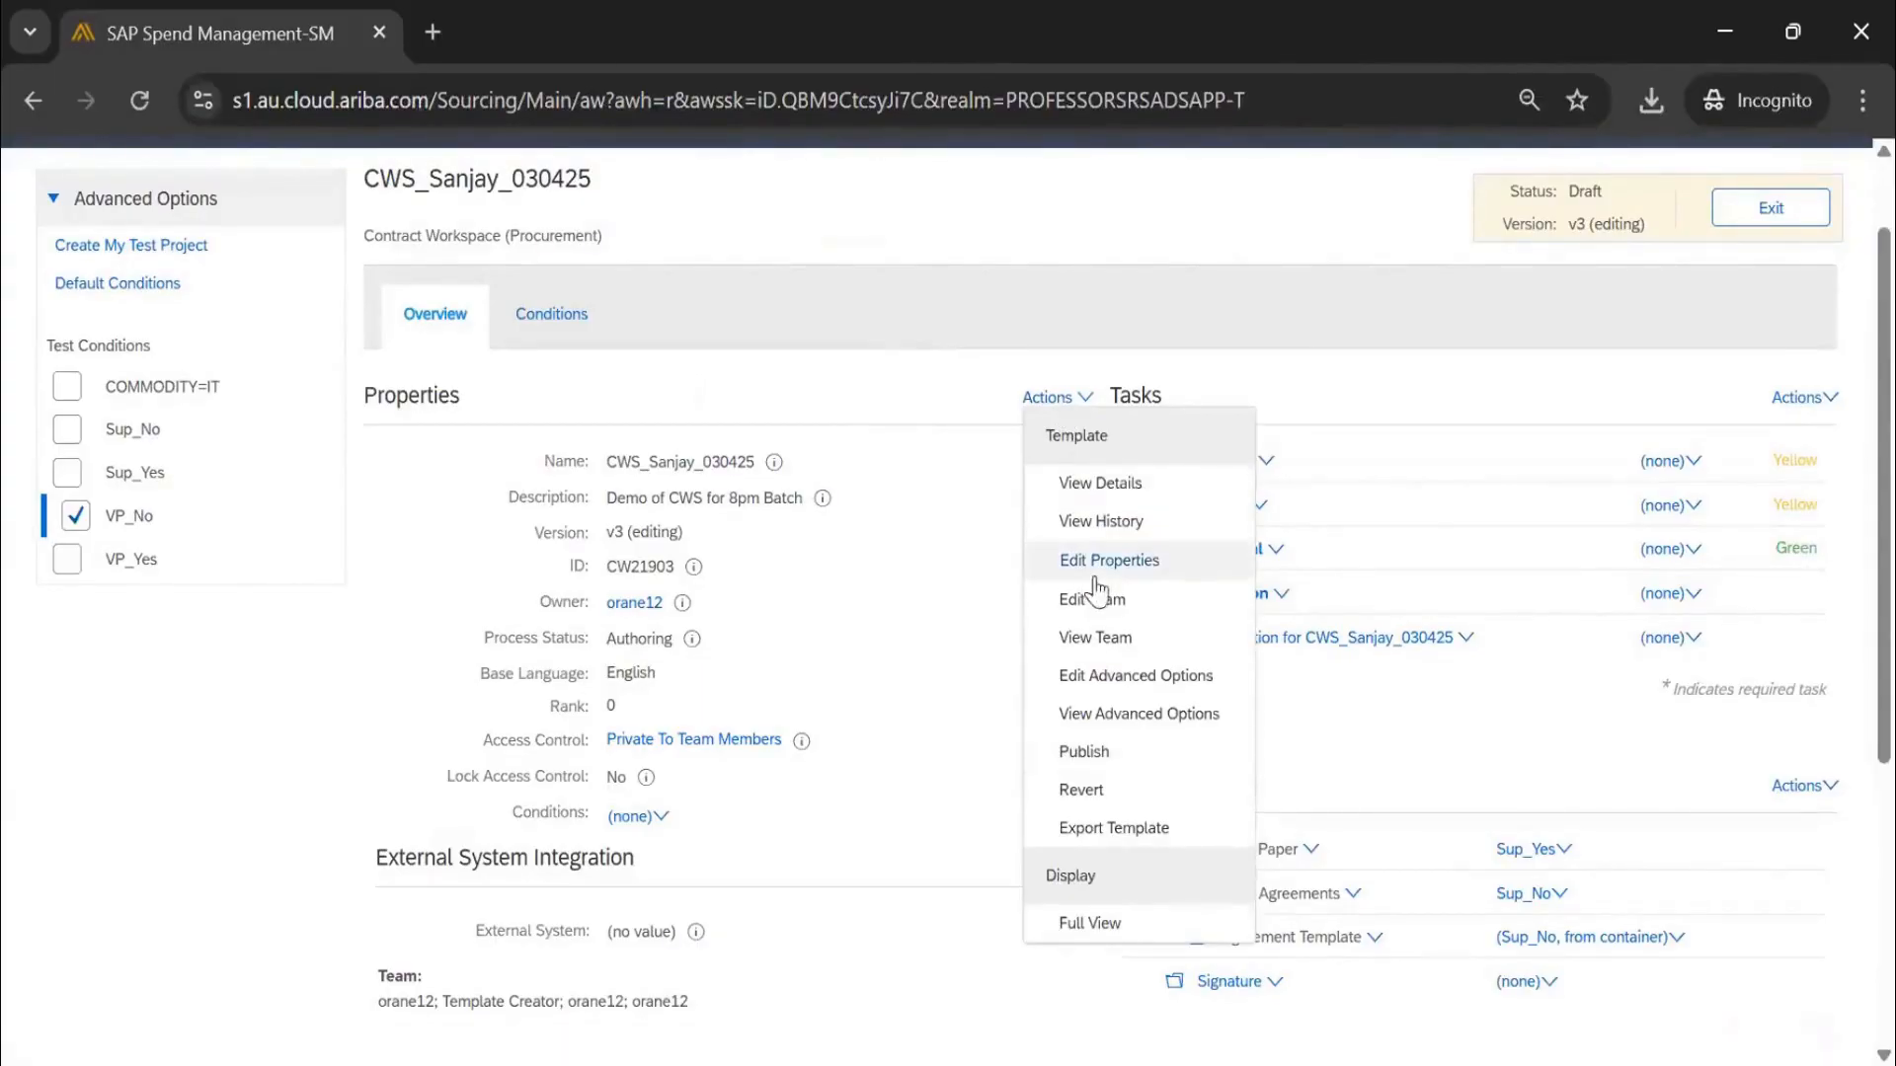
click(1115, 688)
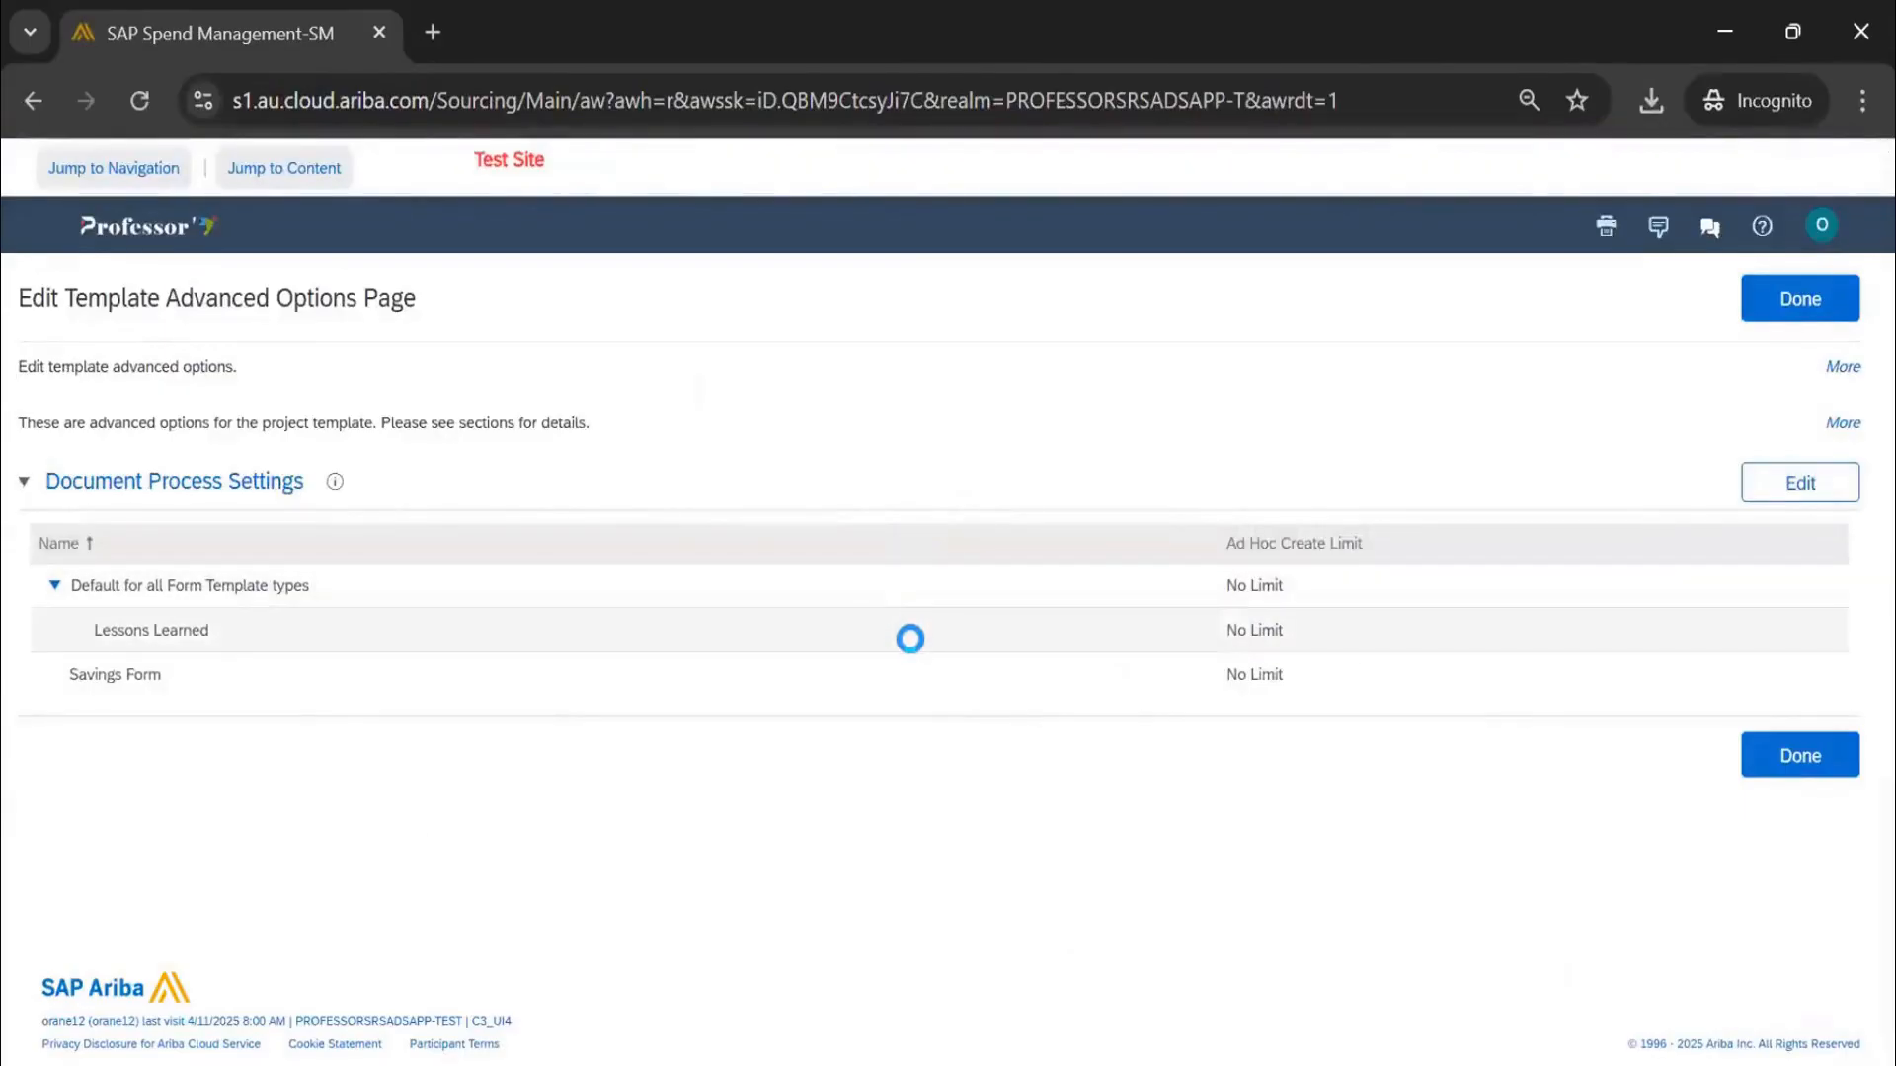
click(1815, 301)
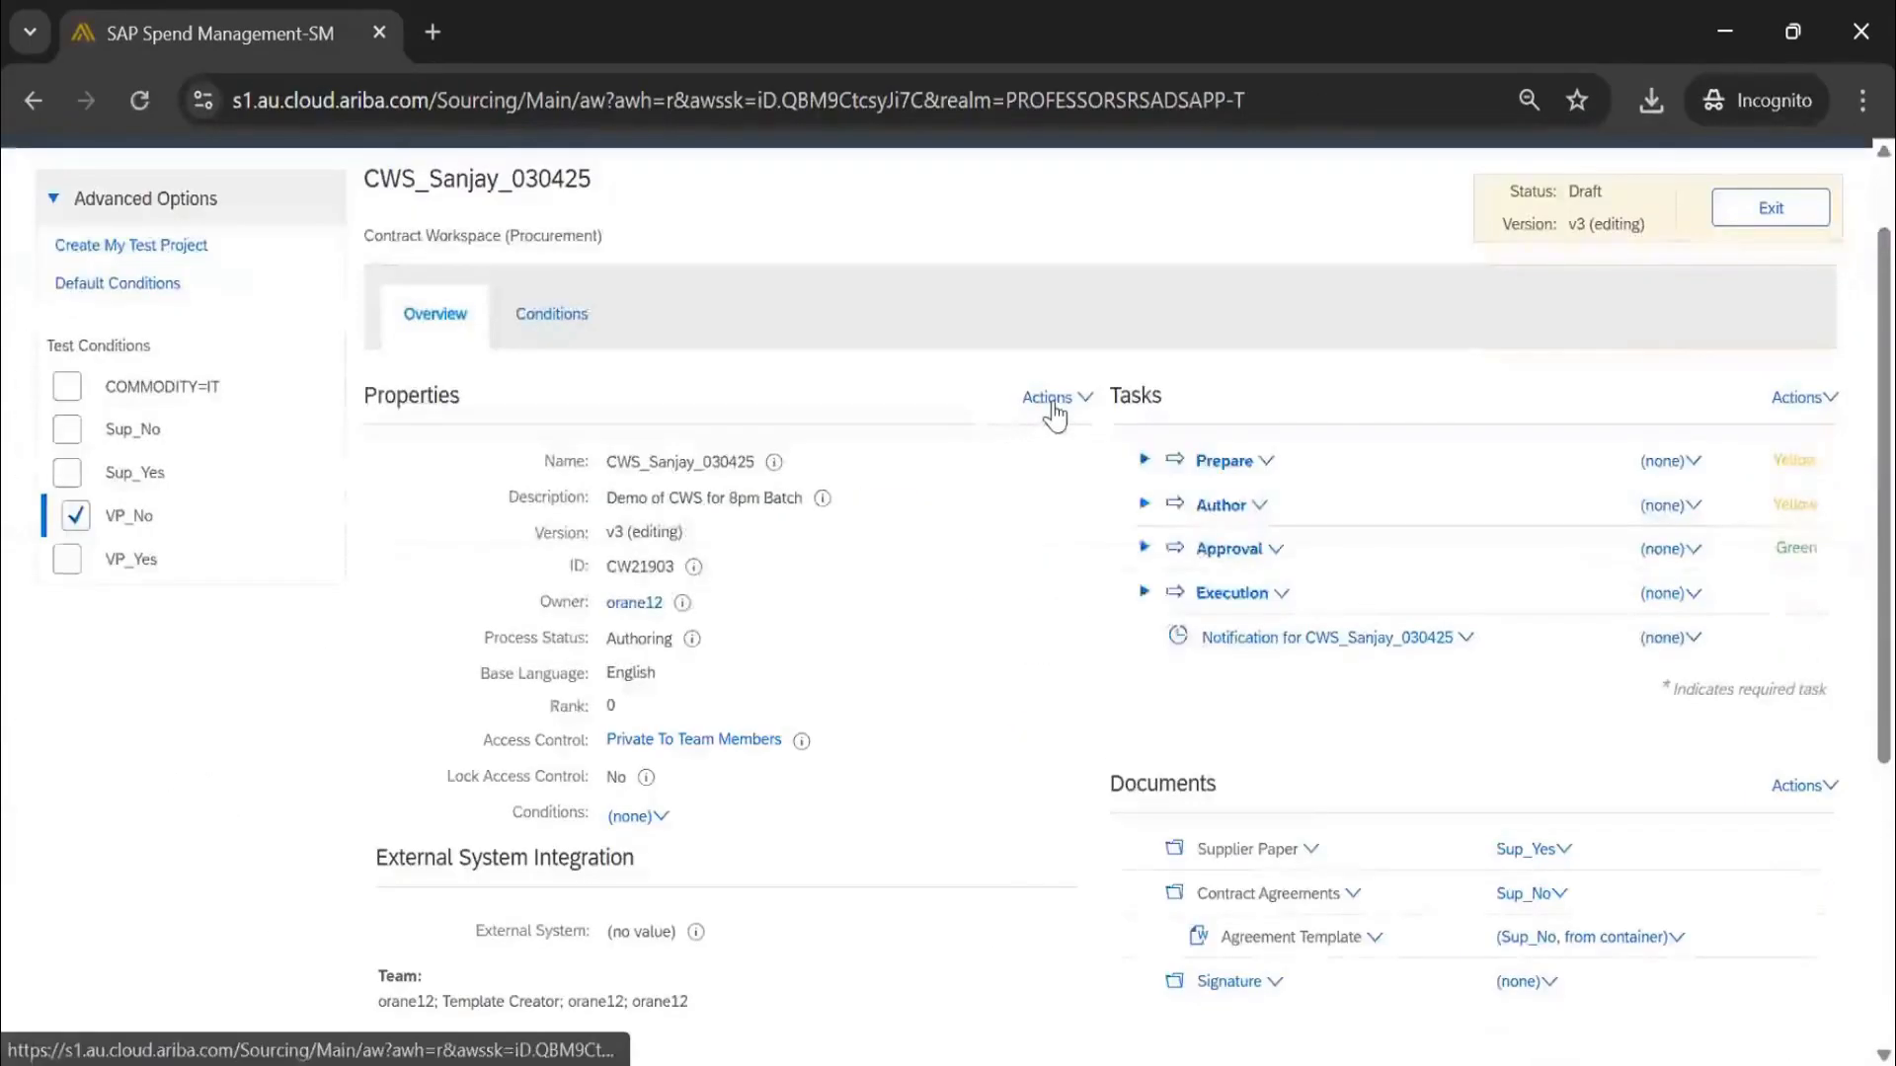
Switch to Full View, publish the template as active version v4, and exit
click(1058, 398)
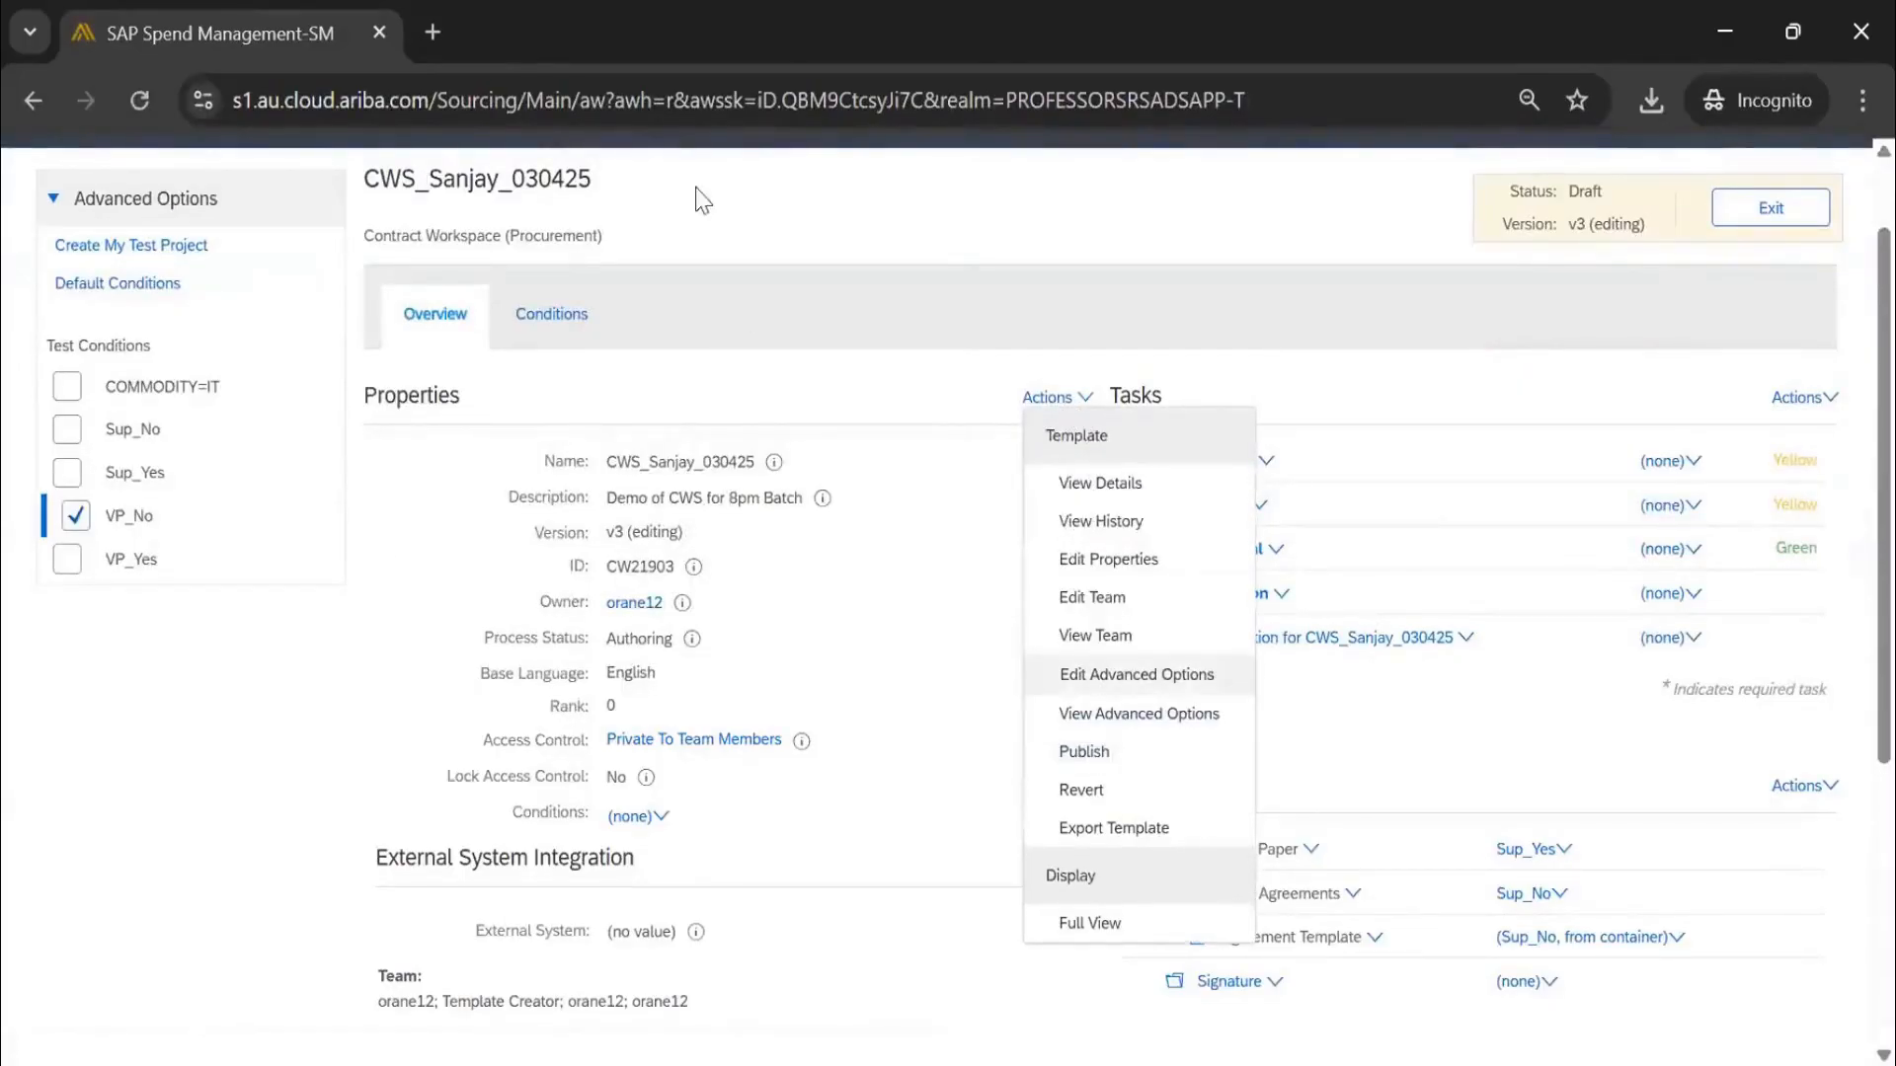
click(1015, 299)
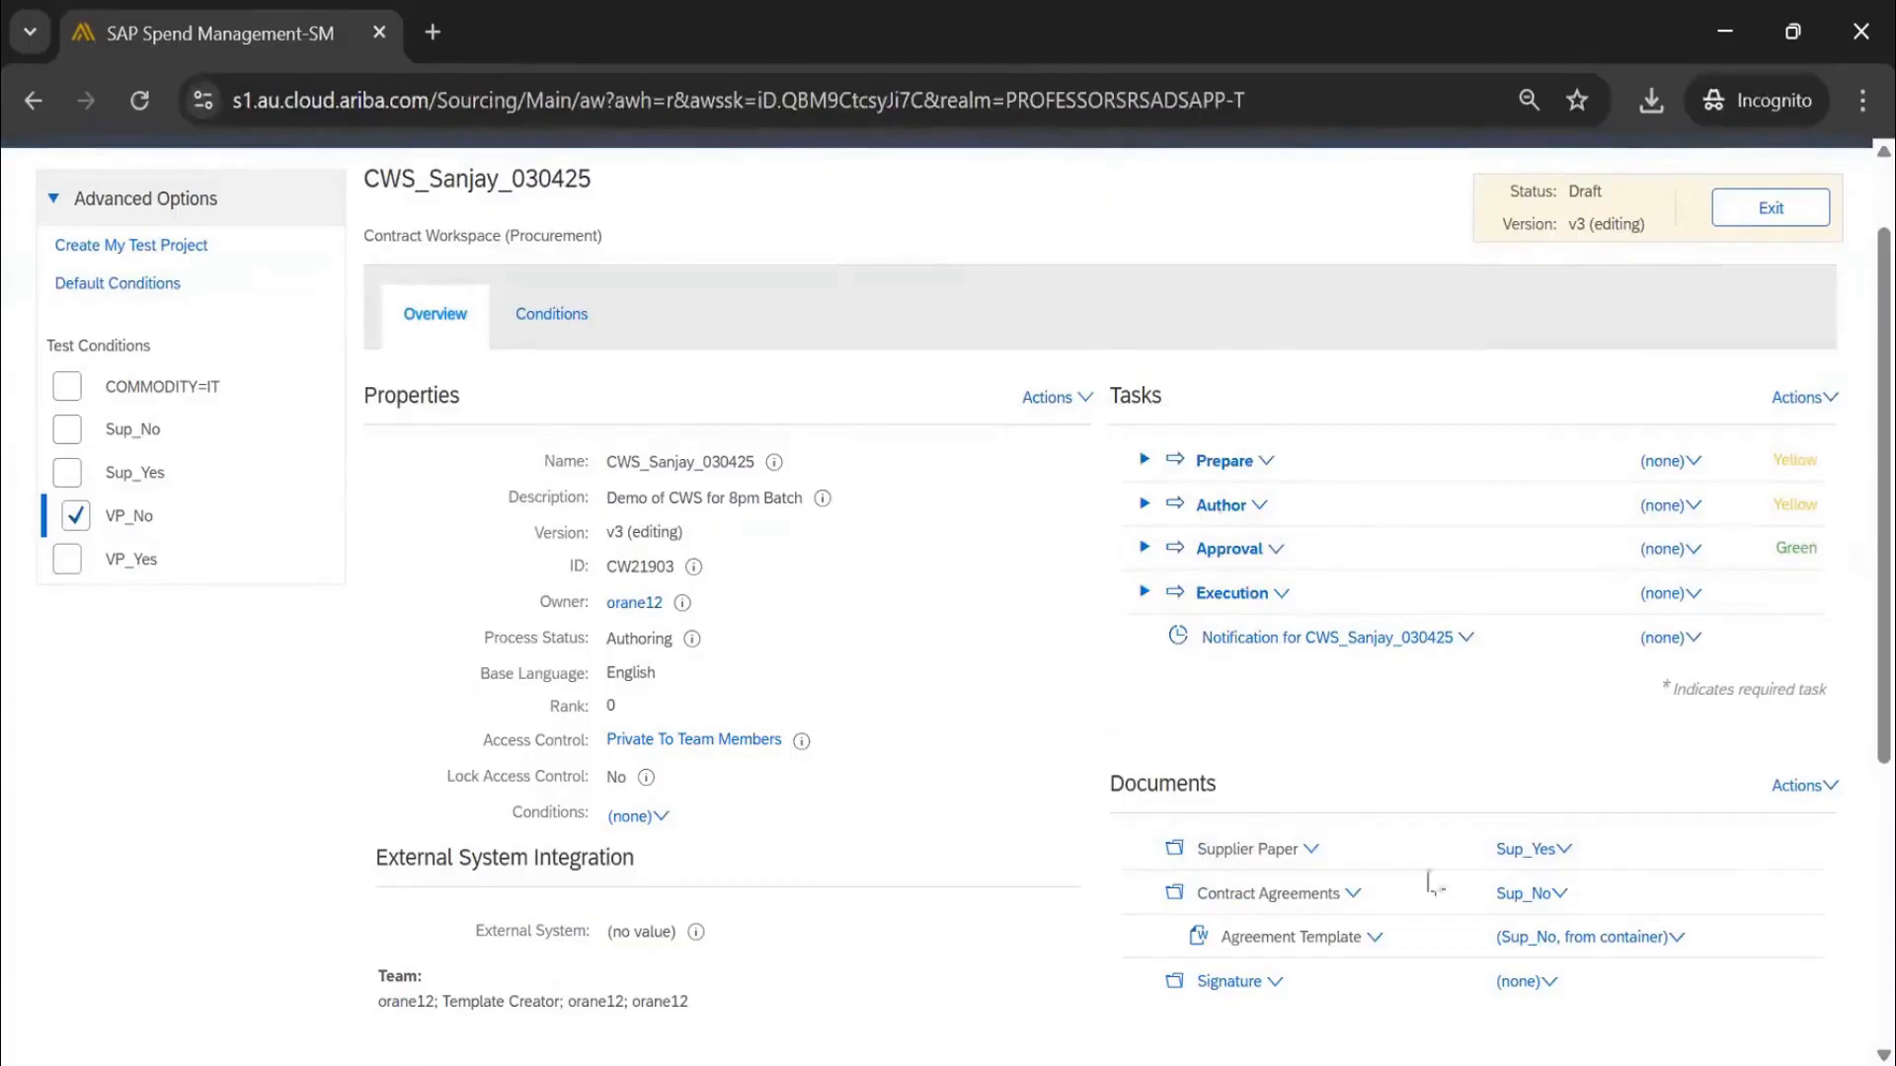
click(1046, 407)
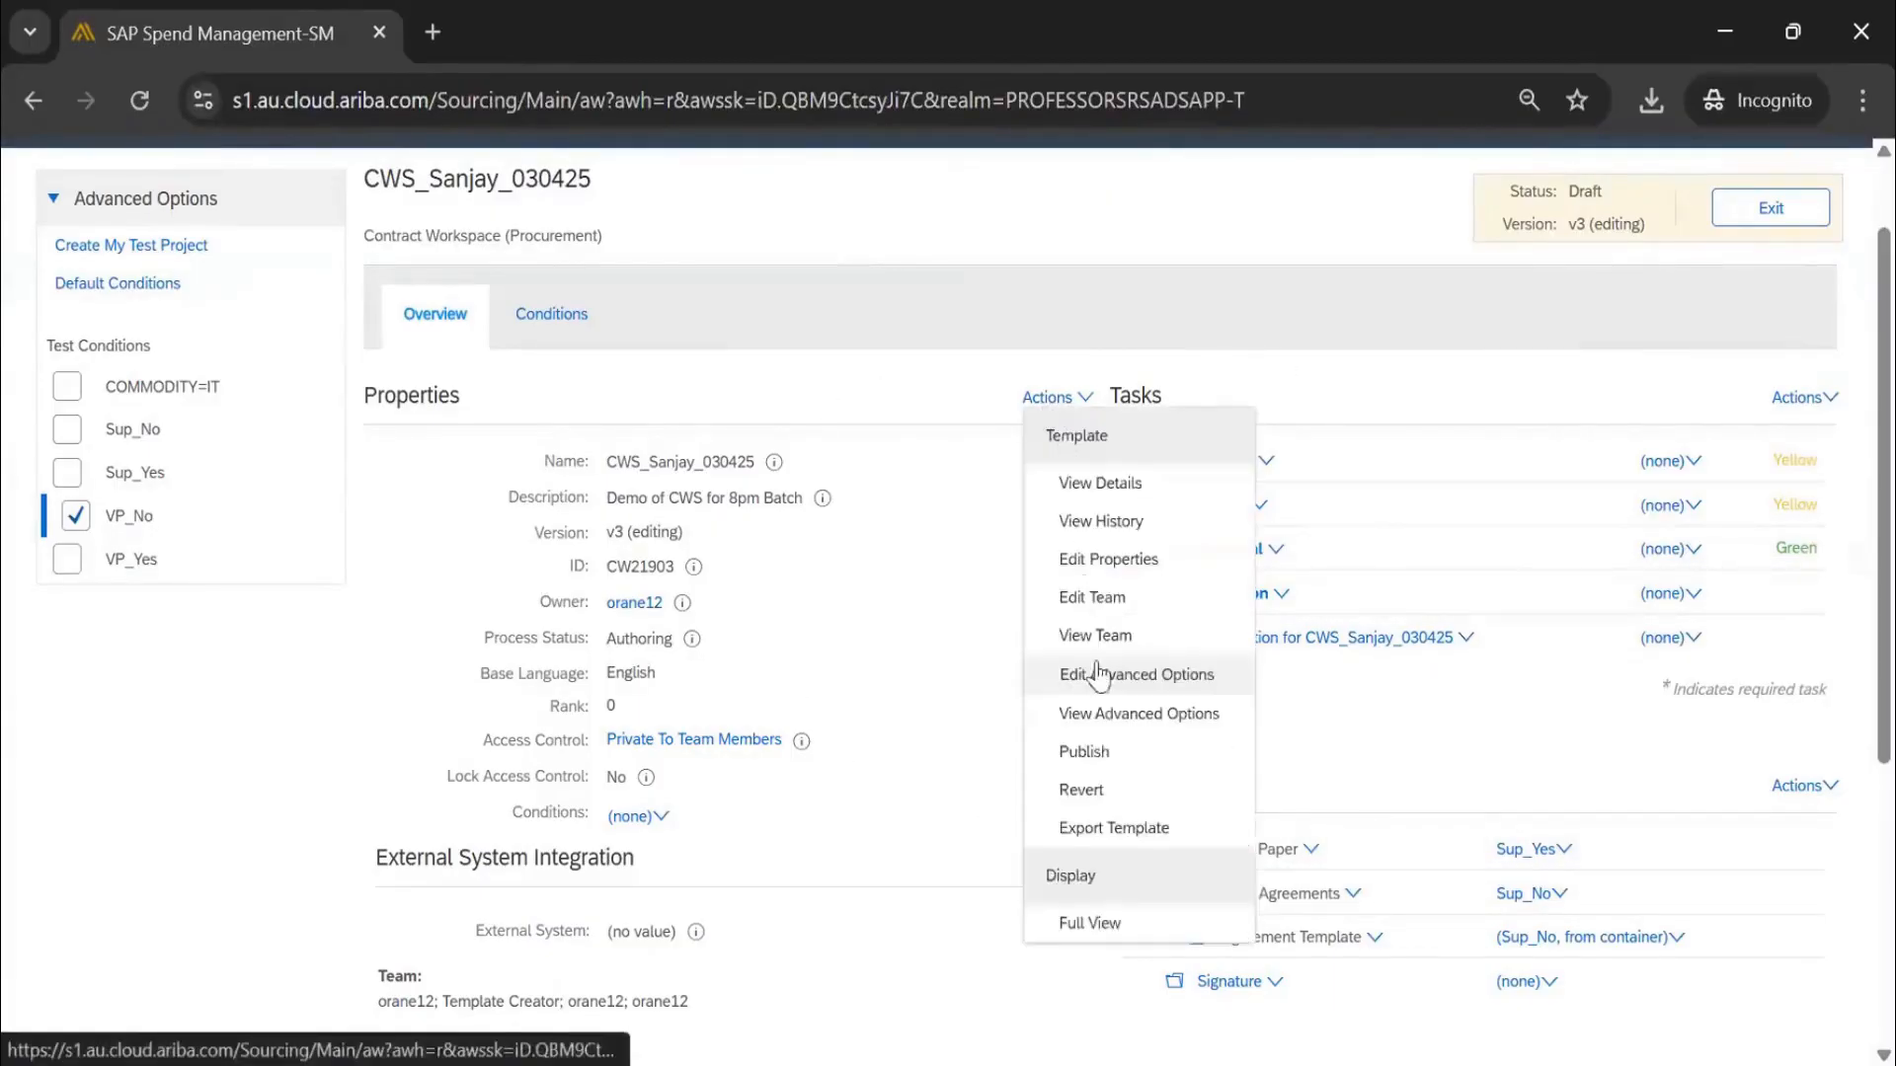
click(1106, 925)
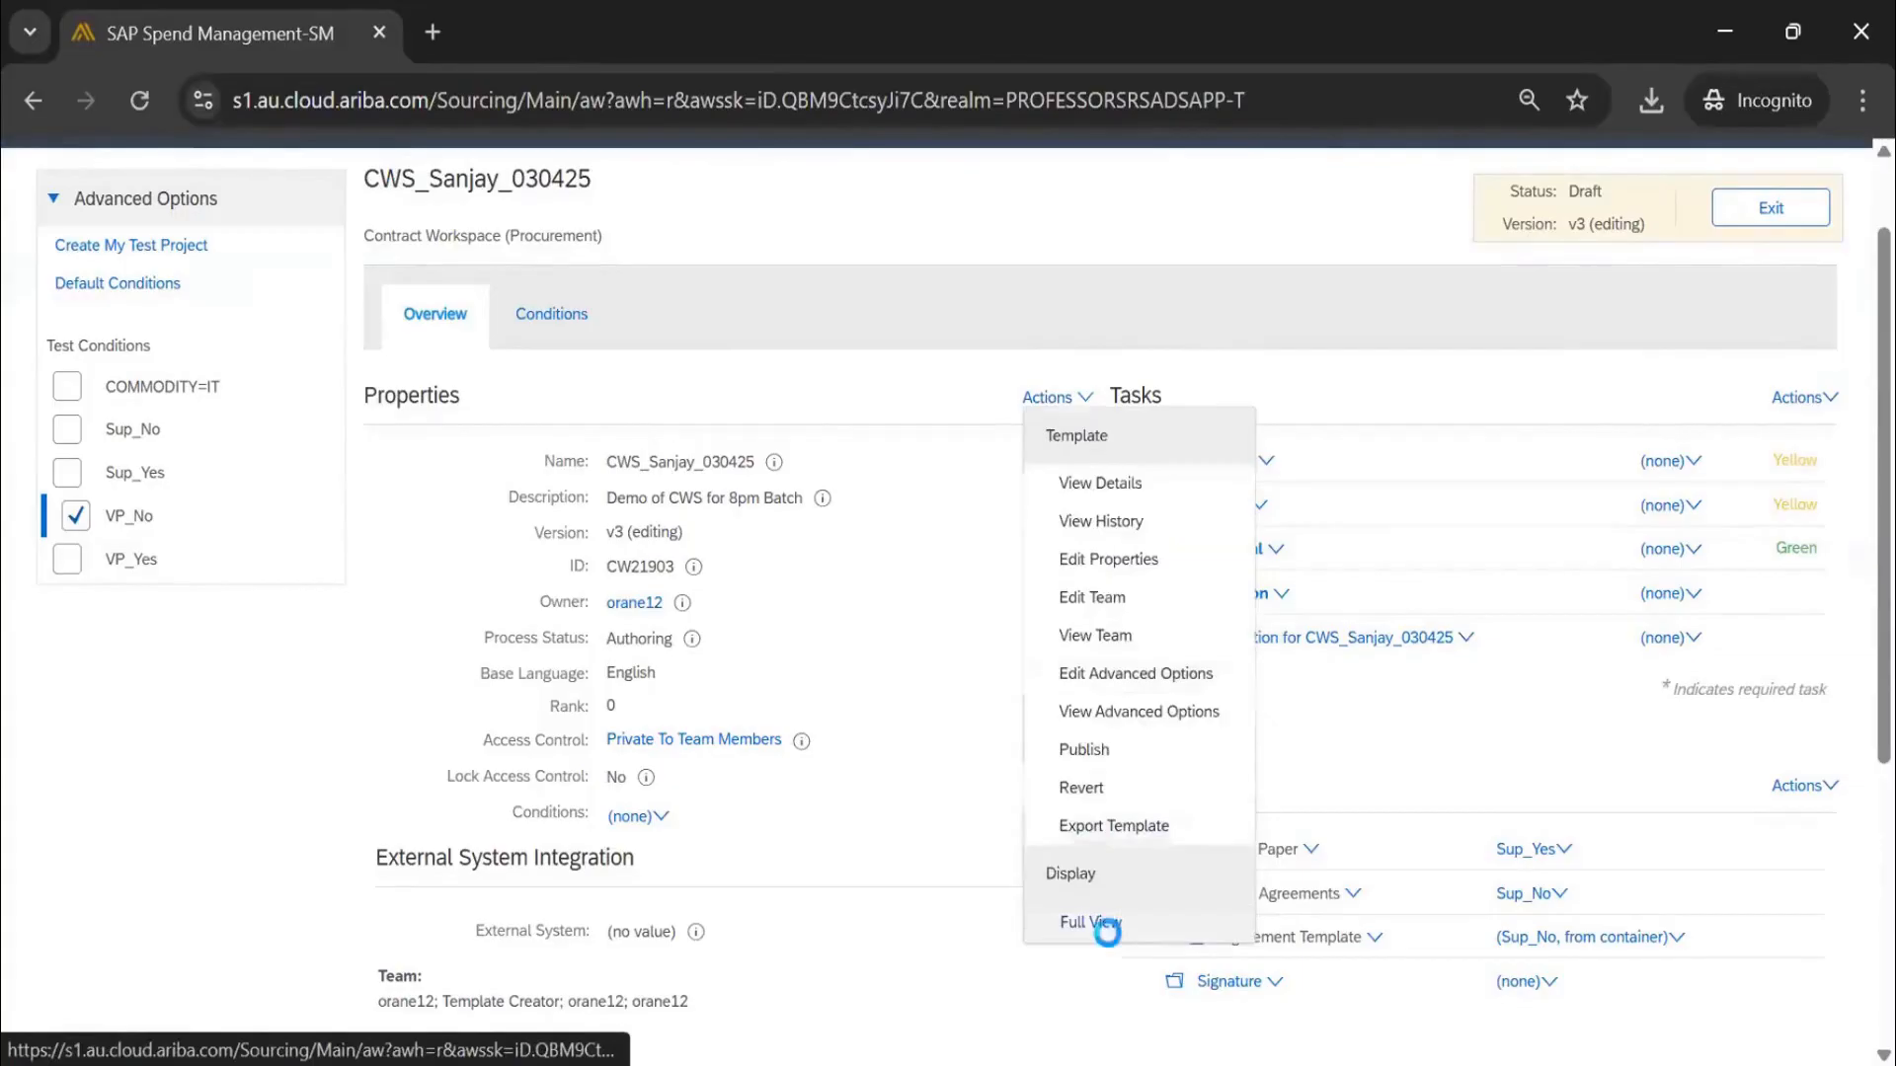
click(1080, 401)
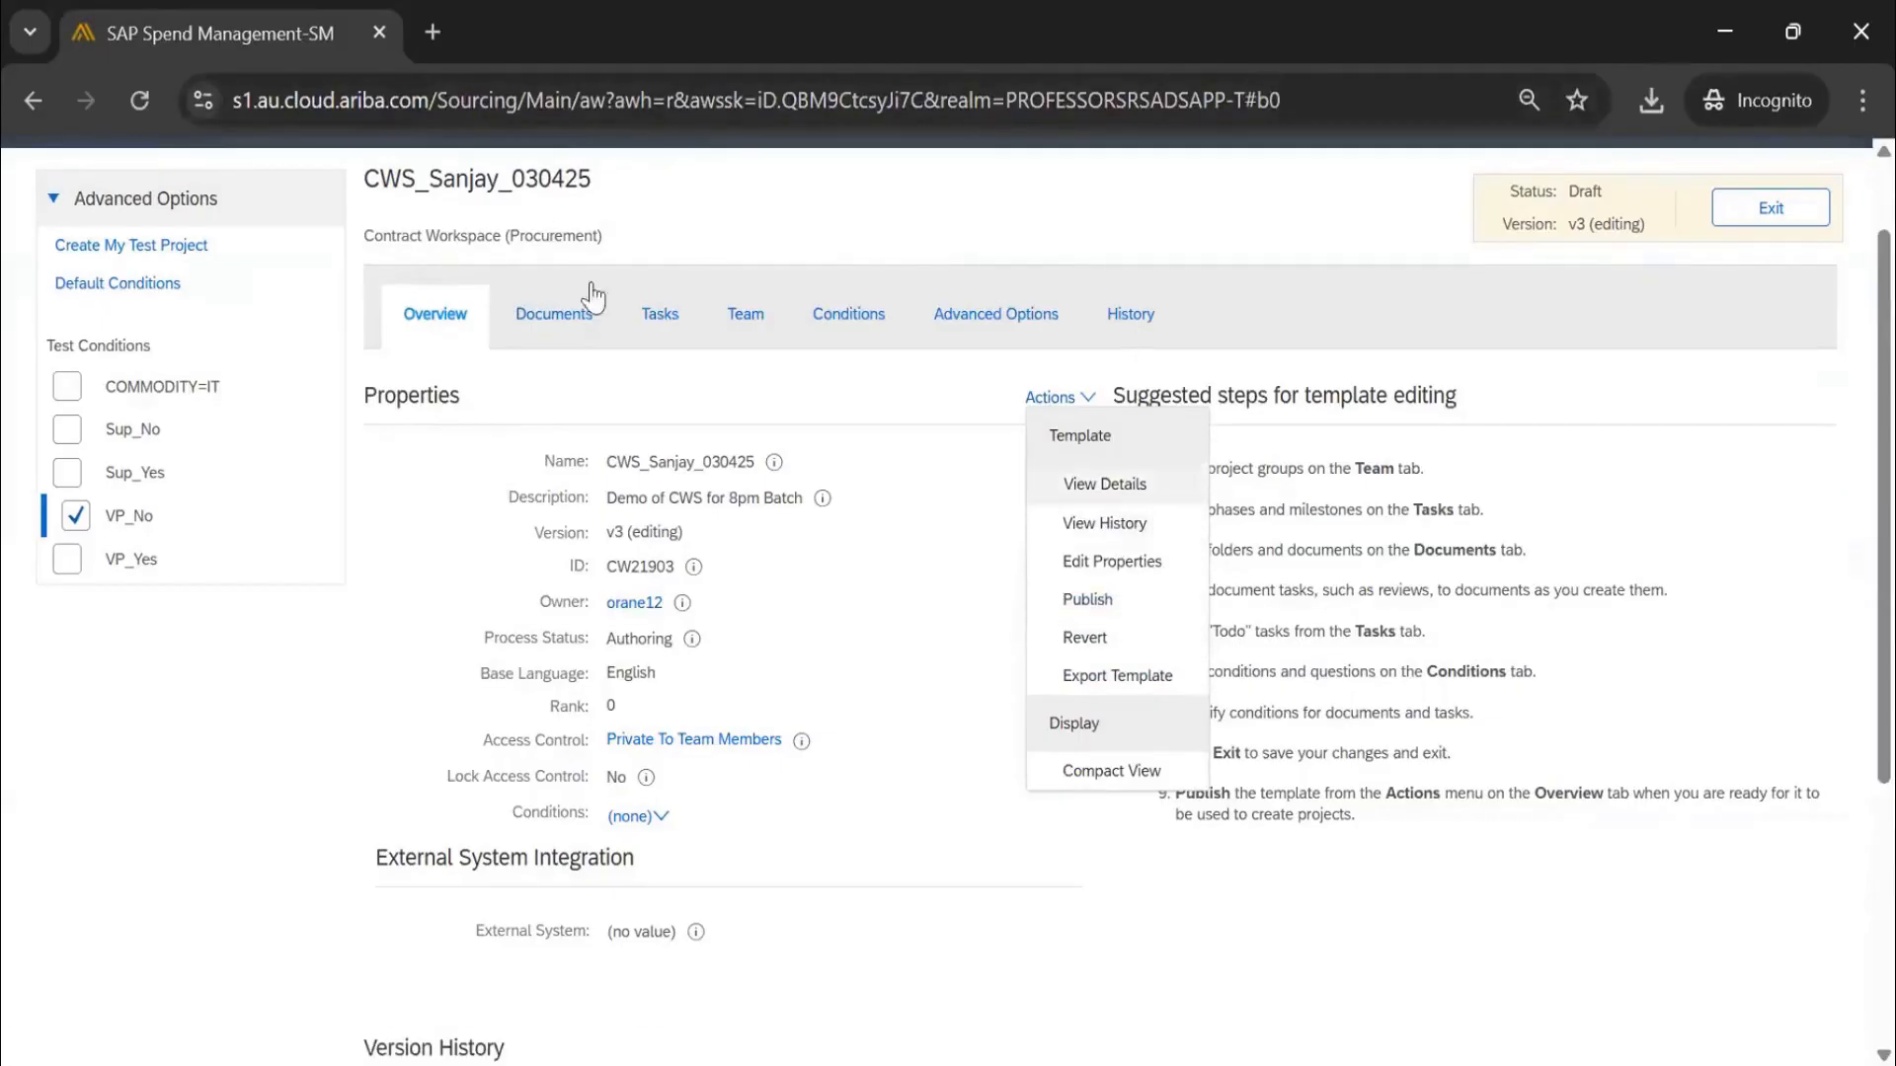
click(1090, 599)
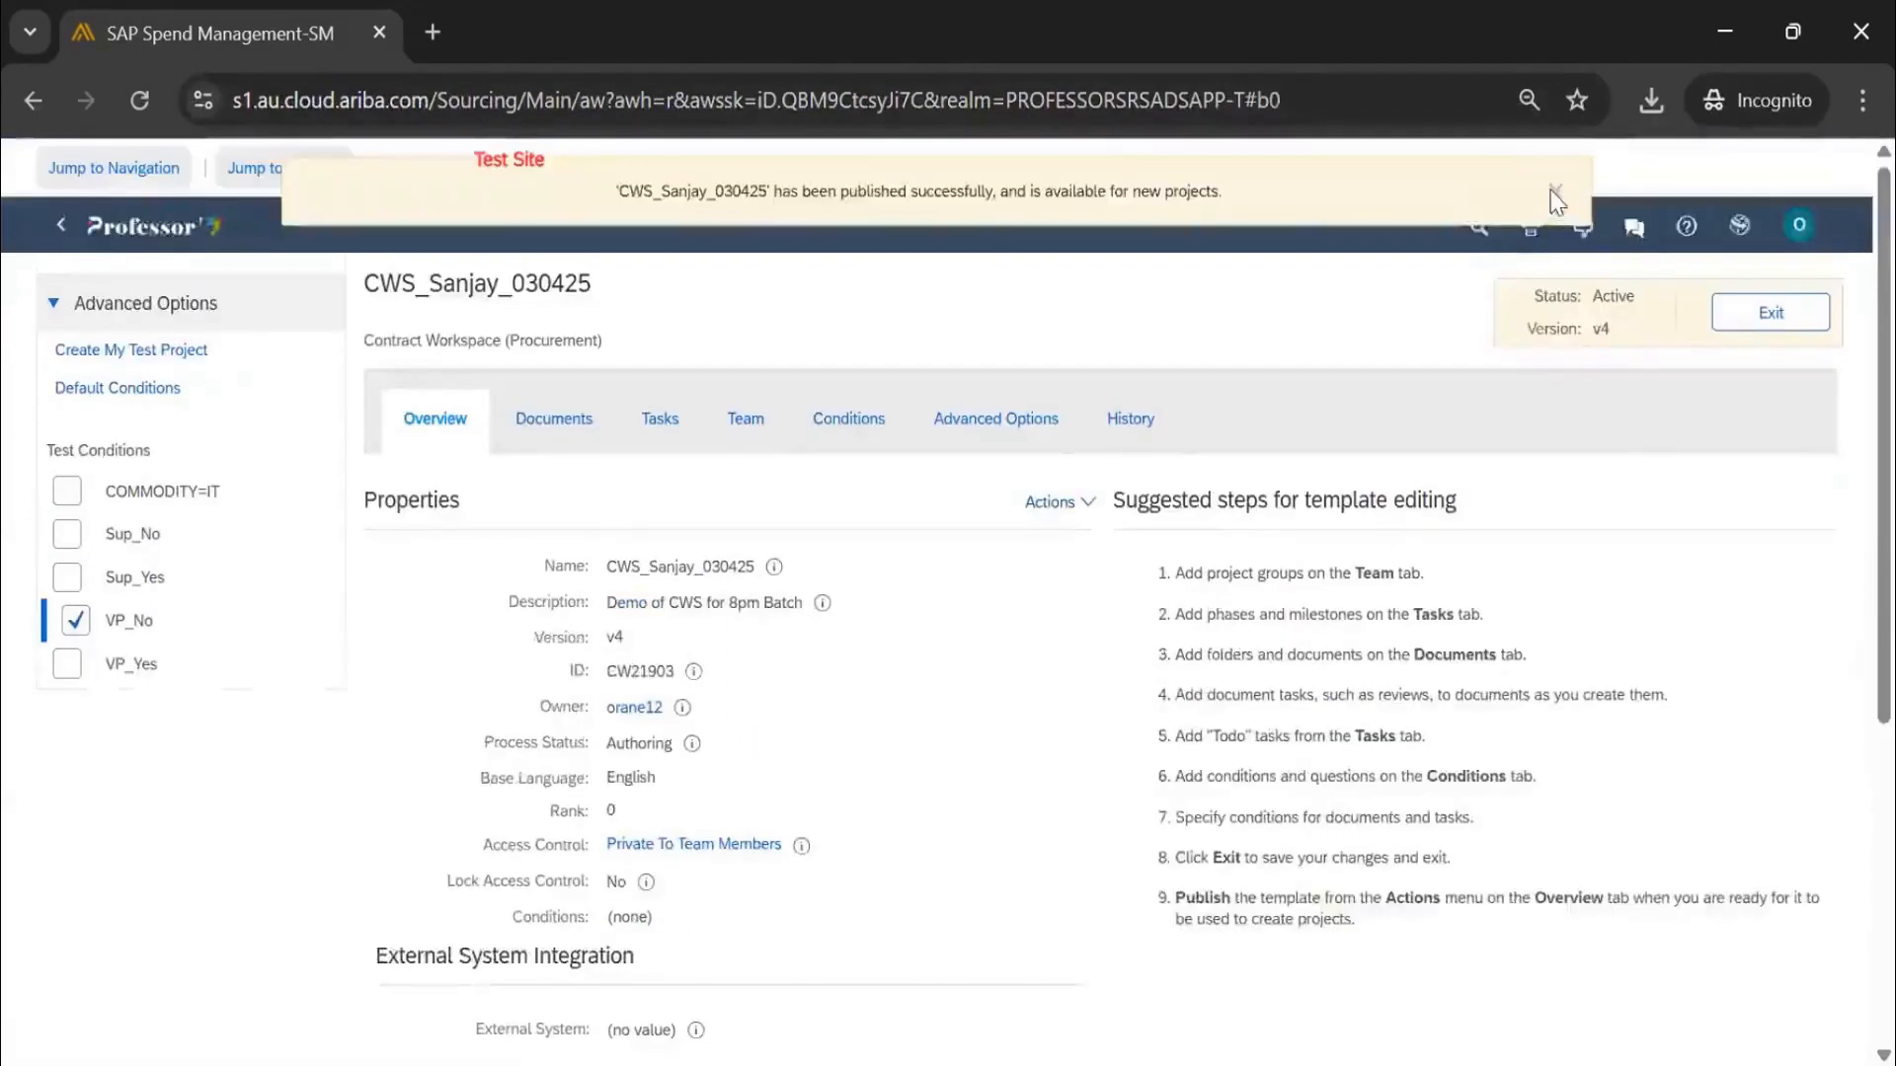
click(1772, 314)
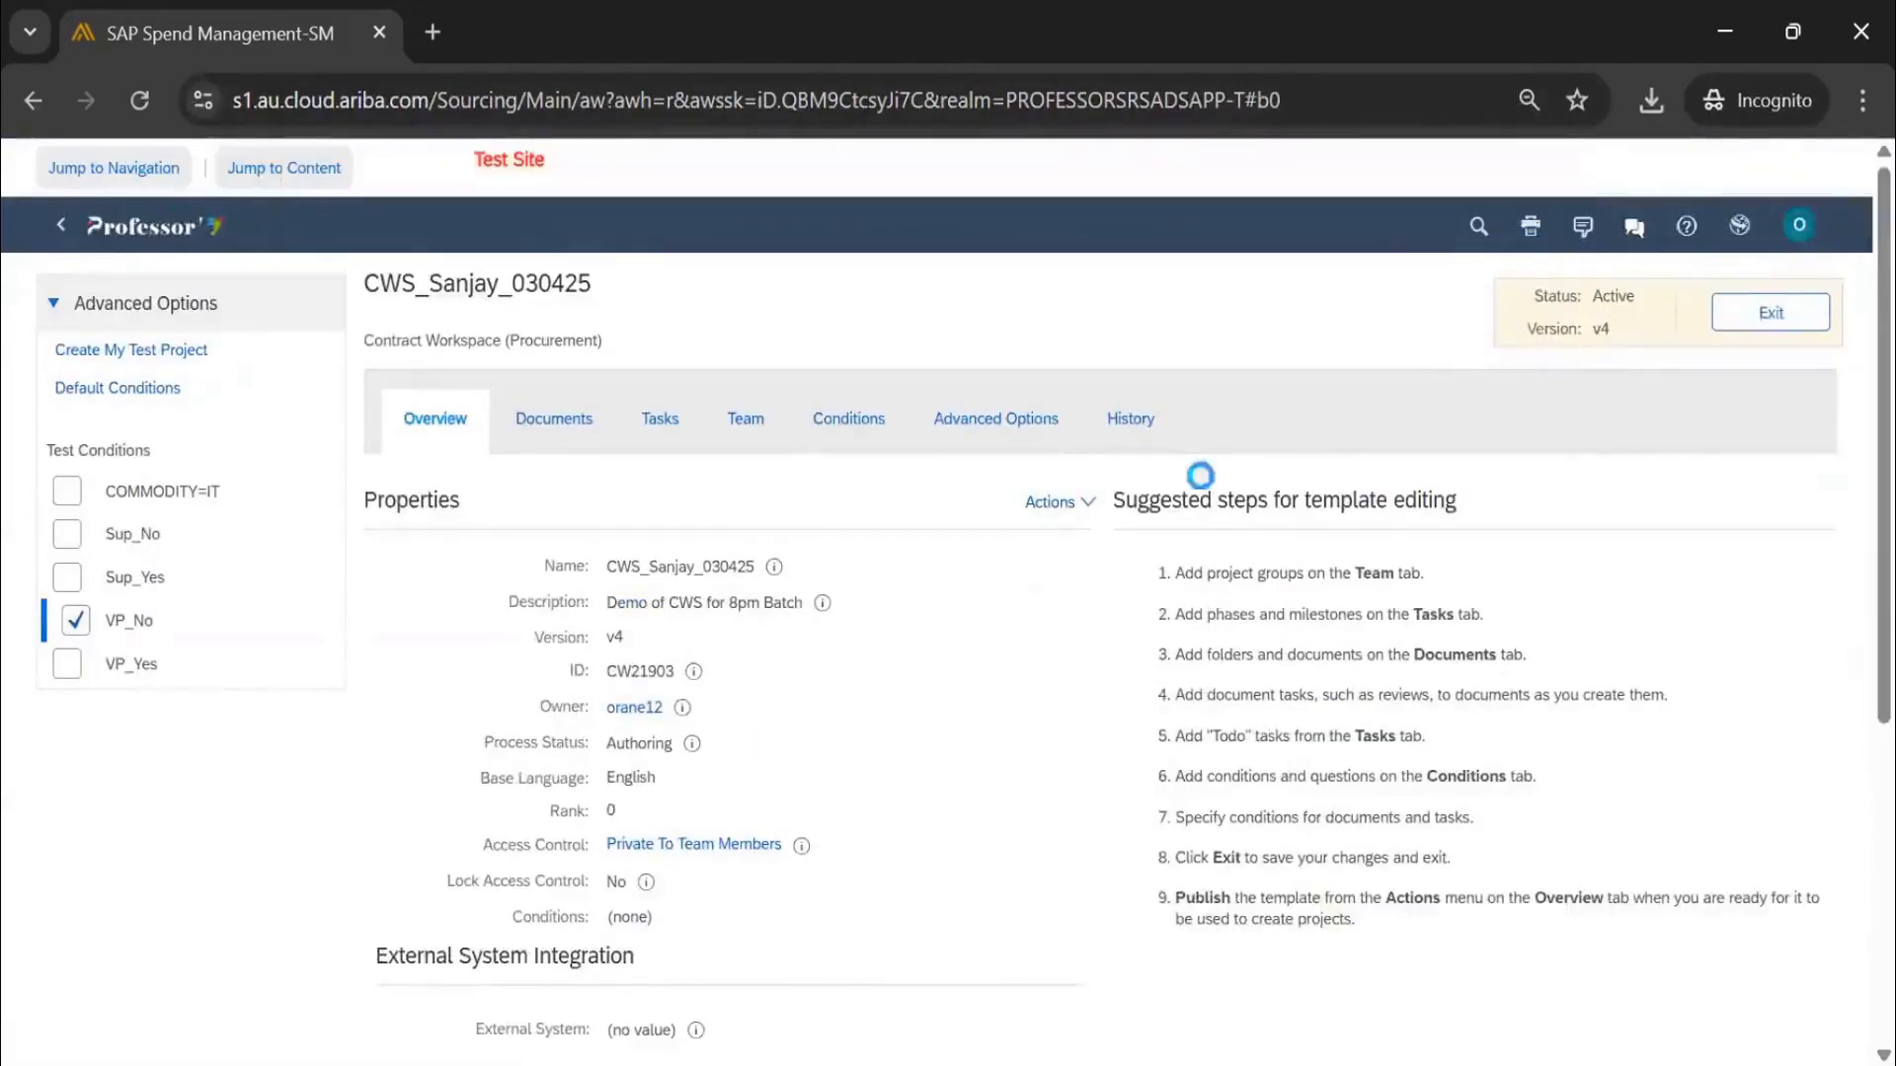